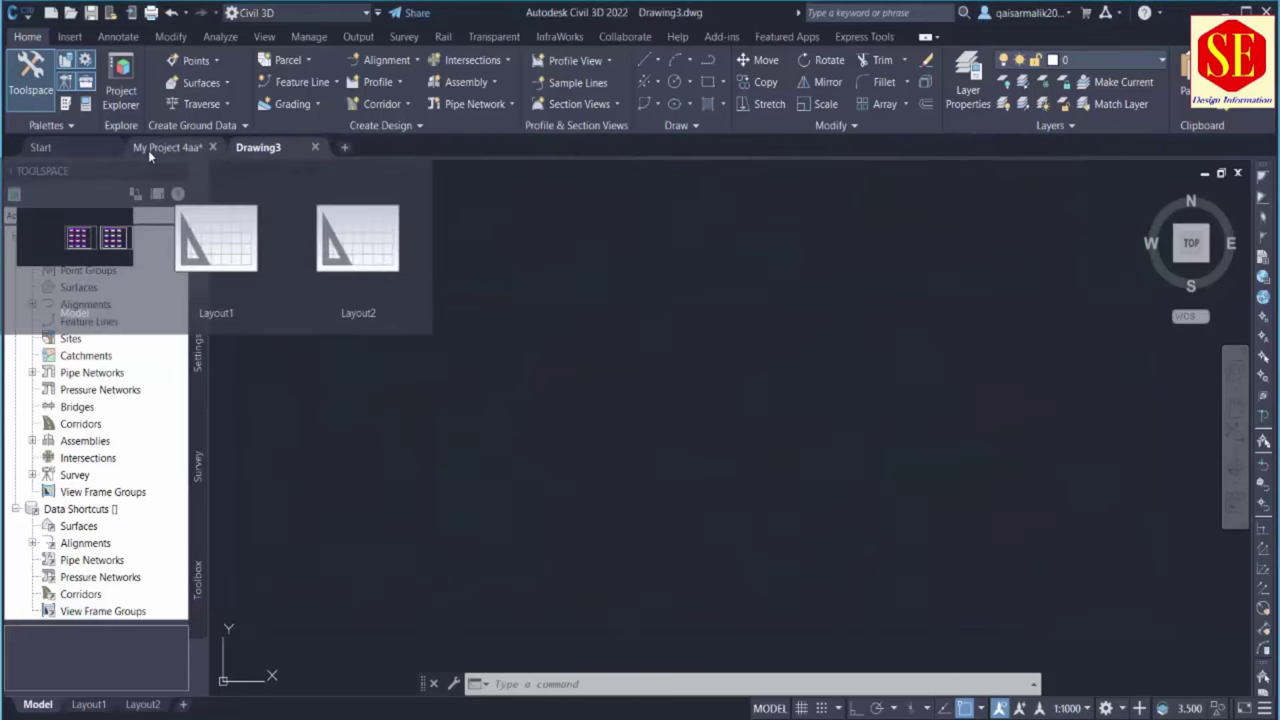
# Switch to My Project 4aa and pan and zoom along the road corridor
pyautogui.click(148, 150)
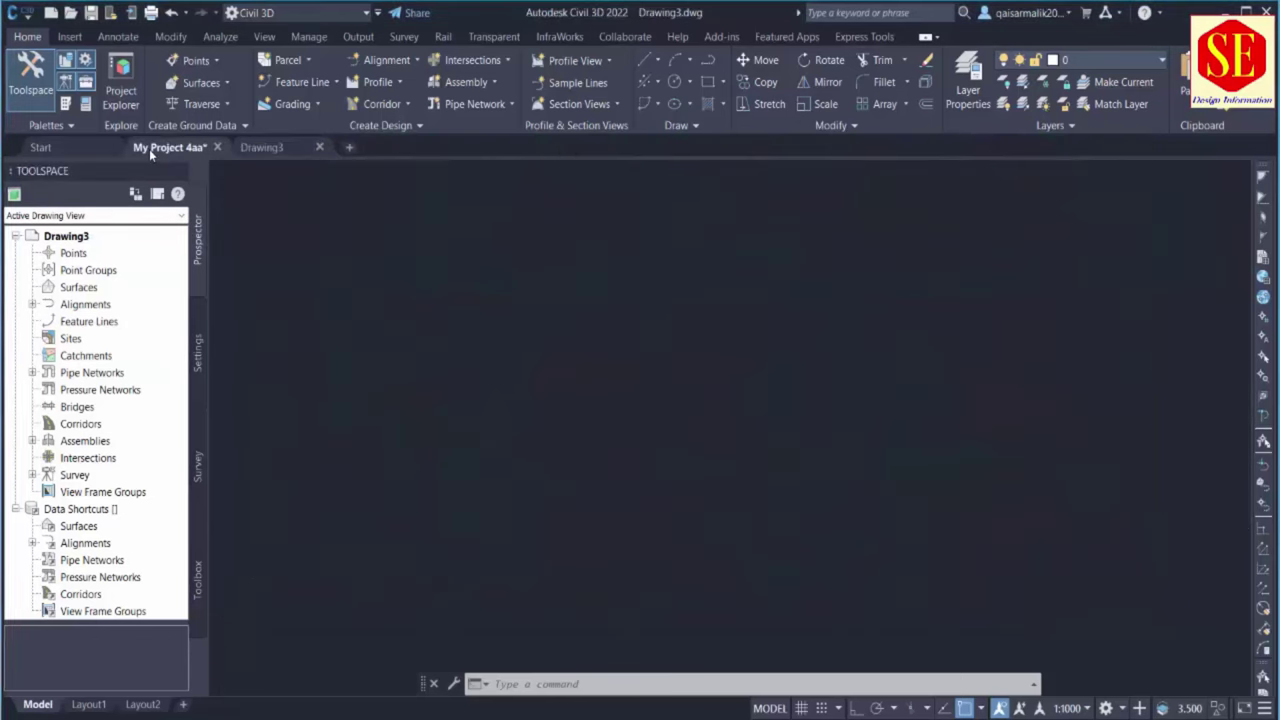
pyautogui.moveTo(772, 351); pyautogui.dragTo(754, 351, button='middle')
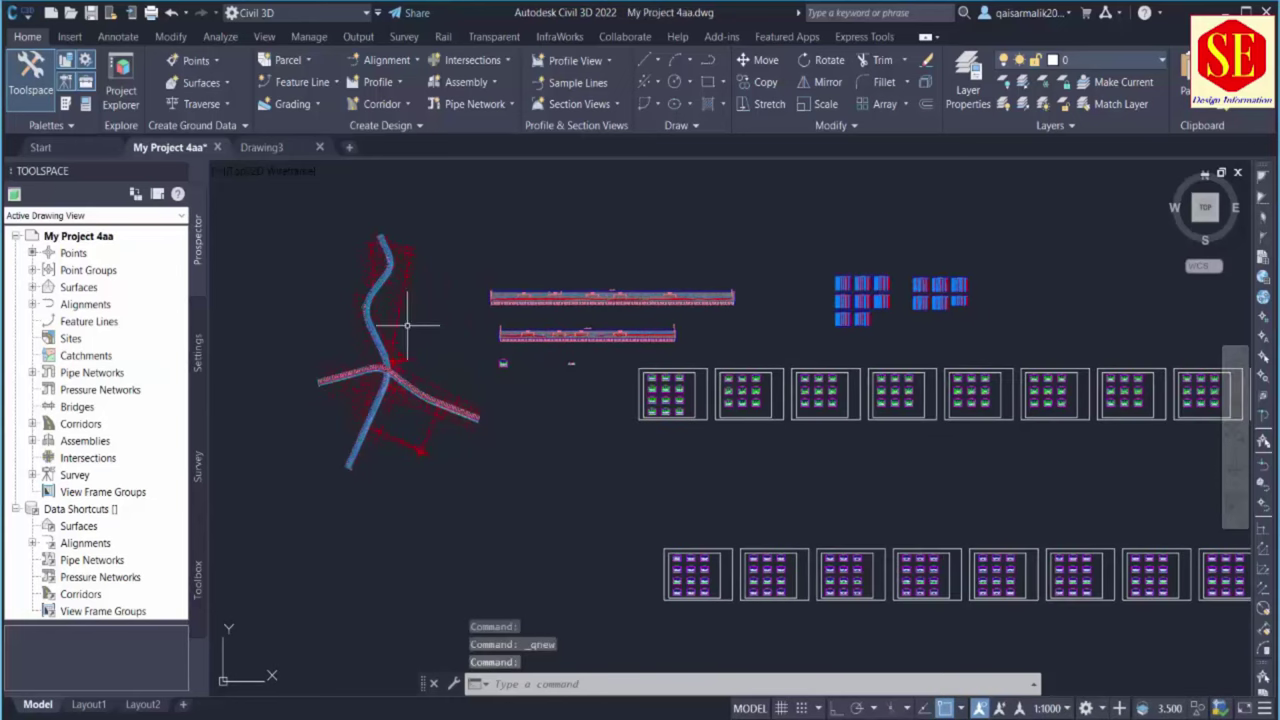
pyautogui.scroll(5, 420, 320)
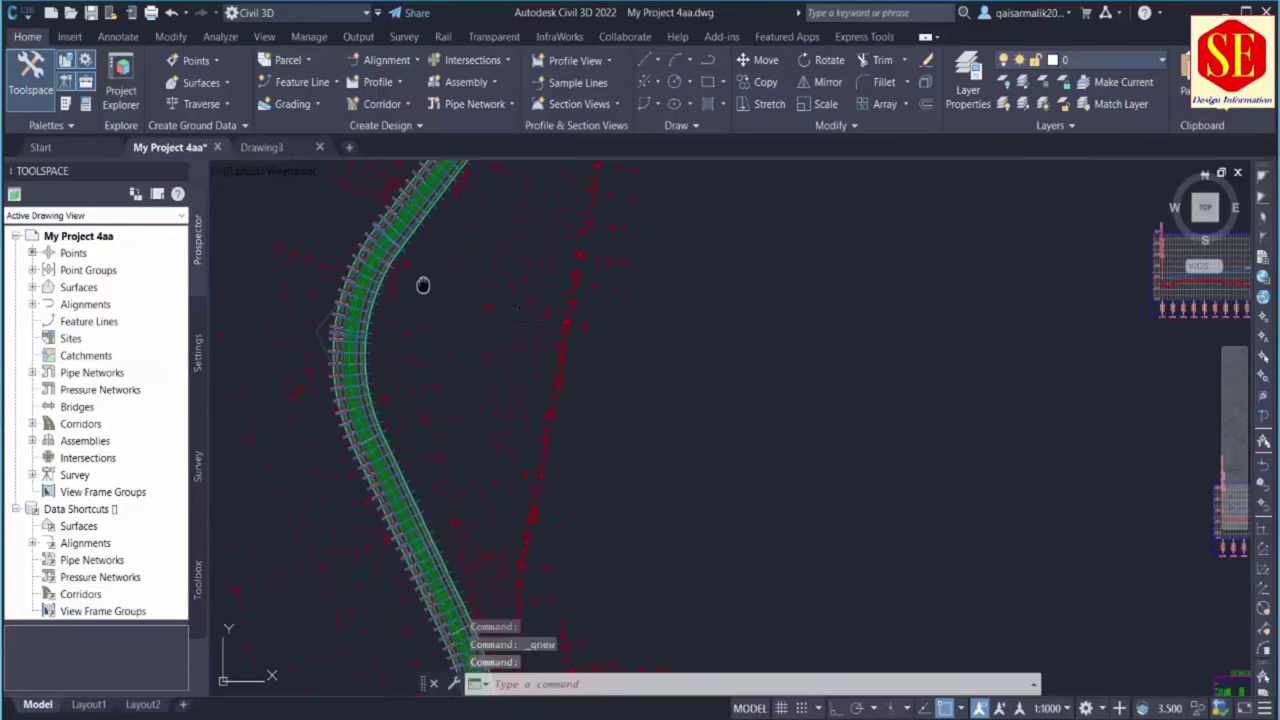
pyautogui.moveTo(447, 165); pyautogui.dragTo(457, 300, button='middle')
pyautogui.scroll(4, 620, 283)
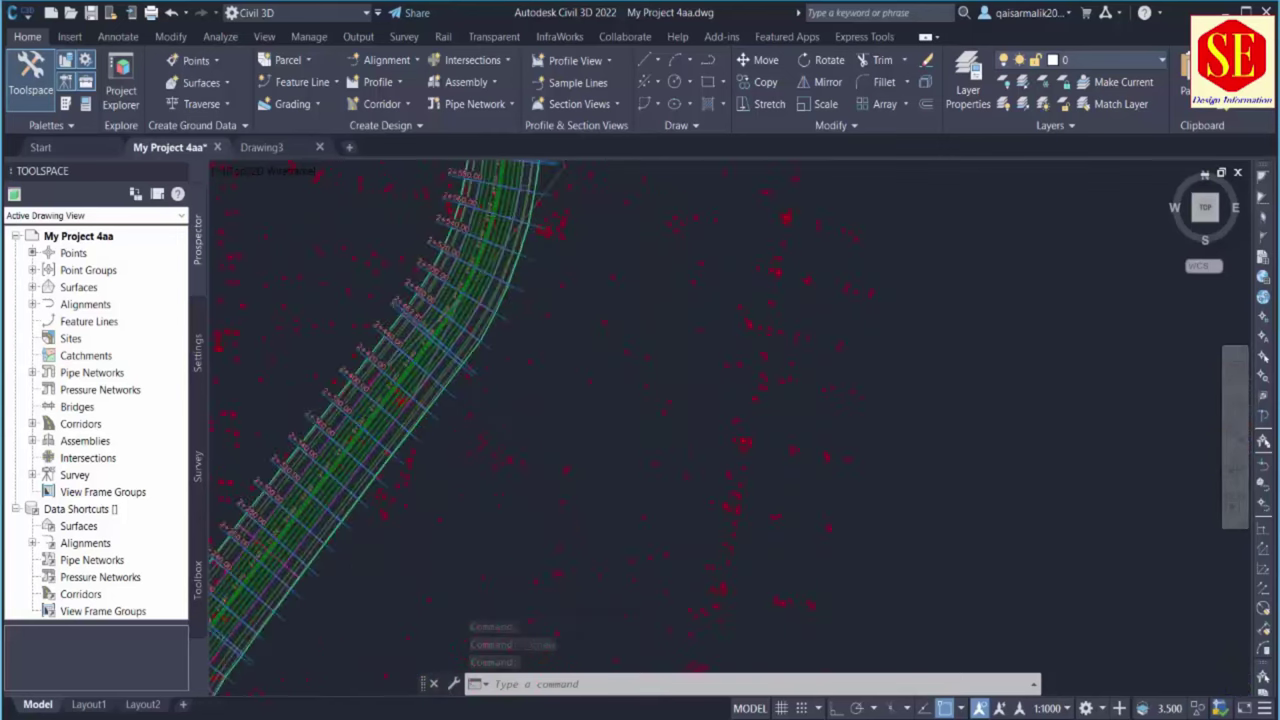
pyautogui.scroll(-7, 500, 300)
pyautogui.scroll(-3, 640, 310)
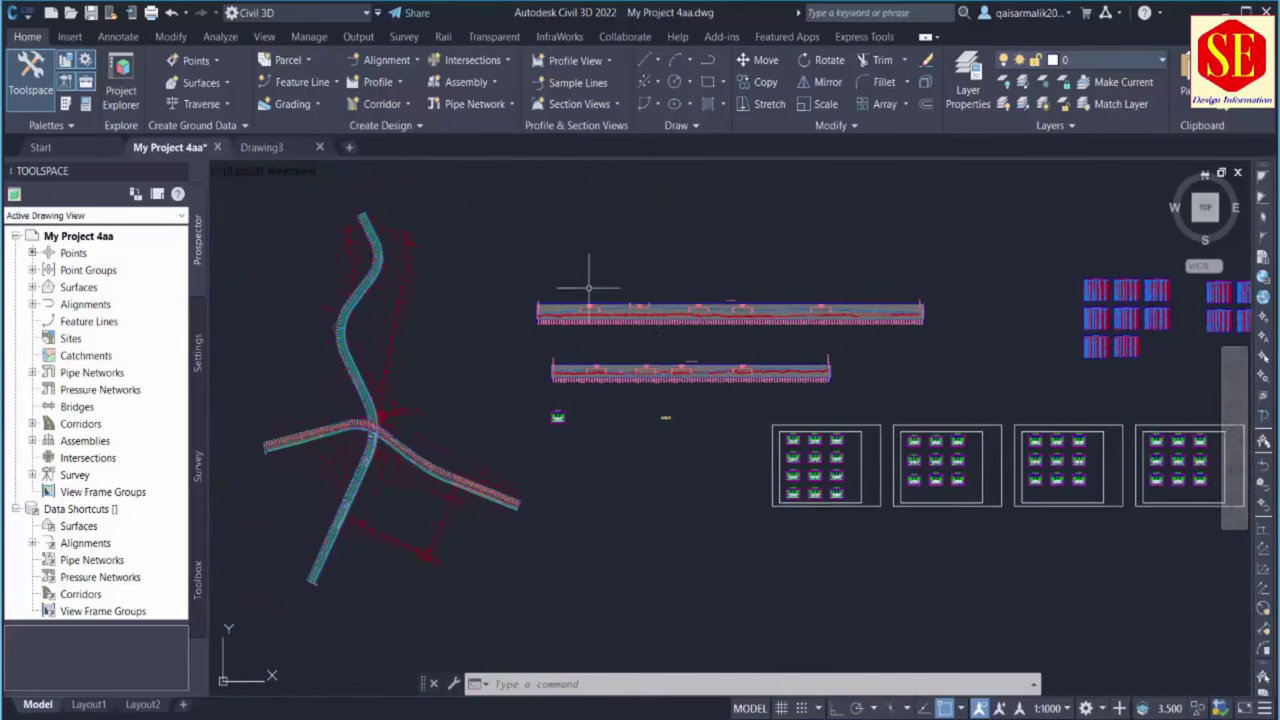
# Pan and zoom over to the profile views and the section sheets
pyautogui.moveTo(740, 354); pyautogui.dragTo(543, 343, button='middle')
pyautogui.scroll(2, 560, 370)
pyautogui.scroll(4, 650, 430)
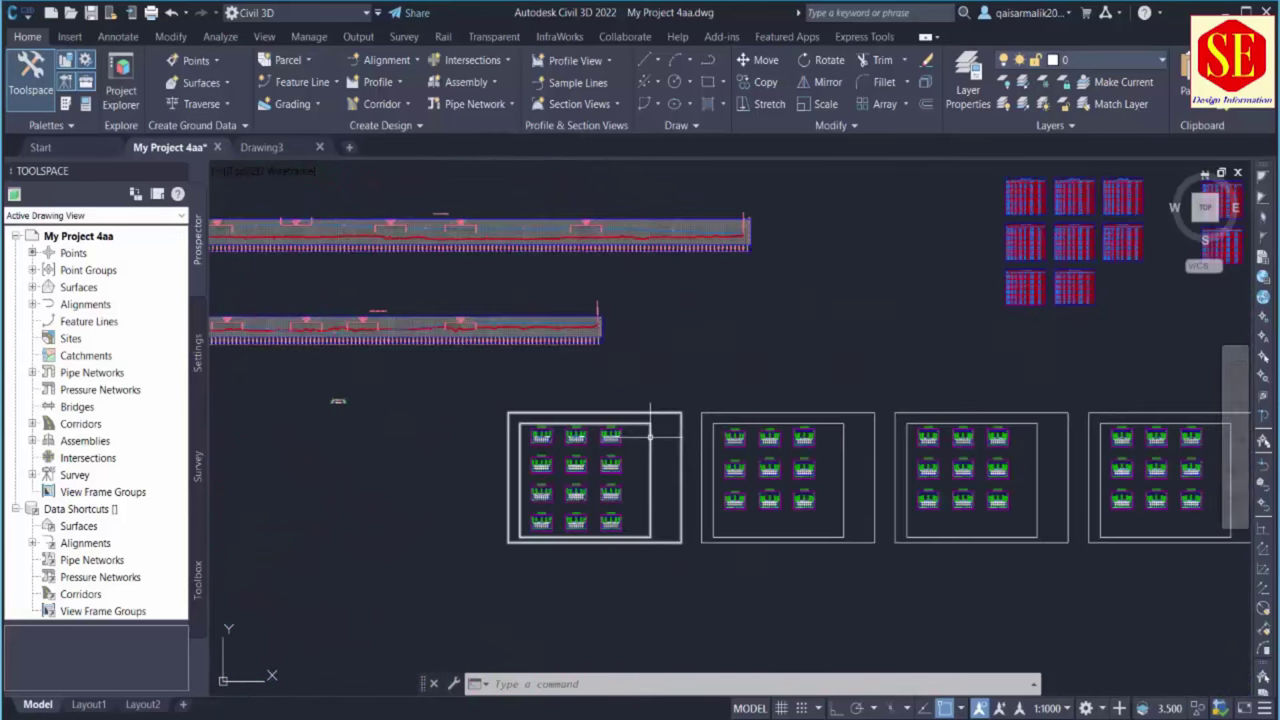
pyautogui.scroll(-2, 597, 449)
pyautogui.scroll(-1, 660, 430)
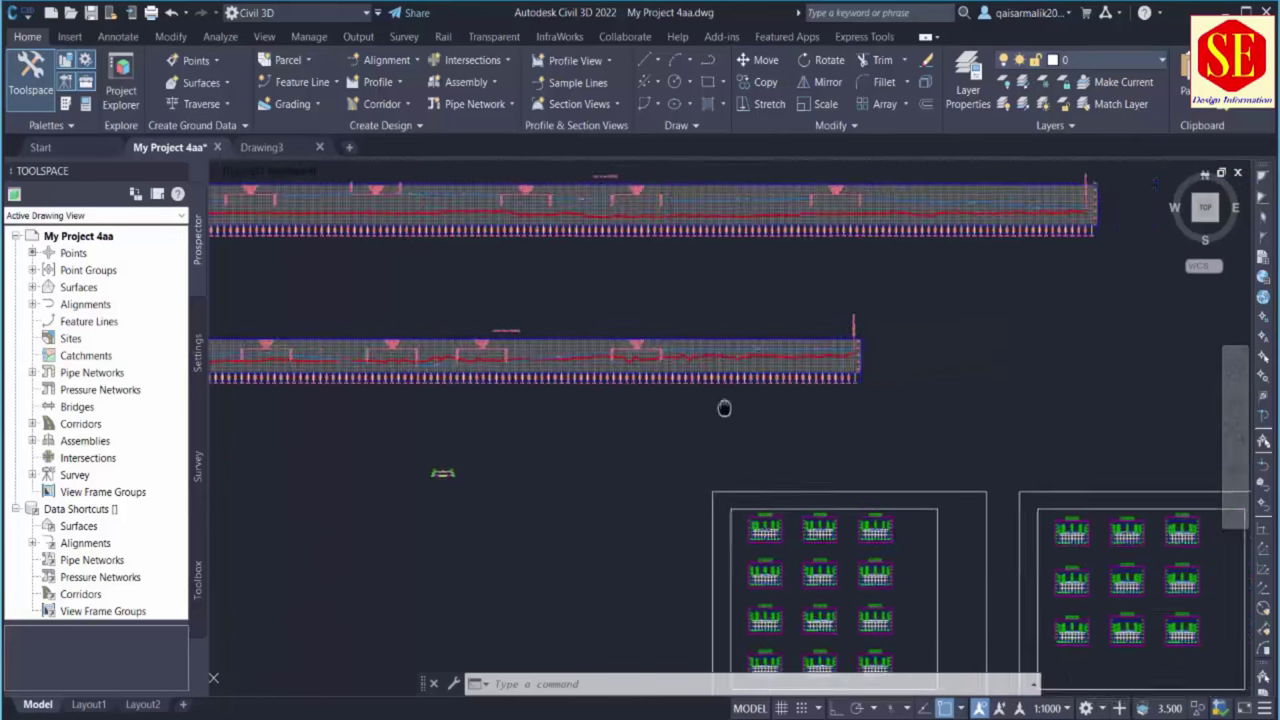
pyautogui.moveTo(723, 406); pyautogui.dragTo(586, 394, button='middle')
pyautogui.scroll(-4, 940, 322)
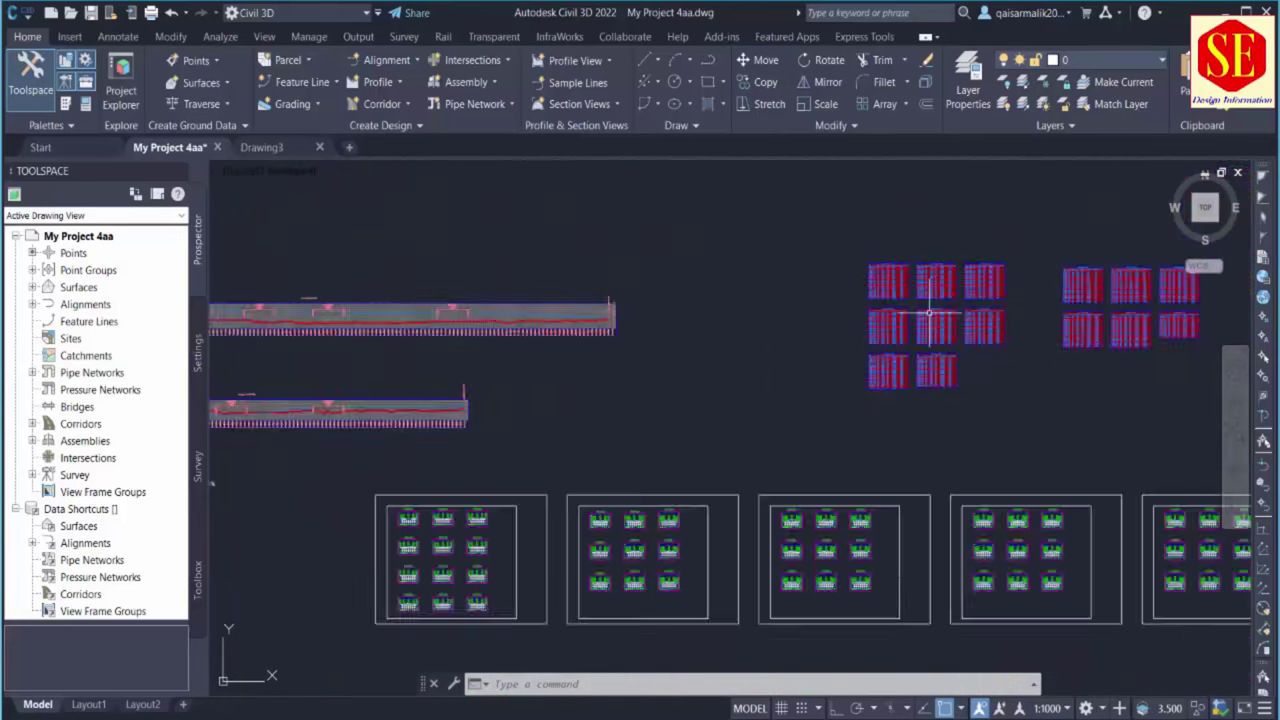
pyautogui.scroll(1, 815, 395)
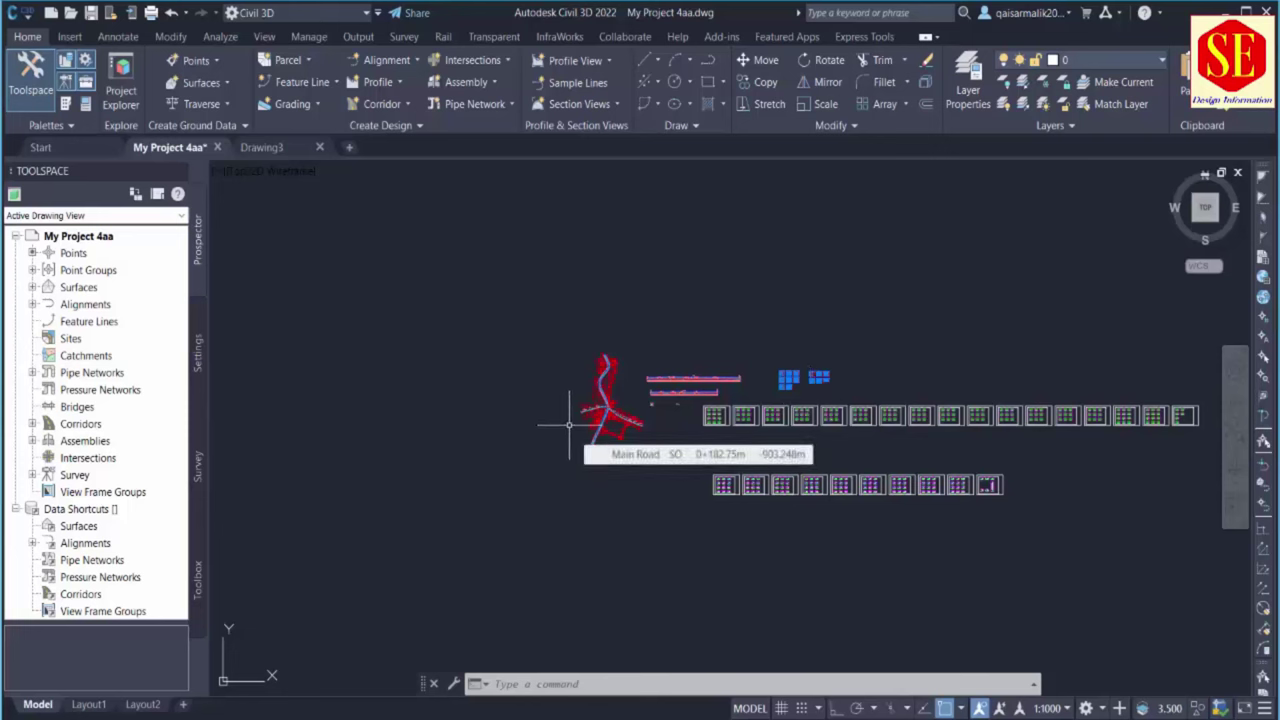
pyautogui.scroll(5, 605, 405)
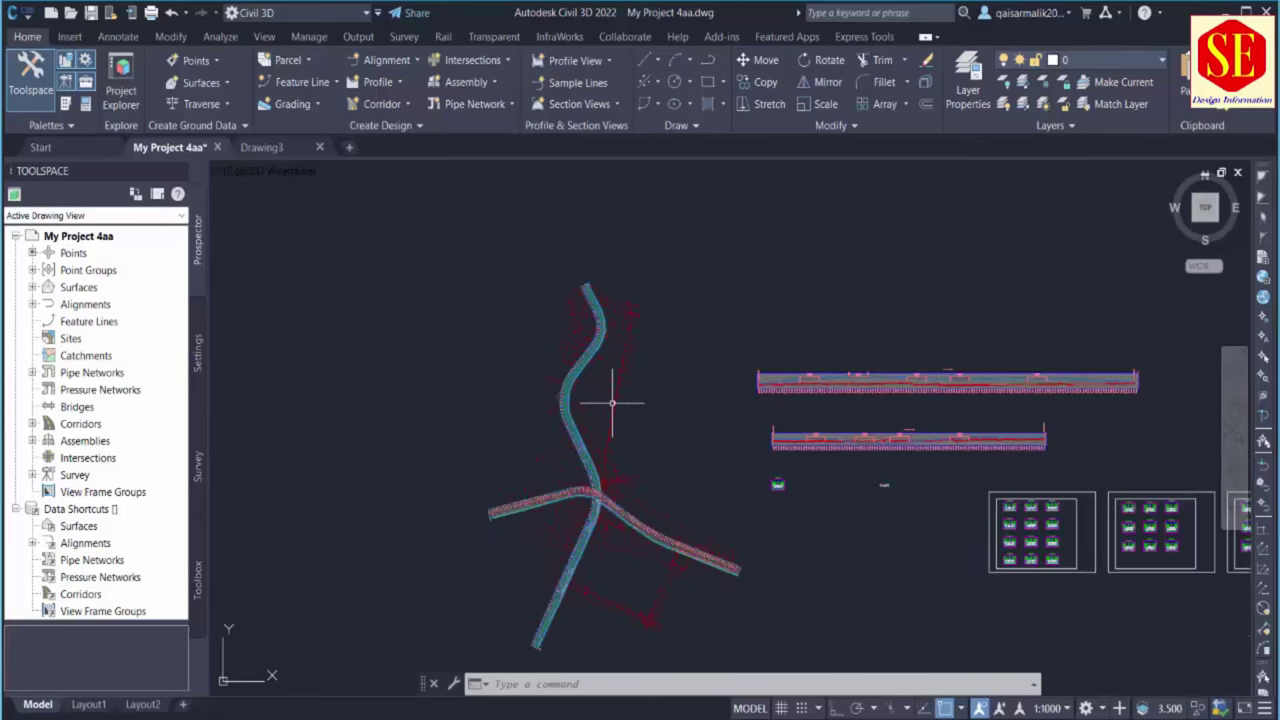
pyautogui.scroll(2, 612, 403)
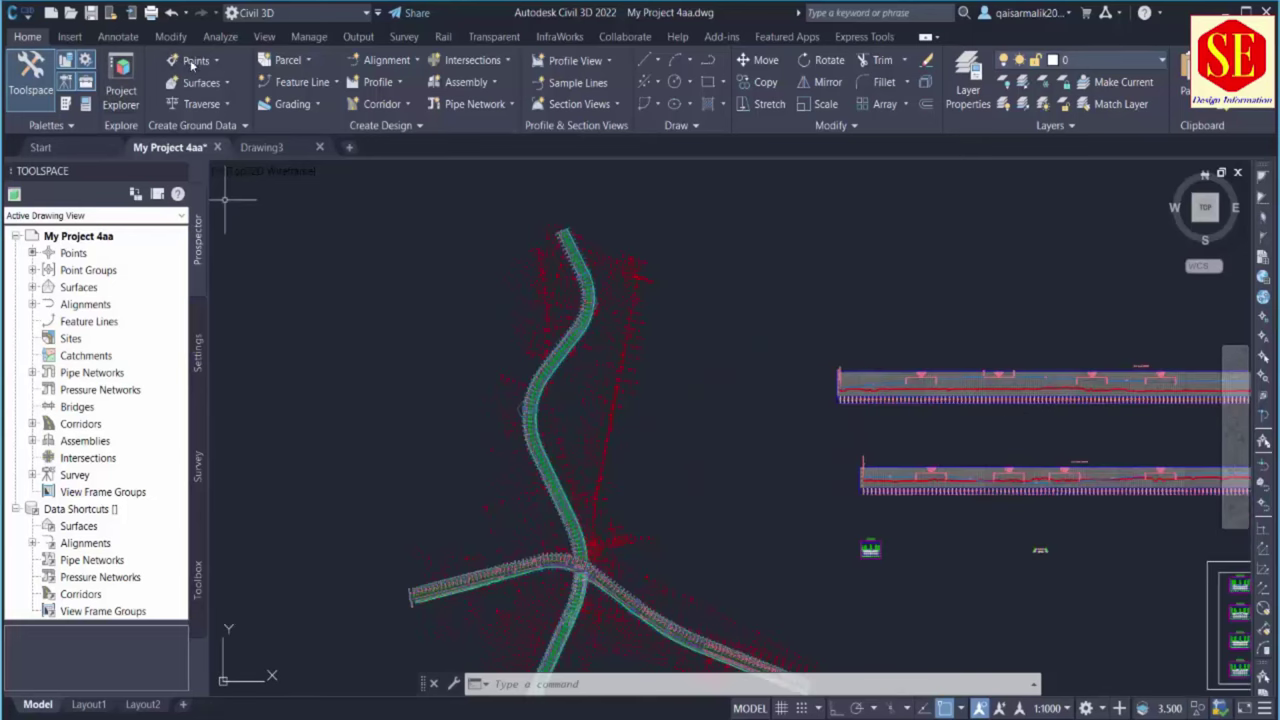
# Switch to Drawing3 and draw a three-point line with LINE
pyautogui.click(284, 146)
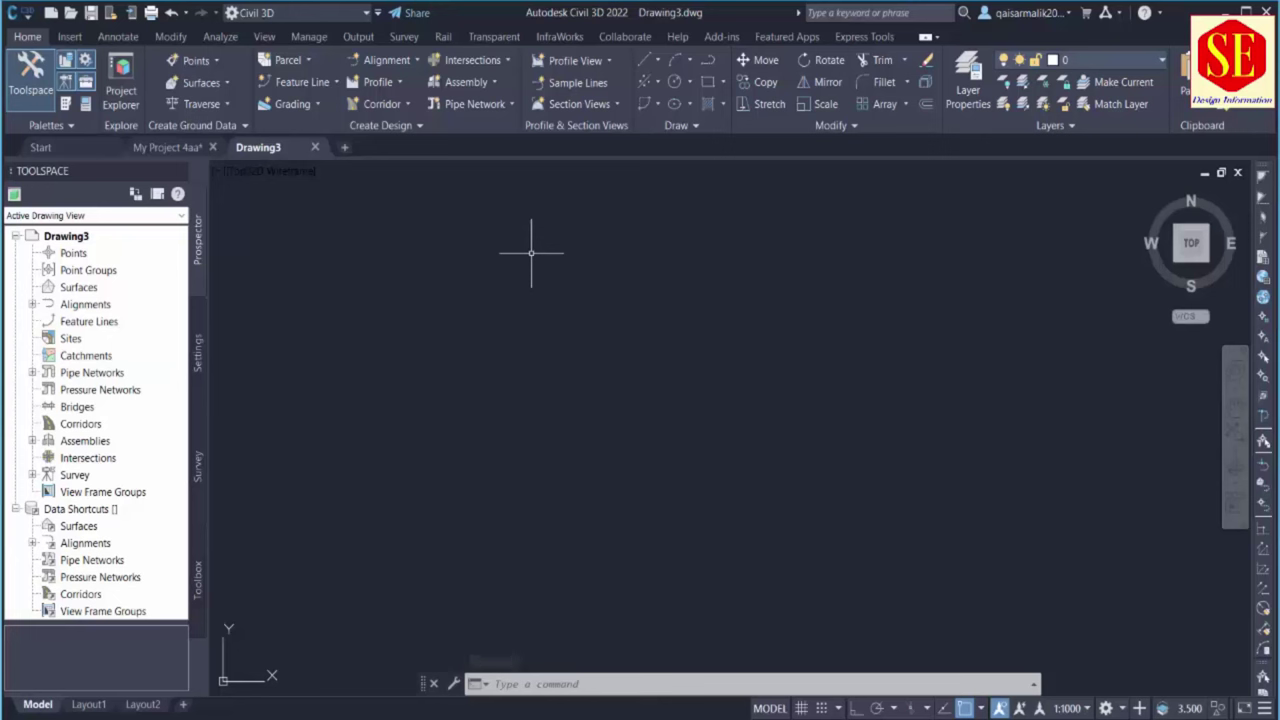
pyautogui.press('Escape')
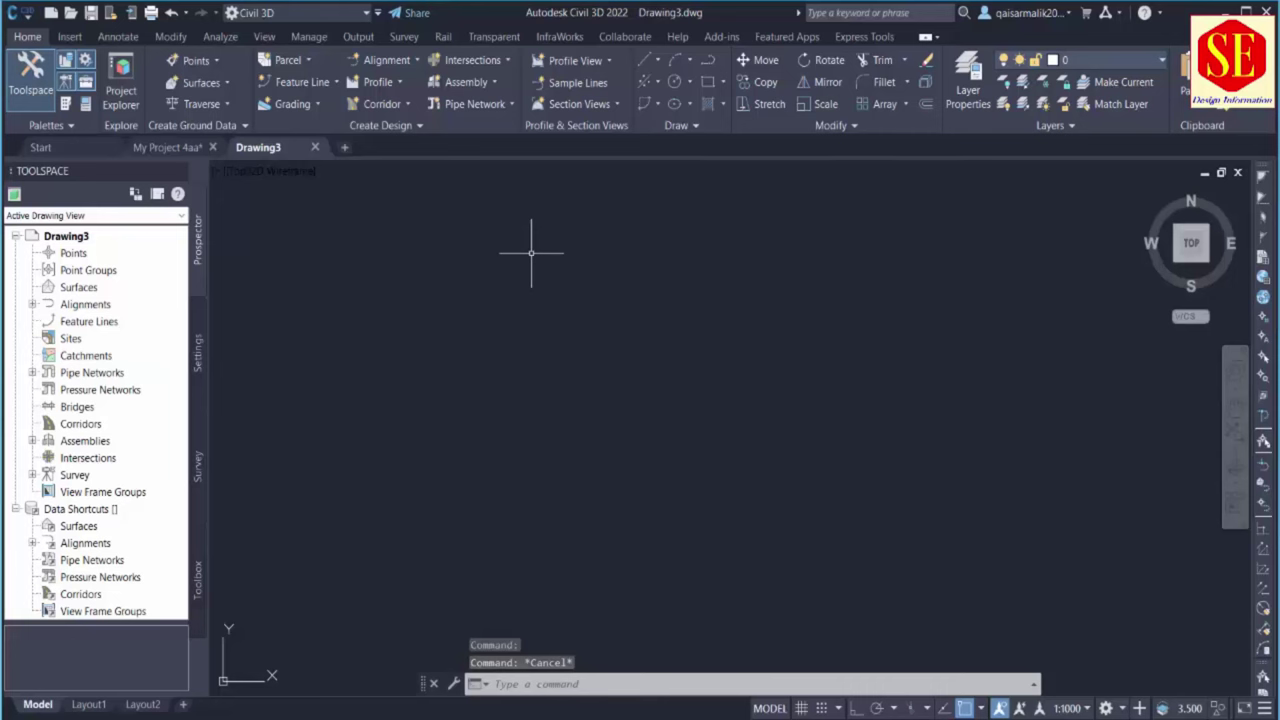
pyautogui.write('l')
pyautogui.press('Return')
pyautogui.click(428, 296)
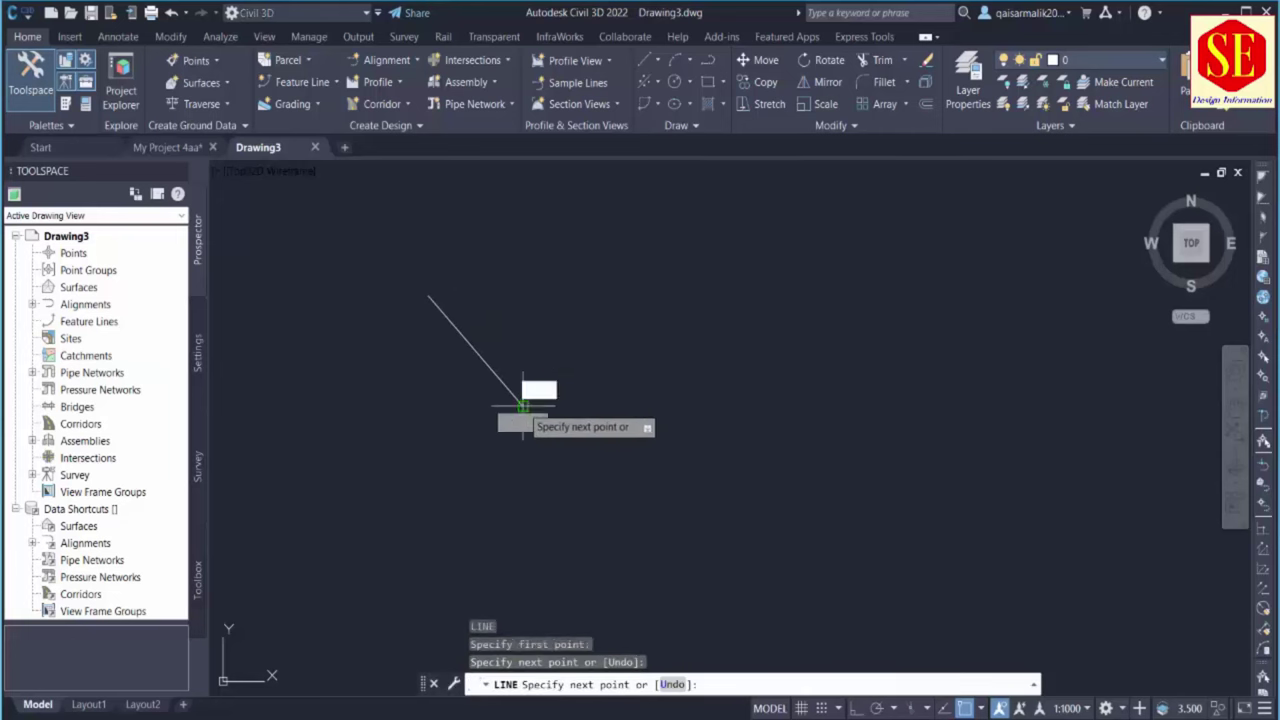
pyautogui.click(601, 331)
pyautogui.click(655, 424)
pyautogui.press('Escape')
# Draw a four-vertex polyline with PLINE
pyautogui.write('pl')
pyautogui.press('Return')
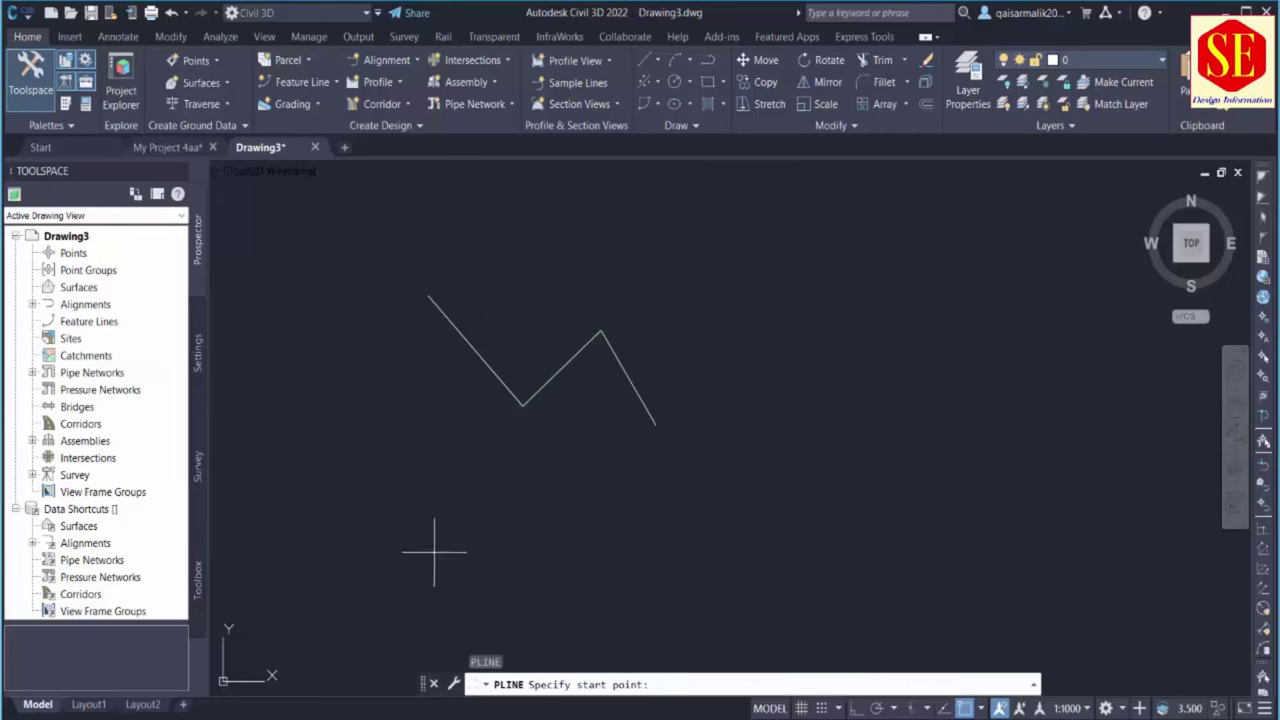
pyautogui.click(434, 551)
pyautogui.click(535, 474)
pyautogui.click(616, 535)
pyautogui.click(740, 390)
pyautogui.press('Escape')
# Draw two rectangles with RECTANG, a wide one and a tall one
pyautogui.write('rec')
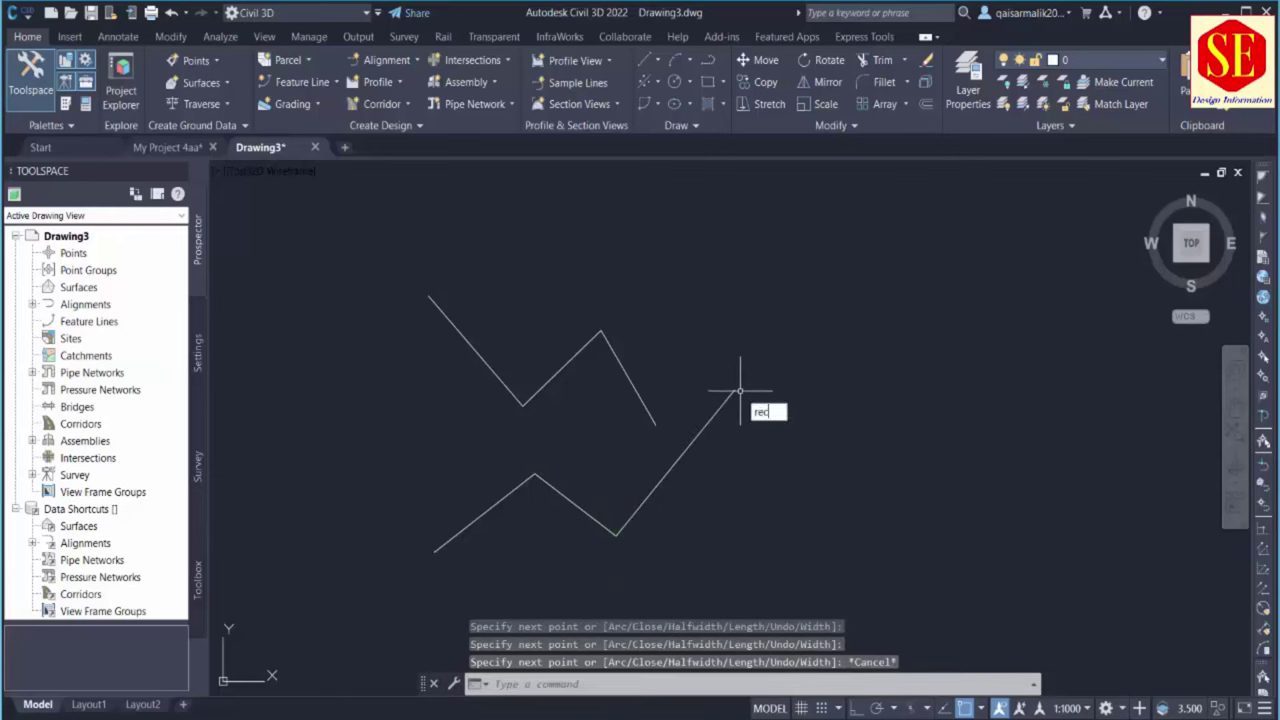
pyautogui.press('Return')
pyautogui.click(591, 229)
pyautogui.click(705, 295)
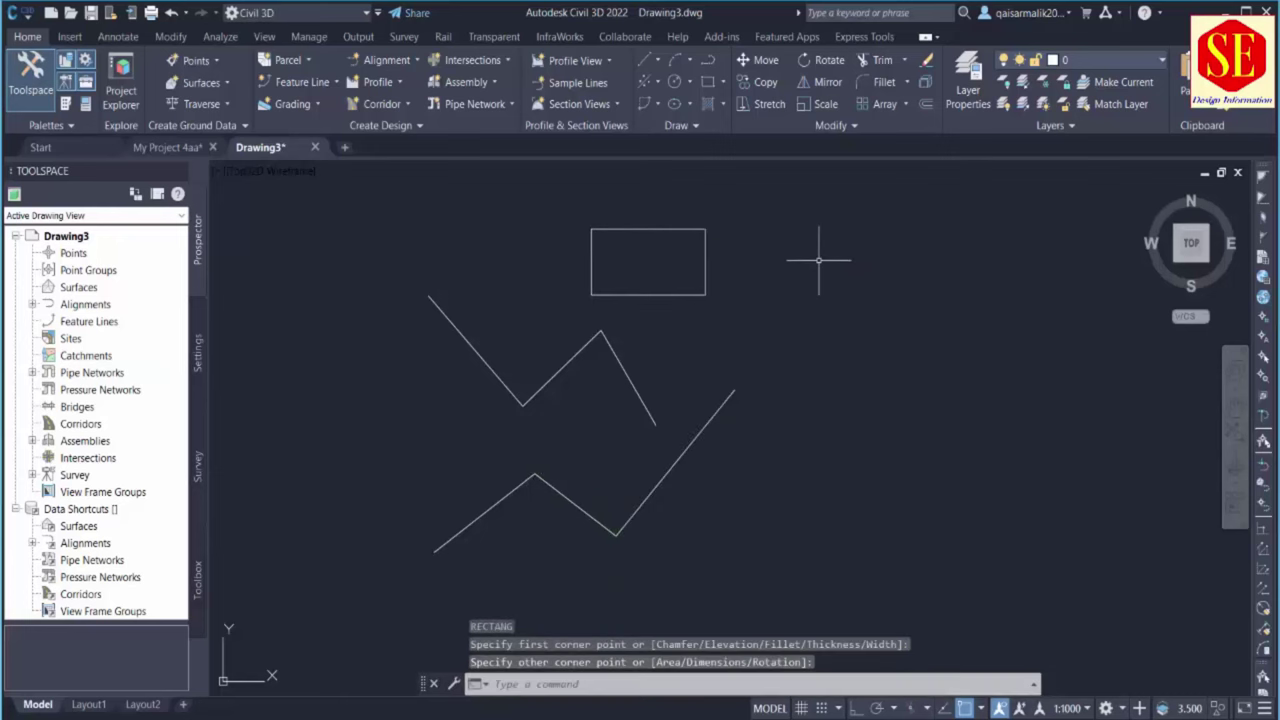
pyautogui.press('Return')
pyautogui.click(796, 247)
pyautogui.click(823, 391)
pyautogui.press('Escape')
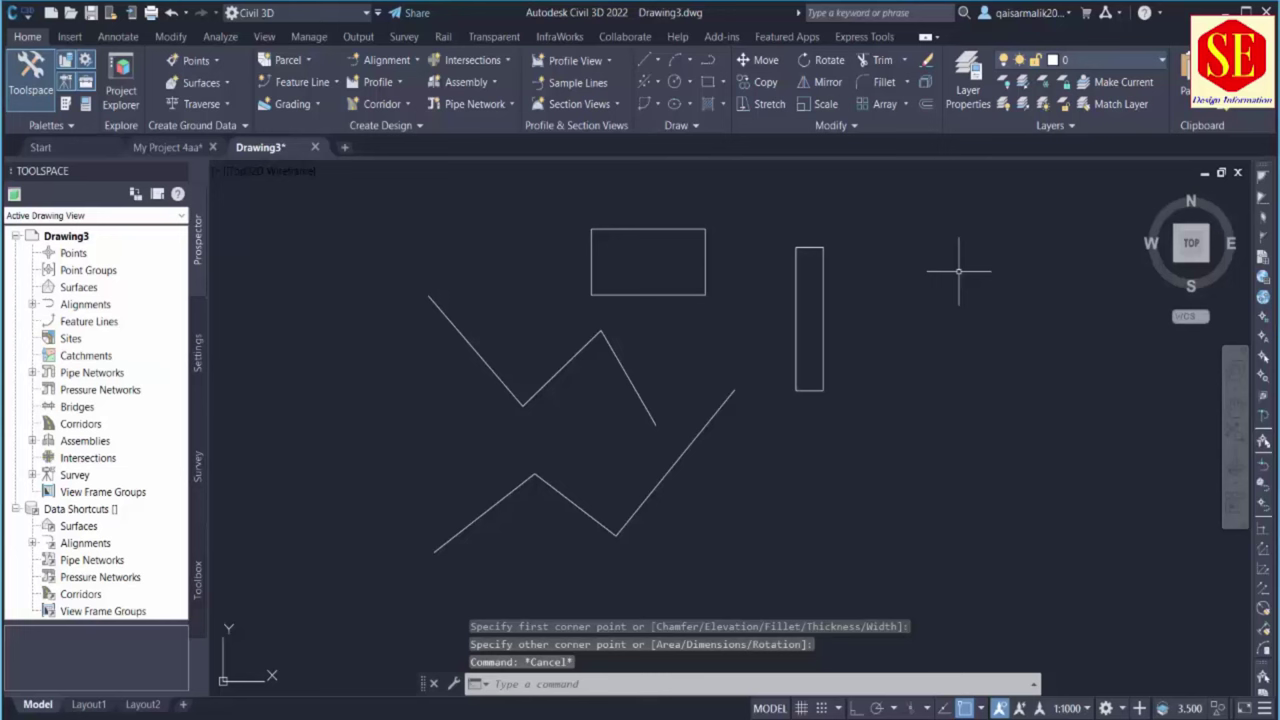
# Window-select all six sketched shapes and erase them
pyautogui.press('Escape')
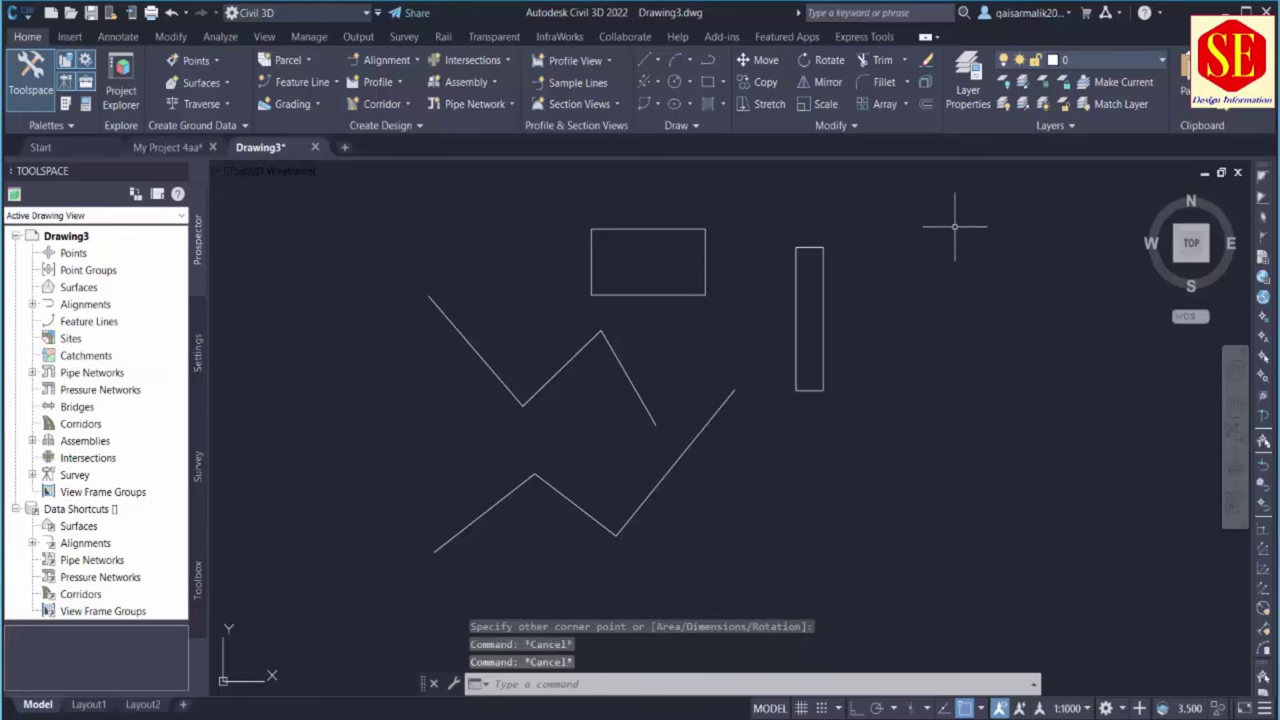
pyautogui.click(955, 227)
pyautogui.click(386, 563)
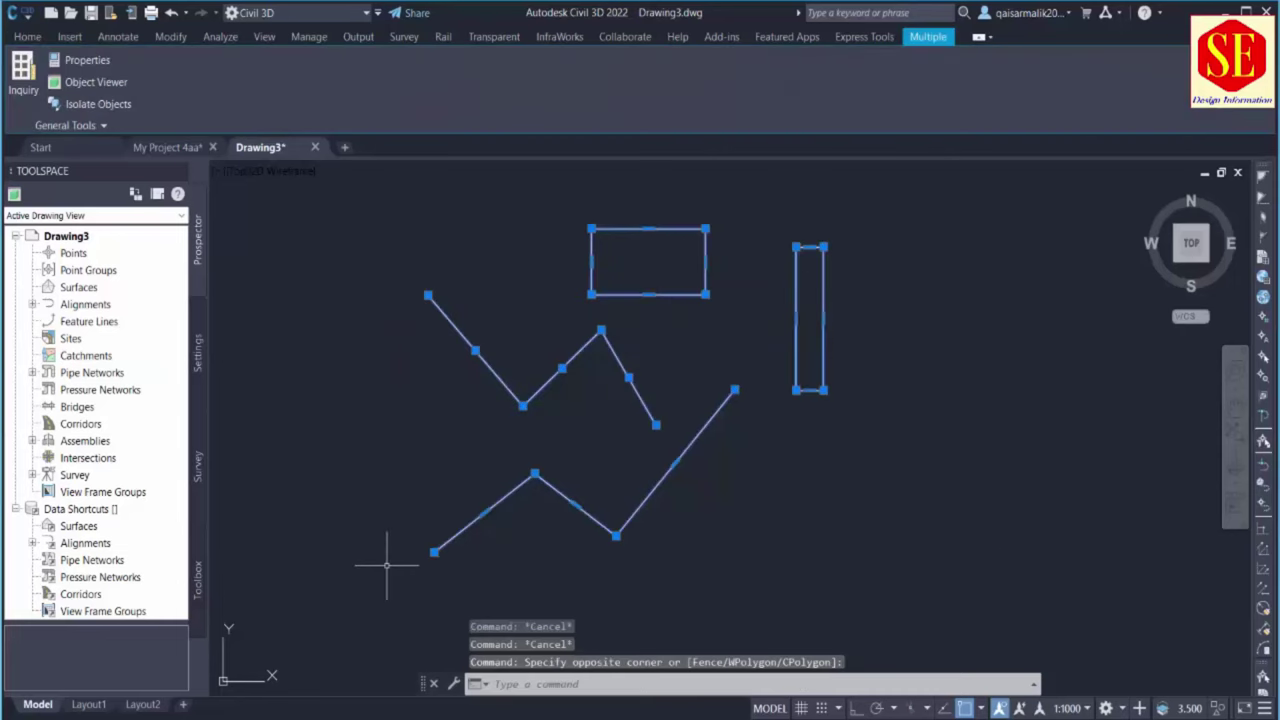
pyautogui.write('e')
pyautogui.press('Return')
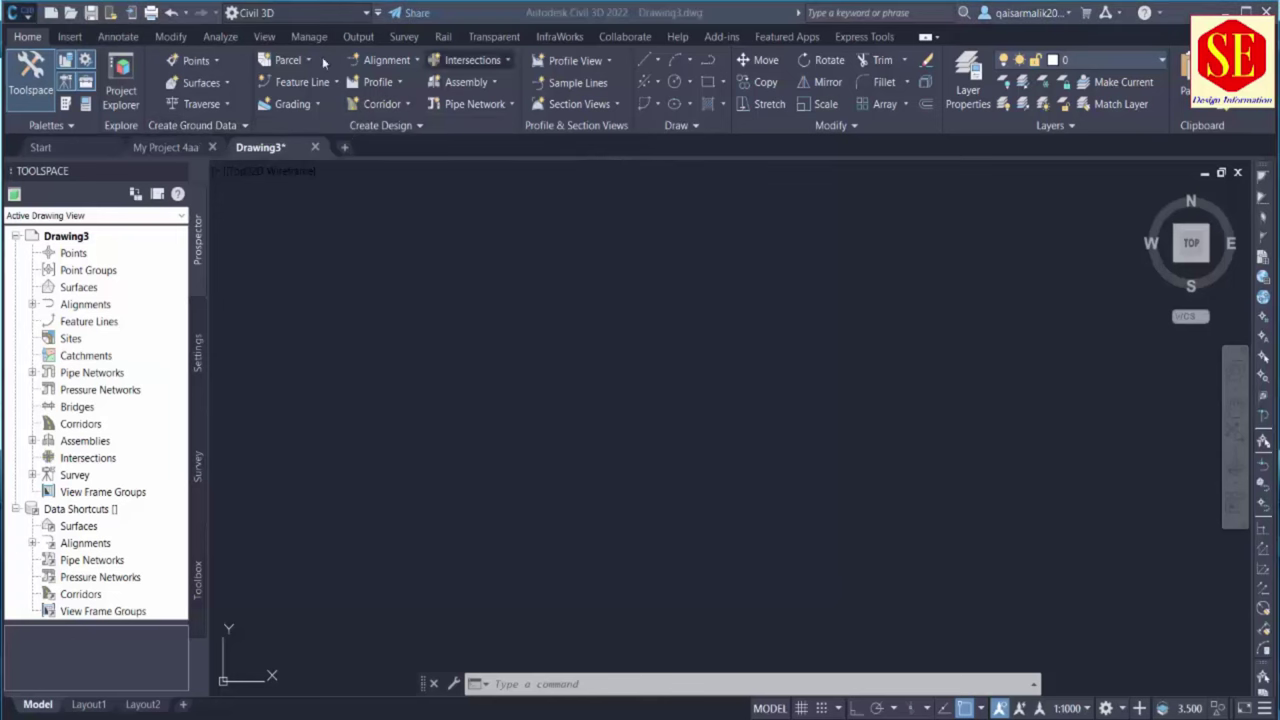
# Back in My Project 4aa, select then deselect the terrain surface and pan around the site
pyautogui.click(161, 145)
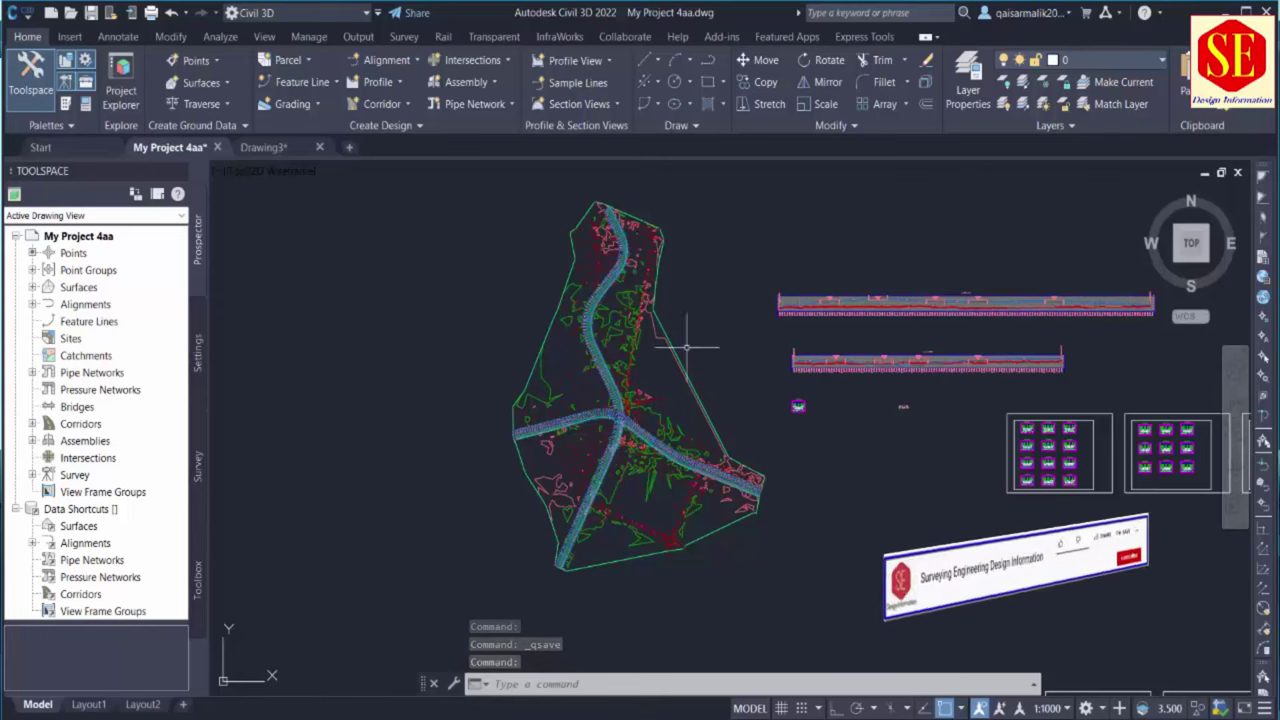
pyautogui.scroll(5, 687, 347)
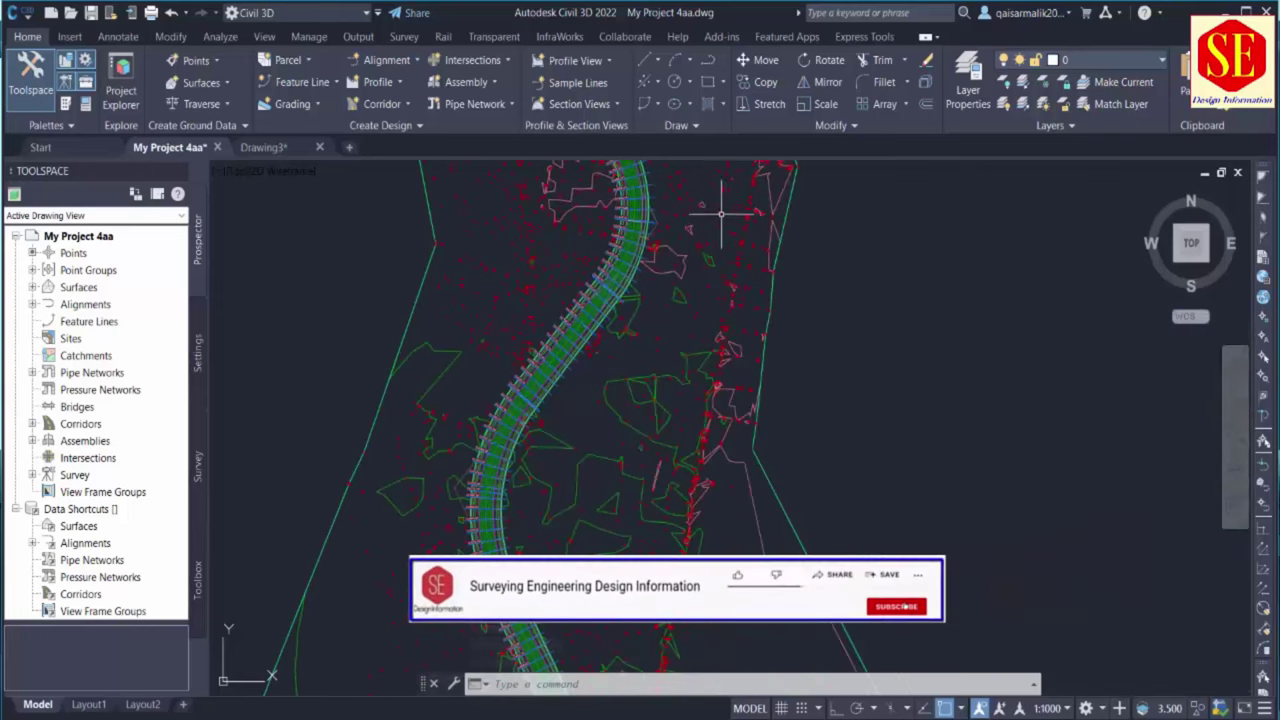
pyautogui.scroll(3, 690, 250)
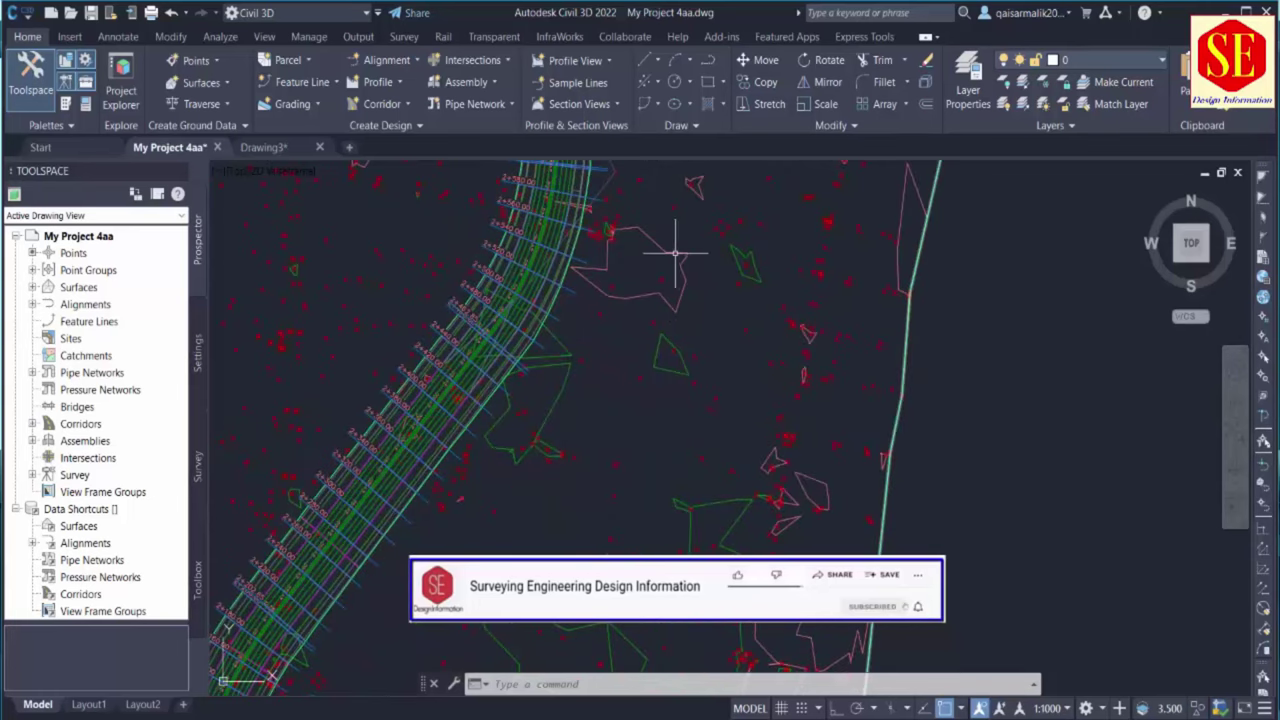
pyautogui.click(680, 262)
pyautogui.scroll(-2, 690, 285)
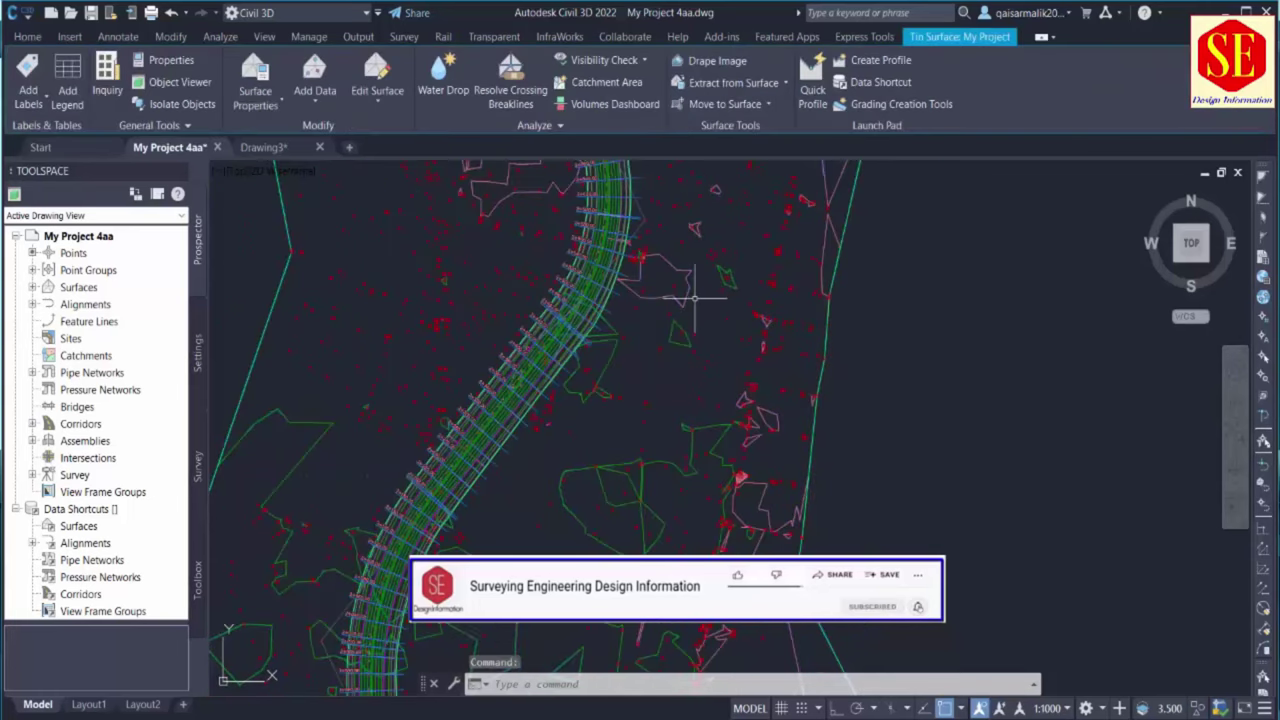
pyautogui.press('Escape')
pyautogui.scroll(4, 560, 272)
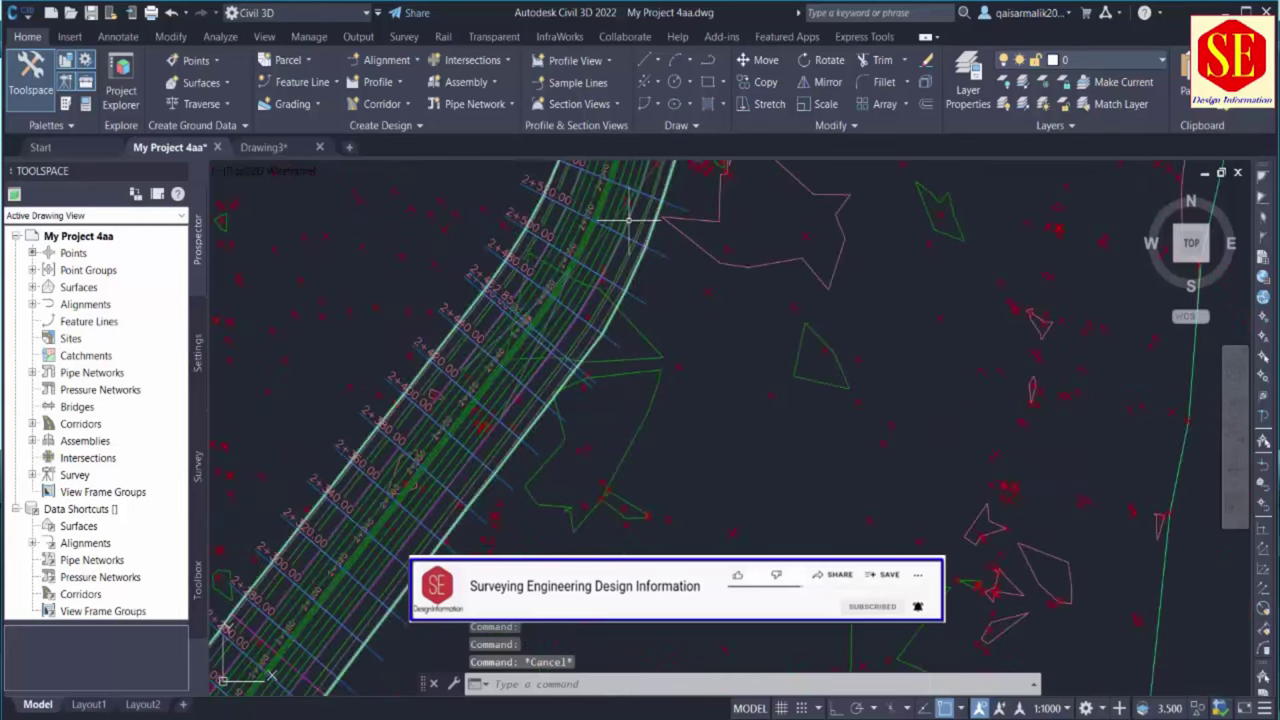
pyautogui.scroll(-5, 552, 295)
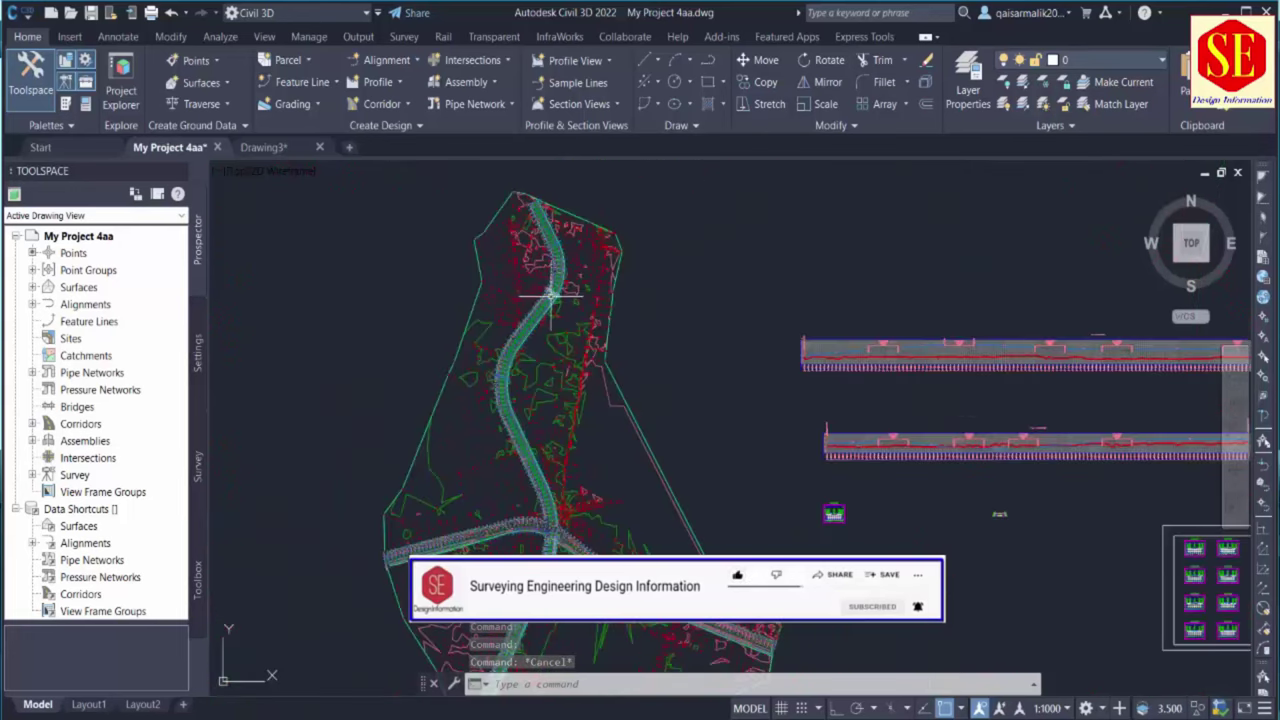
pyautogui.scroll(-1, 654, 369)
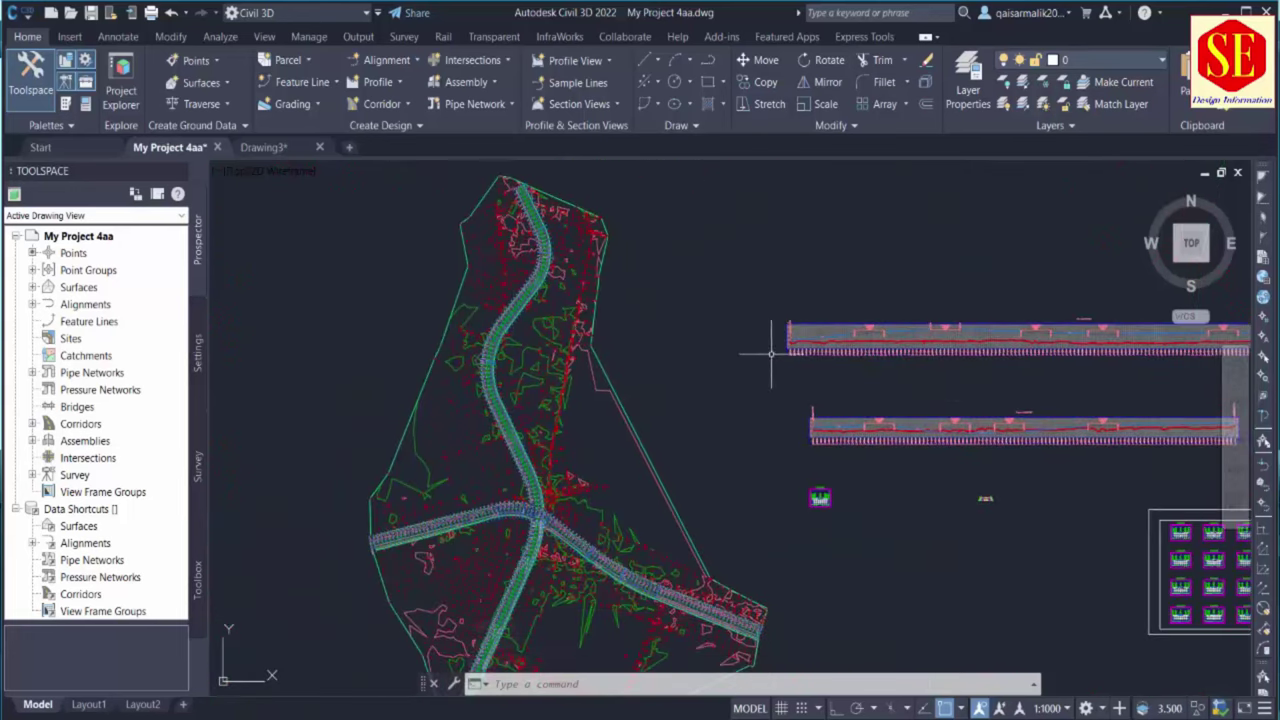
pyautogui.moveTo(771, 352); pyautogui.dragTo(617, 310, button='middle')
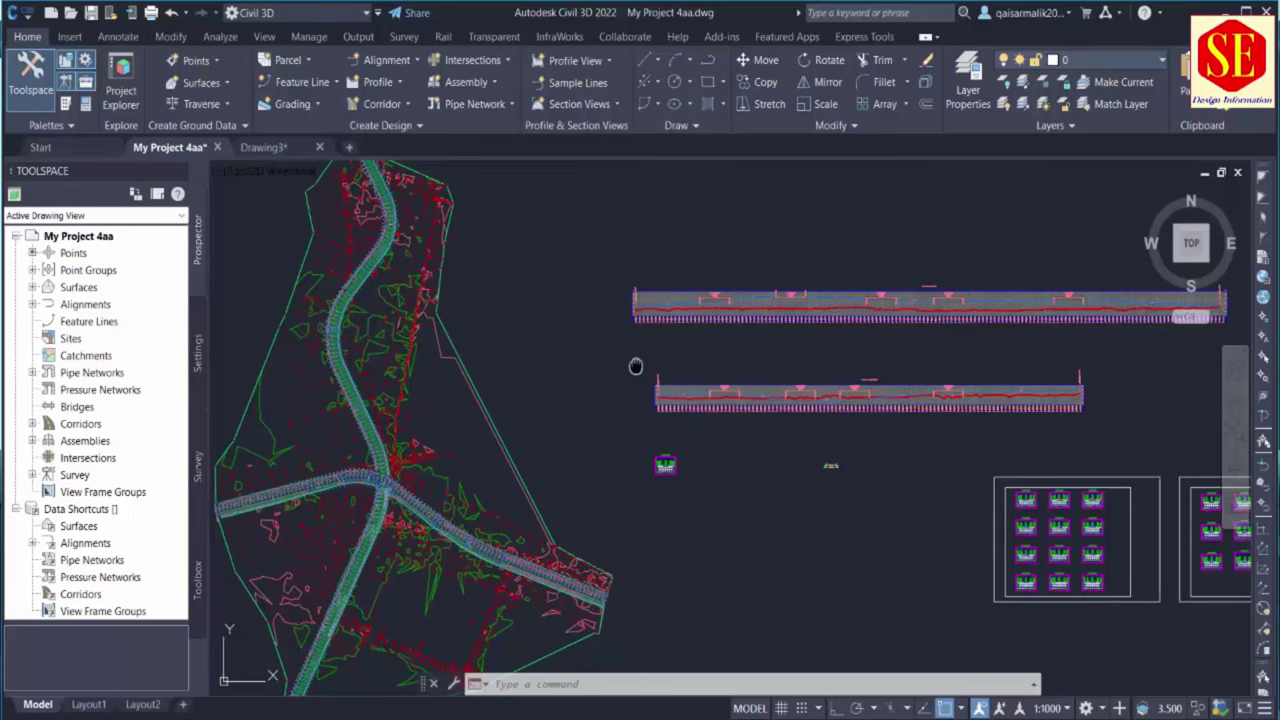
pyautogui.moveTo(635, 366); pyautogui.dragTo(800, 396, button='middle')
pyautogui.click(196, 61)
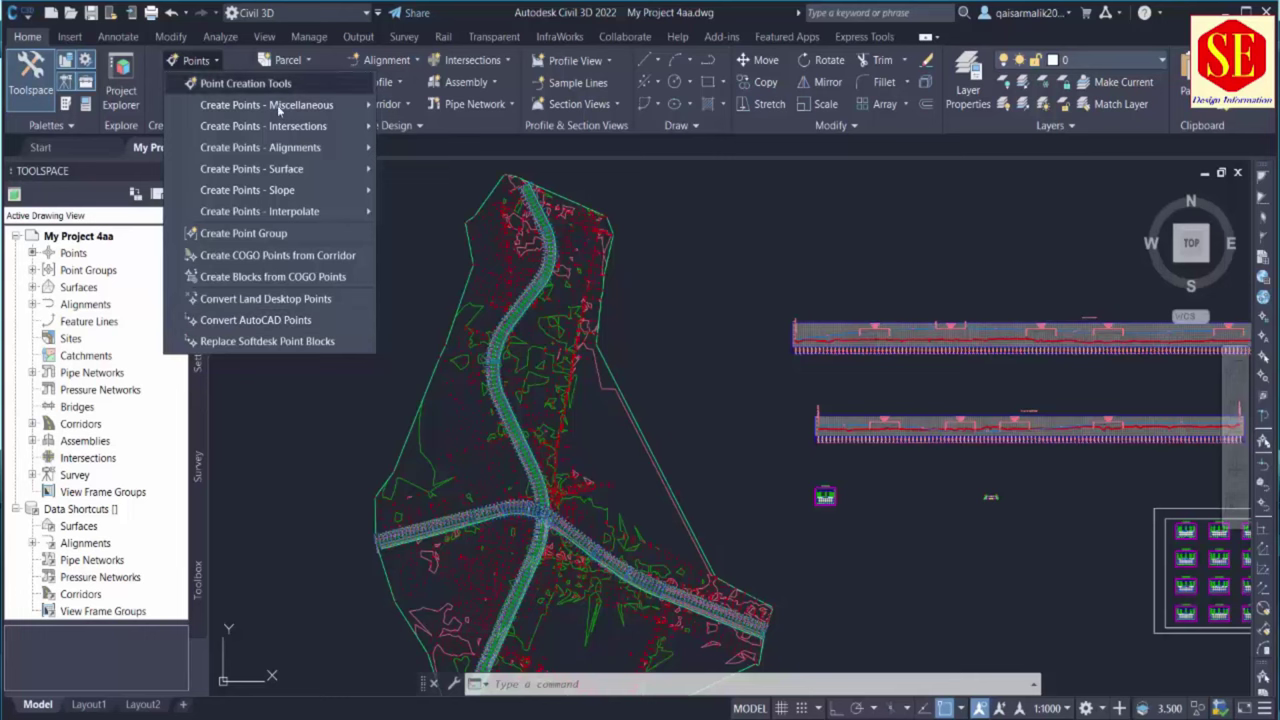
pyautogui.scroll(5, 587, 240)
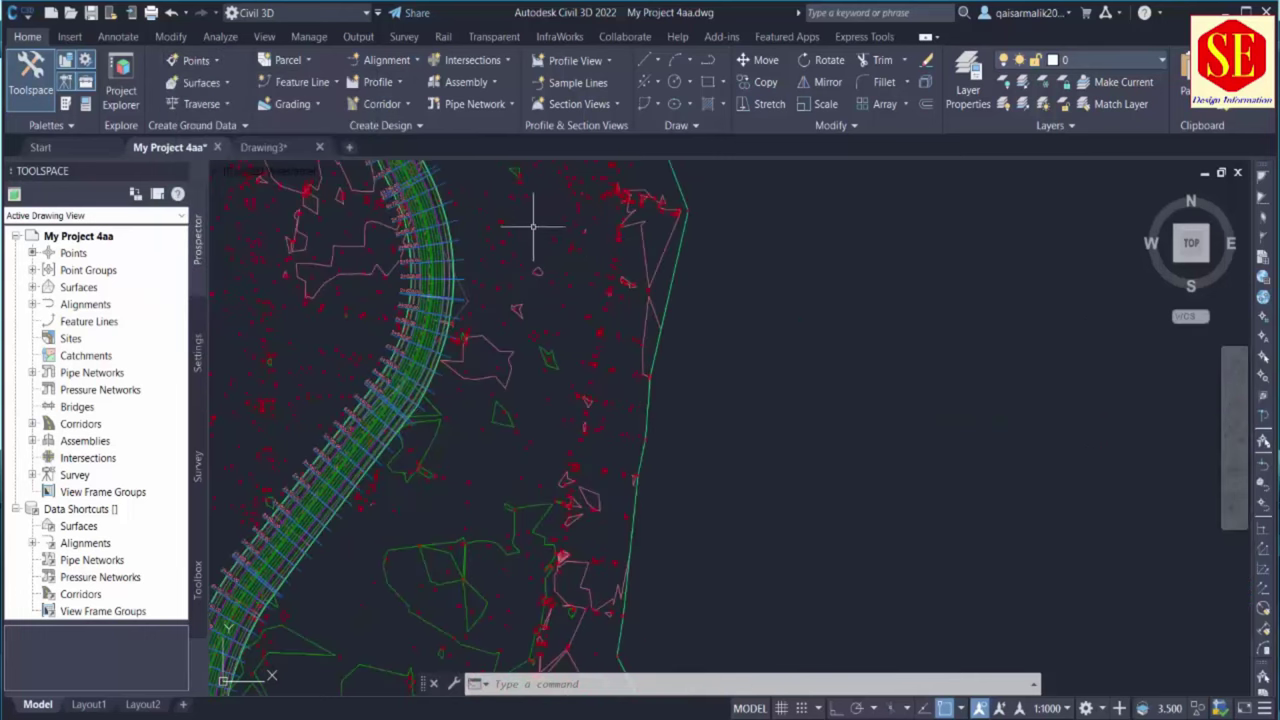
pyautogui.scroll(1, 560, 212)
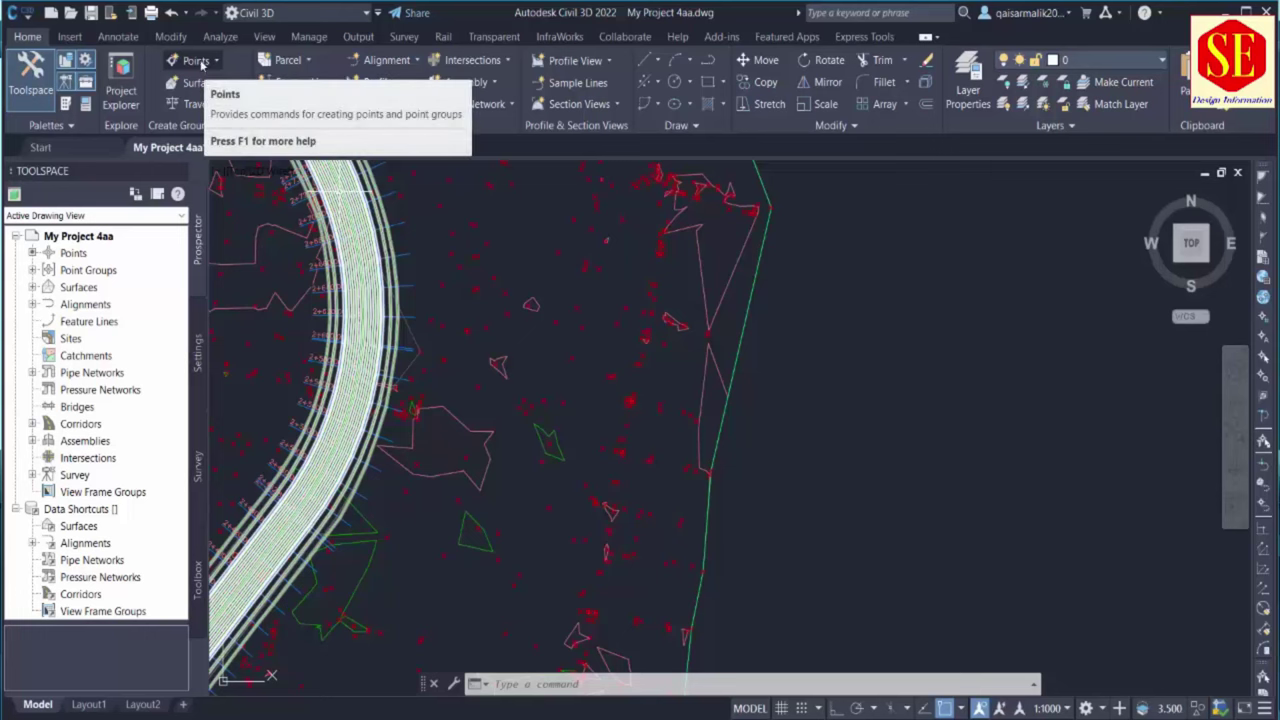
pyautogui.click(698, 242)
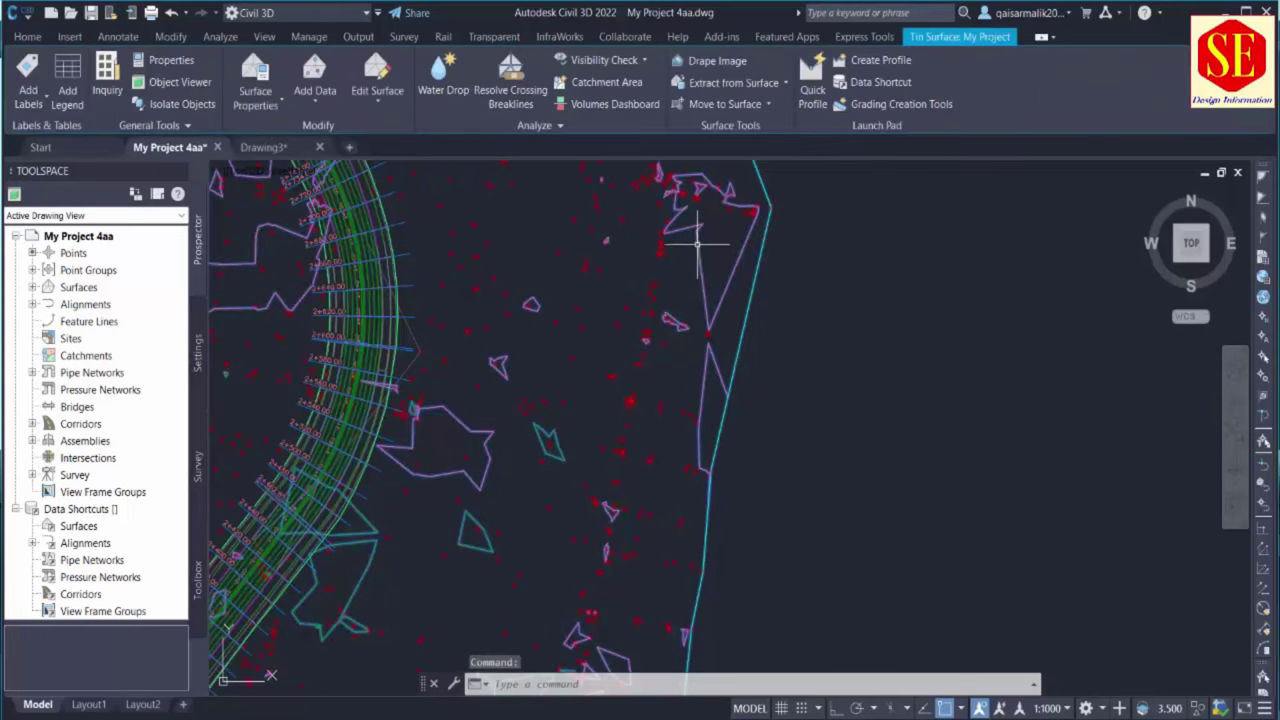
pyautogui.press('Escape')
pyautogui.press('Escape')
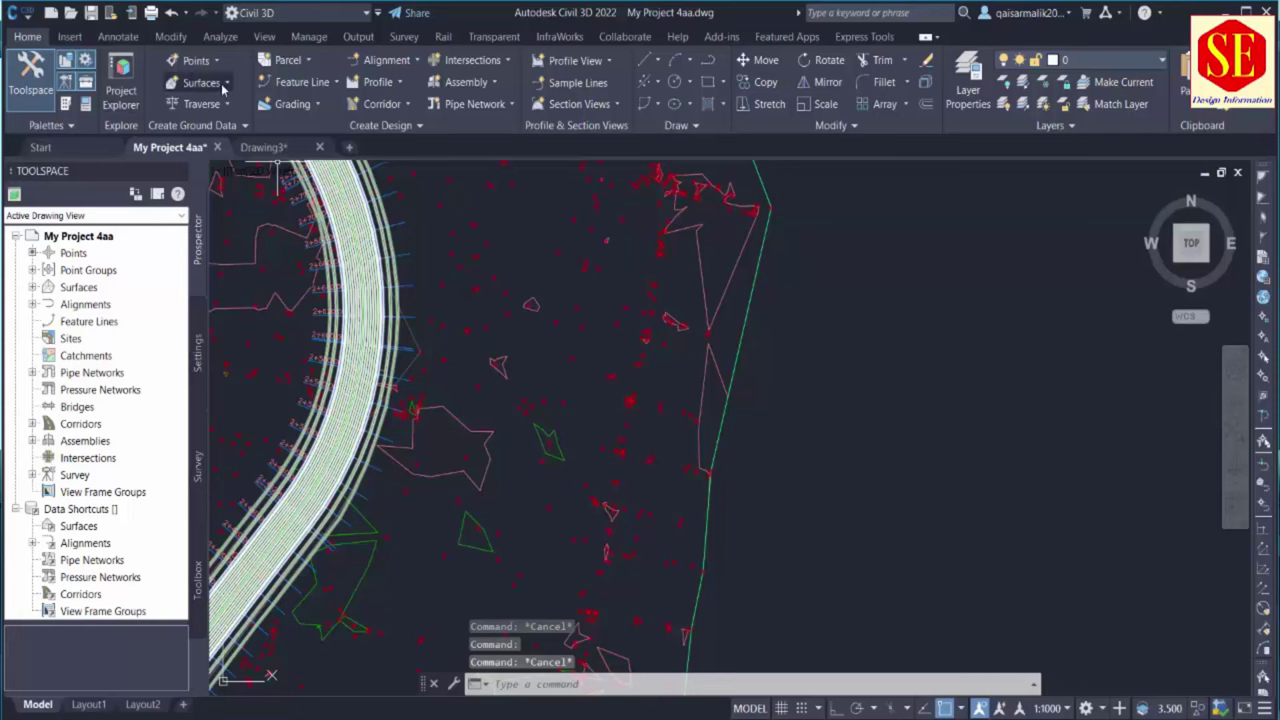
pyautogui.click(227, 84)
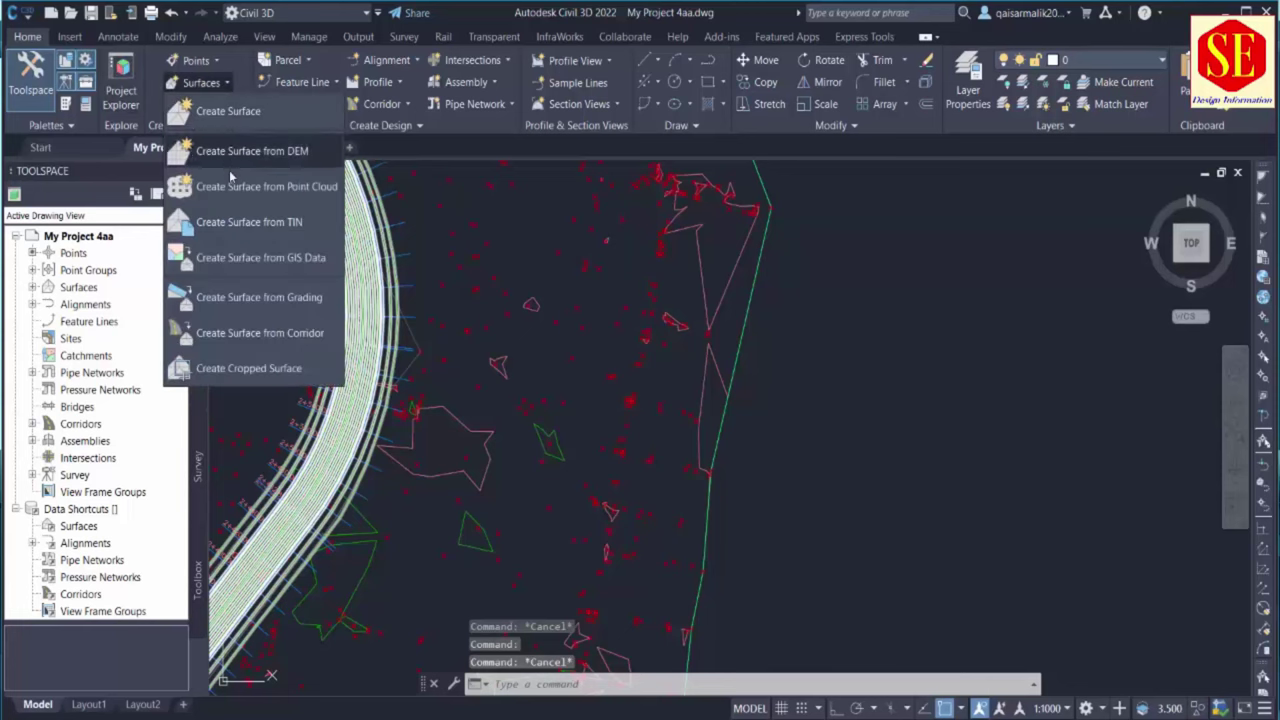
pyautogui.click(262, 299)
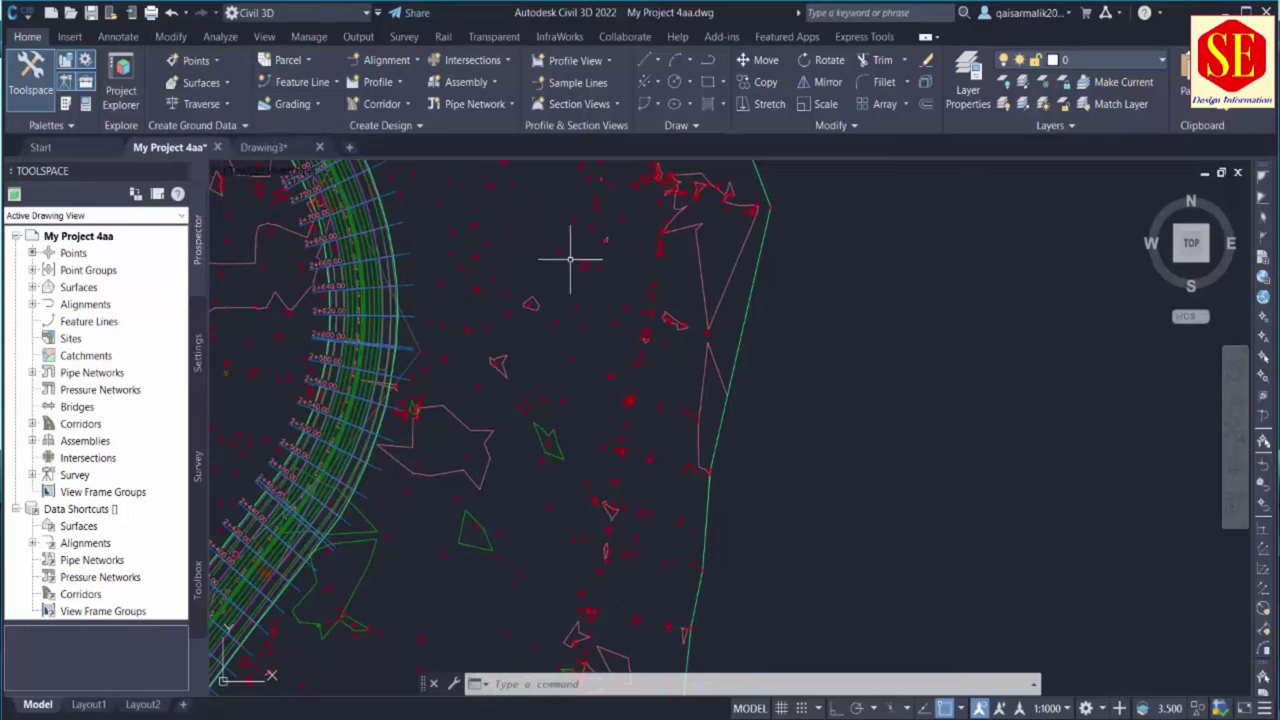
pyautogui.scroll(3, 500, 277)
pyautogui.scroll(5, 414, 334)
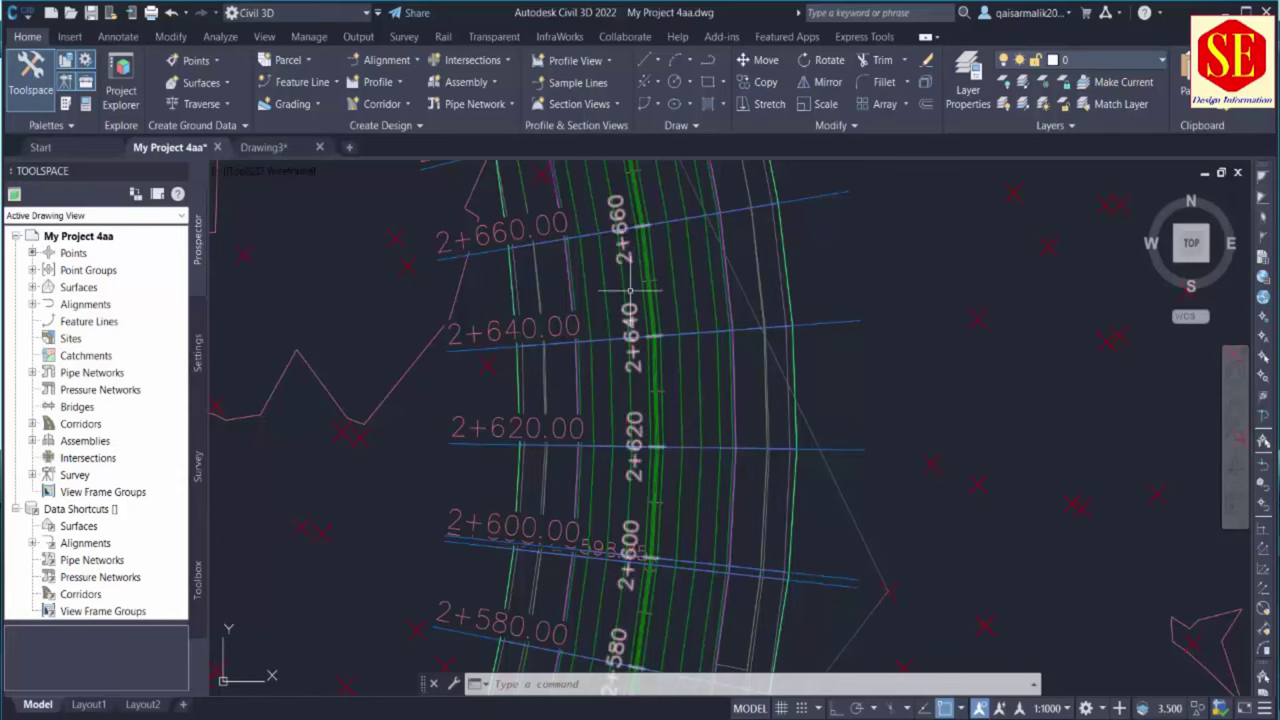
pyautogui.scroll(-6, 631, 281)
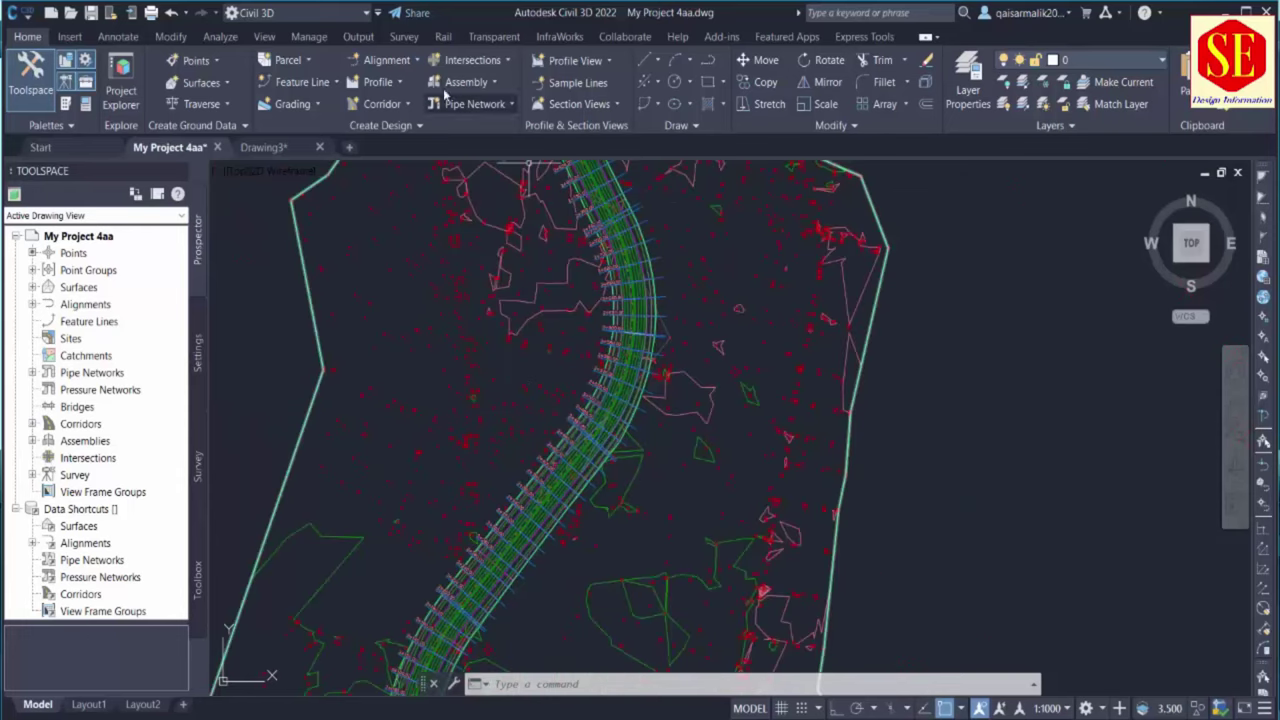
pyautogui.click(391, 61)
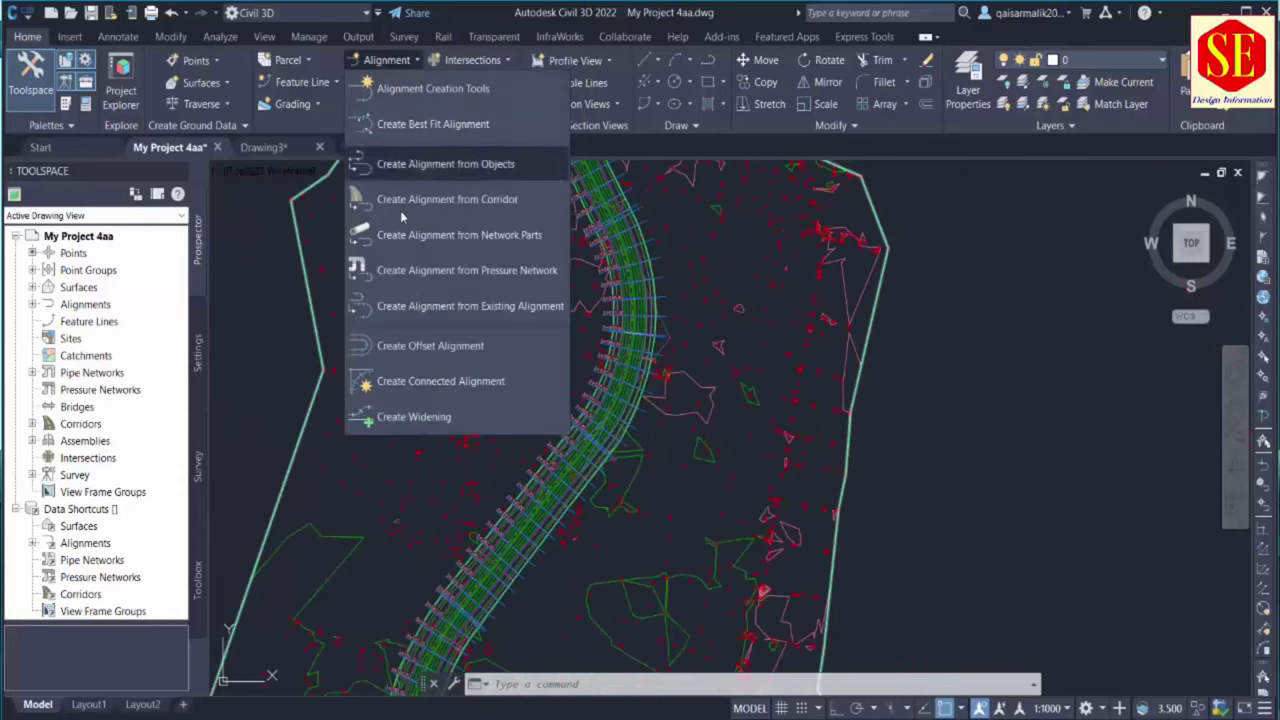
pyautogui.click(630, 303)
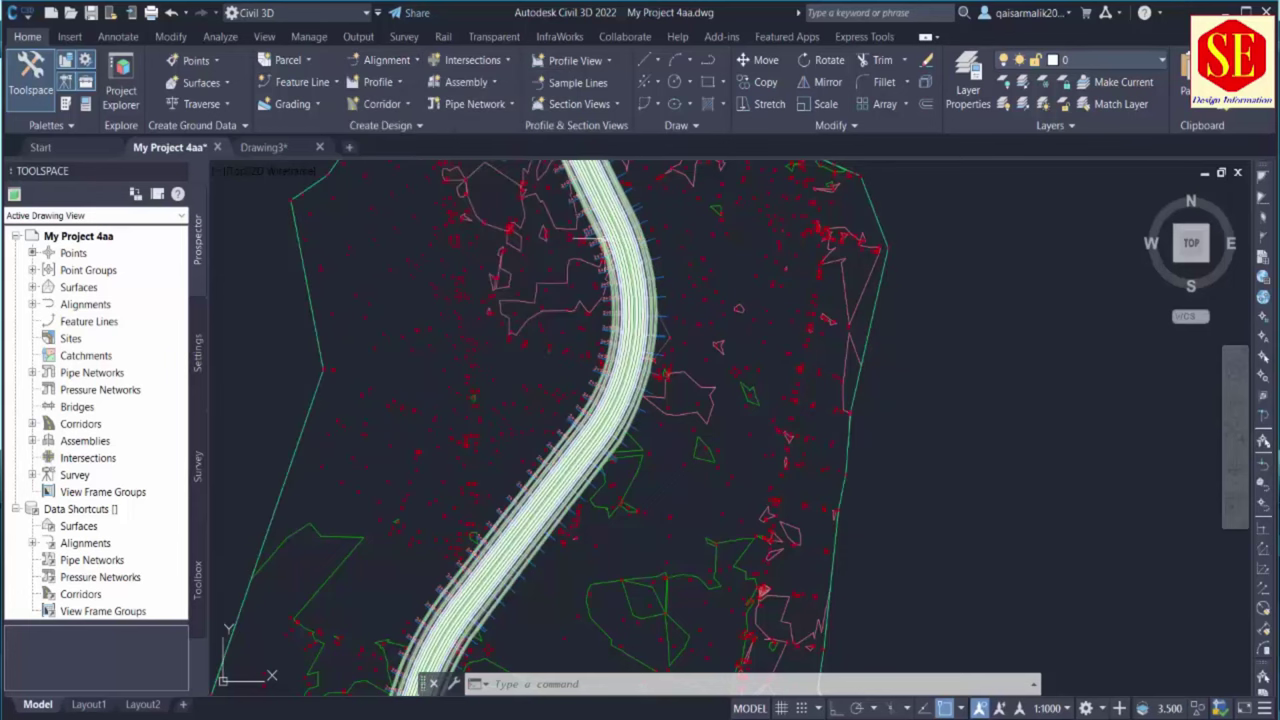
pyautogui.scroll(-4, 734, 294)
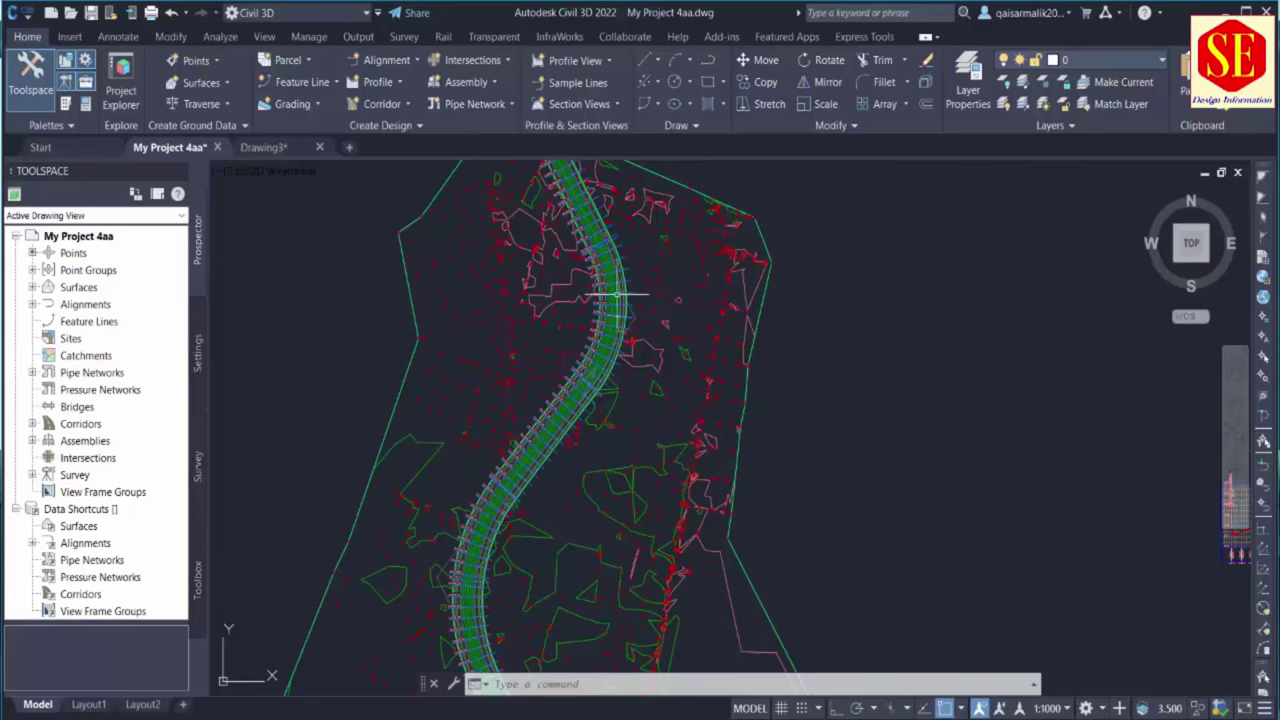
pyautogui.scroll(-3, 617, 294)
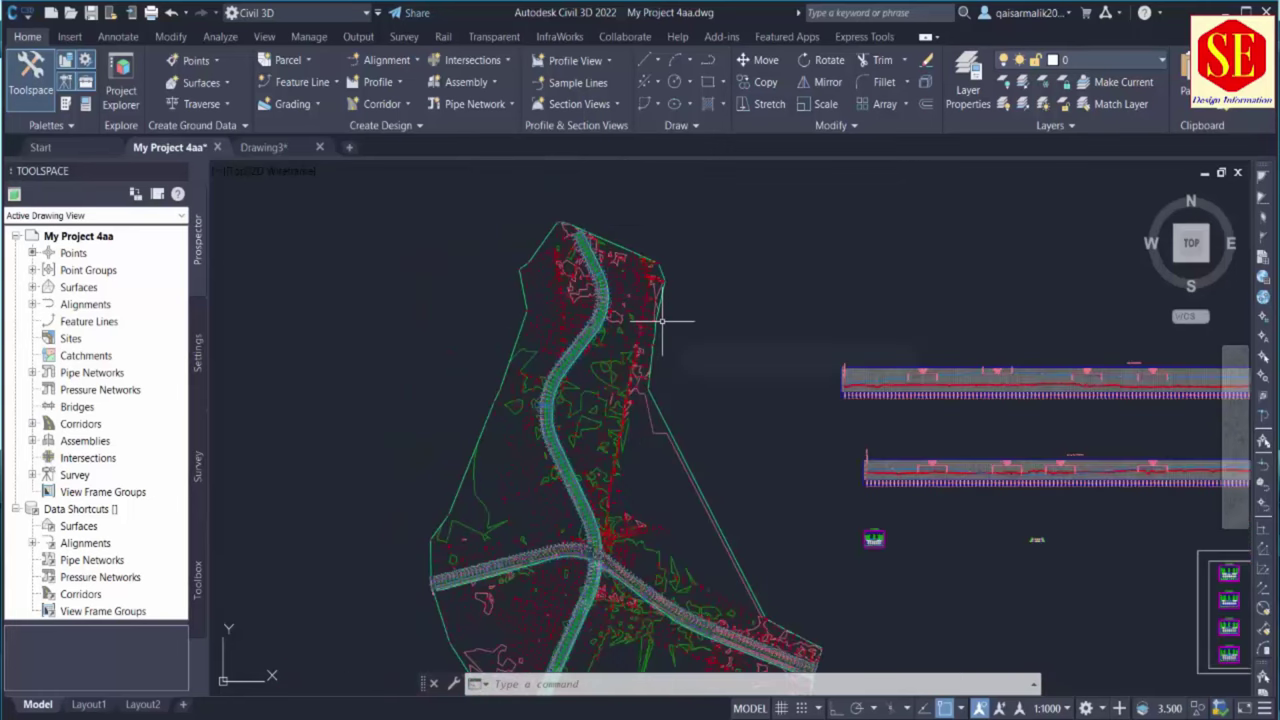
pyautogui.moveTo(661, 321)
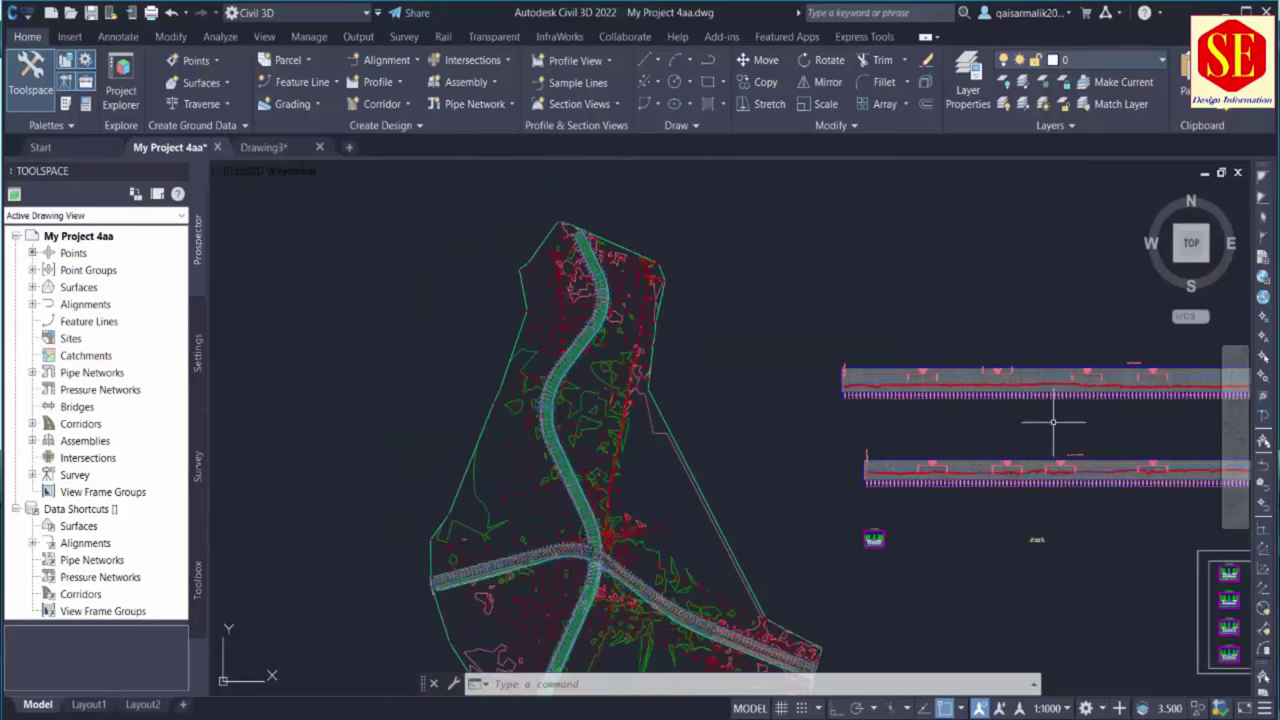
pyautogui.scroll(2, 1057, 357)
pyautogui.scroll(-4, 770, 465)
pyautogui.scroll(5, 770, 465)
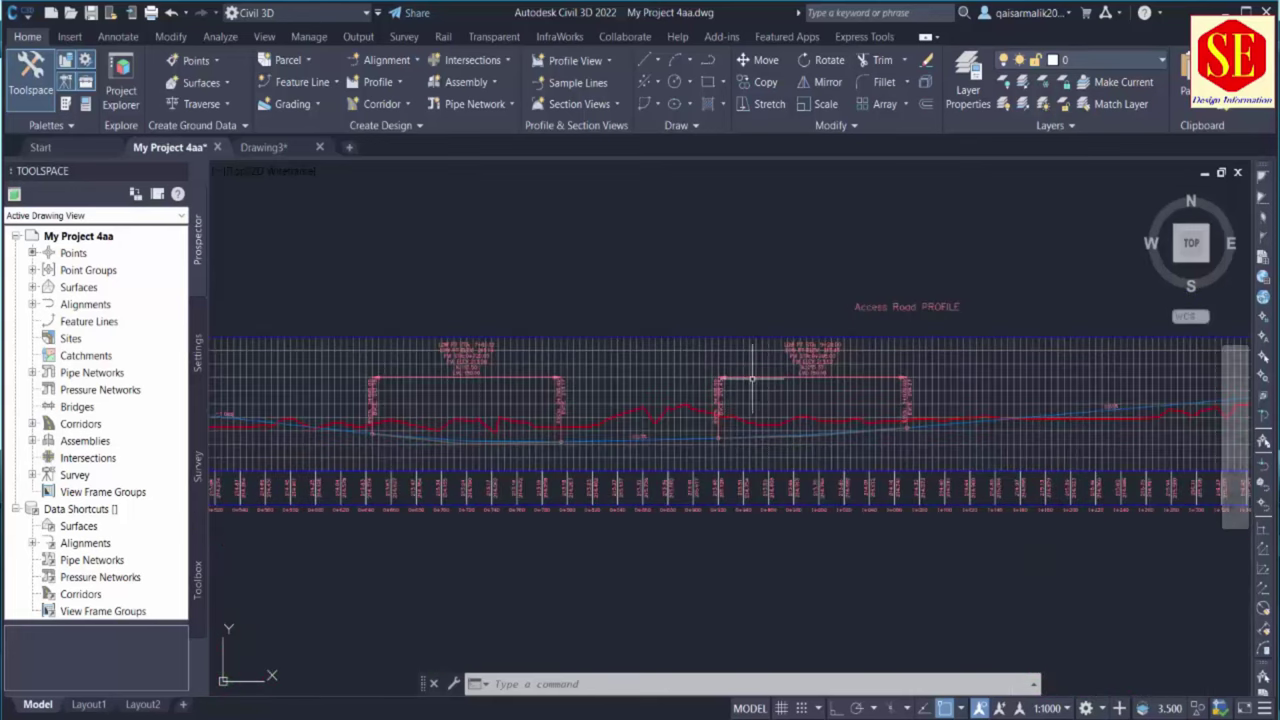
pyautogui.scroll(4, 655, 434)
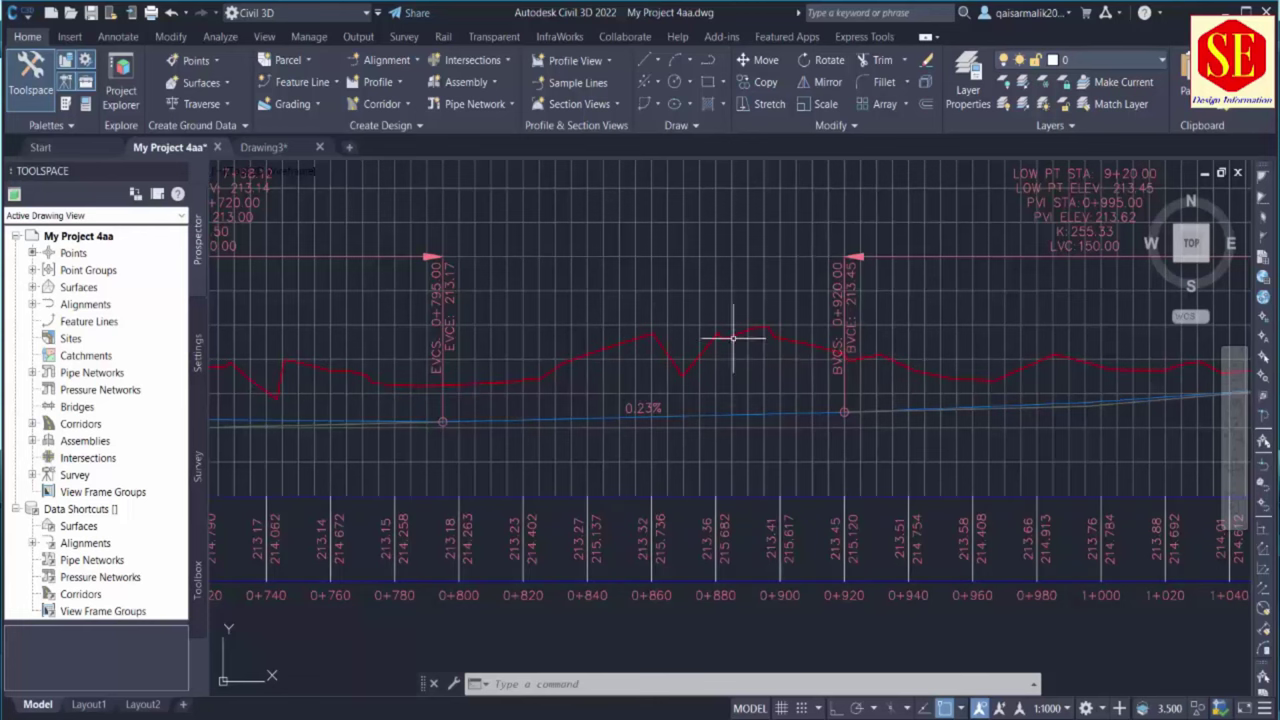
pyautogui.scroll(-3, 645, 386)
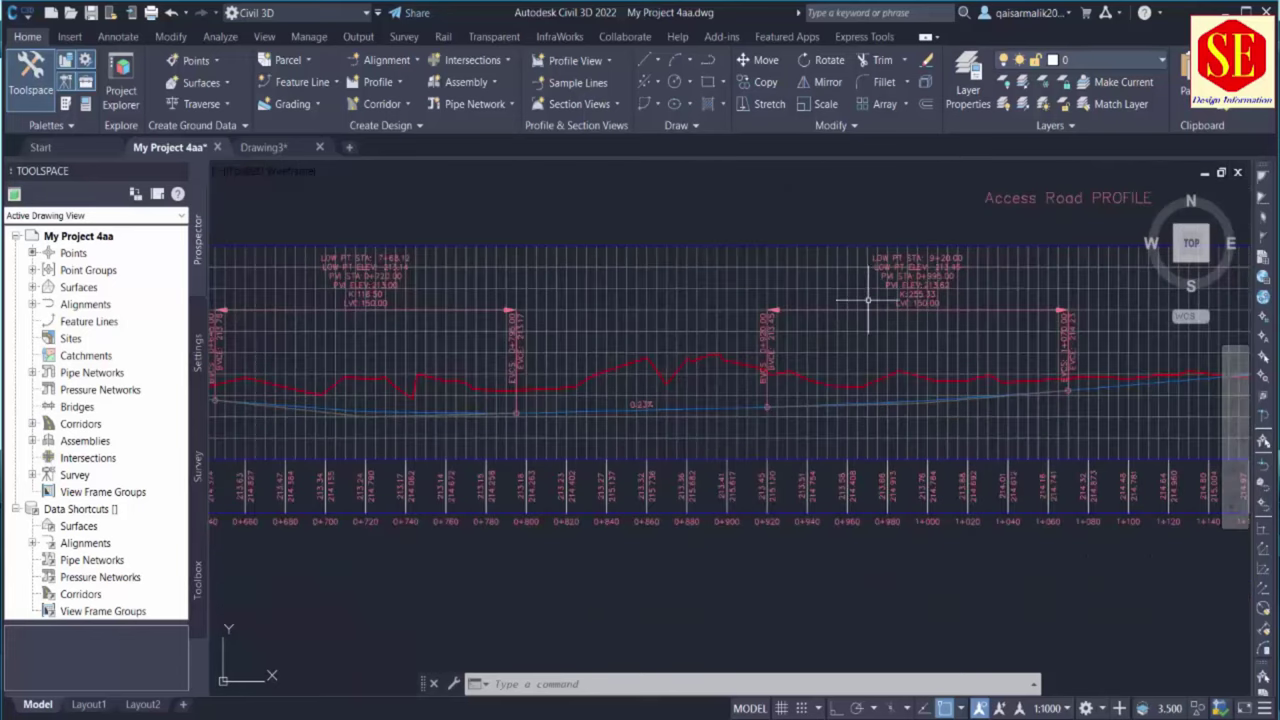
pyautogui.click(380, 83)
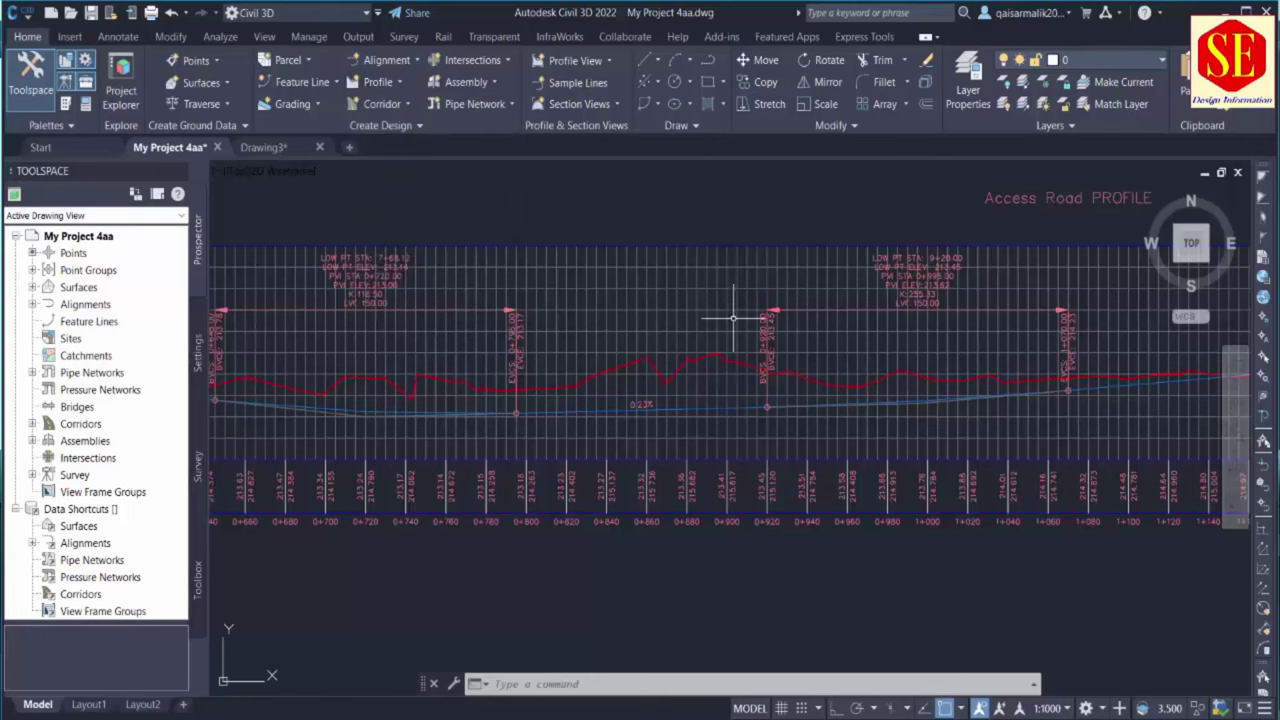
pyautogui.scroll(-3, 700, 360)
pyautogui.scroll(-2, 726, 345)
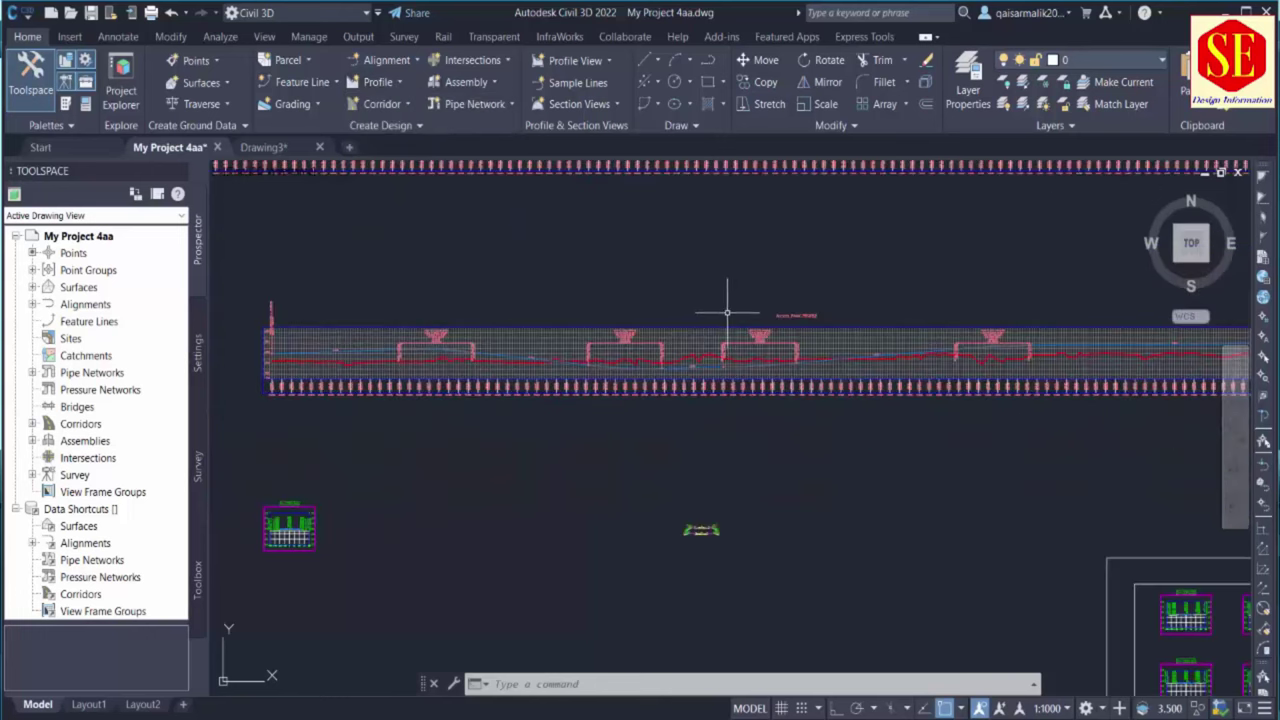
pyautogui.scroll(-2, 699, 243)
pyautogui.moveTo(620, 251); pyautogui.dragTo(757, 257, button='middle')
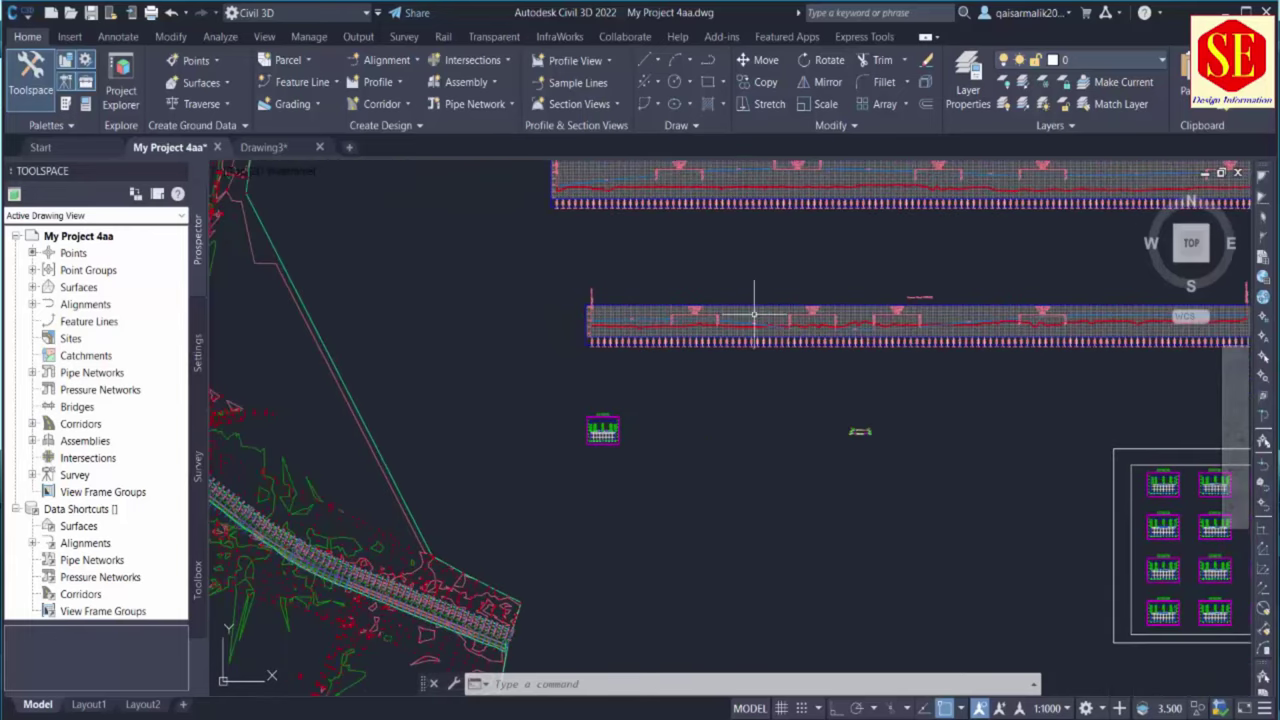
pyautogui.scroll(2, 888, 481)
pyautogui.scroll(5, 830, 378)
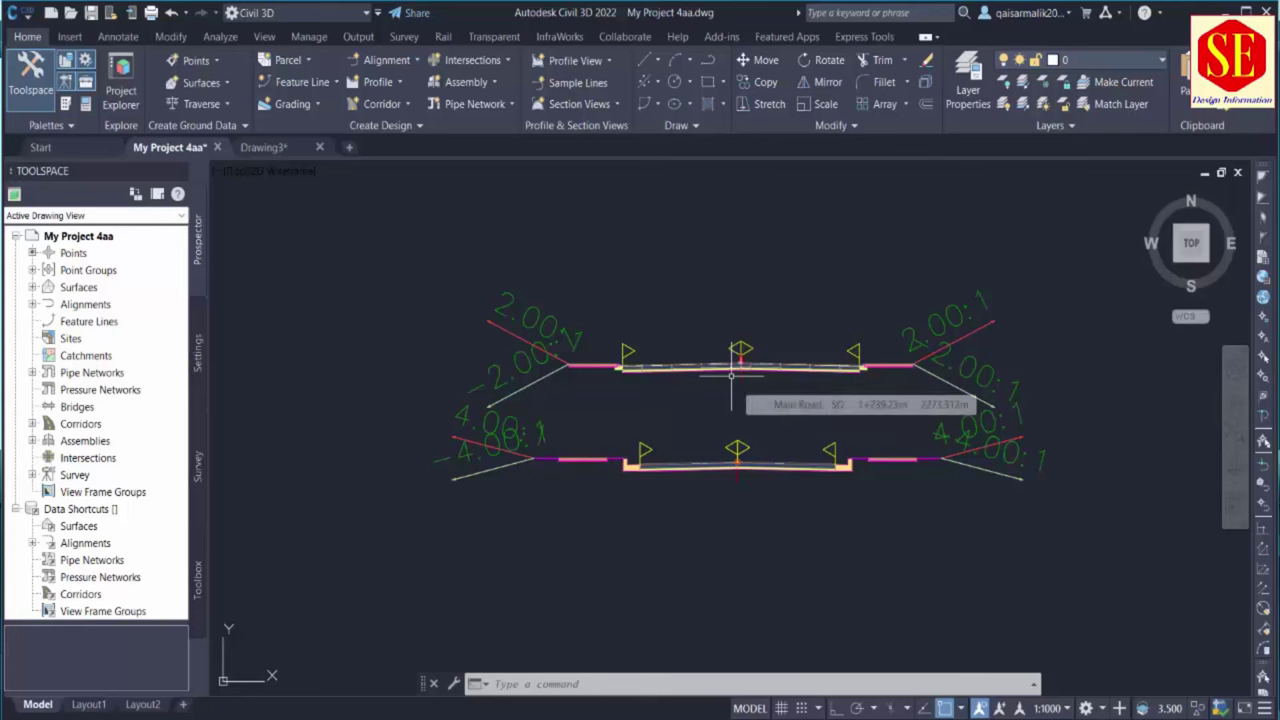
pyautogui.click(468, 84)
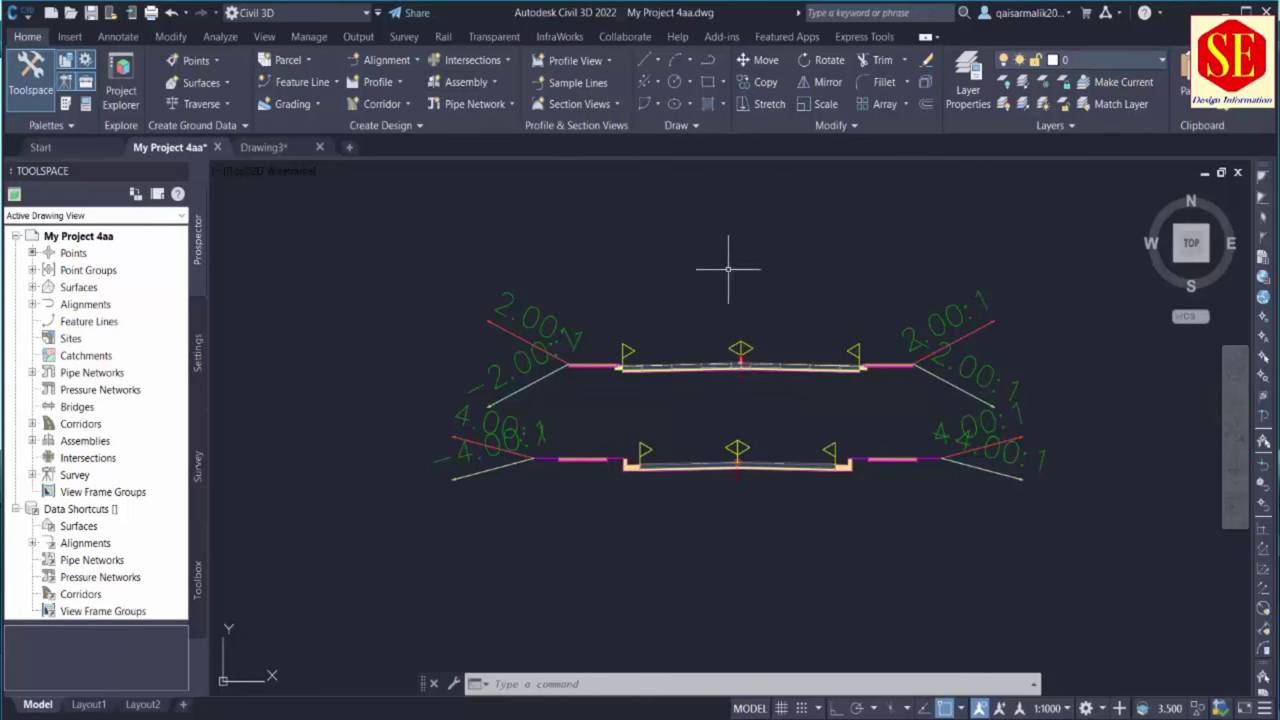
pyautogui.moveTo(546, 358)
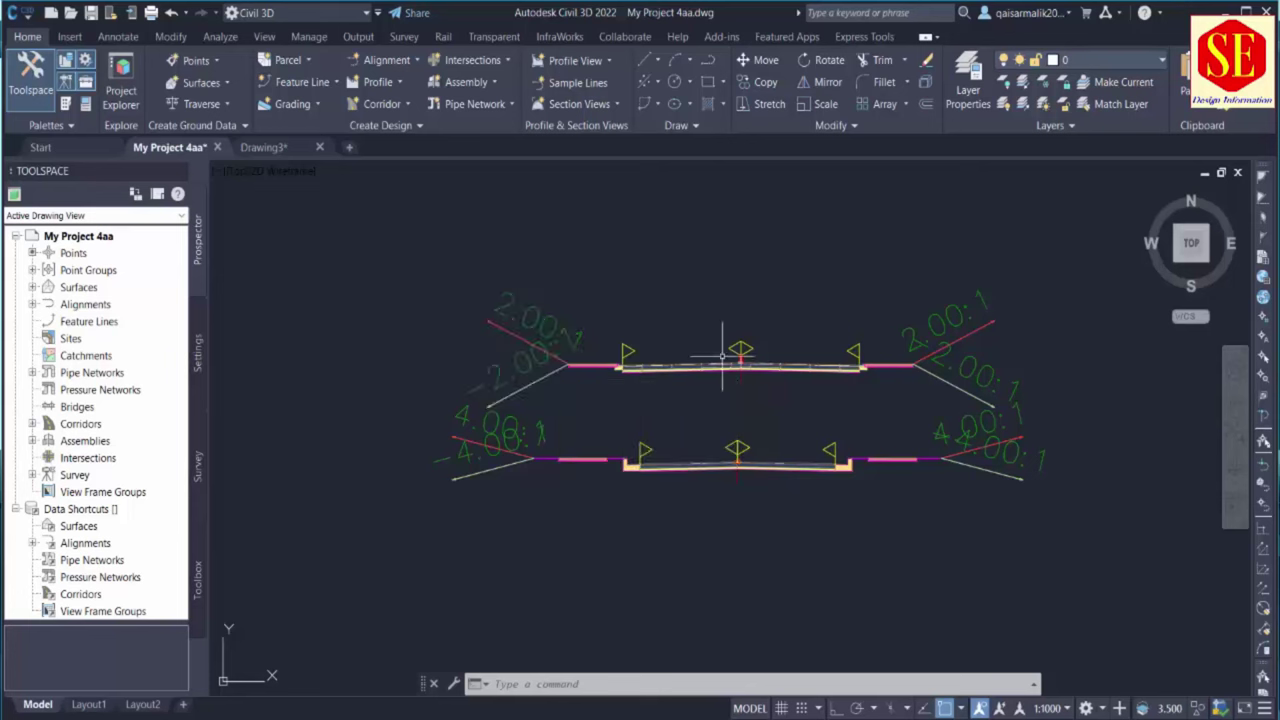
pyautogui.scroll(-8, 740, 372)
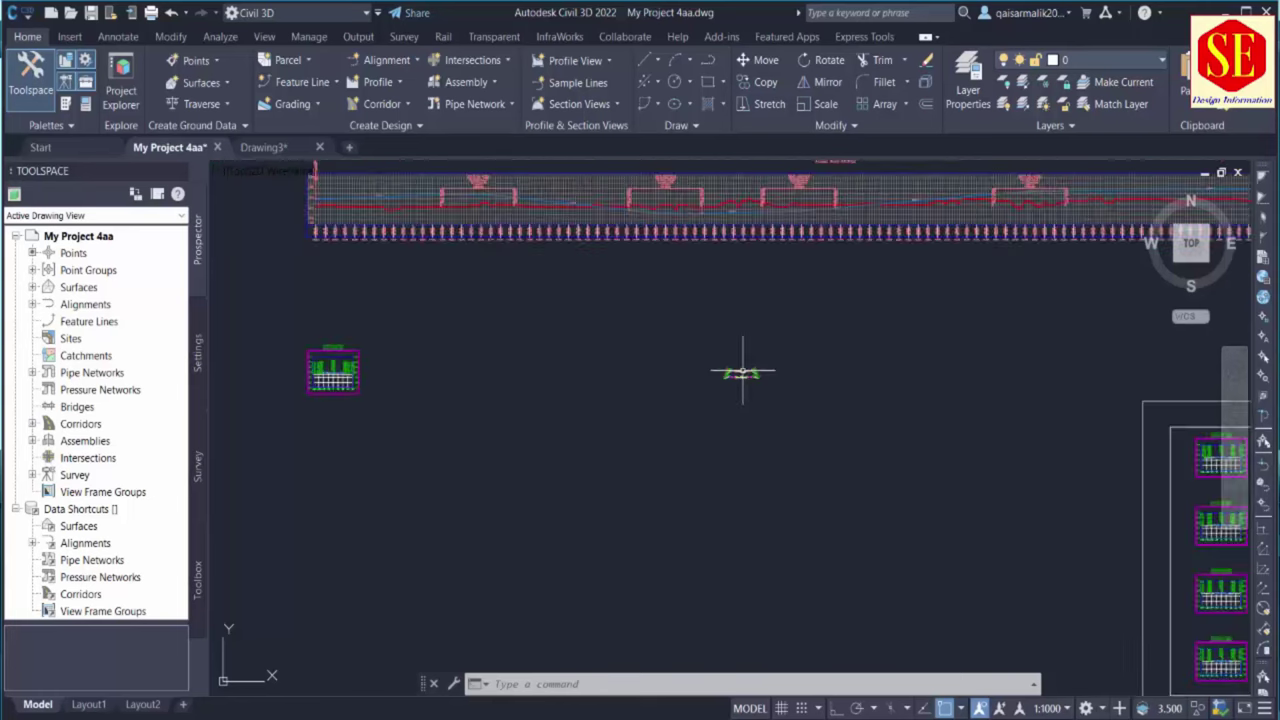
# Zoom around the site plan, briefly opening and dismissing the corridor commands list
pyautogui.scroll(3, 742, 370)
pyautogui.scroll(6, 357, 229)
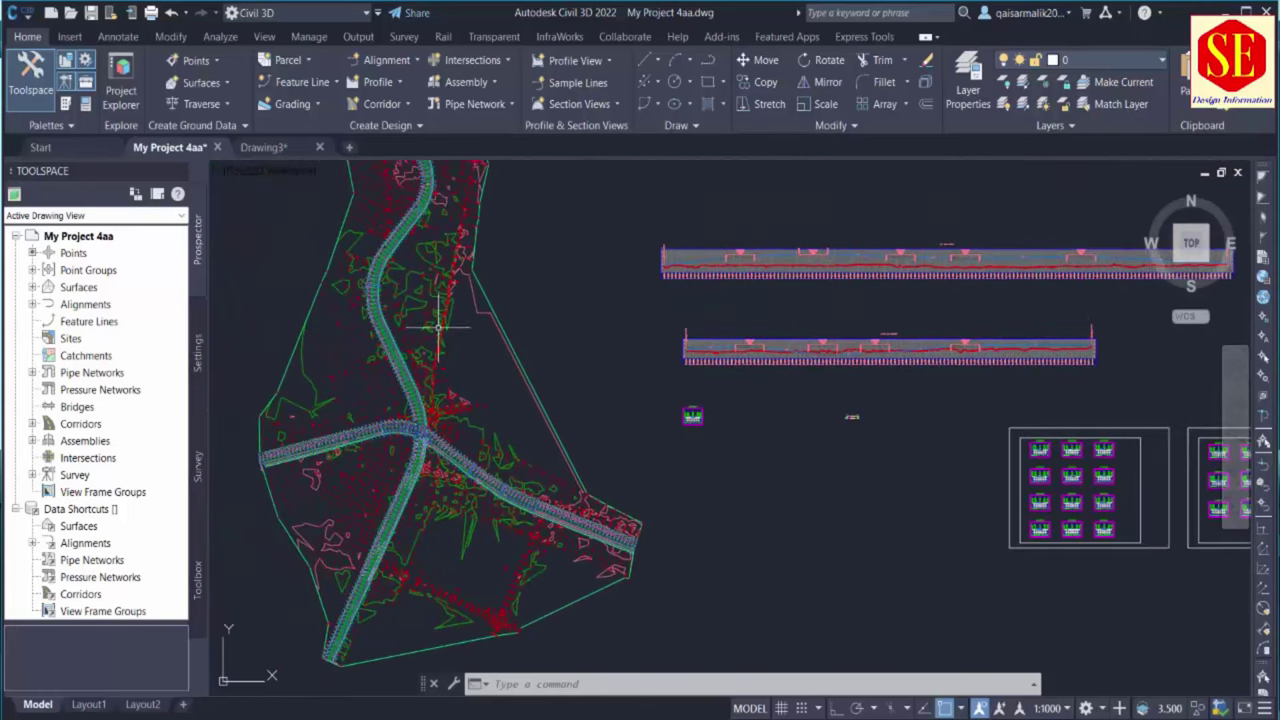
pyautogui.scroll(5, 300, 292)
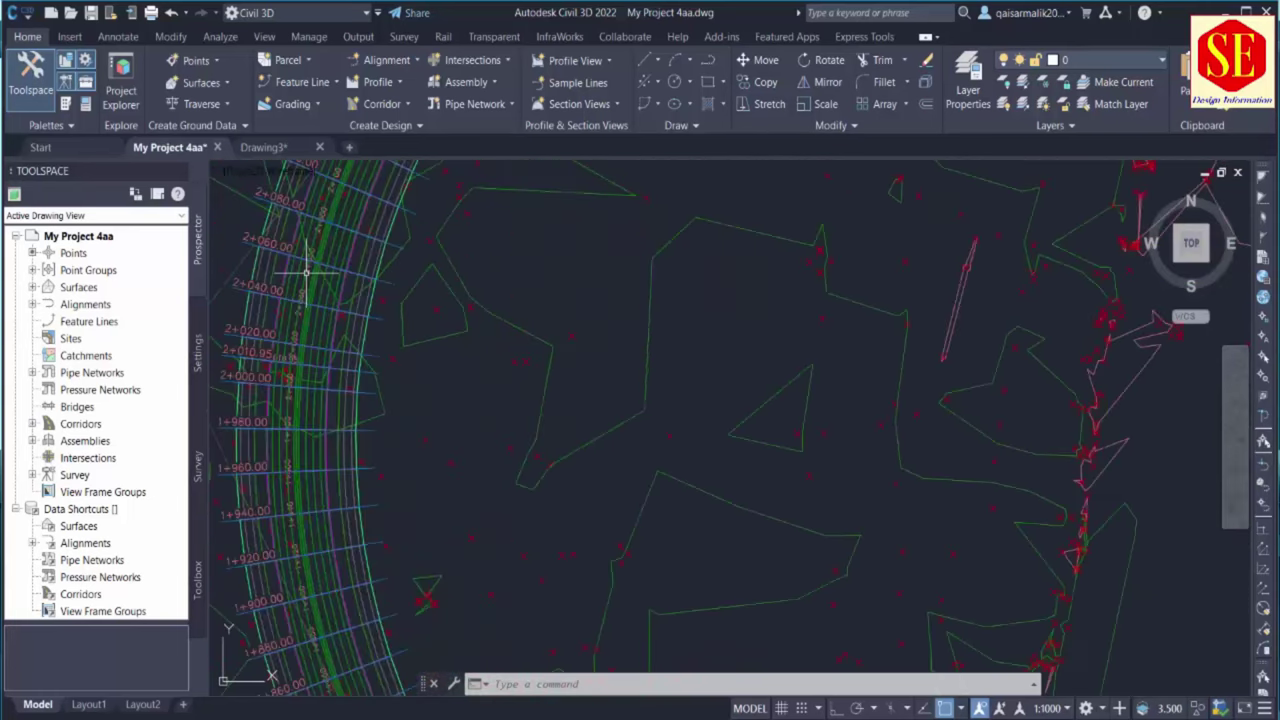
pyautogui.scroll(-6, 343, 276)
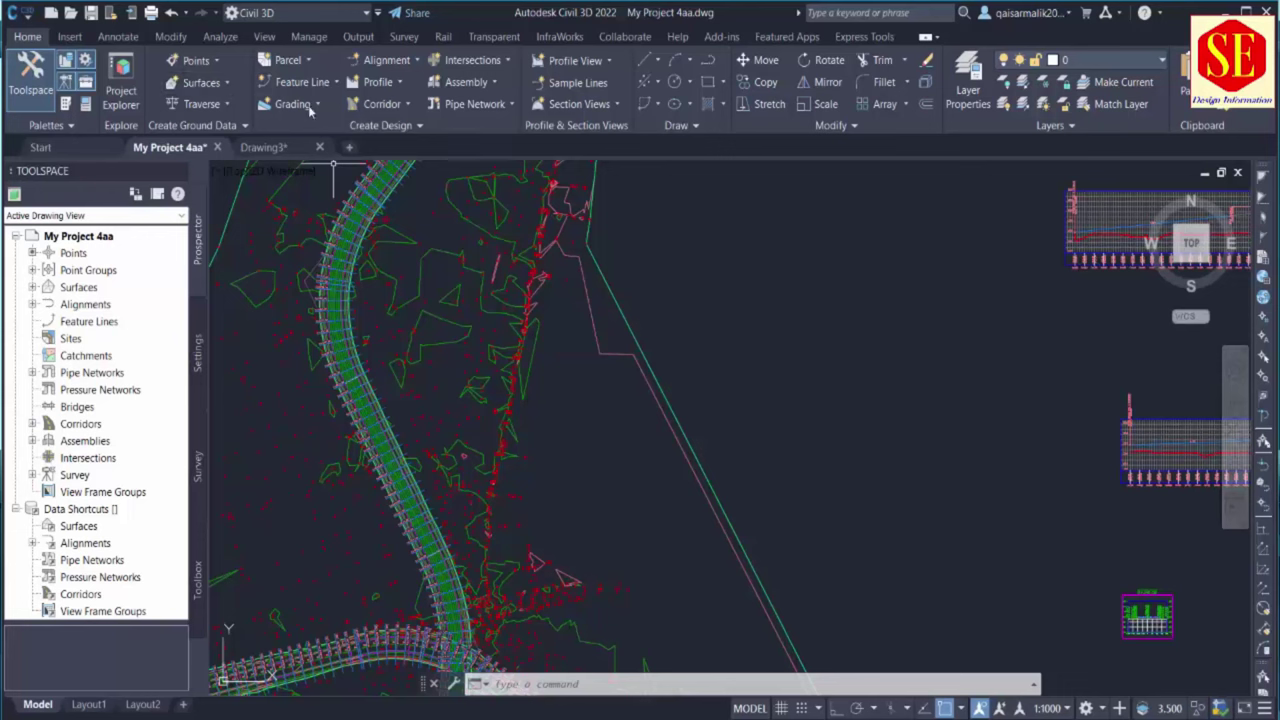
pyautogui.click(404, 106)
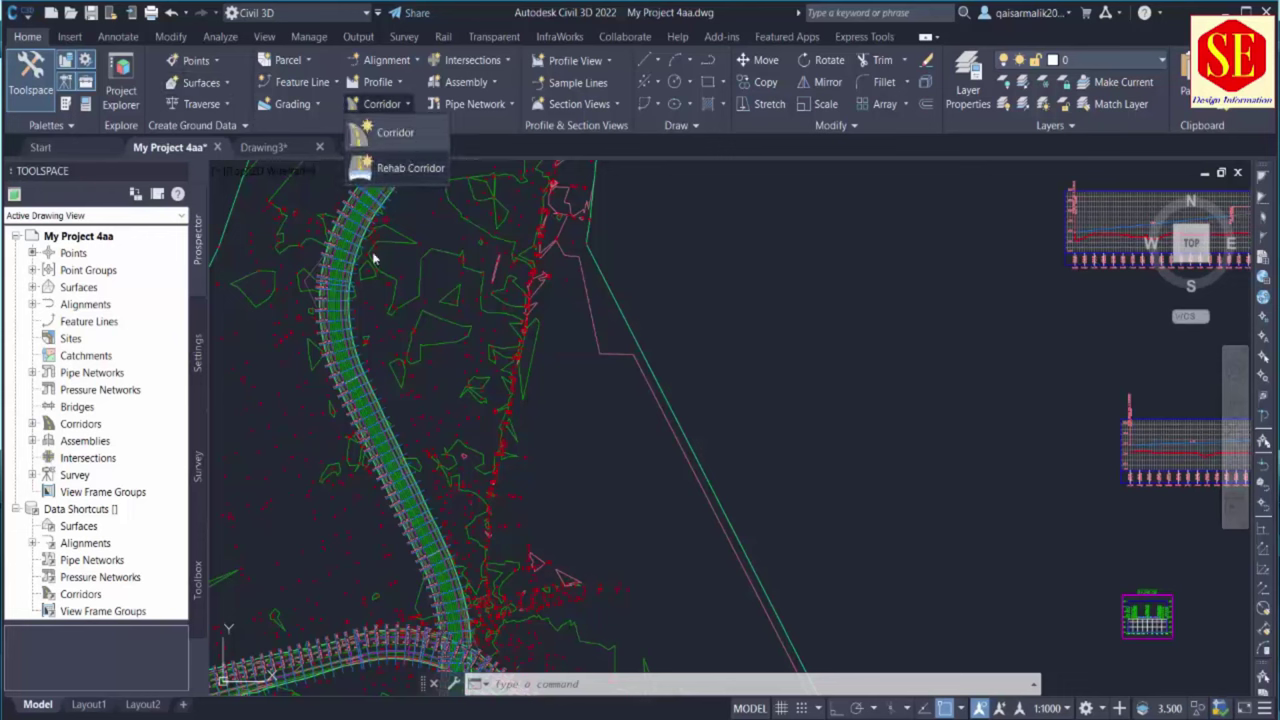
pyautogui.press('Escape')
pyautogui.press('Escape')
pyautogui.scroll(2, 316, 305)
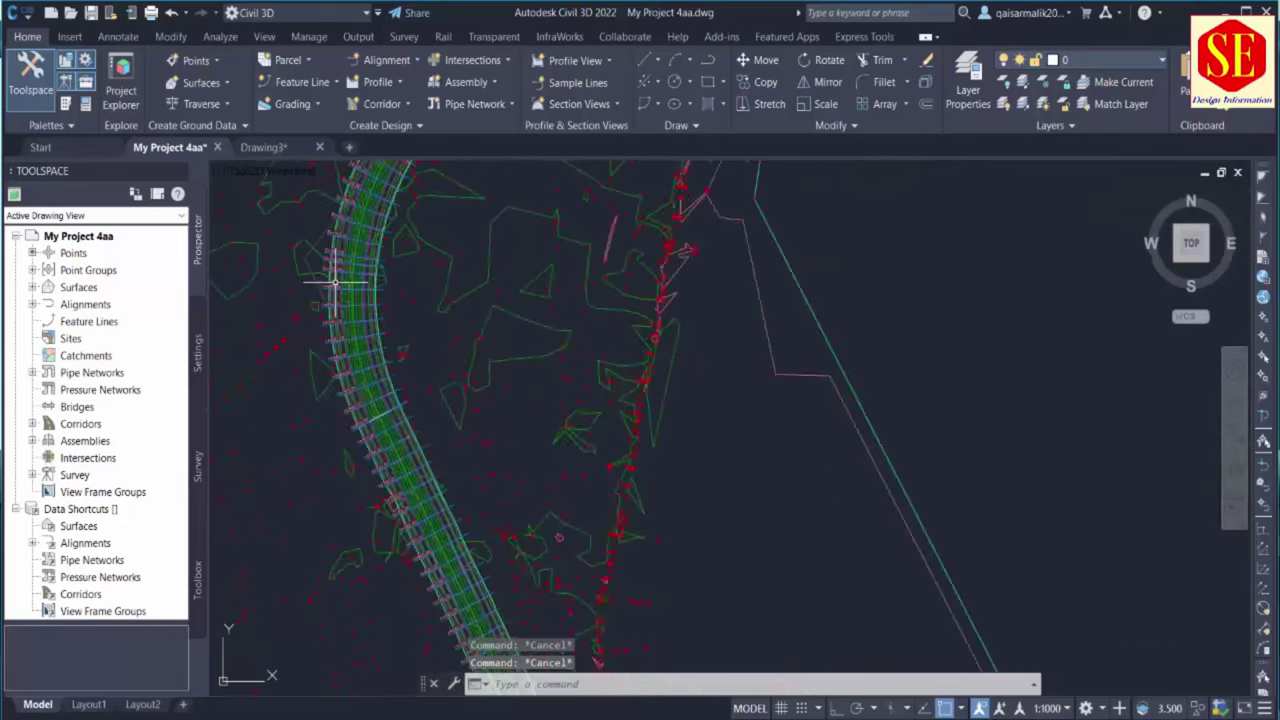
pyautogui.scroll(-3, 340, 285)
pyautogui.scroll(-2, 537, 361)
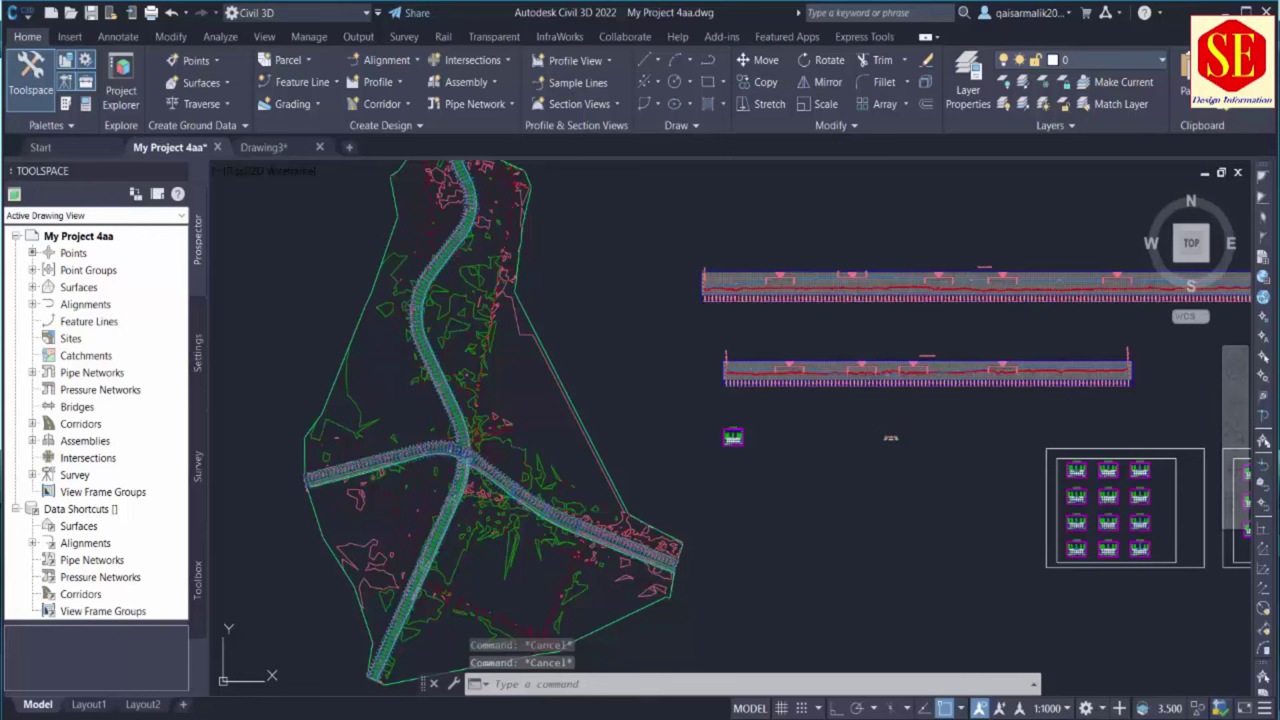
pyautogui.scroll(1, 688, 530)
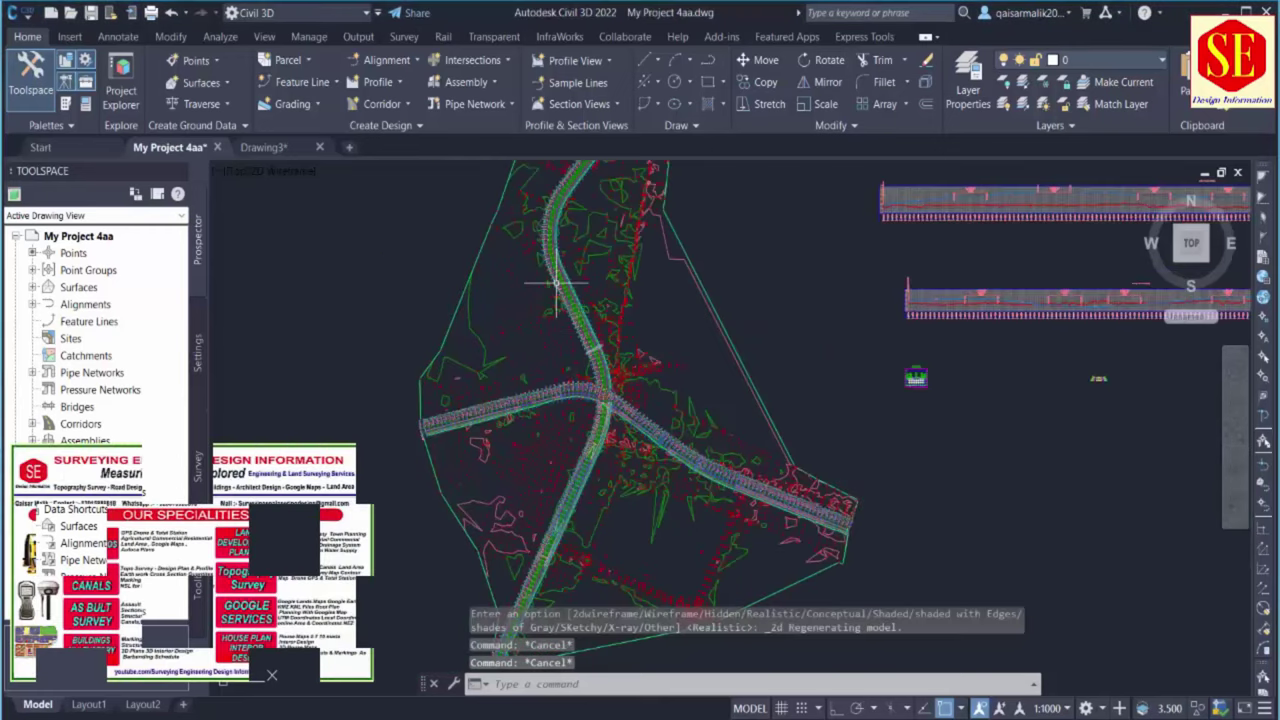
# View the triangulated surface and corridors from SW Isometric and pan across them
pyautogui.click(237, 174)
pyautogui.click(314, 327)
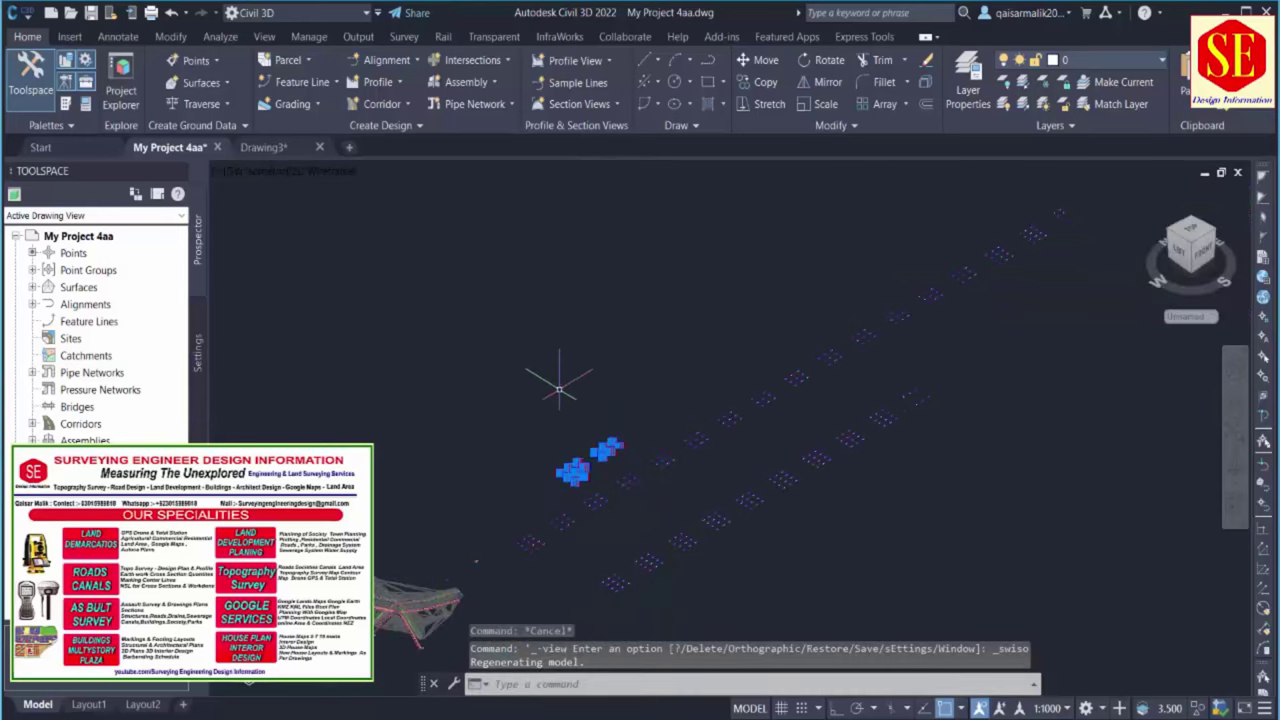
pyautogui.press('Escape')
pyautogui.scroll(10, 490, 515)
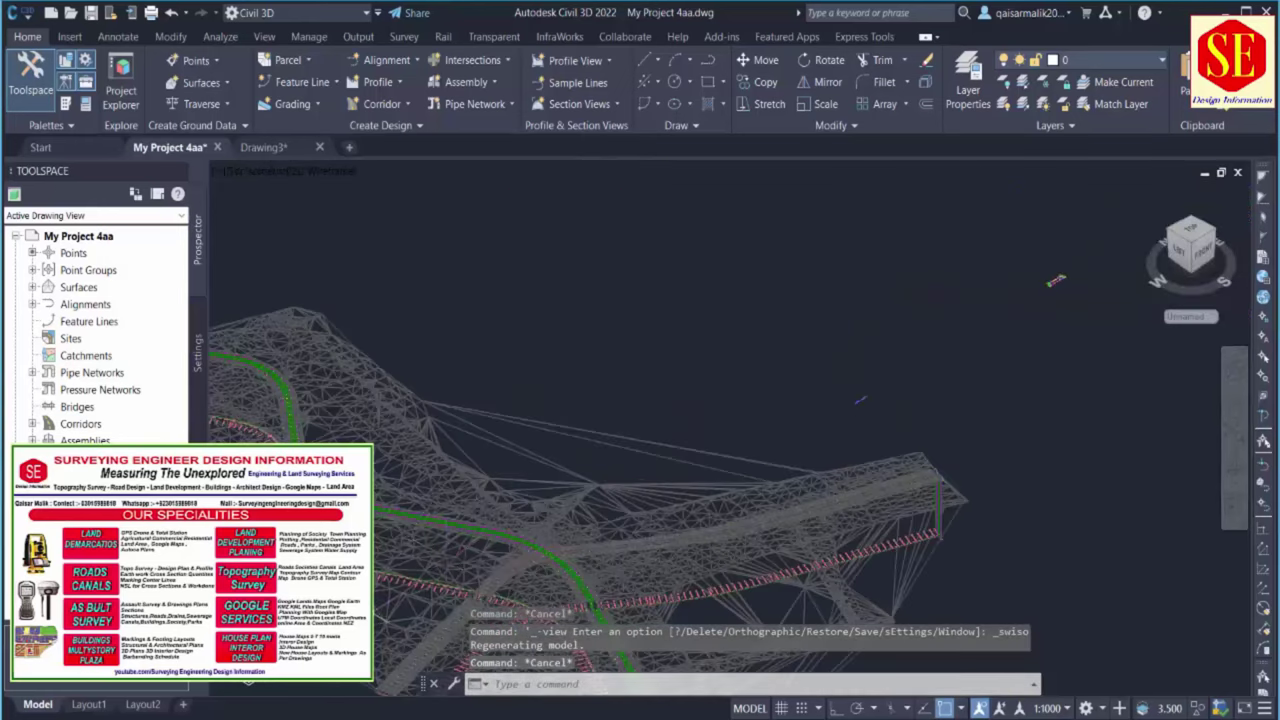
pyautogui.moveTo(510, 467); pyautogui.dragTo(505, 455, button='middle')
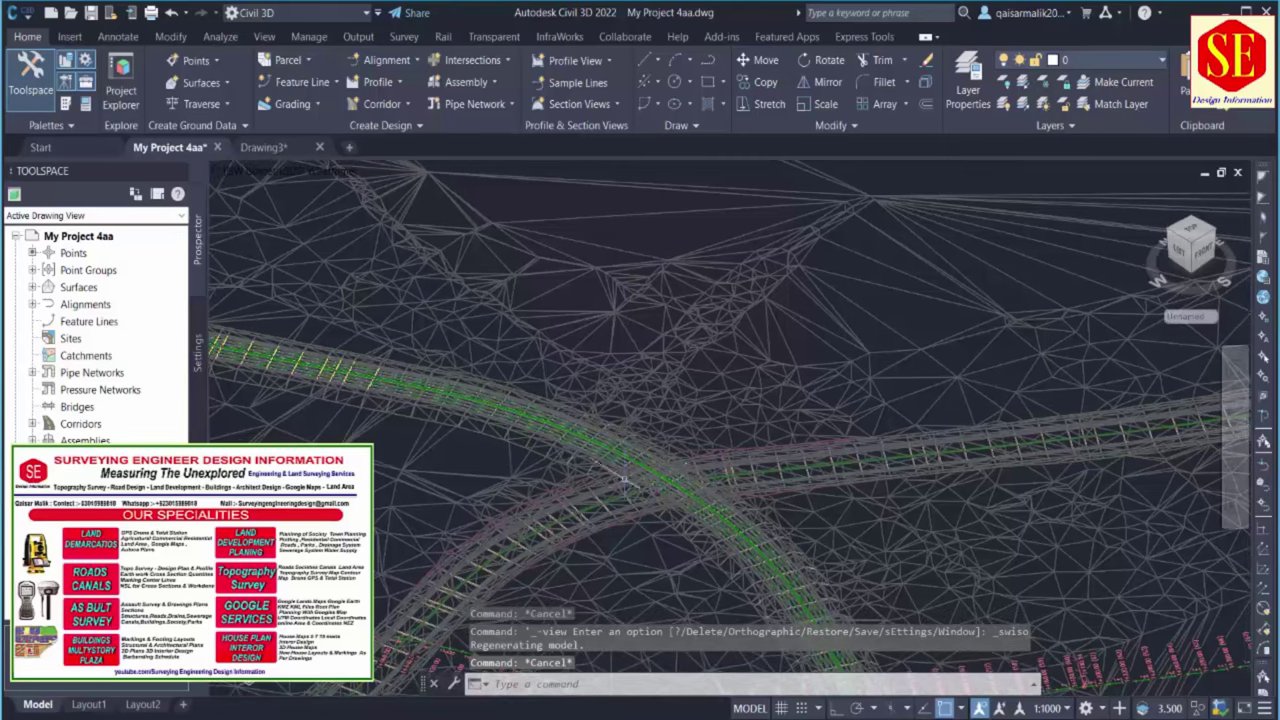
# Apply Realistic shading and return to the Top plan view
pyautogui.click(318, 172)
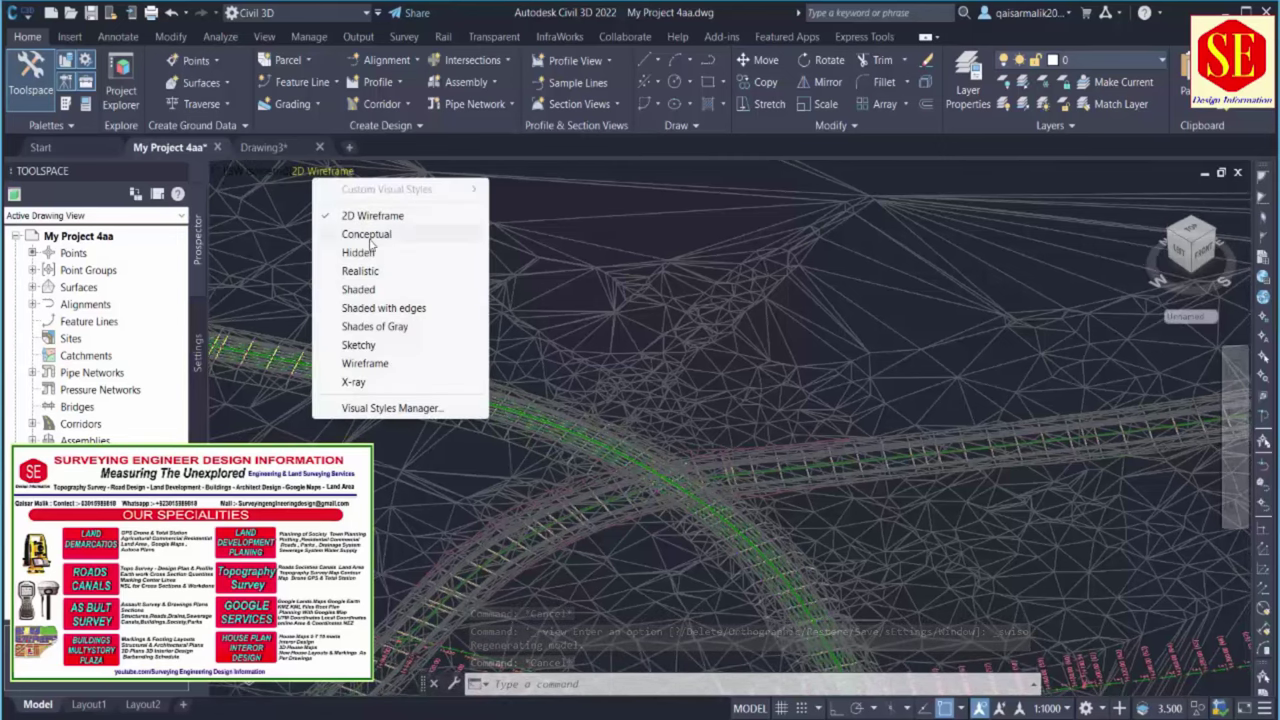
pyautogui.click(376, 272)
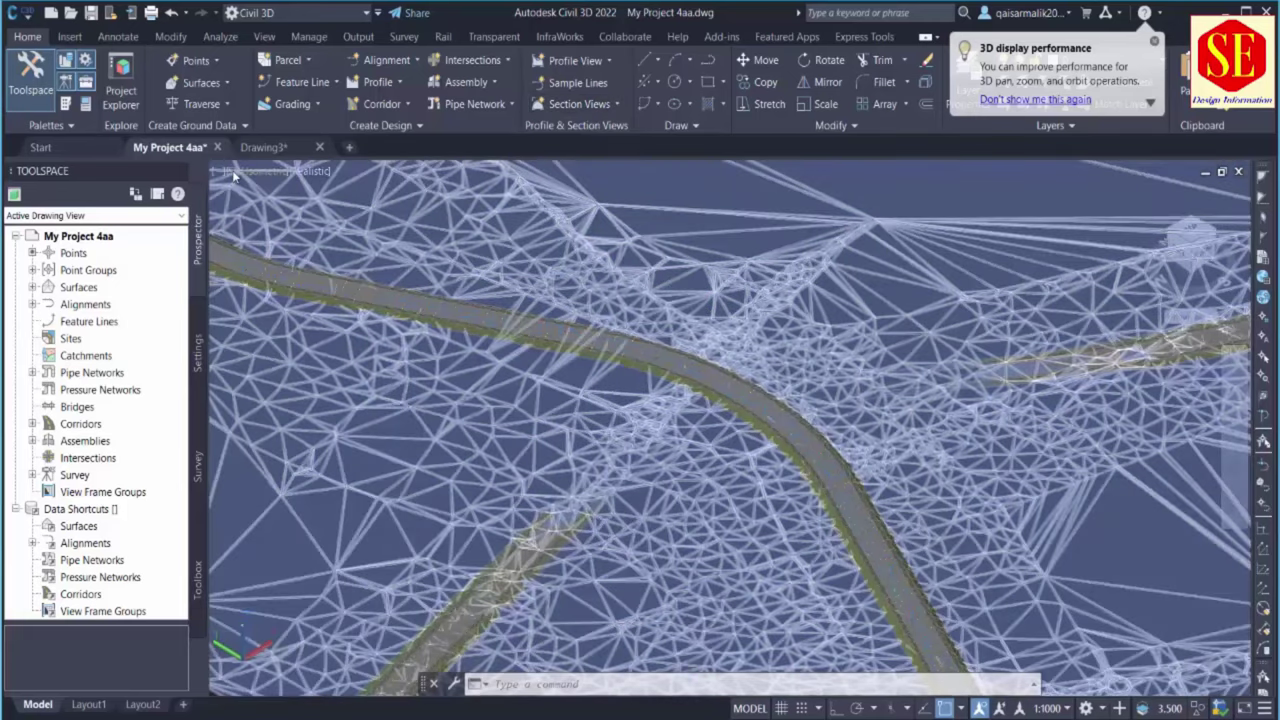
pyautogui.click(272, 171)
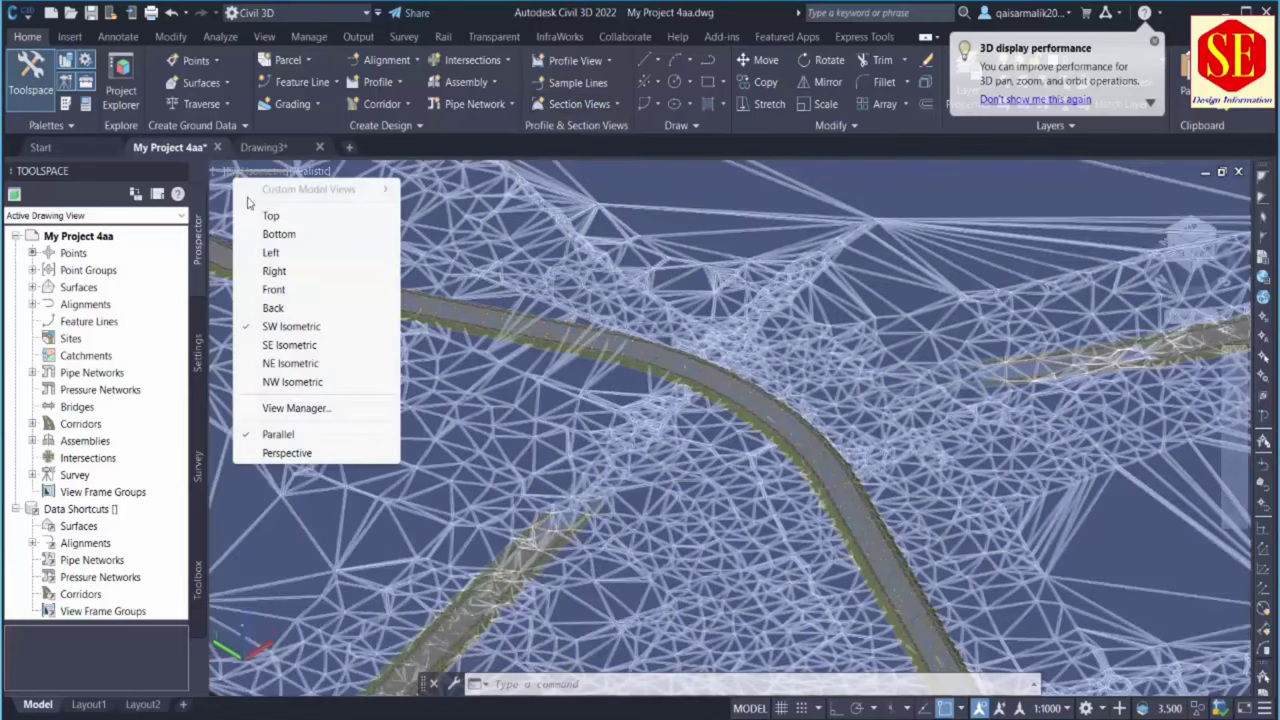
pyautogui.click(271, 215)
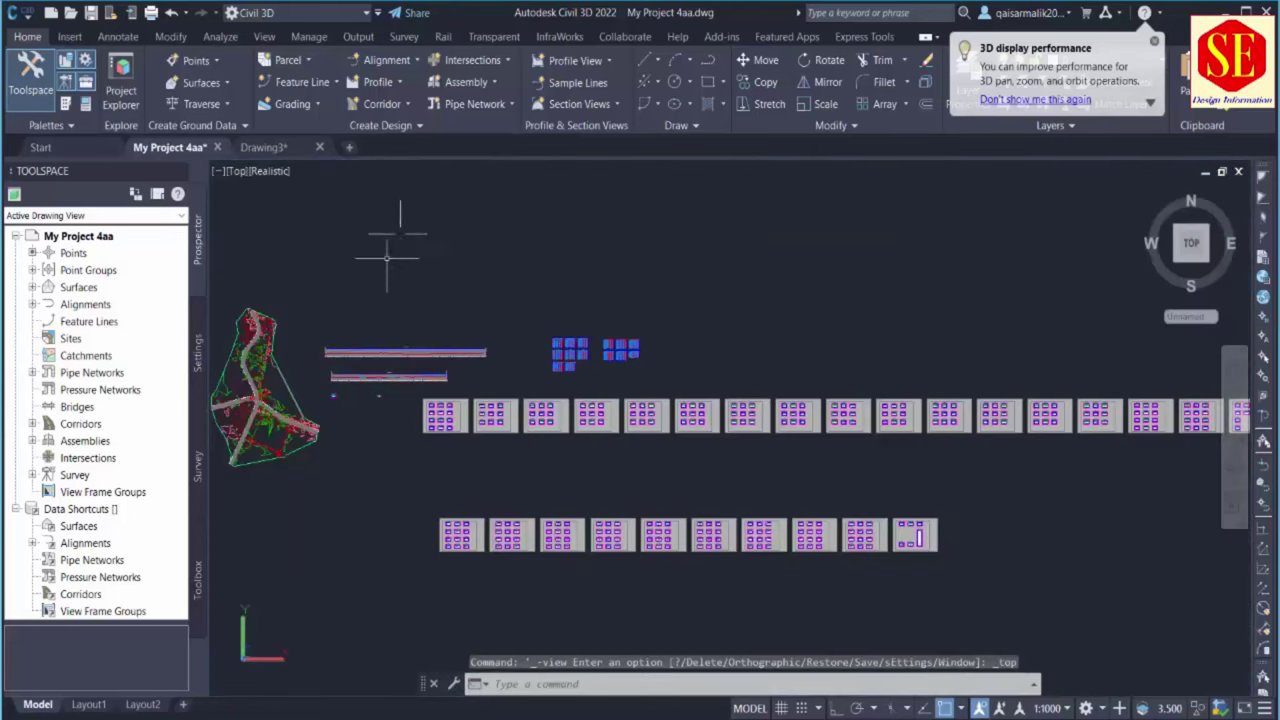
# Zoom into the site, switch to 2D Wireframe, then pan to the profiles and section sheets
pyautogui.moveTo(363, 366)
pyautogui.mouseDown(button='middle')
pyautogui.moveTo(464, 370)
pyautogui.moveTo(585, 346)
pyautogui.mouseUp(button='middle')
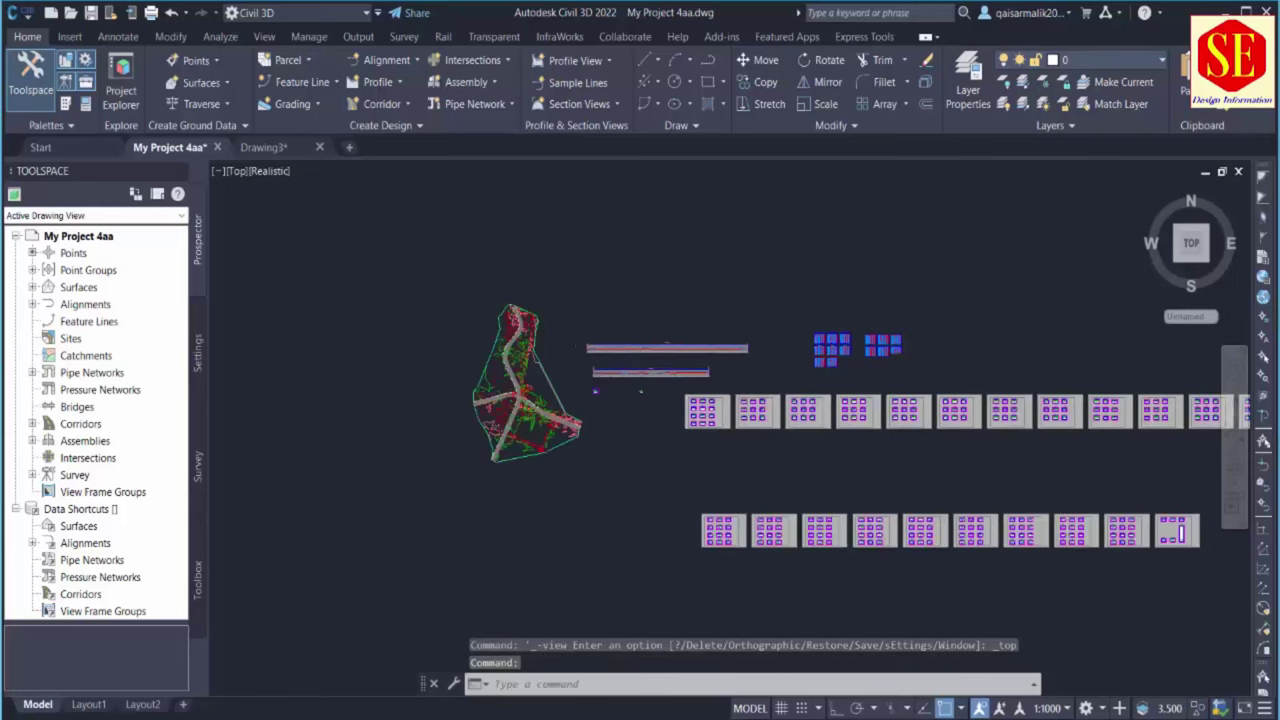
pyautogui.scroll(2, 283, 270)
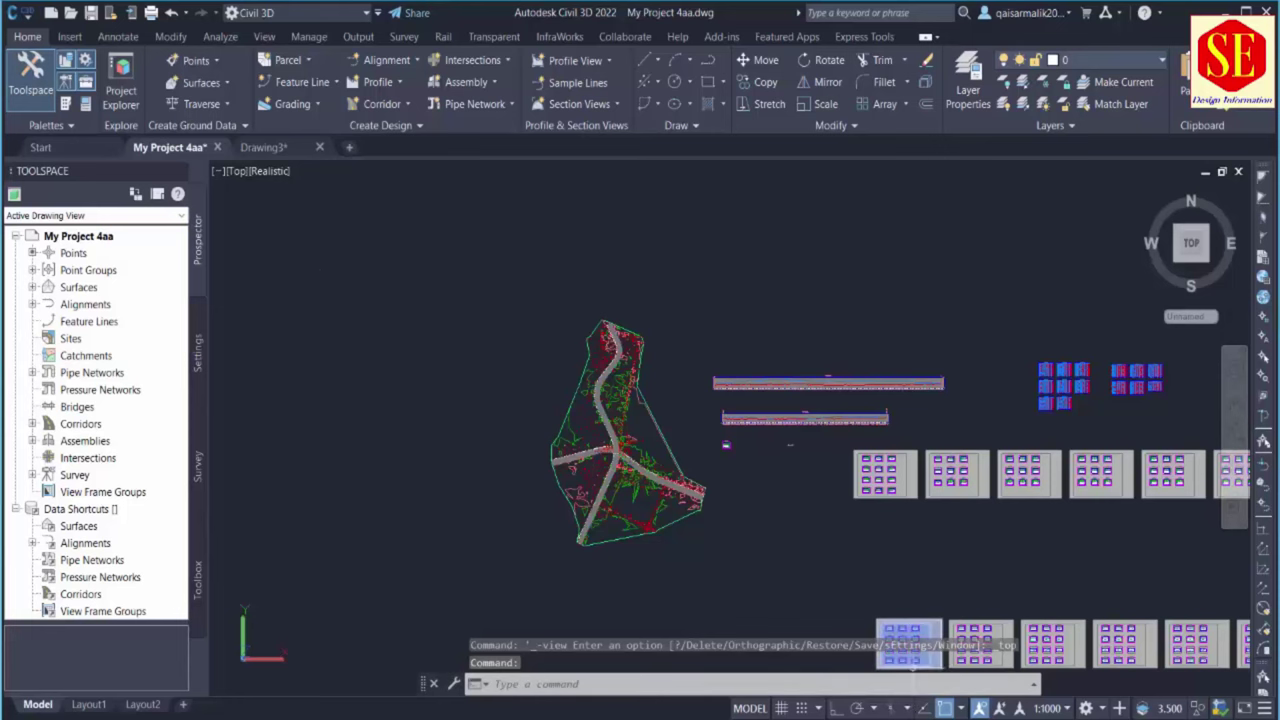
pyautogui.scroll(4, 602, 471)
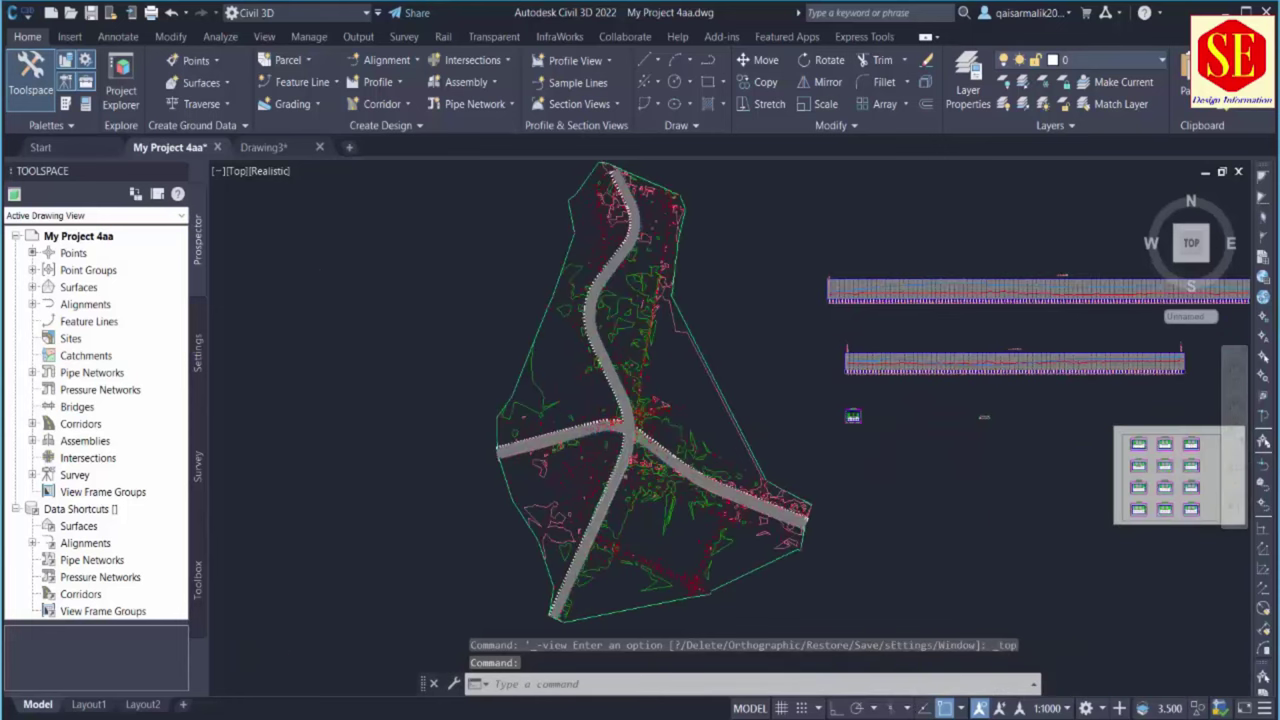
pyautogui.click(271, 172)
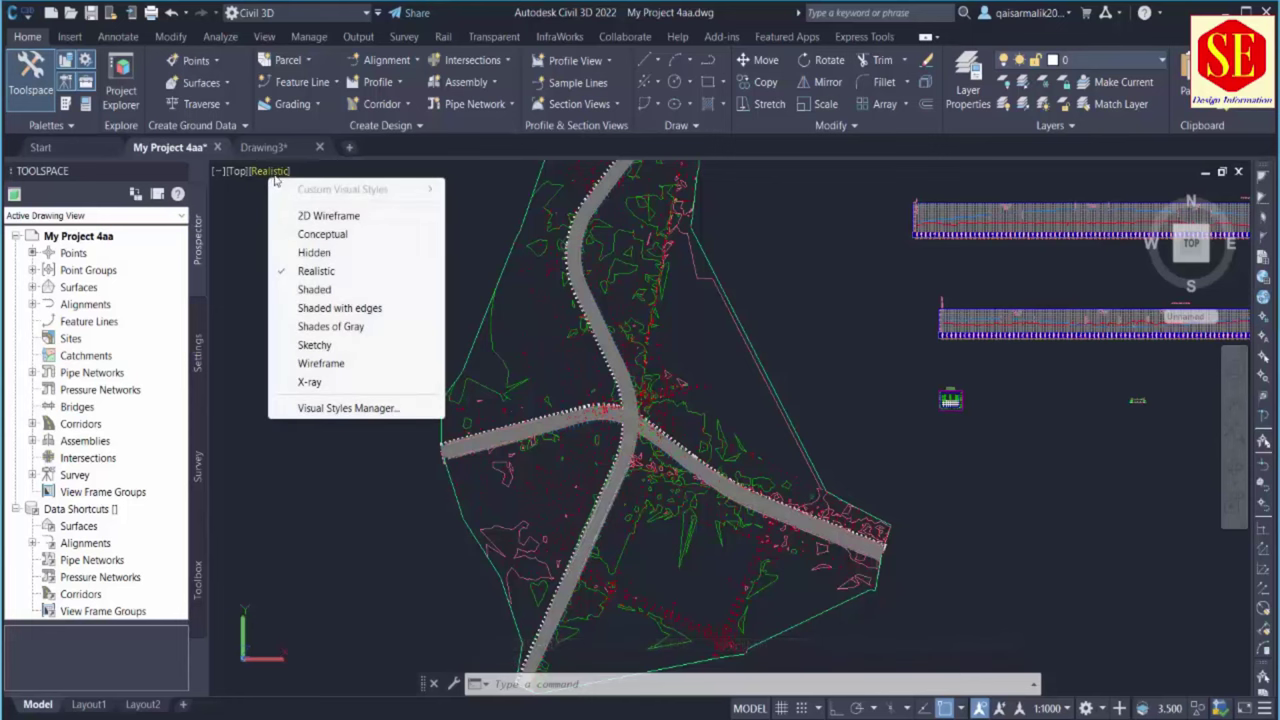
pyautogui.click(348, 224)
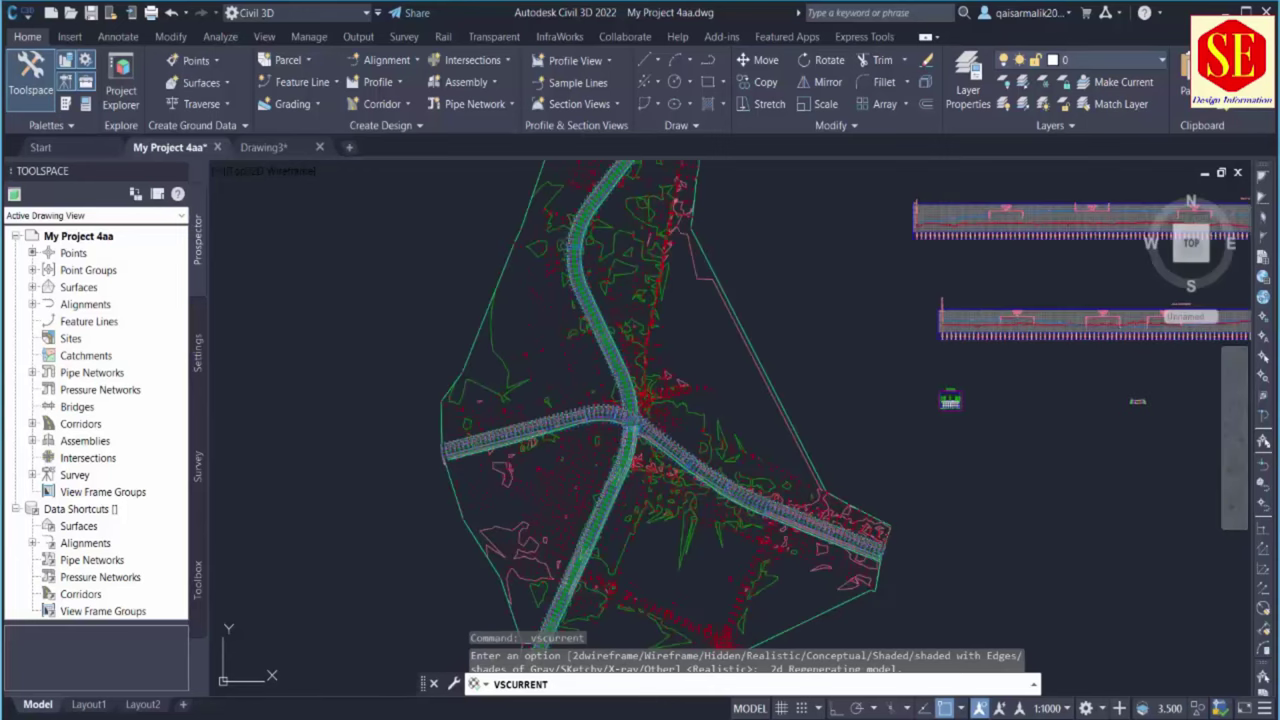
pyautogui.moveTo(731, 274); pyautogui.dragTo(321, 333, button='middle')
# Pan and zoom along the corridor alignment to read its stations
pyautogui.moveTo(337, 423); pyautogui.dragTo(428, 423, button='middle')
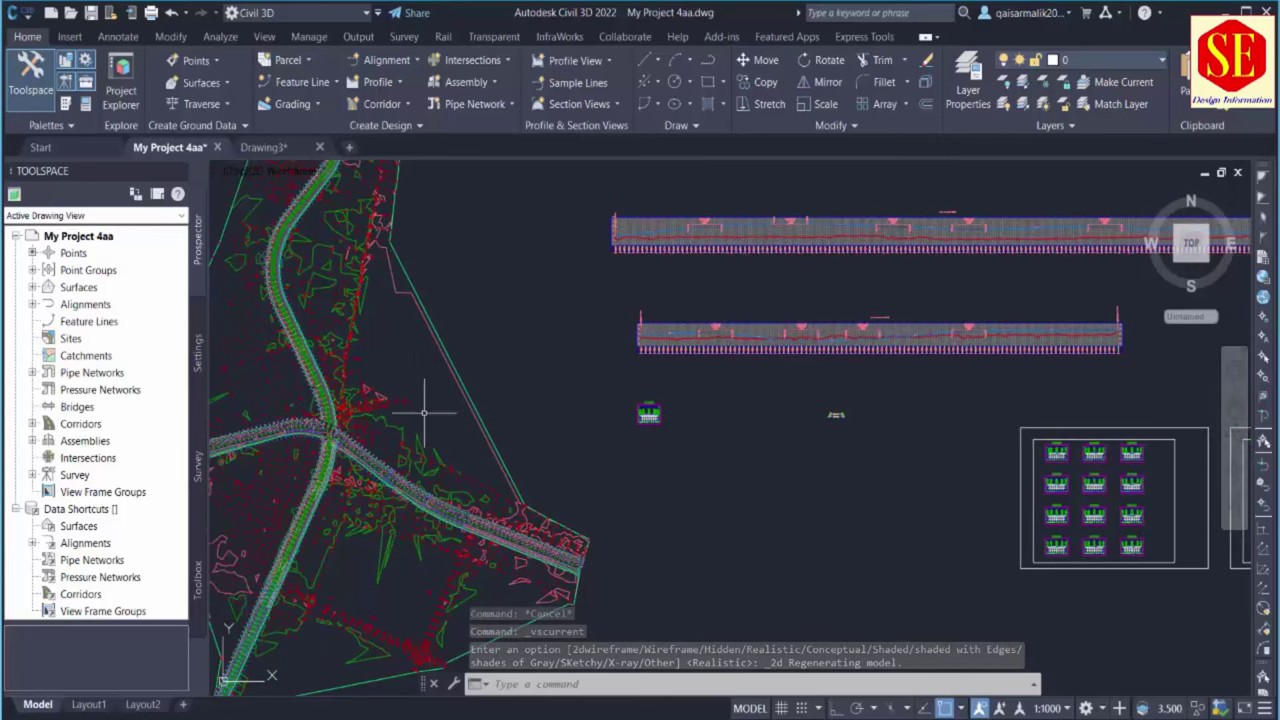
pyautogui.scroll(-2, 306, 347)
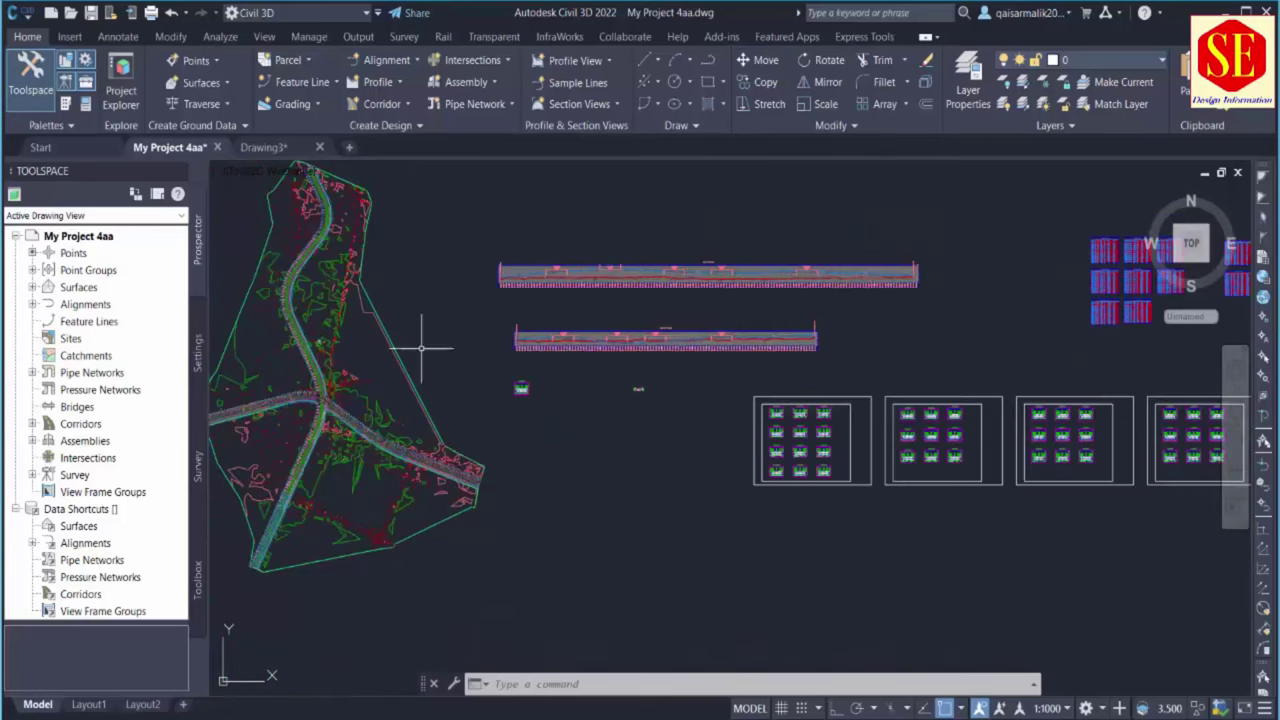
pyautogui.scroll(1, 353, 356)
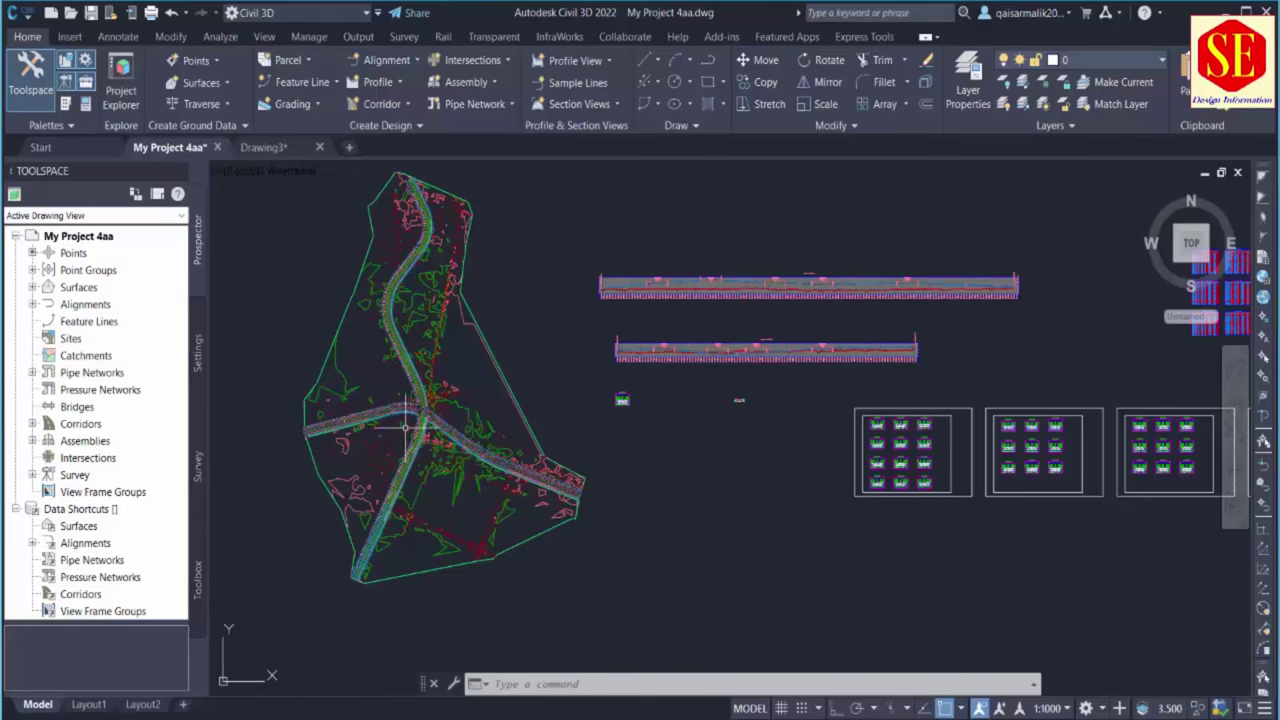
pyautogui.scroll(2, 405, 428)
pyautogui.moveTo(405, 428)
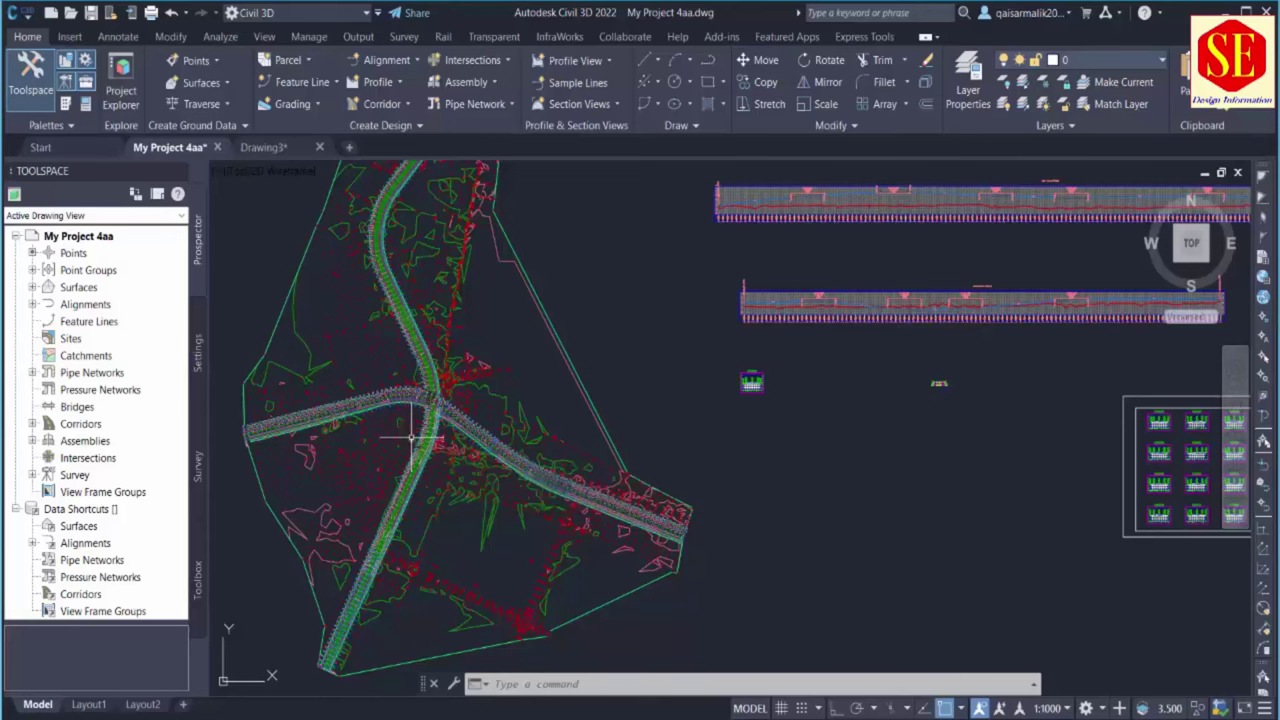
pyautogui.scroll(-1, 435, 435)
# Inspect the two section sheets and their Total Volume Tables up close
pyautogui.moveTo(641, 432); pyautogui.dragTo(392, 429, button='middle')
pyautogui.scroll(4, 730, 446)
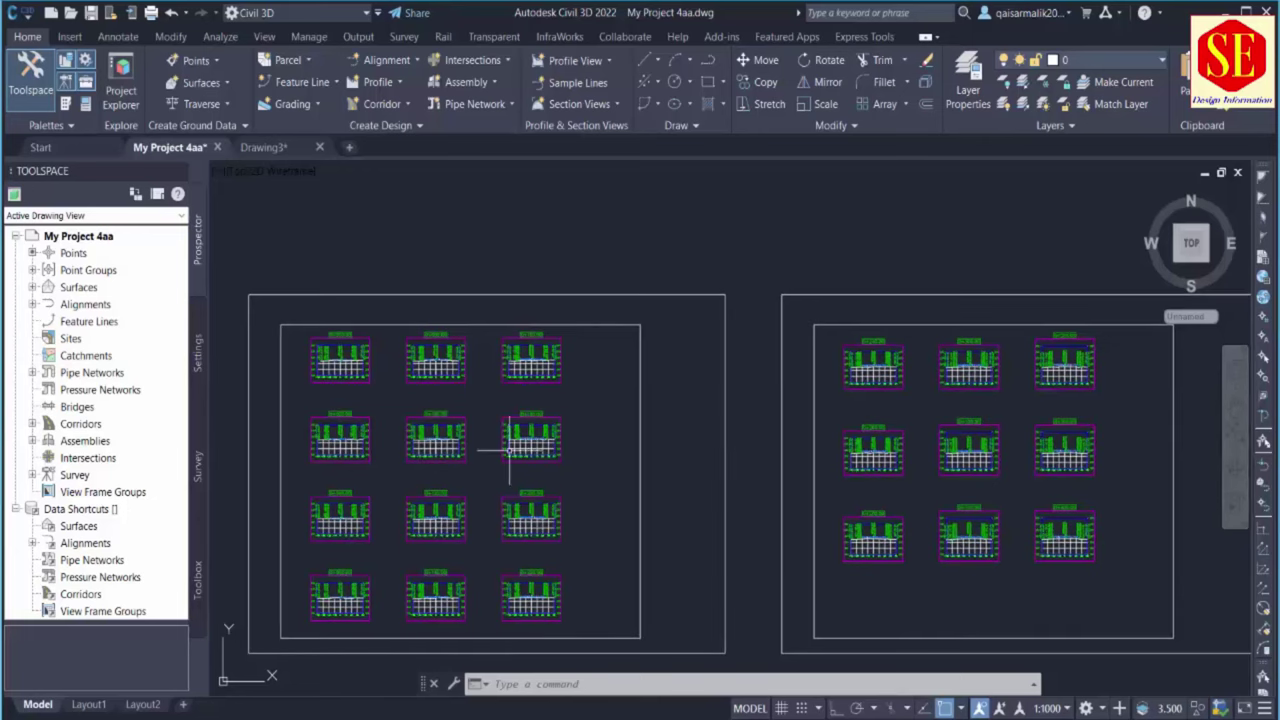
pyautogui.scroll(4, 530, 410)
pyautogui.scroll(-8, 593, 351)
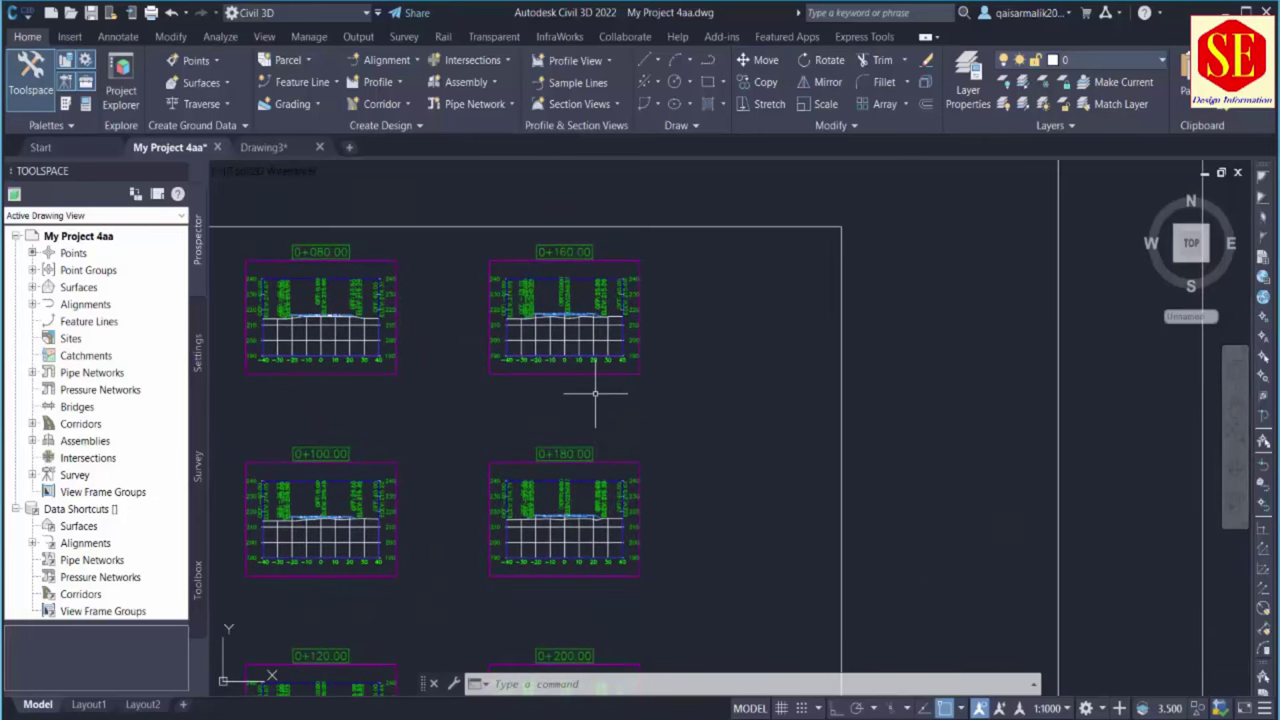
pyautogui.moveTo(818, 388); pyautogui.dragTo(764, 392, button='middle')
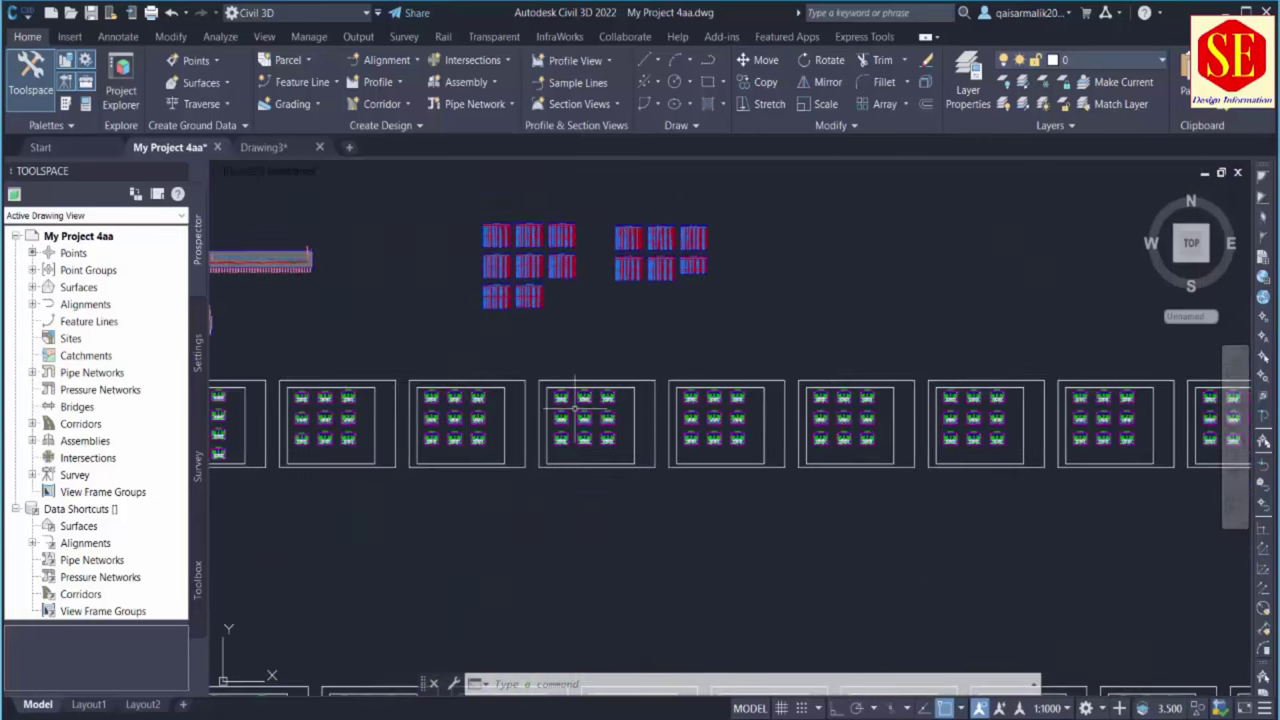
pyautogui.scroll(8, 746, 419)
pyautogui.scroll(-5, 754, 465)
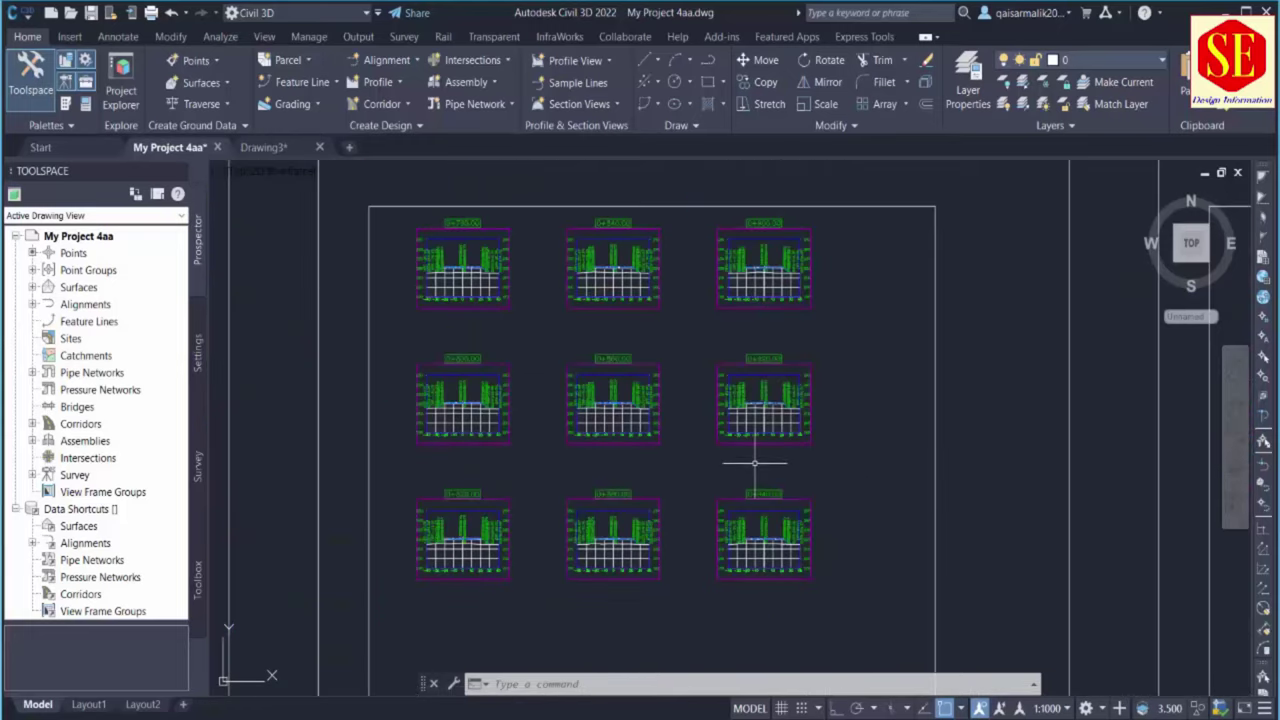
pyautogui.scroll(5, 829, 471)
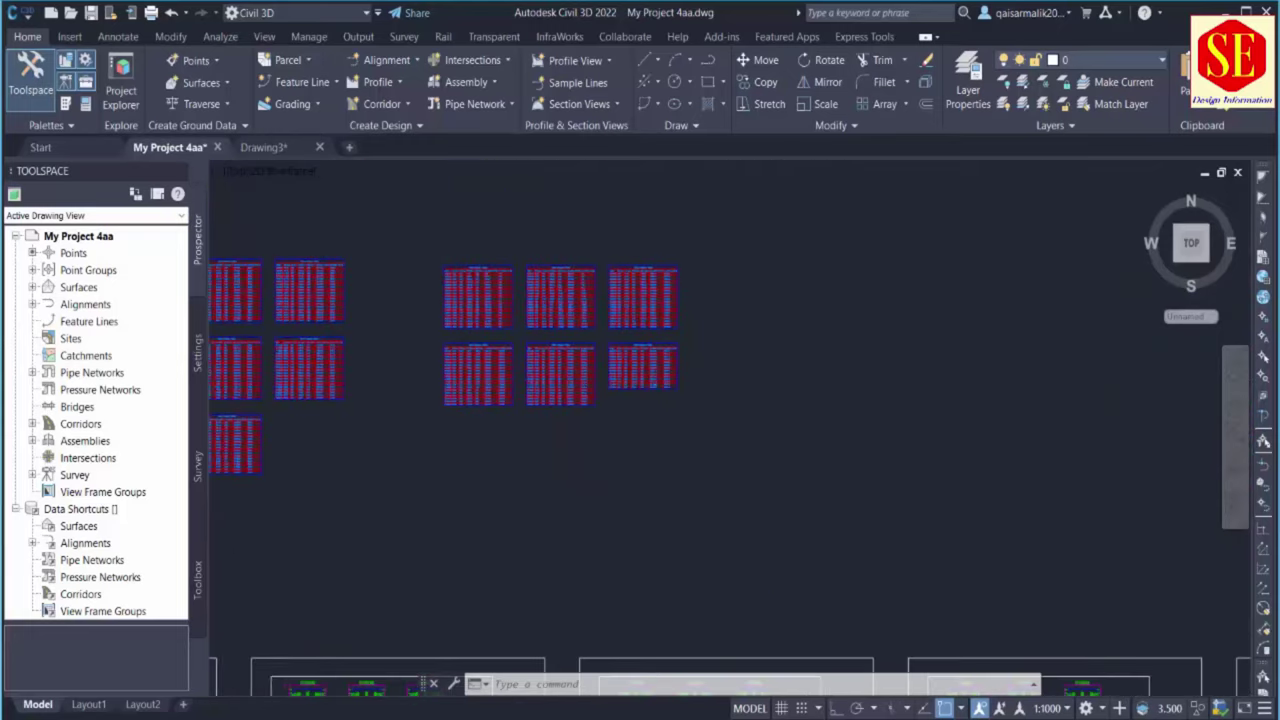
pyautogui.scroll(8, 469, 300)
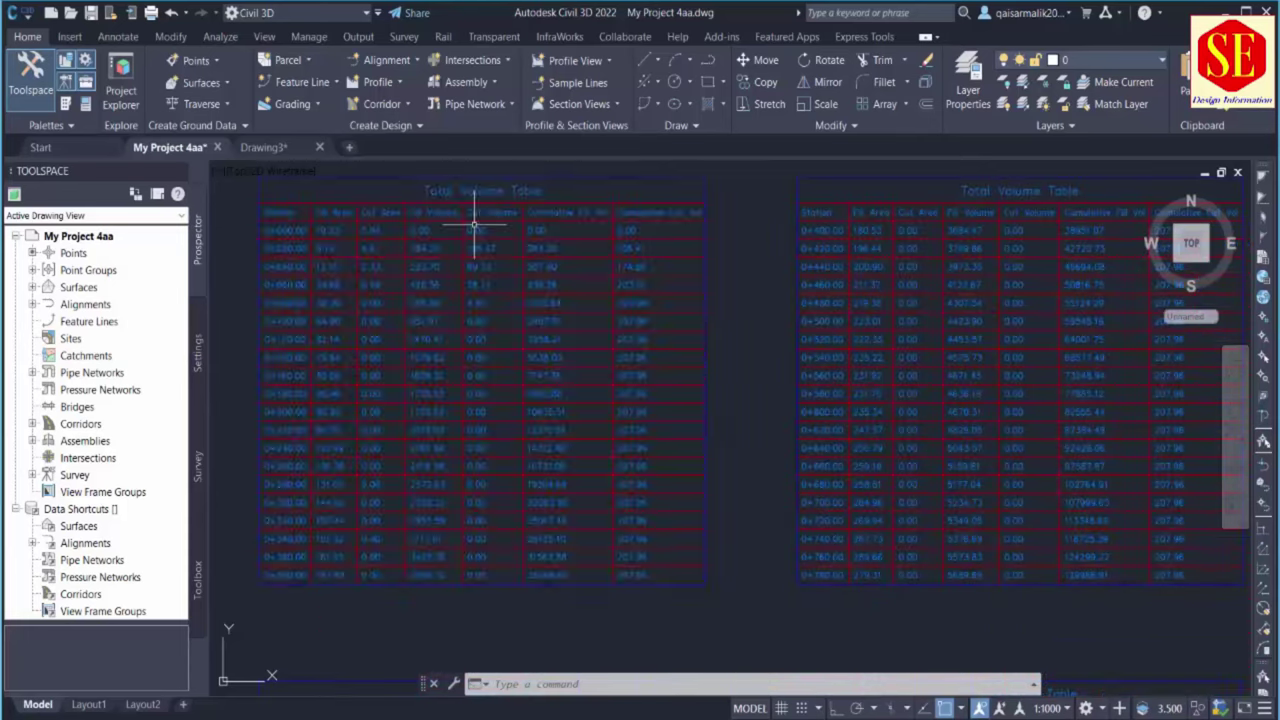
pyautogui.scroll(-6, 600, 271)
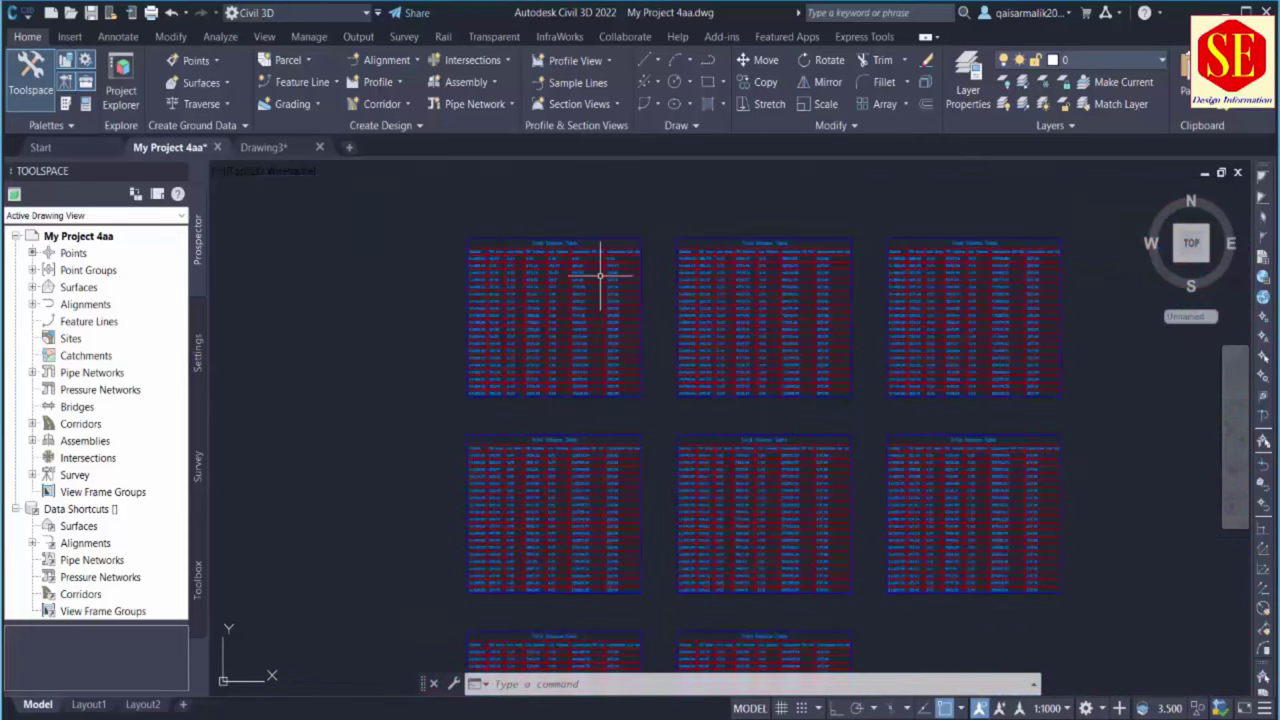
pyautogui.scroll(-3, 662, 271)
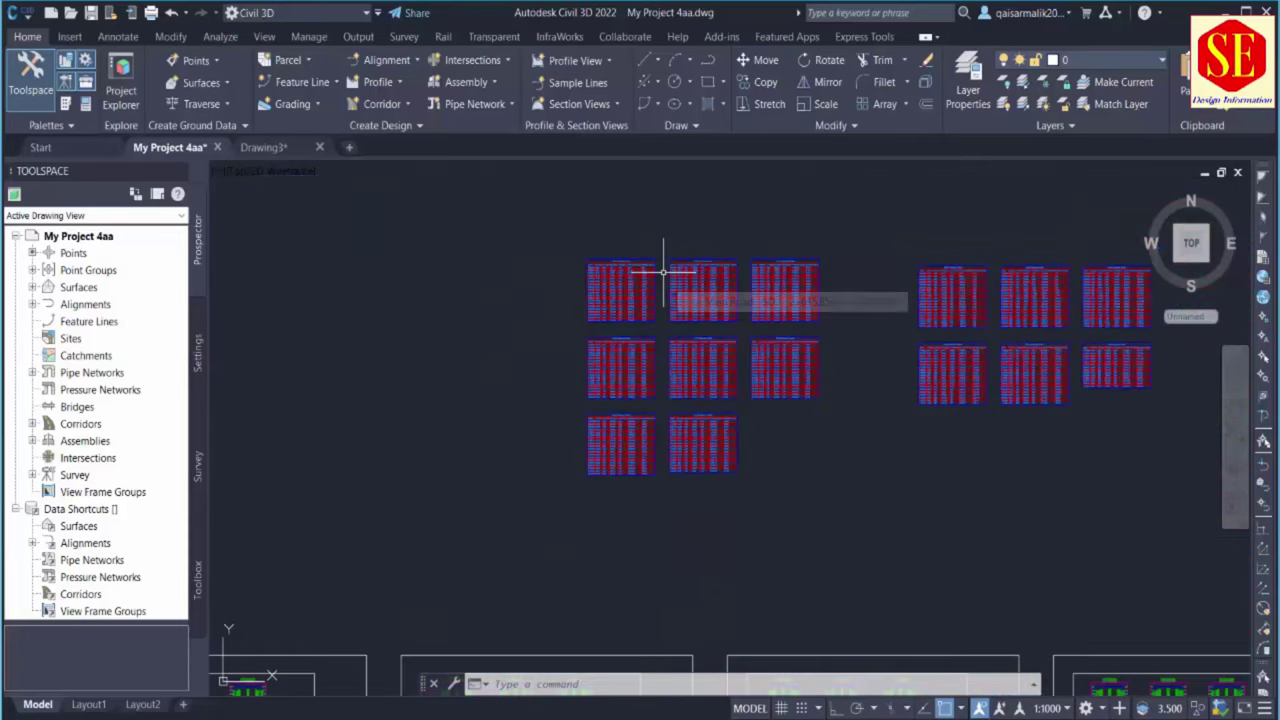
pyautogui.scroll(-2, 930, 283)
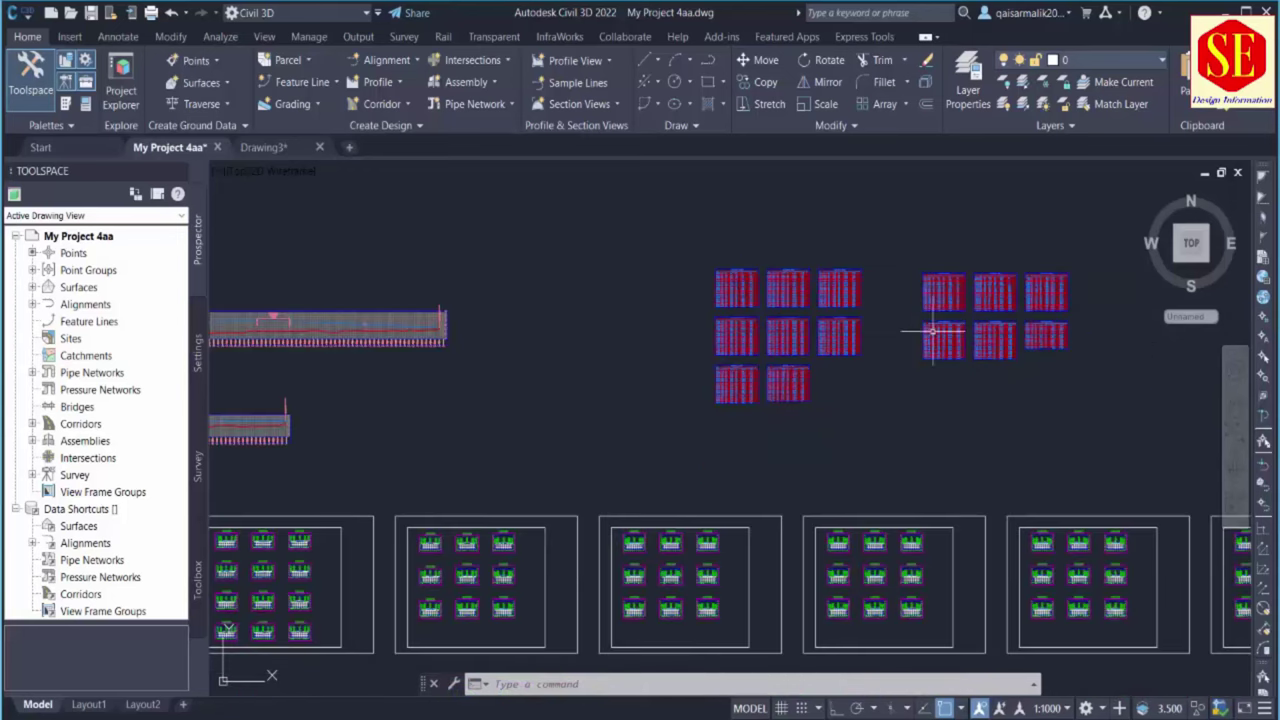
pyautogui.scroll(-3, 932, 333)
# Bring the site plan back into view and reposition the whole drawing
pyautogui.moveTo(640, 428); pyautogui.dragTo(843, 428, button='middle')
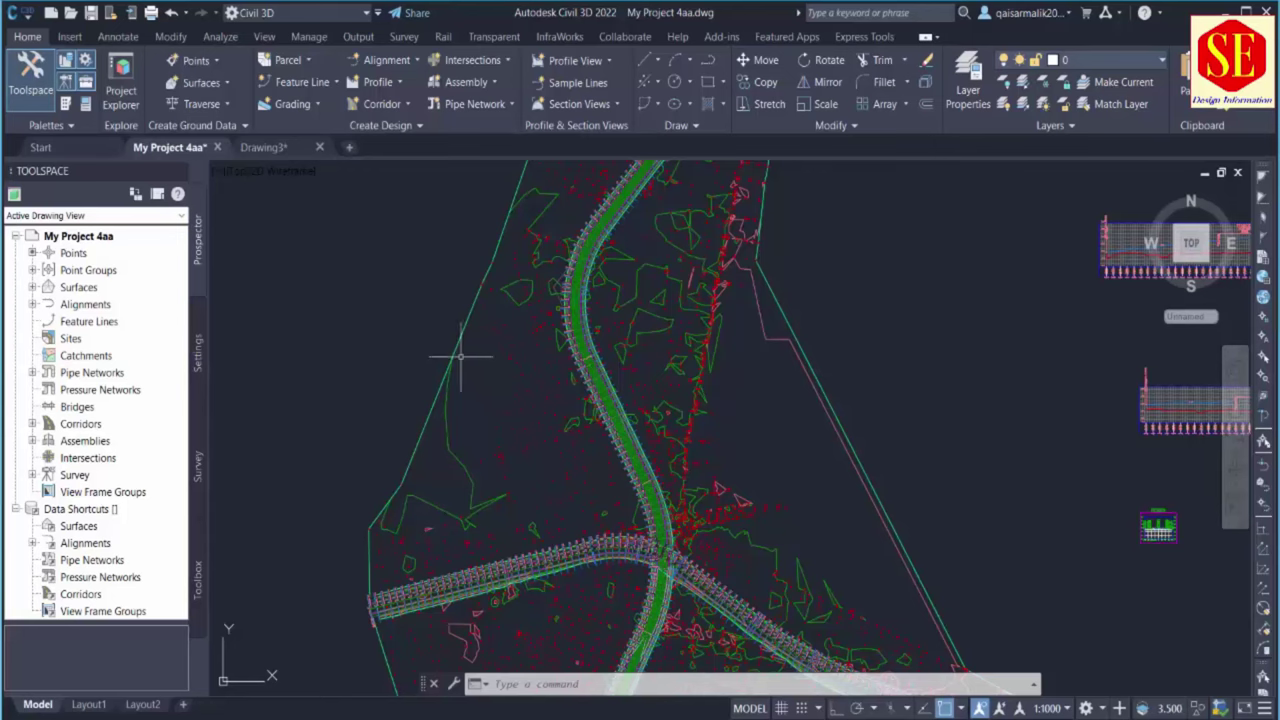
pyautogui.scroll(-5, 520, 335)
pyautogui.moveTo(748, 348); pyautogui.dragTo(411, 365, button='middle')
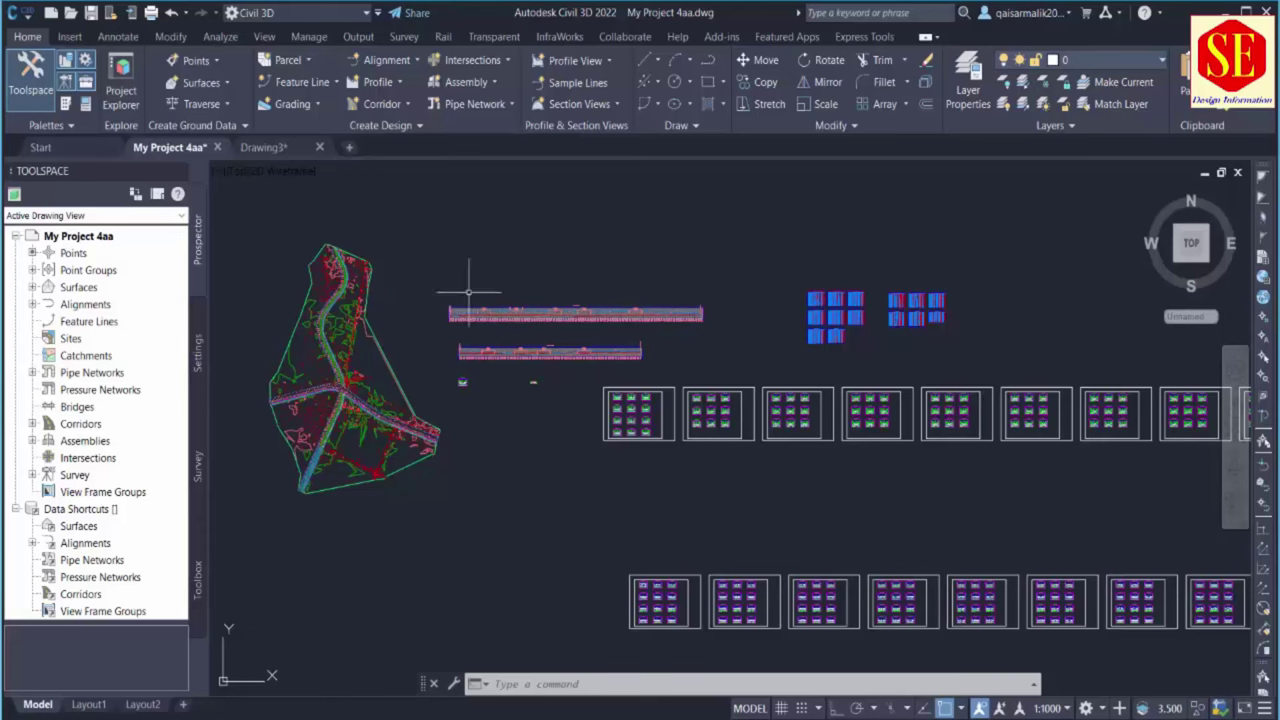
pyautogui.moveTo(482, 312); pyautogui.dragTo(540, 318, button='middle')
pyautogui.moveTo(540, 320)
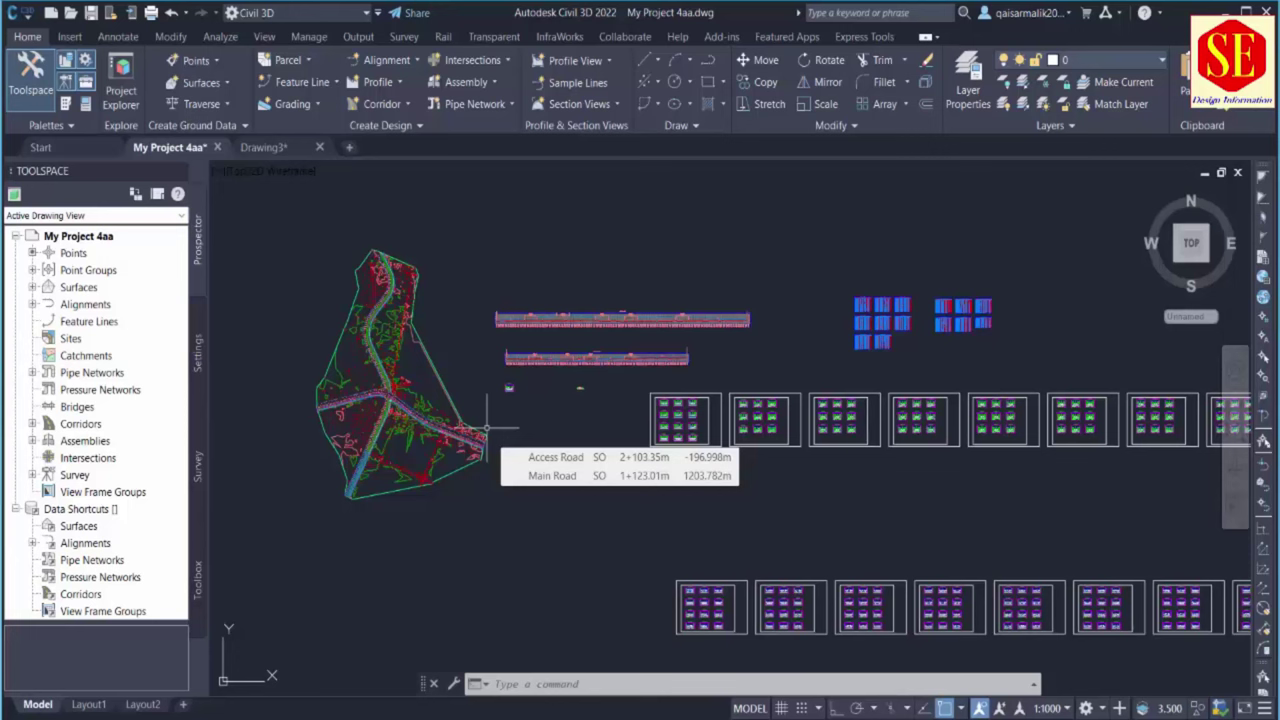
pyautogui.moveTo(450, 468)
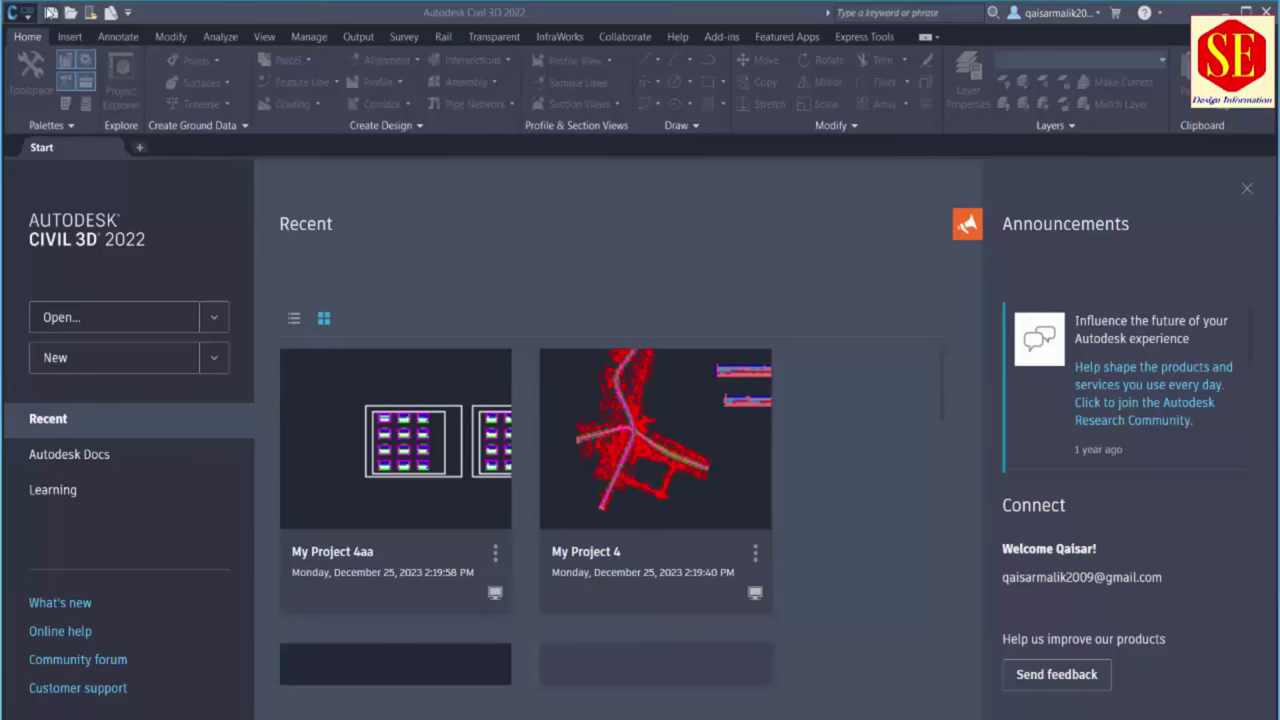
# Create a new blank Drawing4.dwg with the New button on the Start tab
pyautogui.click(50, 12)
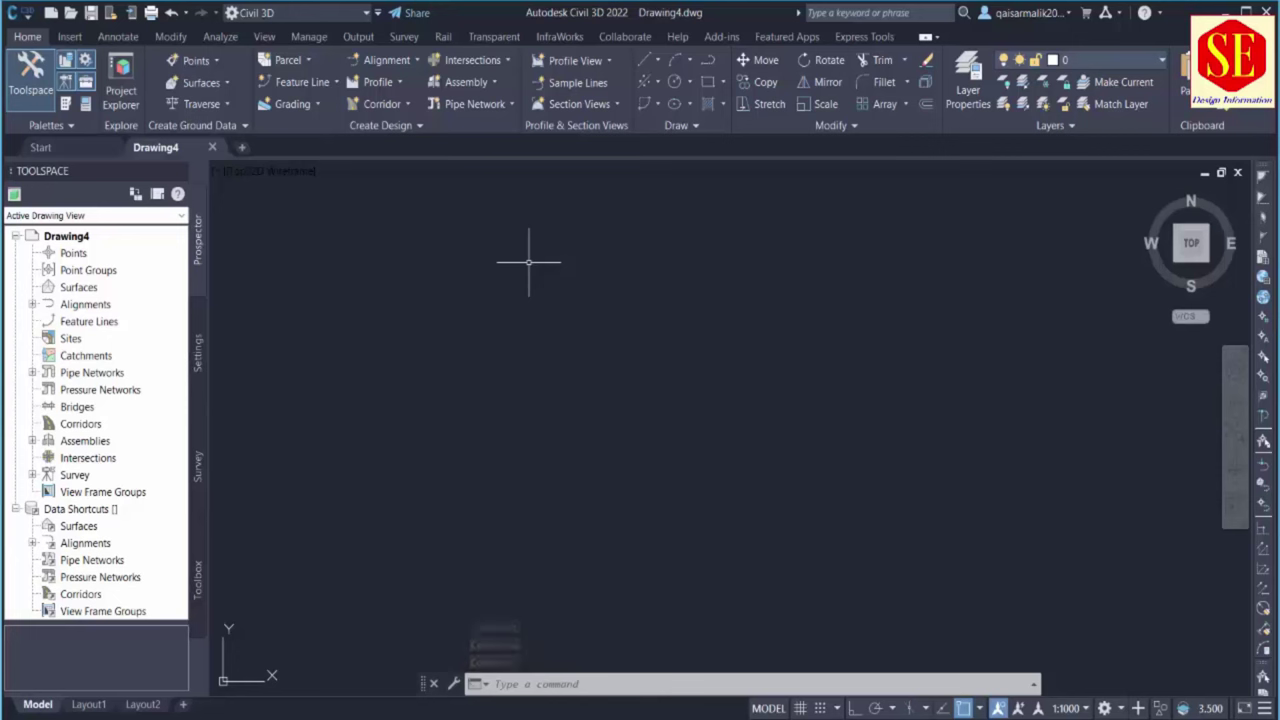
# In Save Drawing As, go to the Desktop's Youtube folder and name the file Youtube
pyautogui.click(90, 12)
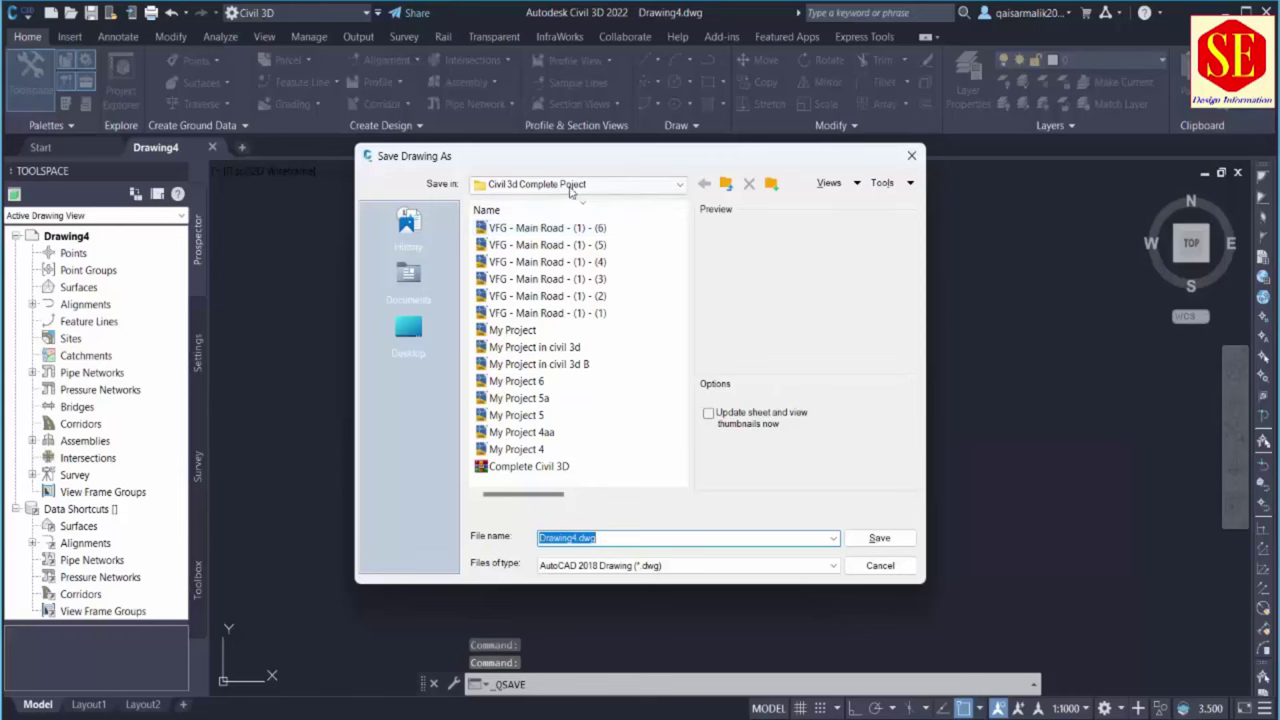
pyautogui.click(572, 188)
pyautogui.scroll(3, 565, 210)
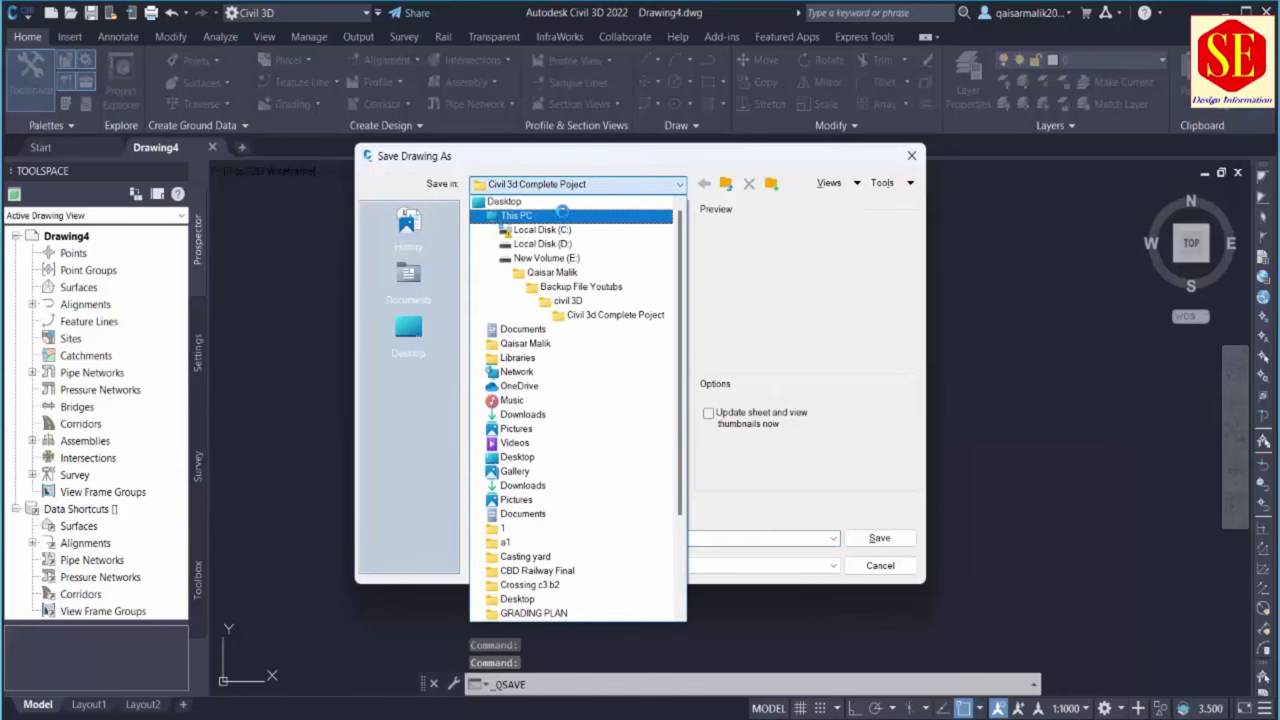
pyautogui.click(556, 202)
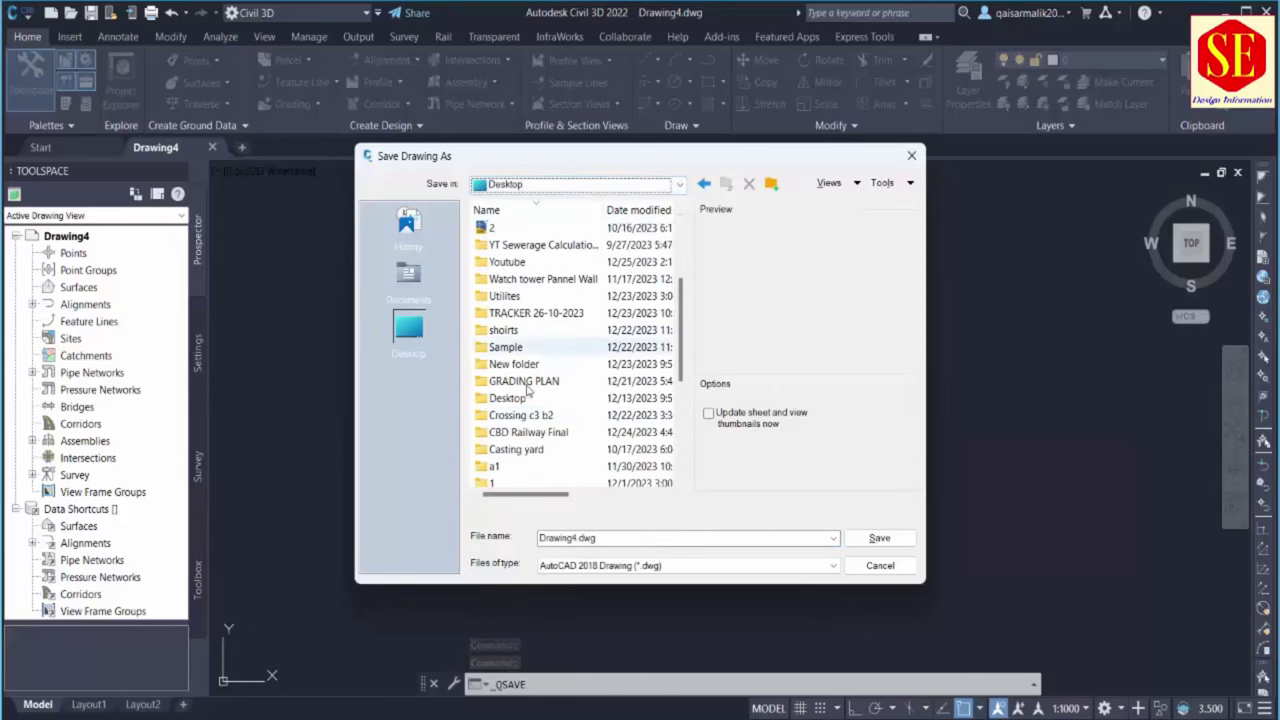
pyautogui.press('Home')
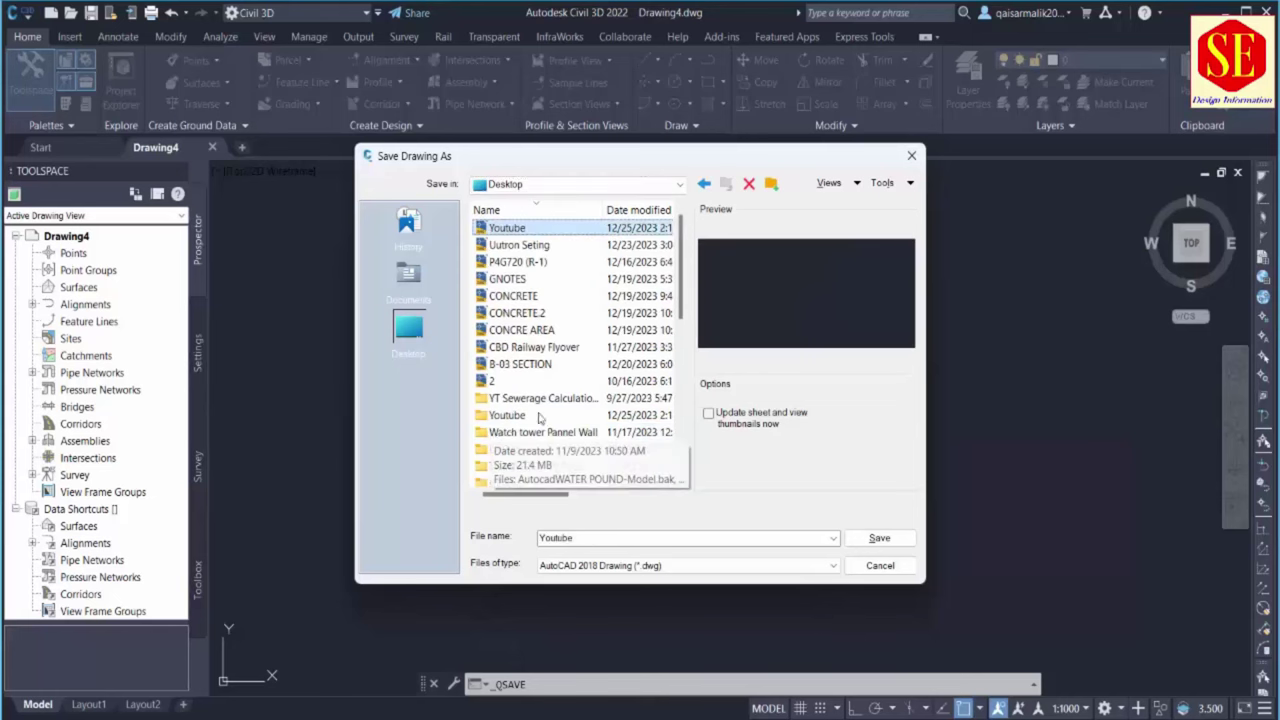
pyautogui.click(512, 418)
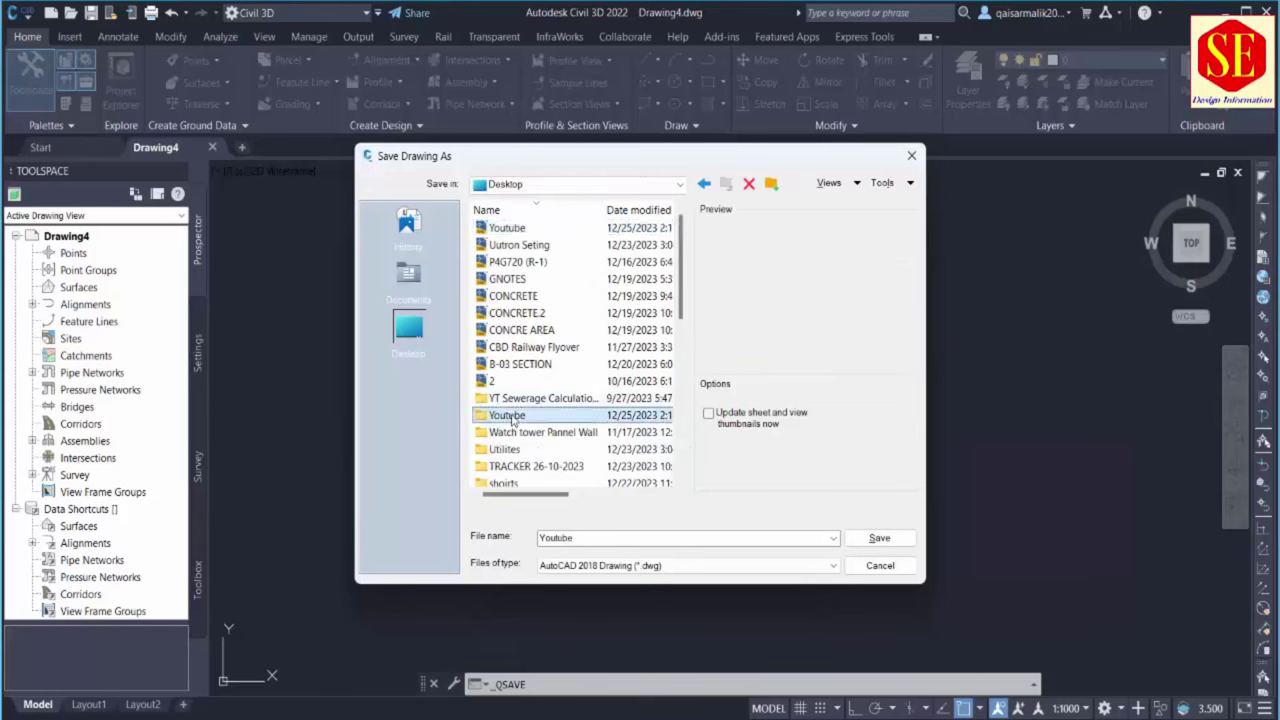
pyautogui.doubleClick(512, 418)
pyautogui.doubleClick(585, 538)
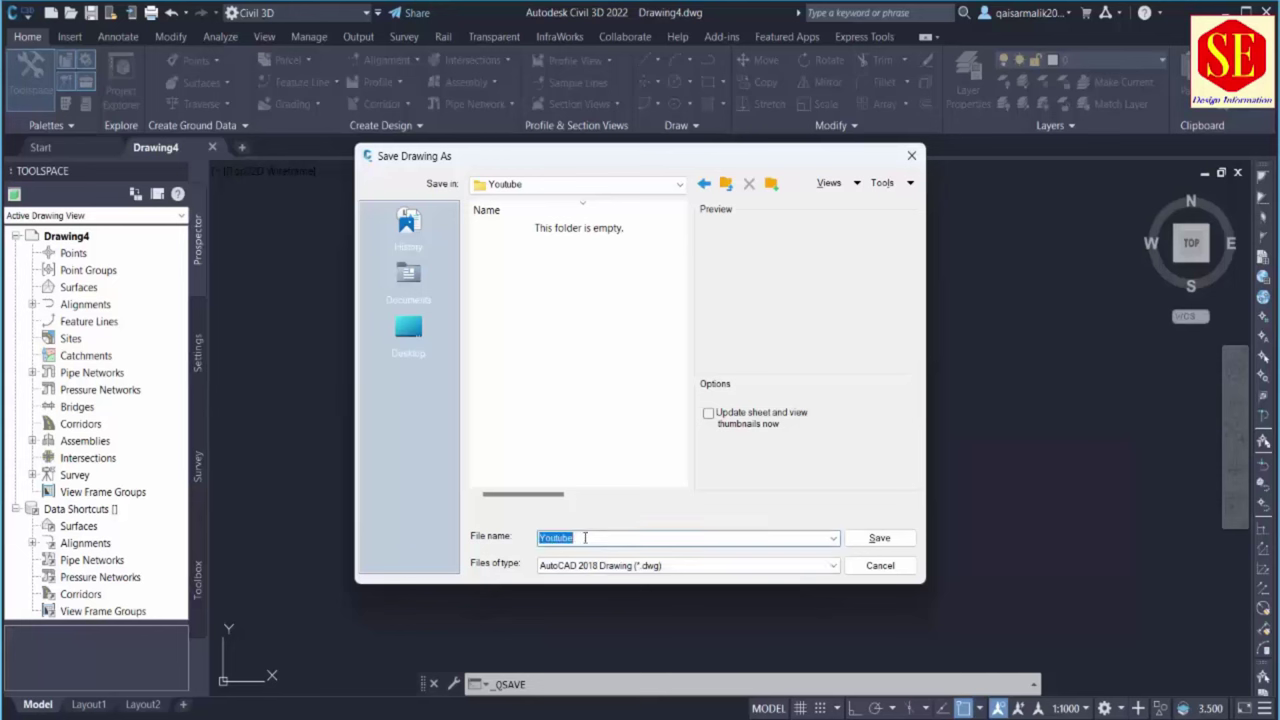
pyautogui.click(580, 538)
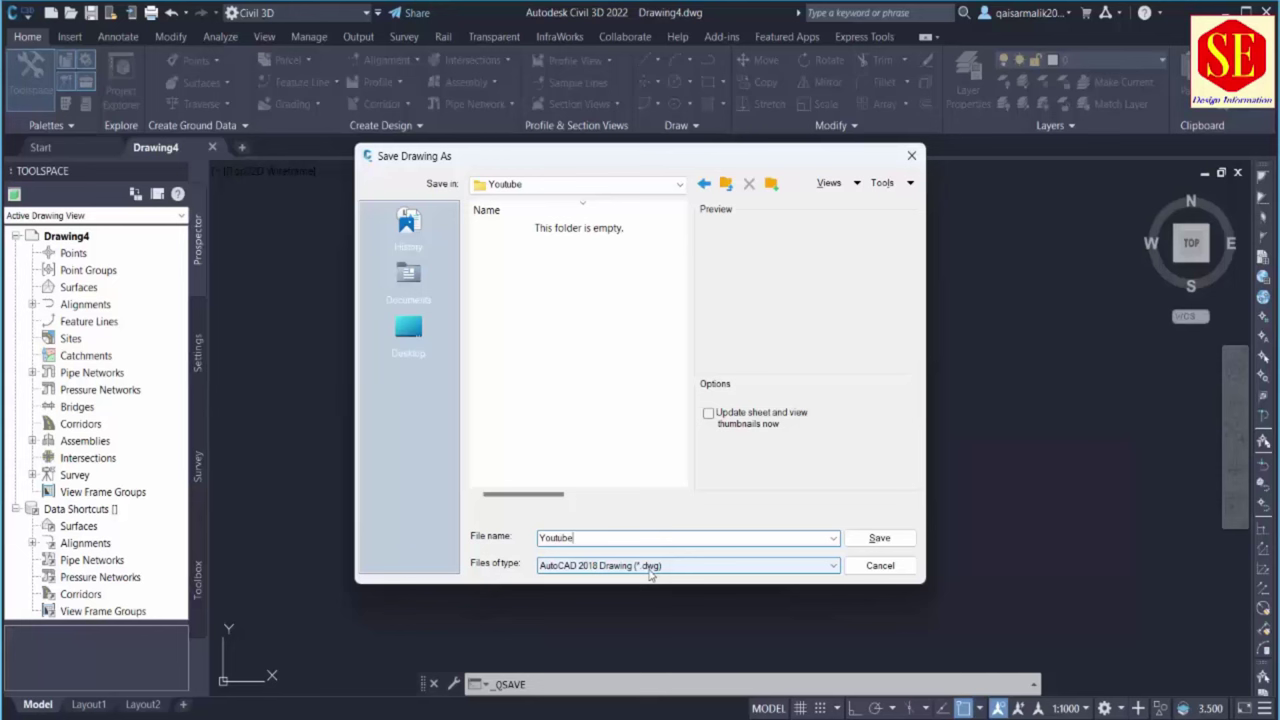
# Set the file type to AutoCAD R14/LT98/LT97 Drawing and save as Youtube.dwg
pyautogui.click(686, 575)
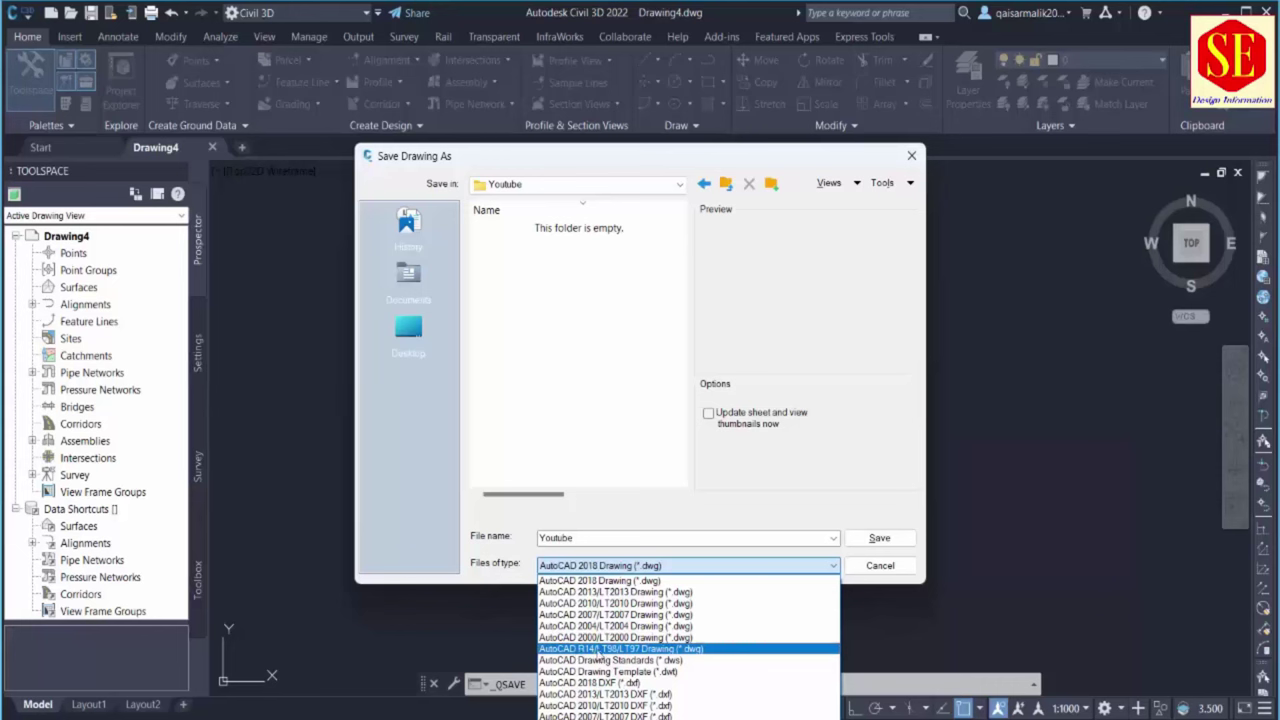
pyautogui.click(695, 652)
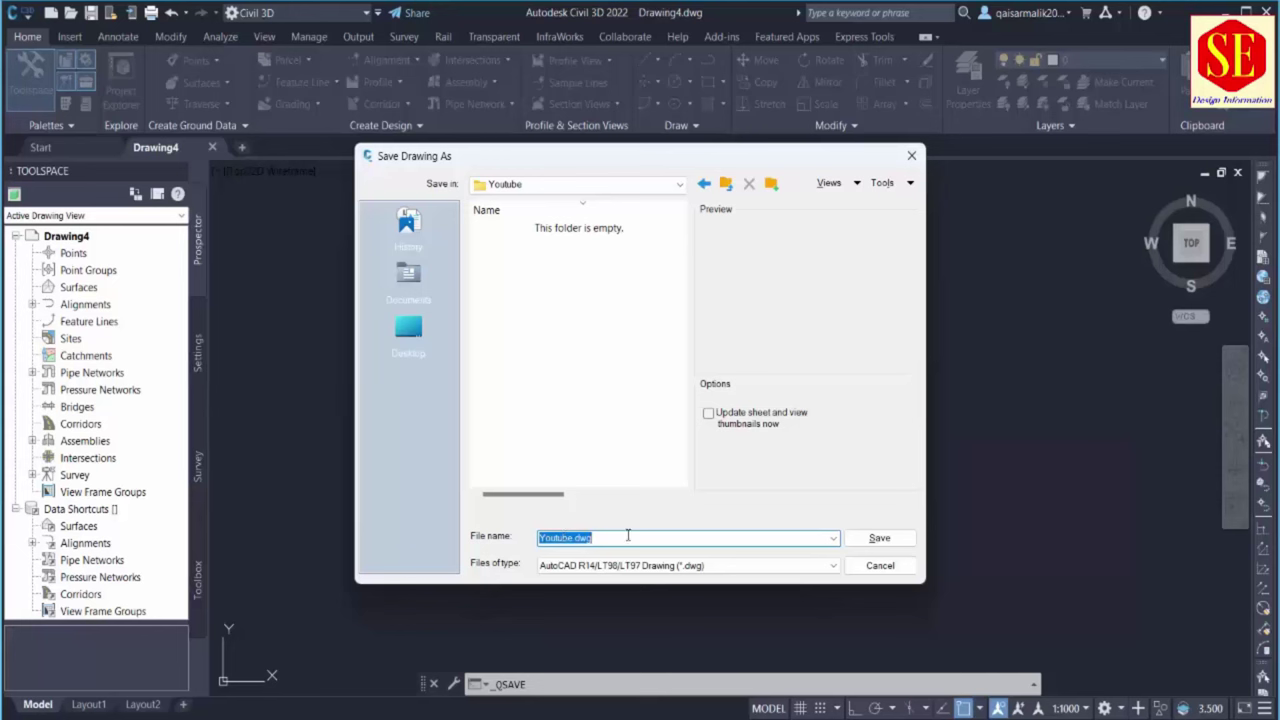
pyautogui.click(628, 536)
pyautogui.click(879, 538)
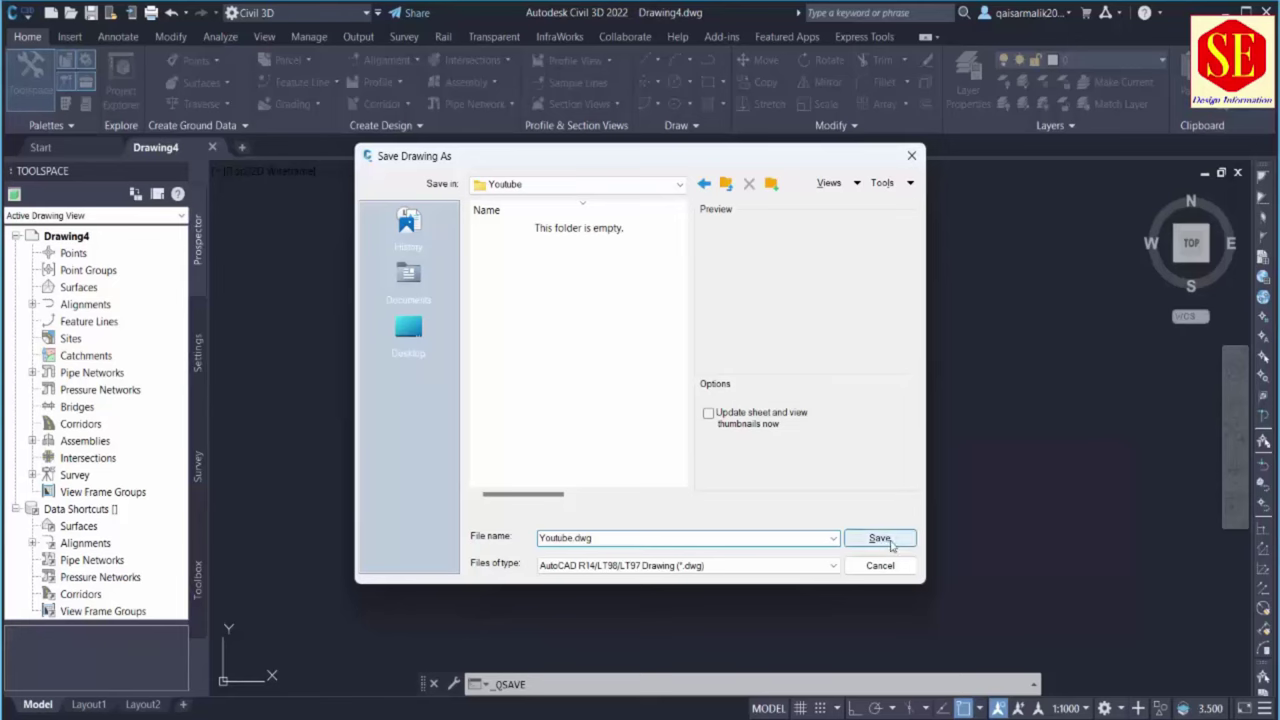
pyautogui.click(880, 538)
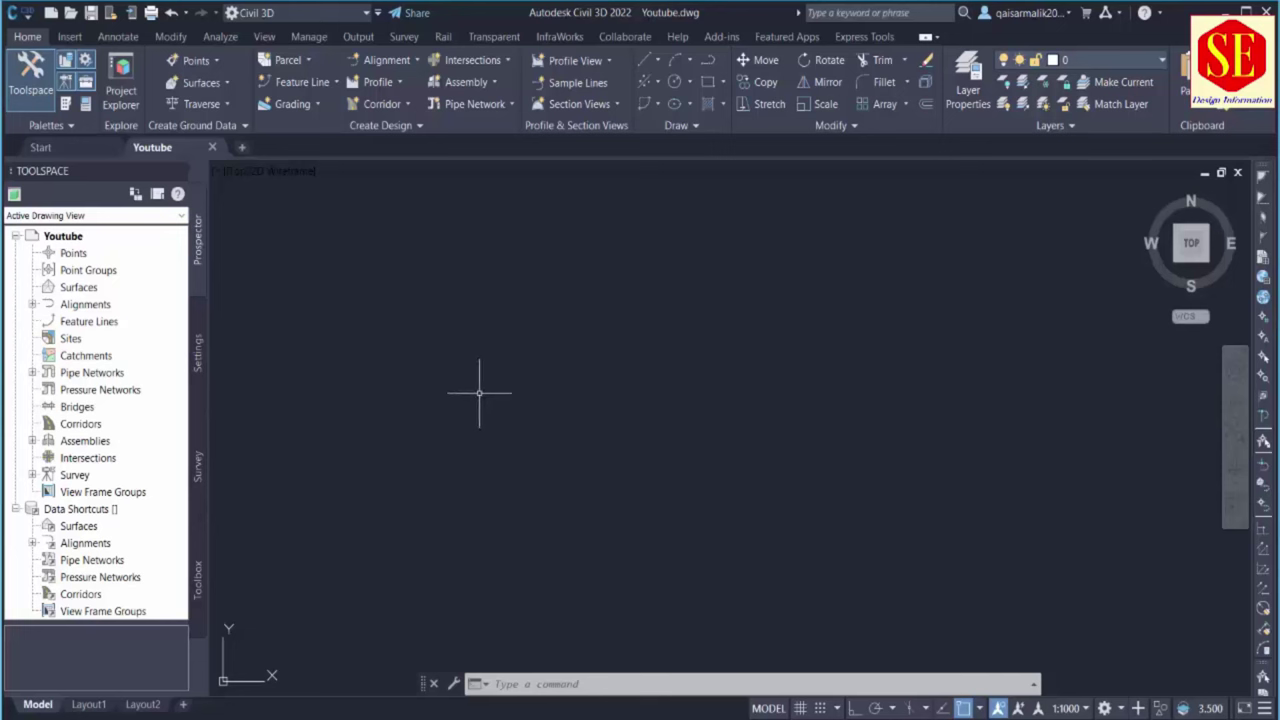
# Confirm Decimal length units with 0.000 precision in the Drawing Units dialog
pyautogui.click(21, 14)
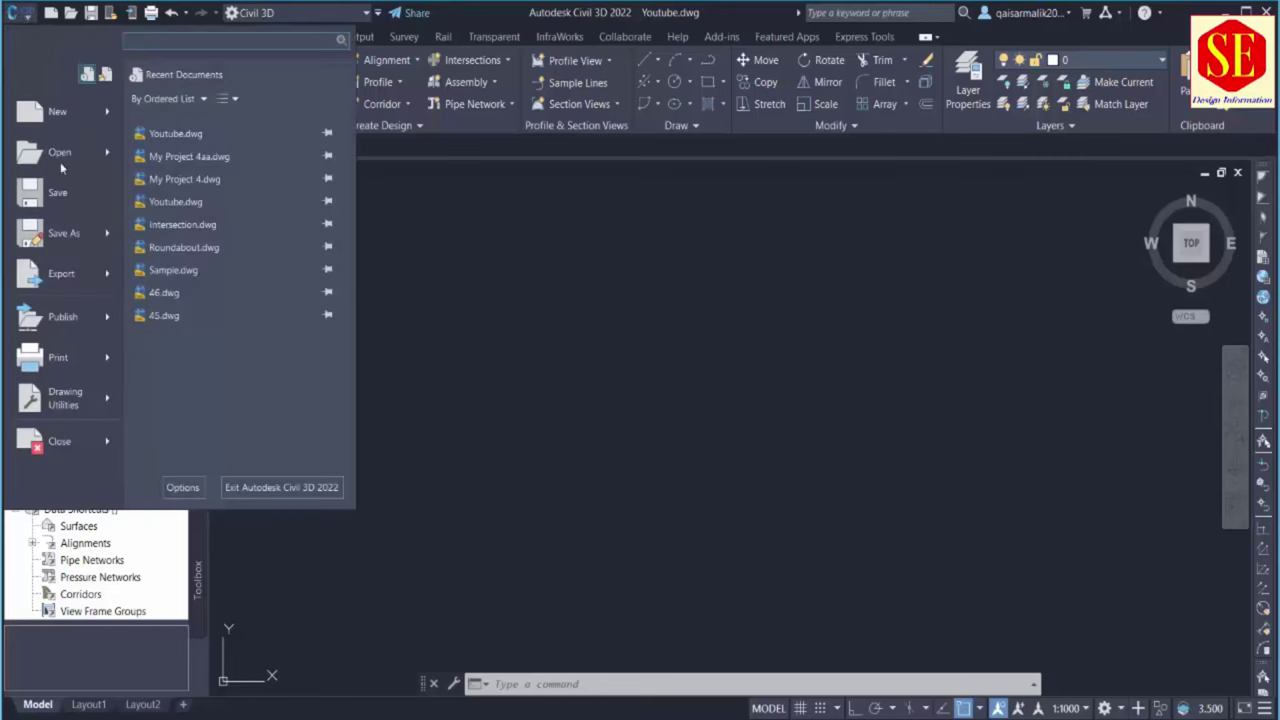
pyautogui.click(67, 405)
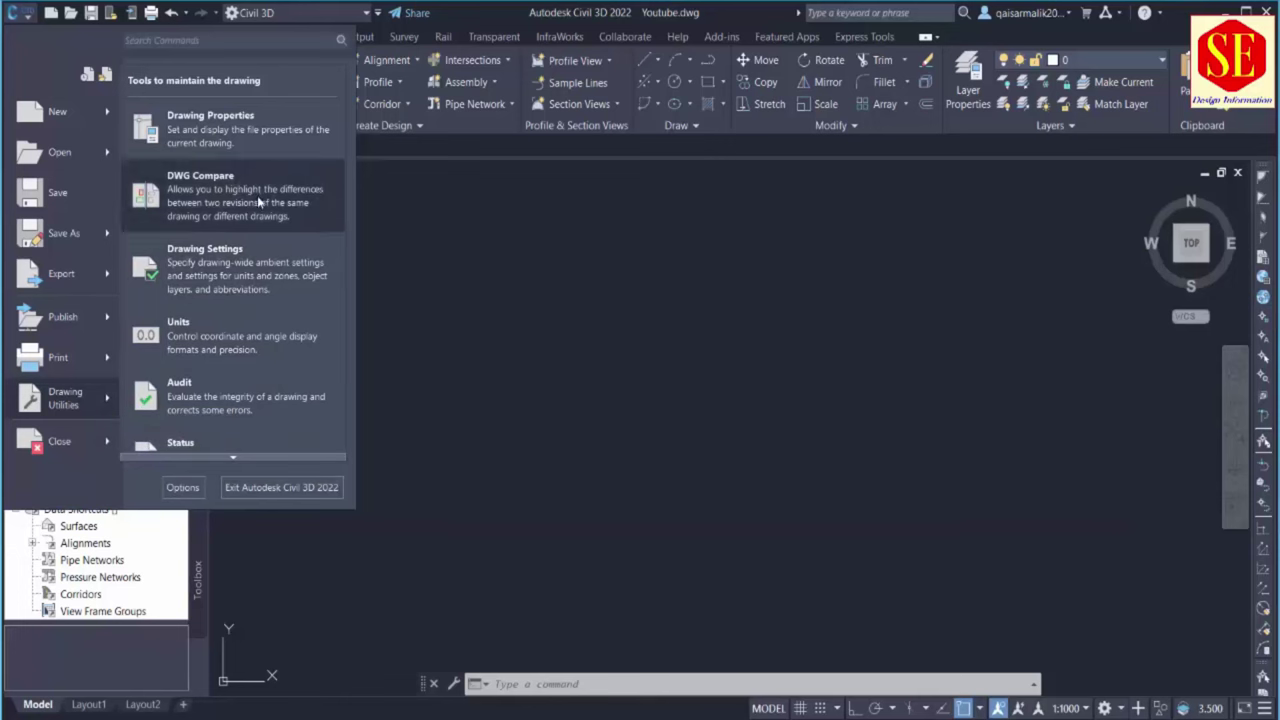
pyautogui.click(216, 331)
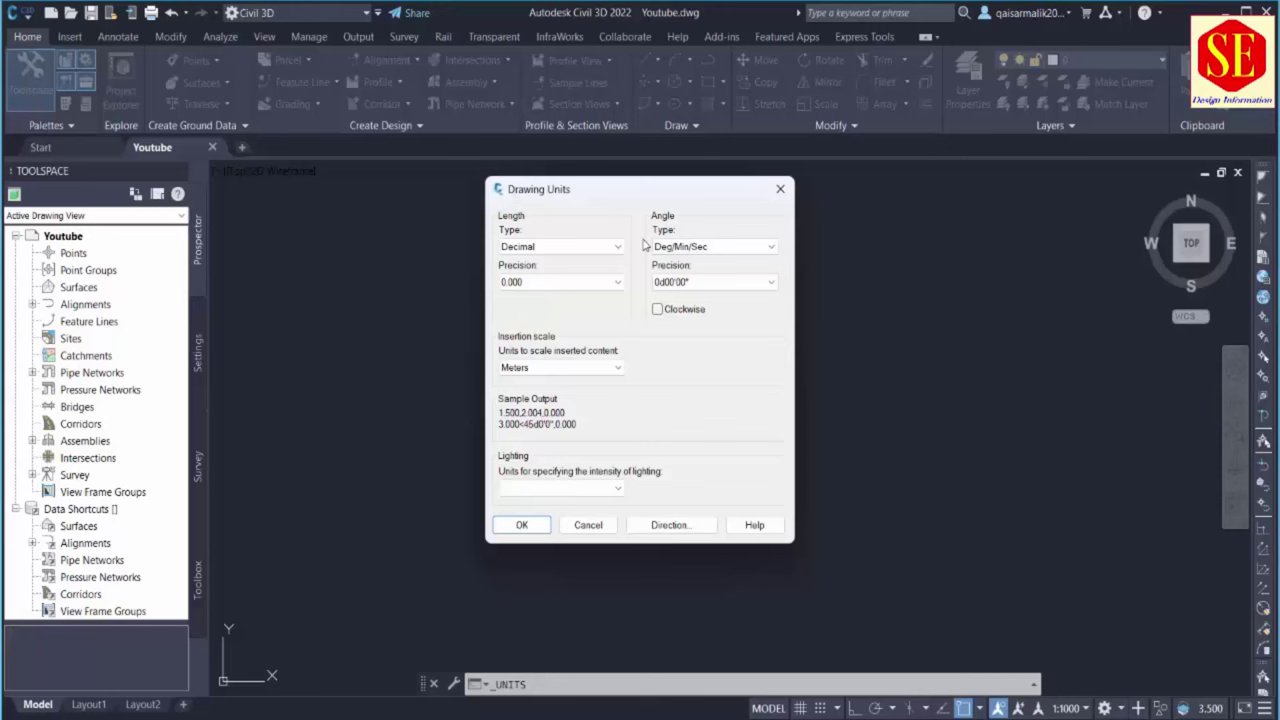
pyautogui.click(603, 249)
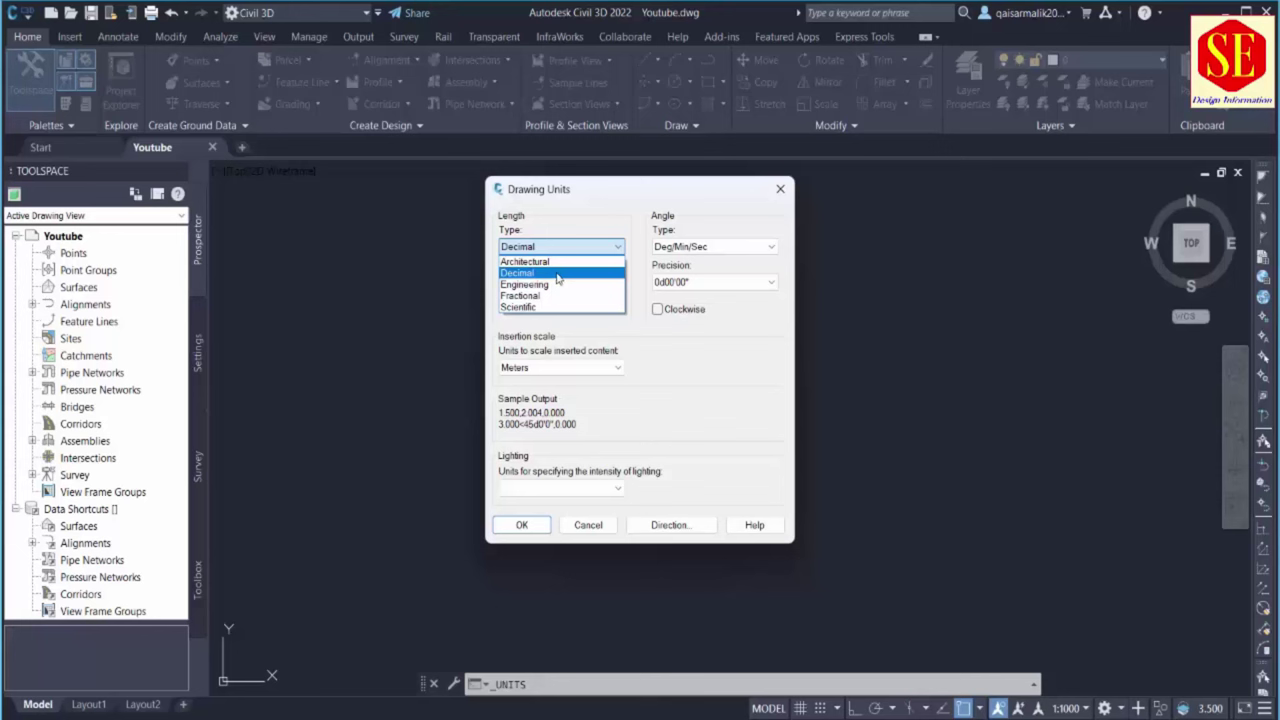
pyautogui.click(558, 273)
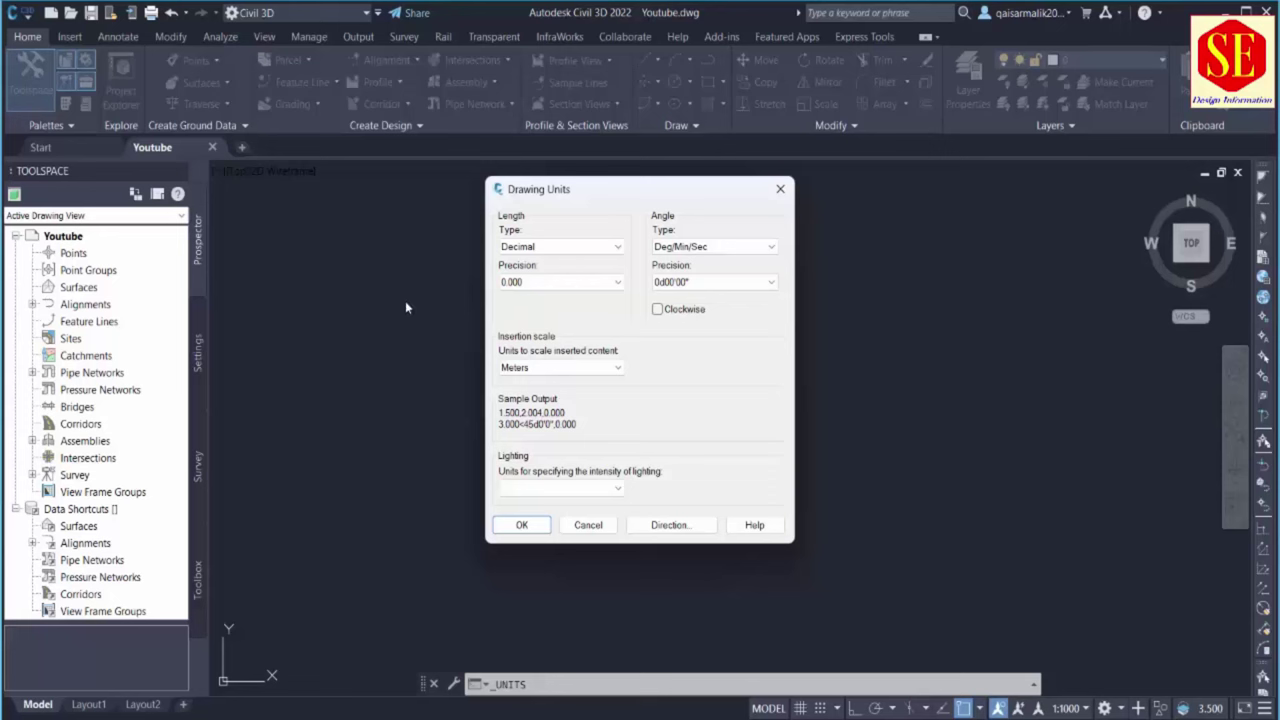
pyautogui.click(550, 285)
pyautogui.click(530, 331)
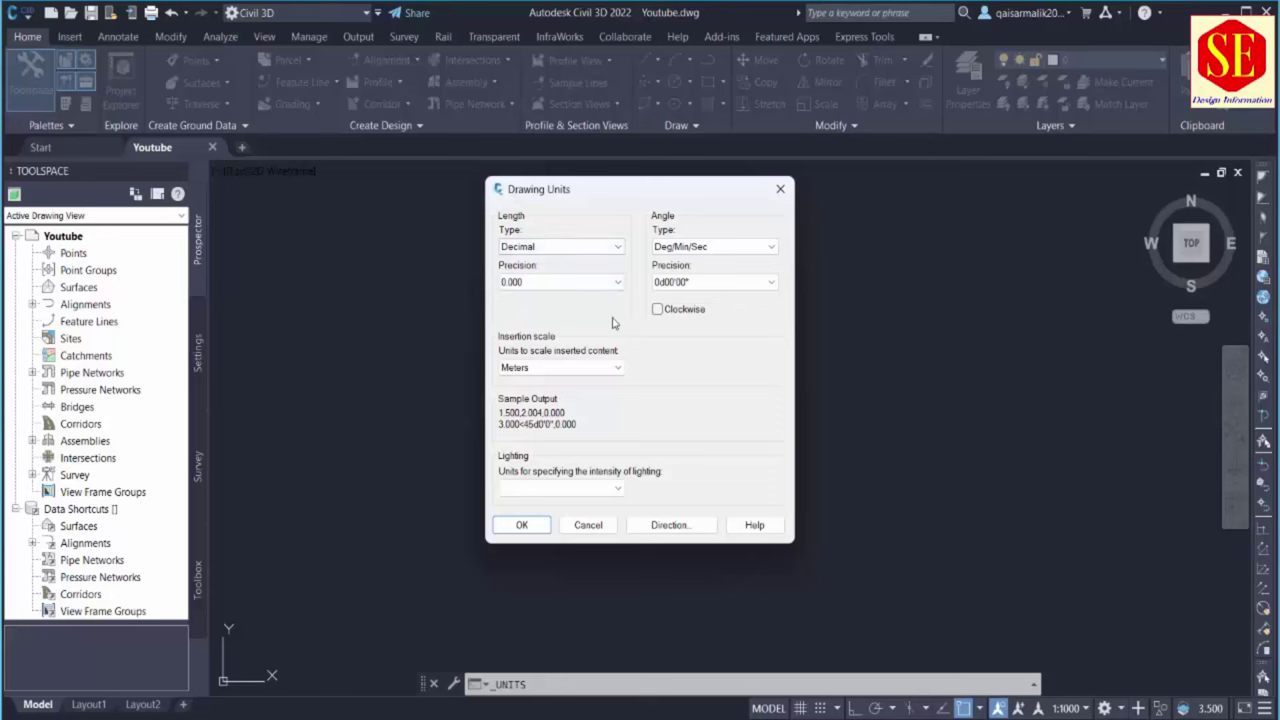
pyautogui.click(522, 525)
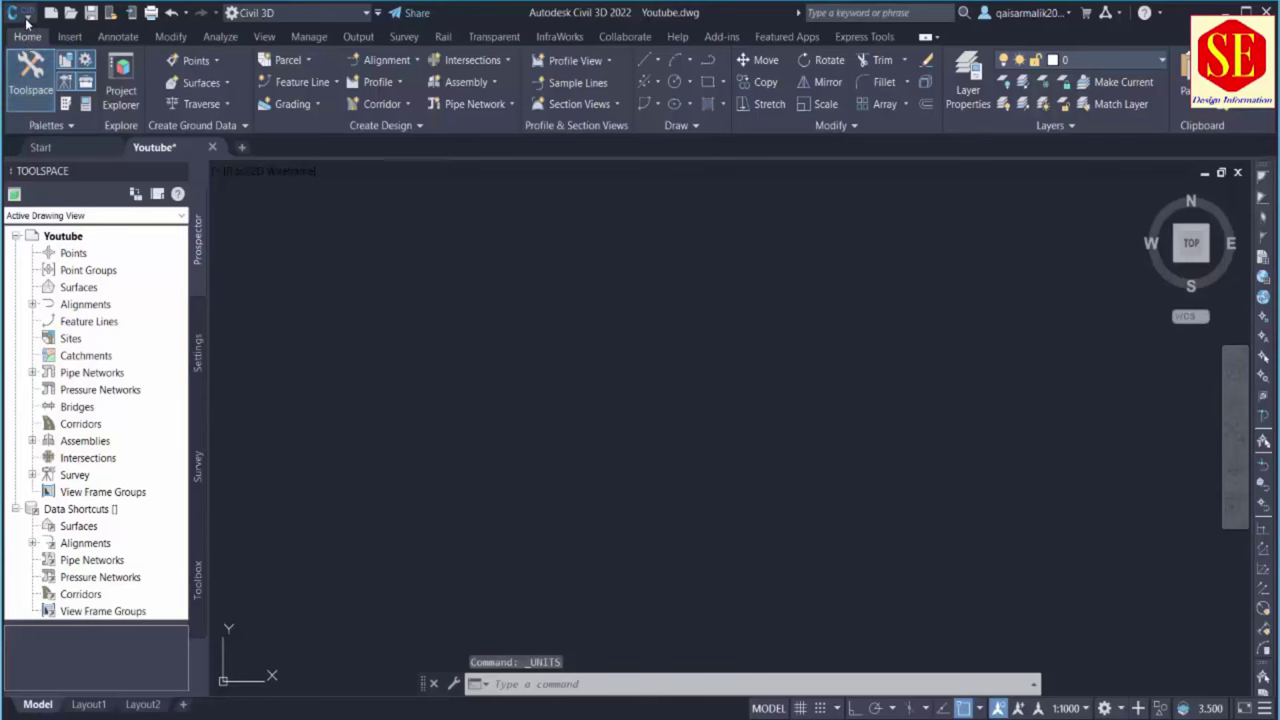
# Bring up the Drawing Utilities list from the application menu
pyautogui.click(26, 20)
pyautogui.click(90, 400)
pyautogui.click(205, 277)
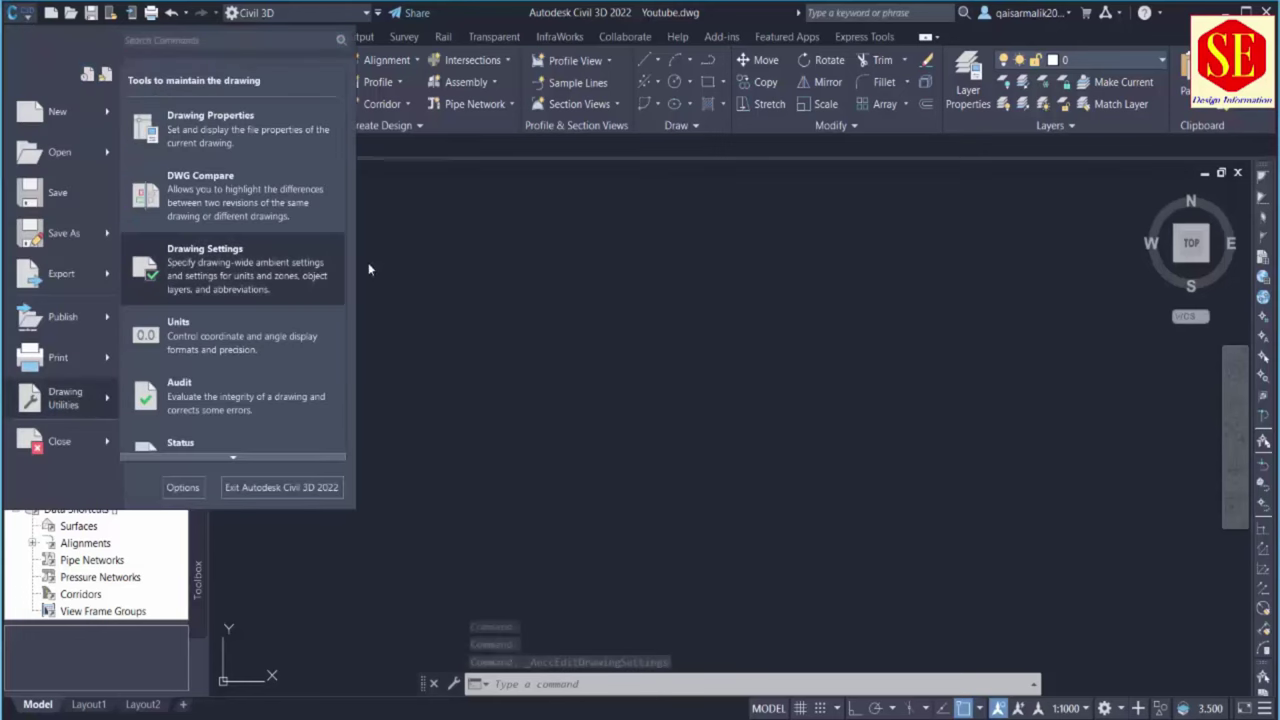
# In Drawing Settings, keep scale 1:1000 and choose Pakistan UTM 43N, Kalianpur 1962 Datum (PAK-43)
pyautogui.click(207, 264)
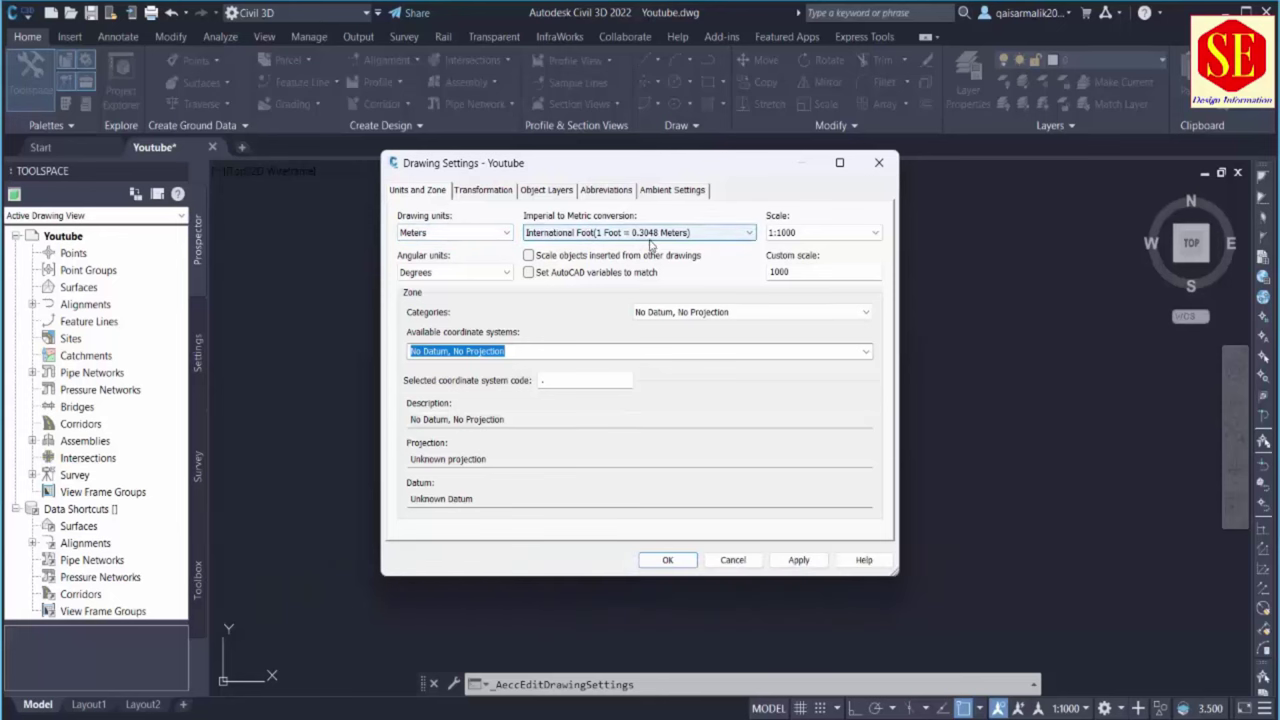
pyautogui.click(852, 237)
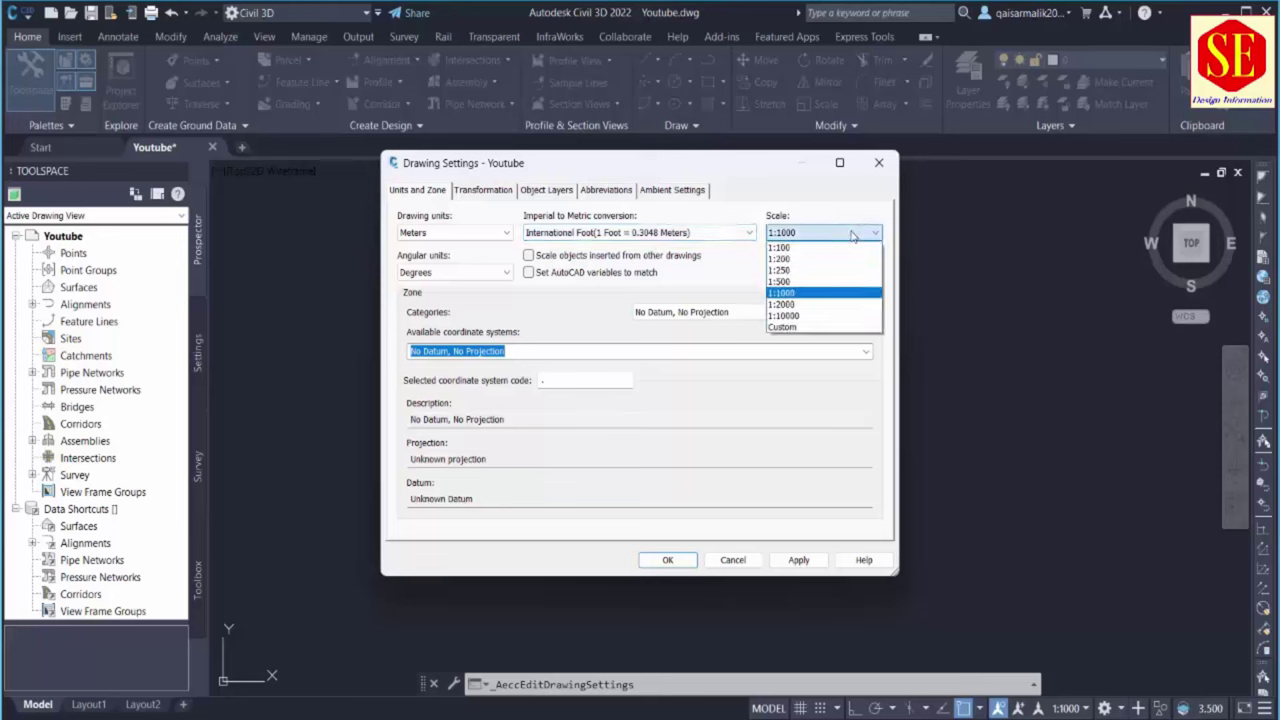
pyautogui.click(826, 293)
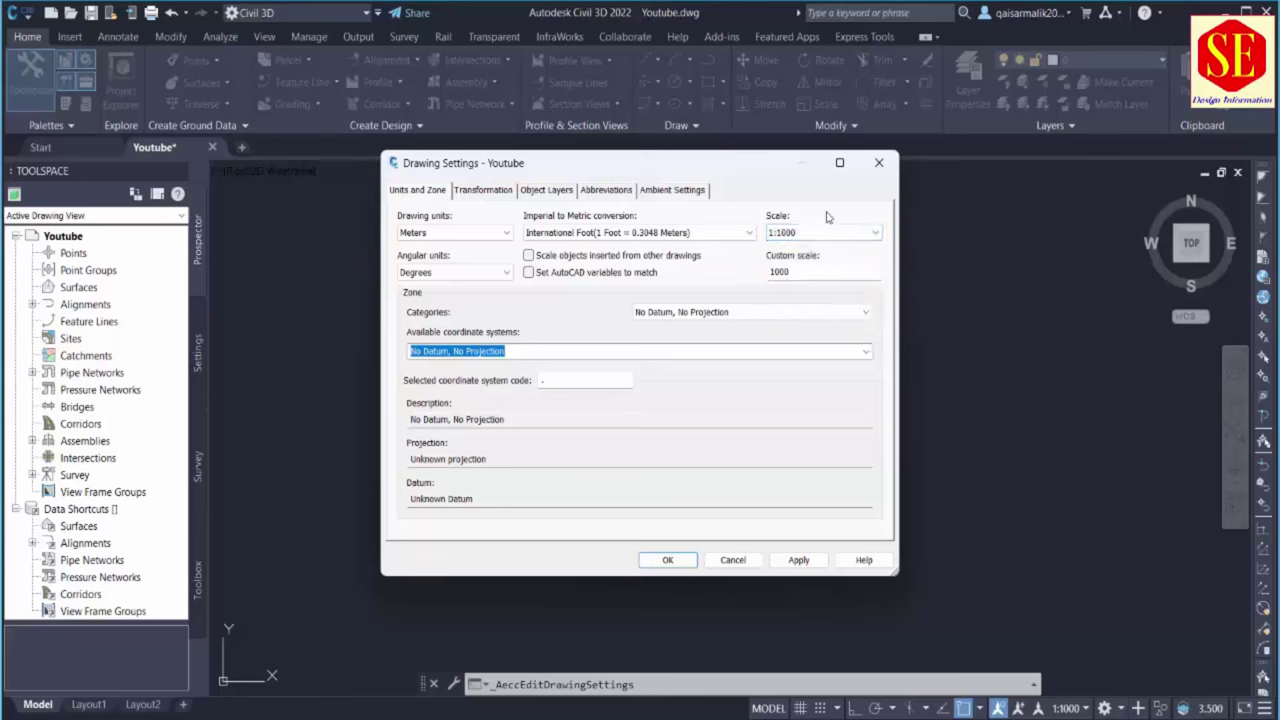
pyautogui.click(796, 271)
pyautogui.click(765, 315)
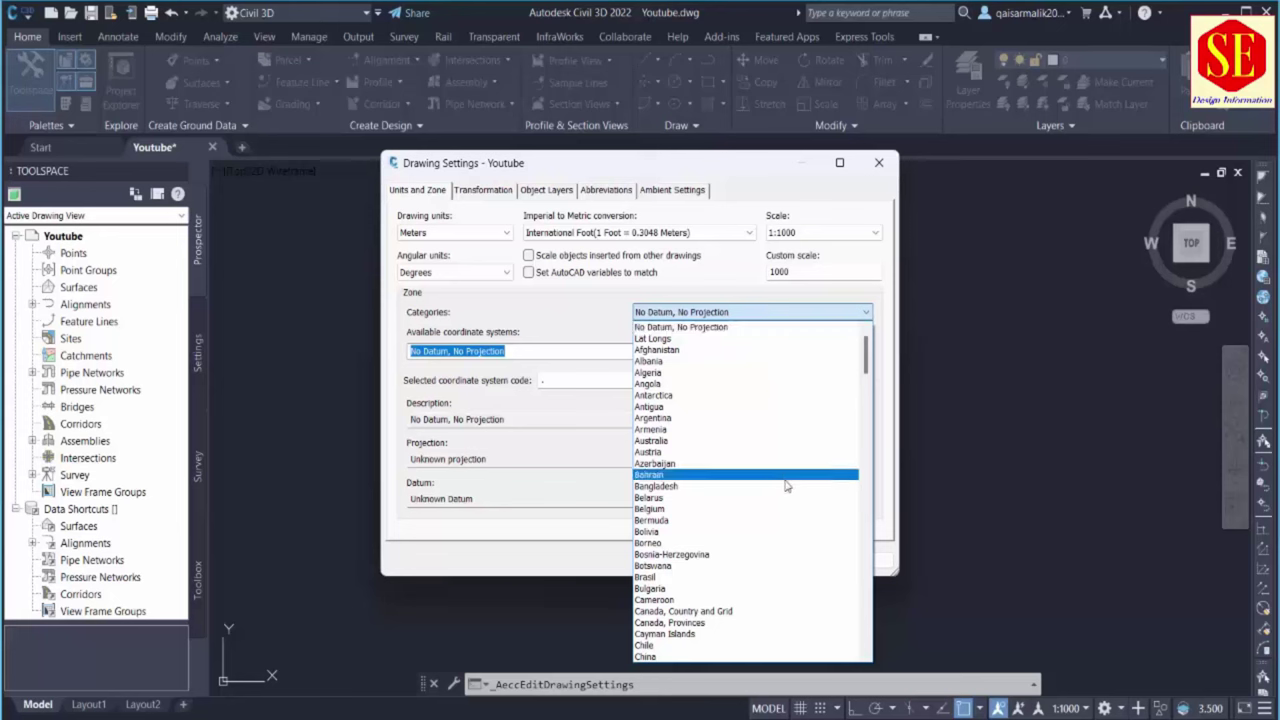
pyautogui.press('p')
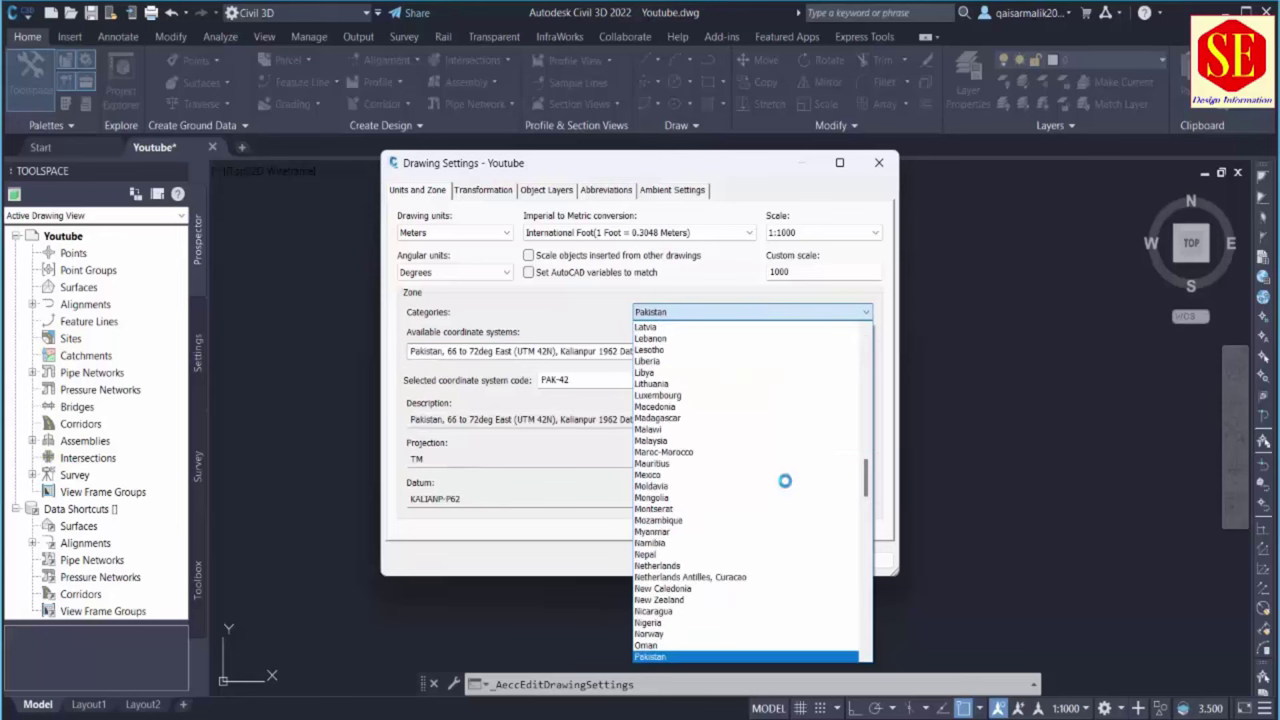
pyautogui.scroll(-2, 786, 440)
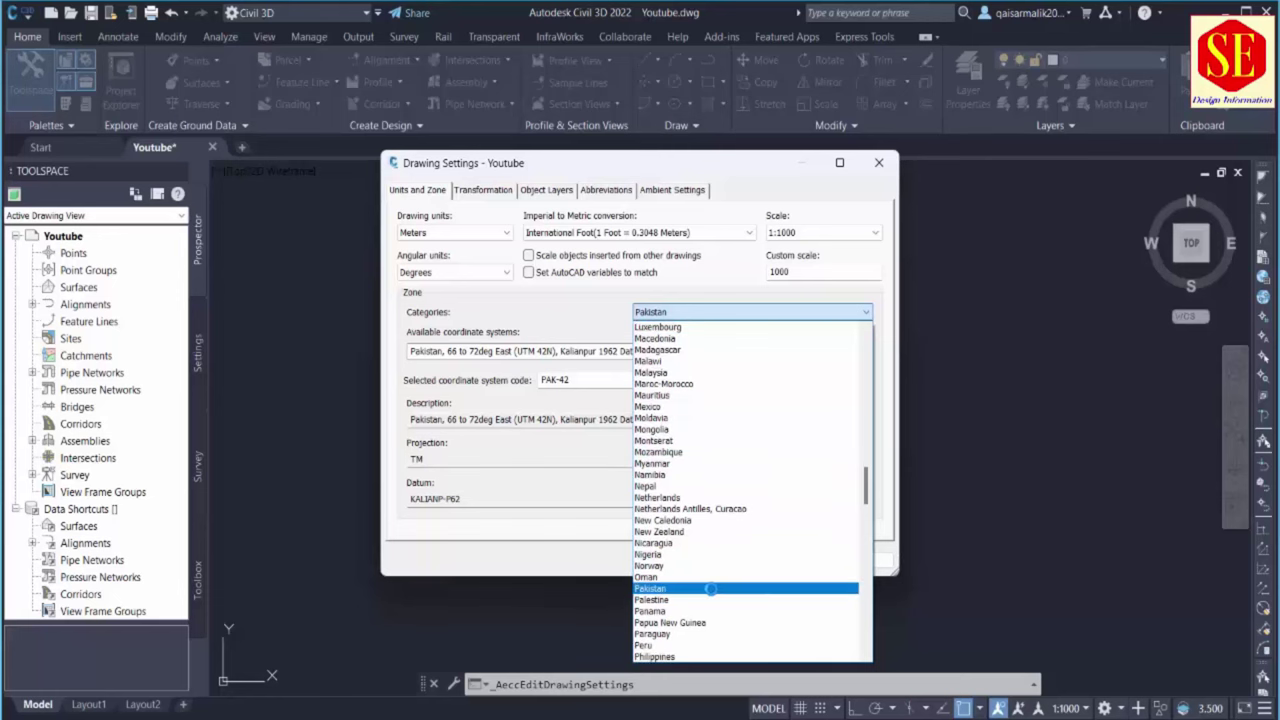
pyautogui.click(711, 590)
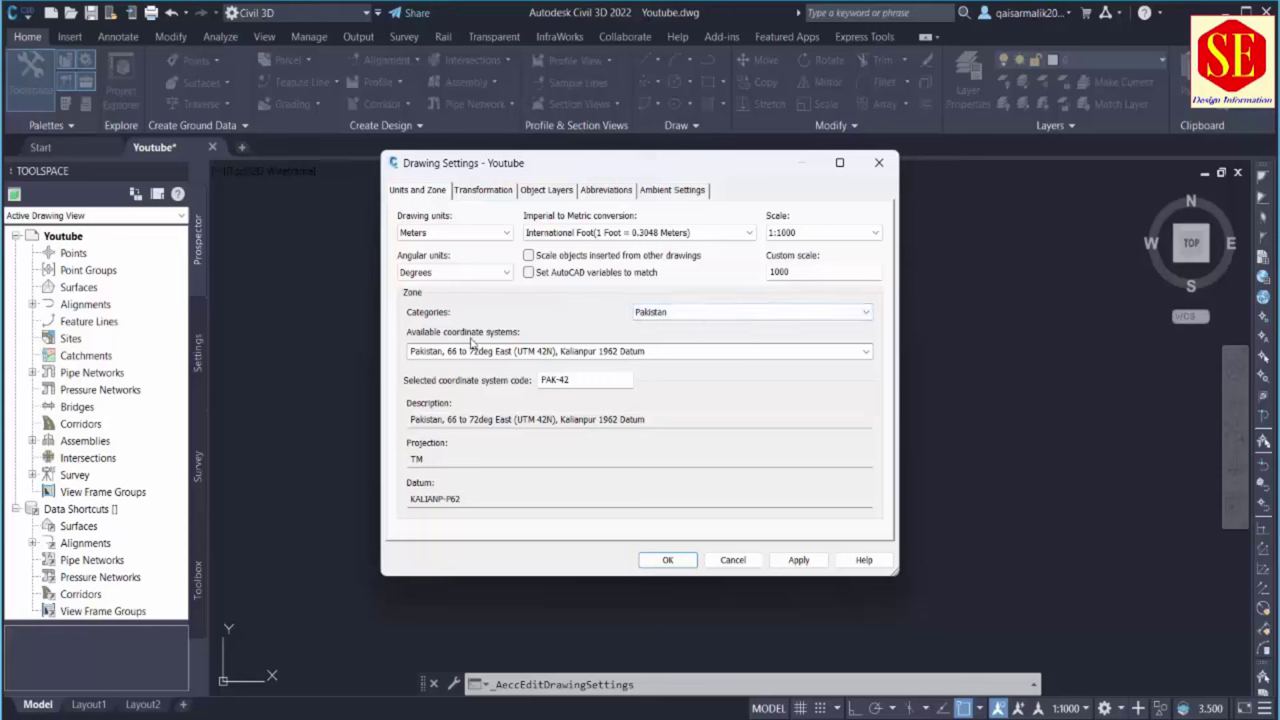
pyautogui.click(864, 357)
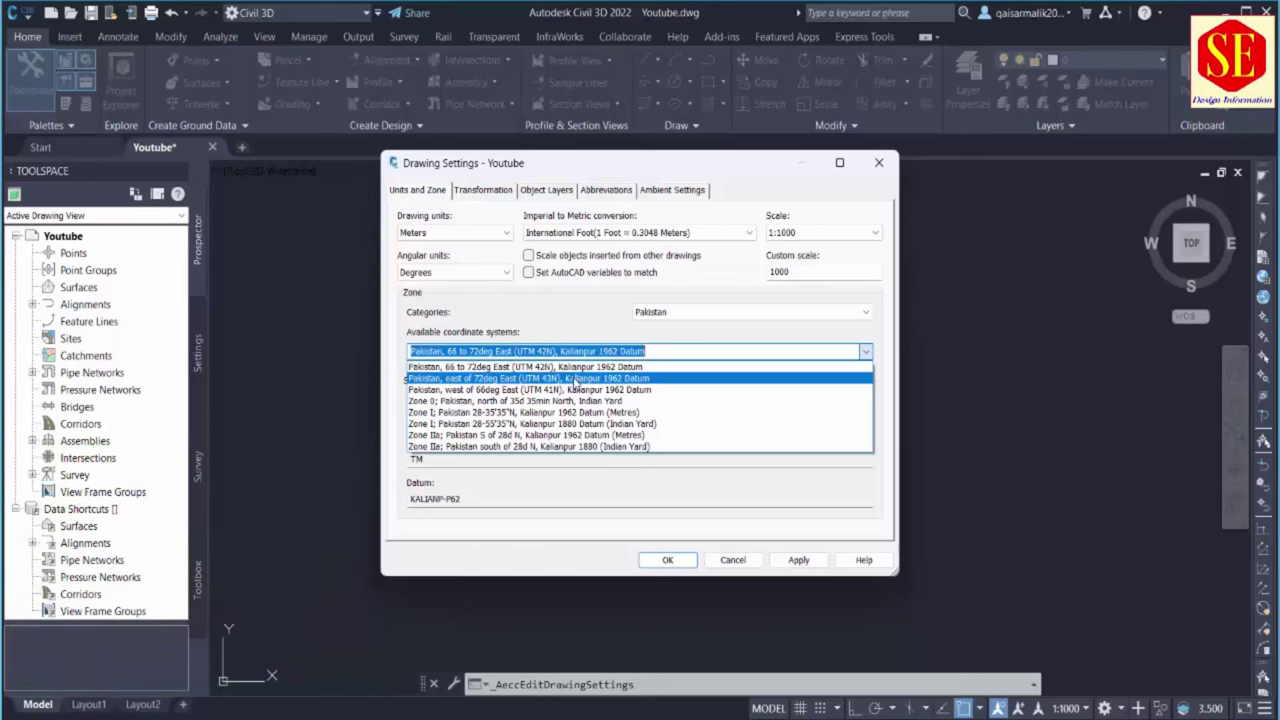
pyautogui.click(575, 379)
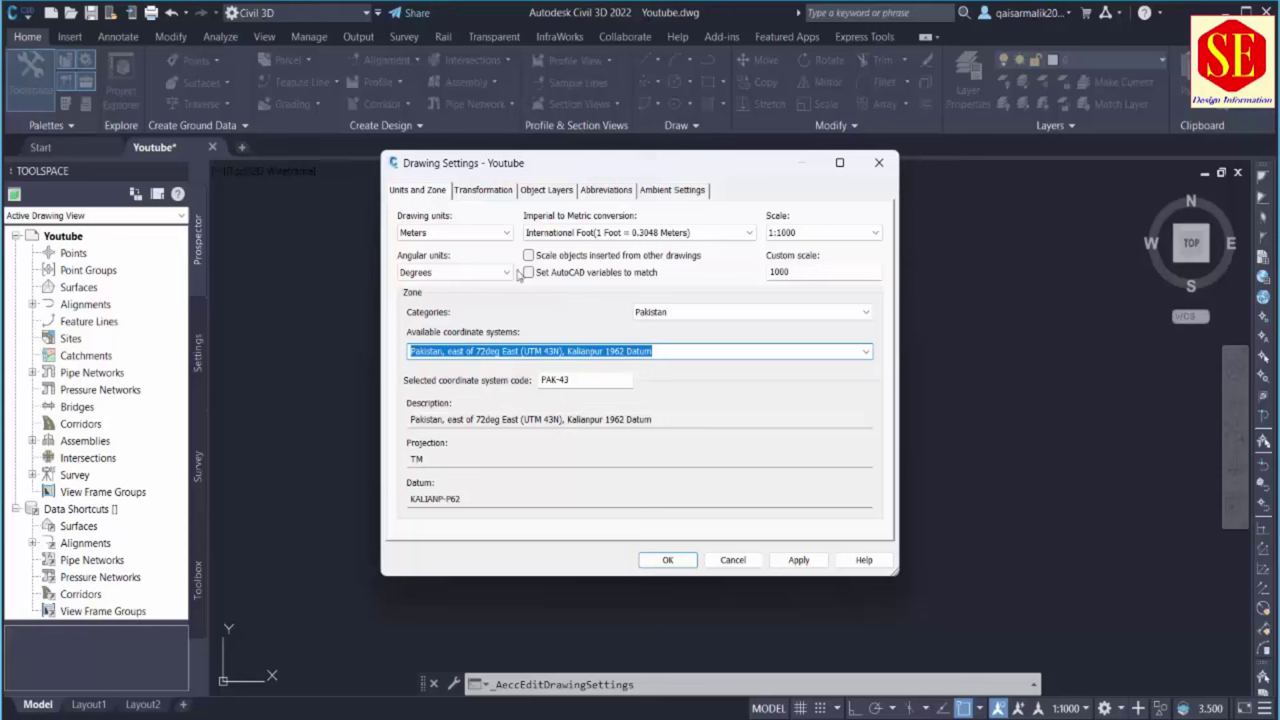
# Review the Object Layers, Abbreviations, Ambient Settings and Transformation tabs, returning to Units and Zone
pyautogui.click(552, 193)
pyautogui.click(612, 194)
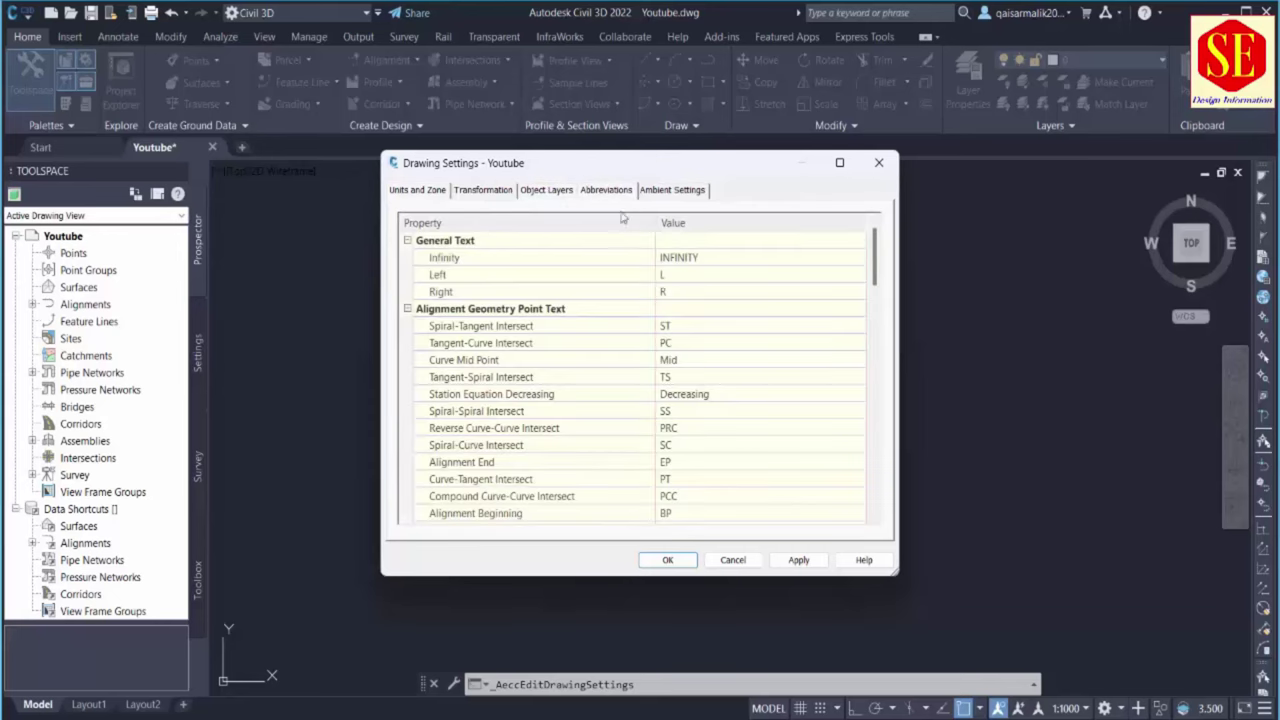
pyautogui.click(672, 195)
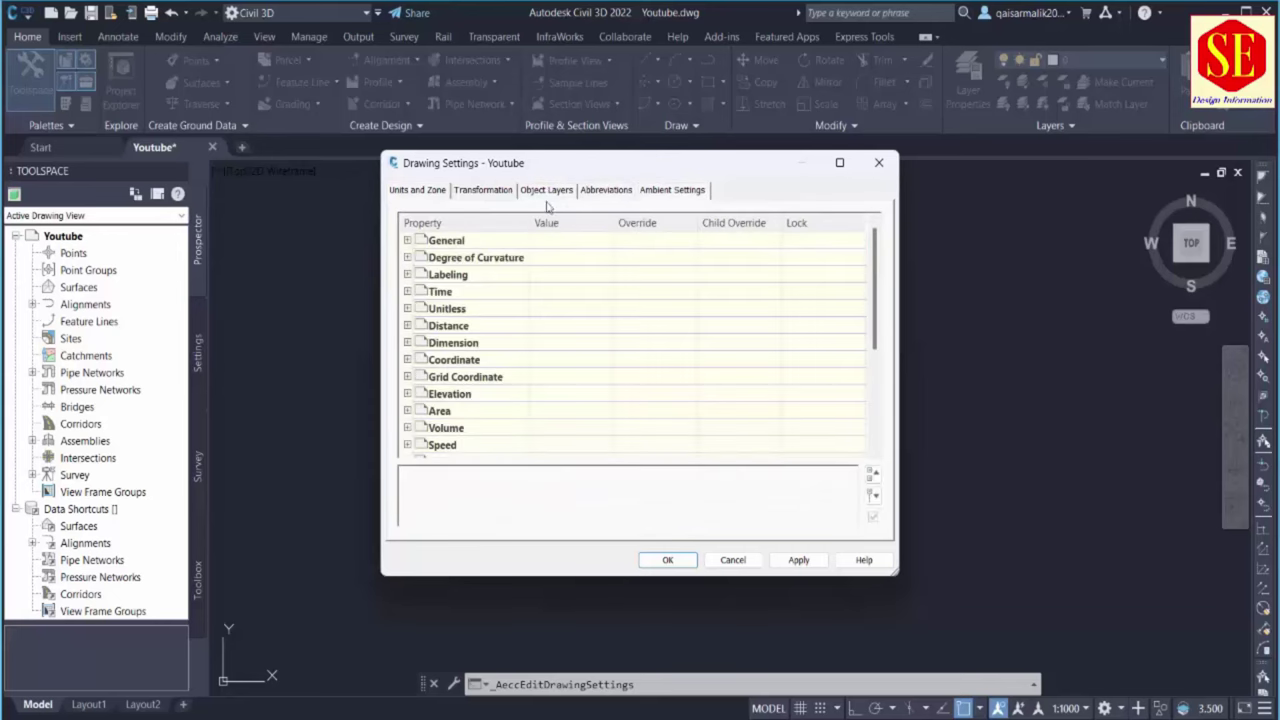
pyautogui.click(482, 194)
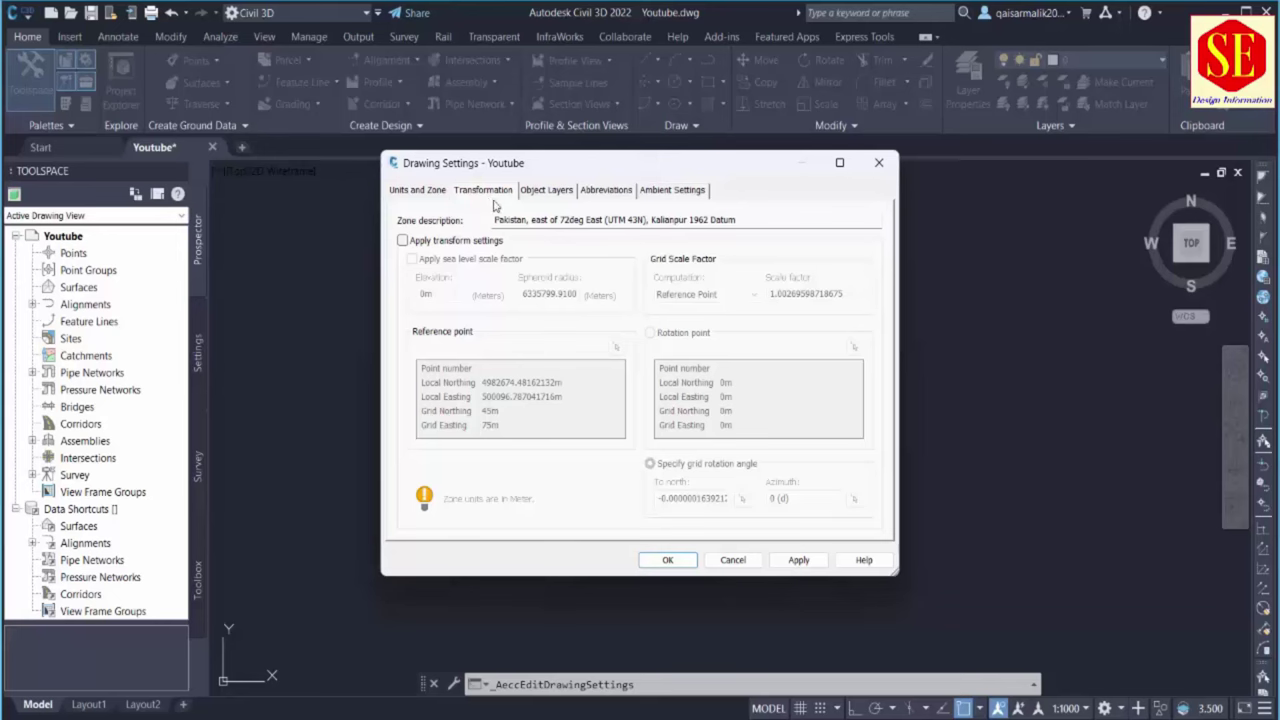
pyautogui.click(410, 196)
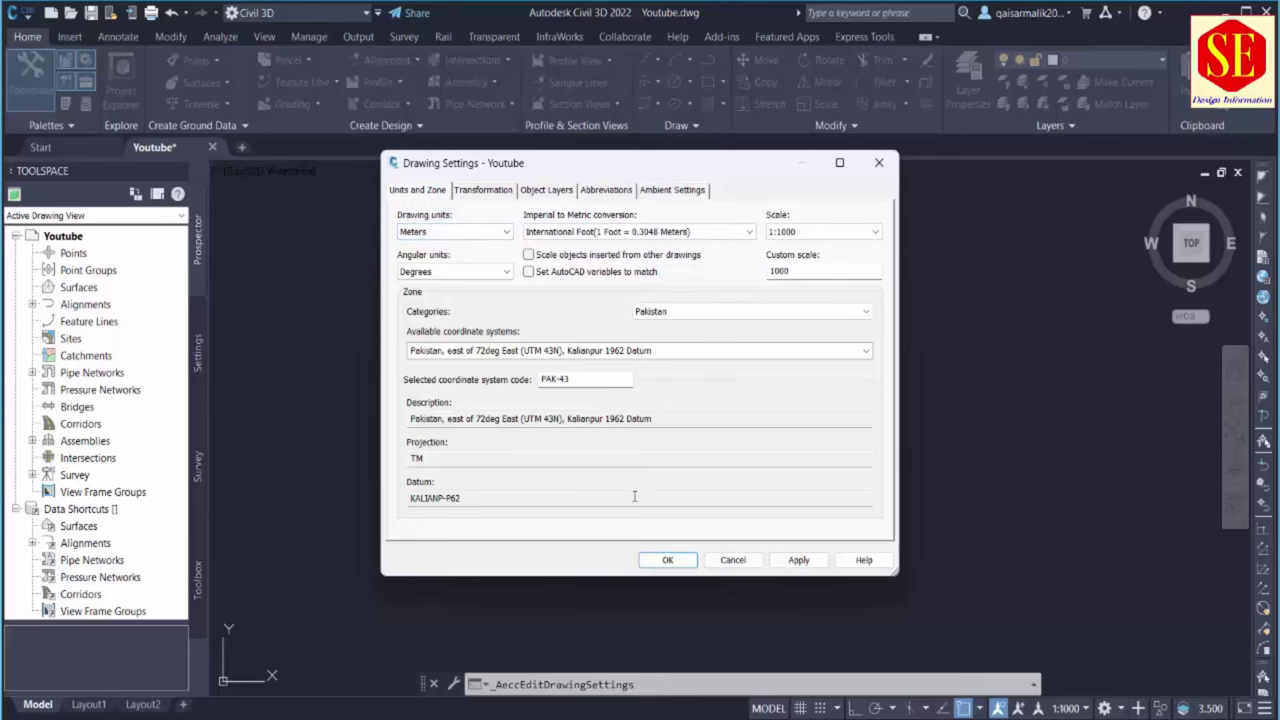
# Apply and accept the drawing settings, then save Youtube.dwg
pyautogui.click(800, 560)
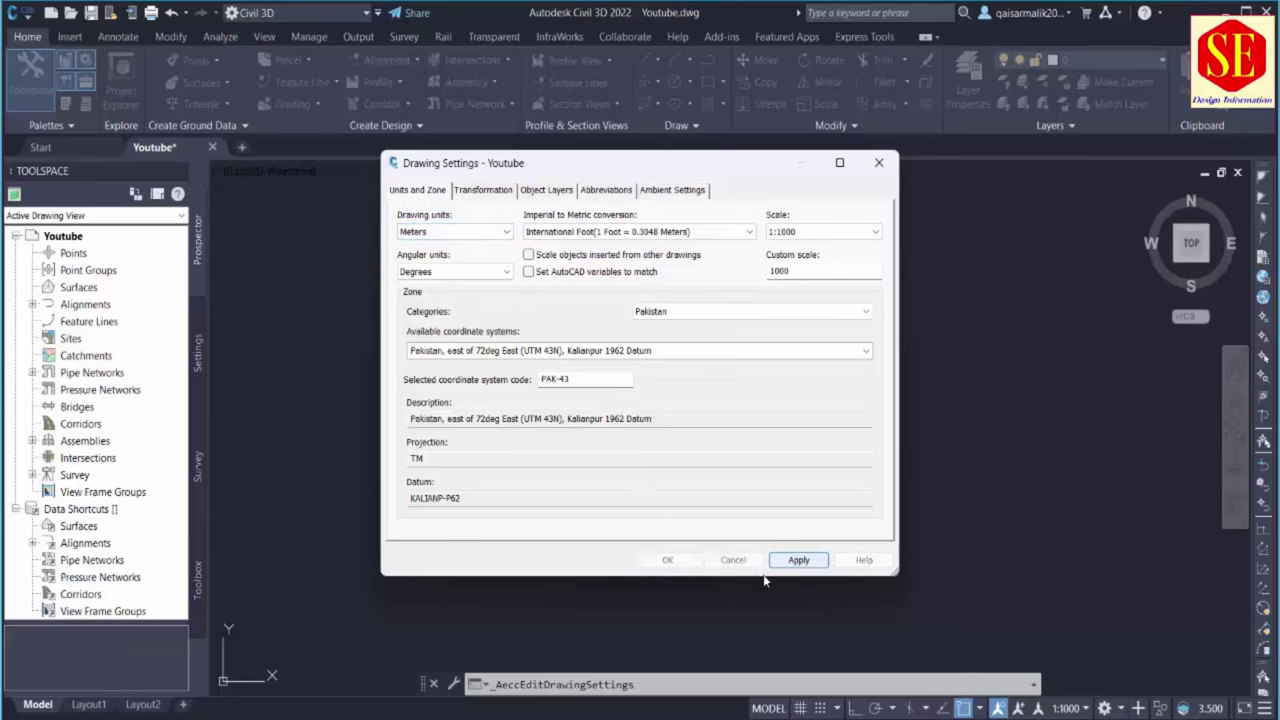
pyautogui.click(668, 560)
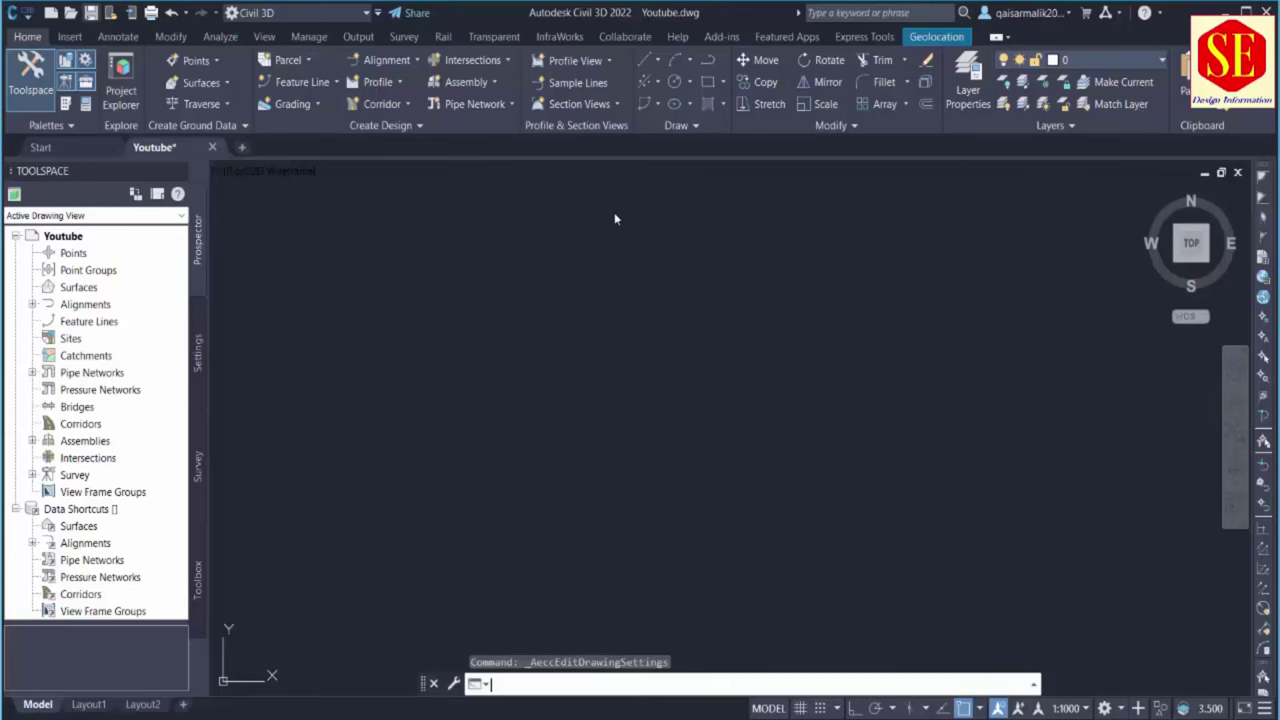
pyautogui.hotkey('ctrl', 's')
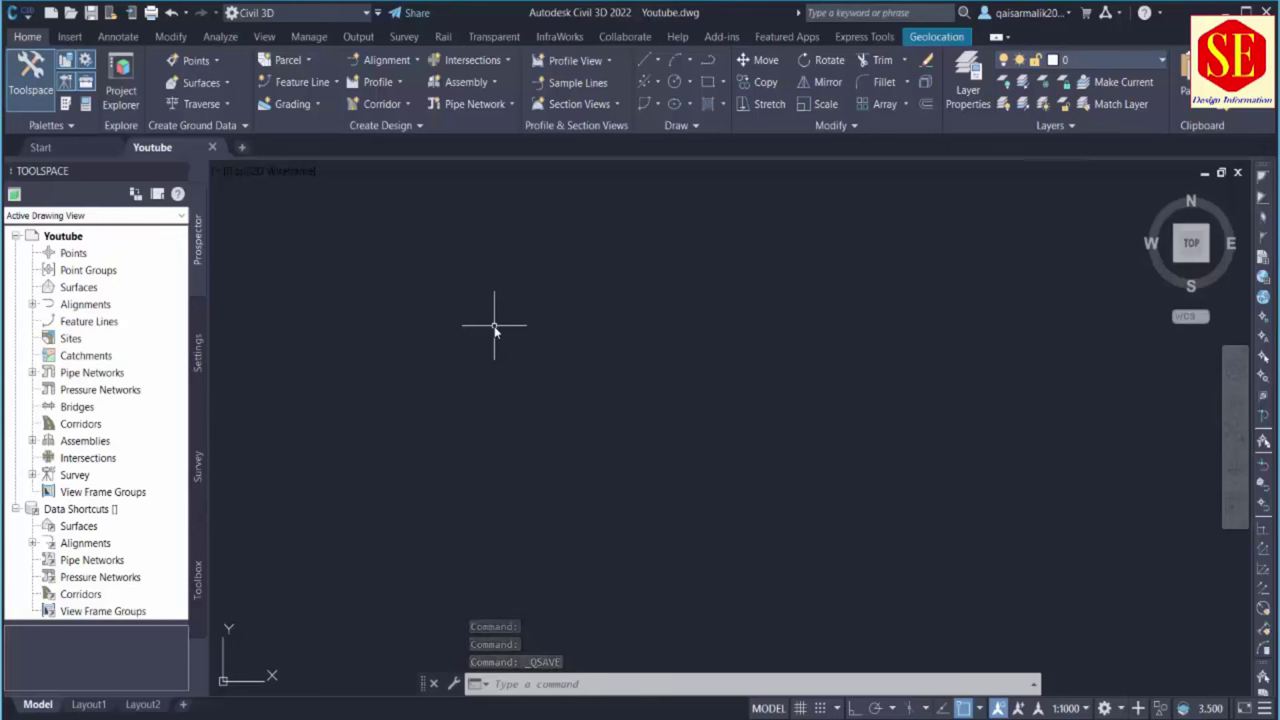
pyautogui.click(1082, 709)
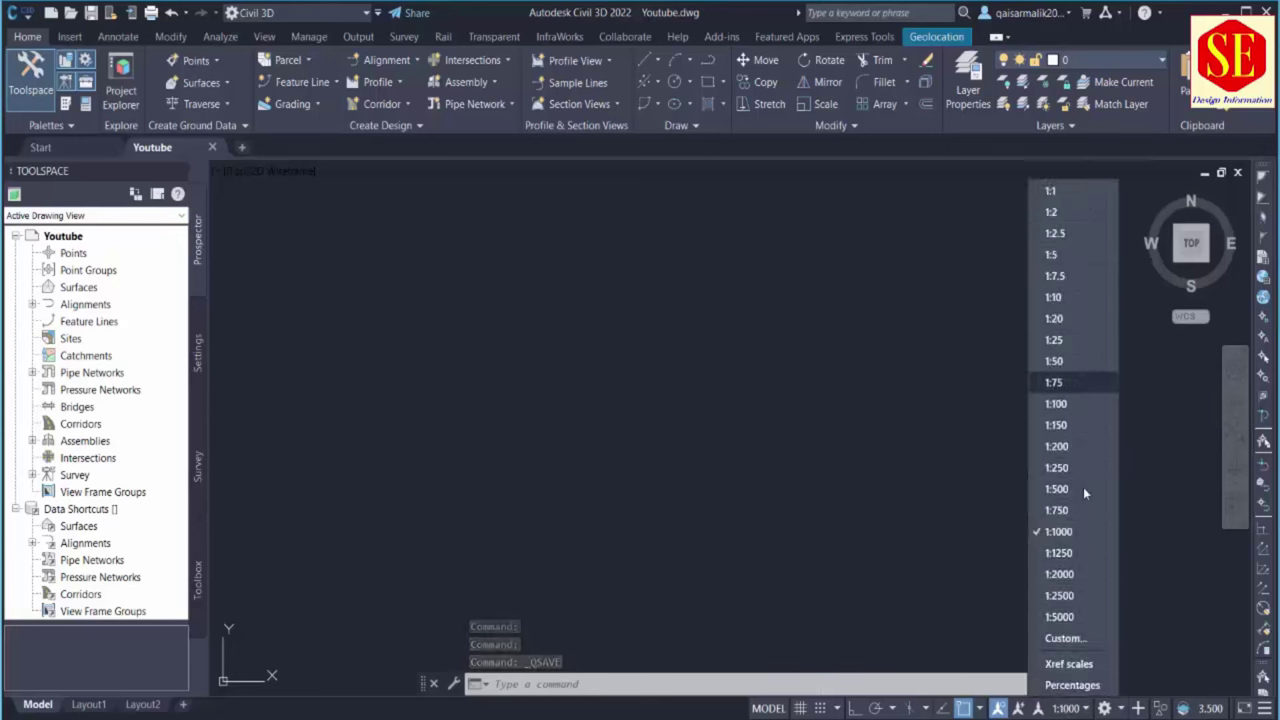
pyautogui.click(592, 344)
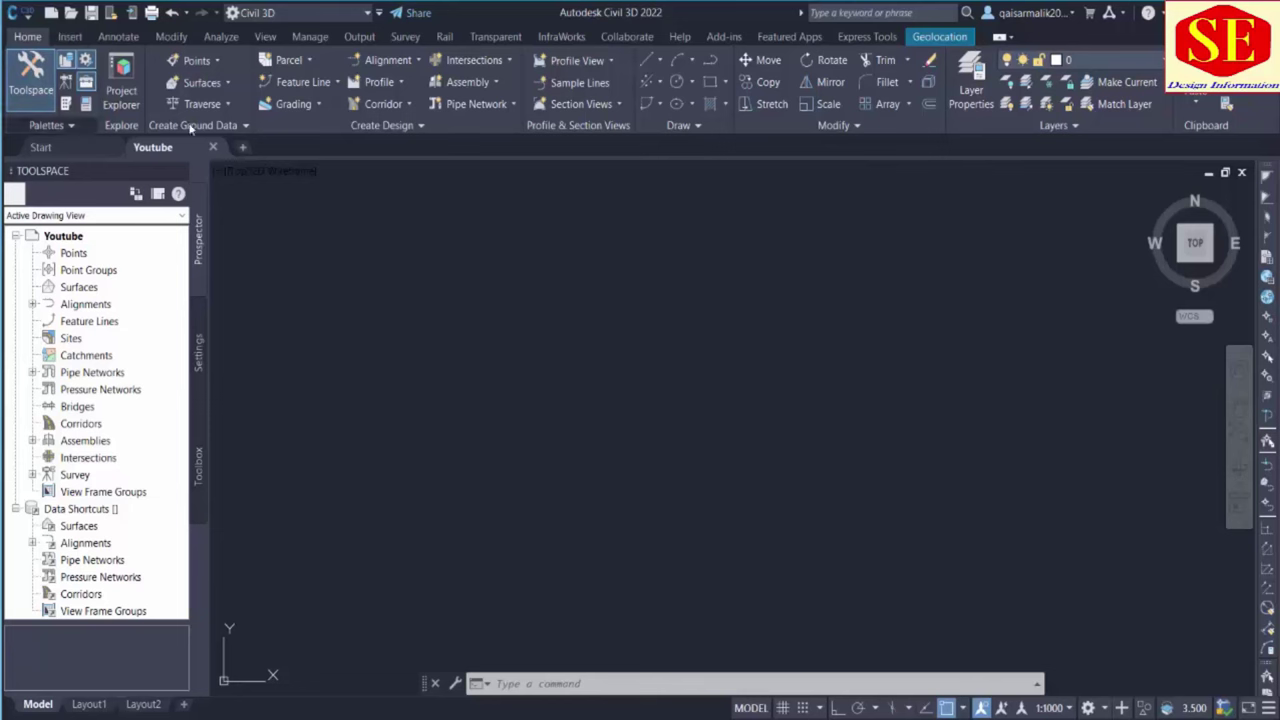
# Start a Points from File import and browse the available point file formats
pyautogui.click(72, 41)
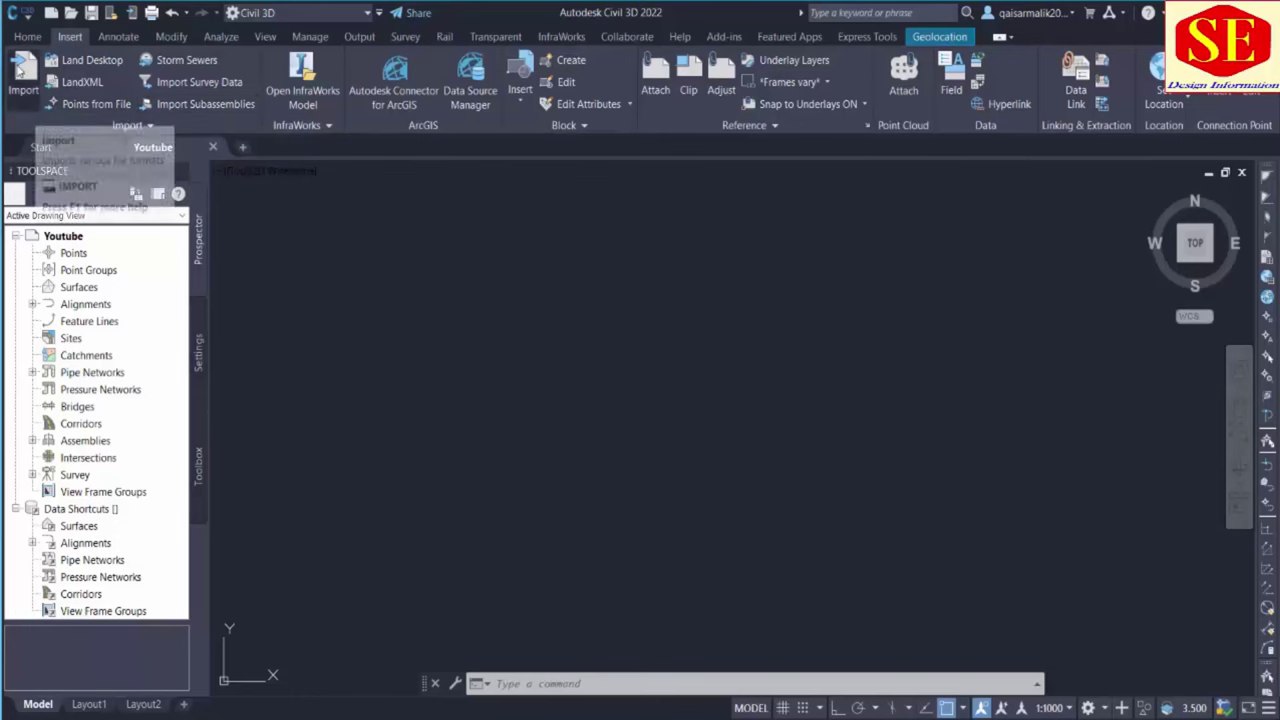
pyautogui.click(88, 104)
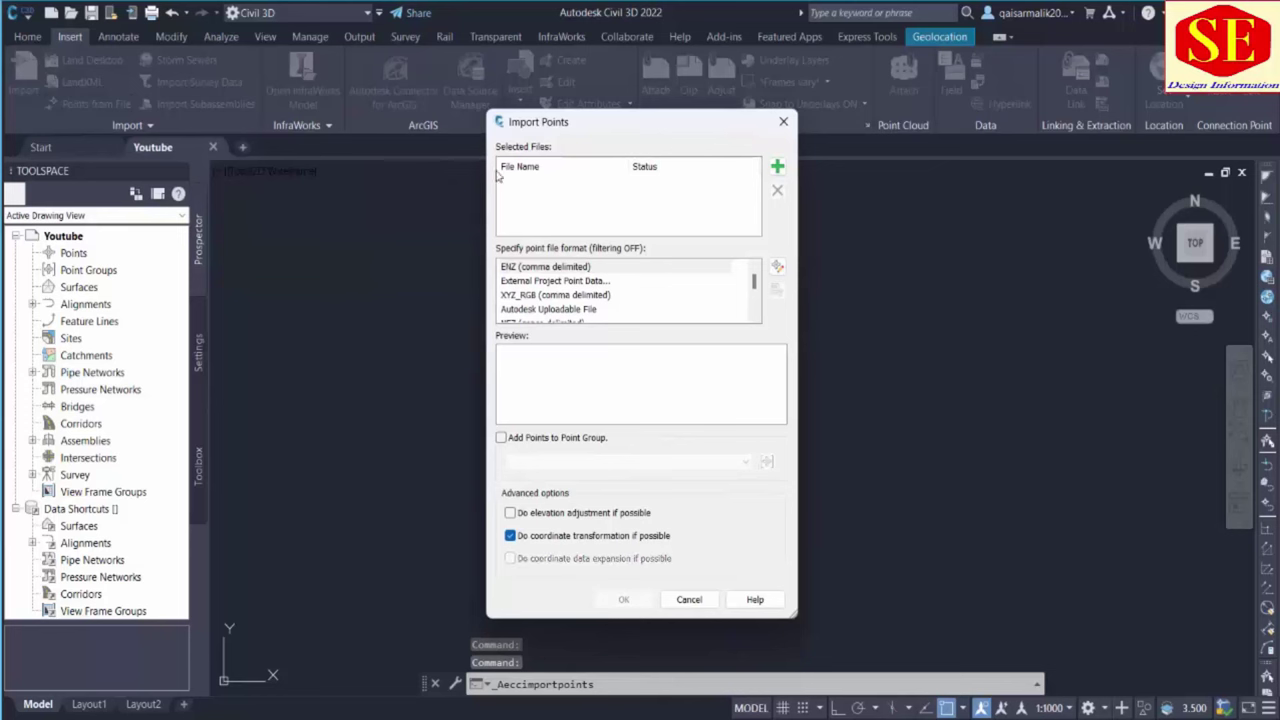
pyautogui.click(535, 281)
pyautogui.click(540, 295)
pyautogui.scroll(-1, 540, 298)
pyautogui.click(537, 283)
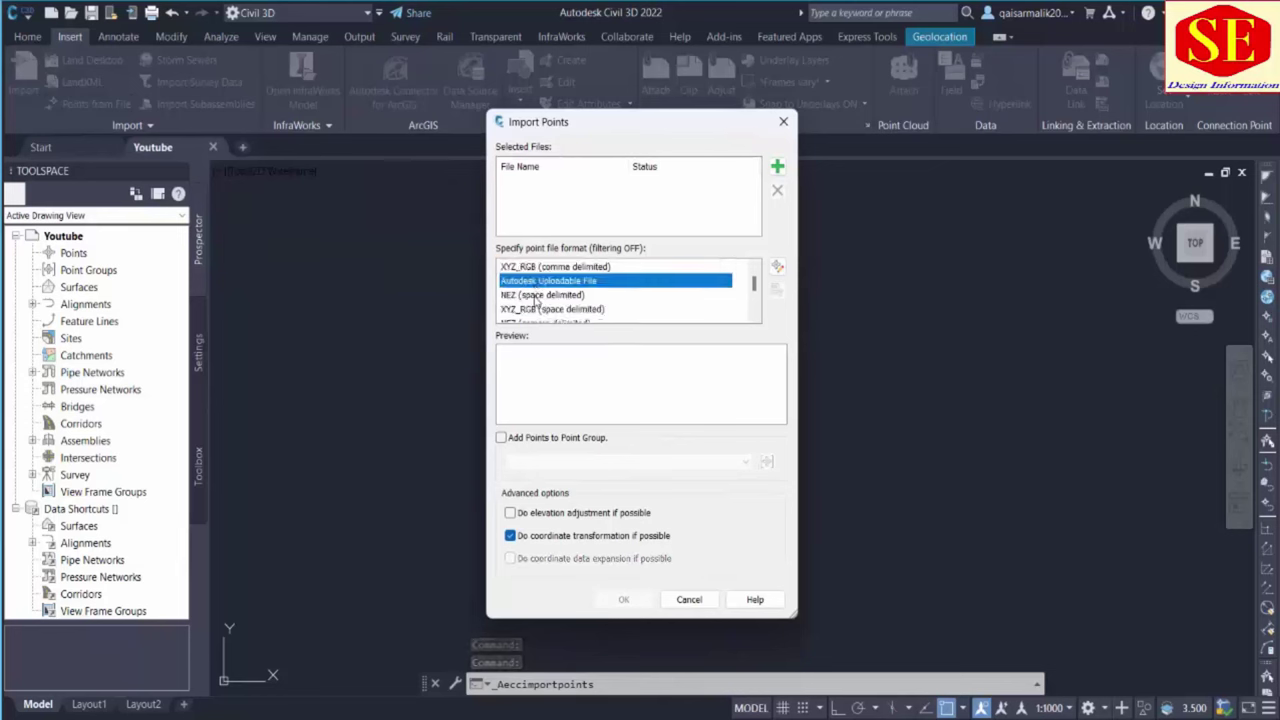
pyautogui.click(537, 296)
pyautogui.scroll(-1, 538, 310)
pyautogui.click(540, 296)
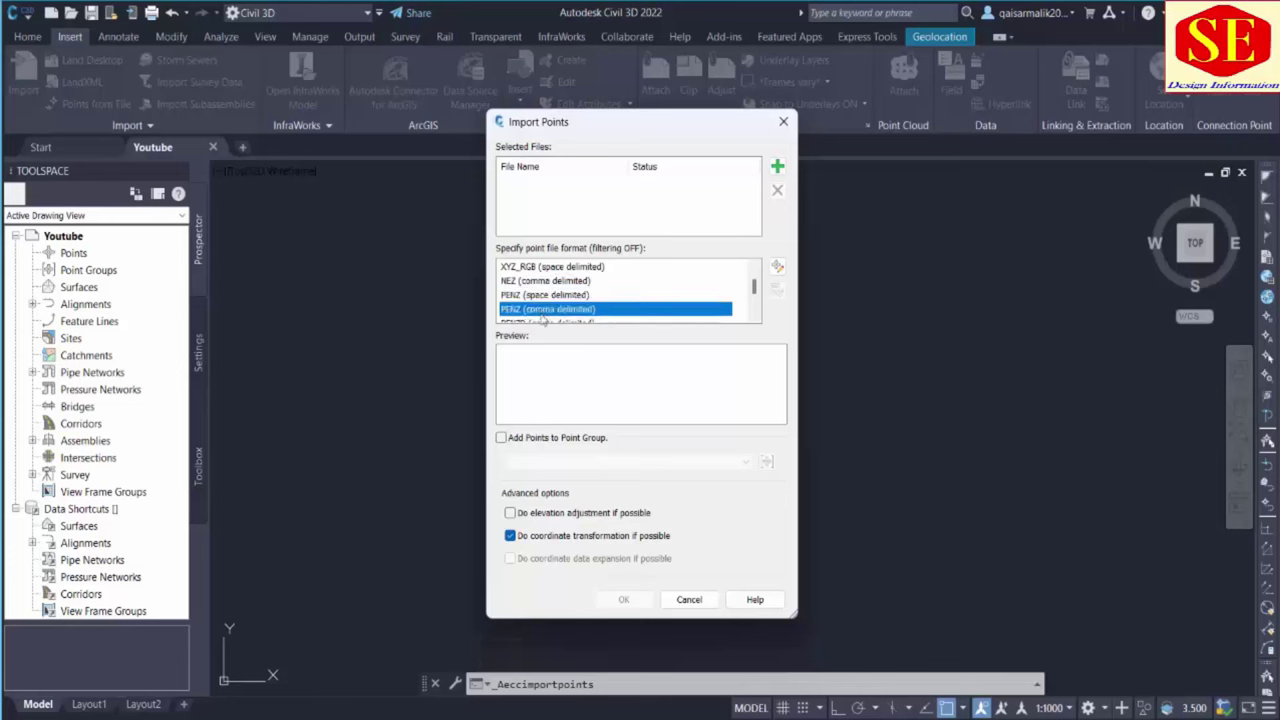
pyautogui.scroll(-1, 545, 308)
pyautogui.click(545, 296)
pyautogui.click(550, 309)
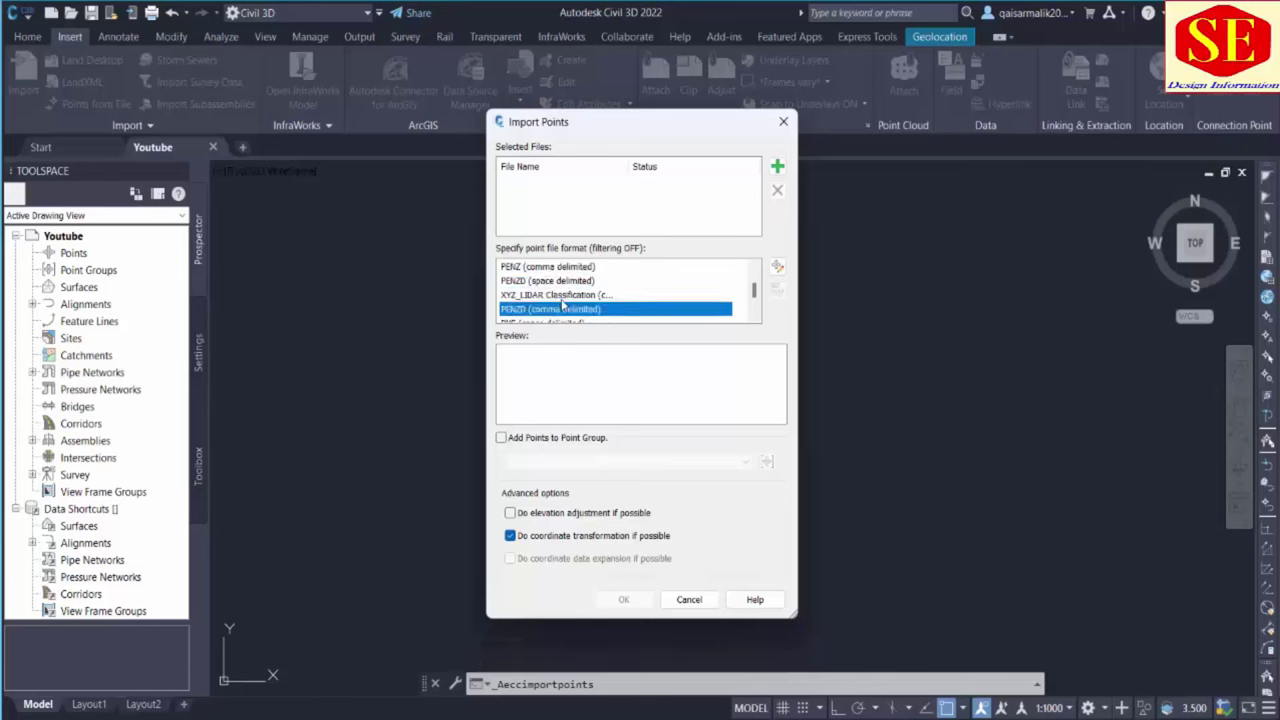
pyautogui.scroll(-1, 556, 300)
pyautogui.click(556, 296)
pyautogui.scroll(-2, 548, 305)
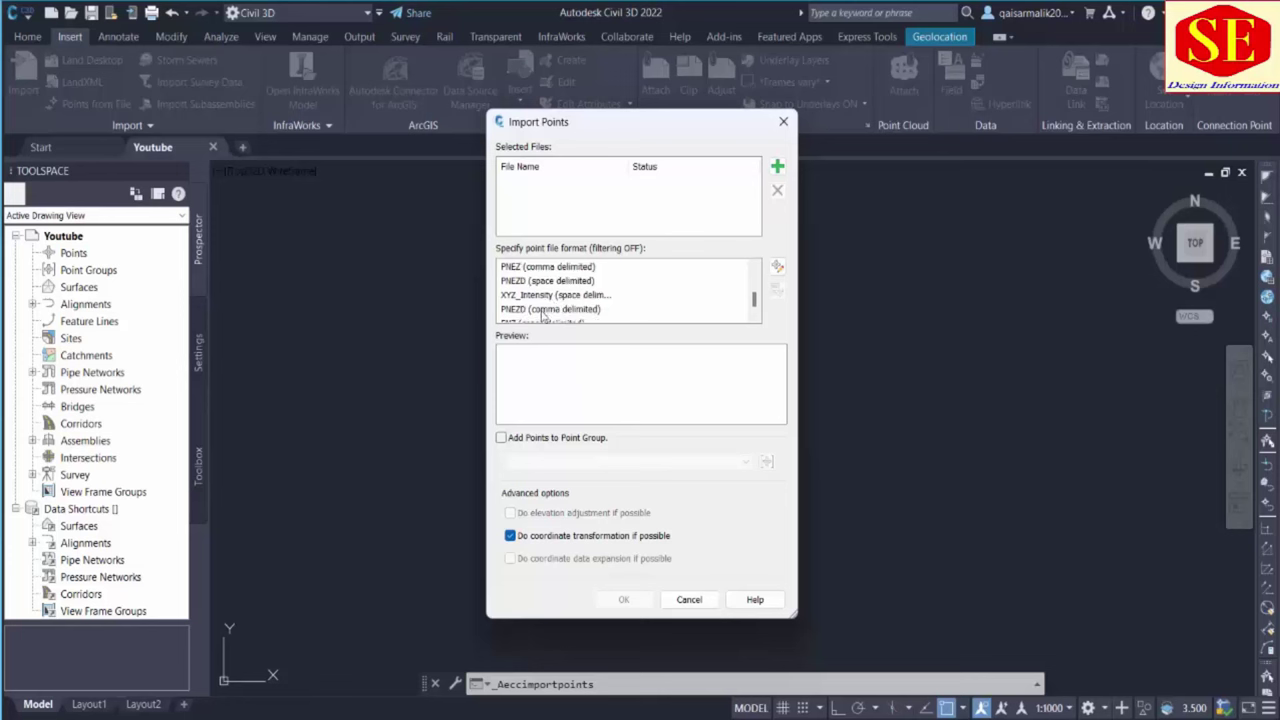
pyautogui.scroll(3, 543, 316)
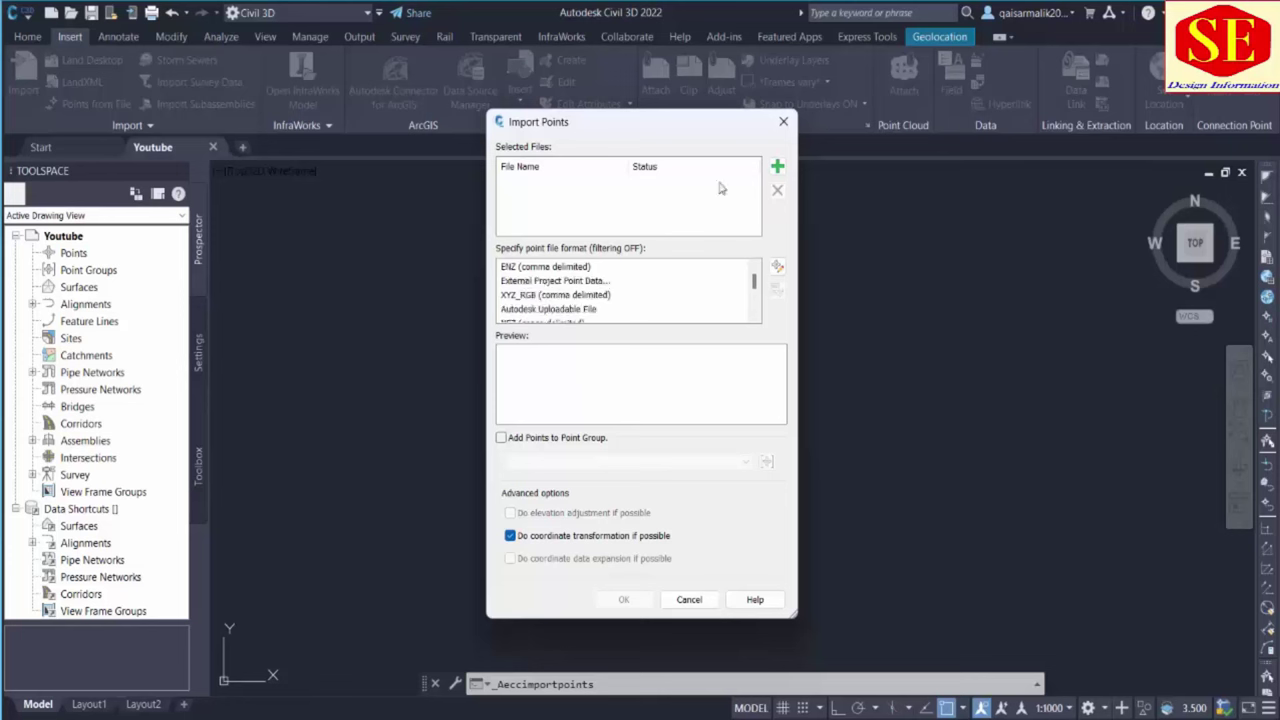
# Add the PNEZD Survey Data(1) - Copy file and open it to inspect its contents
pyautogui.click(778, 168)
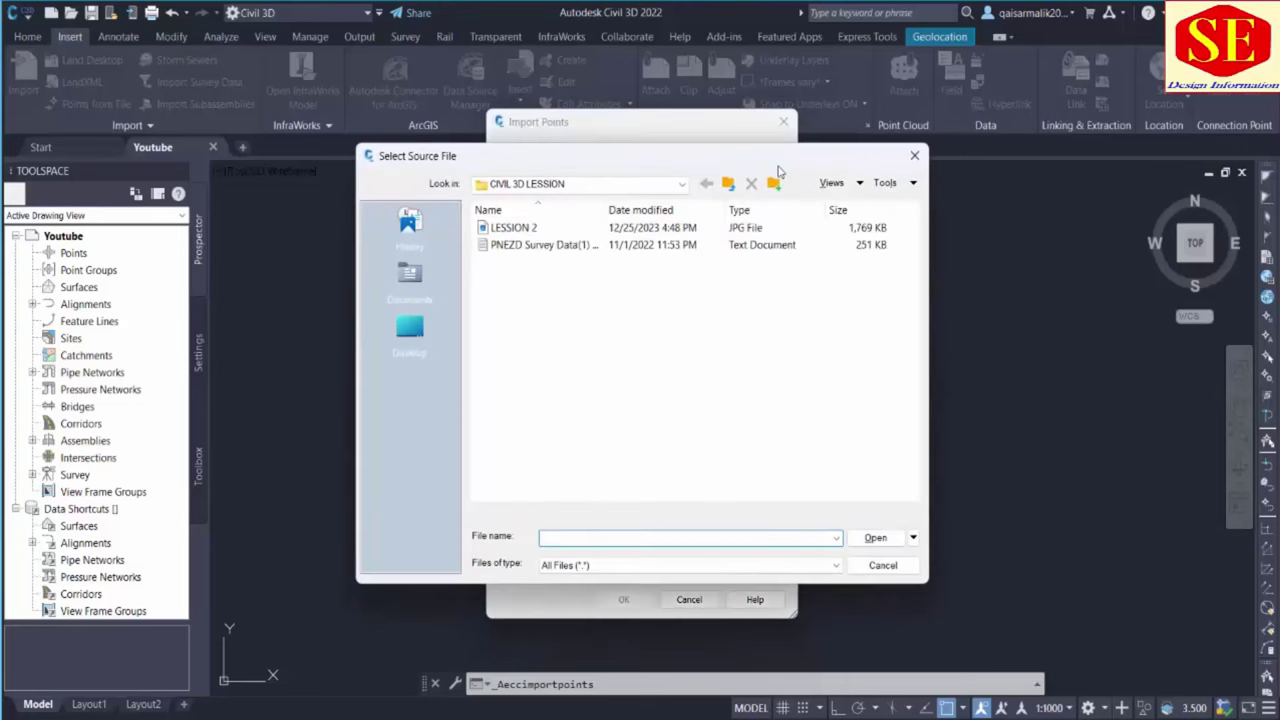
pyautogui.click(505, 248)
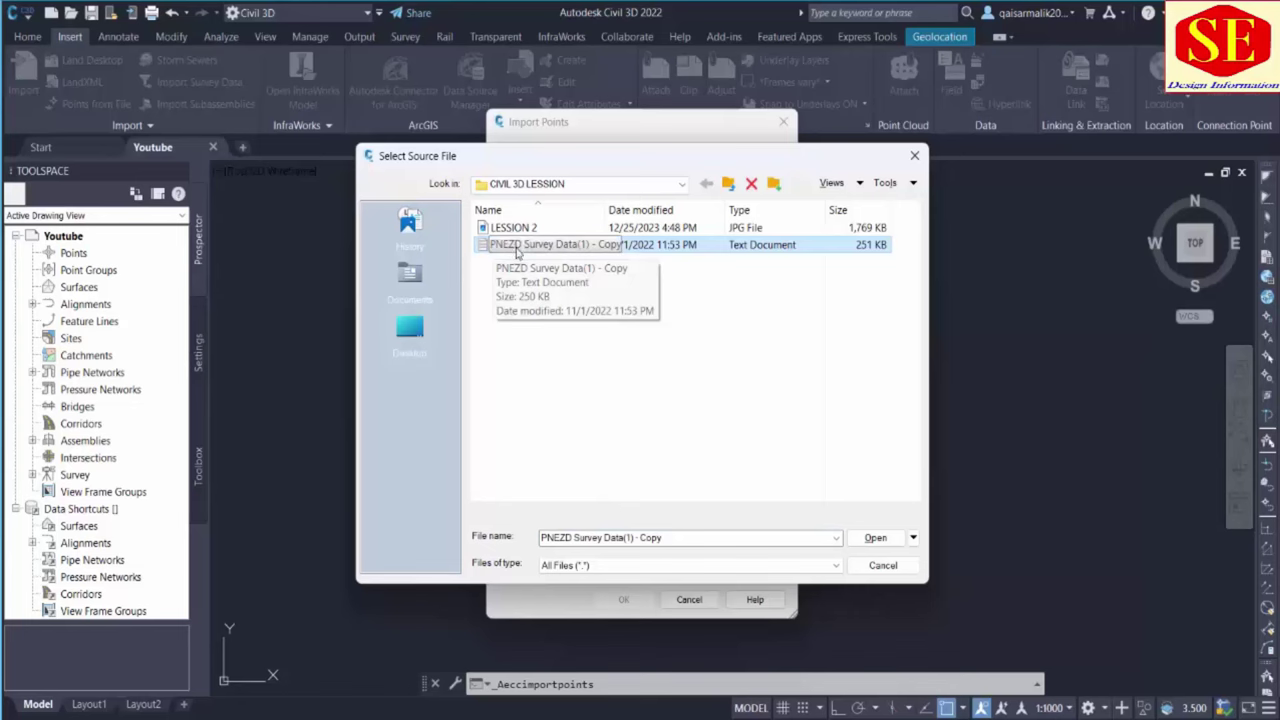
pyautogui.rightClick(521, 250)
pyautogui.click(560, 287)
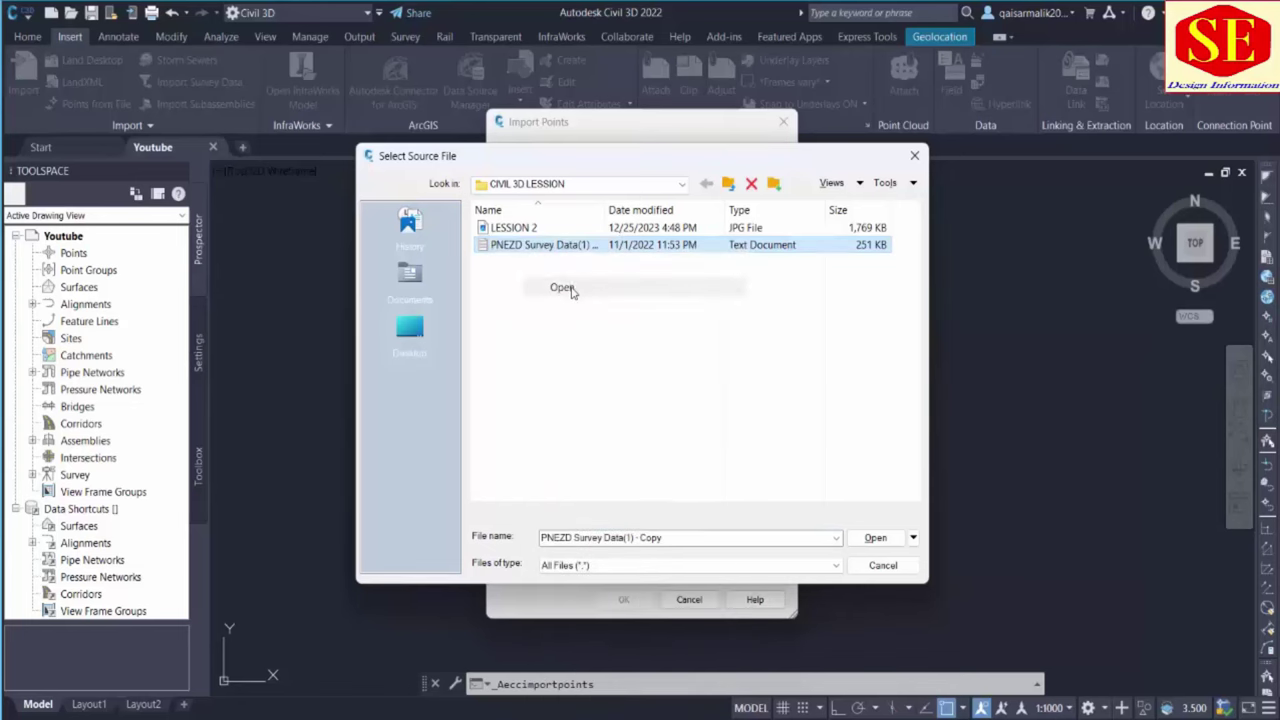
# Maximize Notepad, scroll through the survey point rows and descriptions, then close it
pyautogui.scroll(-20, 198, 217)
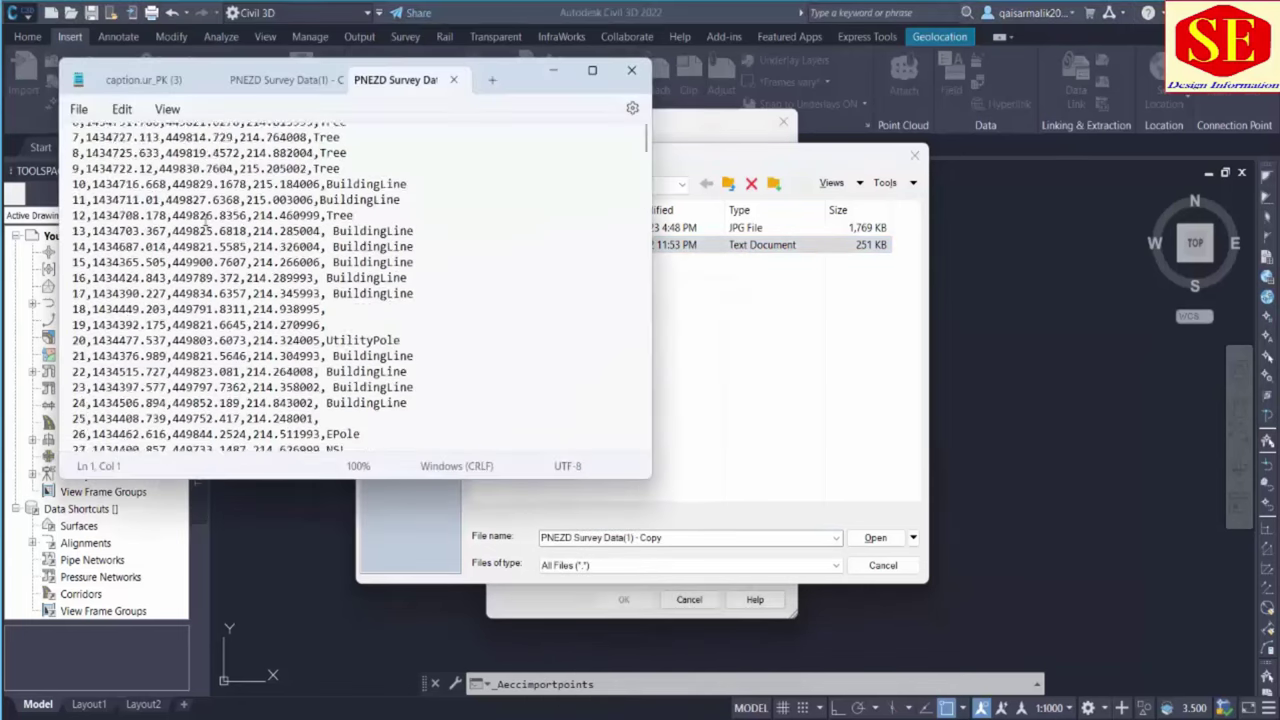
pyautogui.click(594, 77)
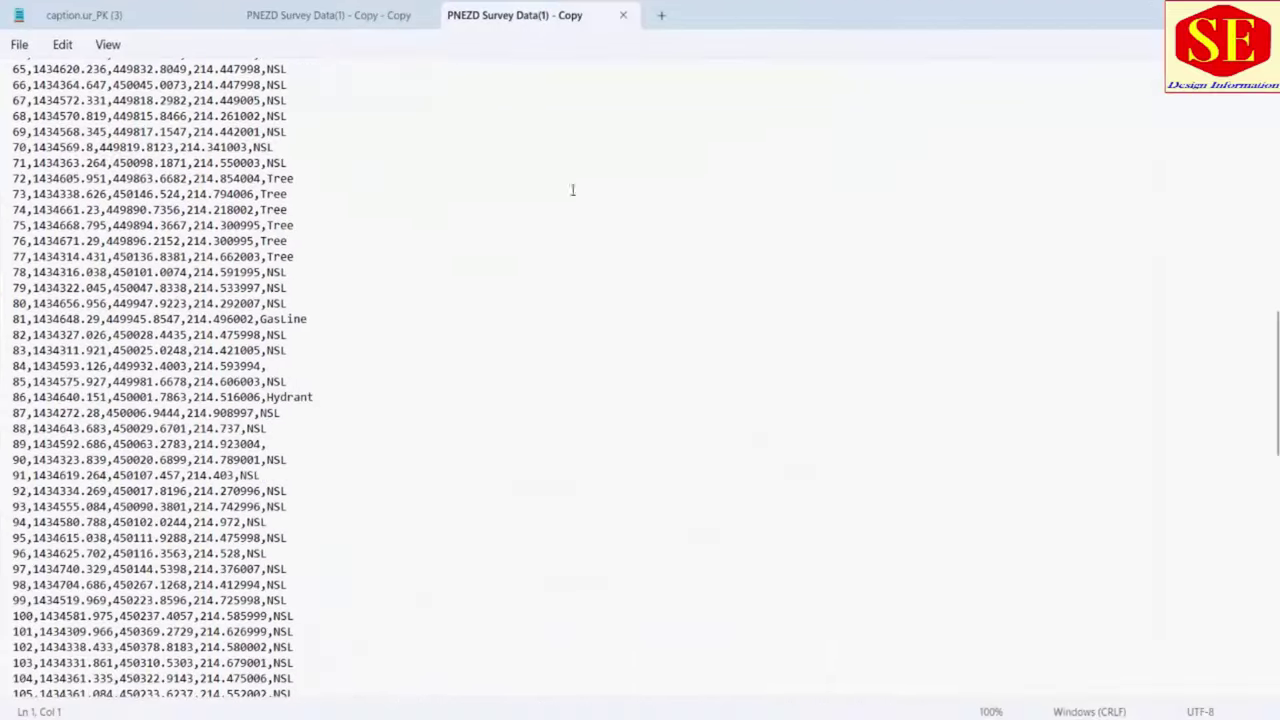
pyautogui.scroll(-20, 571, 191)
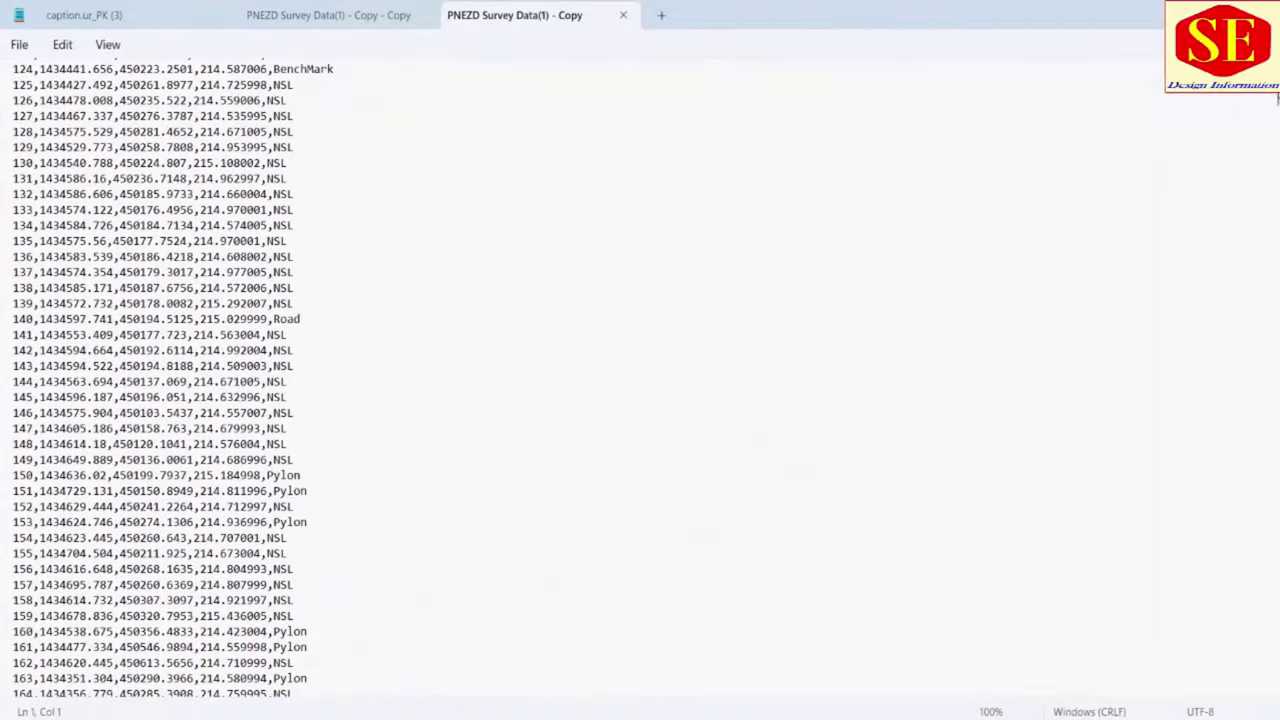
pyautogui.moveTo(1277, 97); pyautogui.dragTo(1276, 66)
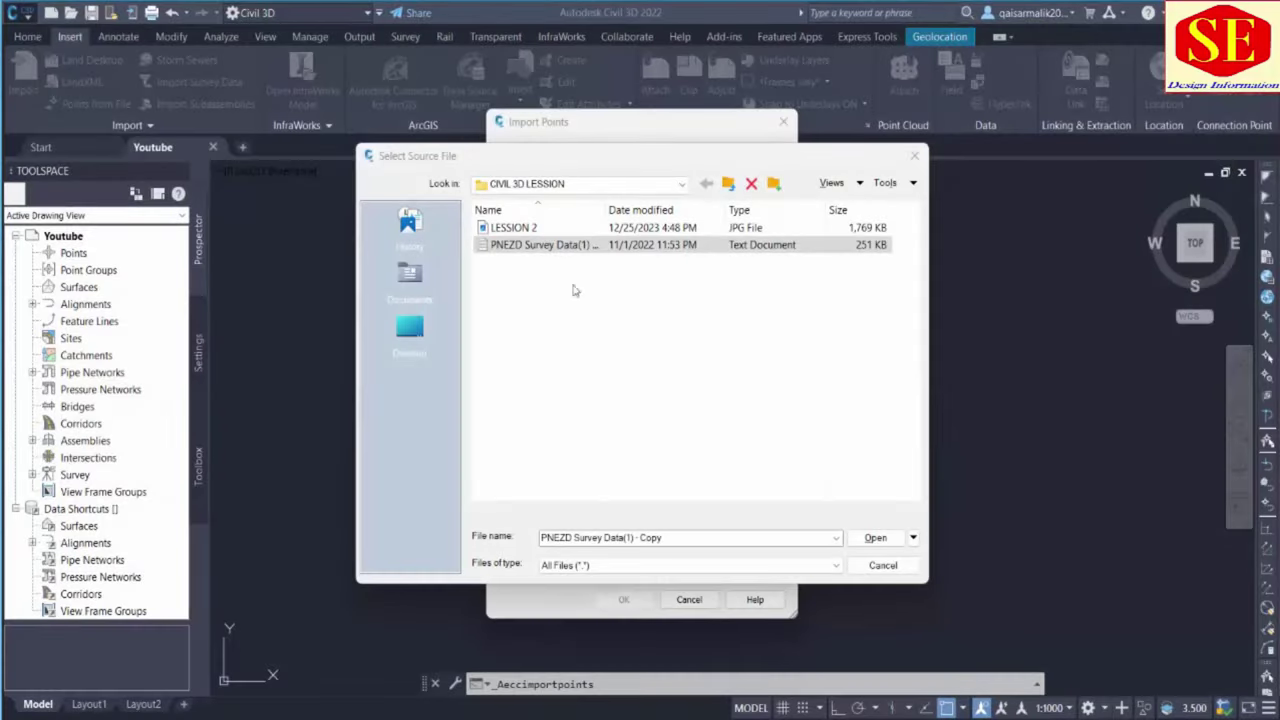
# Load the PNEZD Survey Data(1) - Copy file into Import Points and browse the format list
pyautogui.click(888, 541)
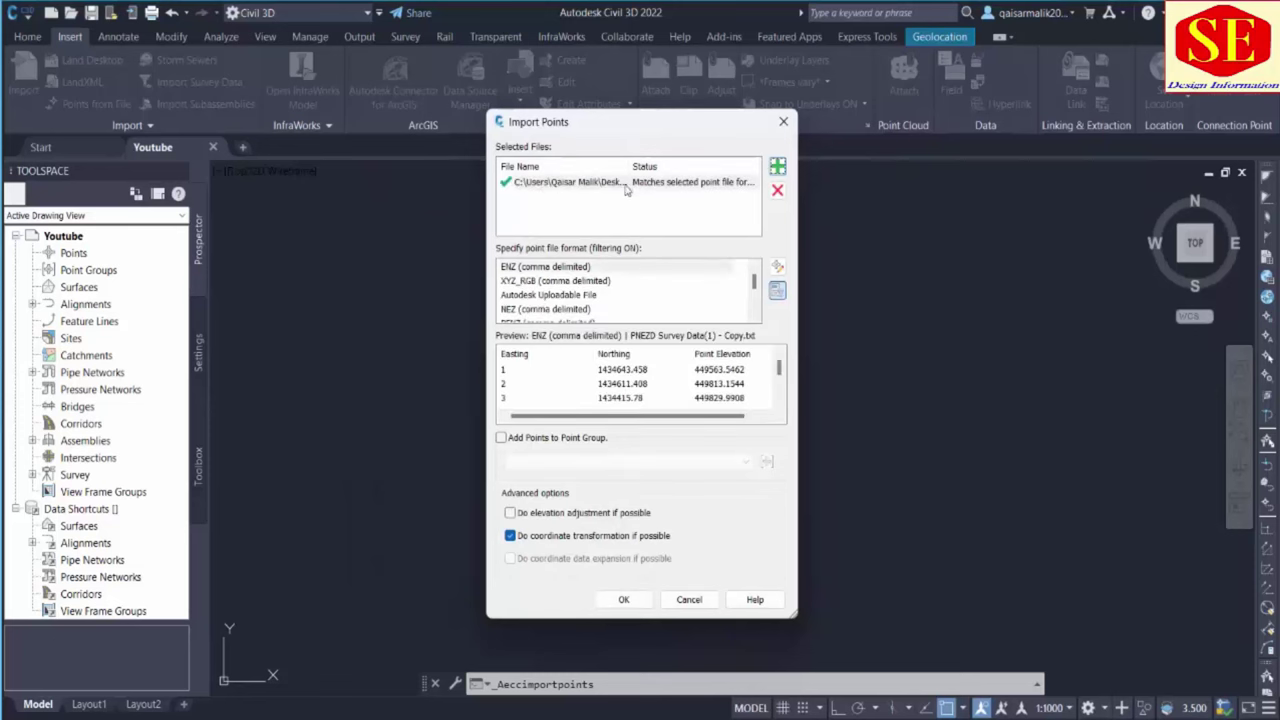
pyautogui.click(530, 284)
pyautogui.click(545, 294)
pyautogui.click(552, 308)
pyautogui.scroll(-1, 557, 300)
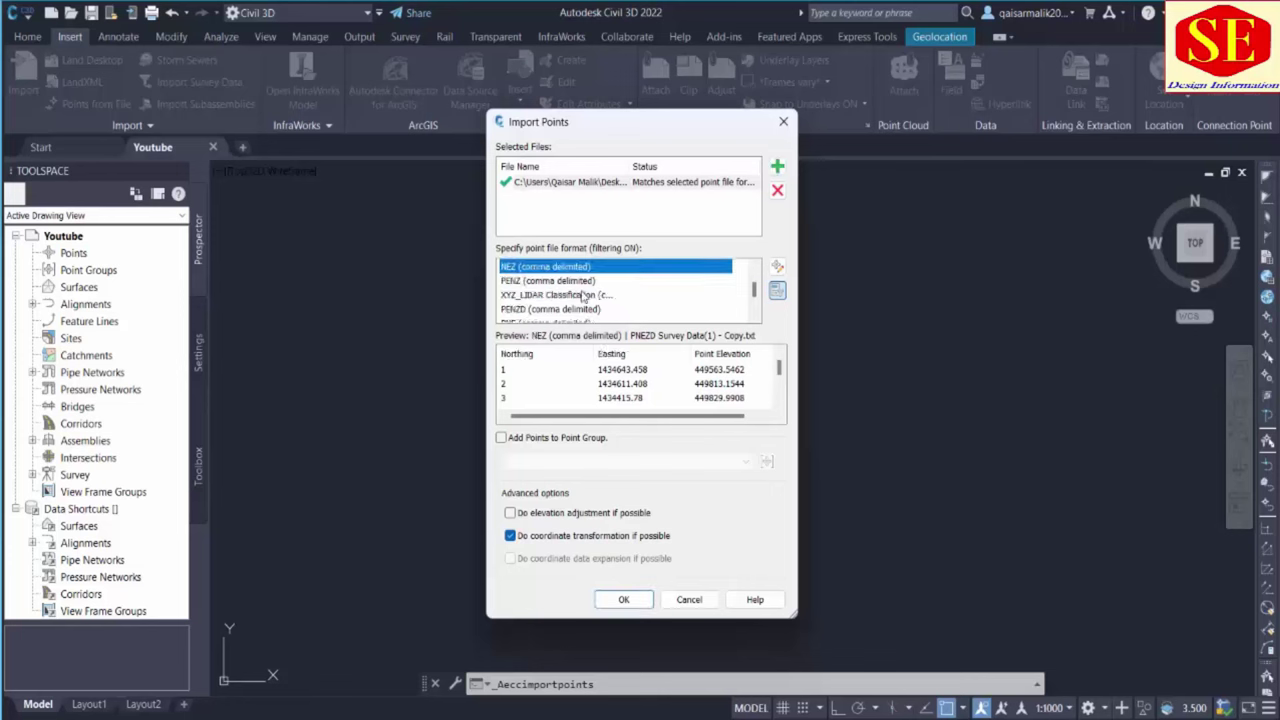
pyautogui.click(532, 282)
pyautogui.click(532, 296)
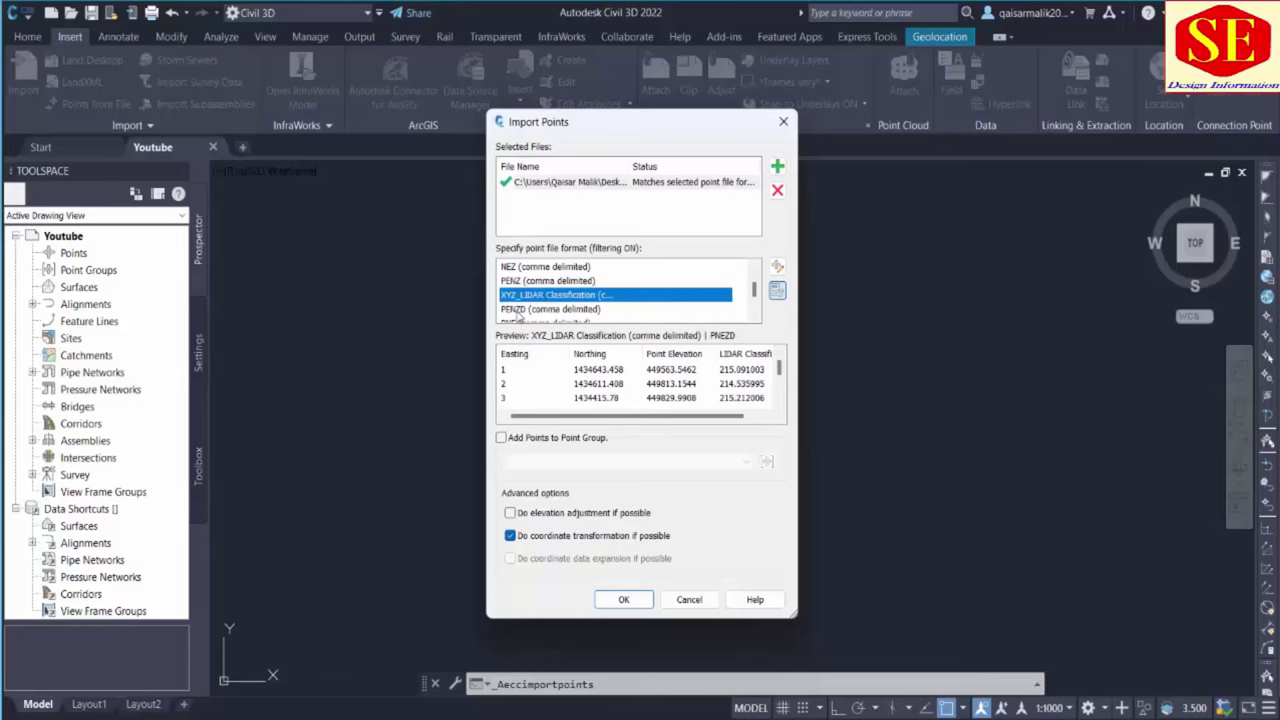
pyautogui.click(568, 308)
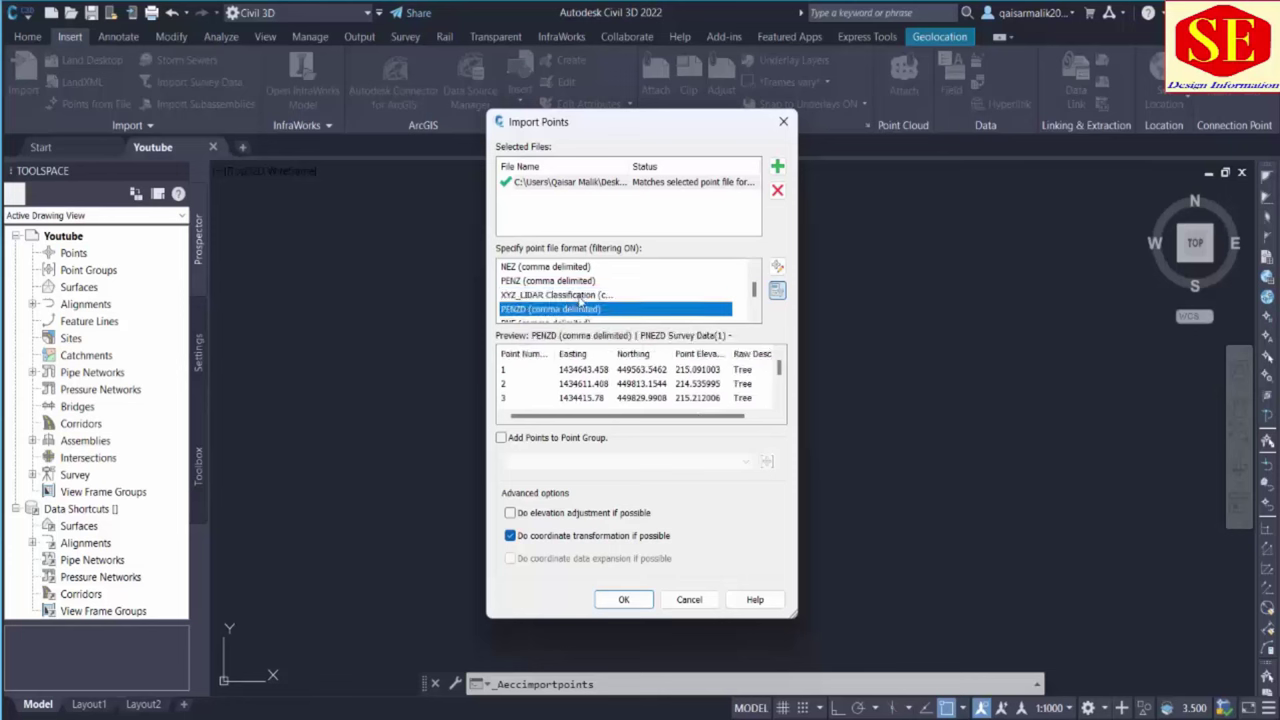
# Select PNEZD (comma delimited) as the point file format and check the preview
pyautogui.scroll(-1, 586, 305)
pyautogui.click(540, 310)
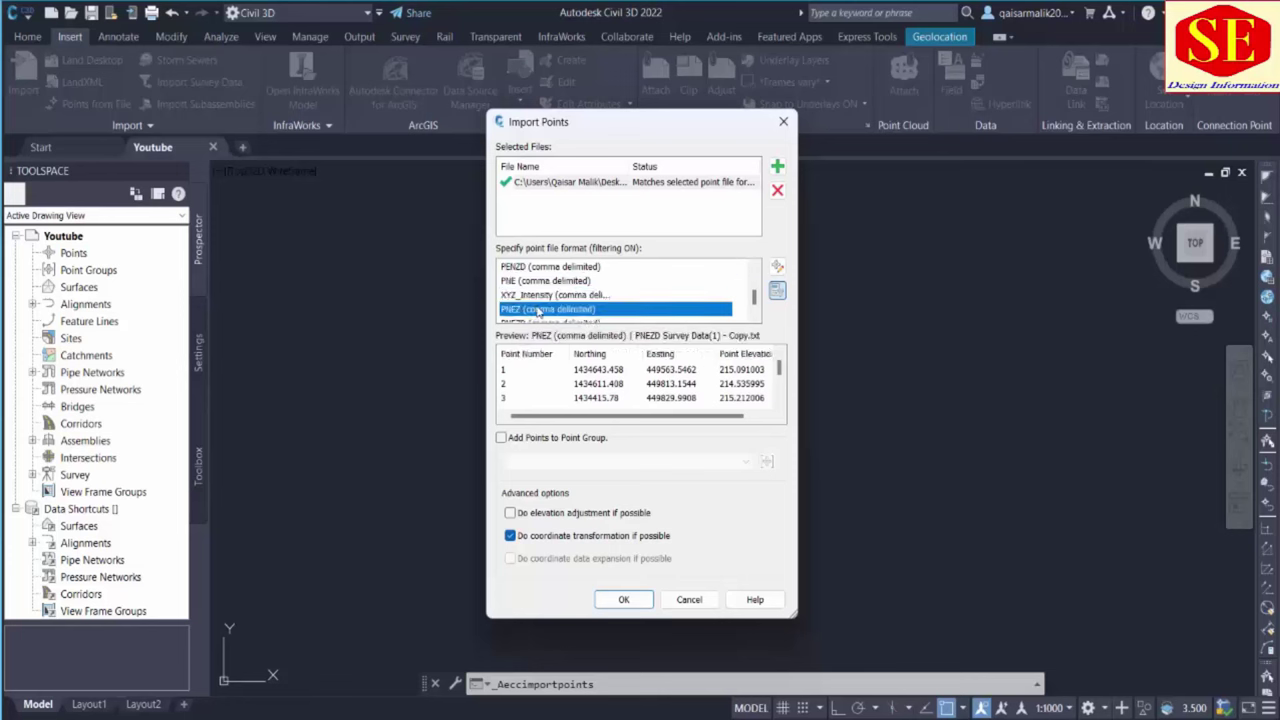
pyautogui.scroll(-1, 558, 312)
pyautogui.click(549, 310)
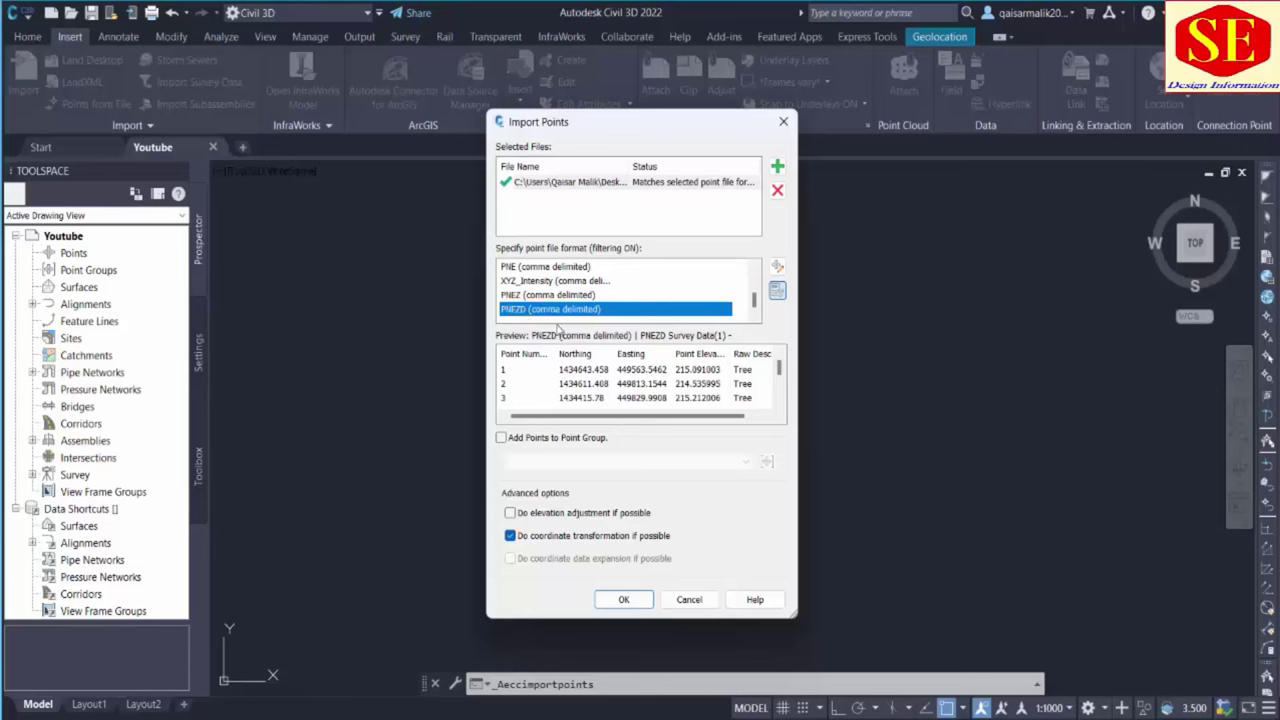
pyautogui.click(562, 368)
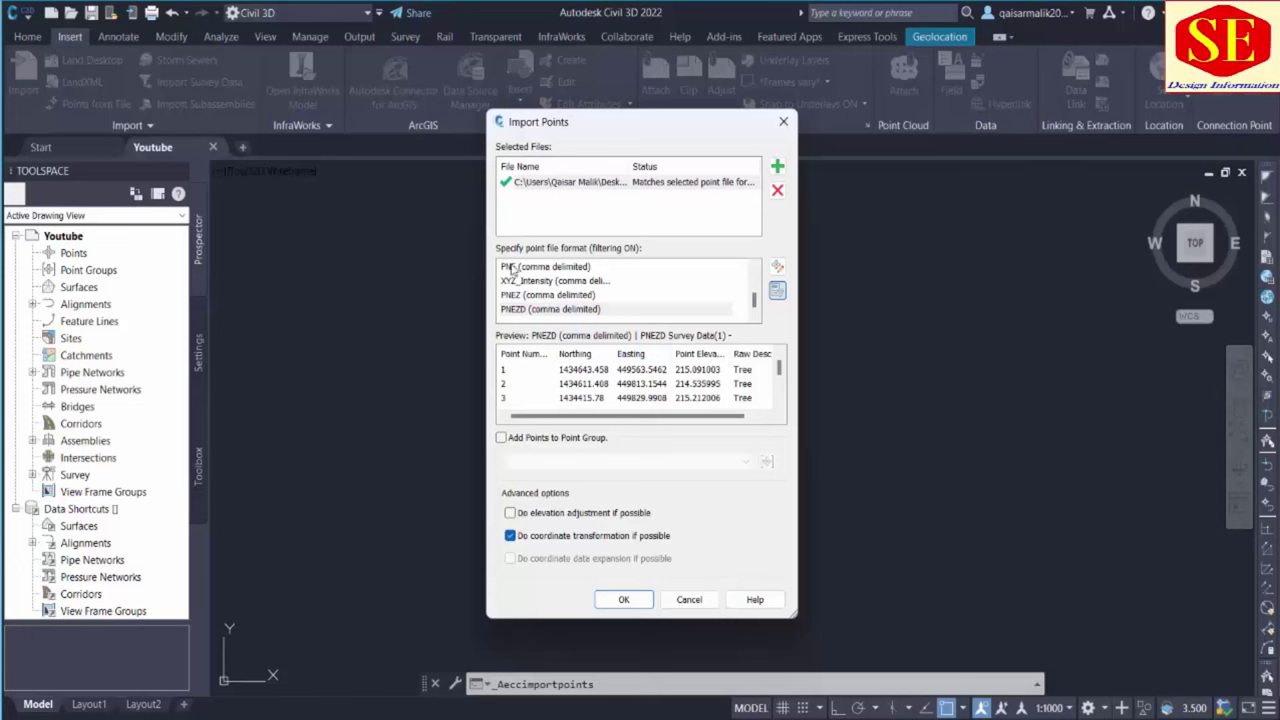
pyautogui.scroll(1, 536, 290)
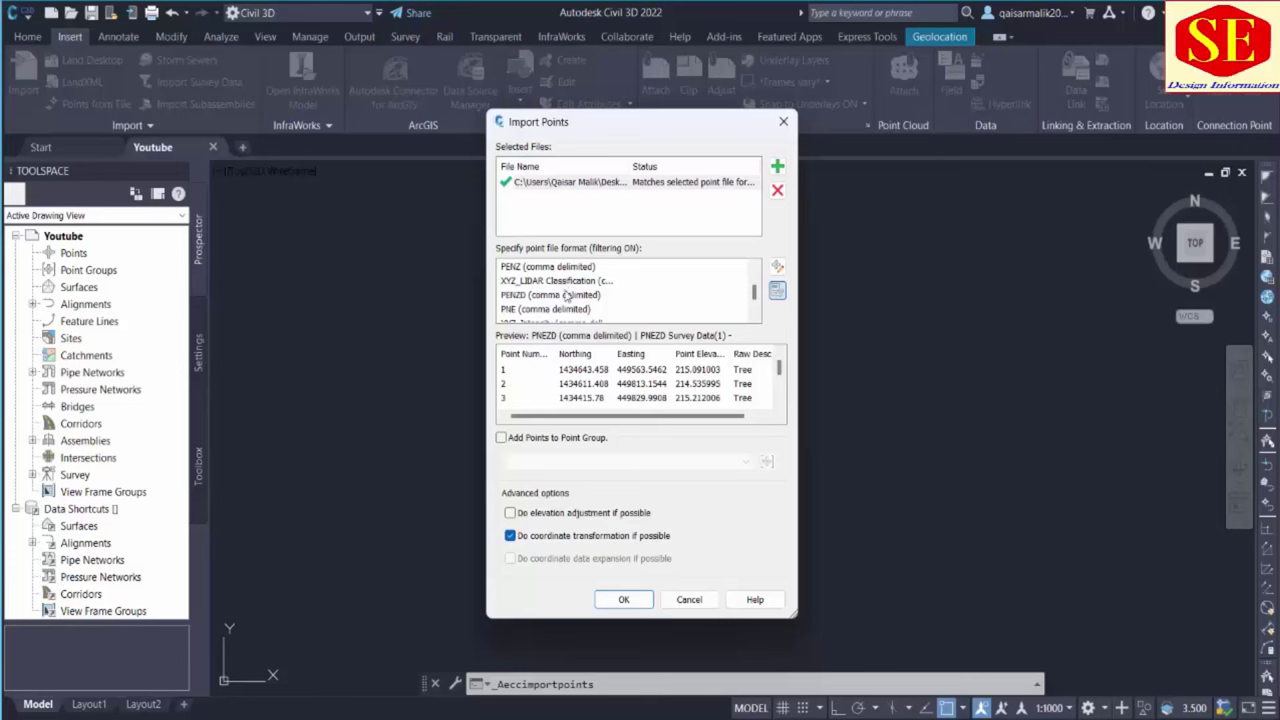
# Add the imported points to a new point group named NEZ and run the import
pyautogui.click(510, 440)
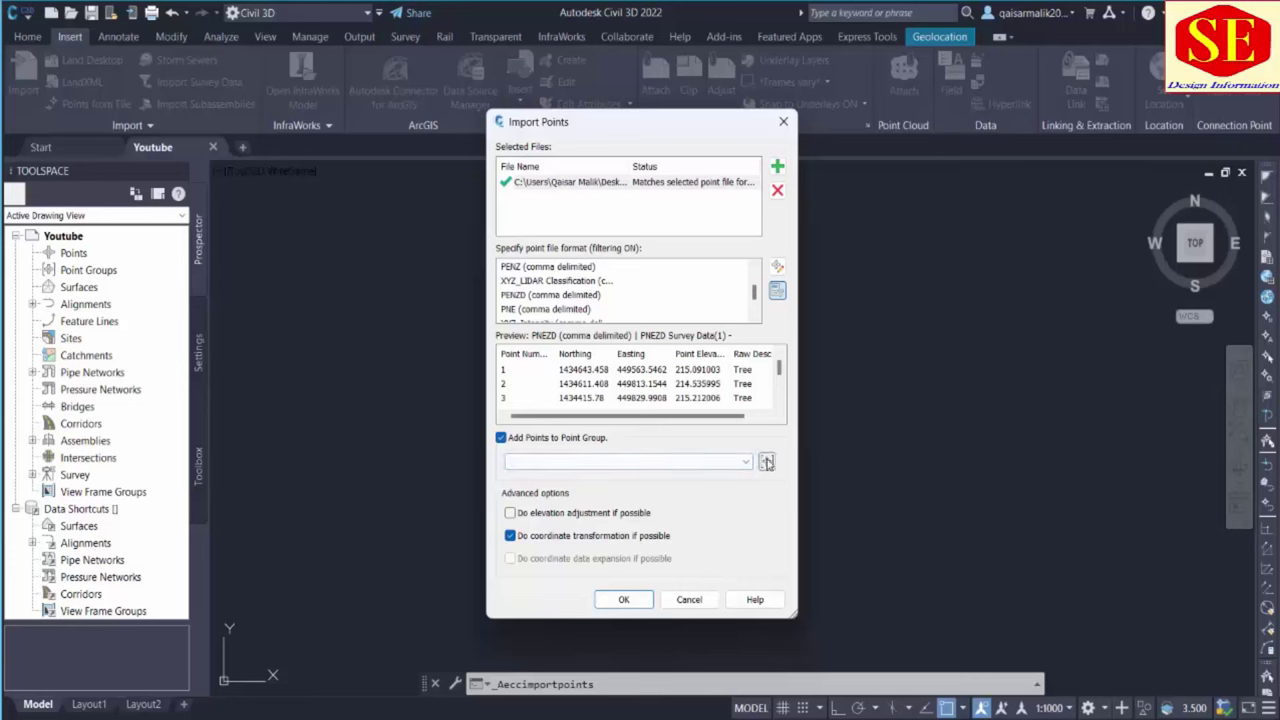
pyautogui.click(766, 463)
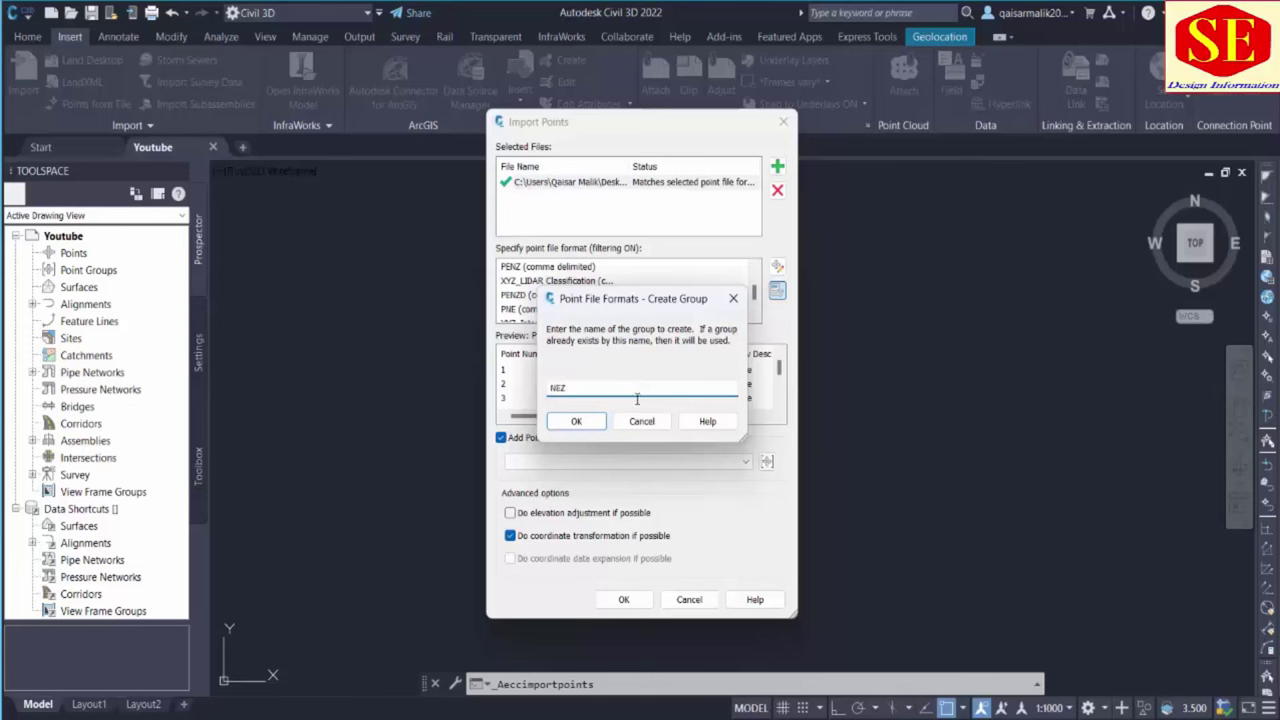
pyautogui.click(592, 426)
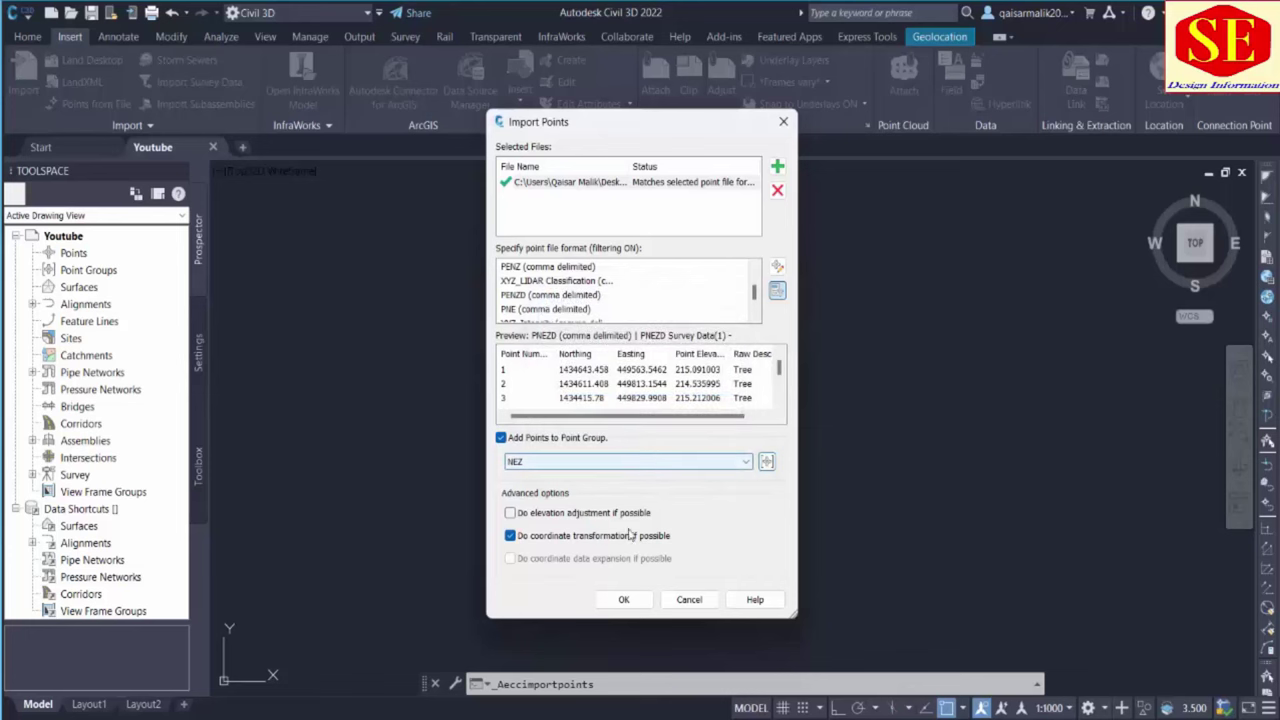
pyautogui.click(621, 600)
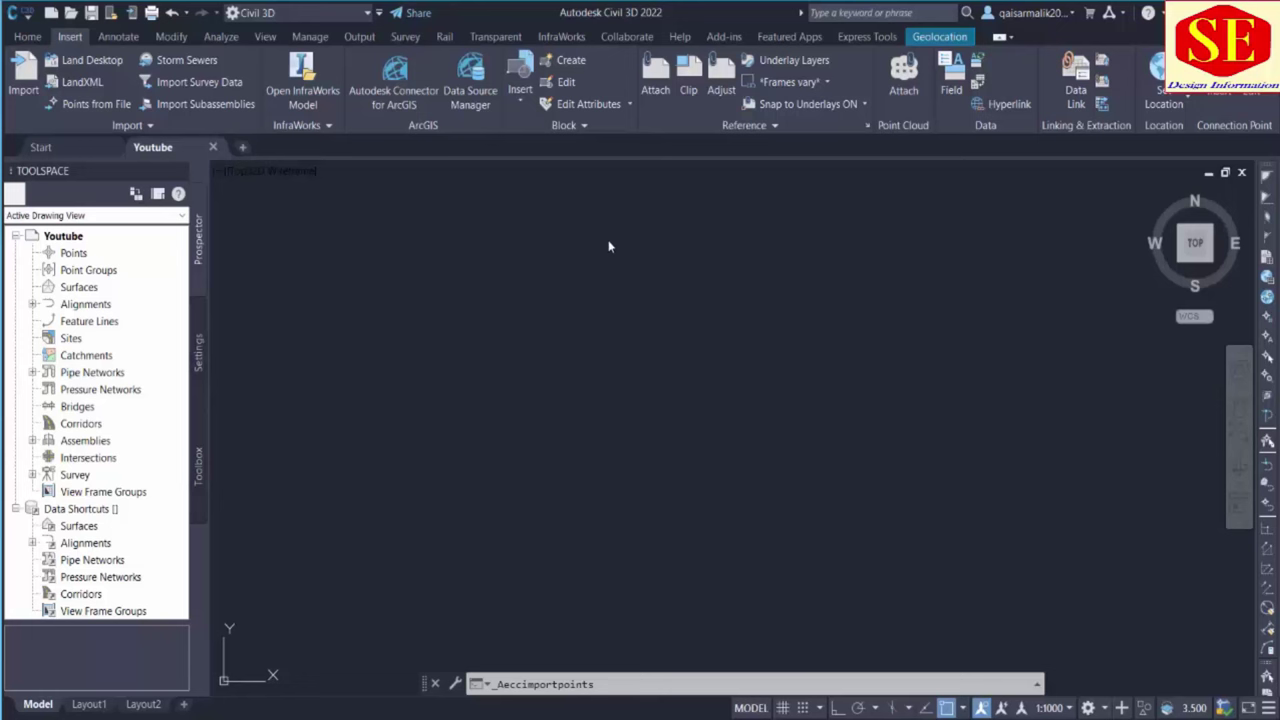
# Zoom to extents with Z, E and zoom in and out to inspect point number, elevation and description labels
pyautogui.click(543, 457)
pyautogui.click(510, 316)
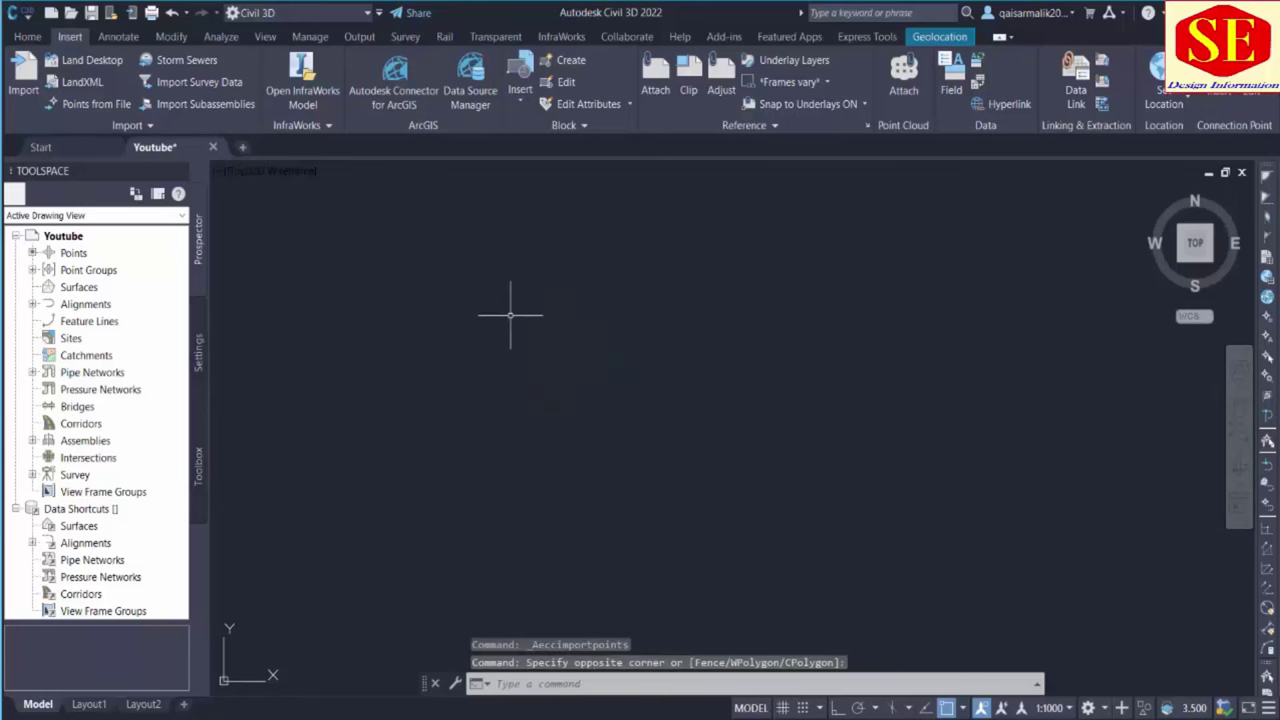
pyautogui.write('z')
pyautogui.press('Return')
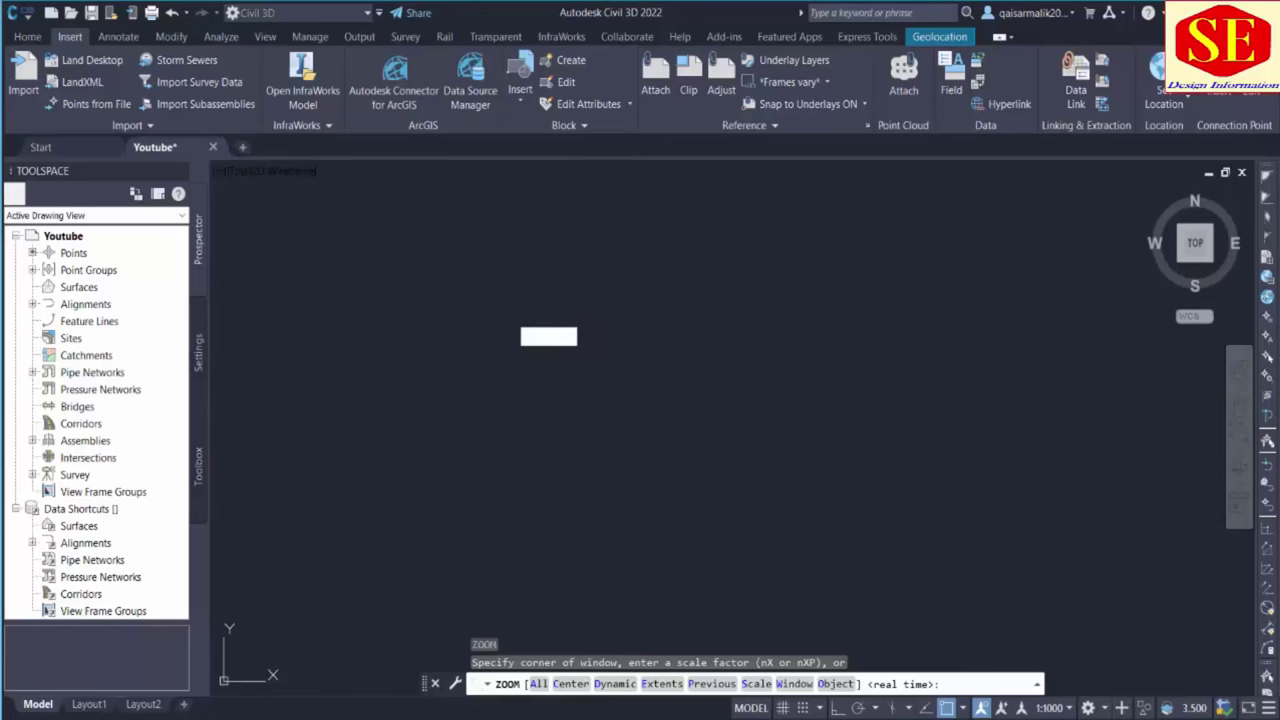
pyautogui.write('e')
pyautogui.press('Return')
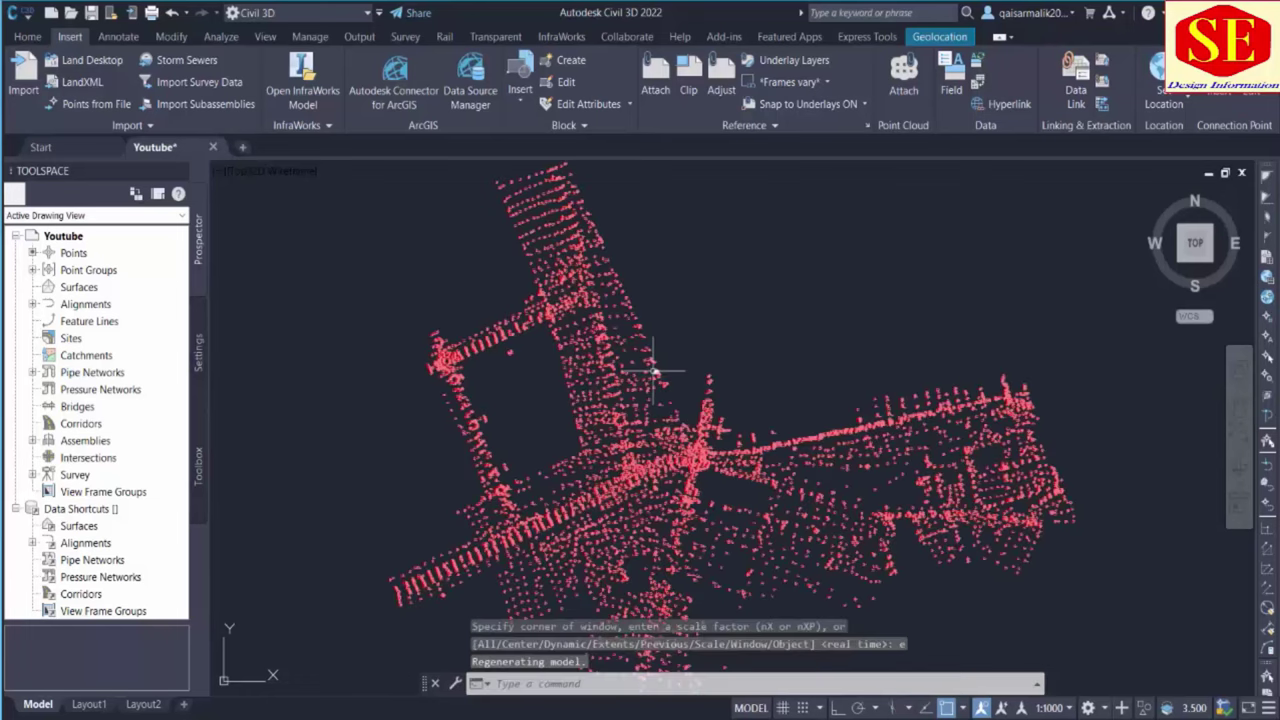
pyautogui.scroll(6, 660, 476)
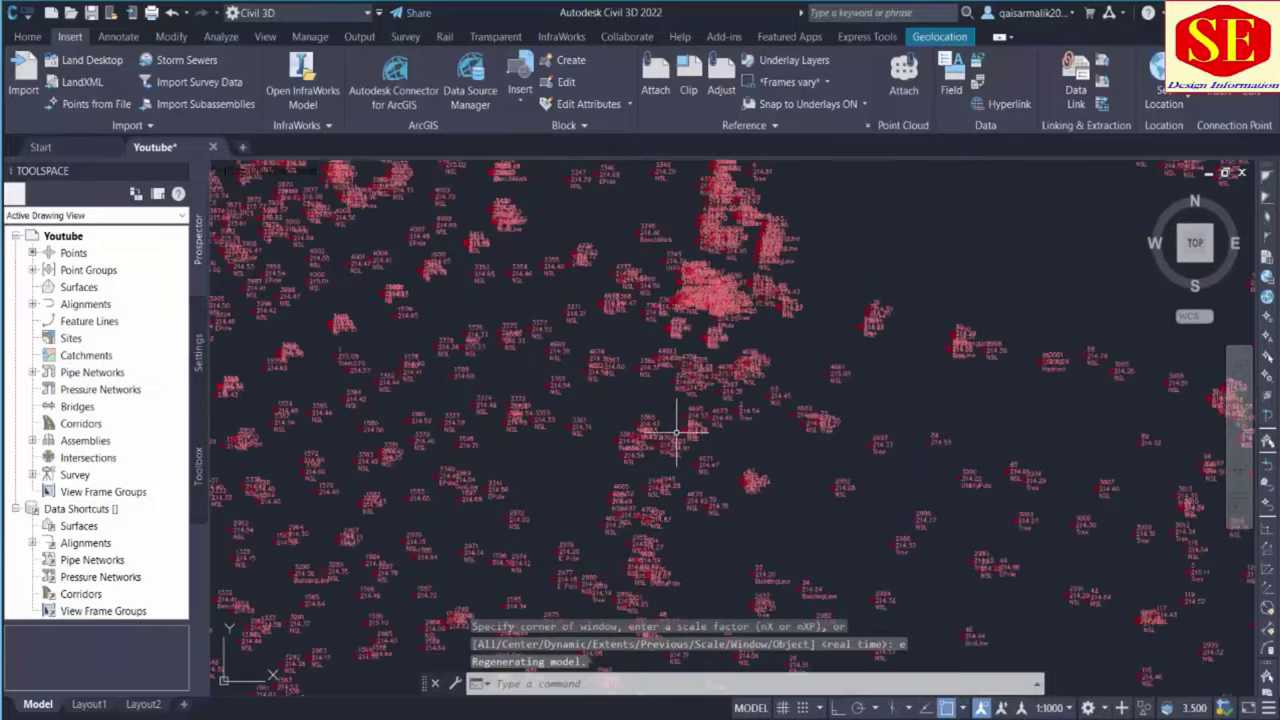
pyautogui.scroll(-3, 640, 375)
pyautogui.scroll(3, 560, 370)
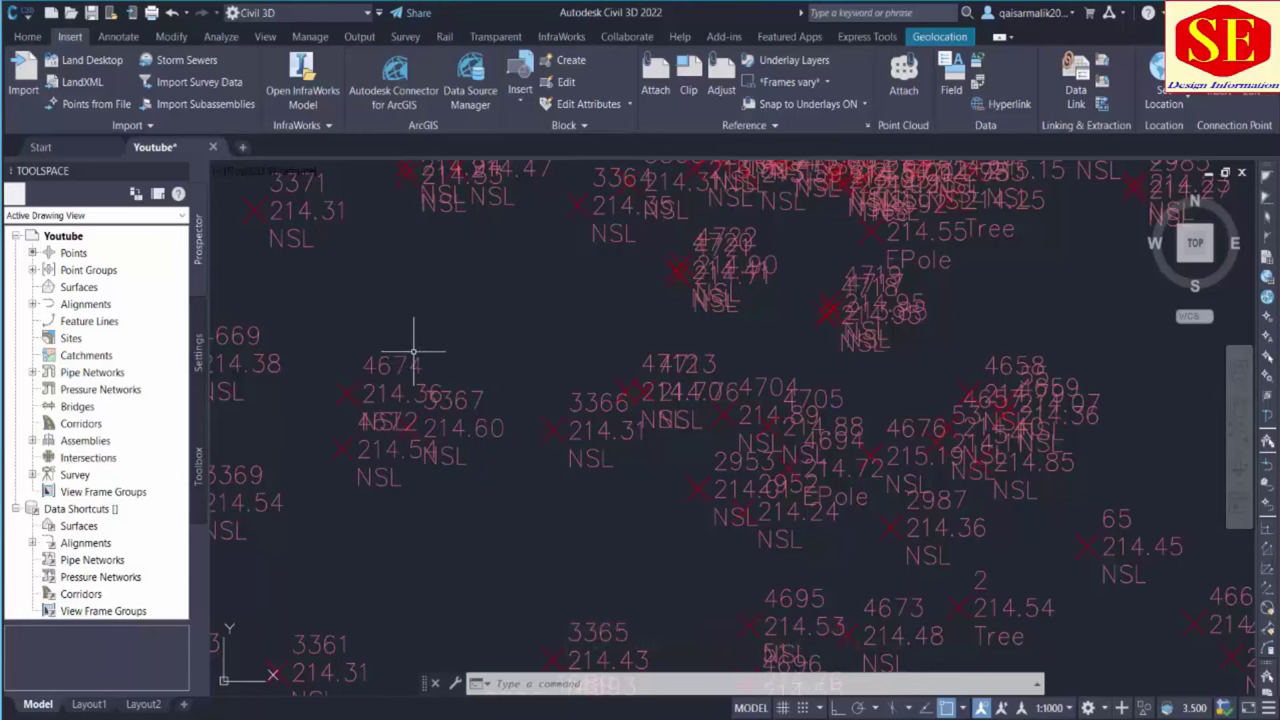
pyautogui.scroll(-5, 586, 414)
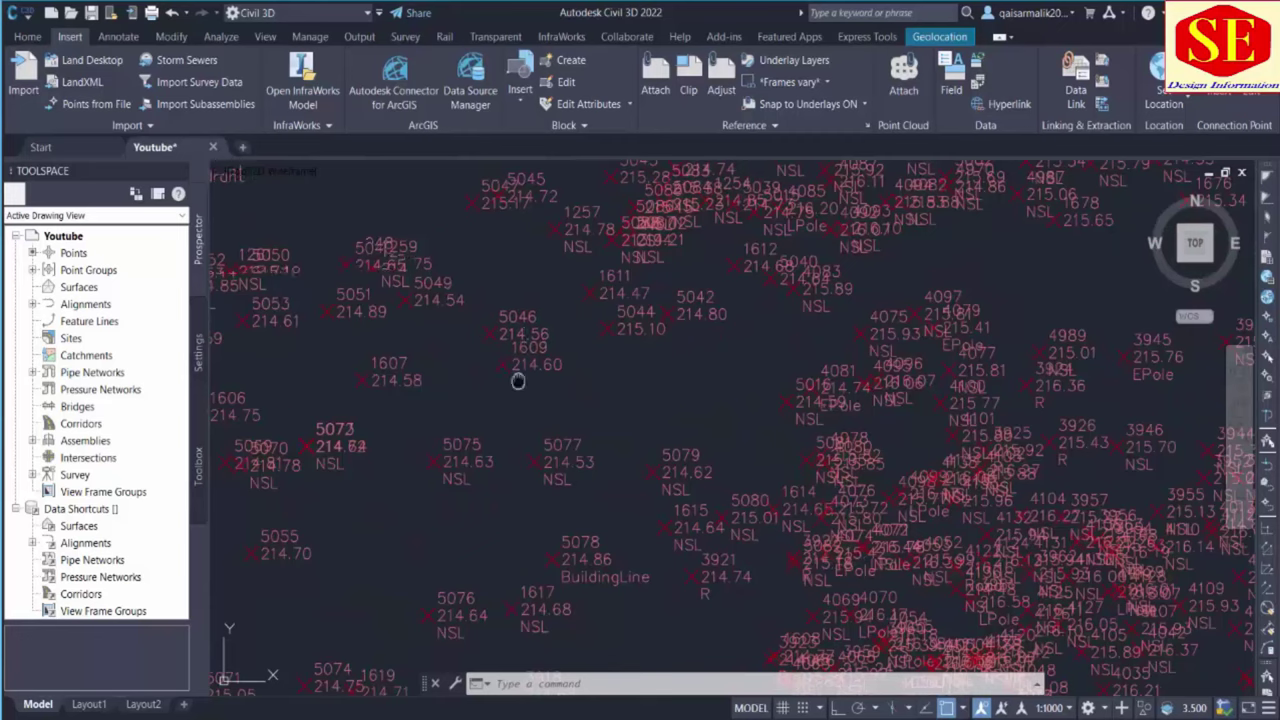
pyautogui.scroll(-1, 520, 380)
pyautogui.scroll(-3, 663, 481)
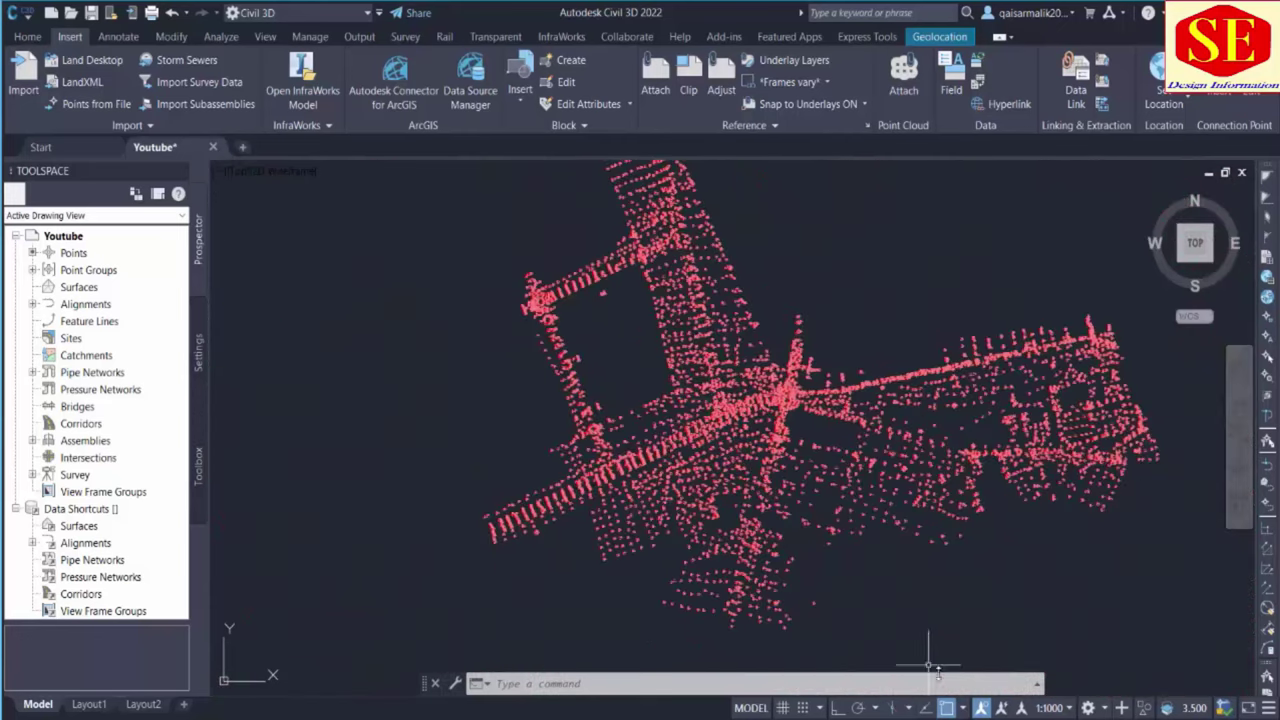
# Set the annotation scale to 1:500 and pan and zoom over the redrawn point labels
pyautogui.click(1049, 707)
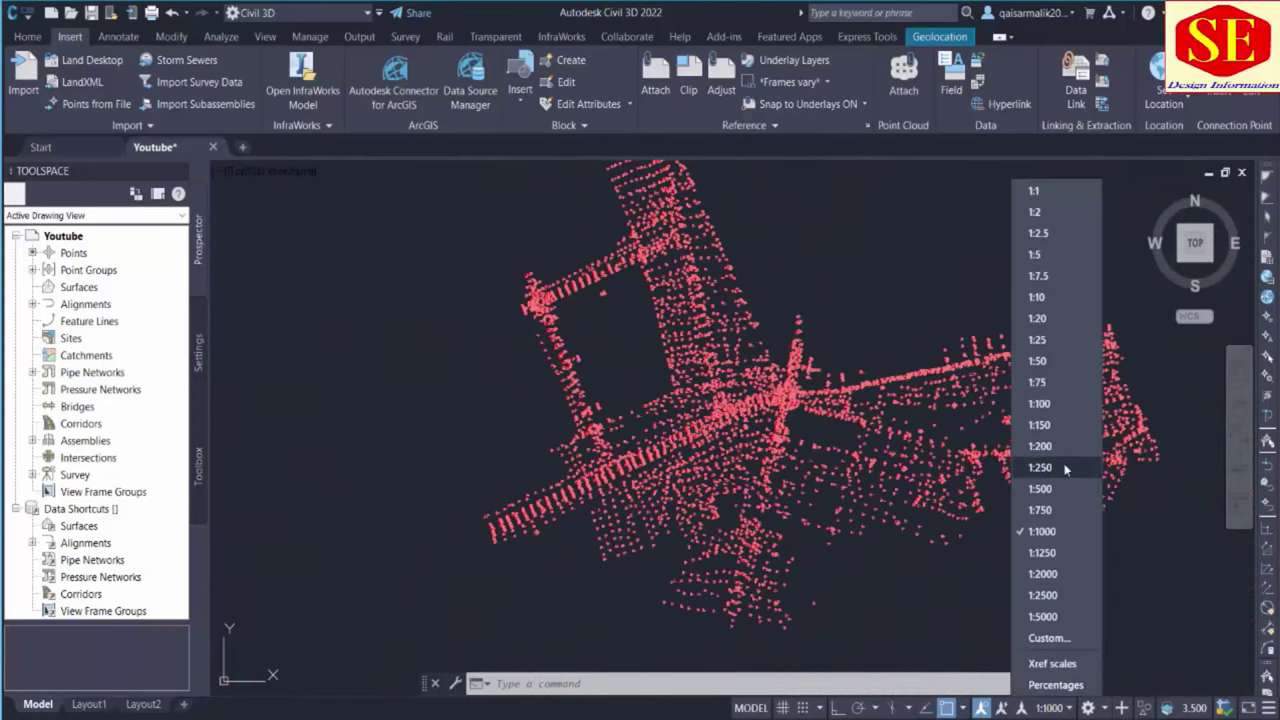
pyautogui.click(1064, 489)
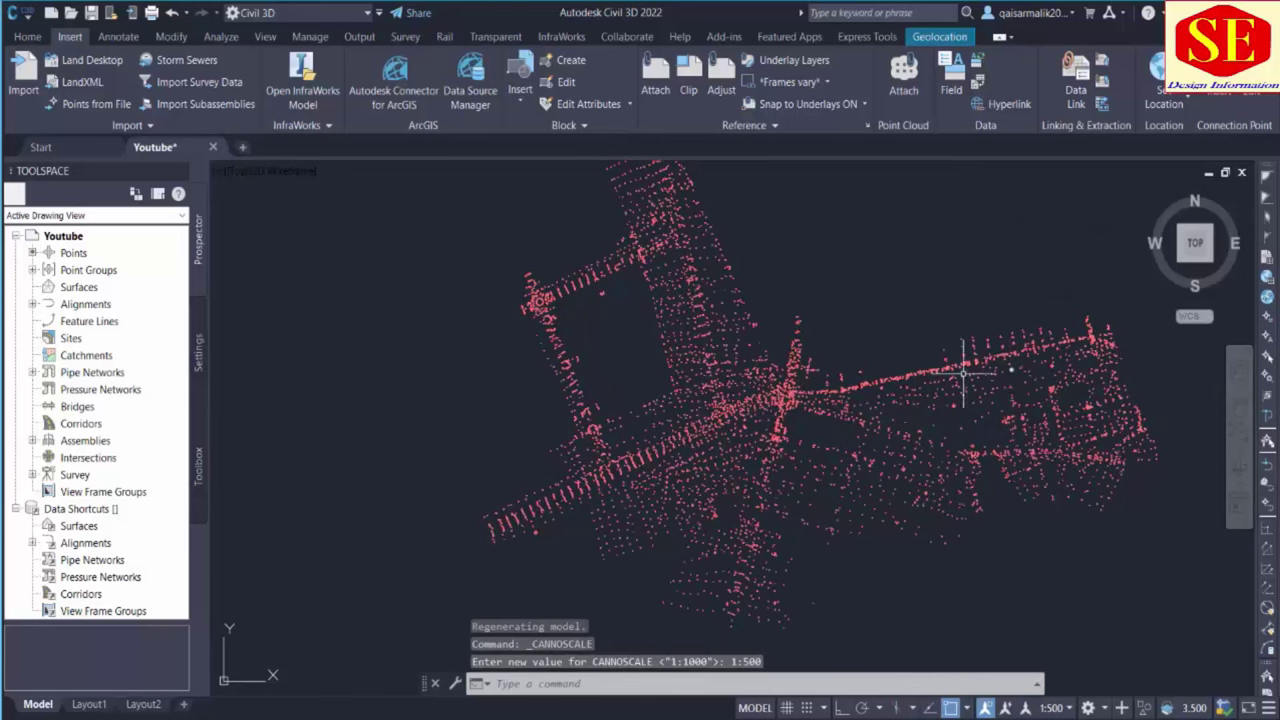
pyautogui.scroll(6, 737, 451)
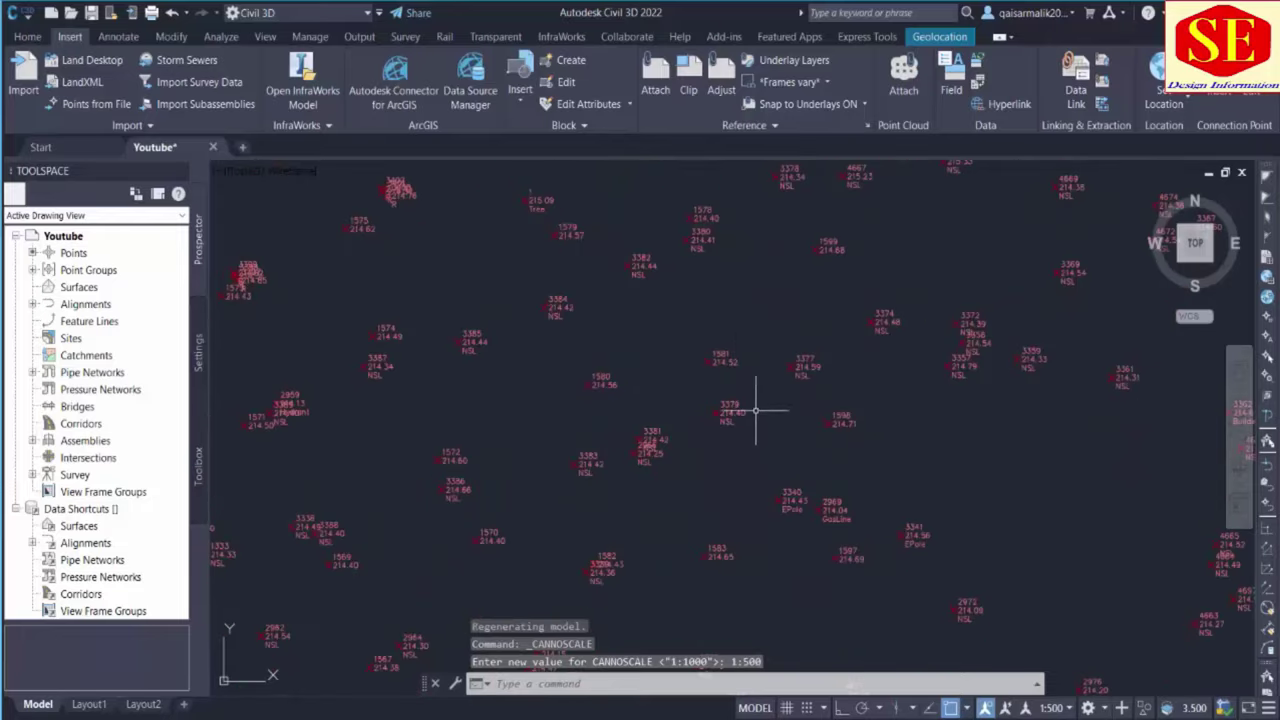
pyautogui.moveTo(757, 414); pyautogui.dragTo(745, 525, button='middle')
pyautogui.scroll(5, 710, 330)
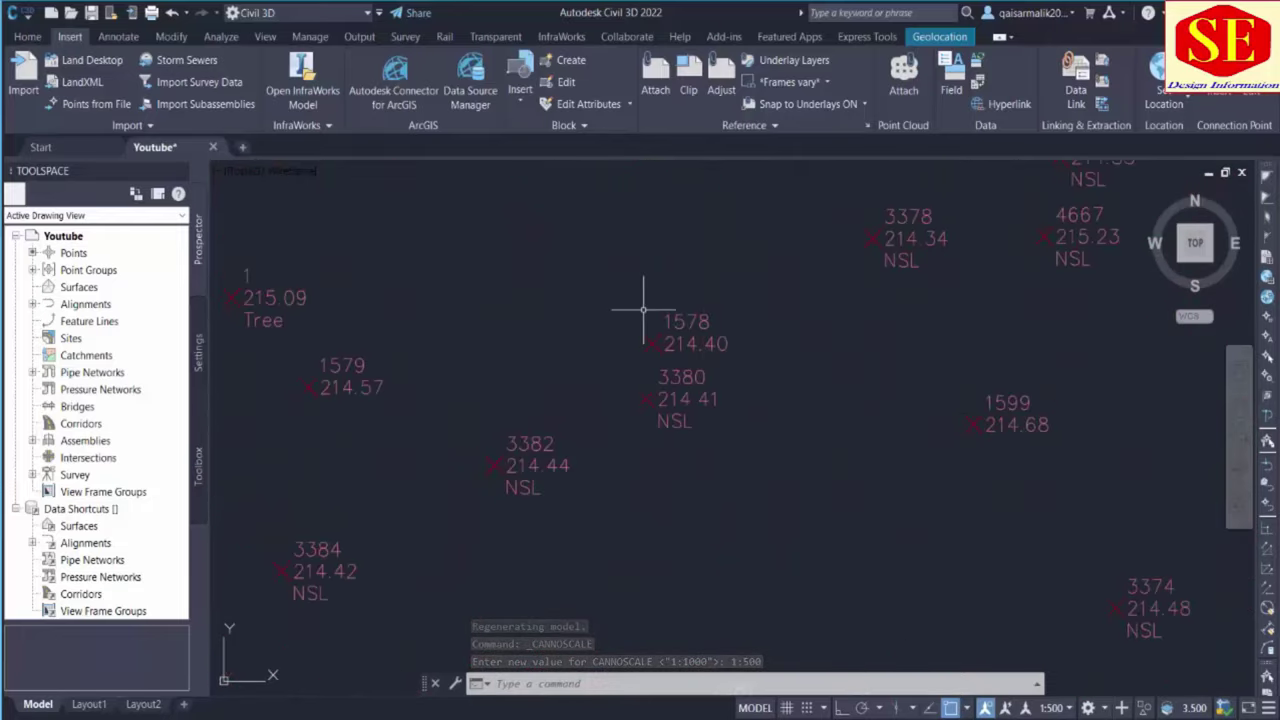
pyautogui.moveTo(634, 309); pyautogui.dragTo(643, 347, button='middle')
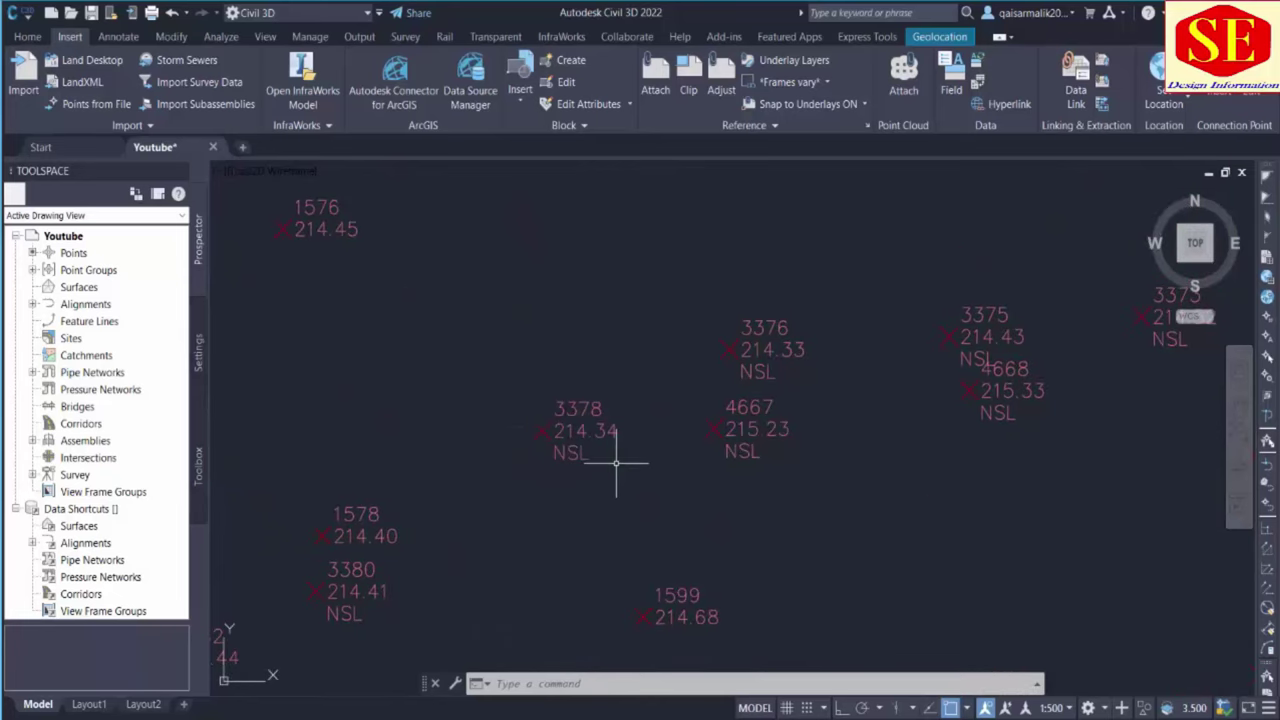
pyautogui.scroll(-4, 709, 374)
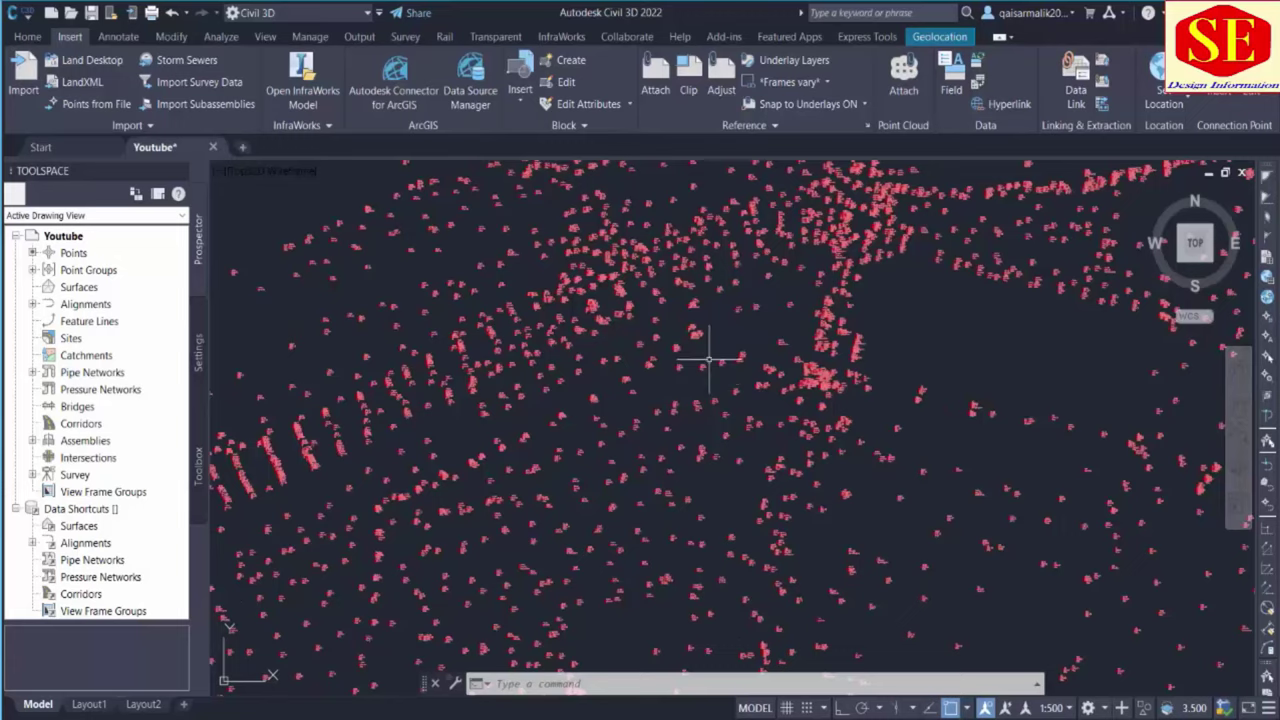
pyautogui.scroll(4, 675, 383)
pyautogui.scroll(2, 614, 428)
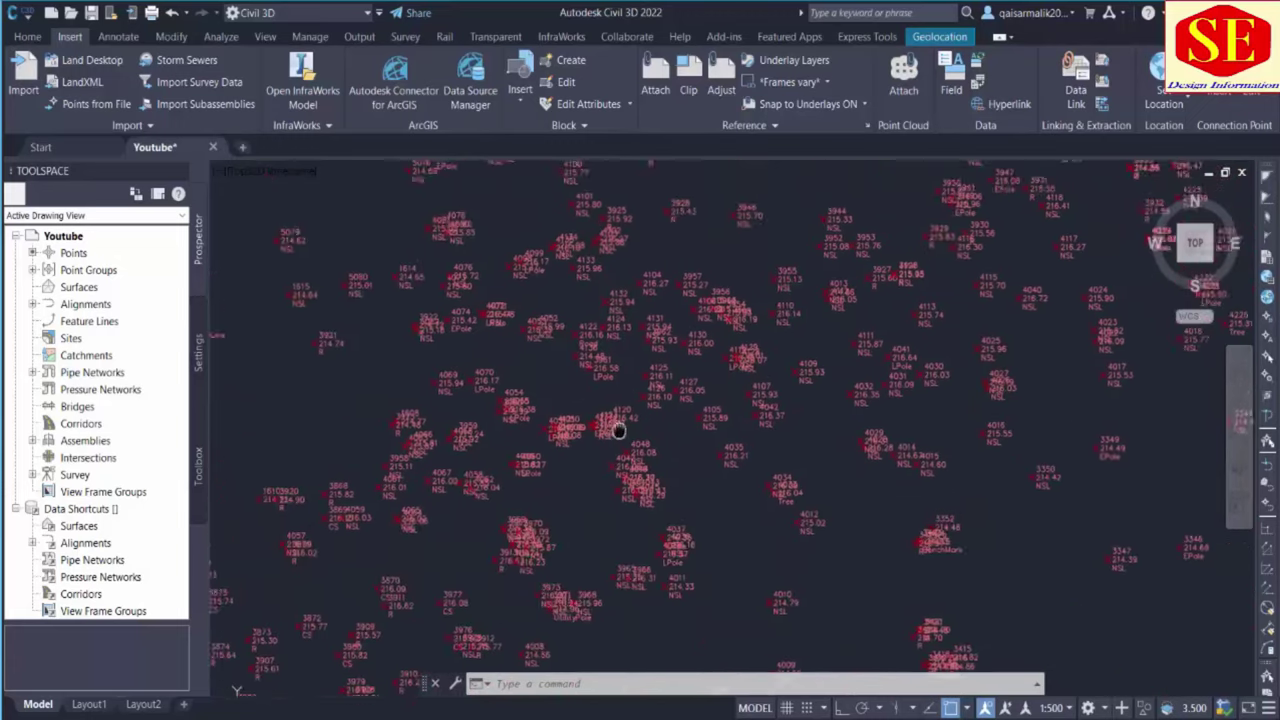
pyautogui.scroll(-1, 571, 286)
# In Prospector, expand Point Groups to list NEZ and _All Points, and select NEZ
pyautogui.scroll(3, 571, 280)
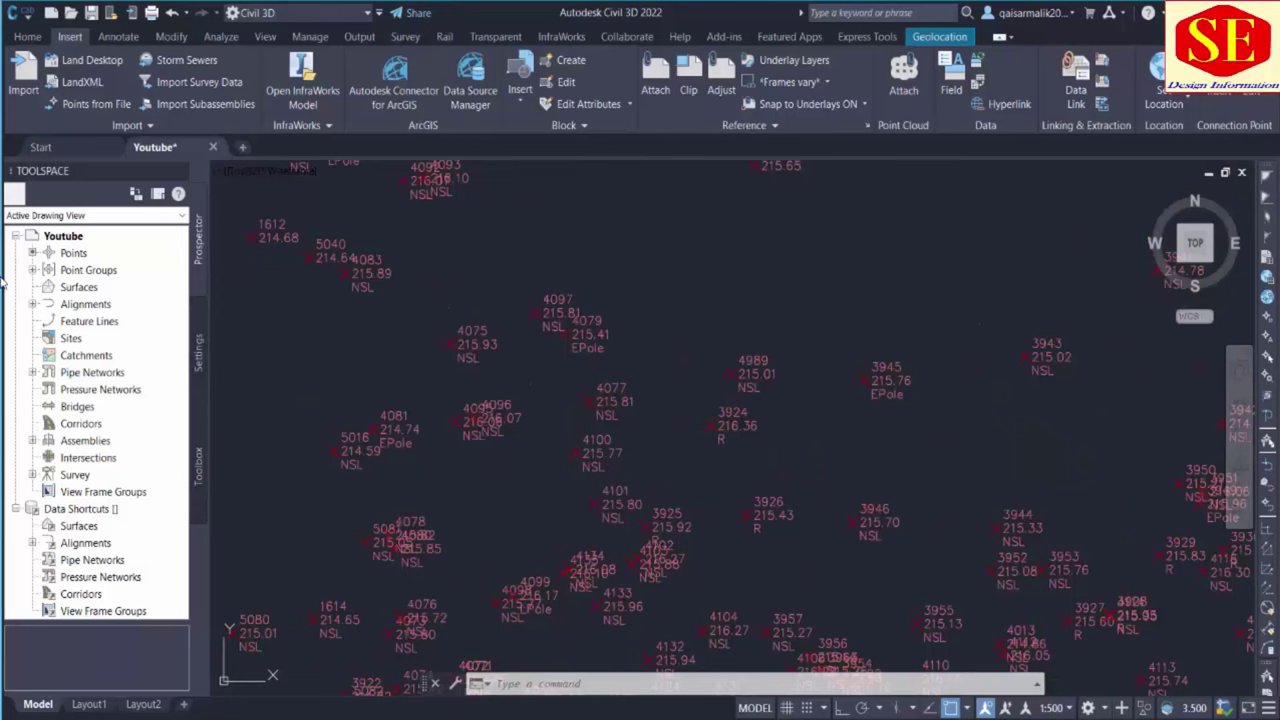
pyautogui.click(68, 256)
pyautogui.click(32, 270)
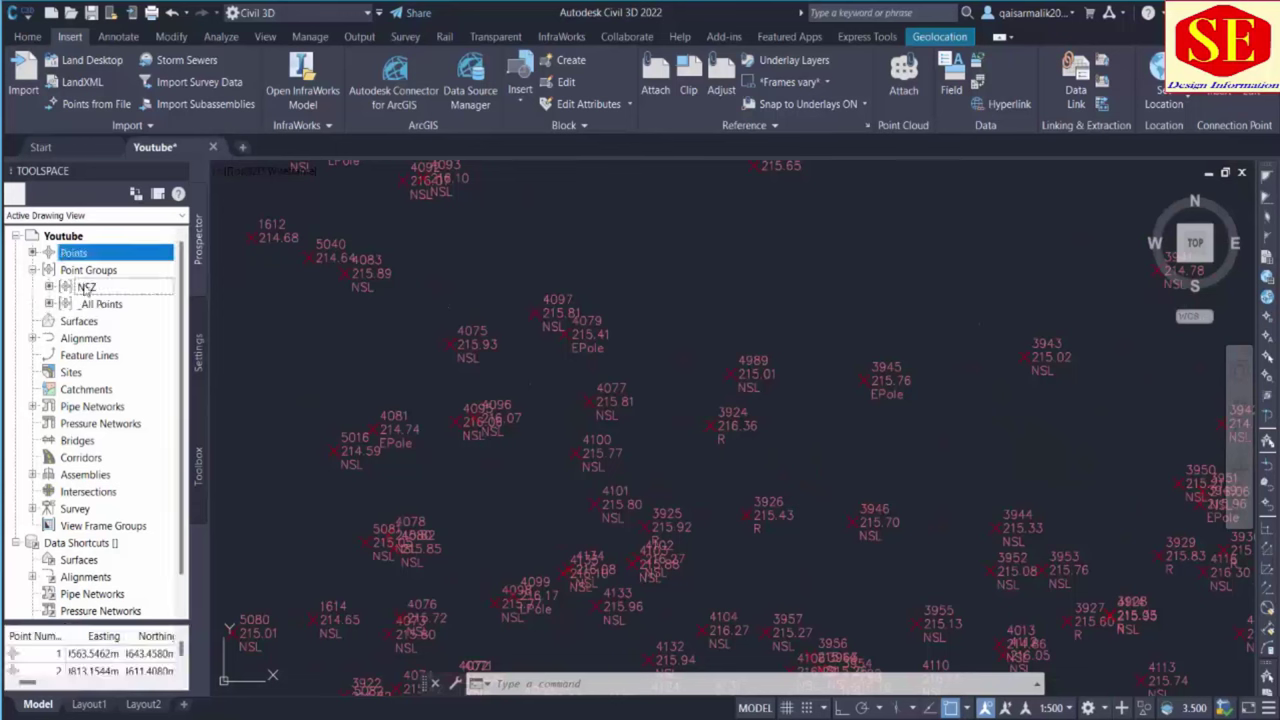
pyautogui.click(96, 288)
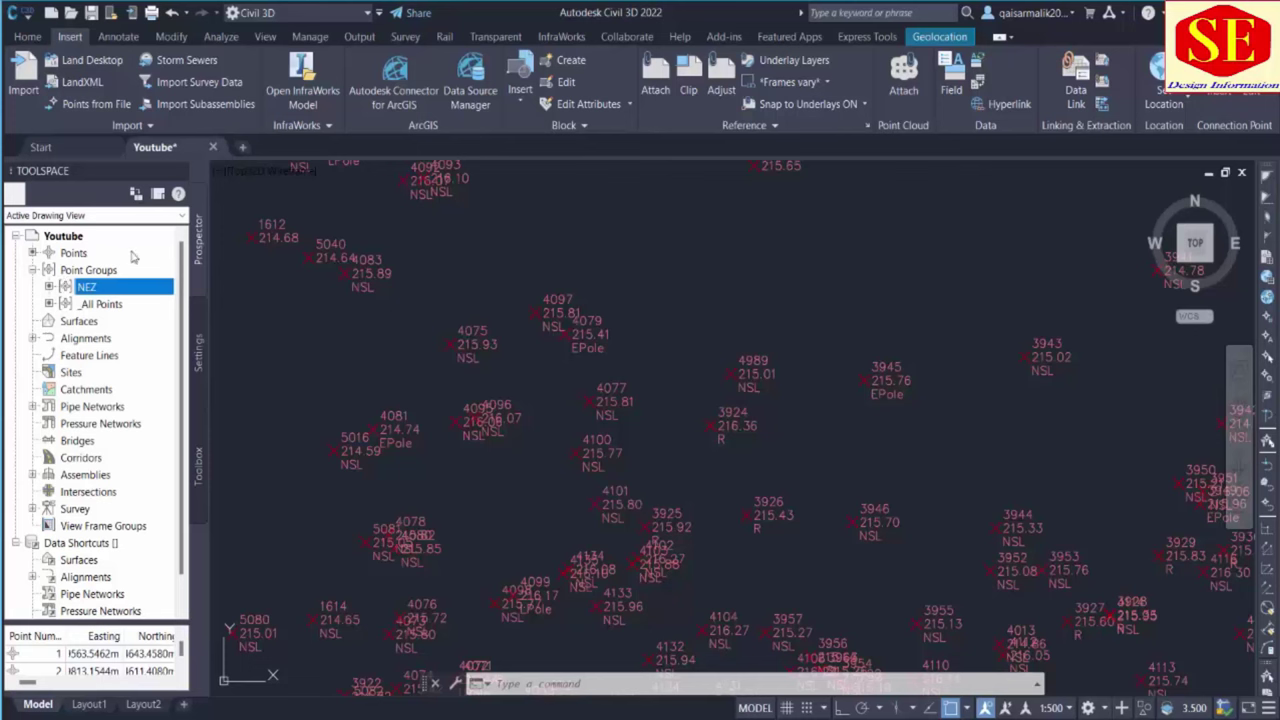
pyautogui.click(32, 270)
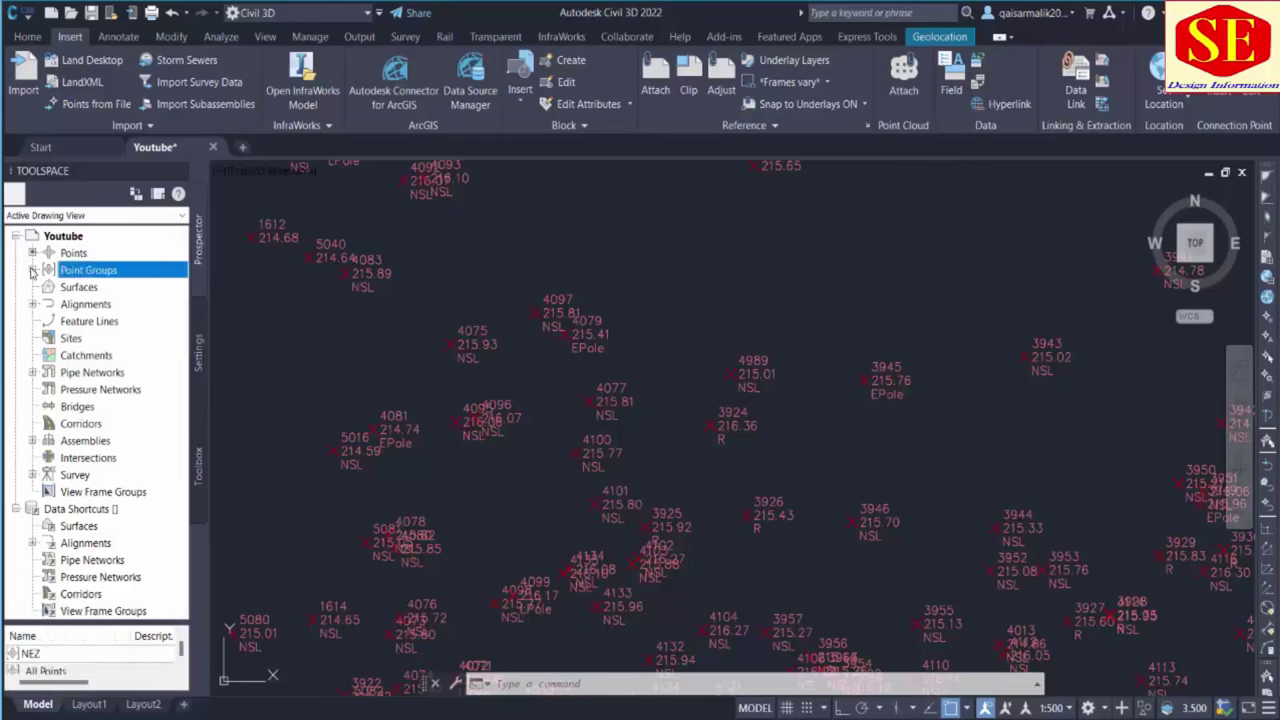
pyautogui.click(32, 270)
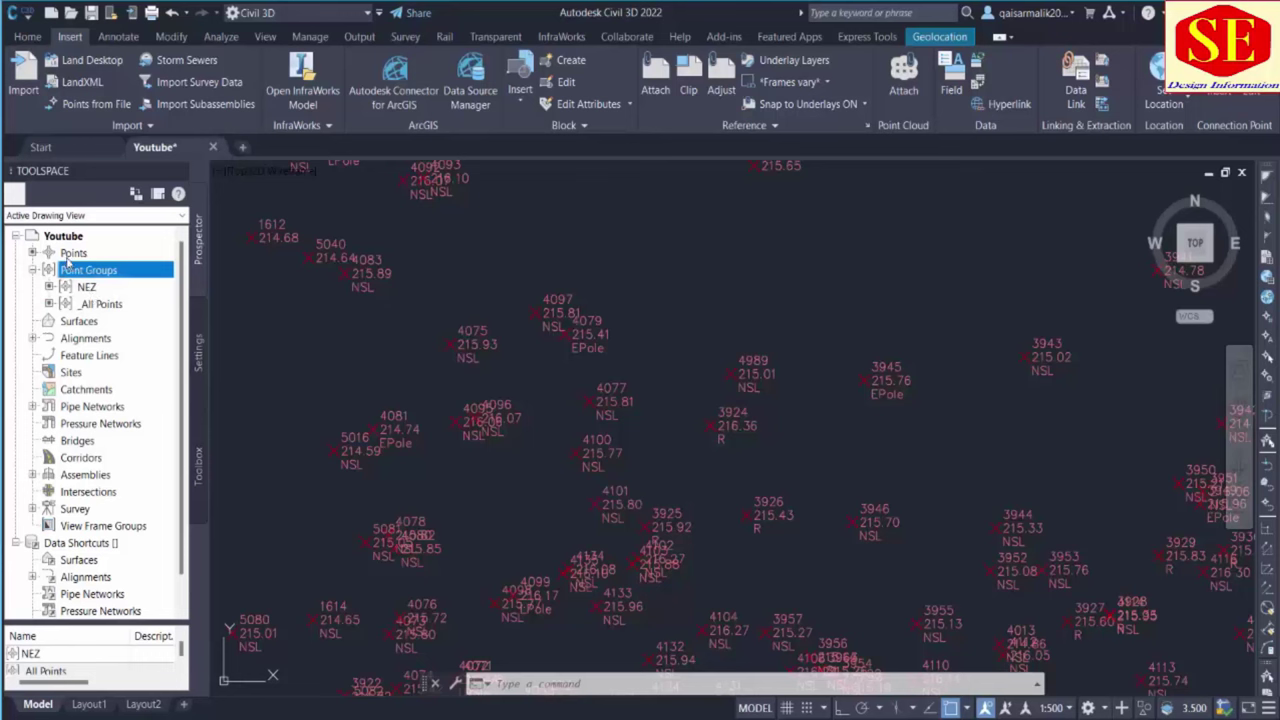
pyautogui.click(87, 287)
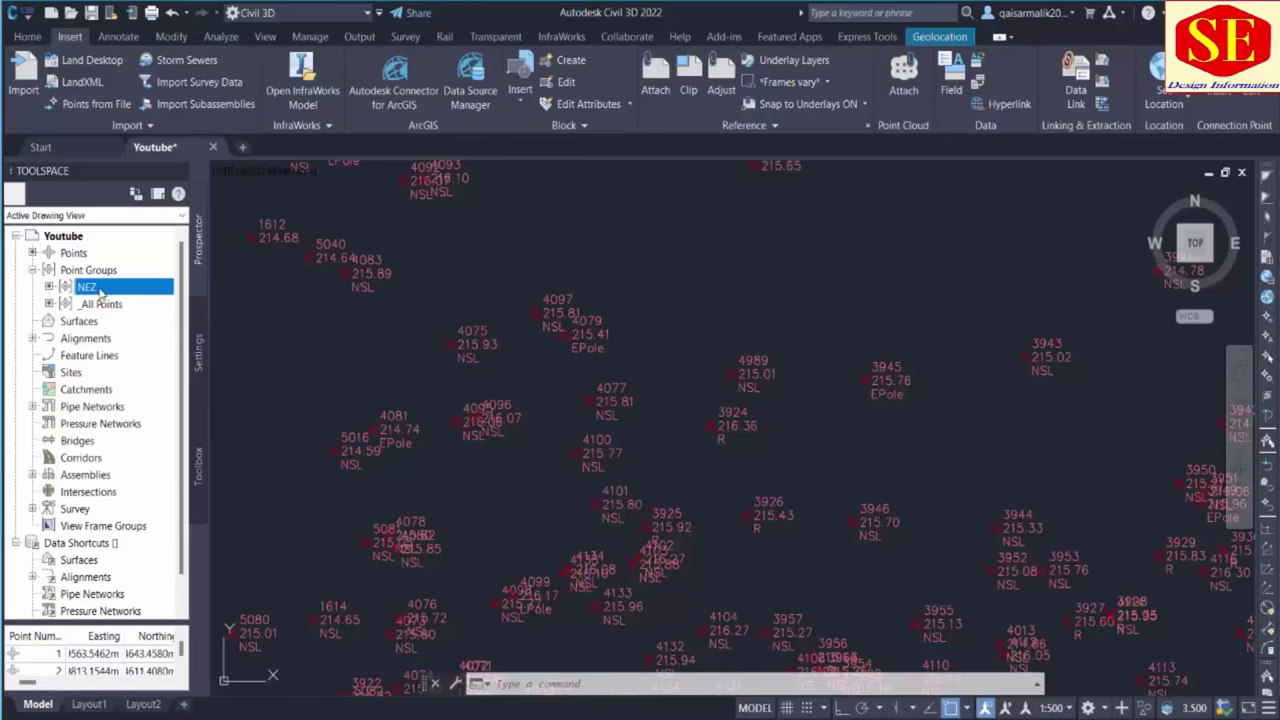
# Open the NEZ point group properties, choose Benchmark as default point style, and apply with OK
pyautogui.rightClick(100, 291)
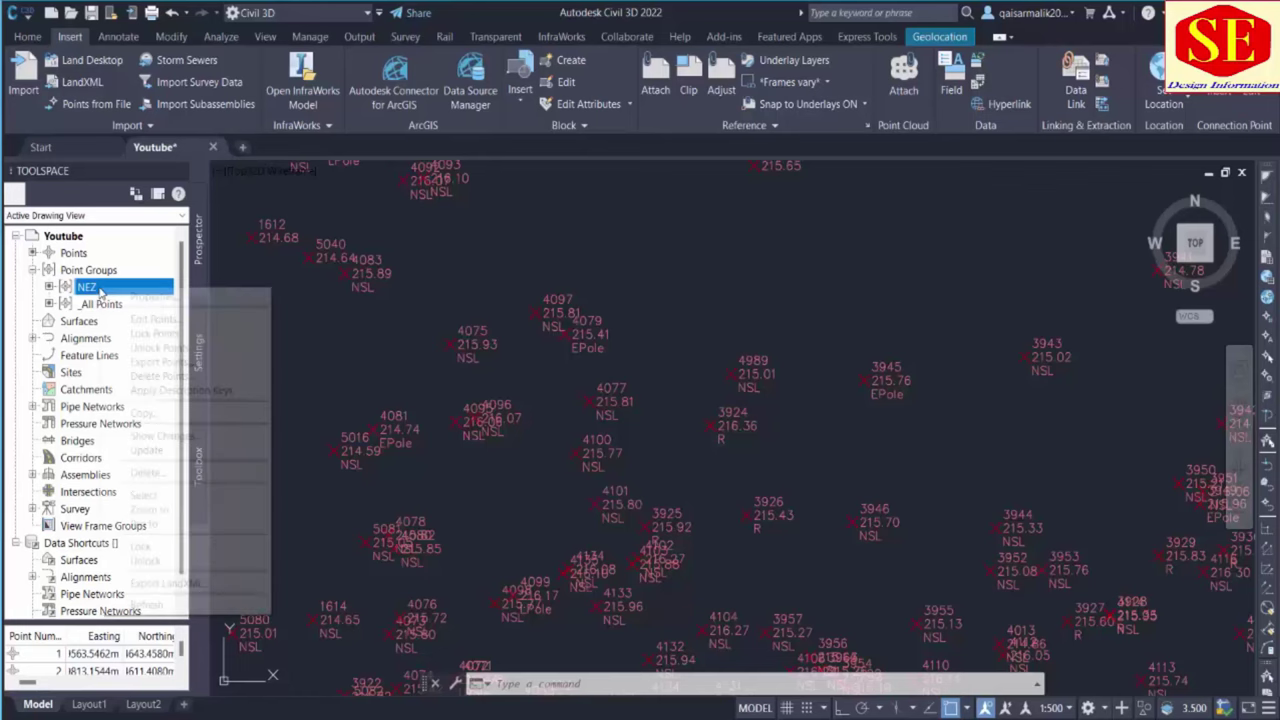
pyautogui.click(228, 298)
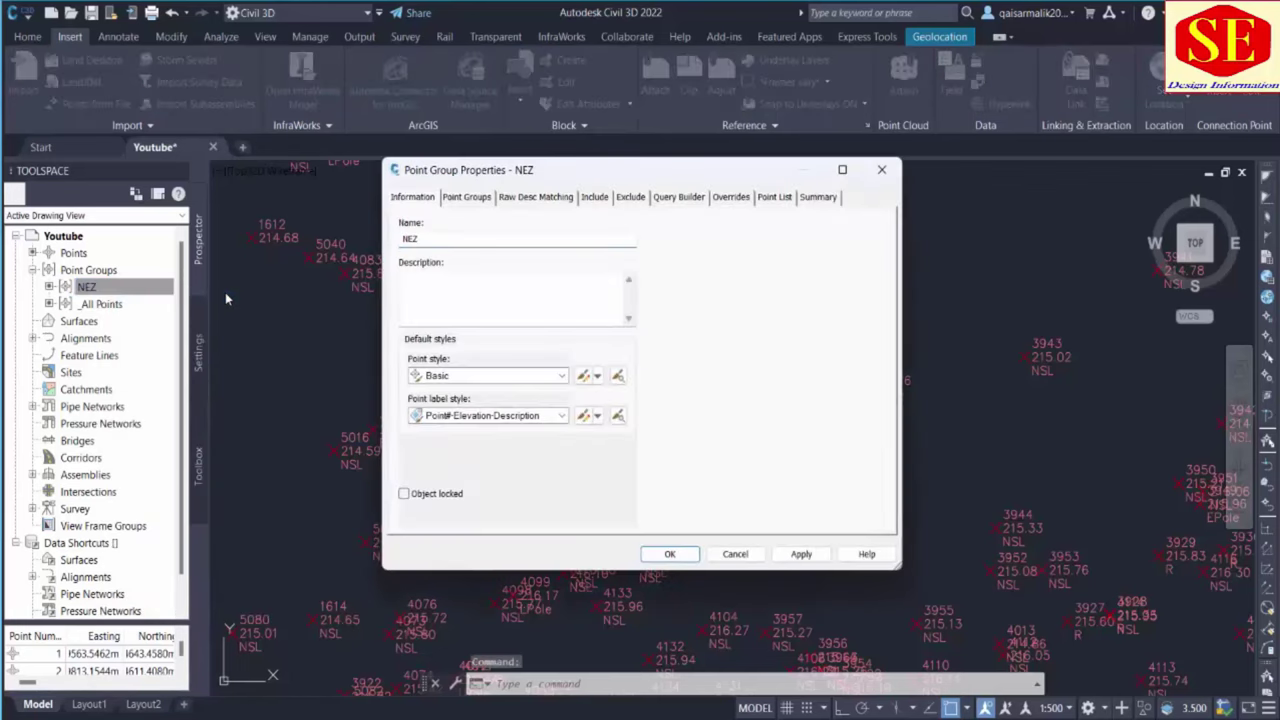
pyautogui.moveTo(475, 175); pyautogui.dragTo(531, 171)
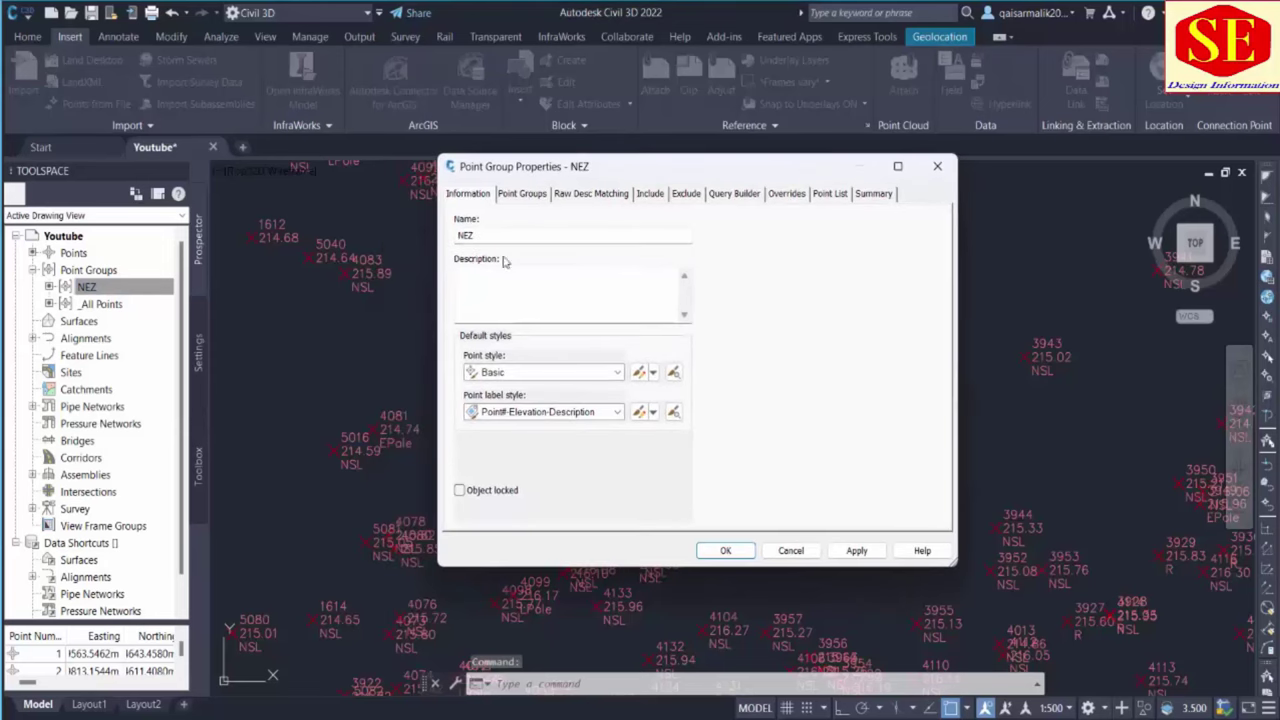
pyautogui.click(504, 376)
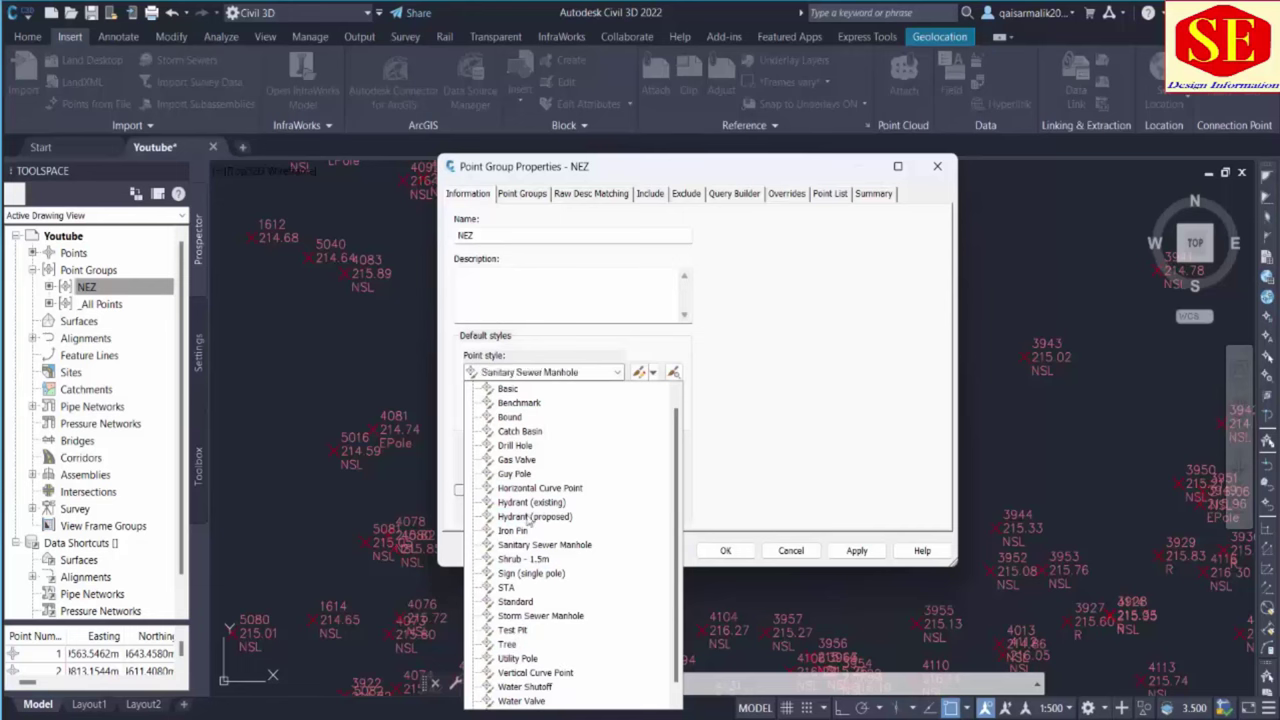
pyautogui.click(517, 403)
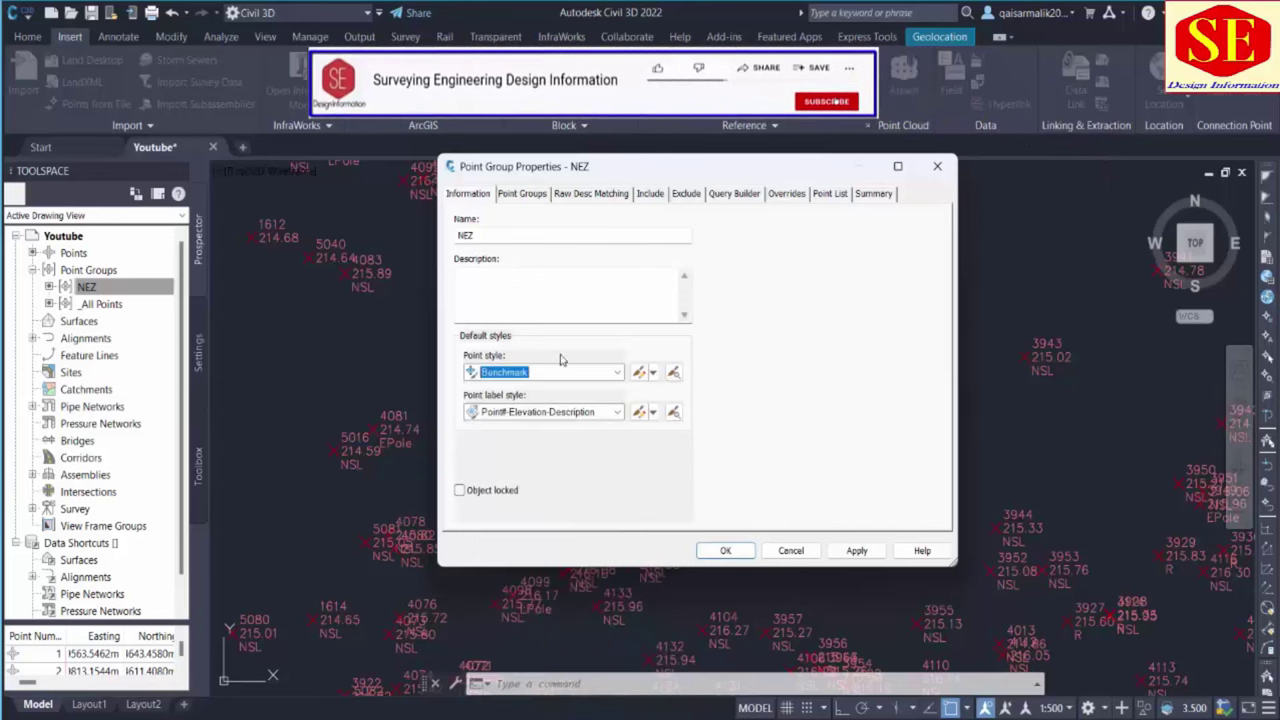
pyautogui.click(855, 550)
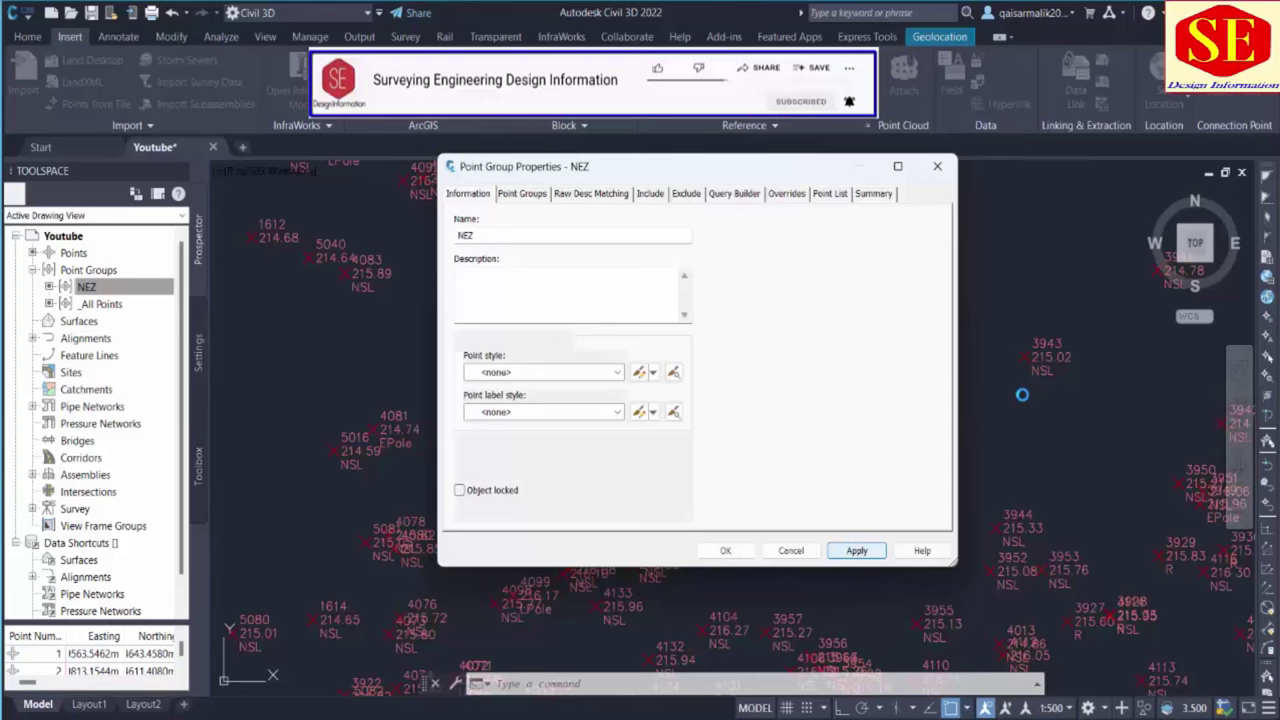
pyautogui.click(727, 549)
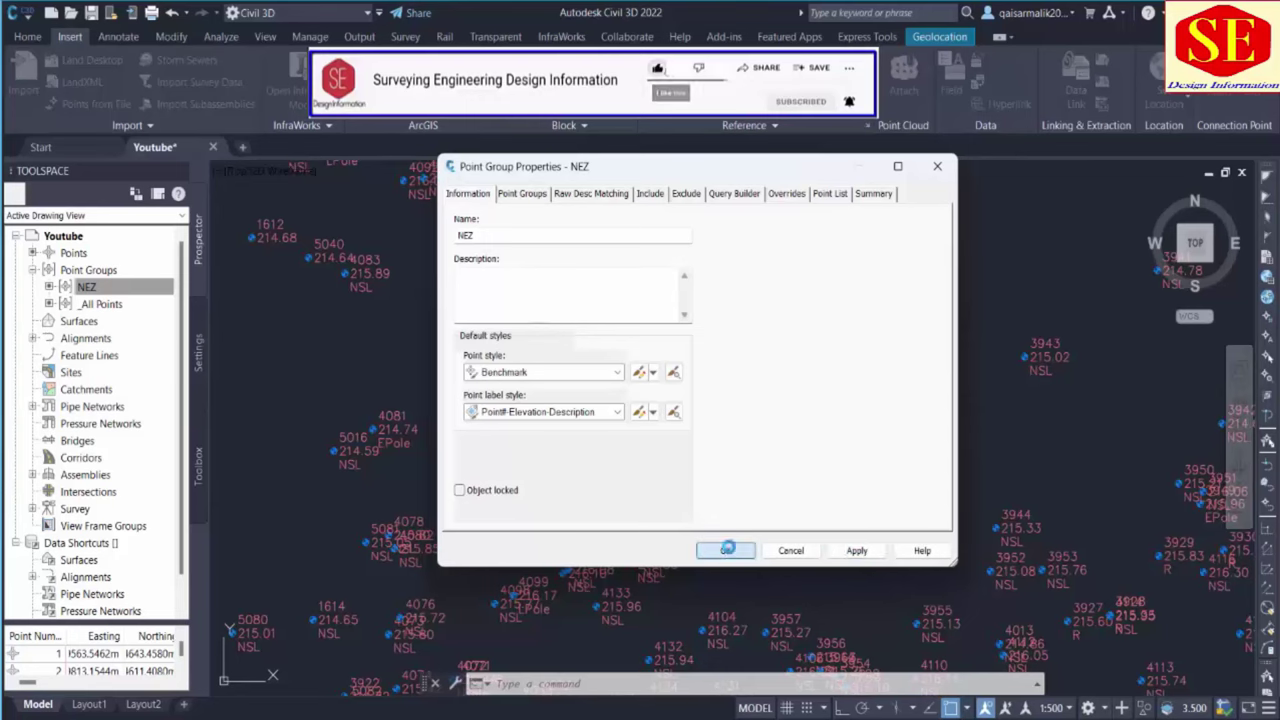
pyautogui.scroll(6, 1000, 380)
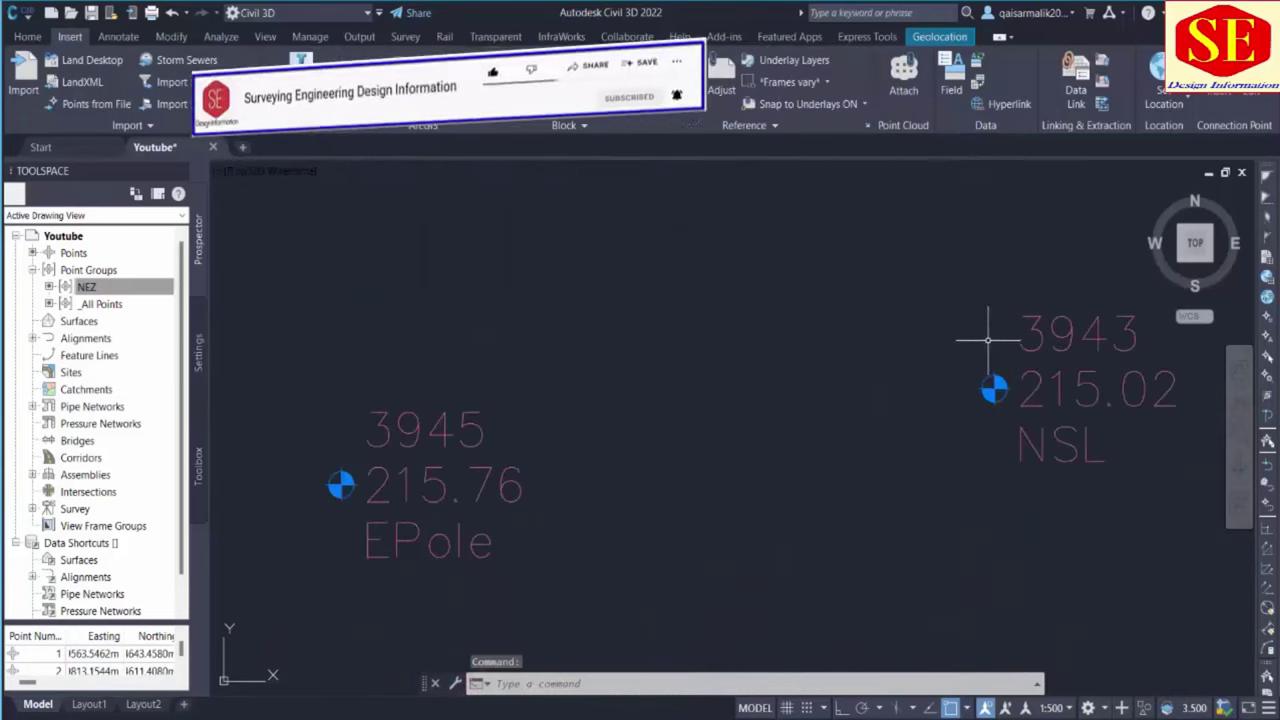
pyautogui.click(90, 287)
# Give the NEZ point group the Basic point style and a <none> label style, applied and confirmed
pyautogui.rightClick(110, 289)
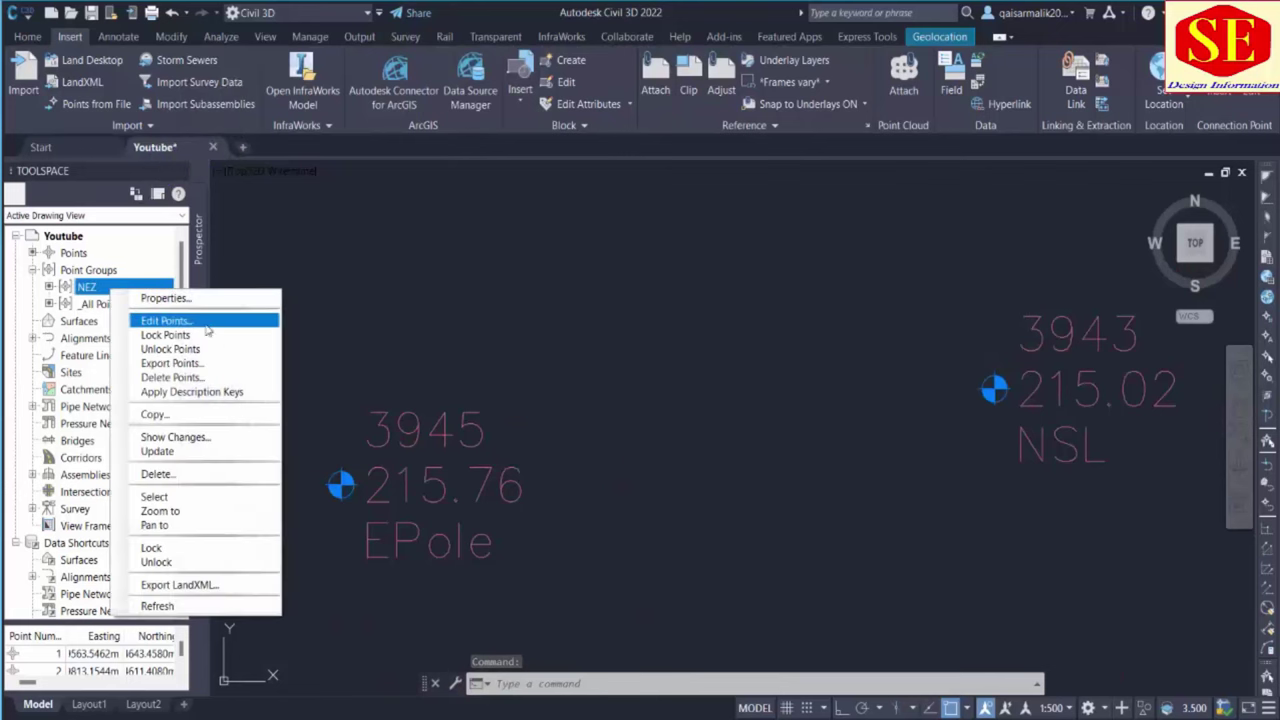
pyautogui.click(165, 298)
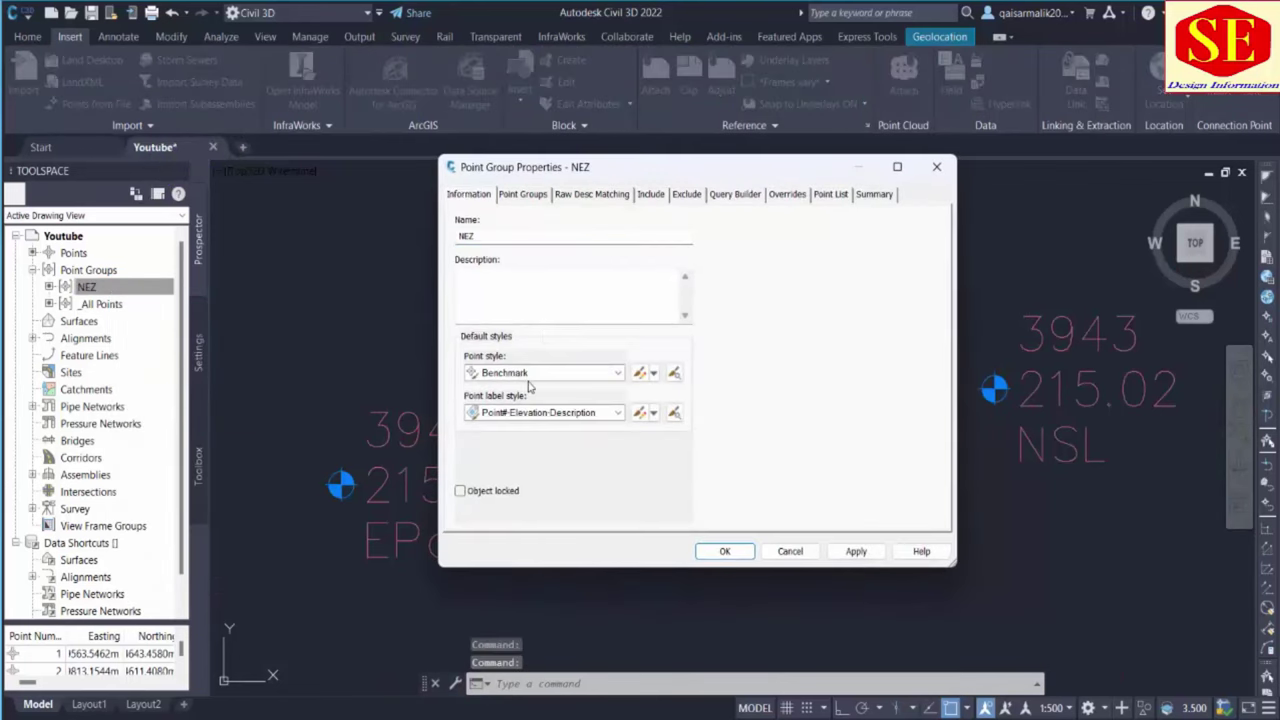
pyautogui.click(530, 377)
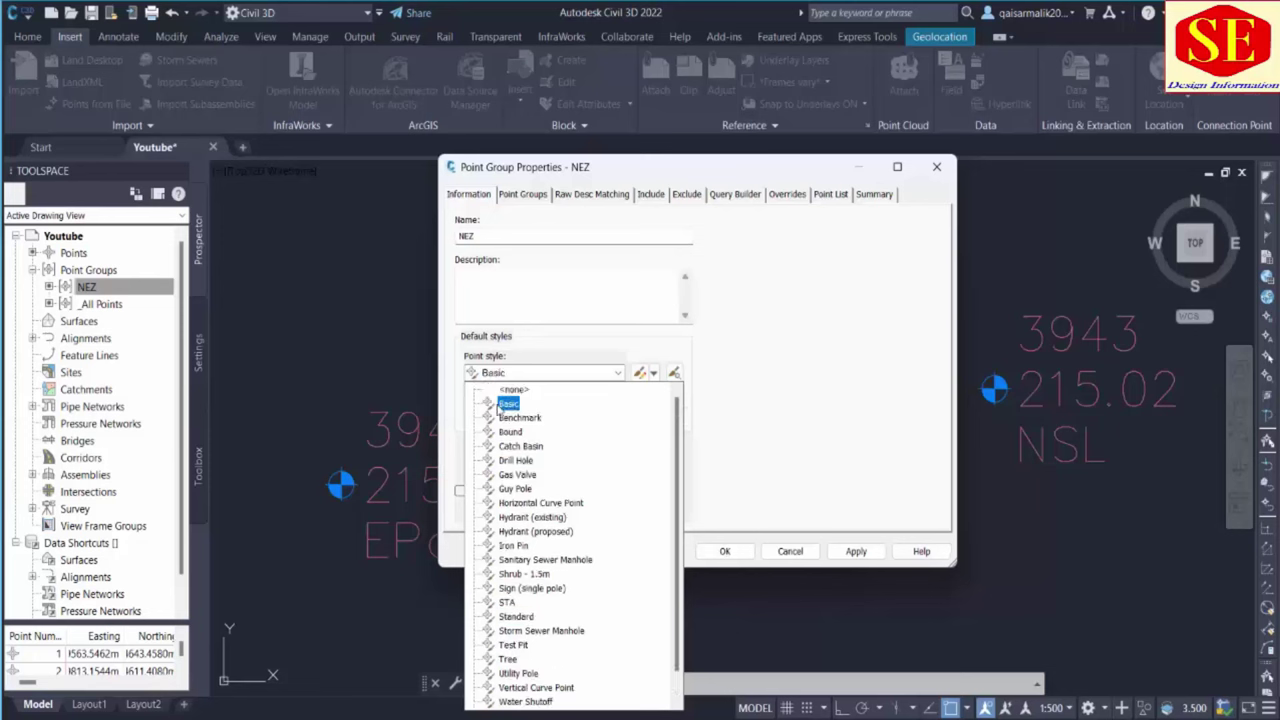
pyautogui.click(508, 404)
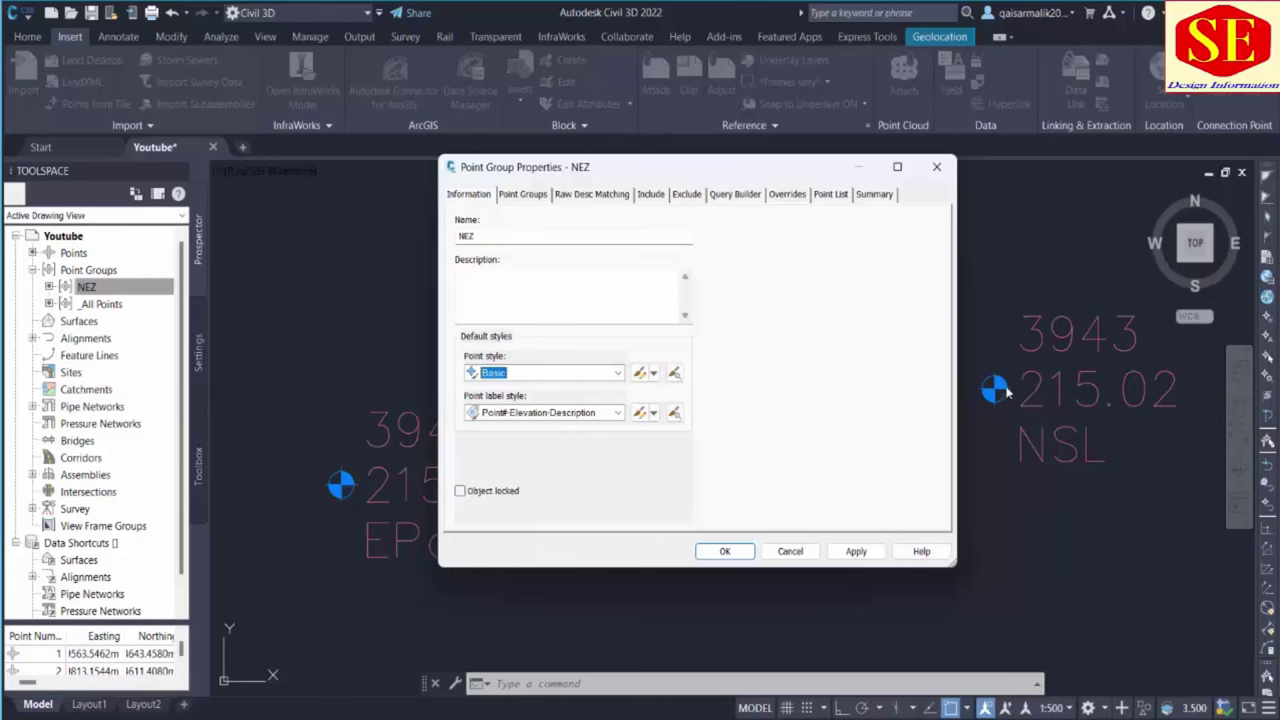
pyautogui.click(549, 413)
pyautogui.click(514, 428)
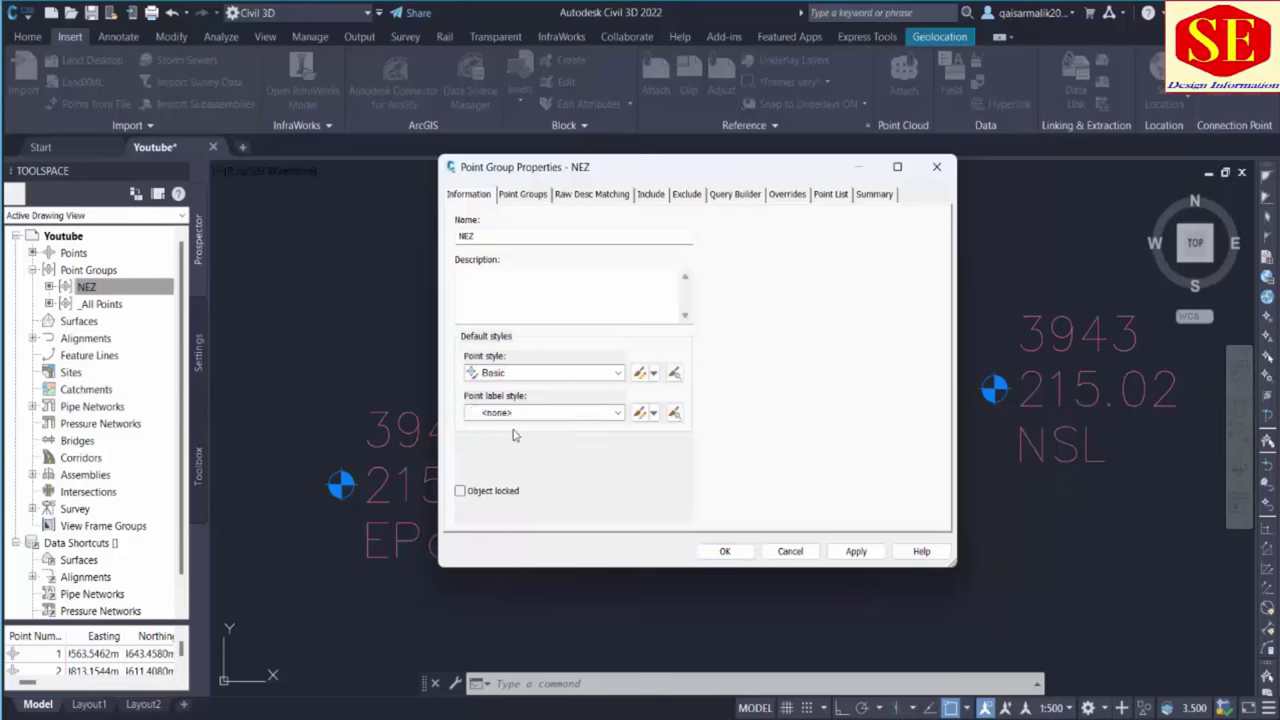
pyautogui.click(847, 553)
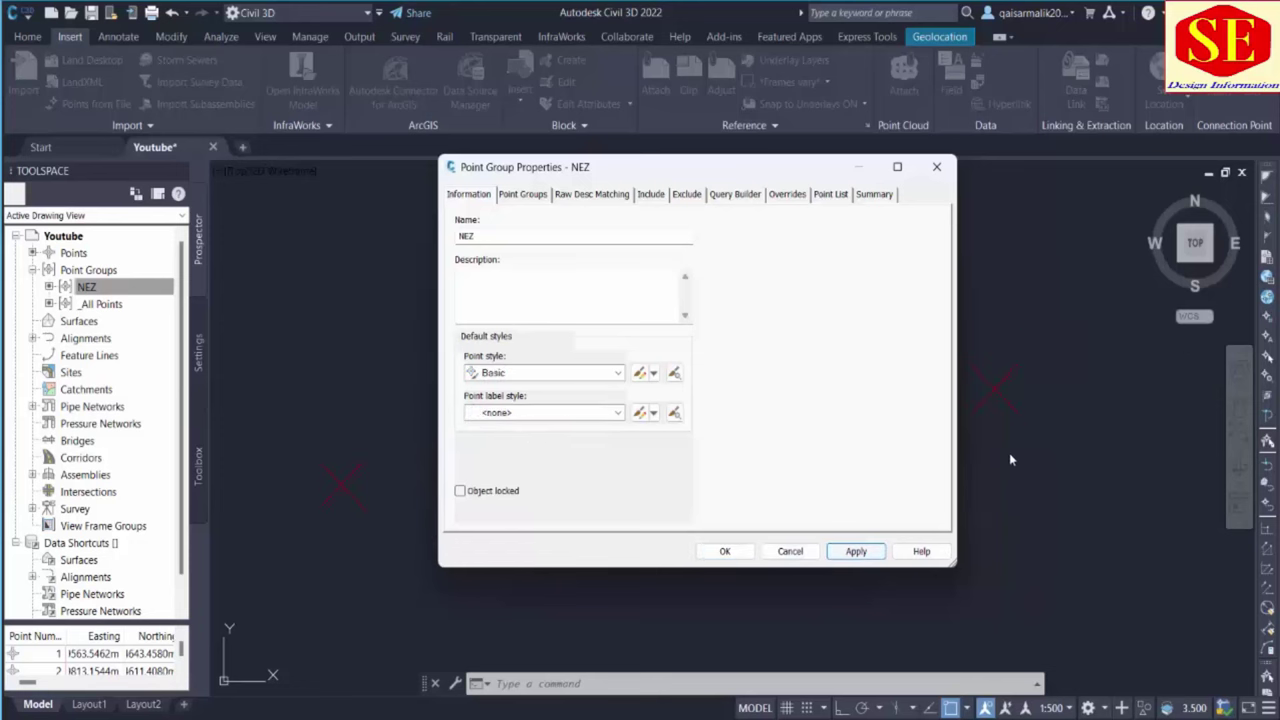
pyautogui.click(725, 551)
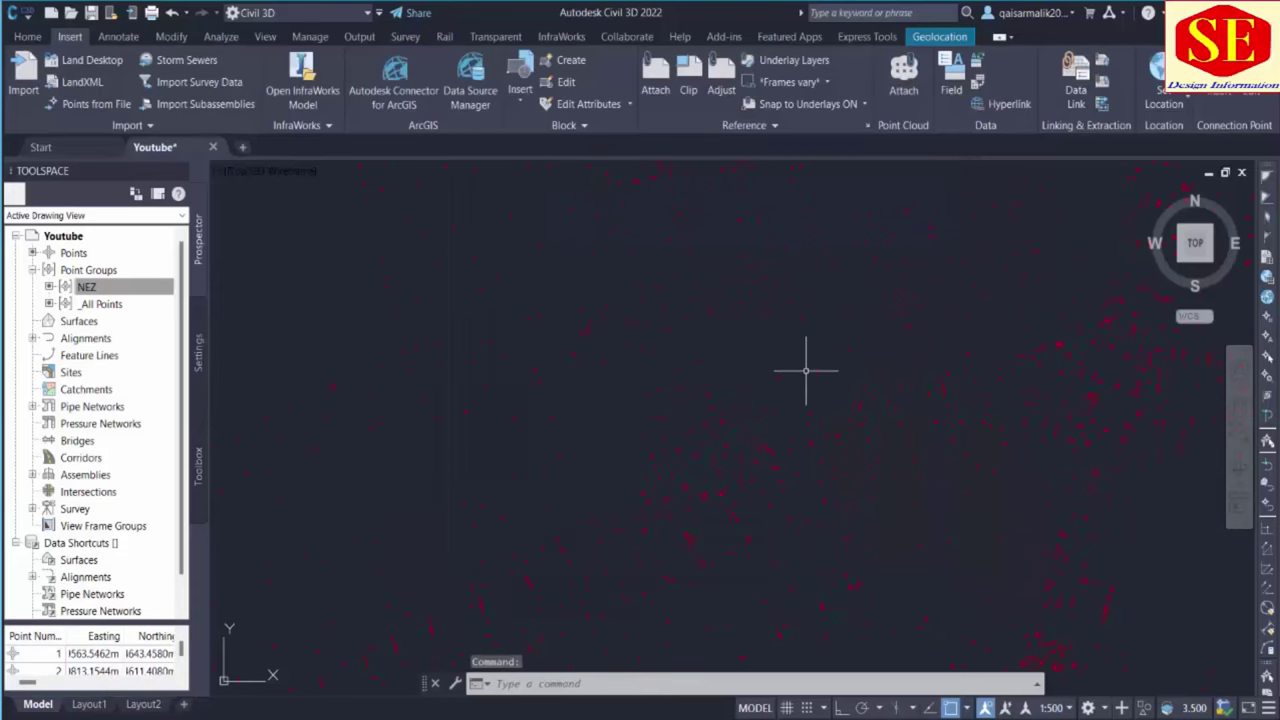
pyautogui.scroll(5, 897, 321)
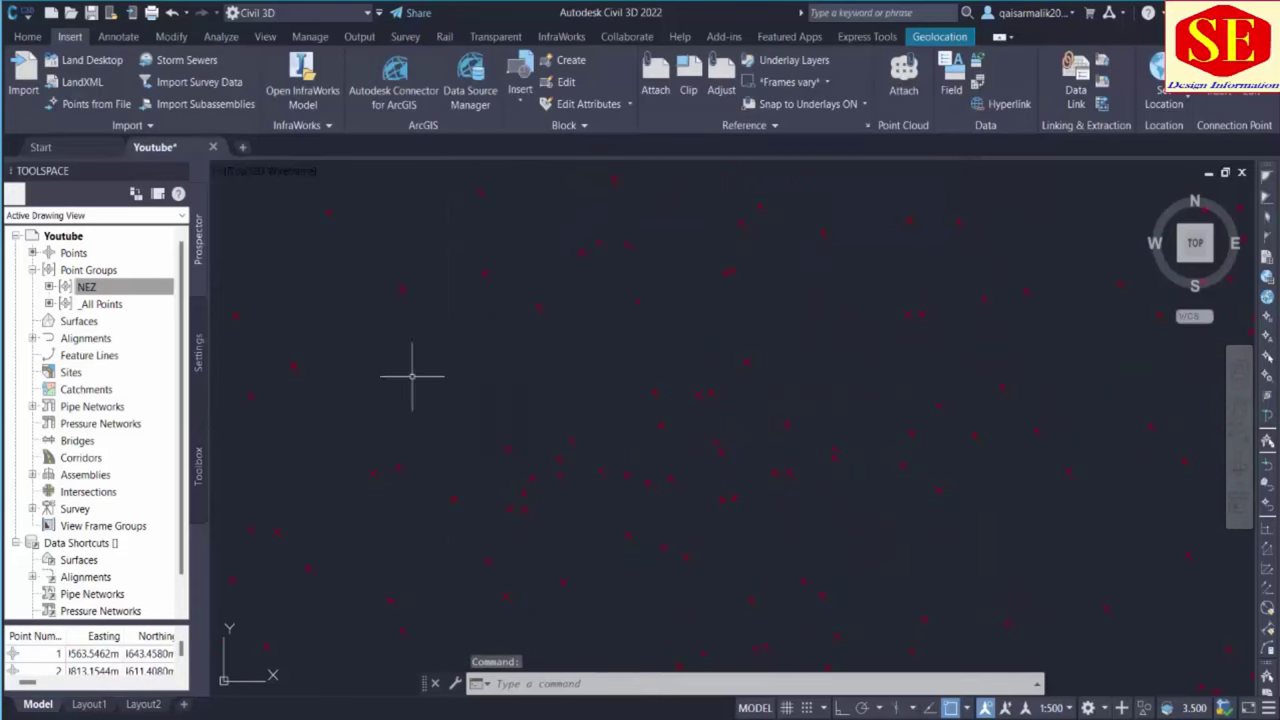
# Keep the NEZ group's Basic point style and apply the Description Only label style
pyautogui.rightClick(100, 289)
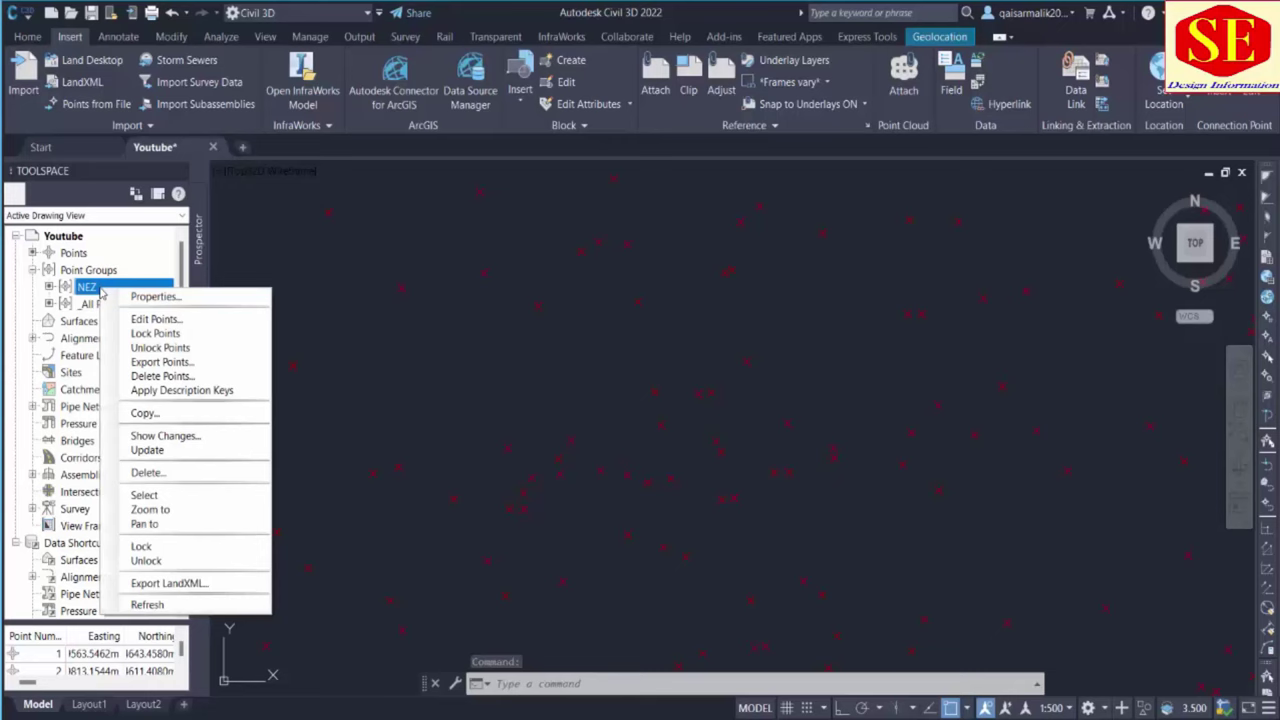
pyautogui.click(180, 295)
pyautogui.click(557, 372)
pyautogui.click(557, 372)
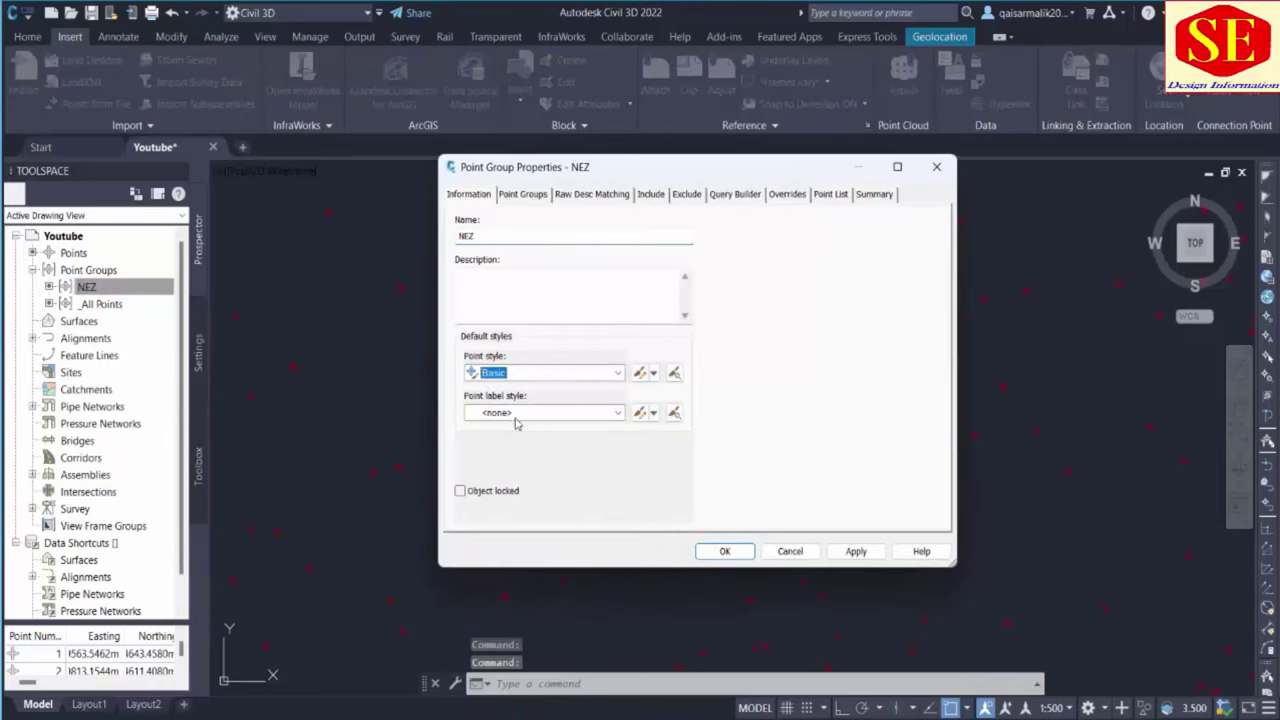
pyautogui.click(517, 416)
pyautogui.click(529, 443)
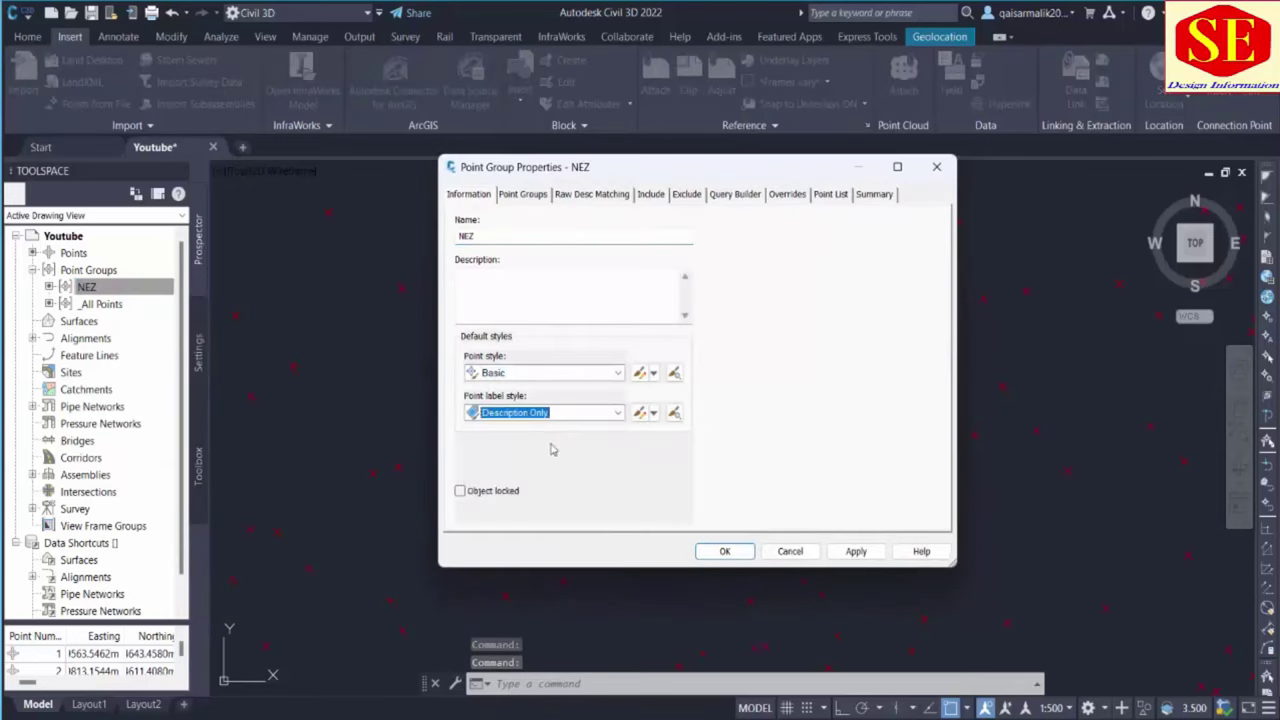
pyautogui.click(856, 551)
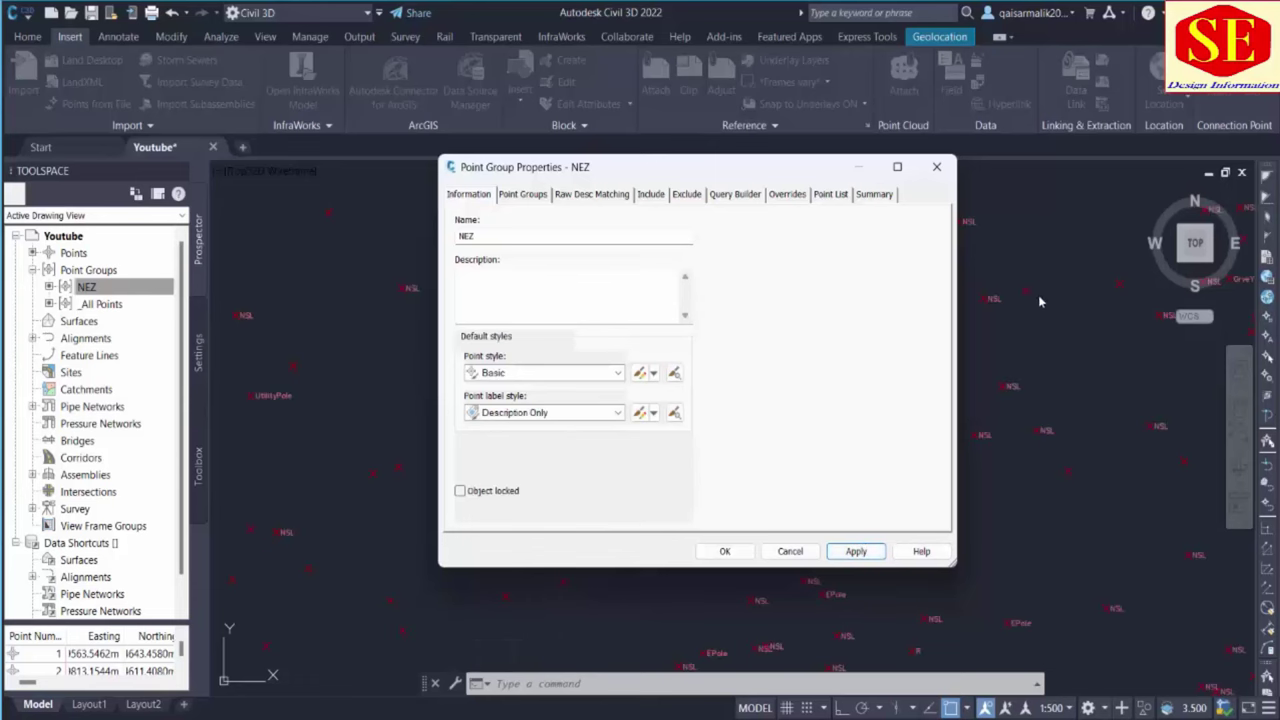
# Try Elevation and Description, then Northing and Easting labels, finally applying Point#-Elevation-Description
pyautogui.moveTo(787, 170); pyautogui.dragTo(580, 200)
pyautogui.click(333, 447)
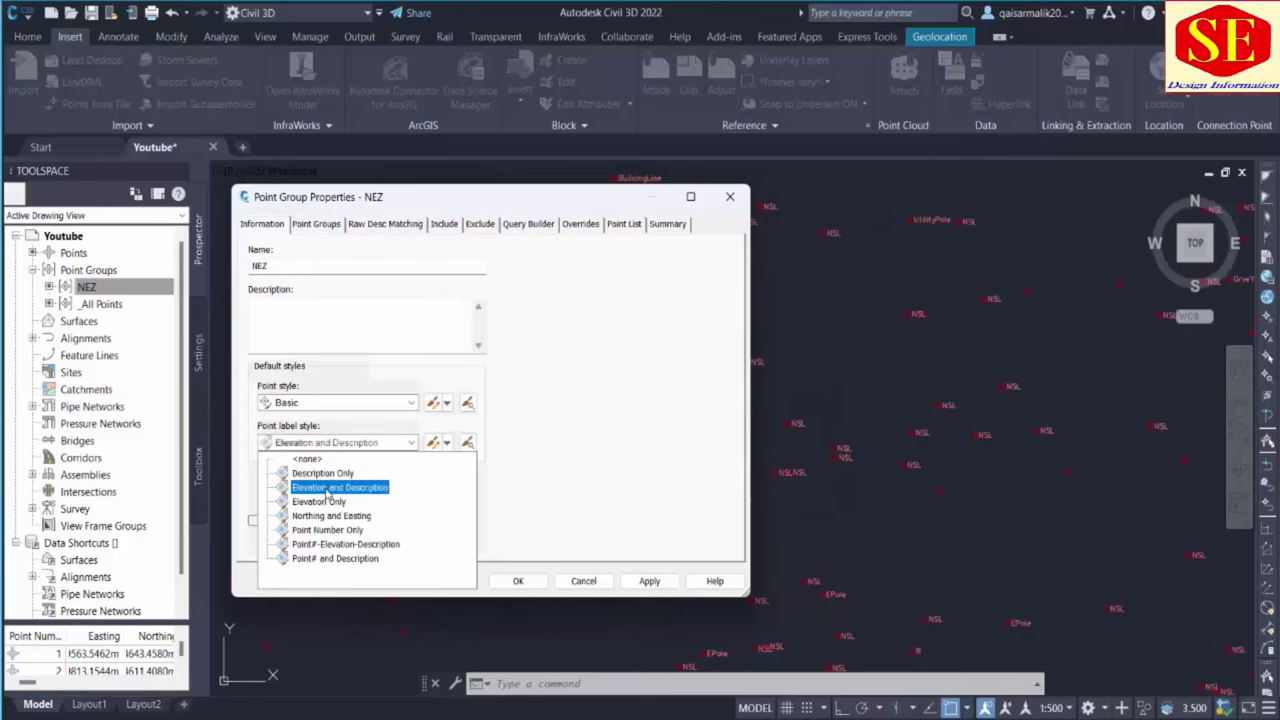
pyautogui.click(330, 482)
pyautogui.click(630, 586)
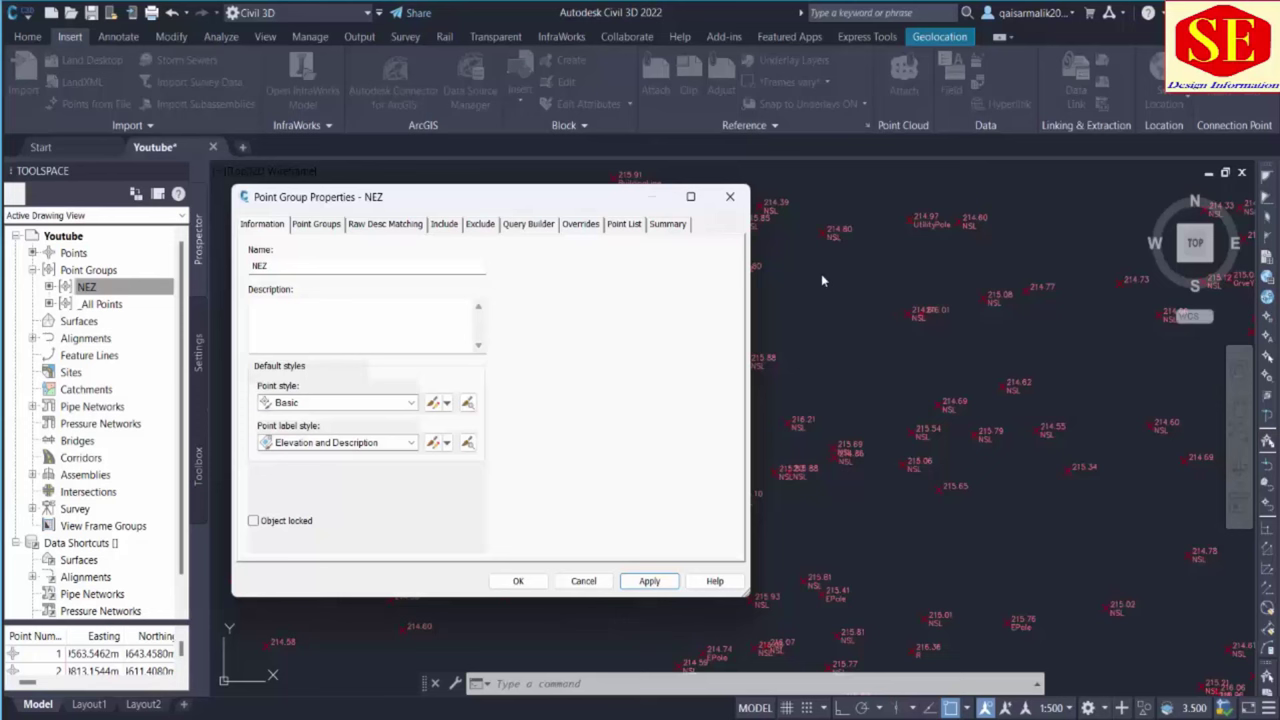
pyautogui.click(356, 445)
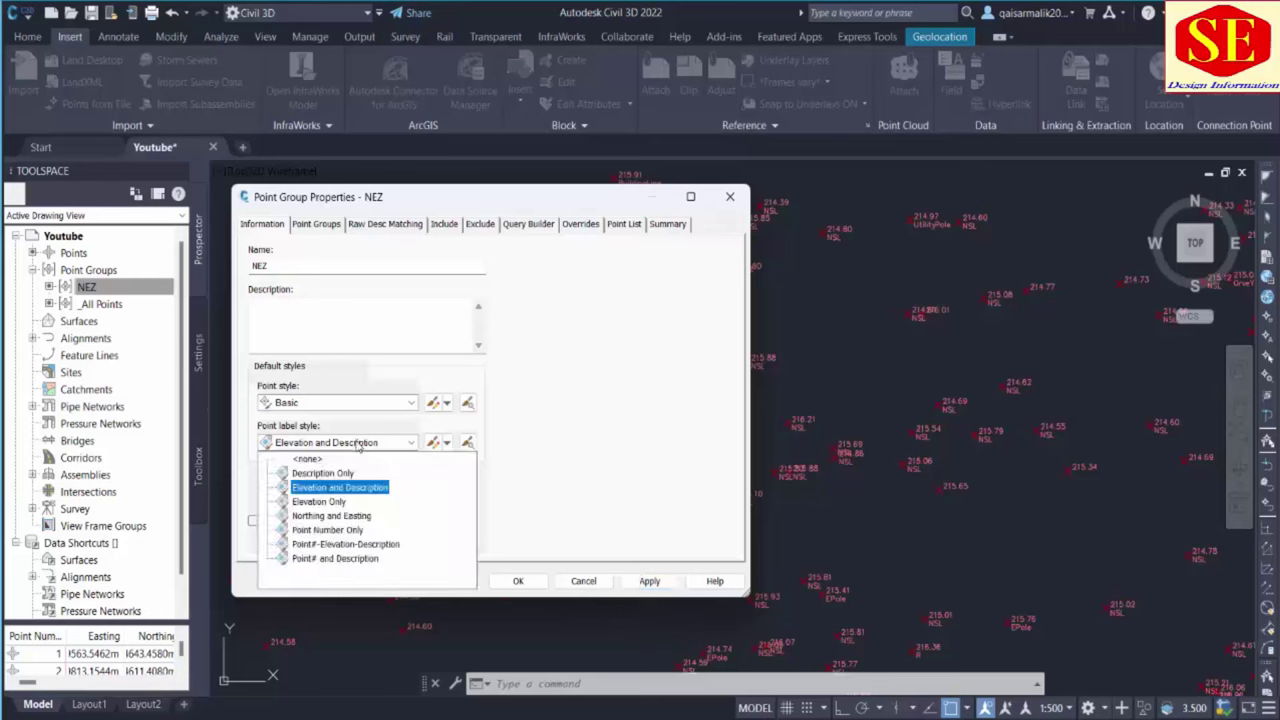
pyautogui.click(333, 516)
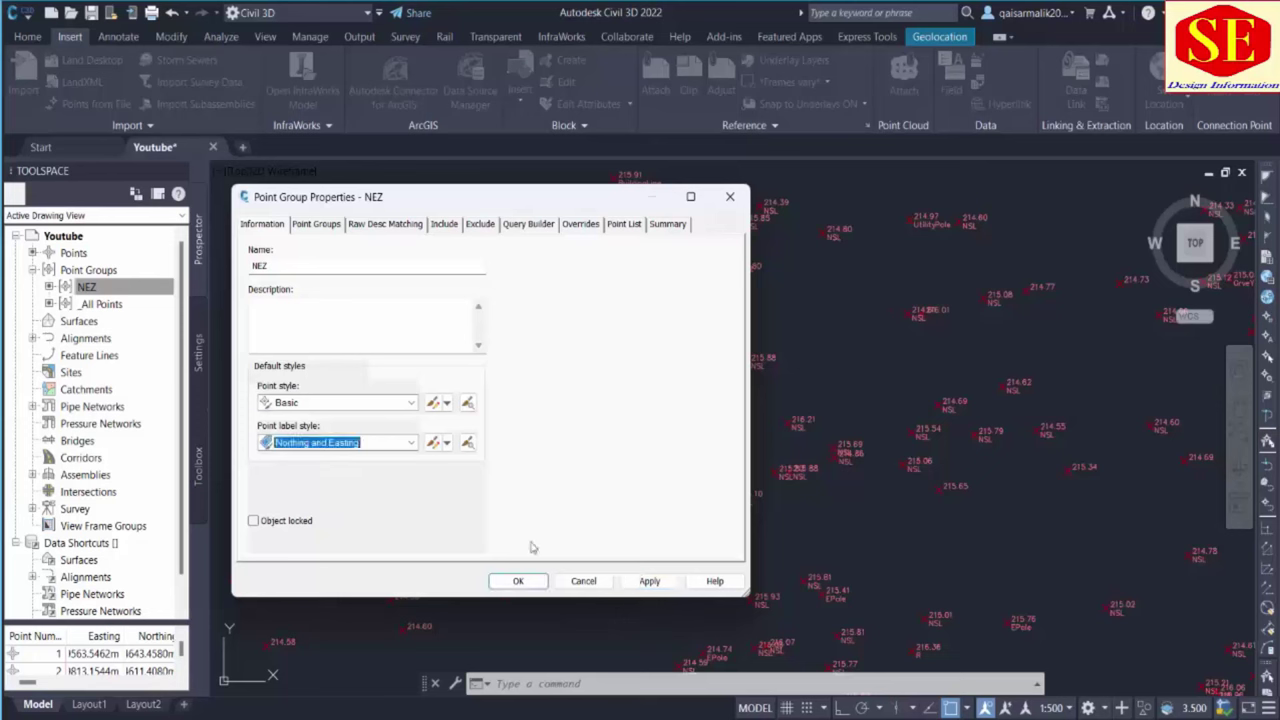
pyautogui.click(650, 580)
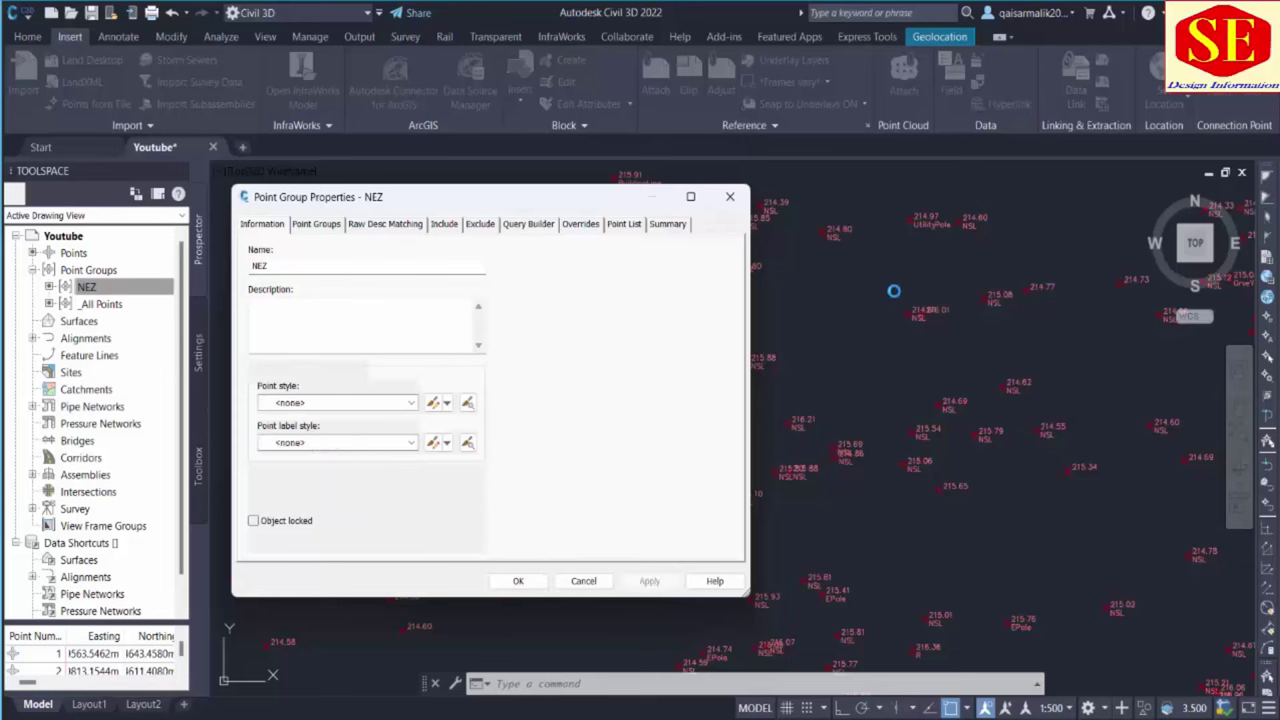
pyautogui.click(337, 443)
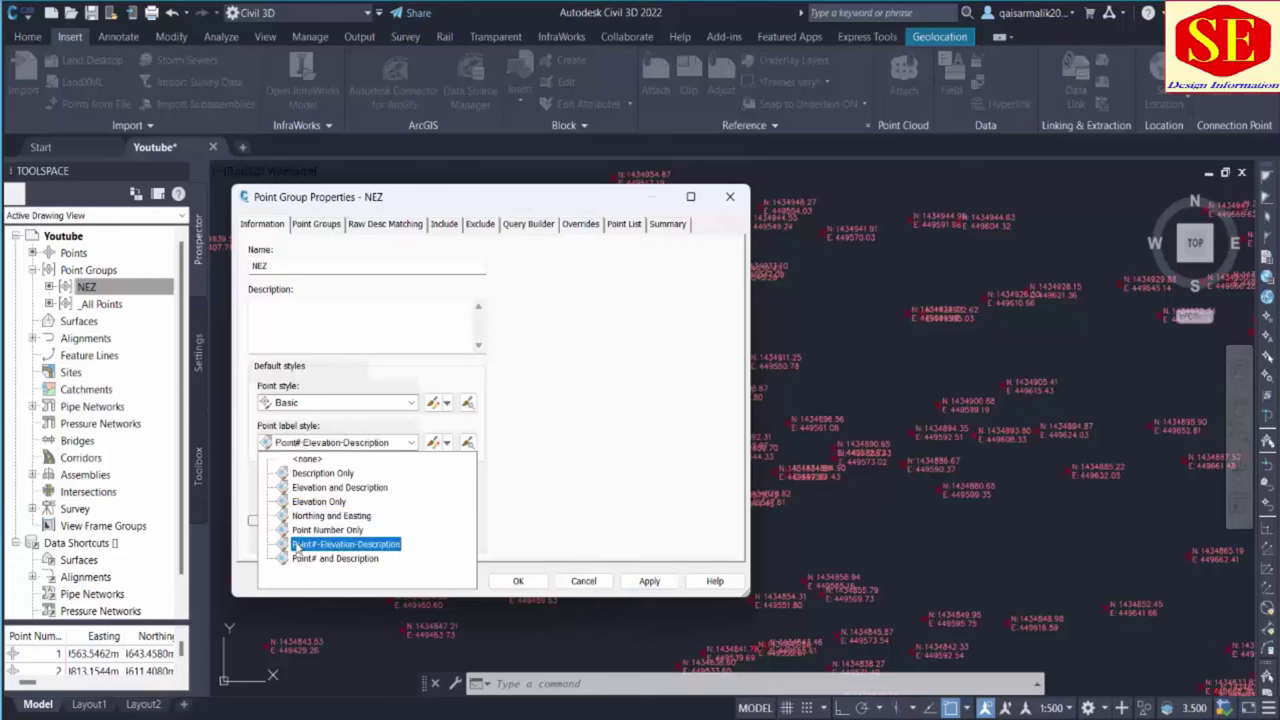
pyautogui.click(378, 546)
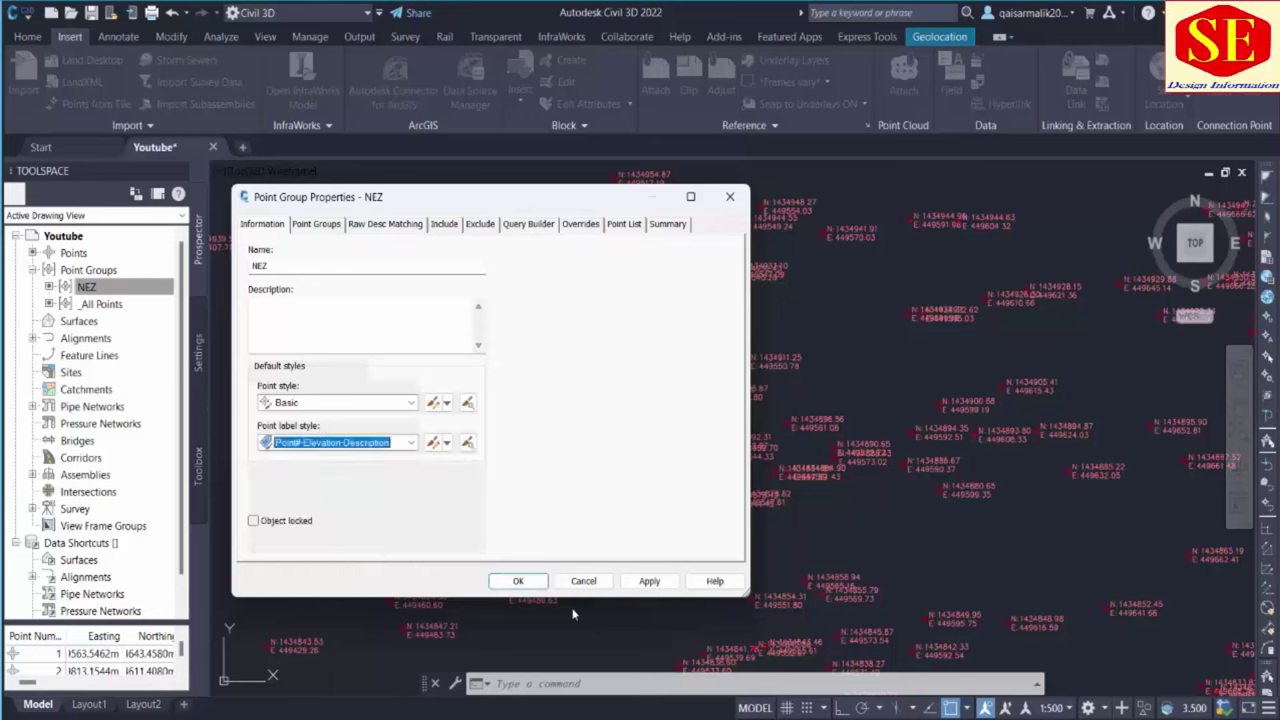
pyautogui.click(650, 581)
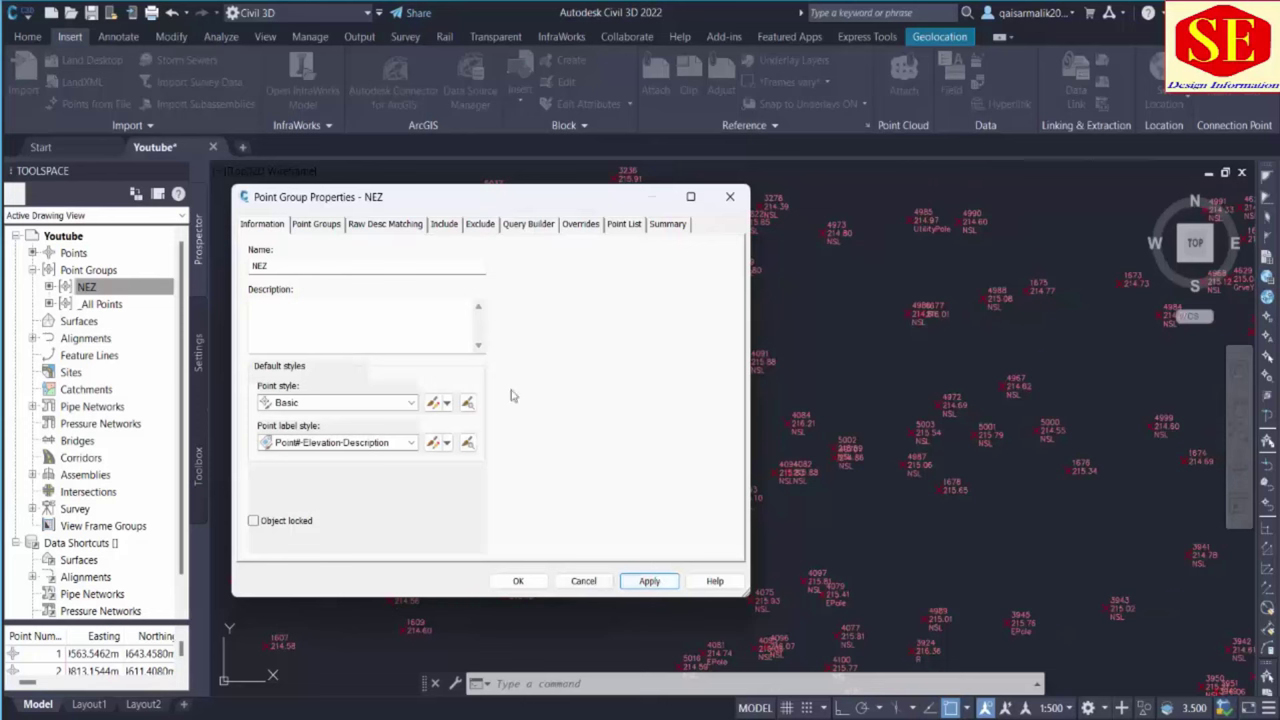
# Review the NEZ group's source groups, codes, criteria, overrides, point list and summary
pyautogui.click(316, 224)
pyautogui.click(388, 224)
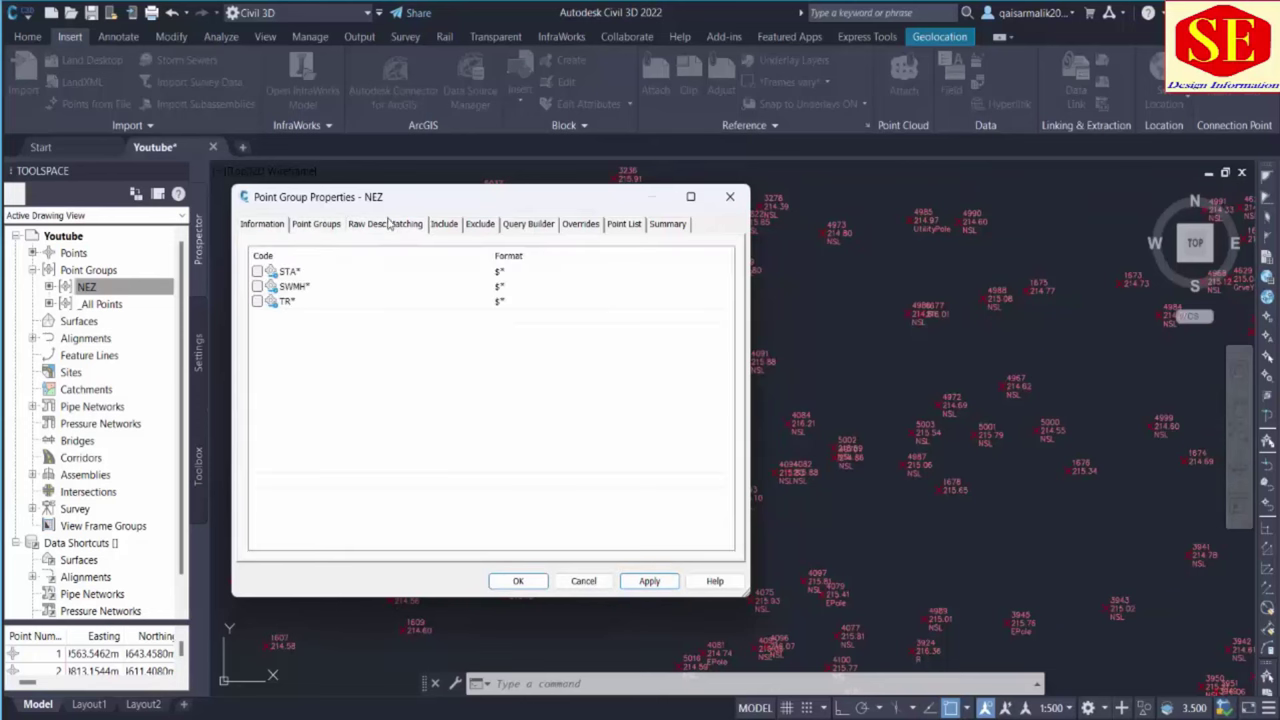
pyautogui.click(448, 230)
pyautogui.click(481, 232)
pyautogui.click(585, 226)
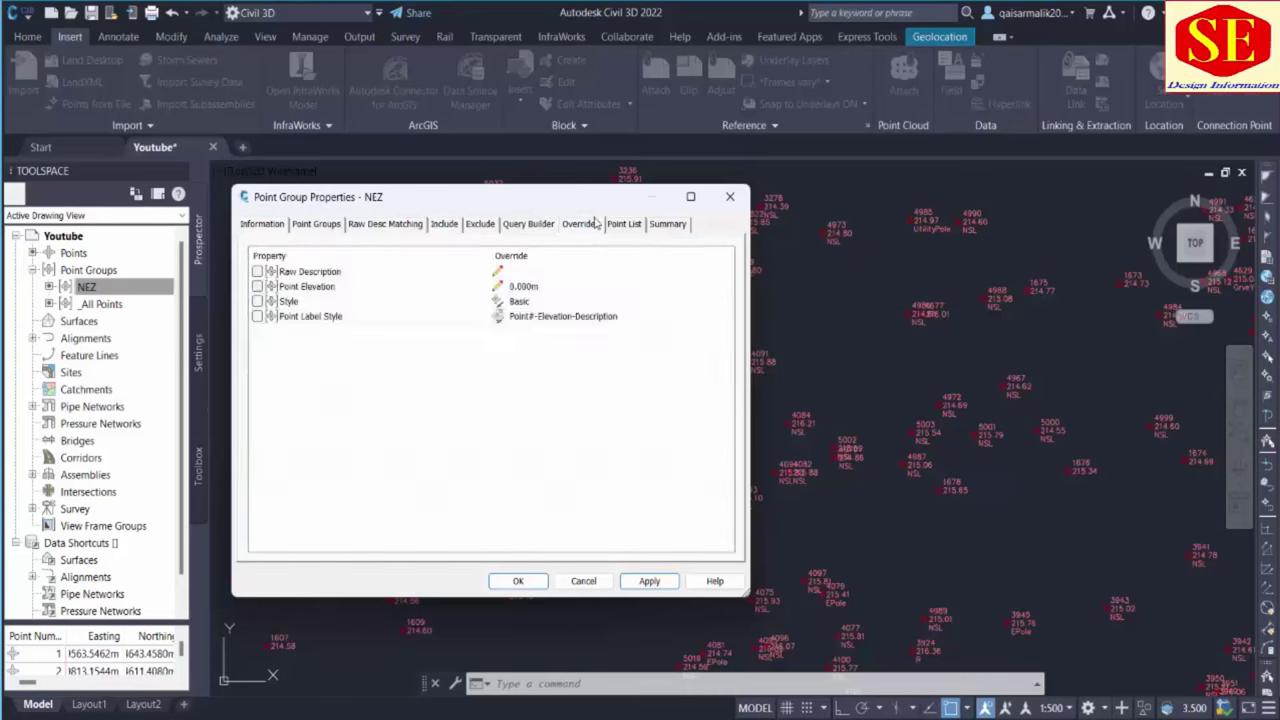
pyautogui.click(623, 224)
pyautogui.click(667, 224)
pyautogui.click(623, 224)
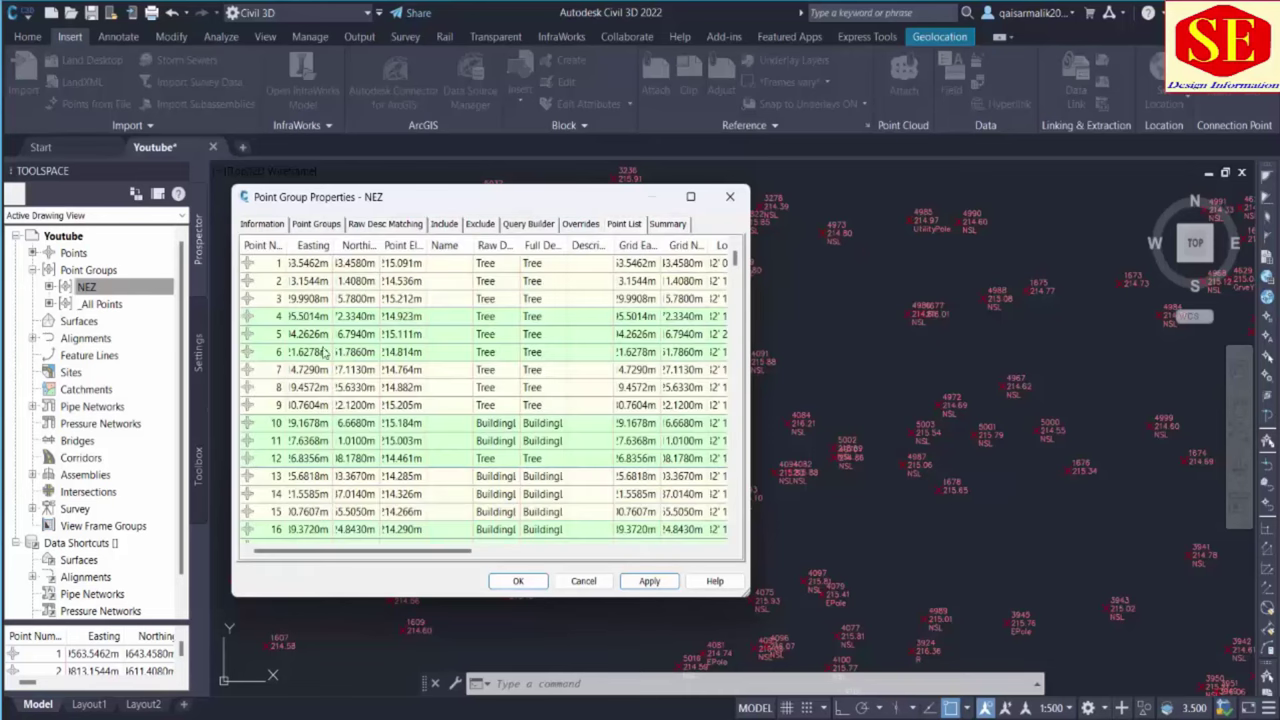
pyautogui.scroll(-18, 330, 360)
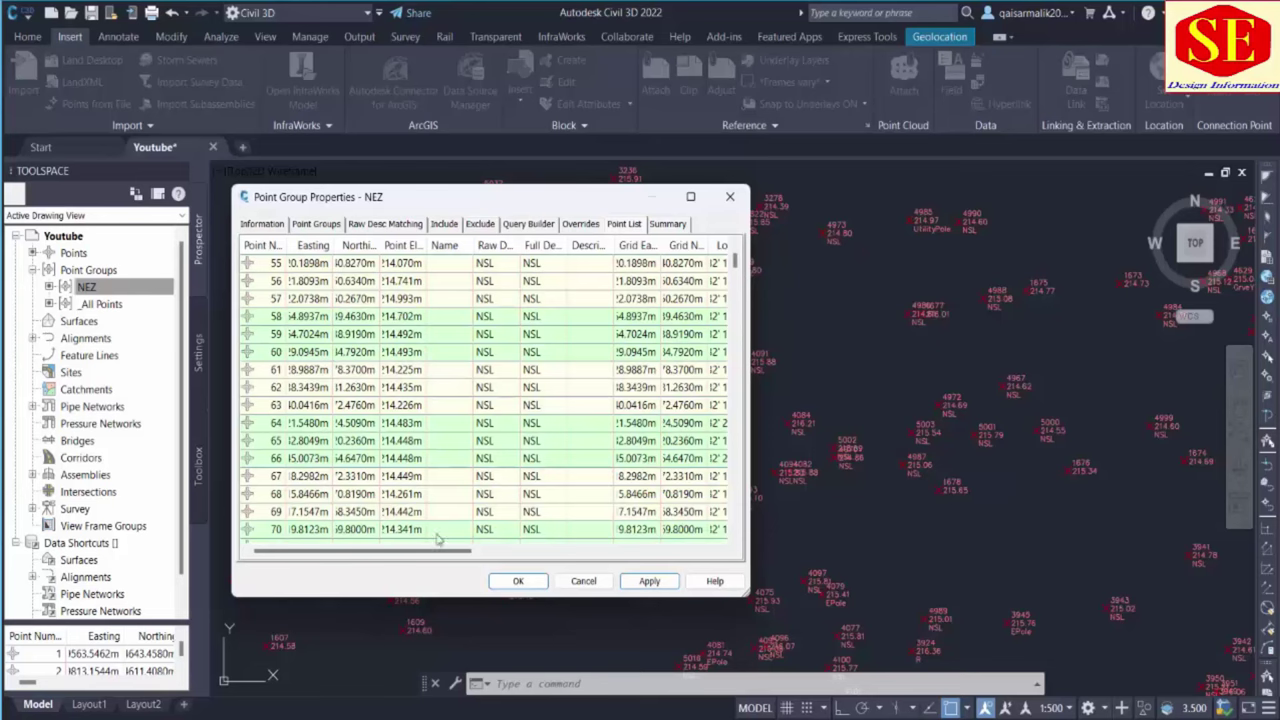
pyautogui.moveTo(737, 252); pyautogui.dragTo(737, 345)
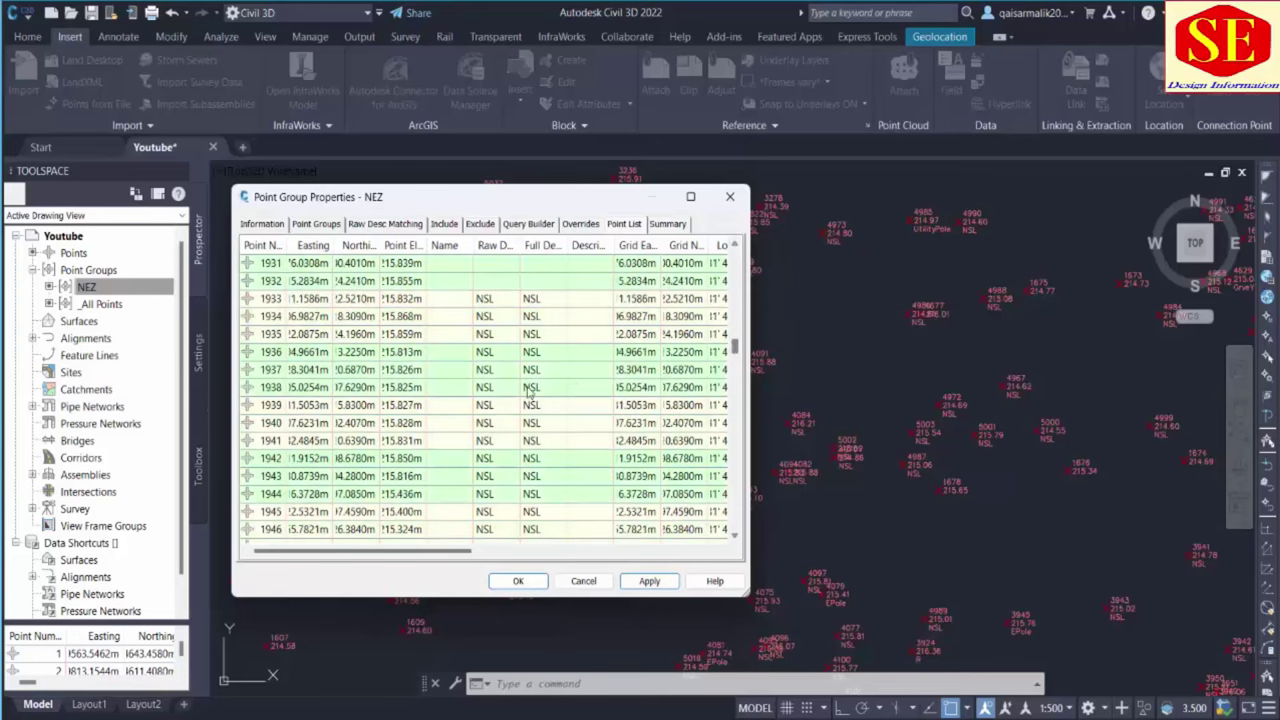
pyautogui.scroll(-6, 531, 397)
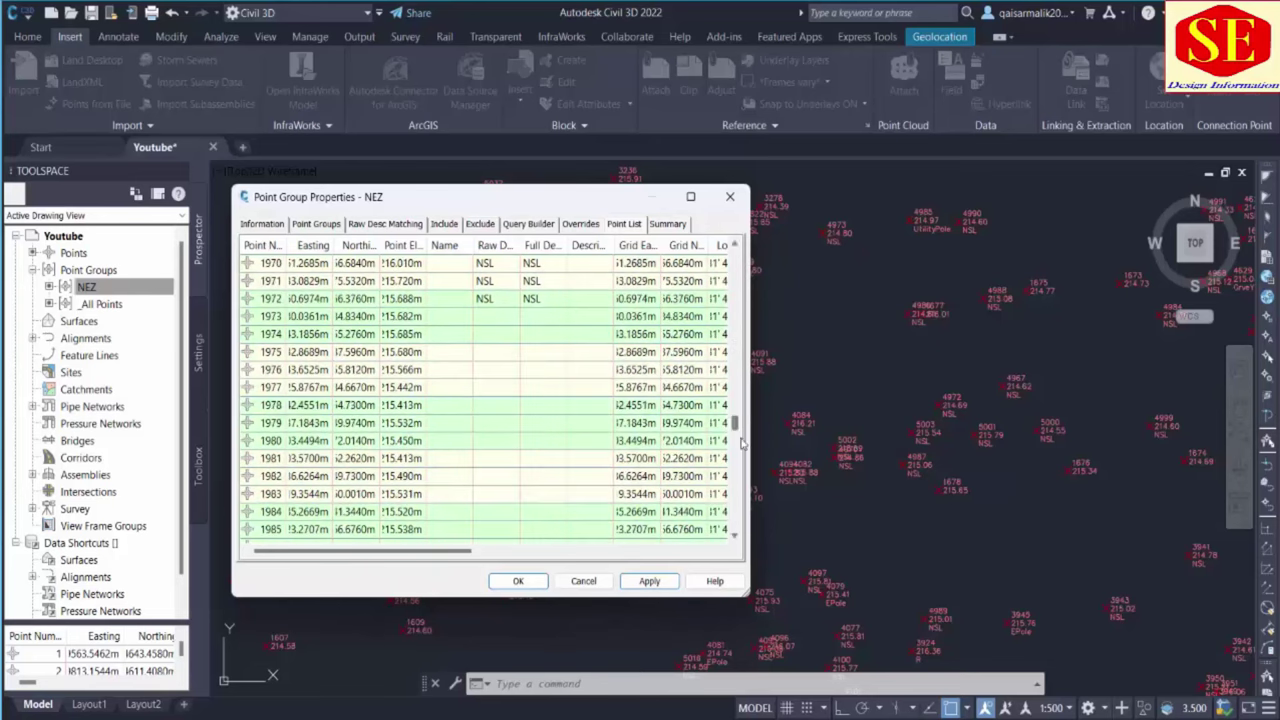
pyautogui.moveTo(742, 528); pyautogui.dragTo(740, 532)
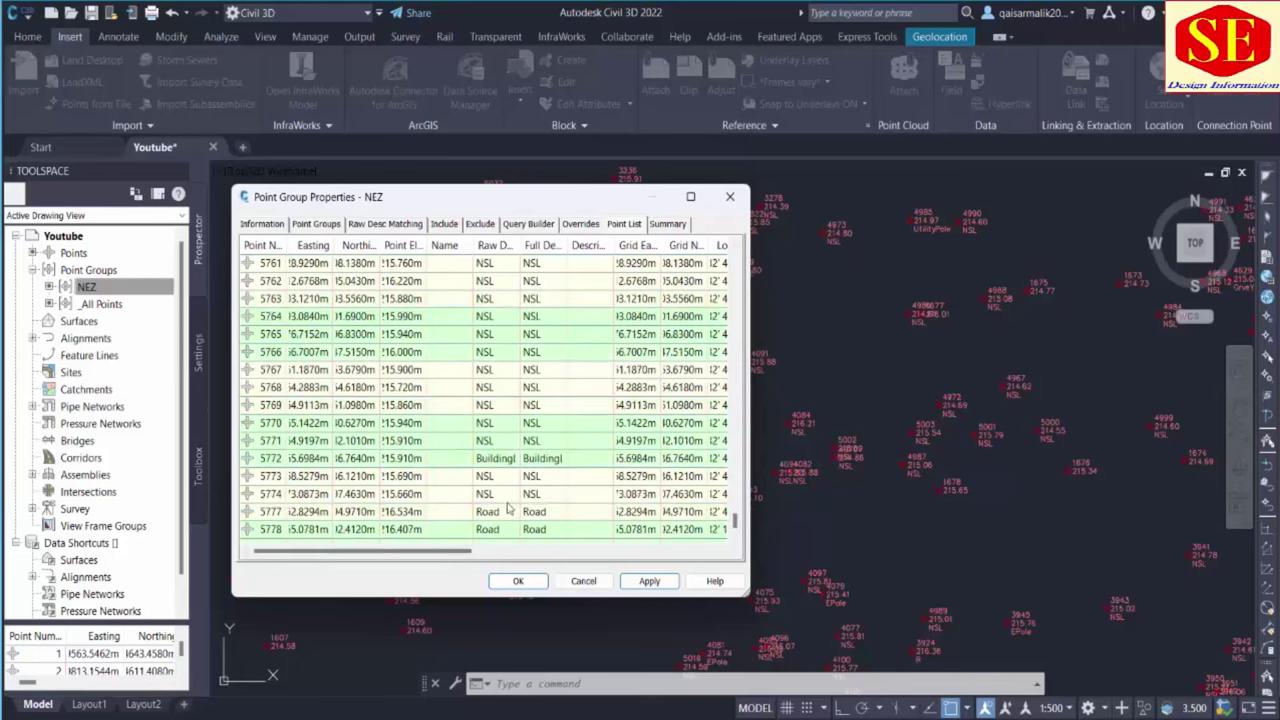
pyautogui.scroll(9, 531, 316)
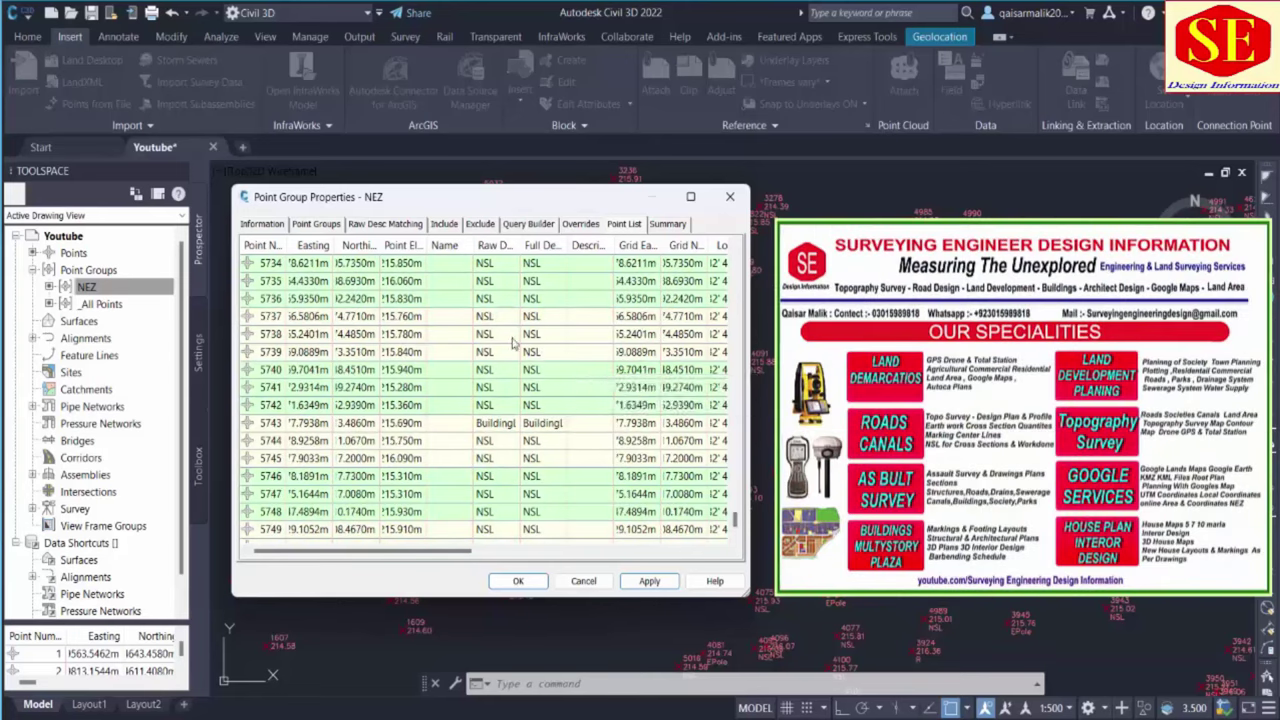
# Return to the Information page, close the NEZ properties and zoom into the survey points
pyautogui.click(262, 225)
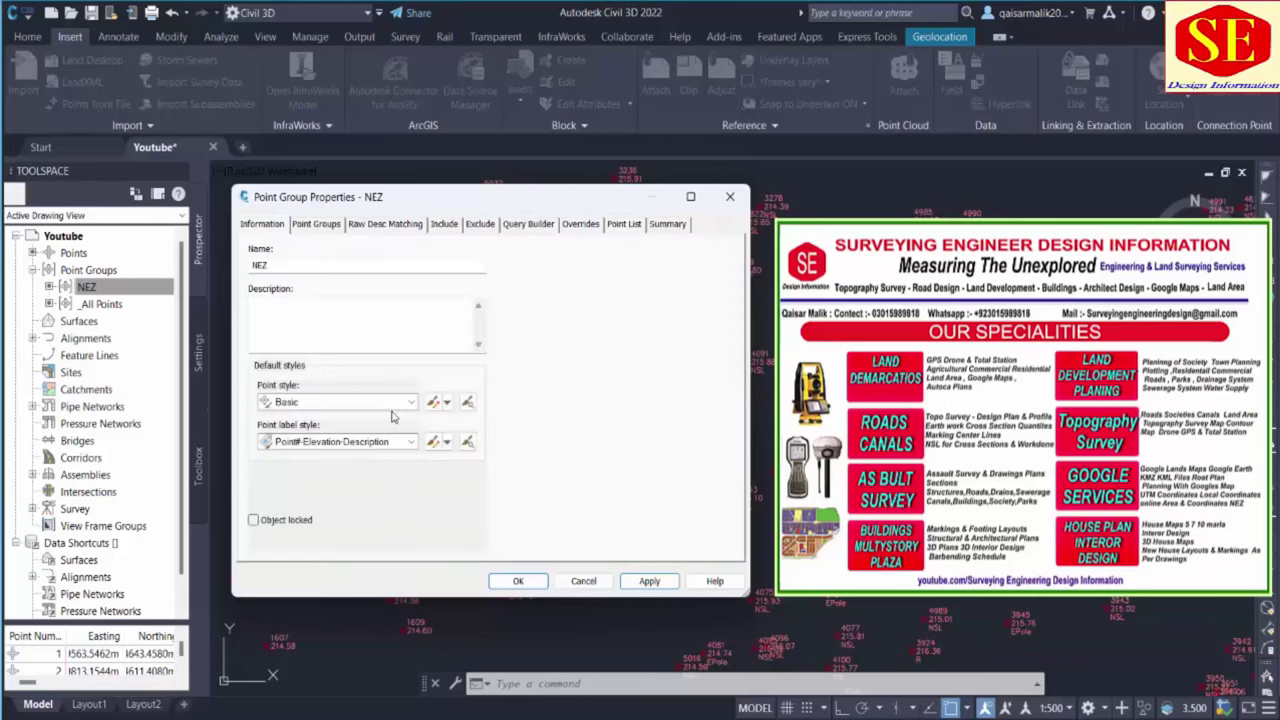
pyautogui.click(517, 581)
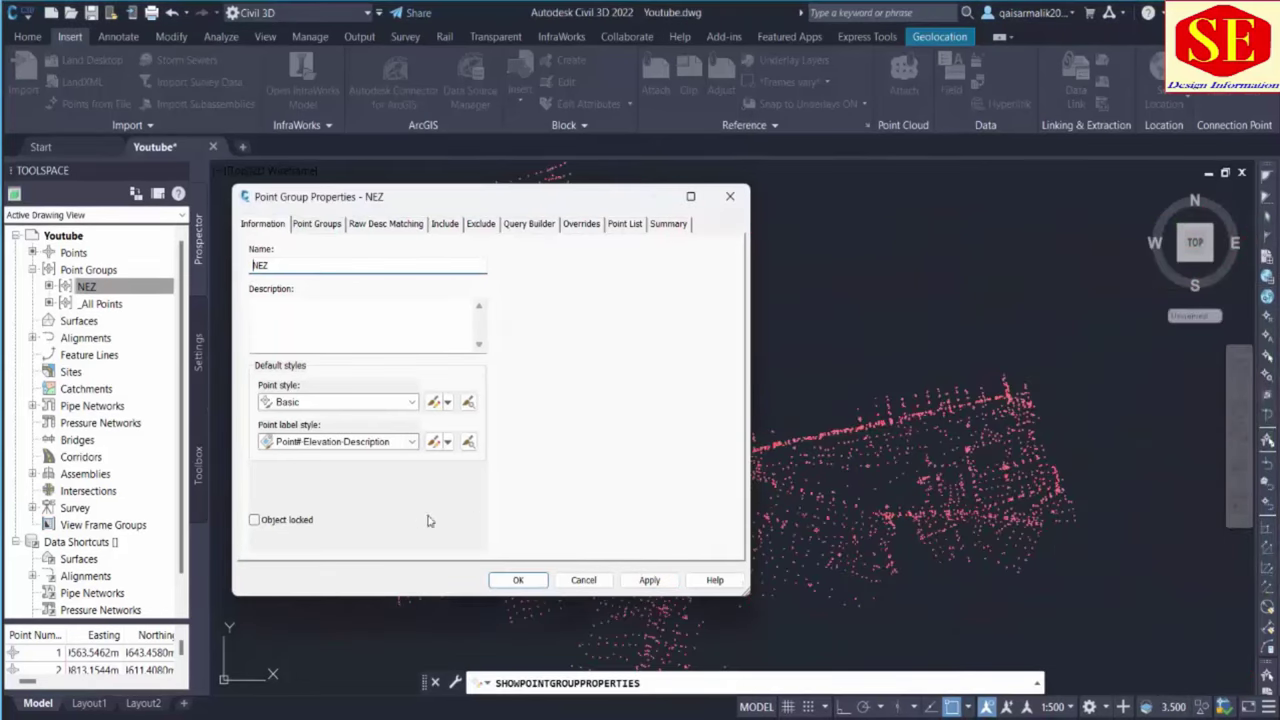
pyautogui.click(590, 586)
pyautogui.scroll(10, 686, 457)
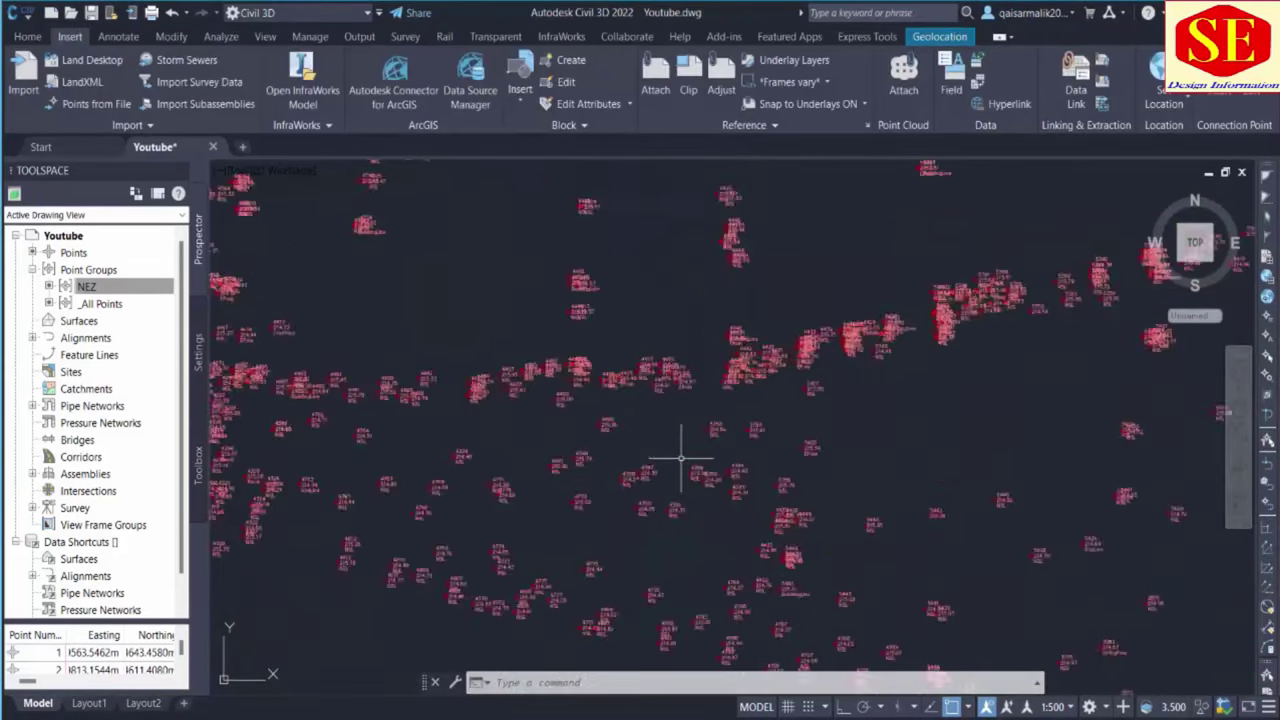
pyautogui.scroll(7, 760, 365)
# Edit the NEZ group's Basic point style to use a dot marker and apply it
pyautogui.click(766, 362)
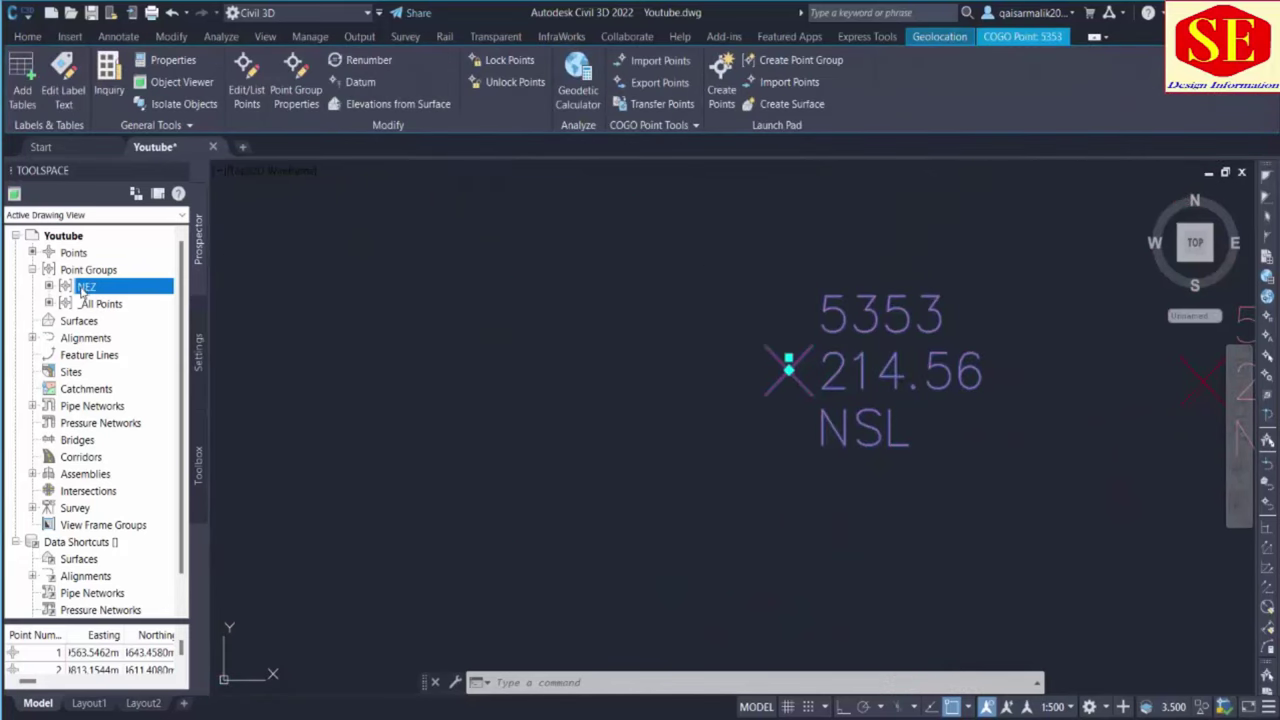
pyautogui.rightClick(84, 293)
pyautogui.click(130, 295)
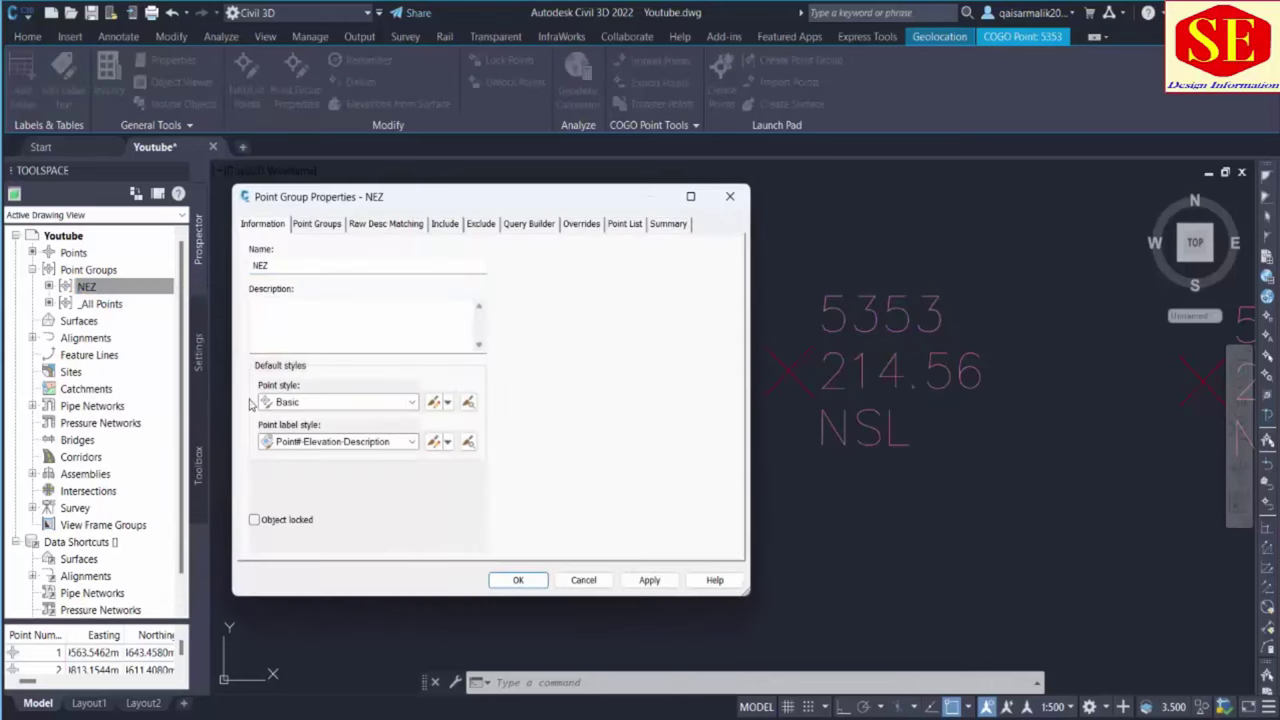
pyautogui.click(433, 403)
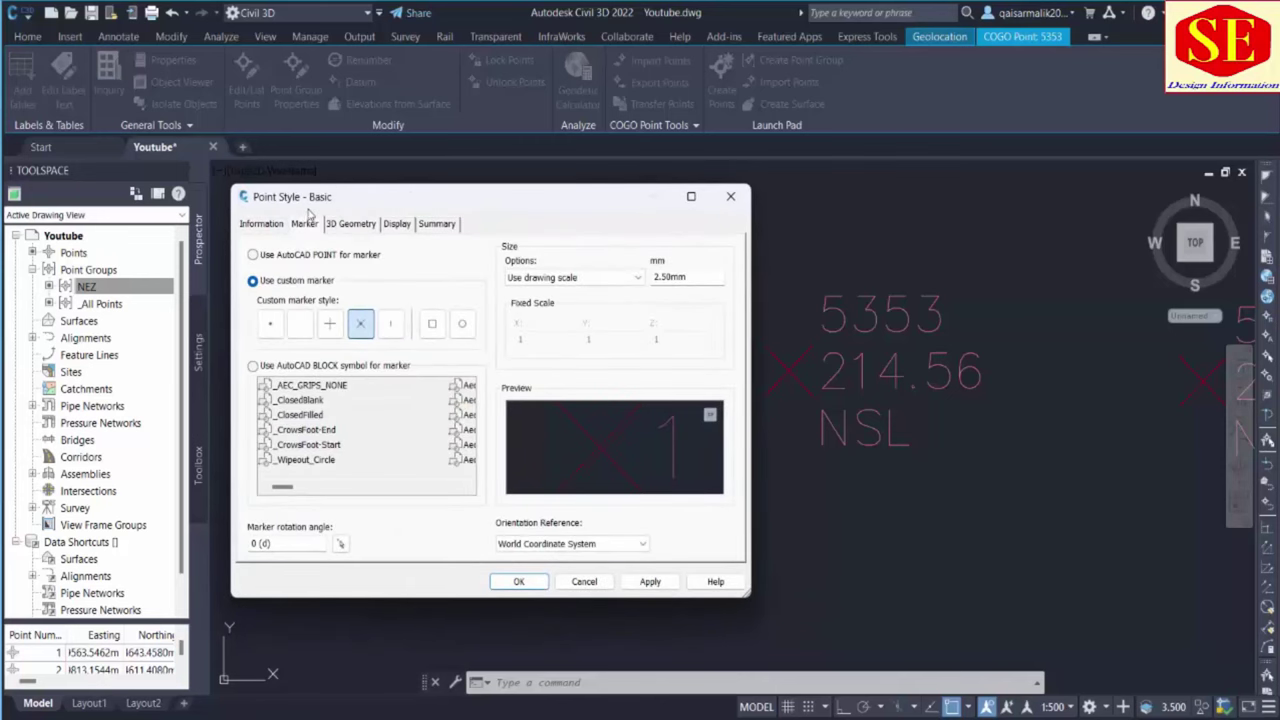
pyautogui.click(271, 325)
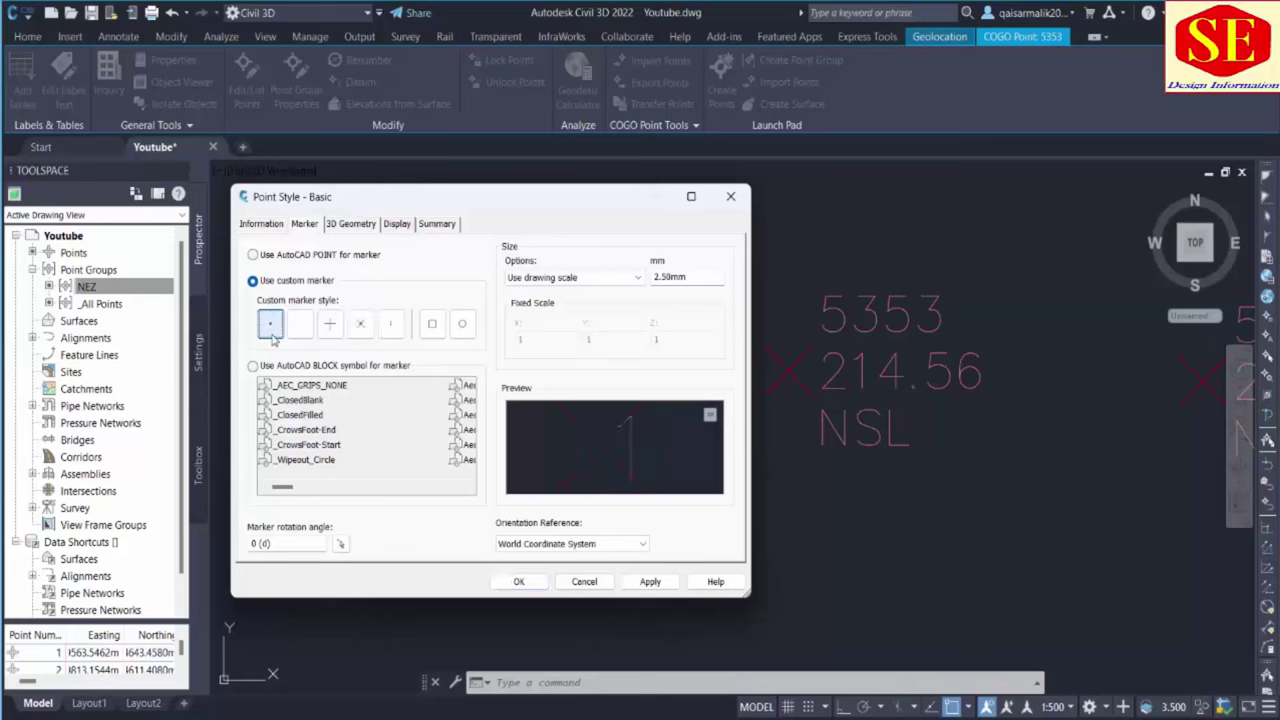
pyautogui.click(641, 582)
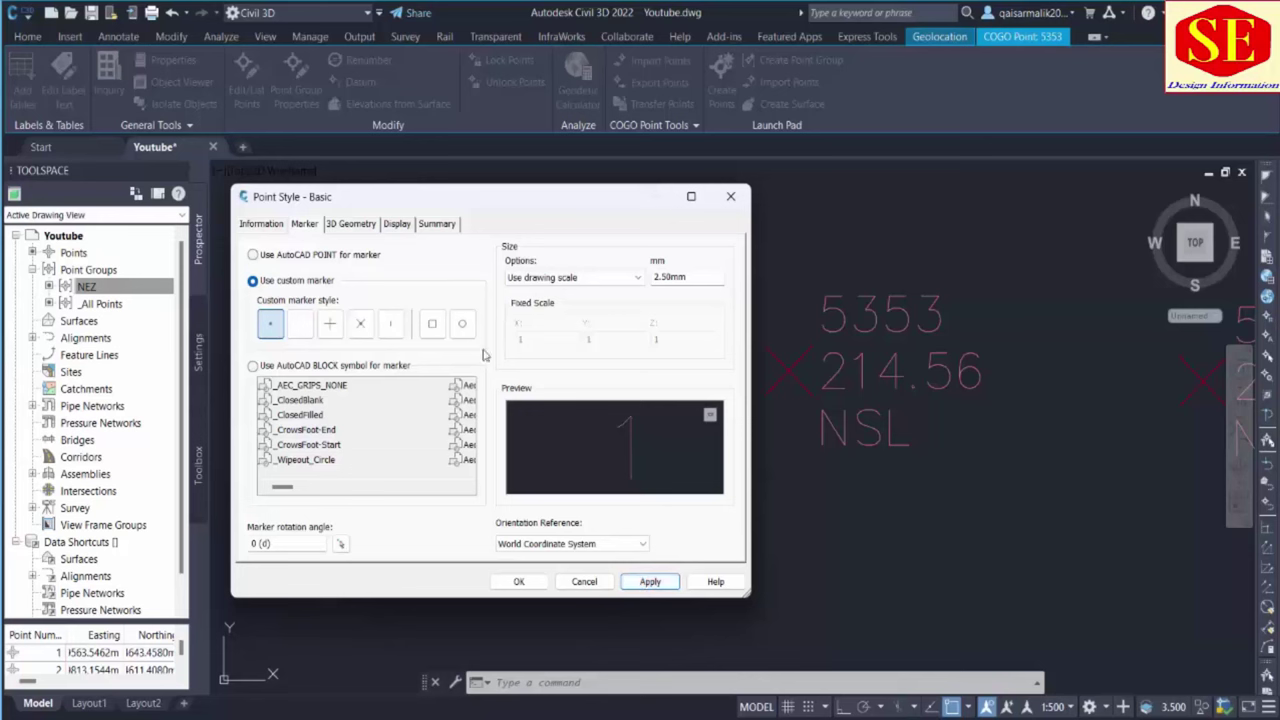
# Try several markers, then settle on a dot with square and circle and apply to NEZ
pyautogui.click(334, 326)
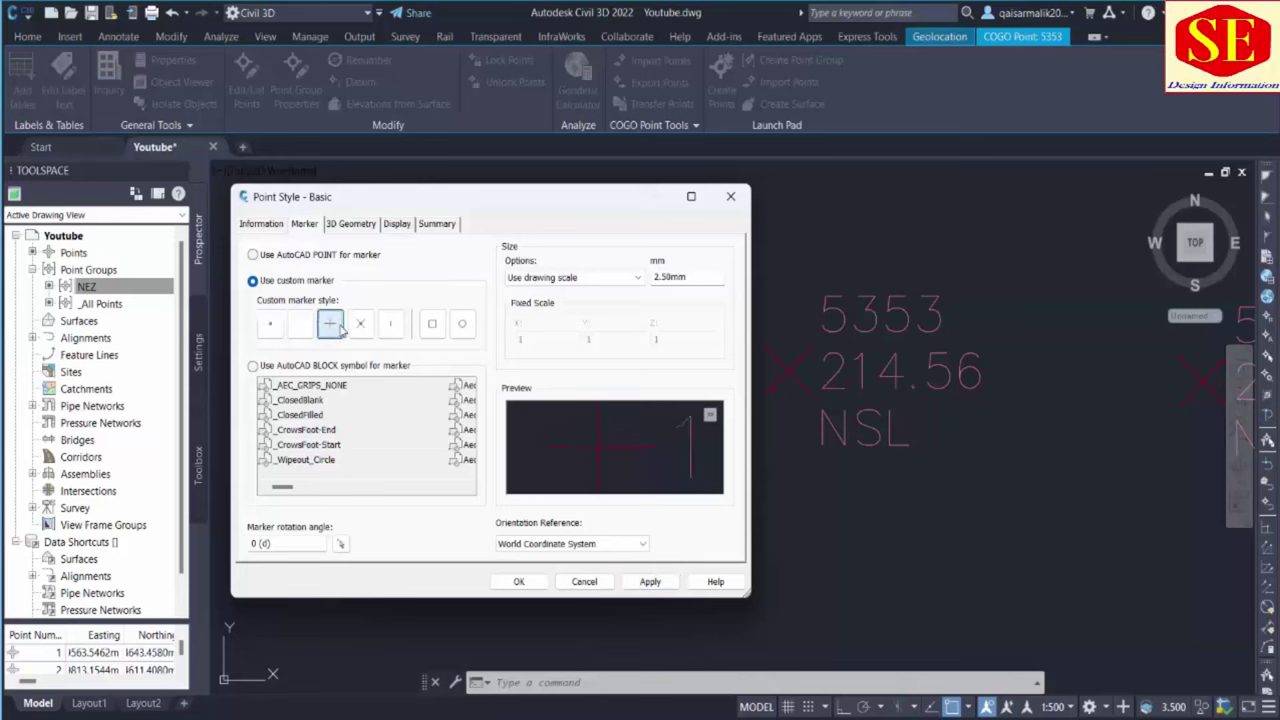
pyautogui.click(301, 325)
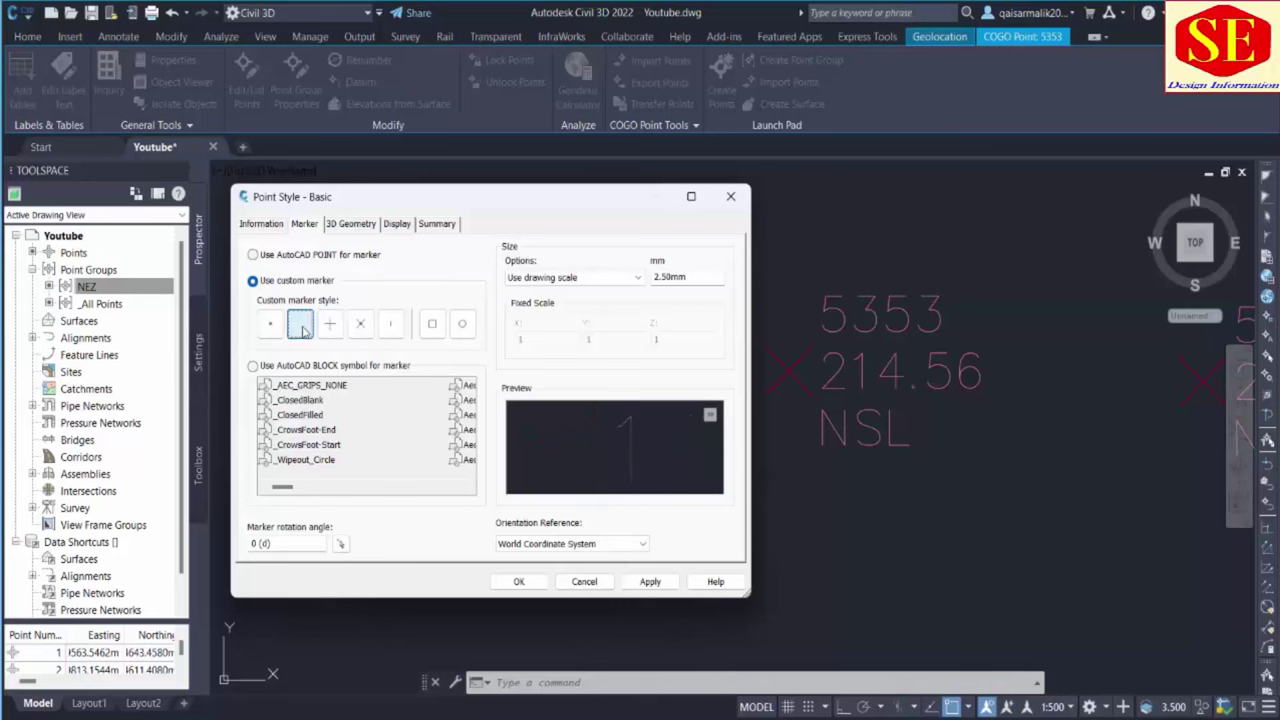
pyautogui.click(329, 323)
pyautogui.click(360, 323)
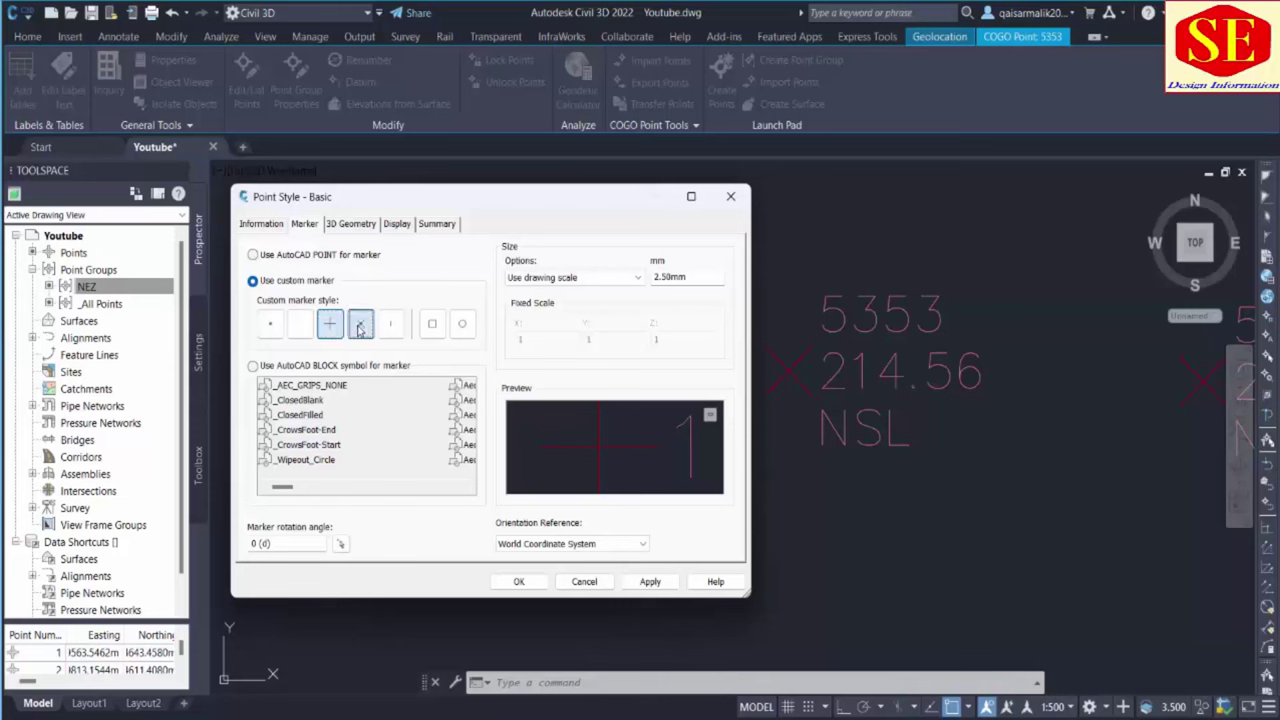
pyautogui.click(390, 323)
pyautogui.click(433, 323)
pyautogui.click(462, 323)
pyautogui.click(330, 323)
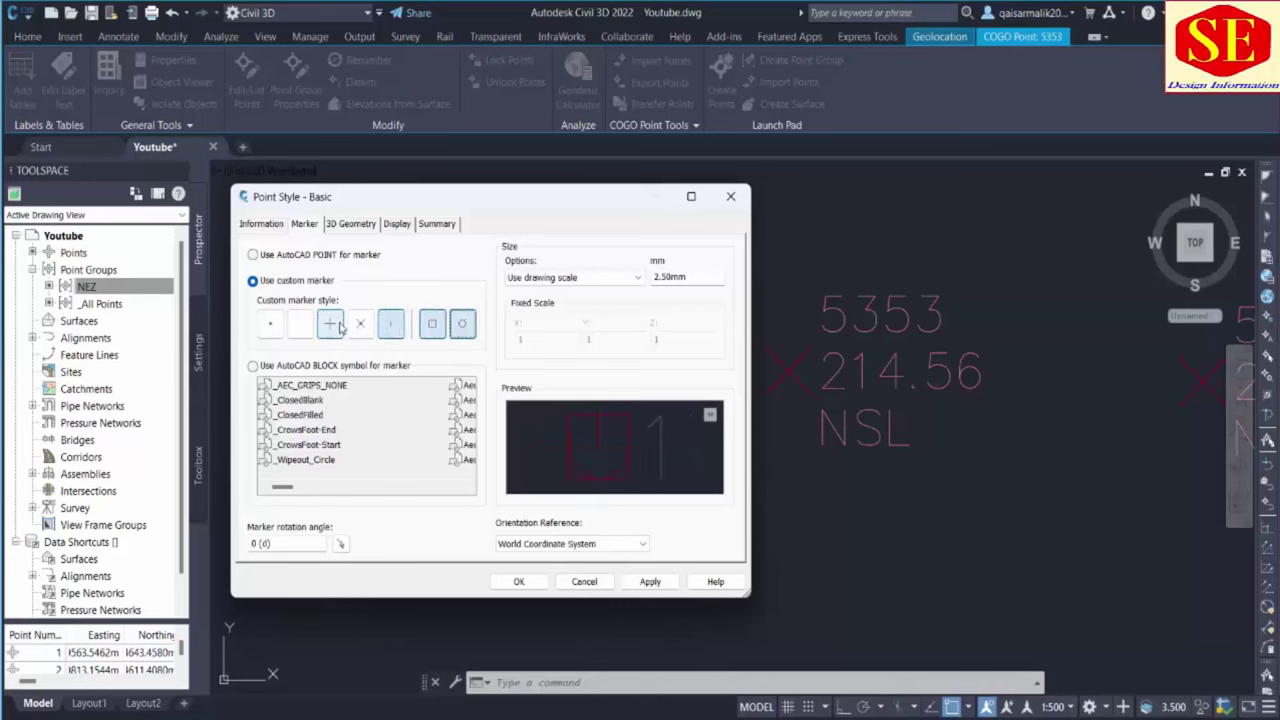
pyautogui.click(270, 323)
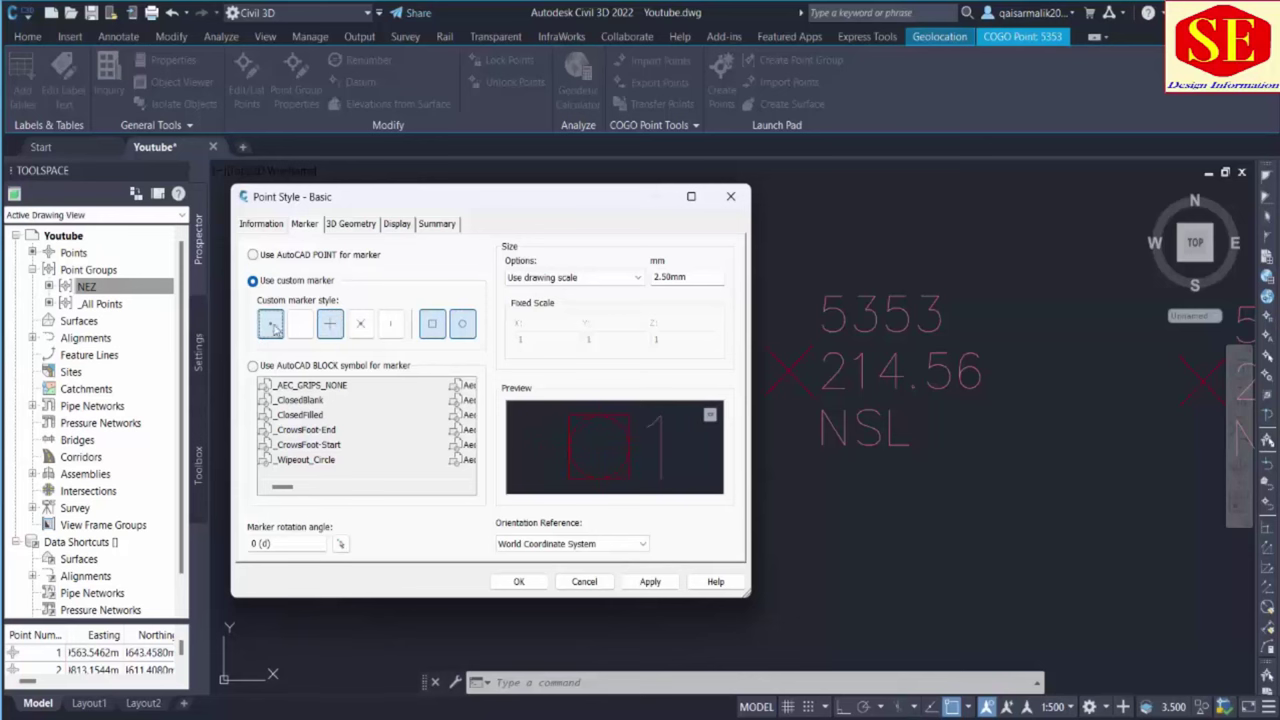
pyautogui.click(650, 581)
pyautogui.click(518, 581)
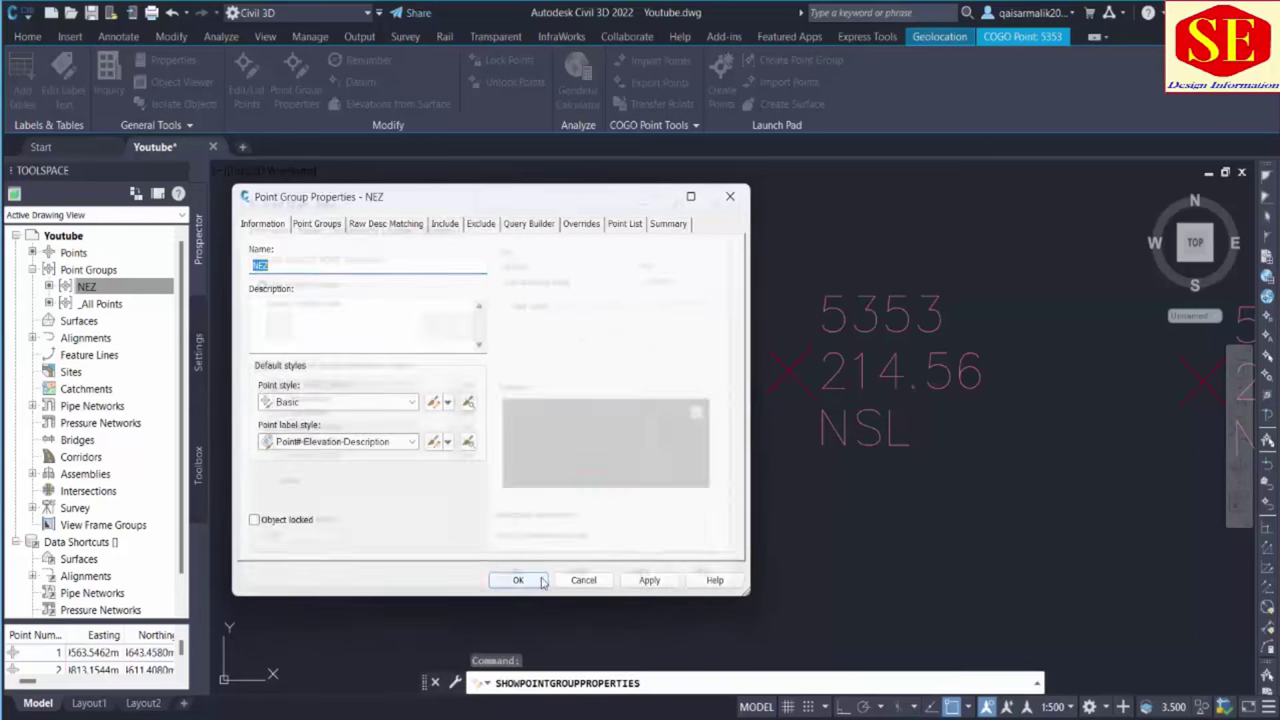
pyautogui.click(651, 580)
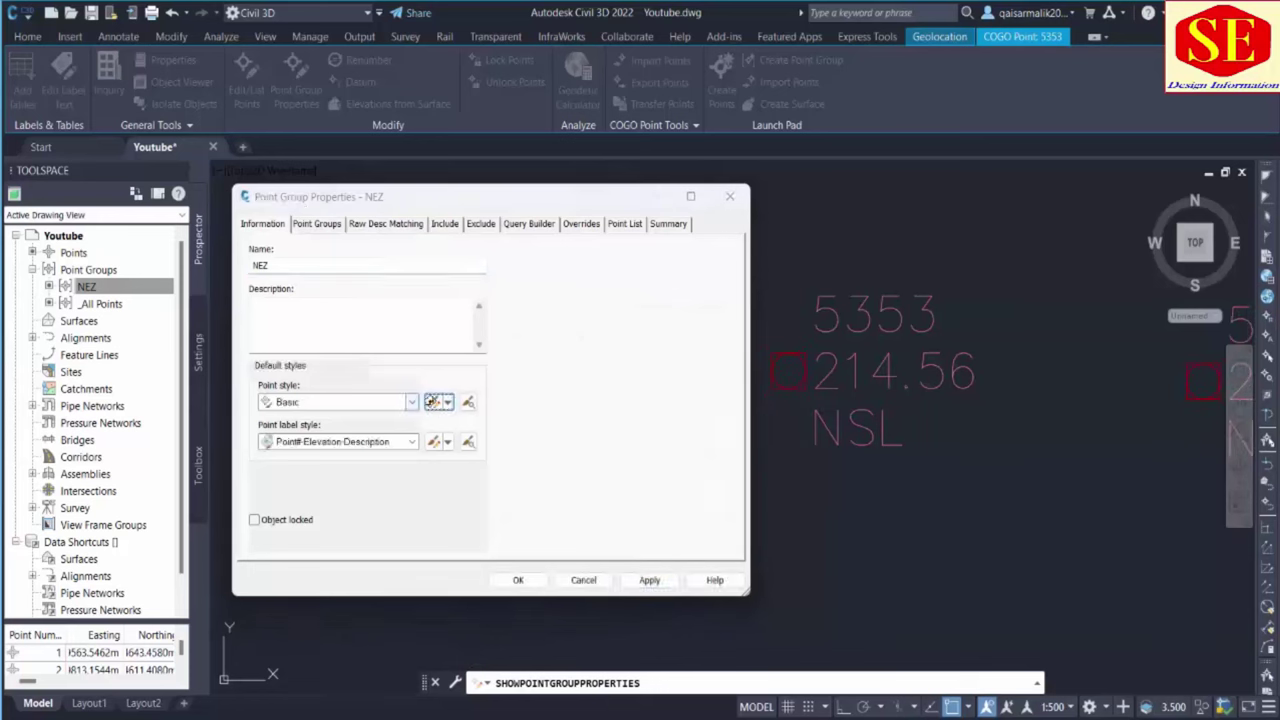
# Re-edit the Basic point style, keep the dot marker and reapply it to the NEZ group
pyautogui.click(433, 401)
pyautogui.click(332, 336)
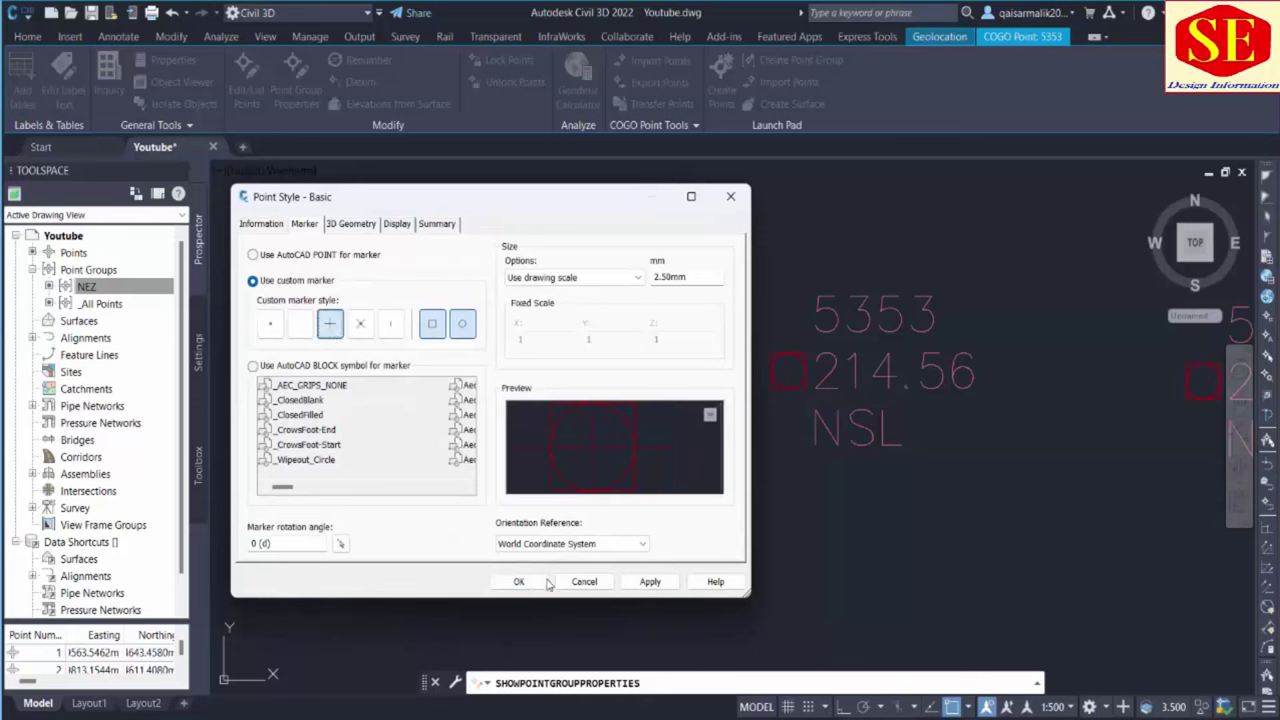
pyautogui.click(270, 323)
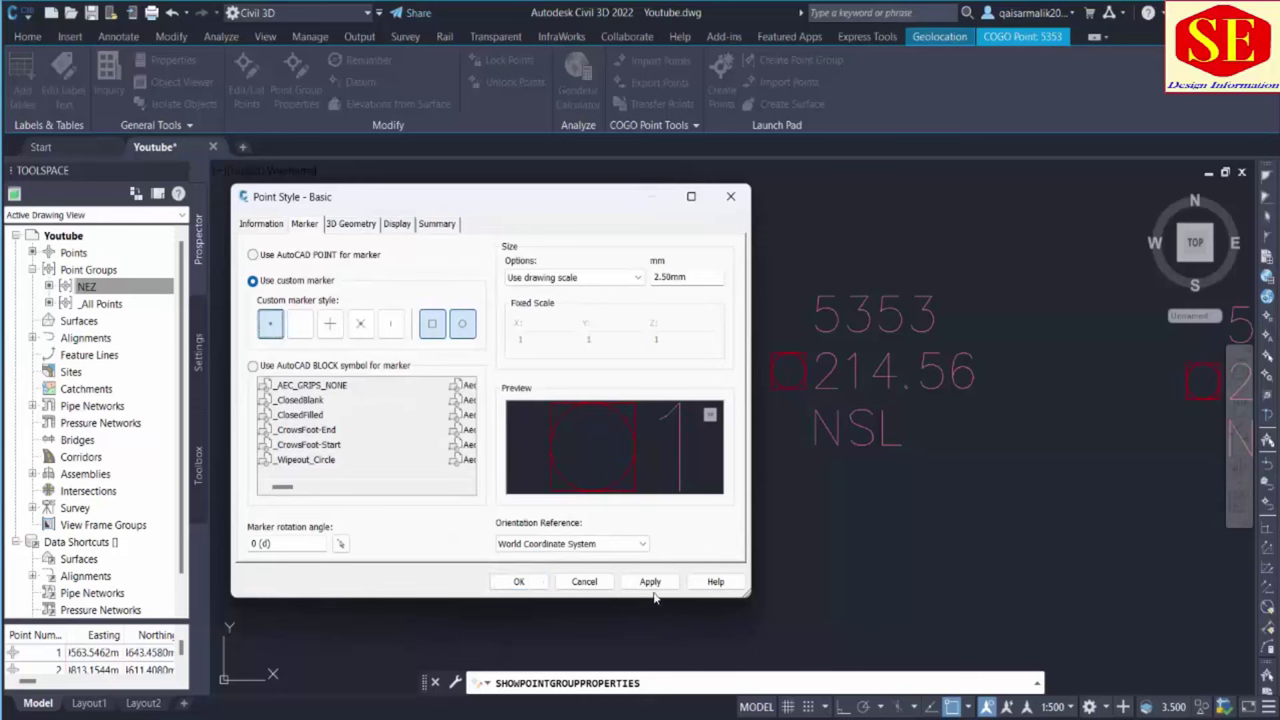
pyautogui.click(519, 581)
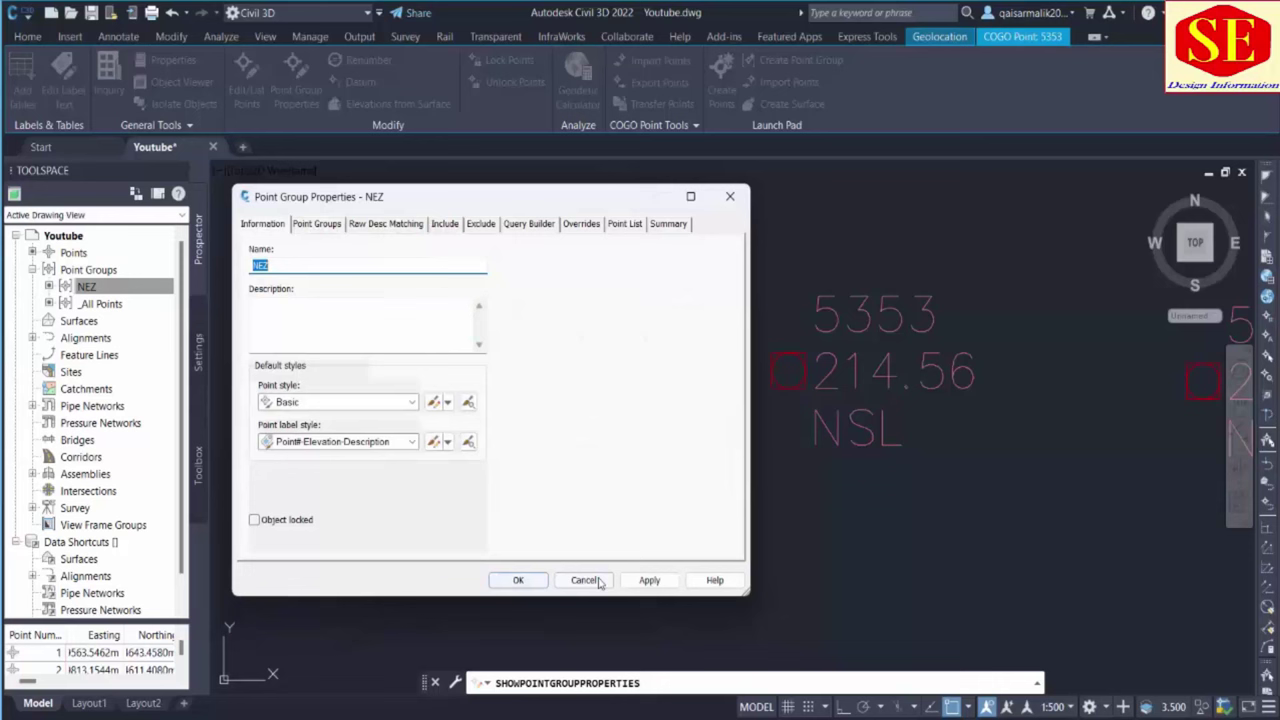
pyautogui.click(650, 581)
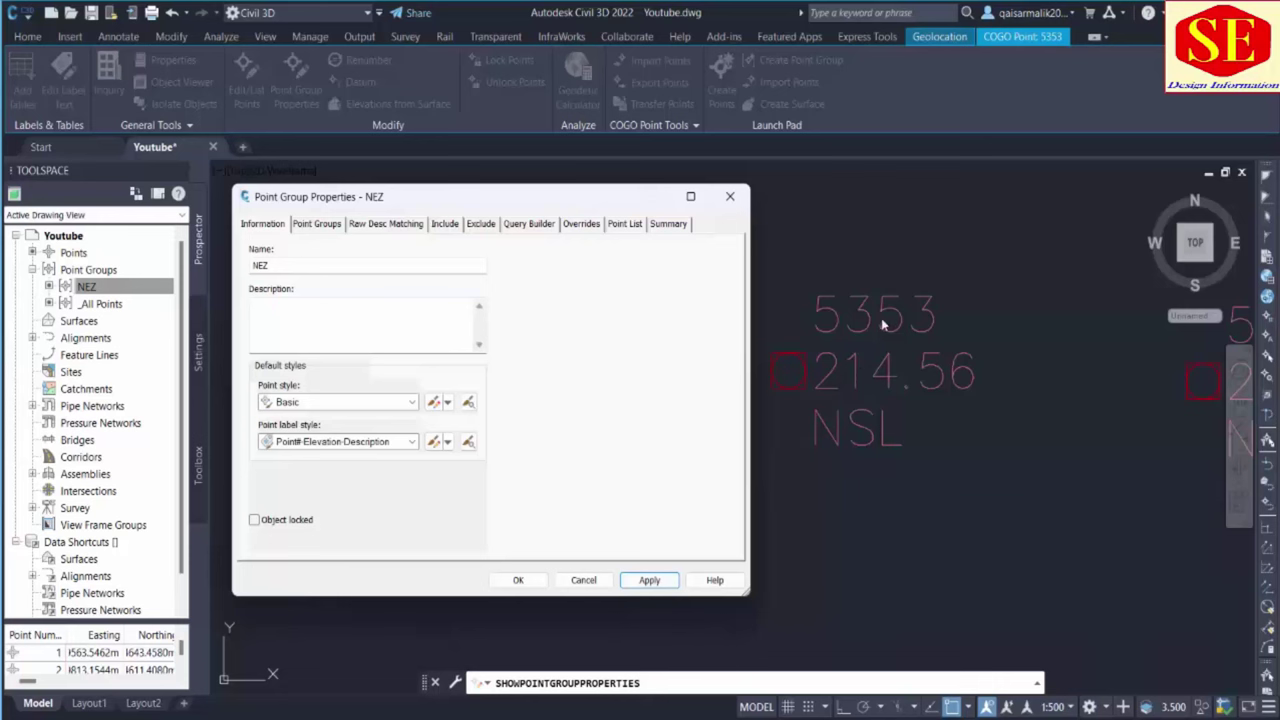
# Switch the marker to an X and review the 3D Geometry, Display, Summary and Information settings
pyautogui.click(433, 402)
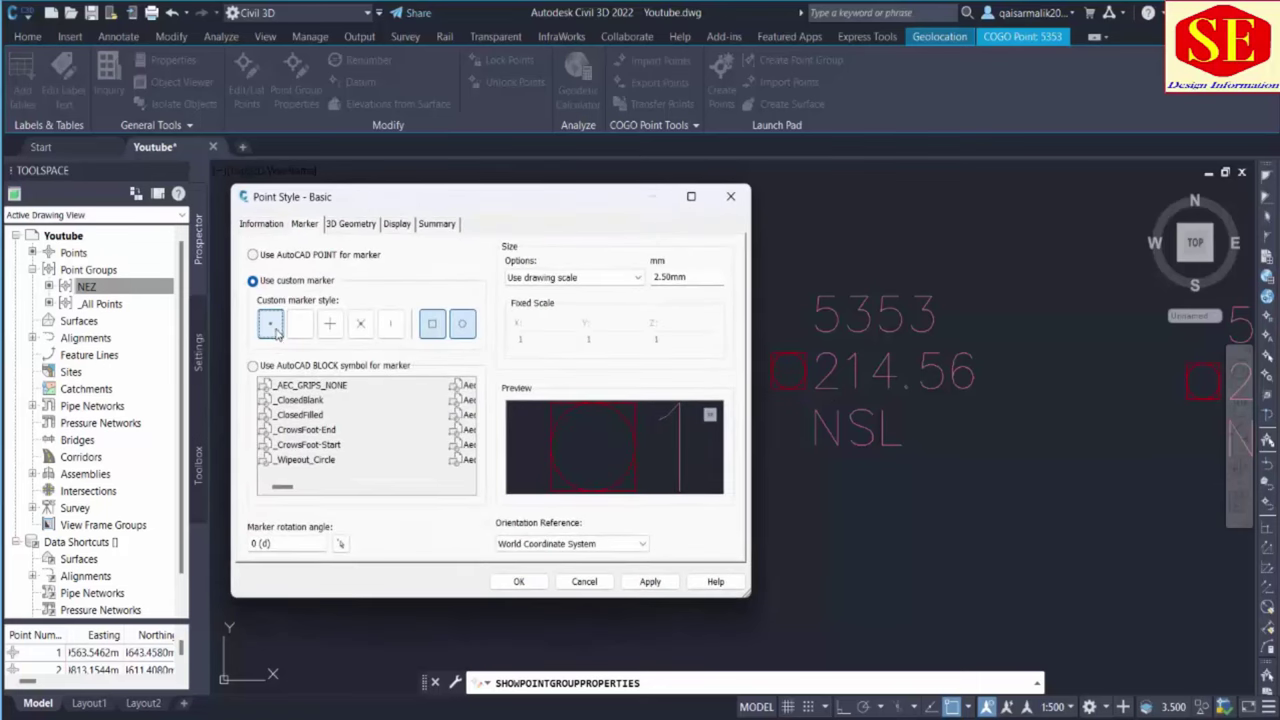
pyautogui.click(360, 324)
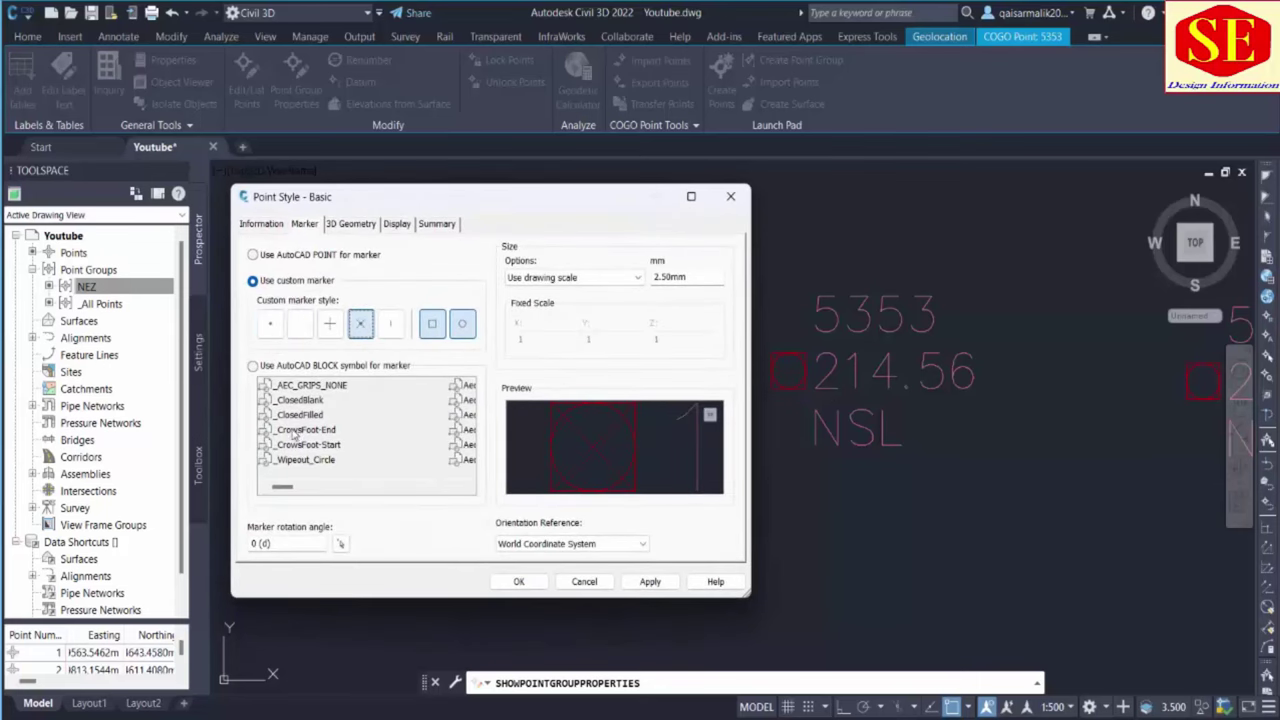
pyautogui.click(352, 224)
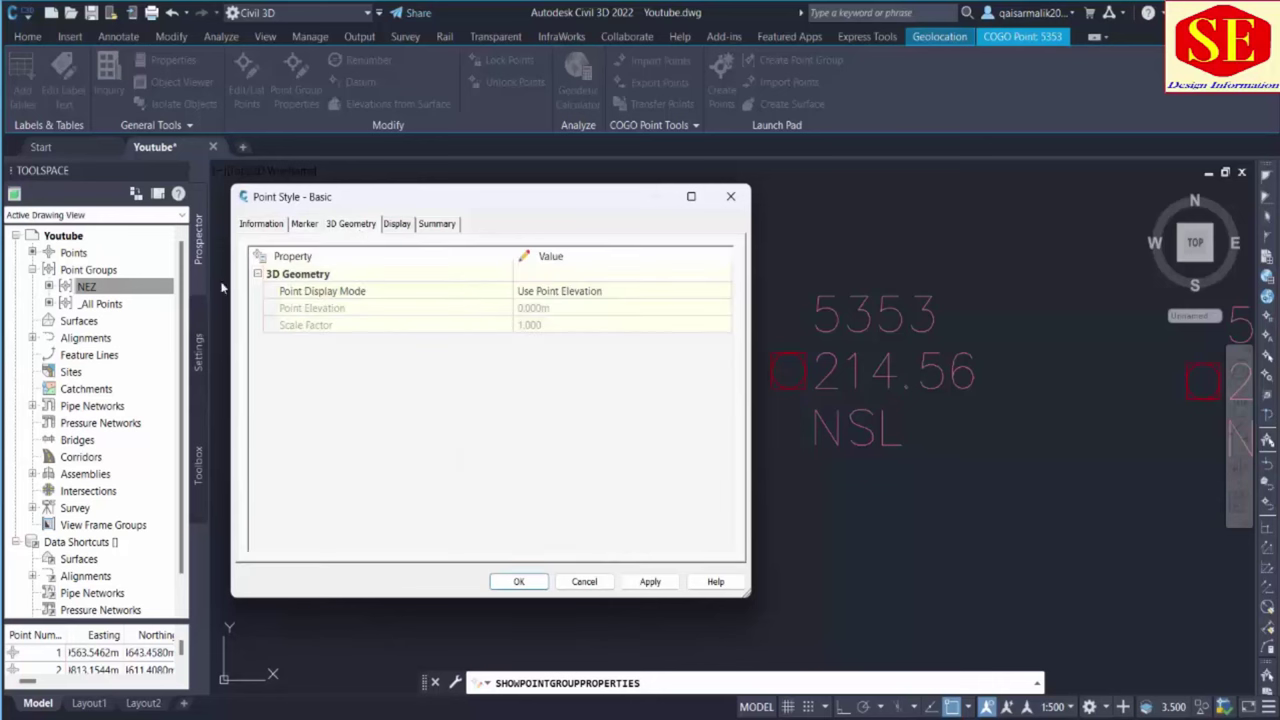
pyautogui.click(399, 225)
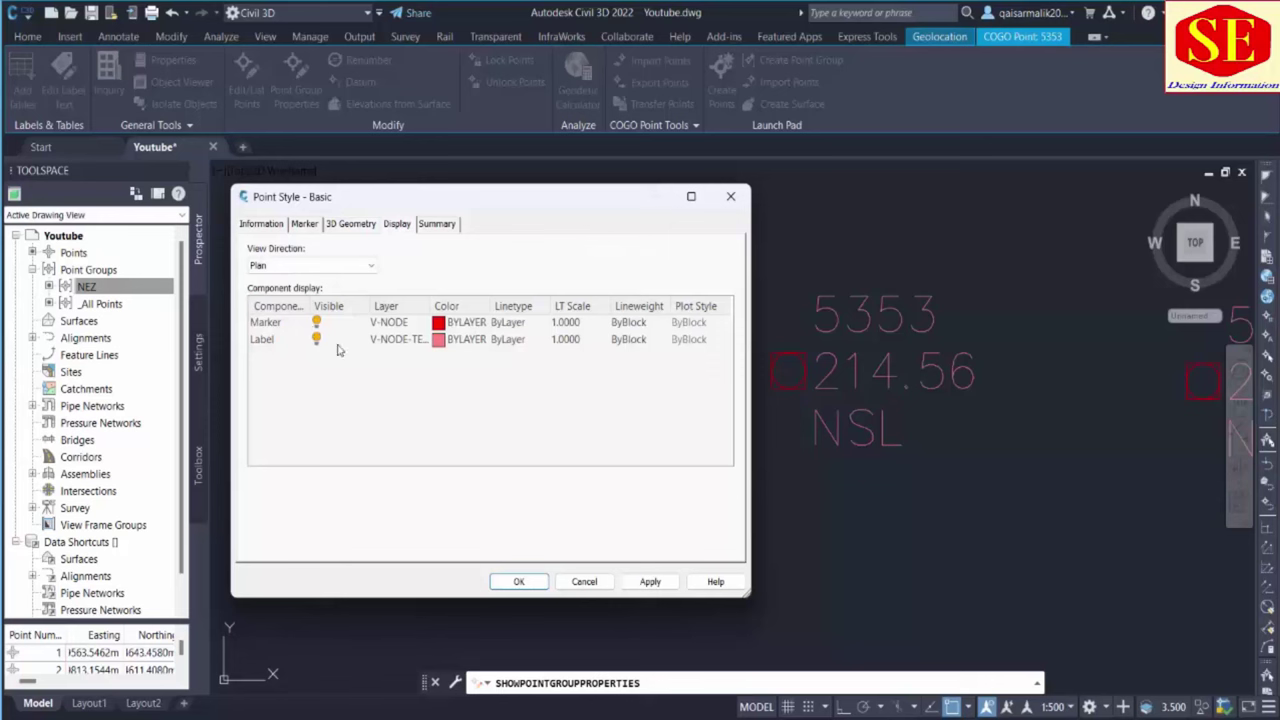
pyautogui.click(432, 226)
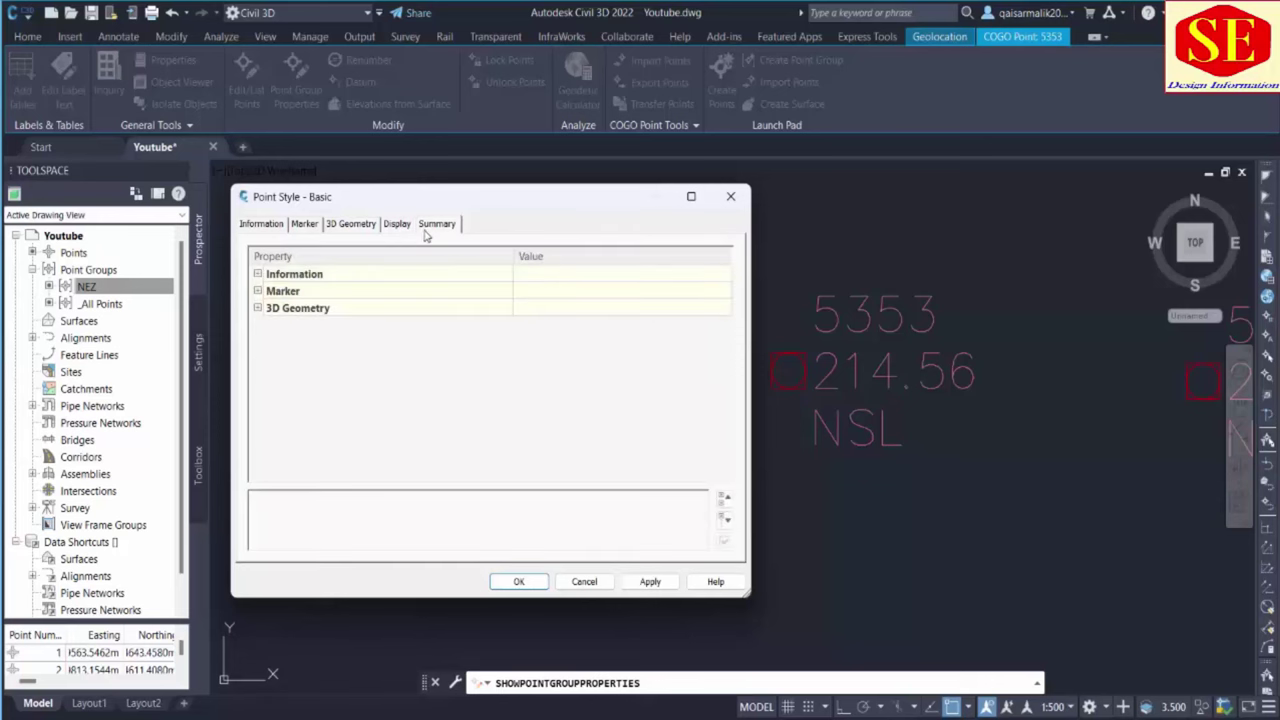
pyautogui.click(268, 277)
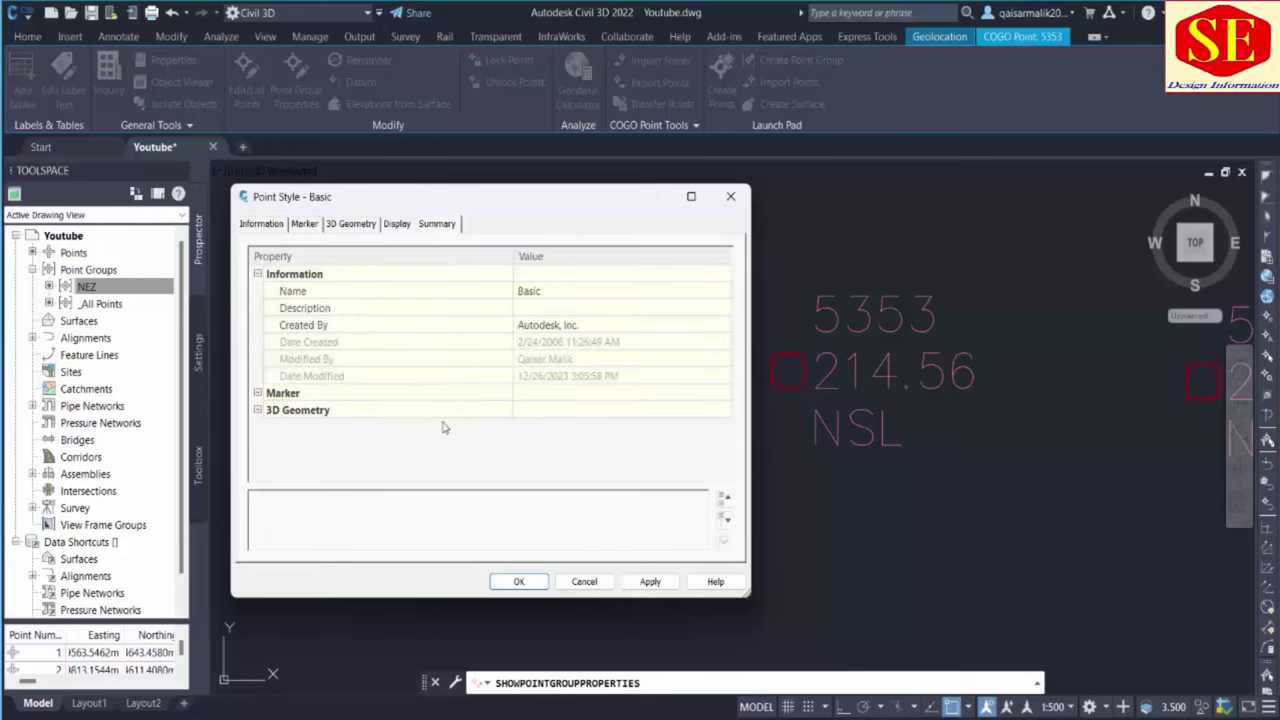
pyautogui.click(262, 225)
pyautogui.click(303, 225)
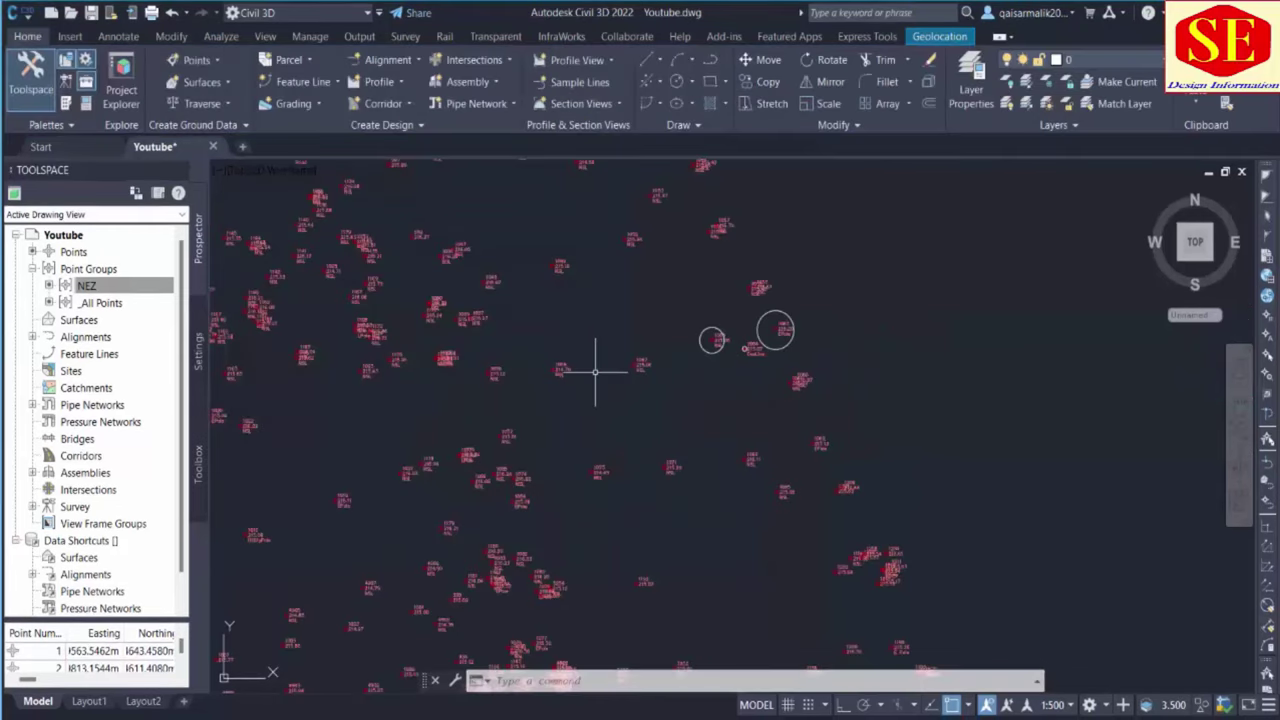
# Pan and zoom the drawing onto points 1063 EPole, 1064 GasLine and 1066
pyautogui.moveTo(411, 312)
pyautogui.mouseDown(button='middle')
pyautogui.moveTo(509, 351)
pyautogui.moveTo(562, 337)
pyautogui.mouseUp(button='middle')
pyautogui.scroll(5, 562, 337)
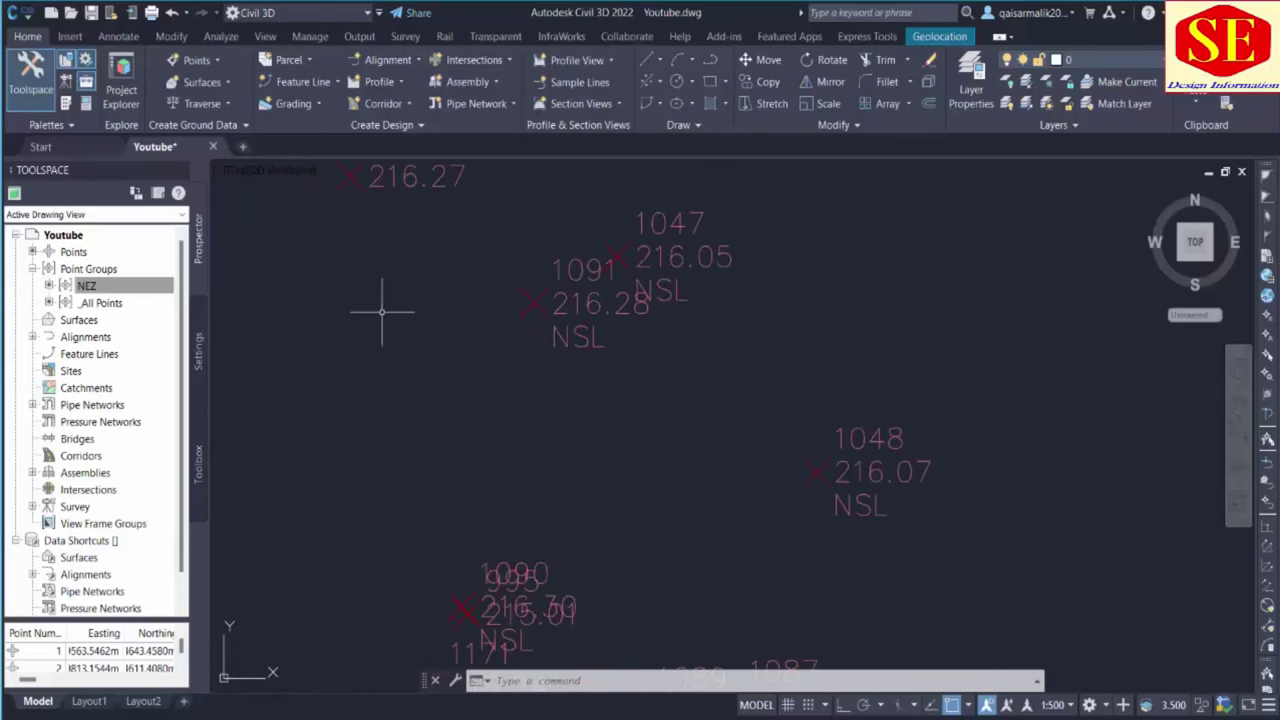
pyautogui.scroll(-3, 384, 312)
pyautogui.moveTo(391, 314)
pyautogui.mouseDown(button='middle')
pyautogui.moveTo(334, 369)
pyautogui.moveTo(486, 323)
pyautogui.mouseUp(button='middle')
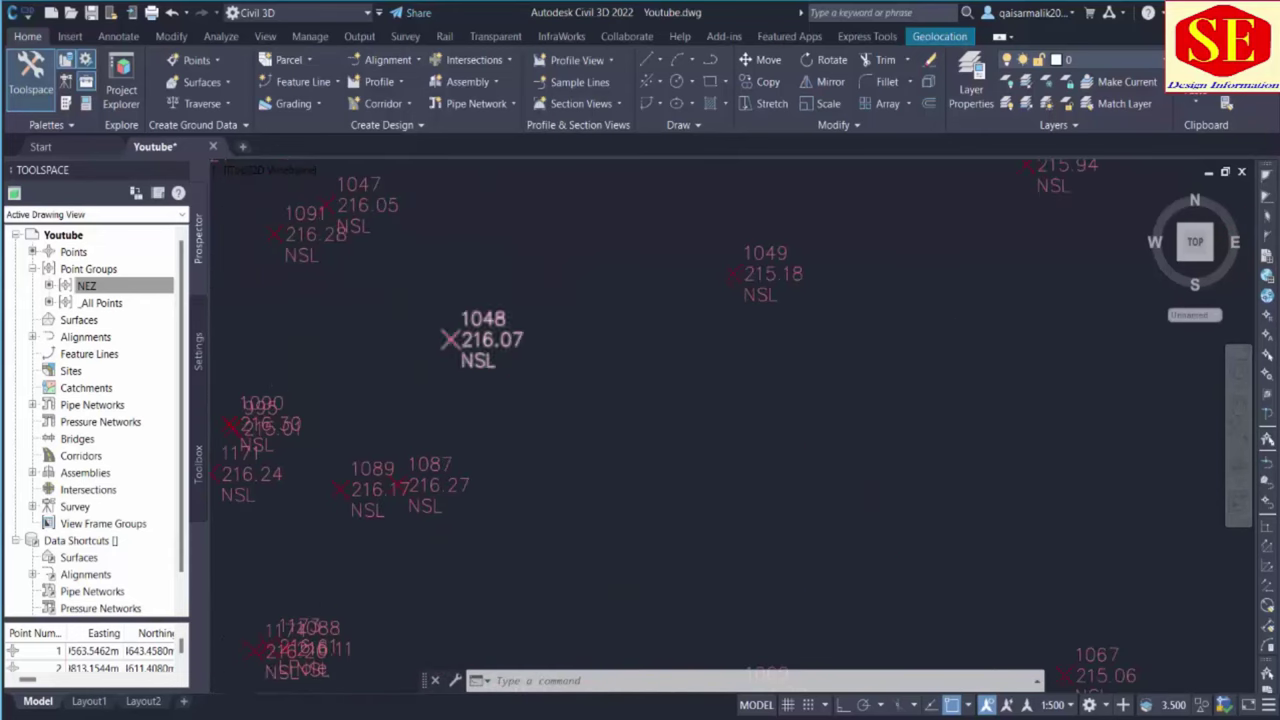
pyautogui.scroll(-3, 587, 382)
pyautogui.moveTo(587, 382); pyautogui.dragTo(523, 409, button='middle')
pyautogui.scroll(5, 912, 445)
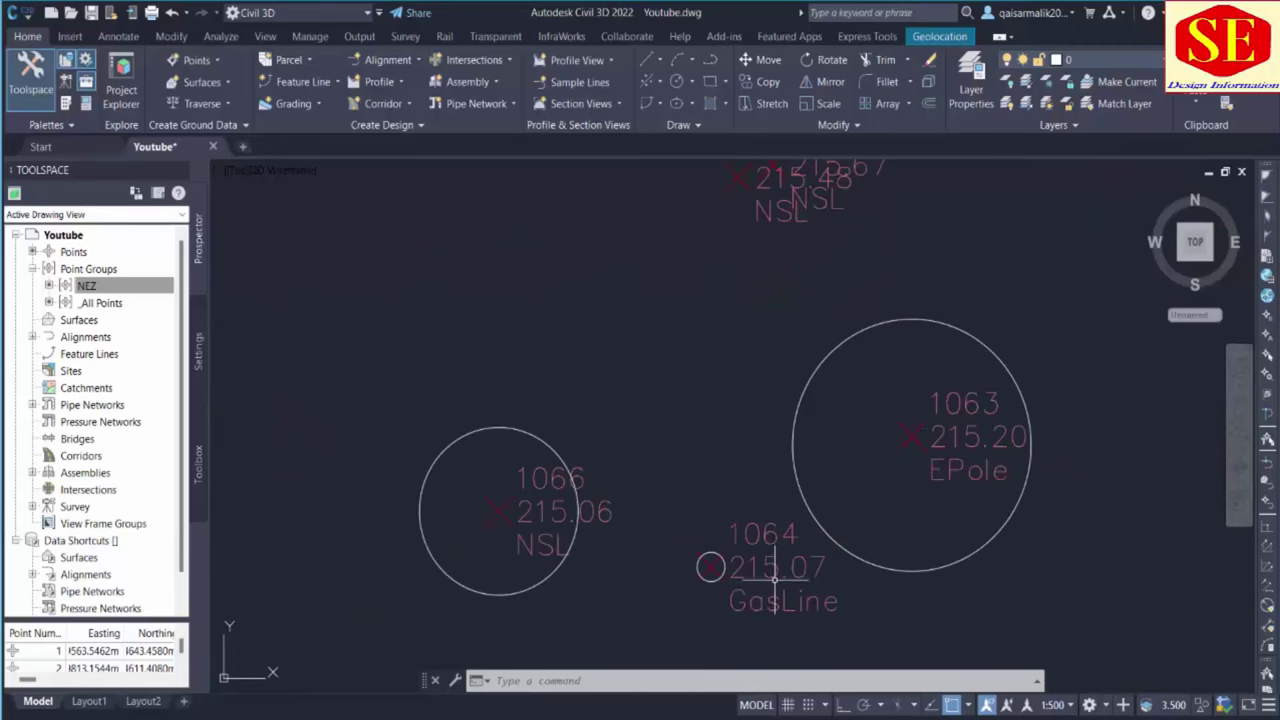
pyautogui.scroll(-3, 514, 523)
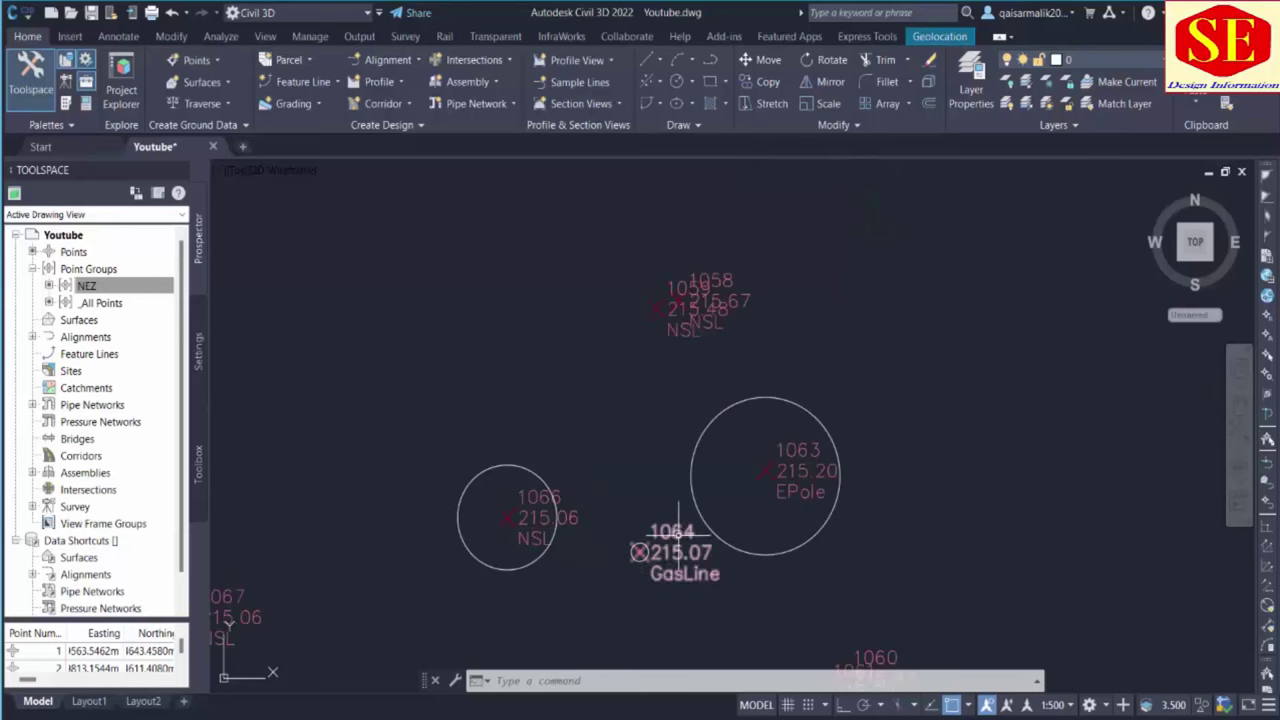
pyautogui.moveTo(668, 538); pyautogui.dragTo(638, 415, button='middle')
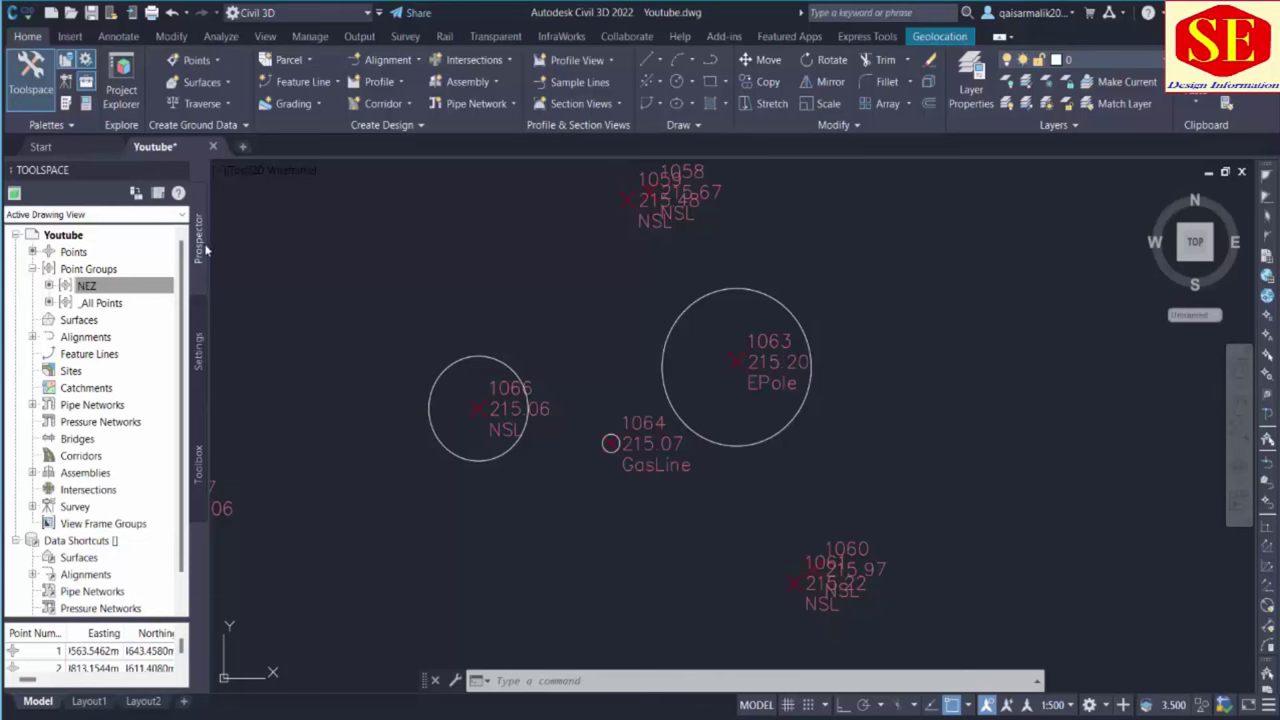
# In Toolspace Settings, expand Point > Description Key Sets and edit the Civil 3D set's keys
pyautogui.click(200, 355)
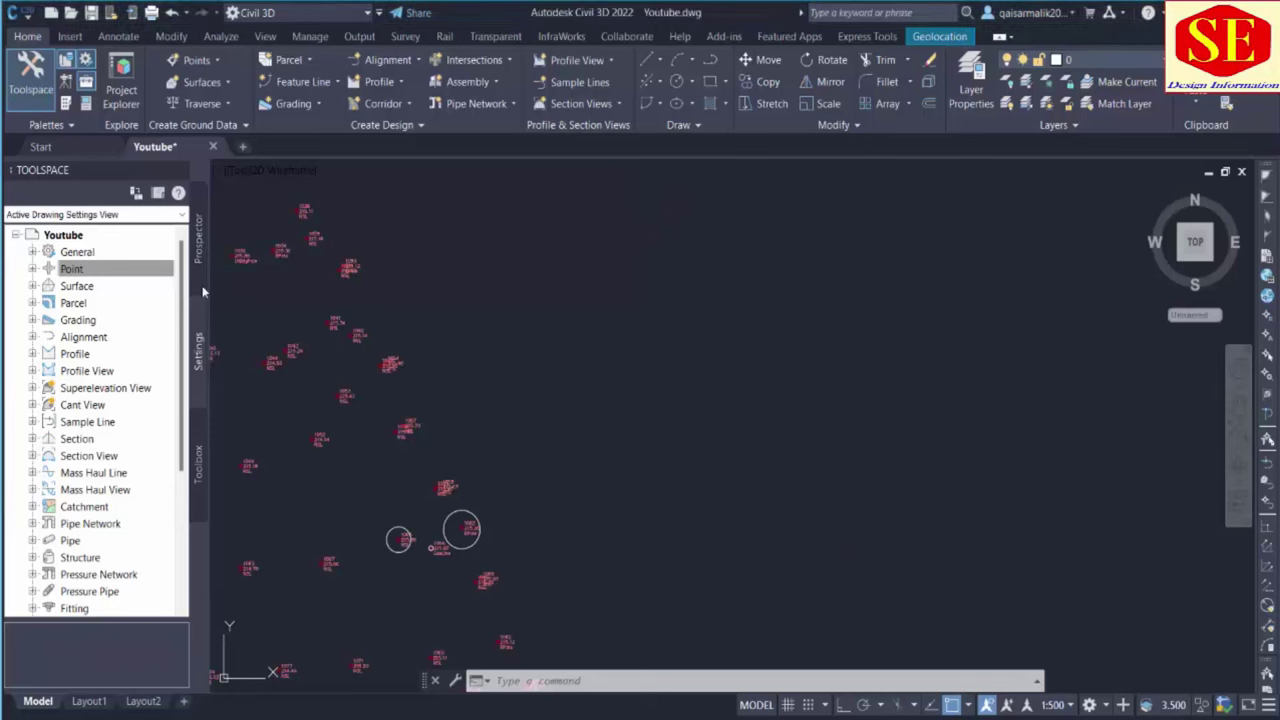
pyautogui.click(201, 240)
pyautogui.click(200, 340)
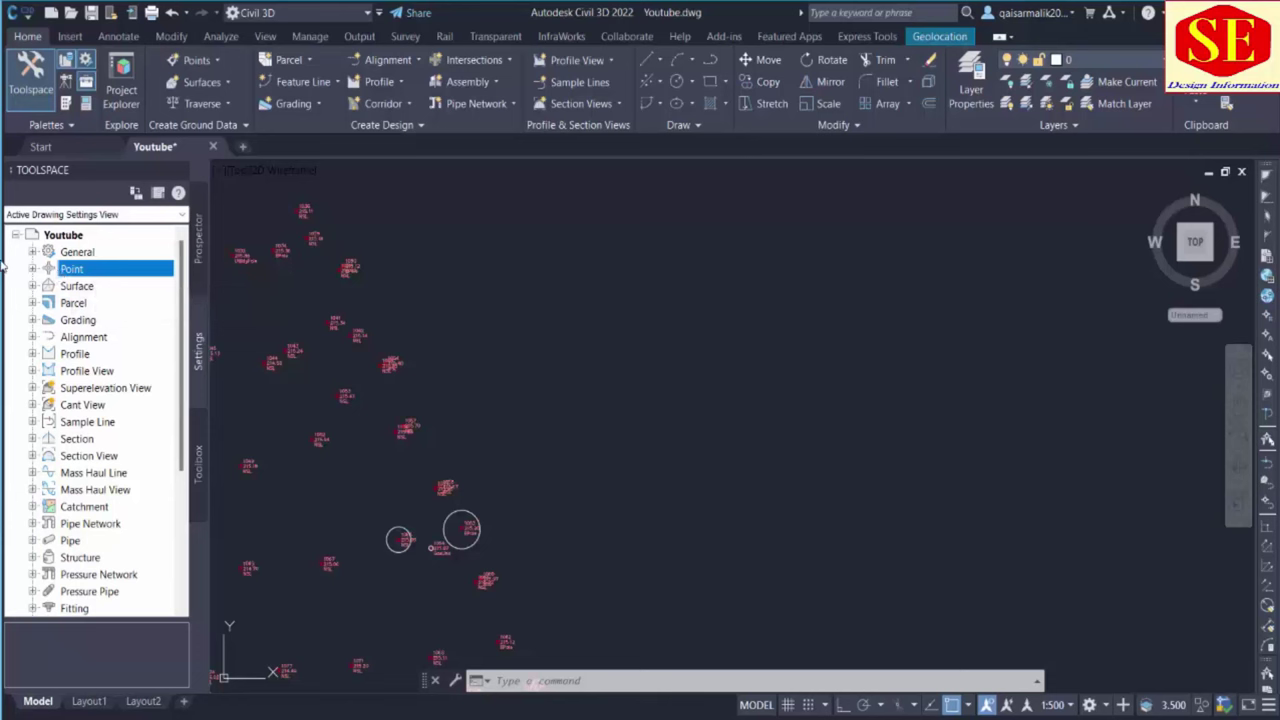
pyautogui.click(34, 270)
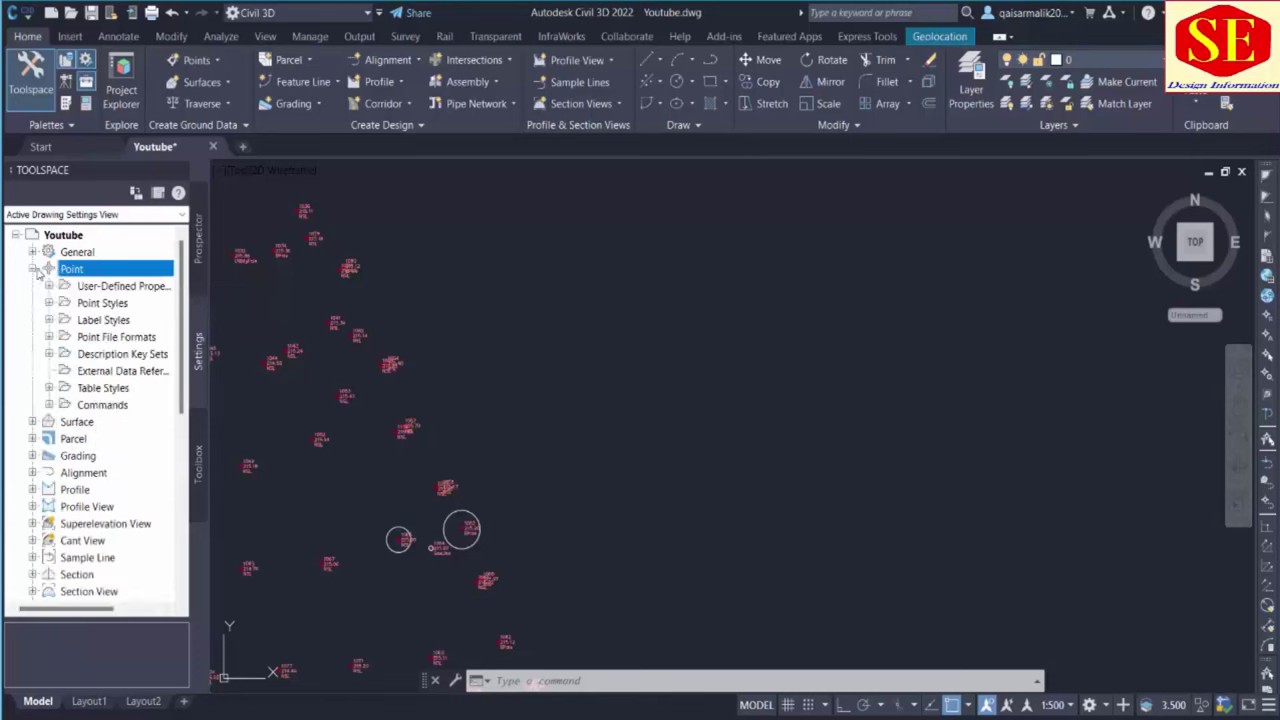
pyautogui.click(140, 358)
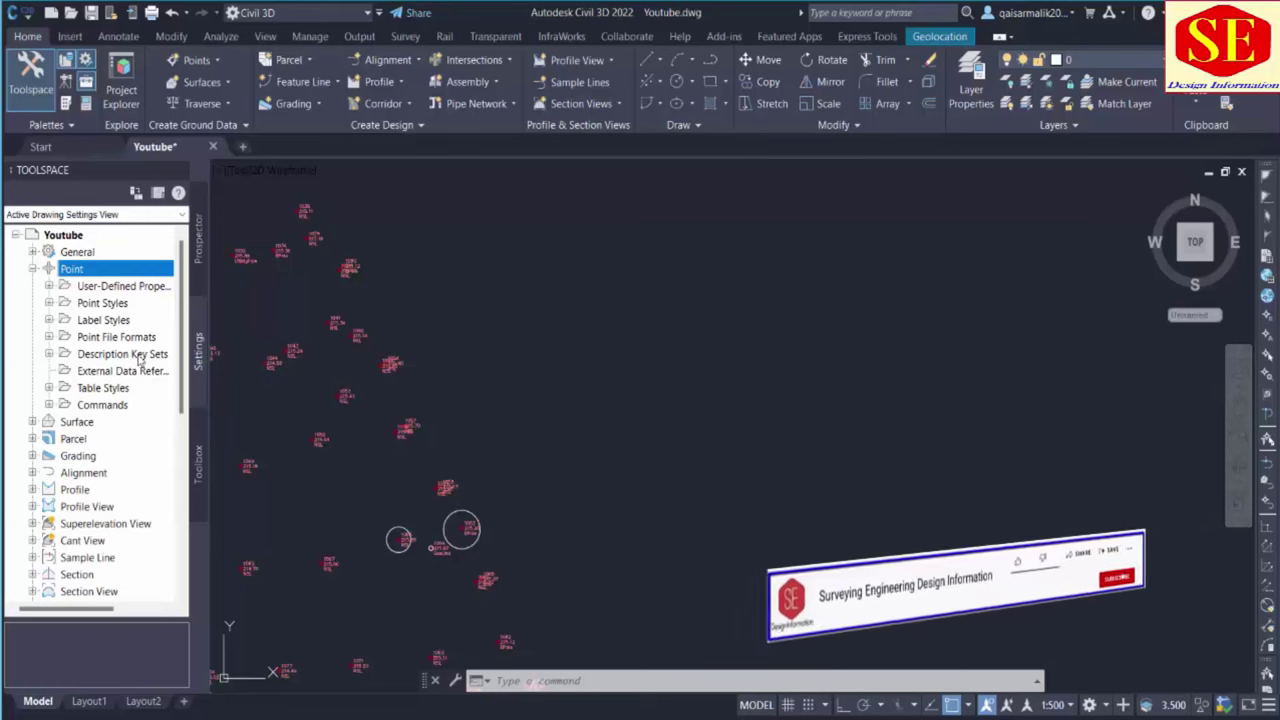
pyautogui.click(50, 355)
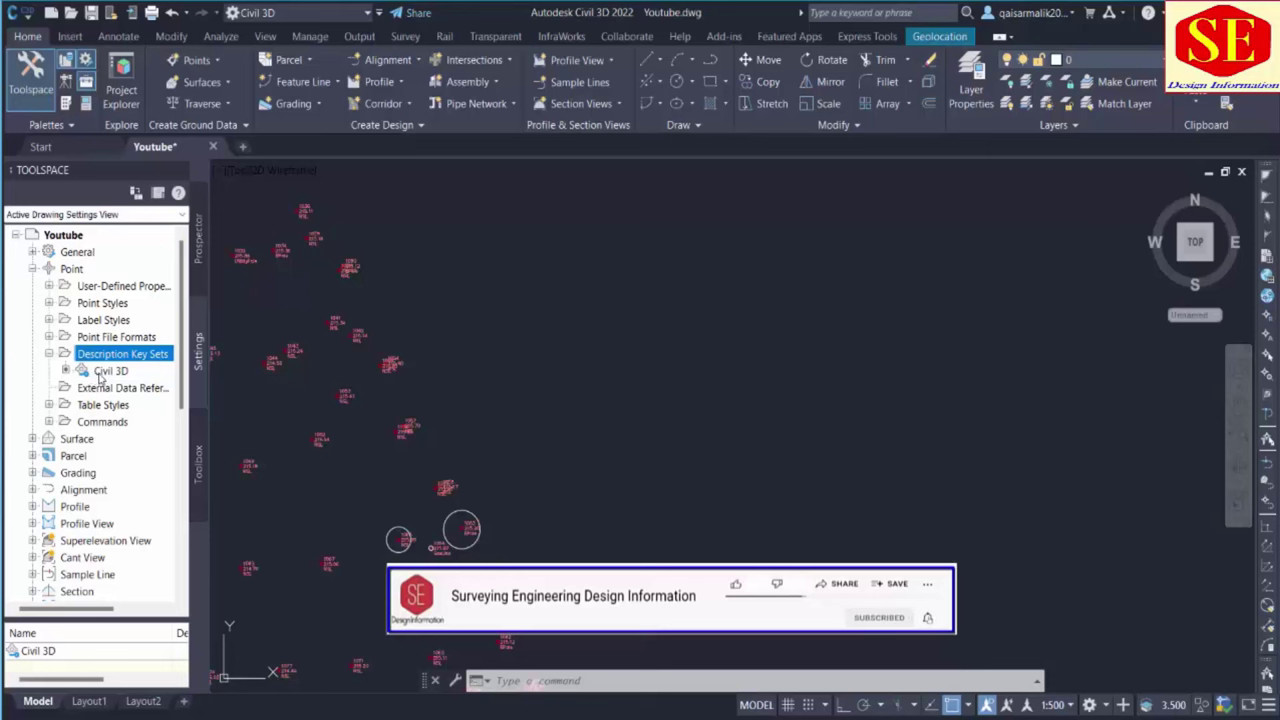
pyautogui.click(100, 372)
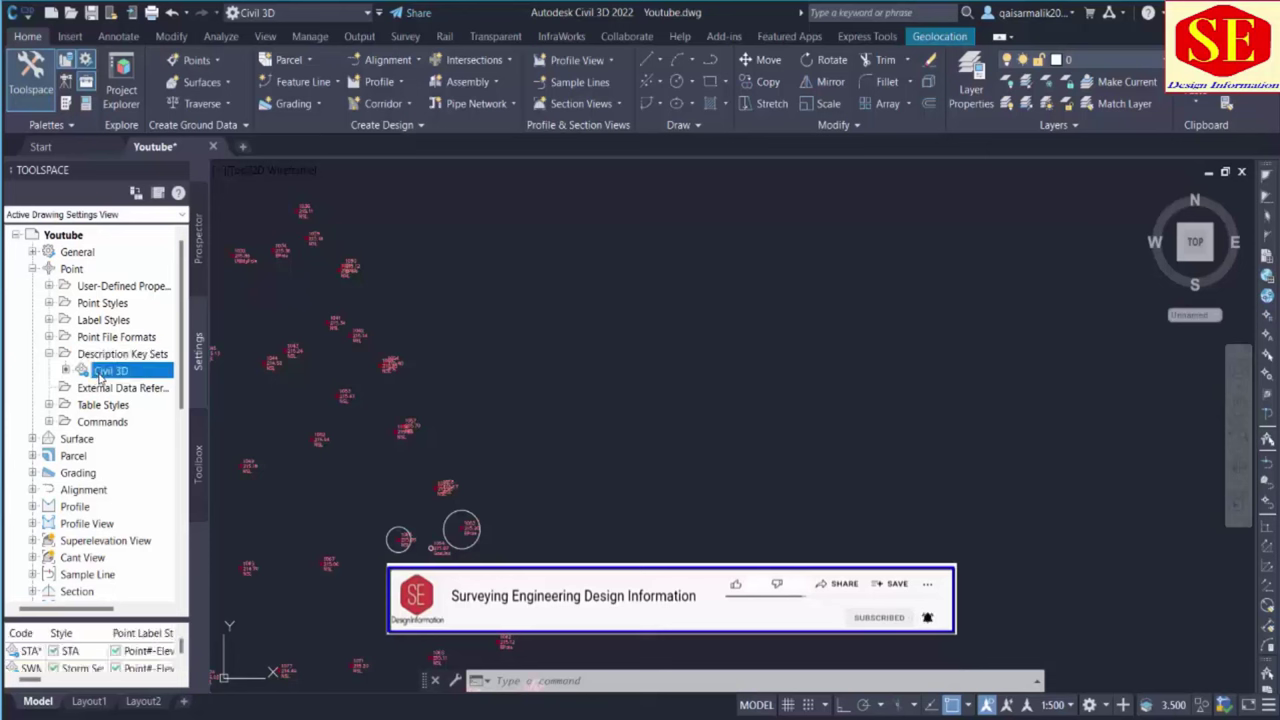
pyautogui.rightClick(100, 372)
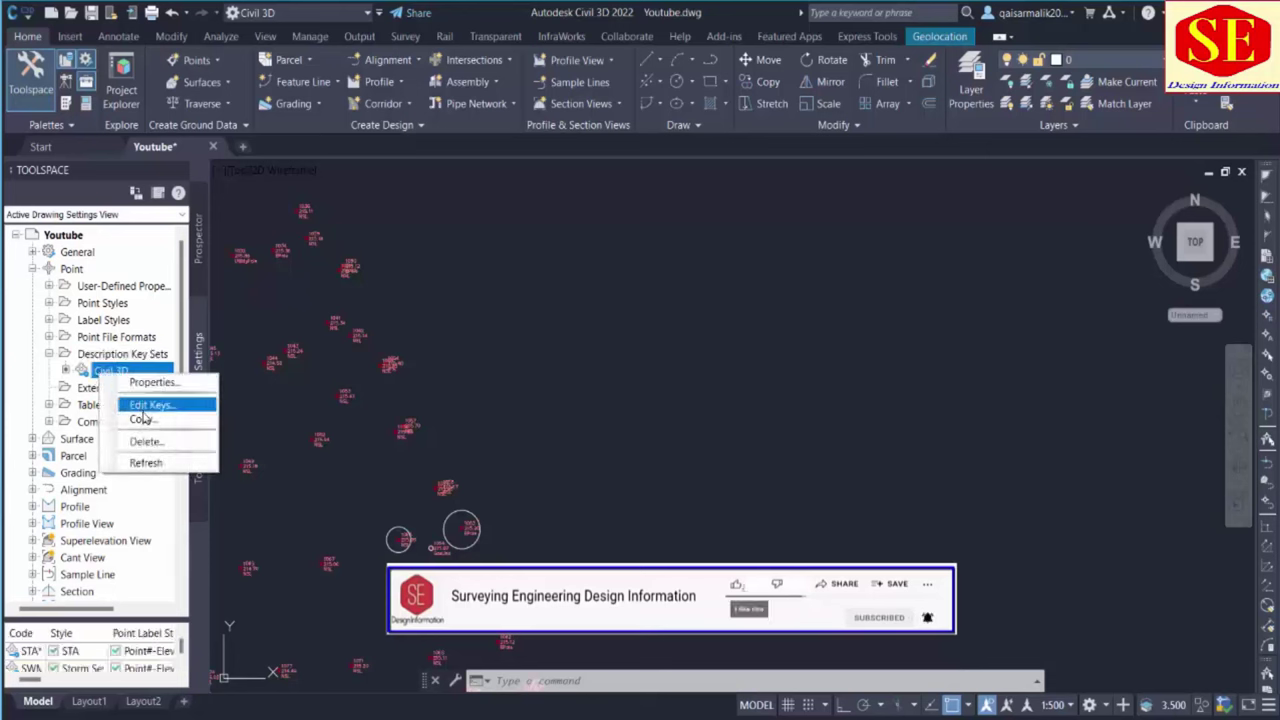
pyautogui.click(145, 406)
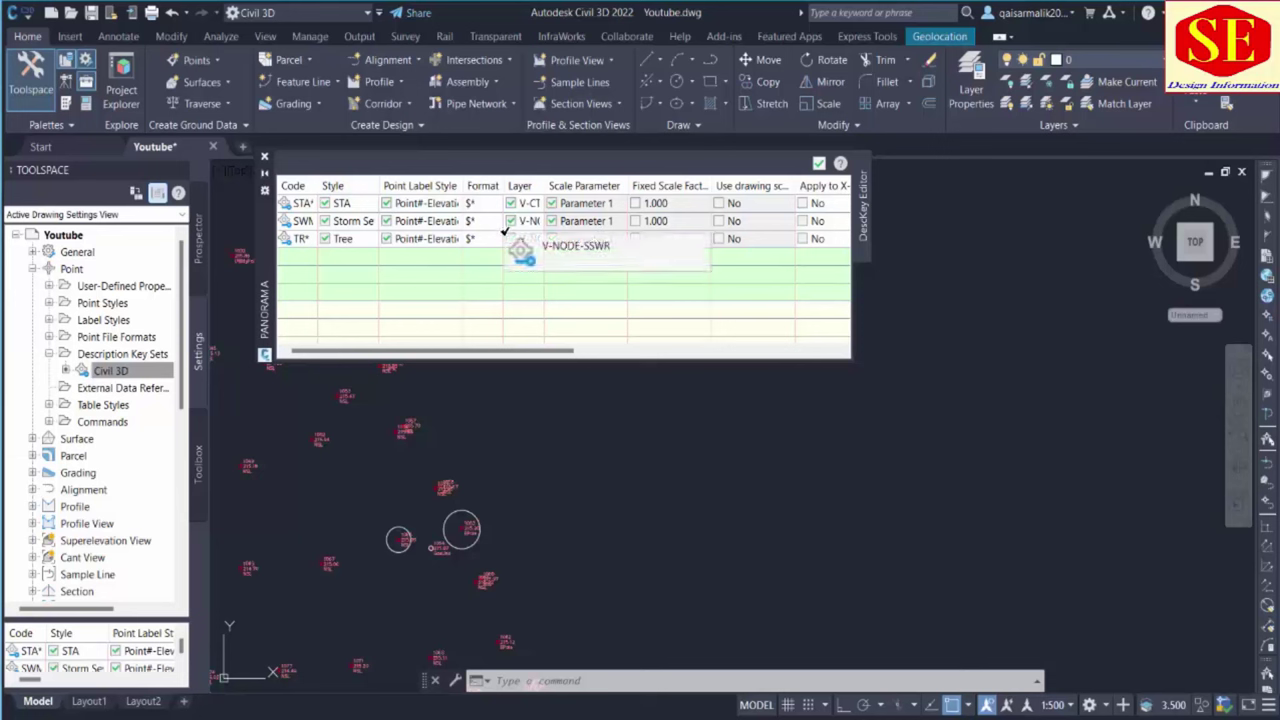
# Delete the TR*, SWM and STA* description keys
pyautogui.click(350, 239)
pyautogui.rightClick(350, 240)
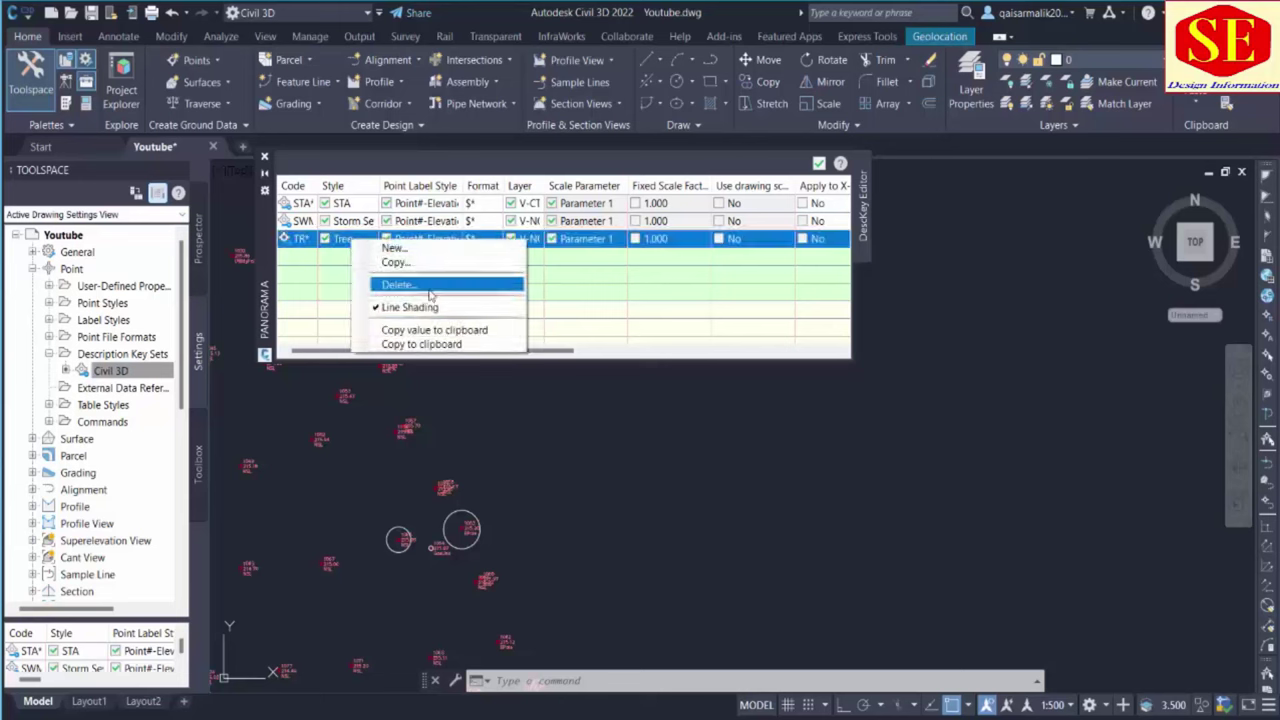
pyautogui.click(400, 284)
pyautogui.click(352, 220)
pyautogui.rightClick(352, 220)
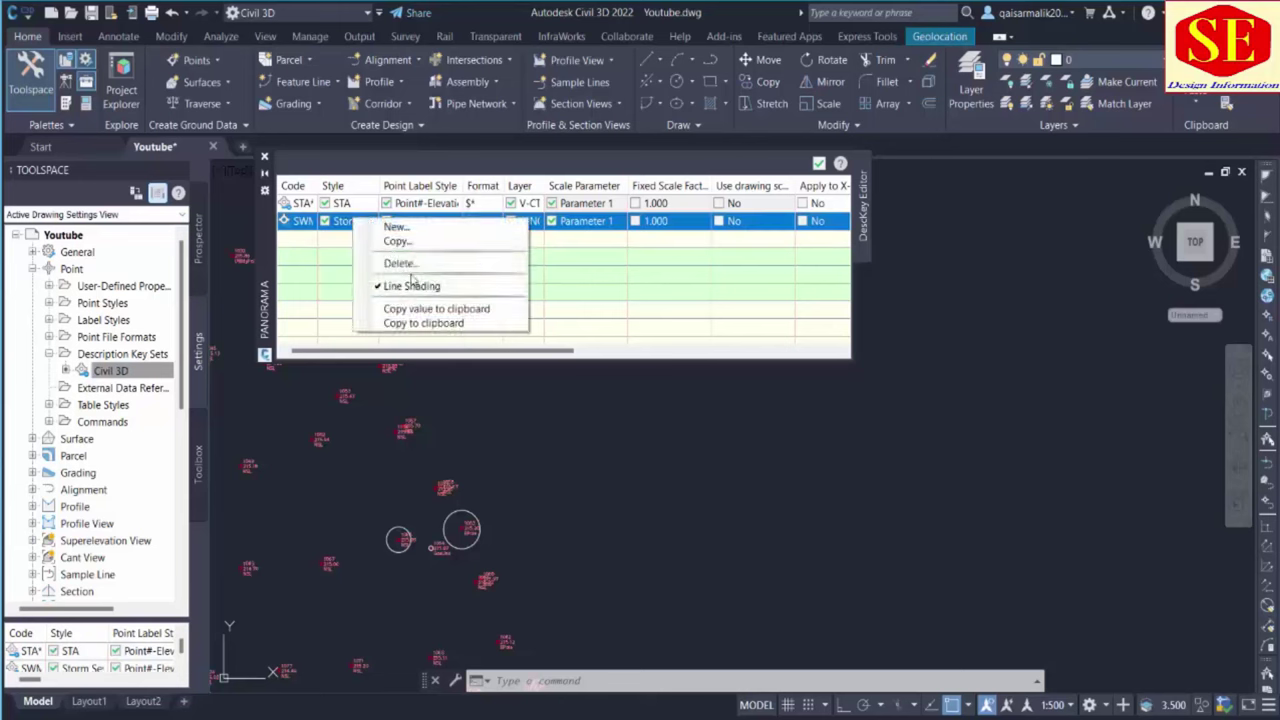
pyautogui.click(405, 262)
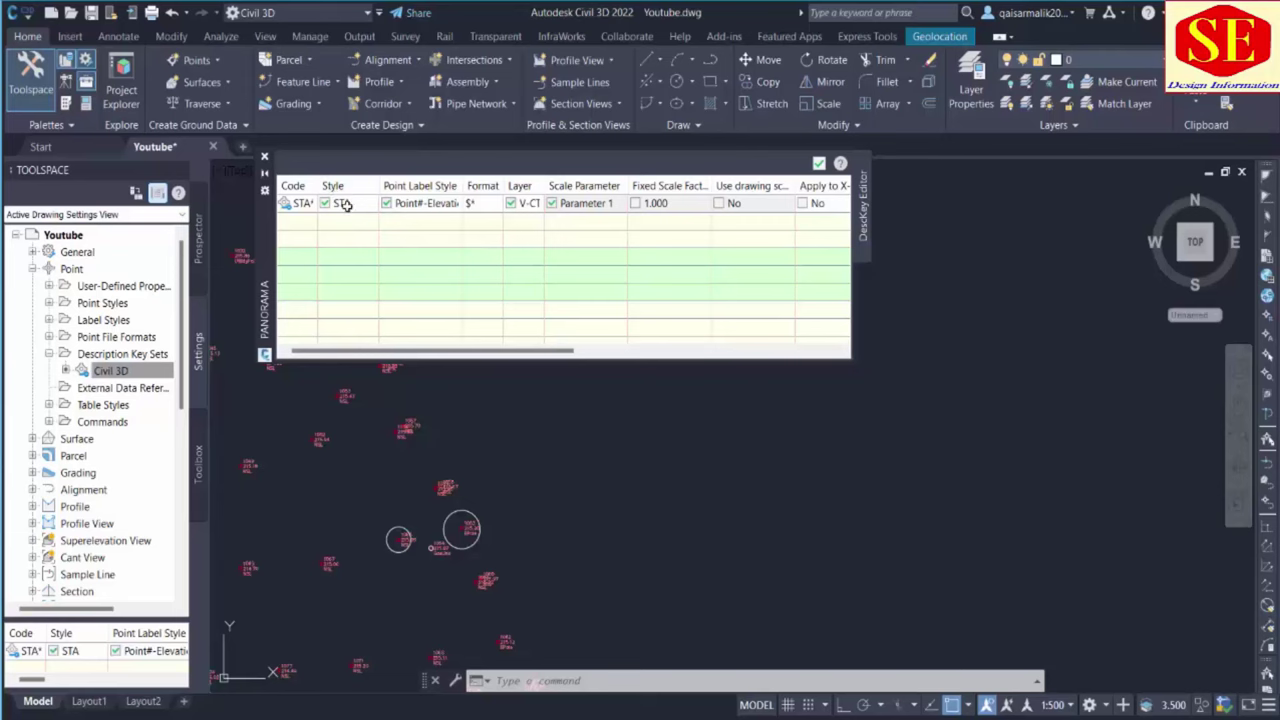
pyautogui.click(345, 204)
pyautogui.rightClick(345, 204)
pyautogui.click(395, 247)
pyautogui.click(294, 212)
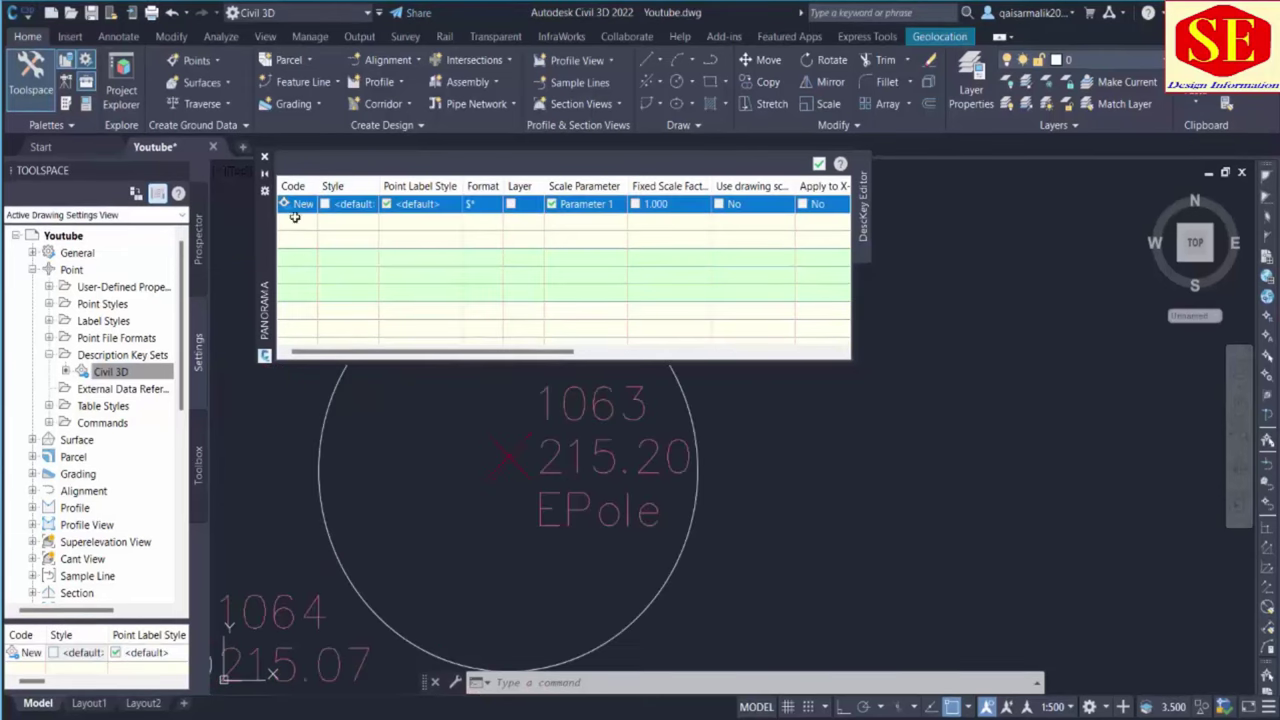
# Add new description keys until five New rows are listed
pyautogui.rightClick(298, 222)
pyautogui.click(297, 231)
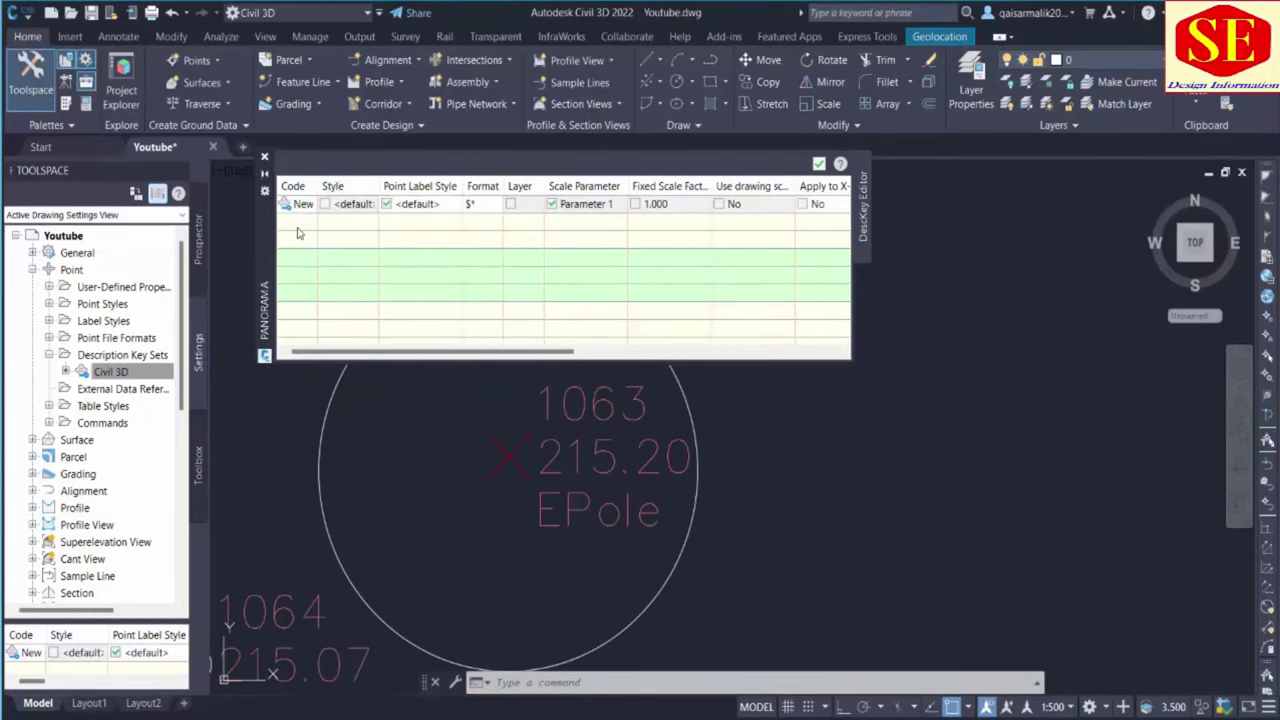
pyautogui.rightClick(297, 232)
pyautogui.click(287, 203)
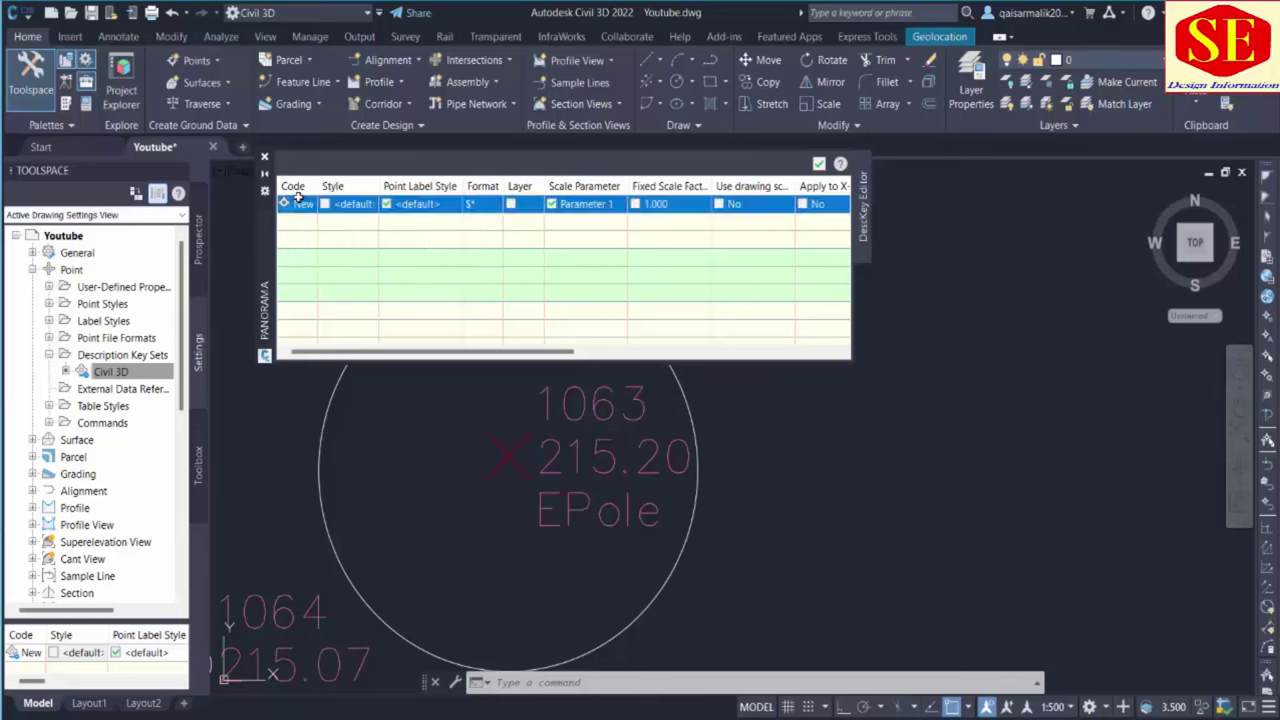
pyautogui.rightClick(318, 199)
pyautogui.click(336, 212)
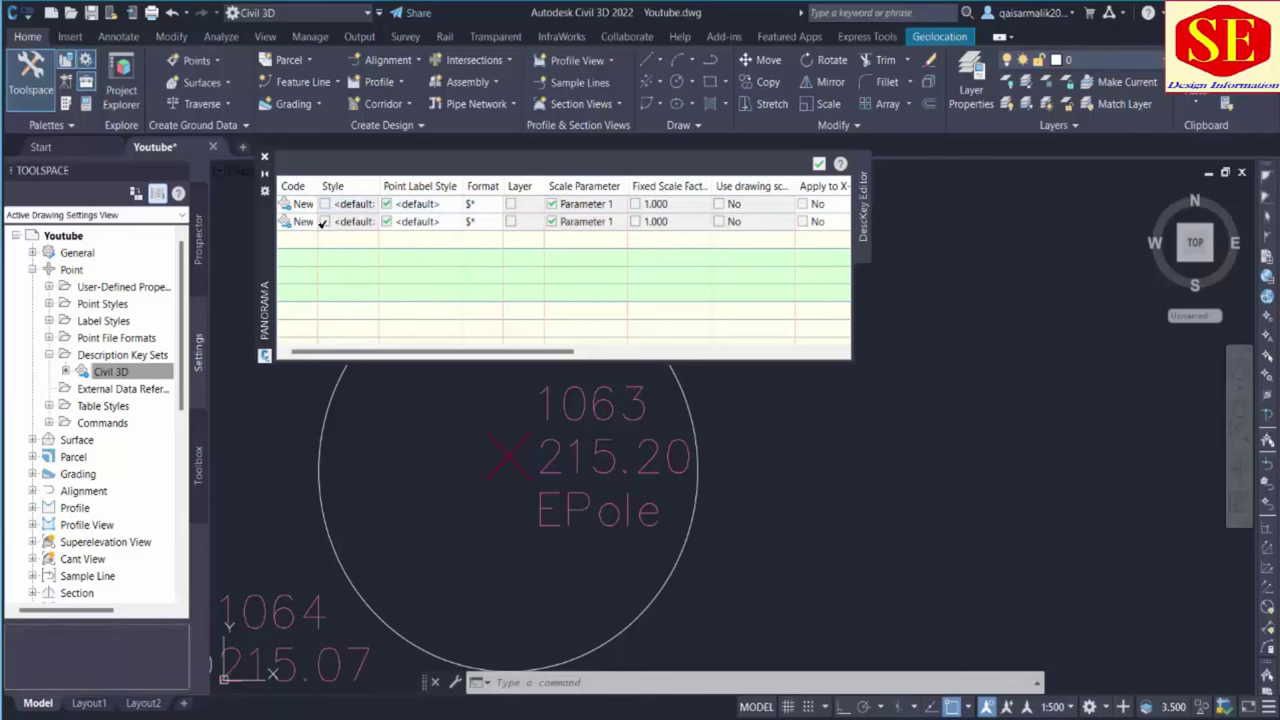
pyautogui.rightClick(318, 209)
pyautogui.click(322, 219)
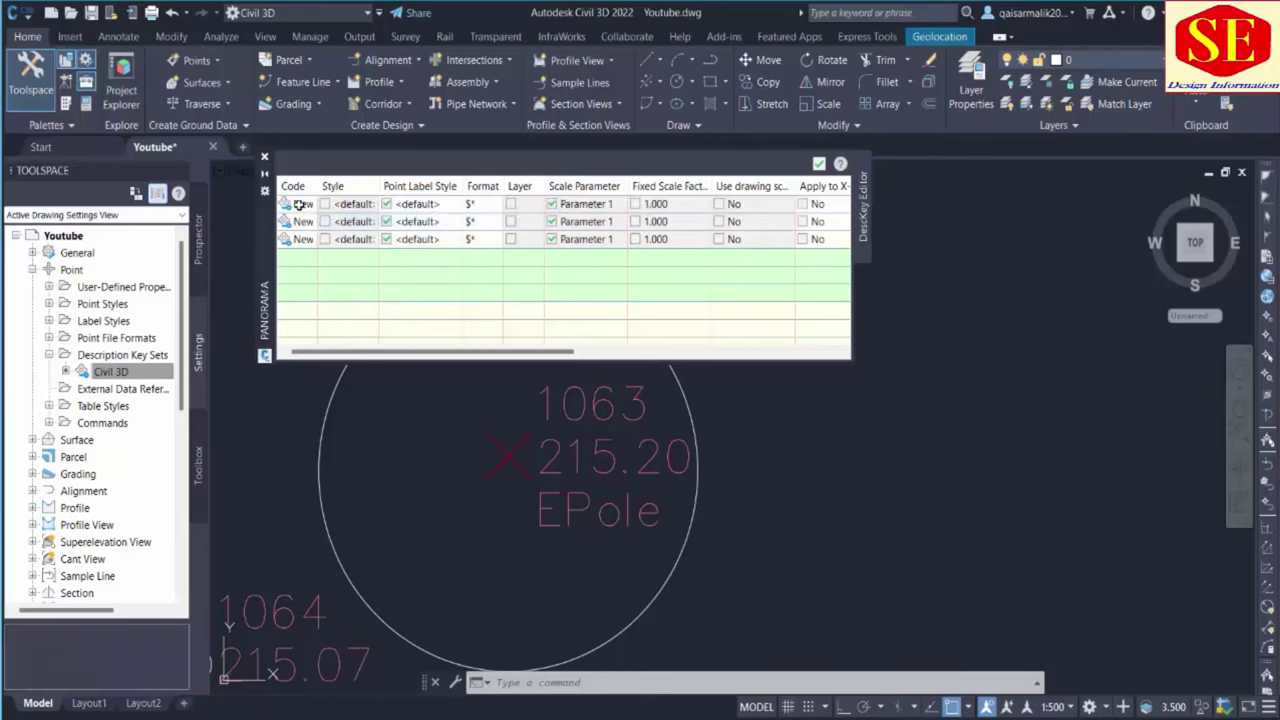
pyautogui.rightClick(318, 210)
pyautogui.click(324, 220)
pyautogui.rightClick(318, 204)
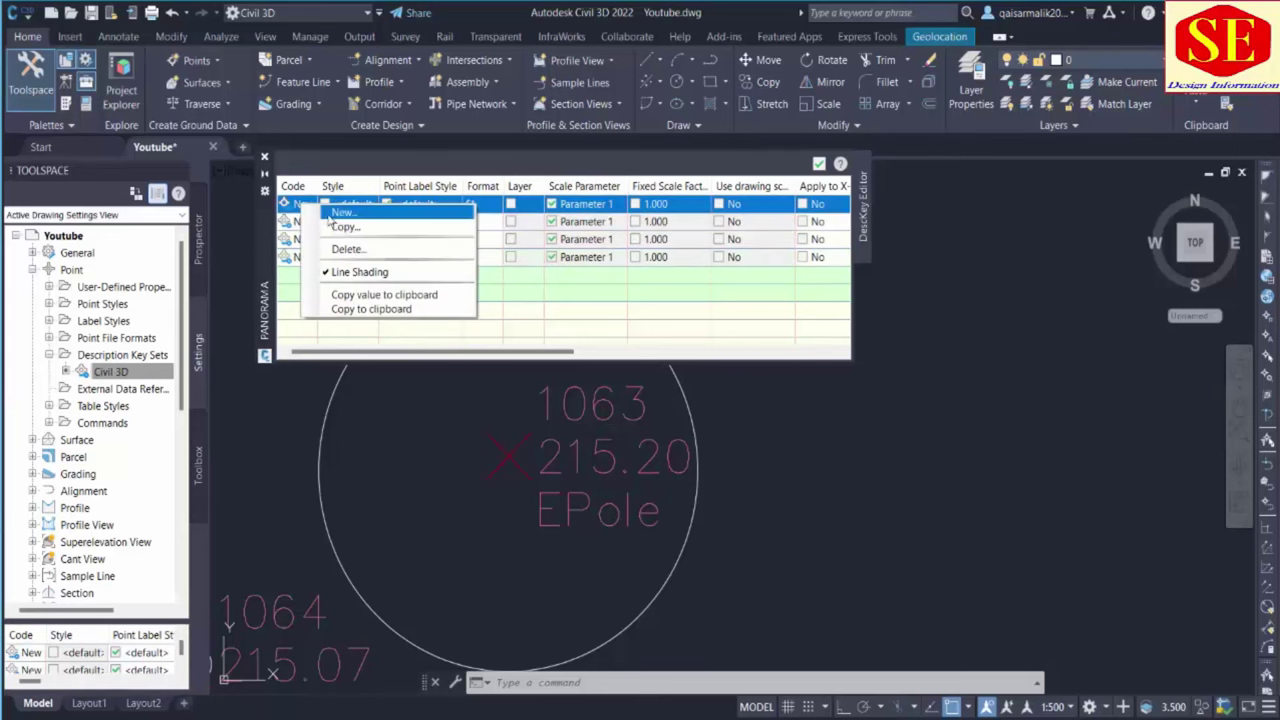
pyautogui.click(330, 213)
# Delete the fifth through second new keys, leaving a single New key selected
pyautogui.click(342, 276)
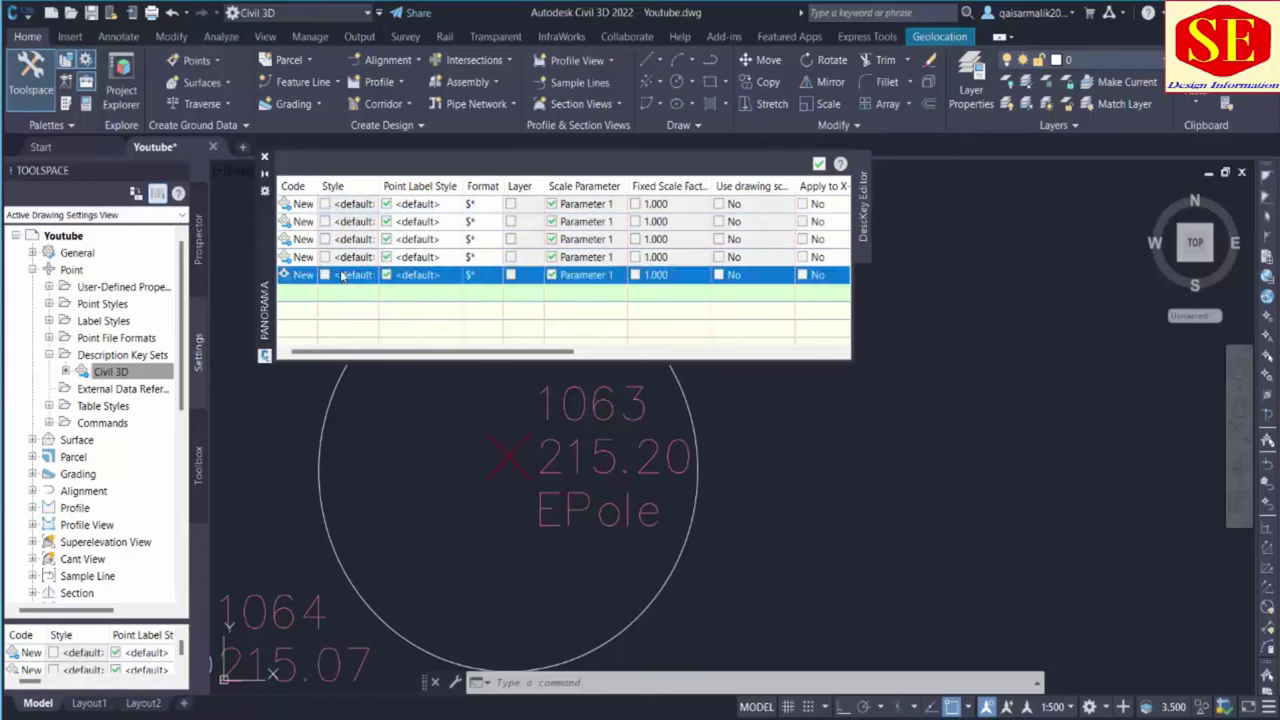
pyautogui.rightClick(342, 276)
pyautogui.click(374, 311)
pyautogui.rightClick(356, 256)
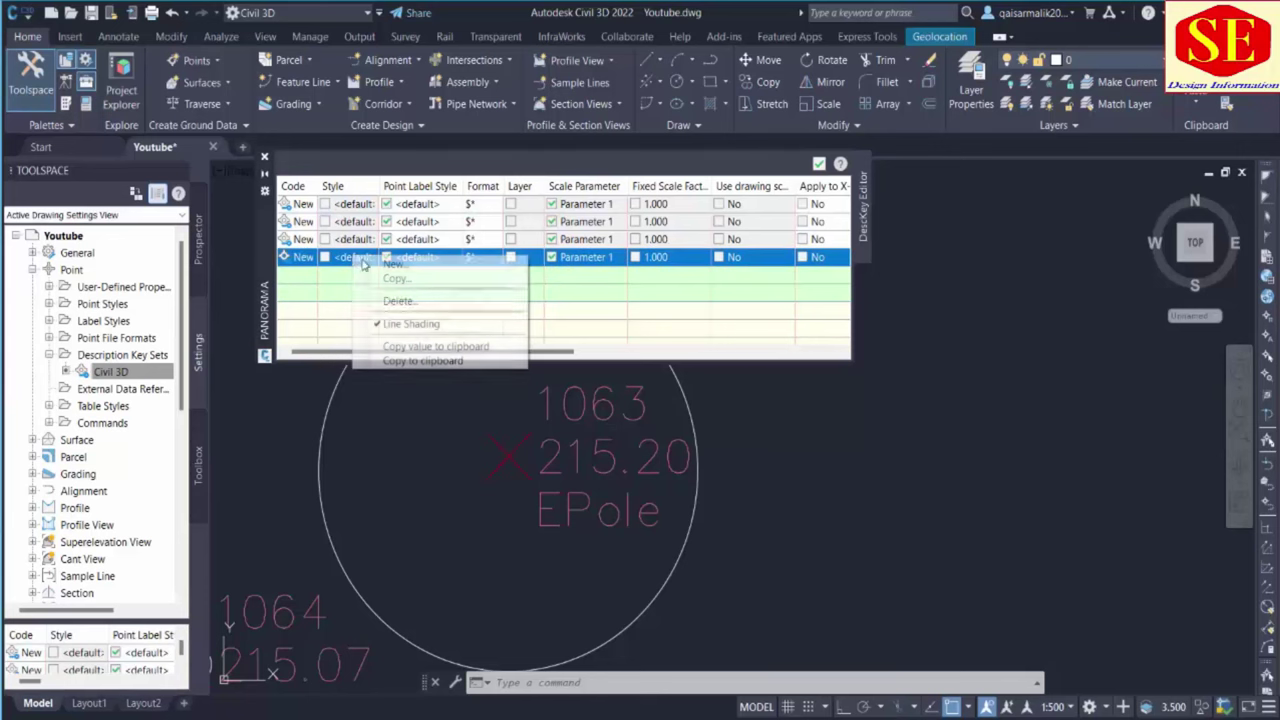
pyautogui.click(378, 294)
pyautogui.click(354, 245)
pyautogui.rightClick(354, 247)
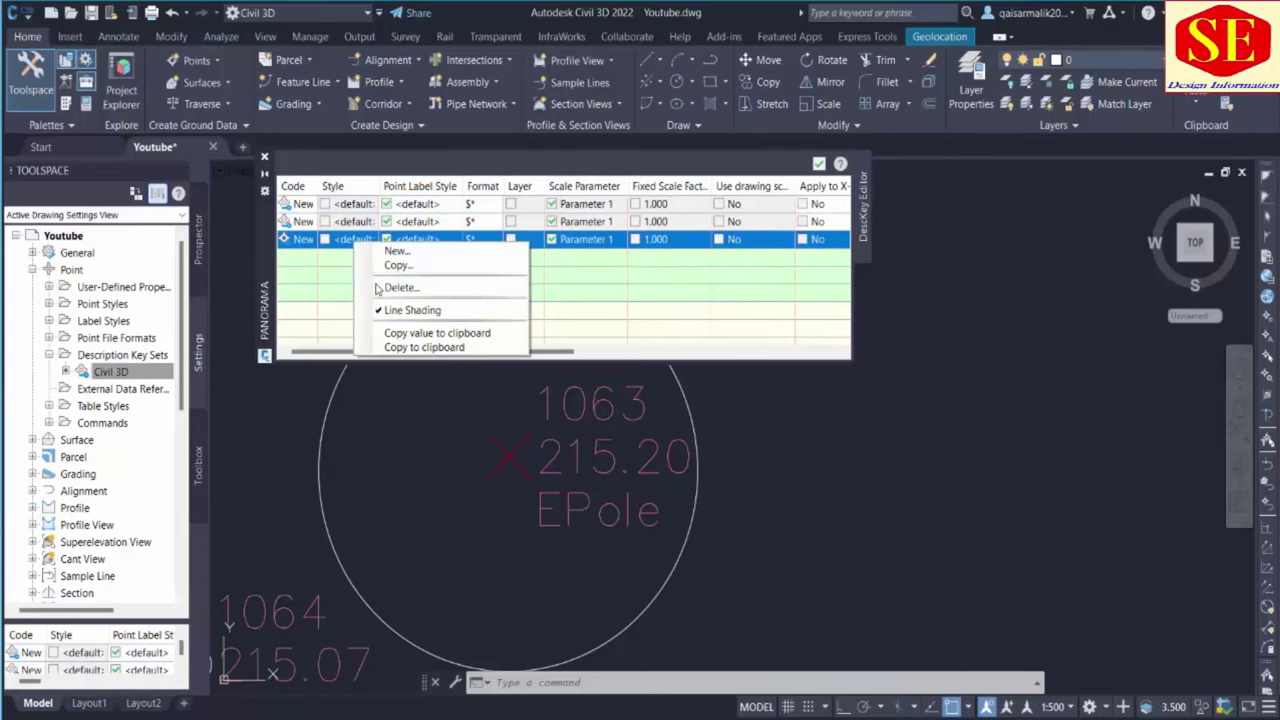
pyautogui.click(384, 288)
pyautogui.click(352, 222)
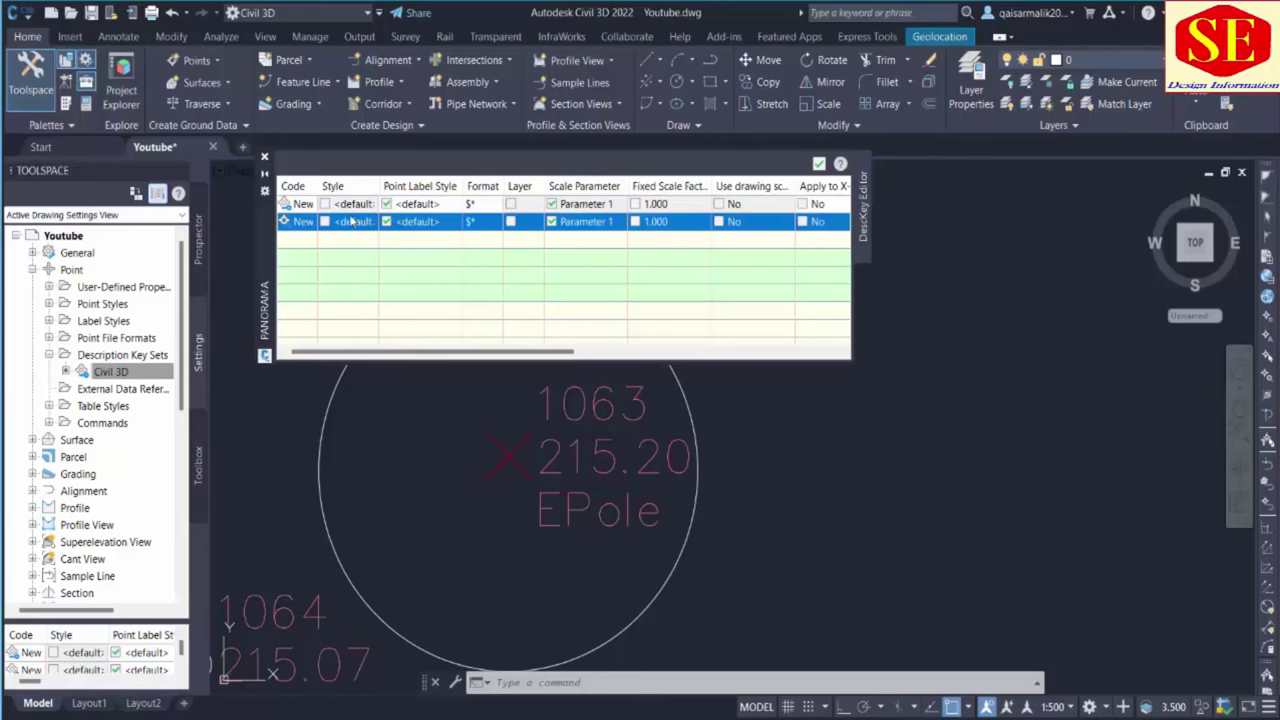
pyautogui.rightClick(350, 222)
pyautogui.click(411, 266)
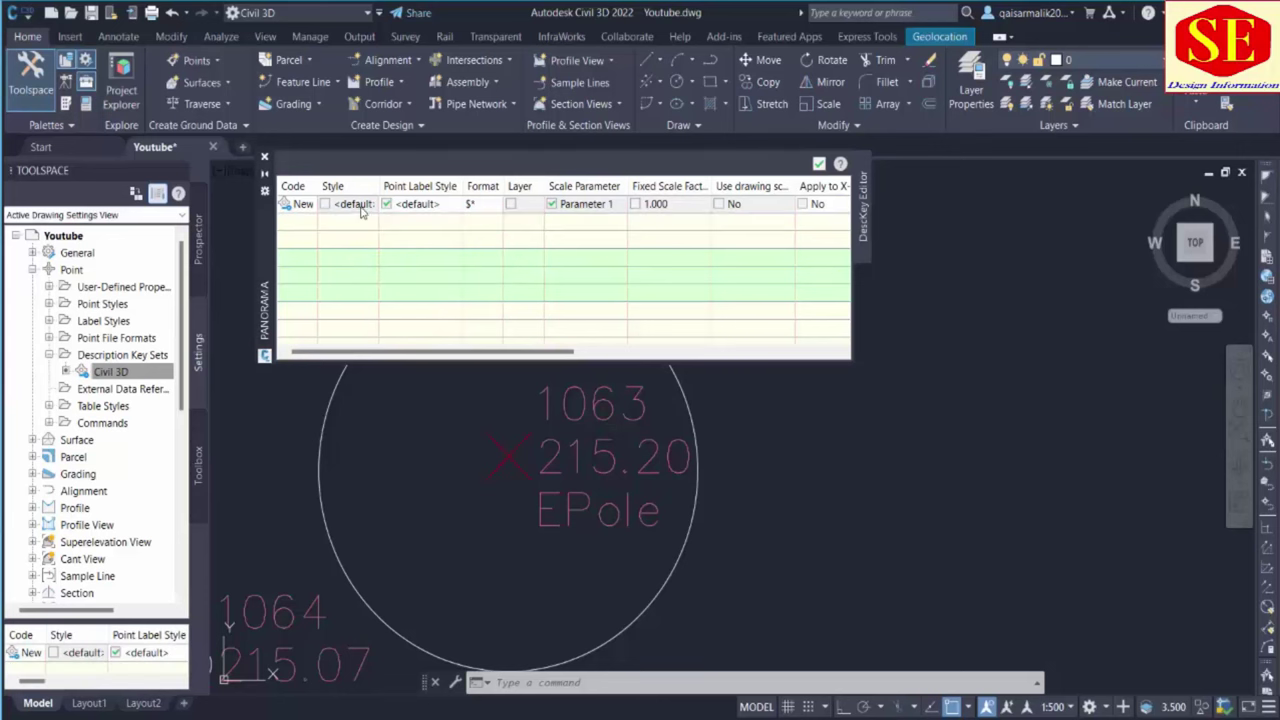
pyautogui.click(300, 205)
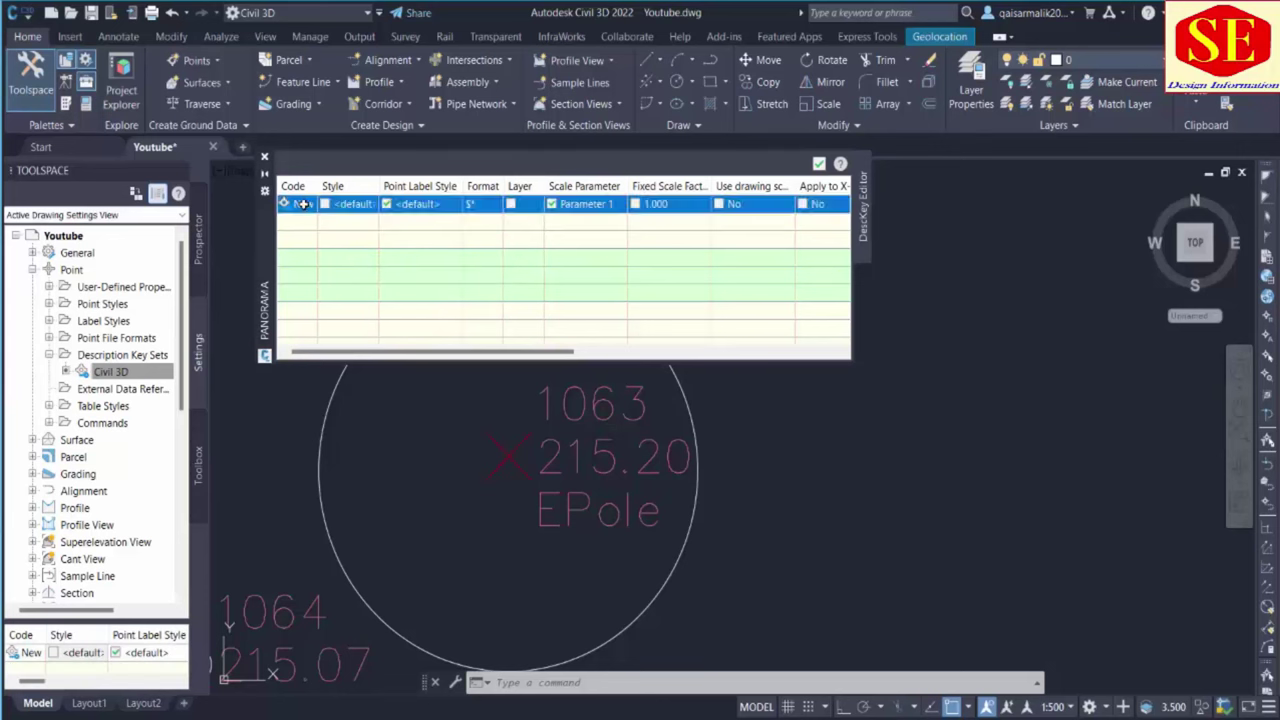
pyautogui.click(302, 204)
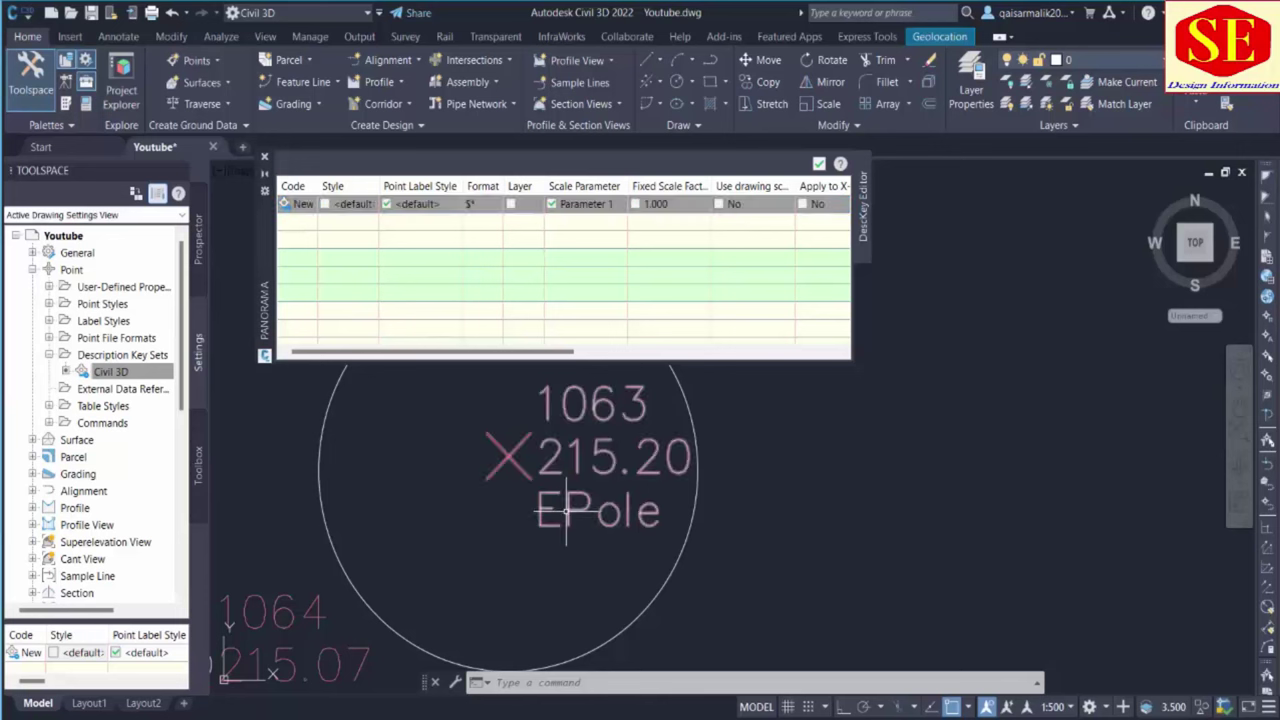
# Change the description key's code to EPole
pyautogui.click(302, 204)
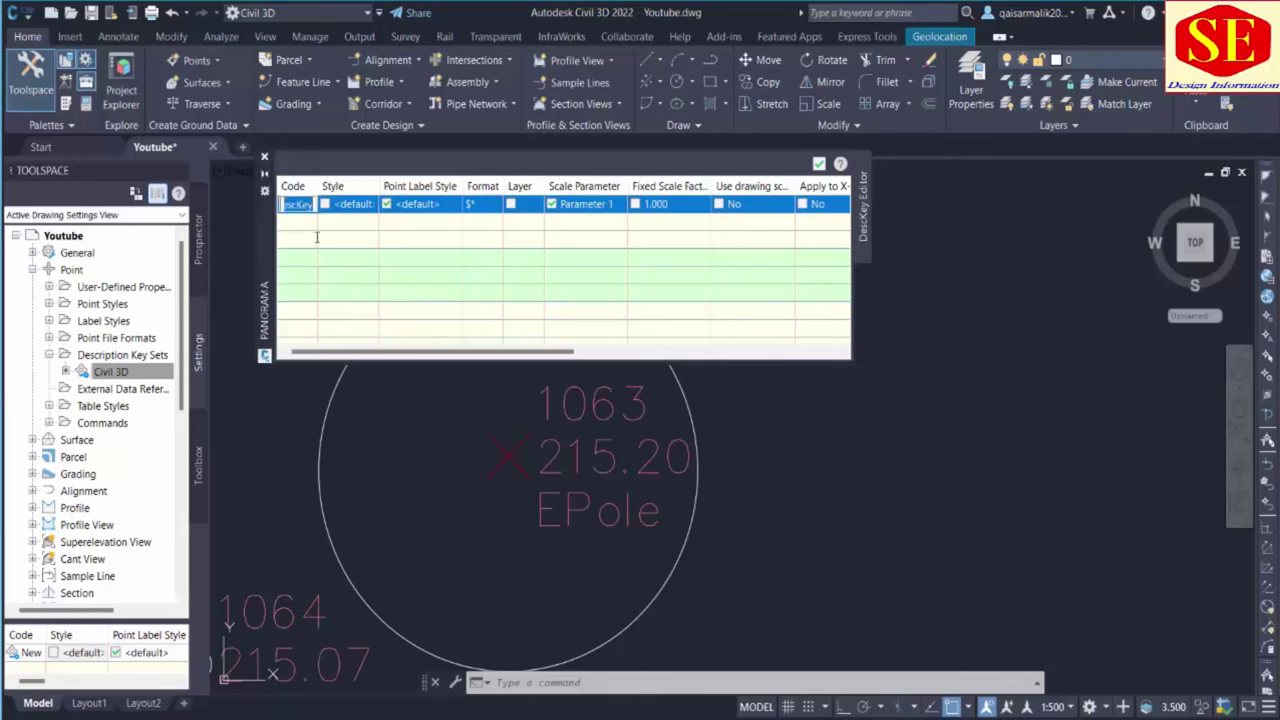
pyautogui.press('capslock')
pyautogui.write('E')
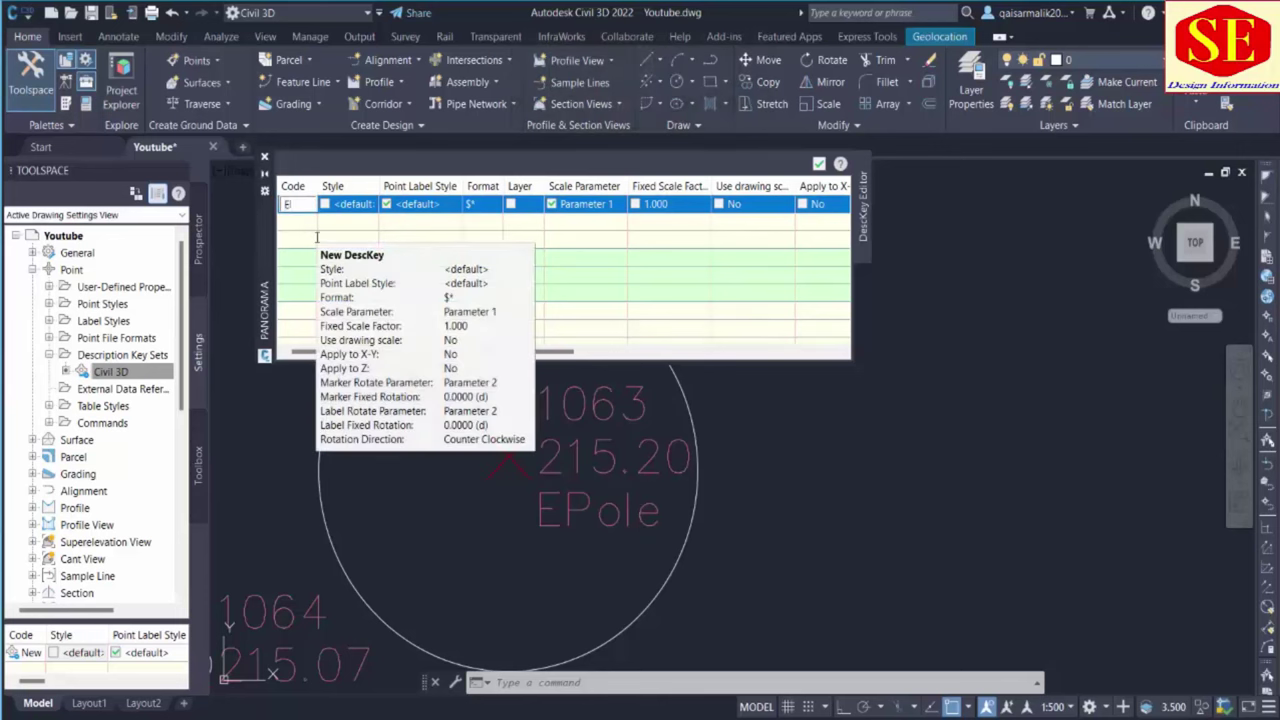
pyautogui.write('P')
pyautogui.press('capslock')
pyautogui.write('ole')
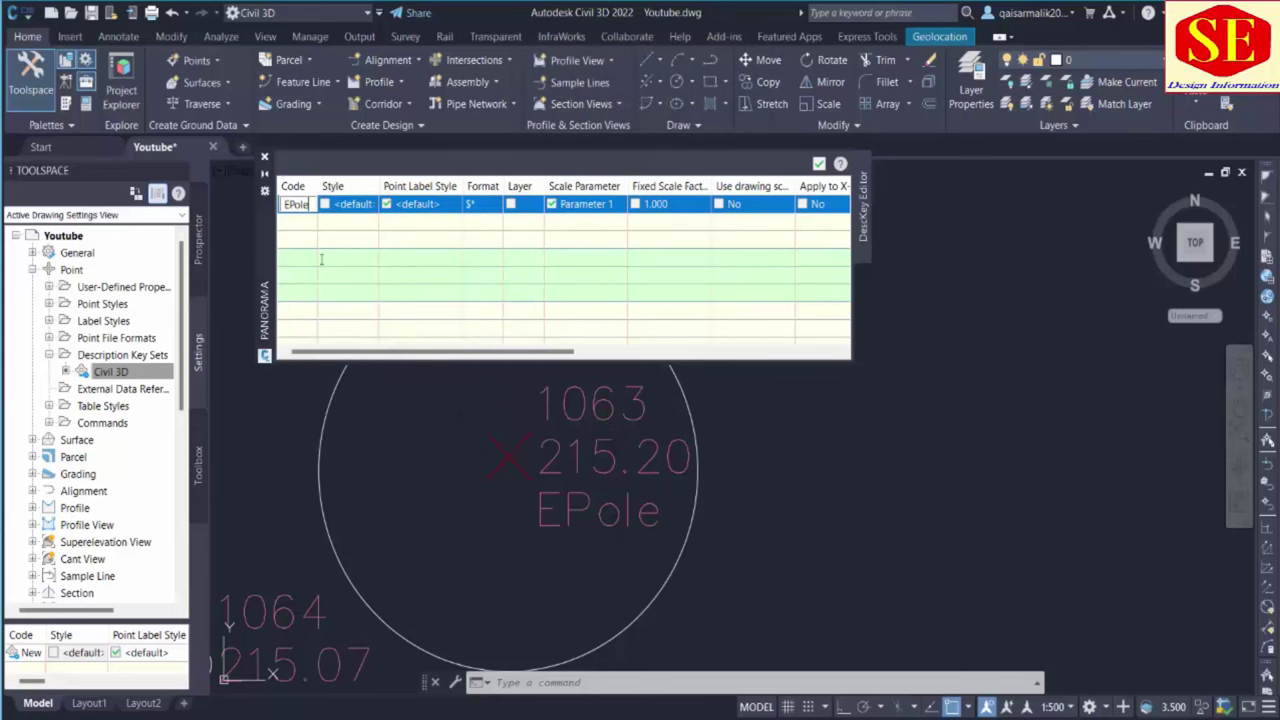
pyautogui.click(366, 271)
# Preview the Guy Pole and Drill Hole point styles for the EPole key
pyautogui.click(362, 206)
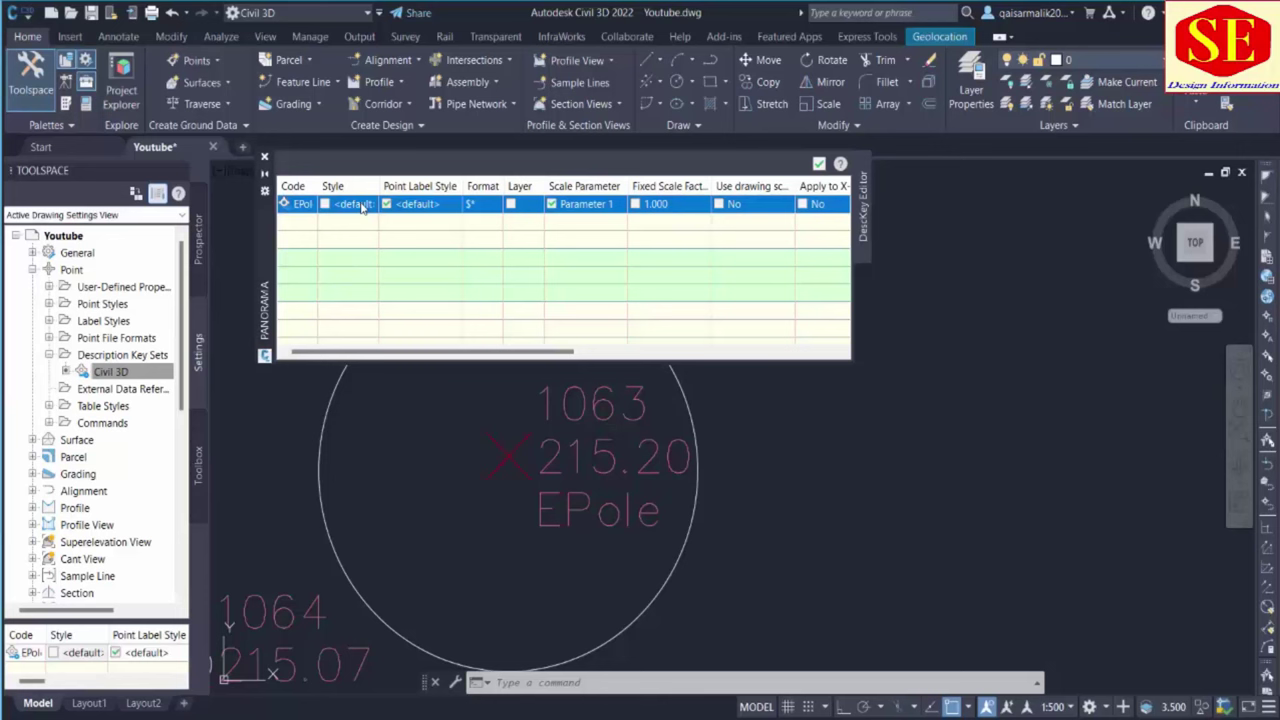
pyautogui.click(342, 203)
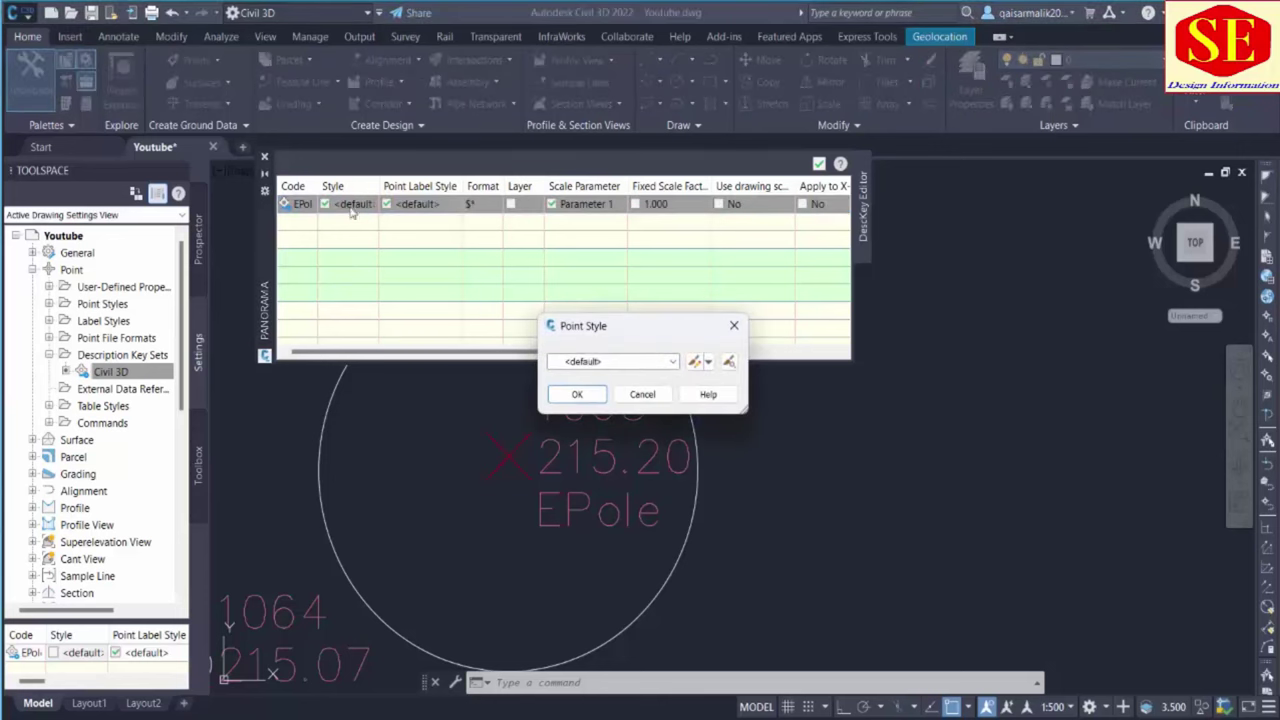
pyautogui.click(595, 362)
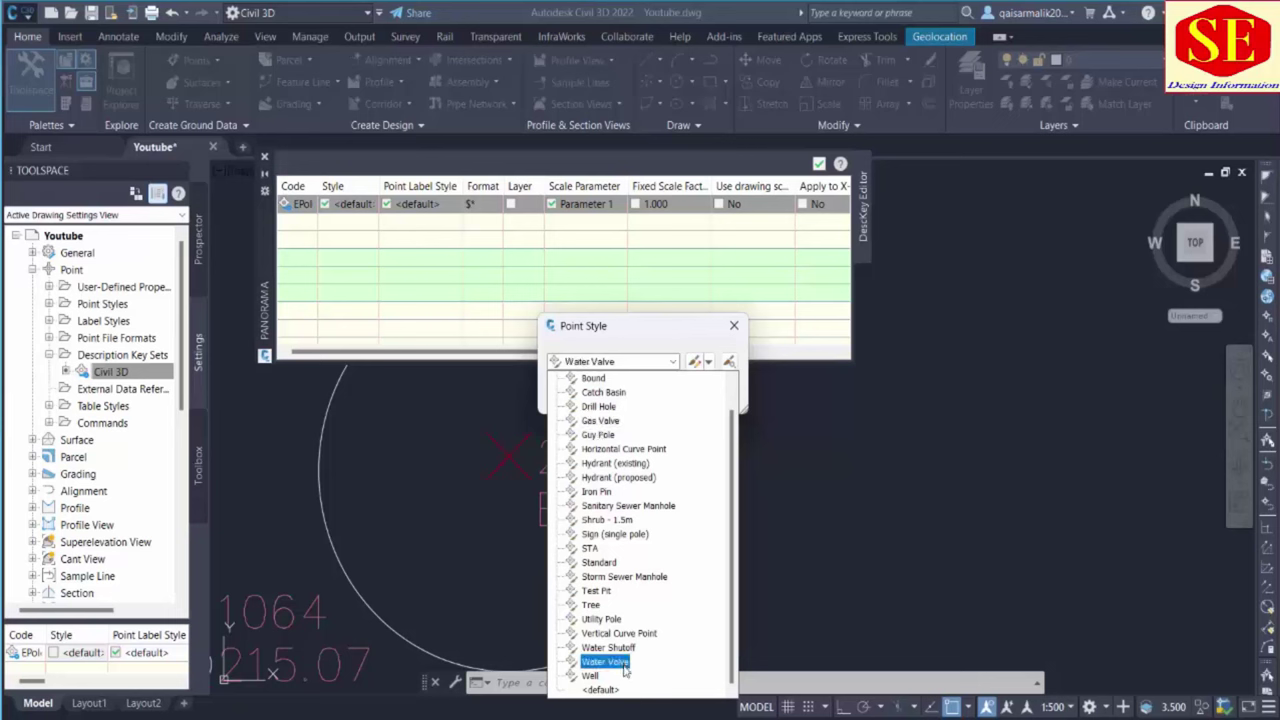
pyautogui.click(608, 436)
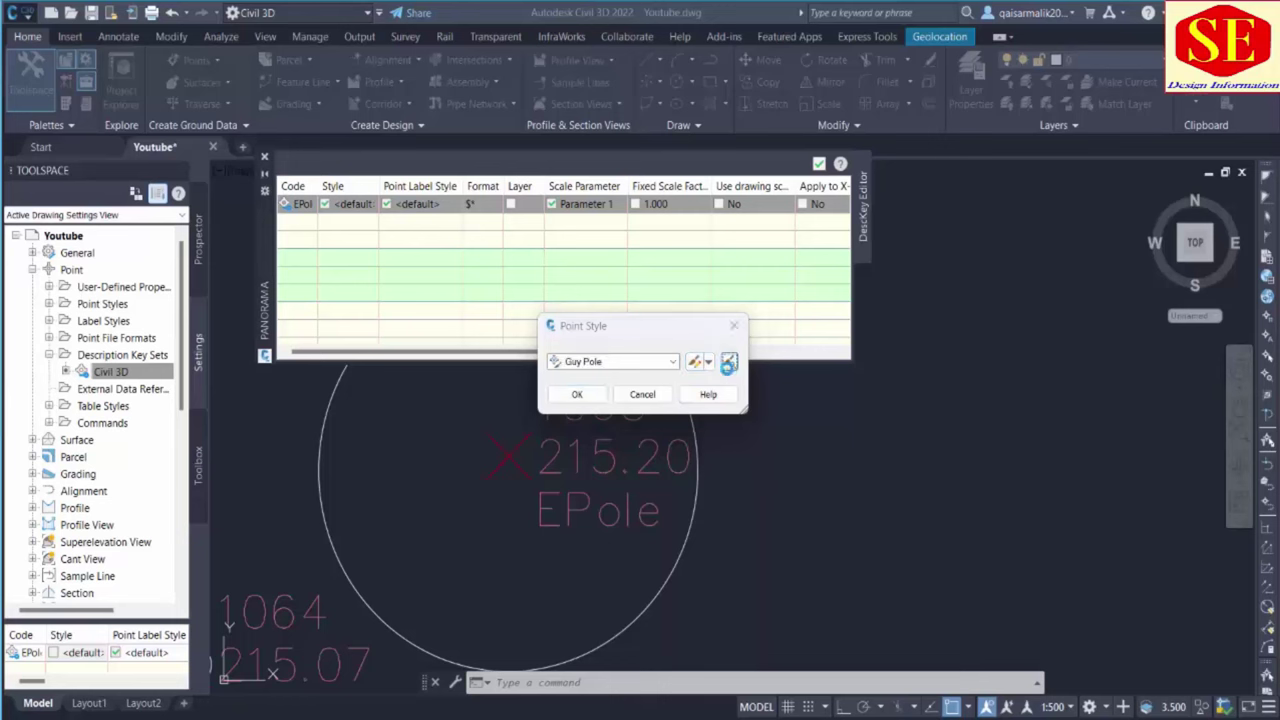
pyautogui.click(729, 366)
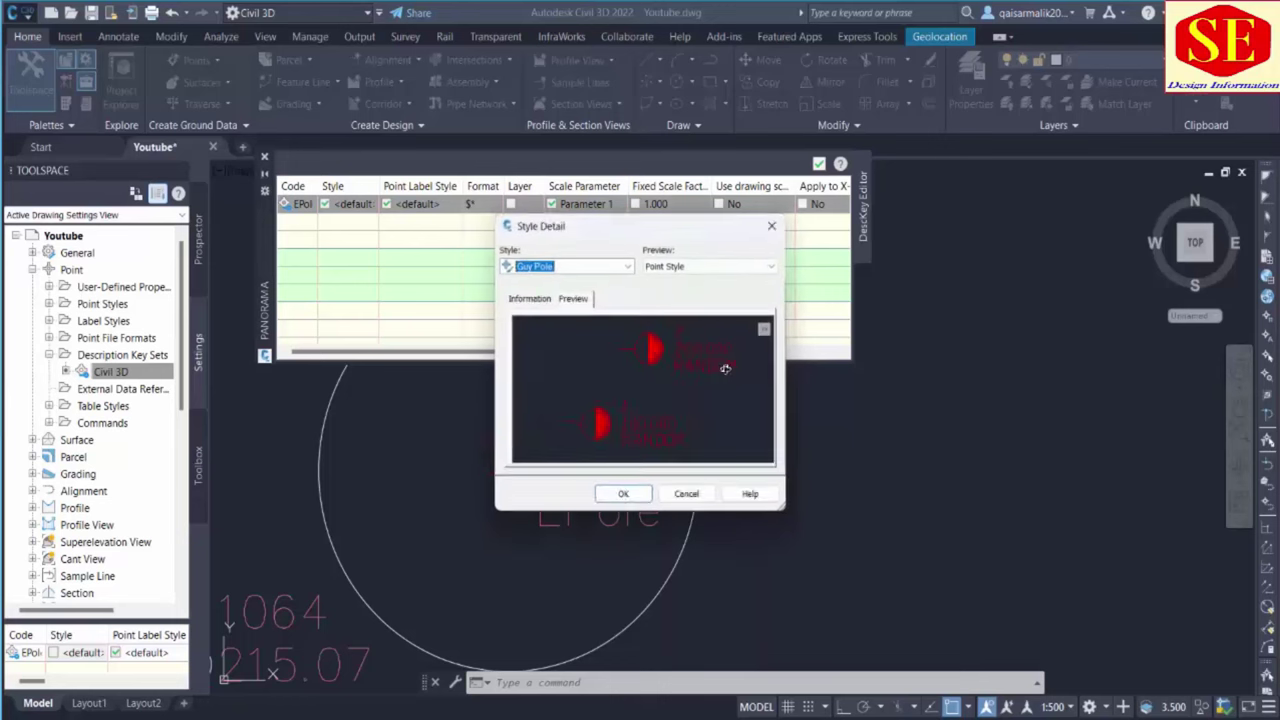
pyautogui.click(622, 499)
pyautogui.click(596, 370)
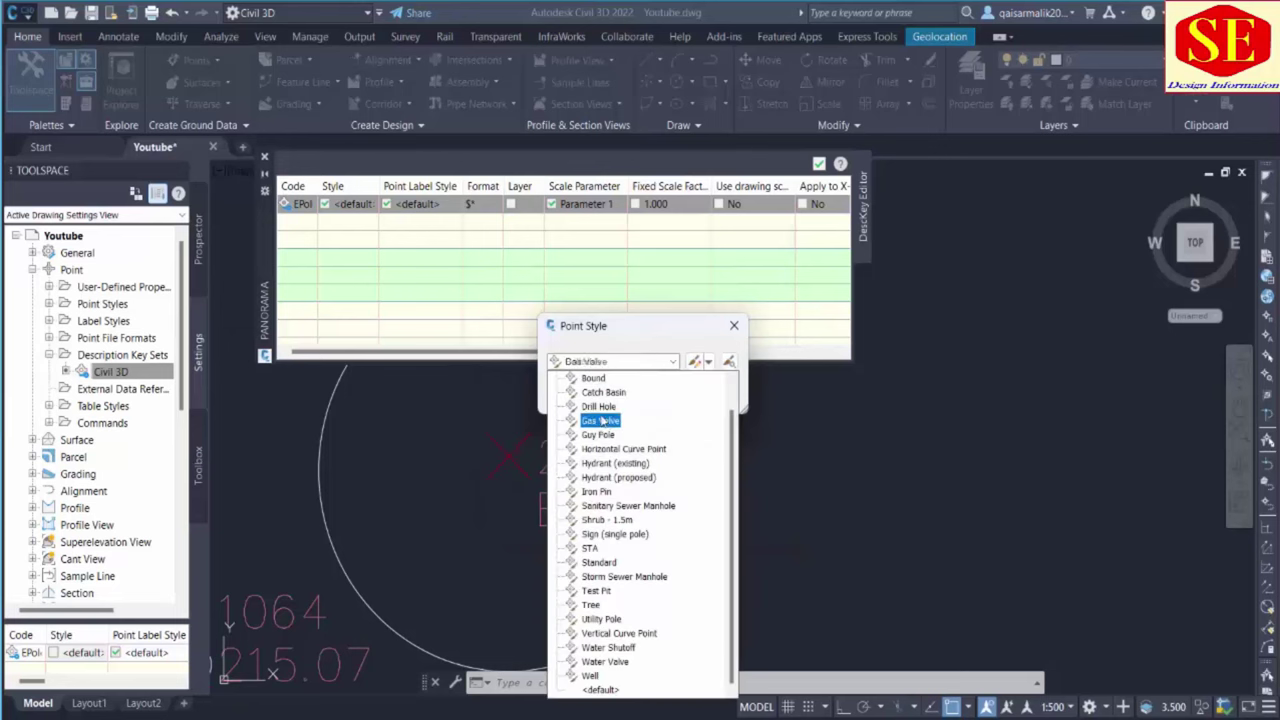
pyautogui.click(602, 412)
pyautogui.click(729, 362)
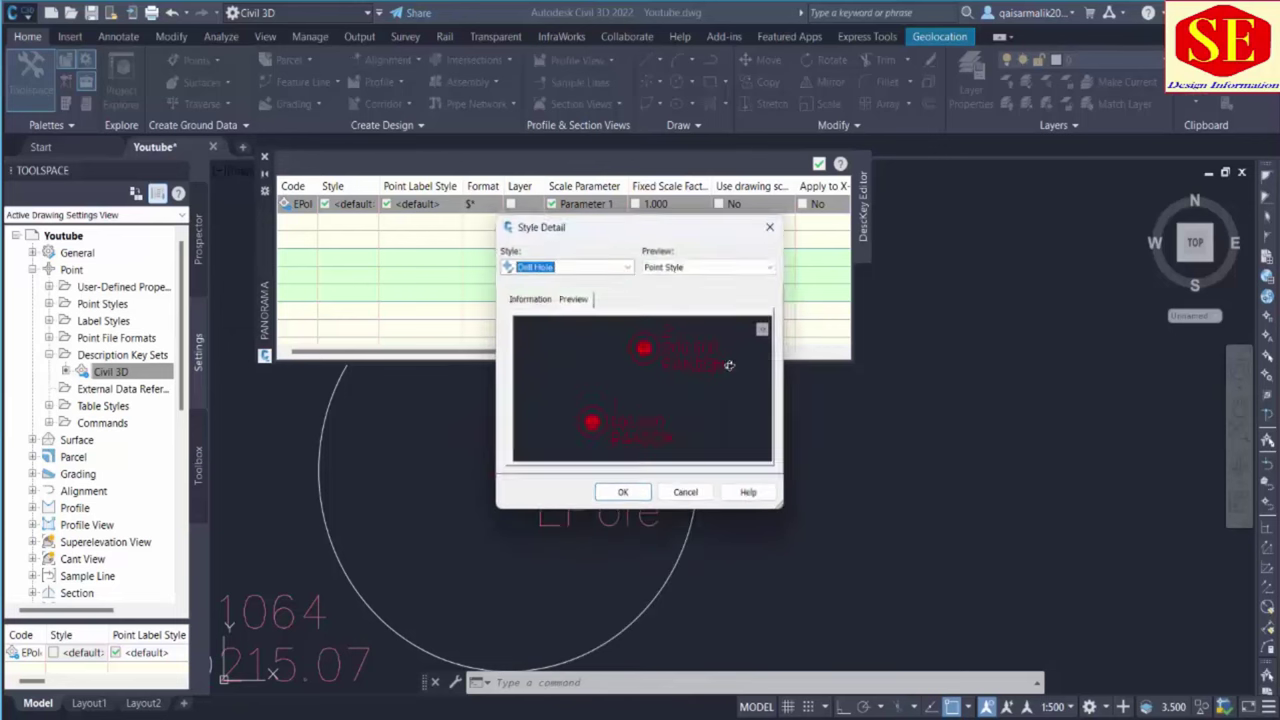
pyautogui.click(689, 499)
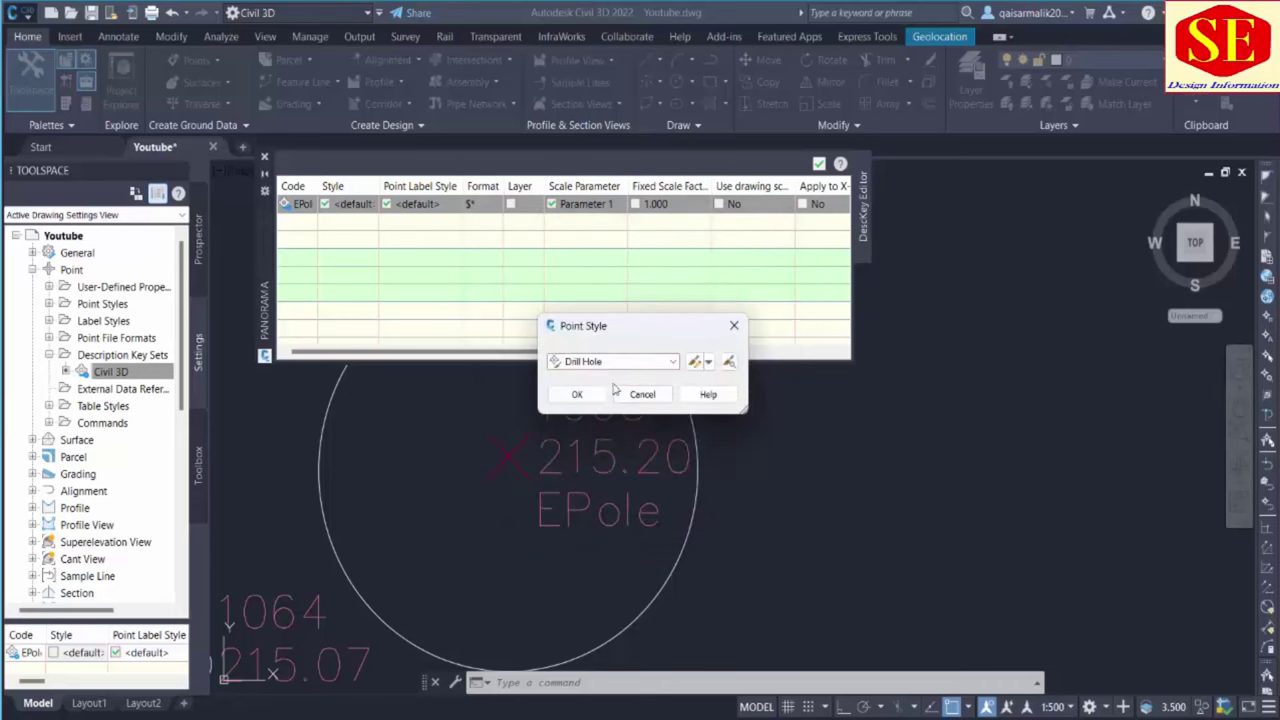
# Assign the Utility Pole point style to the EPole key
pyautogui.click(605, 366)
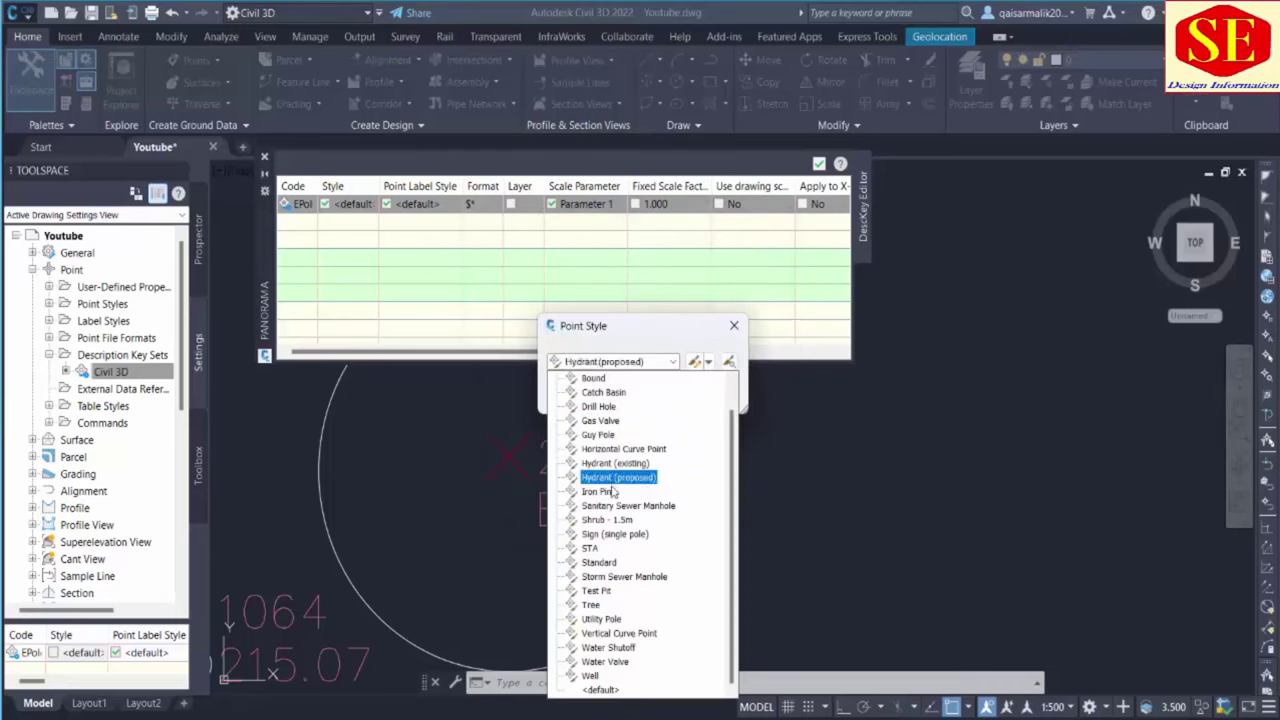
pyautogui.click(601, 620)
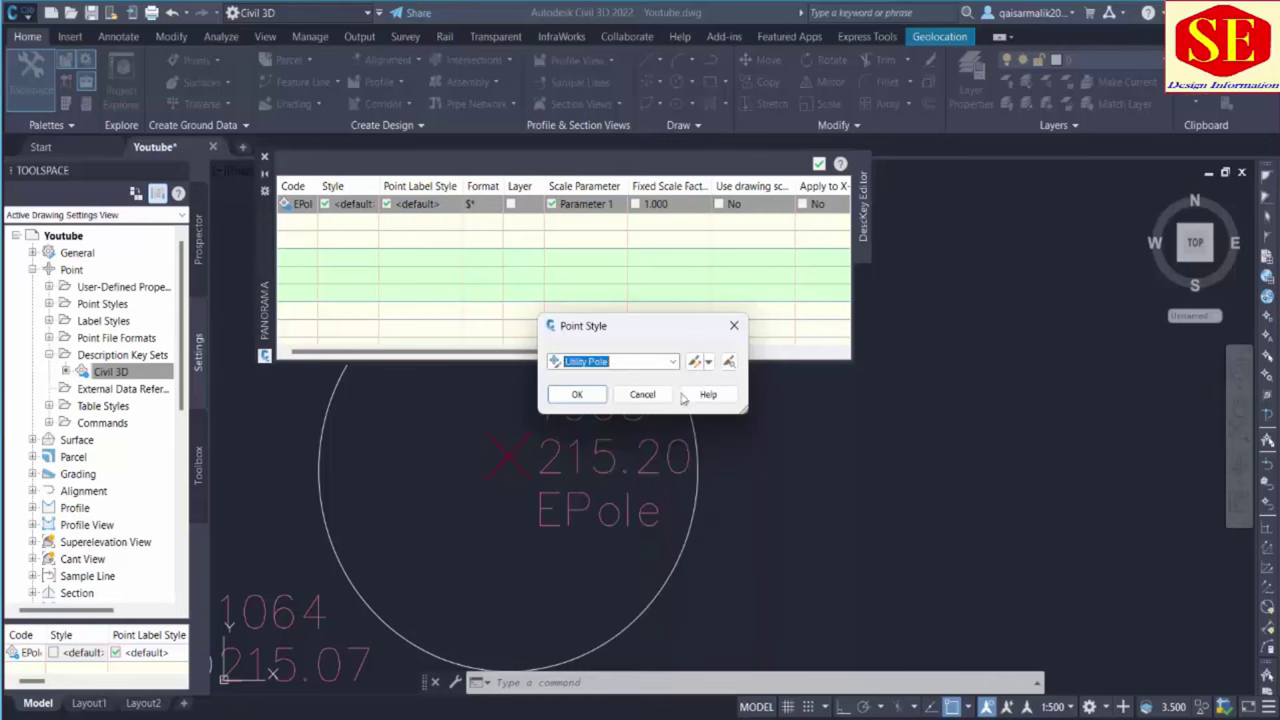
pyautogui.click(728, 361)
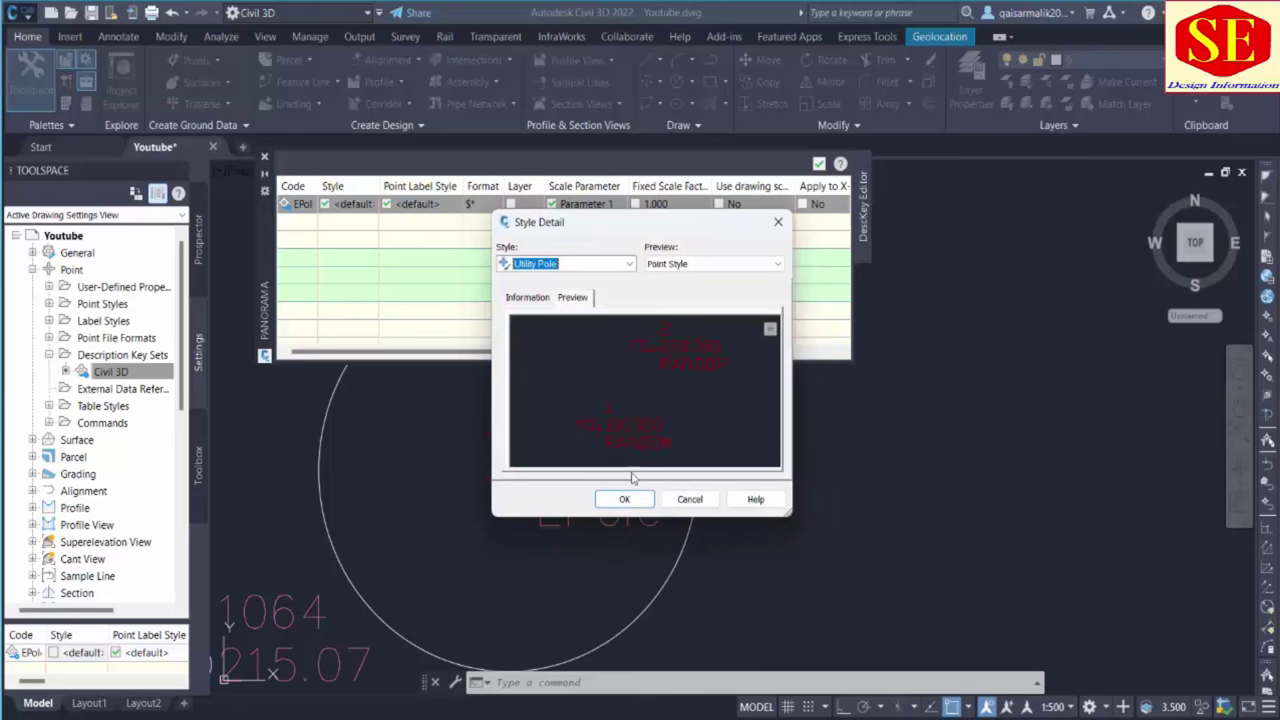
pyautogui.click(623, 498)
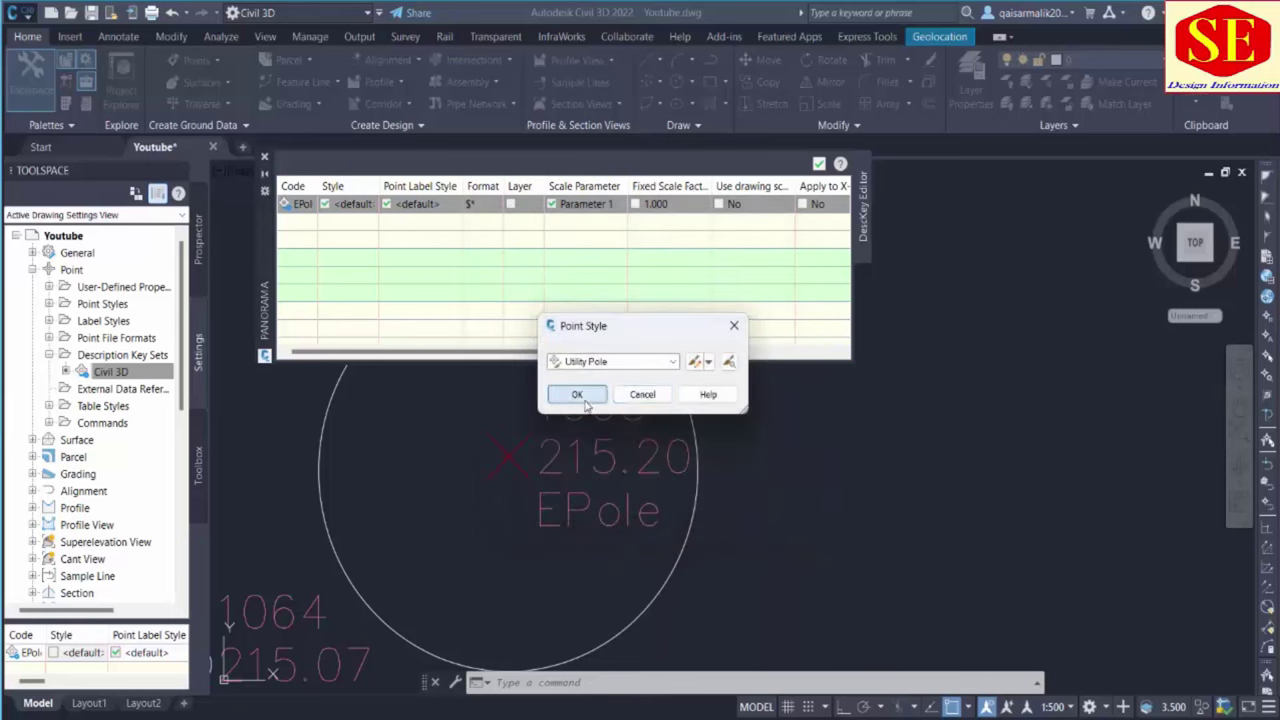
pyautogui.click(577, 395)
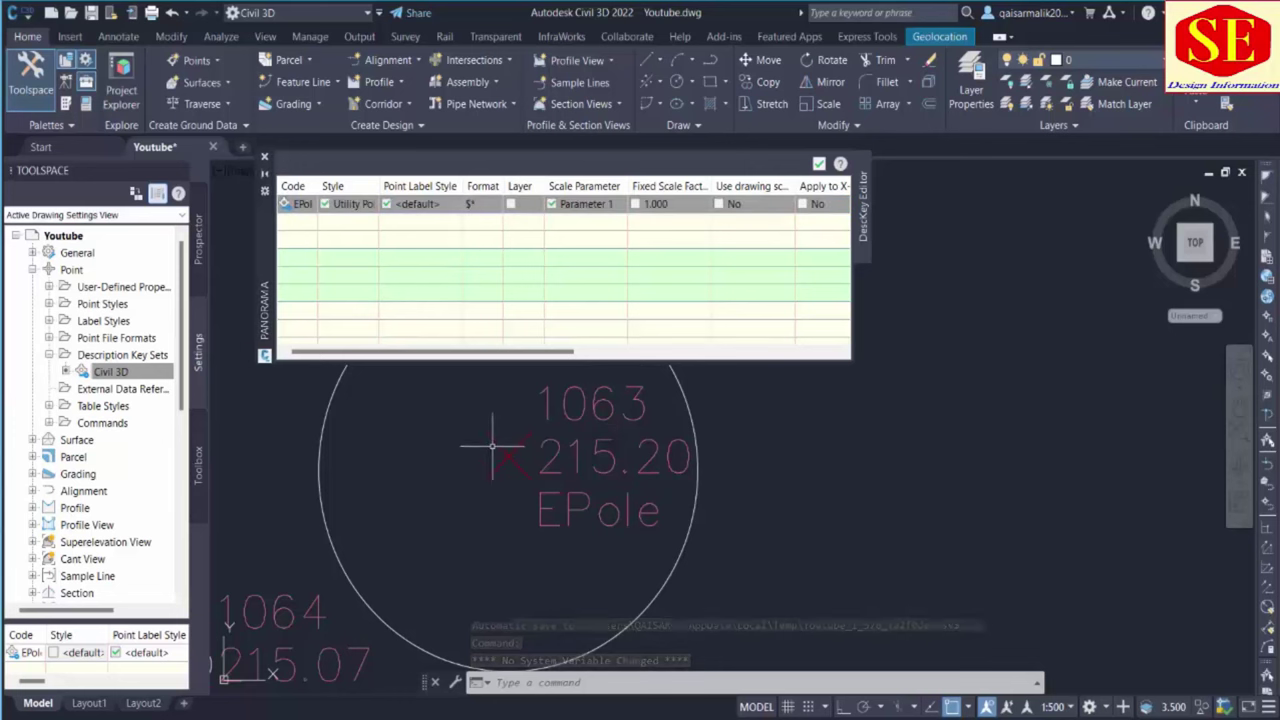
# Apply the description keys to the NEZ point group from Prospector
pyautogui.click(264, 173)
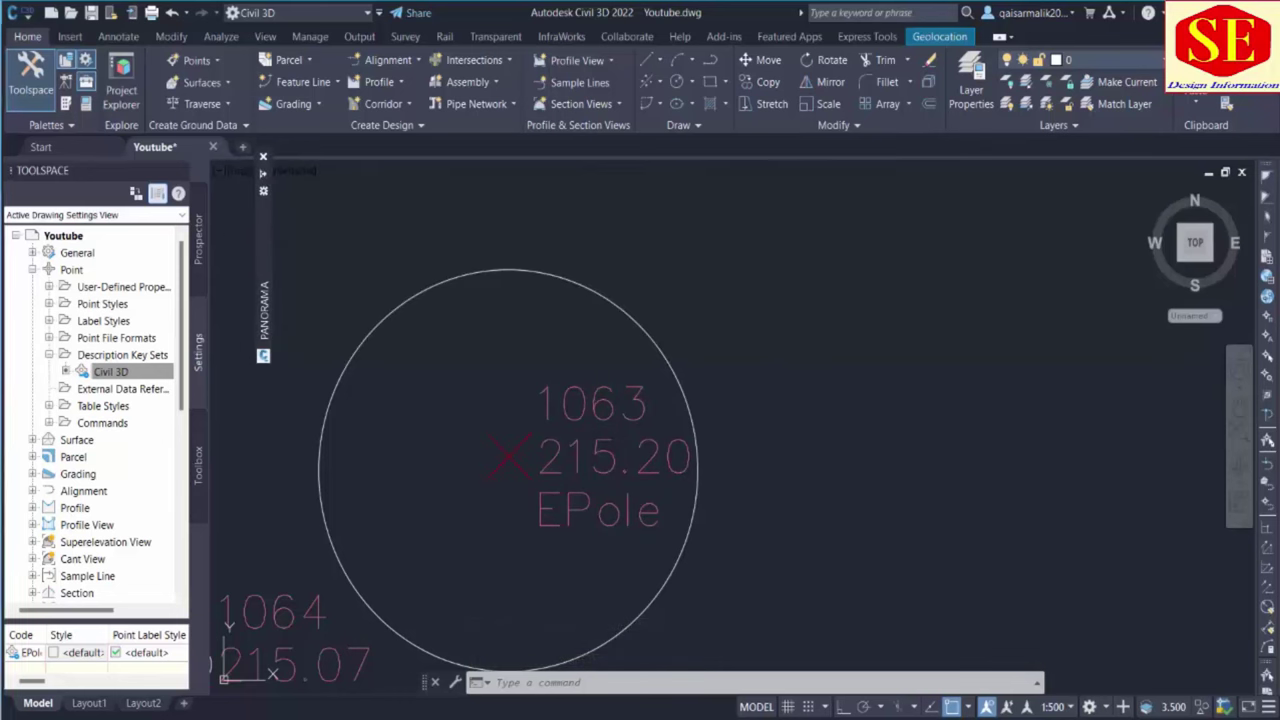
pyautogui.click(199, 222)
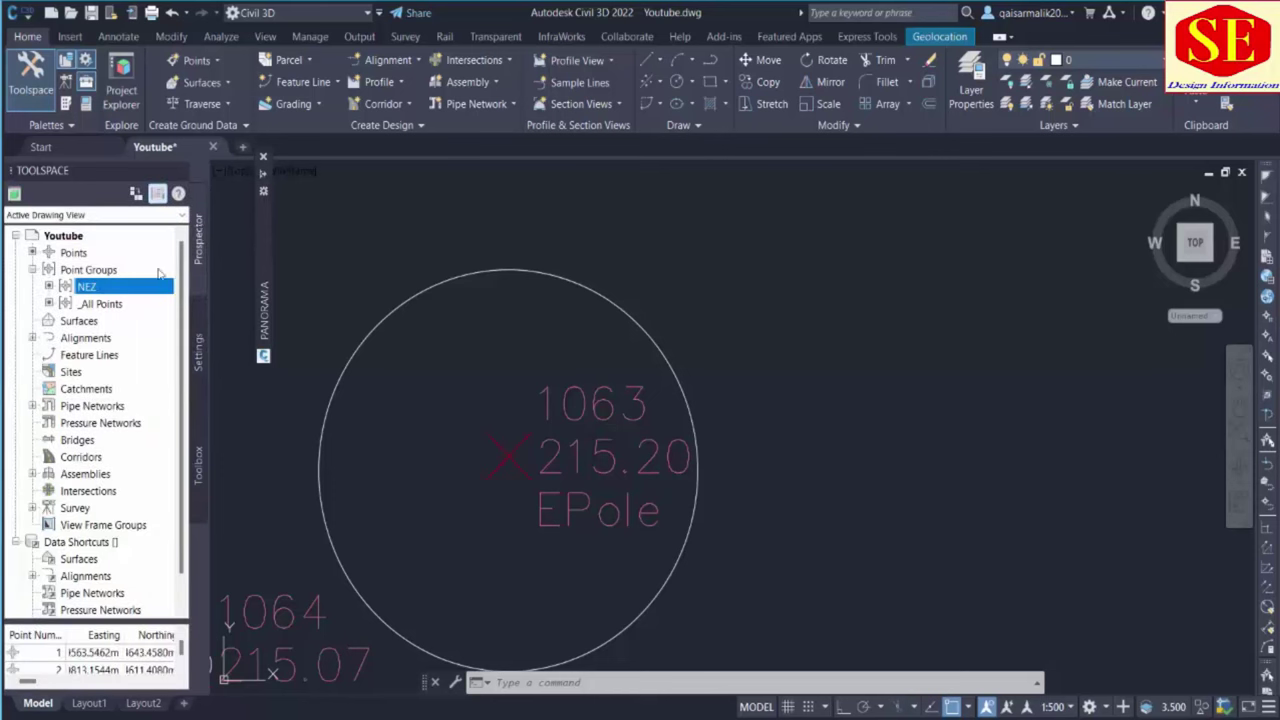
pyautogui.click(33, 270)
pyautogui.click(33, 270)
pyautogui.click(80, 287)
pyautogui.rightClick(86, 290)
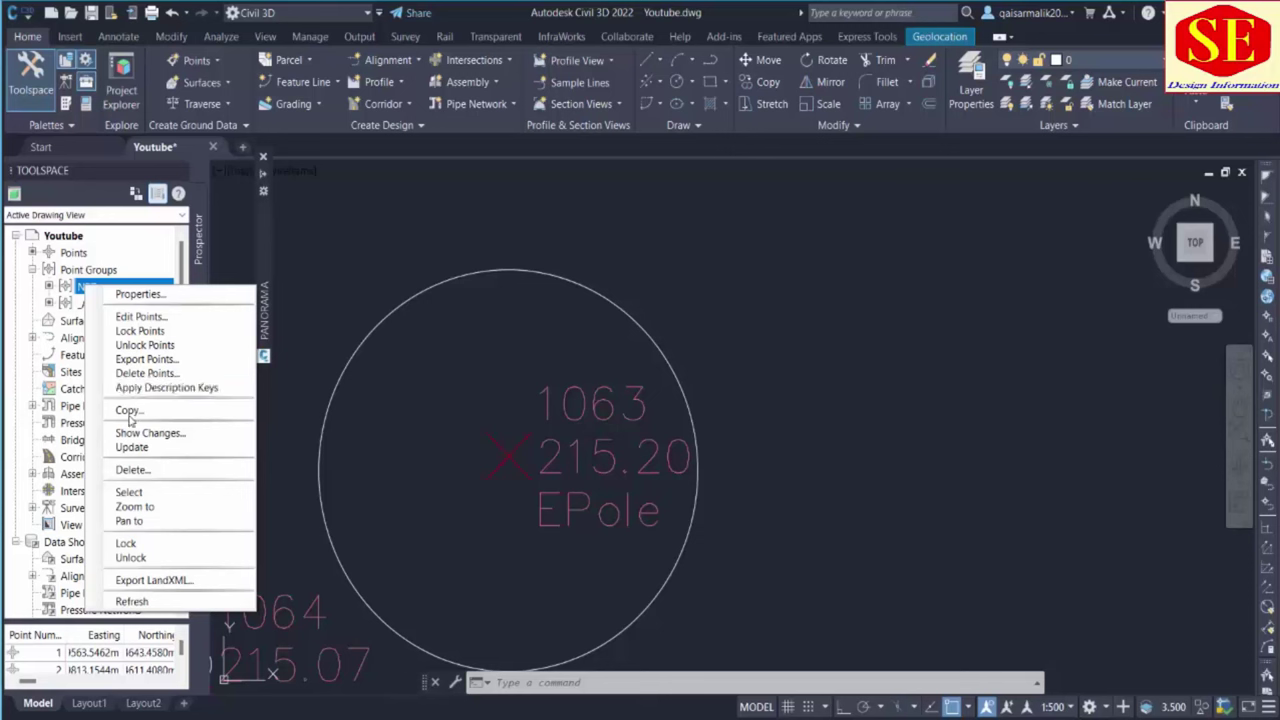
pyautogui.click(150, 390)
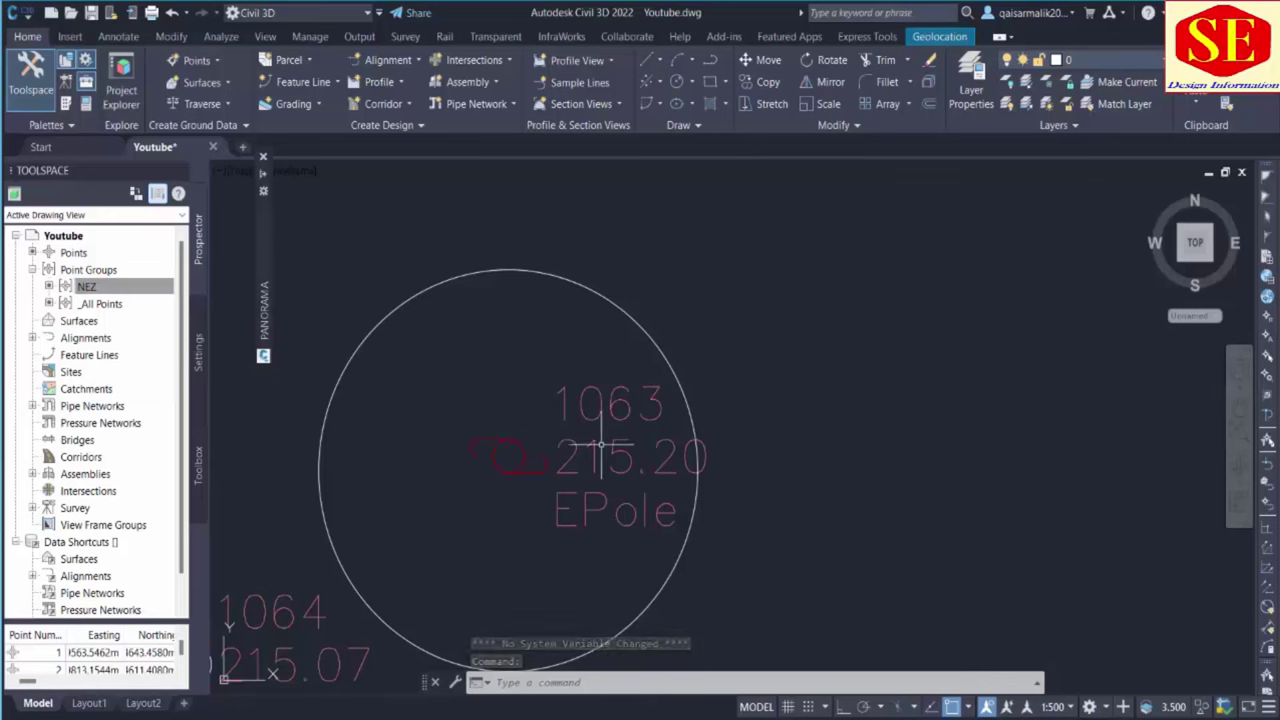
# Zoom out to see point 1063 with the utility pole symbol
pyautogui.moveTo(500, 571)
pyautogui.mouseDown()
pyautogui.moveTo(586, 509)
pyautogui.moveTo(577, 596)
pyautogui.mouseUp()
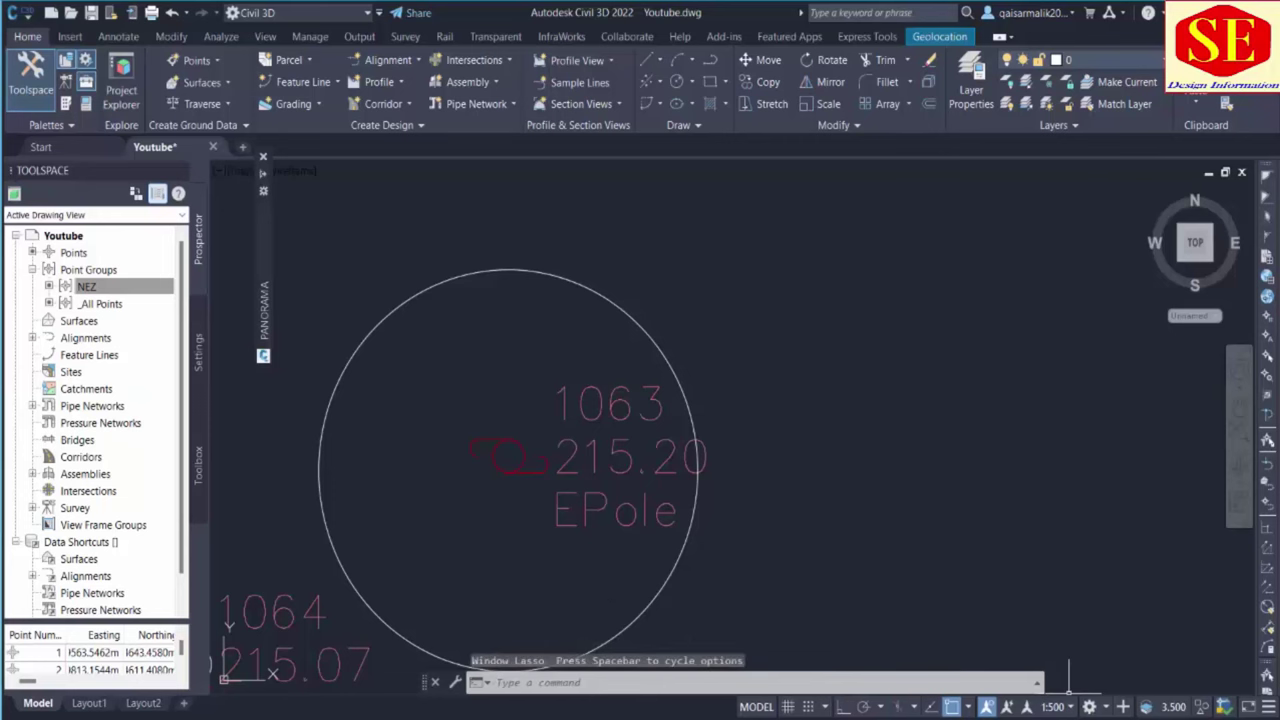
pyautogui.scroll(-3, 661, 520)
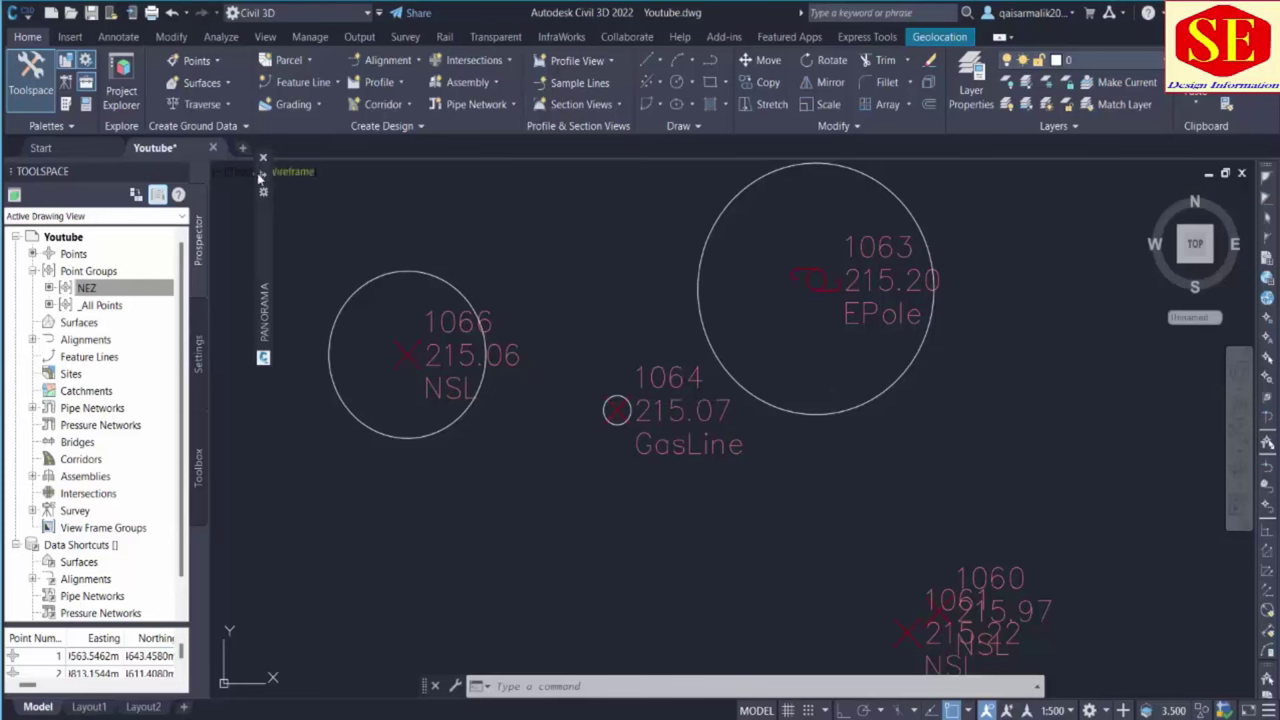
pyautogui.moveTo(264, 178)
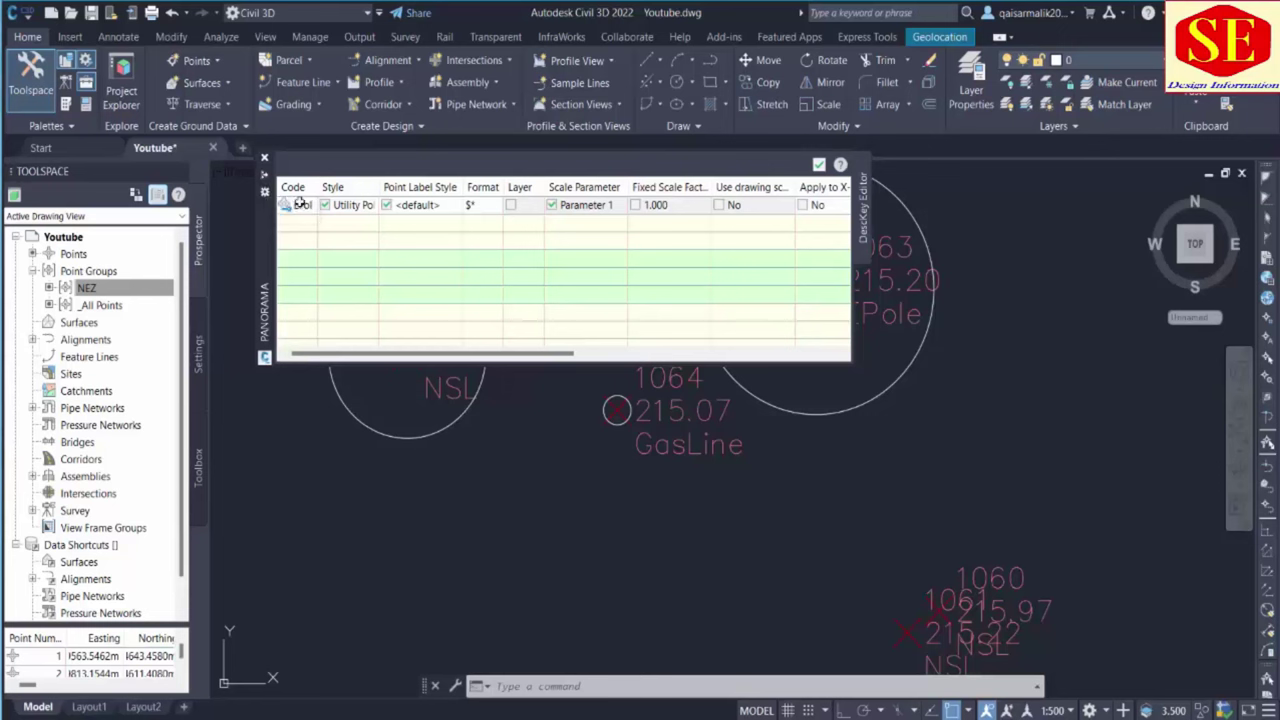
# Add a new description key below EPole and code it GasLine
pyautogui.click(301, 204)
pyautogui.rightClick(301, 204)
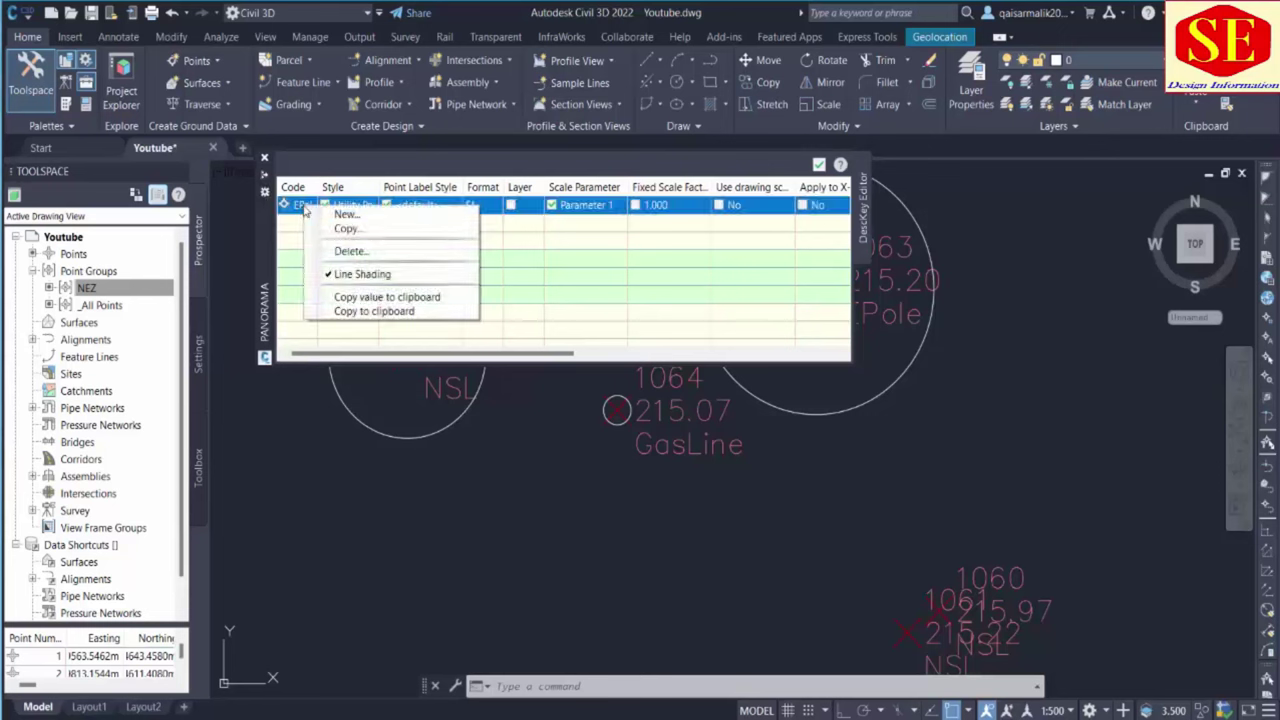
pyautogui.click(367, 213)
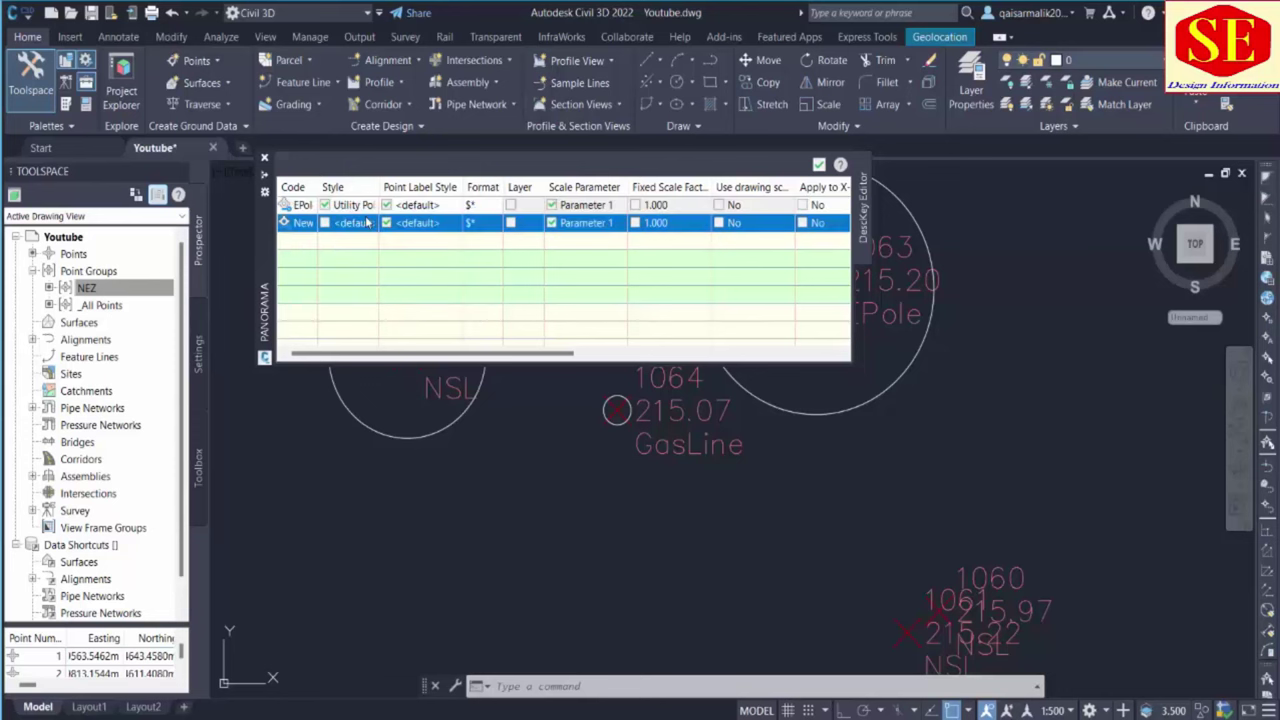
pyautogui.doubleClick(305, 223)
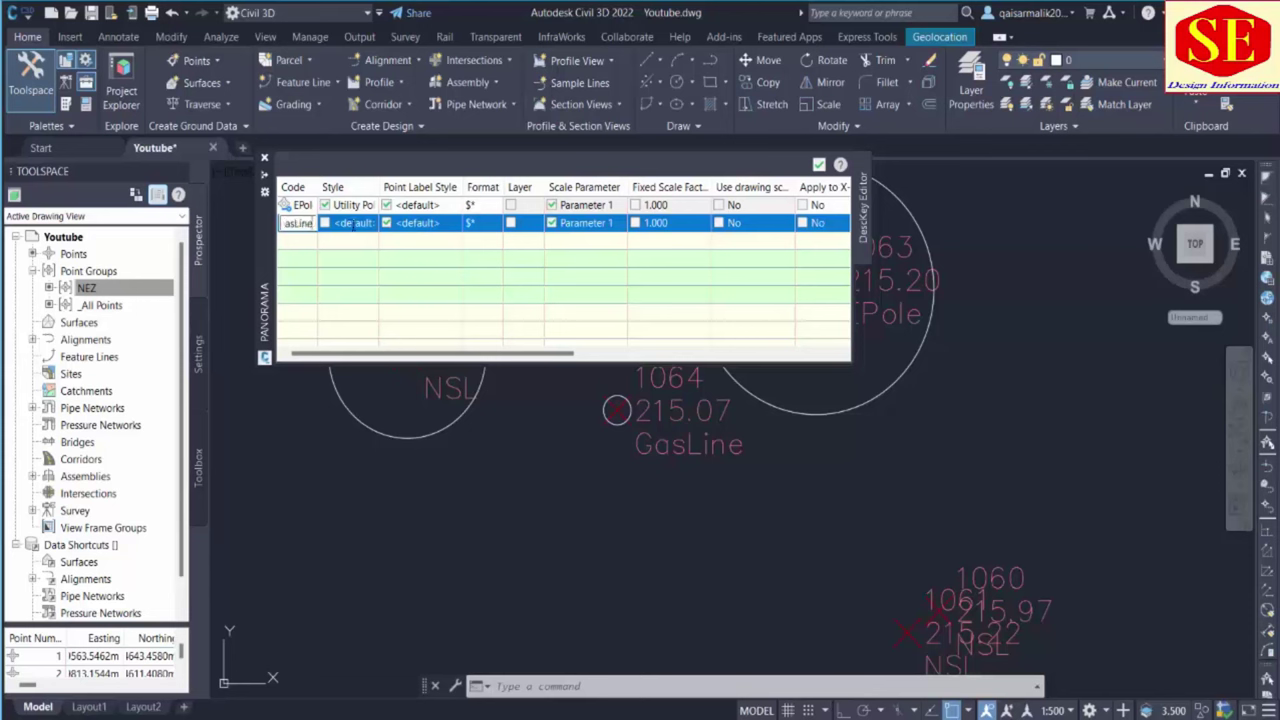
pyautogui.press('Return')
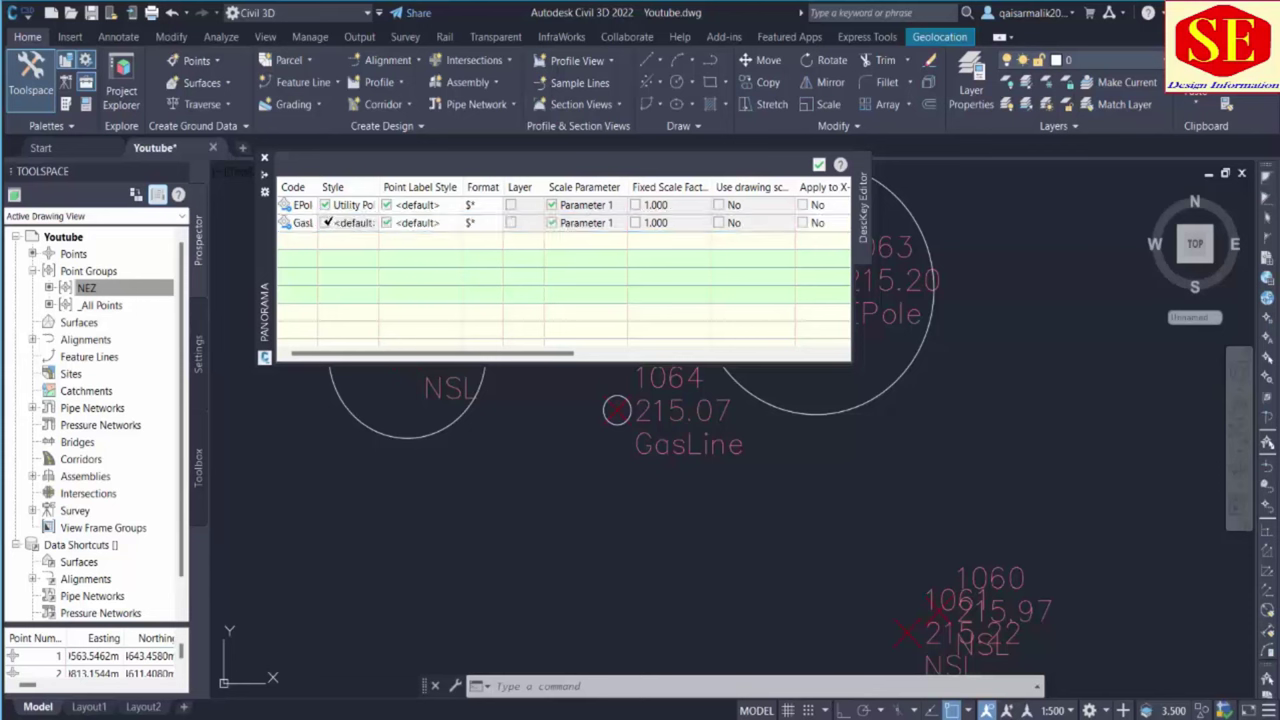
# Open the point style list for the GasLine key
pyautogui.click(328, 222)
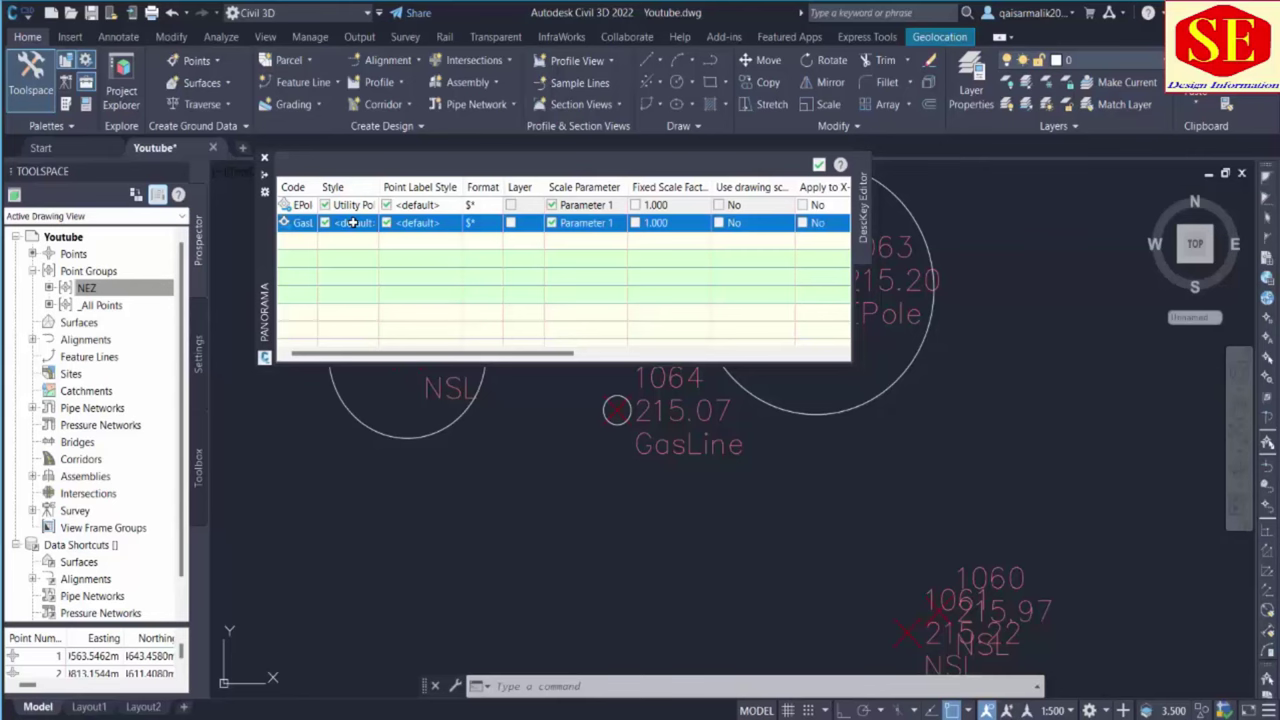
pyautogui.click(352, 222)
pyautogui.click(587, 366)
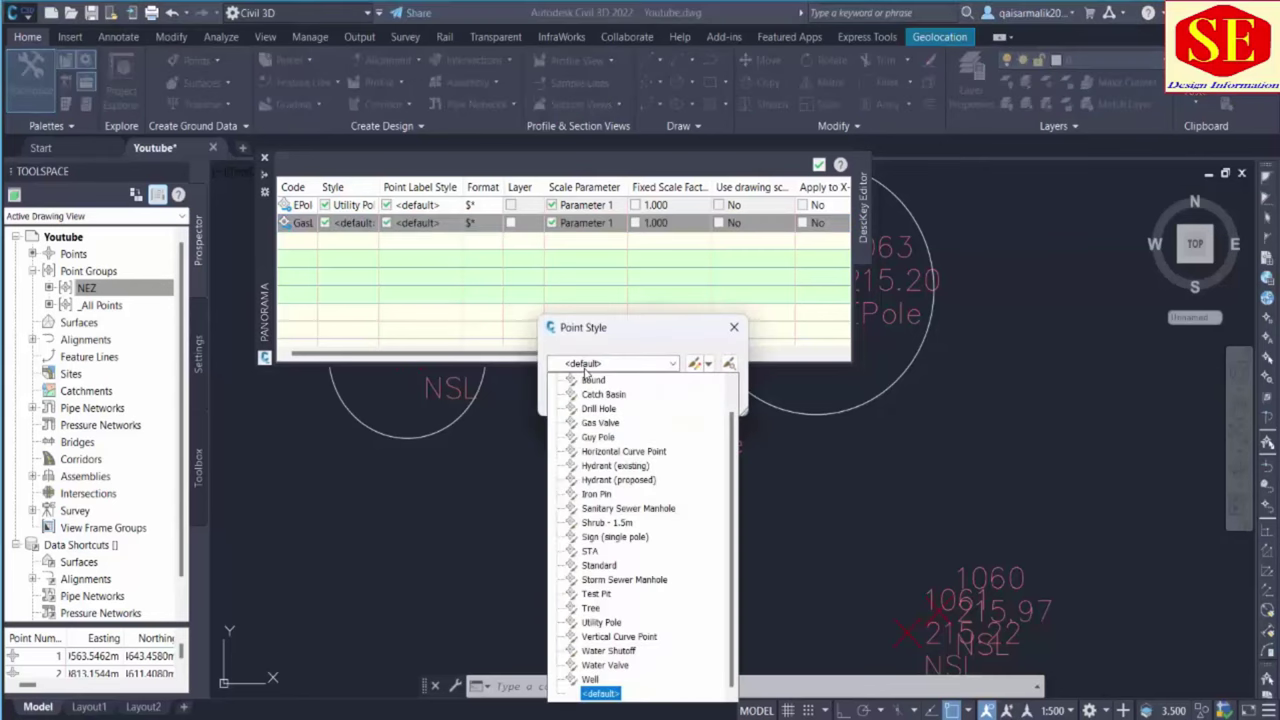
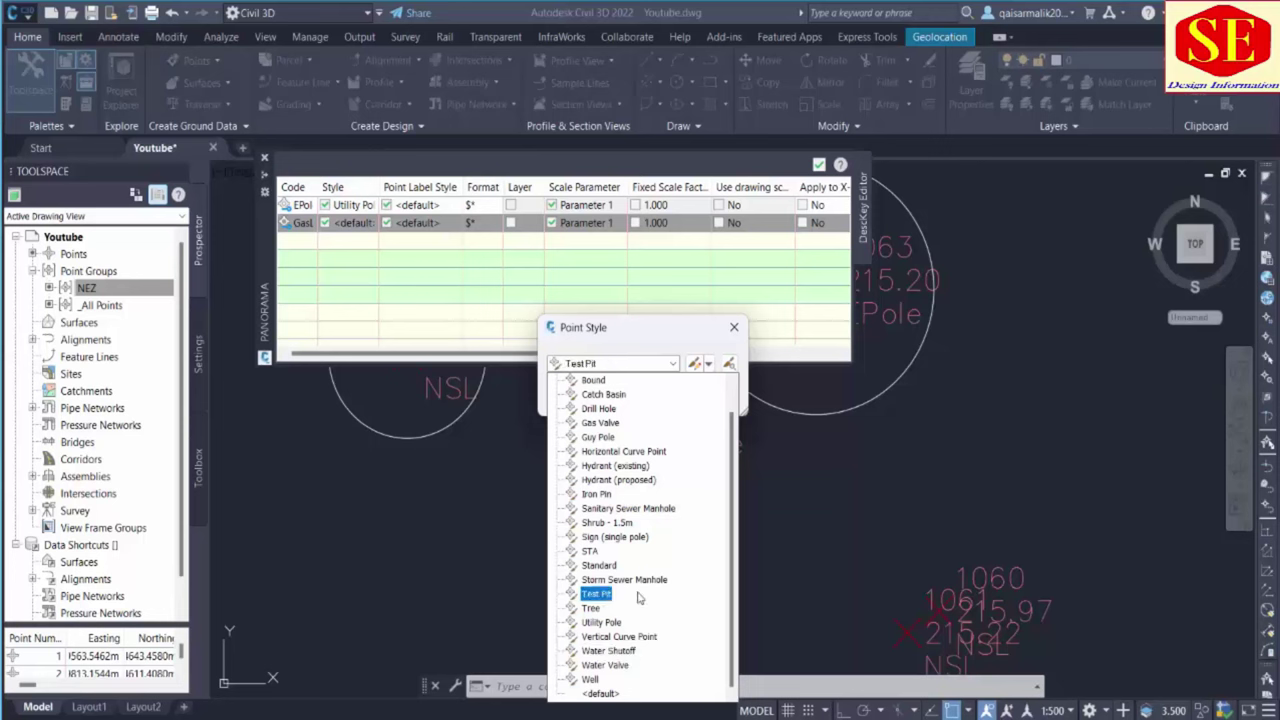
# Give the GasLine description key the Gas Valve style and apply description keys to the NEZ point group
pyautogui.click(609, 424)
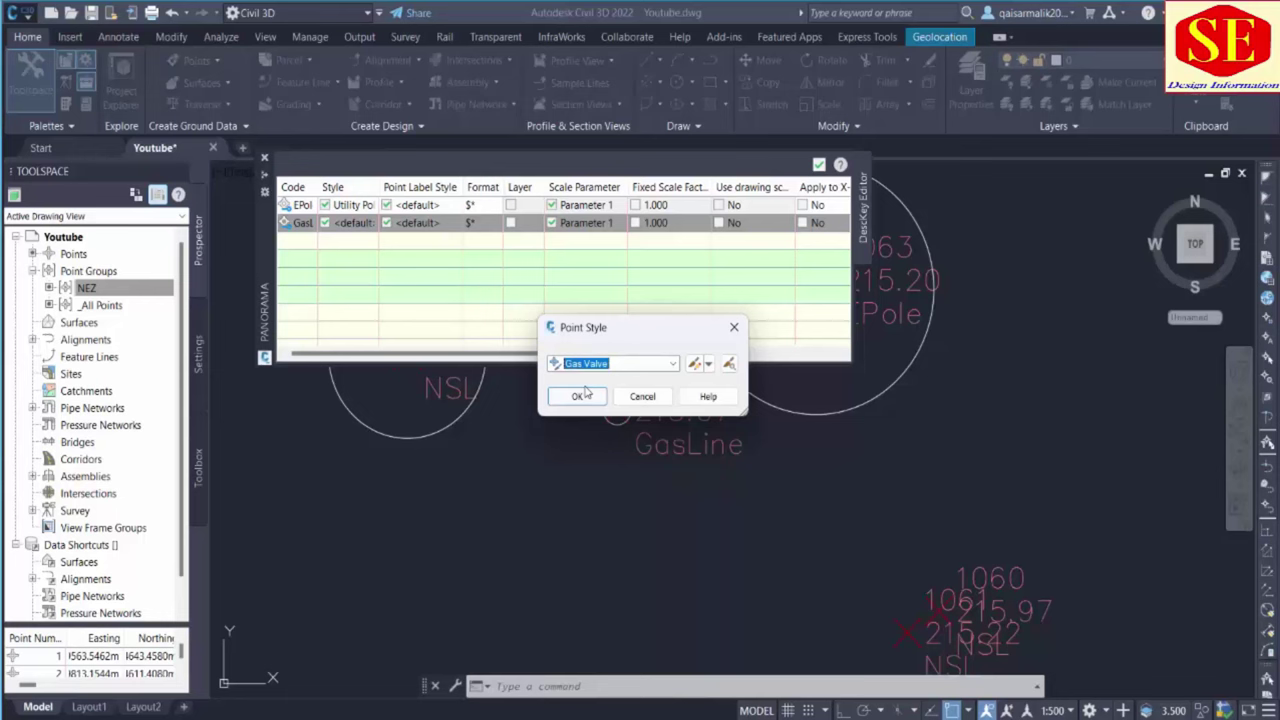
pyautogui.click(580, 398)
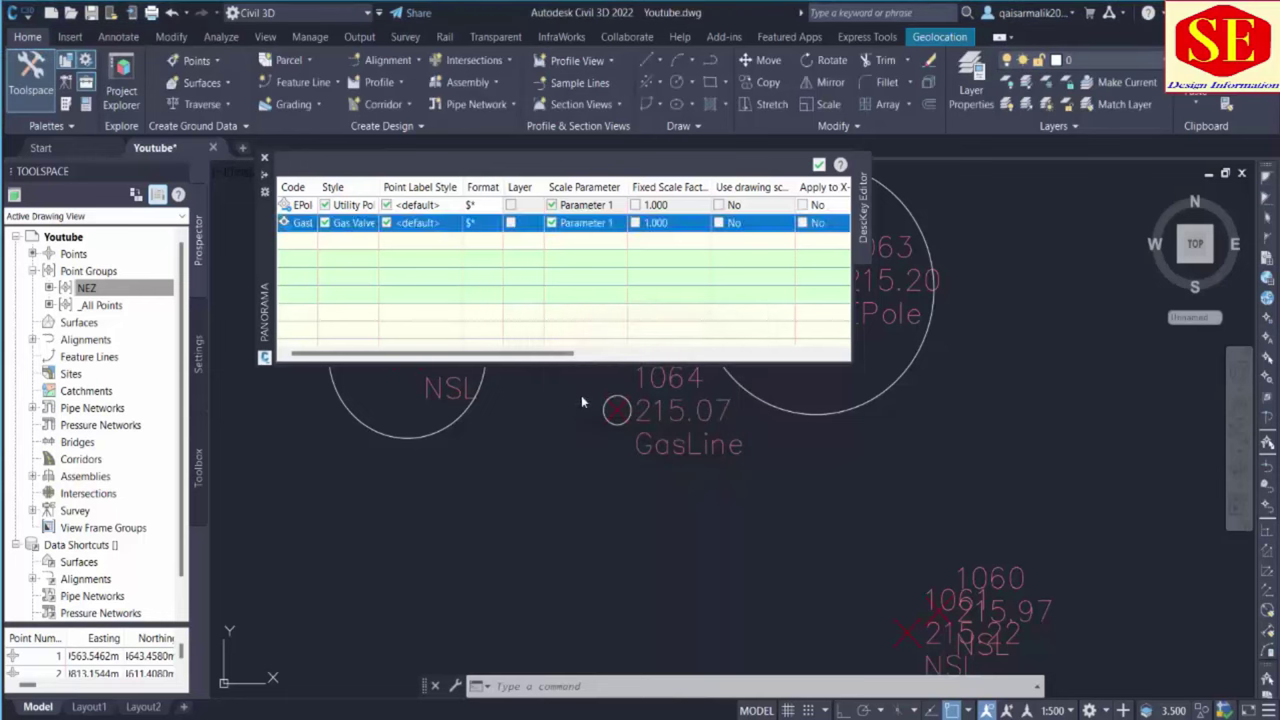
pyautogui.click(146, 284)
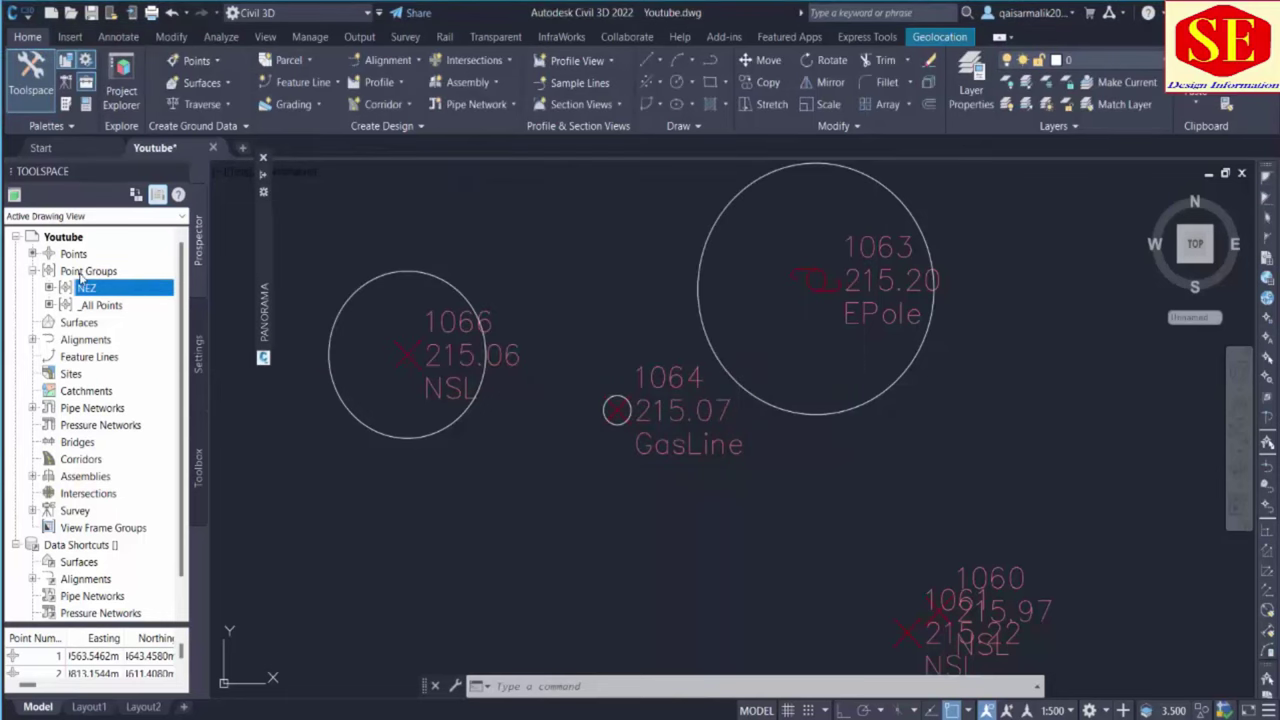
pyautogui.rightClick(92, 290)
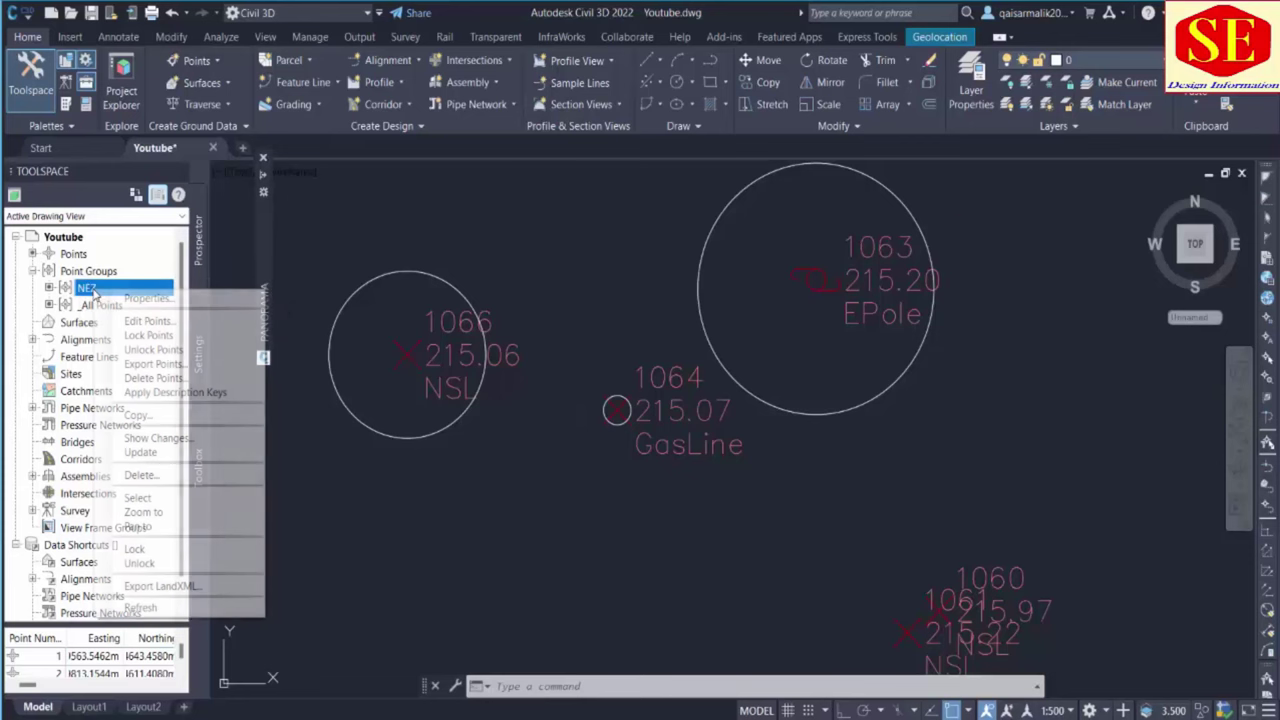
pyautogui.click(200, 393)
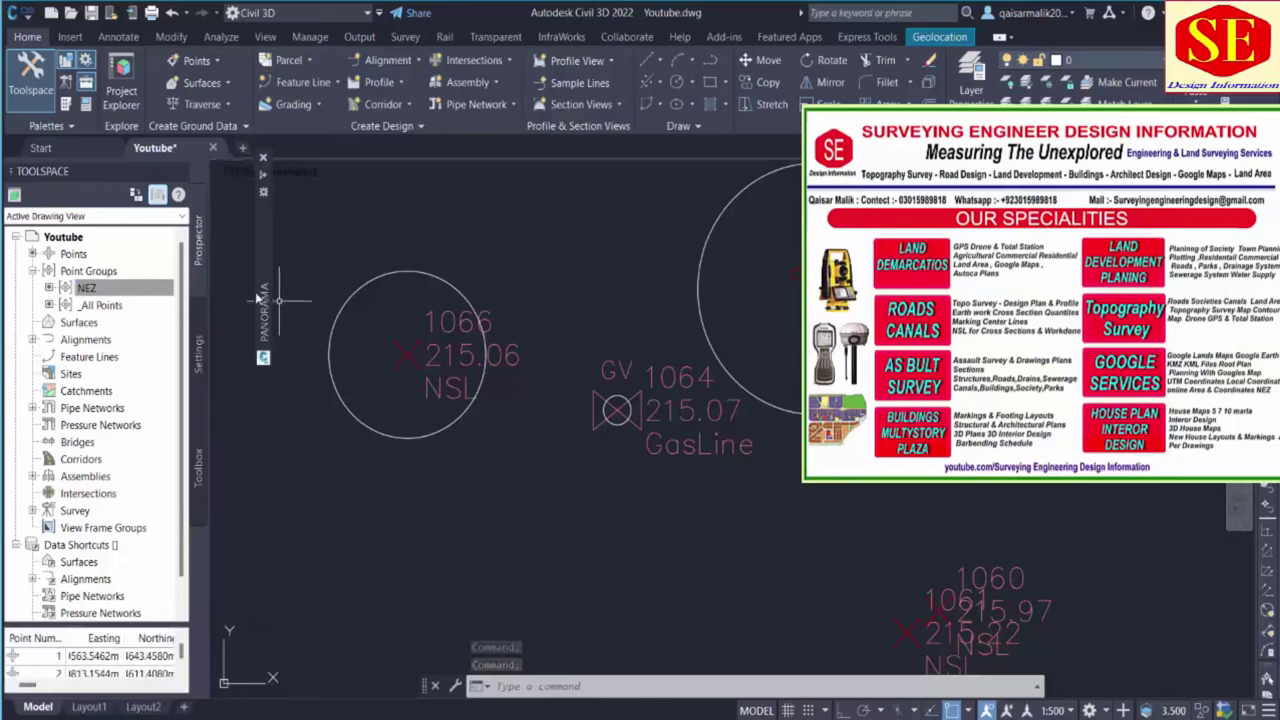
# Add a new description key row with the code NSL and enable its style
pyautogui.moveTo(265, 178)
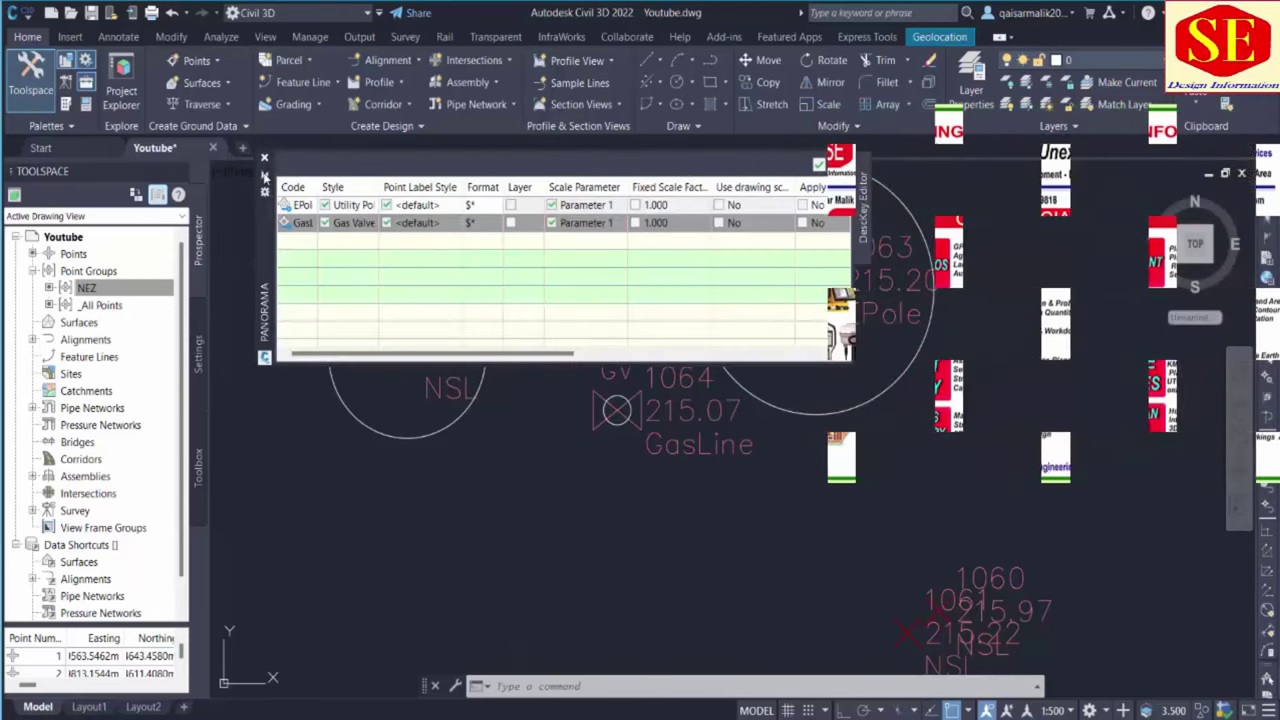
pyautogui.click(302, 206)
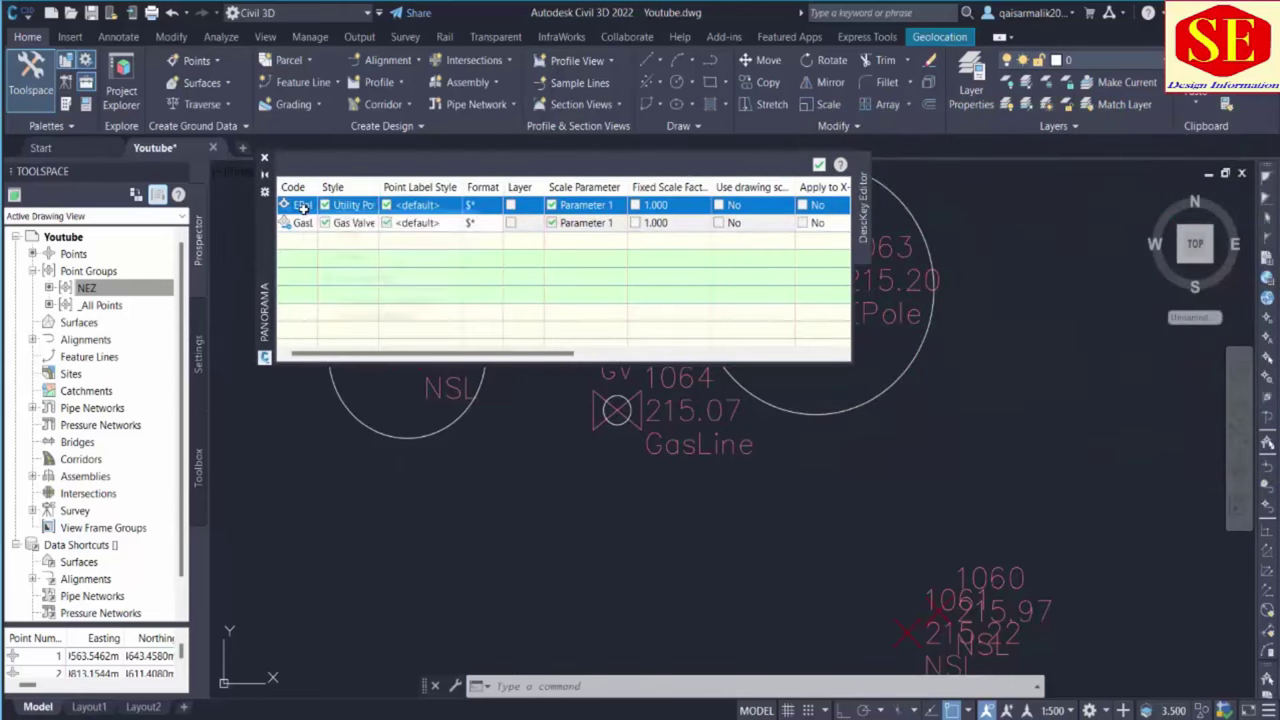
pyautogui.rightClick(302, 206)
pyautogui.click(330, 216)
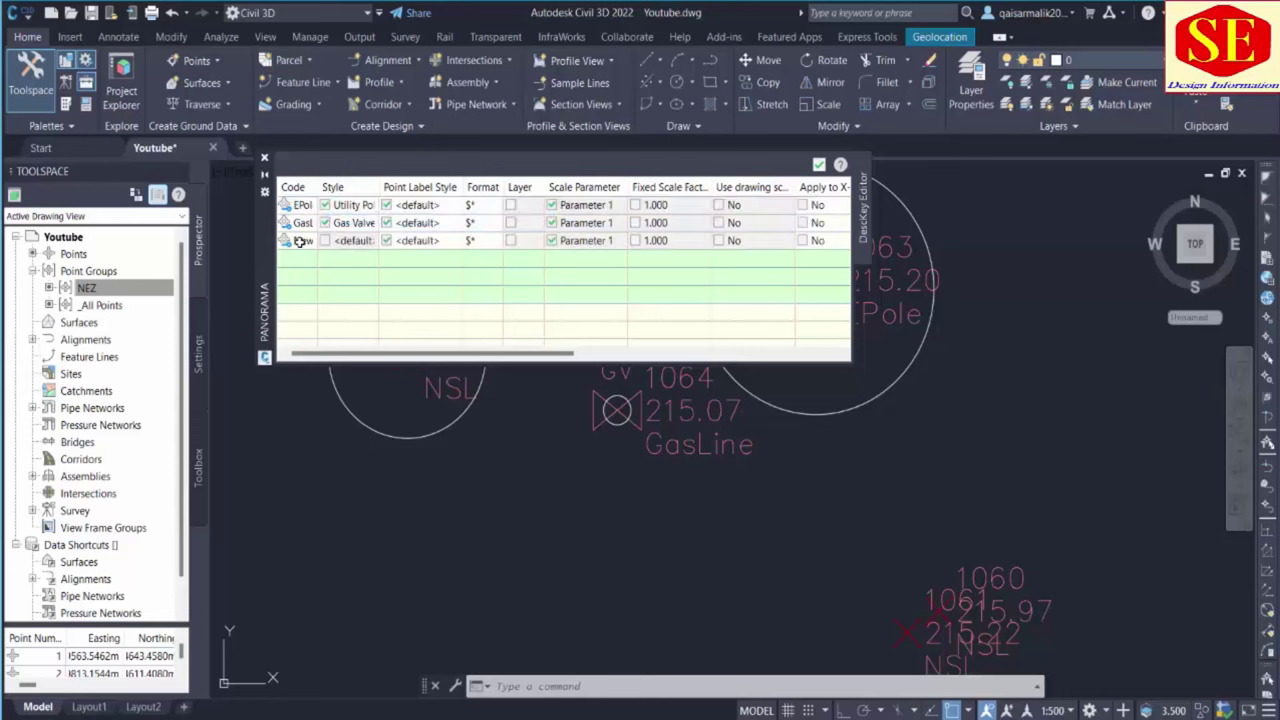
pyautogui.click(297, 242)
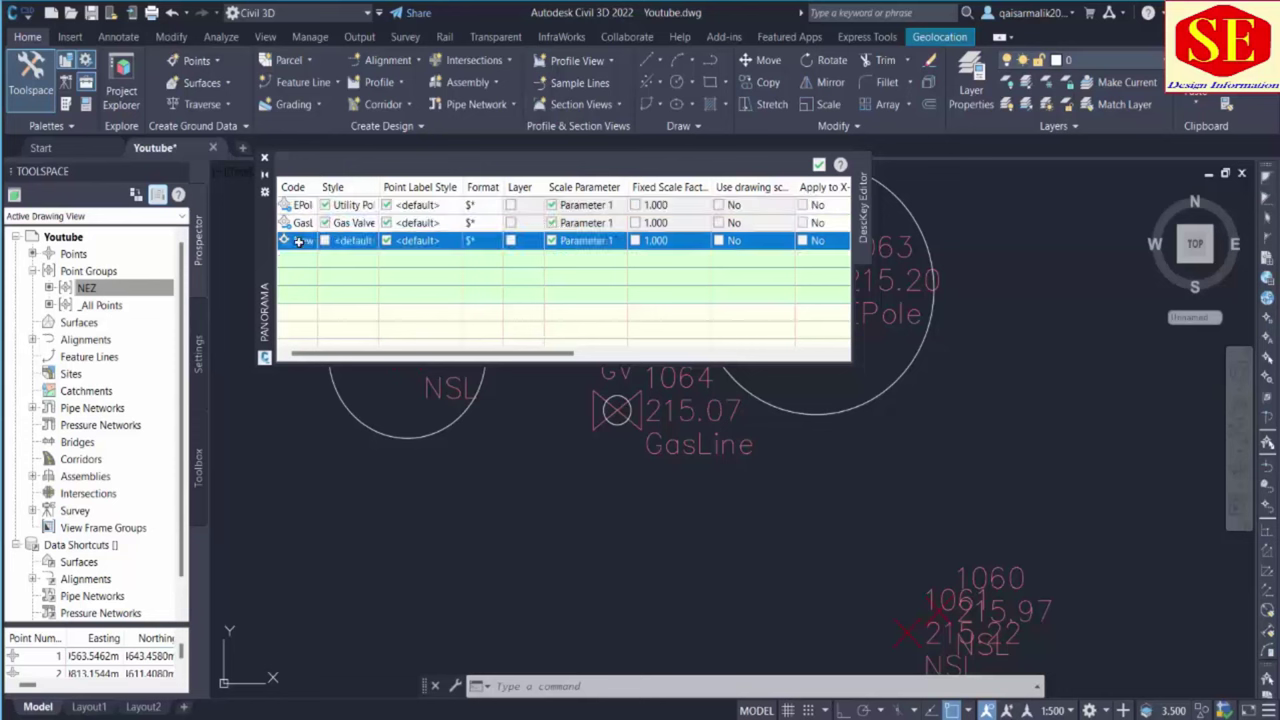
pyautogui.click(298, 242)
pyautogui.press('capslock')
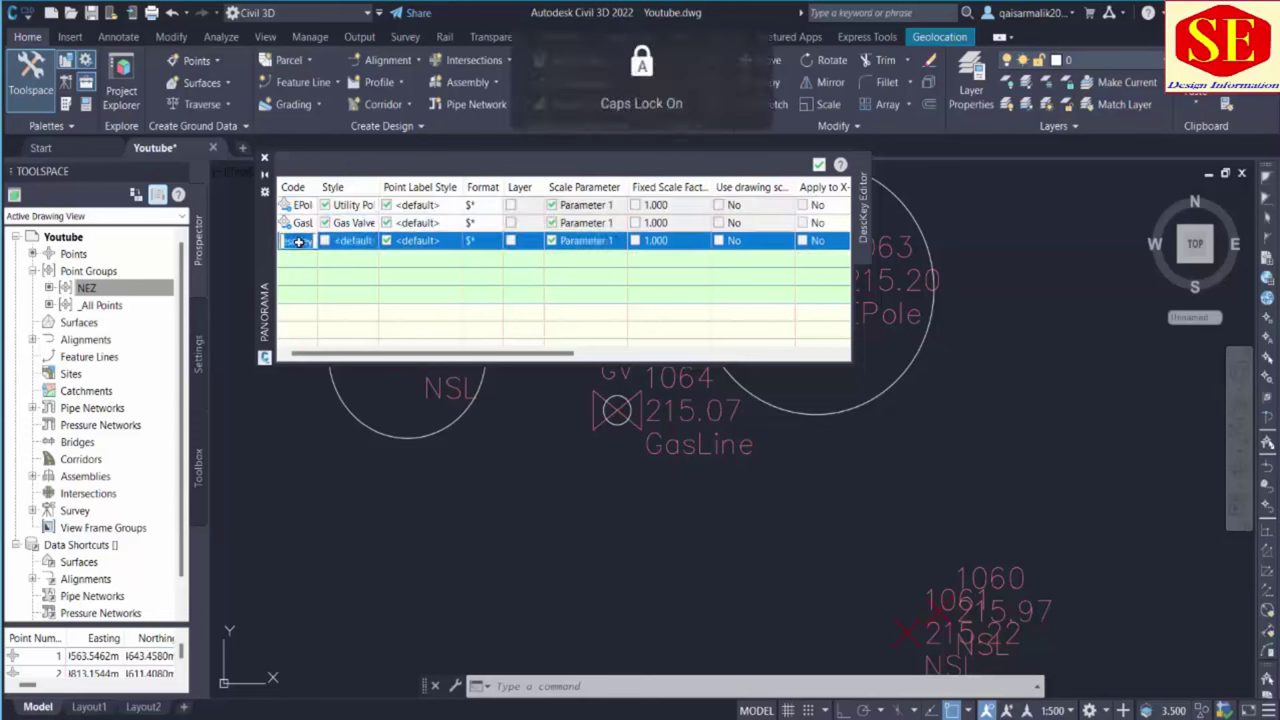
pyautogui.write('NSL')
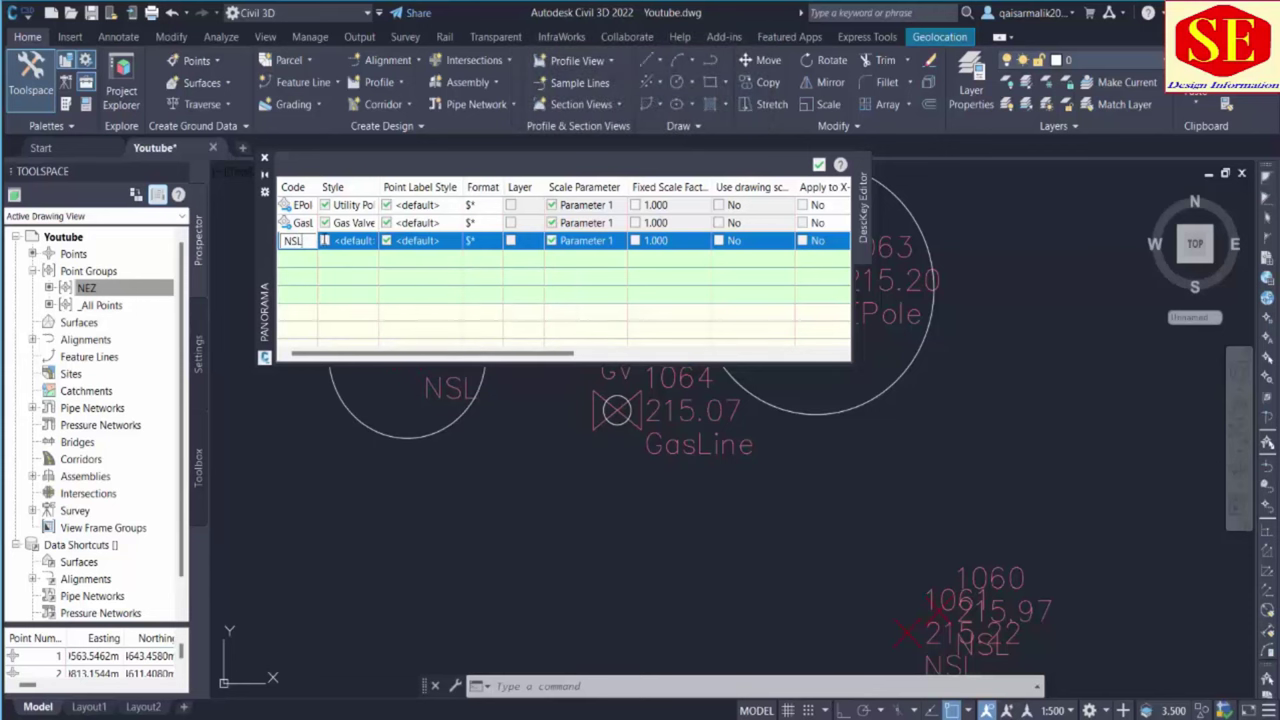
pyautogui.click(325, 241)
# Assign the Iron Pin point style to the NSL key after previewing Standard
pyautogui.click(341, 243)
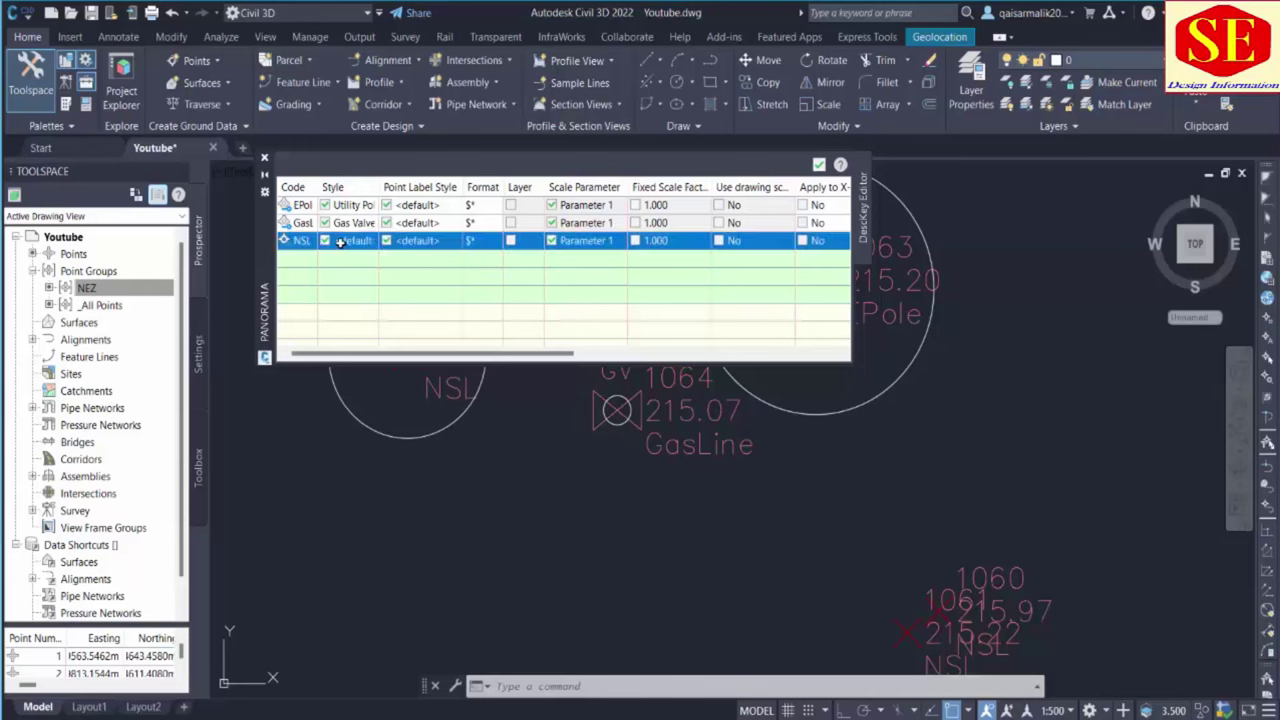
pyautogui.click(341, 243)
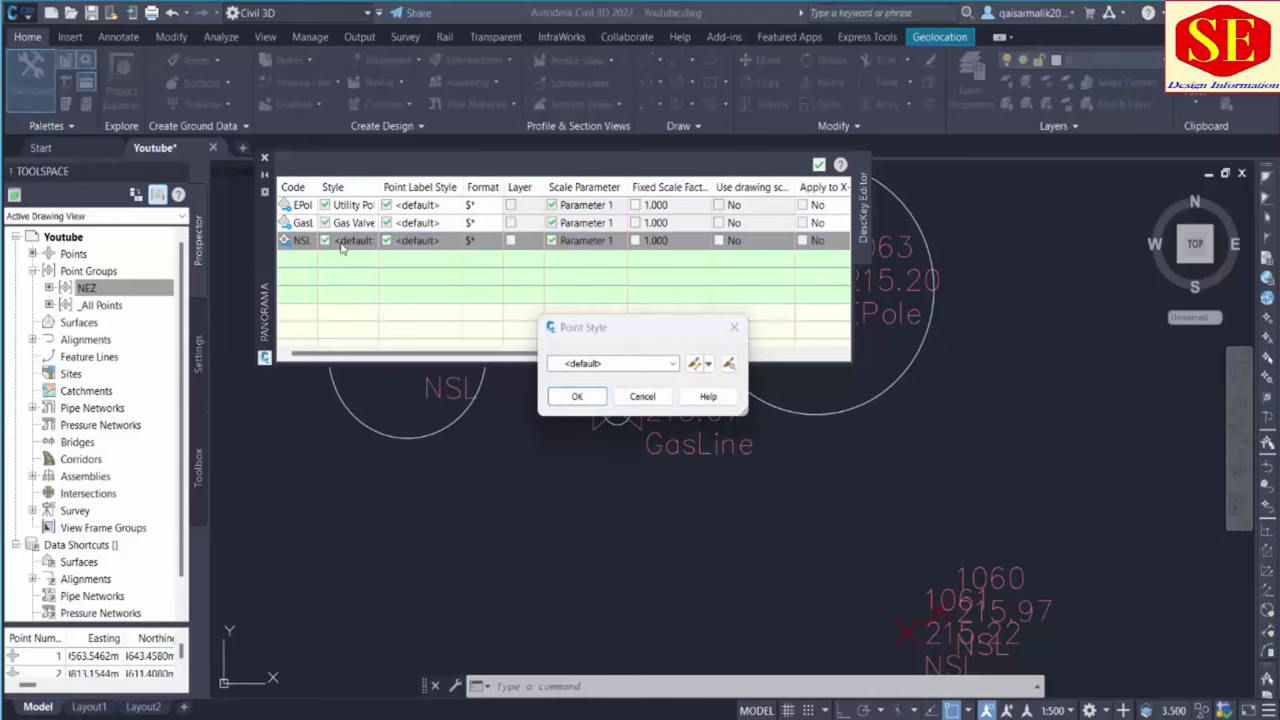
pyautogui.click(601, 365)
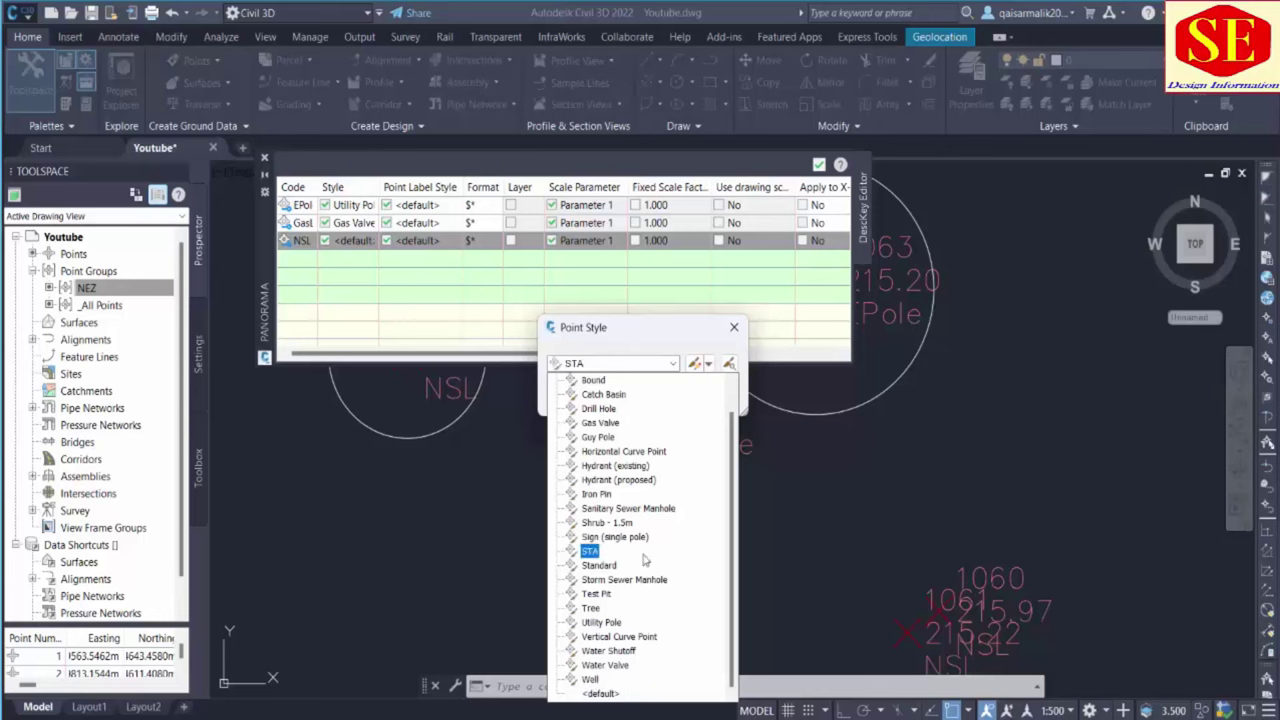
pyautogui.click(600, 565)
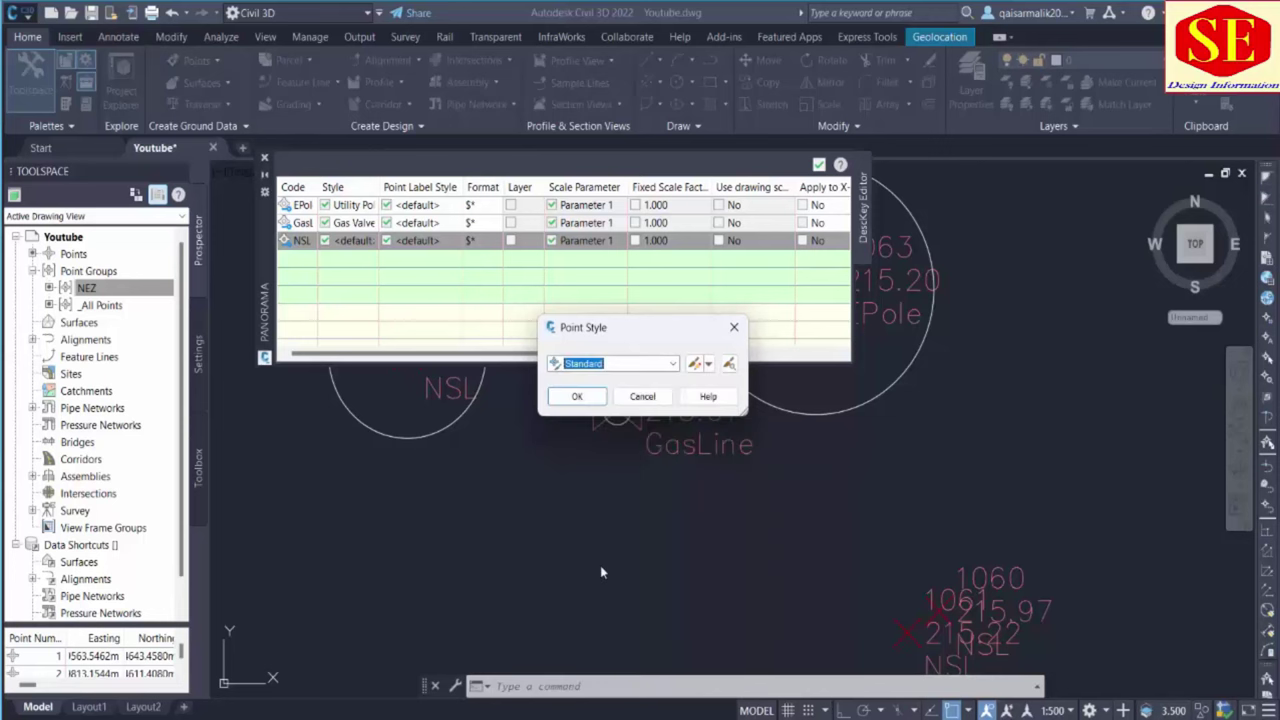
pyautogui.click(731, 363)
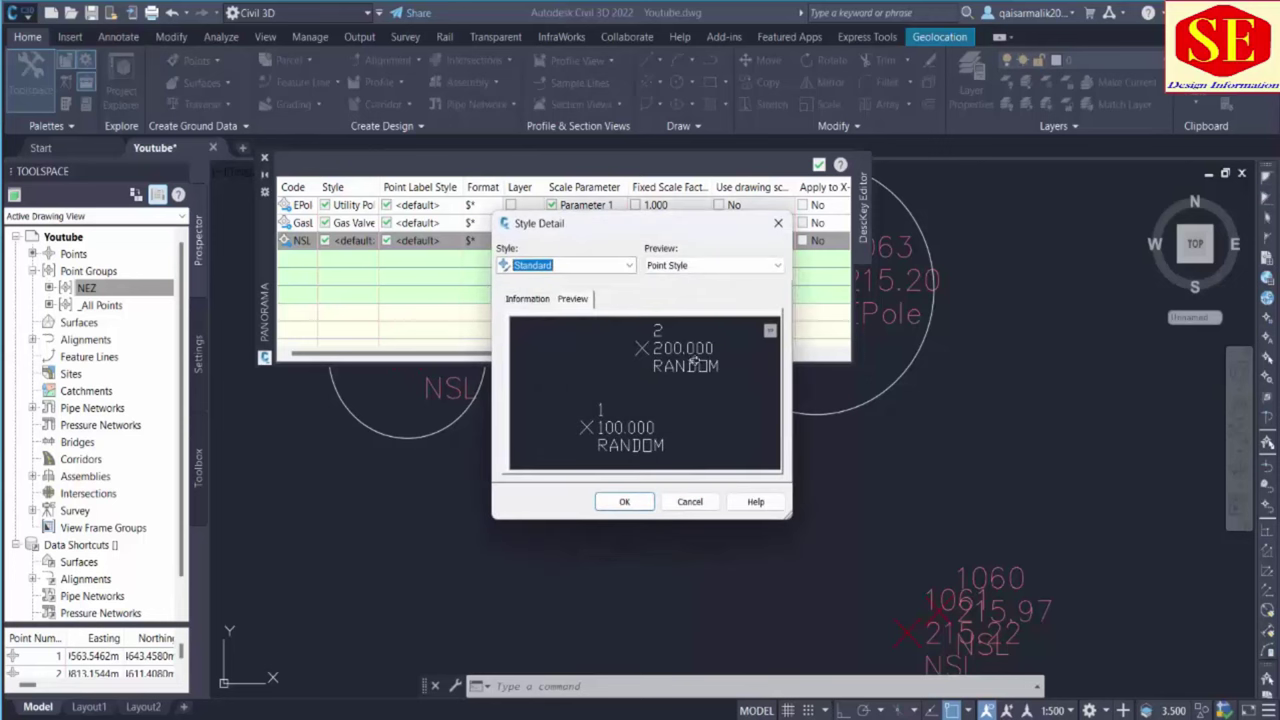
pyautogui.click(677, 510)
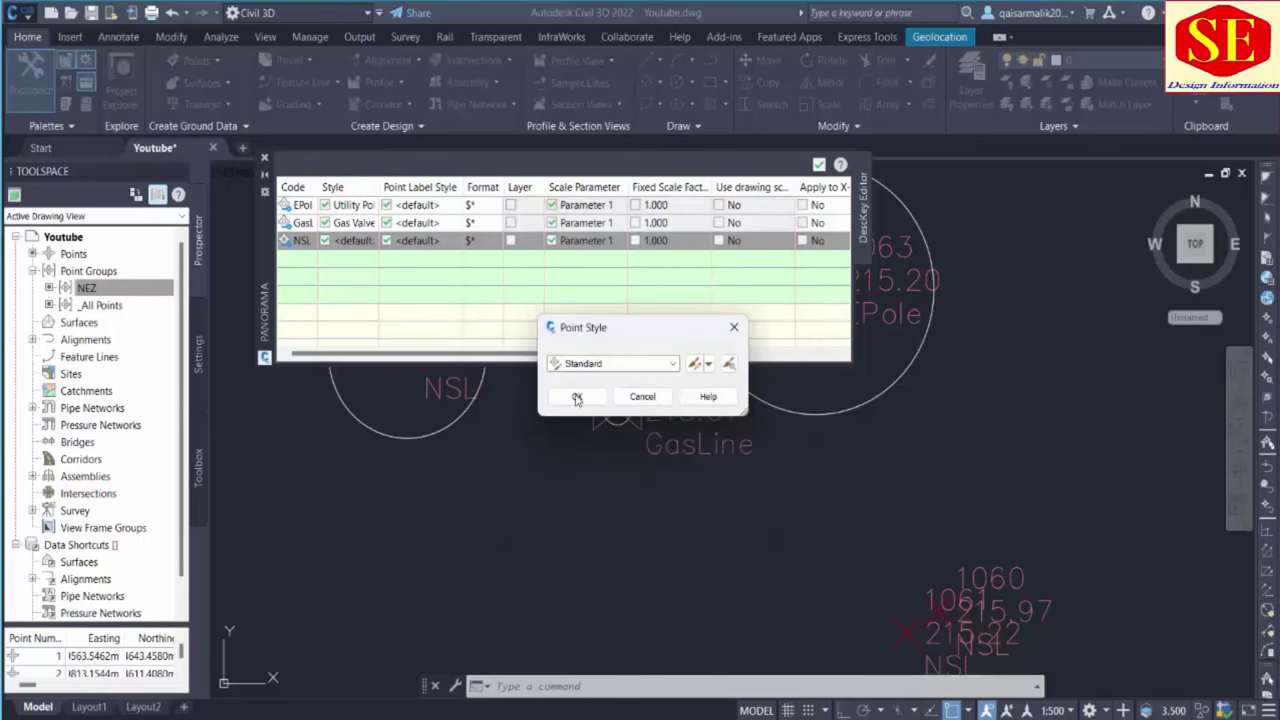
pyautogui.click(607, 366)
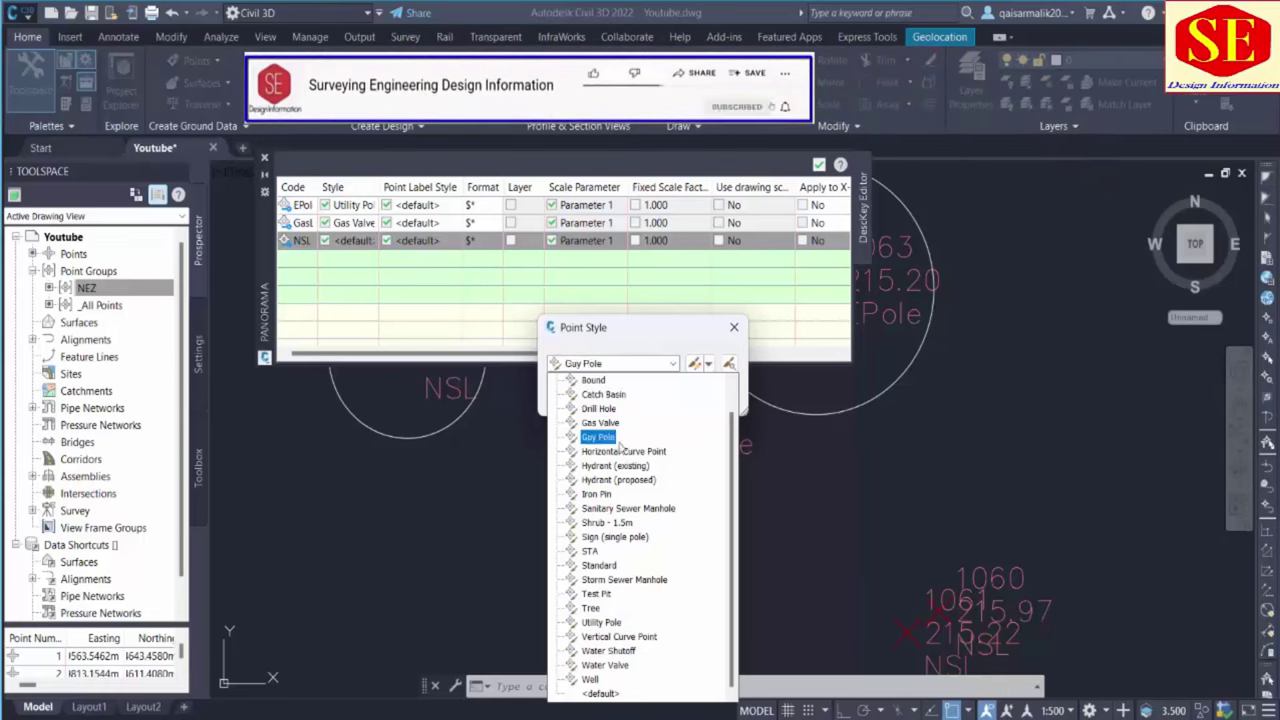
pyautogui.click(600, 494)
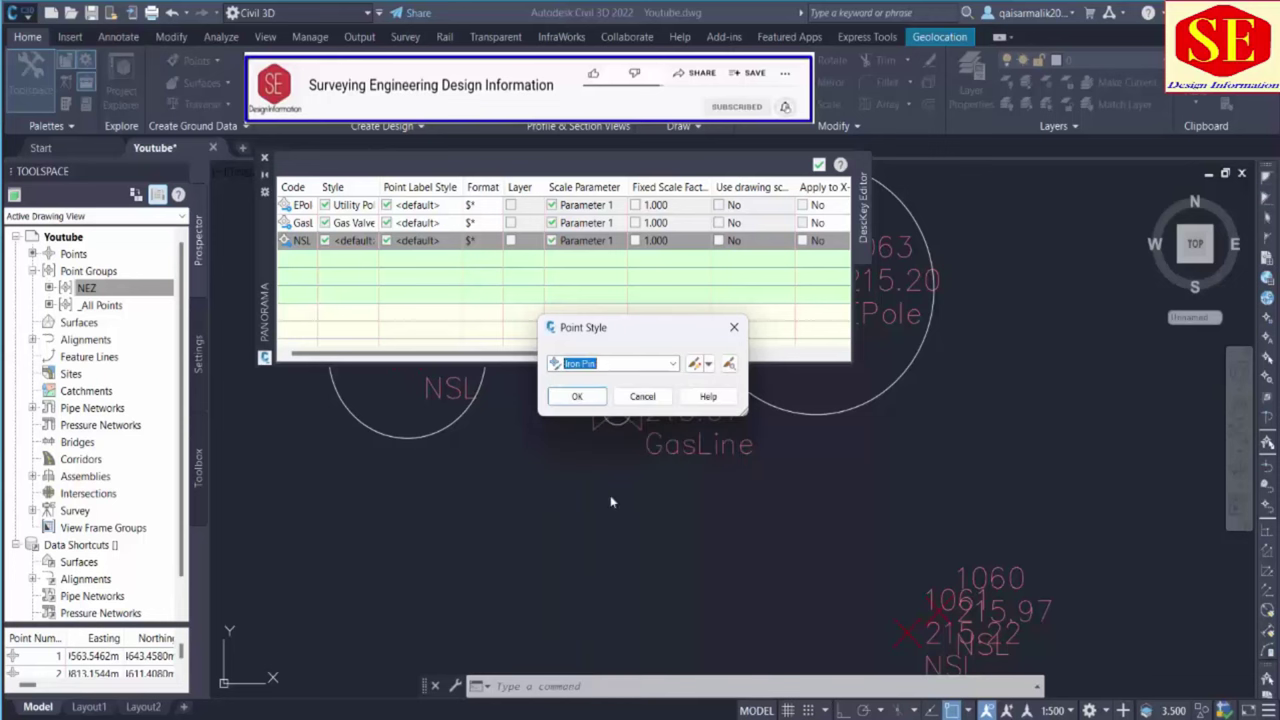
pyautogui.click(729, 363)
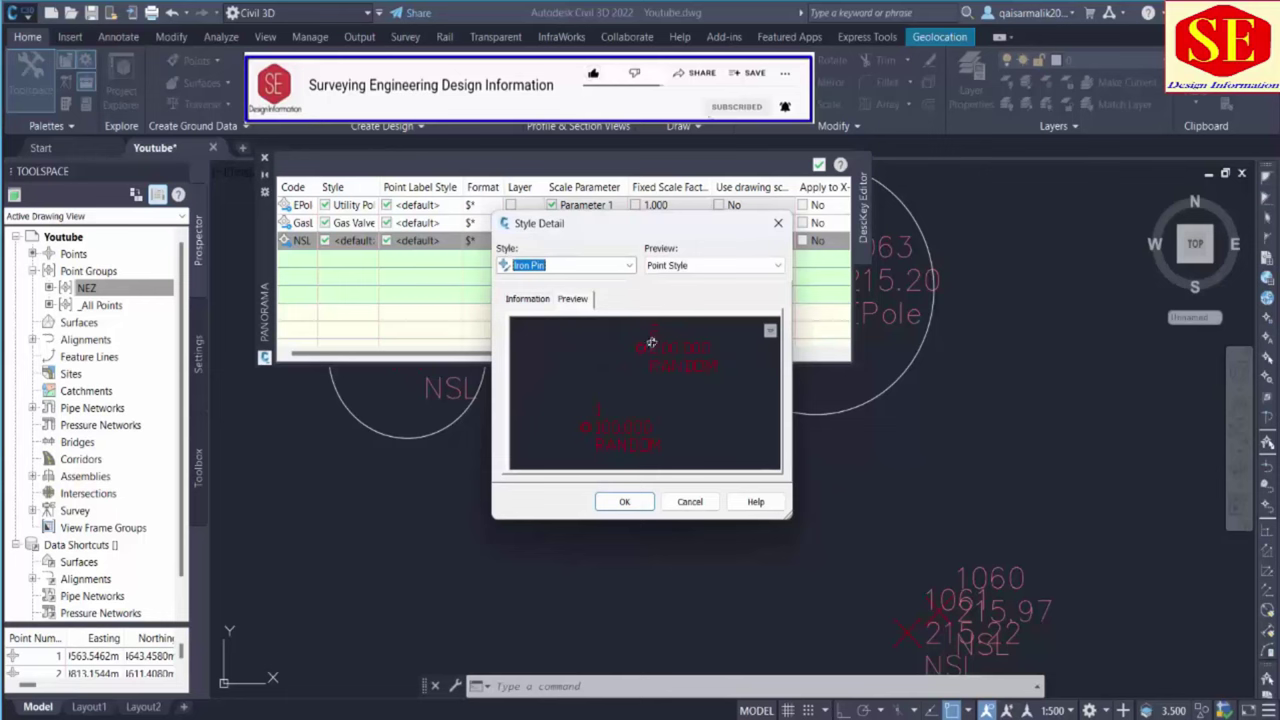
pyautogui.click(624, 501)
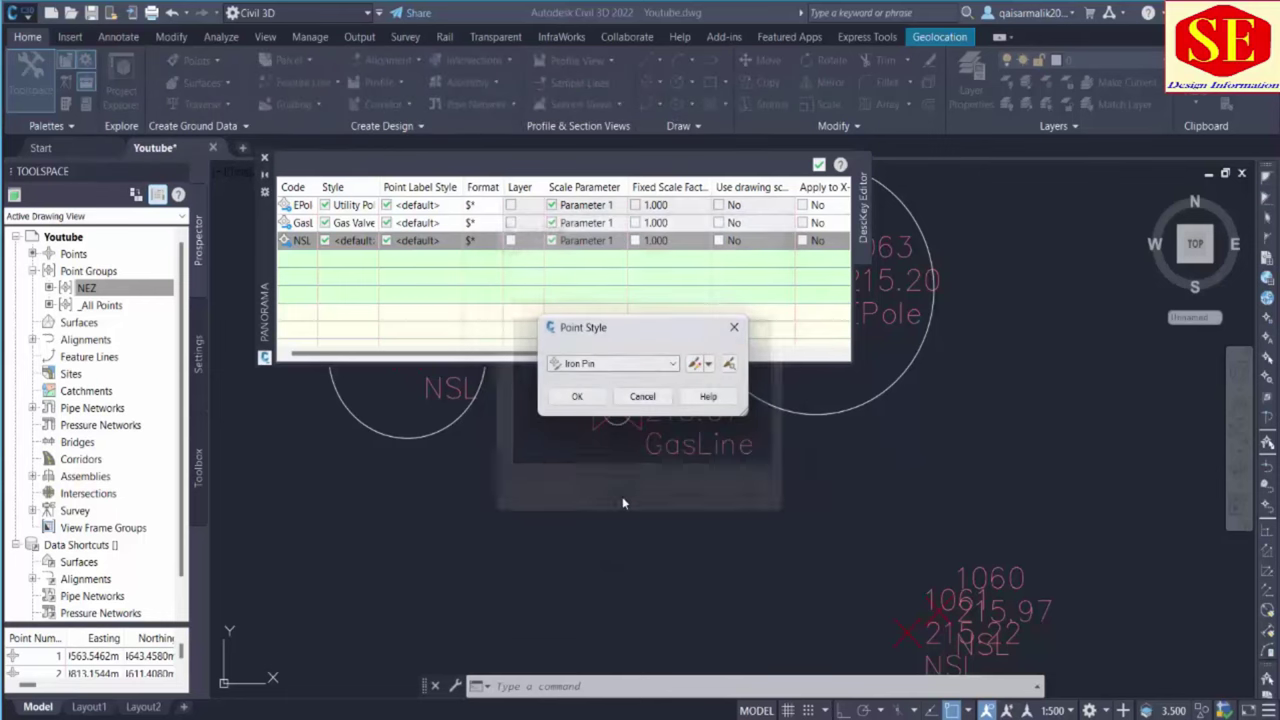
pyautogui.click(567, 398)
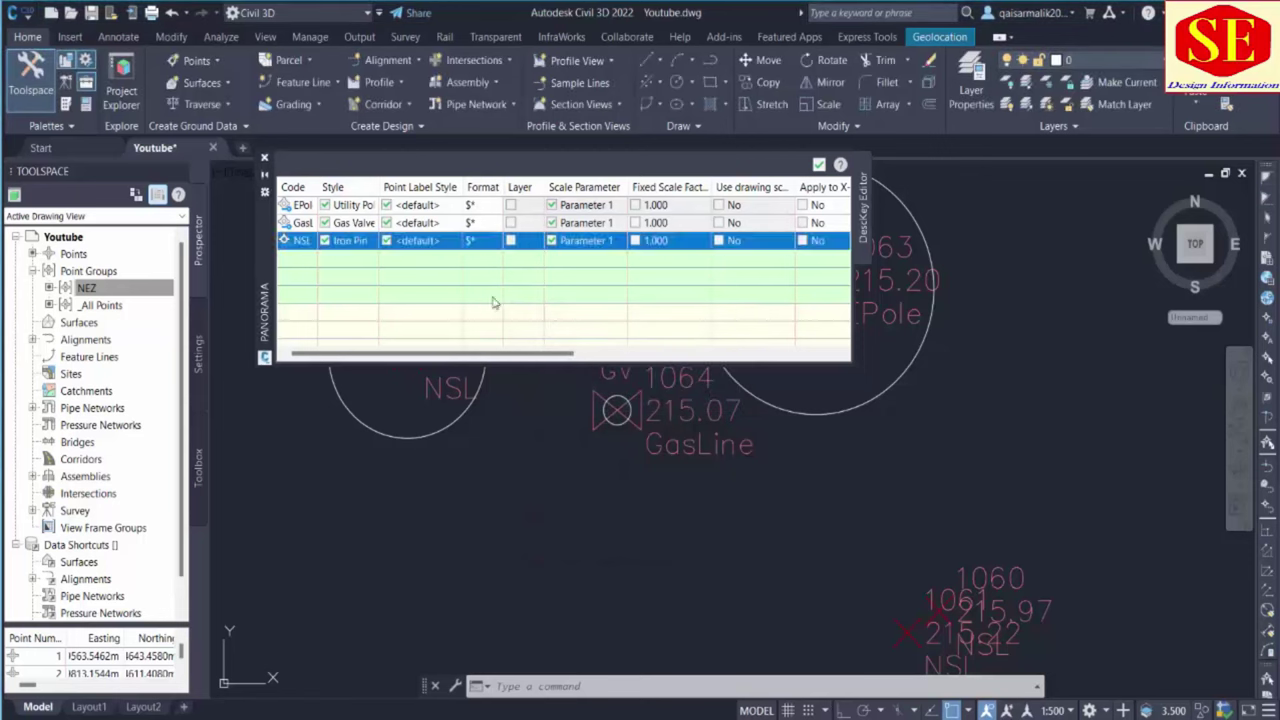
# Reapply description keys to the NEZ point group and collapse the key editor
pyautogui.click(104, 296)
pyautogui.rightClick(96, 297)
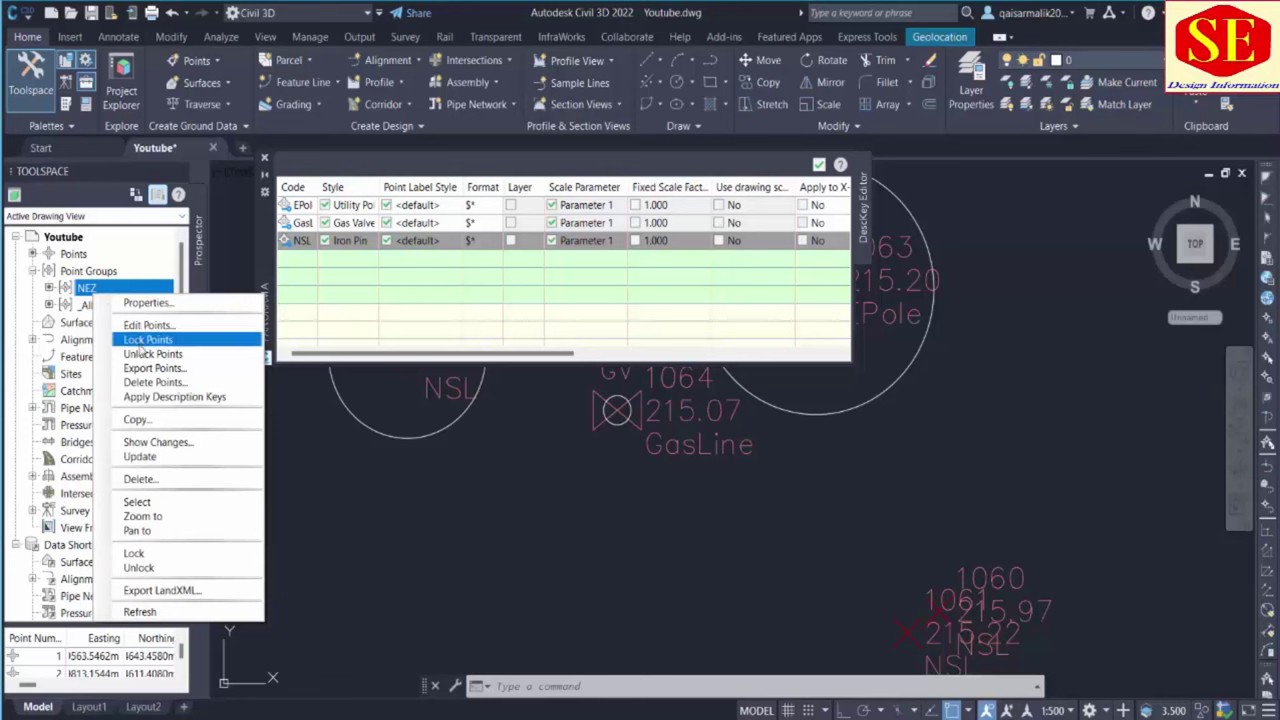
pyautogui.click(165, 397)
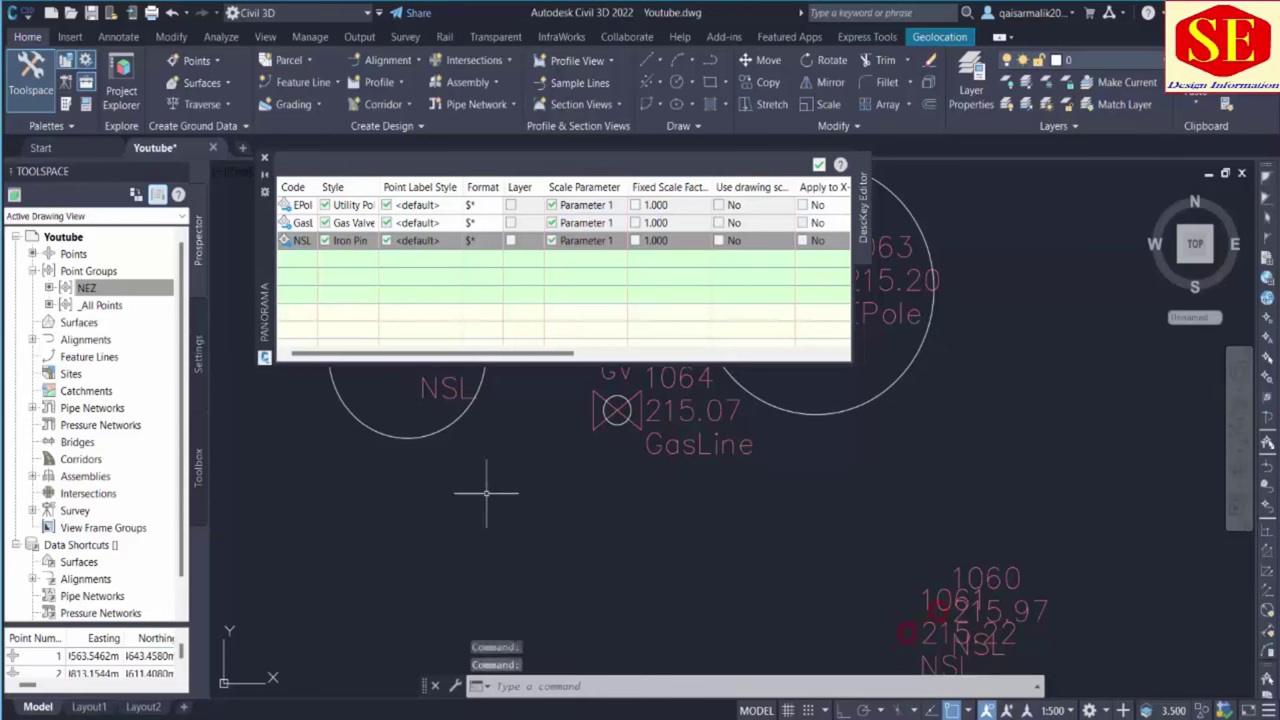
pyautogui.click(320, 302)
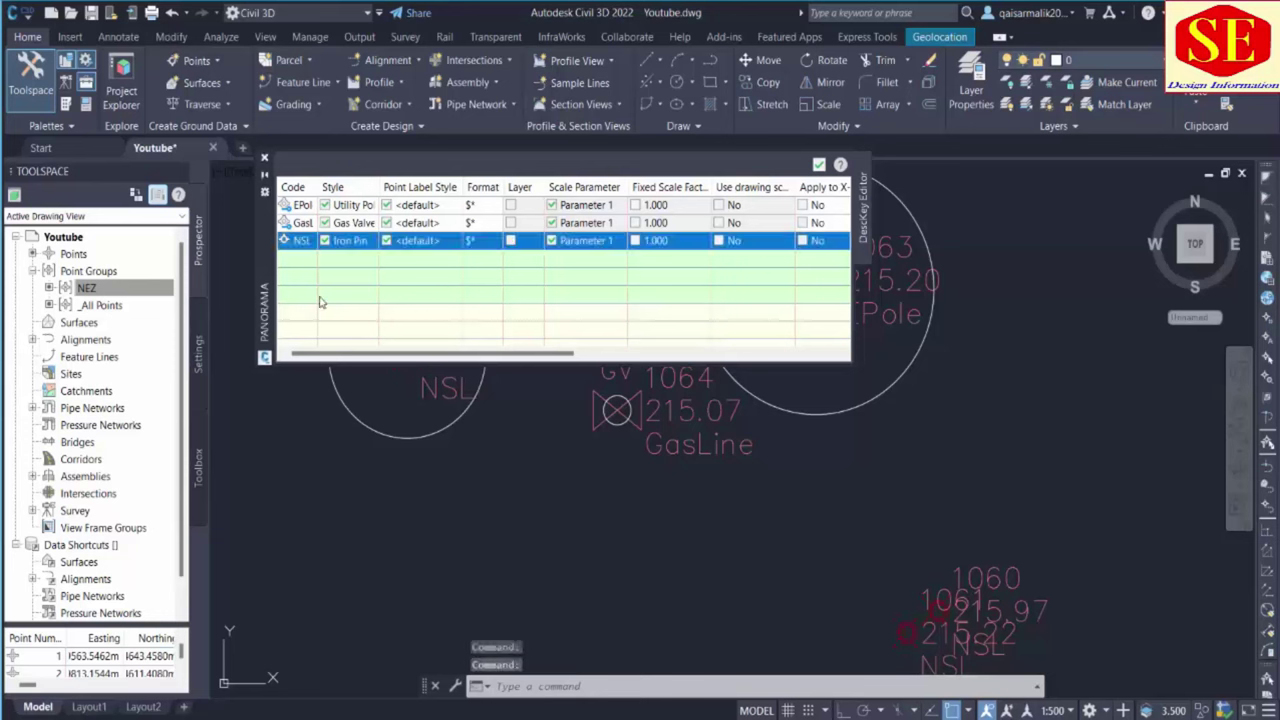
pyautogui.click(265, 175)
# Check point 1066's new symbol, then pan and zoom to points 3260 and 3266
pyautogui.click(446, 320)
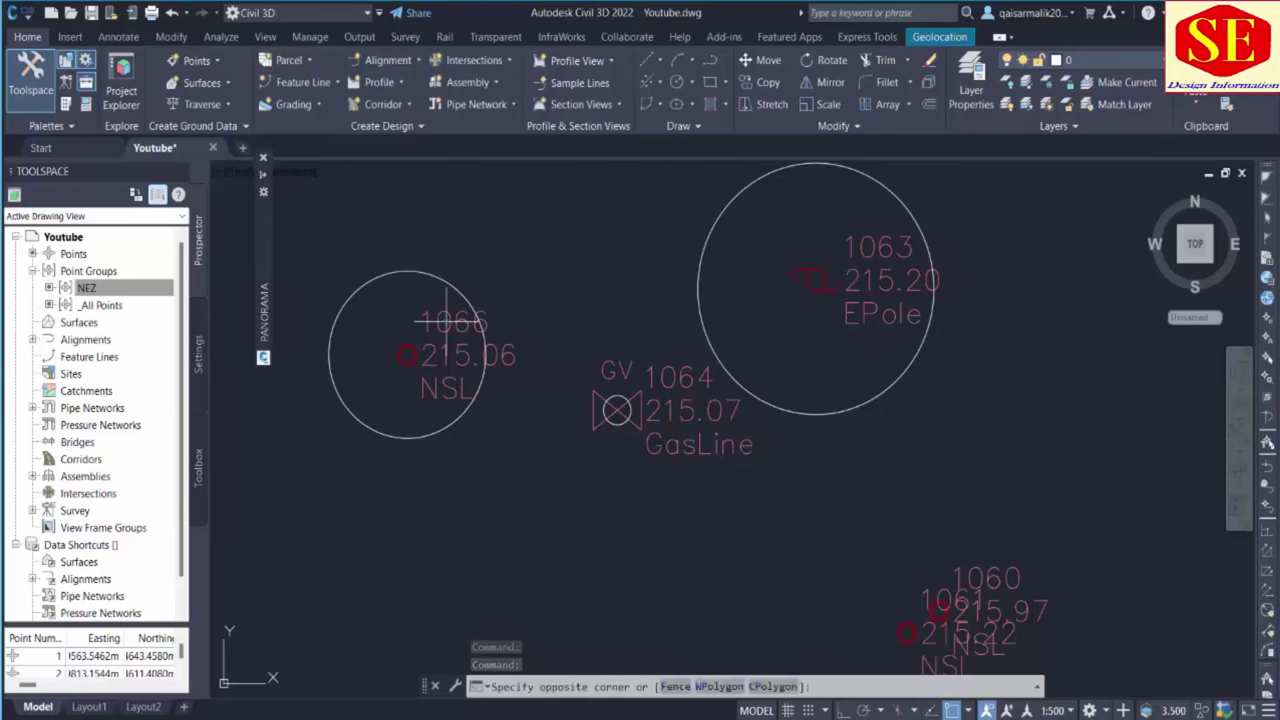
pyautogui.moveTo(446, 320)
pyautogui.mouseDown()
pyautogui.moveTo(405, 370)
pyautogui.moveTo(448, 320)
pyautogui.mouseUp()
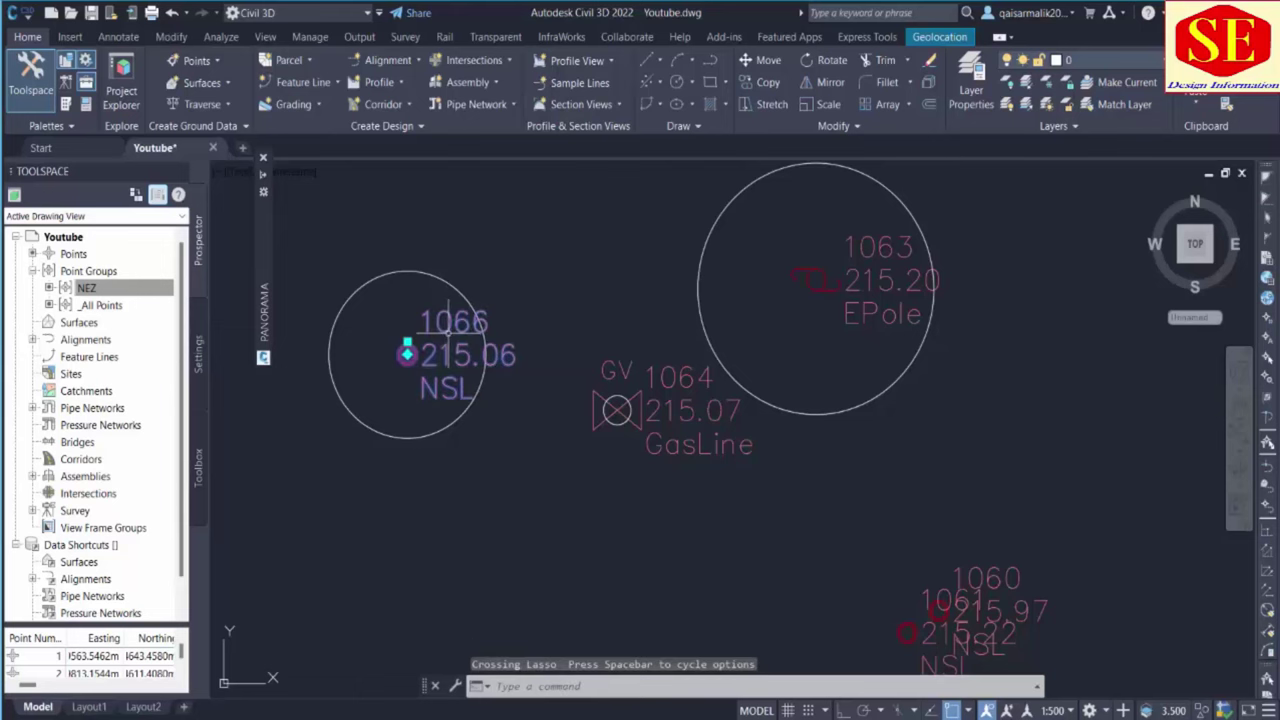
pyautogui.press('Escape')
pyautogui.scroll(-4, 555, 345)
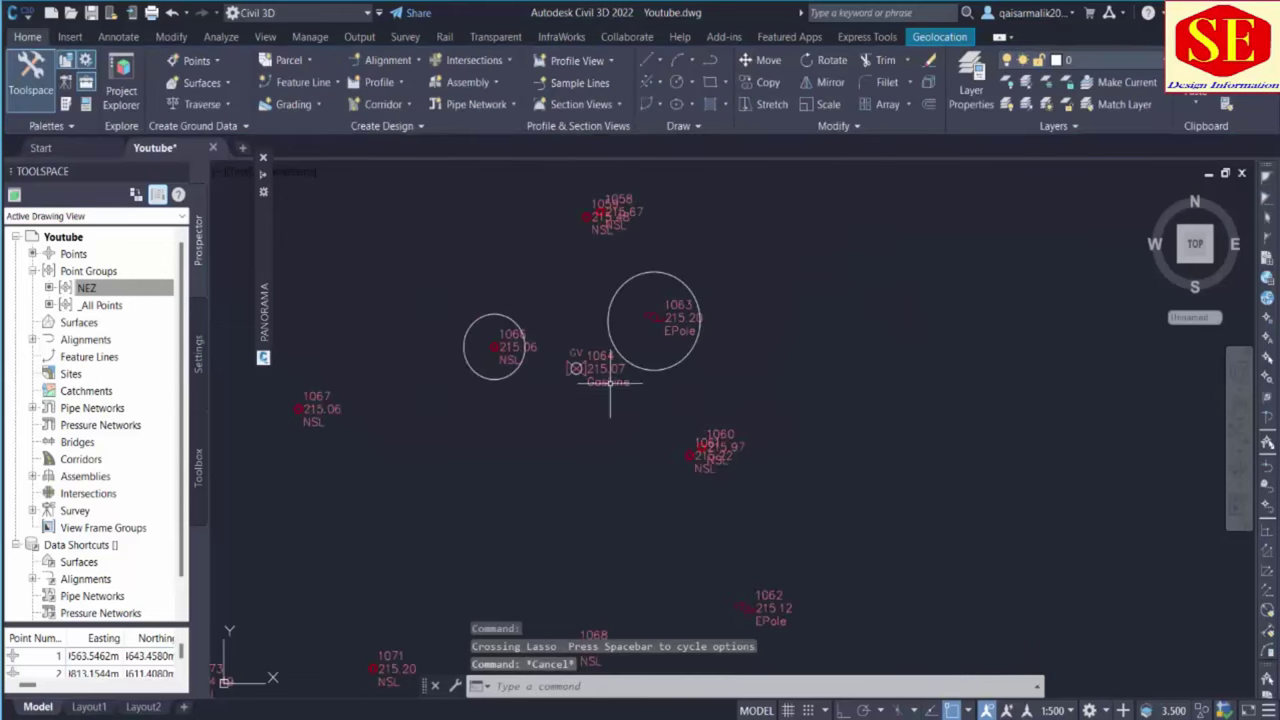
pyautogui.moveTo(614, 477)
pyautogui.mouseDown(button='middle')
pyautogui.moveTo(880, 371)
pyautogui.moveTo(706, 294)
pyautogui.moveTo(660, 489)
pyautogui.mouseUp(button='middle')
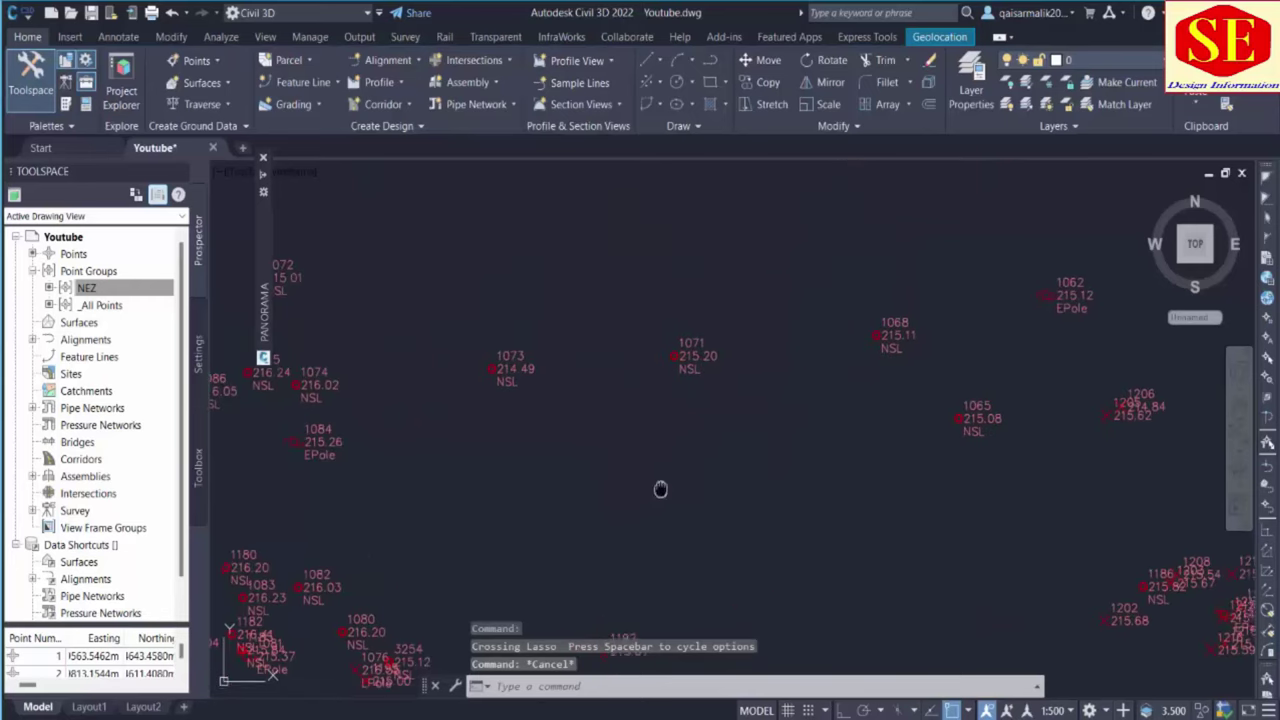
pyautogui.scroll(-3, 571, 509)
pyautogui.scroll(3, 600, 437)
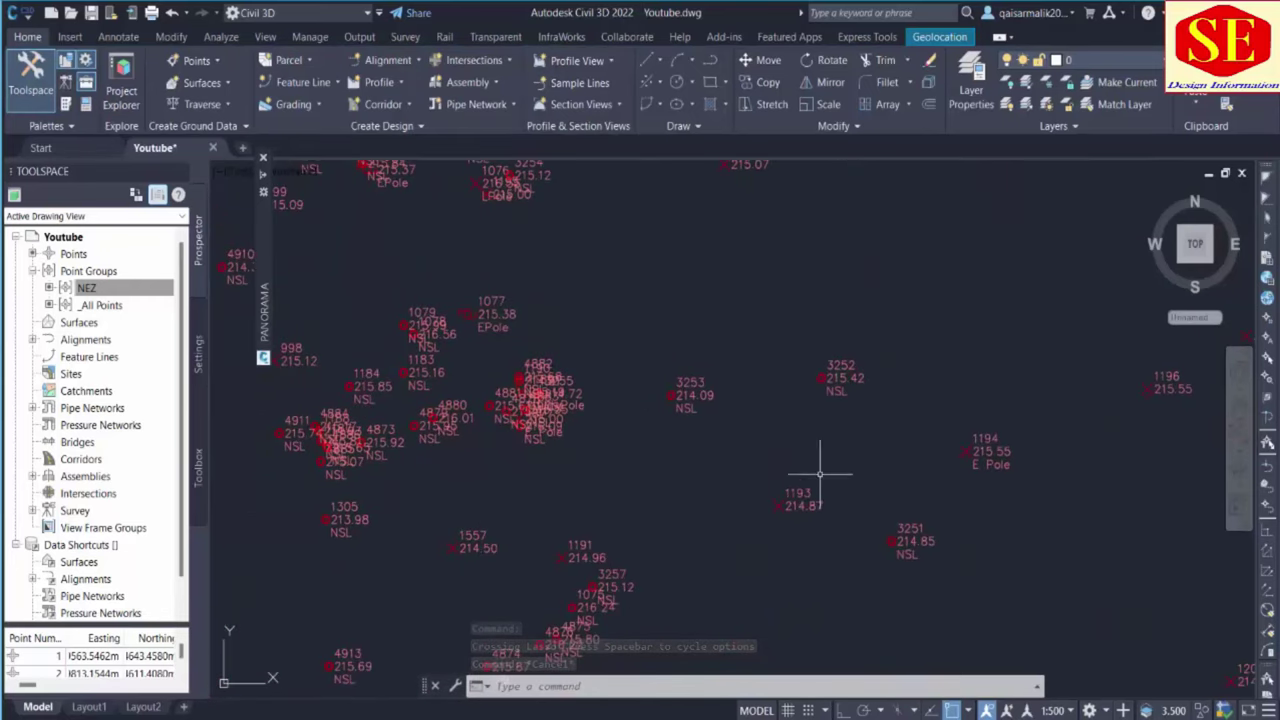
pyautogui.scroll(2, 737, 383)
pyautogui.scroll(-4, 831, 431)
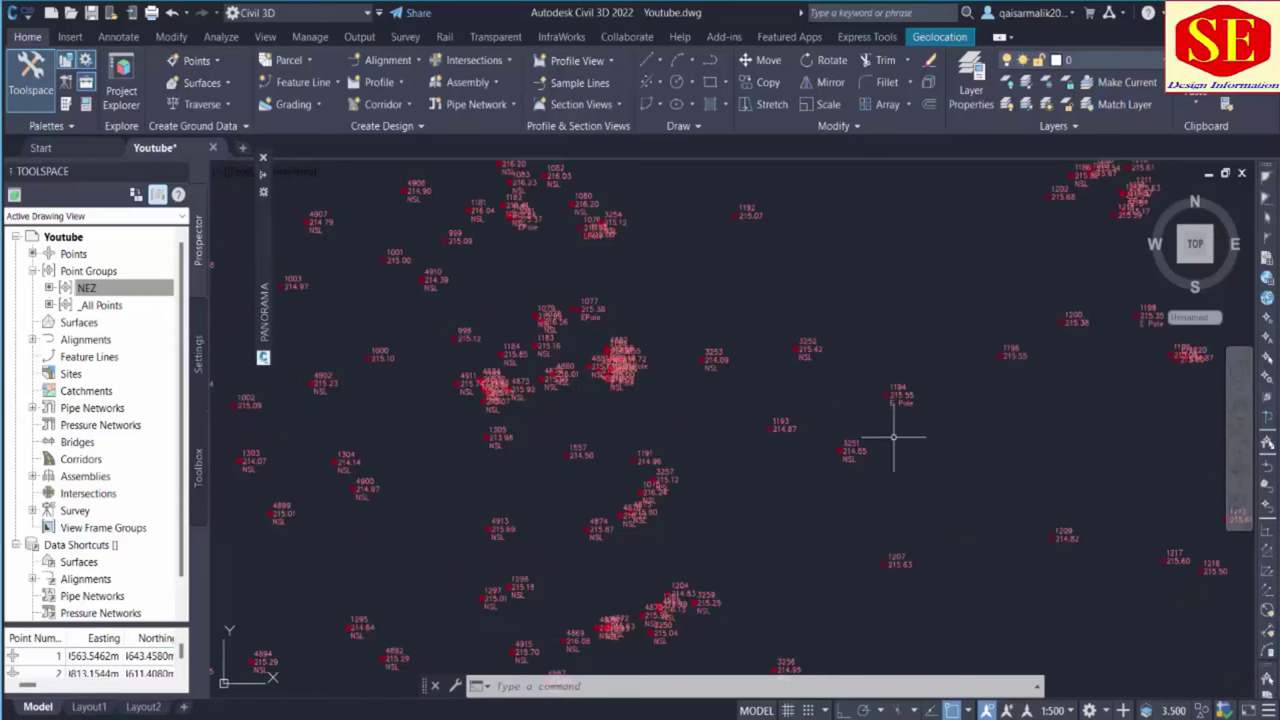
pyautogui.moveTo(949, 449); pyautogui.dragTo(785, 472, button='middle')
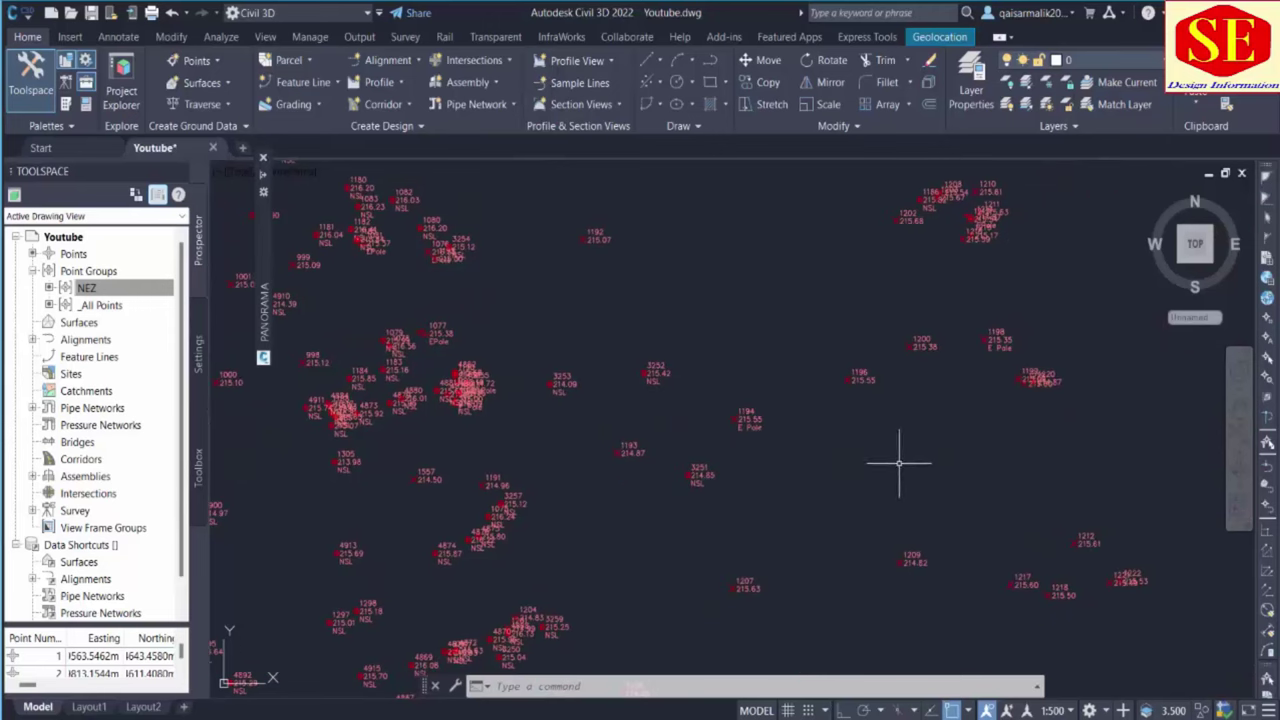
pyautogui.scroll(4, 903, 563)
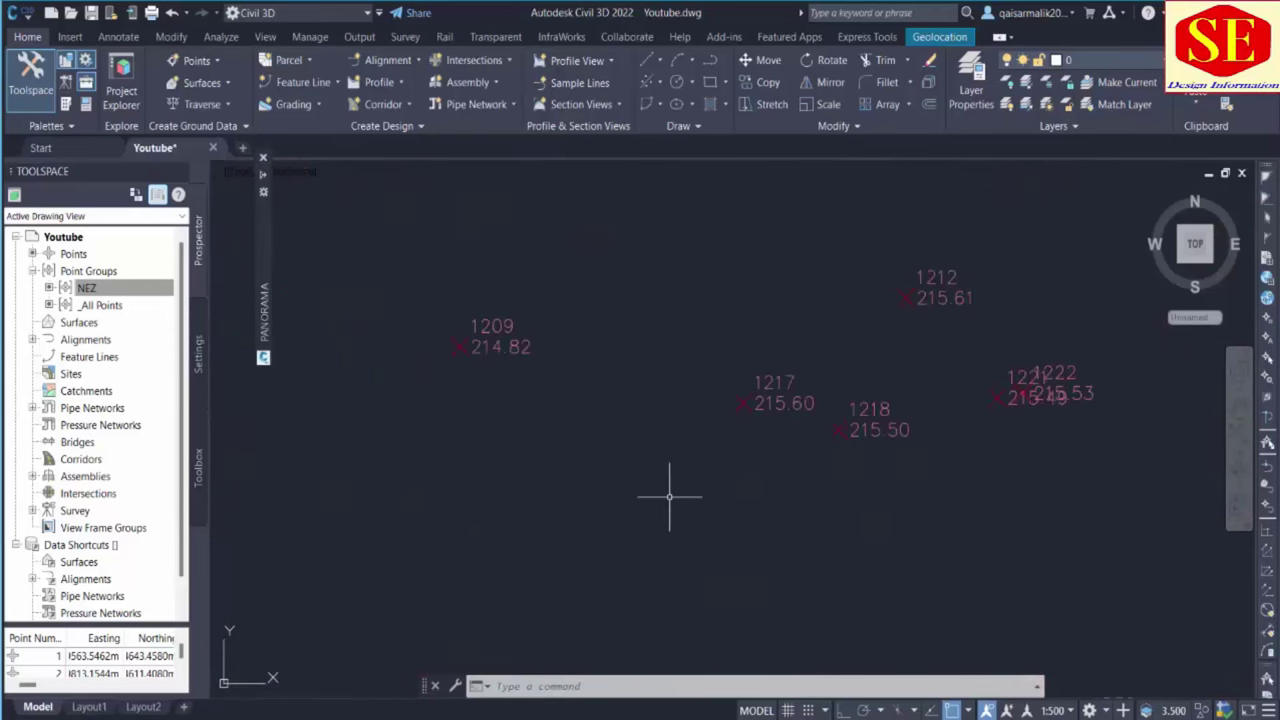
pyautogui.scroll(-4, 737, 389)
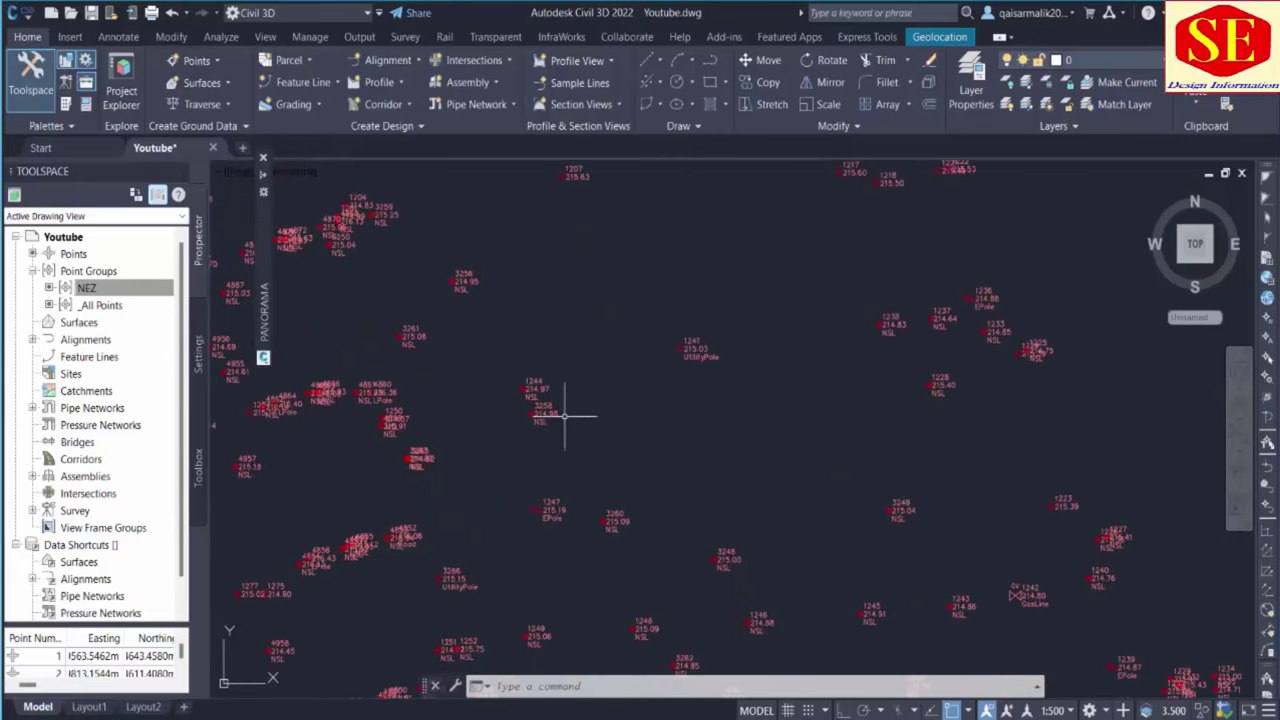
pyautogui.scroll(5, 623, 400)
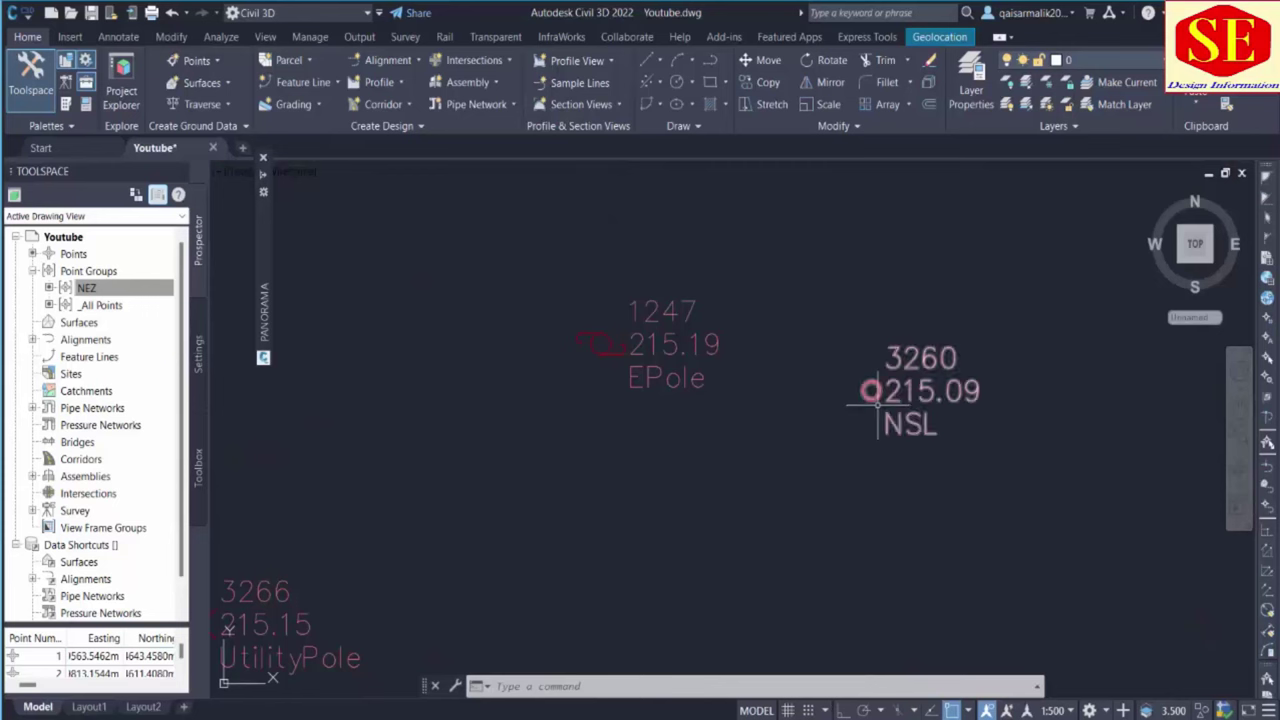
pyautogui.scroll(-2, 857, 423)
pyautogui.moveTo(669, 457); pyautogui.dragTo(721, 349, button='middle')
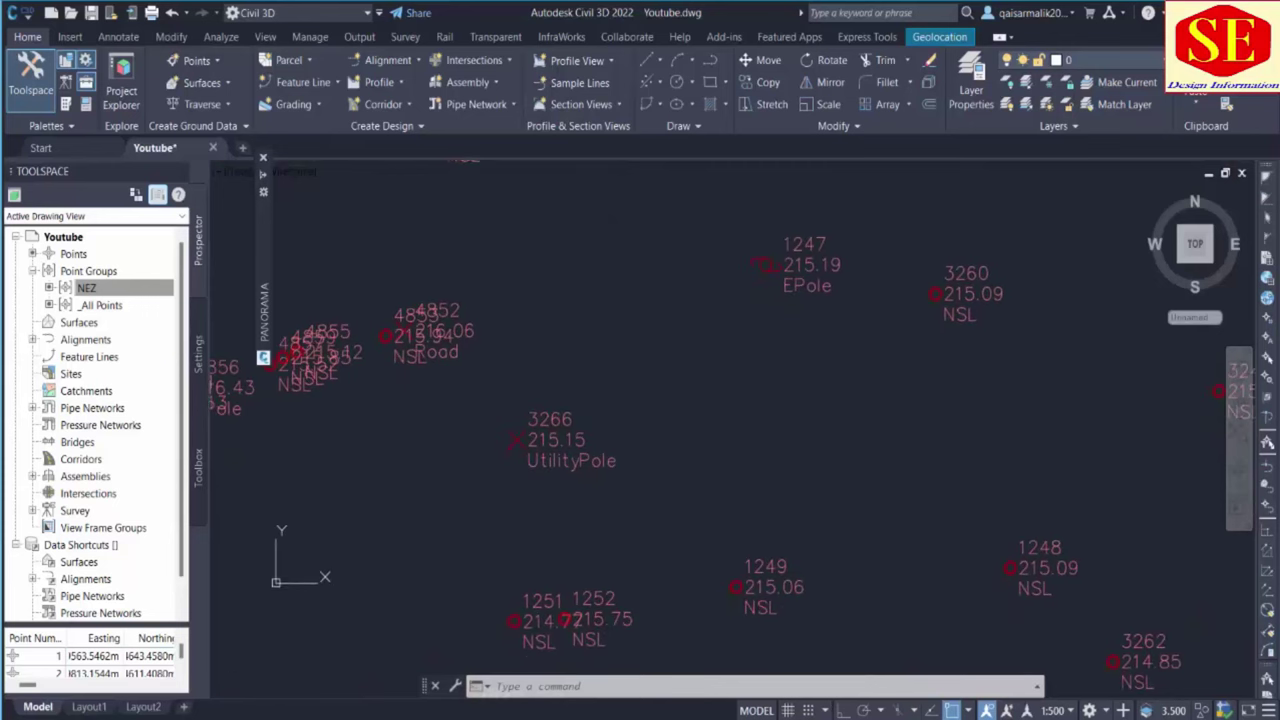
pyautogui.moveTo(651, 423); pyautogui.dragTo(732, 389, button='middle')
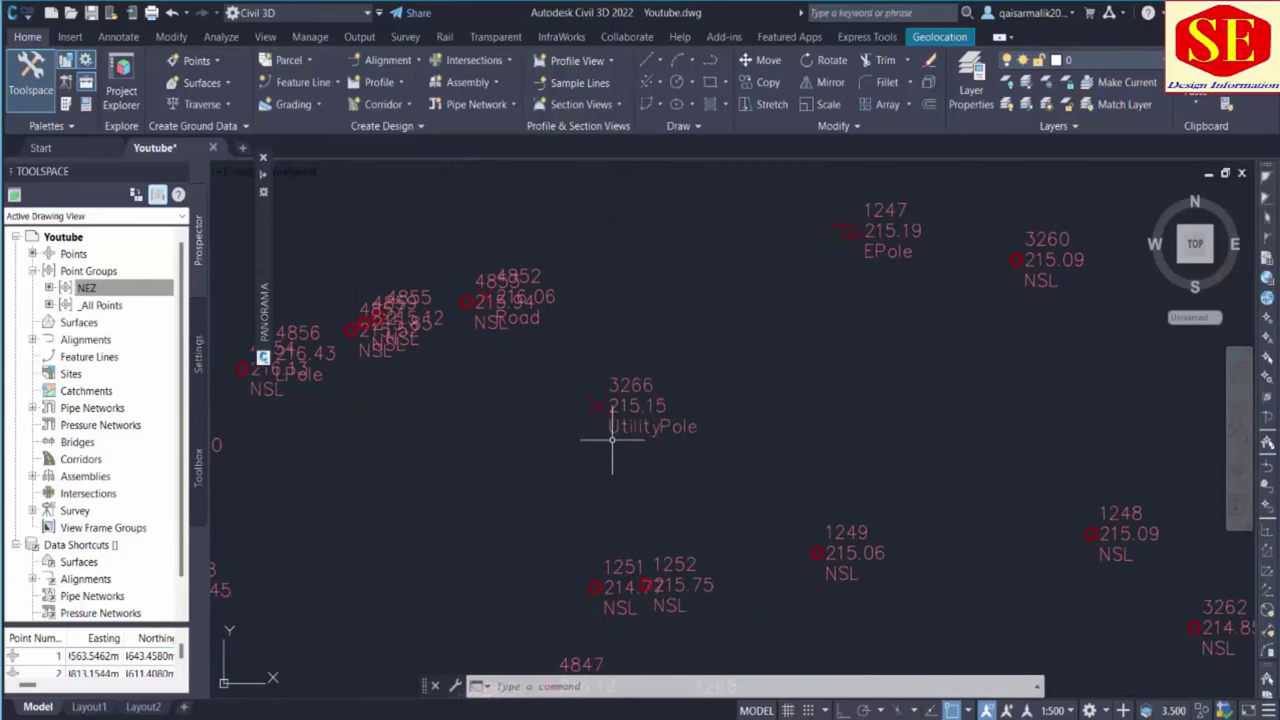
pyautogui.scroll(2, 612, 440)
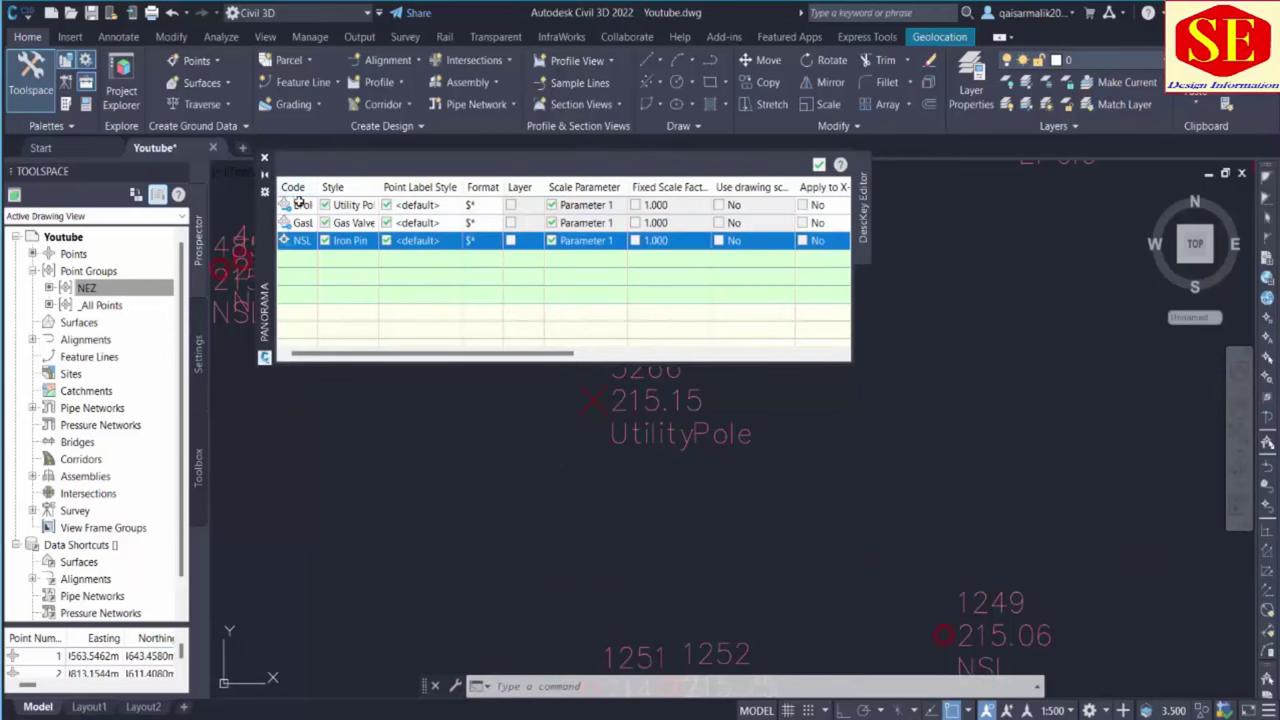
# Add a new description key row and name its code UtilityPole
pyautogui.rightClick(290, 192)
pyautogui.click(295, 205)
pyautogui.rightClick(295, 205)
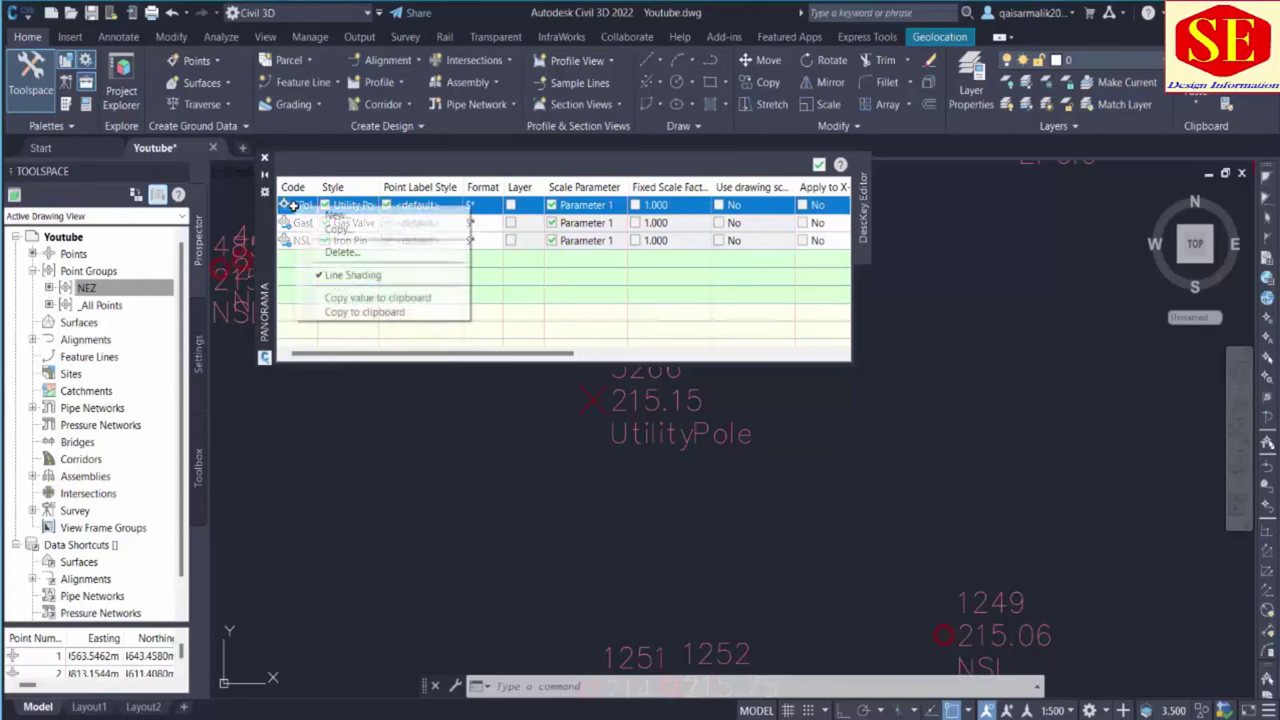
pyautogui.click(330, 221)
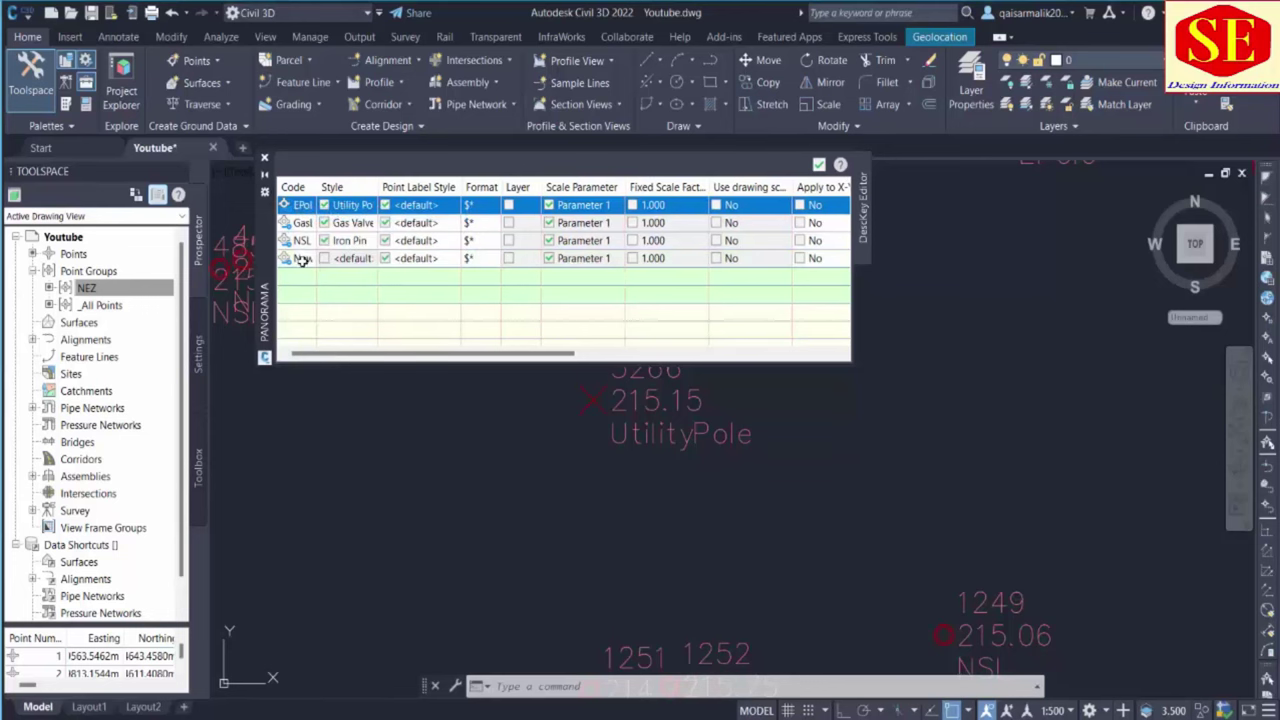
pyautogui.click(302, 259)
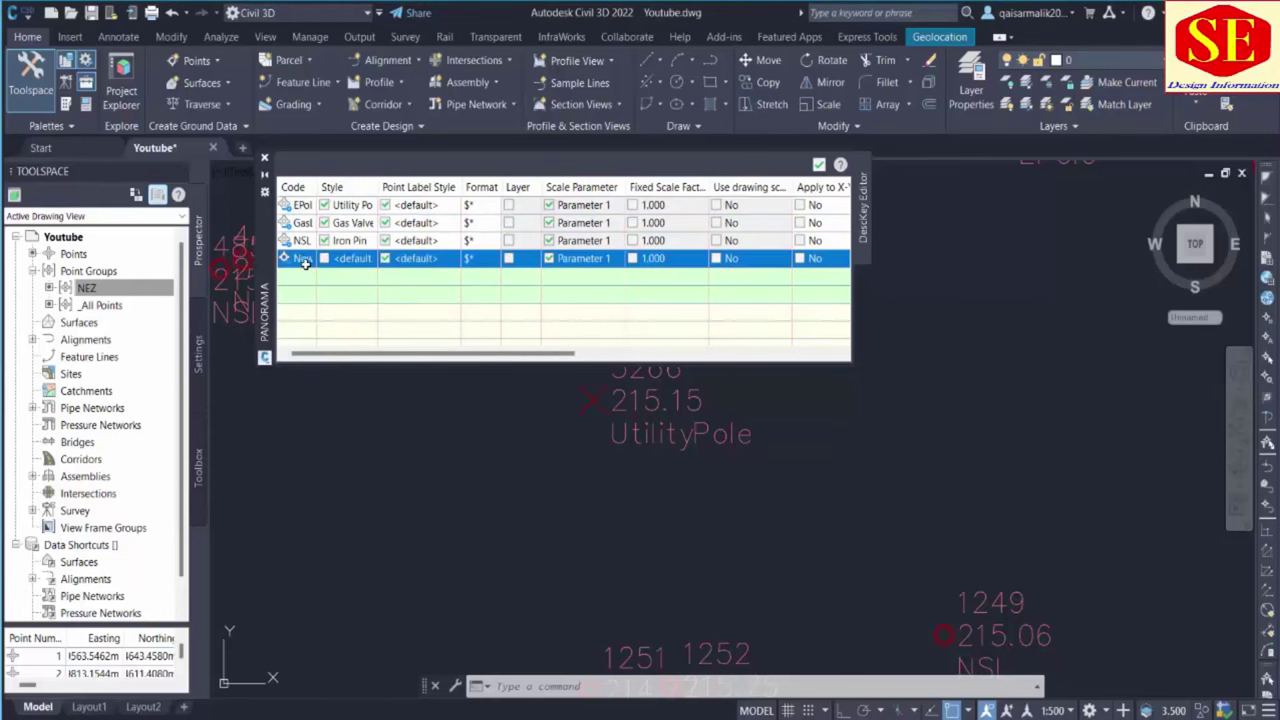
pyautogui.click(304, 260)
pyautogui.press('Return')
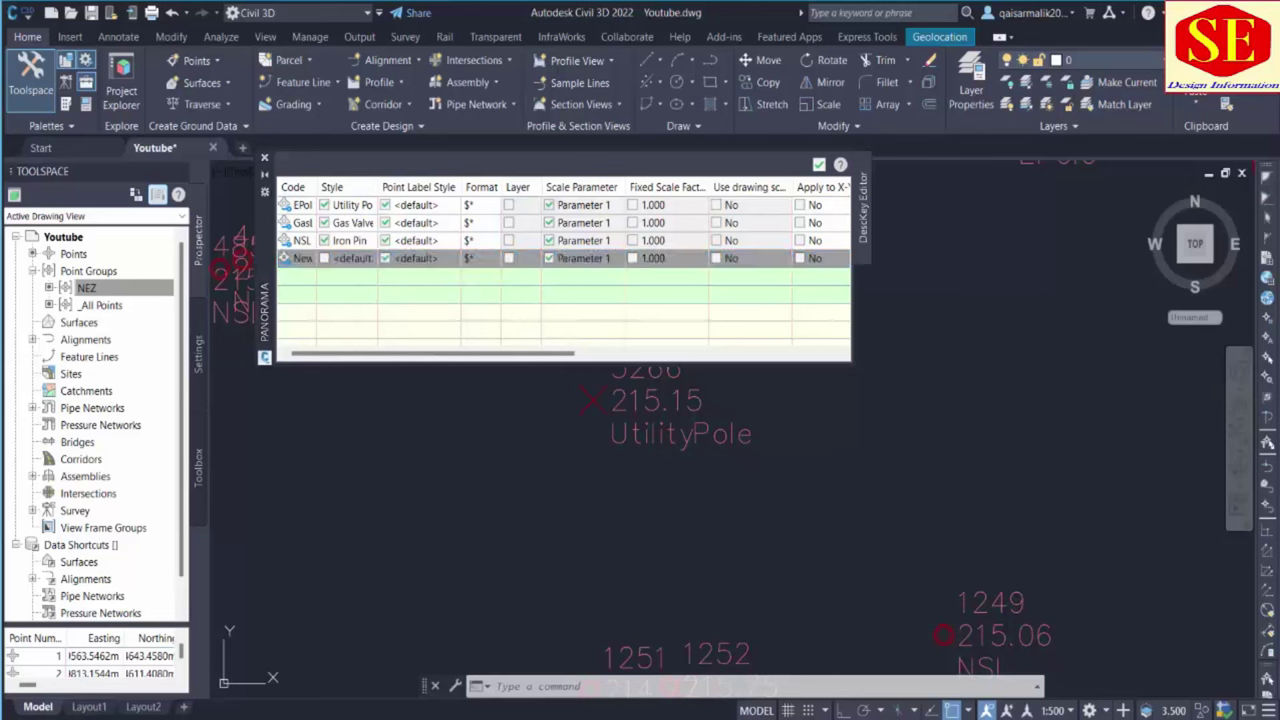
pyautogui.write('u')
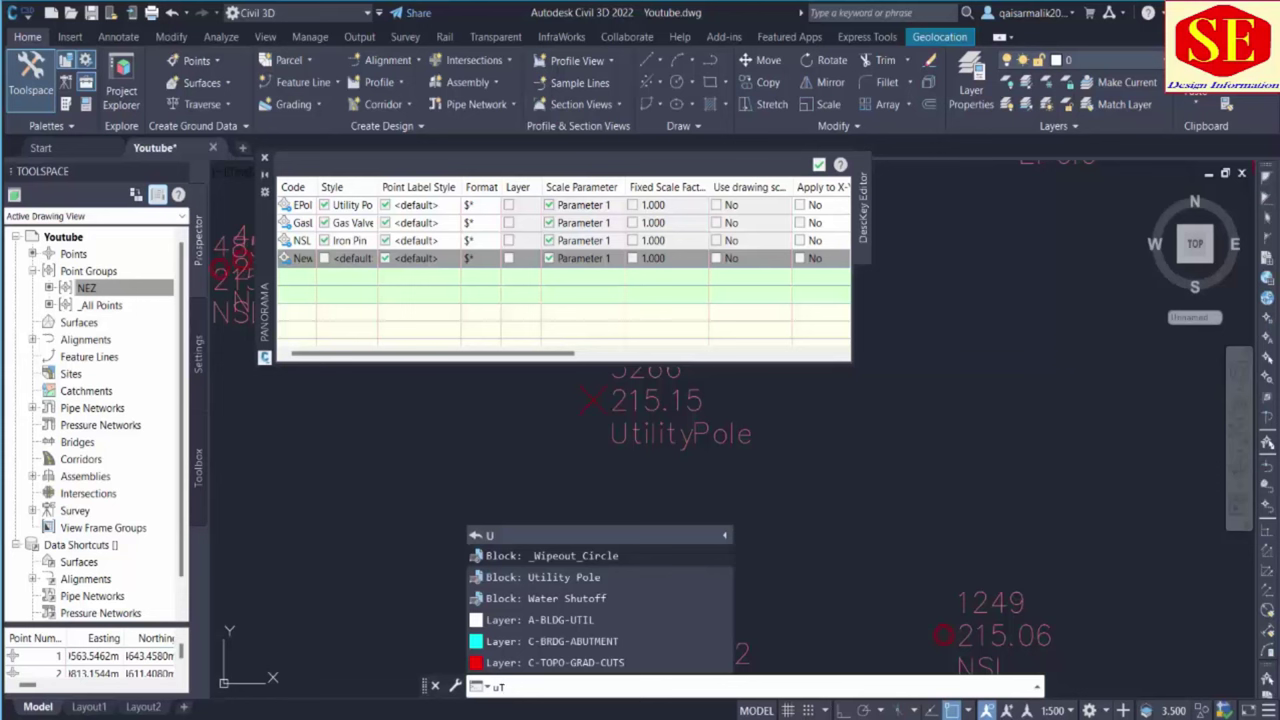
pyautogui.doubleClick(296, 259)
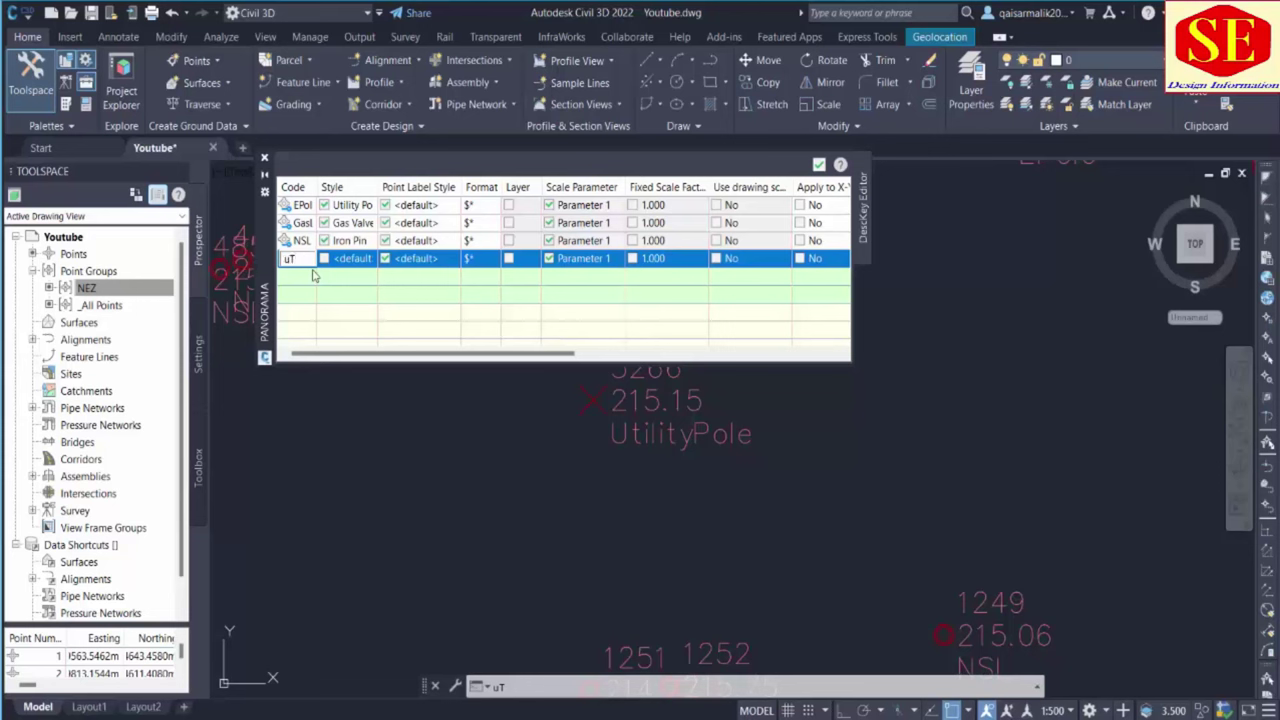
pyautogui.press('capslock')
pyautogui.write('Pole')
pyautogui.press('Return')
# Set the UtilityPole key's point style to Utility Pole
pyautogui.click(352, 259)
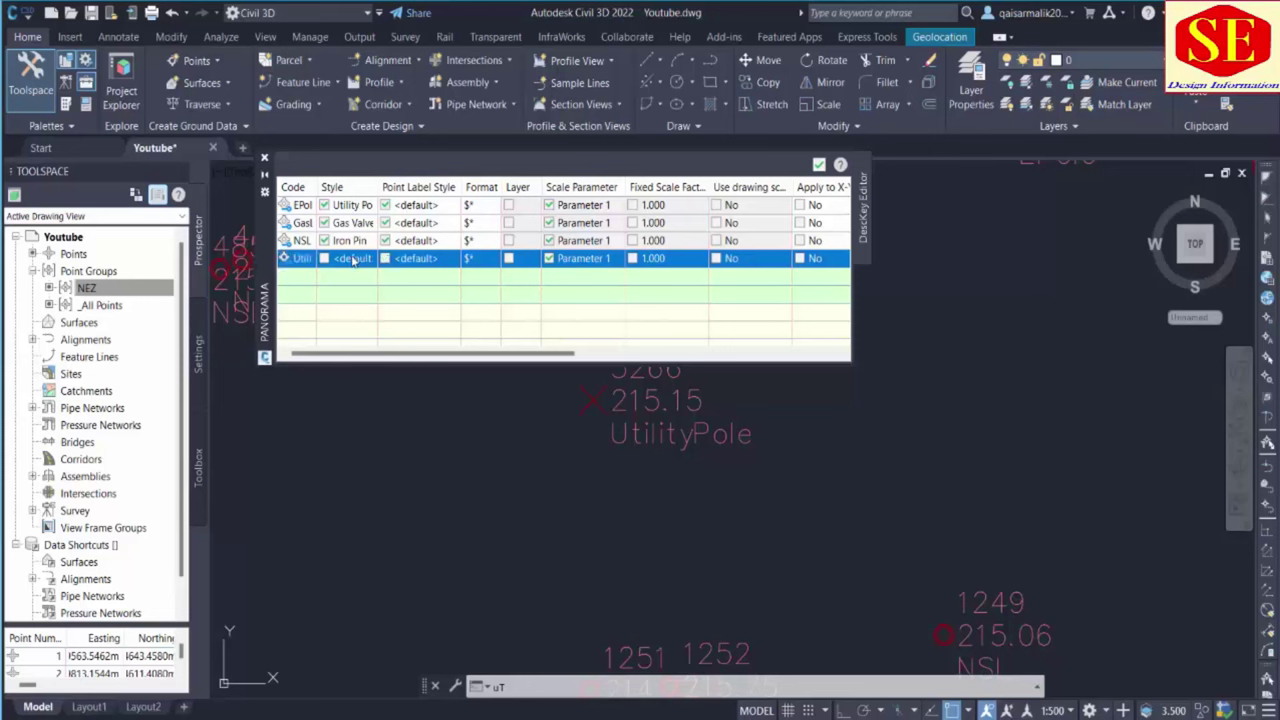
pyautogui.click(340, 258)
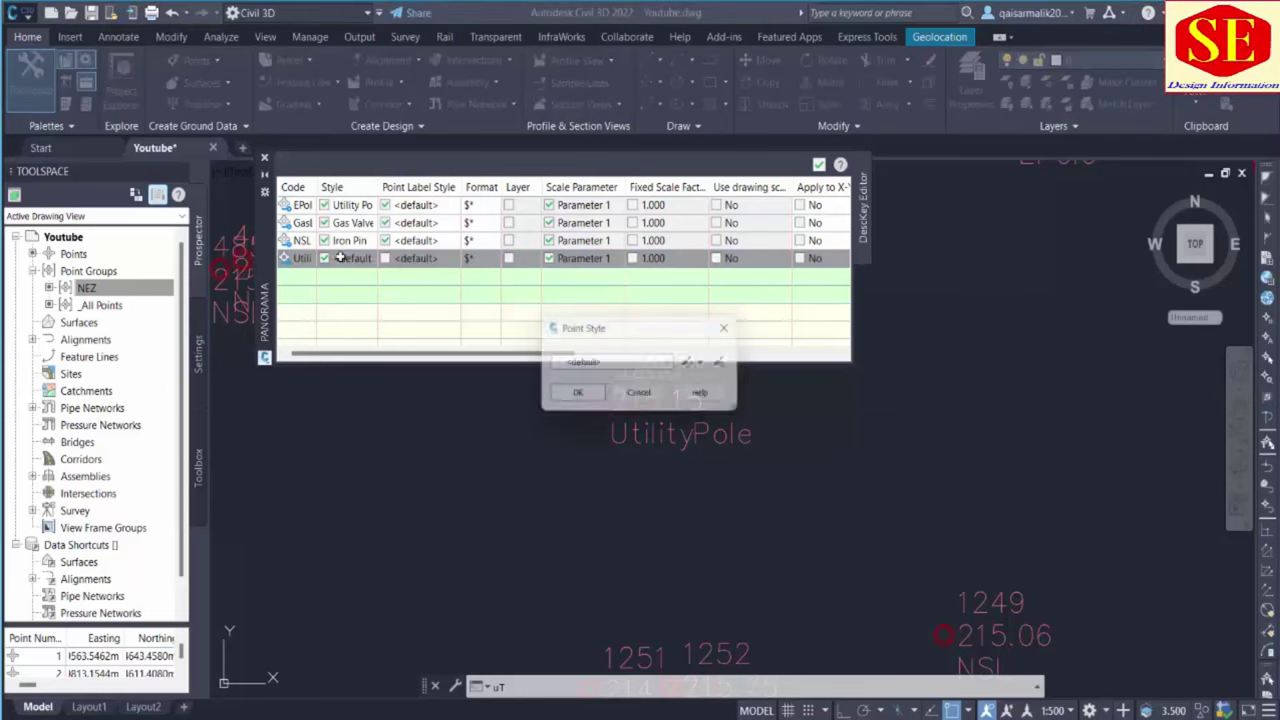
pyautogui.click(588, 364)
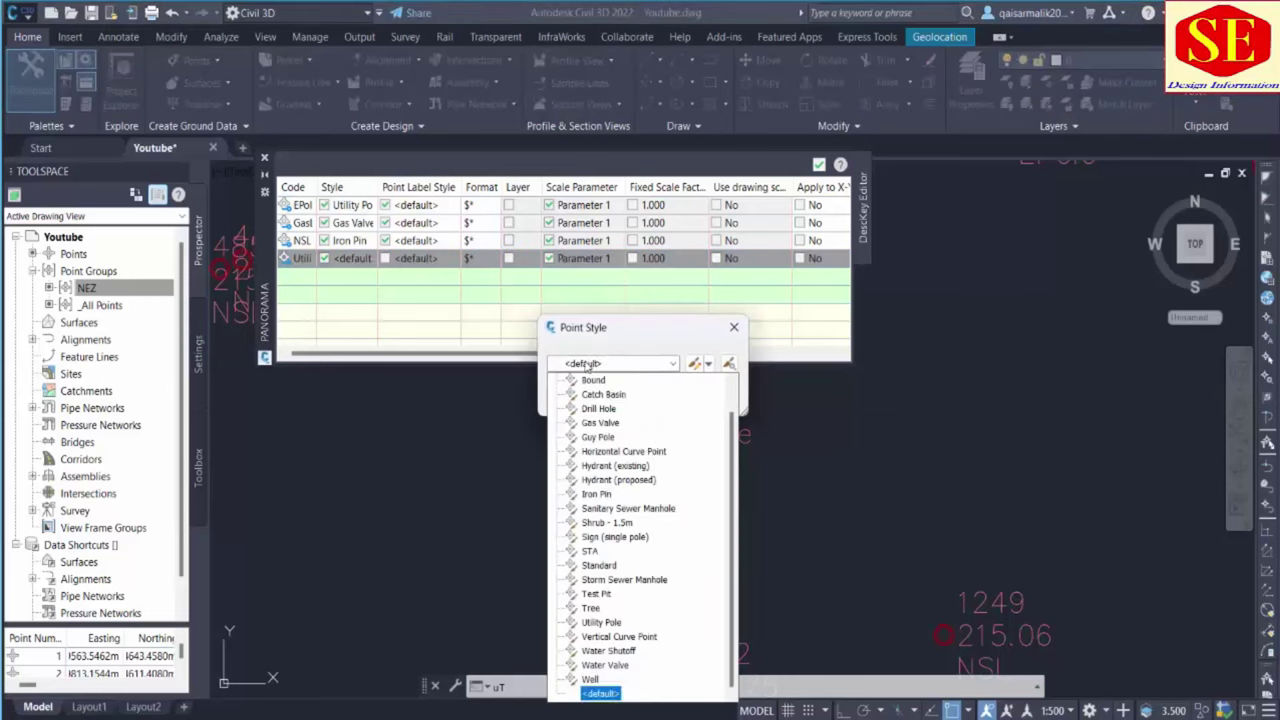
pyautogui.click(602, 622)
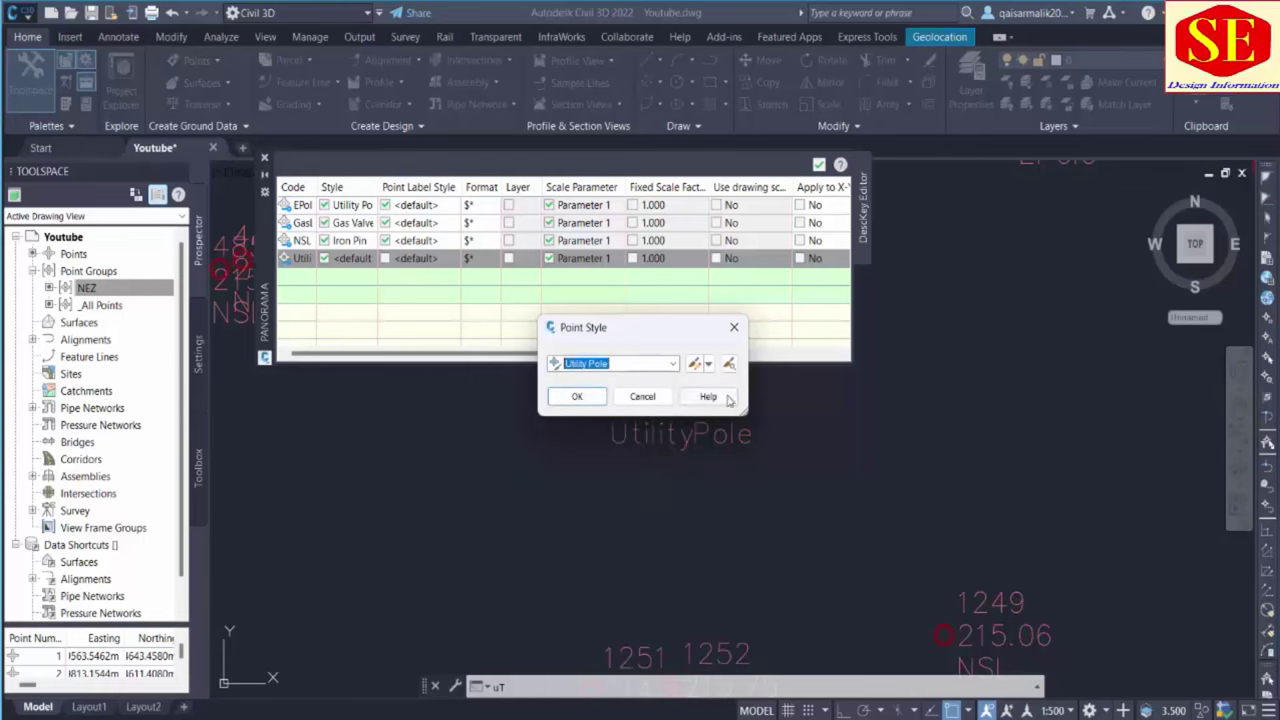
pyautogui.click(577, 396)
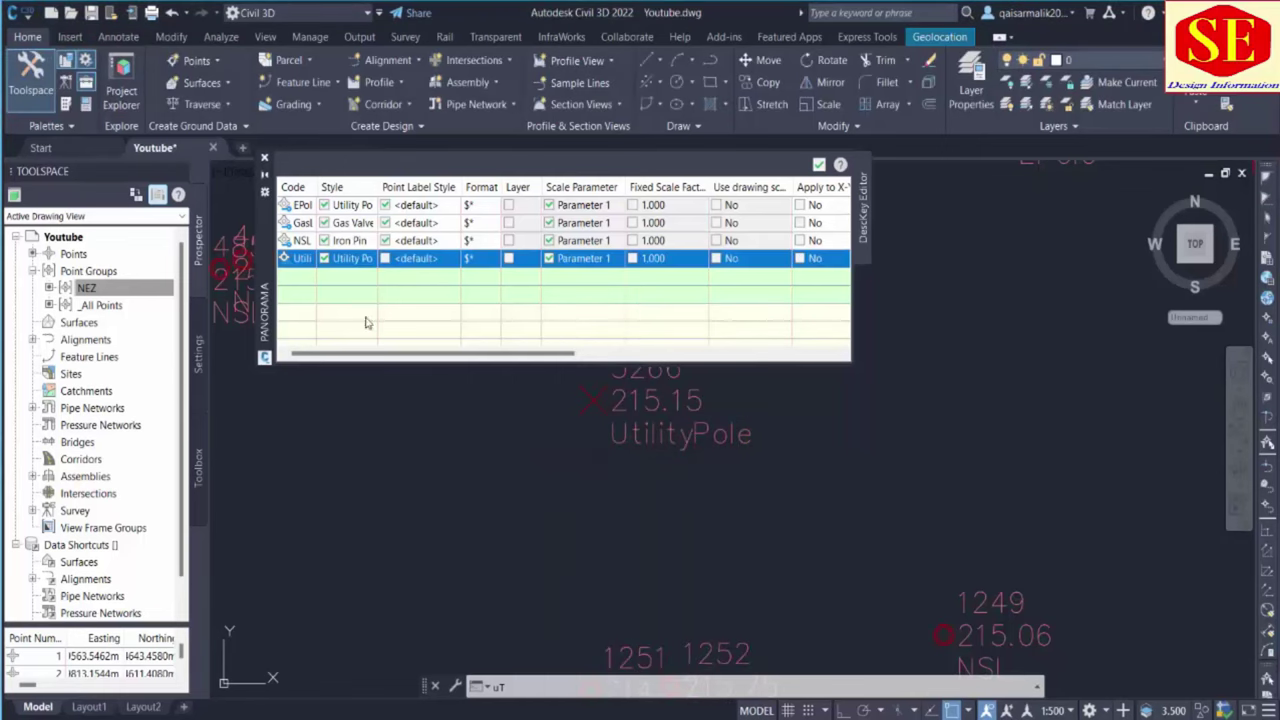
pyautogui.moveTo(790, 468); pyautogui.dragTo(910, 318, button='middle')
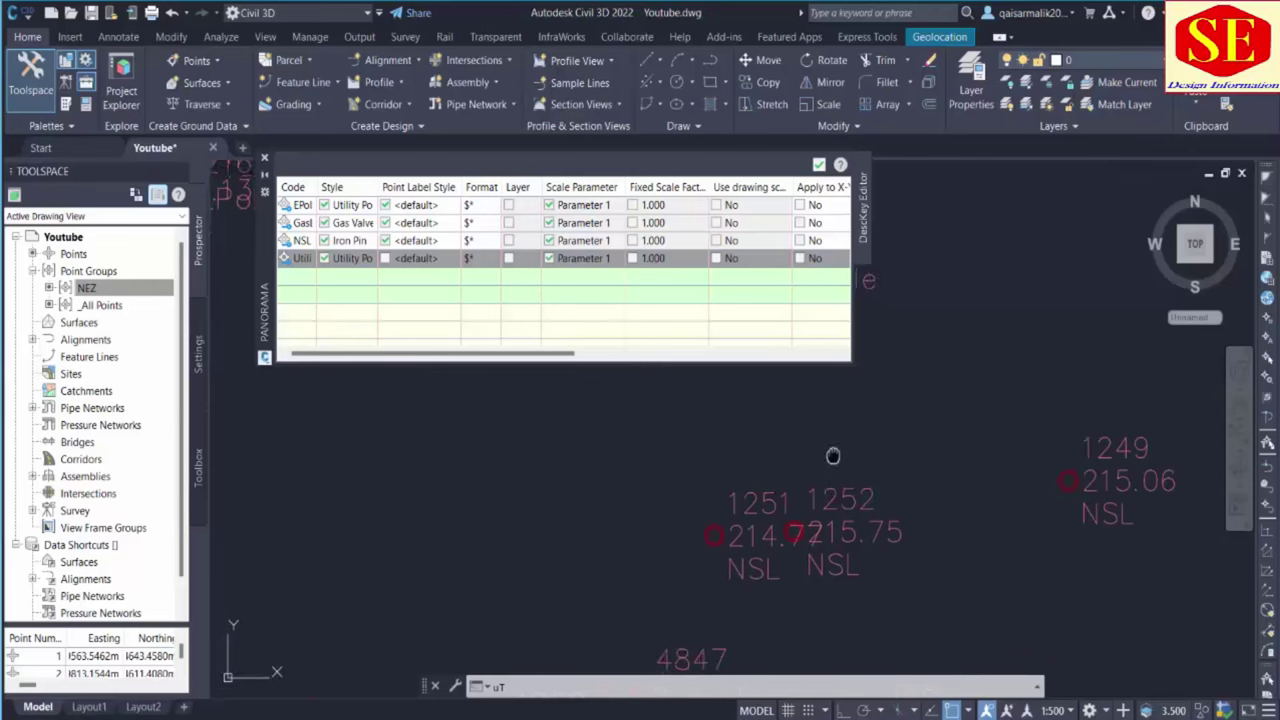
pyautogui.scroll(-2, 957, 386)
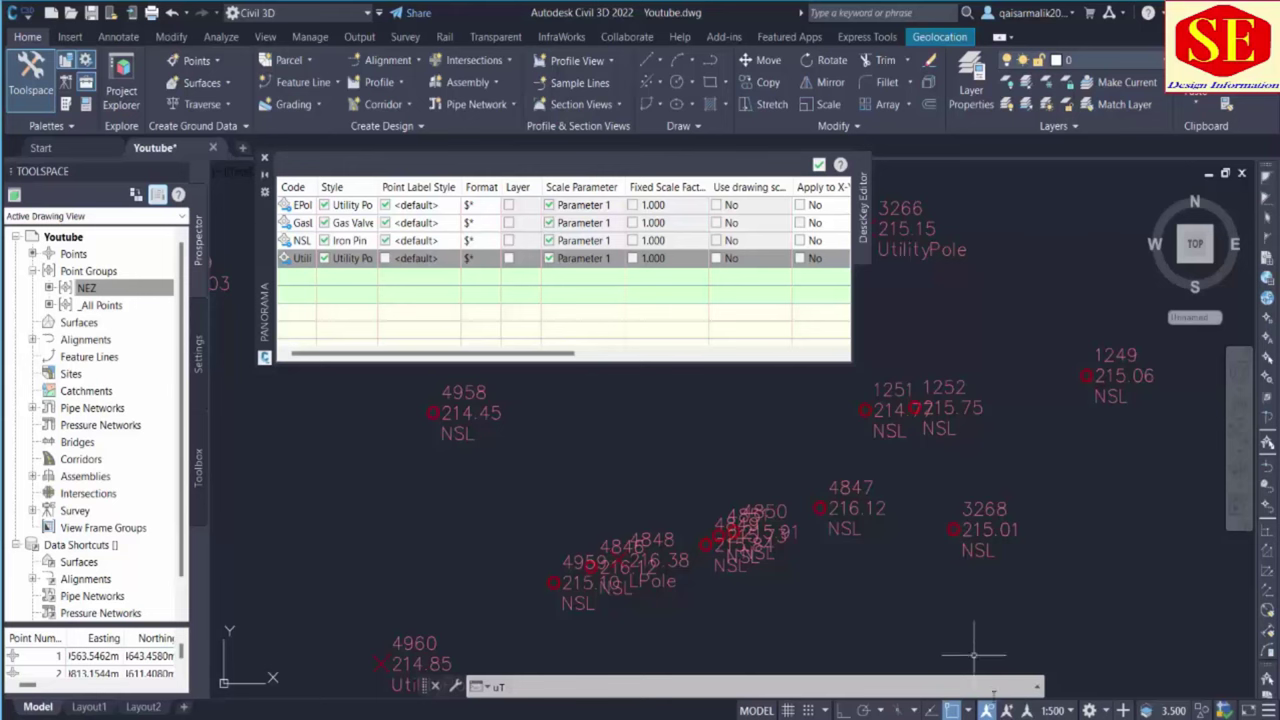
pyautogui.scroll(-3, 1020, 429)
pyautogui.scroll(1, 820, 509)
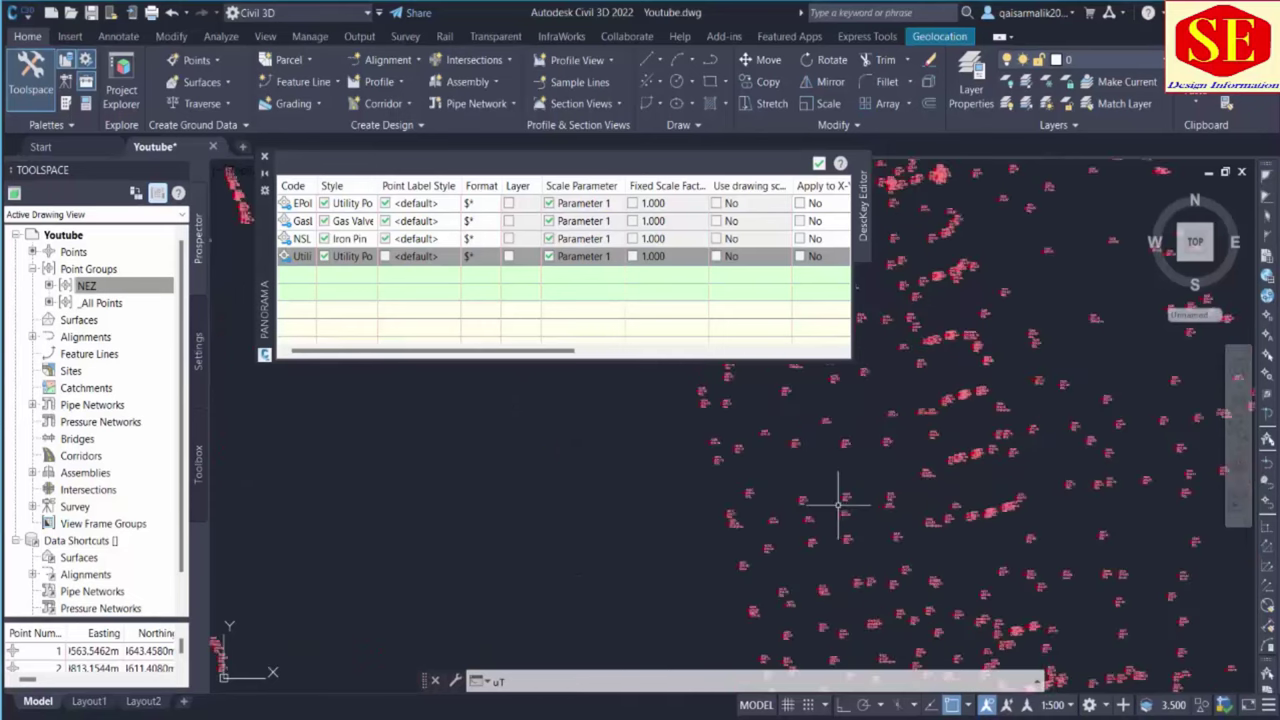
pyautogui.scroll(4, 835, 573)
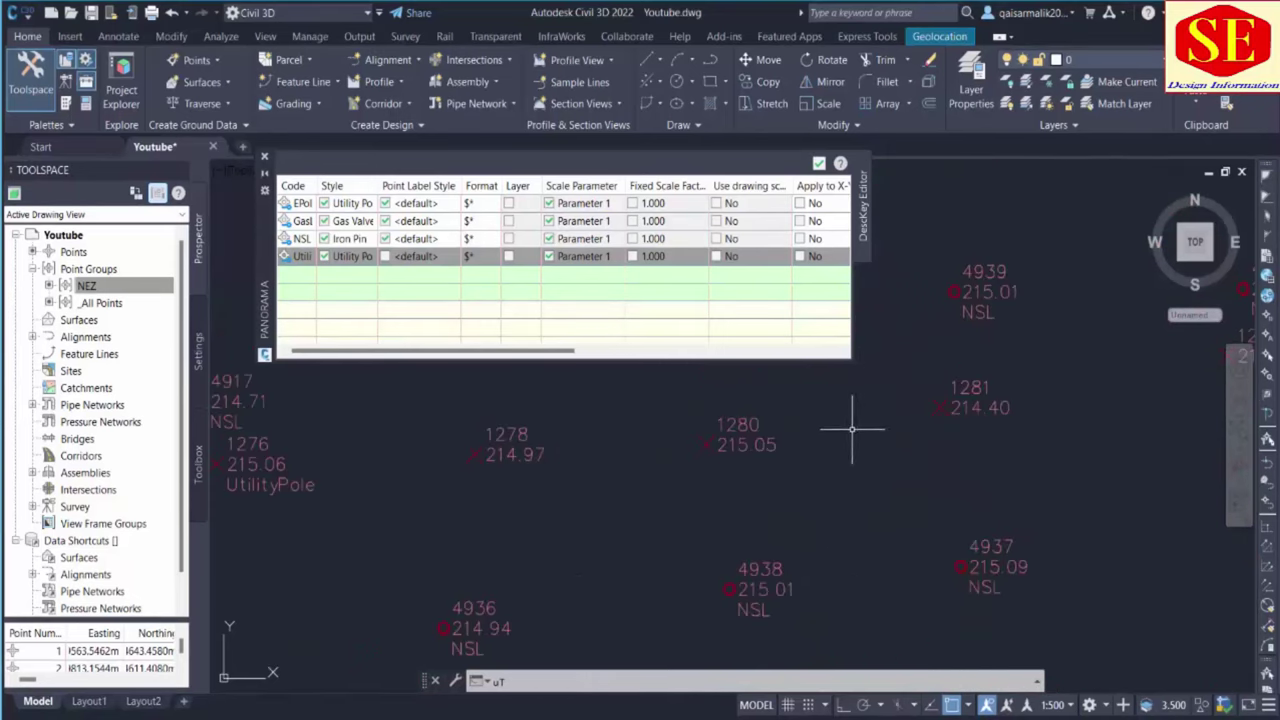
pyautogui.scroll(-2, 760, 445)
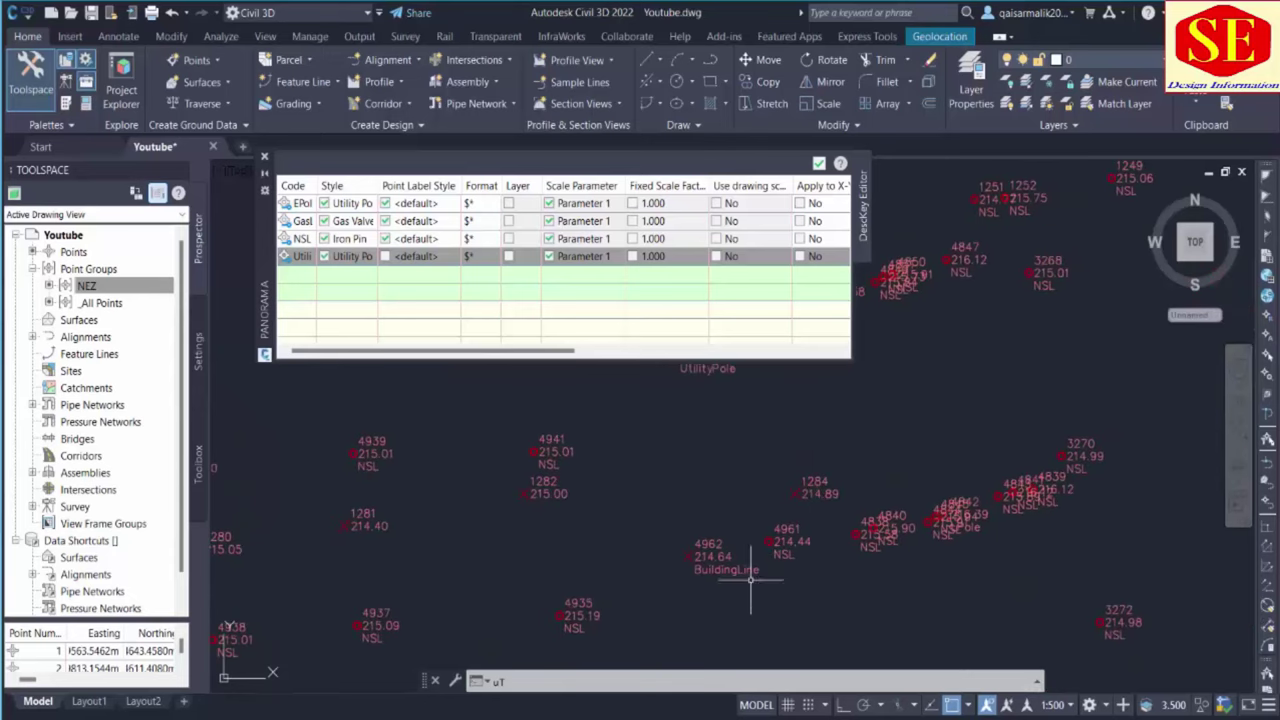
pyautogui.moveTo(1014, 529); pyautogui.dragTo(802, 590, button='middle')
pyautogui.scroll(-4, 905, 505)
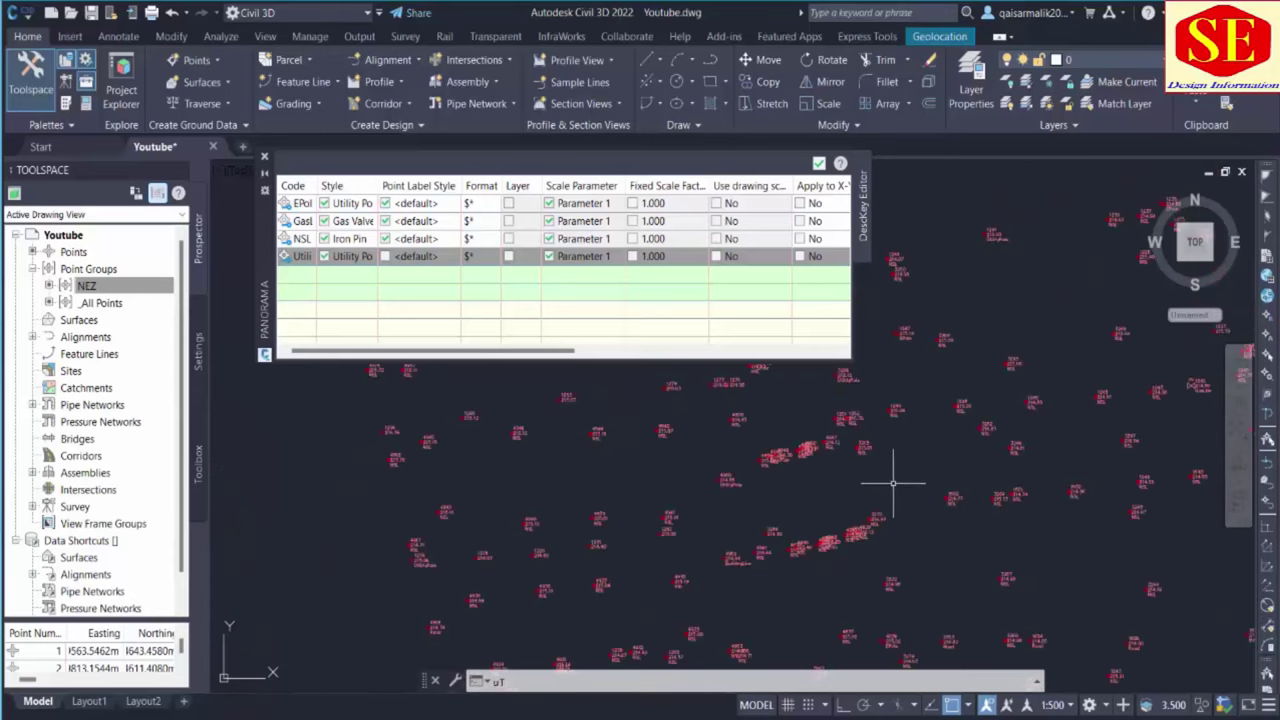
pyautogui.click(264, 158)
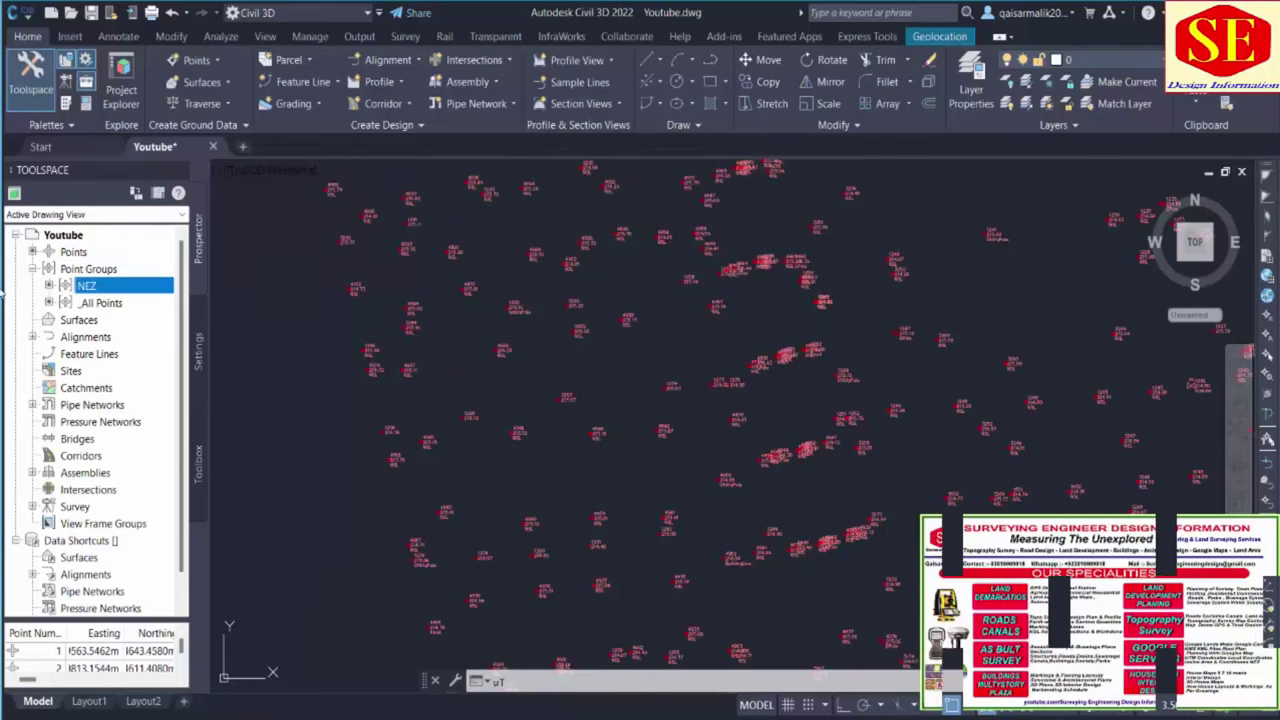
pyautogui.scroll(-5, 740, 340)
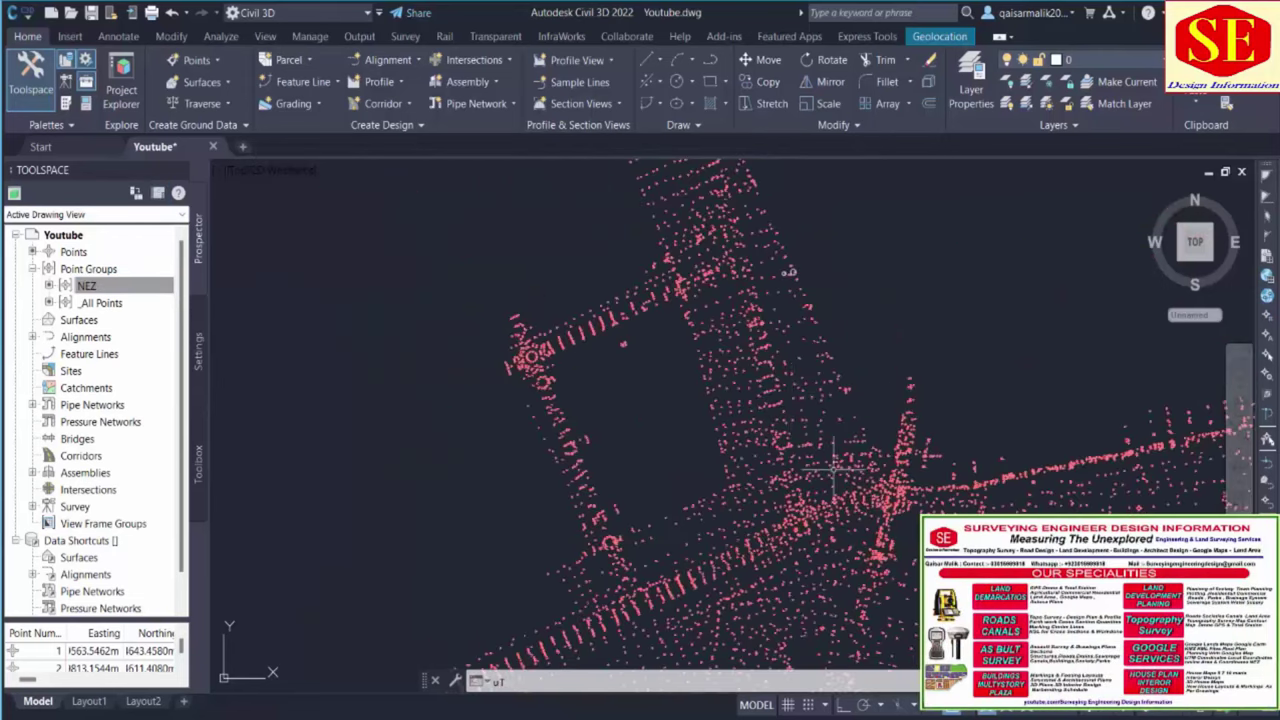
pyautogui.scroll(5, 695, 318)
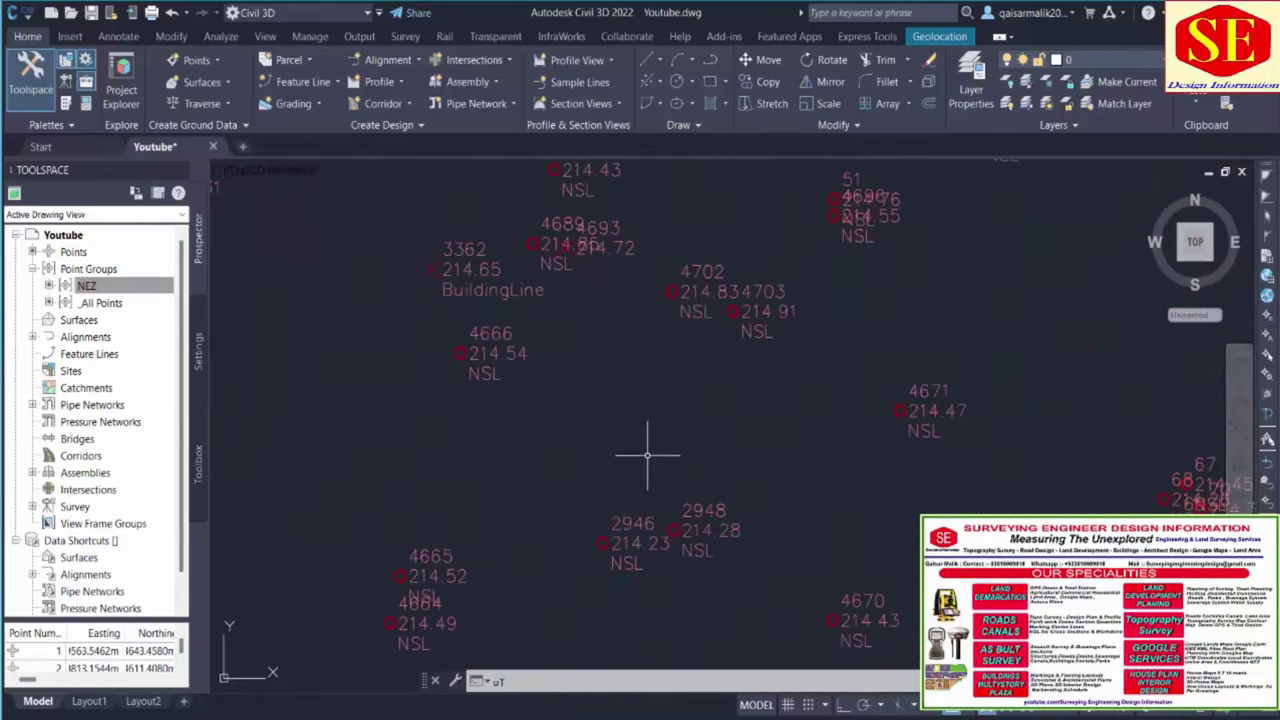
pyautogui.scroll(-3, 751, 409)
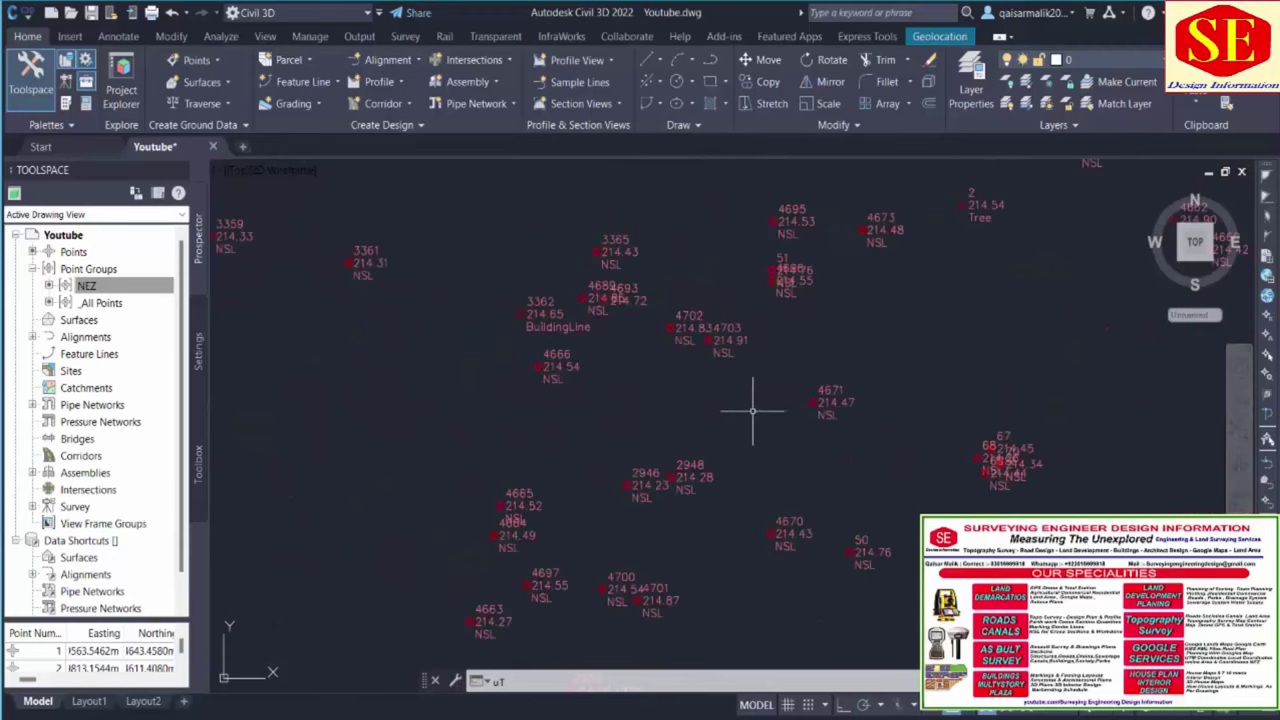
pyautogui.scroll(3, 251, 606)
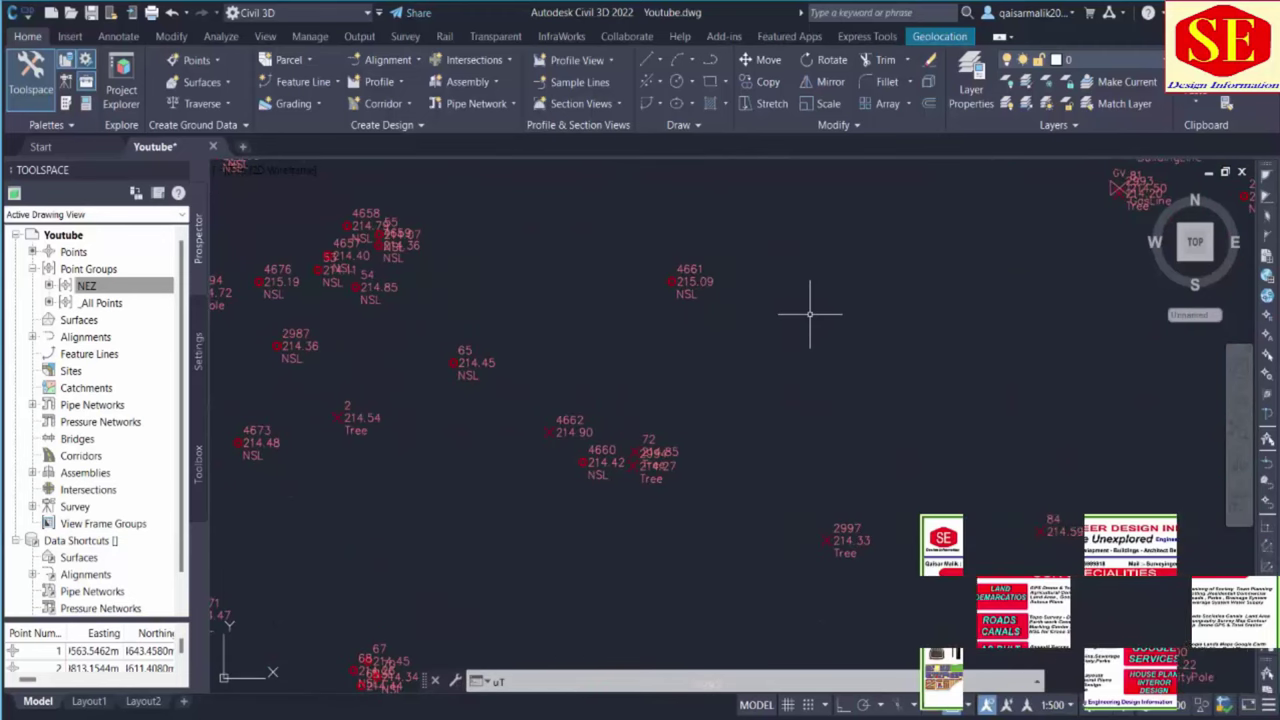
pyautogui.scroll(-2, 851, 319)
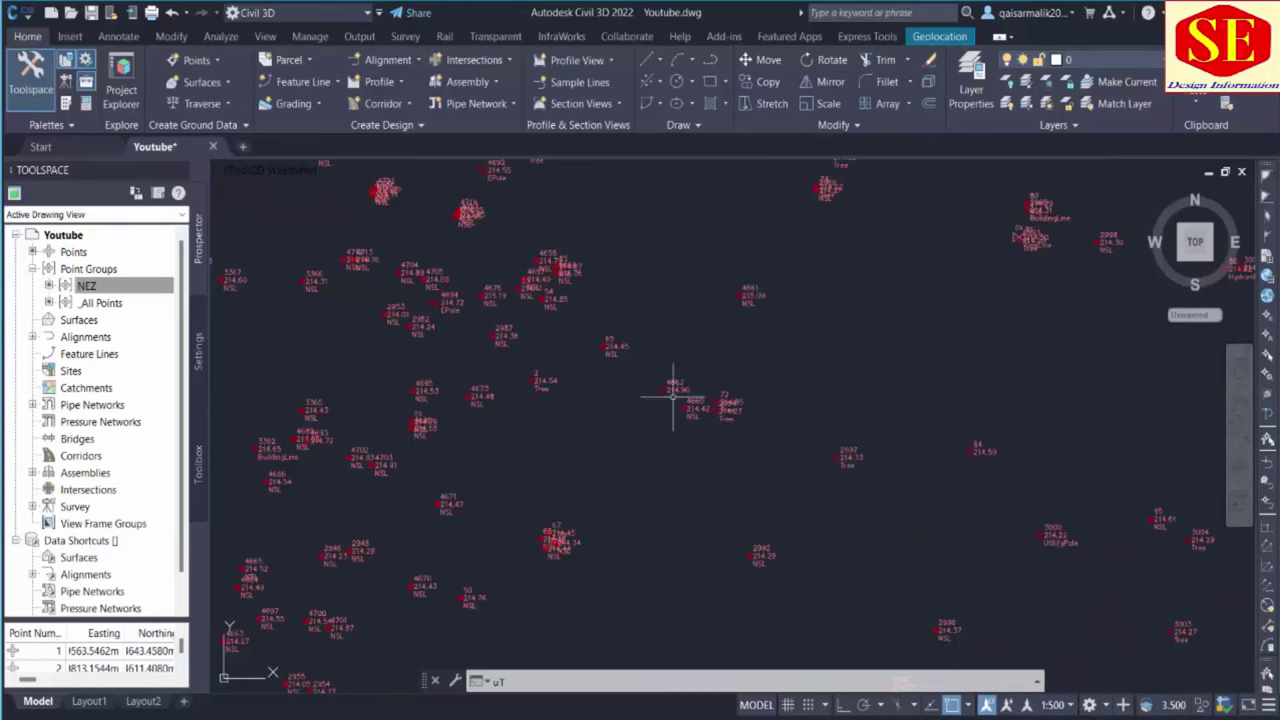
pyautogui.scroll(-2, 654, 371)
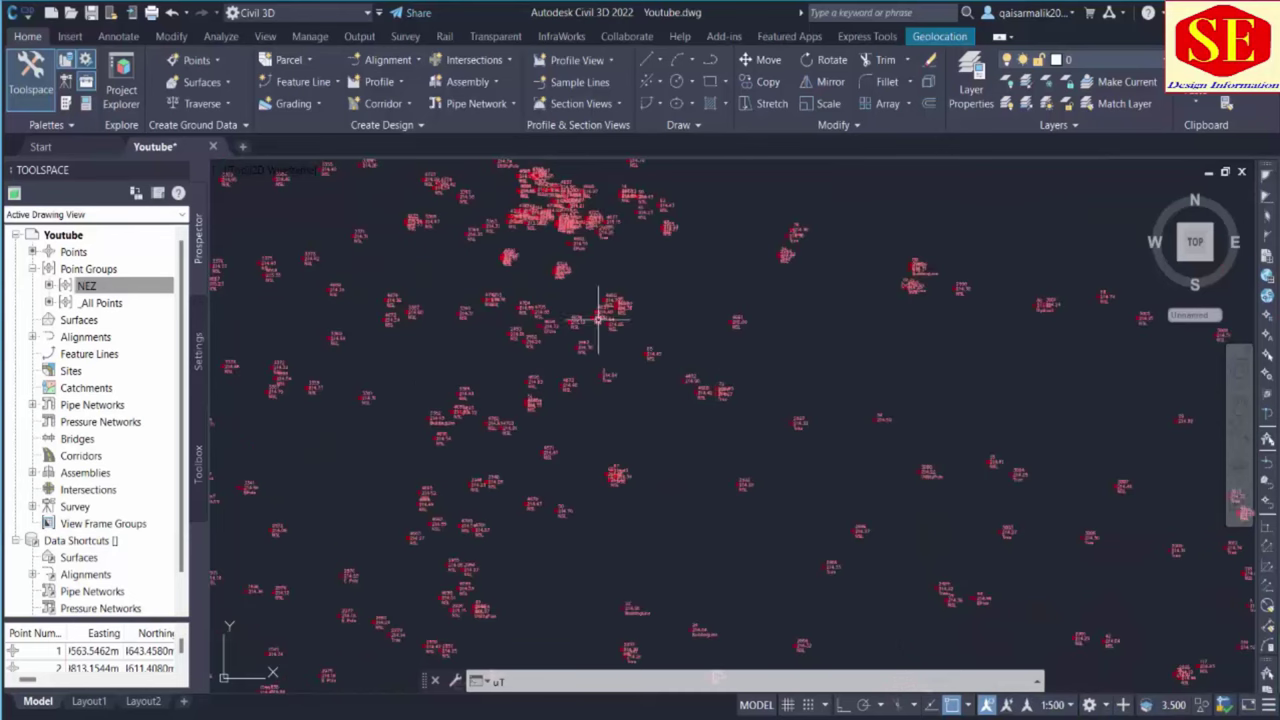
pyautogui.scroll(-4, 709, 321)
pyautogui.scroll(-2, 660, 400)
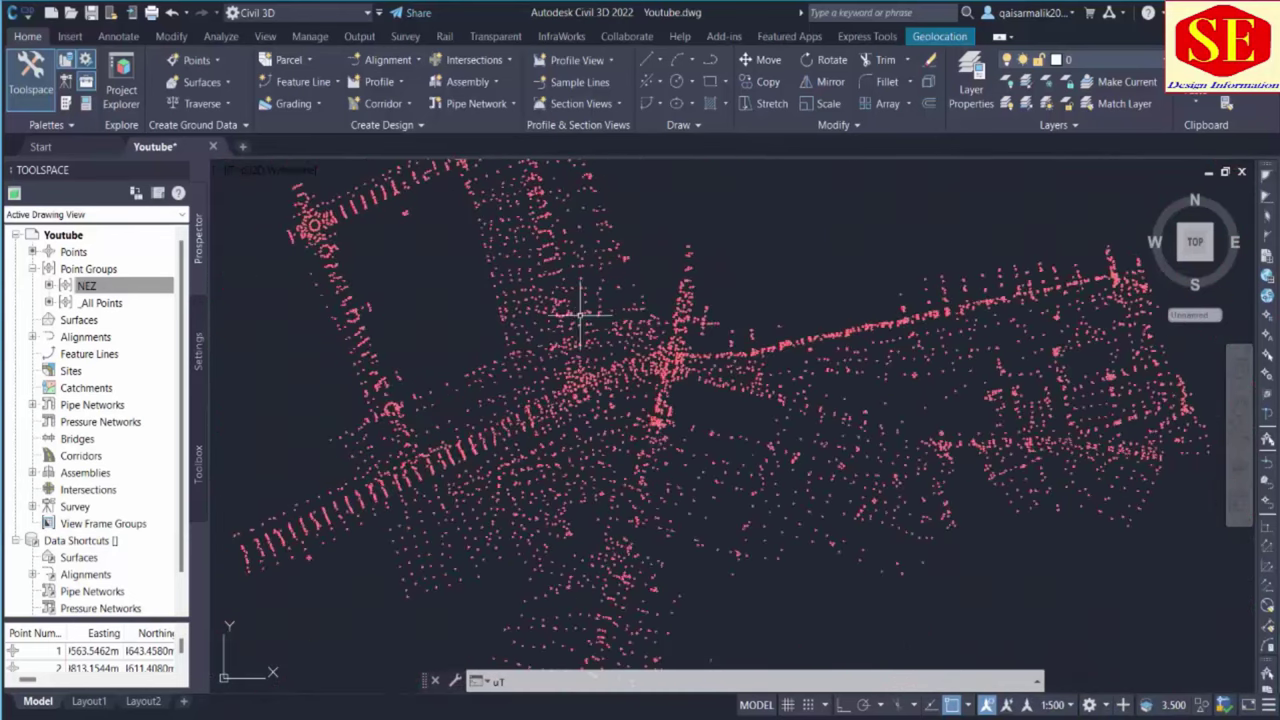
pyautogui.scroll(2, 614, 443)
pyautogui.scroll(1, 460, 240)
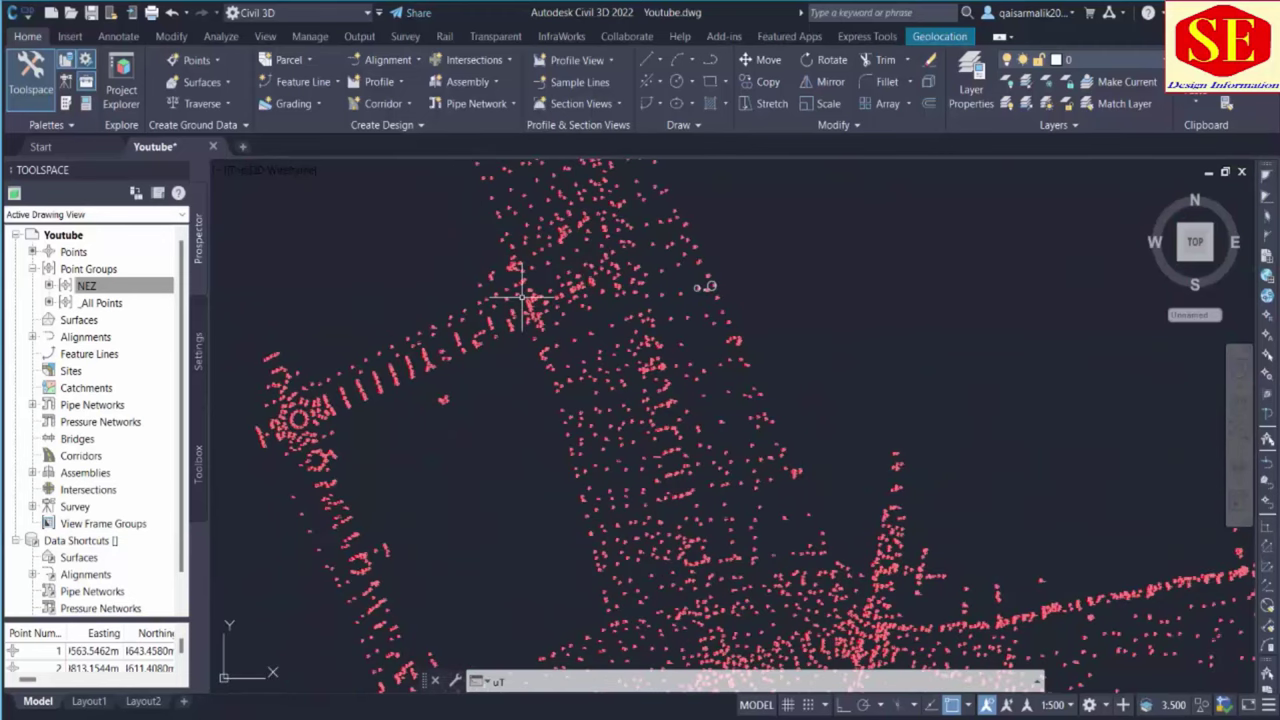
pyautogui.scroll(3, 525, 300)
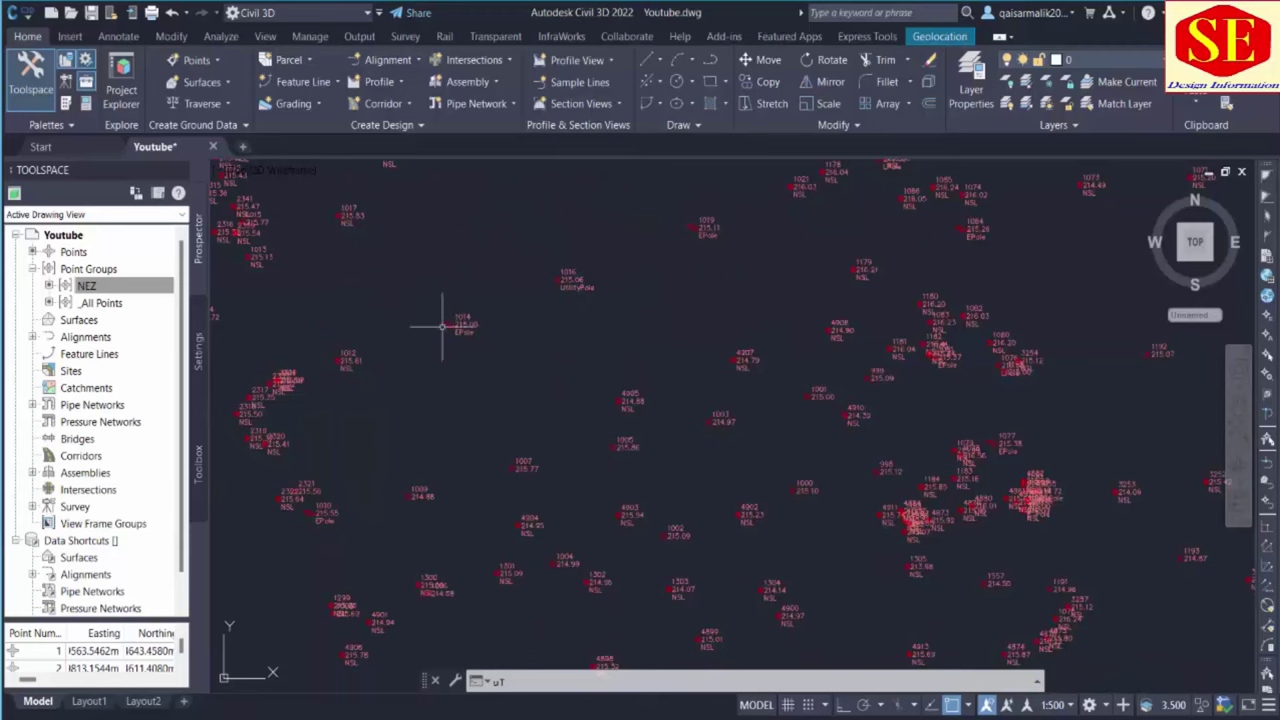
pyautogui.scroll(-4, 470, 325)
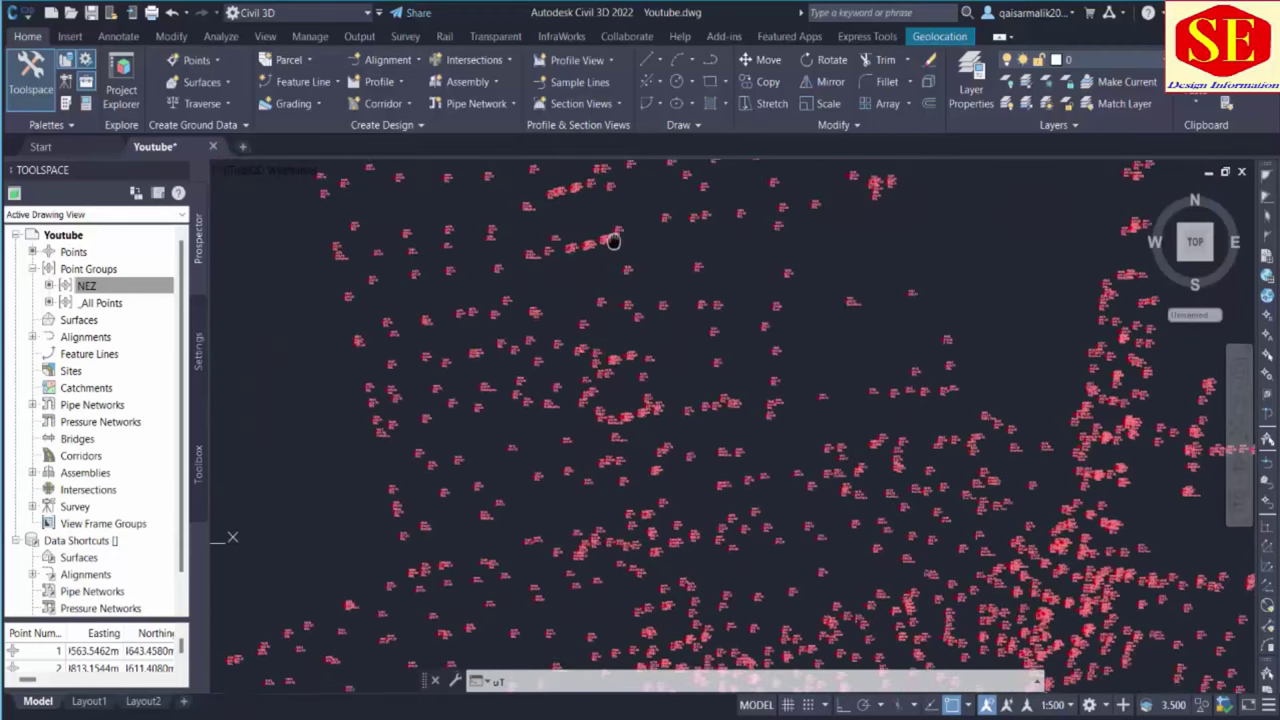
pyautogui.moveTo(728, 452)
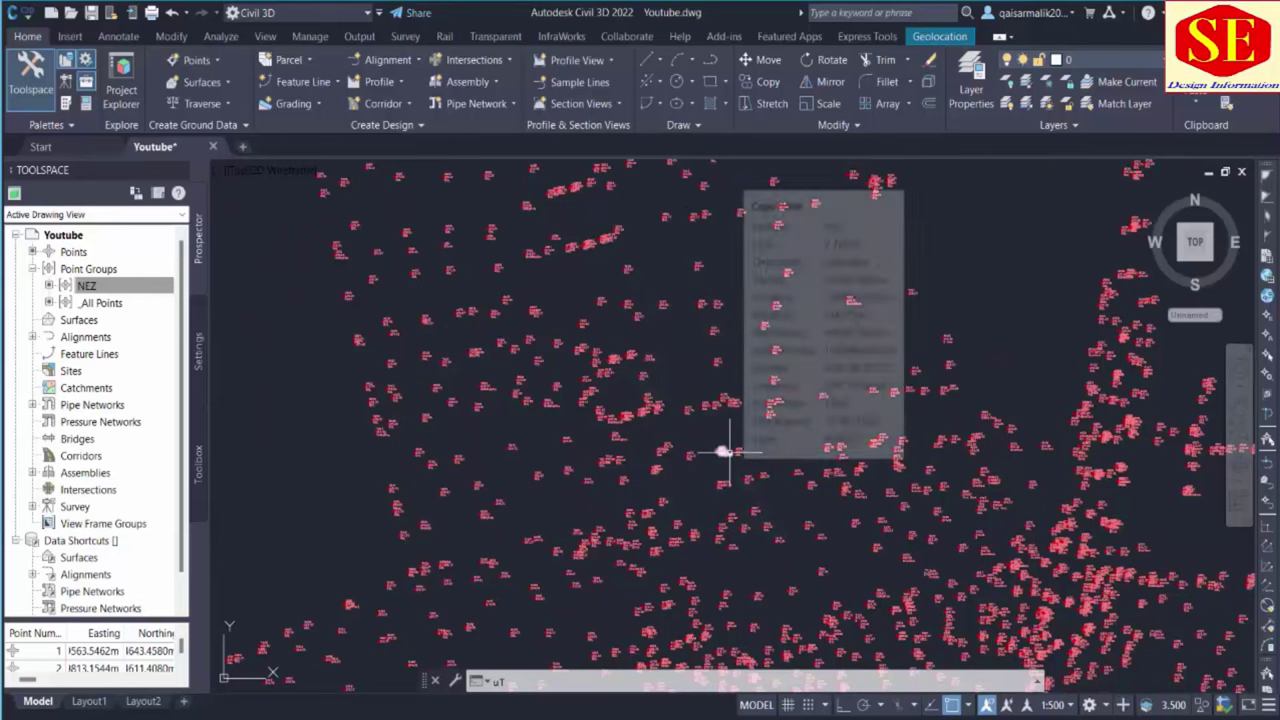
pyautogui.scroll(3, 714, 491)
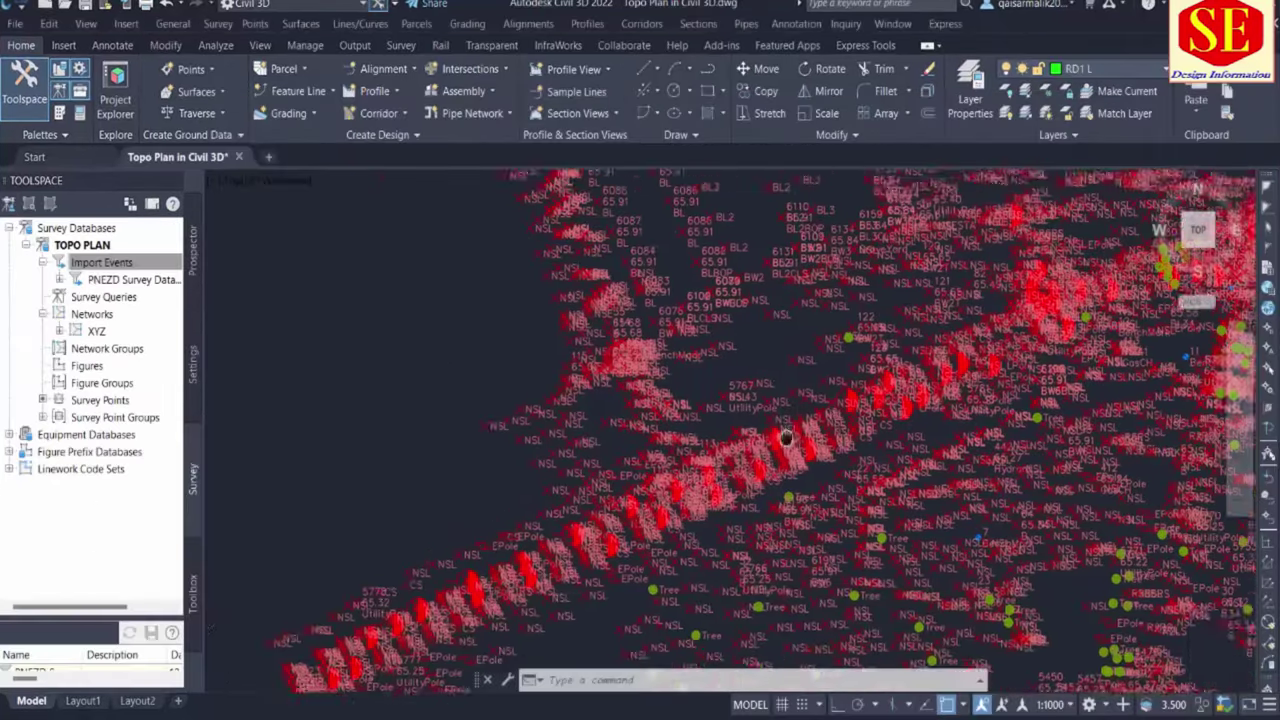
# Zoom out to see the whole point cloud in the Topo Plan in Civil 3D drawing
pyautogui.scroll(-5, 730, 440)
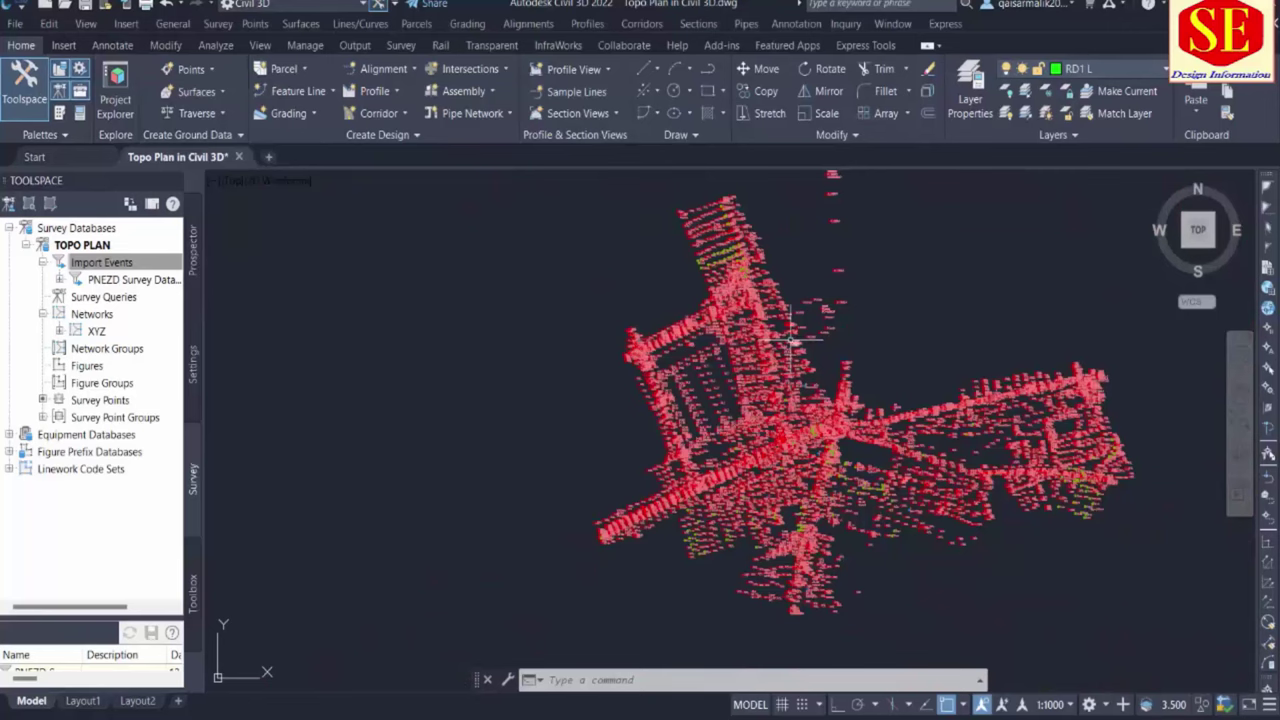
# Process linework for PNEZD Survey Data using the ABC prefix database and code set1
pyautogui.rightClick(145, 282)
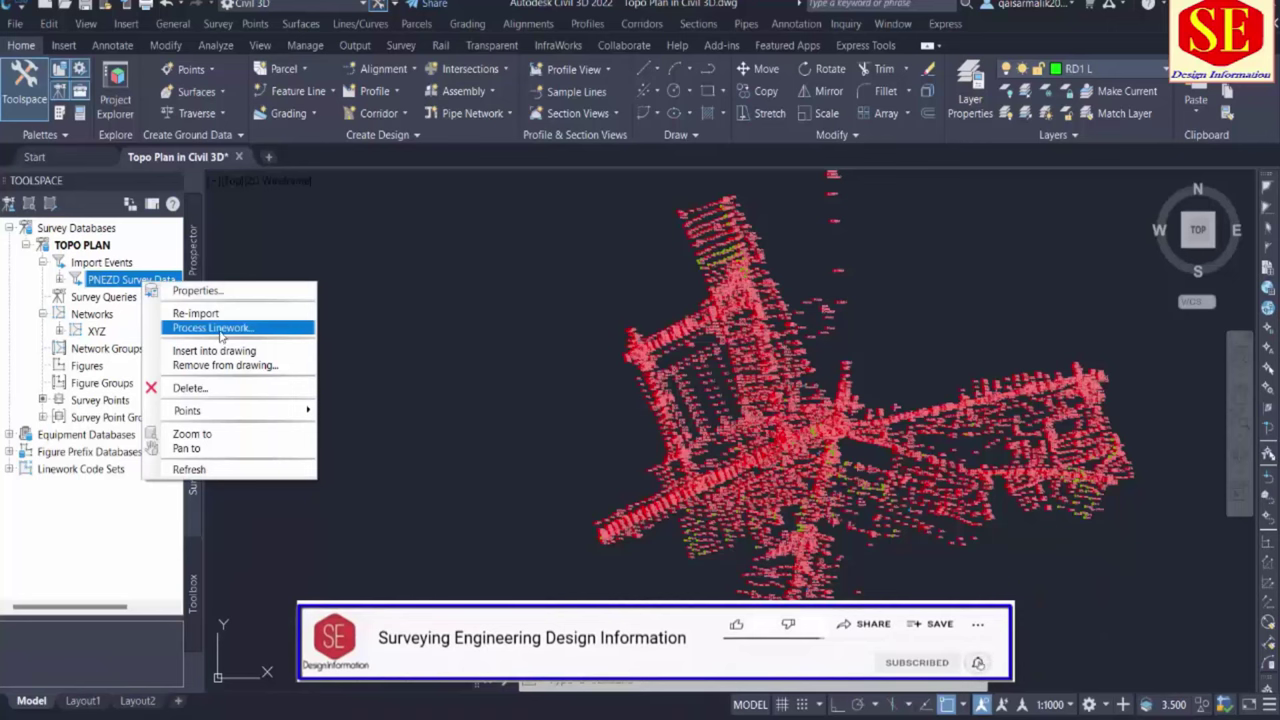
pyautogui.click(220, 330)
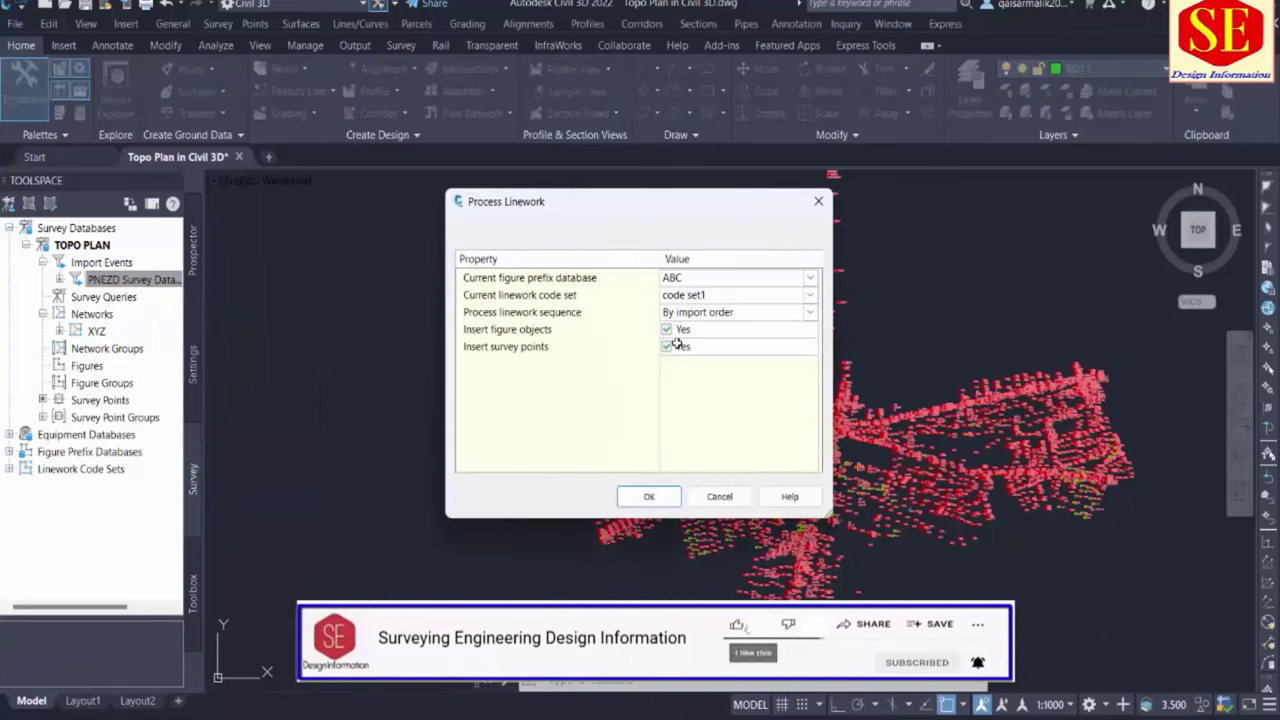
pyautogui.click(649, 497)
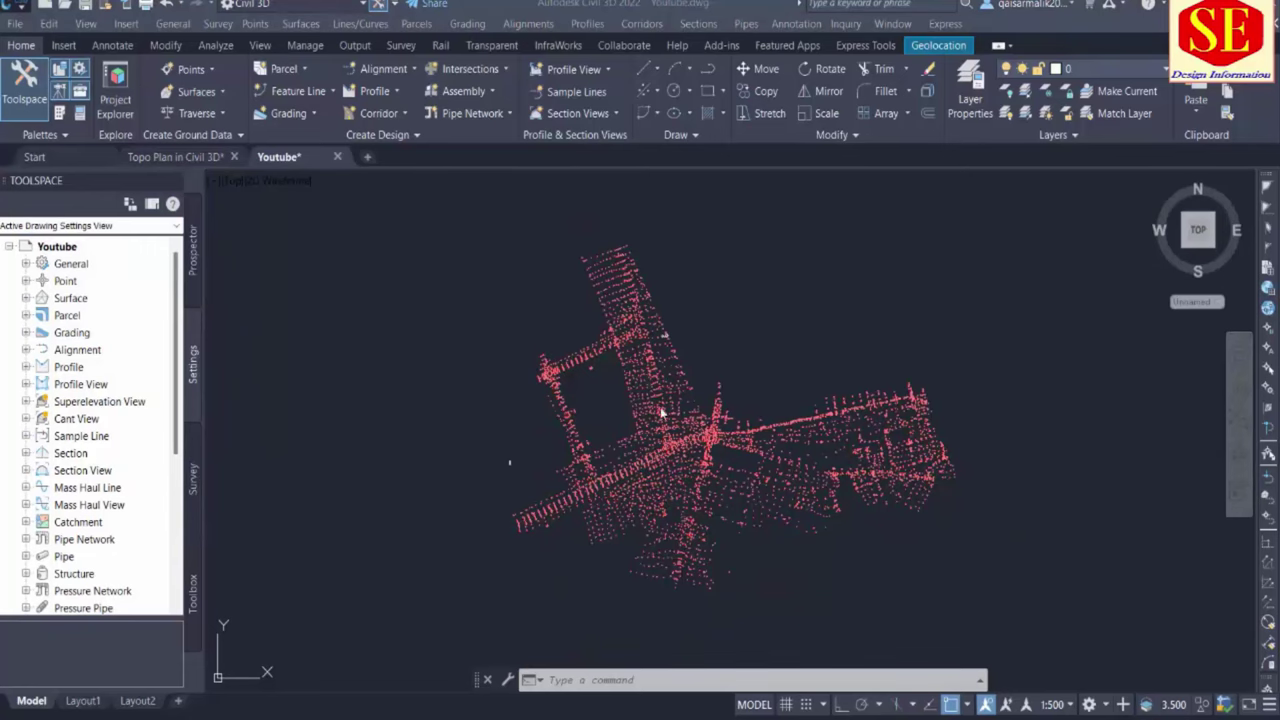
# Zoom around the Youtube.dwg points, then open Topo Plan in Civil 3D.dwg from Quick Access
pyautogui.scroll(8, 625, 363)
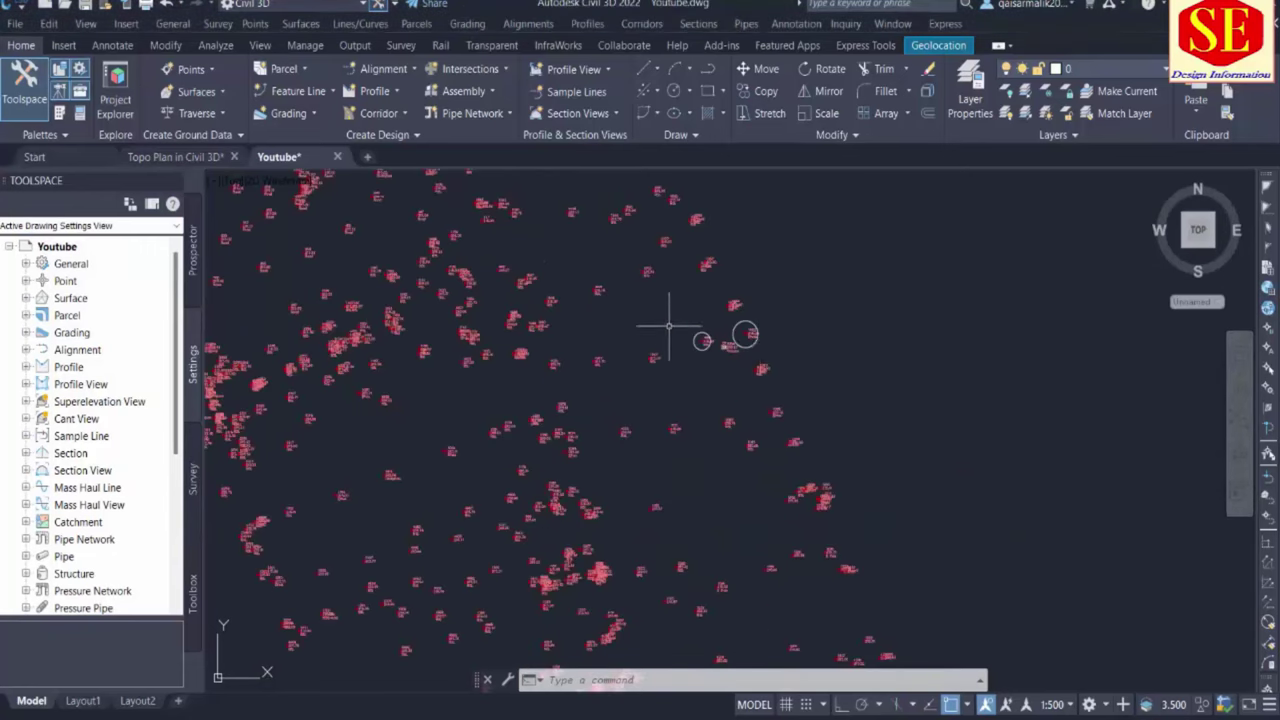
pyautogui.scroll(-6, 610, 383)
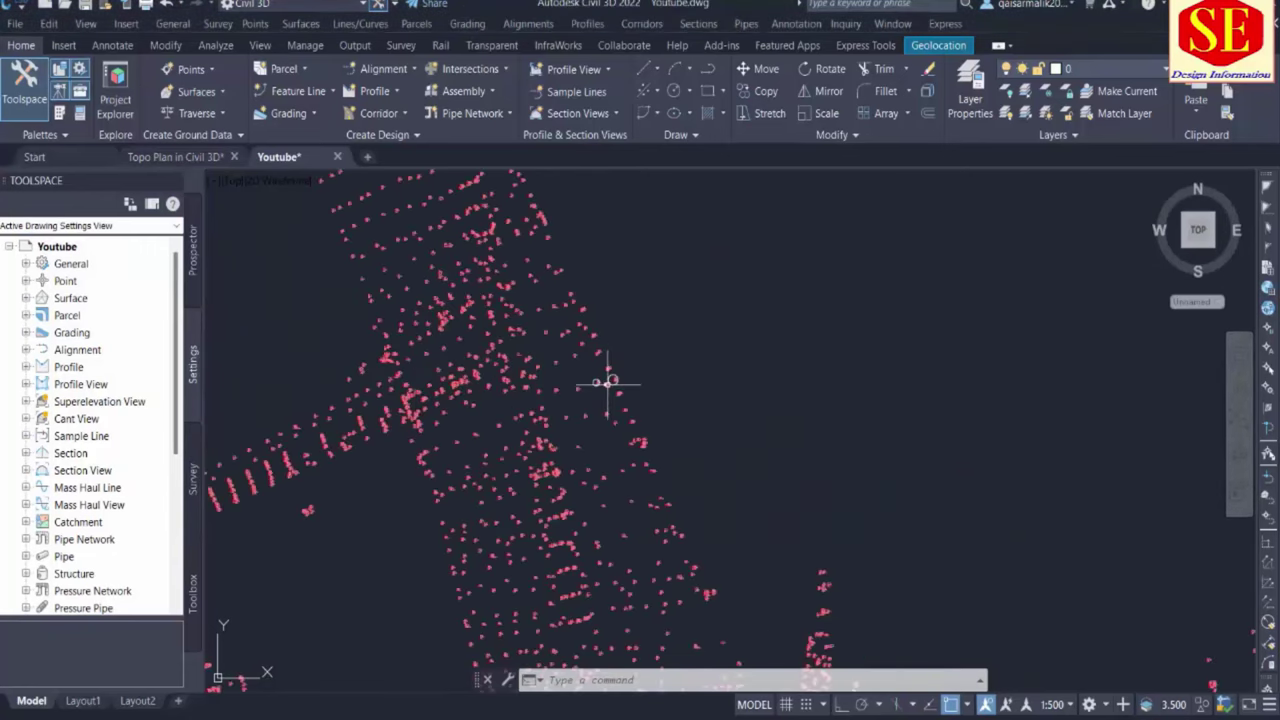
pyautogui.scroll(-3, 607, 340)
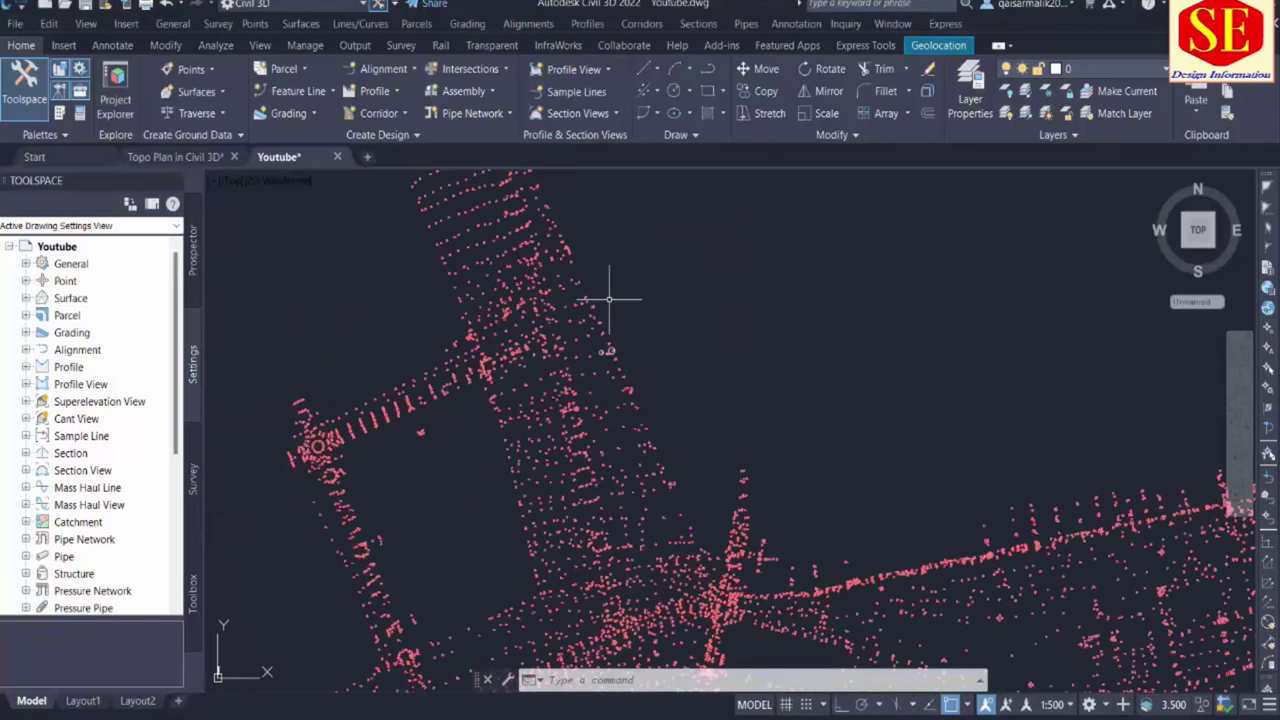
pyautogui.click(62, 6)
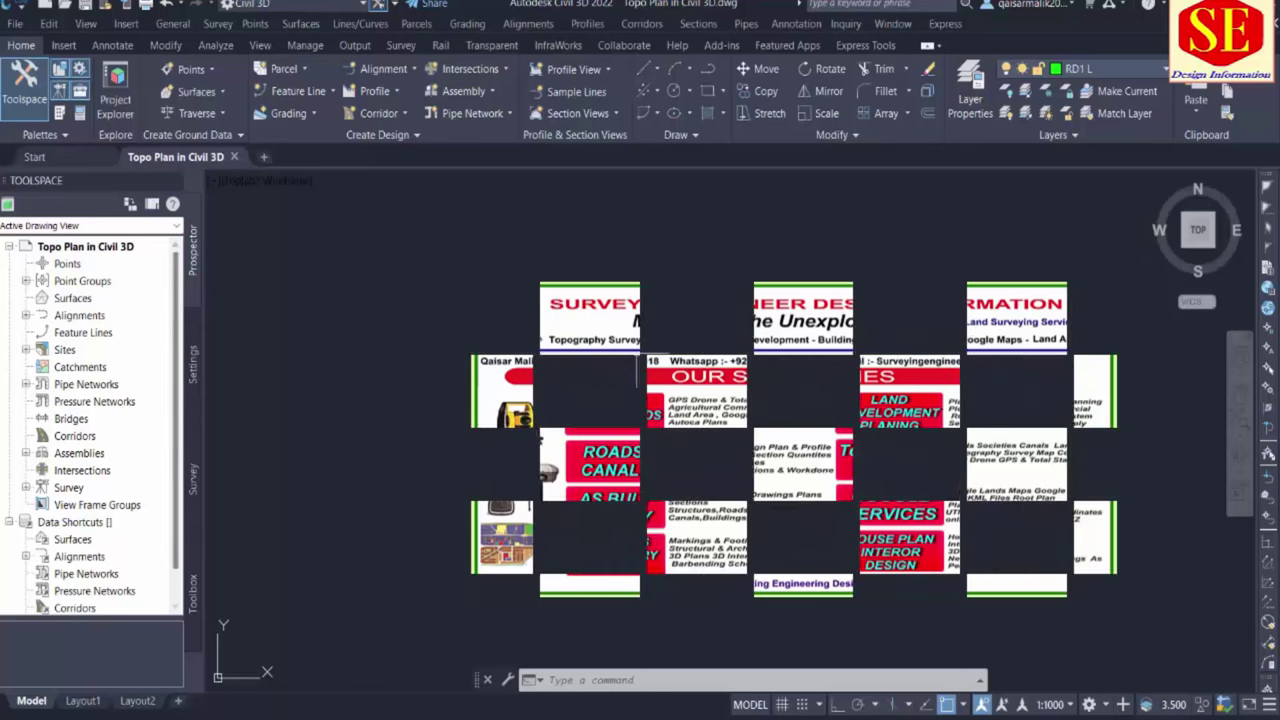
# Create the local survey database 'TOPO PLAN' under Survey Databases in Toolspace
pyautogui.scroll(-1, 120, 337)
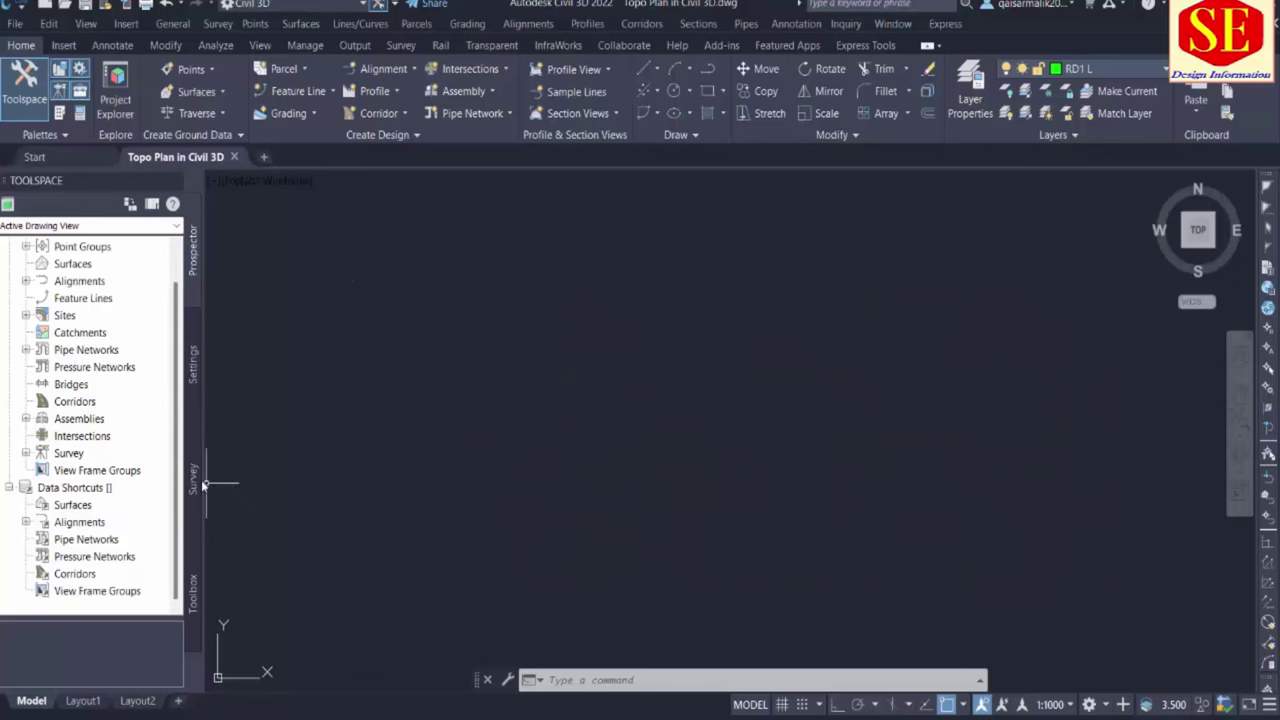
pyautogui.click(200, 484)
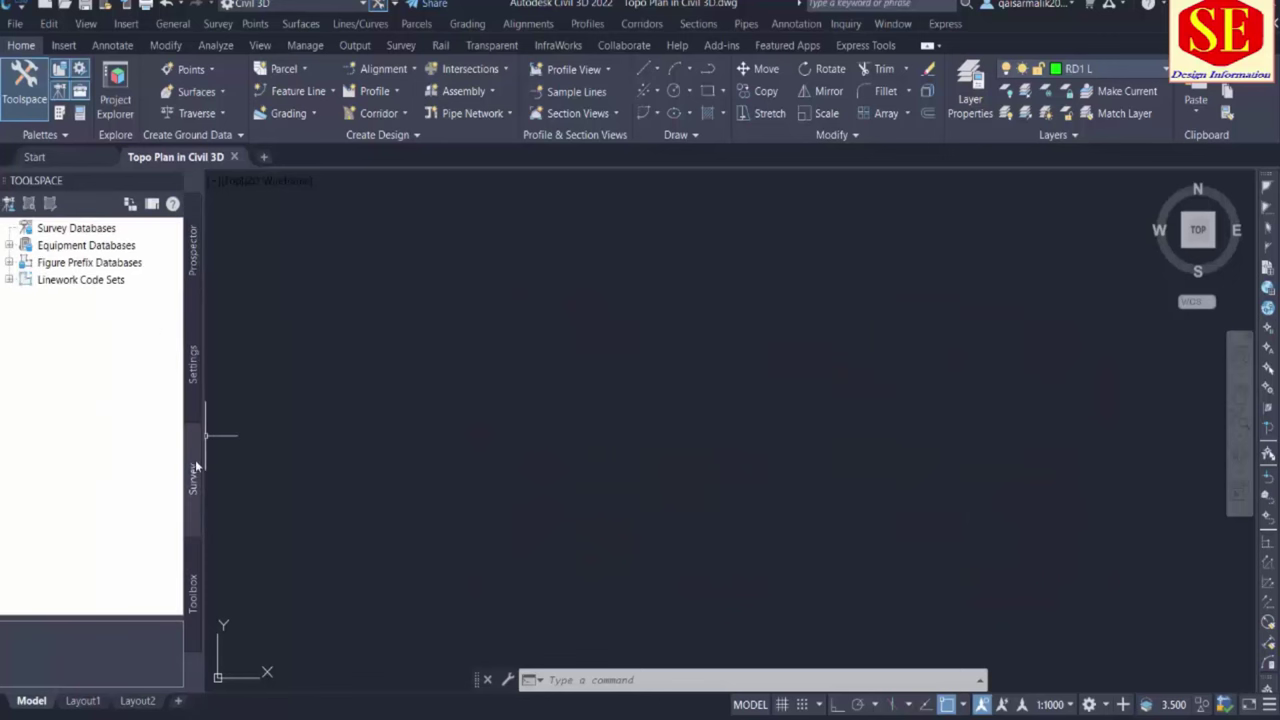
pyautogui.click(77, 229)
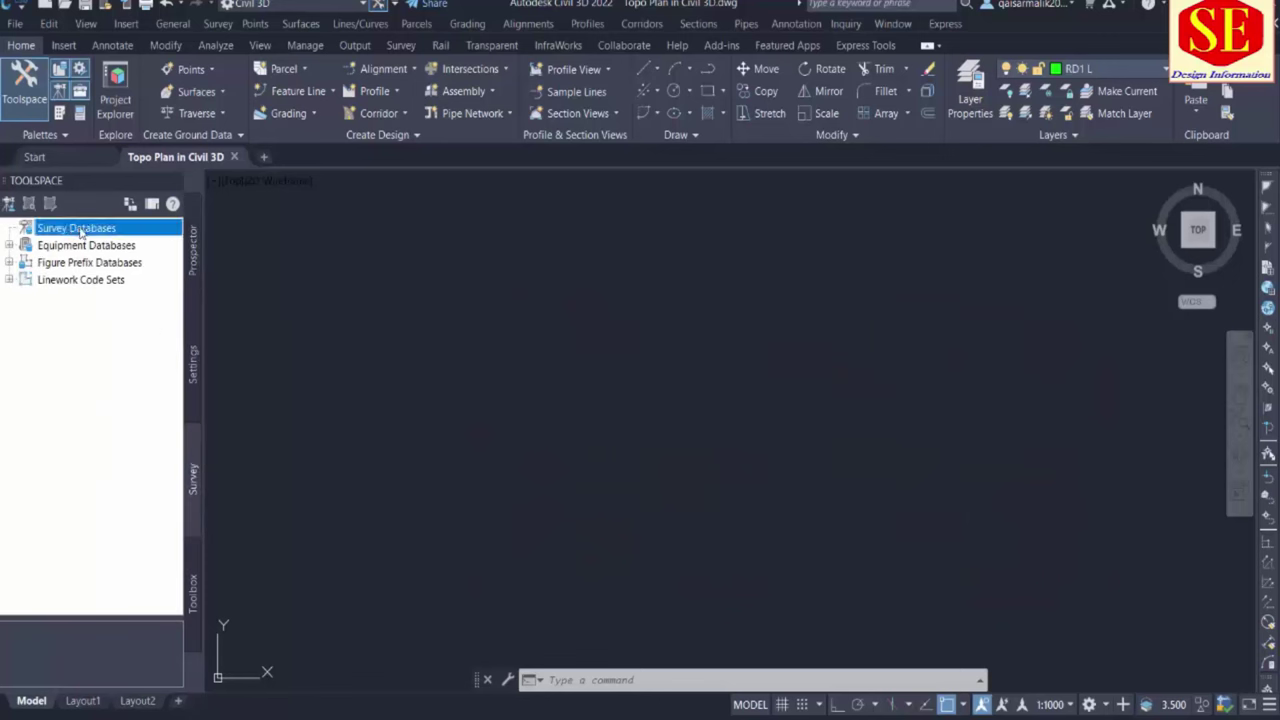
pyautogui.rightClick(77, 231)
pyautogui.click(165, 237)
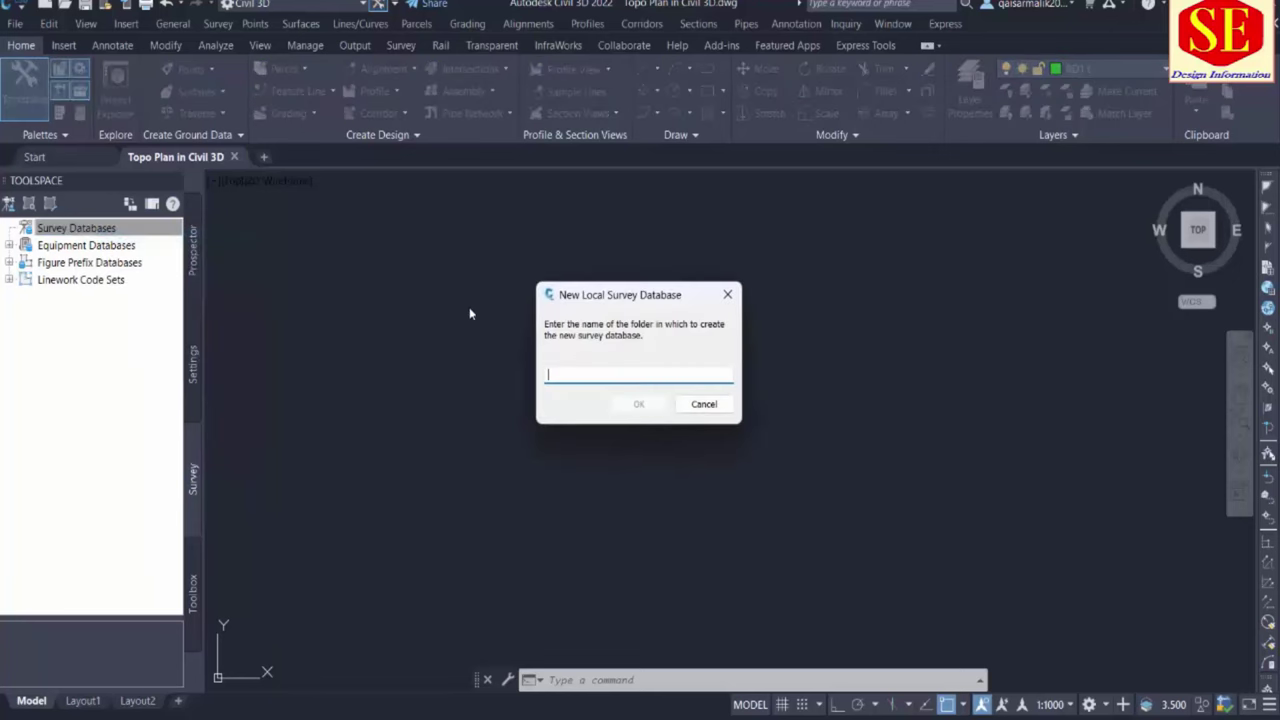
pyautogui.write('TOPO PLAN')
pyautogui.click(638, 406)
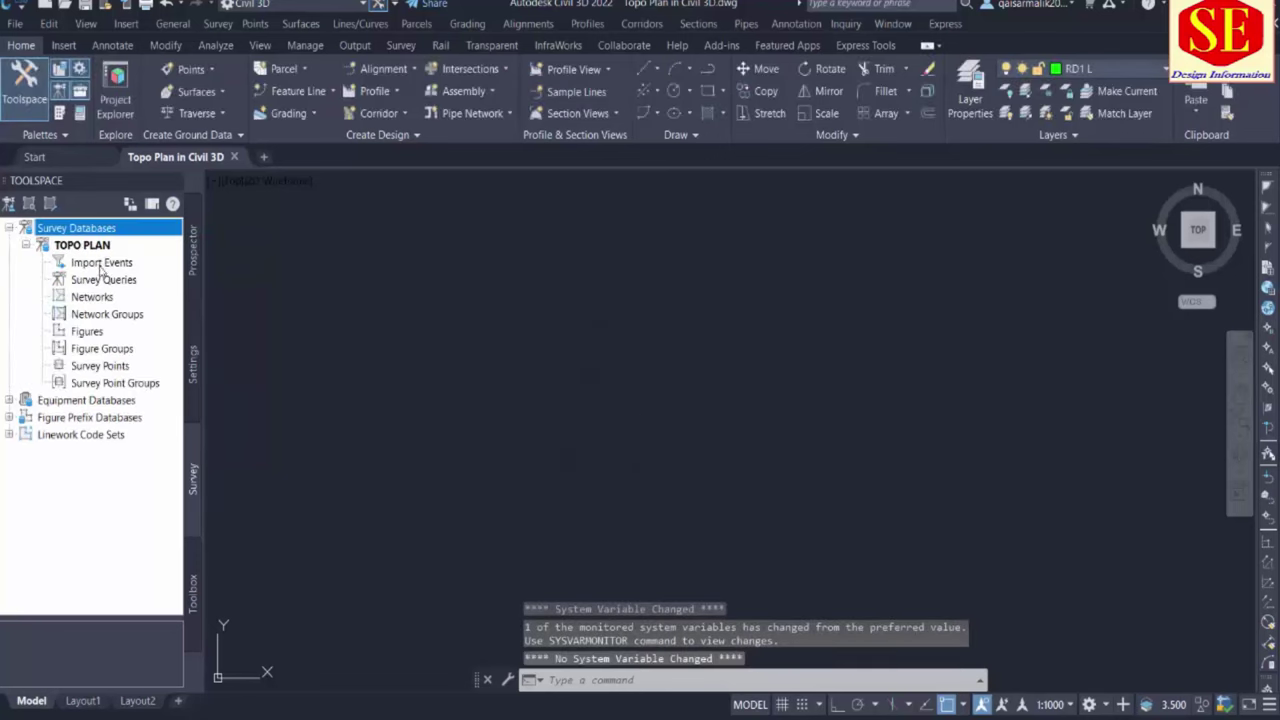
pyautogui.click(100, 264)
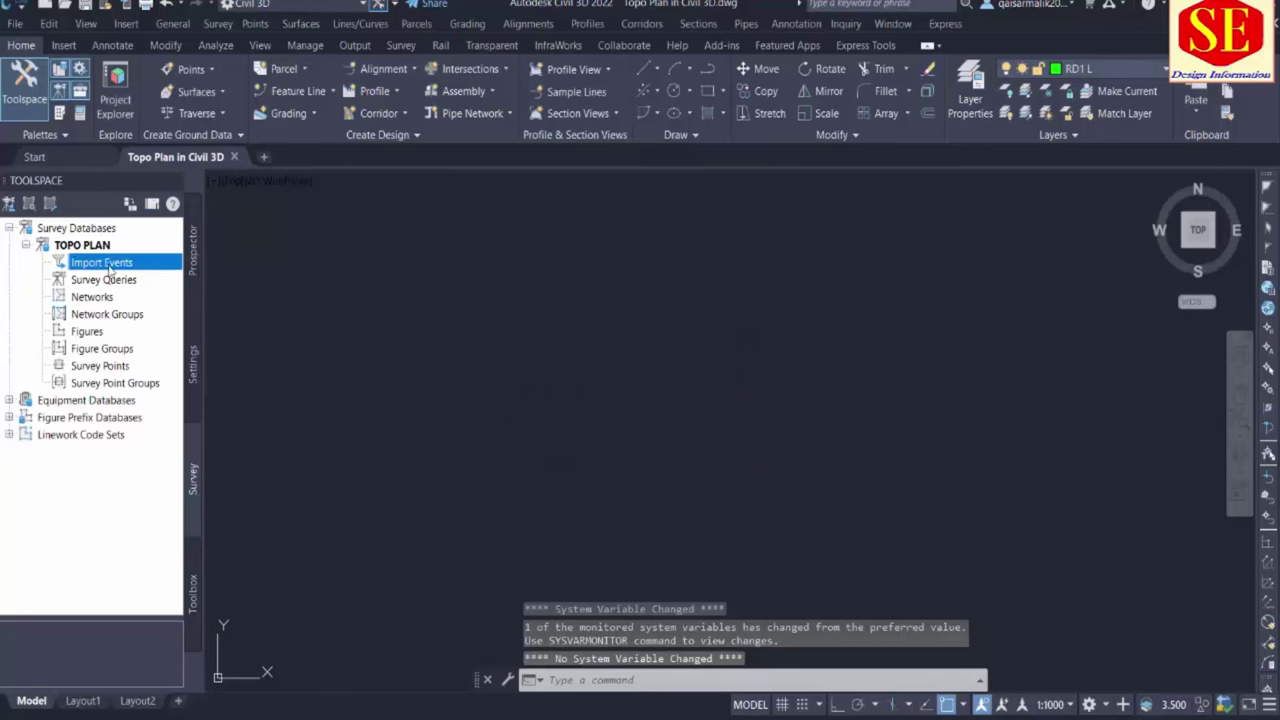
# Start importing 'PNEZD Survey Data(1) - Copy.txt' into TOPO PLAN as PNEZD comma delimited
pyautogui.rightClick(109, 268)
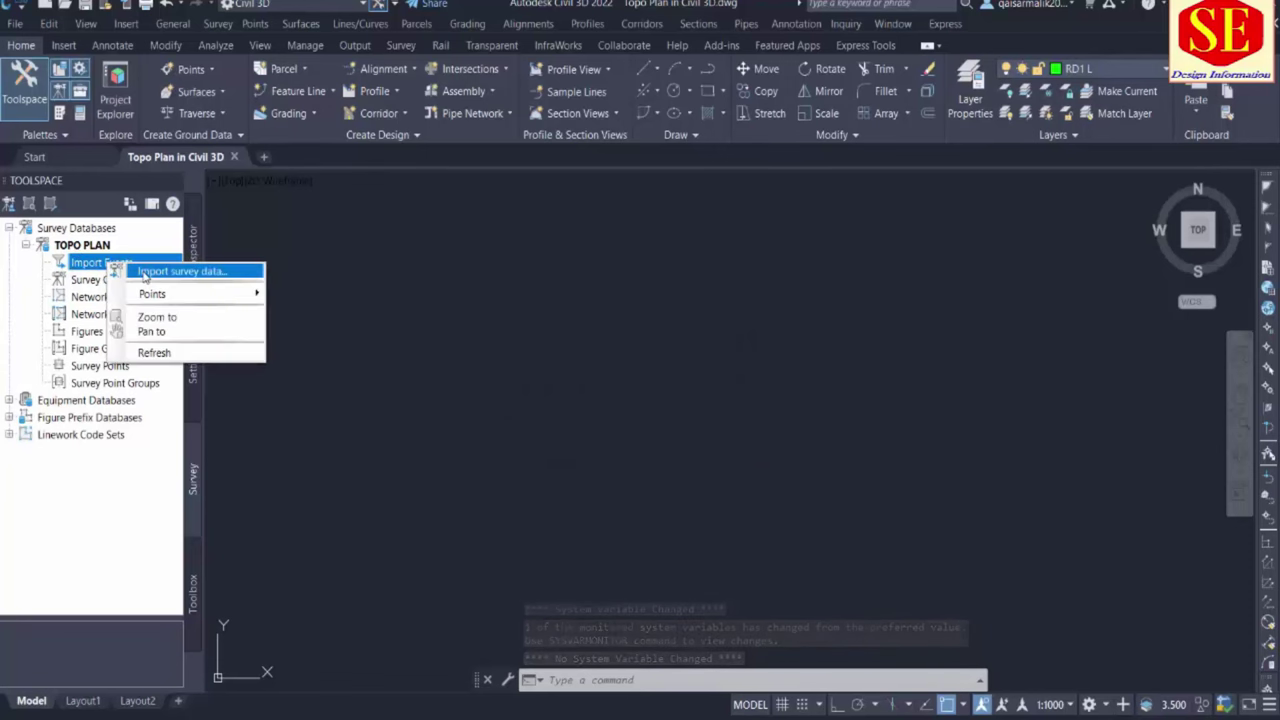
pyautogui.click(160, 271)
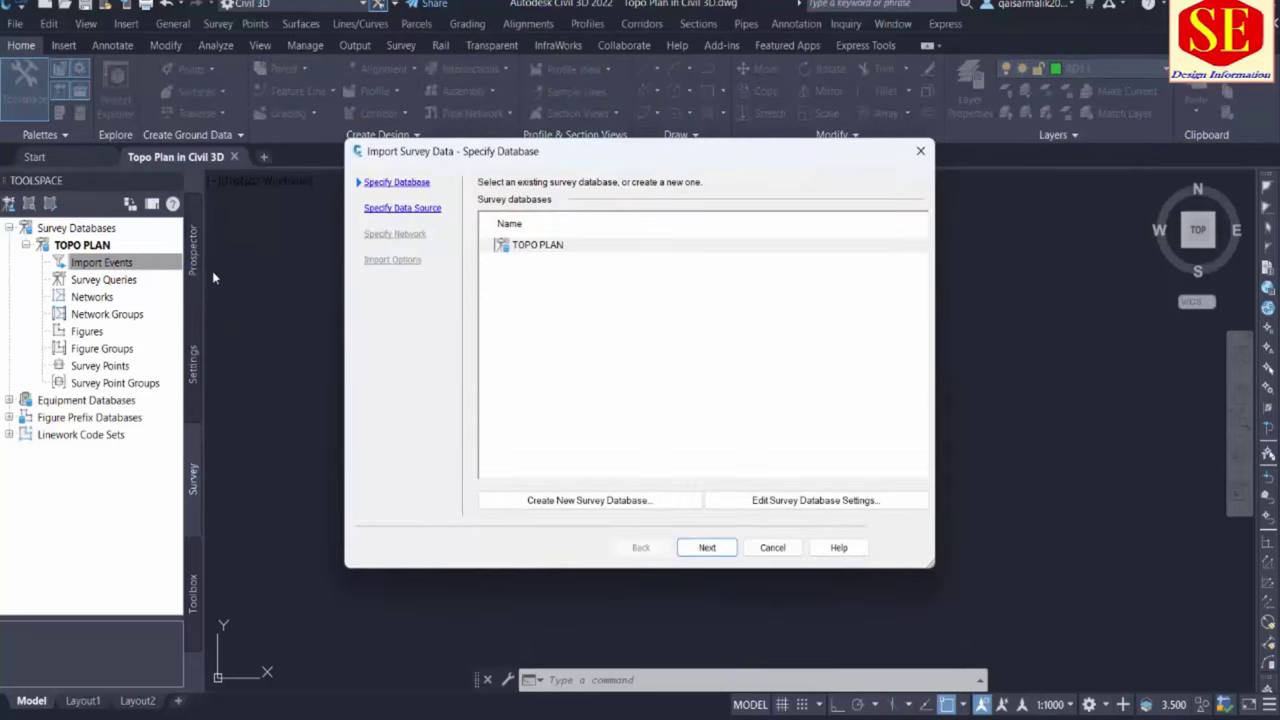
pyautogui.click(536, 248)
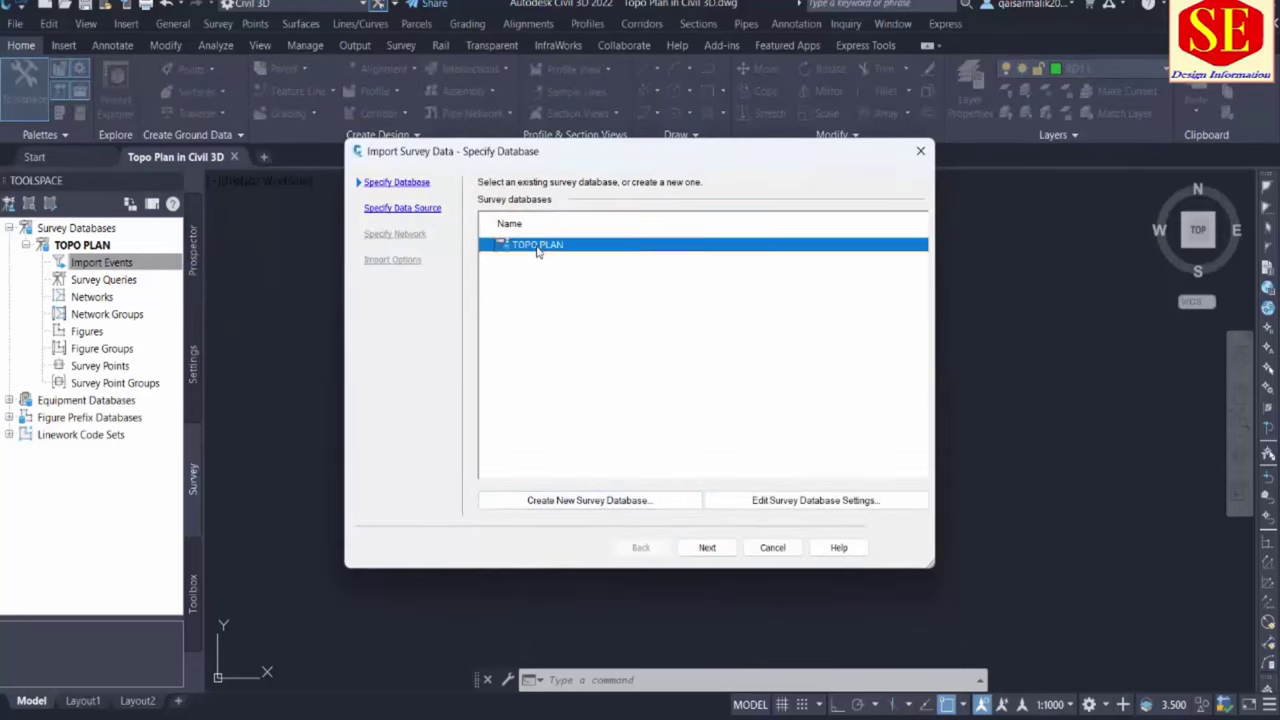
pyautogui.click(706, 547)
pyautogui.click(918, 276)
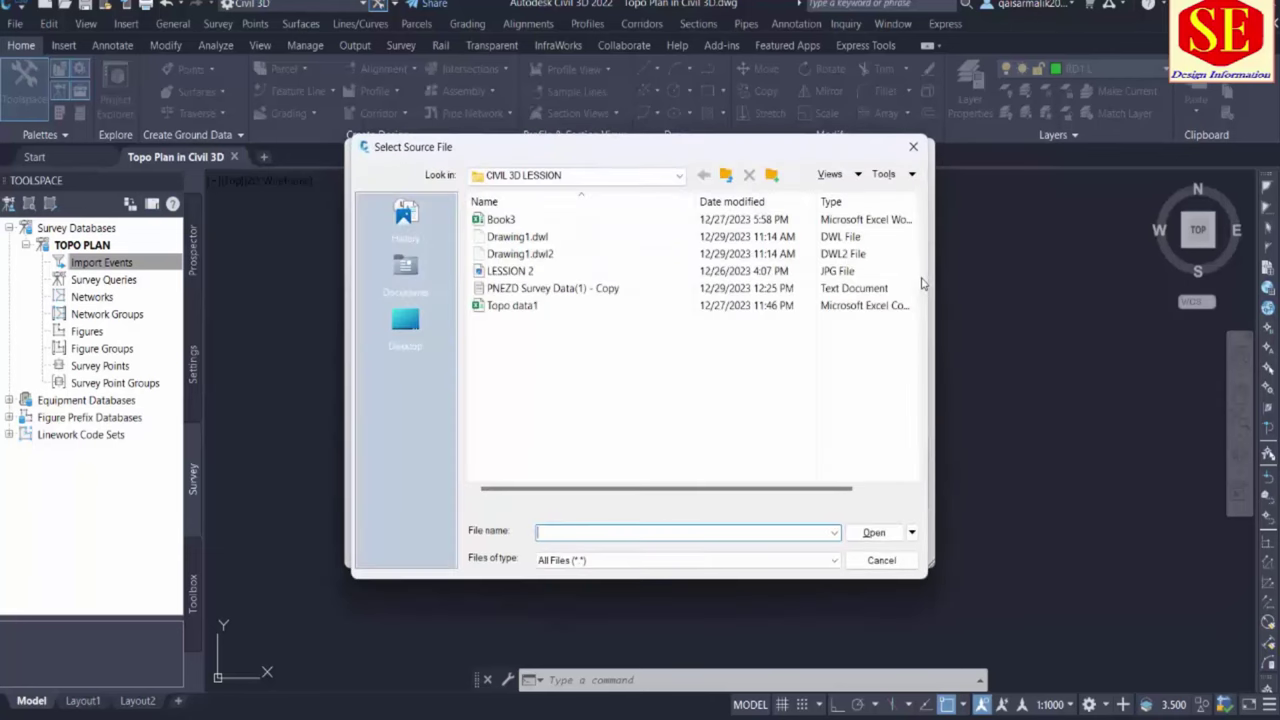
pyautogui.click(578, 290)
pyautogui.doubleClick(578, 292)
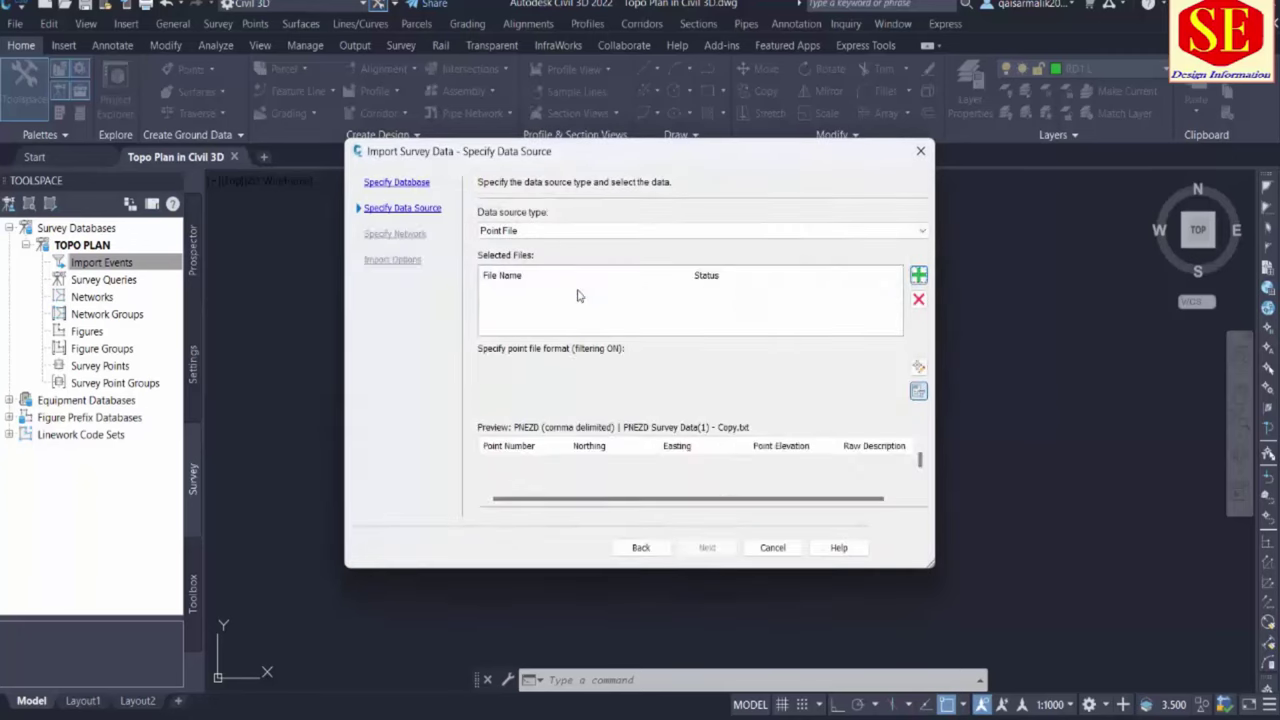
pyautogui.scroll(-1, 517, 381)
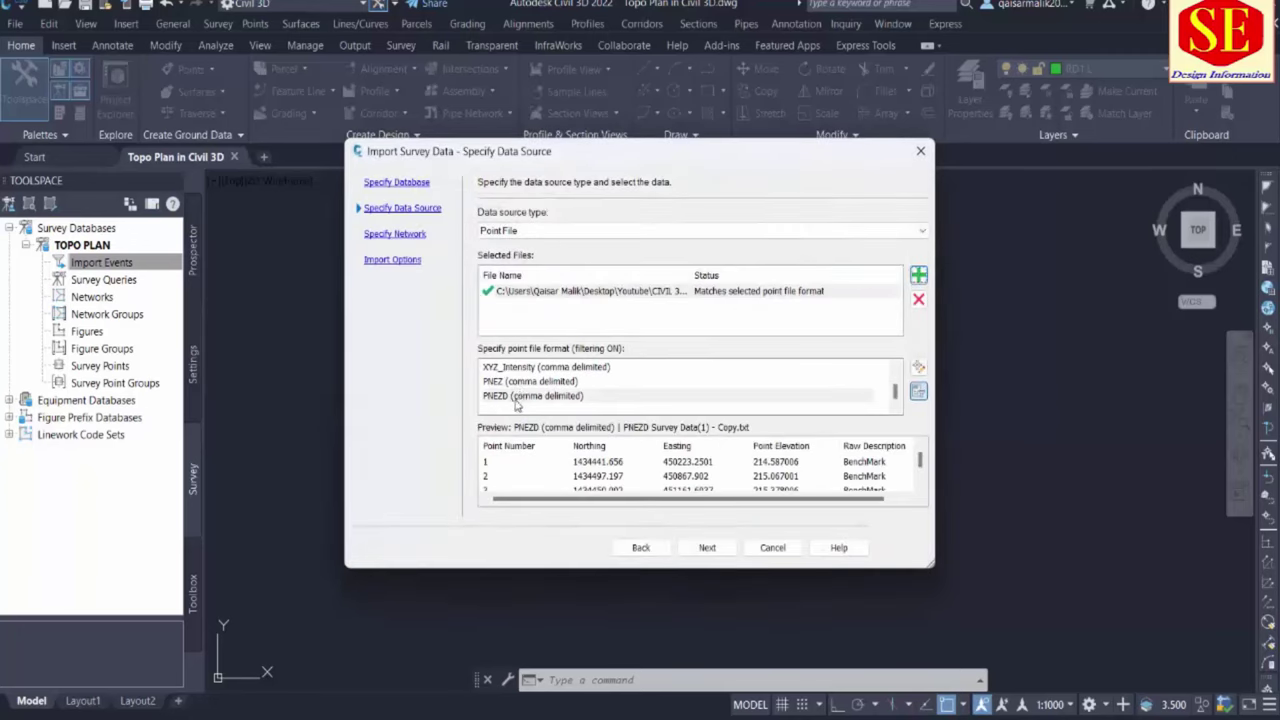
pyautogui.click(517, 395)
# Create survey network XYZ for the import and finish, bringing in 6713 points
pyautogui.click(707, 548)
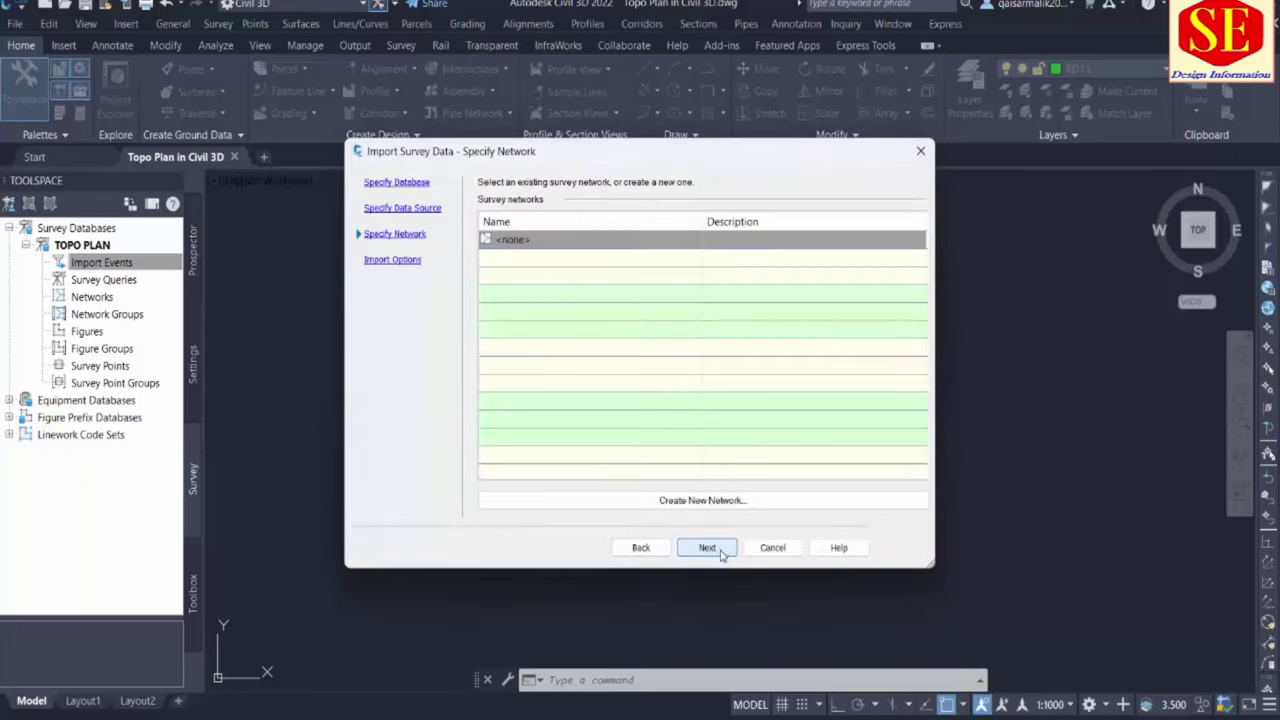
pyautogui.click(702, 500)
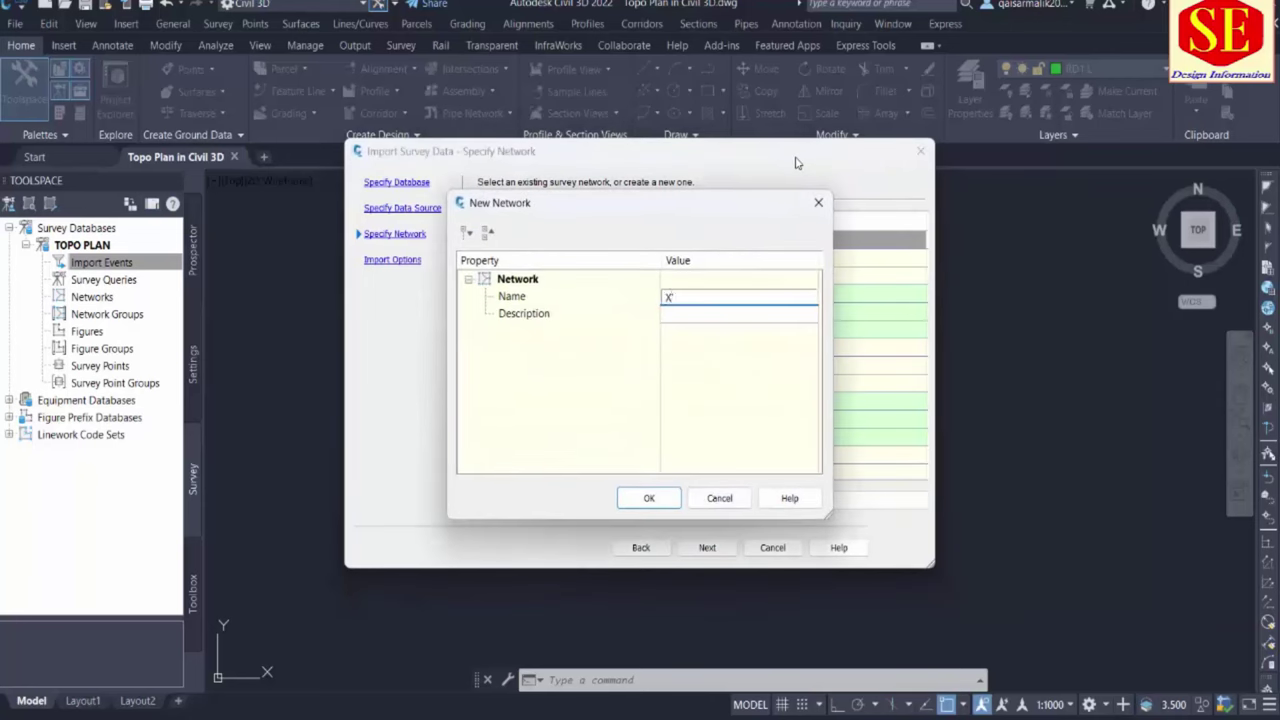
pyautogui.click(659, 502)
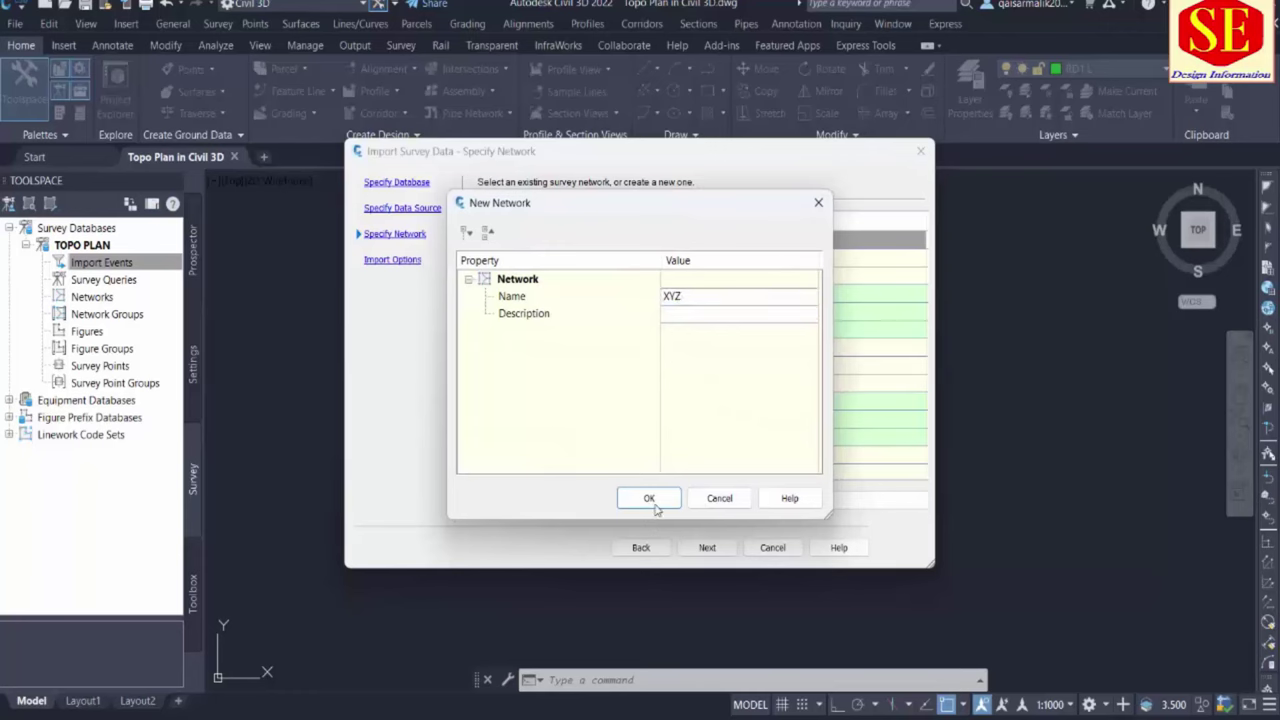
pyautogui.click(504, 260)
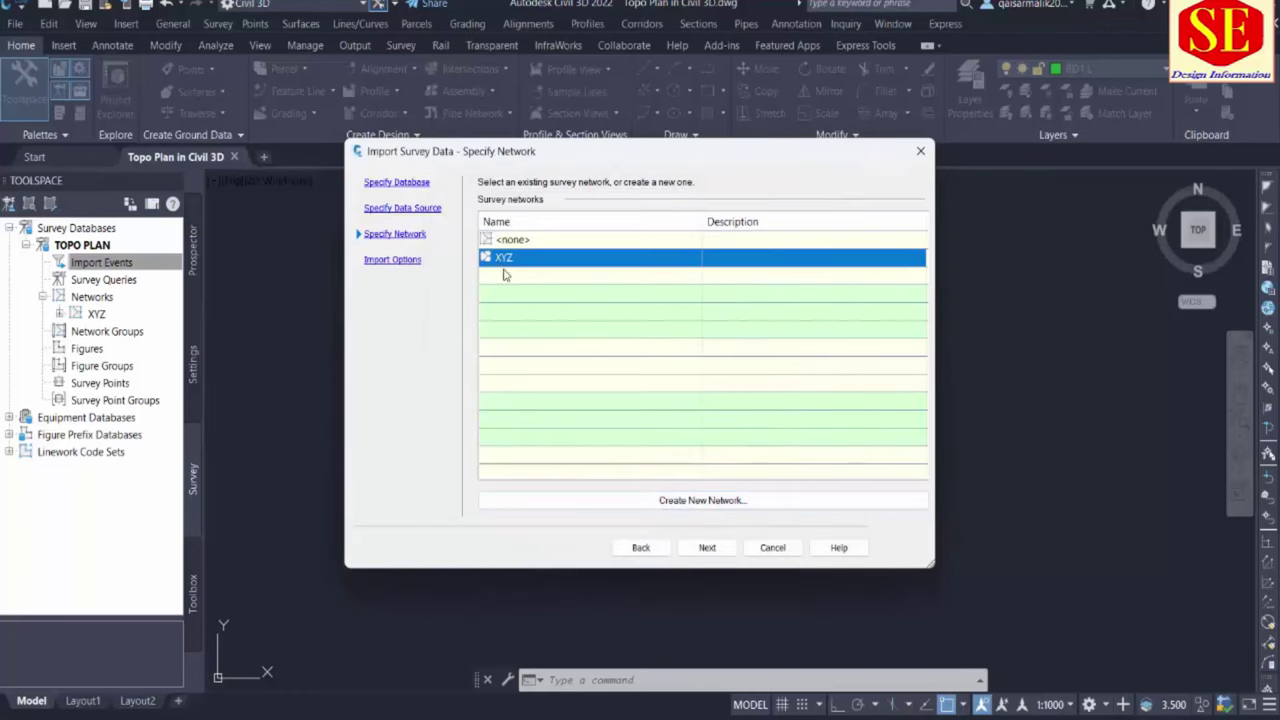
pyautogui.click(706, 548)
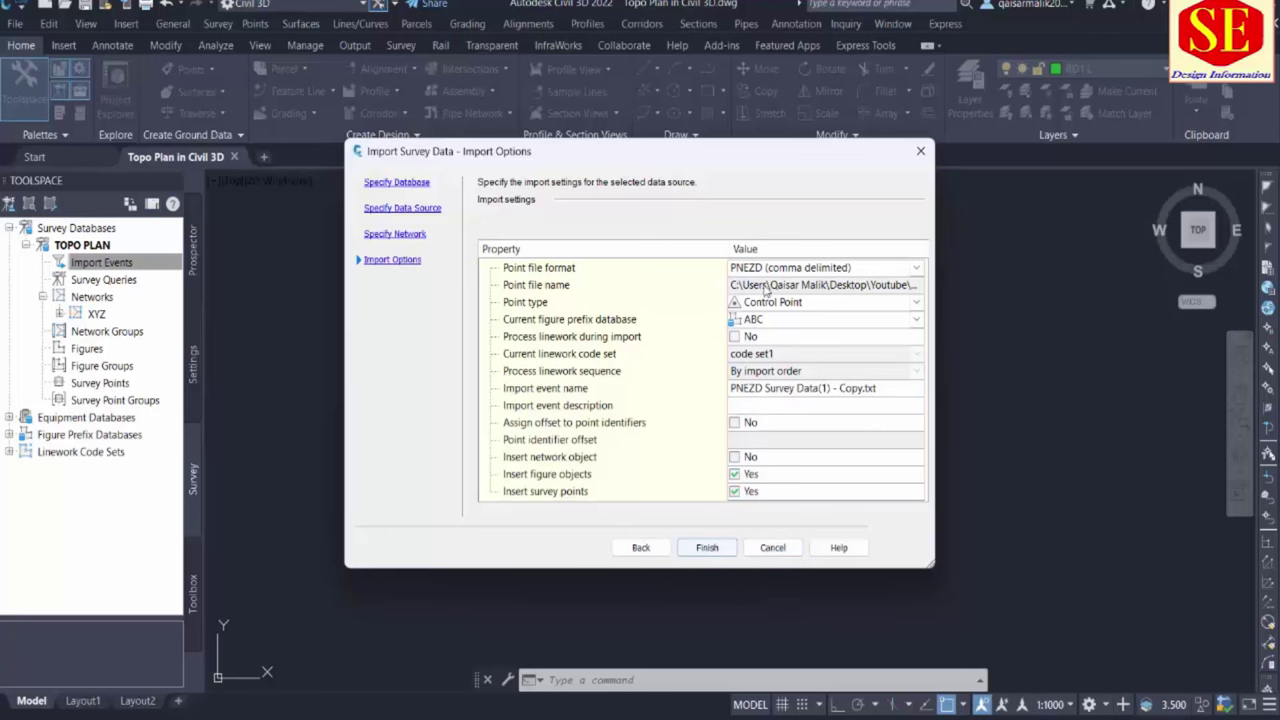
pyautogui.click(712, 549)
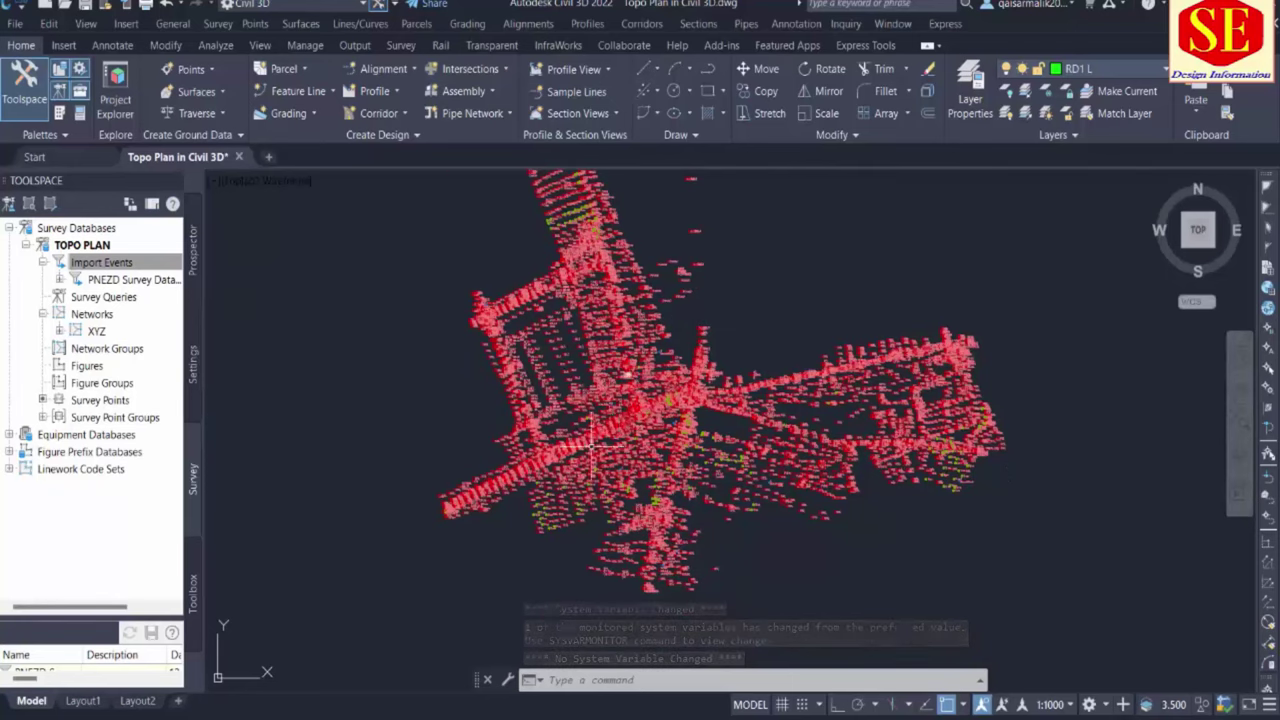
pyautogui.scroll(6, 593, 446)
pyautogui.scroll(-6, 623, 445)
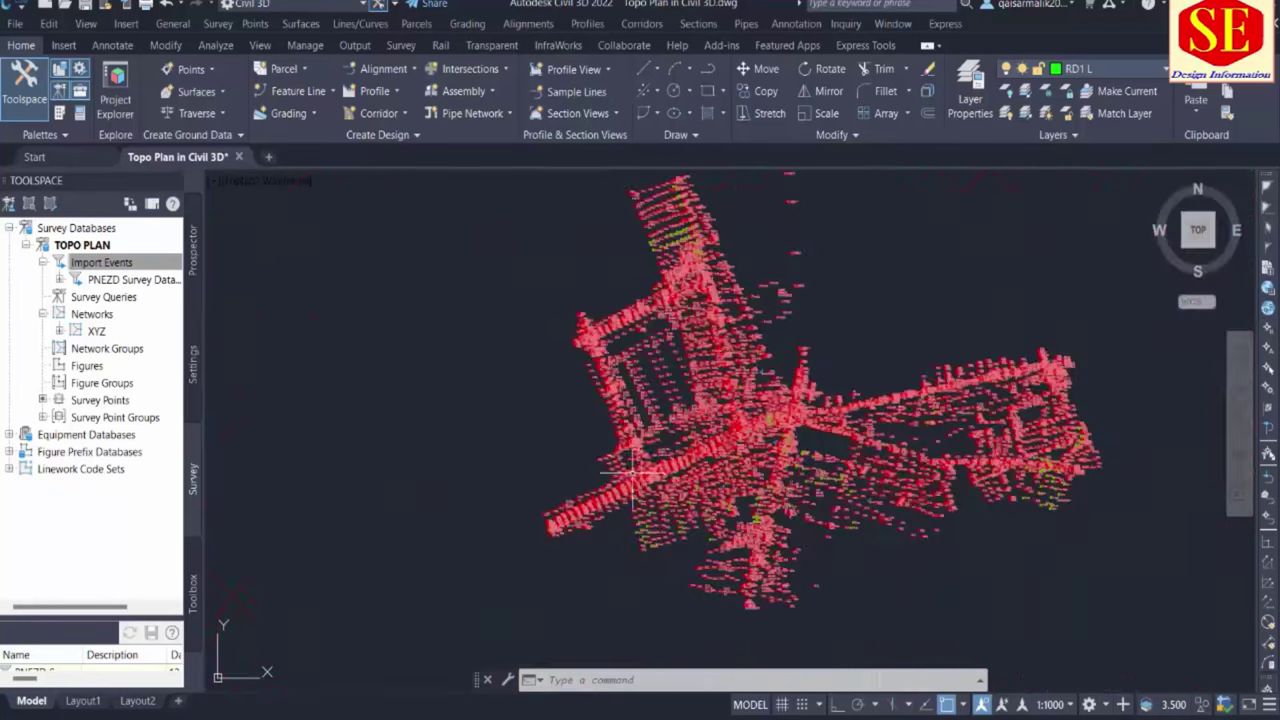
pyautogui.scroll(6, 630, 470)
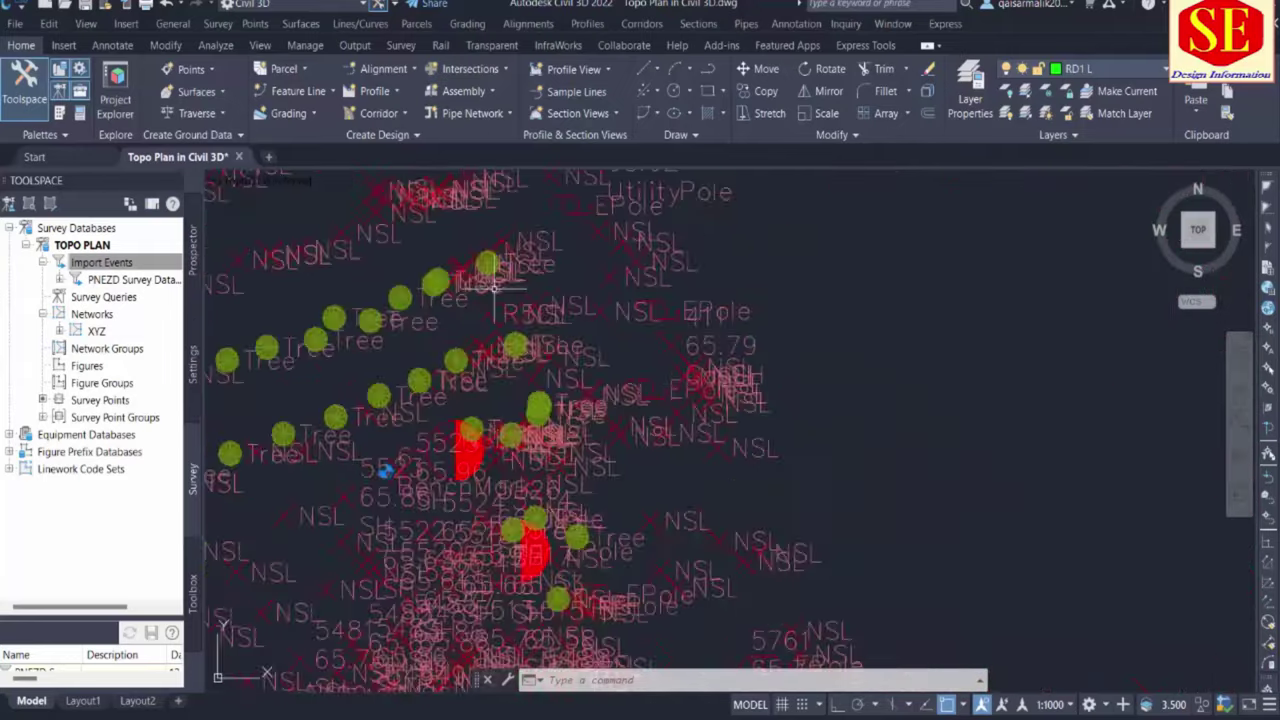
pyautogui.scroll(-6, 740, 406)
pyautogui.moveTo(591, 443); pyautogui.dragTo(697, 339, button='middle')
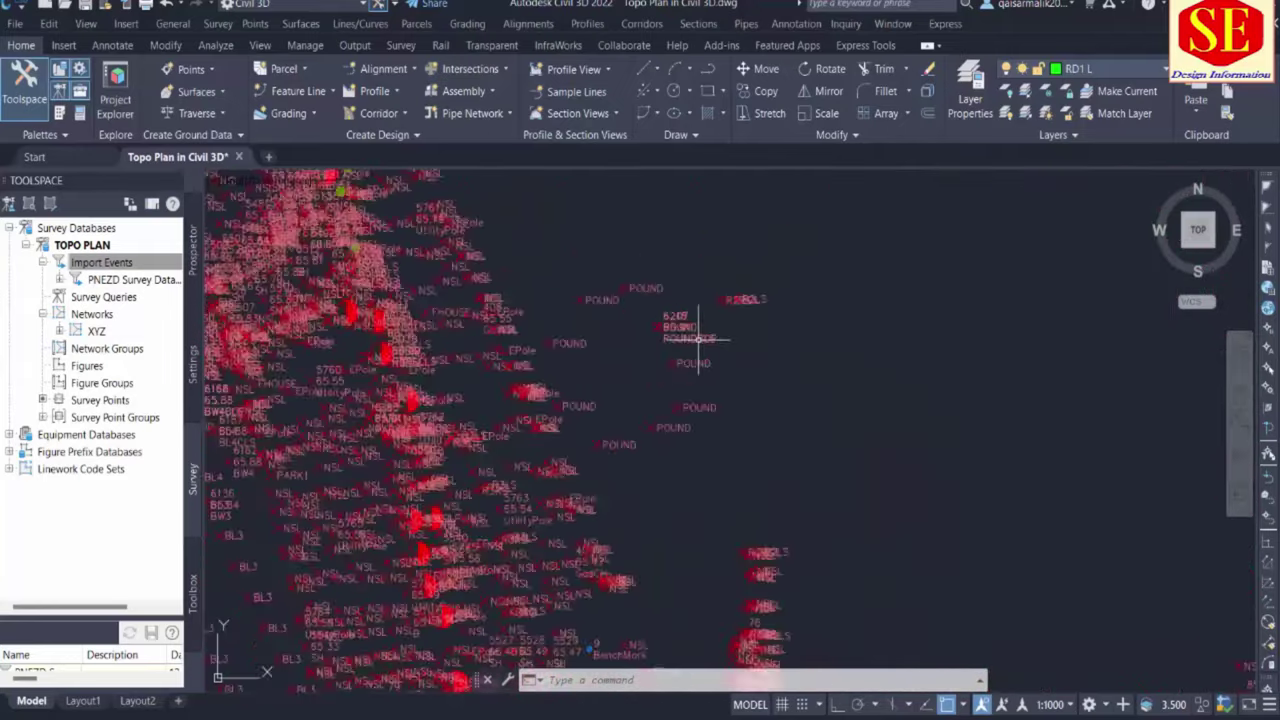
pyautogui.scroll(-8, 697, 339)
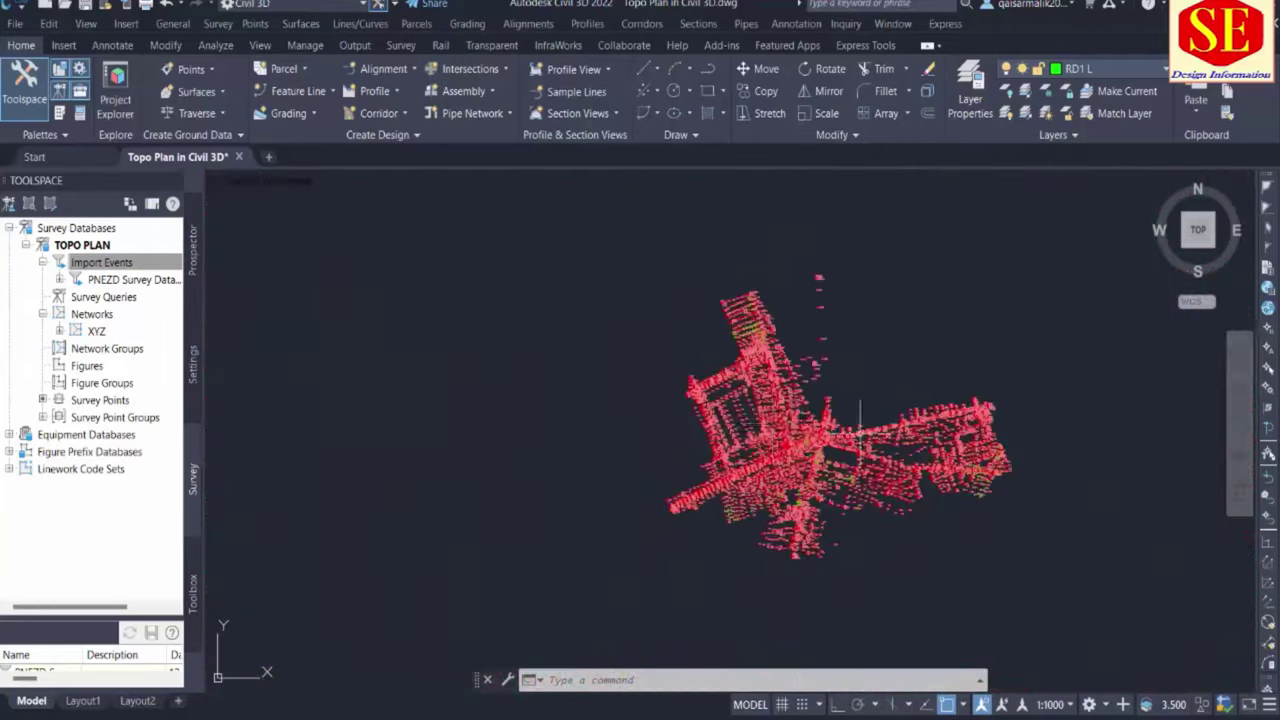
pyautogui.scroll(4, 748, 428)
pyautogui.scroll(2, 700, 400)
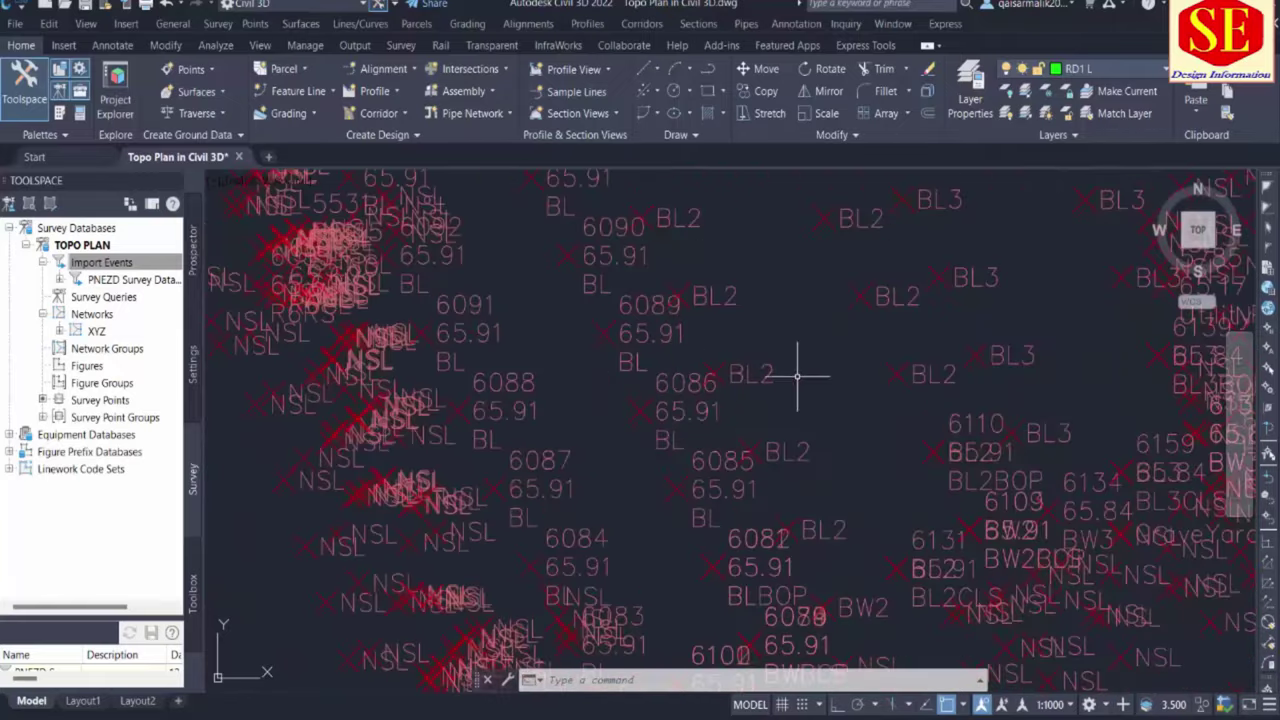
pyautogui.scroll(-5, 740, 368)
pyautogui.scroll(8, 748, 370)
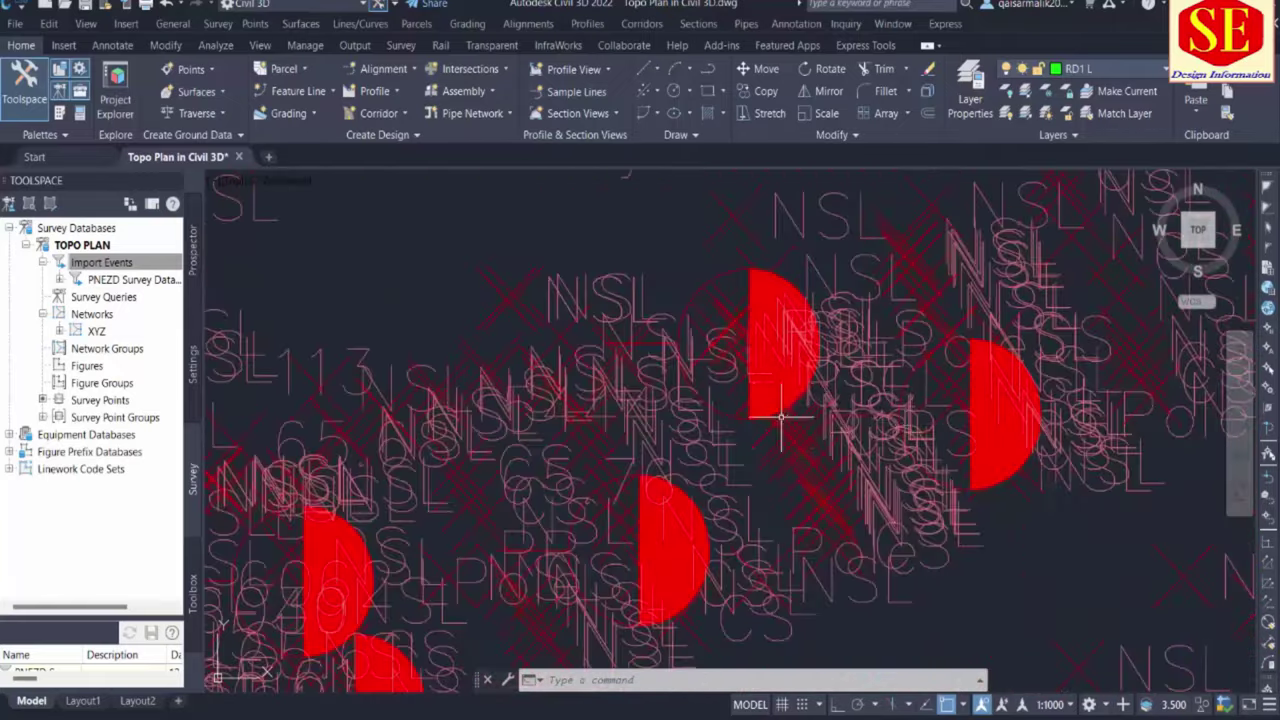
pyautogui.scroll(-7, 781, 418)
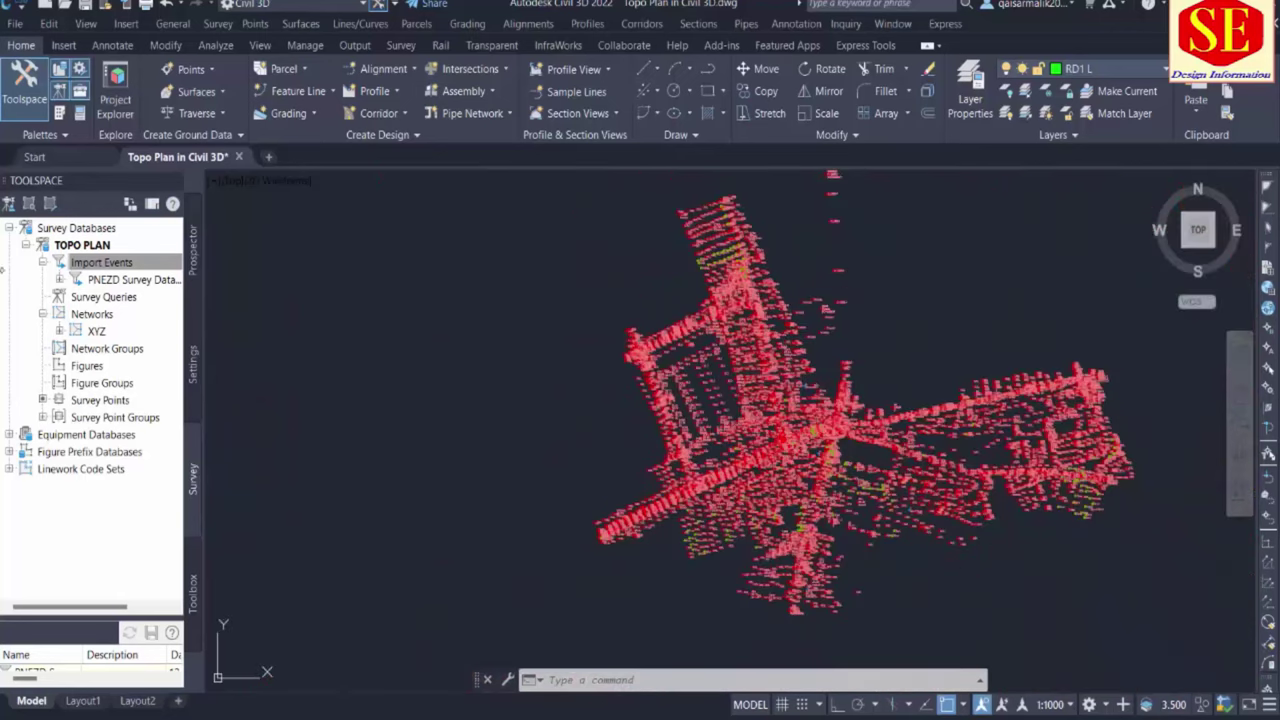
# Run Process Linework on the PNEZD Survey Data import with ABC prefixes and code set1
pyautogui.rightClick(143, 282)
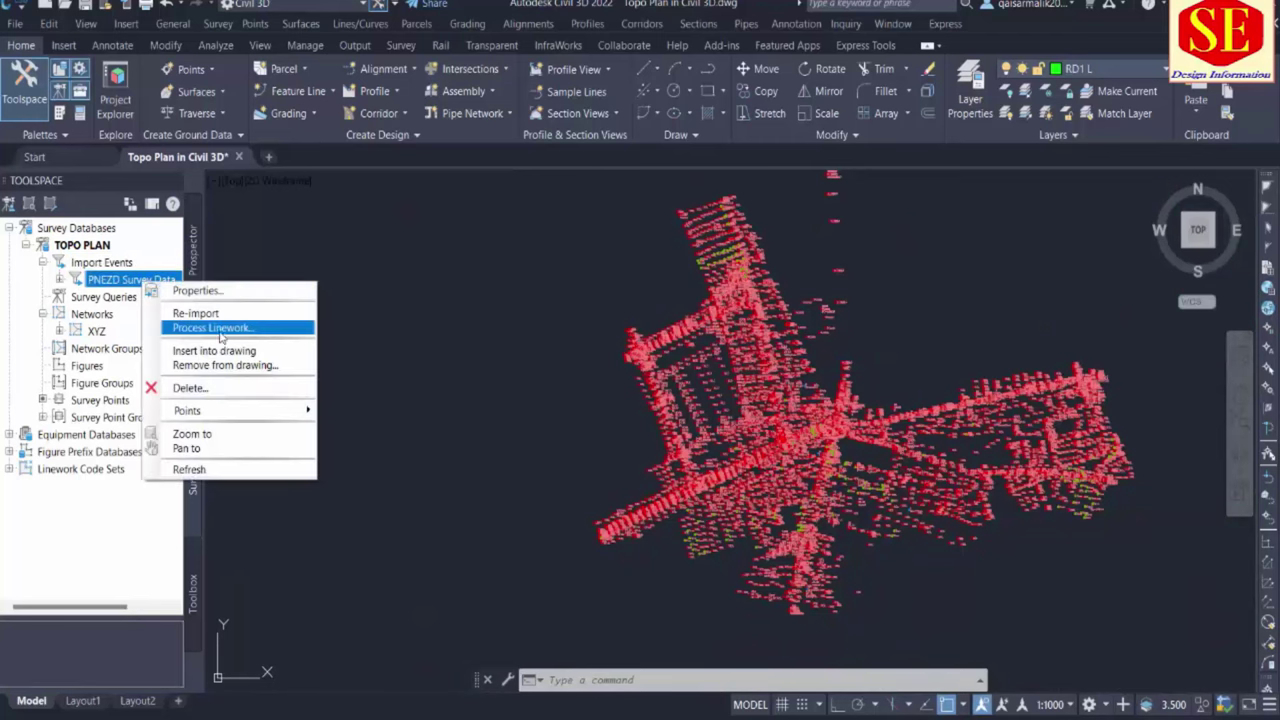
pyautogui.click(219, 330)
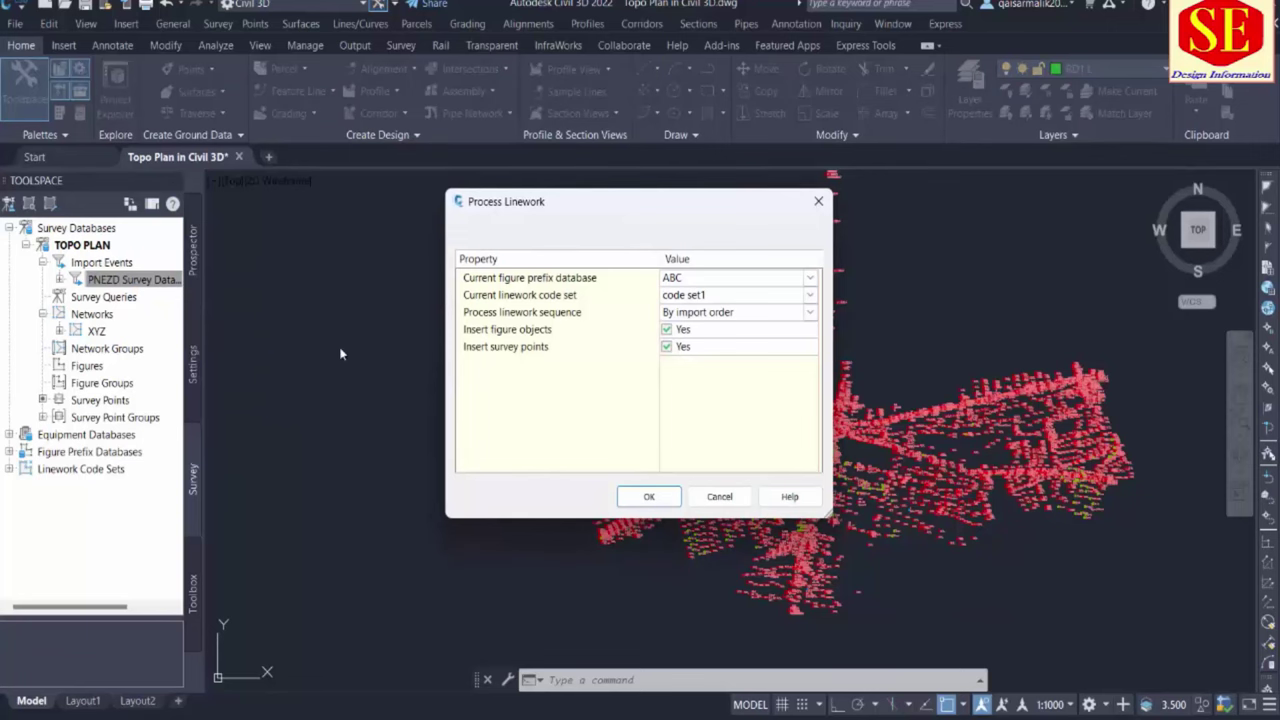
pyautogui.click(649, 498)
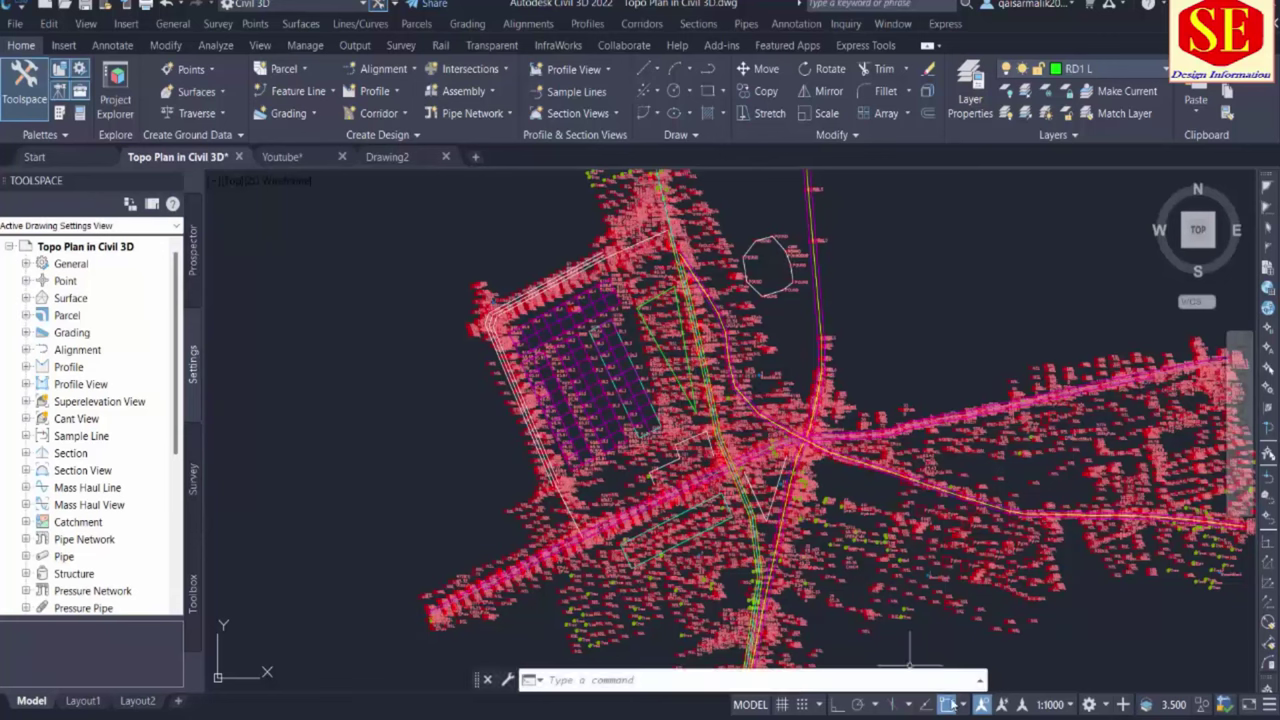
# Switch the annotation scale to 1:100 and zoom around the plan to check the survey figures
pyautogui.click(1058, 706)
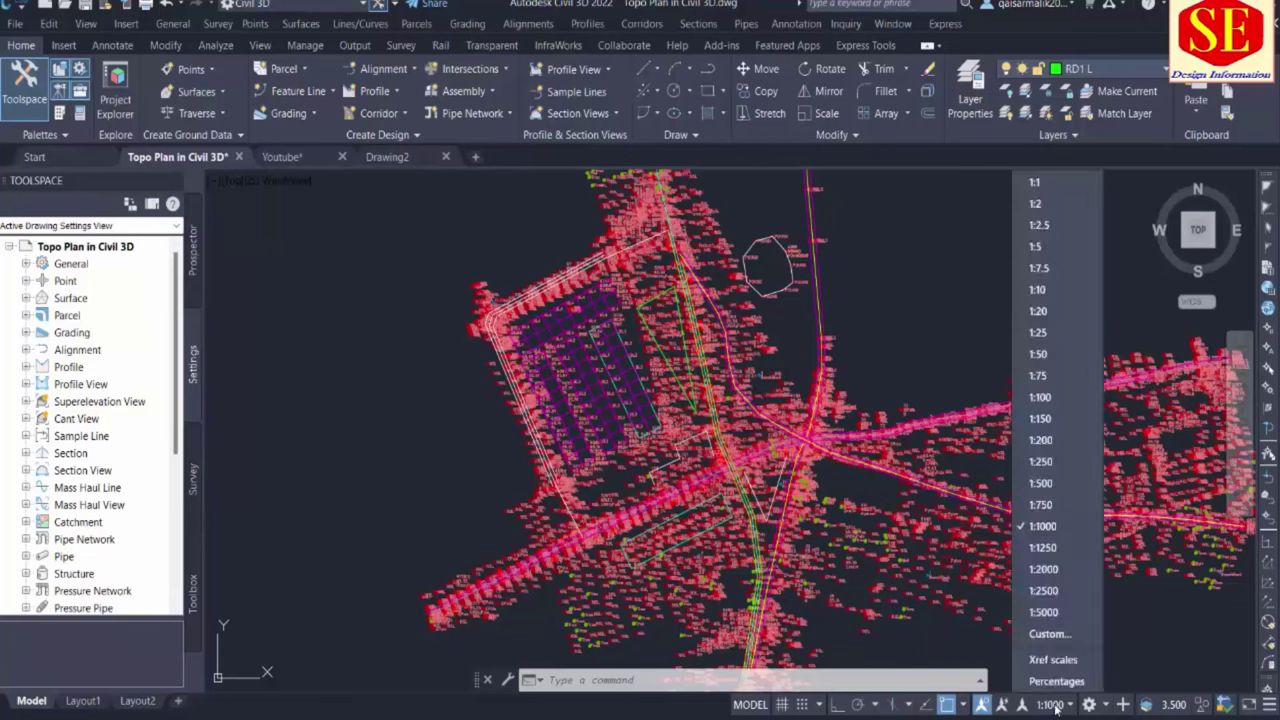
pyautogui.click(1056, 396)
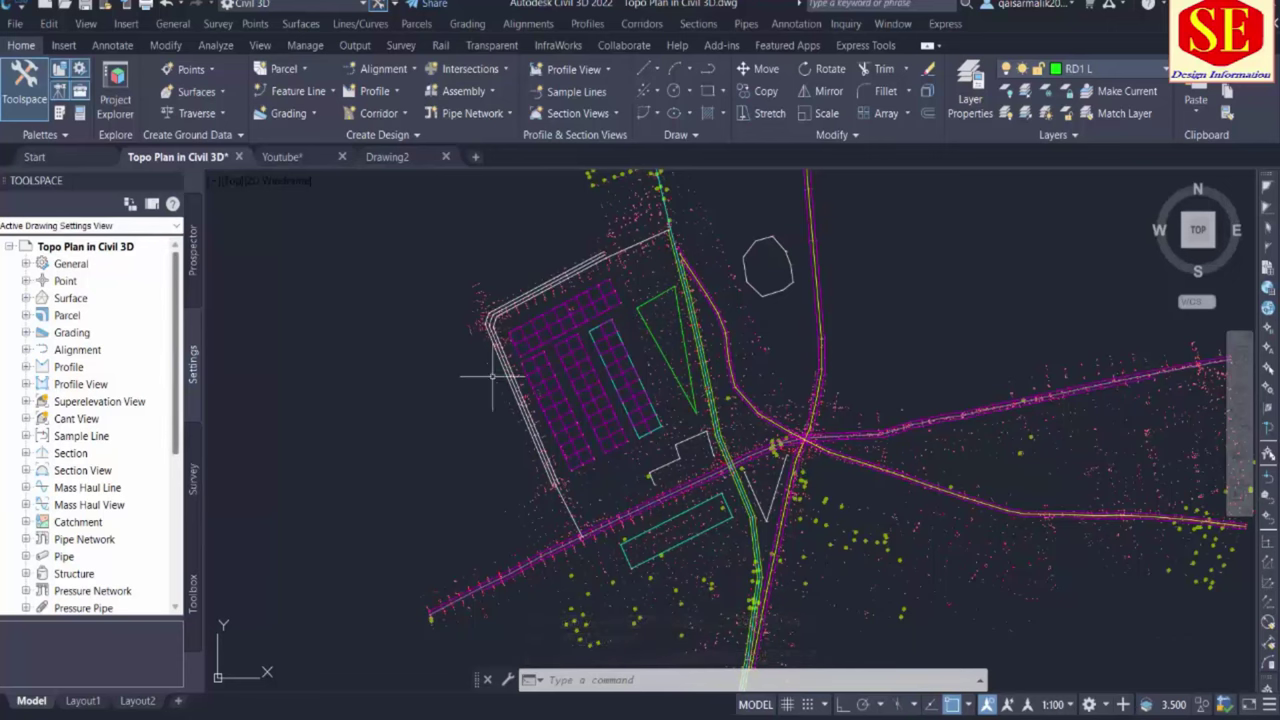
pyautogui.scroll(-3, 545, 342)
pyautogui.scroll(5, 545, 342)
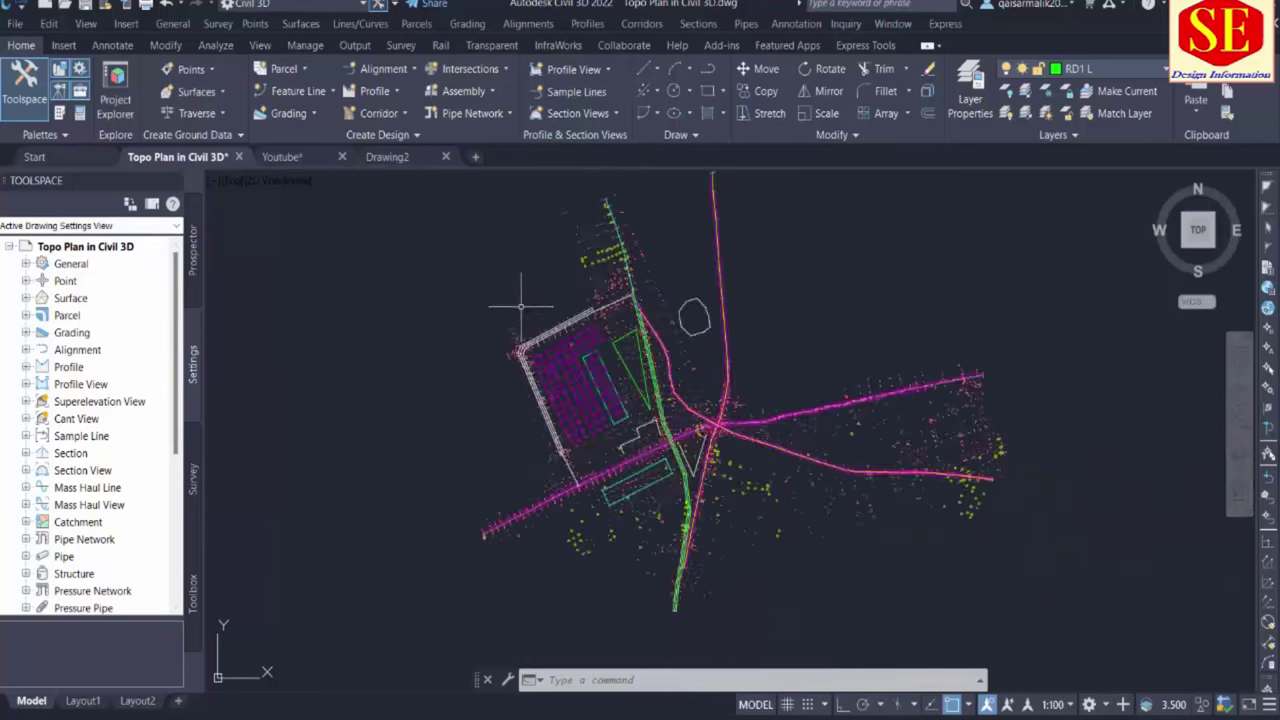
pyautogui.moveTo(723, 406)
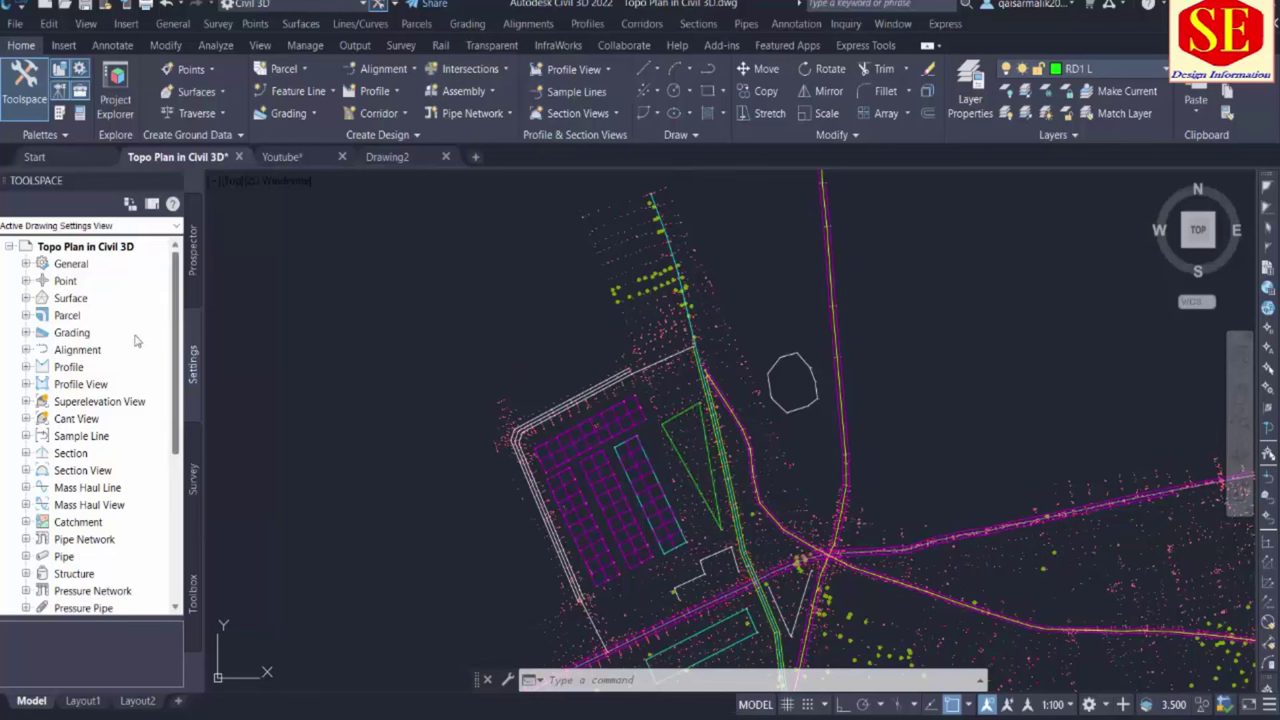
# Open the Civil 3D description key set for editing, review its keys, then close the editor
pyautogui.click(26, 281)
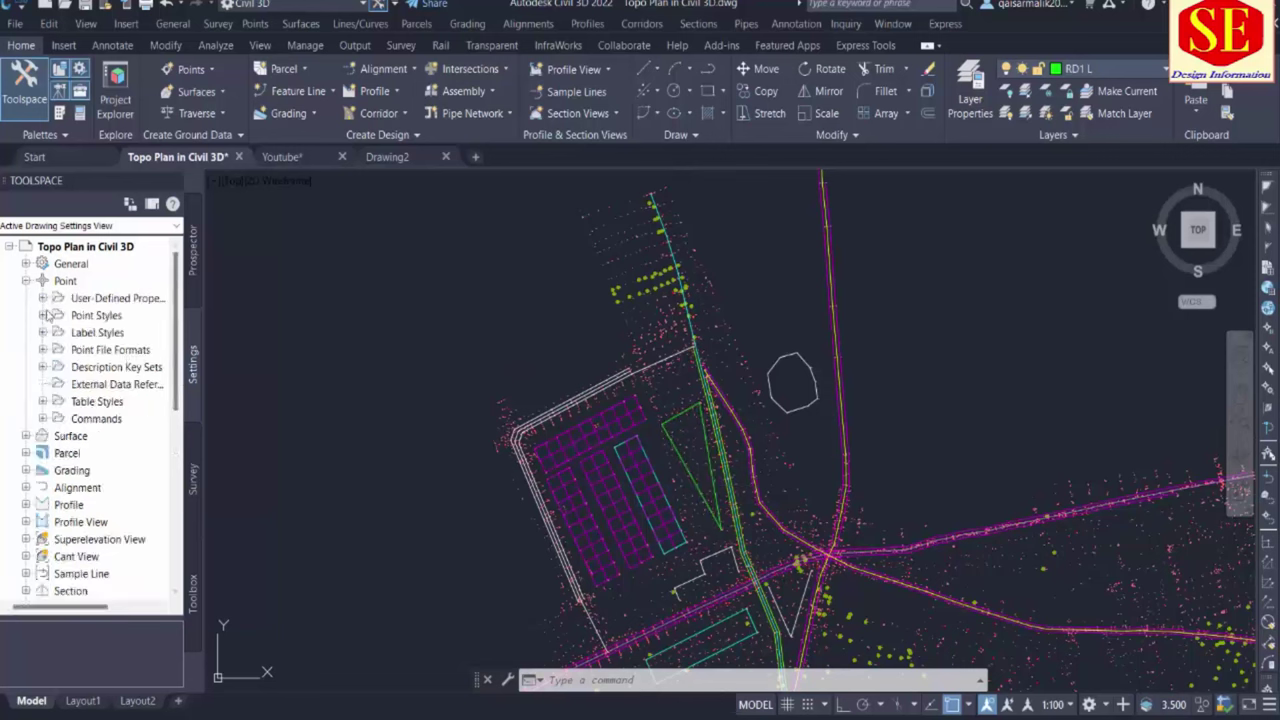
pyautogui.click(82, 367)
pyautogui.rightClick(92, 367)
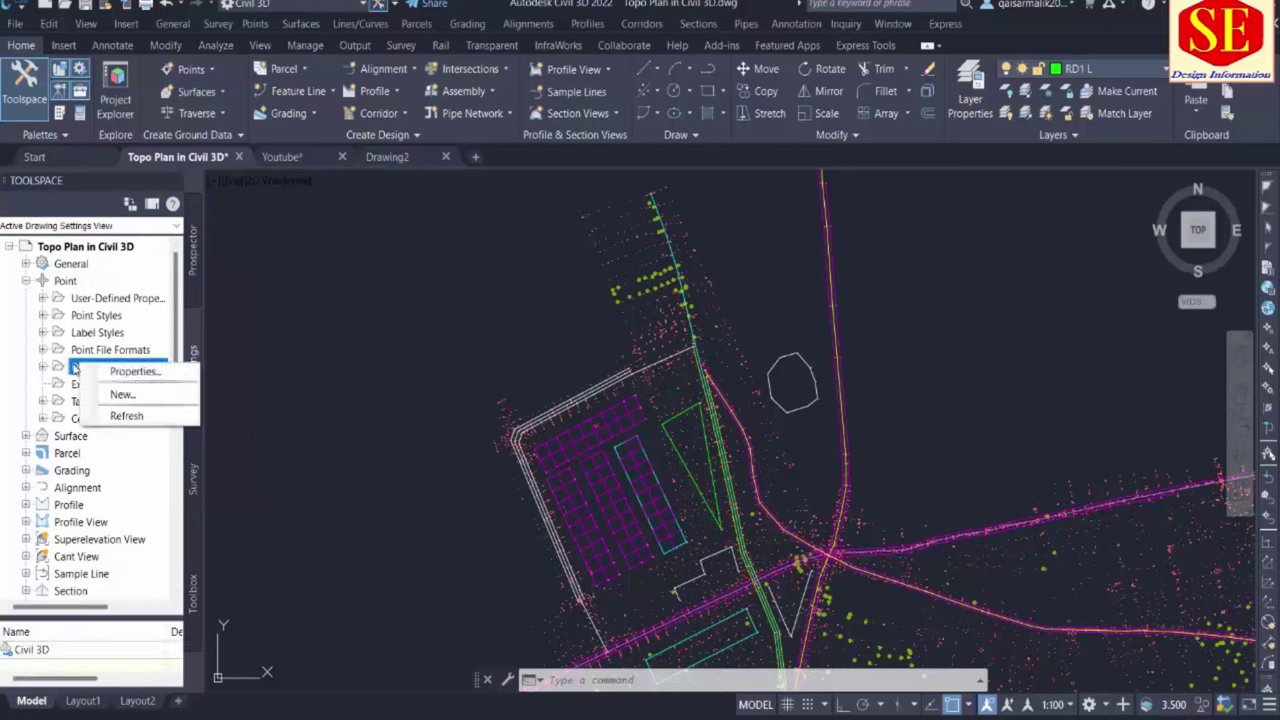
pyautogui.click(42, 367)
pyautogui.click(104, 384)
pyautogui.rightClick(104, 386)
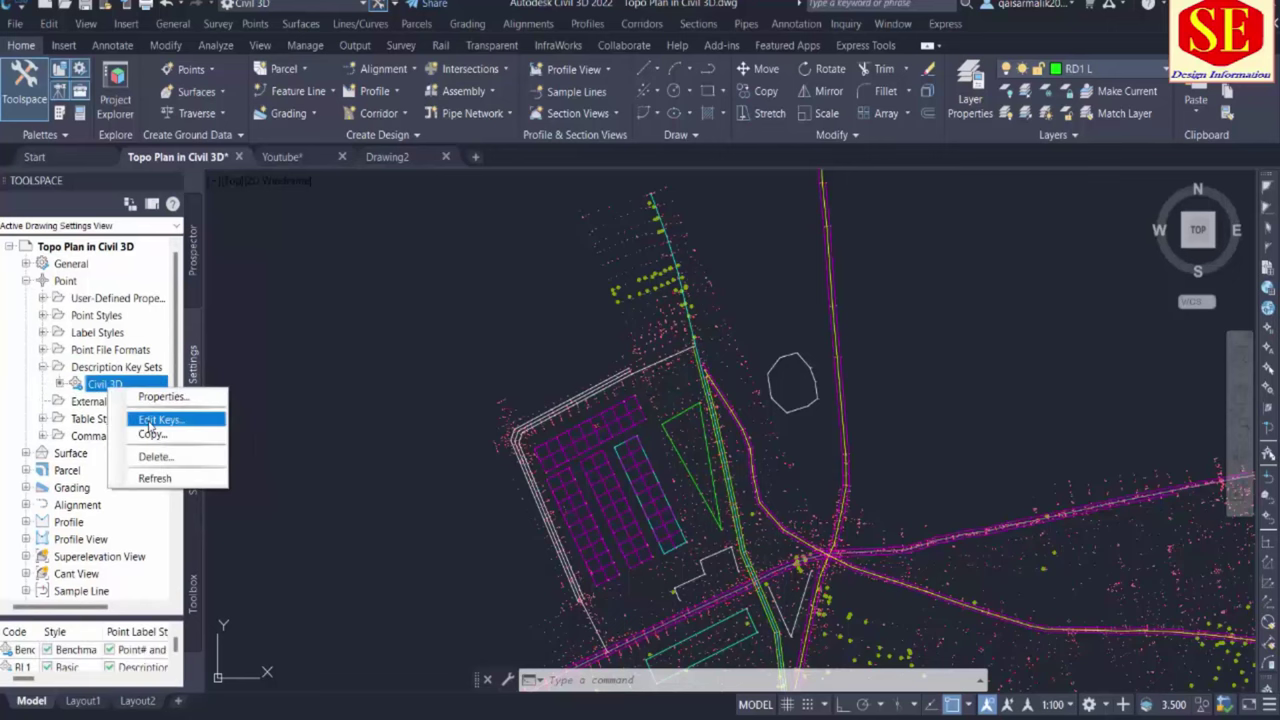
pyautogui.click(160, 418)
pyautogui.scroll(-5, 438, 307)
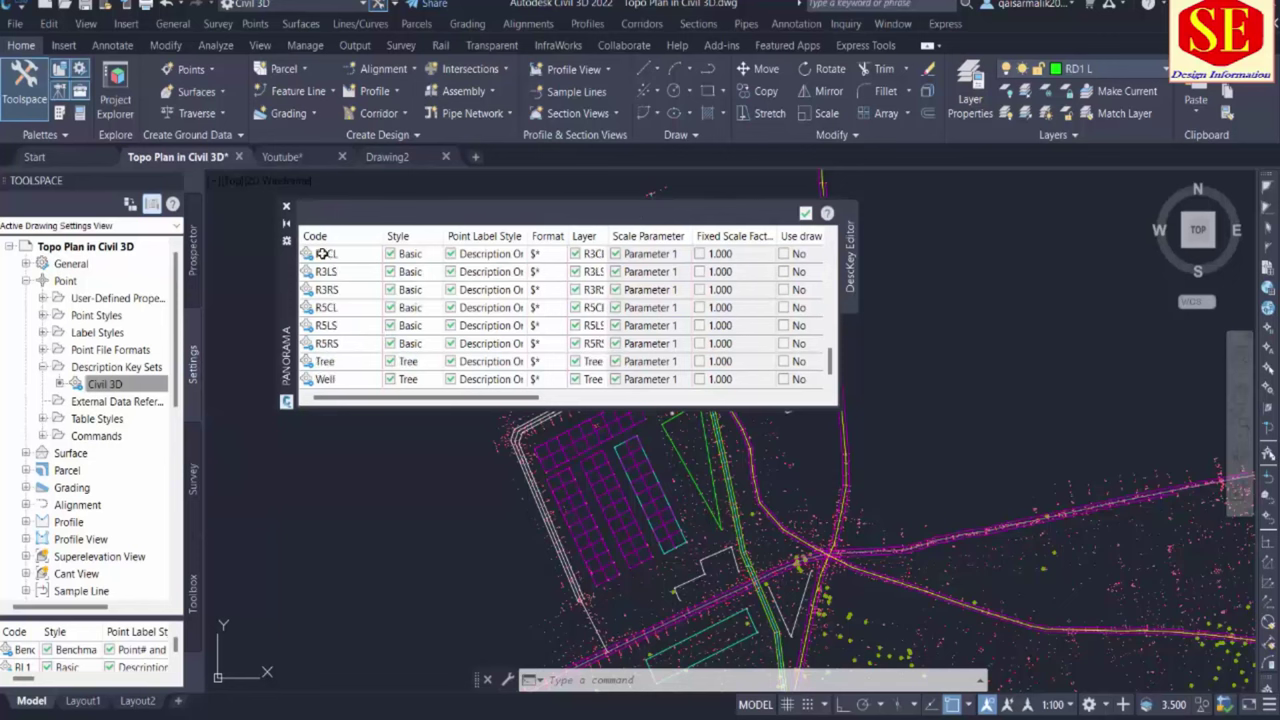
pyautogui.click(286, 206)
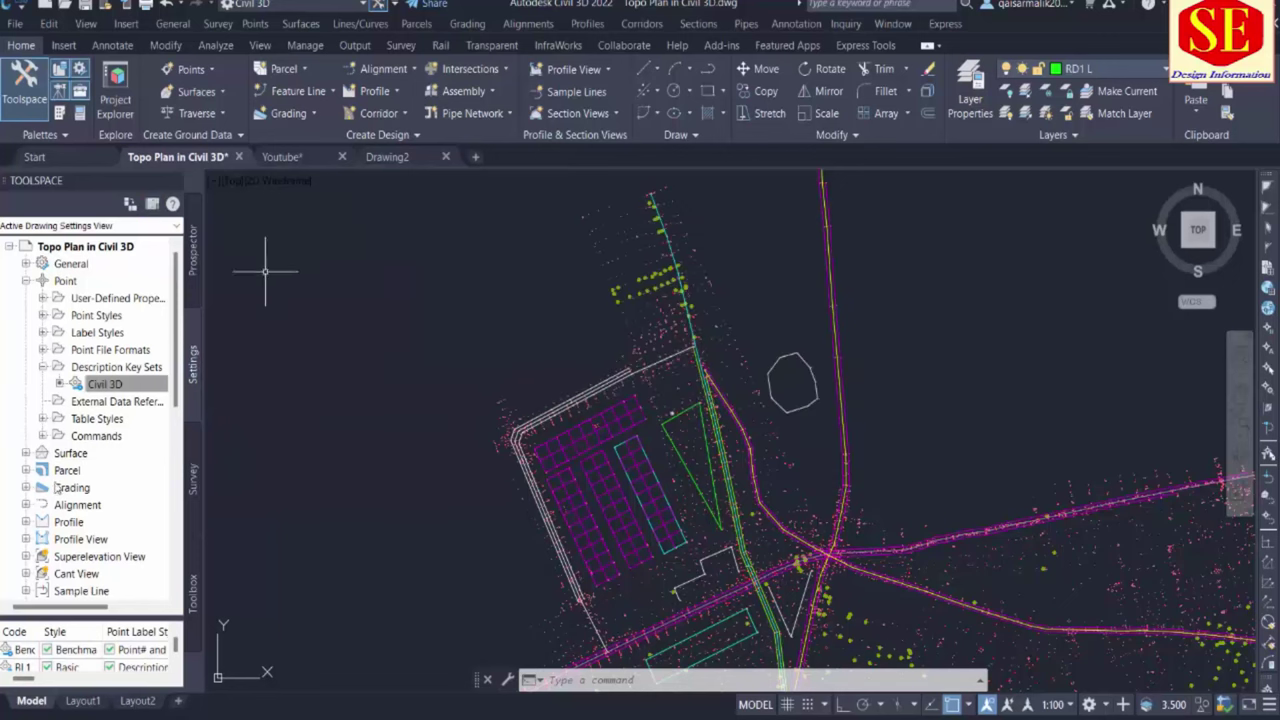
# Review the ABC figure prefix database and the code set1 linework code set
pyautogui.click(193, 482)
pyautogui.click(66, 469)
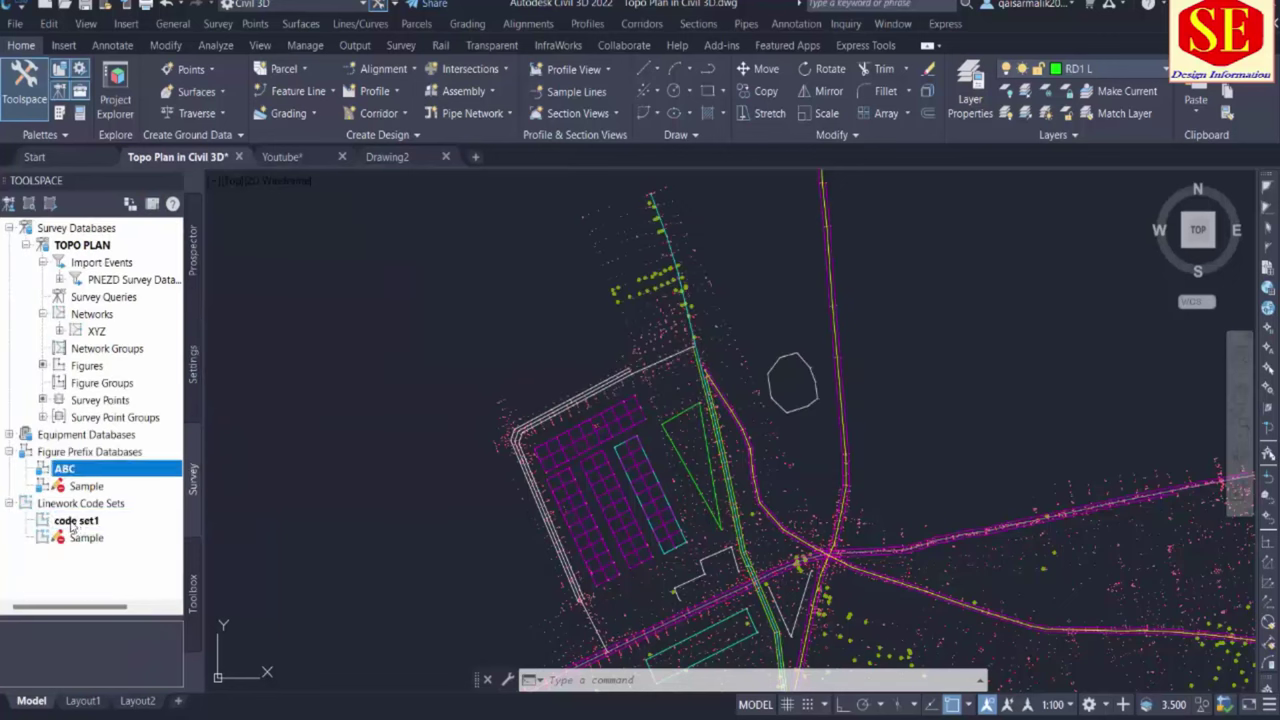
pyautogui.click(60, 522)
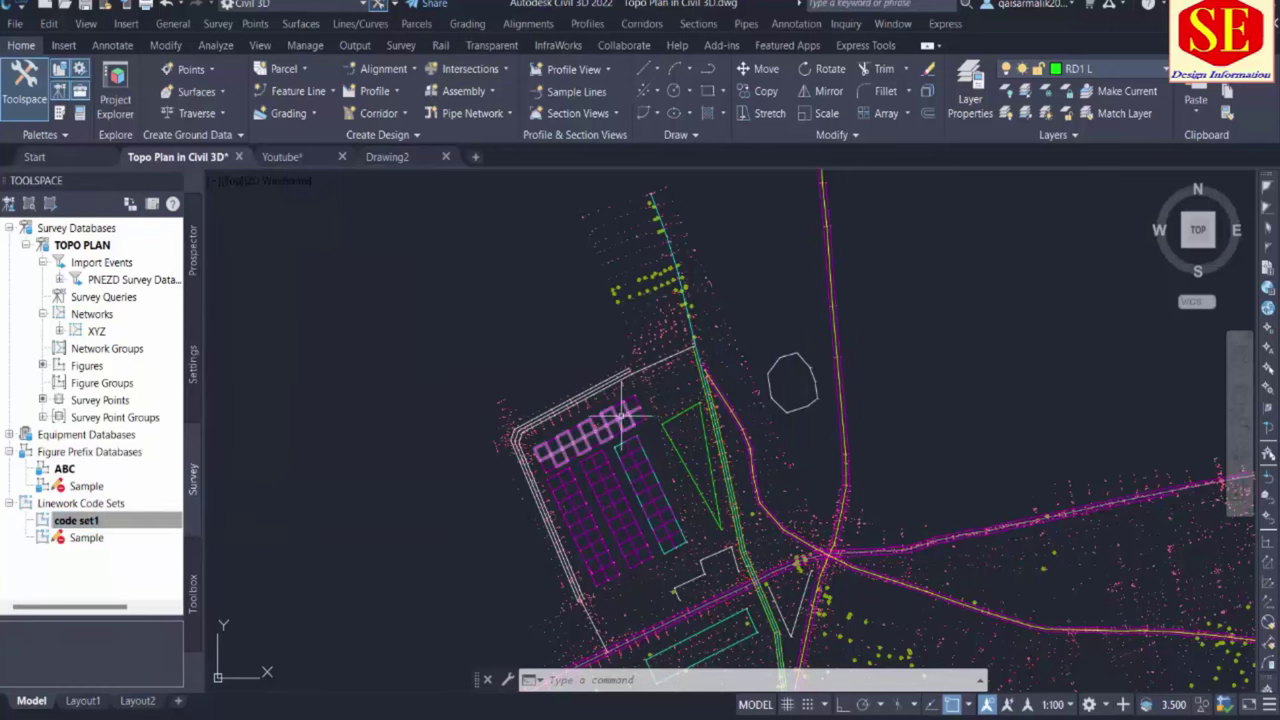
pyautogui.scroll(-4, 640, 420)
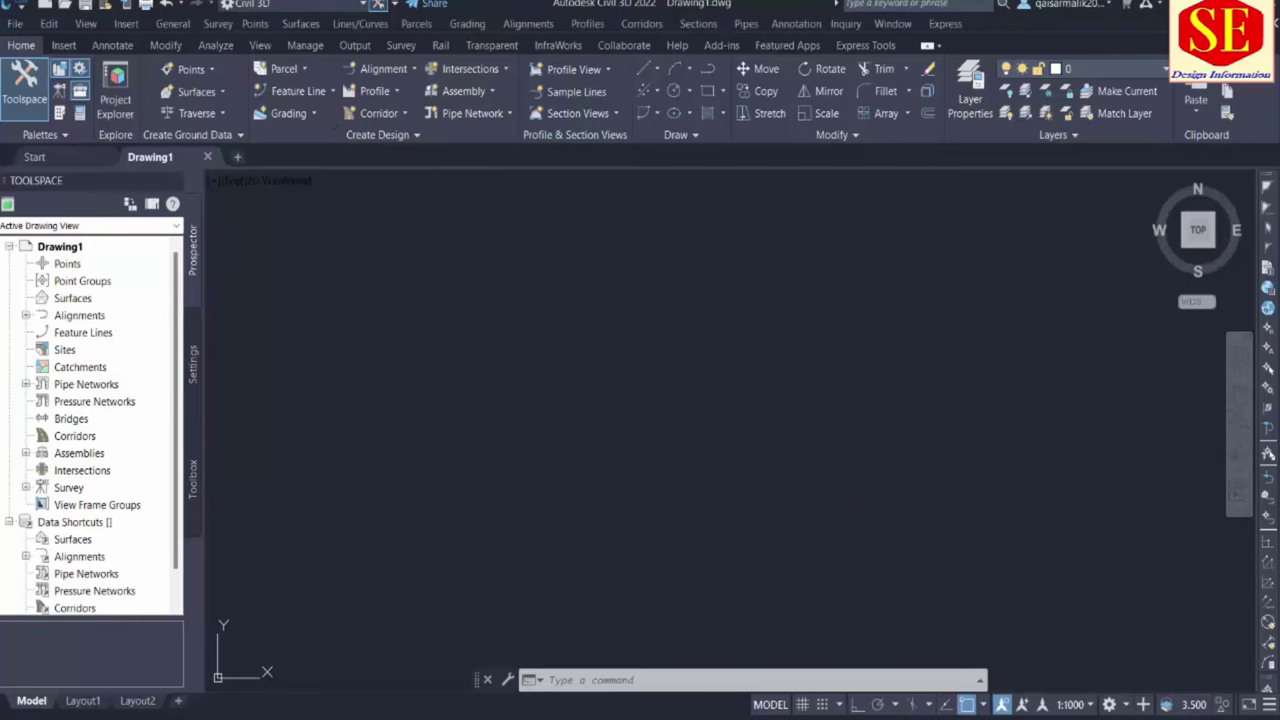
# Start saving the new drawing with the Desktop as the save location
pyautogui.click(85, 5)
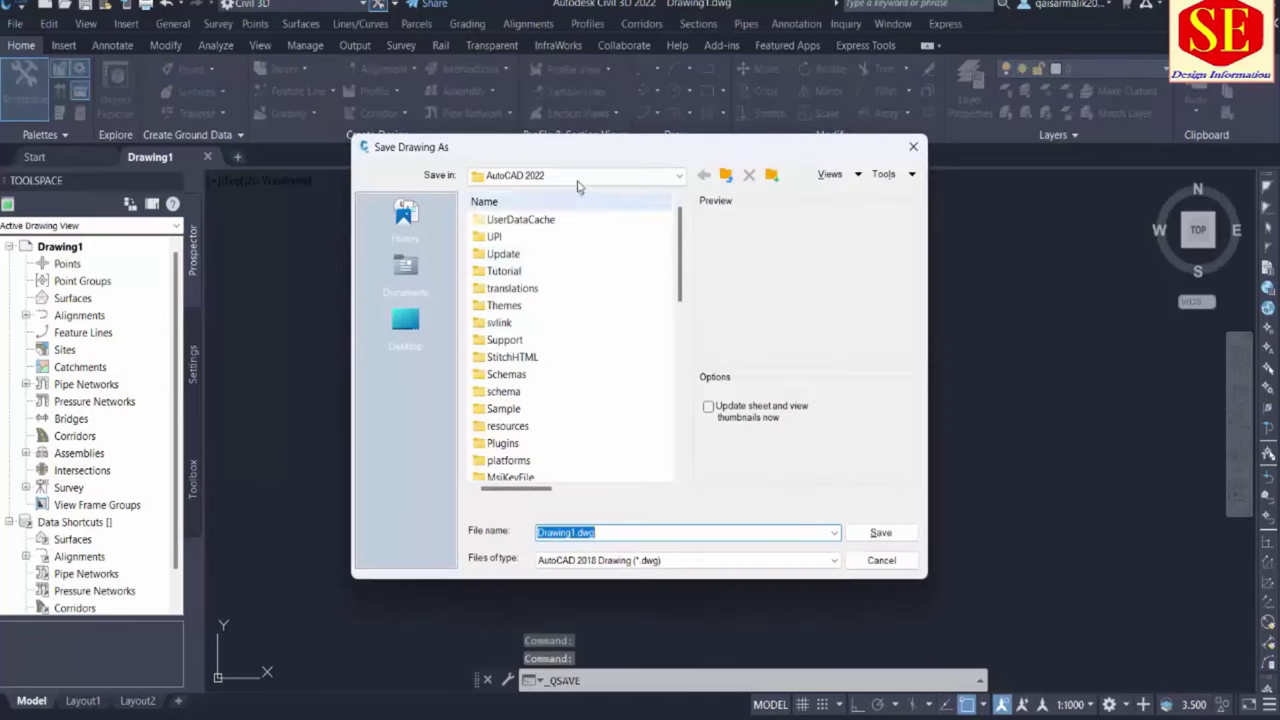
pyautogui.click(577, 187)
pyautogui.scroll(3, 535, 240)
pyautogui.click(528, 192)
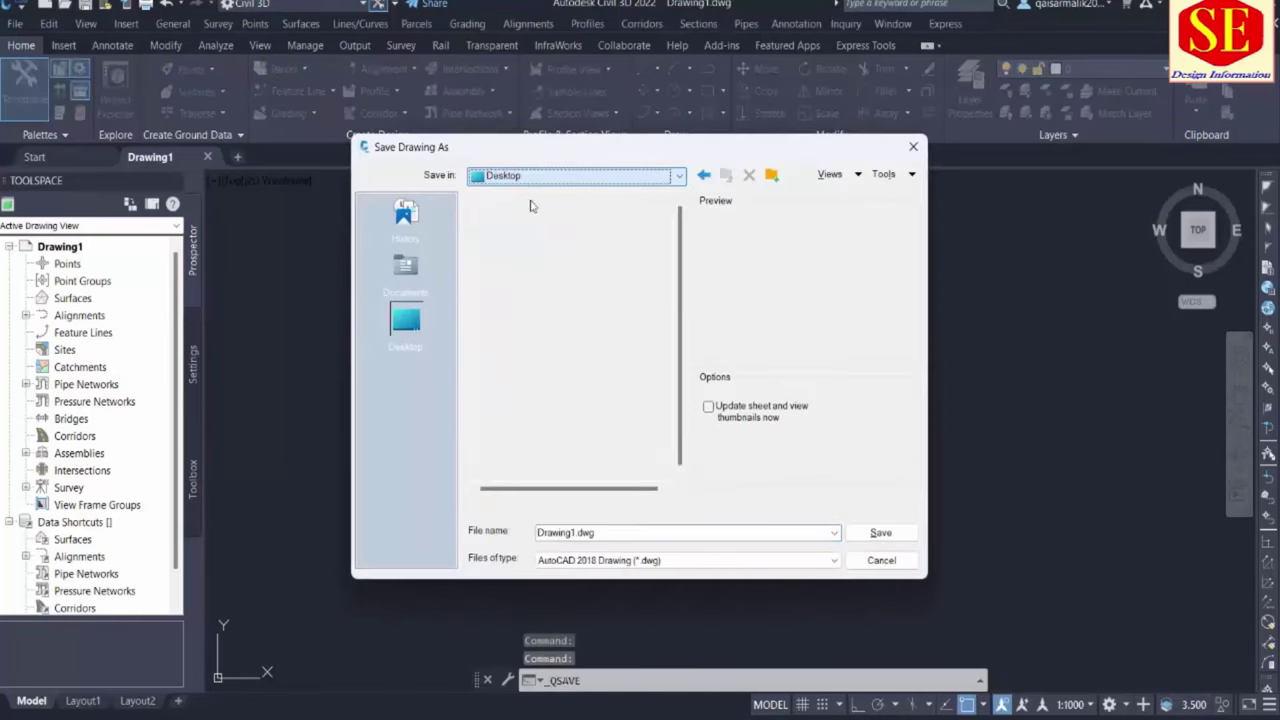
pyautogui.scroll(-3, 537, 371)
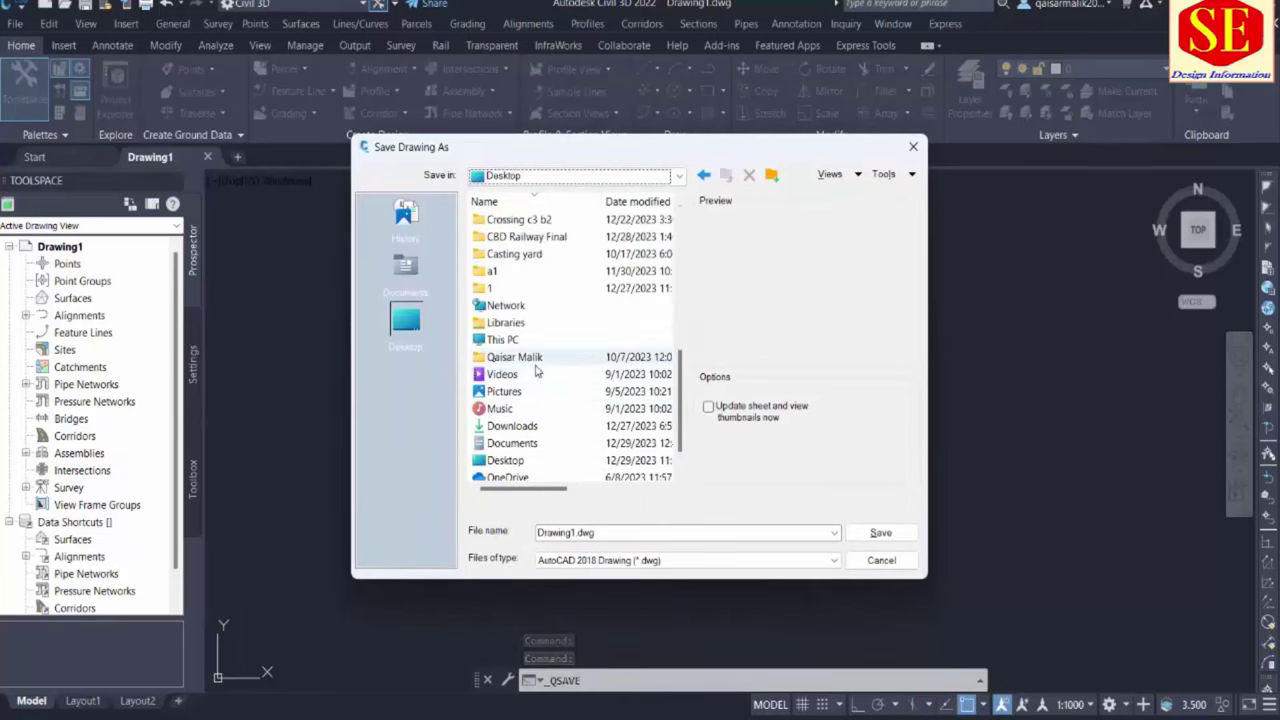
pyautogui.scroll(-1, 537, 371)
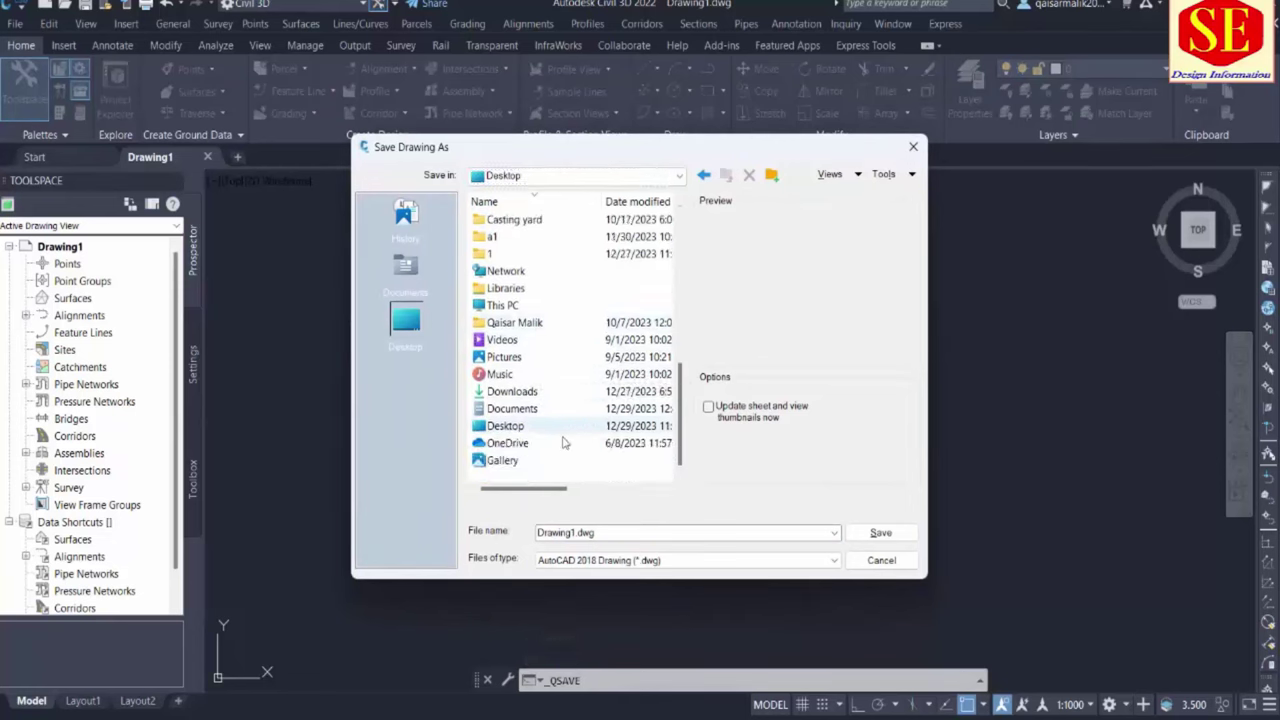
# Create a ytube folder on the Desktop and save the drawing in it as 'Data Code set'
pyautogui.rightClick(577, 473)
pyautogui.moveTo(621, 623)
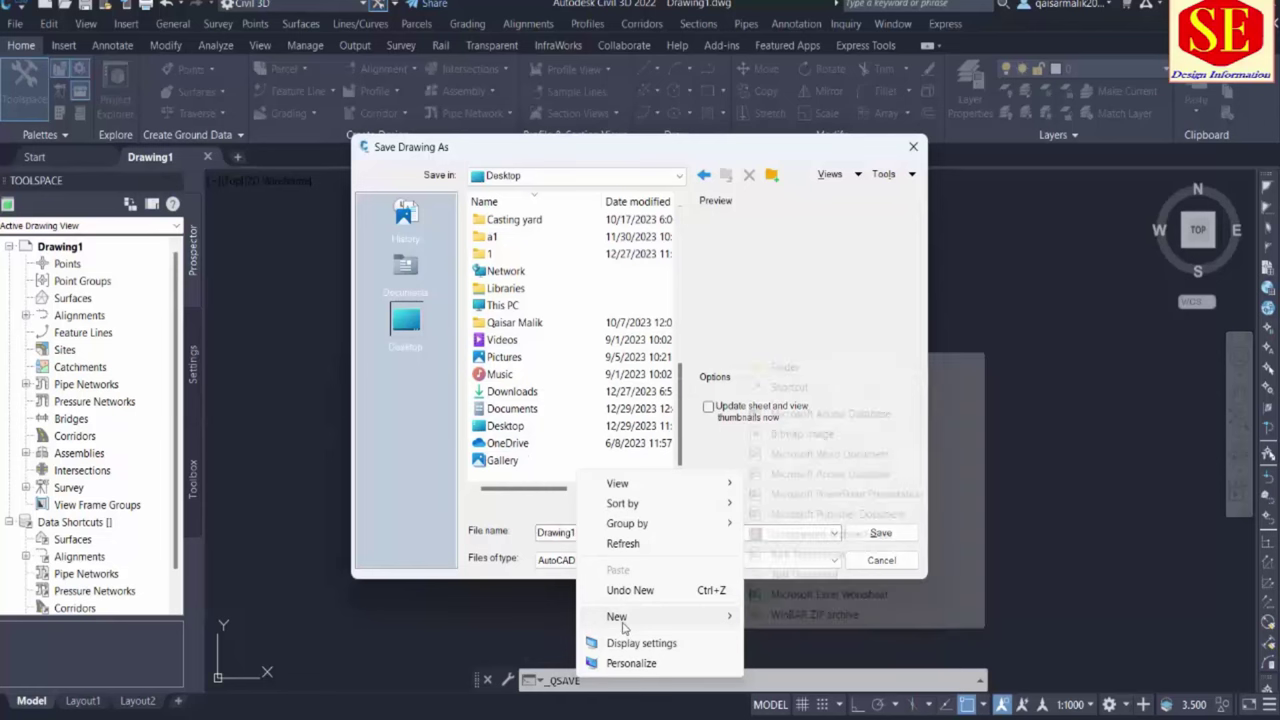
pyautogui.click(849, 368)
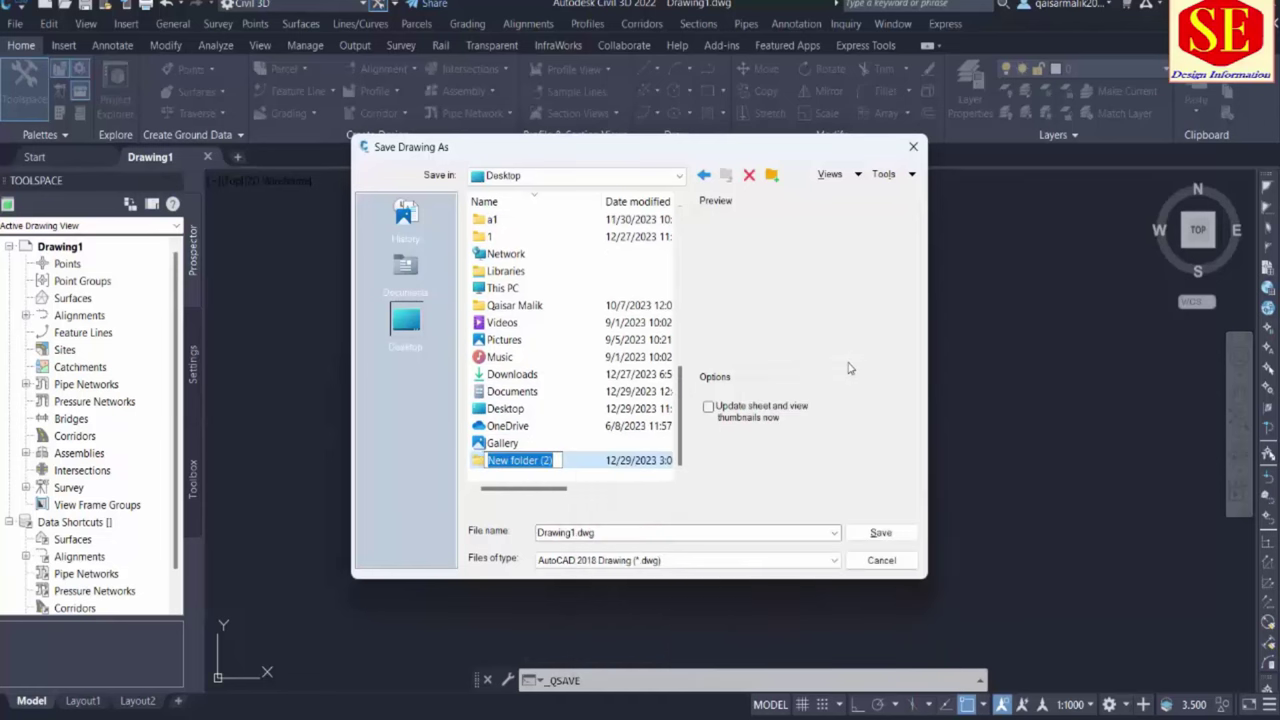
pyautogui.write('ys')
pyautogui.write('ube')
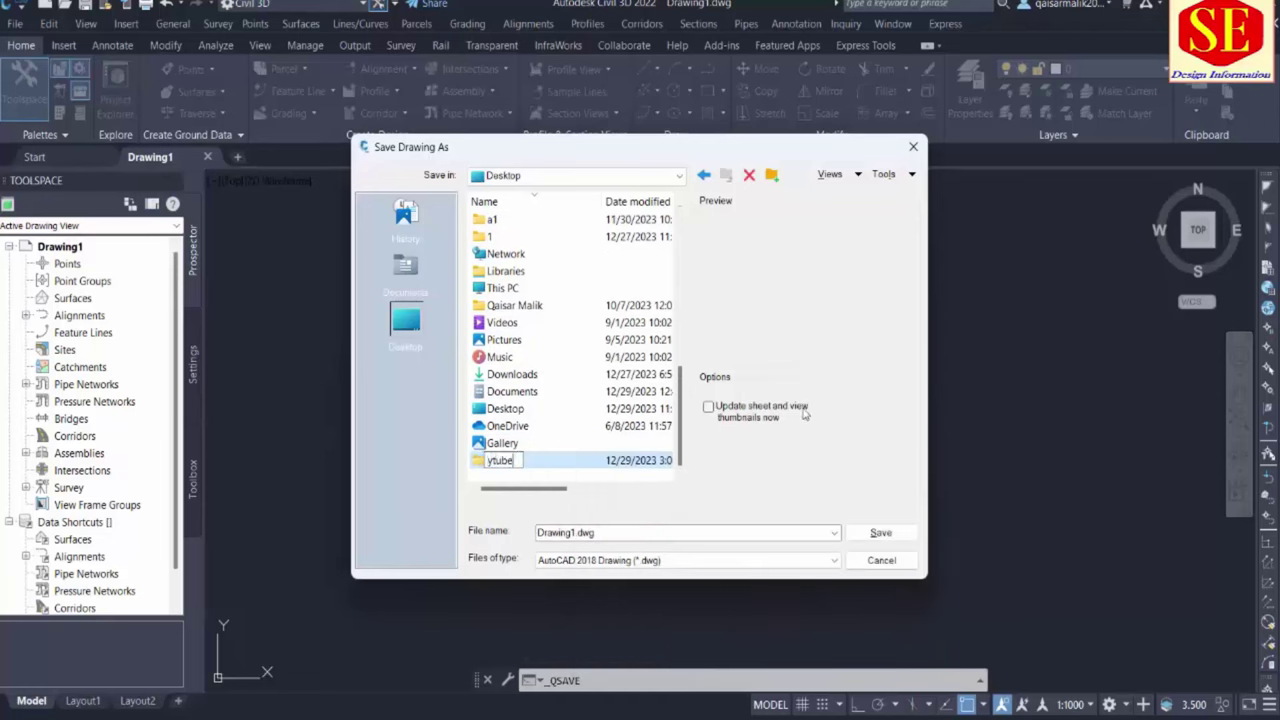
pyautogui.press('Return')
pyautogui.doubleClick(498, 461)
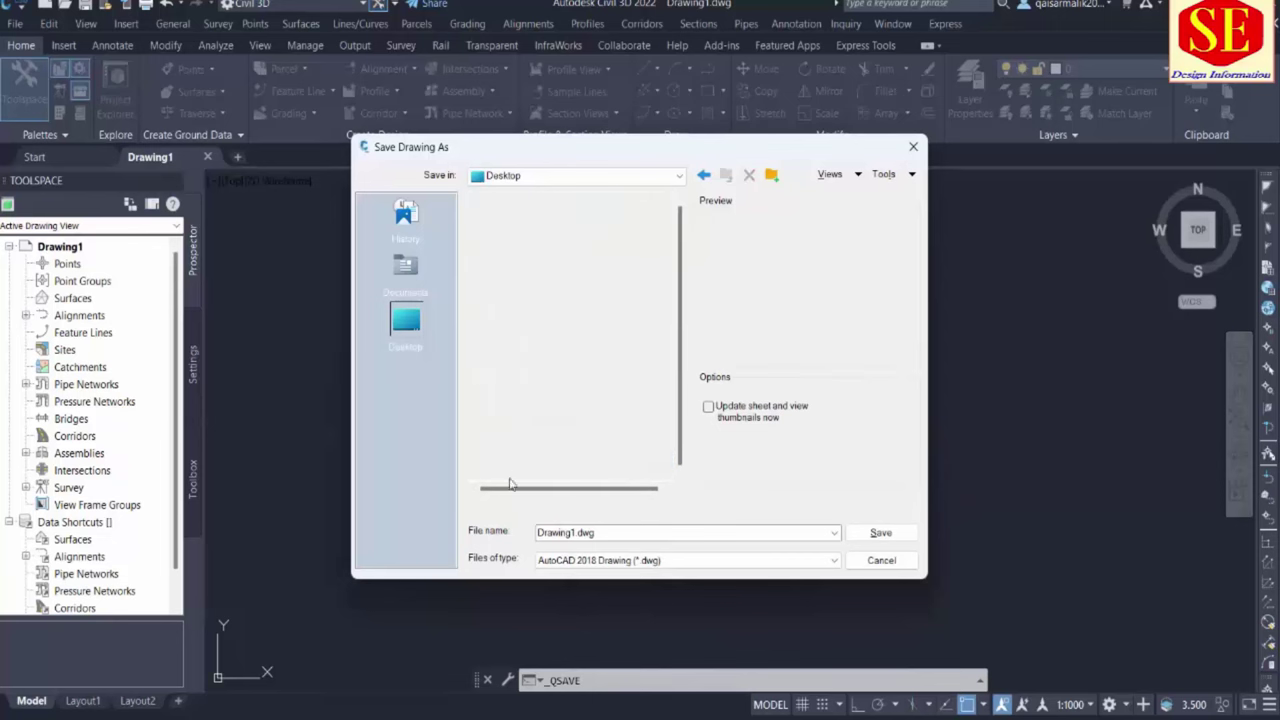
pyautogui.write('da')
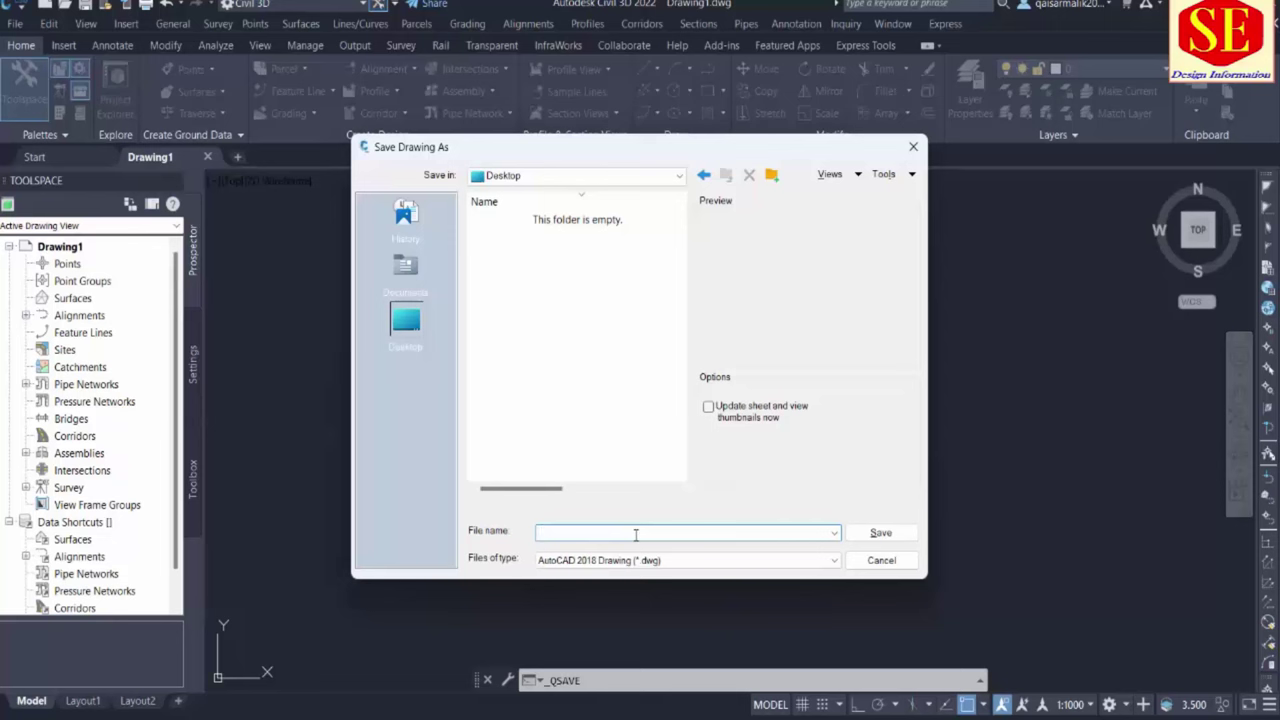
pyautogui.write('Data Code set')
pyautogui.click(898, 533)
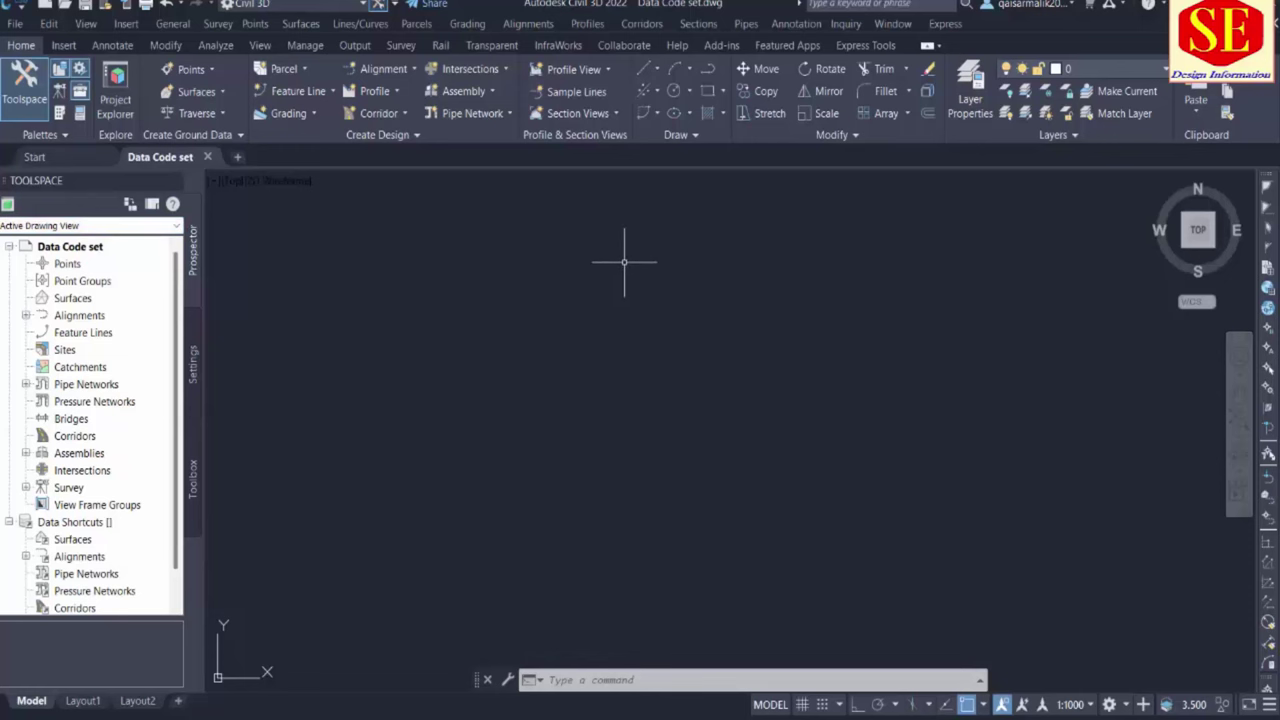
# Open the Survey tab in Toolspace from the Home palettes
pyautogui.click(65, 45)
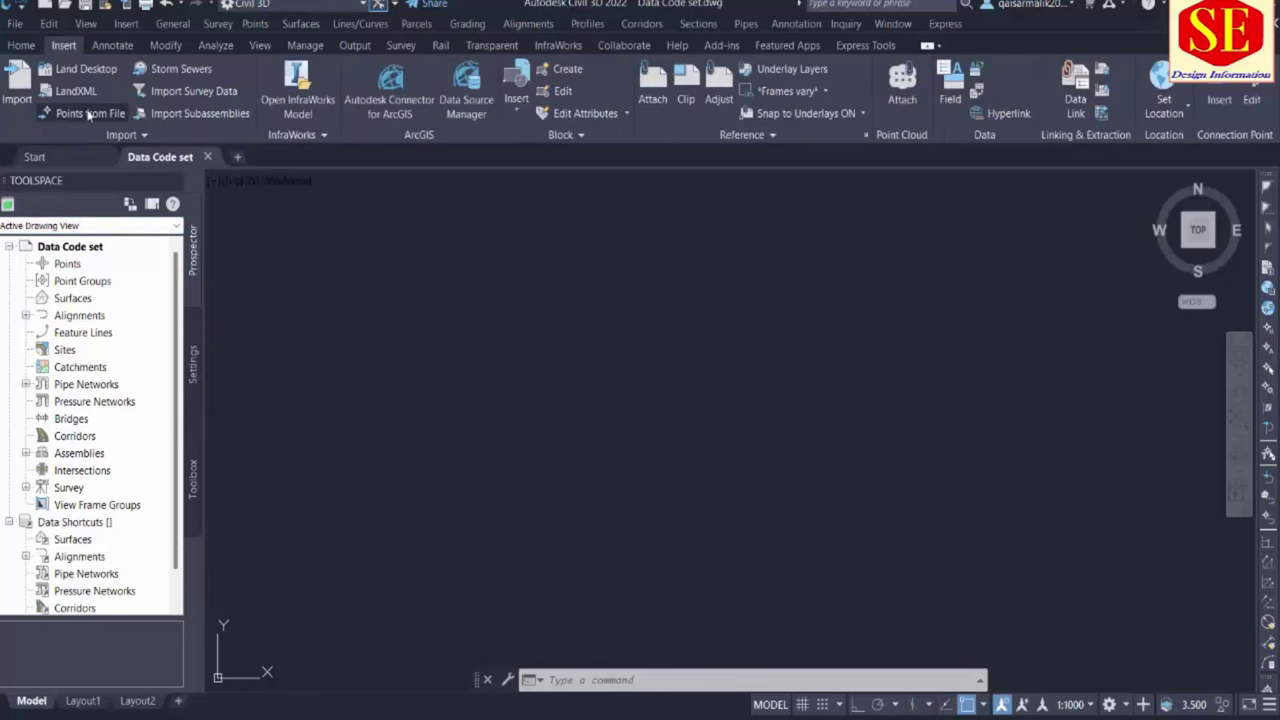
pyautogui.click(18, 47)
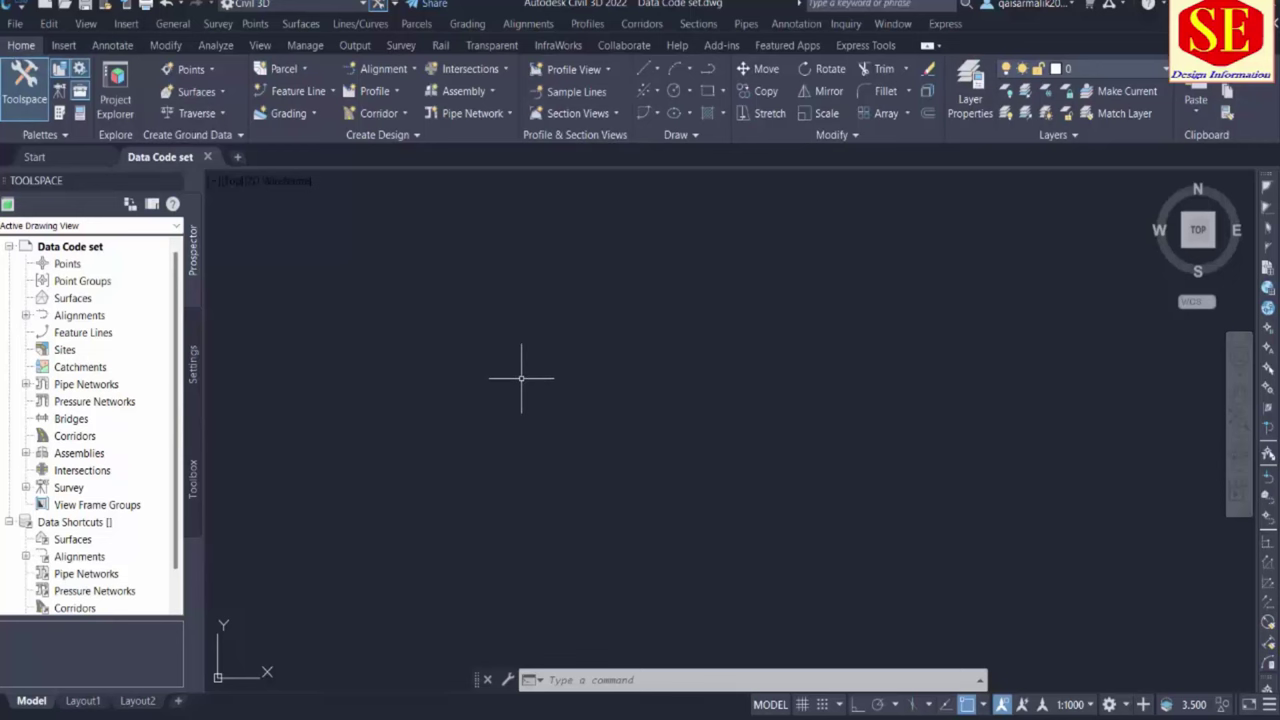
pyautogui.click(191, 362)
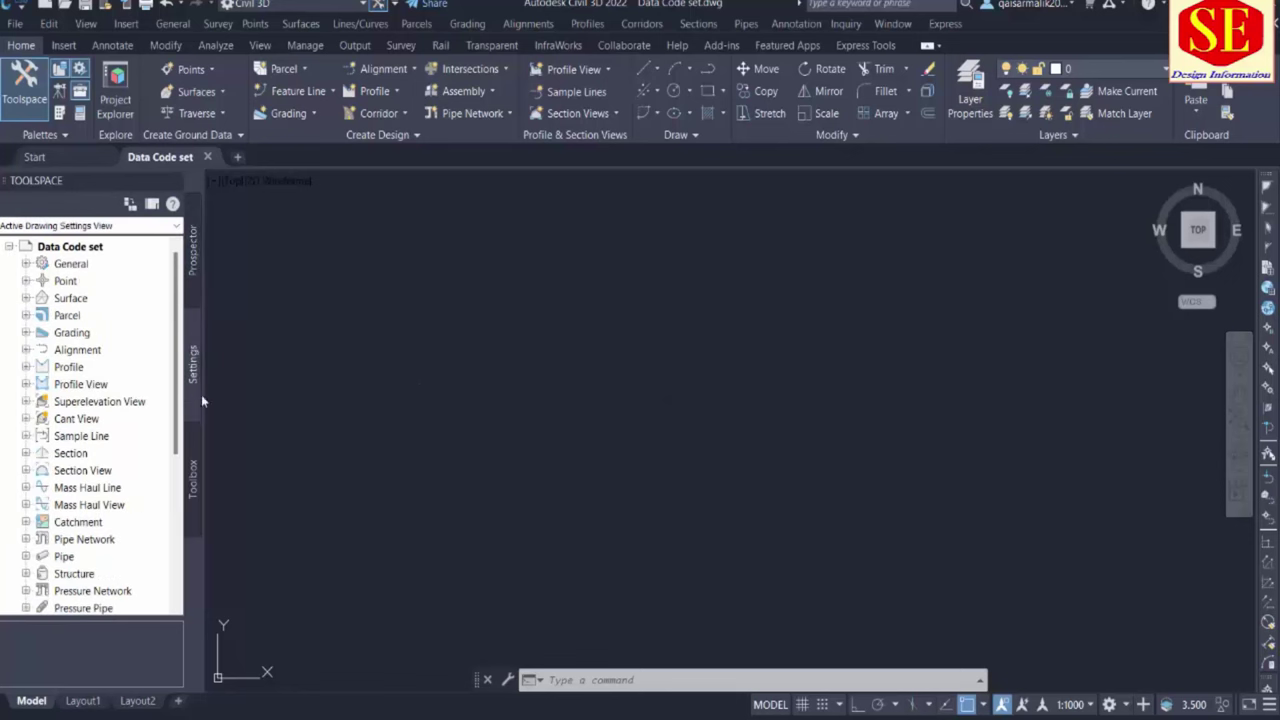
pyautogui.click(195, 485)
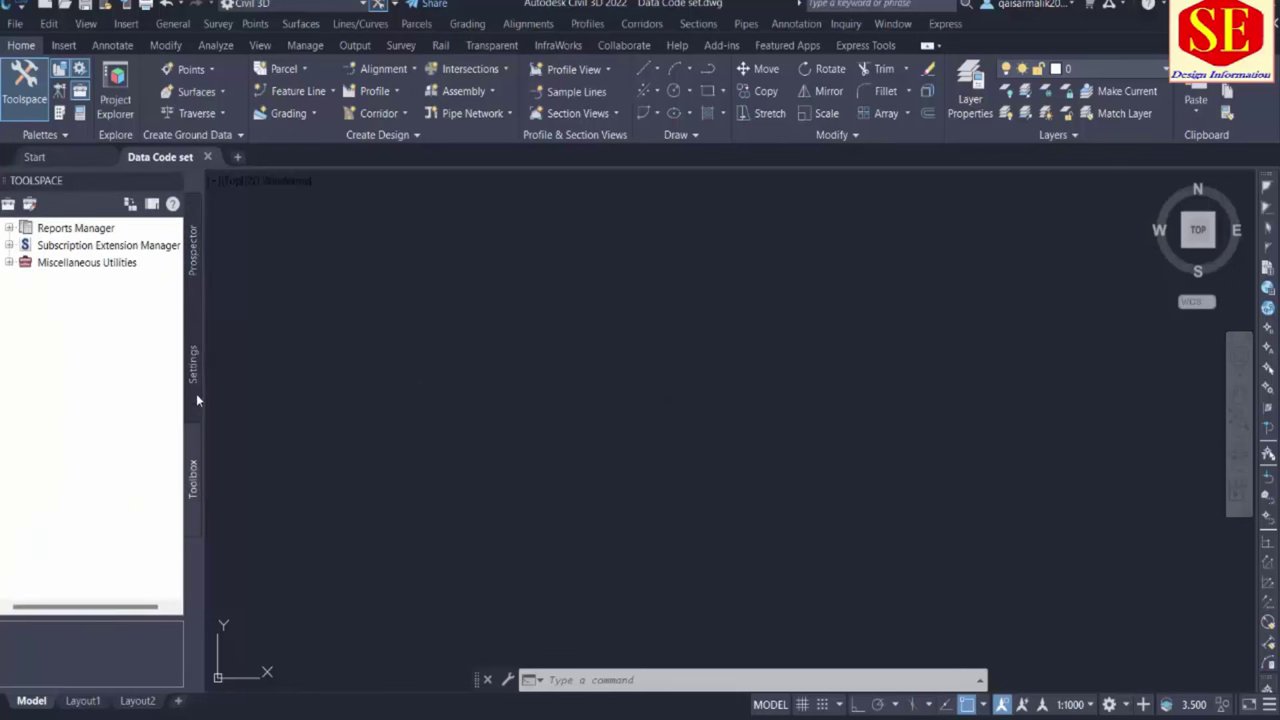
pyautogui.click(59, 93)
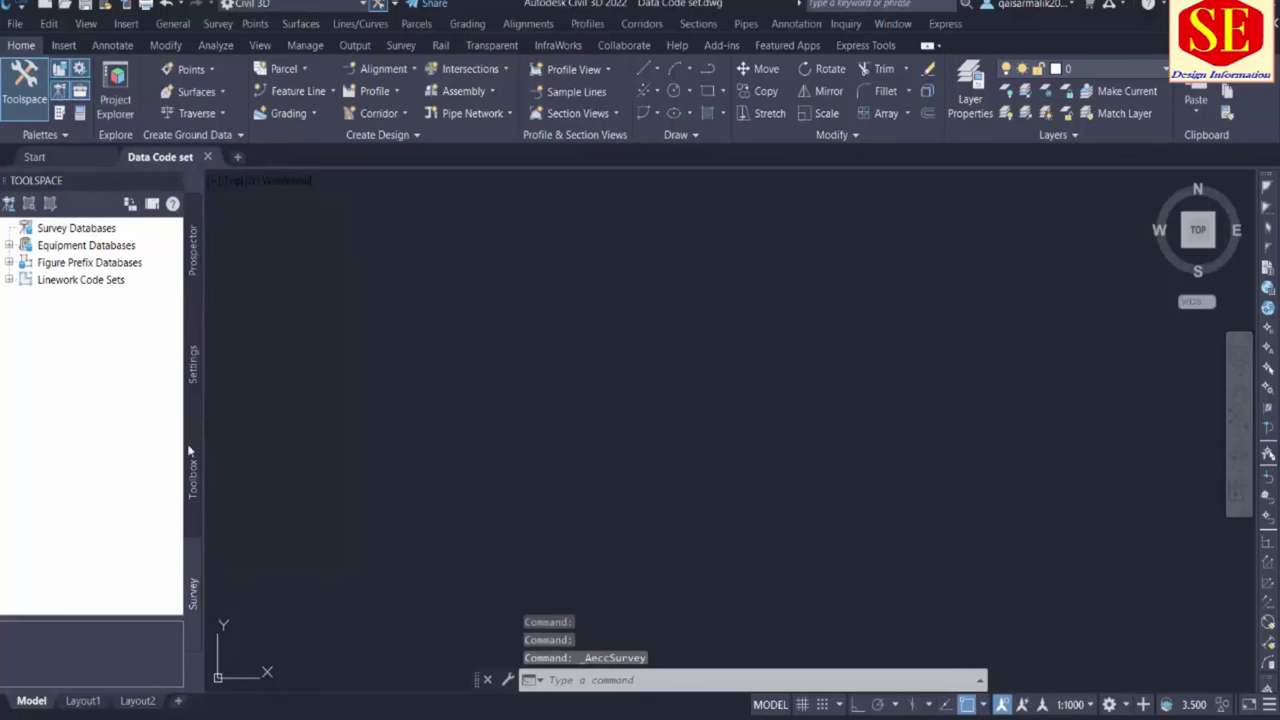
# Browse the Survey Databases, Equipment Databases, Figure Prefix Databases and Linework Code Sets entries
pyautogui.click(200, 263)
pyautogui.click(193, 597)
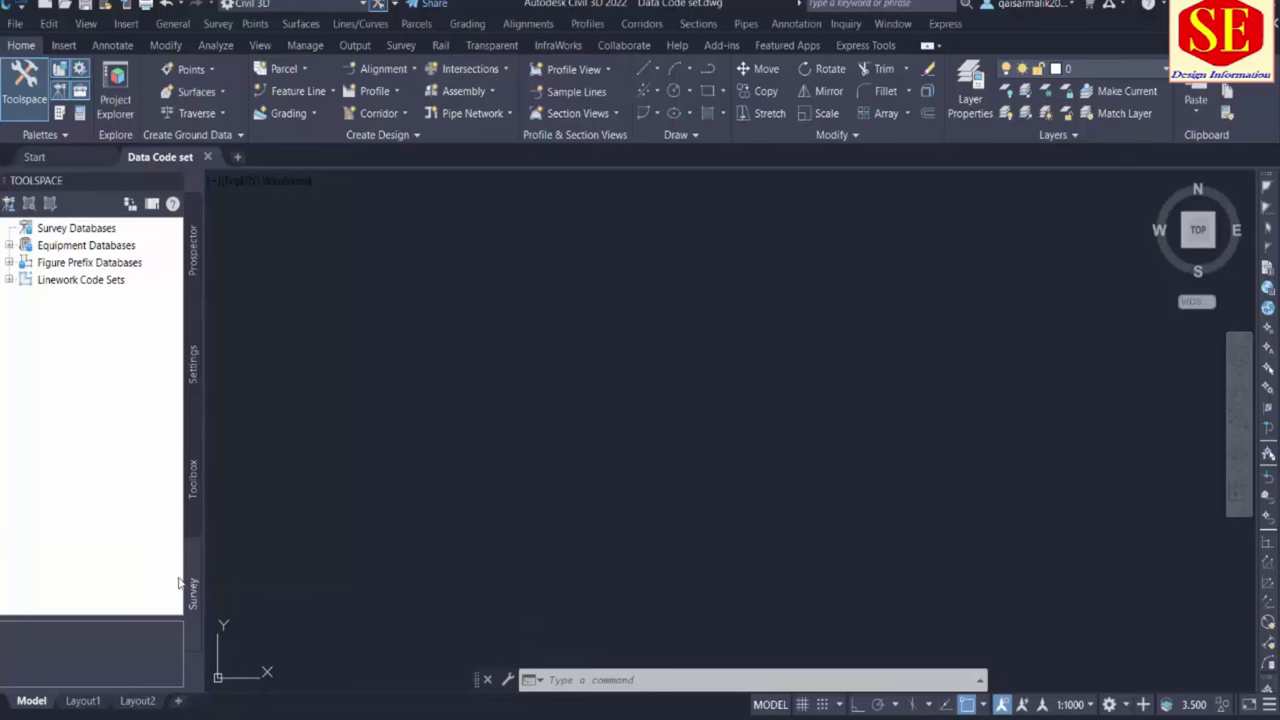
pyautogui.click(50, 230)
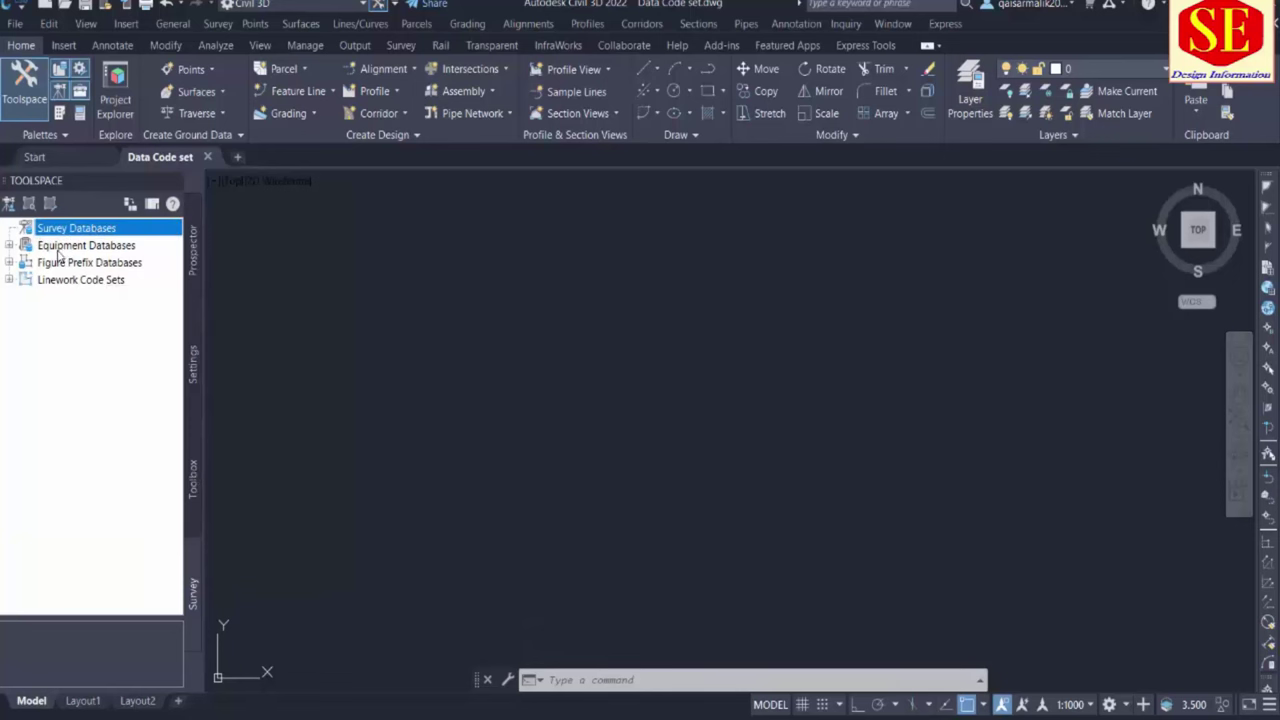
pyautogui.click(58, 247)
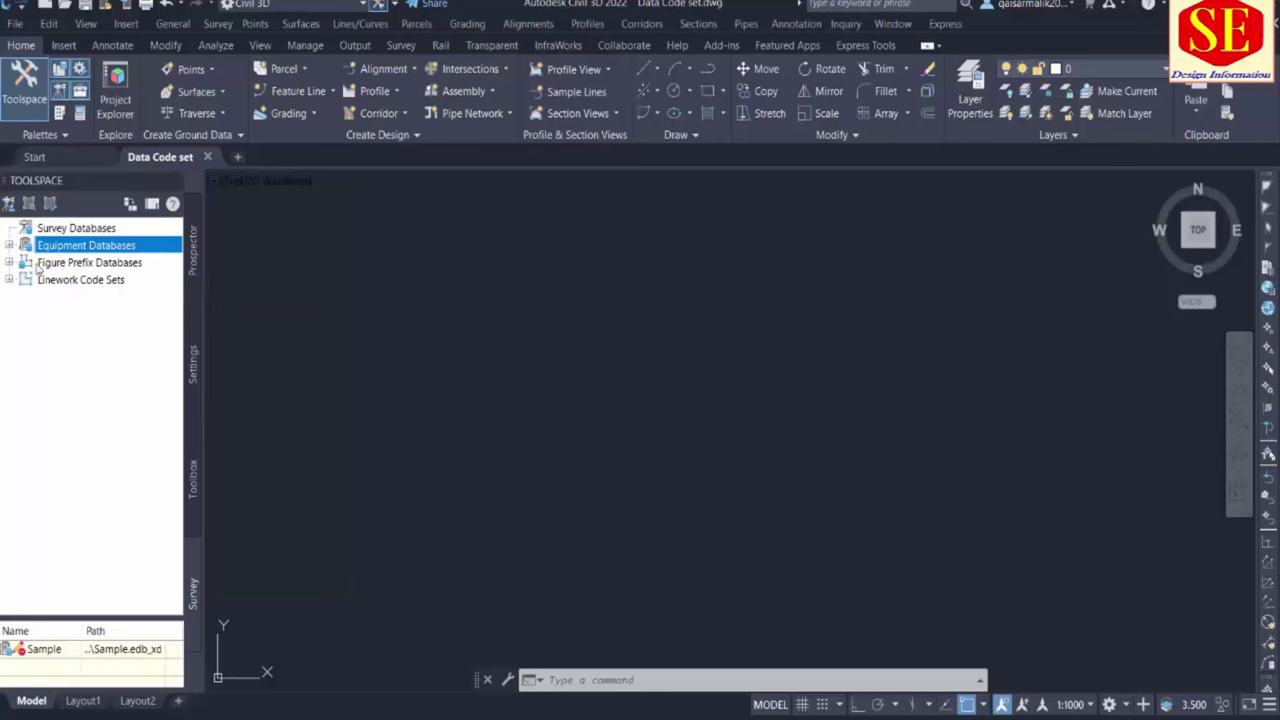
pyautogui.click(40, 264)
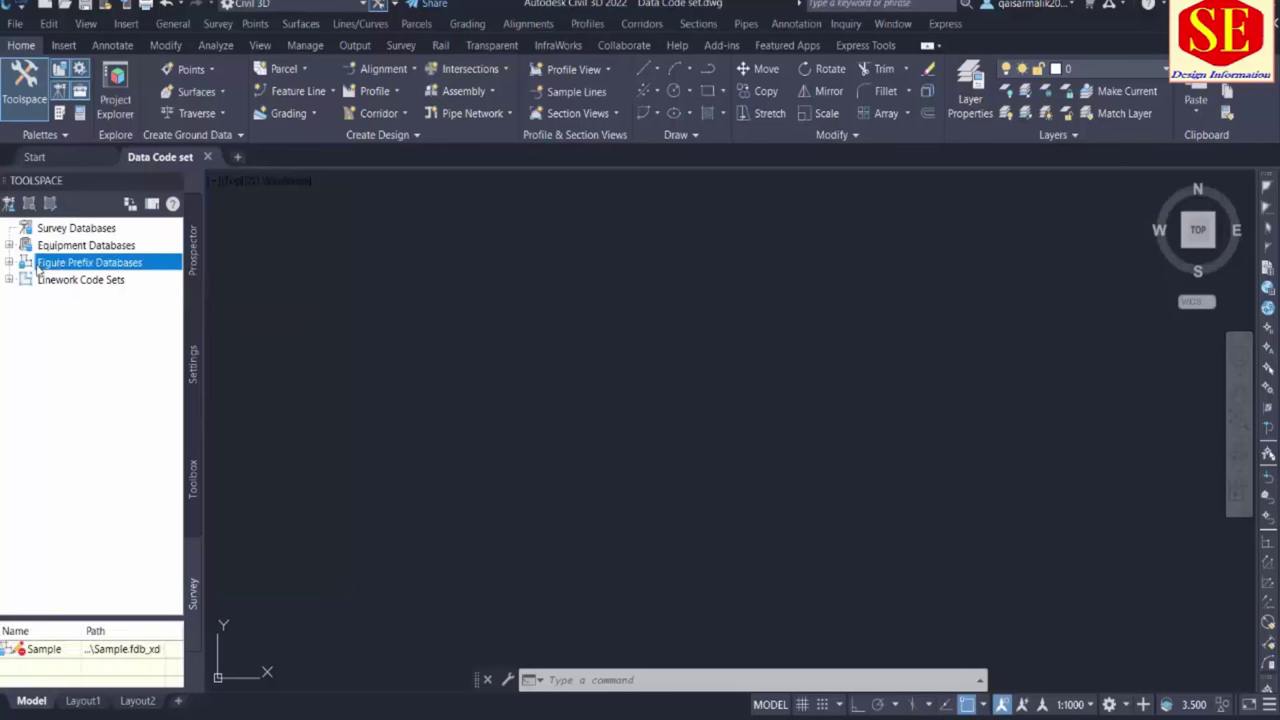
pyautogui.click(90, 281)
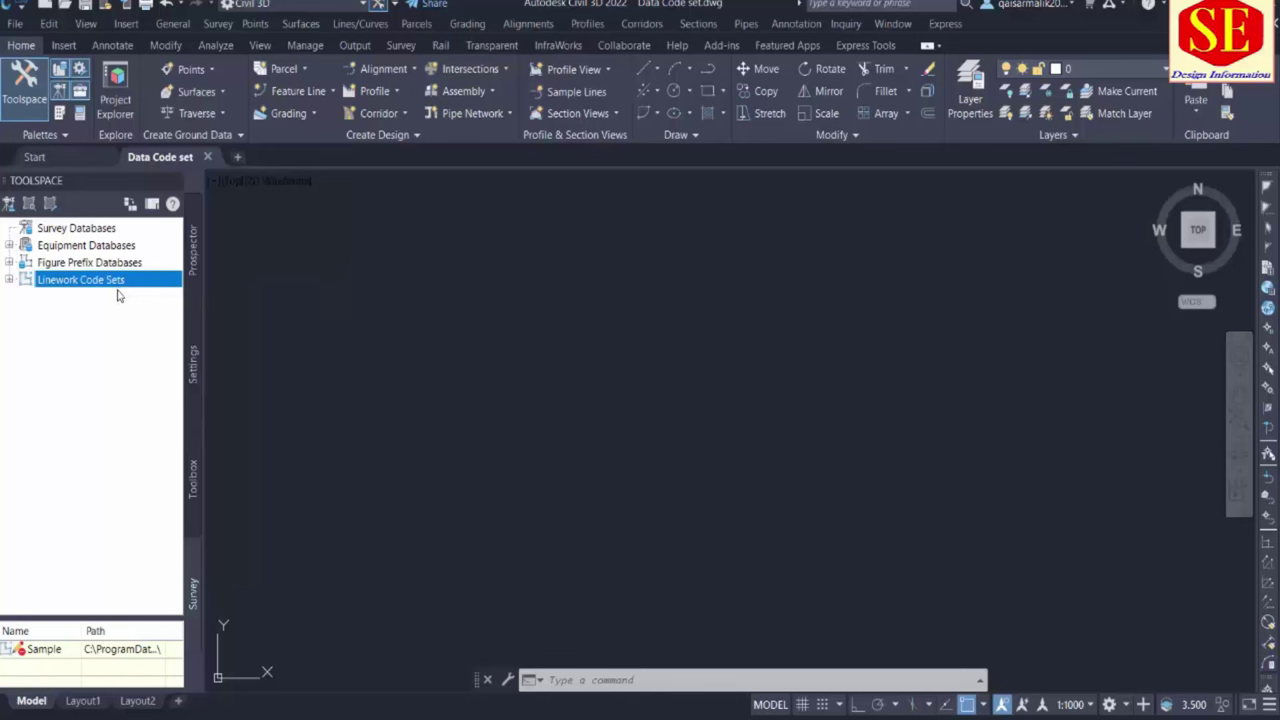
pyautogui.click(77, 230)
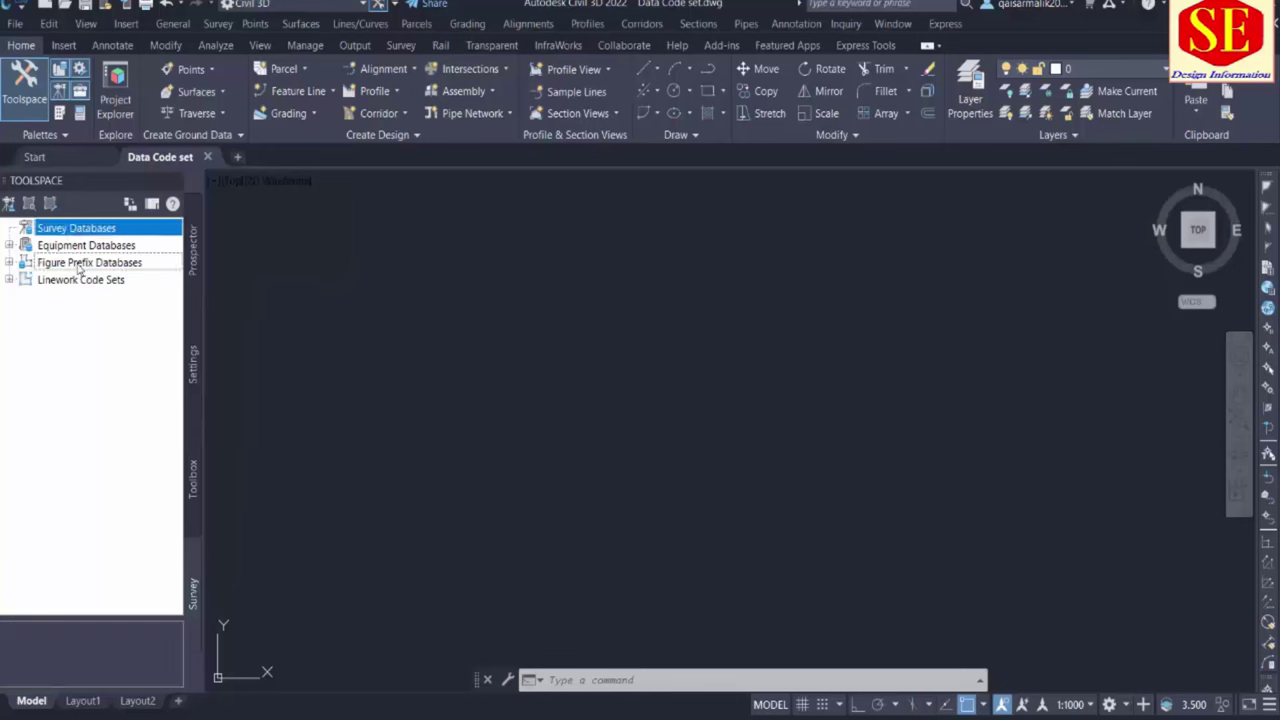
pyautogui.click(85, 262)
pyautogui.click(83, 281)
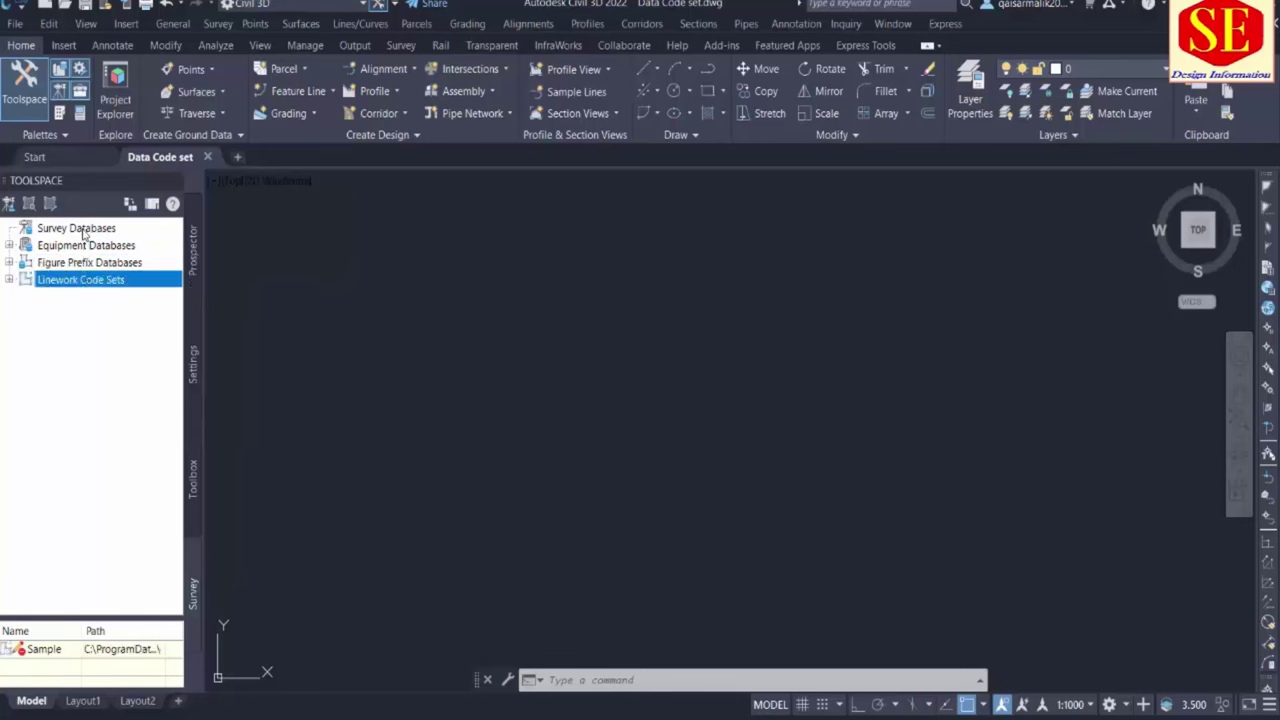
pyautogui.click(83, 230)
# Start setting the survey working folder and browse to the ytube folder on the Desktop
pyautogui.rightClick(57, 234)
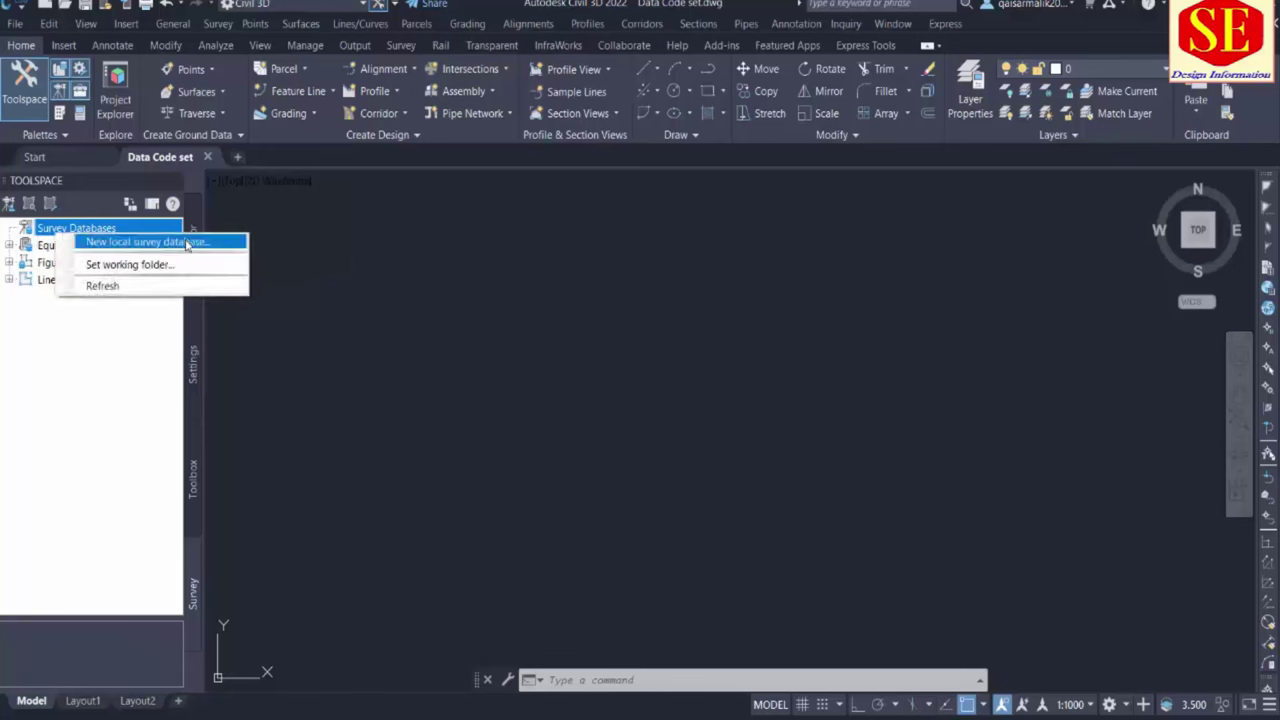
pyautogui.click(130, 265)
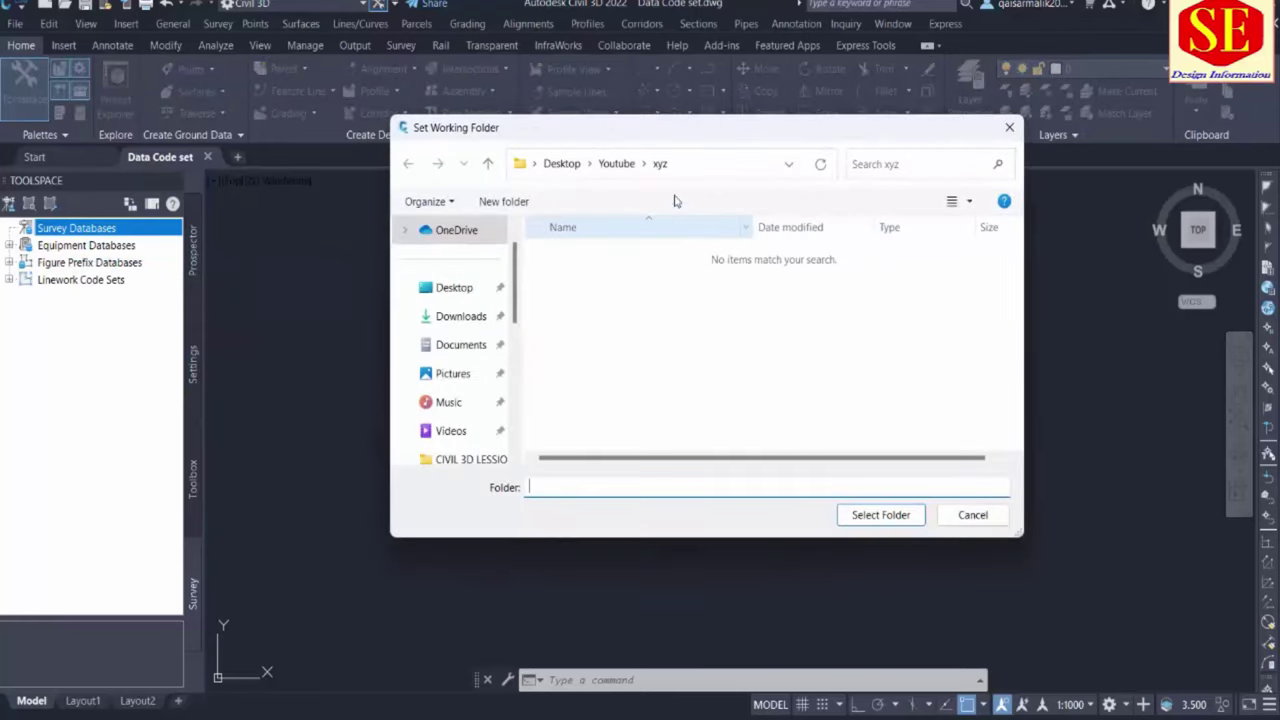
pyautogui.click(575, 172)
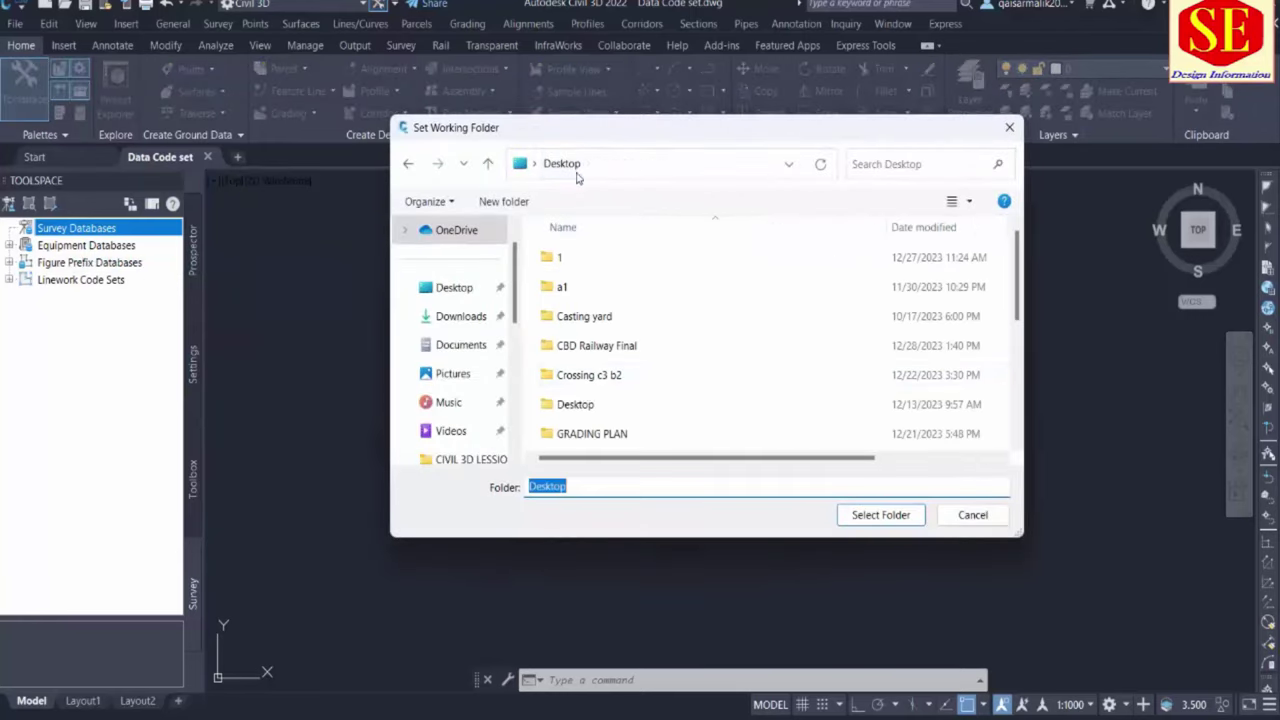
pyautogui.click(586, 378)
pyautogui.scroll(-5, 582, 378)
pyautogui.click(580, 378)
pyautogui.doubleClick(585, 380)
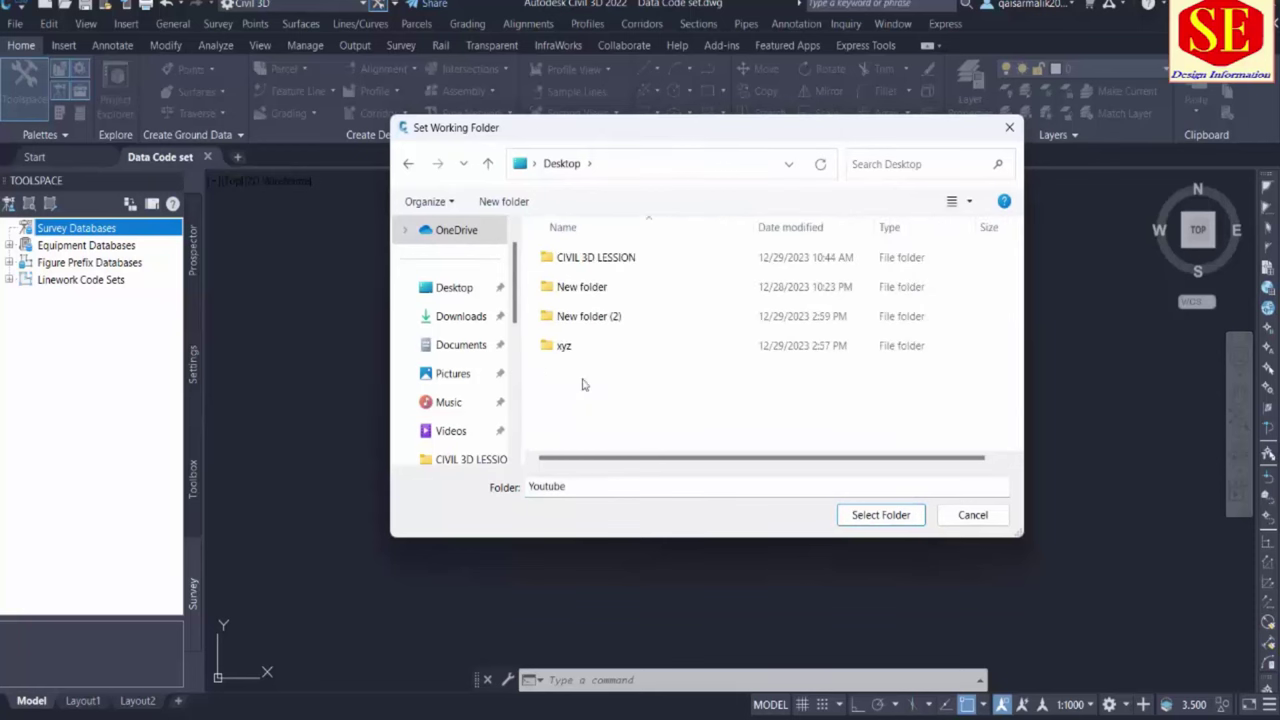
pyautogui.click(702, 167)
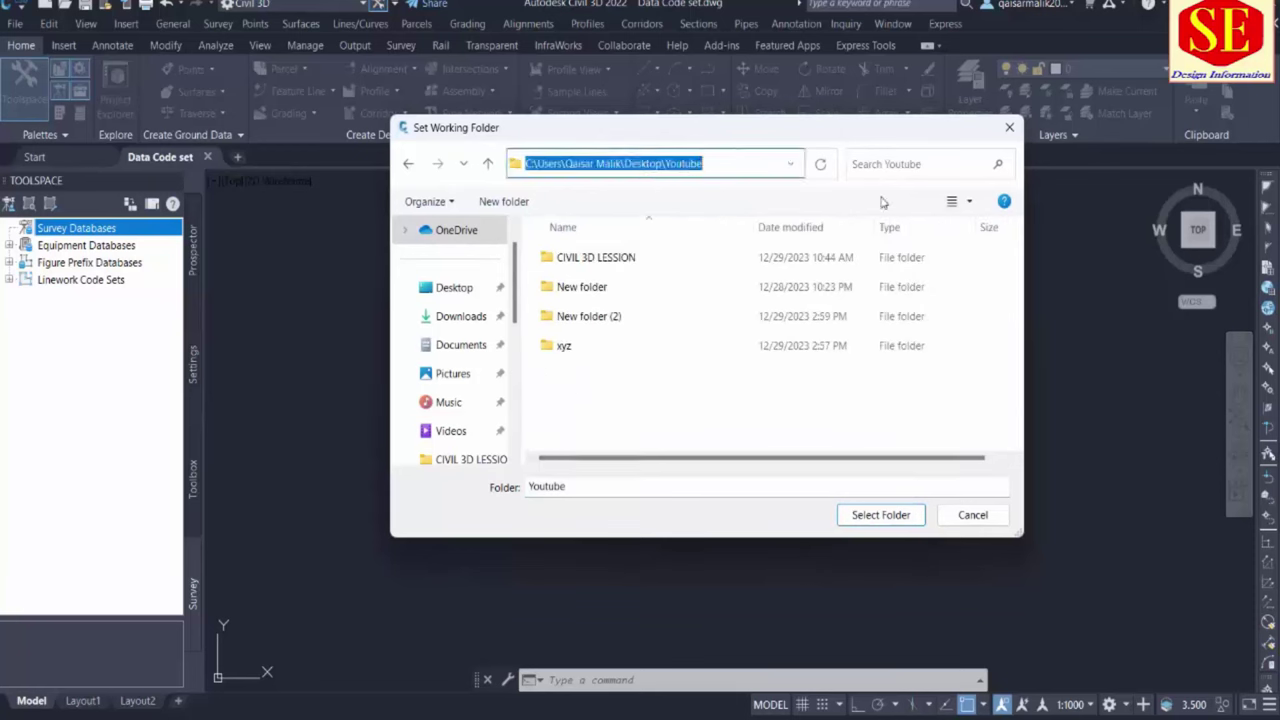
pyautogui.click(454, 287)
pyautogui.scroll(-5, 570, 420)
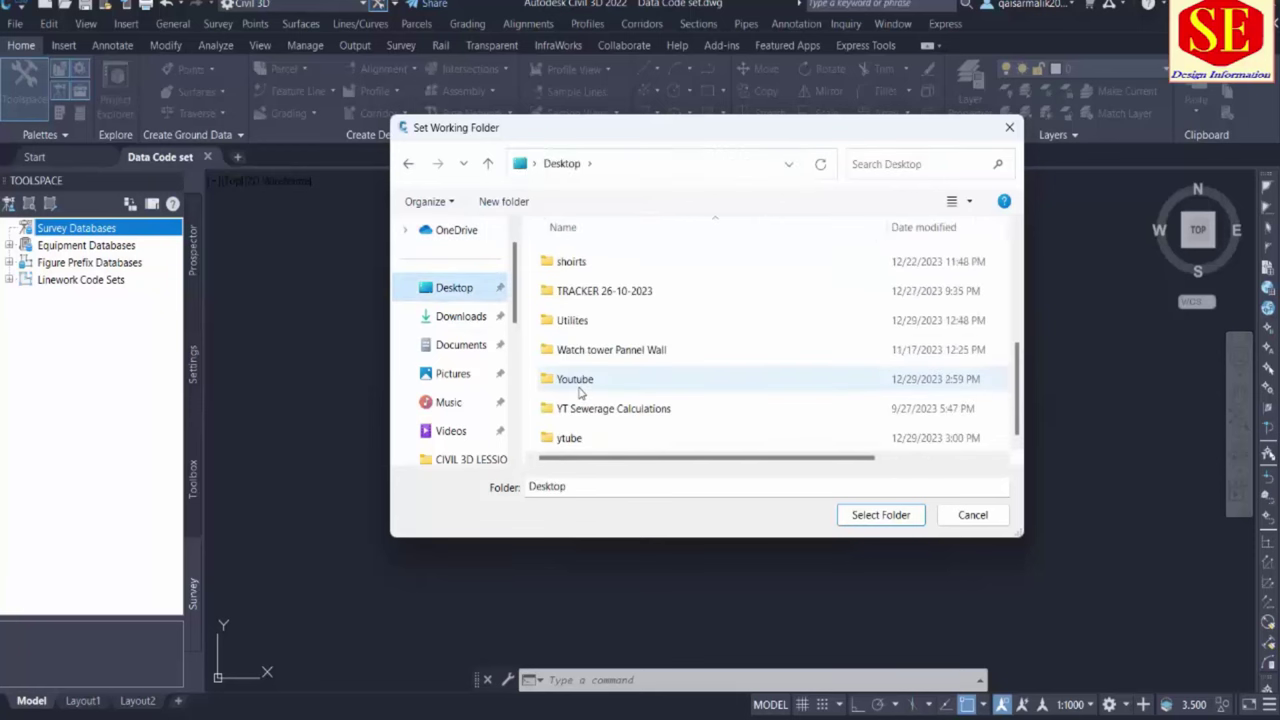
pyautogui.click(570, 440)
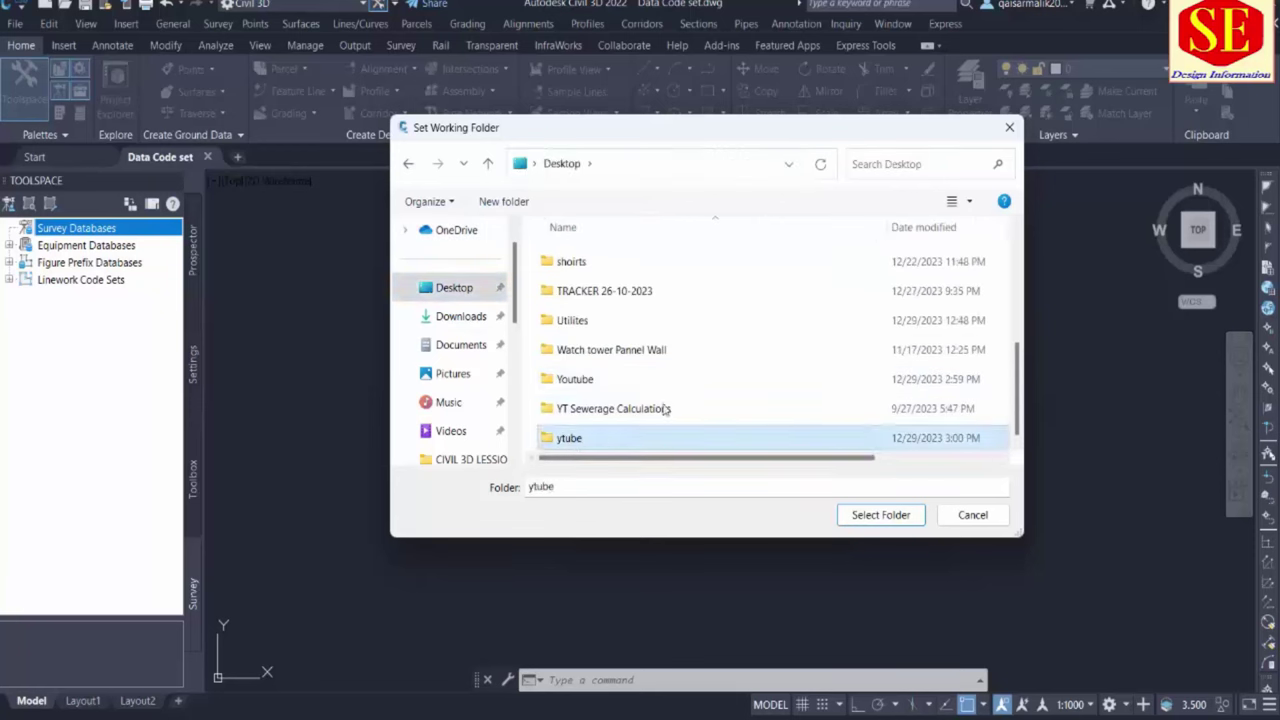
pyautogui.doubleClick(575, 442)
# Create a 'Svy Data' folder inside ytube and select it as the working folder
pyautogui.rightClick(602, 292)
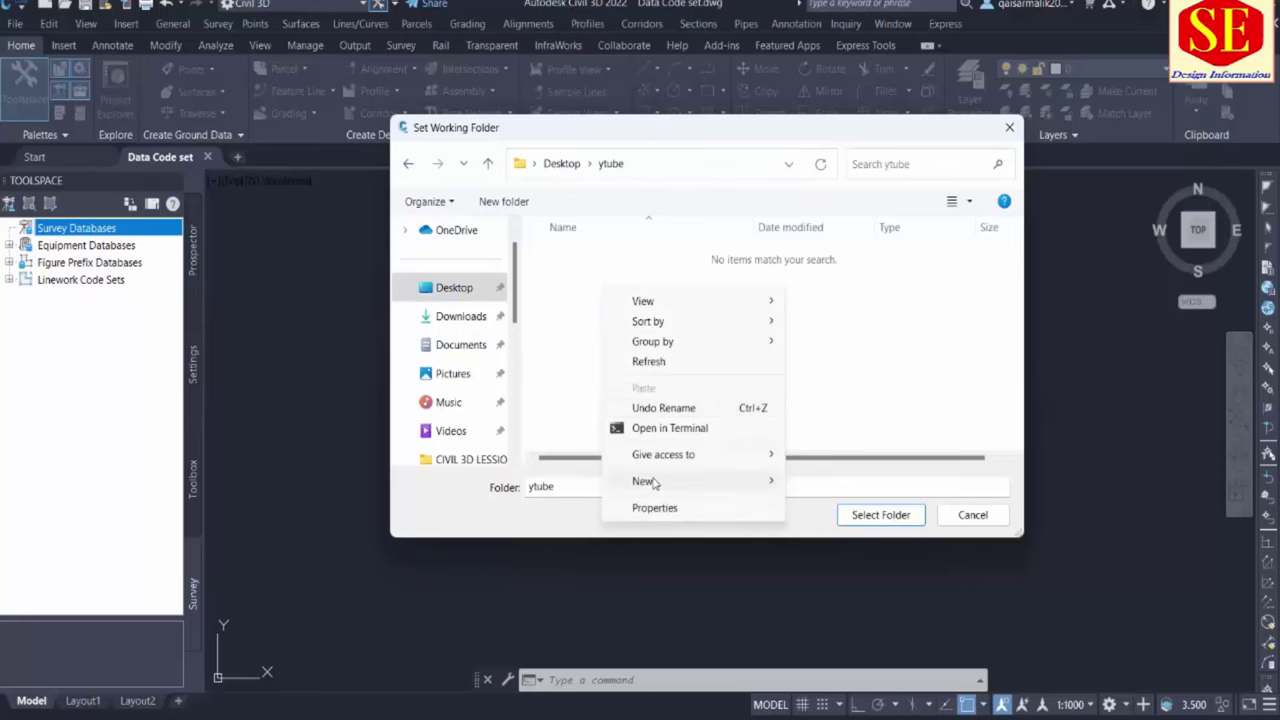
pyautogui.moveTo(700, 481)
pyautogui.click(826, 484)
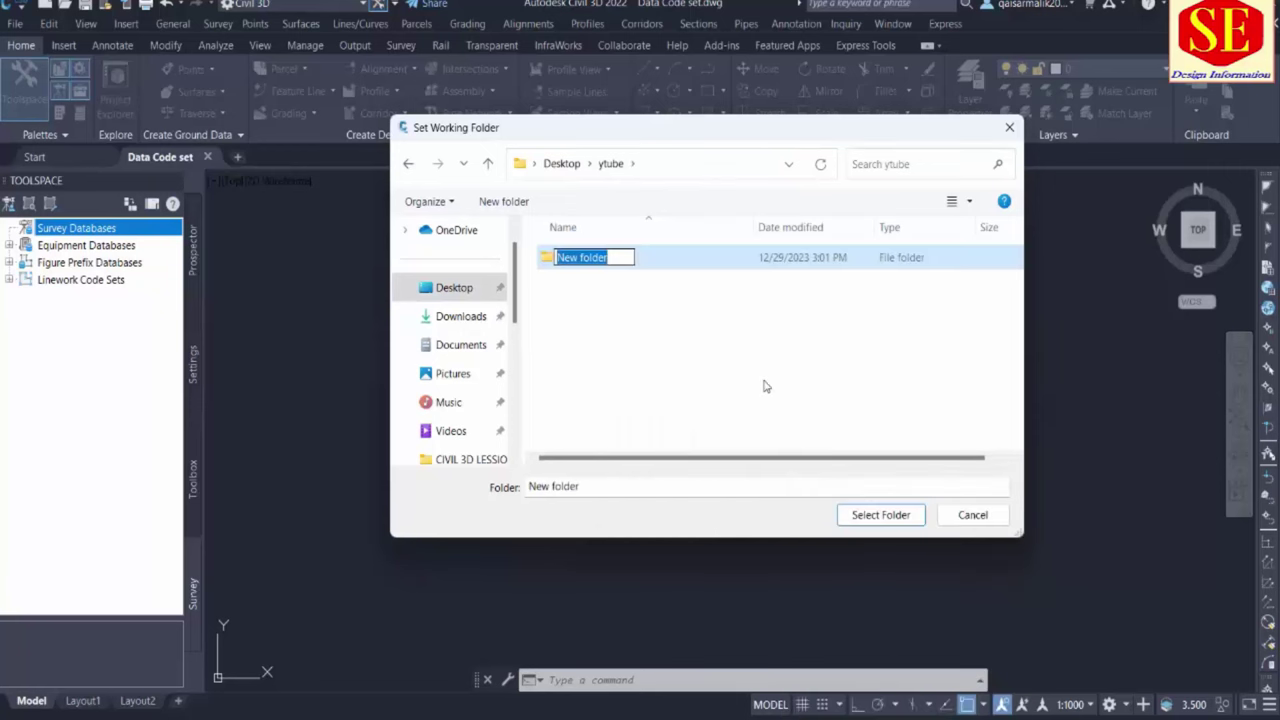
pyautogui.write('sv')
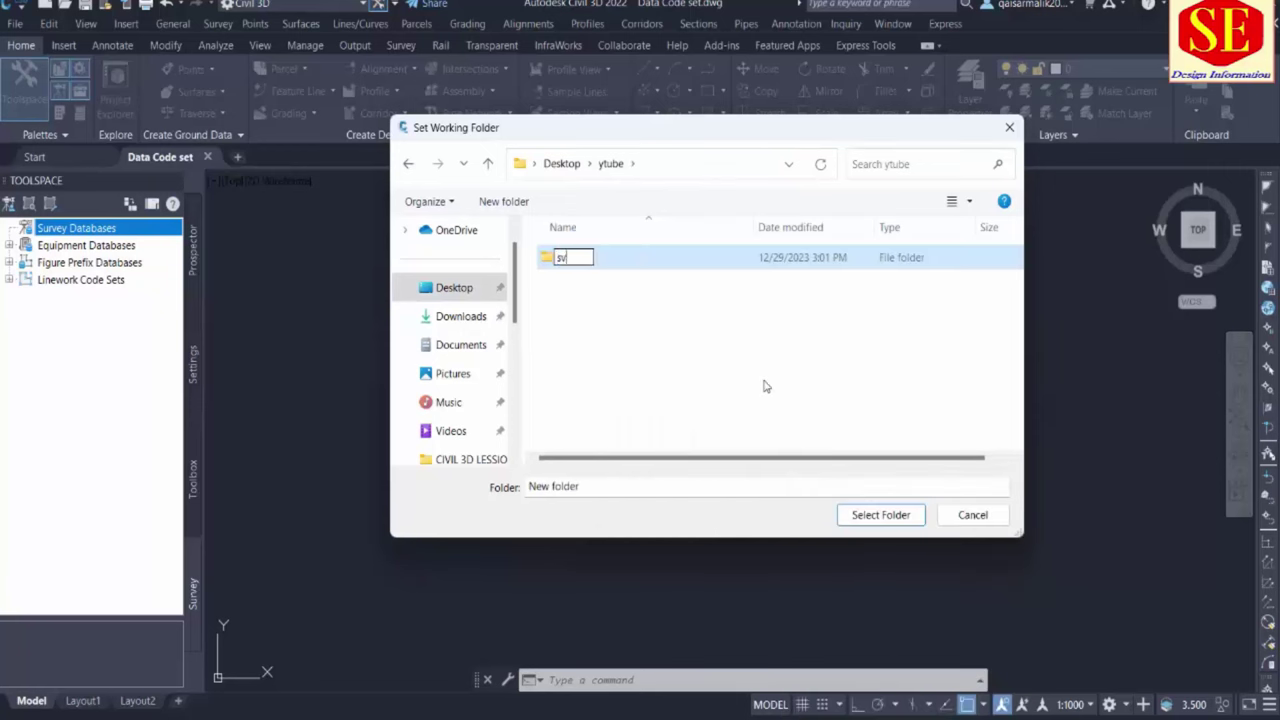
pyautogui.write('y')
pyautogui.press('BackSpace')
pyautogui.press('BackSpace')
pyautogui.press('BackSpace')
pyautogui.write('Svy Datra')
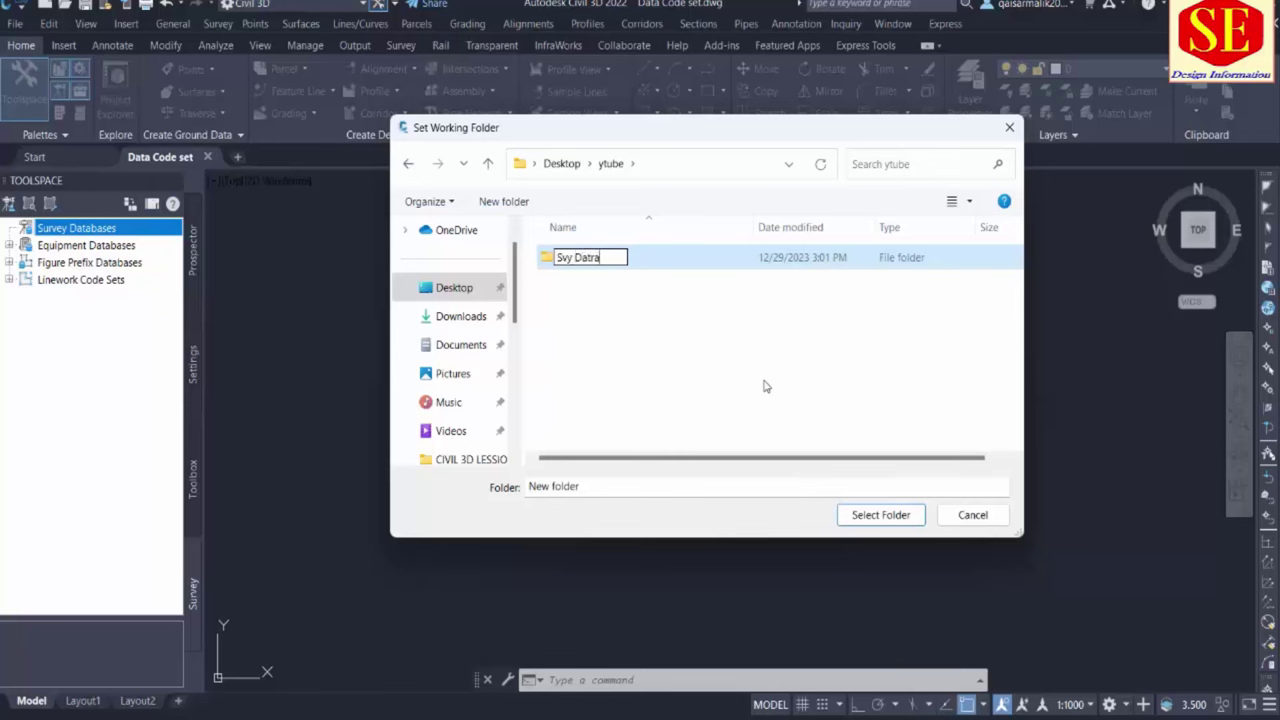
pyautogui.press('BackSpace')
pyautogui.write('a')
pyautogui.press('Return')
pyautogui.click(600, 258)
pyautogui.click(903, 513)
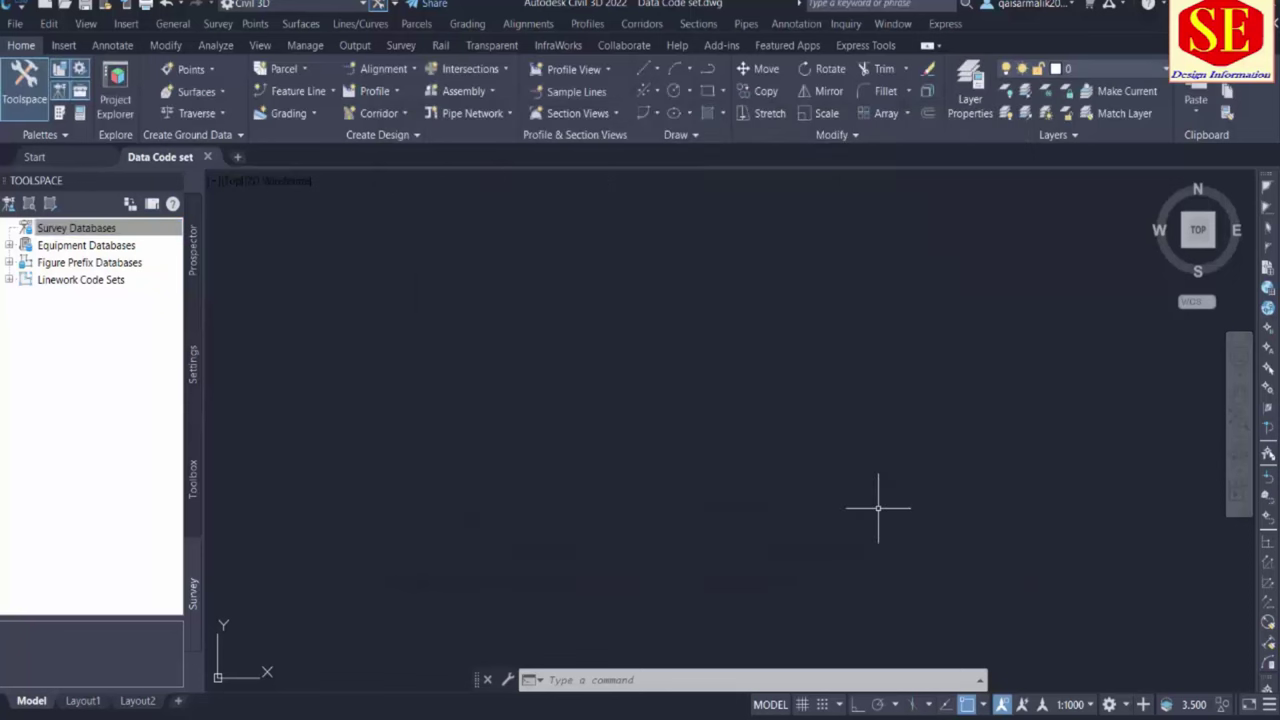
# Create a new local survey database named Topo
pyautogui.rightClick(60, 232)
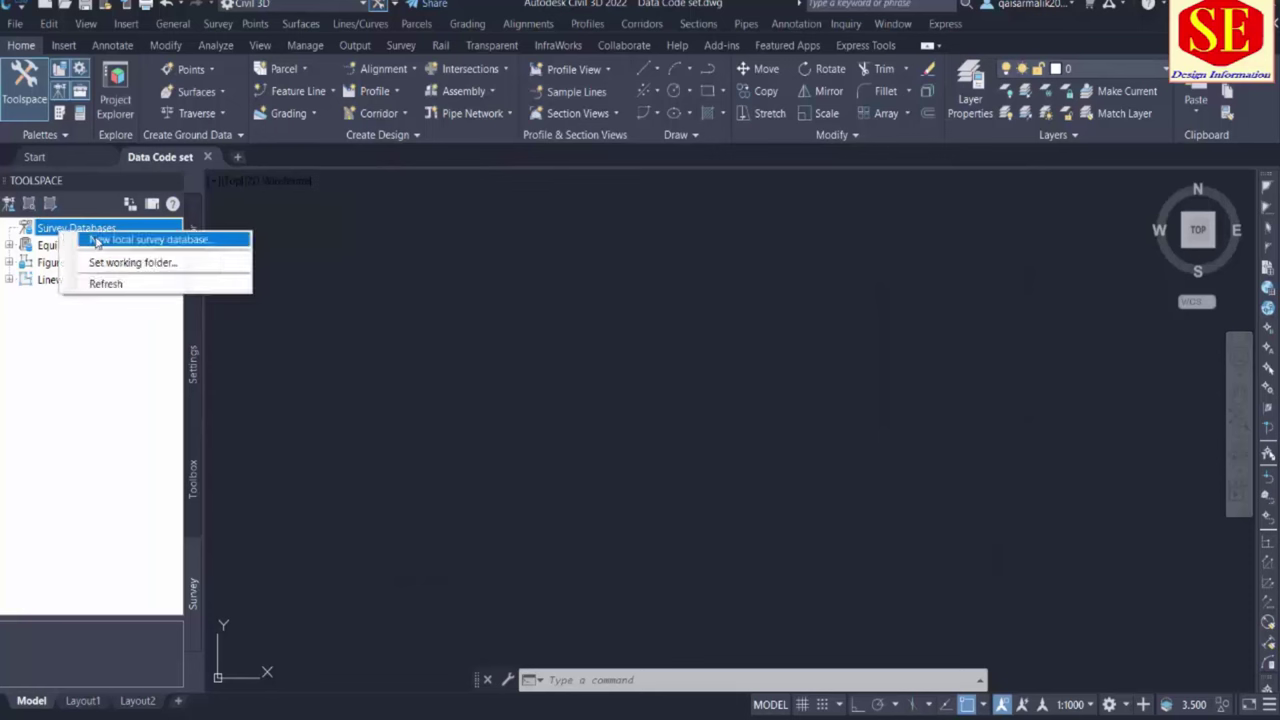
pyautogui.click(97, 242)
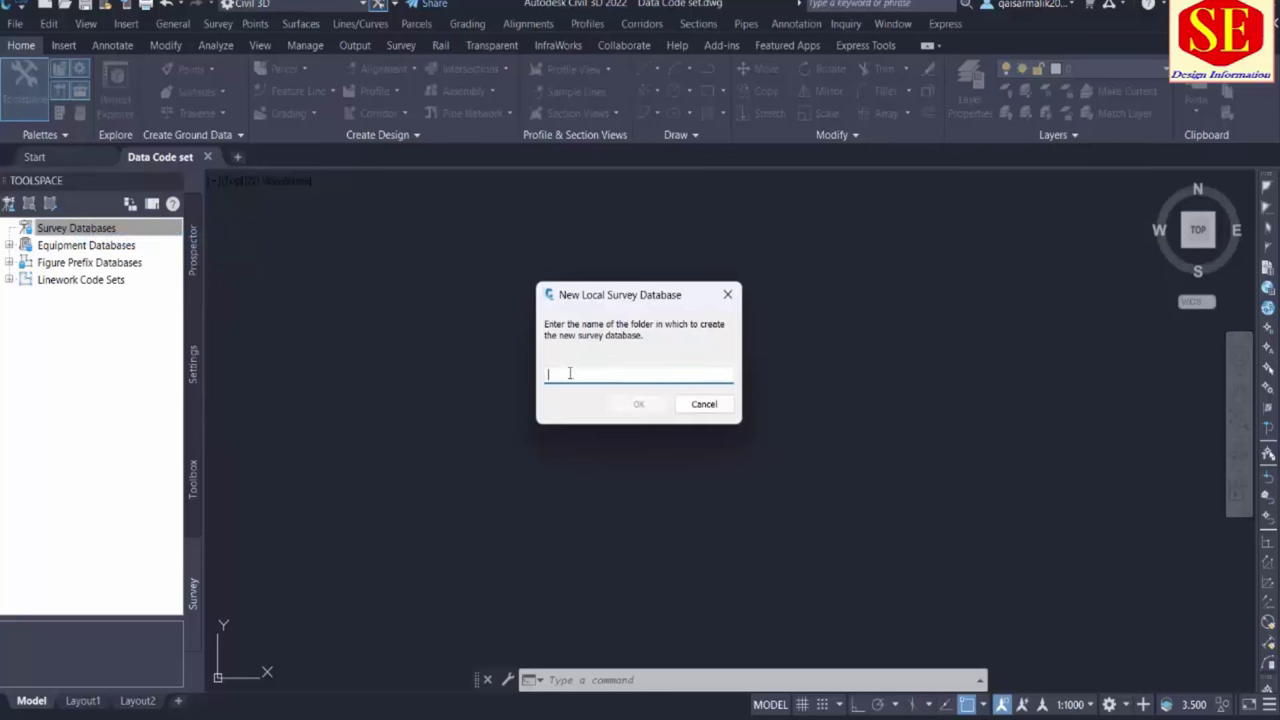
pyautogui.write('Topo')
pyautogui.click(638, 404)
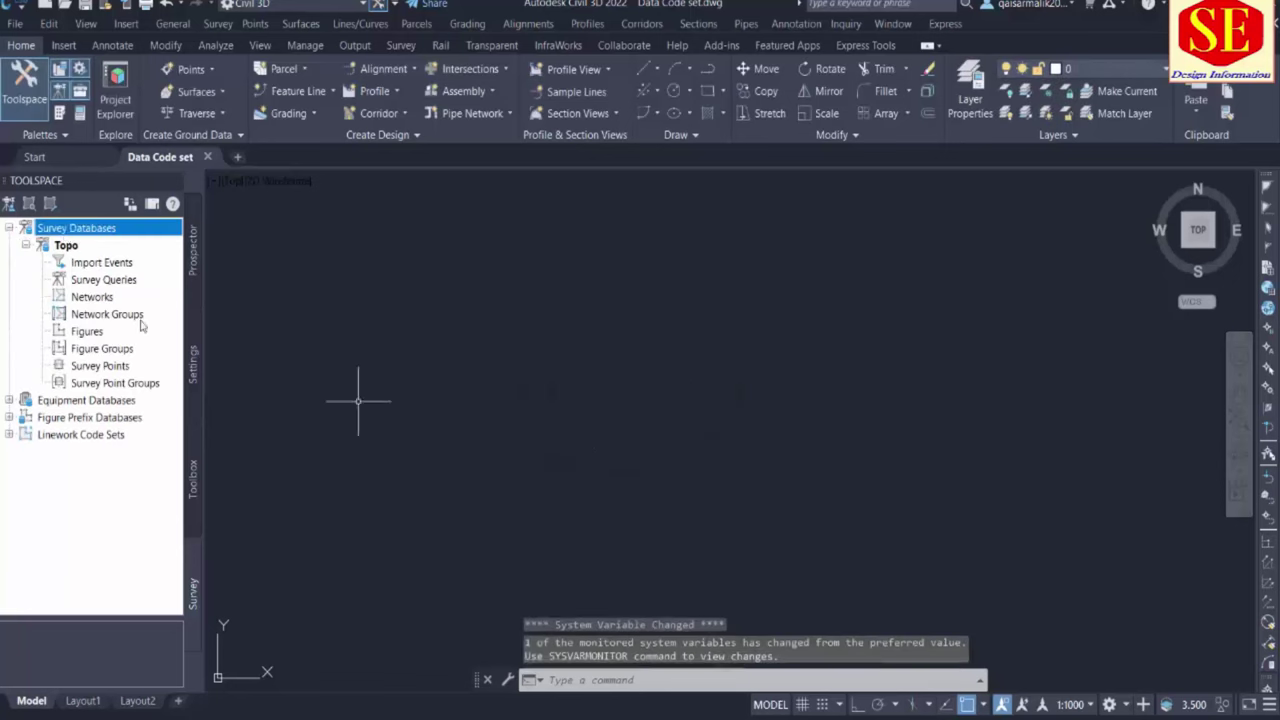
# Inspect Topo's import events, then the Figure Prefix Databases and Linework Code Sets
pyautogui.click(70, 264)
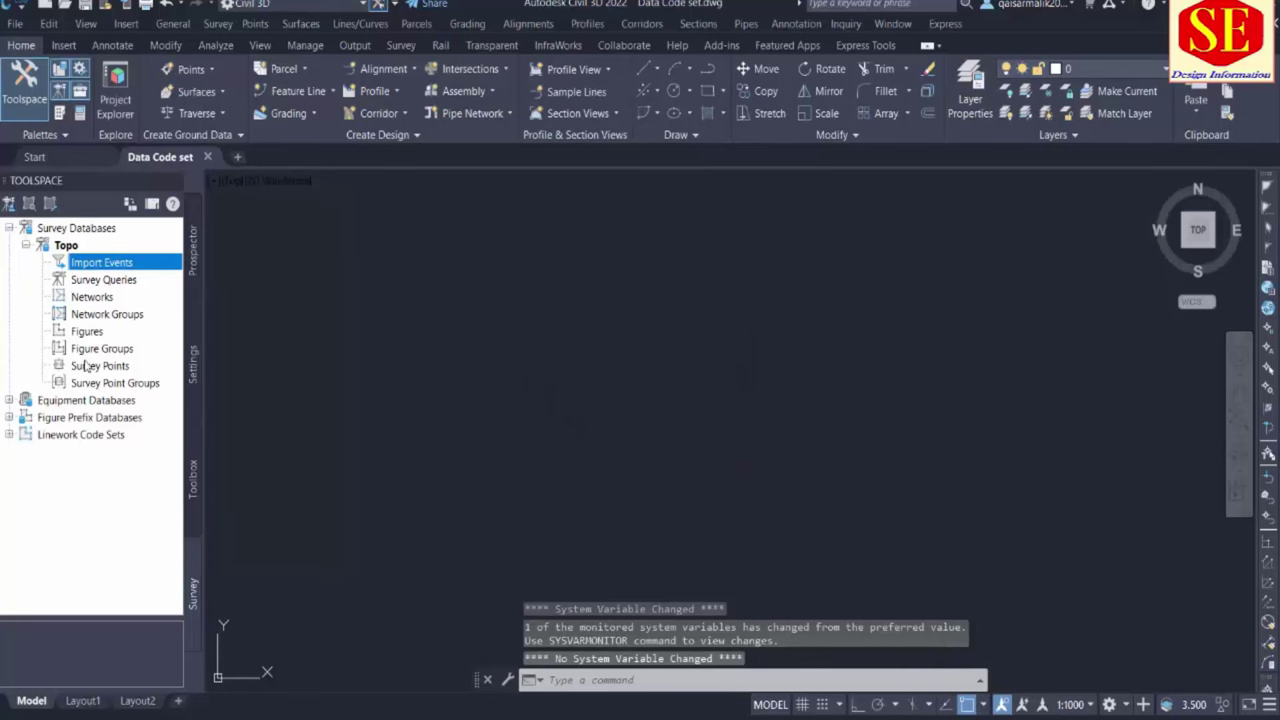
pyautogui.rightClick(77, 265)
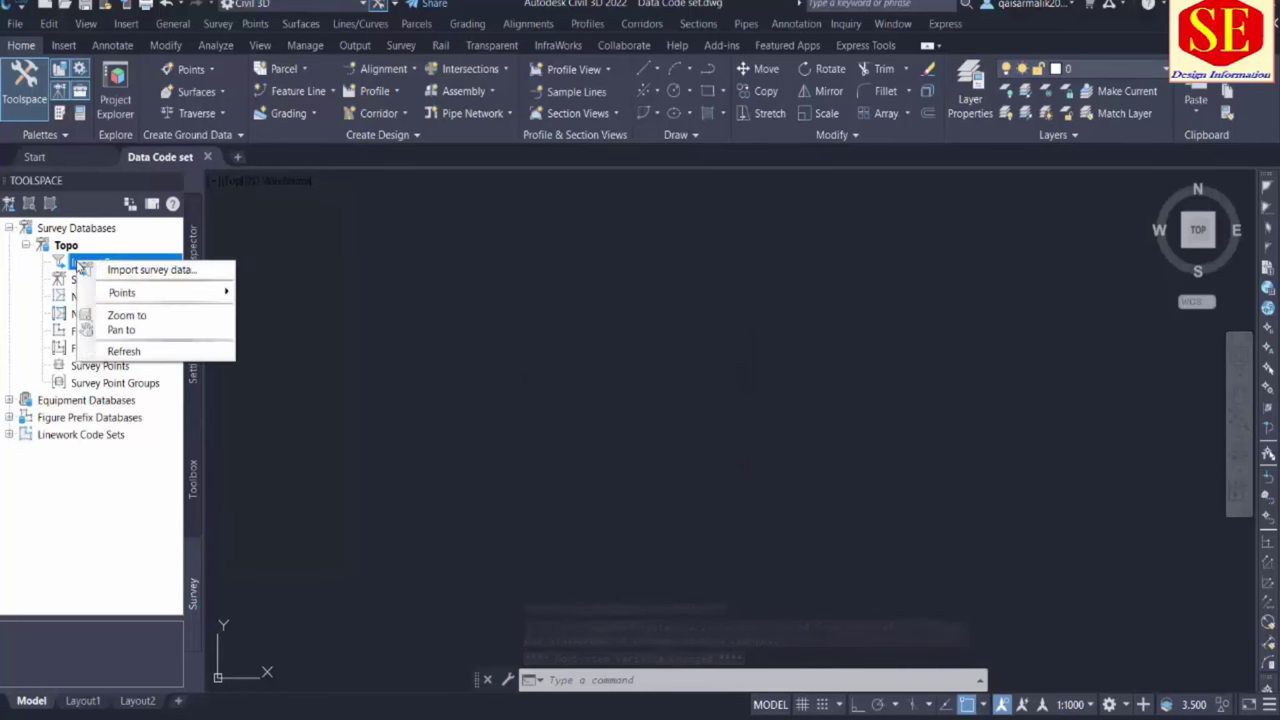
pyautogui.click(129, 270)
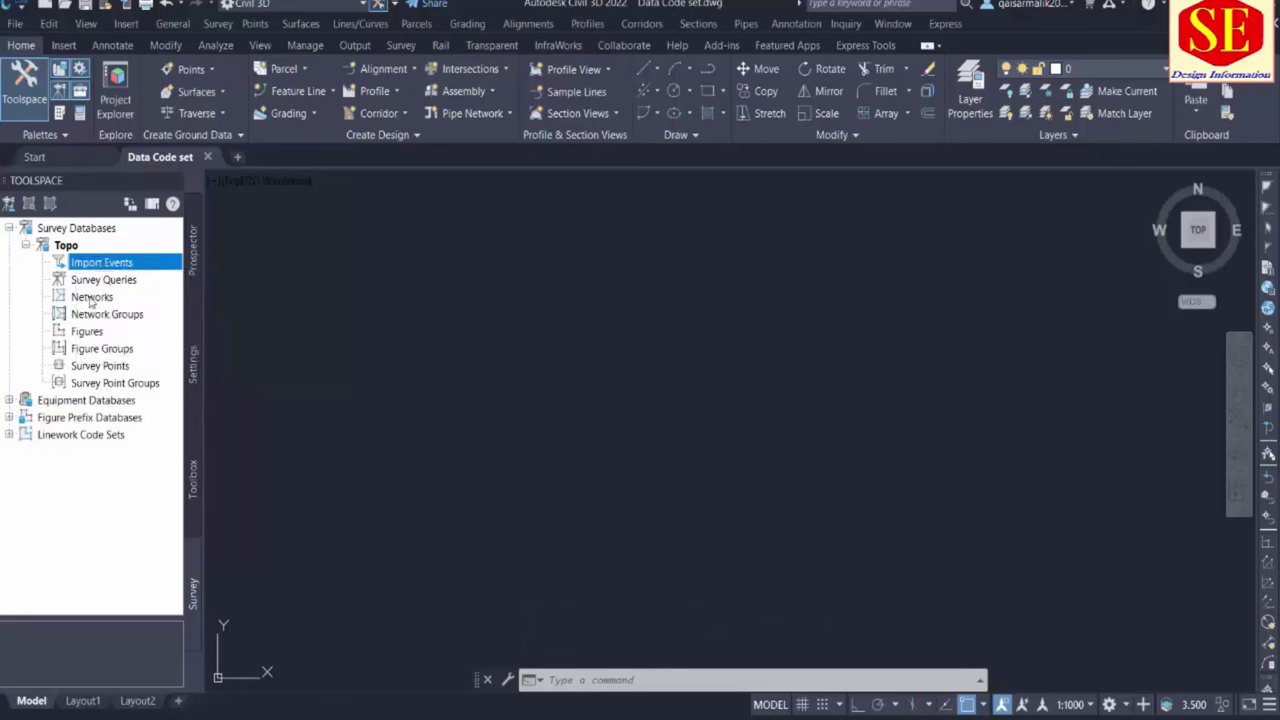
pyautogui.click(88, 419)
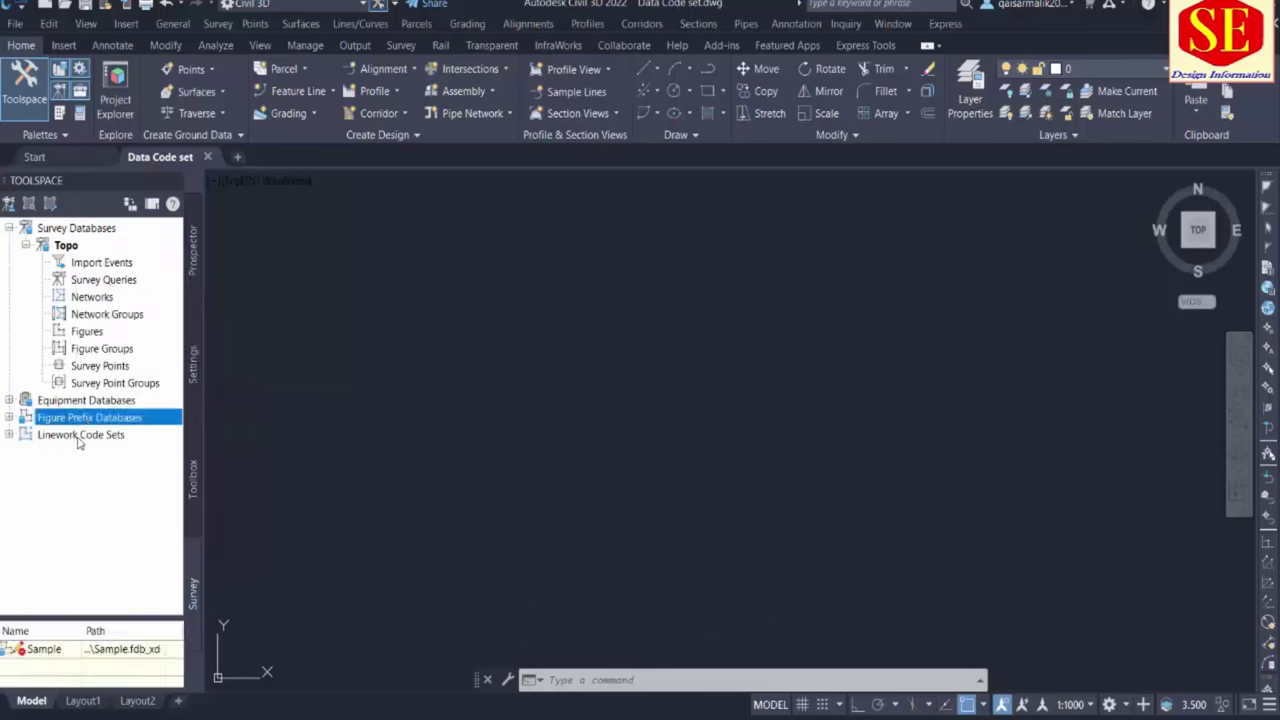
pyautogui.click(75, 436)
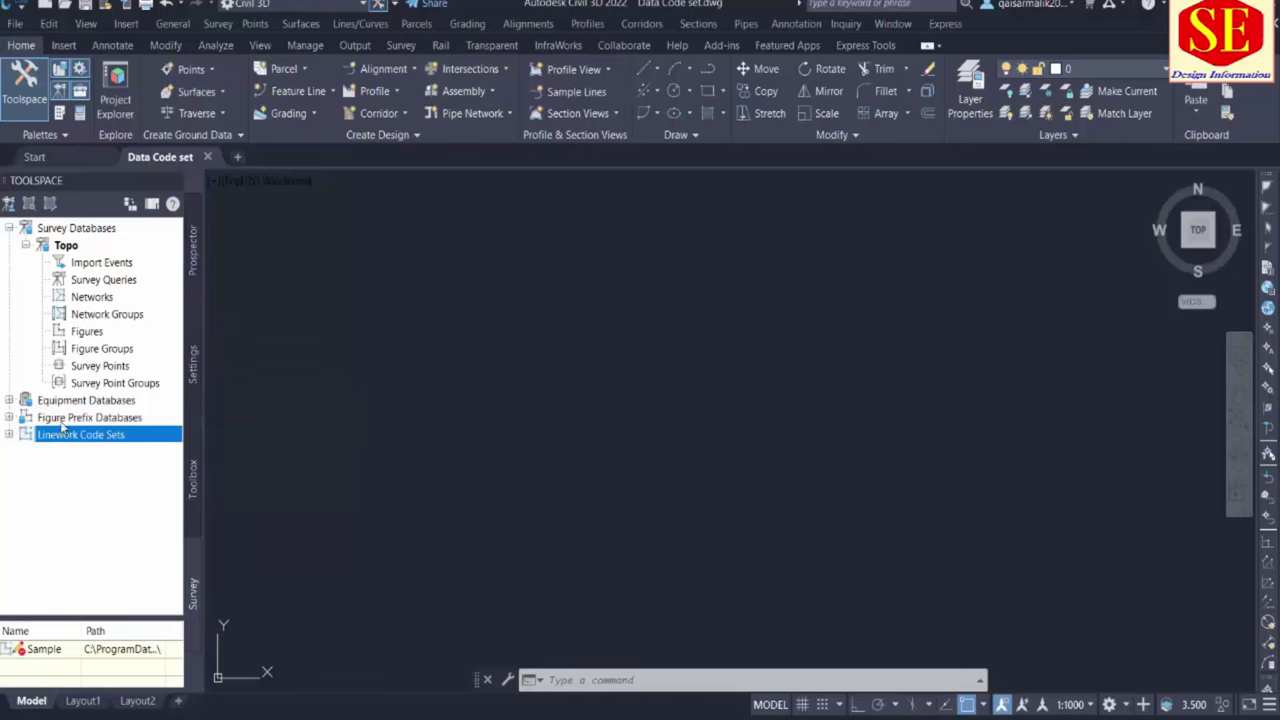
pyautogui.click(61, 422)
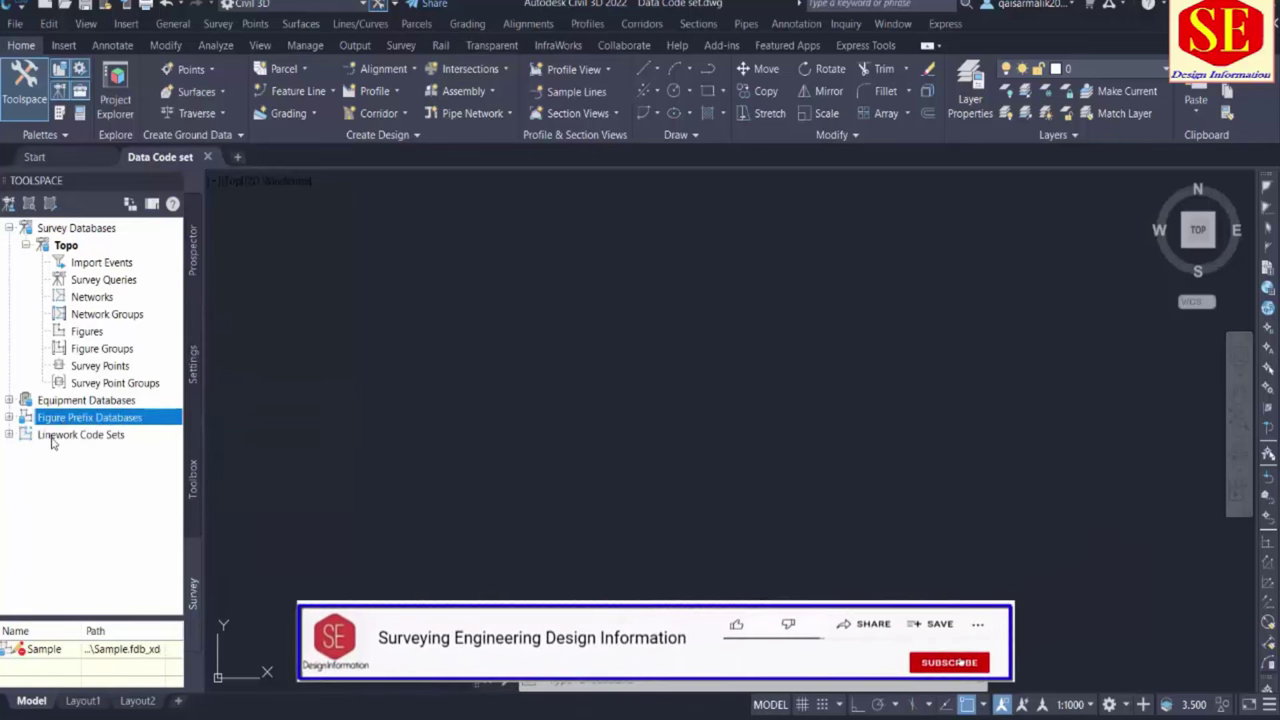
pyautogui.click(53, 436)
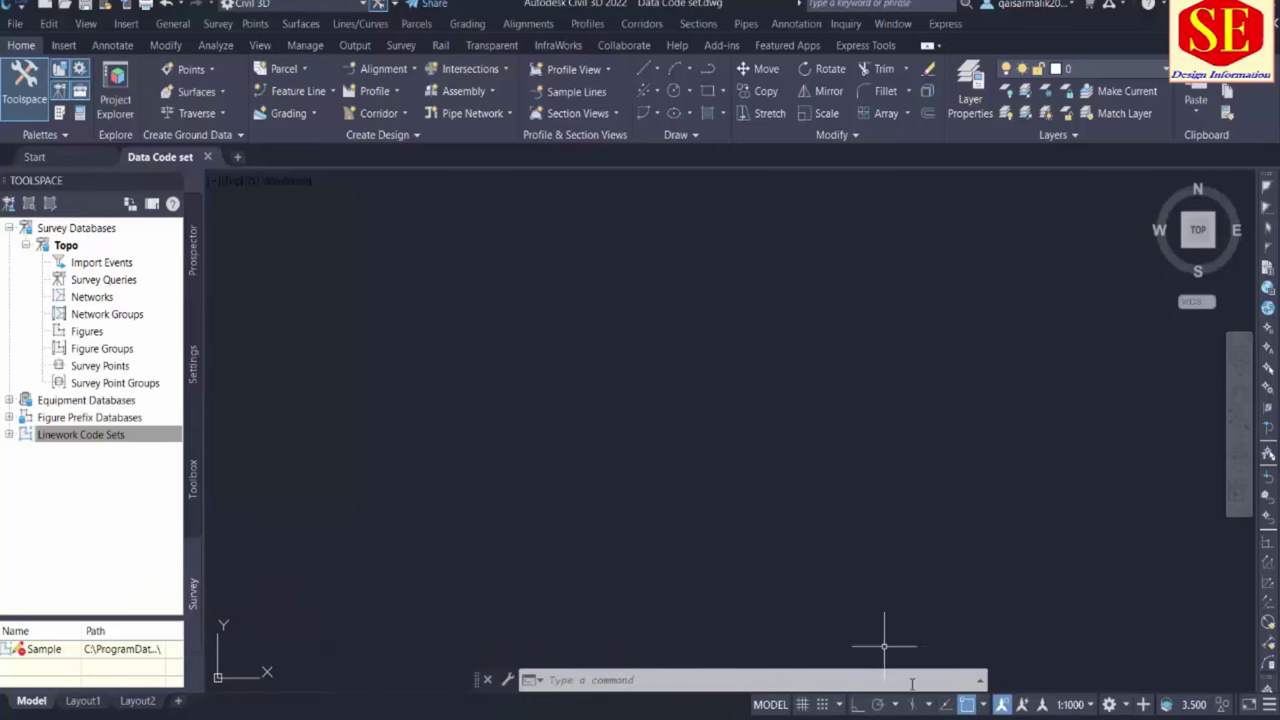
# Open 'PNEZD Survey Data Actul' in Notepad, scroll through it, and close it
pyautogui.moveTo(902, 665)
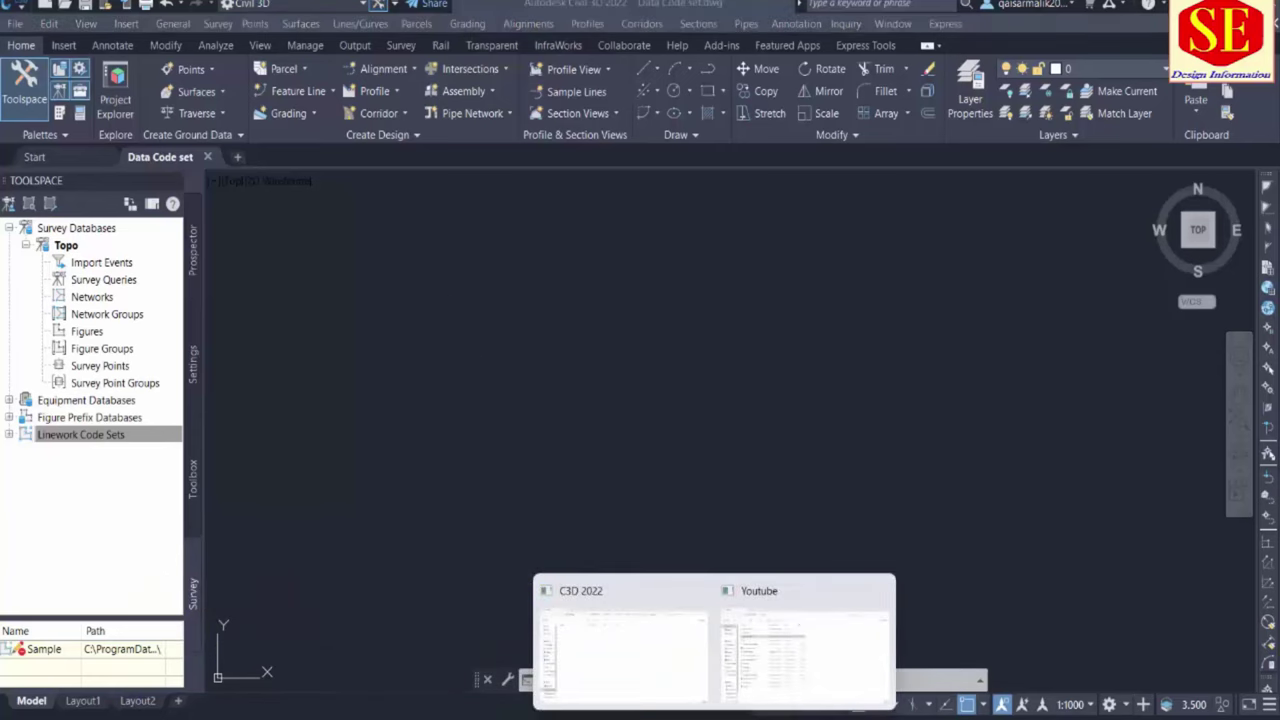
pyautogui.click(803, 640)
pyautogui.click(255, 190)
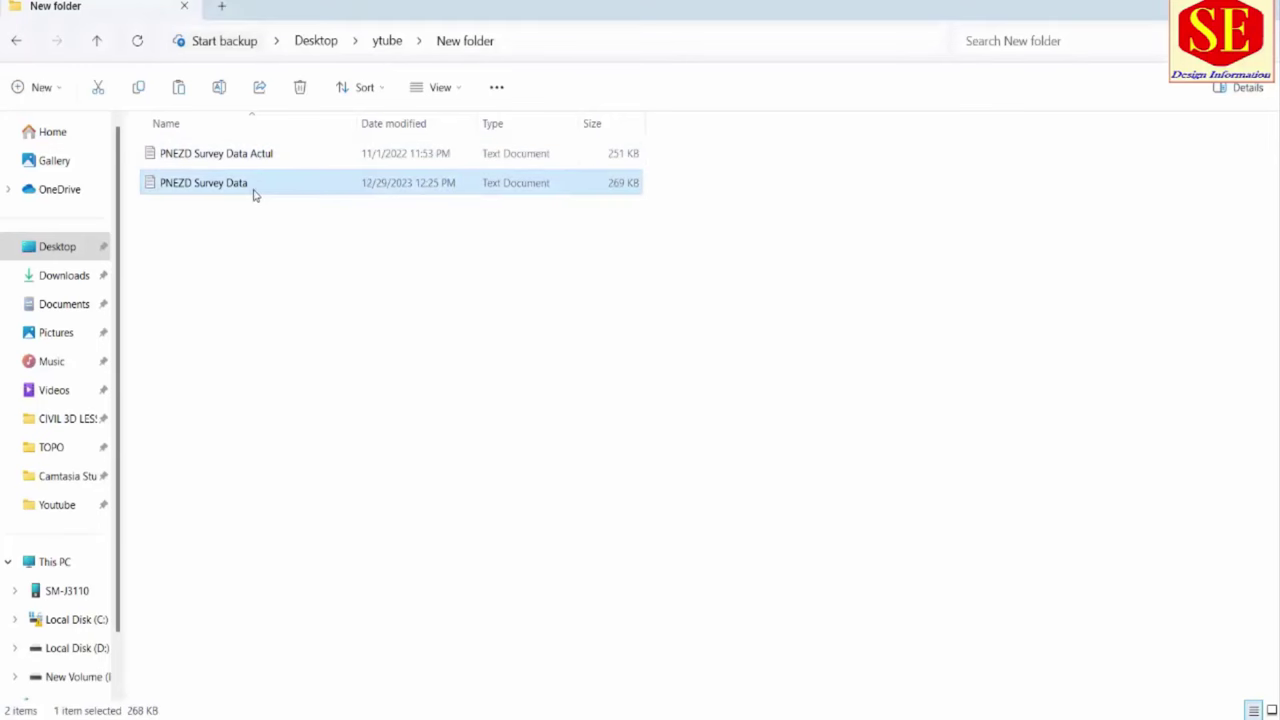
pyautogui.click(175, 157)
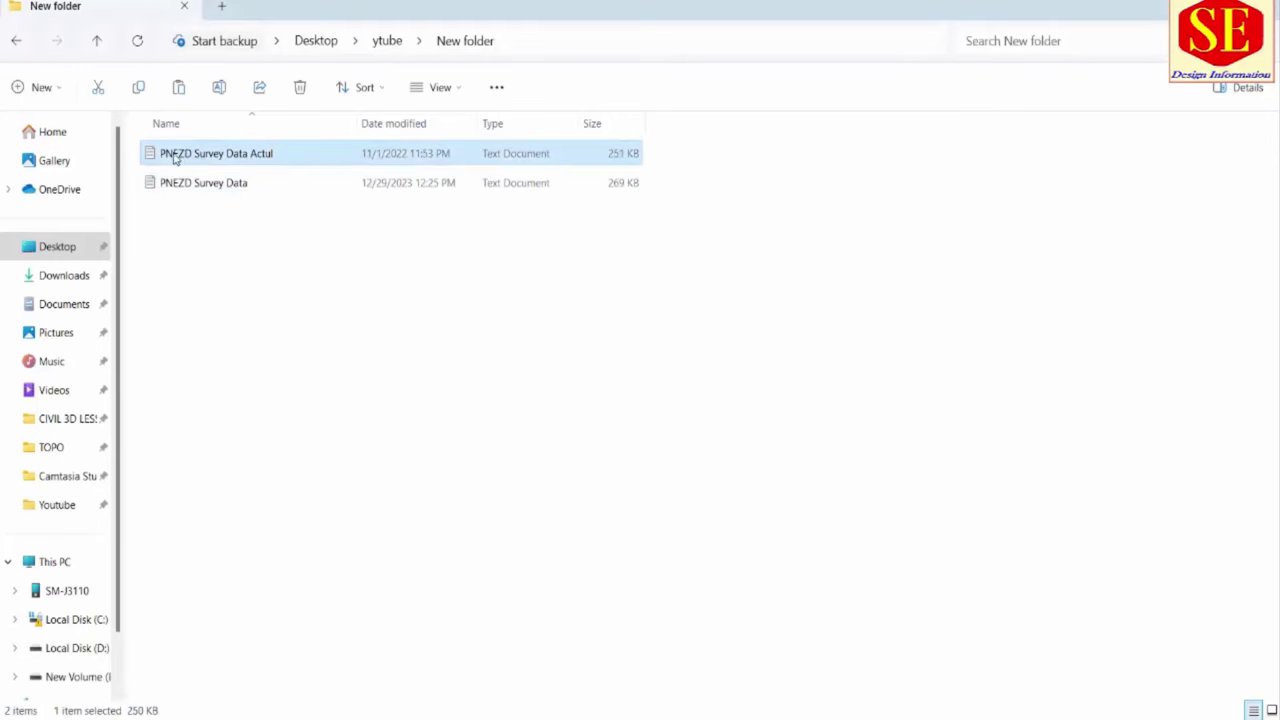
pyautogui.doubleClick(268, 160)
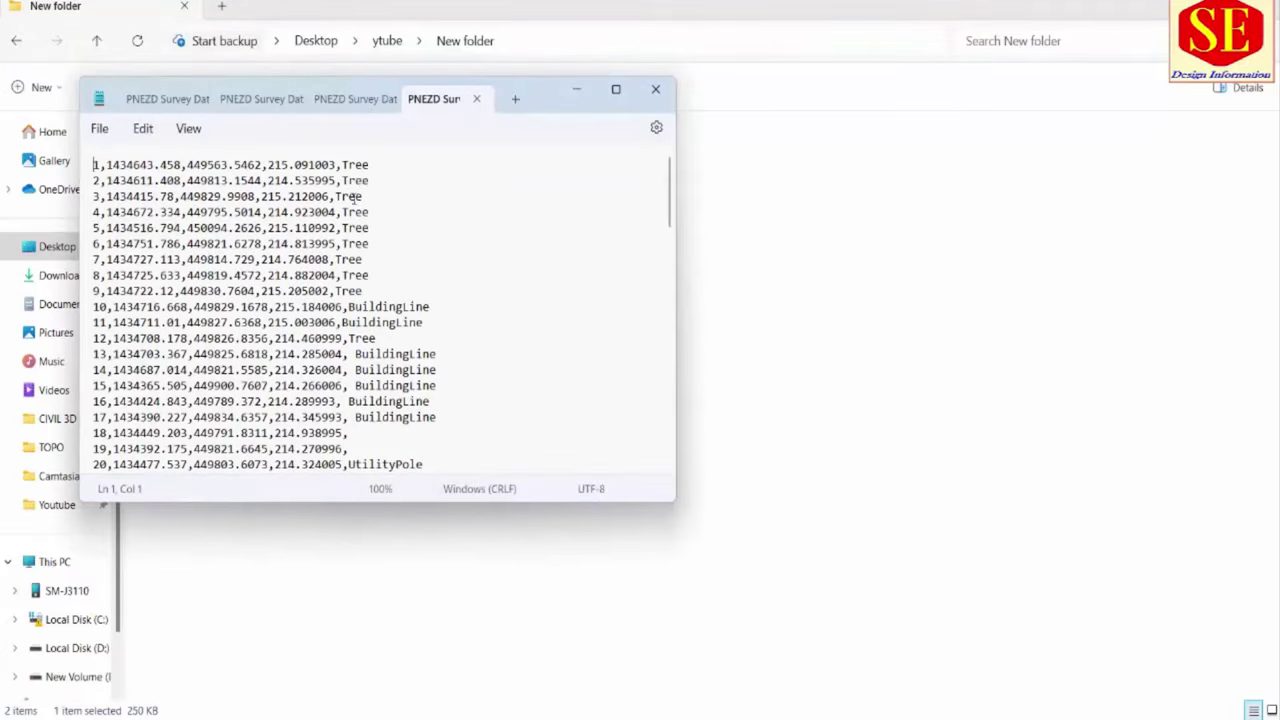
pyautogui.scroll(-8, 366, 346)
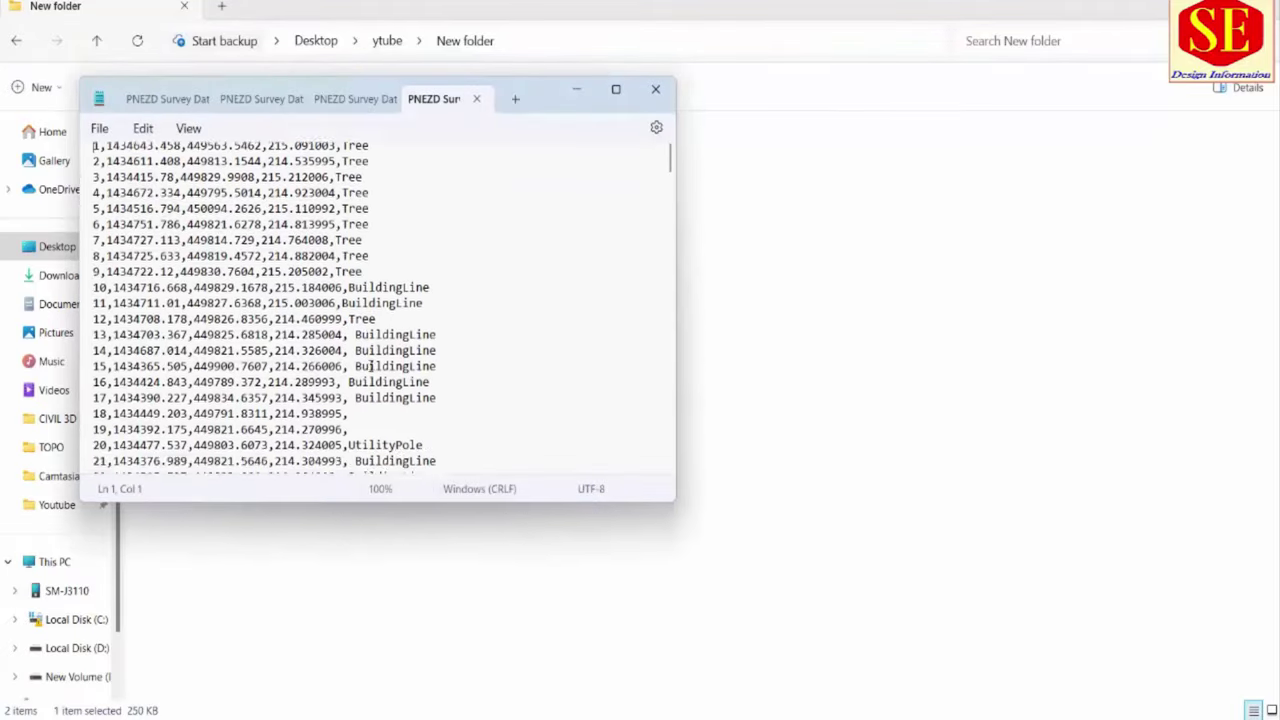
pyautogui.scroll(-6, 338, 366)
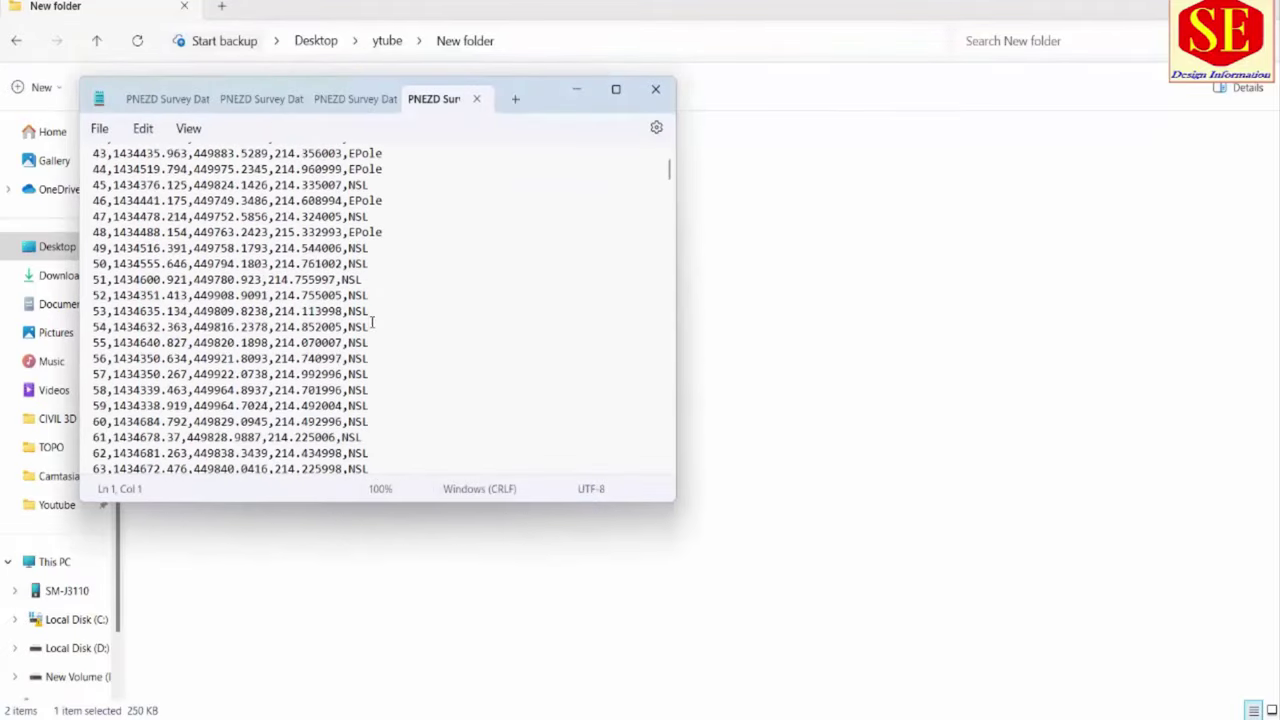
pyautogui.scroll(-7, 395, 277)
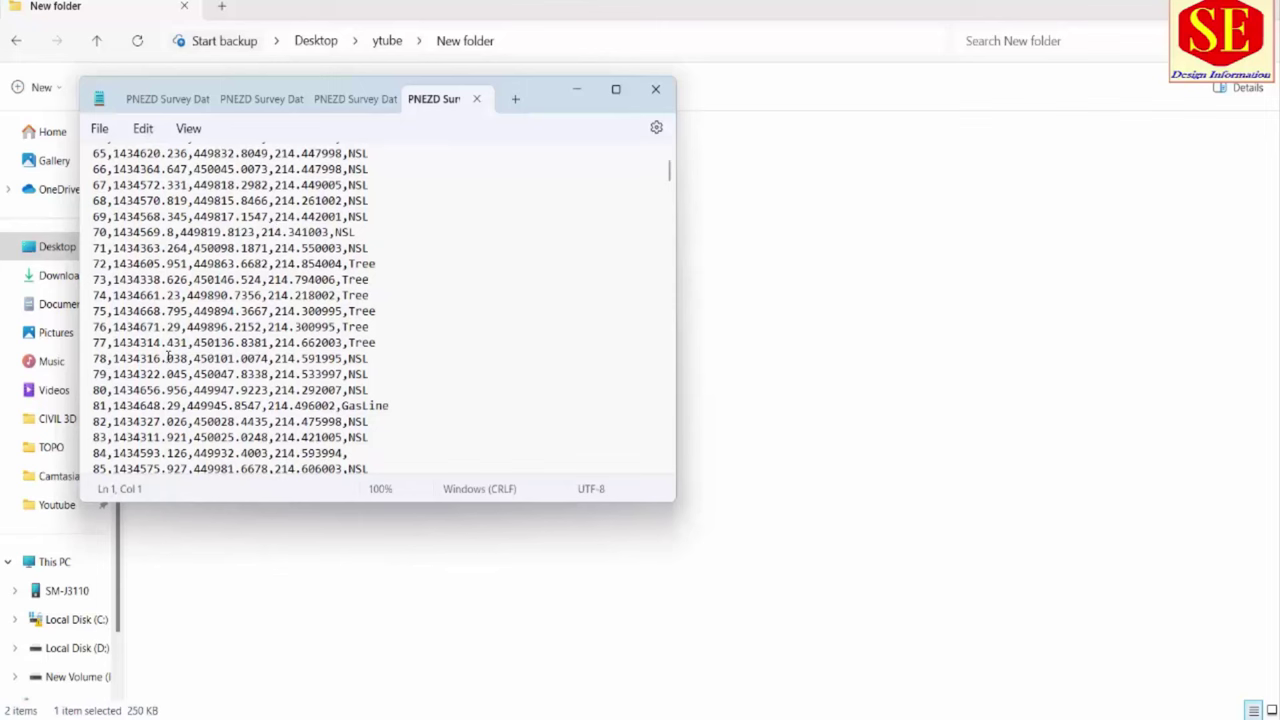
pyautogui.click(655, 89)
# Open 'PNEZD Survey Data' and copy the entire Tree and BuildingLine point list
pyautogui.click(200, 186)
pyautogui.doubleClick(200, 184)
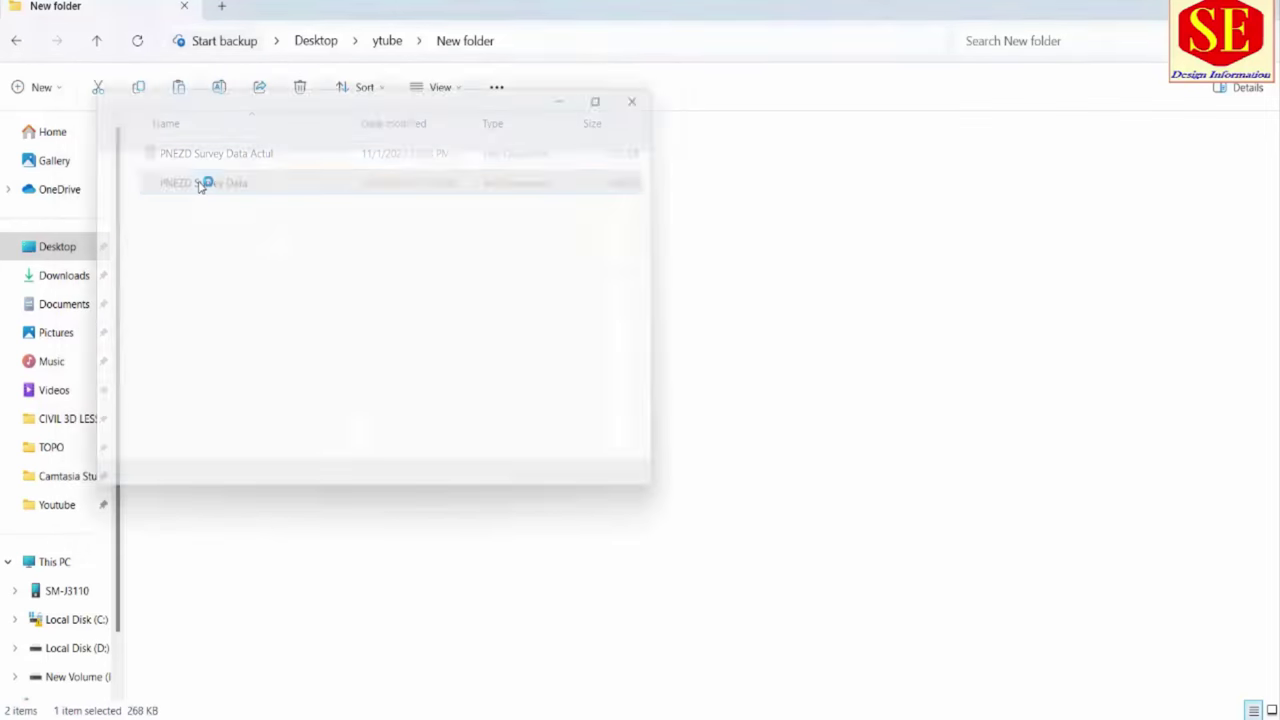
pyautogui.click(364, 162)
pyautogui.scroll(-4, 364, 300)
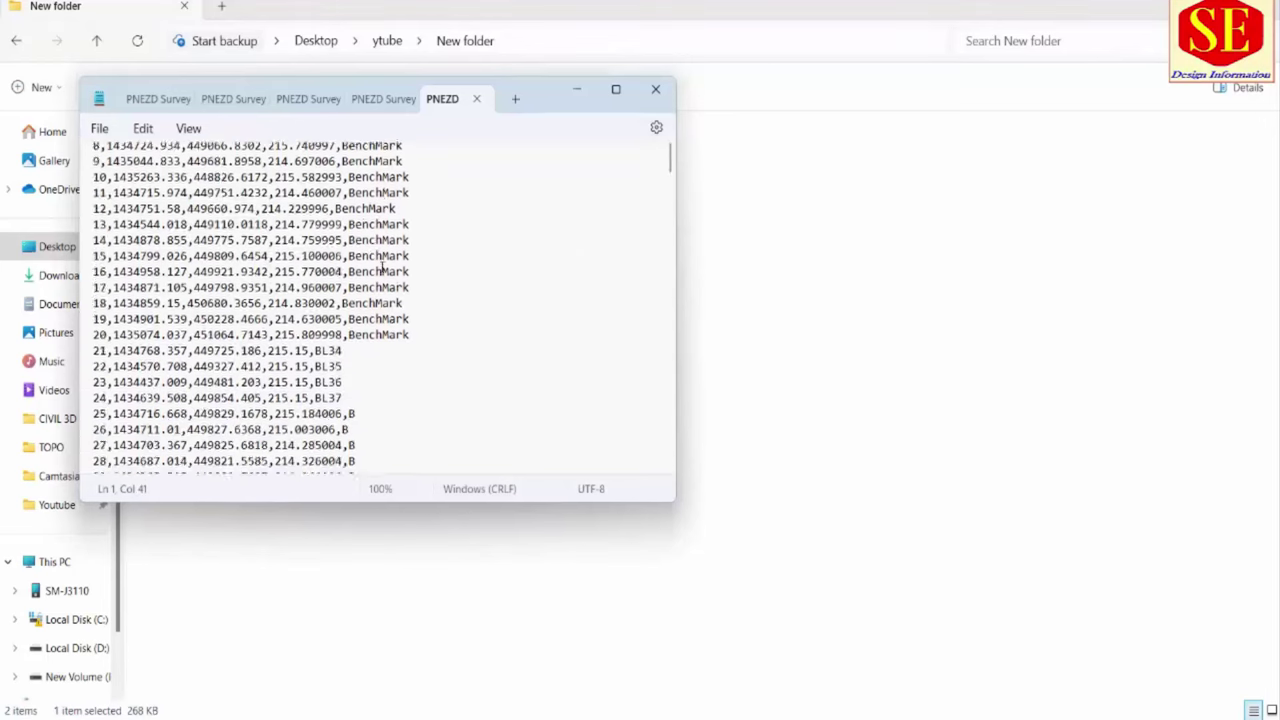
pyautogui.scroll(-10, 323, 296)
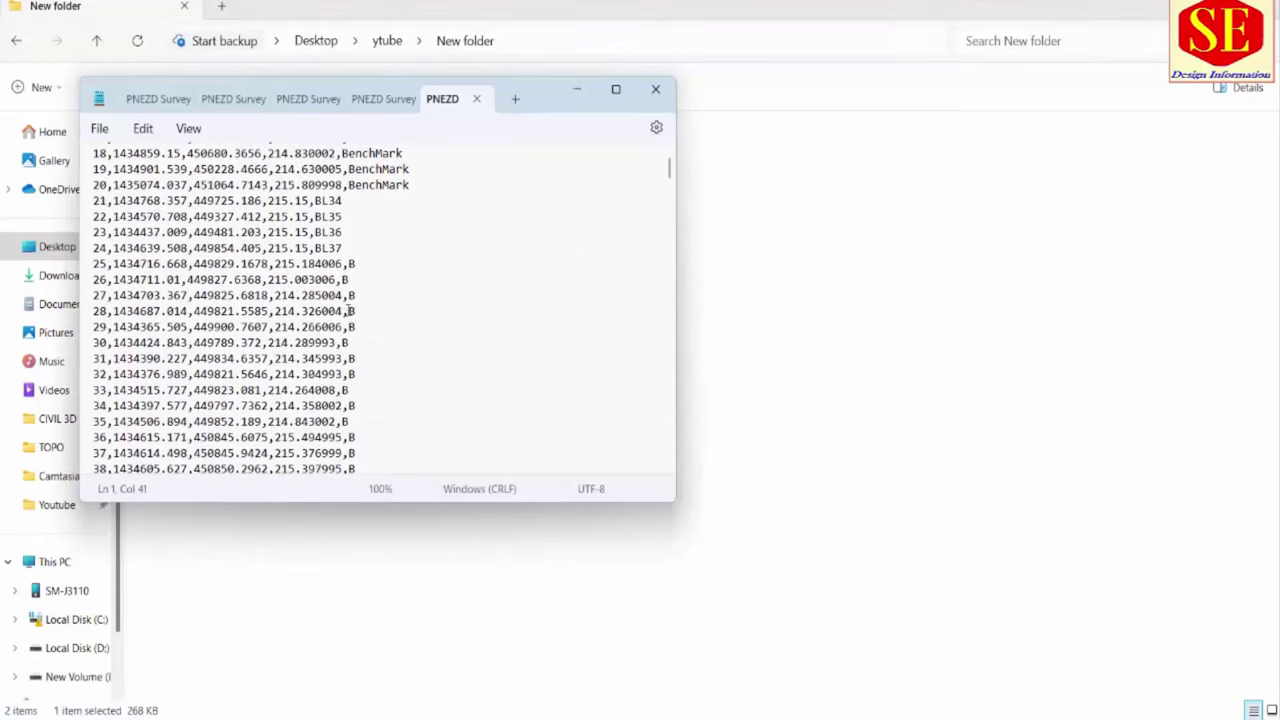
pyautogui.click(380, 99)
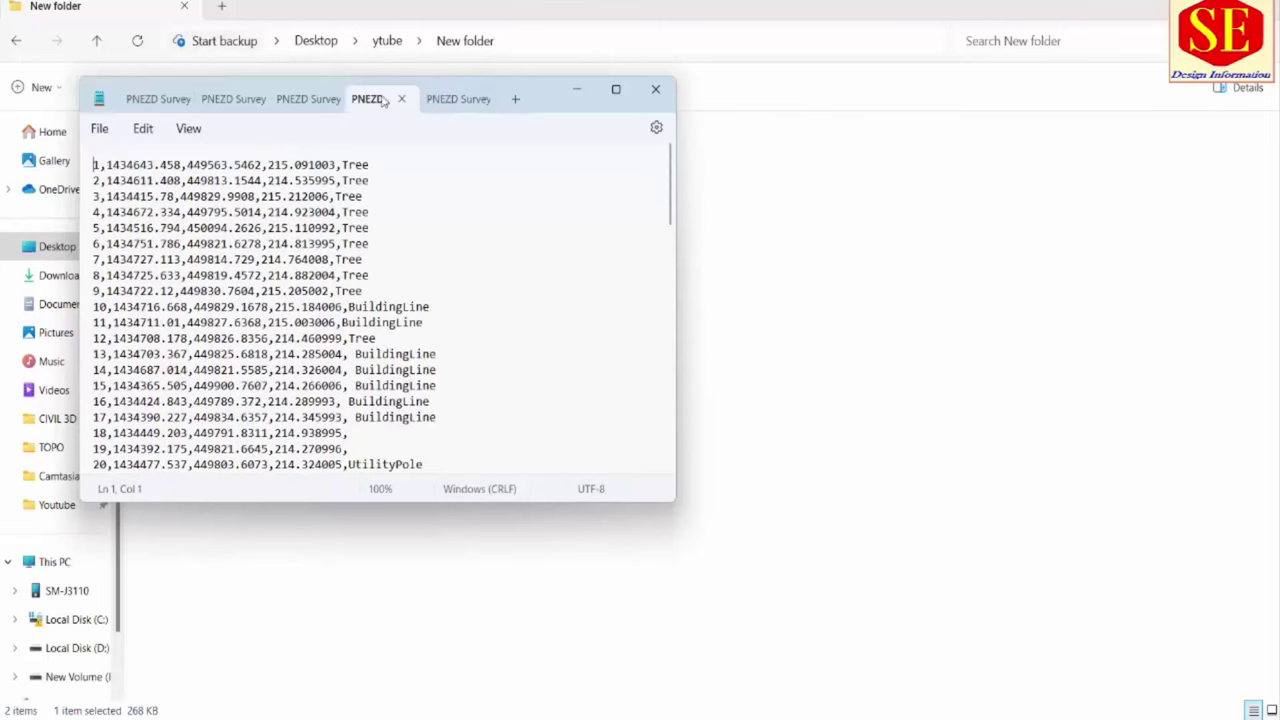
pyautogui.click(275, 258)
pyautogui.hotkey('ctrl', 'a')
pyautogui.rightClick(183, 215)
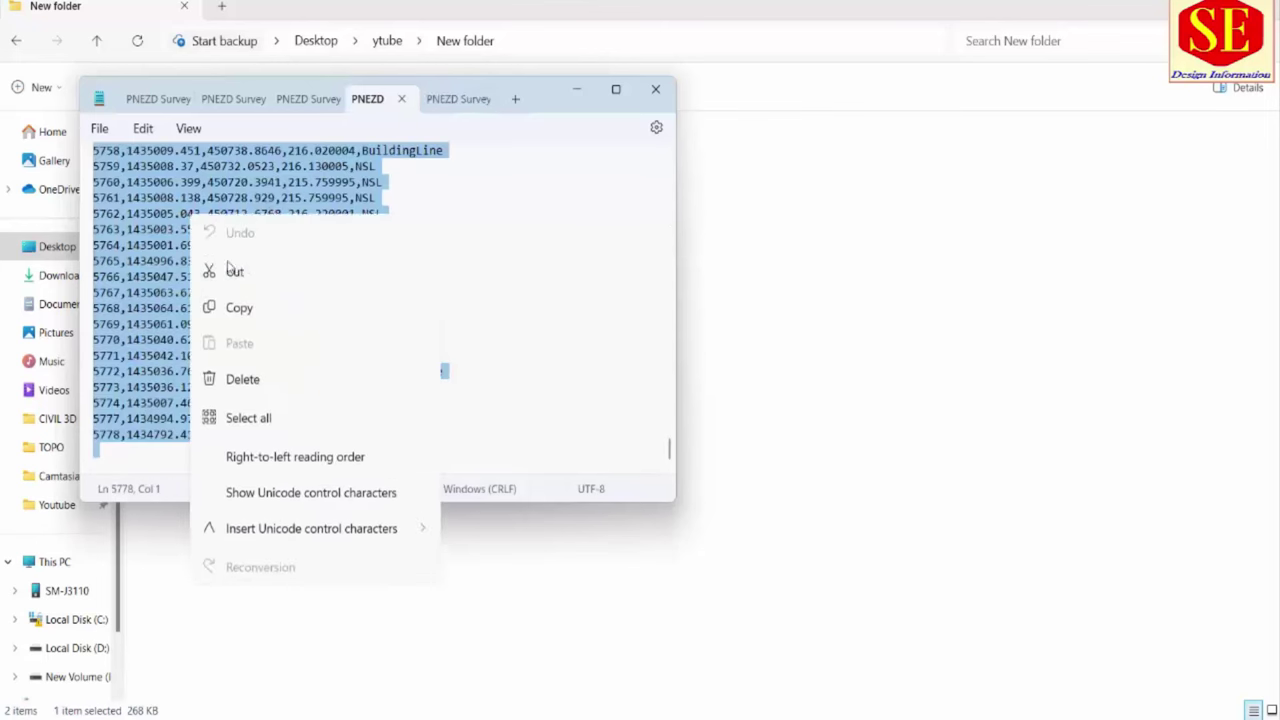
pyautogui.click(249, 310)
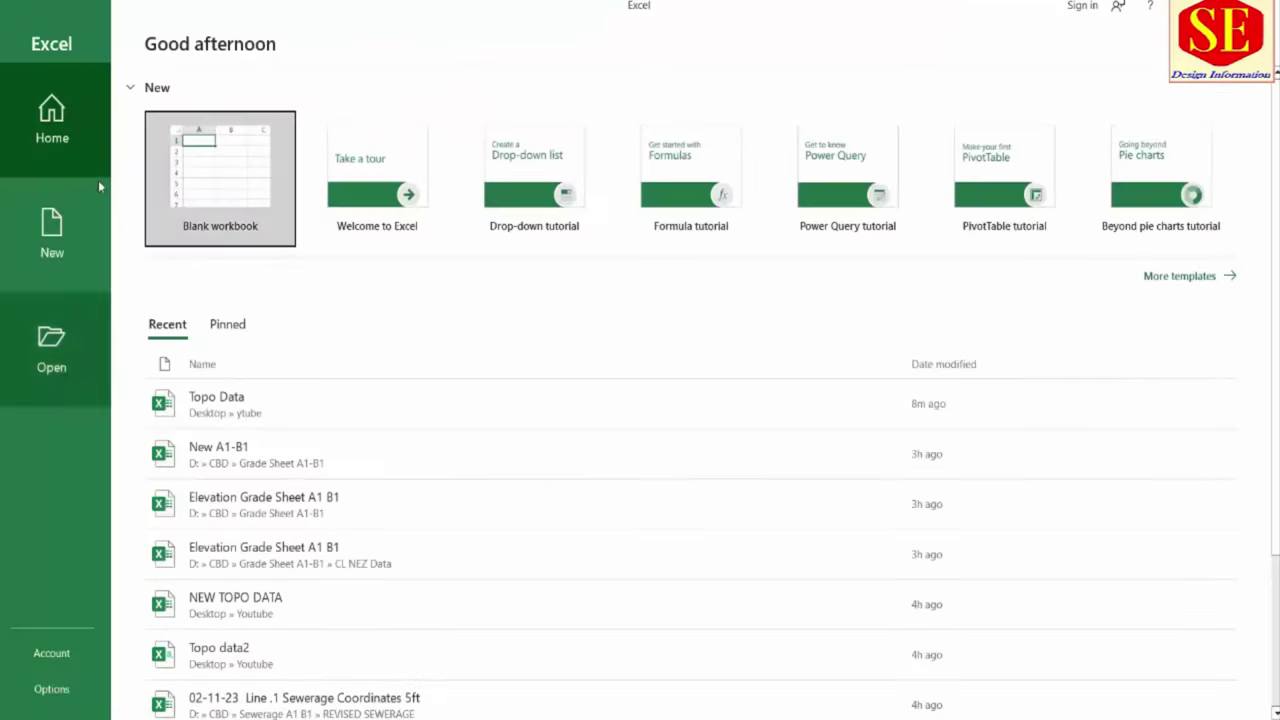
# Create a blank workbook and paste the Tree/BuildingLine point list into Sheet1 cell A1
pyautogui.click(220, 182)
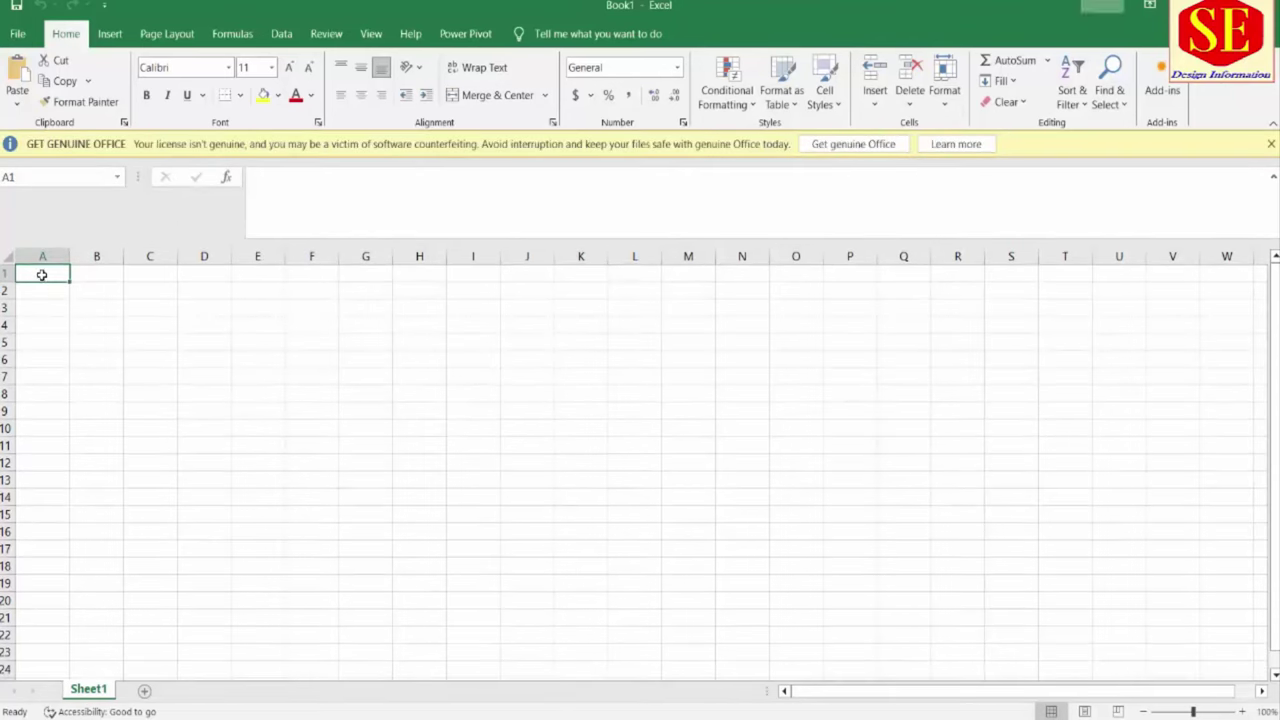
pyautogui.rightClick(43, 274)
pyautogui.click(75, 361)
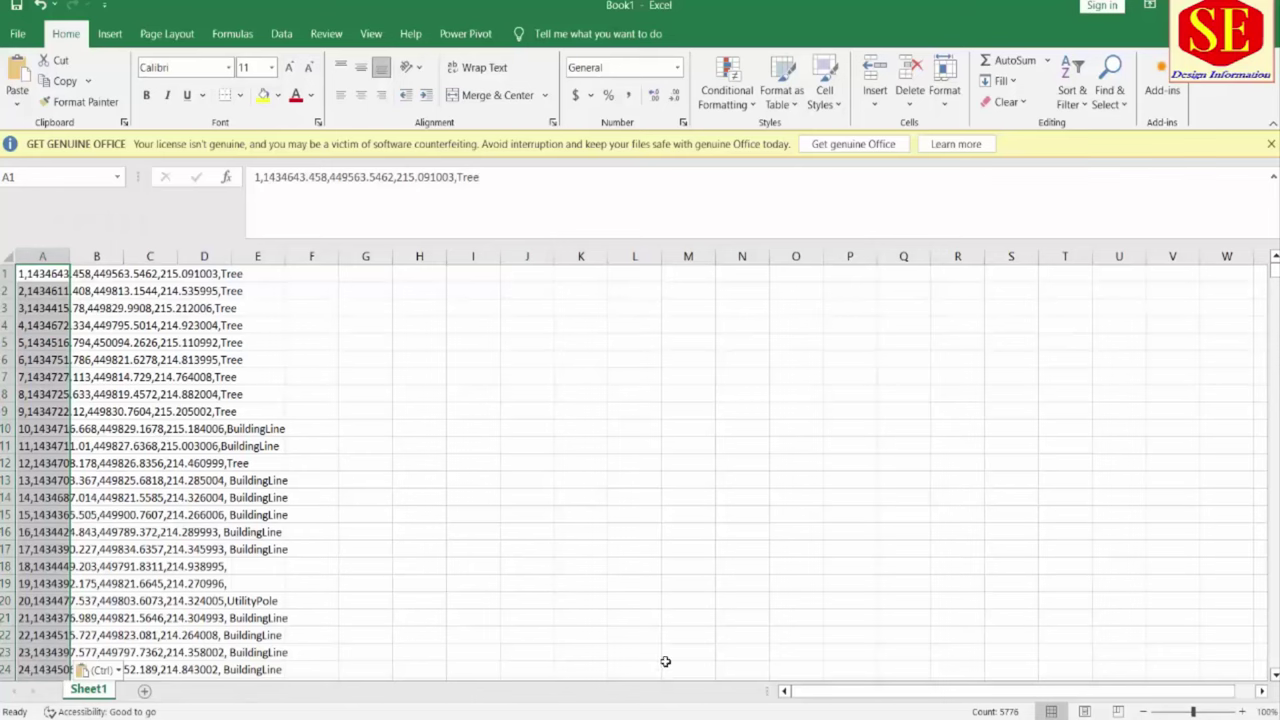
# Copy the whole BenchMark point list from 'PNEZD Survey Data' in Notepad
pyautogui.hotkey('alt', 'Tab')
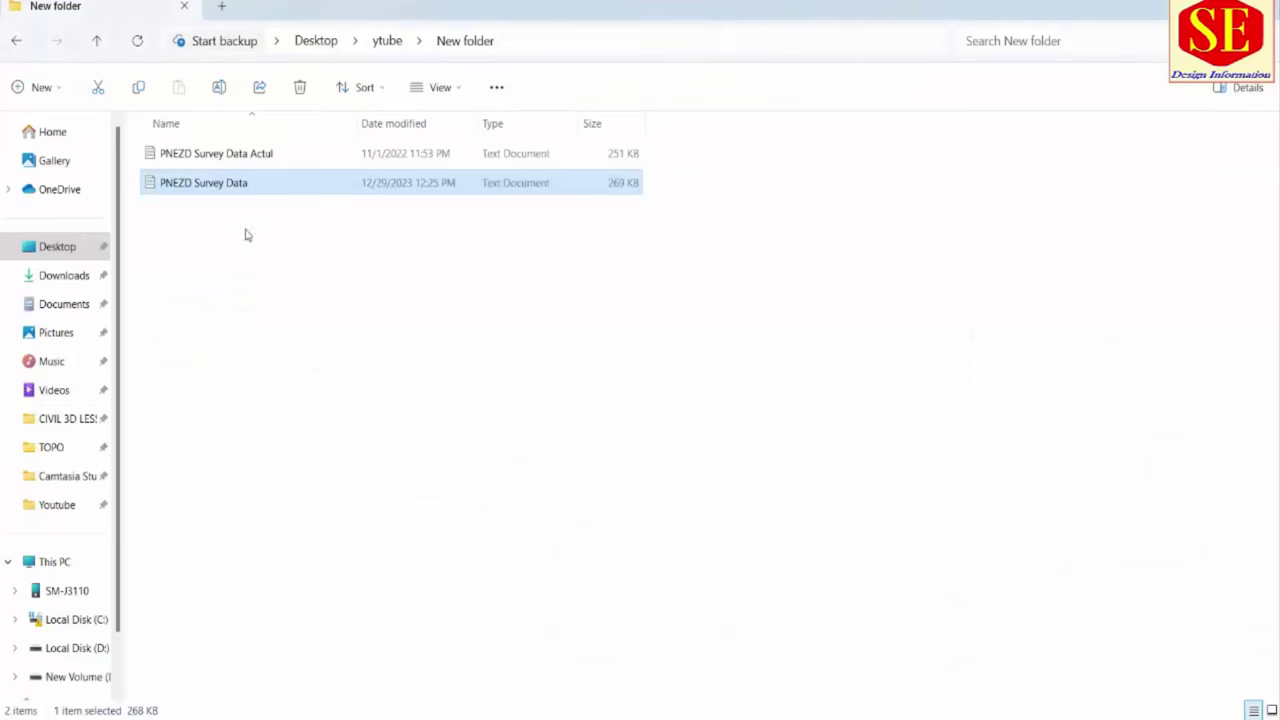
pyautogui.doubleClick(211, 186)
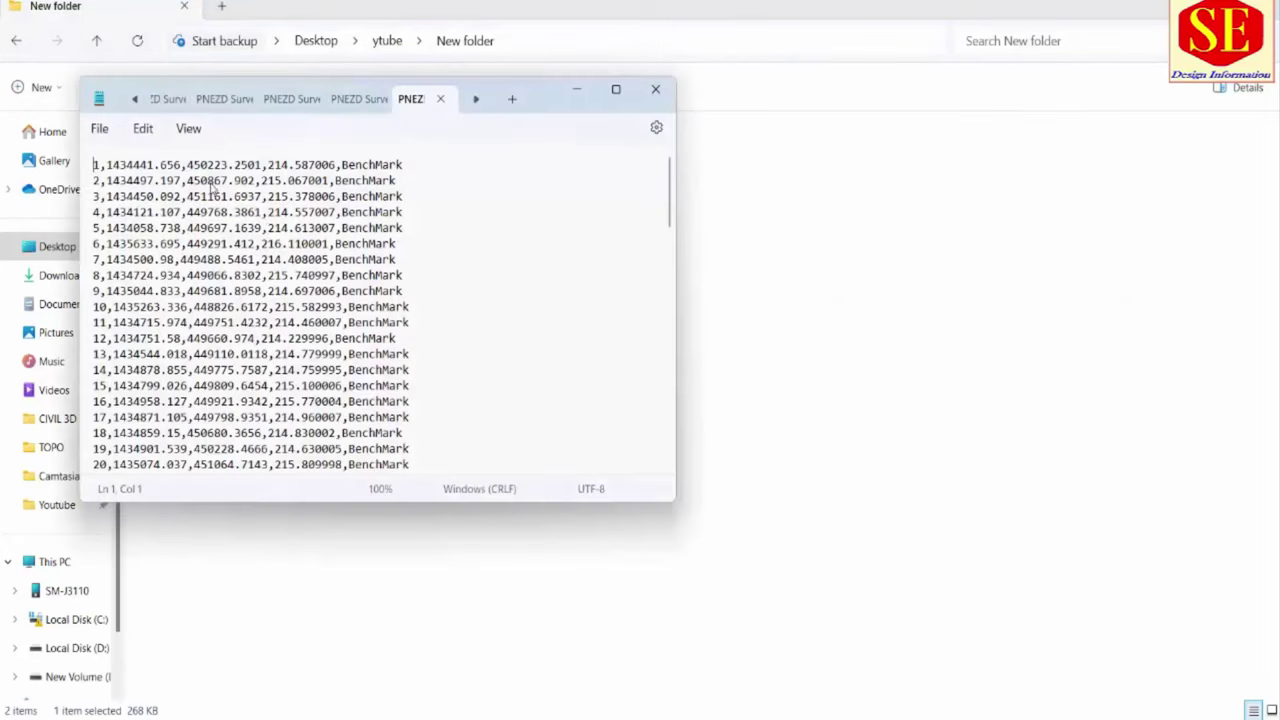
pyautogui.click(266, 228)
pyautogui.hotkey('ctrl', 'a')
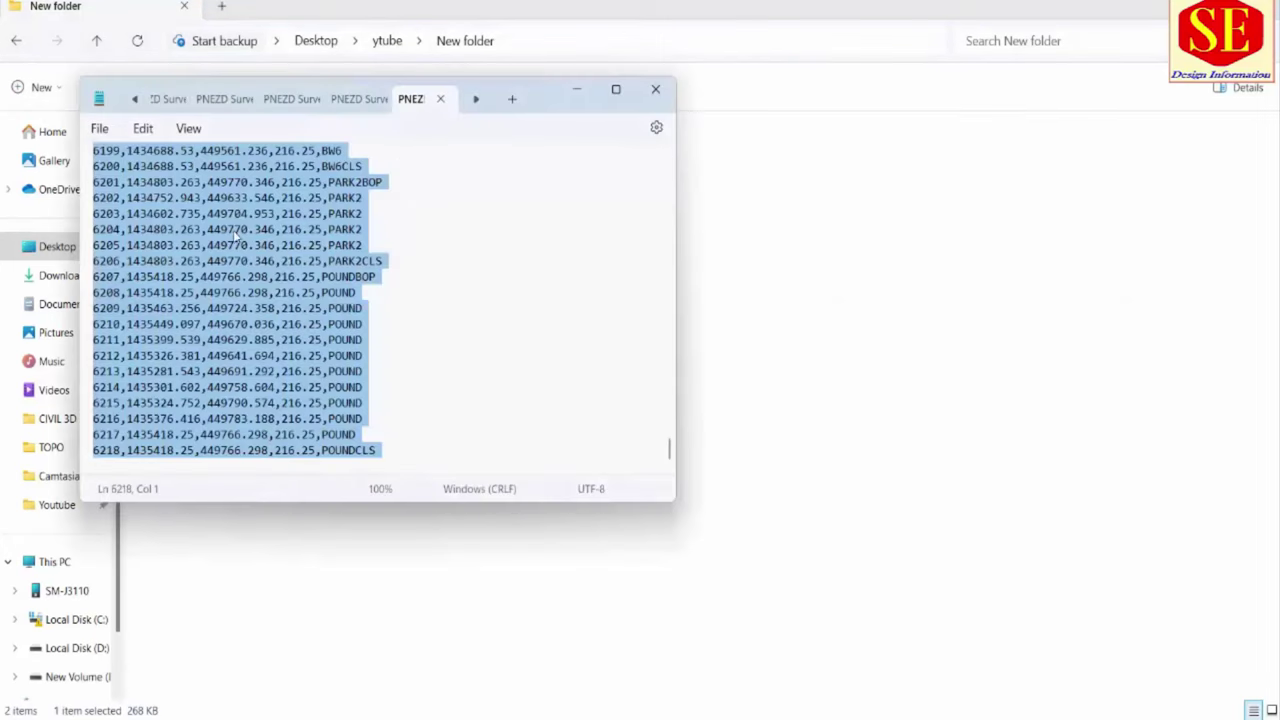
pyautogui.rightClick(230, 210)
pyautogui.click(293, 305)
# Paste the BenchMark point list into cell A1 of a new Sheet2
pyautogui.click(828, 392)
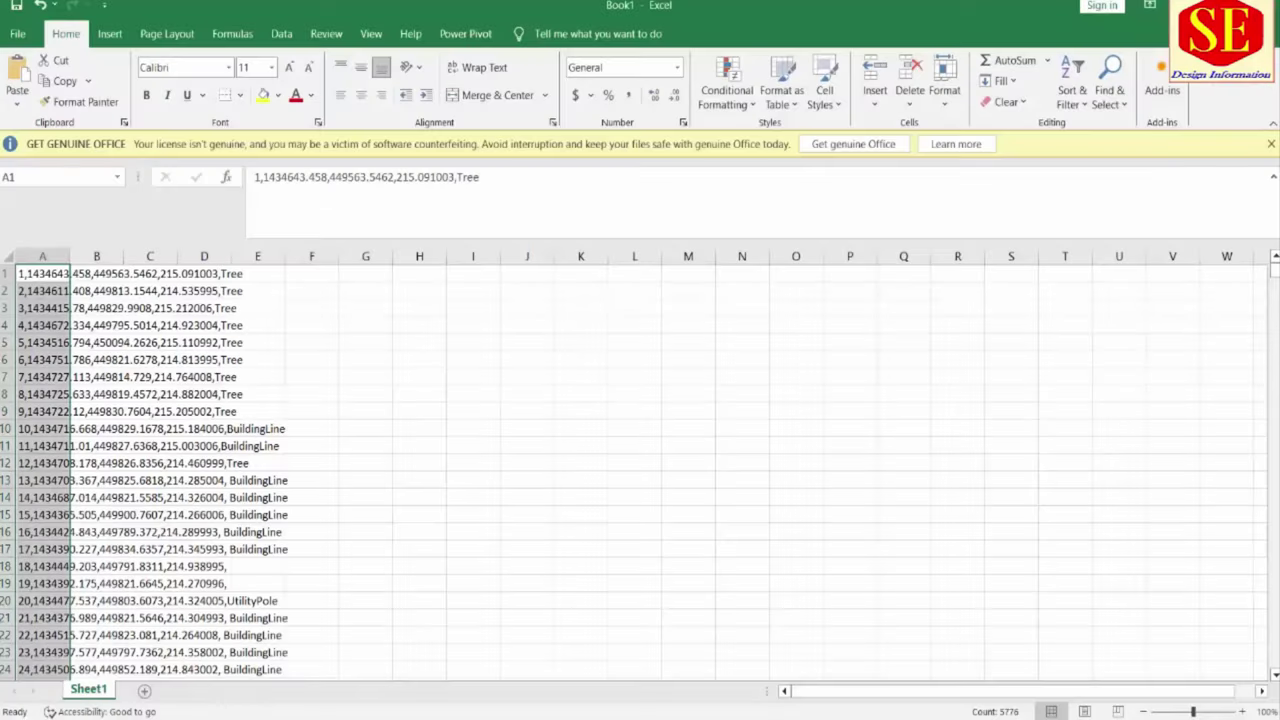
pyautogui.click(140, 690)
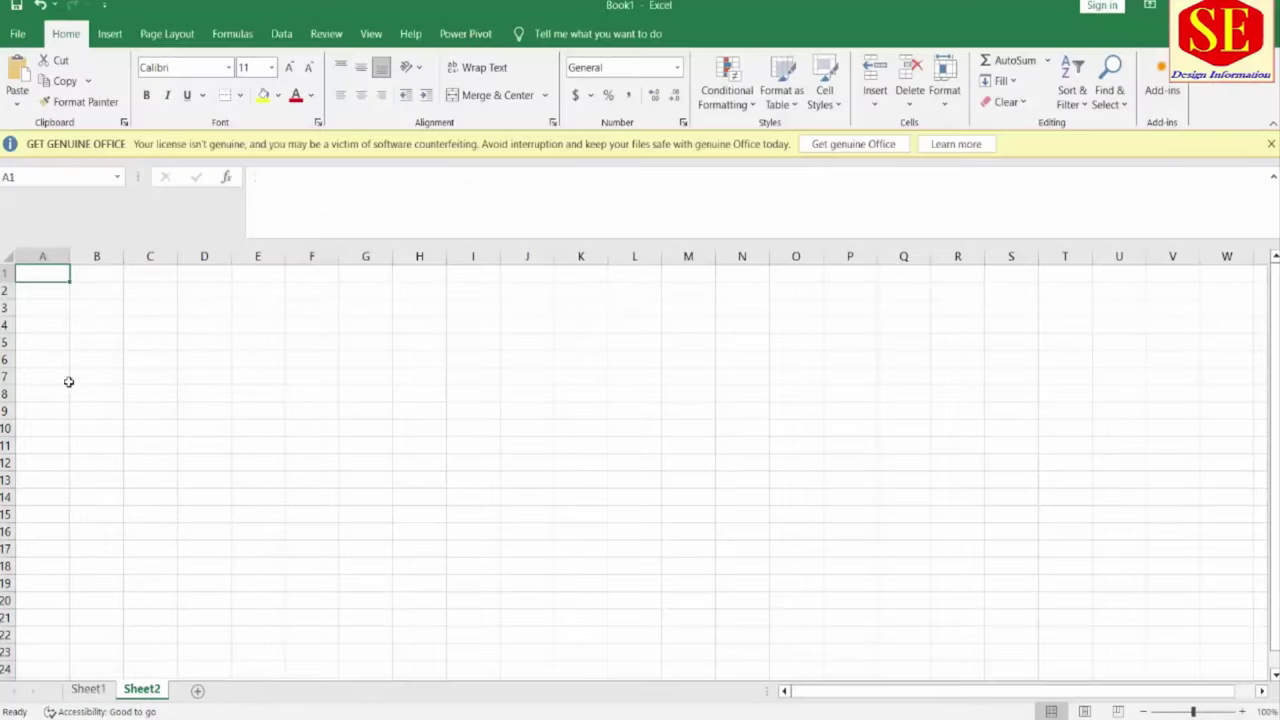
pyautogui.rightClick(47, 274)
pyautogui.click(82, 366)
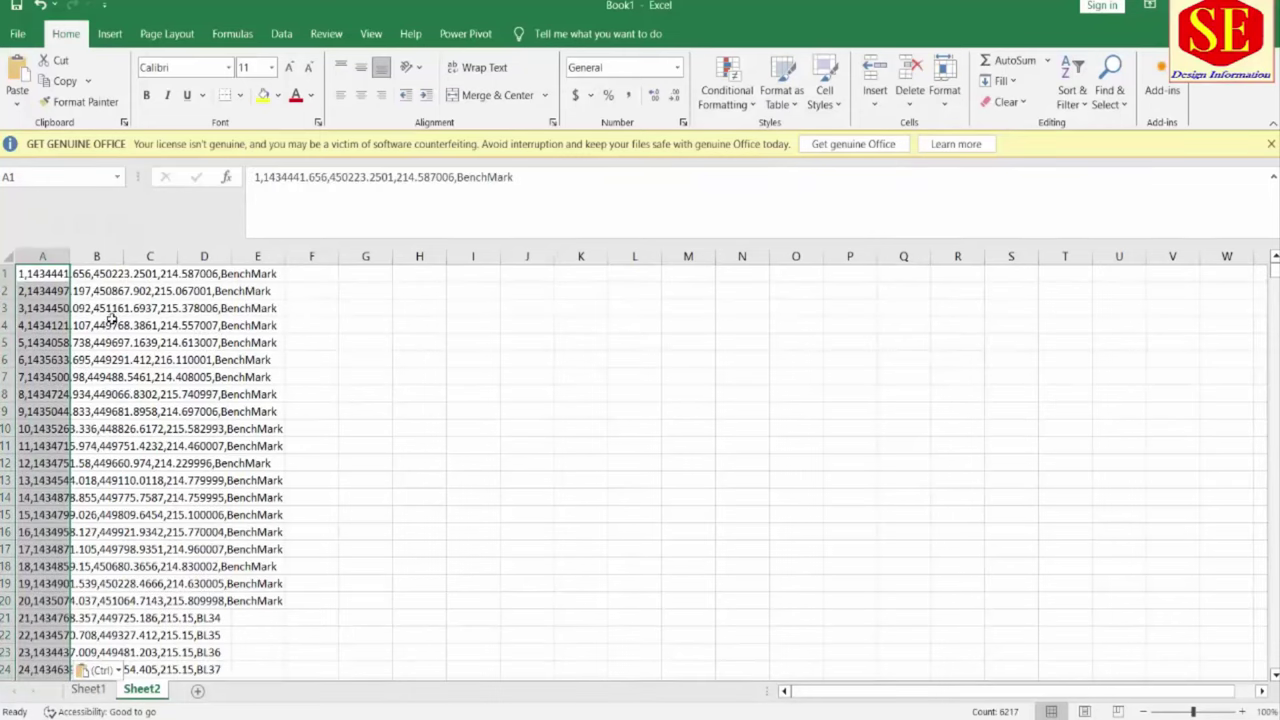
pyautogui.click(88, 689)
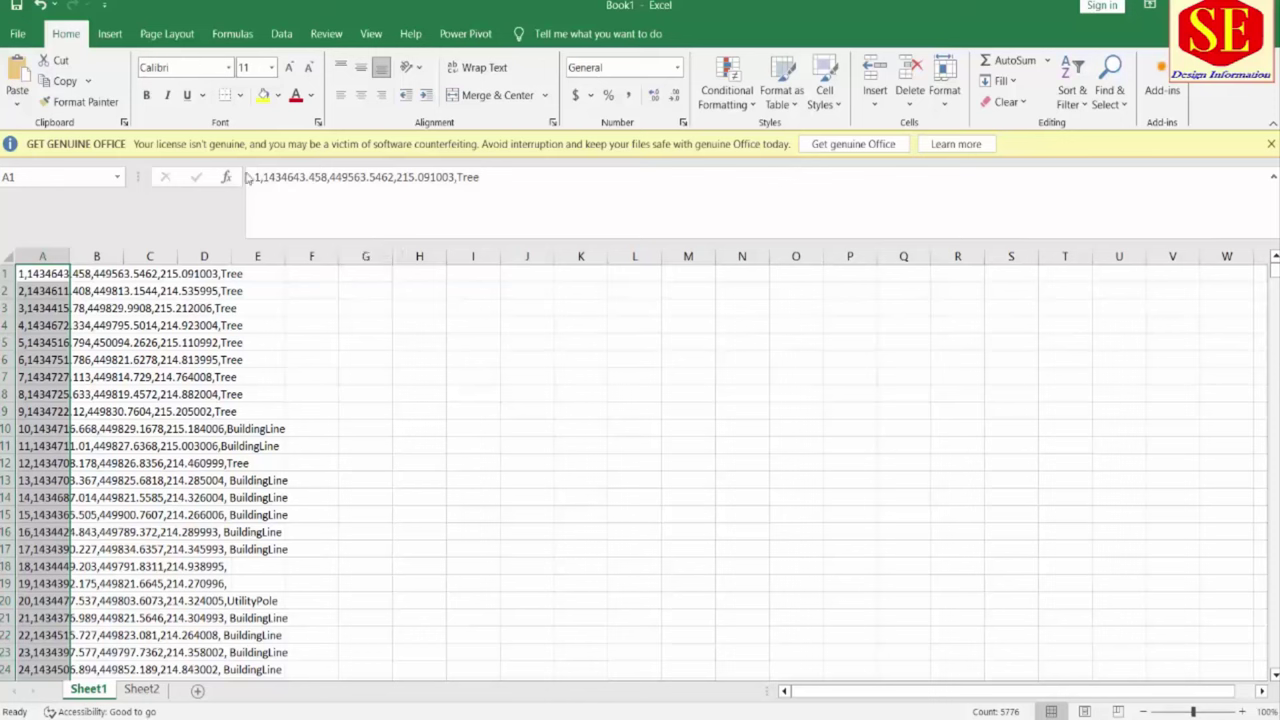
# Split Sheet1's column A into columns A–E with comma-delimited Text to Columns
pyautogui.click(281, 34)
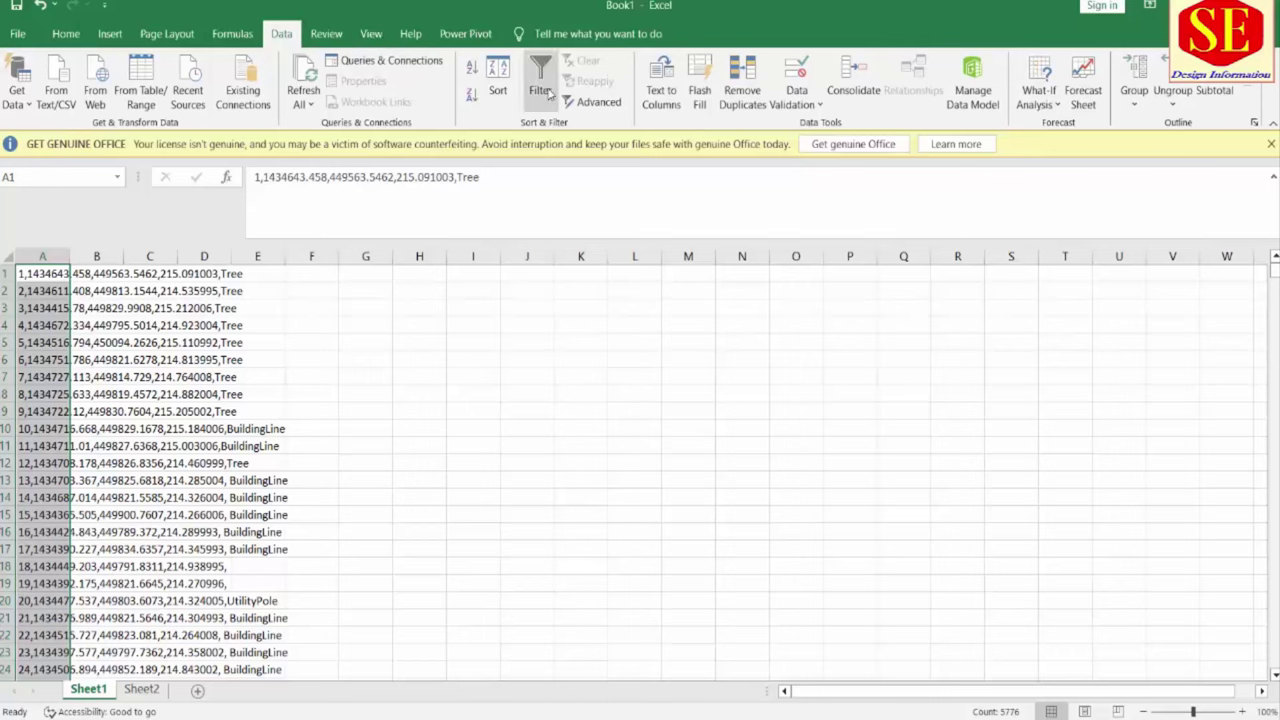
pyautogui.click(663, 92)
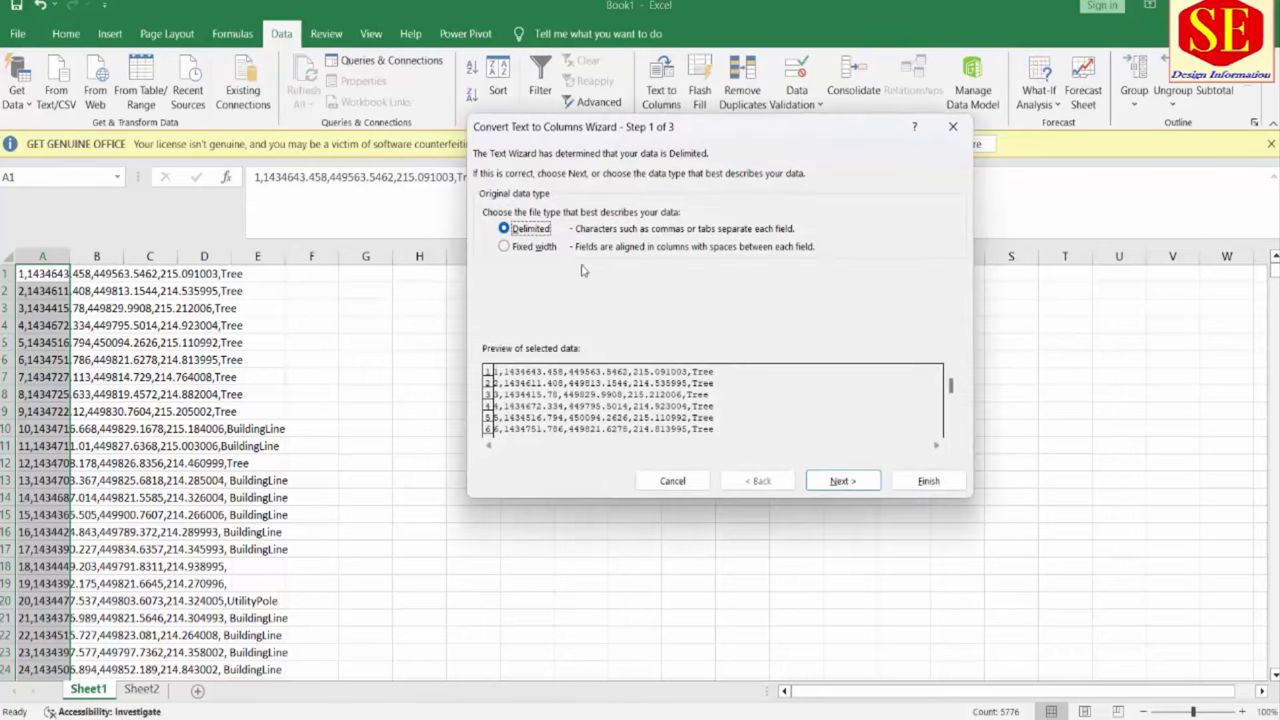
pyautogui.click(812, 480)
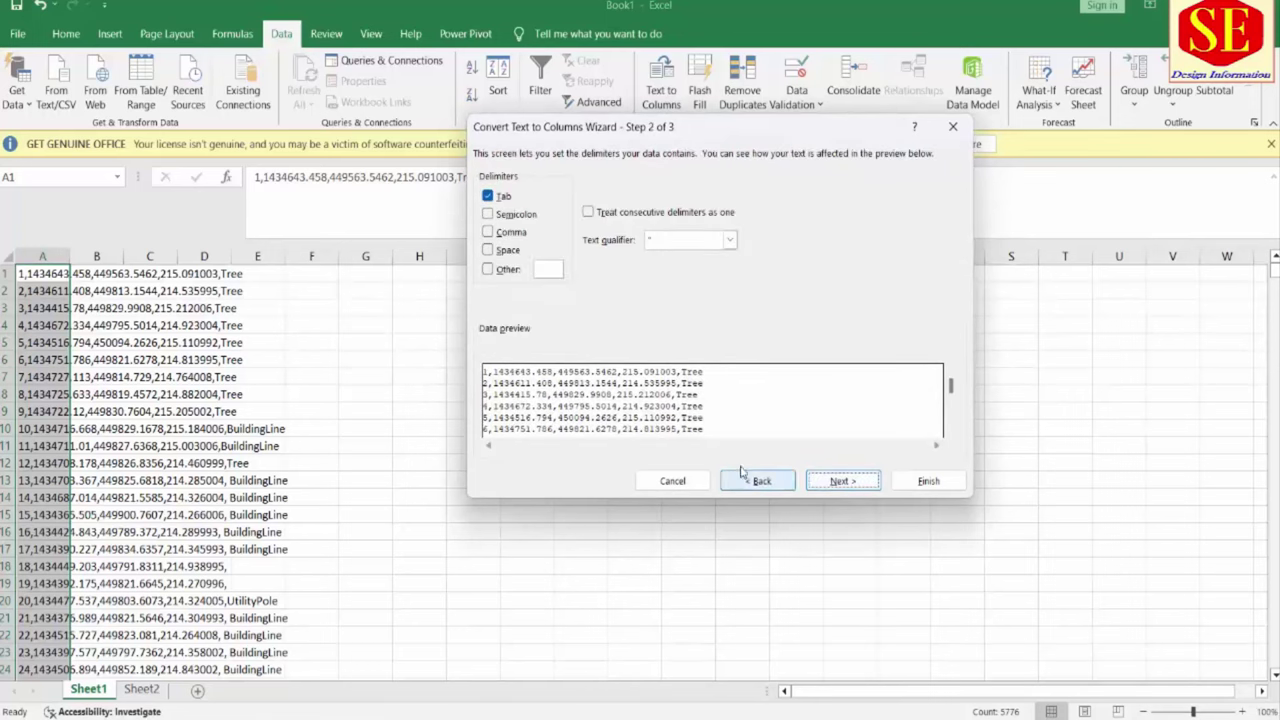
pyautogui.click(508, 233)
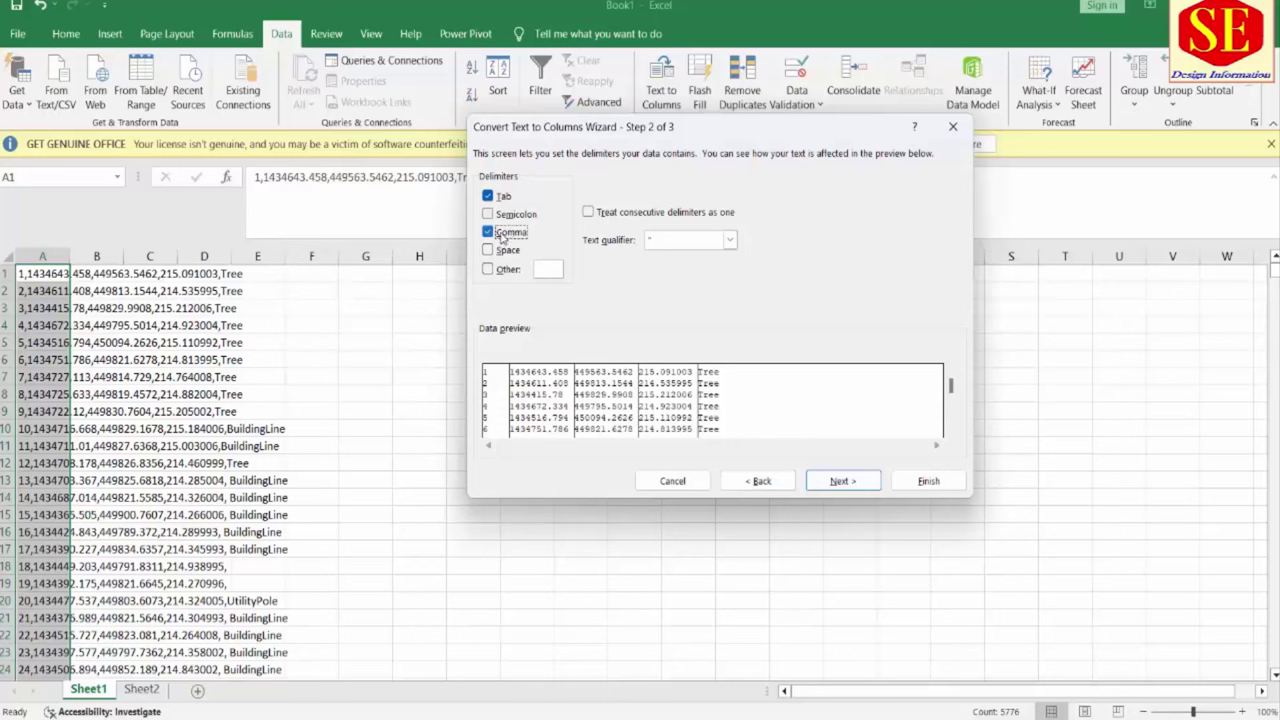
pyautogui.click(843, 481)
pyautogui.click(910, 483)
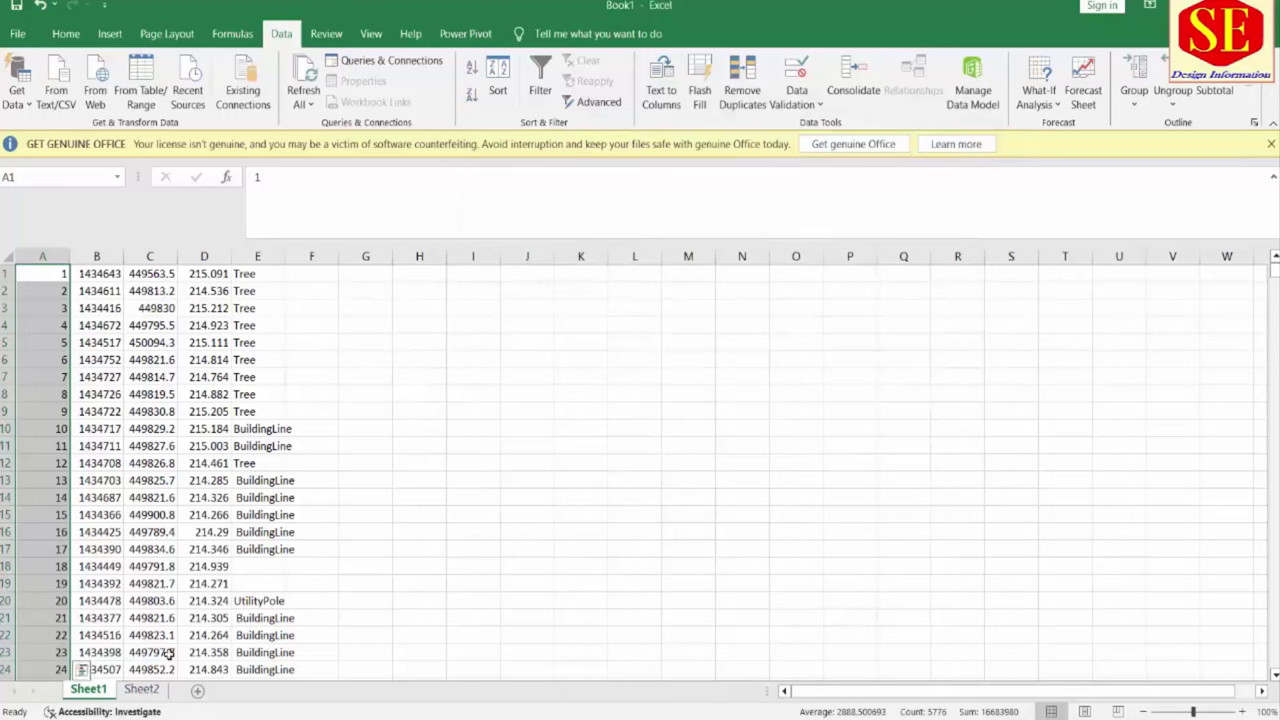
# Split Sheet2's BenchMark data in column A into columns A–E the same way
pyautogui.click(141, 689)
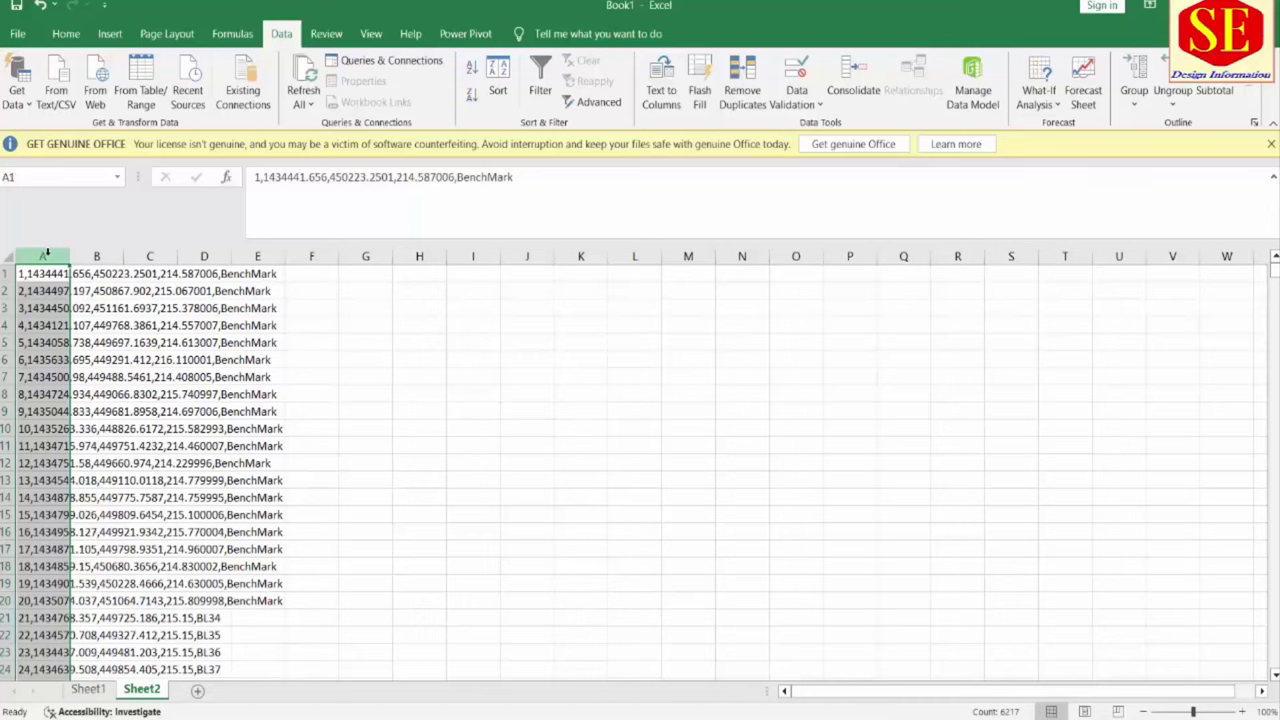
pyautogui.click(661, 82)
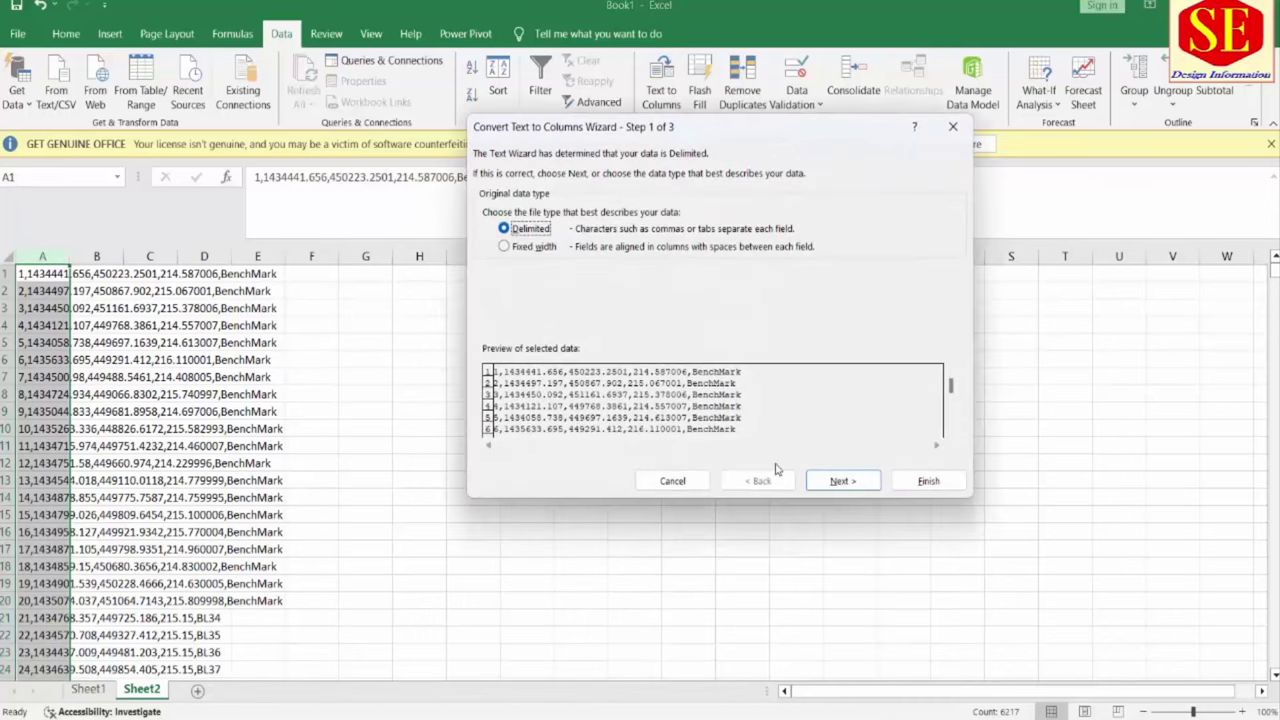
pyautogui.click(831, 486)
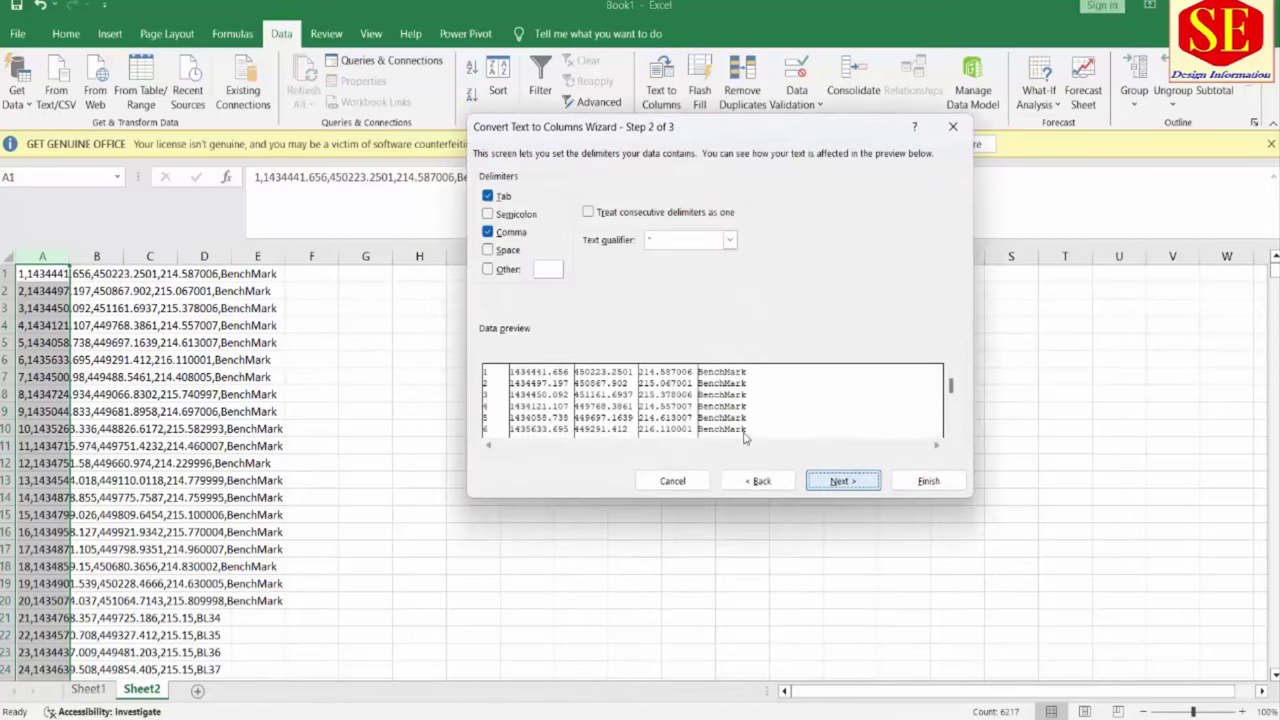
pyautogui.click(843, 481)
pyautogui.click(928, 481)
pyautogui.click(543, 460)
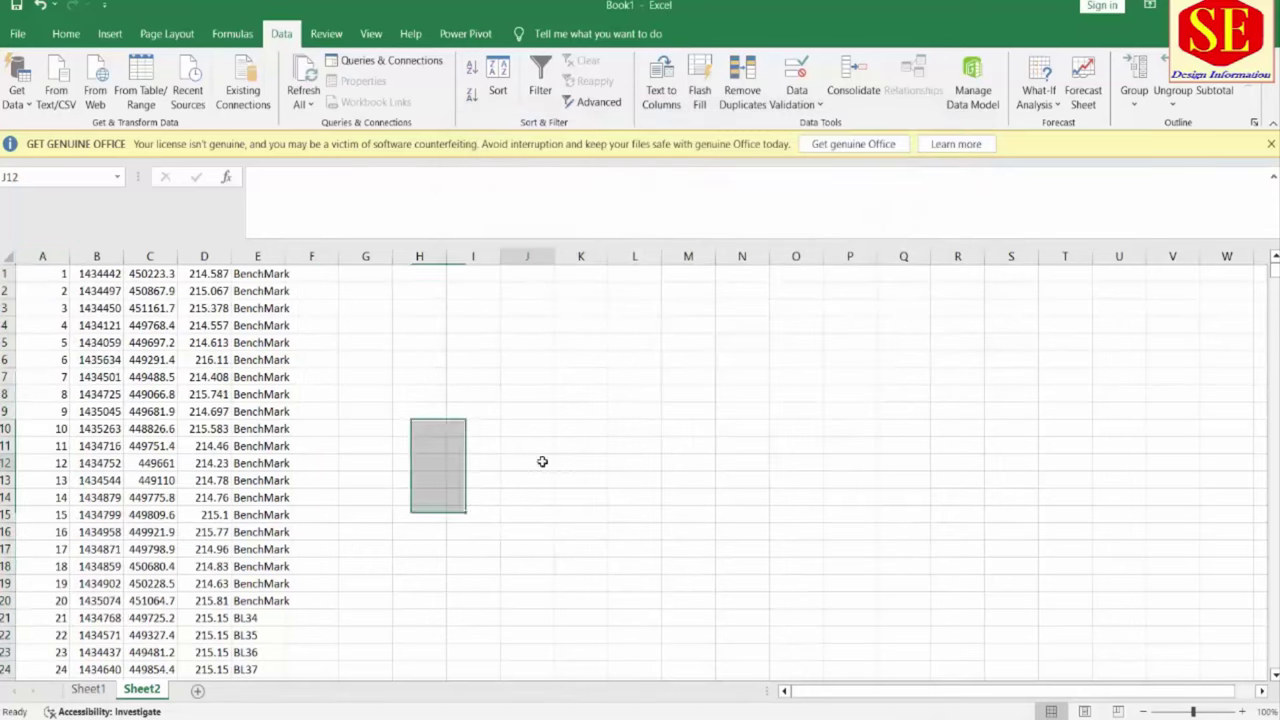
pyautogui.click(107, 690)
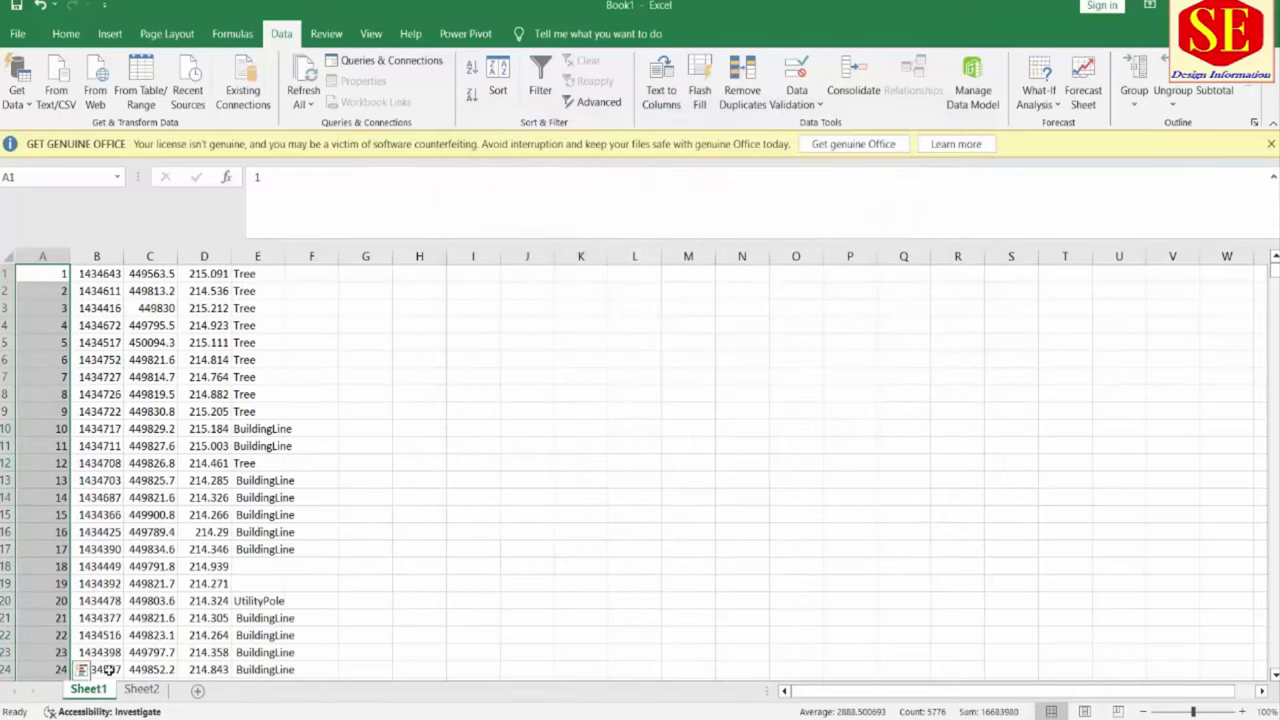
pyautogui.moveTo(257, 277); pyautogui.dragTo(263, 460)
pyautogui.click(258, 463)
pyautogui.click(257, 497)
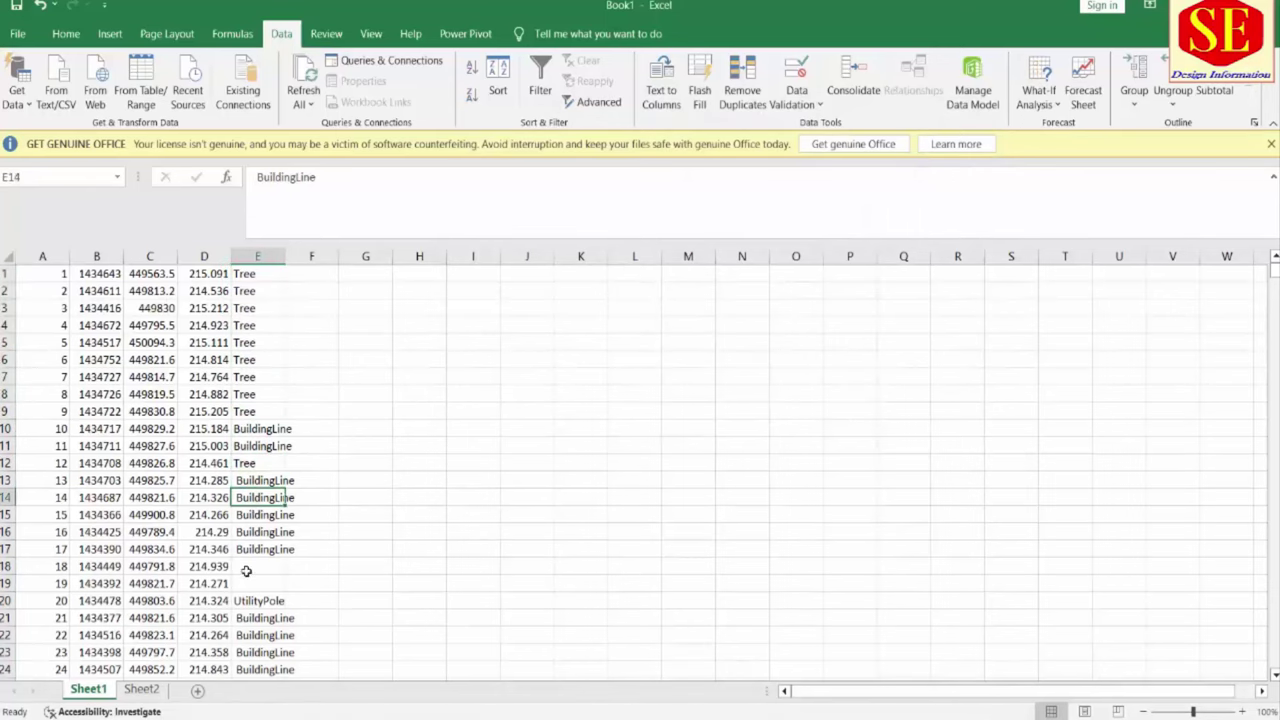
pyautogui.scroll(-4, 246, 569)
pyautogui.moveTo(257, 412); pyautogui.dragTo(257, 463)
pyautogui.scroll(-5, 254, 455)
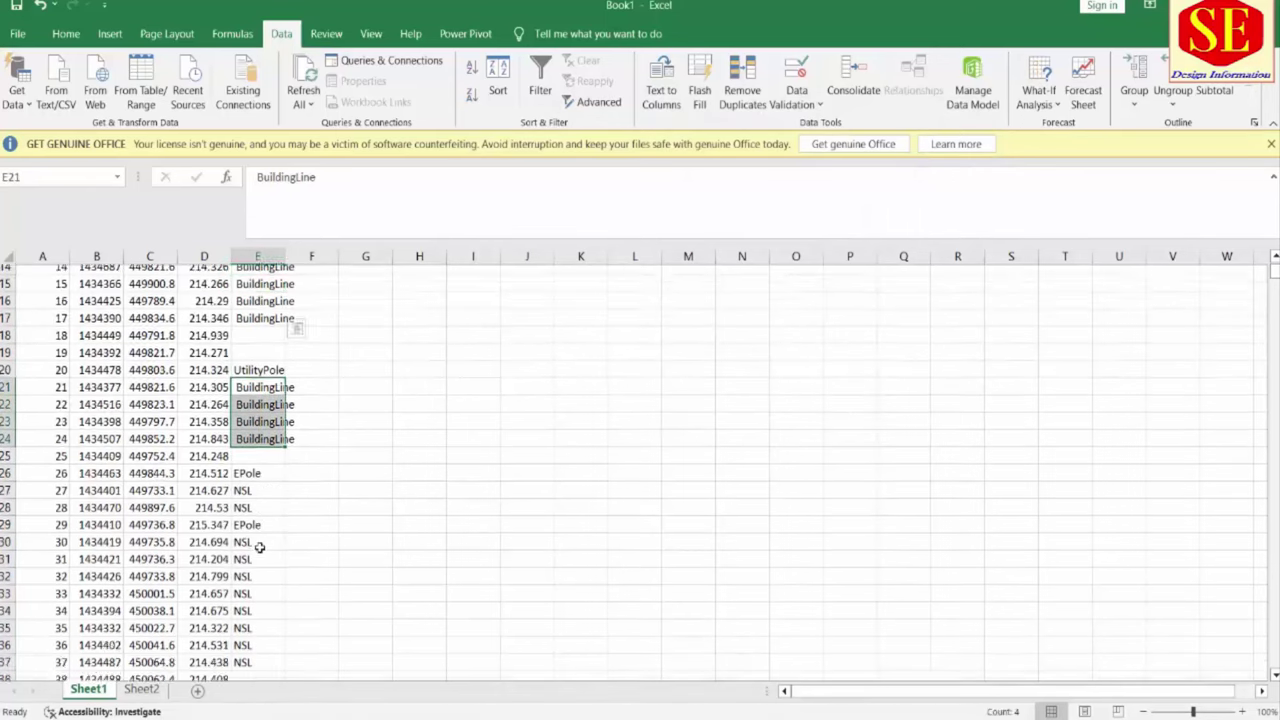
pyautogui.scroll(-5, 247, 545)
pyautogui.scroll(-14, 246, 550)
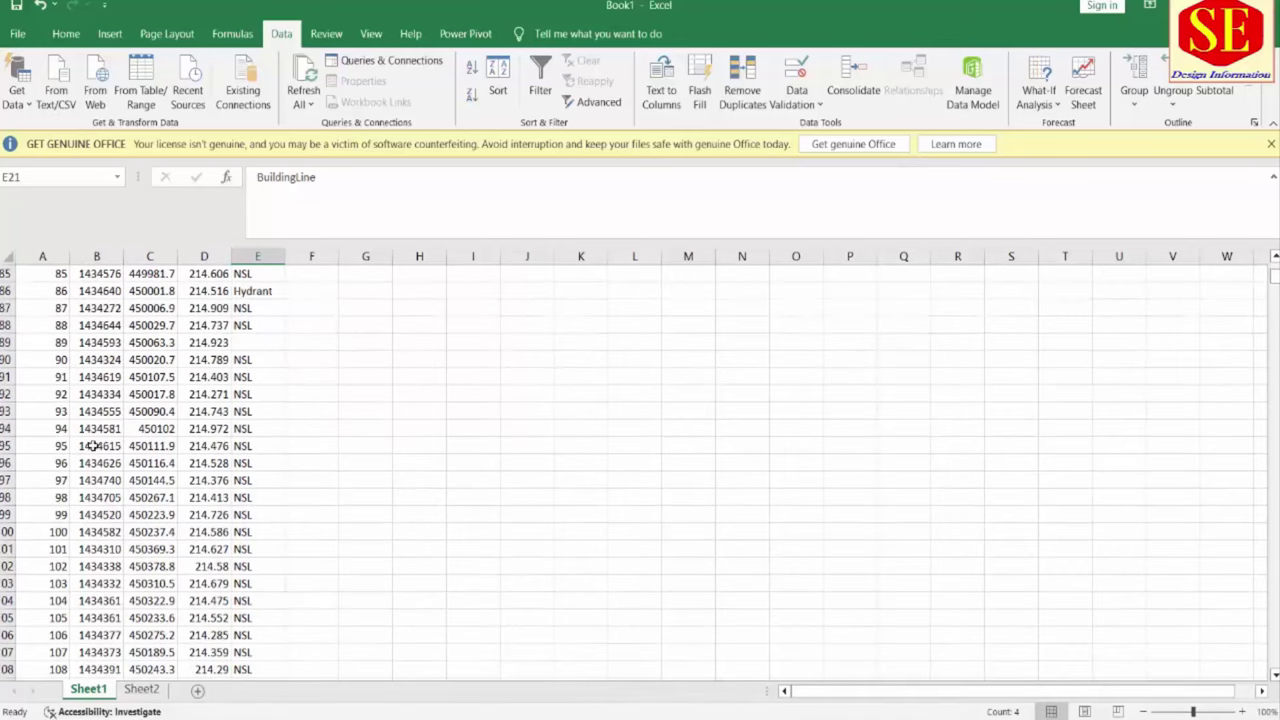
pyautogui.click(150, 690)
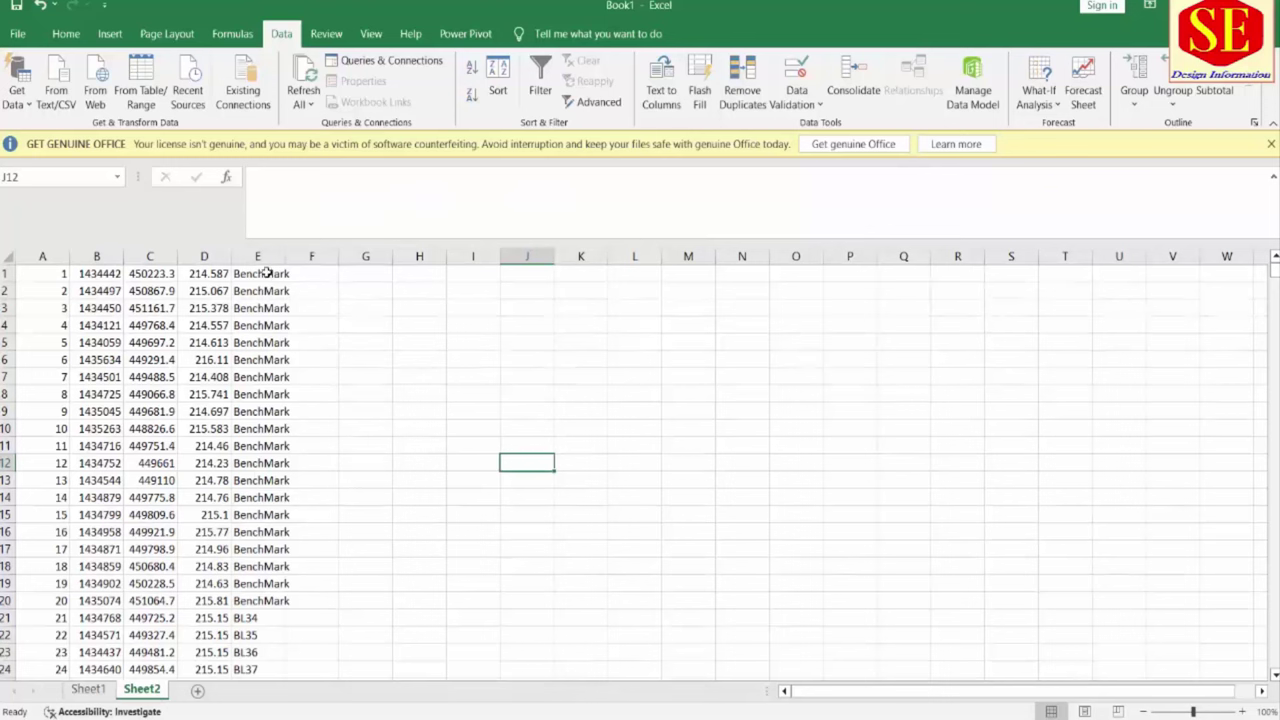
pyautogui.moveTo(265, 273); pyautogui.dragTo(266, 600)
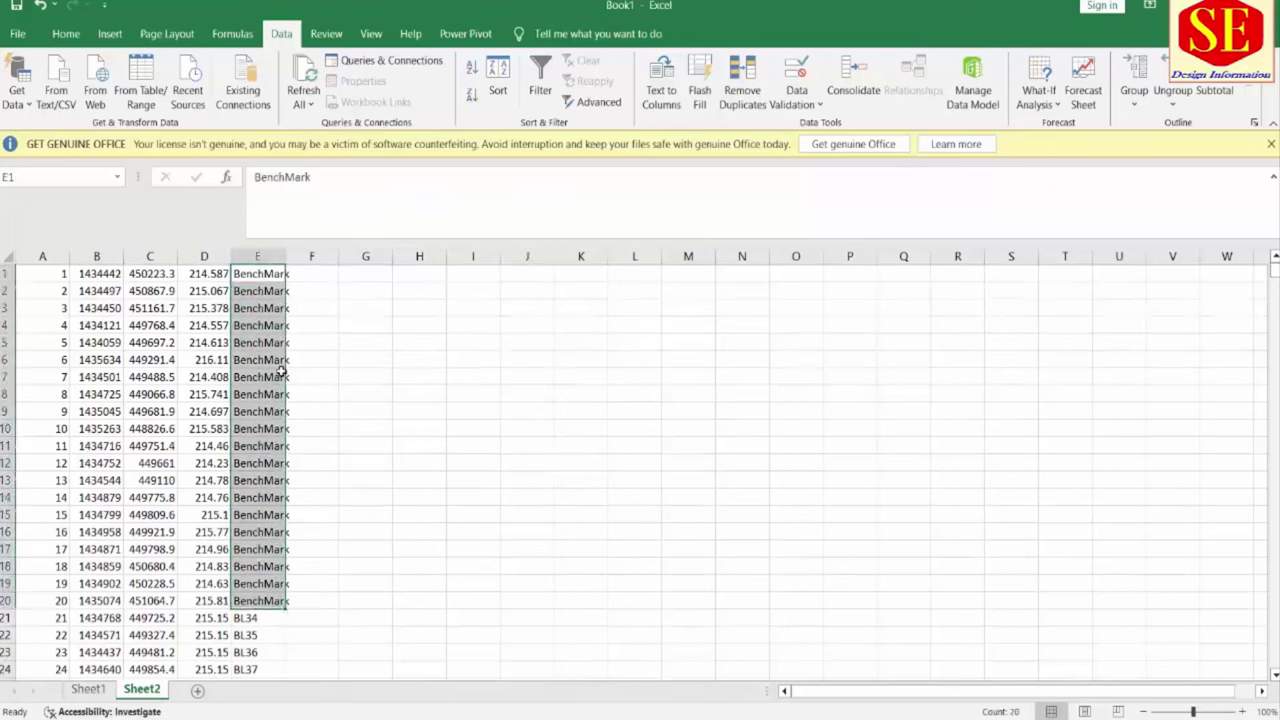
pyautogui.scroll(-4, 280, 342)
pyautogui.click(258, 412)
pyautogui.hotkey('shift', 'Down')
pyautogui.hotkey('shift', 'Down')
pyautogui.hotkey('shift', 'Down')
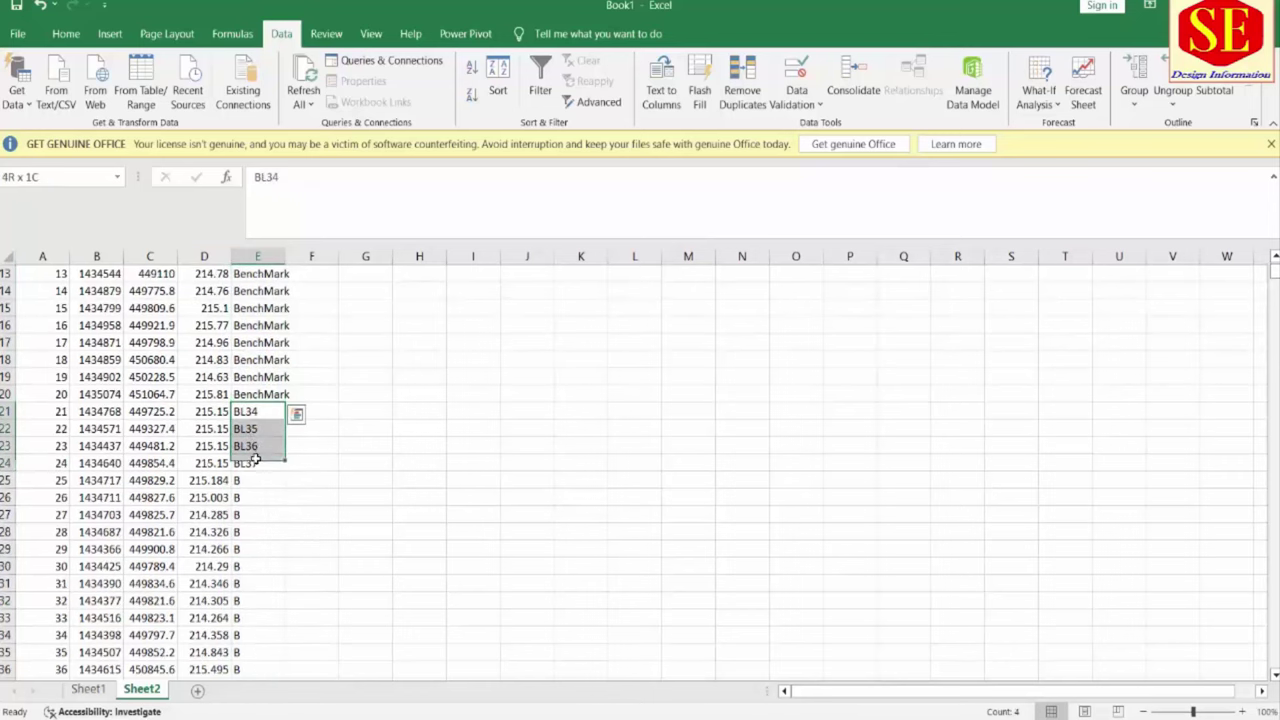
pyautogui.scroll(-6, 257, 357)
pyautogui.moveTo(252, 323); pyautogui.dragTo(260, 506)
pyautogui.scroll(-20, 397, 389)
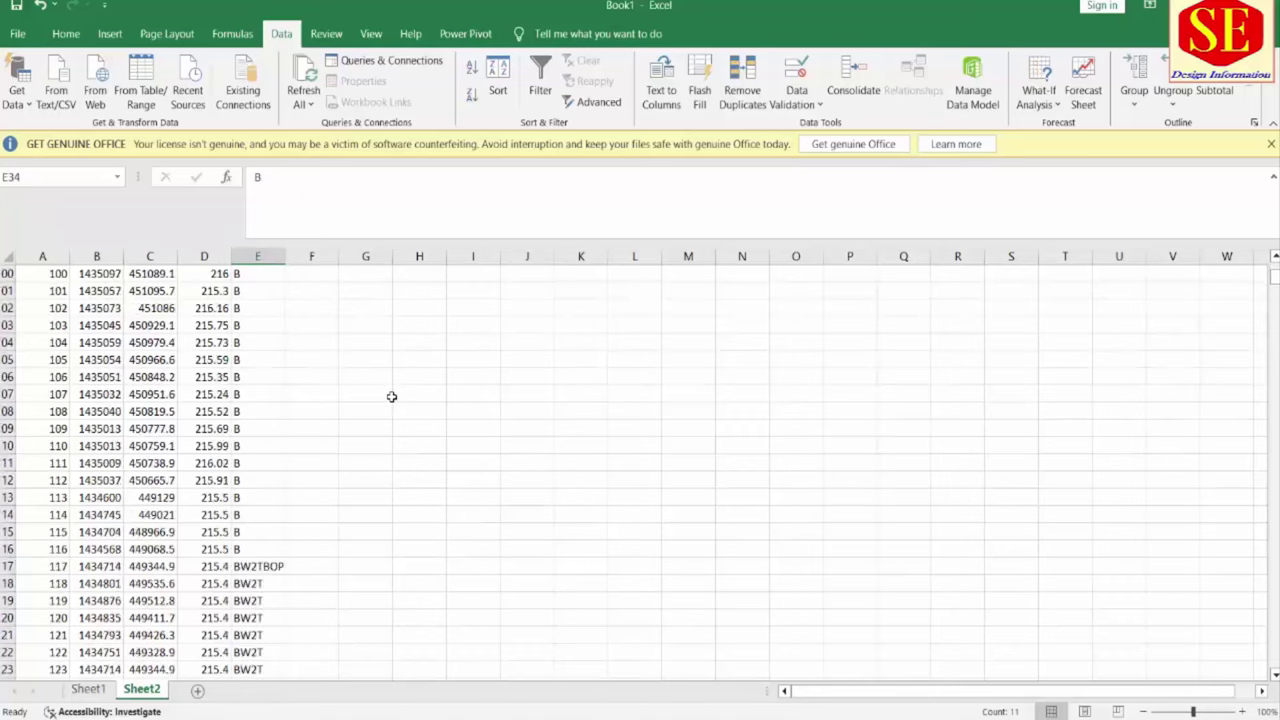
pyautogui.scroll(-20, 251, 449)
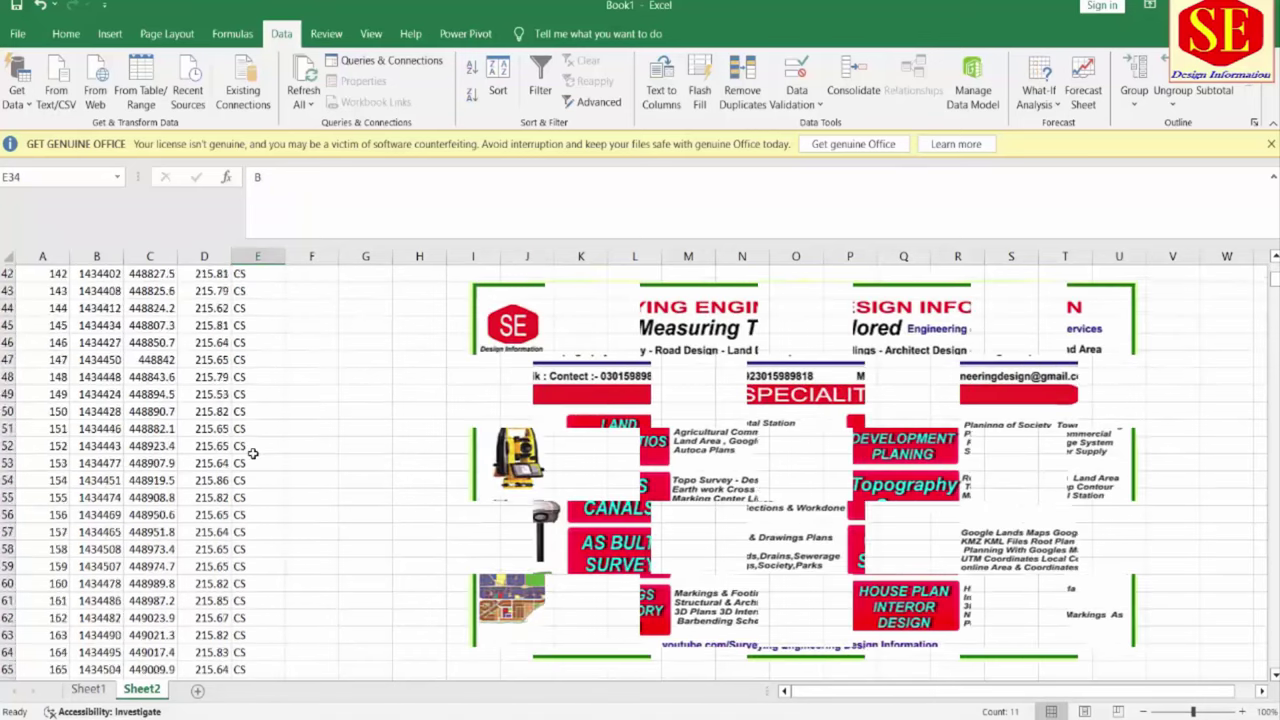
pyautogui.scroll(-7, 255, 453)
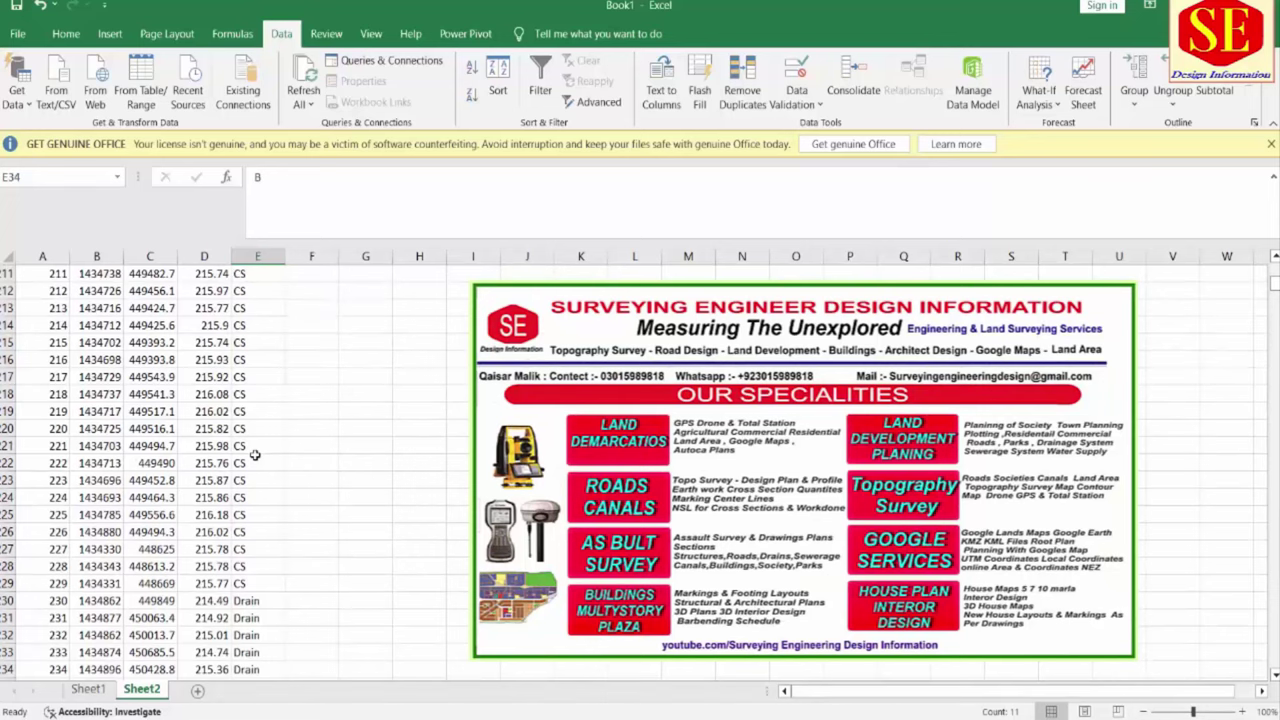
pyautogui.scroll(-8, 255, 455)
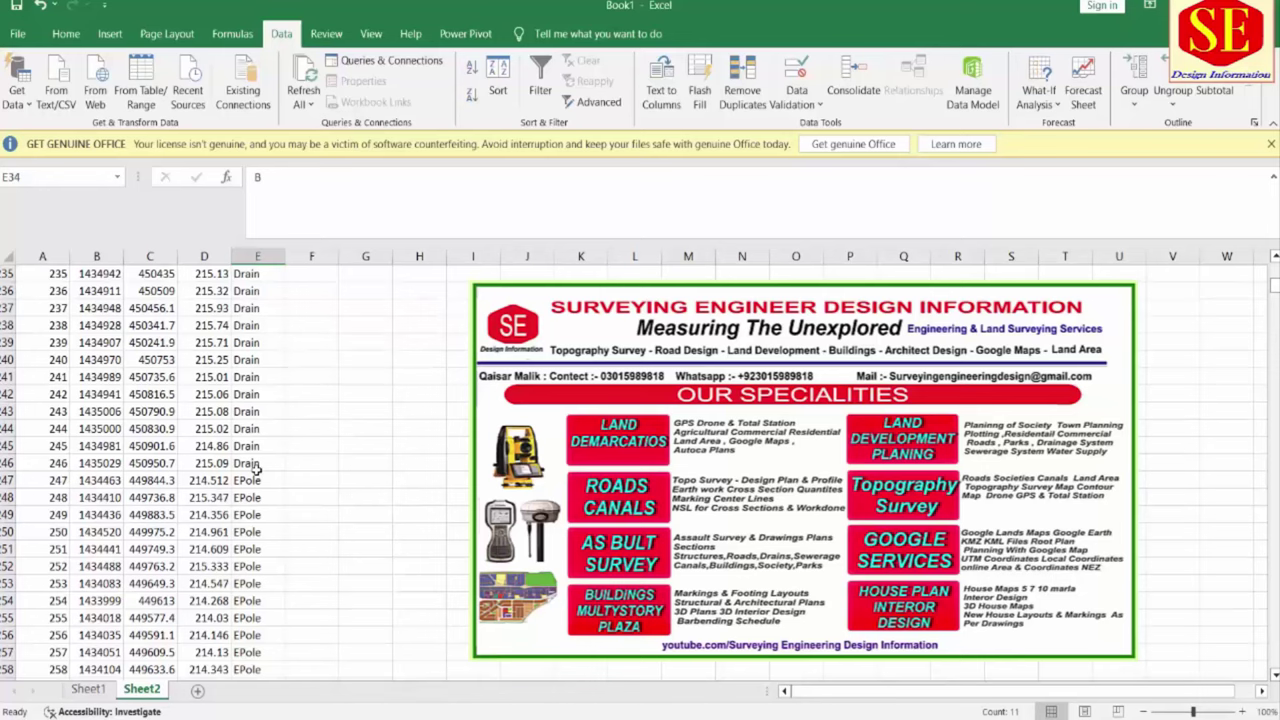
pyautogui.click(86, 689)
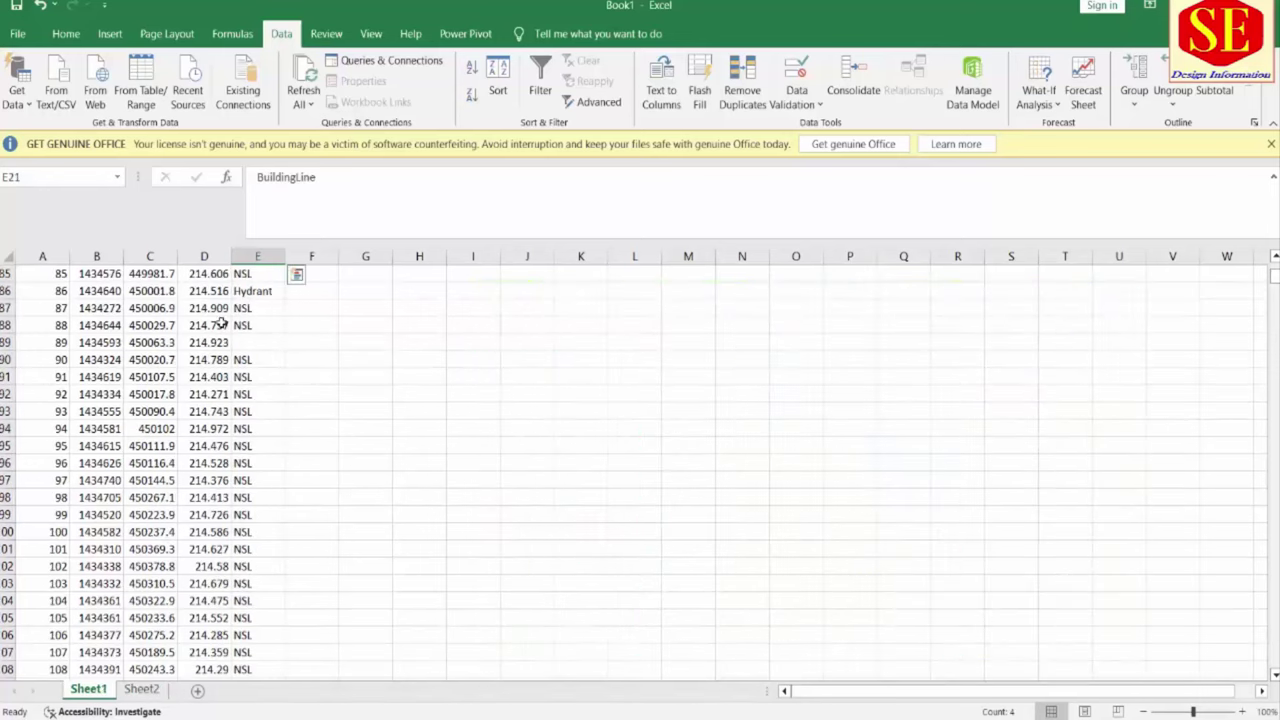
pyautogui.scroll(20, 218, 323)
pyautogui.scroll(5, 214, 345)
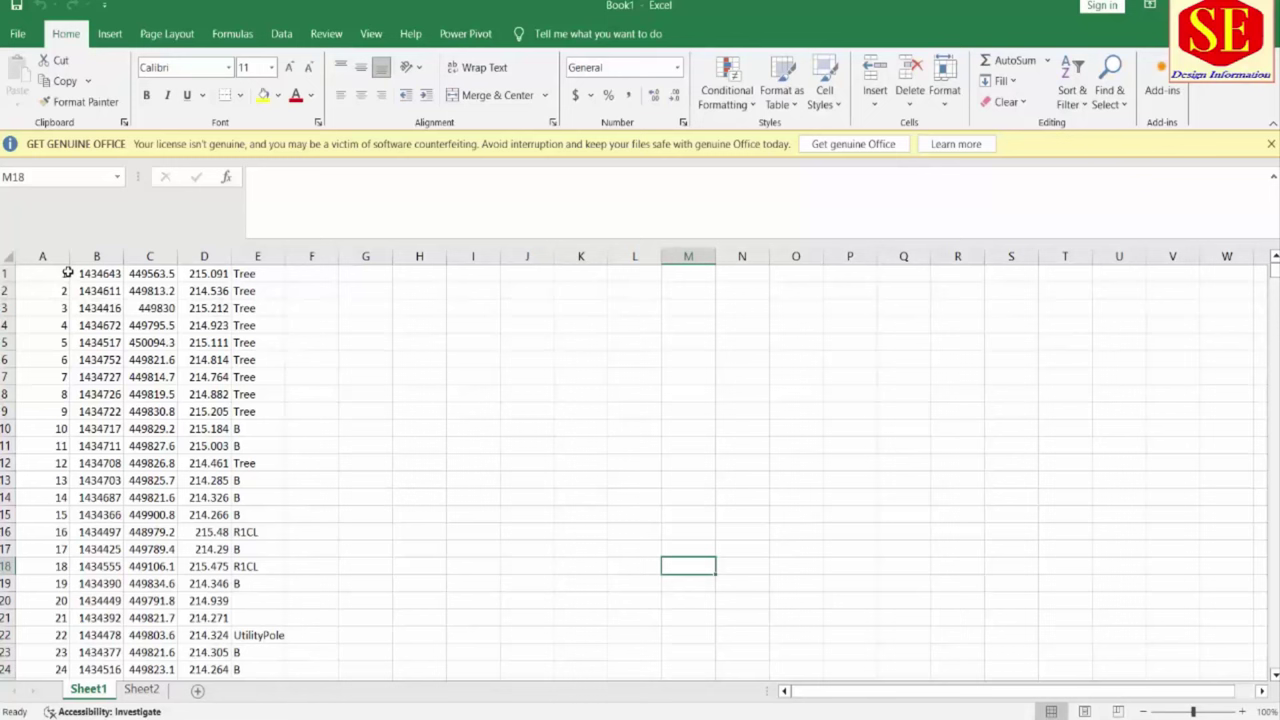
pyautogui.moveTo(67, 272); pyautogui.dragTo(262, 275)
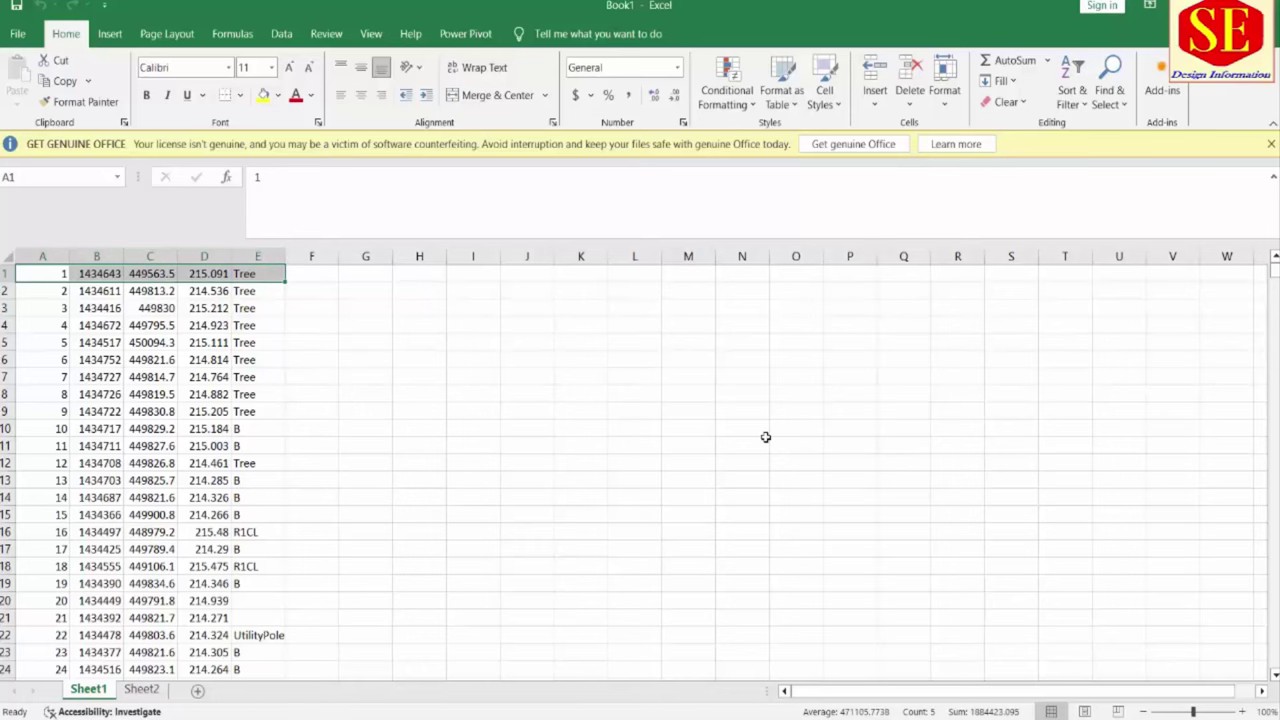
# Convert the Sheet1 survey data A1:E6200 into an Excel table
pyautogui.hotkey('ctrl', 'shift', 'Down')
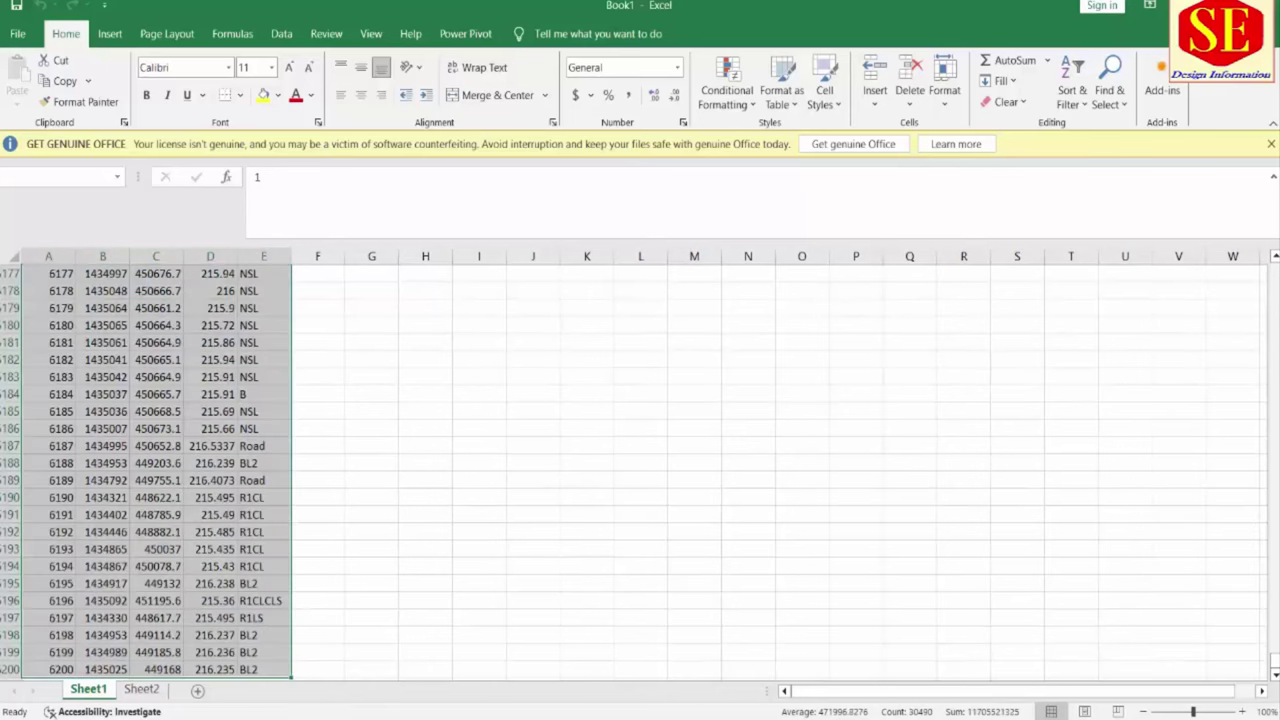
pyautogui.moveTo(1274, 664); pyautogui.dragTo(1274, 266)
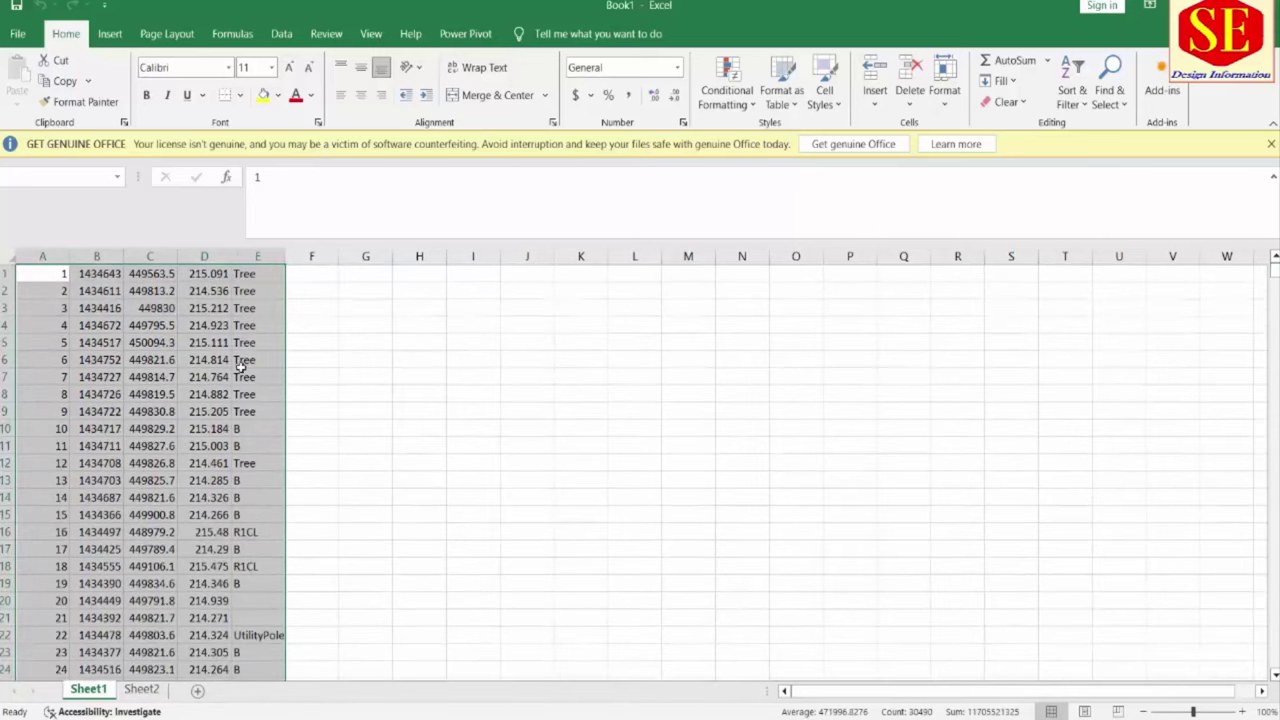
pyautogui.click(110, 33)
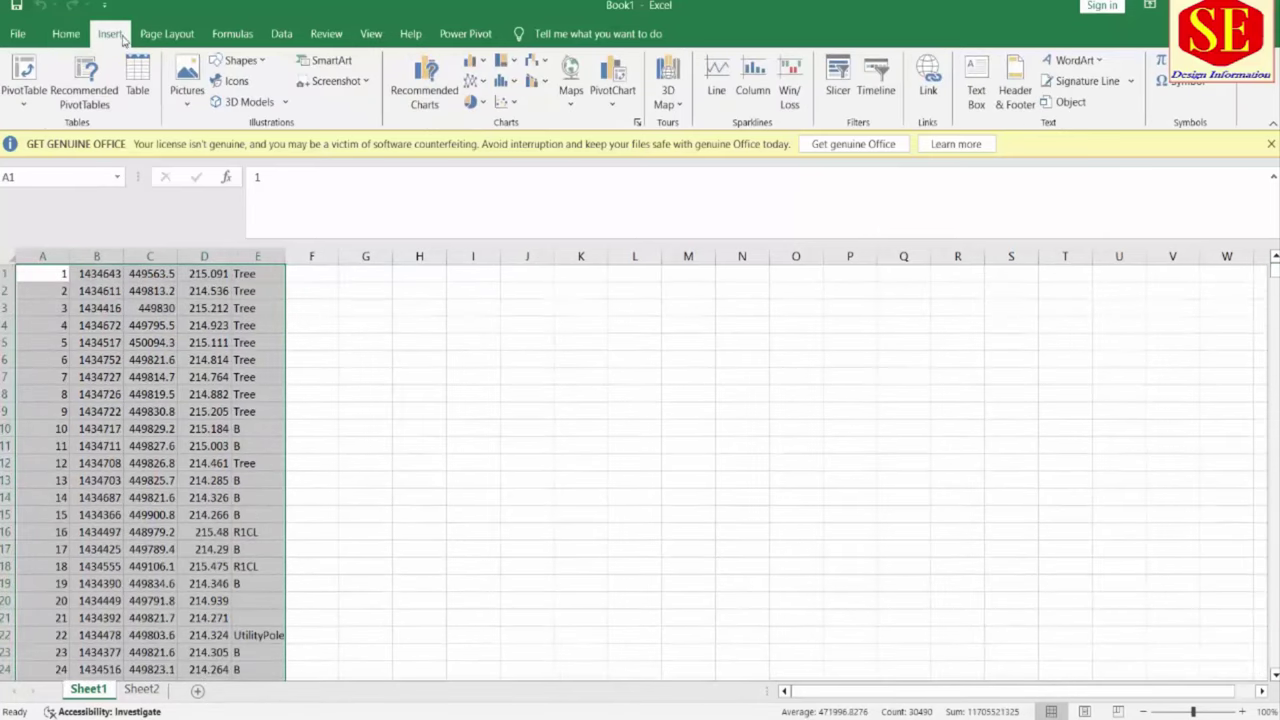
pyautogui.click(138, 90)
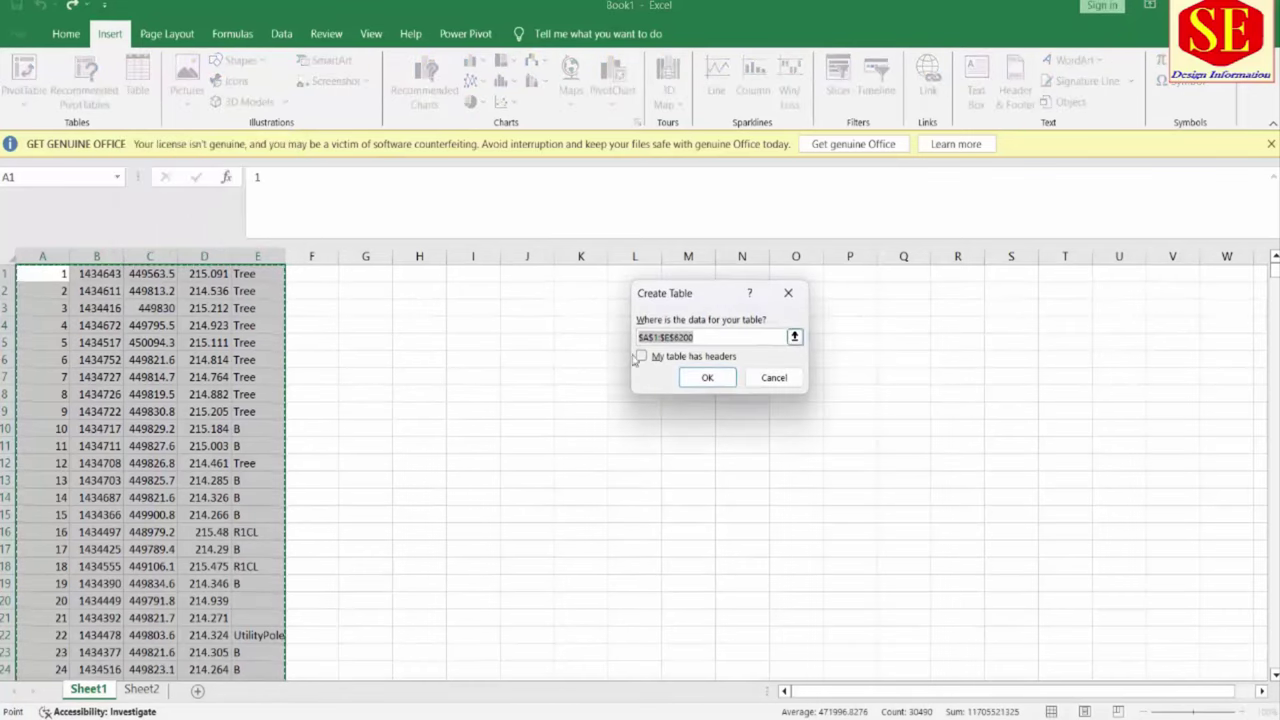
pyautogui.click(697, 379)
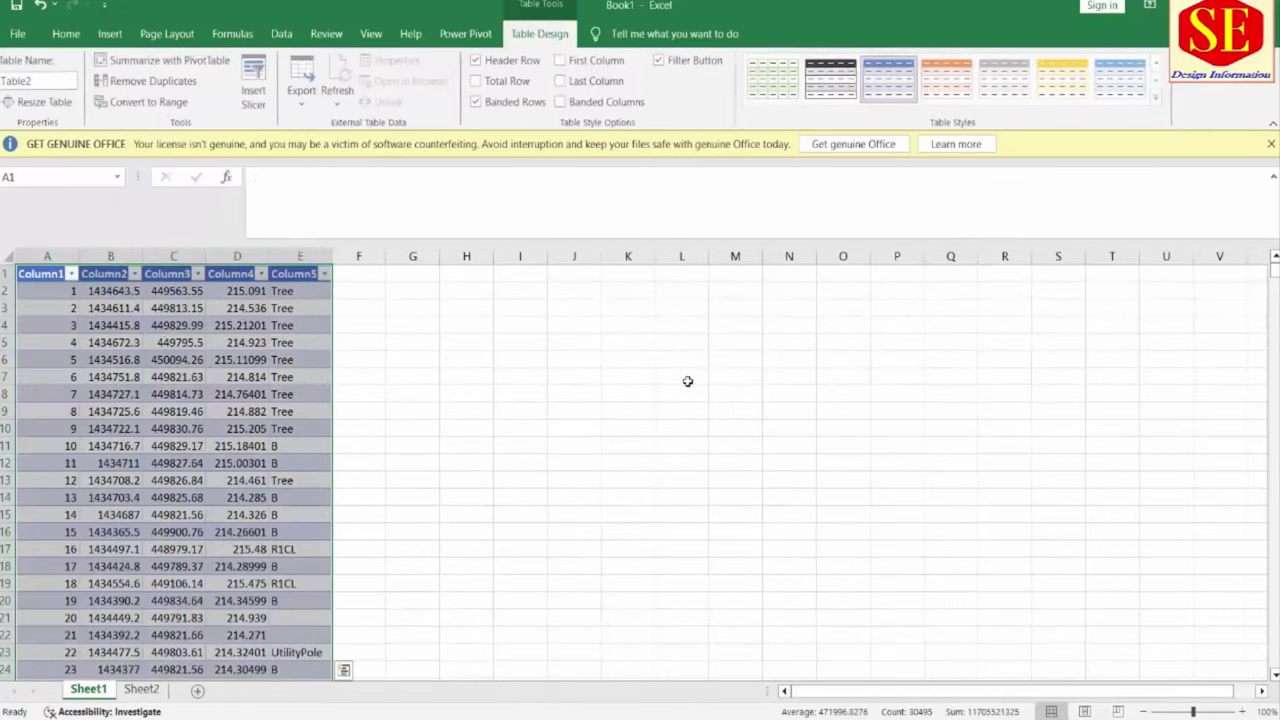
# Open the Column5 filter list and browse the description codes
pyautogui.click(57, 273)
pyautogui.click(166, 274)
pyautogui.click(236, 274)
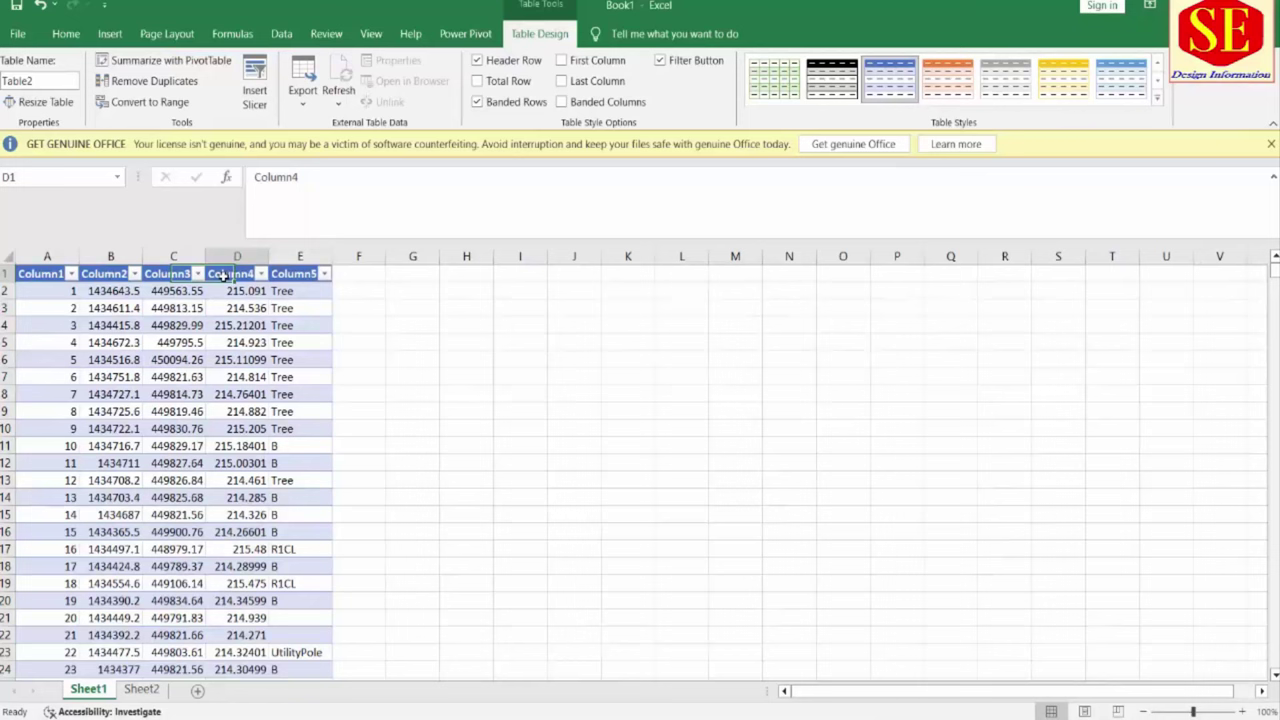
pyautogui.click(302, 278)
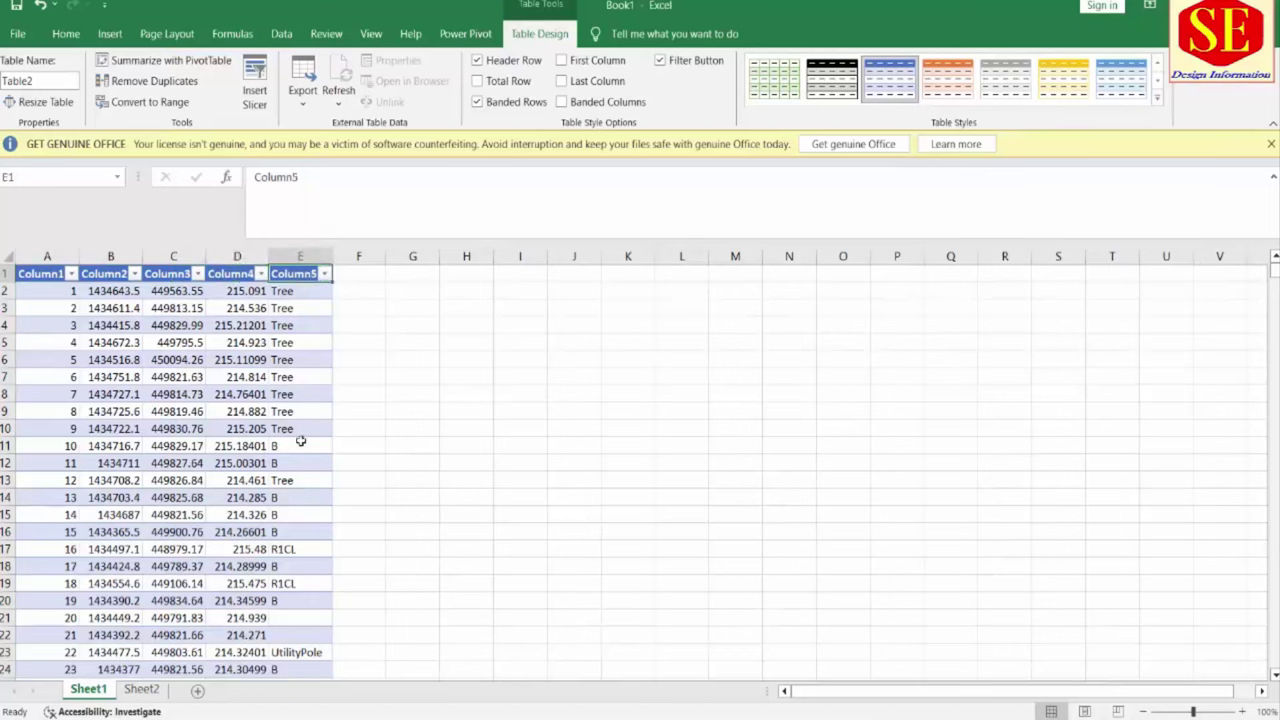
pyautogui.click(325, 274)
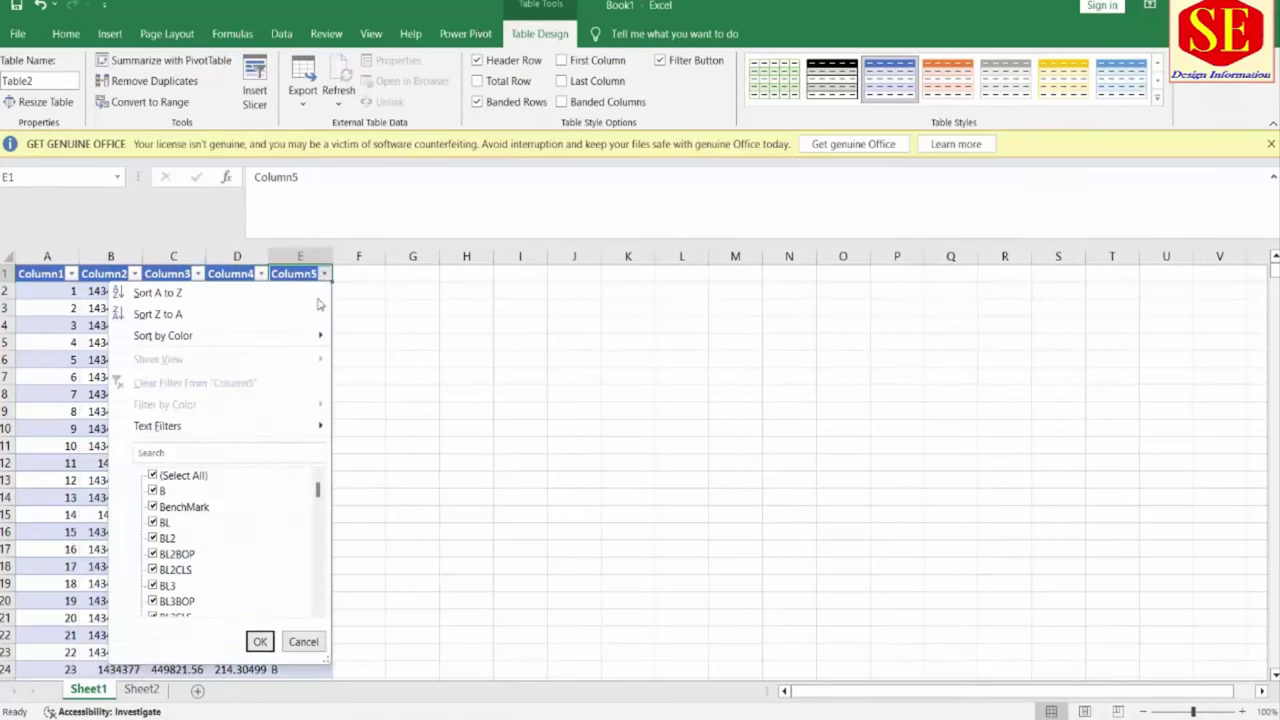
pyautogui.scroll(-10, 270, 490)
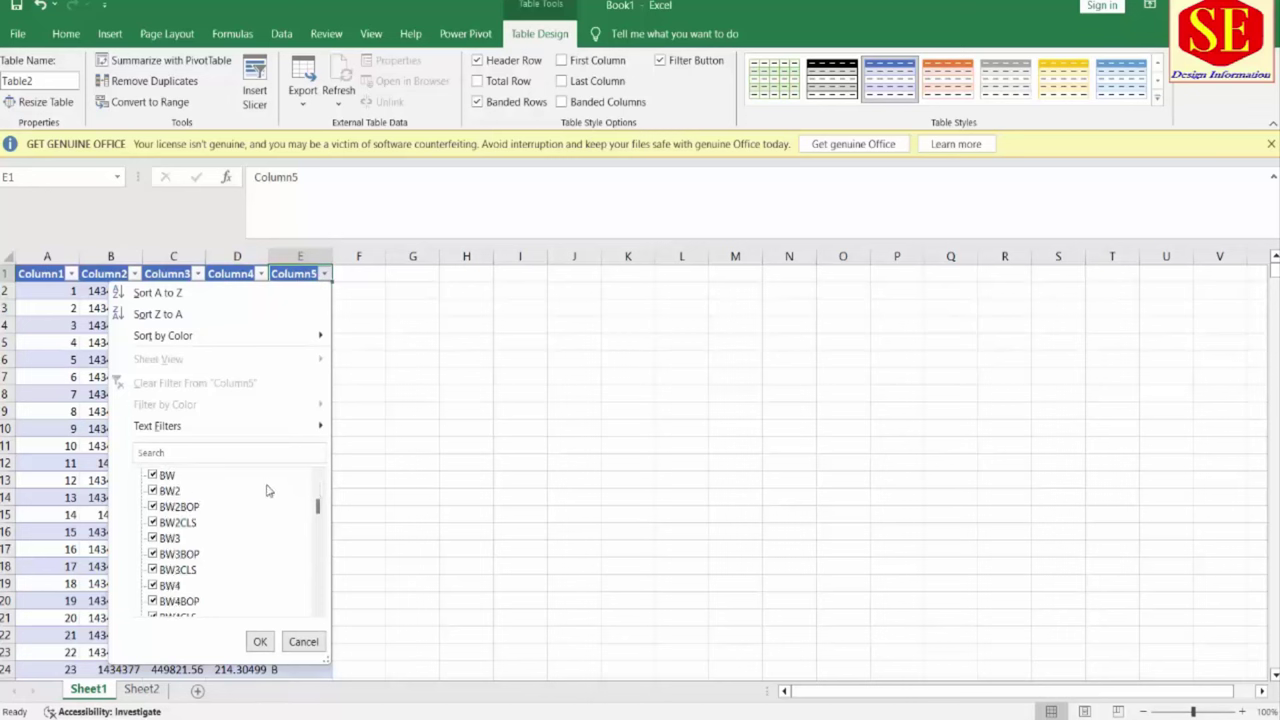
pyautogui.scroll(-3, 268, 492)
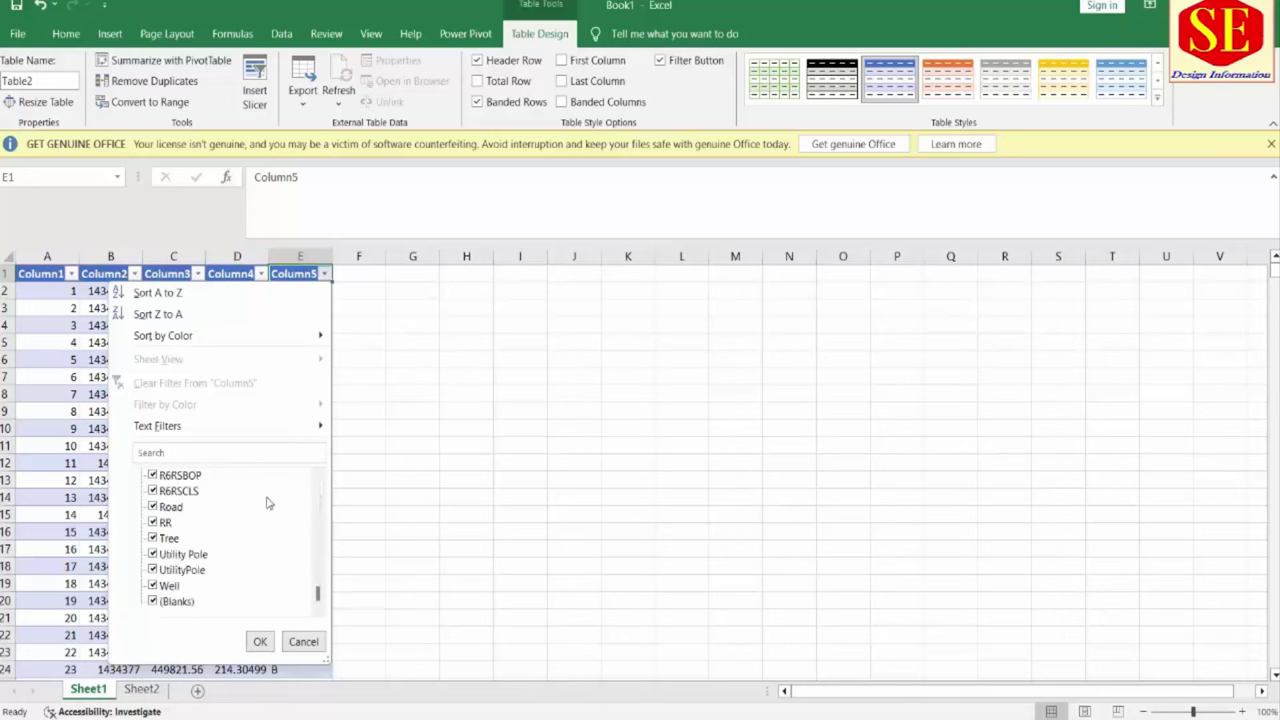
pyautogui.scroll(13, 264, 568)
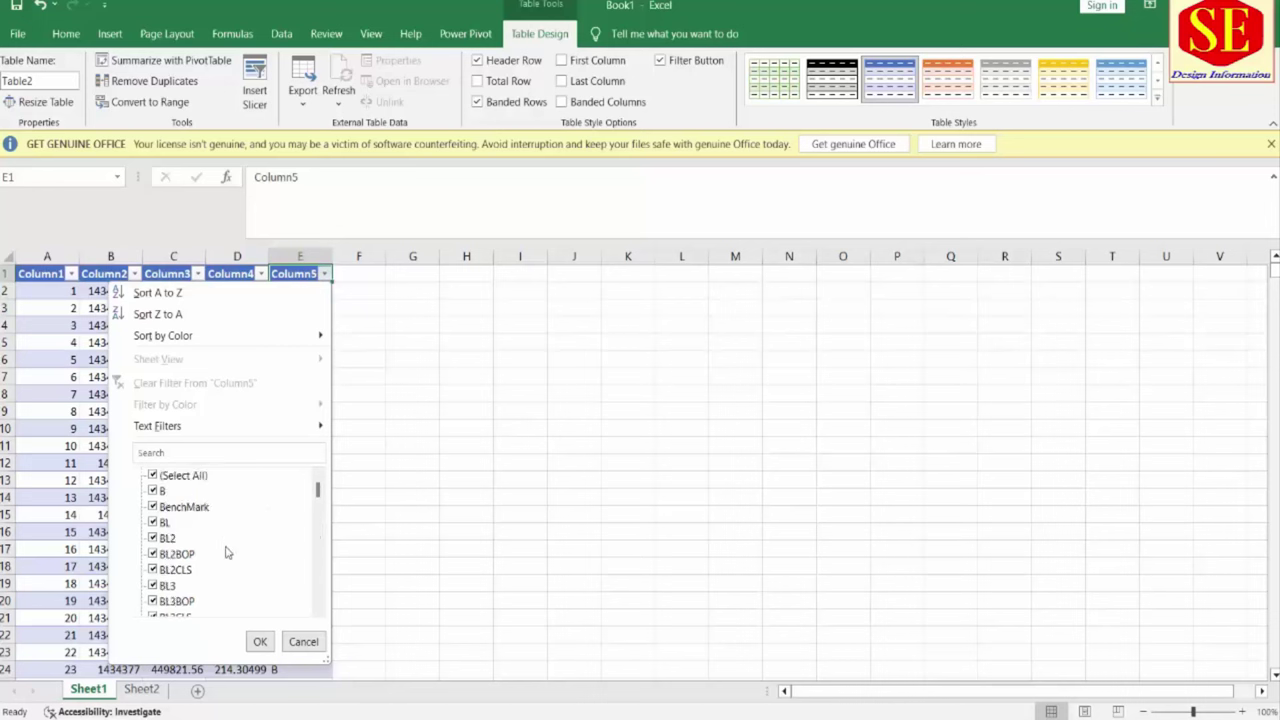
pyautogui.scroll(-5, 228, 570)
pyautogui.scroll(5, 228, 580)
# Filter Column5 to show only the BenchMark points
pyautogui.click(154, 508)
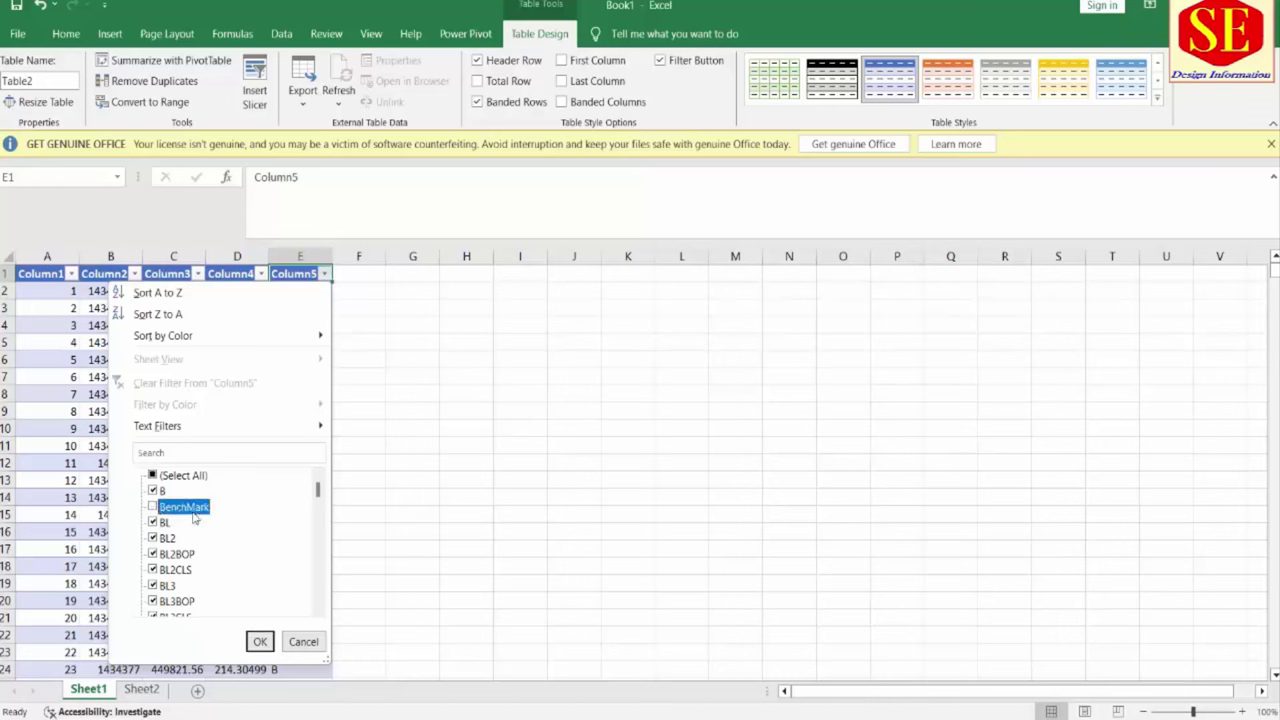
pyautogui.click(152, 476)
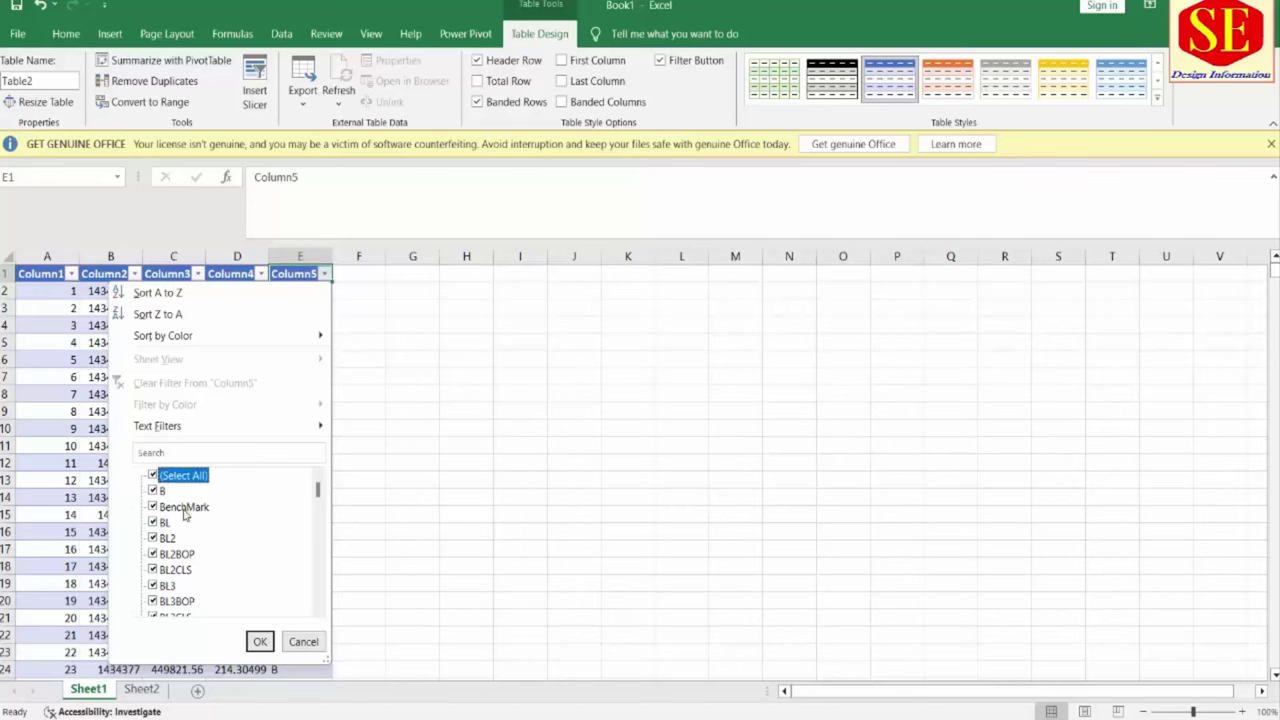
pyautogui.click(152, 477)
pyautogui.click(153, 507)
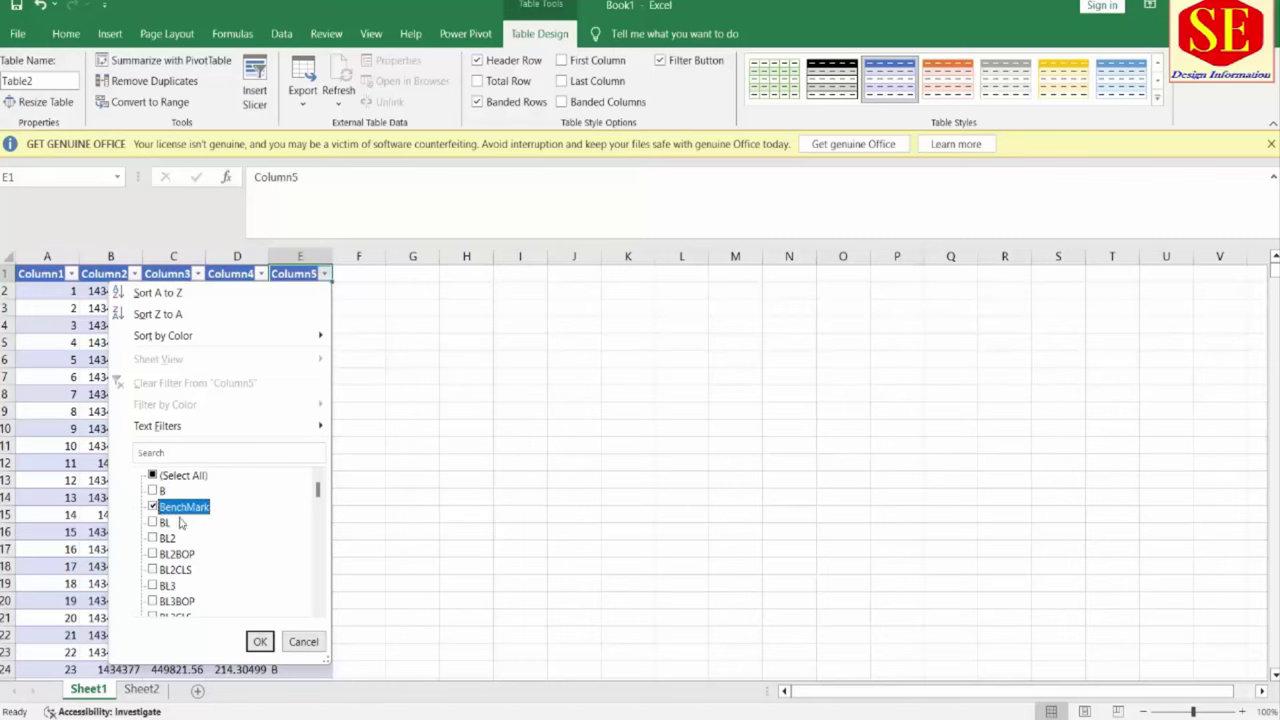
pyautogui.click(259, 641)
pyautogui.click(422, 428)
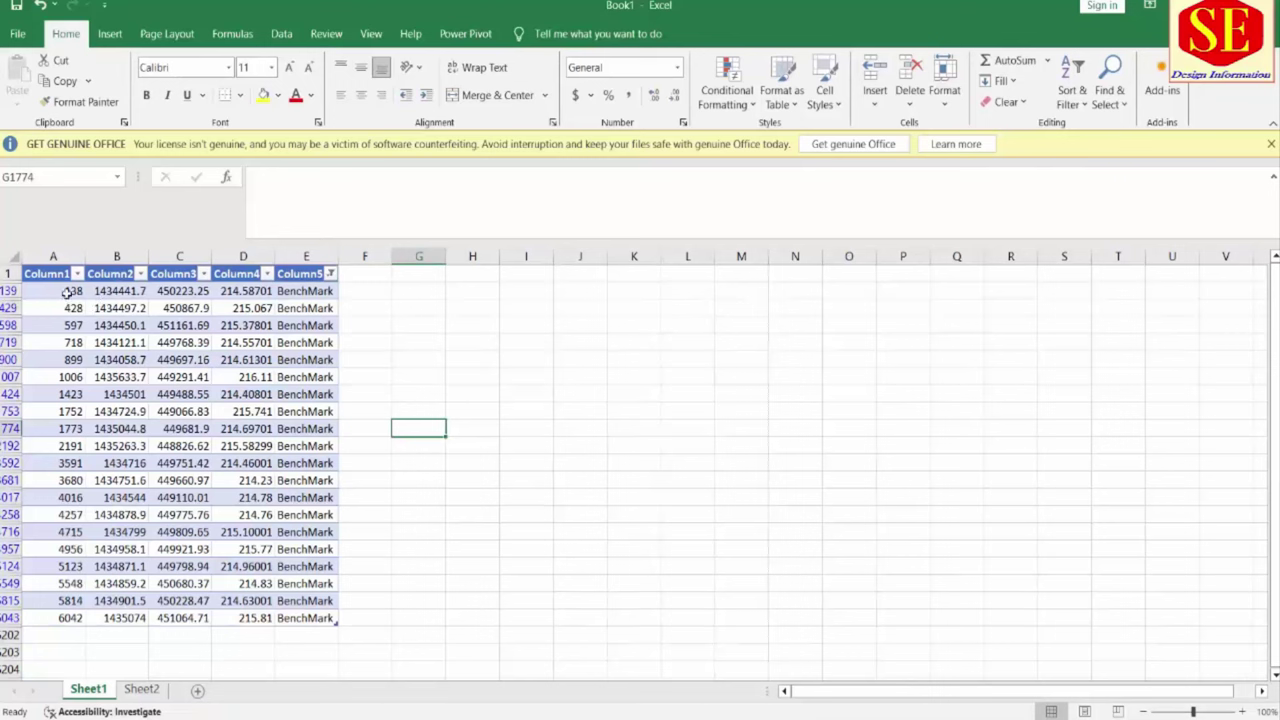
# Copy the filtered BenchMark rows from the table
pyautogui.click(67, 291)
pyautogui.click(86, 620)
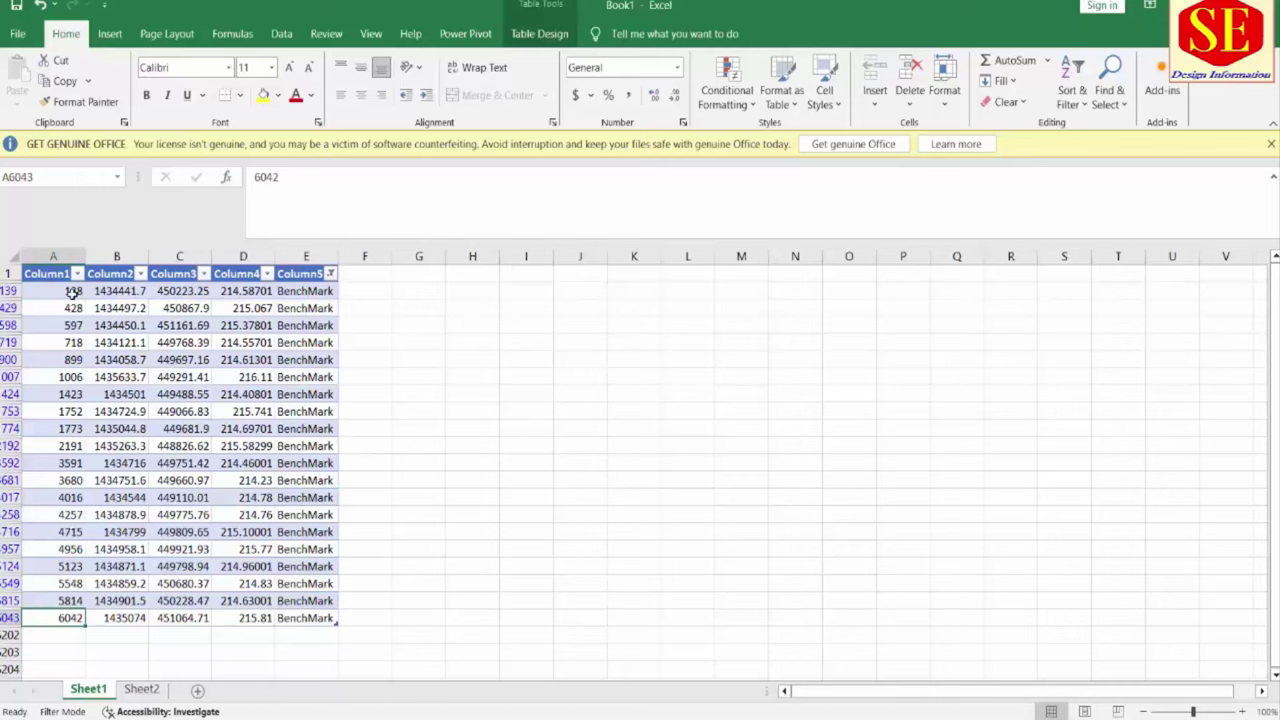
pyautogui.moveTo(73, 291); pyautogui.dragTo(288, 618)
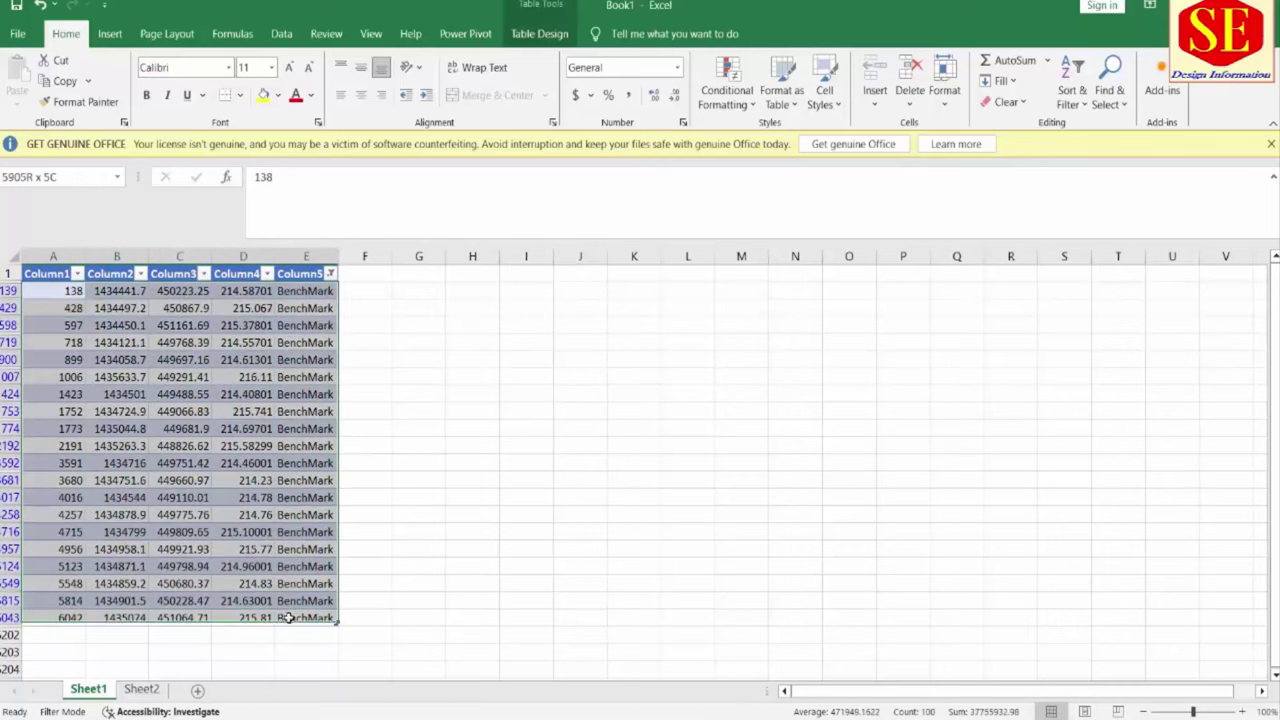
pyautogui.rightClick(286, 618)
pyautogui.click(336, 112)
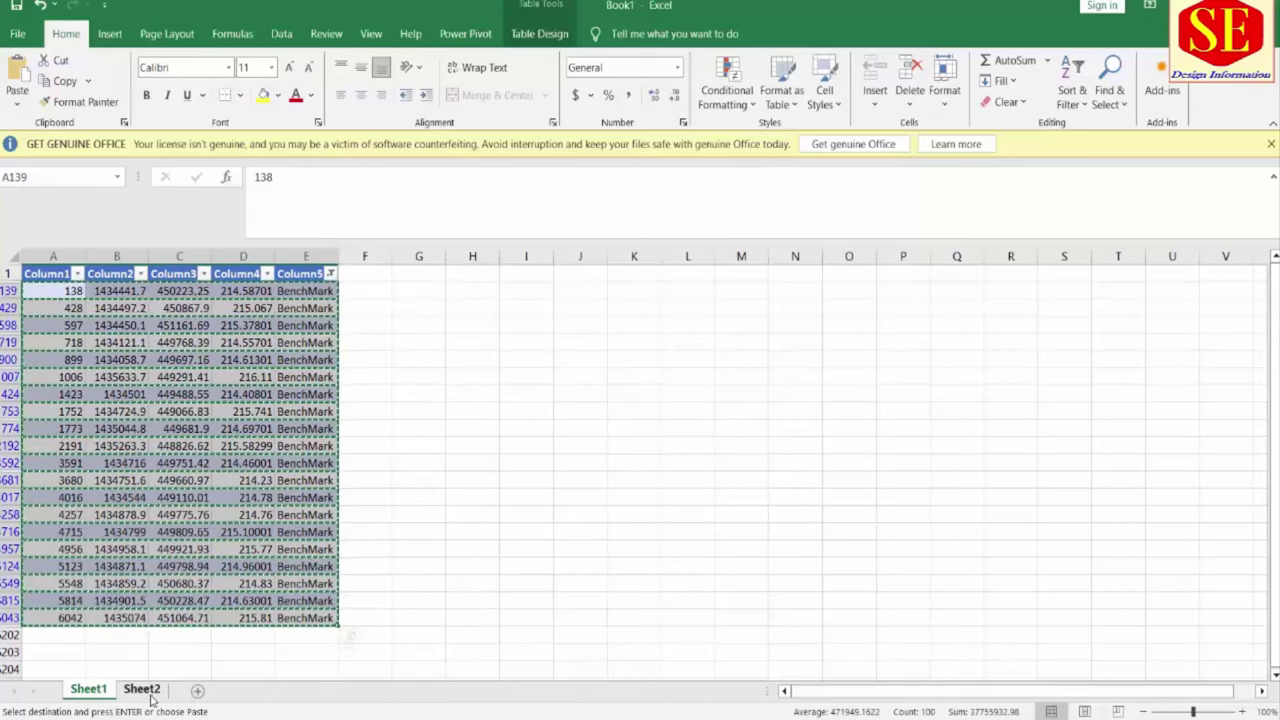
# Paste the BenchMark rows into a new Sheet4 at A3, then return to Sheet1
pyautogui.click(197, 690)
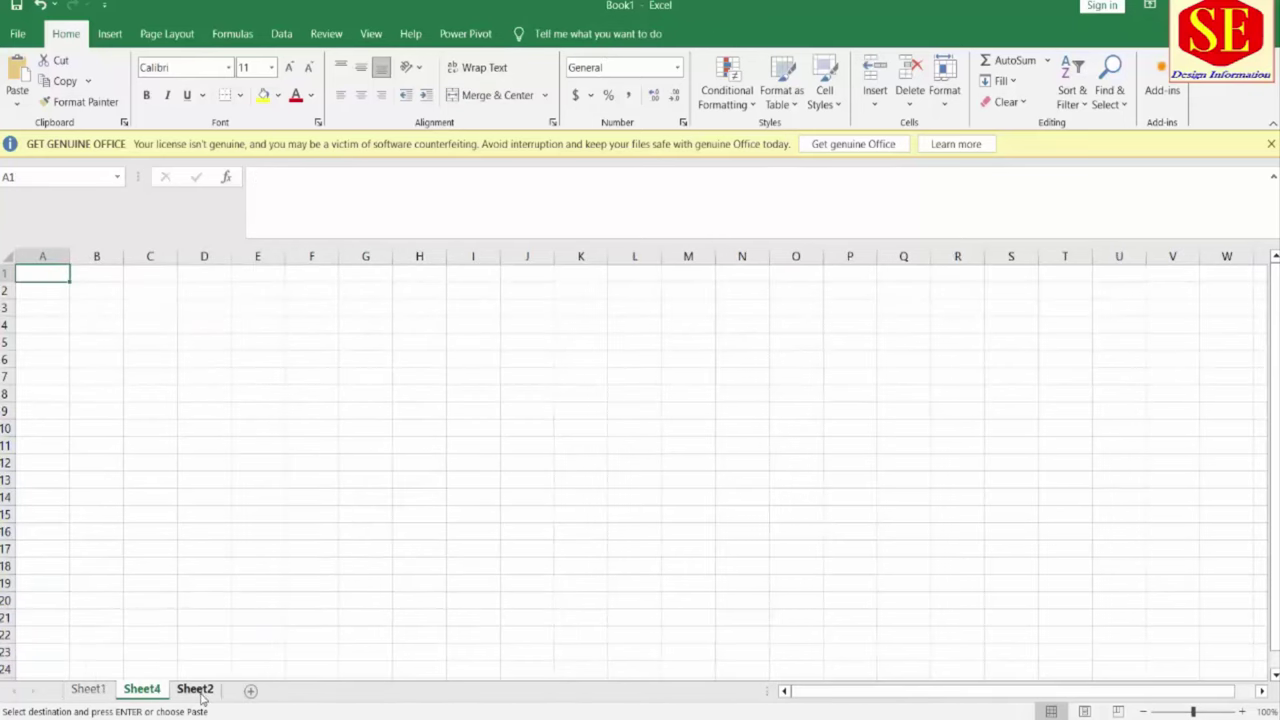
pyautogui.click(47, 308)
pyautogui.rightClick(47, 308)
pyautogui.click(107, 367)
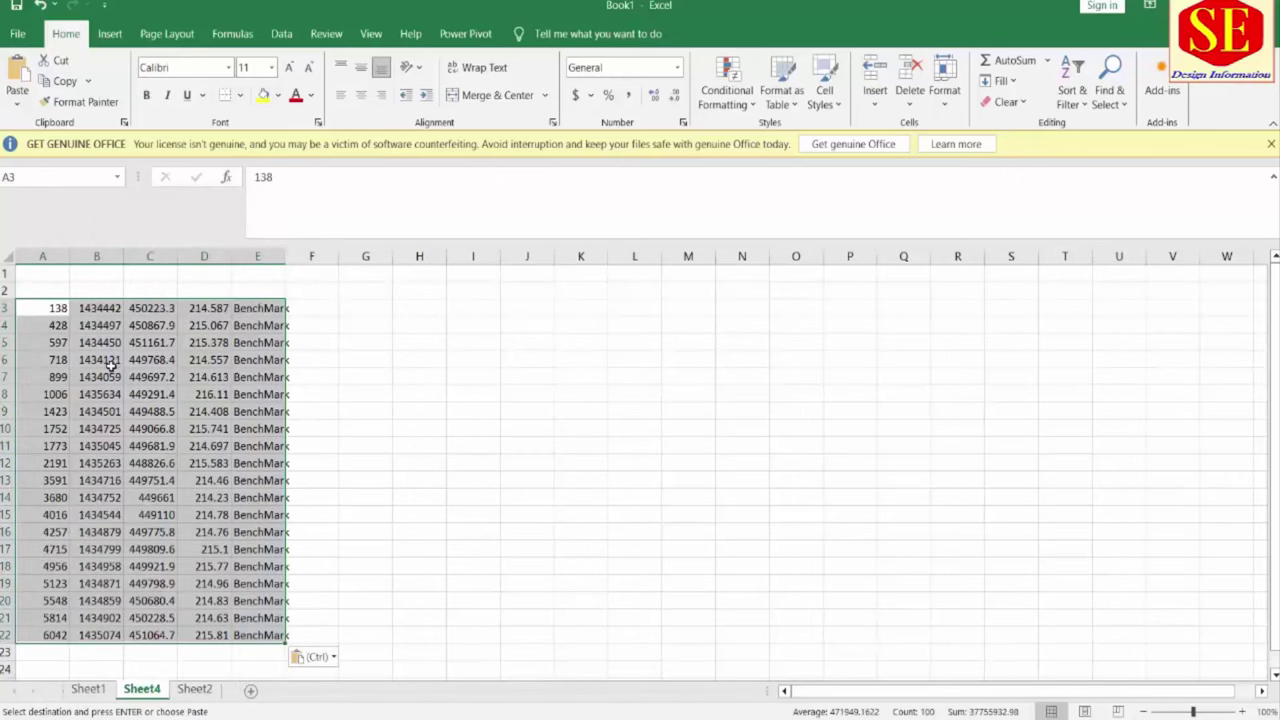
pyautogui.click(403, 510)
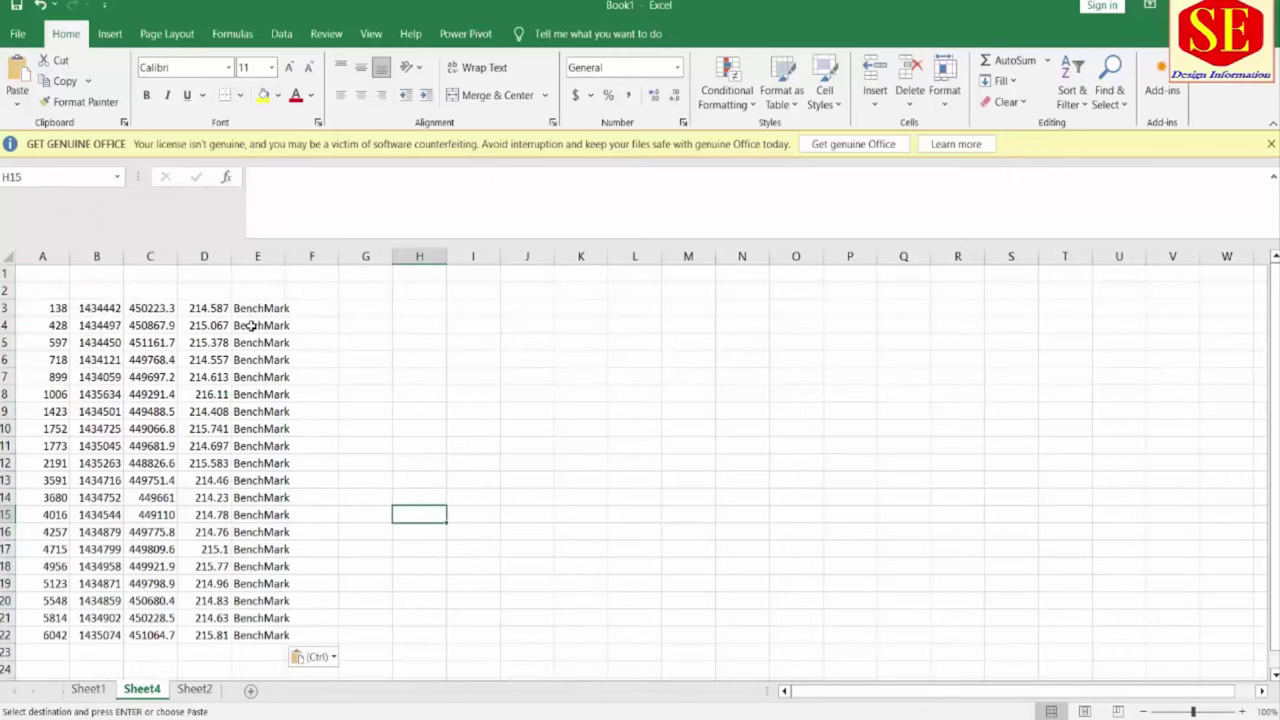
pyautogui.click(90, 690)
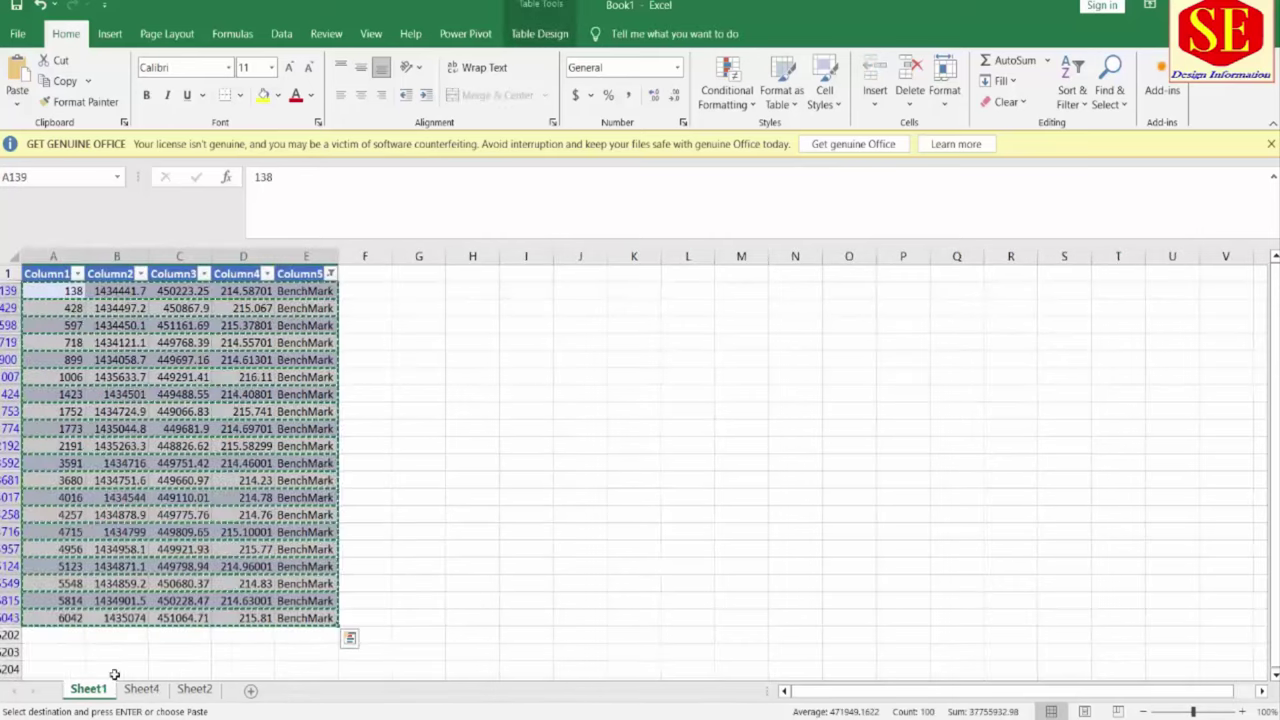
# Filter Column5 to the B code and copy all visible B rows
pyautogui.click(331, 274)
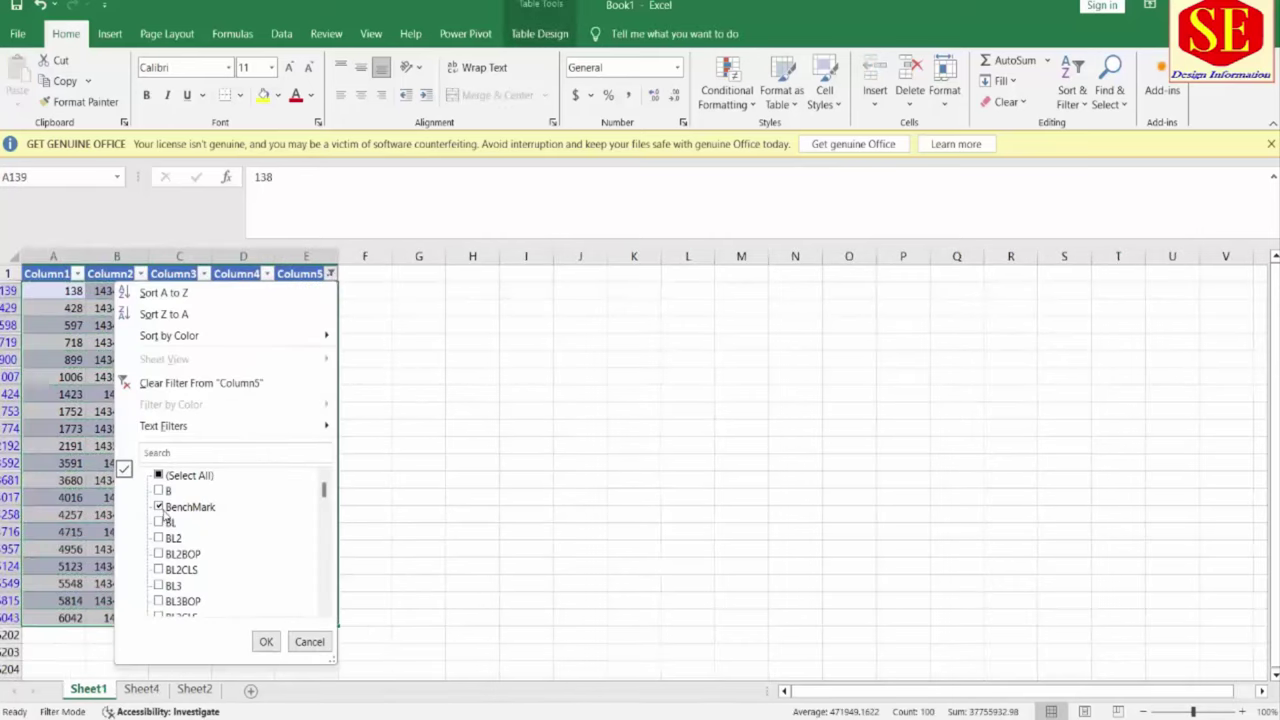
pyautogui.click(159, 507)
pyautogui.click(160, 490)
pyautogui.click(265, 641)
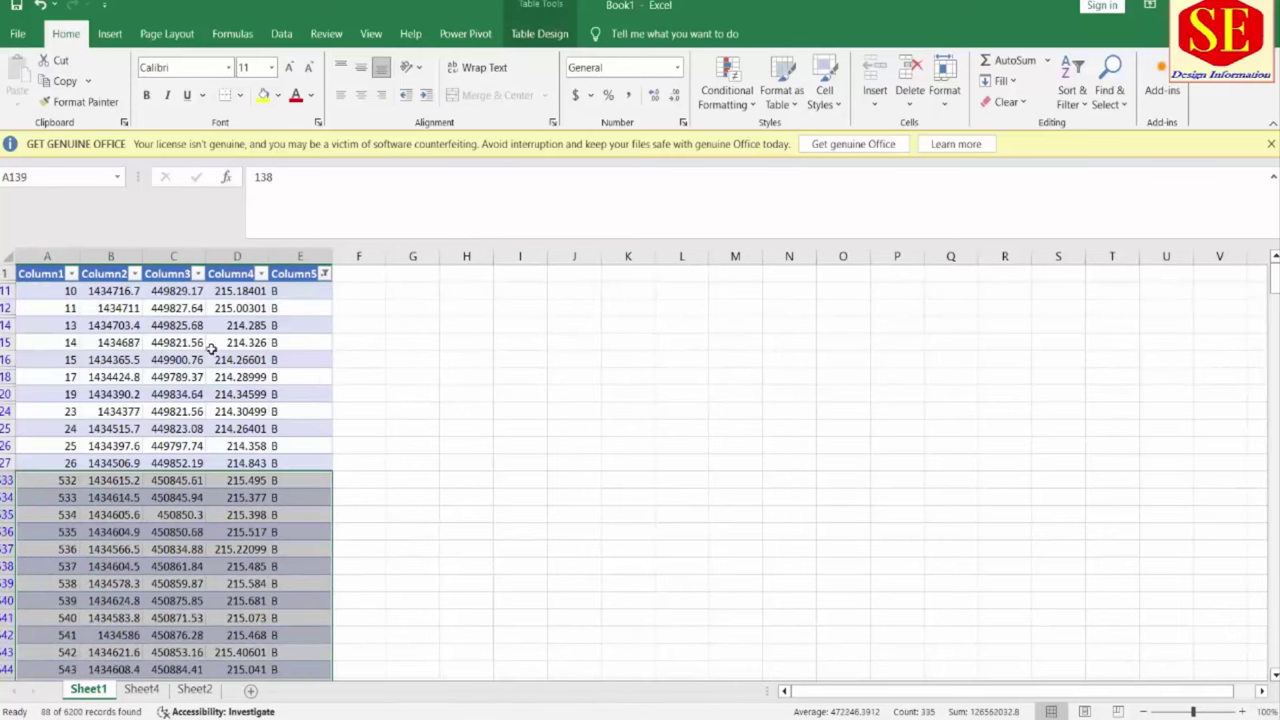
pyautogui.click(648, 426)
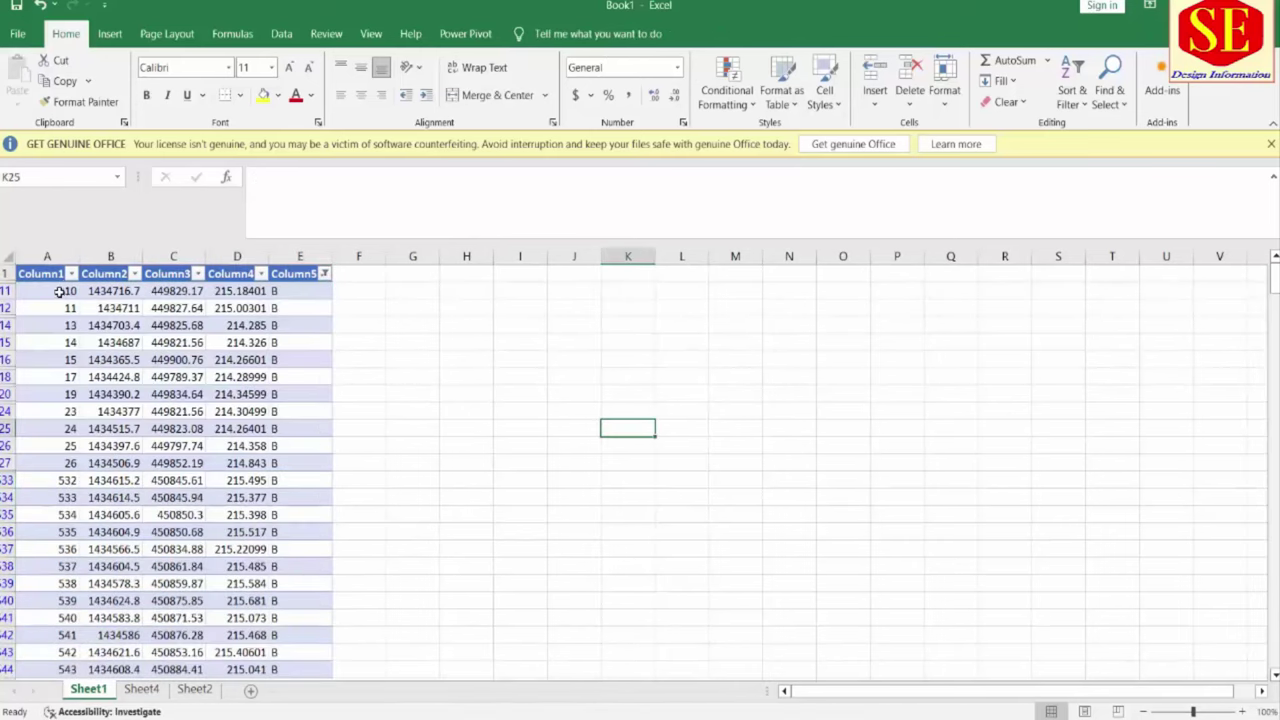
pyautogui.moveTo(59, 291); pyautogui.dragTo(291, 292)
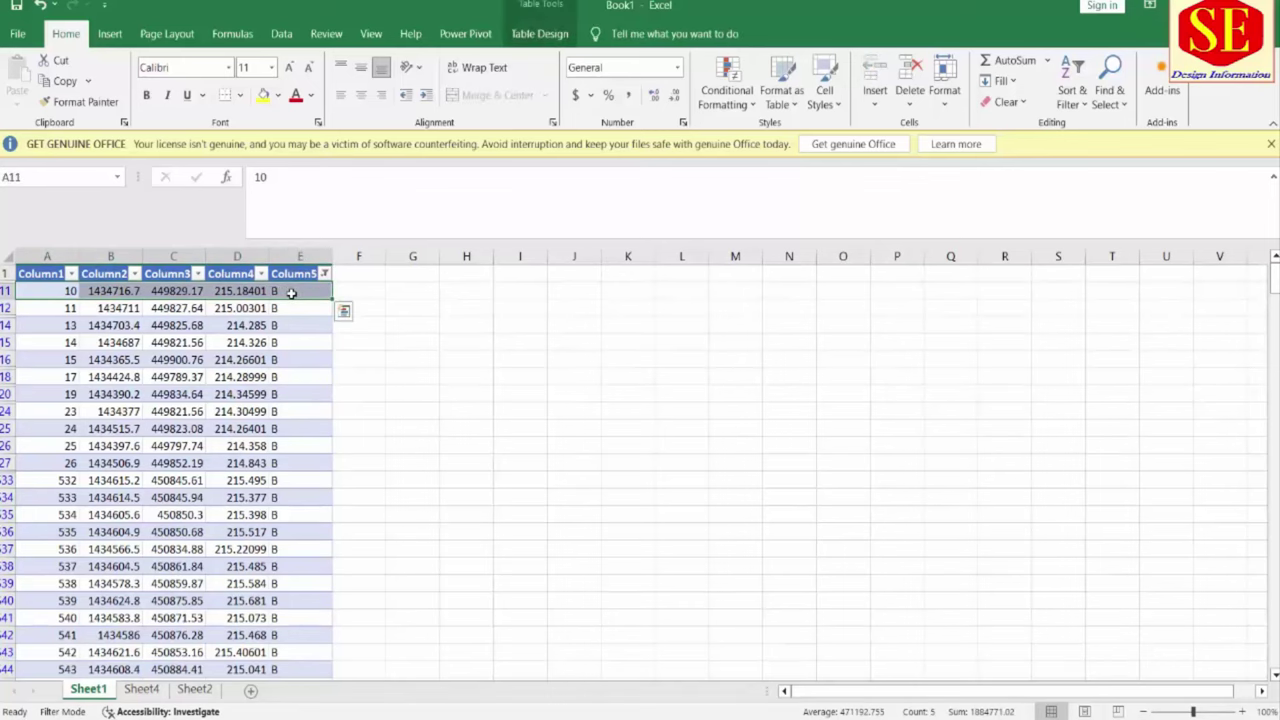
pyautogui.hotkey('ctrl', 'shift', 'Down')
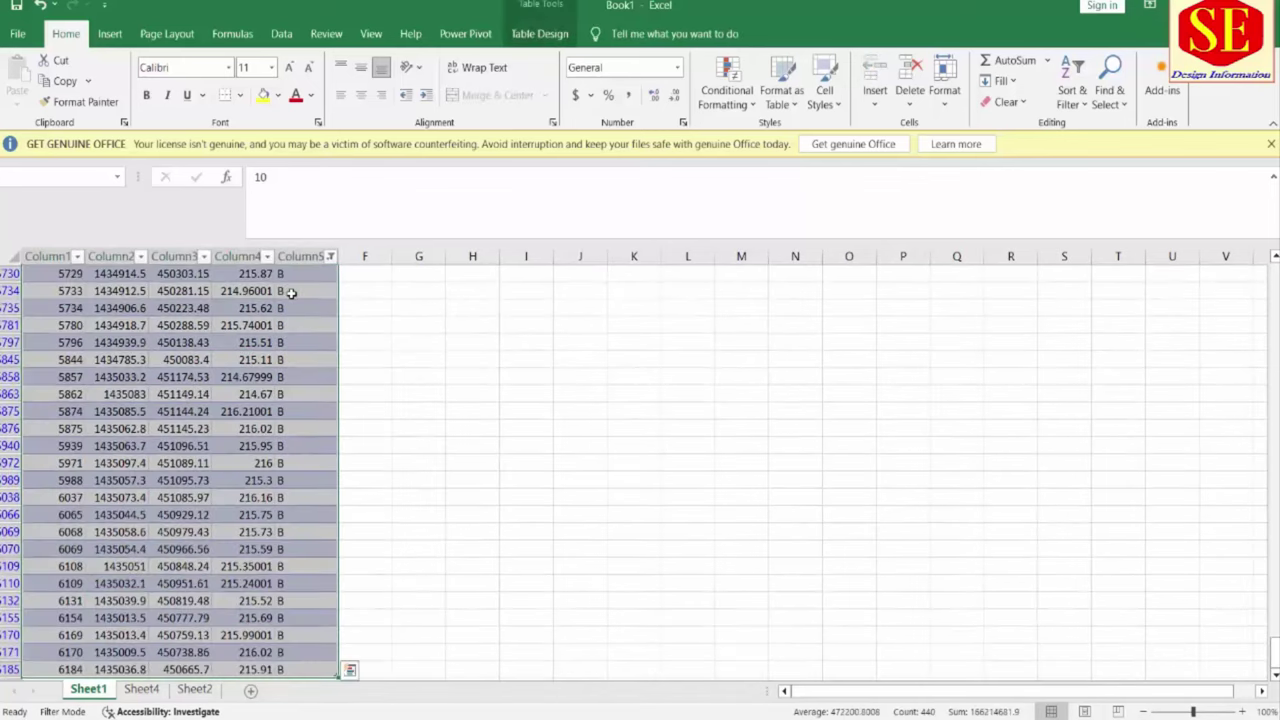
pyautogui.rightClick(161, 451)
pyautogui.click(205, 277)
# Paste the 88 B rows into Sheet4 starting at A23
pyautogui.click(141, 689)
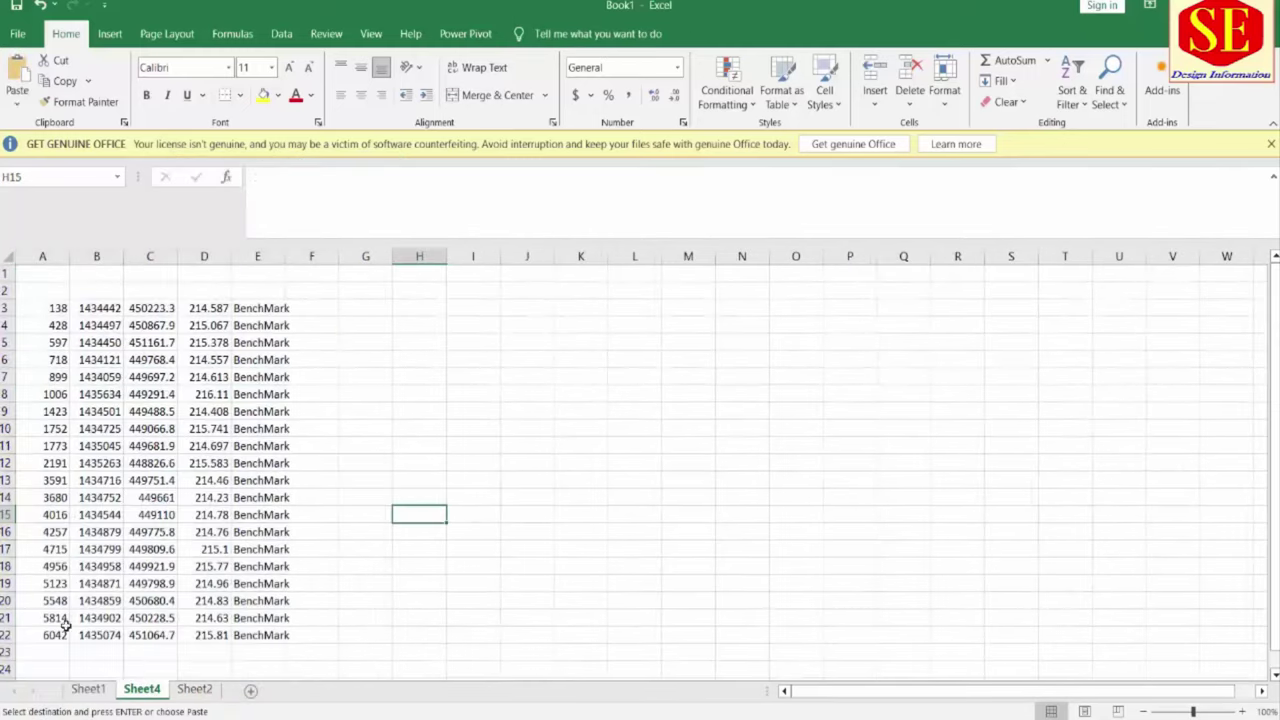
pyautogui.click(57, 649)
pyautogui.rightClick(57, 649)
pyautogui.click(95, 294)
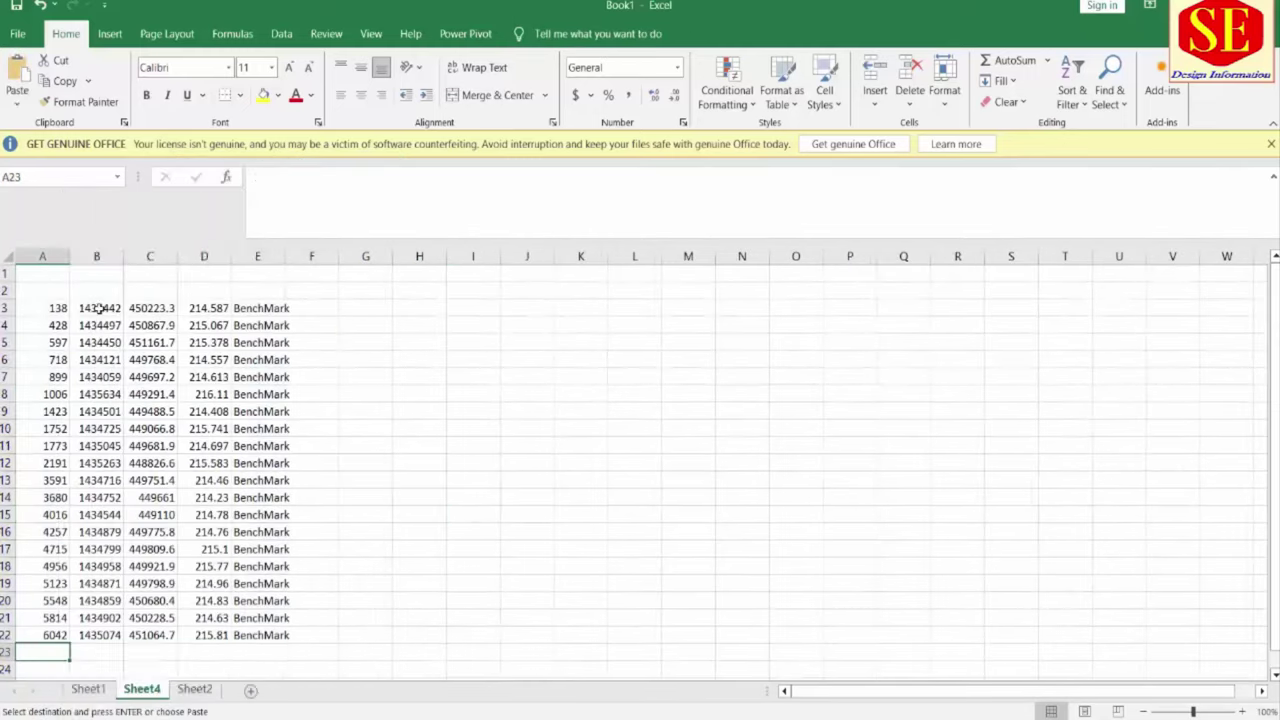
pyautogui.scroll(-6, 466, 456)
pyautogui.press('Delete')
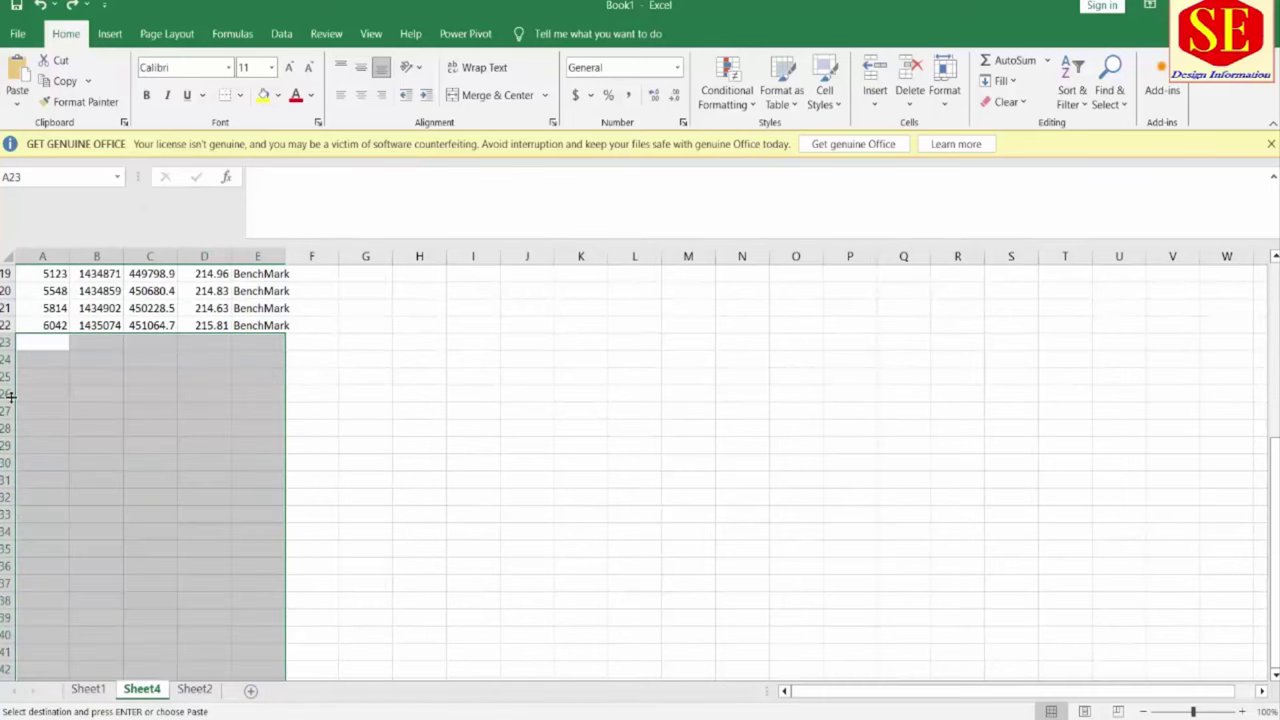
pyautogui.rightClick(52, 342)
pyautogui.click(95, 366)
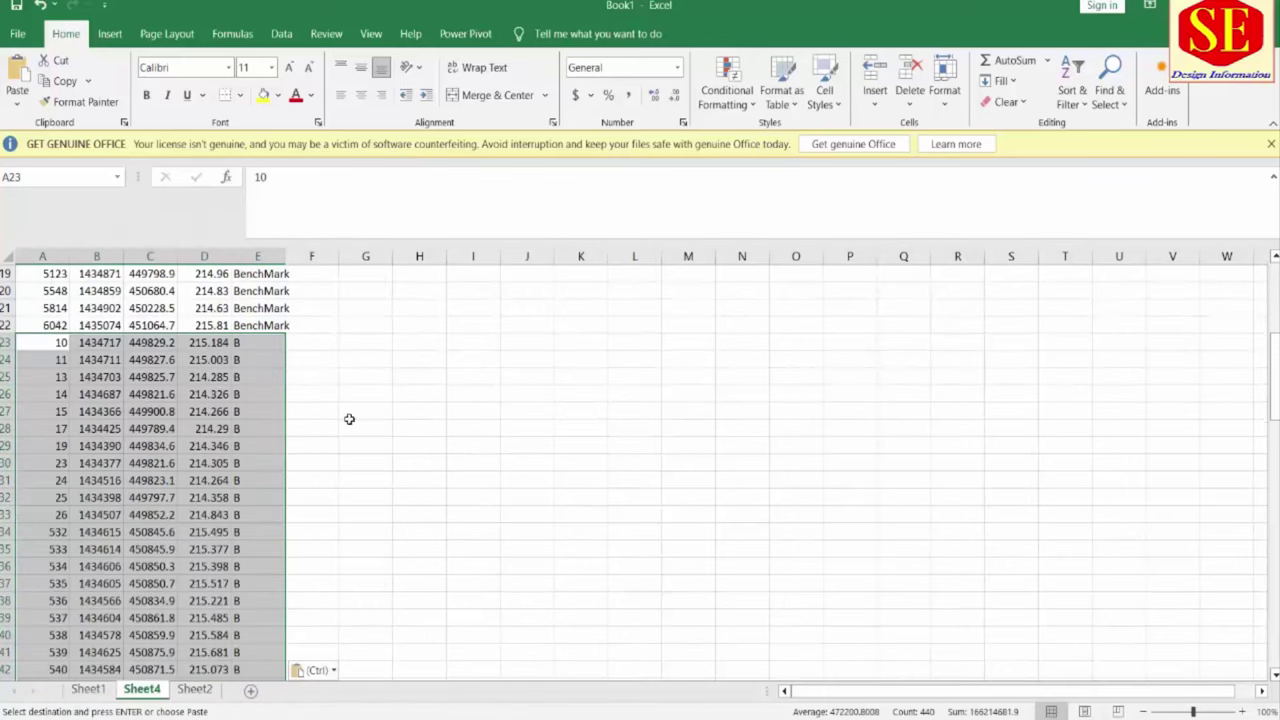
pyautogui.scroll(-20, 360, 410)
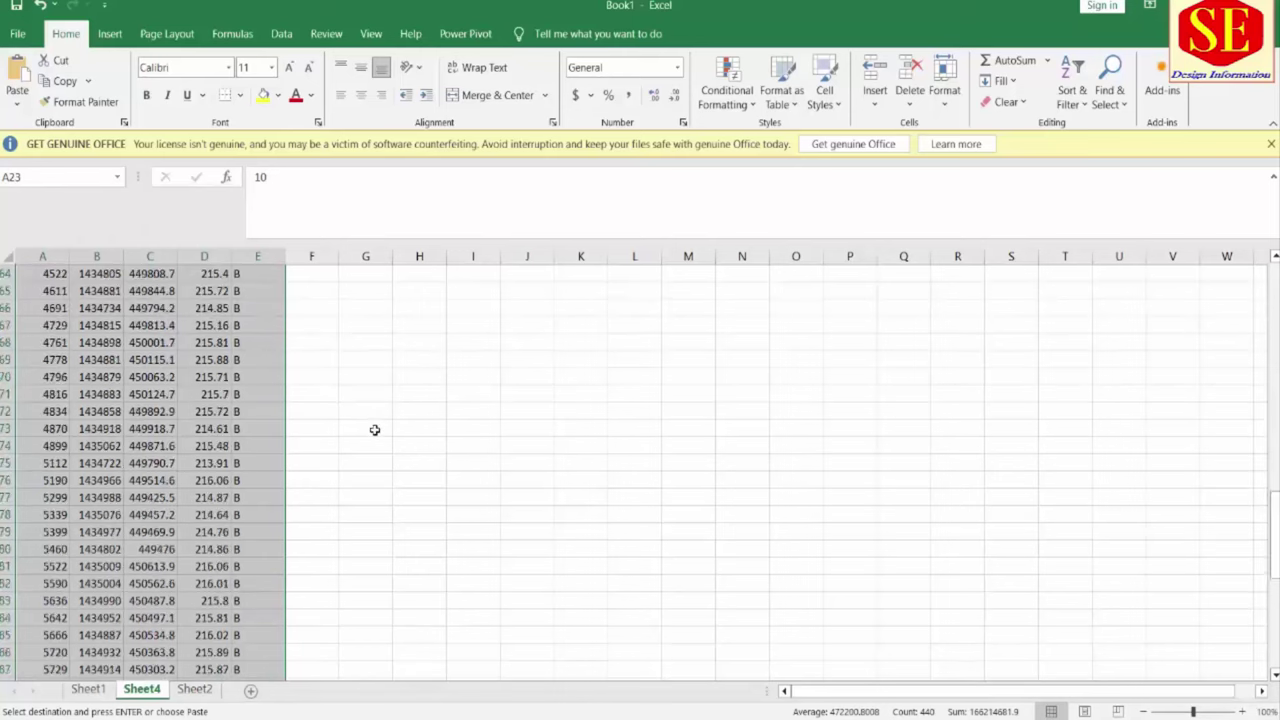
pyautogui.scroll(7, 243, 509)
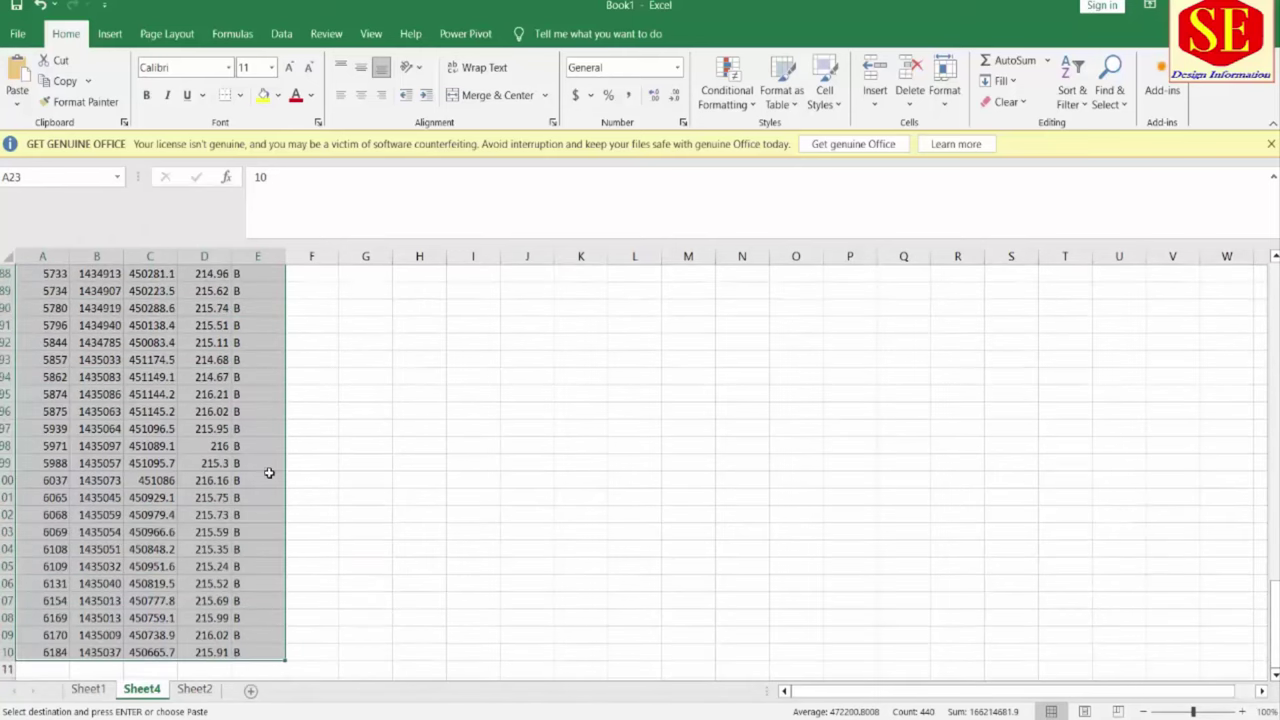
# Back on Sheet1, clear the B code from the Column5 filter
pyautogui.click(88, 689)
pyautogui.click(324, 273)
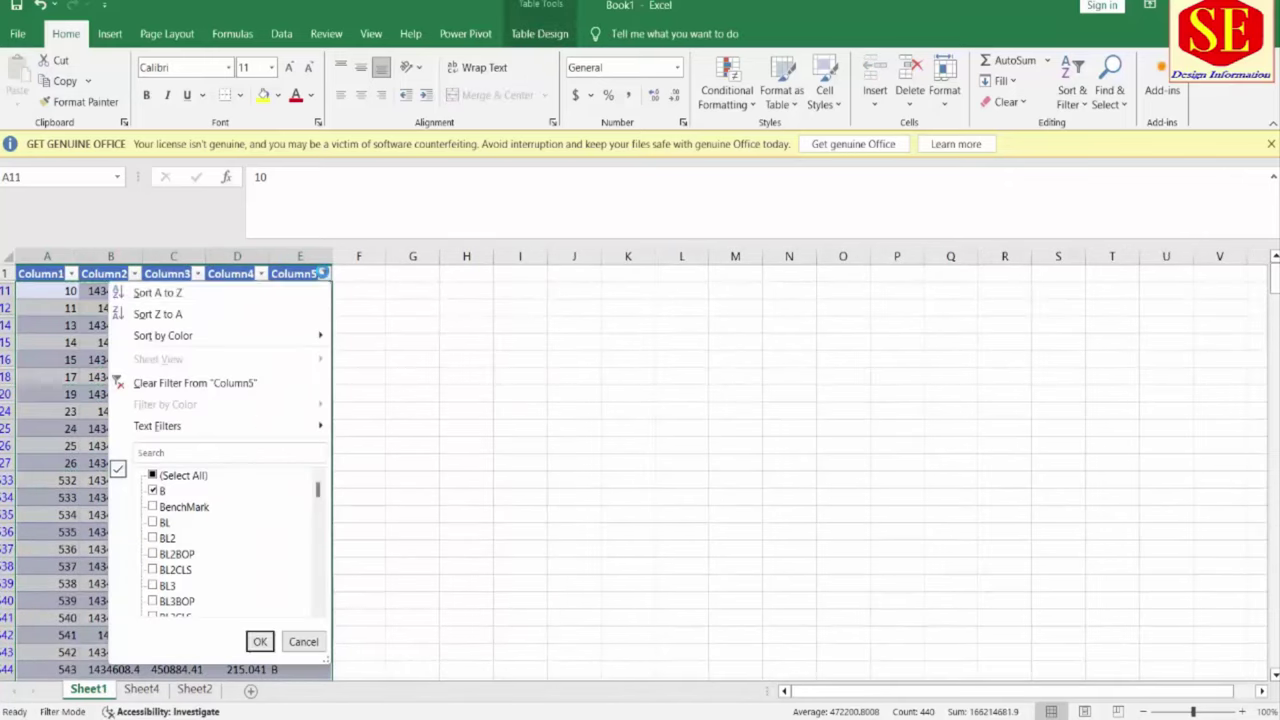
pyautogui.click(153, 491)
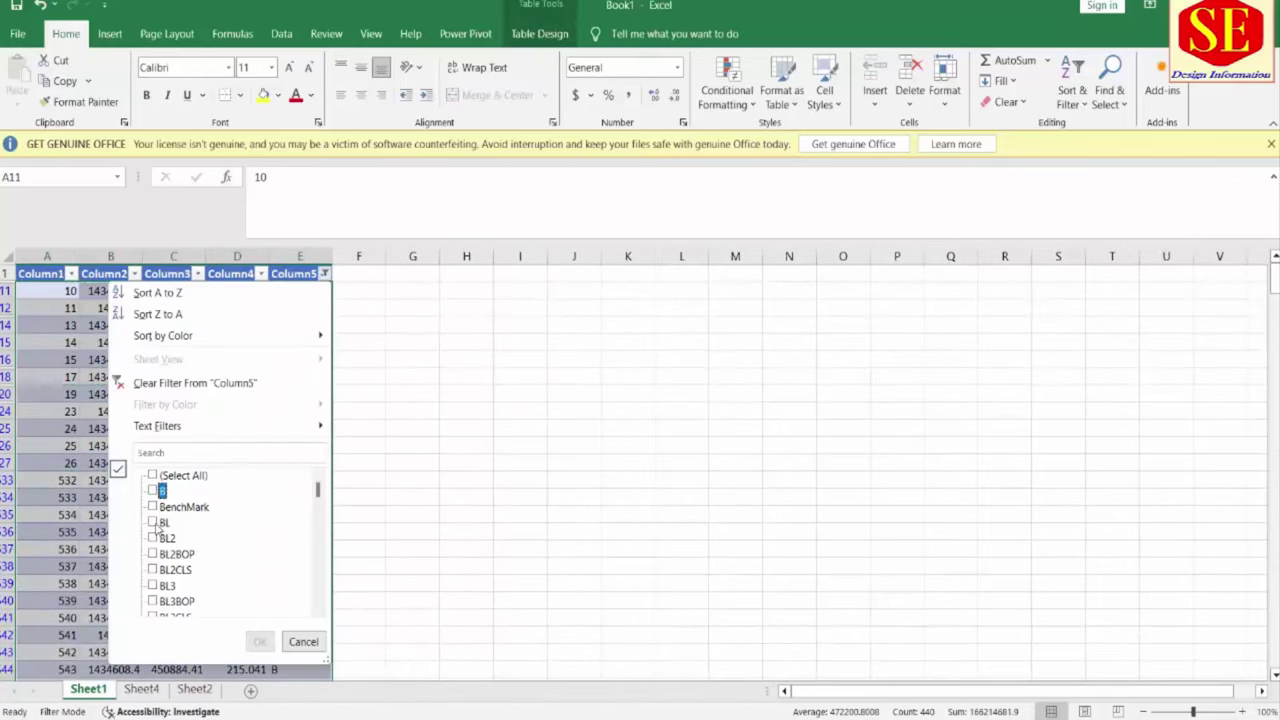
# Filter Column5 to BL and copy the 20 BL rows
pyautogui.click(153, 522)
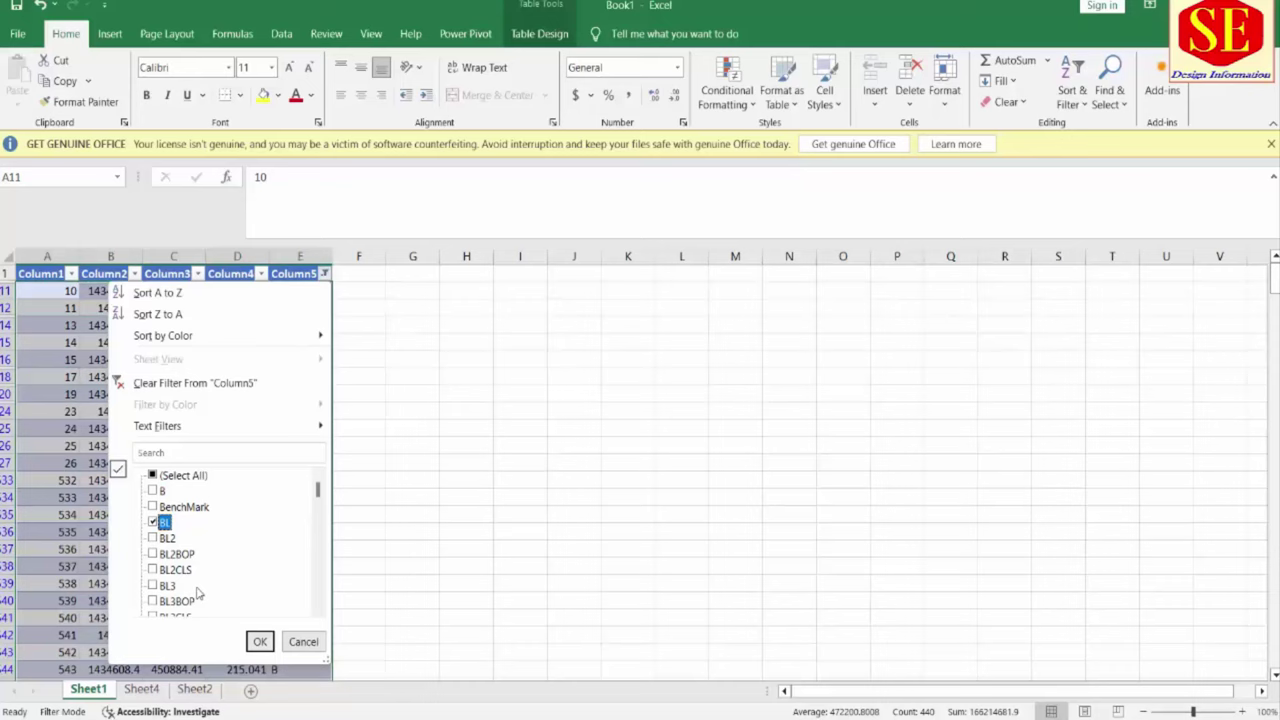
pyautogui.click(258, 642)
pyautogui.moveTo(73, 291); pyautogui.dragTo(294, 609)
pyautogui.rightClick(297, 555)
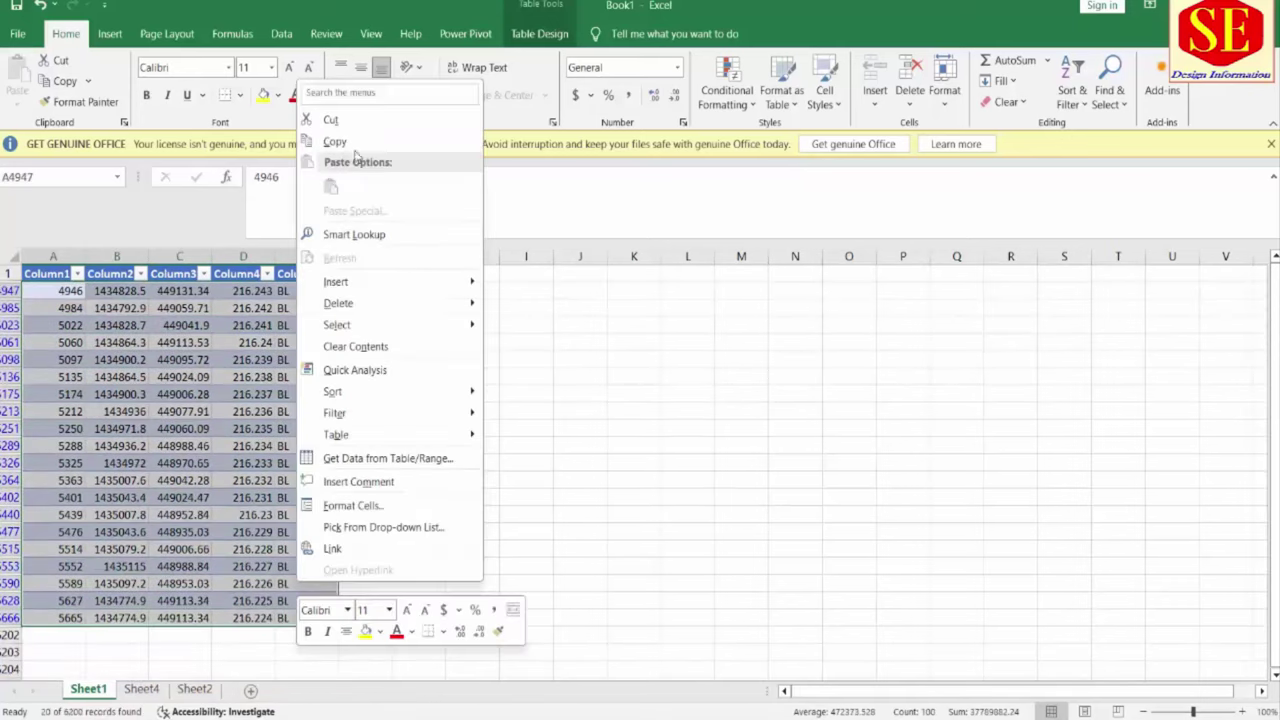
pyautogui.click(354, 148)
# Paste the BL rows into Sheet4 at A111, then go back to Sheet1
pyautogui.hotkey('ctrl', 'pagedown')
pyautogui.scroll(-1, 268, 489)
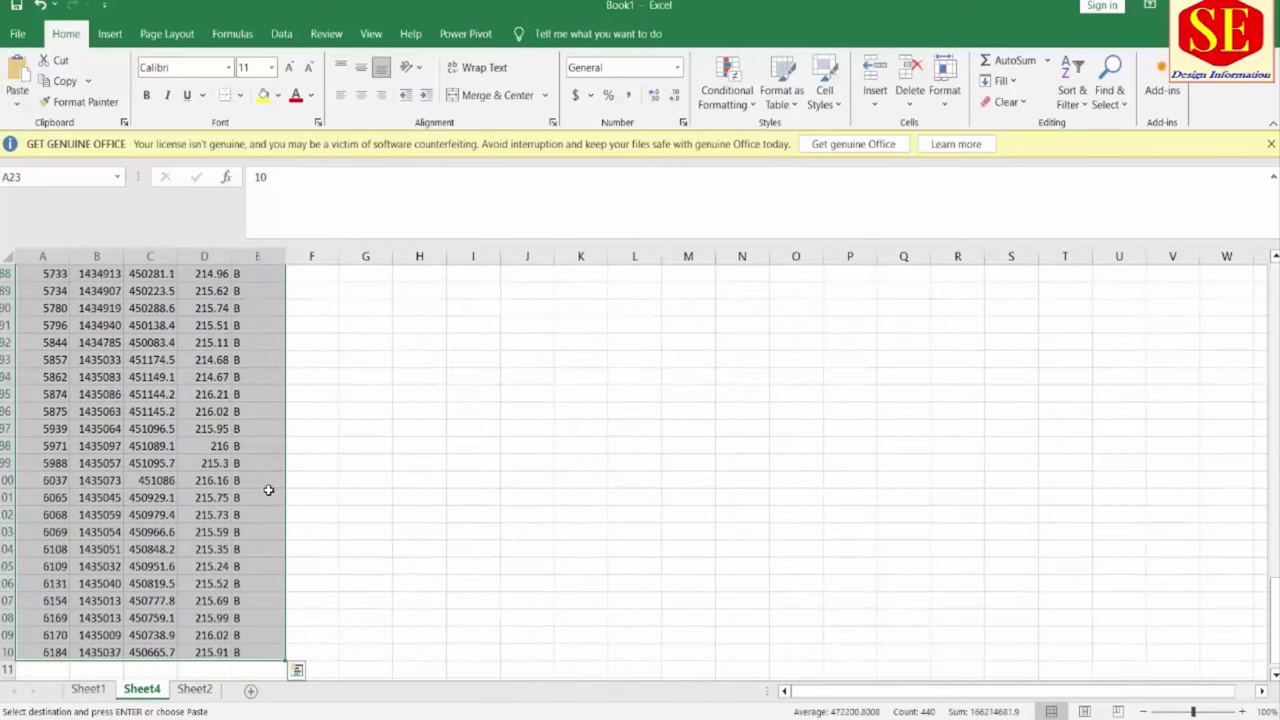
pyautogui.scroll(-4, 268, 489)
pyautogui.click(58, 460)
pyautogui.rightClick(62, 462)
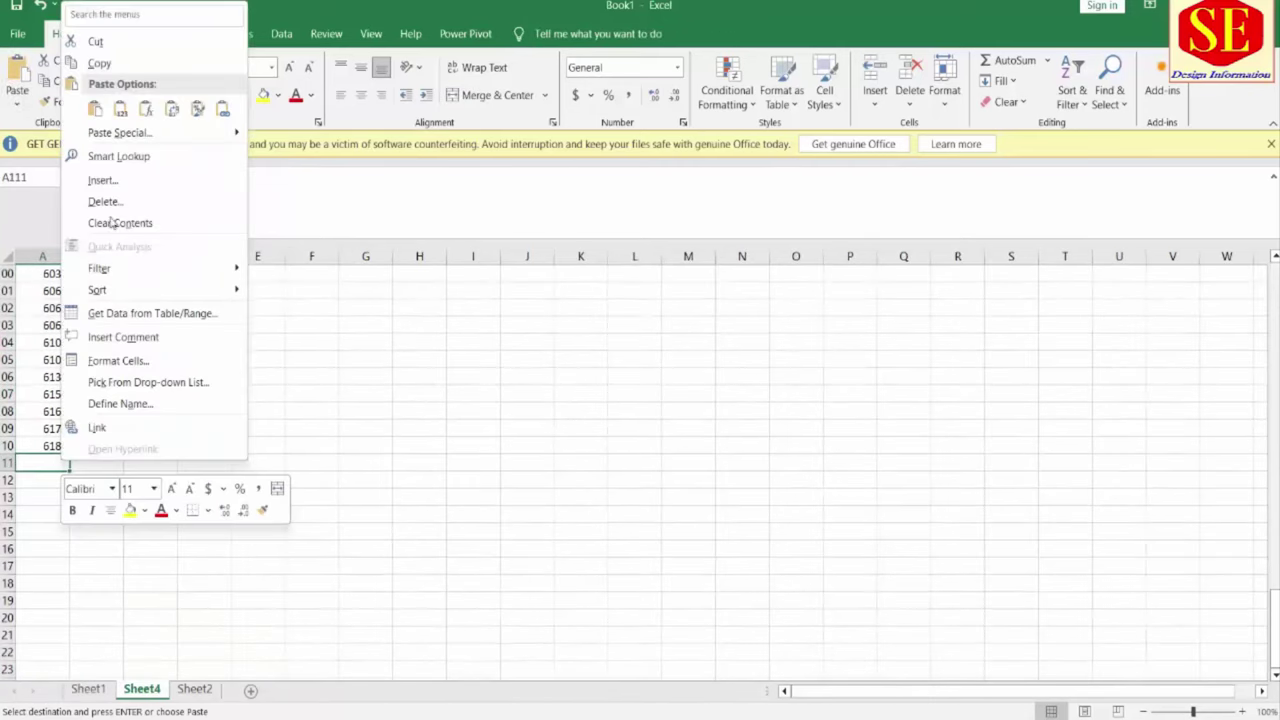
pyautogui.click(95, 108)
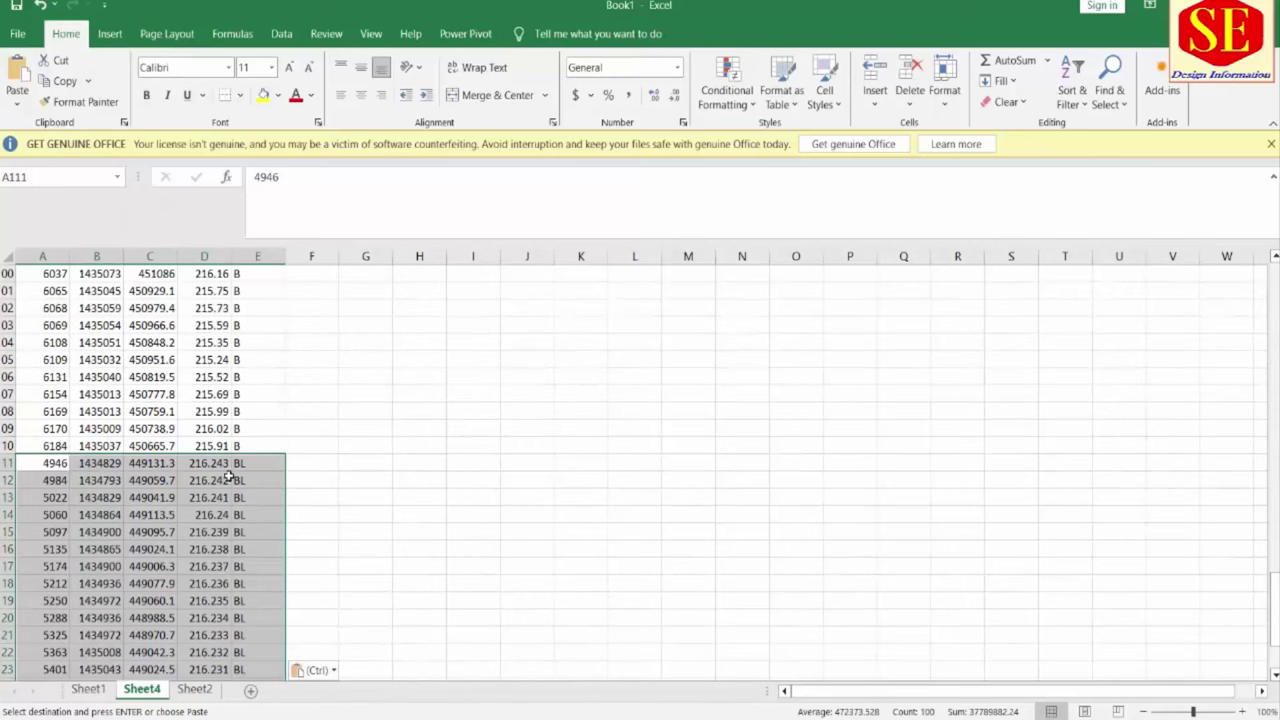
pyautogui.scroll(8, 268, 341)
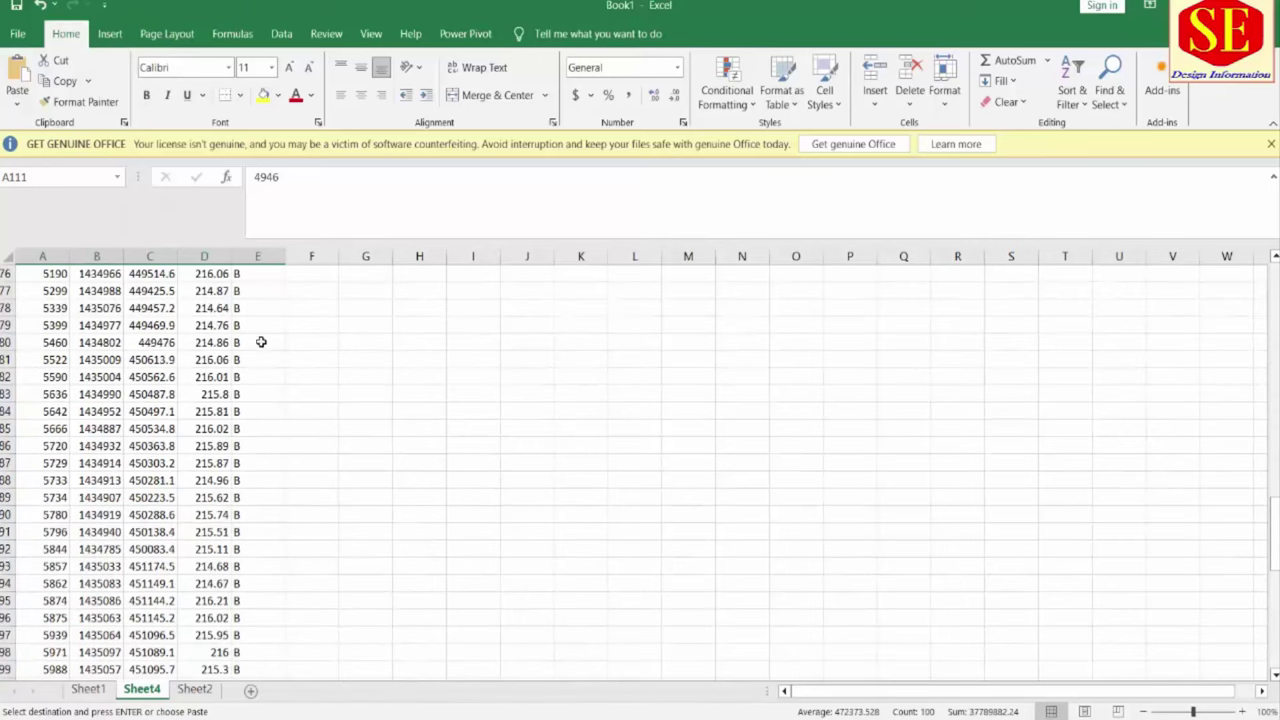
pyautogui.scroll(18, 268, 416)
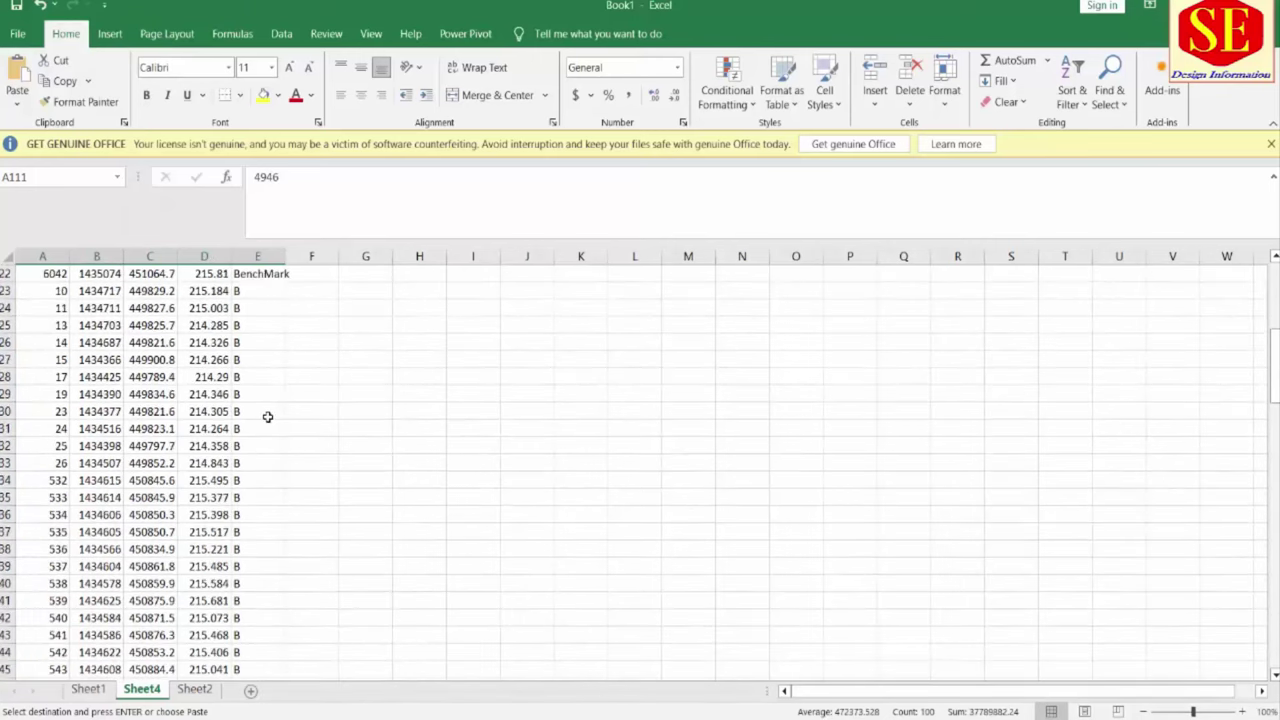
pyautogui.scroll(7, 268, 416)
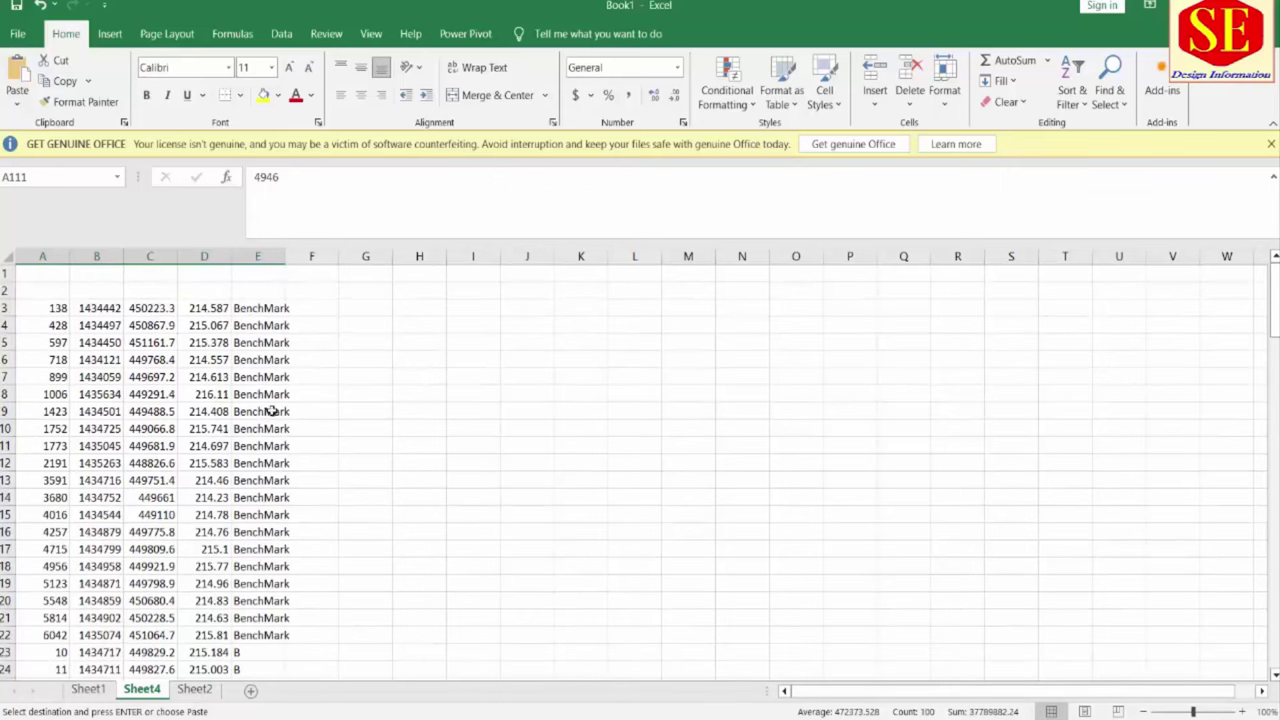
pyautogui.scroll(-5, 272, 408)
pyautogui.scroll(-6, 273, 407)
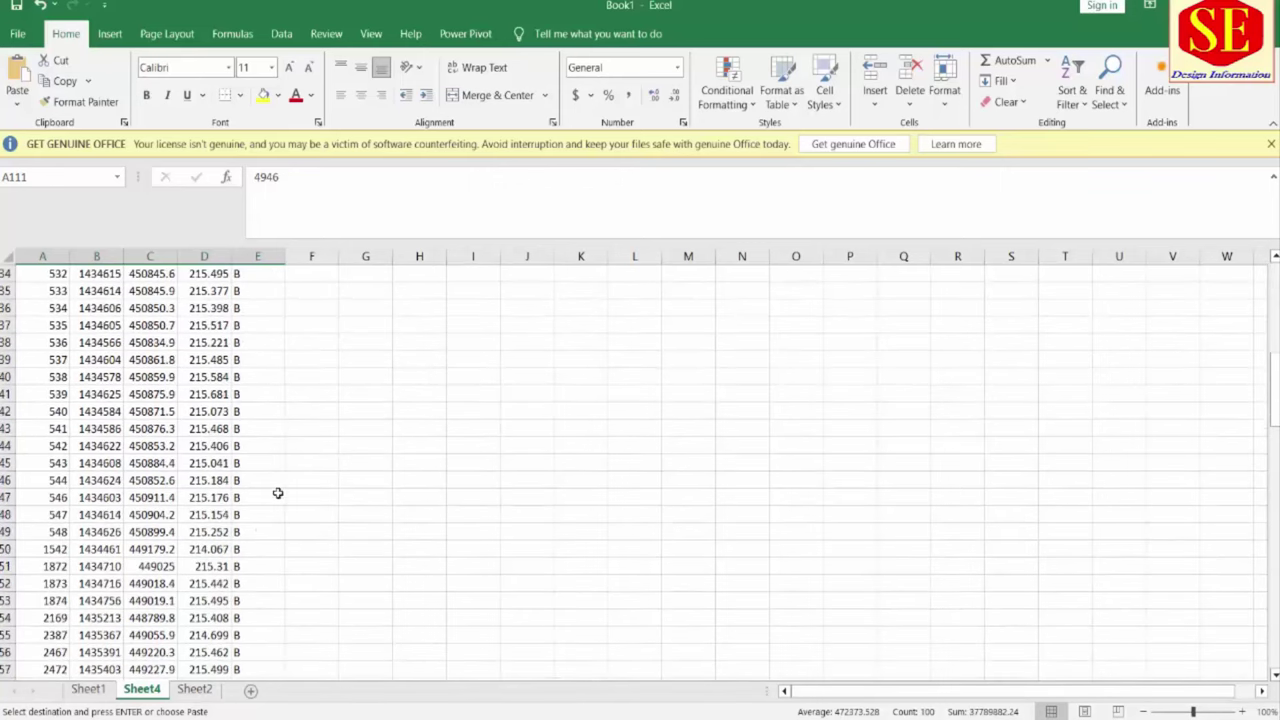
pyautogui.click(87, 689)
# Switch the Column5 filter from BL to E Pole
pyautogui.press('Escape')
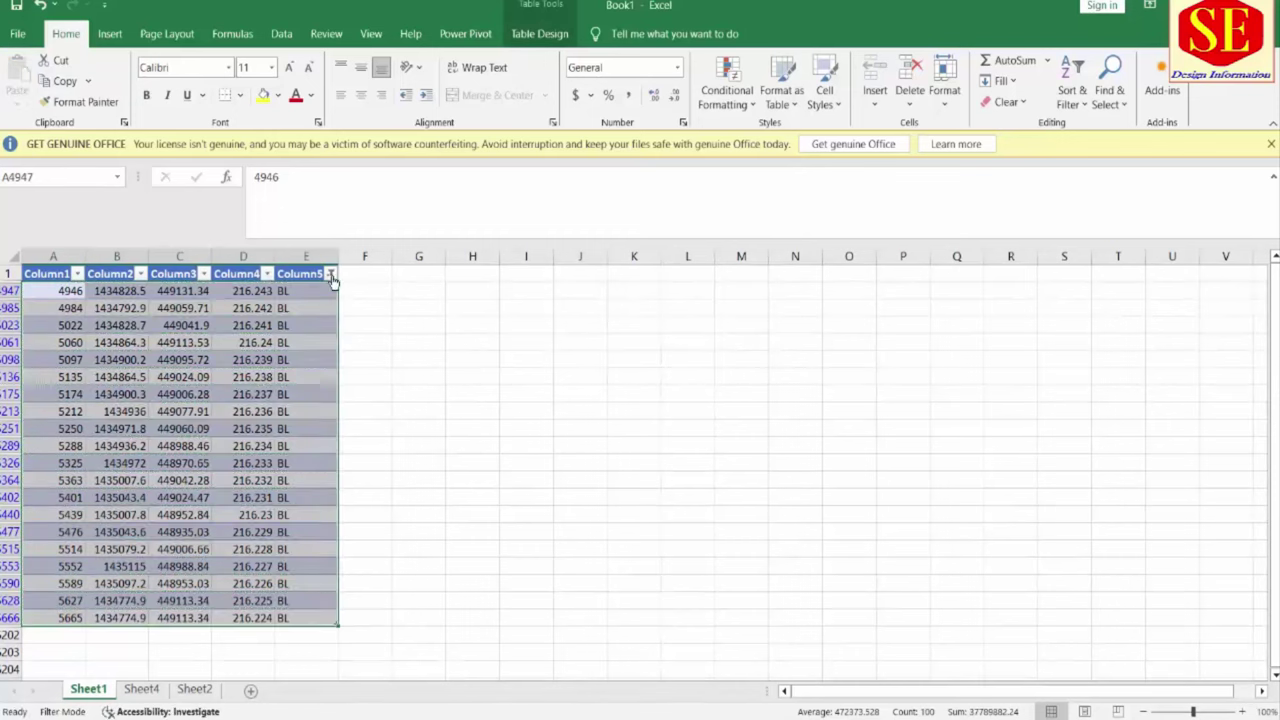
pyautogui.click(330, 273)
pyautogui.click(159, 522)
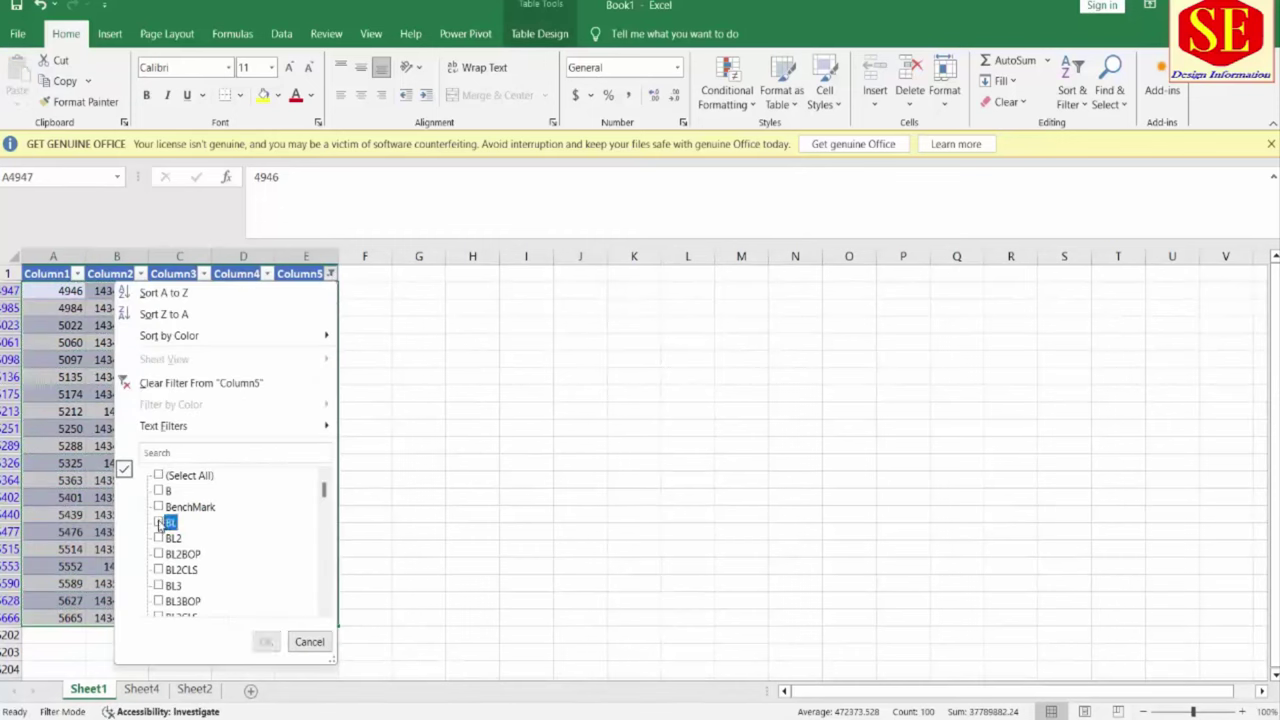
pyautogui.scroll(-4, 193, 570)
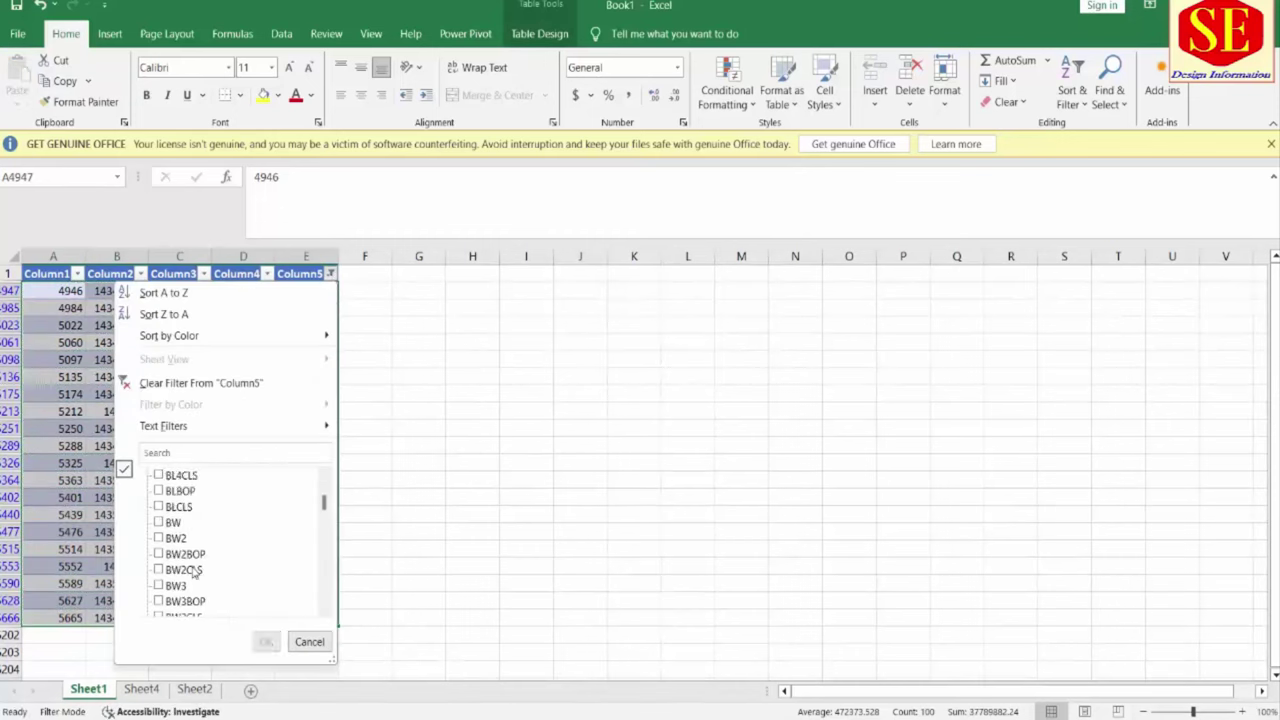
pyautogui.scroll(-4, 193, 570)
pyautogui.scroll(-1, 193, 570)
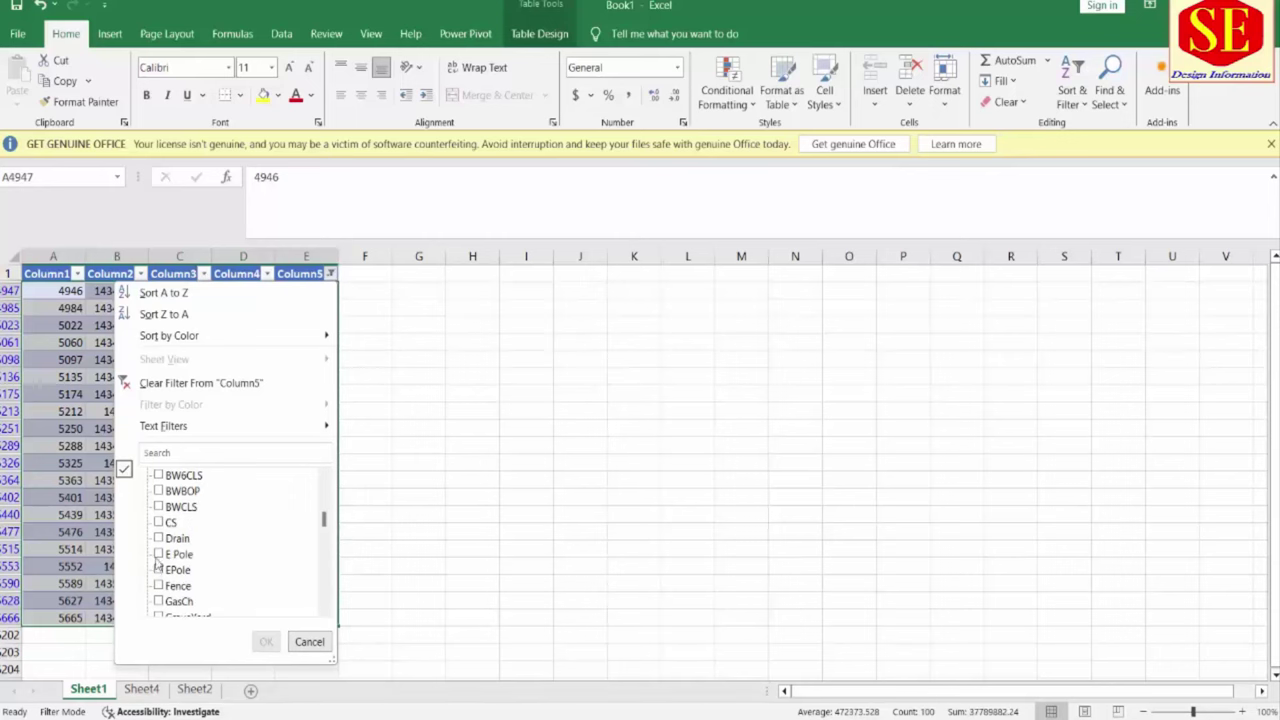
pyautogui.click(158, 555)
pyautogui.click(266, 642)
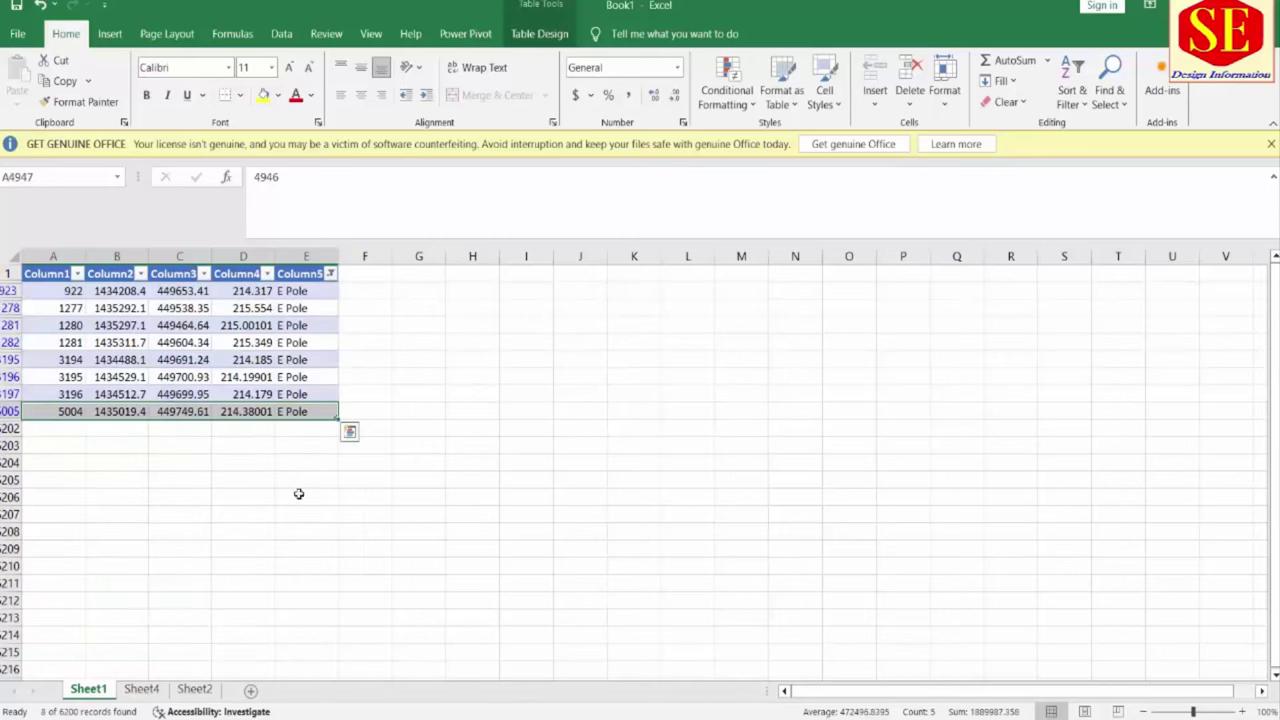
# Copy the eight E Pole rows and paste them as values into Sheet4 from row 131
pyautogui.click(405, 341)
pyautogui.moveTo(70, 290); pyautogui.dragTo(306, 411)
pyautogui.rightClick(306, 411)
pyautogui.click(344, 277)
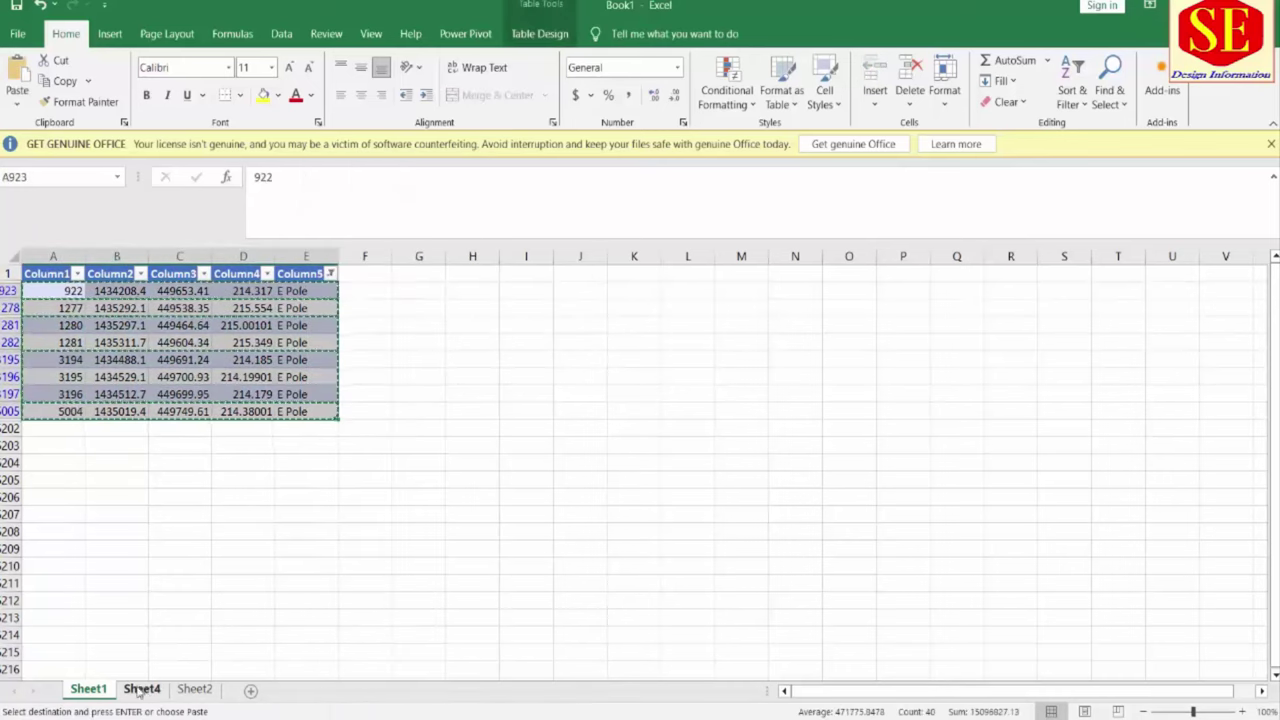
pyautogui.click(141, 689)
pyautogui.scroll(-13, 185, 531)
pyautogui.scroll(-20, 185, 531)
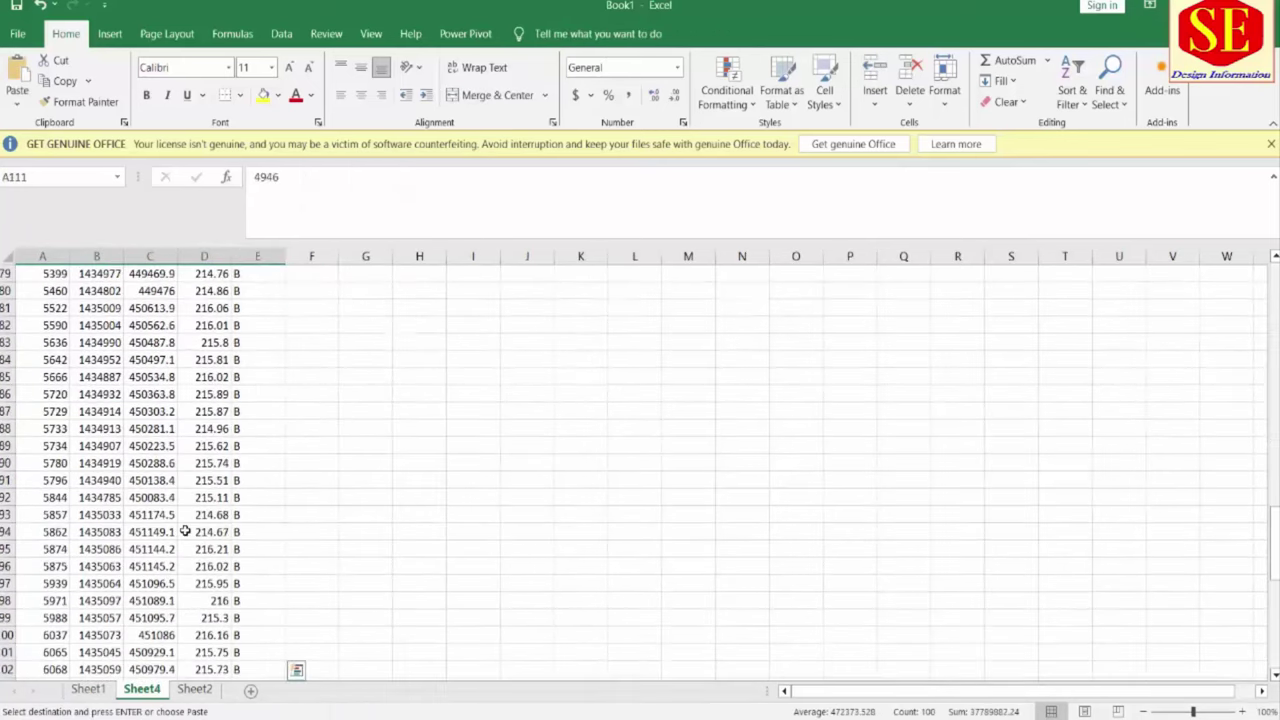
pyautogui.scroll(3, 106, 389)
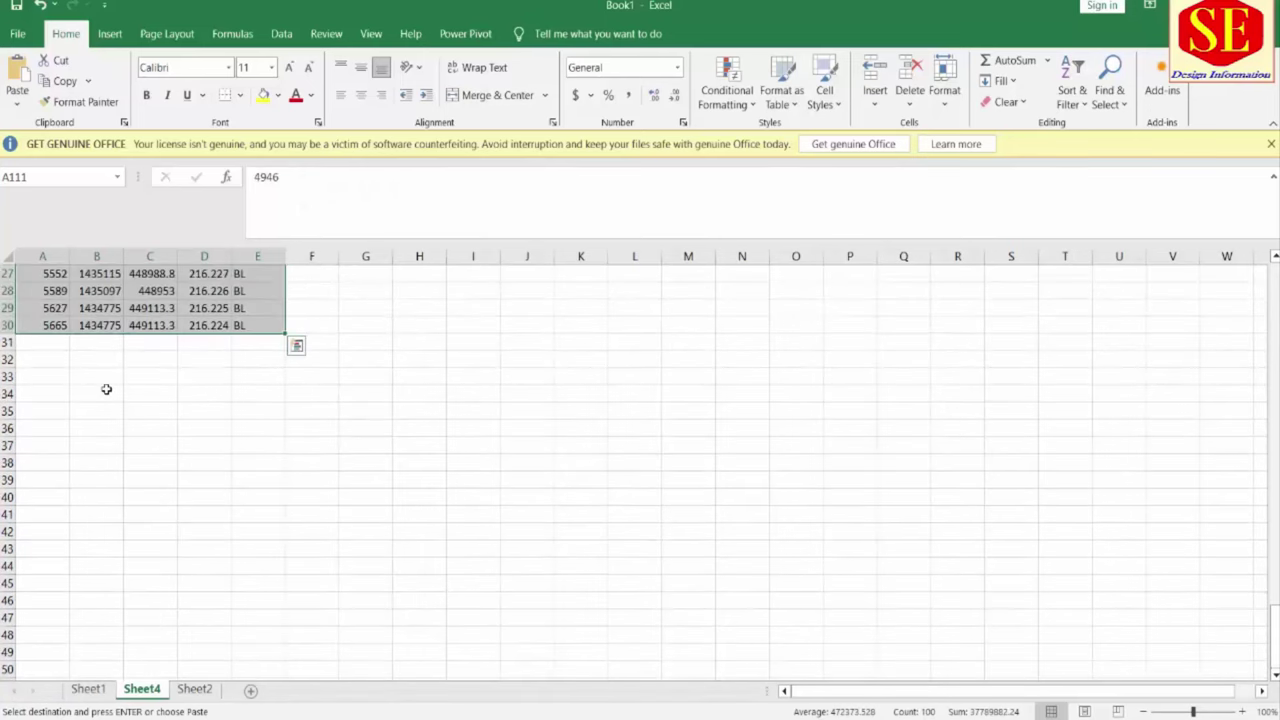
pyautogui.click(50, 344)
pyautogui.rightClick(51, 343)
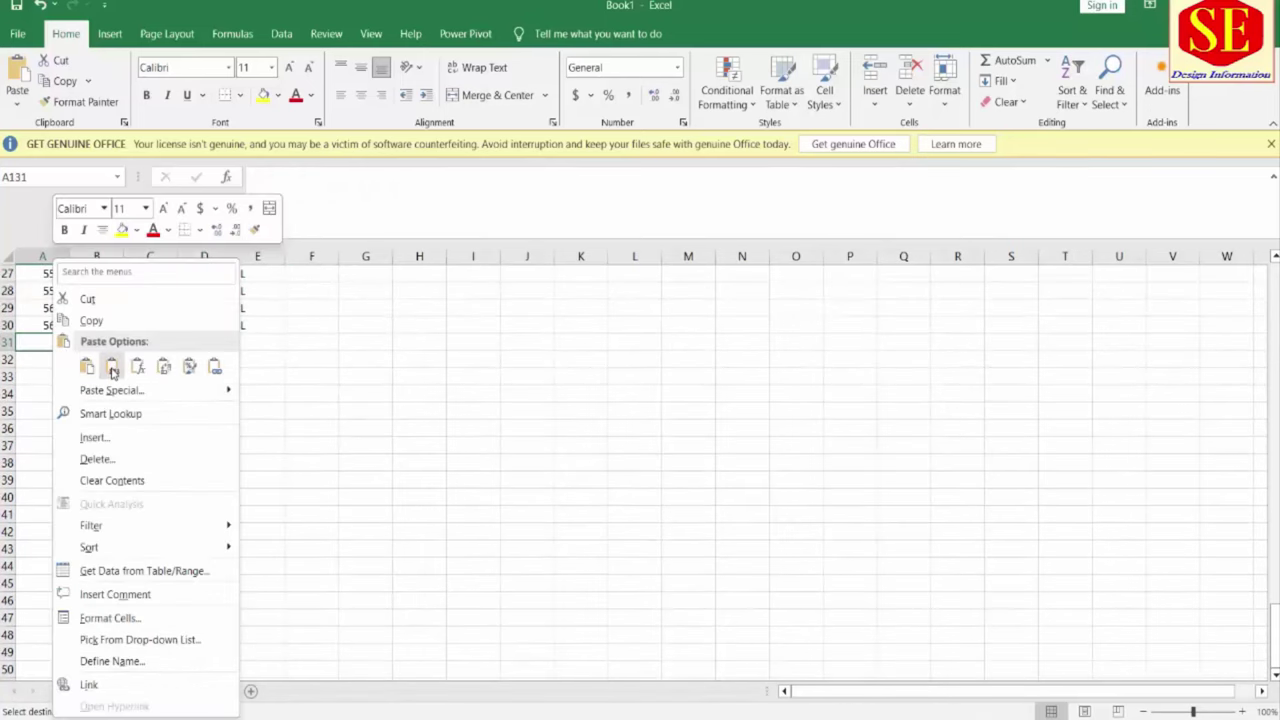
pyautogui.click(112, 367)
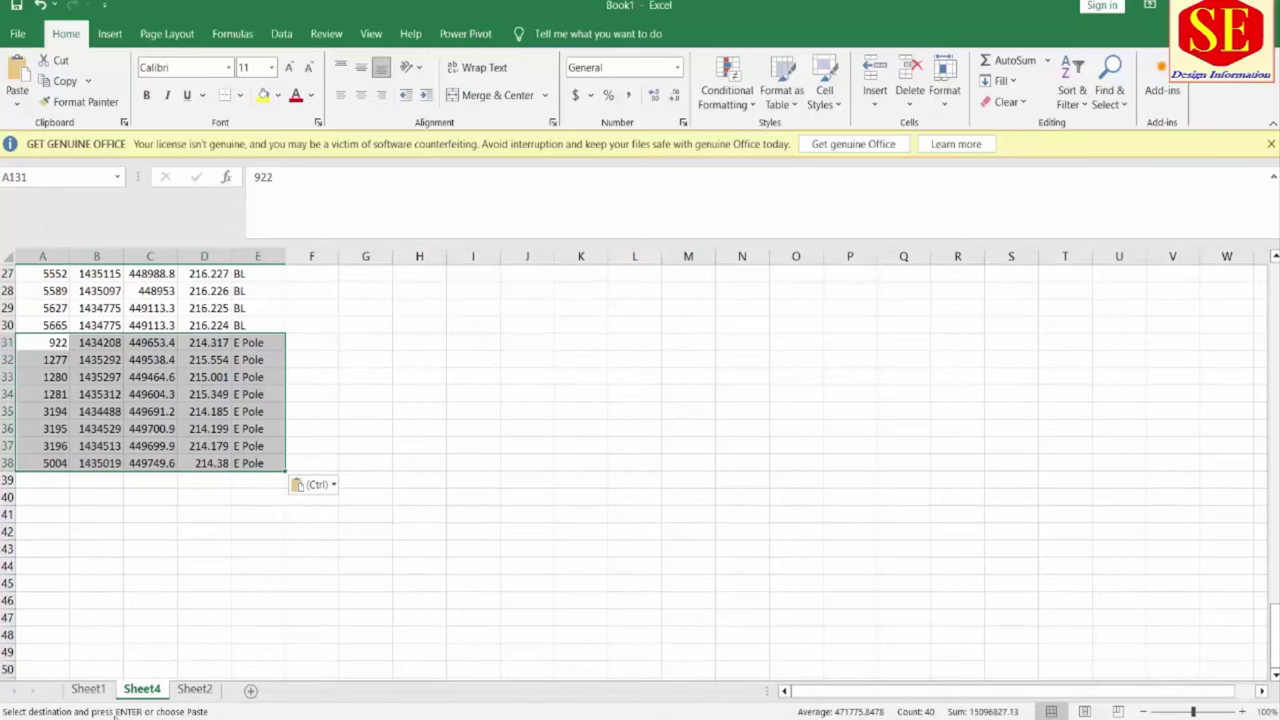
pyautogui.click(88, 689)
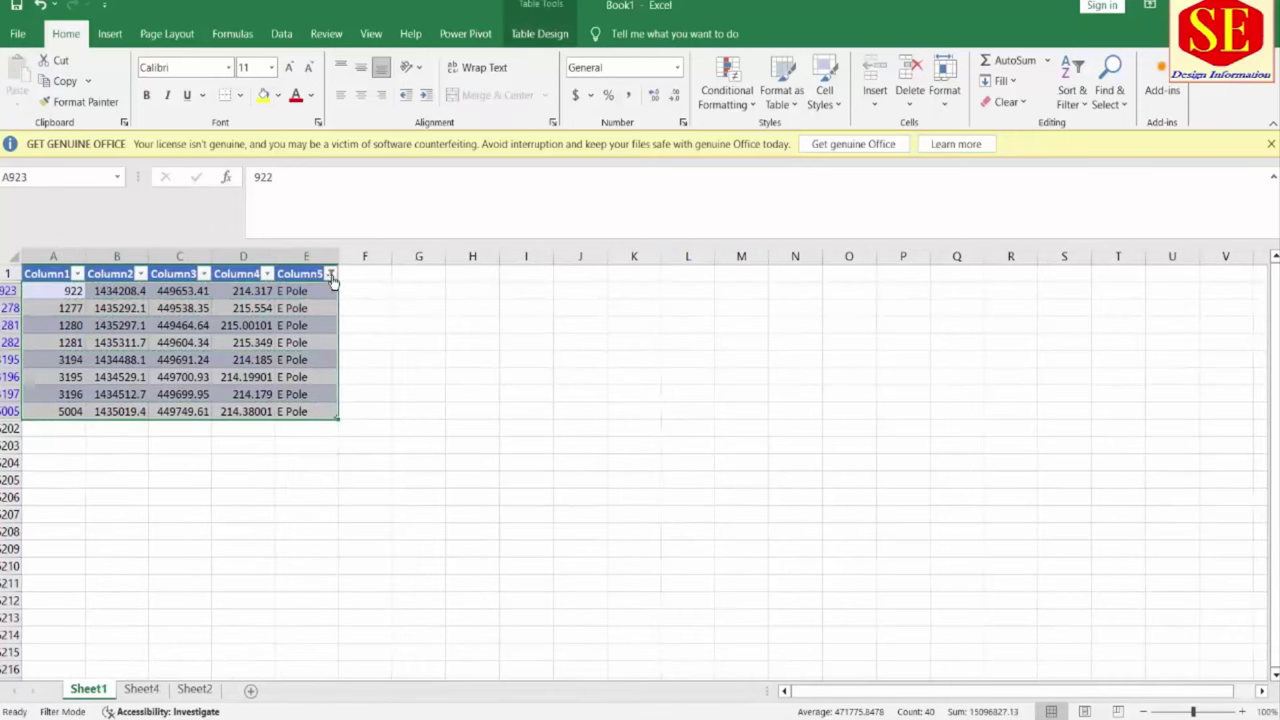
pyautogui.click(331, 274)
# Change the Column5 filter from E Pole to R1CL, R1LS and R1RS
pyautogui.click(266, 640)
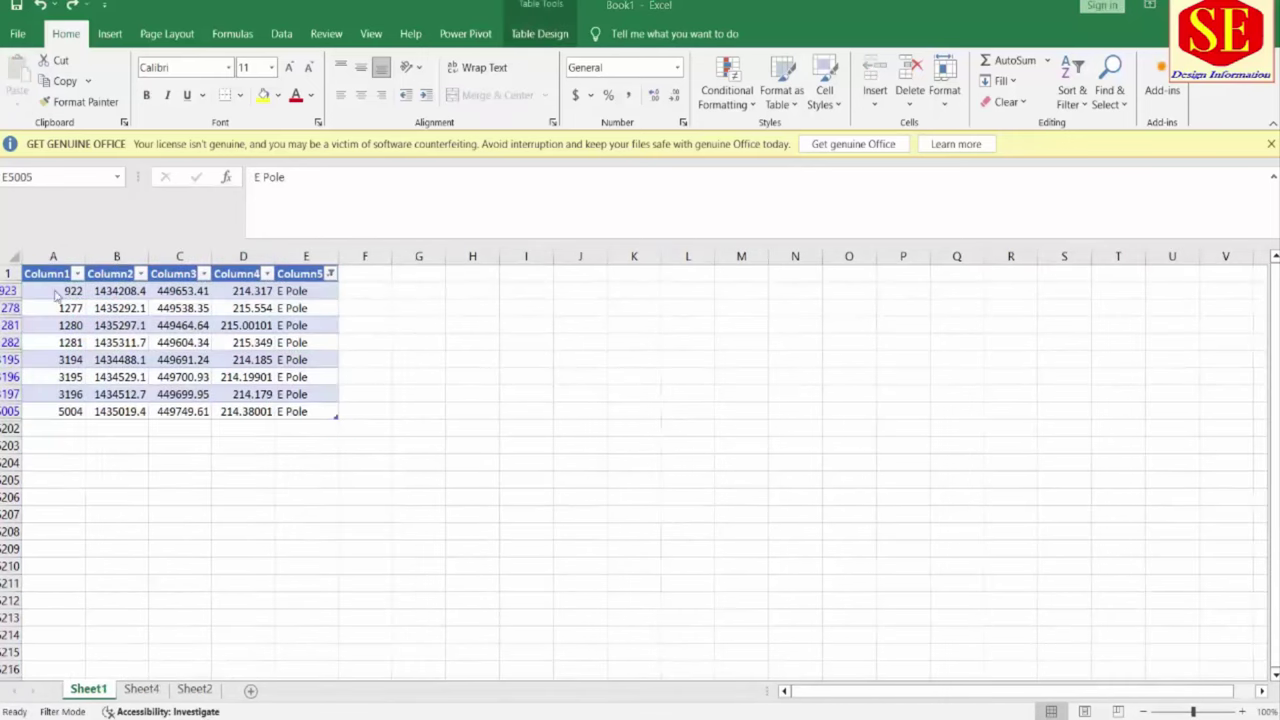
pyautogui.click(331, 274)
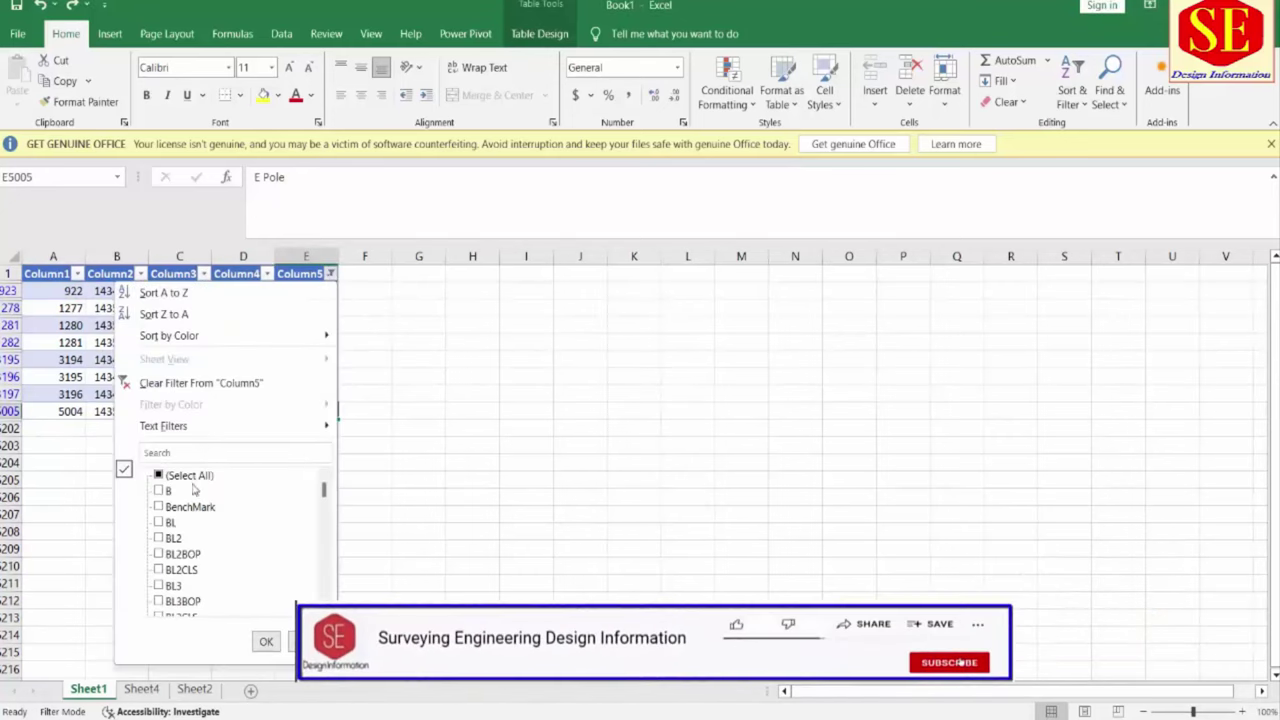
pyautogui.scroll(-6, 182, 586)
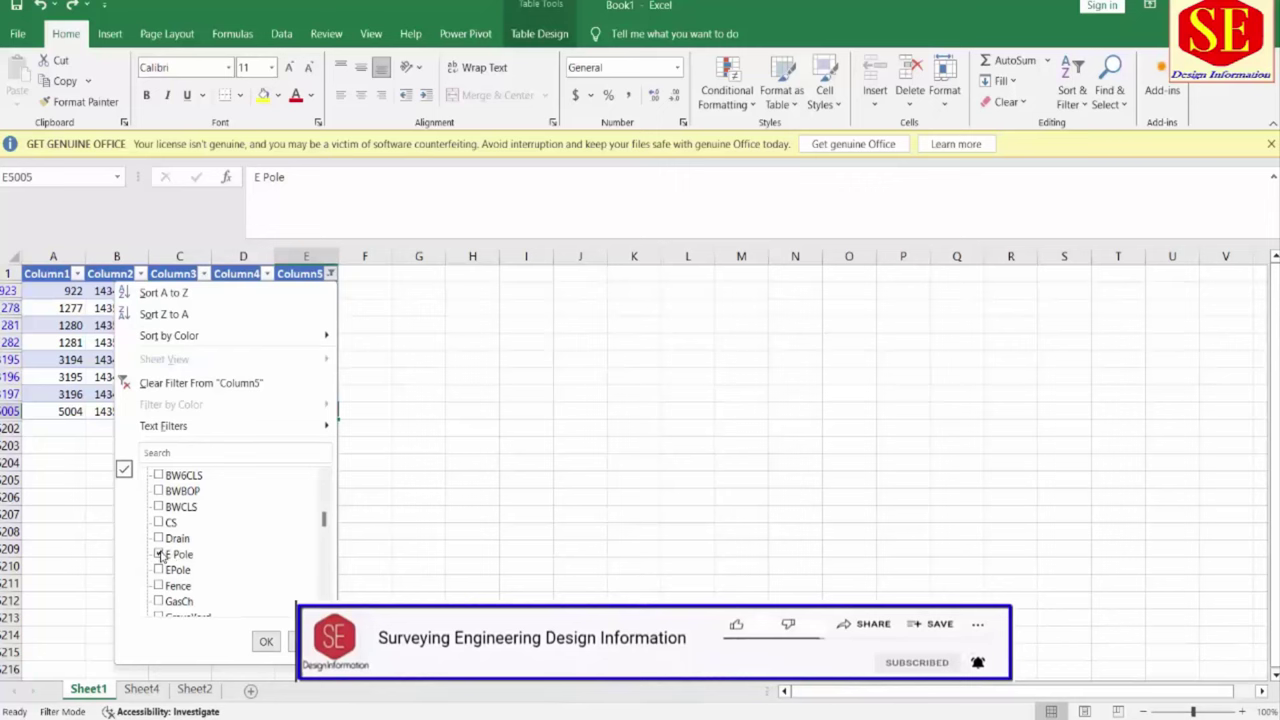
pyautogui.click(159, 554)
pyautogui.moveTo(323, 523); pyautogui.dragTo(241, 576)
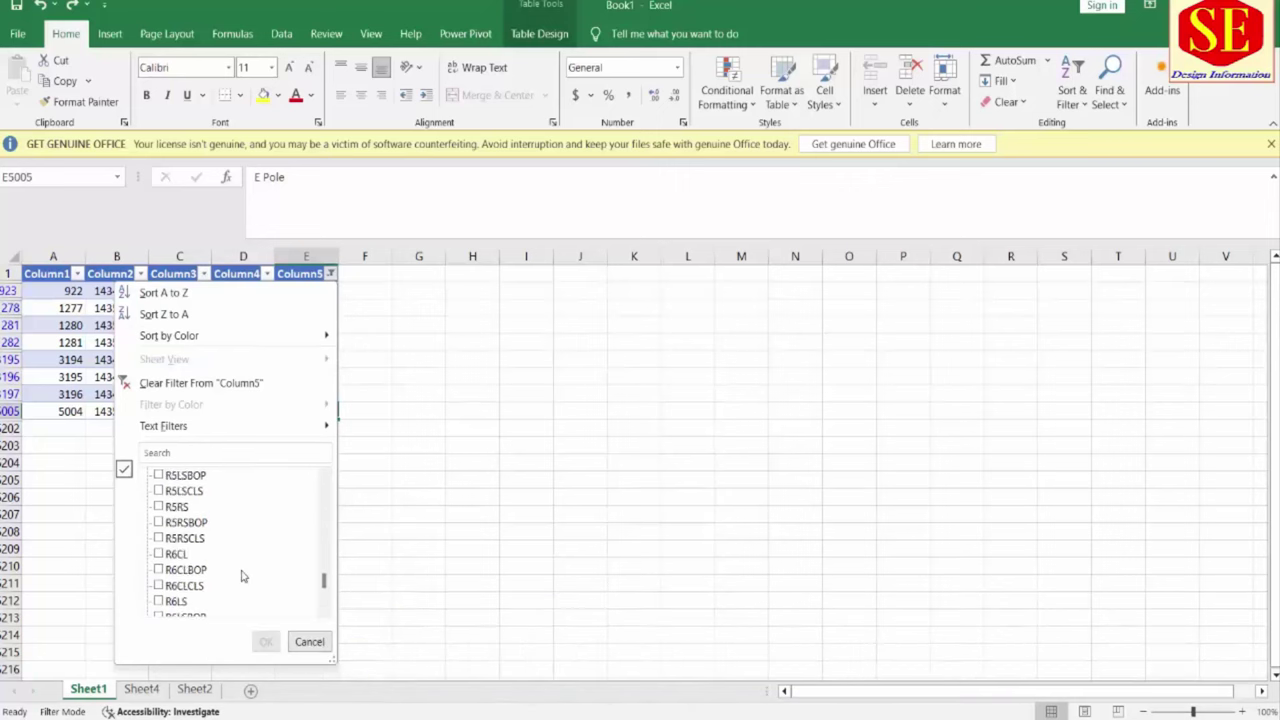
pyautogui.scroll(9, 243, 572)
pyautogui.scroll(4, 245, 569)
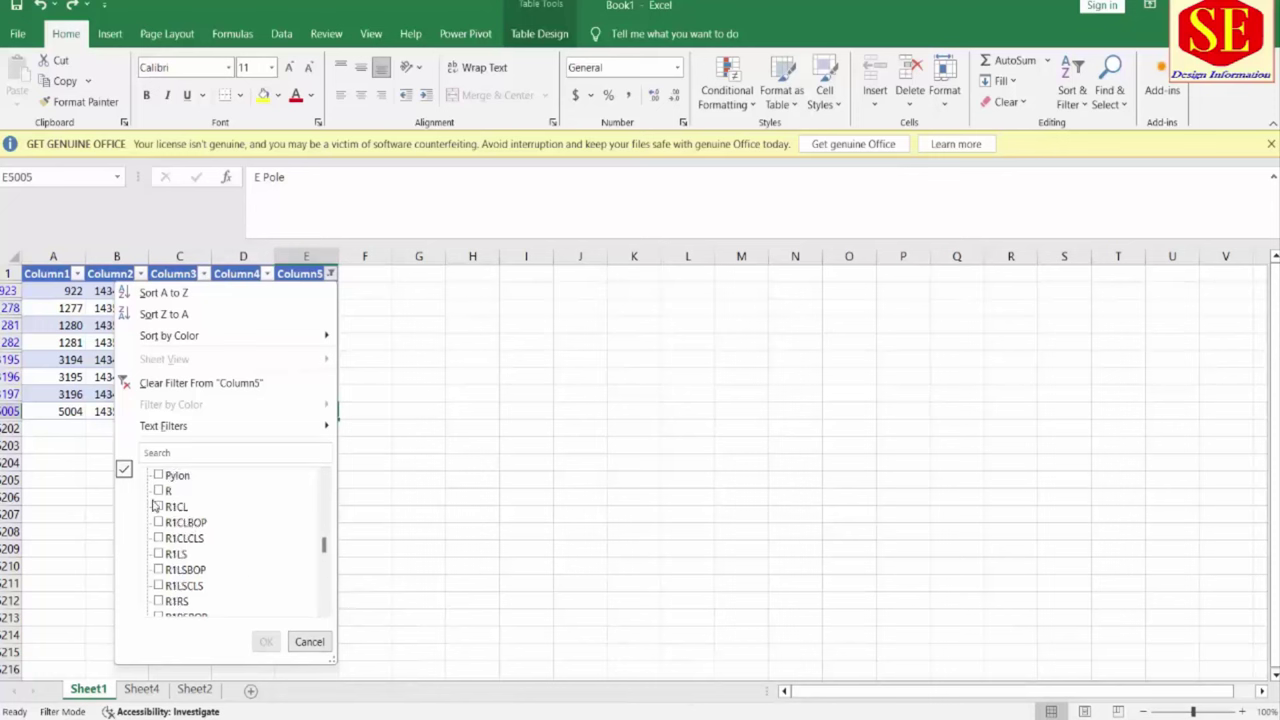
pyautogui.click(159, 507)
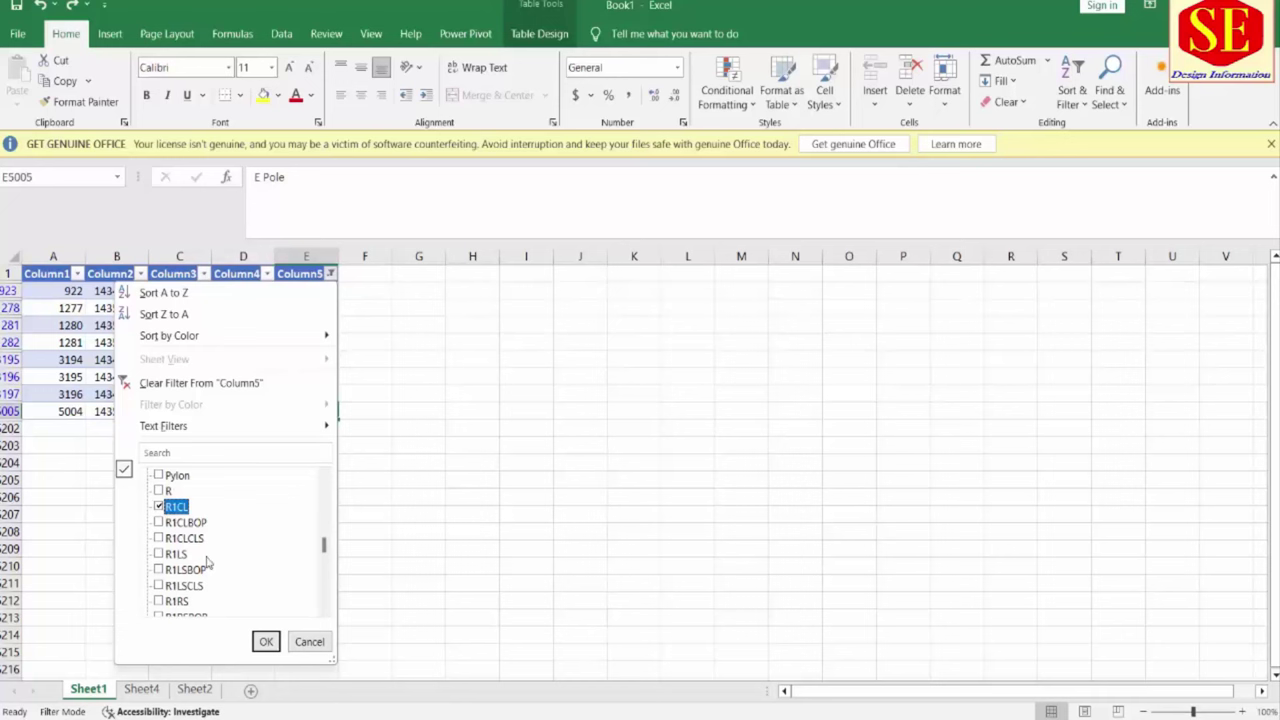
pyautogui.click(159, 554)
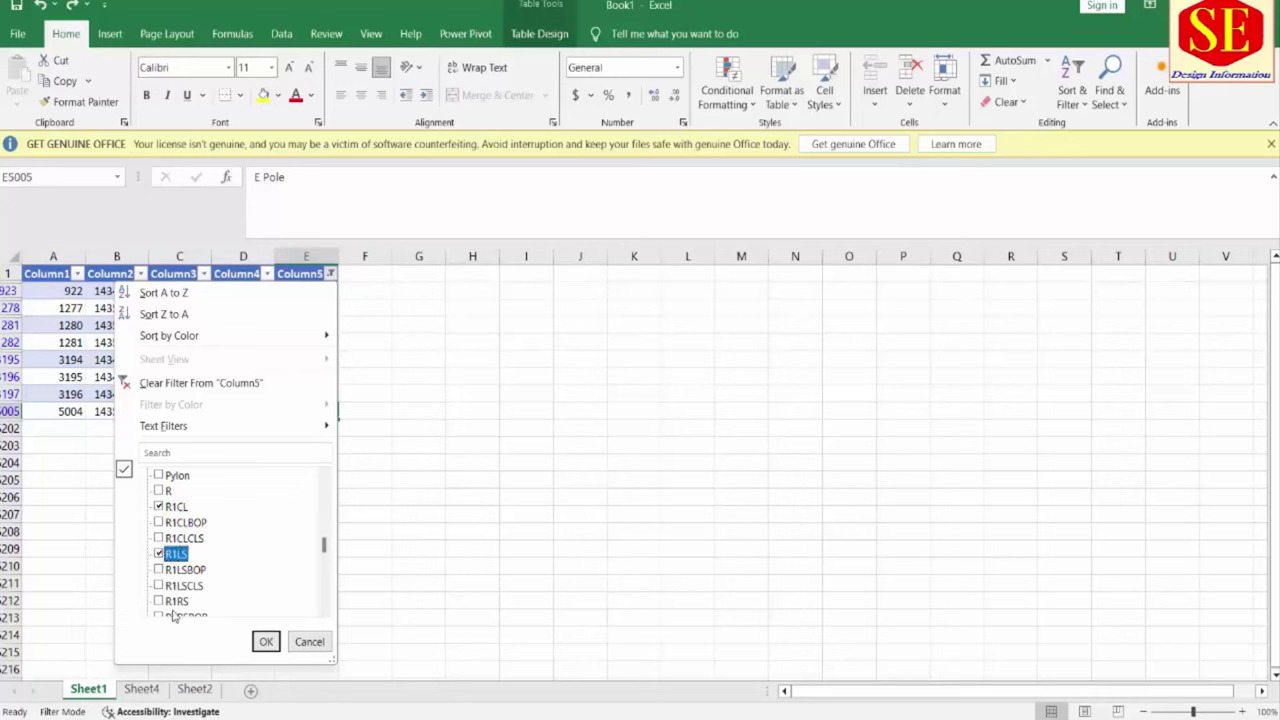
pyautogui.click(159, 601)
pyautogui.click(266, 642)
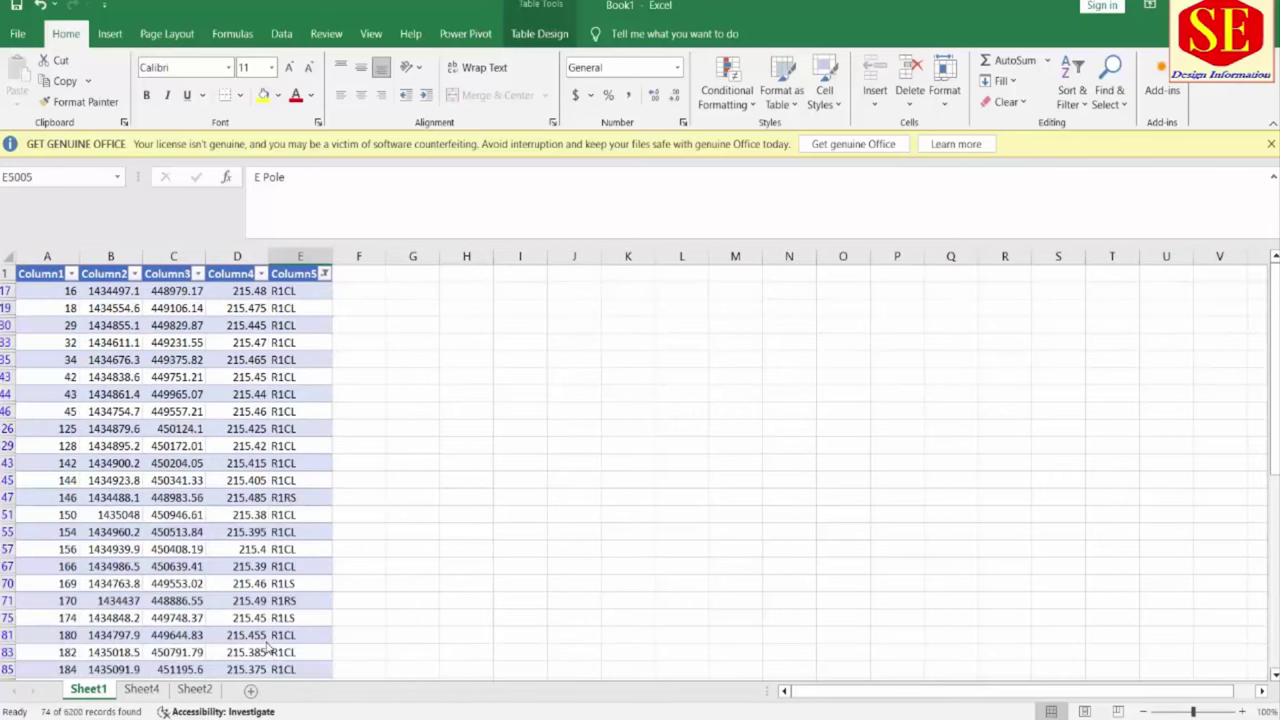
# Select all 74 filtered R1-coded point rows
pyautogui.click(283, 308)
pyautogui.scroll(-10, 286, 460)
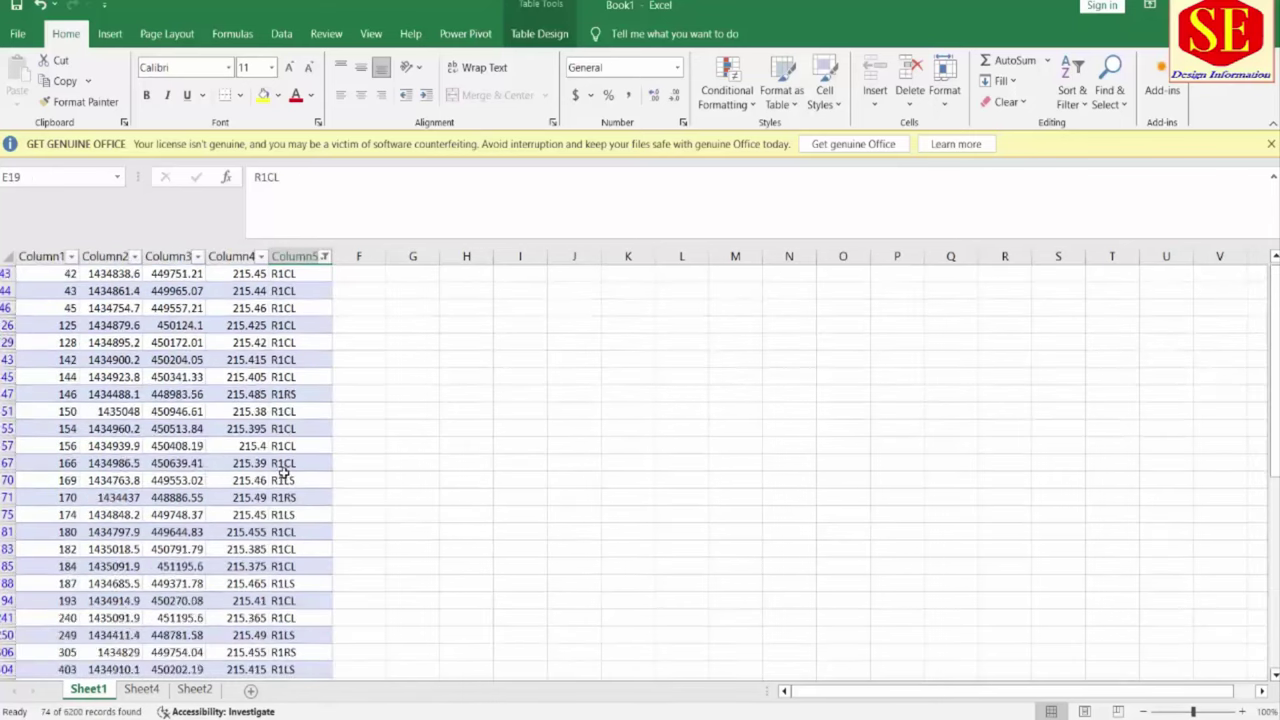
pyautogui.scroll(-8, 286, 484)
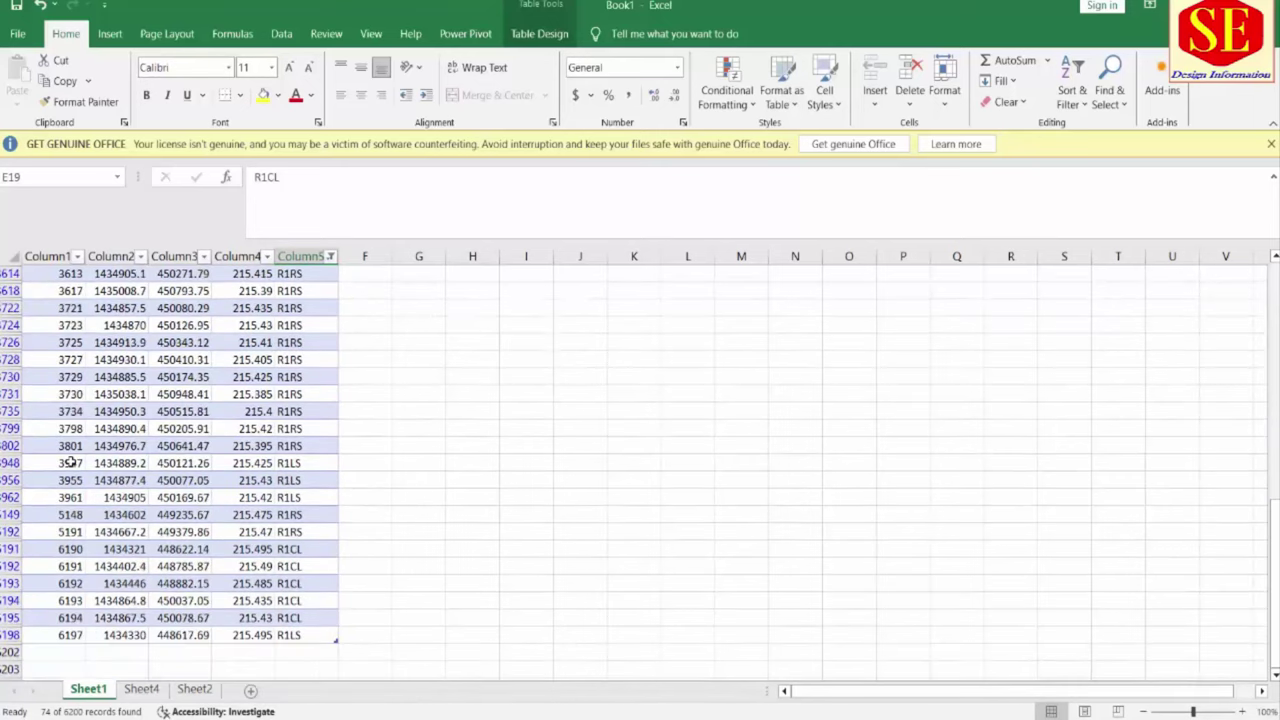
pyautogui.scroll(15, 70, 461)
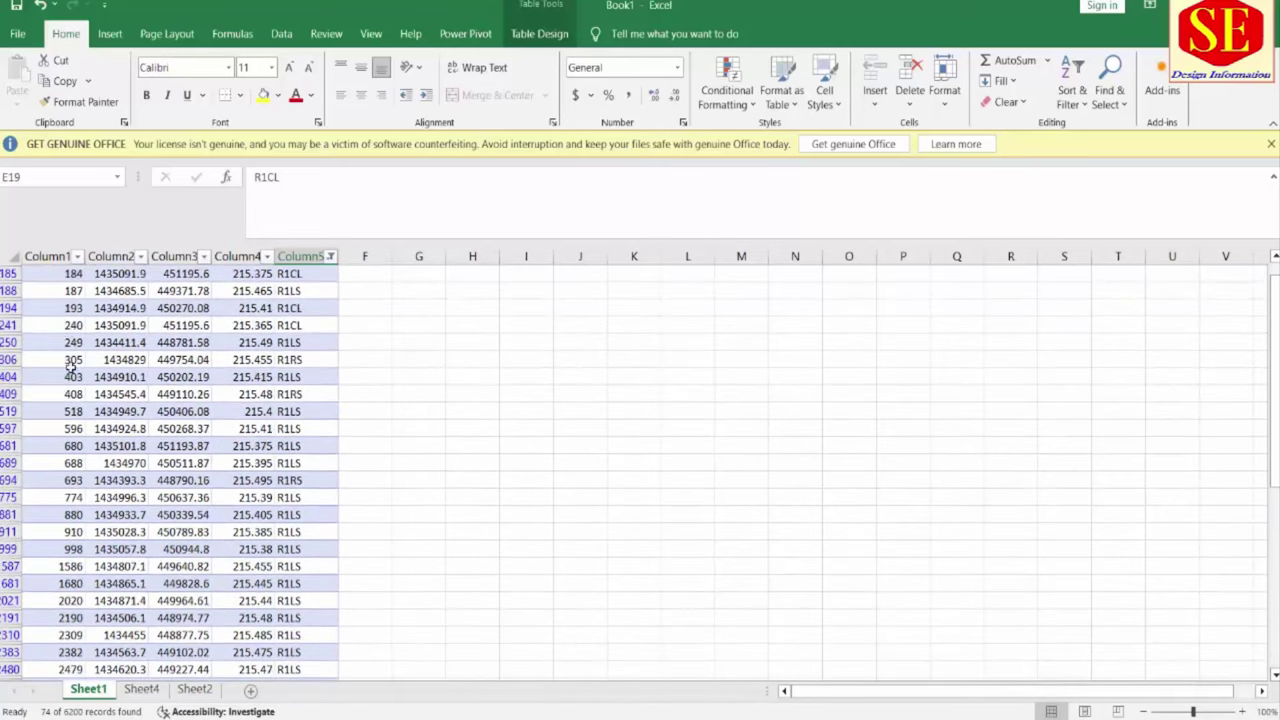
pyautogui.scroll(8, 70, 366)
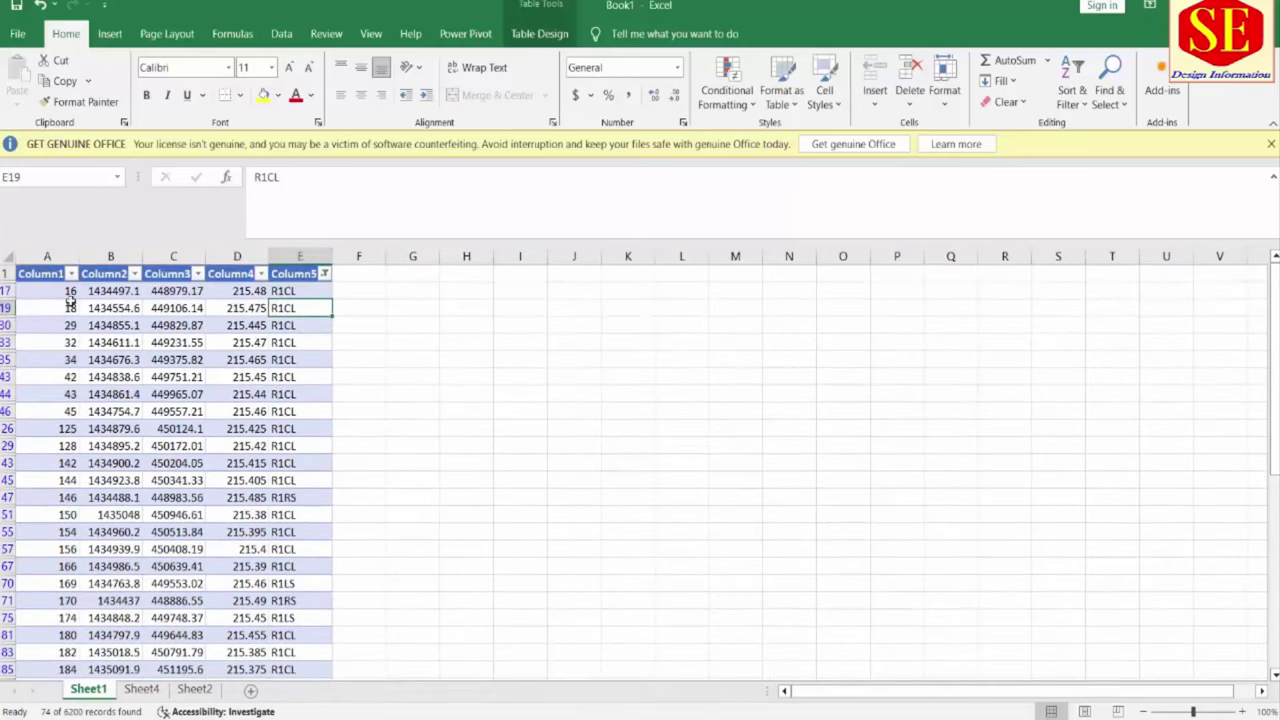
pyautogui.moveTo(68, 291); pyautogui.dragTo(306, 658)
# Paste the 74 R1-coded rows into Sheet4 below the E Pole points, at row 139
pyautogui.rightClick(298, 548)
pyautogui.click(340, 104)
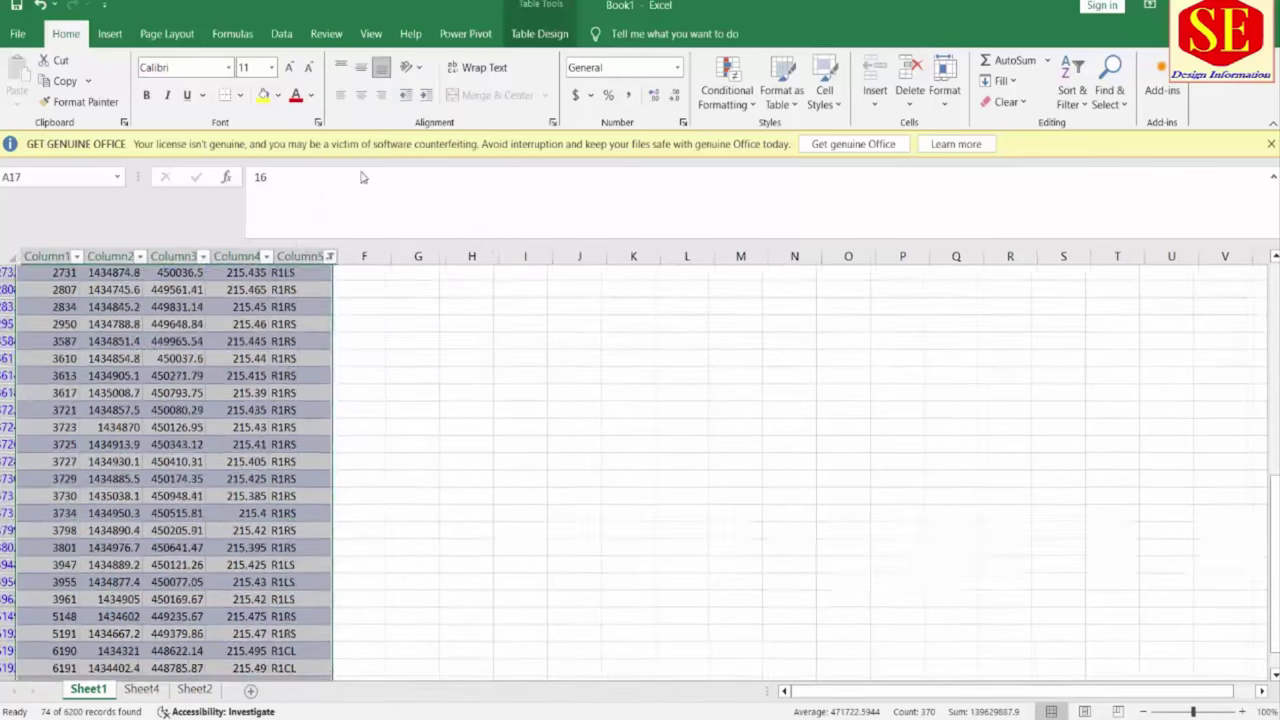
pyautogui.moveTo(1274, 640); pyautogui.dragTo(1274, 270)
pyautogui.click(141, 689)
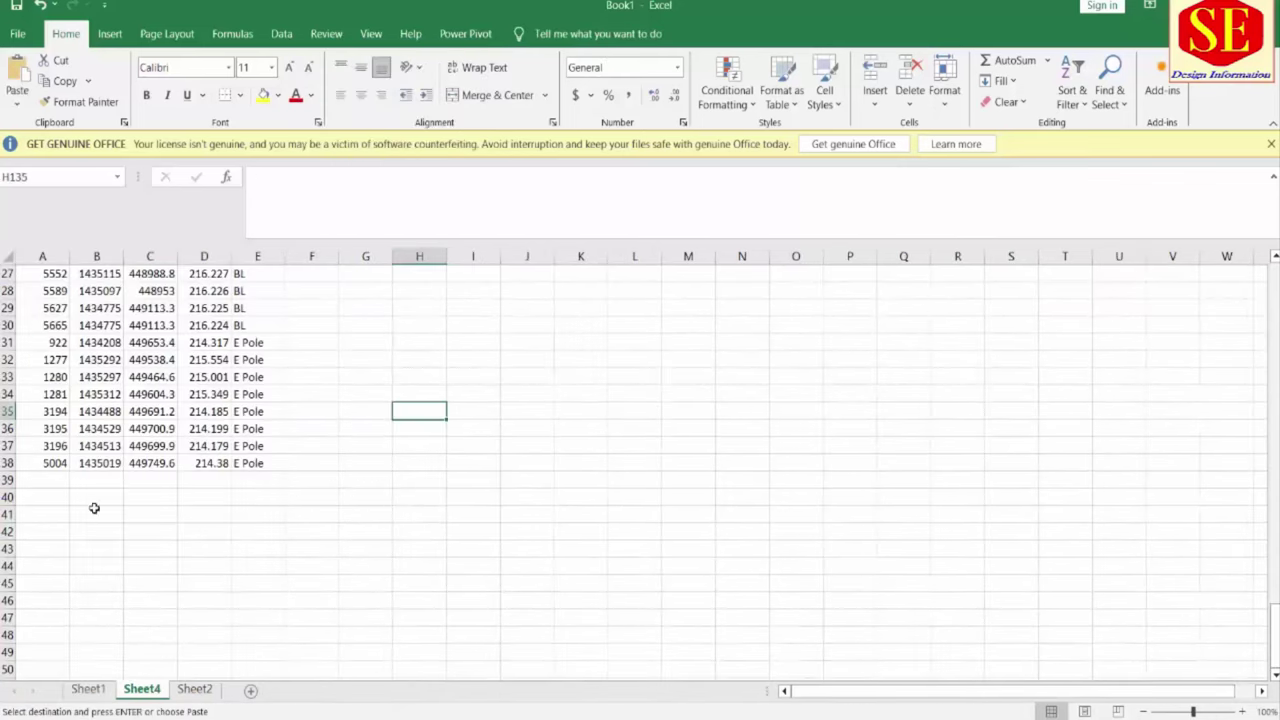
pyautogui.click(53, 477)
pyautogui.rightClick(53, 477)
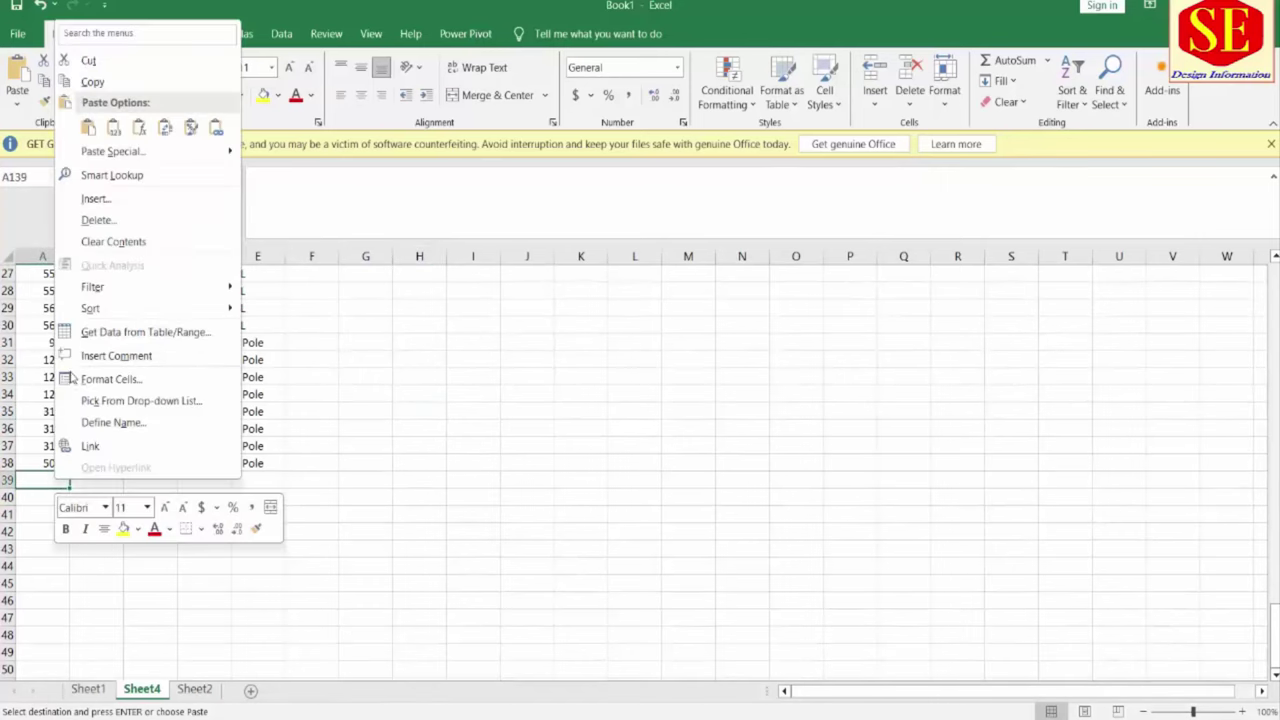
pyautogui.click(96, 126)
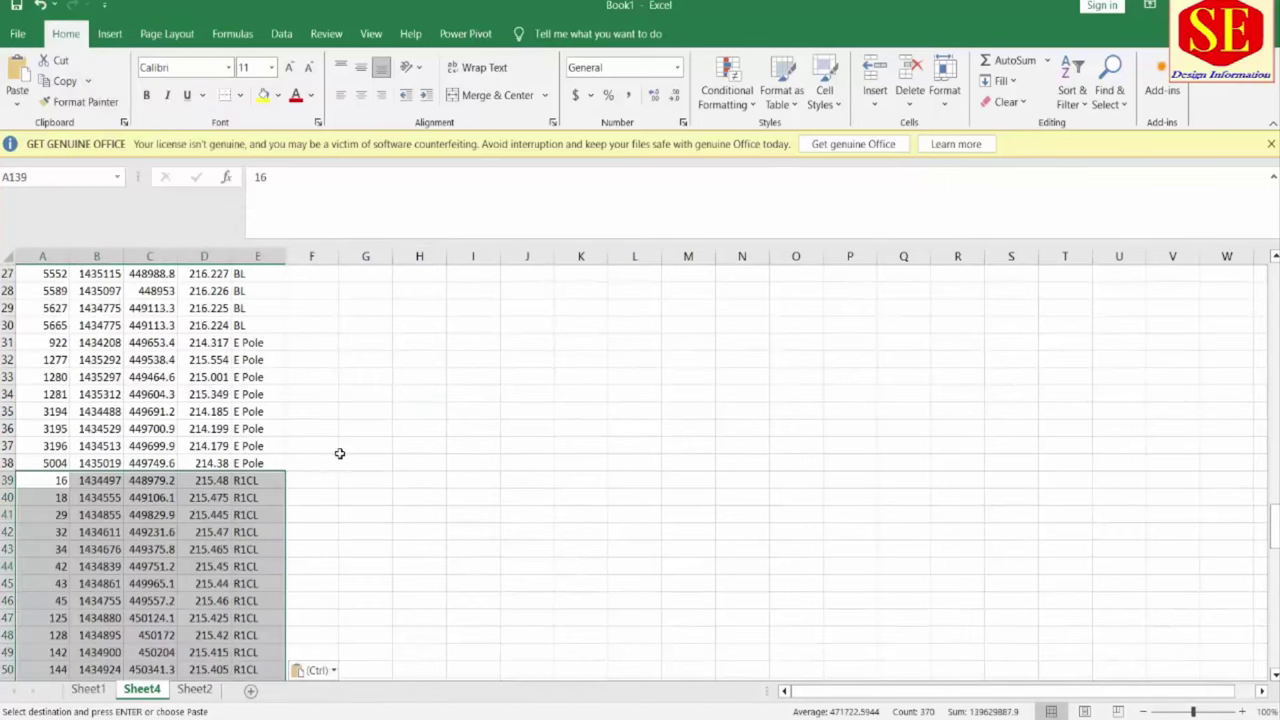
# Review the pasted rows on Sheet4, then bring up the Civil 3D Data Code set drawing
pyautogui.scroll(-15, 340, 453)
pyautogui.scroll(17, 281, 353)
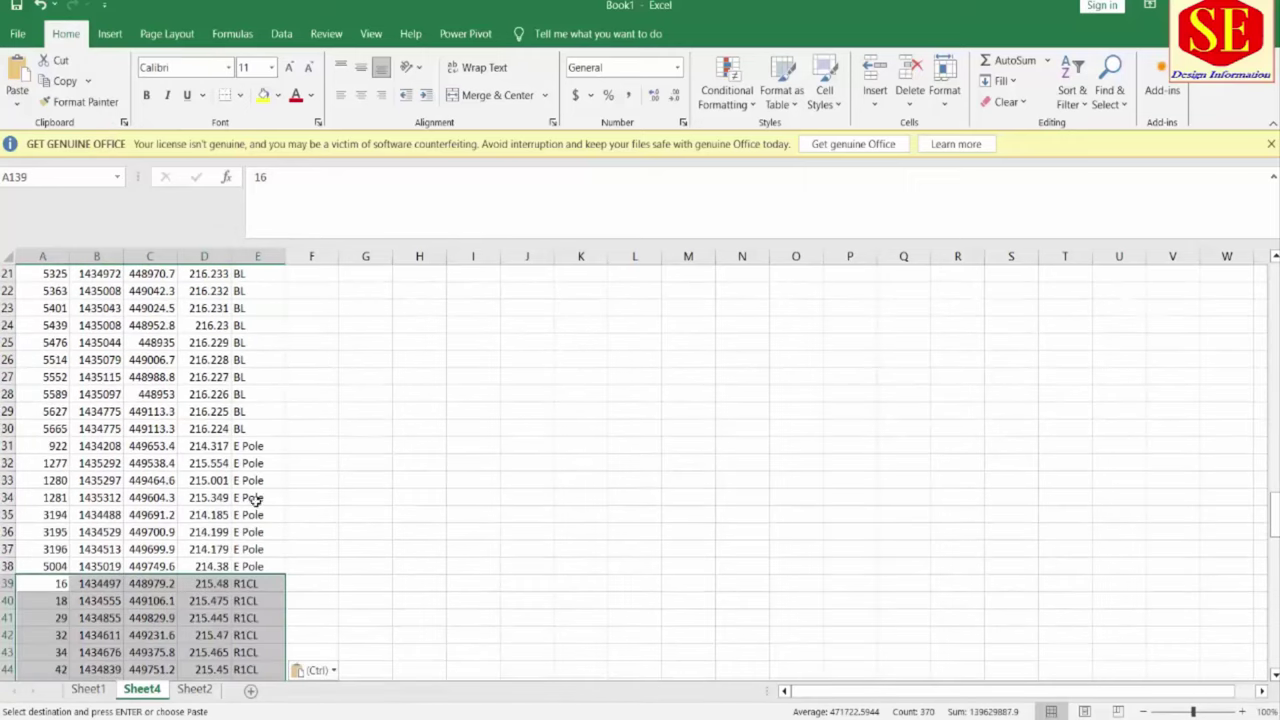
pyautogui.scroll(-6, 250, 582)
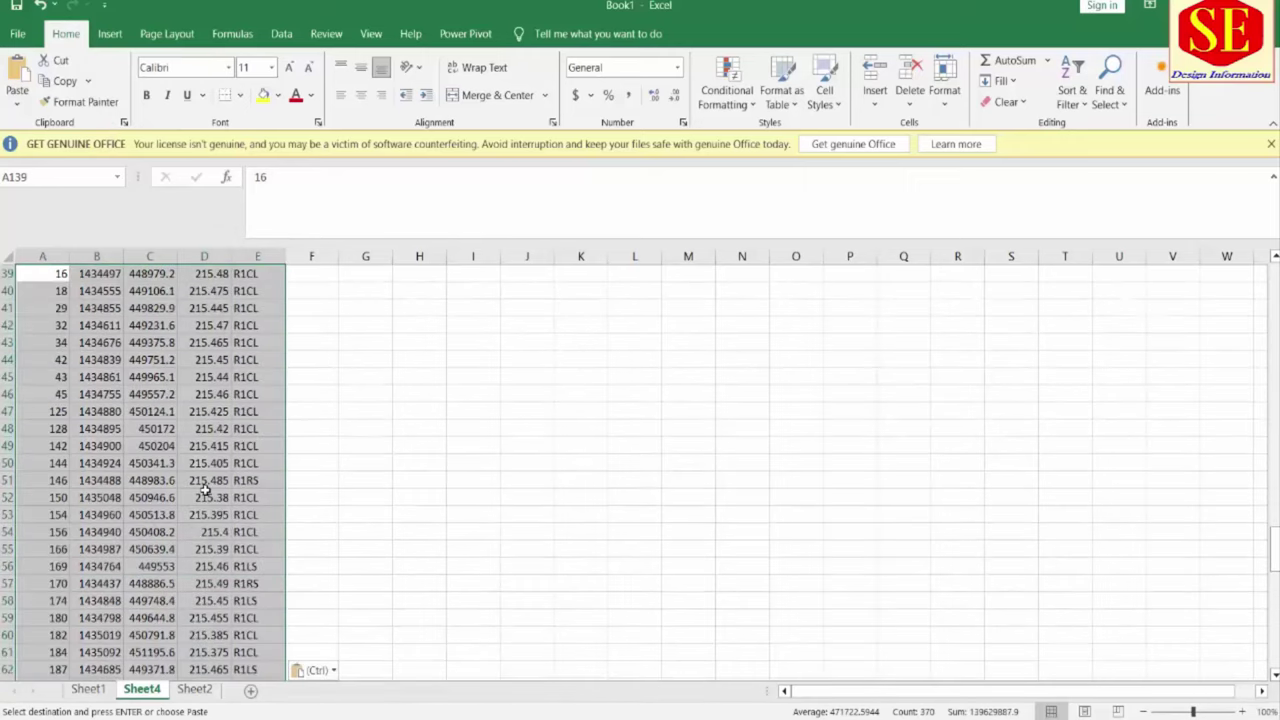
pyautogui.scroll(-13, 212, 535)
pyautogui.scroll(-6, 212, 535)
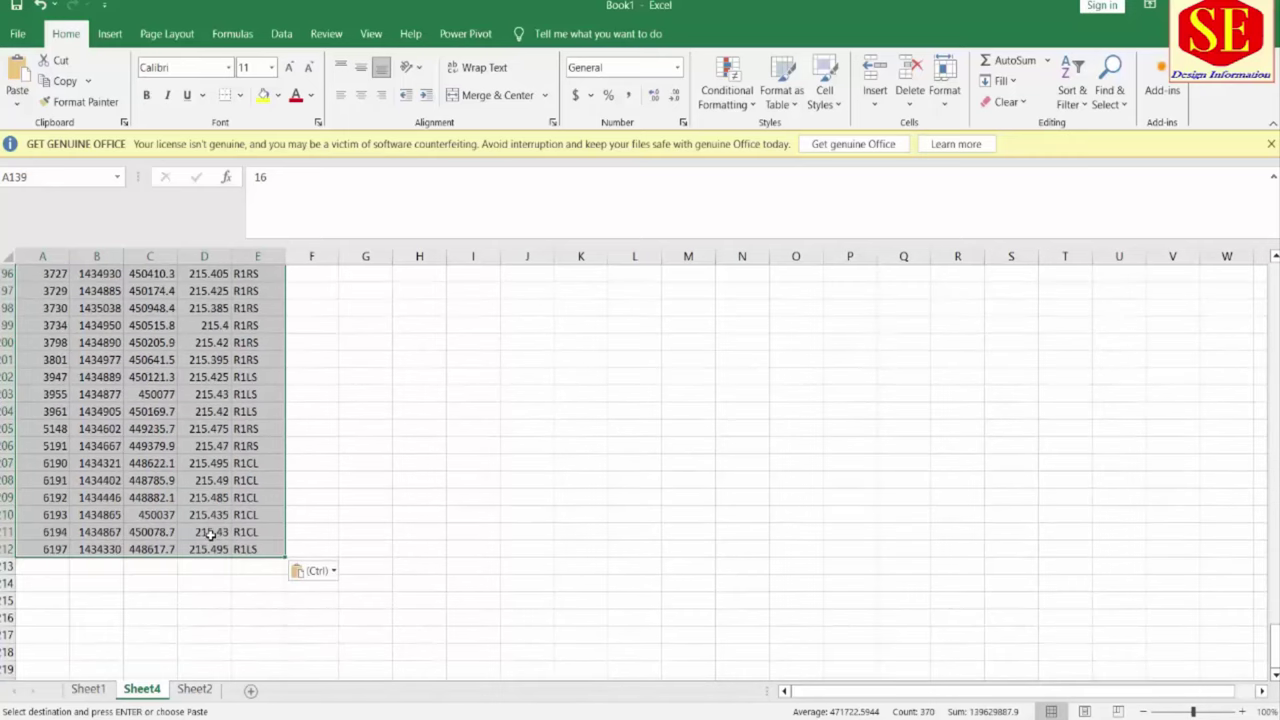
pyautogui.click(477, 511)
pyautogui.scroll(12, 398, 512)
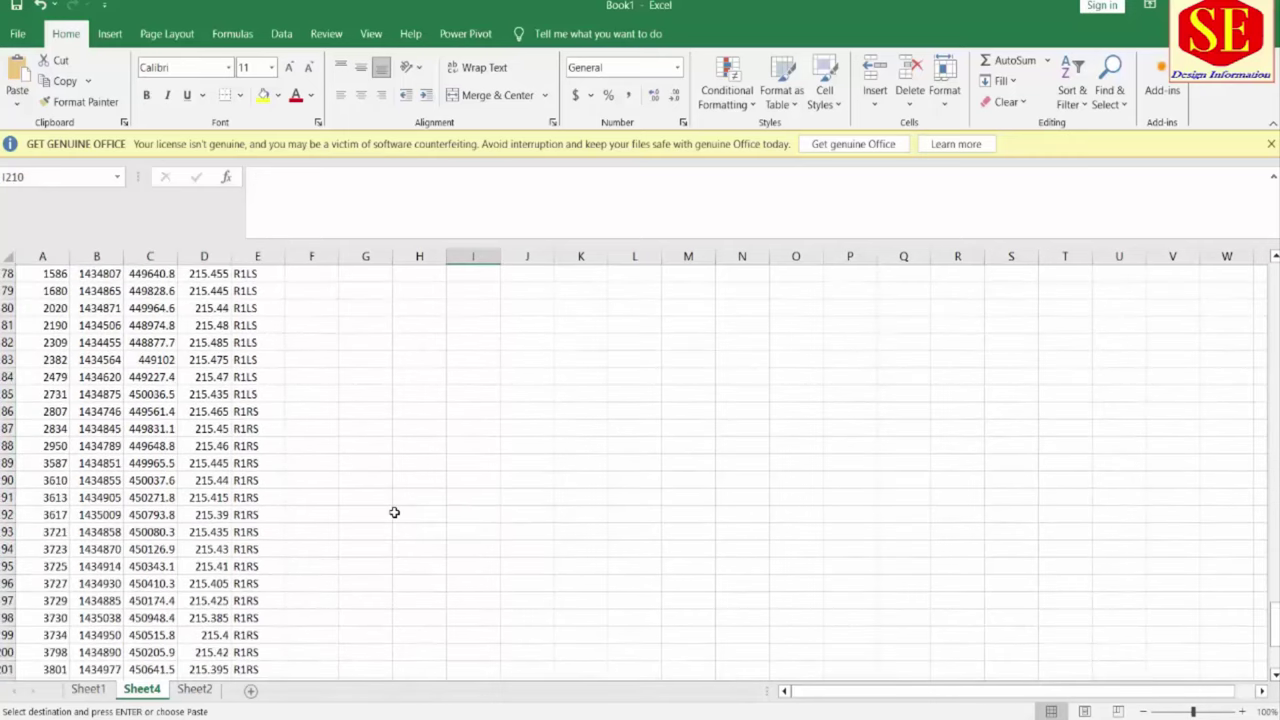
pyautogui.scroll(8, 402, 513)
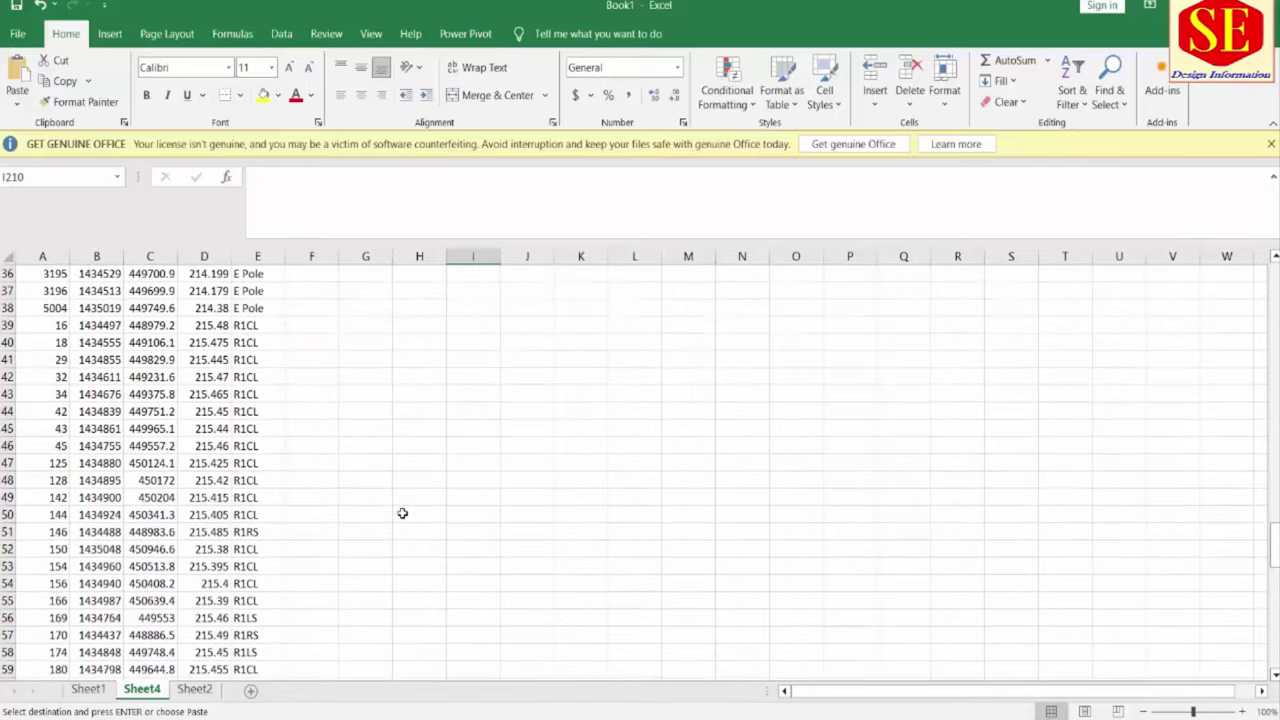
pyautogui.scroll(1, 406, 522)
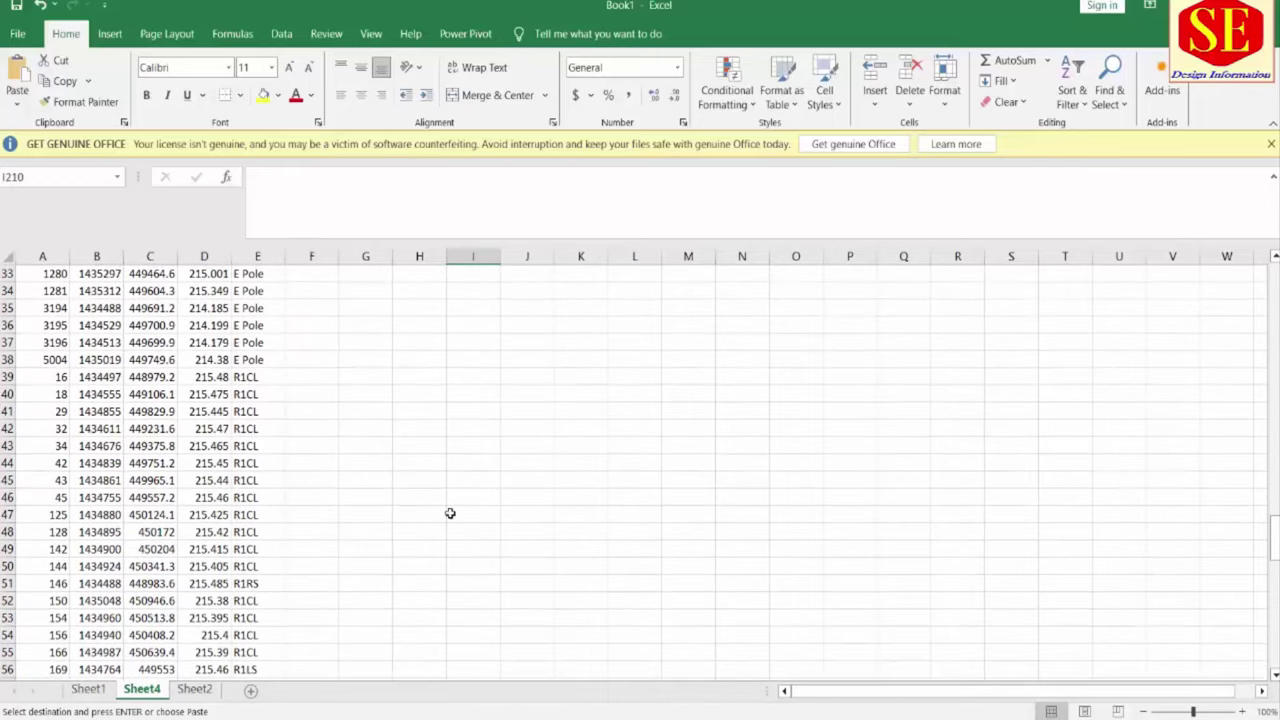
pyautogui.click(900, 650)
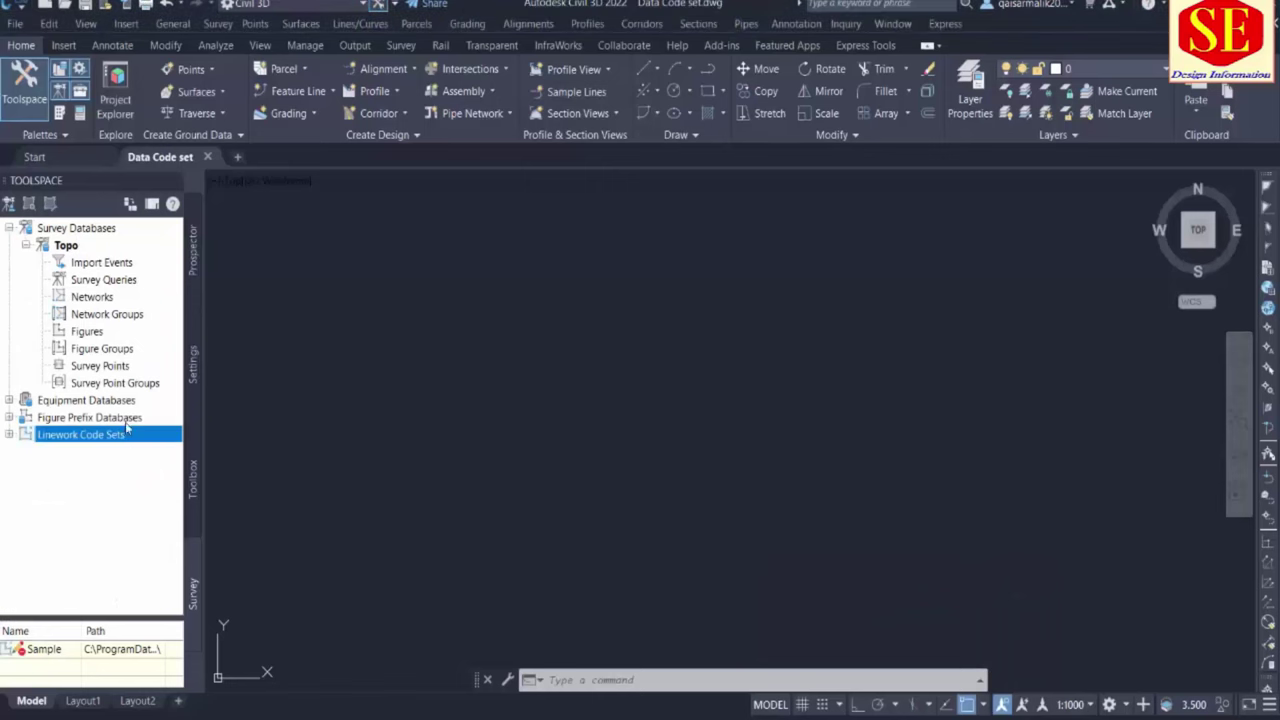
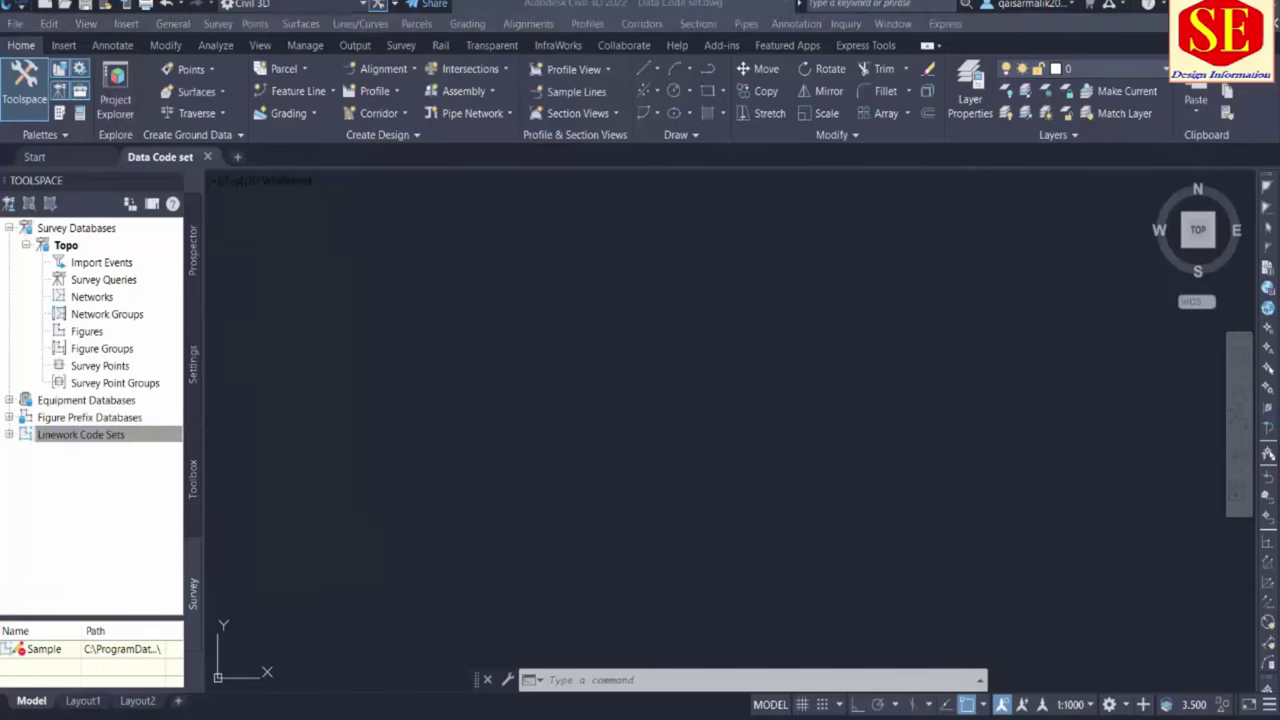
# Show Sheet2 of the Excel point data, scrolled back up to row 1
pyautogui.hotkey('alt', 'Tab')
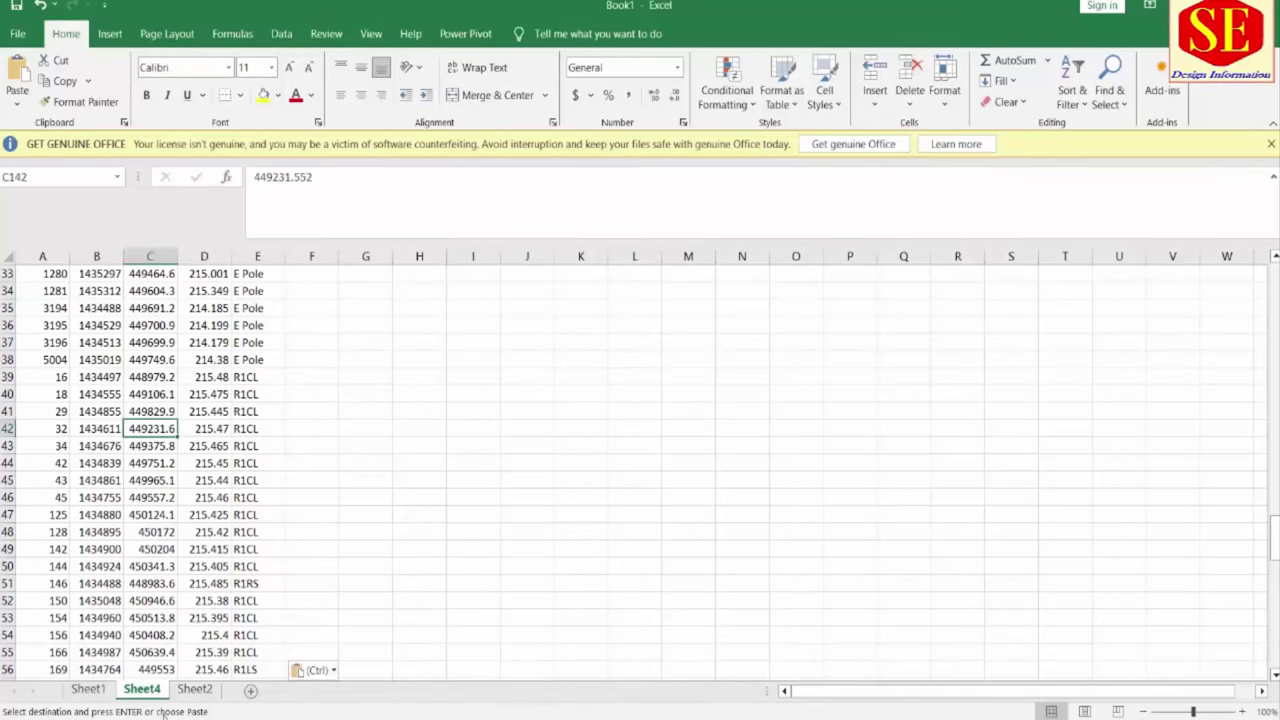
pyautogui.click(196, 690)
pyautogui.click(374, 478)
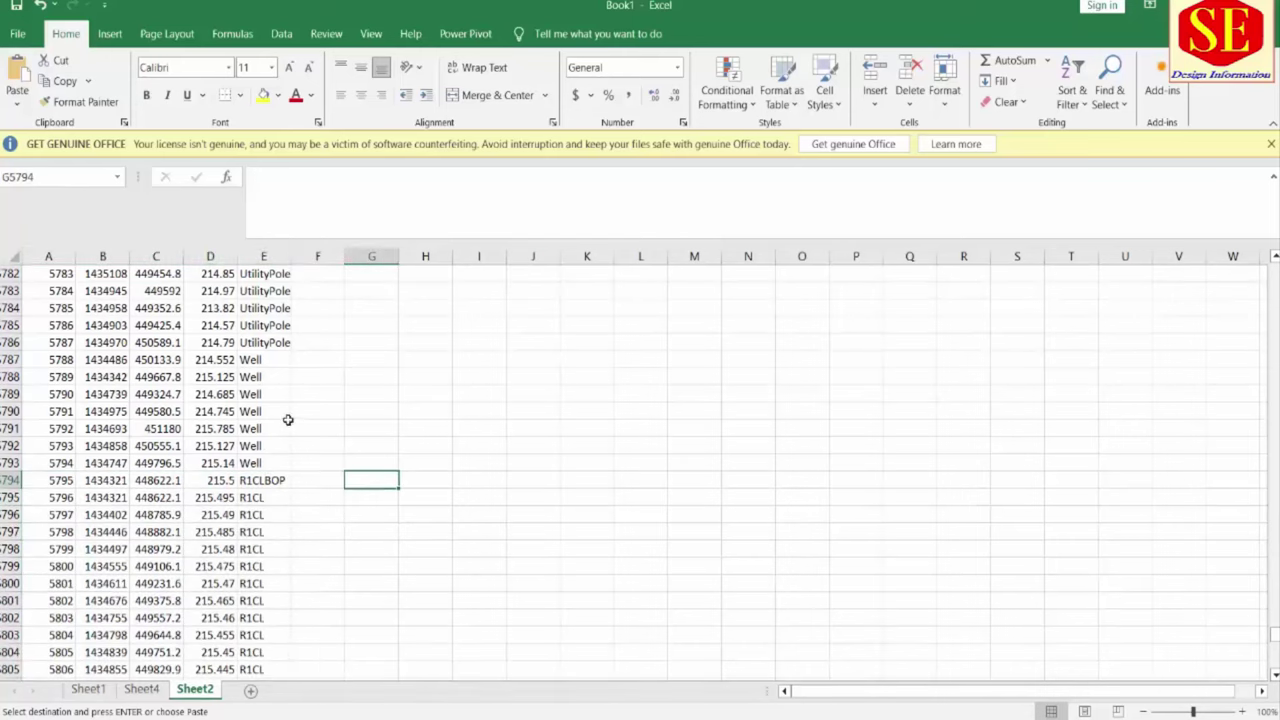
pyautogui.scroll(16, 285, 410)
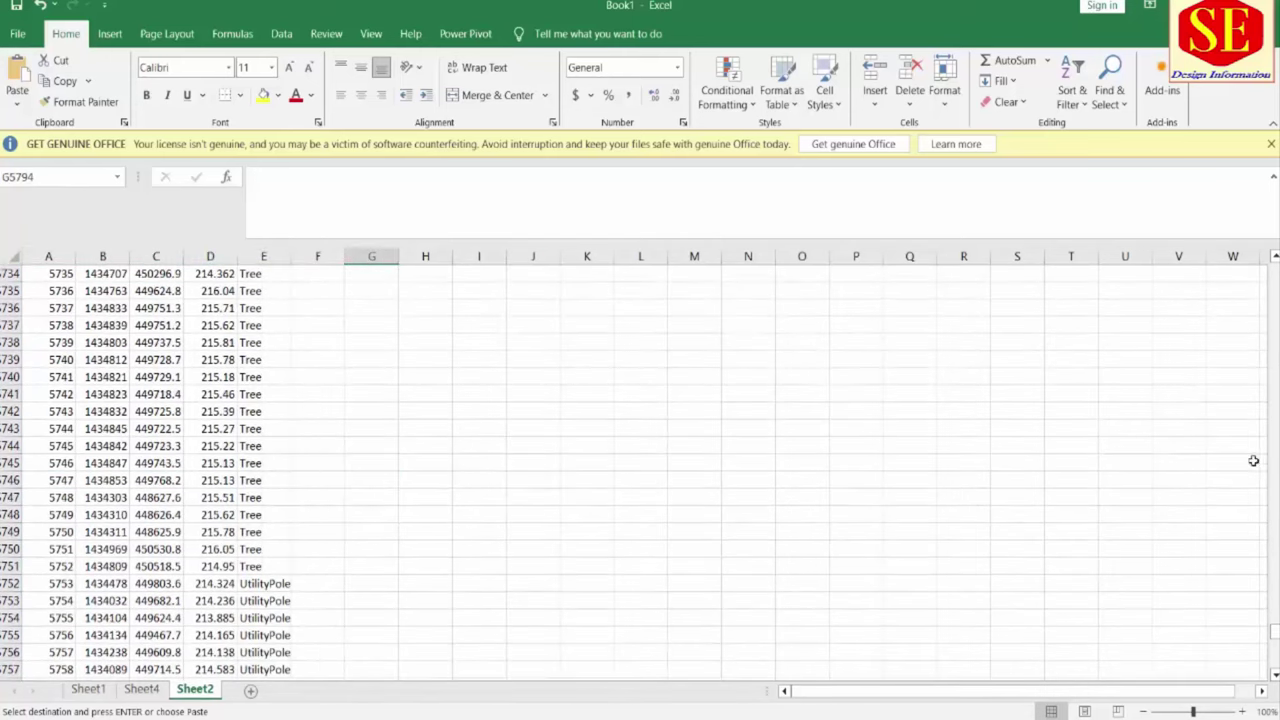
pyautogui.moveTo(1275, 632); pyautogui.dragTo(1257, 174)
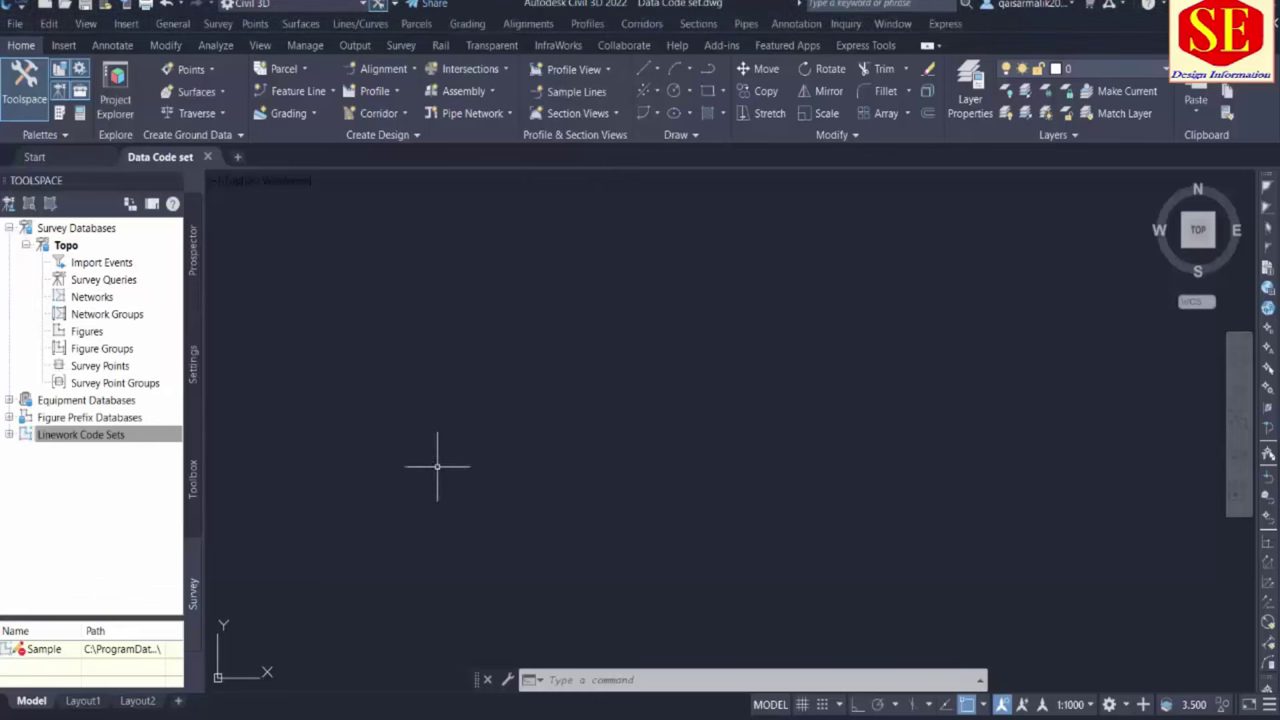
# In the Survey tab, collapse the Topo database and expand Linework Code Sets
pyautogui.click(195, 598)
pyautogui.click(85, 400)
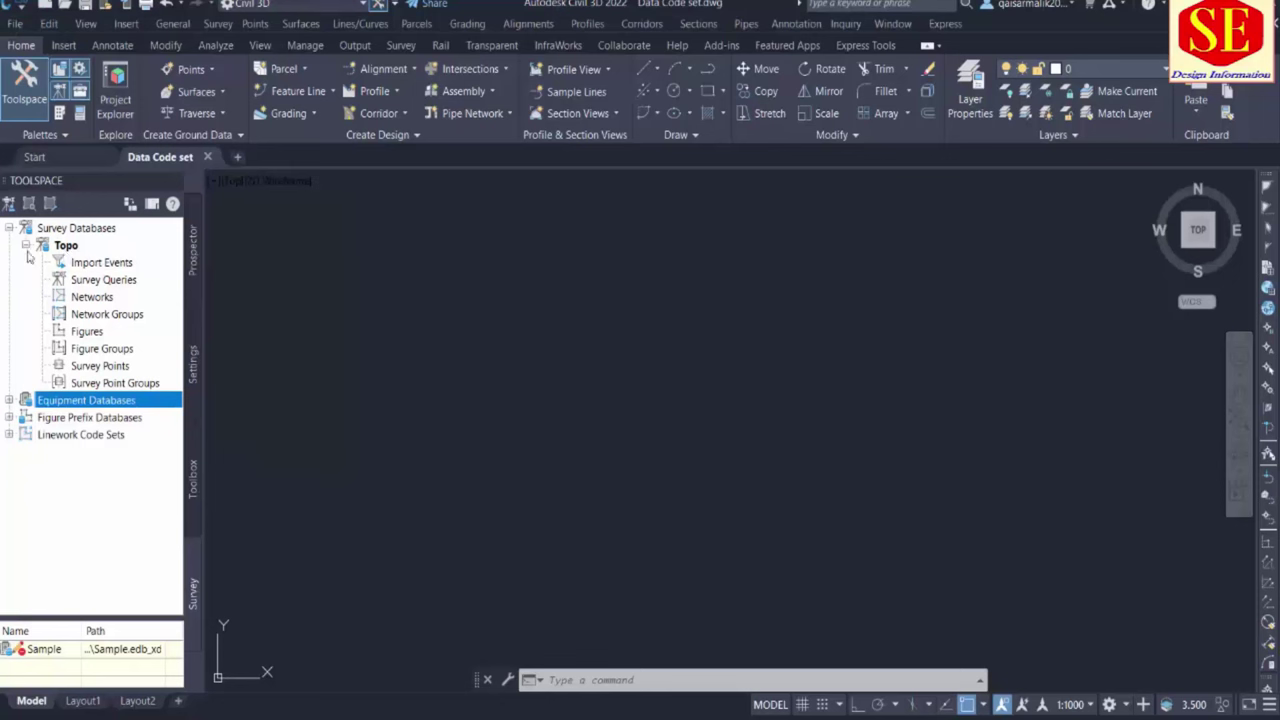
pyautogui.click(26, 246)
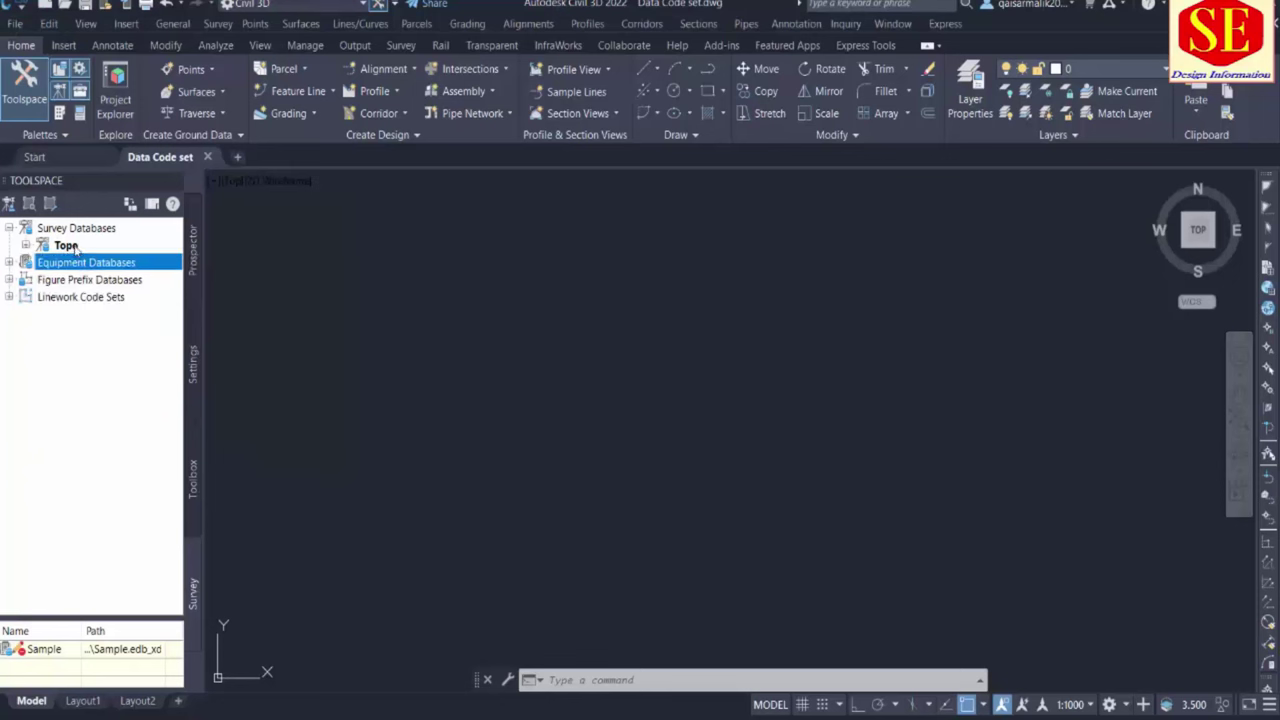
pyautogui.click(9, 281)
pyautogui.click(89, 281)
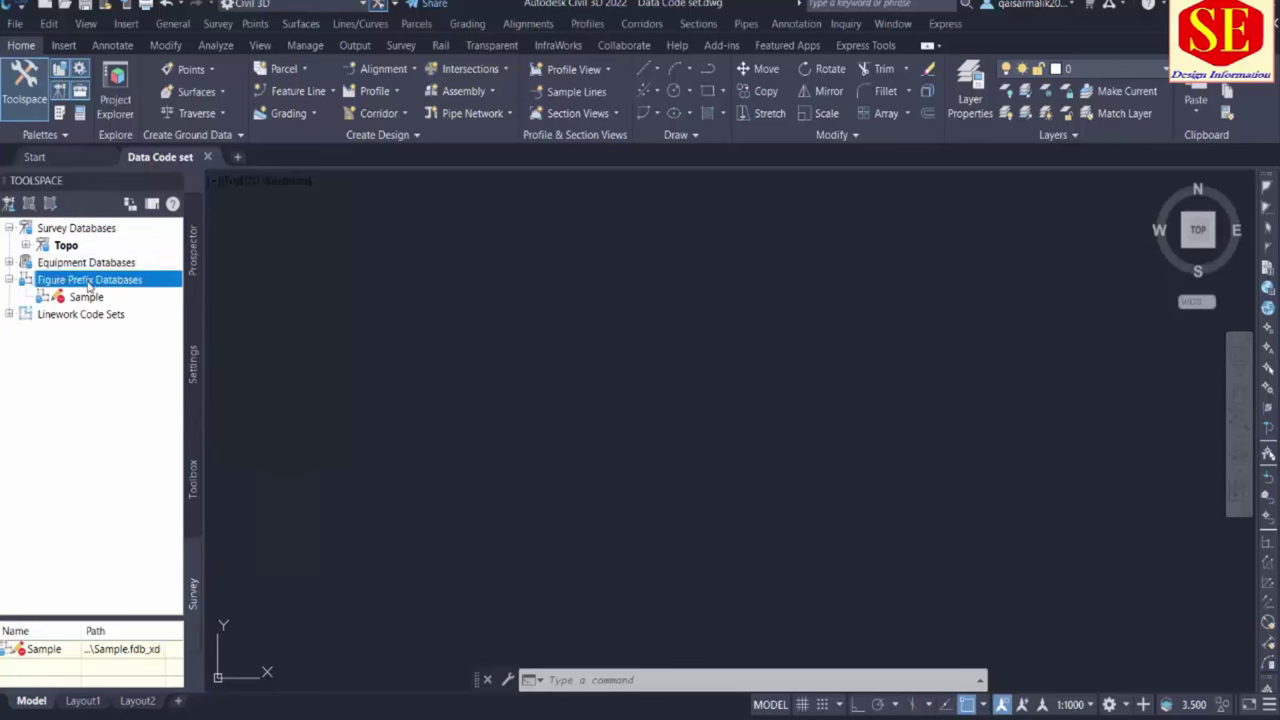
pyautogui.moveTo(56, 300)
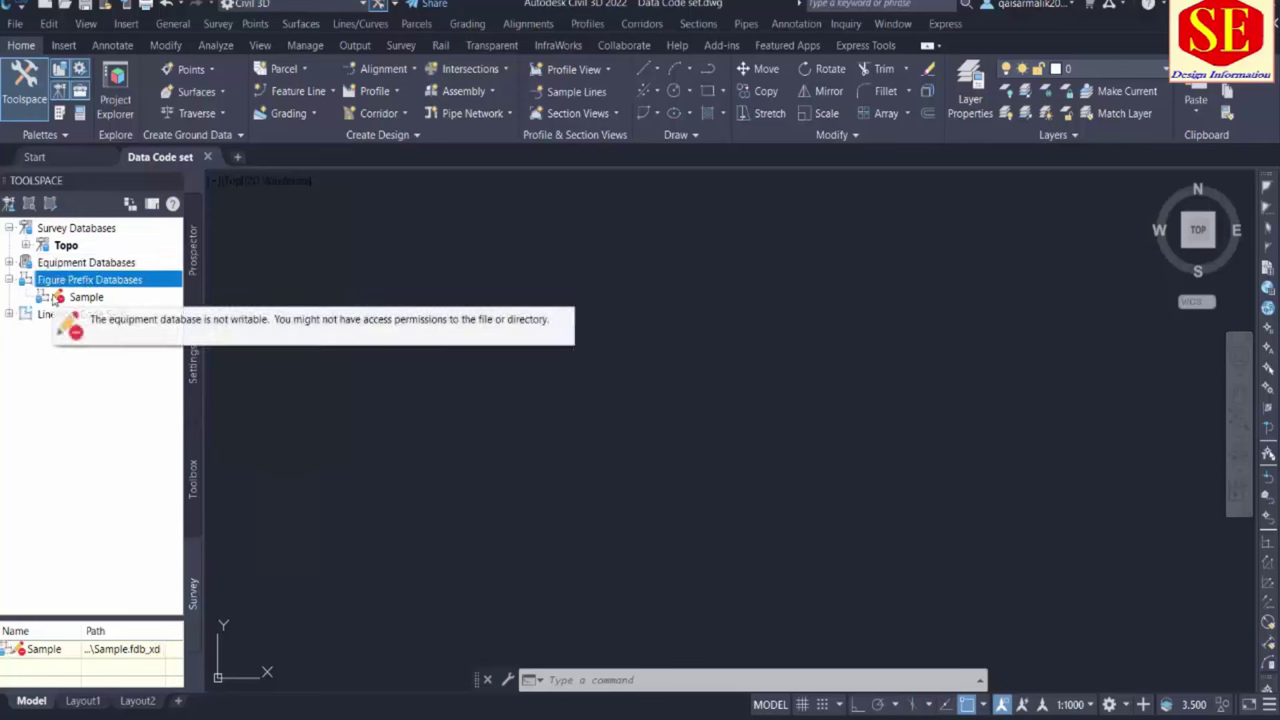
pyautogui.click(9, 315)
pyautogui.click(90, 315)
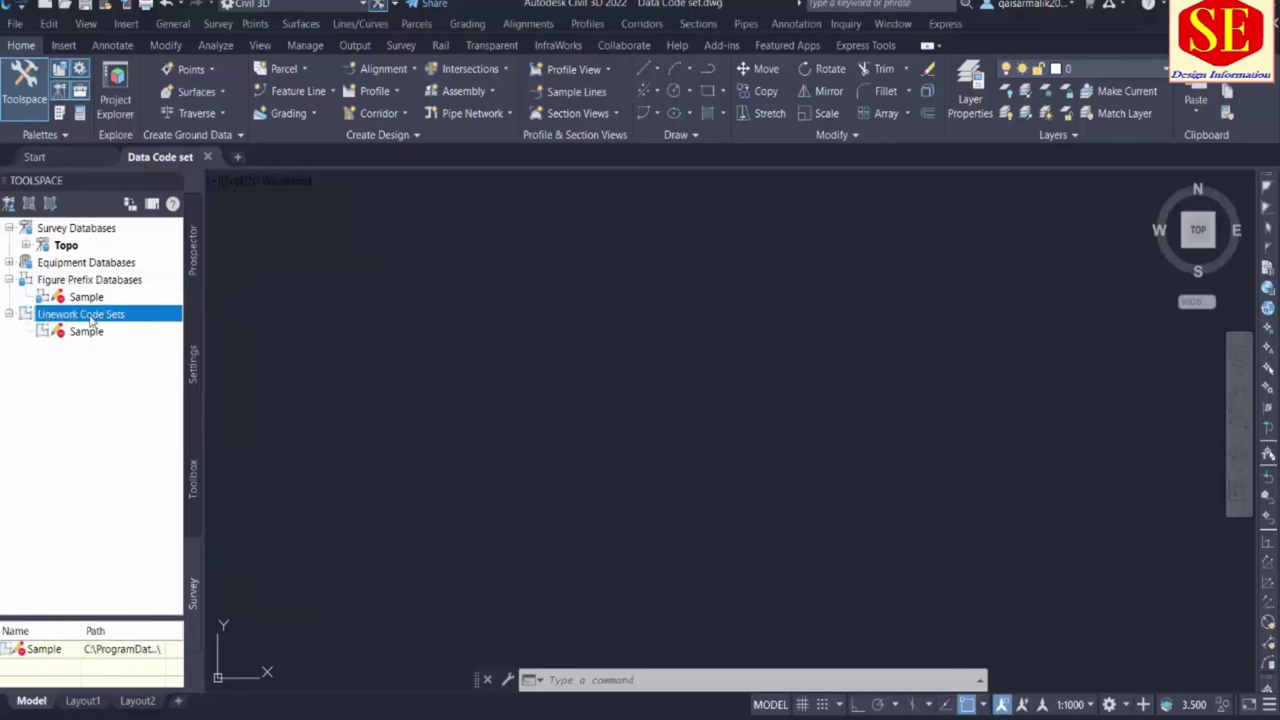
# Create a new linework code set named Code1
pyautogui.rightClick(76, 318)
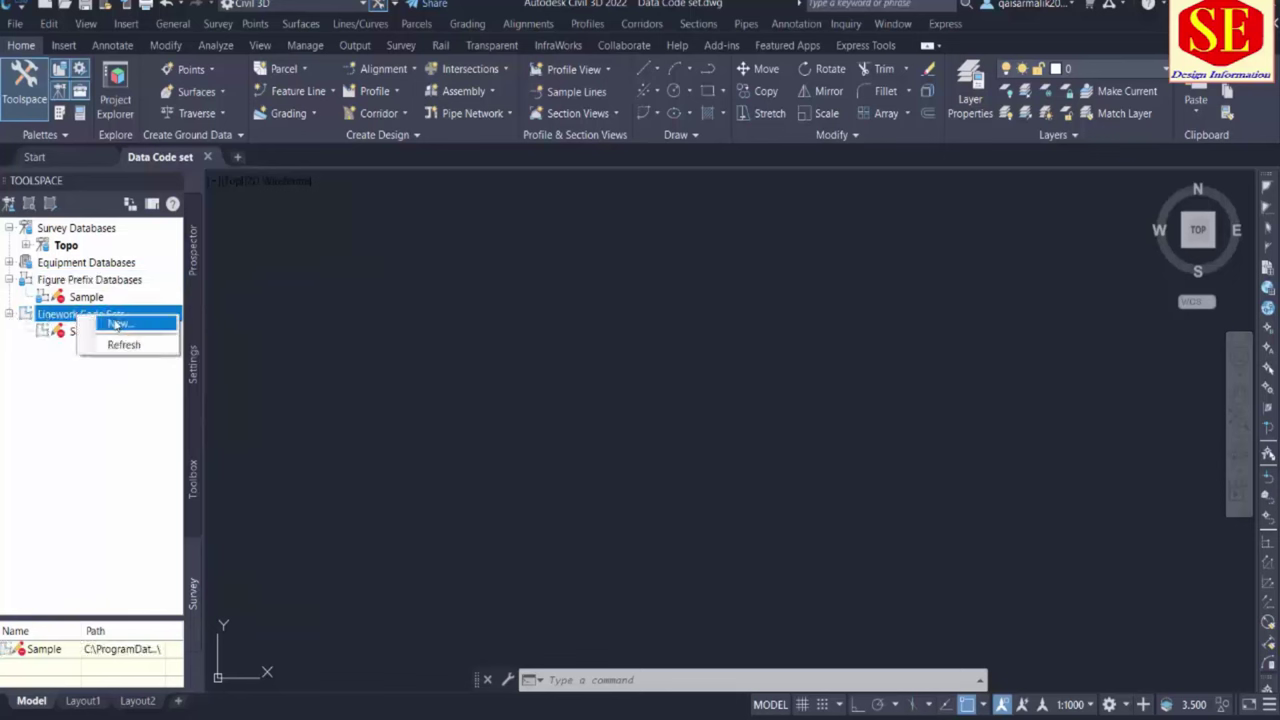
pyautogui.click(116, 325)
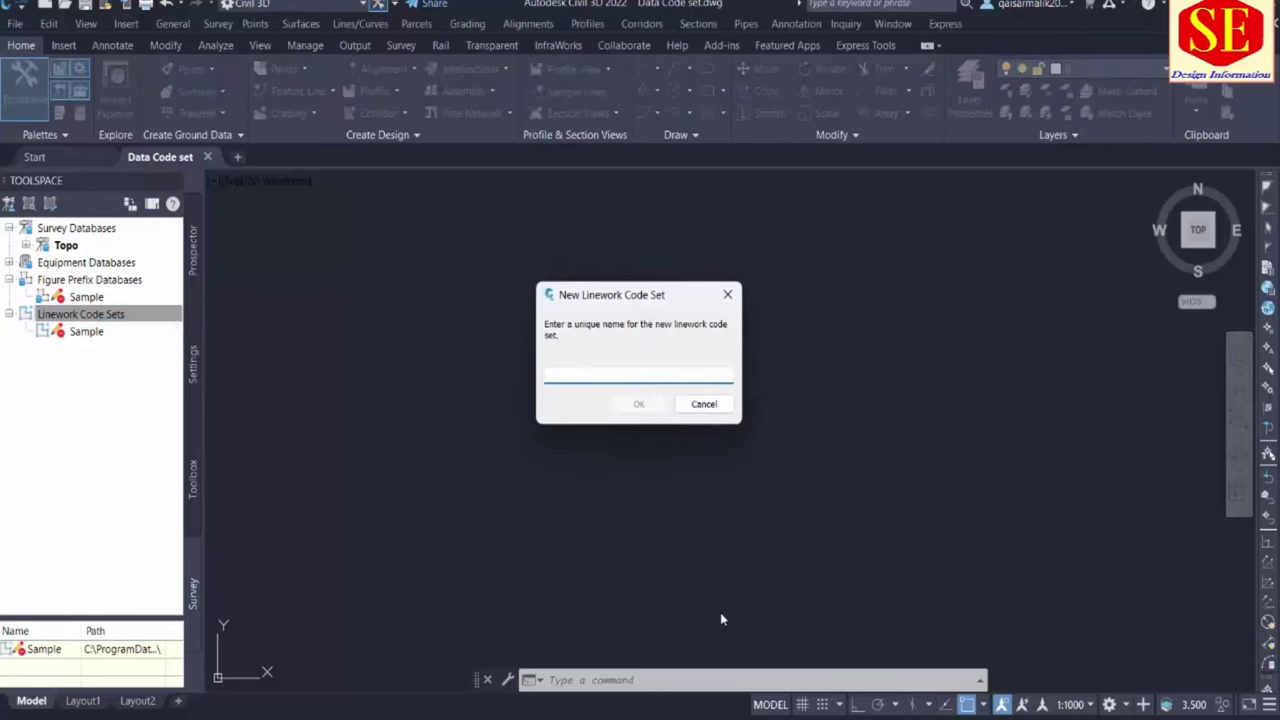
pyautogui.write('Code1')
pyautogui.click(638, 406)
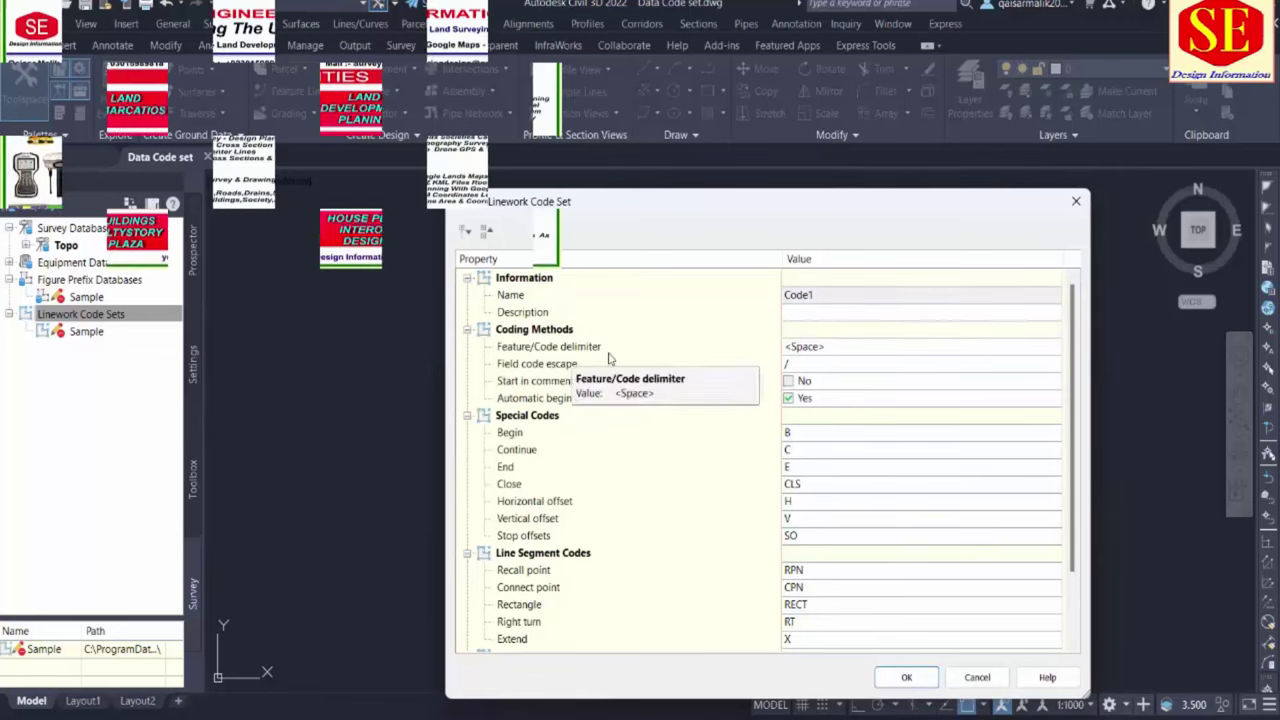
# Change the Begin special code from B to BOP and check the Continue, End and Close codes
pyautogui.click(788, 381)
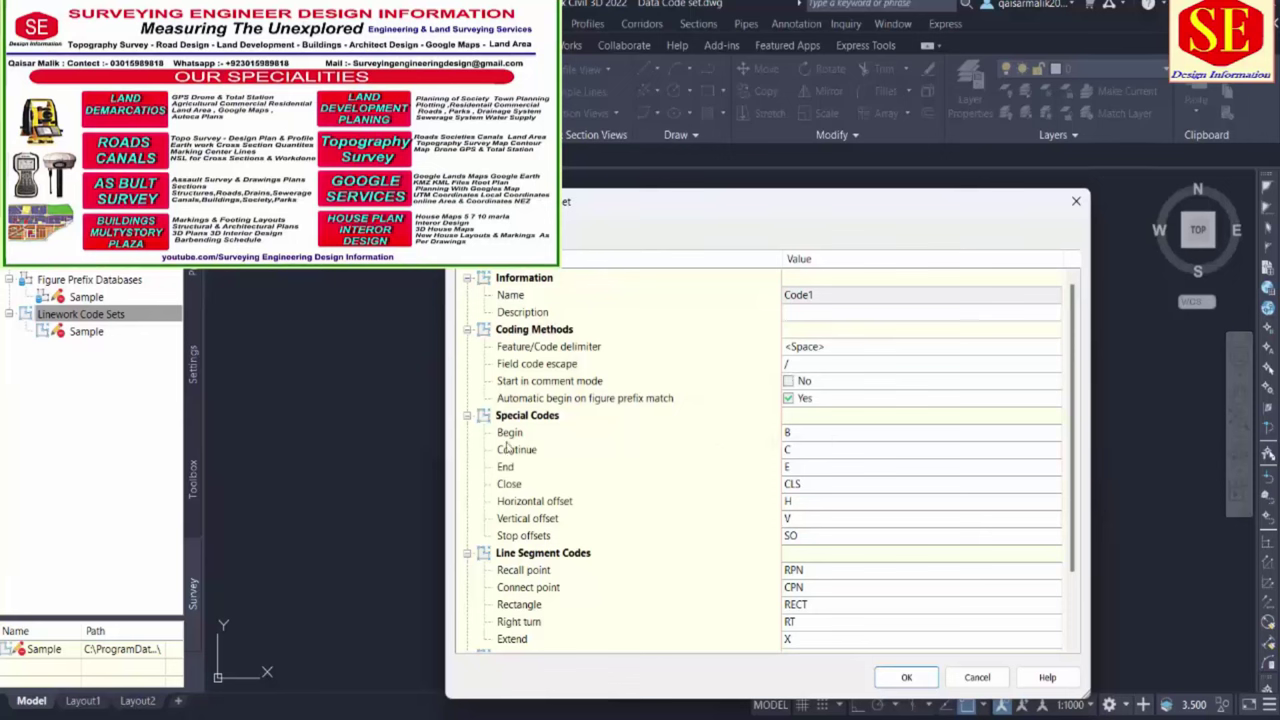
pyautogui.click(813, 434)
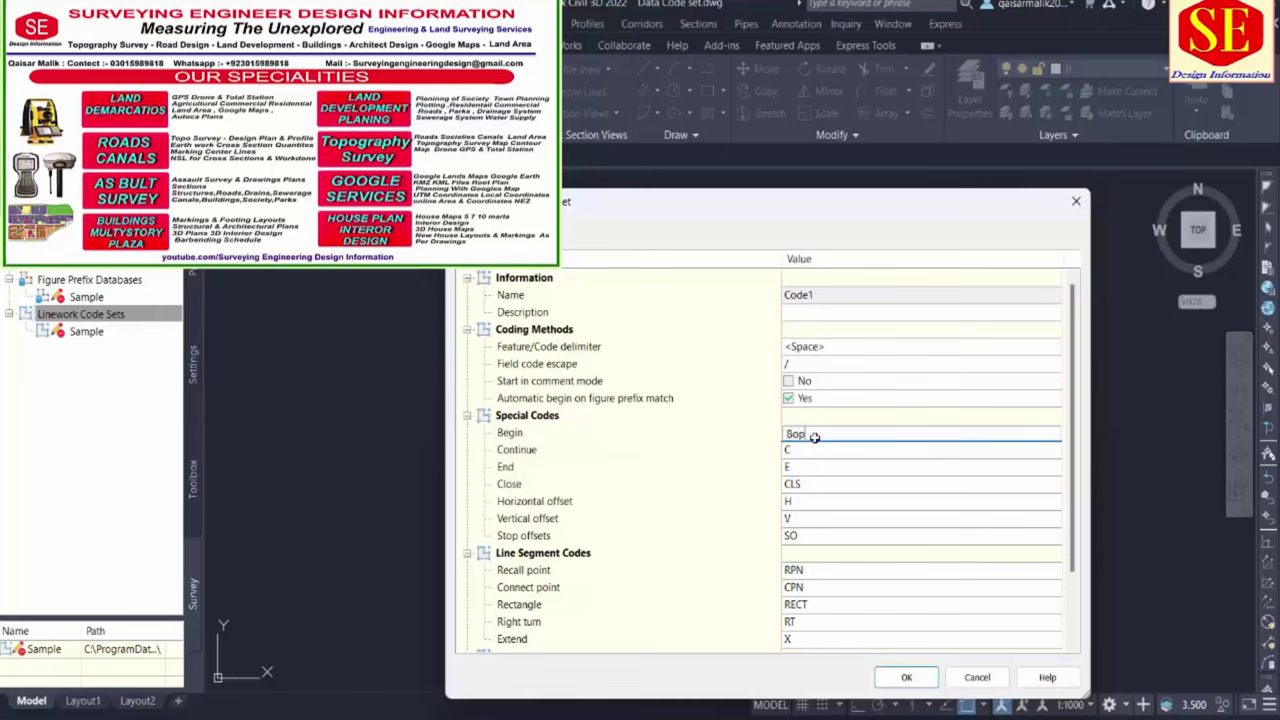
pyautogui.press('BackSpace')
pyautogui.press('BackSpace')
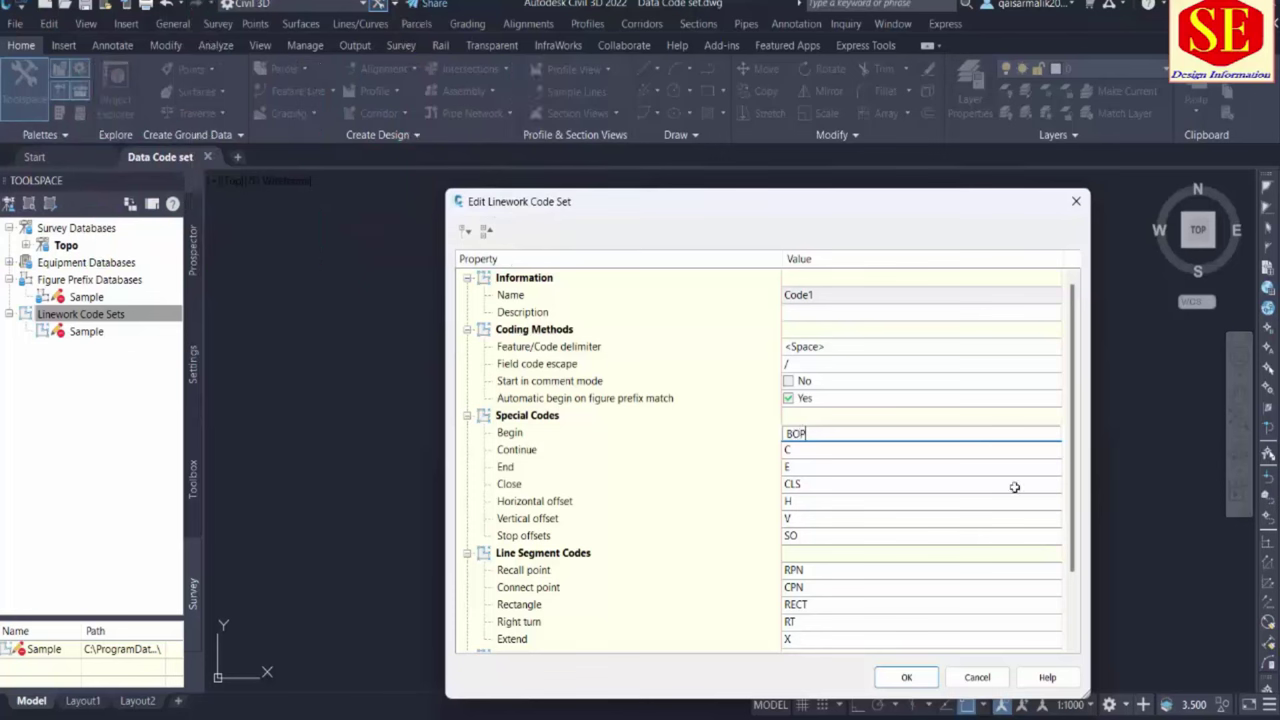
pyautogui.click(816, 452)
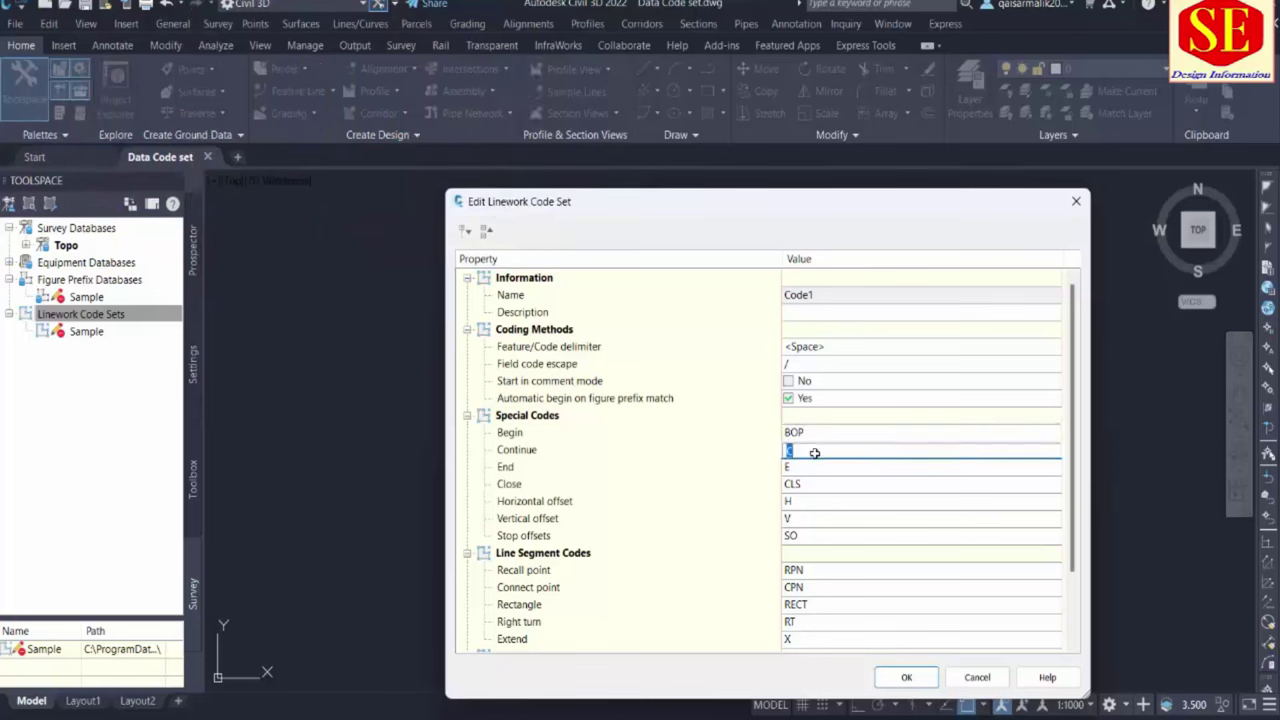
pyautogui.click(801, 466)
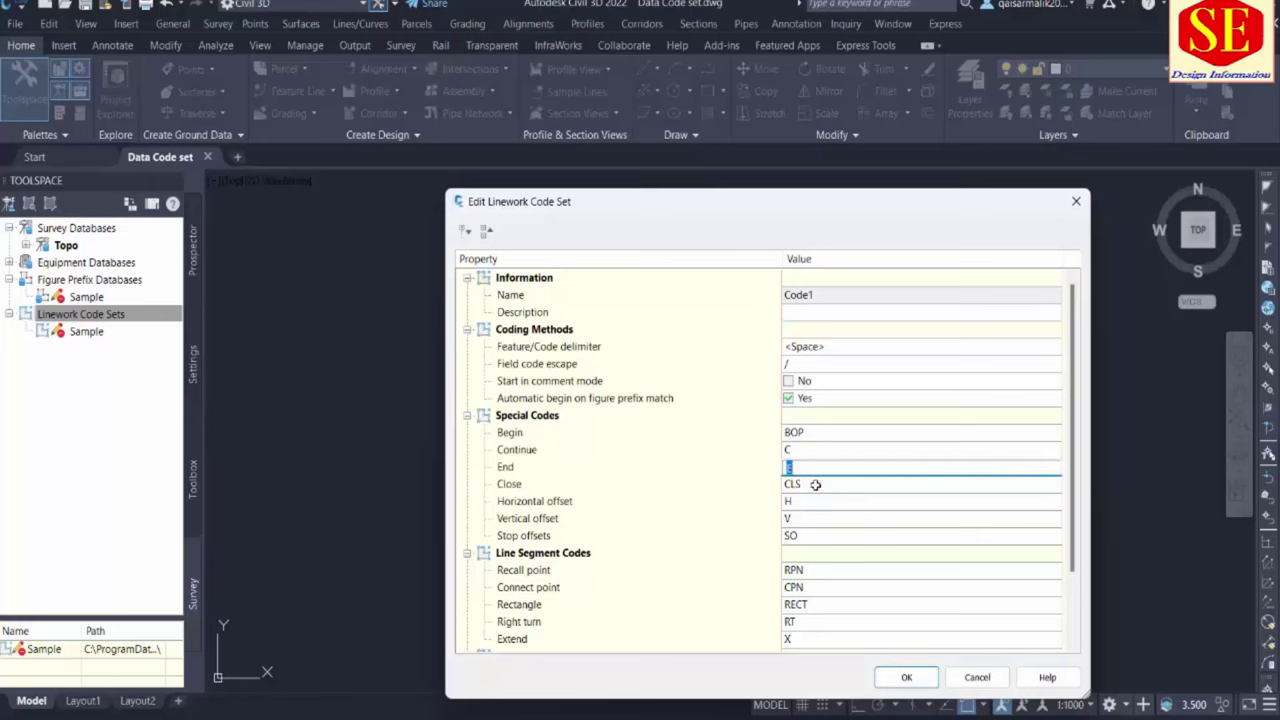
pyautogui.click(811, 486)
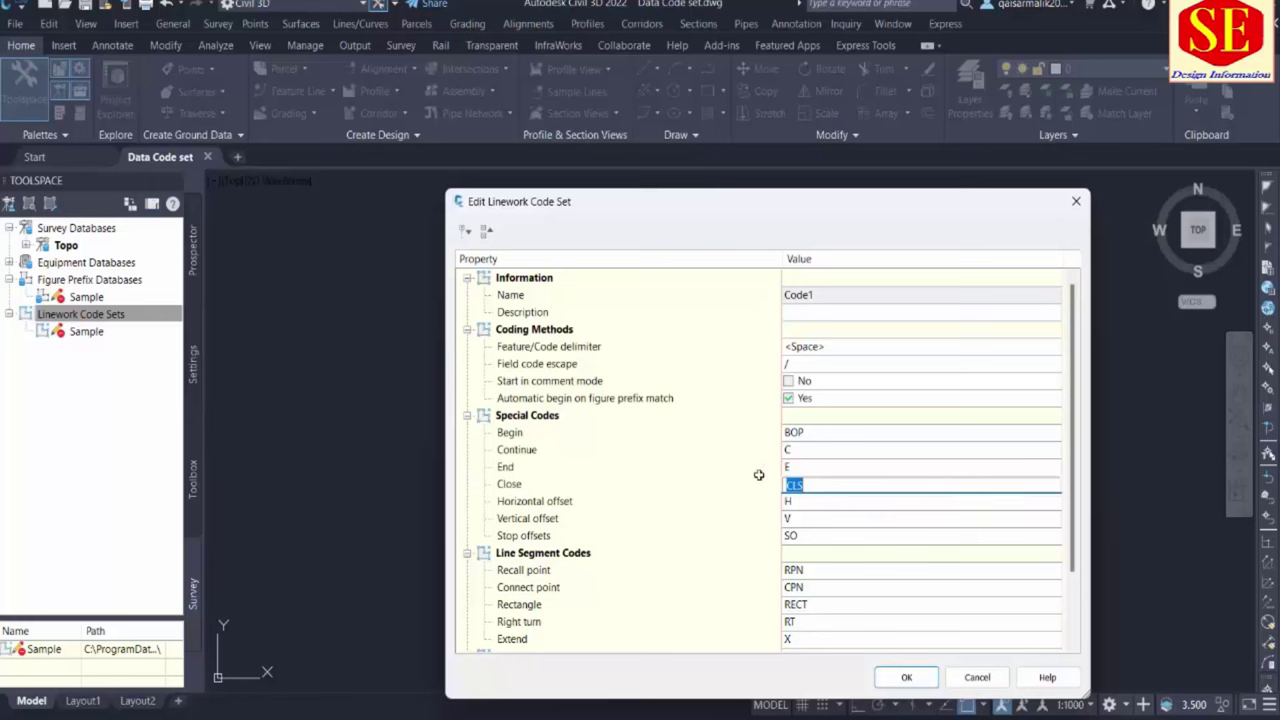
pyautogui.click(822, 467)
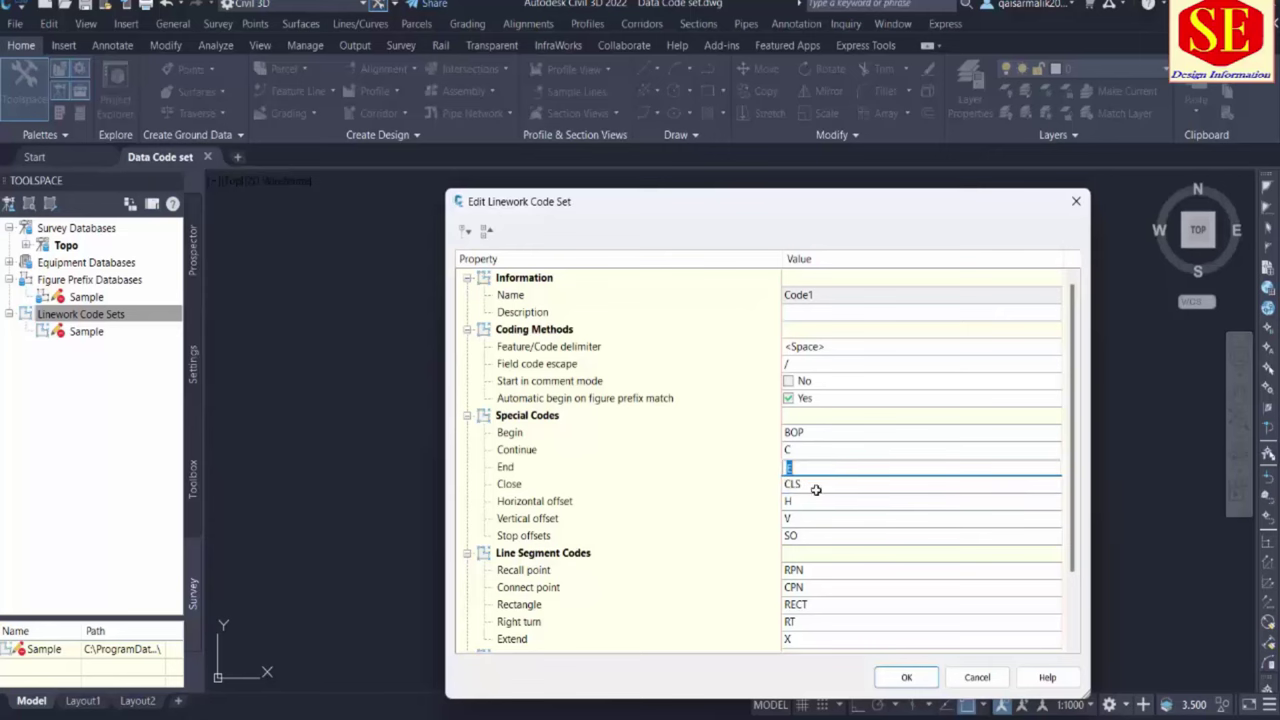
pyautogui.click(817, 487)
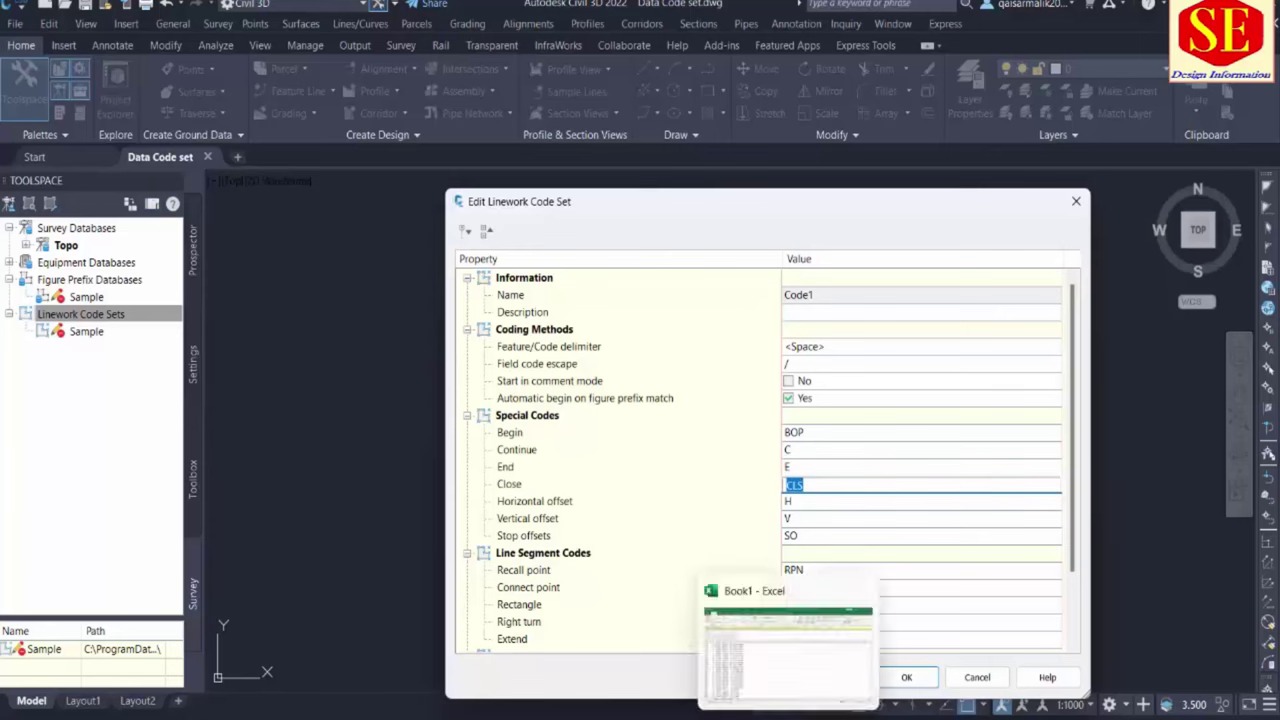
pyautogui.click(770, 650)
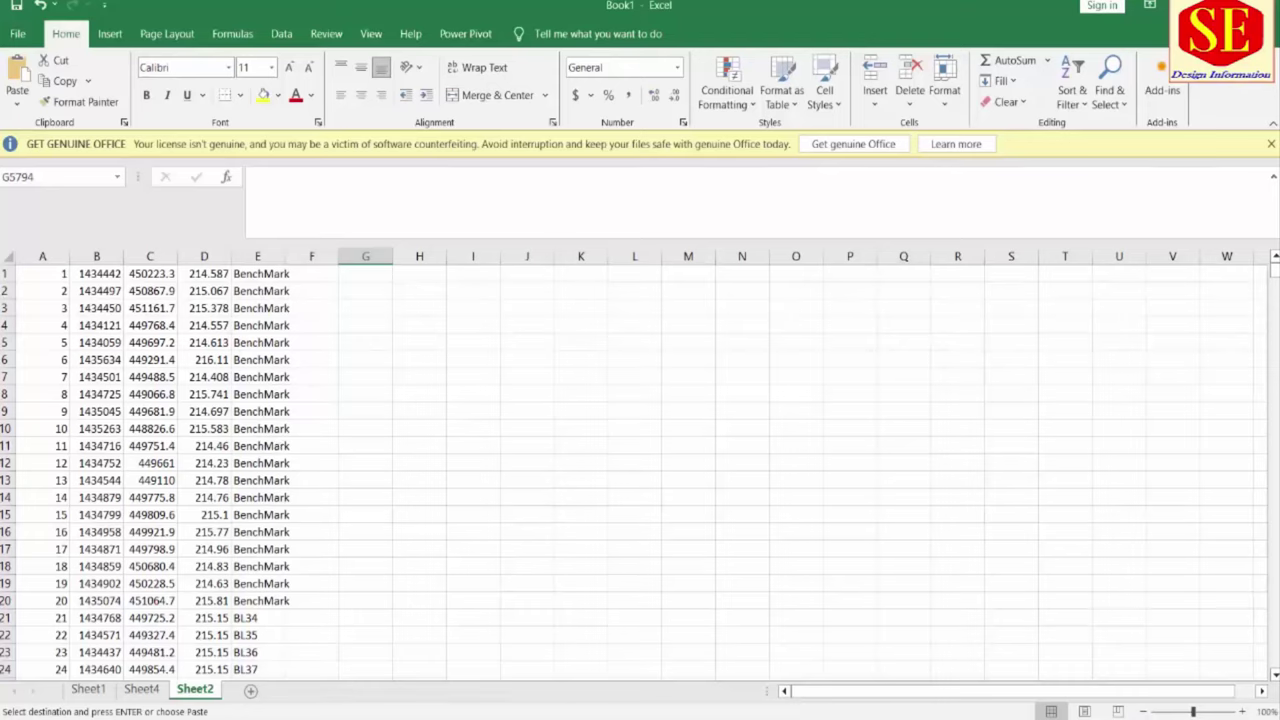
pyautogui.hotkey('alt', 'Tab')
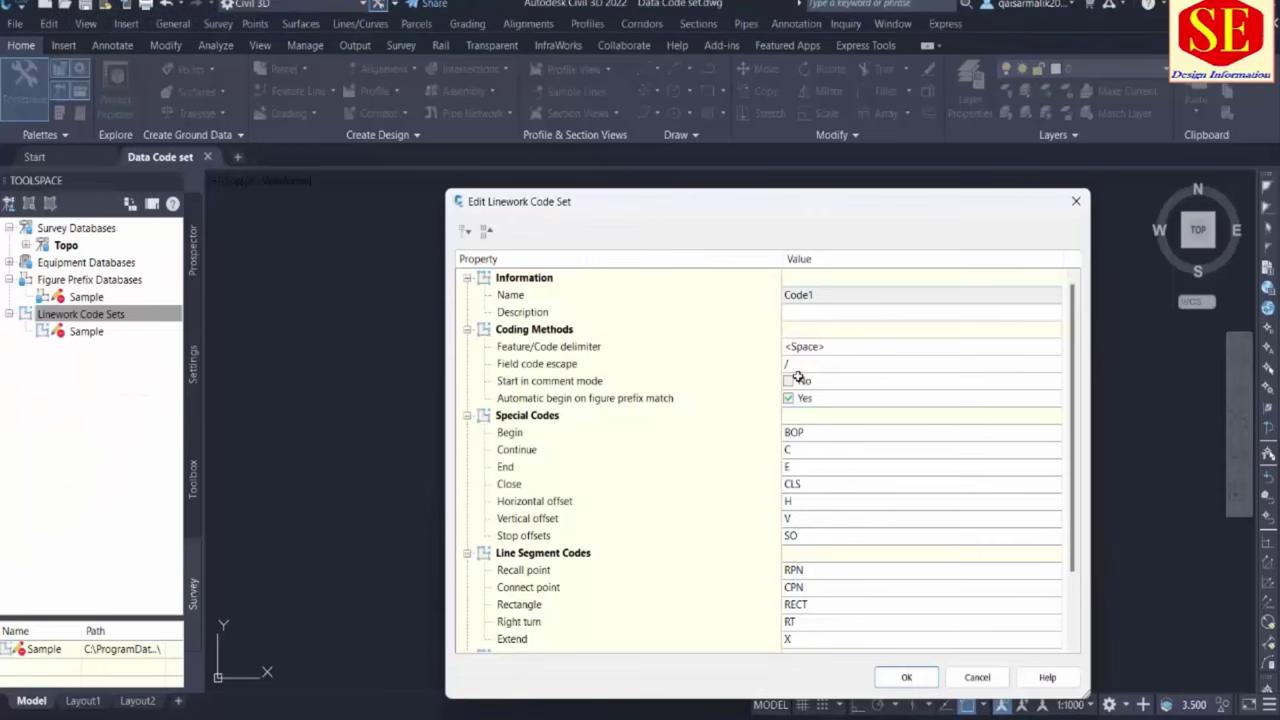
pyautogui.doubleClick(810, 435)
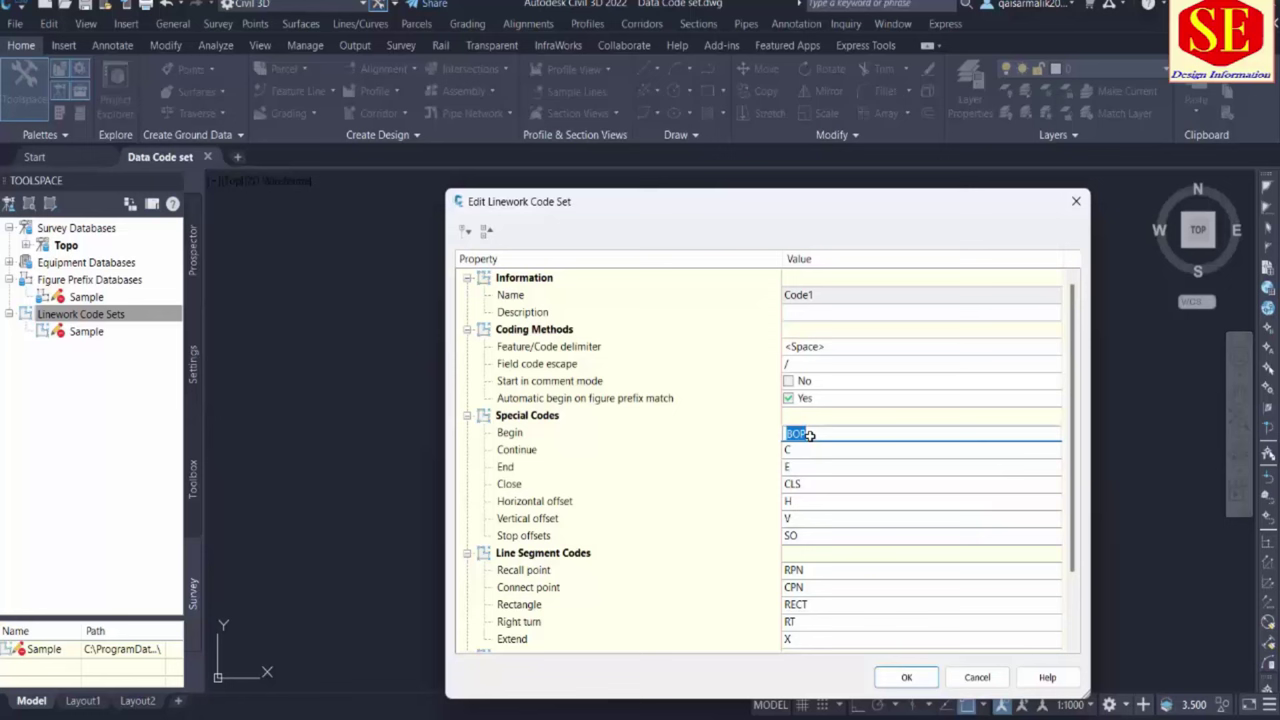
pyautogui.write('ST')
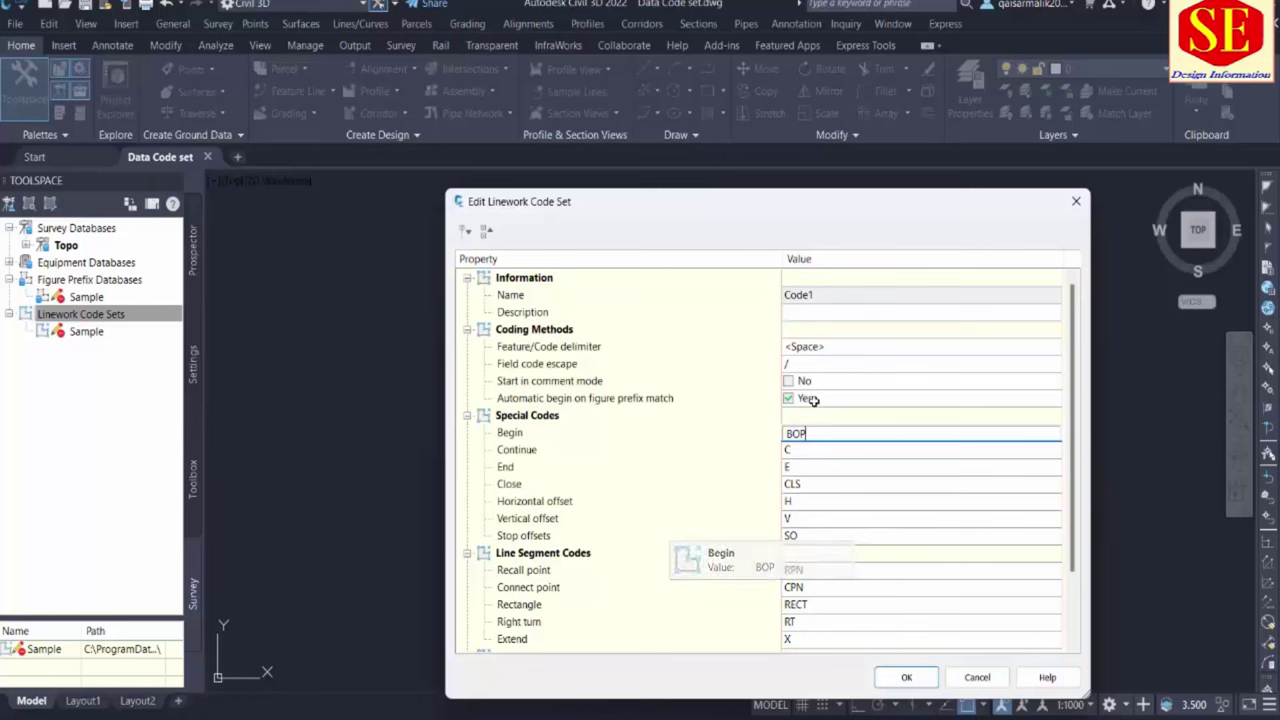
pyautogui.scroll(-1, 834, 364)
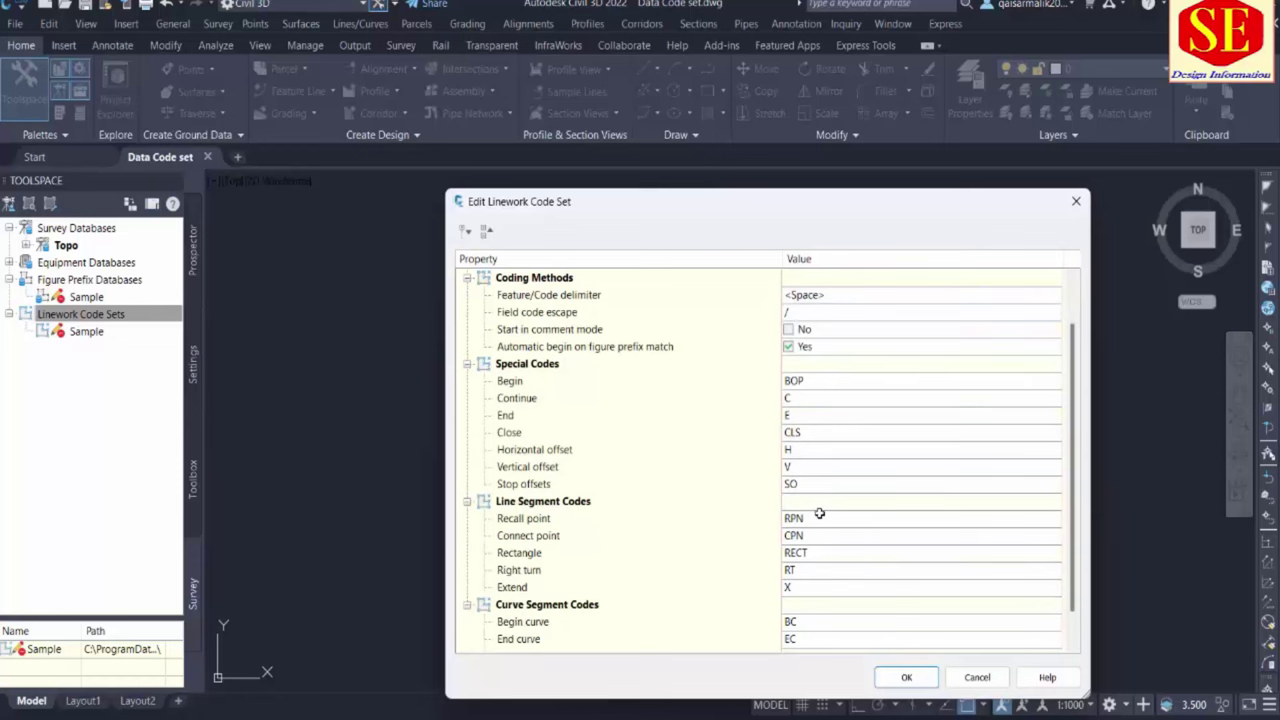
pyautogui.scroll(-1, 812, 560)
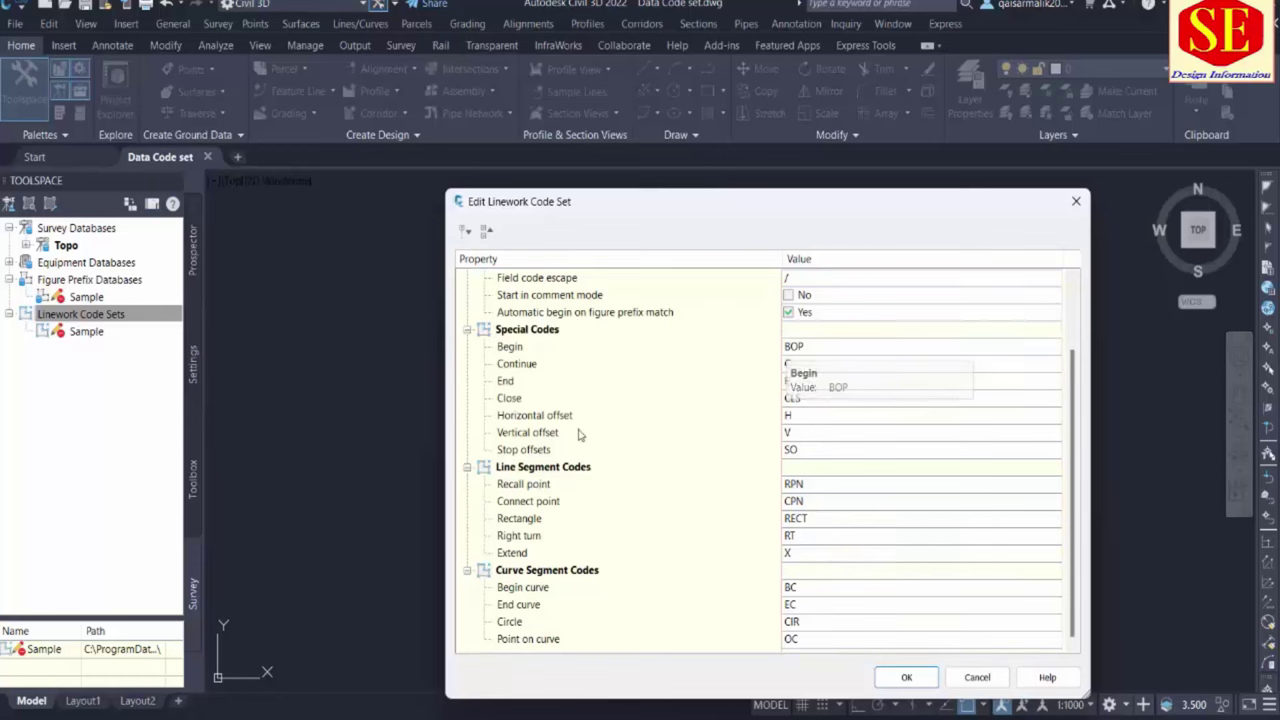
pyautogui.scroll(2, 790, 380)
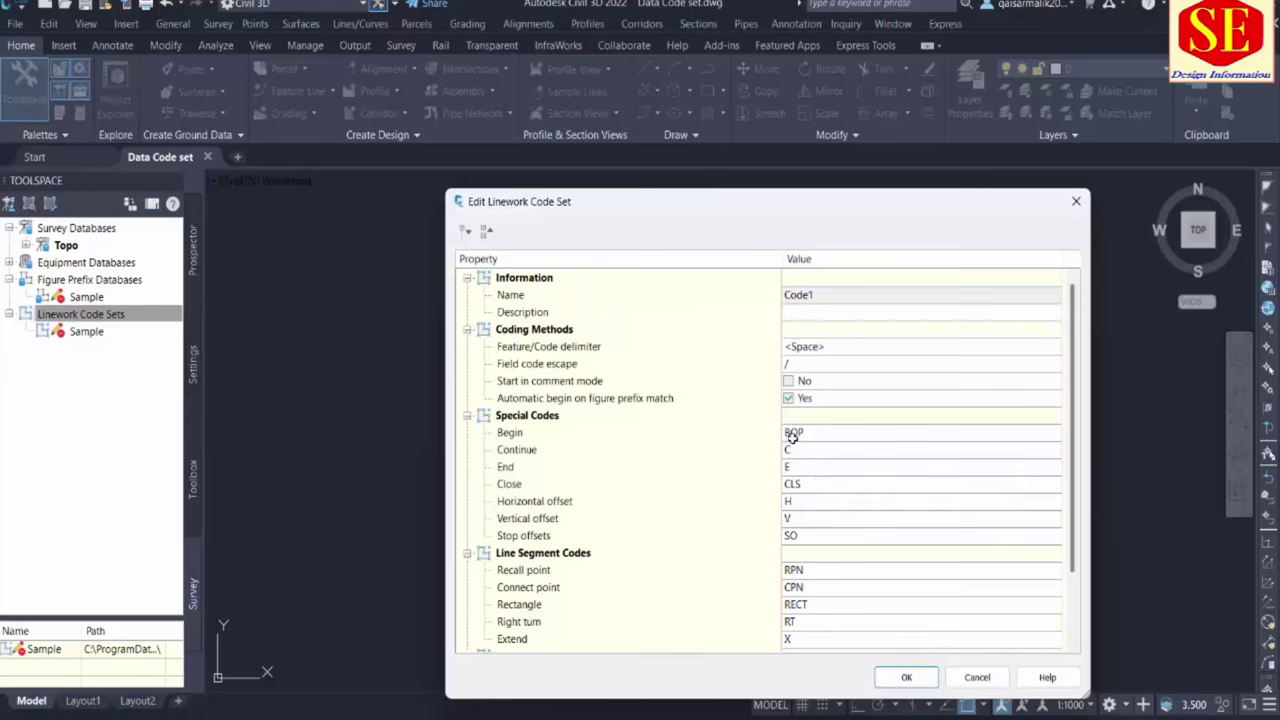
pyautogui.click(825, 431)
pyautogui.click(818, 430)
pyautogui.click(814, 482)
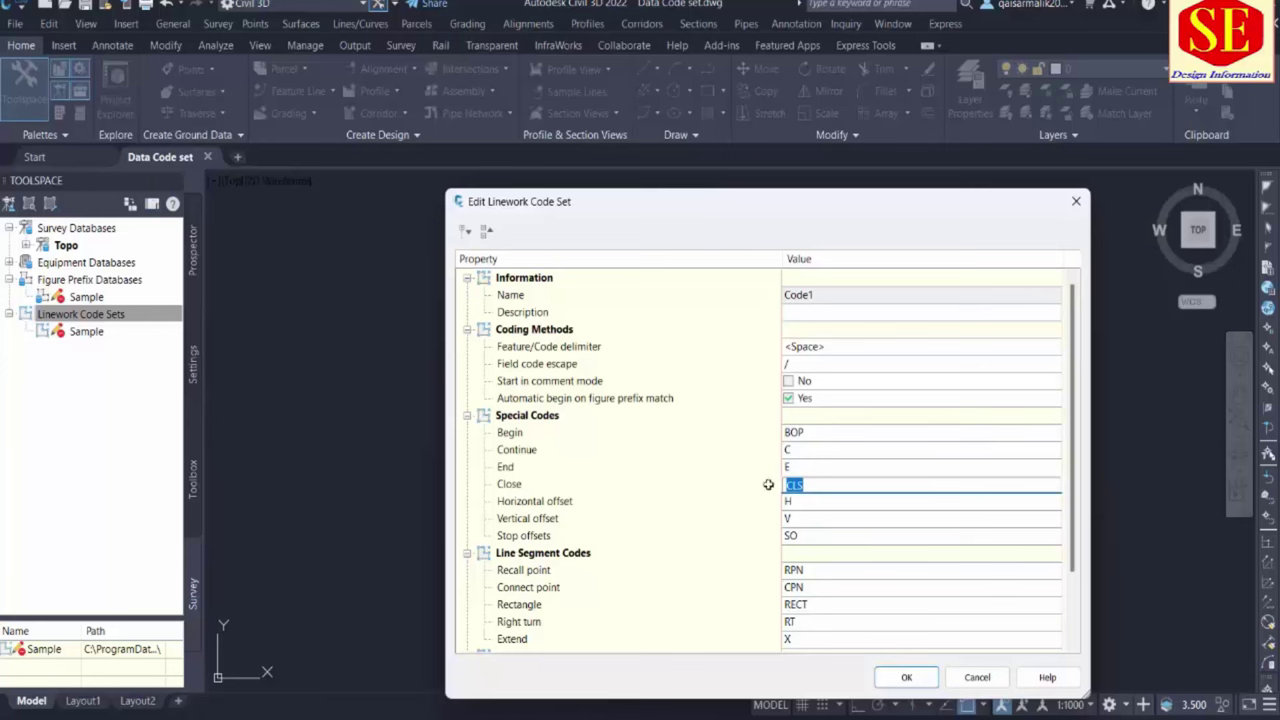
pyautogui.click(806, 432)
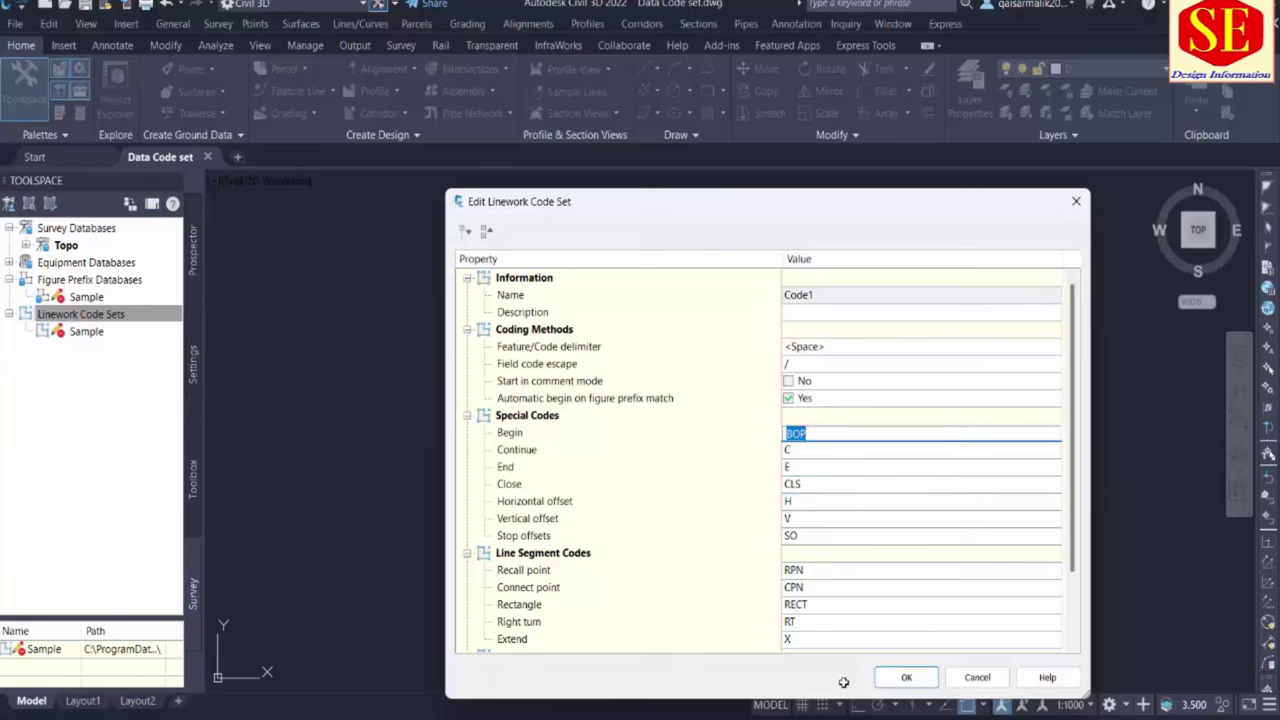
pyautogui.click(897, 677)
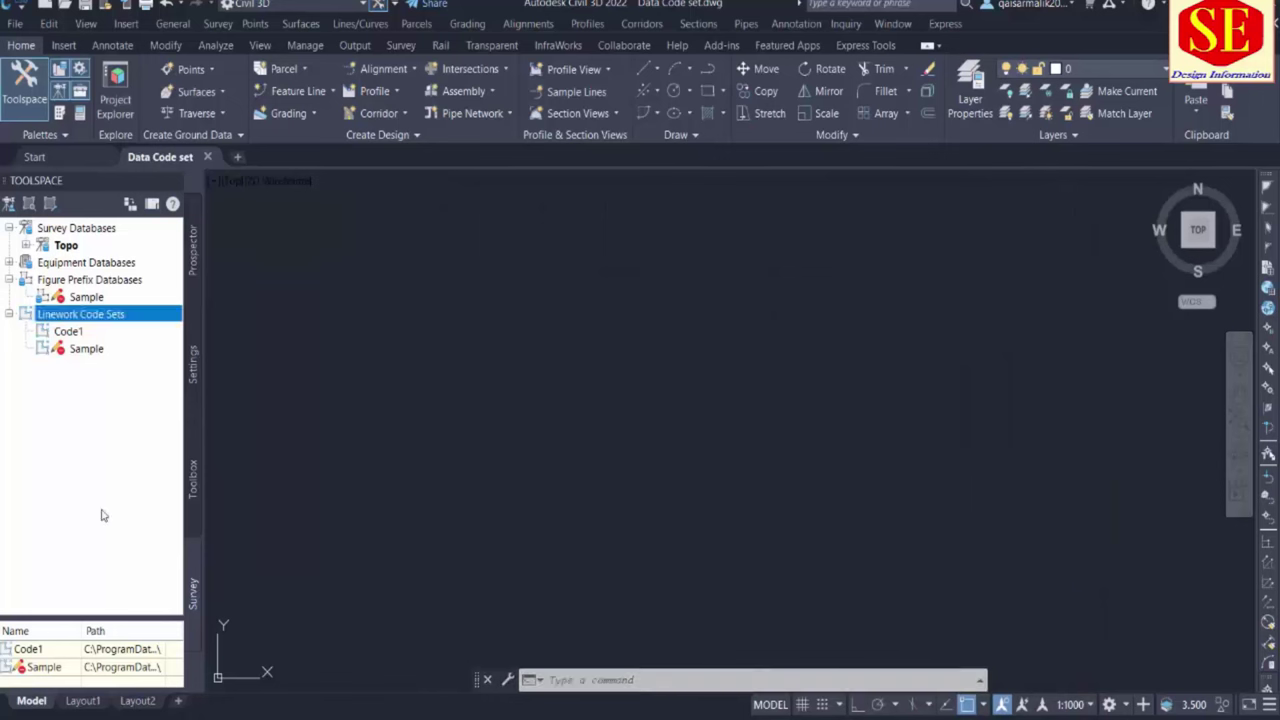
# Open Code1 from Linework Code Sets in the Edit Linework Code Set dialog
pyautogui.click(72, 333)
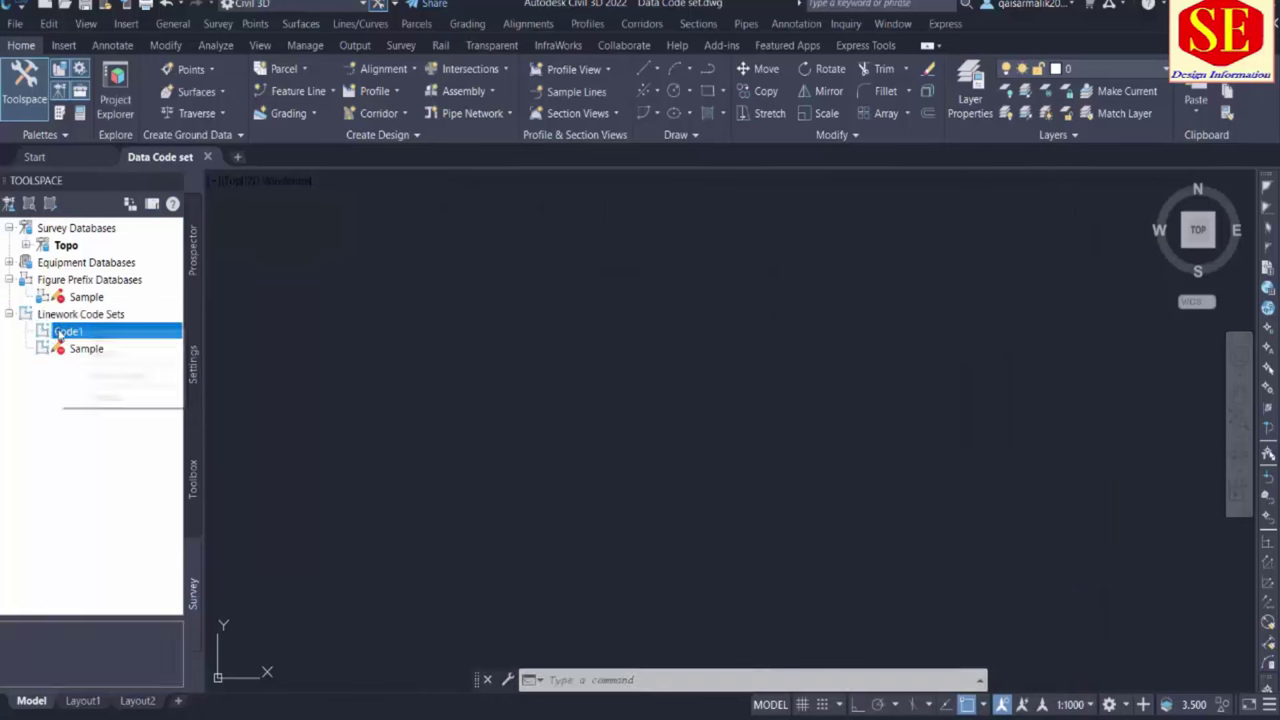
pyautogui.rightClick(60, 334)
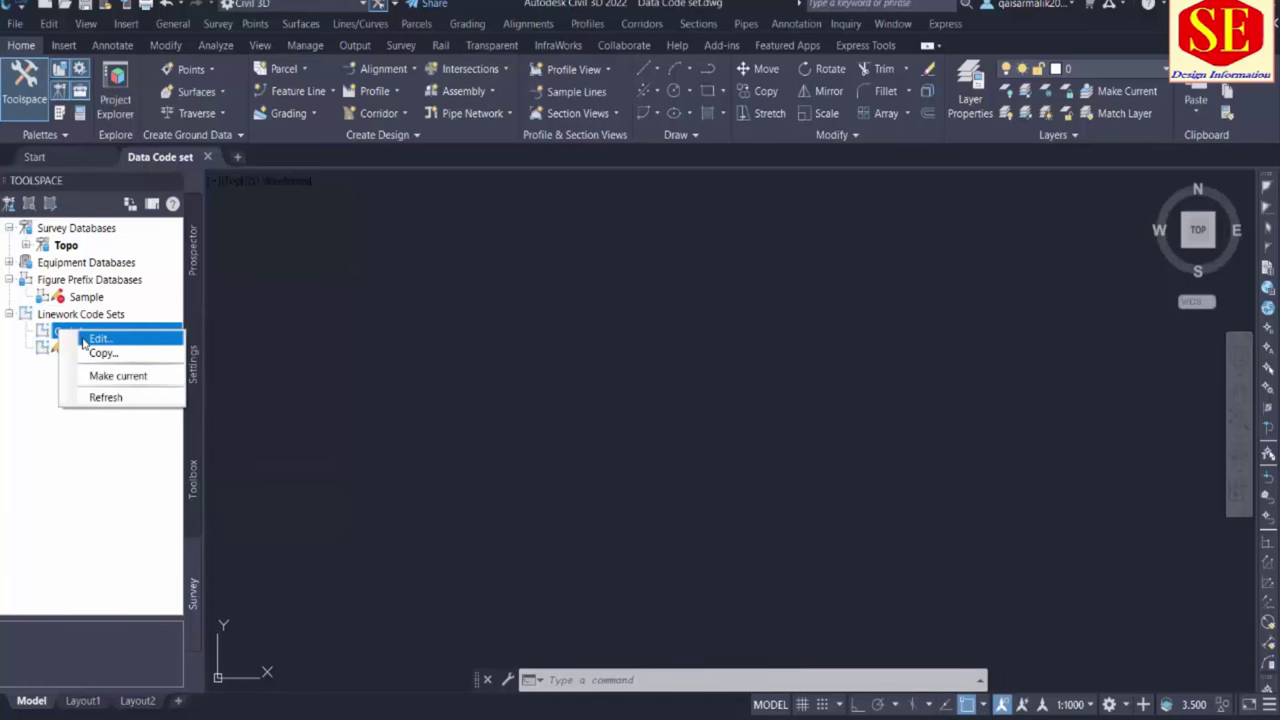
pyautogui.click(97, 339)
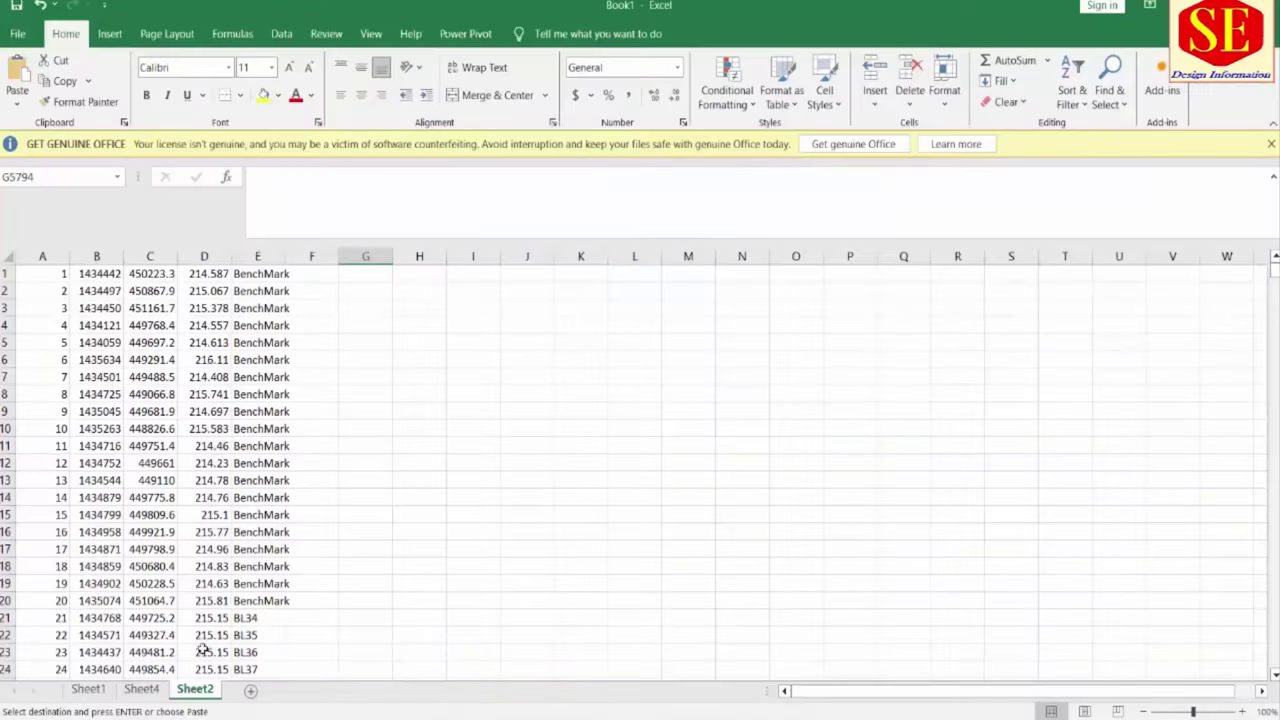
# Review Sheet2's code column: BenchMark, EPole, FHOUSESTA, GasCH, Hydrant and LPole rows
pyautogui.click(254, 275)
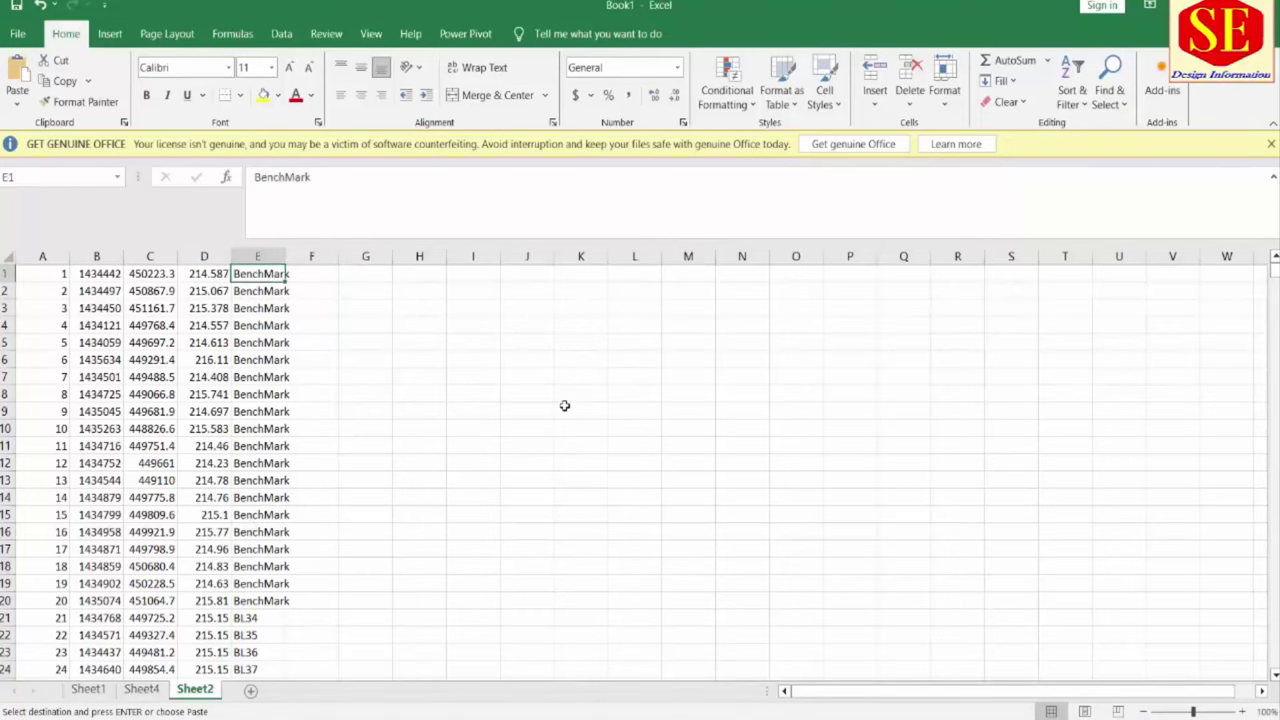
pyautogui.scroll(-20, 565, 404)
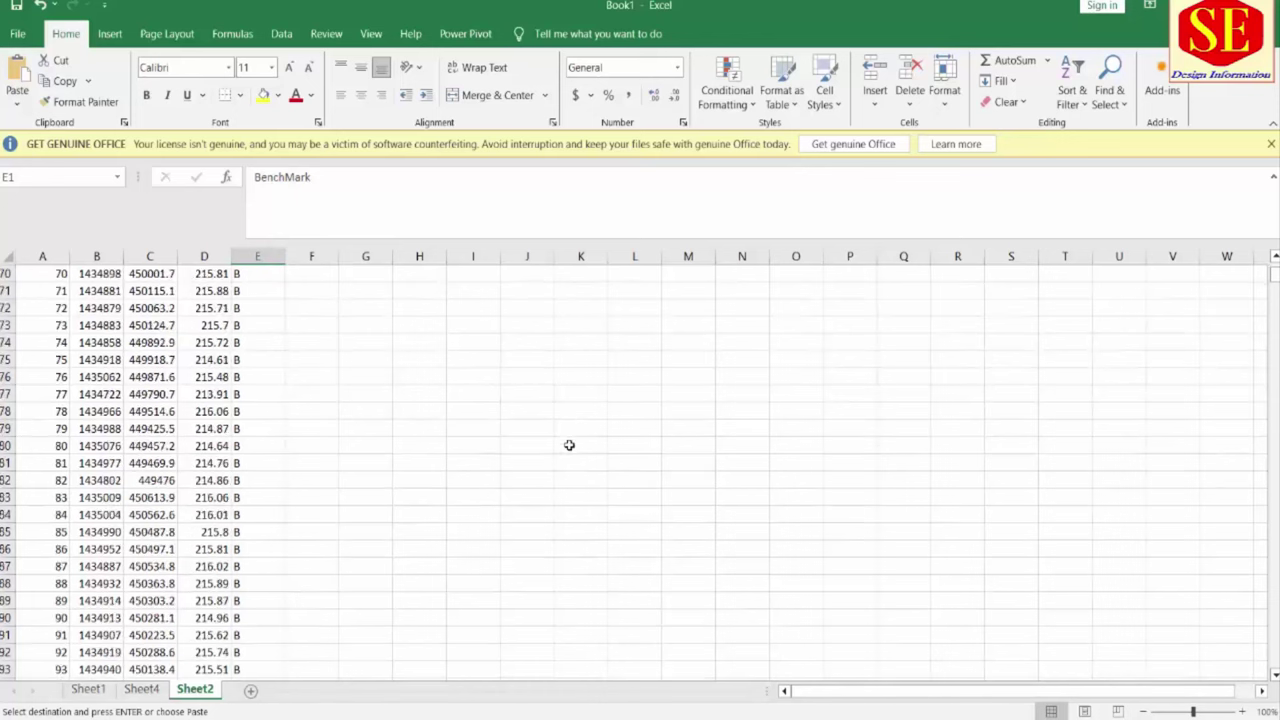
pyautogui.scroll(-19, 569, 459)
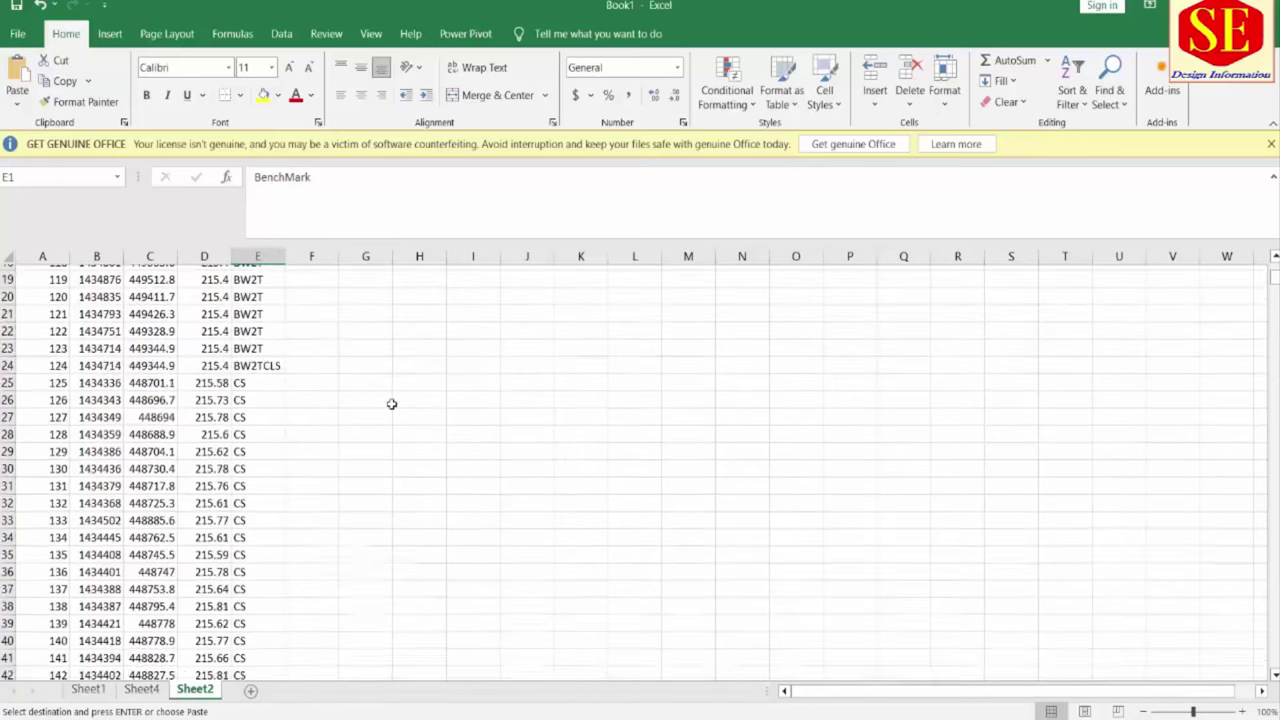
pyautogui.scroll(-20, 391, 404)
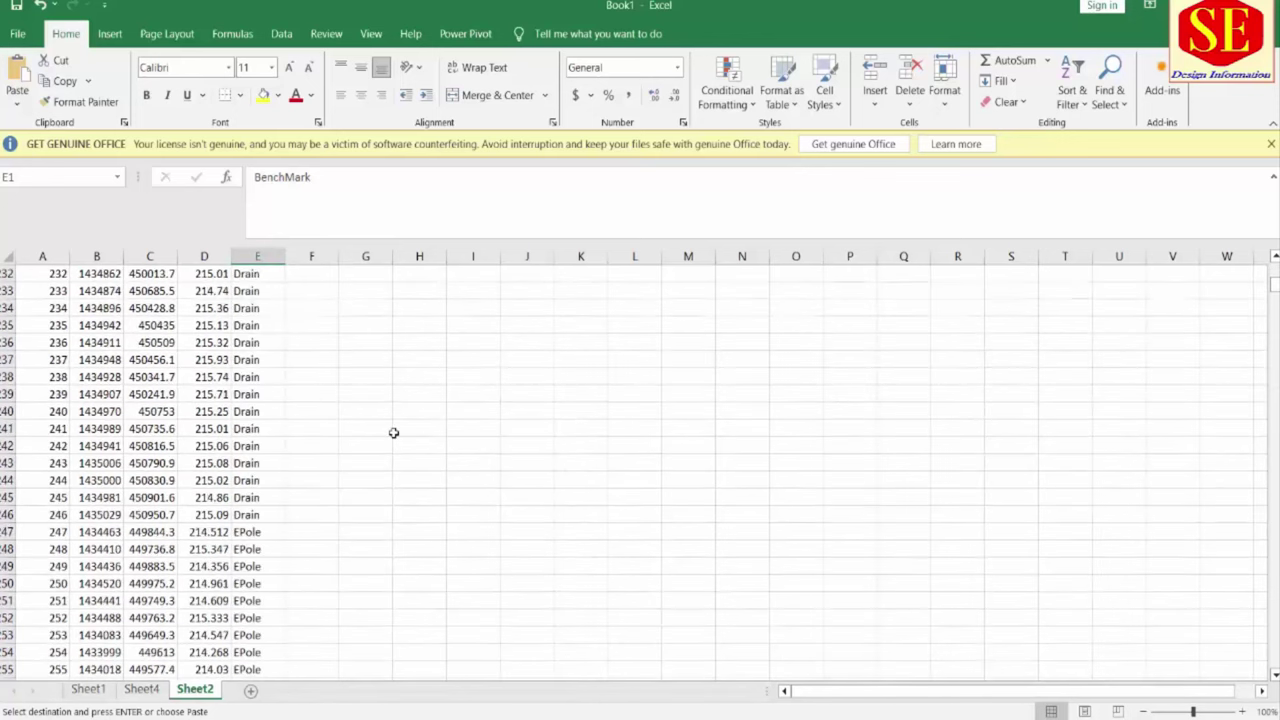
pyautogui.scroll(-4, 369, 491)
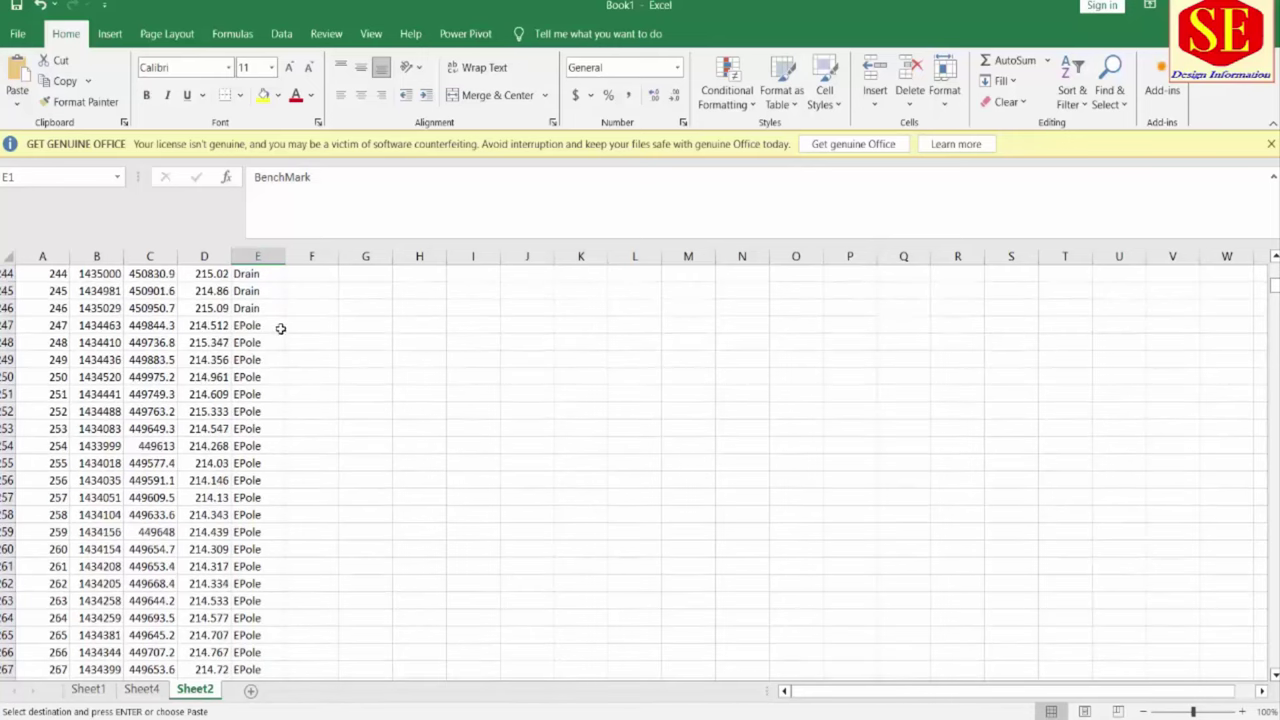
pyautogui.click(251, 326)
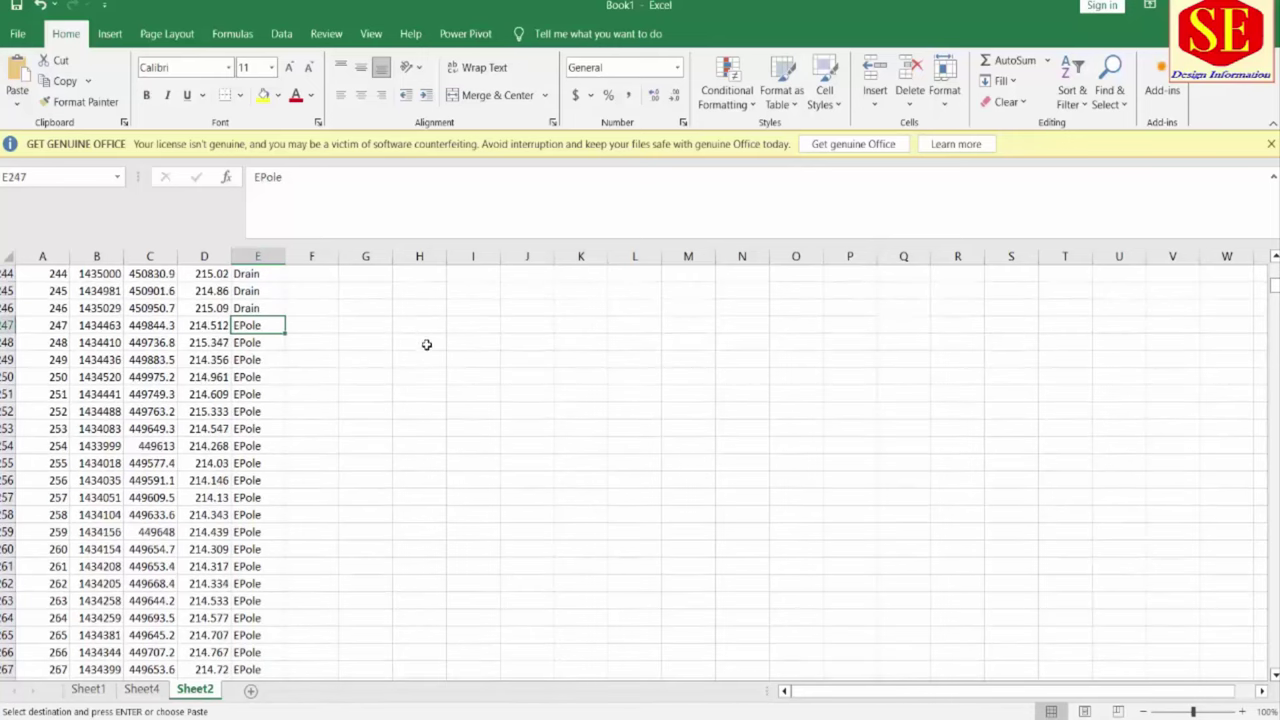
pyautogui.scroll(-20, 426, 344)
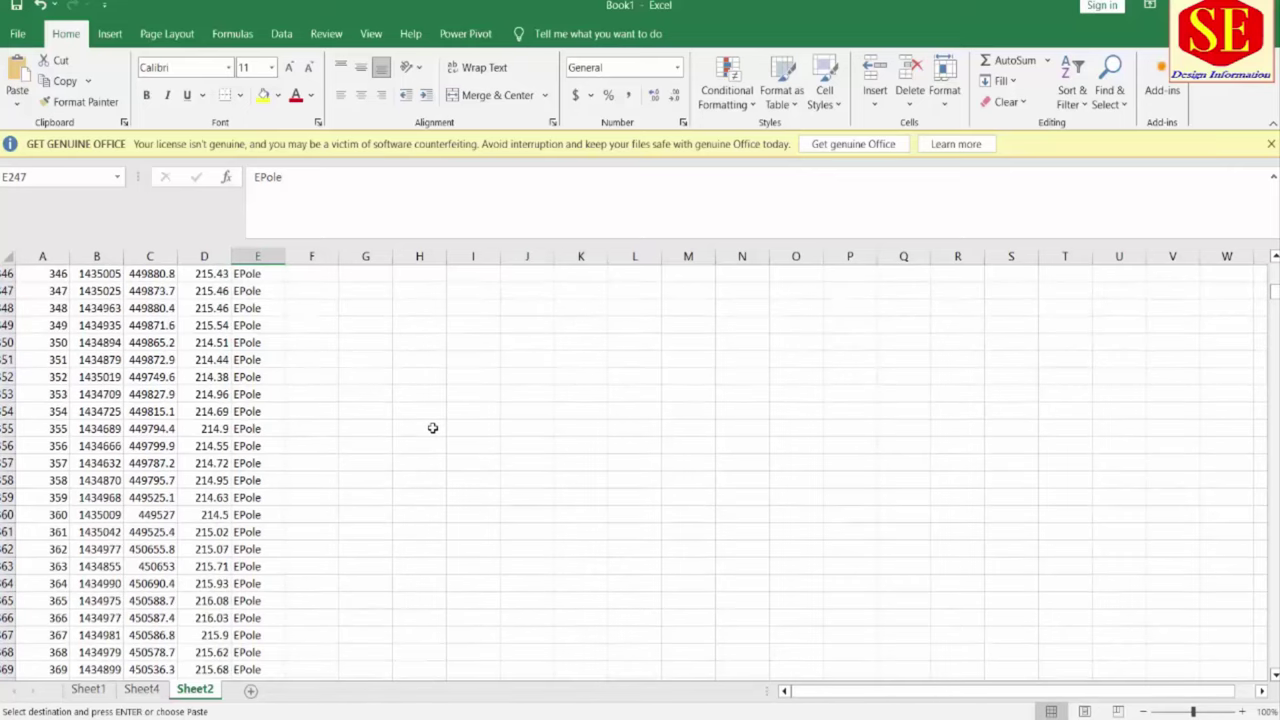
pyautogui.scroll(-16, 432, 428)
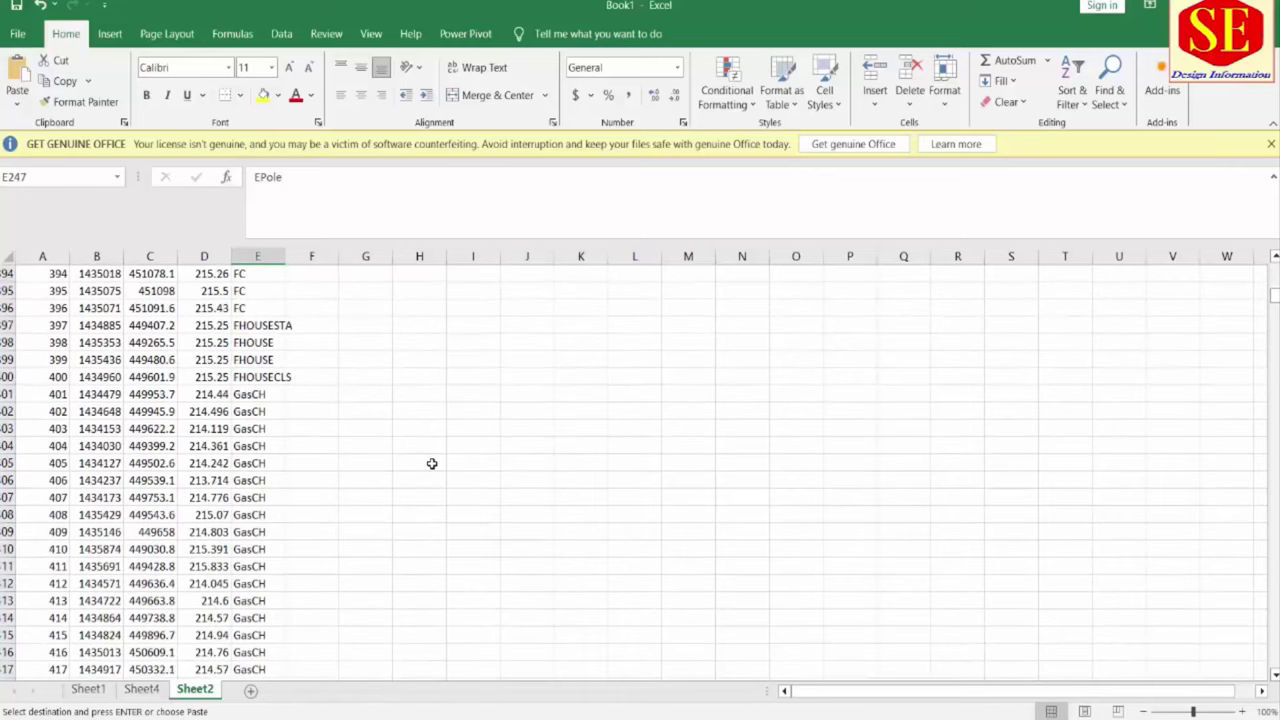
pyautogui.click(250, 396)
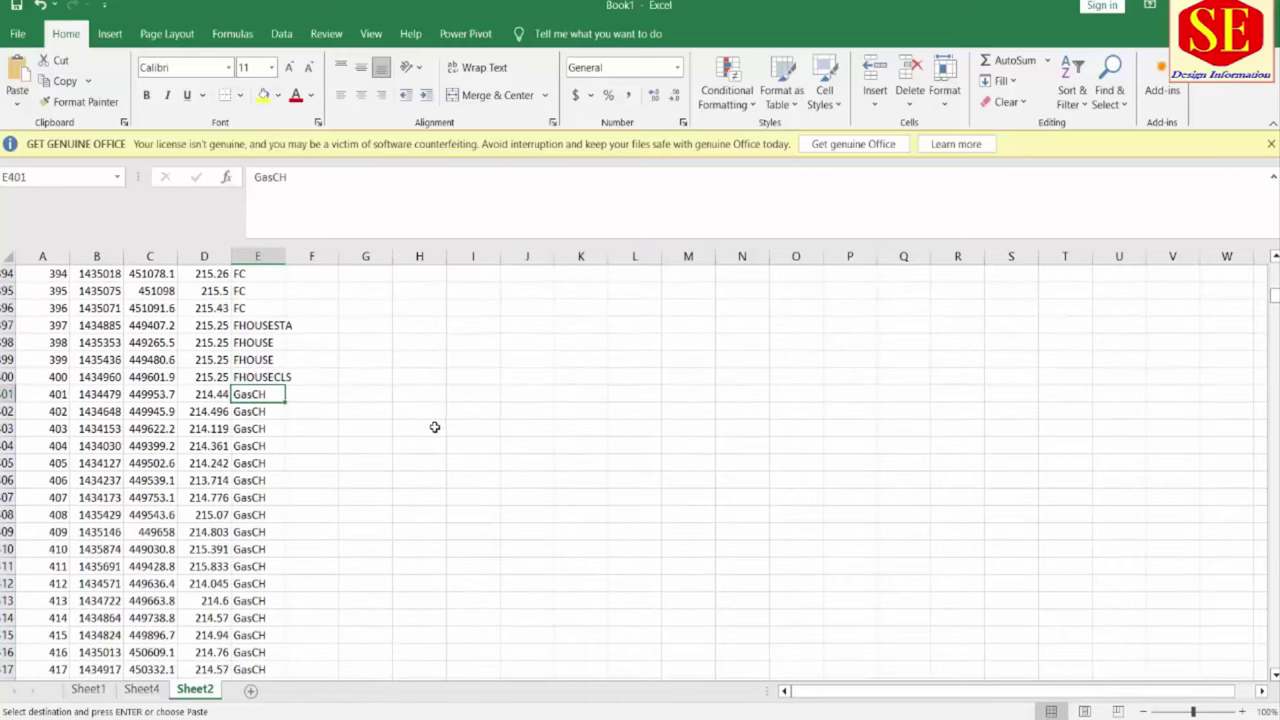
pyautogui.click(262, 326)
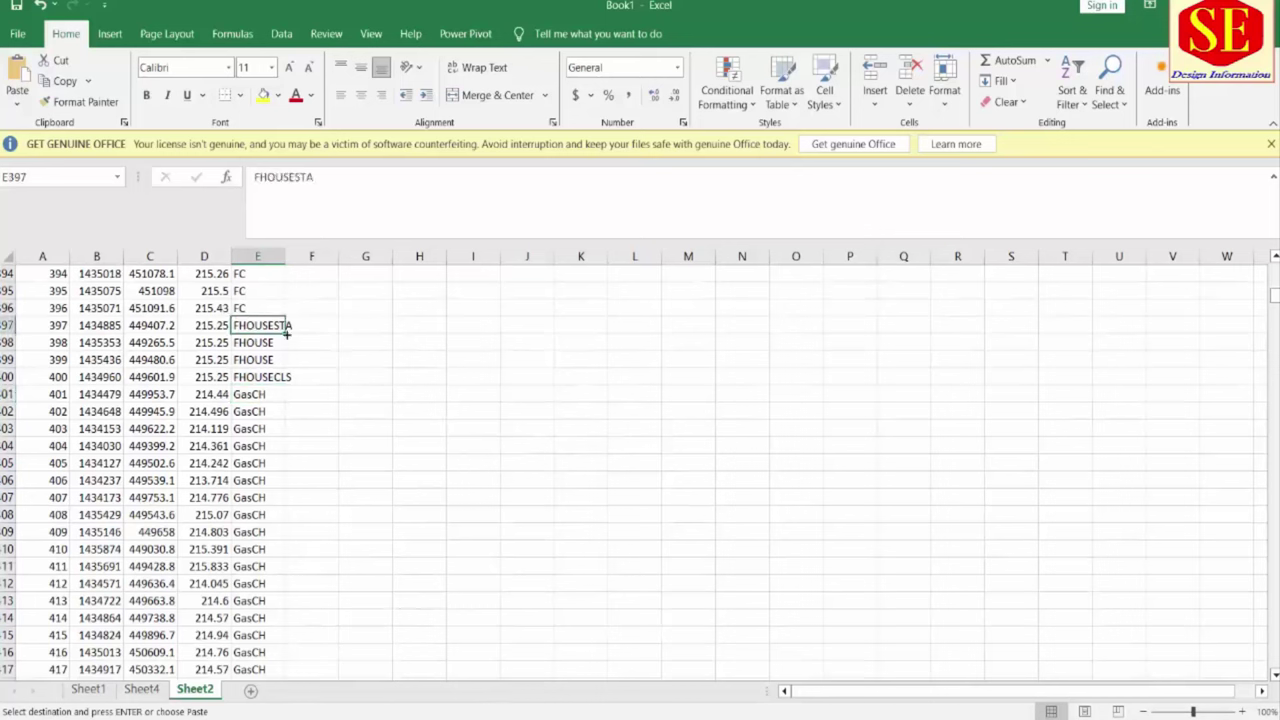
pyautogui.click(258, 446)
pyautogui.press('Down')
pyautogui.press('Down')
pyautogui.press('Down')
pyautogui.scroll(-4, 298, 501)
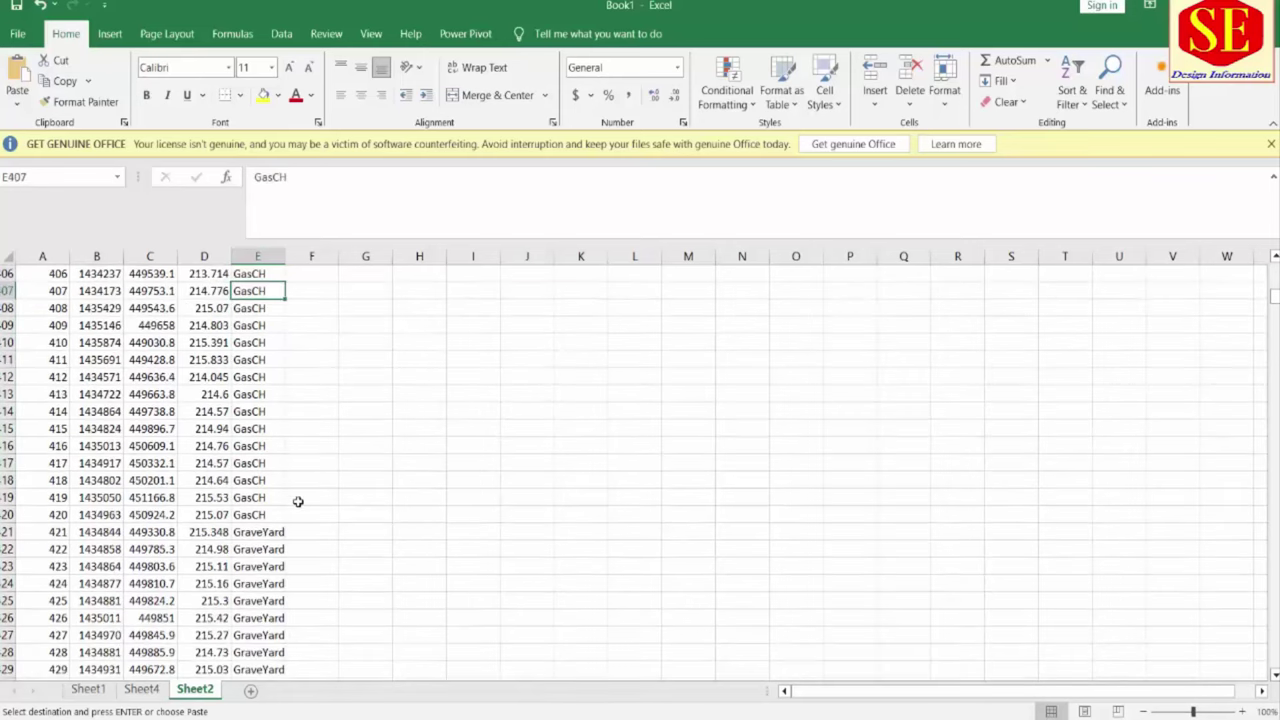
pyautogui.scroll(-9, 266, 489)
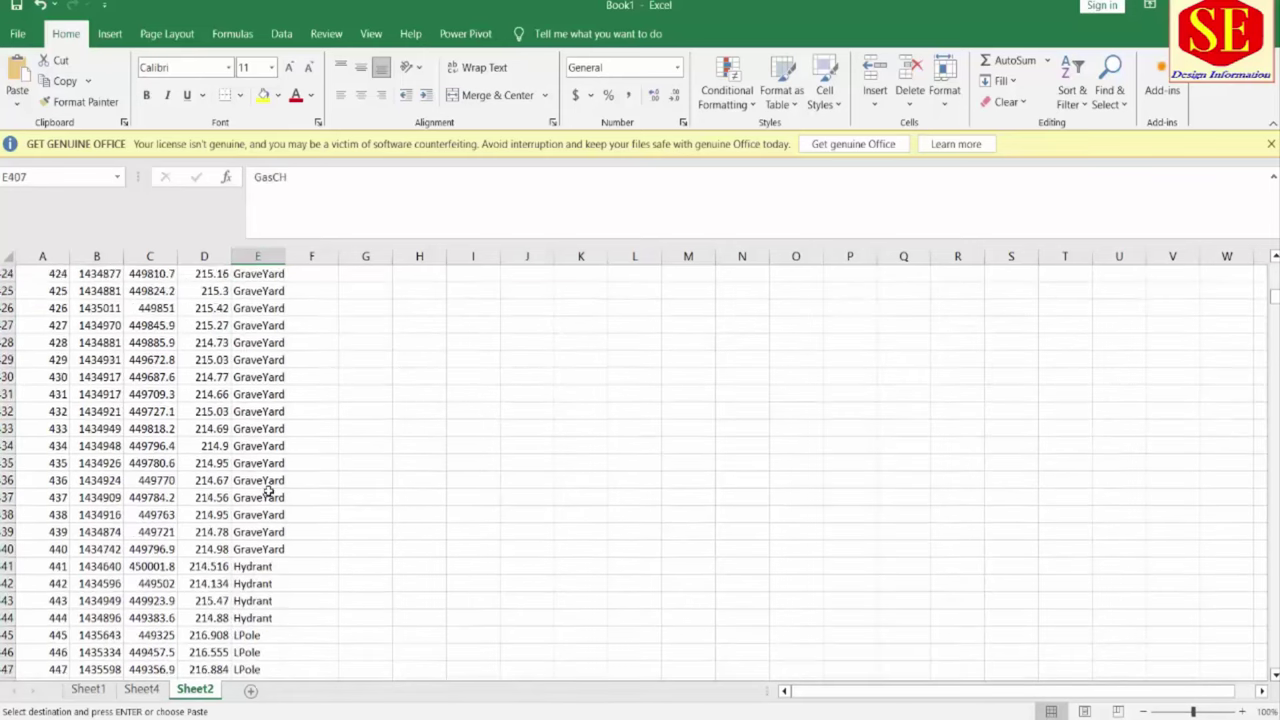
pyautogui.click(238, 483)
pyautogui.click(242, 450)
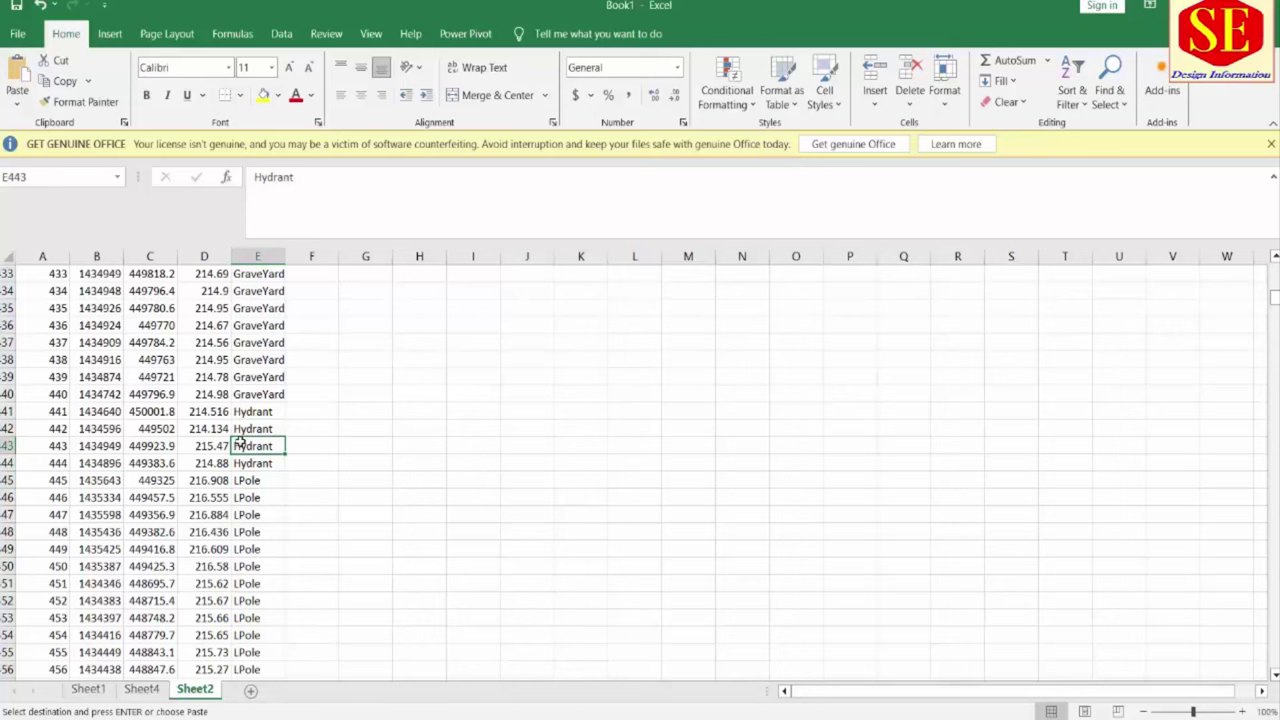
# On Sheet4, review the R1CL centerline codes from row 139 down to row 153
pyautogui.click(144, 692)
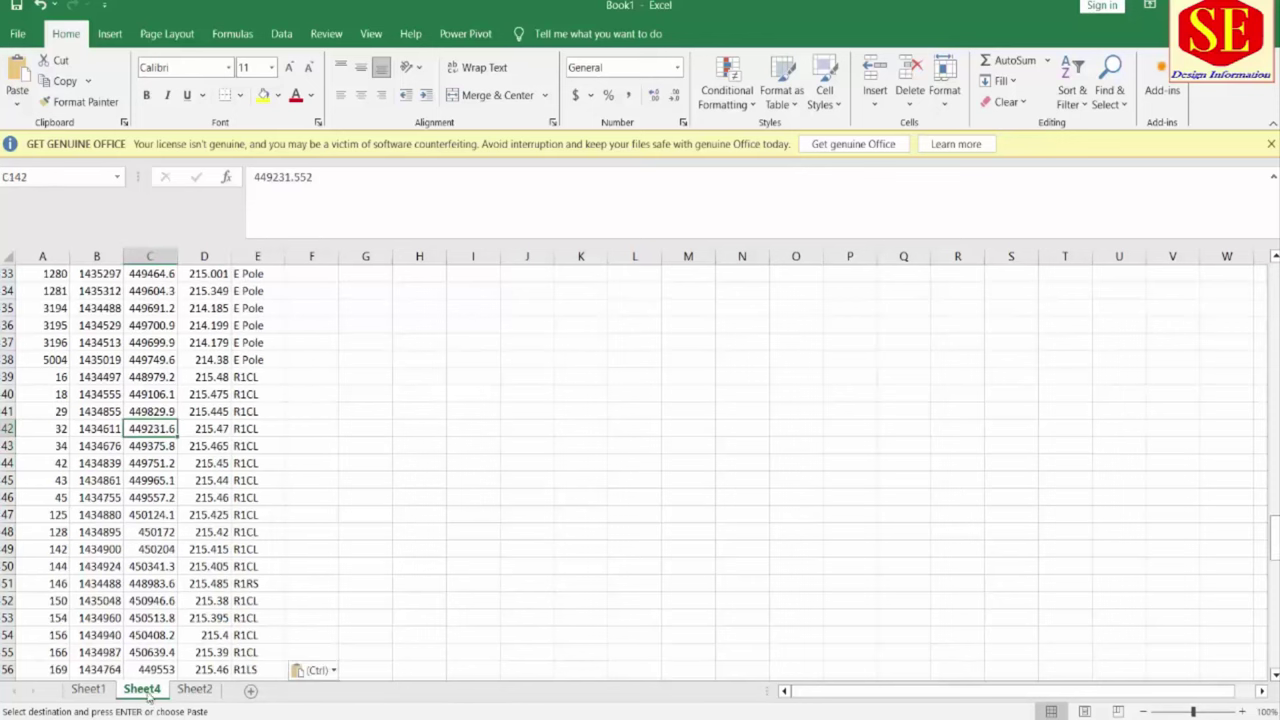
pyautogui.click(245, 380)
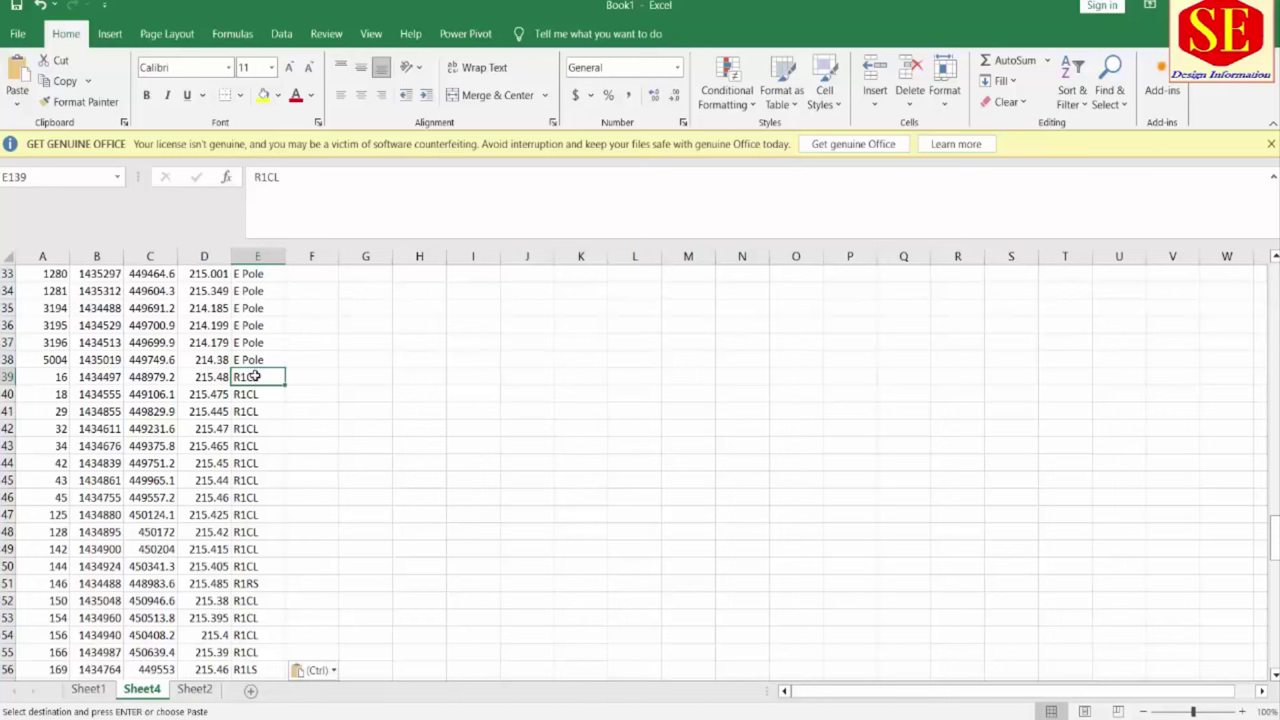
pyautogui.click(265, 397)
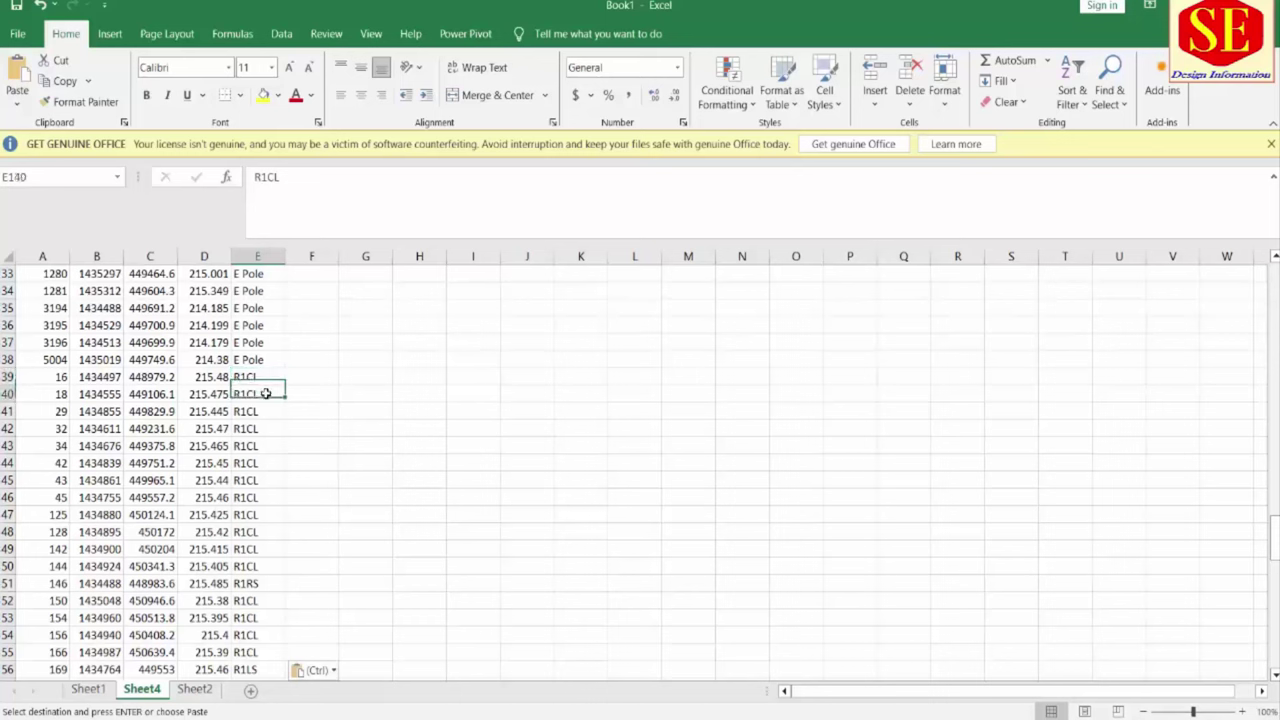
pyautogui.scroll(-5, 258, 445)
pyautogui.hotkey('ctrl', 'v')
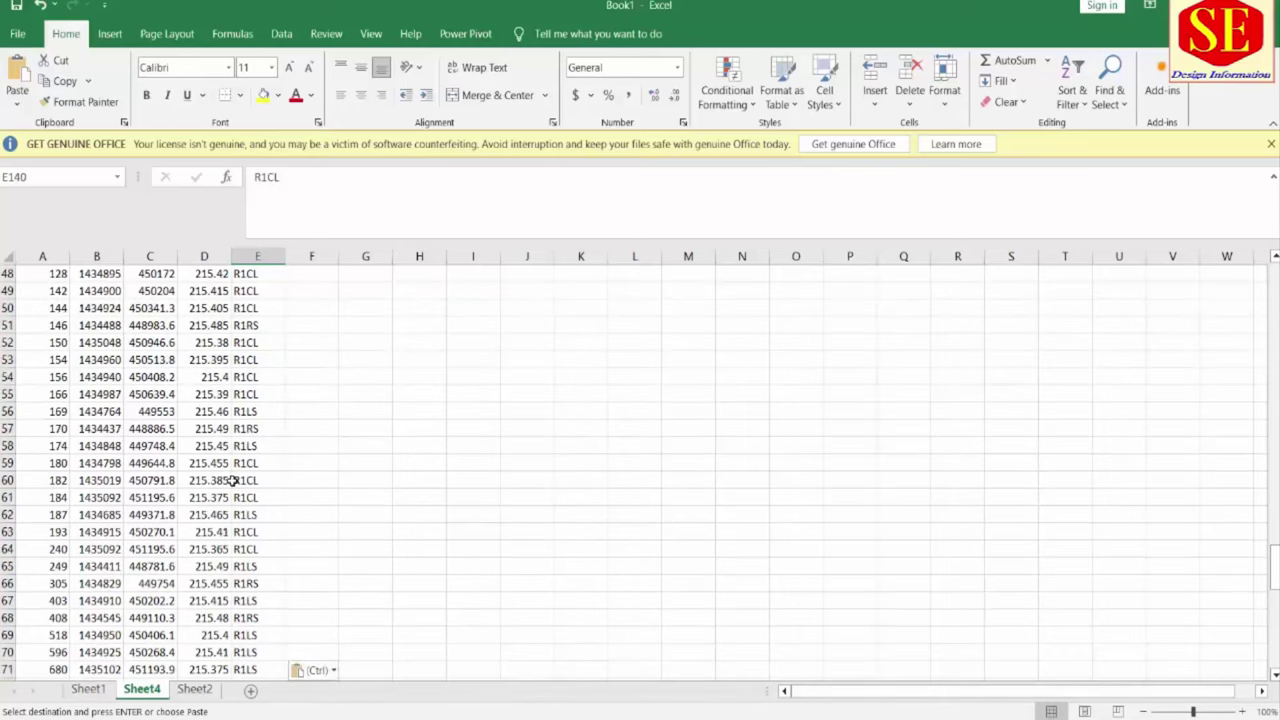
pyautogui.scroll(6, 270, 497)
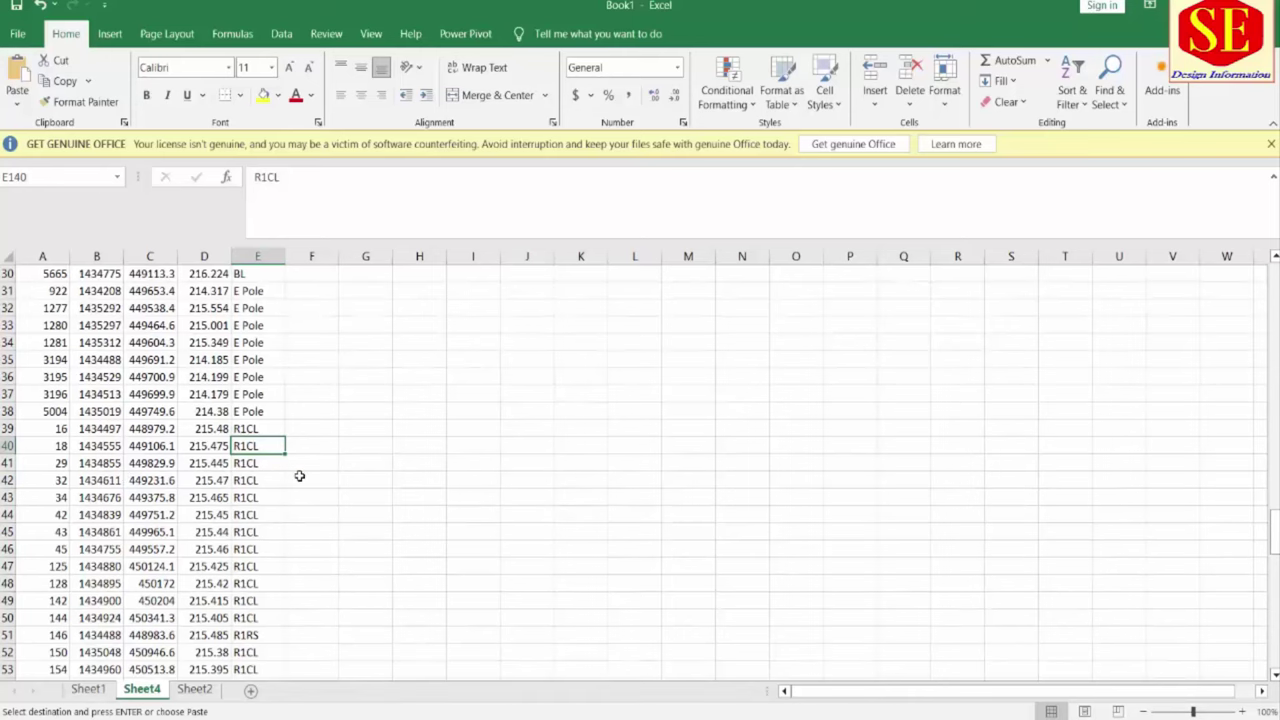
pyautogui.scroll(-1, 299, 476)
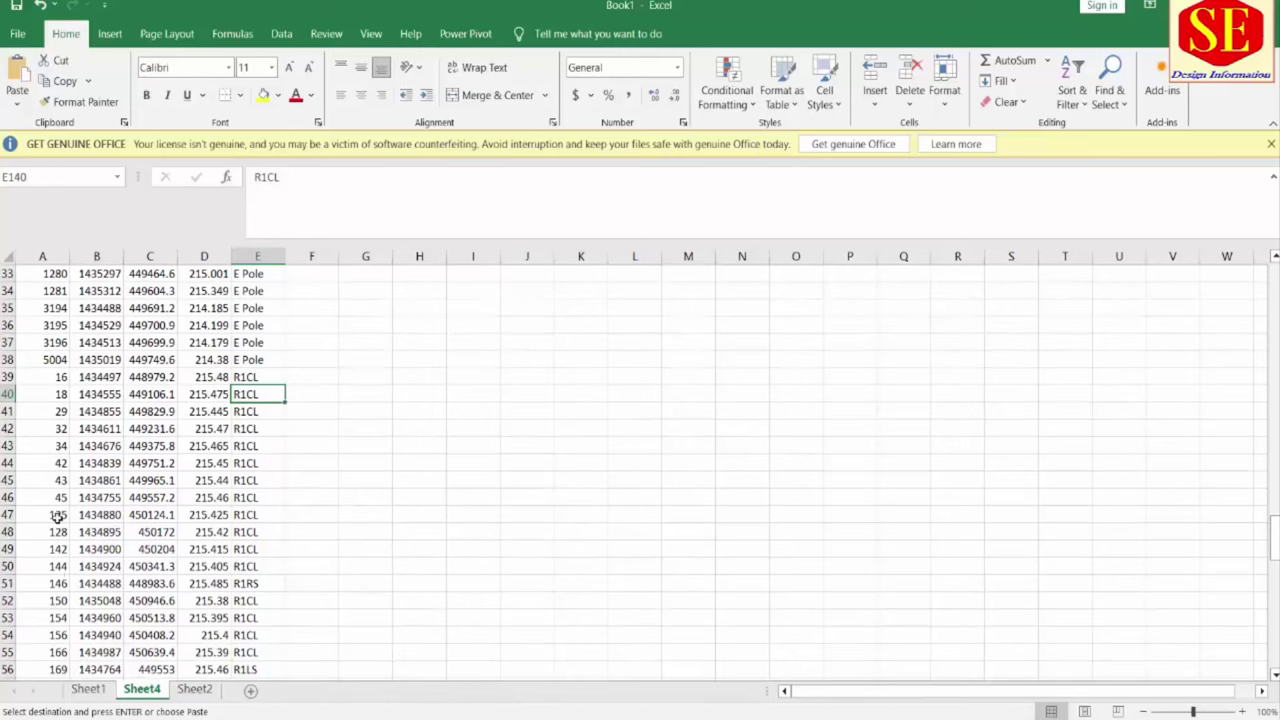
pyautogui.press('Down')
pyautogui.press('Down')
pyautogui.press('Down')
pyautogui.press('Down')
pyautogui.press('Down')
pyautogui.press('Down')
pyautogui.press('Down')
pyautogui.press('Down')
pyautogui.press('Down')
pyautogui.press('Down')
pyautogui.press('Down')
pyautogui.press('Down')
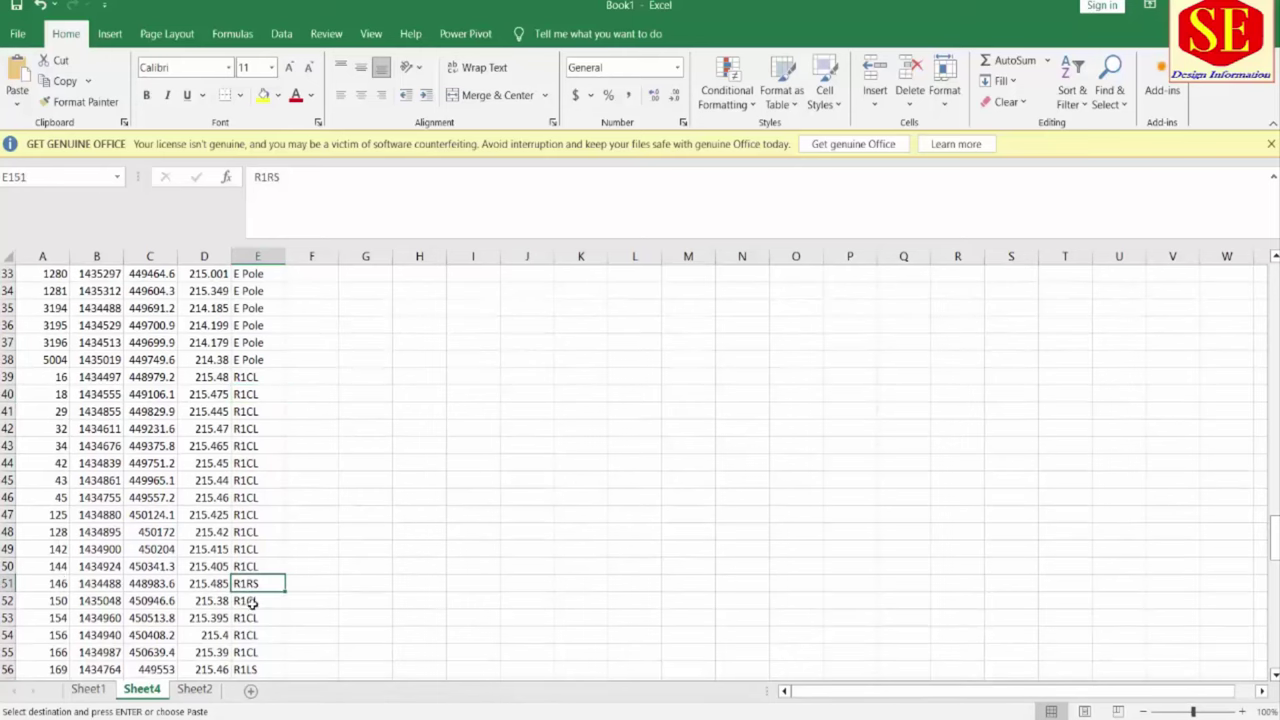
pyautogui.press('Down')
pyautogui.scroll(-2, 297, 580)
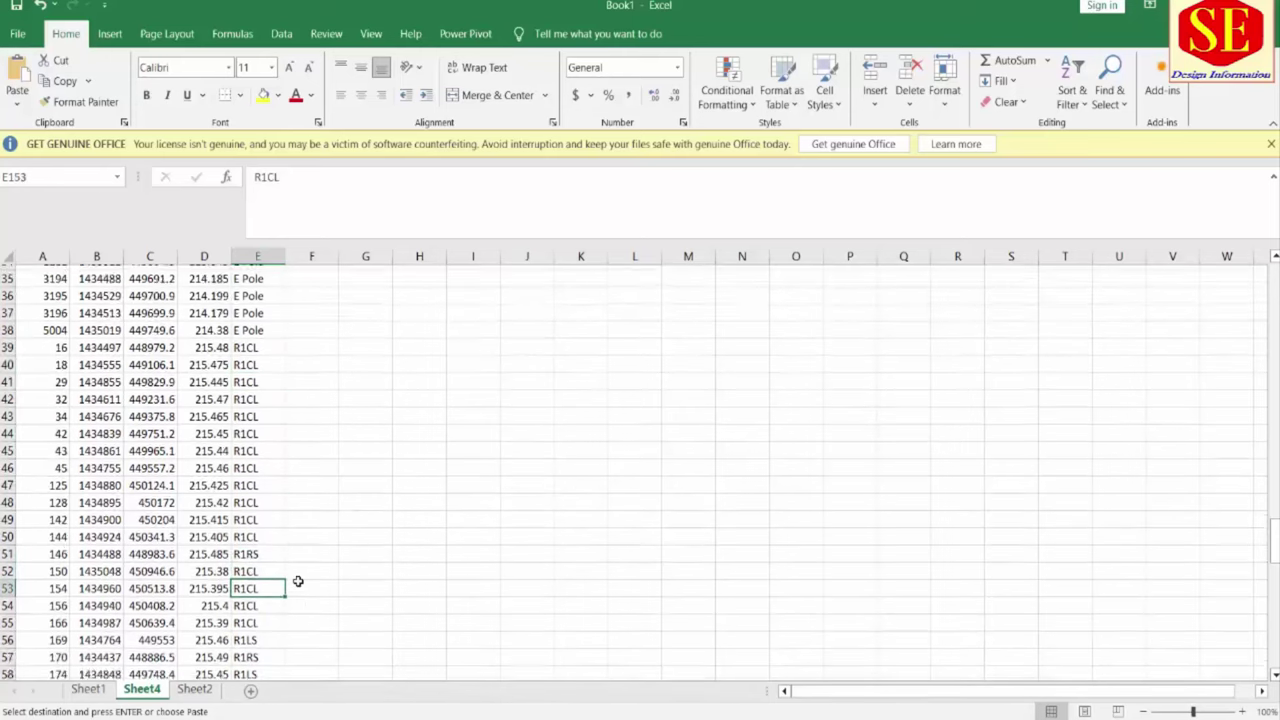
pyautogui.scroll(4, 324, 559)
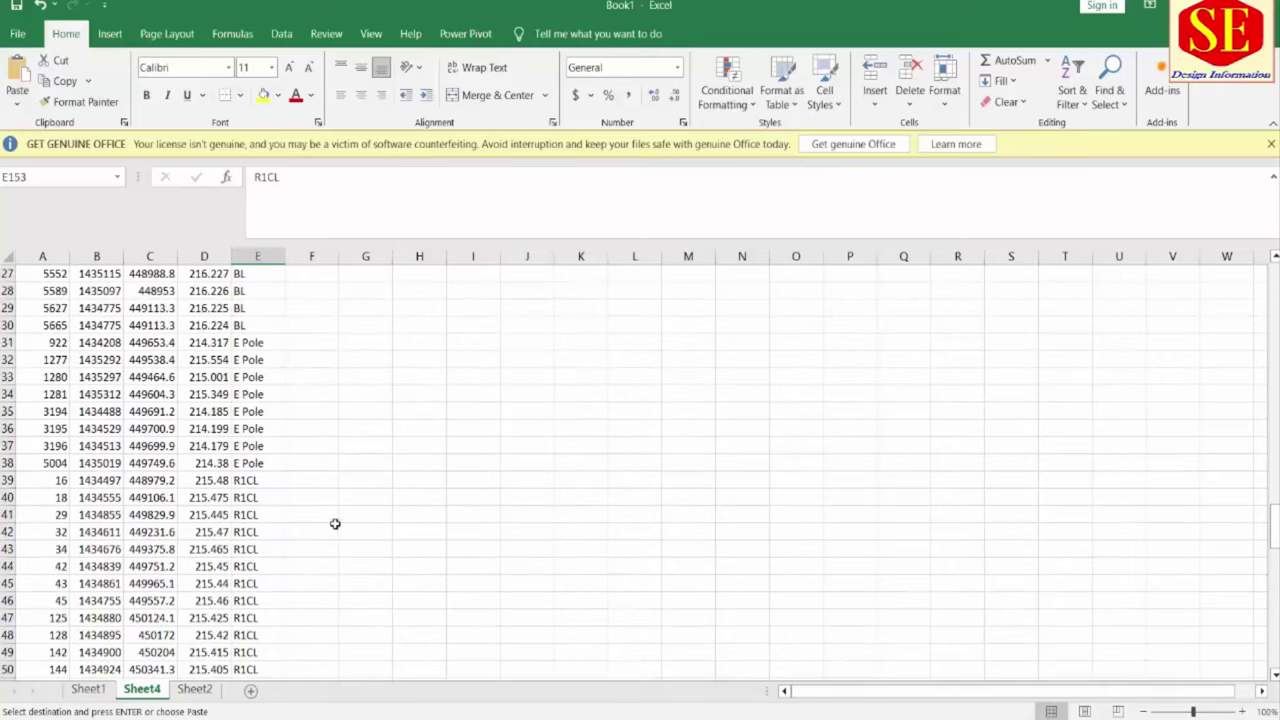
# Enter =C139&","&B139 in F139 to join easting and northing
pyautogui.click(304, 478)
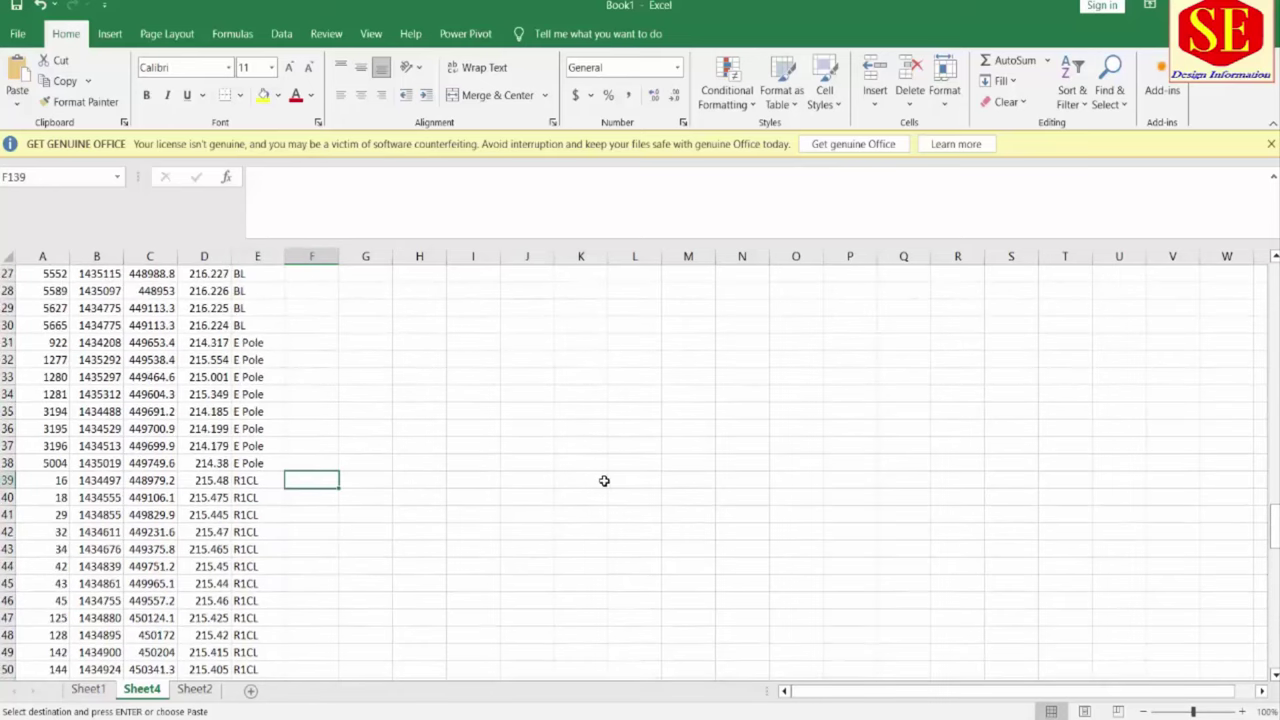
pyautogui.write('=')
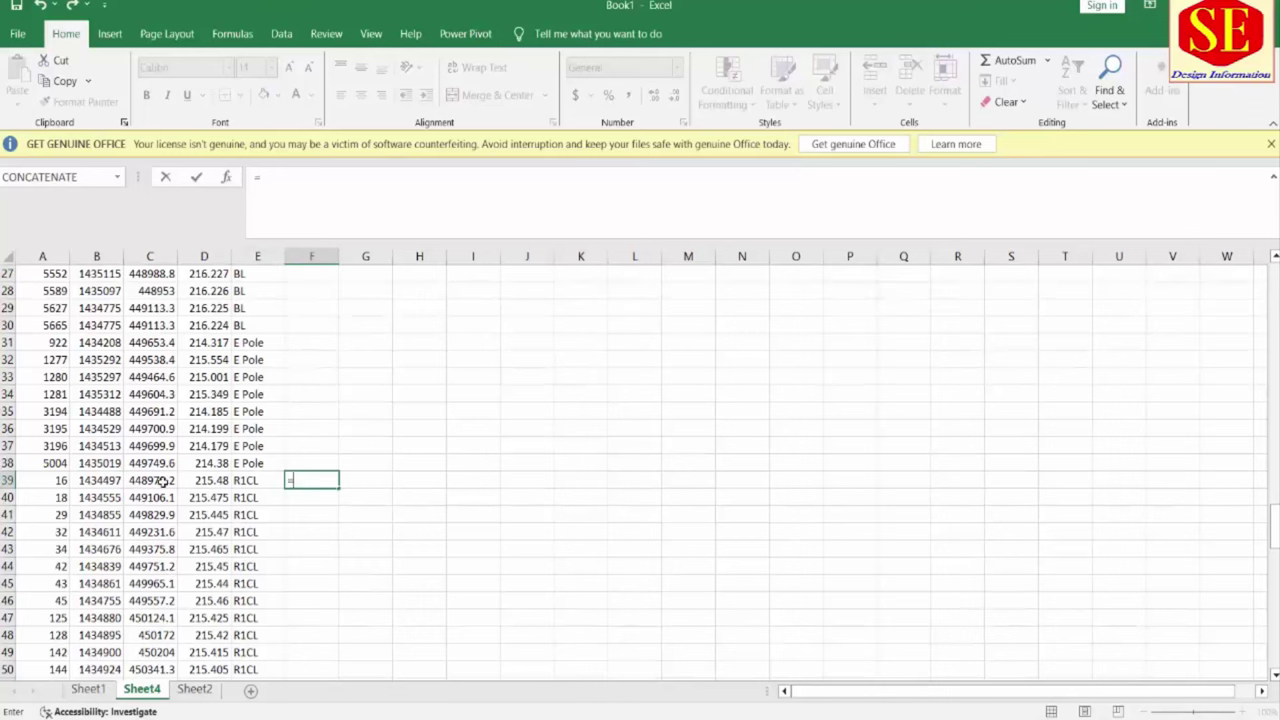
pyautogui.click(161, 481)
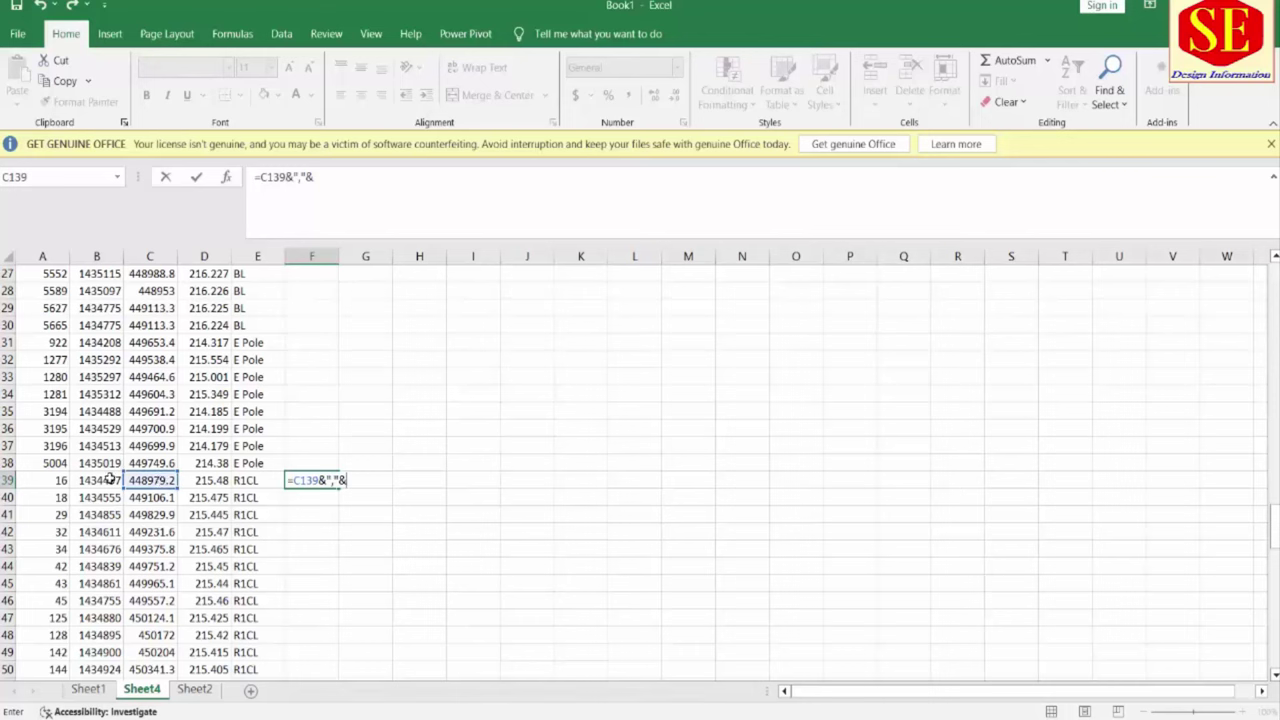
pyautogui.write('&","&')
pyautogui.click(110, 480)
pyautogui.press('Return')
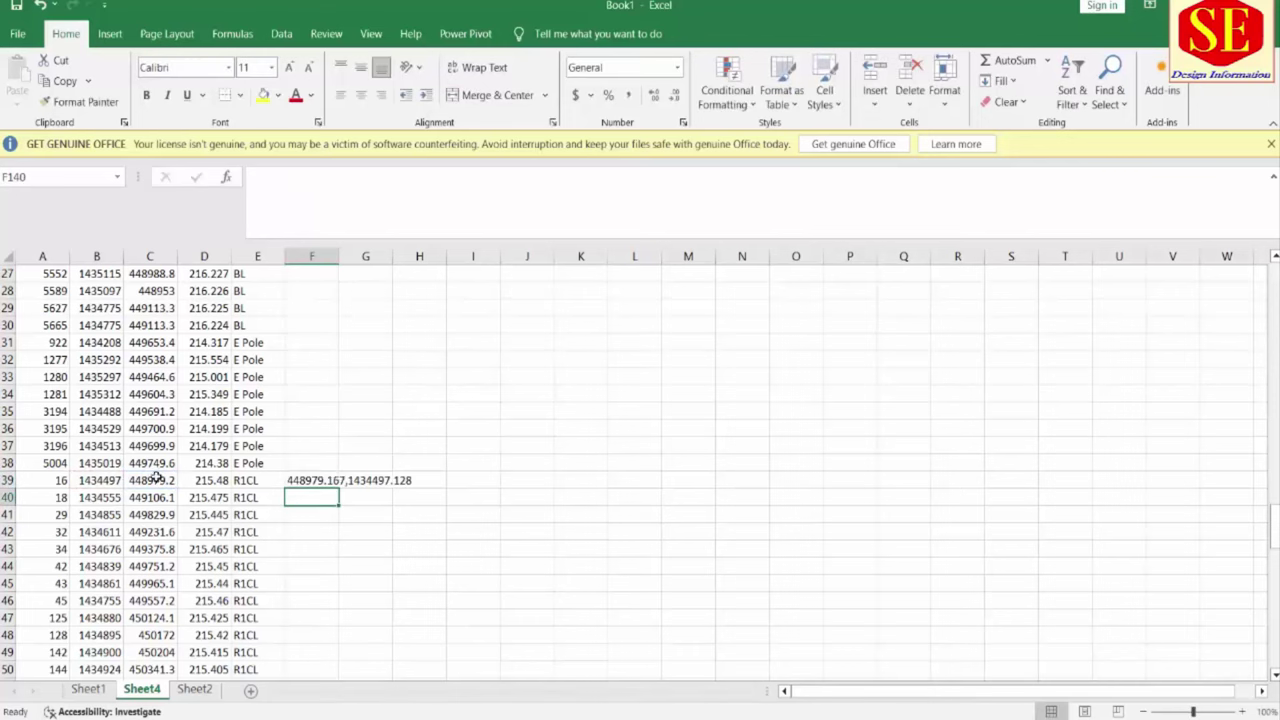
# Fill the joining formula down column F and copy the coordinate pairs
pyautogui.click(325, 482)
pyautogui.moveTo(337, 492)
pyautogui.mouseDown()
pyautogui.moveTo(339, 683)
pyautogui.moveTo(349, 670)
pyautogui.mouseUp()
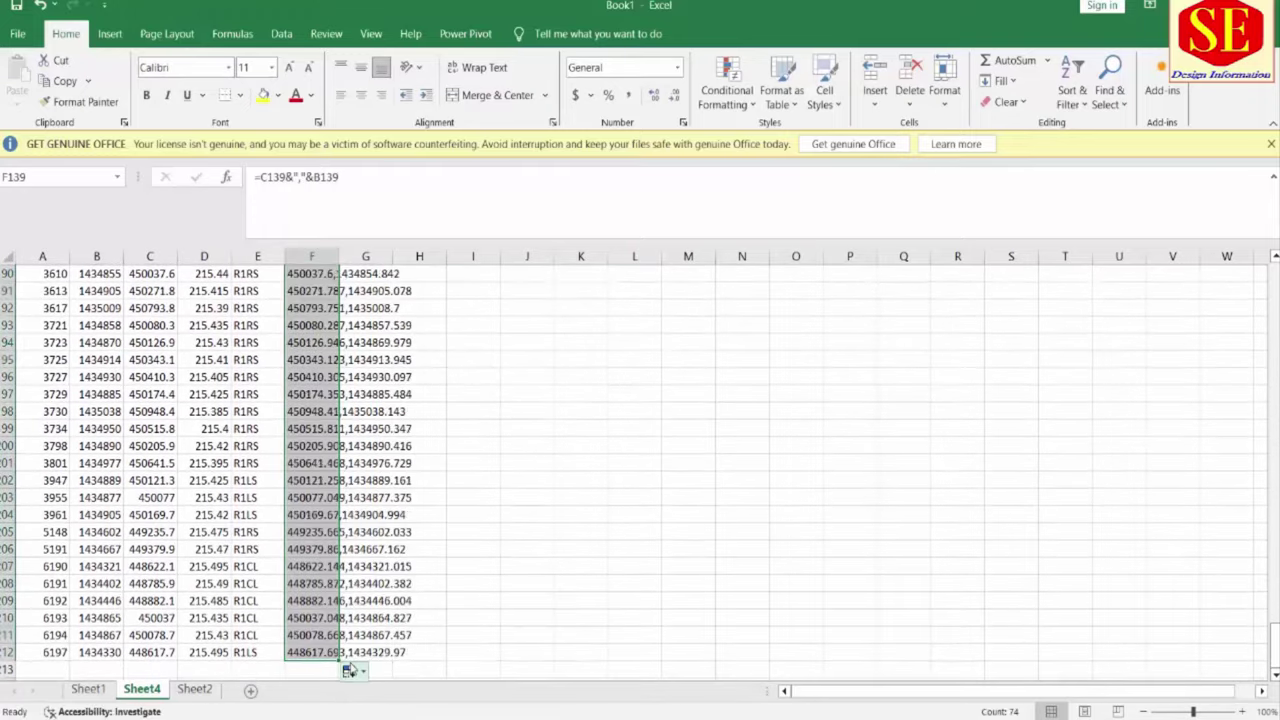
pyautogui.rightClick(314, 467)
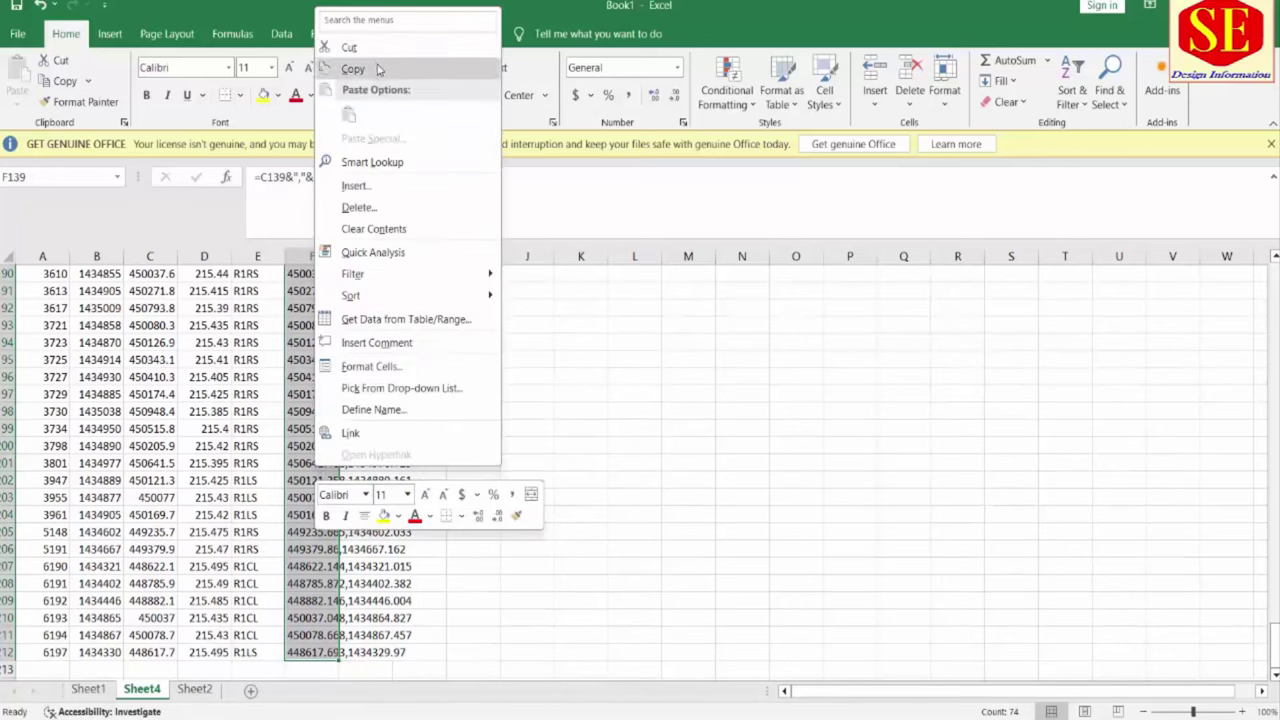
pyautogui.click(345, 70)
pyautogui.scroll(20, 935, 633)
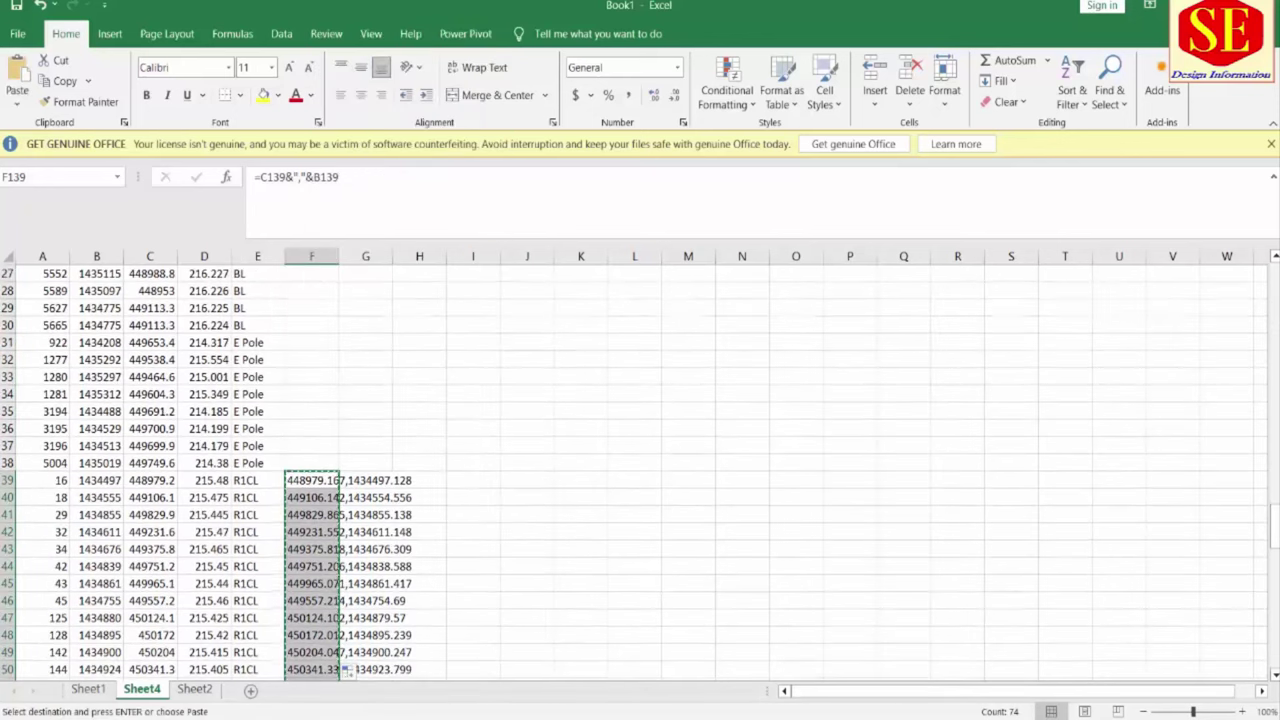
pyautogui.moveTo(973, 719)
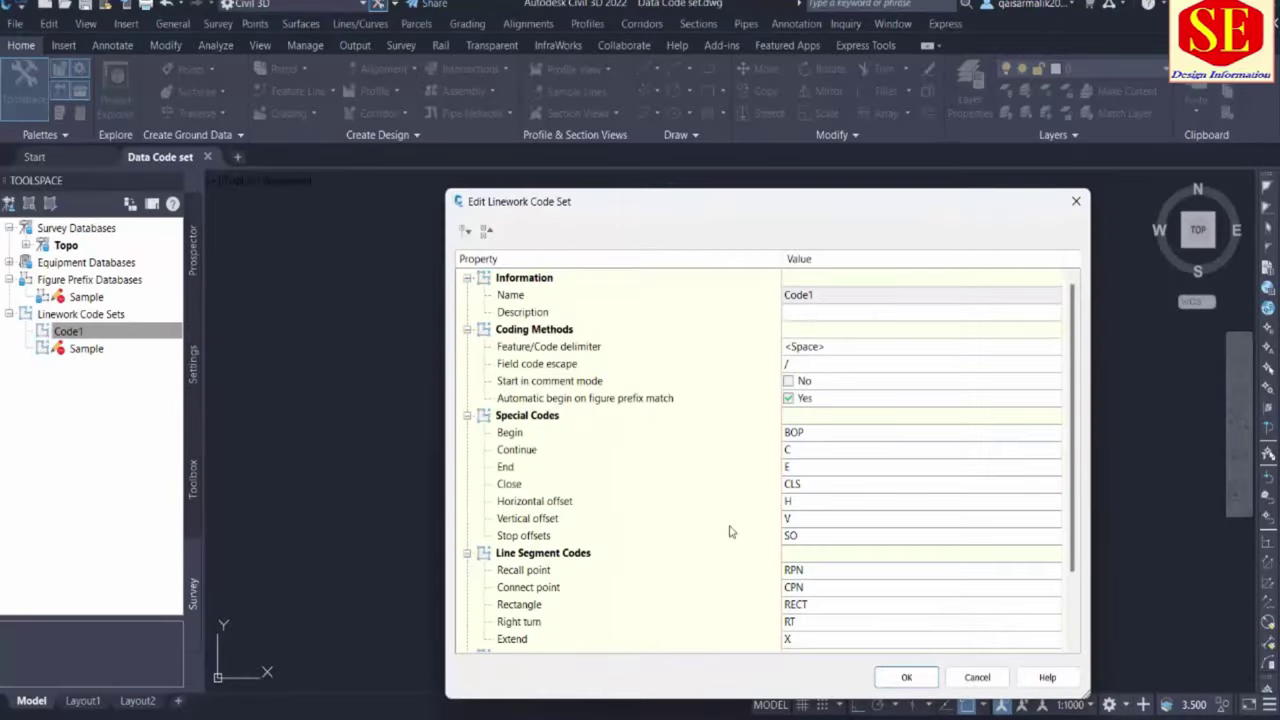
# Cancel the code set editor and draw a polyline from the pasted coordinate pairs
pyautogui.click(977, 677)
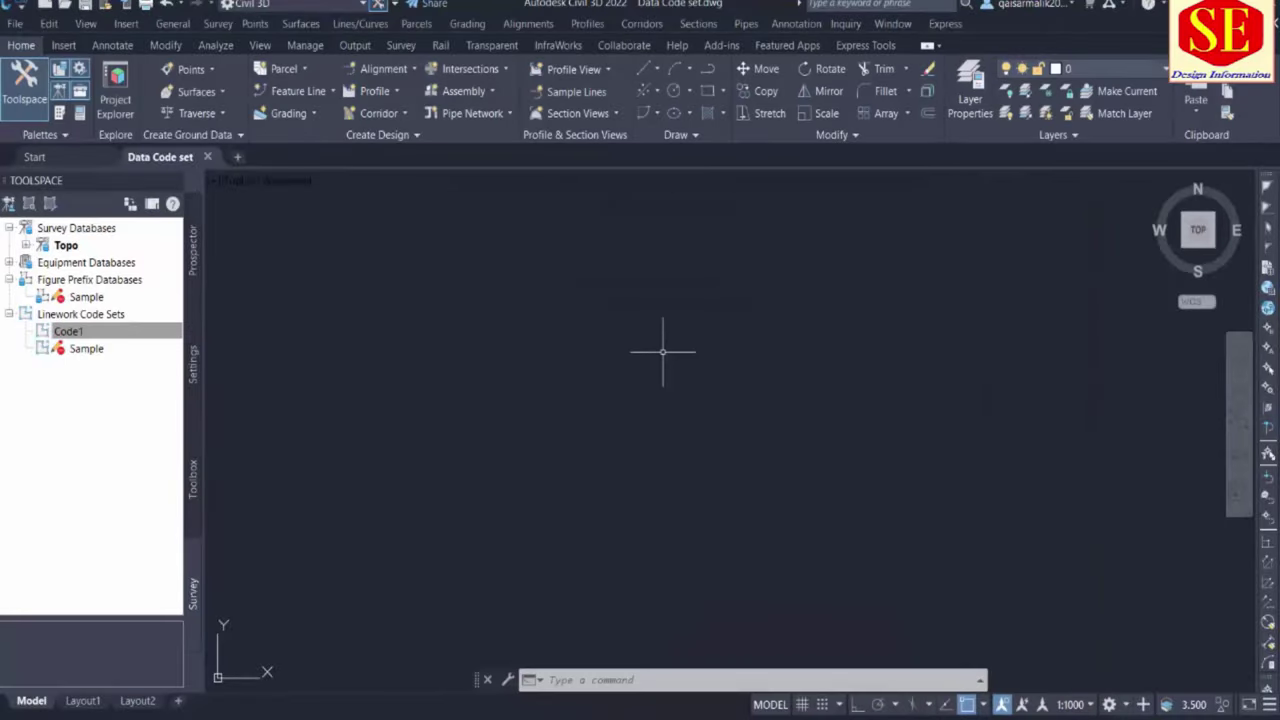
pyautogui.press('Return')
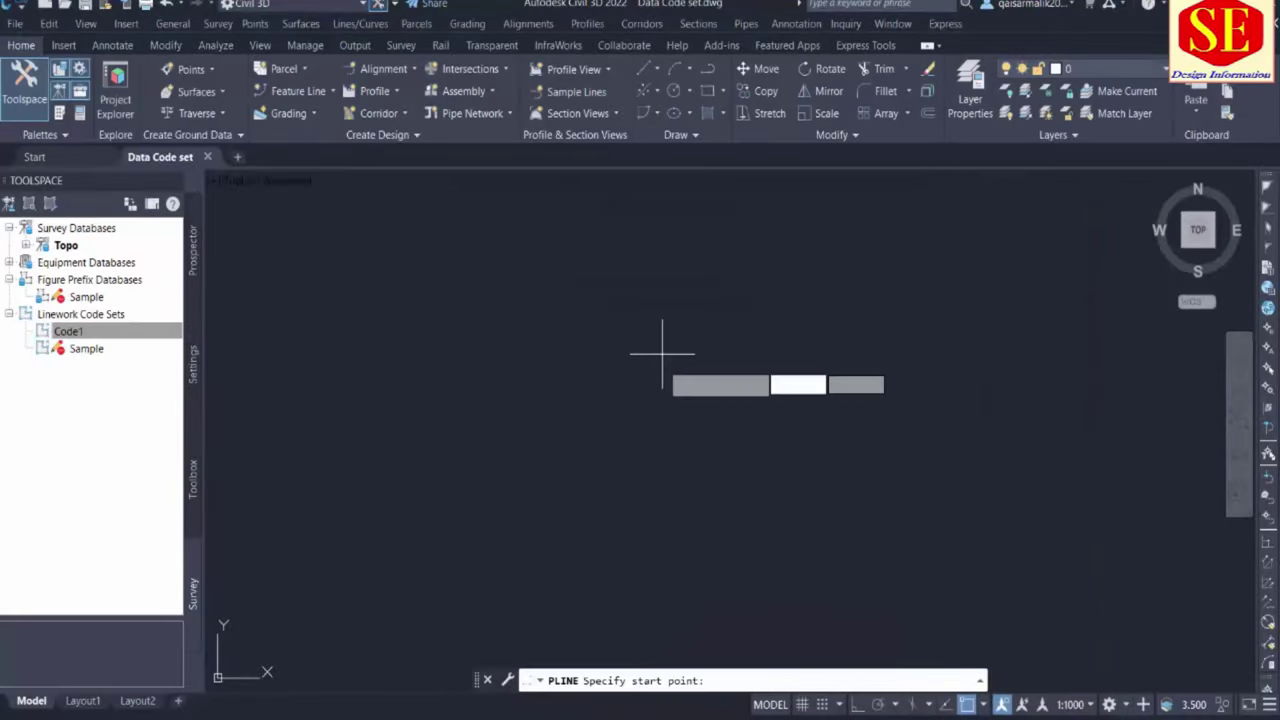
pyautogui.rightClick(724, 682)
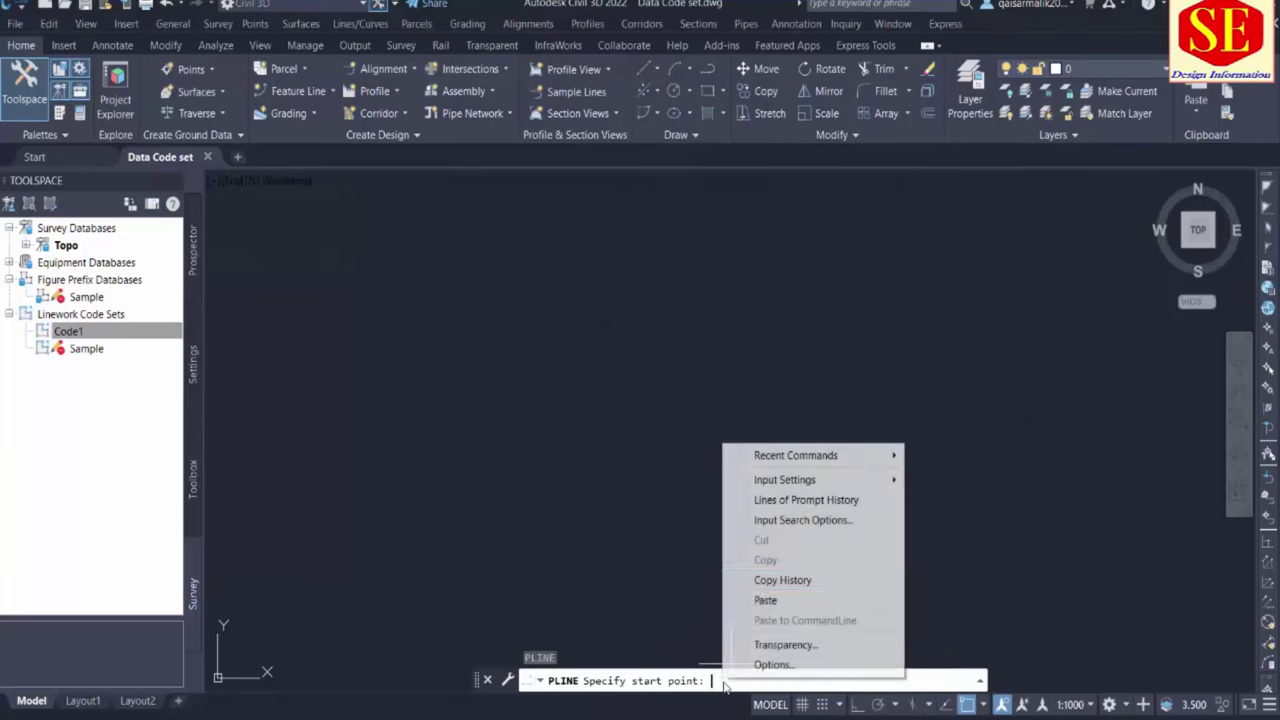
pyautogui.click(760, 598)
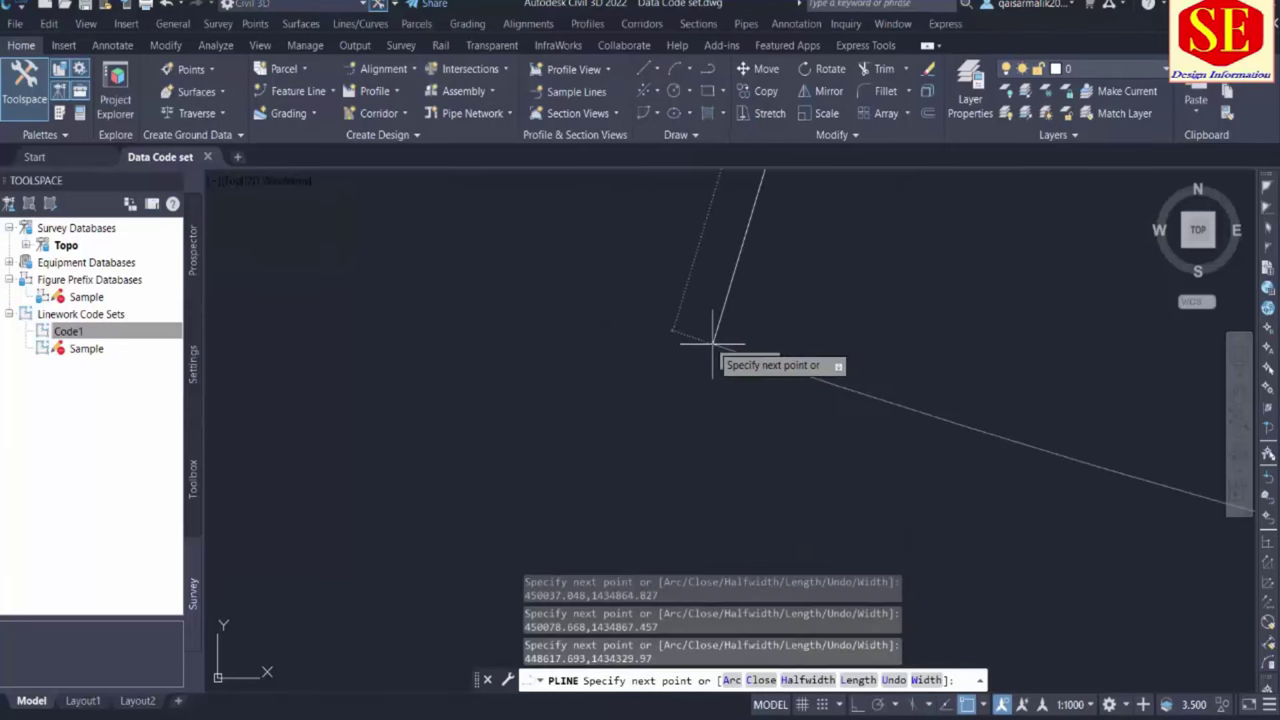
pyautogui.press('Return')
# Zoom to extents and orbit the view to inspect the new centerline polyline
pyautogui.write('z')
pyautogui.press('Return')
pyautogui.write('e')
pyautogui.press('Return')
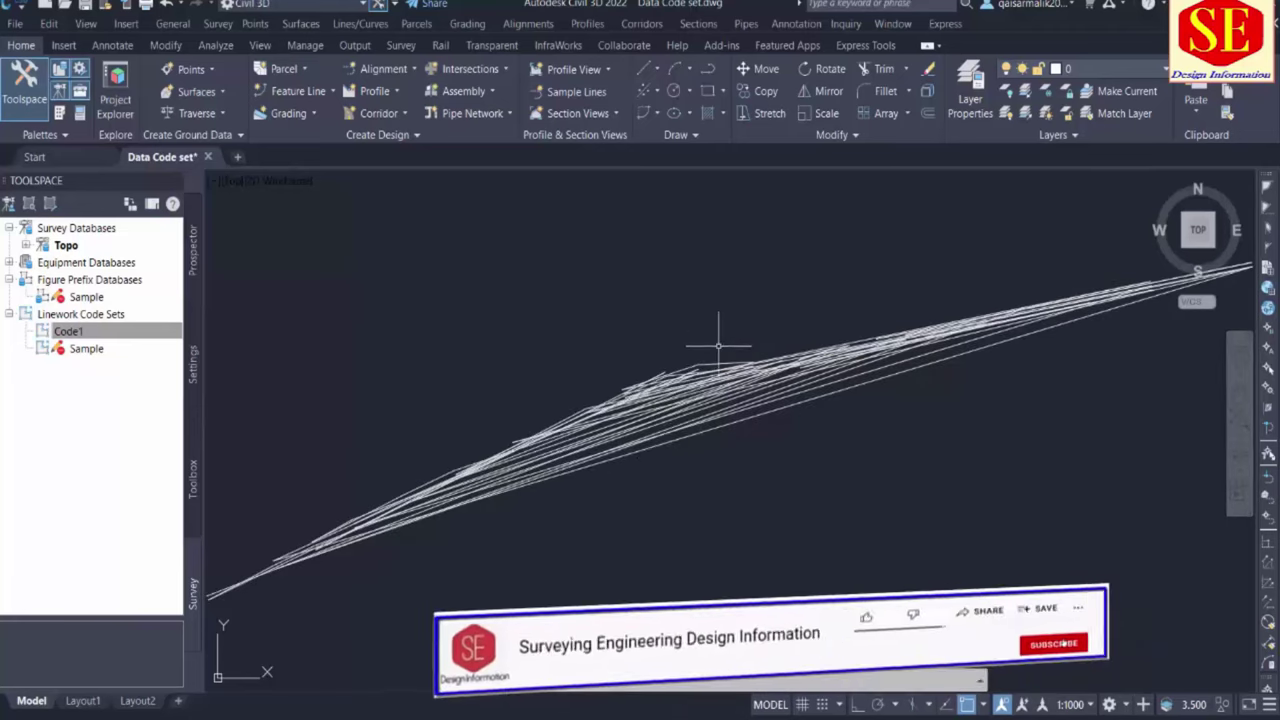
pyautogui.scroll(3, 672, 400)
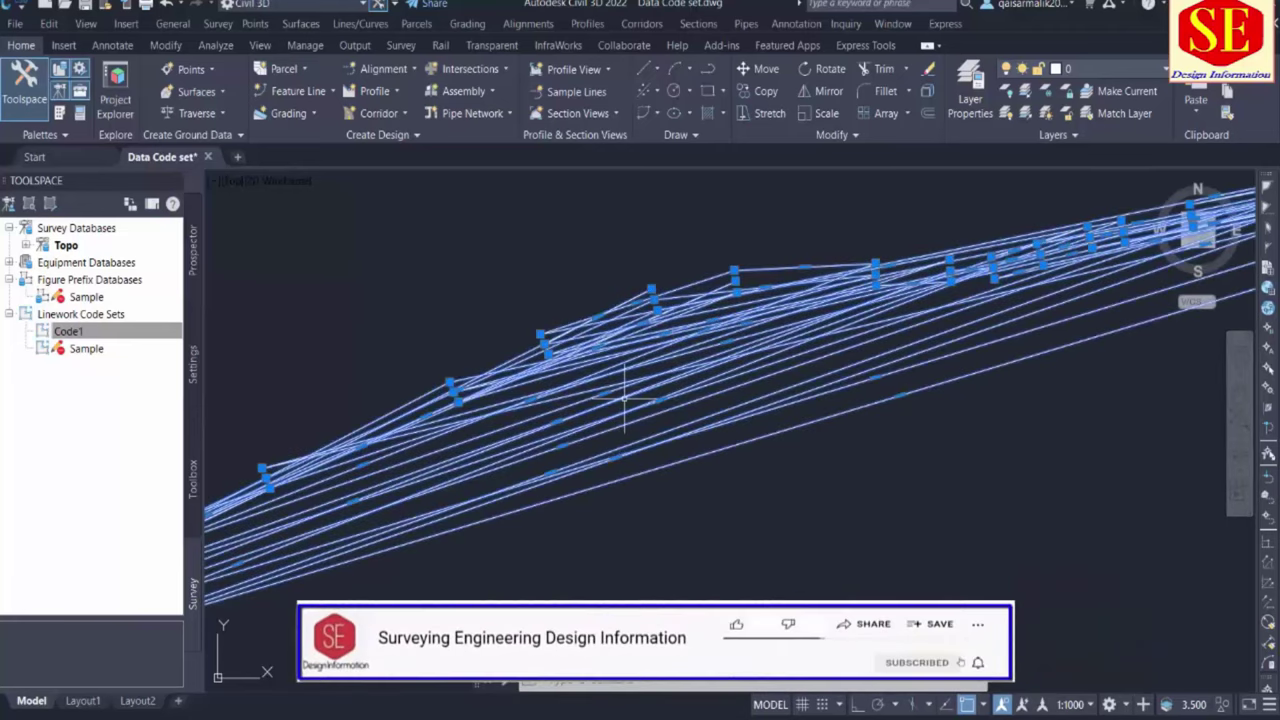
pyautogui.scroll(2, 560, 334)
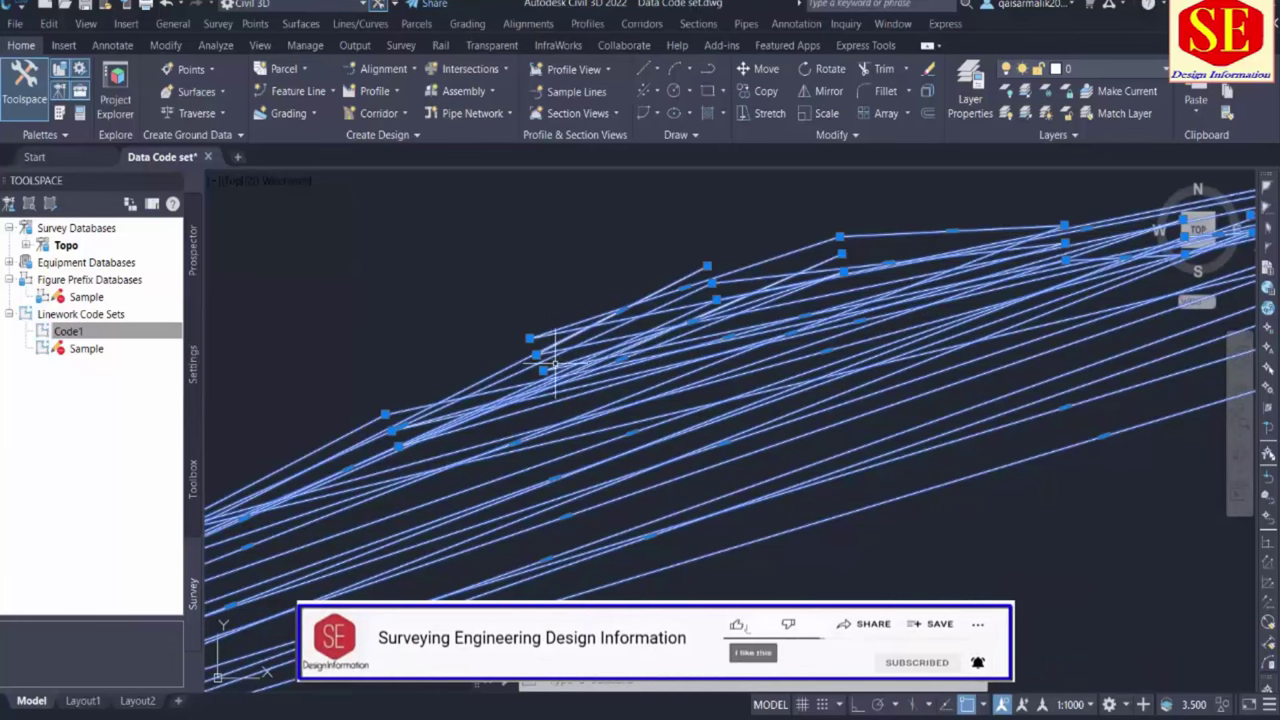
pyautogui.keyDown('shift'); pyautogui.moveTo(812, 297); pyautogui.dragTo(918, 370, button='middle'); pyautogui.keyUp('shift')
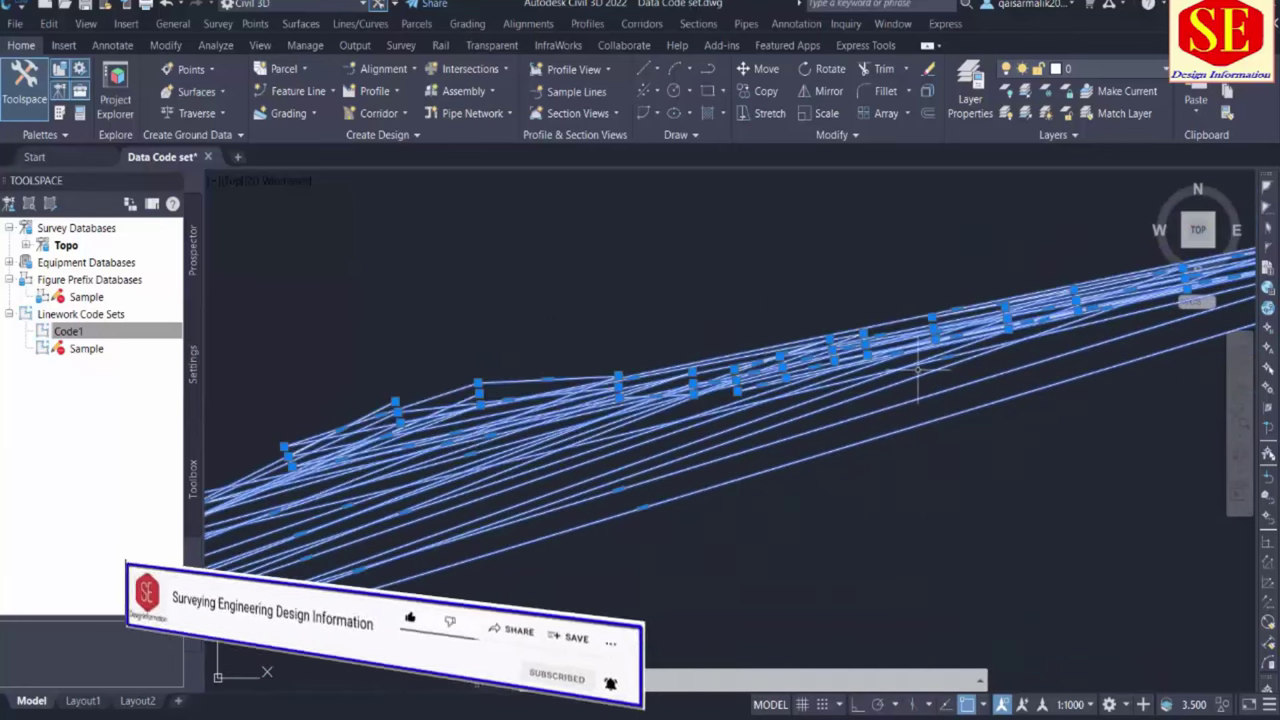
pyautogui.scroll(-4, 860, 400)
pyautogui.scroll(3, 551, 537)
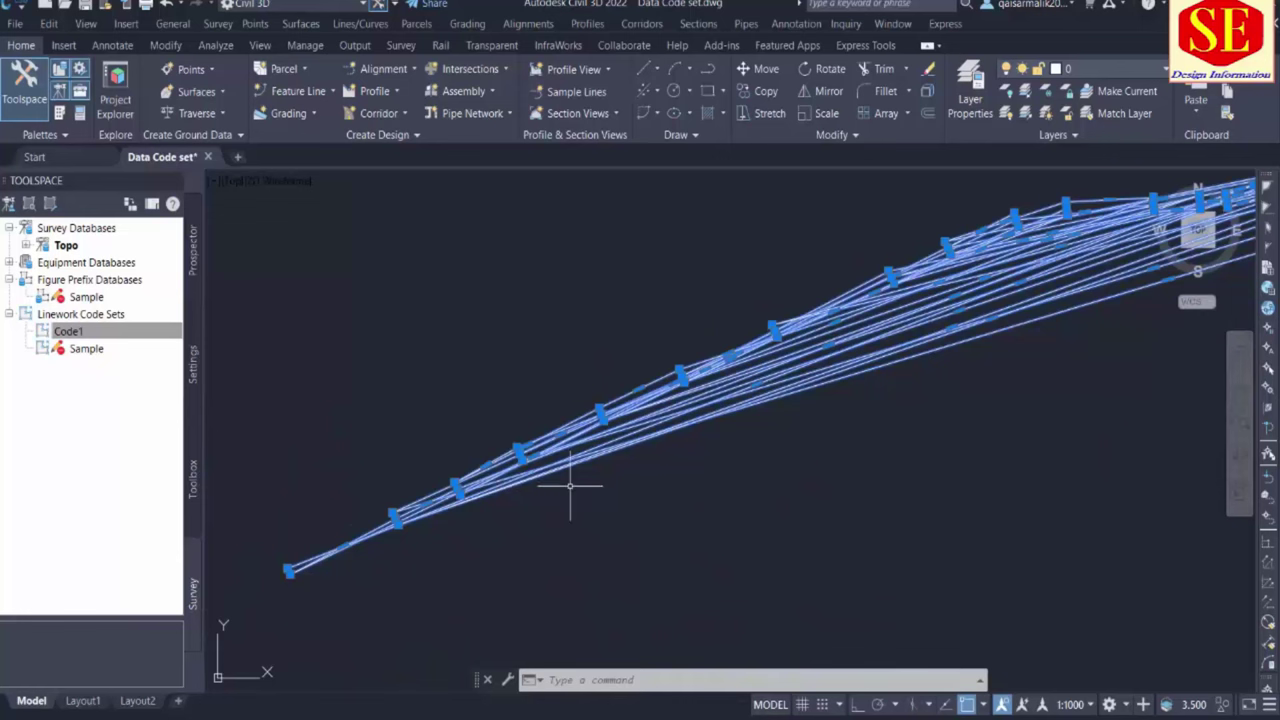
pyautogui.press('Escape')
pyautogui.press('Escape')
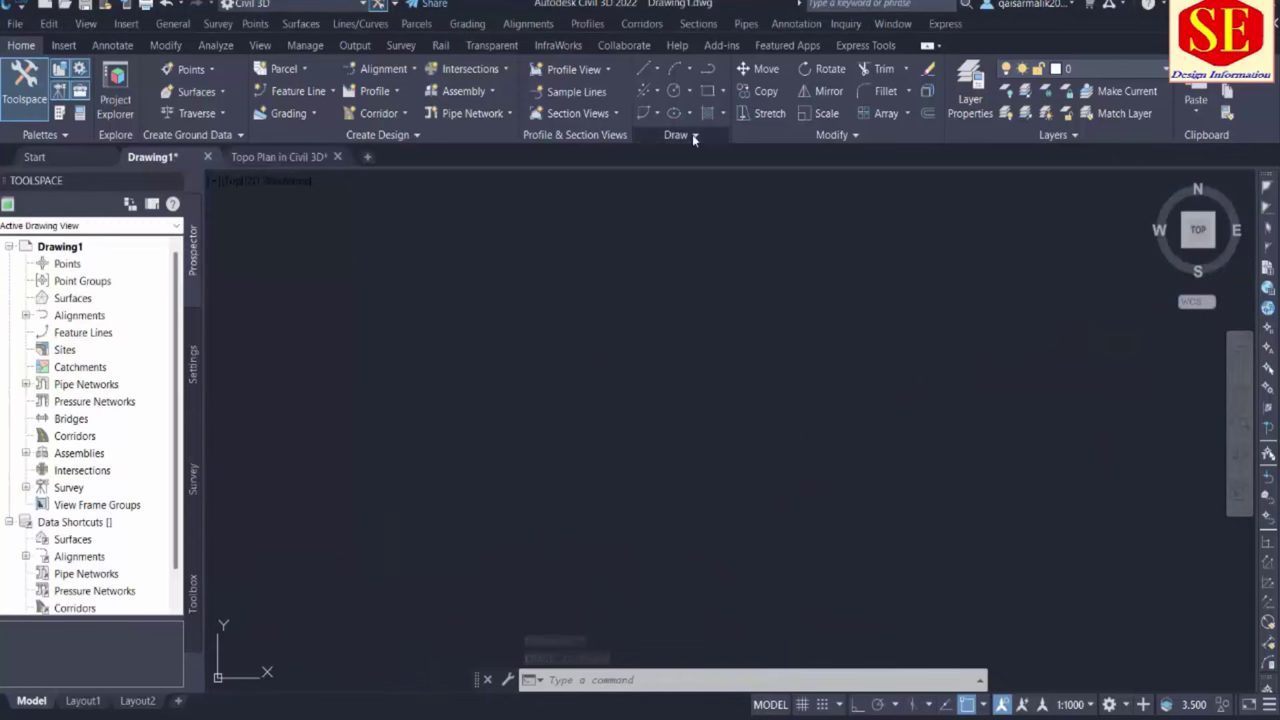
# In Drawing1, place points at the pasted coordinates with the Point tool
pyautogui.click(695, 133)
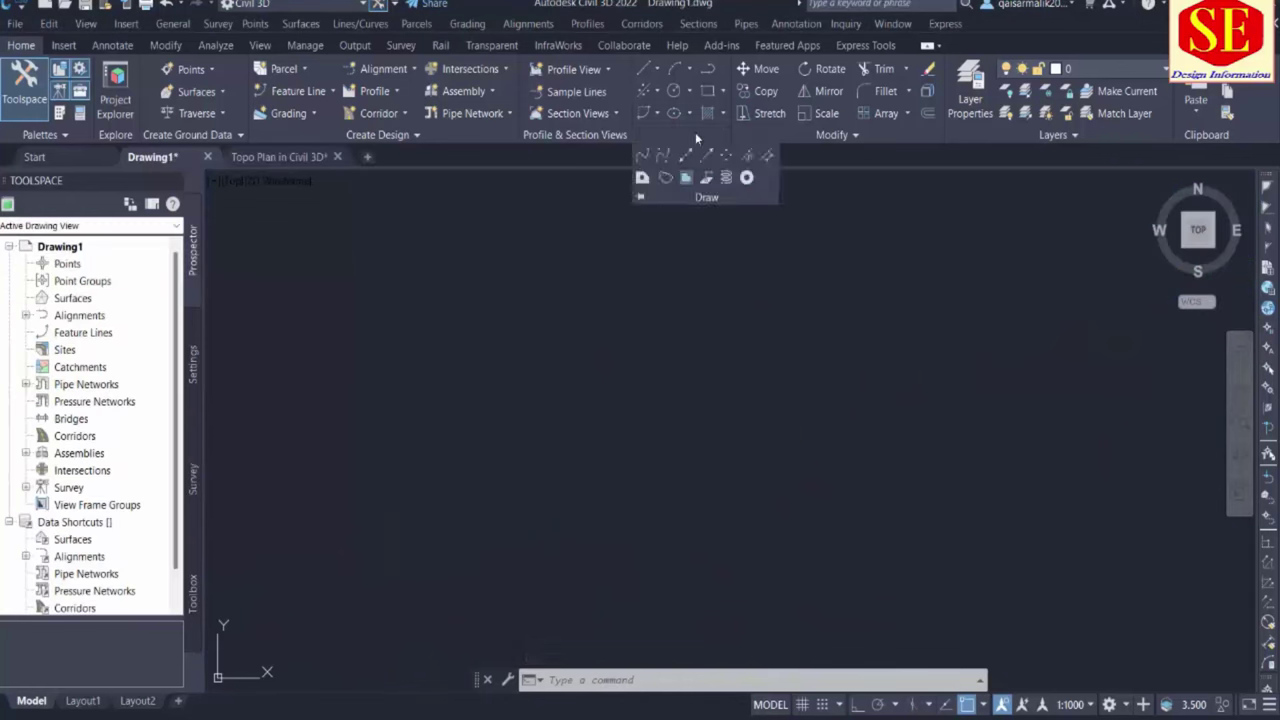
pyautogui.click(729, 157)
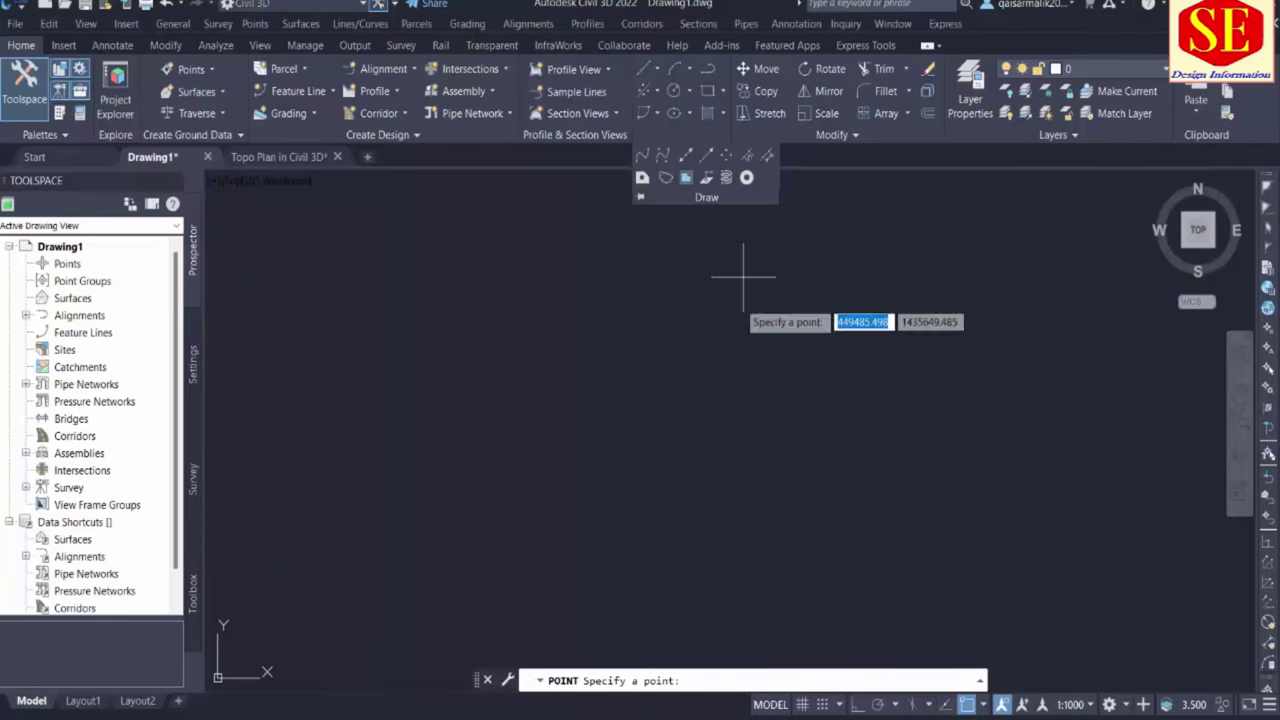
pyautogui.rightClick(691, 679)
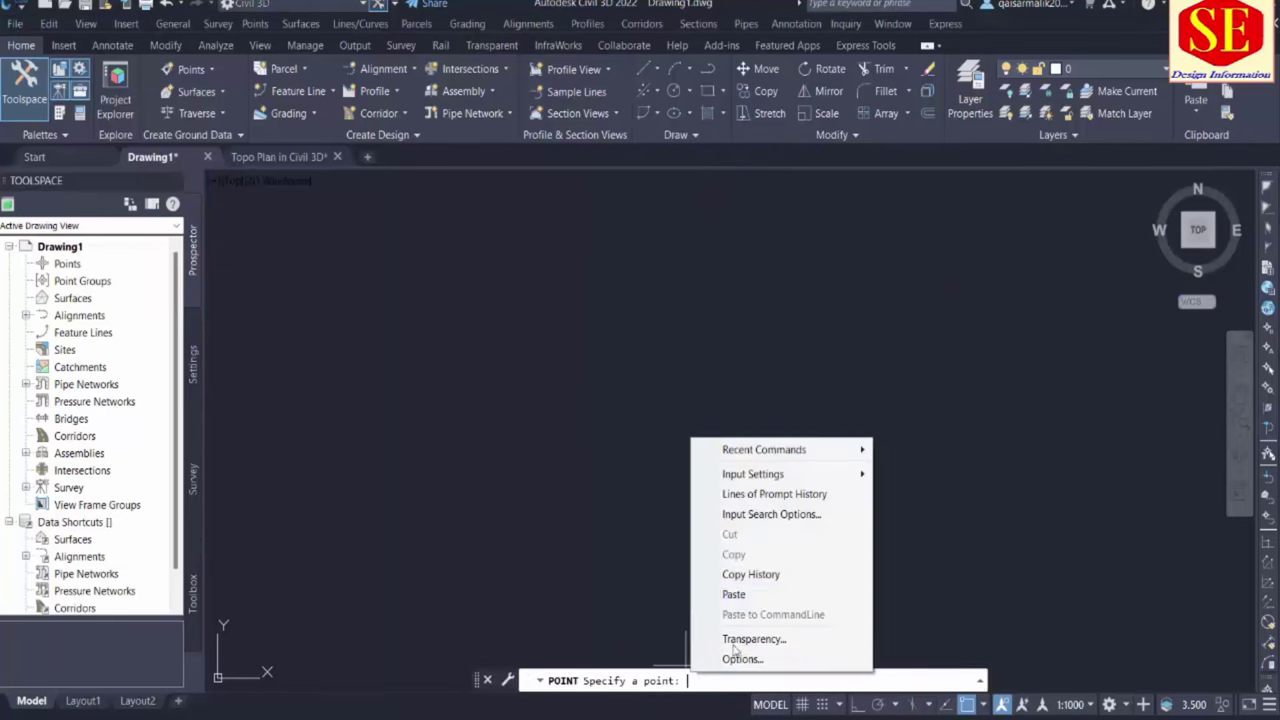
pyautogui.click(734, 594)
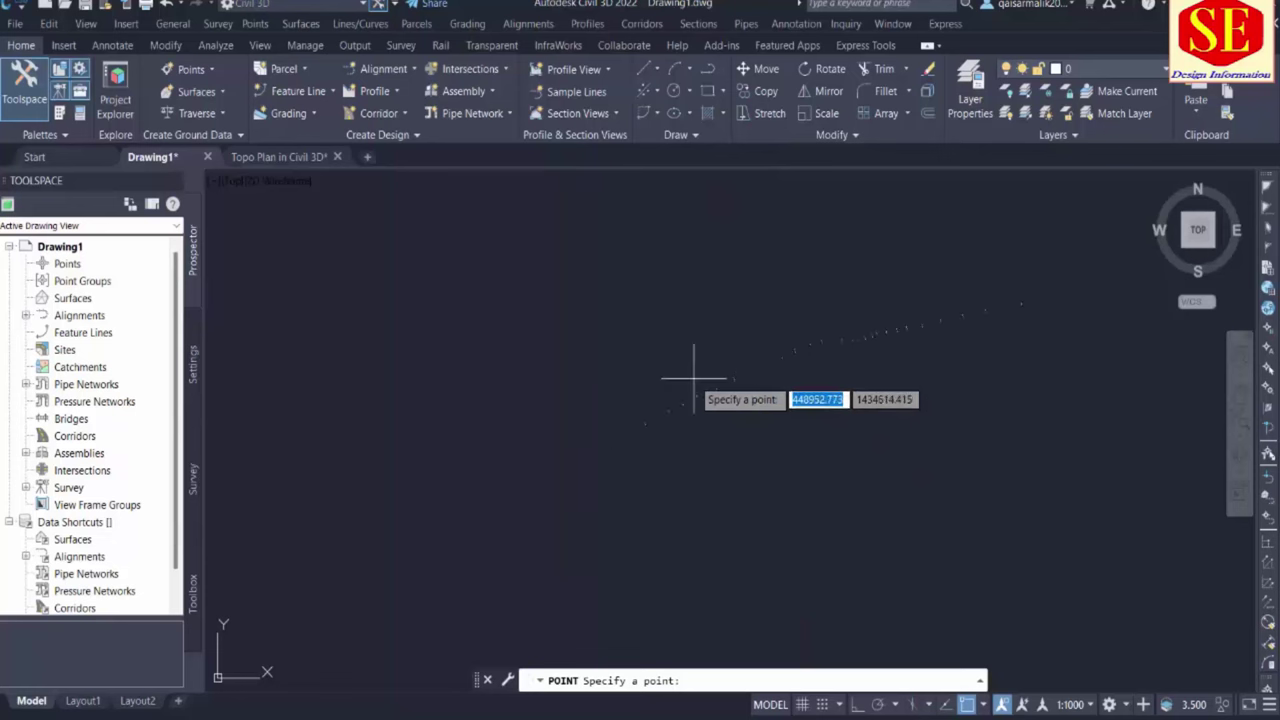
pyautogui.press('Escape')
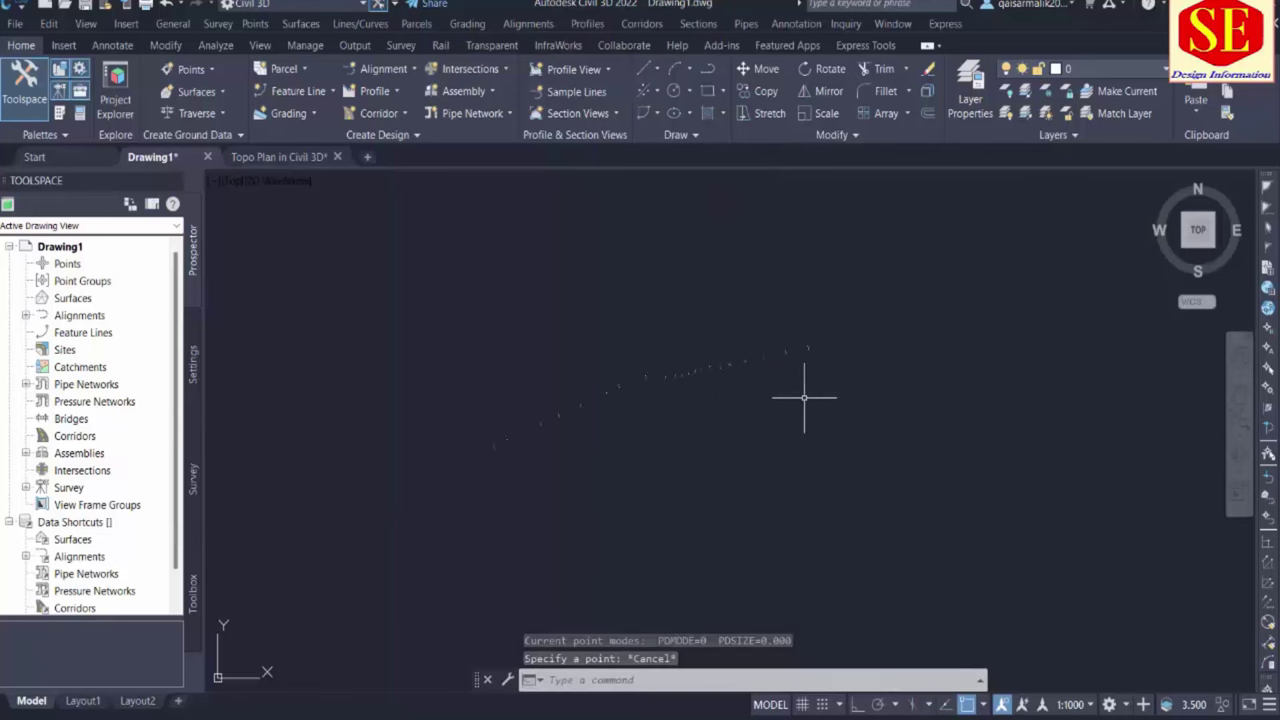
# Crossing-select all 74 points and erase them
pyautogui.click(867, 290)
pyautogui.click(392, 584)
pyautogui.write('e')
pyautogui.press('Return')
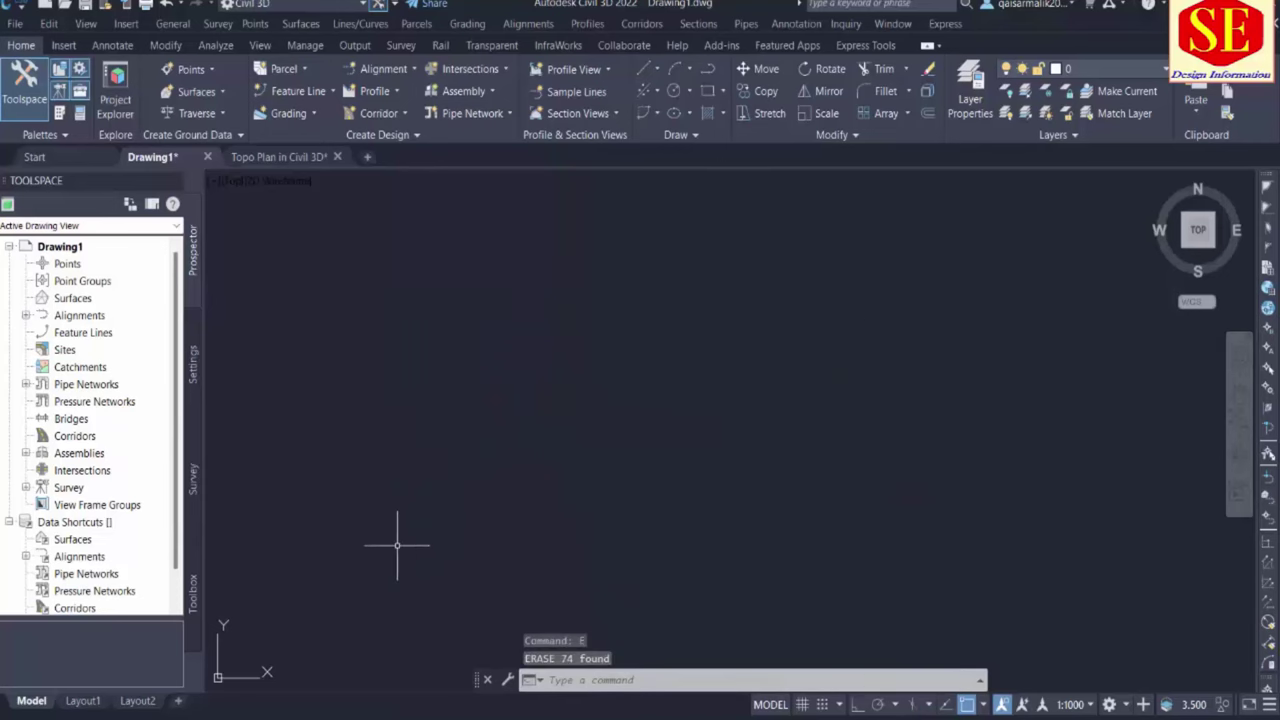
# Start Import Points and add PNEZD Survey Data Actul.txt from New folder as the source
pyautogui.click(64, 47)
pyautogui.click(71, 112)
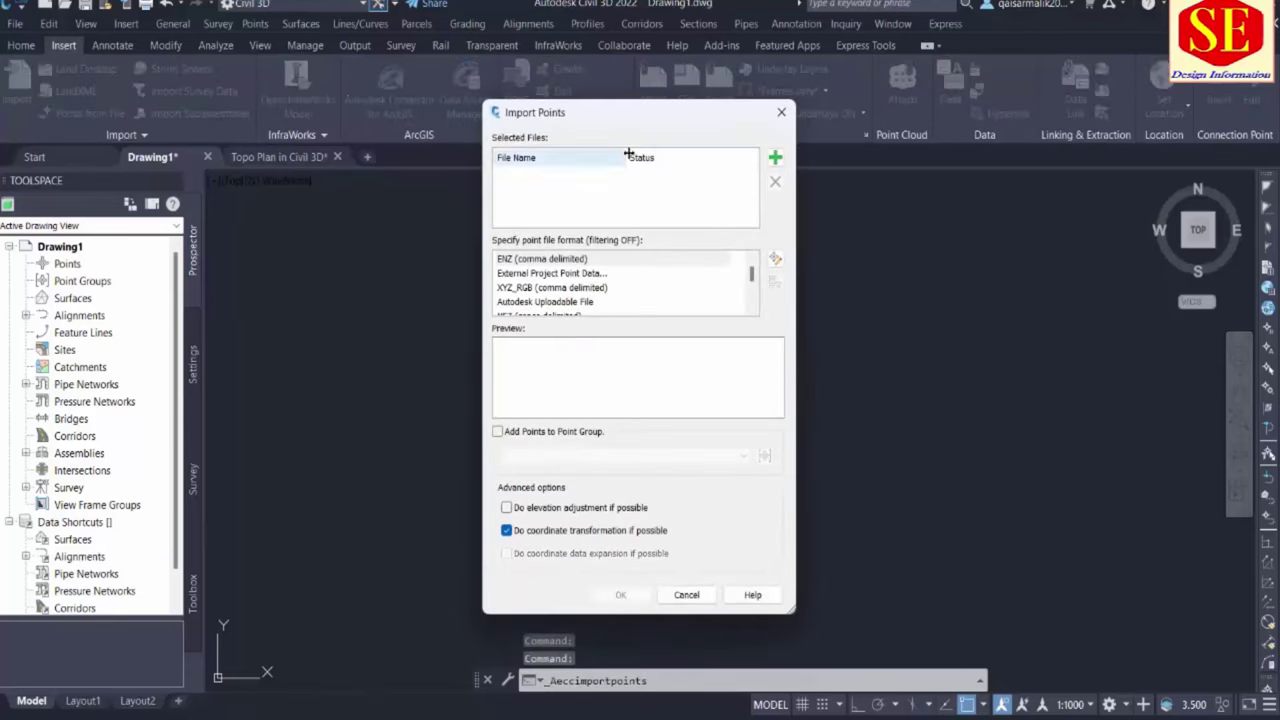
pyautogui.click(776, 158)
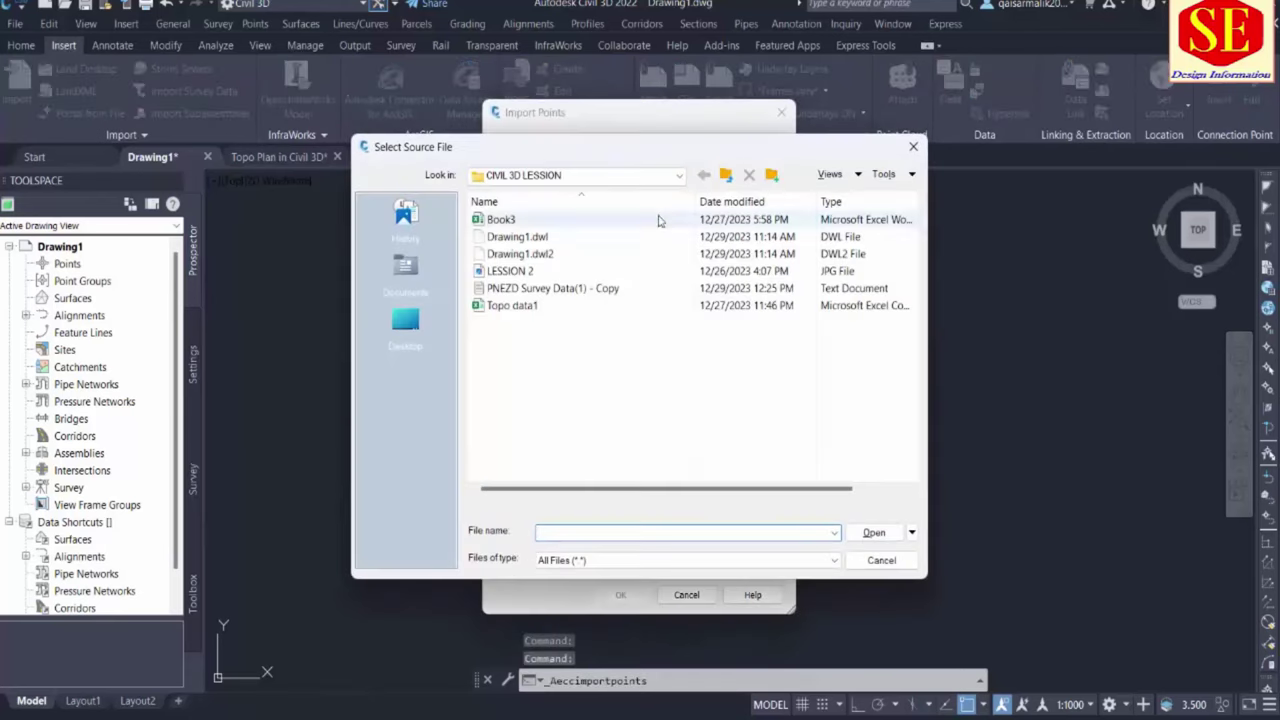
pyautogui.click(607, 177)
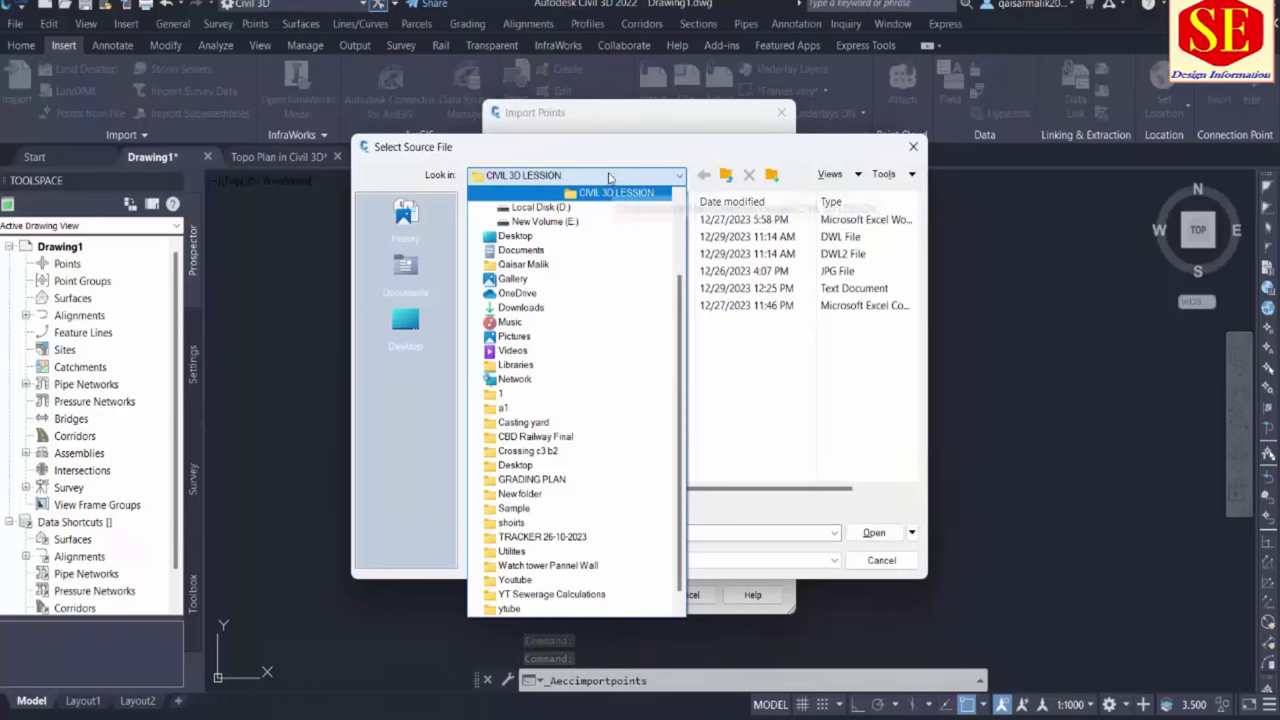
pyautogui.scroll(-1, 519, 560)
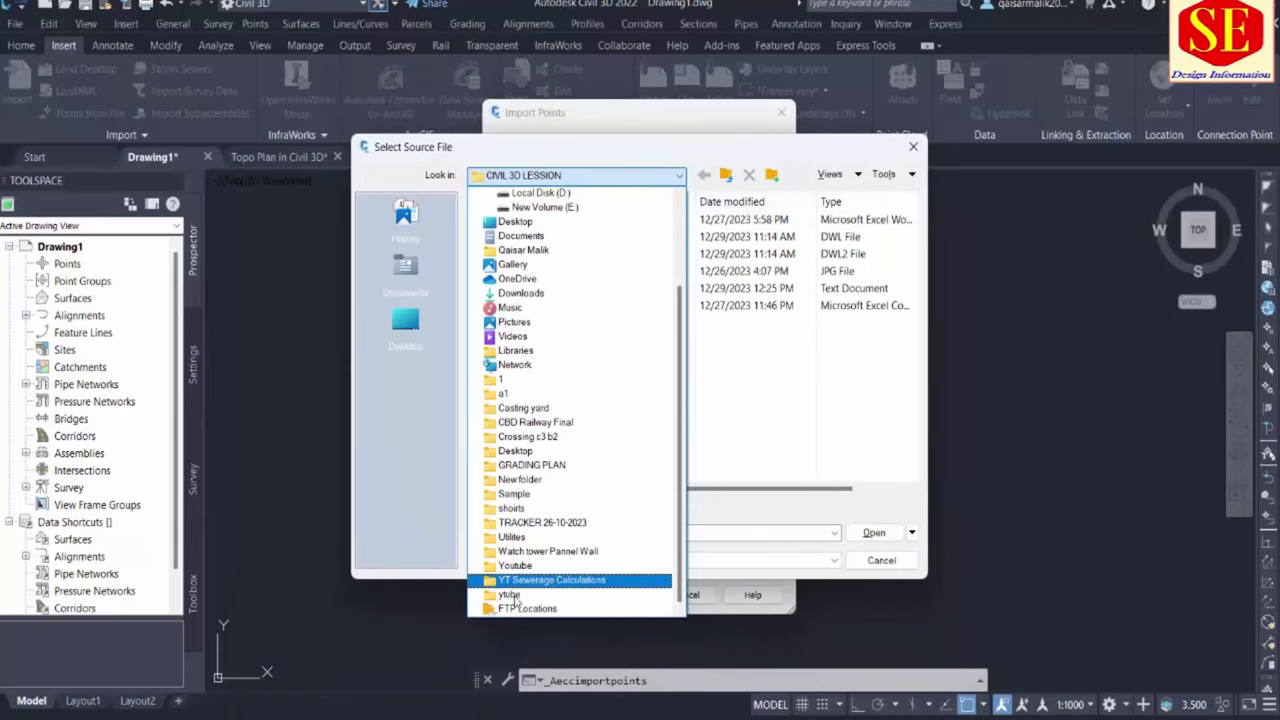
pyautogui.click(512, 594)
pyautogui.click(516, 255)
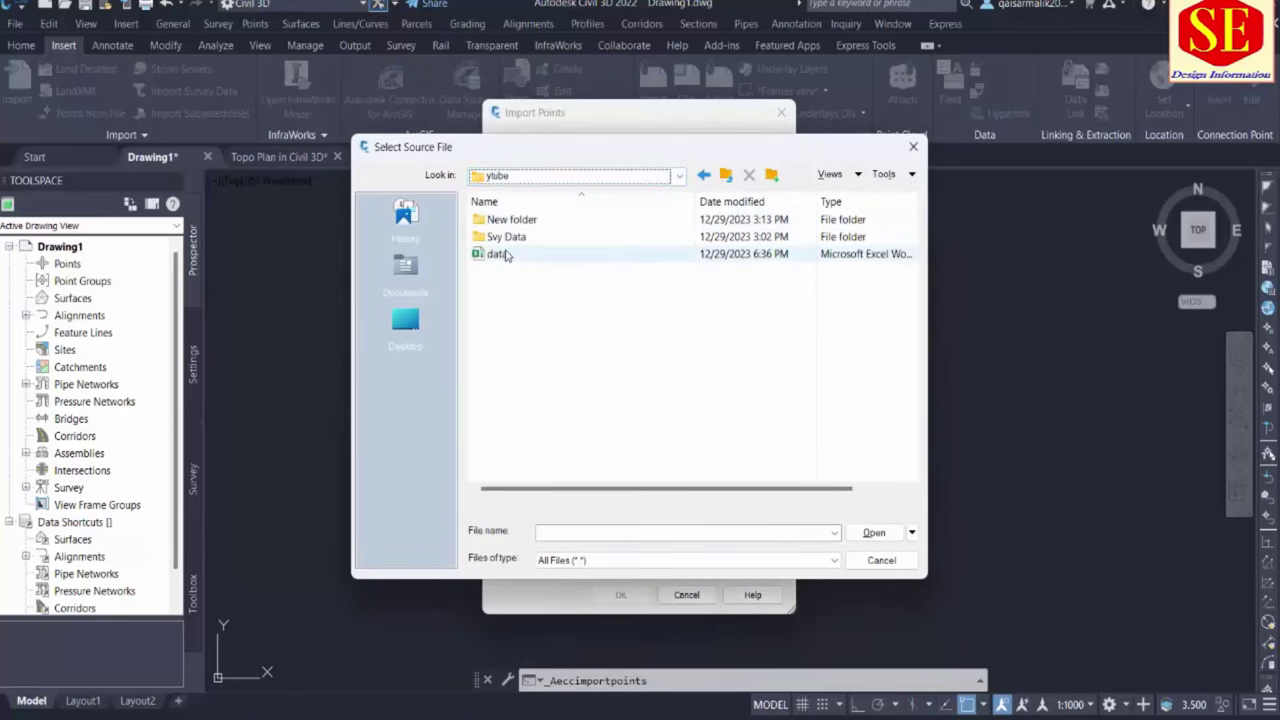
pyautogui.doubleClick(520, 220)
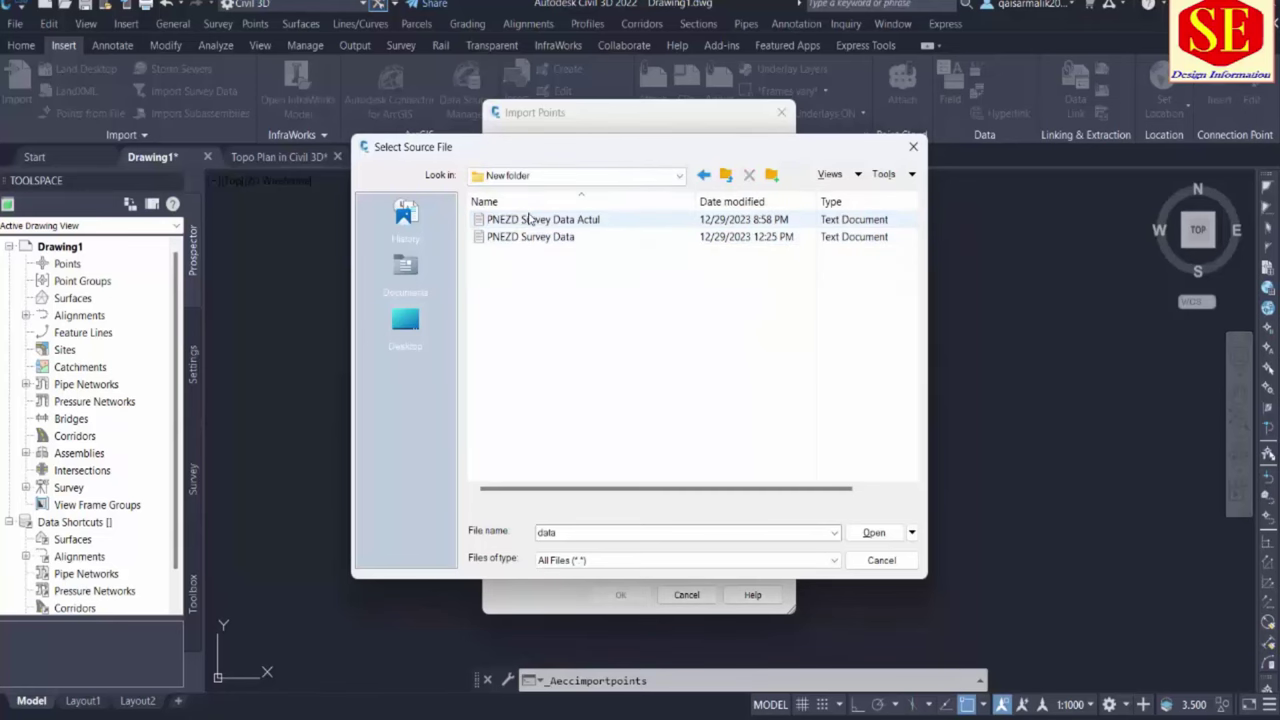
pyautogui.click(560, 219)
pyautogui.click(874, 532)
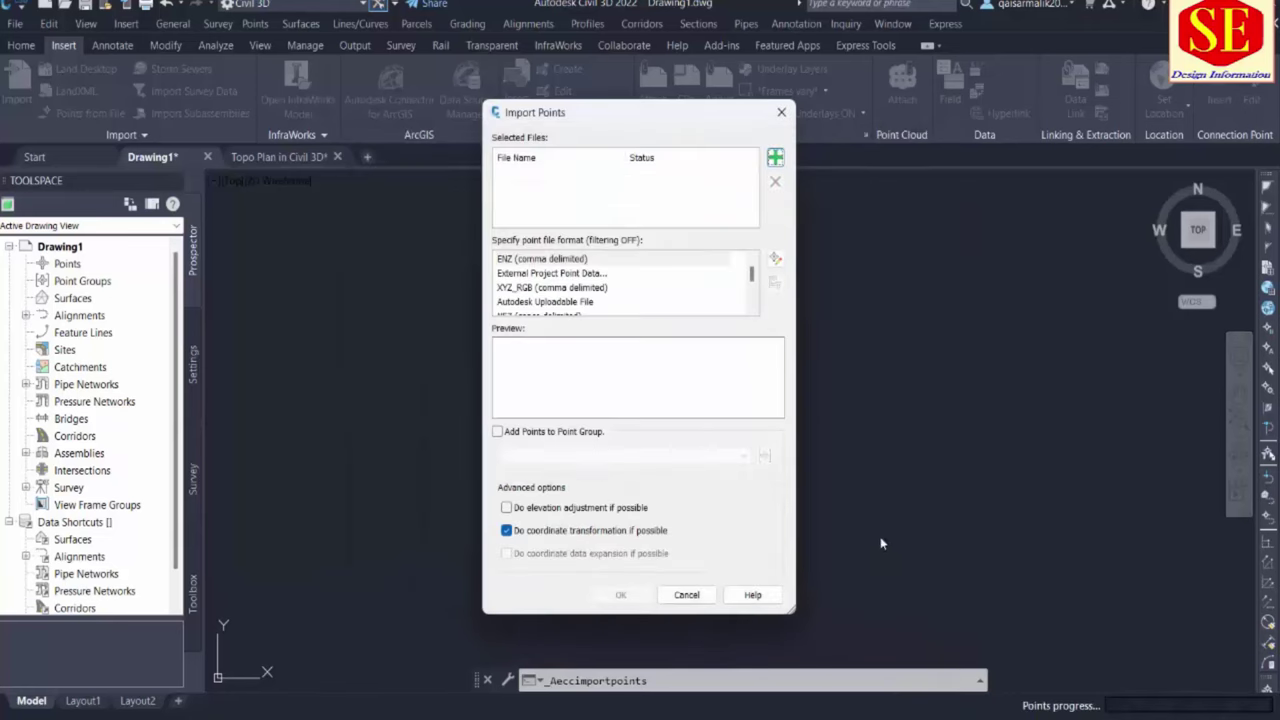
# Set the format to PNEZD (comma delimited) and import the points
pyautogui.scroll(-2, 576, 310)
pyautogui.scroll(-2, 576, 312)
pyautogui.click(572, 302)
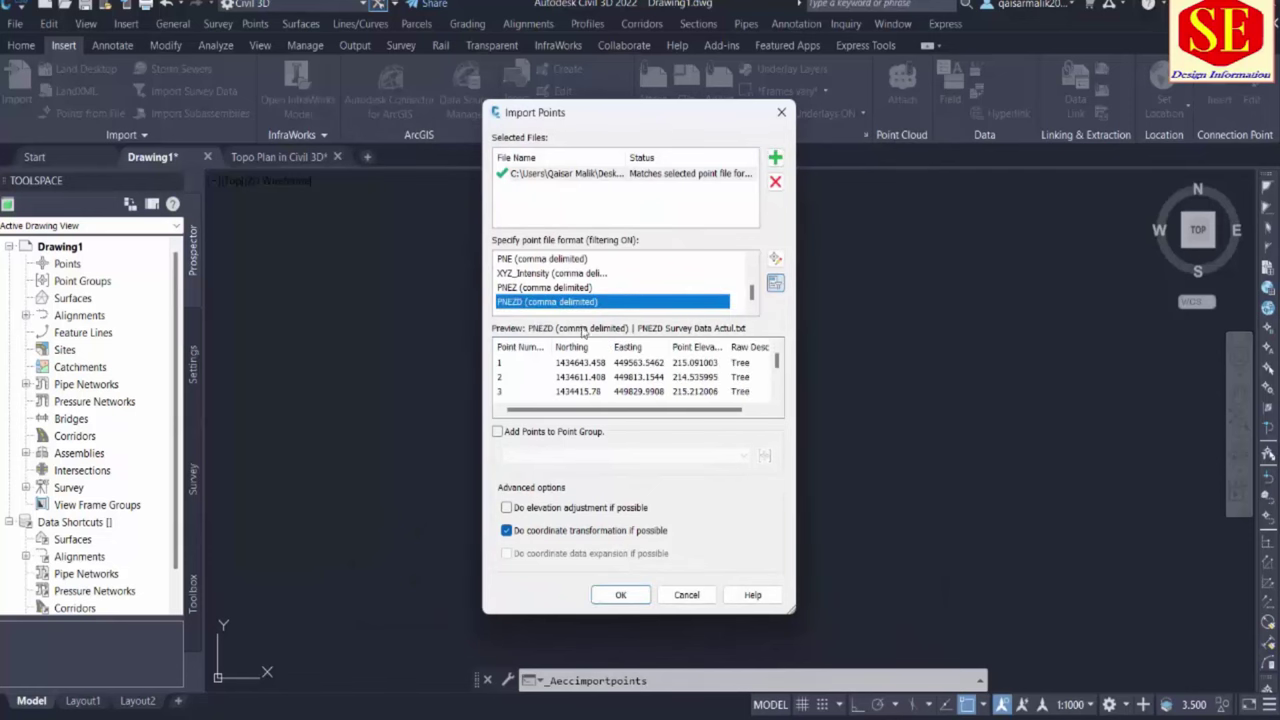
pyautogui.click(620, 595)
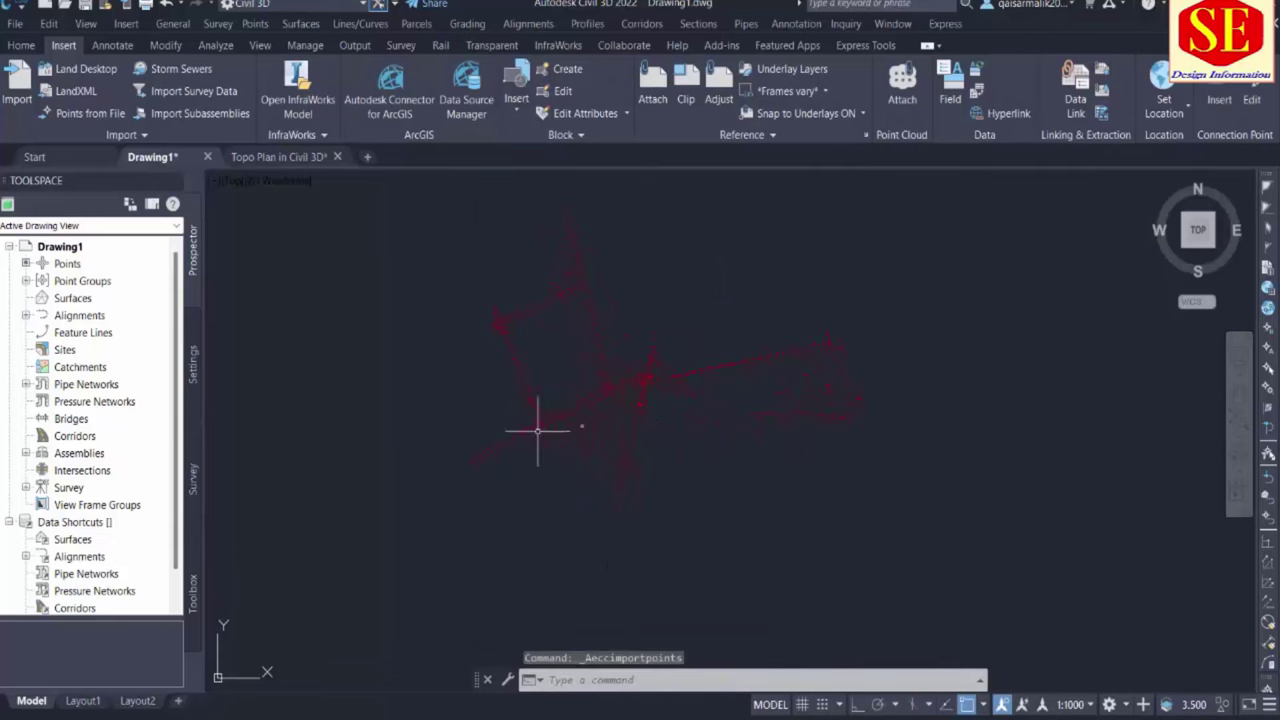
pyautogui.scroll(5, 537, 431)
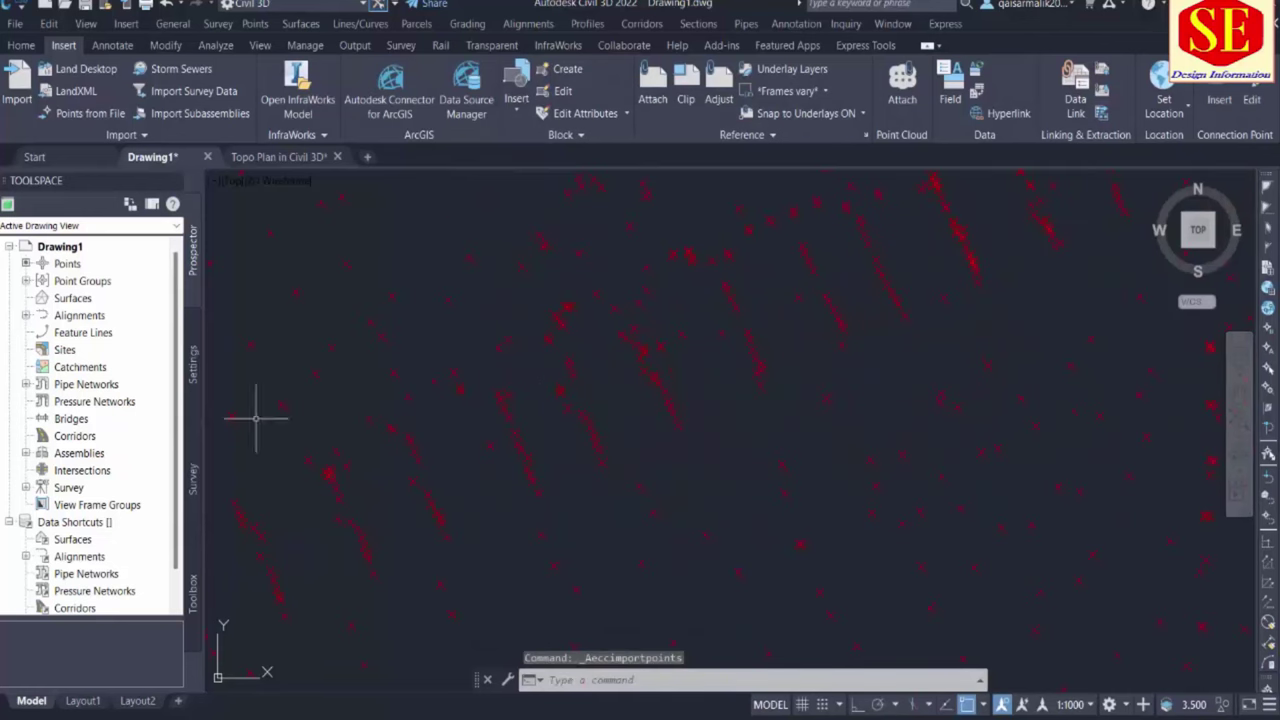
# Set the _All Points group's point label style to Point# and Description
pyautogui.click(72, 282)
pyautogui.click(26, 282)
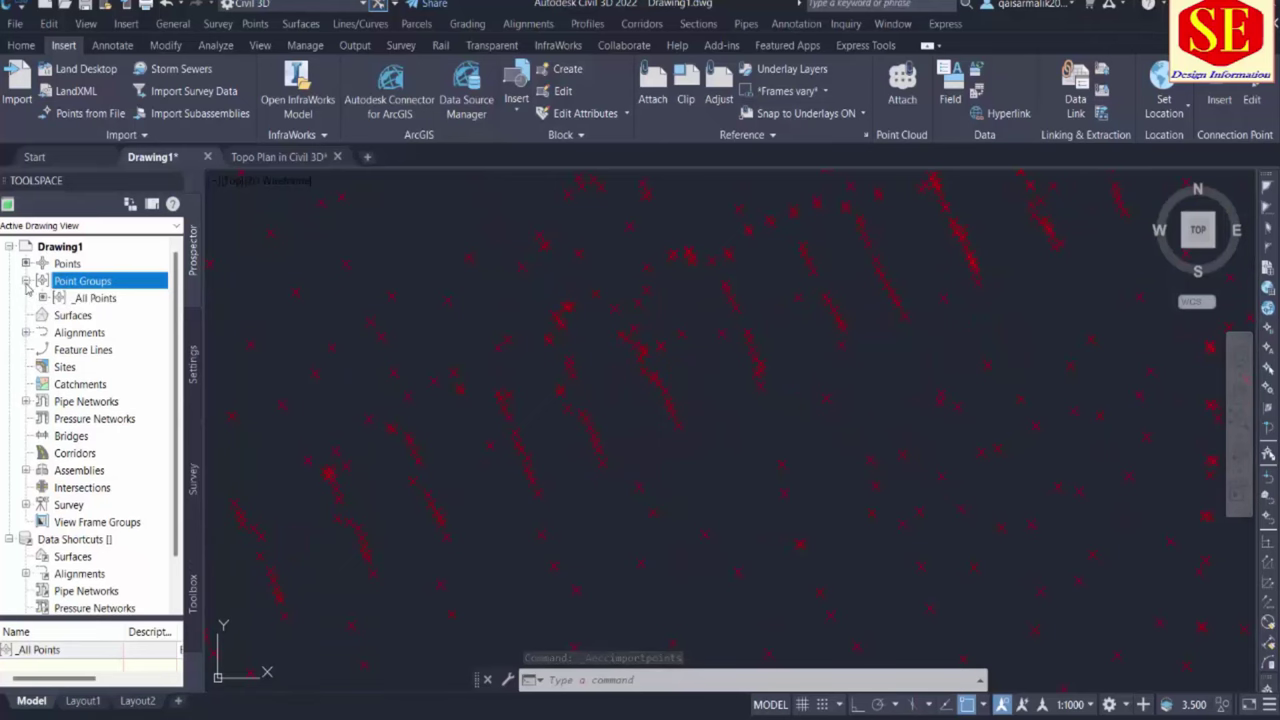
pyautogui.rightClick(88, 300)
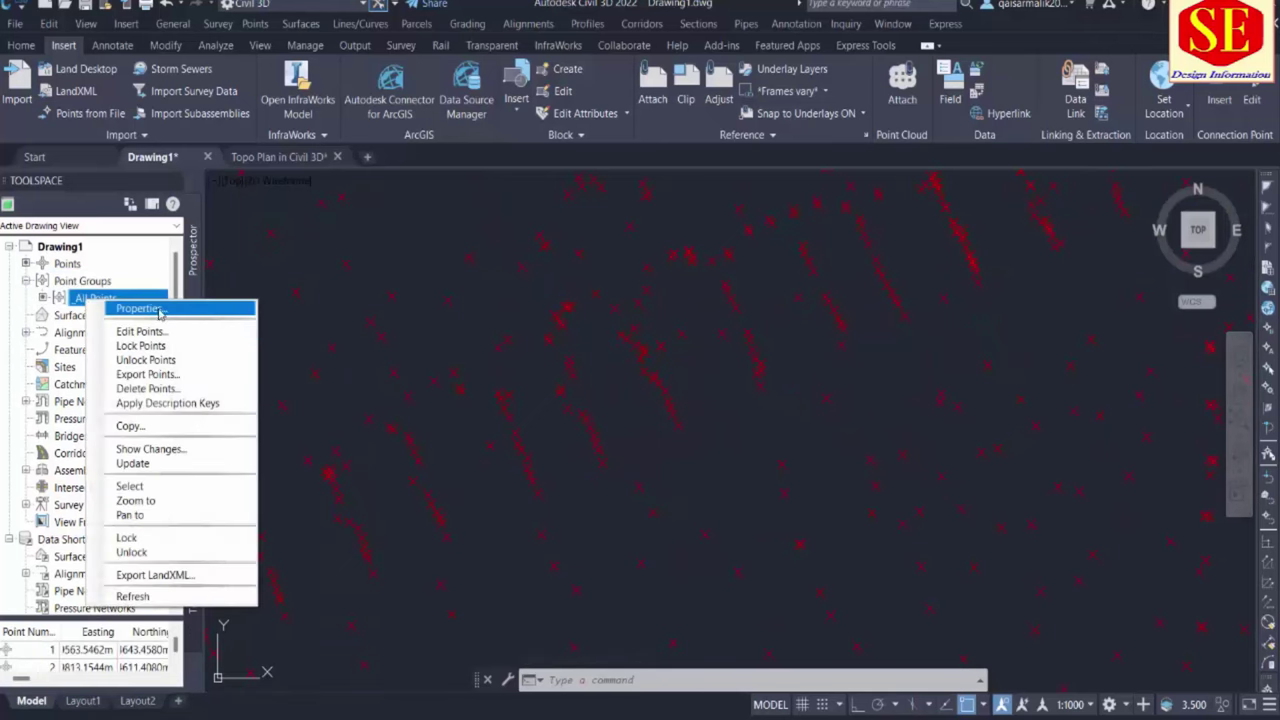
pyautogui.click(575, 335)
pyautogui.click(400, 436)
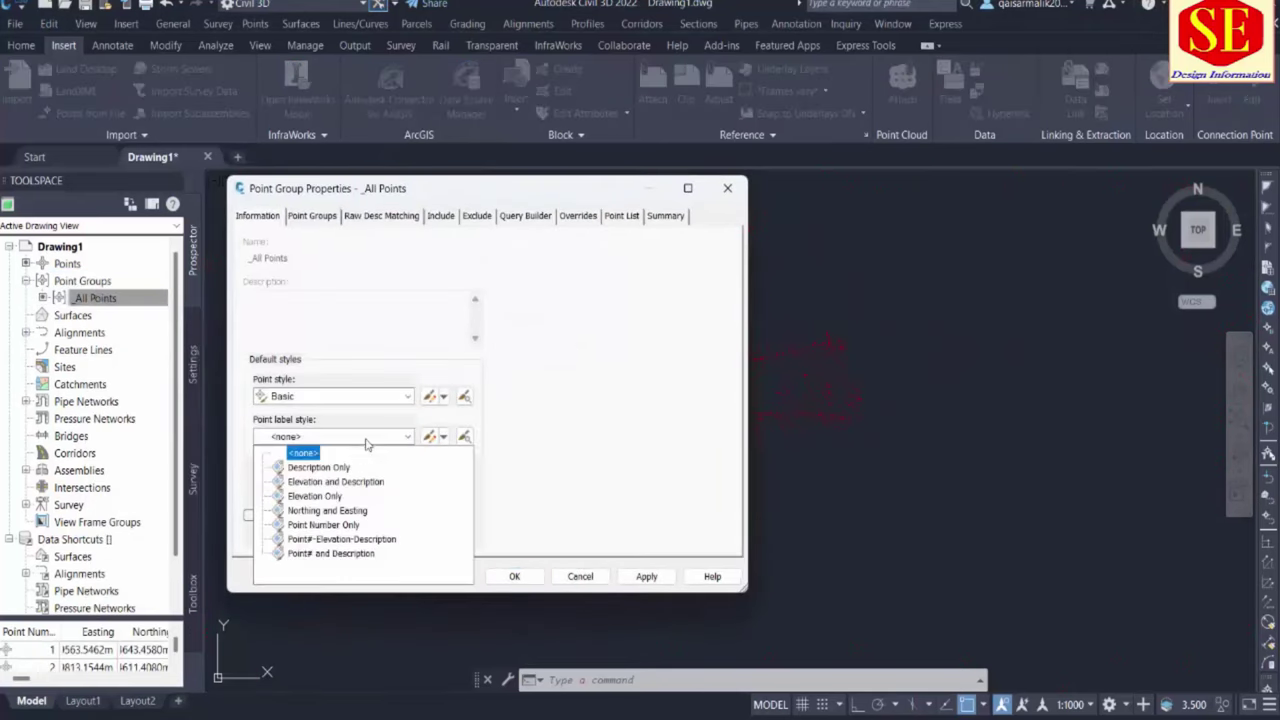
pyautogui.click(335, 554)
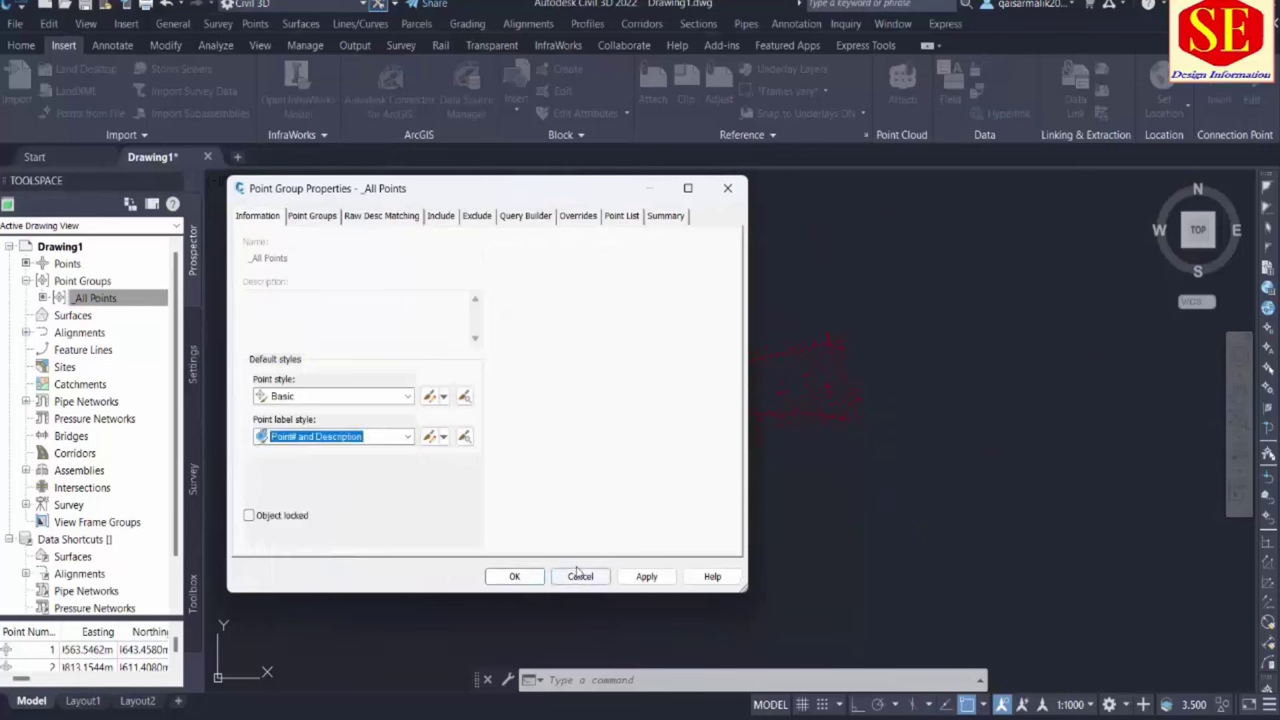
pyautogui.click(638, 577)
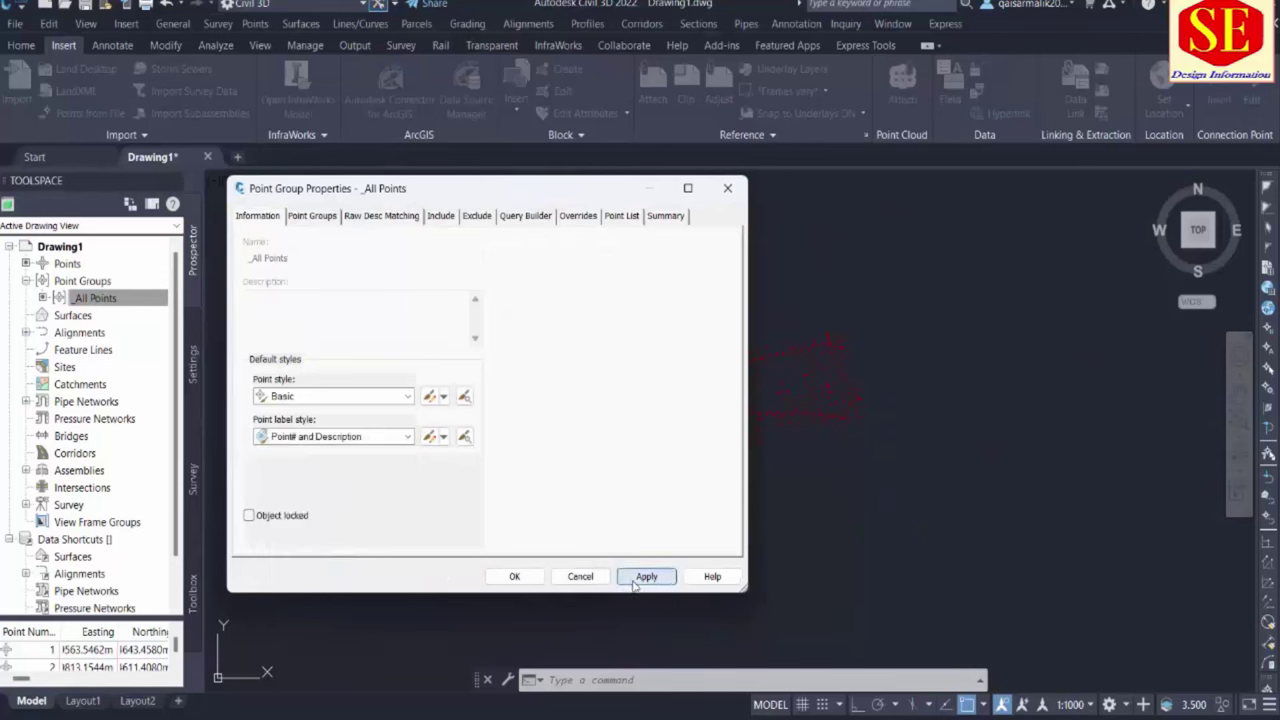
pyautogui.click(515, 577)
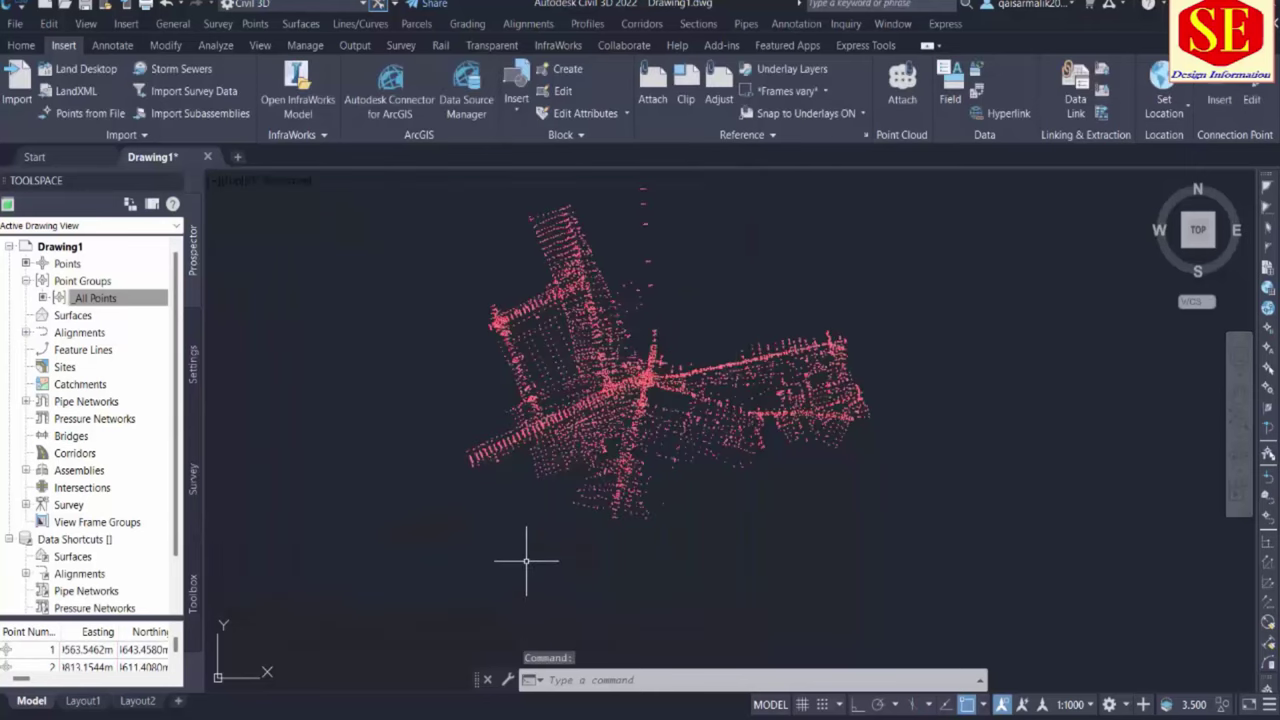
pyautogui.scroll(8, 607, 443)
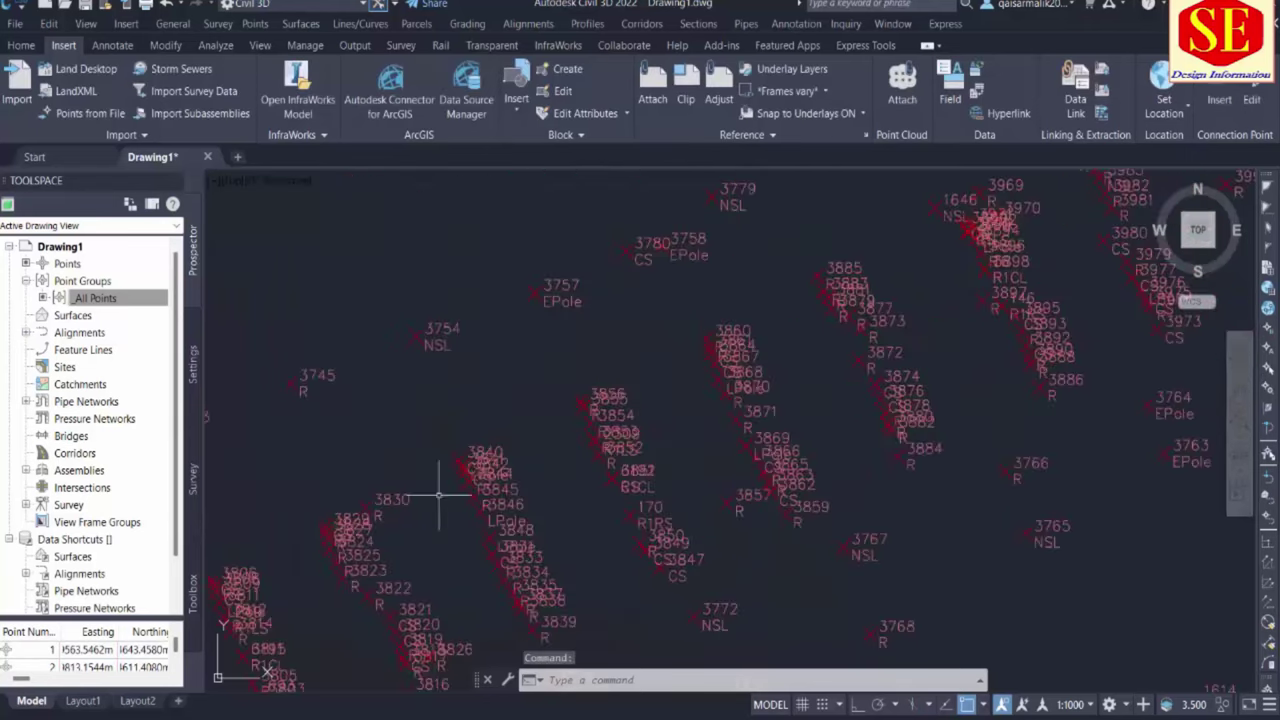
pyautogui.scroll(-6, 500, 400)
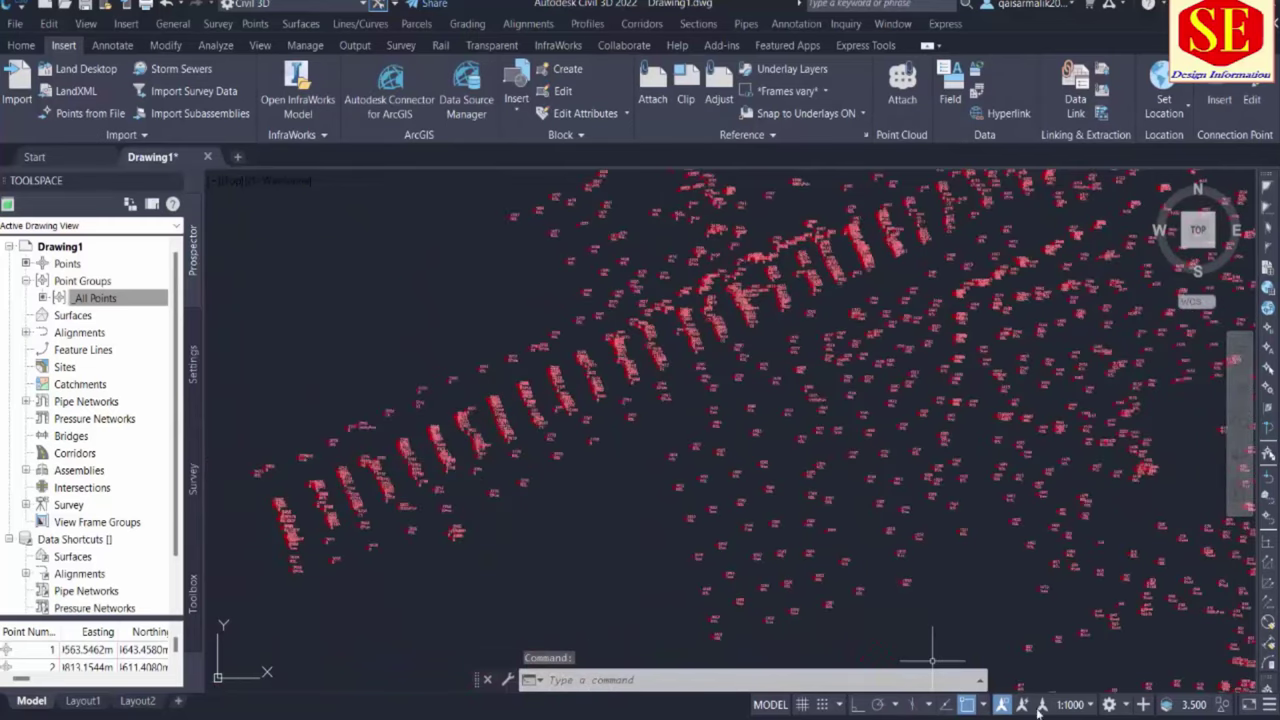
# Set the annotation scale to 1:150 and zoom to check the smaller point labels
pyautogui.click(1084, 706)
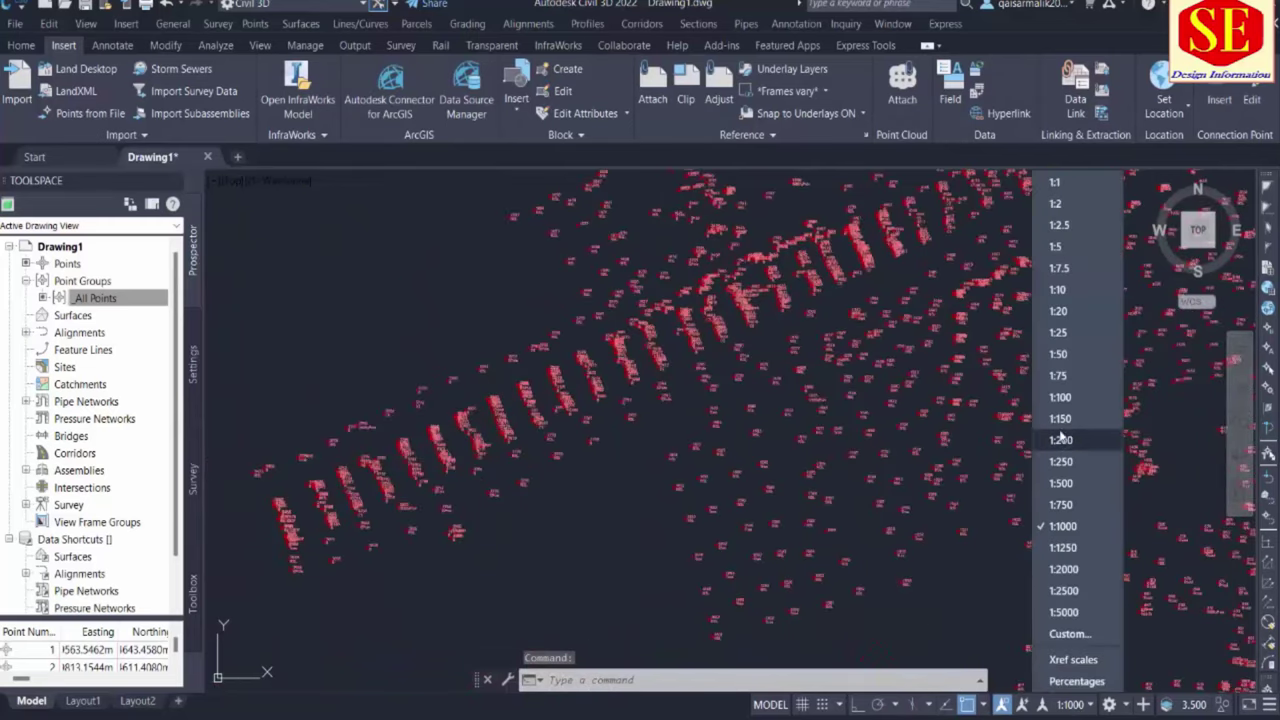
pyautogui.press('Escape')
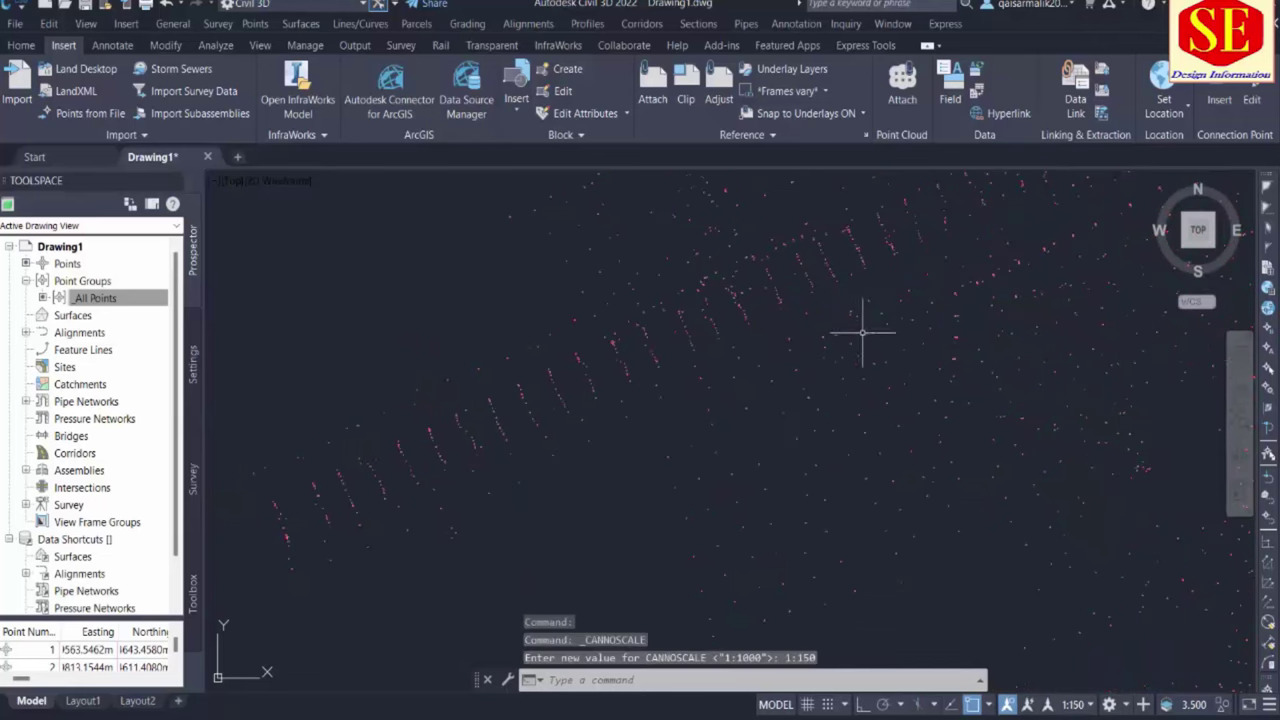
pyautogui.scroll(5, 500, 420)
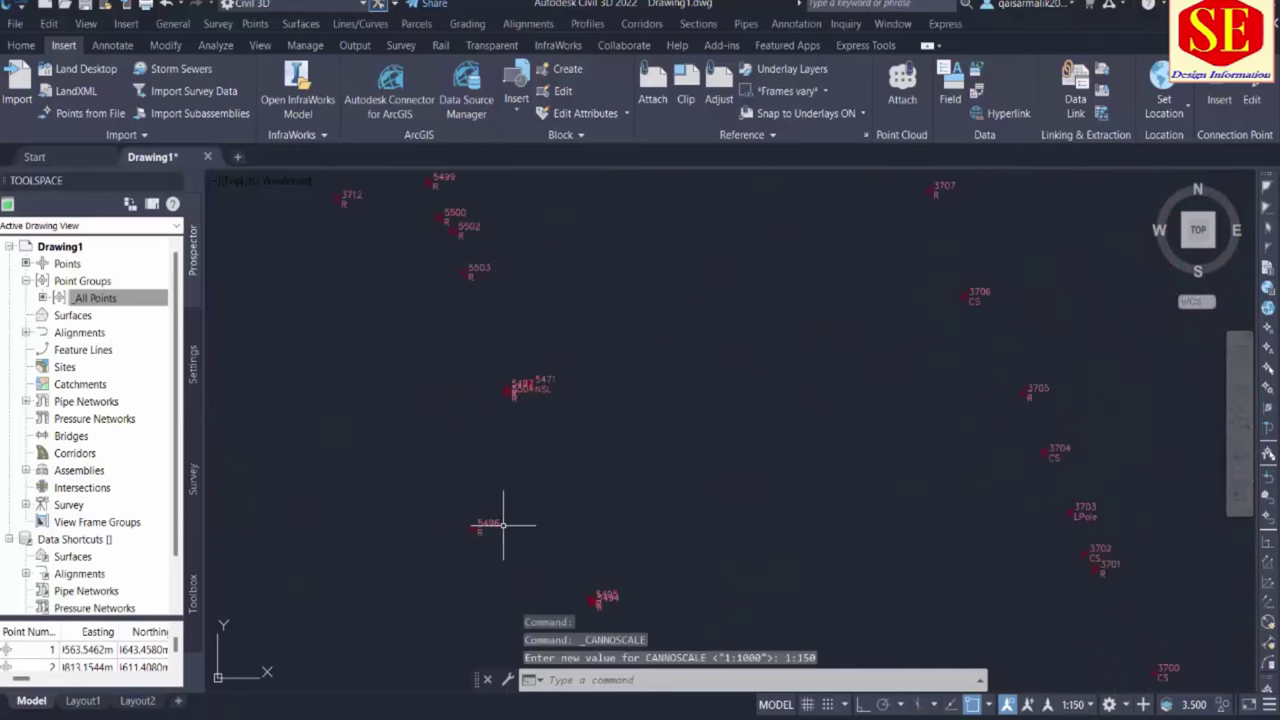
pyautogui.scroll(3, 586, 434)
pyautogui.scroll(-4, 578, 462)
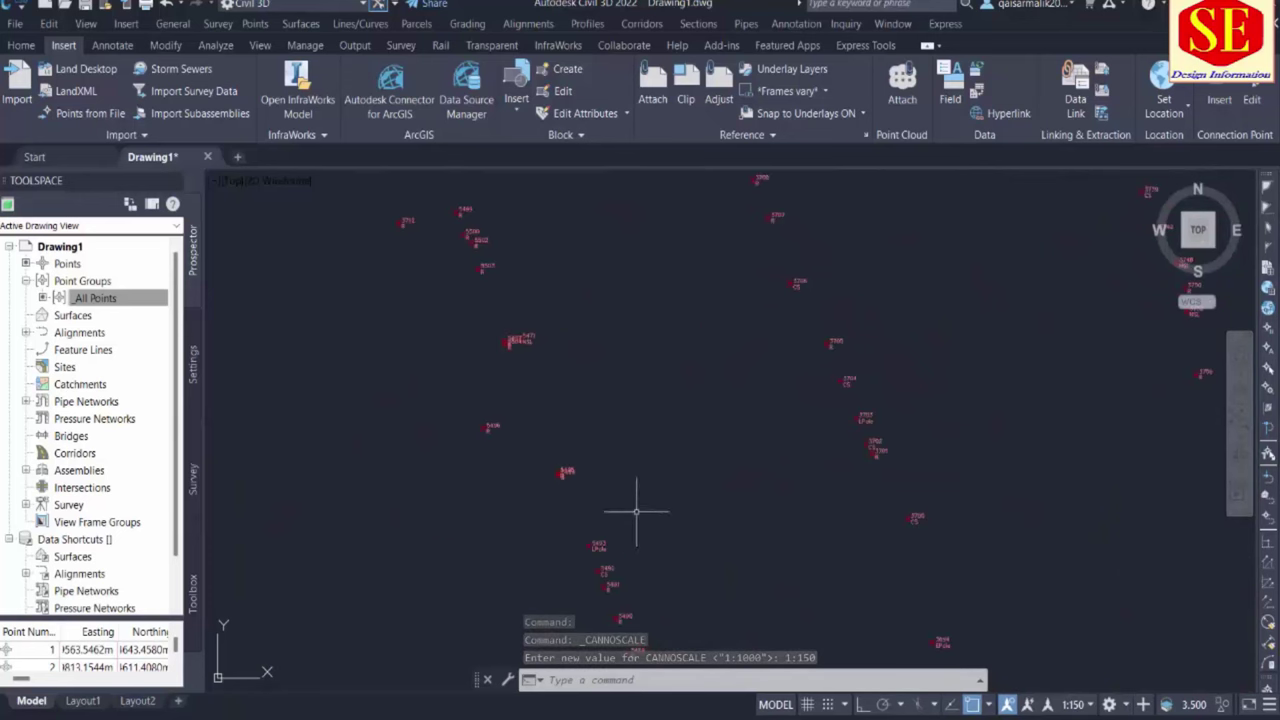
pyautogui.scroll(6, 620, 480)
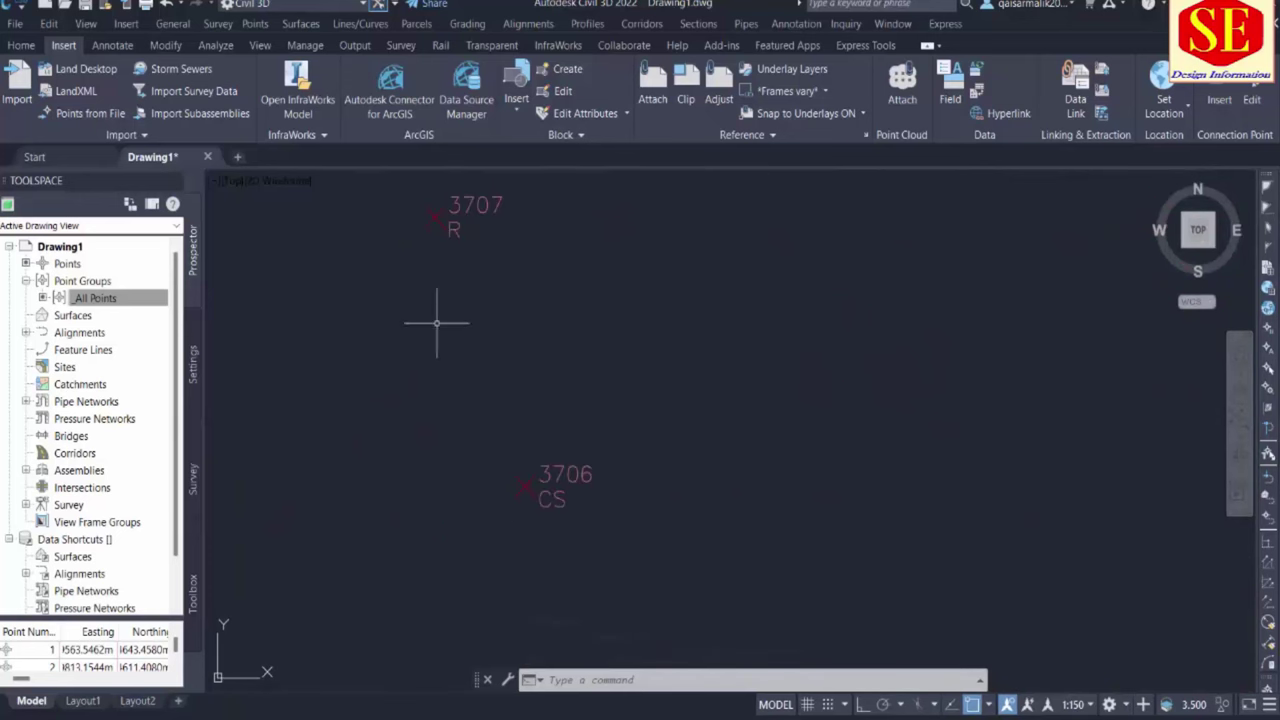
# Pan along the row of points to inspect the resized labels, then return to Excel
pyautogui.moveTo(434, 323); pyautogui.dragTo(568, 576, button='middle')
pyautogui.scroll(-5, 514, 366)
pyautogui.scroll(2, 650, 327)
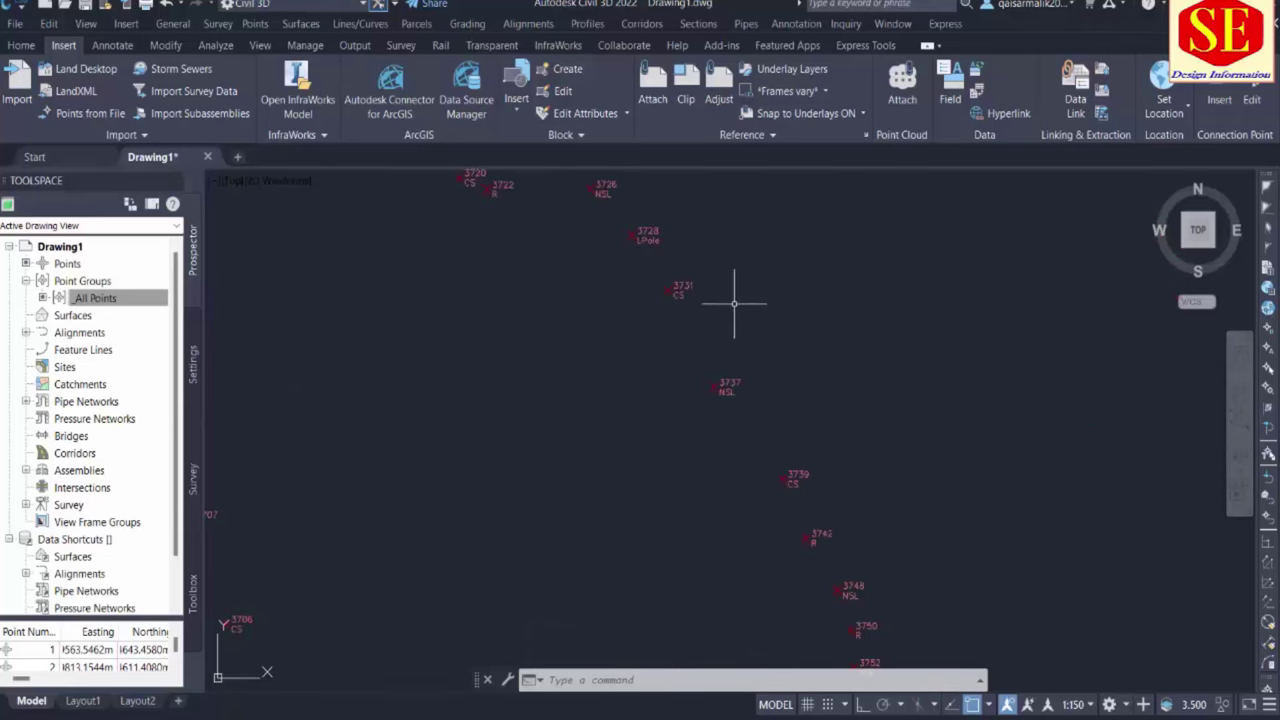
pyautogui.scroll(2, 737, 377)
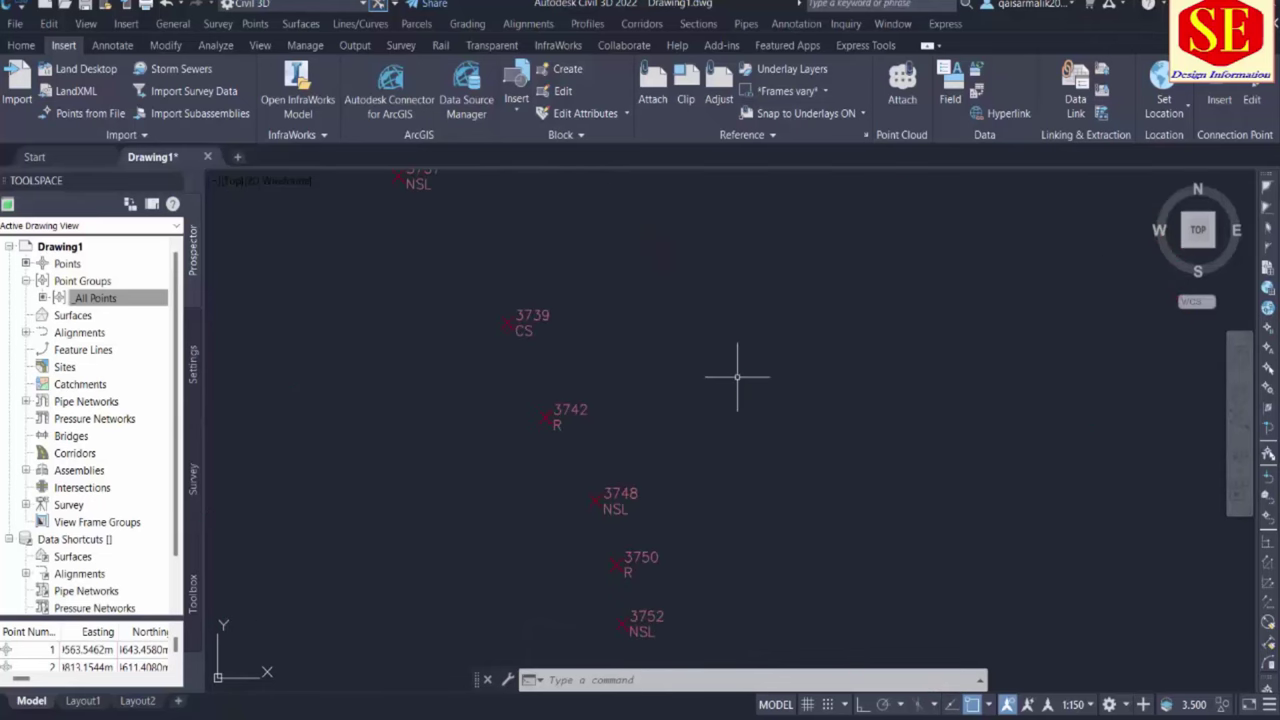
pyautogui.scroll(-3, 737, 377)
pyautogui.moveTo(737, 371)
pyautogui.mouseDown(button='middle')
pyautogui.moveTo(748, 451)
pyautogui.moveTo(694, 420)
pyautogui.mouseUp(button='middle')
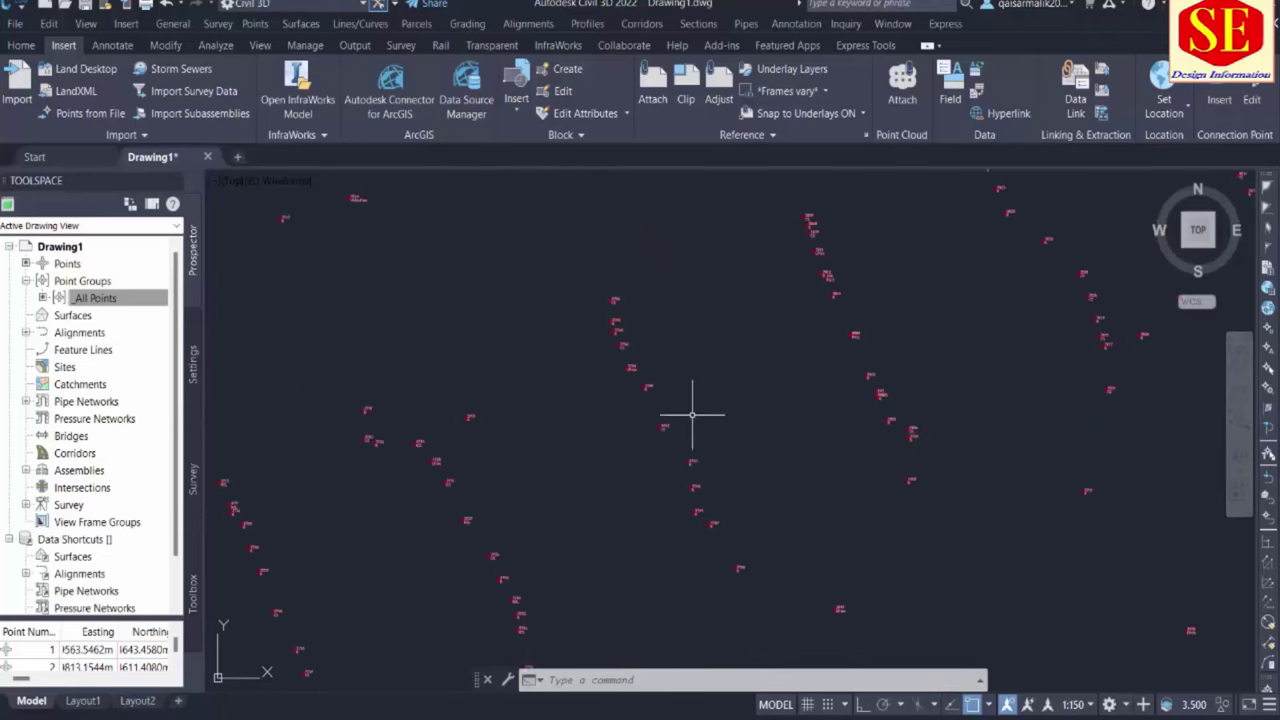
pyautogui.scroll(3, 679, 418)
pyautogui.scroll(-3, 614, 463)
pyautogui.scroll(-2, 777, 423)
pyautogui.scroll(2, 766, 414)
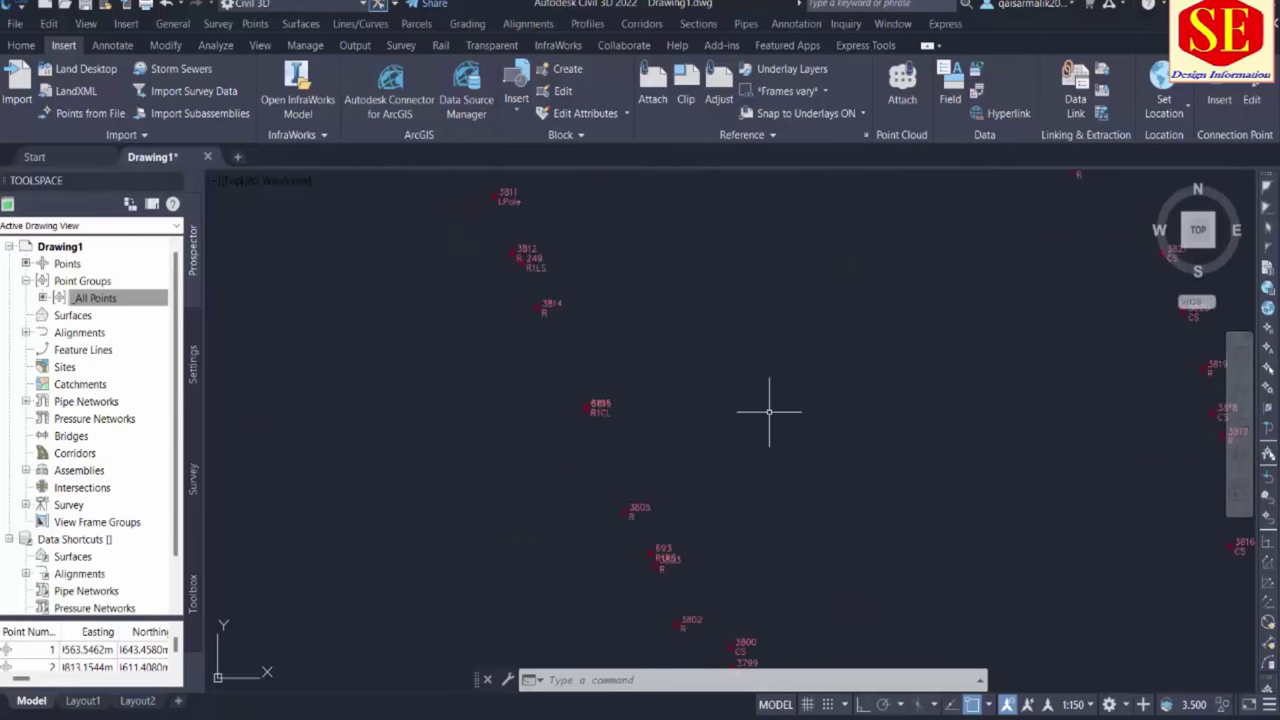
pyautogui.scroll(2, 605, 445)
pyautogui.scroll(5, 605, 445)
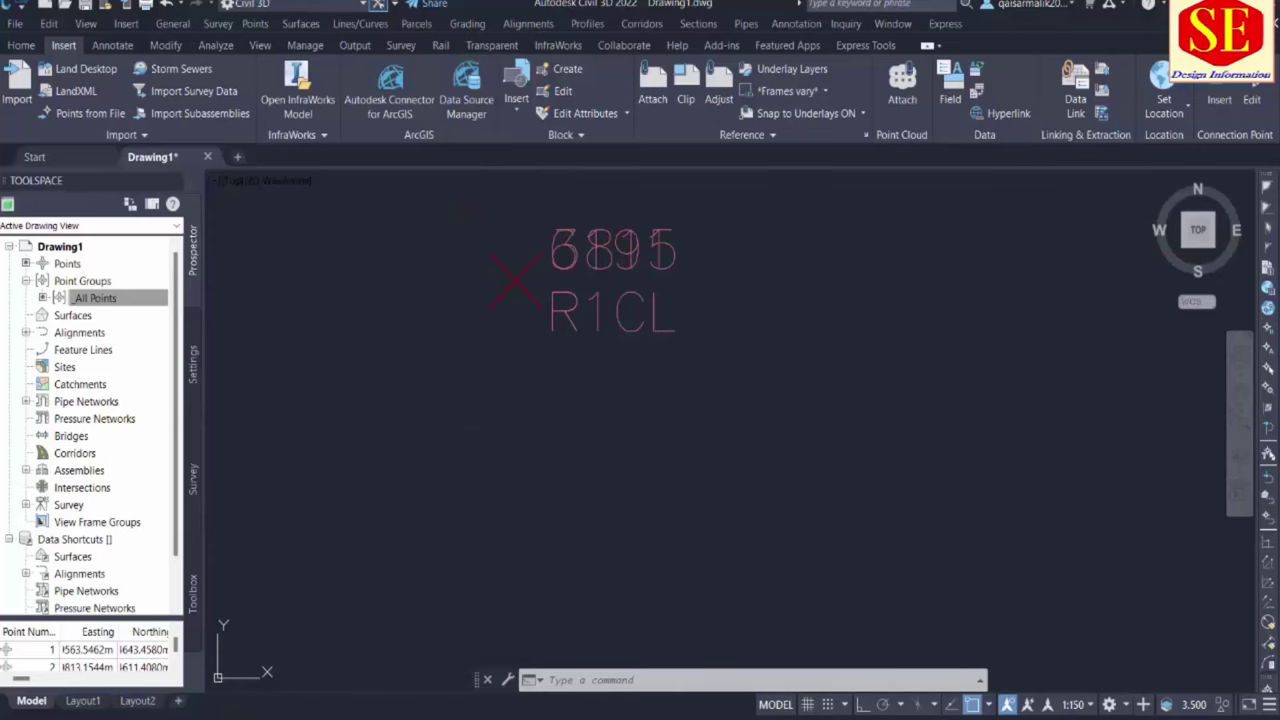
pyautogui.click(655, 716)
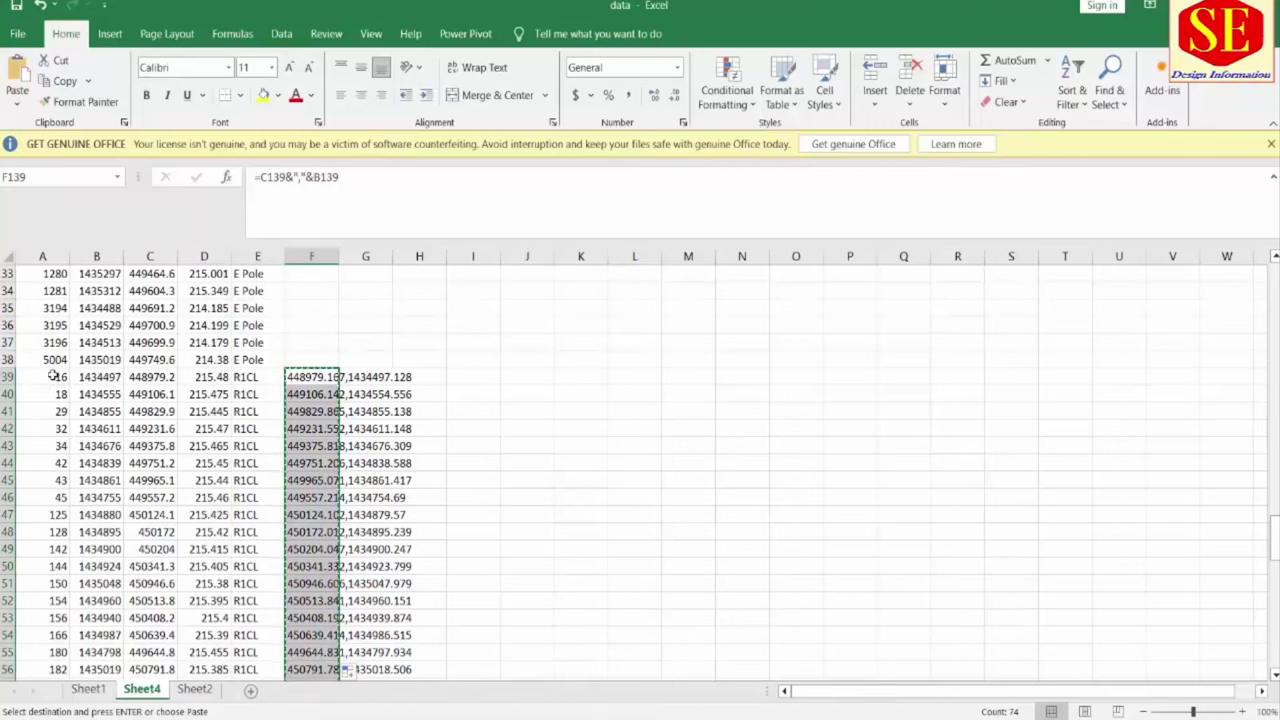
# Copy the R1CL coordinate pairs in cells F39:F64 on Sheet4 and return to Civil 3D
pyautogui.click(310, 373)
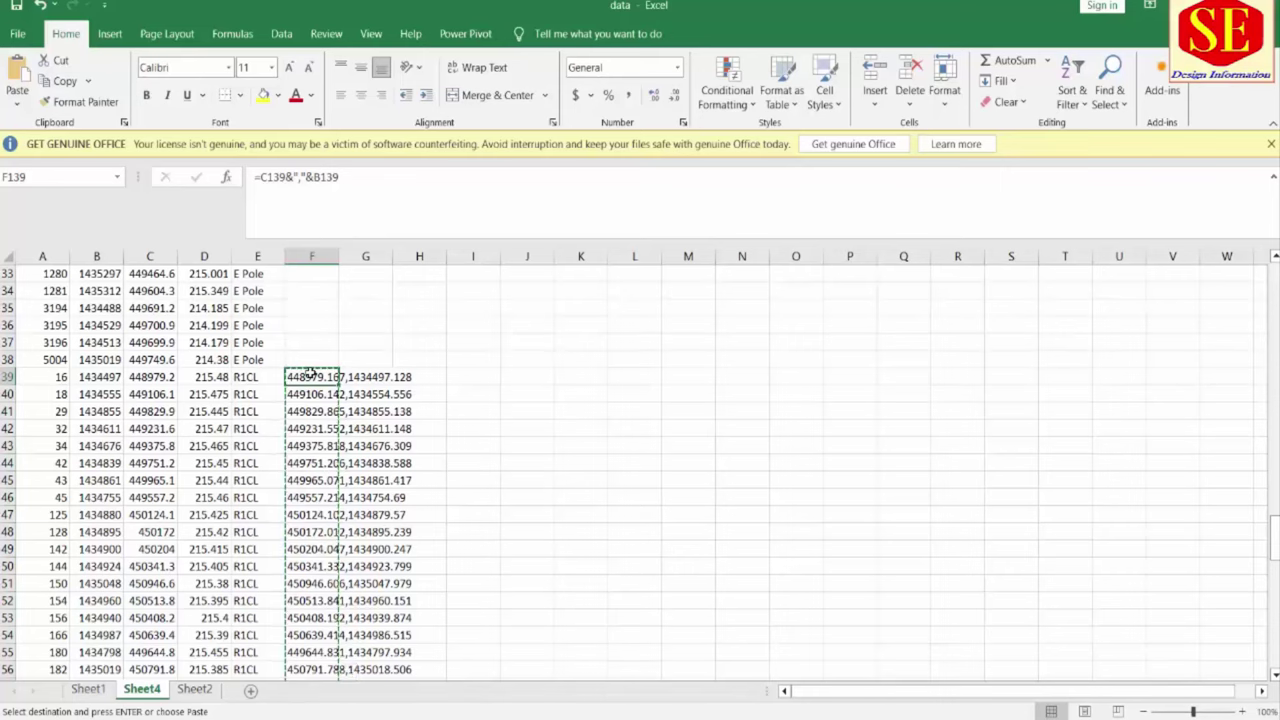
pyautogui.scroll(-2, 310, 373)
pyautogui.scroll(1, 450, 420)
pyautogui.scroll(-1, 517, 447)
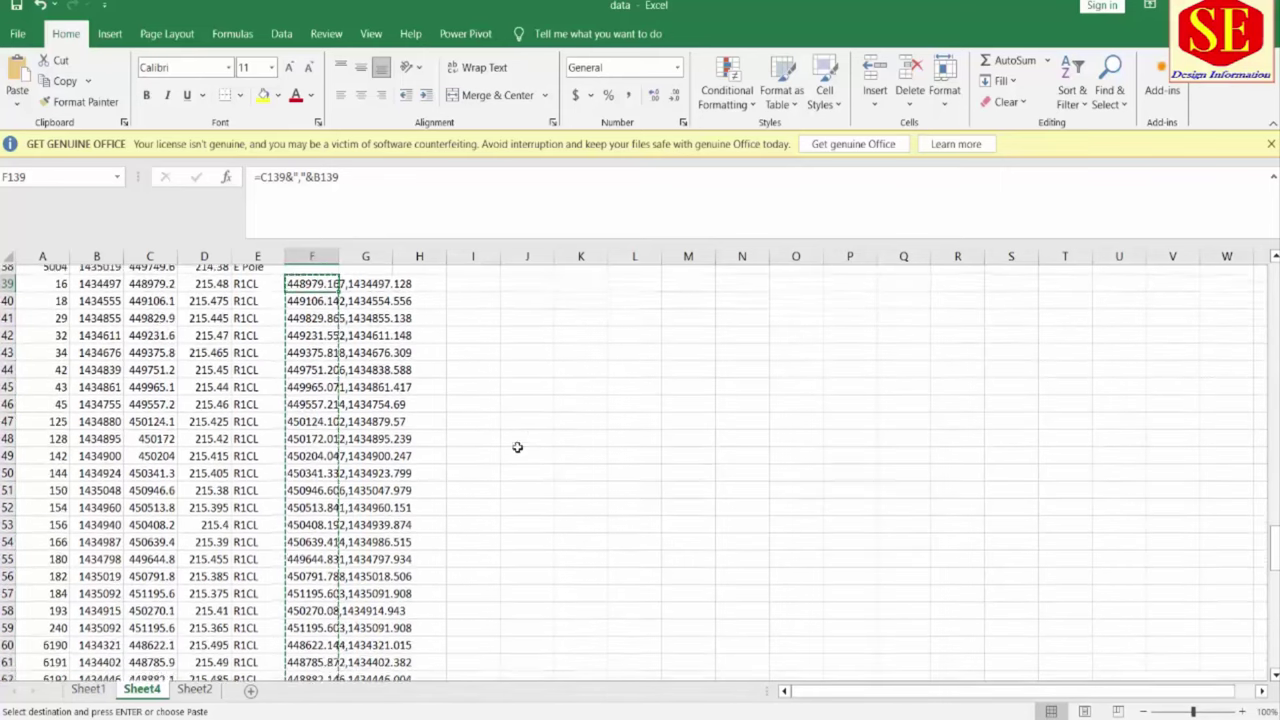
pyautogui.click(414, 414)
pyautogui.scroll(3, 414, 414)
pyautogui.moveTo(312, 330); pyautogui.dragTo(325, 432)
pyautogui.scroll(-7, 324, 431)
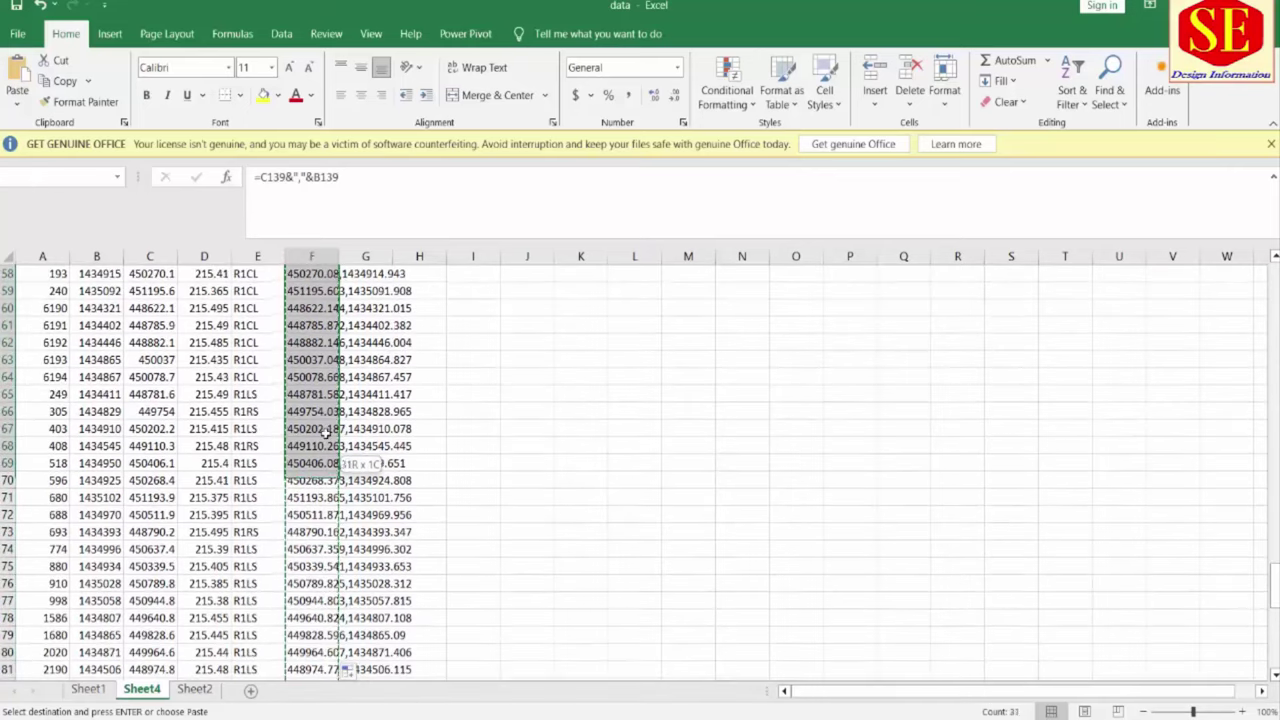
pyautogui.moveTo(322, 388); pyautogui.dragTo(322, 388)
pyautogui.rightClick(322, 388)
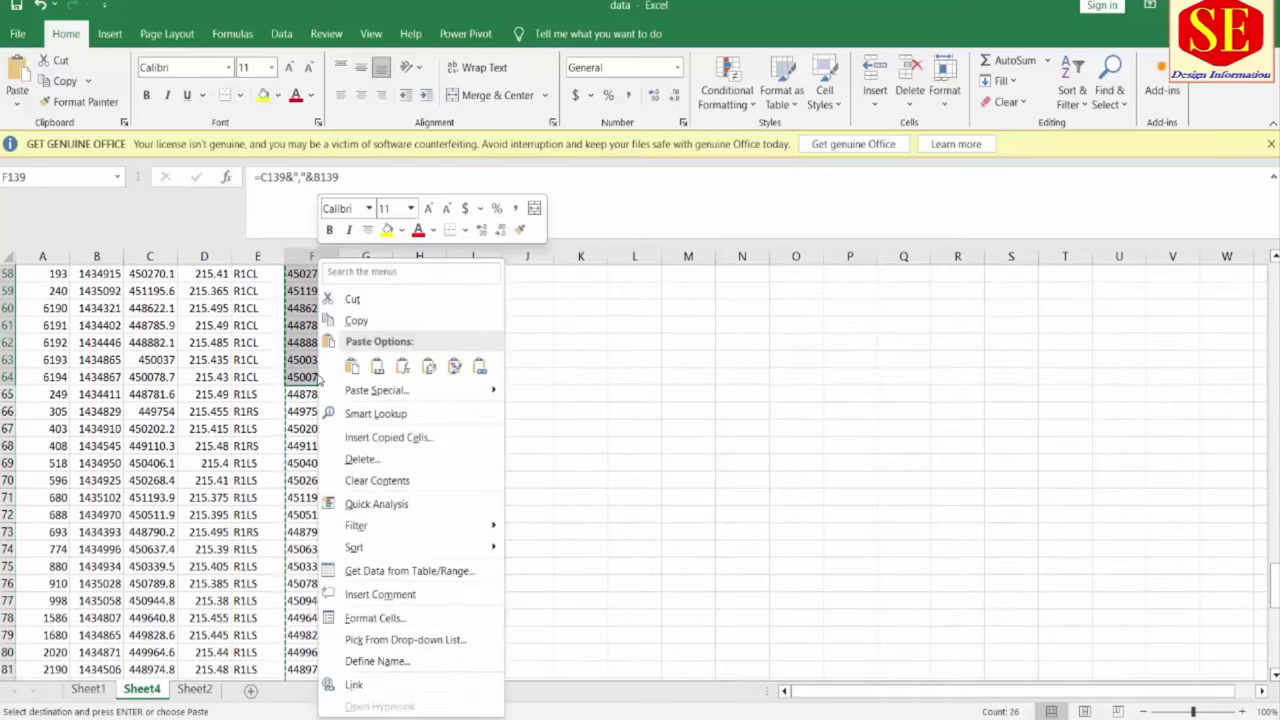
pyautogui.click(348, 320)
pyautogui.scroll(10, 348, 320)
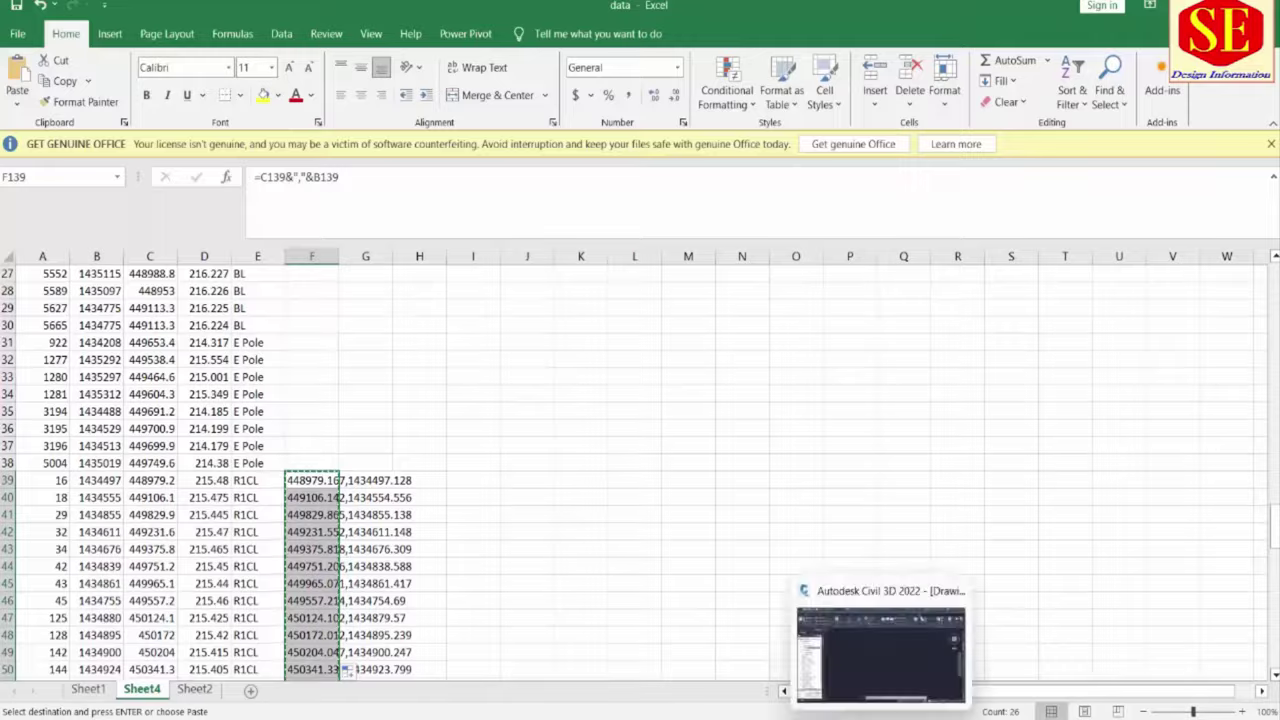
pyautogui.click(890, 655)
pyautogui.scroll(-3, 775, 467)
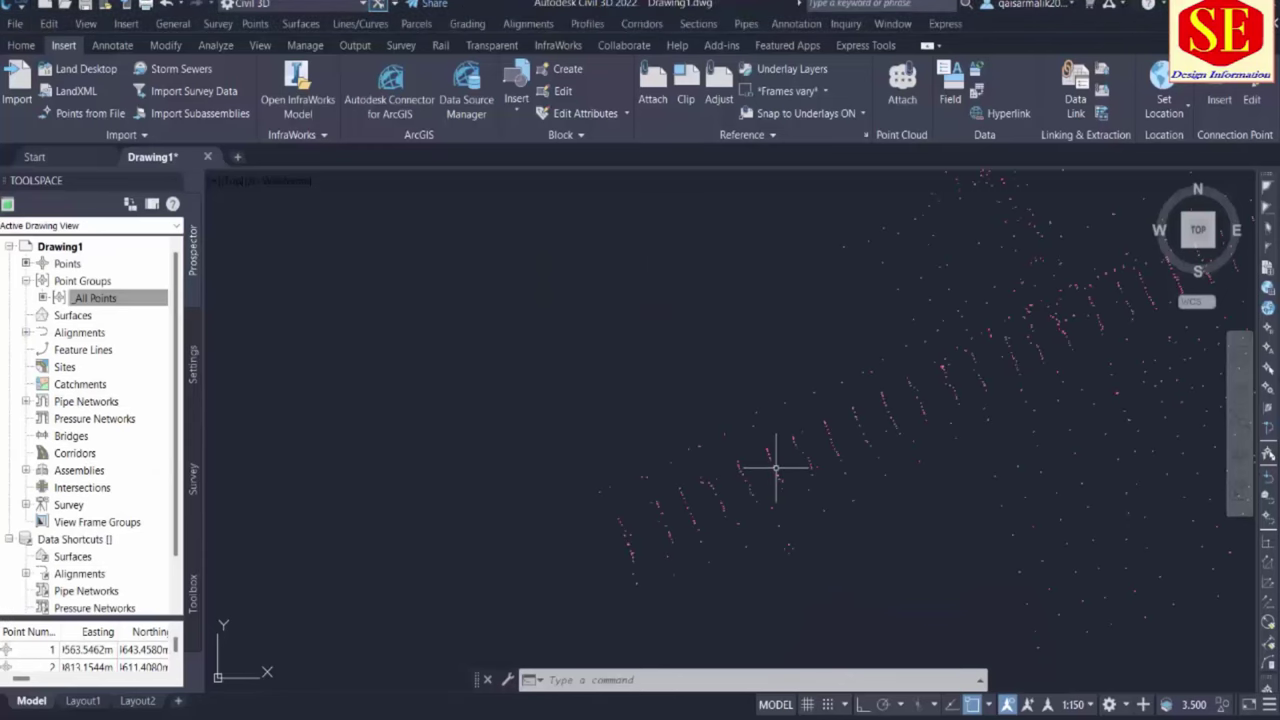
# Draw a polyline with PL, pasting the copied R1CL coordinates as its vertices
pyautogui.write('pl')
pyautogui.press('Return')
pyautogui.rightClick(740, 680)
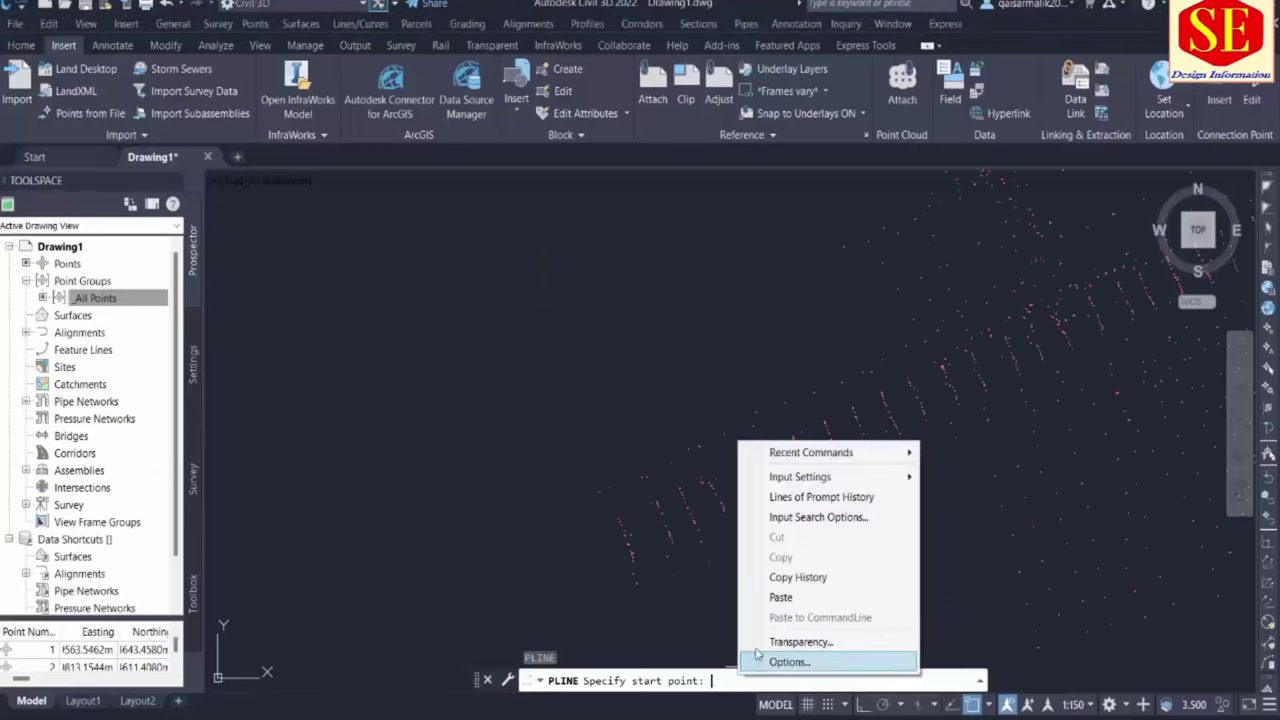
pyautogui.click(781, 598)
pyautogui.press('Escape')
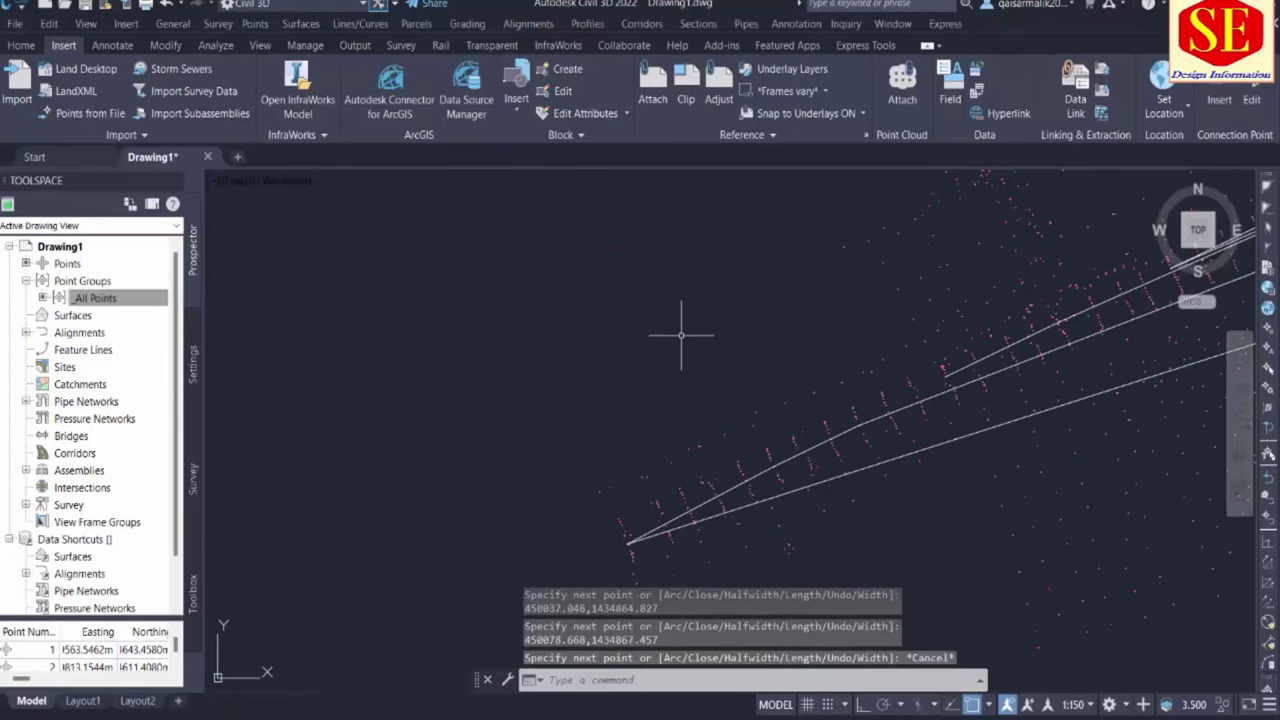
# Zoom to the polyline's start and select point 6190, labelled BOP
pyautogui.click(912, 458)
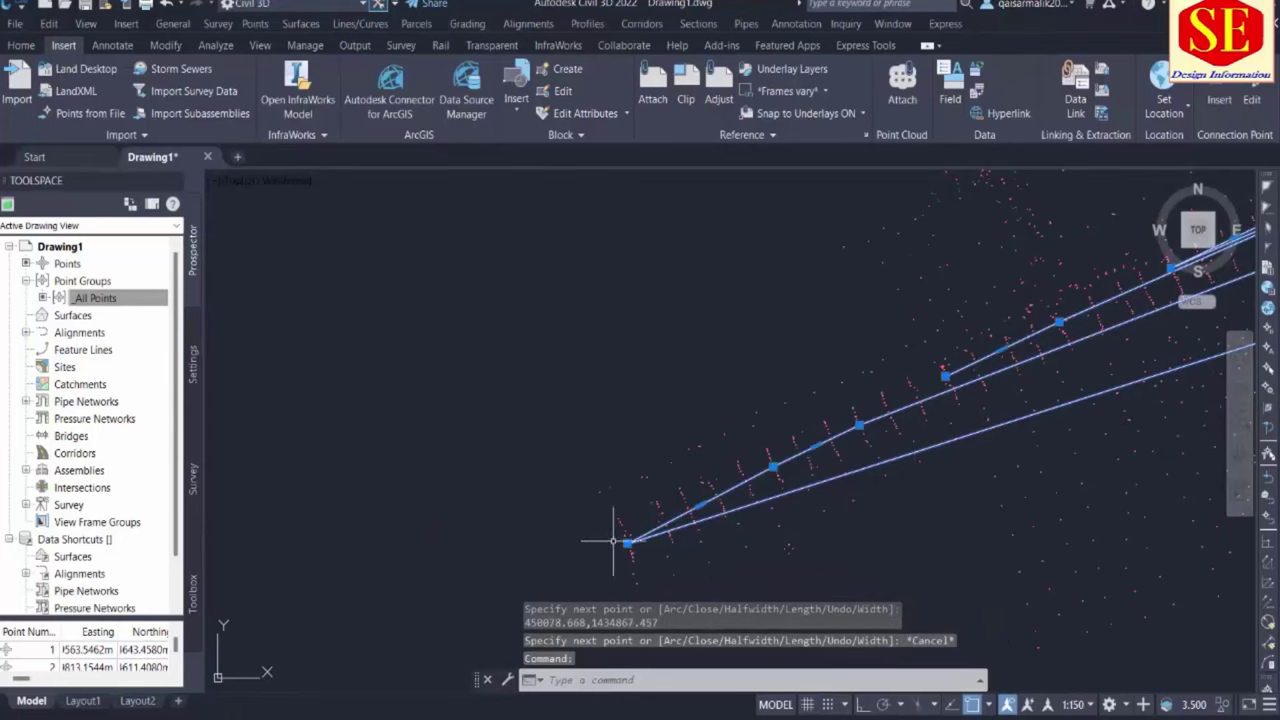
pyautogui.scroll(-2, 620, 535)
pyautogui.scroll(2, 745, 462)
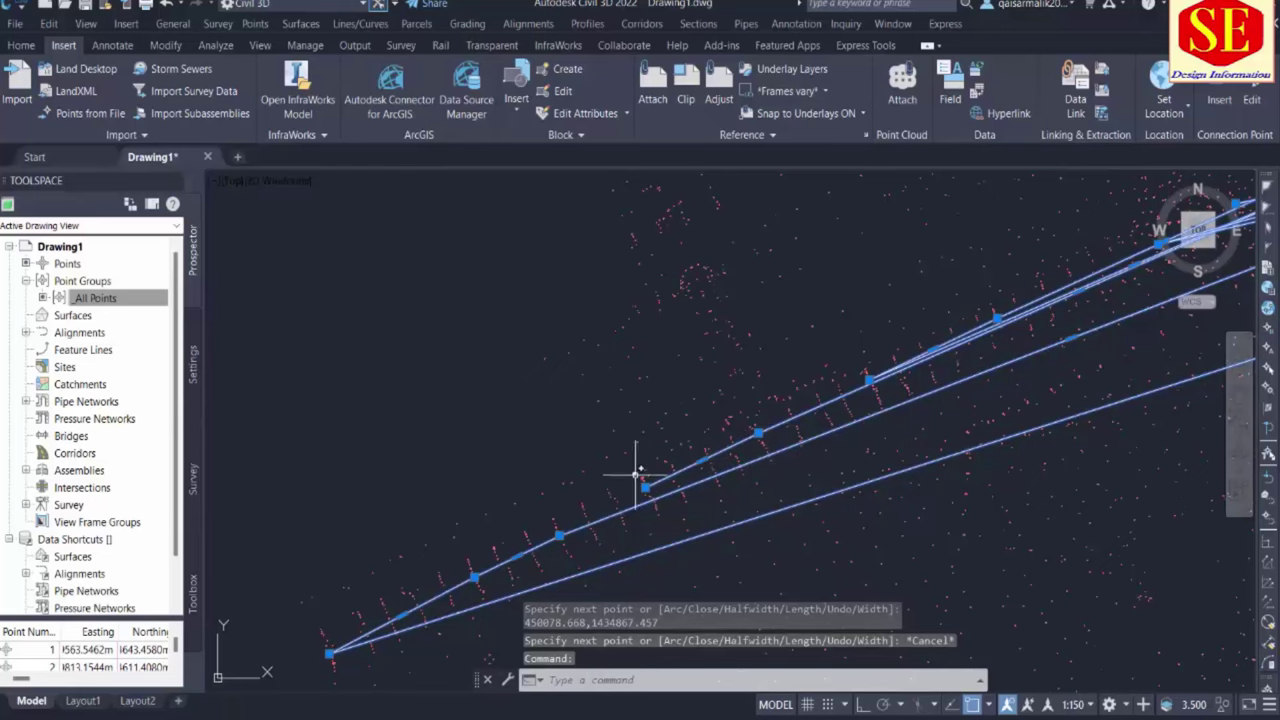
pyautogui.scroll(3, 615, 449)
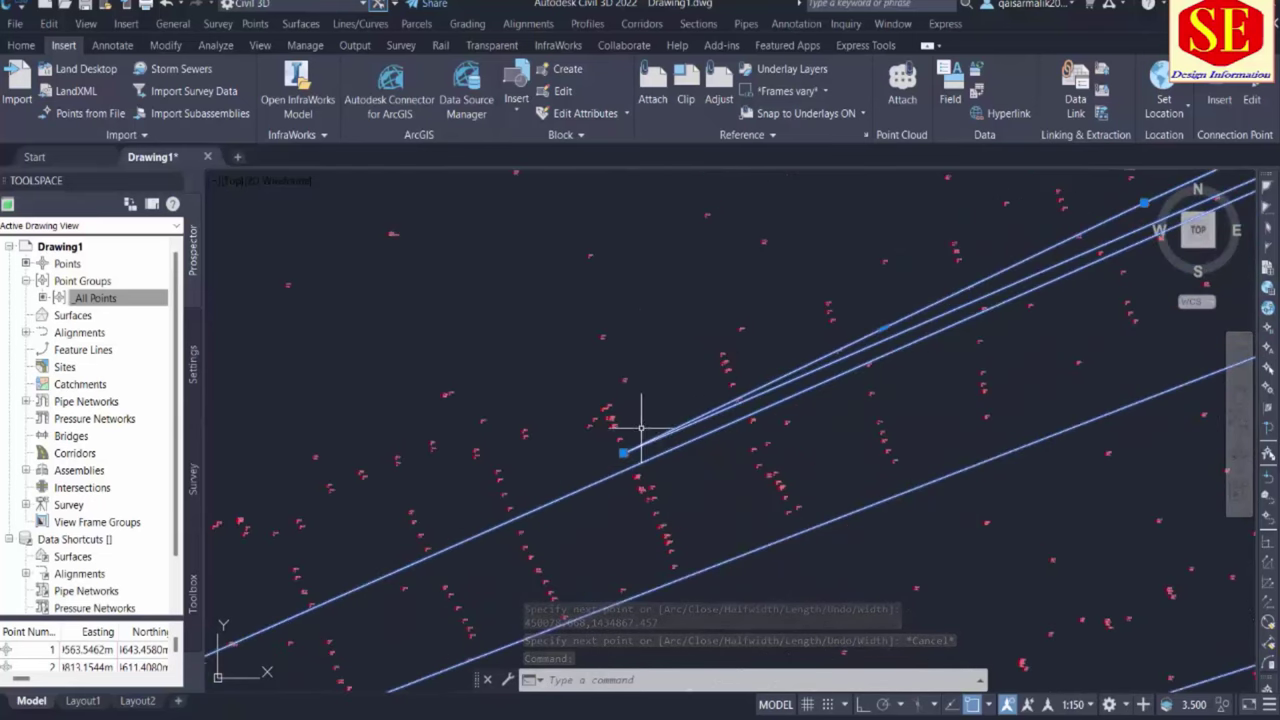
pyautogui.scroll(-2, 660, 364)
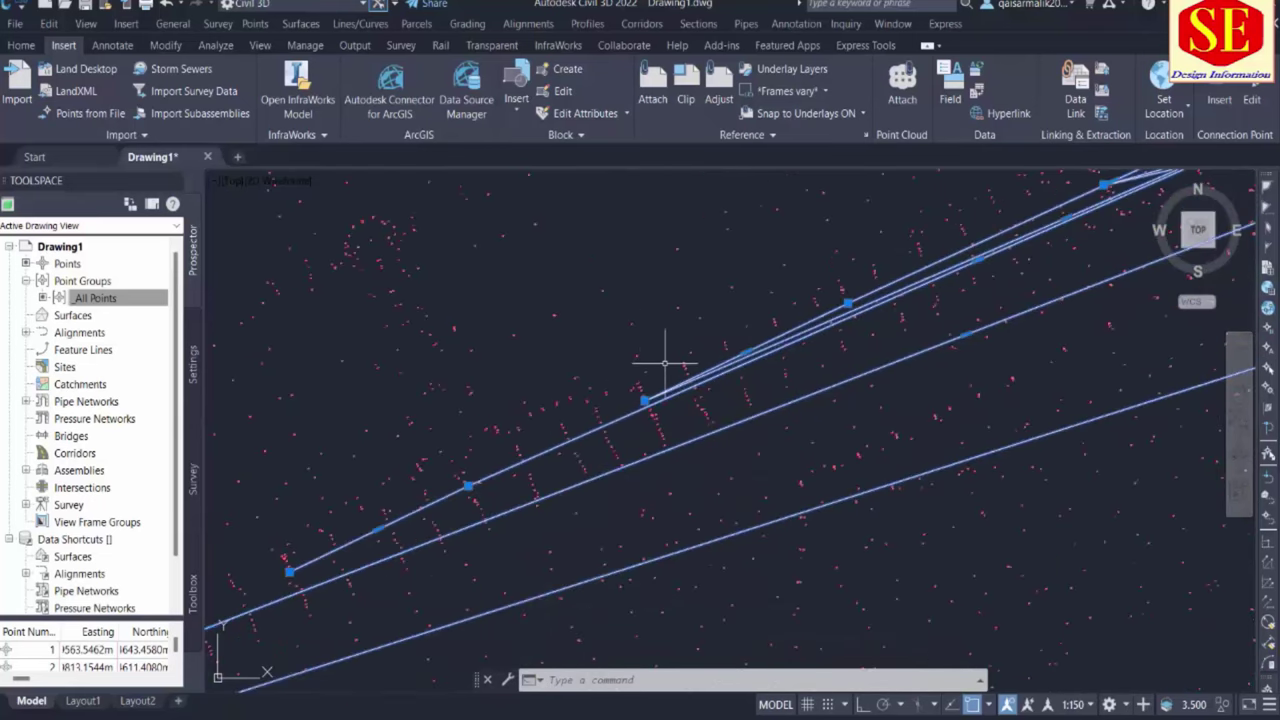
pyautogui.scroll(-2, 665, 363)
pyautogui.scroll(-2, 609, 494)
pyautogui.scroll(-3, 1131, 315)
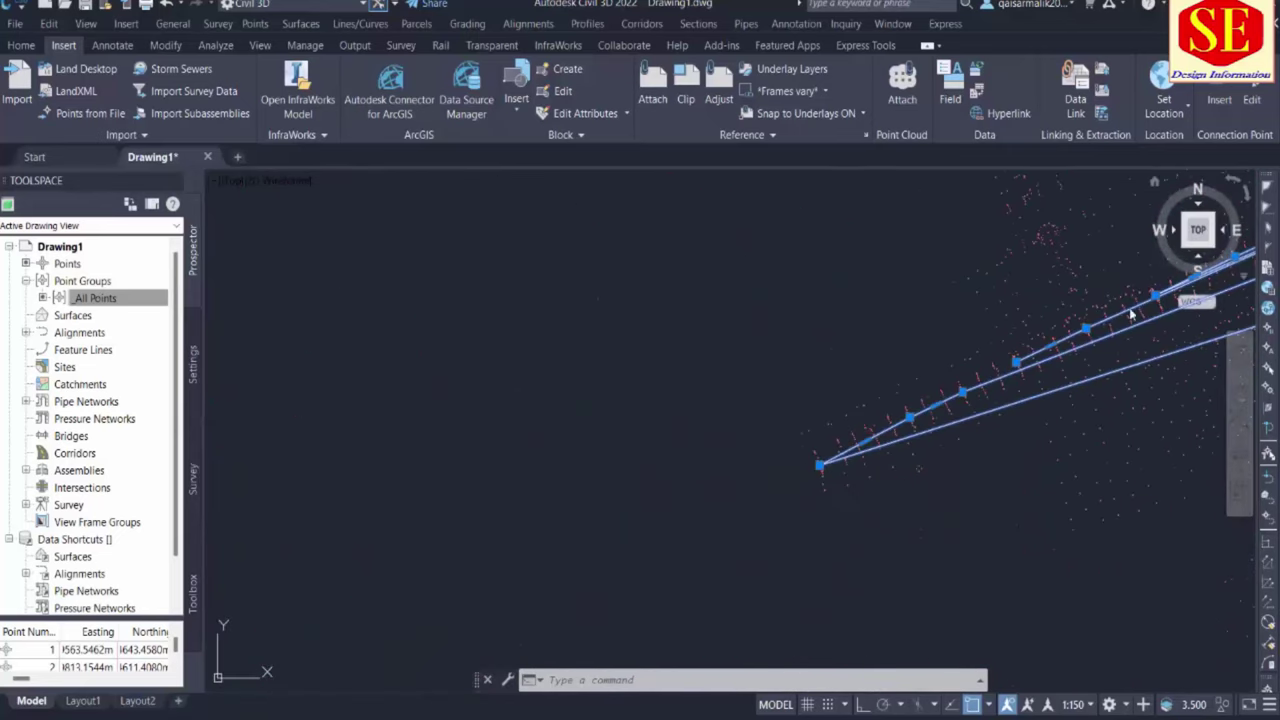
pyautogui.scroll(3, 920, 463)
pyautogui.scroll(4, 994, 443)
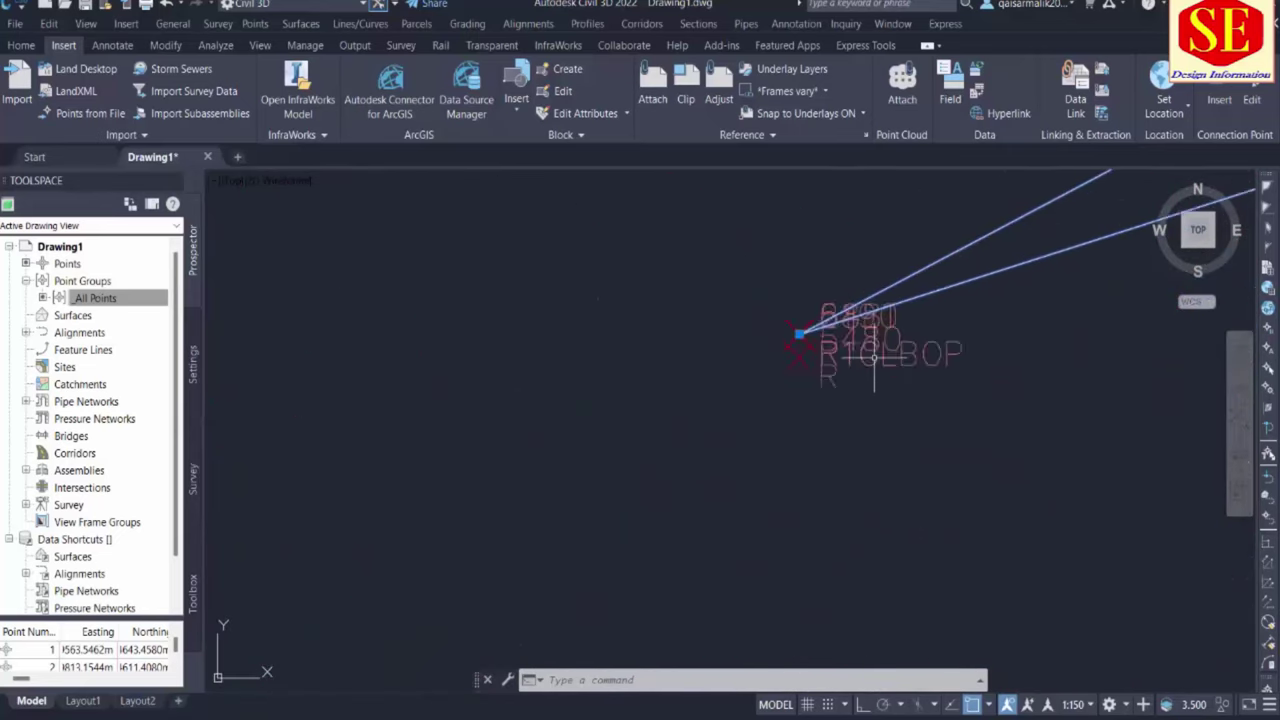
pyautogui.scroll(3, 874, 358)
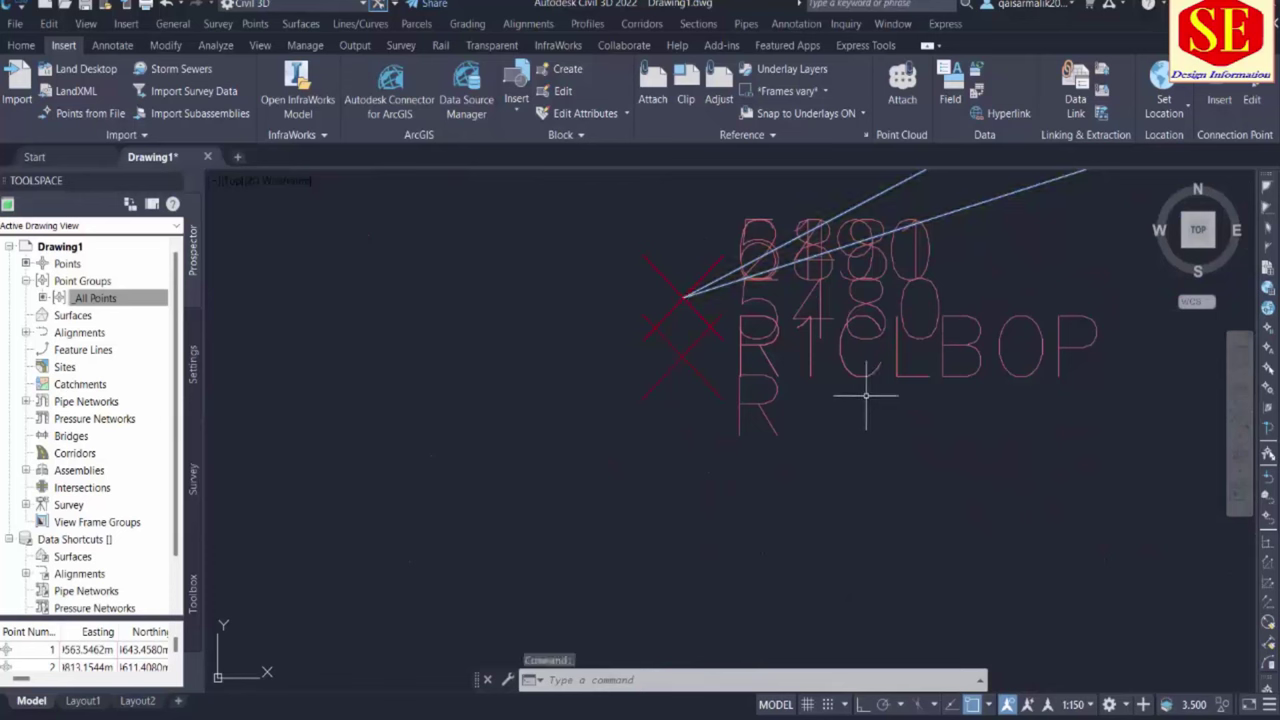
pyautogui.press('Escape')
pyautogui.click(768, 365)
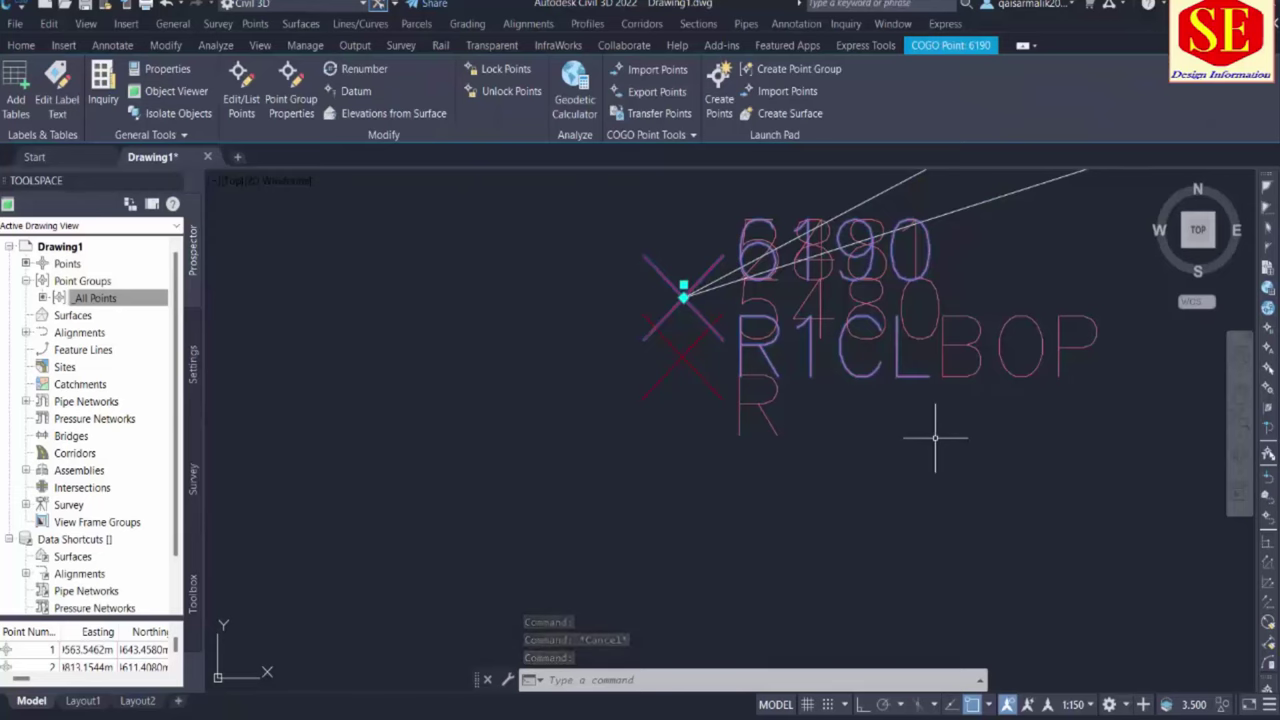
# In Excel, change point number 6190 in cell A60 to 1
pyautogui.hotkey('alt', 'Tab')
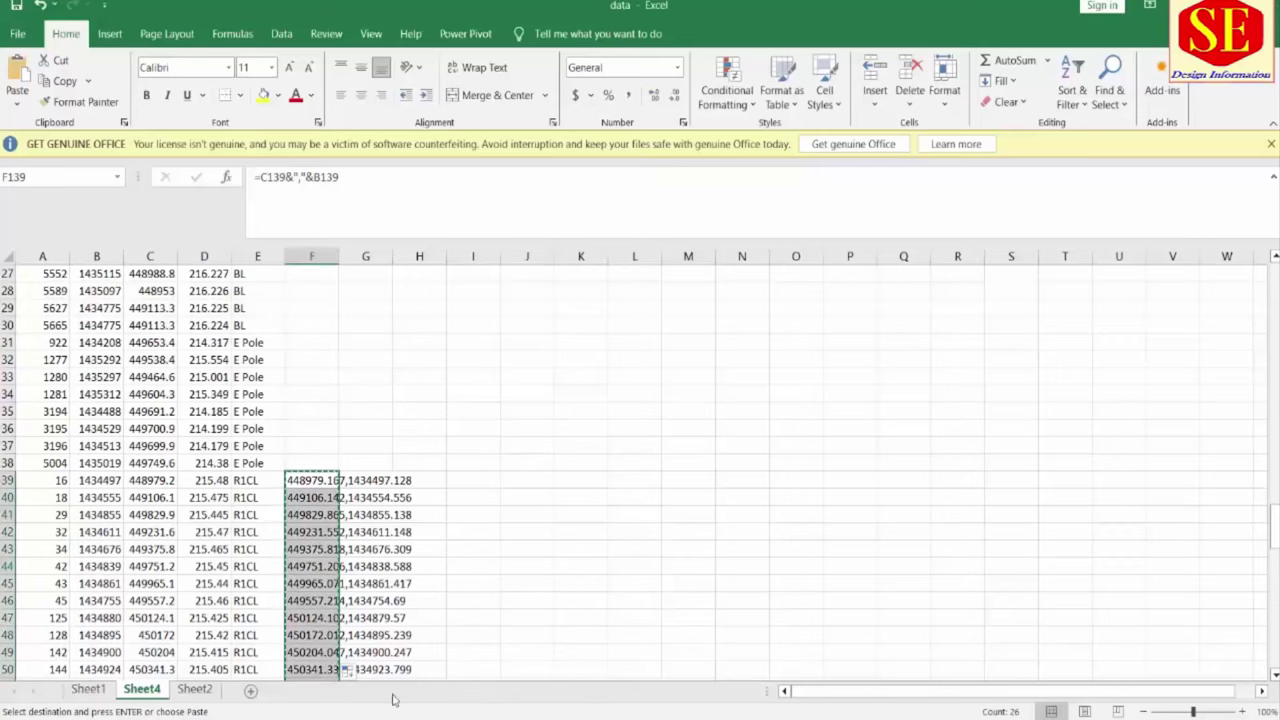
pyautogui.scroll(-6, 221, 538)
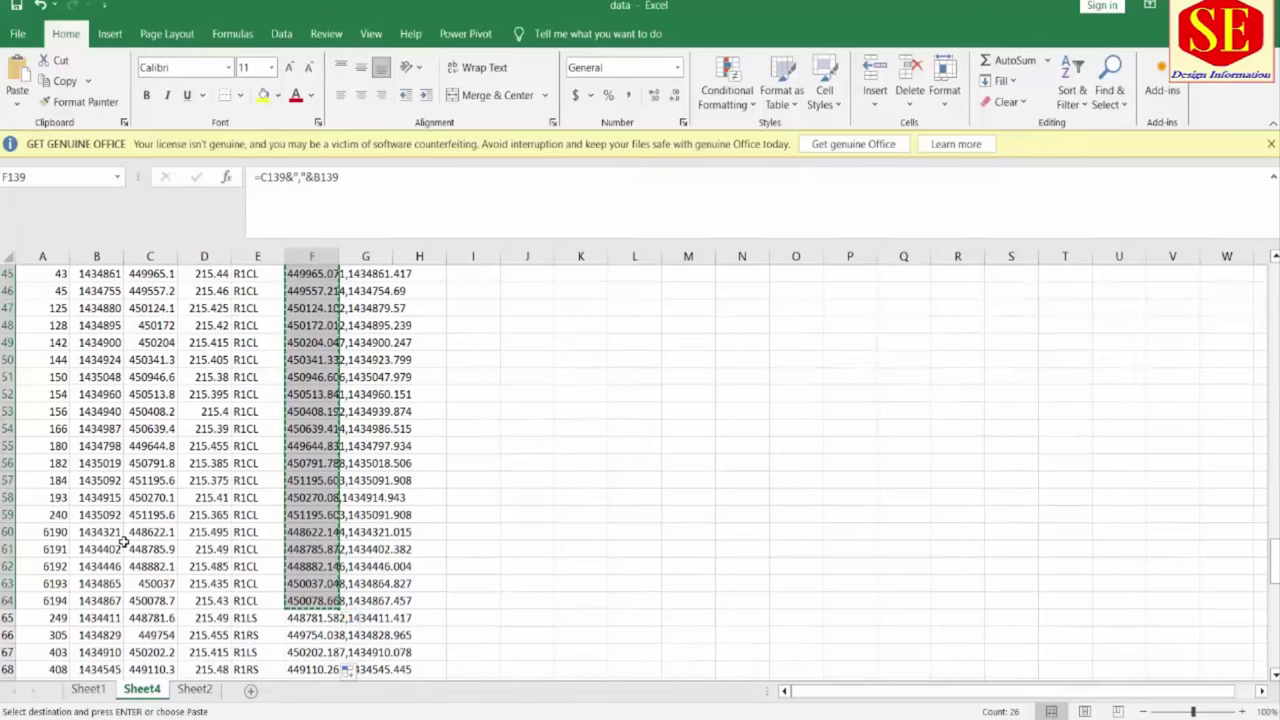
pyautogui.click(67, 536)
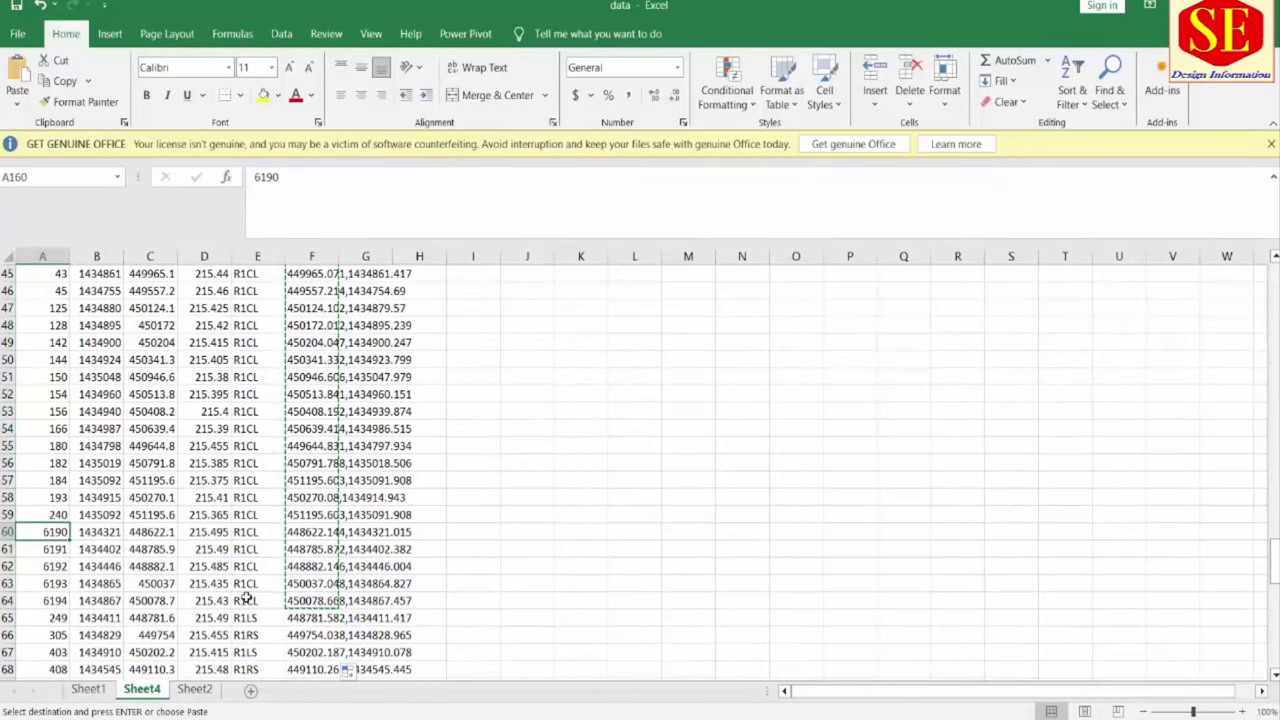
pyautogui.write('1')
pyautogui.press('Return')
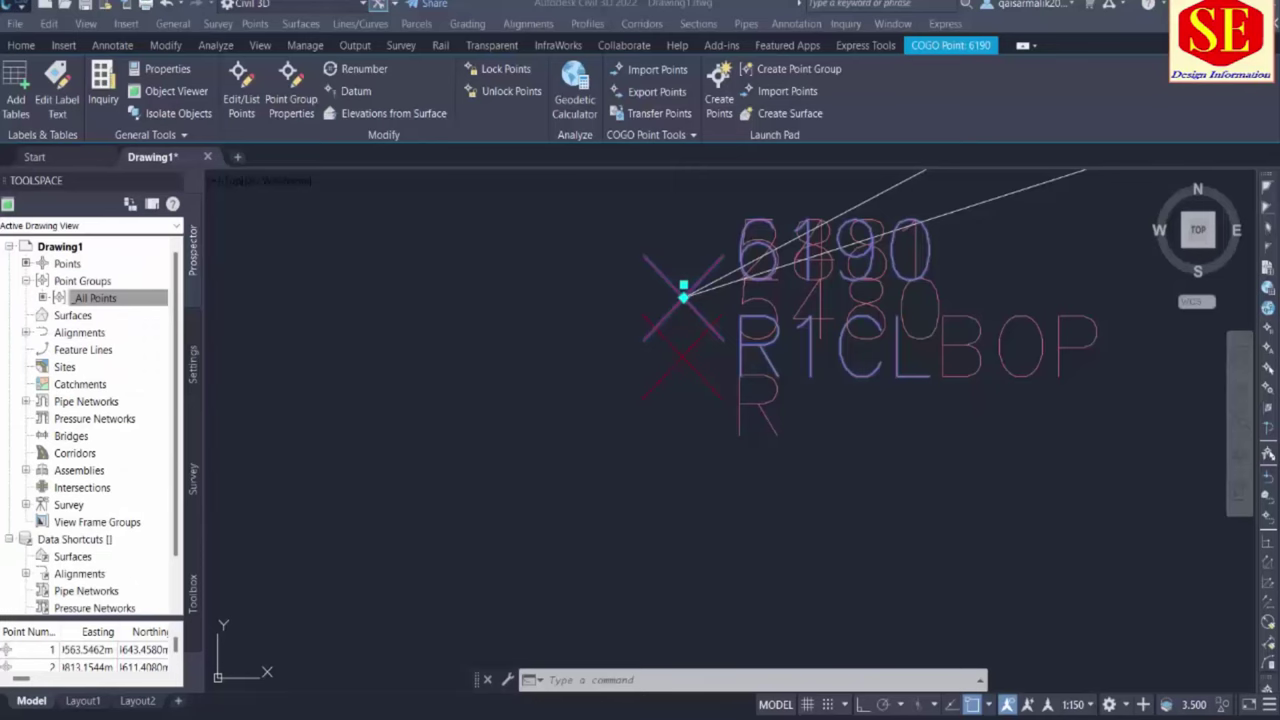
# Pan along the centerline and select the next point on it, 6895 R1CL
pyautogui.scroll(-5, 751, 410)
pyautogui.moveTo(751, 437)
pyautogui.mouseDown(button='middle')
pyautogui.moveTo(425, 540)
pyautogui.moveTo(737, 400)
pyautogui.mouseUp(button='middle')
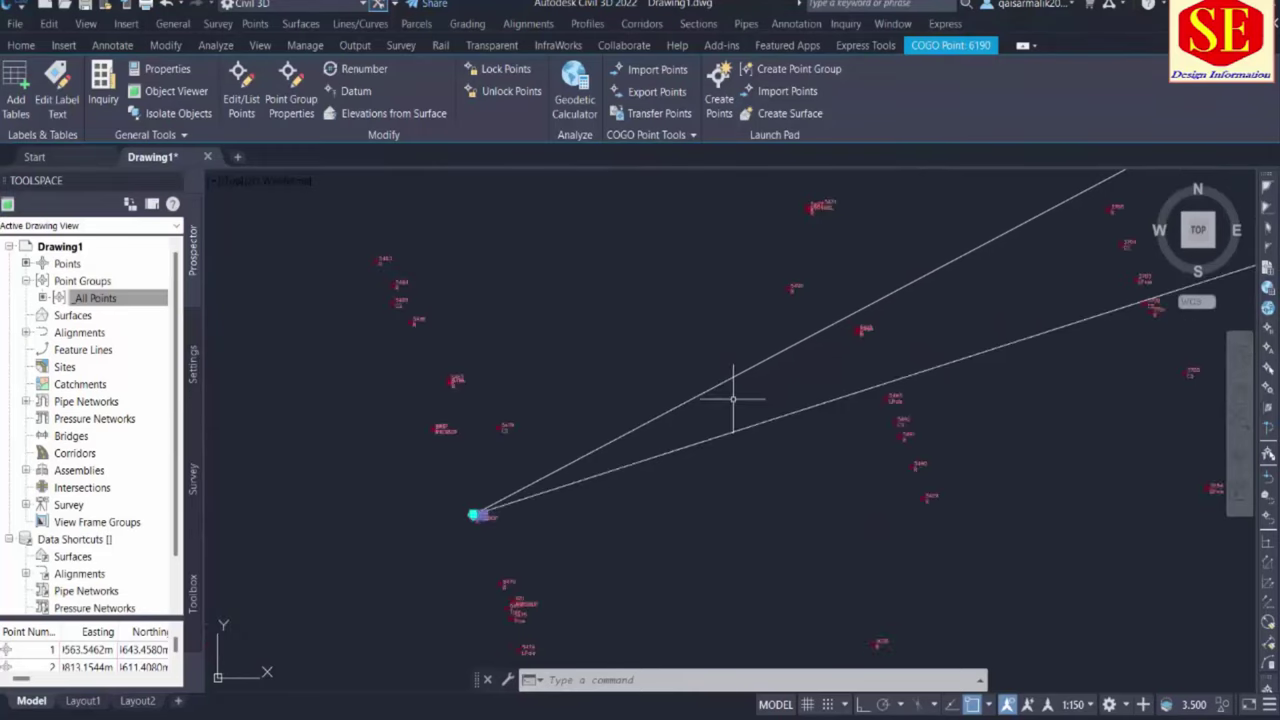
pyautogui.scroll(2, 737, 400)
pyautogui.scroll(-1, 514, 620)
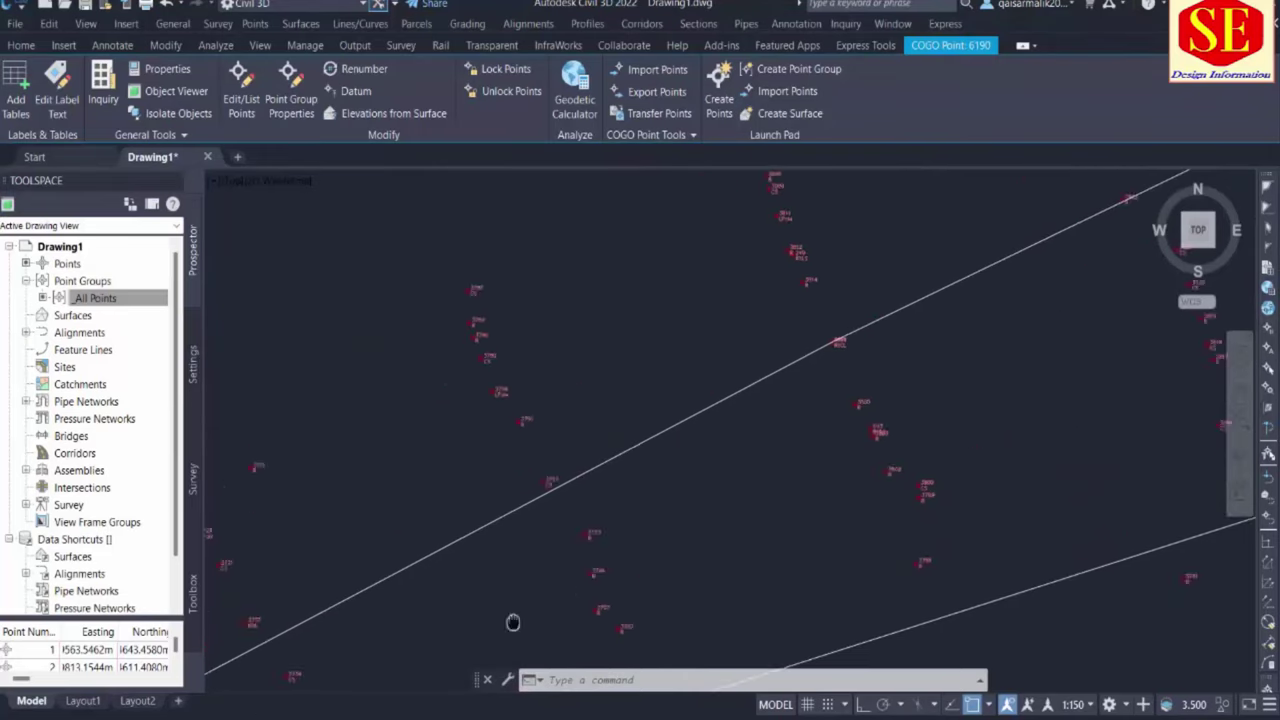
pyautogui.scroll(5, 815, 363)
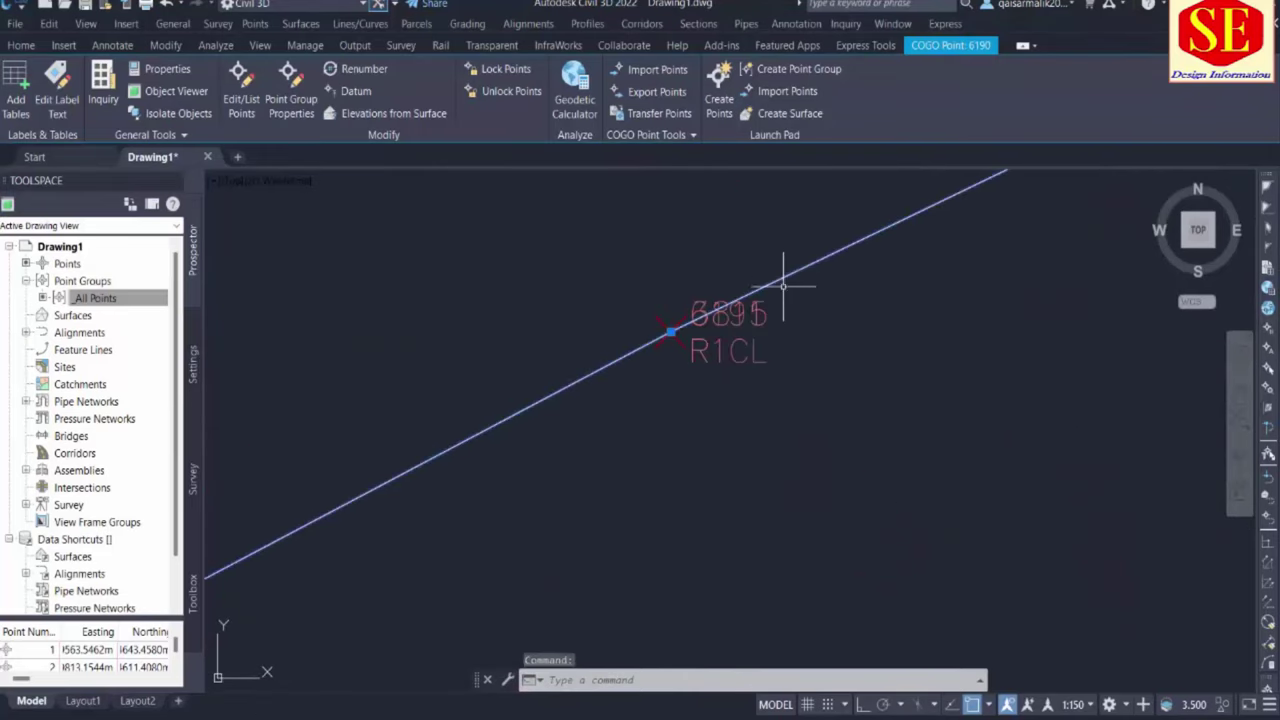
pyautogui.click(652, 348)
pyautogui.scroll(3, 655, 343)
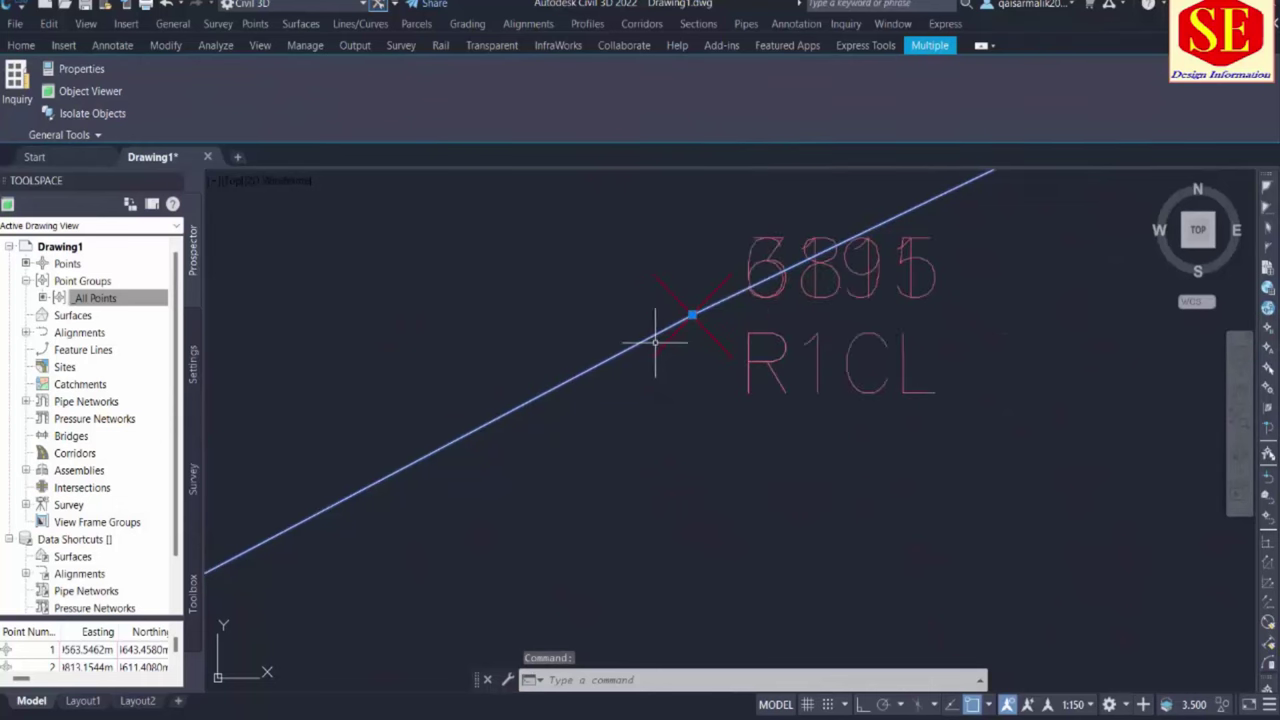
pyautogui.click(814, 291)
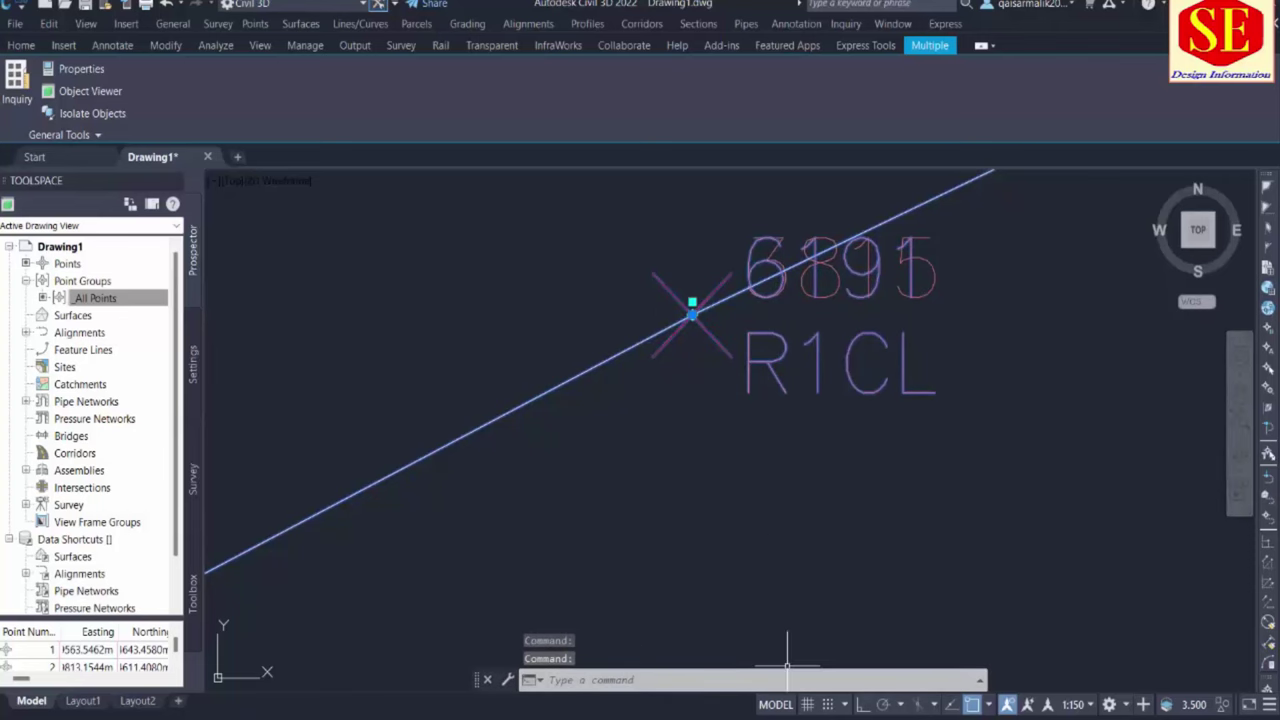
# Number the next two centerline points 2 and 3 in the Excel sheet
pyautogui.click(462, 716)
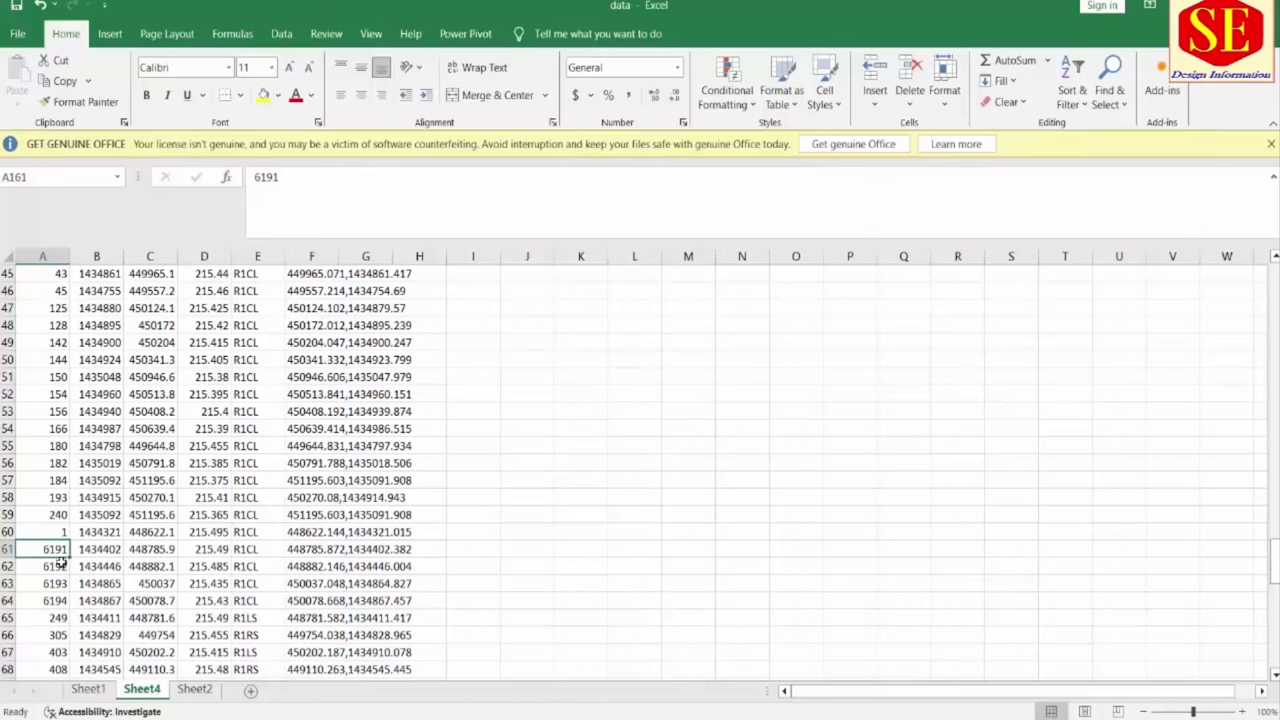
pyautogui.write('2')
pyautogui.press('Return')
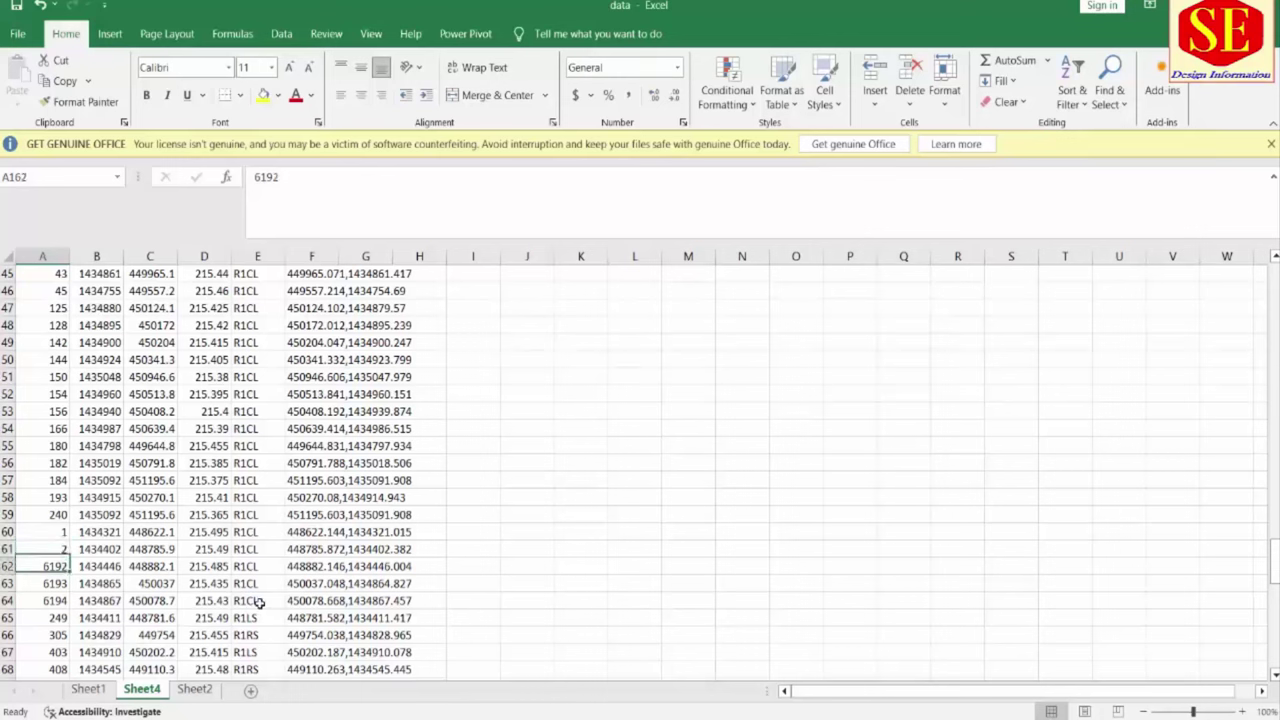
pyautogui.hotkey('alt', 'Tab')
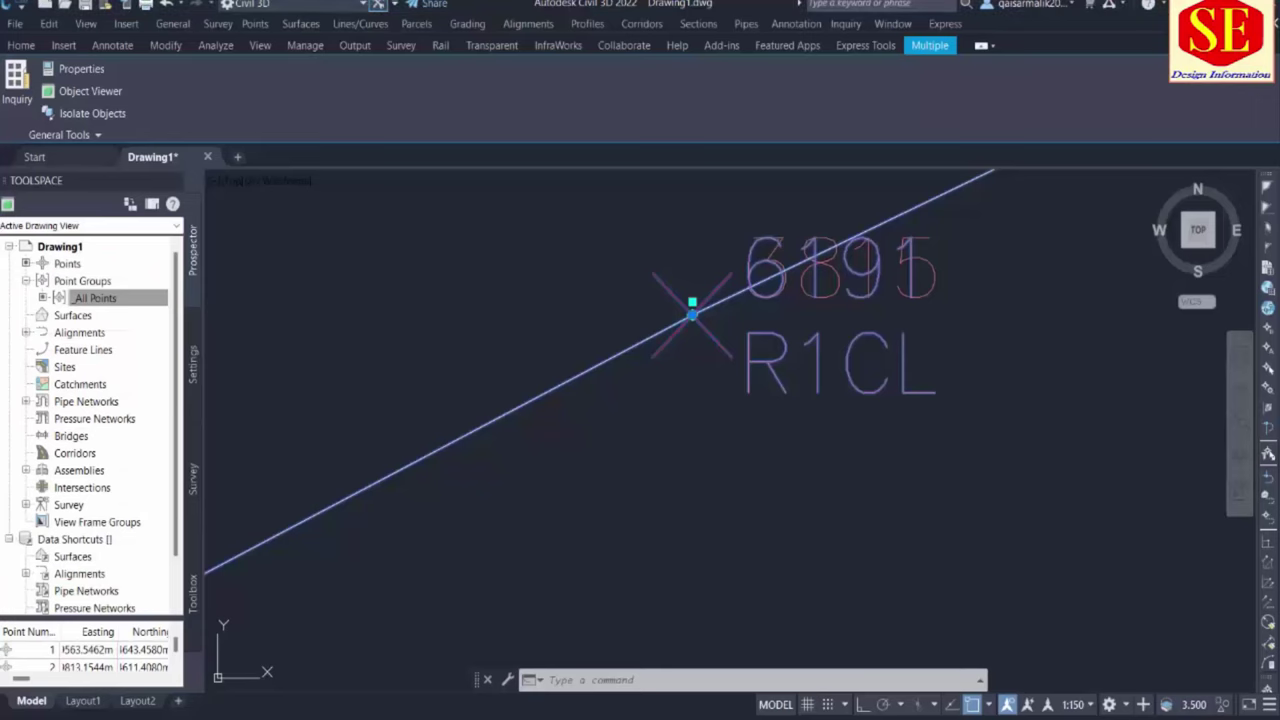
pyautogui.scroll(-5, 686, 300)
pyautogui.scroll(1, 510, 576)
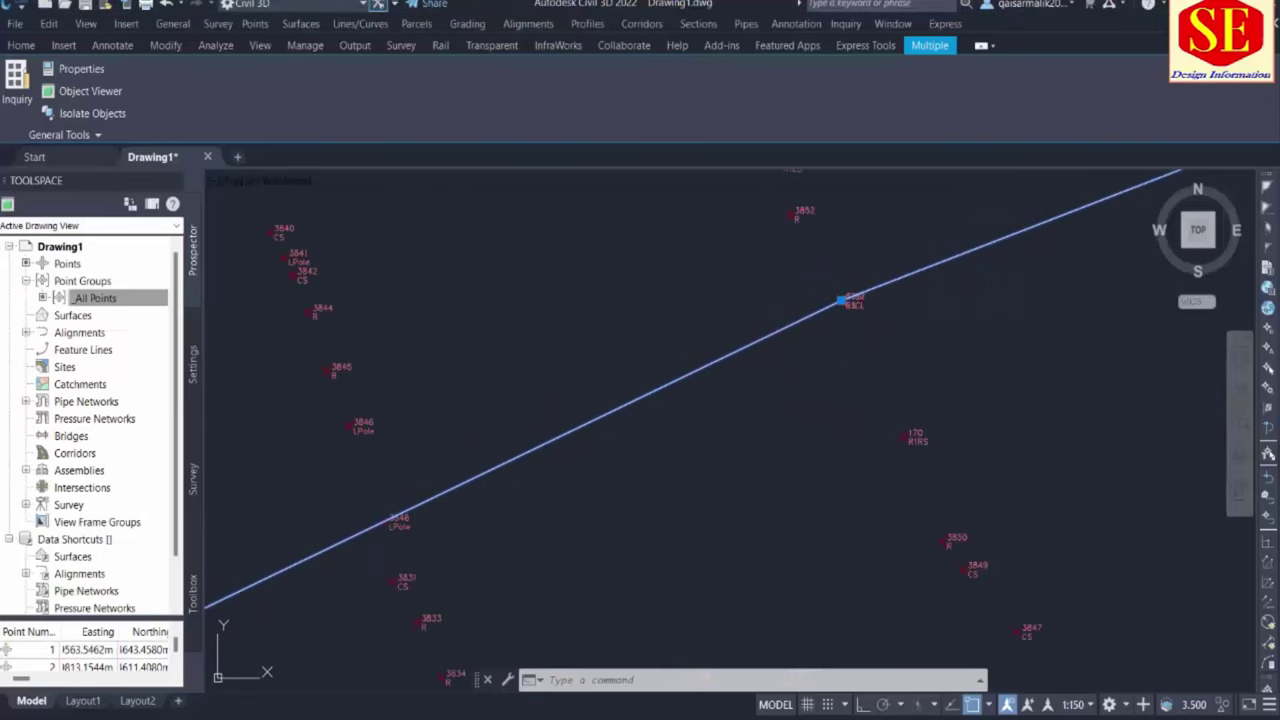
pyautogui.scroll(6, 918, 323)
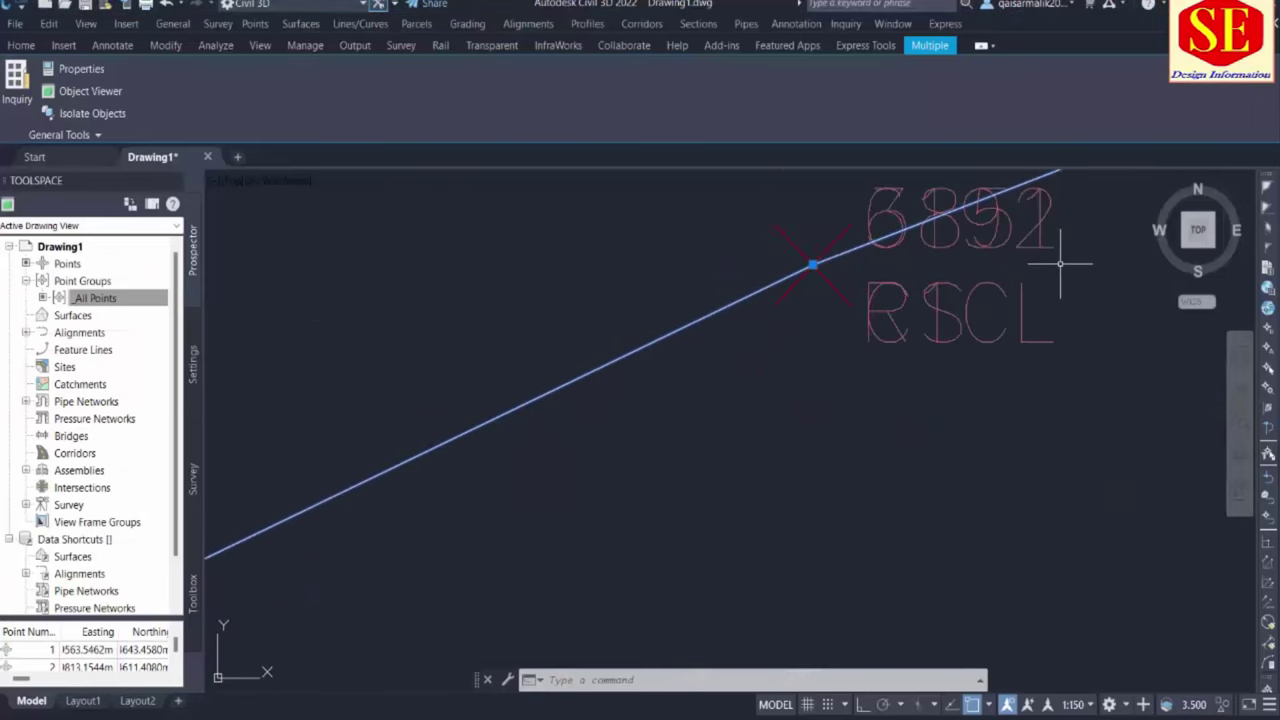
pyautogui.scroll(3, 934, 443)
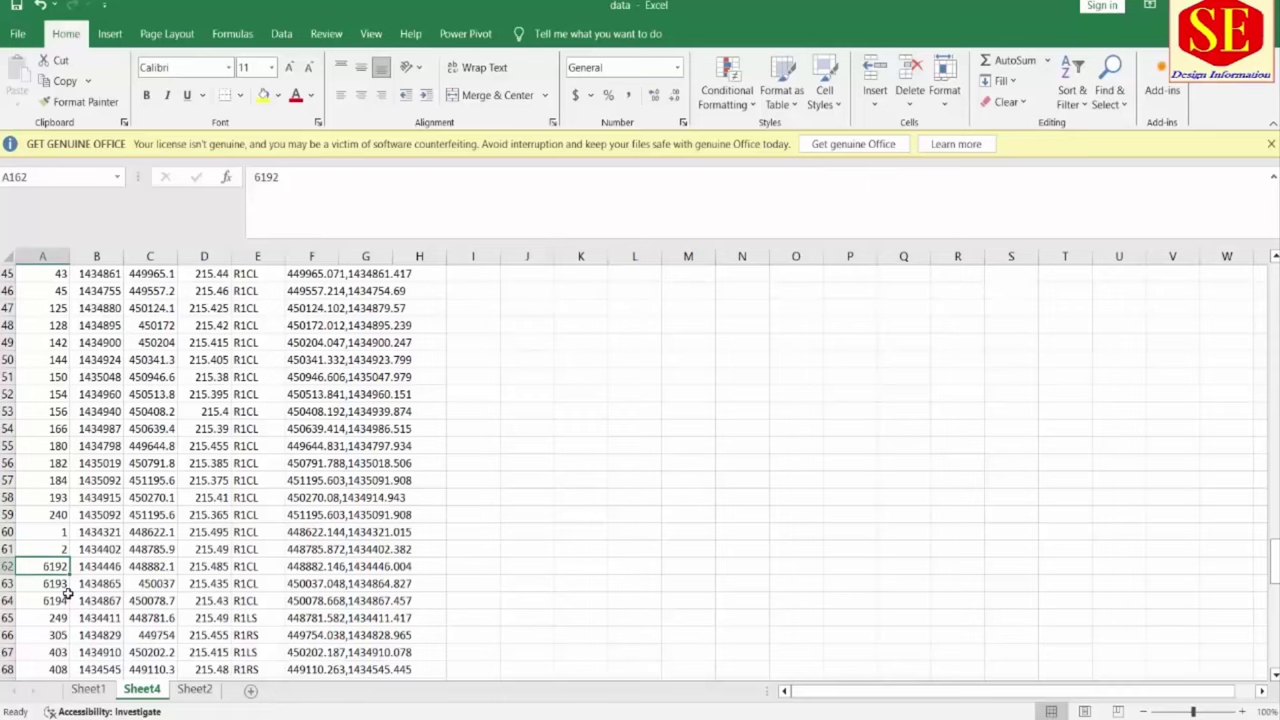
pyautogui.write('3')
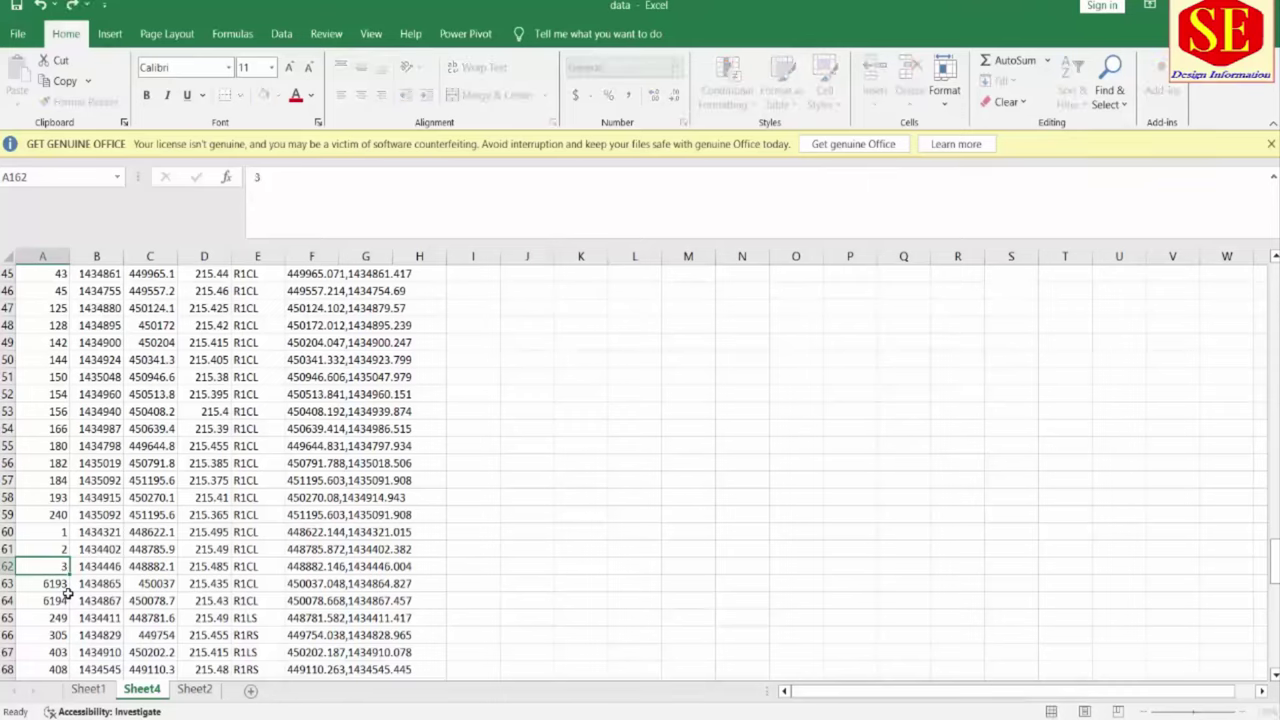
pyautogui.press('Return')
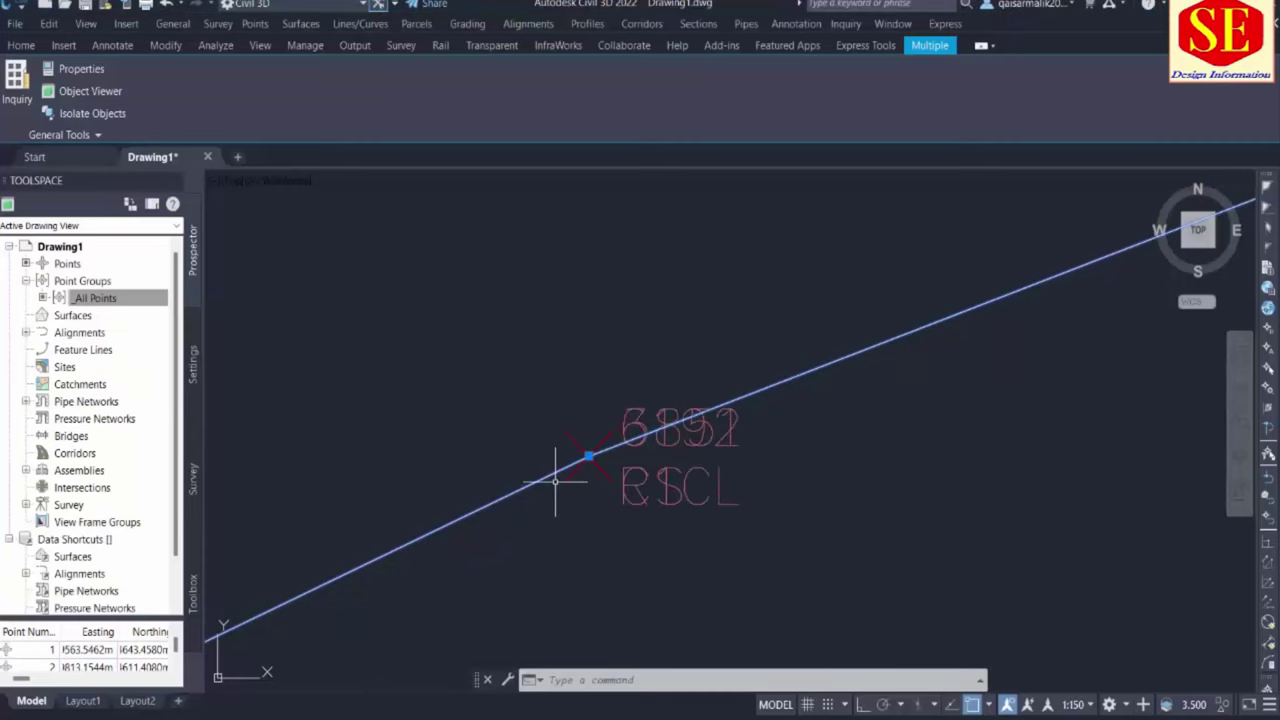
# Pan further along the centerline to bring point 3898 R1CL into view
pyautogui.scroll(-5, 543, 486)
pyautogui.moveTo(802, 446); pyautogui.dragTo(277, 580, button='middle')
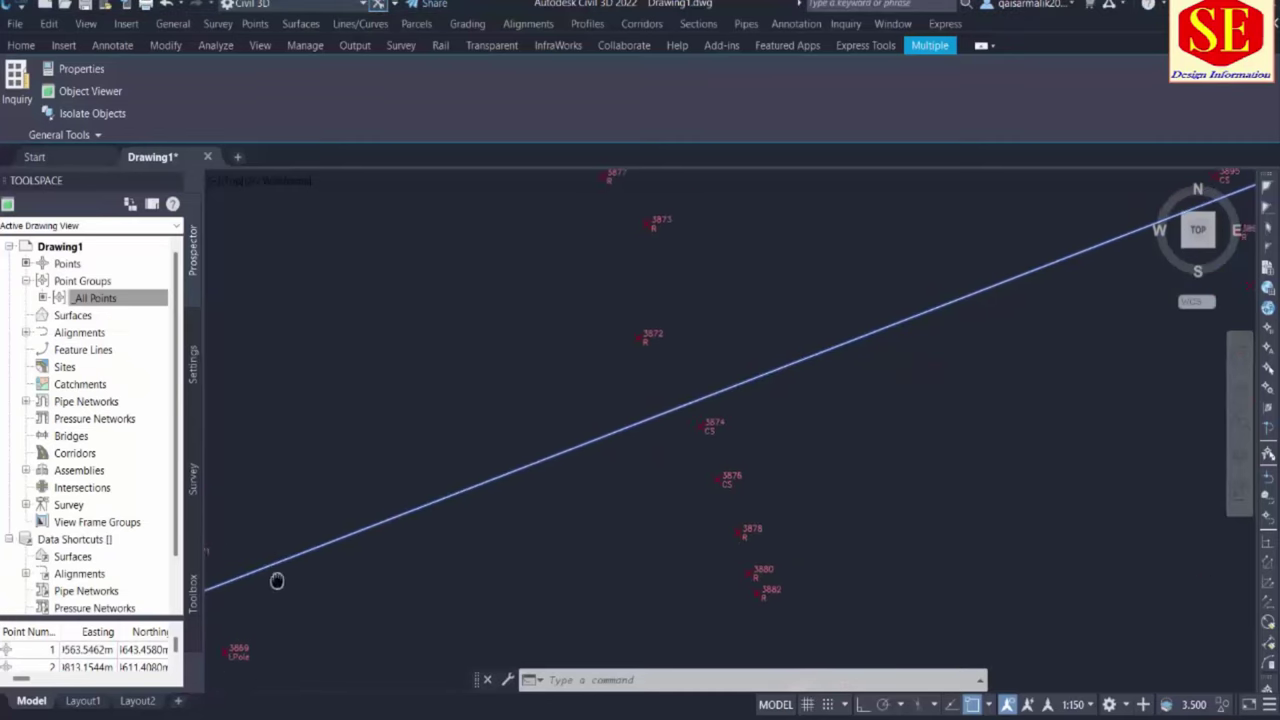
pyautogui.moveTo(860, 400); pyautogui.dragTo(261, 618, button='middle')
pyautogui.moveTo(741, 453); pyautogui.dragTo(471, 614, button='middle')
pyautogui.scroll(8, 434, 337)
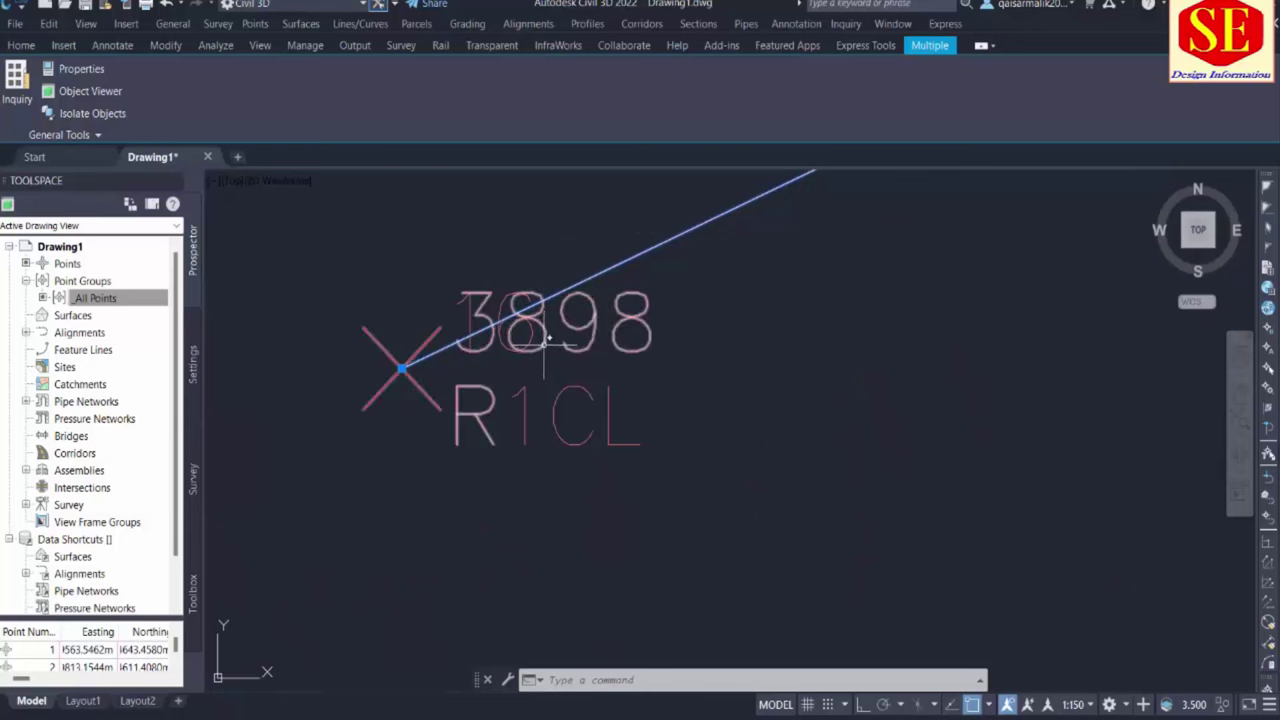
pyautogui.moveTo(546, 342)
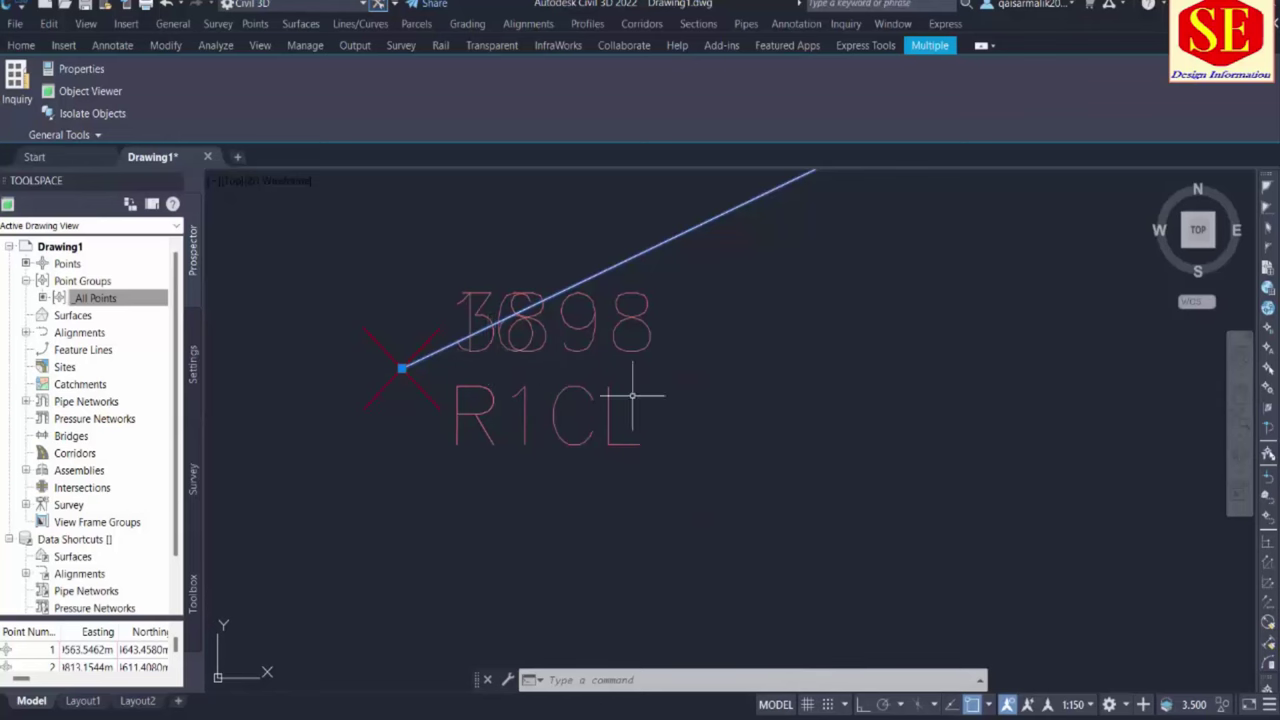
pyautogui.scroll(-5, 632, 395)
pyautogui.scroll(2, 806, 480)
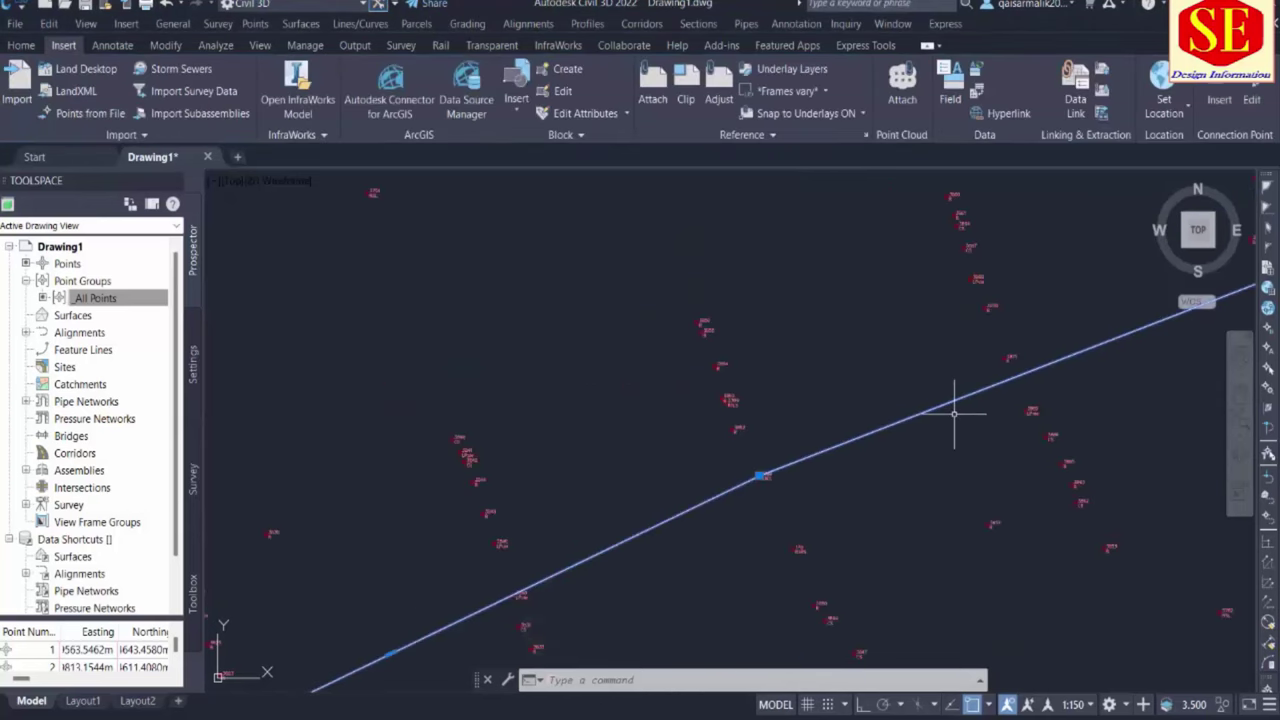
pyautogui.scroll(1, 954, 413)
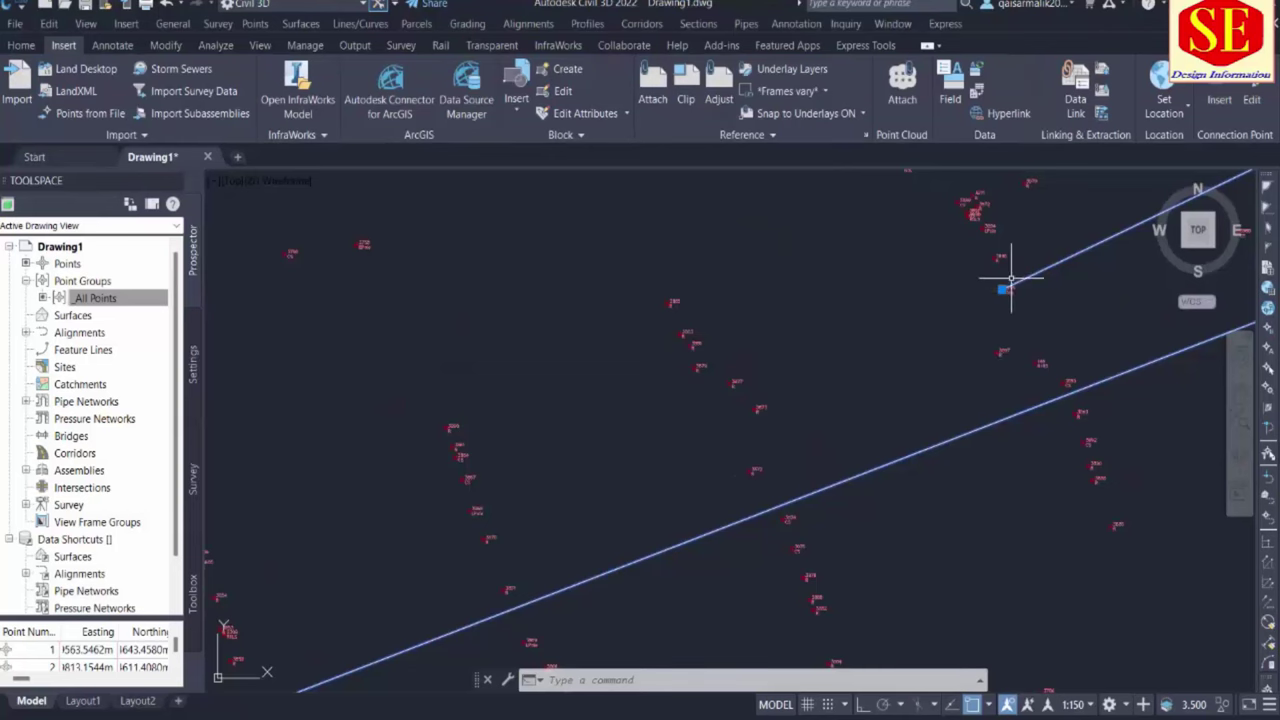
pyautogui.scroll(5, 1002, 288)
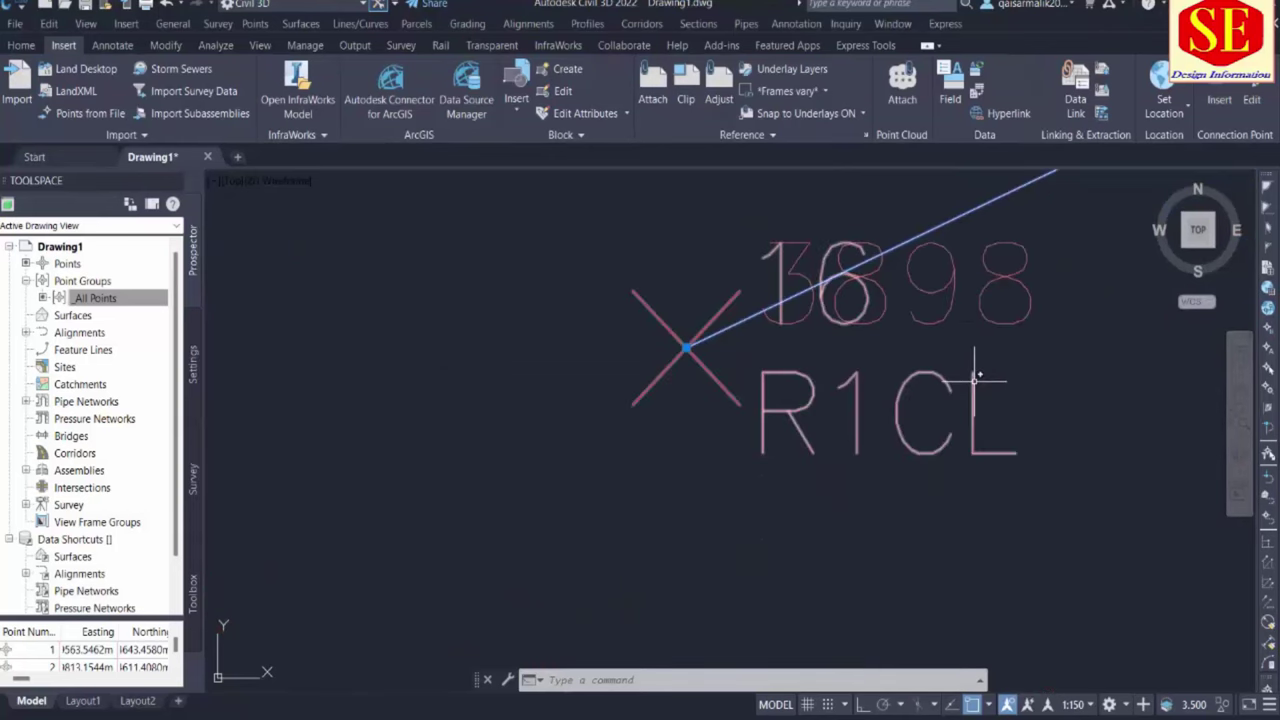
# Renumber the next centerline points to 4 and 5 in cells A139 and A140
pyautogui.click(805, 640)
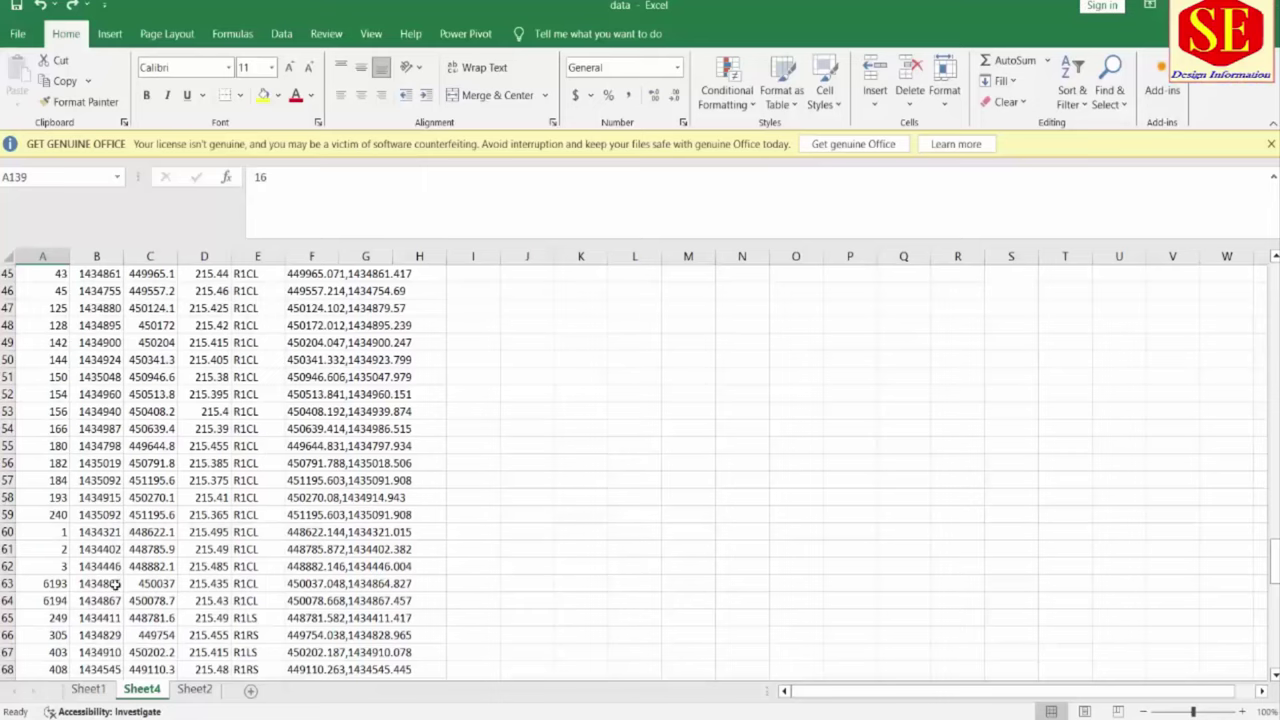
pyautogui.scroll(3, 54, 522)
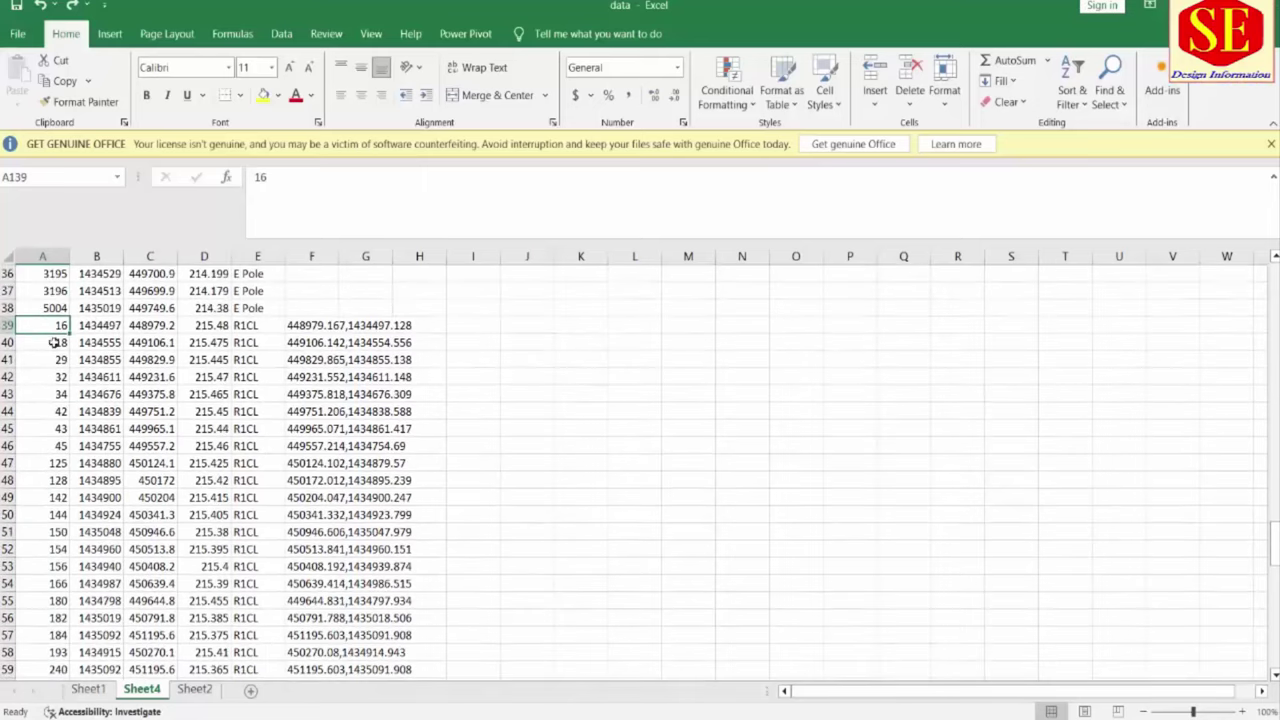
pyautogui.scroll(-2, 168, 432)
pyautogui.scroll(-1, 110, 500)
pyautogui.scroll(4, 66, 540)
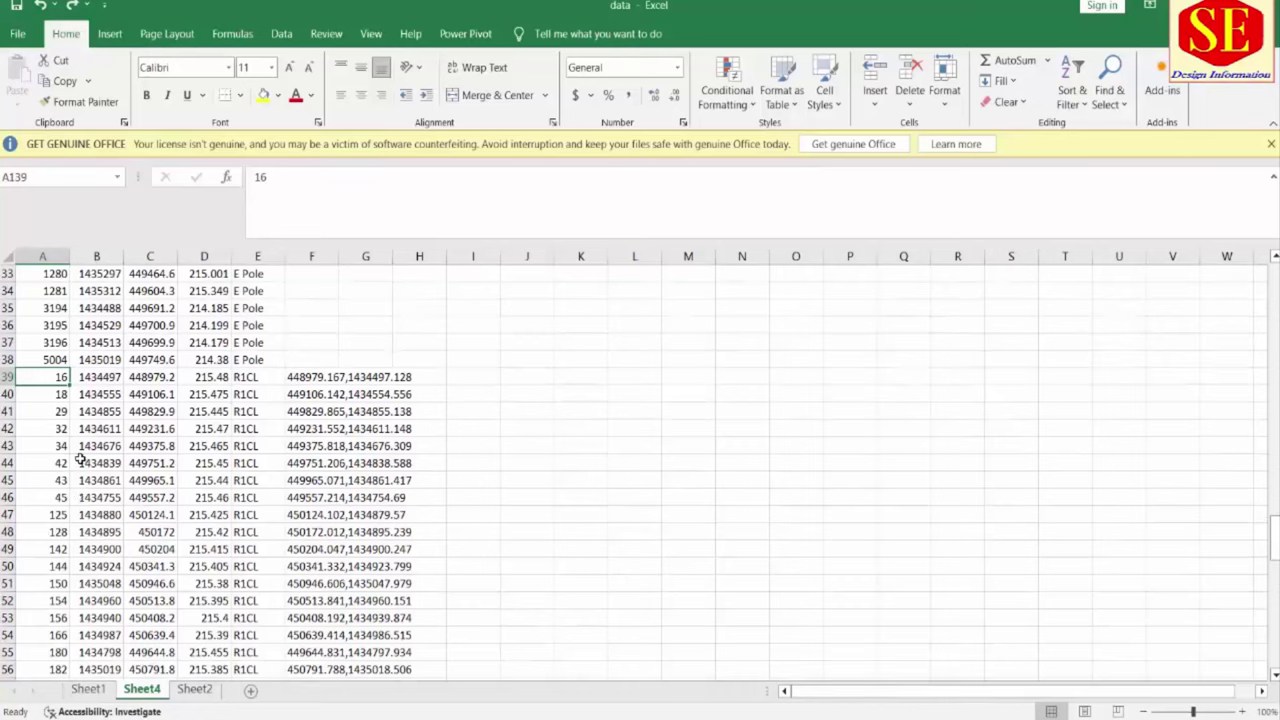
pyautogui.write('4')
pyautogui.press('Return')
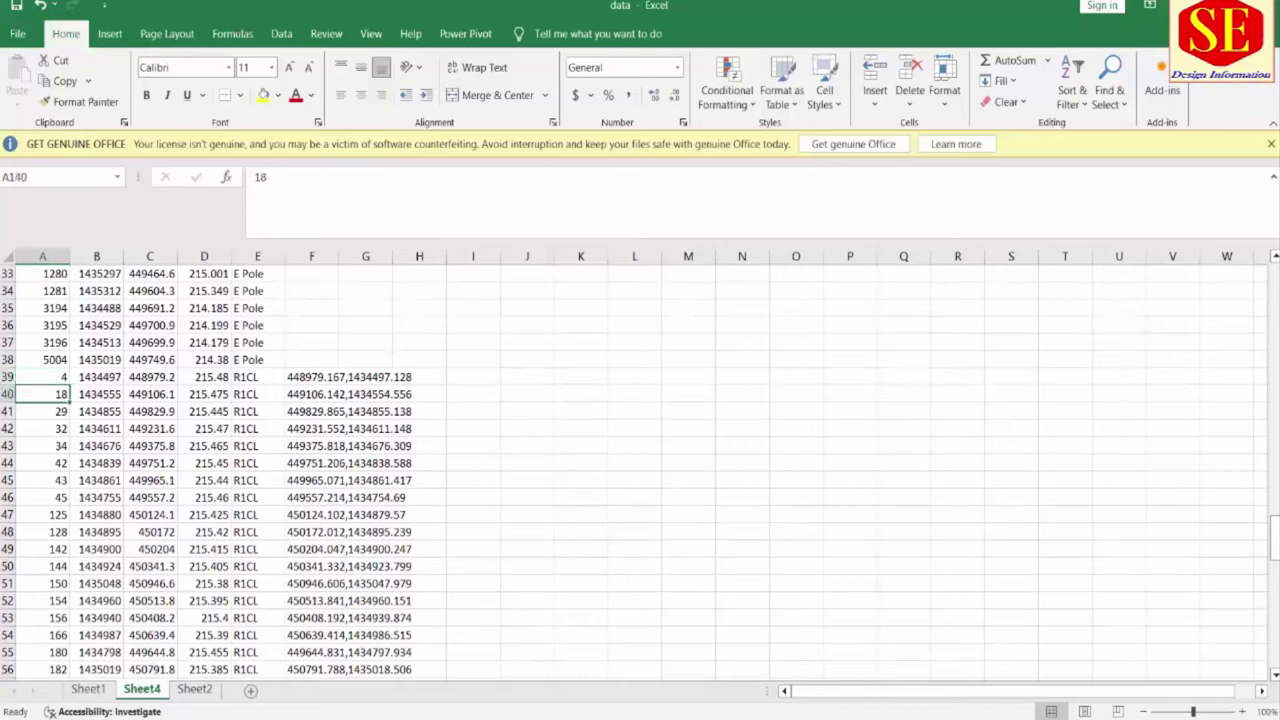
pyautogui.hotkey('alt', 'Tab')
pyautogui.scroll(-6, 686, 343)
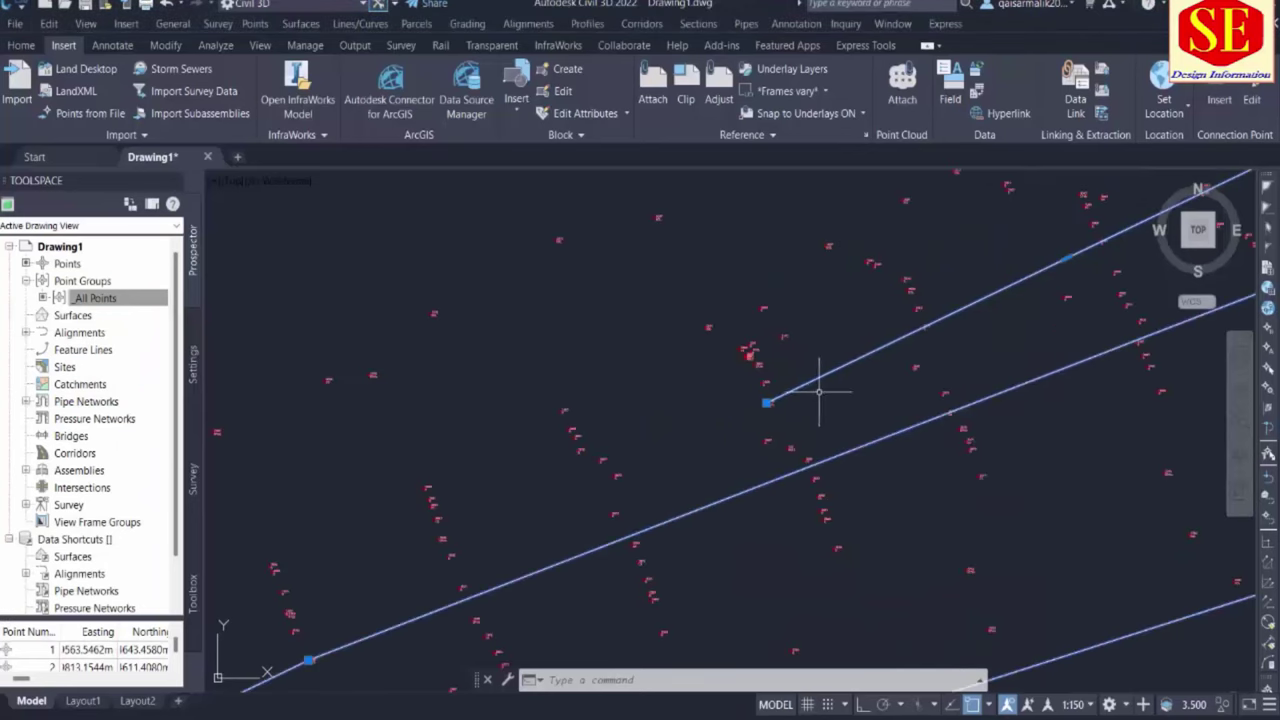
pyautogui.moveTo(814, 400)
pyautogui.mouseDown(button='middle')
pyautogui.moveTo(491, 557)
pyautogui.moveTo(771, 423)
pyautogui.mouseUp(button='middle')
pyautogui.scroll(6, 771, 423)
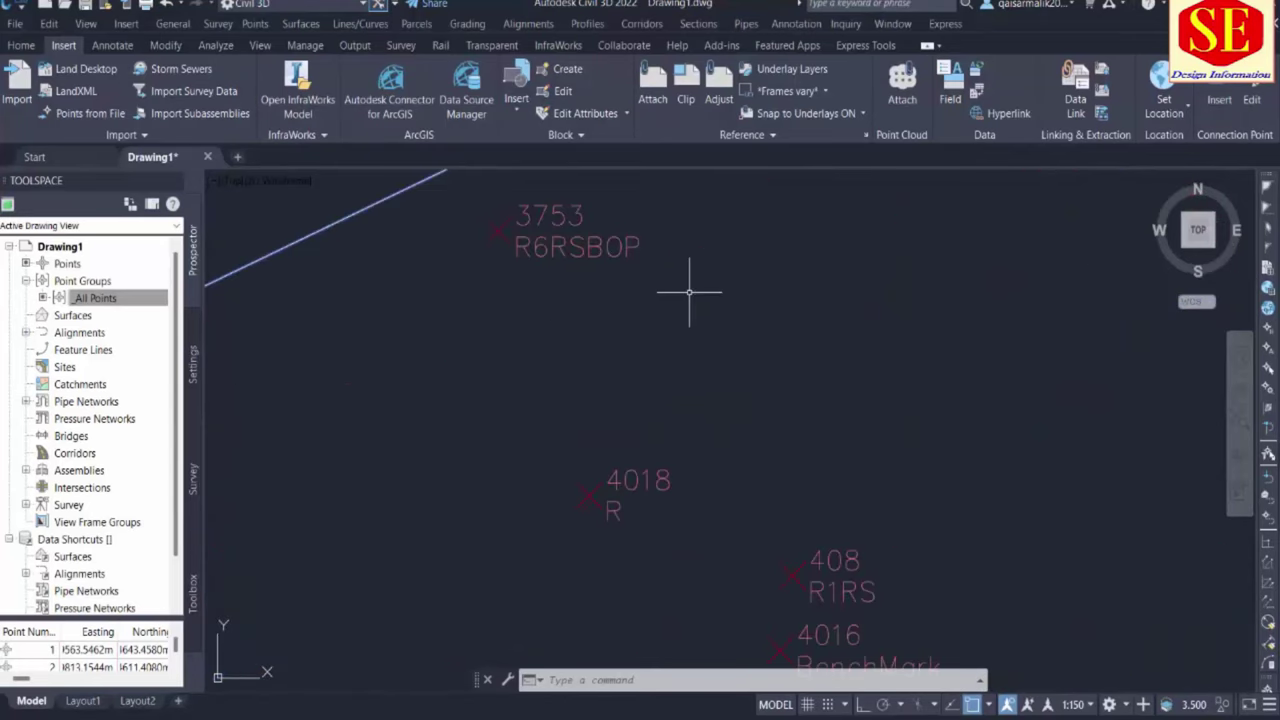
pyautogui.scroll(4, 712, 310)
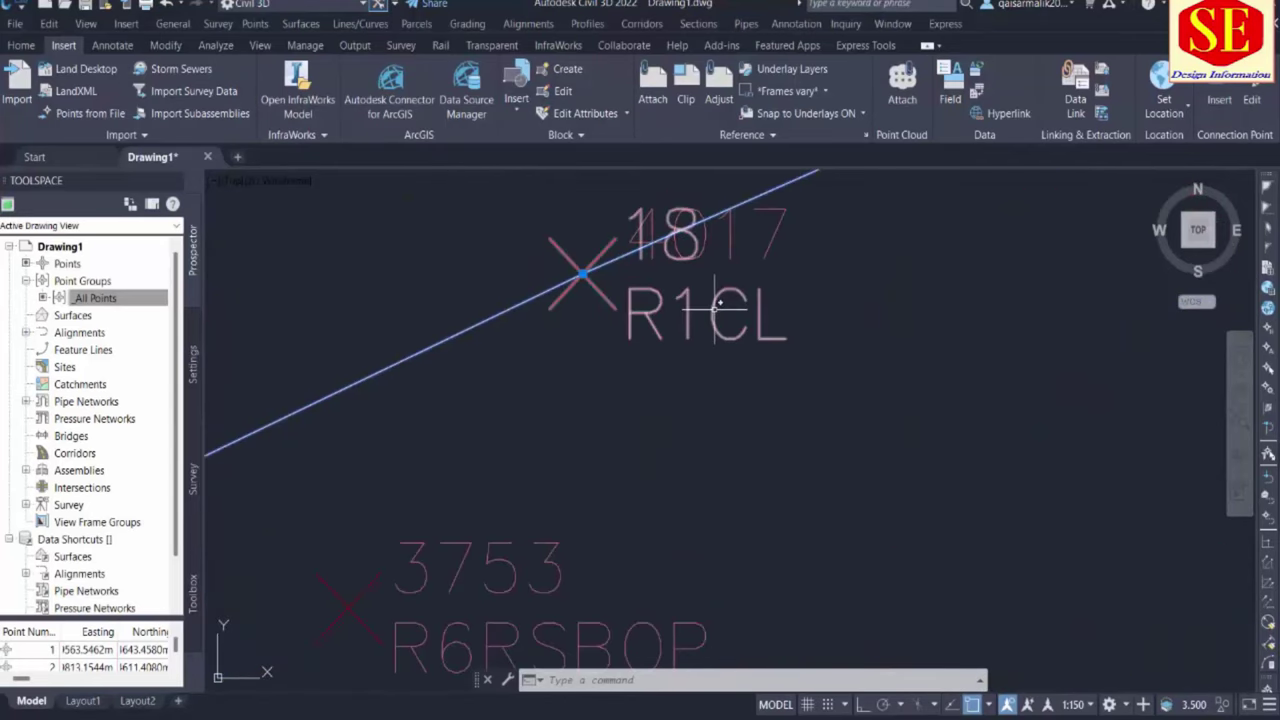
pyautogui.scroll(-2, 718, 305)
pyautogui.hotkey('alt', 'Tab')
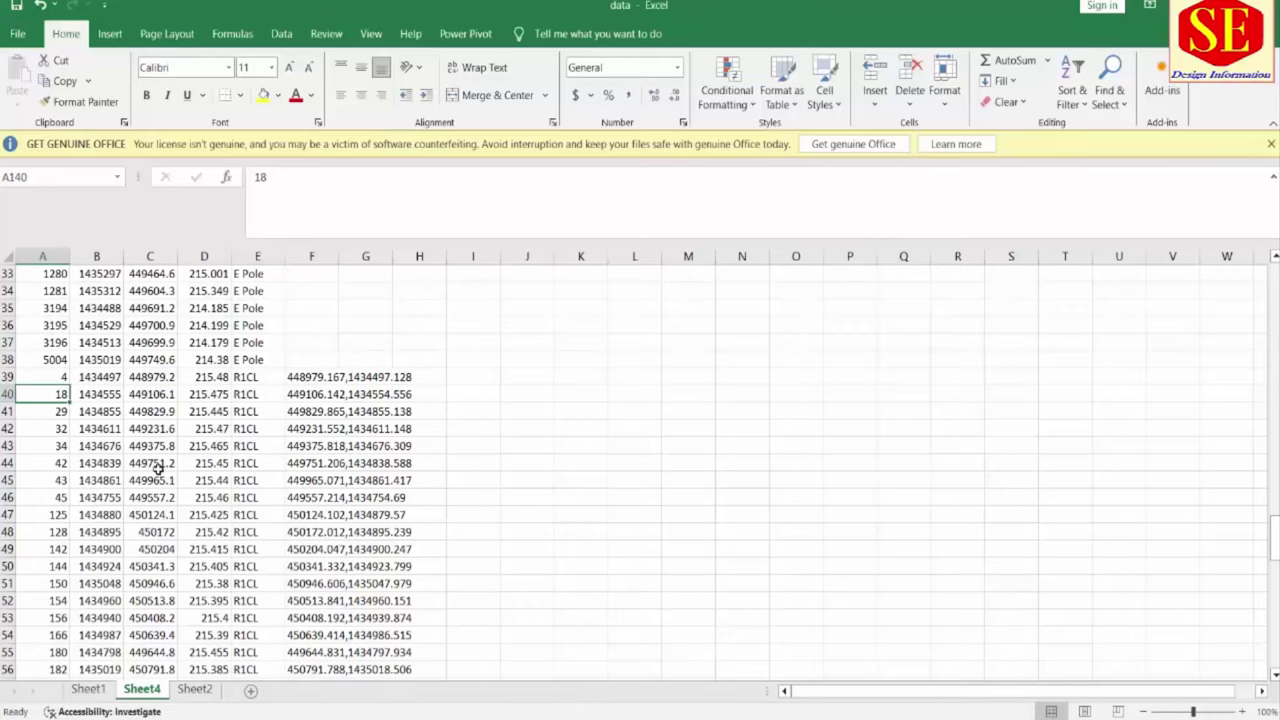
pyautogui.press('Escape')
pyautogui.press('Down')
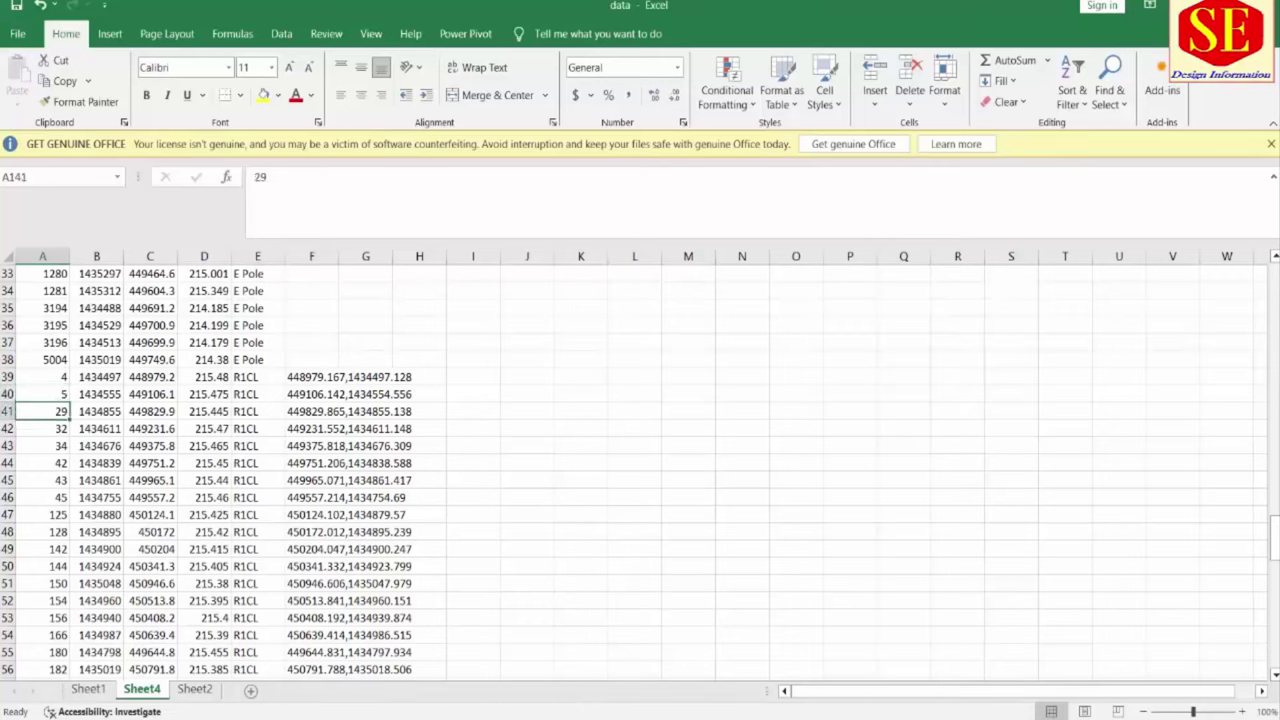
# Trace the polyline further and renumber the points in A142 and A143 to 6 and 7
pyautogui.hotkey('alt', 'Tab')
pyautogui.scroll(-3, 600, 414)
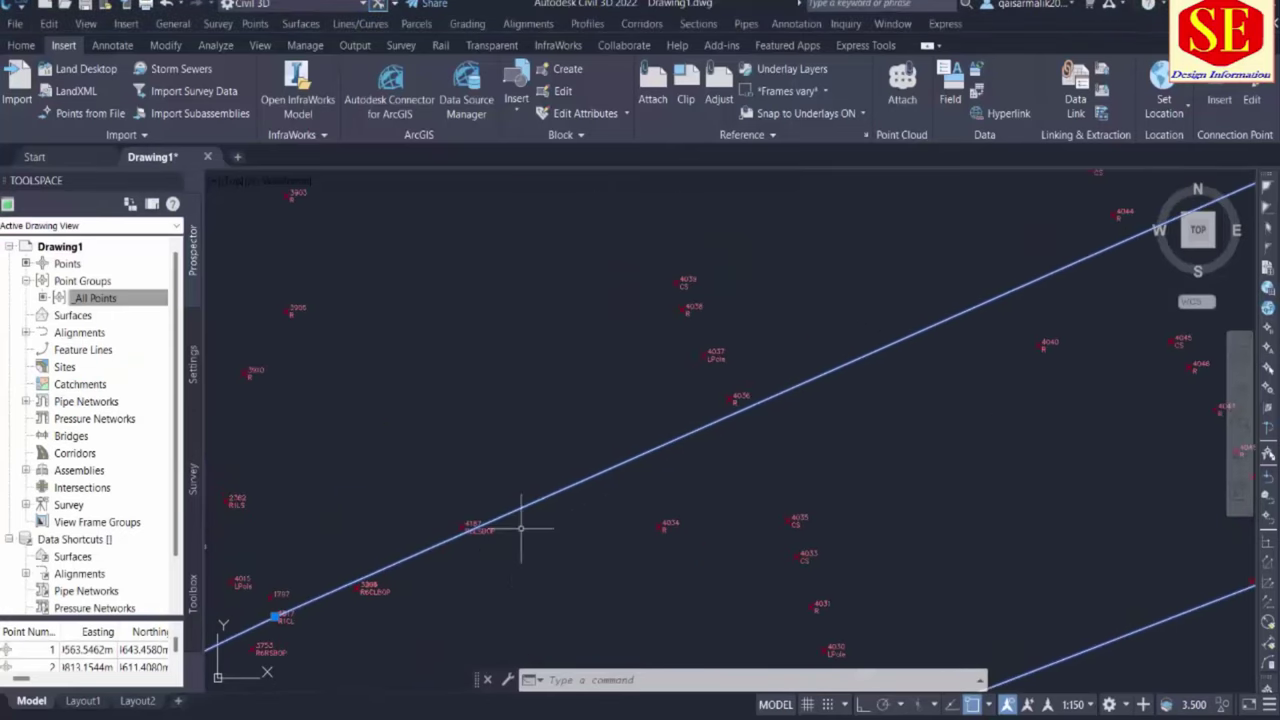
pyautogui.scroll(-3, 623, 371)
pyautogui.moveTo(623, 371)
pyautogui.mouseDown(button='middle')
pyautogui.moveTo(794, 371)
pyautogui.moveTo(835, 456)
pyautogui.mouseUp(button='middle')
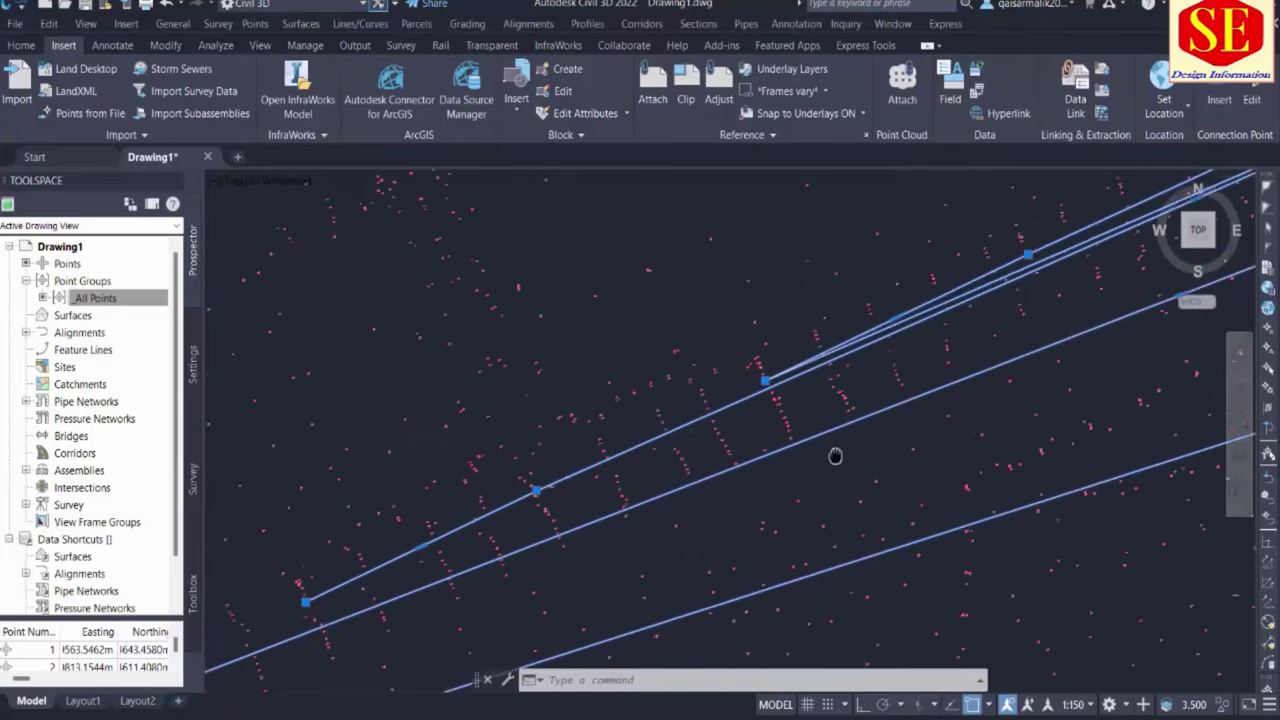
pyautogui.scroll(10, 766, 414)
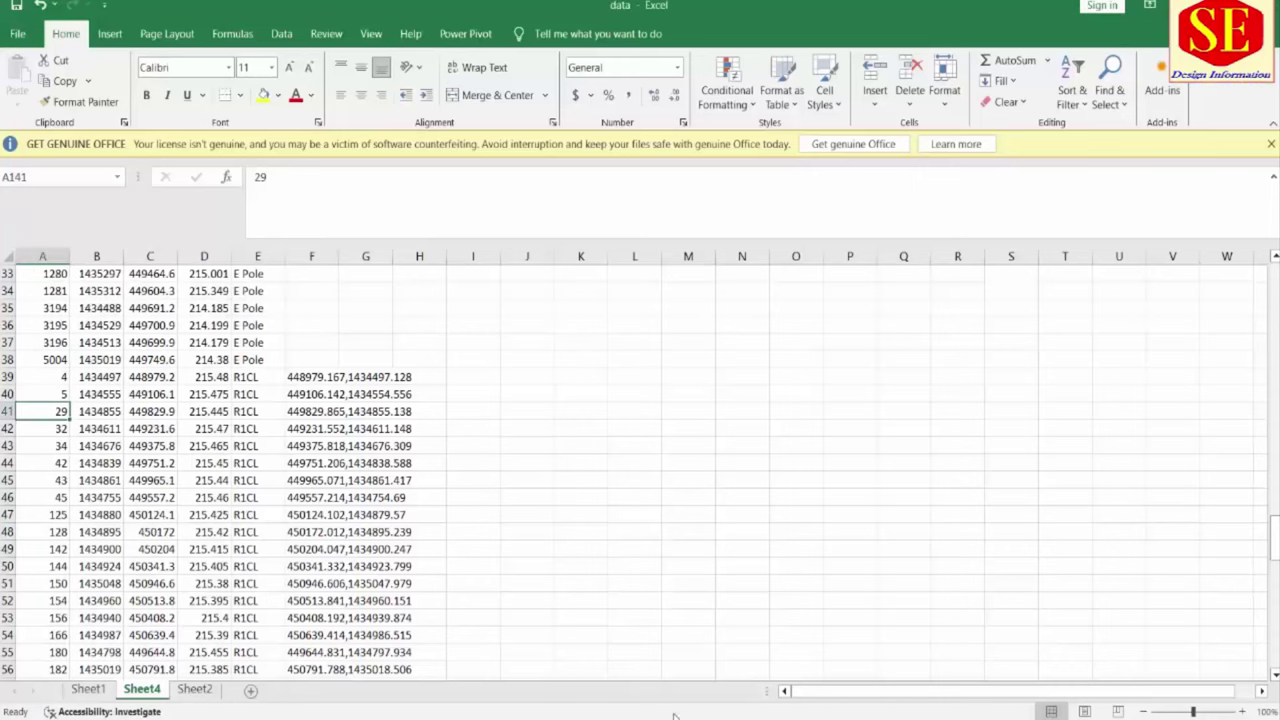
pyautogui.click(60, 427)
pyautogui.press('Return')
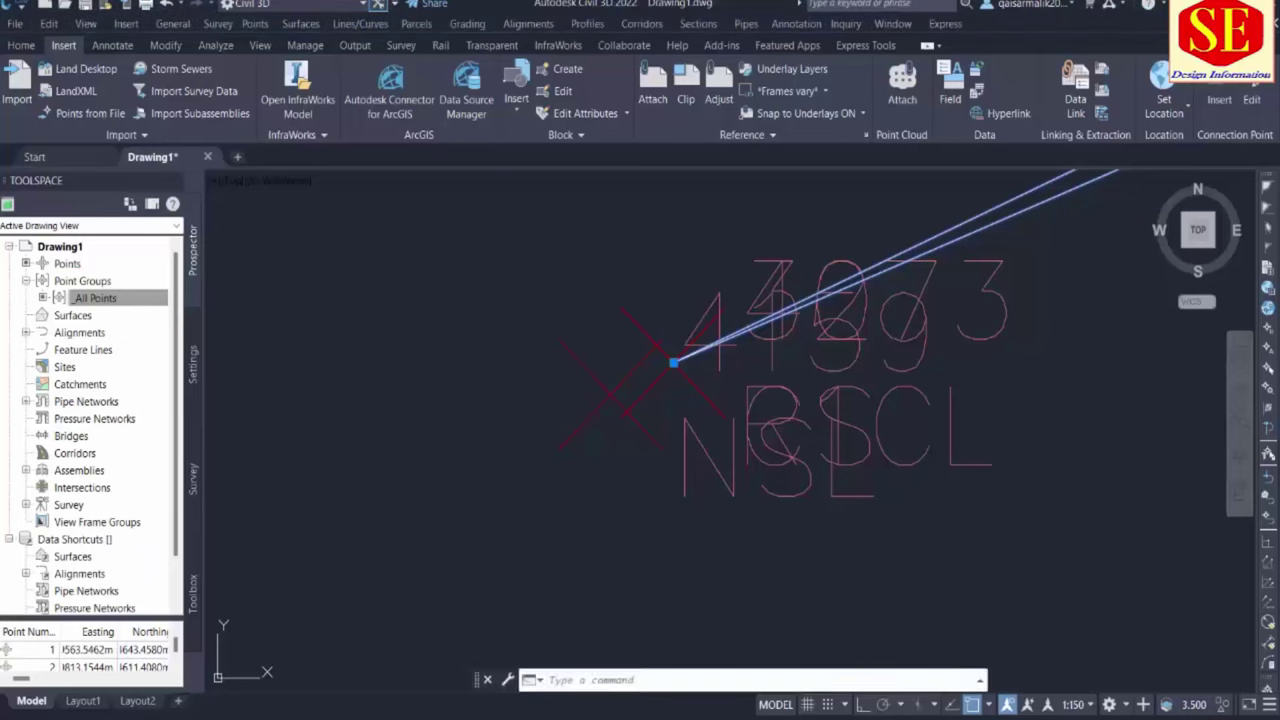
pyautogui.scroll(-5, 634, 508)
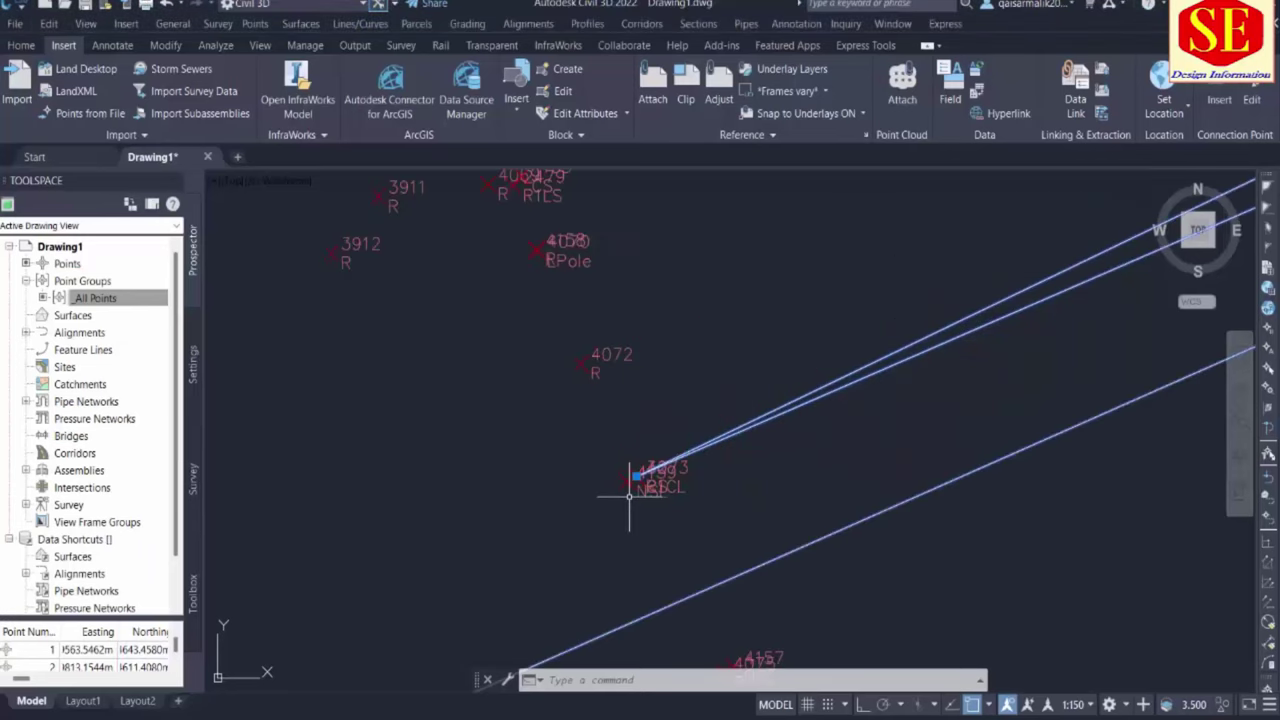
pyautogui.scroll(2, 828, 426)
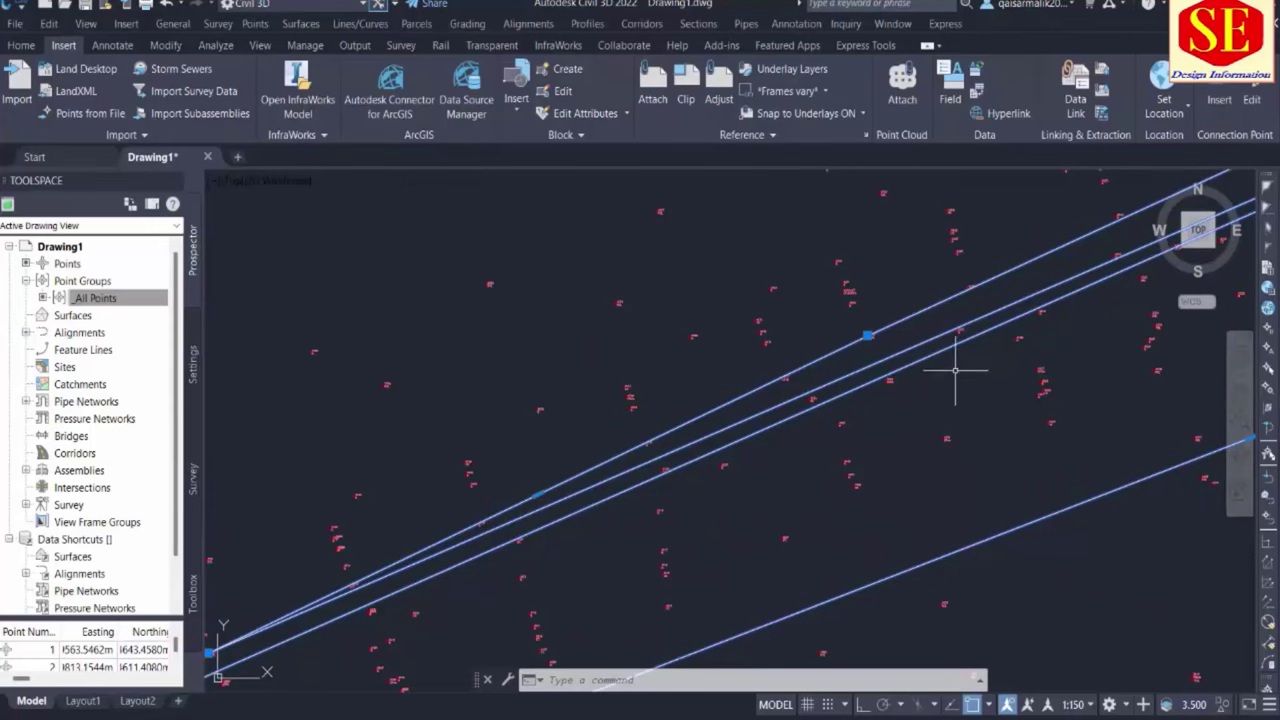
pyautogui.scroll(-3, 950, 362)
pyautogui.scroll(5, 905, 345)
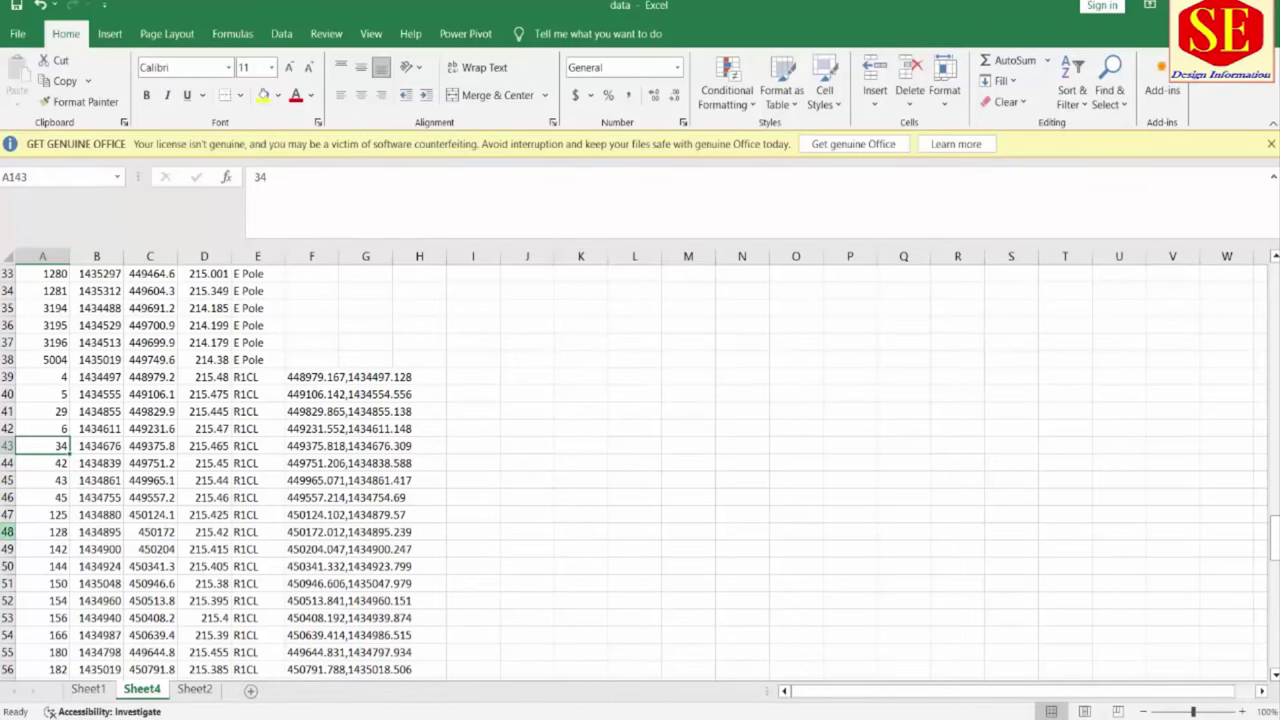
pyautogui.write('7')
pyautogui.press('Return')
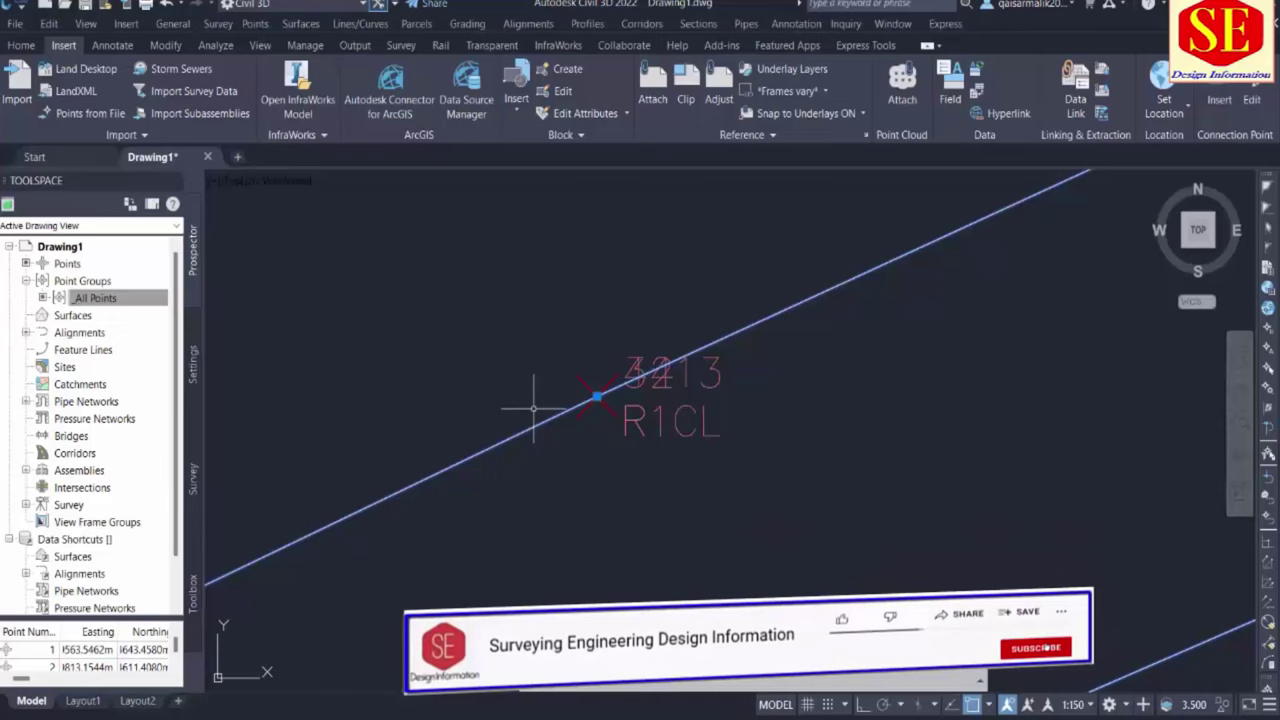
pyautogui.scroll(-10, 533, 408)
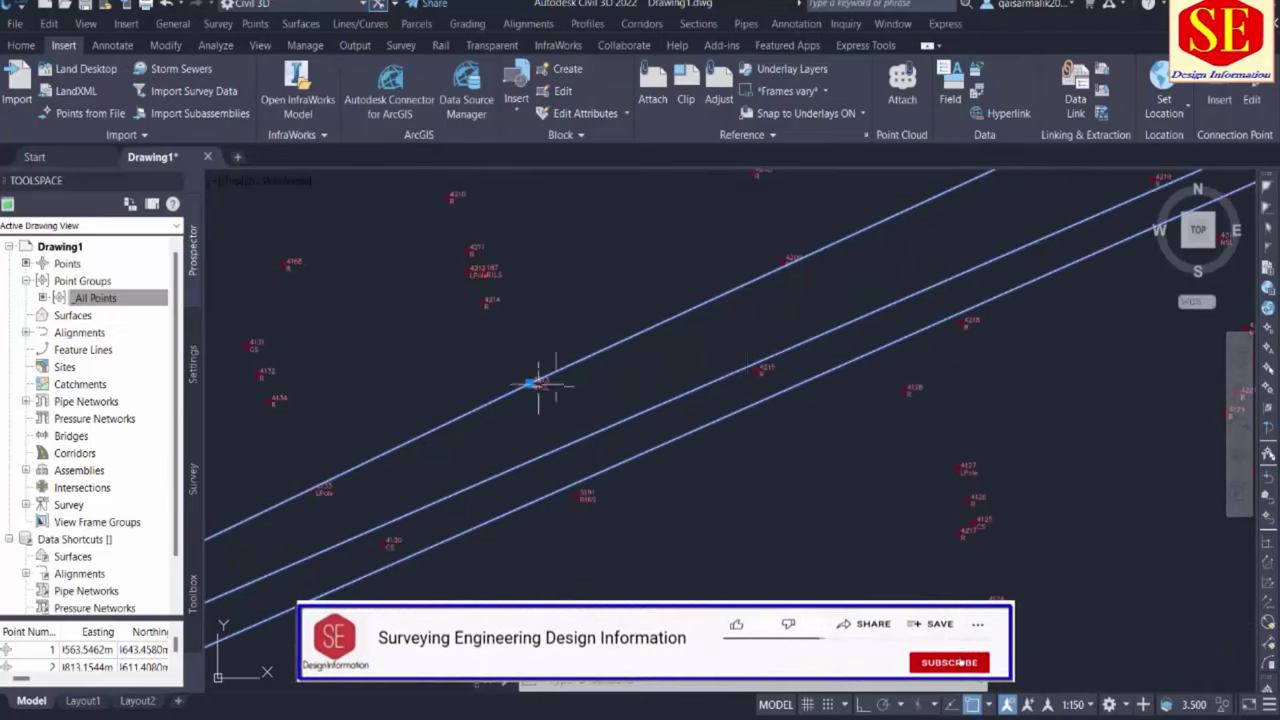
pyautogui.scroll(3, 770, 455)
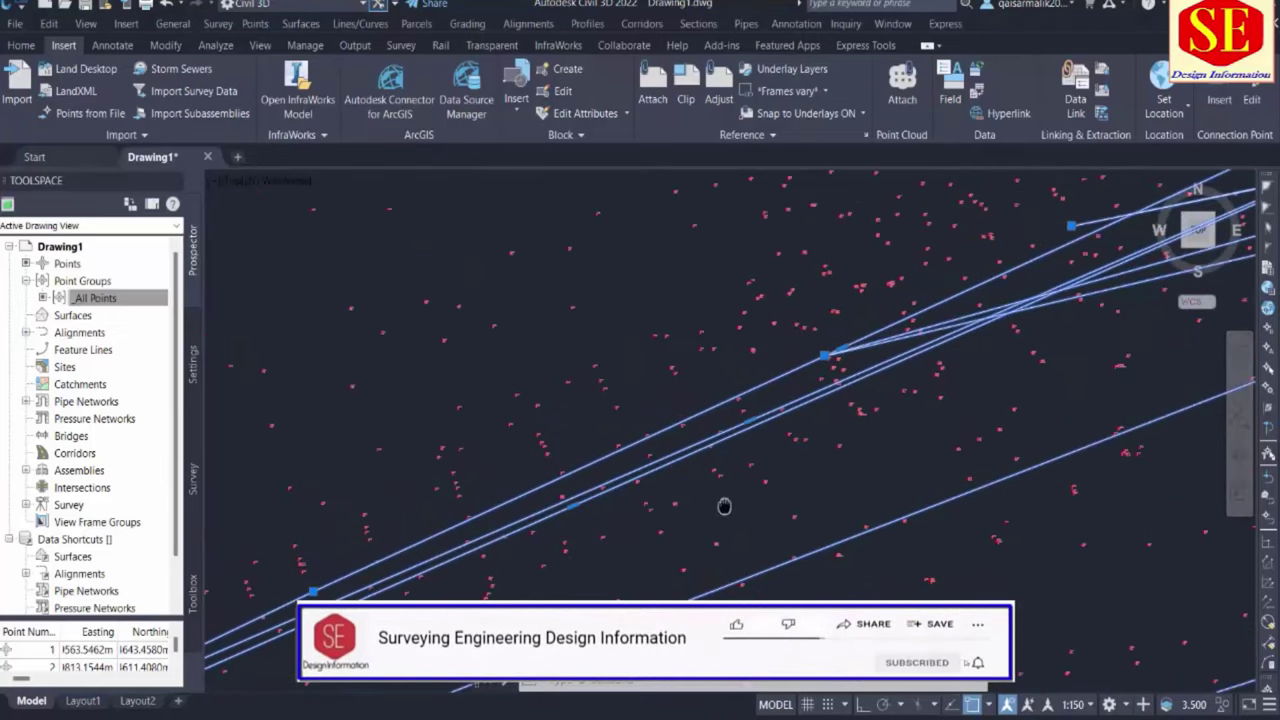
pyautogui.scroll(5, 725, 500)
pyautogui.scroll(5, 740, 520)
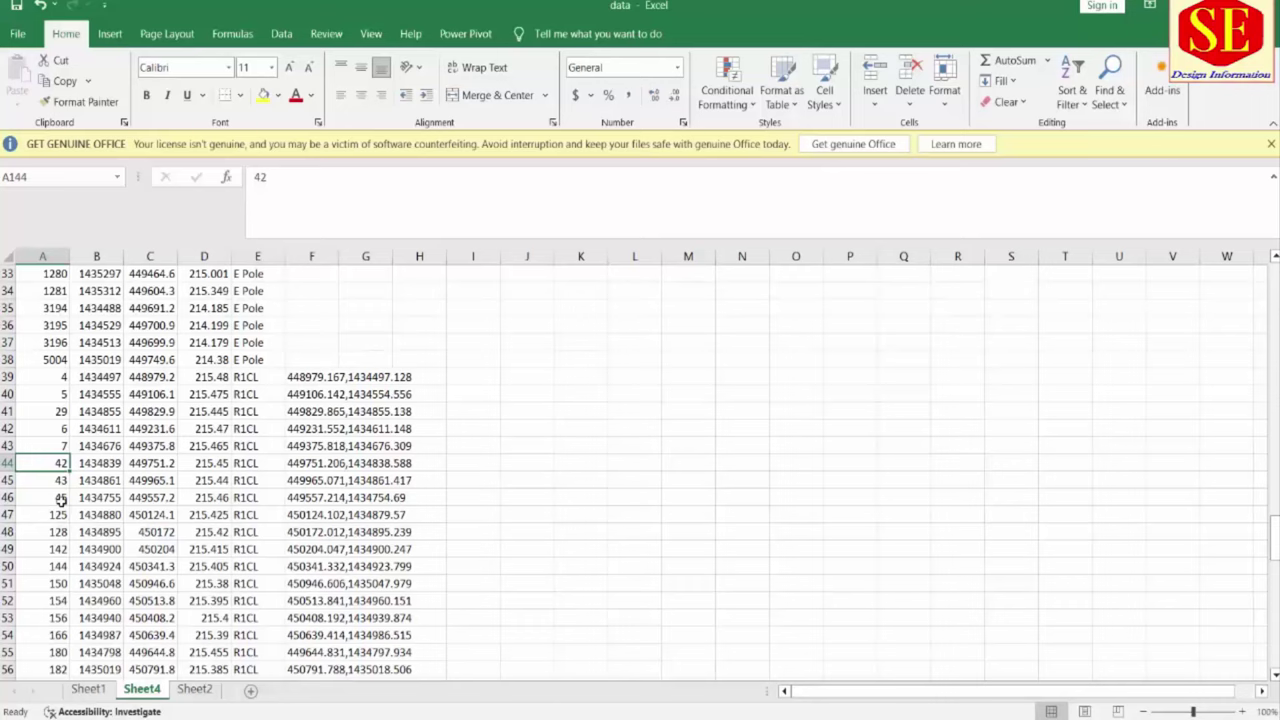
# Renumber centreline points 45 and 180 in column A to 8 and 9
pyautogui.click(61, 499)
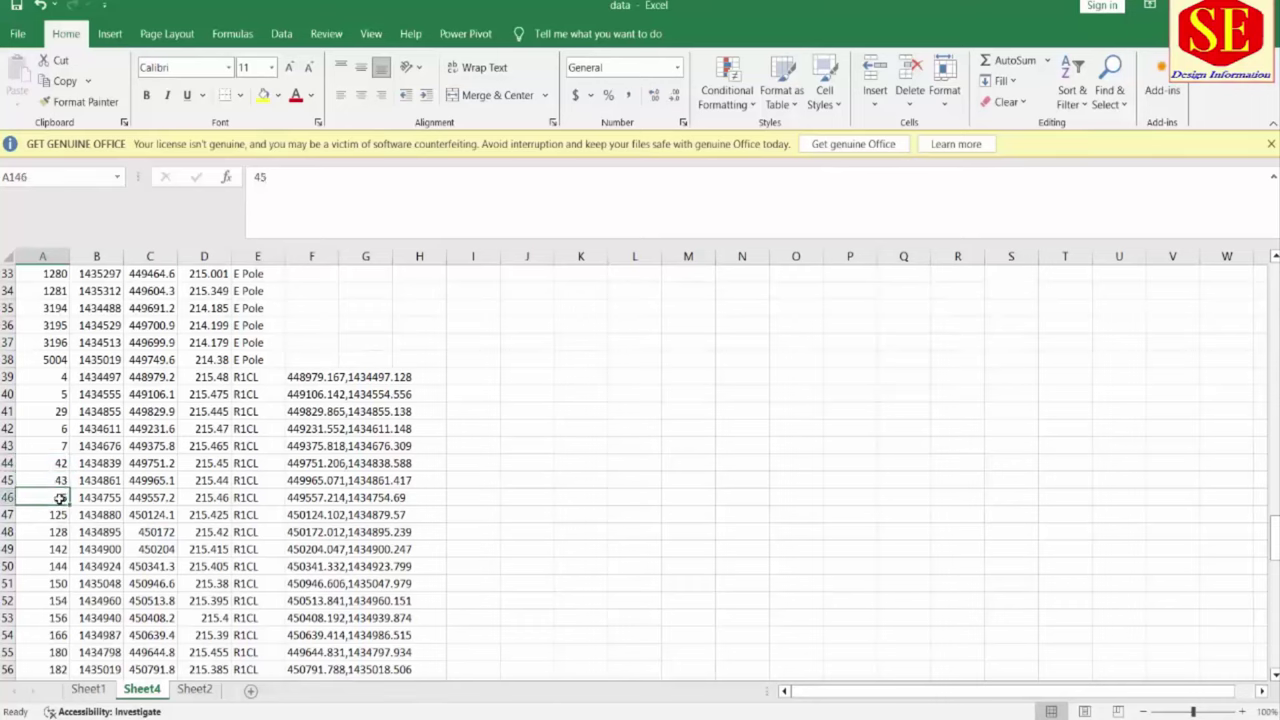
pyautogui.press('BackSpace')
pyautogui.press('BackSpace')
pyautogui.write('8')
pyautogui.press('Return')
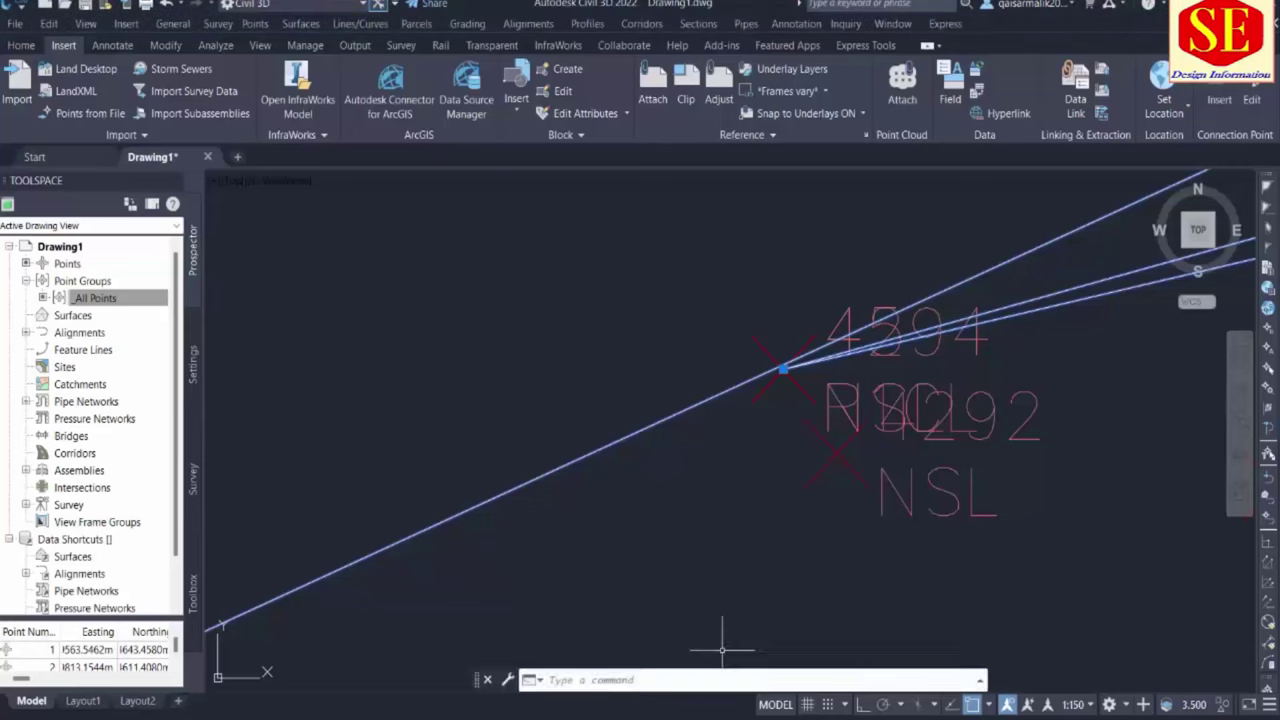
pyautogui.scroll(-5, 617, 457)
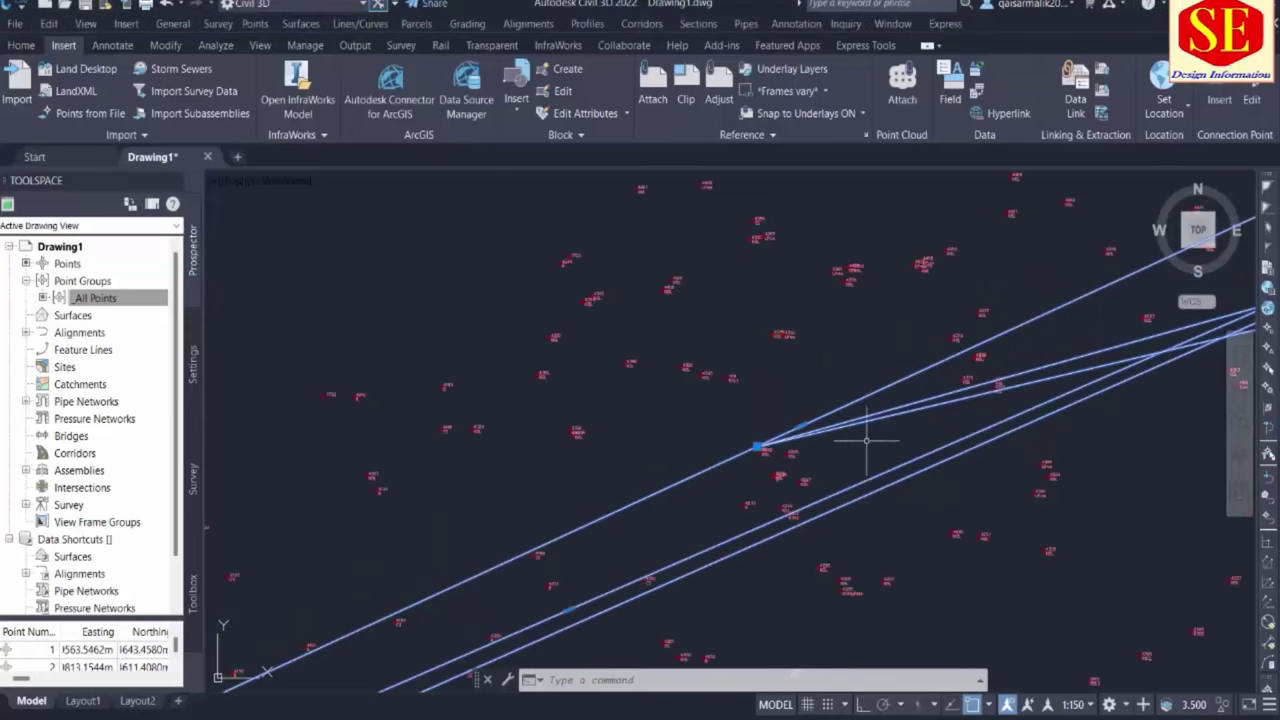
pyautogui.scroll(6, 481, 556)
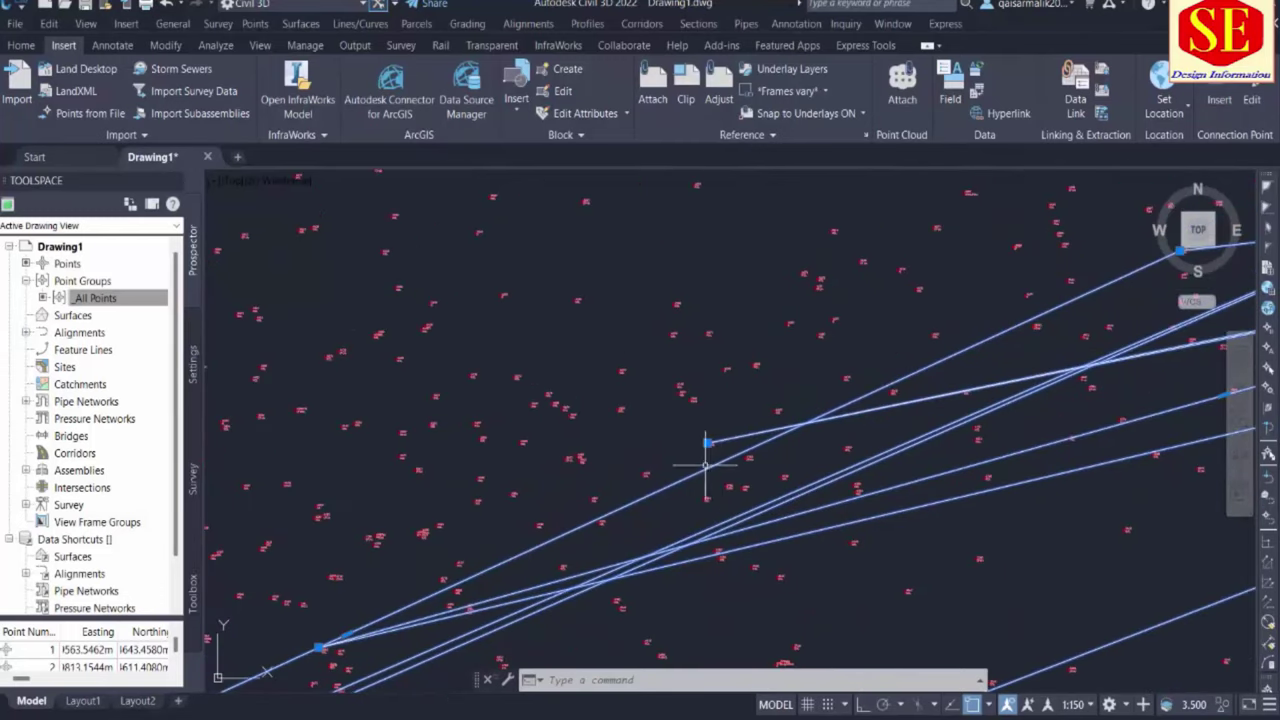
pyautogui.scroll(3, 715, 428)
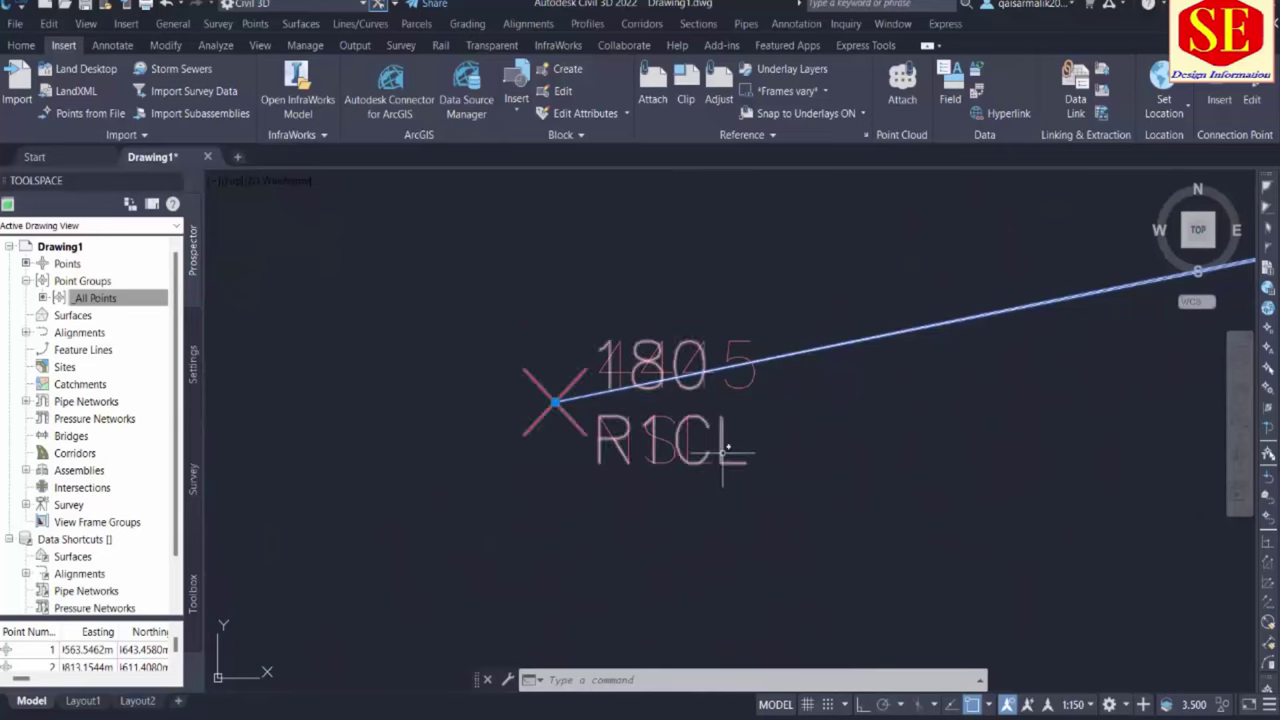
pyautogui.hotkey('alt', 'Tab')
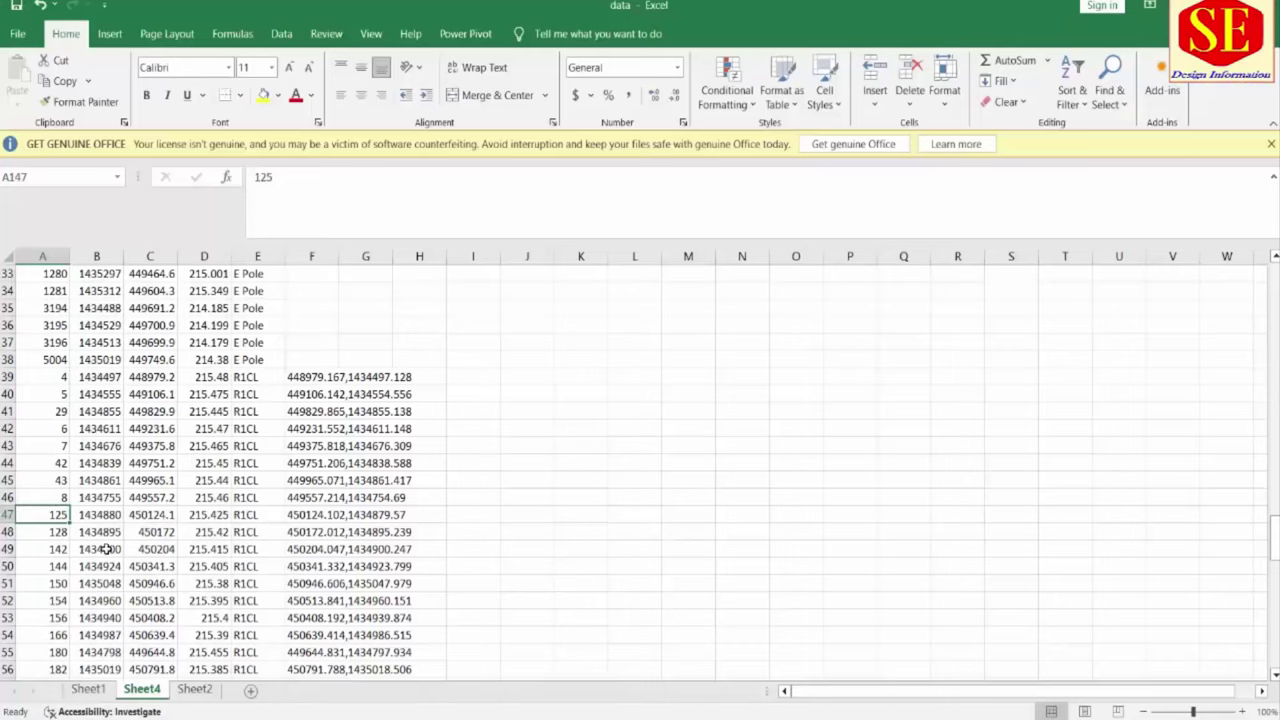
pyautogui.scroll(-3, 57, 584)
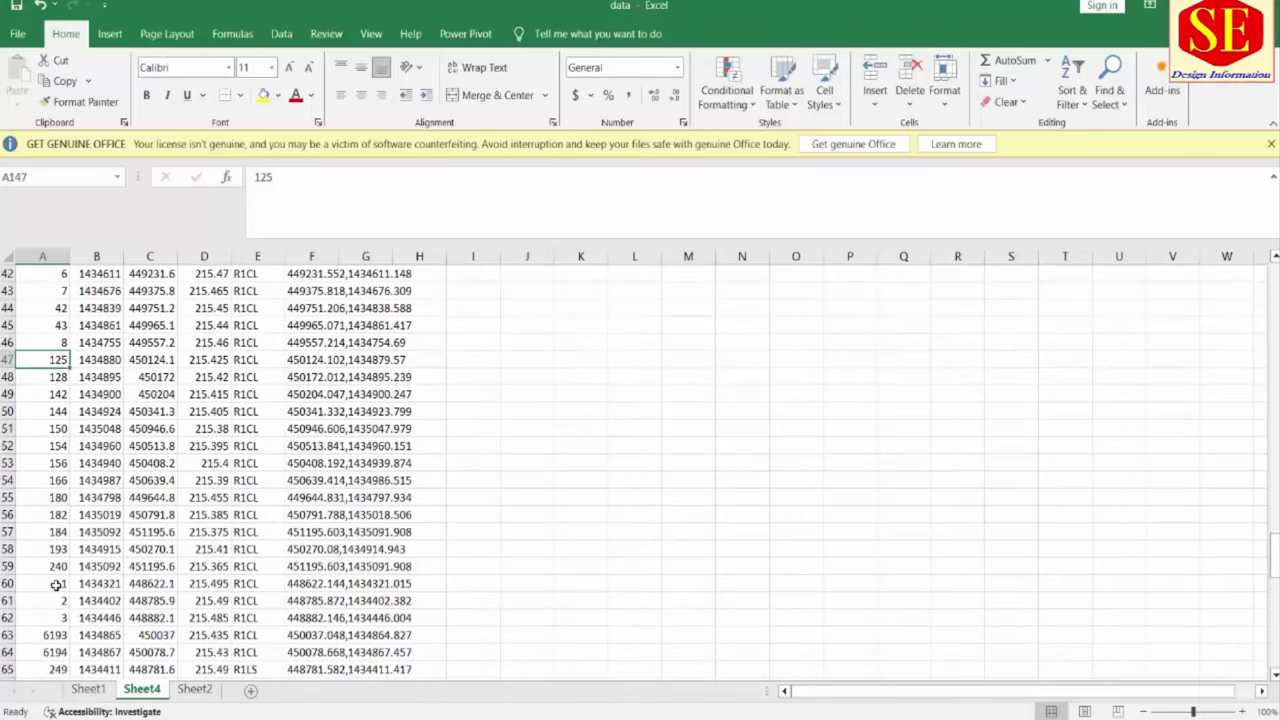
pyautogui.scroll(-1, 50, 510)
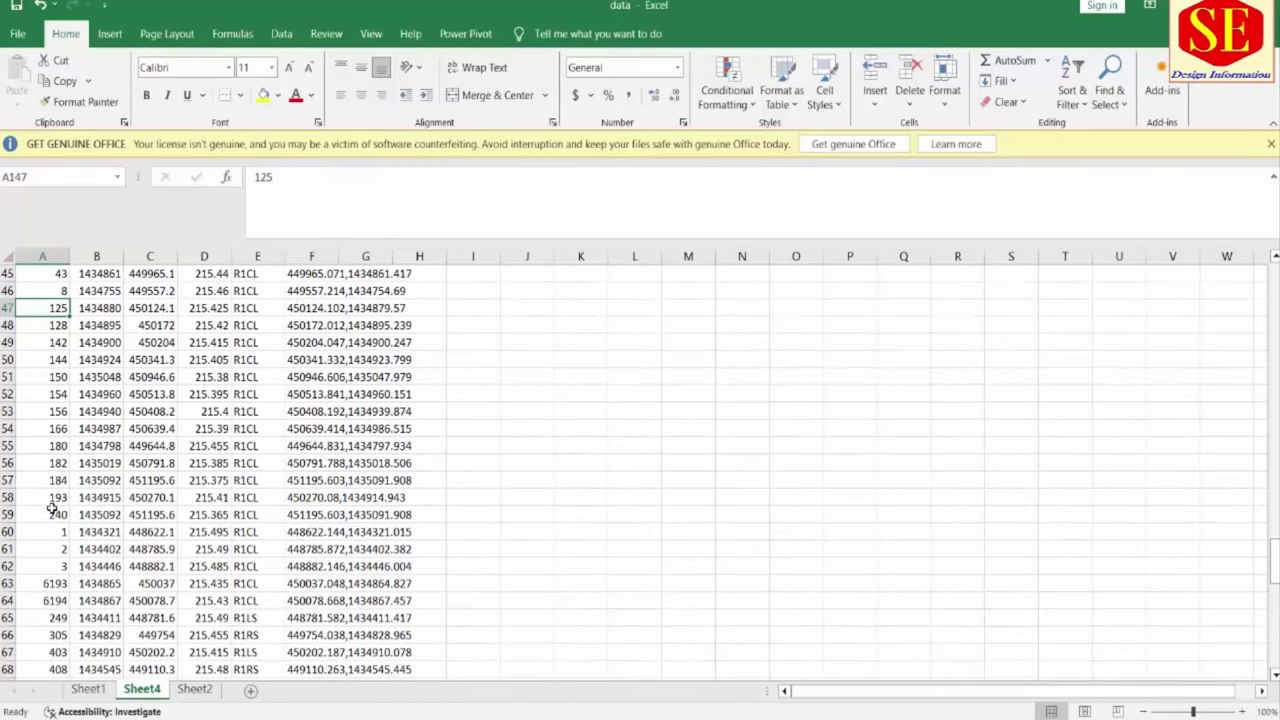
pyautogui.click(66, 446)
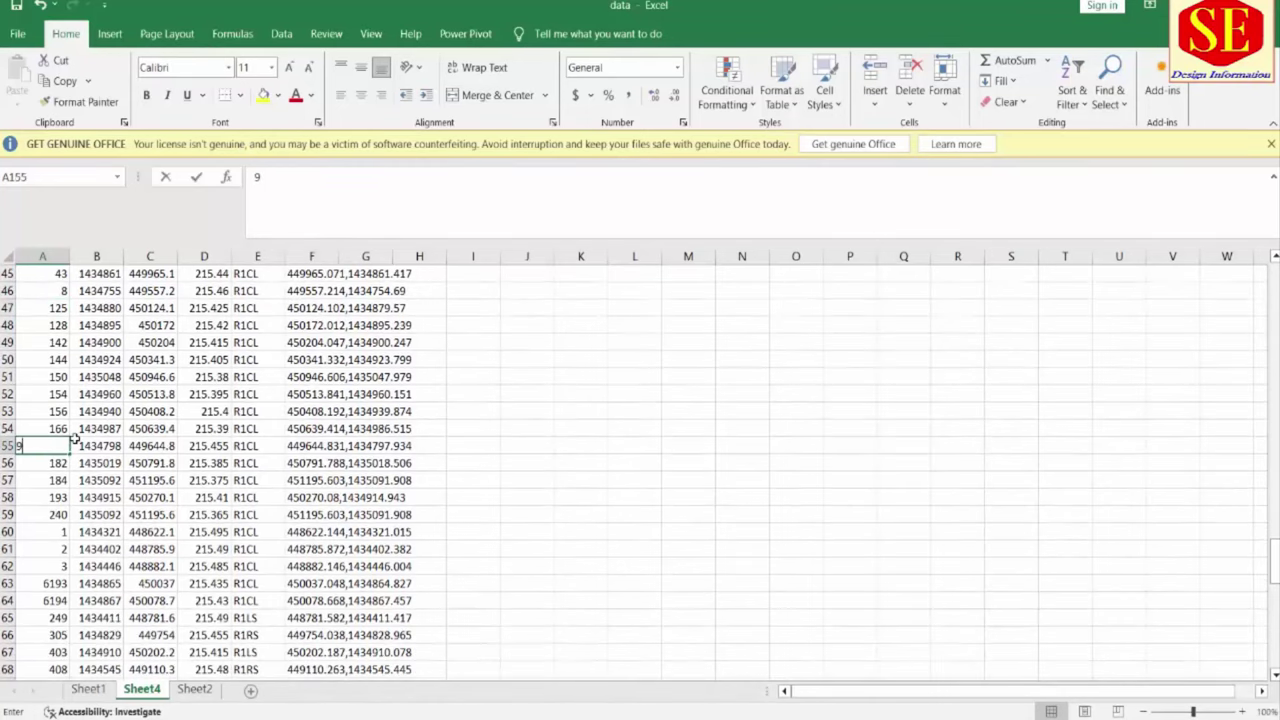
pyautogui.write('9')
pyautogui.press('Return')
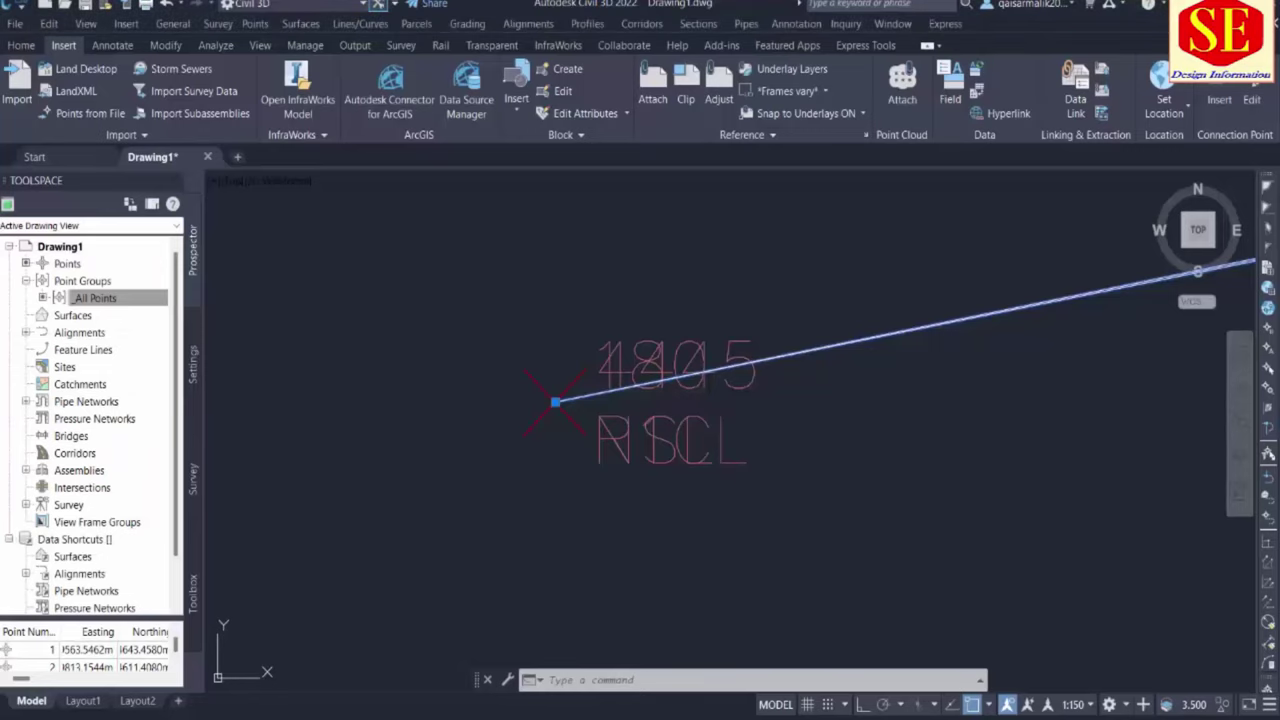
# Leave point 42's row as point 10 and renumber point 29 to 11
pyautogui.scroll(-5, 557, 400)
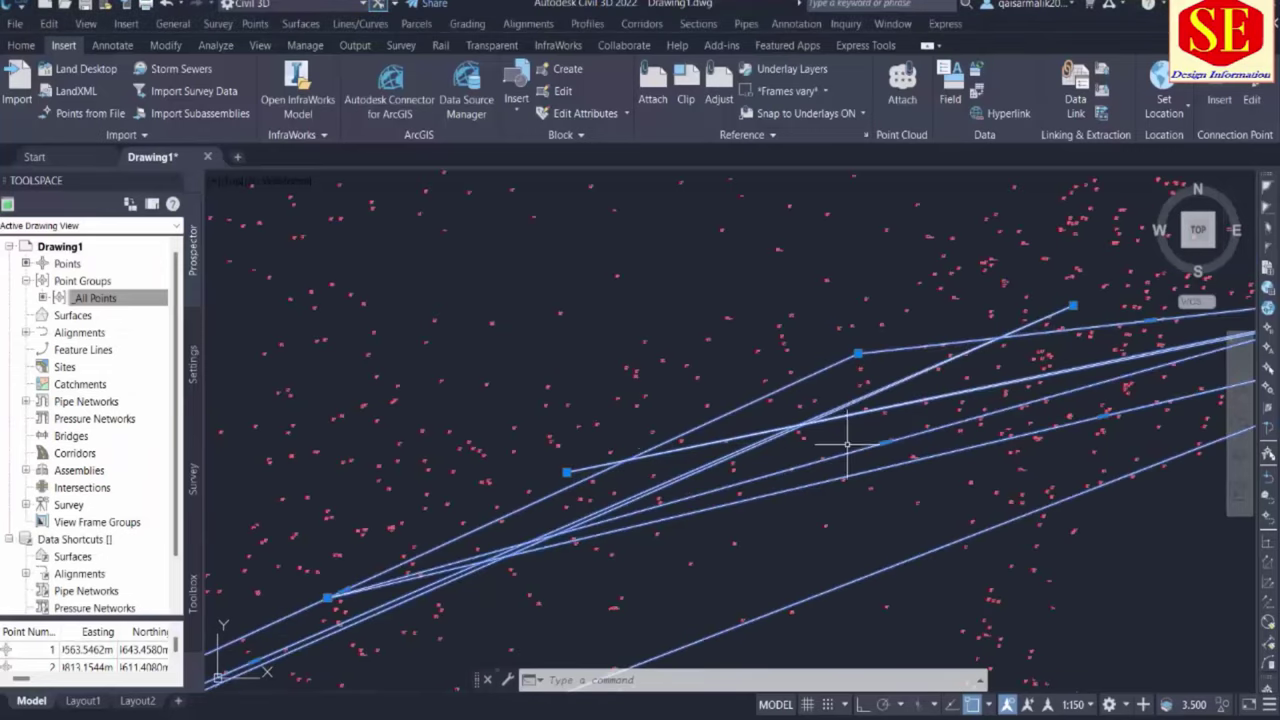
pyautogui.scroll(8, 855, 355)
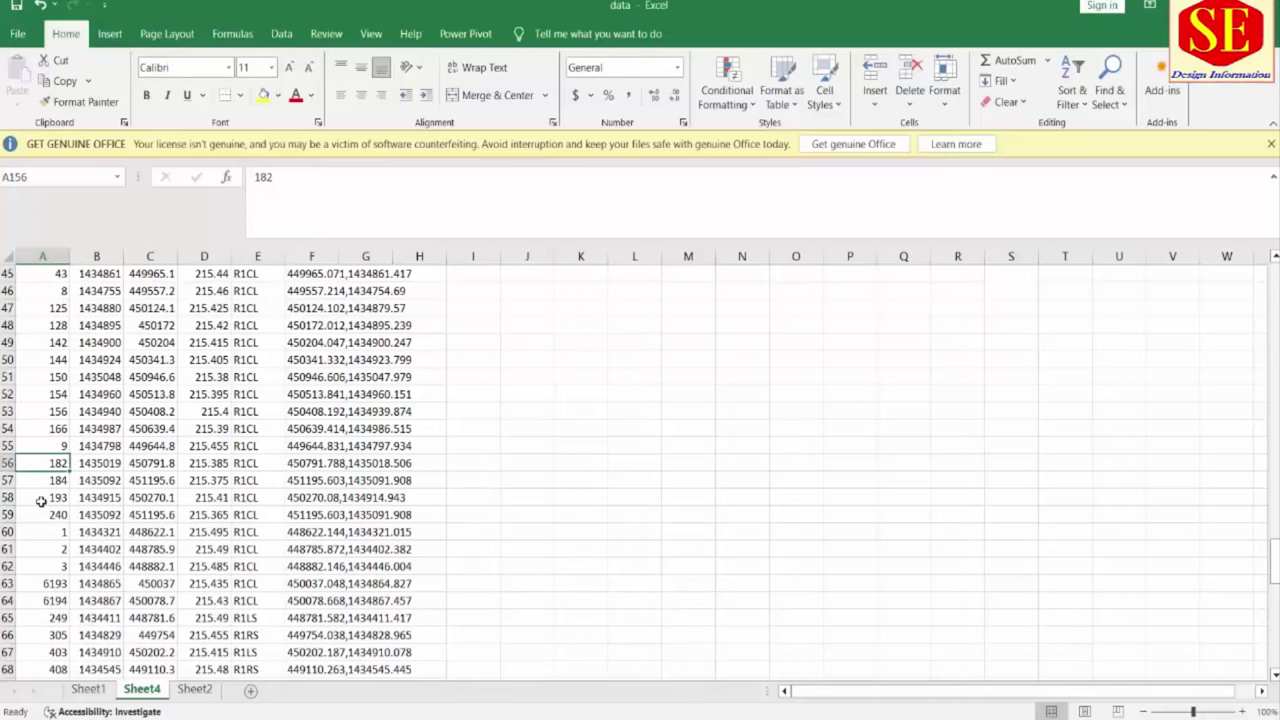
pyautogui.scroll(7, 40, 501)
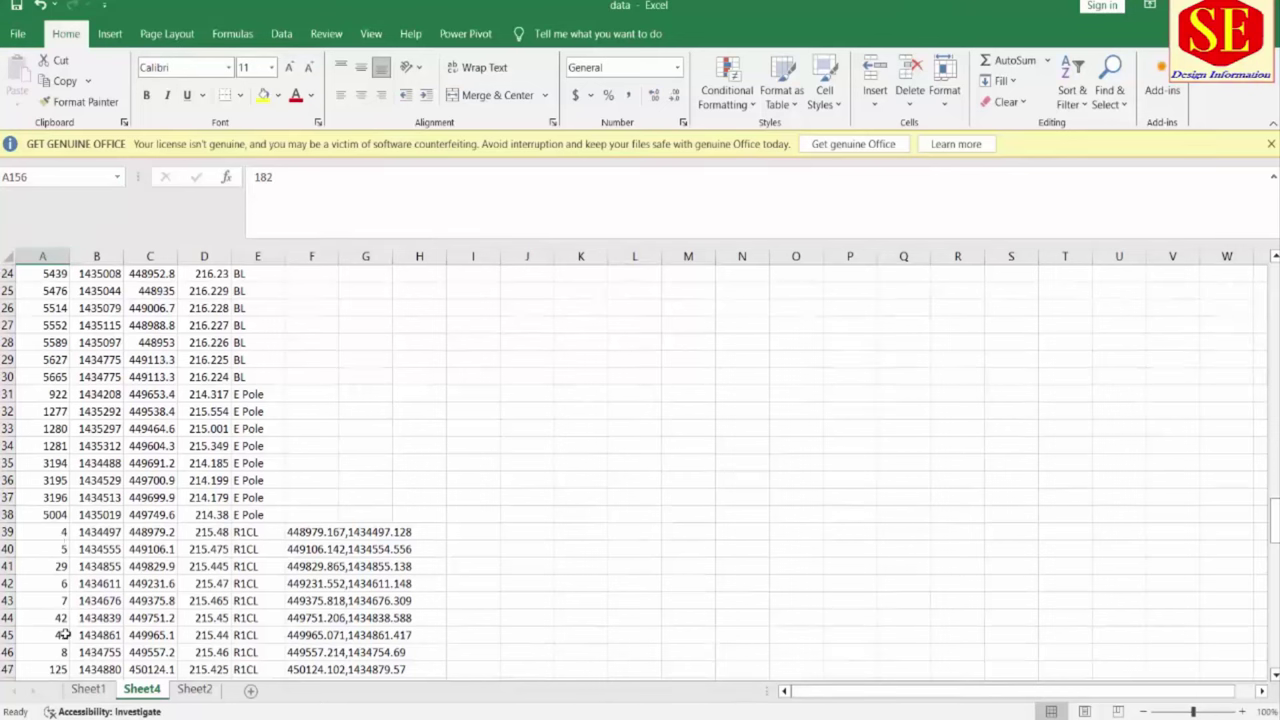
pyautogui.click(63, 618)
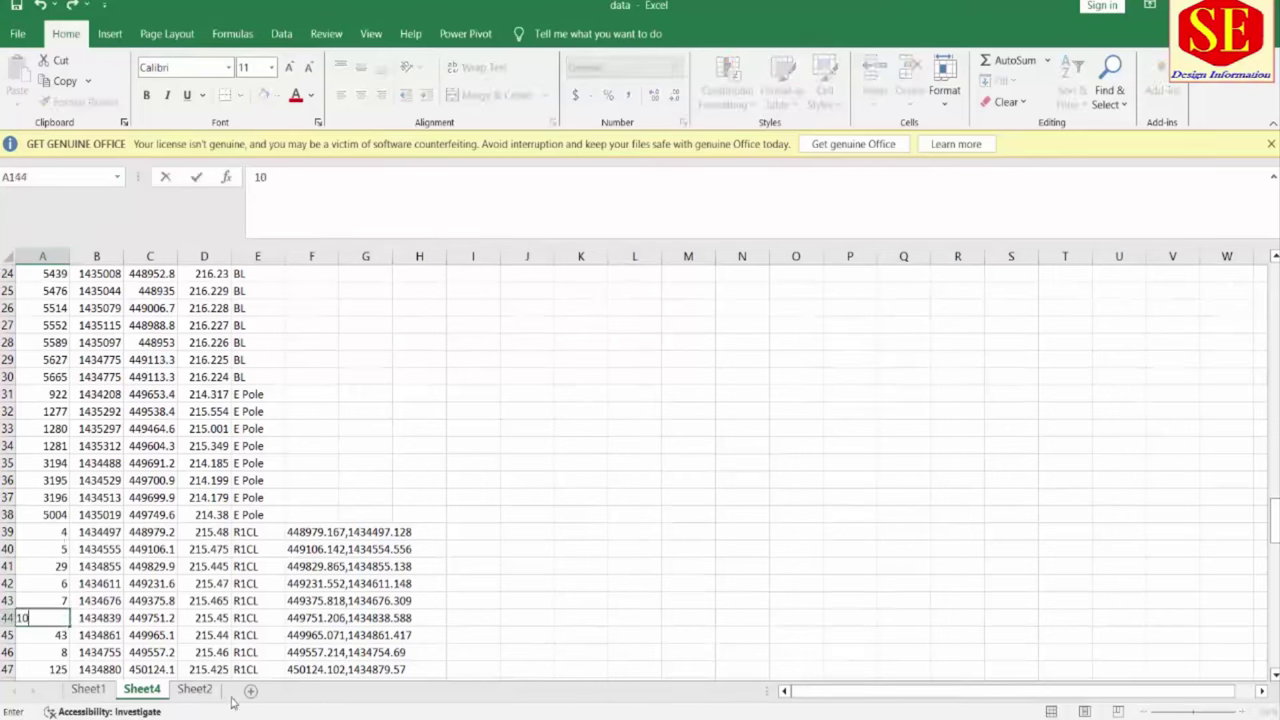
pyautogui.press('Escape')
pyautogui.press('Down')
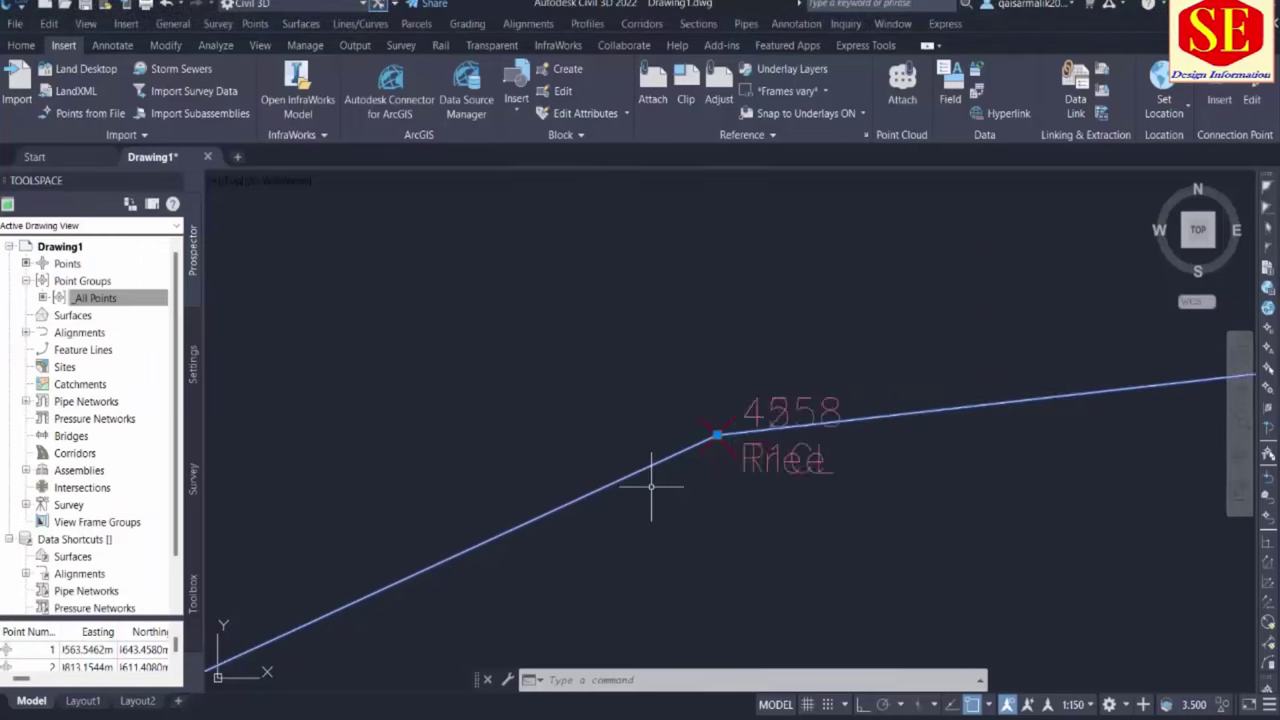
pyautogui.scroll(-5, 654, 486)
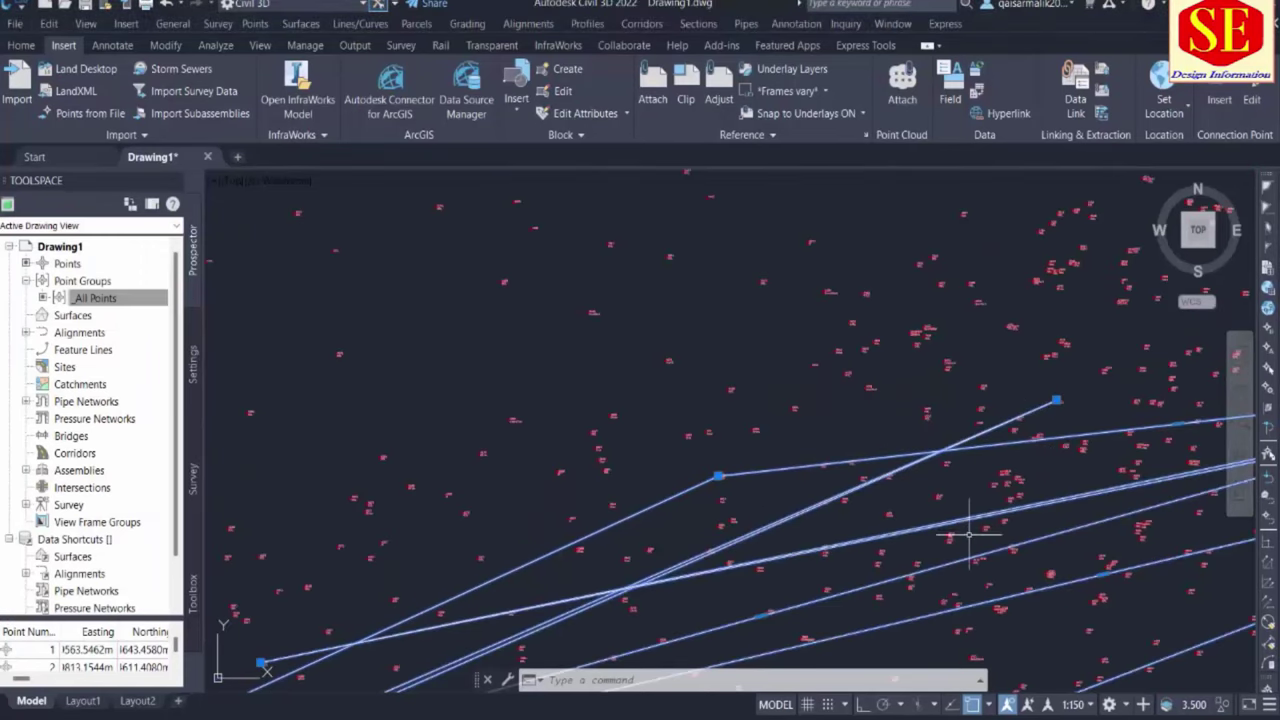
pyautogui.scroll(8, 691, 494)
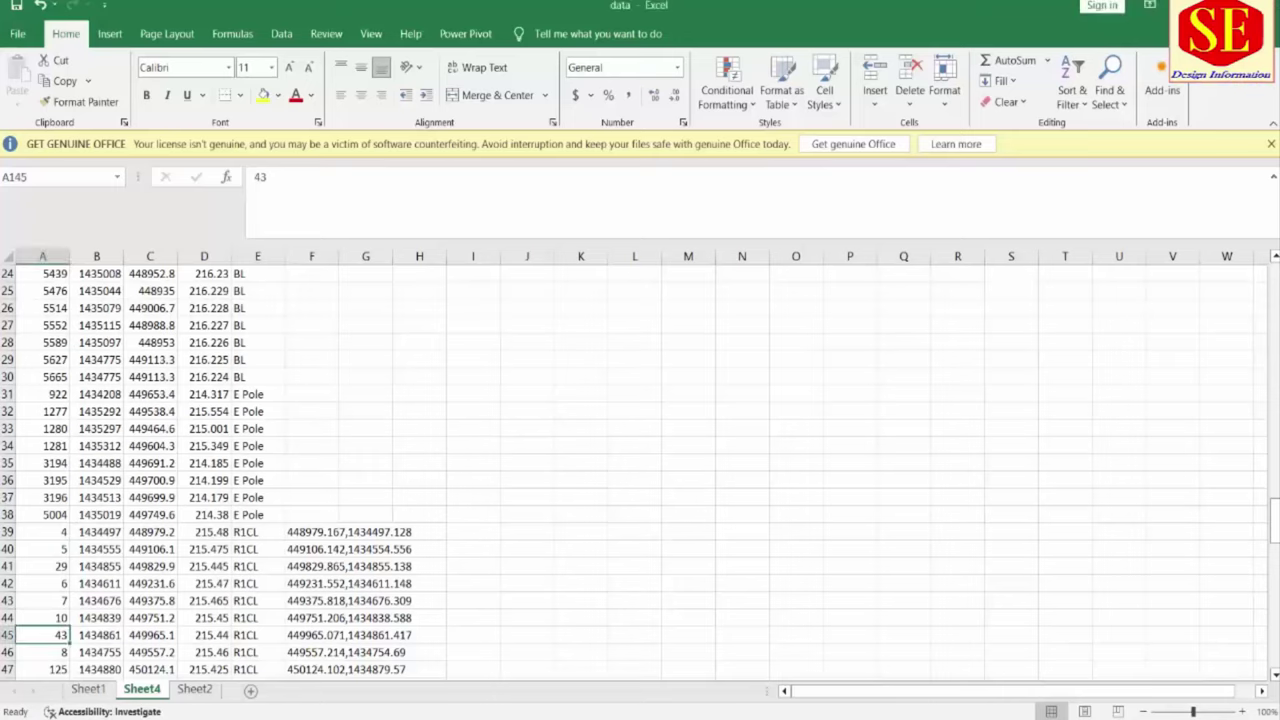
pyautogui.scroll(-3, 417, 524)
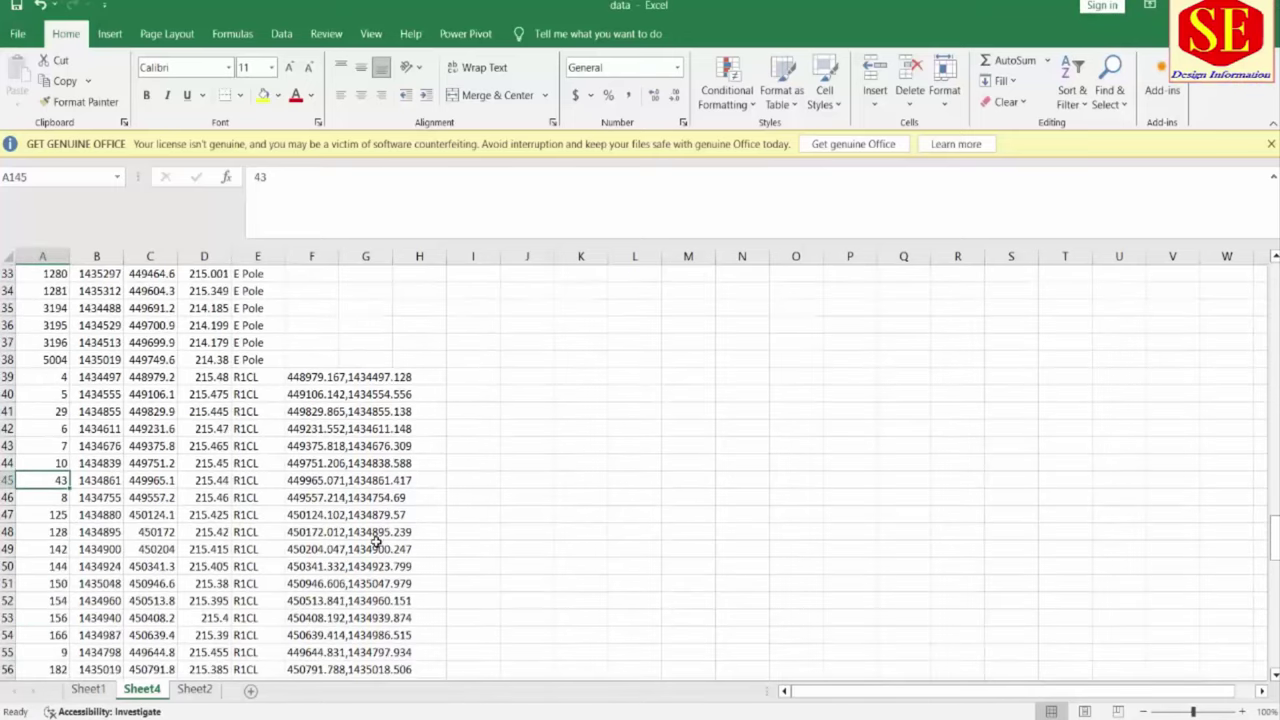
pyautogui.scroll(-1, 103, 553)
pyautogui.scroll(-1, 70, 556)
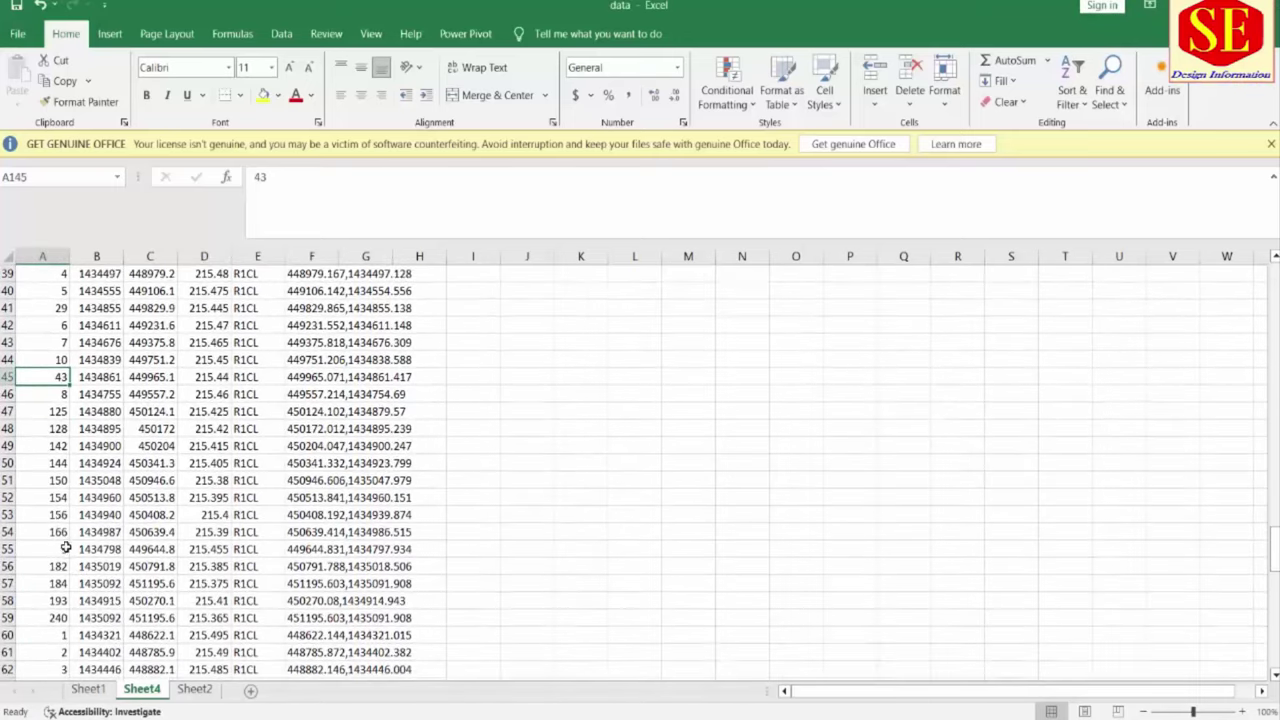
pyautogui.press('Up')
pyautogui.press('Up')
pyautogui.press('Up')
pyautogui.press('Up')
pyautogui.write('29')
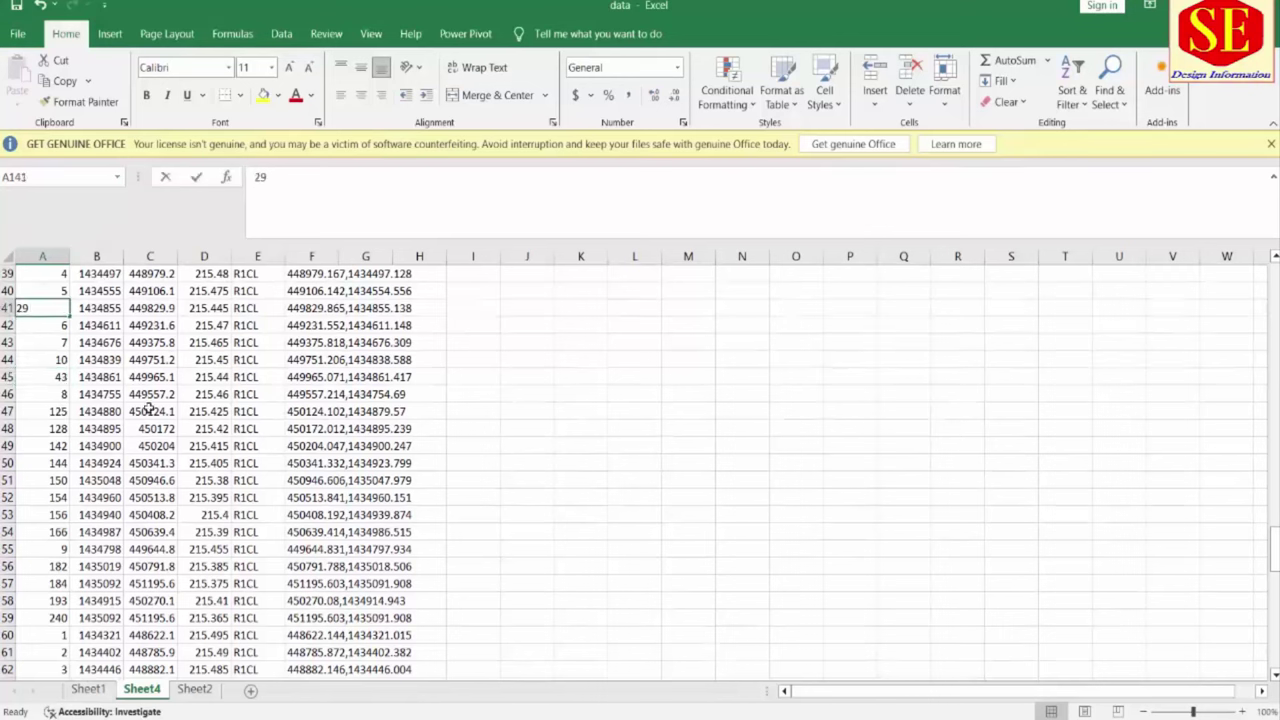
pyautogui.press('BackSpace')
pyautogui.press('BackSpace')
pyautogui.write('11')
pyautogui.press('Return')
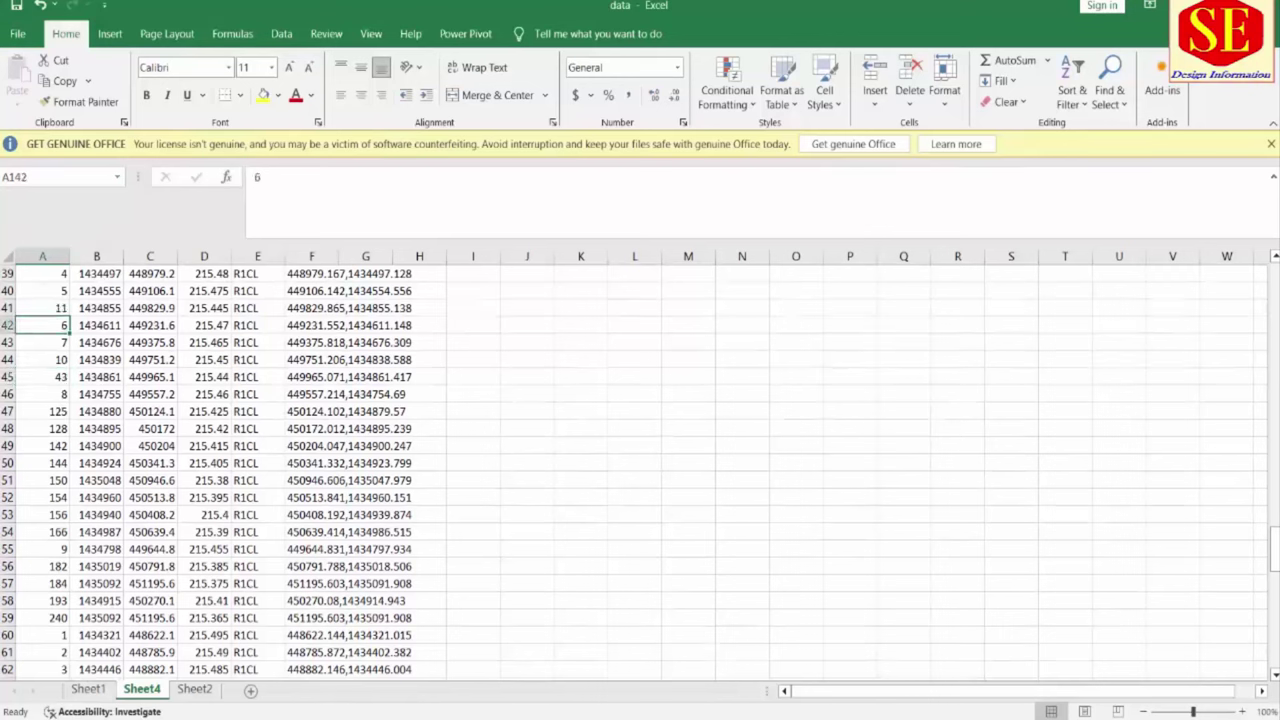
# Check the line's vertex order in Civil 3D, then renumber point 6193 to 13
pyautogui.click(848, 716)
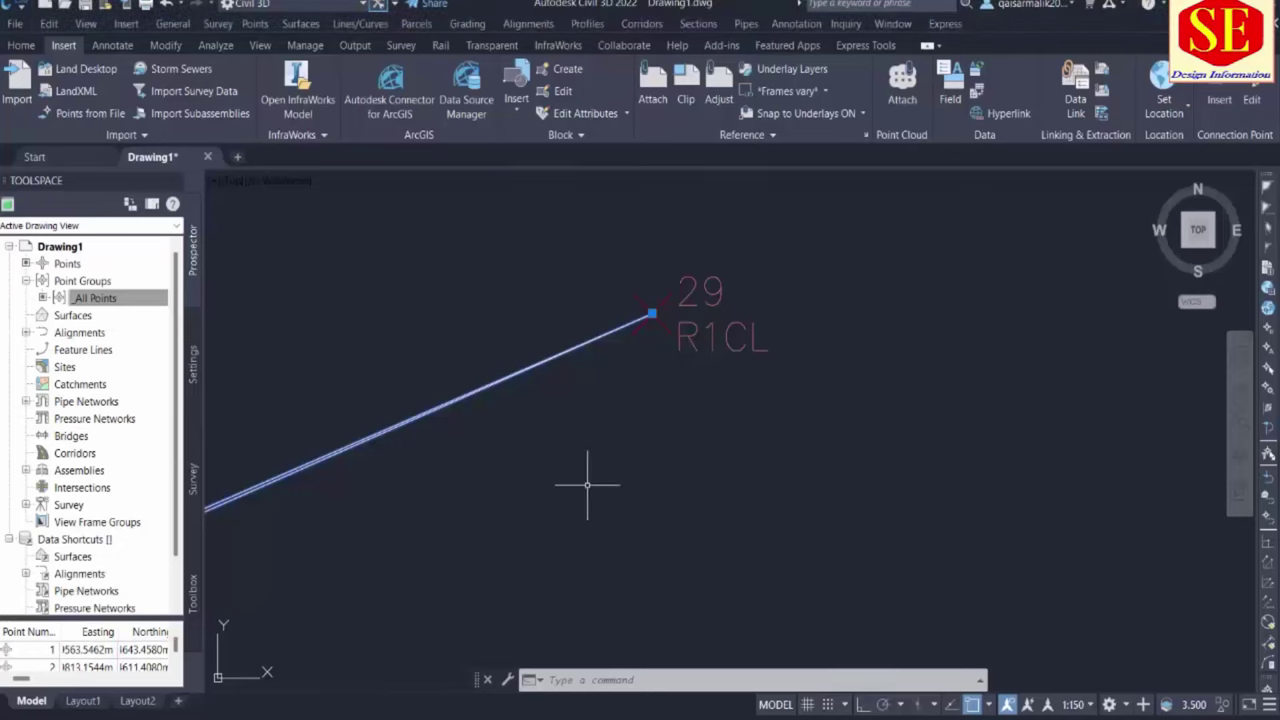
pyautogui.scroll(-5, 586, 480)
pyautogui.scroll(6, 787, 519)
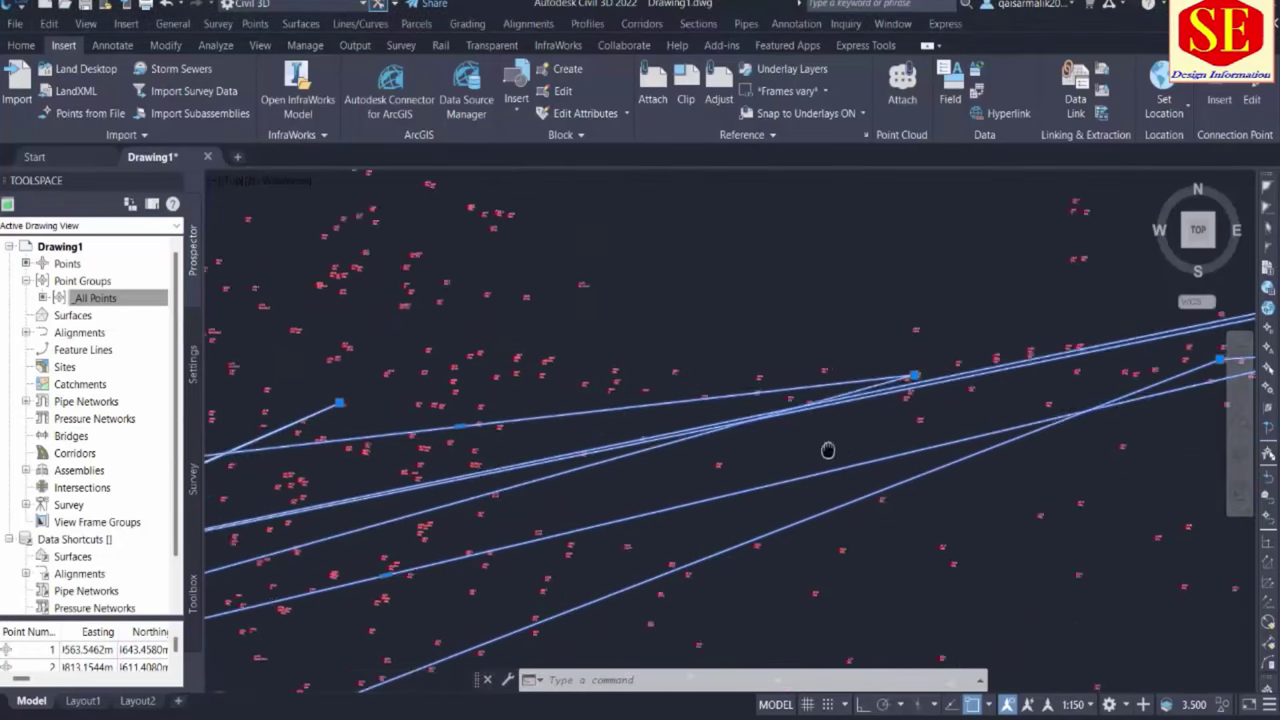
pyautogui.scroll(3, 862, 412)
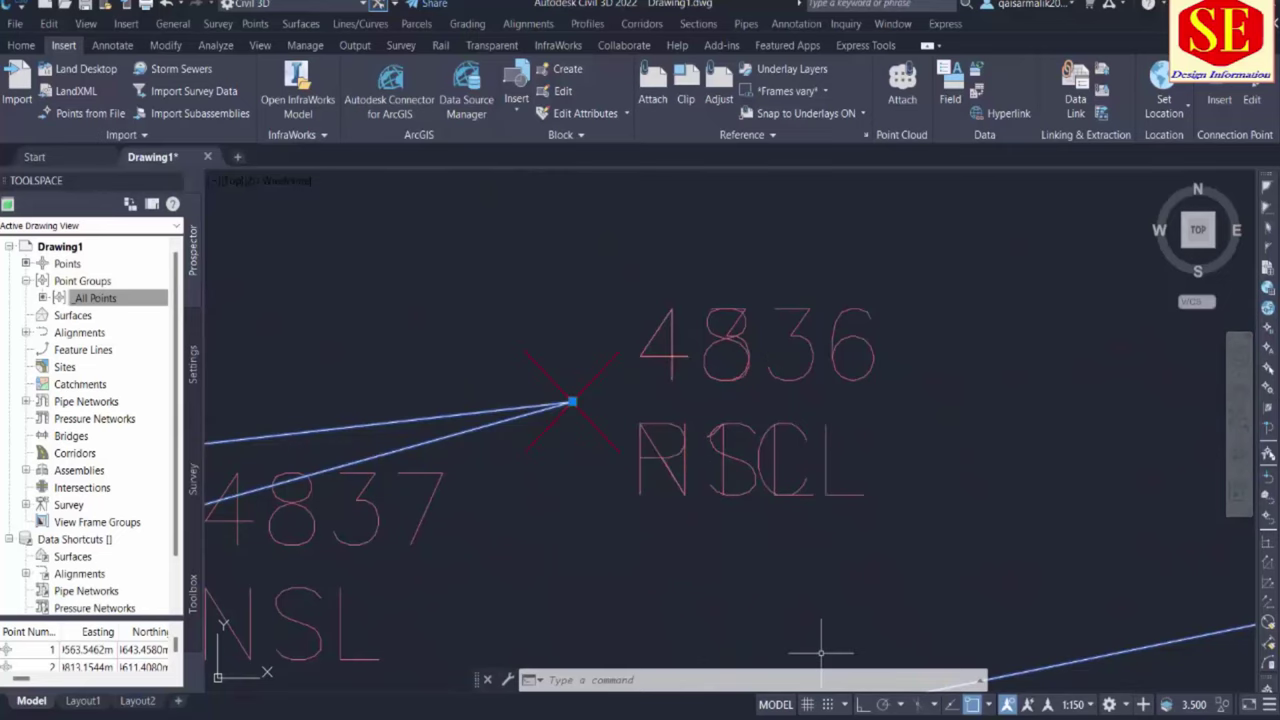
pyautogui.click(829, 714)
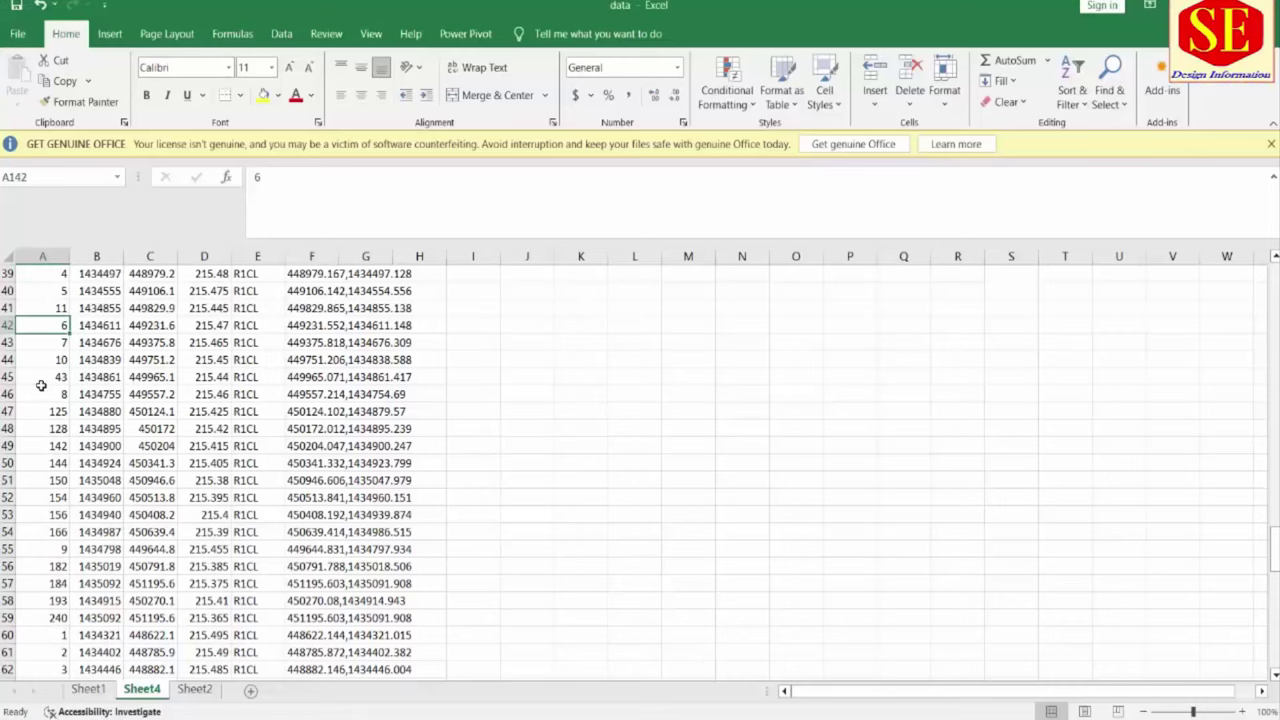
pyautogui.click(41, 392)
pyautogui.moveTo(57, 386); pyautogui.dragTo(57, 393)
pyautogui.hotkey('alt', 'Tab')
pyautogui.scroll(-5, 677, 471)
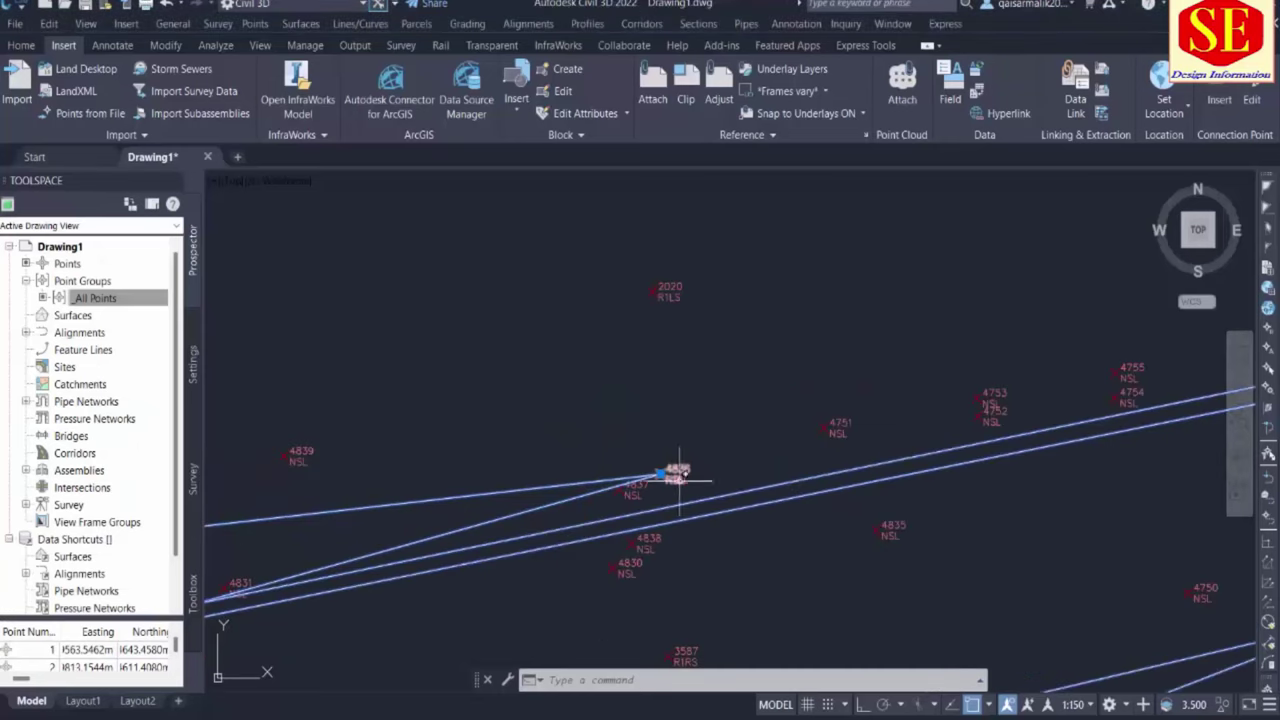
pyautogui.scroll(-2, 510, 439)
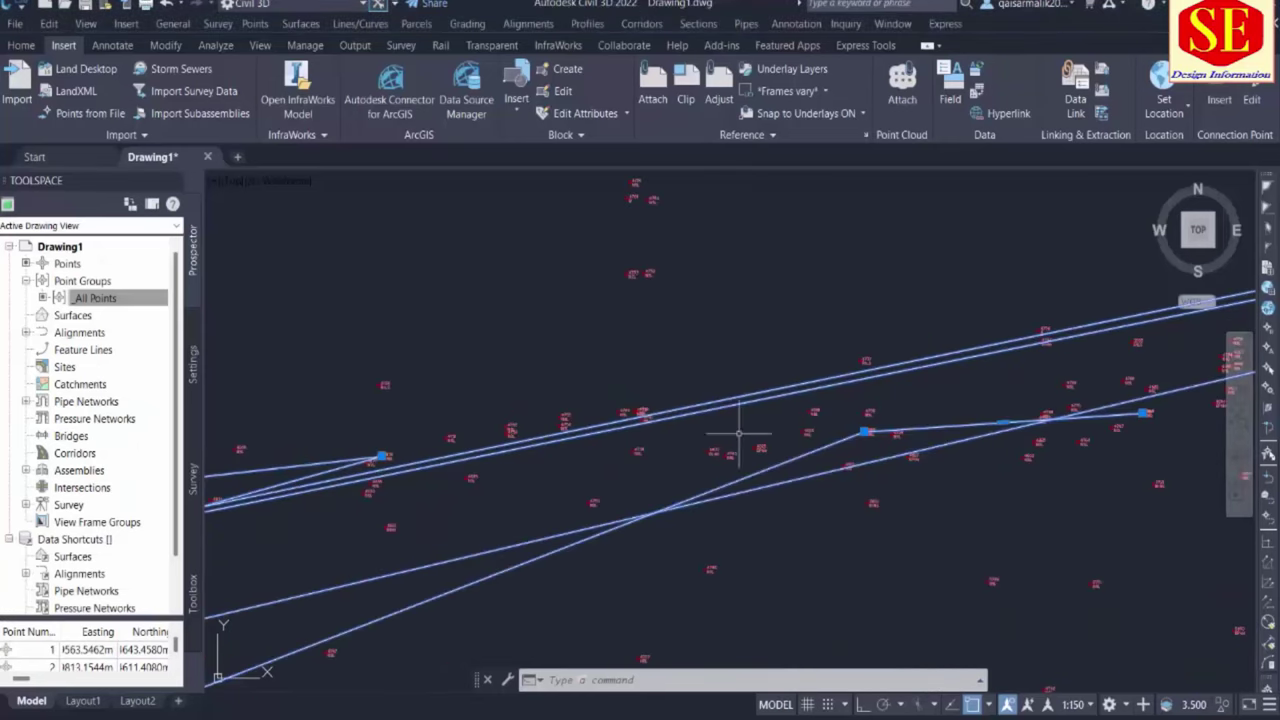
pyautogui.scroll(4, 885, 420)
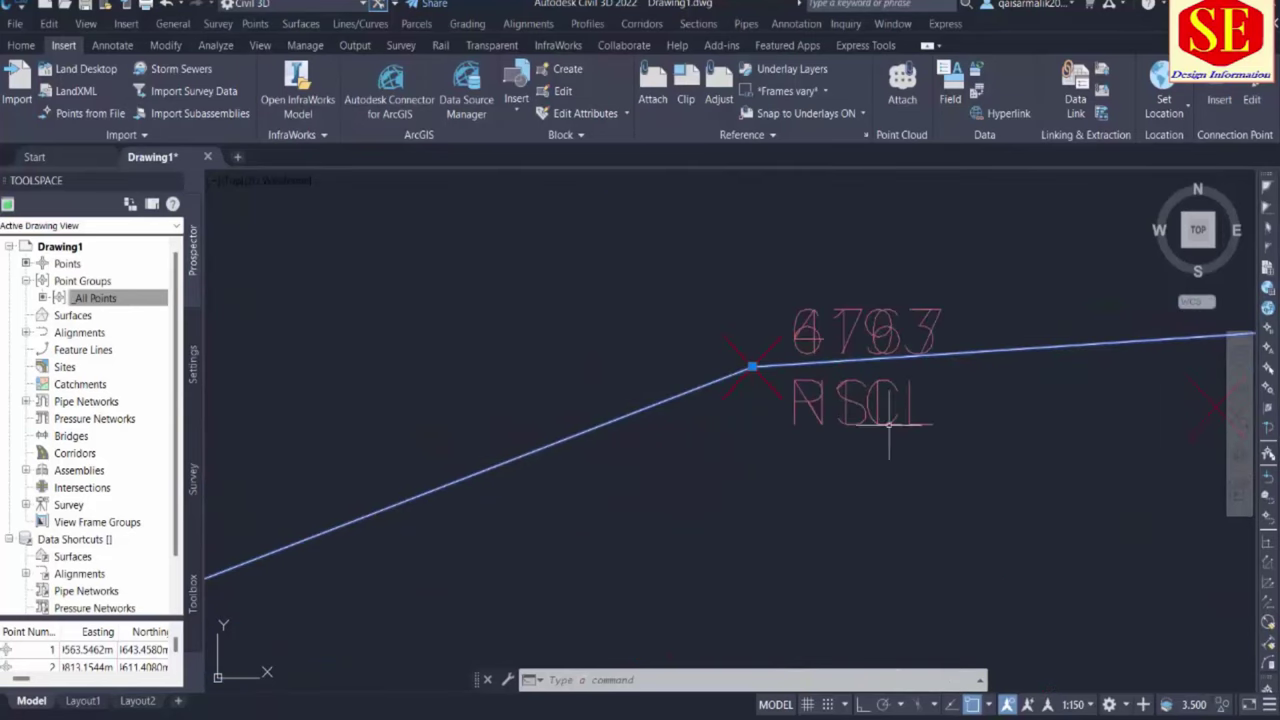
pyautogui.moveTo(911, 416)
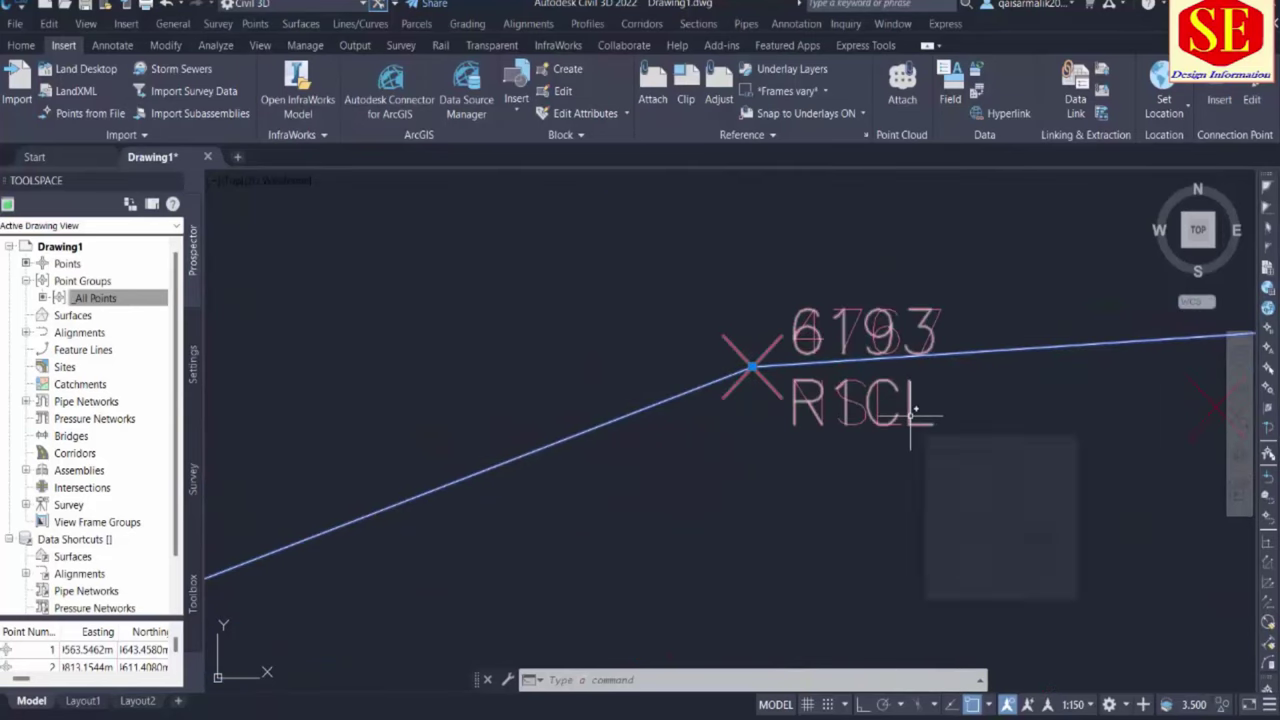
pyautogui.hotkey('alt', 'Tab')
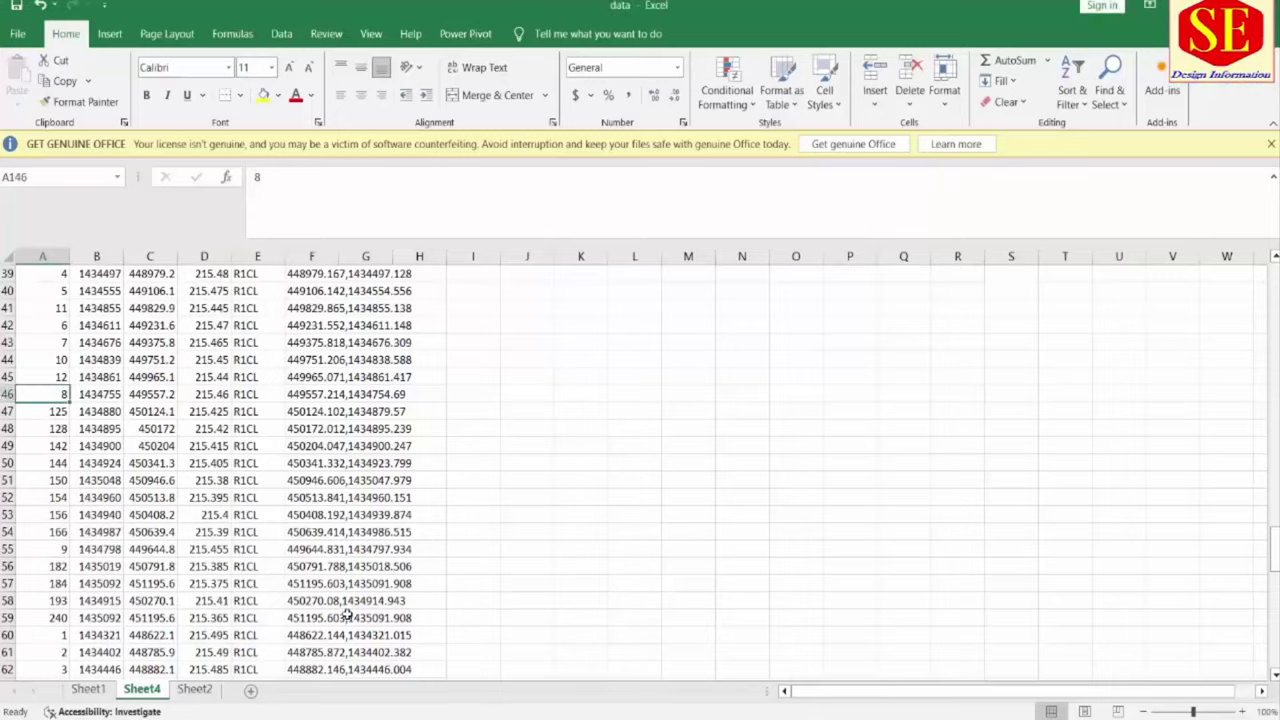
pyautogui.scroll(-6, 110, 497)
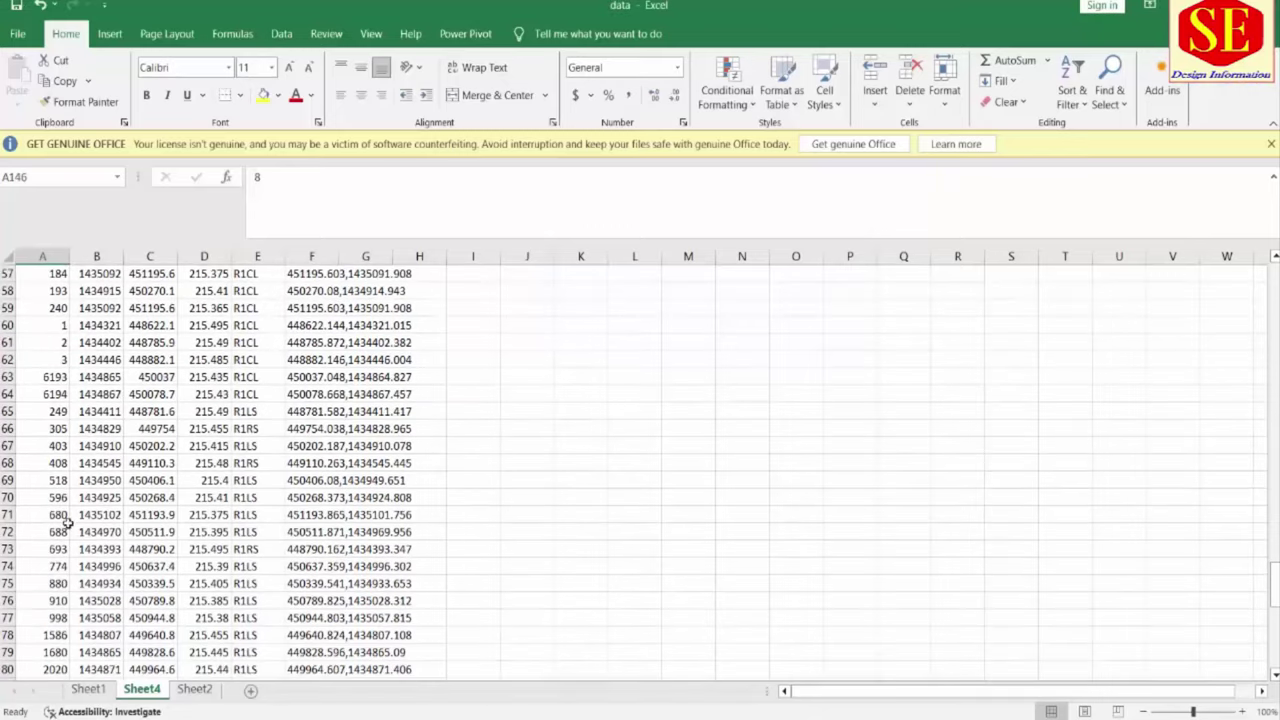
pyautogui.click(57, 378)
pyautogui.scroll(5, 222, 480)
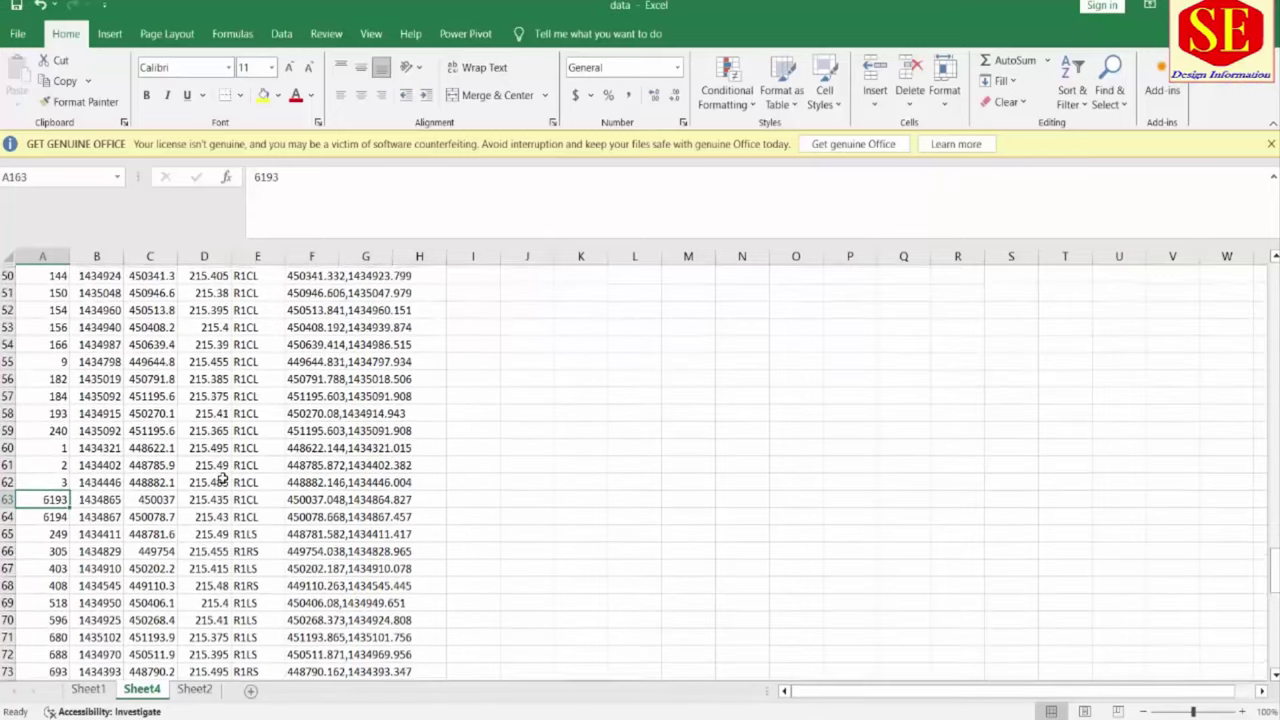
pyautogui.write('13')
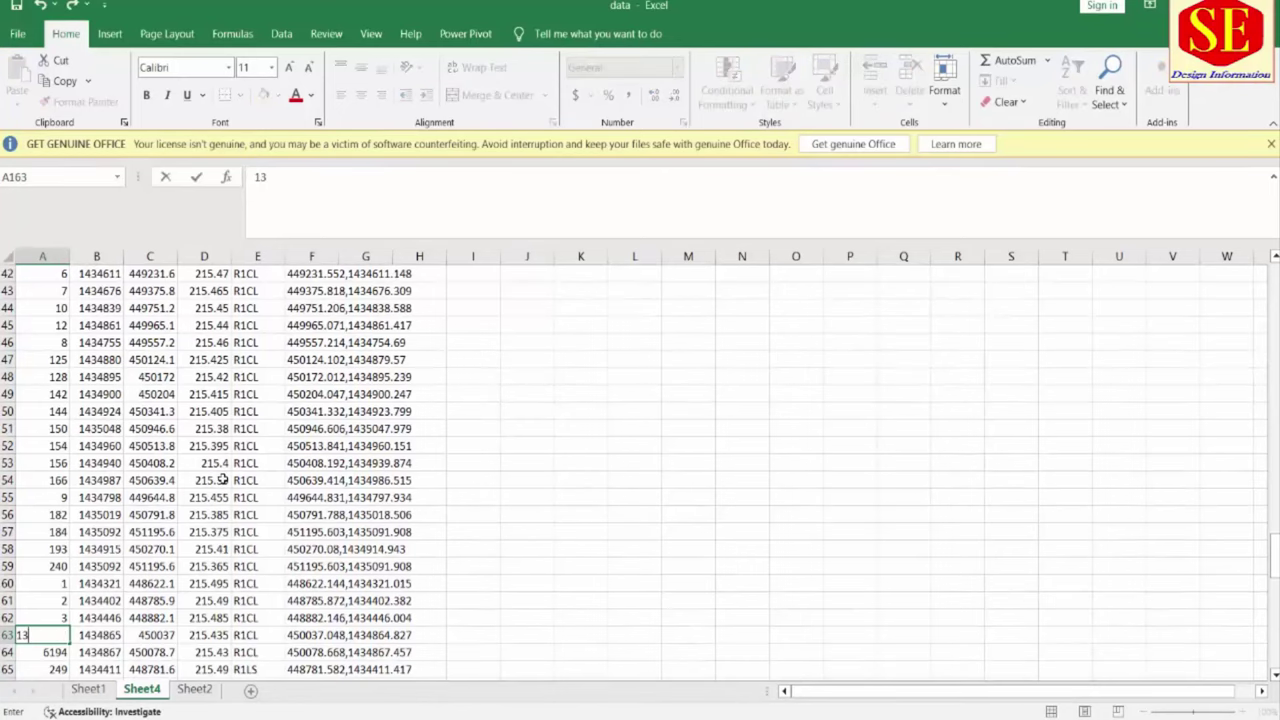
pyautogui.press('Return')
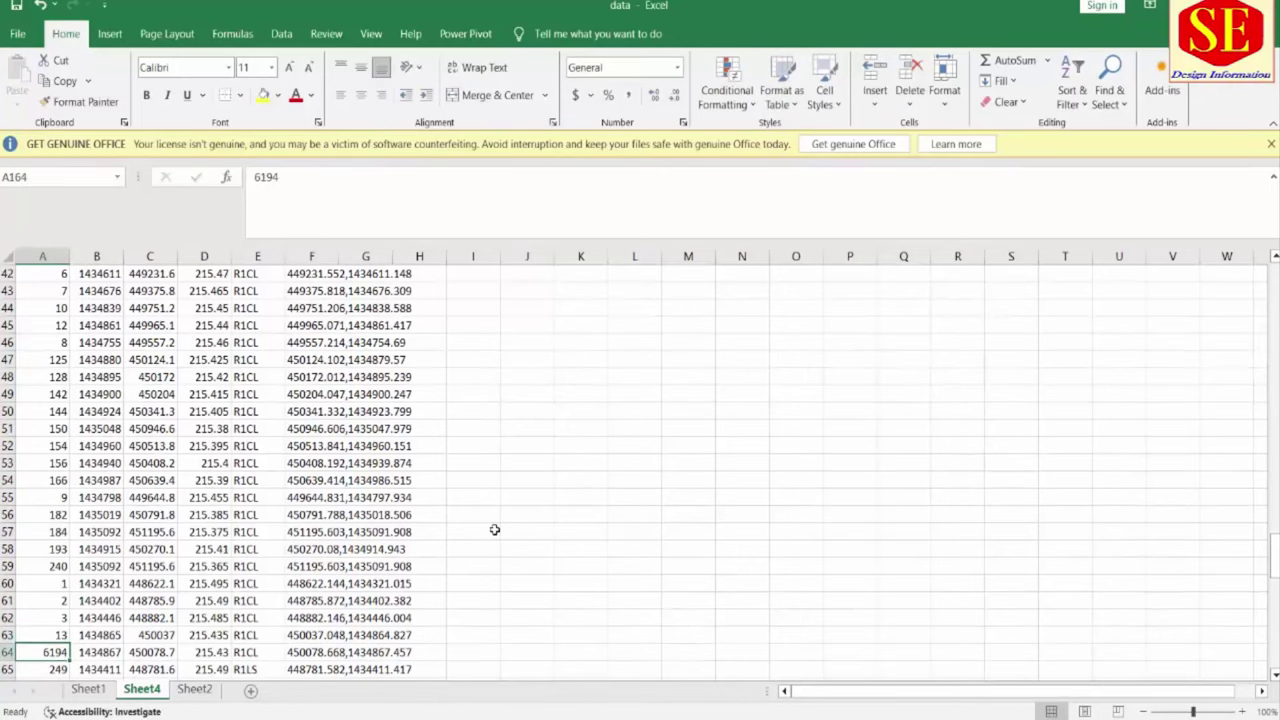
pyautogui.scroll(3, 150, 400)
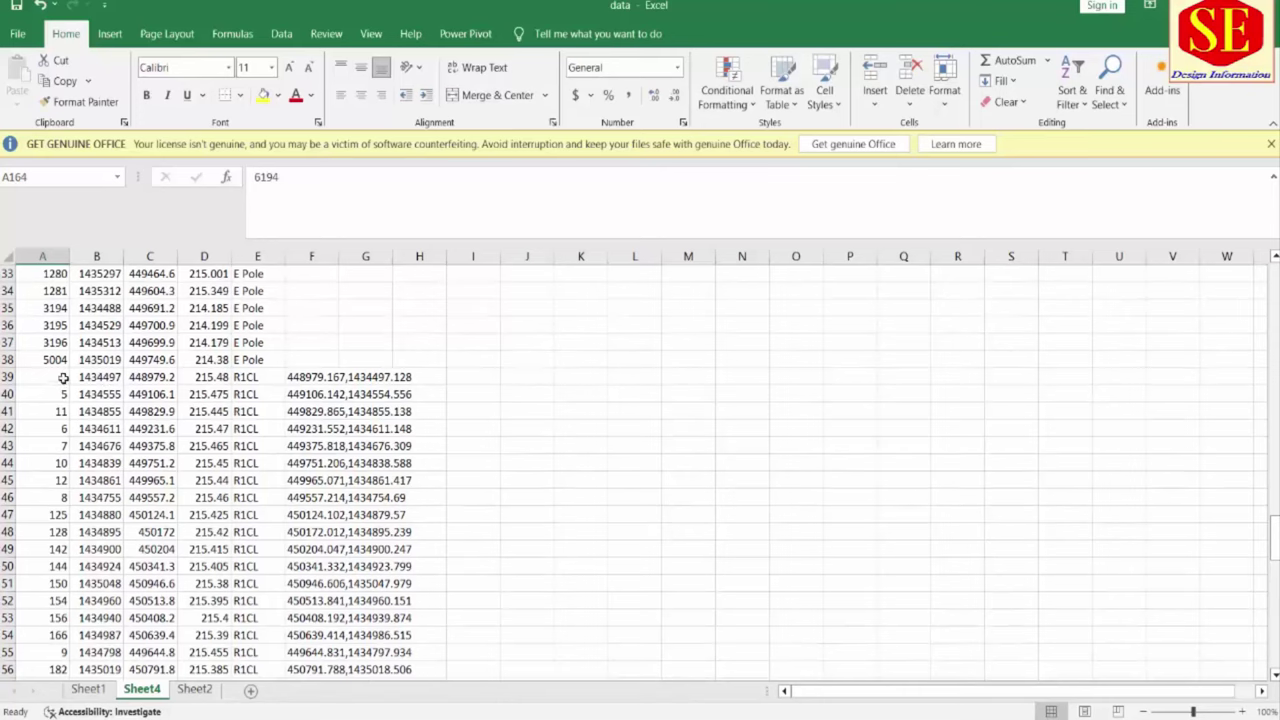
# Sort the R1CL rows from row 39 smallest to largest and verify points 1–13 run in order
pyautogui.moveTo(63, 377); pyautogui.dragTo(264, 652)
pyautogui.rightClick(225, 540)
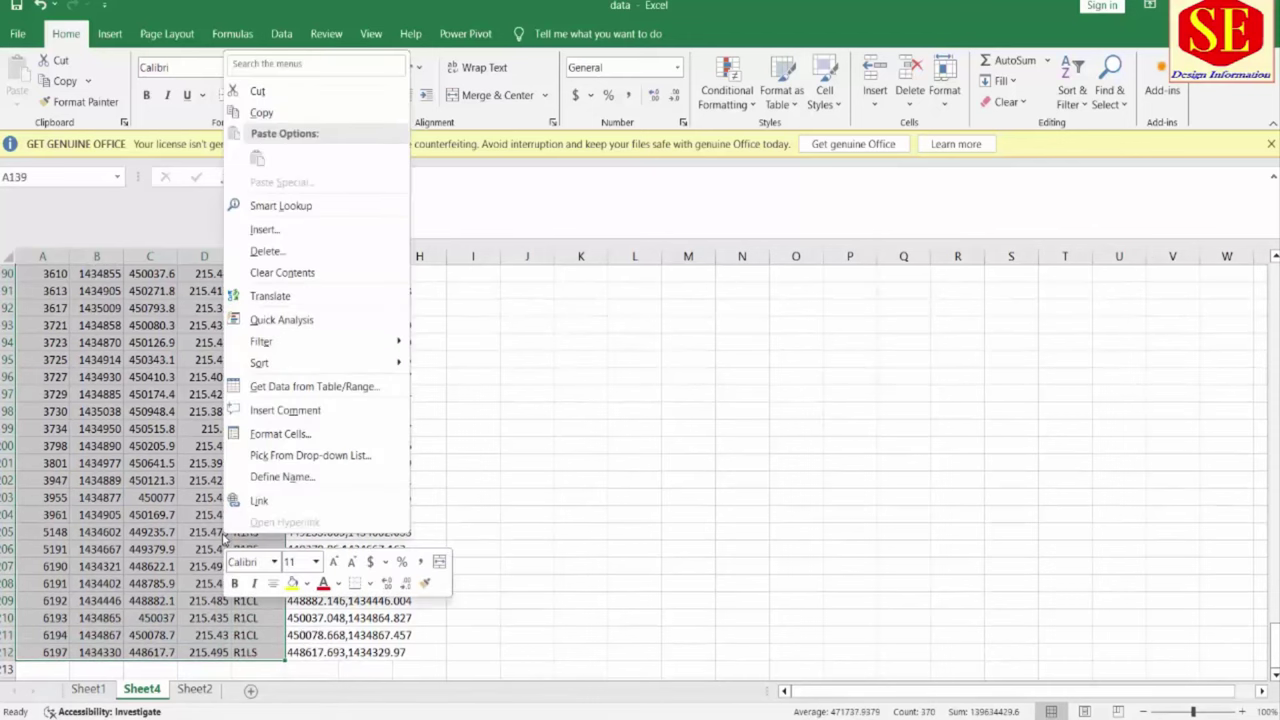
pyautogui.moveTo(273, 362)
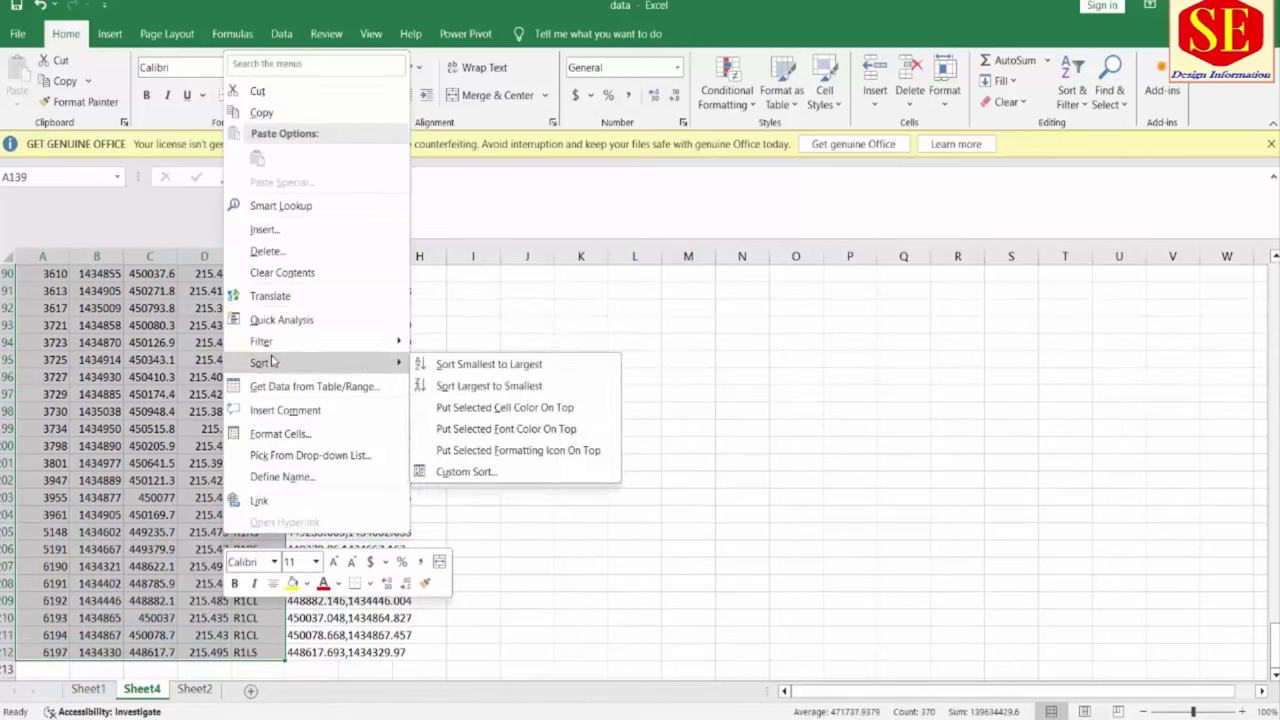
pyautogui.click(465, 366)
pyautogui.scroll(20, 183, 478)
pyautogui.scroll(-2, 175, 477)
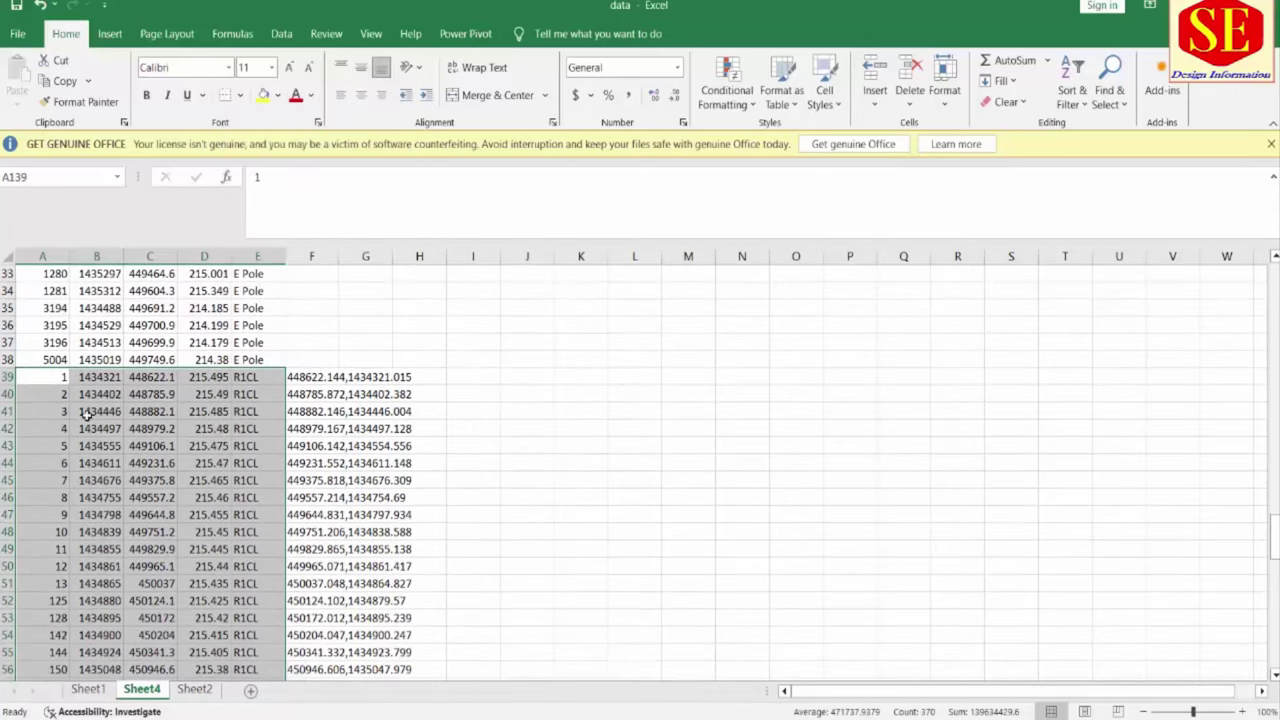
pyautogui.click(62, 376)
pyautogui.press('Down')
pyautogui.press('Down')
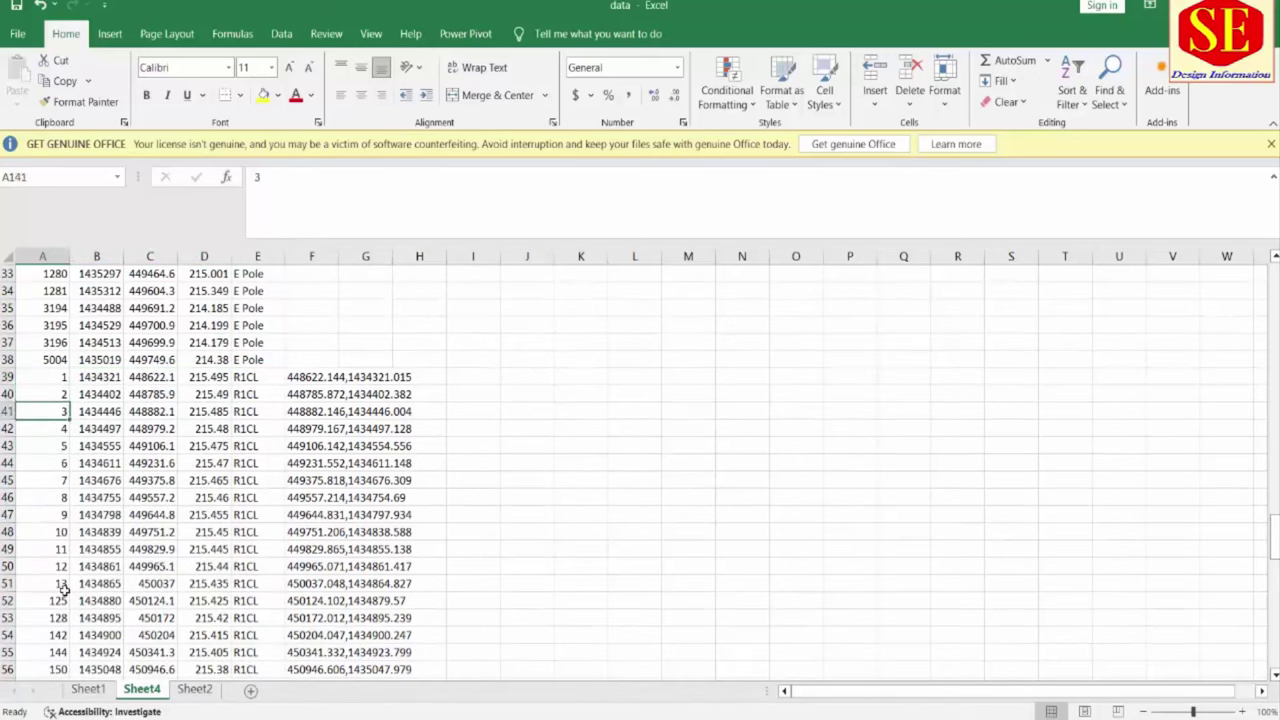
# Inspect the coordinate-joining formula in column F, copy the pairs for points 1–13, and return to Civil 3D
pyautogui.press('Down')
pyautogui.press('Down')
pyautogui.press('Down')
pyautogui.press('Down')
pyautogui.press('Down')
pyautogui.press('Down')
pyautogui.press('Down')
pyautogui.press('Down')
pyautogui.press('Down')
pyautogui.press('Down')
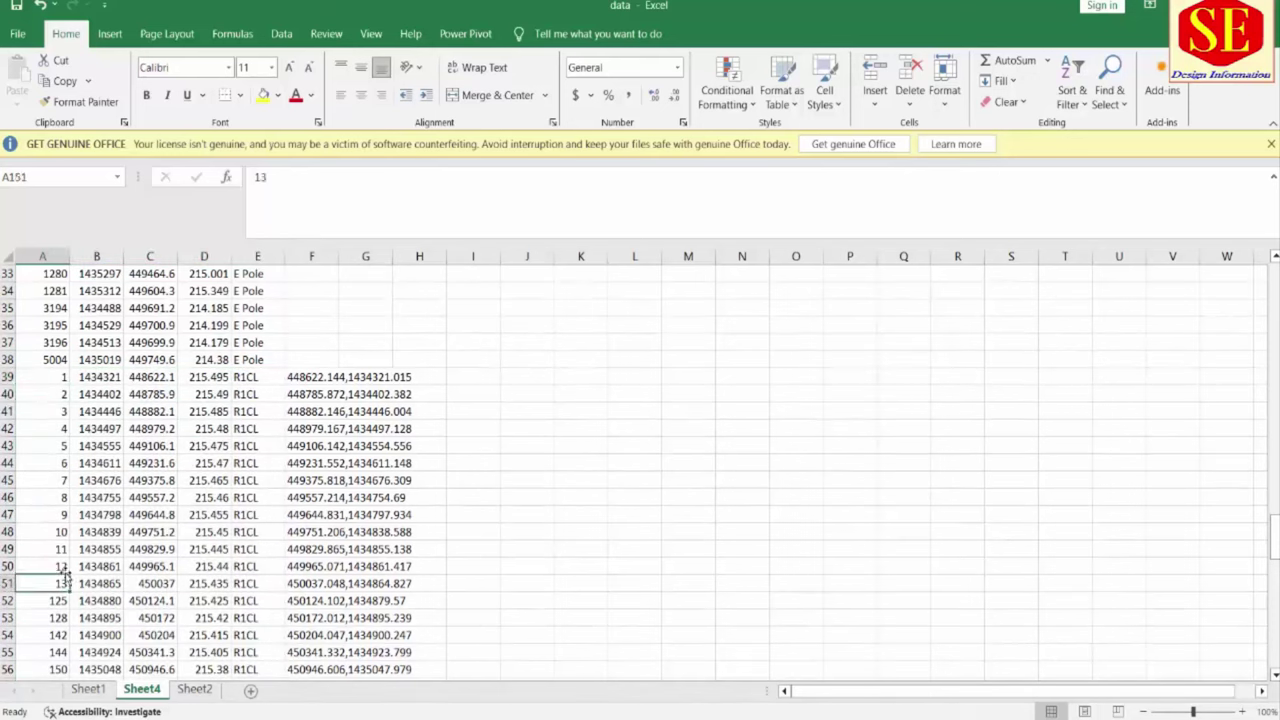
pyautogui.click(311, 380)
pyautogui.doubleClick(314, 378)
pyautogui.press('Escape')
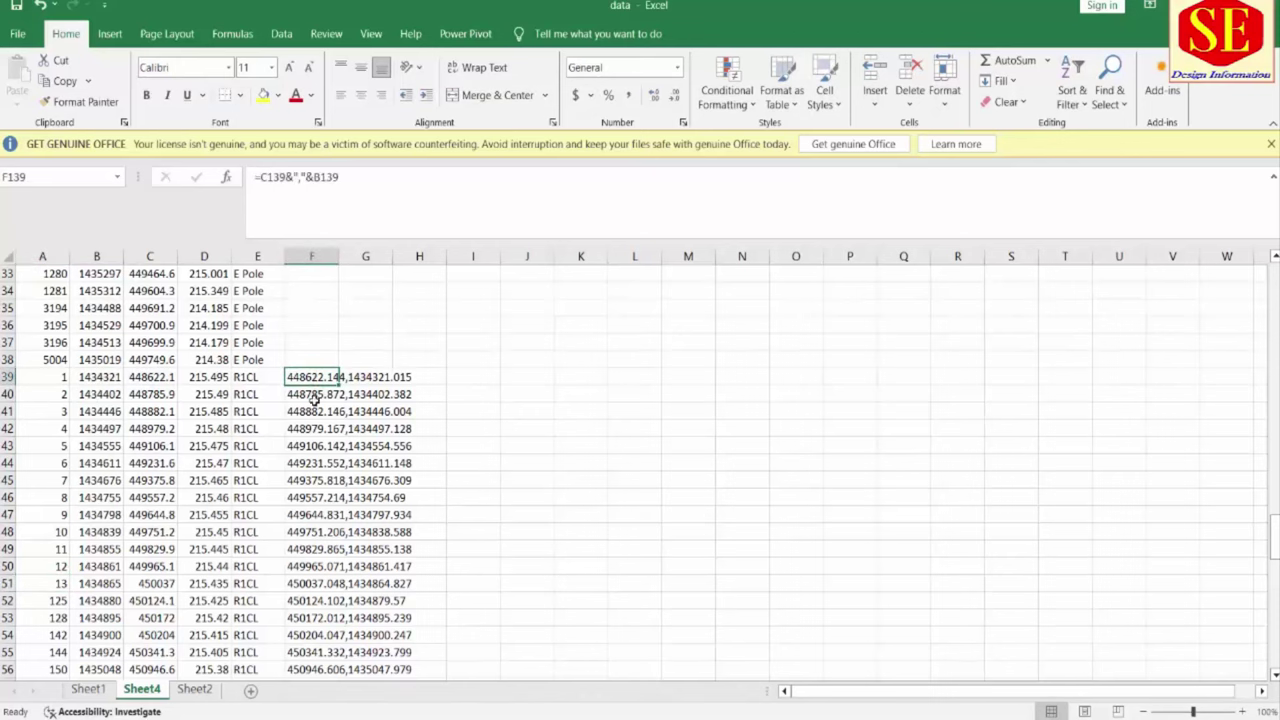
pyautogui.moveTo(314, 401); pyautogui.dragTo(311, 572)
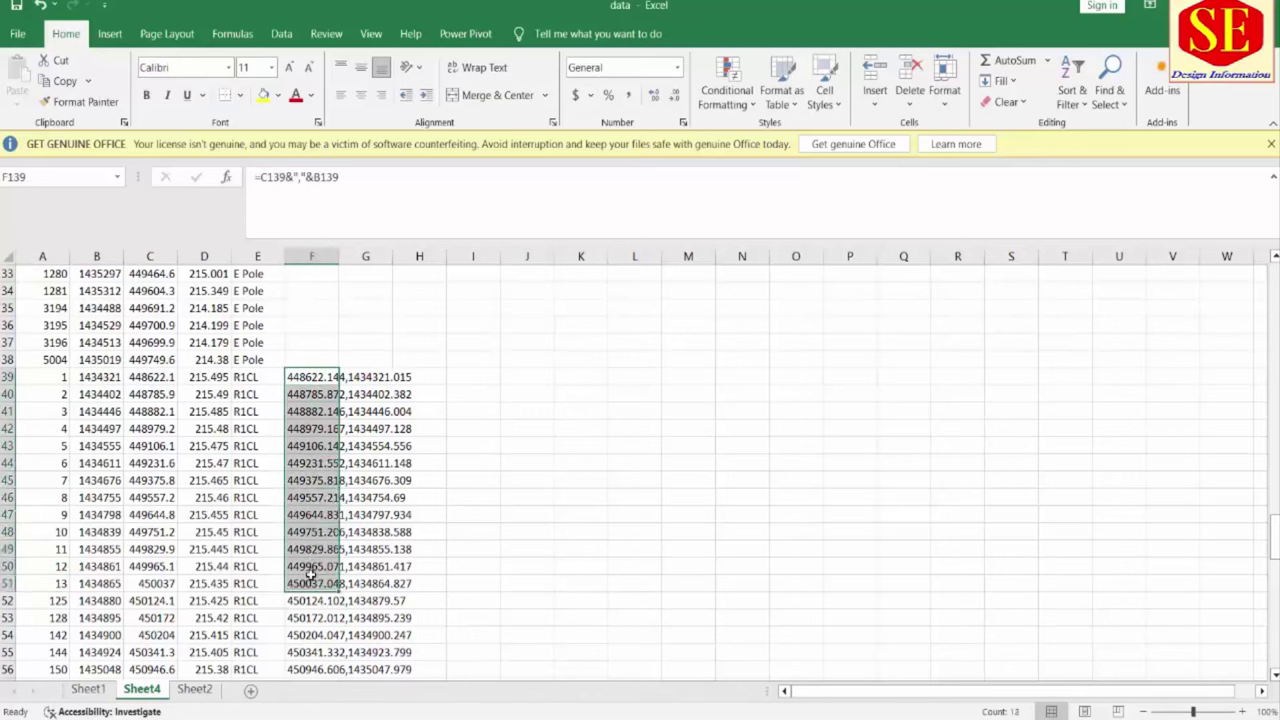
pyautogui.rightClick(311, 572)
pyautogui.click(343, 177)
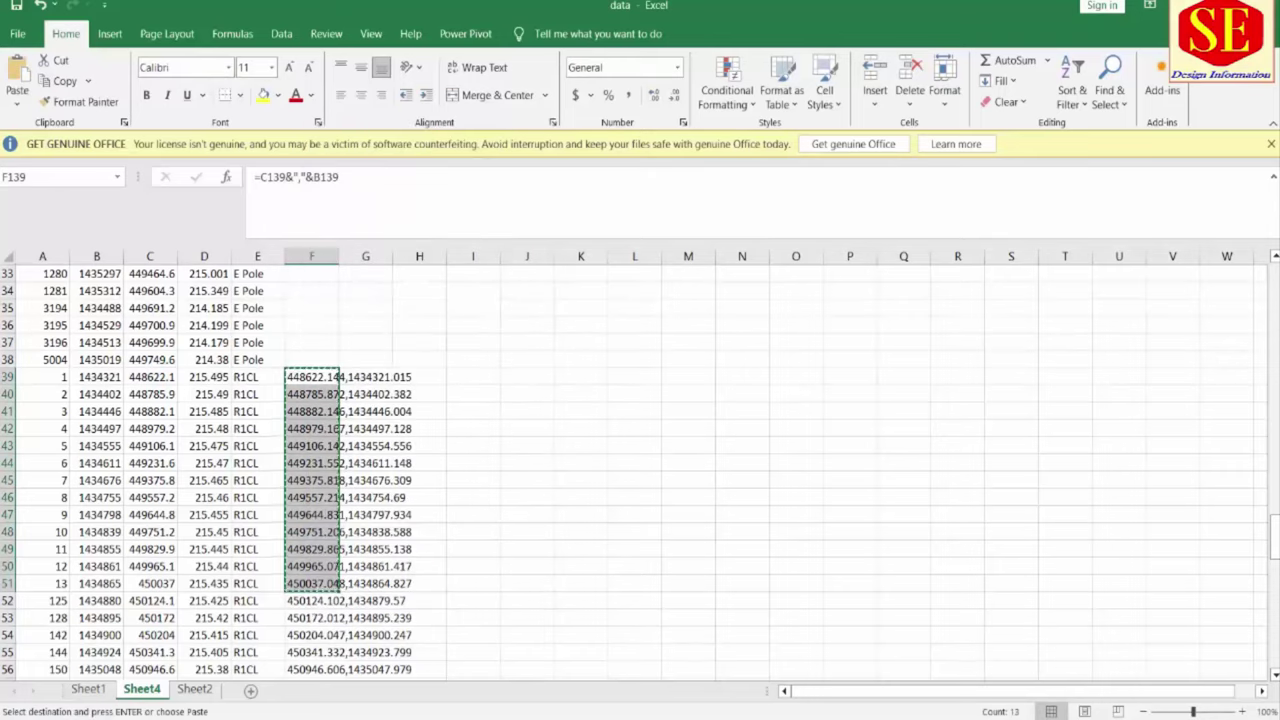
pyautogui.hotkey('alt', 'Tab')
pyautogui.scroll(-10, 755, 350)
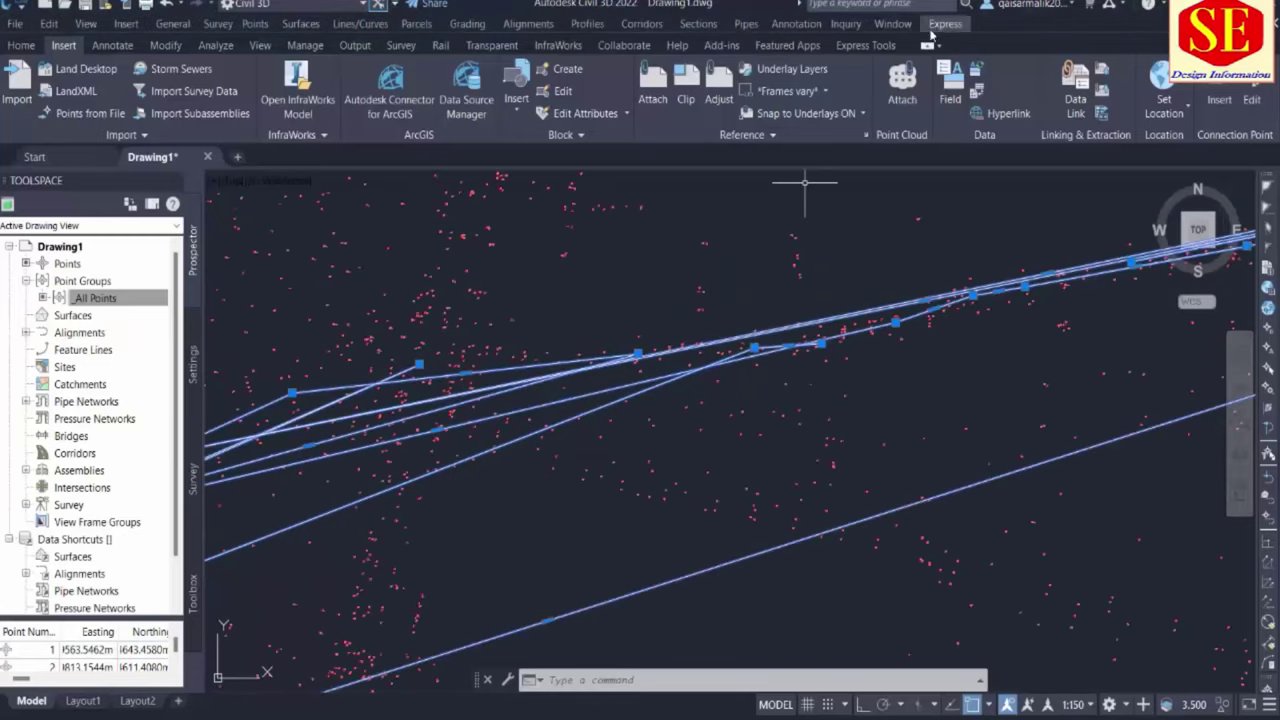
# Erase the old centerline lines with the E command
pyautogui.press('Escape')
pyautogui.scroll(-2, 740, 386)
pyautogui.scroll(1, 663, 429)
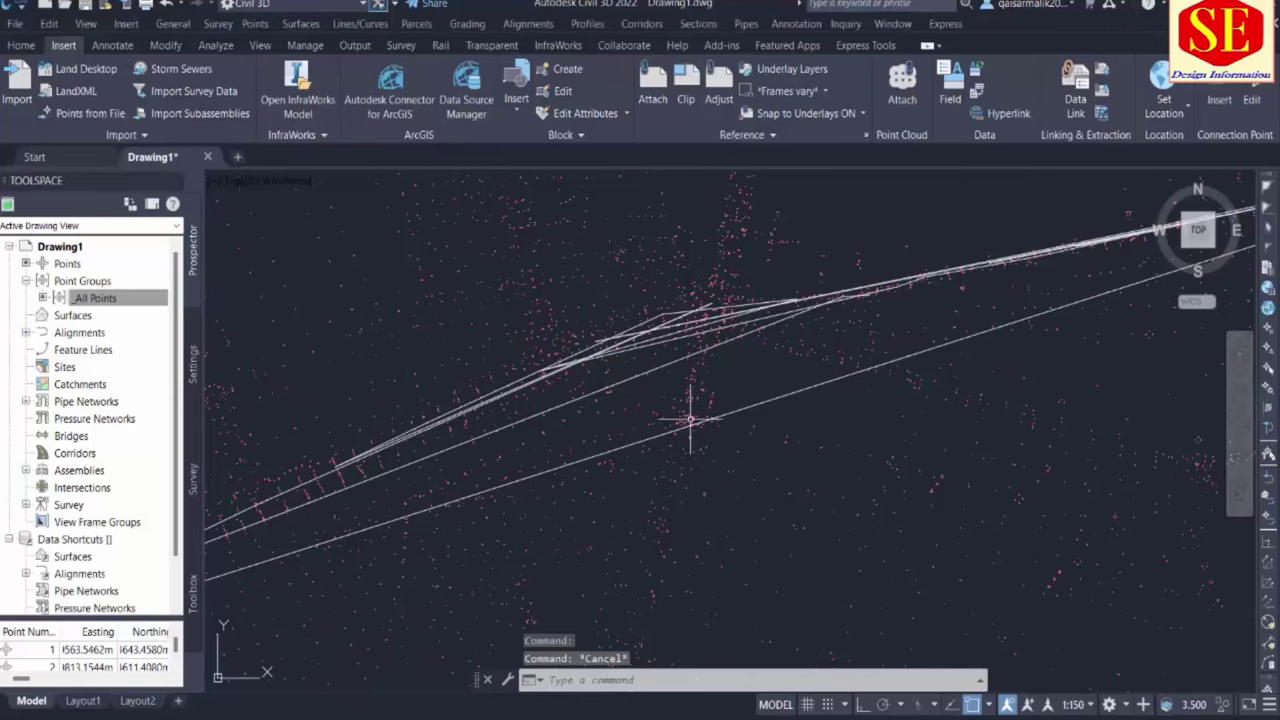
pyautogui.click(751, 404)
pyautogui.write('e')
pyautogui.press('Return')
# Draw a PL polyline from the pasted coordinates for points 1–13, check it, then return to Excel
pyautogui.scroll(-2, 768, 382)
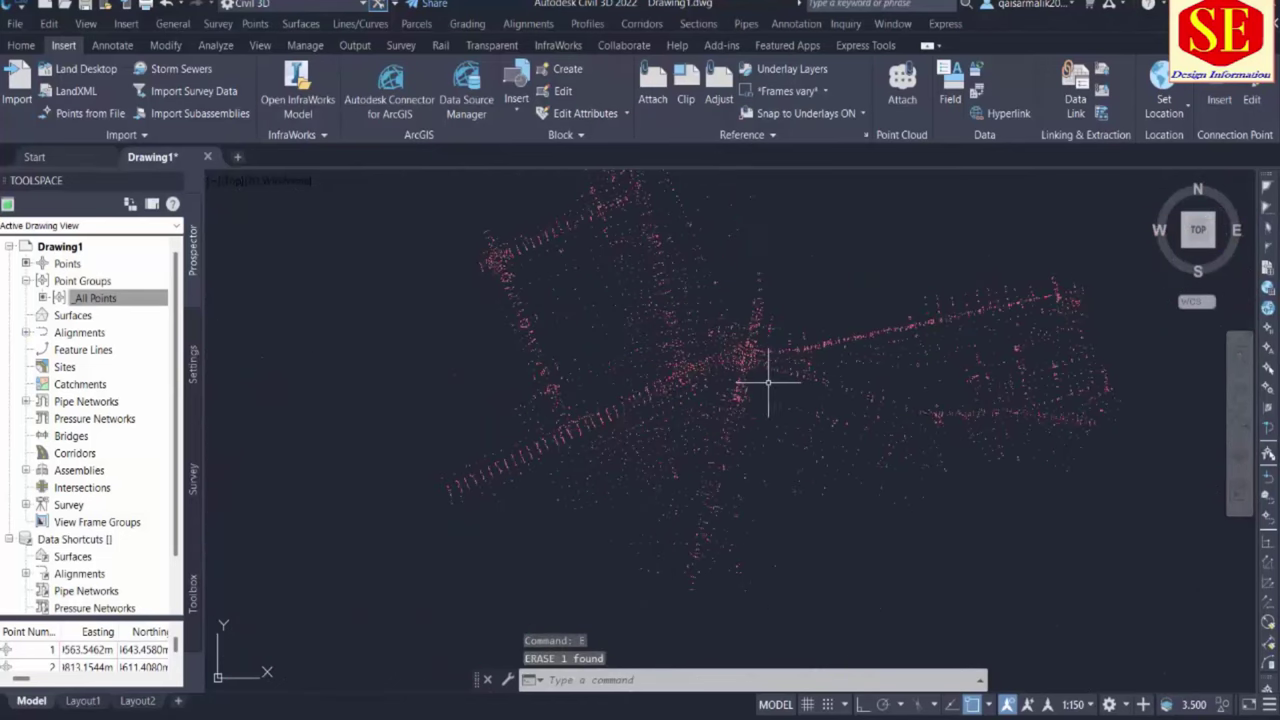
pyautogui.write('pl')
pyautogui.press('Return')
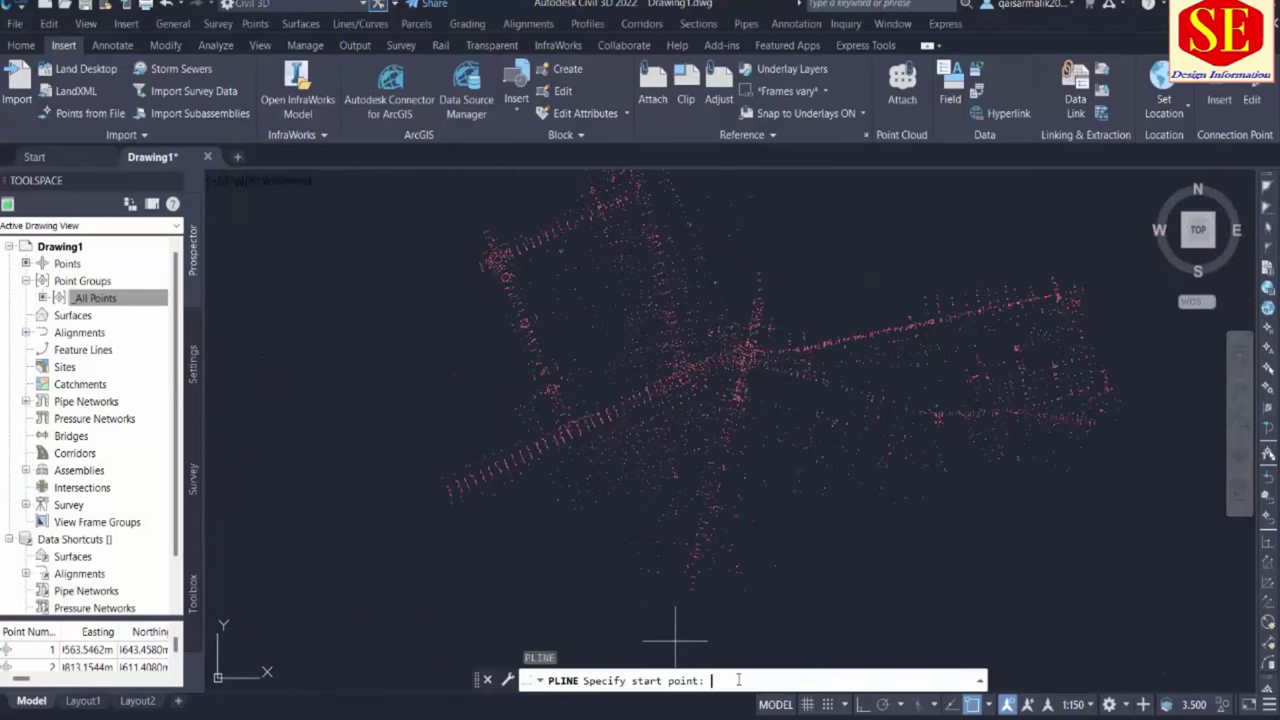
pyautogui.rightClick(738, 680)
pyautogui.click(775, 600)
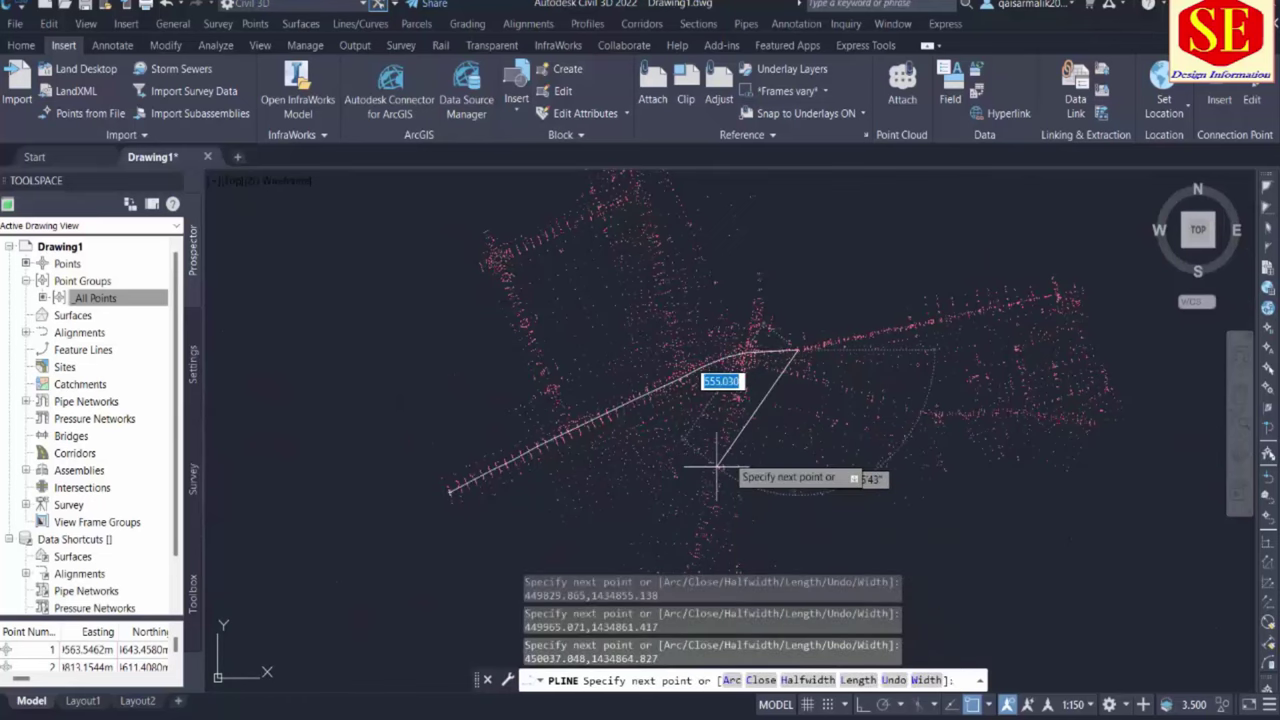
pyautogui.press('Escape')
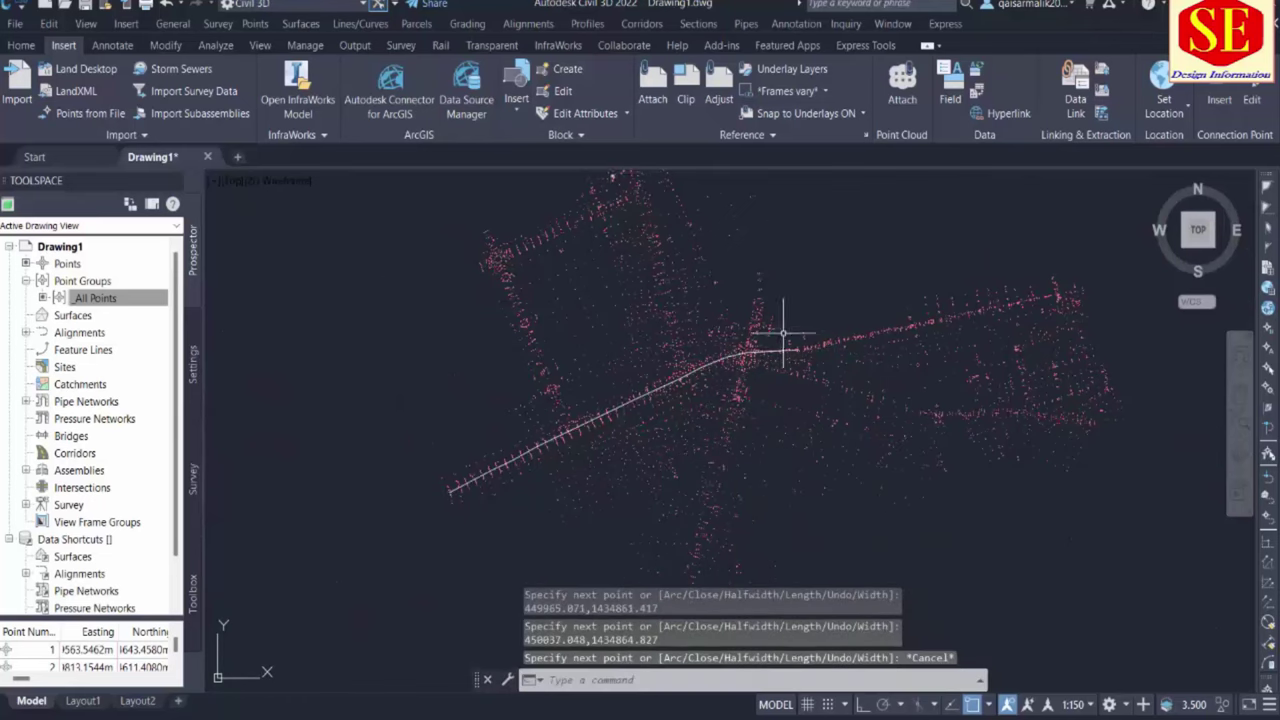
pyautogui.scroll(3, 760, 340)
pyautogui.moveTo(920, 388)
pyautogui.mouseDown(button='middle')
pyautogui.moveTo(400, 386)
pyautogui.moveTo(694, 349)
pyautogui.mouseUp(button='middle')
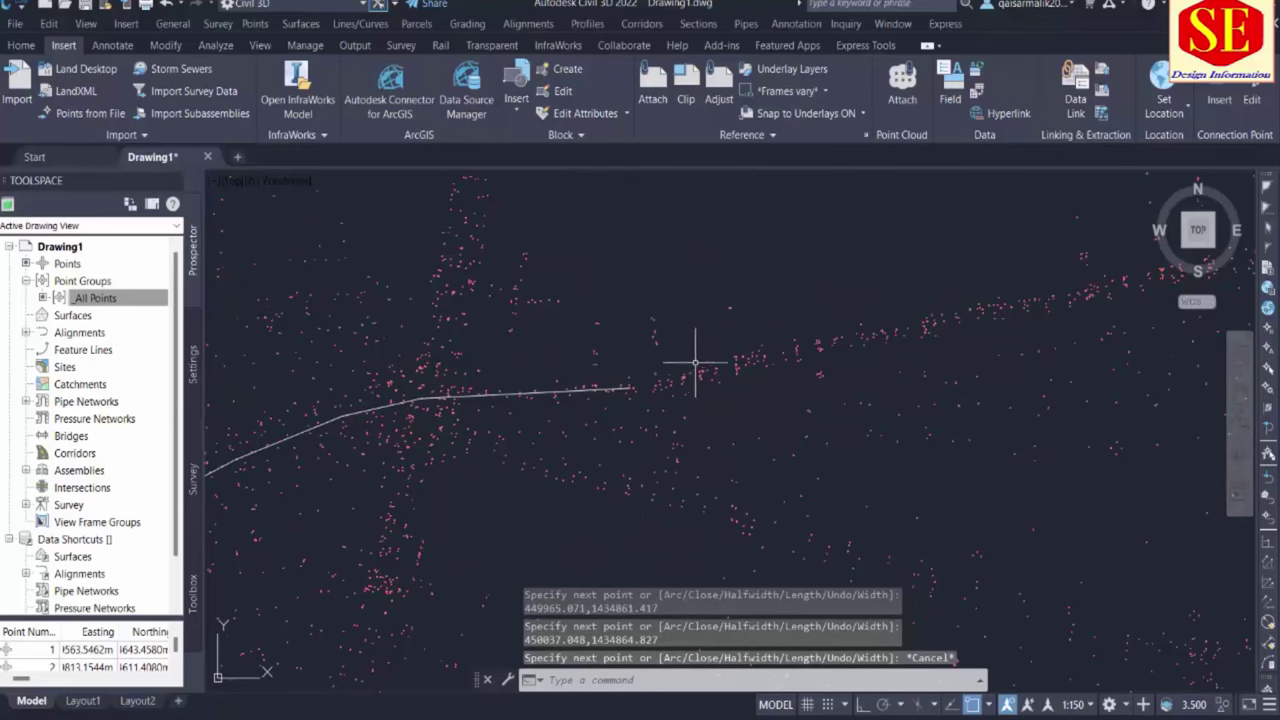
pyautogui.scroll(-4, 720, 320)
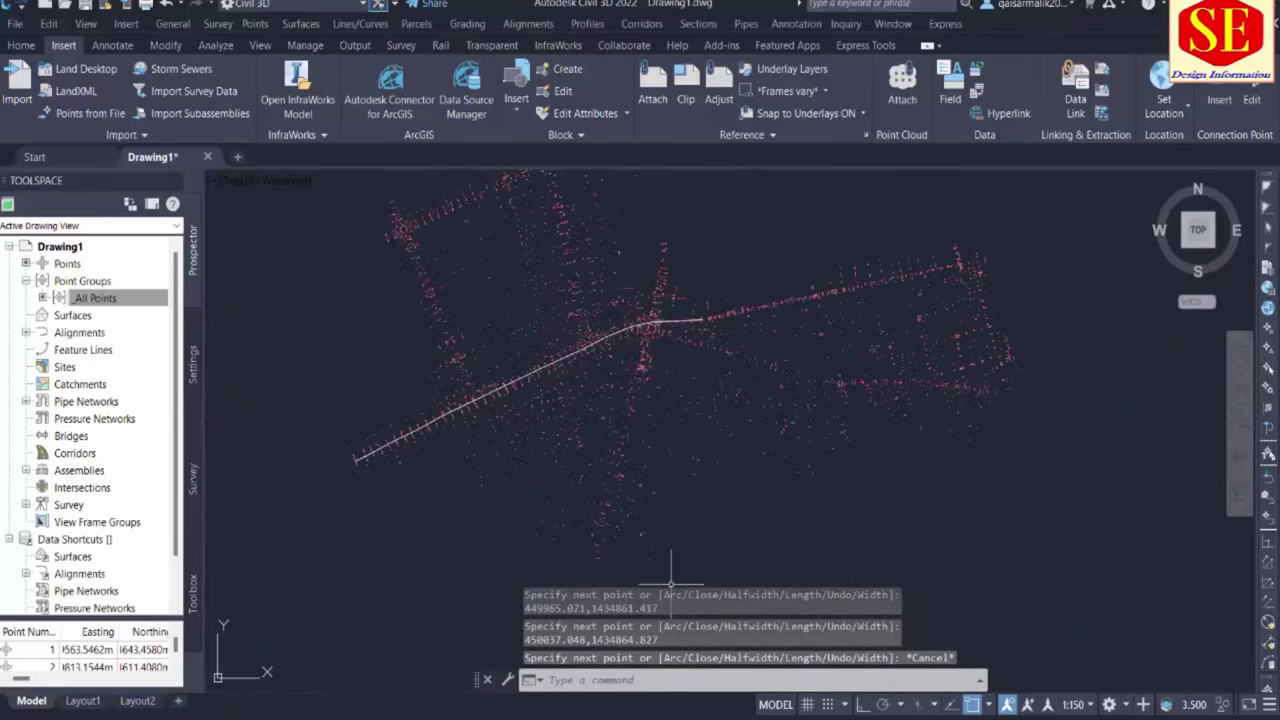
pyautogui.hotkey('alt', 'Tab')
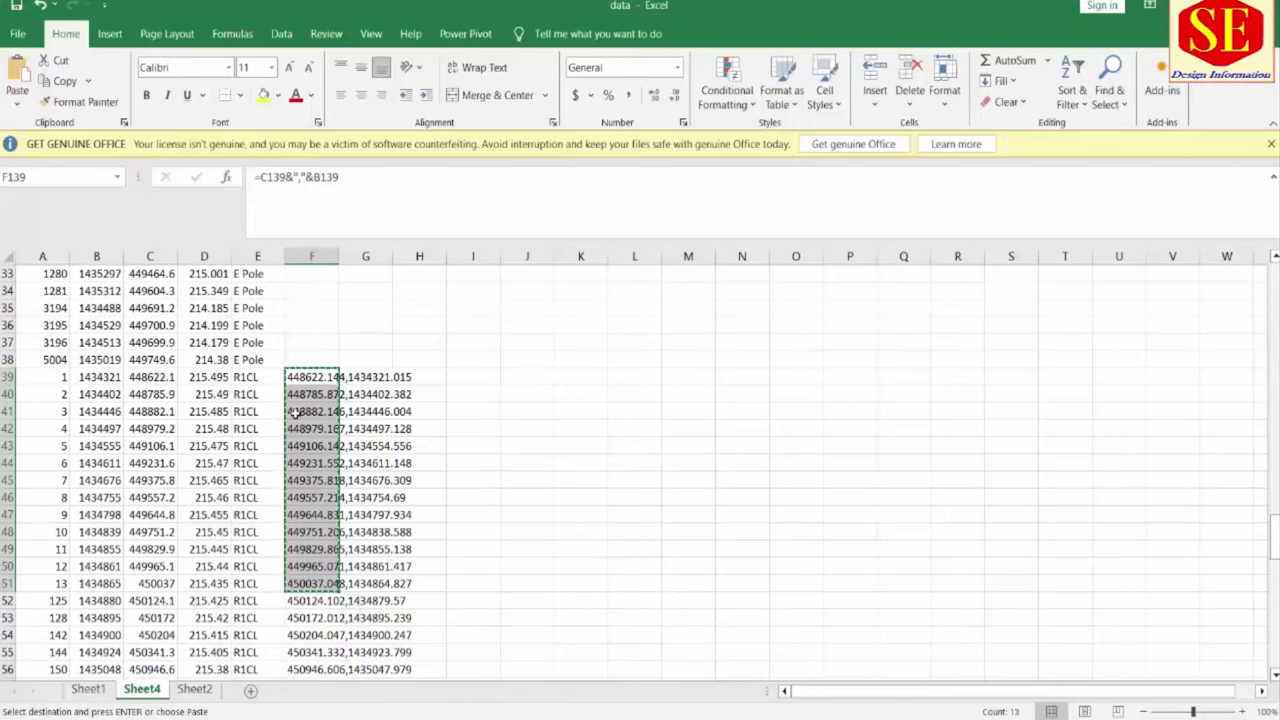
pyautogui.scroll(-3, 326, 449)
pyautogui.press('Escape')
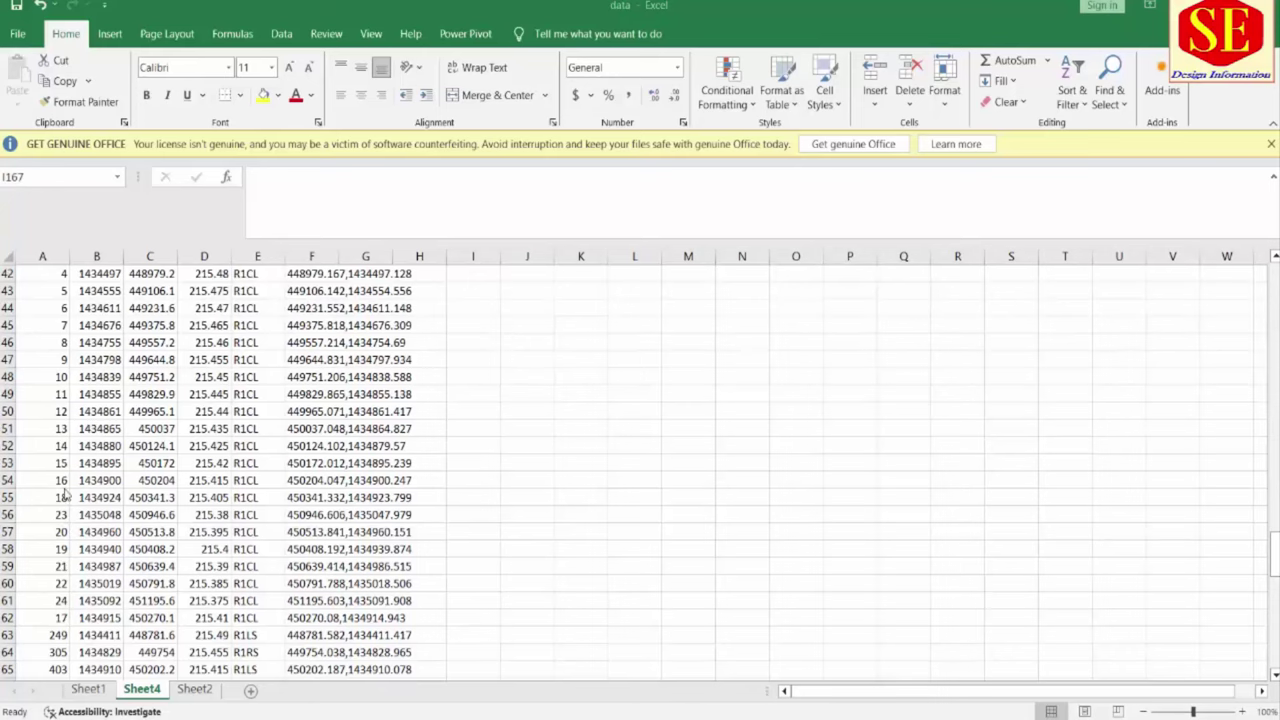
pyautogui.scroll(2, 65, 494)
pyautogui.moveTo(50, 330); pyautogui.dragTo(268, 549)
# Sort the selected centerline rows by point number, smallest to largest
pyautogui.rightClick(240, 522)
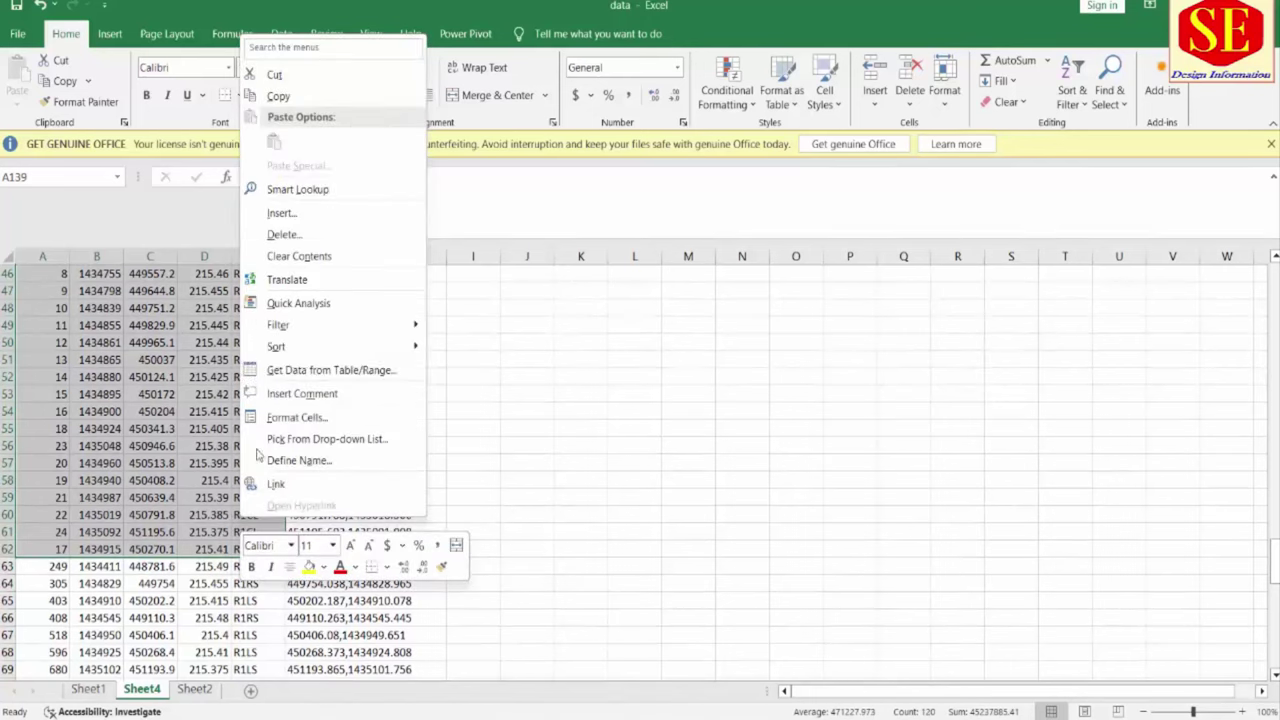
pyautogui.moveTo(330, 356)
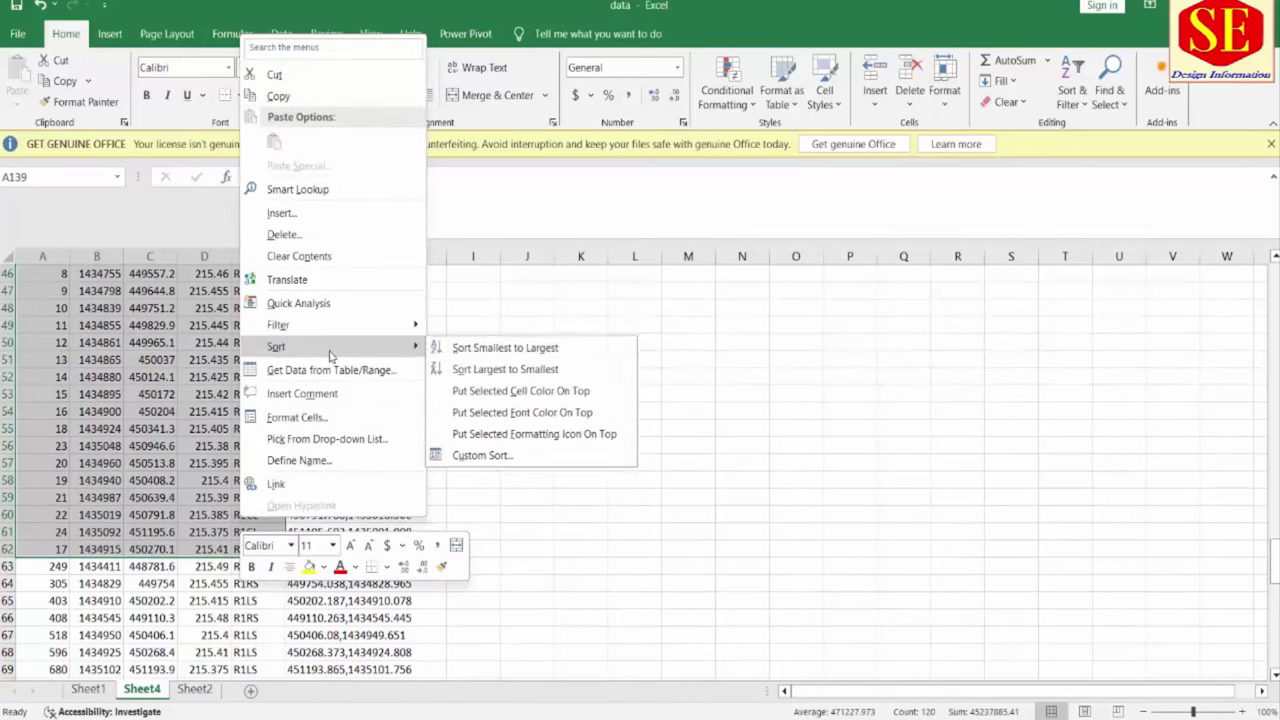
pyautogui.click(481, 349)
pyautogui.scroll(-3, 137, 481)
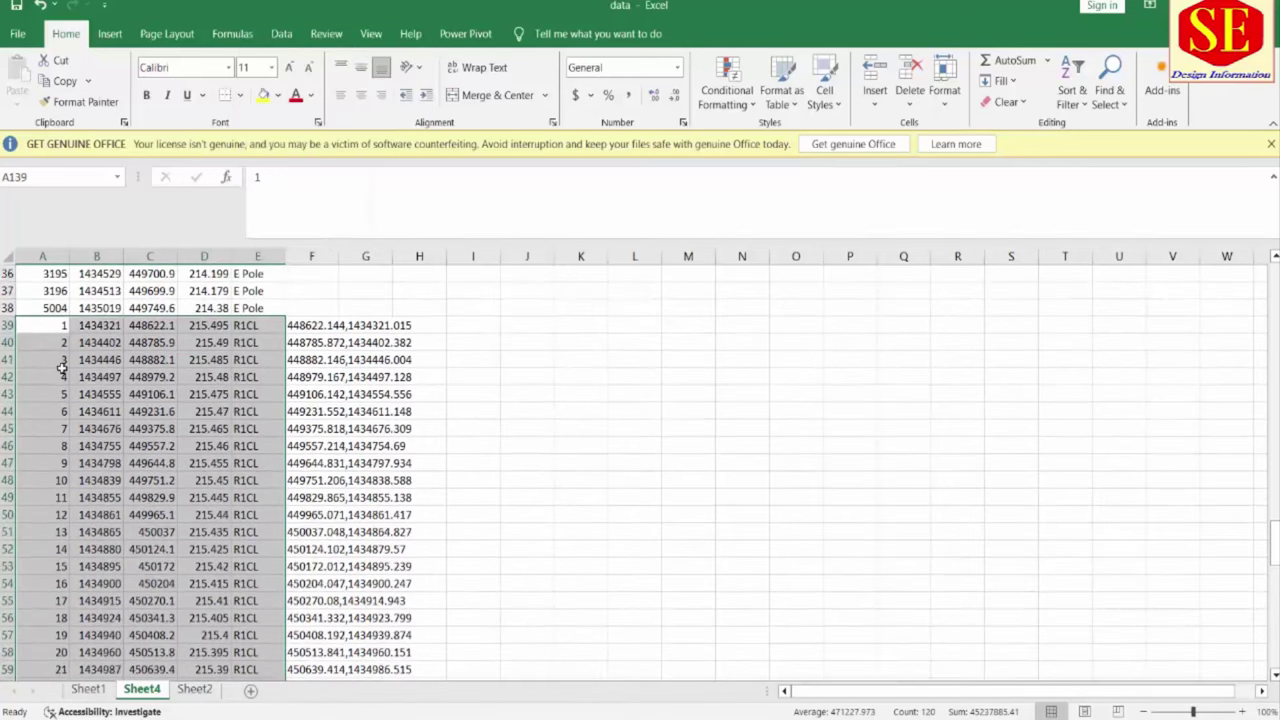
pyautogui.scroll(-3, 72, 478)
pyautogui.scroll(3, 66, 572)
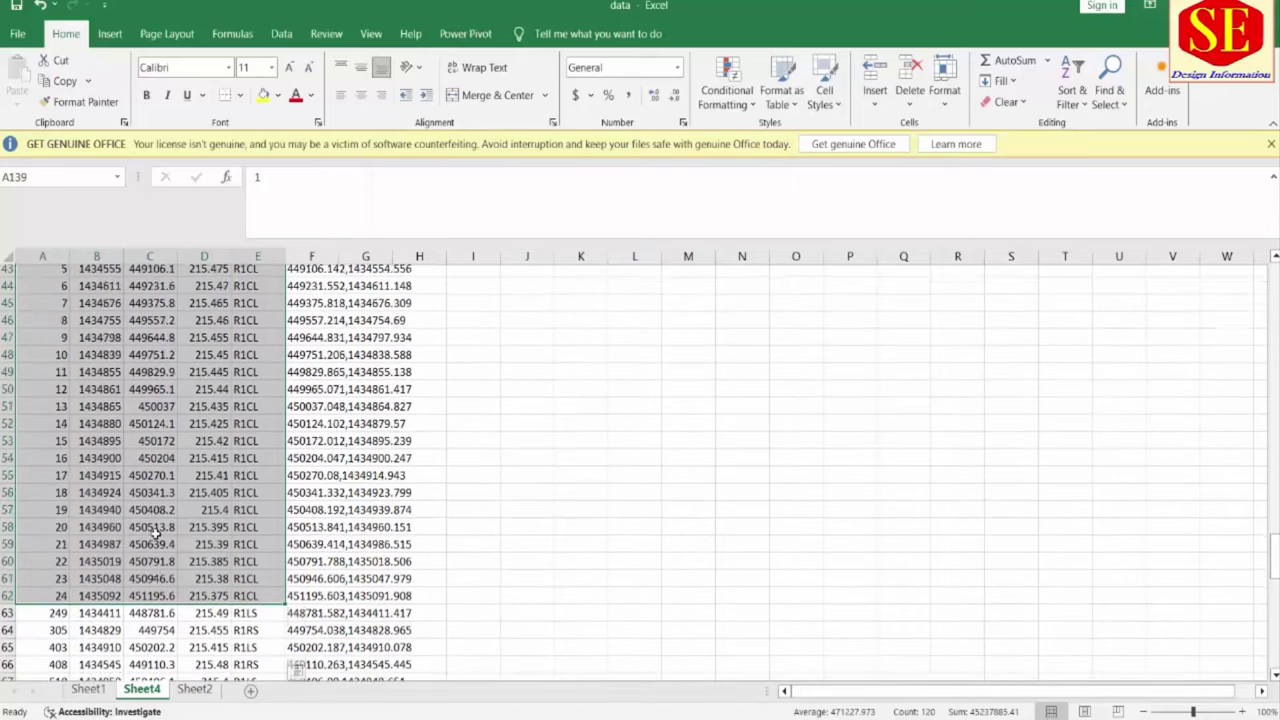
# Copy the column F coordinate pairs for points 1 to 24
pyautogui.moveTo(309, 327); pyautogui.dragTo(310, 617)
pyautogui.rightClick(322, 618)
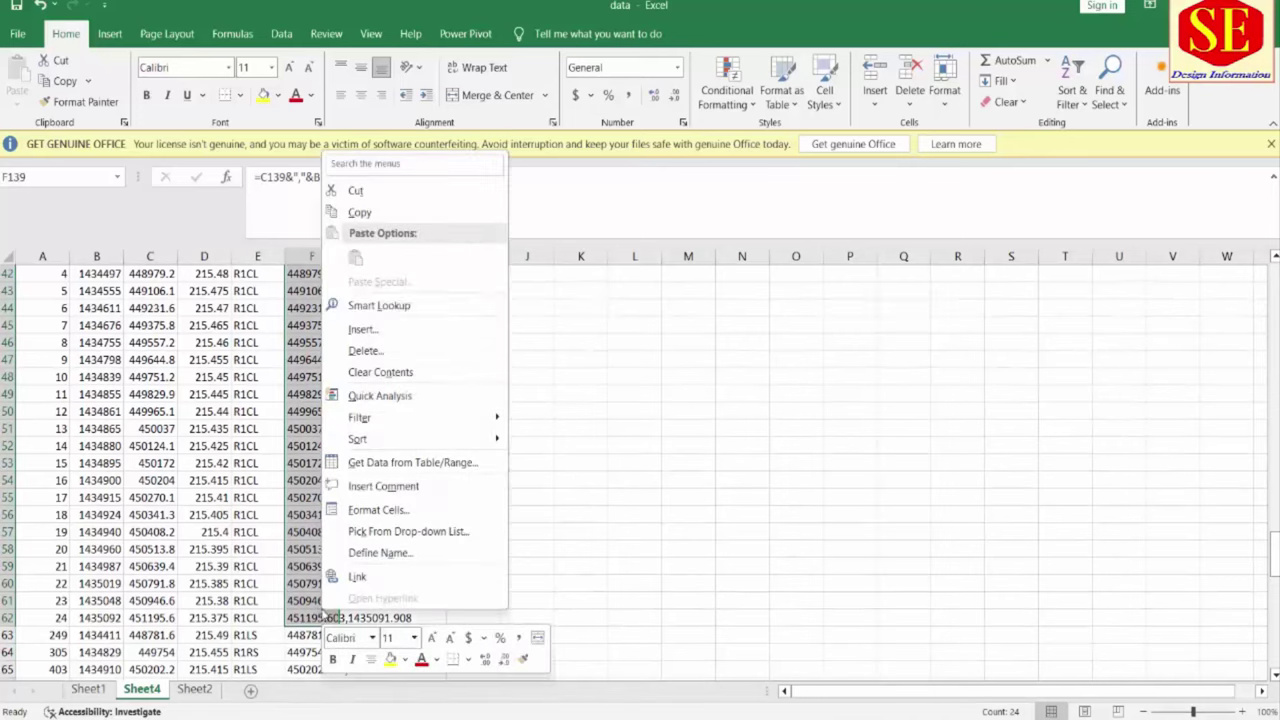
pyautogui.click(409, 208)
pyautogui.scroll(5, 826, 686)
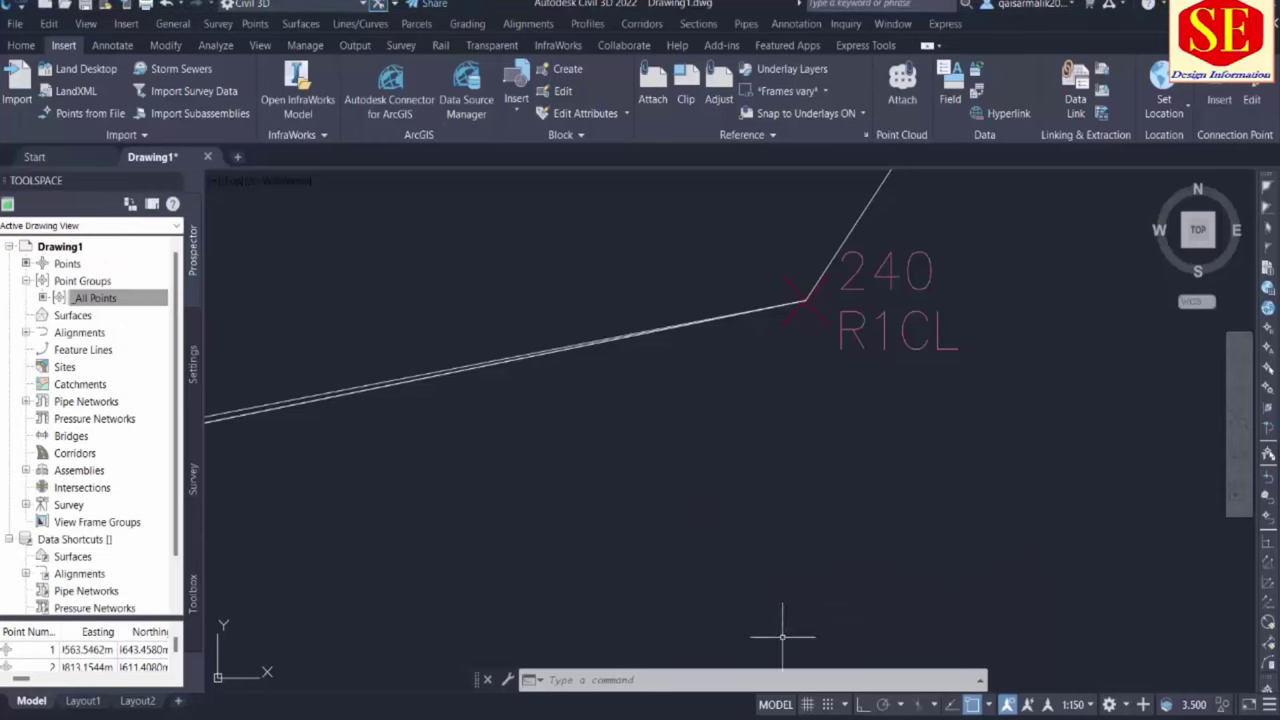
pyautogui.scroll(-8, 686, 343)
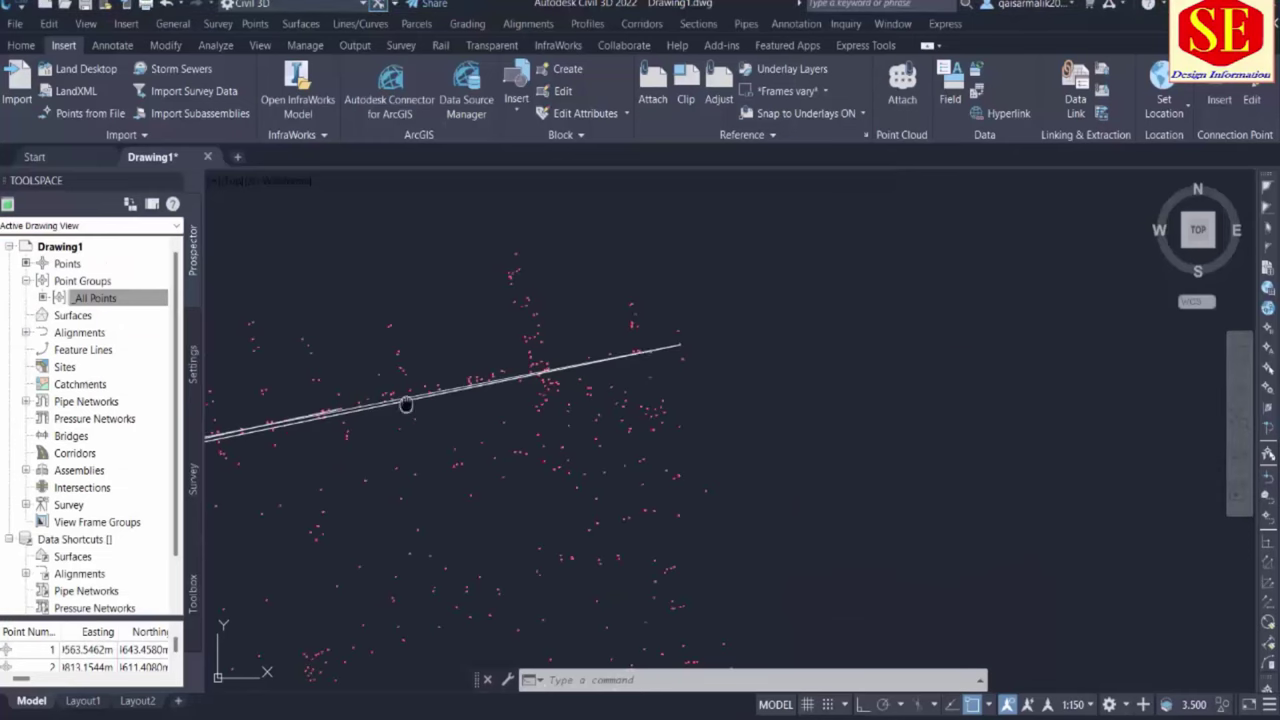
pyautogui.scroll(4, 406, 406)
# Erase the earlier centerline polyline and the remaining old line
pyautogui.press('Escape')
pyautogui.click(595, 435)
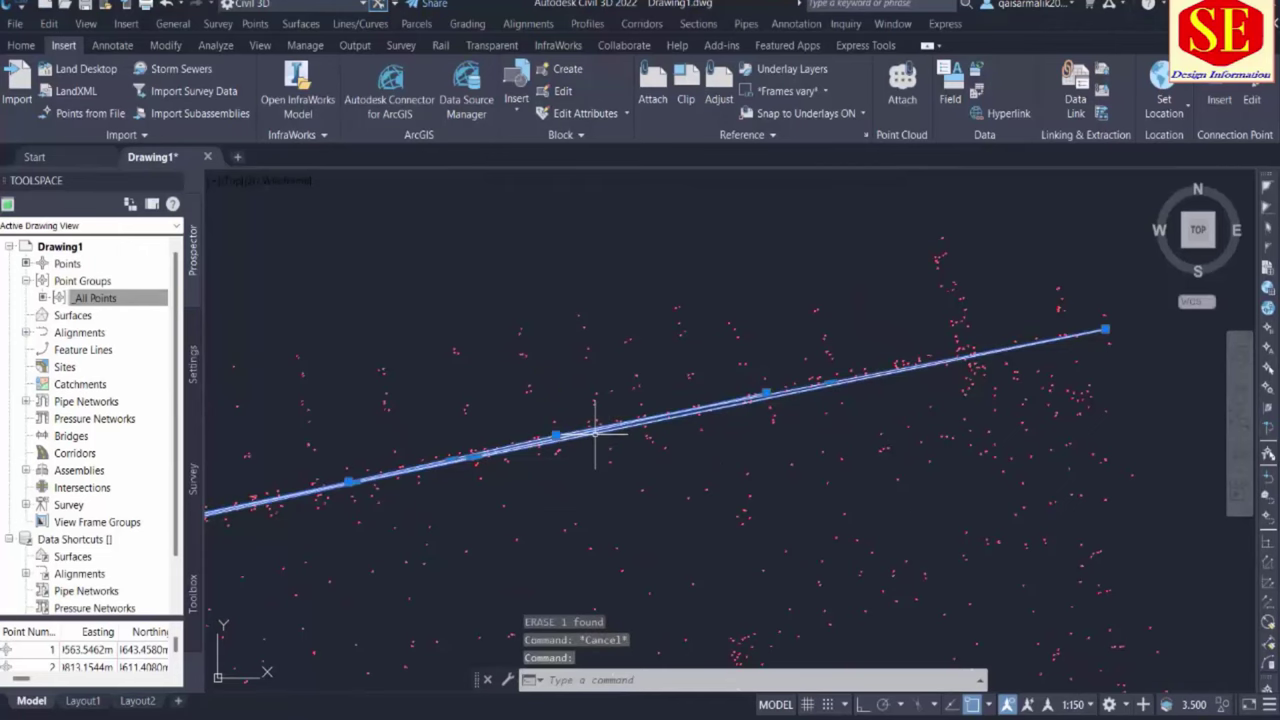
pyautogui.write('e')
pyautogui.press('Return')
pyautogui.scroll(-3, 871, 366)
pyautogui.scroll(3, 606, 434)
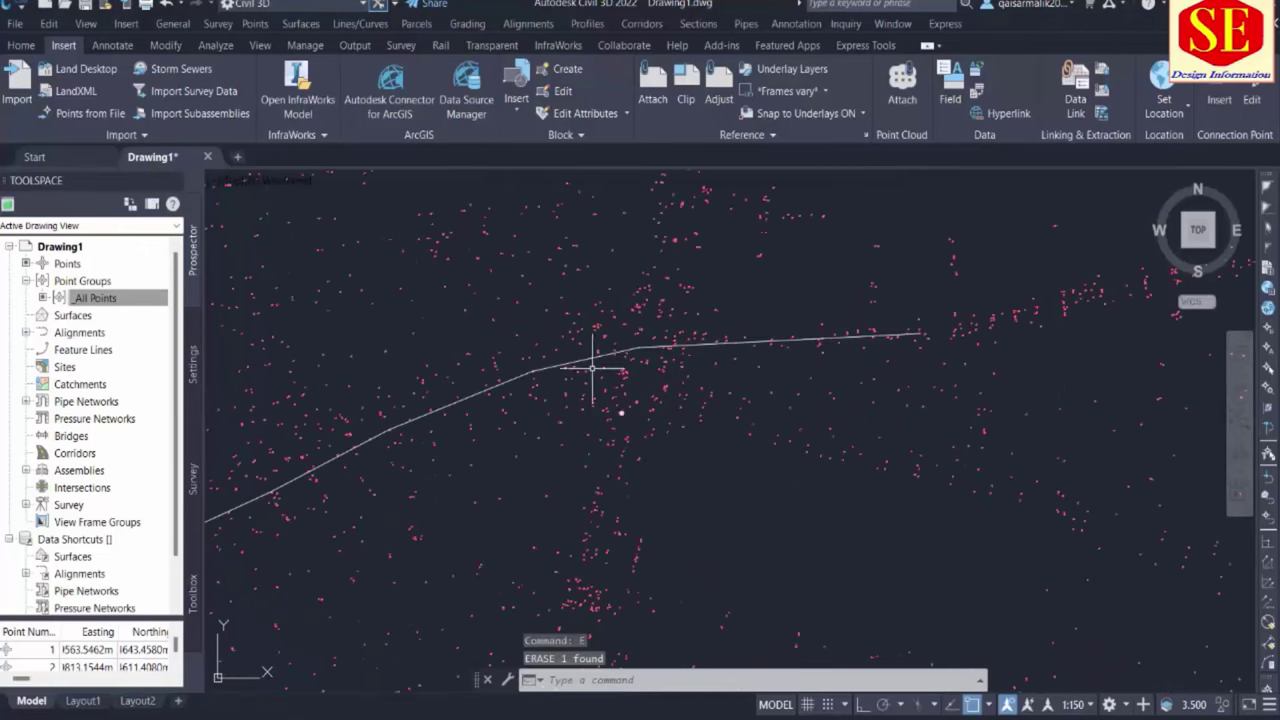
pyautogui.click(583, 363)
pyautogui.click(580, 363)
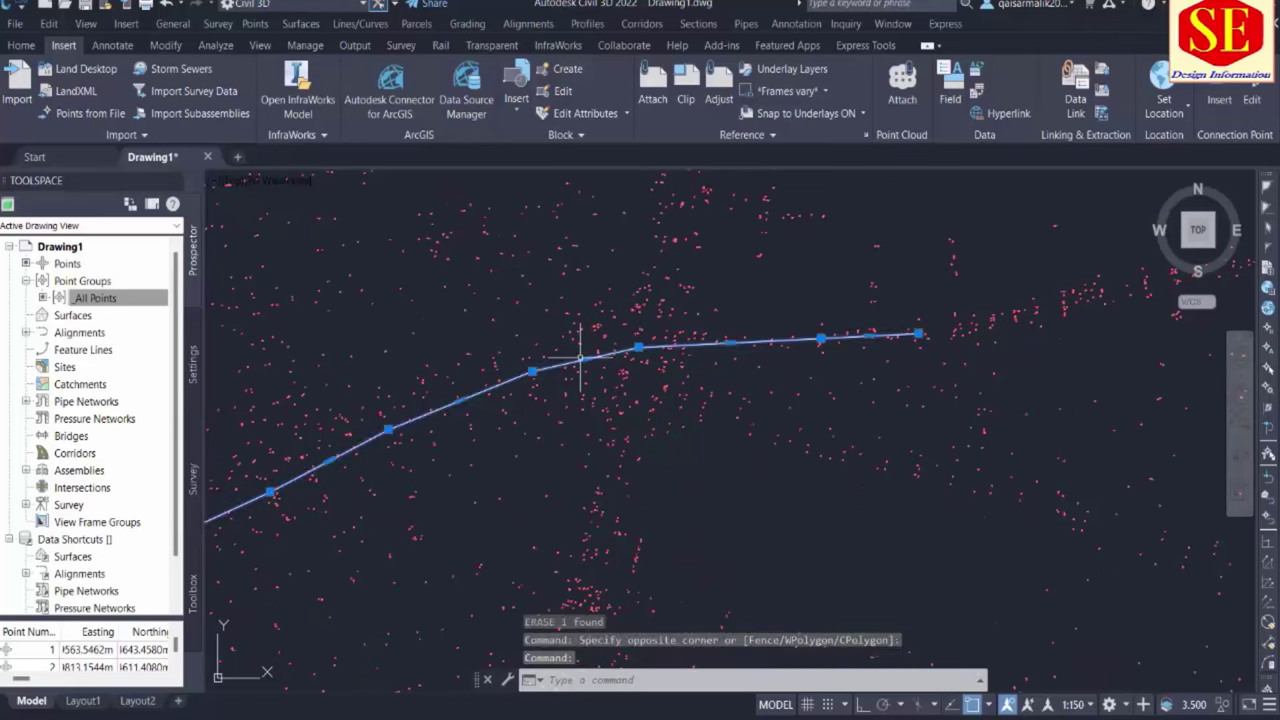
pyautogui.press('Delete')
pyautogui.scroll(-3, 580, 363)
# Draw a PL polyline from the 24 pasted coordinates, check it, then return to Excel
pyautogui.write('pl')
pyautogui.press('Return')
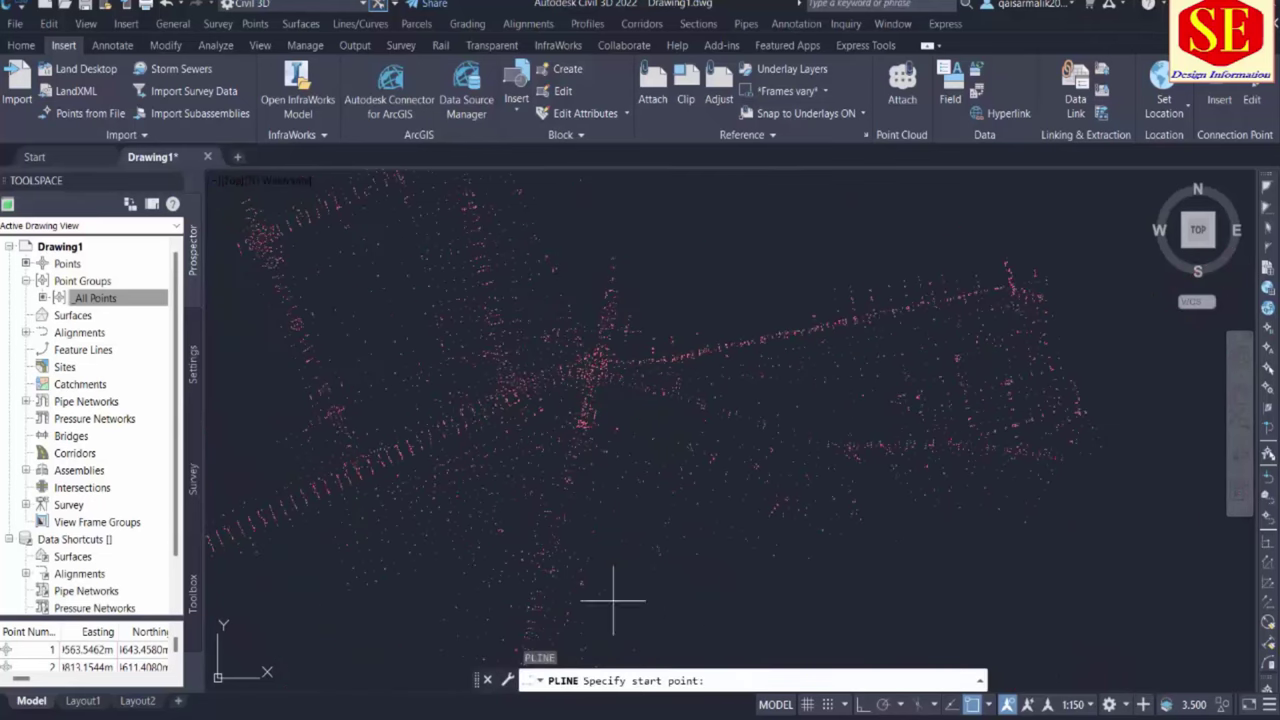
pyautogui.rightClick(746, 684)
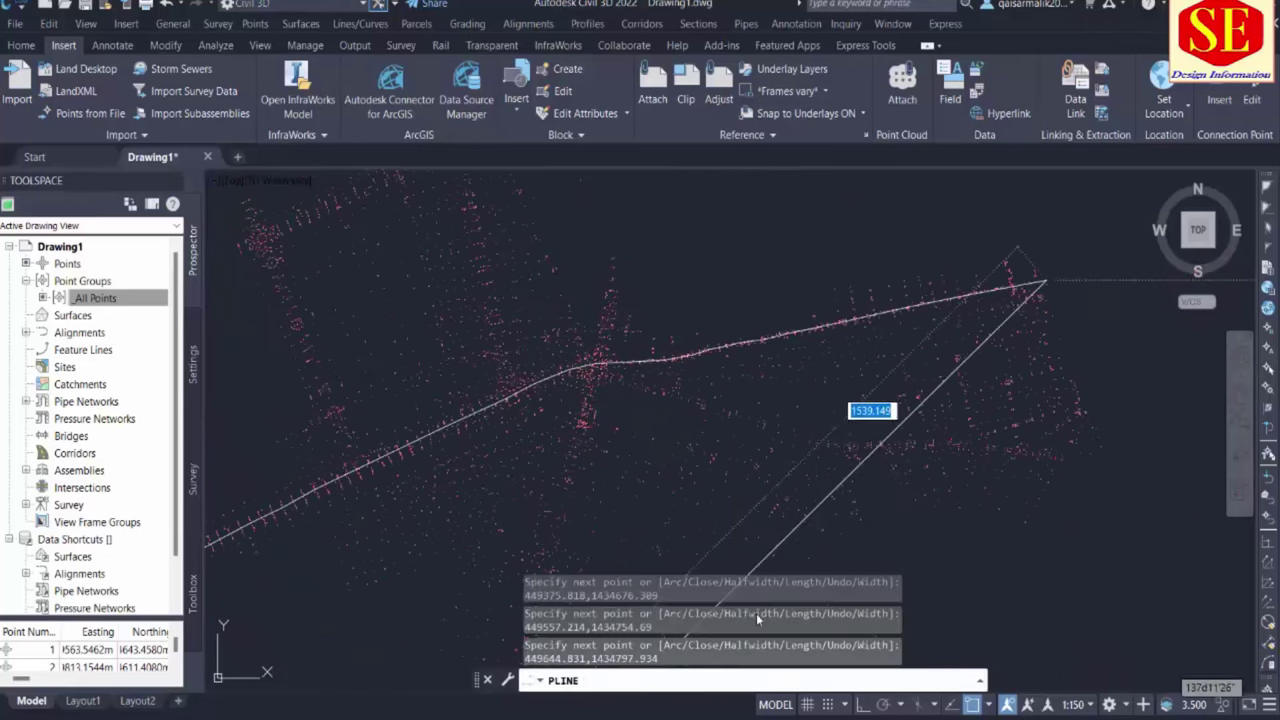
pyautogui.click(757, 591)
pyautogui.press('Escape')
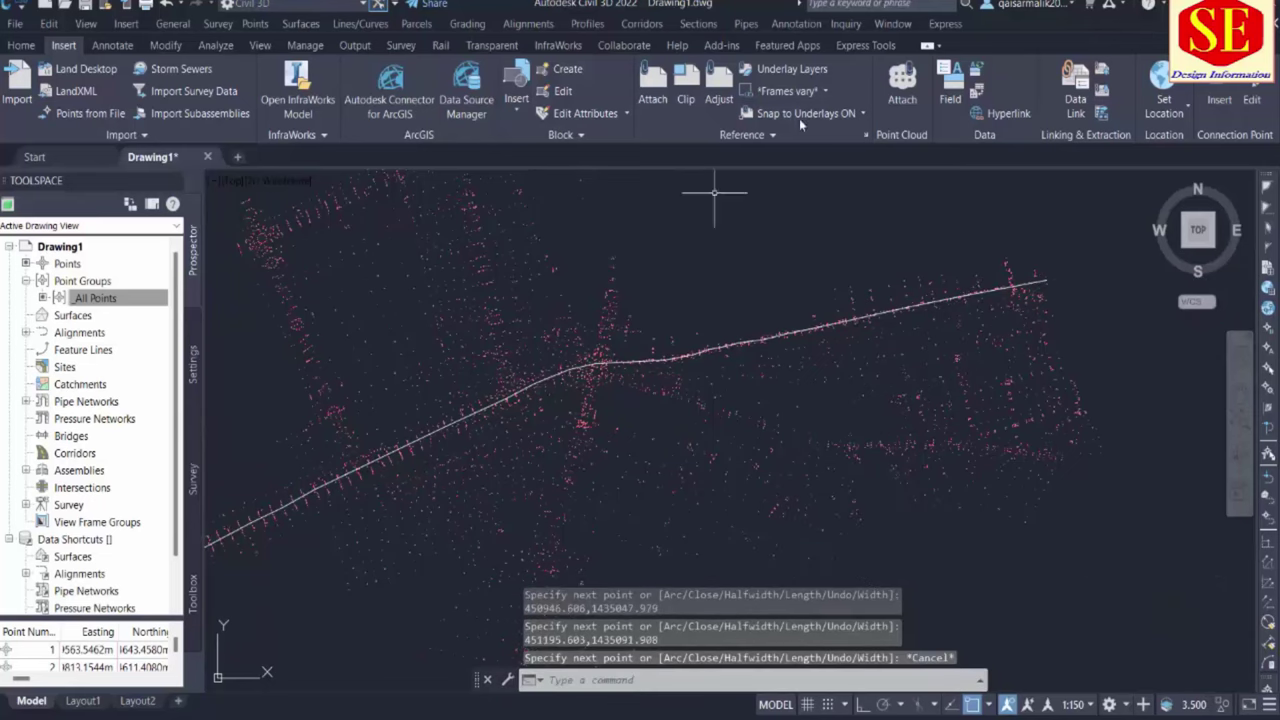
pyautogui.scroll(3, 700, 349)
pyautogui.click(724, 337)
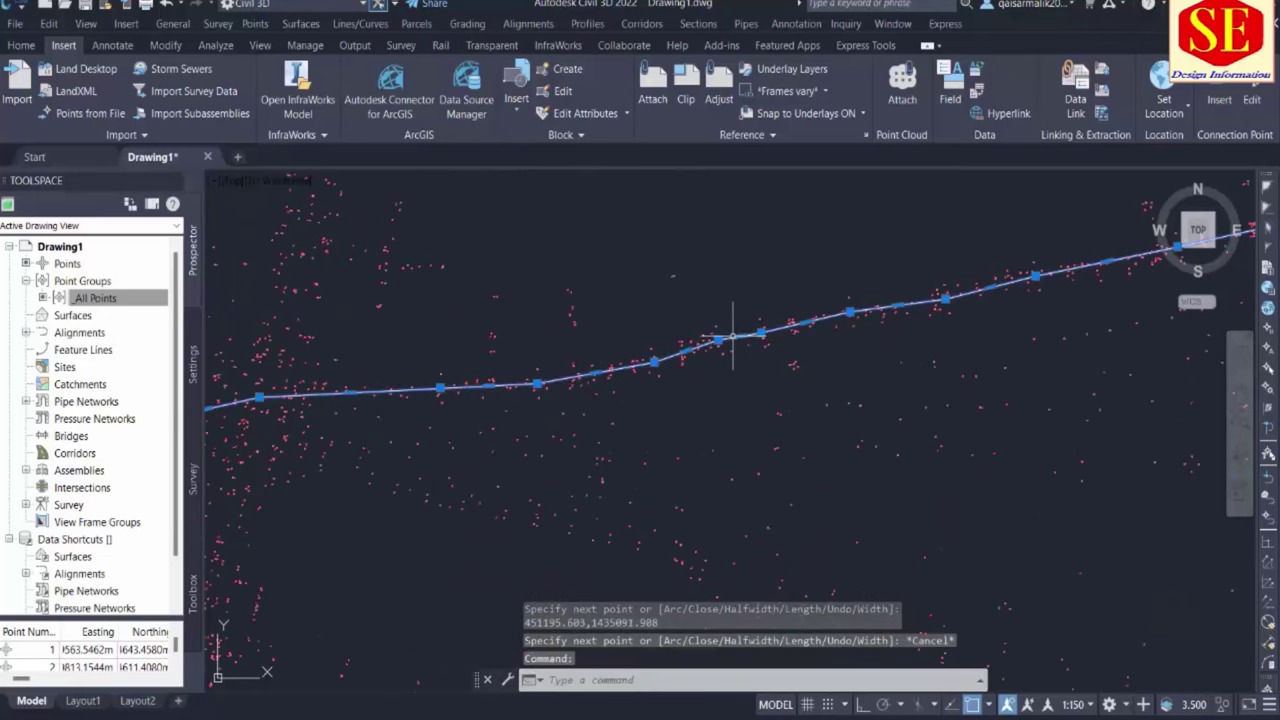
pyautogui.scroll(-3, 794, 300)
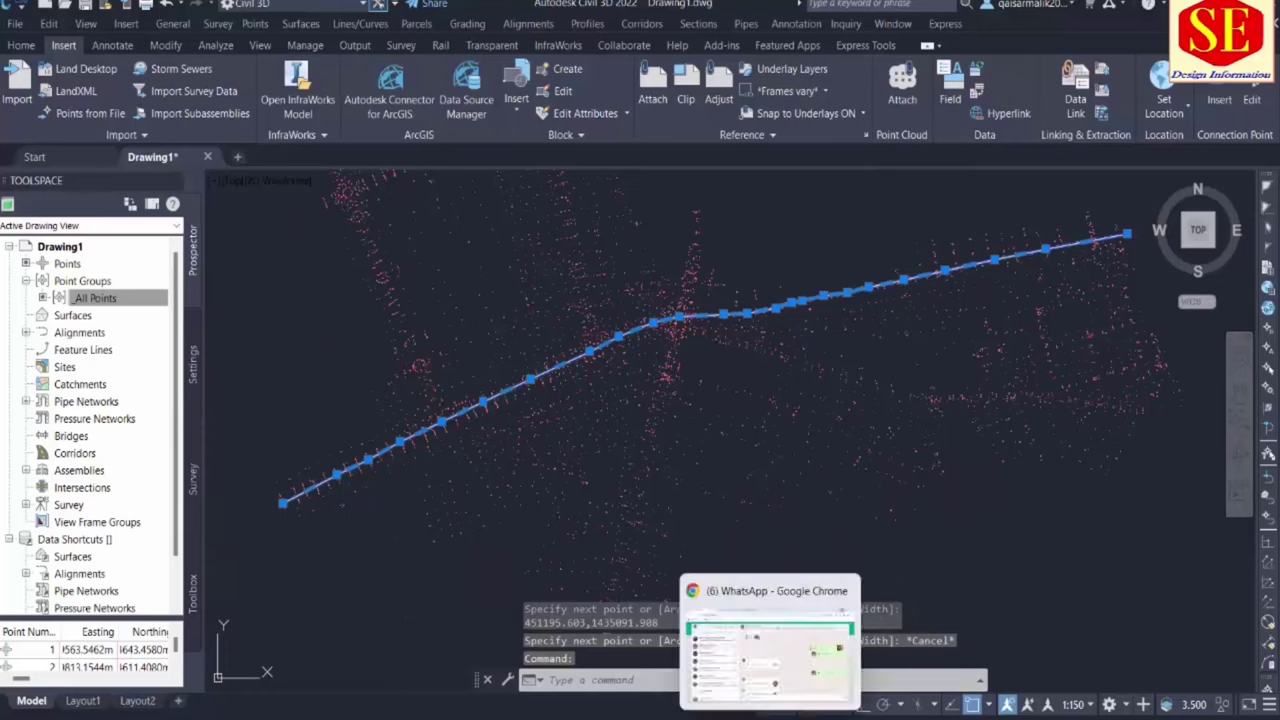
pyautogui.click(794, 600)
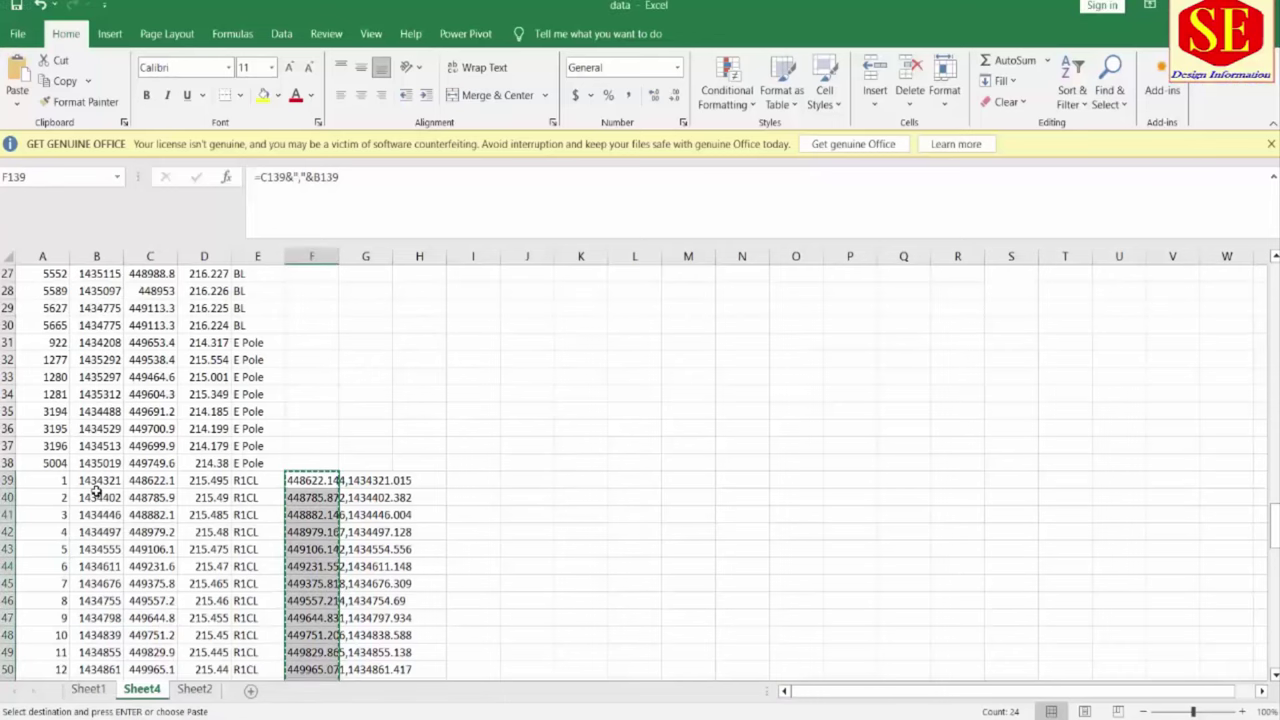
pyautogui.scroll(-4, 145, 430)
pyautogui.scroll(-7, 284, 436)
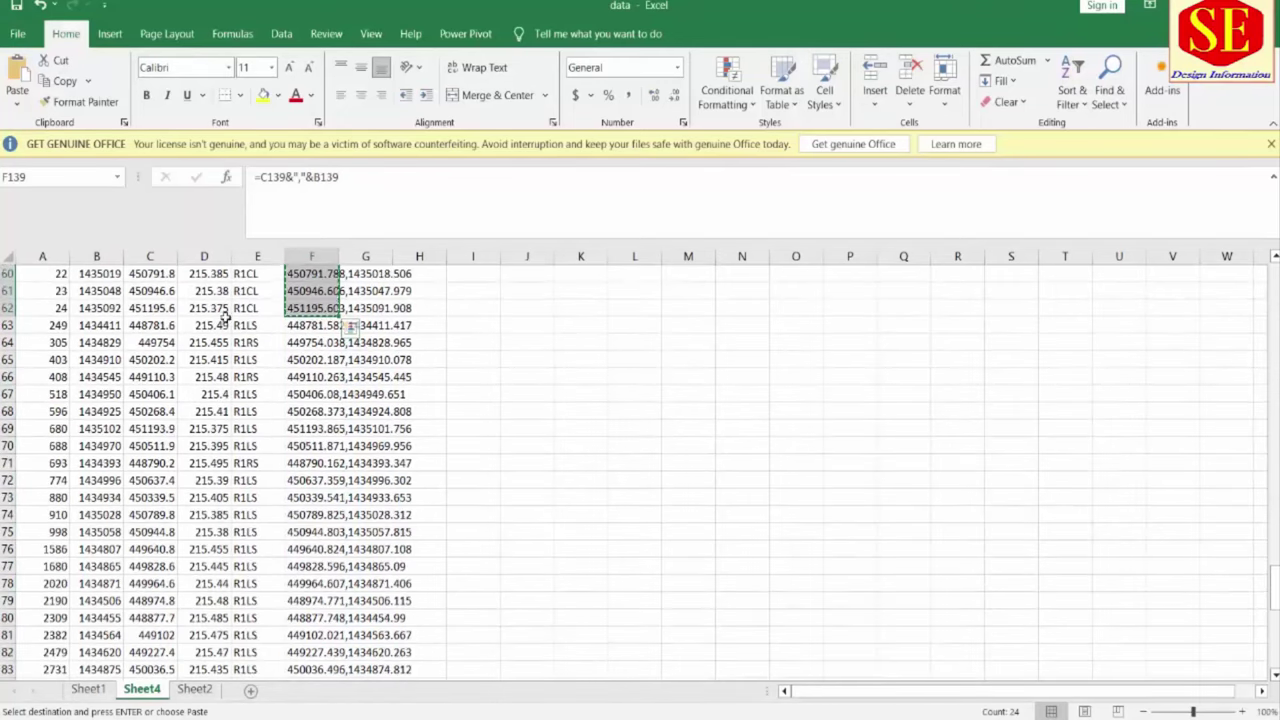
pyautogui.scroll(-3, 246, 482)
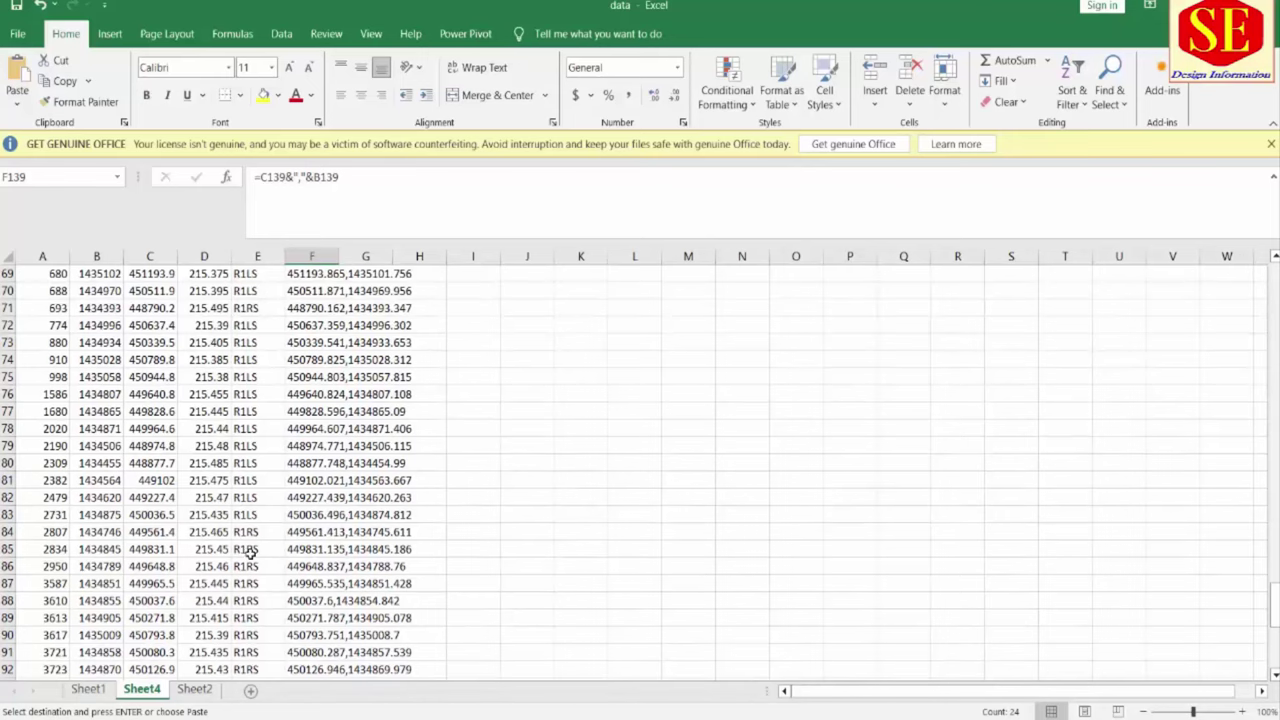
pyautogui.scroll(-6, 249, 540)
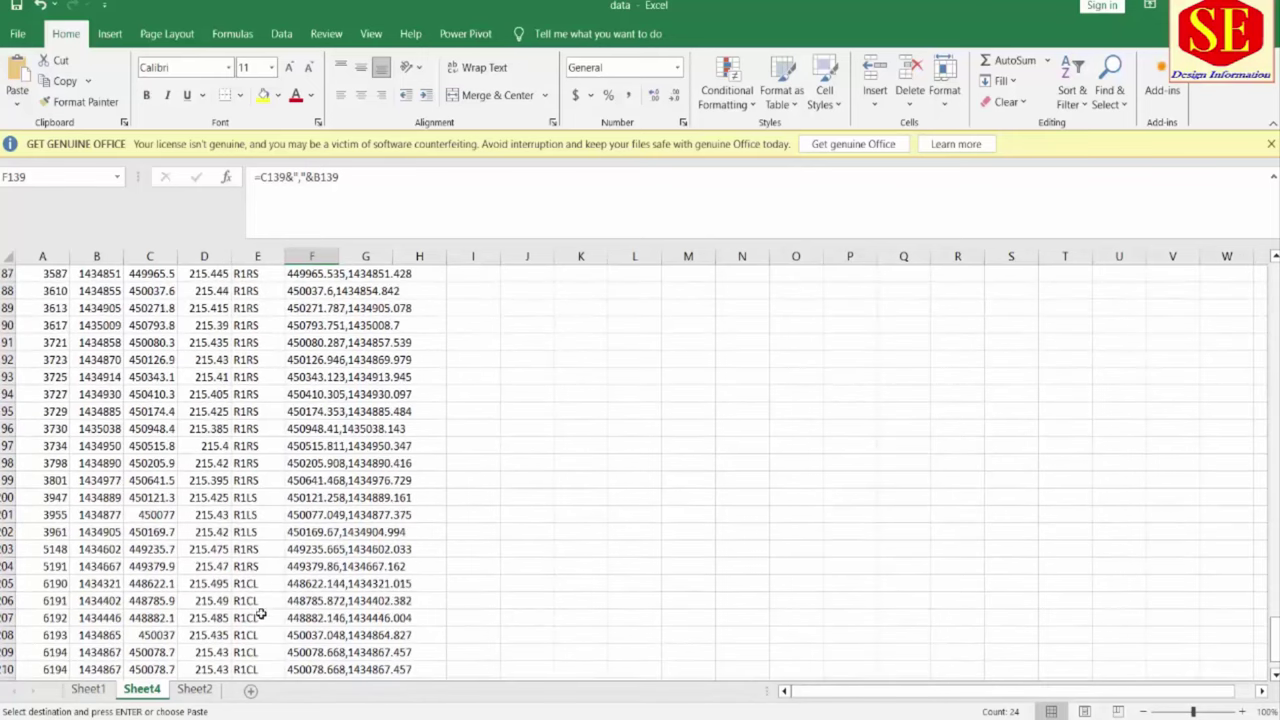
pyautogui.scroll(-3, 260, 614)
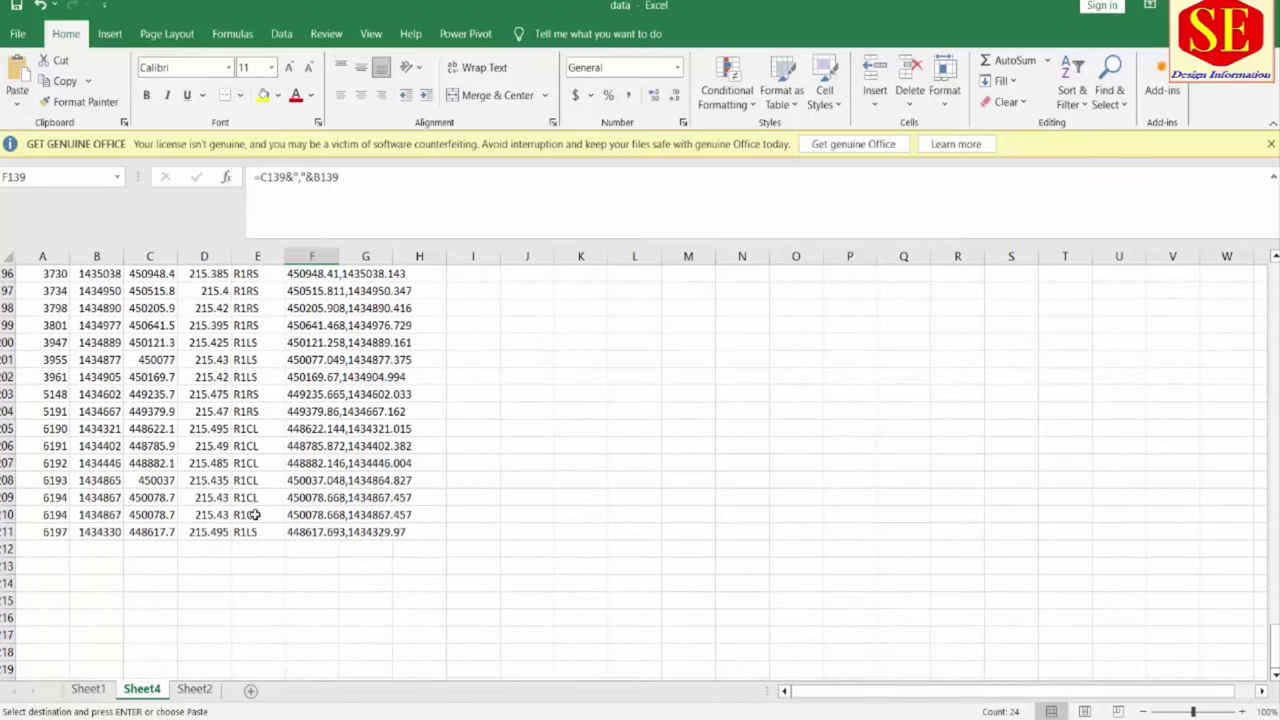
pyautogui.scroll(20, 258, 515)
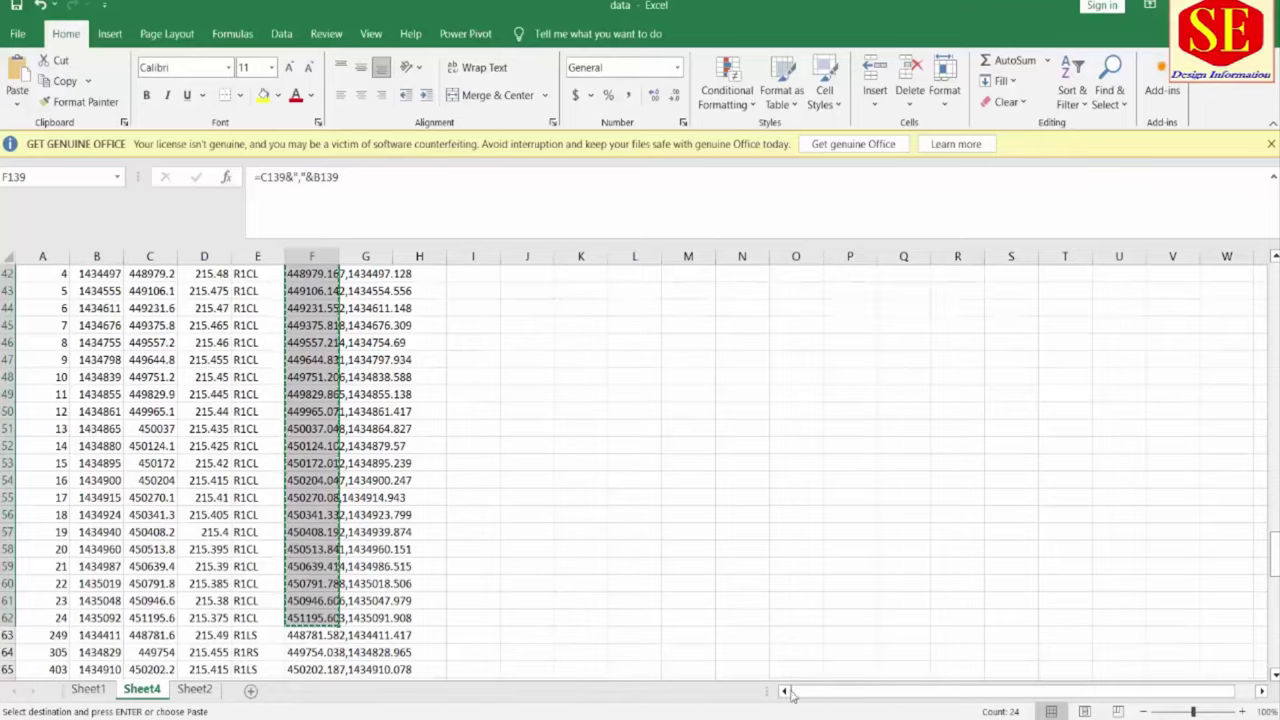
pyautogui.hotkey('alt', 'Tab')
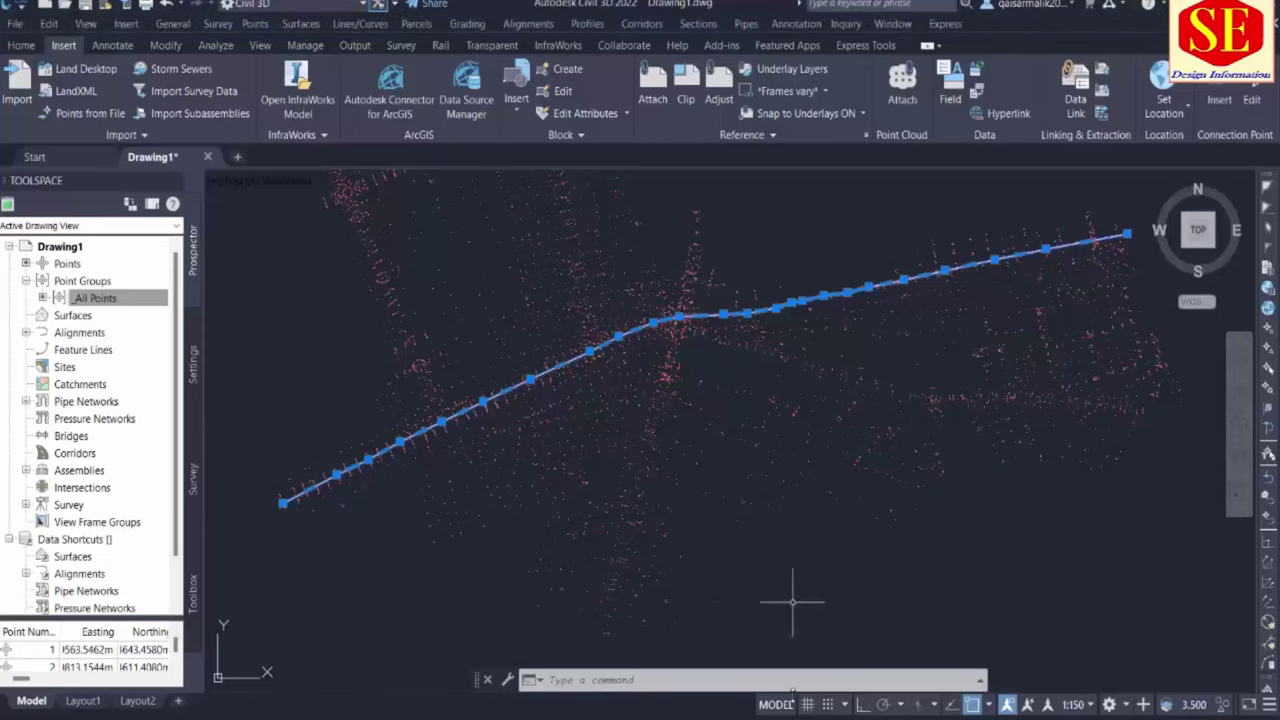
pyautogui.hotkey('alt', 'Tab')
pyautogui.scroll(4, 296, 415)
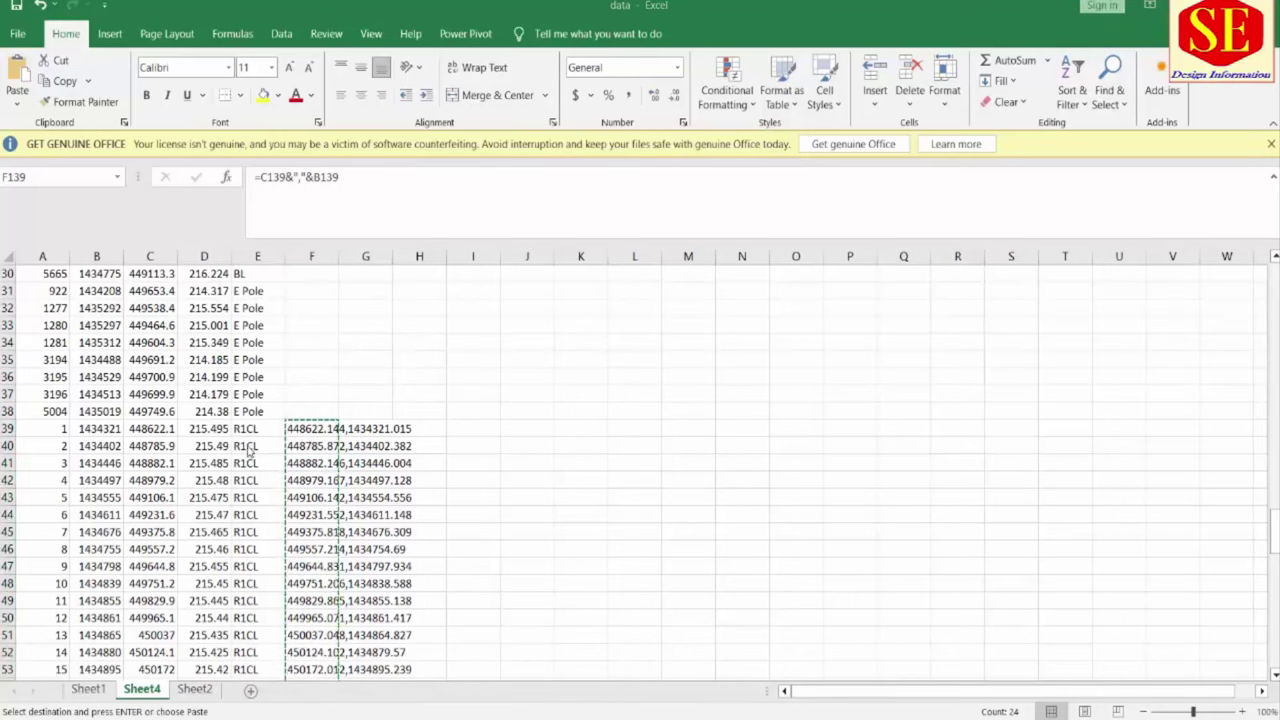
# Clear the combined coordinates in column F from F139 downward
pyautogui.click(70, 431)
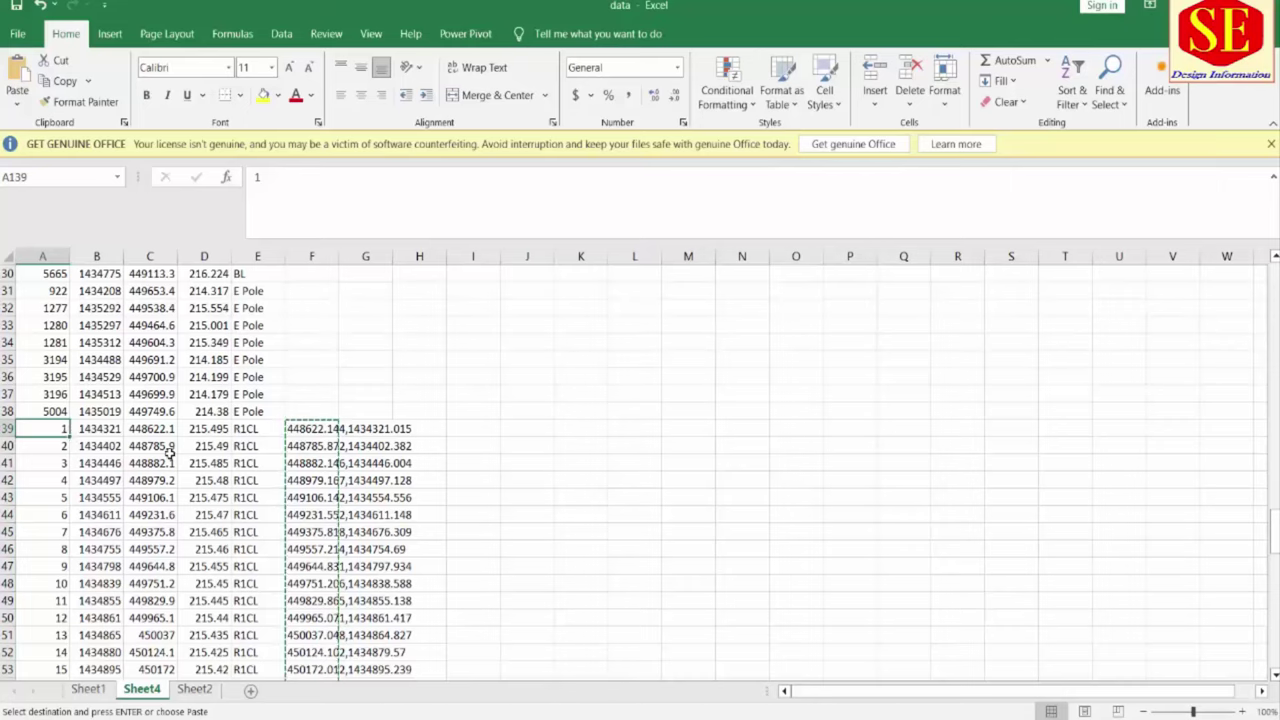
pyautogui.scroll(-2, 170, 453)
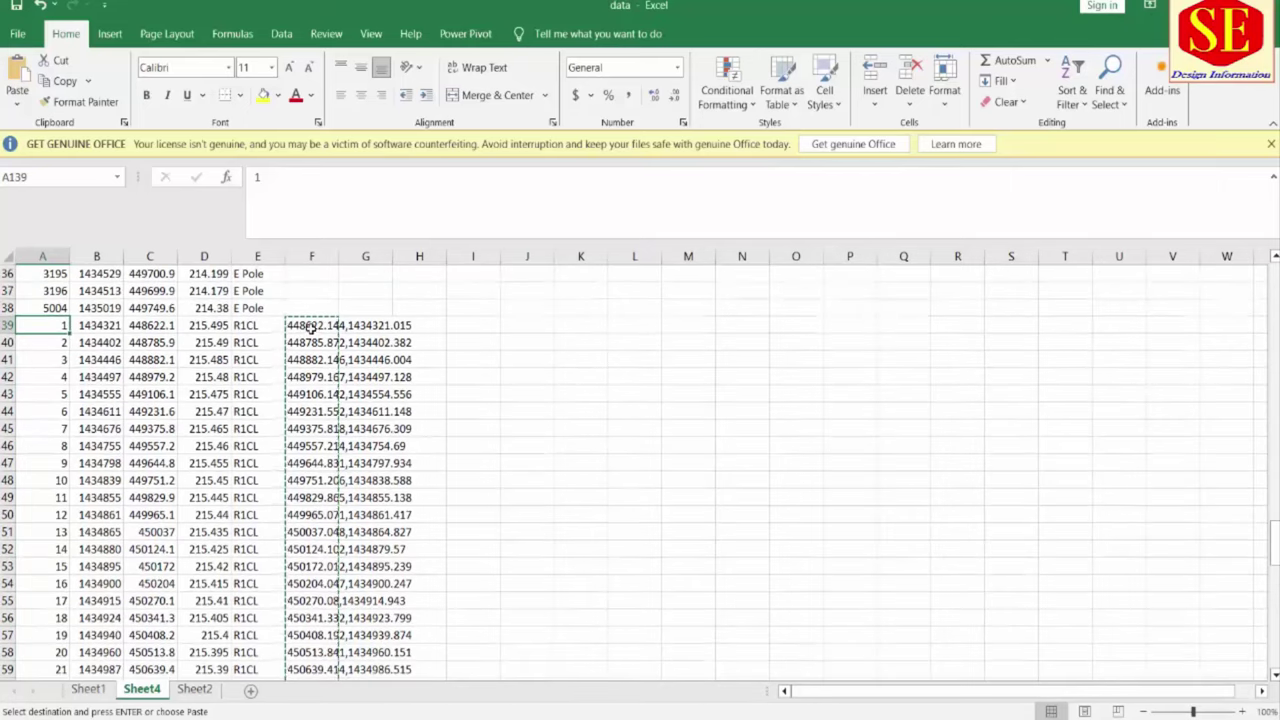
pyautogui.click(311, 327)
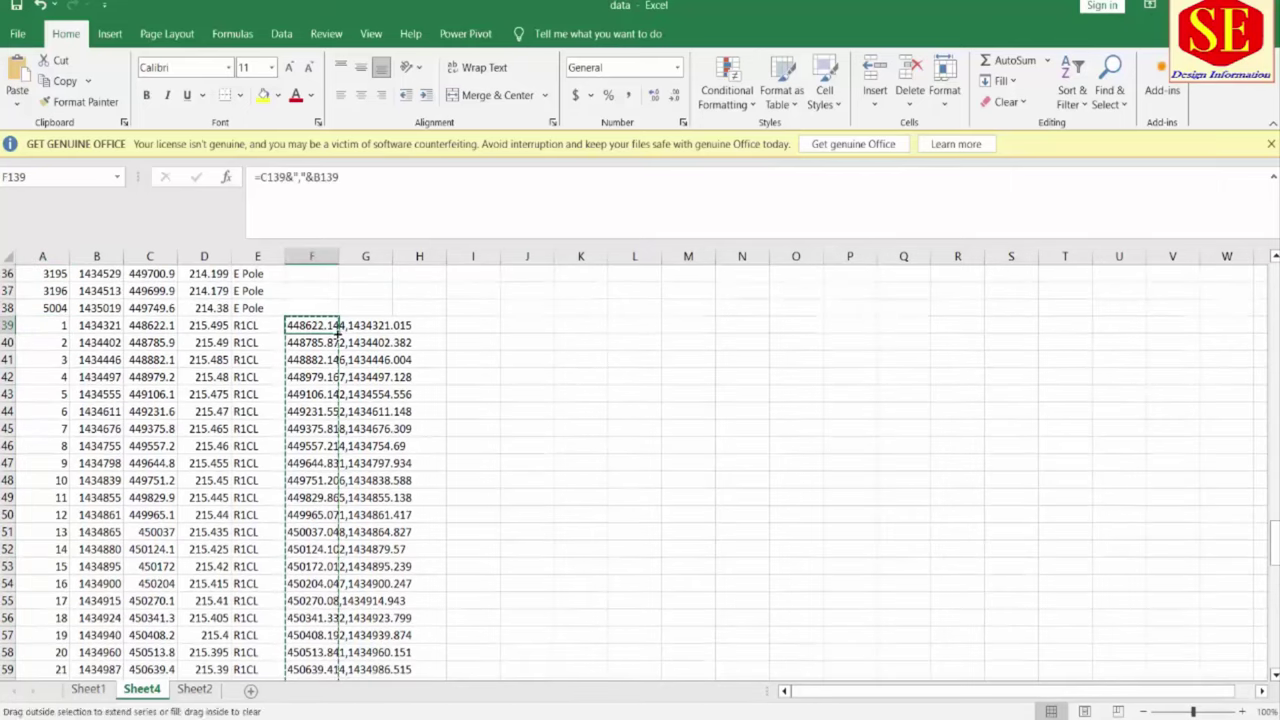
pyautogui.hotkey('ctrl', 'shift', 'Down')
pyautogui.press('Delete')
pyautogui.click(397, 354)
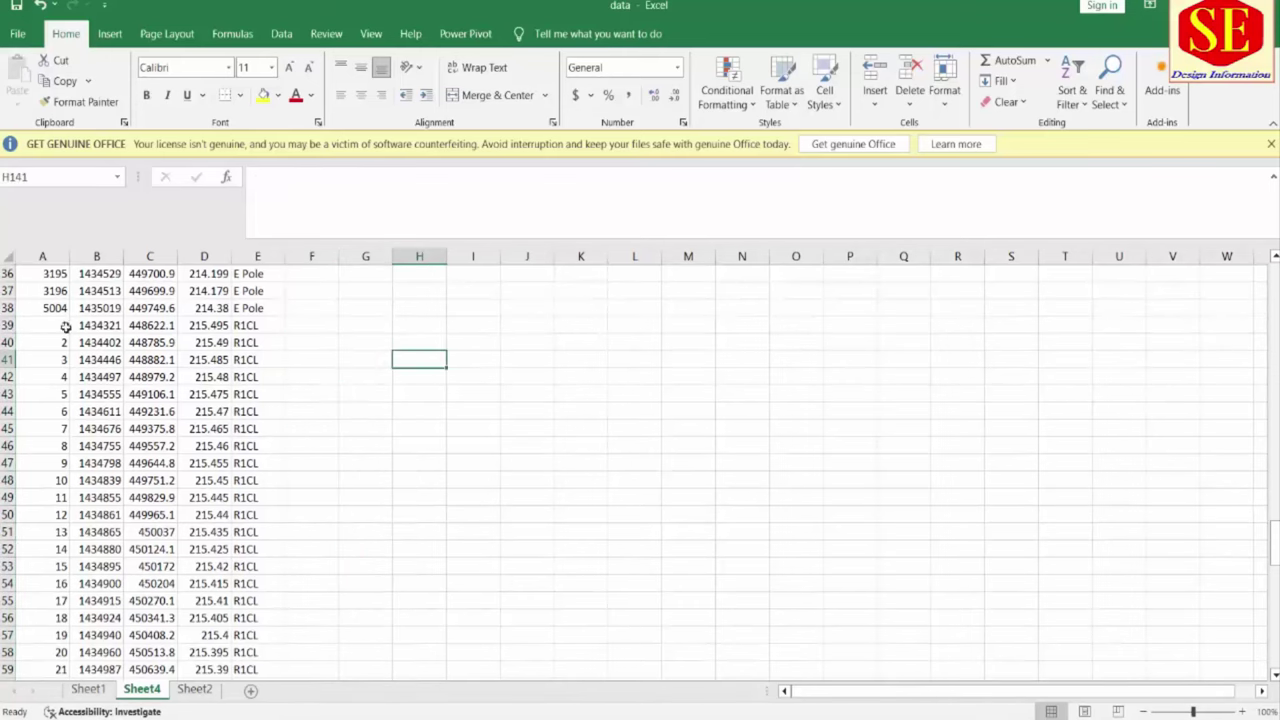
pyautogui.click(60, 327)
# Insert a blank row above point 1 and paste a copy of point 1's record A140:E140 into it
pyautogui.click(7, 326)
pyautogui.rightClick(8, 326)
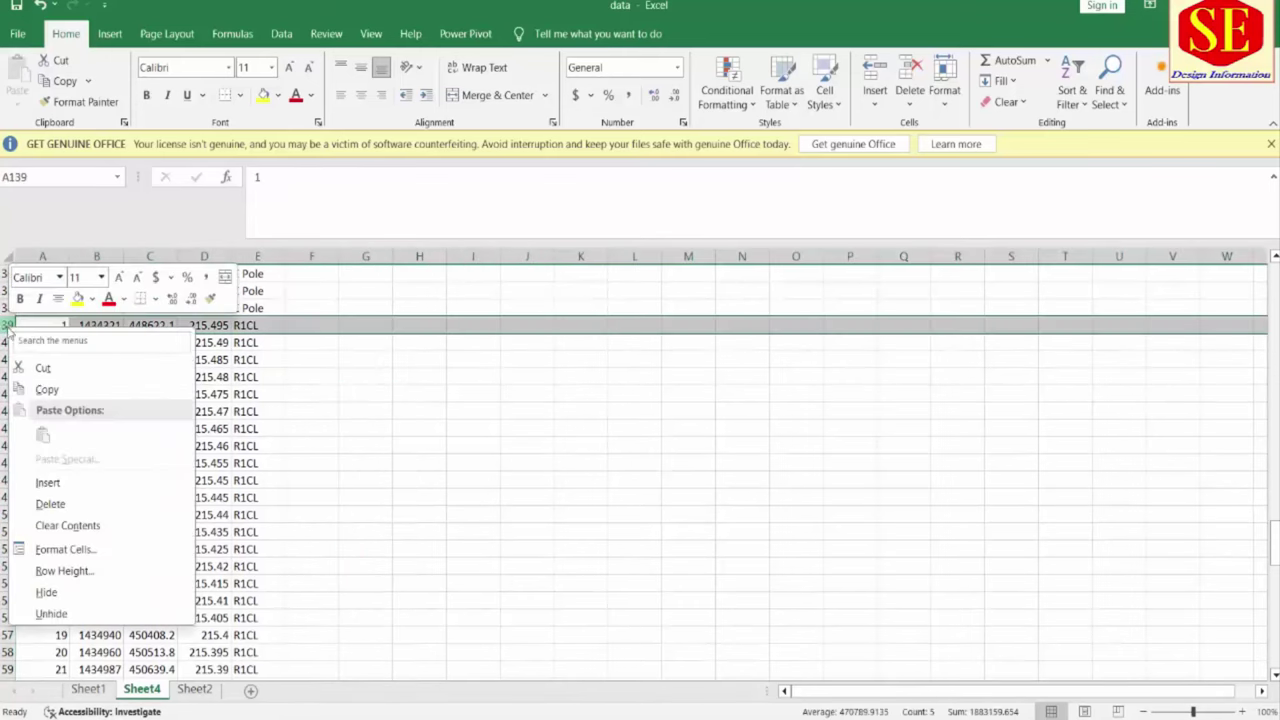
pyautogui.click(88, 481)
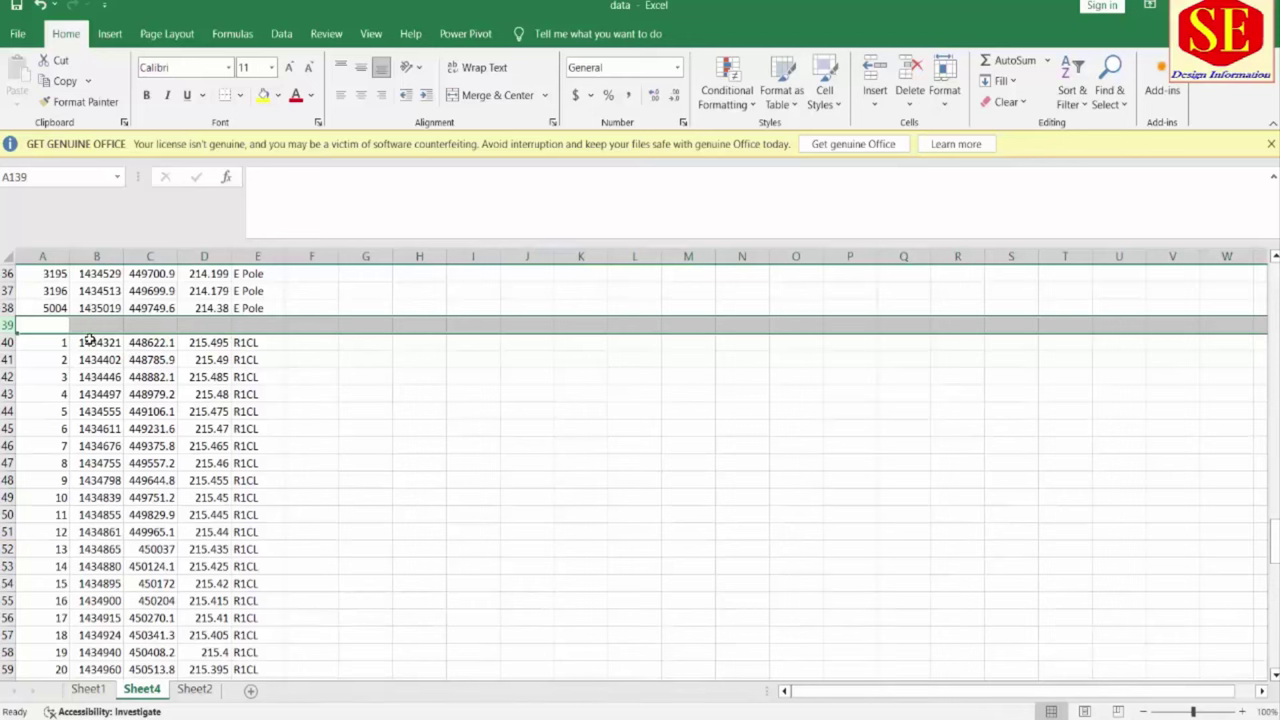
pyautogui.click(88, 340)
pyautogui.click(103, 325)
pyautogui.click(150, 325)
pyautogui.click(204, 325)
pyautogui.click(252, 329)
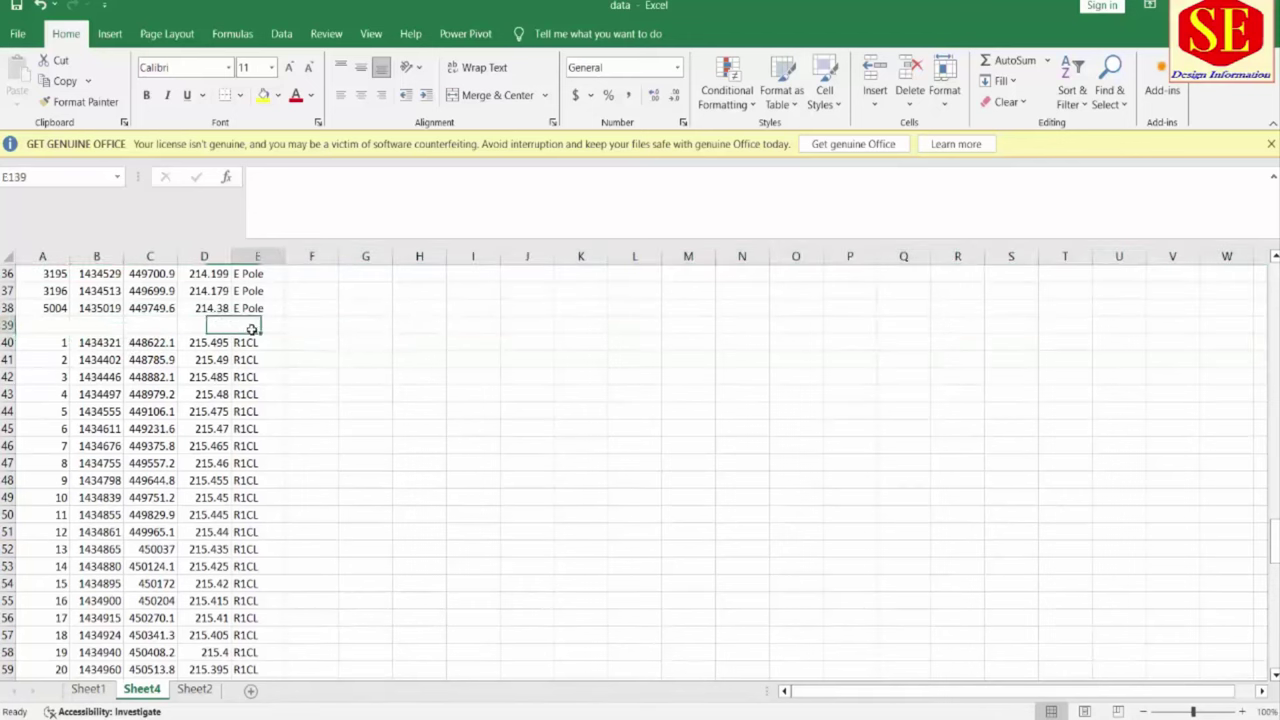
pyautogui.moveTo(60, 342); pyautogui.dragTo(240, 342)
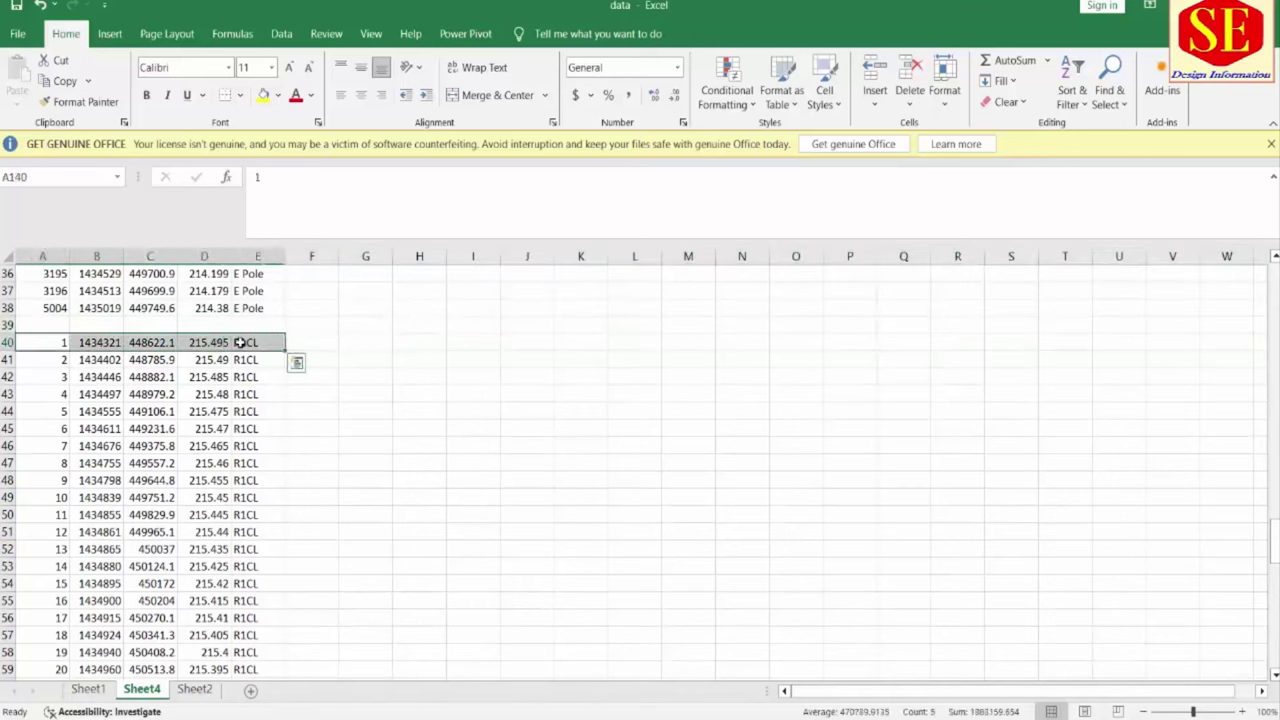
pyautogui.rightClick(240, 342)
pyautogui.click(275, 297)
pyautogui.click(58, 325)
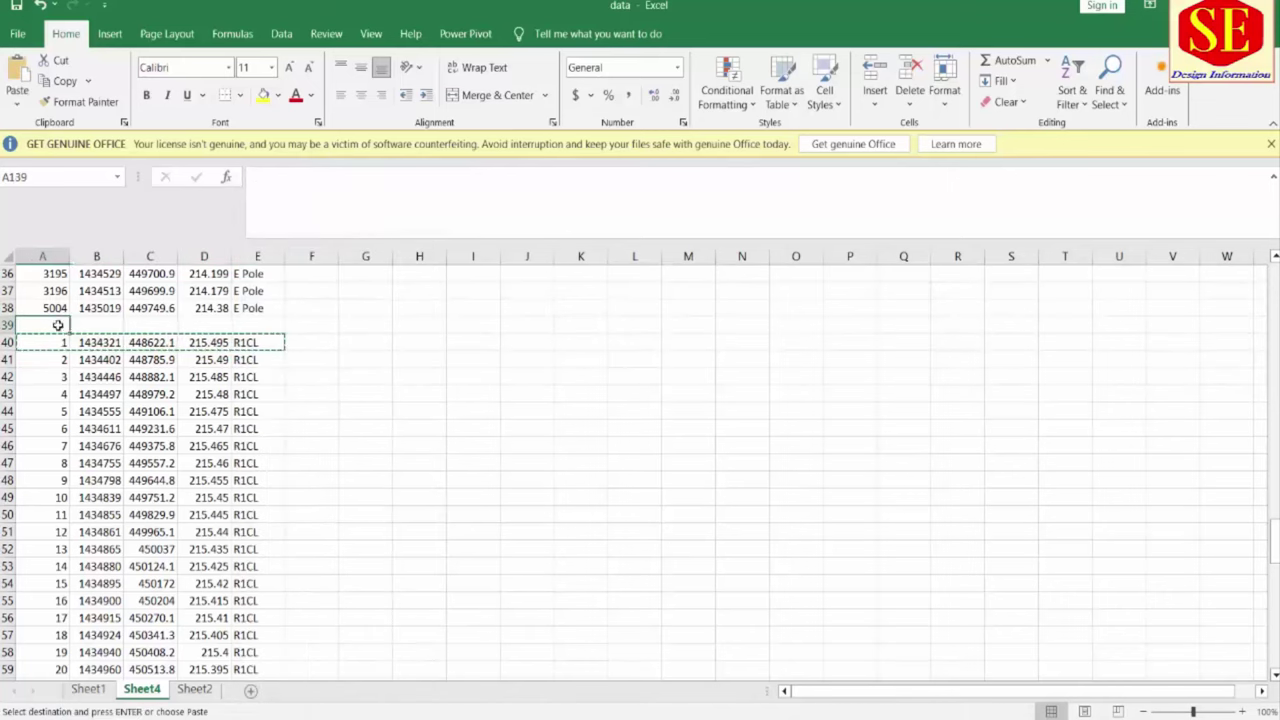
pyautogui.rightClick(58, 325)
pyautogui.click(92, 364)
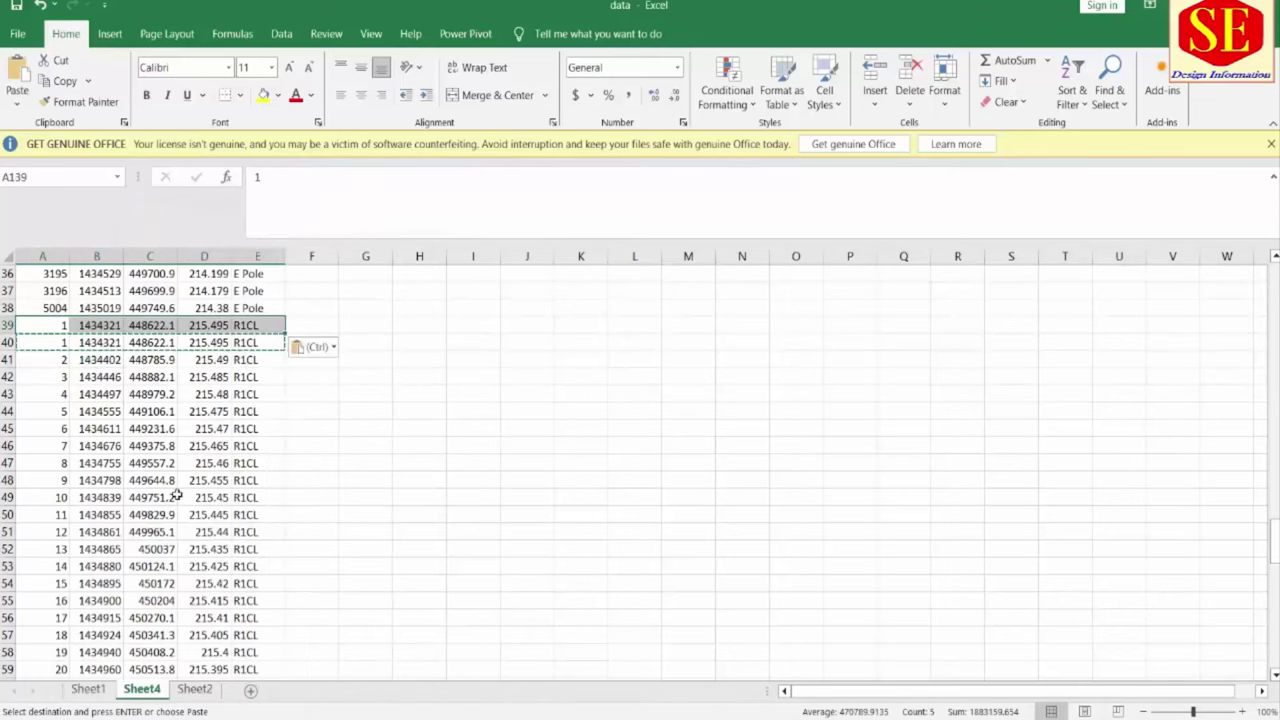
# Append BOP to the duplicated row's code, making it R1CLBOP
pyautogui.click(266, 326)
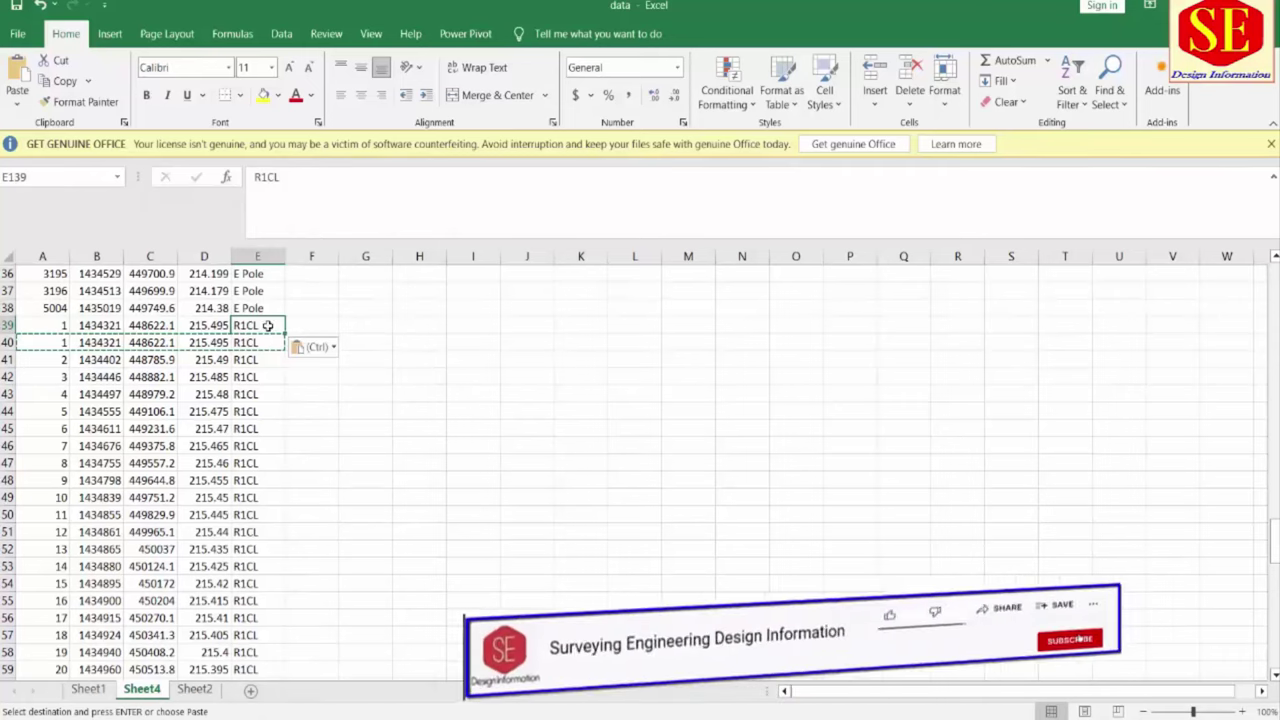
pyautogui.press('F2')
pyautogui.write('bo')
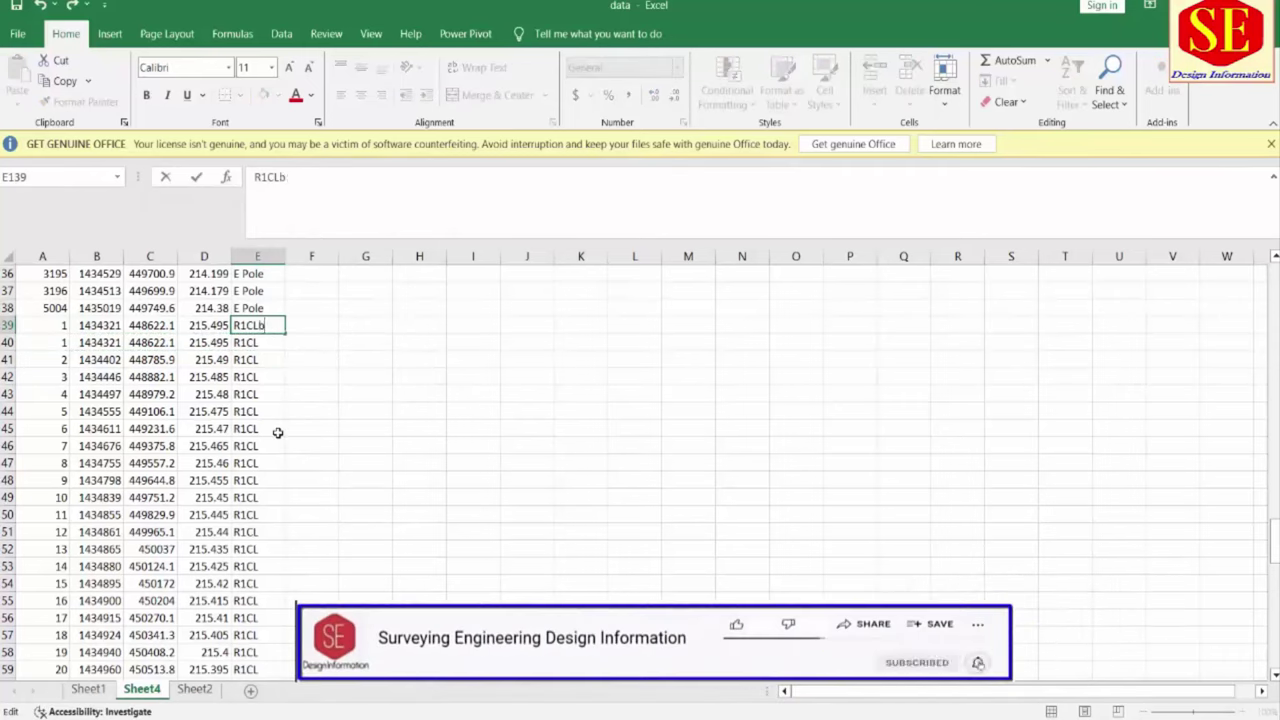
pyautogui.press('BackSpace')
pyautogui.press('capslock')
pyautogui.write('BOP')
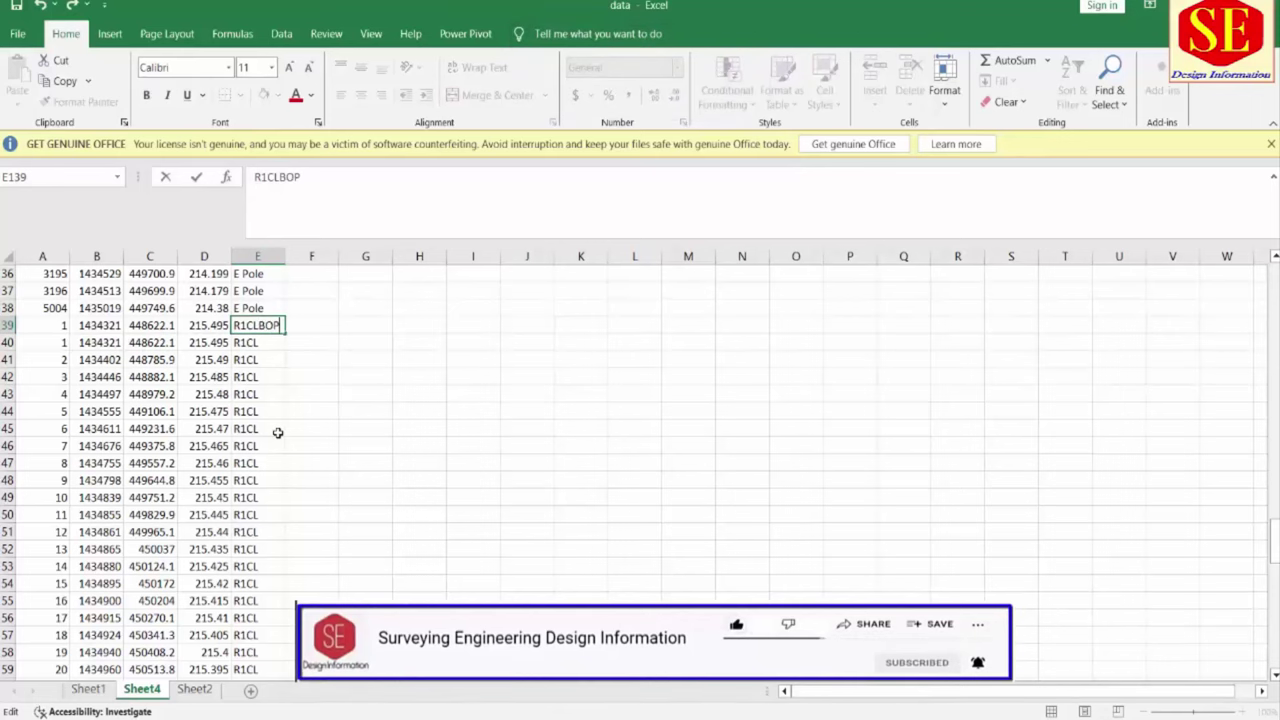
pyautogui.click(372, 413)
# Back in Civil 3D, open the Code1 linework code set from the Survey tab and confirm its Begin code is BOP
pyautogui.moveTo(880, 718)
pyautogui.click(880, 655)
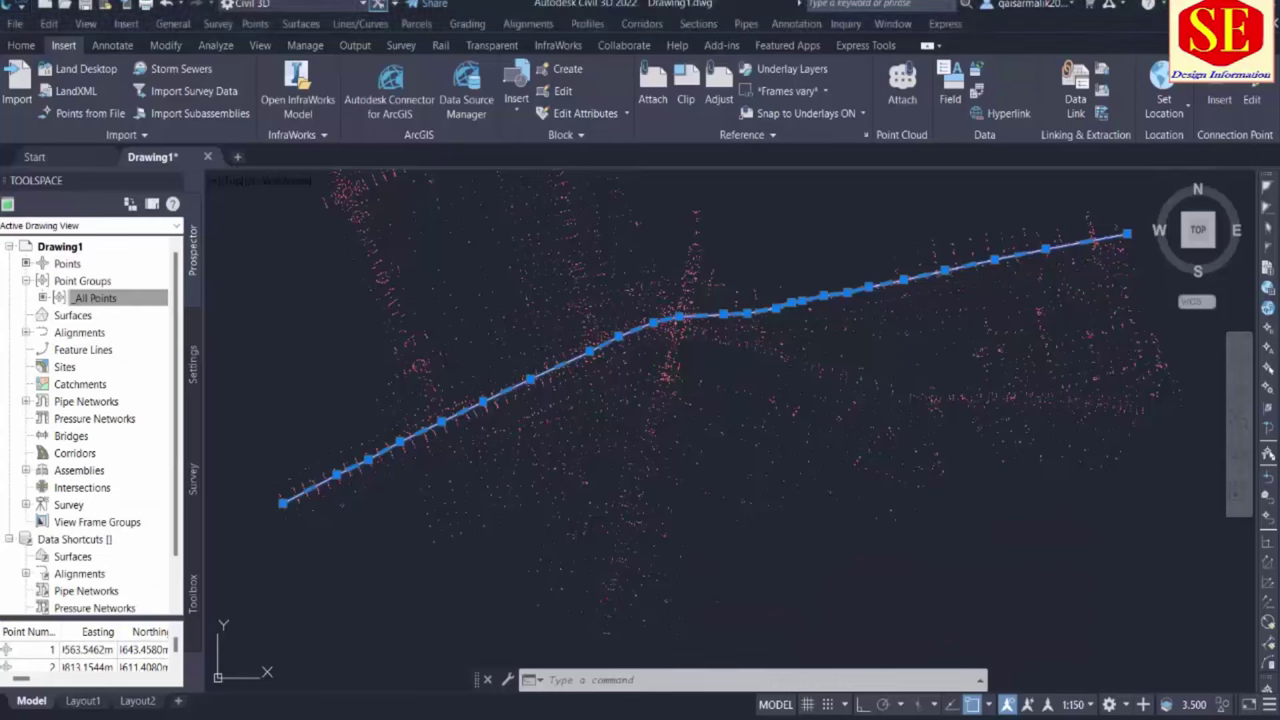
pyautogui.scroll(-1, 120, 480)
pyautogui.click(193, 480)
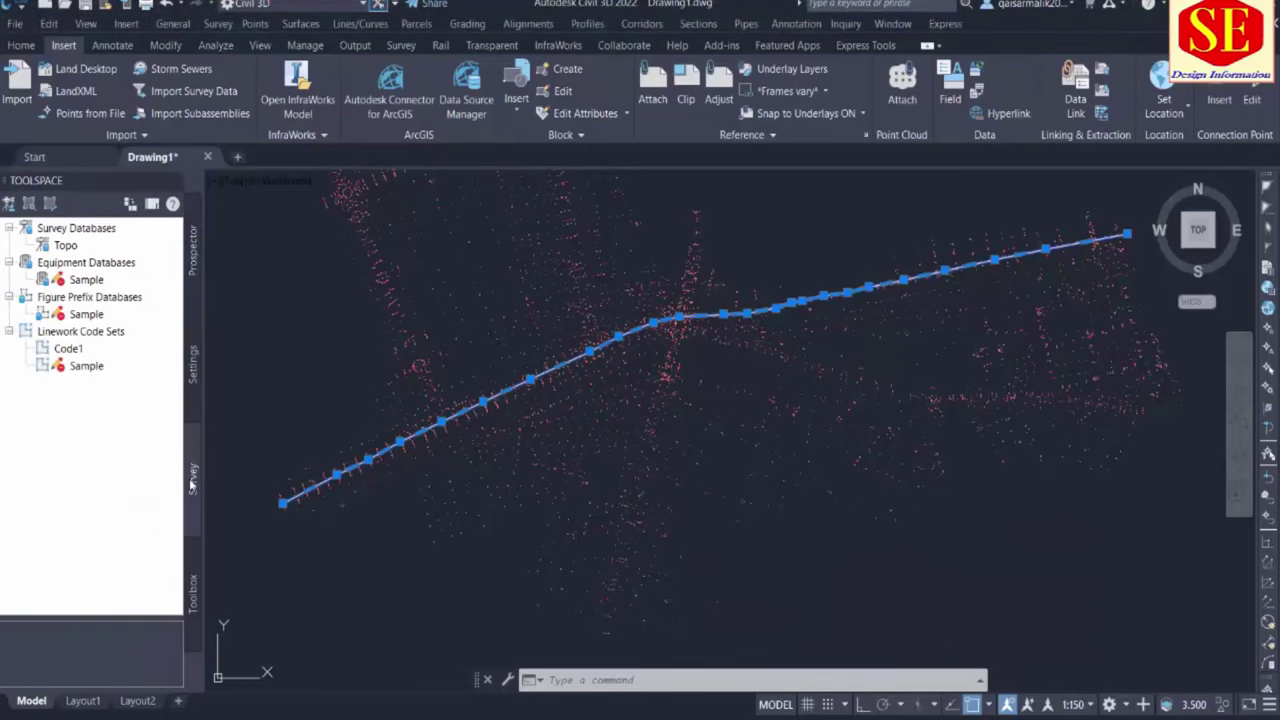
pyautogui.click(76, 348)
pyautogui.rightClick(76, 348)
pyautogui.click(105, 353)
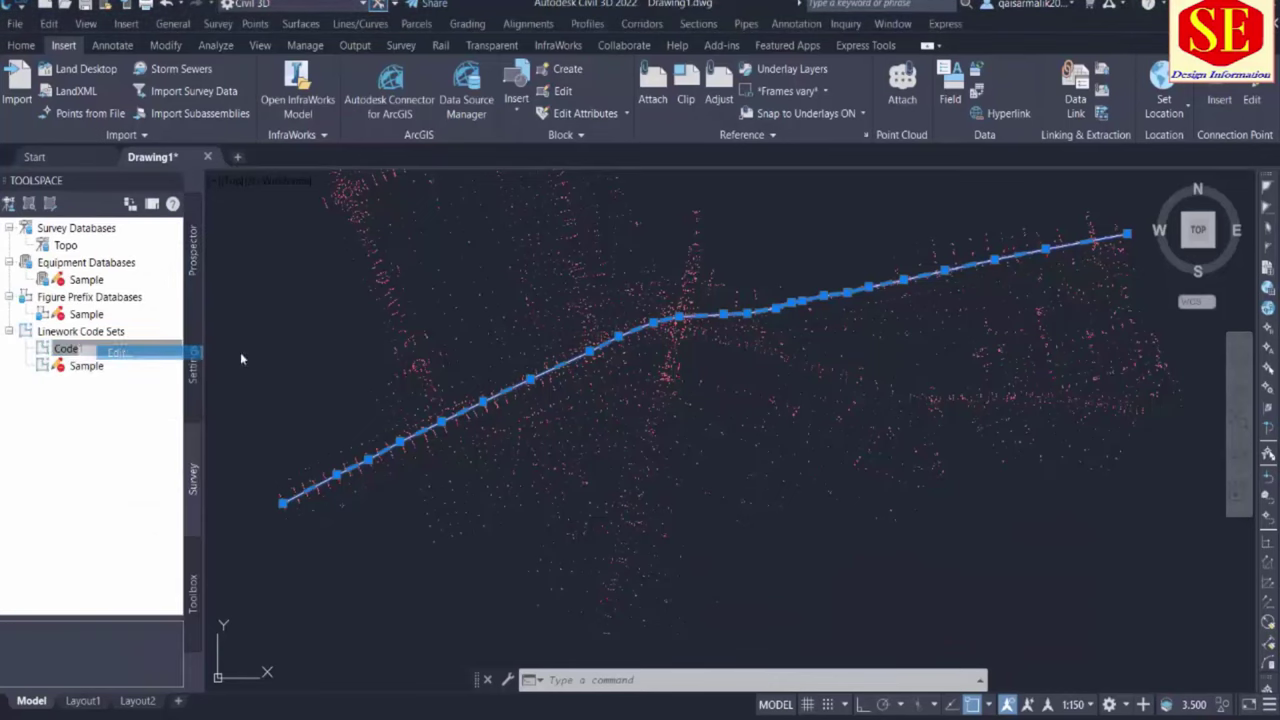
pyautogui.click(817, 436)
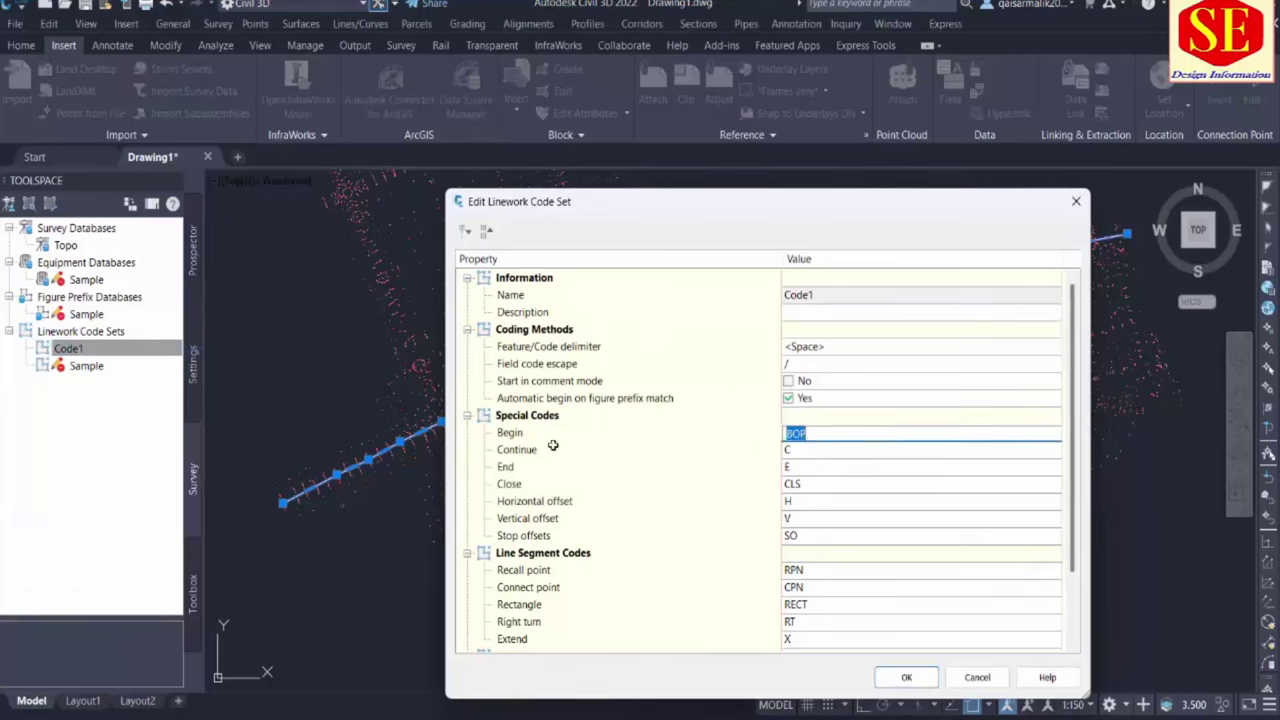
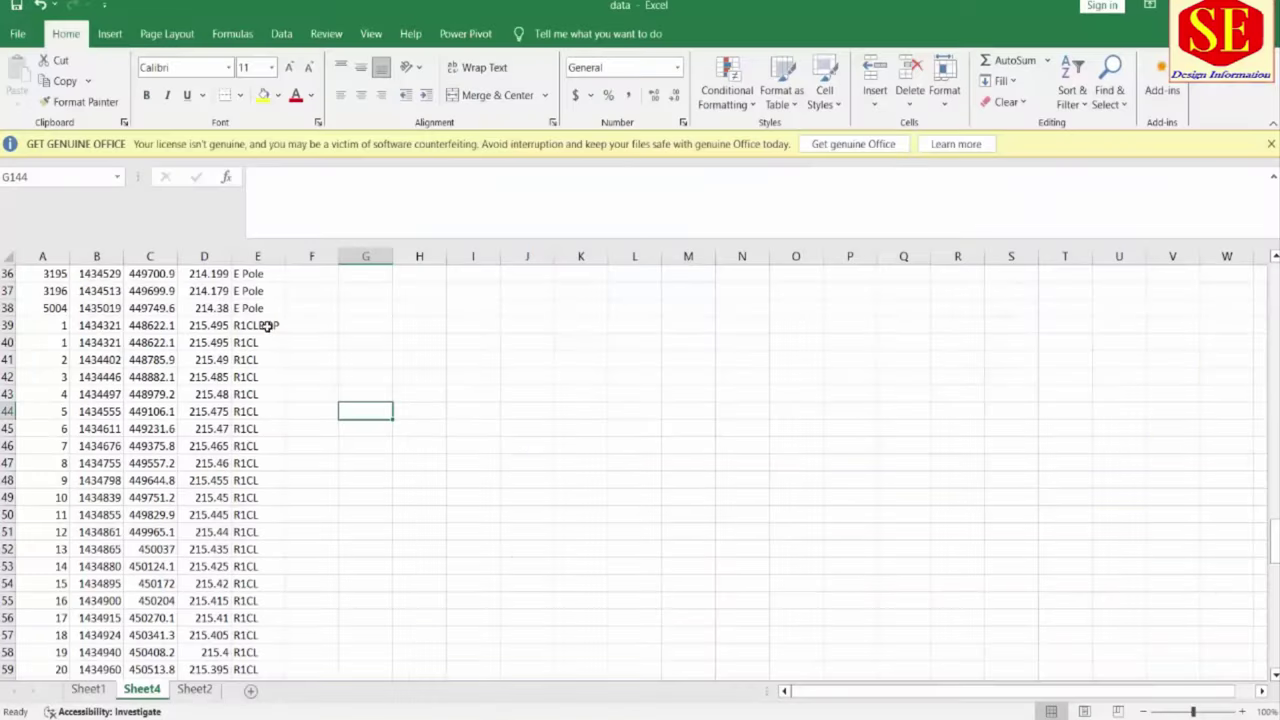
# Review the R1CLBOP, R1LS and R1RS description codes around point 24
pyautogui.click(267, 326)
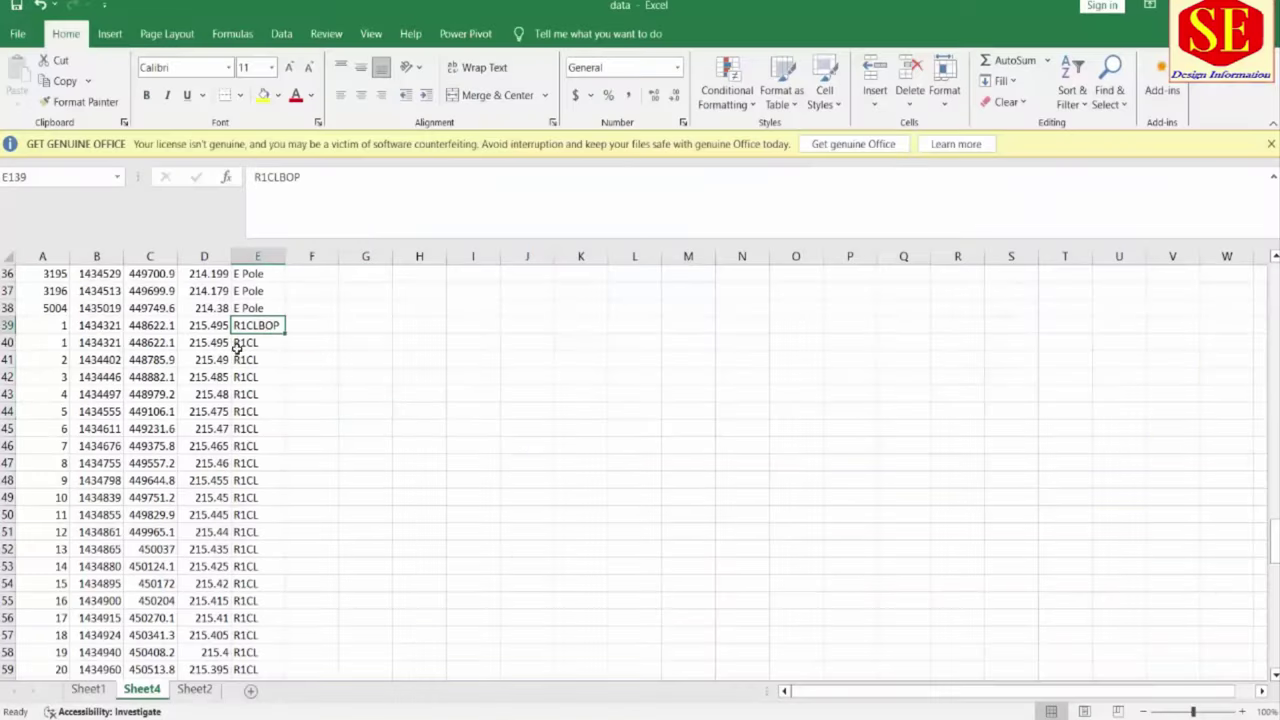
pyautogui.scroll(-5, 237, 347)
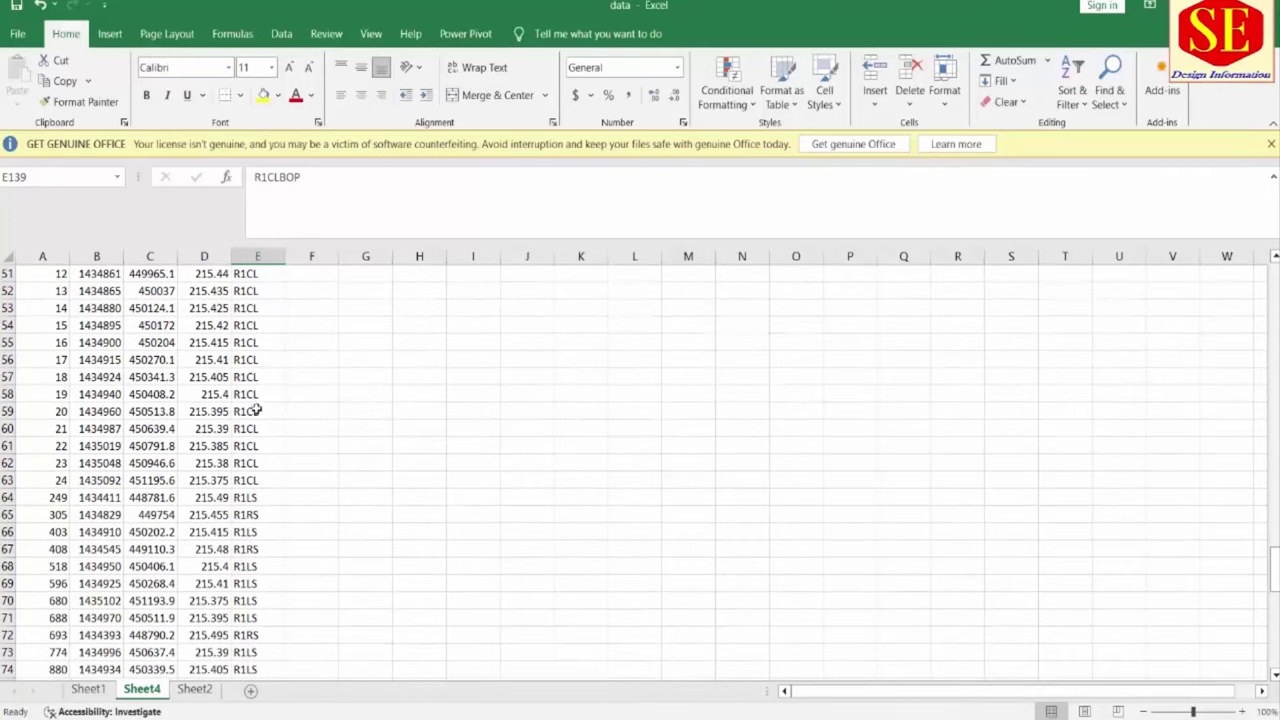
pyautogui.click(251, 497)
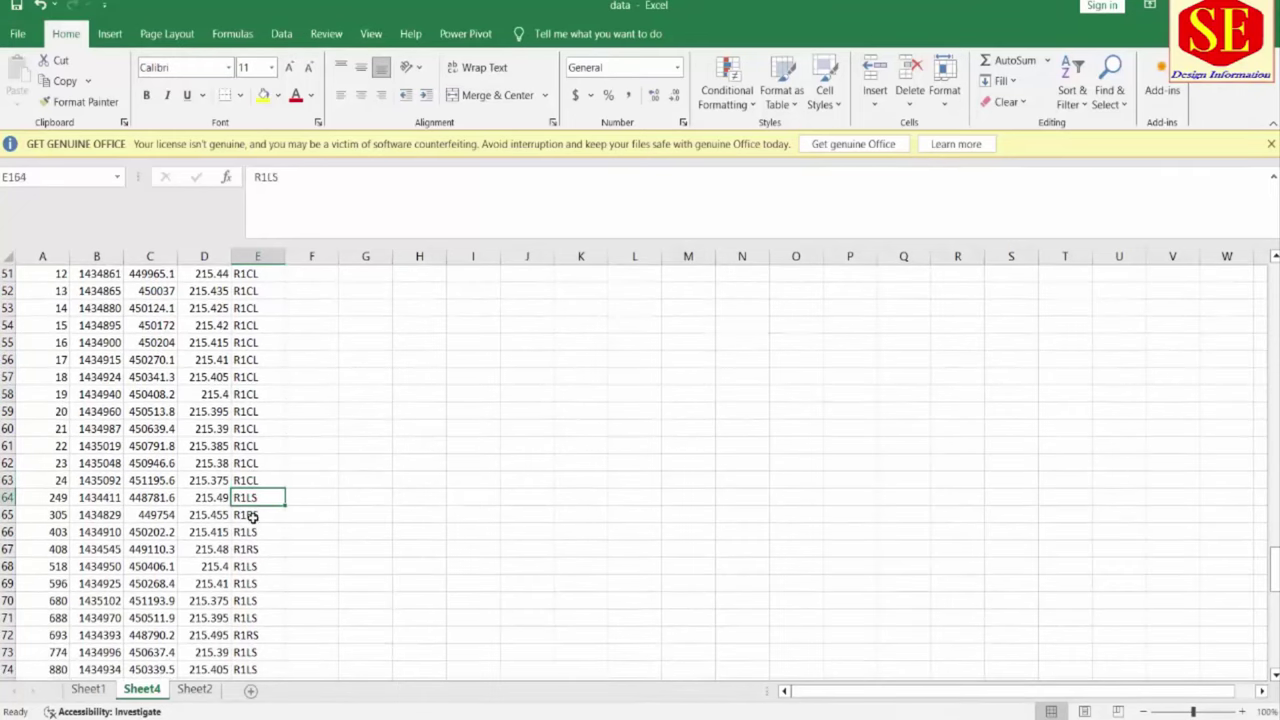
pyautogui.click(251, 515)
# Insert three blank rows at rows 64–65 below point 24's row
pyautogui.click(7, 515)
pyautogui.rightClick(7, 515)
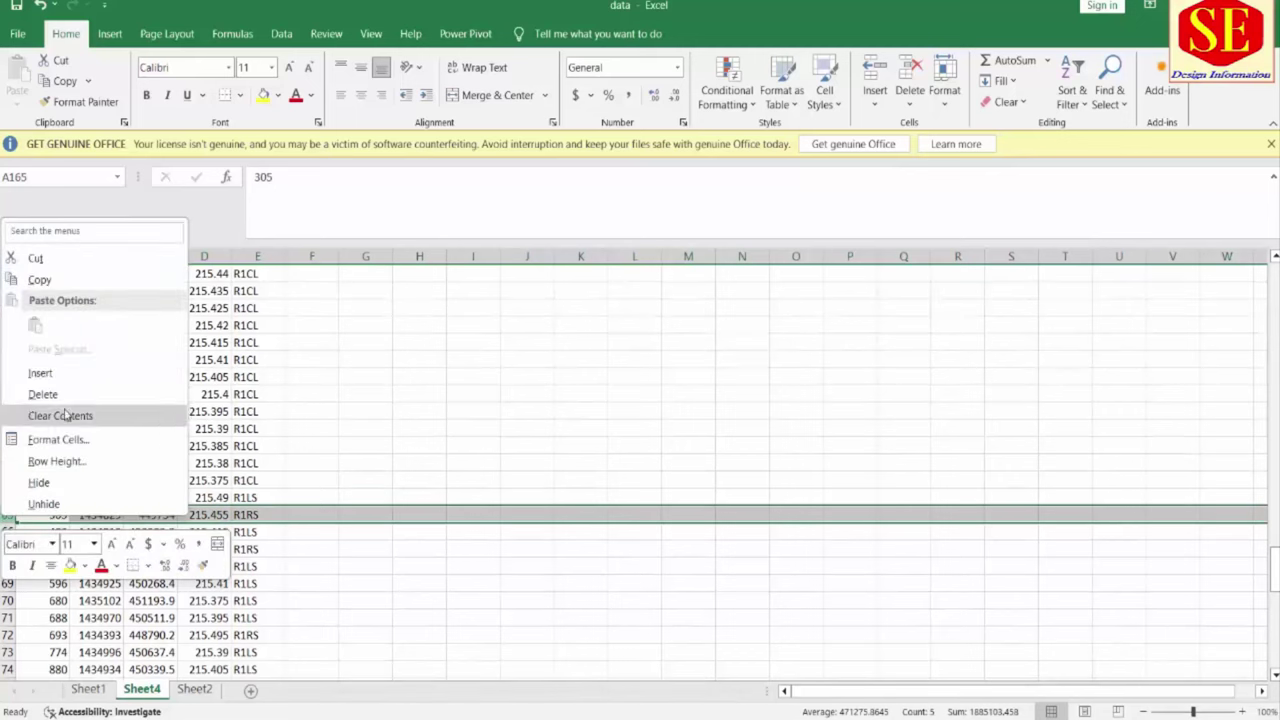
pyautogui.click(69, 377)
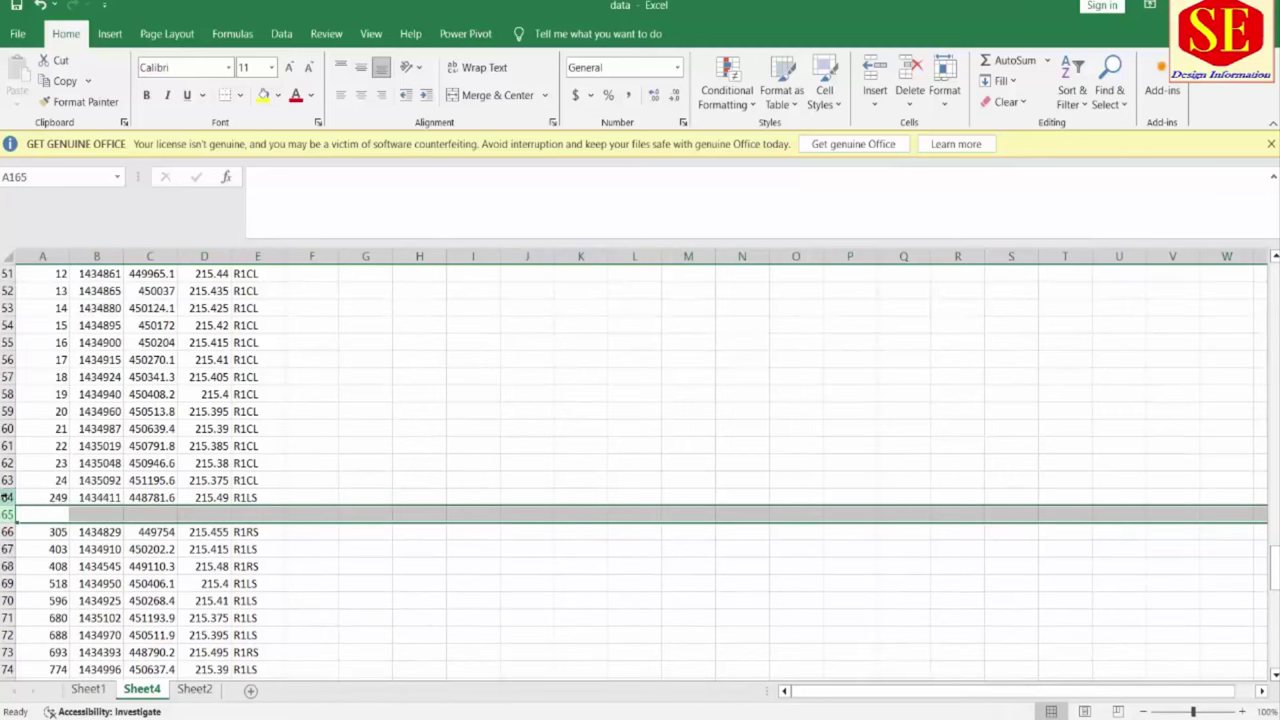
pyautogui.click(7, 497)
pyautogui.rightClick(7, 497)
pyautogui.click(55, 352)
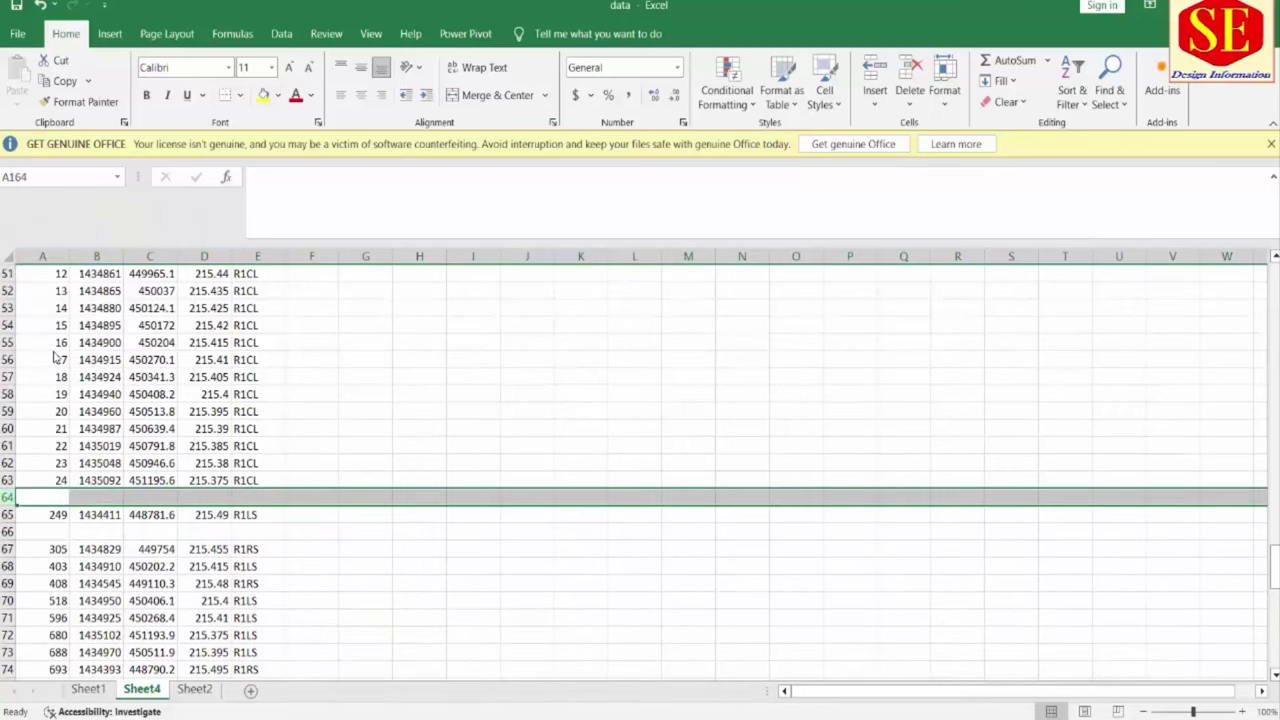
pyautogui.rightClick(7, 497)
pyautogui.click(55, 352)
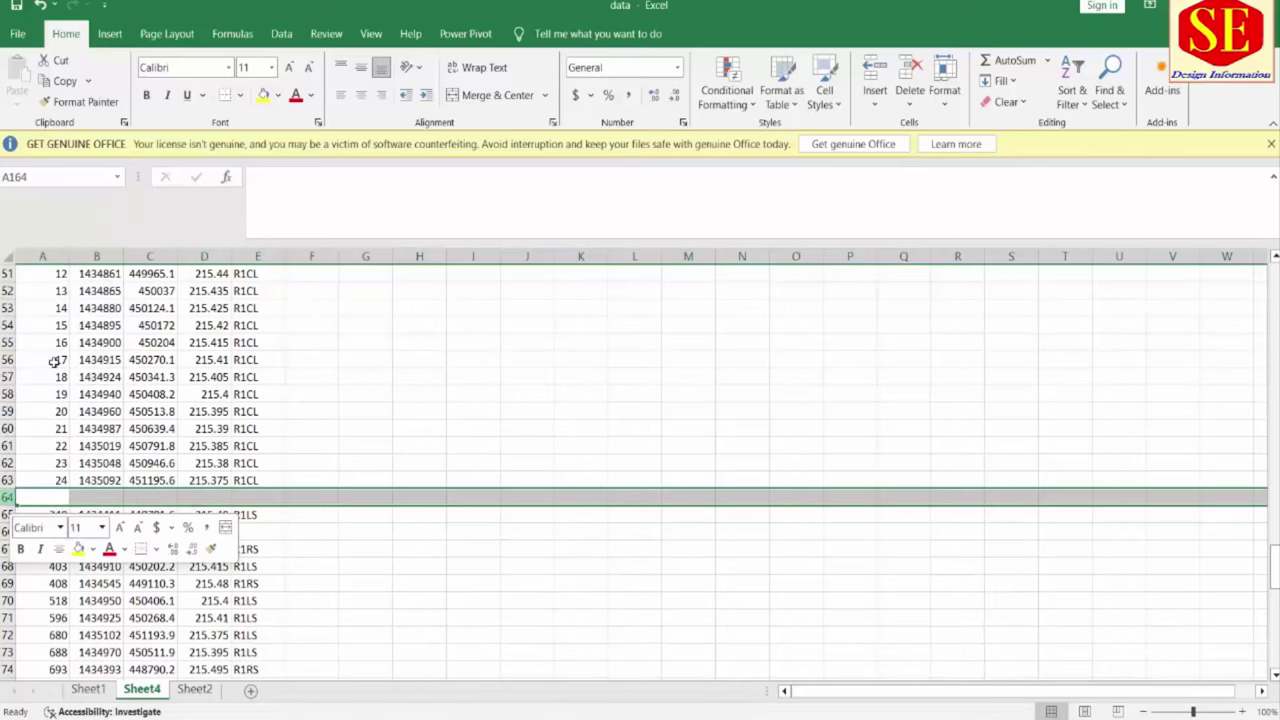
# Copy point 24's row 63 into row 64 and change its E64 code to R1CLCLS
pyautogui.click(200, 512)
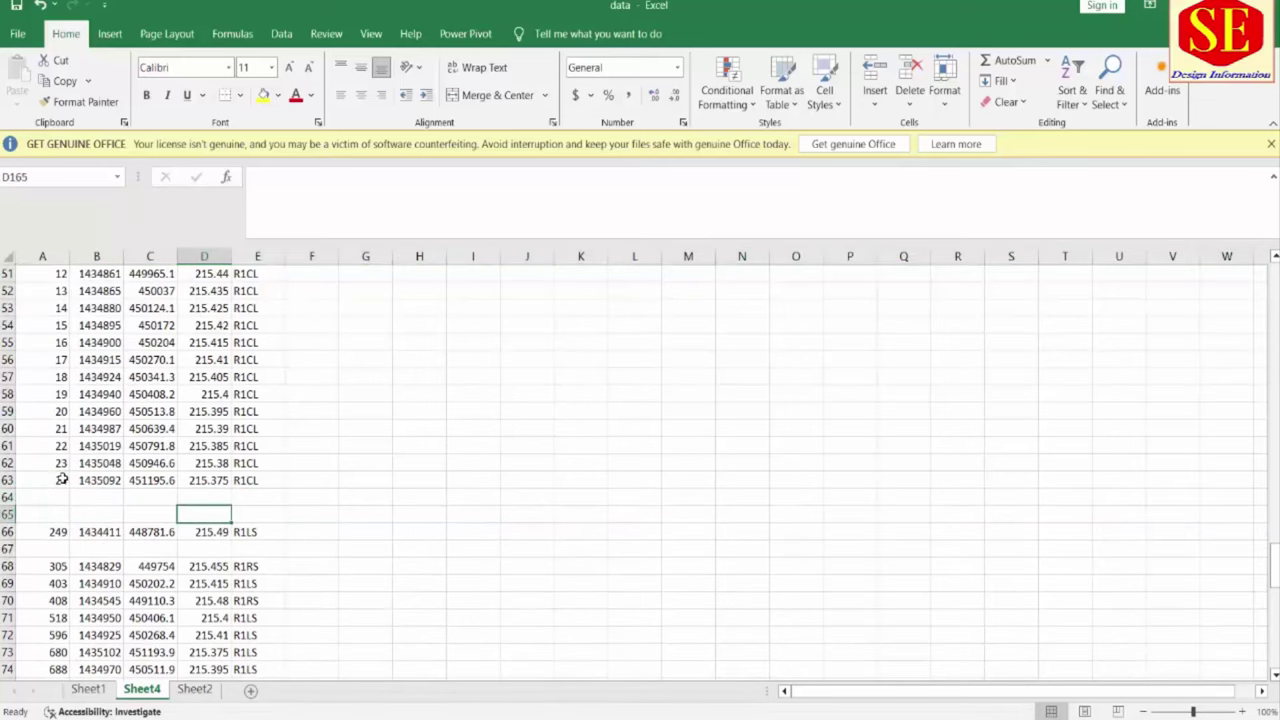
pyautogui.moveTo(62, 480); pyautogui.dragTo(240, 478)
pyautogui.rightClick(236, 481)
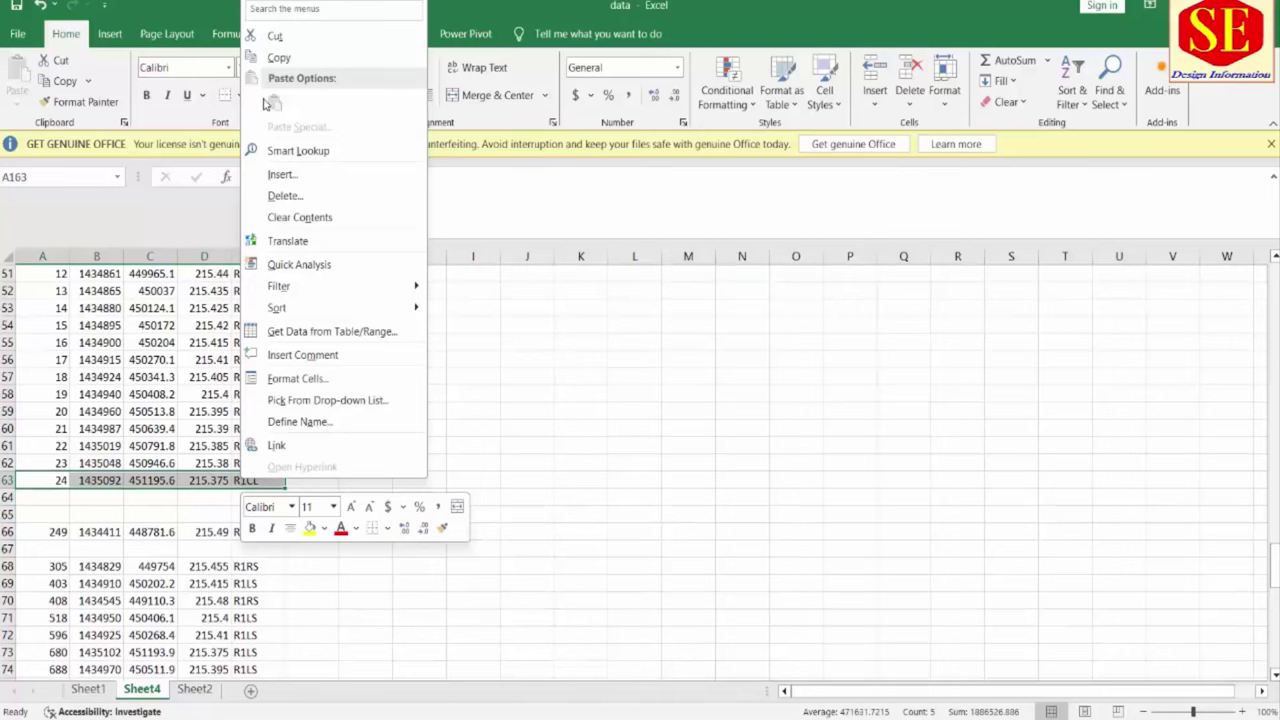
pyautogui.click(279, 57)
pyautogui.click(60, 496)
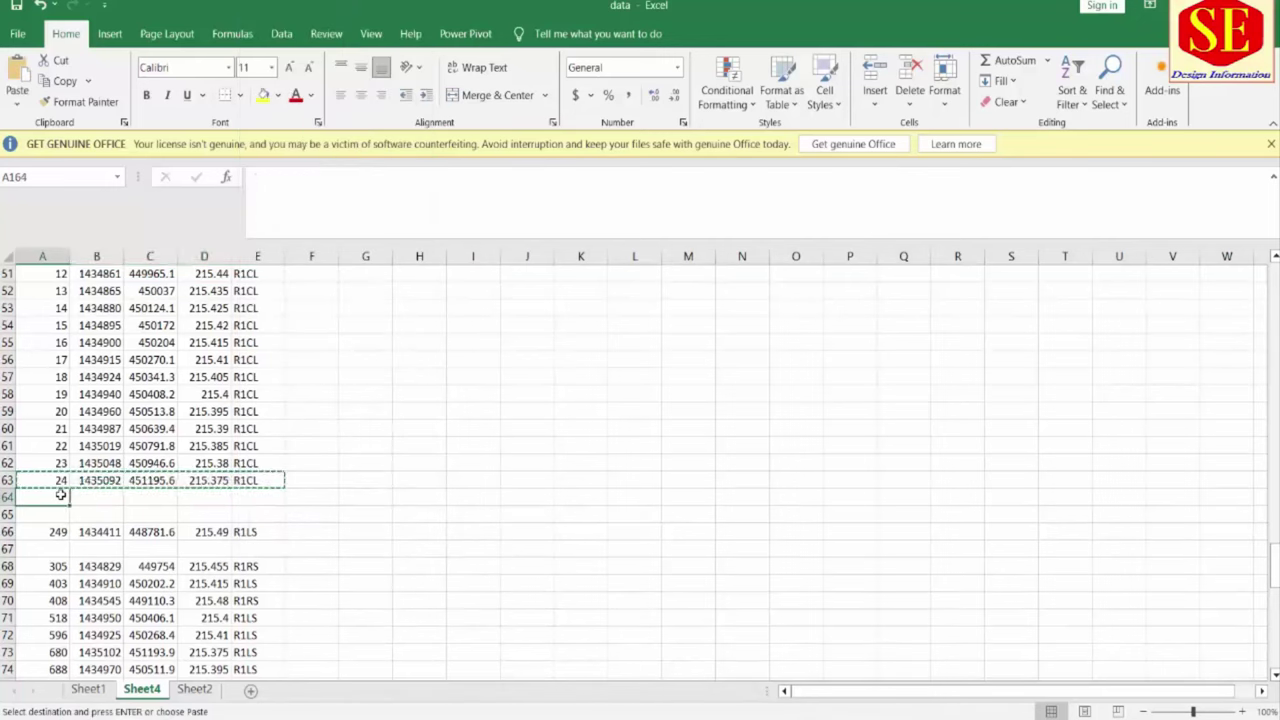
pyautogui.rightClick(60, 496)
pyautogui.click(80, 137)
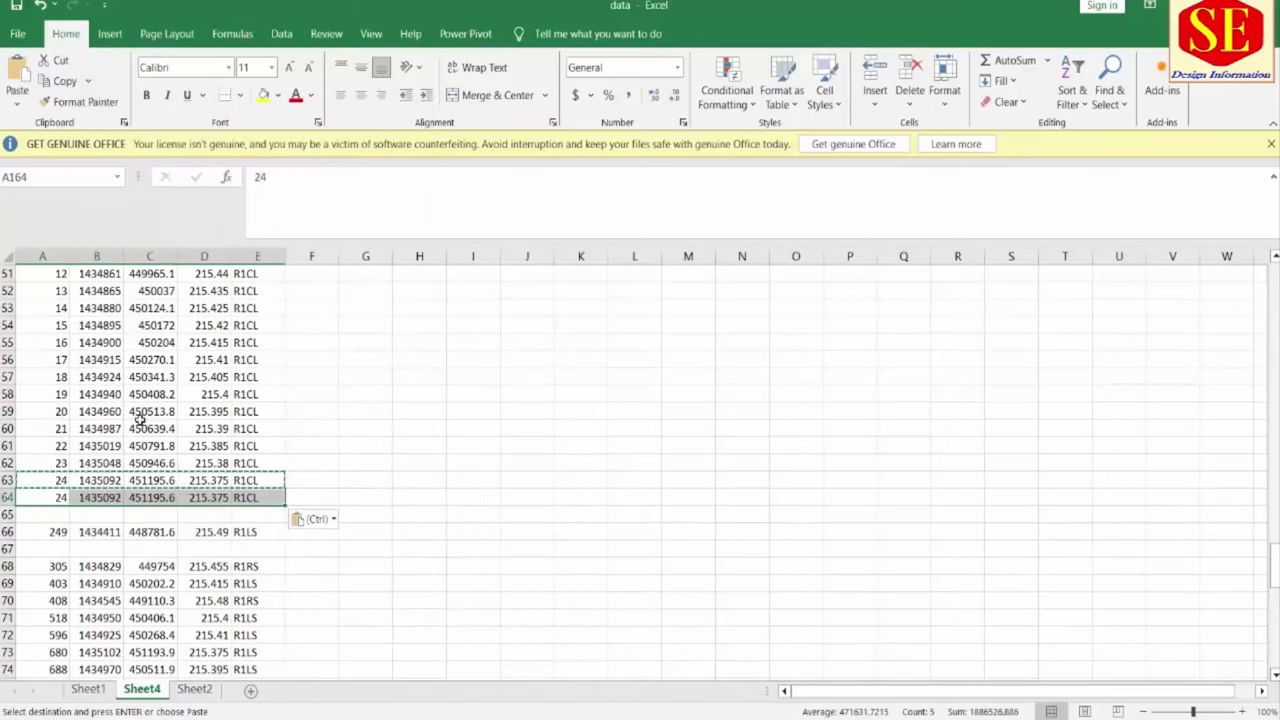
pyautogui.doubleClick(270, 496)
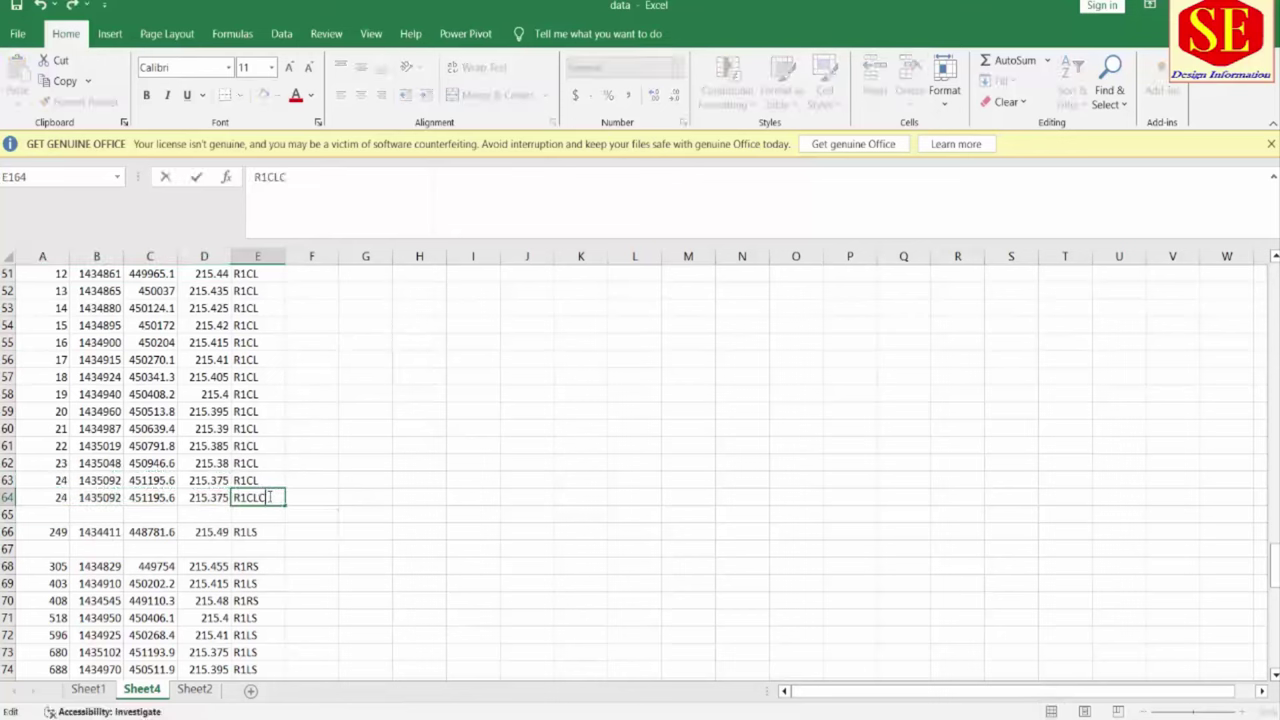
pyautogui.click(295, 512)
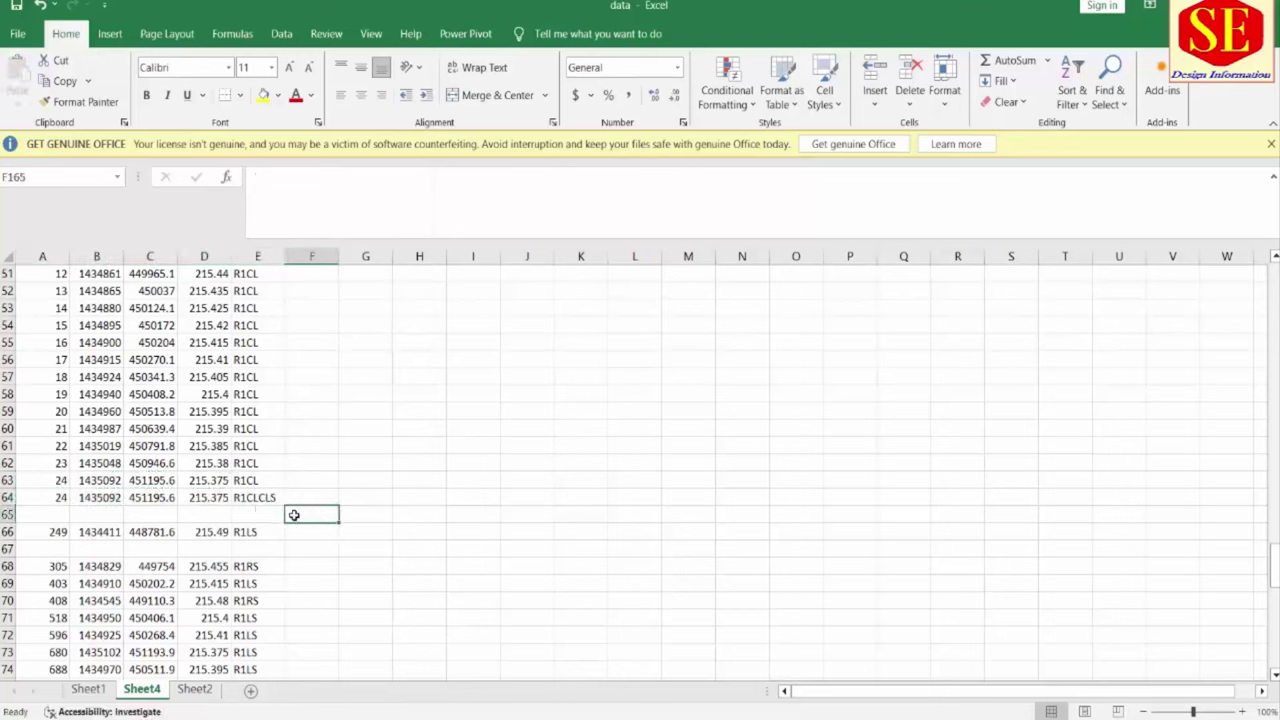
# Review the column E codes above and below the new R1CLCLS row
pyautogui.moveTo(250, 478); pyautogui.dragTo(272, 428)
pyautogui.scroll(-1, 272, 428)
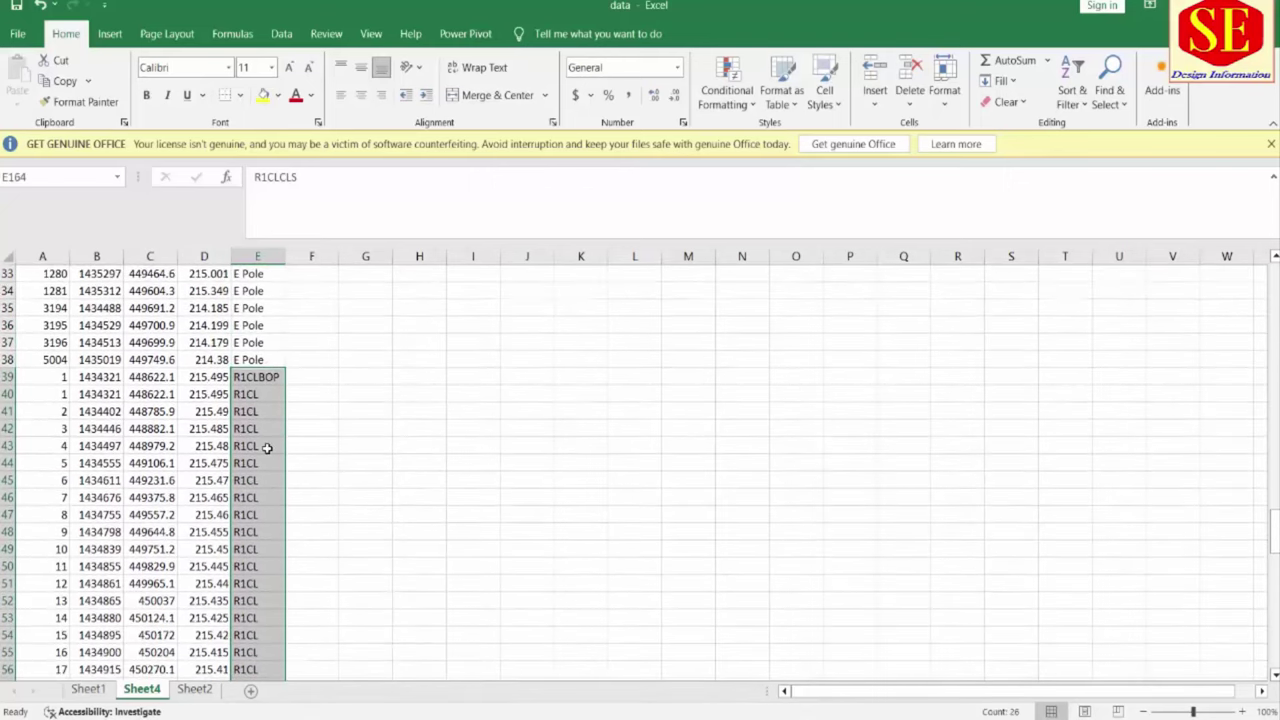
pyautogui.scroll(-1, 266, 449)
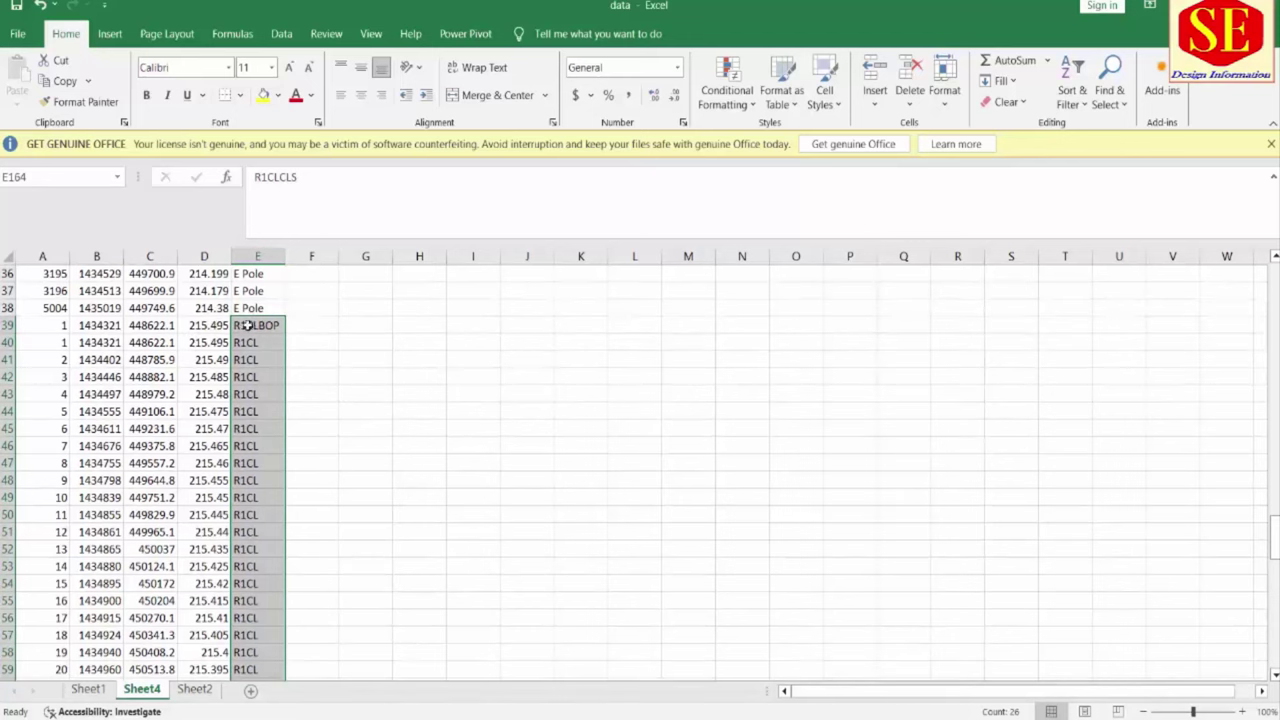
pyautogui.scroll(-3, 262, 326)
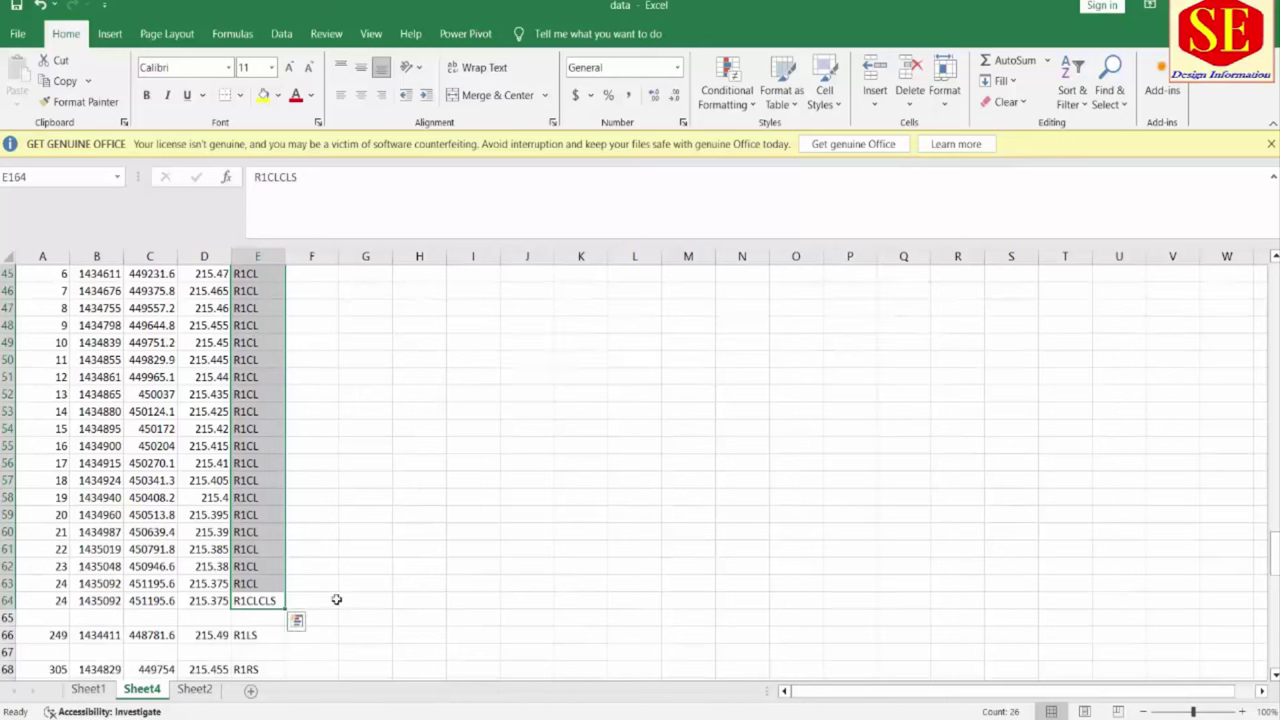
pyautogui.click(473, 583)
# Delete the leftover empty rows 65 and 66 so R1LS and R1RS follow R1CLCLS
pyautogui.click(7, 618)
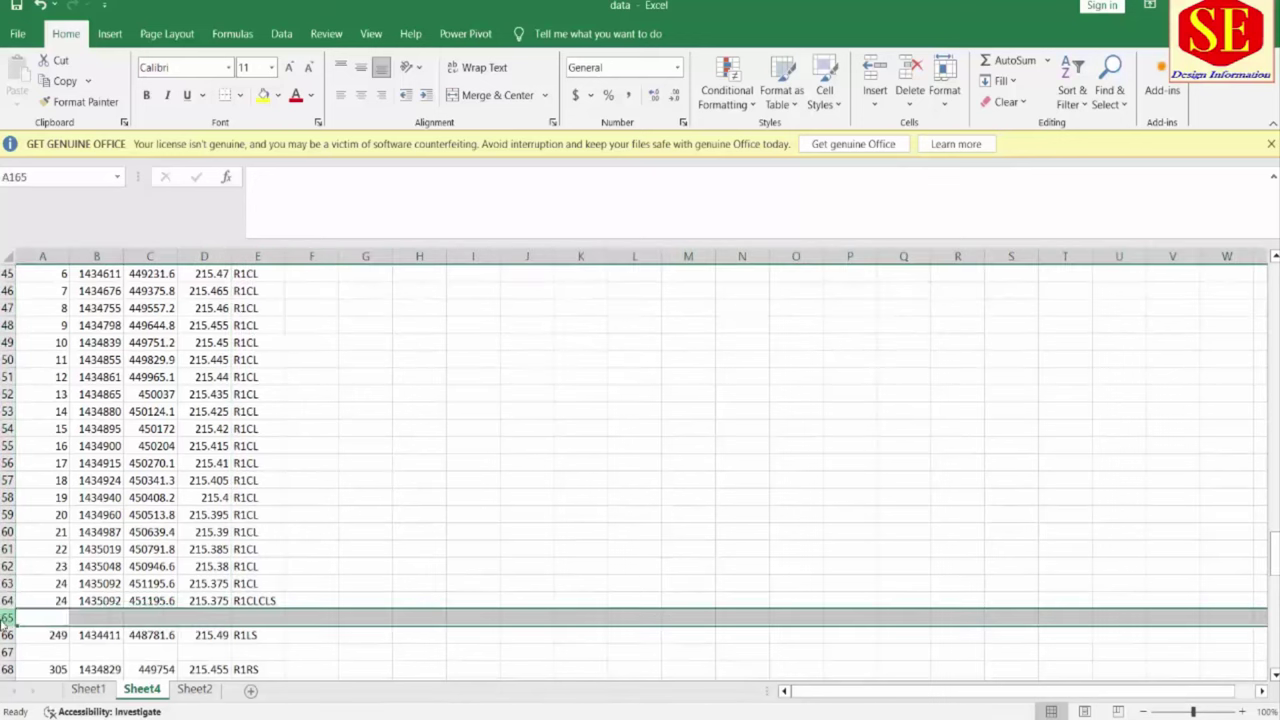
pyautogui.rightClick(7, 618)
pyautogui.click(40, 494)
pyautogui.scroll(-2, 211, 529)
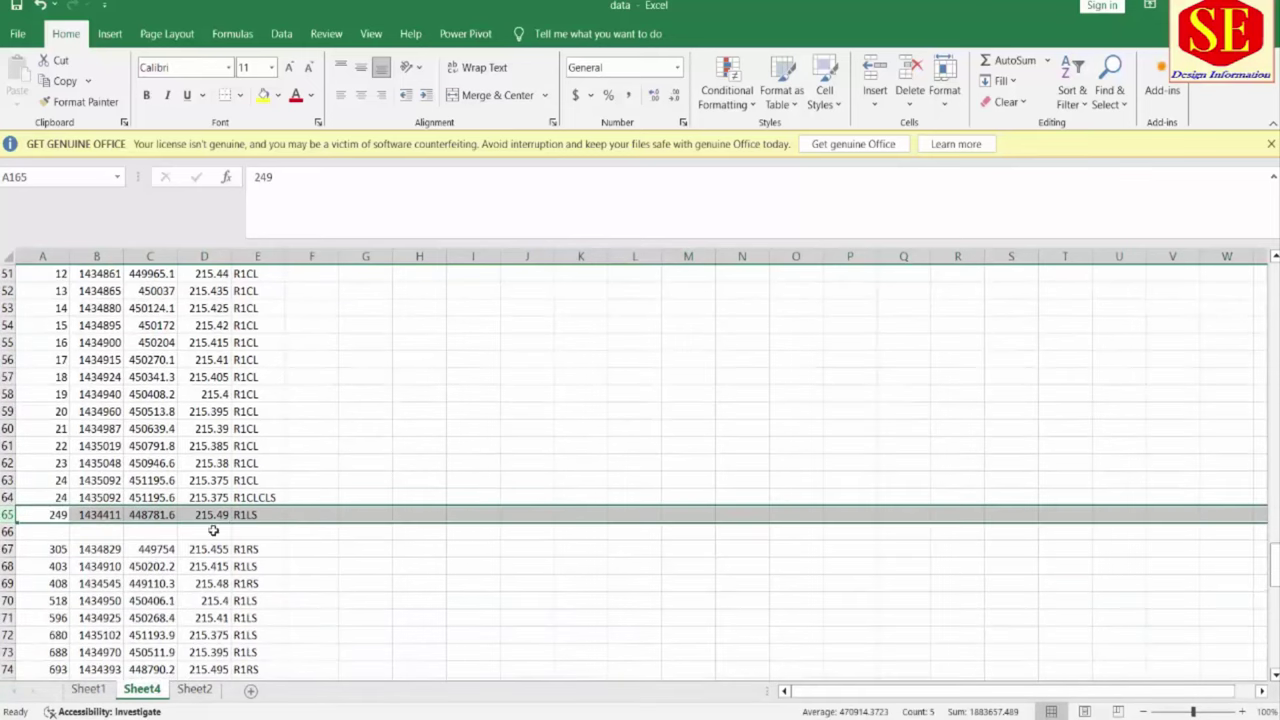
pyautogui.rightClick(8, 532)
pyautogui.click(73, 413)
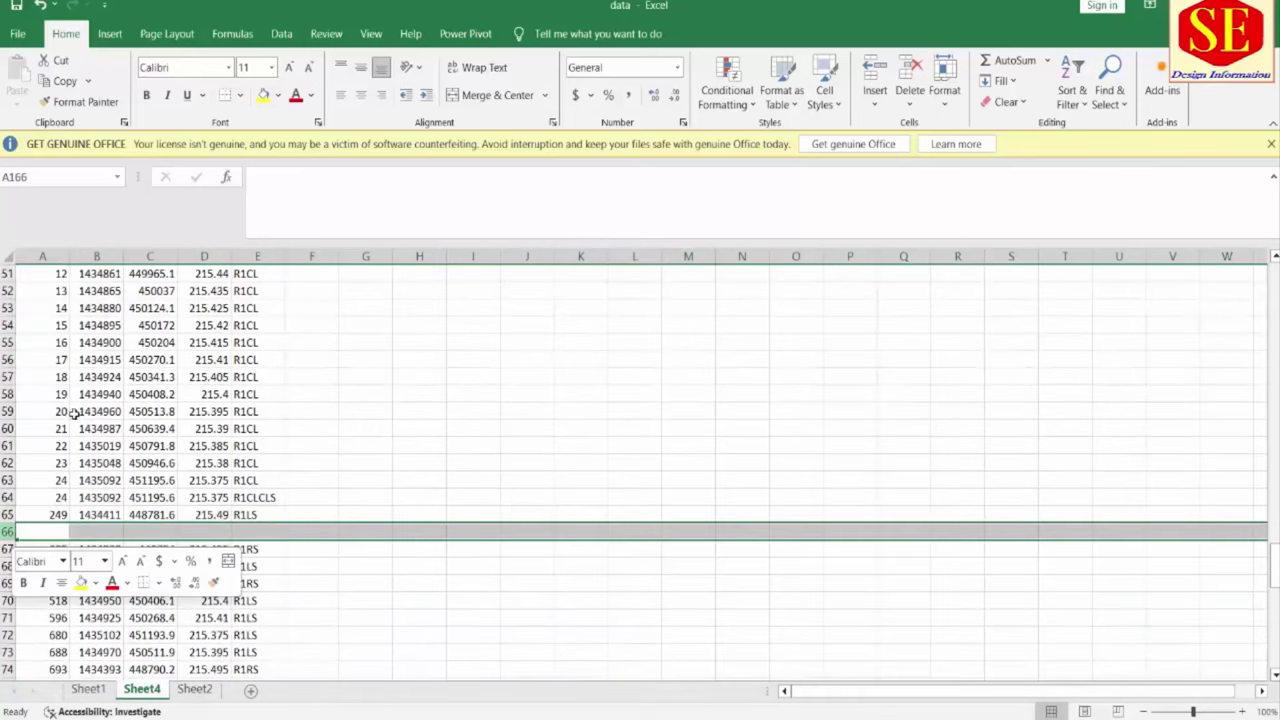
pyautogui.scroll(2, 250, 569)
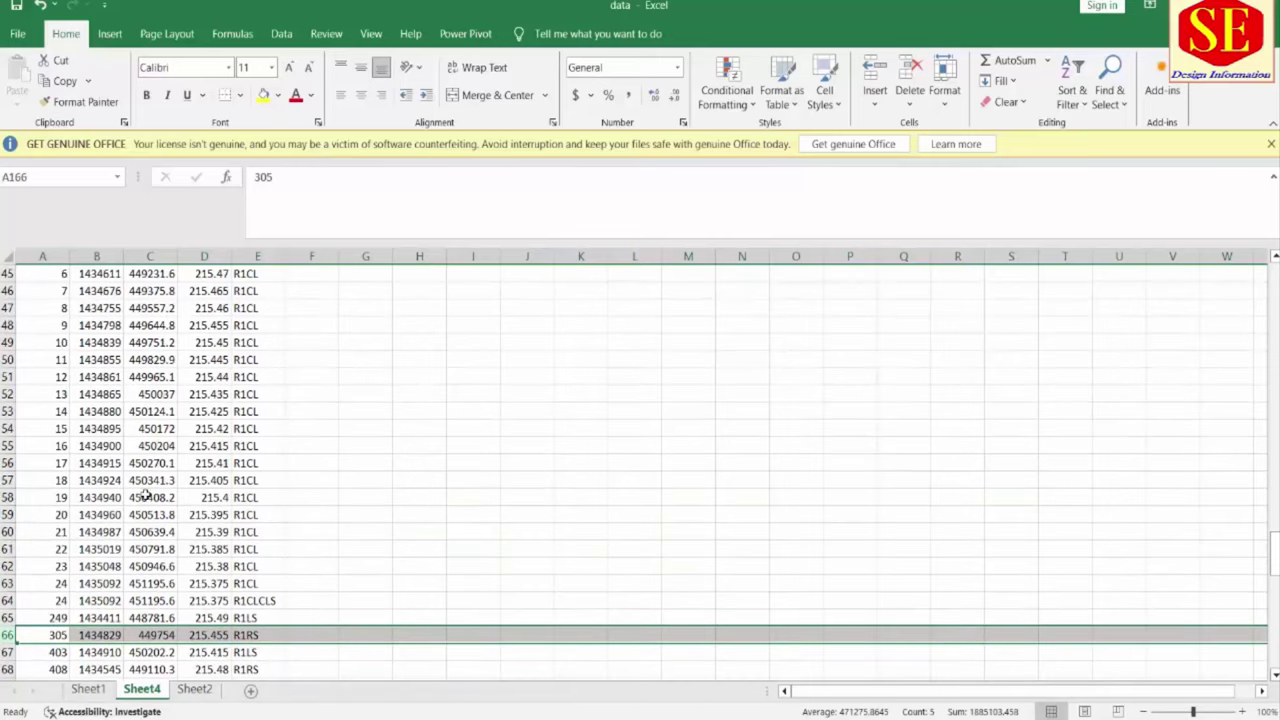
pyautogui.scroll(4, 146, 495)
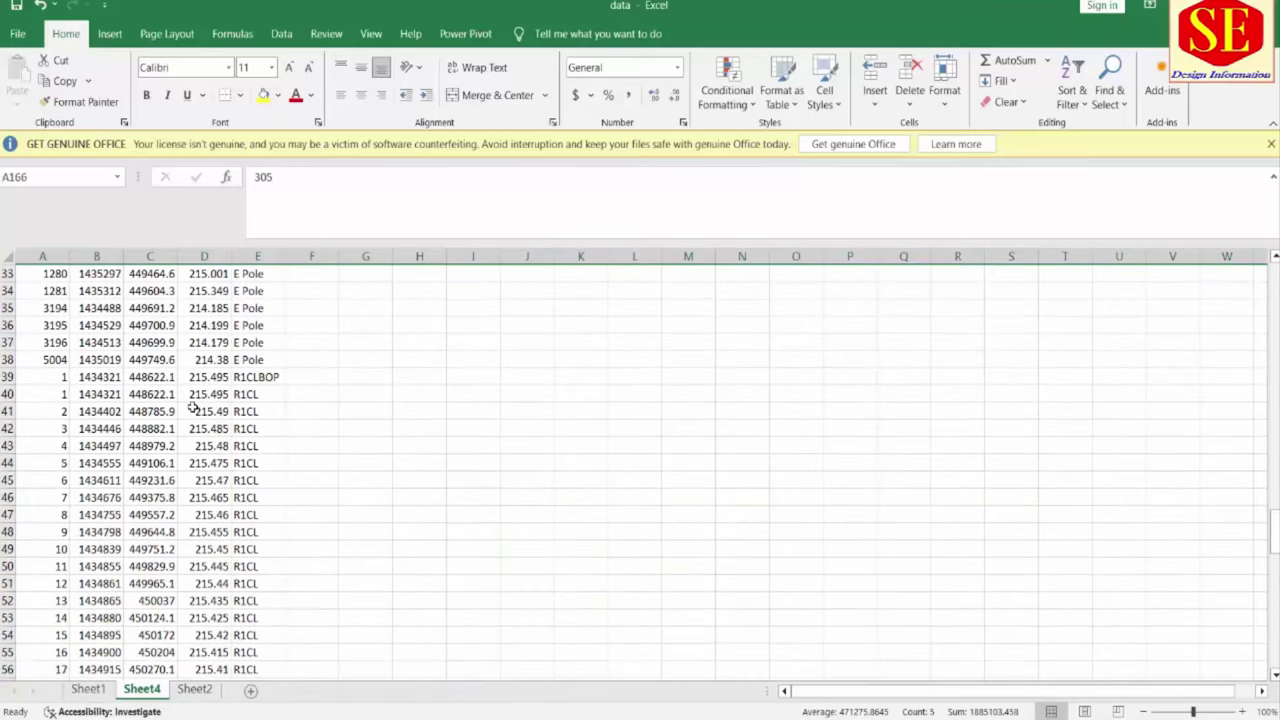
pyautogui.click(64, 376)
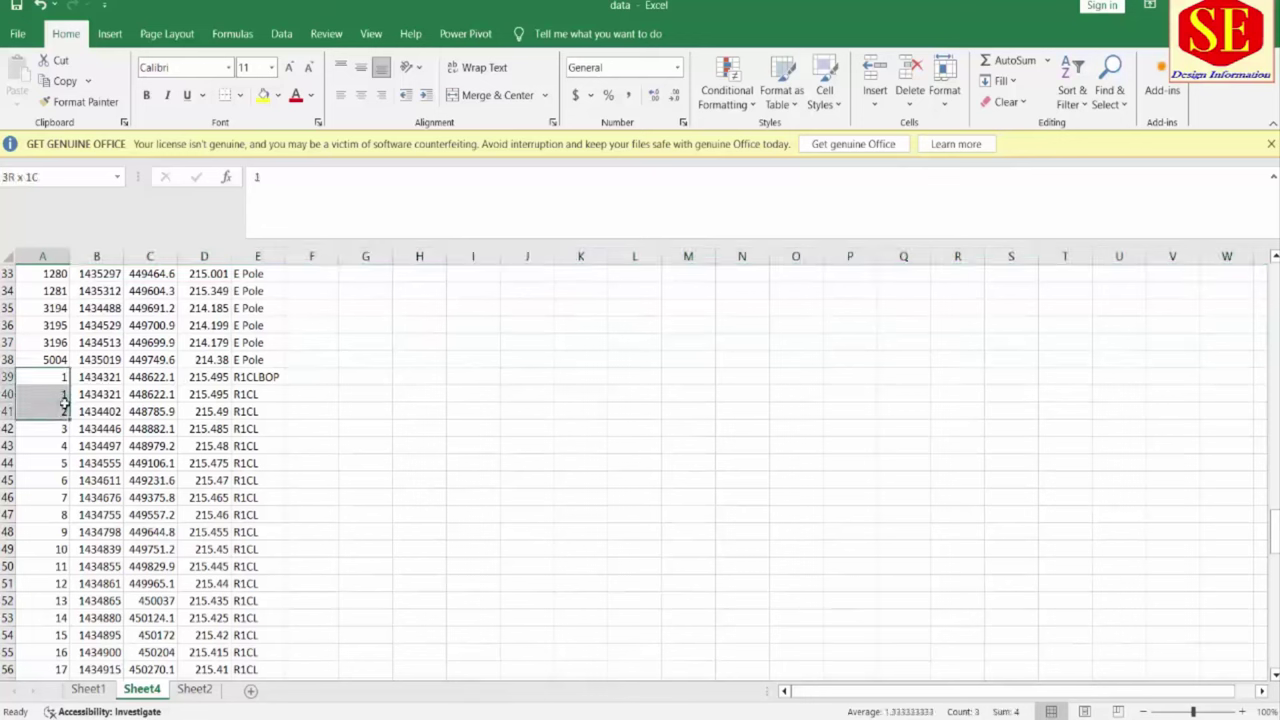
pyautogui.press('Down')
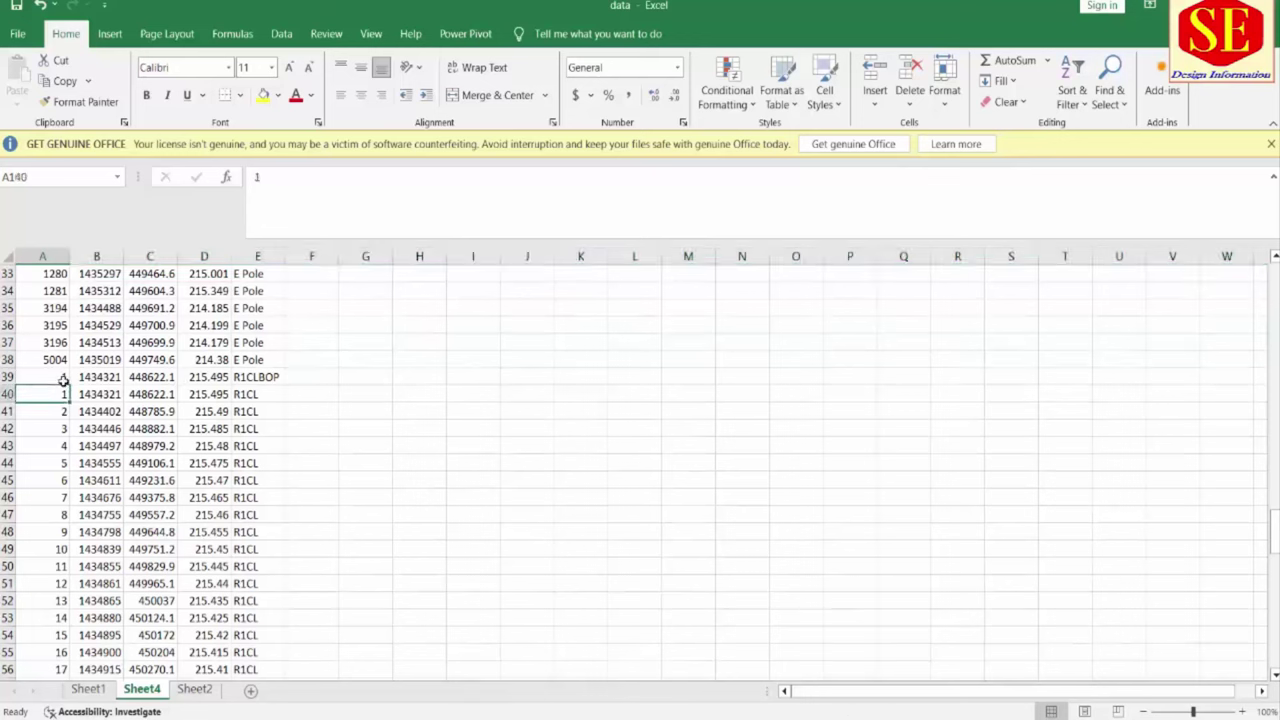
pyautogui.moveTo(1274, 530); pyautogui.dragTo(1274, 280)
pyautogui.click(56, 310)
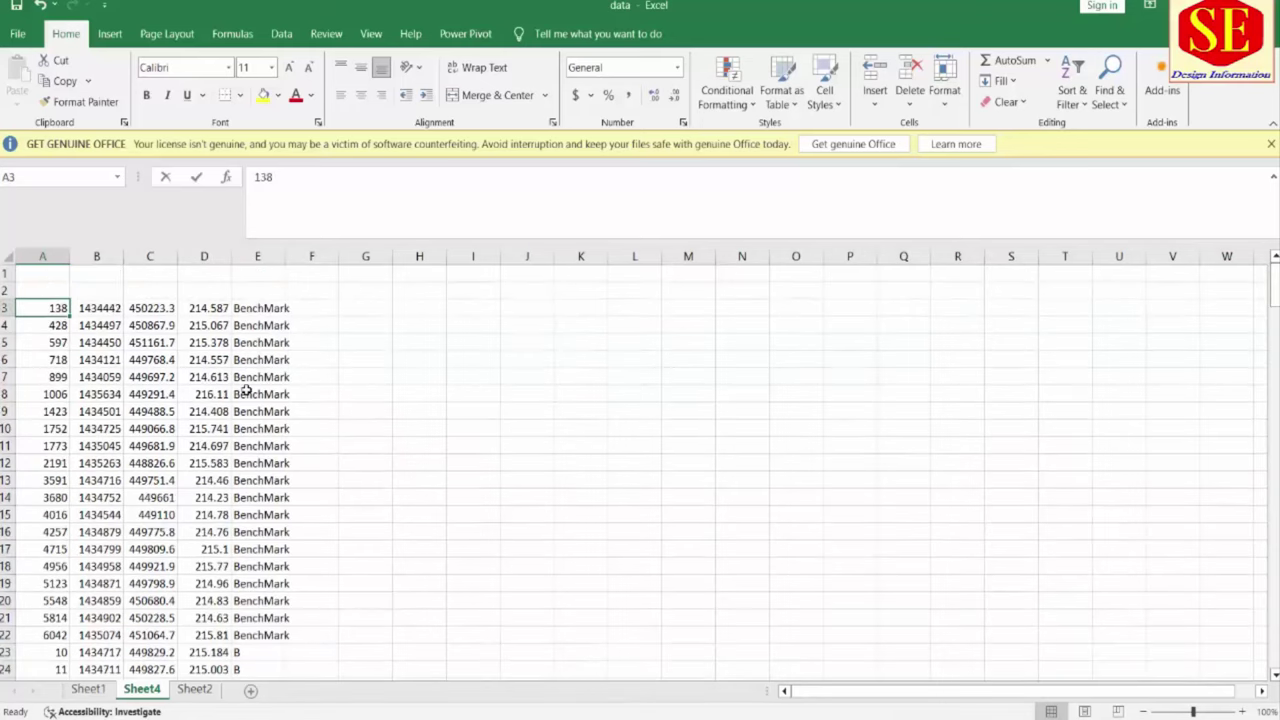
pyautogui.write('1')
pyautogui.press('Return')
pyautogui.write('2')
pyautogui.press('Return')
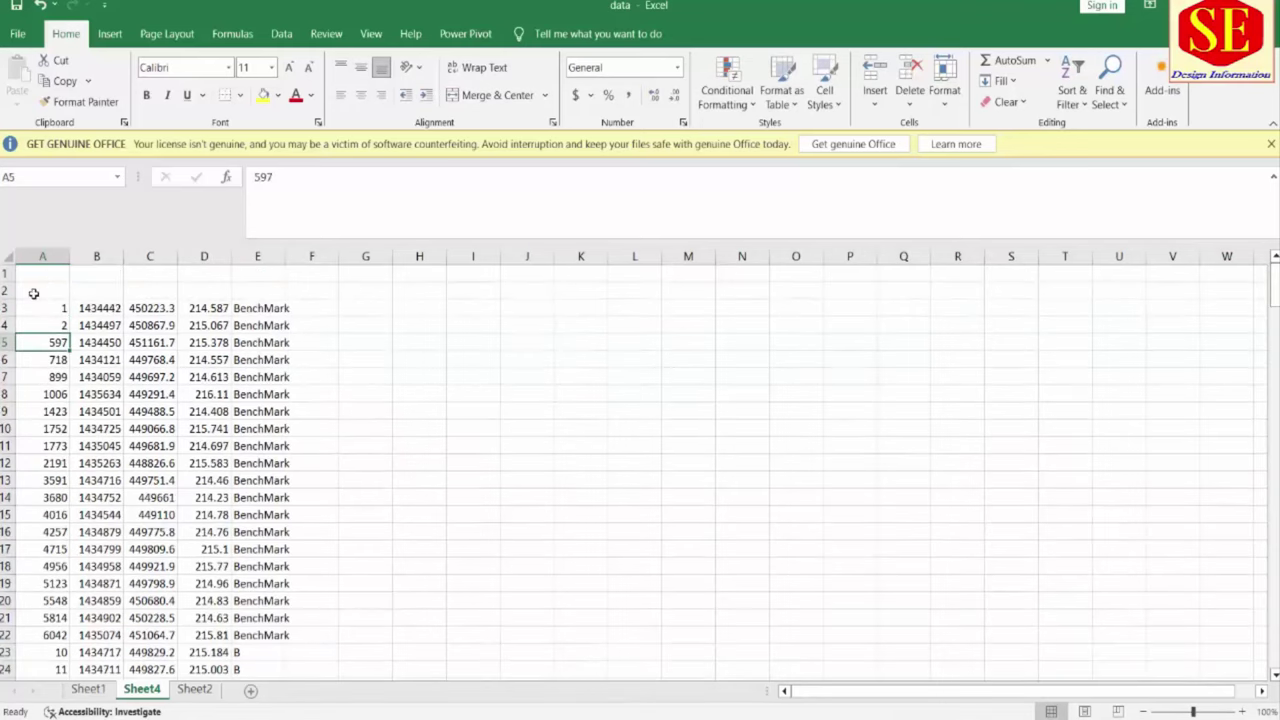
pyautogui.write('3')
pyautogui.press('Return')
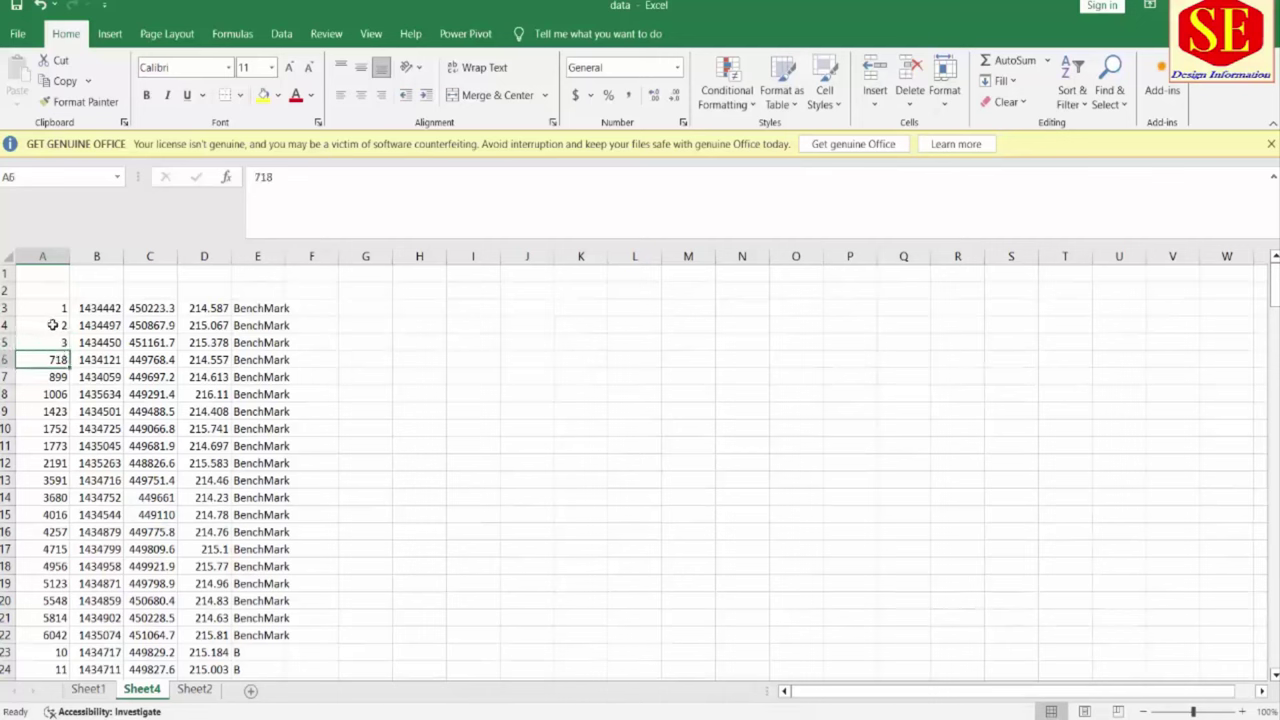
pyautogui.moveTo(52, 325); pyautogui.dragTo(50, 342)
pyautogui.doubleClick(70, 351)
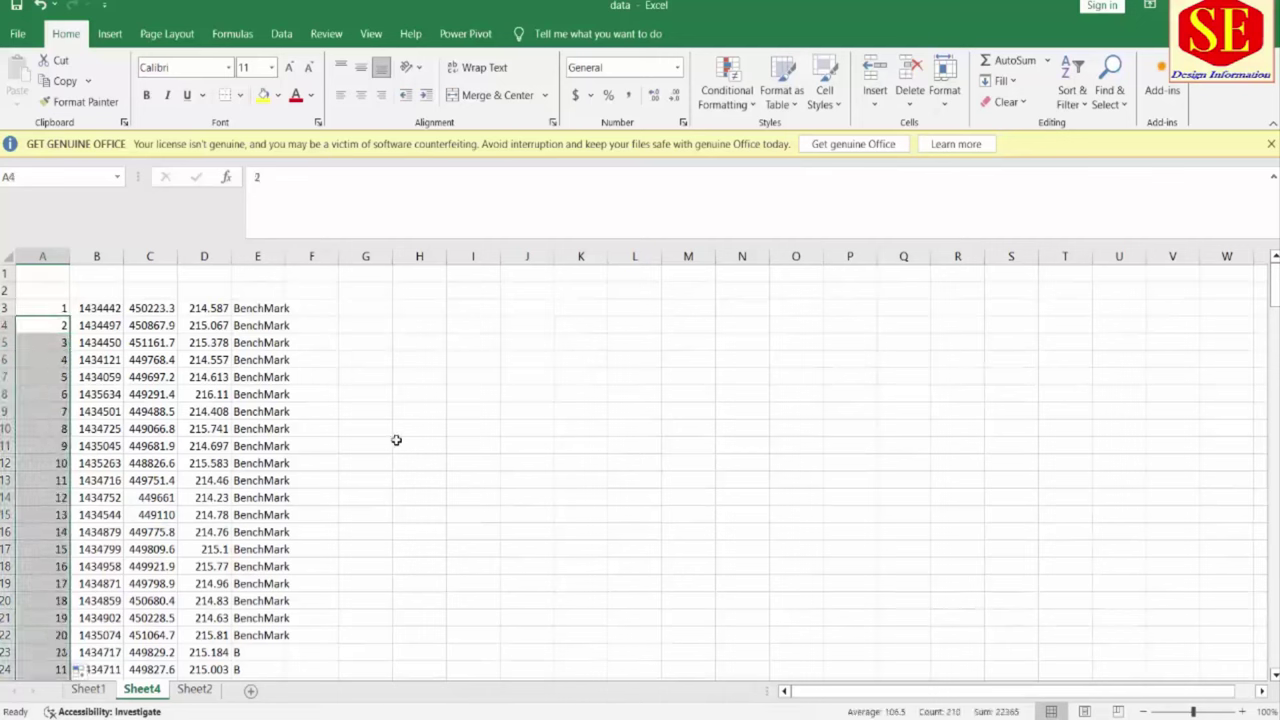
pyautogui.scroll(-20, 396, 440)
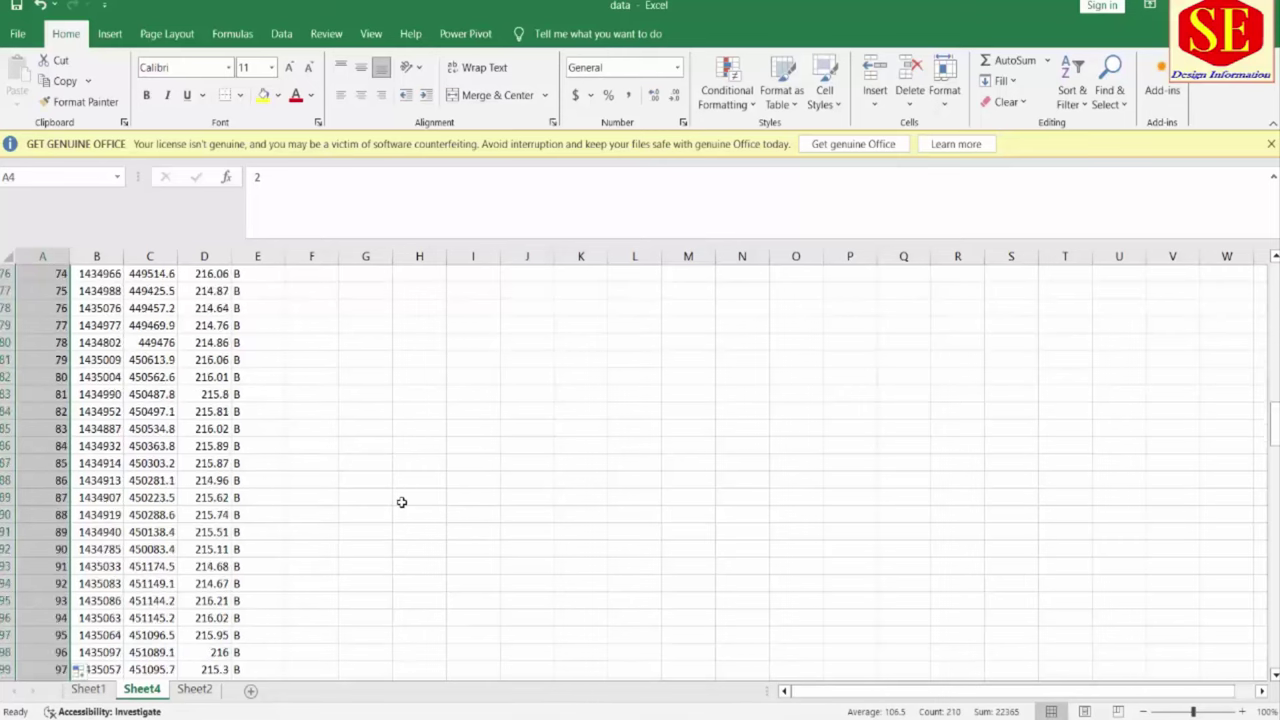
pyautogui.scroll(-20, 401, 502)
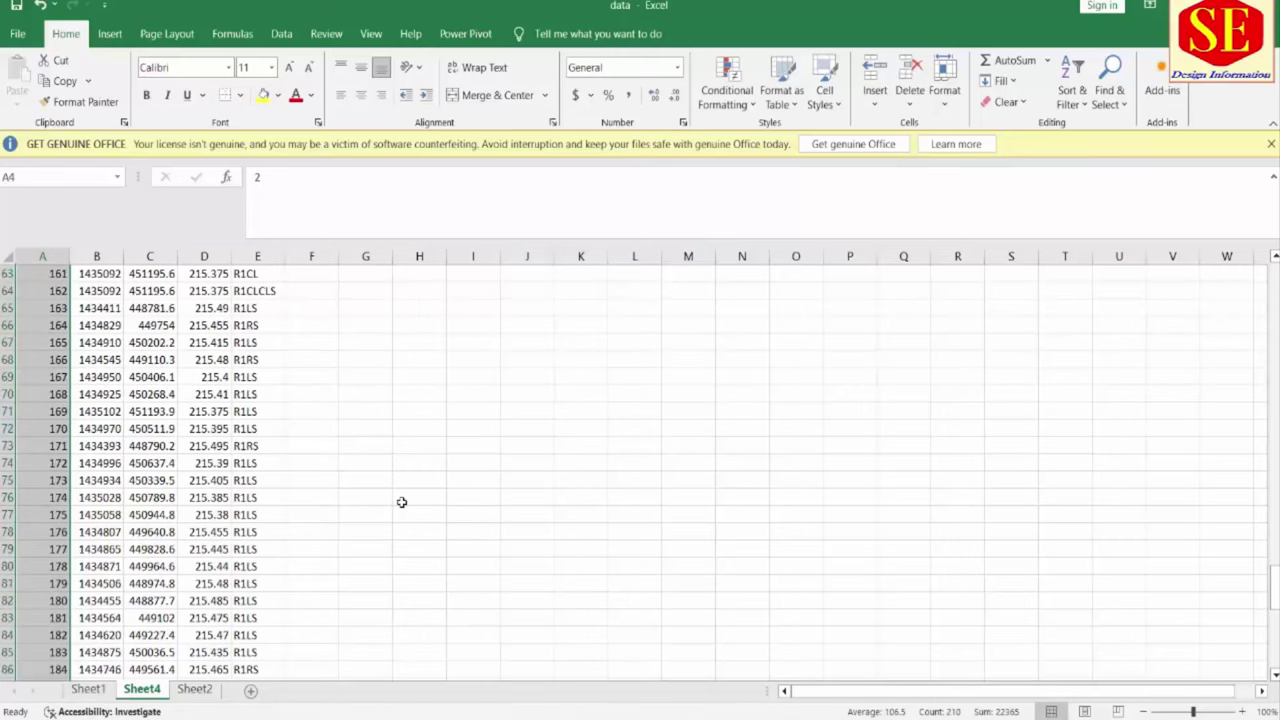
pyautogui.scroll(11, 401, 502)
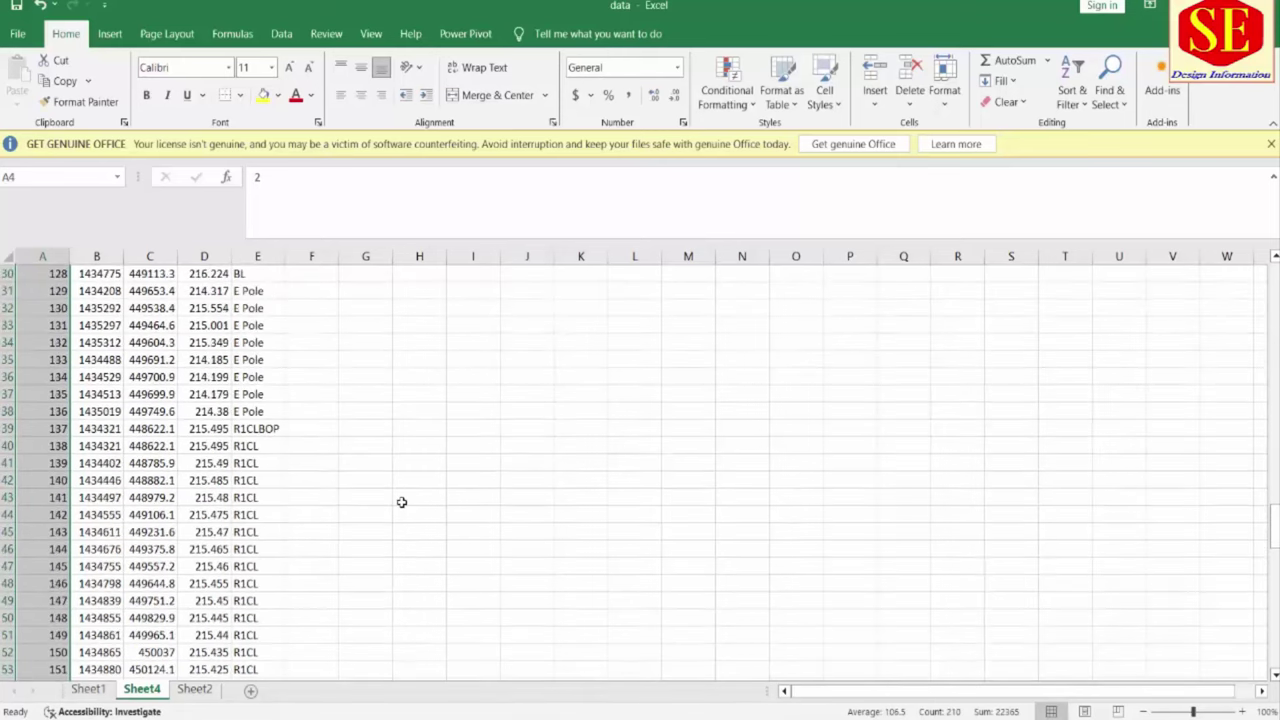
pyautogui.scroll(-2, 401, 502)
pyautogui.scroll(2, 300, 420)
pyautogui.click(204, 446)
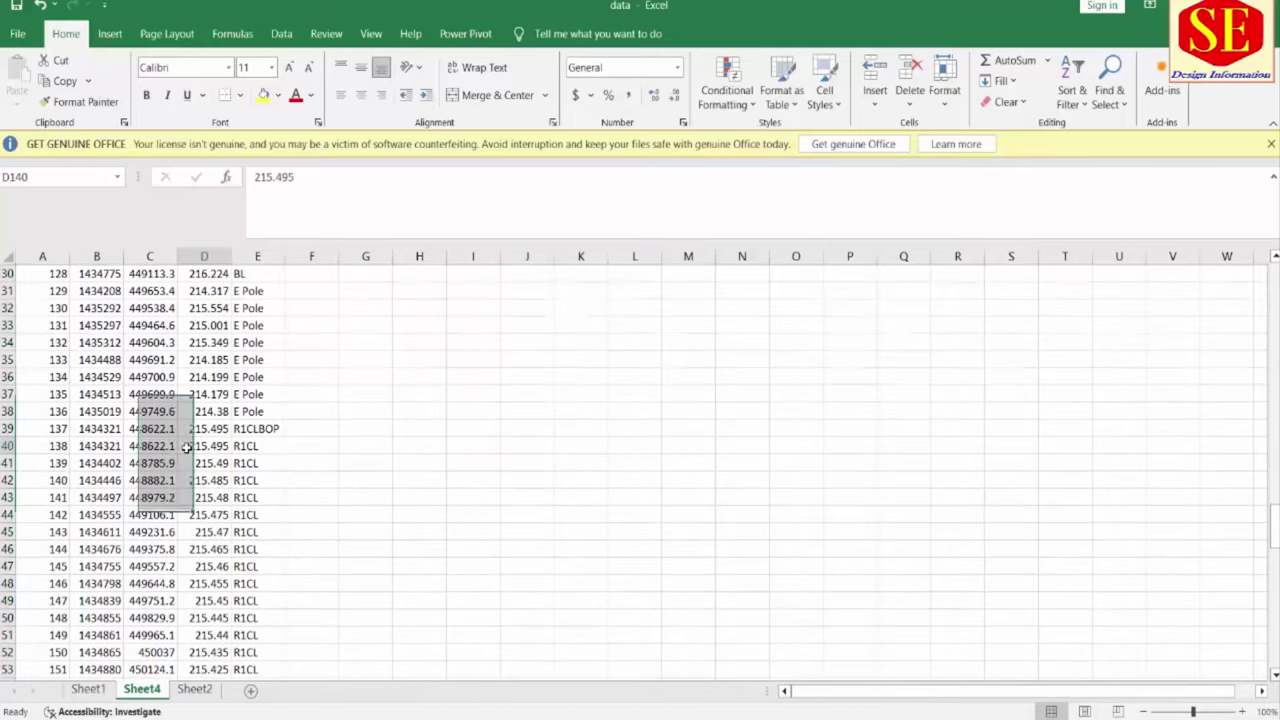
pyautogui.click(48, 446)
pyautogui.click(56, 429)
pyautogui.click(57, 446)
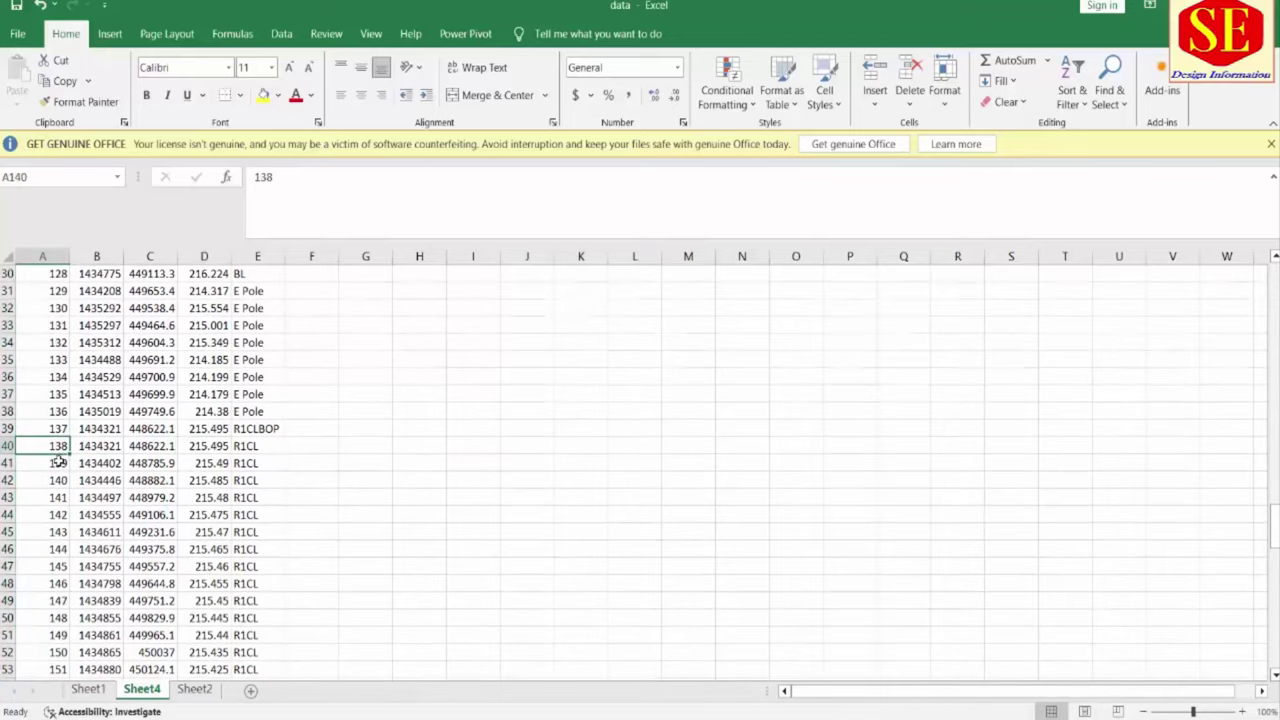
pyautogui.click(59, 463)
pyautogui.moveTo(58, 429); pyautogui.dragTo(272, 428)
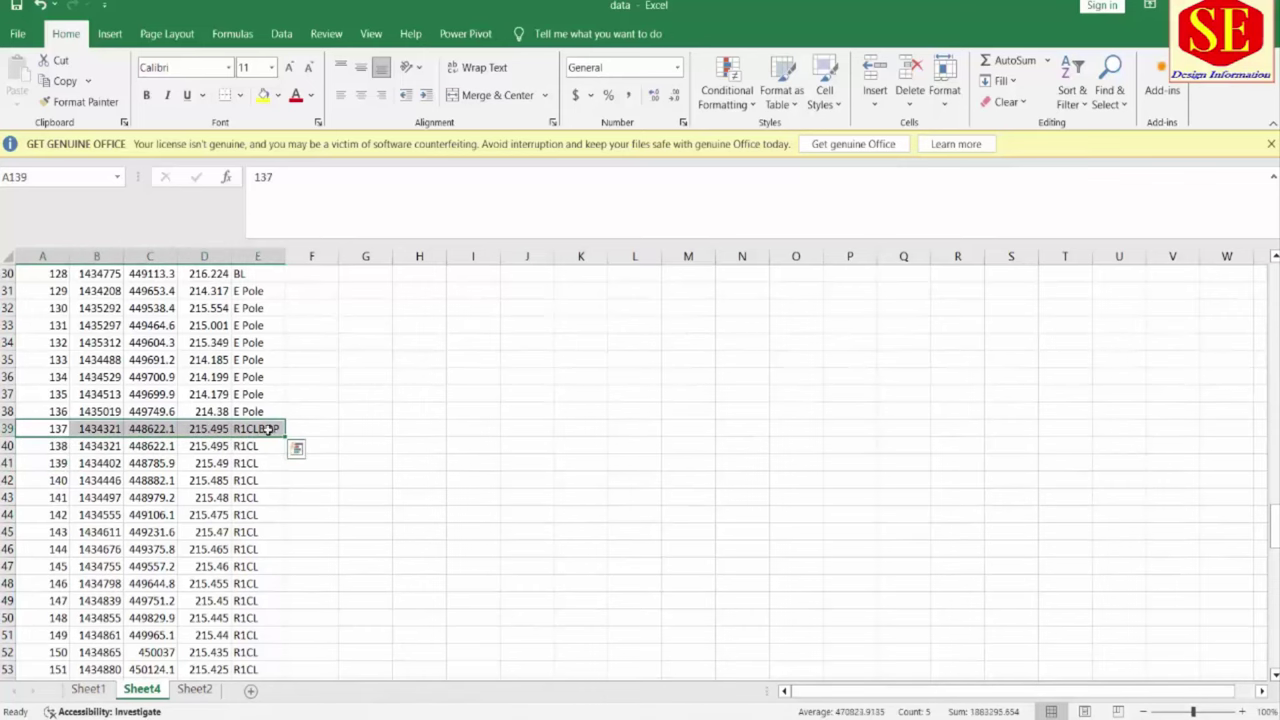
pyautogui.scroll(-1, 66, 425)
pyautogui.scroll(-6, 68, 425)
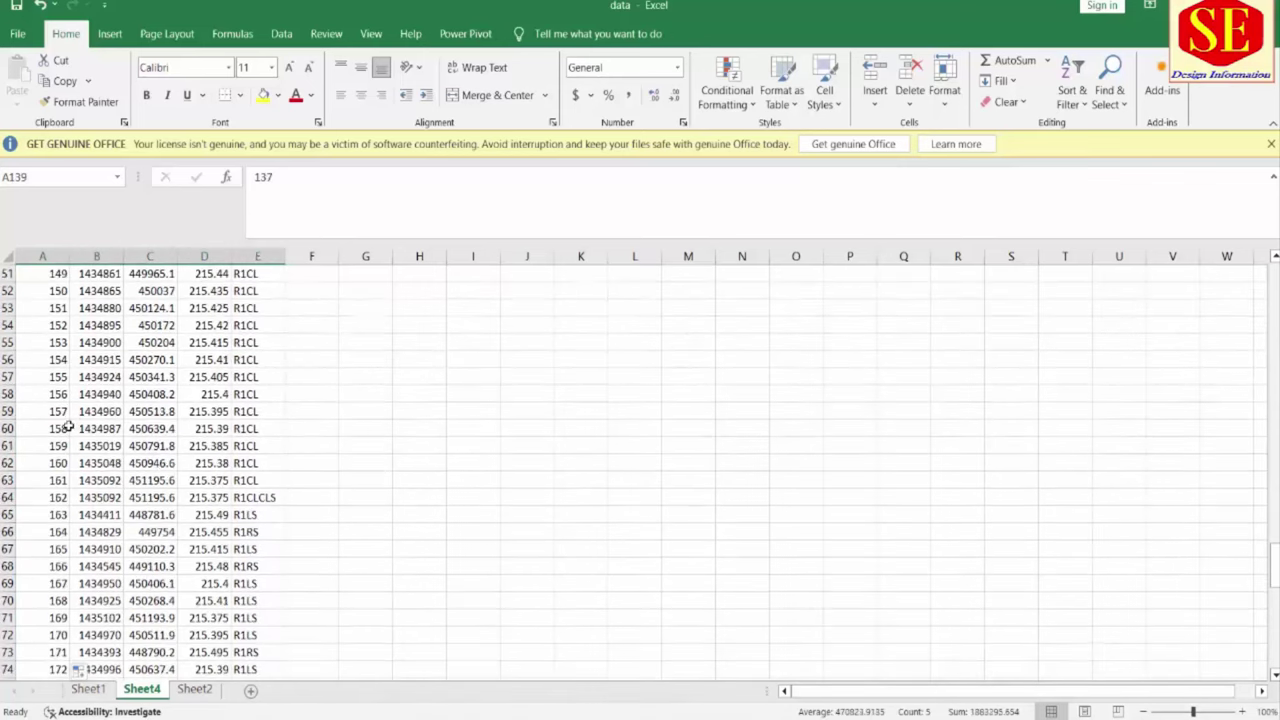
pyautogui.click(258, 503)
pyautogui.click(60, 498)
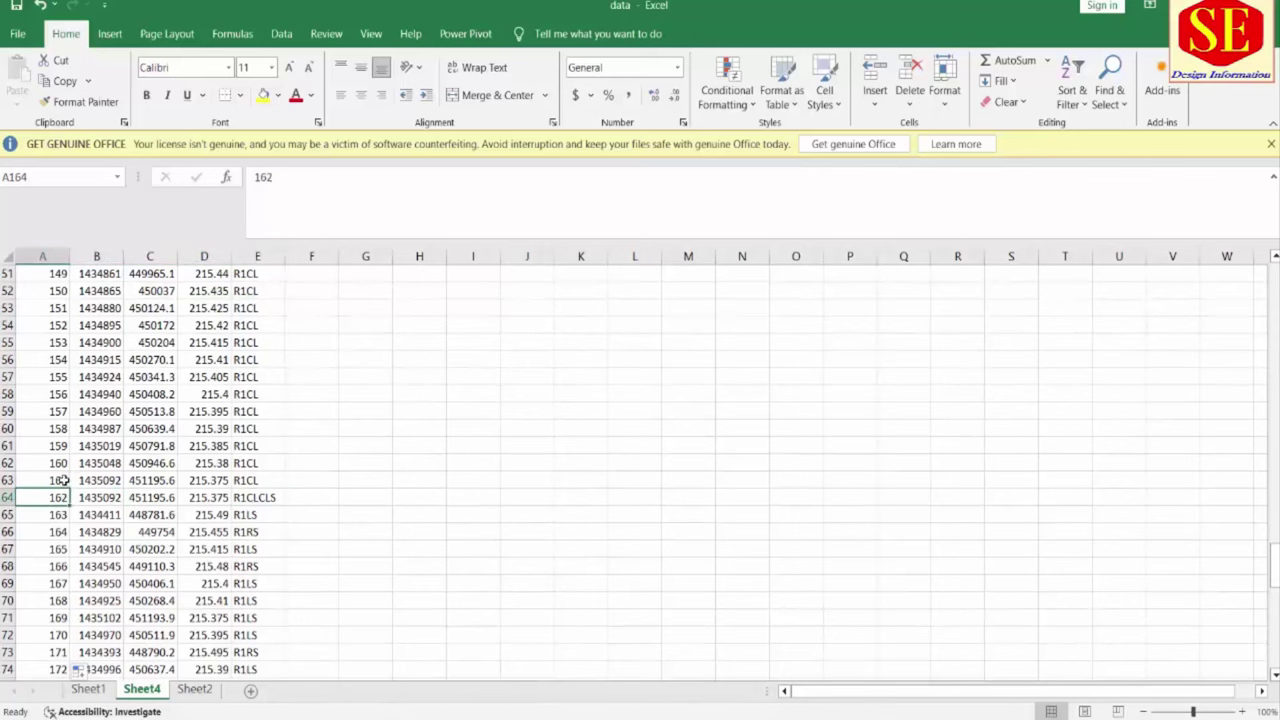
pyautogui.press('Up')
pyautogui.click(62, 498)
pyautogui.scroll(2, 58, 395)
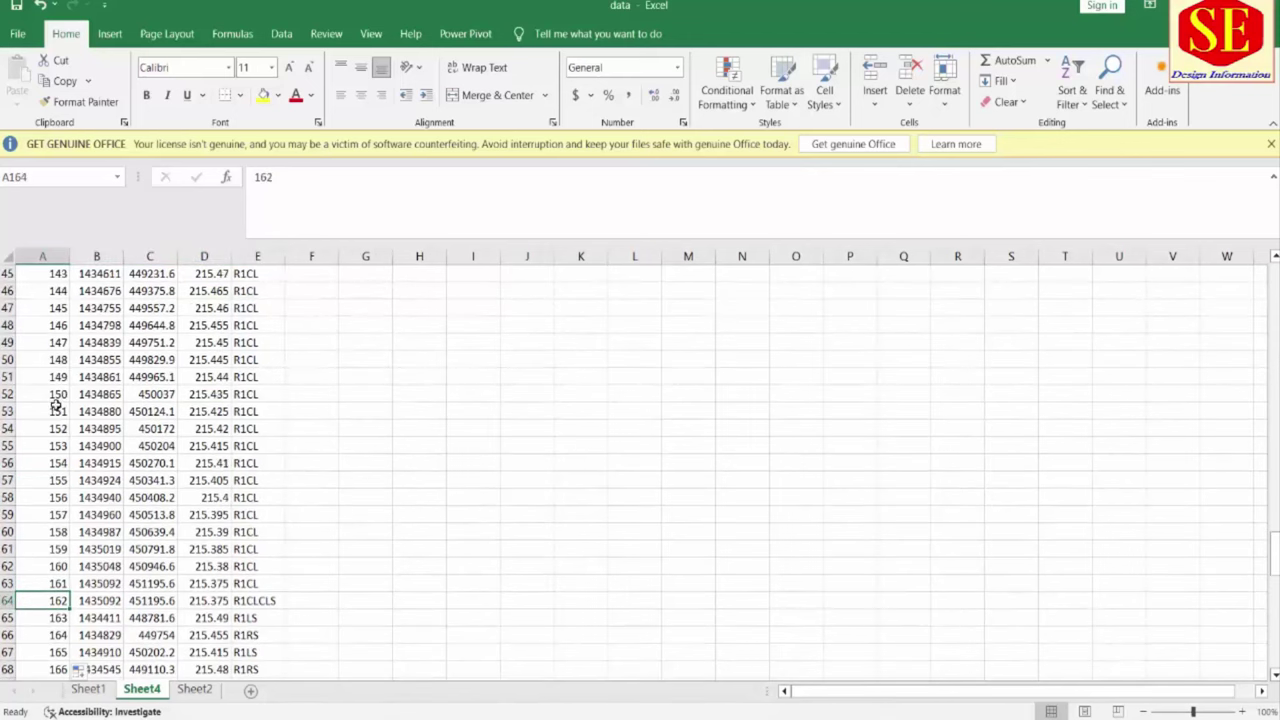
# On Sheet2, locate point 5795's R1CLBOP record
pyautogui.click(193, 689)
pyautogui.scroll(8, 465, 457)
pyautogui.scroll(-3, 465, 457)
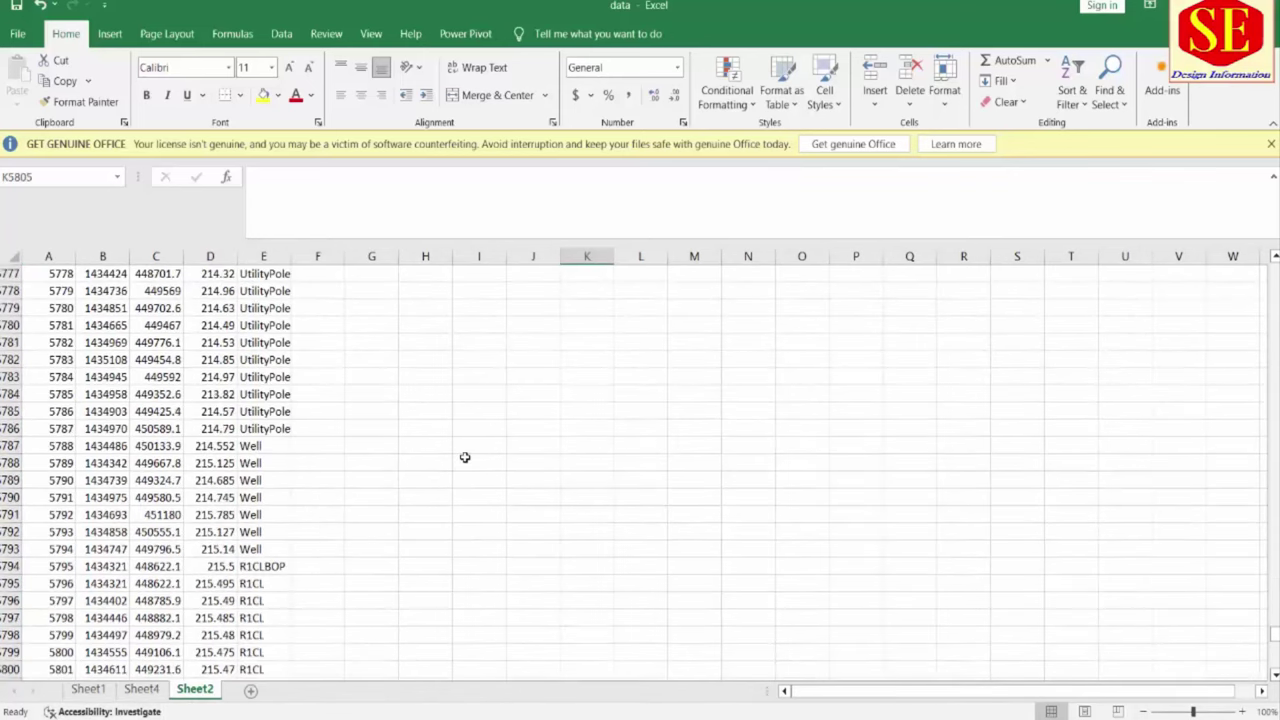
pyautogui.scroll(-2, 259, 445)
pyautogui.click(247, 463)
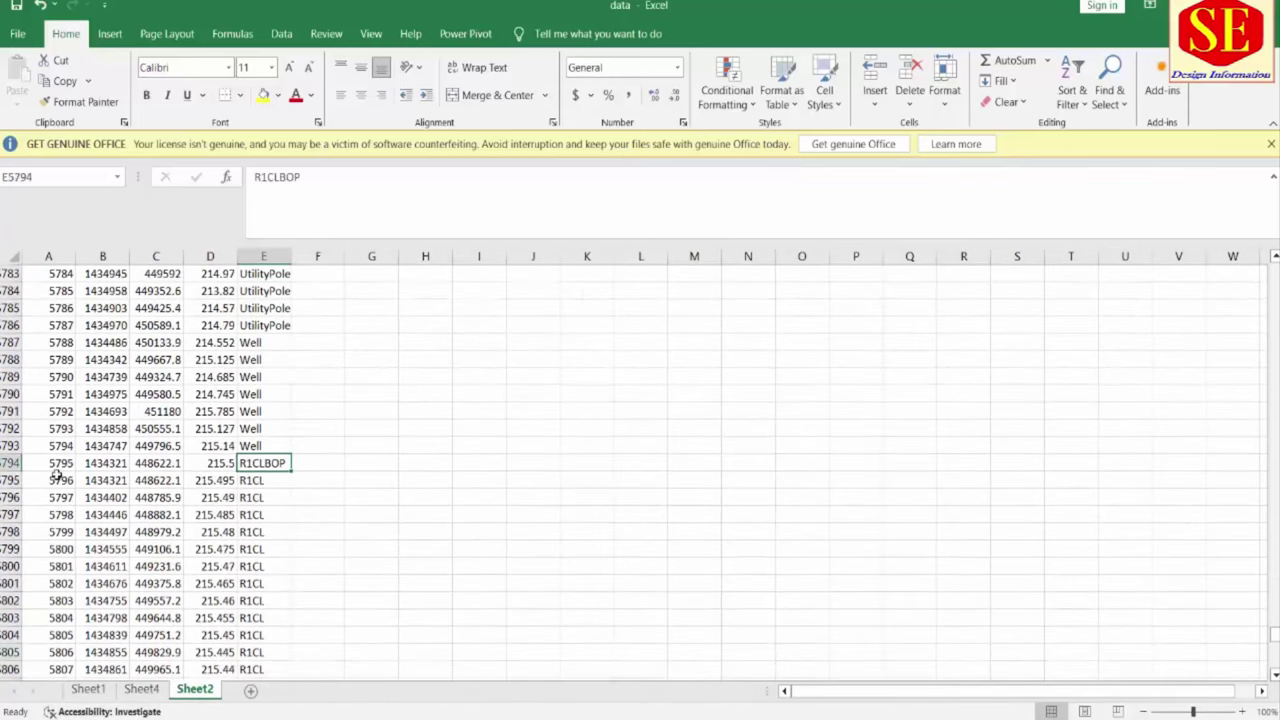
pyautogui.moveTo(57, 468); pyautogui.dragTo(250, 466)
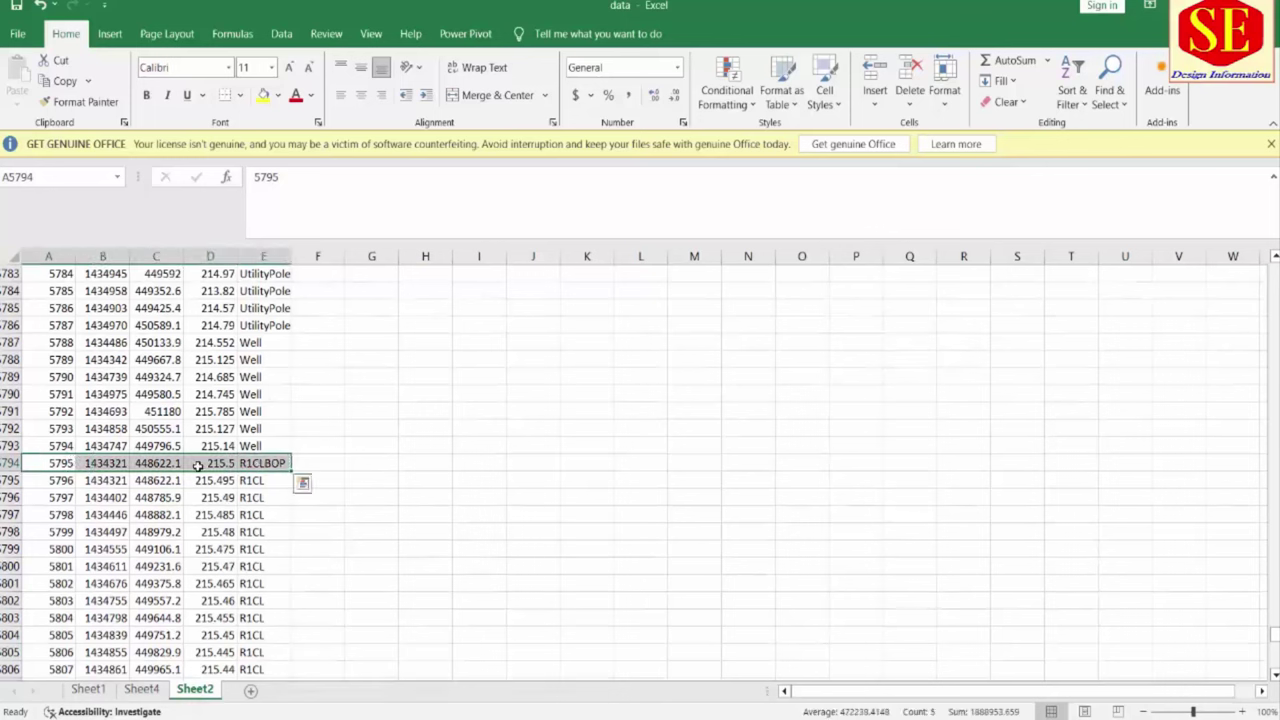
pyautogui.click(270, 463)
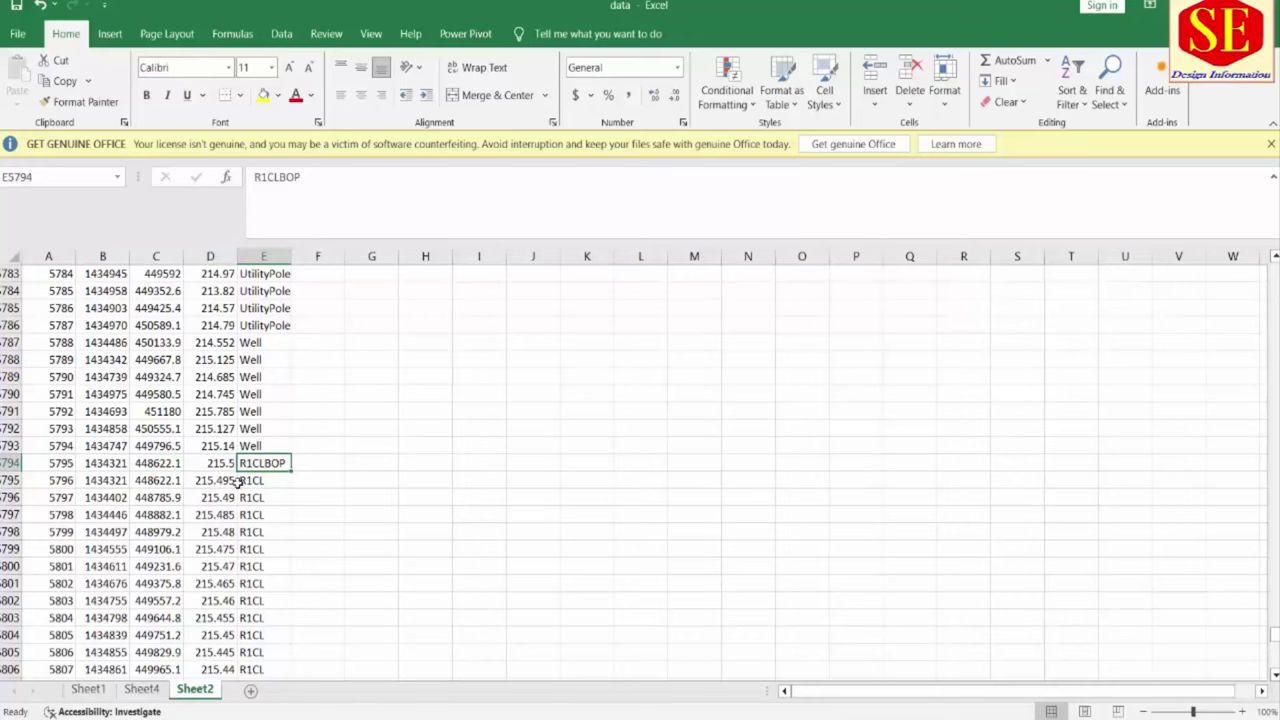
pyautogui.scroll(-2, 267, 480)
pyautogui.scroll(-5, 267, 480)
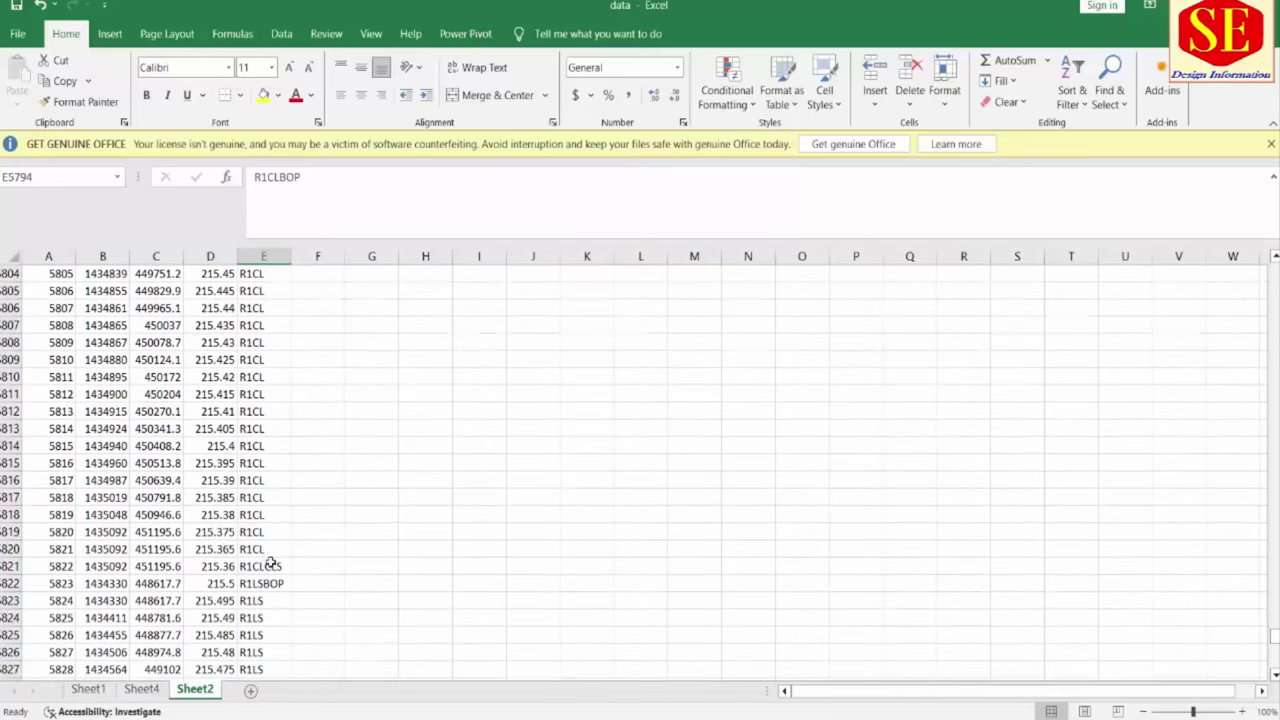
# Fill the R1CLCLS, R1CLBOP and R1LSBOP code cells yellow
pyautogui.click(248, 568)
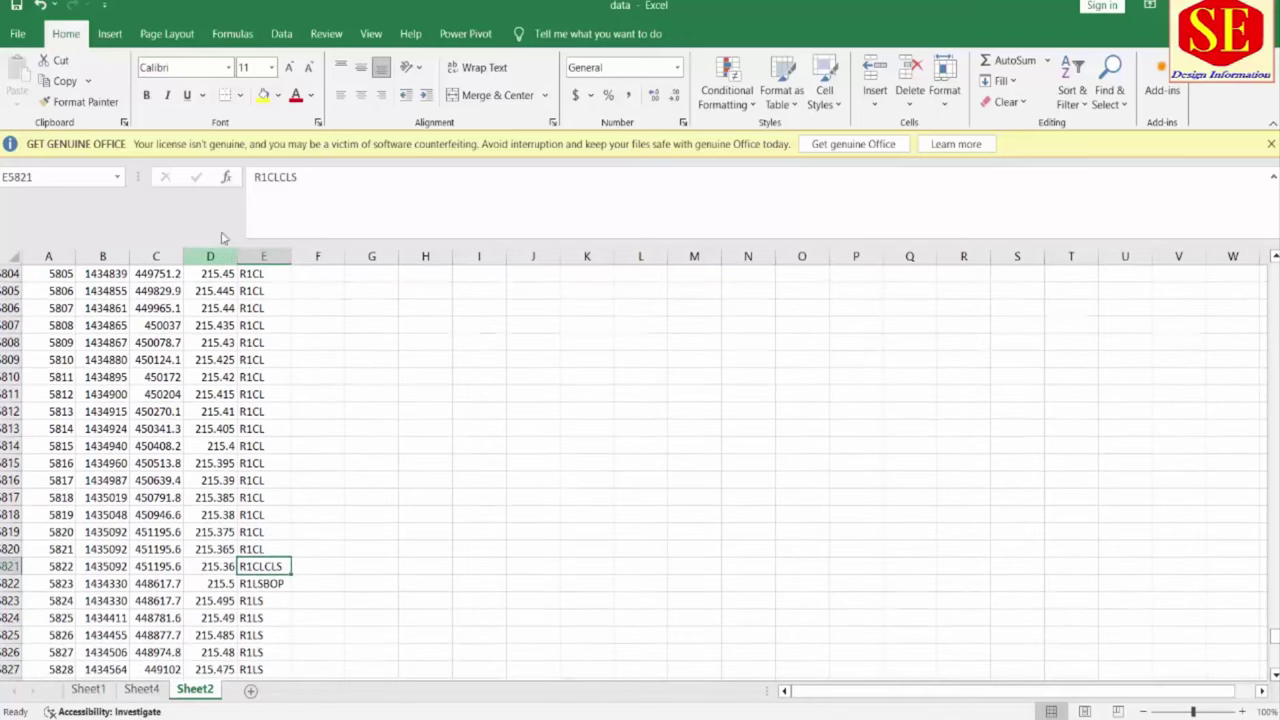
pyautogui.click(270, 95)
pyautogui.scroll(6, 306, 440)
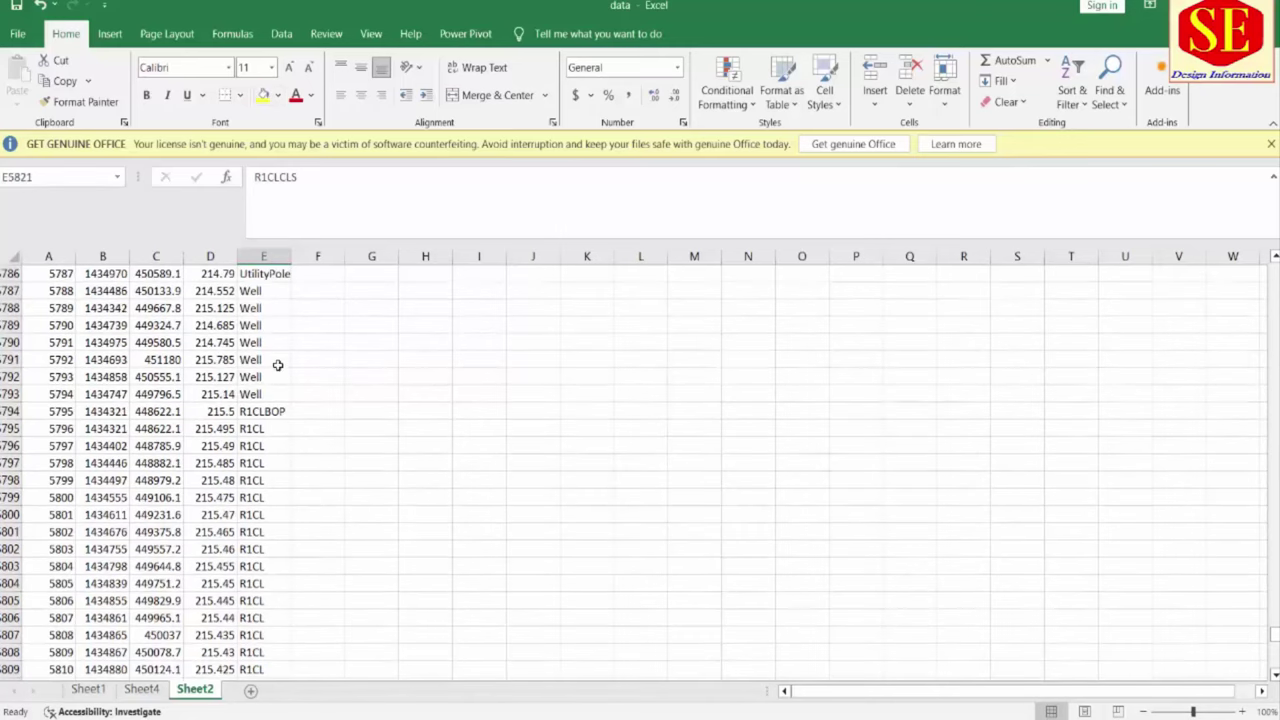
pyautogui.click(278, 410)
pyautogui.click(264, 95)
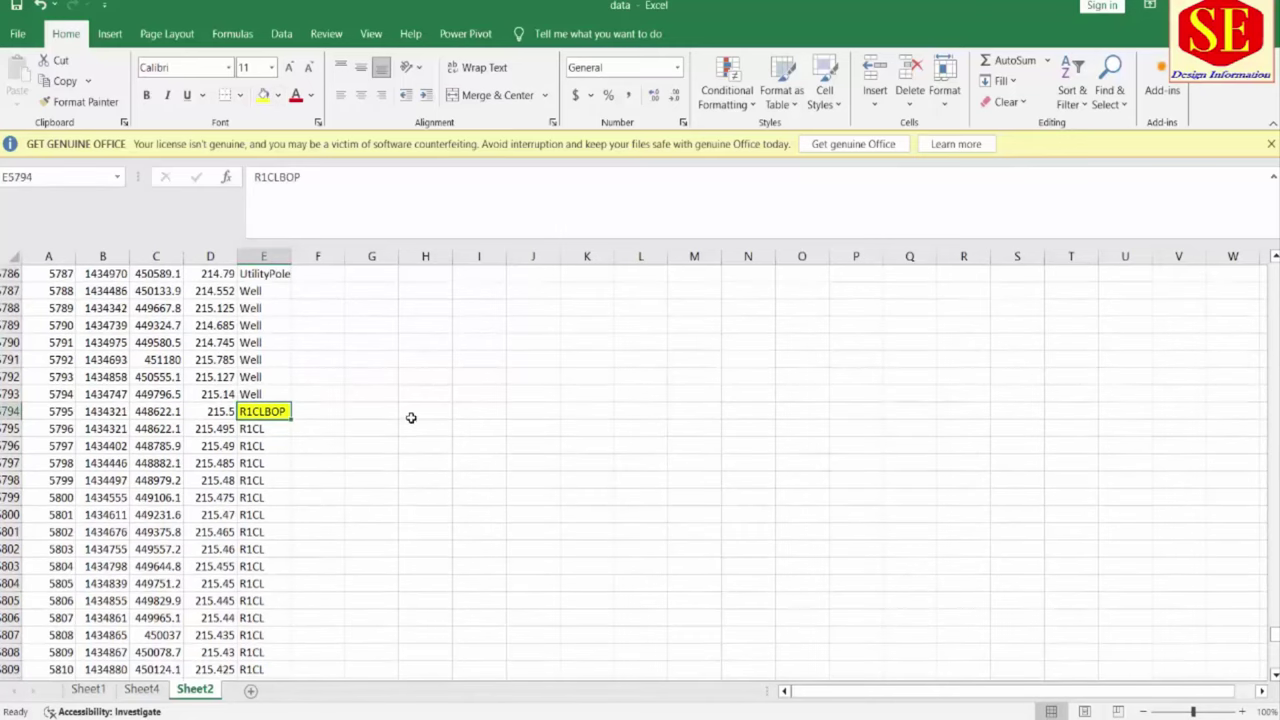
pyautogui.scroll(-7, 410, 427)
pyautogui.scroll(-4, 410, 427)
pyautogui.click(245, 325)
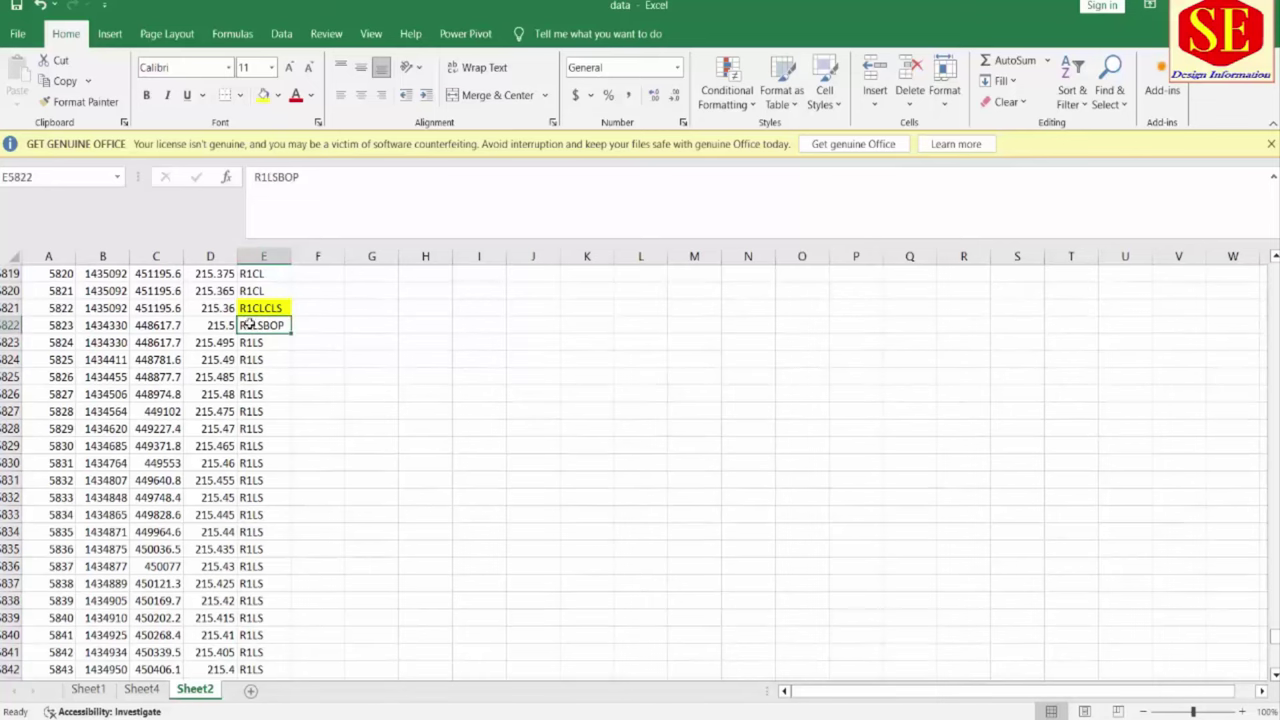
pyautogui.click(264, 95)
# Fill the R1LSCLS, R1RSBOP, R1RSCLS and R2CLBOP code cells yellow
pyautogui.scroll(-3, 267, 463)
pyautogui.click(277, 615)
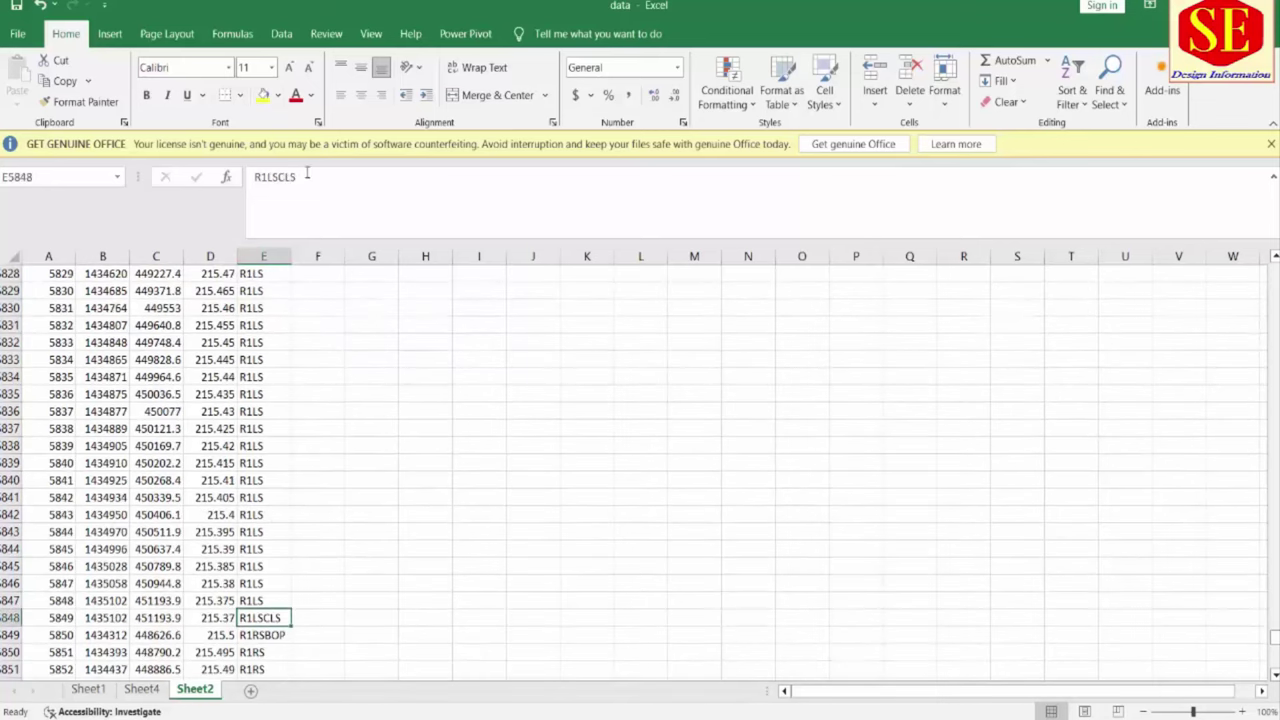
pyautogui.click(264, 95)
pyautogui.scroll(-4, 363, 403)
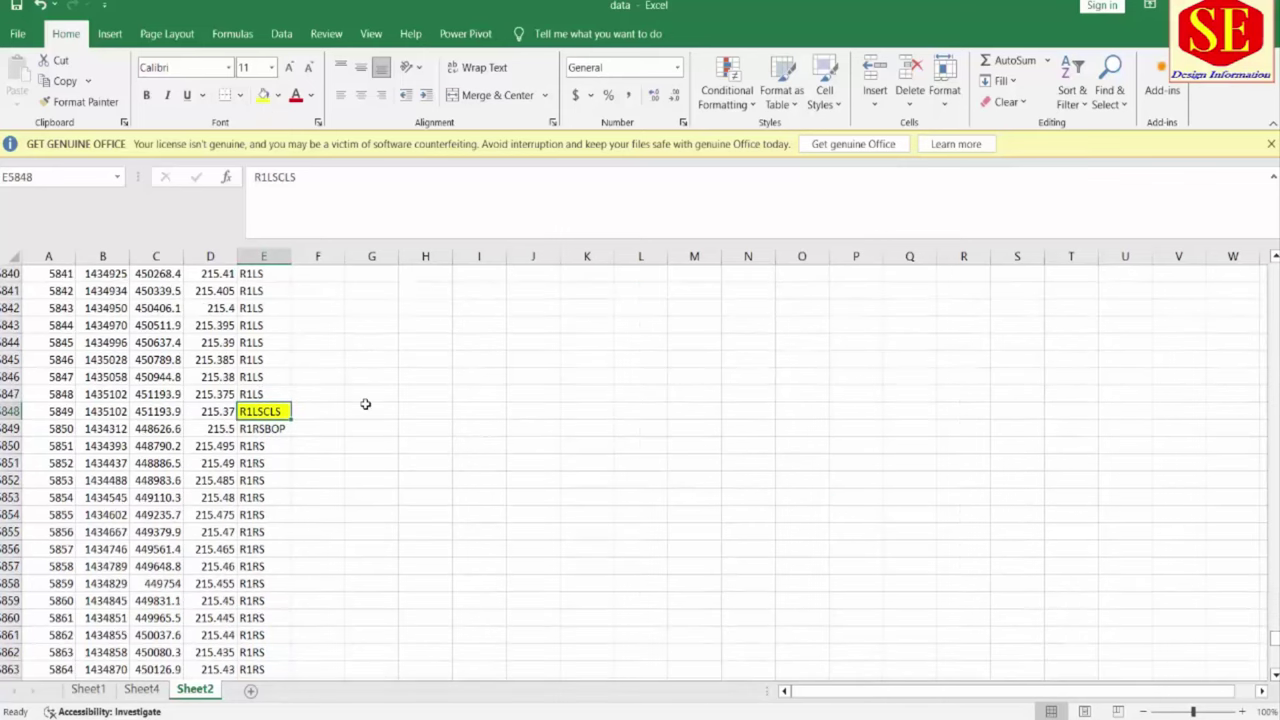
pyautogui.click(281, 430)
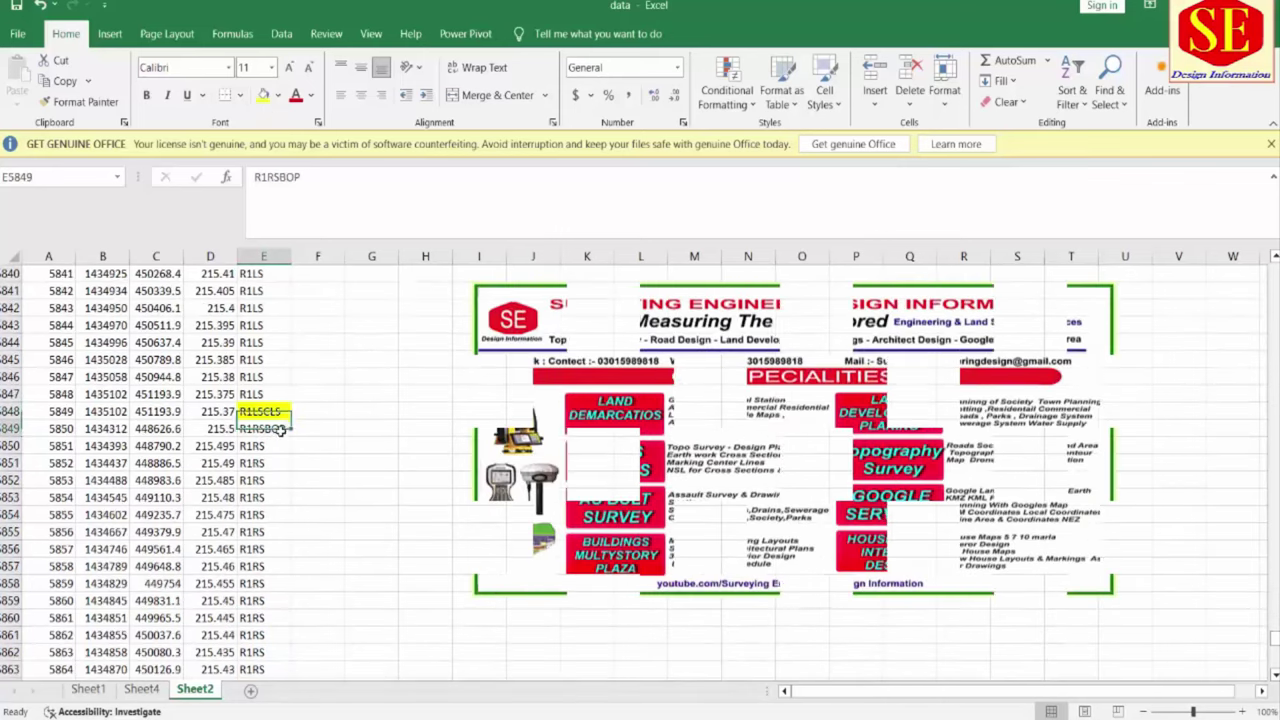
pyautogui.click(264, 95)
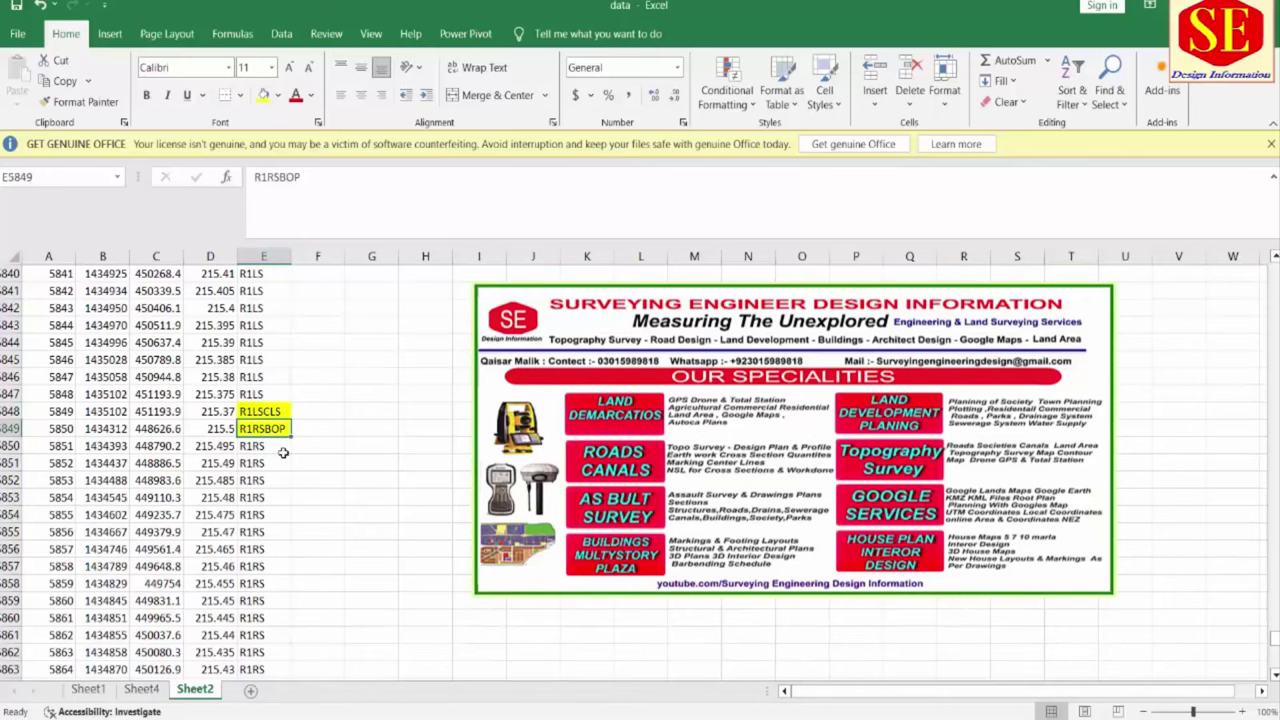
pyautogui.scroll(-6, 283, 453)
pyautogui.click(265, 532)
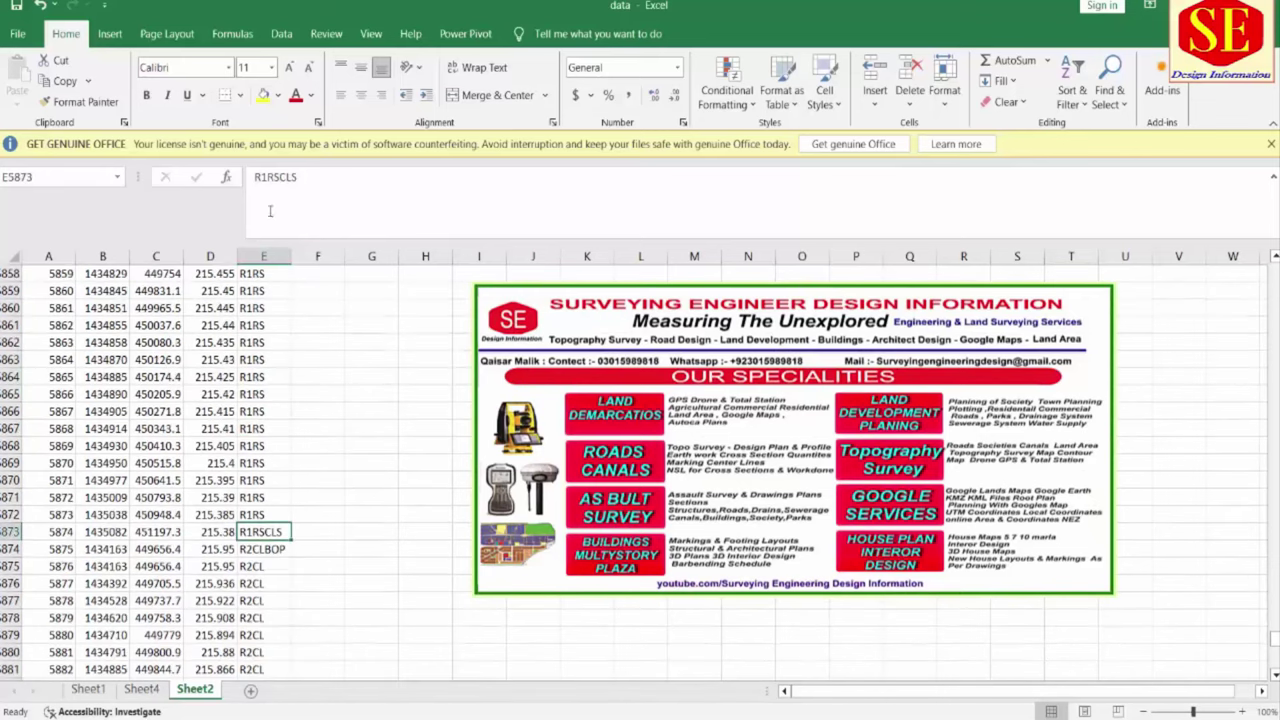
pyautogui.click(264, 95)
pyautogui.click(268, 549)
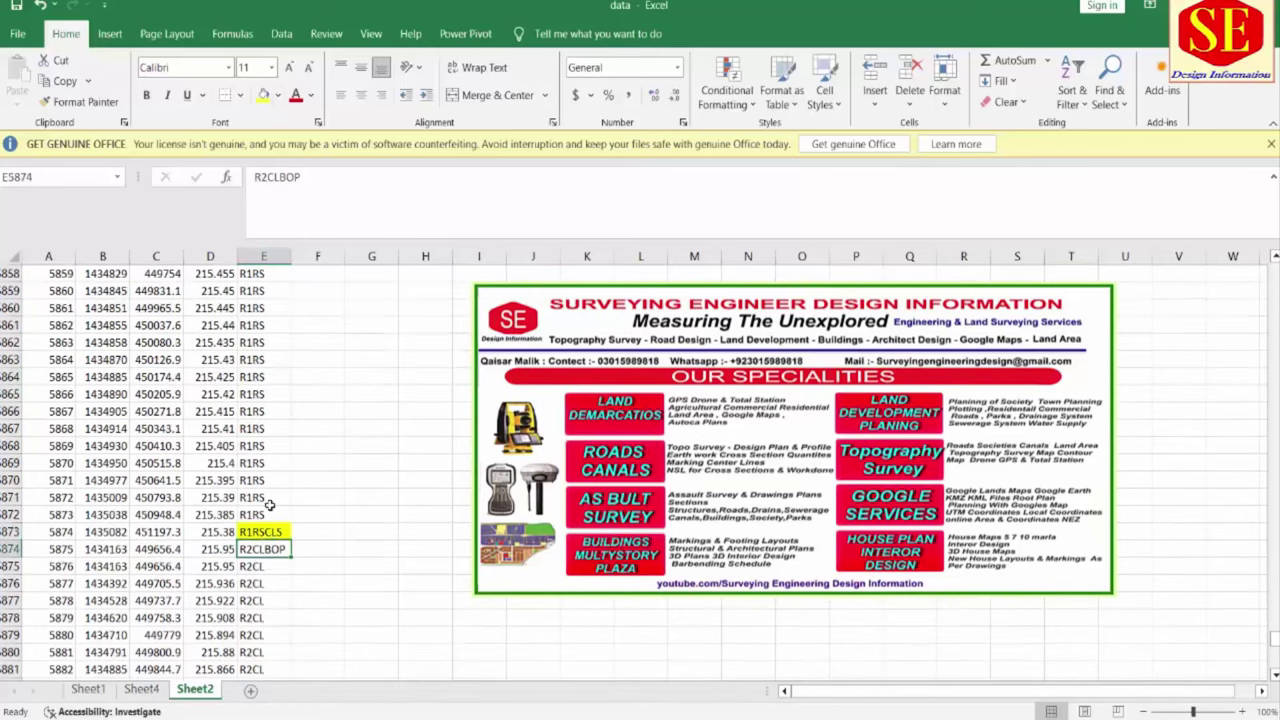
pyautogui.click(264, 95)
pyautogui.scroll(-5, 388, 446)
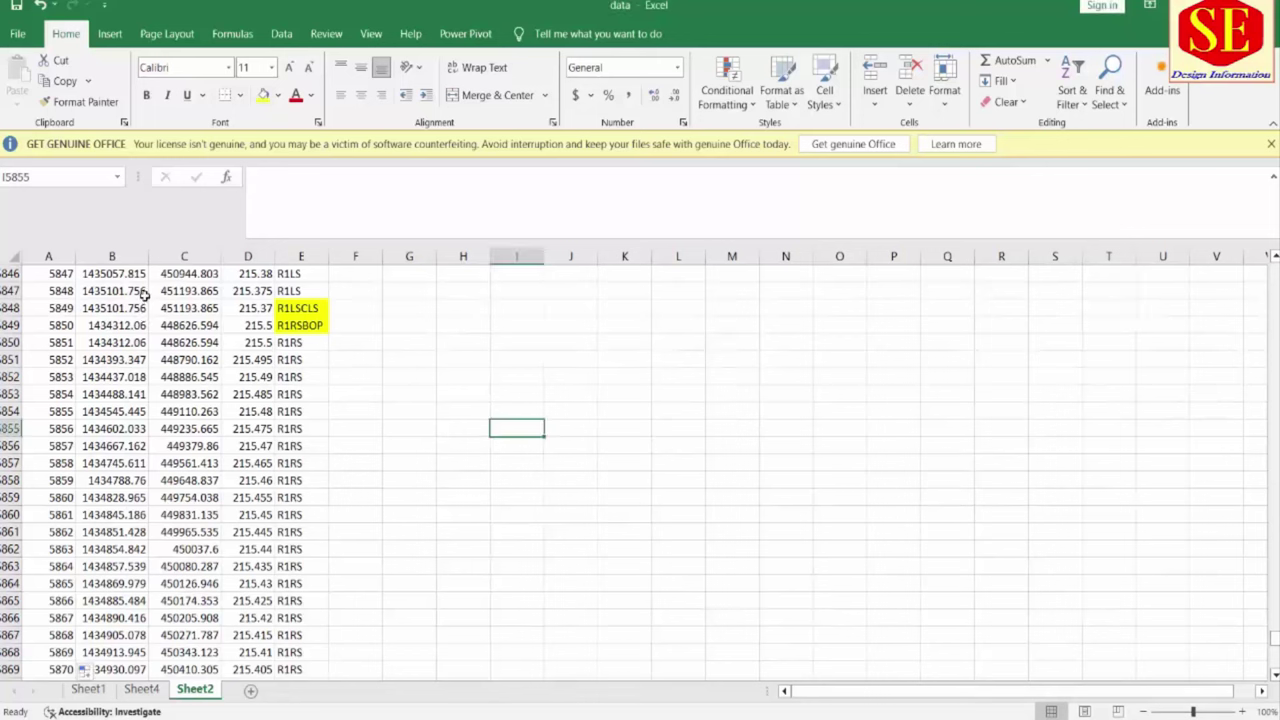
# Copy the coordinates beside the highlighted codes and compare R1LSCLS, R1RSBOP and R1RS at points 5849–5851
pyautogui.moveTo(140, 291); pyautogui.dragTo(265, 291)
pyautogui.hotkey('ctrl', 'c')
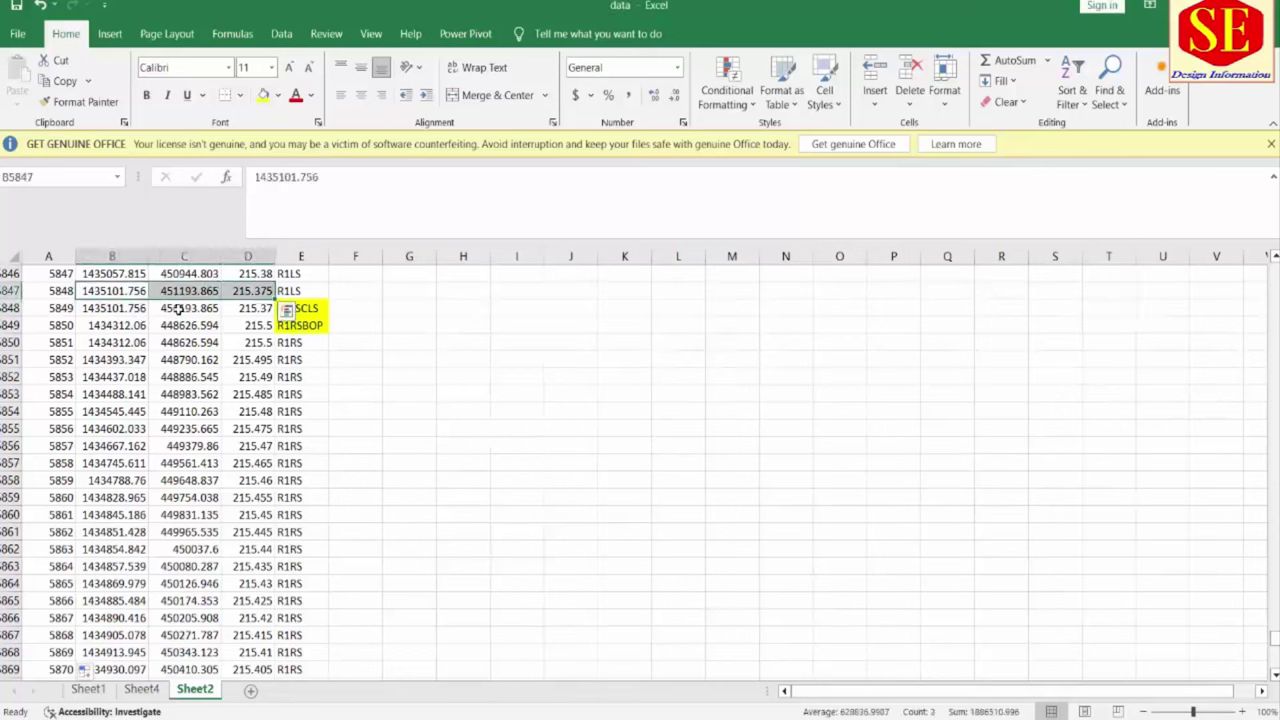
pyautogui.click(252, 310)
pyautogui.click(310, 310)
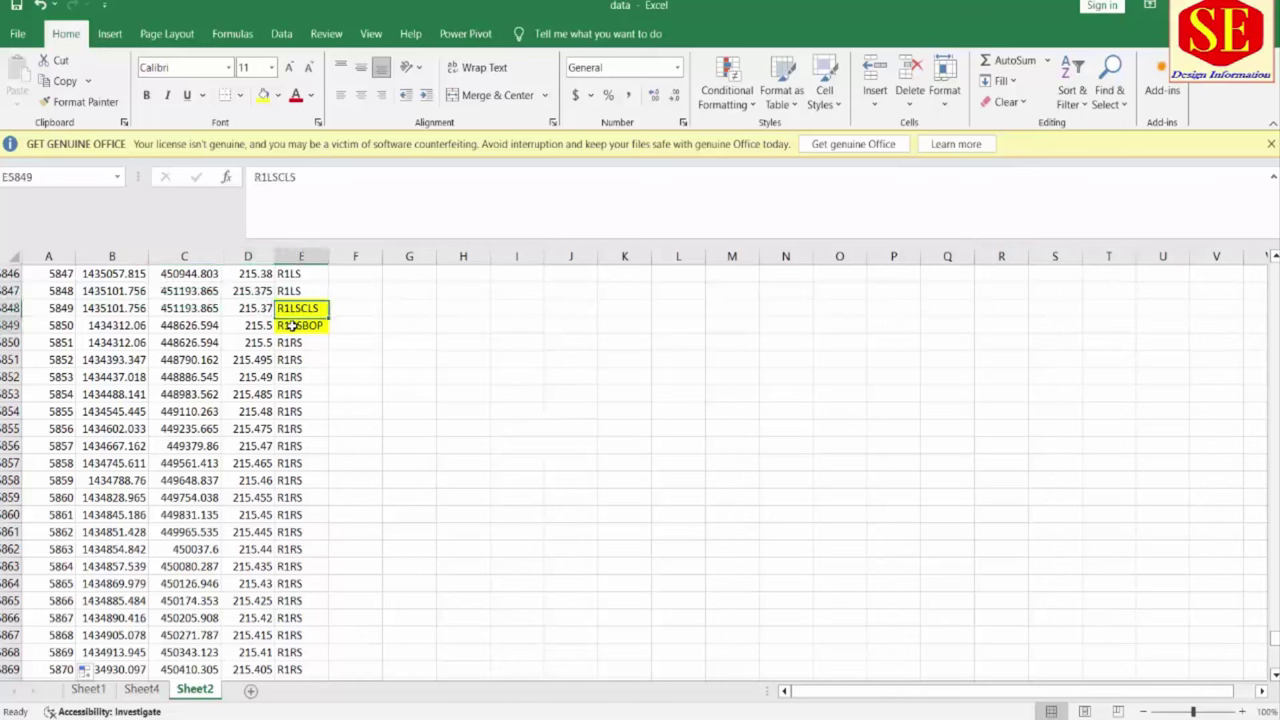
pyautogui.click(300, 326)
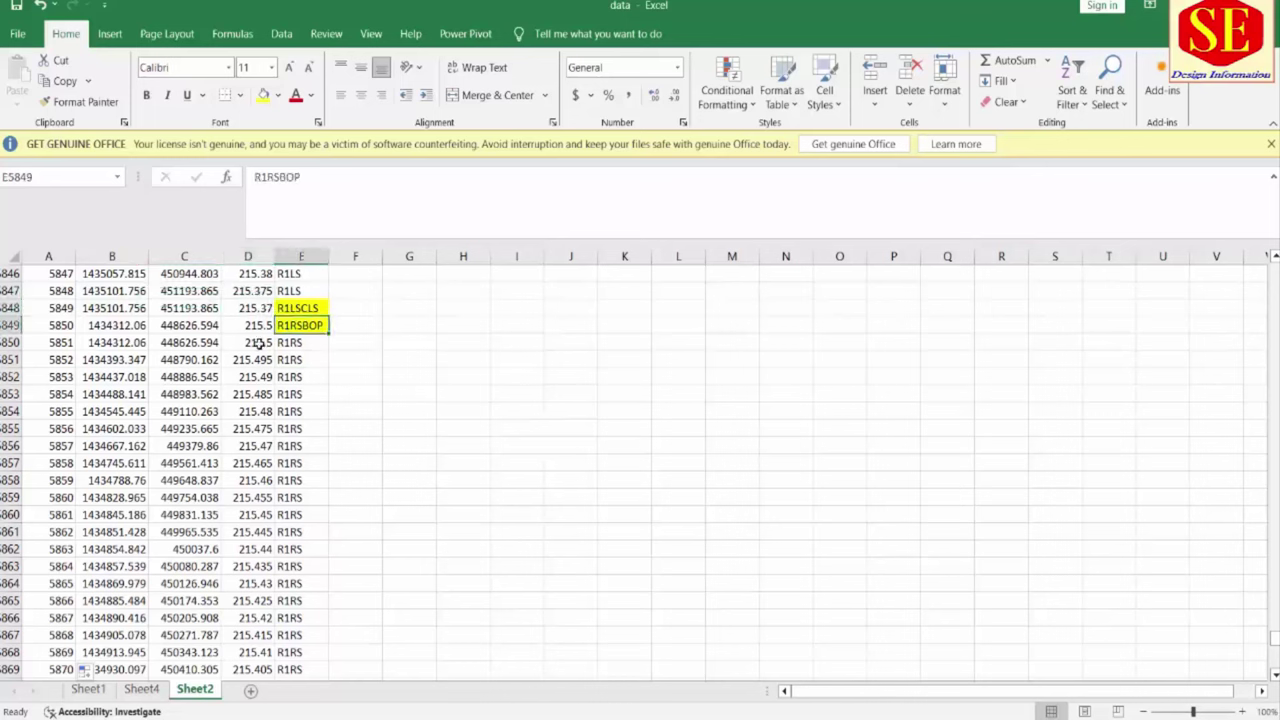
pyautogui.click(152, 326)
pyautogui.click(144, 342)
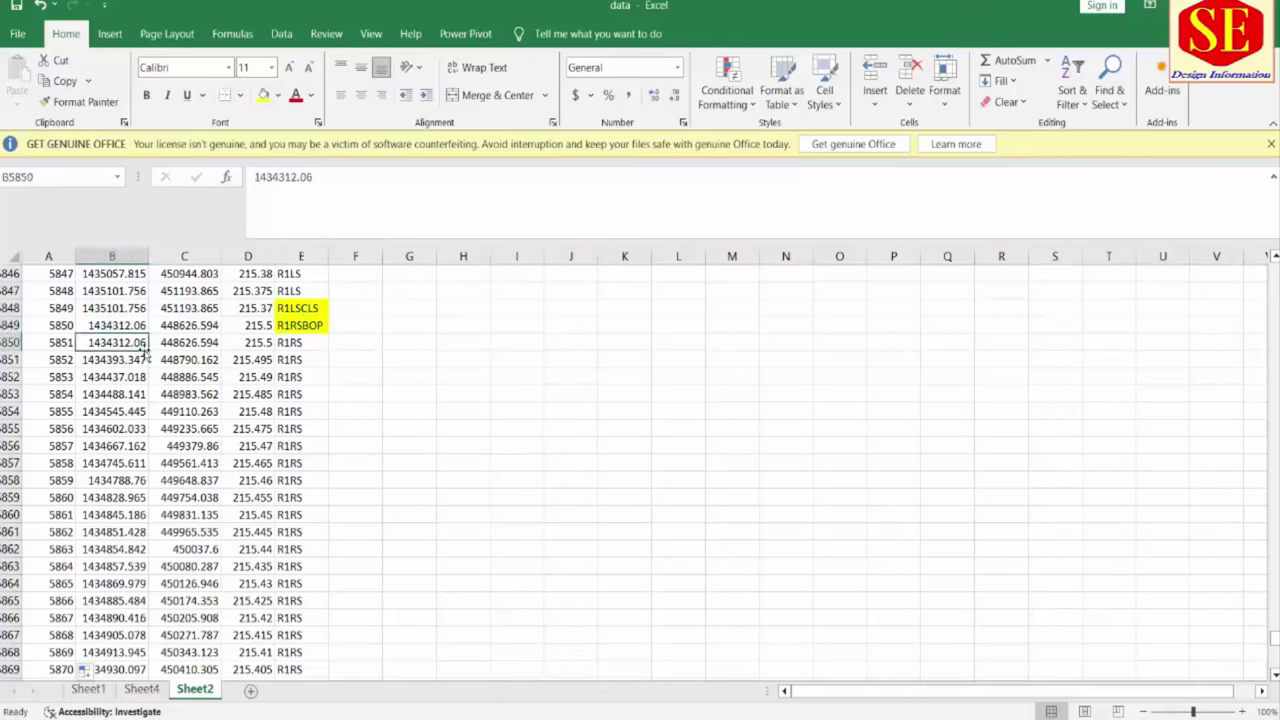
pyautogui.click(305, 326)
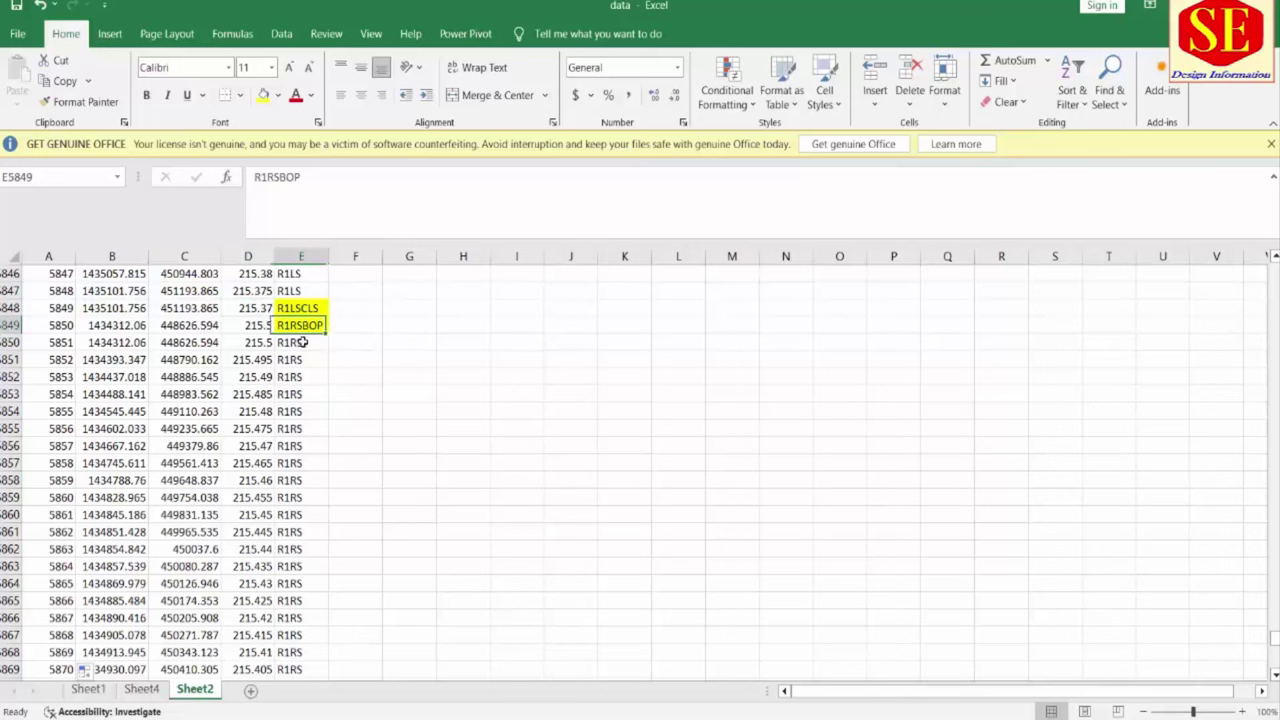
pyautogui.click(300, 343)
pyautogui.click(302, 327)
pyautogui.click(300, 341)
pyautogui.click(302, 325)
# Glance at Sheet1, then scroll through the survey codes on Sheet4
pyautogui.scroll(6, 341, 426)
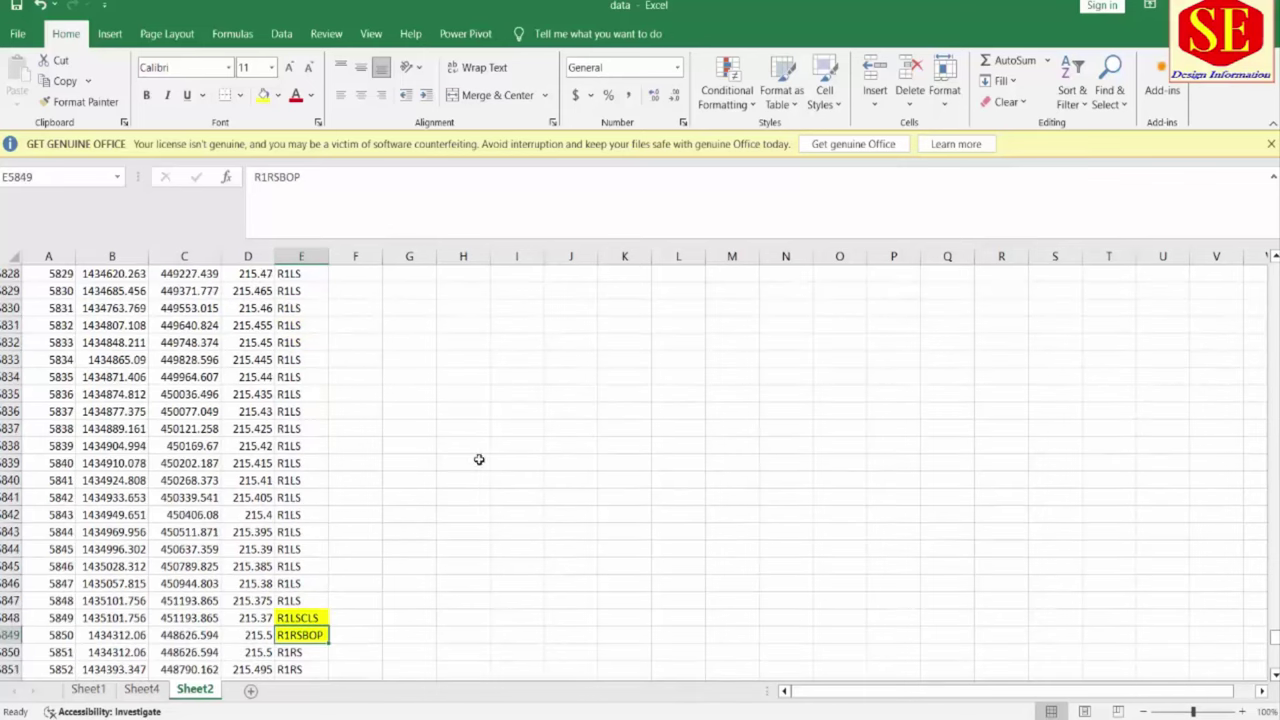
pyautogui.scroll(20, 446, 371)
pyautogui.scroll(11, 449, 391)
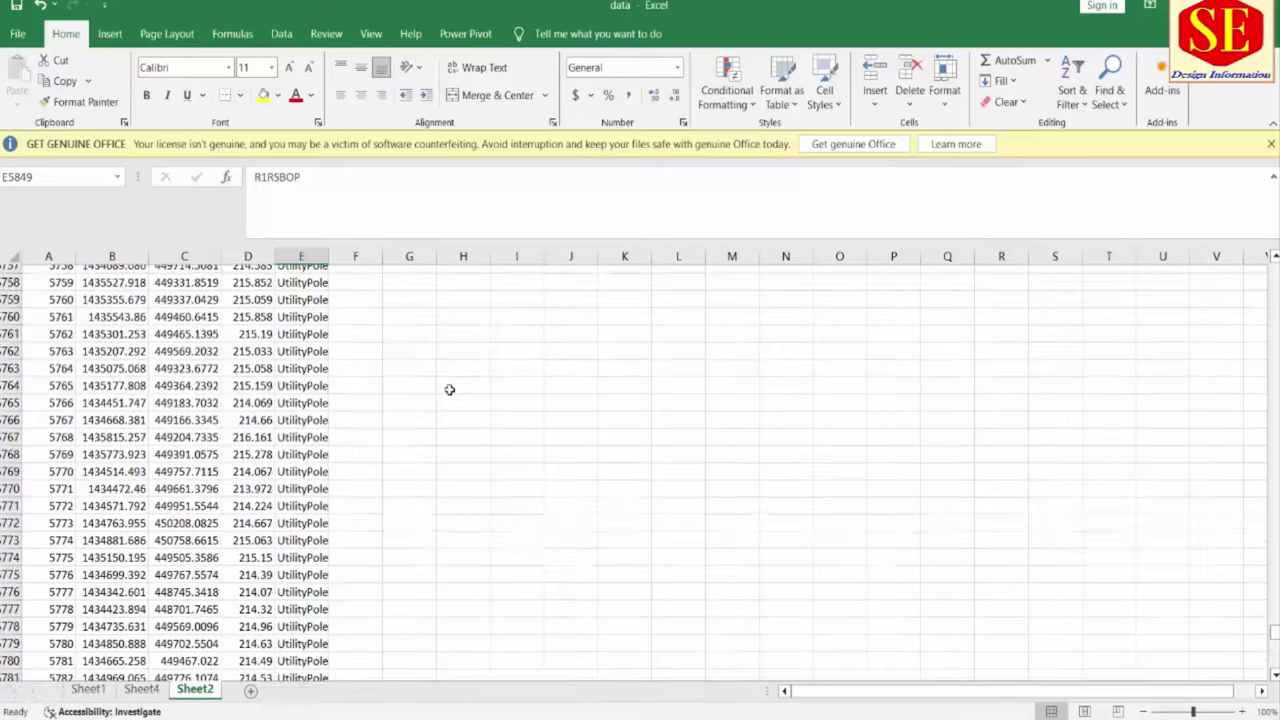
pyautogui.scroll(-8, 449, 391)
pyautogui.scroll(-8, 449, 391)
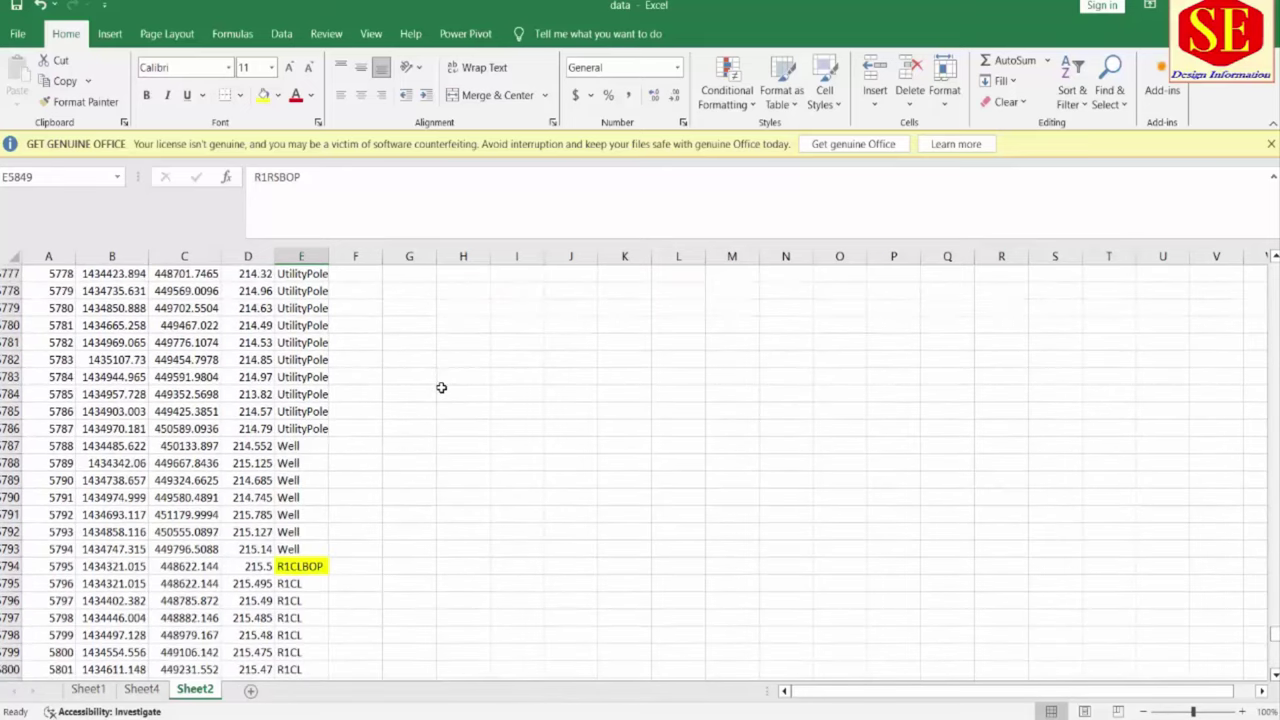
pyautogui.click(102, 689)
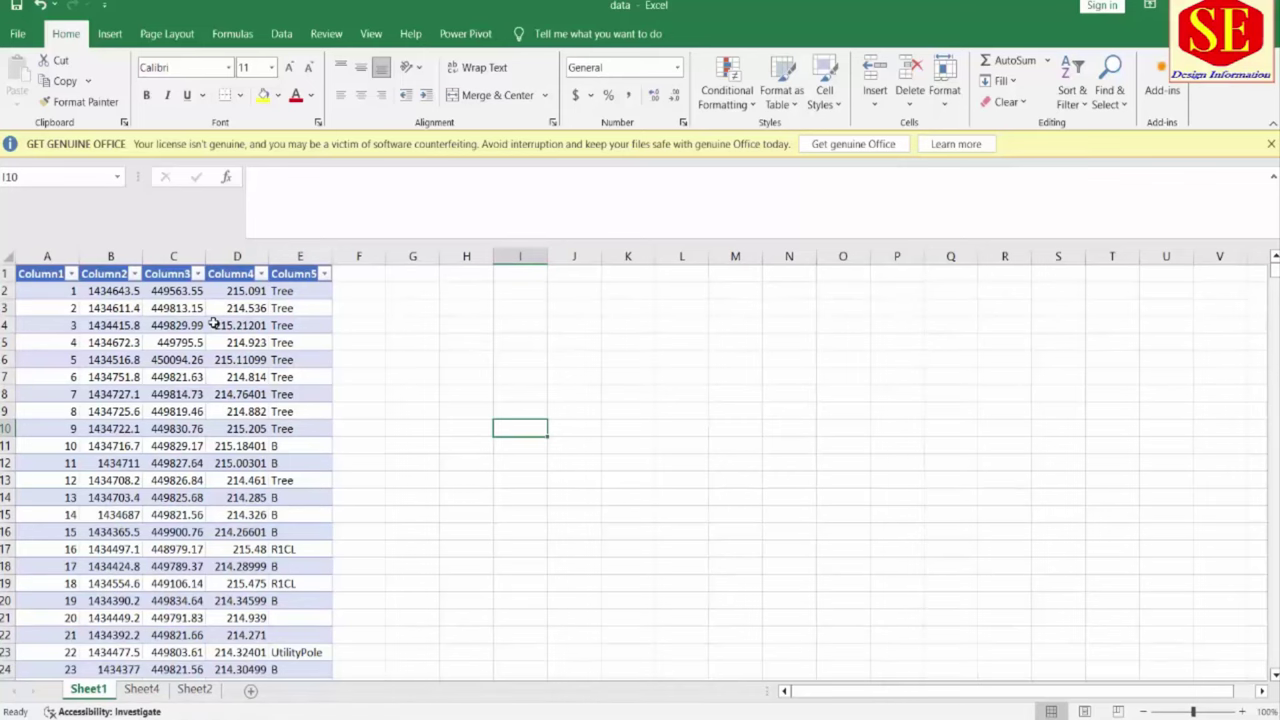
pyautogui.click(141, 689)
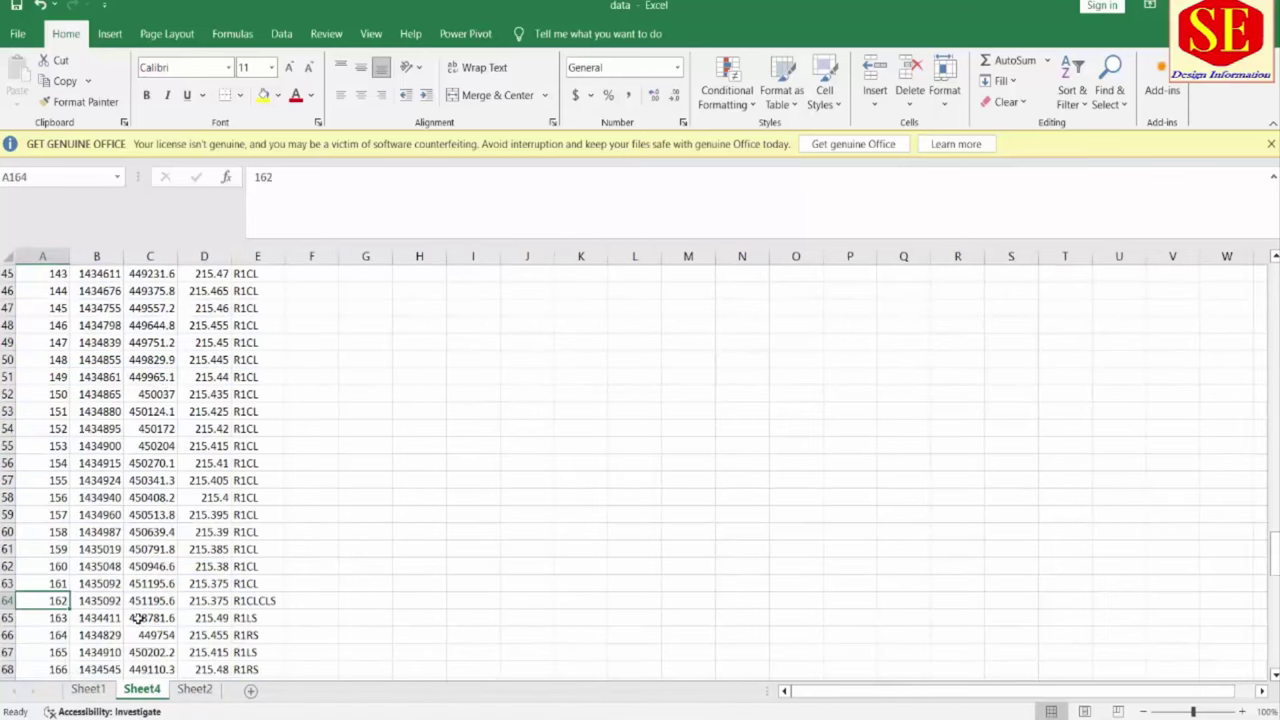
pyautogui.scroll(8, 217, 448)
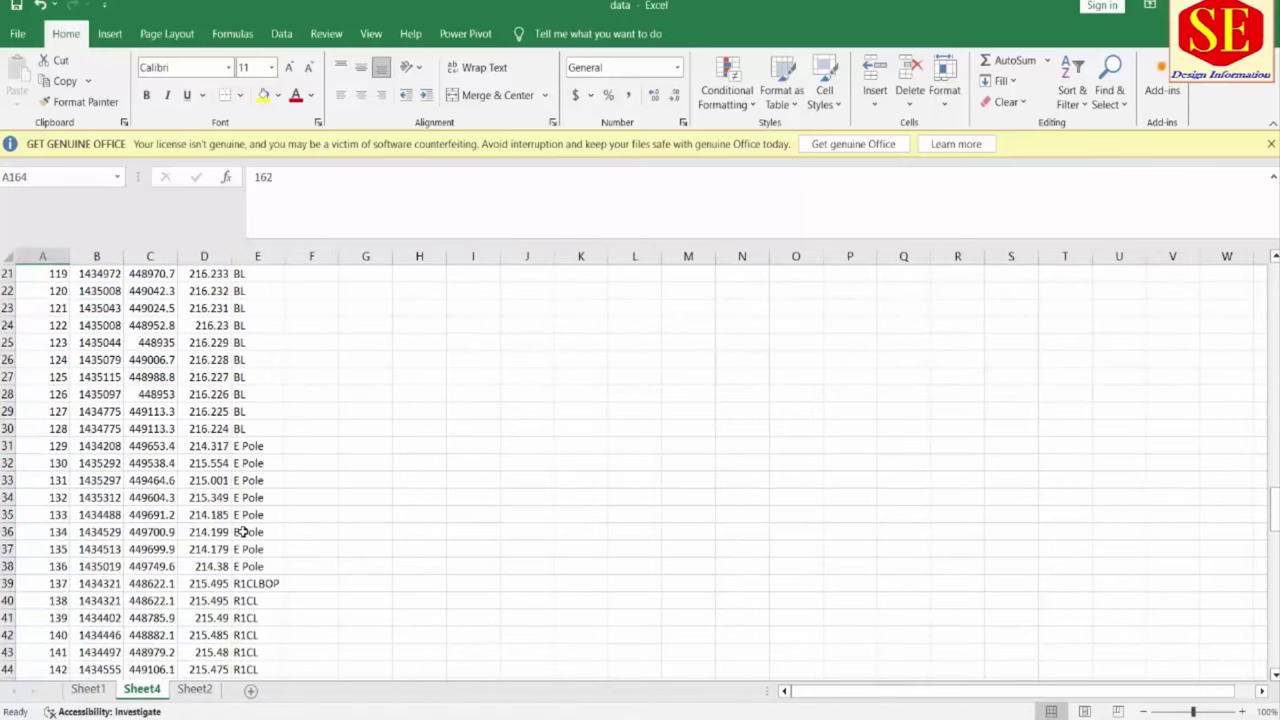
pyautogui.scroll(-5, 243, 532)
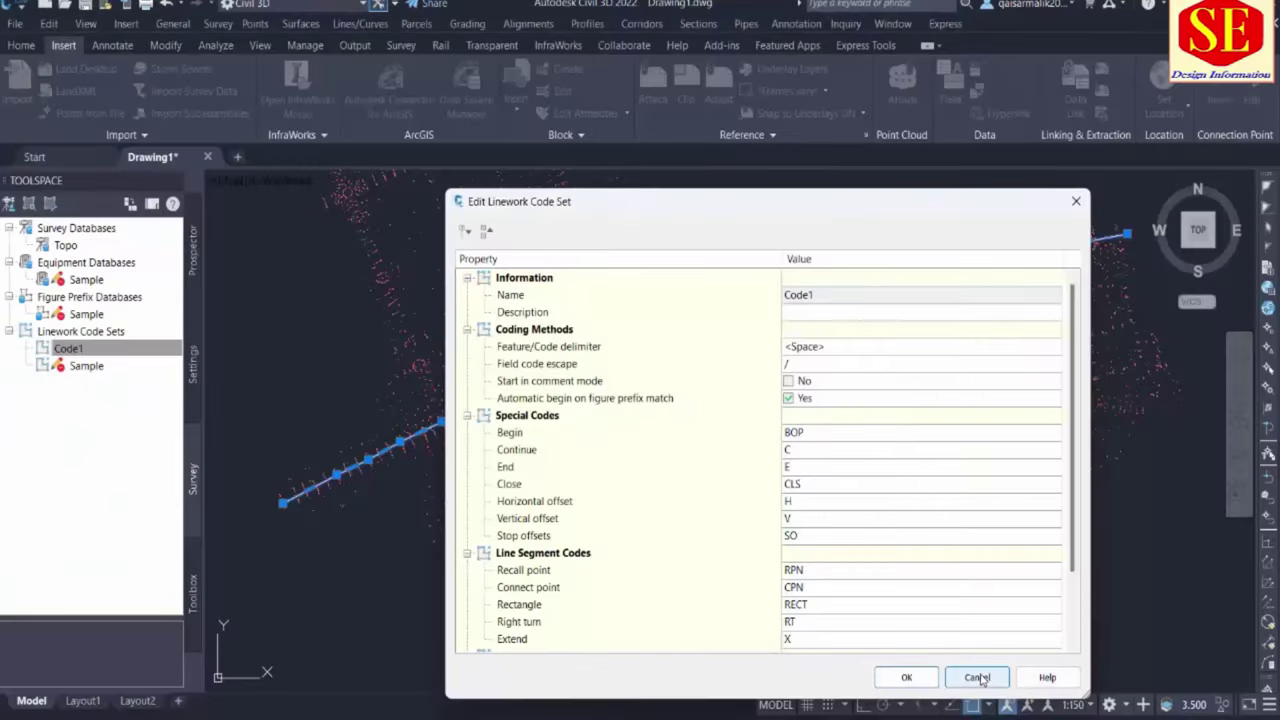
# Cancel the Code1 linework code set dialog and compare with the Sheet2 survey codes
pyautogui.click(977, 677)
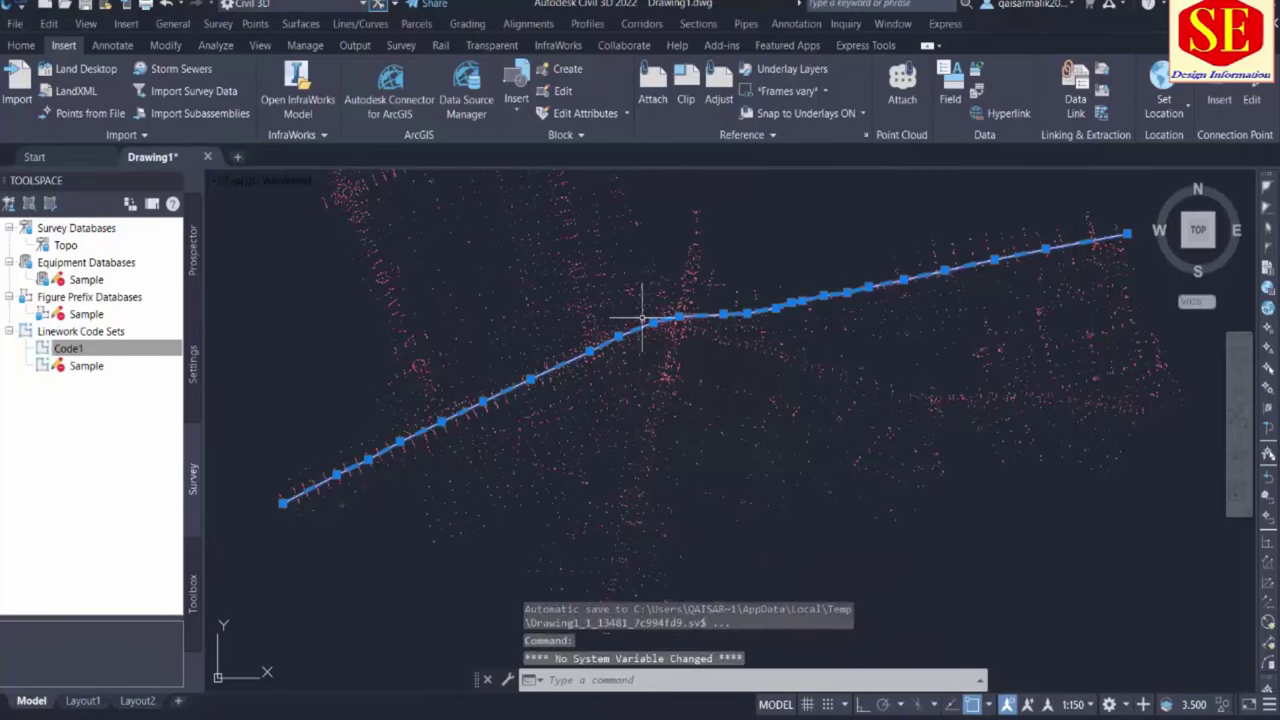
pyautogui.click(543, 372)
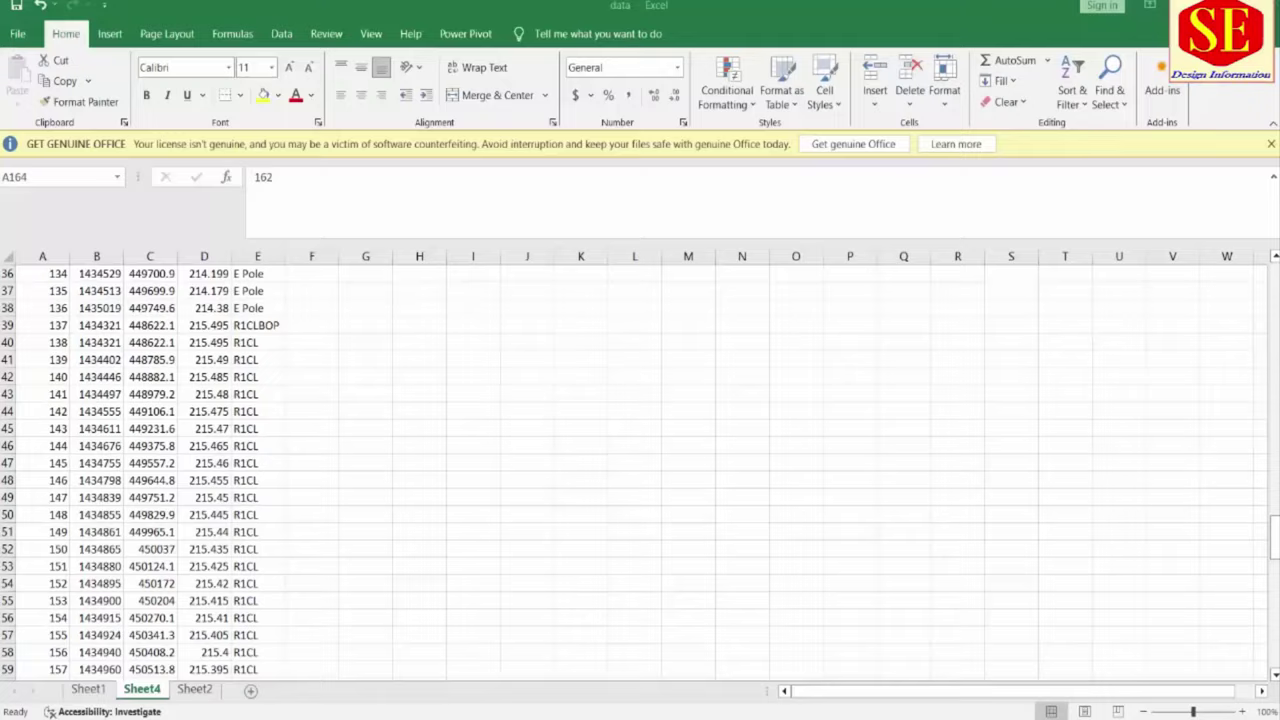
pyautogui.click(194, 689)
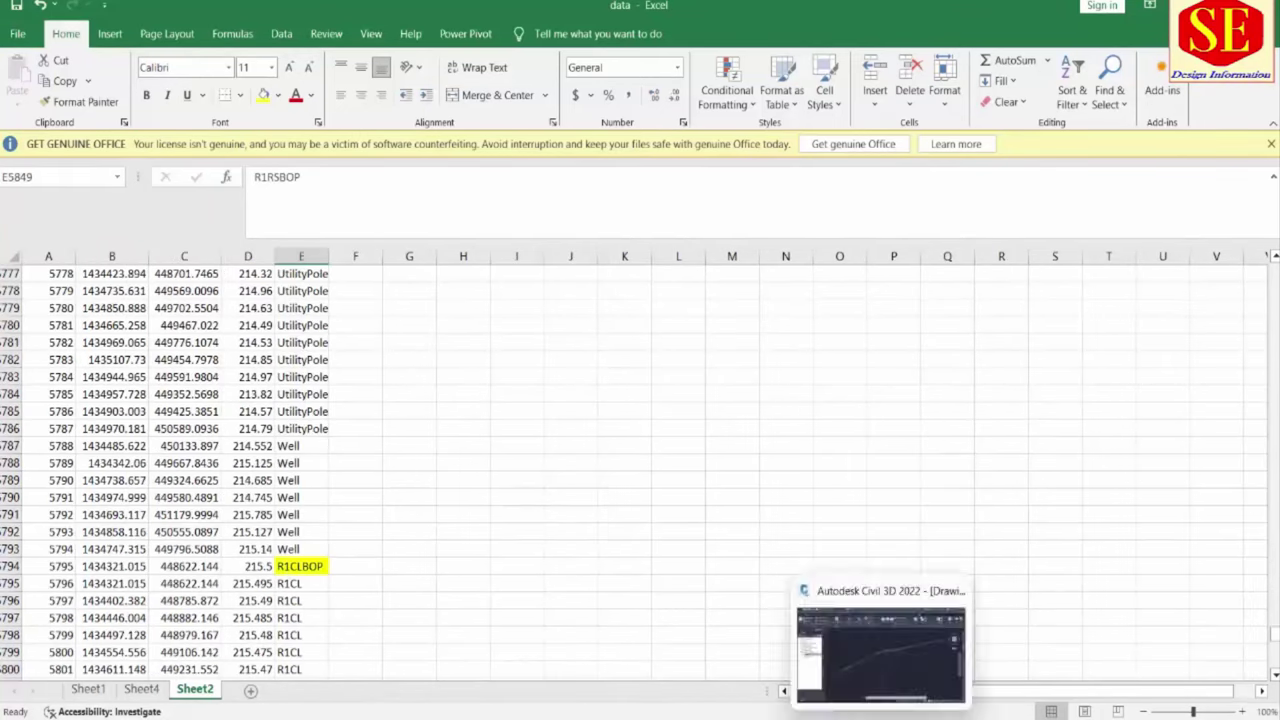
pyautogui.click(891, 614)
# Reopen the Code1 linework code set settings, accept them with OK, and review Sheet2 again
pyautogui.rightClick(70, 349)
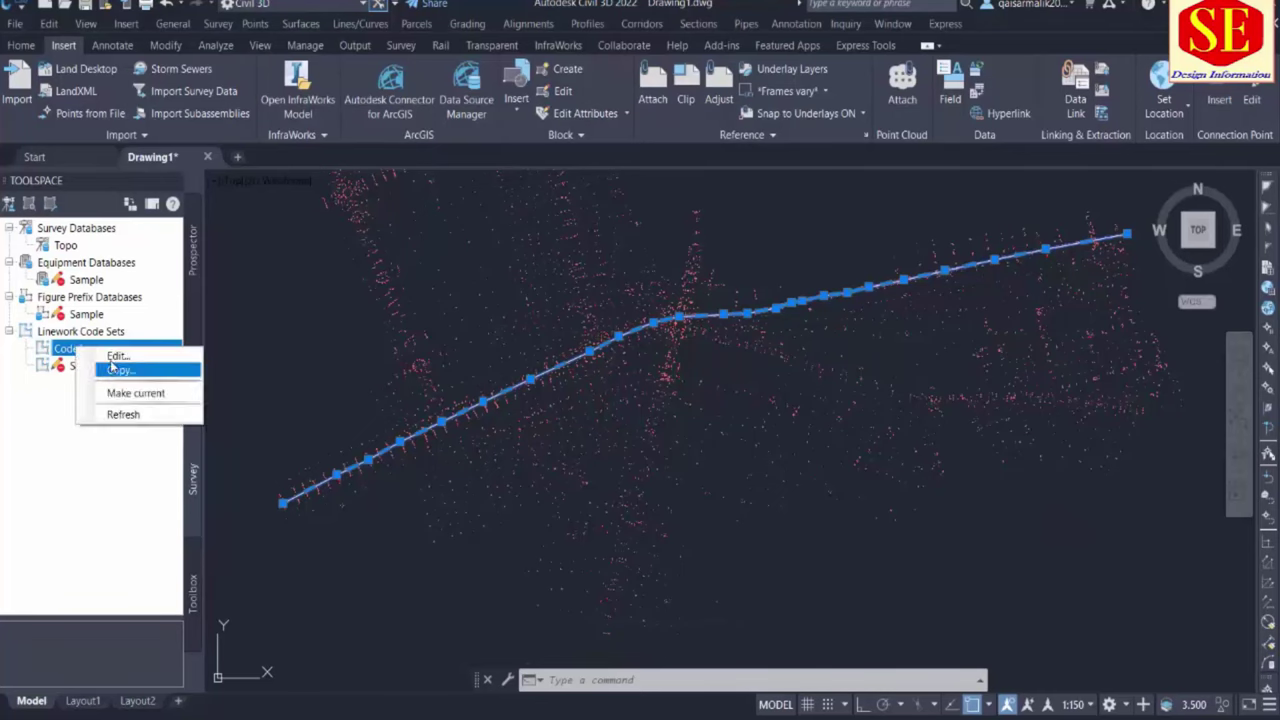
pyautogui.click(115, 356)
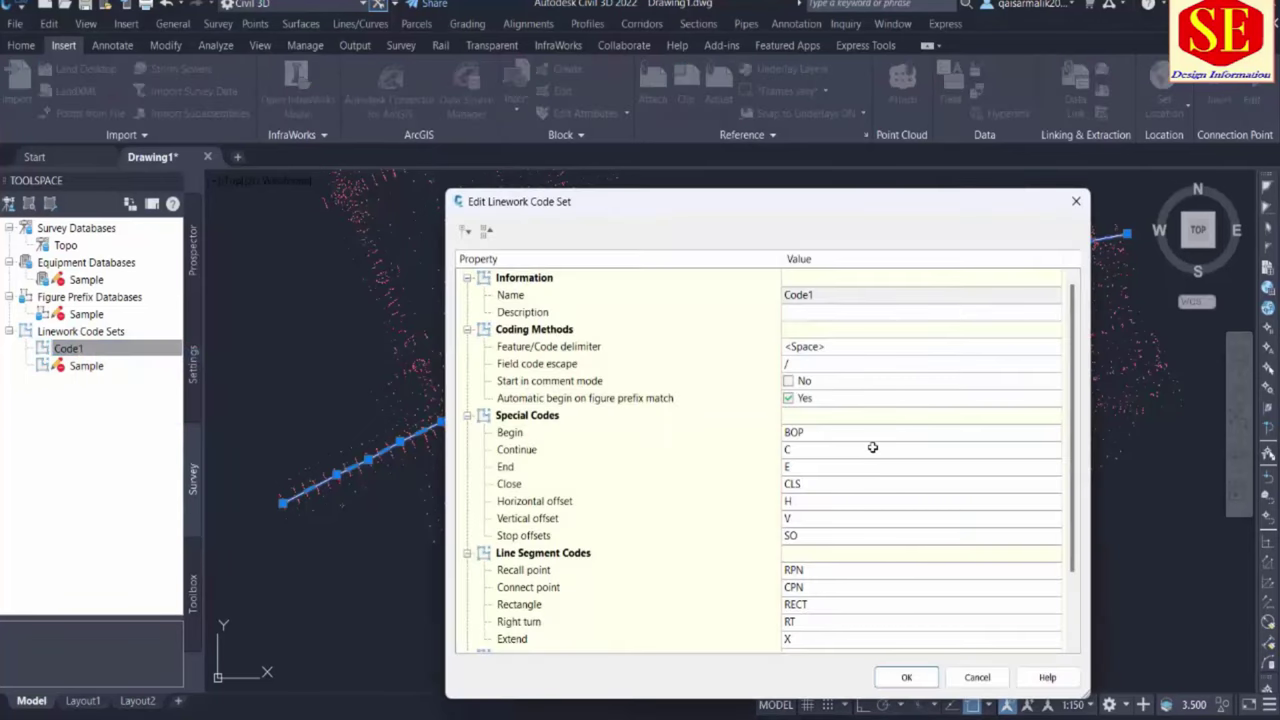
pyautogui.click(906, 677)
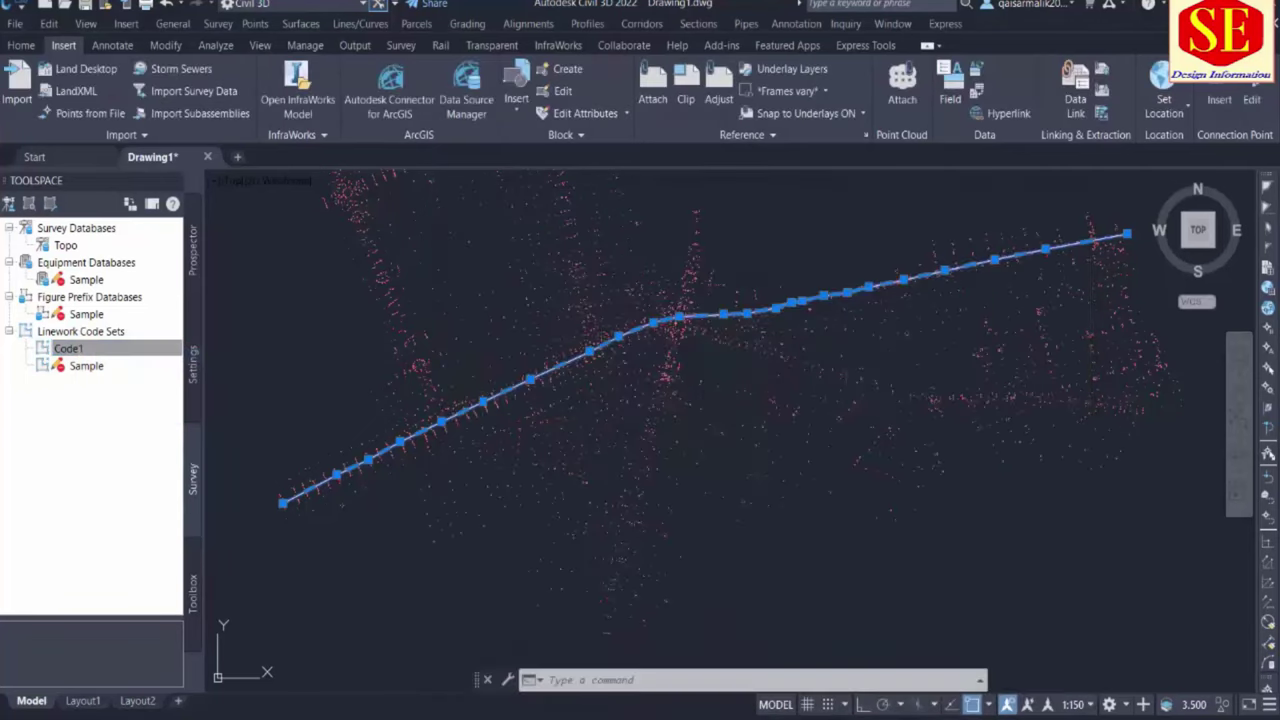
pyautogui.click(808, 620)
pyautogui.scroll(-6, 258, 429)
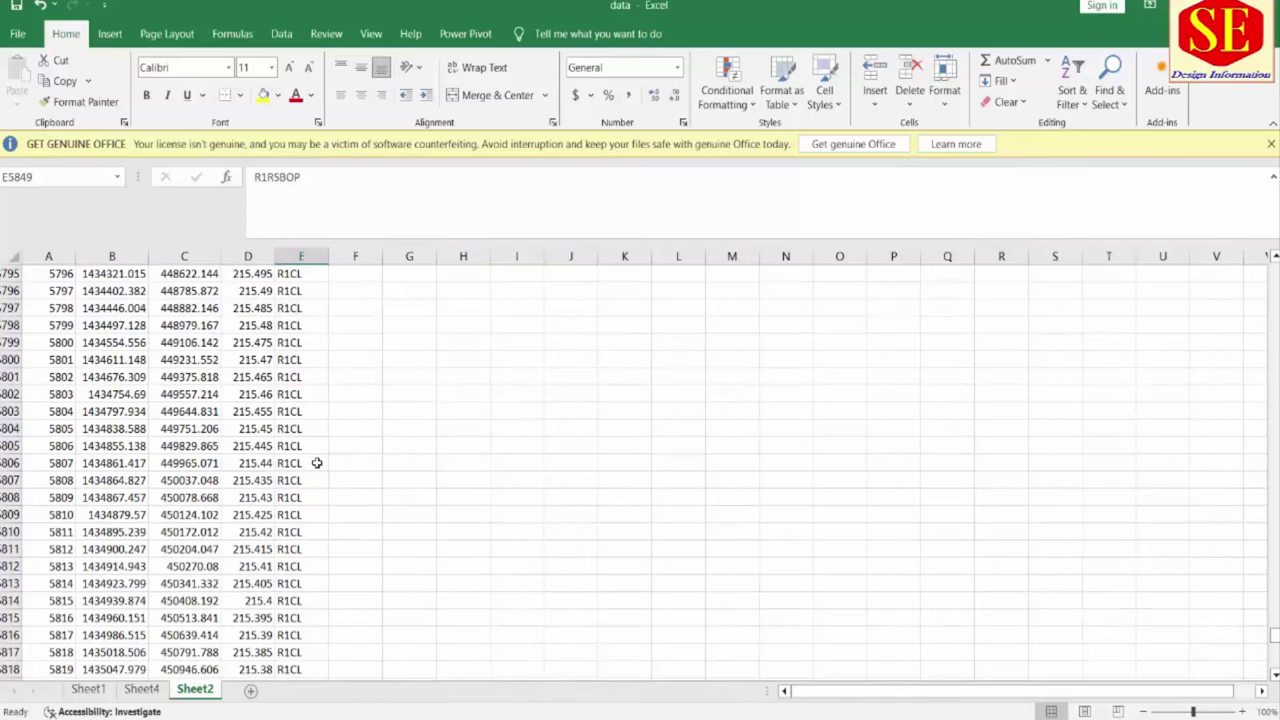
pyautogui.scroll(-4, 374, 422)
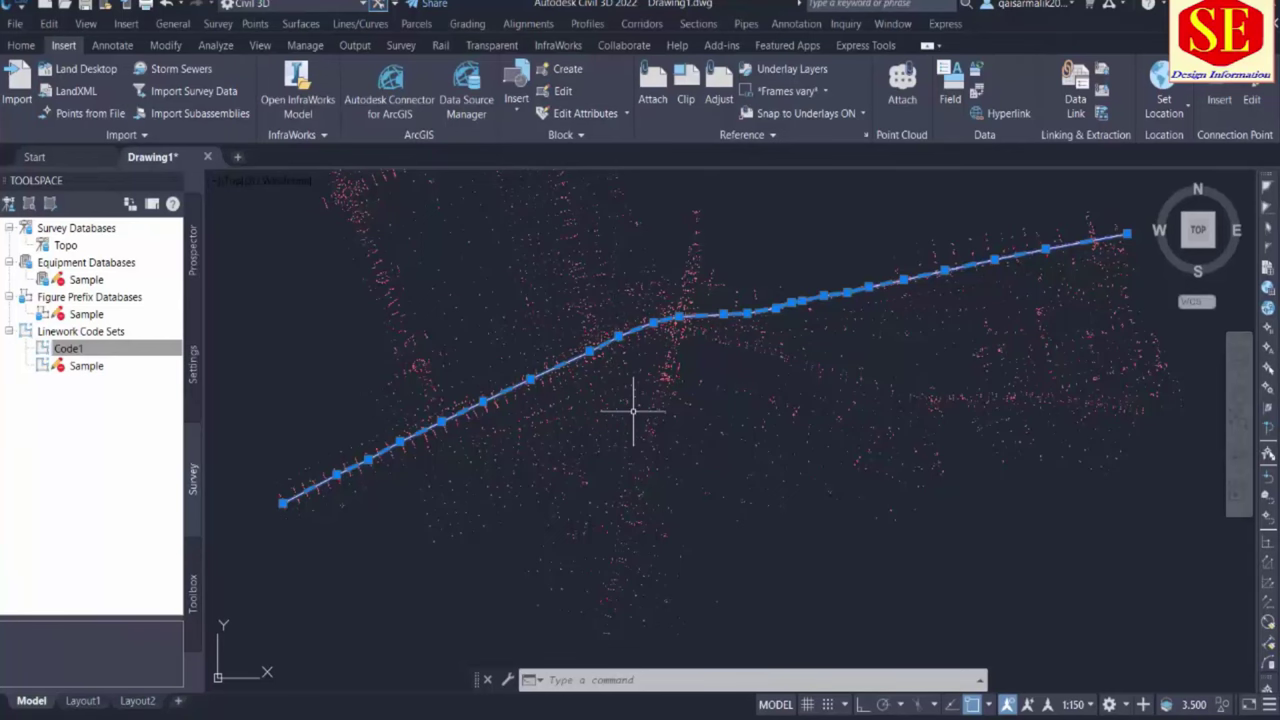
# Select all 6200 points and the linework figure with Ctrl+A and erase them
pyautogui.scroll(-3, 650, 430)
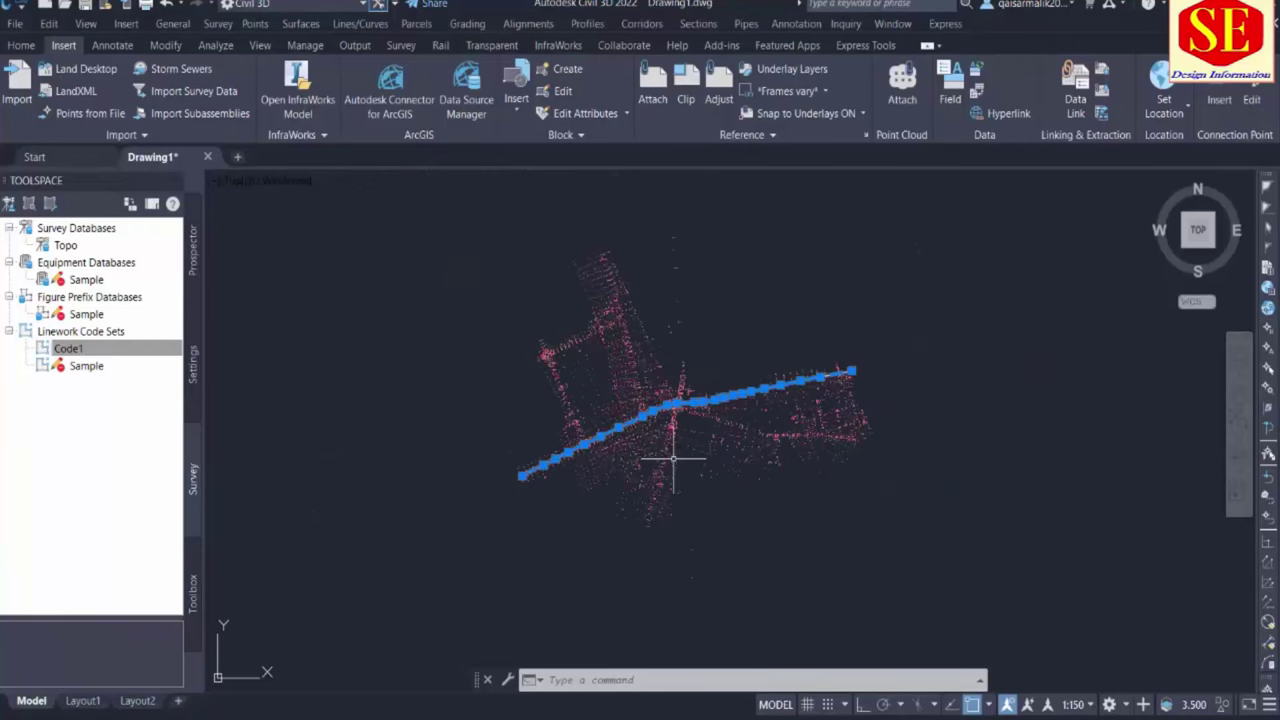
pyautogui.press('Escape')
pyautogui.hotkey('ctrl', 'a')
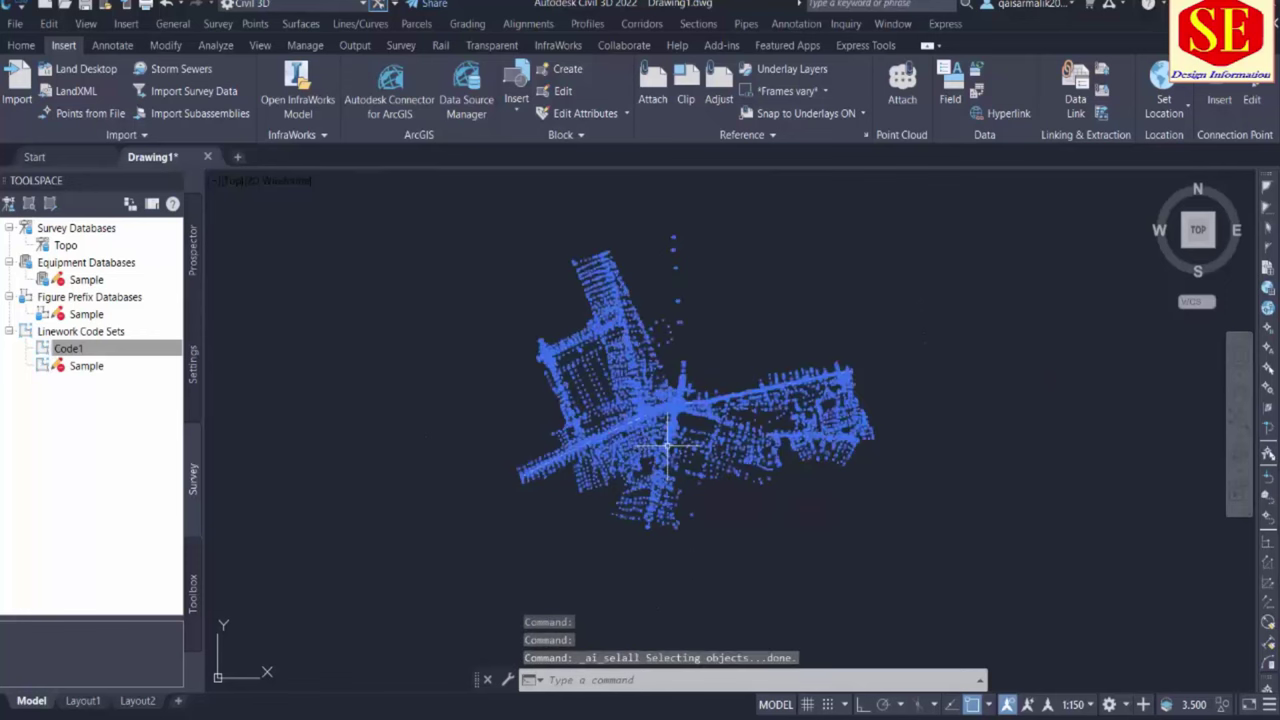
pyautogui.write('E')
pyautogui.press('Return')
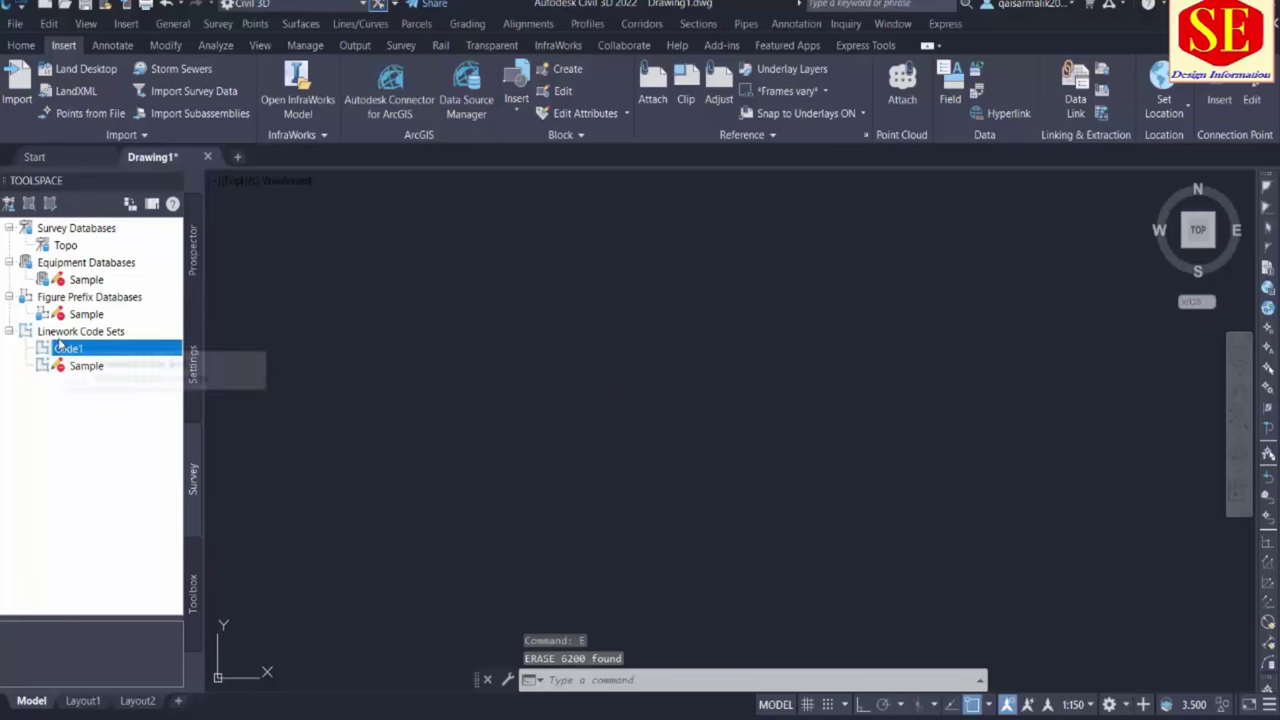
# Reselect the Code1 linework code set and look over Sheet1 and Sheet2
pyautogui.click(80, 331)
pyautogui.click(68, 348)
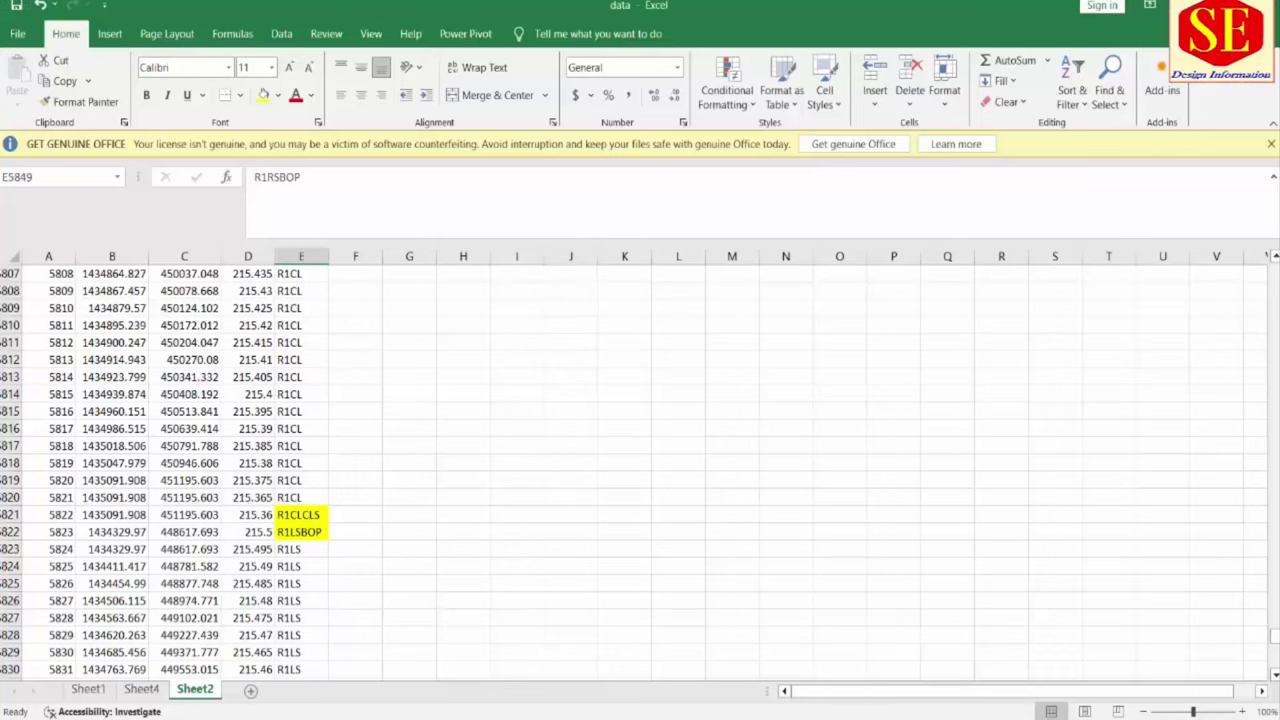
pyautogui.click(88, 689)
pyautogui.click(195, 689)
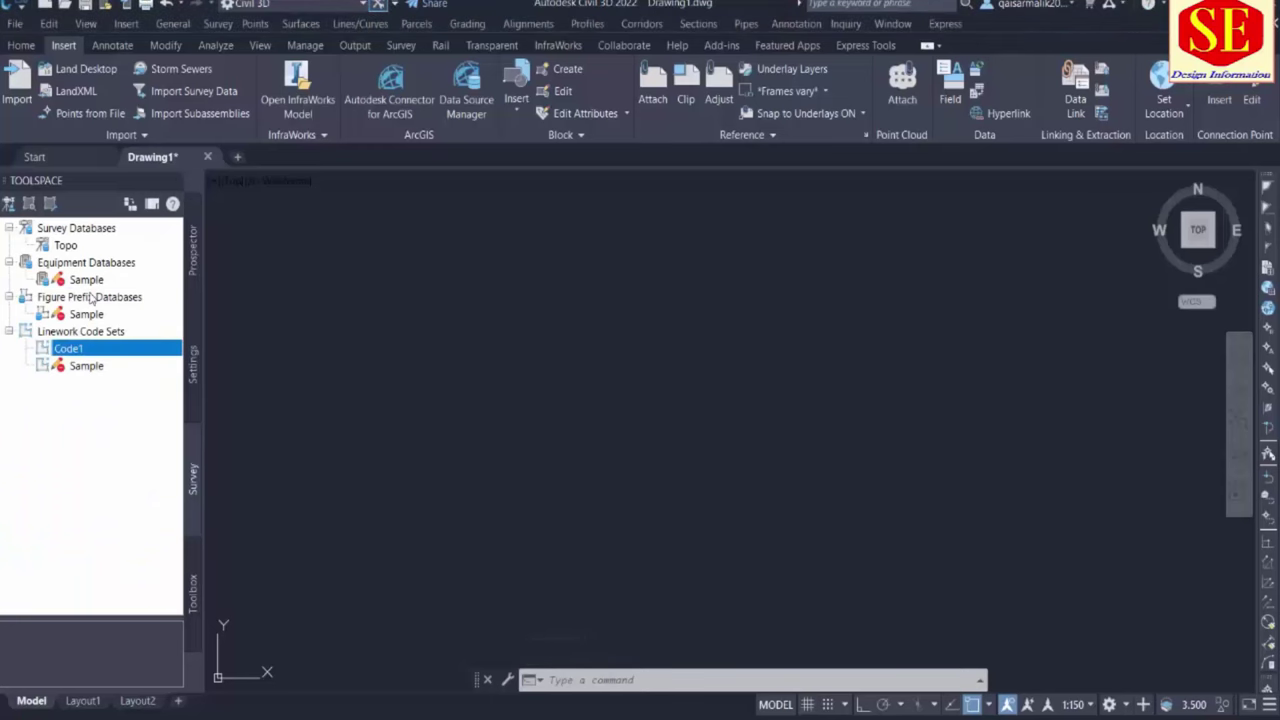
# Add a new figure prefix database called ABC under Figure Prefix Databases in the Survey tab
pyautogui.click(46, 298)
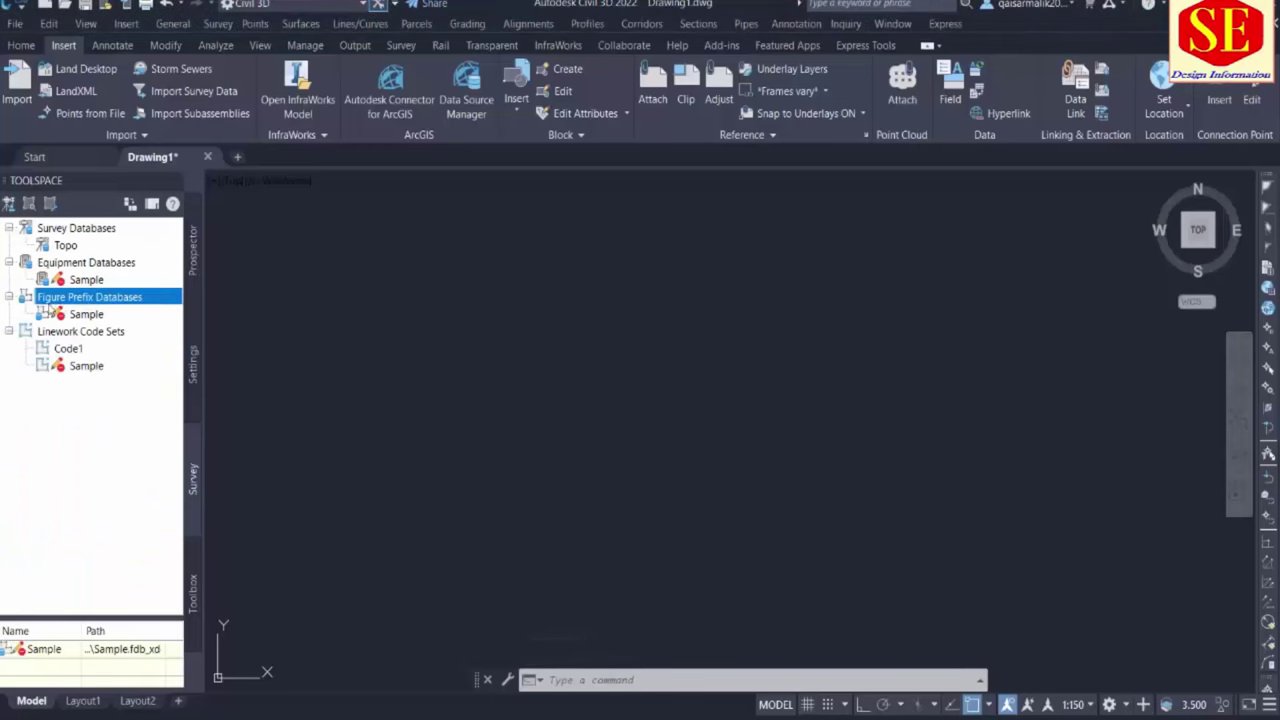
pyautogui.rightClick(121, 302)
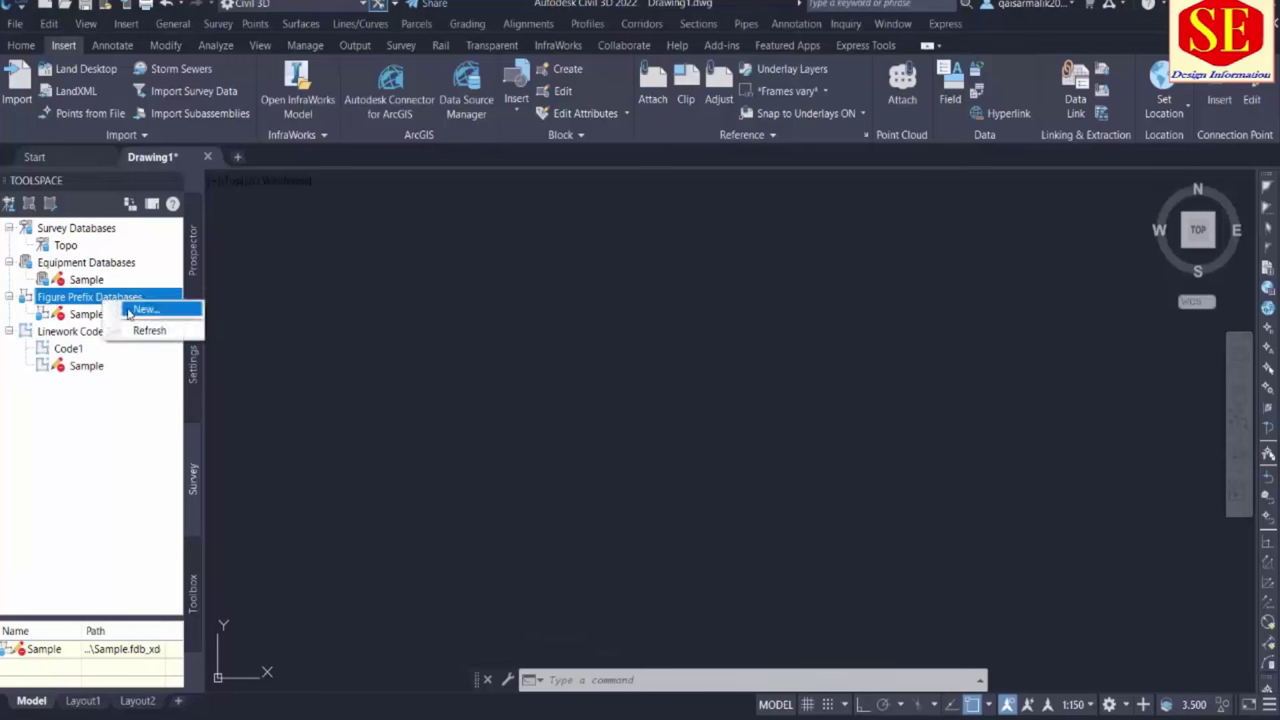
pyautogui.click(131, 311)
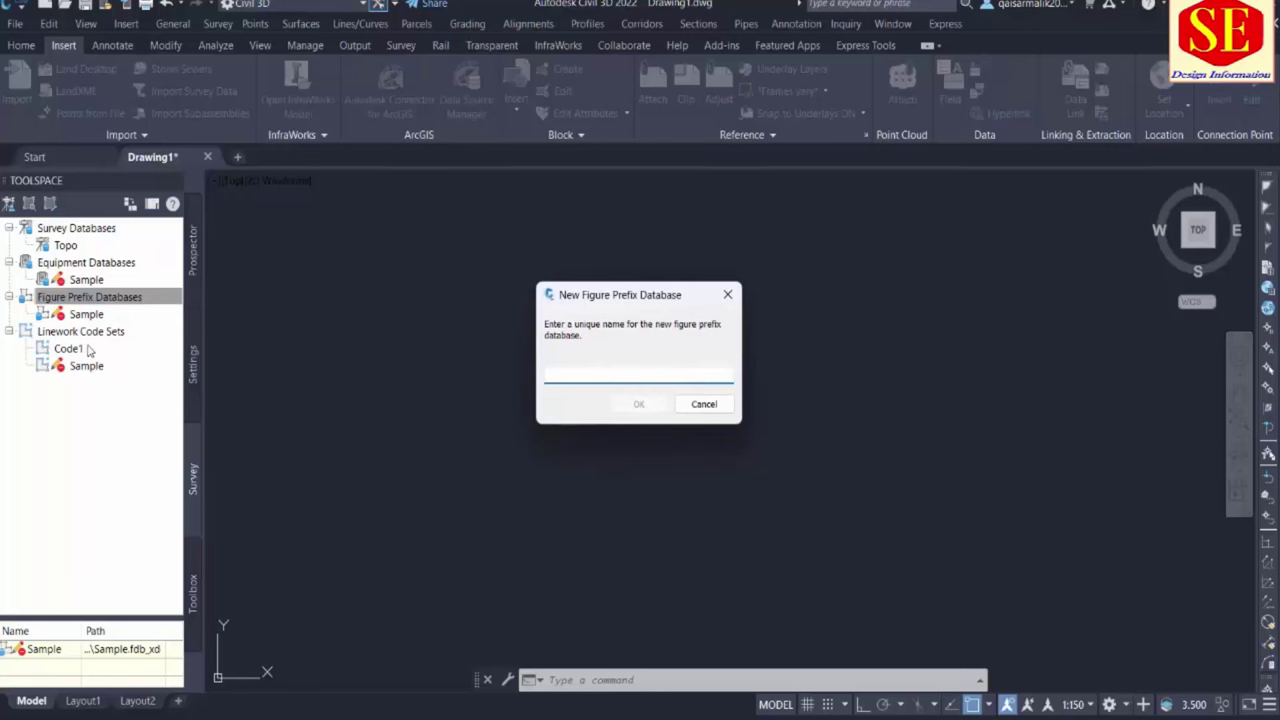
pyautogui.write('ABC')
pyautogui.click(639, 404)
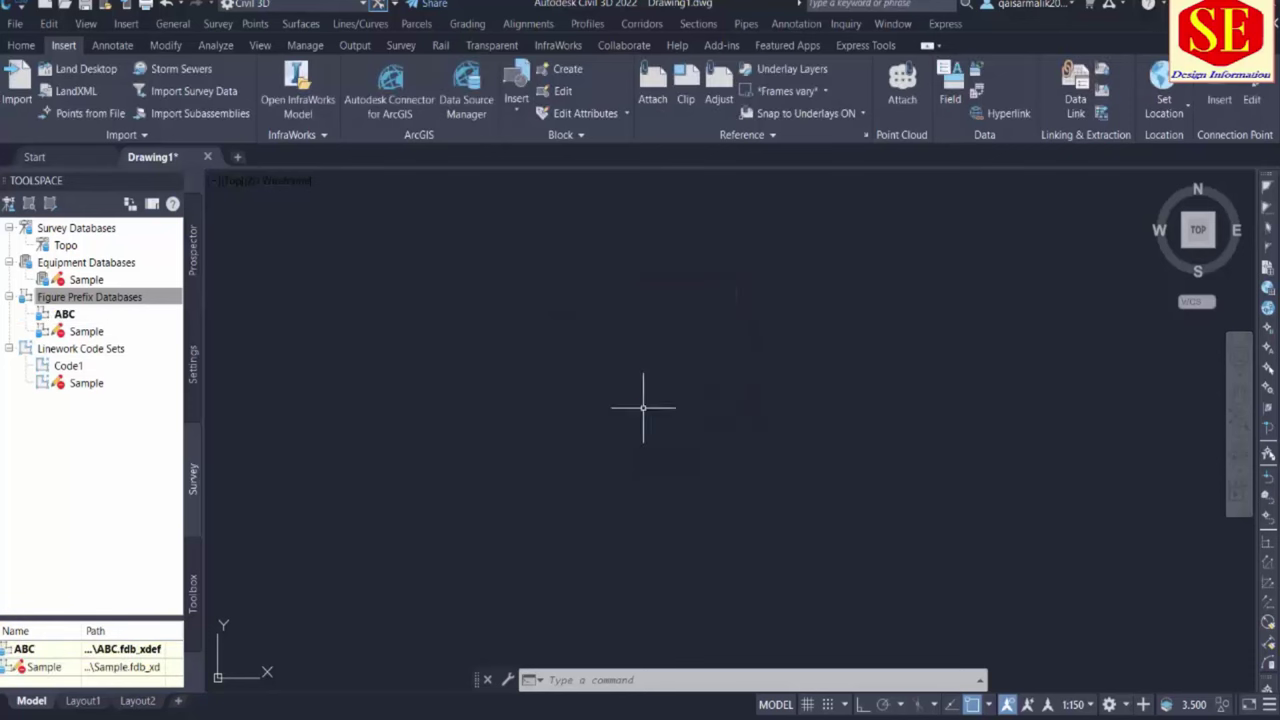
pyautogui.click(63, 316)
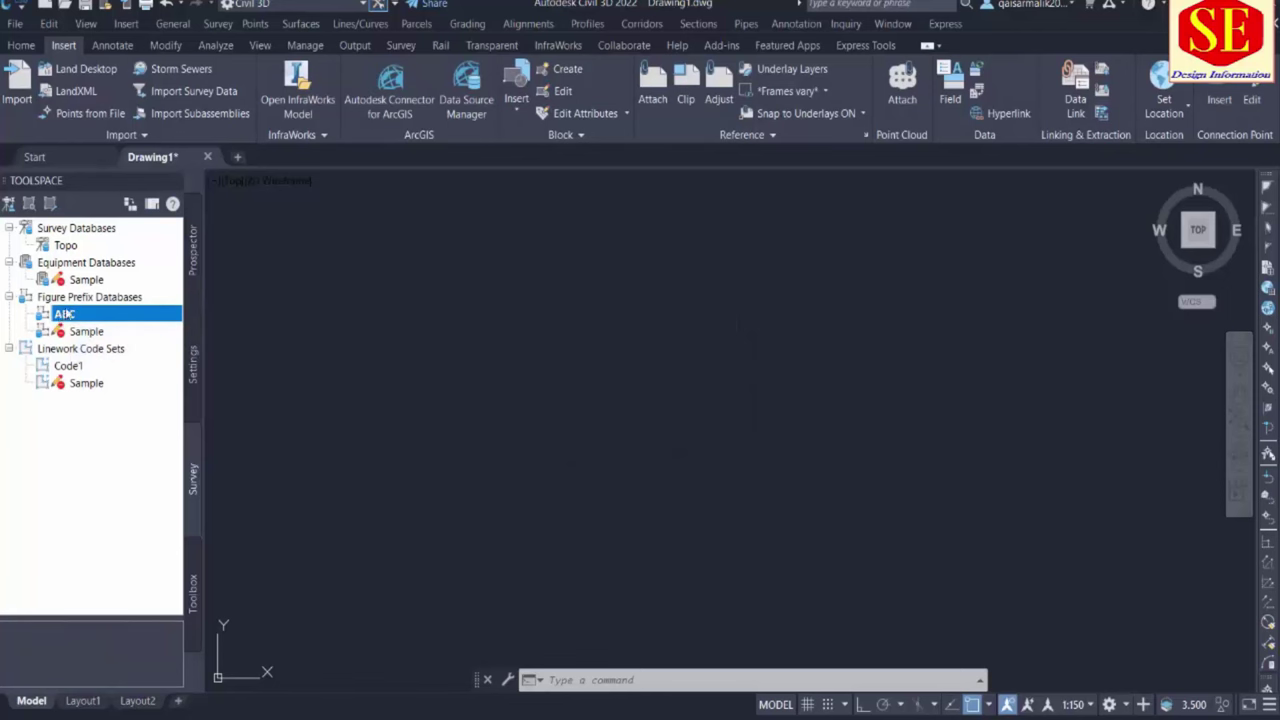
# Open the Figure Prefix Database Manager for the ABC database
pyautogui.rightClick(76, 299)
pyautogui.click(64, 316)
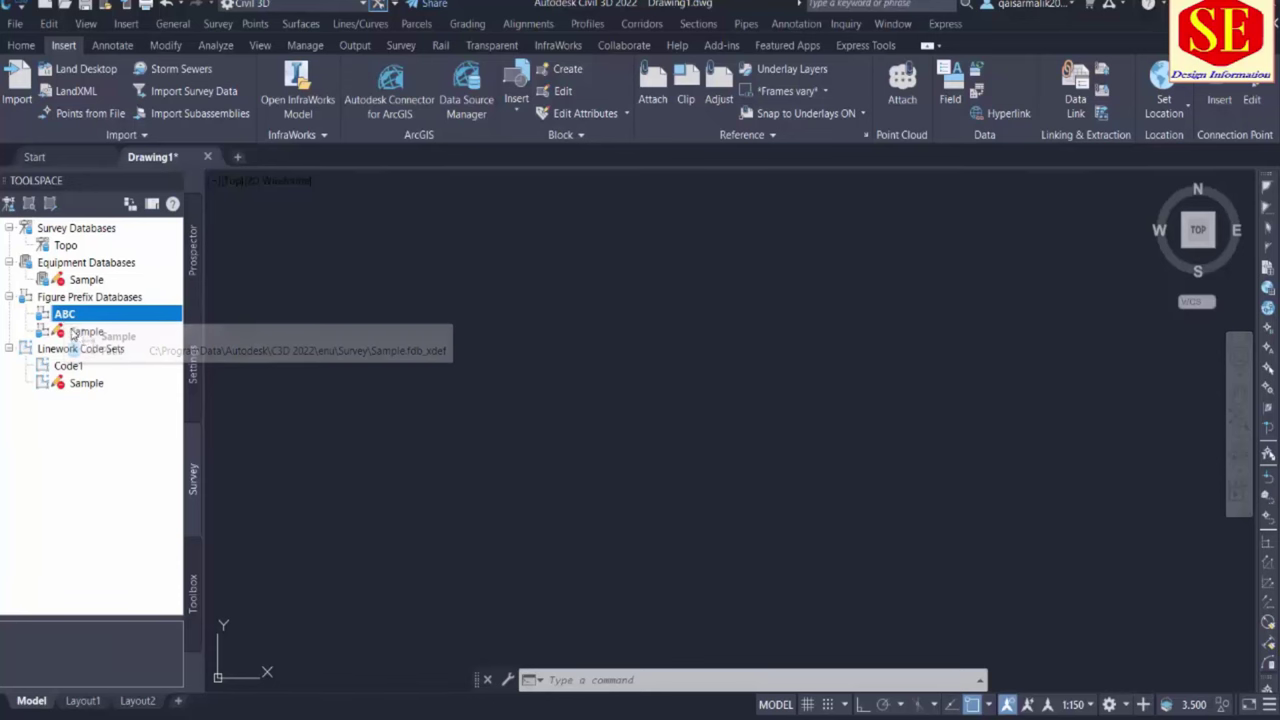
pyautogui.rightClick(78, 318)
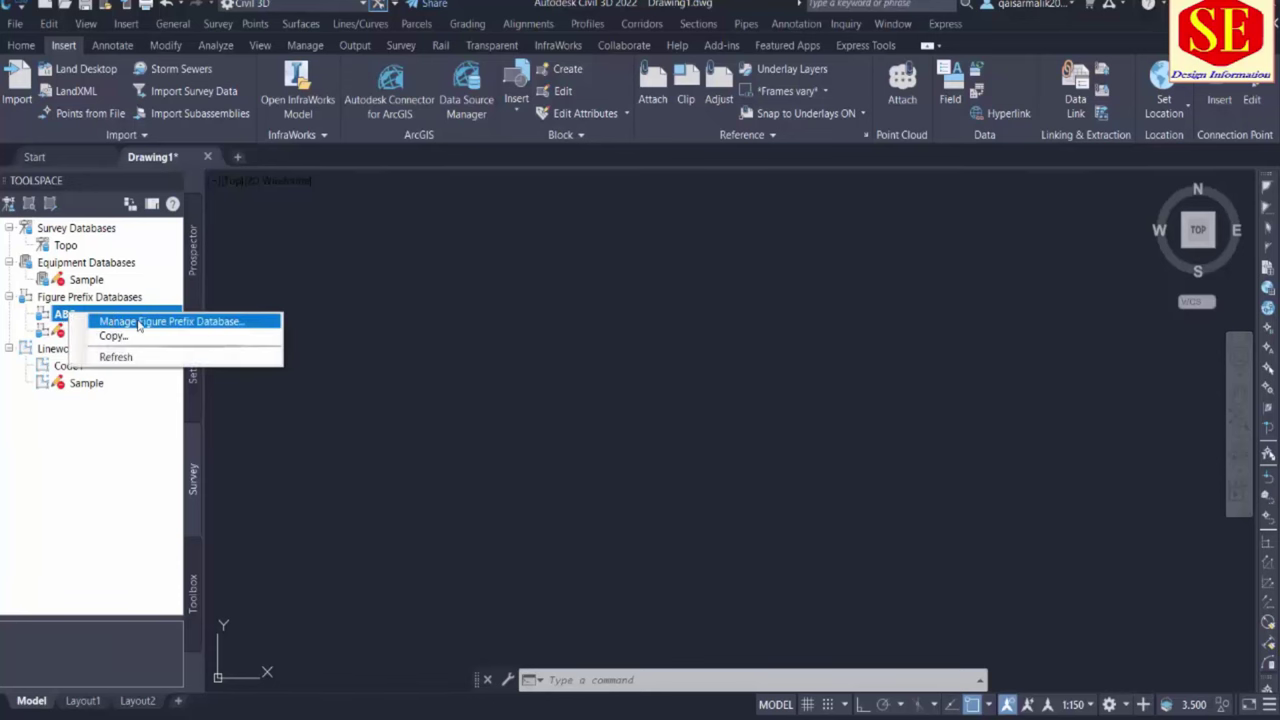
pyautogui.click(199, 322)
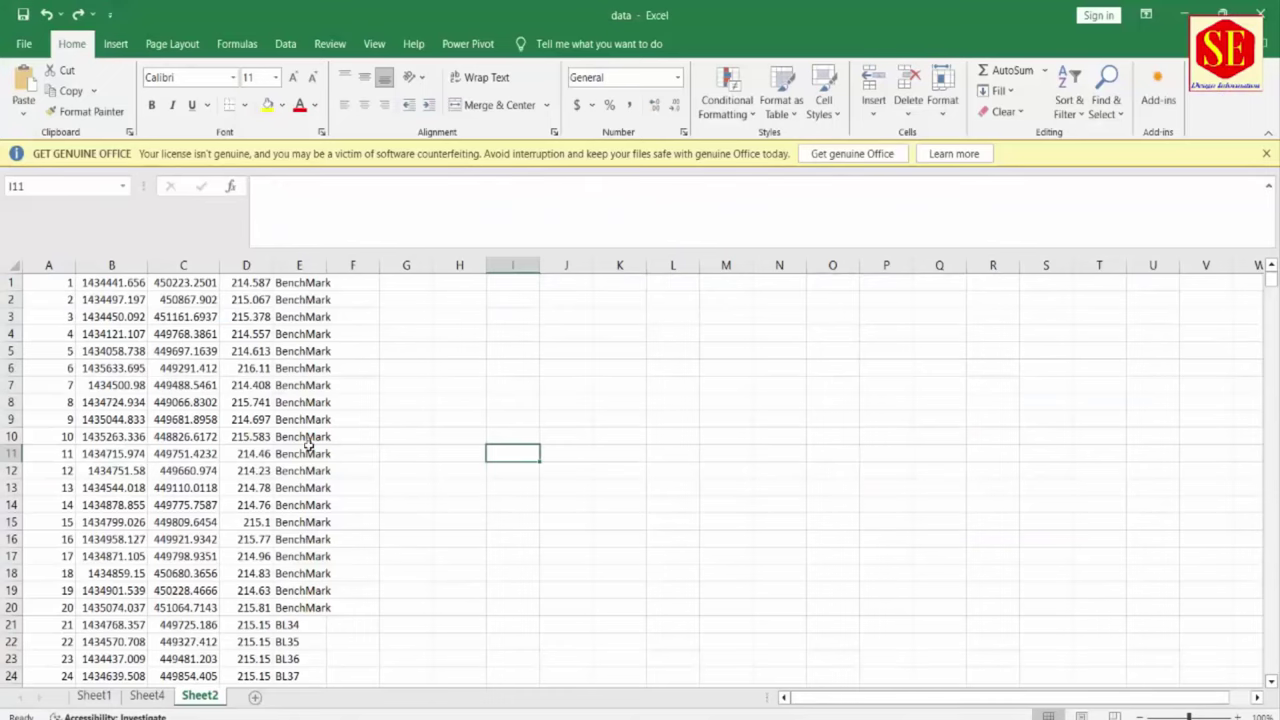
# Locate the BW2T line records starting at BW2TBOP in cell E117
pyautogui.scroll(-20, 309, 447)
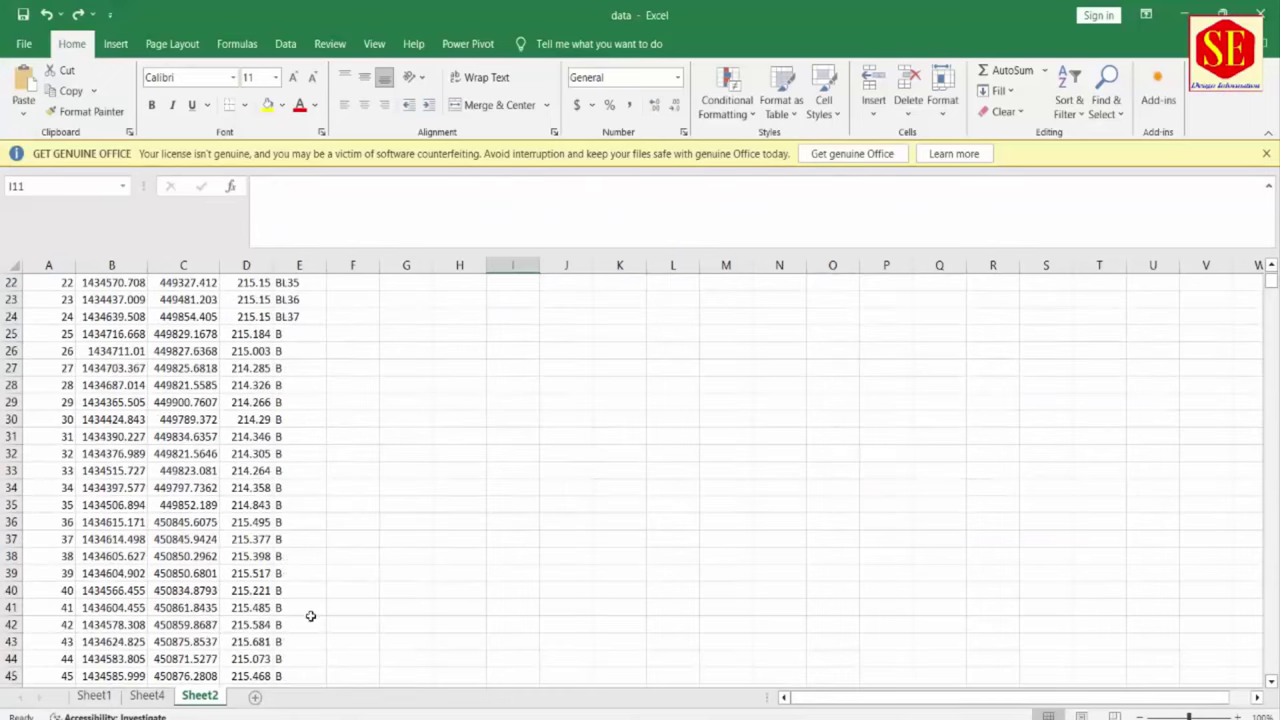
pyautogui.scroll(-13, 300, 575)
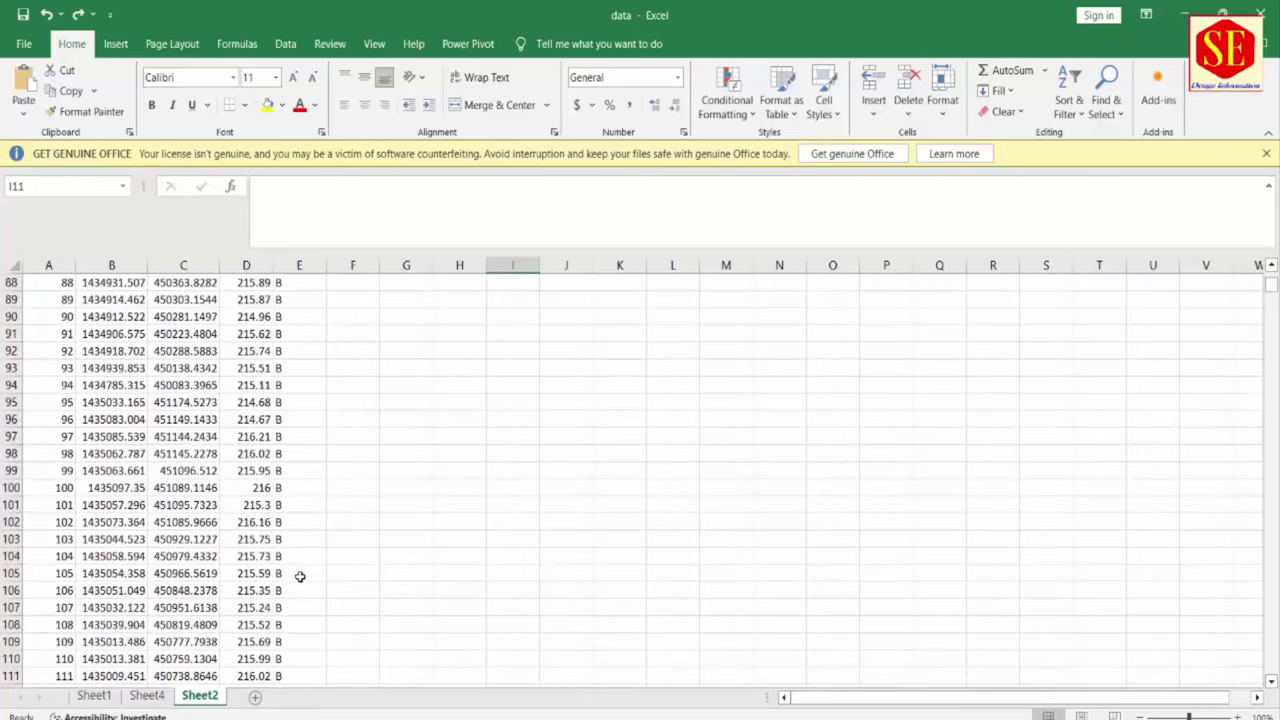
pyautogui.scroll(7, 314, 358)
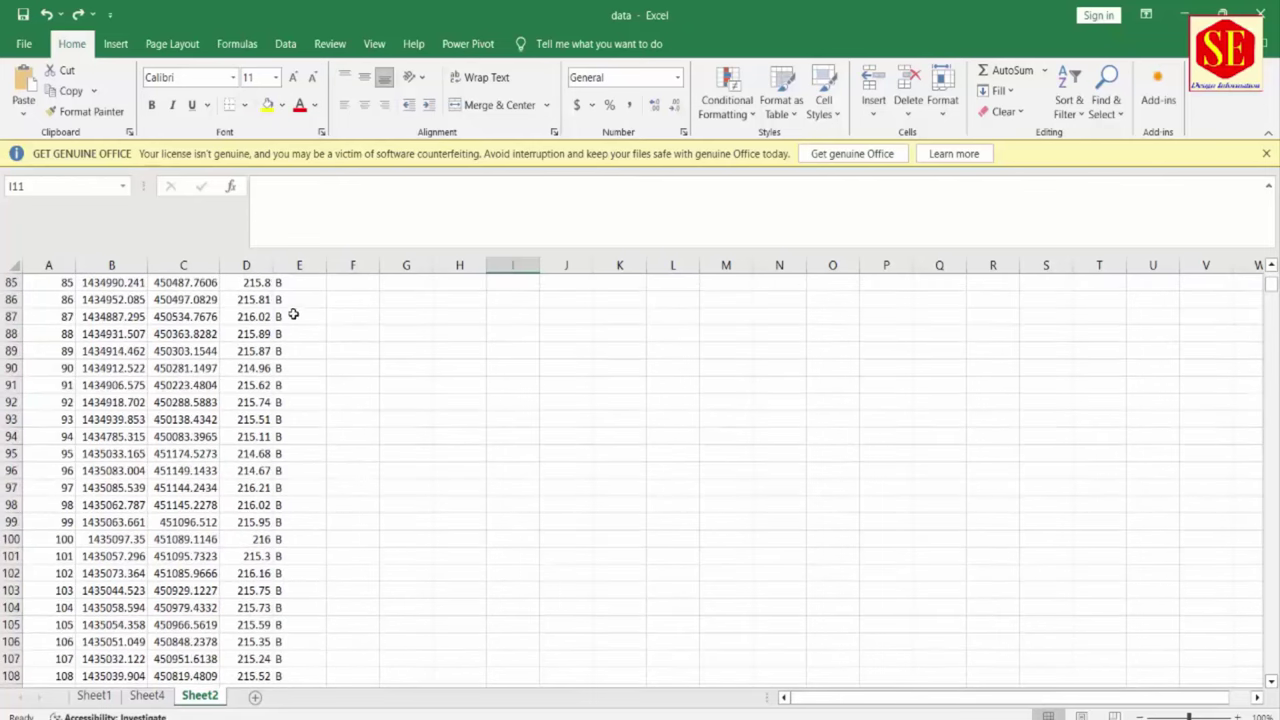
pyautogui.scroll(4, 296, 353)
pyautogui.scroll(-10, 291, 423)
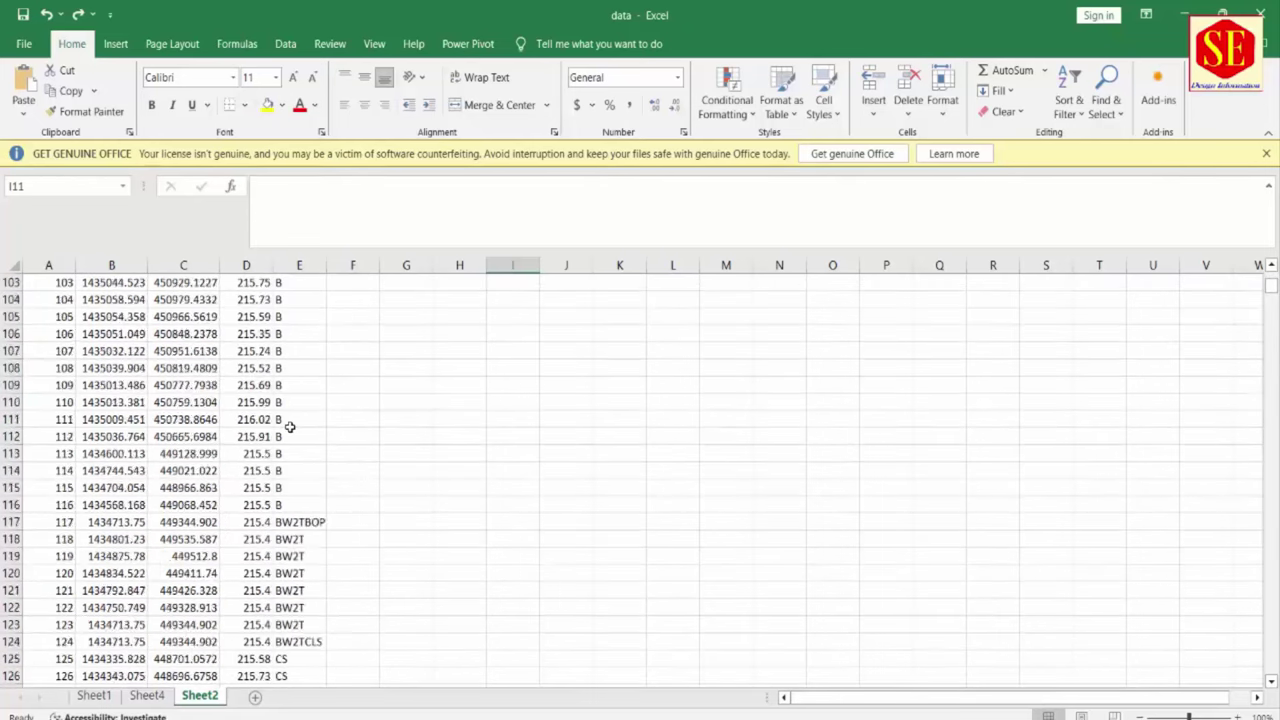
pyautogui.scroll(-2, 289, 426)
pyautogui.click(297, 421)
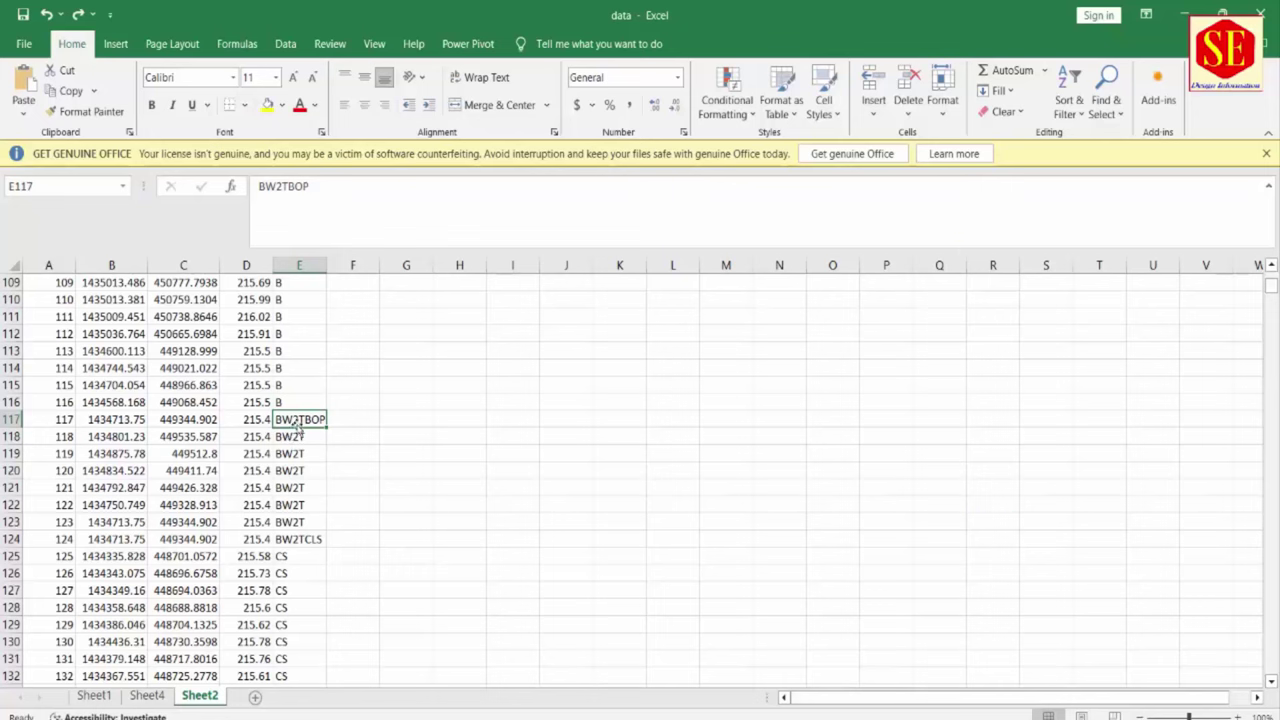
pyautogui.moveTo(55, 420); pyautogui.dragTo(300, 540)
# Check BW2TCLS in E124, then copy the BW2T code from cell E118
pyautogui.click(291, 420)
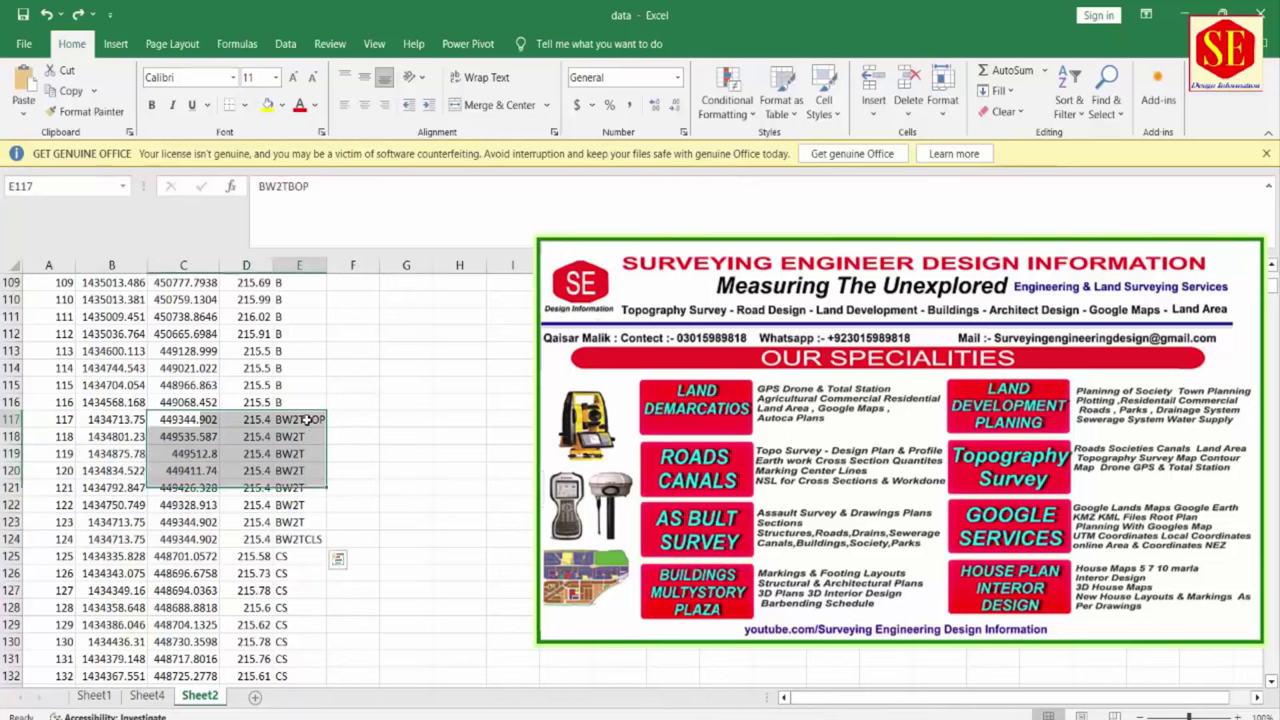
pyautogui.press('Down')
pyautogui.press('Down')
pyautogui.press('Down')
pyautogui.press('Down')
pyautogui.press('Down')
pyautogui.press('Down')
pyautogui.press('Down')
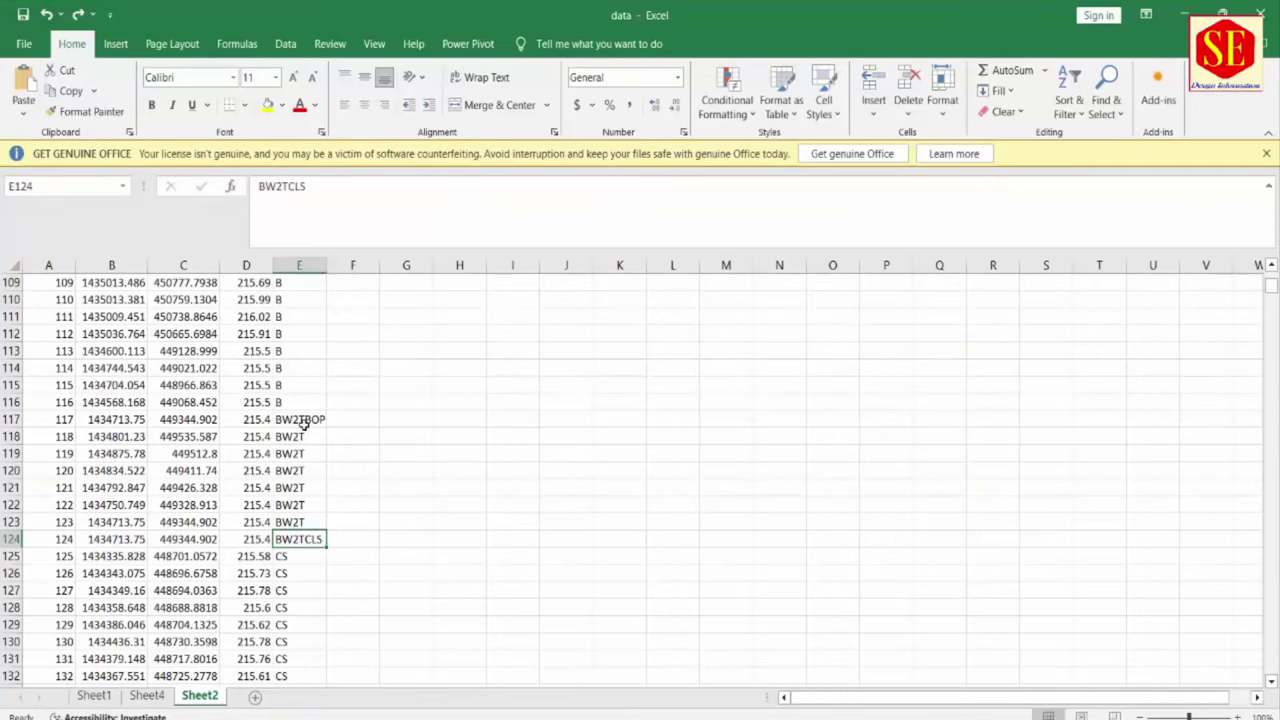
pyautogui.click(301, 420)
pyautogui.rightClick(289, 441)
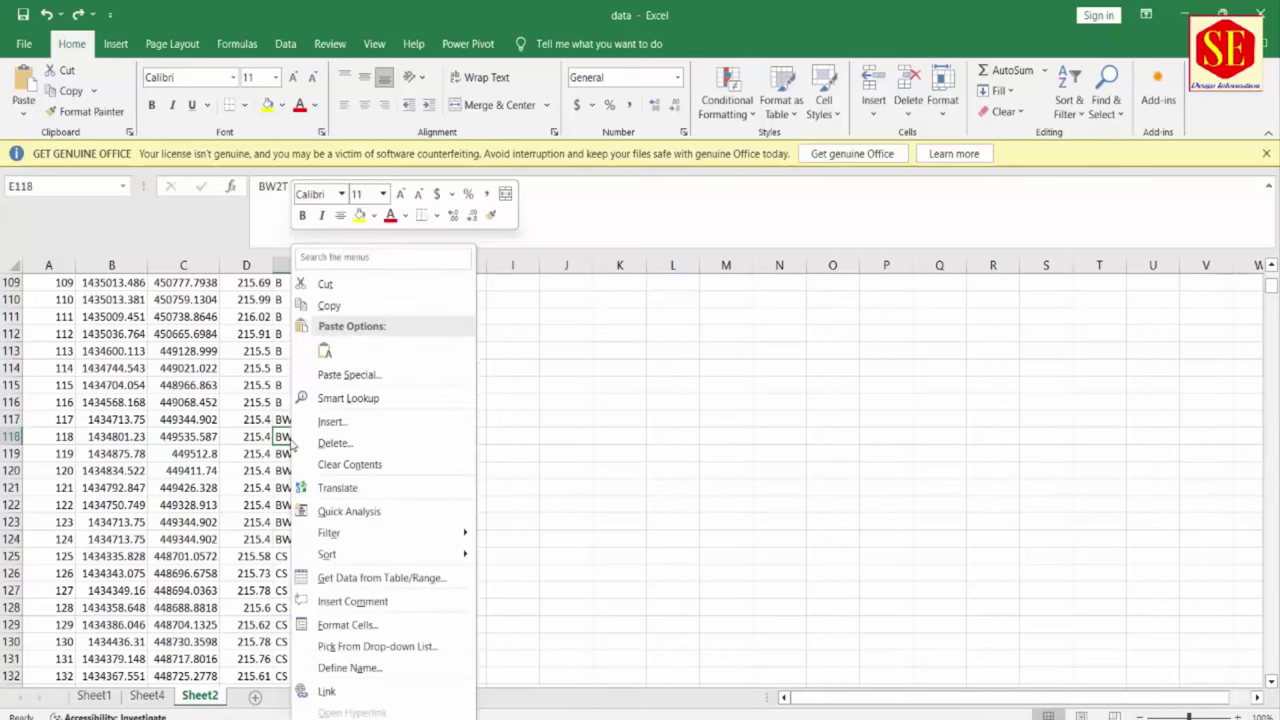
pyautogui.click(330, 305)
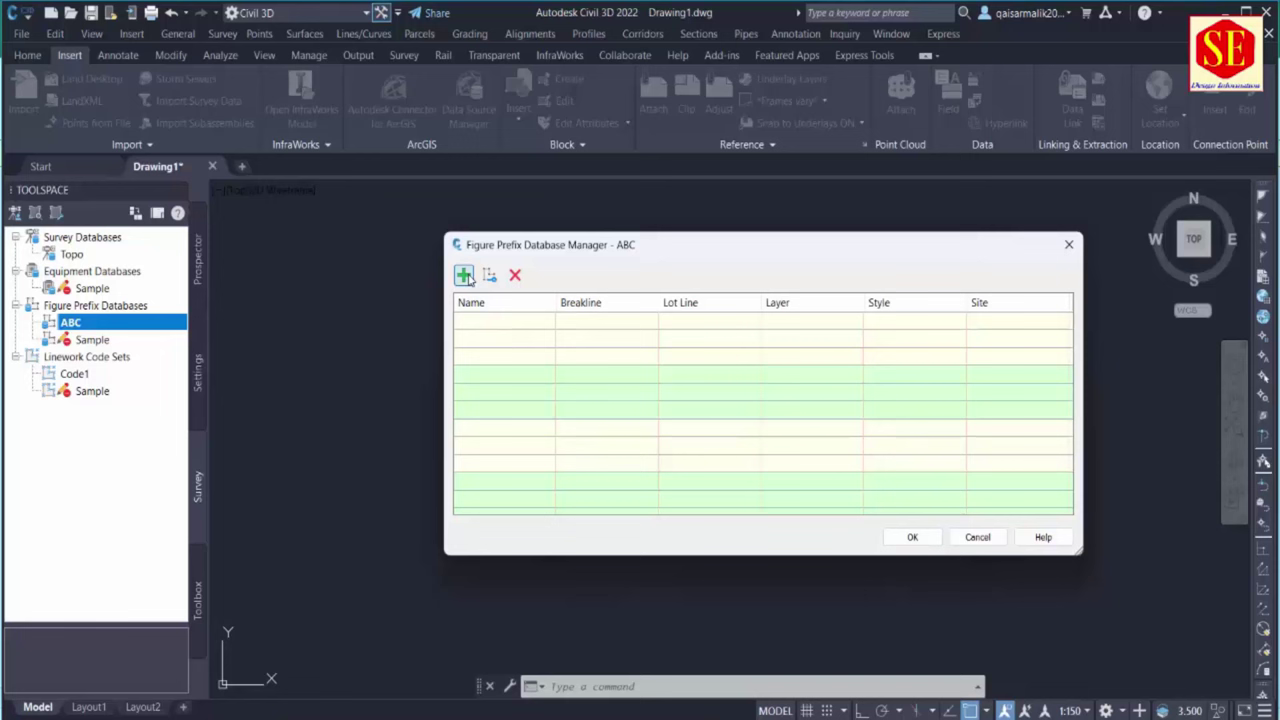
# In the Figure Prefix Database Manager, add a row named BW2T with layer BW2T
pyautogui.click(463, 275)
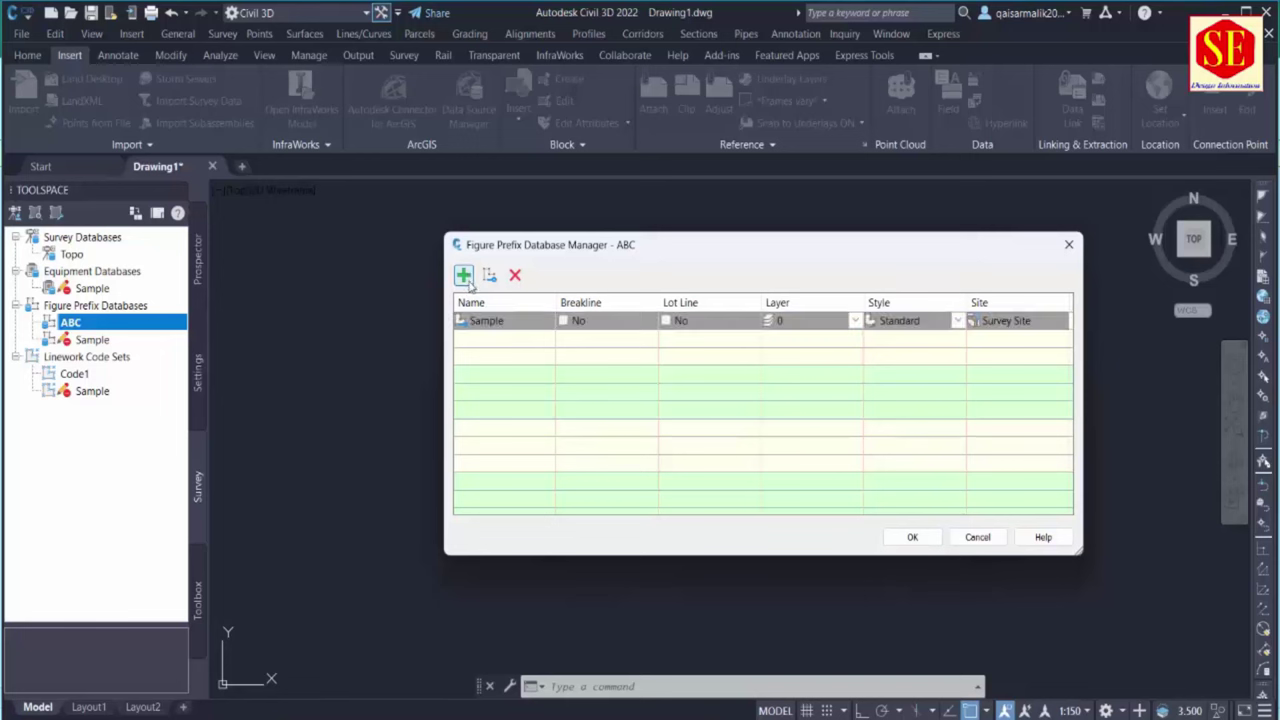
pyautogui.doubleClick(487, 321)
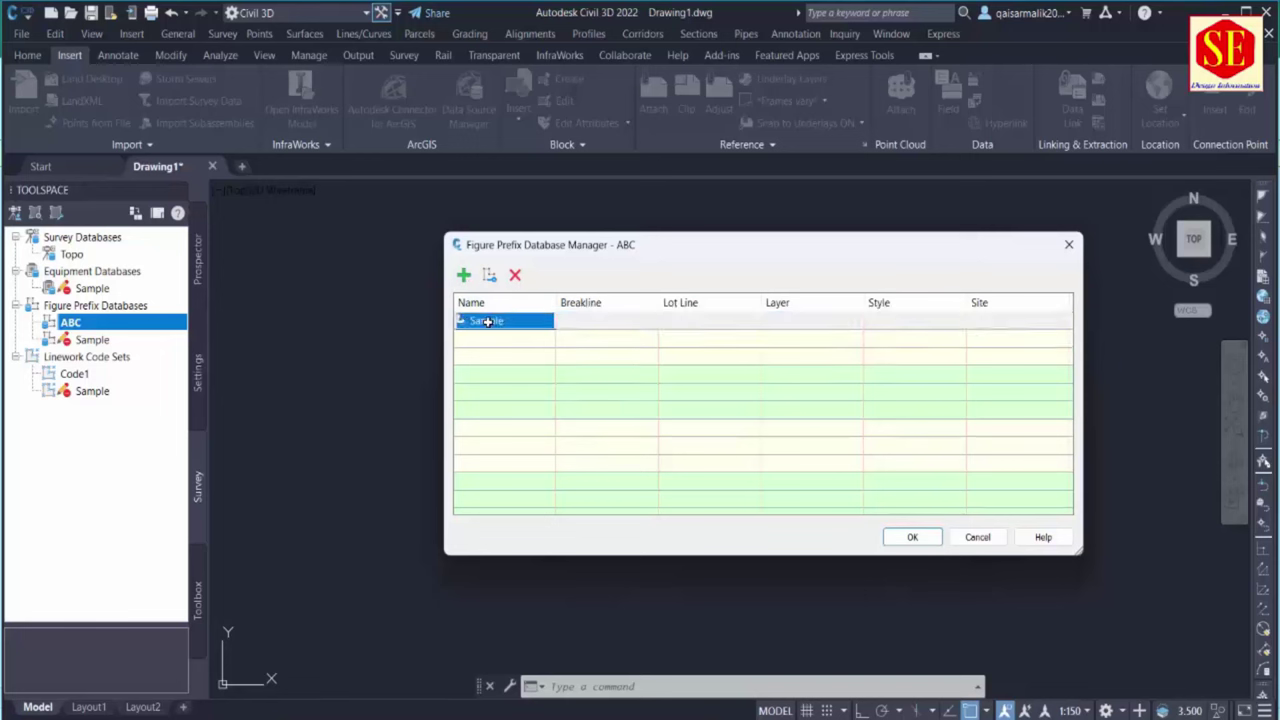
pyautogui.write('BW2T')
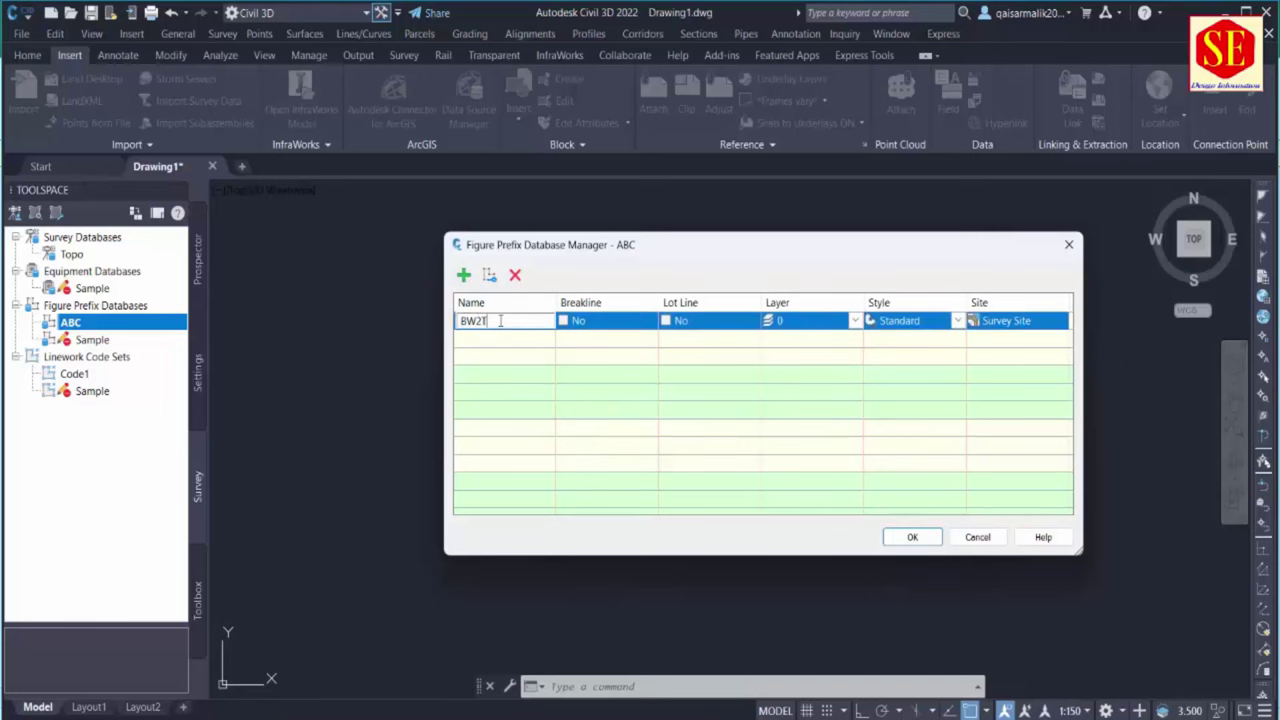
pyautogui.doubleClick(801, 321)
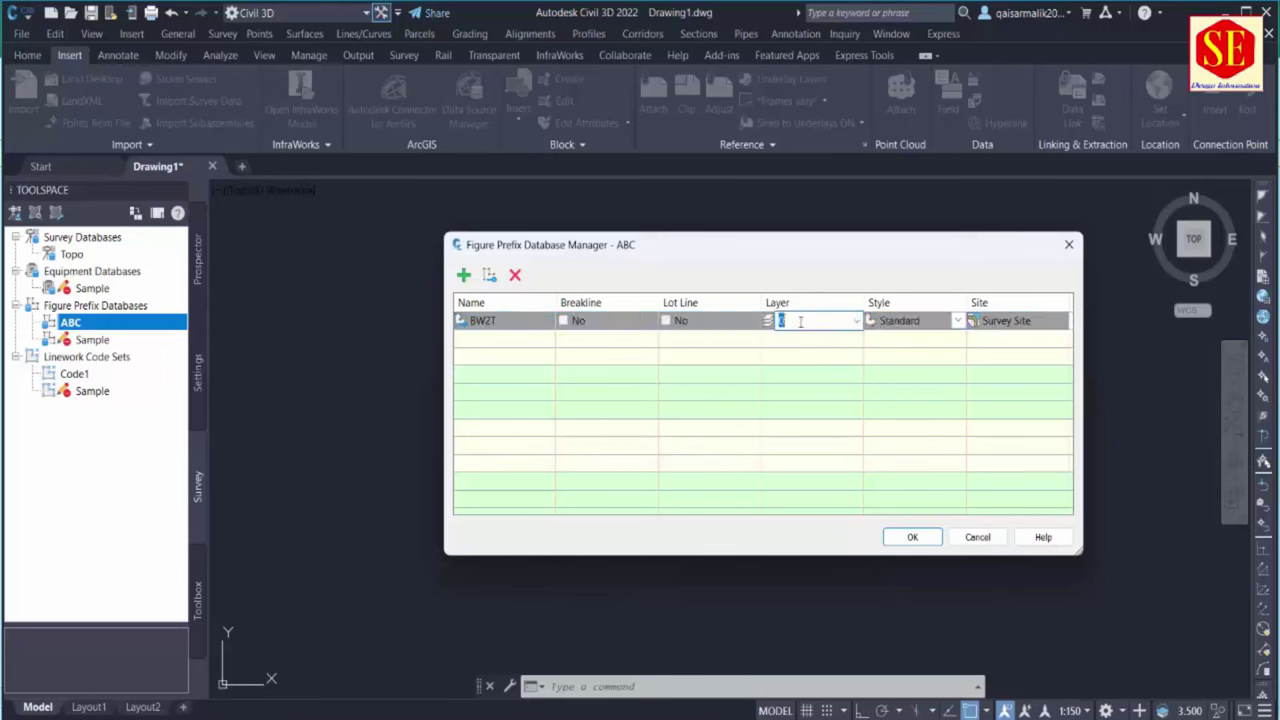
pyautogui.write('BW2T')
pyautogui.click(532, 335)
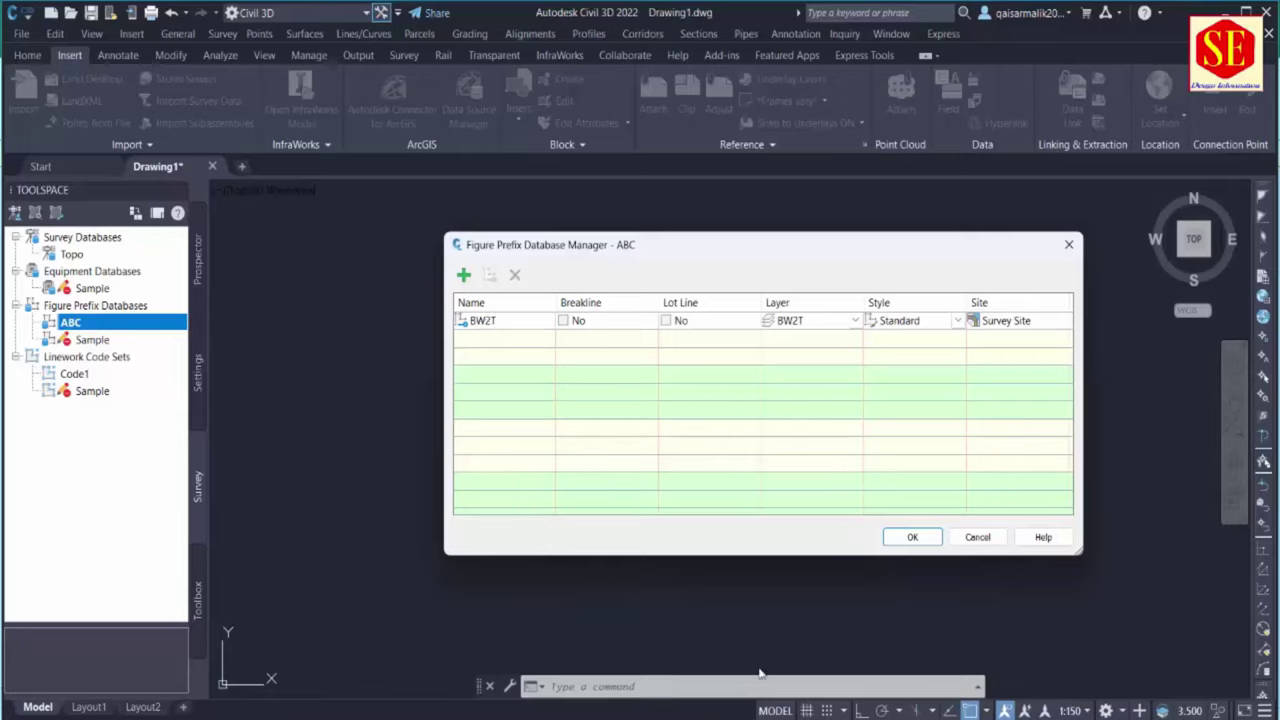
pyautogui.hotkey('alt', 'Tab')
pyautogui.scroll(-13, 414, 534)
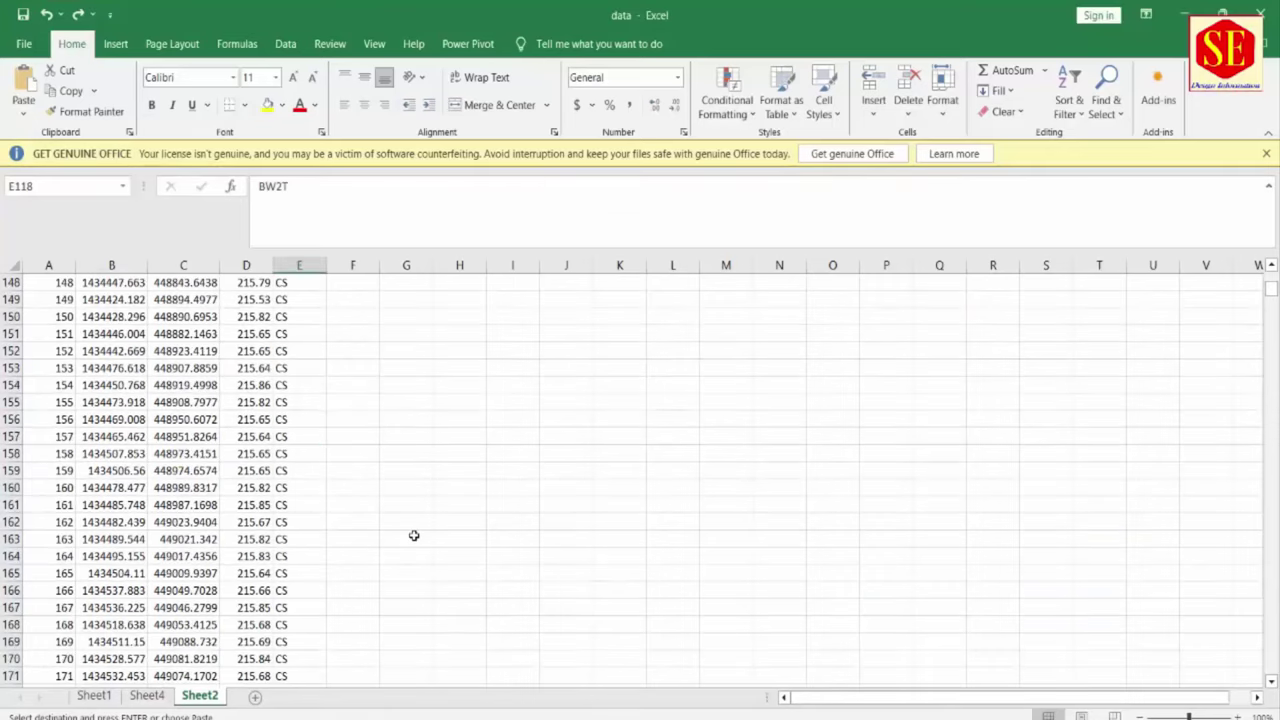
# Scroll down the survey codes to FHOUSESTA in E397 and FHOUSE in E398
pyautogui.scroll(-20, 414, 535)
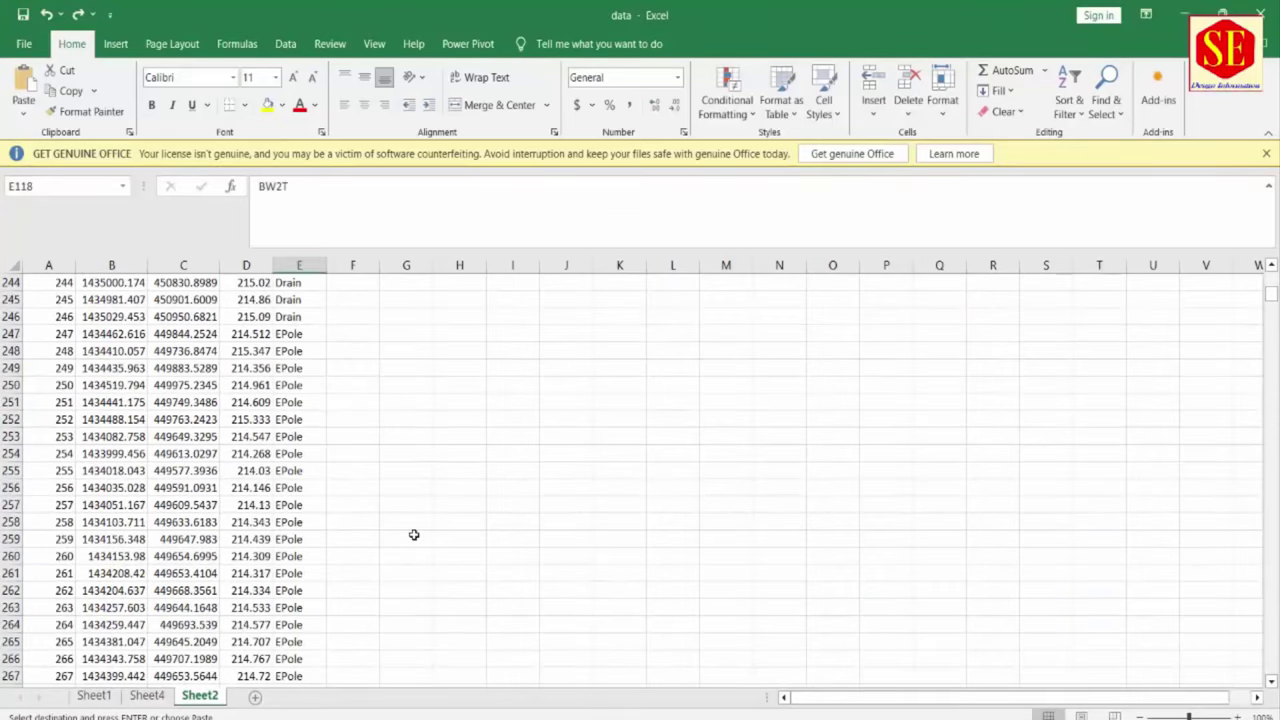
pyautogui.scroll(-2, 424, 465)
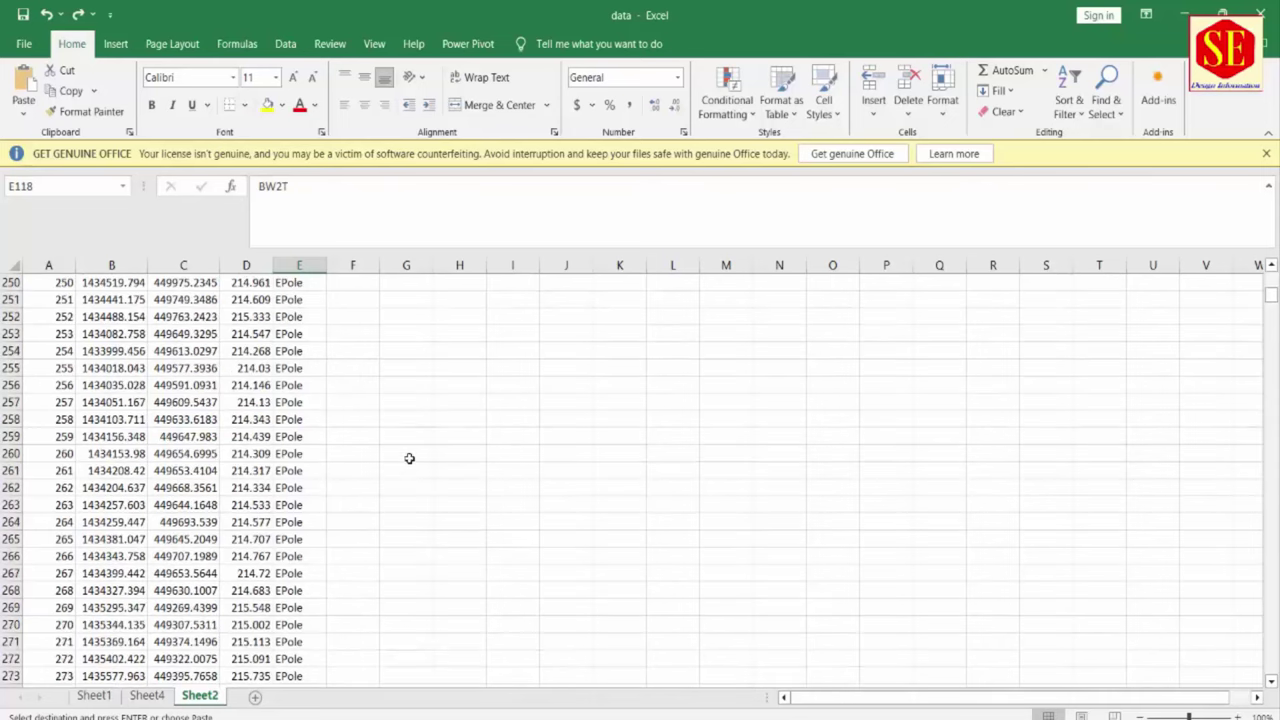
pyautogui.click(293, 404)
pyautogui.scroll(-2, 285, 450)
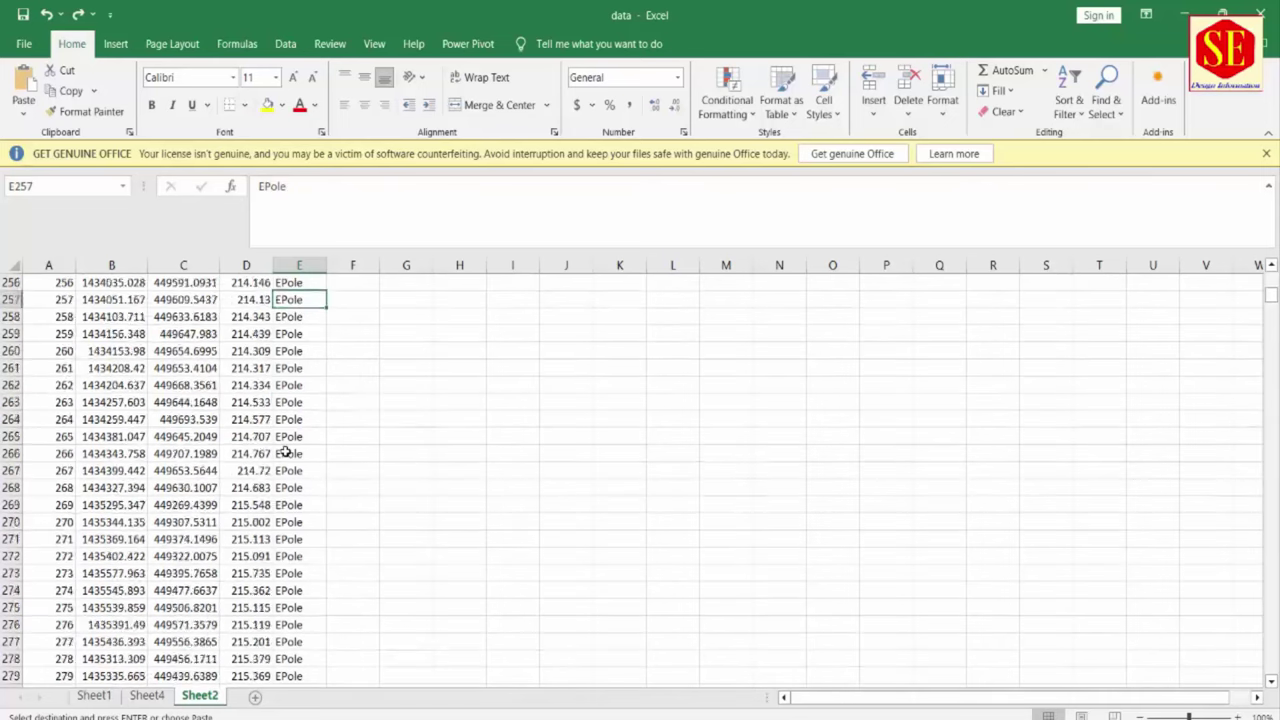
pyautogui.scroll(-20, 286, 450)
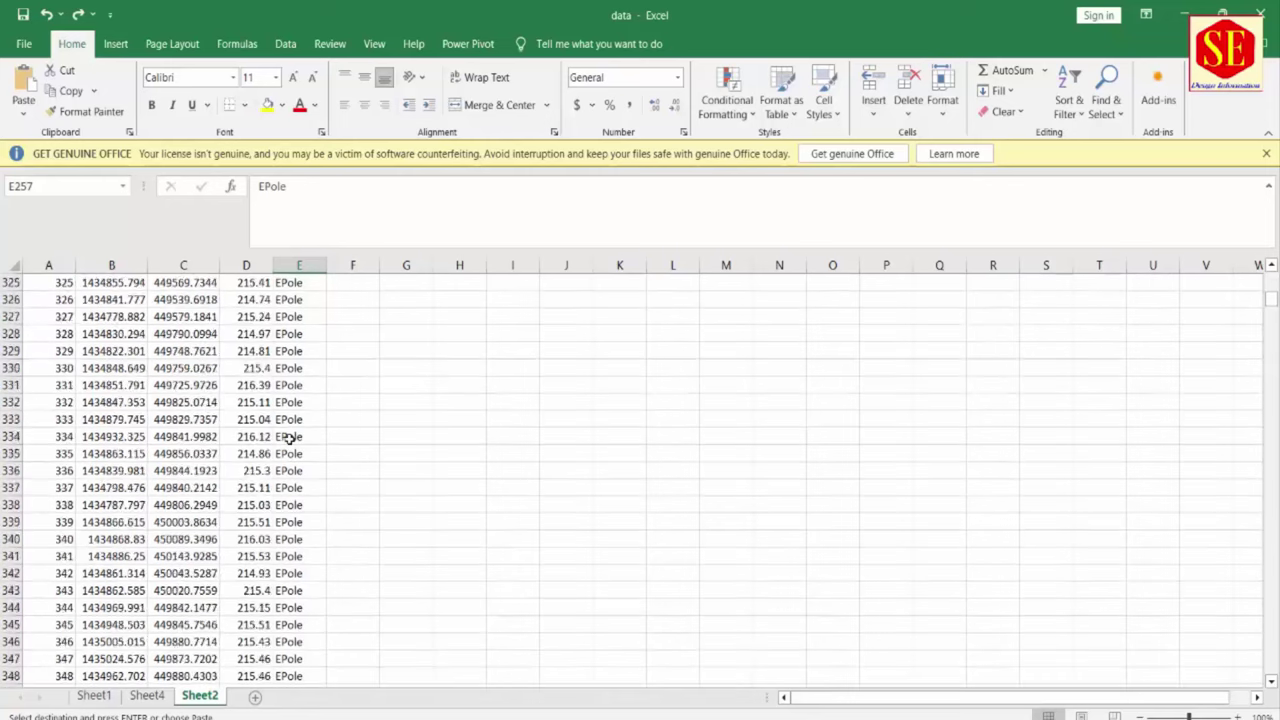
pyautogui.scroll(-18, 287, 438)
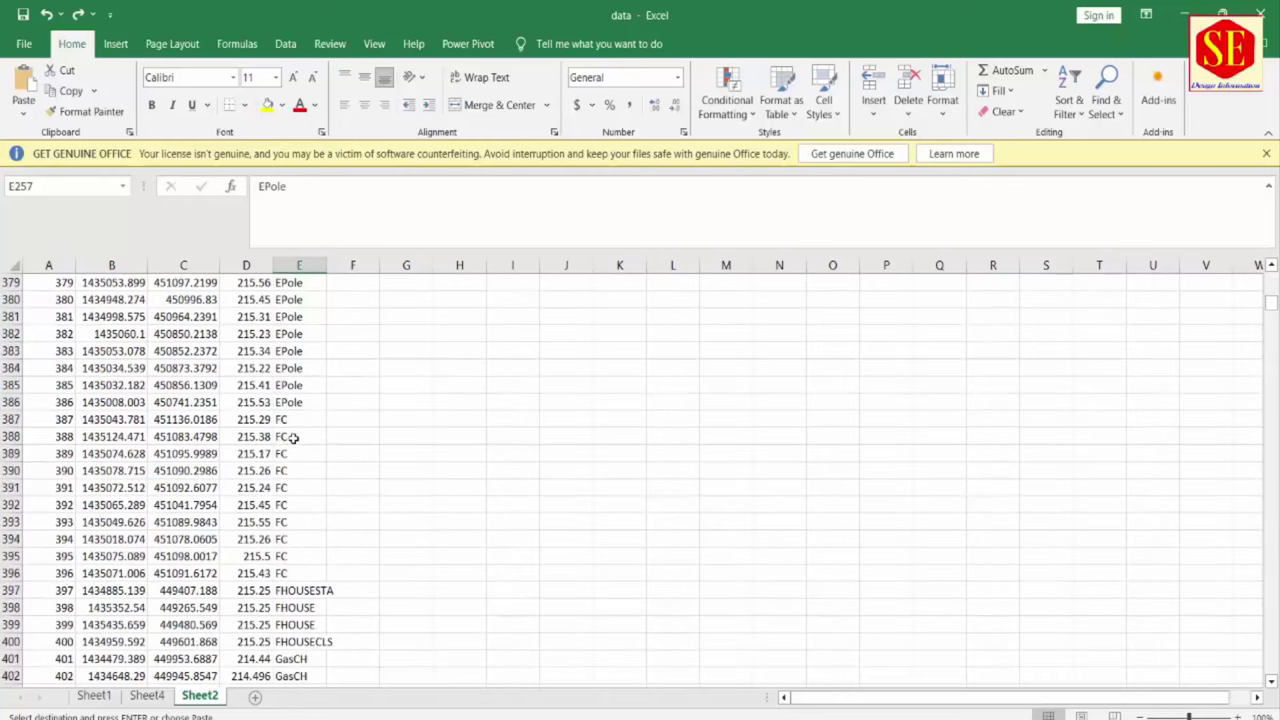
pyautogui.click(315, 420)
pyautogui.scroll(-3, 328, 462)
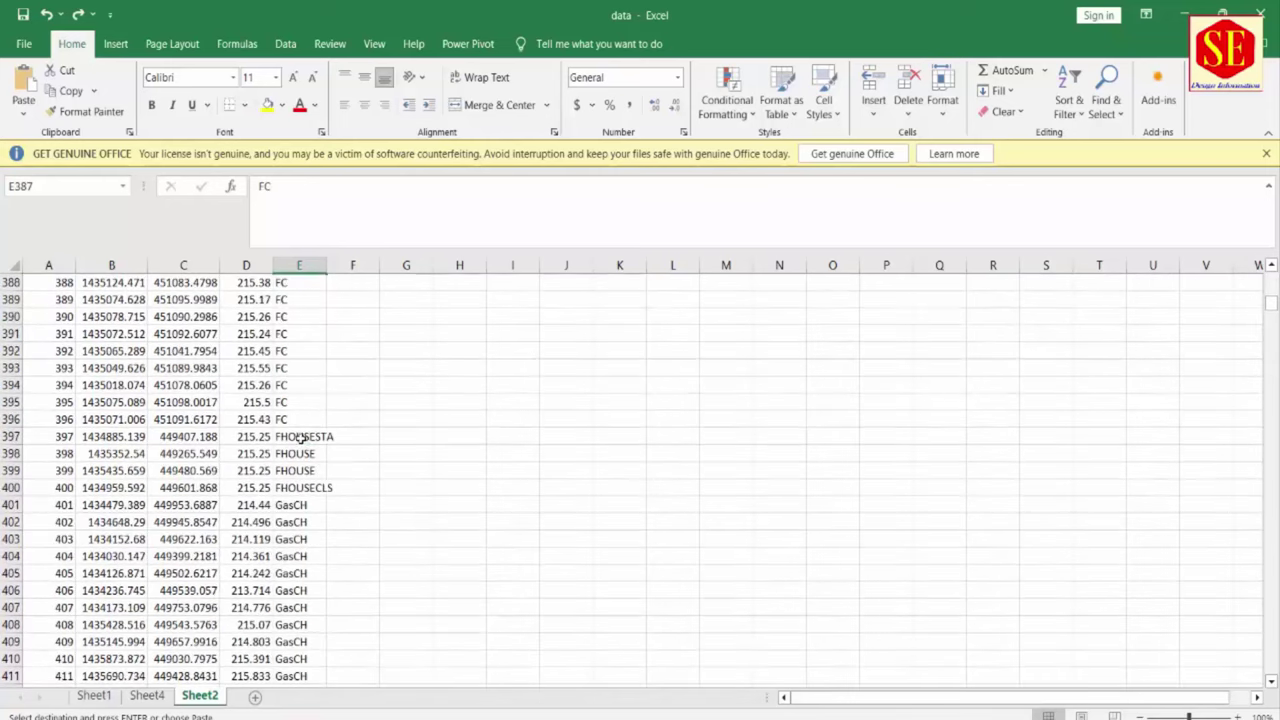
pyautogui.click(301, 437)
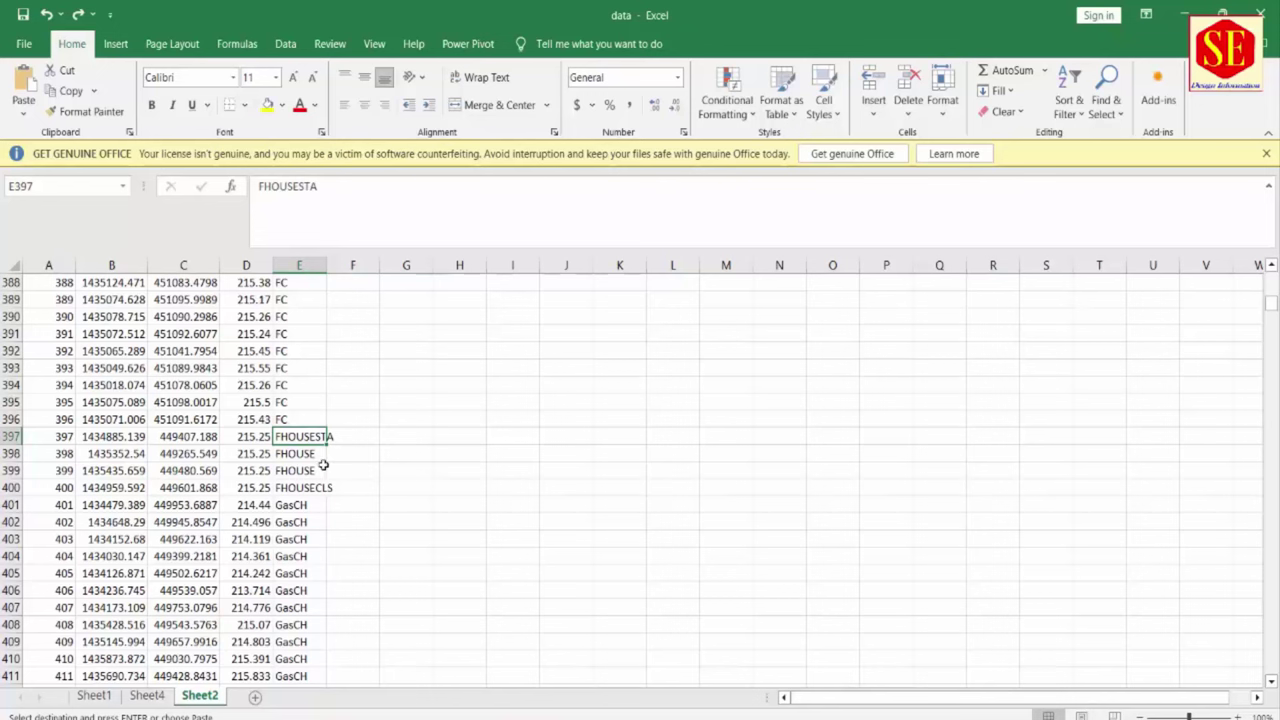
pyautogui.click(289, 454)
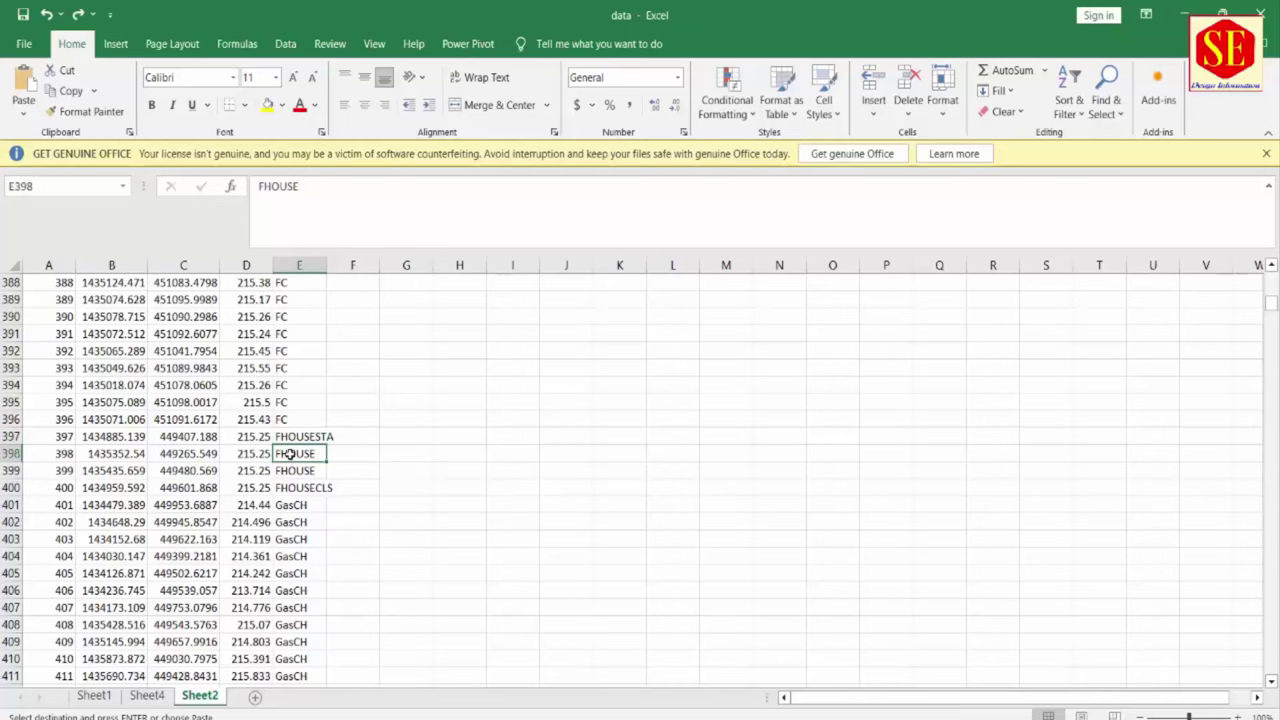
pyautogui.rightClick(289, 454)
pyautogui.press('Escape')
# Change cell E397's code from FHOUSESTA to FHOUSEBOP
pyautogui.doubleClick(320, 436)
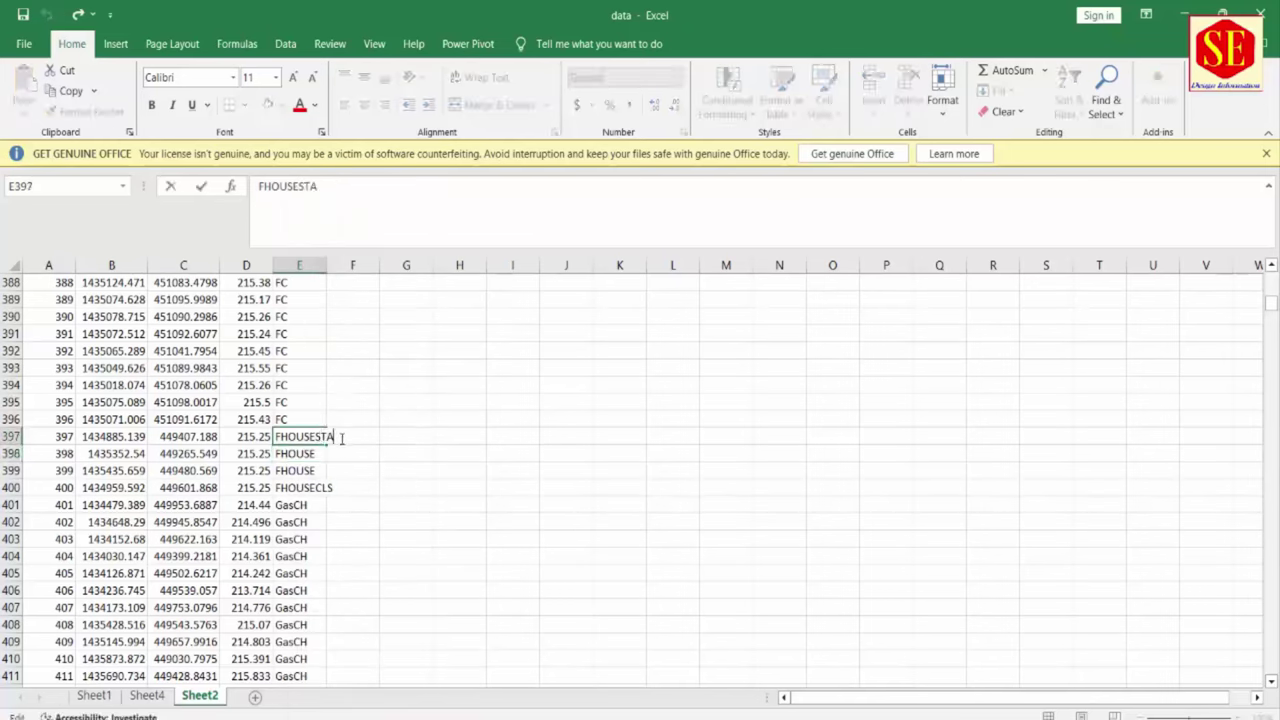
pyautogui.press('BackSpace')
pyautogui.press('BackSpace')
pyautogui.press('BackSpace')
pyautogui.write('BOP')
pyautogui.click(287, 453)
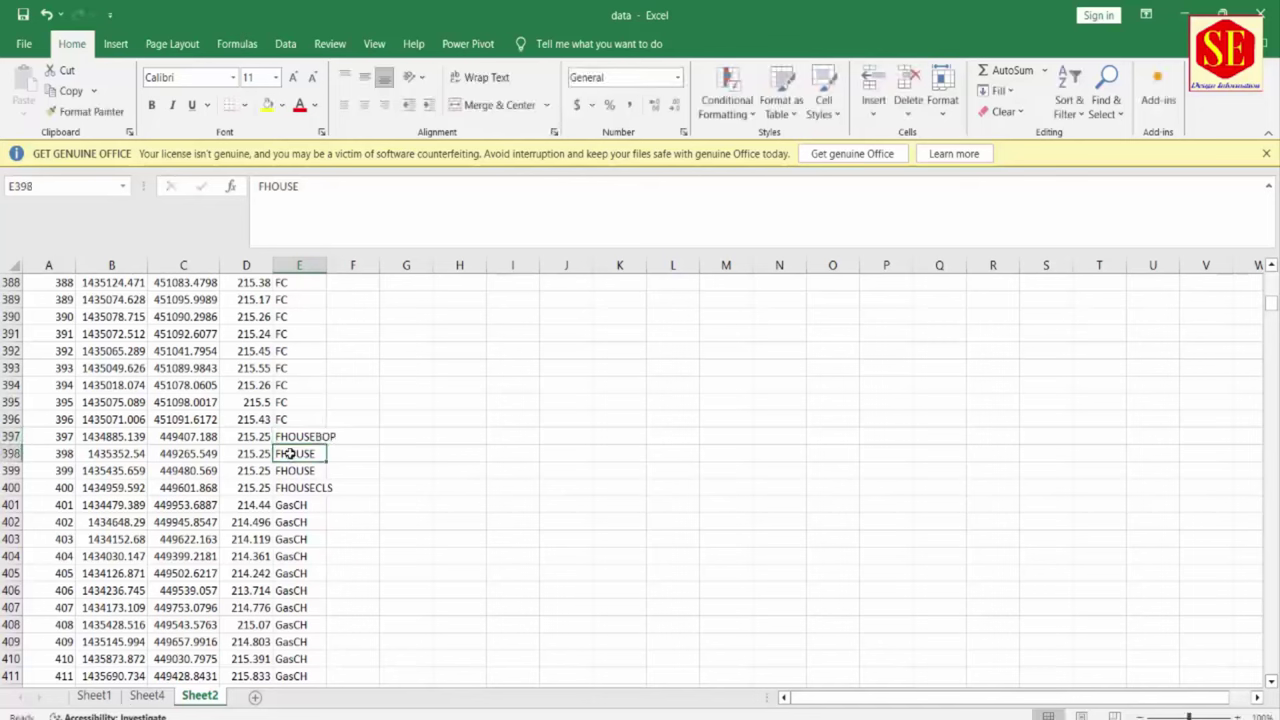
# Copy the FHOUSE code from E398 and add a new row to the ABC database
pyautogui.rightClick(290, 453)
pyautogui.click(335, 305)
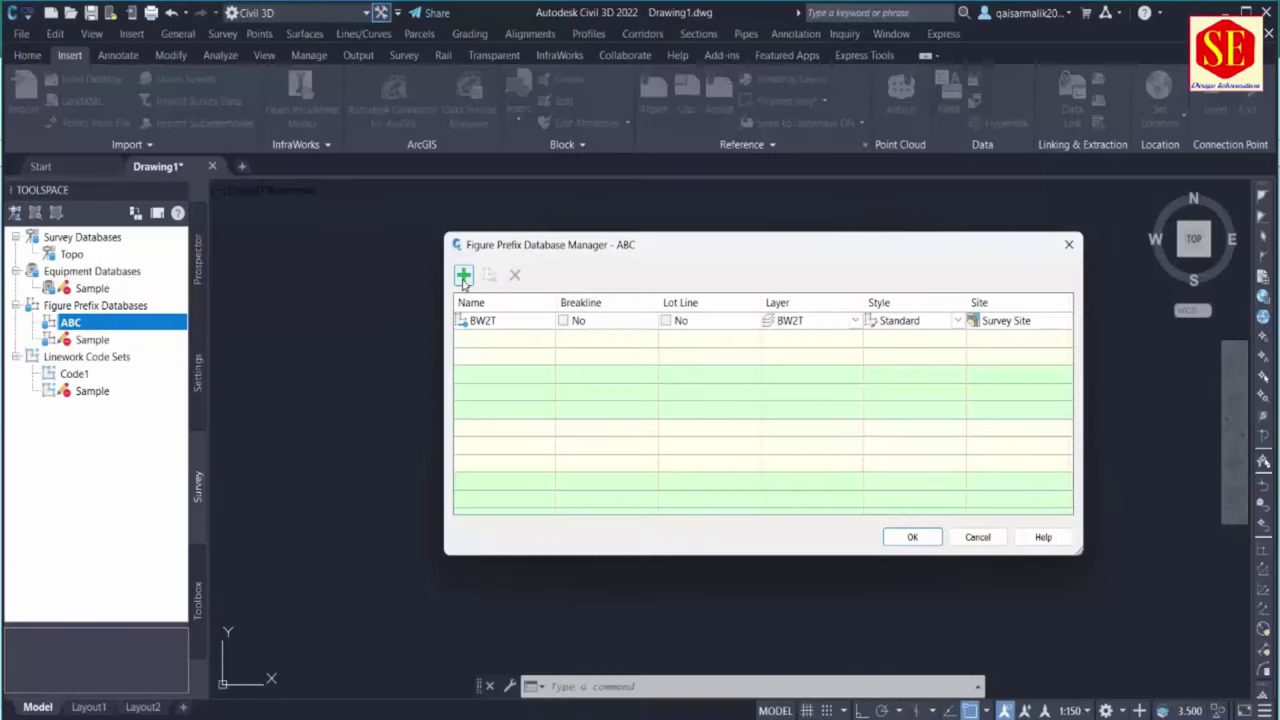
pyautogui.click(463, 274)
# Name the new ABC prefix row FHOUSE and set its layer to FHOUSE
pyautogui.click(491, 338)
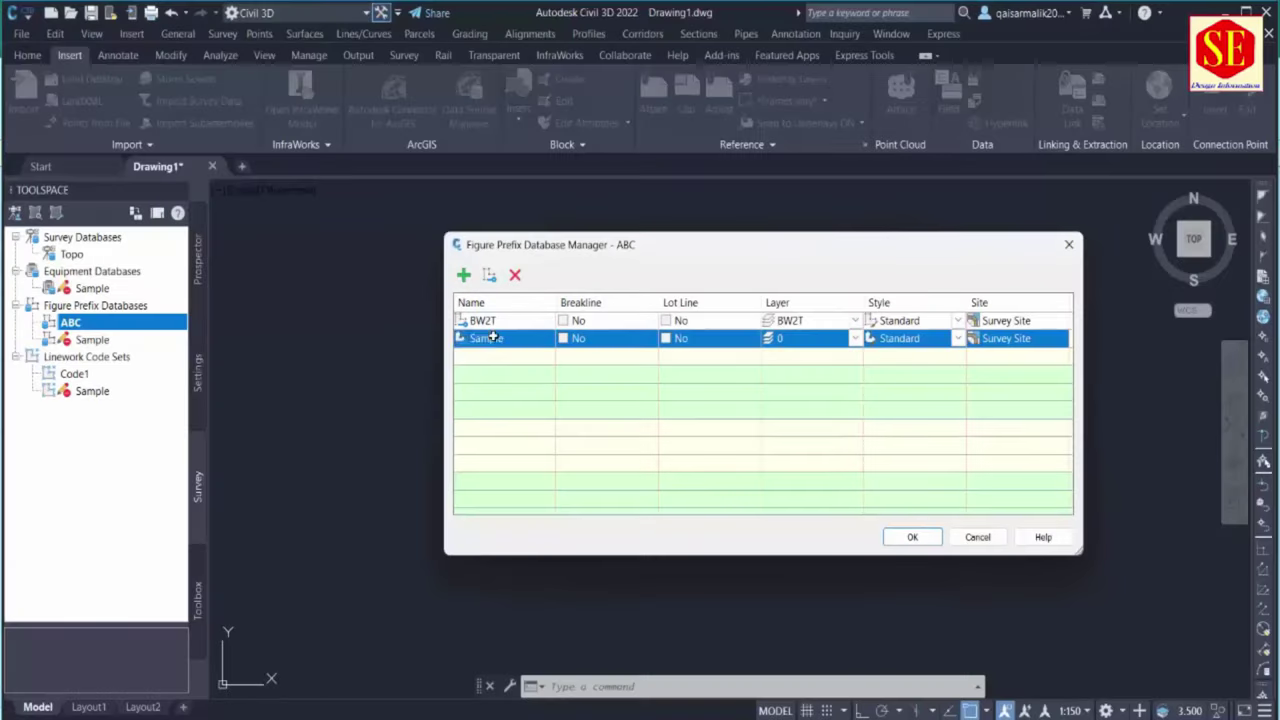
pyautogui.click(491, 338)
pyautogui.rightClick(493, 338)
pyautogui.click(598, 414)
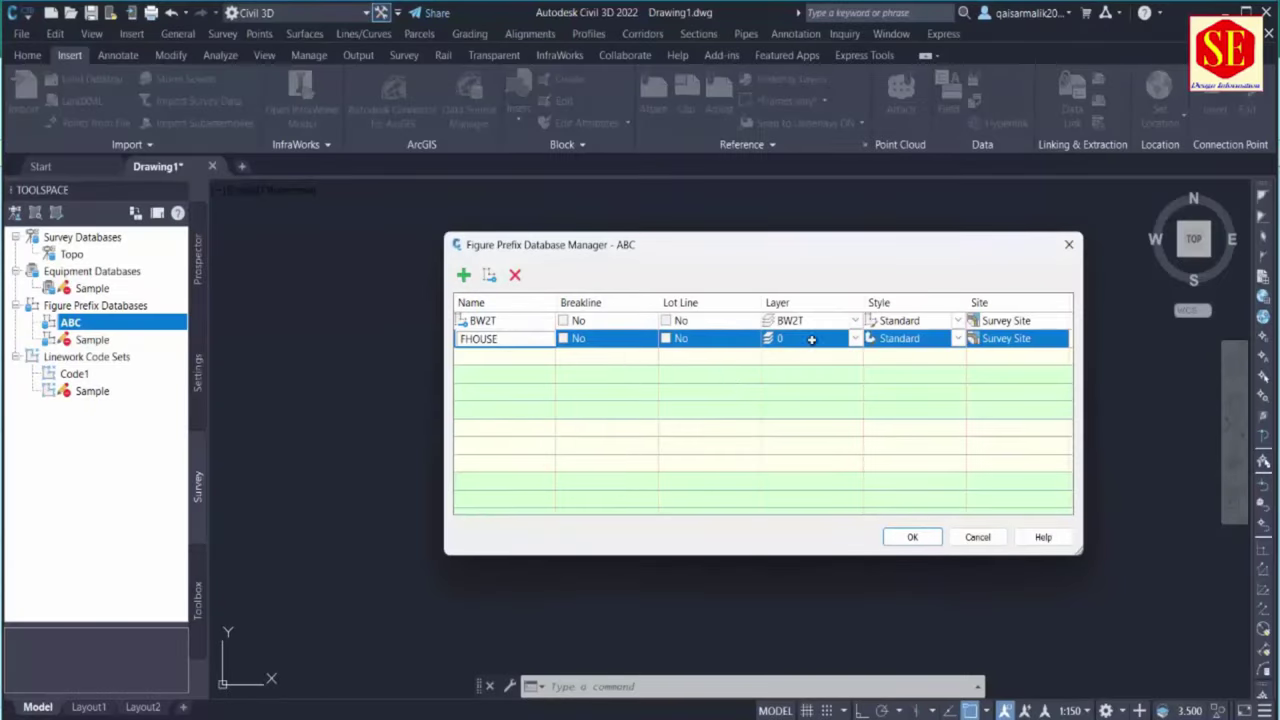
pyautogui.click(812, 340)
pyautogui.rightClick(812, 340)
pyautogui.click(852, 416)
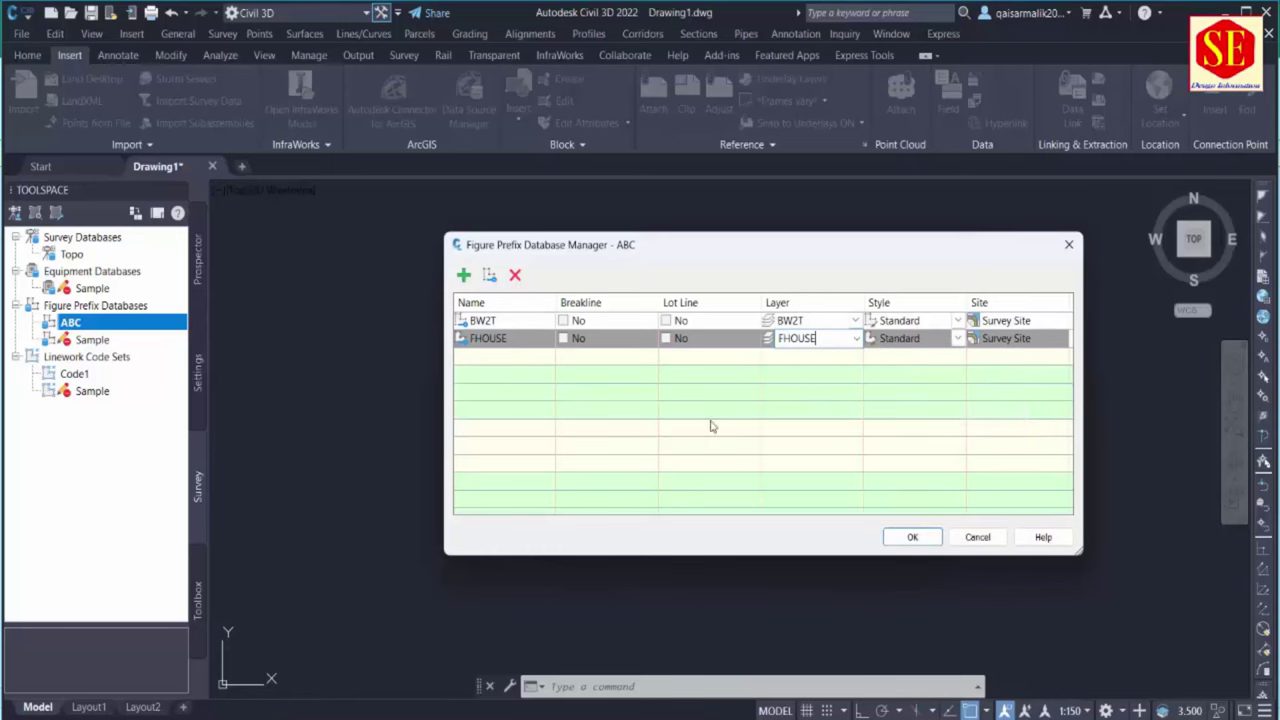
pyautogui.click(561, 363)
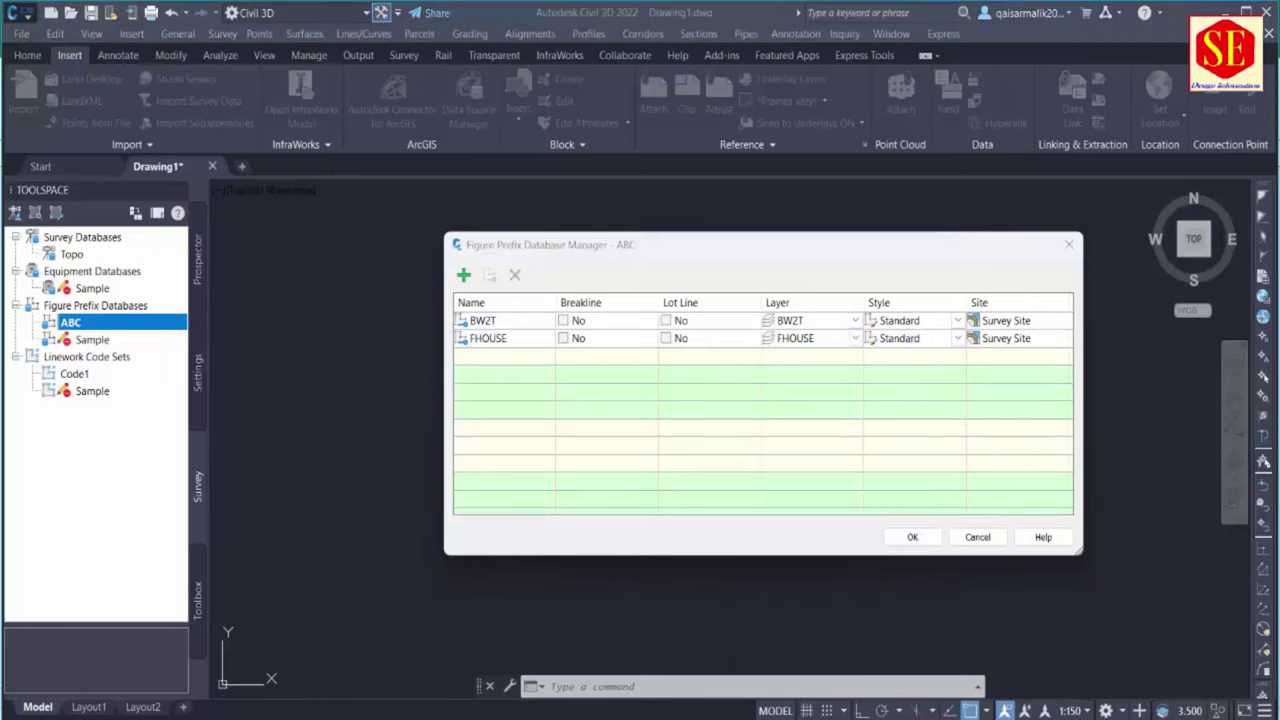
pyautogui.hotkey('alt', 'Tab')
# Locate row 5795 in the survey sheet and copy the R1CL code from E5795
pyautogui.scroll(-14, 377, 500)
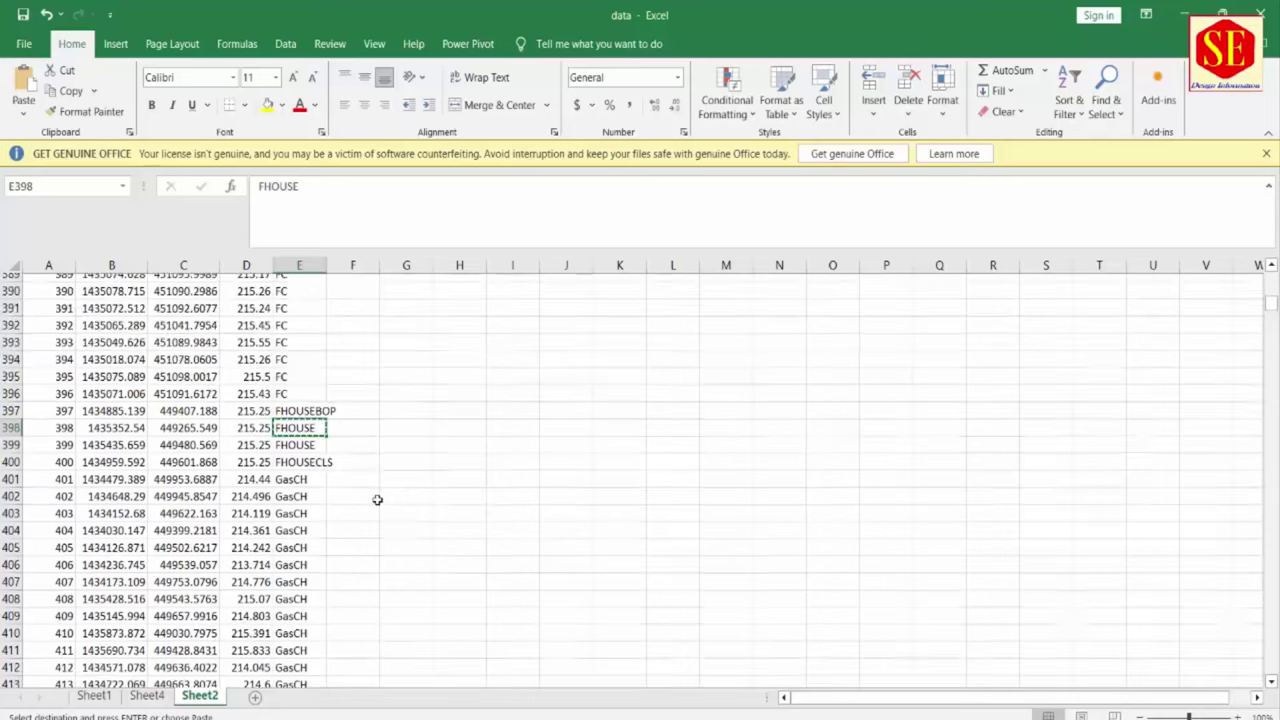
pyautogui.scroll(-16, 321, 420)
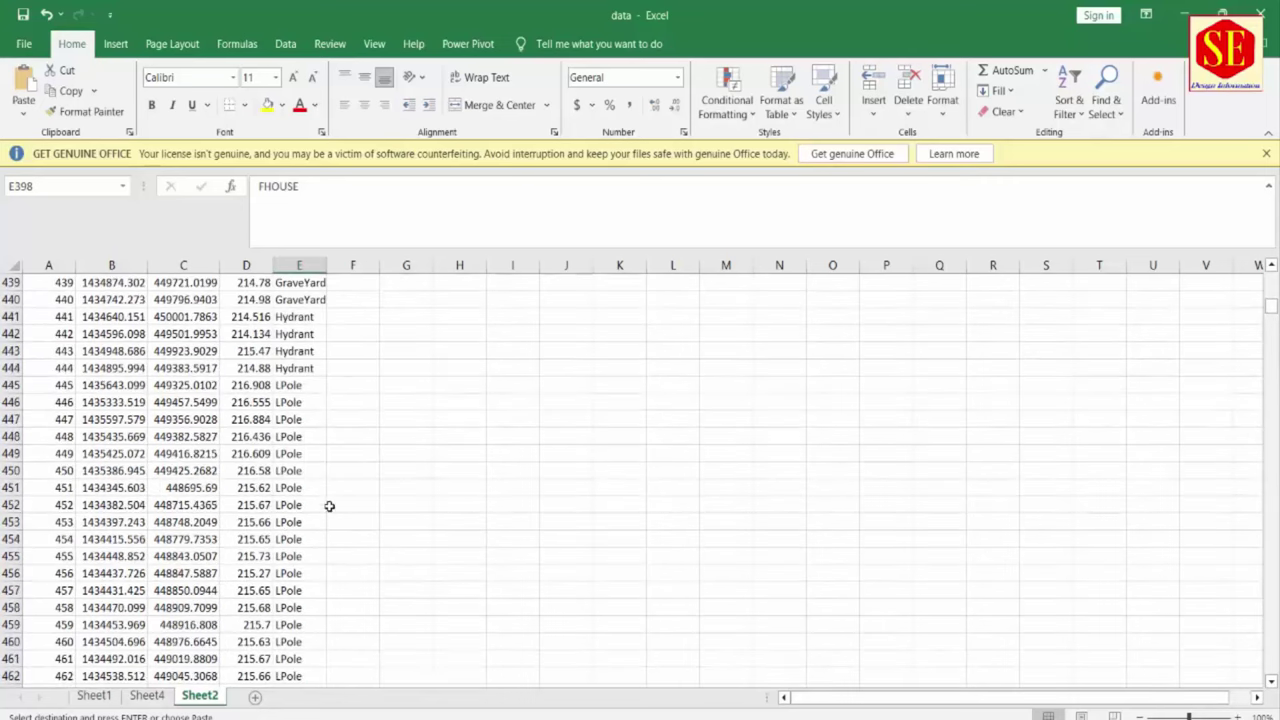
pyautogui.scroll(-20, 289, 418)
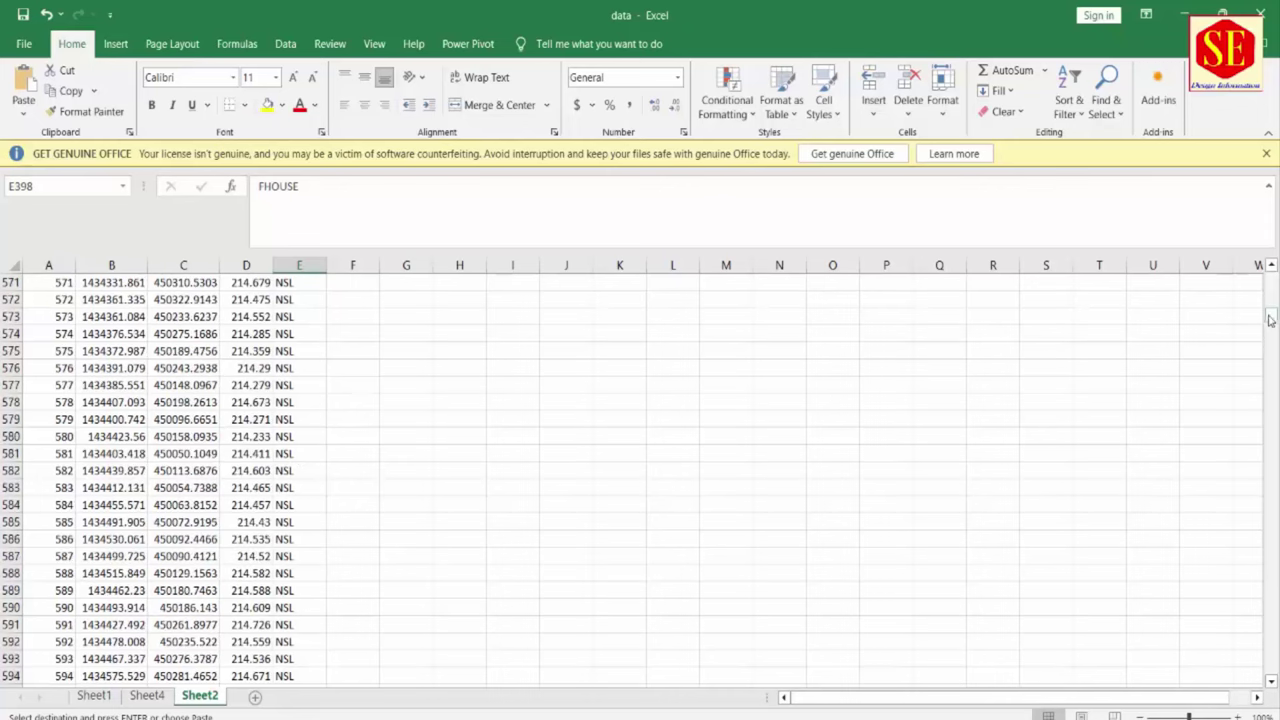
pyautogui.moveTo(1270, 318); pyautogui.dragTo(1276, 672)
pyautogui.scroll(20, 390, 423)
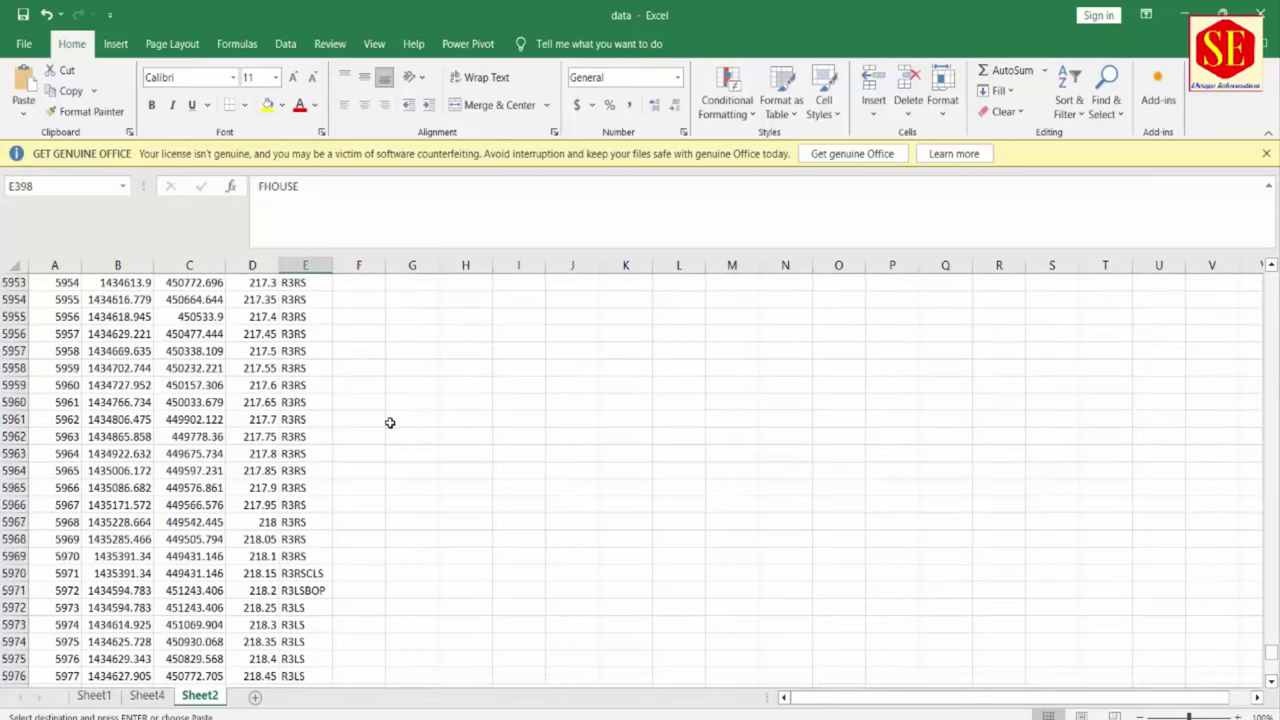
pyautogui.scroll(20, 390, 423)
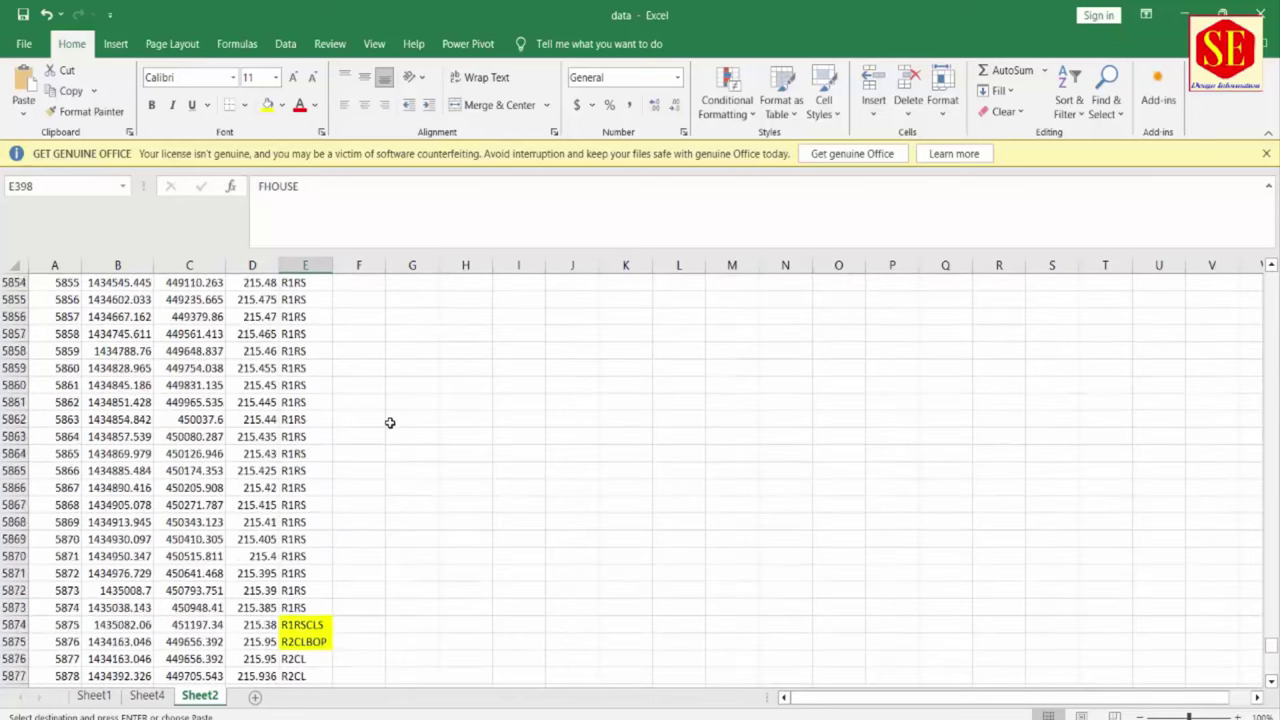
pyautogui.scroll(20, 390, 423)
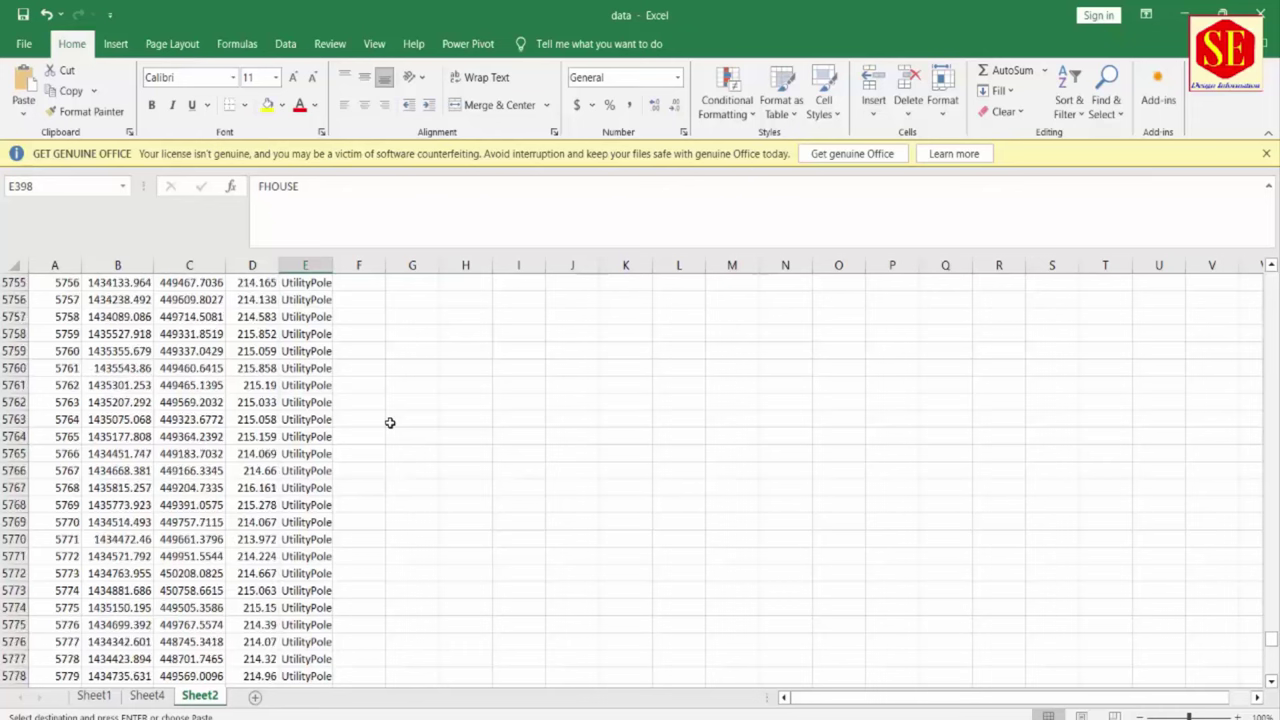
pyautogui.scroll(-9, 390, 423)
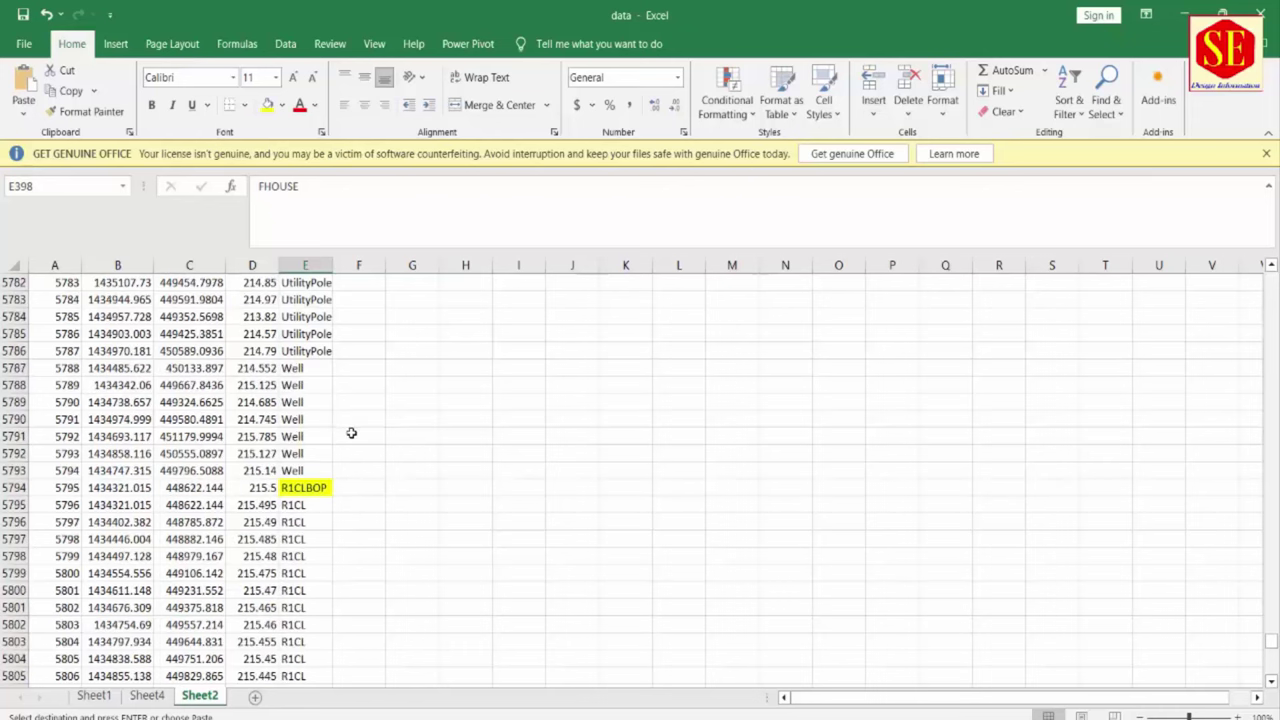
pyautogui.scroll(-2, 351, 434)
pyautogui.scroll(16, 400, 396)
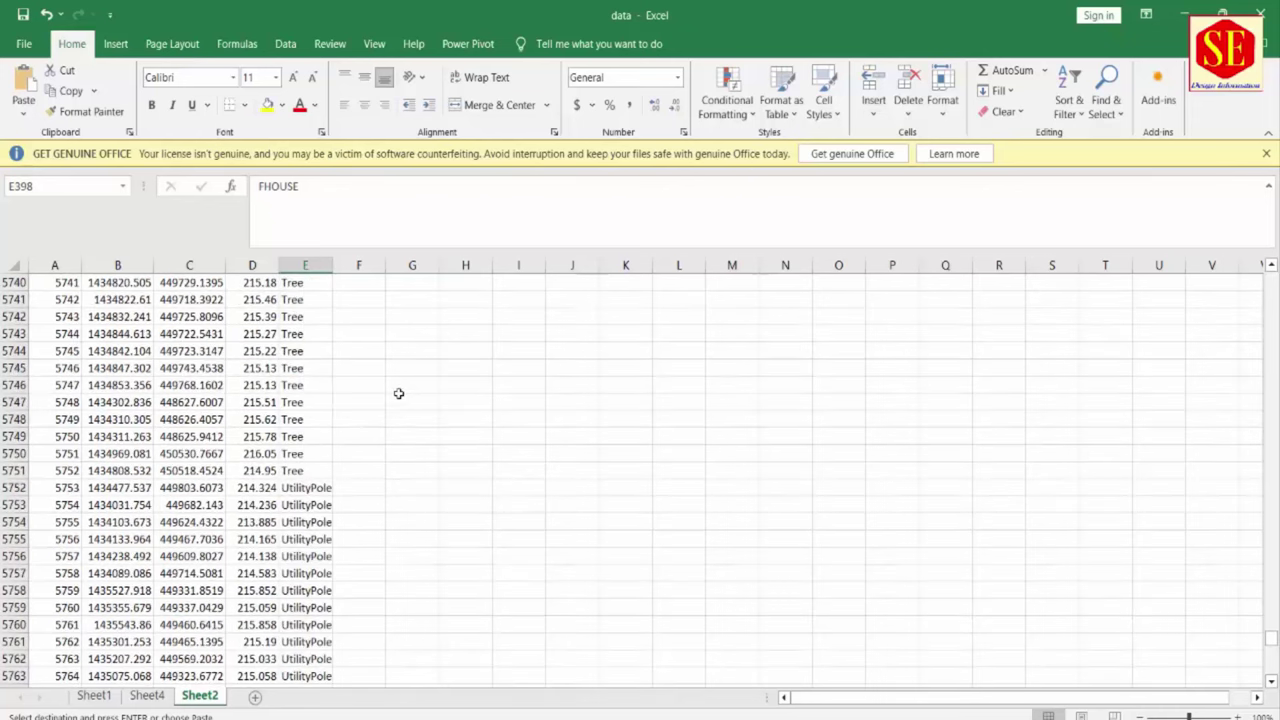
pyautogui.scroll(8, 398, 393)
pyautogui.scroll(14, 398, 393)
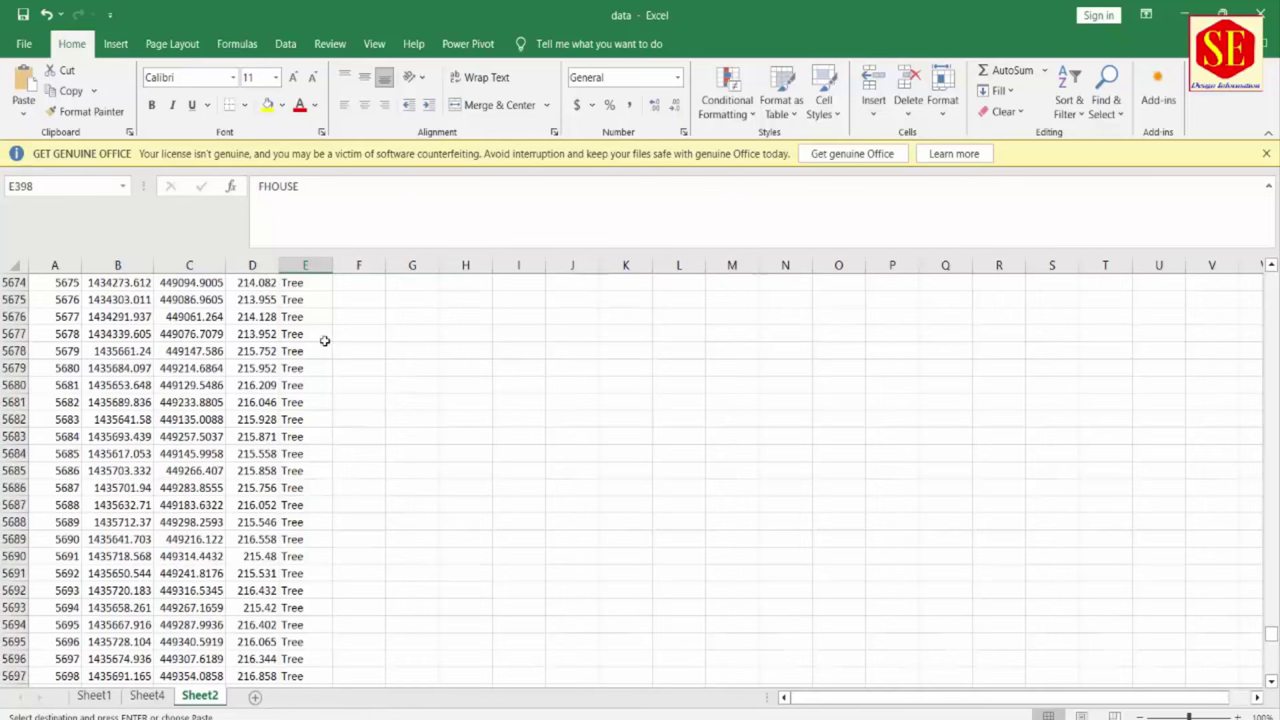
pyautogui.scroll(-20, 322, 341)
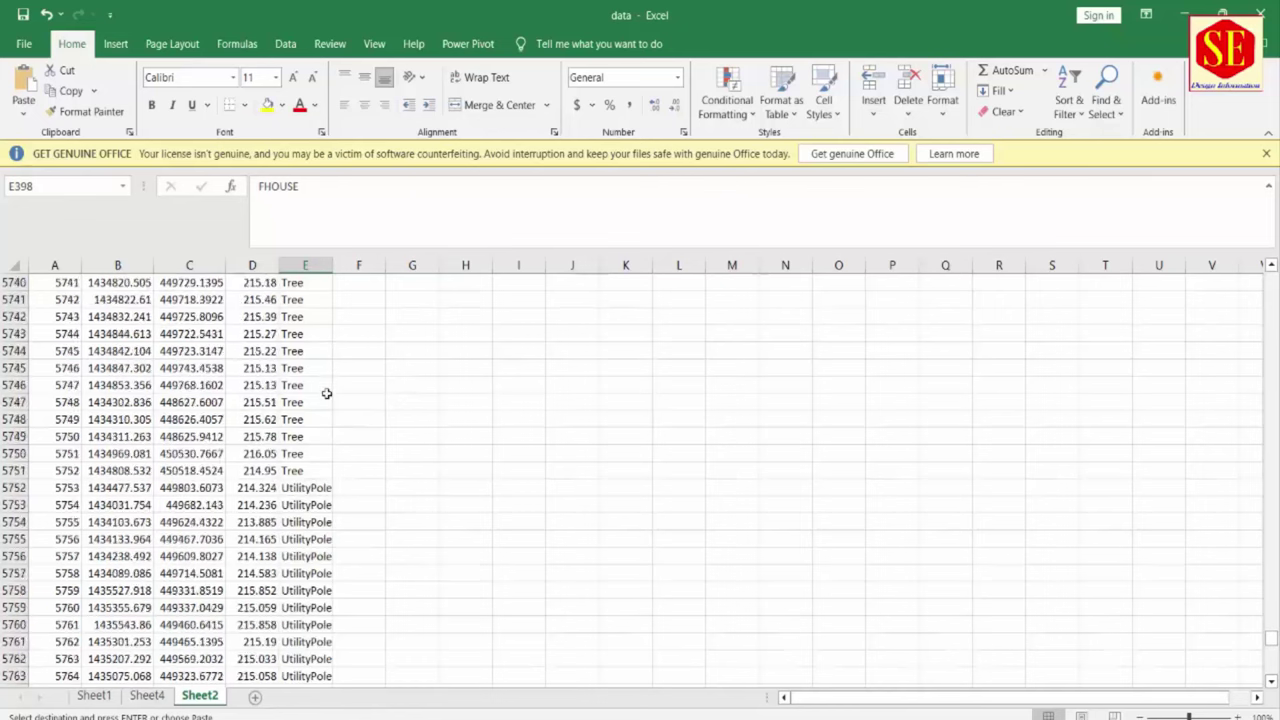
pyautogui.scroll(-11, 328, 418)
pyautogui.scroll(3, 320, 440)
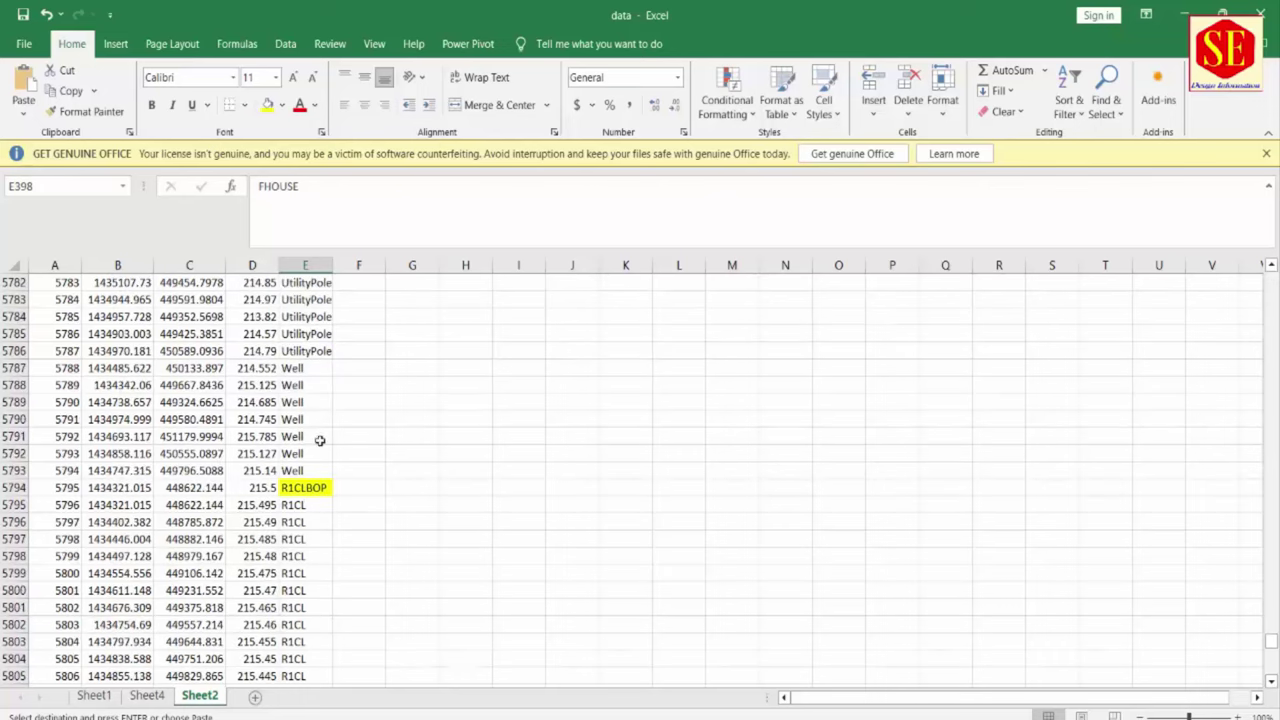
pyautogui.click(295, 504)
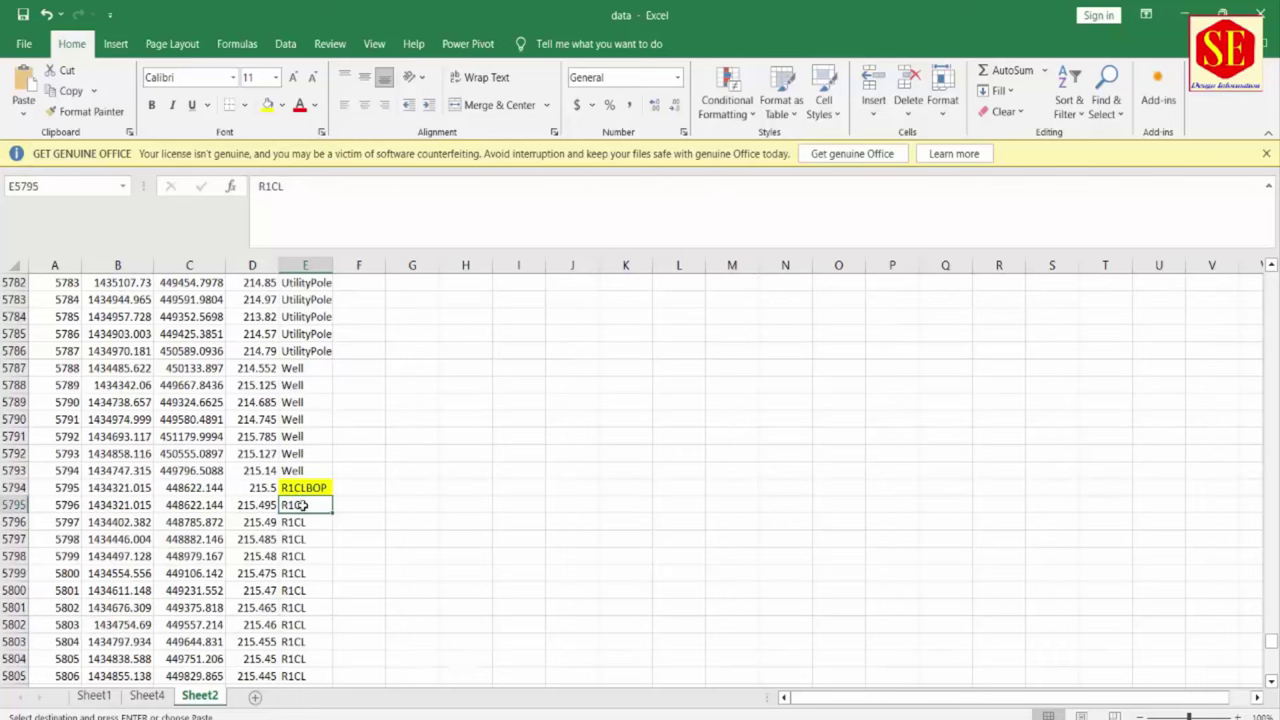
pyautogui.rightClick(300, 507)
pyautogui.click(345, 86)
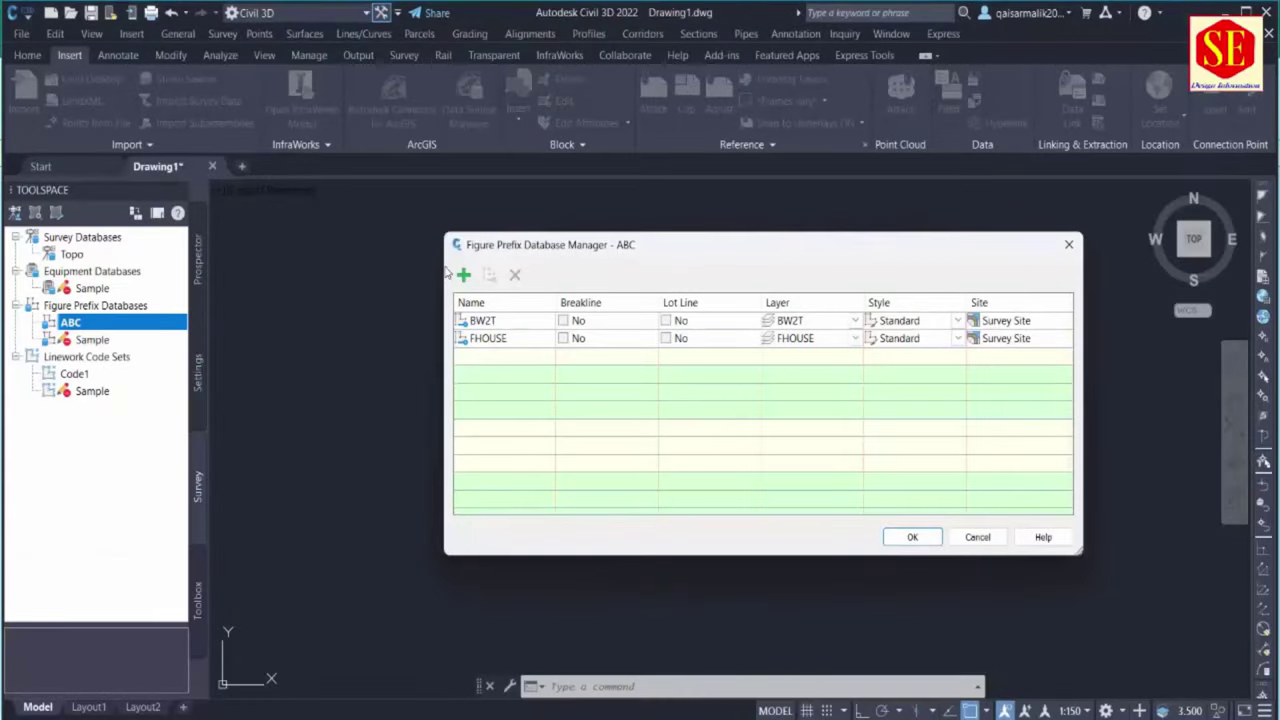
# Add an R1CL prefix to ABC on layer R1CL using the copied code
pyautogui.click(463, 274)
pyautogui.click(495, 357)
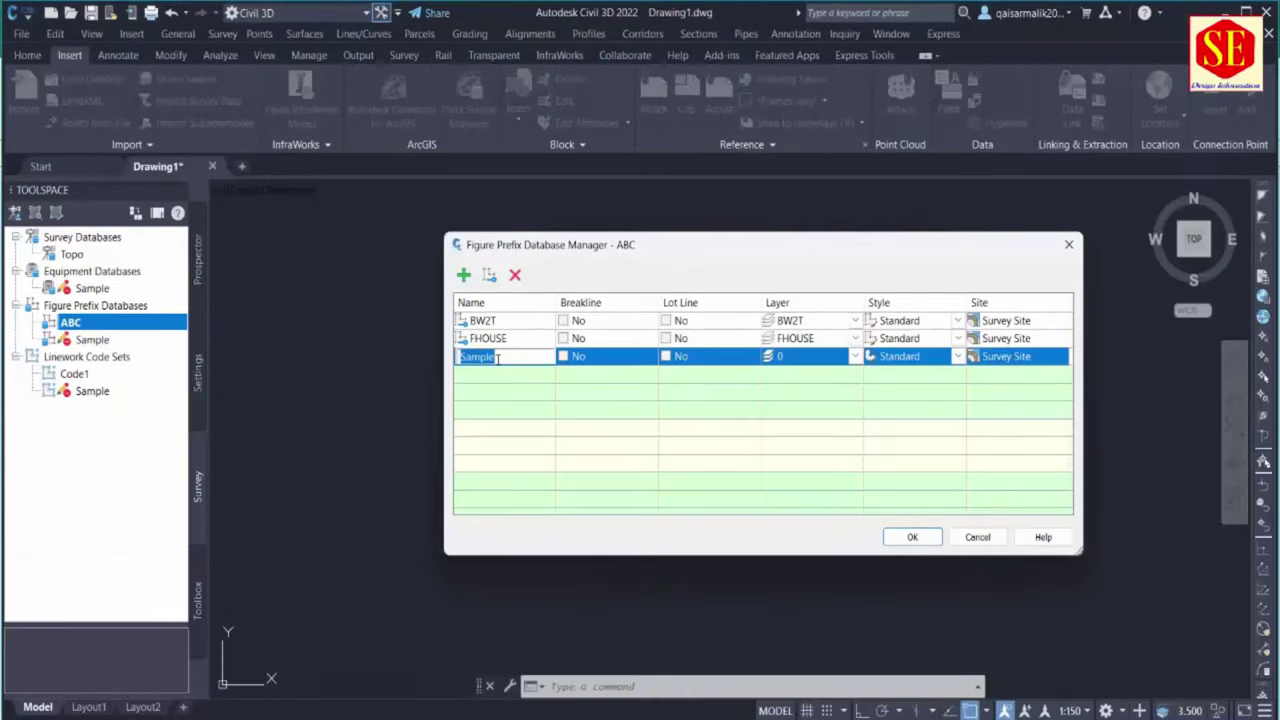
pyautogui.write('R1CL')
pyautogui.click(801, 357)
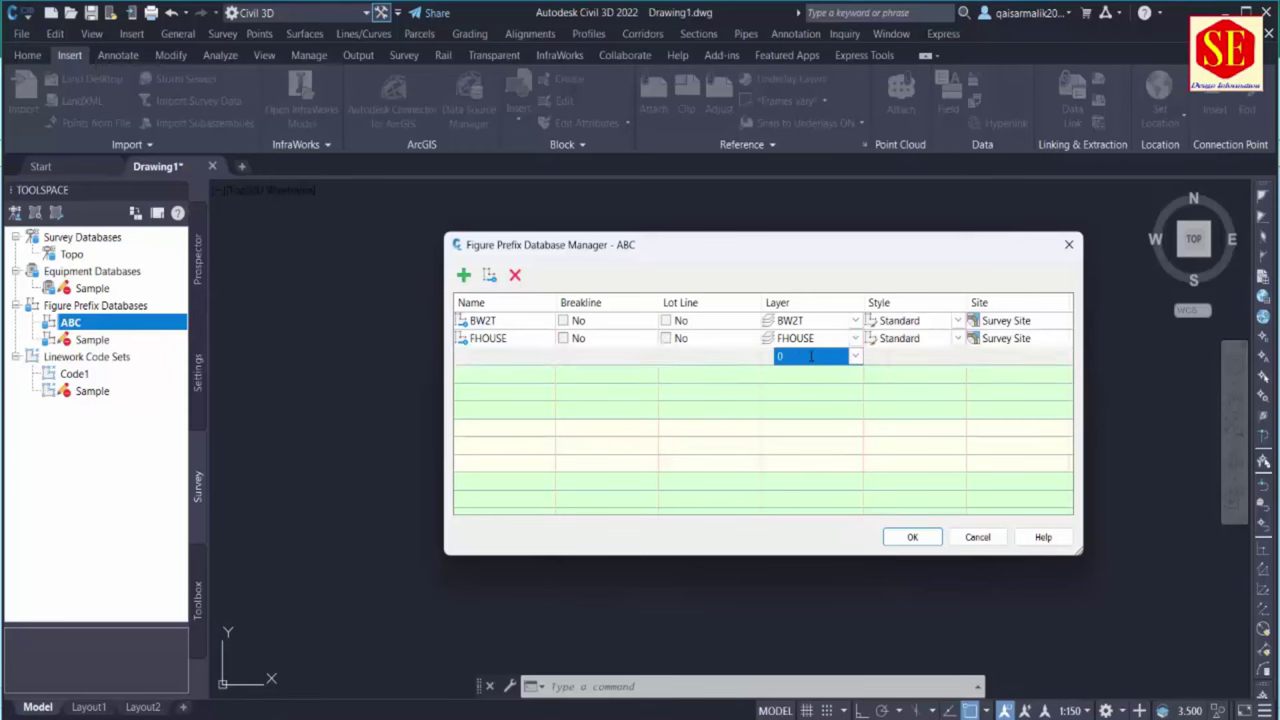
pyautogui.write('R1CL')
pyautogui.click(765, 432)
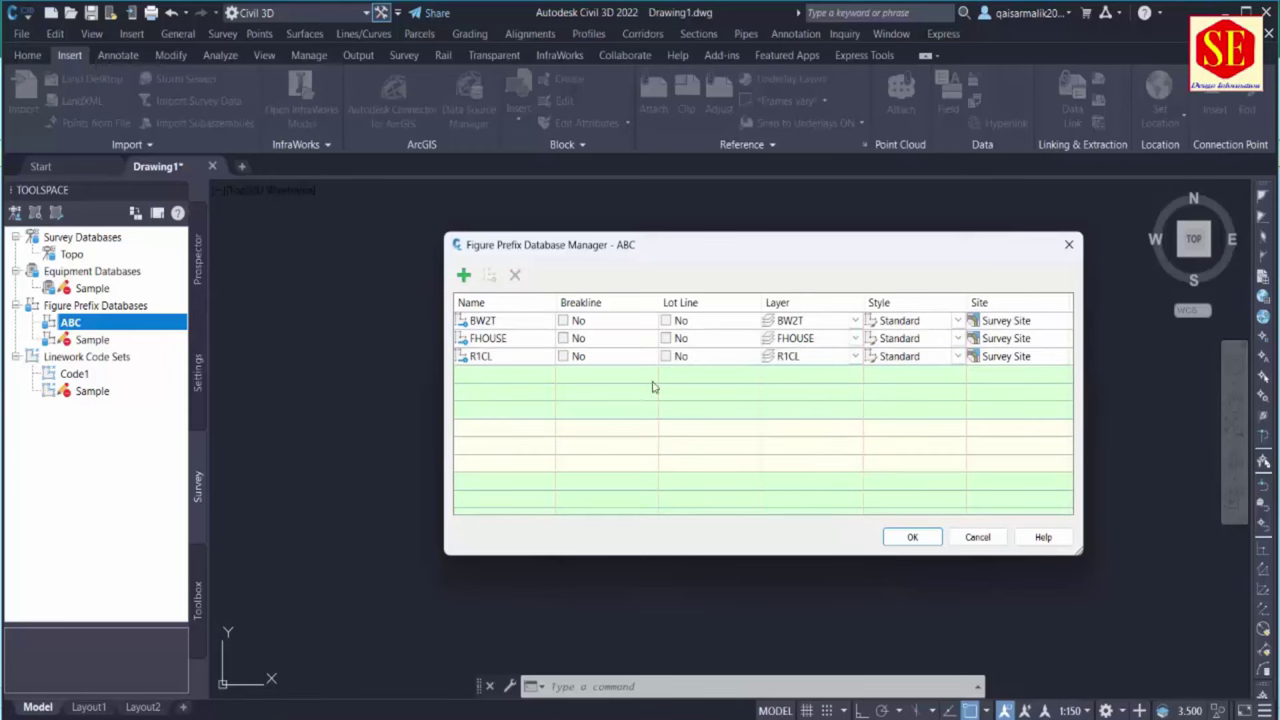
# Copy the R1LS code from cell E5823 in Excel
pyautogui.click(464, 275)
pyautogui.hotkey('alt', 'Tab')
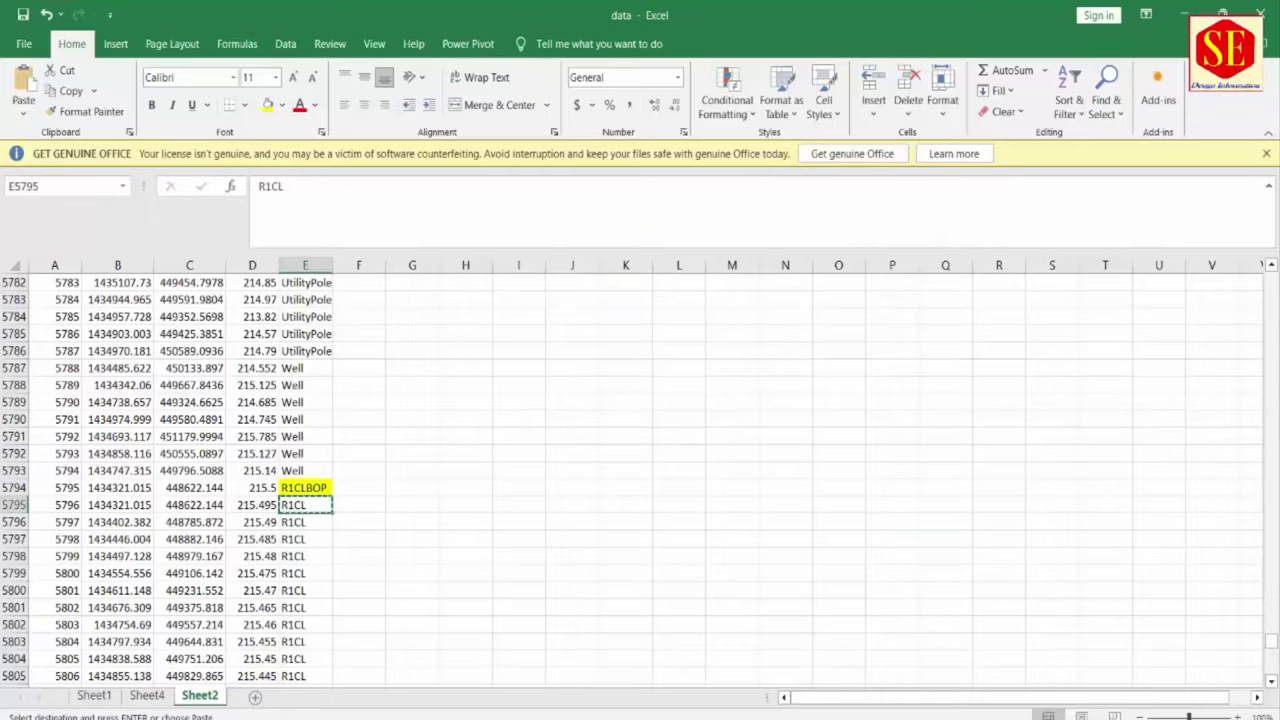
pyautogui.scroll(-5, 395, 530)
pyautogui.scroll(-3, 362, 607)
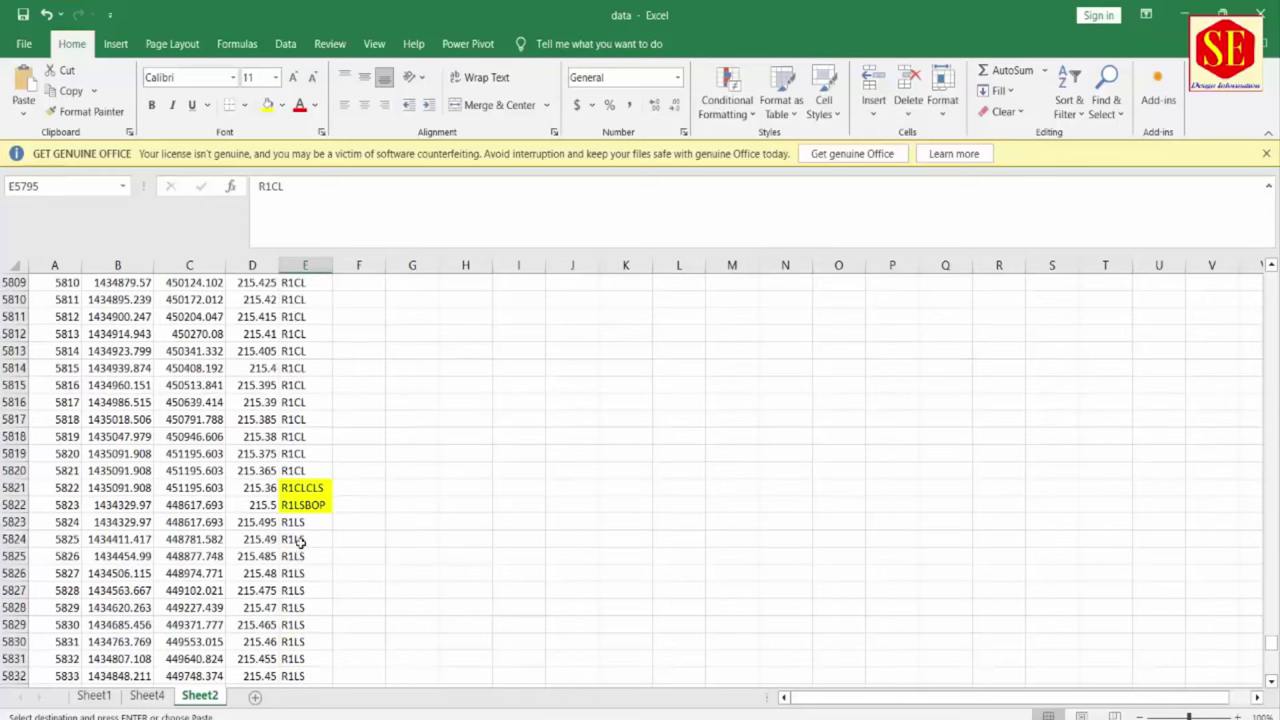
pyautogui.click(297, 522)
pyautogui.rightClick(297, 522)
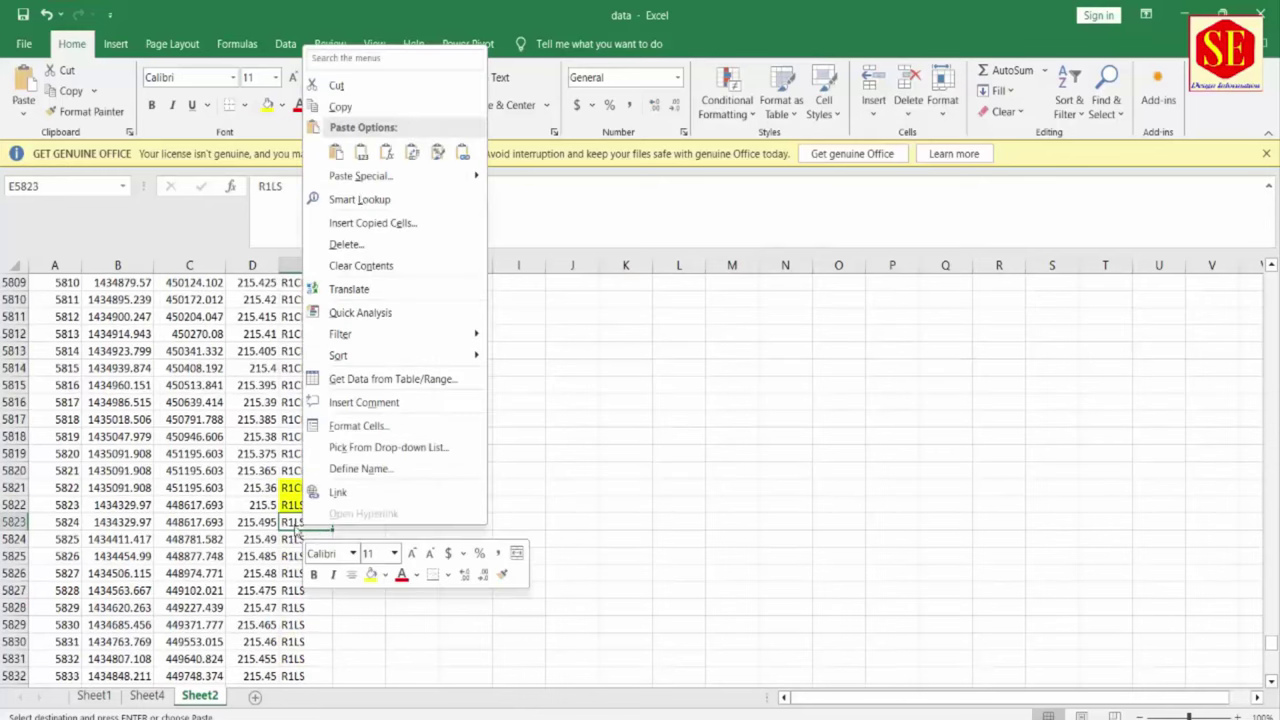
pyautogui.click(335, 107)
# Name the new prefix R1LS and put it on layer R1LS
pyautogui.hotkey('alt', 'Tab')
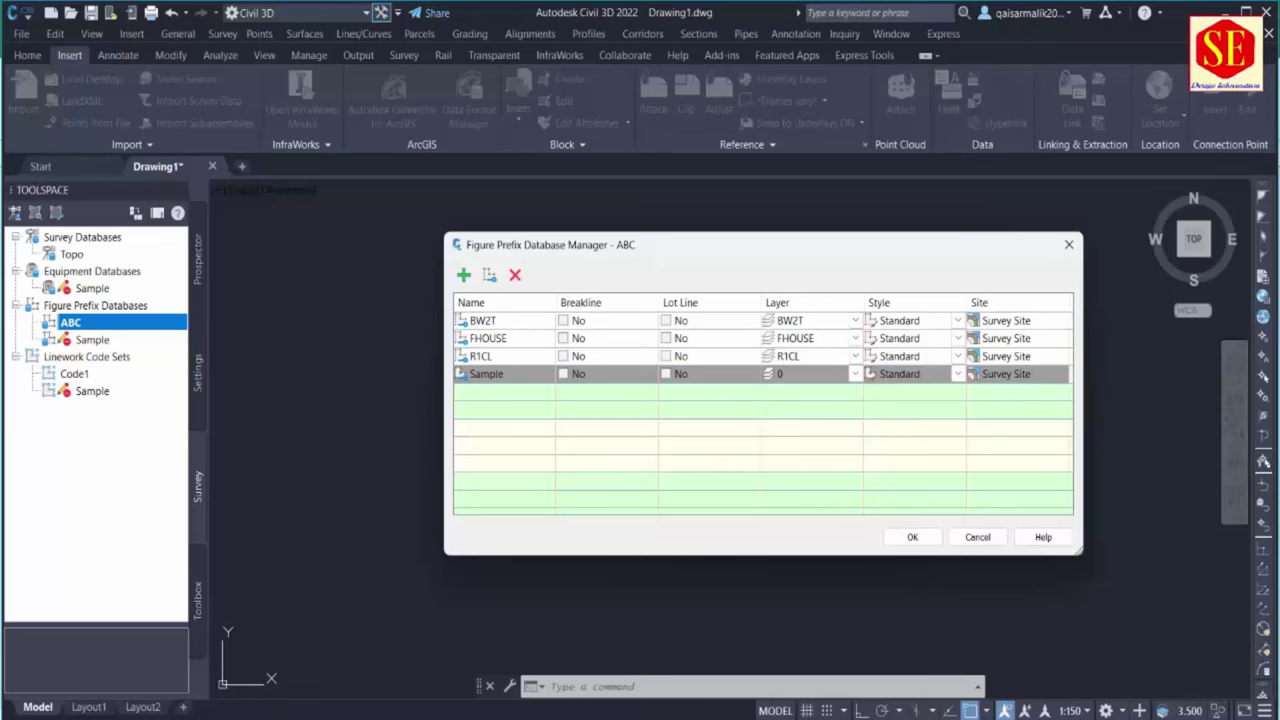
pyautogui.click(512, 375)
pyautogui.hotkey('ctrl', 'v')
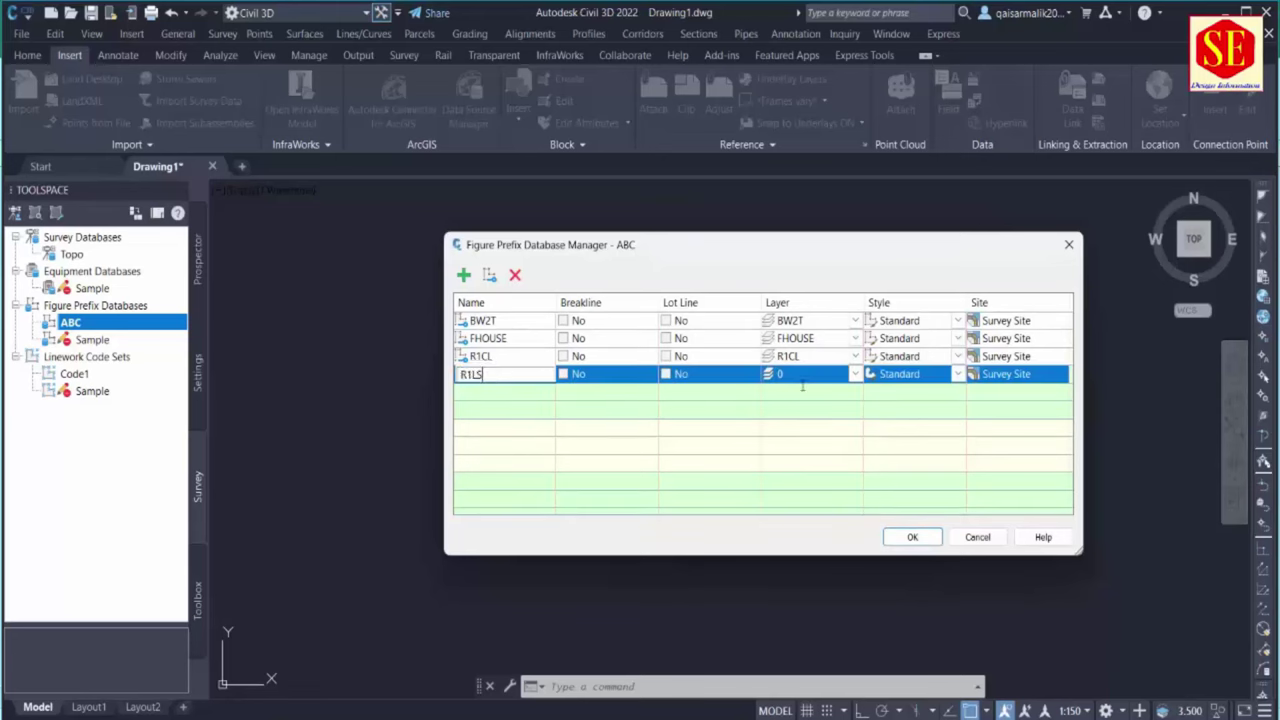
pyautogui.click(789, 374)
pyautogui.hotkey('ctrl', 'v')
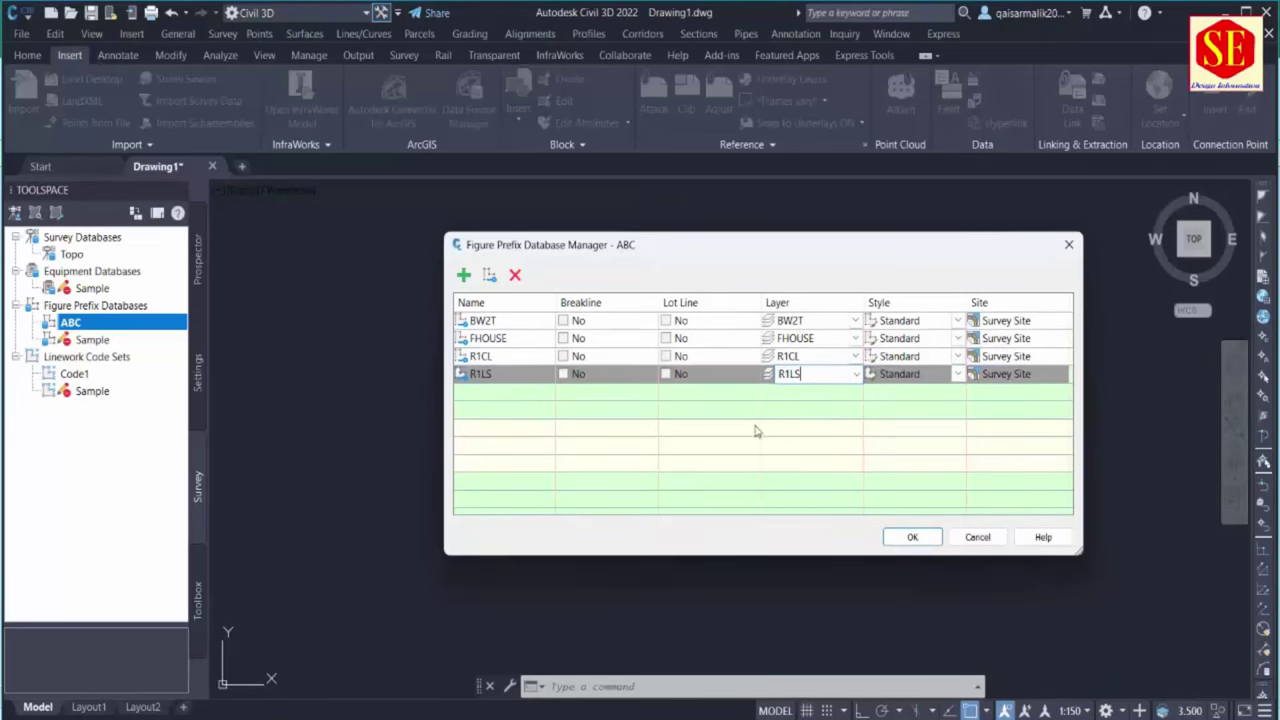
# Copy the R1RS code from cell E5850 in Excel
pyautogui.hotkey('alt', 'Tab')
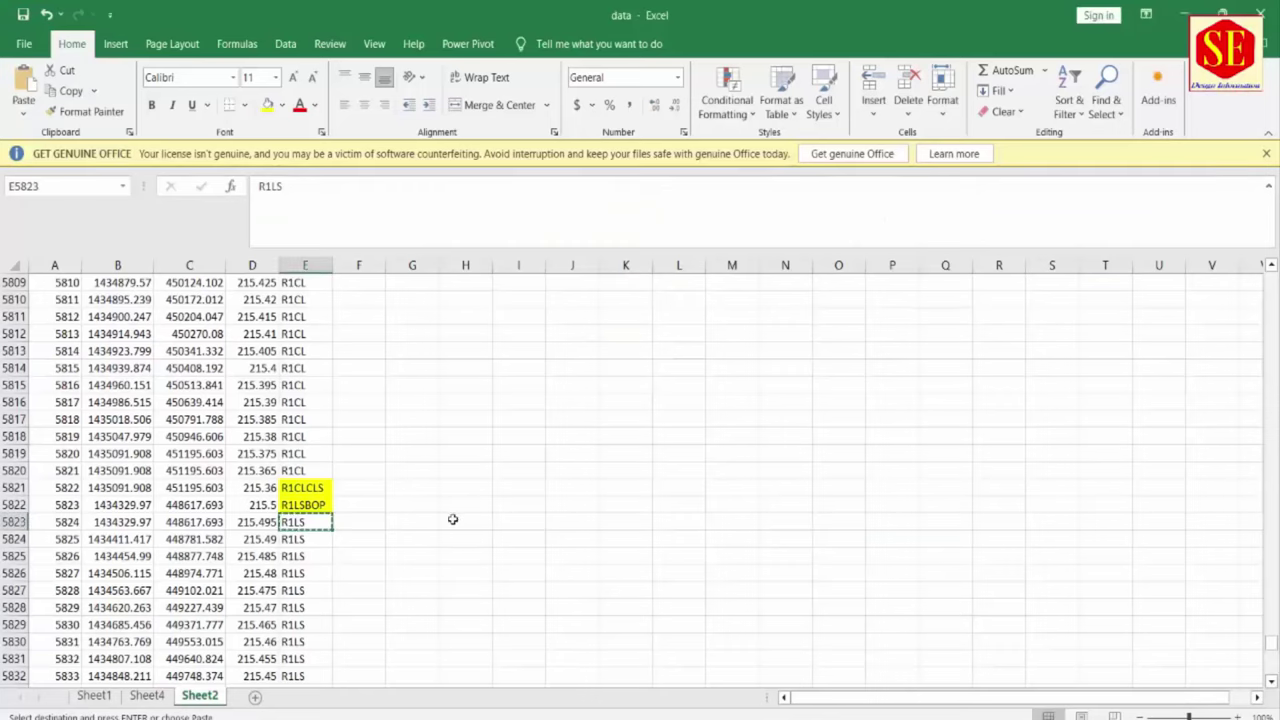
pyautogui.scroll(-10, 448, 515)
pyautogui.click(305, 470)
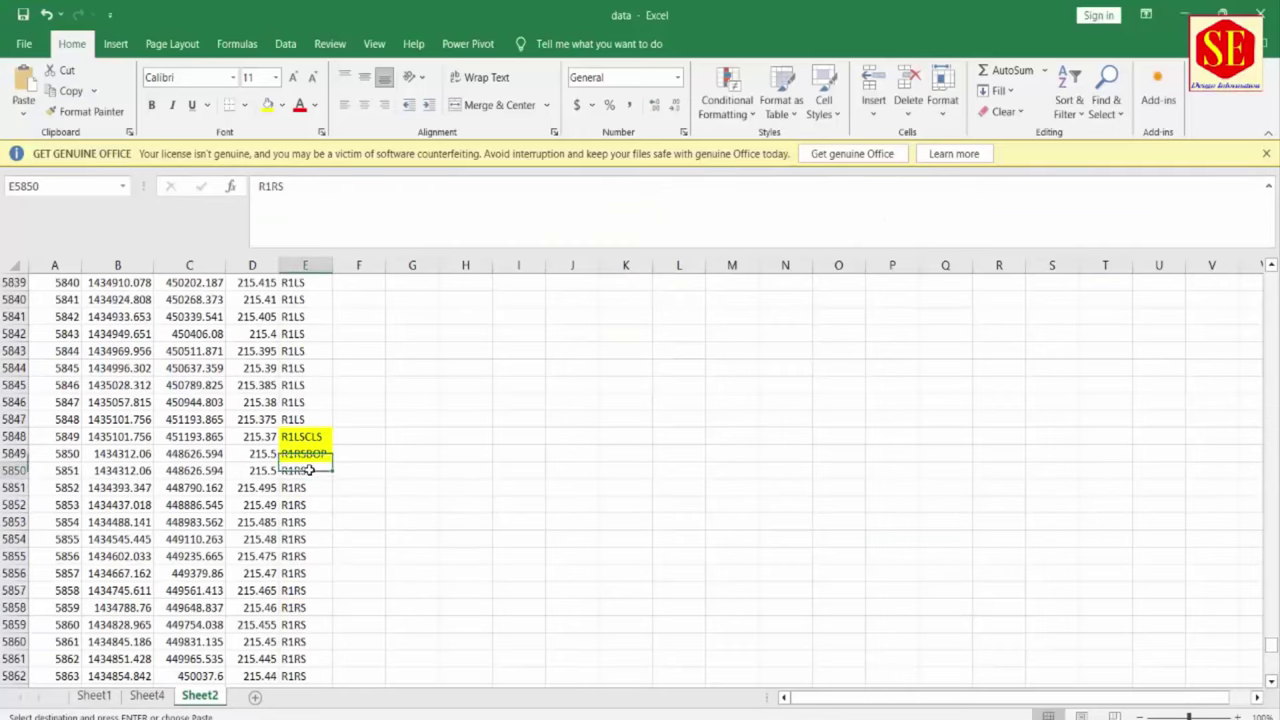
pyautogui.rightClick(305, 470)
pyautogui.click(337, 305)
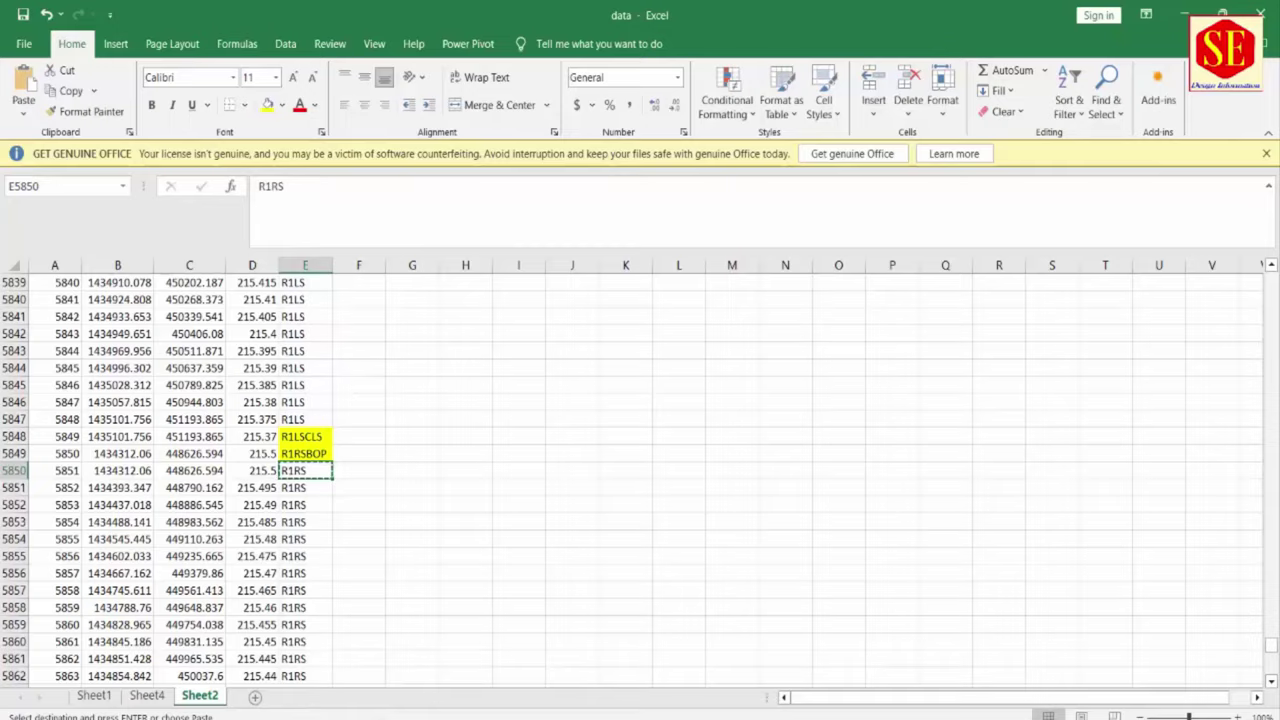
pyautogui.hotkey('alt', 'Tab')
# Add an R1RS prefix to ABC on layer R1RS
pyautogui.click(463, 274)
pyautogui.click(504, 391)
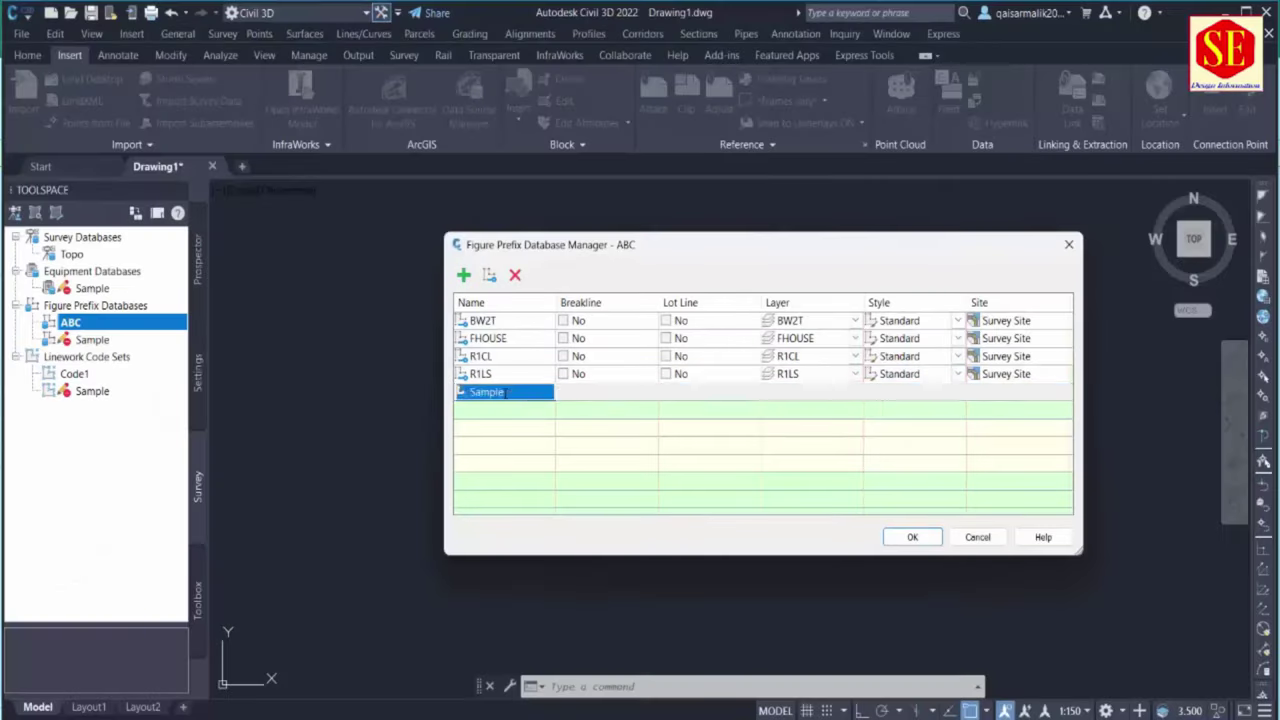
pyautogui.click(504, 391)
pyautogui.hotkey('ctrl', 'v')
pyautogui.click(794, 391)
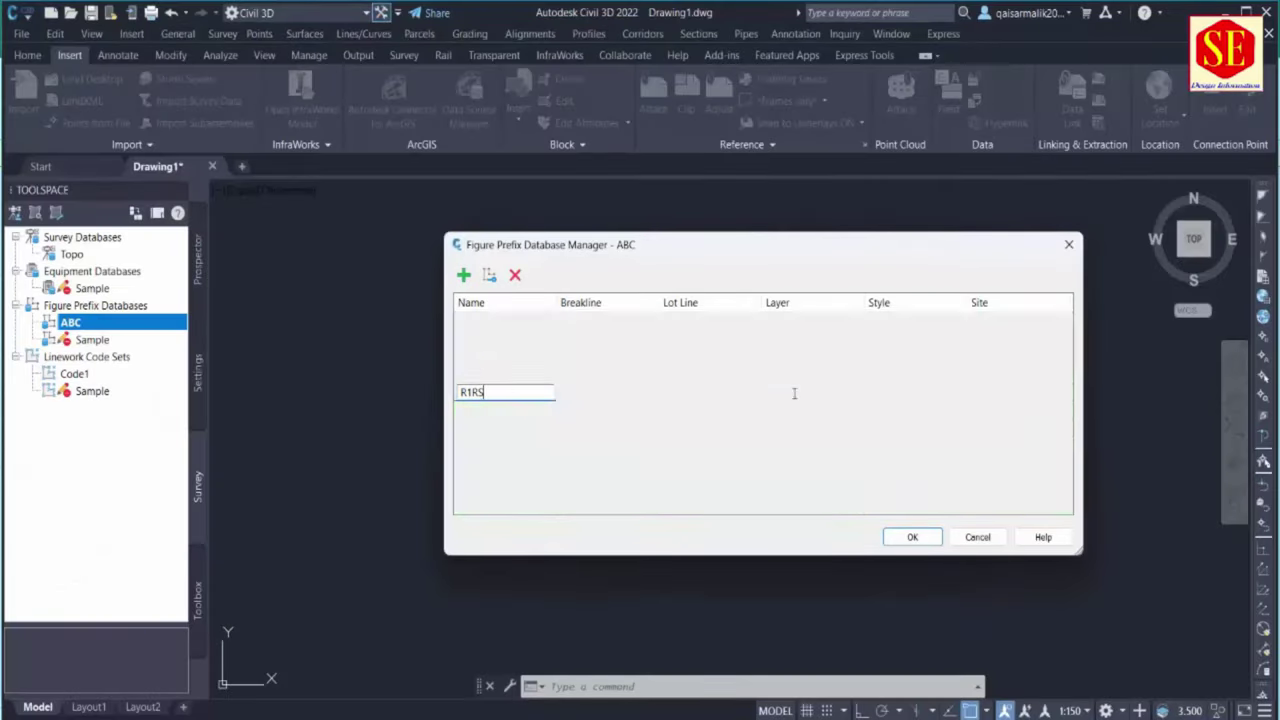
pyautogui.click(794, 391)
pyautogui.hotkey('ctrl', 'v')
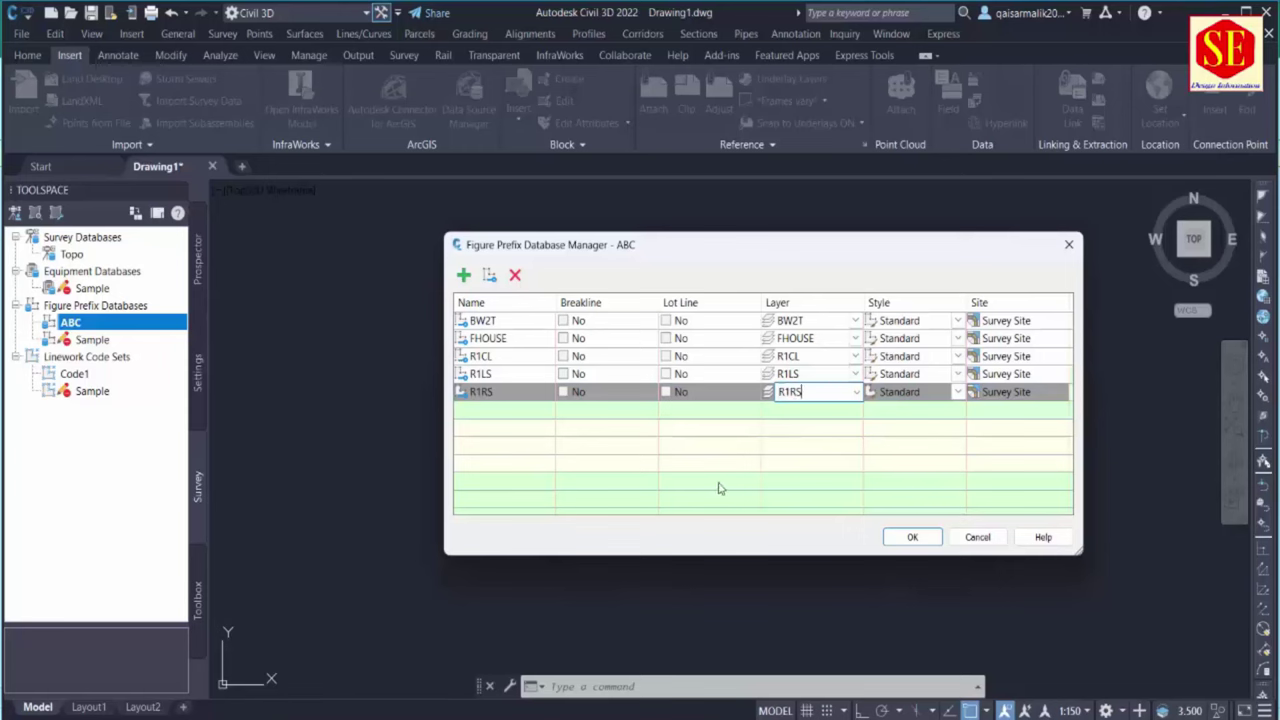
pyautogui.click(650, 442)
pyautogui.click(463, 274)
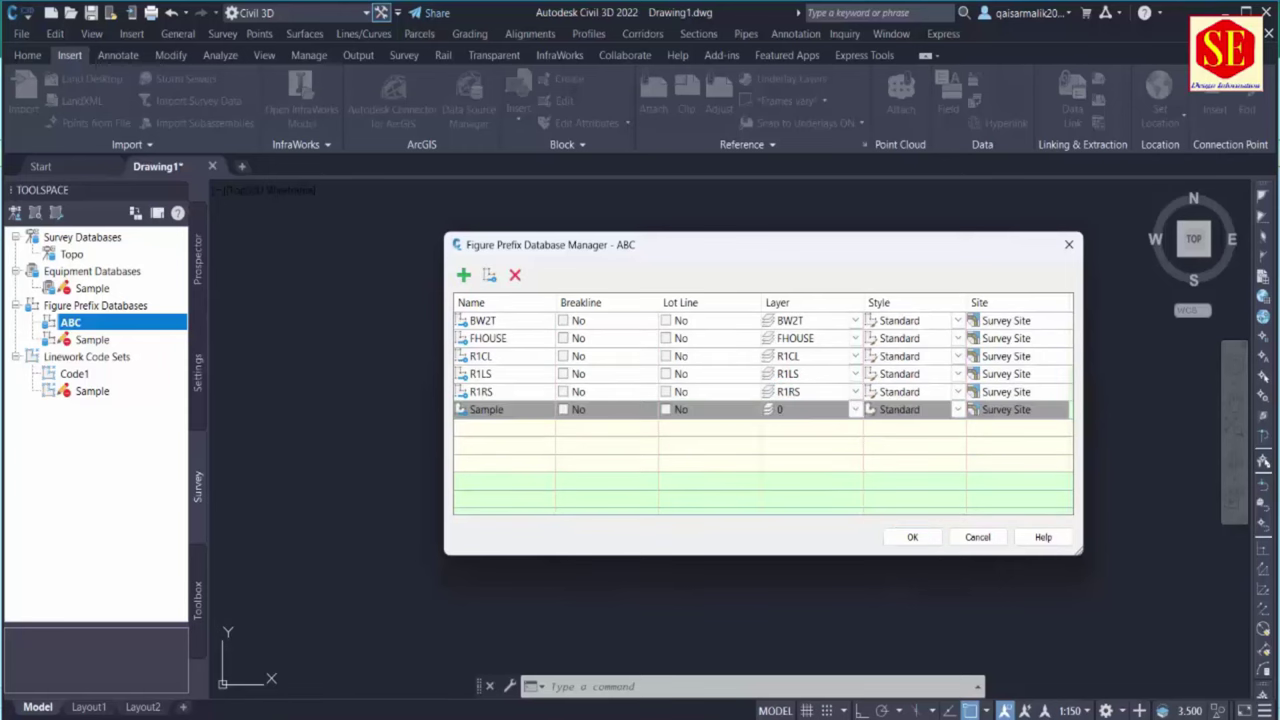
pyautogui.hotkey('alt', 'Tab')
# Copy the R2CL code from cell E5876 in Excel
pyautogui.scroll(-6, 370, 500)
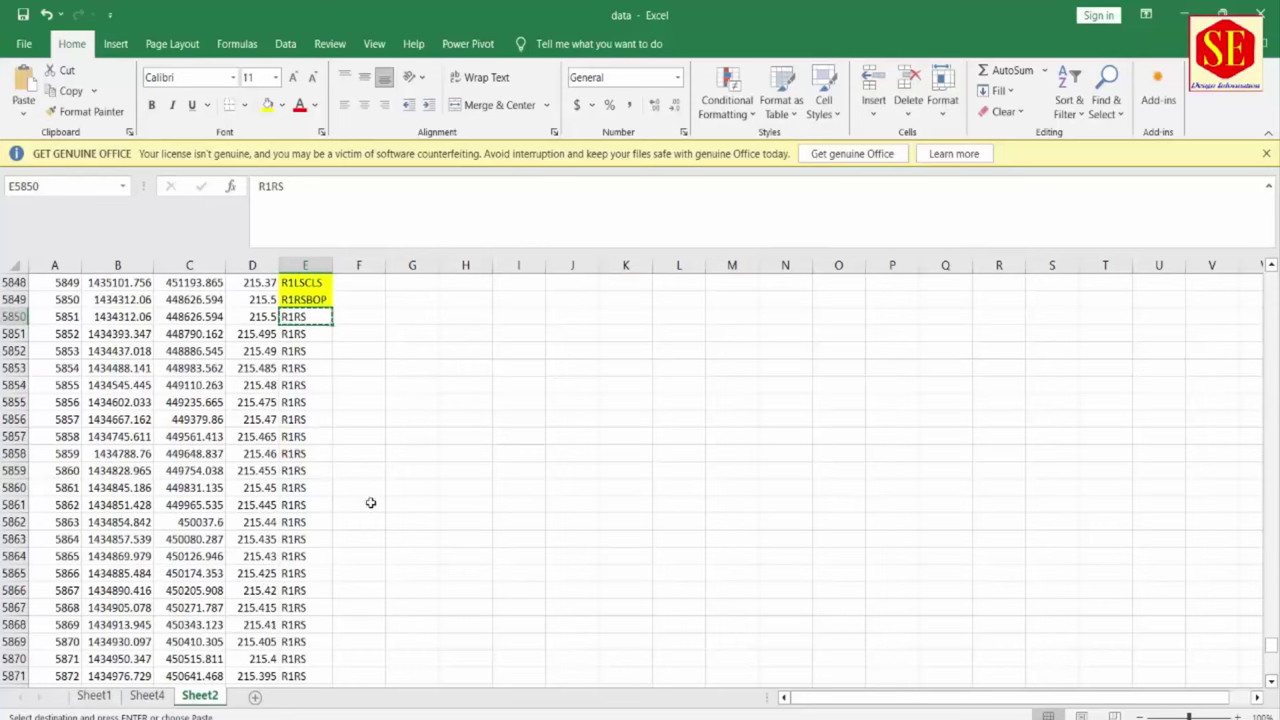
pyautogui.scroll(-1, 369, 503)
pyautogui.click(309, 558)
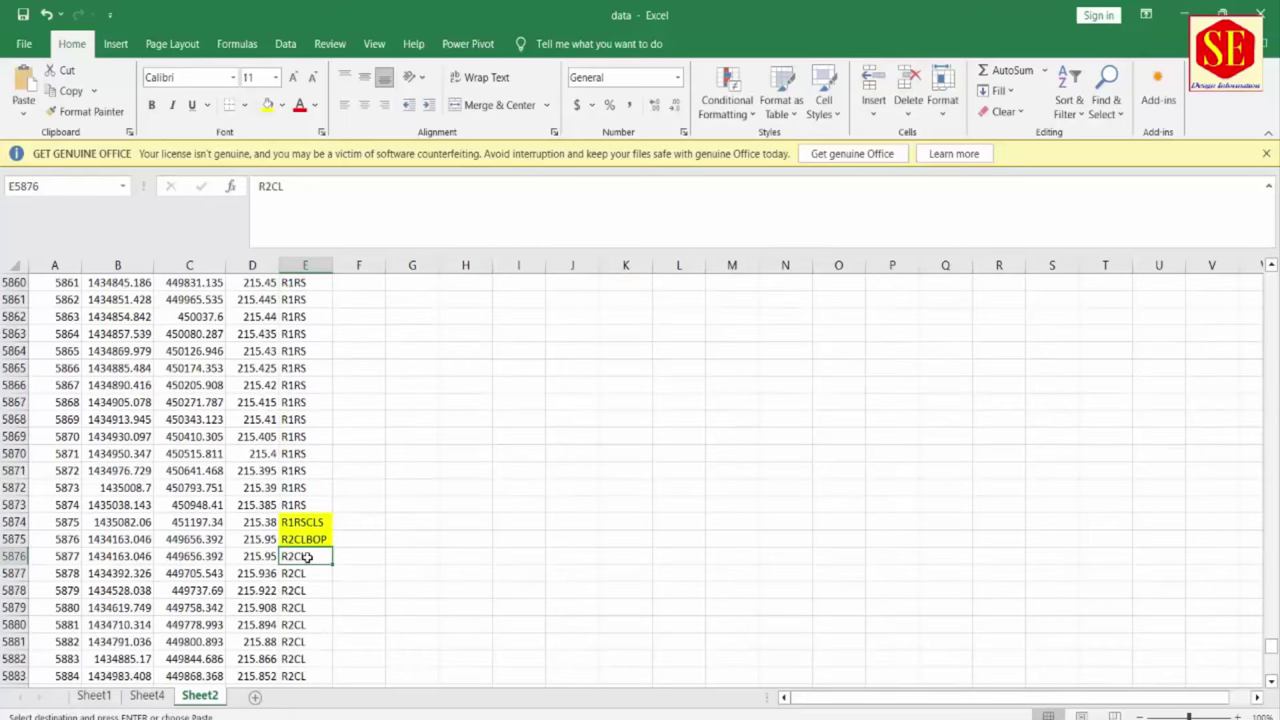
pyautogui.rightClick(309, 558)
pyautogui.click(346, 139)
# Add an R2CL prefix to ABC with its layer set to R2CL
pyautogui.hotkey('alt', 'Tab')
pyautogui.click(465, 277)
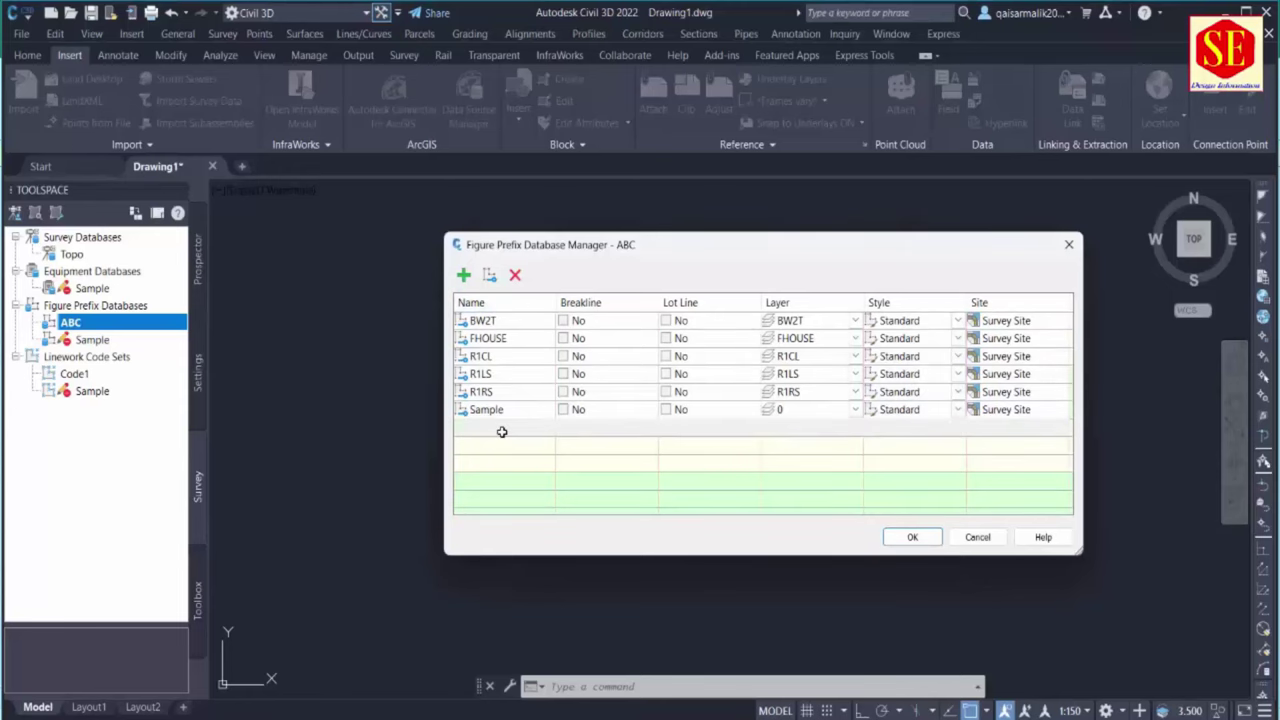
pyautogui.click(500, 428)
pyautogui.click(508, 409)
pyautogui.click(508, 409)
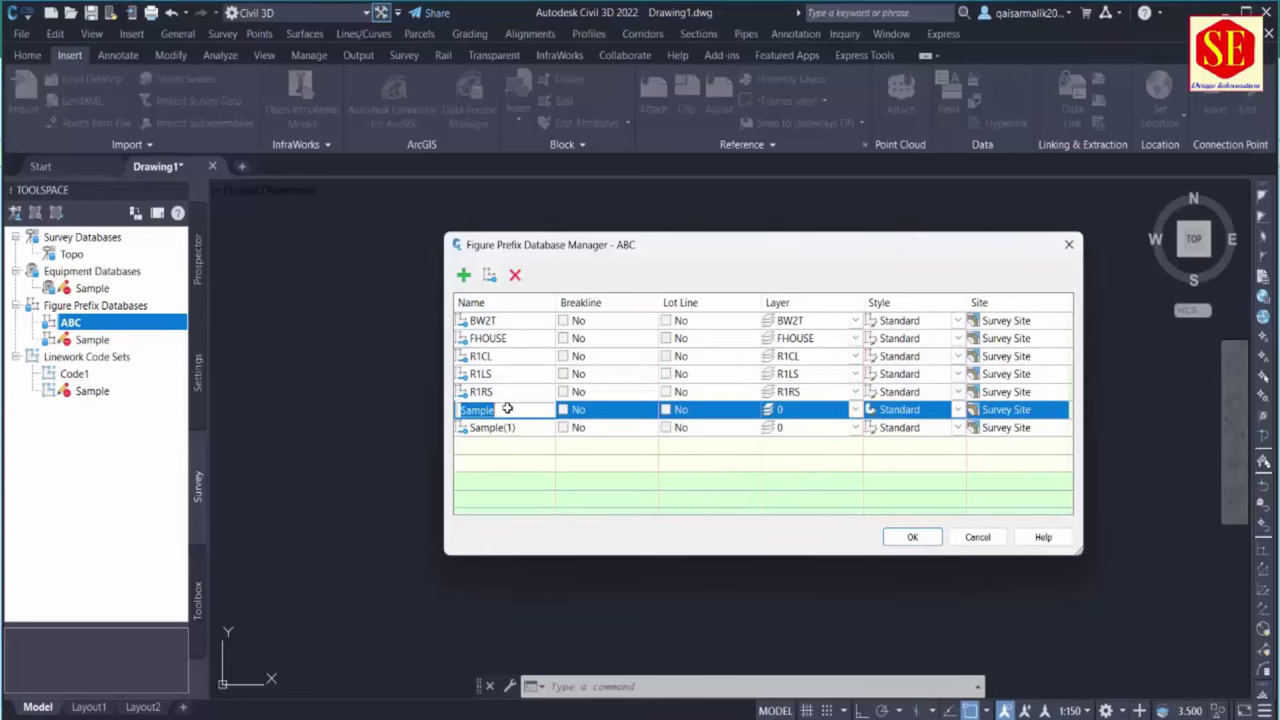
pyautogui.hotkey('ctrl', 'v')
pyautogui.click(803, 404)
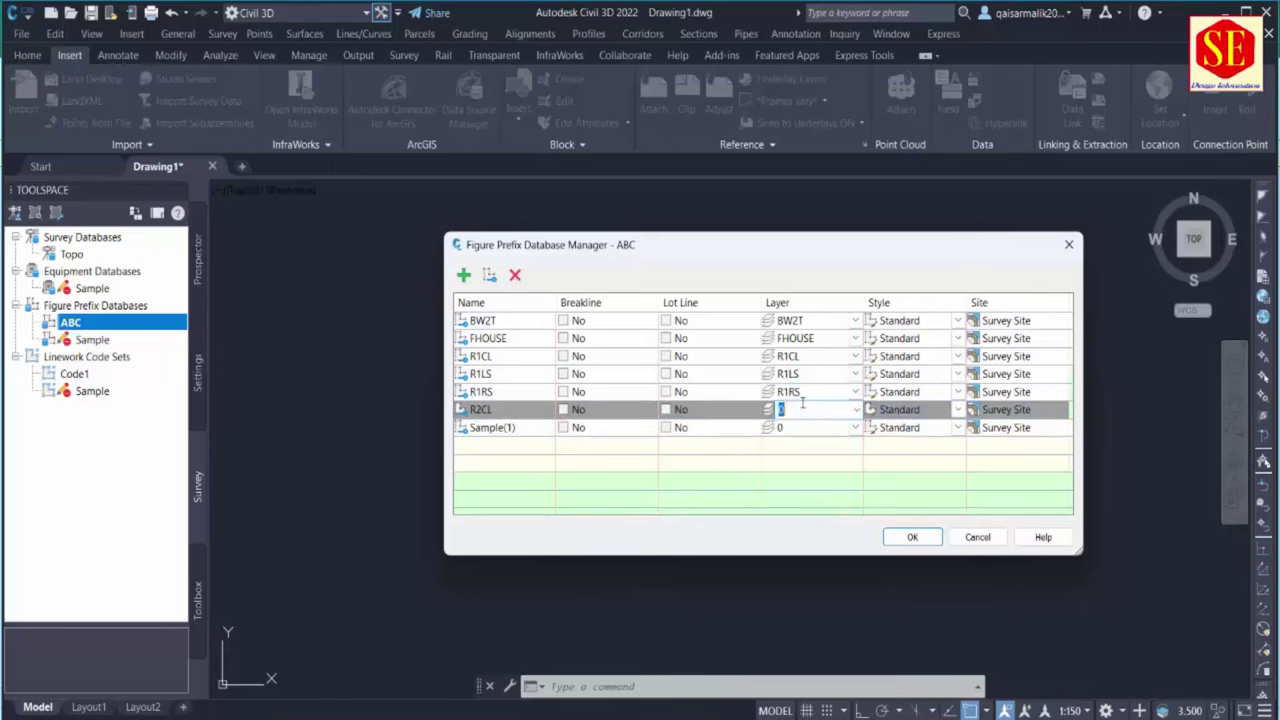
pyautogui.write('R2CL')
pyautogui.press('Return')
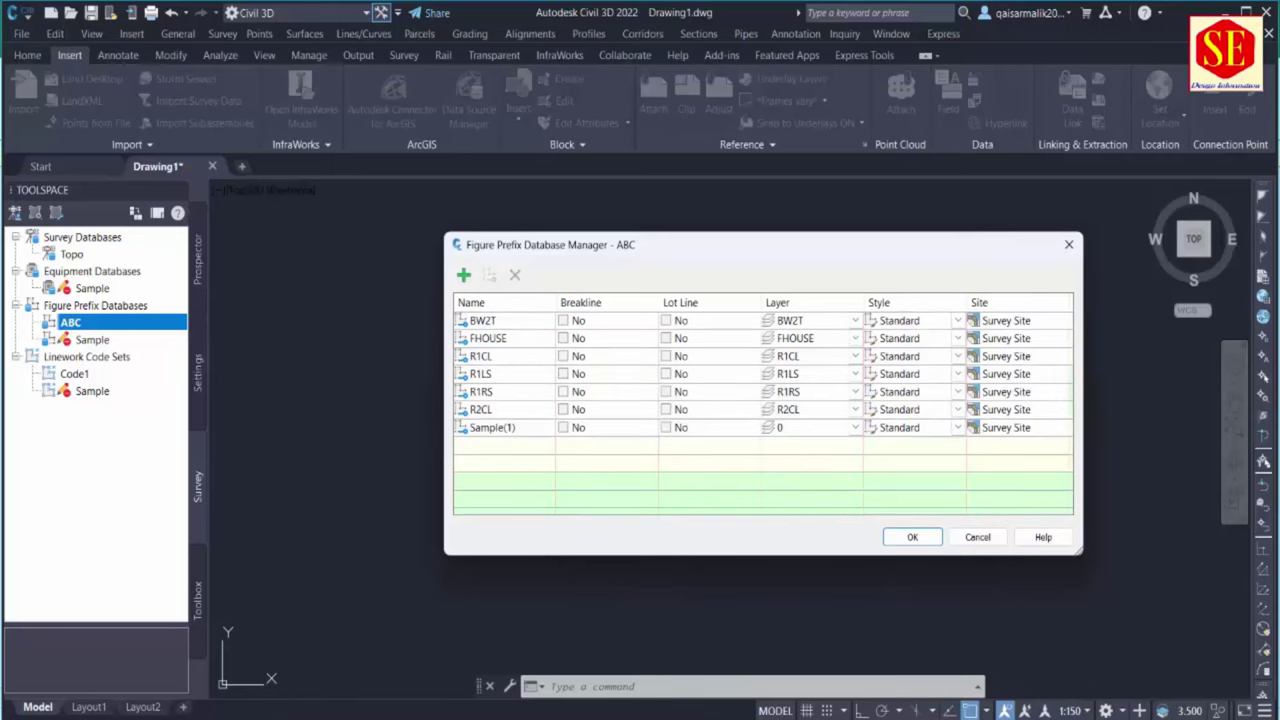
# Copy the R2RS code from cell E5893 in Excel
pyautogui.hotkey('alt', 'Tab')
pyautogui.scroll(-5, 422, 489)
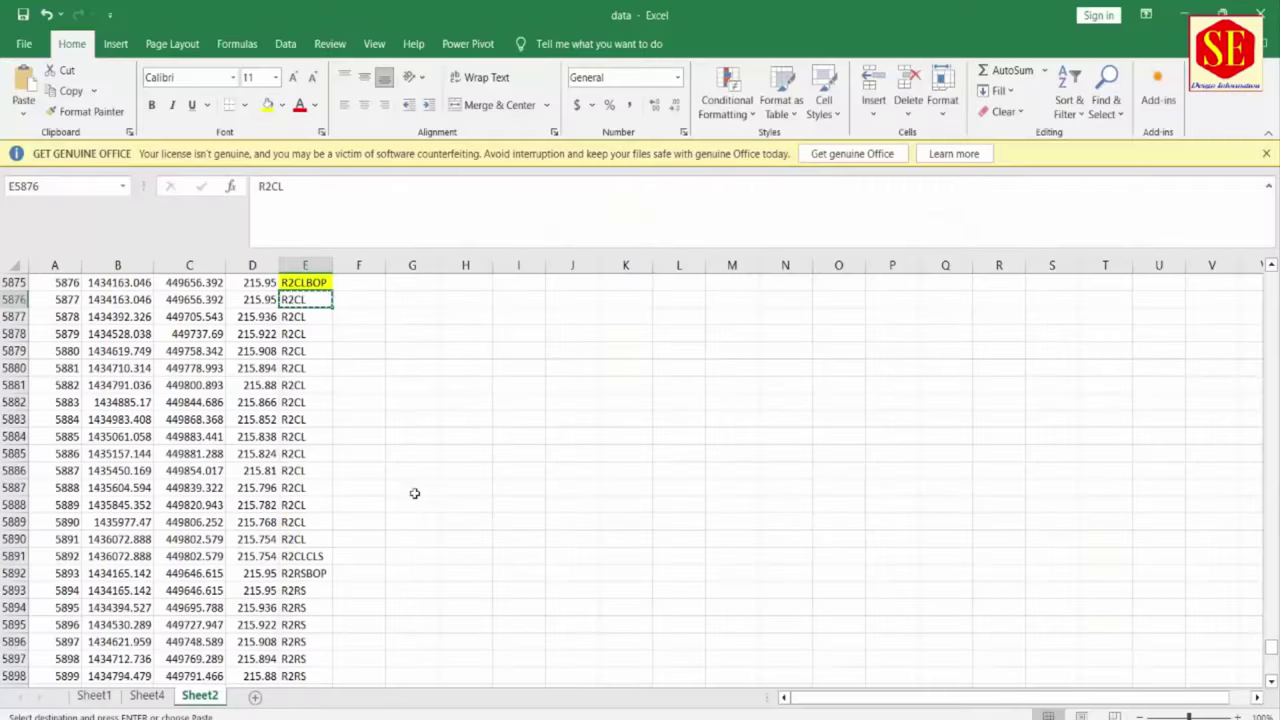
pyautogui.click(306, 591)
pyautogui.rightClick(306, 591)
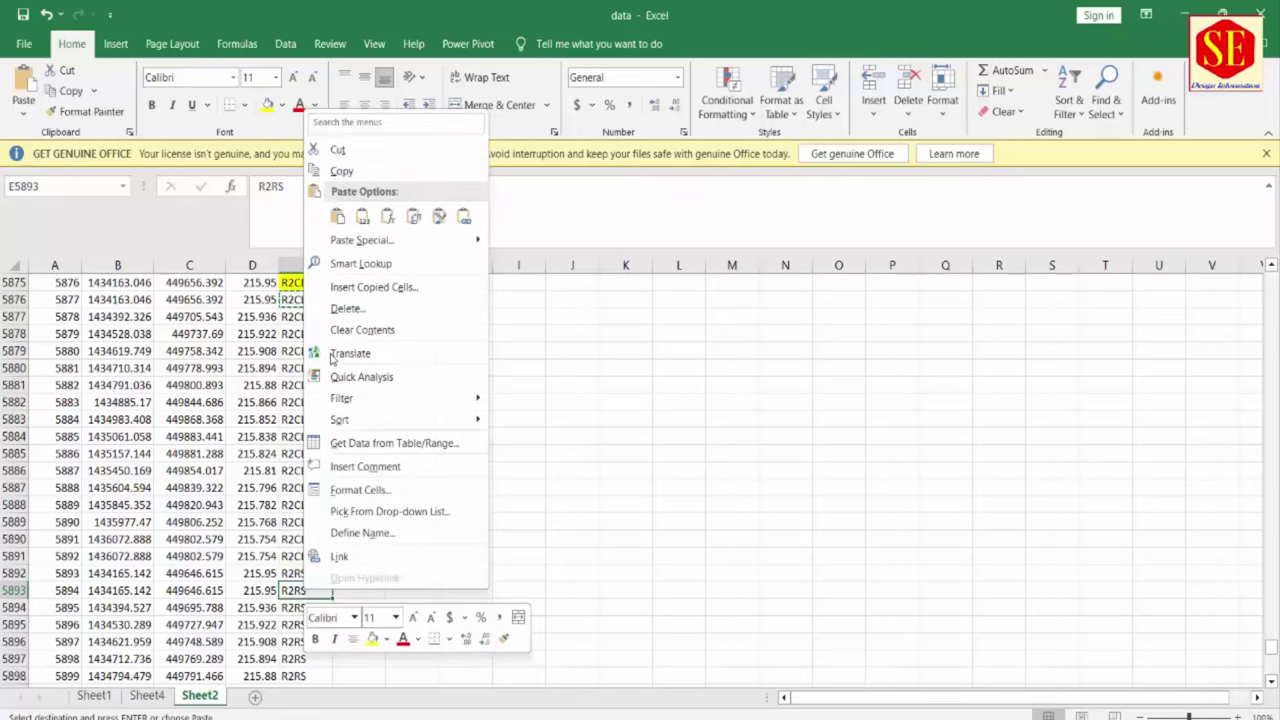
pyautogui.click(342, 171)
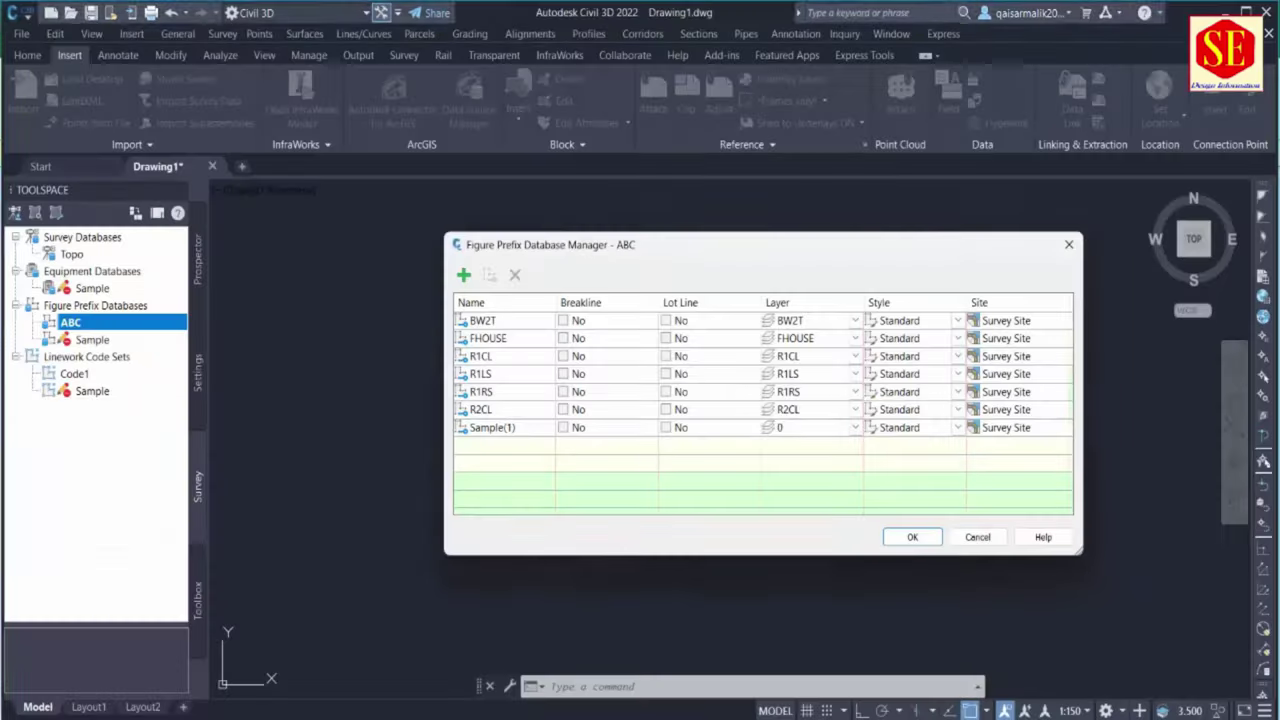
# Rename the Sample(1) prefix to R2RS and add another new row
pyautogui.hotkey('alt', 'Tab')
pyautogui.click(503, 430)
pyautogui.click(503, 428)
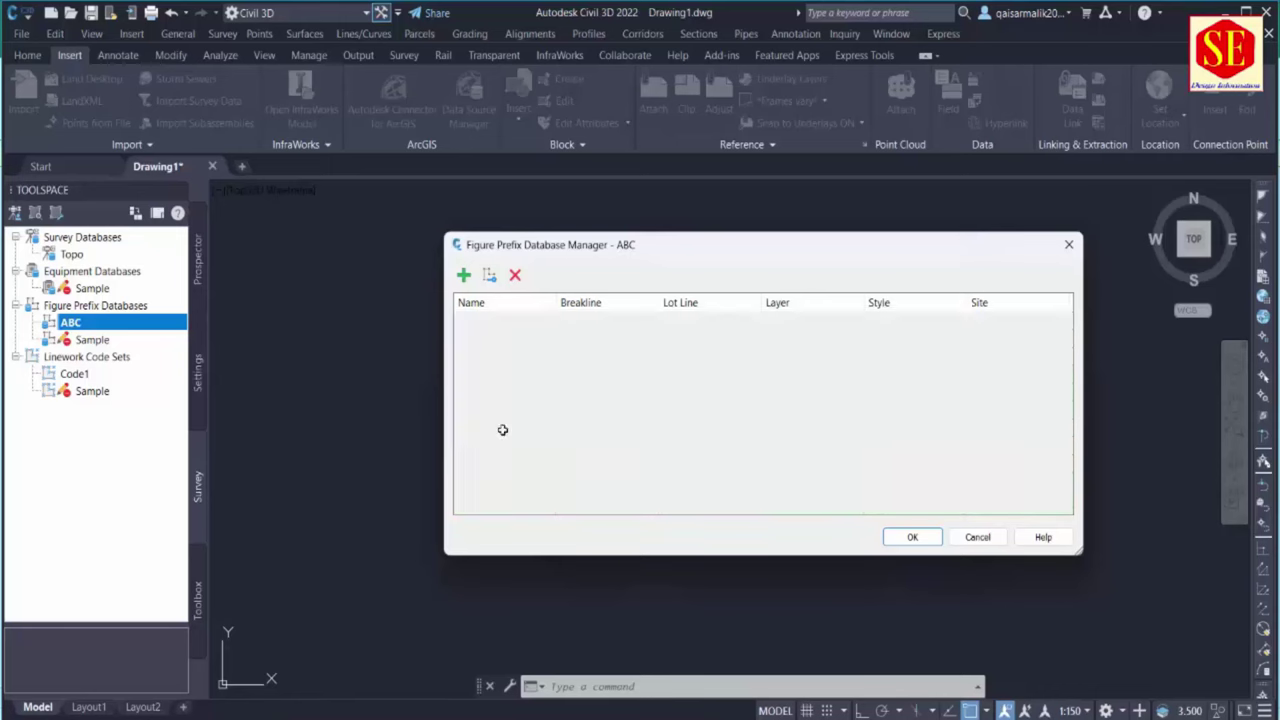
pyautogui.hotkey('ctrl', 'v')
pyautogui.click(515, 505)
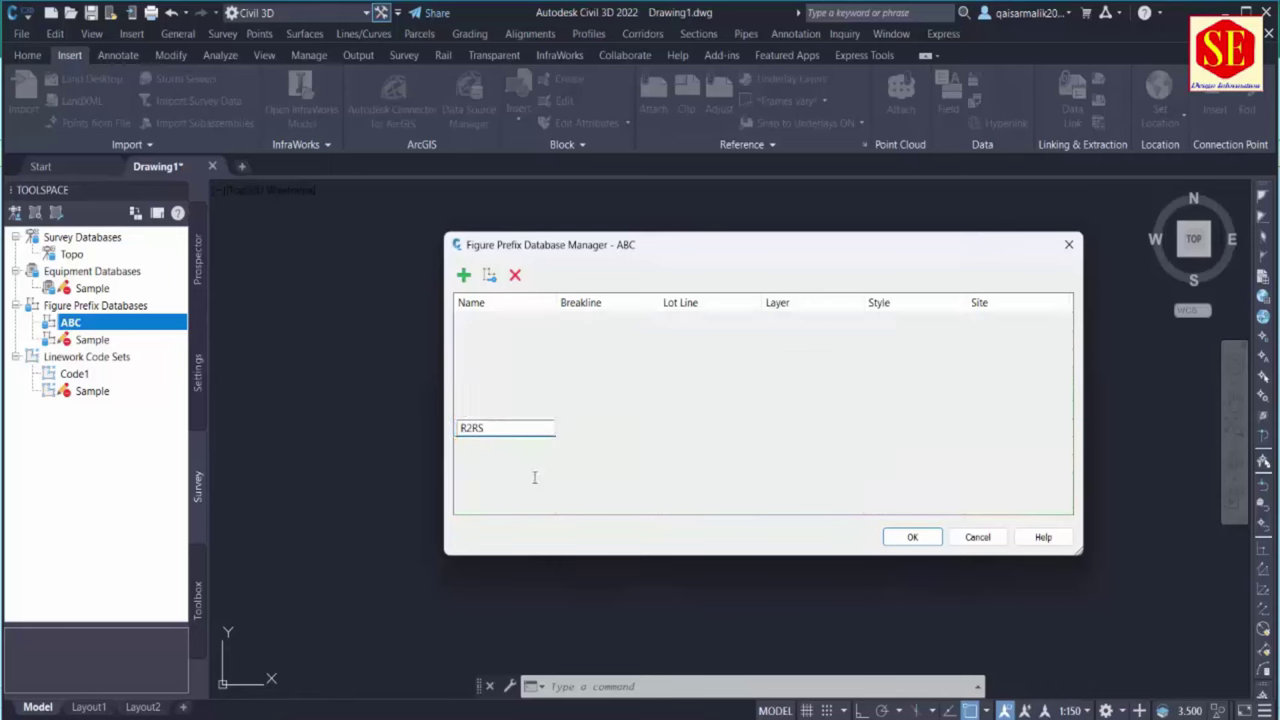
pyautogui.click(463, 275)
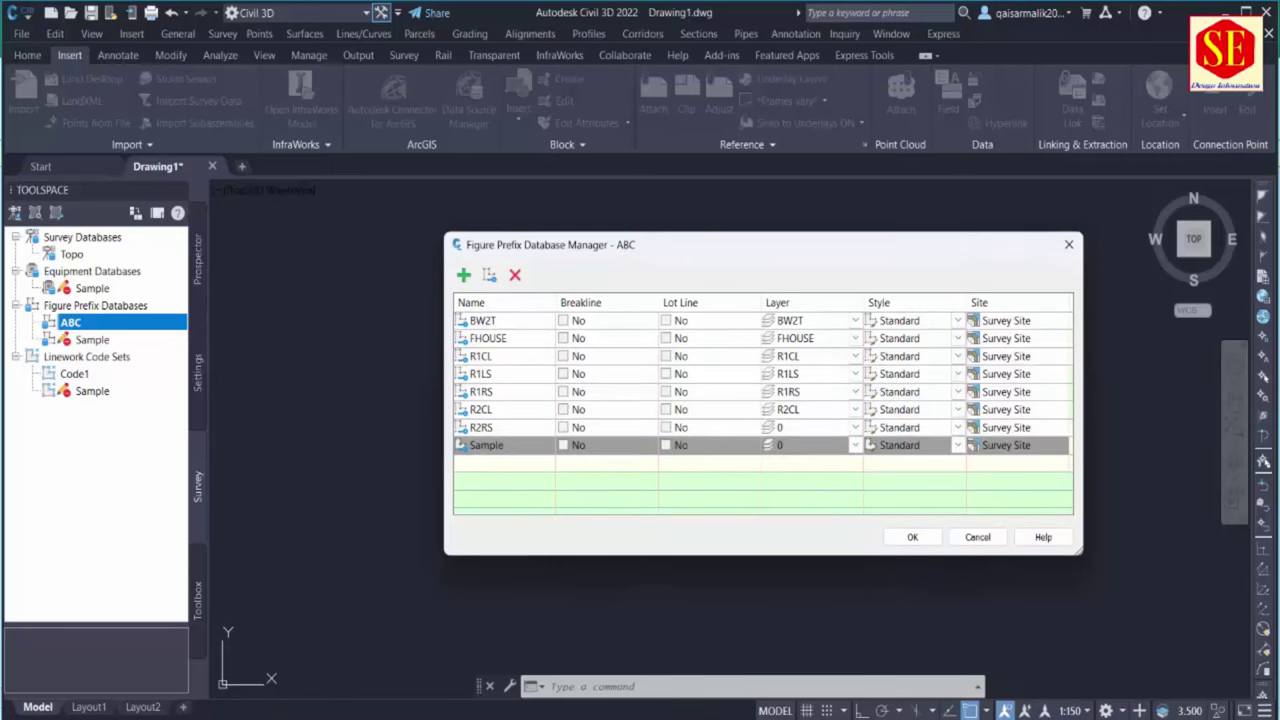
# Copy the R2LS code from cell E5910 in Excel
pyautogui.hotkey('alt', 'Tab')
pyautogui.scroll(-6, 409, 523)
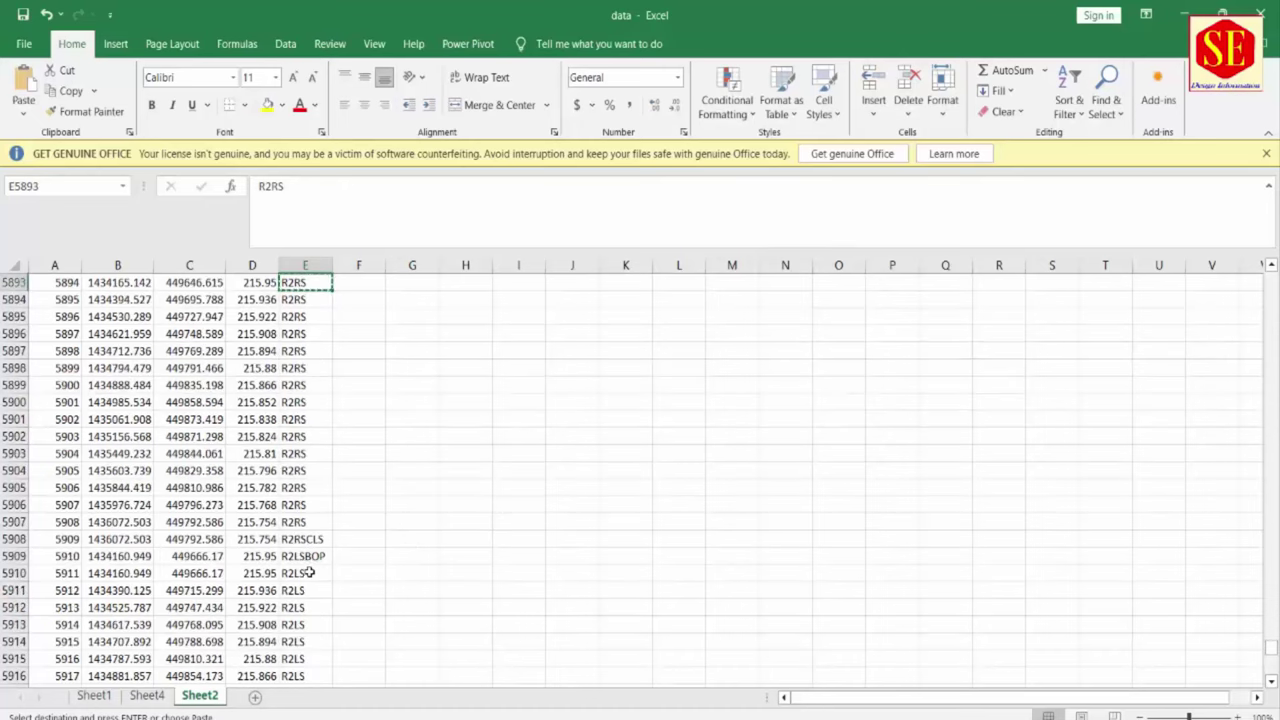
pyautogui.rightClick(310, 572)
pyautogui.click(355, 150)
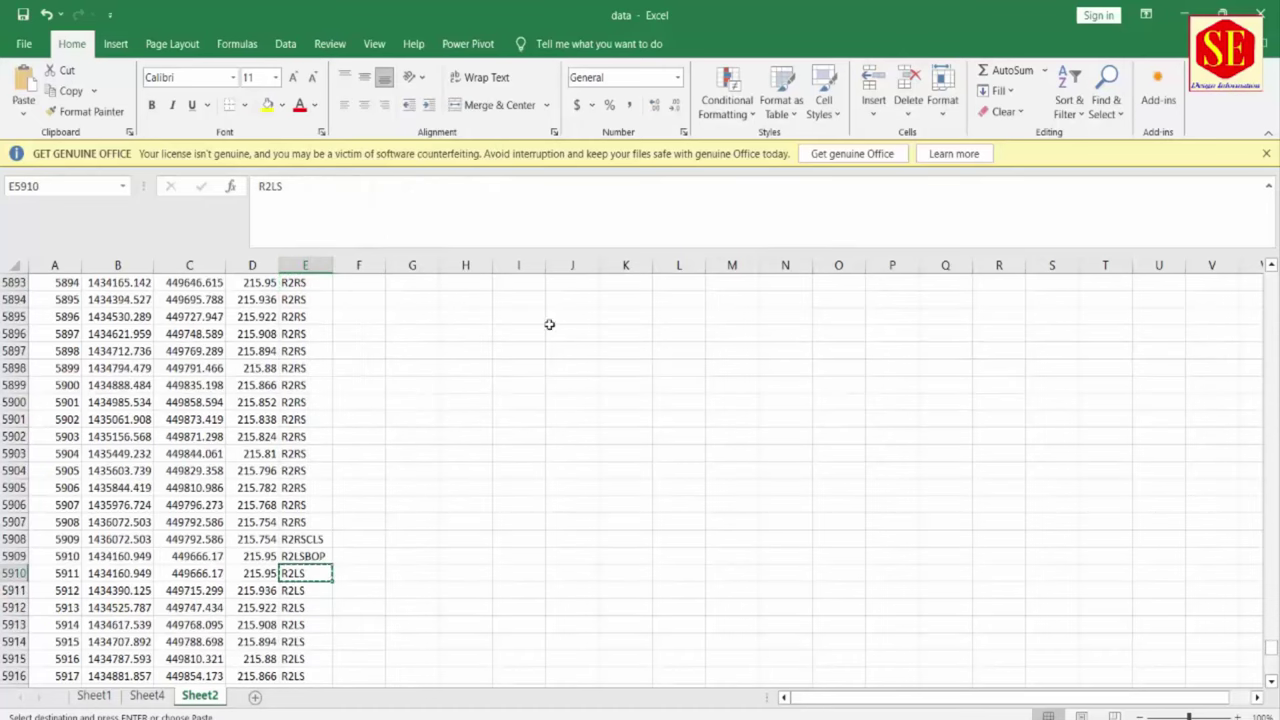
# Name the new prefix R2LS and put it on layer R2LS
pyautogui.hotkey('alt', 'Tab')
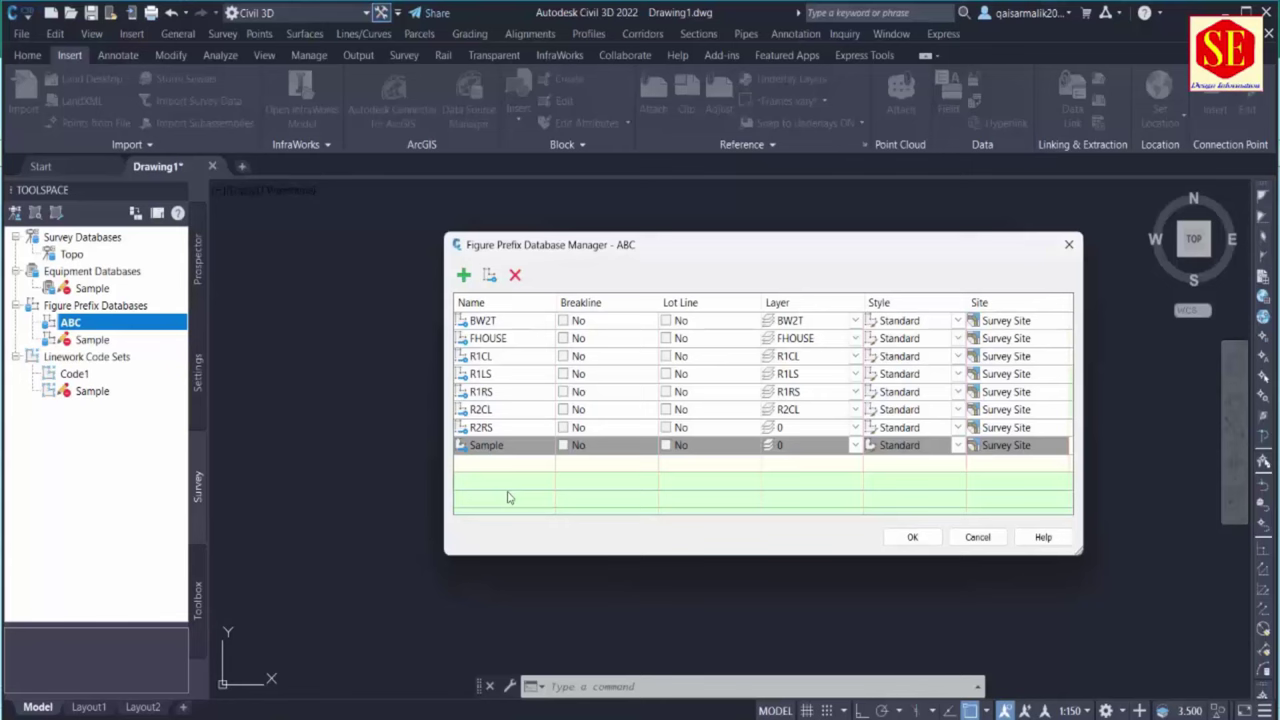
pyautogui.click(476, 445)
pyautogui.hotkey('ctrl', 'v')
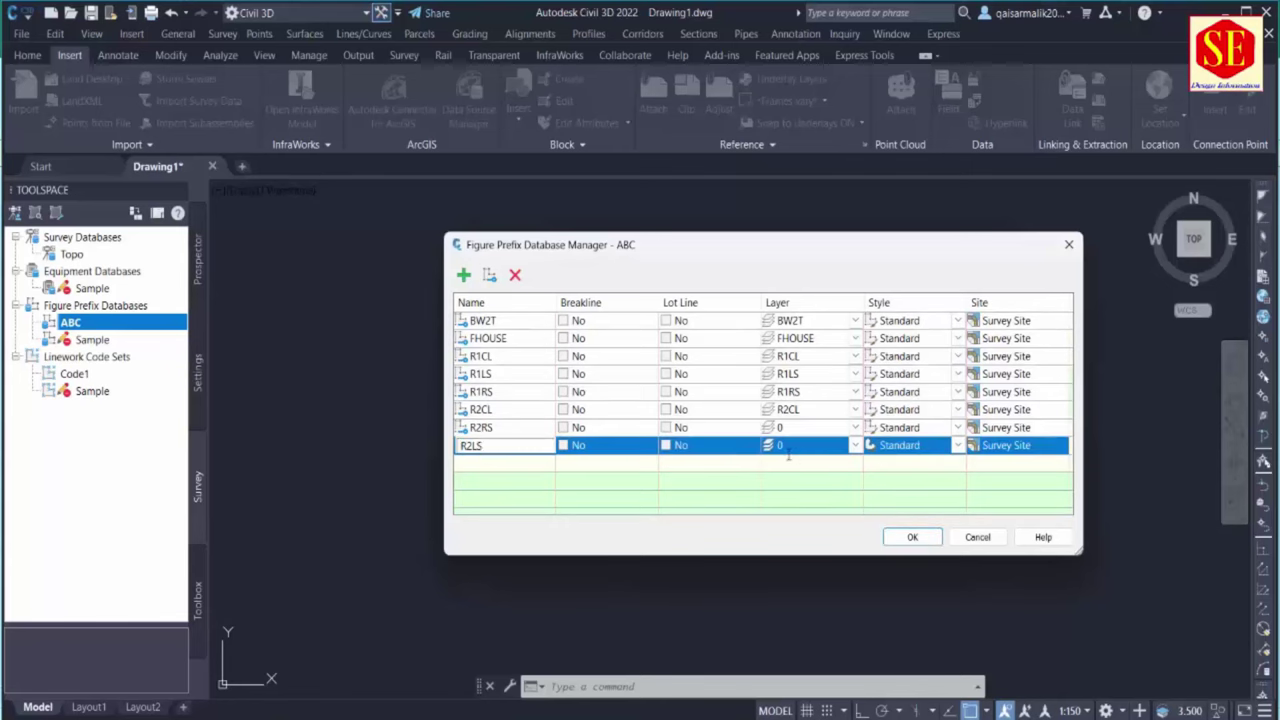
pyautogui.click(789, 448)
pyautogui.hotkey('ctrl', 'v')
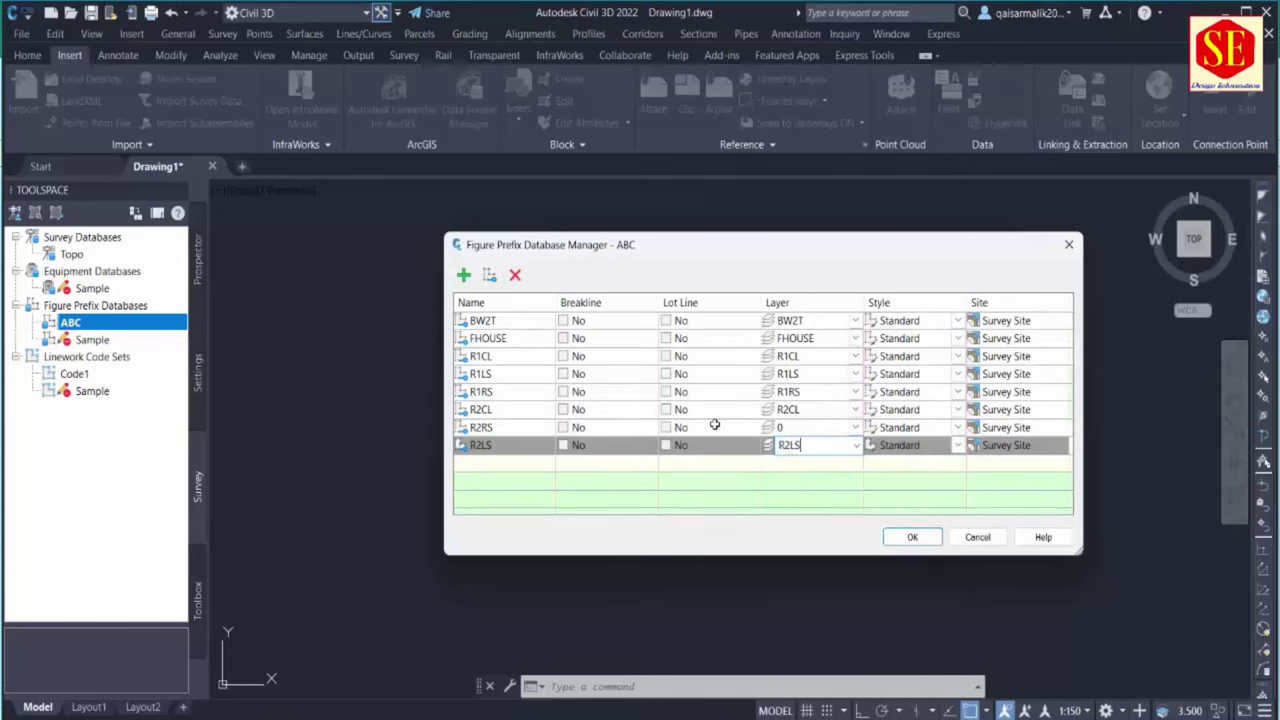
# Set the R2RS prefix's layer to R2RS
pyautogui.click(797, 426)
pyautogui.click(795, 427)
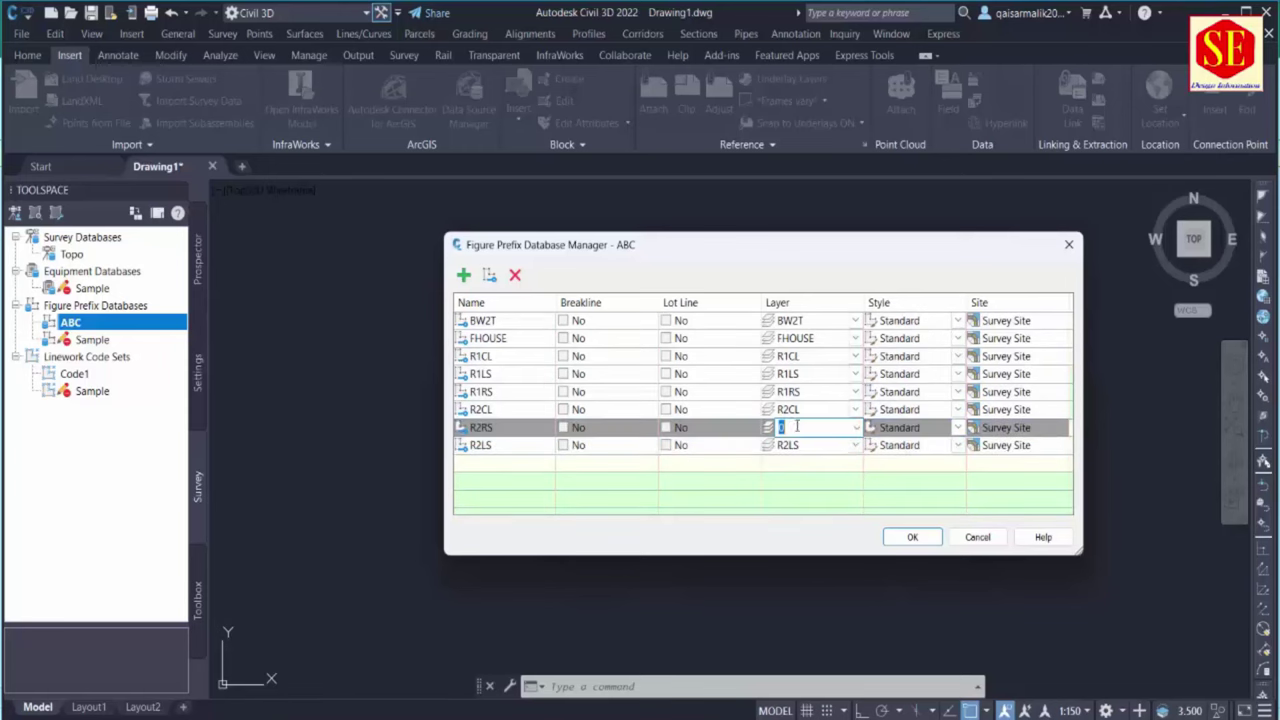
pyautogui.hotkey('ctrl', 'v')
pyautogui.click(806, 466)
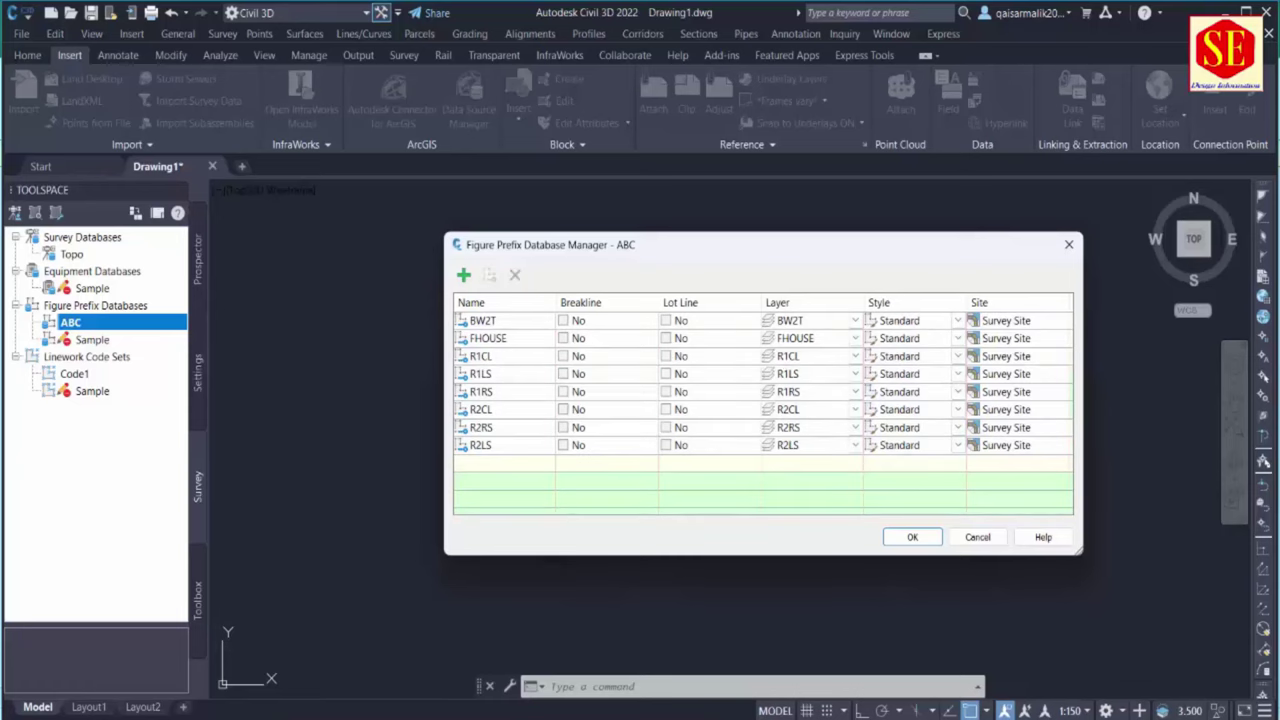
pyautogui.hotkey('alt', 'Tab')
pyautogui.scroll(-7, 369, 478)
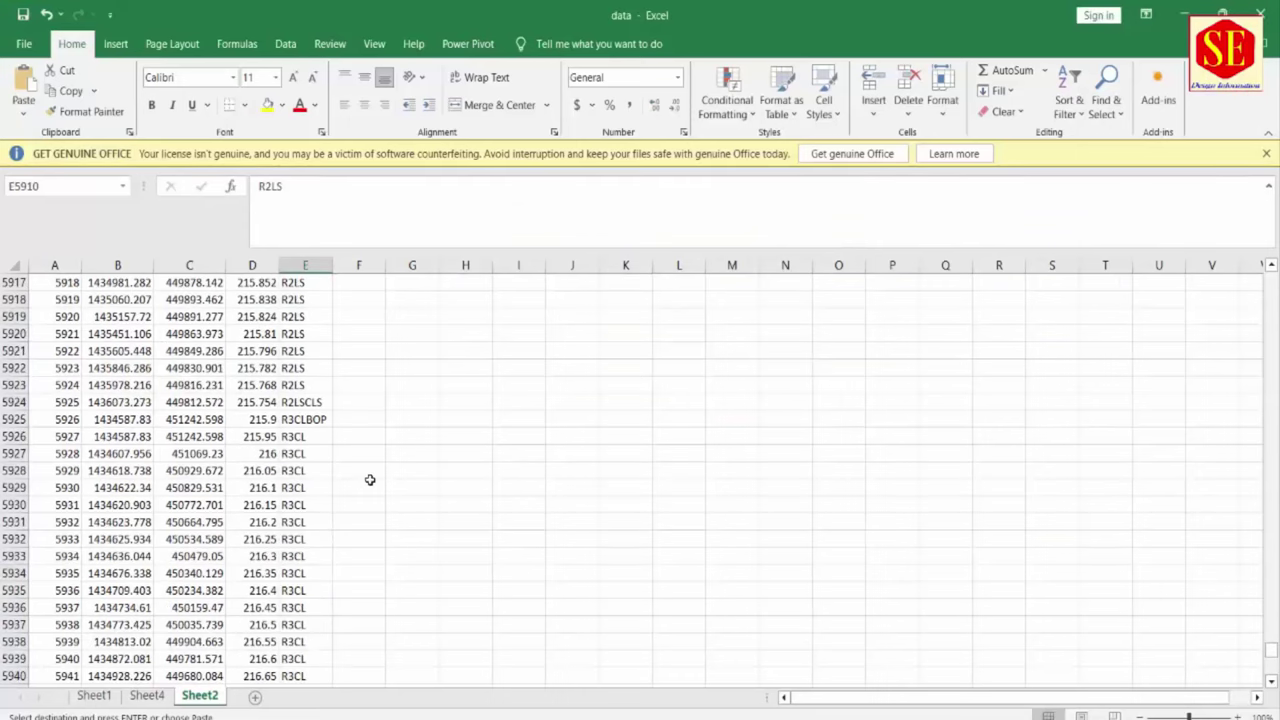
# Copy R3CL from Excel and add it to ABC as a figure prefix on layer R3CL
pyautogui.click(323, 437)
pyautogui.rightClick(318, 437)
pyautogui.click(350, 303)
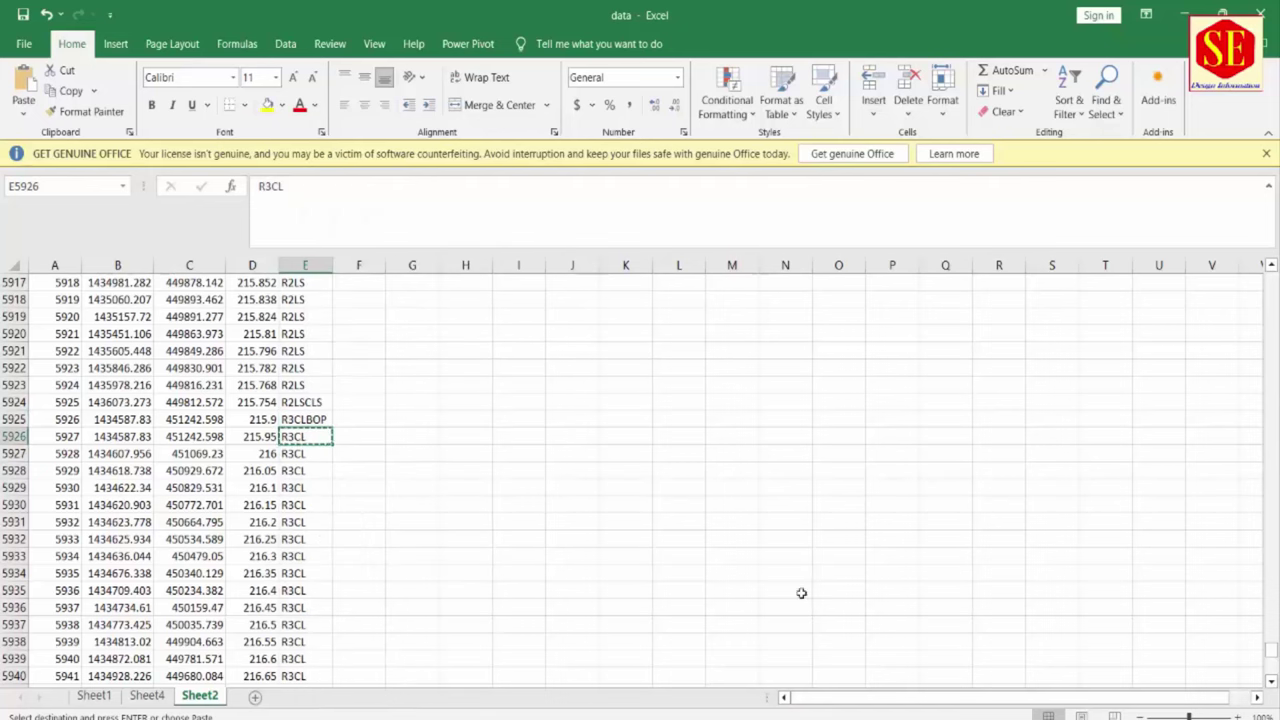
pyautogui.hotkey('alt', 'Tab')
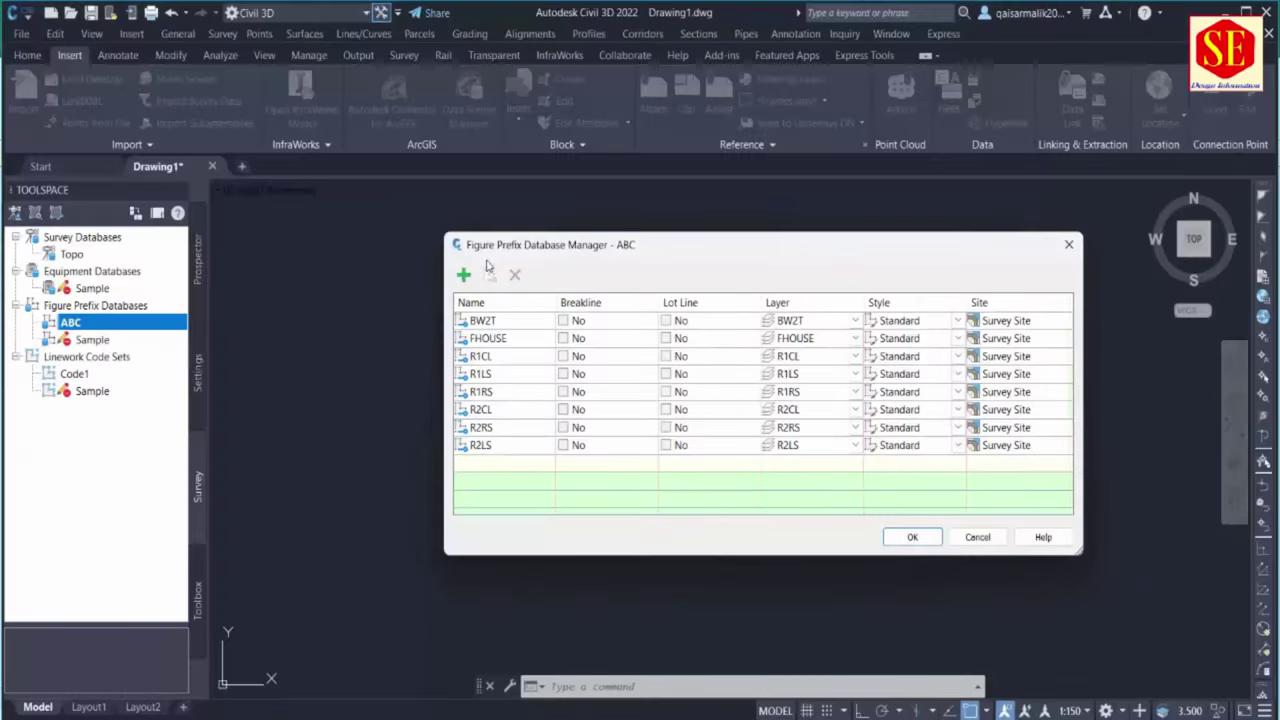
pyautogui.click(463, 274)
pyautogui.click(514, 463)
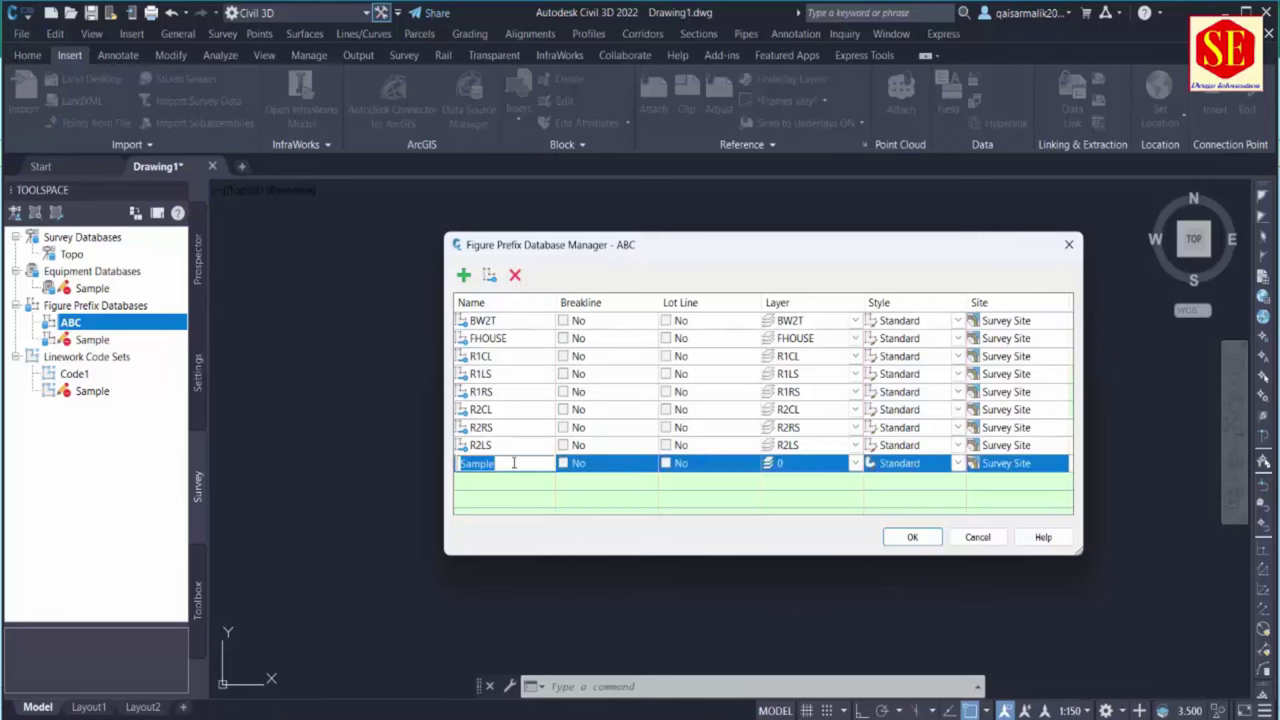
pyautogui.hotkey('ctrl', 'v')
pyautogui.click(788, 468)
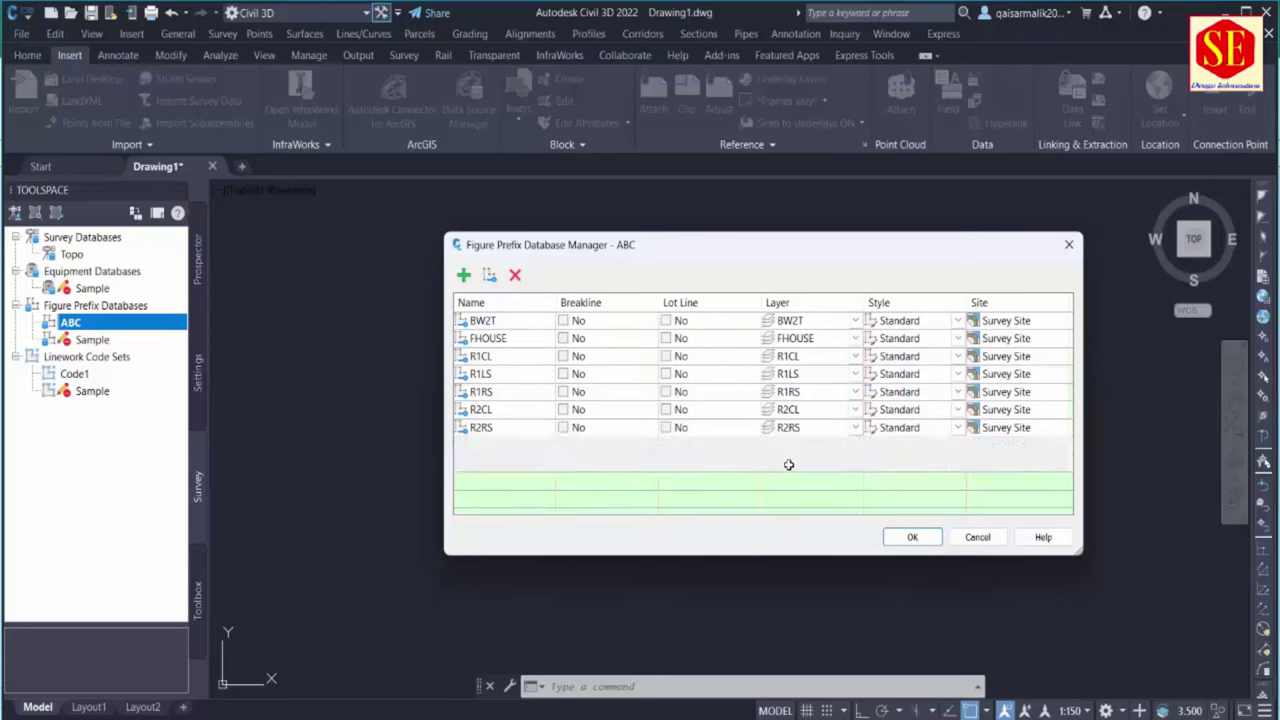
pyautogui.click(788, 466)
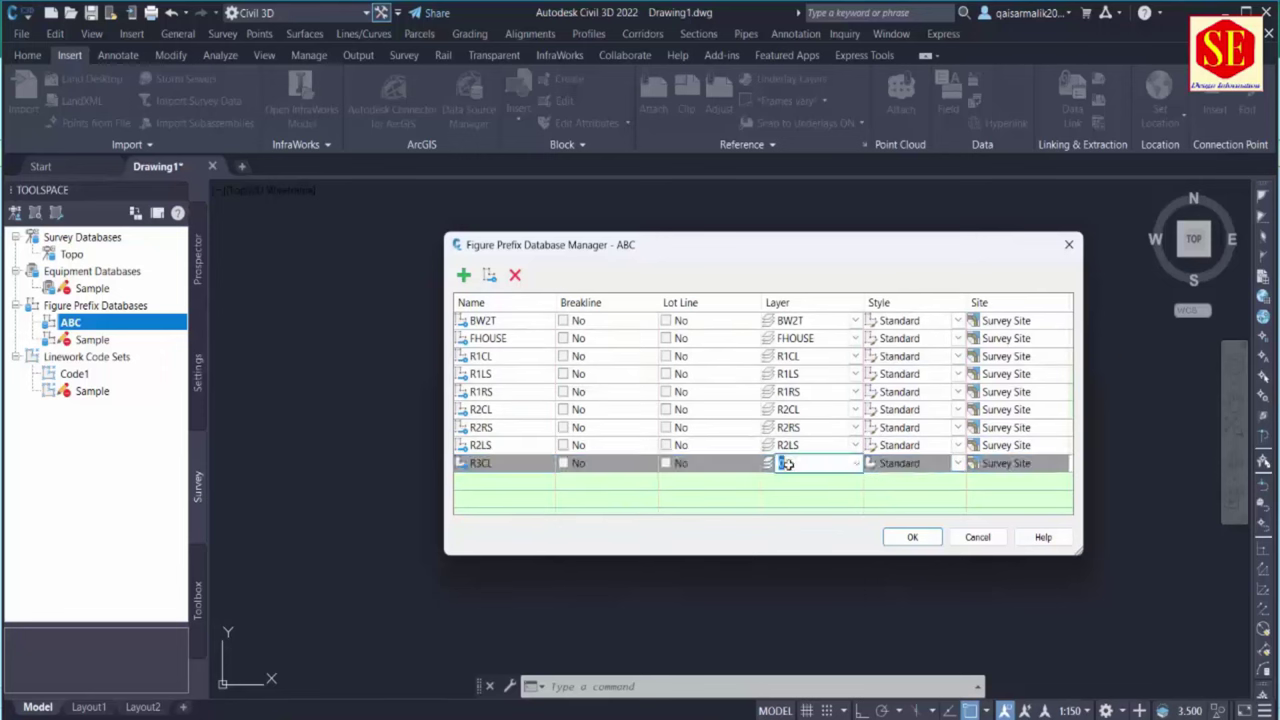
pyautogui.hotkey('ctrl', 'v')
pyautogui.click(777, 500)
# Copy R3RS from cell E5949 and add it as a figure prefix on layer R3RS
pyautogui.hotkey('alt', 'Tab')
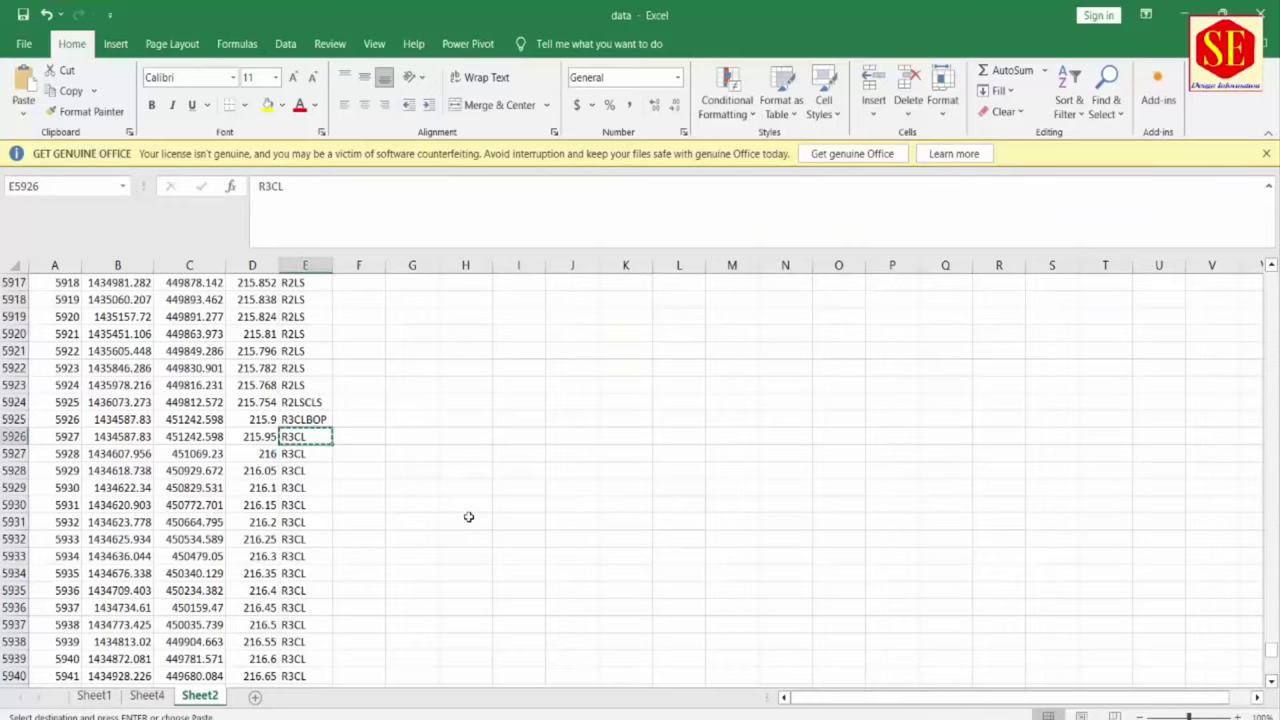
pyautogui.scroll(-6, 469, 517)
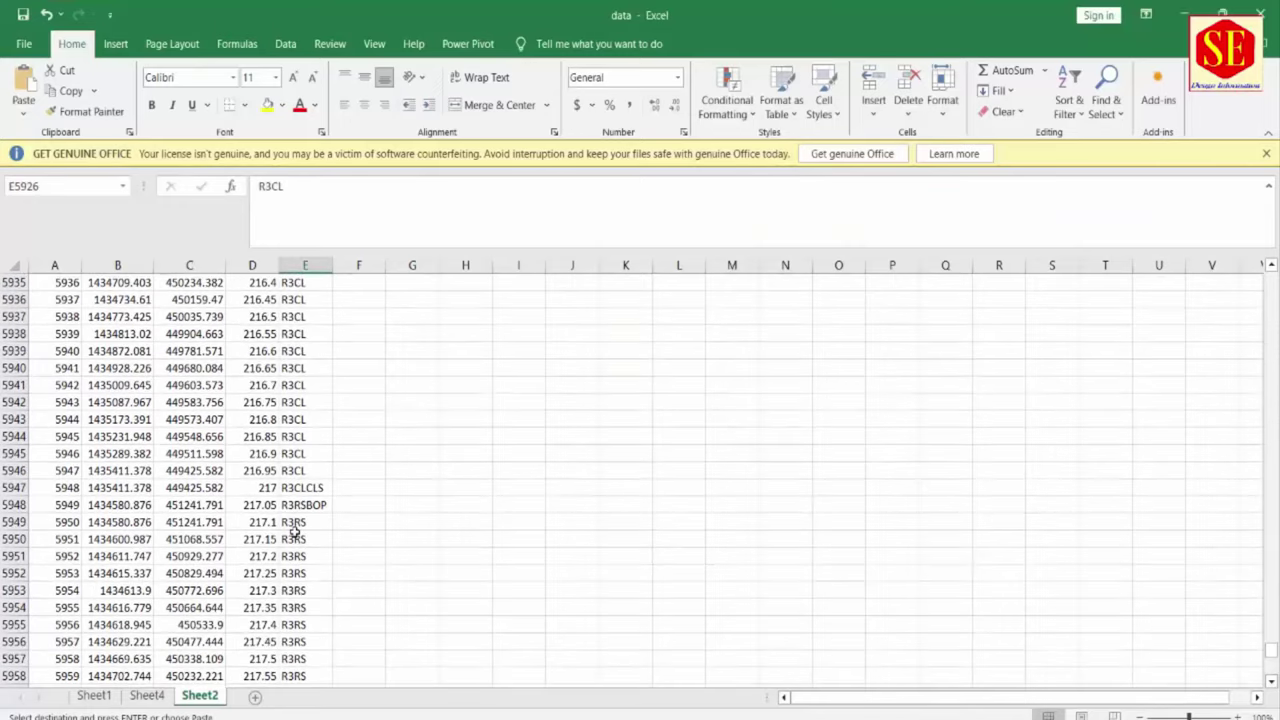
pyautogui.click(295, 528)
pyautogui.rightClick(295, 528)
pyautogui.click(343, 97)
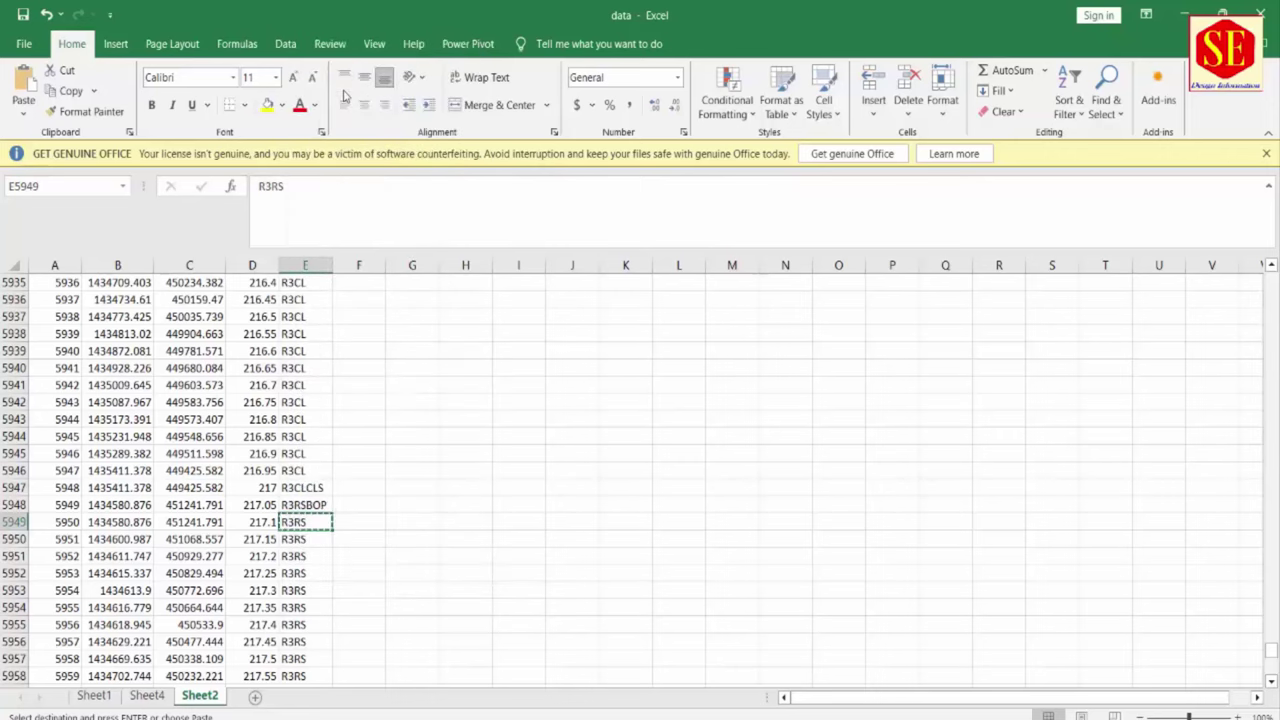
pyautogui.hotkey('alt', 'Tab')
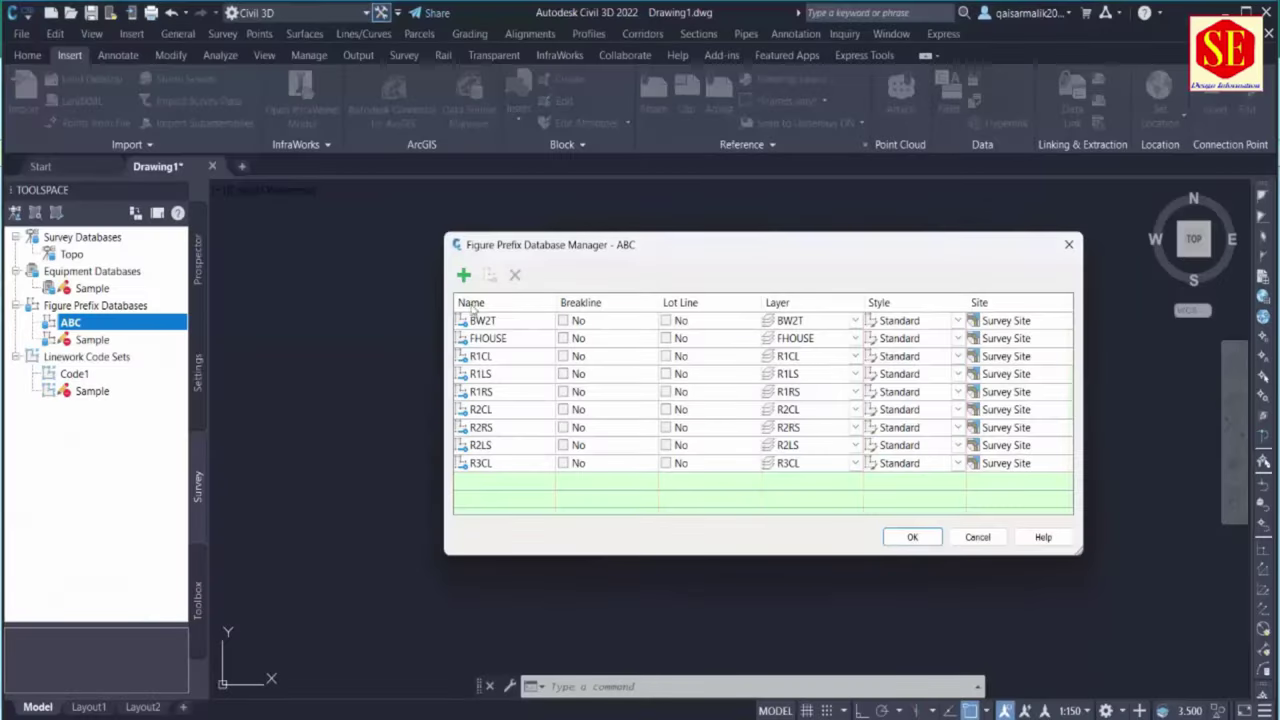
pyautogui.click(463, 274)
pyautogui.click(500, 481)
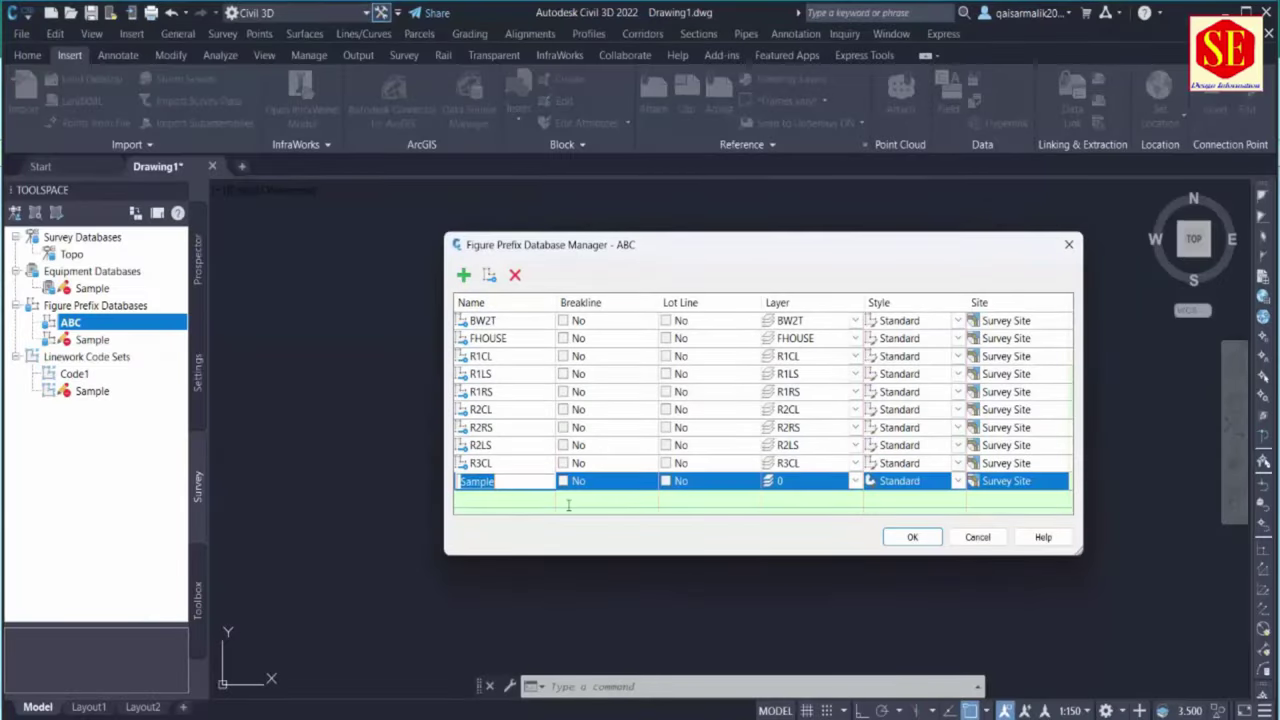
pyautogui.hotkey('ctrl', 'v')
pyautogui.click(815, 482)
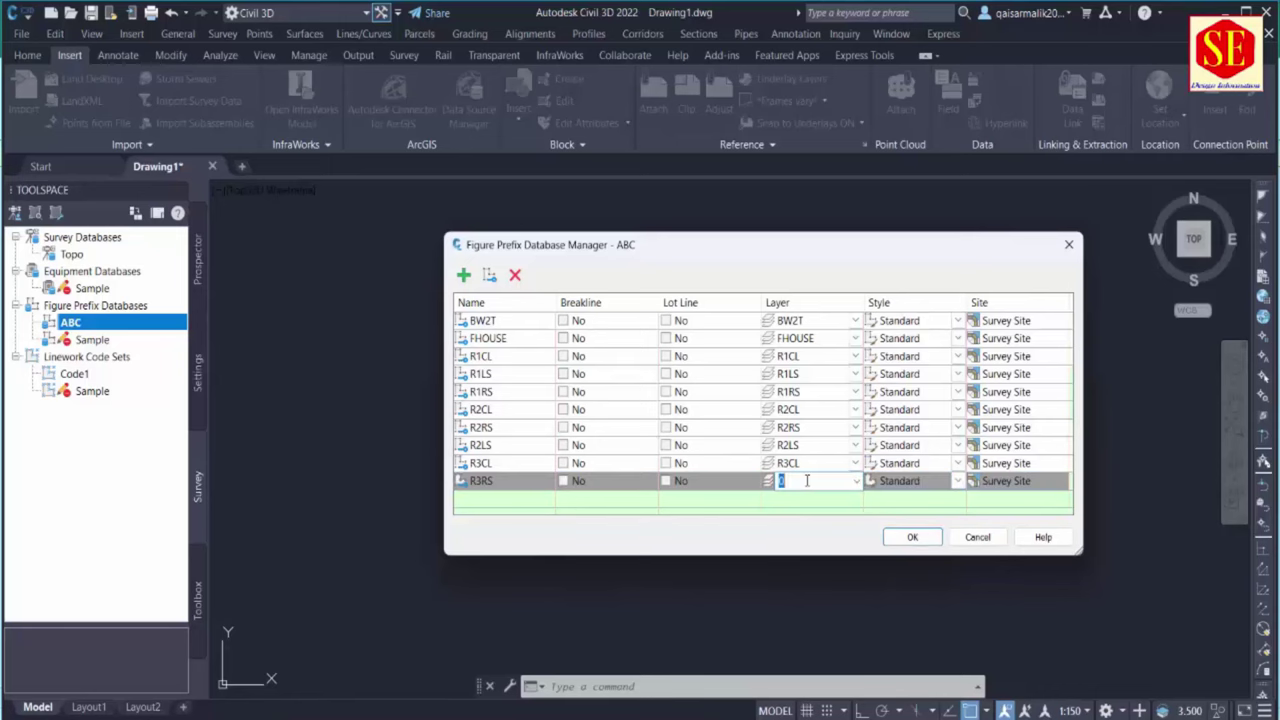
pyautogui.hotkey('ctrl', 'v')
pyautogui.click(773, 504)
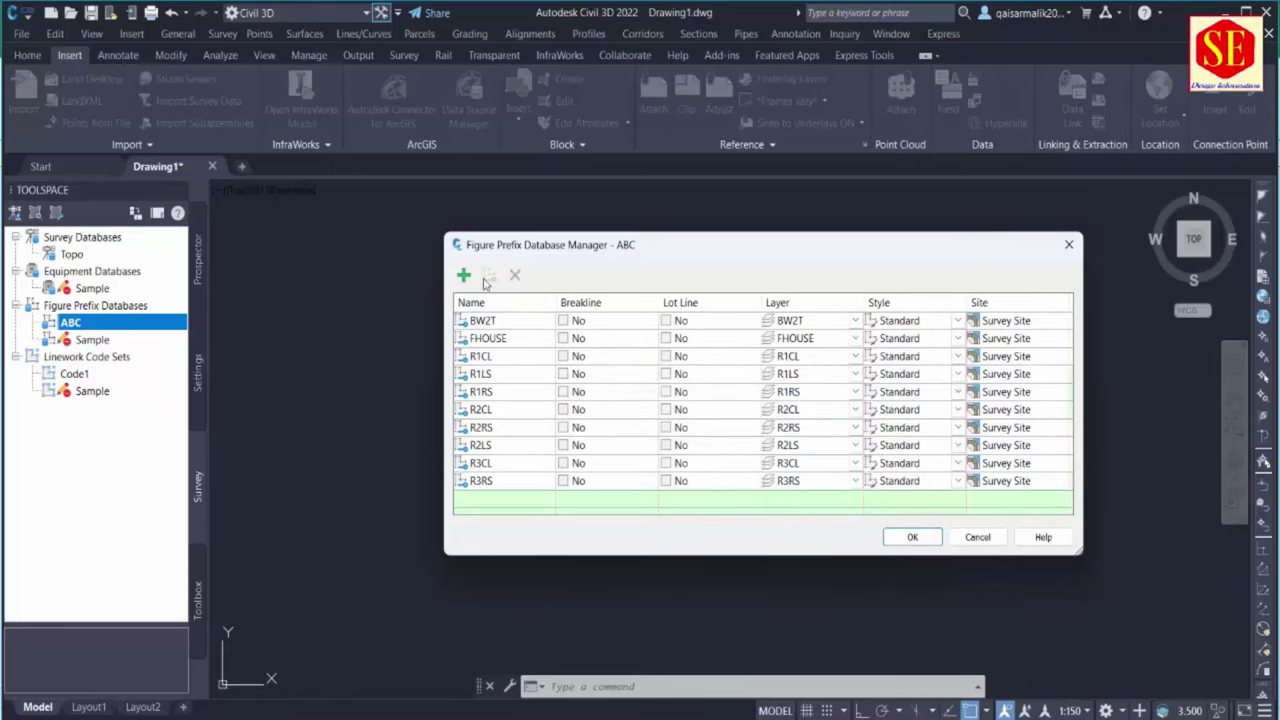
# Add a new prefix row and name it R3LS, copied from cell E5972, on layer R3LS
pyautogui.click(463, 274)
pyautogui.hotkey('alt', 'Tab')
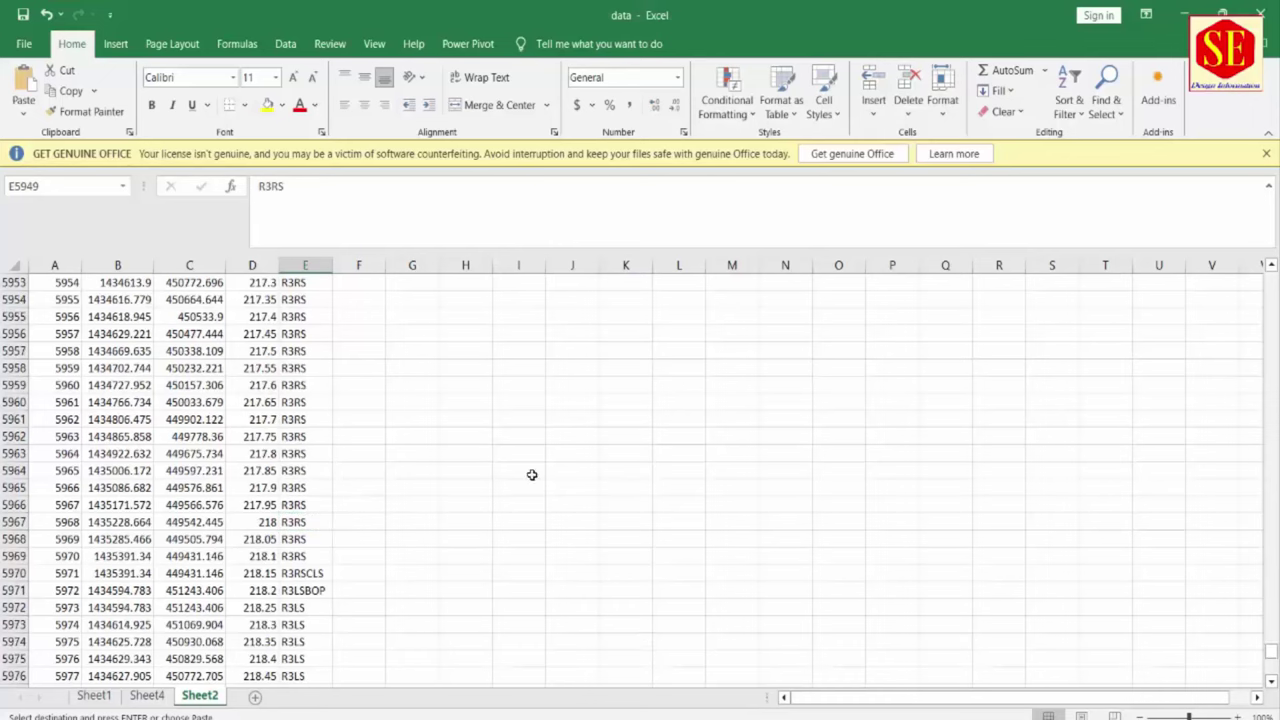
pyautogui.scroll(-2, 437, 526)
pyautogui.click(298, 505)
pyautogui.rightClick(298, 505)
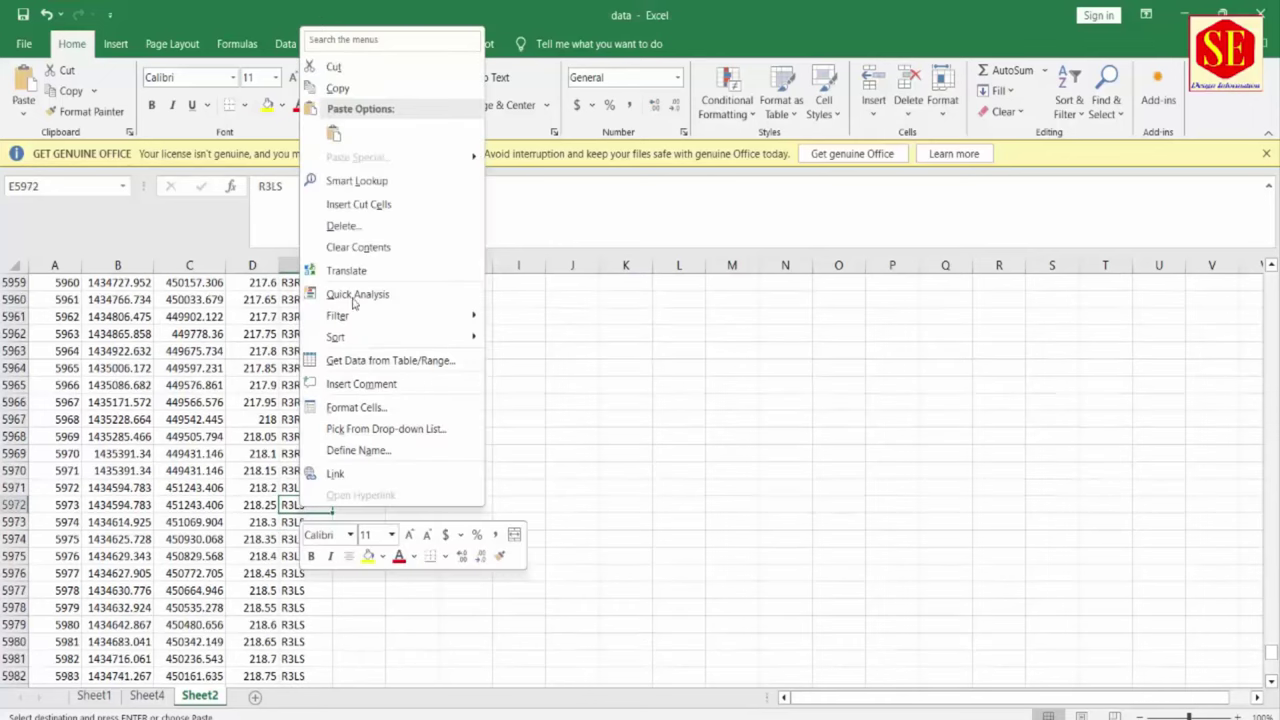
pyautogui.click(325, 88)
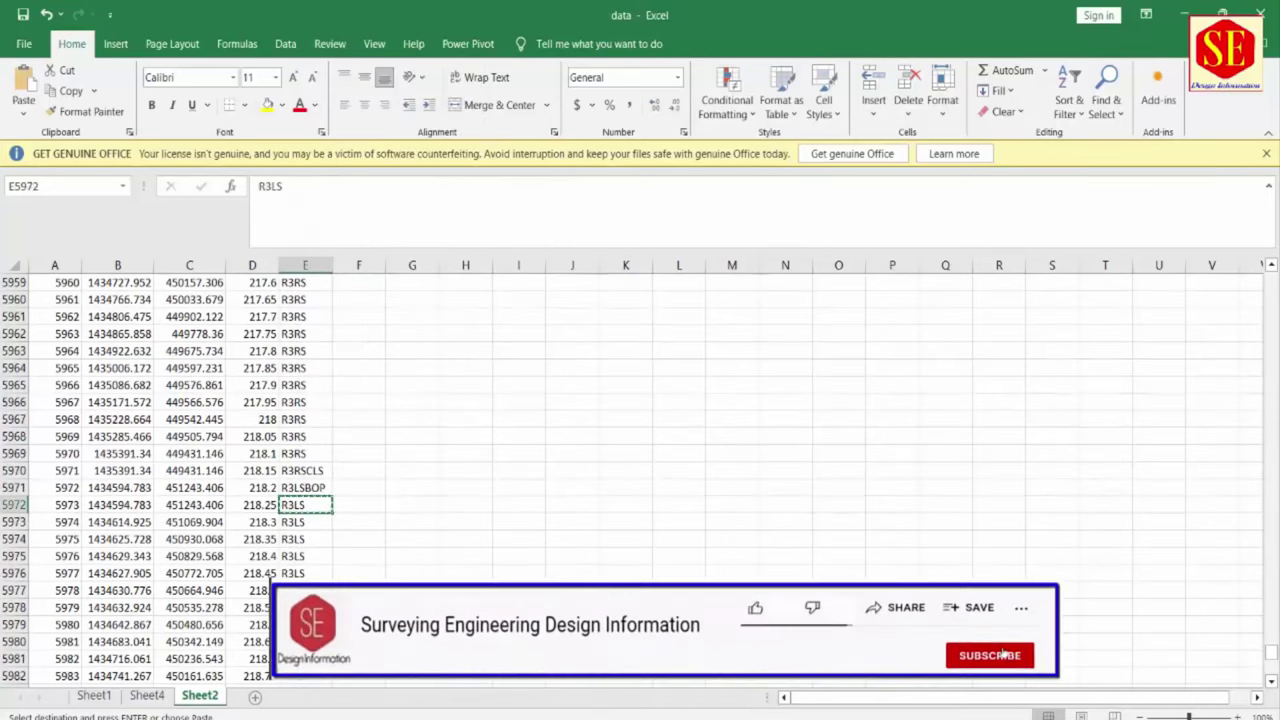
pyautogui.hotkey('alt', 'Tab')
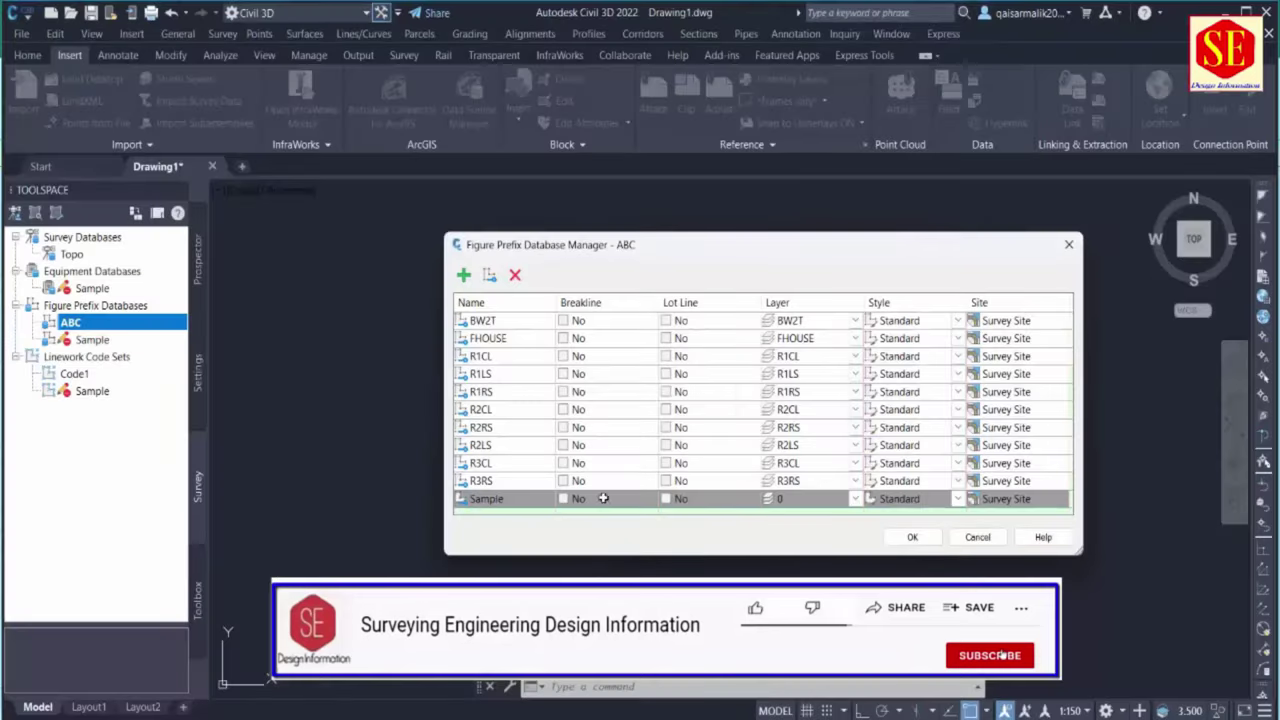
pyautogui.doubleClick(500, 498)
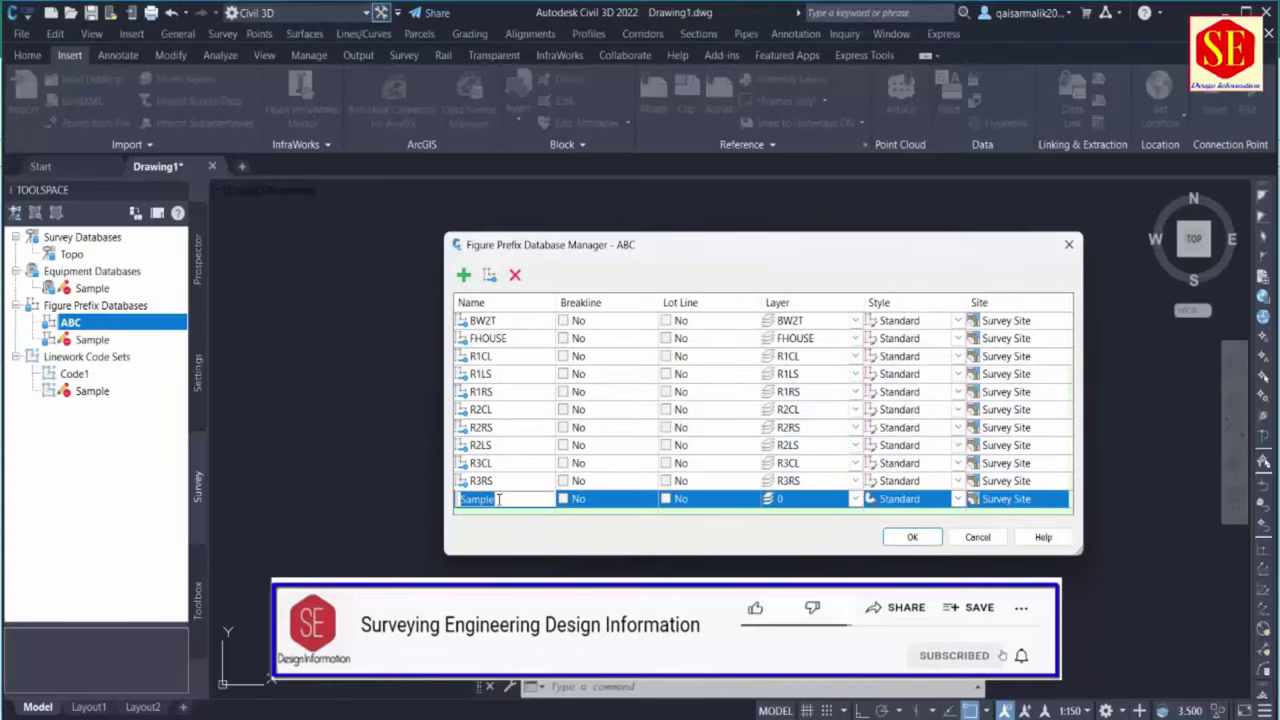
pyautogui.hotkey('ctrl', 'v')
pyautogui.click(771, 499)
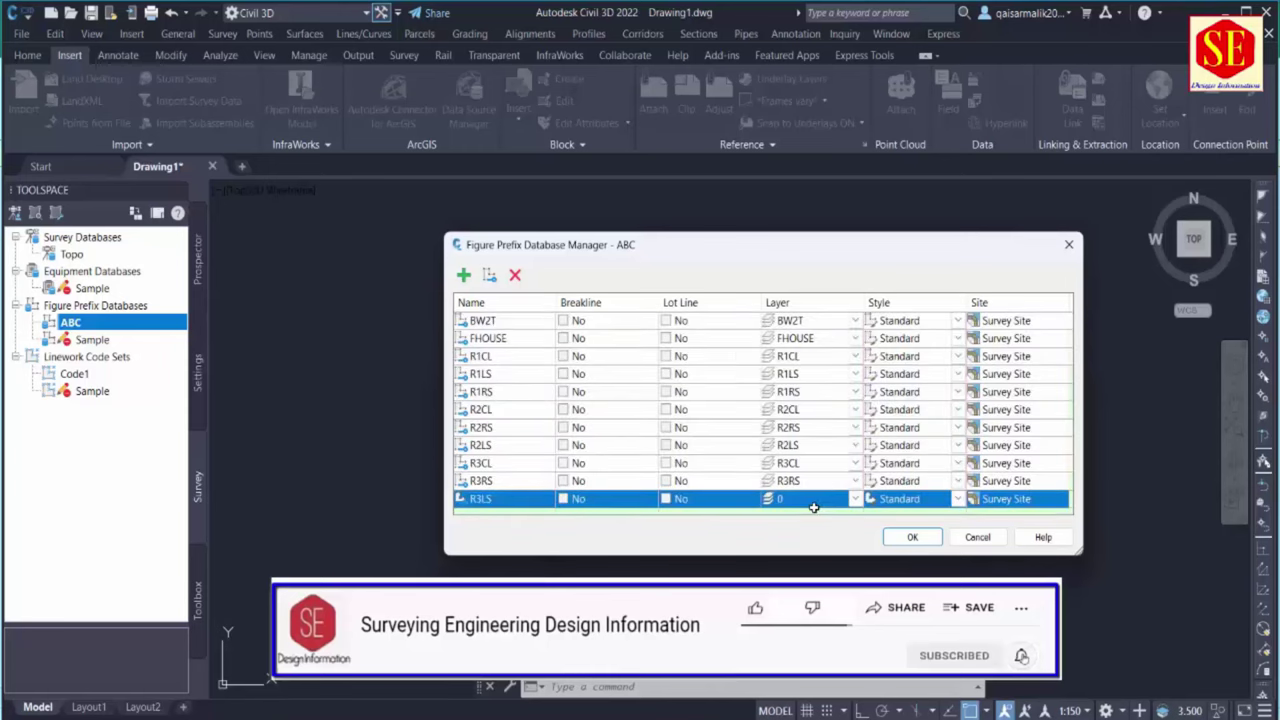
pyautogui.click(795, 498)
pyautogui.hotkey('ctrl', 'v')
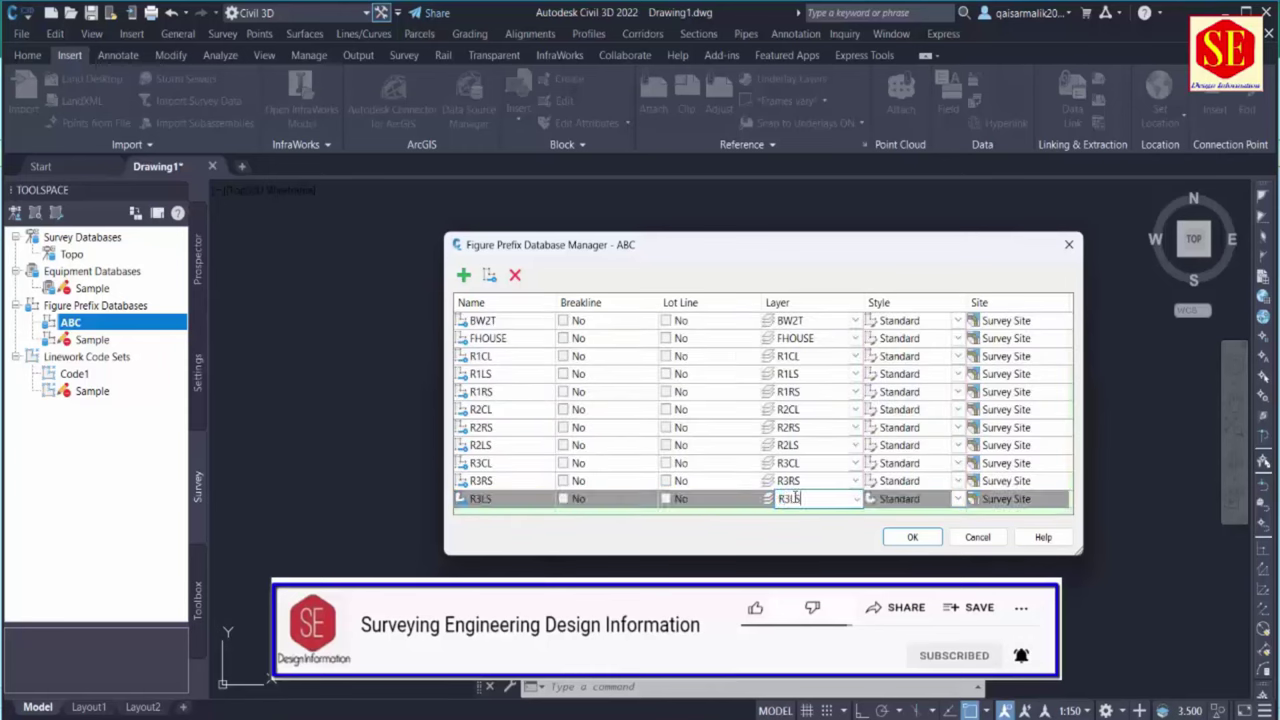
pyautogui.press('Return')
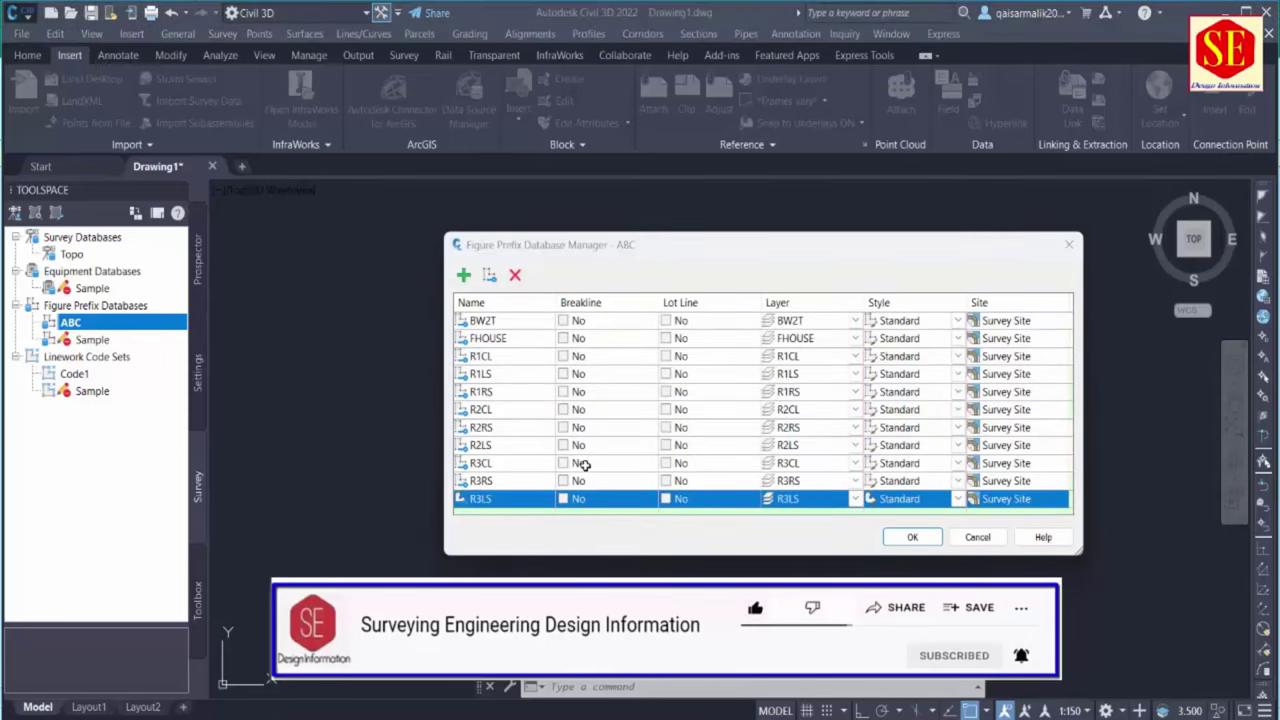
pyautogui.click(484, 320)
pyautogui.click(487, 340)
pyautogui.scroll(-8, 487, 385)
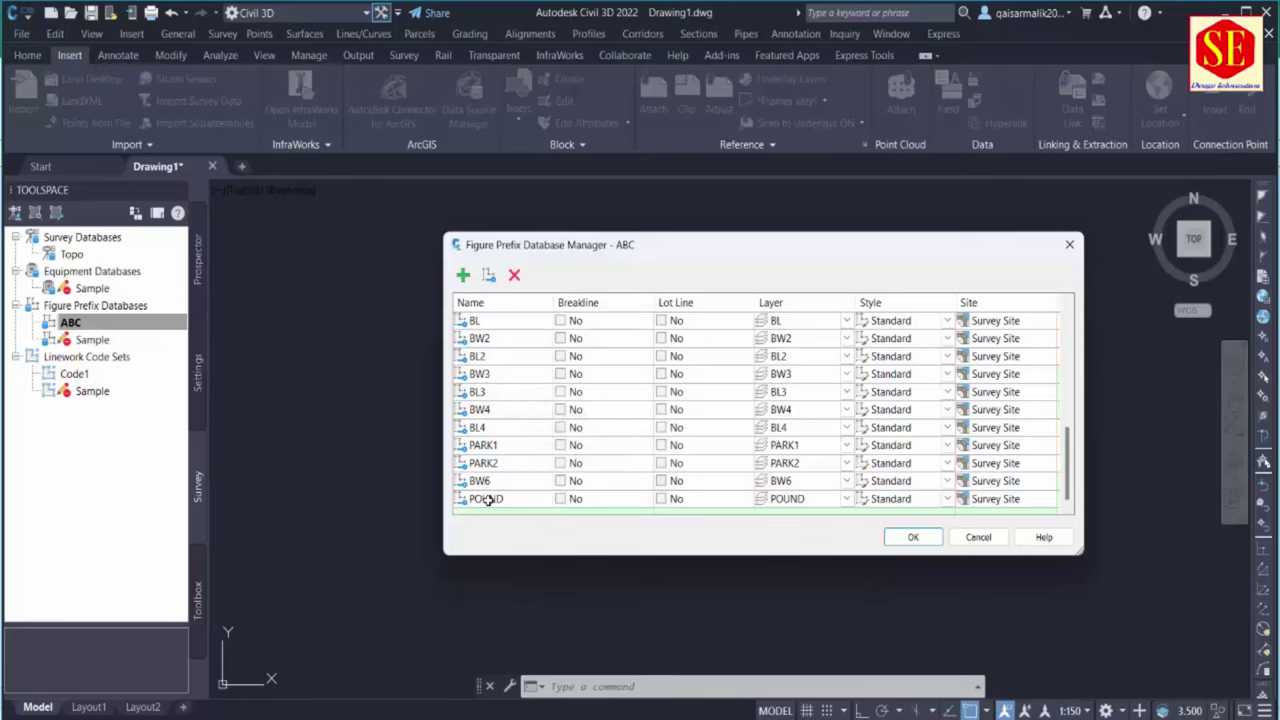
pyautogui.scroll(5, 496, 409)
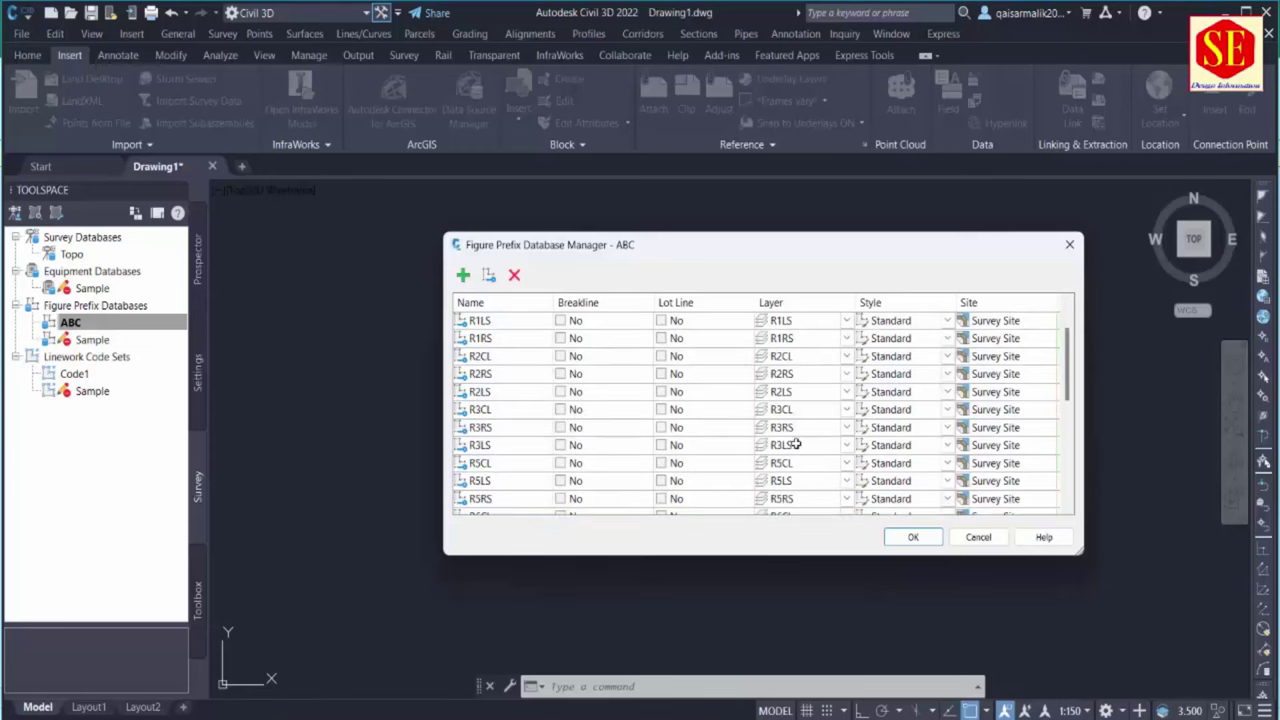
pyautogui.scroll(1, 797, 435)
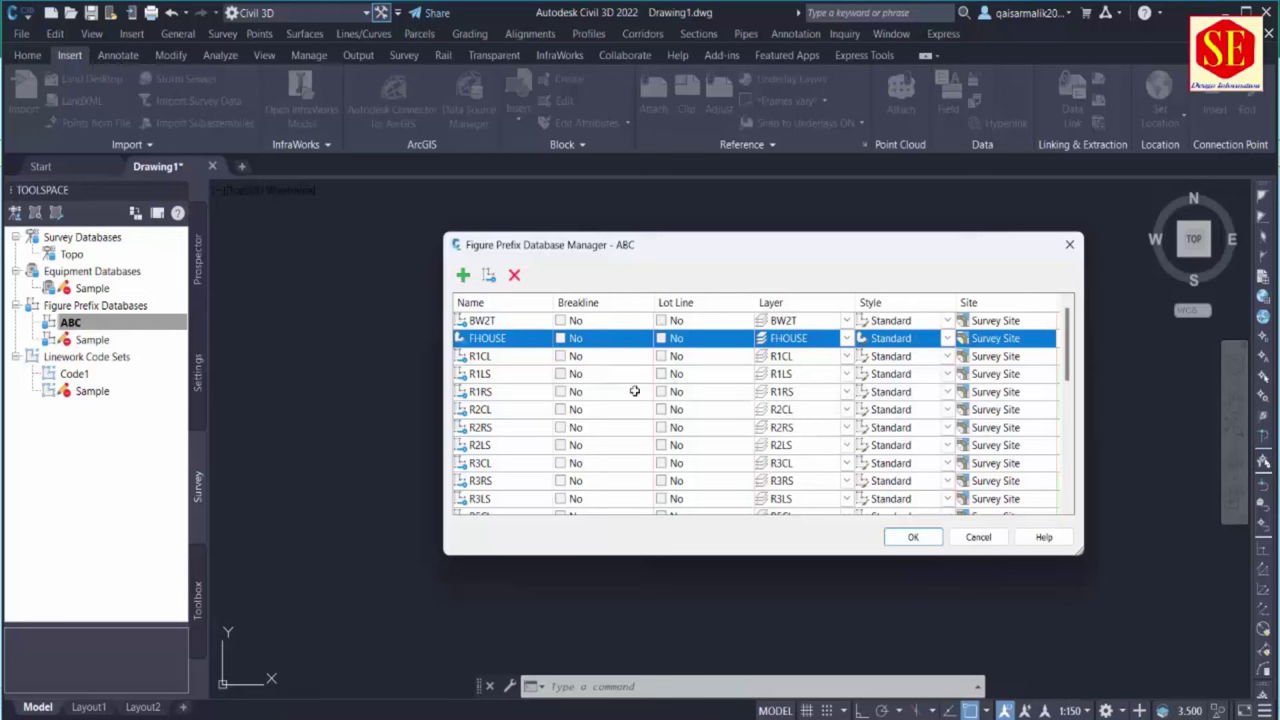
pyautogui.click(481, 321)
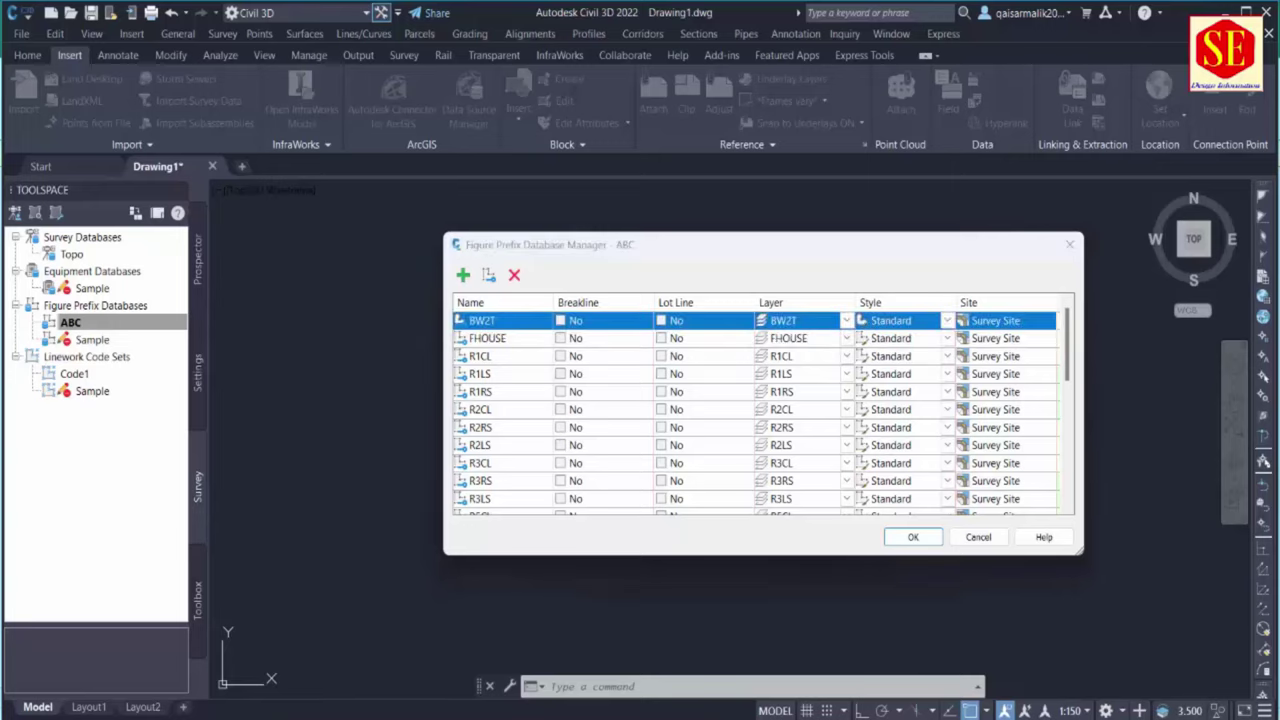
pyautogui.hotkey('alt', 'Tab')
pyautogui.scroll(6, 315, 470)
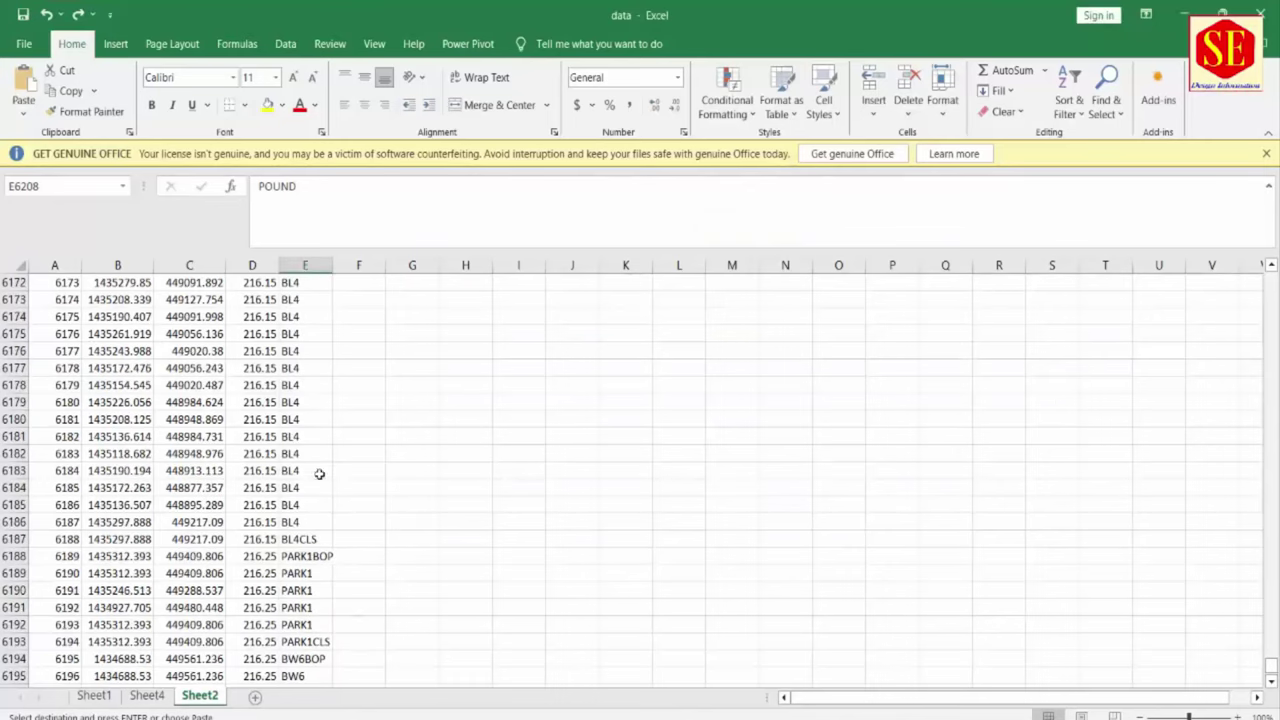
pyautogui.scroll(5, 319, 474)
pyautogui.click(287, 316)
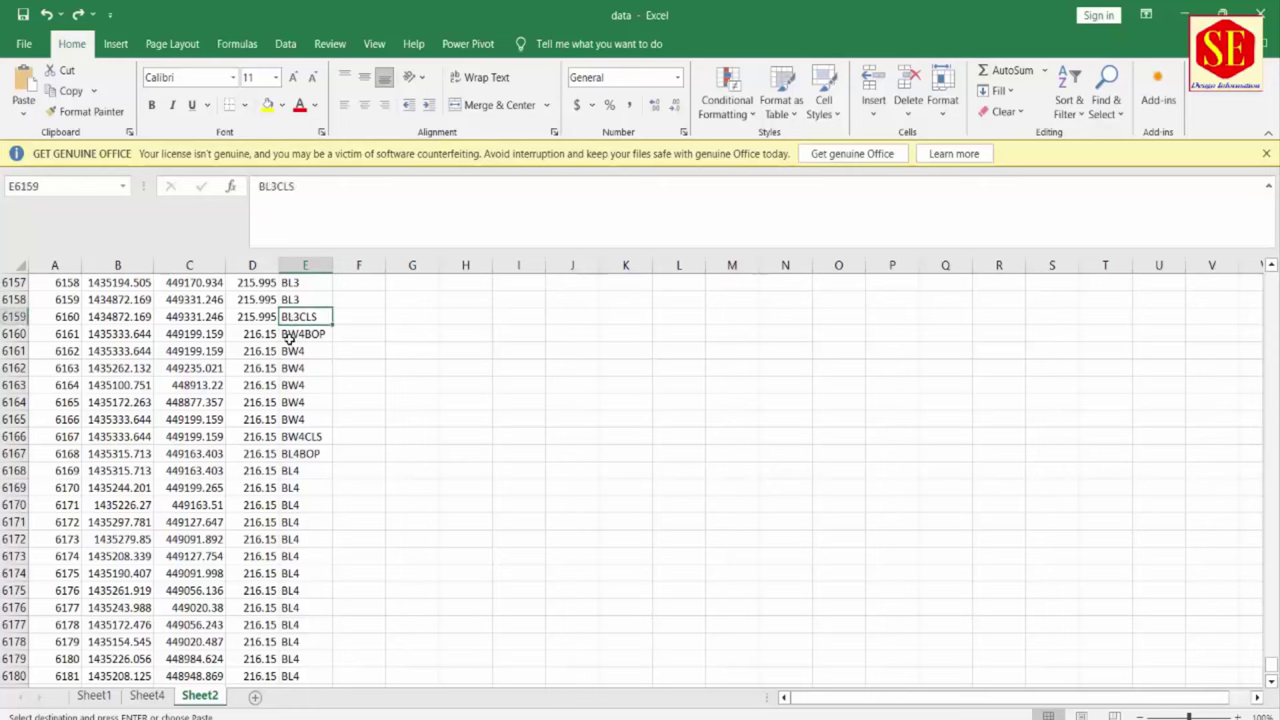
pyautogui.click(300, 334)
pyautogui.moveTo(295, 351); pyautogui.dragTo(295, 420)
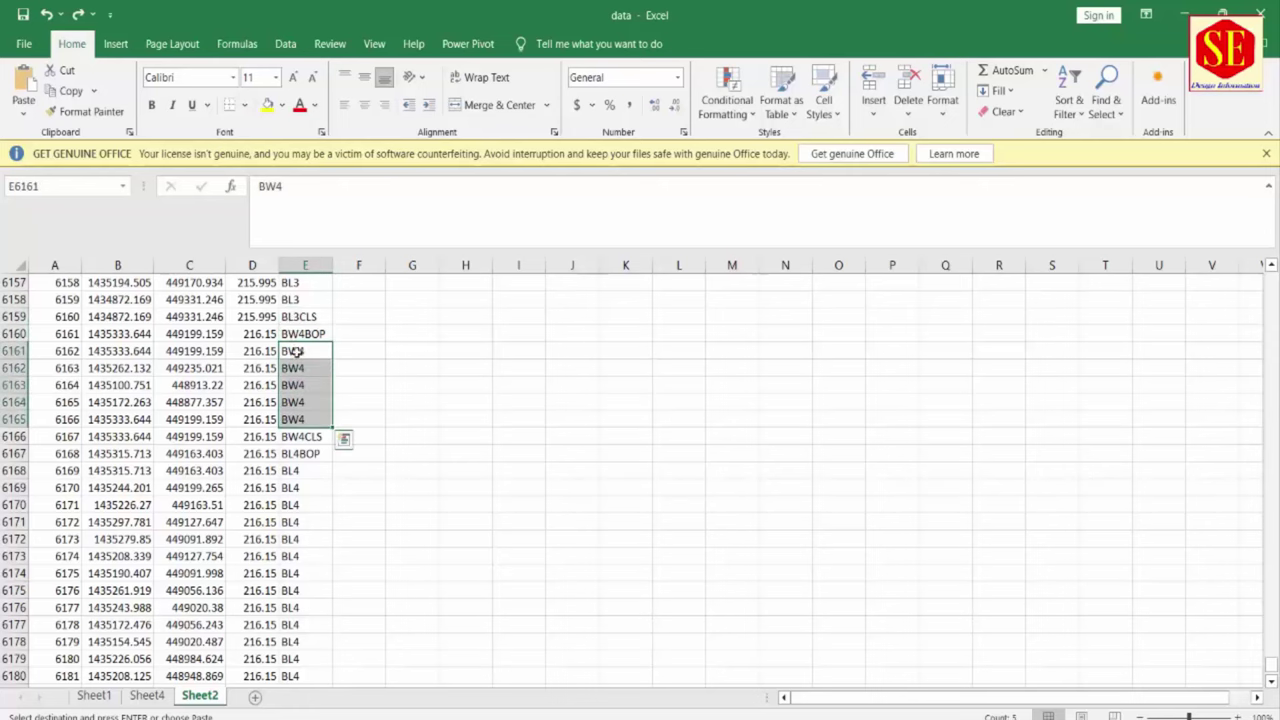
pyautogui.scroll(14, 308, 405)
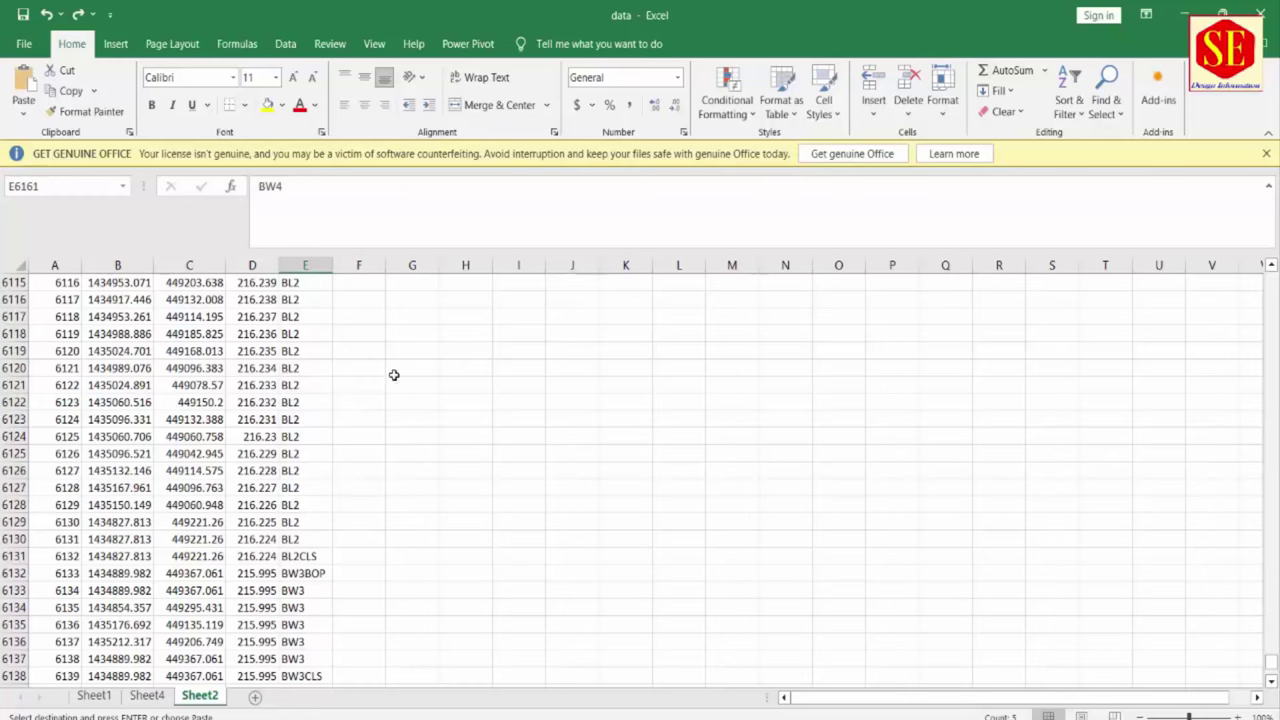
pyautogui.hotkey('alt', 'Tab')
pyautogui.click(576, 318)
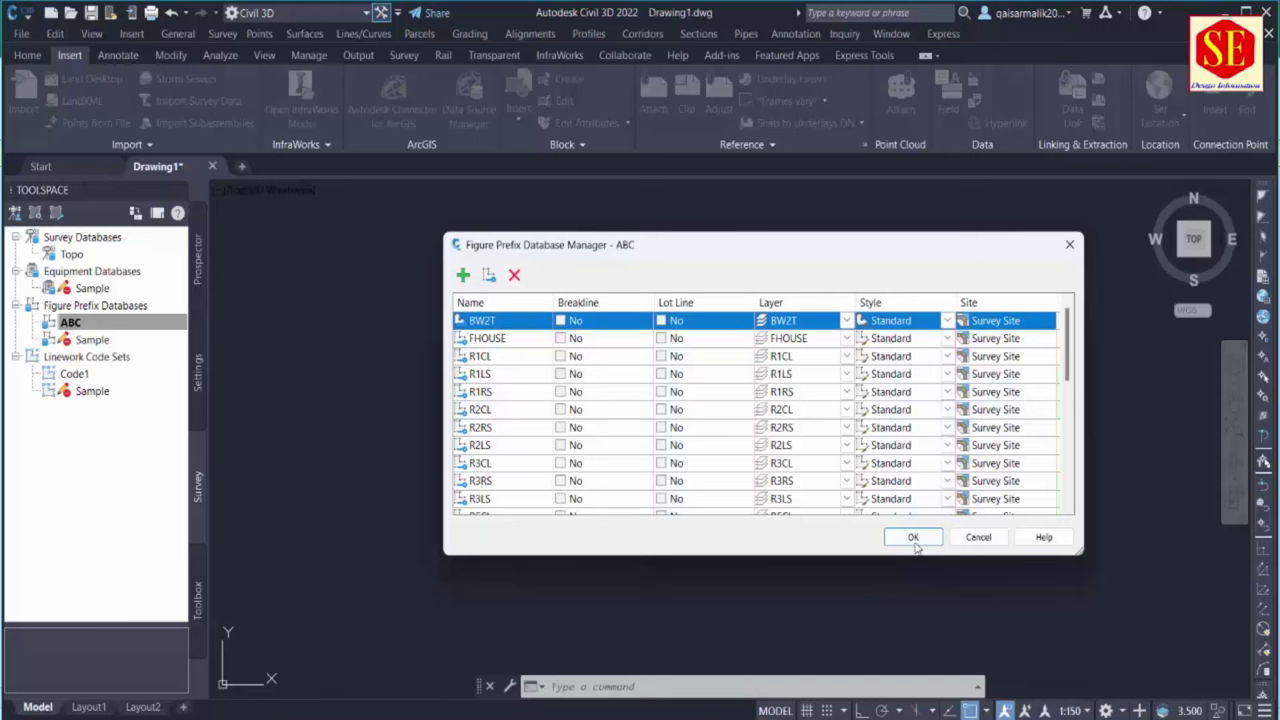
# Close the ABC figure prefix database and select ABC and the Code1 linework code set
pyautogui.click(913, 539)
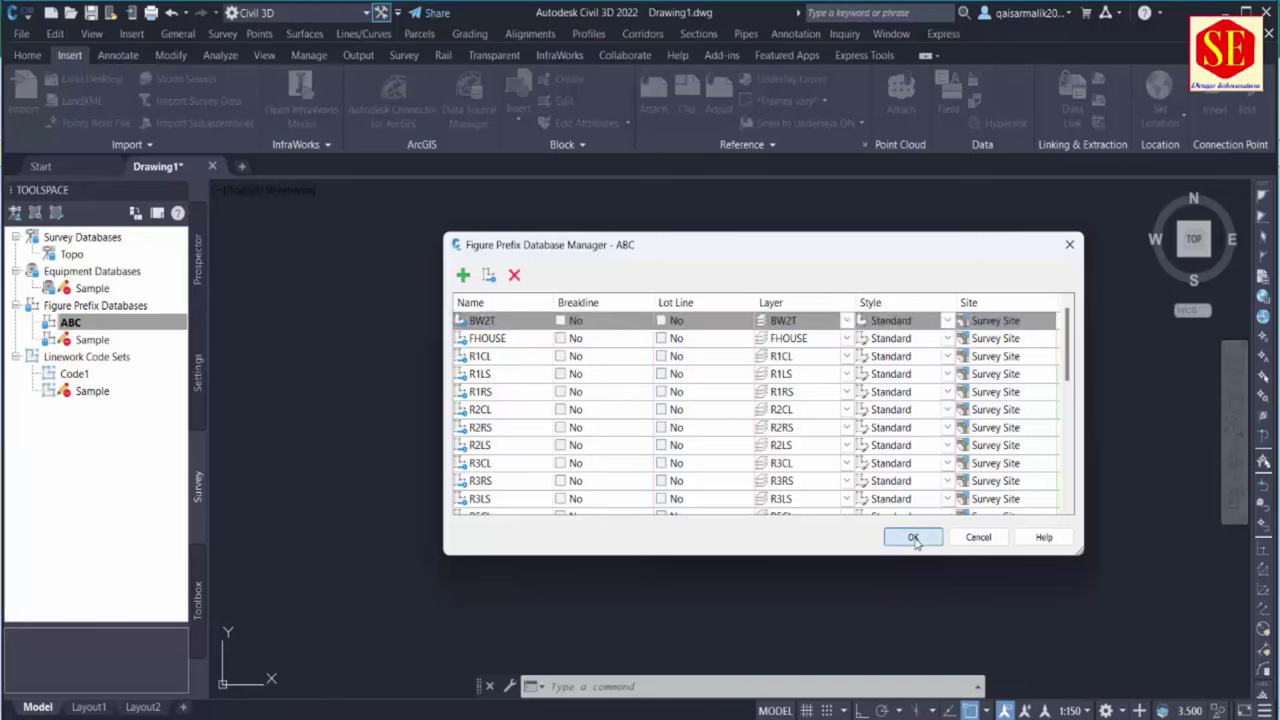
pyautogui.click(80, 324)
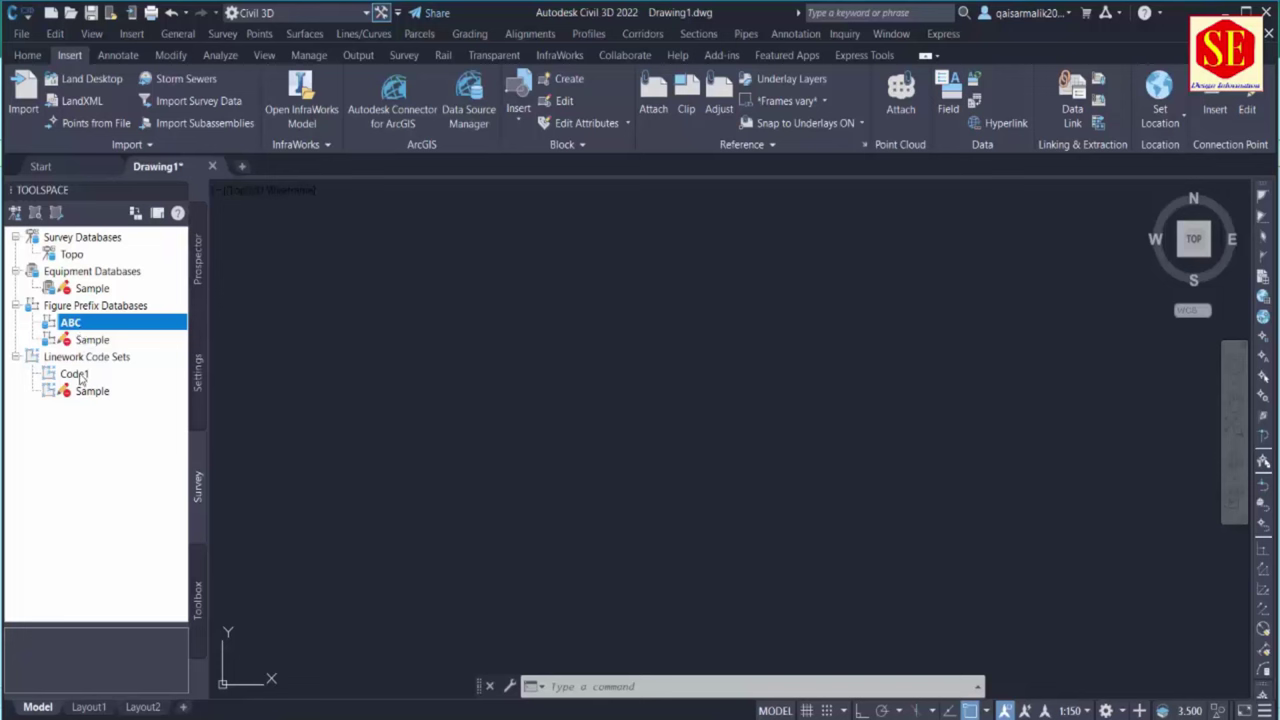
pyautogui.click(80, 376)
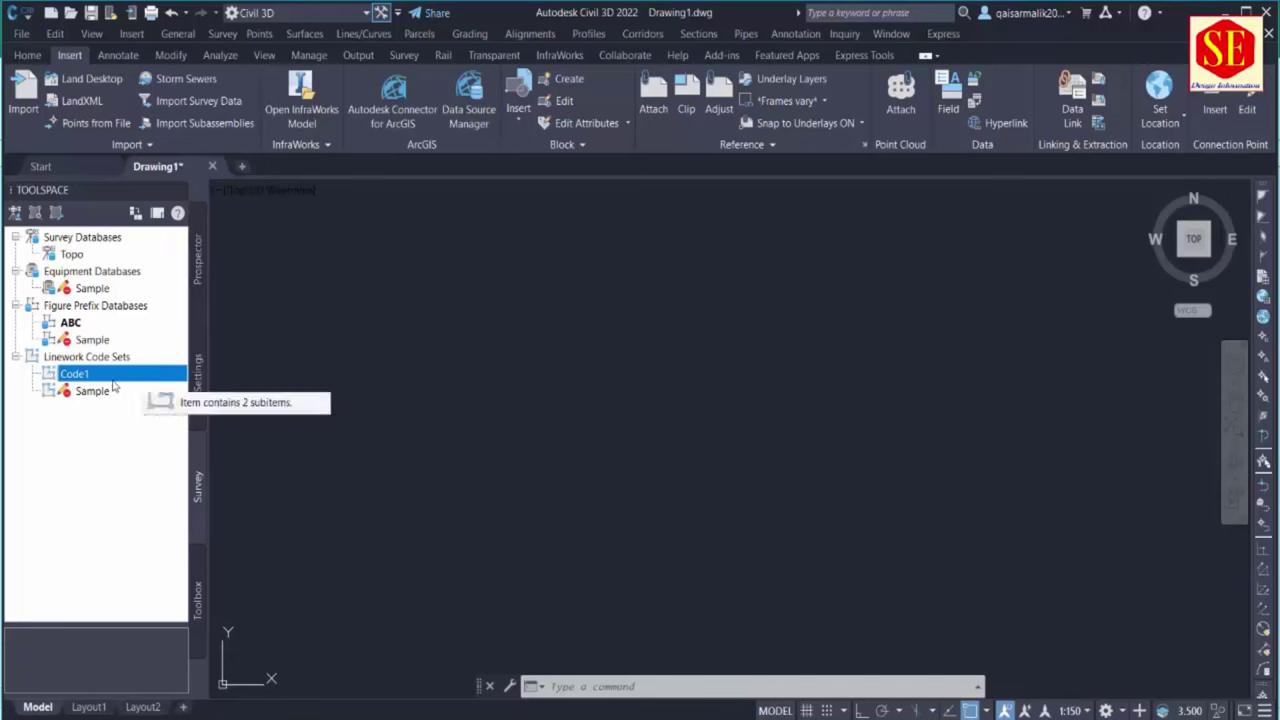
# In the Settings tree, expand Point > Description Key Sets and bring up the Civil 3D key set's options
pyautogui.click(198, 383)
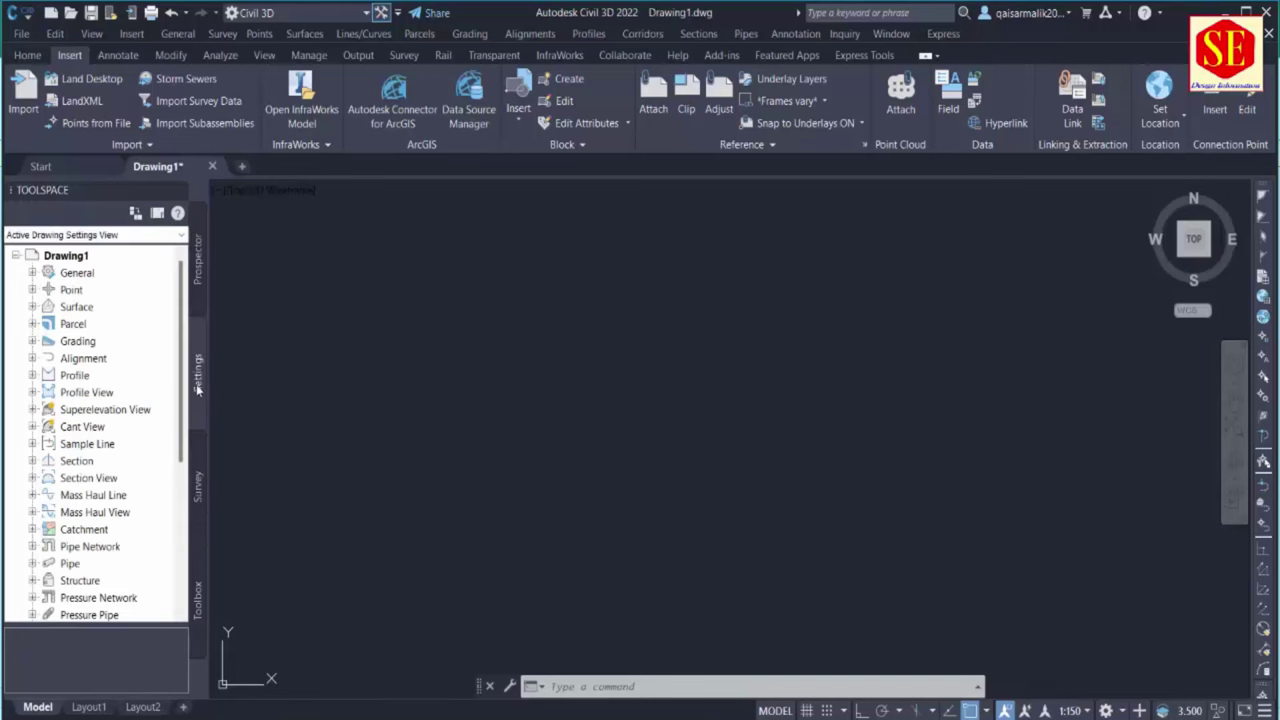
pyautogui.click(32, 290)
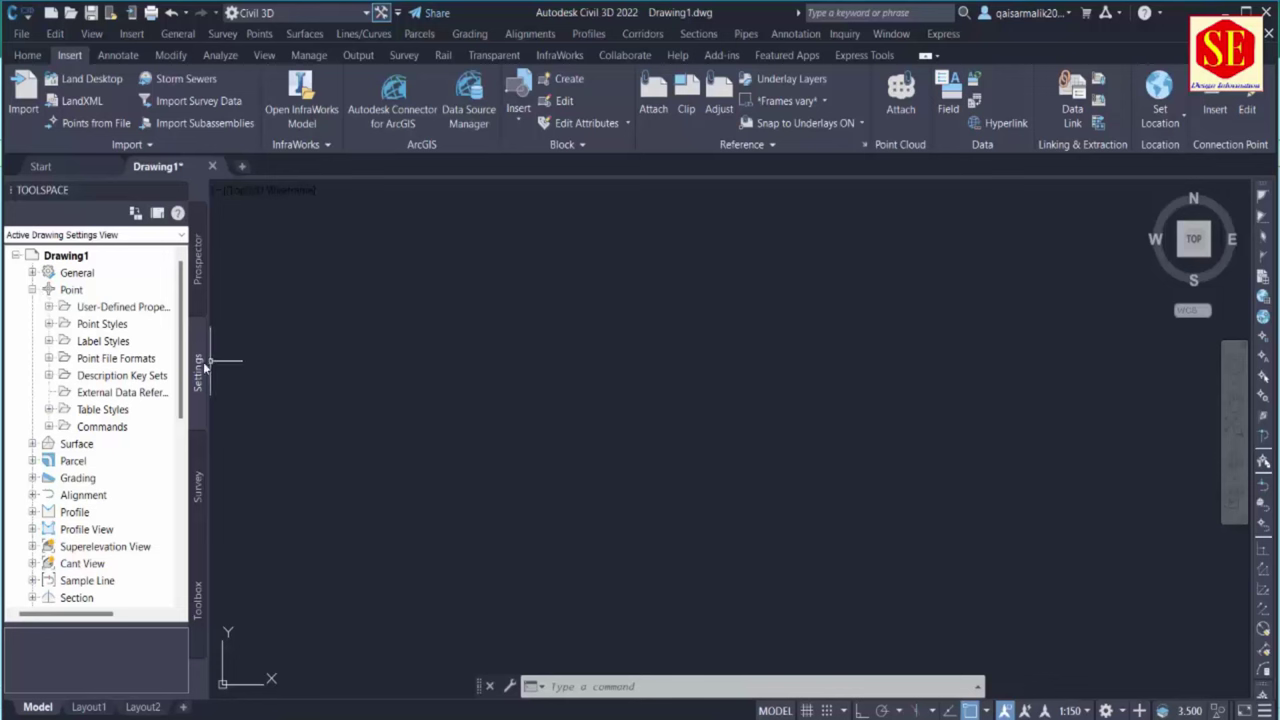
pyautogui.click(48, 376)
pyautogui.click(98, 376)
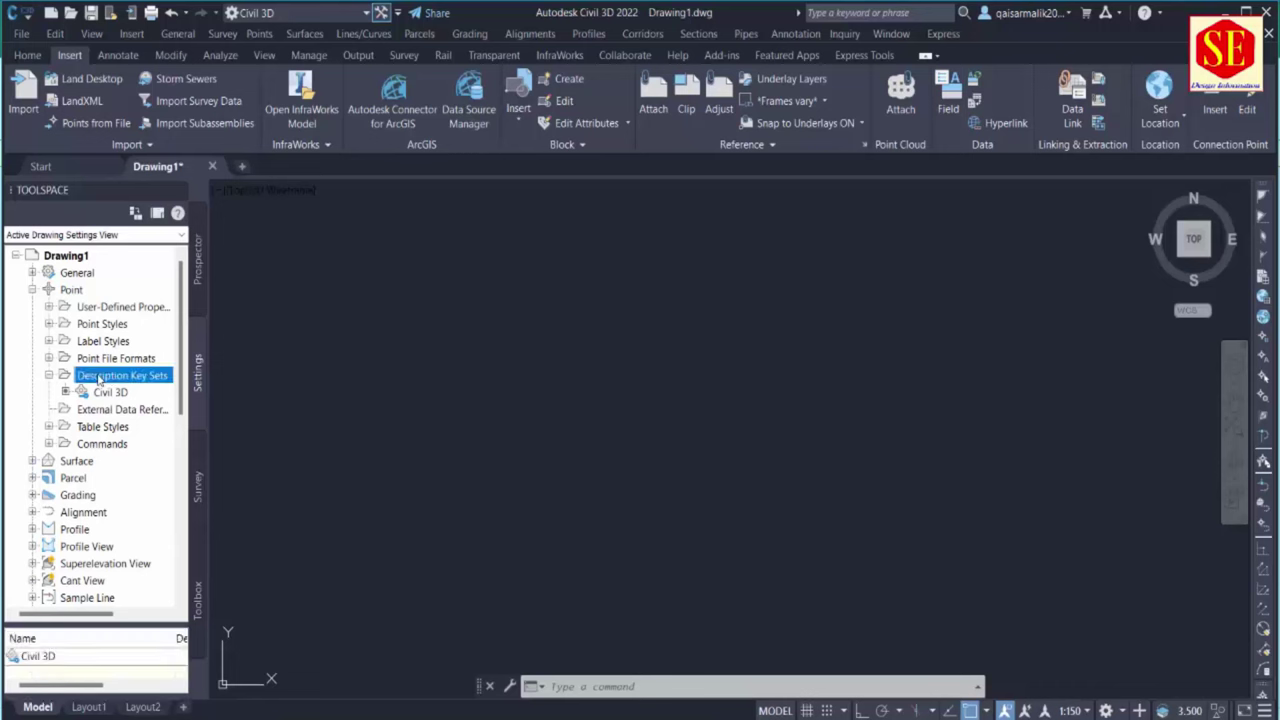
pyautogui.click(106, 393)
pyautogui.rightClick(110, 393)
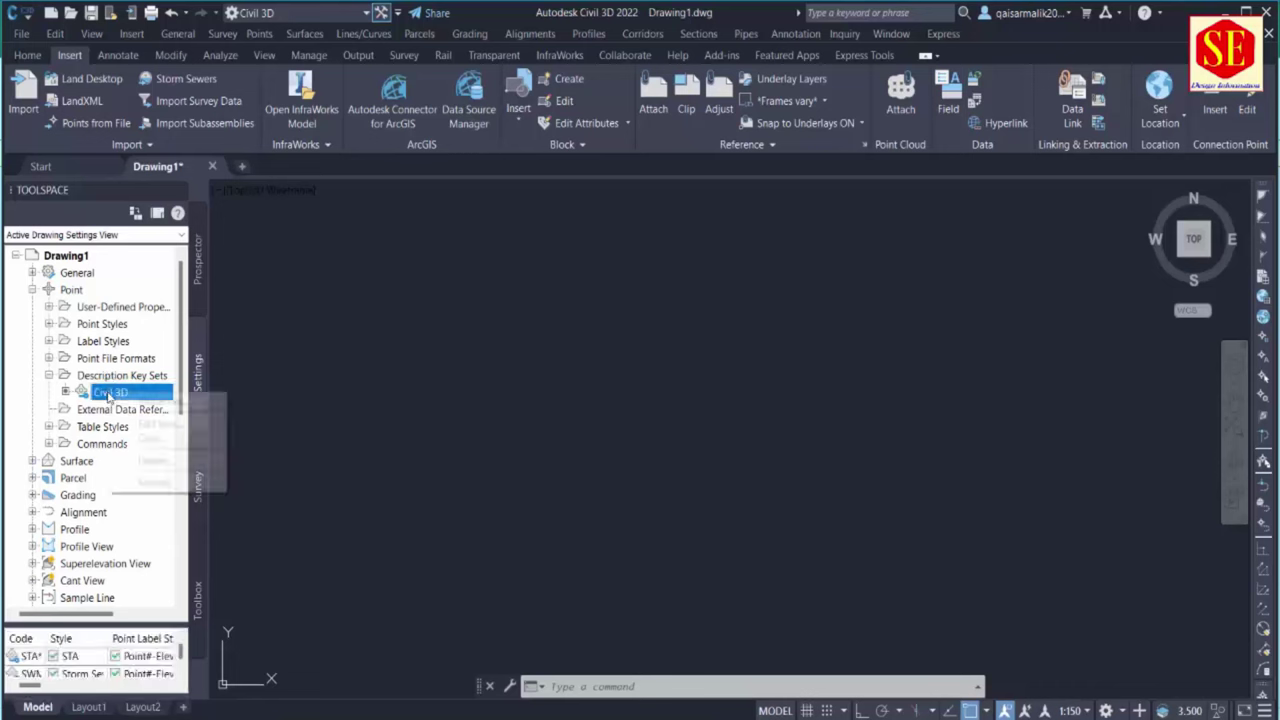
# Edit the Civil 3D key set and delete the TR, SWMH and STA keys
pyautogui.click(160, 424)
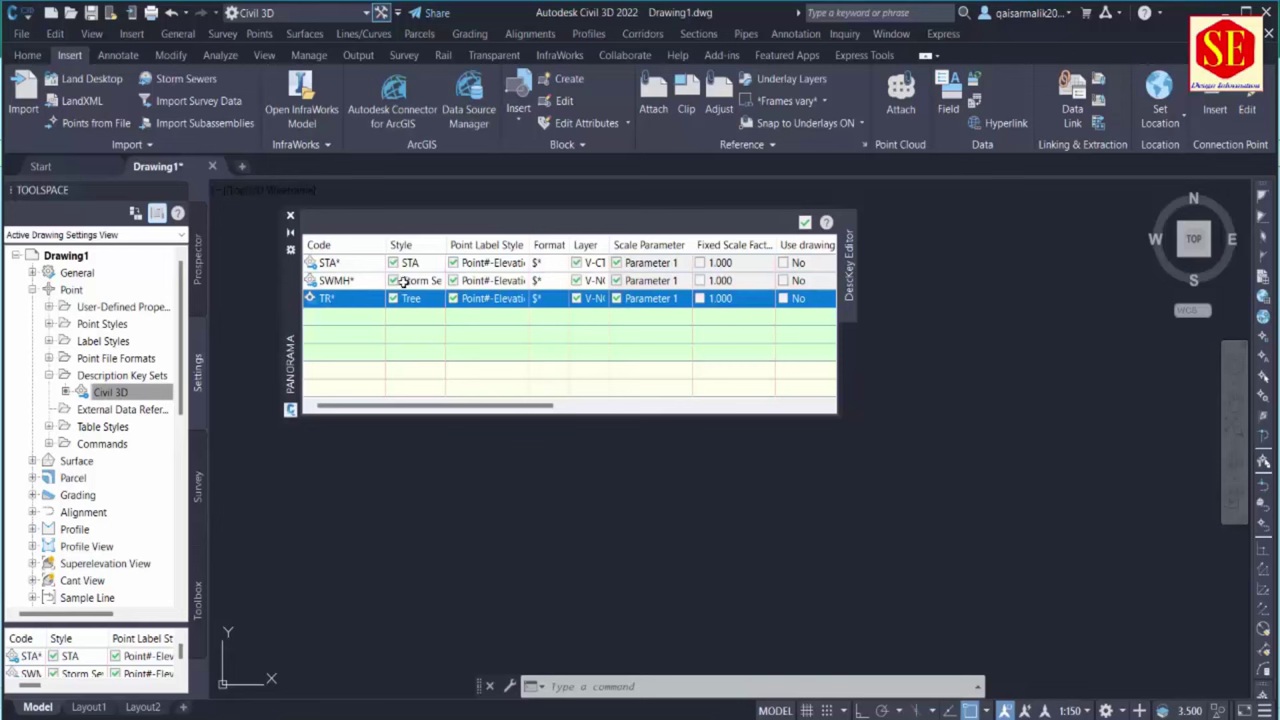
pyautogui.rightClick(363, 299)
pyautogui.click(400, 340)
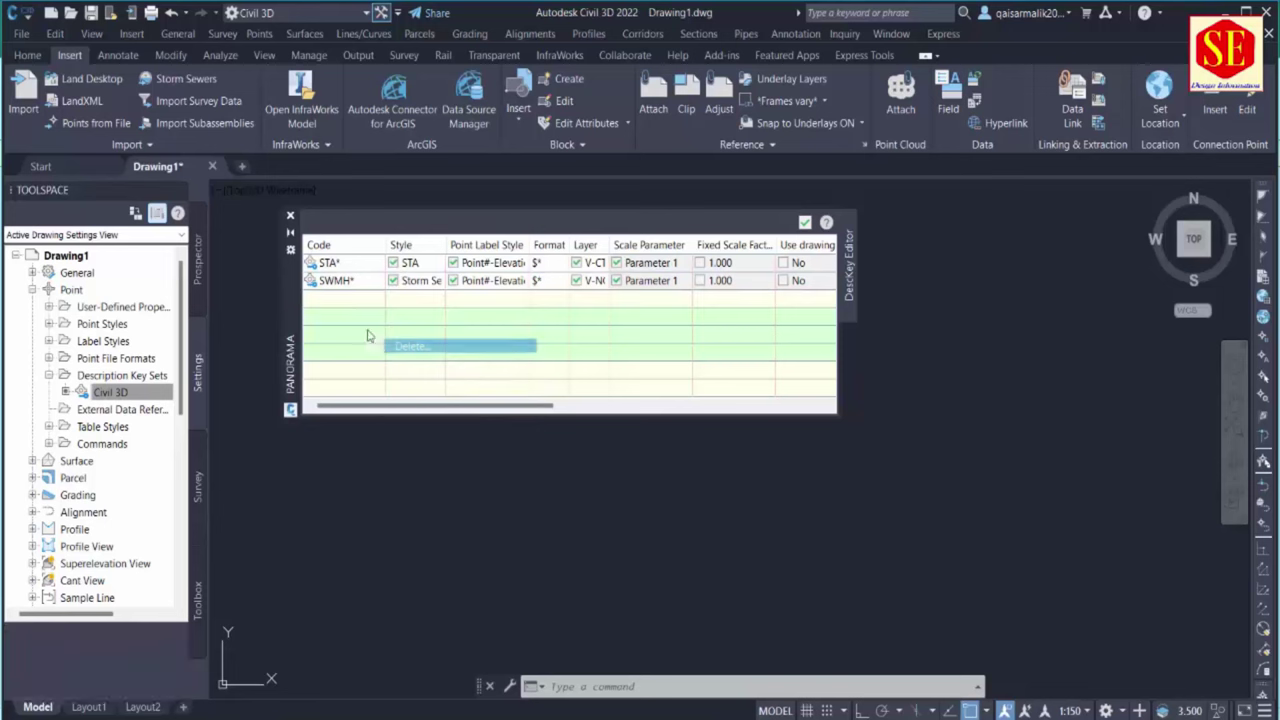
pyautogui.rightClick(350, 283)
pyautogui.click(390, 331)
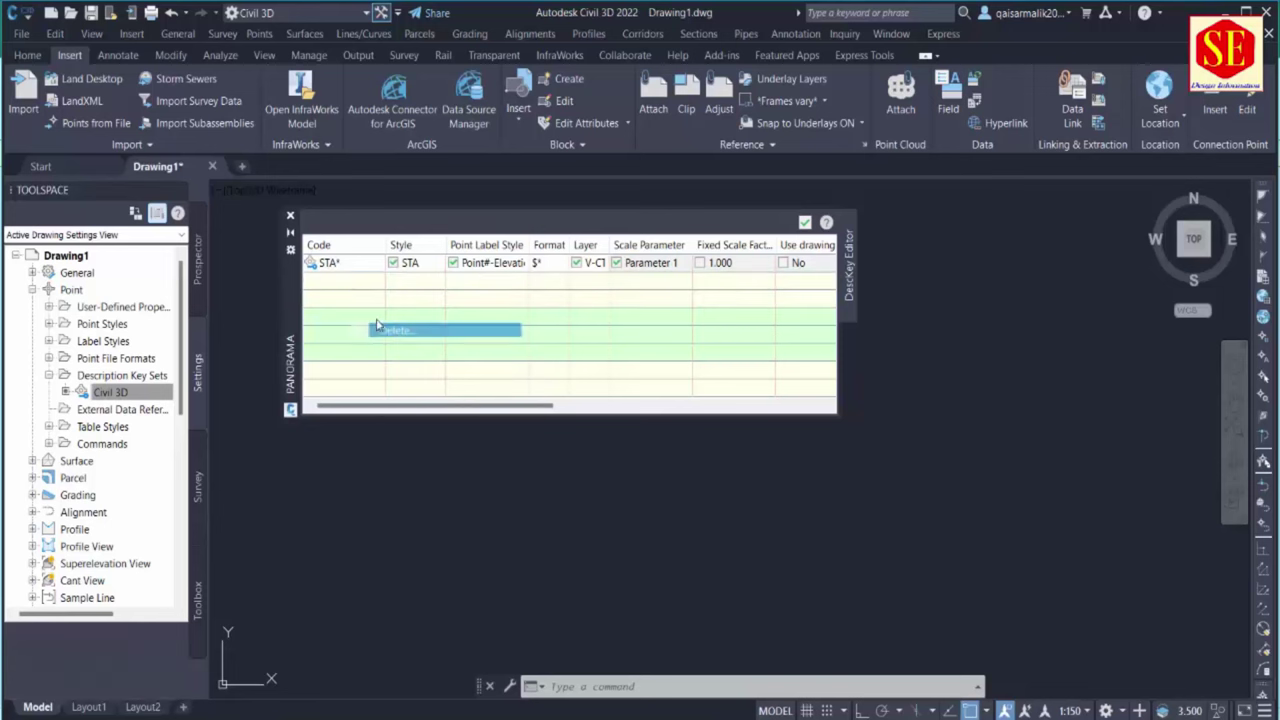
pyautogui.rightClick(333, 262)
pyautogui.click(370, 306)
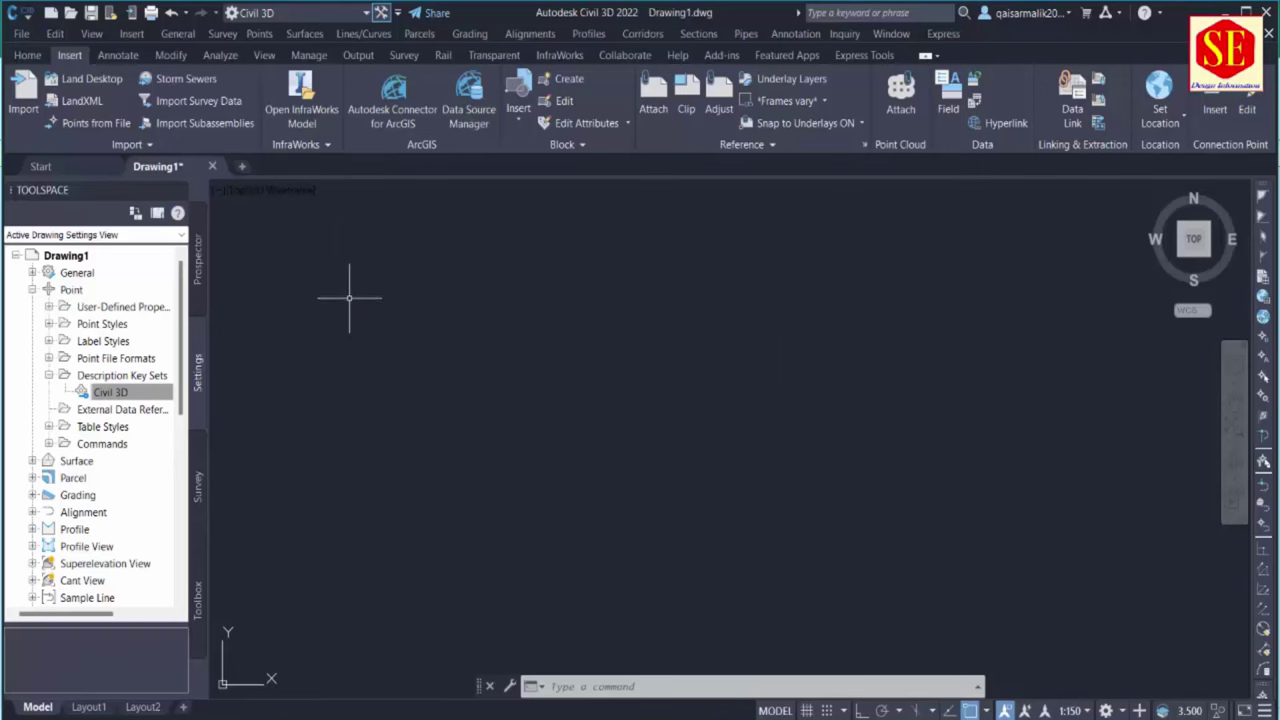
# Reopen Edit Keys, select the blank New DescKey row, and switch to Excel
pyautogui.rightClick(138, 400)
pyautogui.click(200, 430)
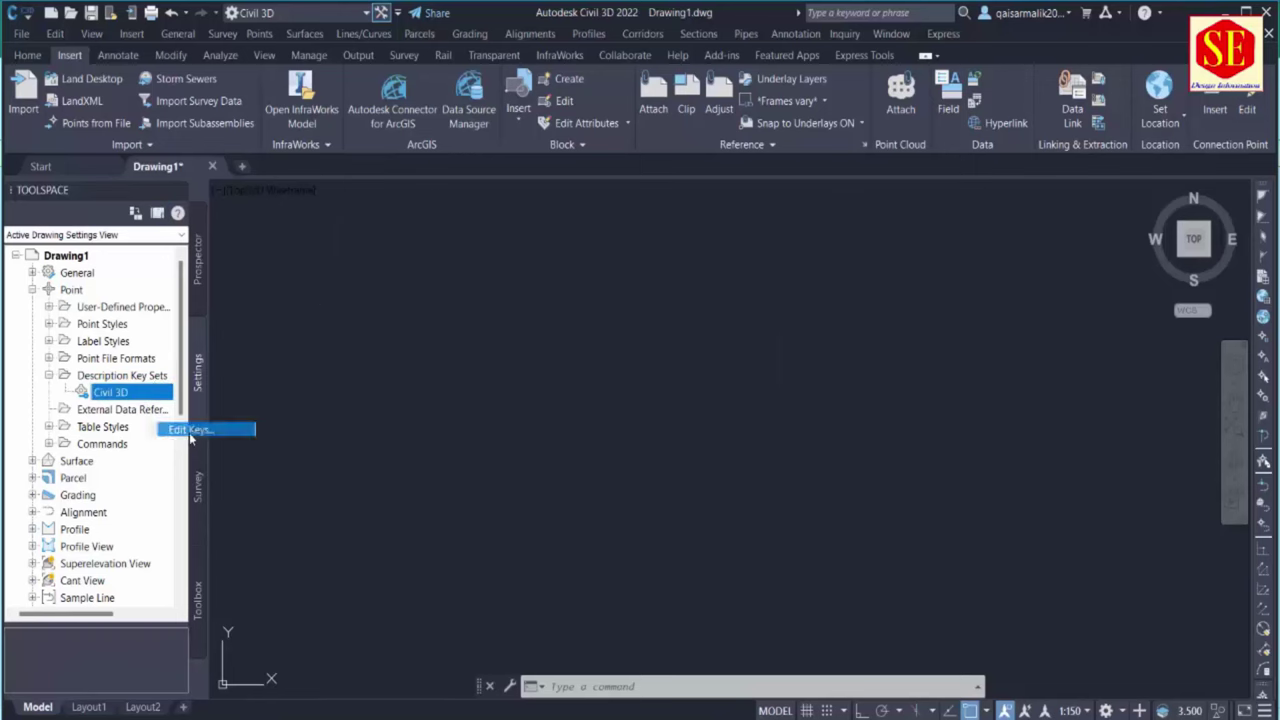
pyautogui.click(350, 265)
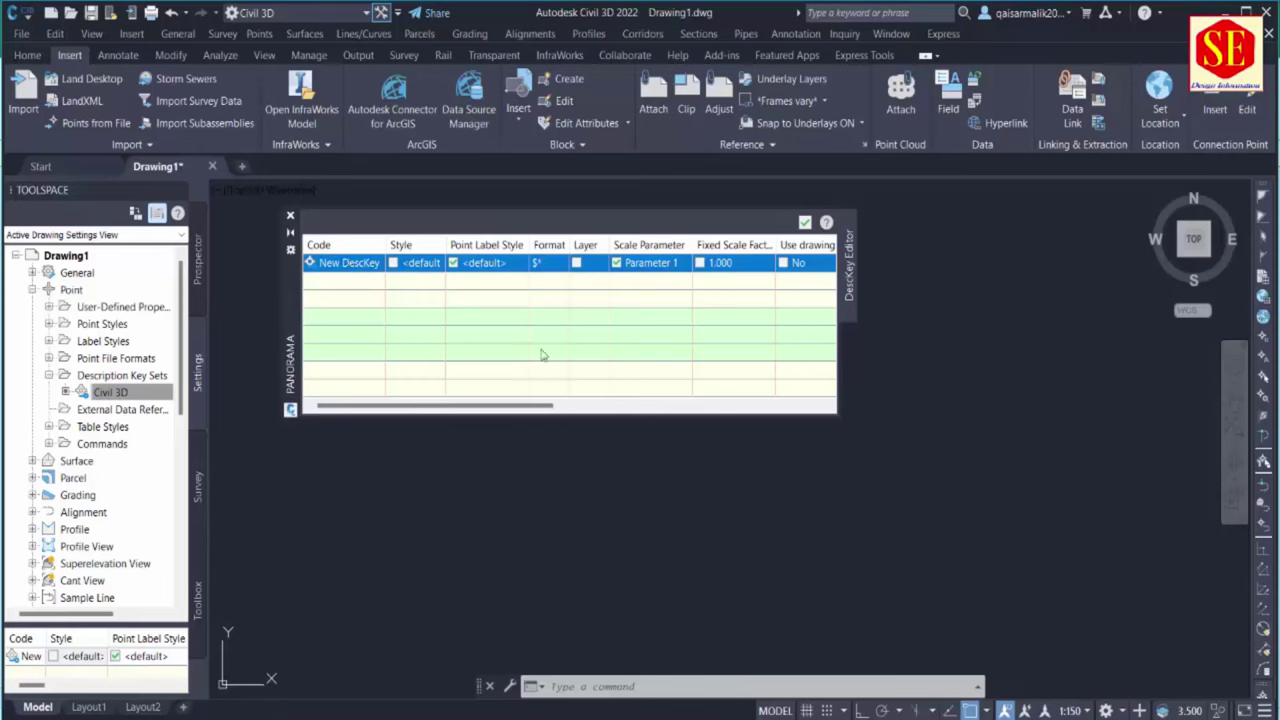
pyautogui.hotkey('alt', 'Tab')
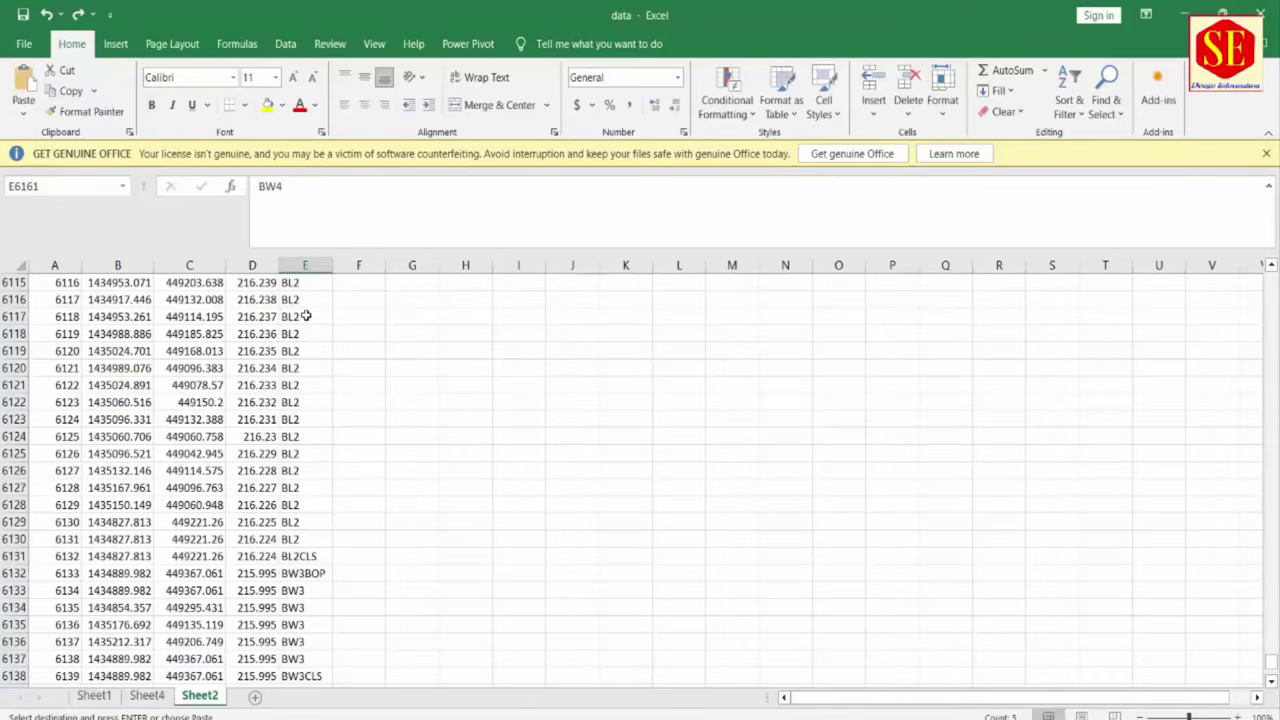
# Browse Sheet1's Column5 filter list, unchecking BW3CLS, BW4BOP and BW4CLS, then cancel without filtering
pyautogui.click(93, 695)
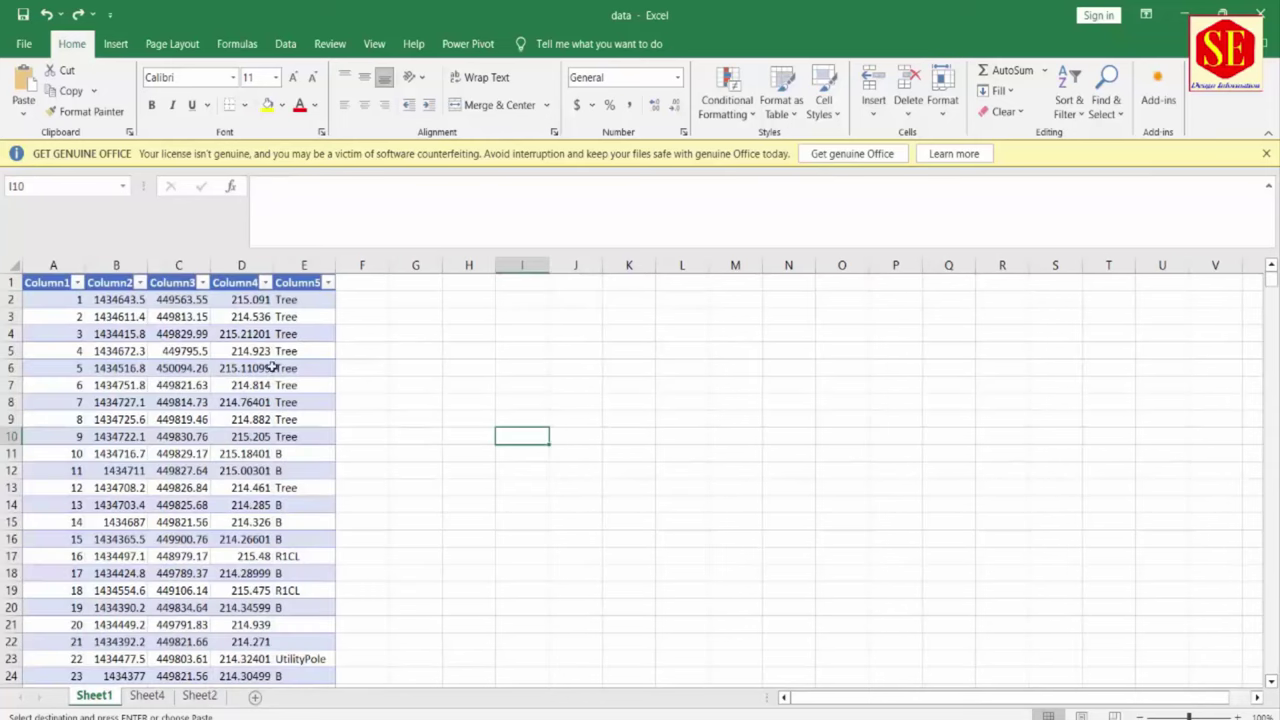
pyautogui.click(327, 282)
pyautogui.scroll(-1, 248, 520)
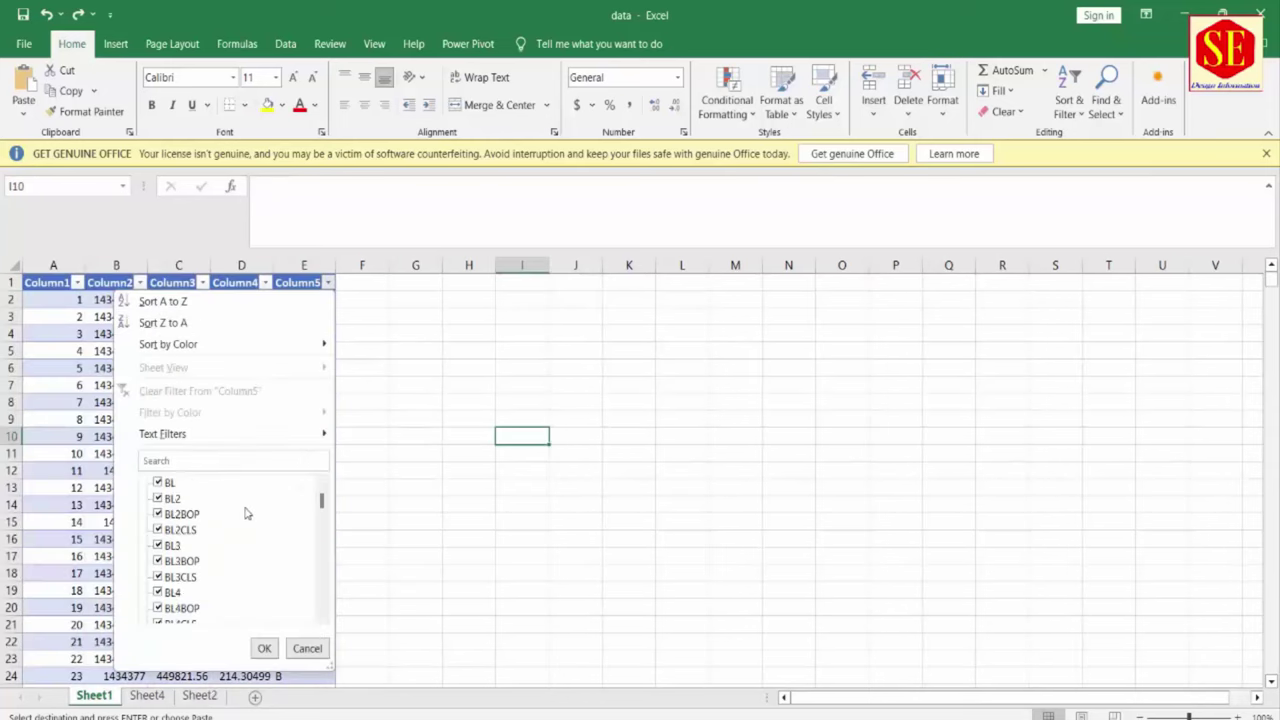
pyautogui.scroll(-5, 247, 513)
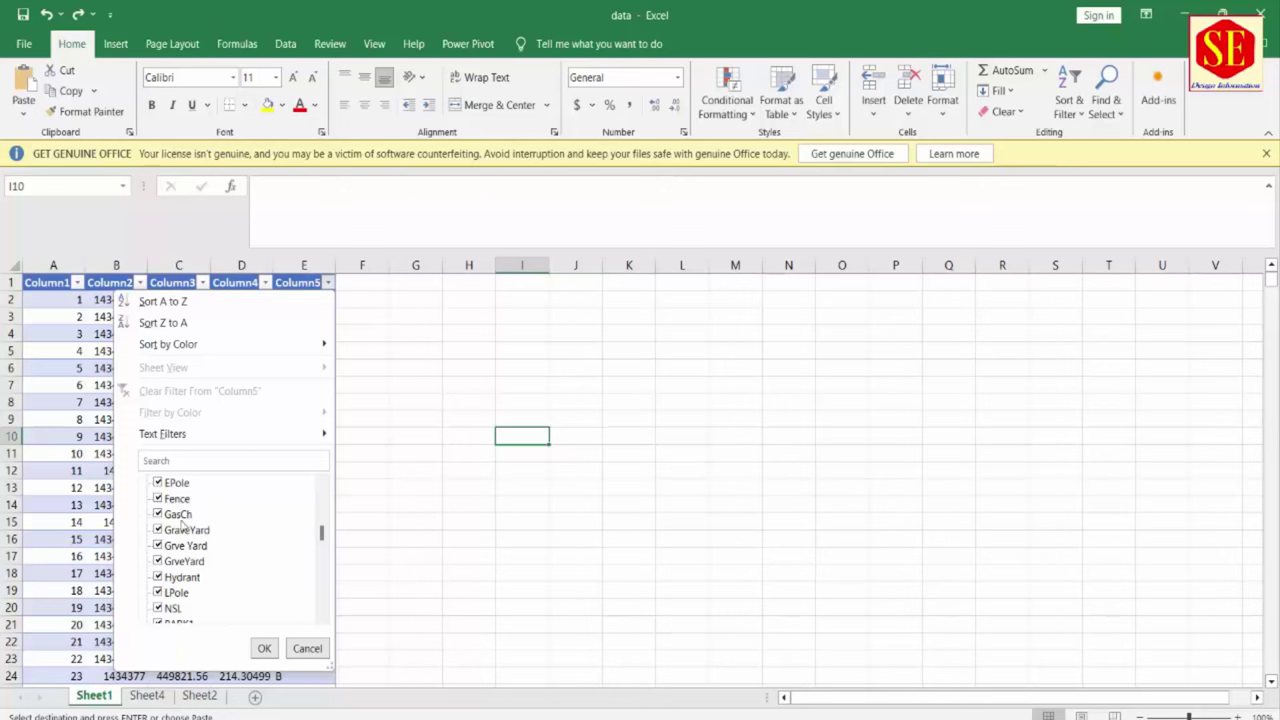
pyautogui.scroll(3, 181, 518)
pyautogui.click(190, 483)
pyautogui.click(193, 514)
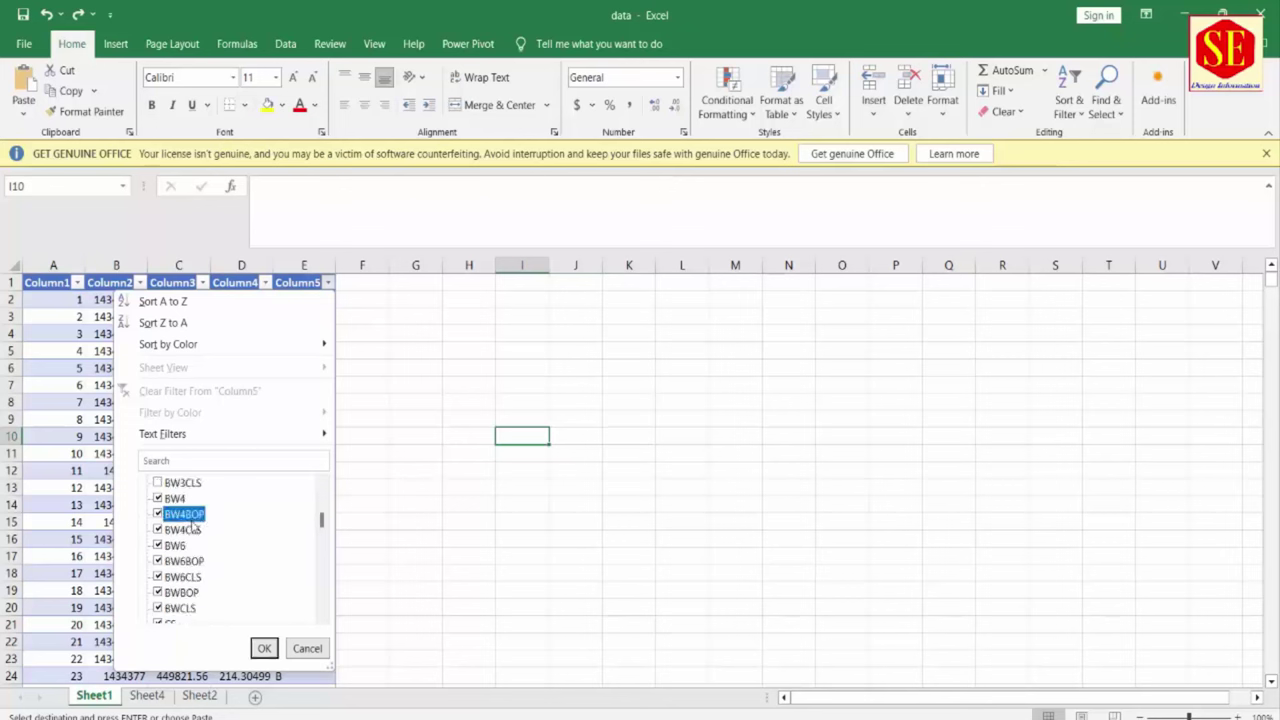
pyautogui.click(200, 530)
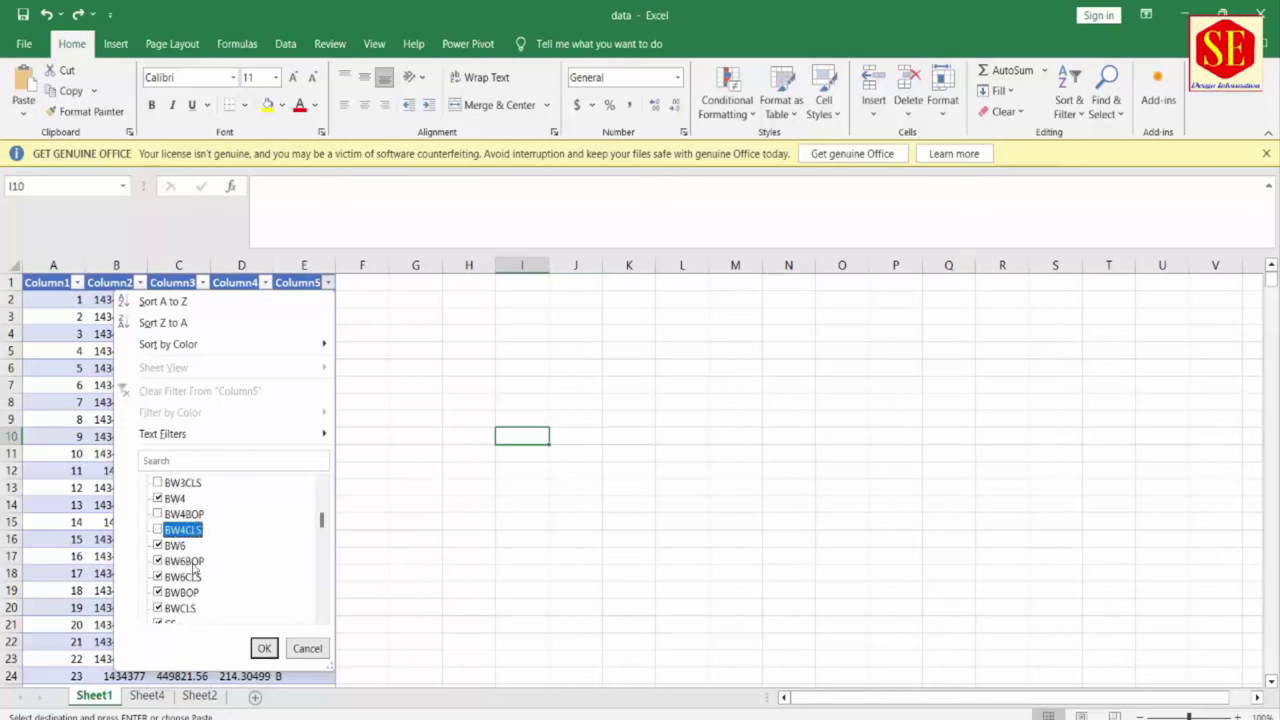
pyautogui.scroll(-15, 188, 592)
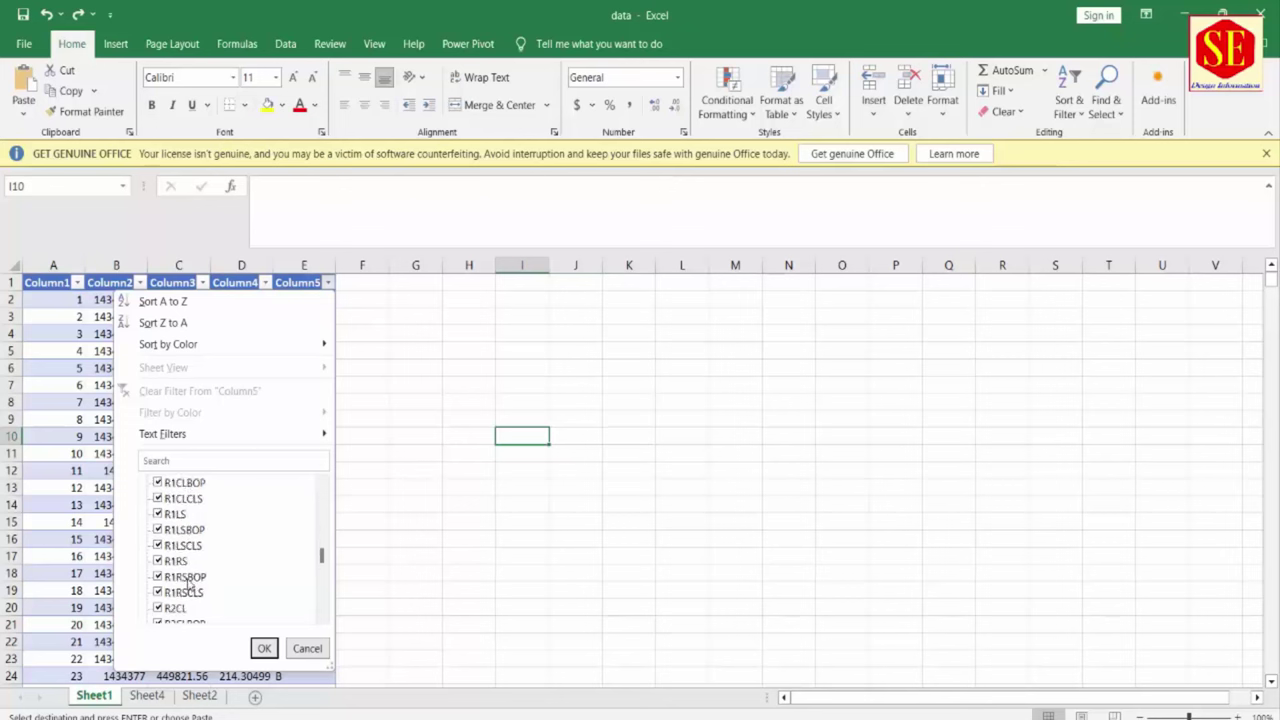
pyautogui.scroll(-3, 188, 583)
pyautogui.scroll(-3, 226, 582)
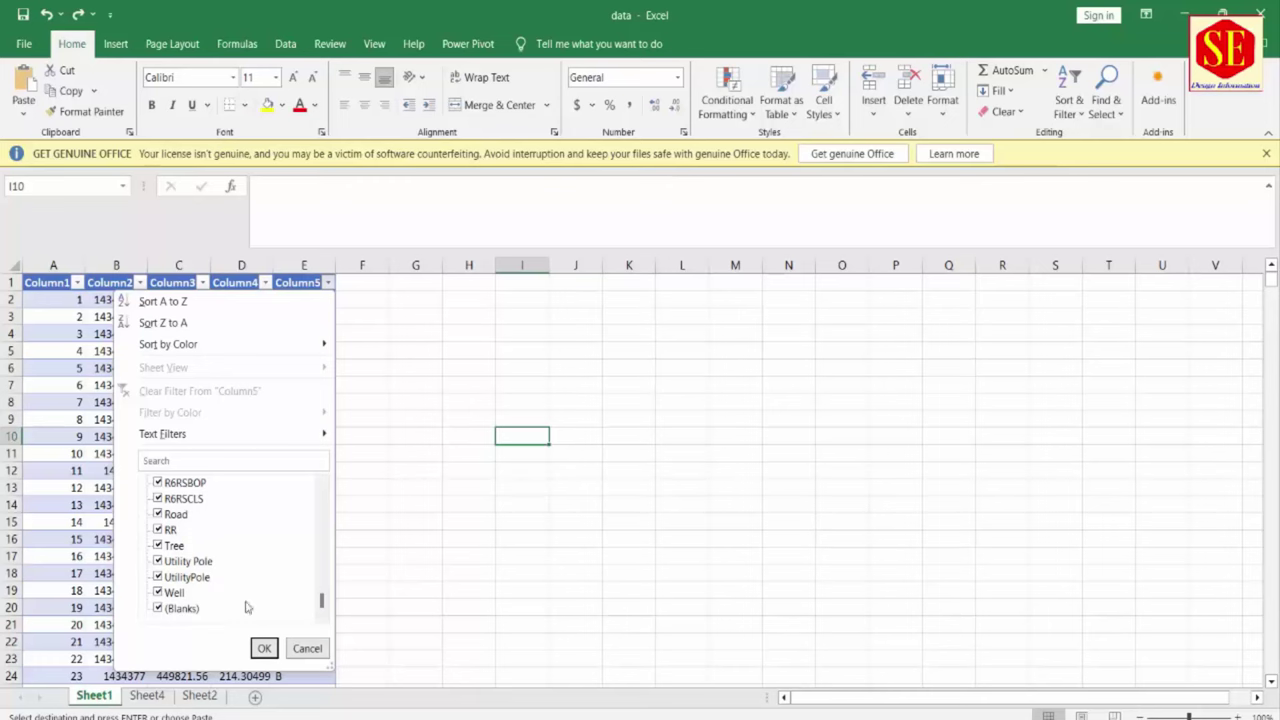
pyautogui.click(307, 648)
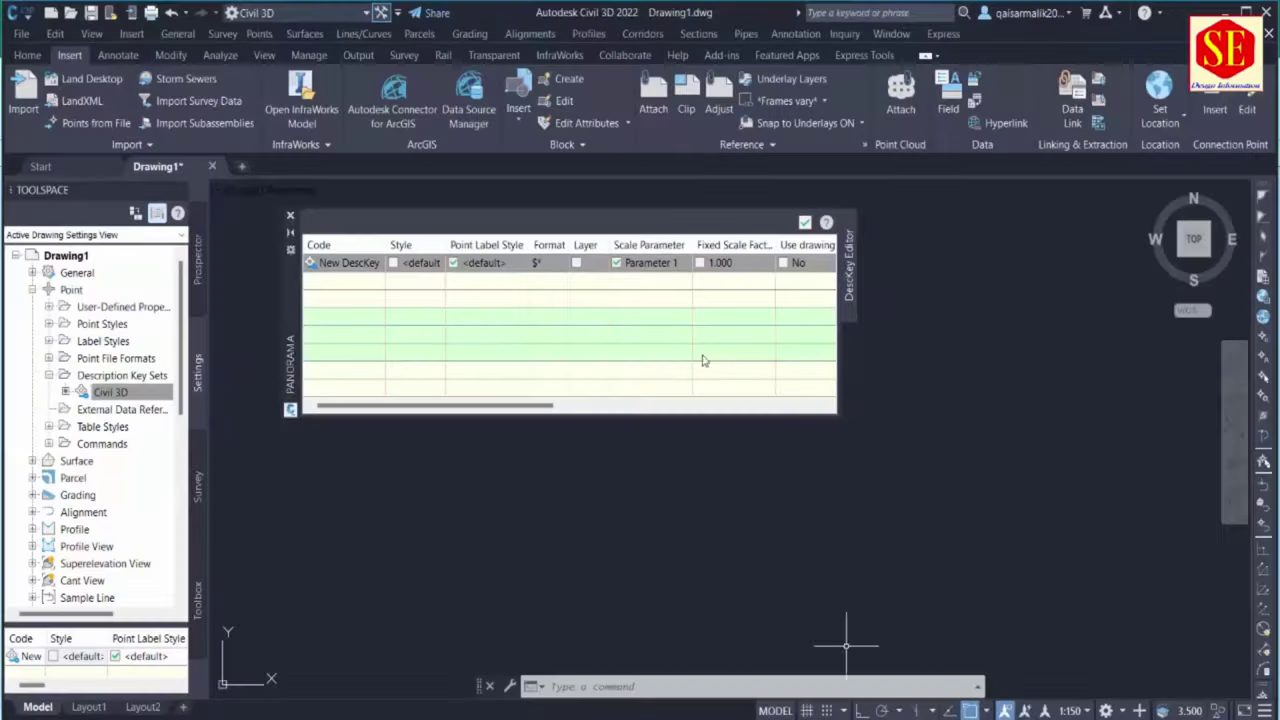
# Keep the default point label style, then select the survey codes and numbers in J3:K23
pyautogui.click(492, 262)
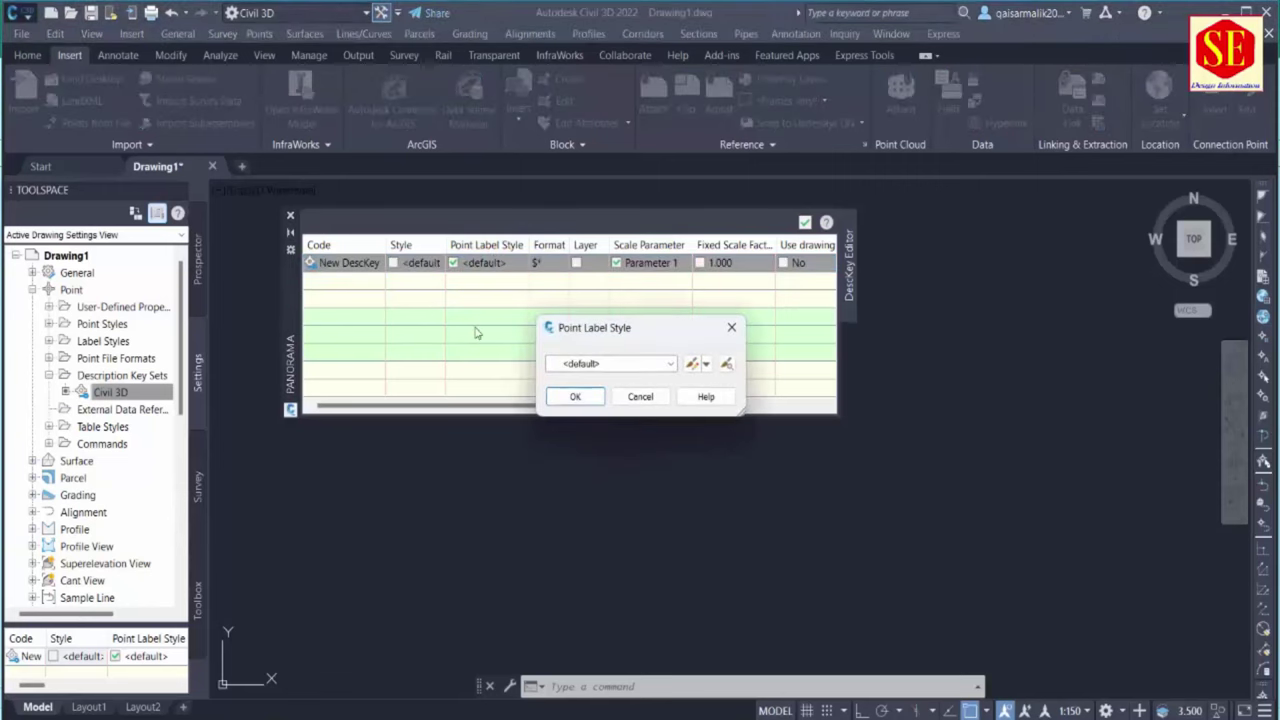
pyautogui.click(575, 396)
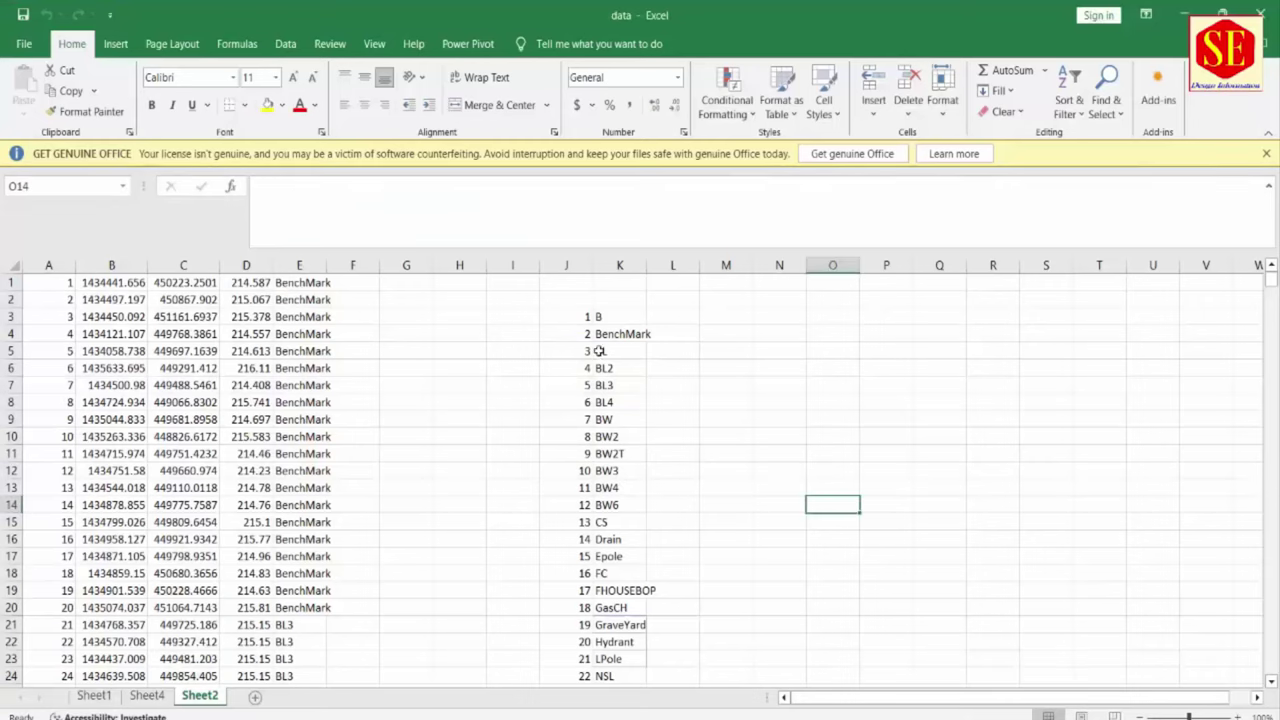
pyautogui.click(616, 314)
pyautogui.moveTo(616, 314); pyautogui.dragTo(598, 677)
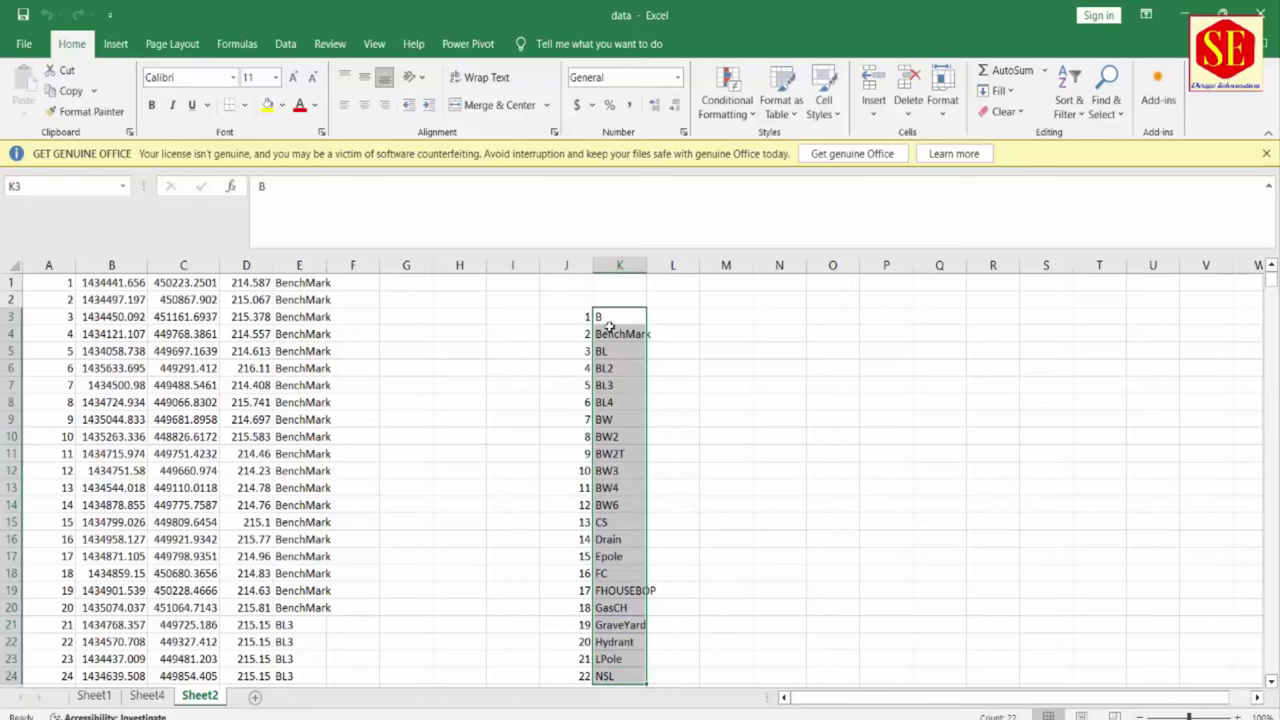
pyautogui.moveTo(609, 327); pyautogui.dragTo(572, 660)
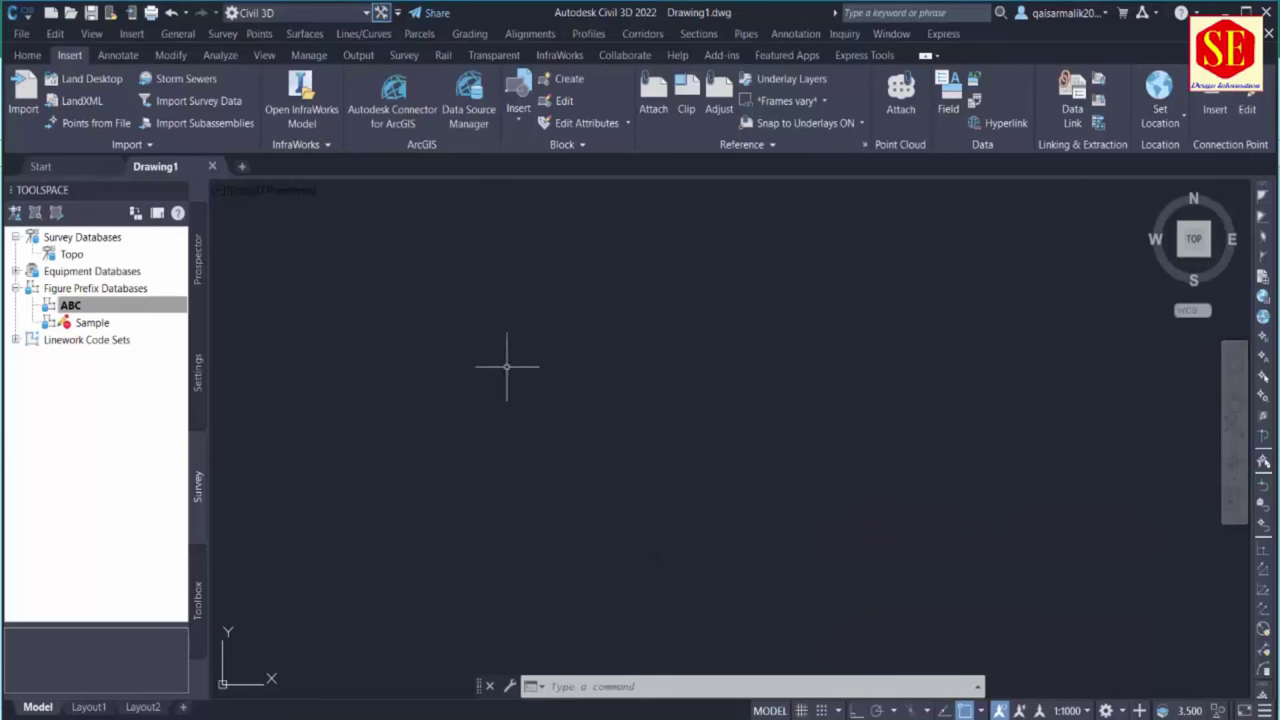
# Open Point > Description Key Sets > Civil 3D for key editing from the Settings tree
pyautogui.click(199, 372)
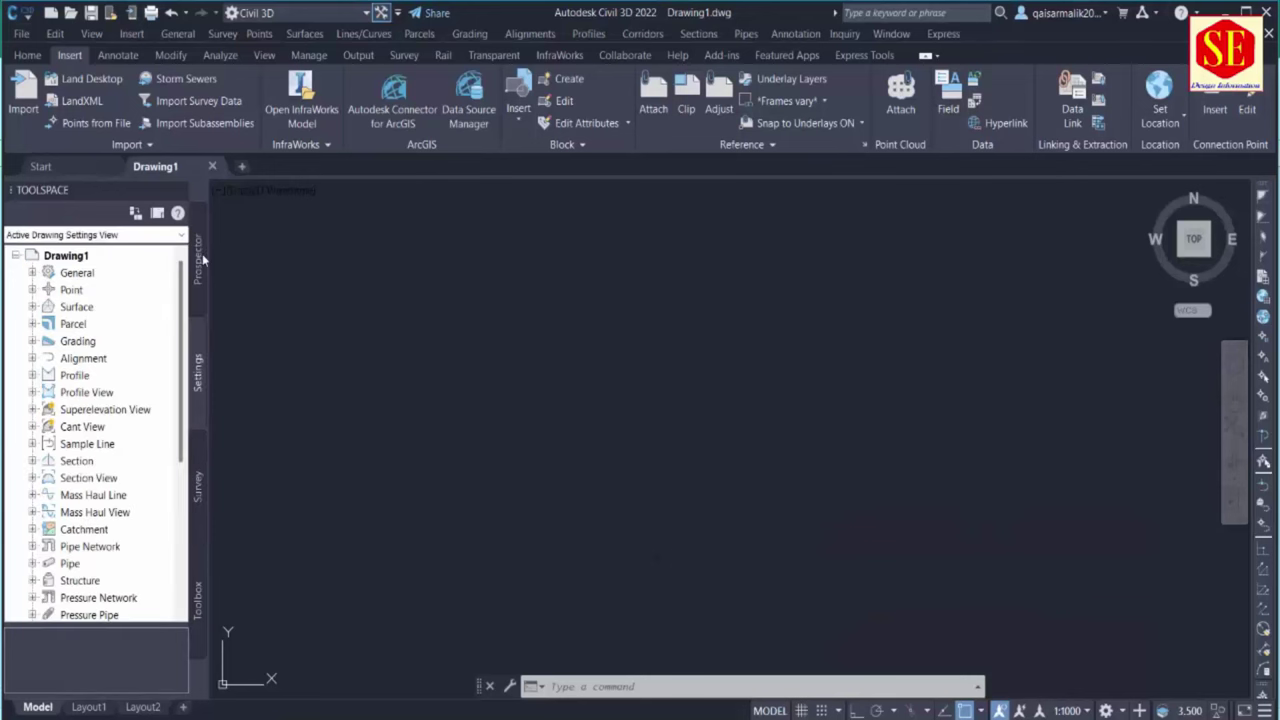
pyautogui.click(202, 253)
pyautogui.click(200, 390)
pyautogui.click(33, 290)
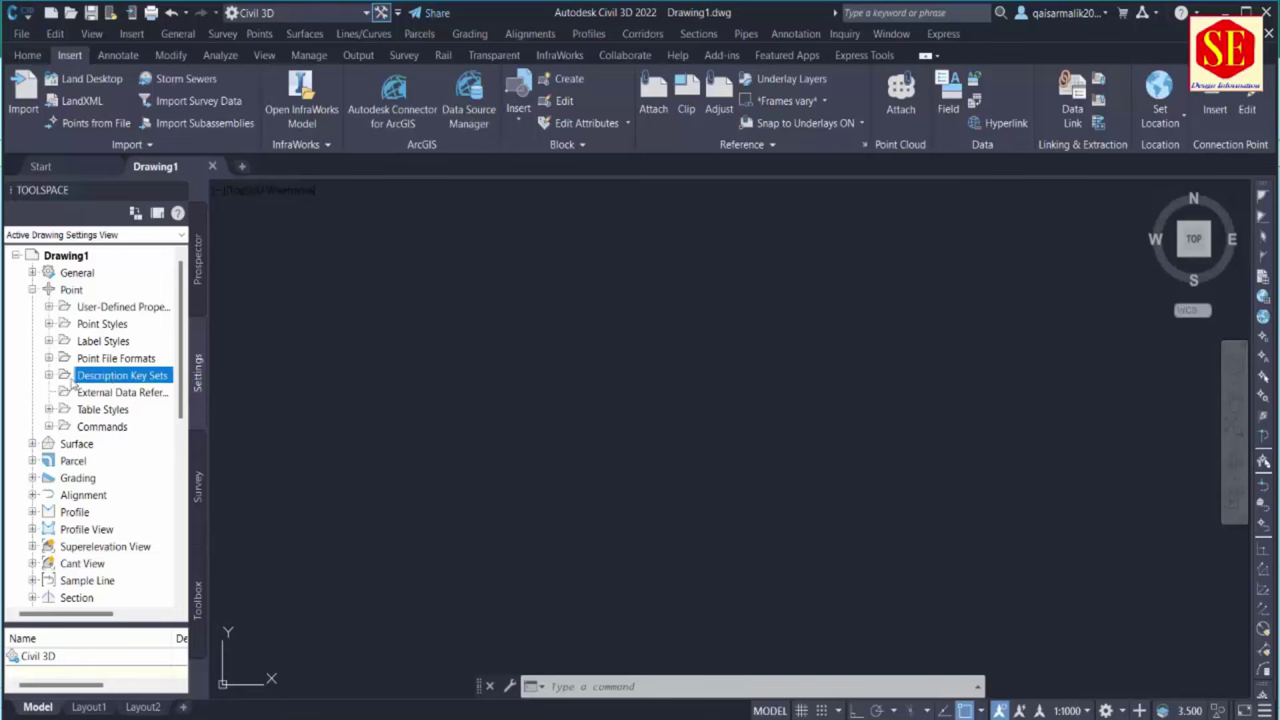
pyautogui.click(48, 376)
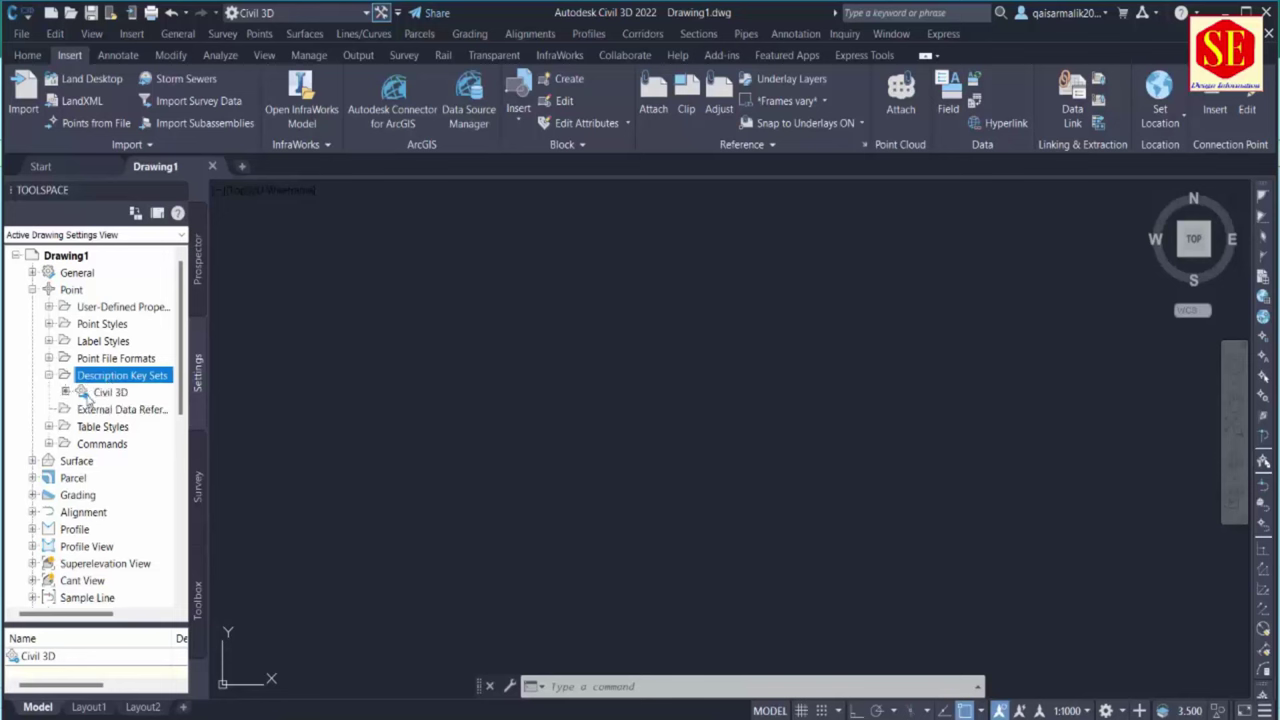
pyautogui.click(88, 395)
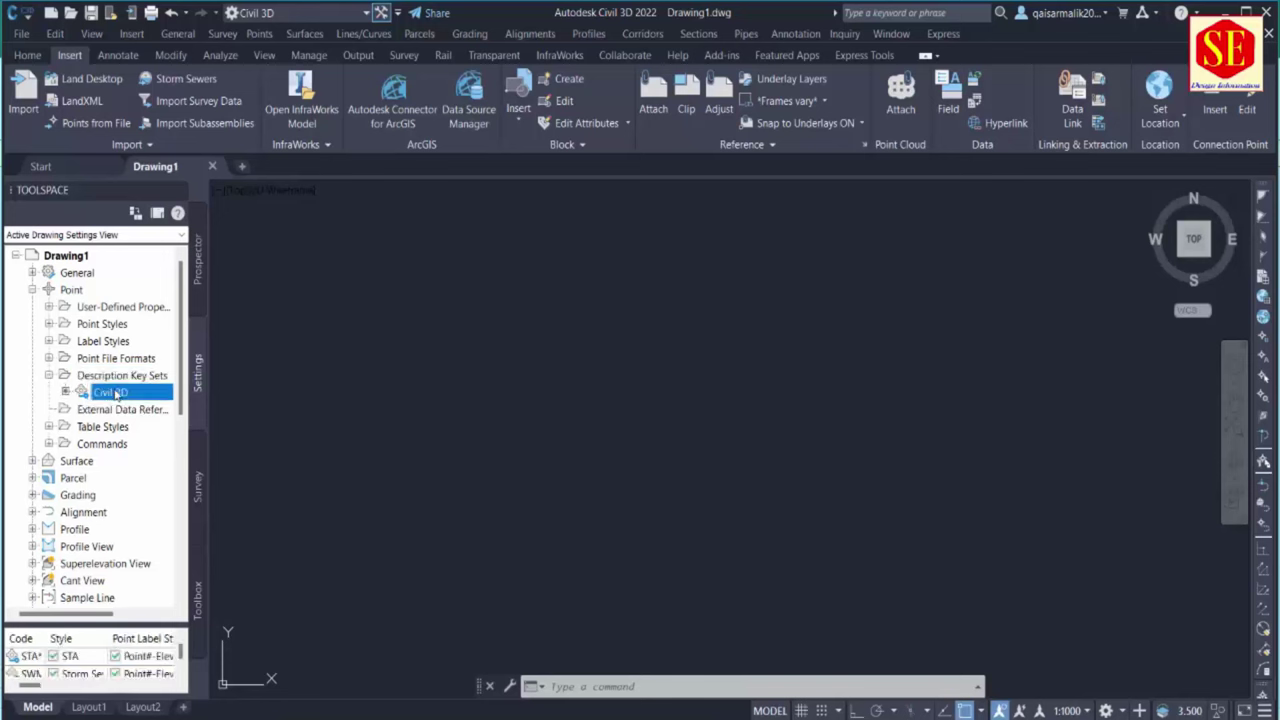
pyautogui.rightClick(120, 396)
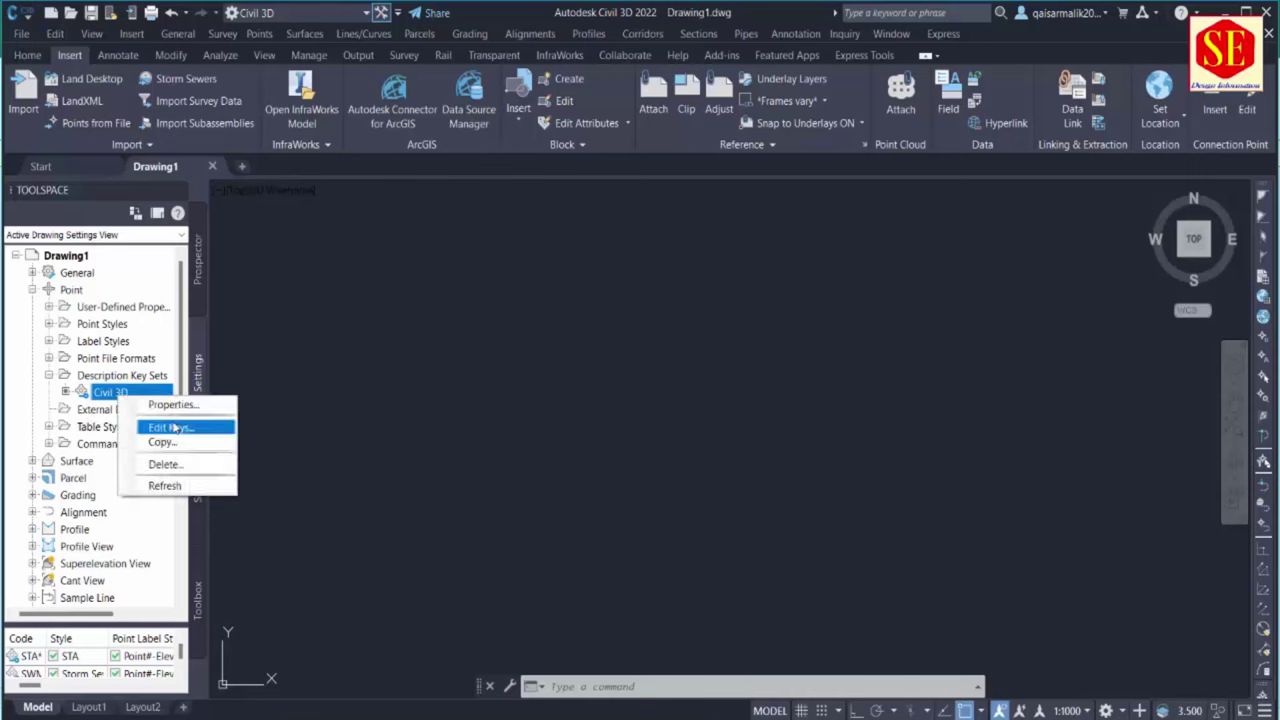
pyautogui.click(170, 426)
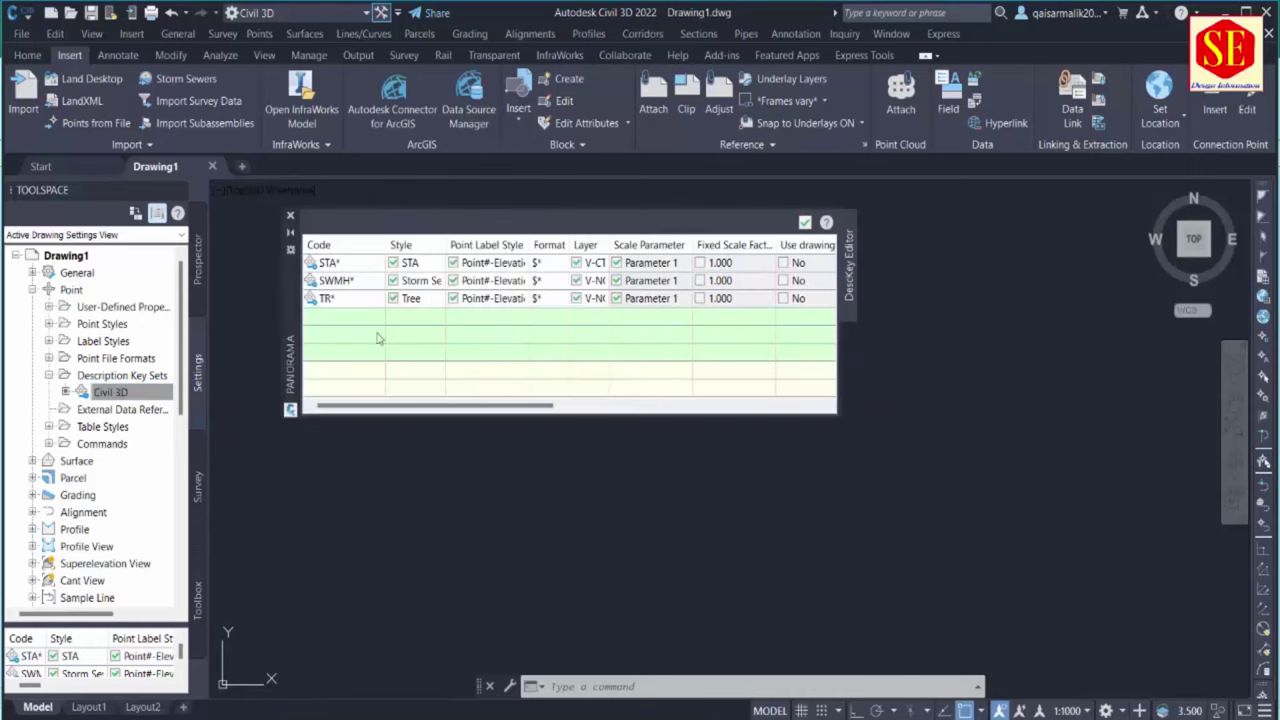
# Delete the TR* and SWMH* description keys
pyautogui.click(348, 300)
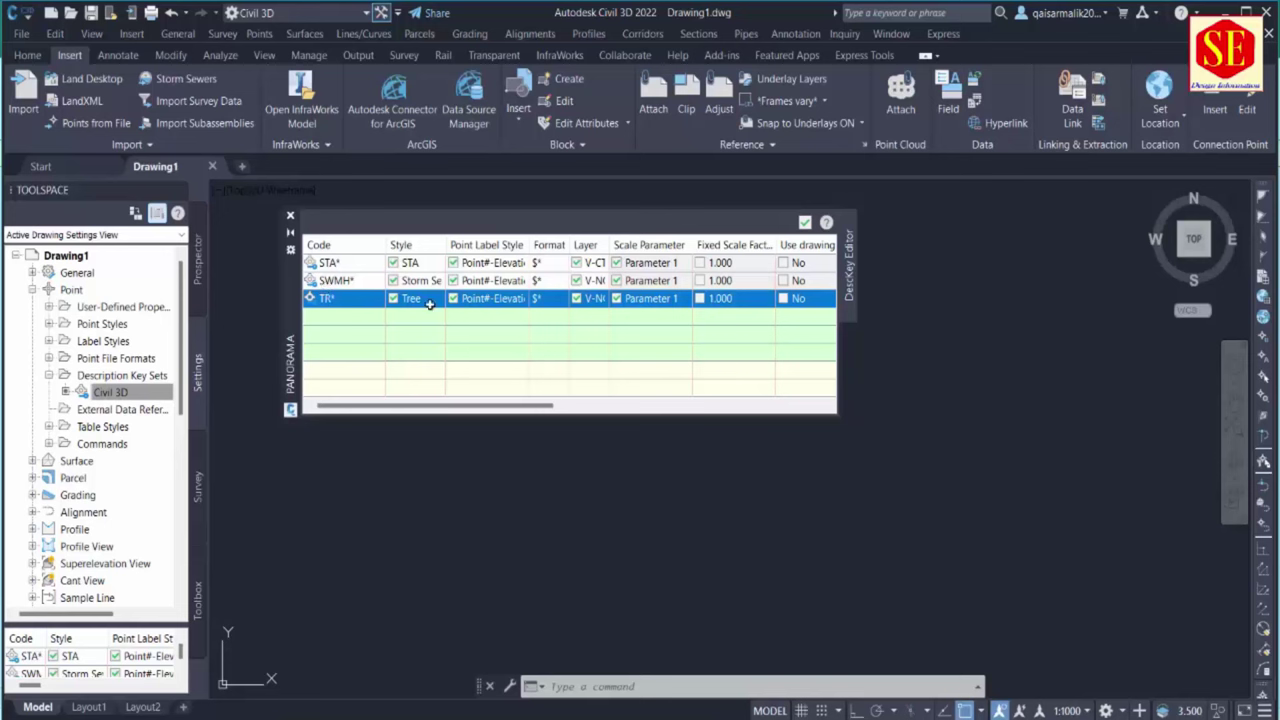
pyautogui.rightClick(352, 300)
pyautogui.click(398, 346)
pyautogui.click(338, 281)
pyautogui.rightClick(338, 281)
pyautogui.click(380, 330)
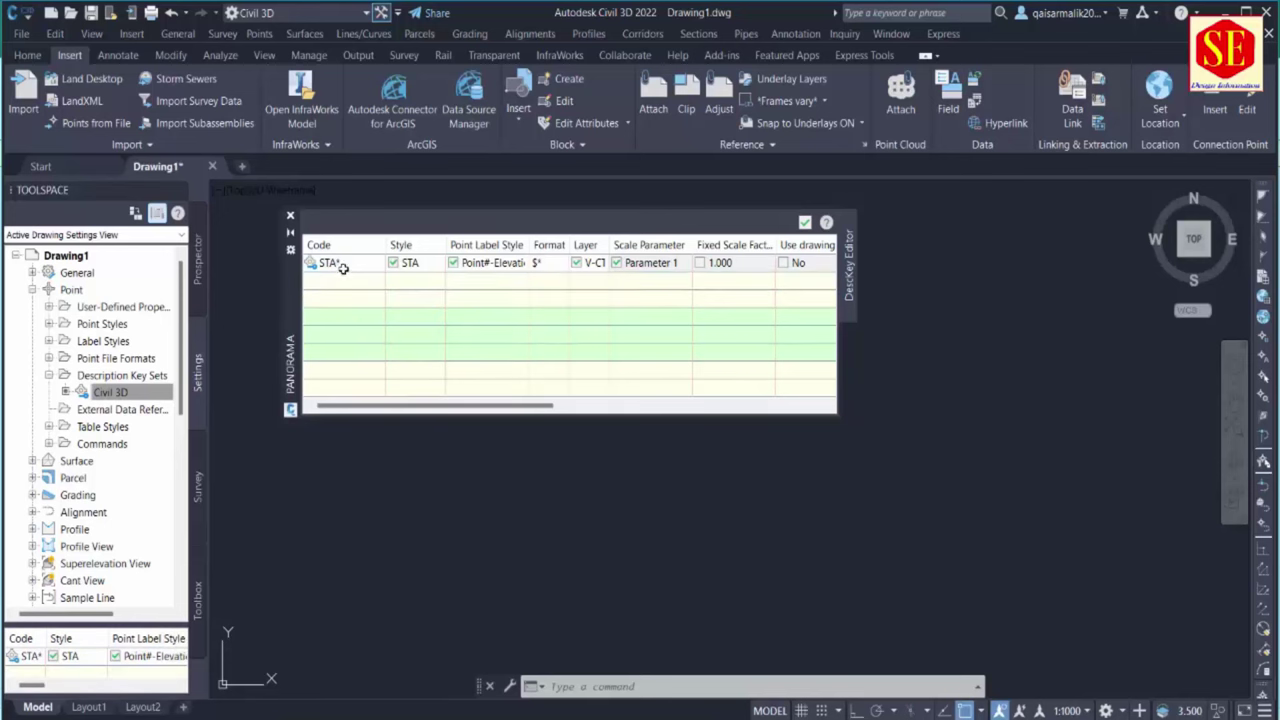
# Delete the STA* key, leaving its code unchanged first, and reopen the key set for editing
pyautogui.click(340, 262)
pyautogui.click(340, 262)
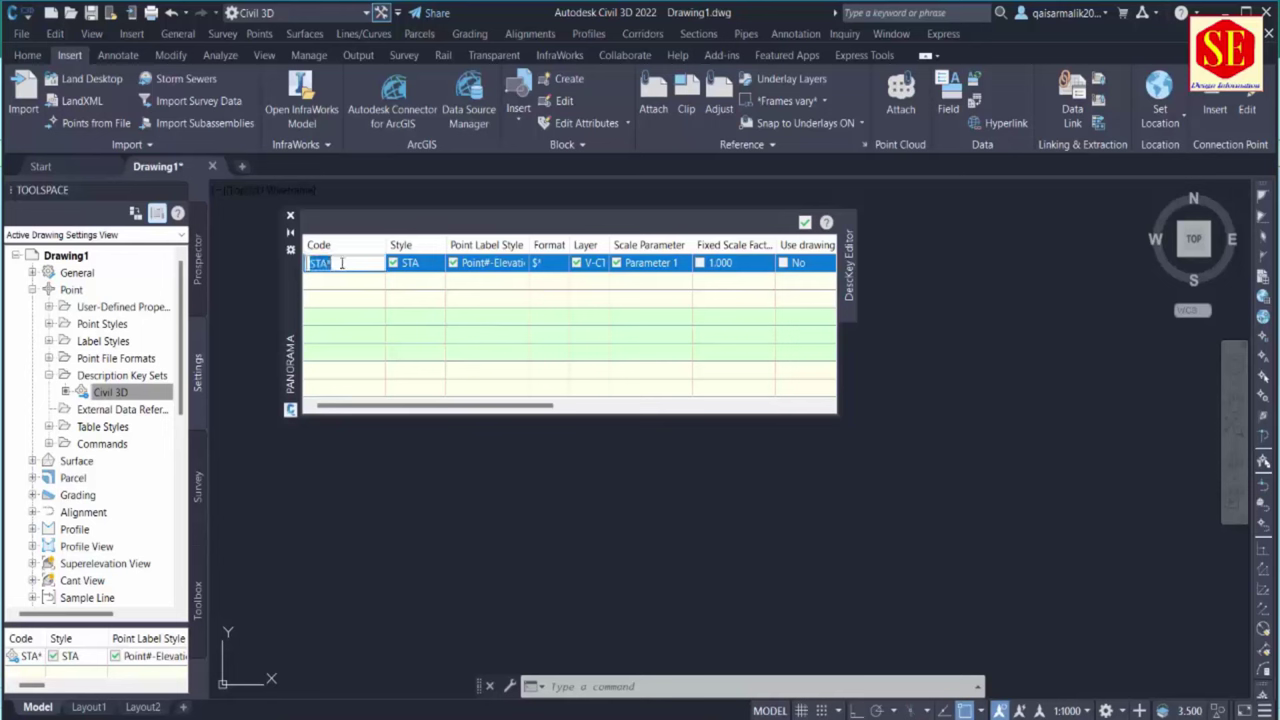
pyautogui.click(352, 302)
pyautogui.click(349, 265)
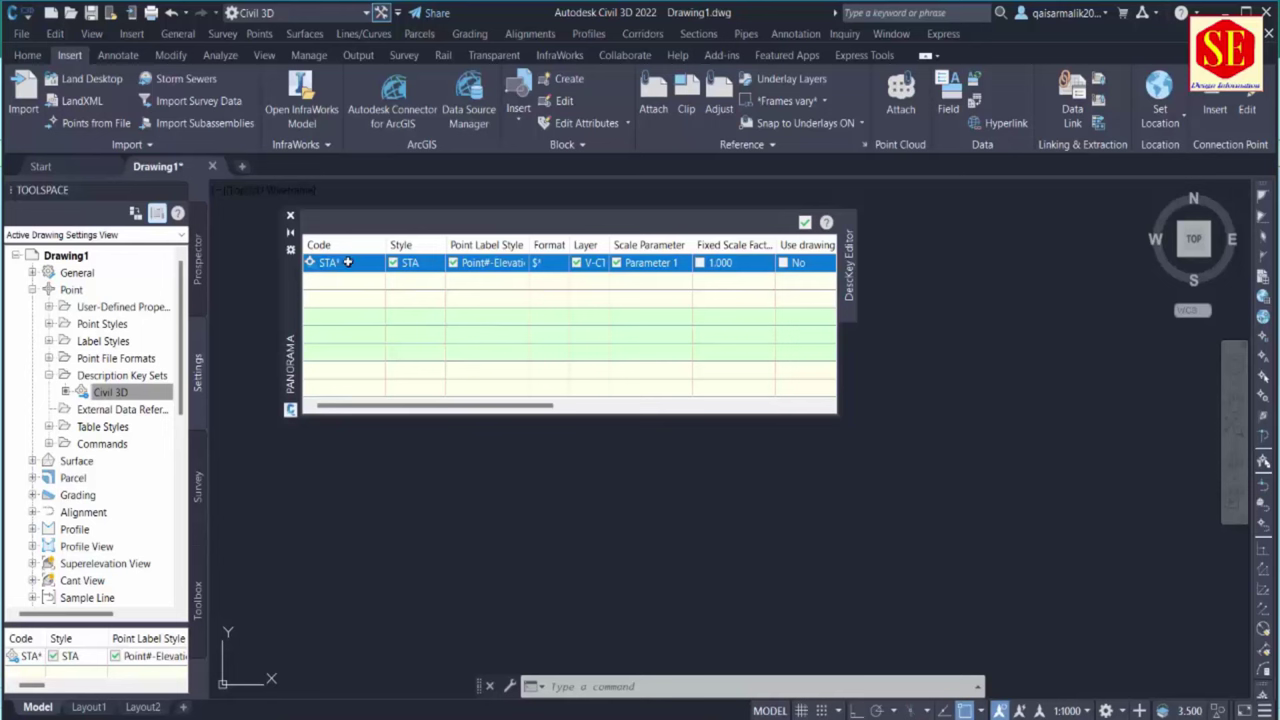
pyautogui.rightClick(349, 264)
pyautogui.click(395, 308)
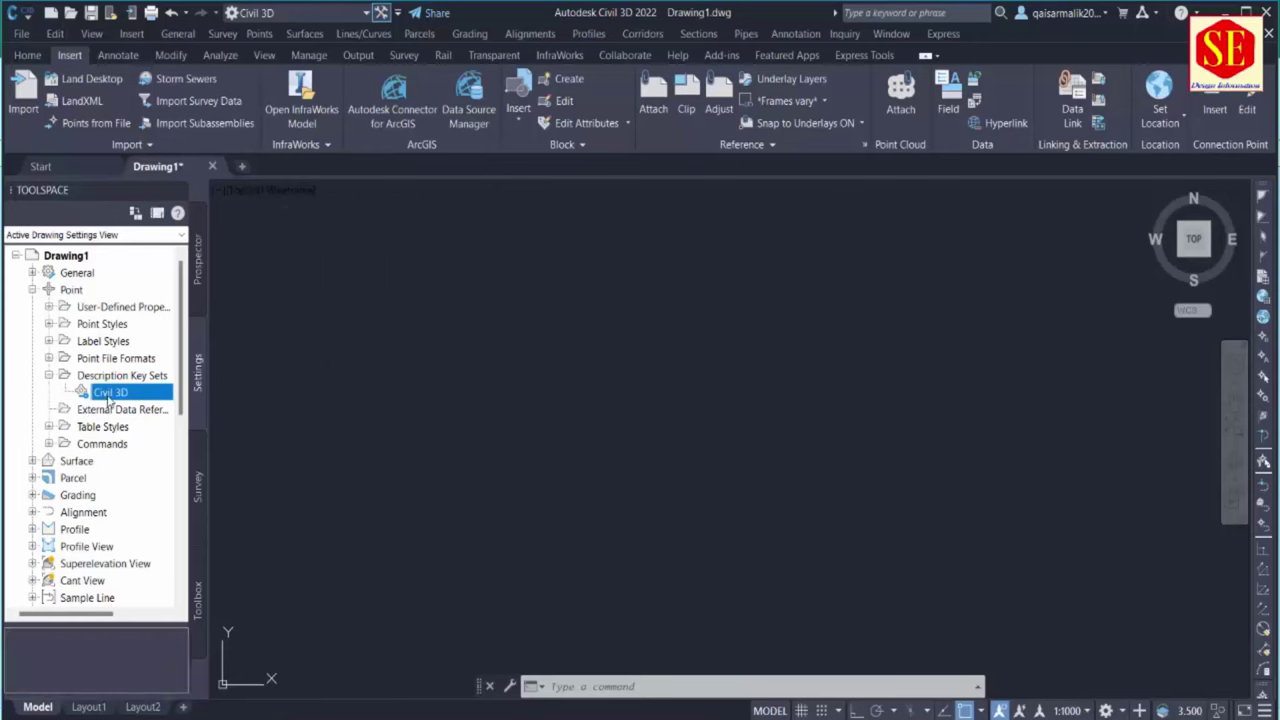
pyautogui.rightClick(110, 392)
pyautogui.click(160, 428)
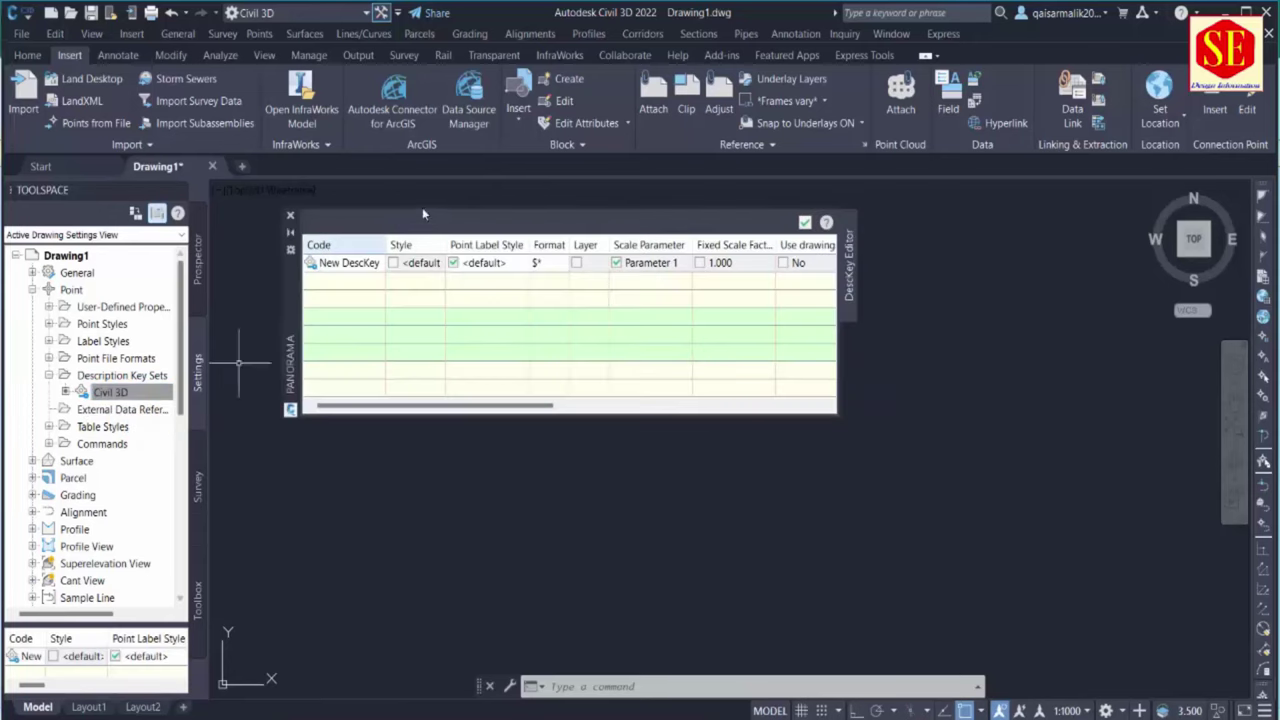
# Move the Excel window left and the DescKey Editor to the right side
pyautogui.click(353, 266)
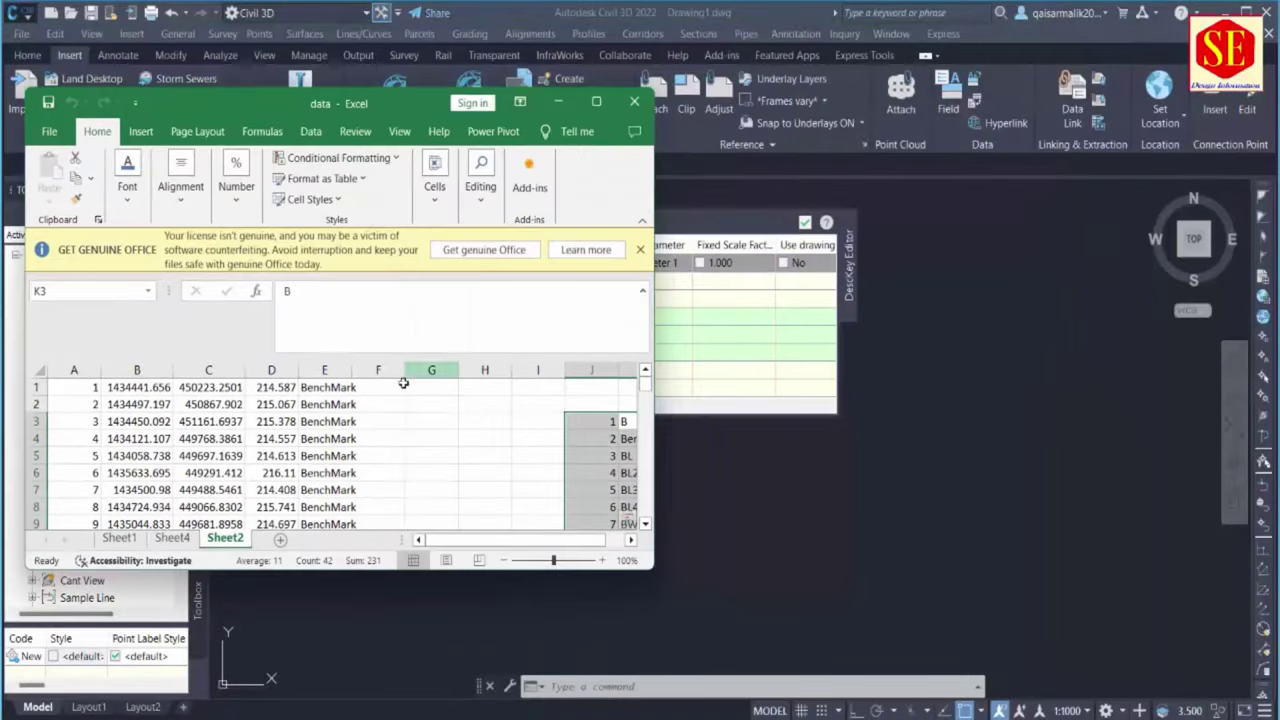
pyautogui.moveTo(434, 539); pyautogui.dragTo(456, 539)
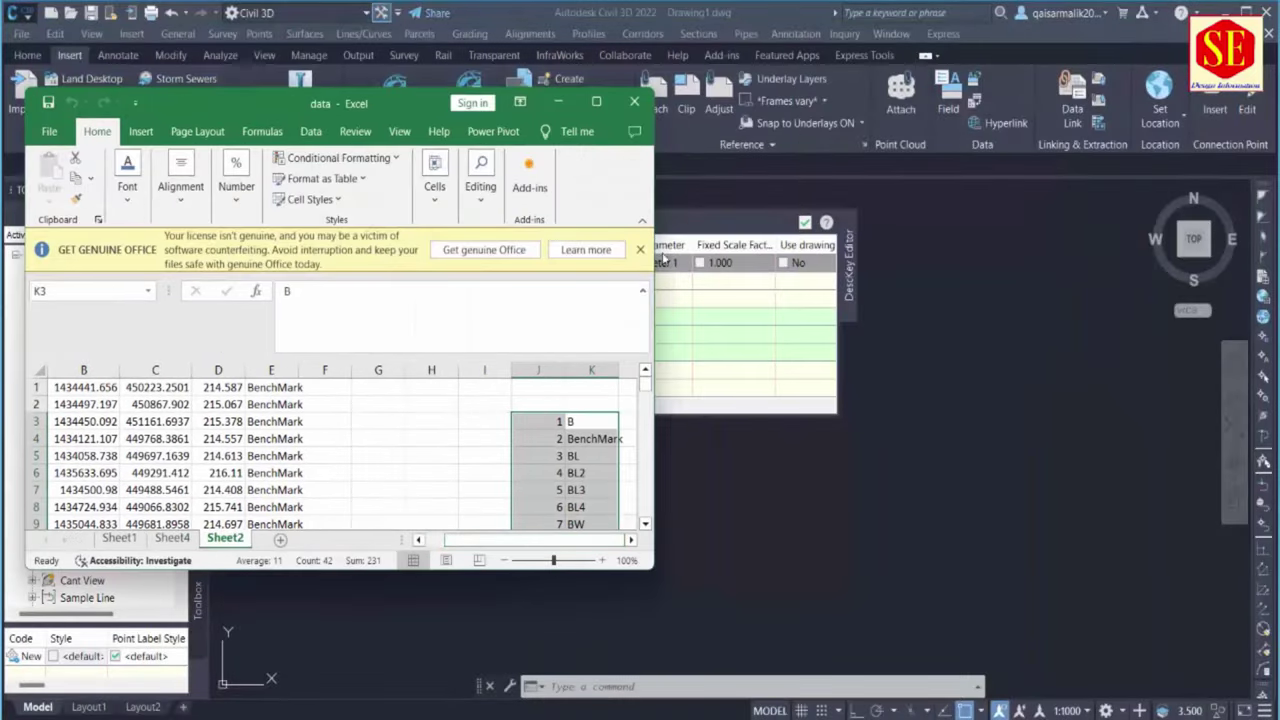
pyautogui.moveTo(403, 97); pyautogui.dragTo(313, 113)
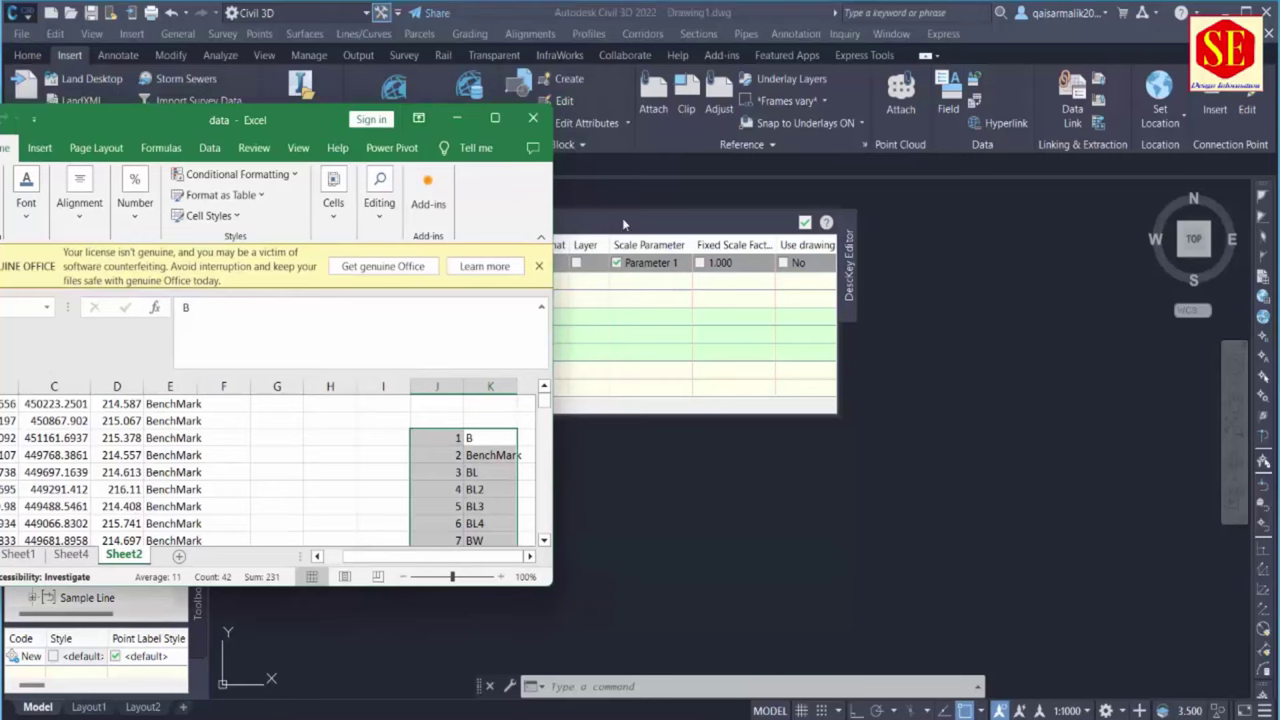
pyautogui.click(770, 240)
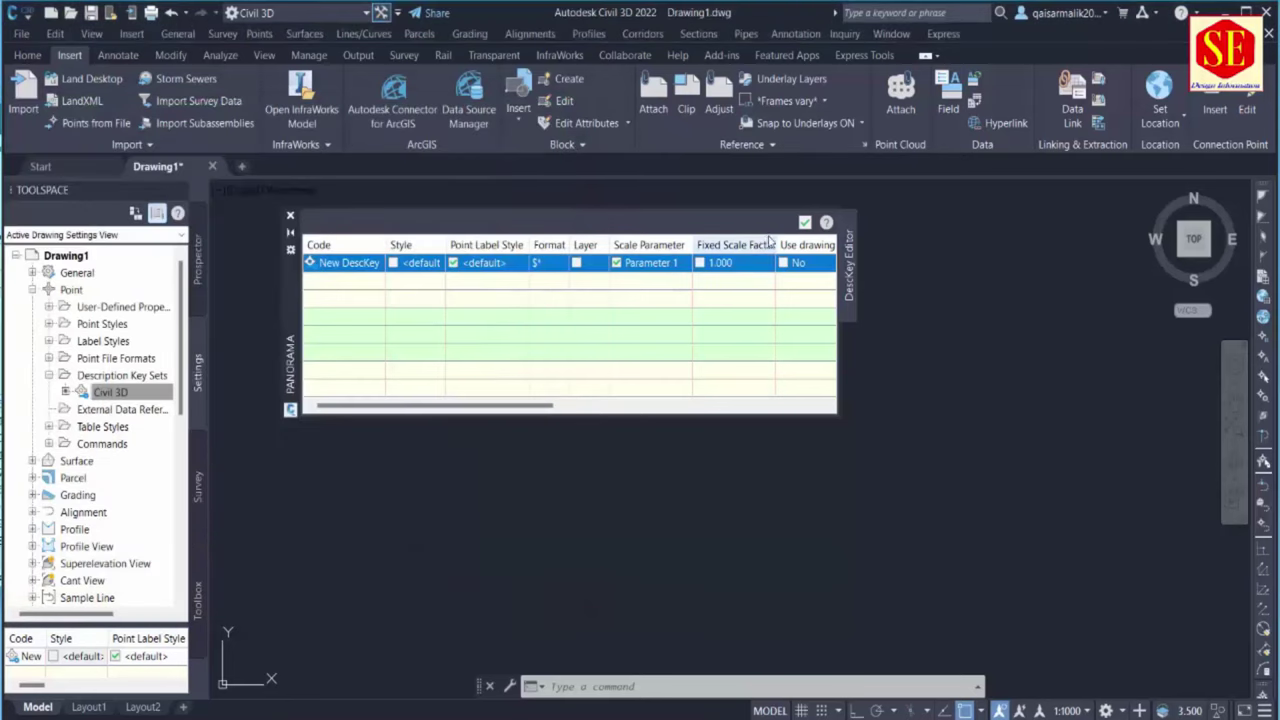
pyautogui.click(283, 294)
pyautogui.moveTo(291, 300); pyautogui.dragTo(646, 286)
# Check survey code B in Excel's column K, then start editing the New DescKey code
pyautogui.hotkey('alt', 'Tab')
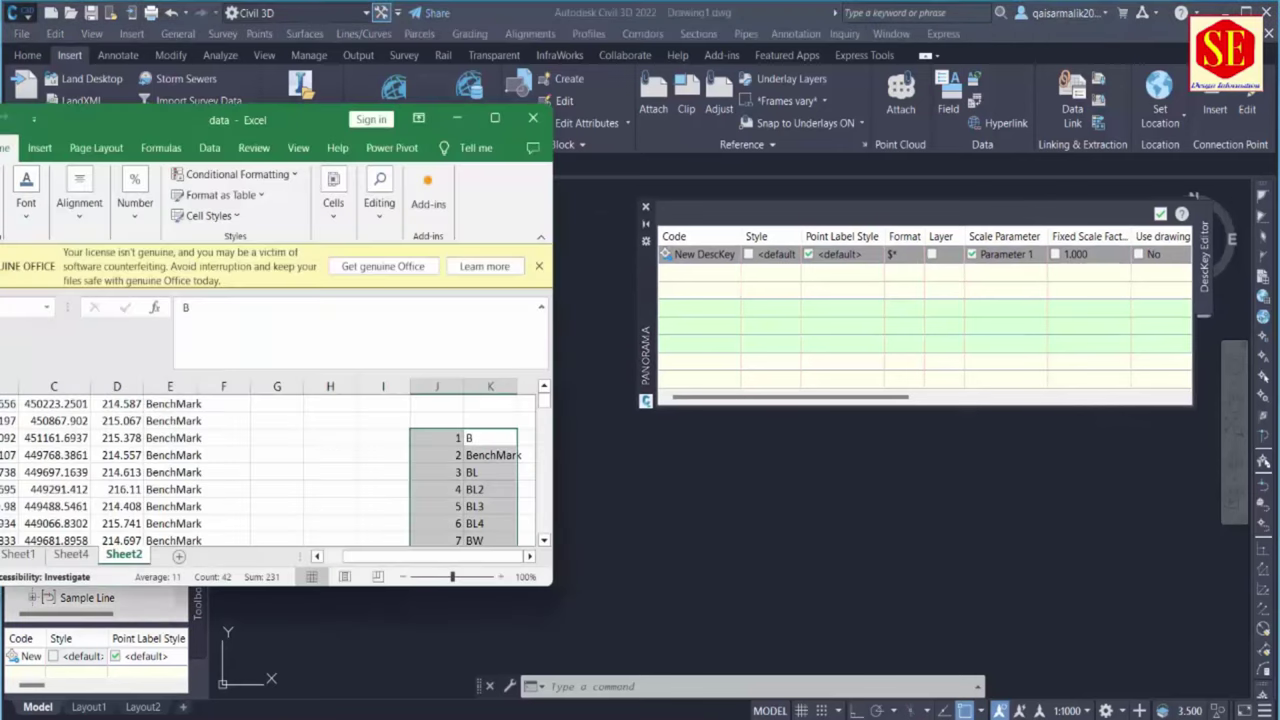
pyautogui.click(488, 437)
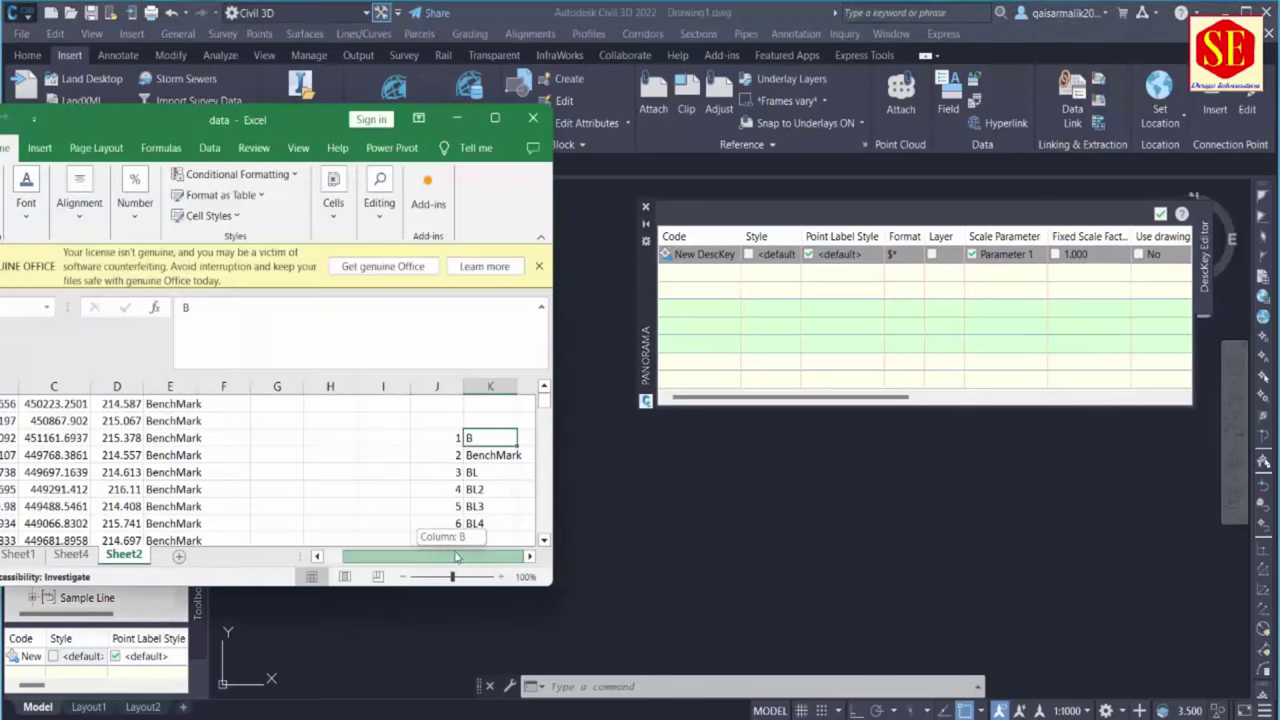
pyautogui.click(529, 556)
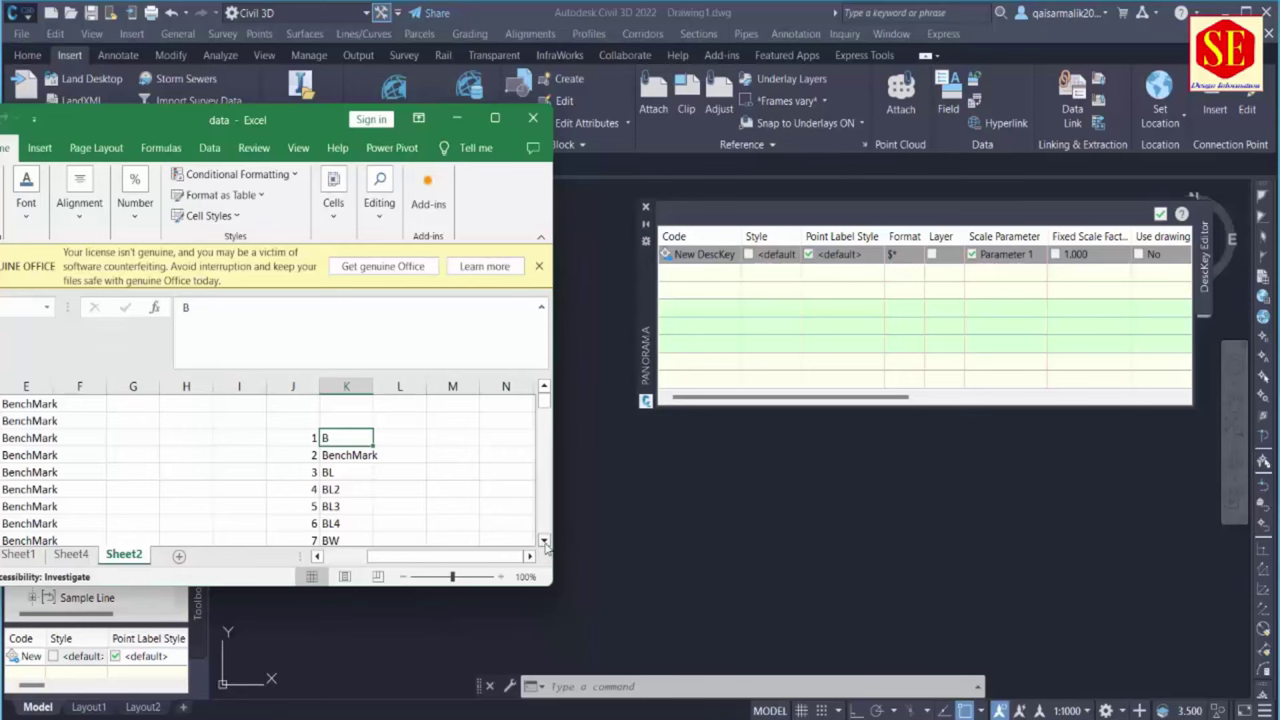
pyautogui.scroll(-3, 451, 477)
pyautogui.click(710, 254)
pyautogui.click(716, 254)
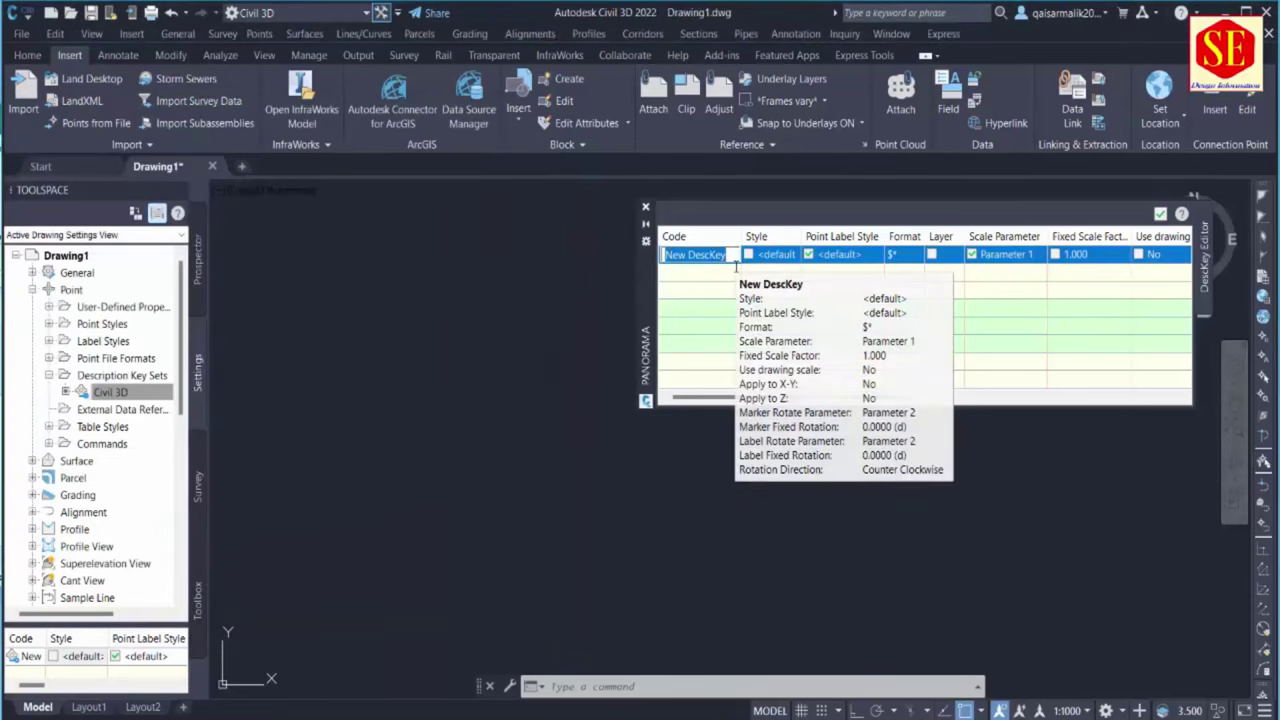
# Set the key's code to B and point style to Basic, then open the point label style list
pyautogui.write('B')
pyautogui.press('capslock')
pyautogui.press('Return')
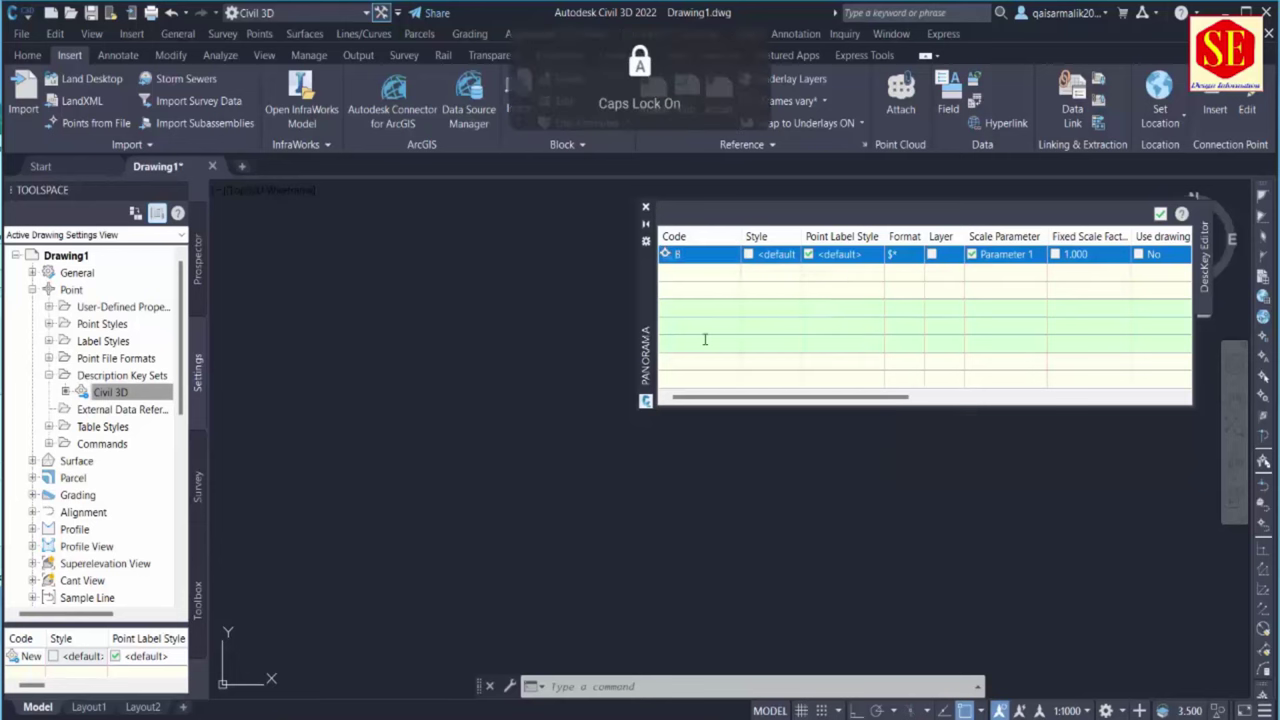
pyautogui.click(766, 254)
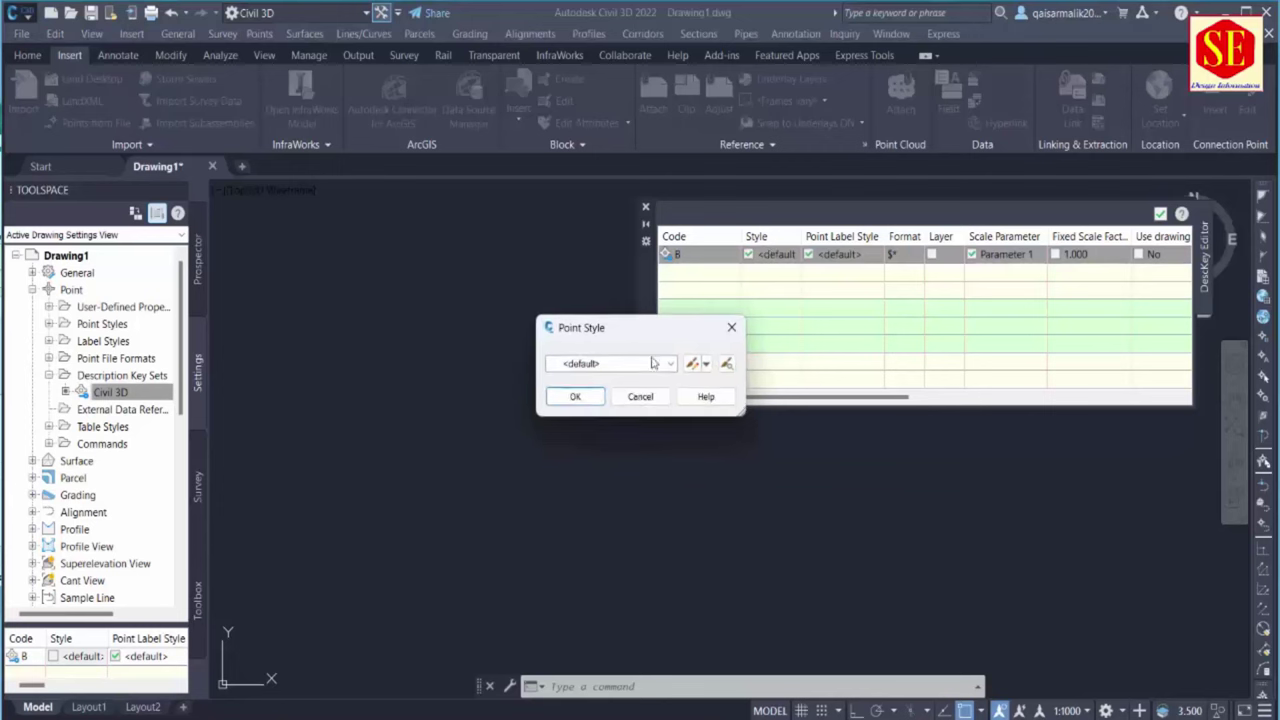
pyautogui.click(630, 366)
pyautogui.click(587, 382)
pyautogui.click(575, 396)
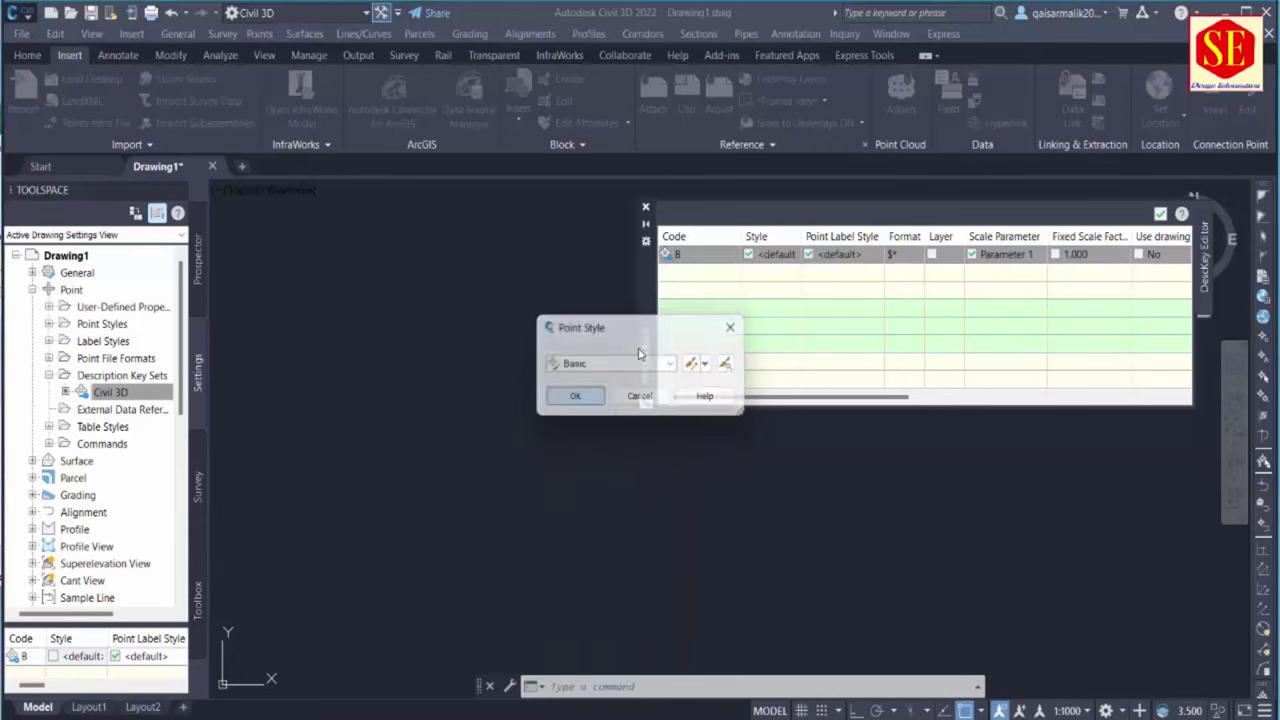
pyautogui.click(842, 255)
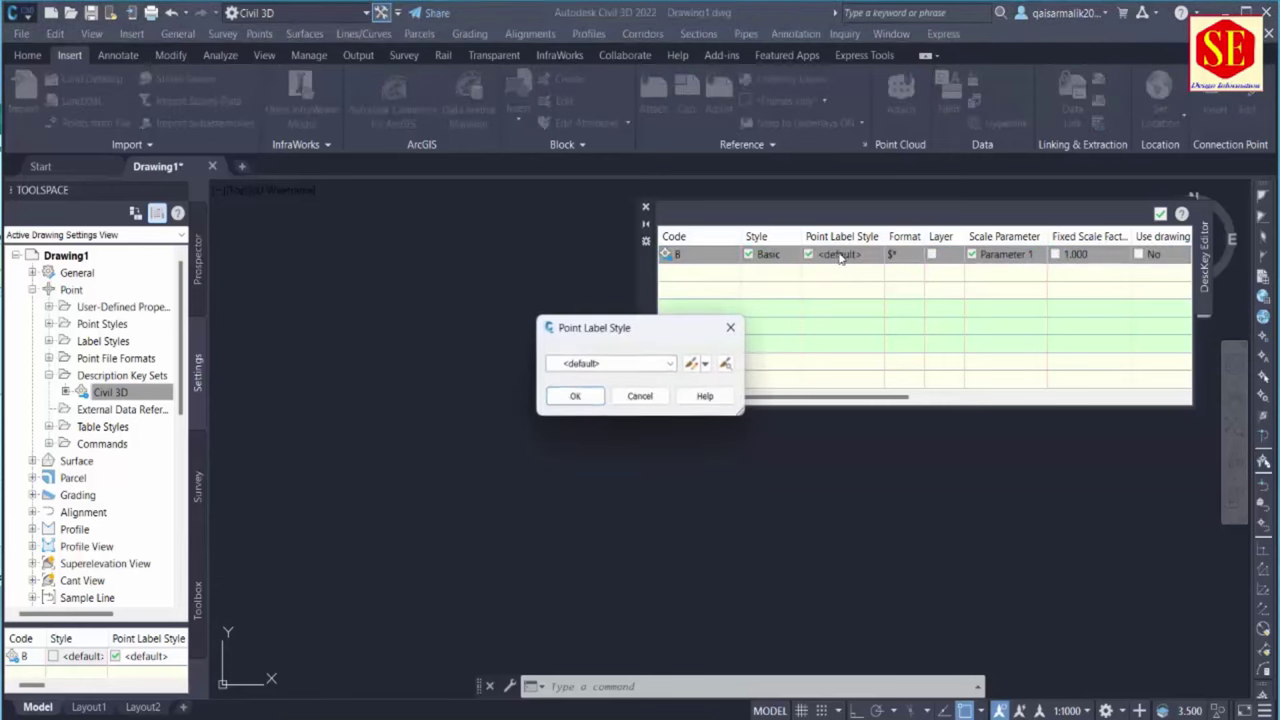
pyautogui.click(644, 364)
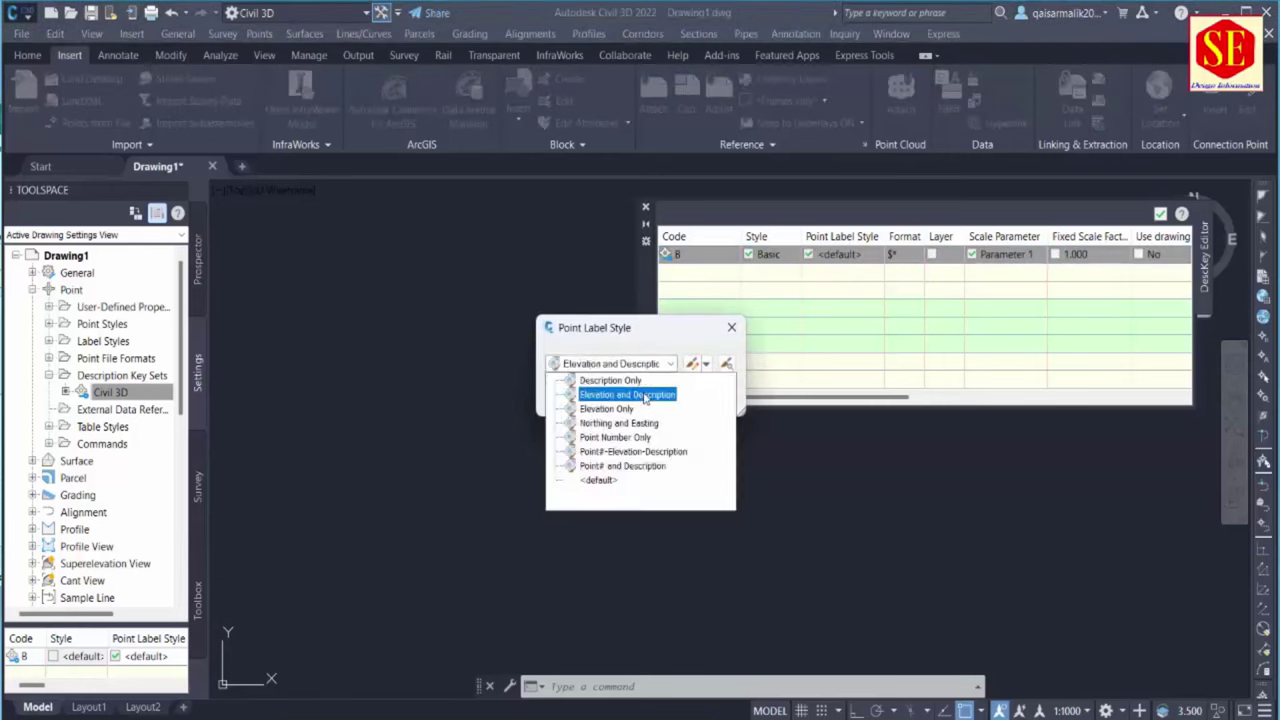
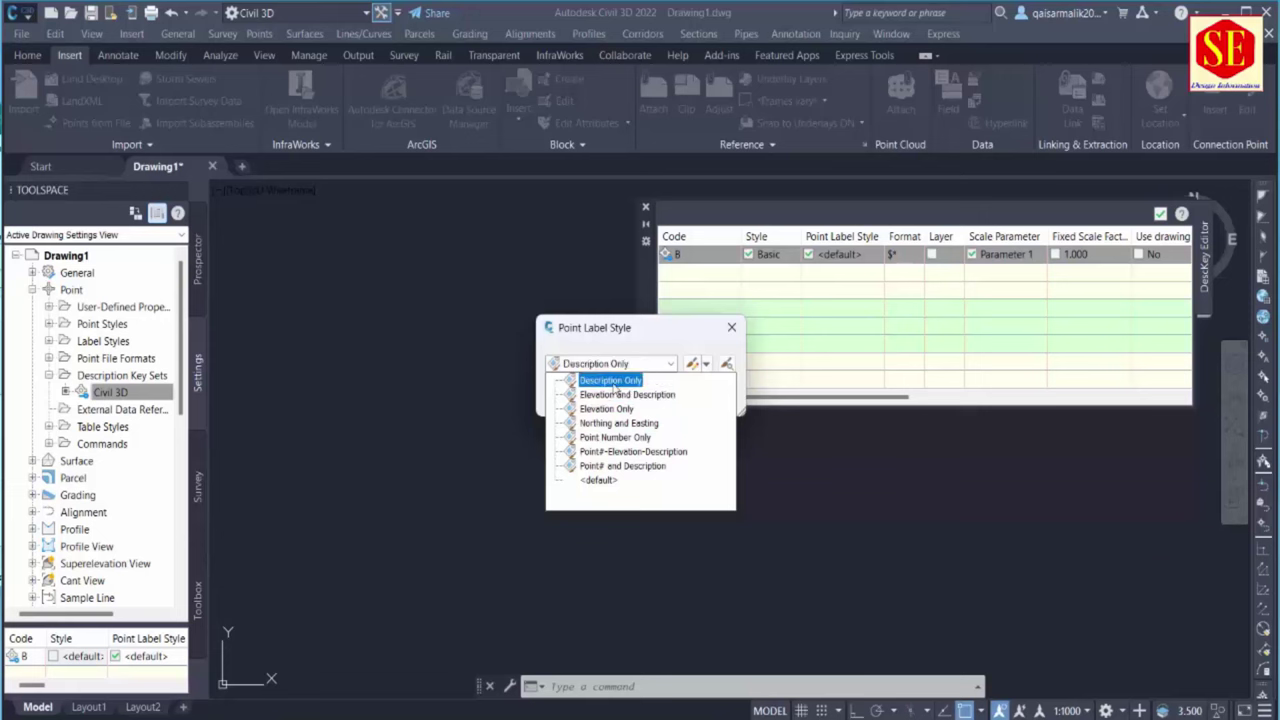
# Give description key B the Description Only label style and turn on its layer assignment
pyautogui.click(613, 381)
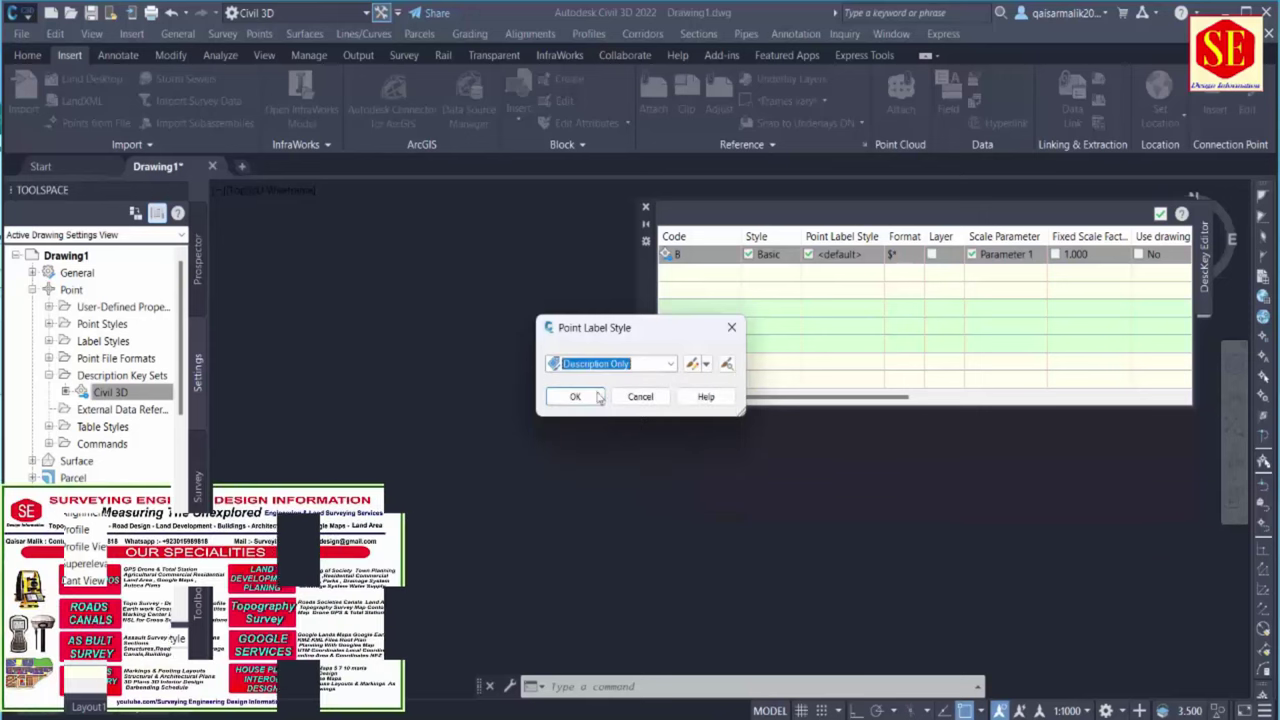
pyautogui.click(591, 400)
pyautogui.click(931, 254)
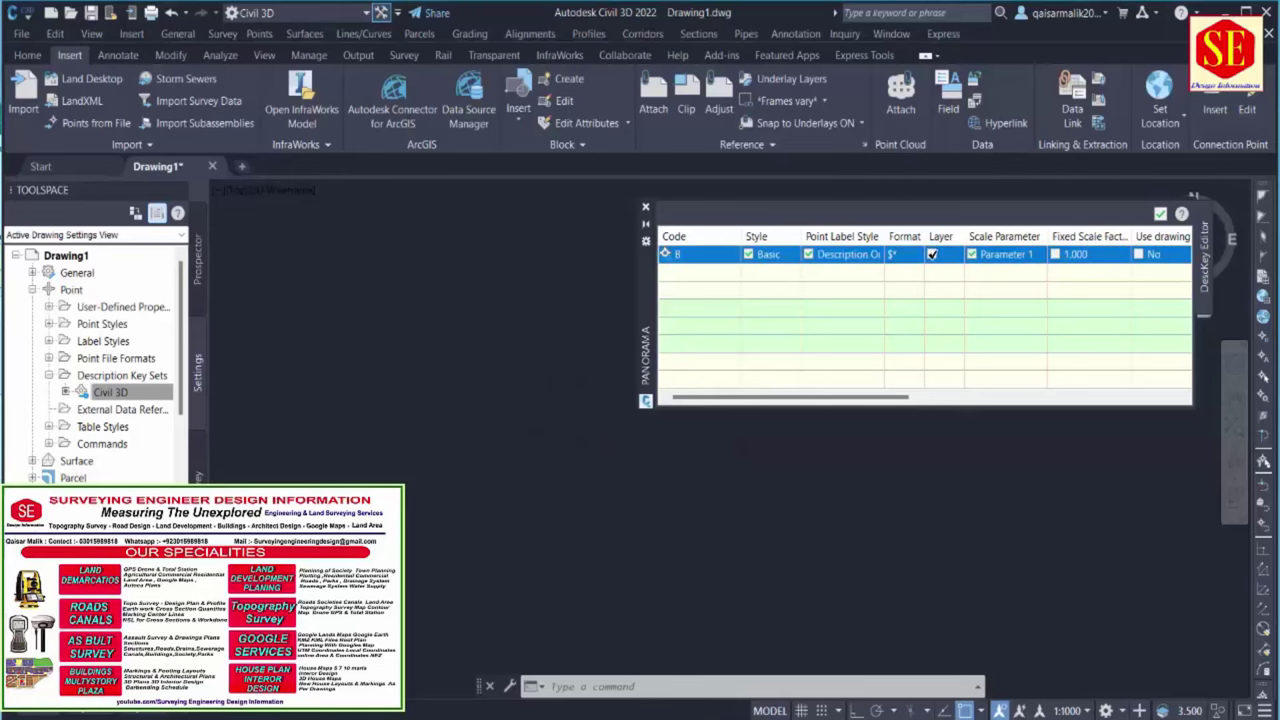
pyautogui.click(946, 254)
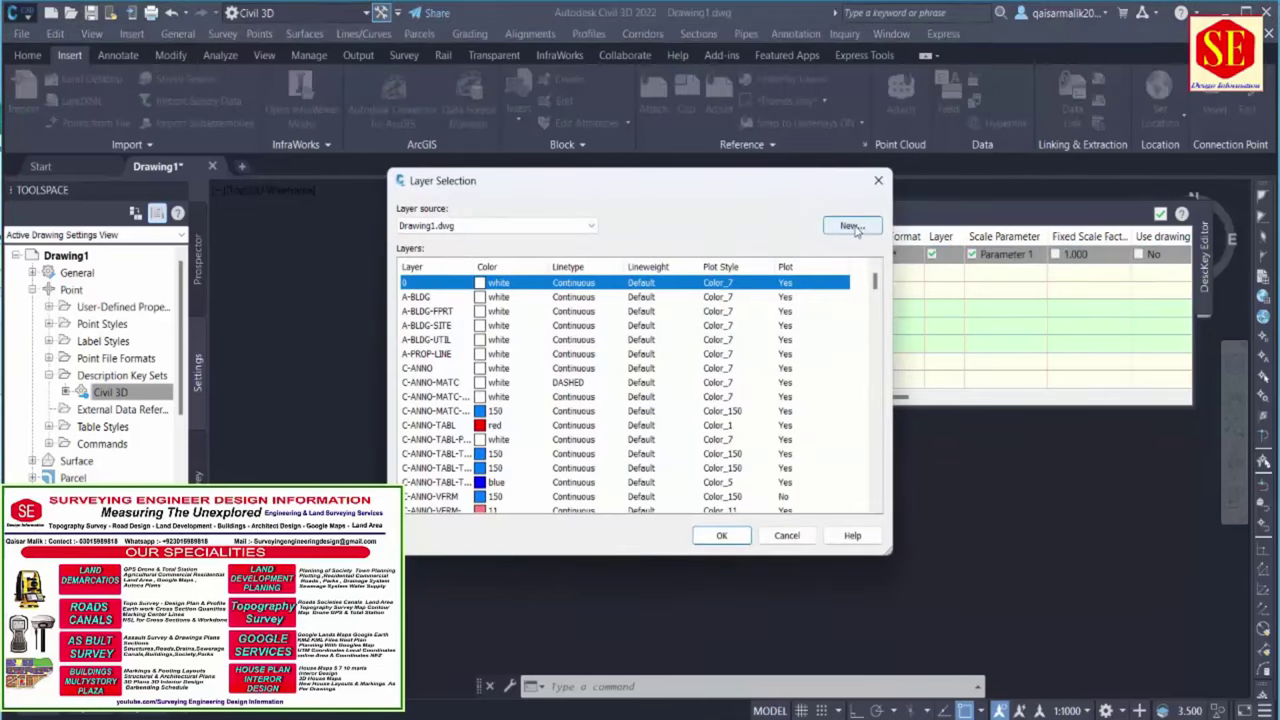
# Create a new white layer named B and assign it to key B
pyautogui.click(849, 226)
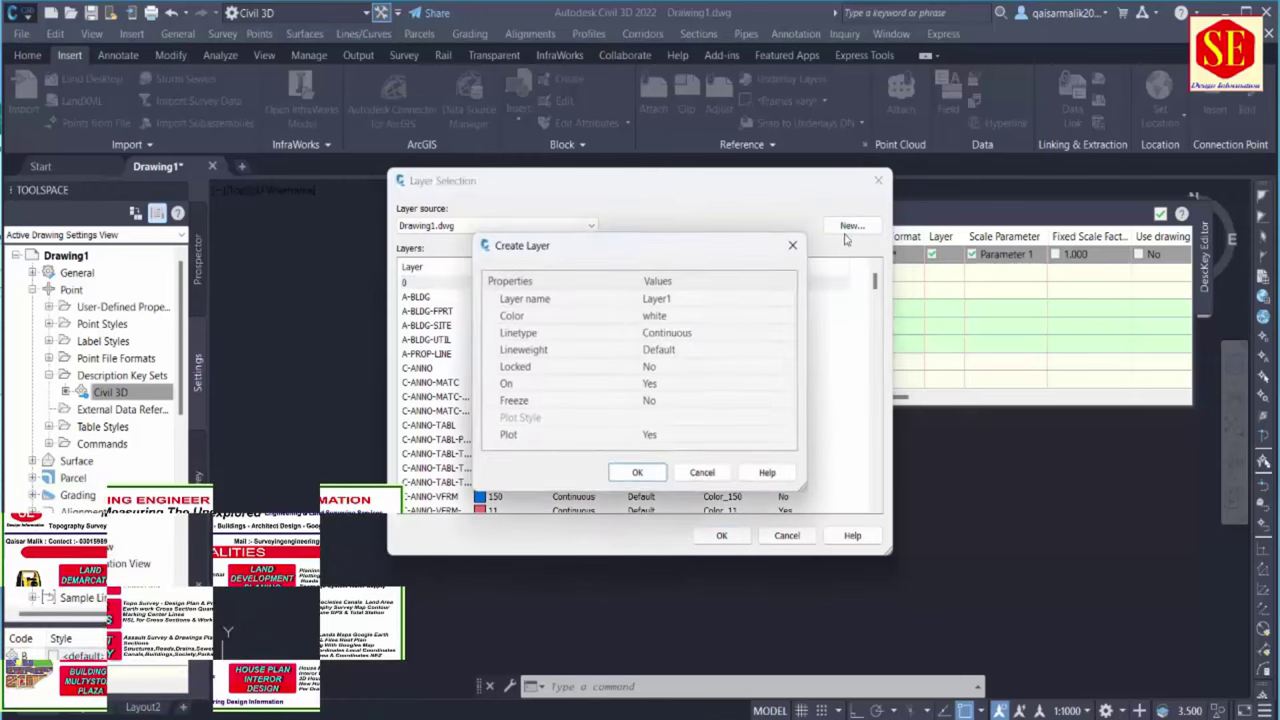
pyautogui.click(705, 298)
pyautogui.write('B')
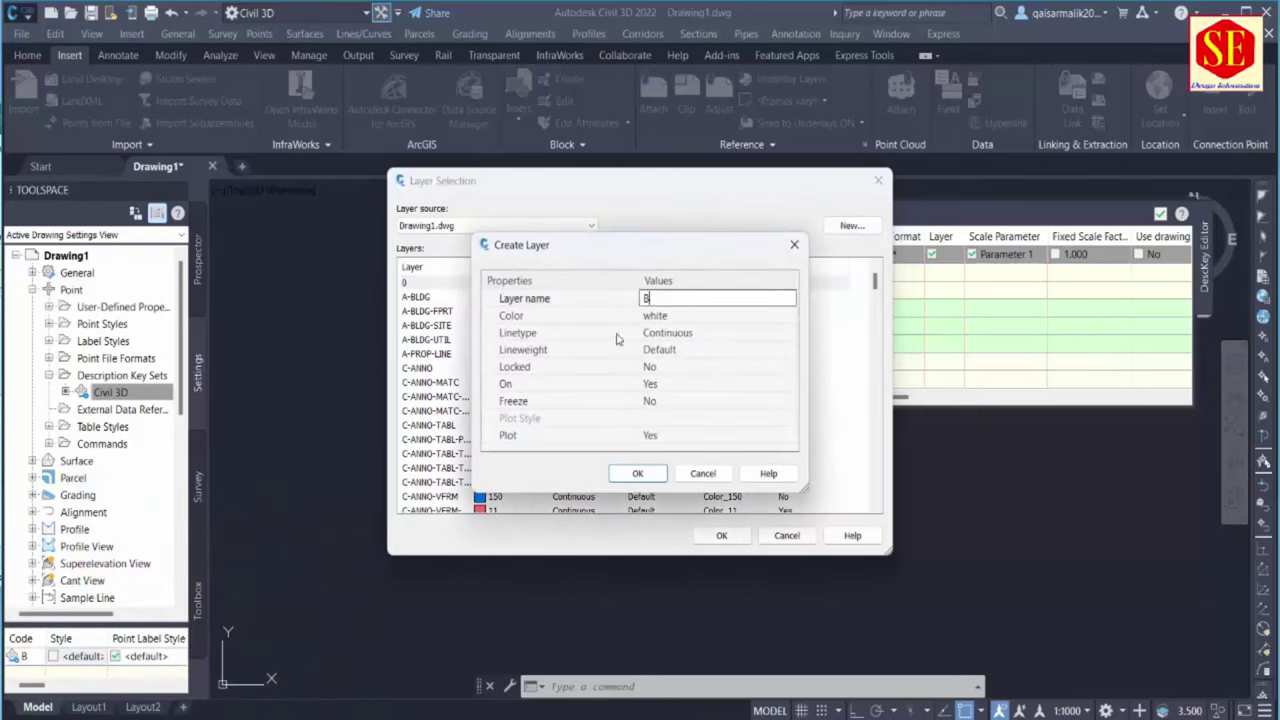
pyautogui.click(656, 317)
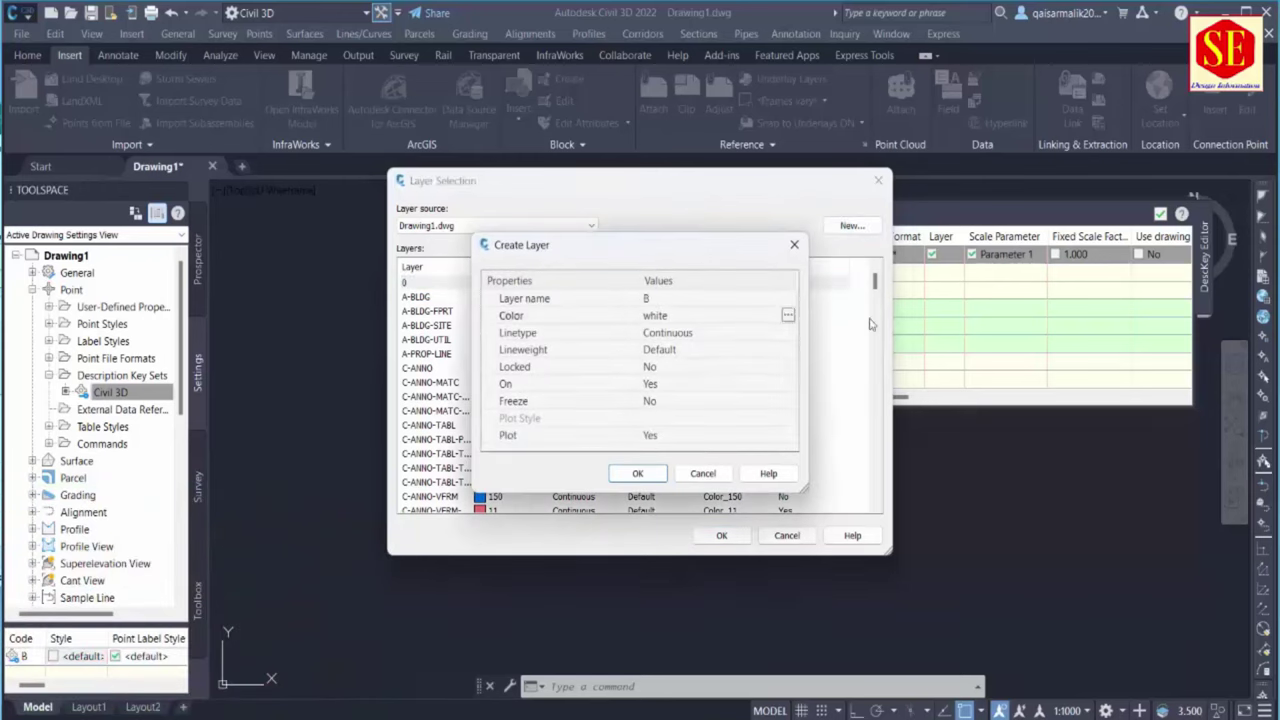
pyautogui.click(788, 316)
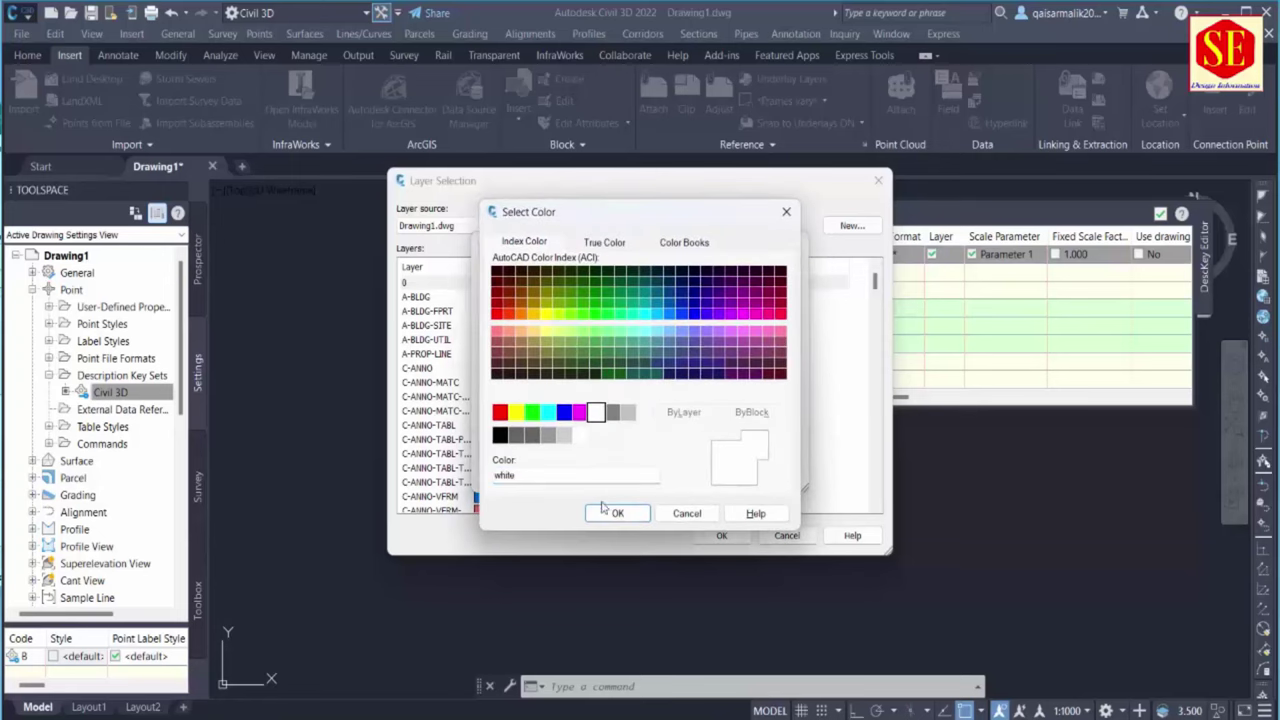
pyautogui.click(610, 513)
pyautogui.click(634, 474)
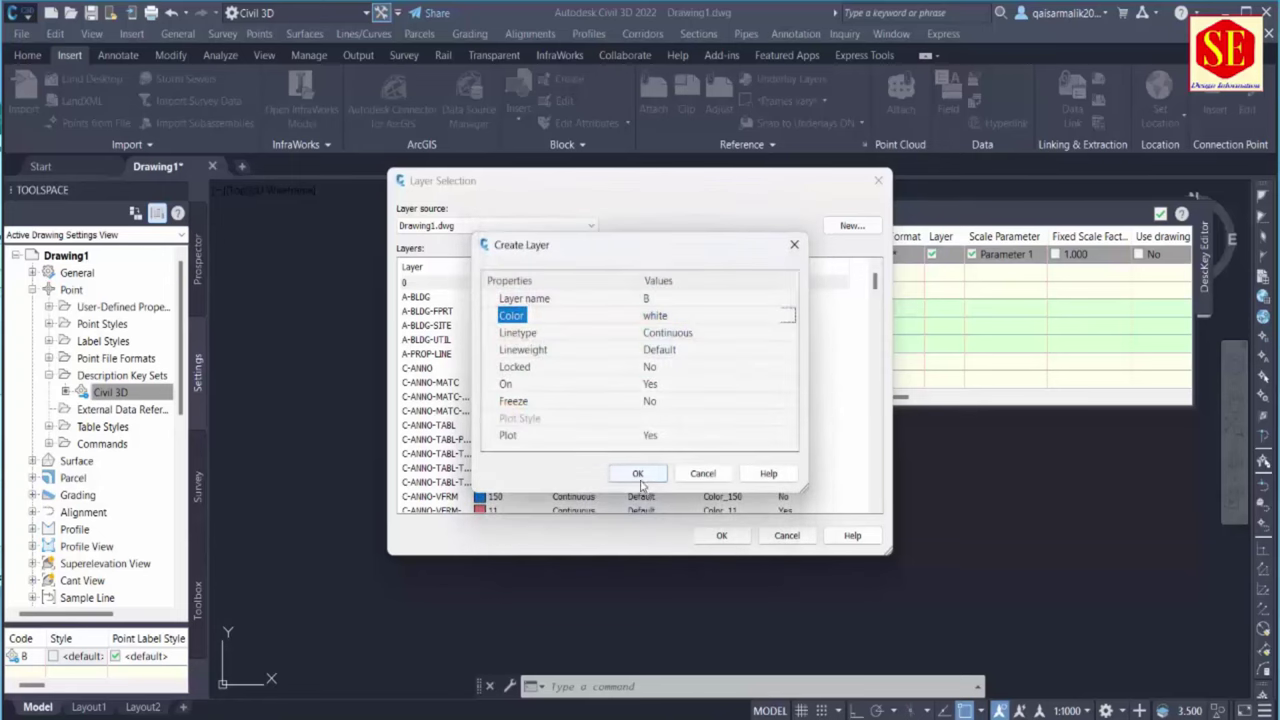
pyautogui.click(719, 537)
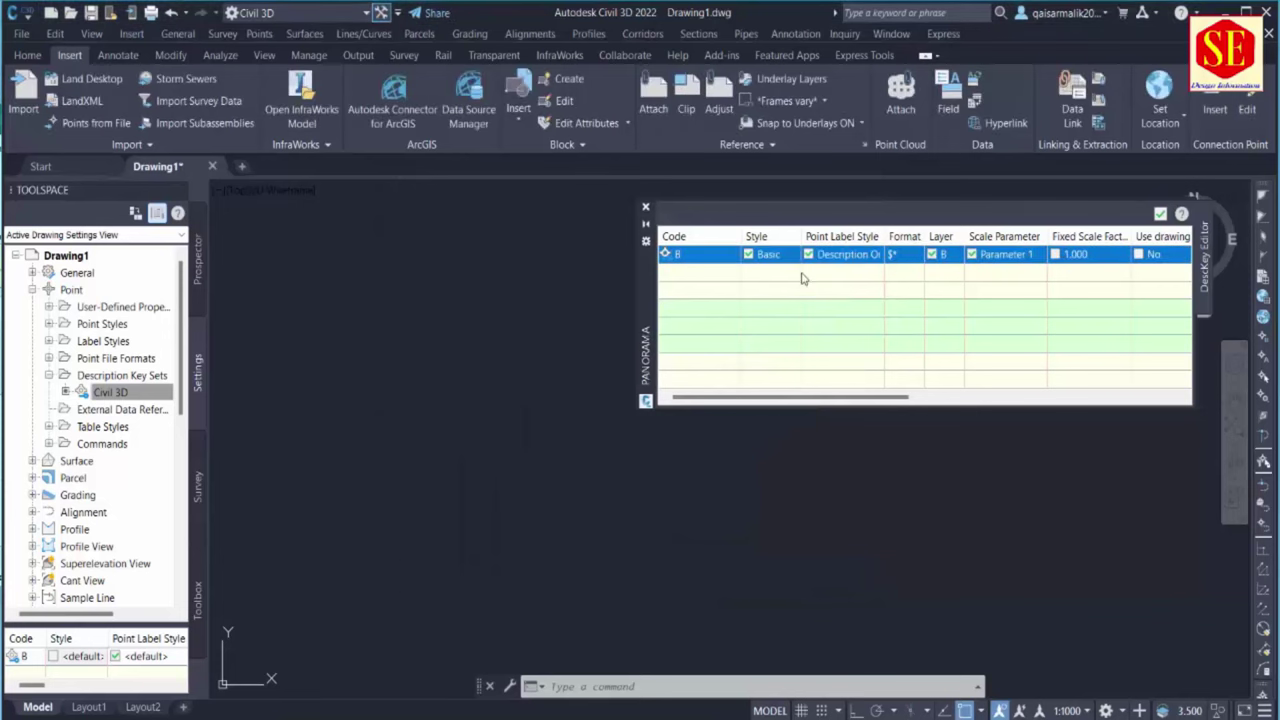
# Duplicate description key B and copy the BenchMark code from Excel cell K2
pyautogui.rightClick(726, 254)
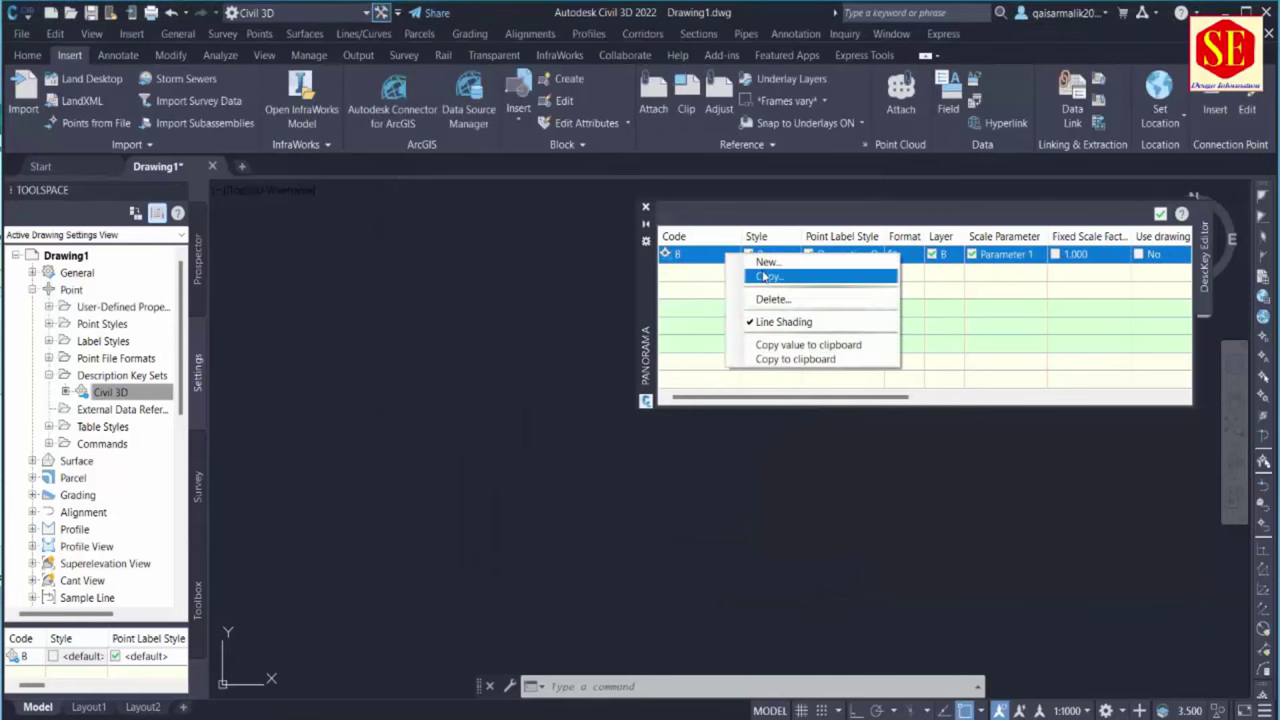
pyautogui.click(748, 273)
pyautogui.click(727, 273)
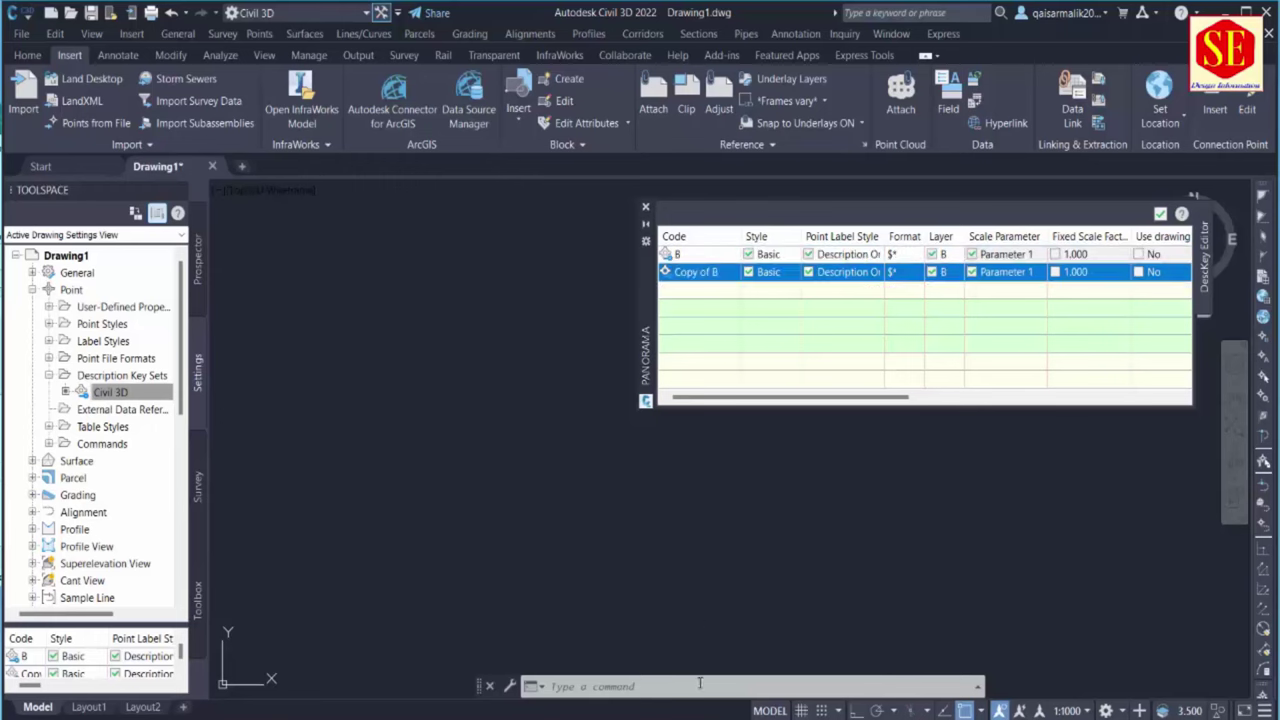
pyautogui.hotkey('alt', 'Tab')
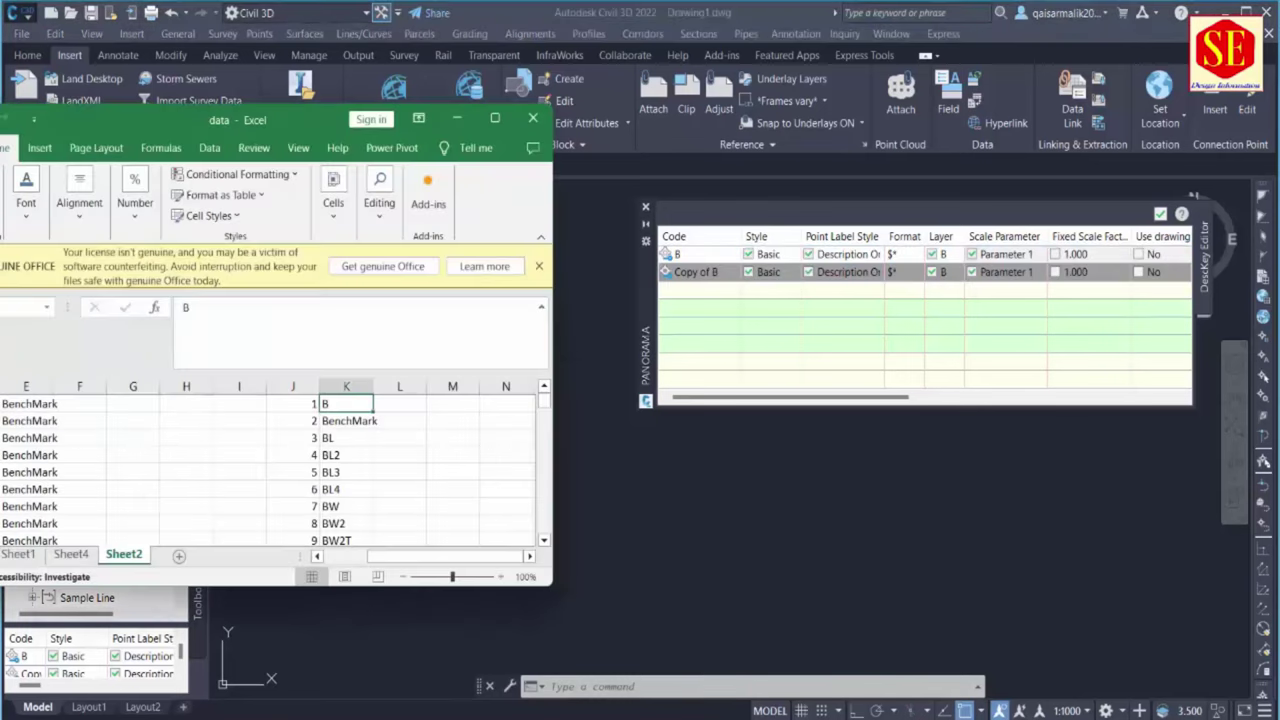
pyautogui.click(358, 432)
pyautogui.click(349, 416)
pyautogui.moveTo(252, 314); pyautogui.dragTo(174, 312)
pyautogui.rightClick(206, 312)
pyautogui.click(237, 345)
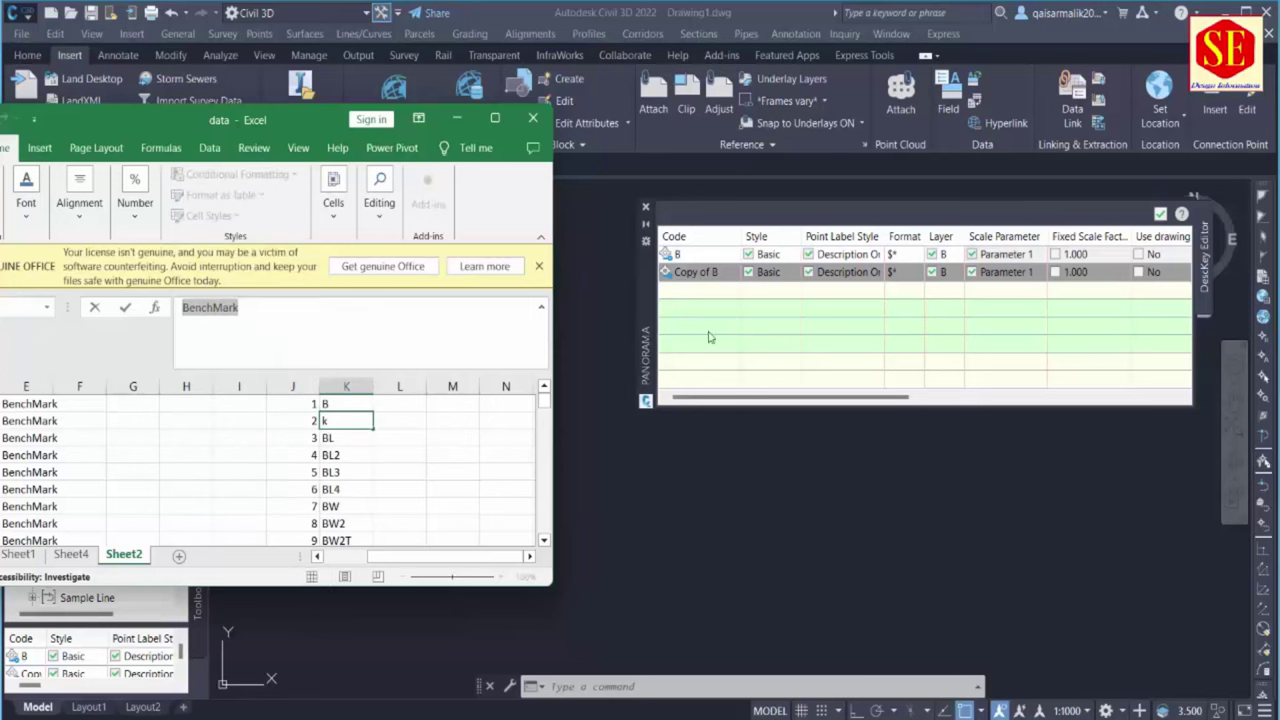
# Paste BenchMark as the code of the copied key
pyautogui.click(708, 338)
pyautogui.click(718, 272)
pyautogui.click(722, 272)
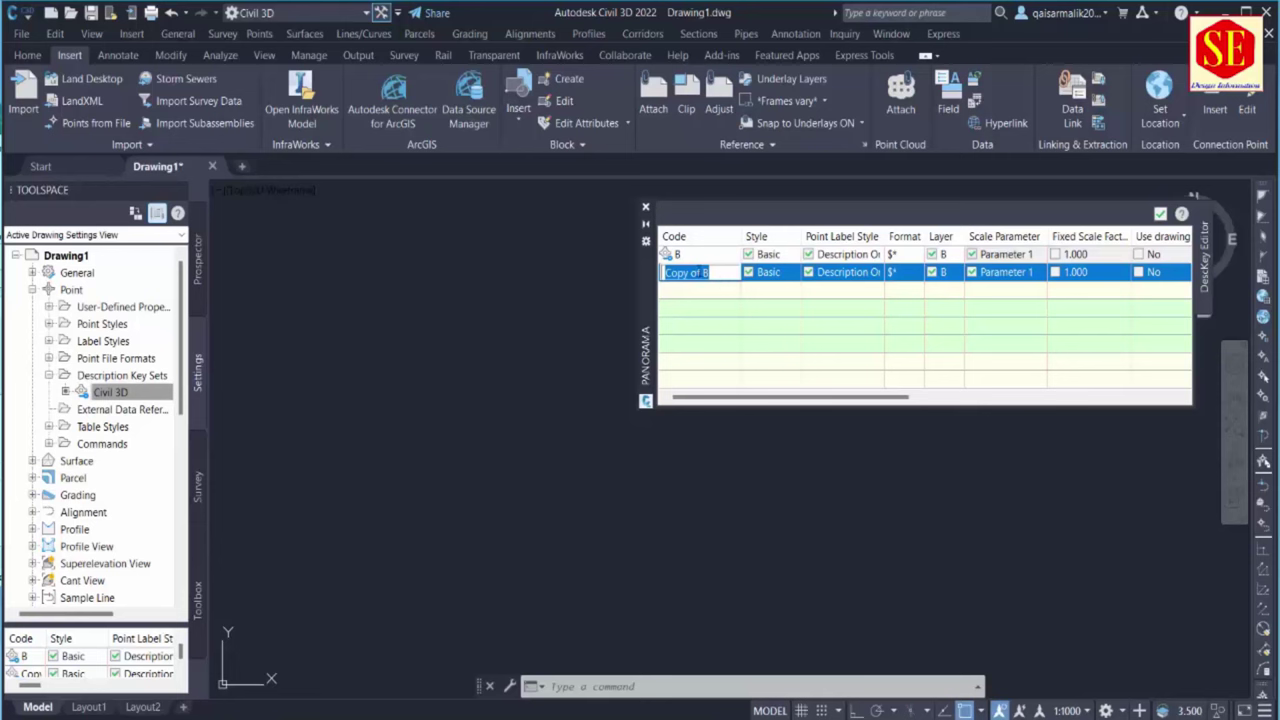
pyautogui.rightClick(698, 270)
pyautogui.click(748, 347)
# Assign the Benchmark point style to the BenchMark key
pyautogui.click(772, 272)
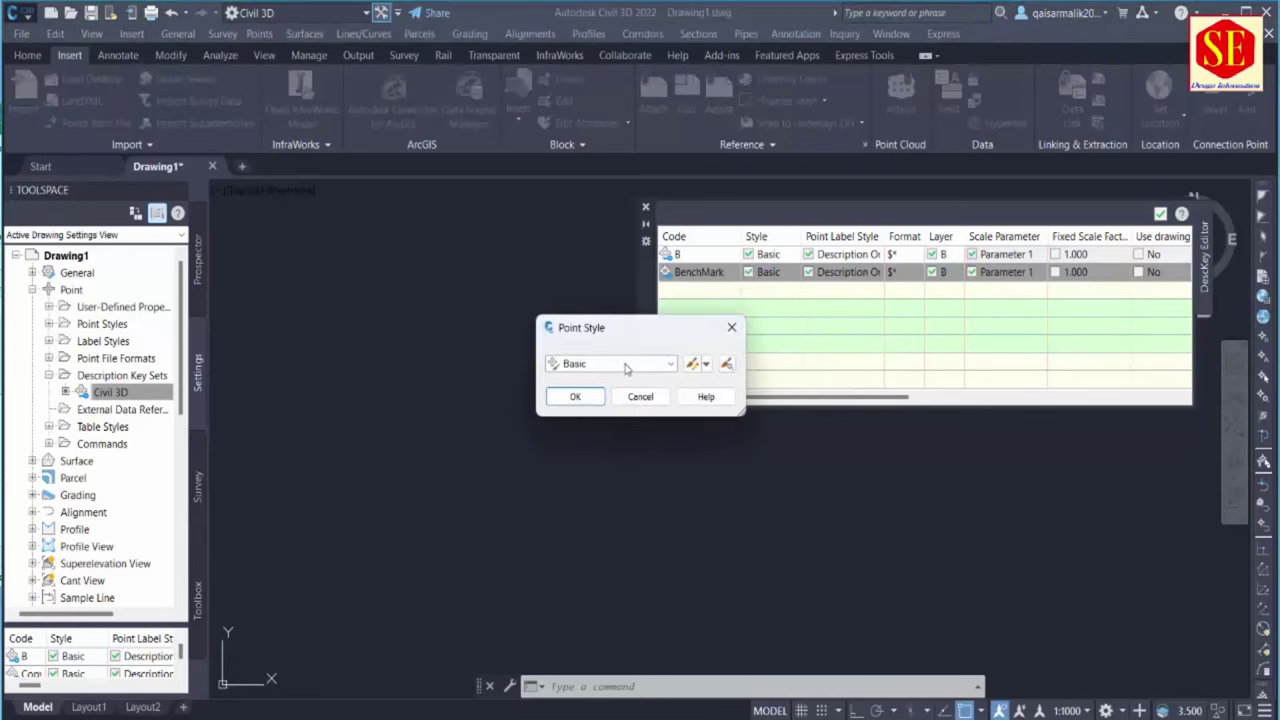
pyautogui.click(625, 369)
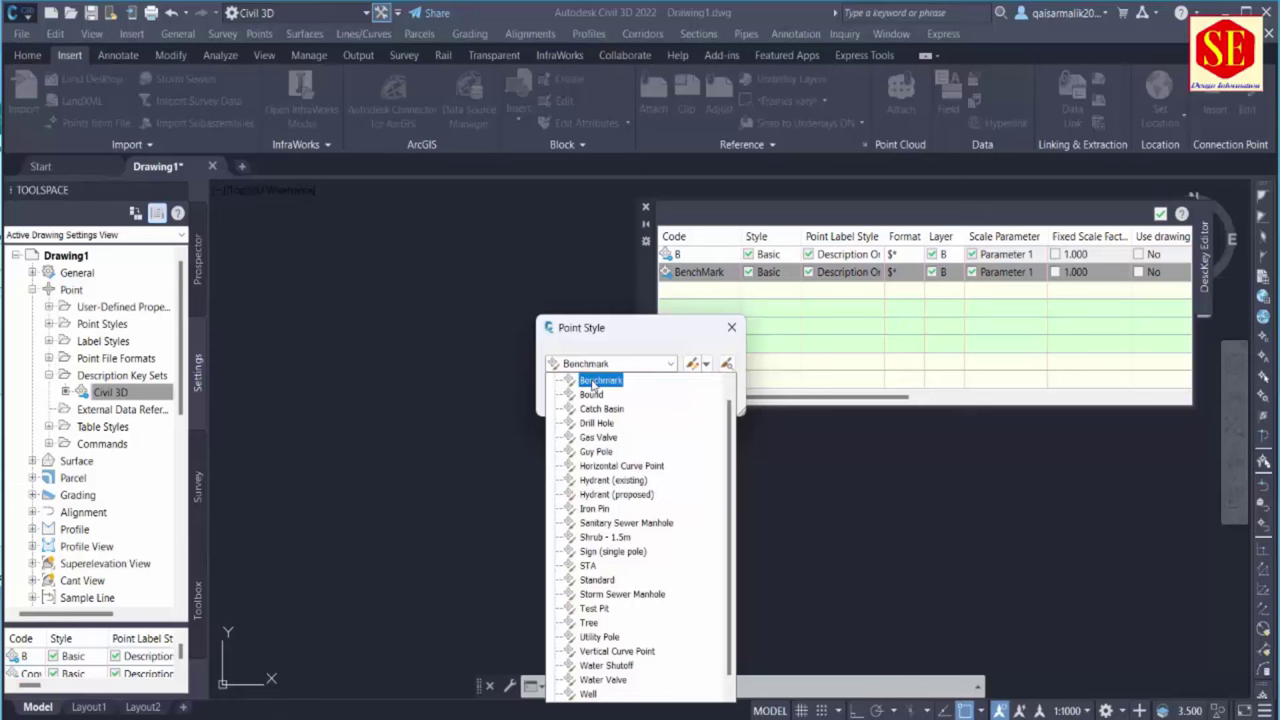
pyautogui.click(596, 381)
pyautogui.click(690, 366)
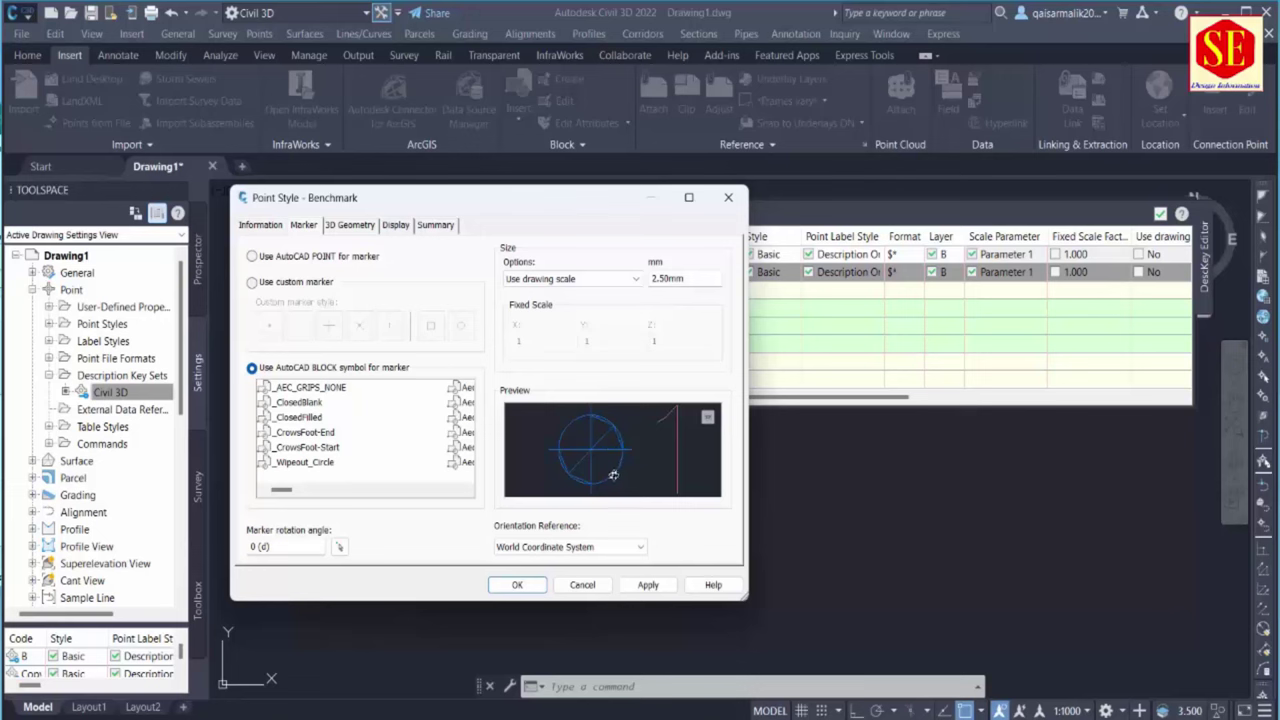
pyautogui.click(517, 584)
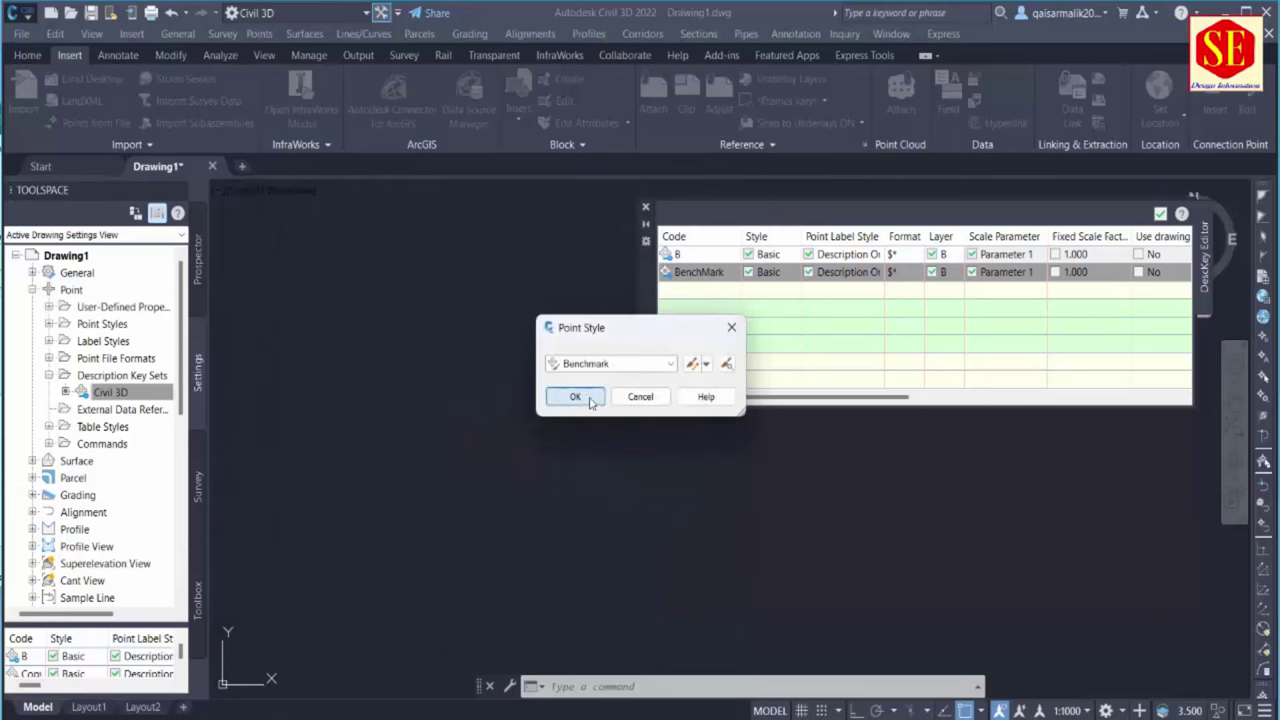
pyautogui.click(577, 557)
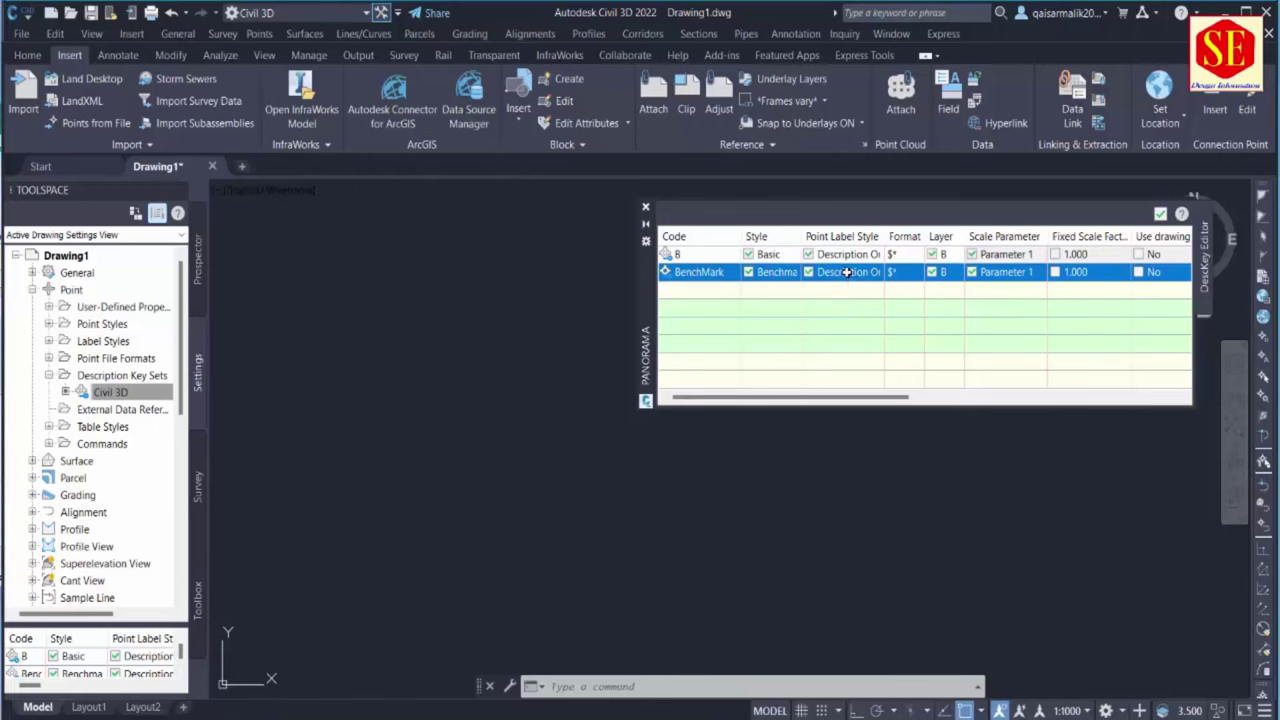
# Set the BenchMark key's label style to Elevation and Description
pyautogui.click(845, 274)
pyautogui.click(644, 366)
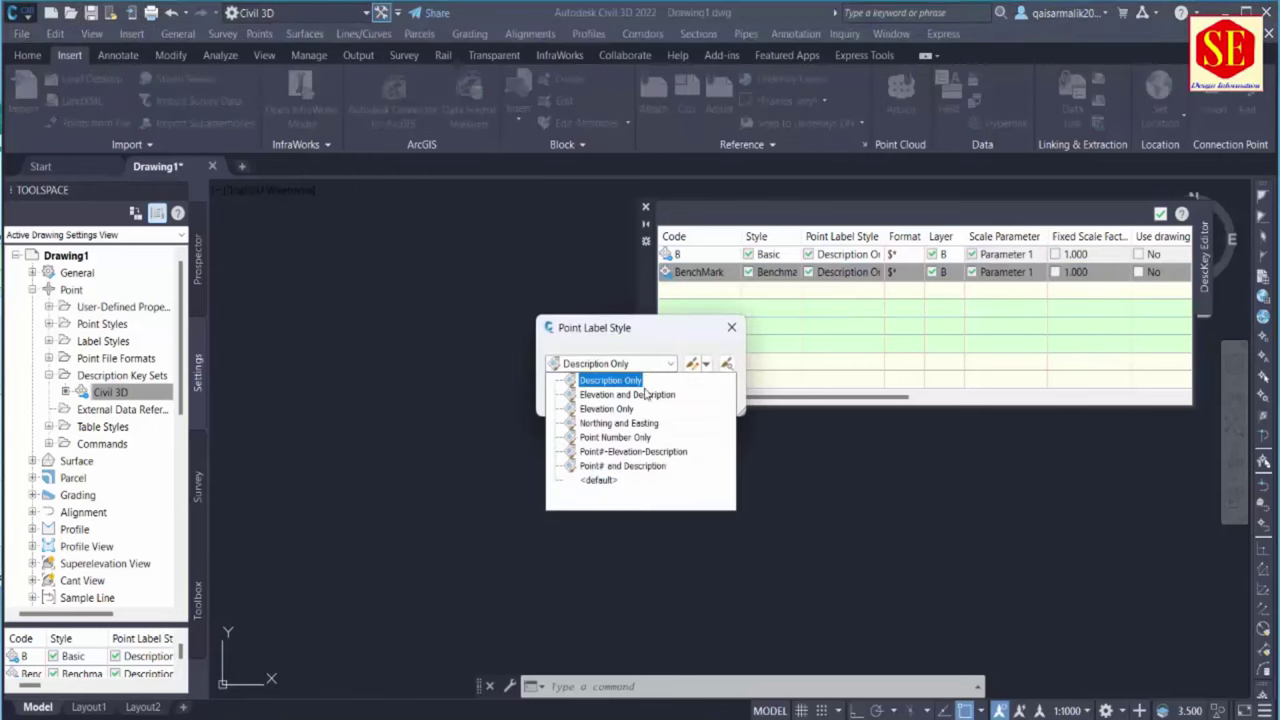
pyautogui.click(617, 395)
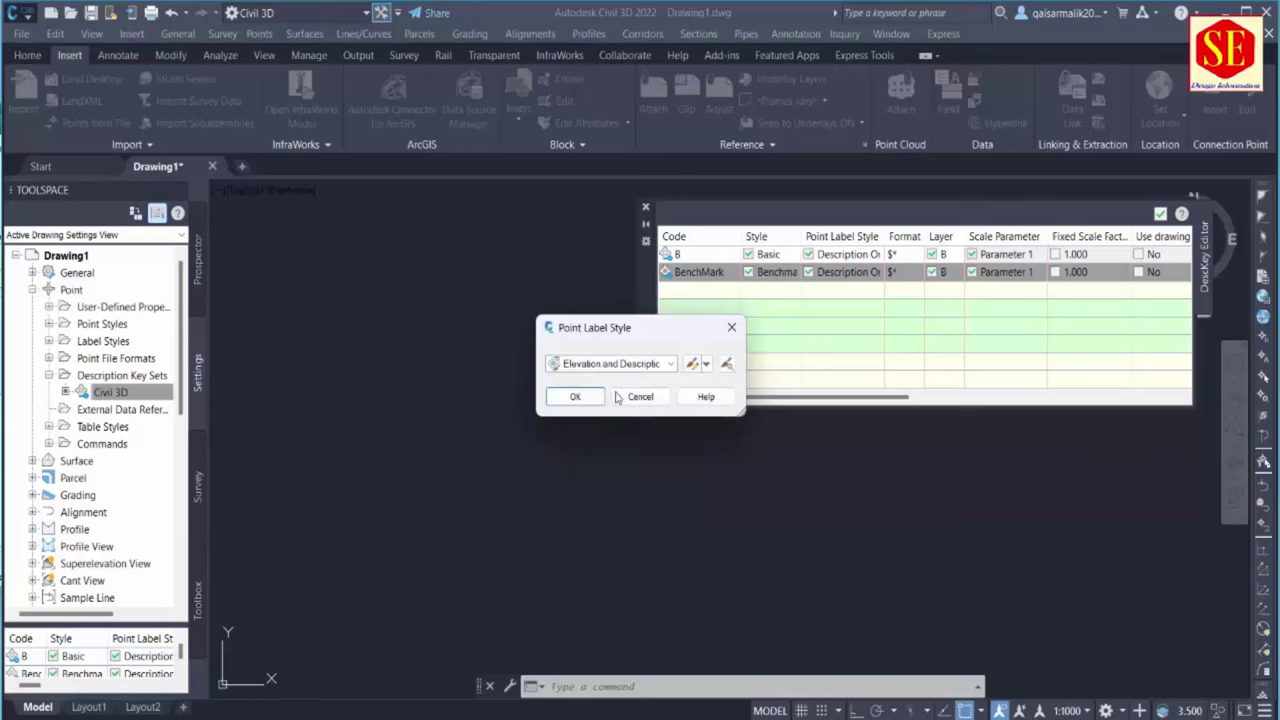
pyautogui.click(574, 396)
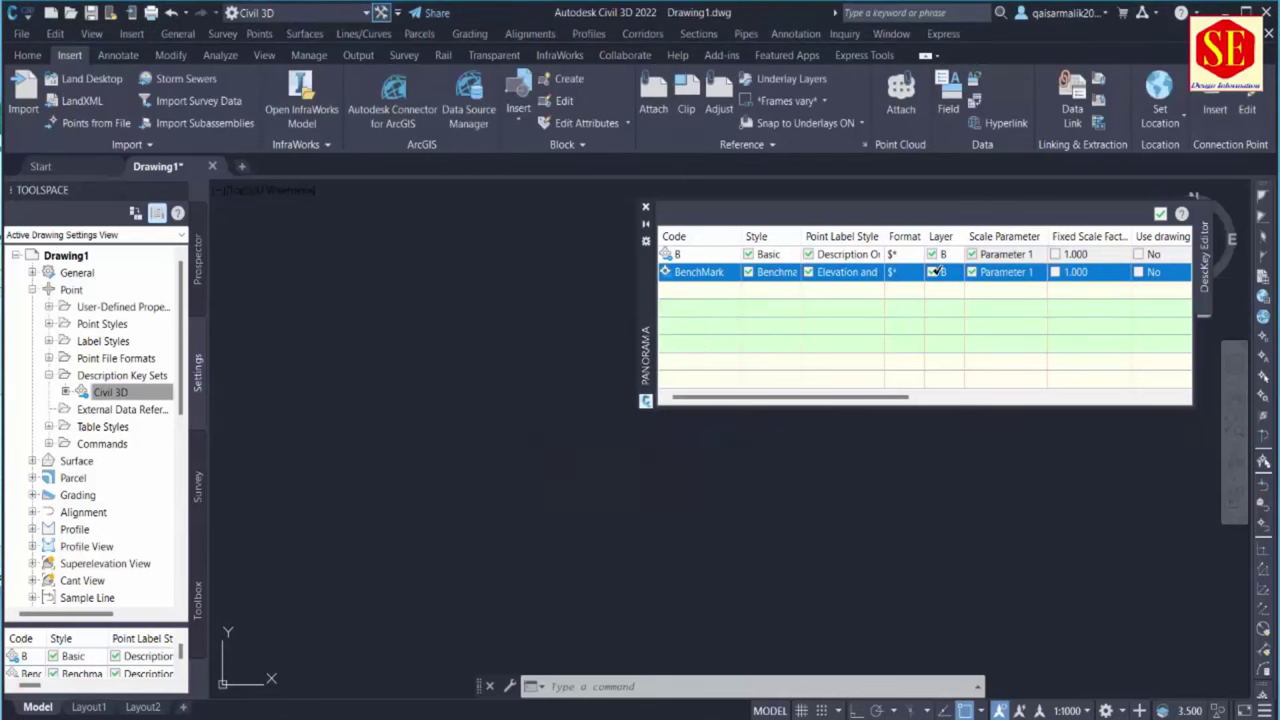
# Create a new layer BM and assign it to the BenchMark key
pyautogui.click(946, 272)
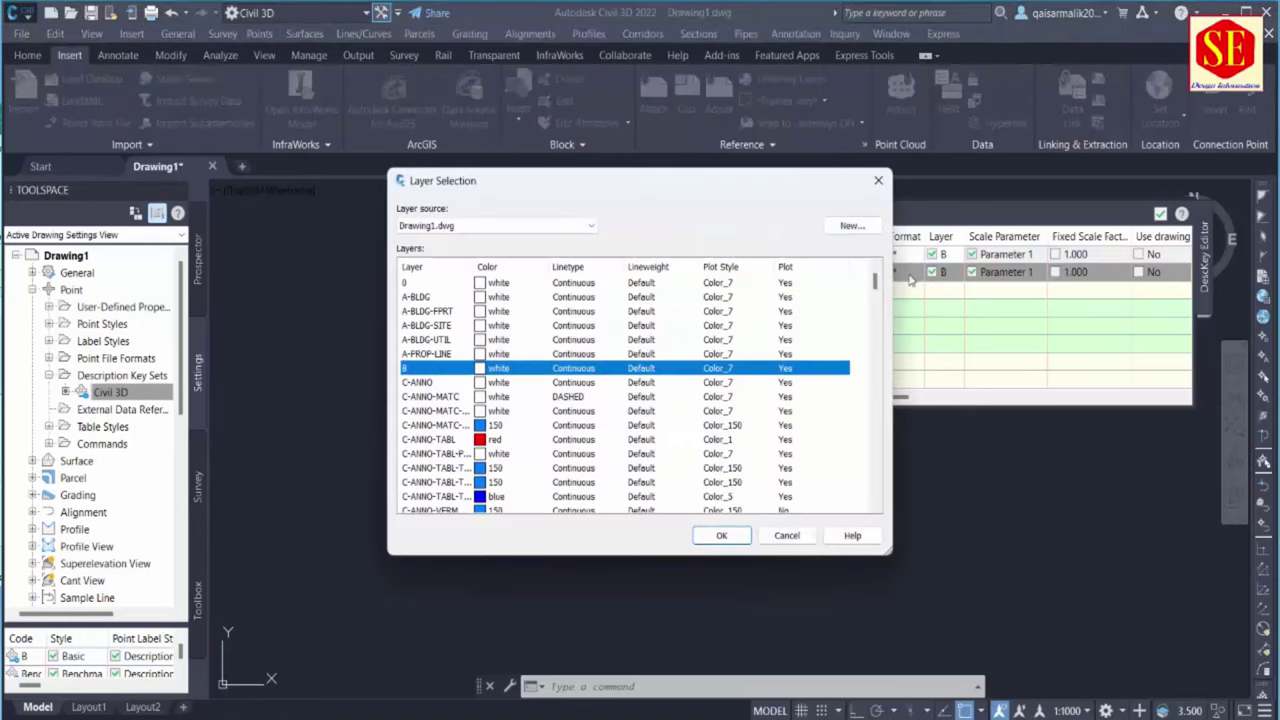
pyautogui.click(852, 226)
pyautogui.click(676, 298)
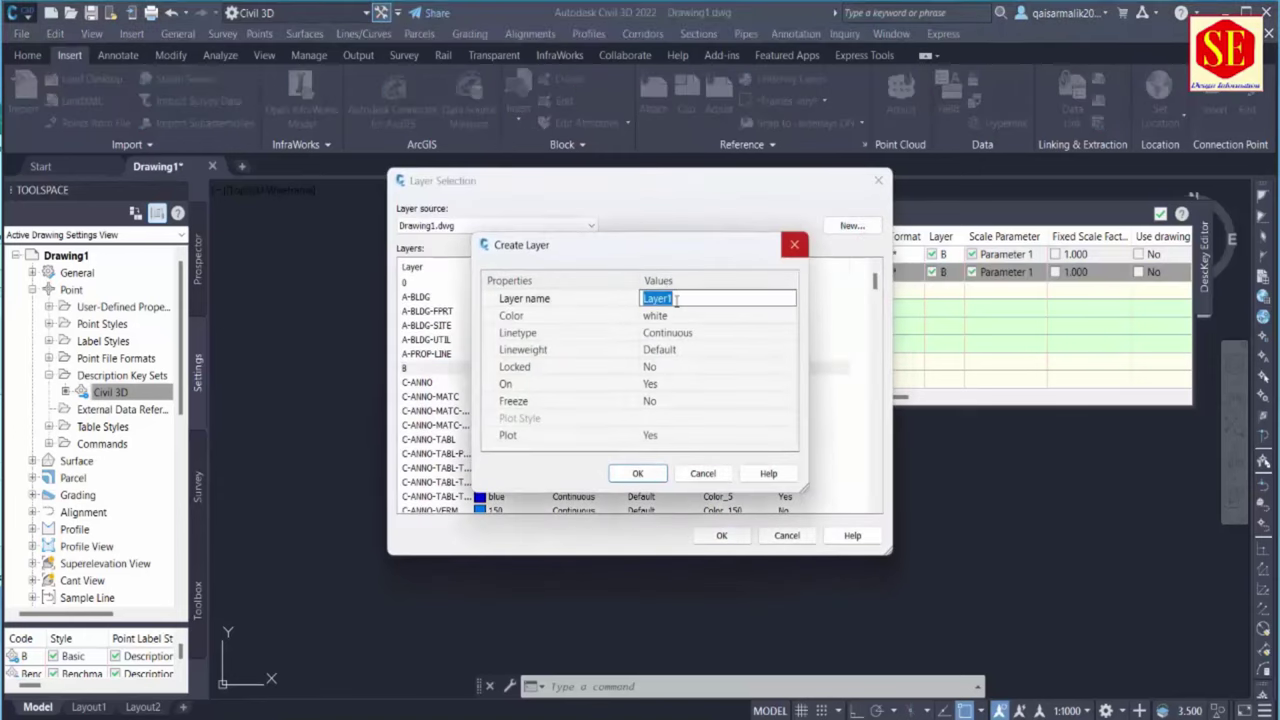
pyautogui.write('BM')
pyautogui.click(639, 476)
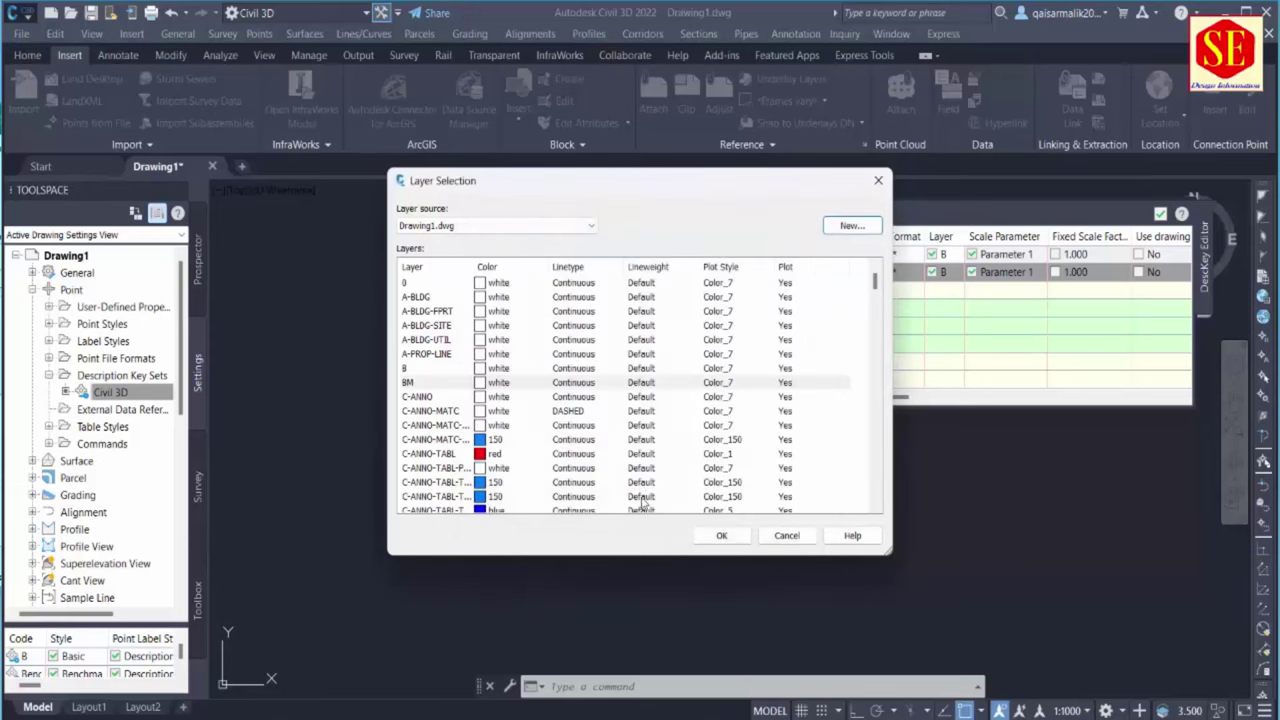
pyautogui.click(721, 535)
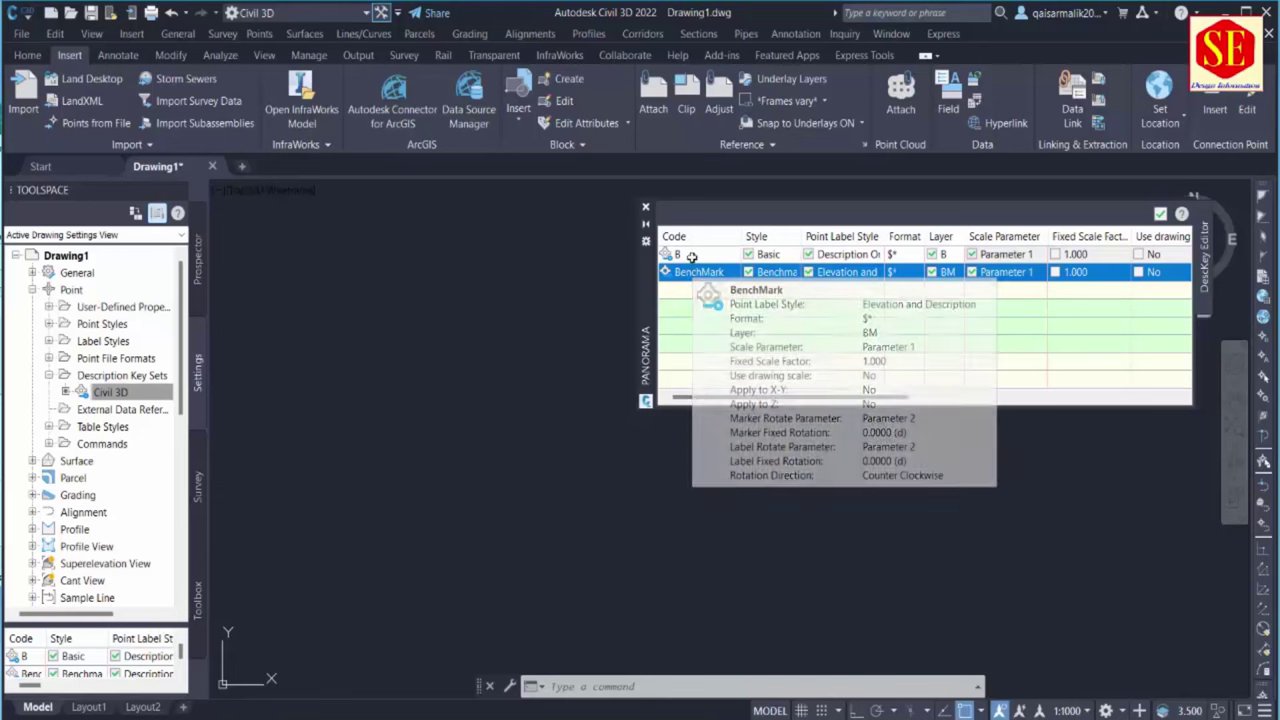
# Duplicate the BenchMark key and change the copy's code to BL
pyautogui.rightClick(713, 274)
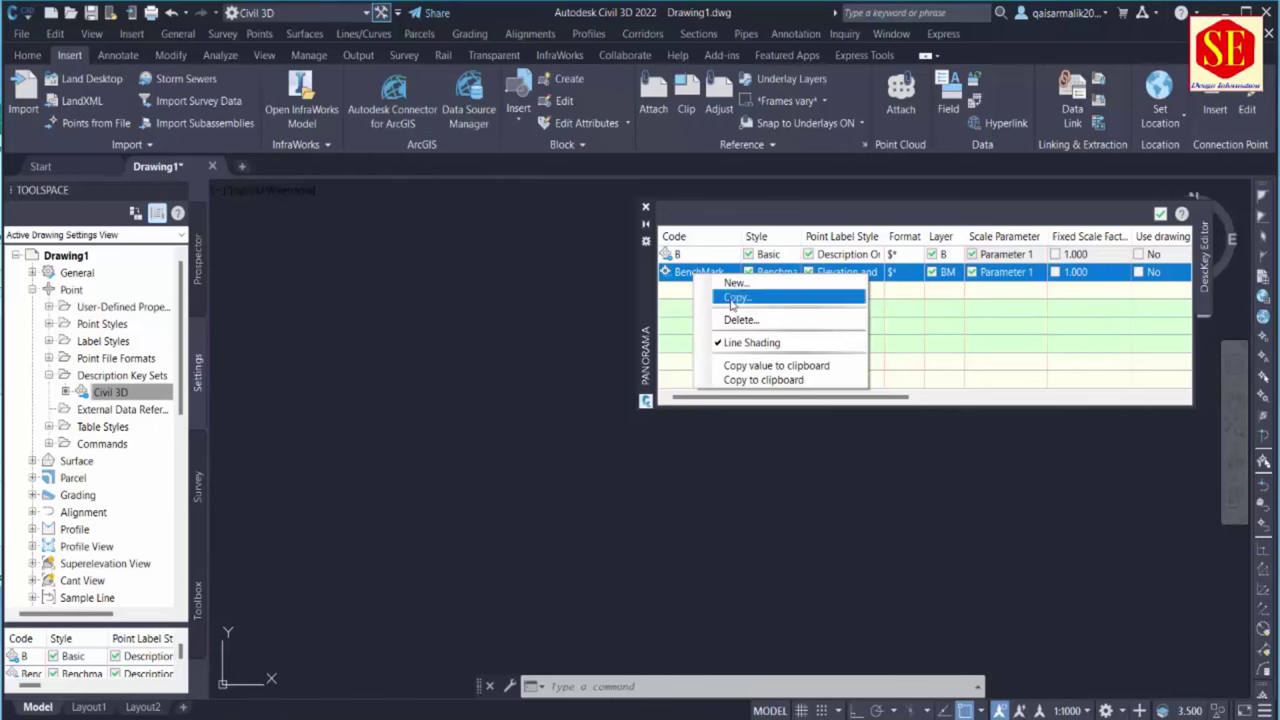
pyautogui.click(737, 298)
pyautogui.click(706, 292)
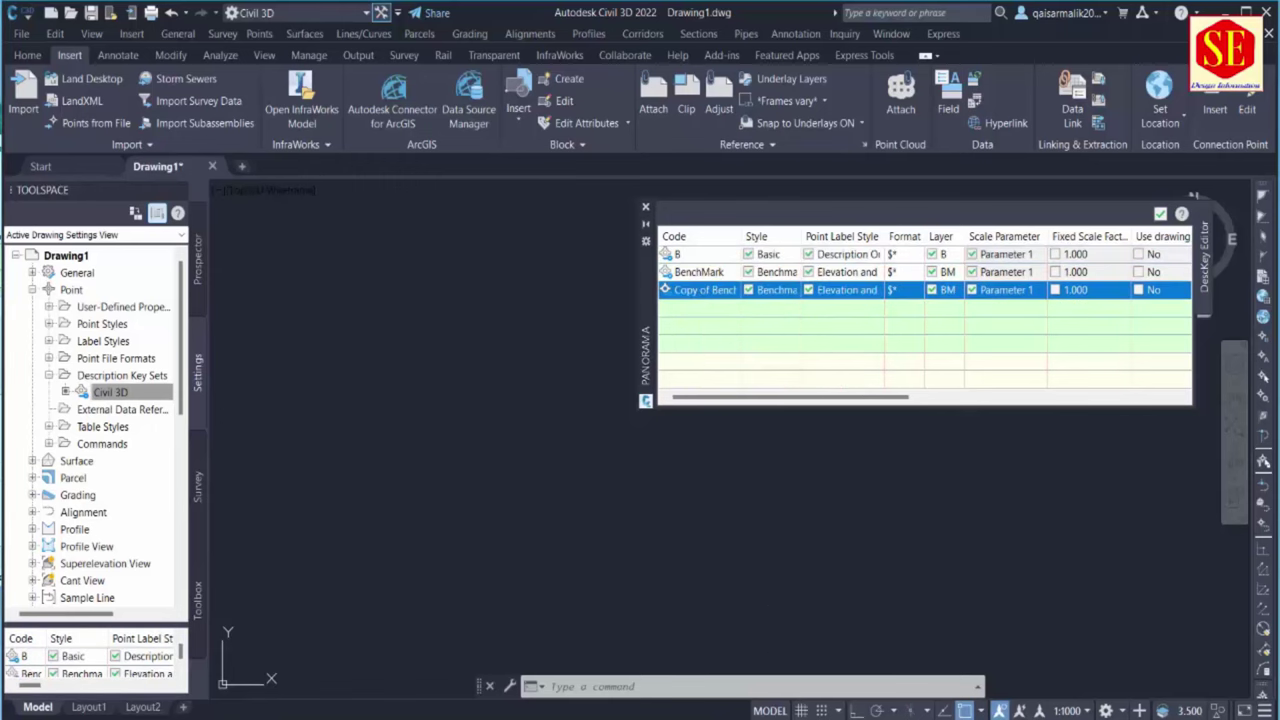
pyautogui.hotkey('alt', 'Tab')
pyautogui.hotkey('ctrl', 'v')
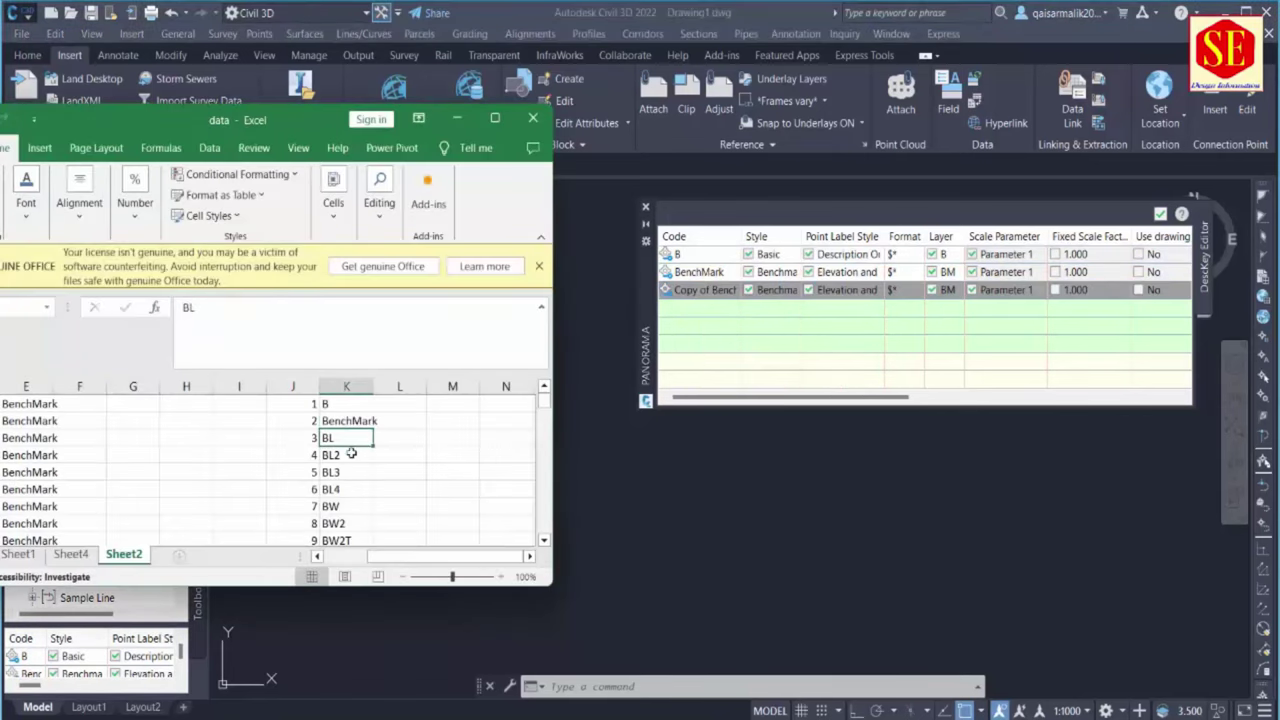
pyautogui.click(688, 287)
pyautogui.click(688, 289)
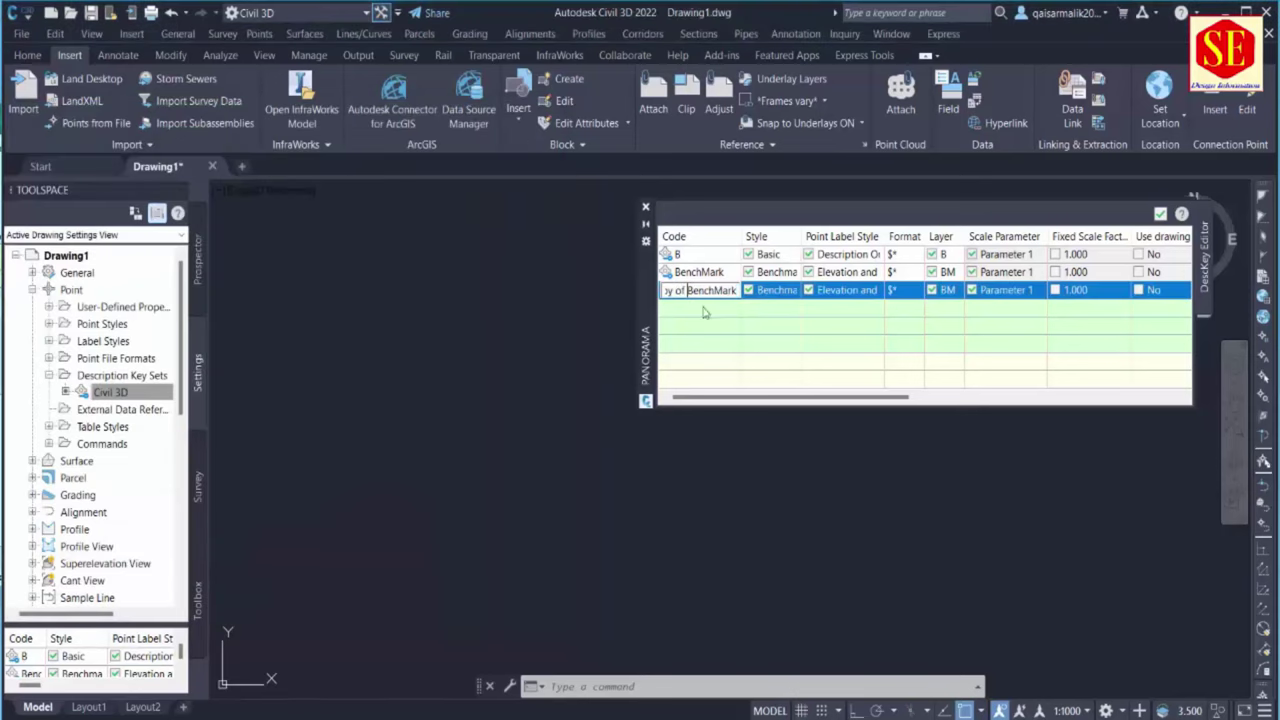
pyautogui.click(505, 298)
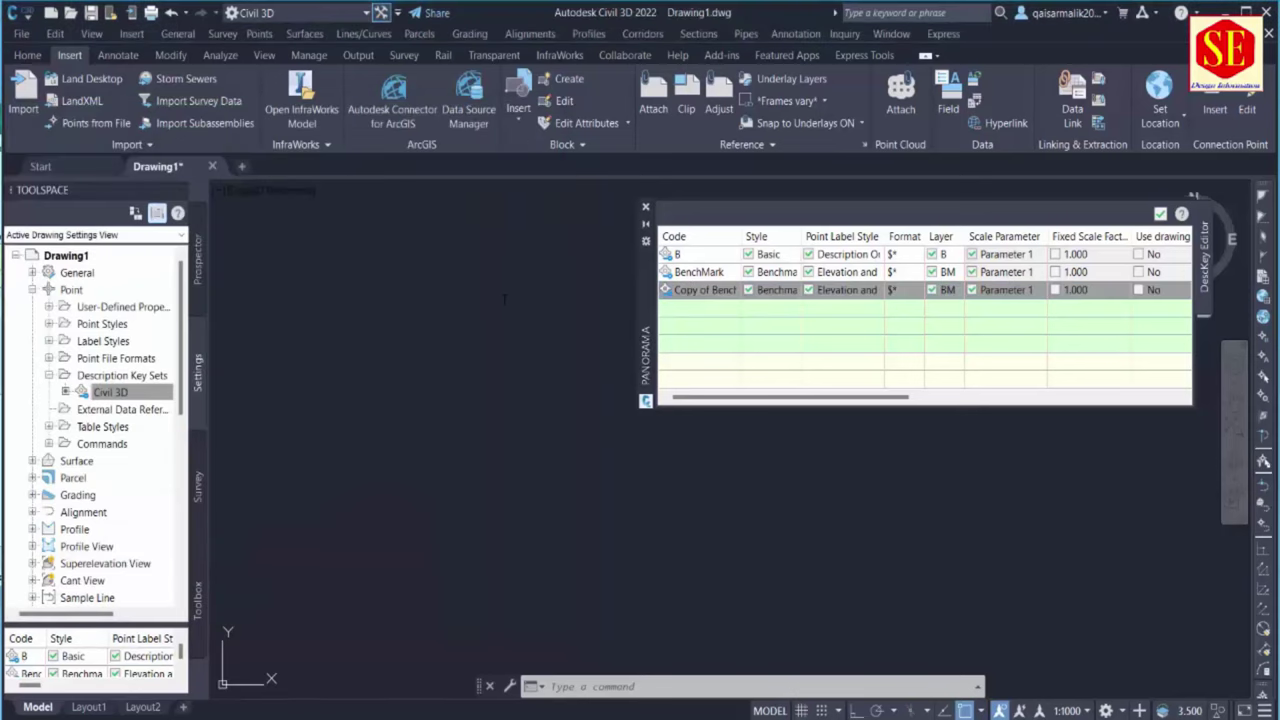
pyautogui.write('BLOCK')
pyautogui.click(684, 290)
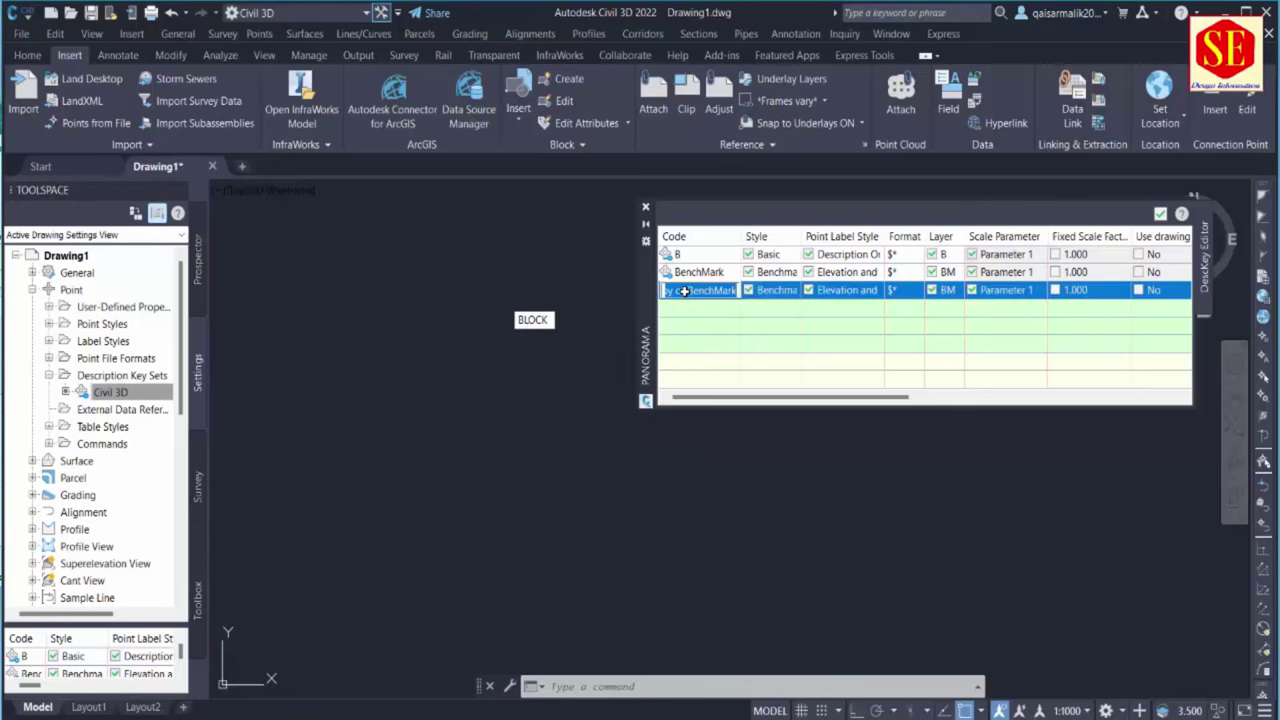
pyautogui.write('B')
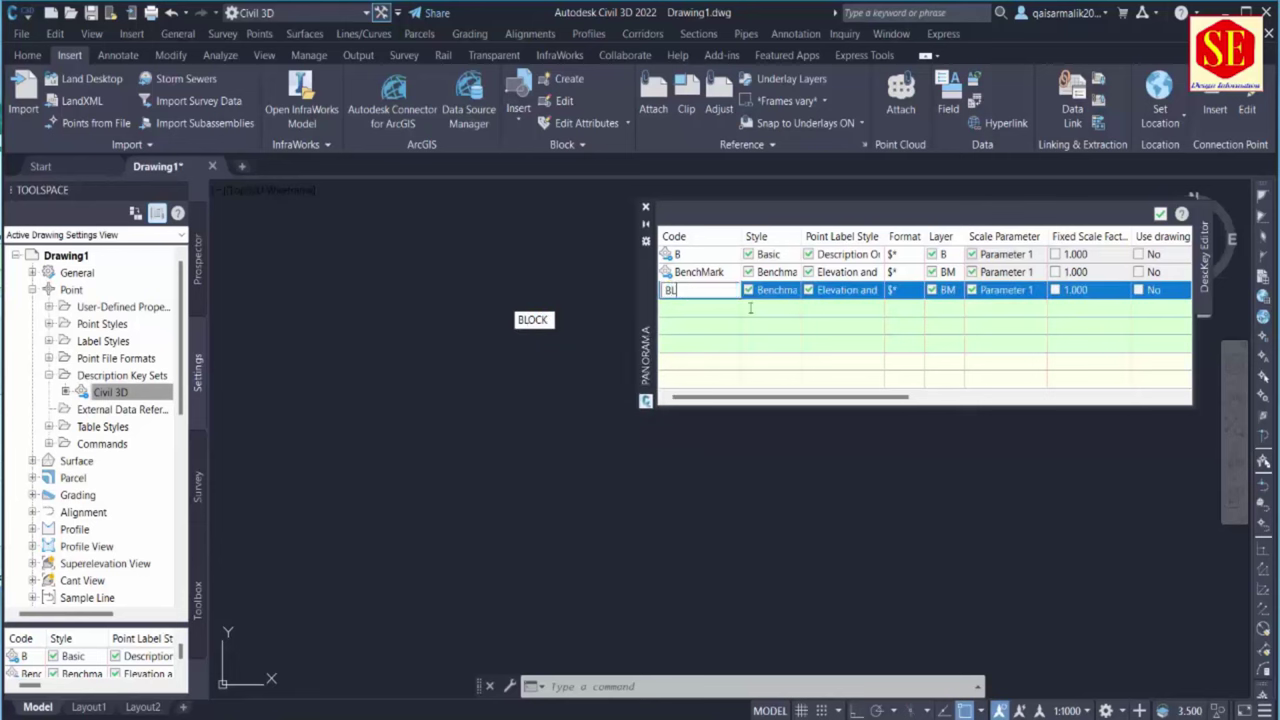
pyautogui.write('L')
pyautogui.press('Return')
# Give the BL key the Basic point style
pyautogui.click(782, 290)
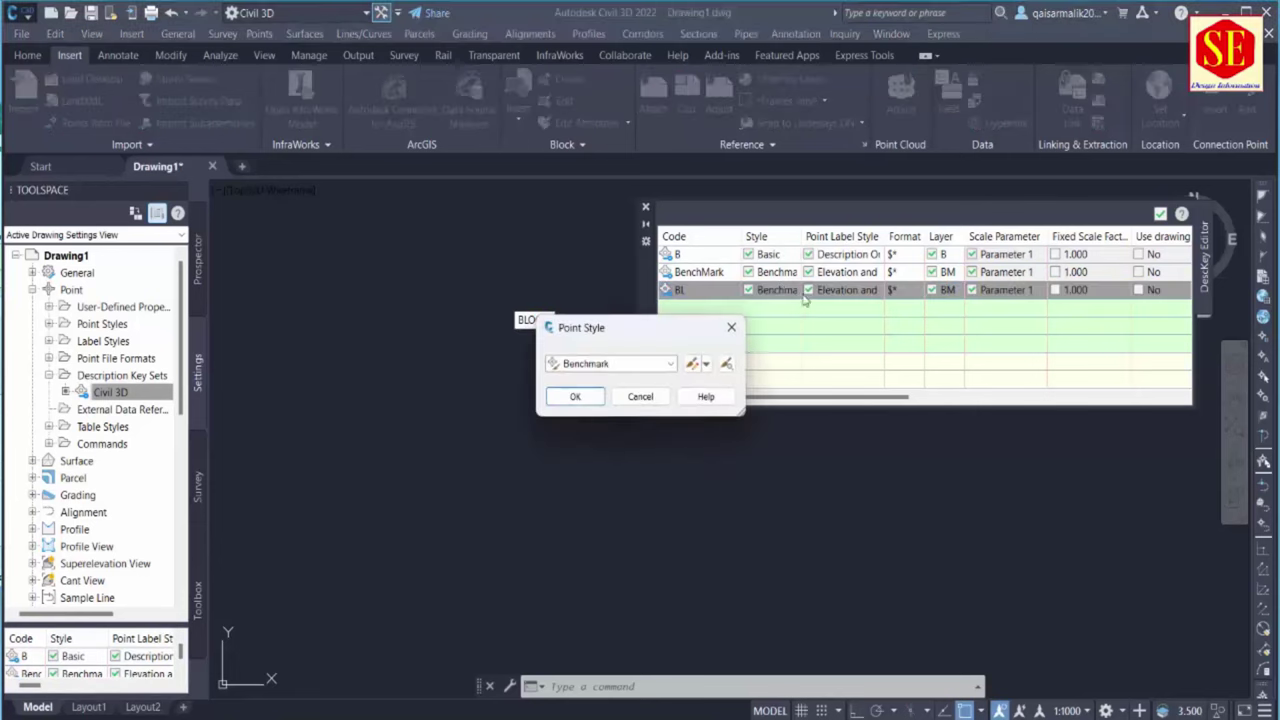
pyautogui.click(643, 365)
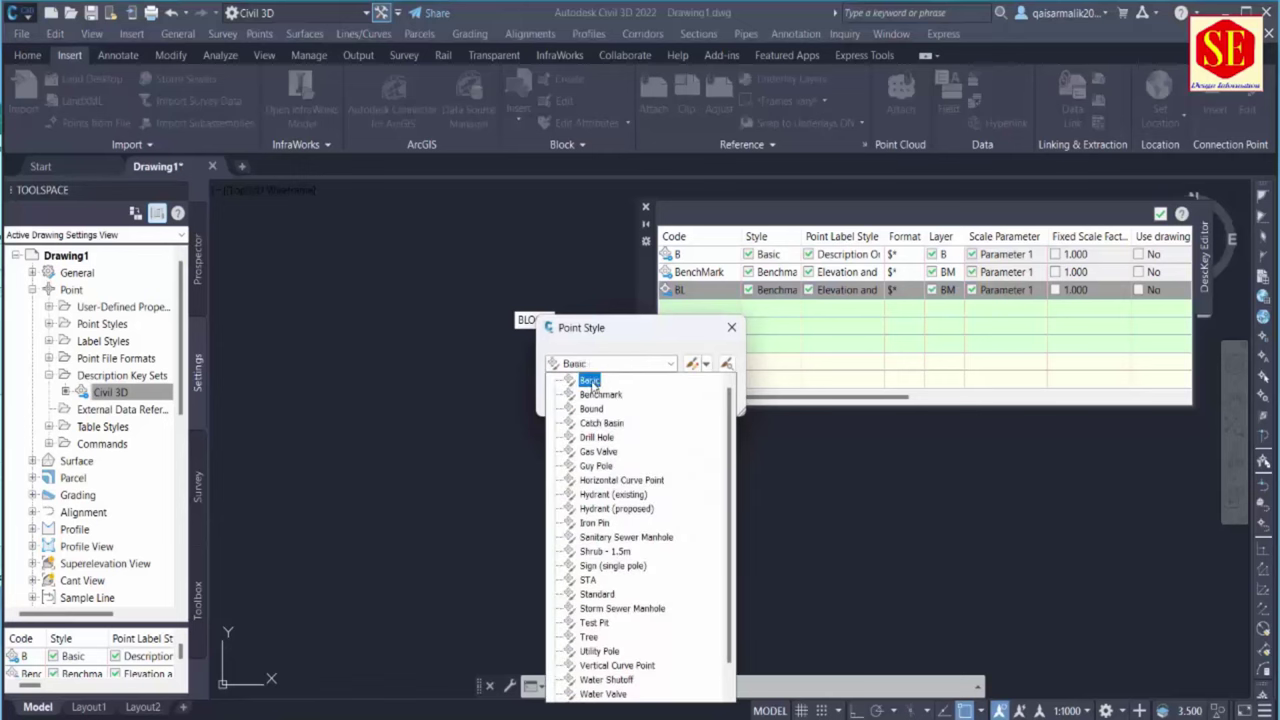
pyautogui.click(592, 381)
pyautogui.click(576, 397)
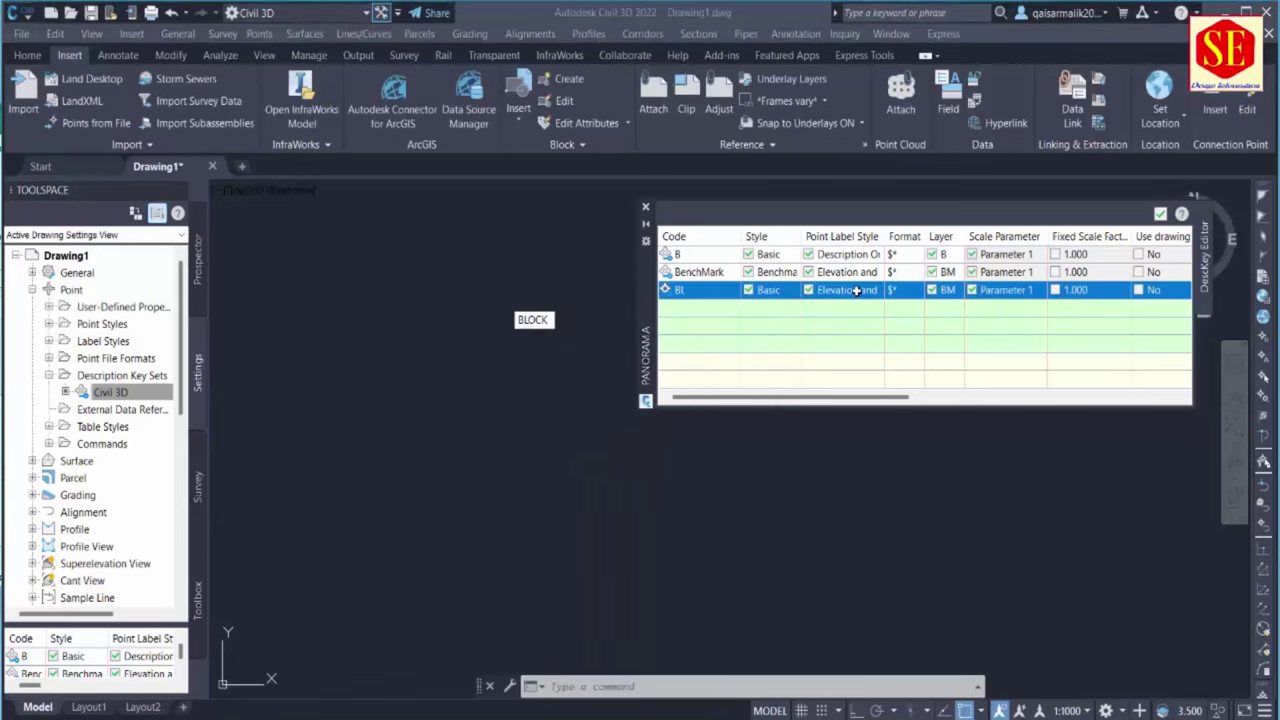
# Set the BL key's label style to Description Only
pyautogui.click(860, 290)
pyautogui.click(607, 365)
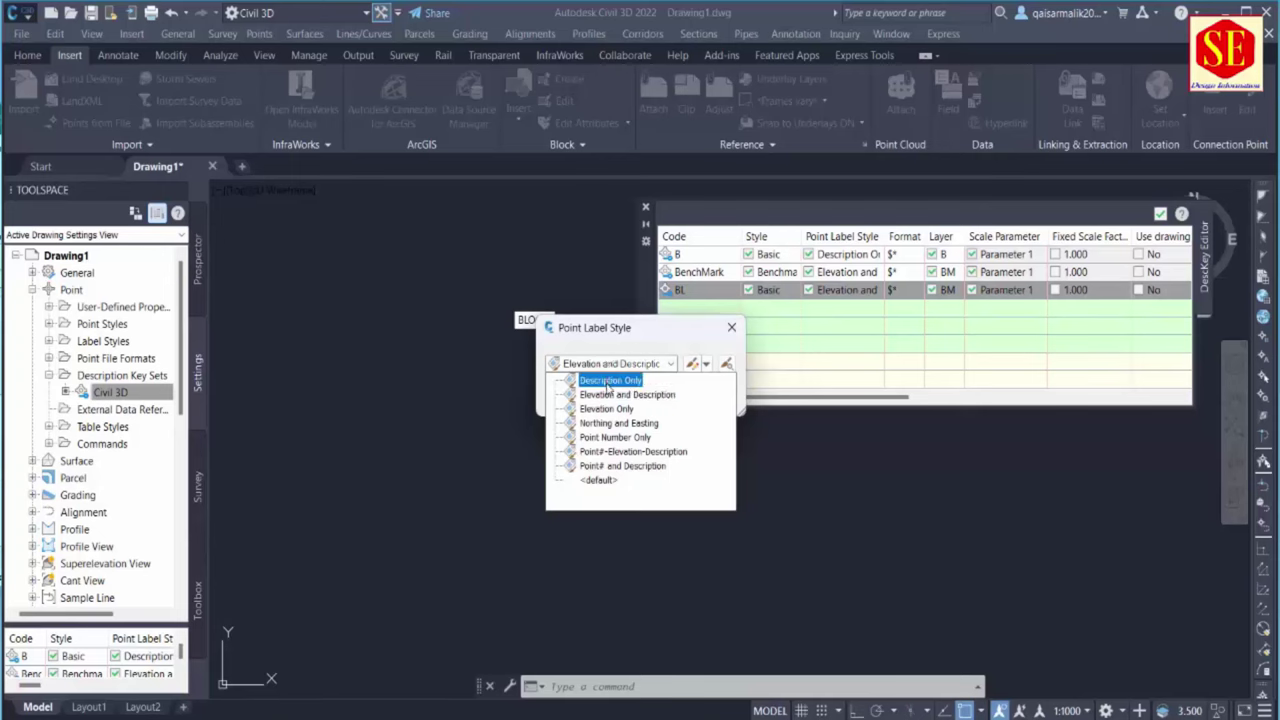
pyautogui.click(609, 381)
pyautogui.click(591, 404)
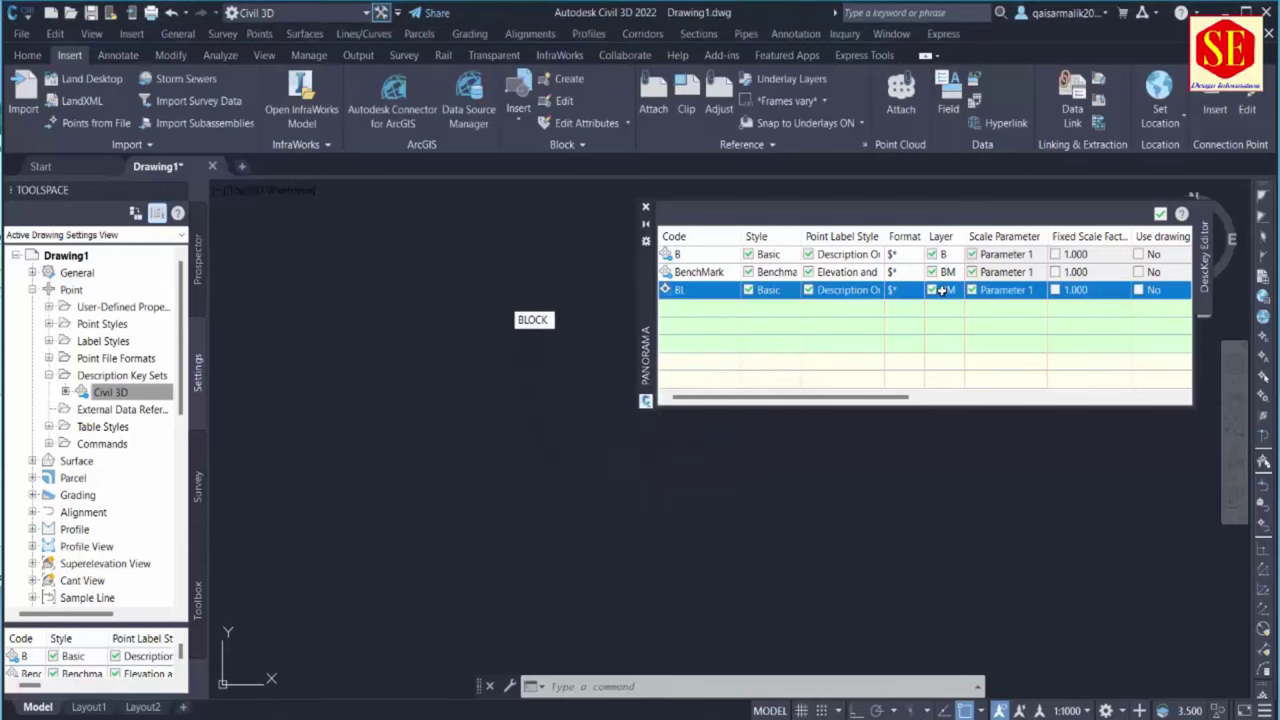
# Create a new magenta layer BL and assign it to the BL key
pyautogui.click(941, 290)
pyautogui.click(850, 226)
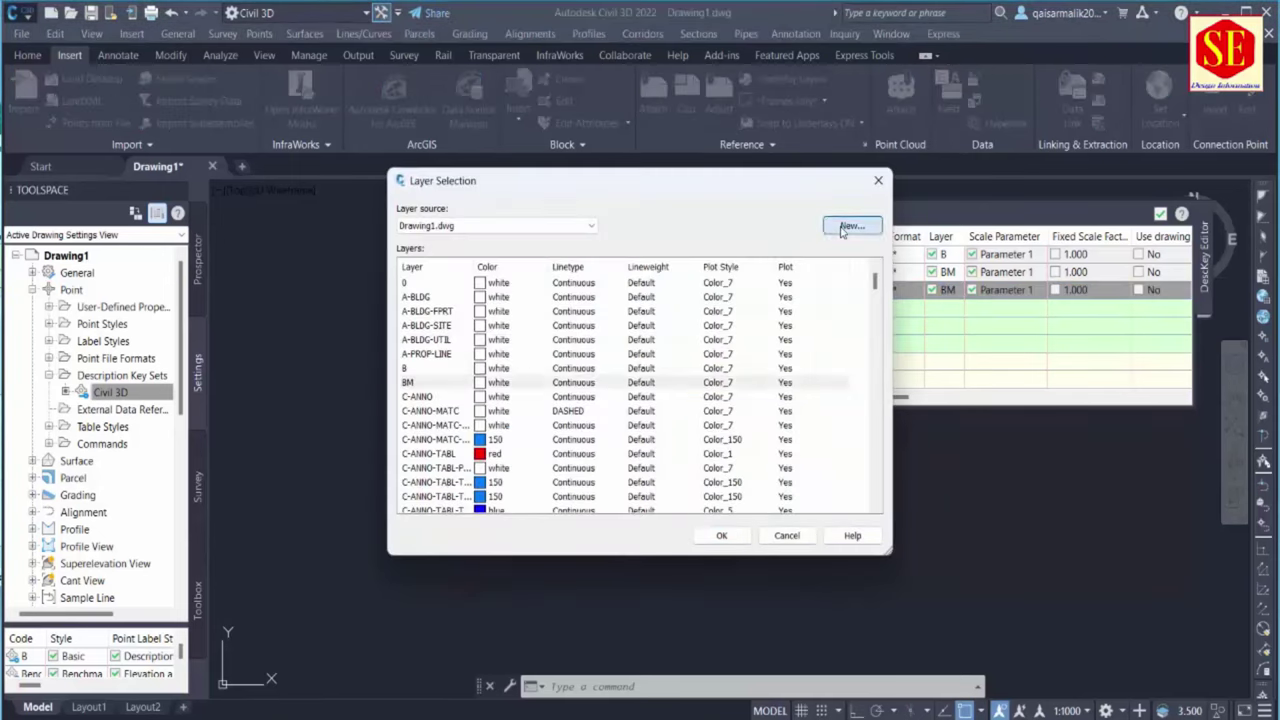
pyautogui.click(690, 297)
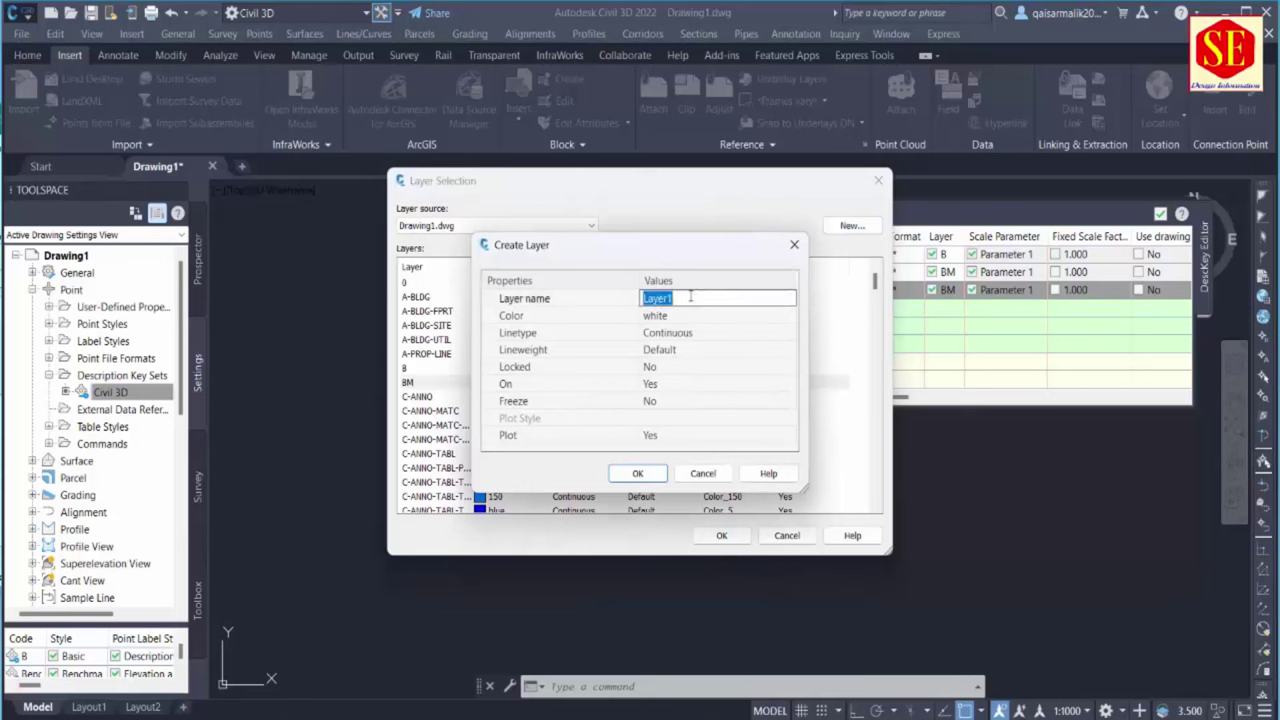
pyautogui.write('BL')
pyautogui.click(657, 318)
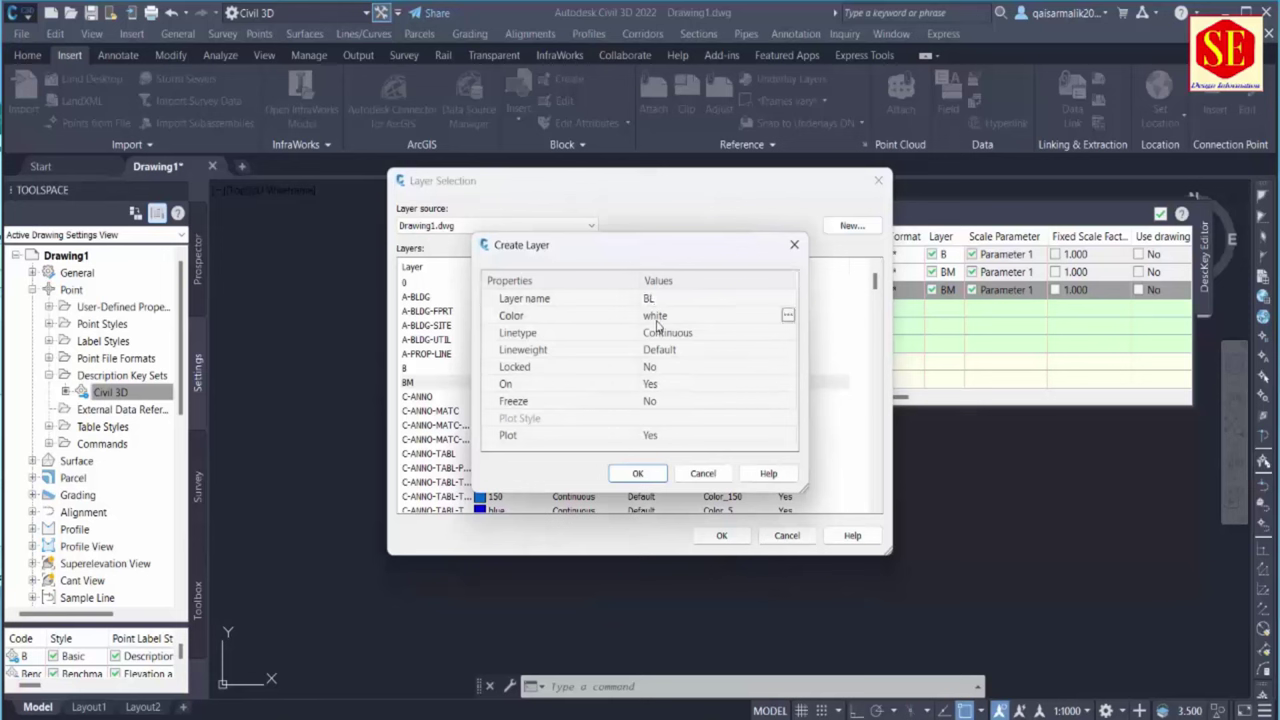
pyautogui.click(789, 316)
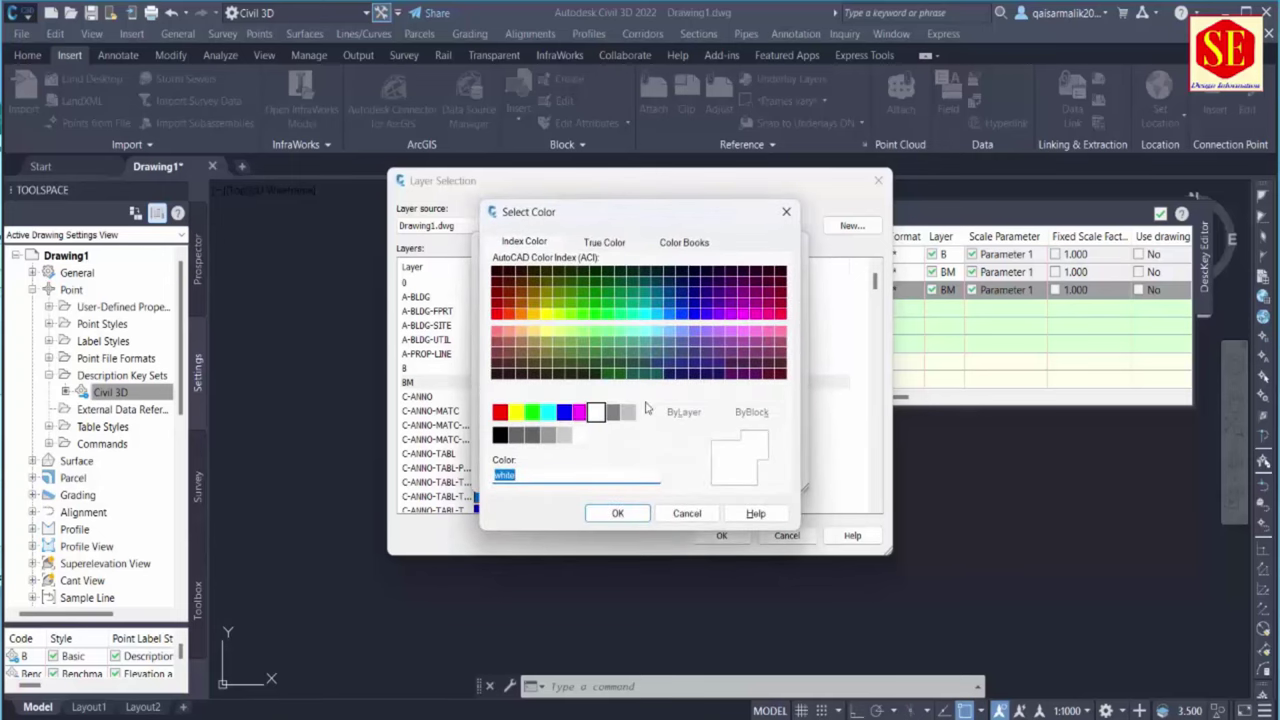
pyautogui.click(580, 411)
pyautogui.click(620, 514)
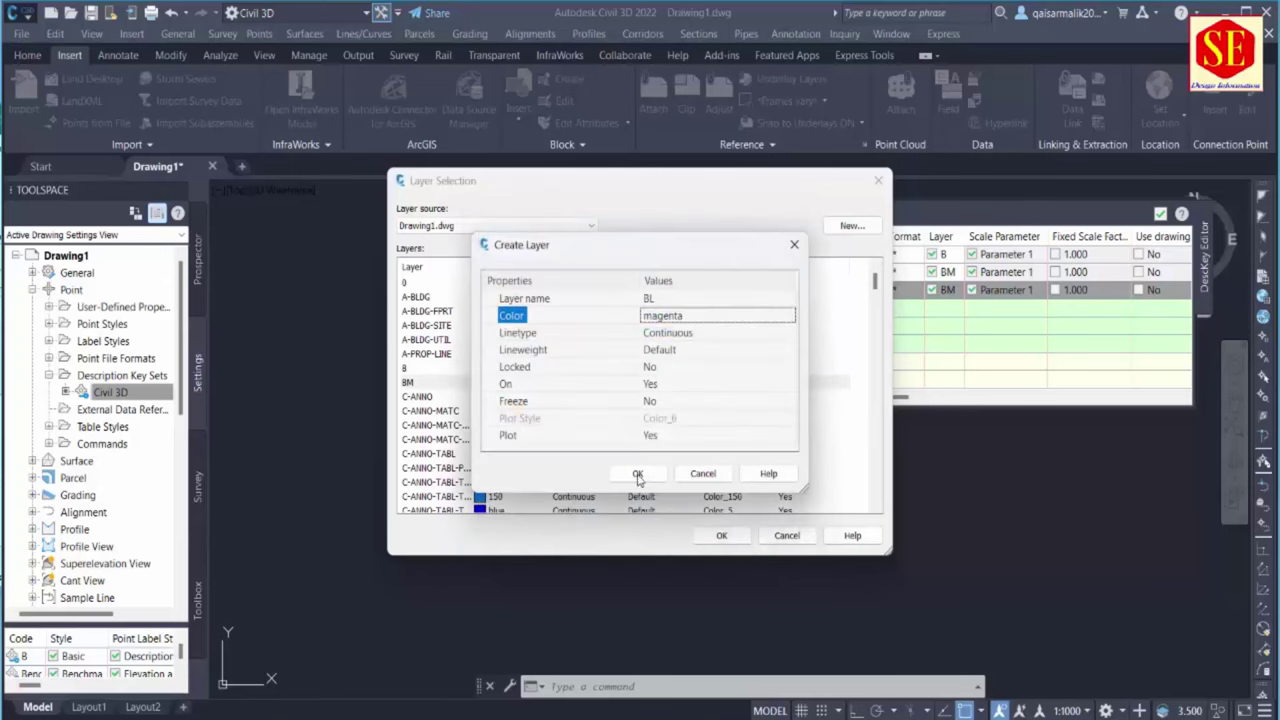
pyautogui.click(638, 479)
pyautogui.click(722, 536)
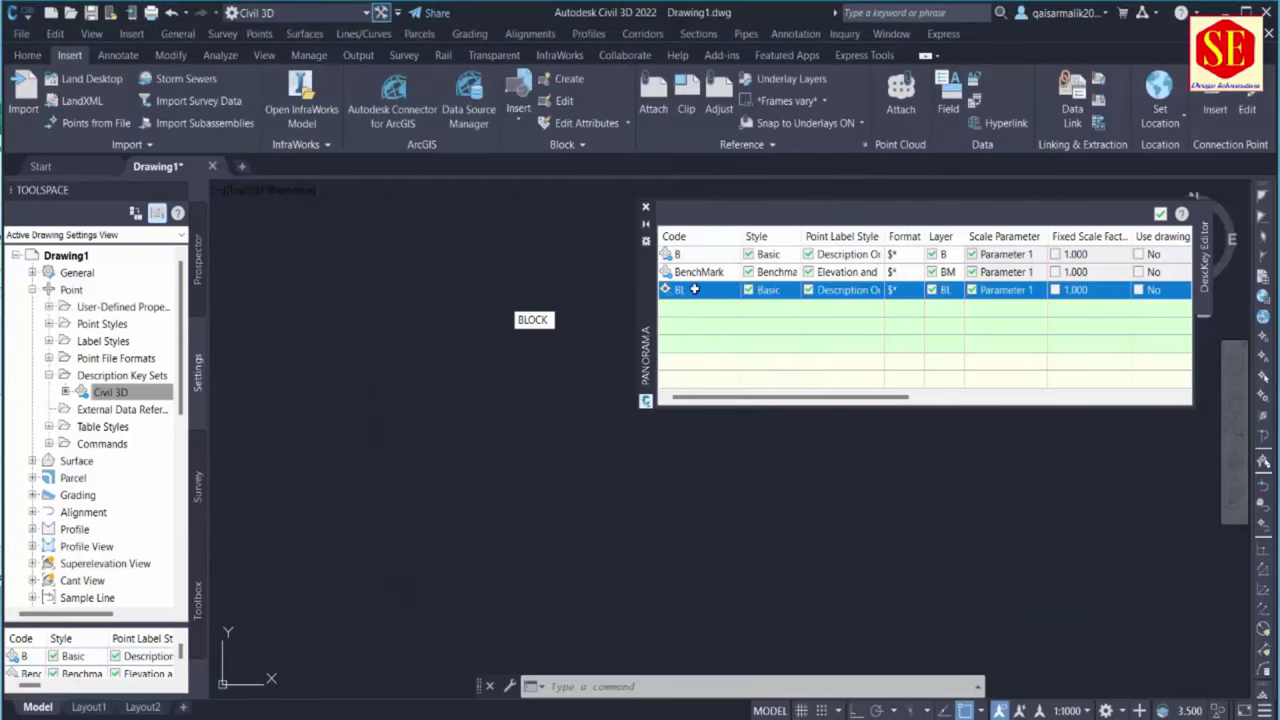
# Duplicate the BL key and set the copy's code to BL2
pyautogui.rightClick(691, 290)
pyautogui.click(735, 315)
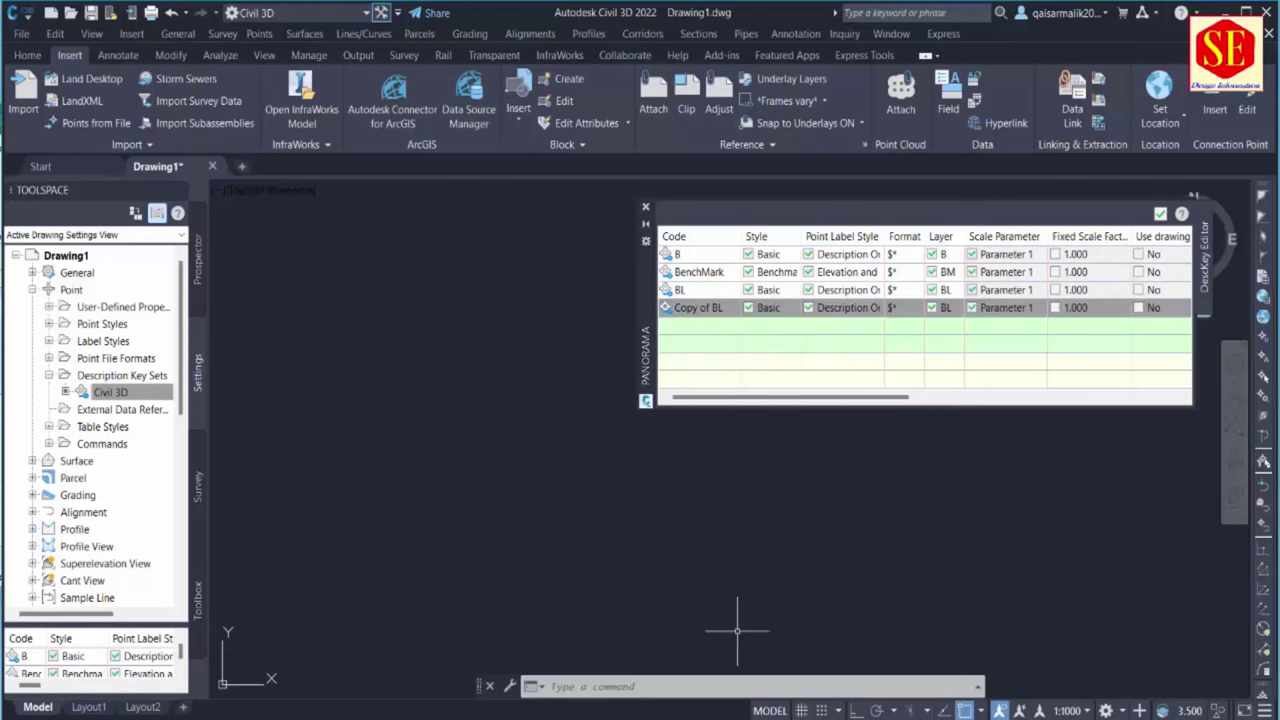
pyautogui.click(770, 710)
pyautogui.click(331, 455)
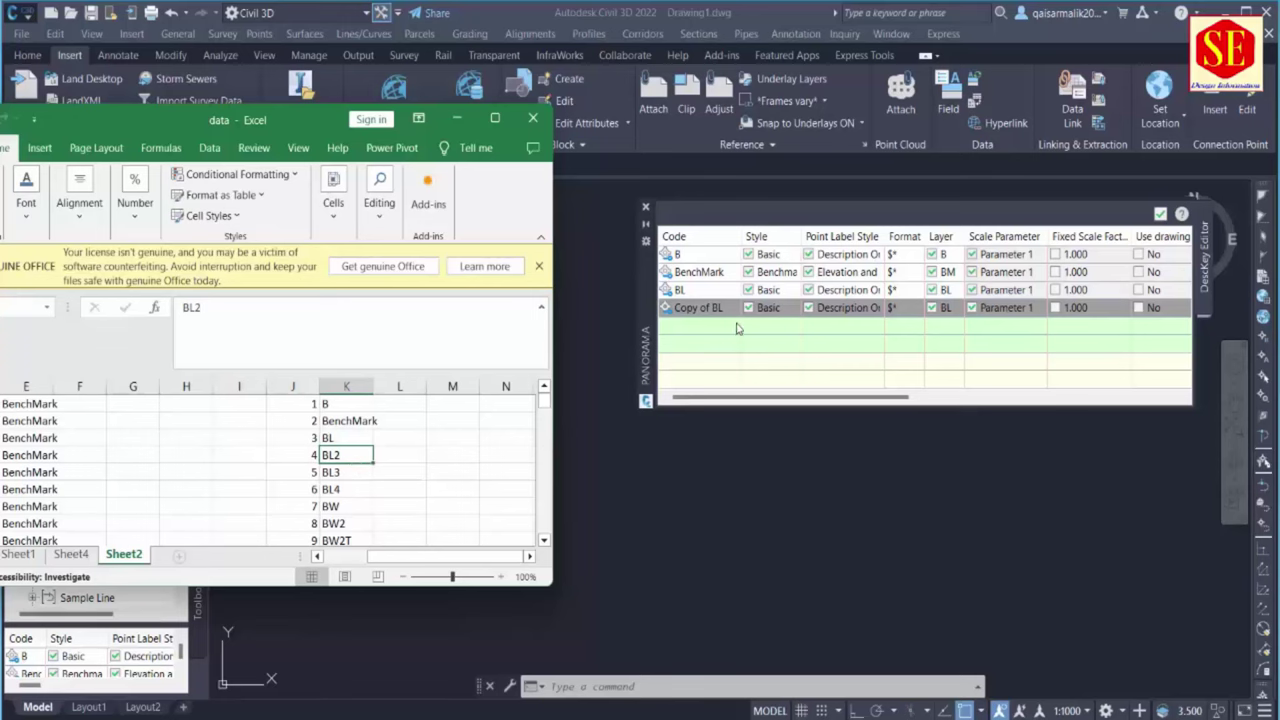
pyautogui.click(709, 305)
pyautogui.click(710, 307)
pyautogui.write('BL2')
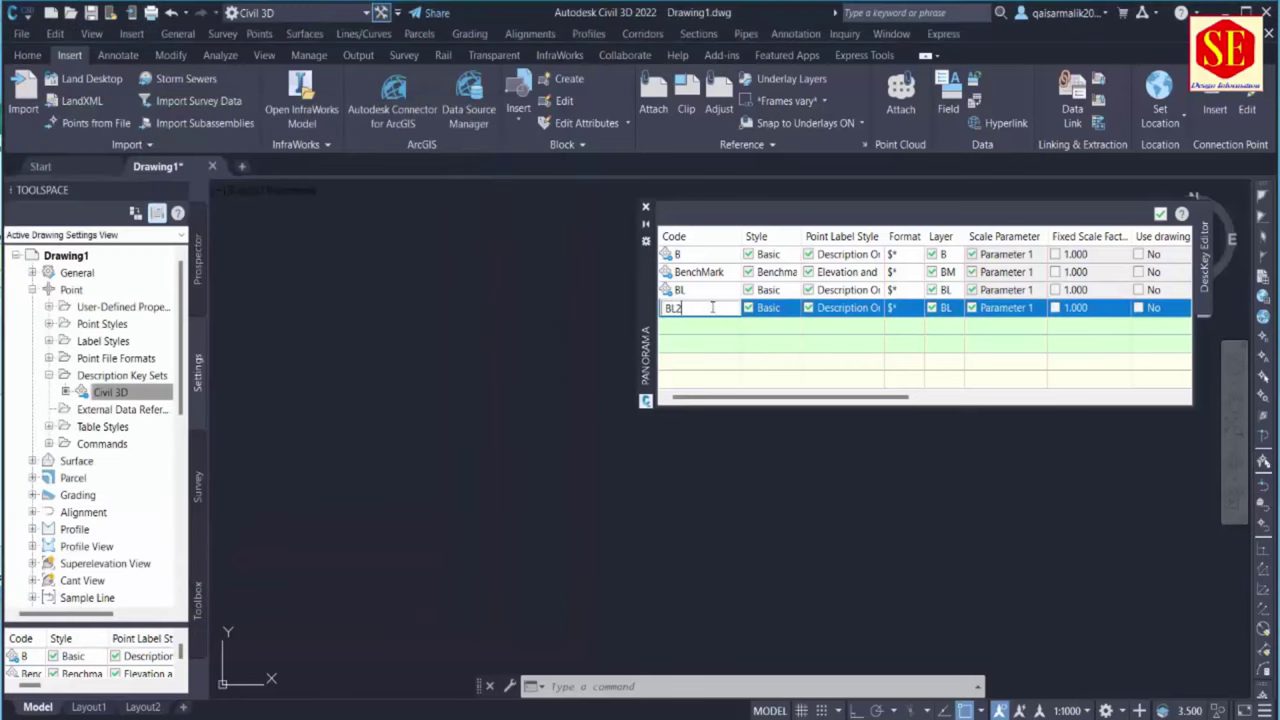
pyautogui.press('Return')
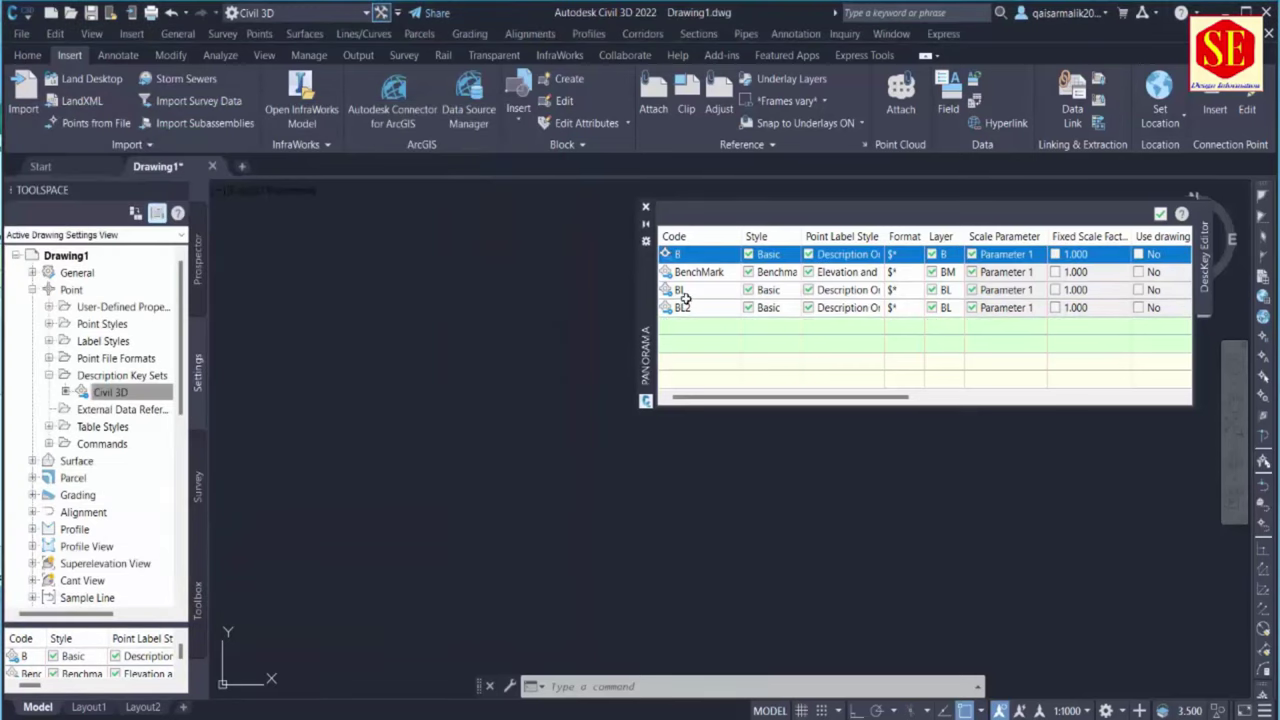
pyautogui.click(690, 292)
pyautogui.click(688, 308)
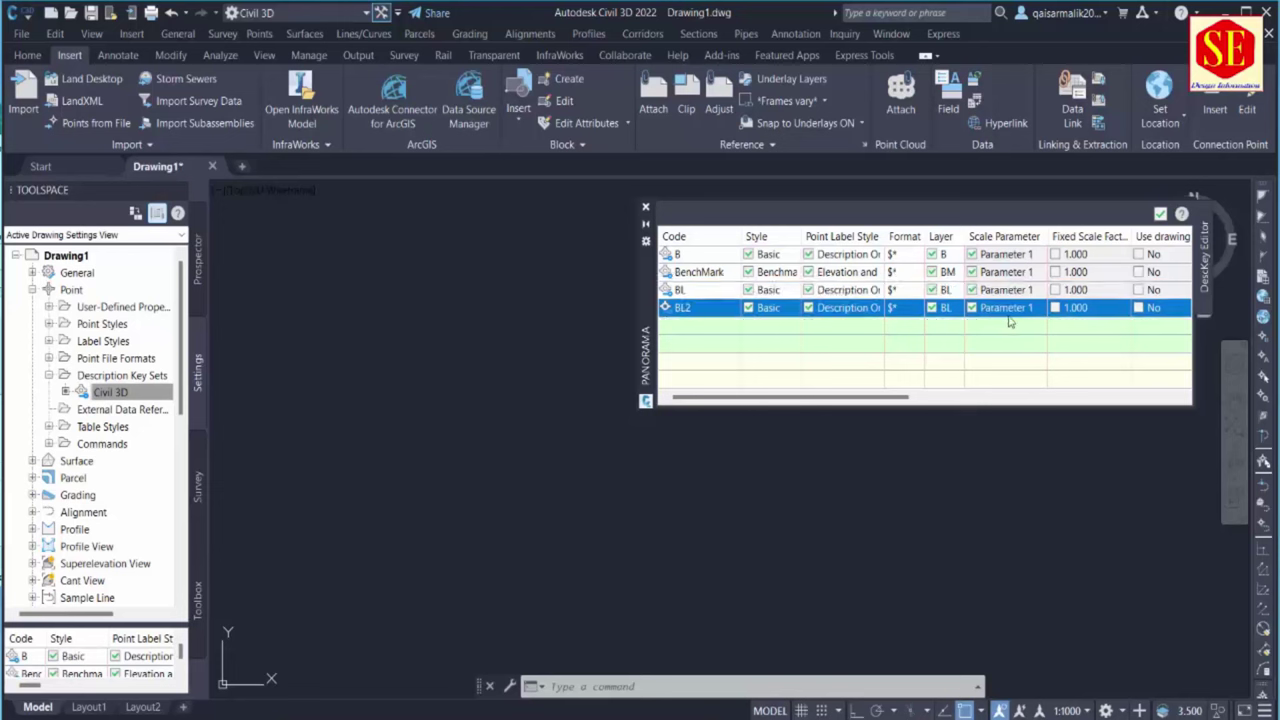
# Duplicate the BL2 key and set the copy's code to BL3
pyautogui.rightClick(718, 316)
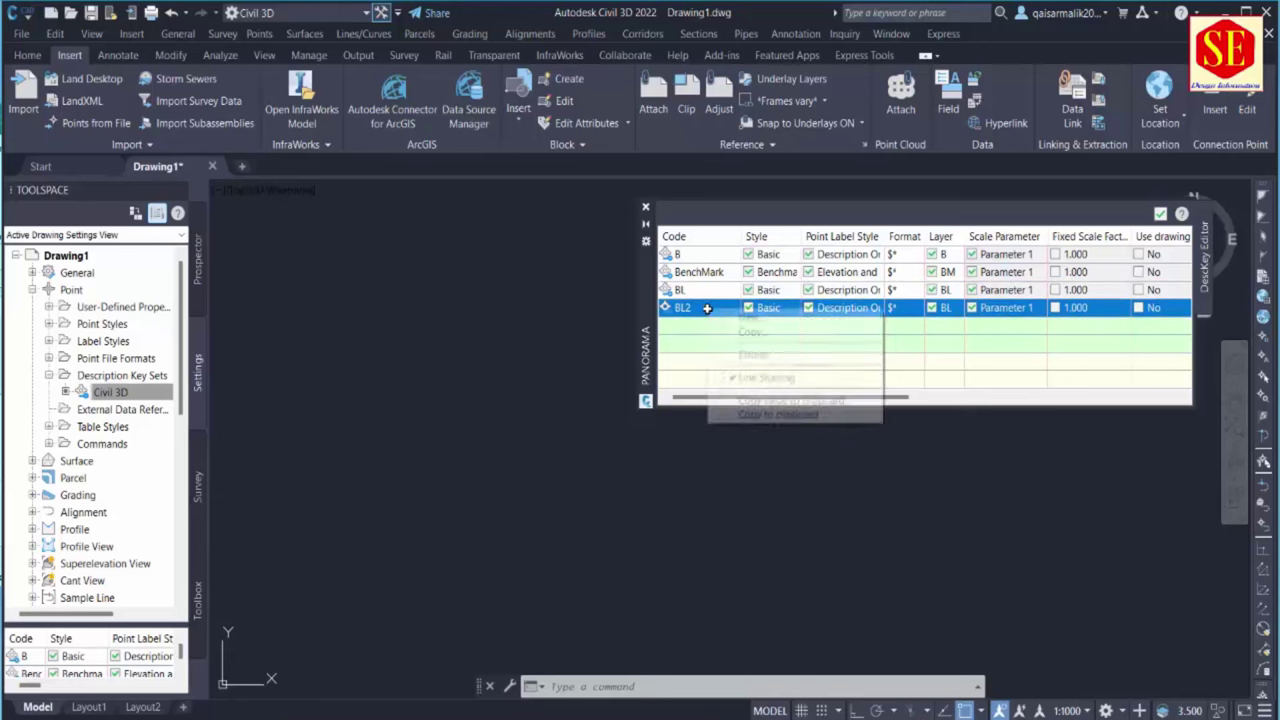
pyautogui.click(720, 326)
pyautogui.click(706, 326)
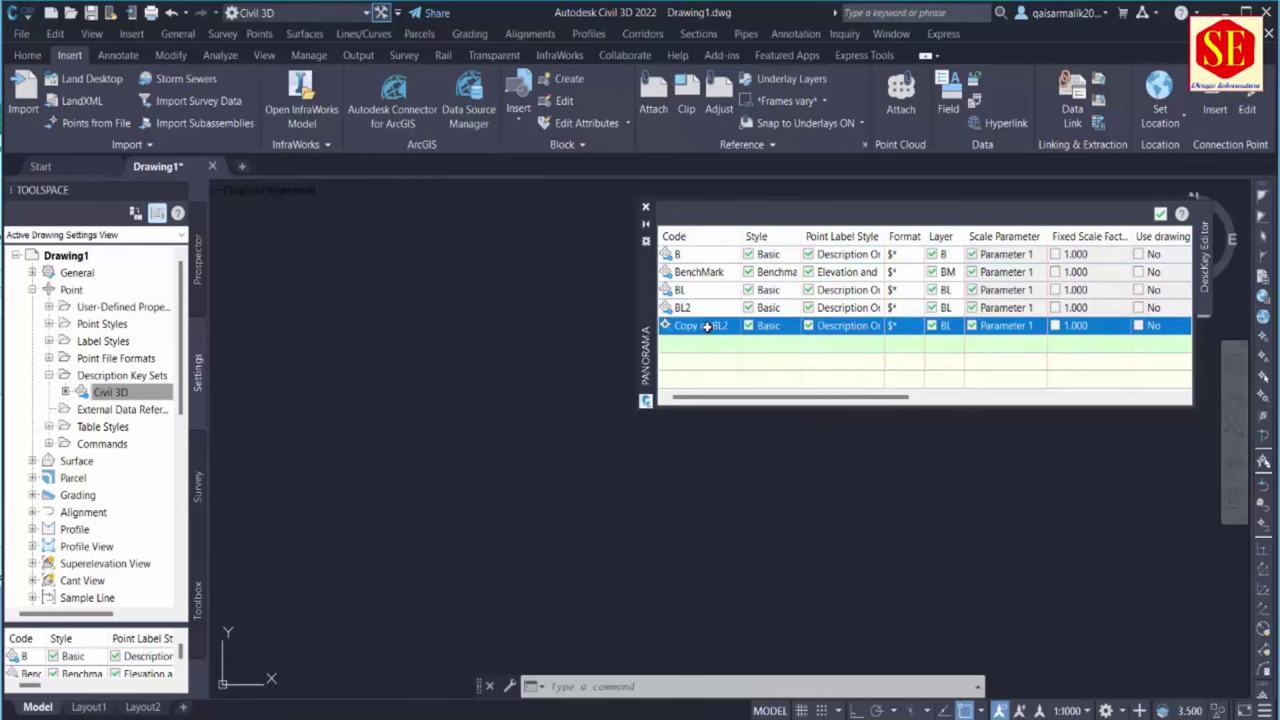
pyautogui.hotkey('alt', 'Tab')
pyautogui.click(346, 472)
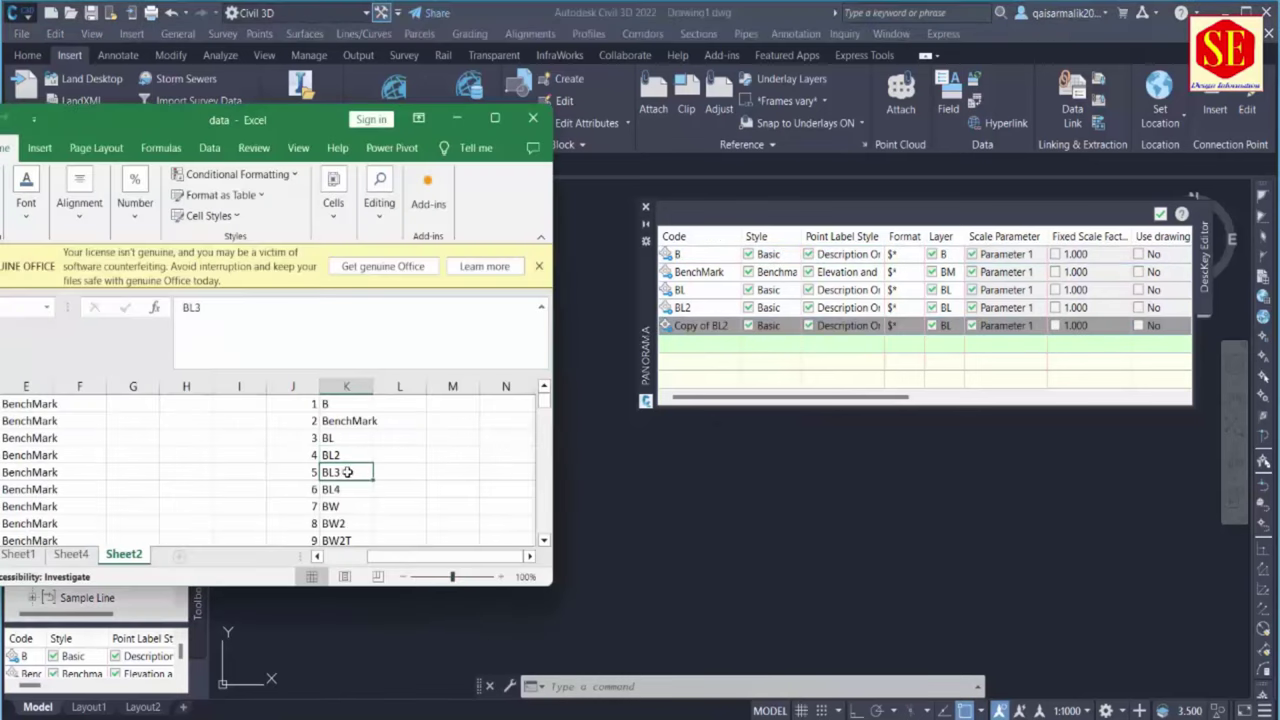
pyautogui.click(736, 327)
pyautogui.click(716, 327)
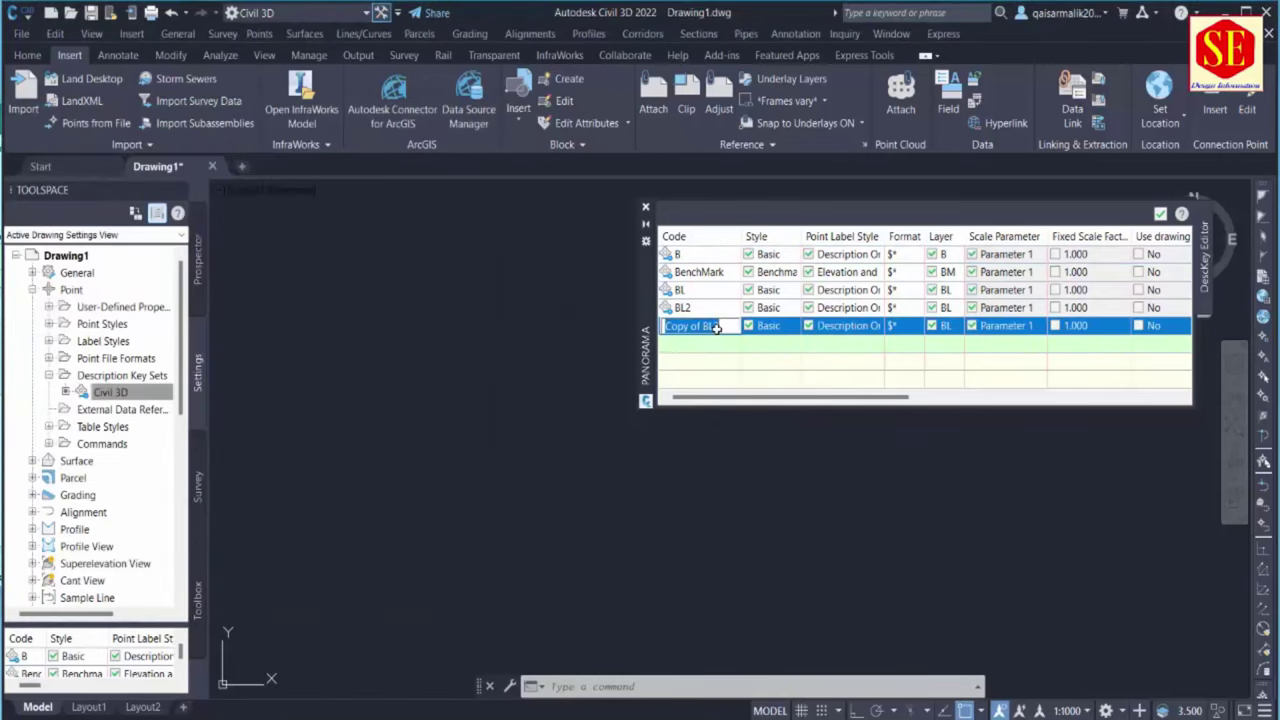
pyautogui.write('BL3')
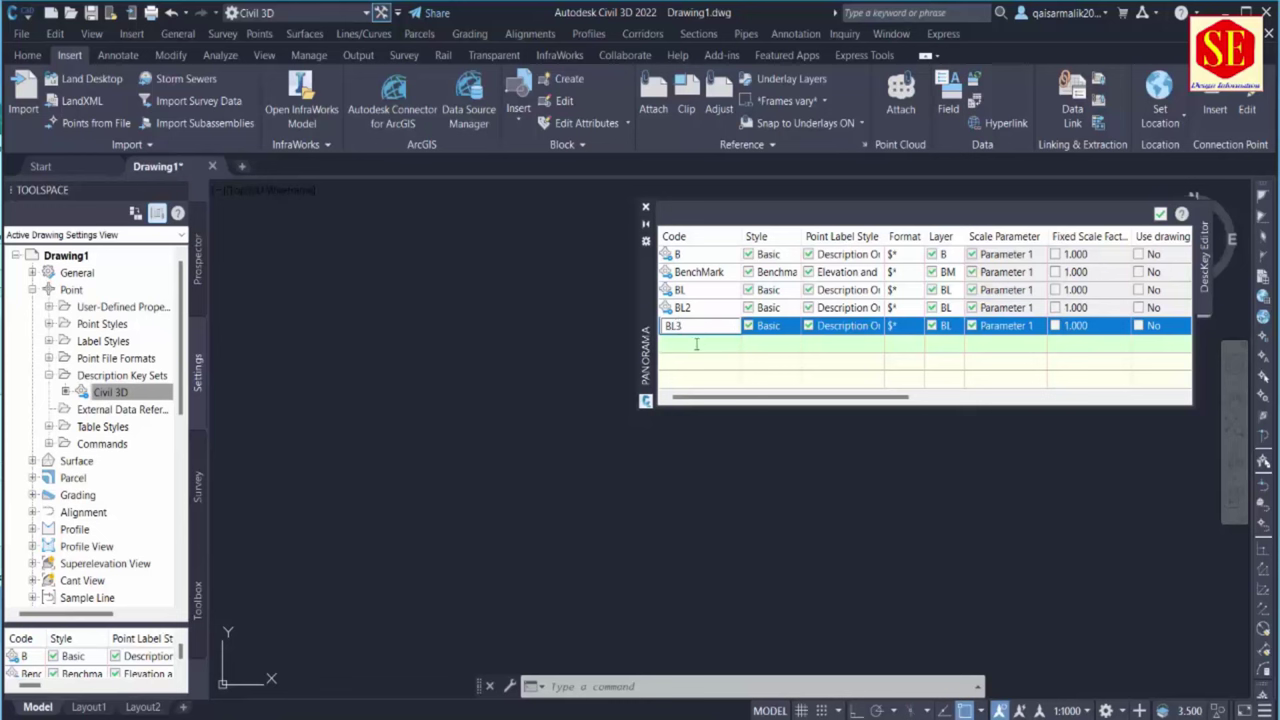
pyautogui.press('Return')
# Duplicate the BL3 key and set the copy's code to BL4
pyautogui.click(690, 327)
pyautogui.rightClick(692, 327)
pyautogui.click(728, 350)
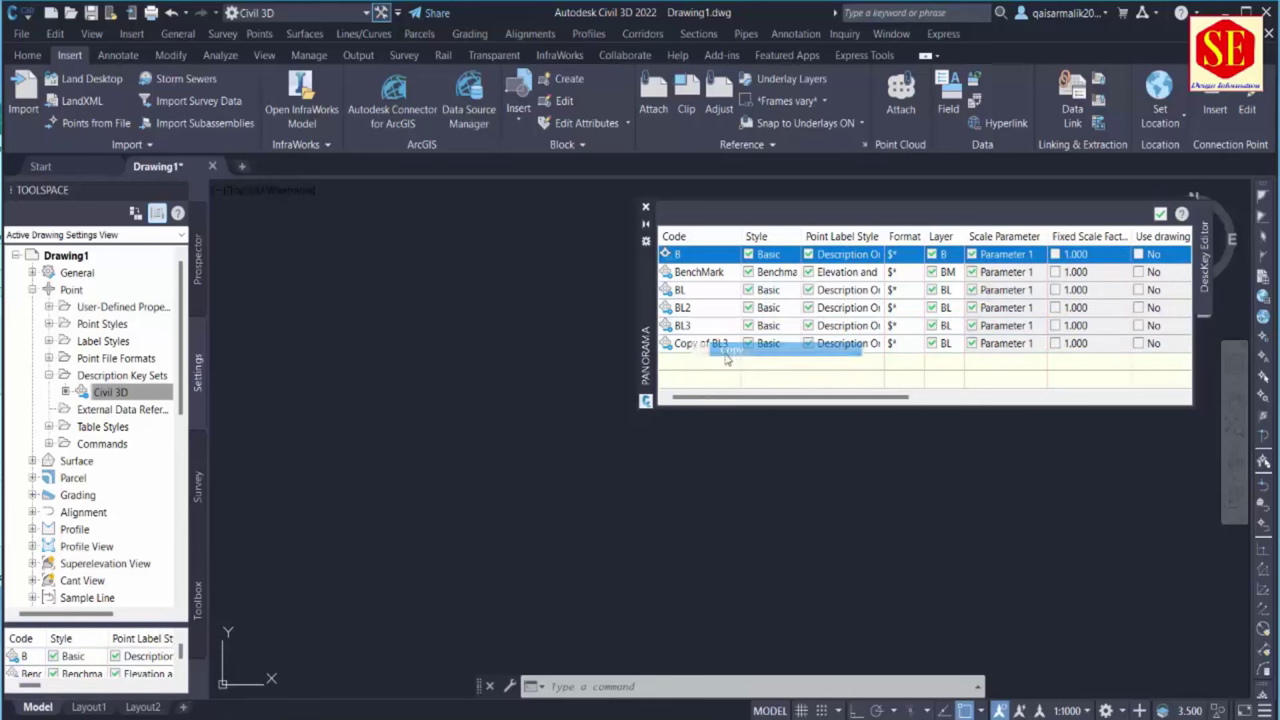
pyautogui.click(695, 345)
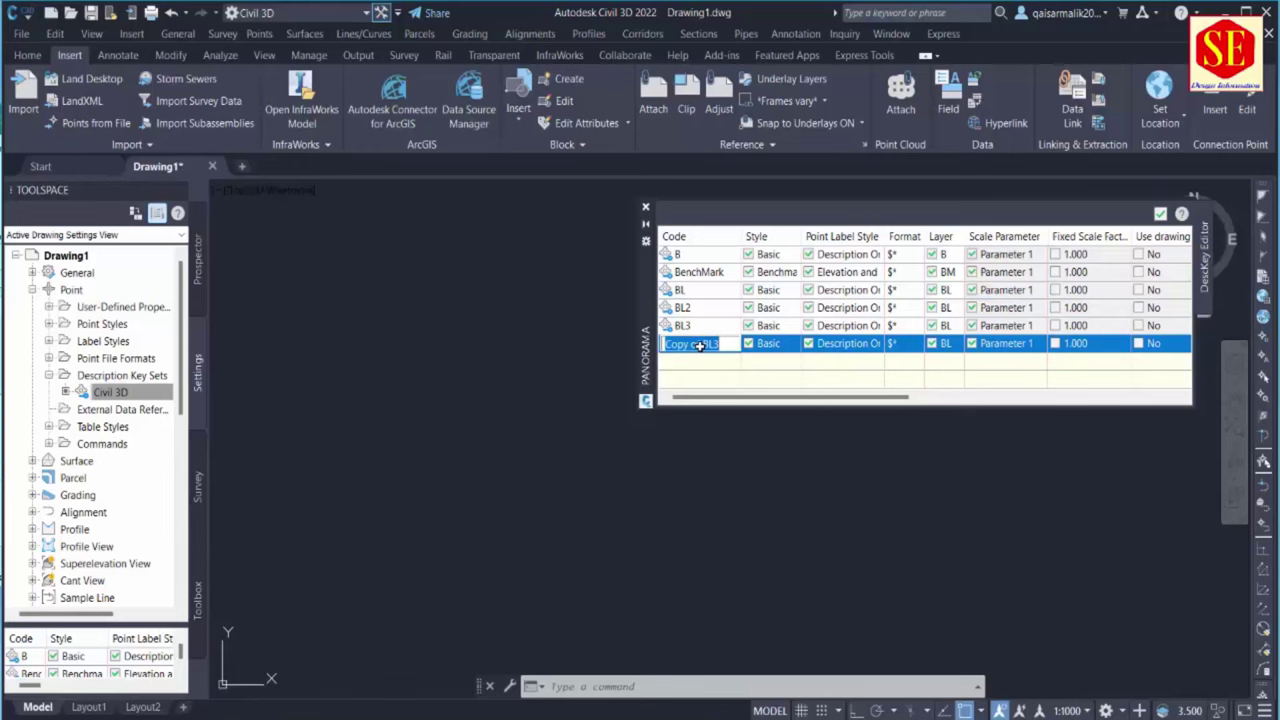
pyautogui.write('BL4')
pyautogui.hotkey('alt', 'Tab')
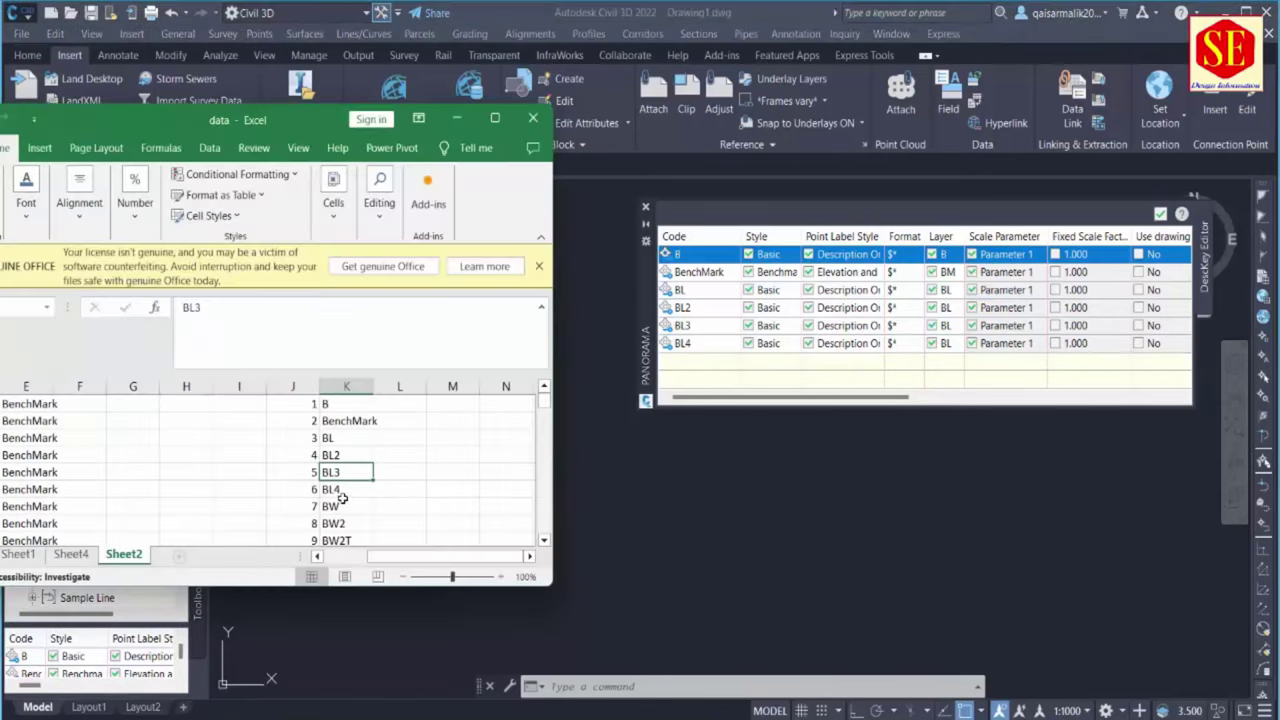
pyautogui.click(346, 506)
pyautogui.click(346, 489)
pyautogui.click(684, 345)
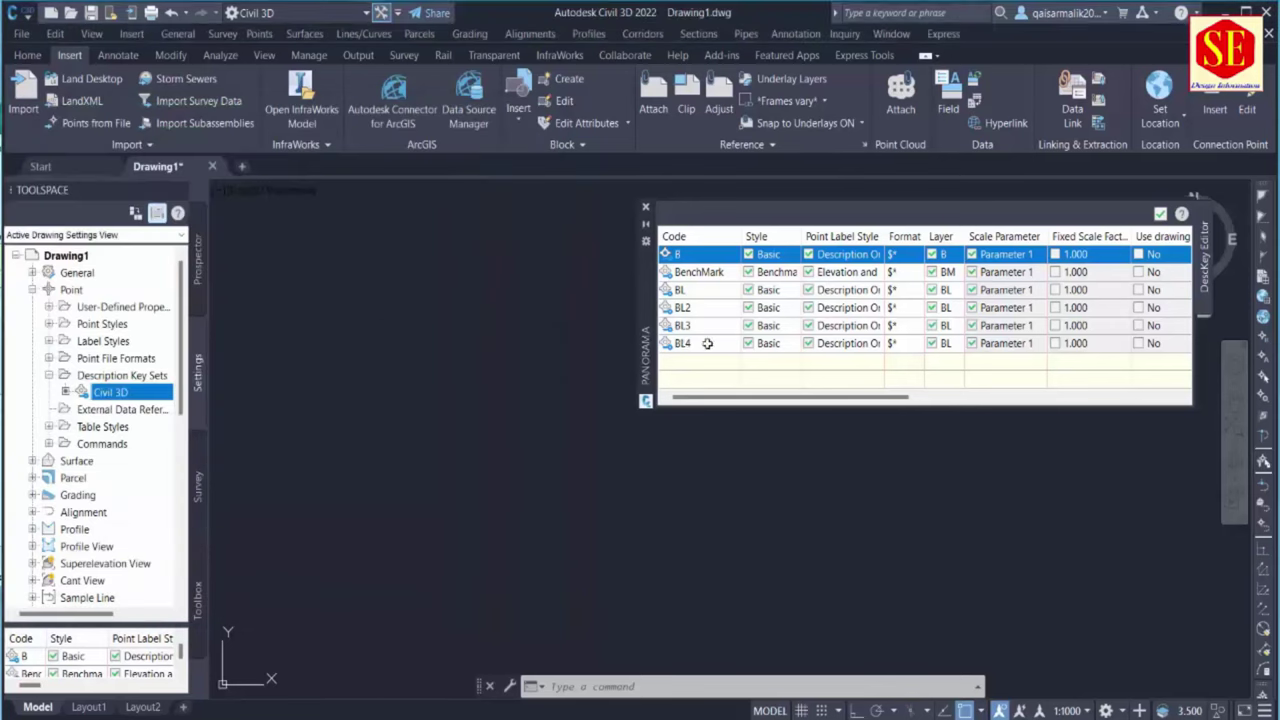
# Duplicate the BL4 key and rename the copy's code to BW
pyautogui.rightClick(696, 342)
pyautogui.click(737, 363)
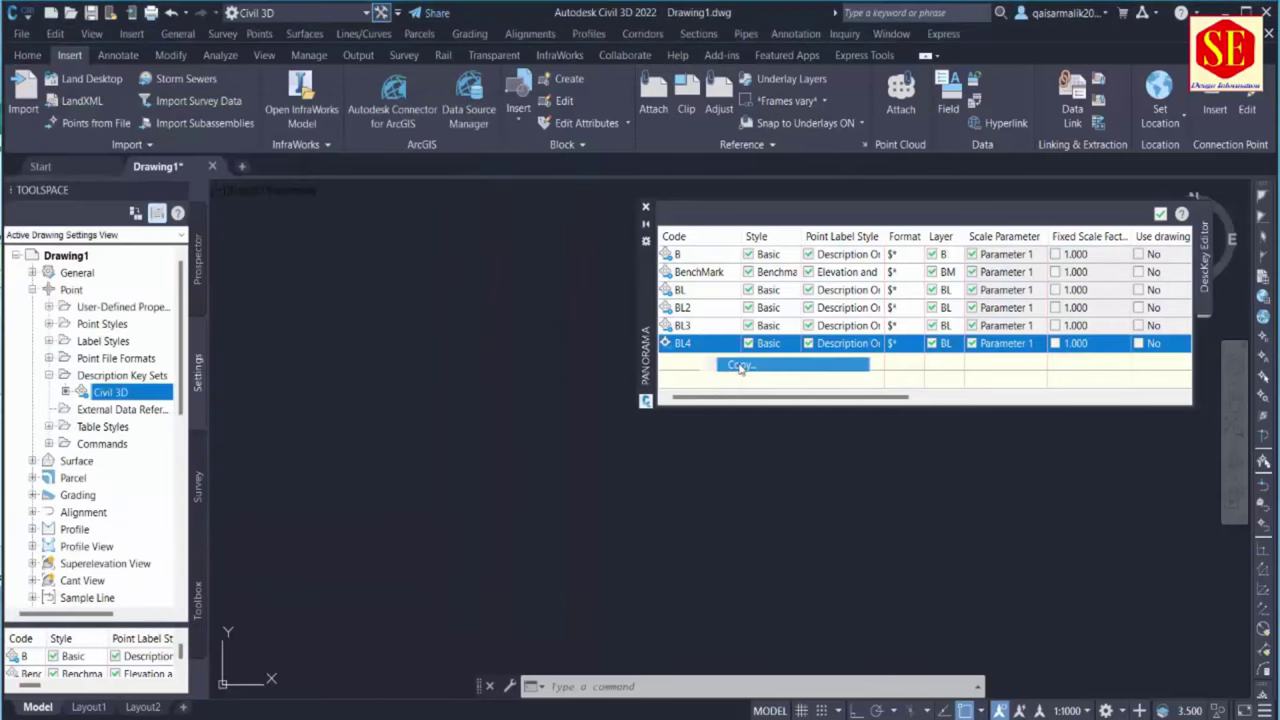
pyautogui.rightClick(710, 360)
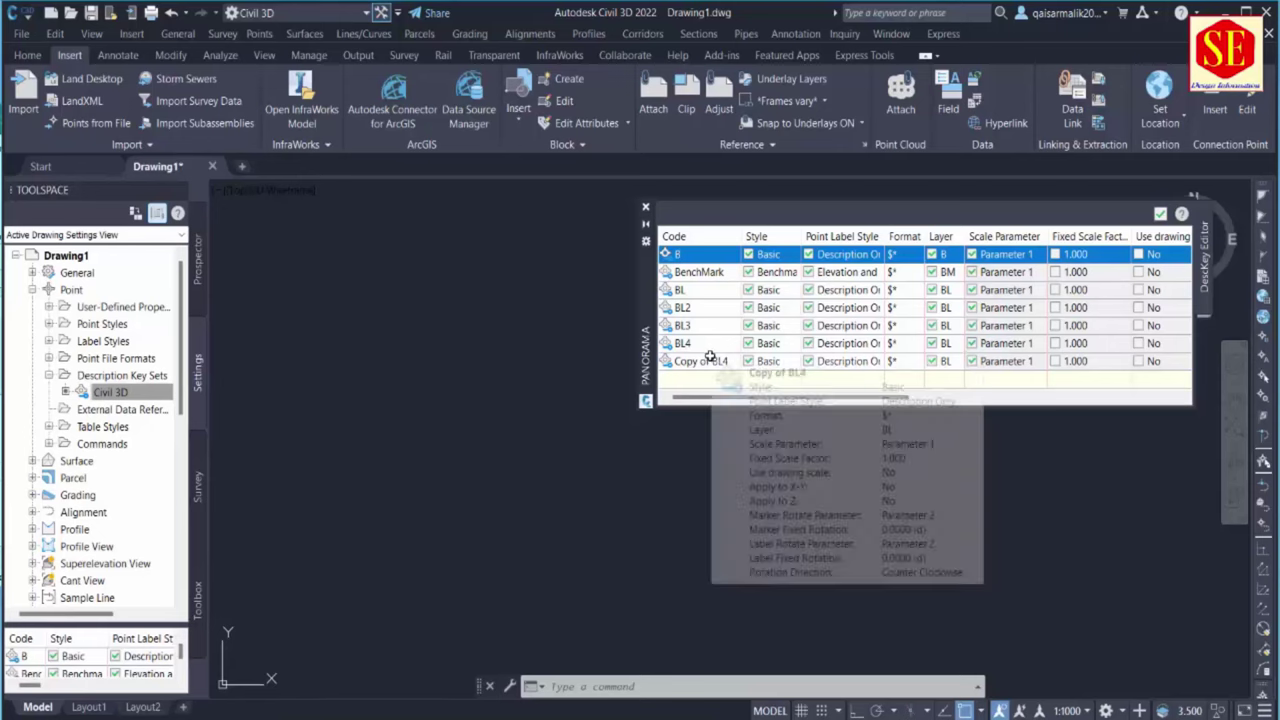
pyautogui.click(710, 361)
pyautogui.hotkey('alt', 'Tab')
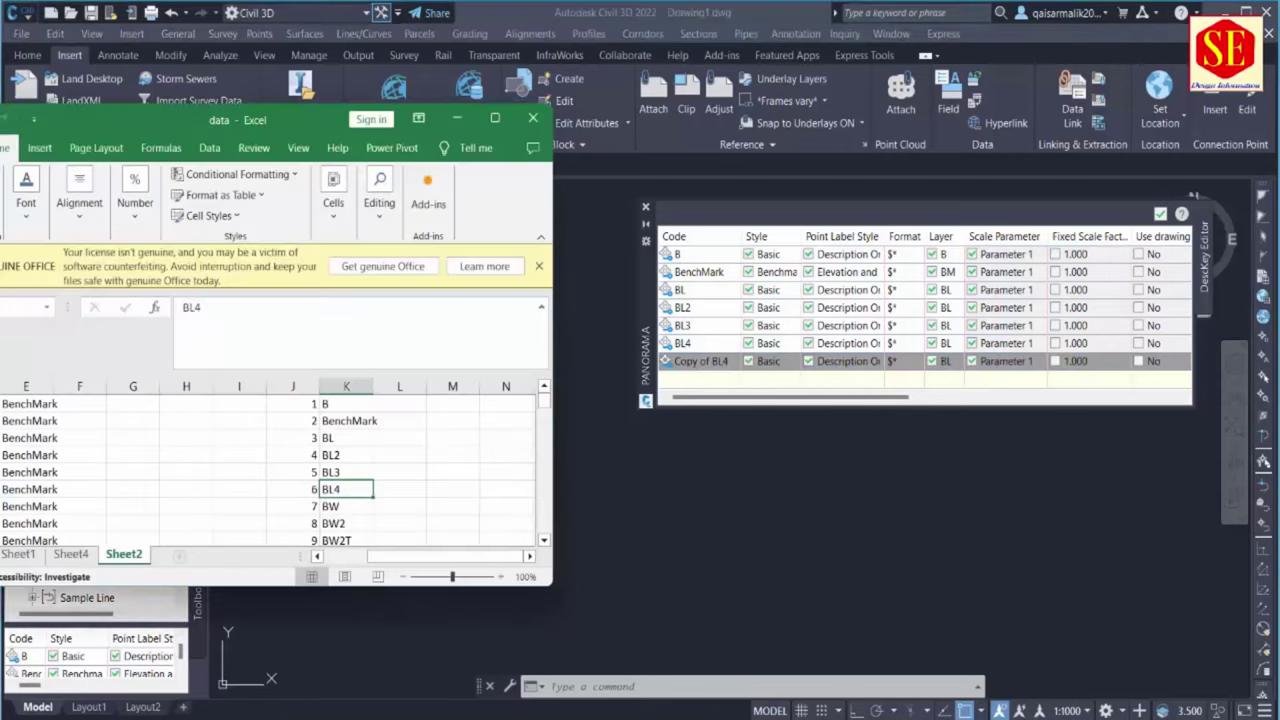
pyautogui.click(337, 508)
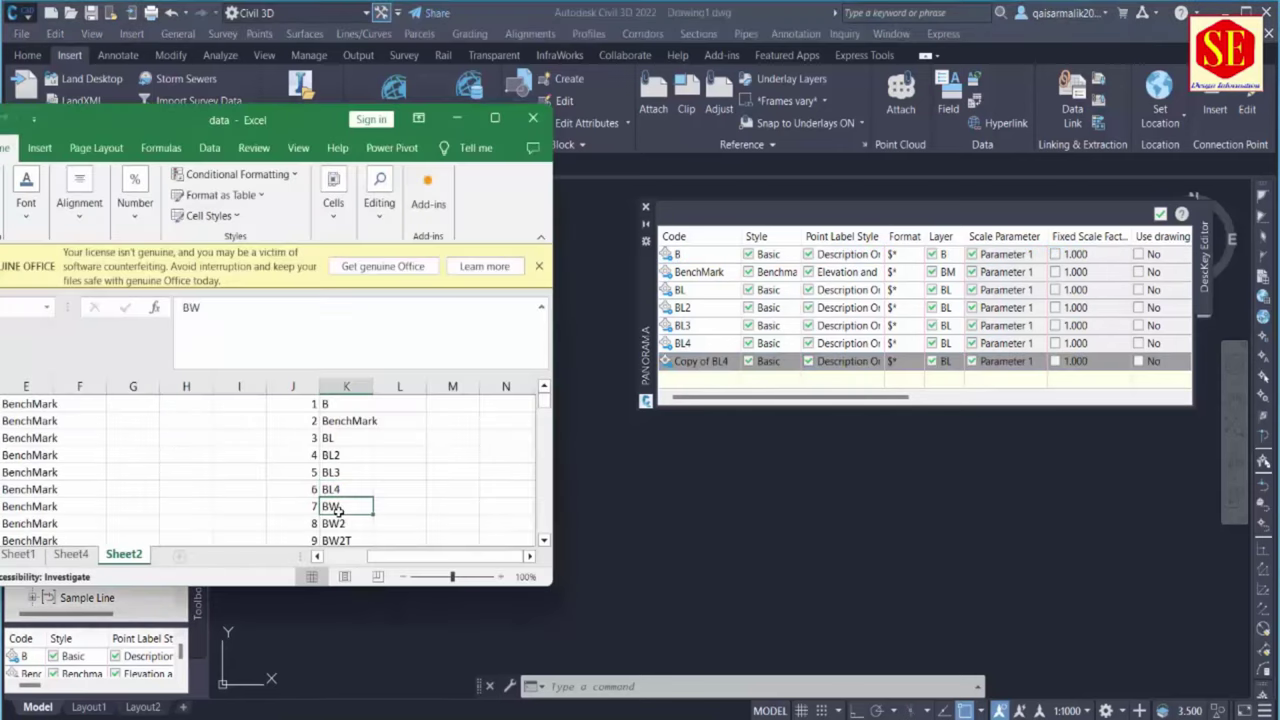
pyautogui.click(688, 358)
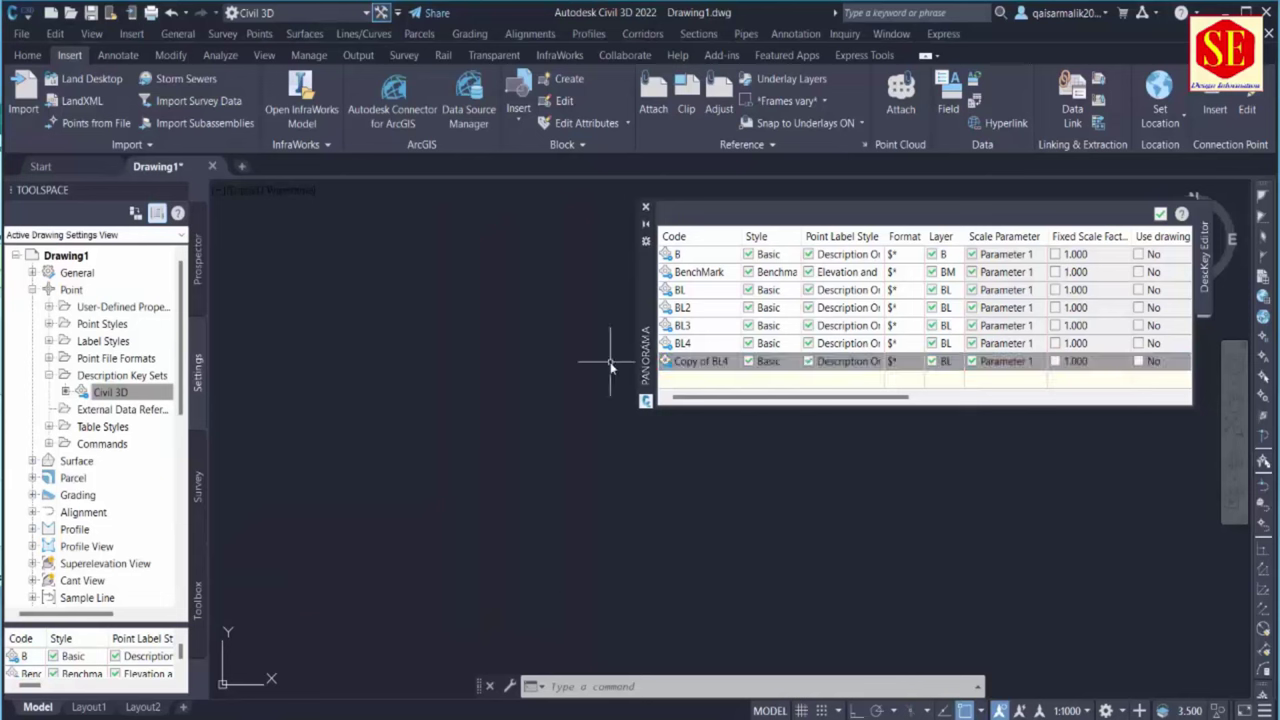
pyautogui.write('BW')
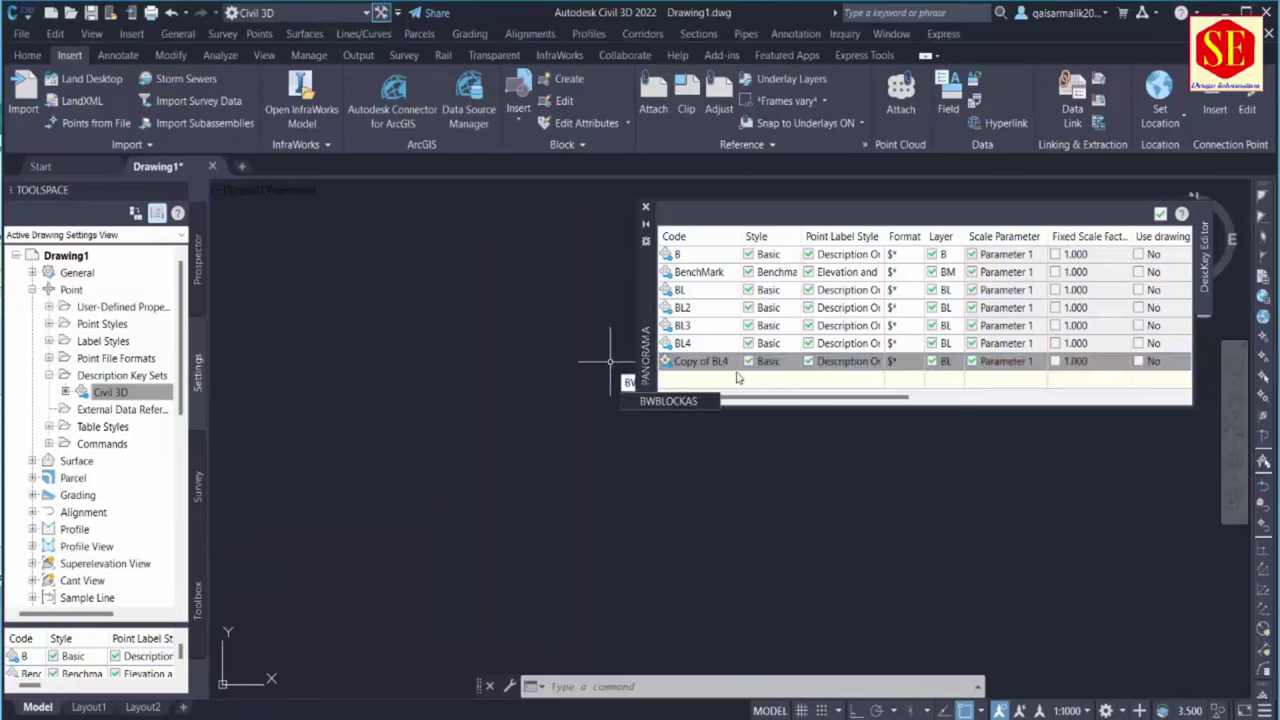
pyautogui.click(713, 361)
pyautogui.write('BW')
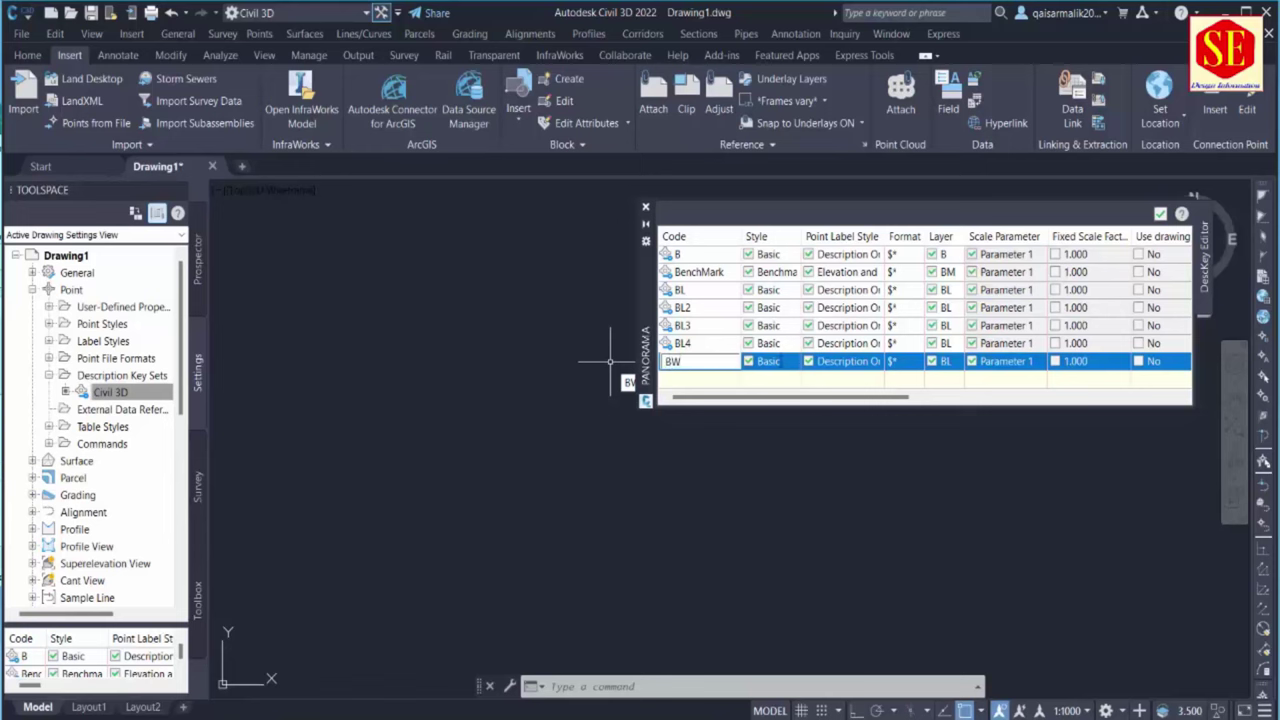
pyautogui.click(767, 361)
# Add a new layer named BW with cyan colour and assign it to key BW
pyautogui.click(640, 394)
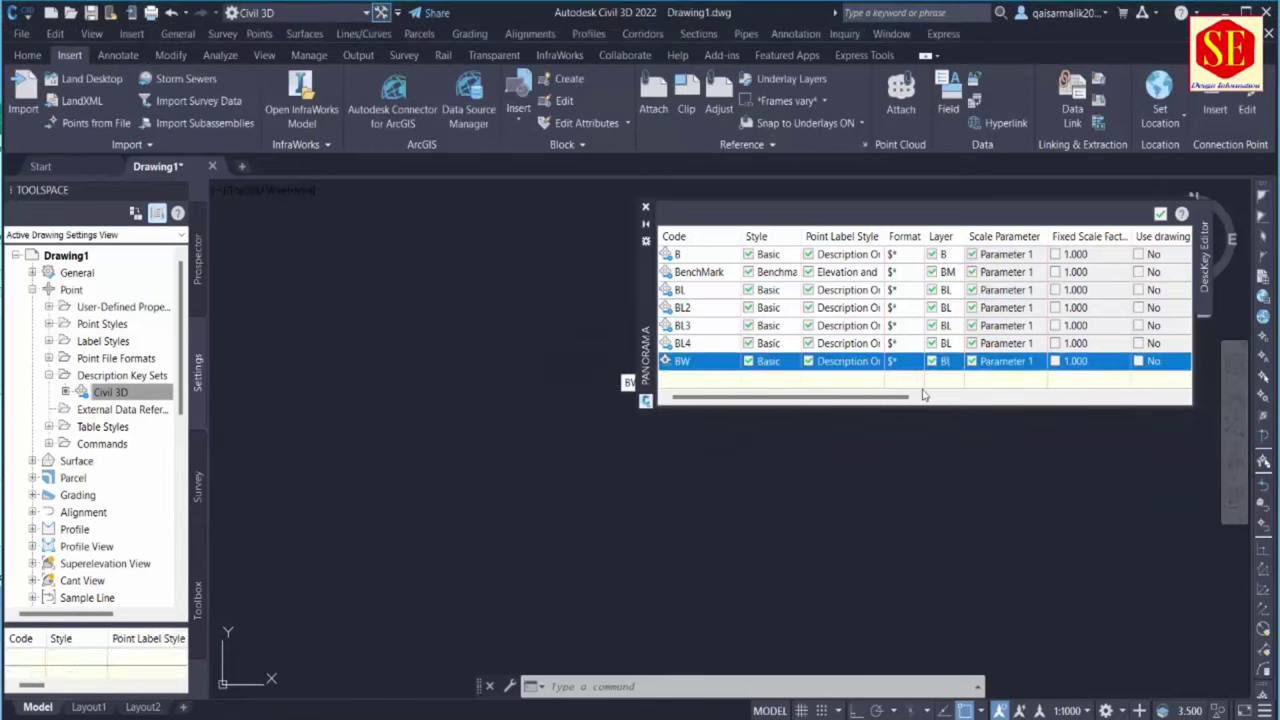
pyautogui.click(943, 361)
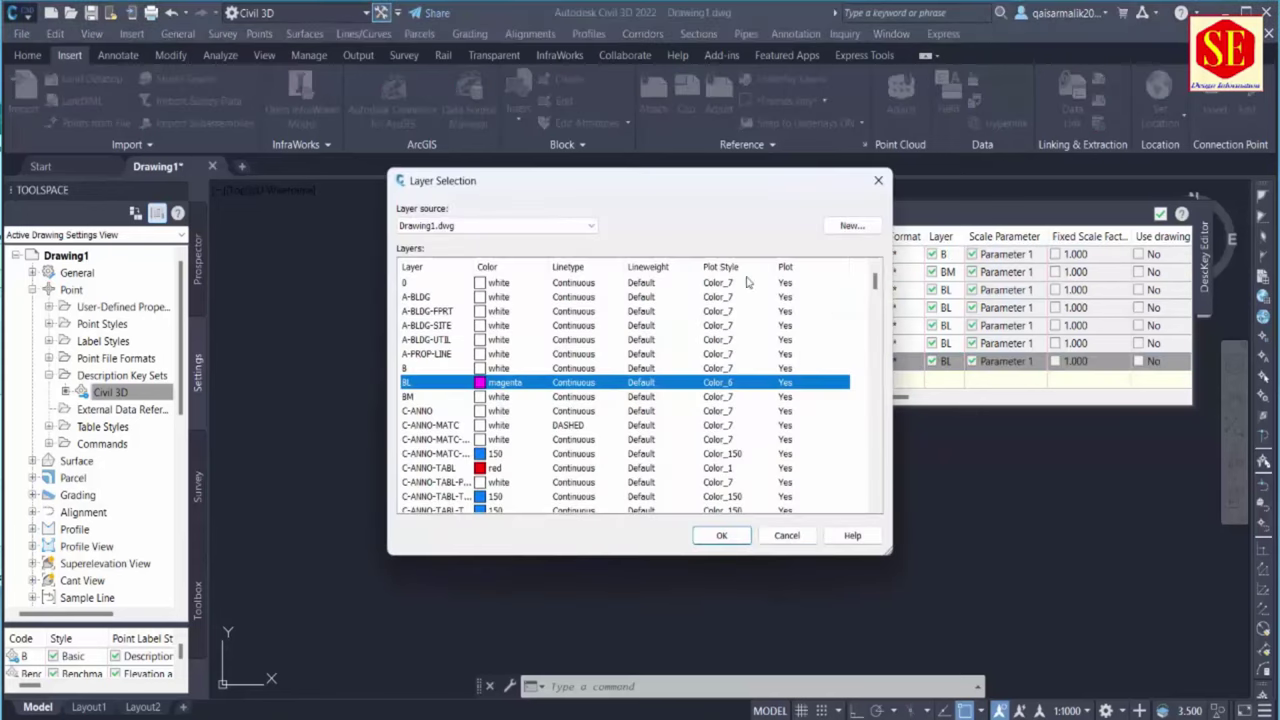
pyautogui.click(851, 225)
pyautogui.click(688, 301)
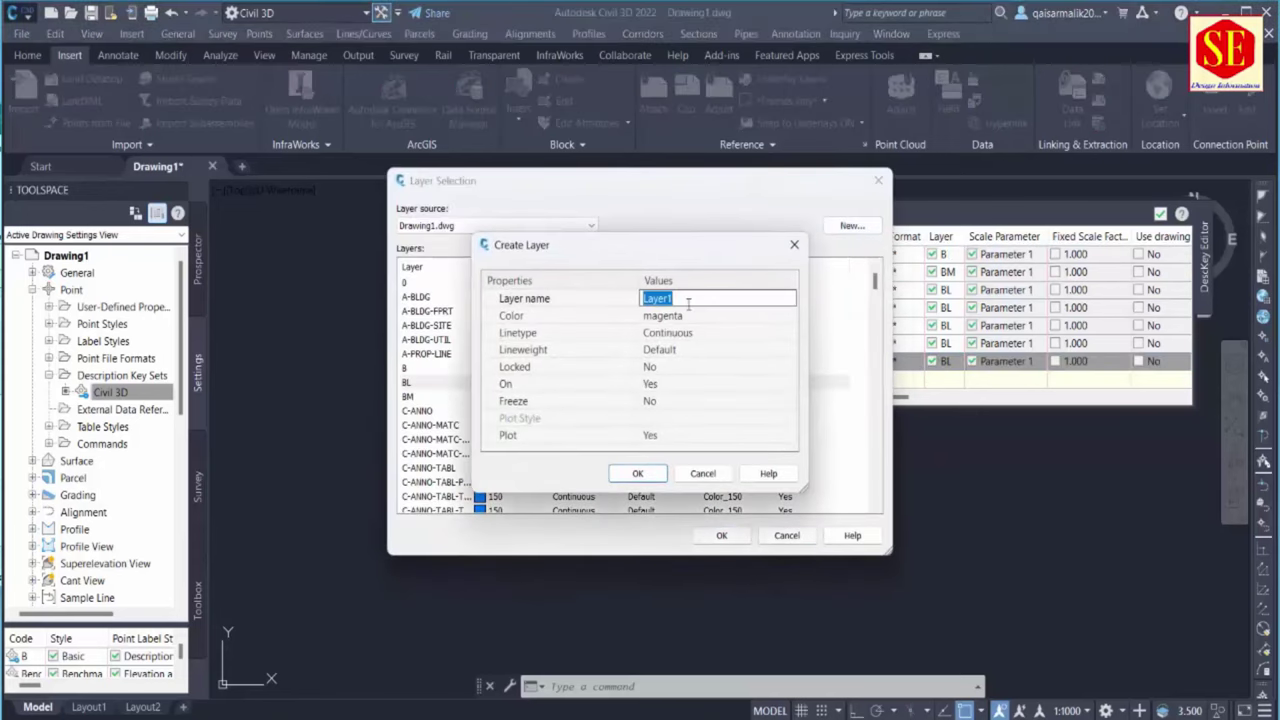
pyautogui.write('BW')
pyautogui.click(676, 318)
pyautogui.click(788, 318)
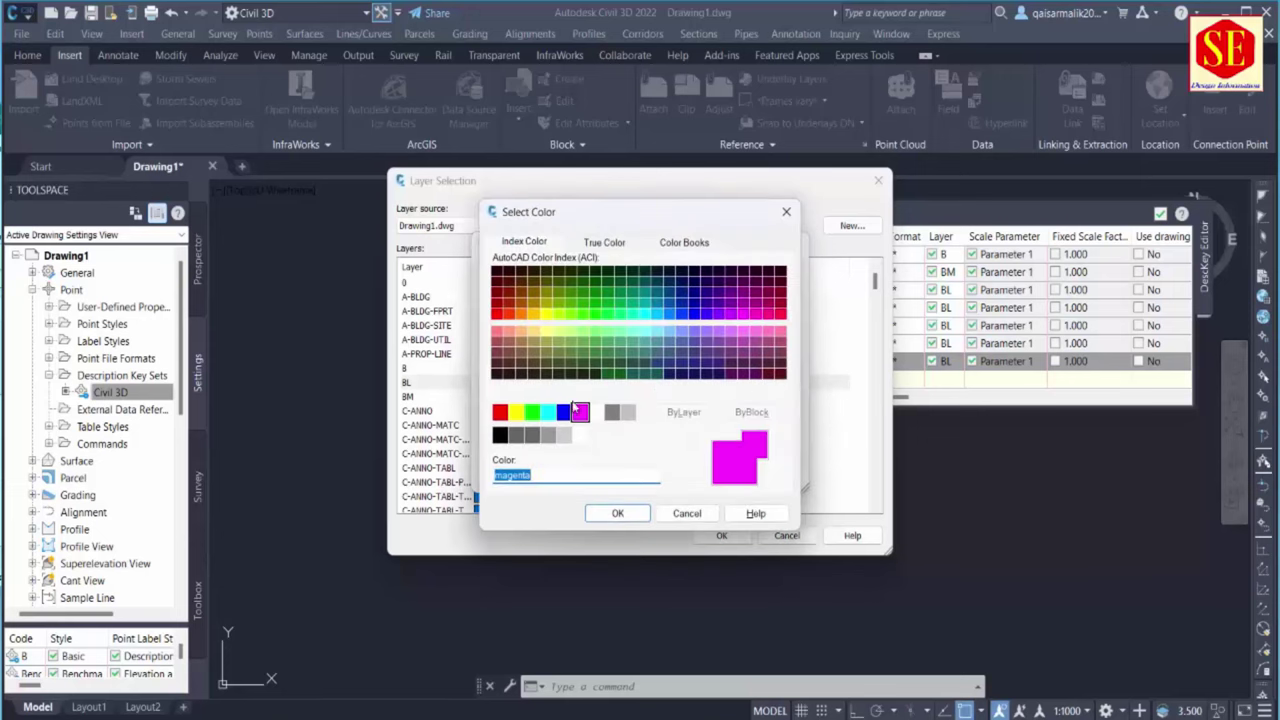
pyautogui.click(548, 412)
pyautogui.click(617, 514)
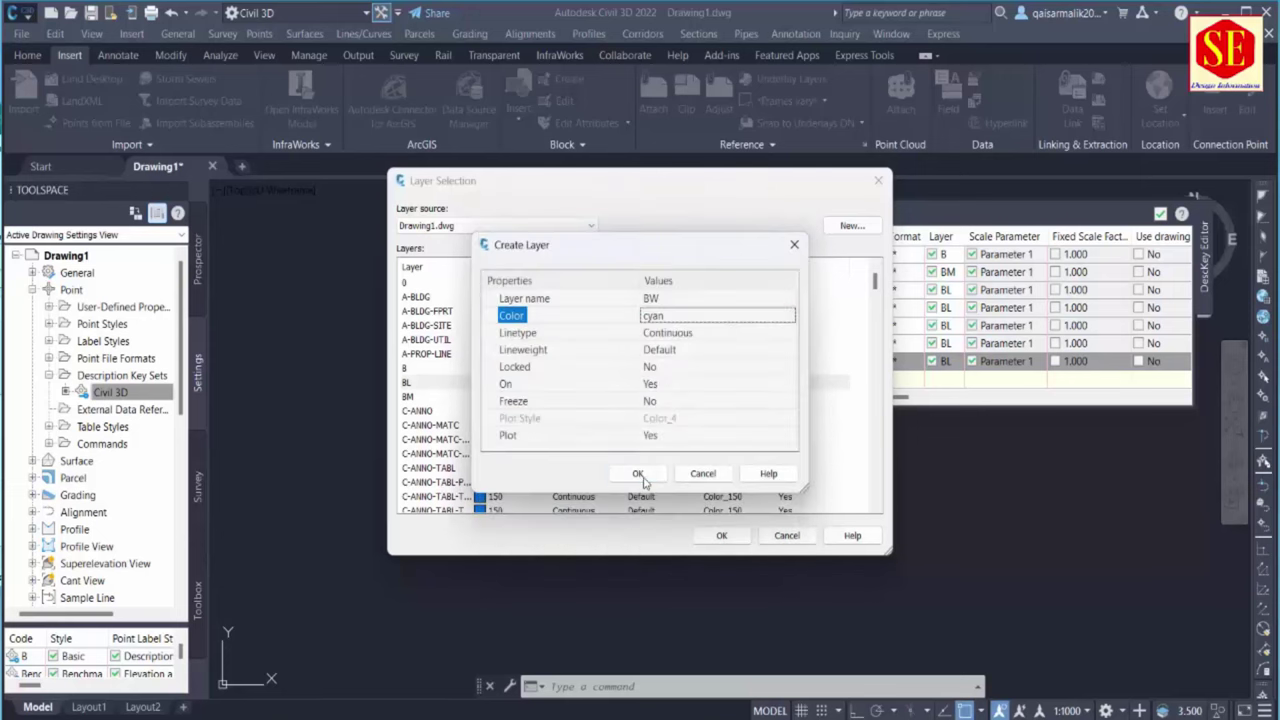
pyautogui.click(706, 488)
pyautogui.click(722, 536)
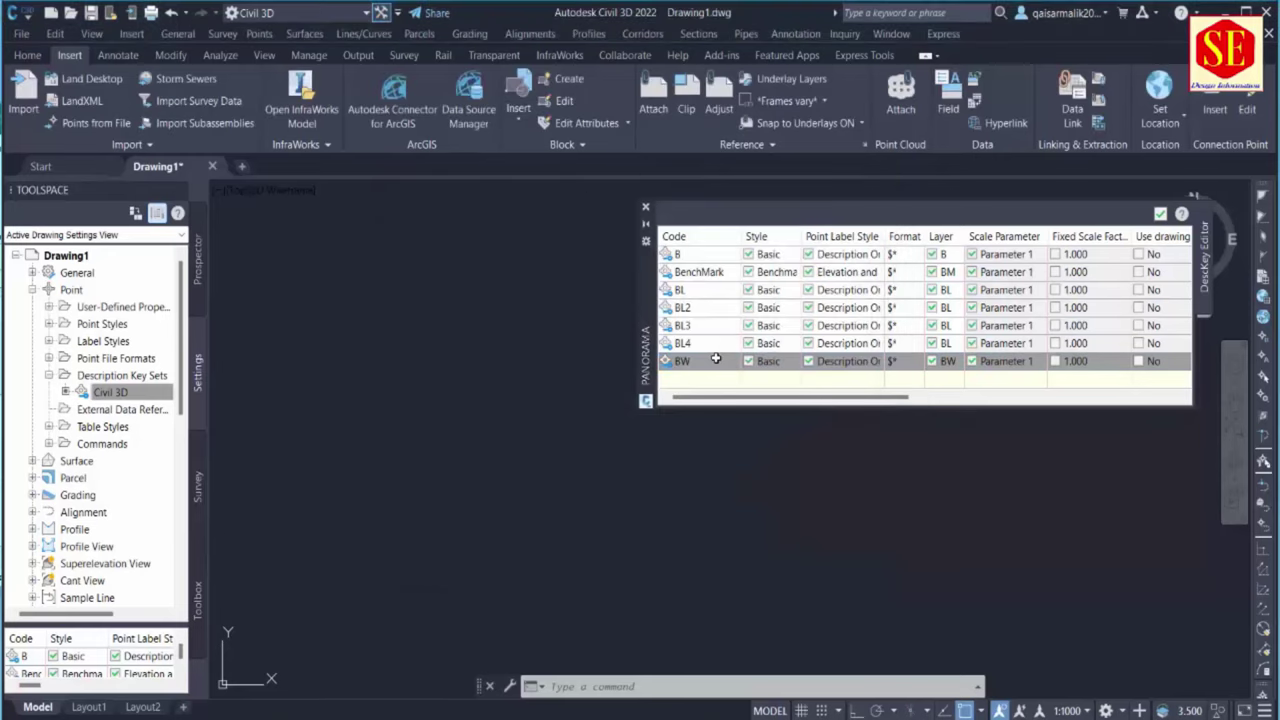
# Duplicate the BW description key and rename the copy to BW2
pyautogui.hotkey('alt', 'Tab')
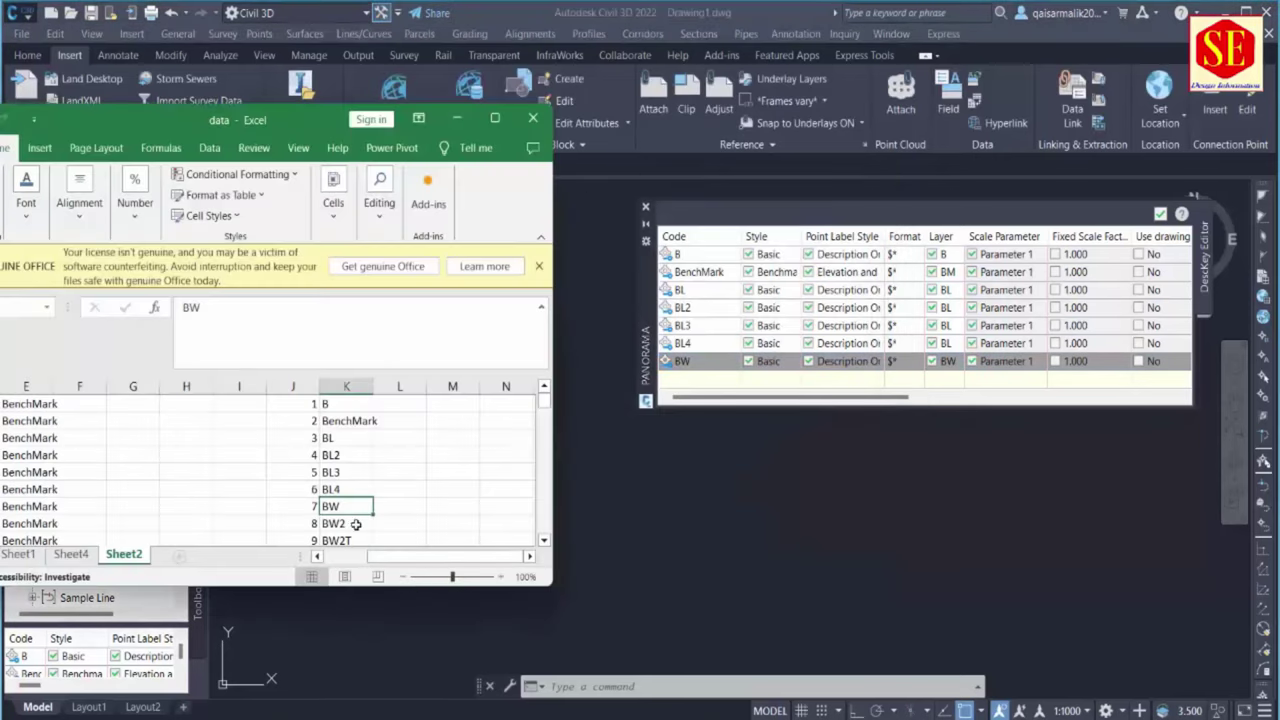
pyautogui.press('Down')
pyautogui.scroll(-1, 378, 481)
pyautogui.press('Down')
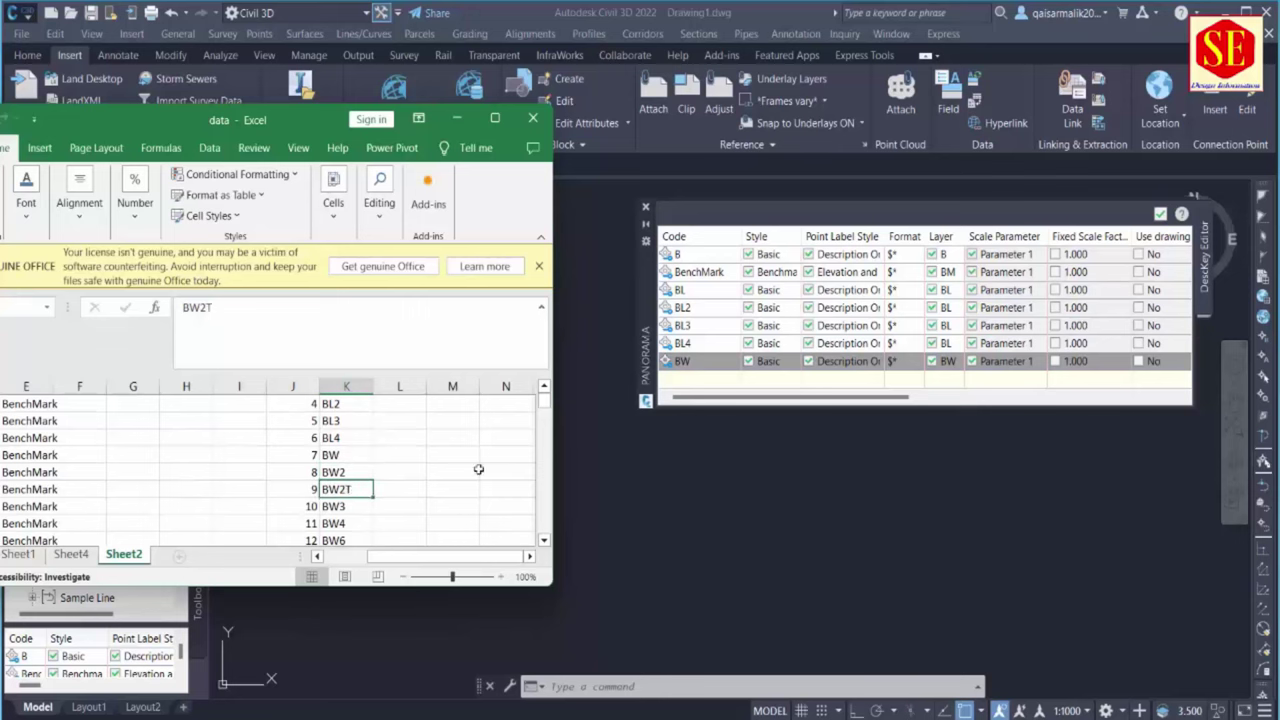
pyautogui.rightClick(704, 364)
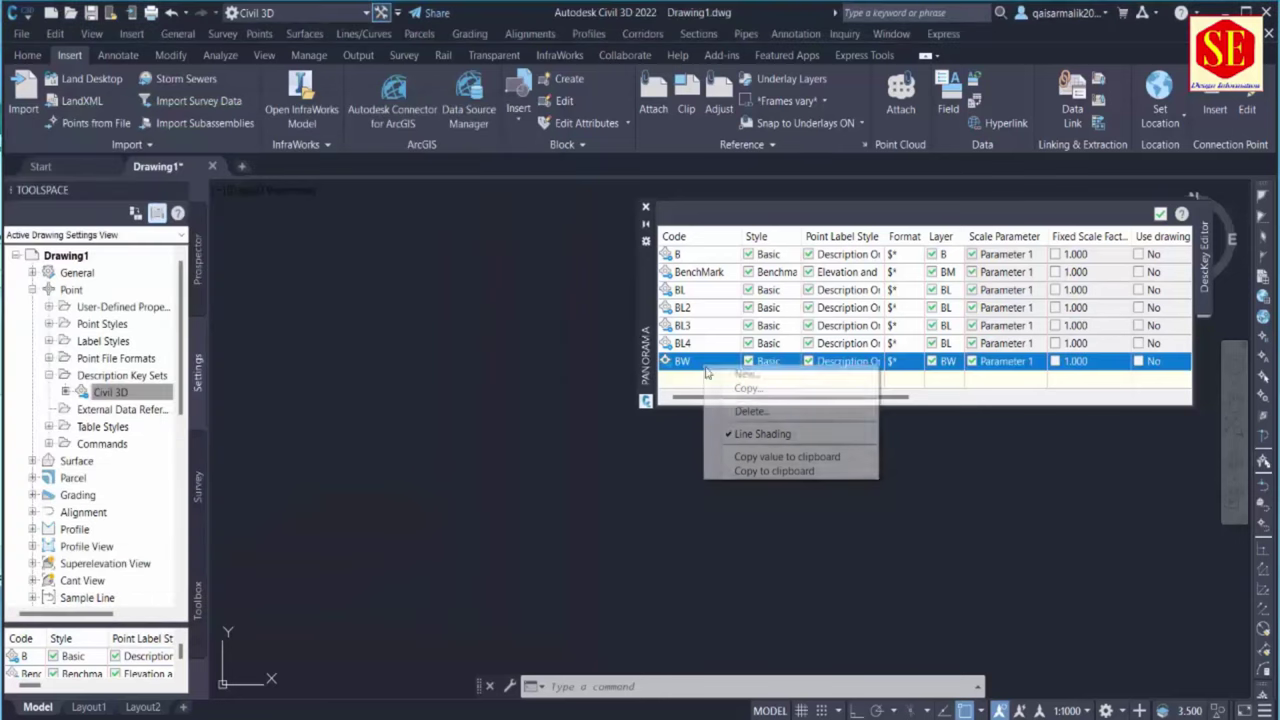
pyautogui.click(728, 389)
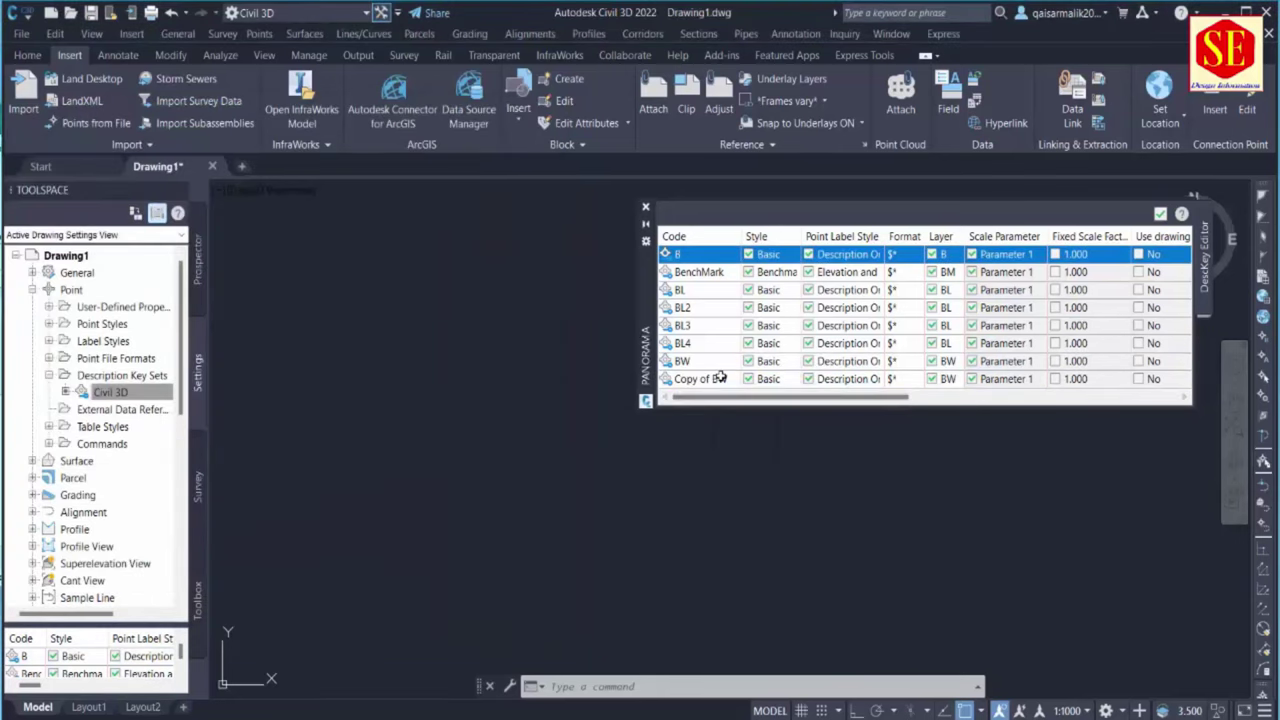
pyautogui.doubleClick(698, 379)
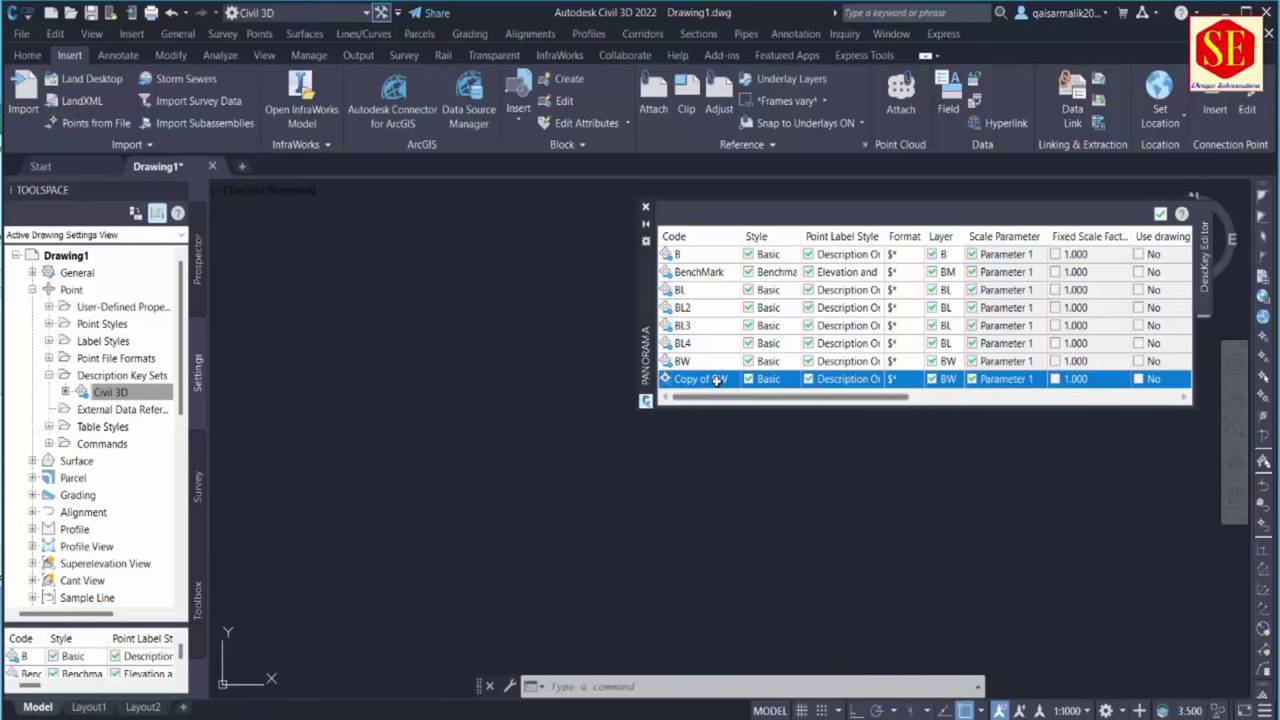
pyautogui.write('BW2')
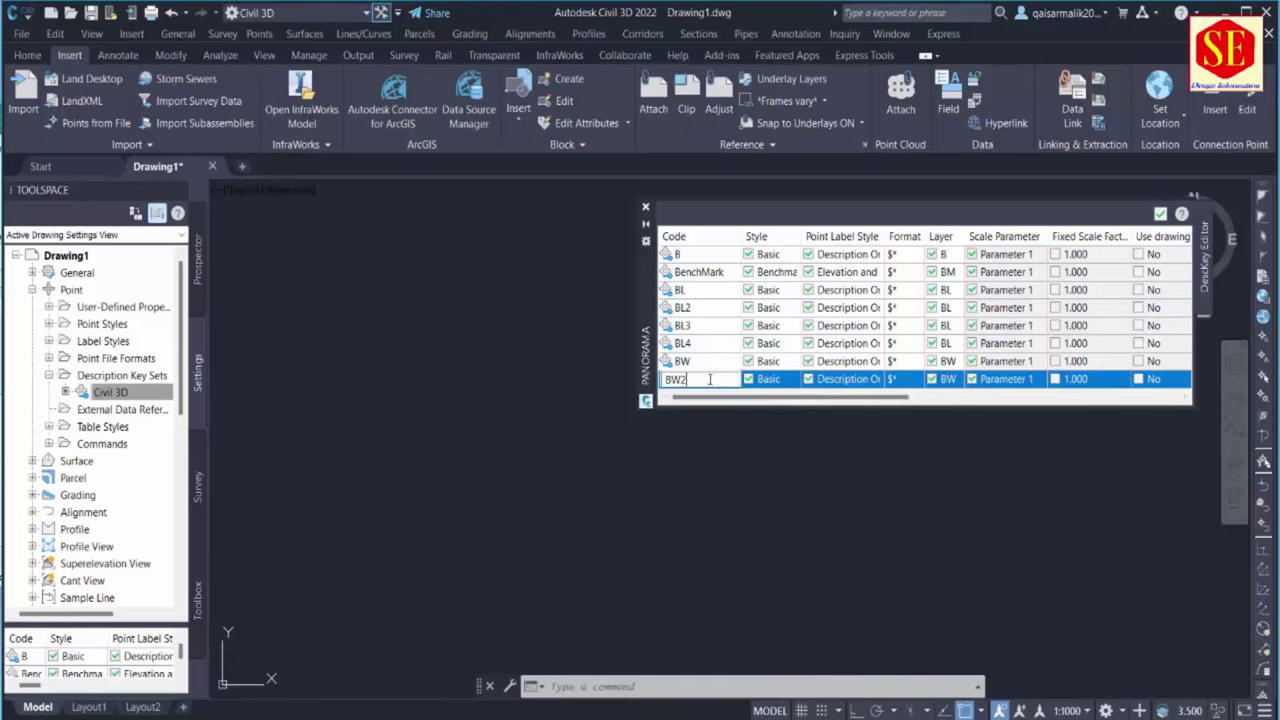
pyautogui.press('Return')
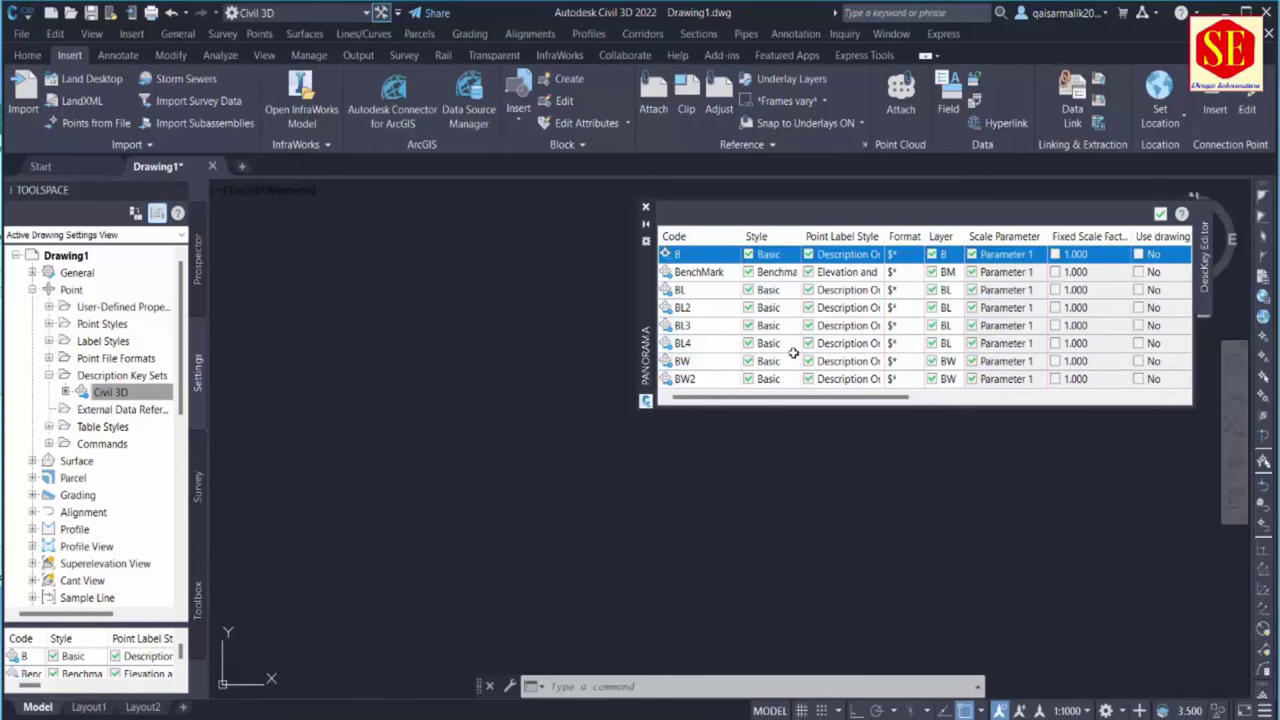
# Duplicate the BW2 key and rename the copy to BW2T
pyautogui.click(714, 379)
pyautogui.rightClick(712, 379)
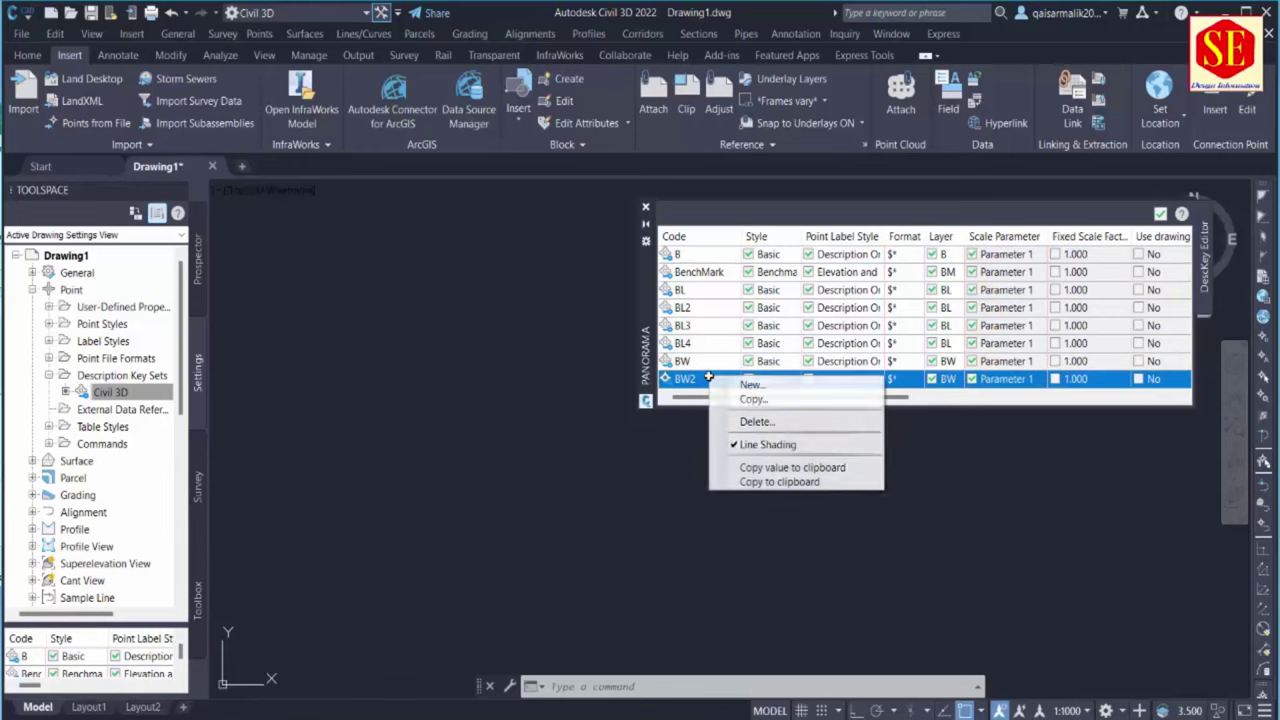
pyautogui.click(752, 400)
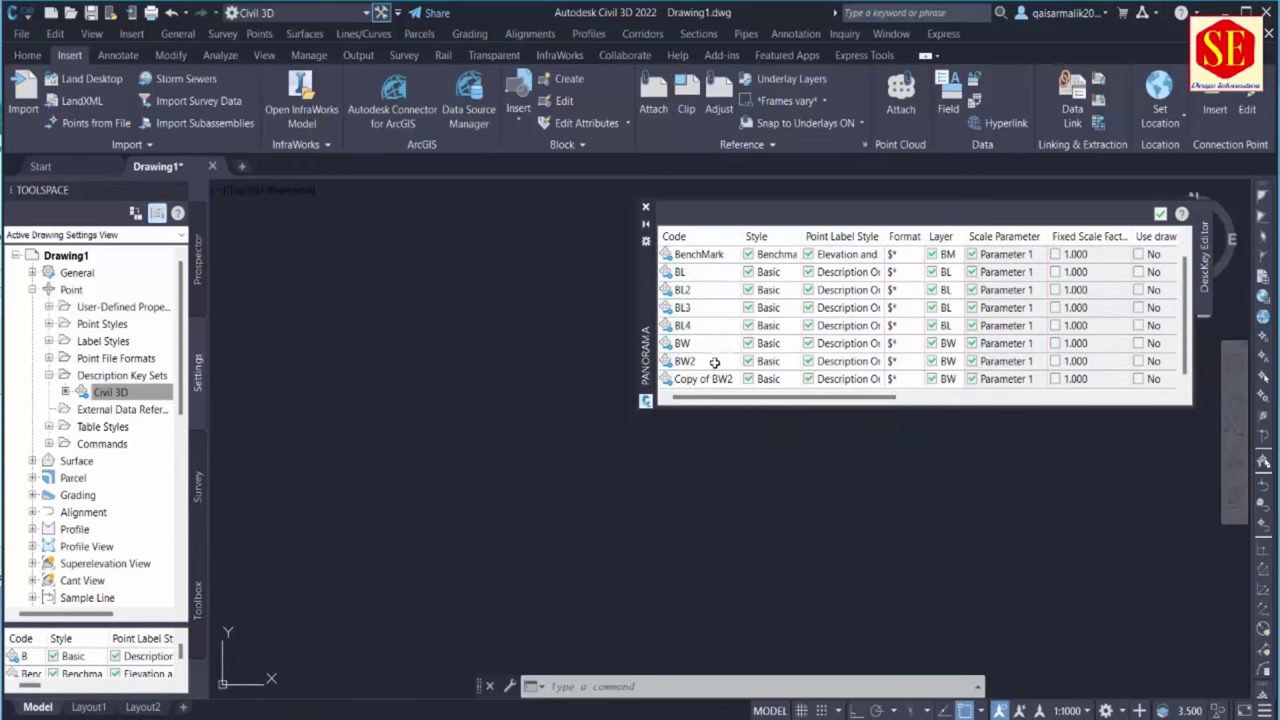
pyautogui.click(712, 379)
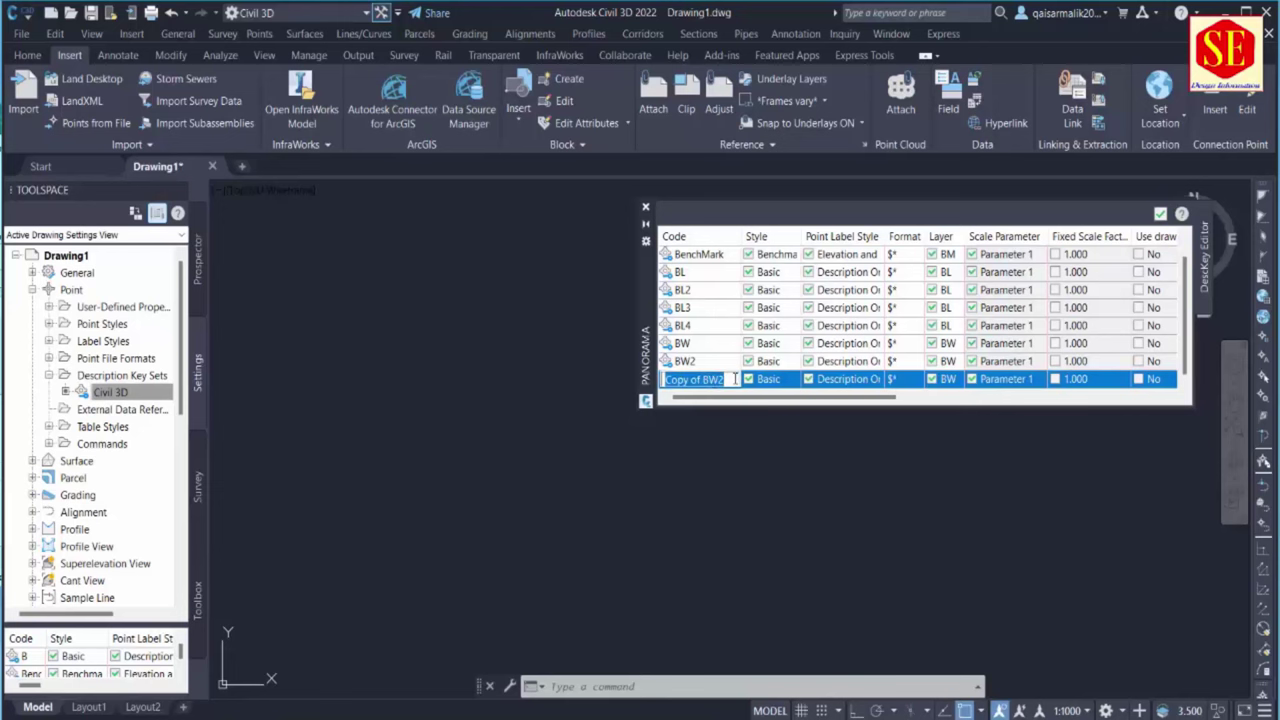
pyautogui.write('BW2T')
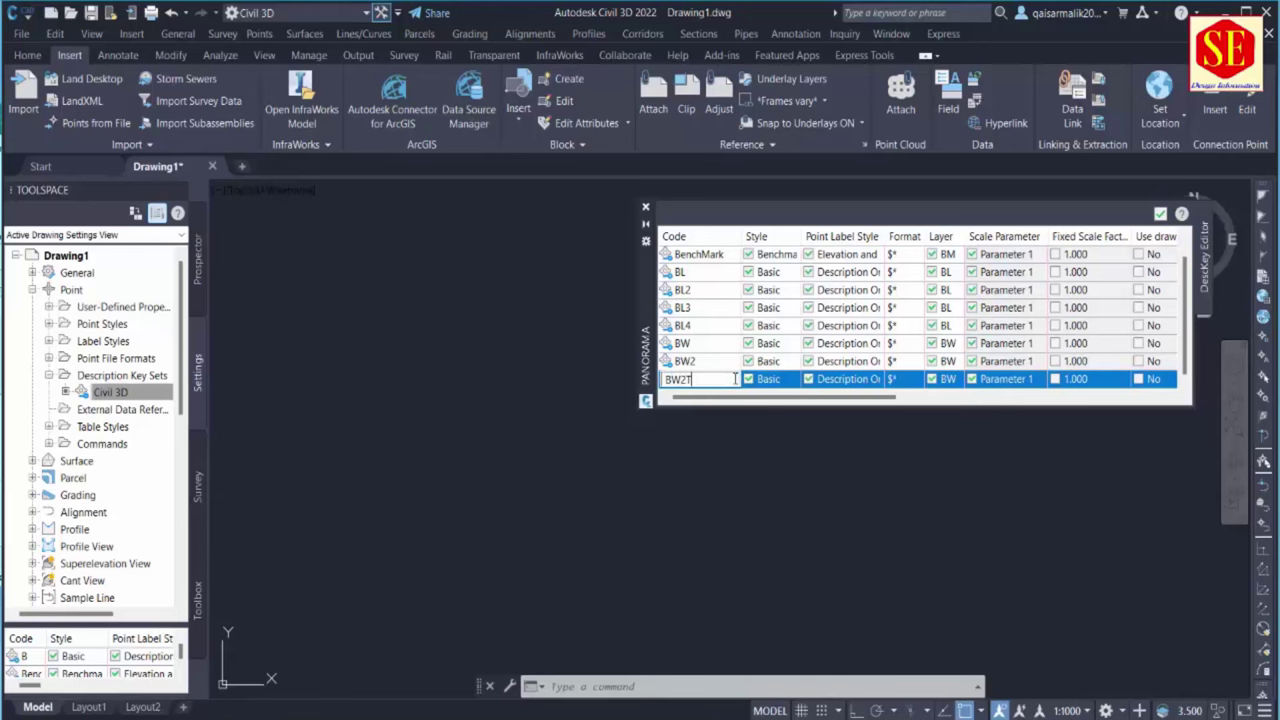
pyautogui.hotkey('alt', 'Tab')
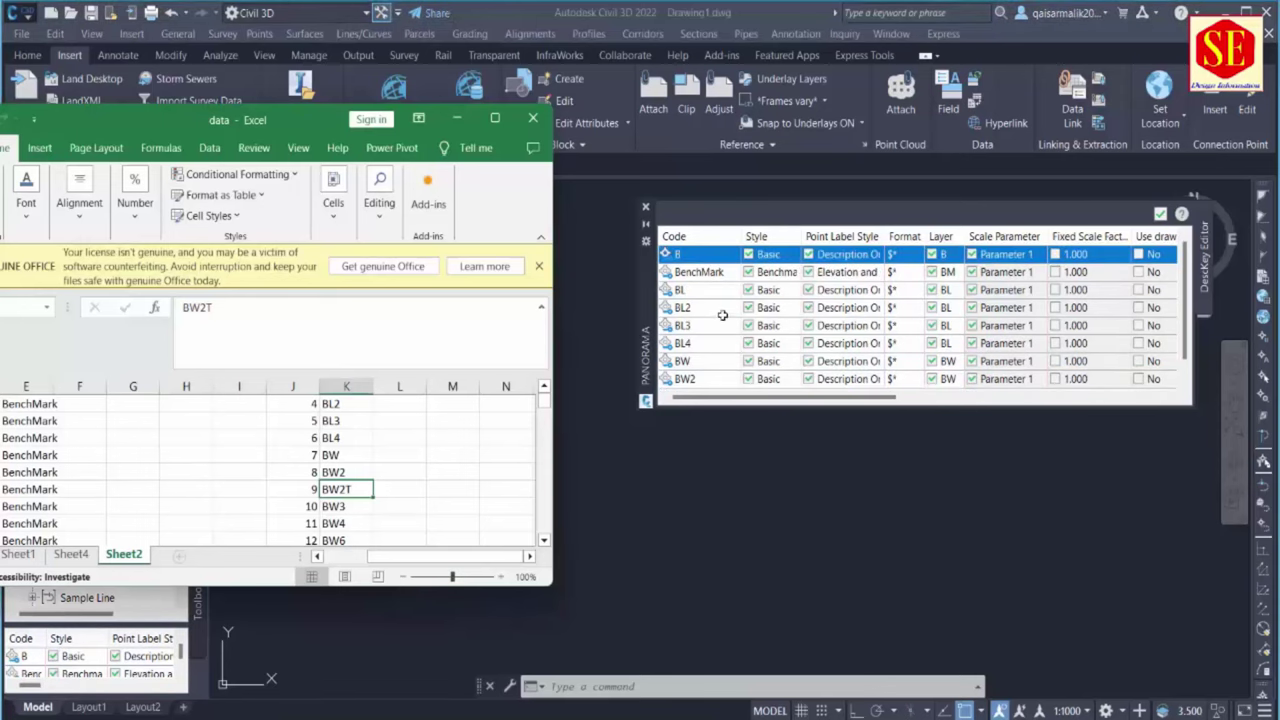
# Check the next codes in the list, then duplicate the BW2T key and edit the copy's code
pyautogui.click(340, 512)
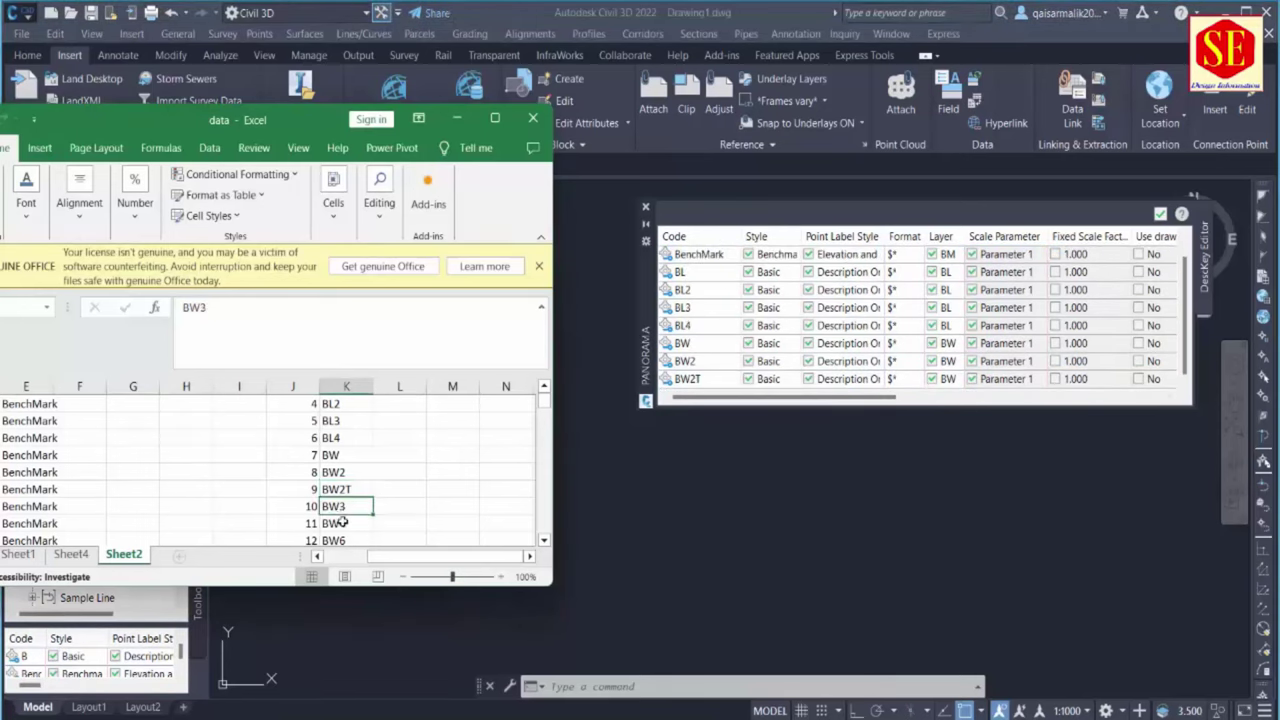
pyautogui.click(340, 522)
pyautogui.scroll(-1, 342, 515)
pyautogui.click(345, 490)
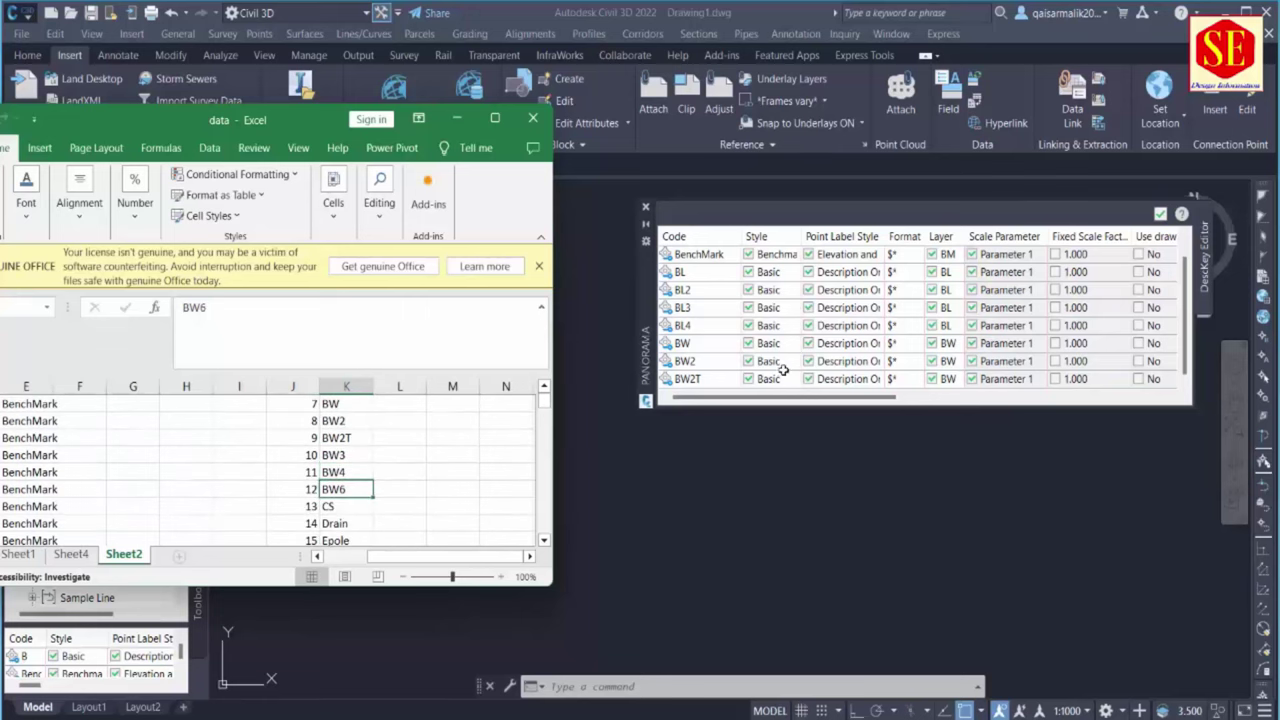
pyautogui.click(704, 374)
pyautogui.rightClick(690, 378)
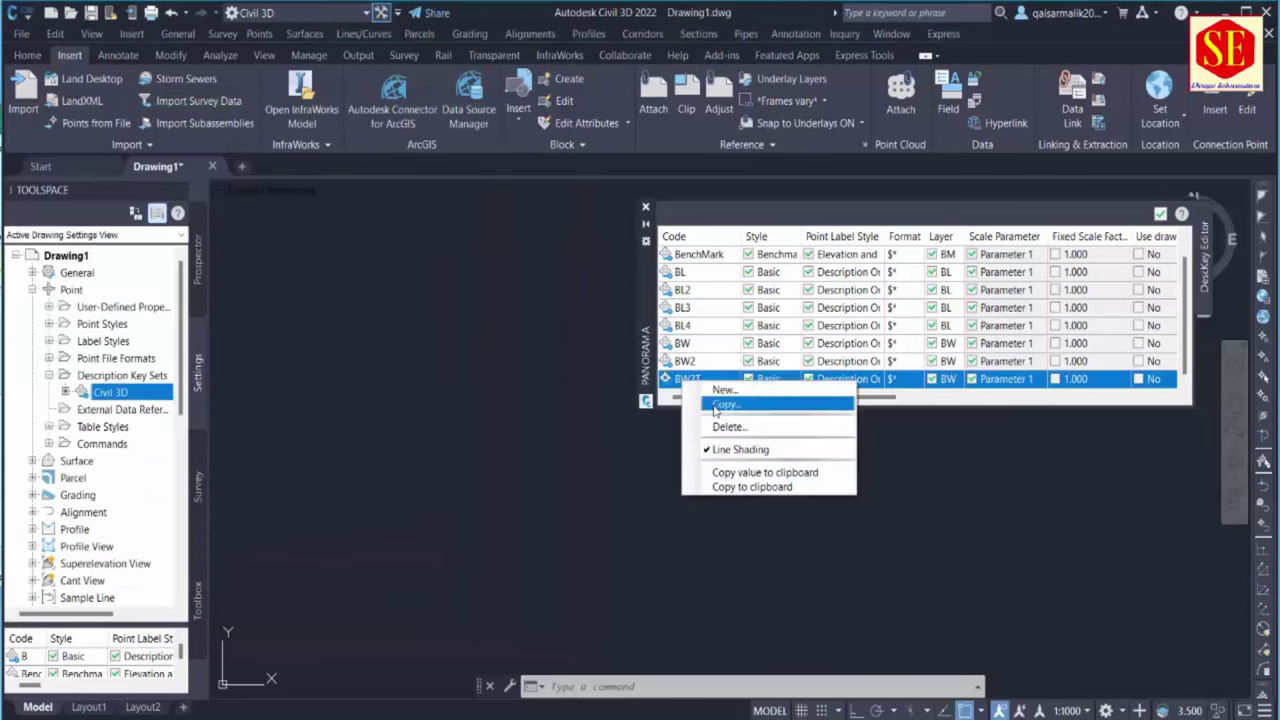
pyautogui.click(710, 389)
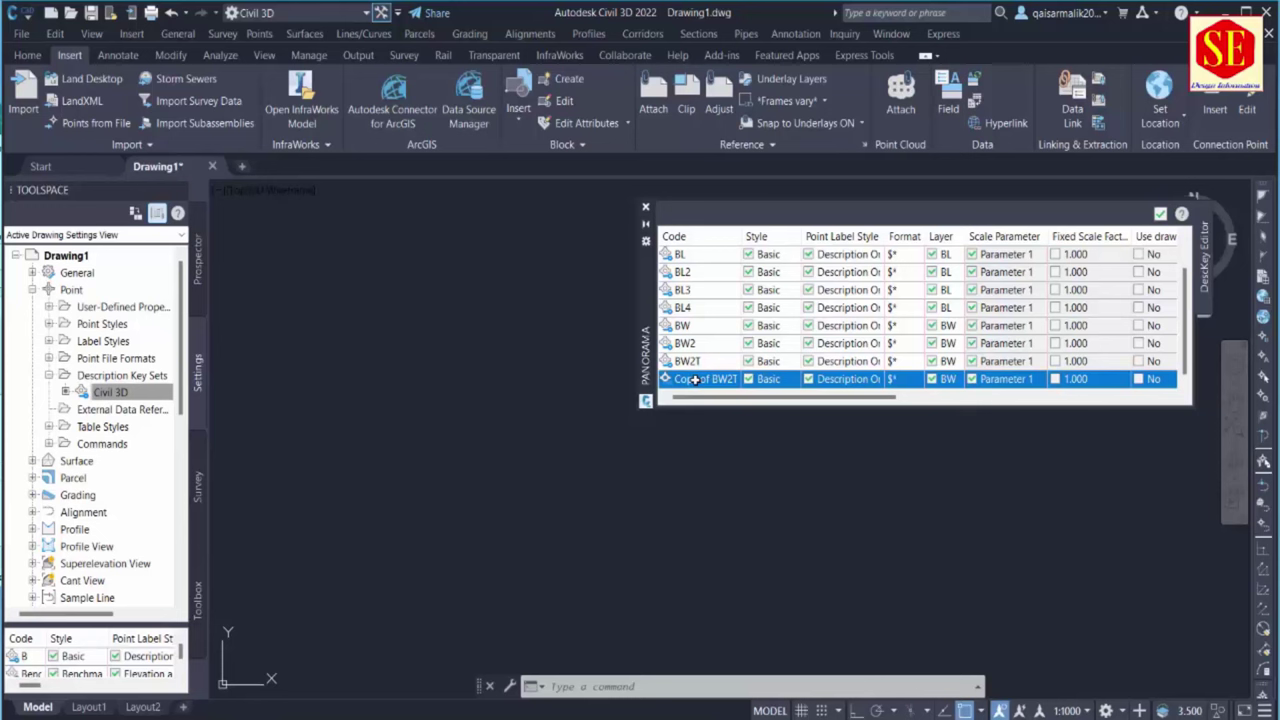
pyautogui.click(694, 379)
pyautogui.click(737, 380)
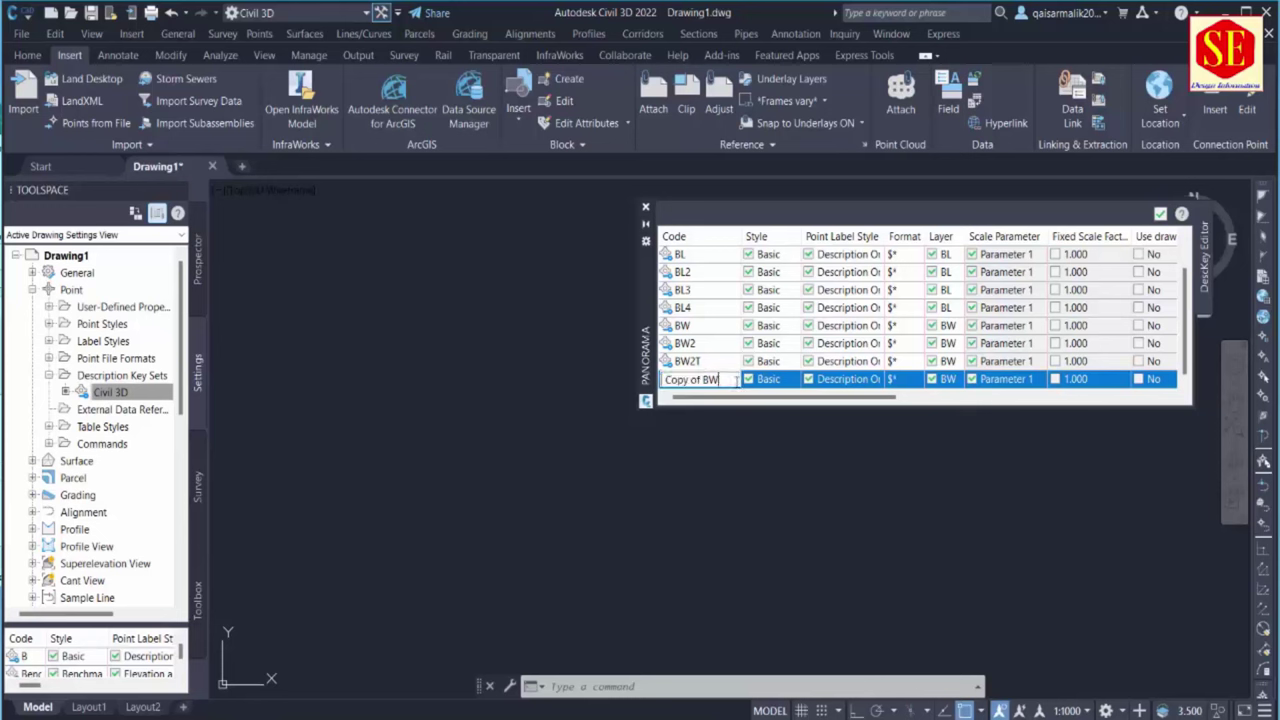
pyautogui.press('BackSpace')
pyautogui.press('BackSpace')
pyautogui.press('BackSpace')
pyautogui.press('BackSpace')
pyautogui.press('BackSpace')
pyautogui.press('BackSpace')
pyautogui.press('BackSpace')
pyautogui.press('BackSpace')
pyautogui.press('BackSpace')
pyautogui.press('Return')
# Correct the new key's code to BW3
pyautogui.hotkey('alt', 'Tab')
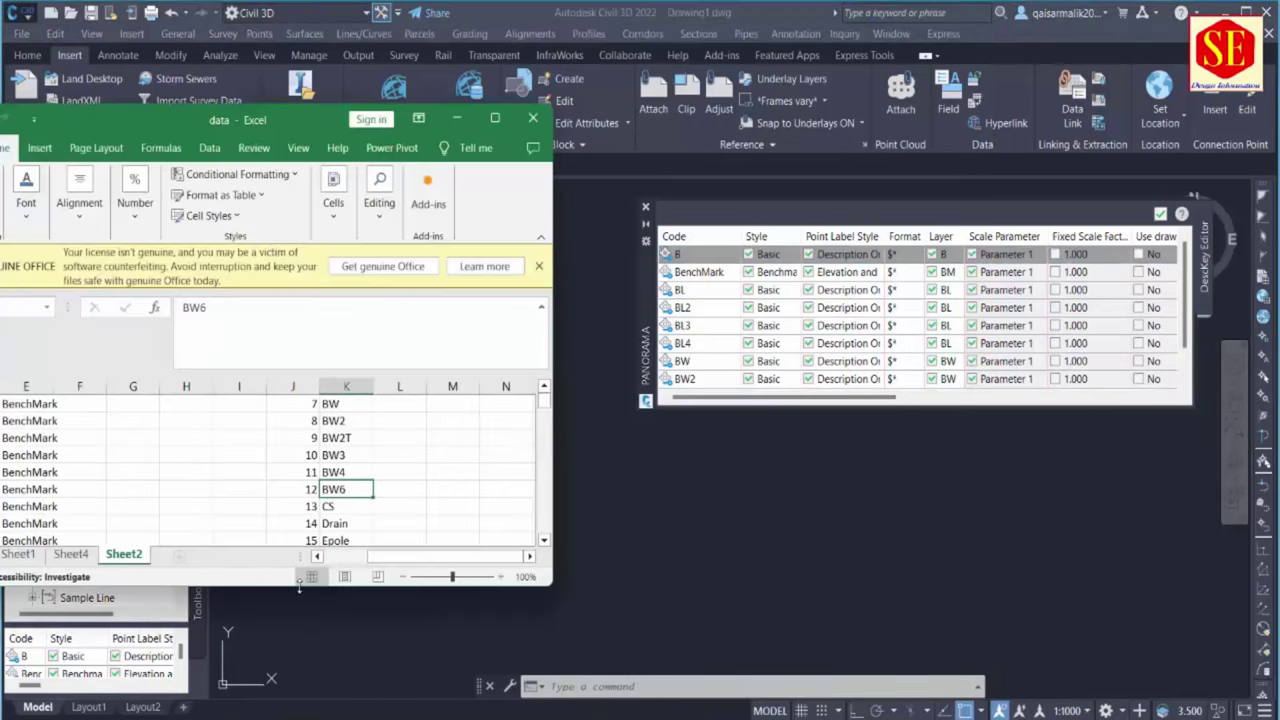
pyautogui.click(348, 471)
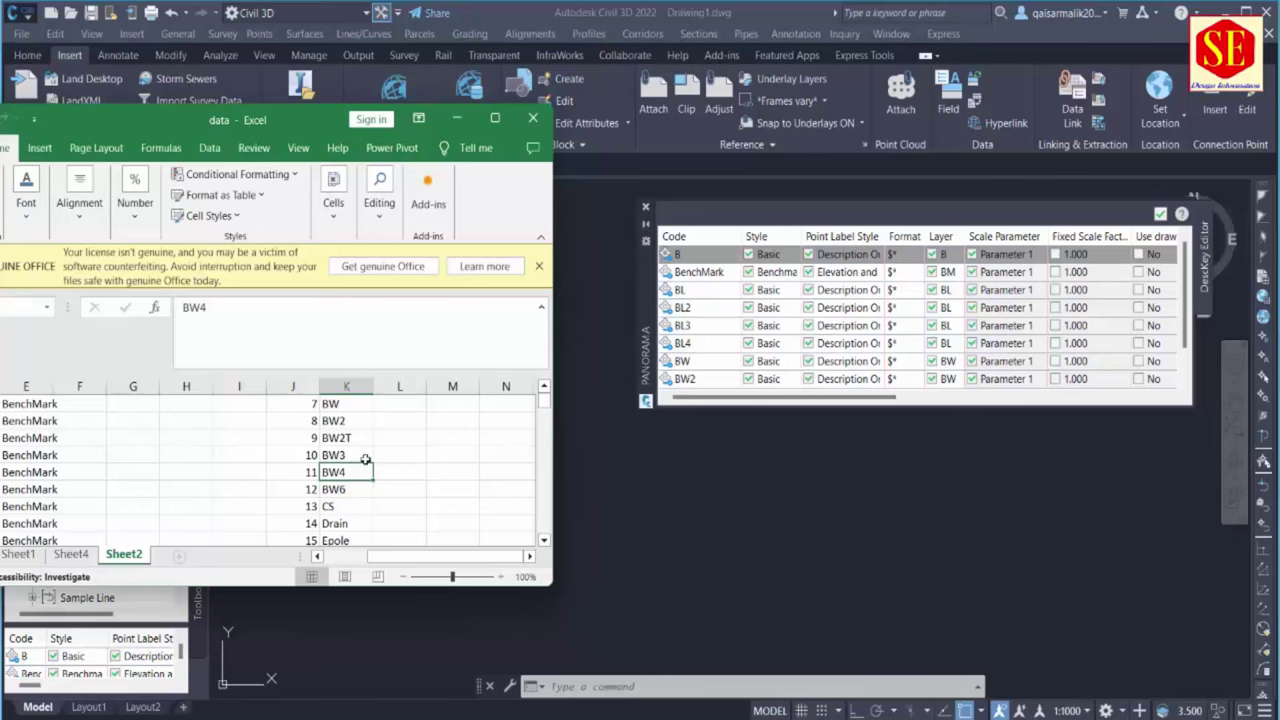
pyautogui.scroll(-1, 737, 357)
pyautogui.click(705, 378)
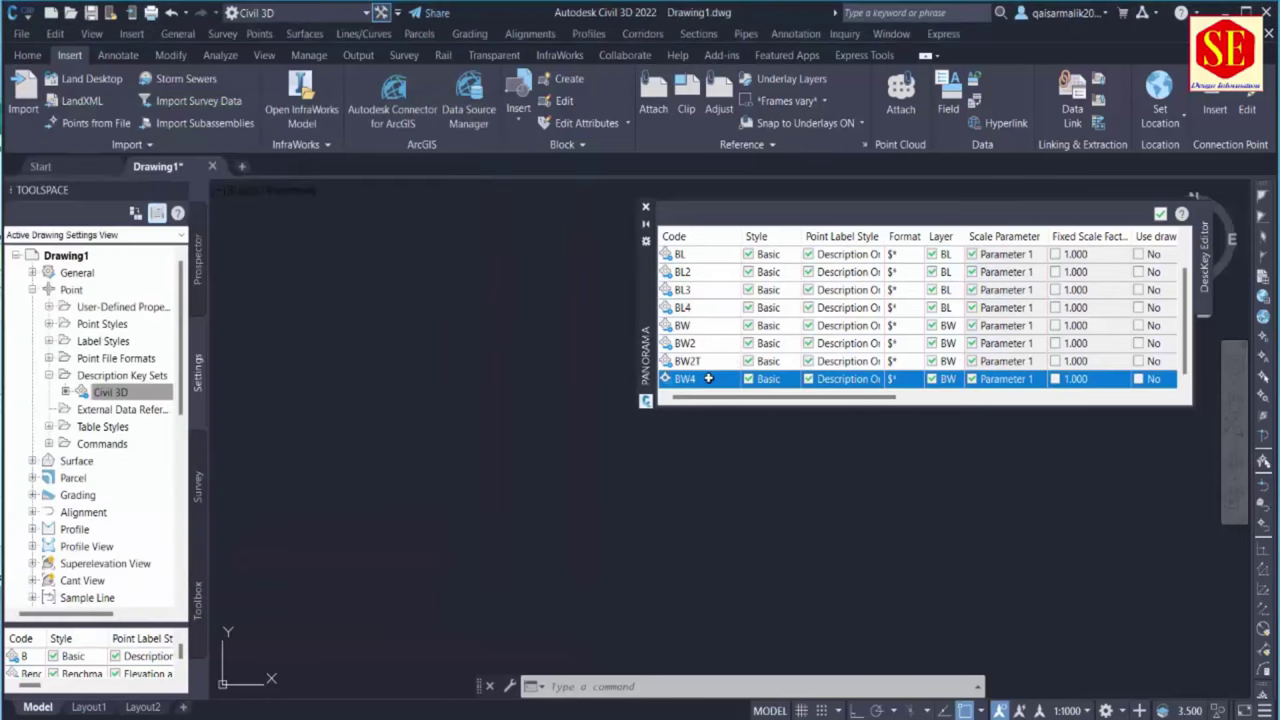
pyautogui.click(710, 377)
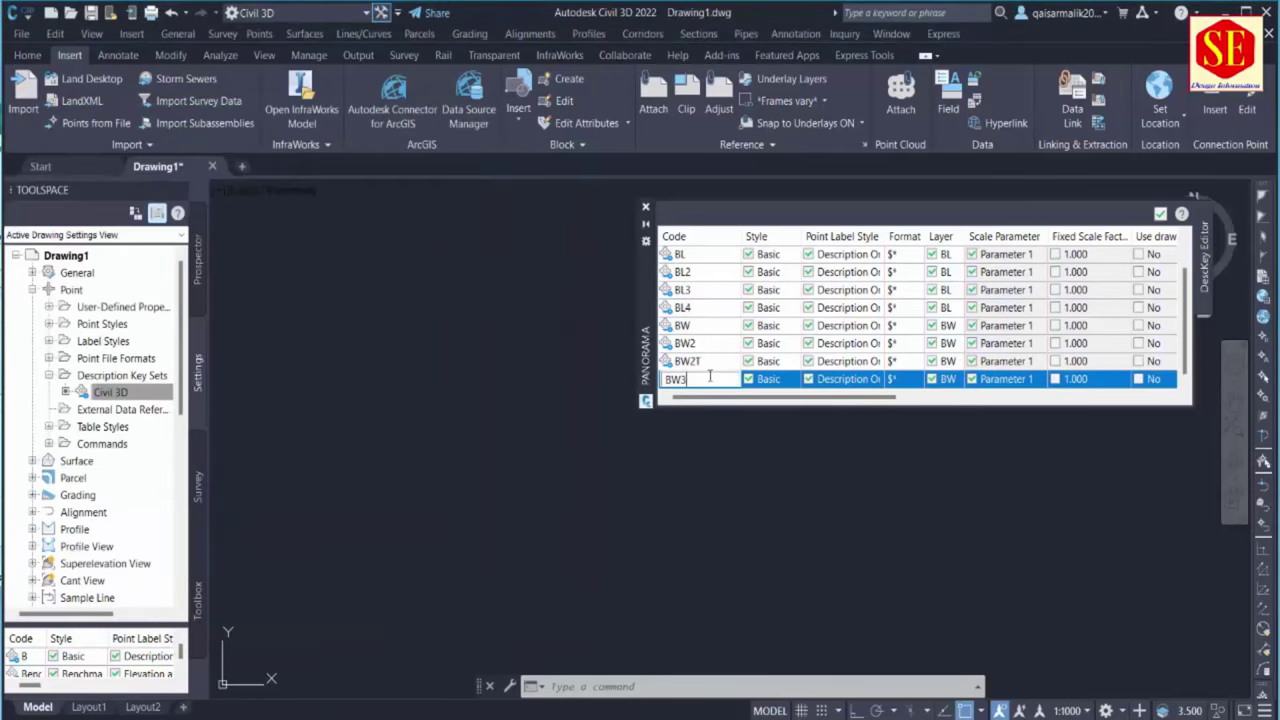
pyautogui.write('3')
pyautogui.press('Return')
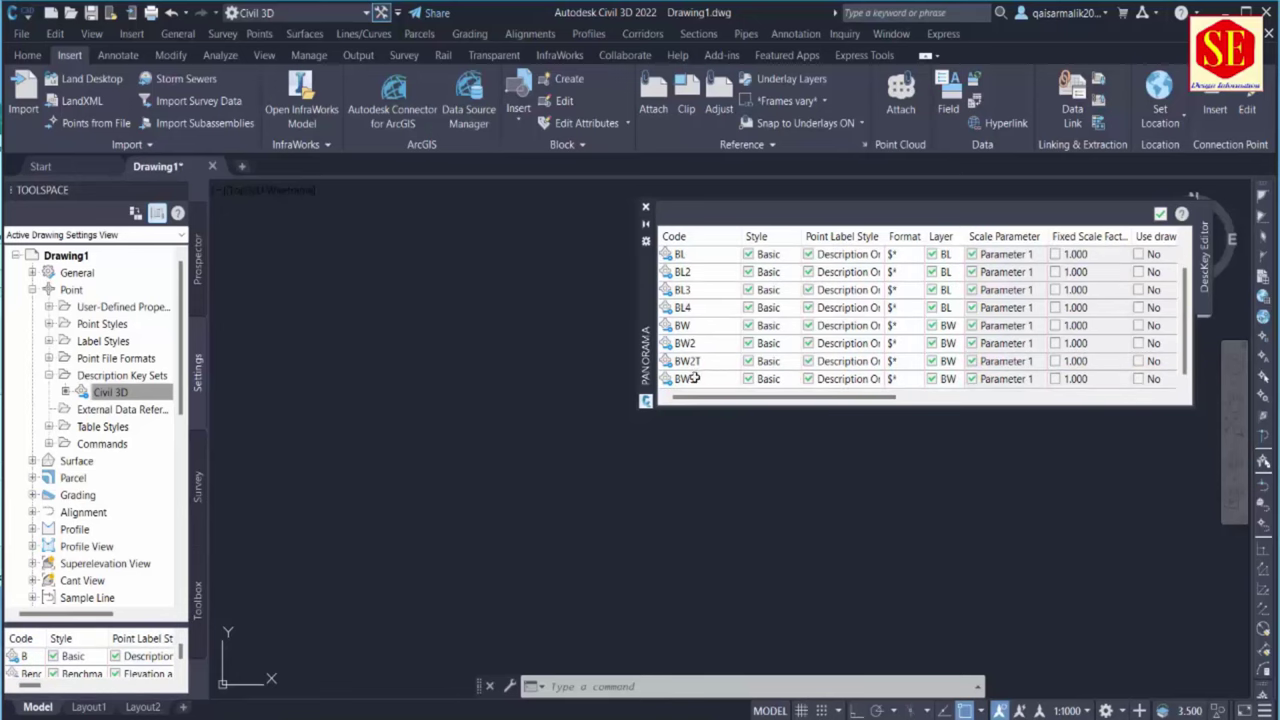
# Duplicate the BW3 key and rename the copy to BW4
pyautogui.rightClick(695, 383)
pyautogui.click(725, 405)
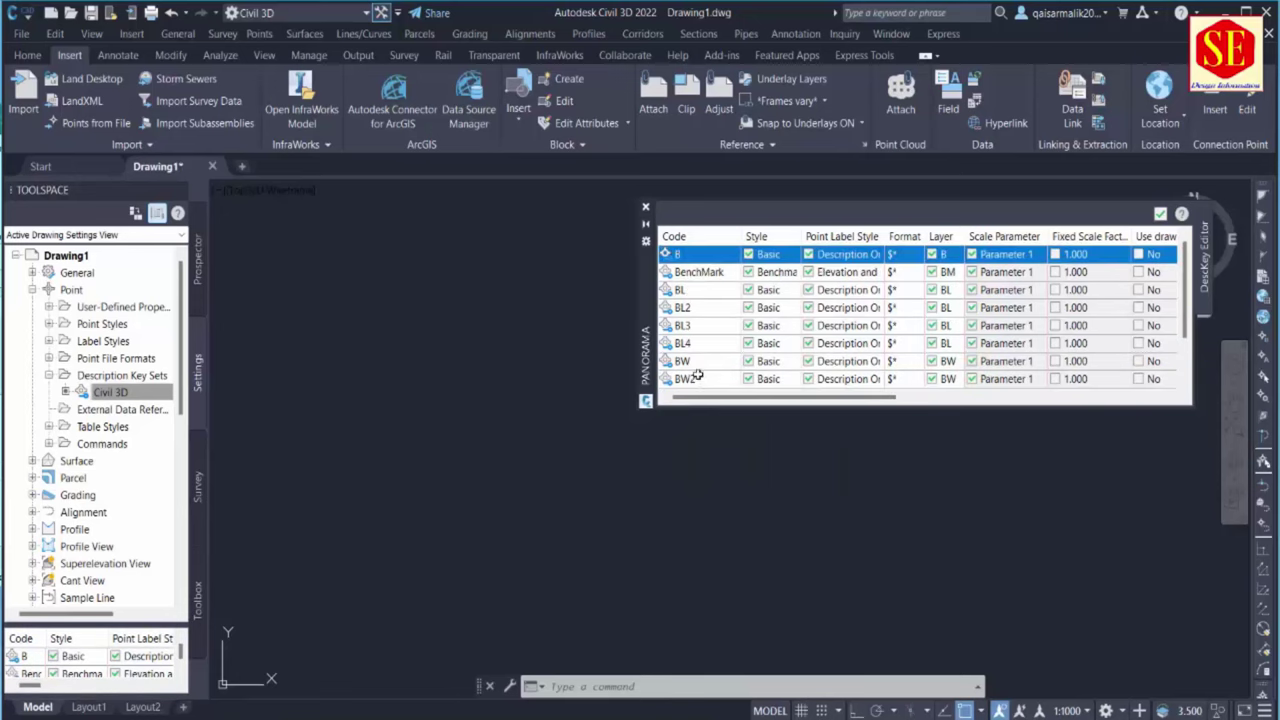
pyautogui.click(697, 381)
pyautogui.click(697, 381)
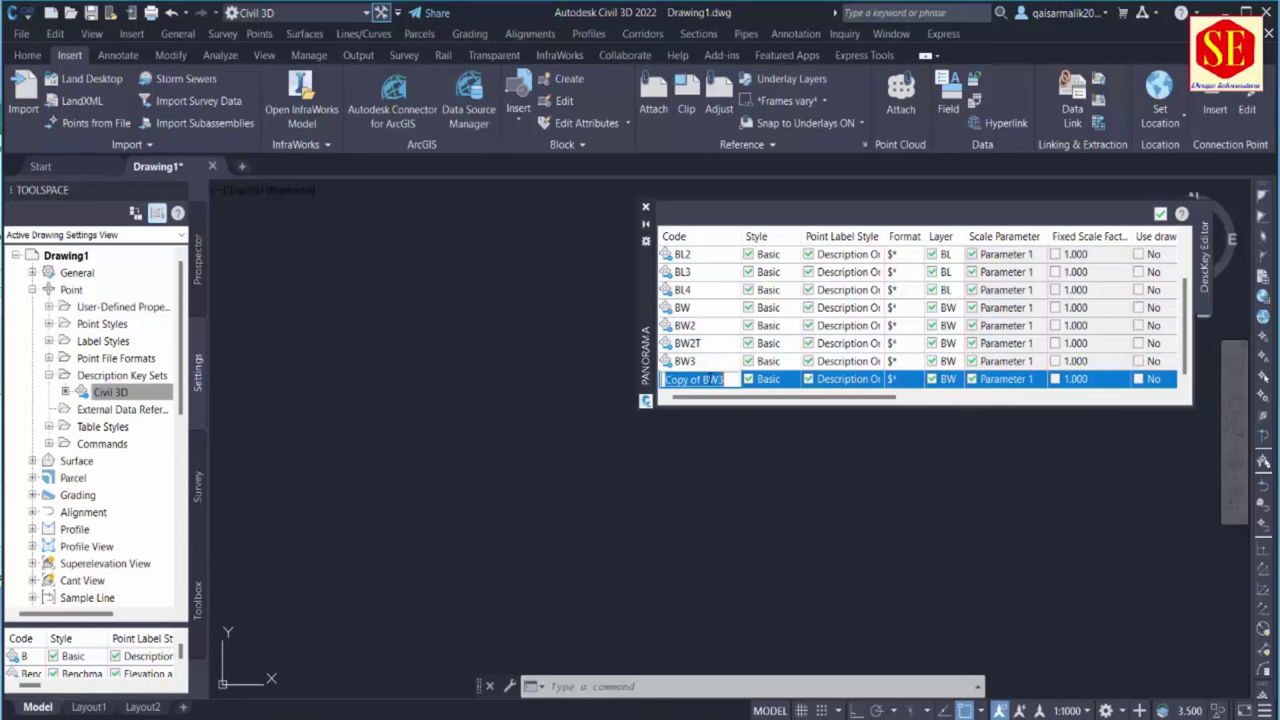
pyautogui.press('BackSpace')
pyautogui.press('BackSpace')
pyautogui.press('BackSpace')
pyautogui.press('BackSpace')
pyautogui.press('BackSpace')
pyautogui.press('BackSpace')
pyautogui.press('BackSpace')
pyautogui.press('BackSpace')
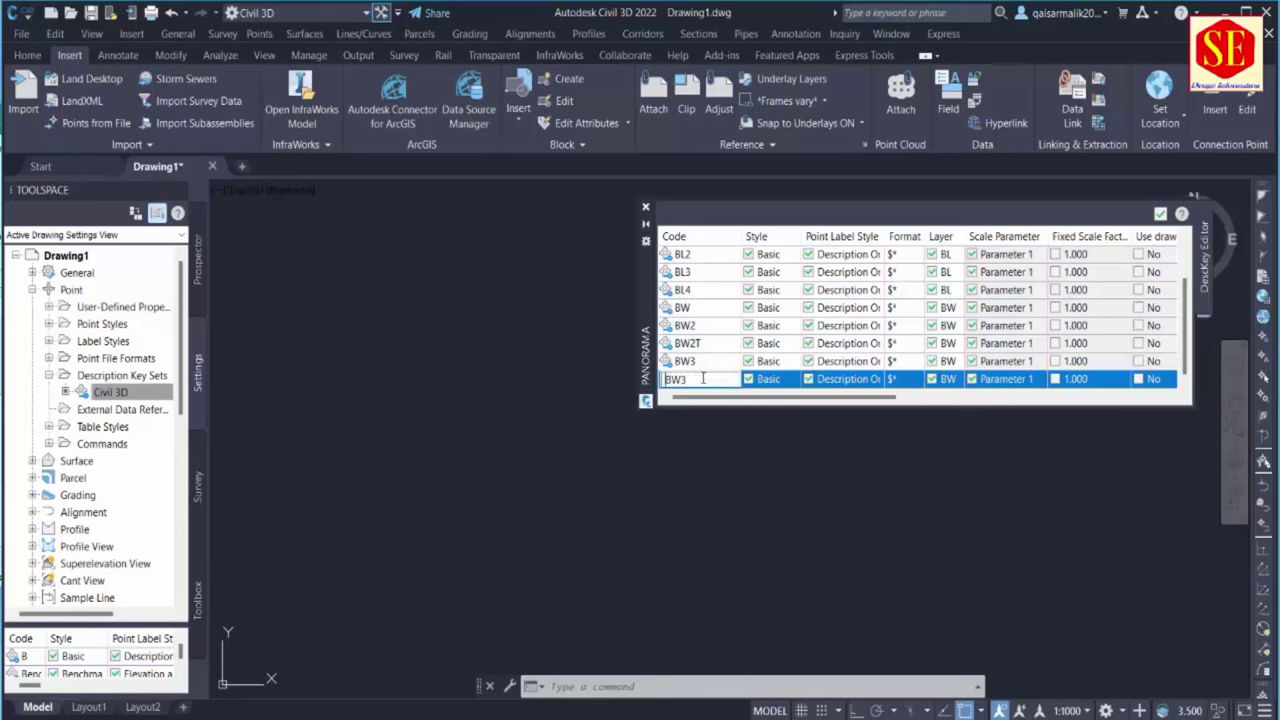
pyautogui.click(700, 372)
pyautogui.press('BackSpace')
pyautogui.press('Return')
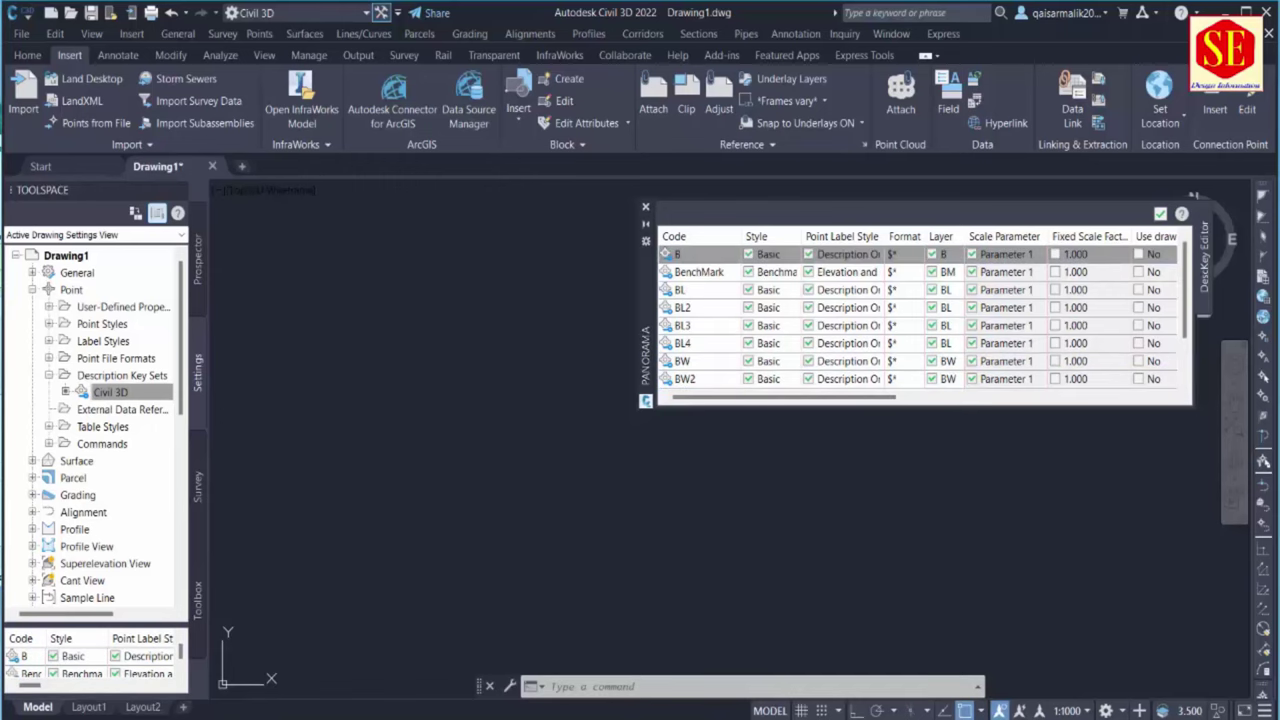
# Look up BW6 in the code list, then duplicate the BW4 key and rename it BW6
pyautogui.hotkey('alt', 'Tab')
pyautogui.click(341, 489)
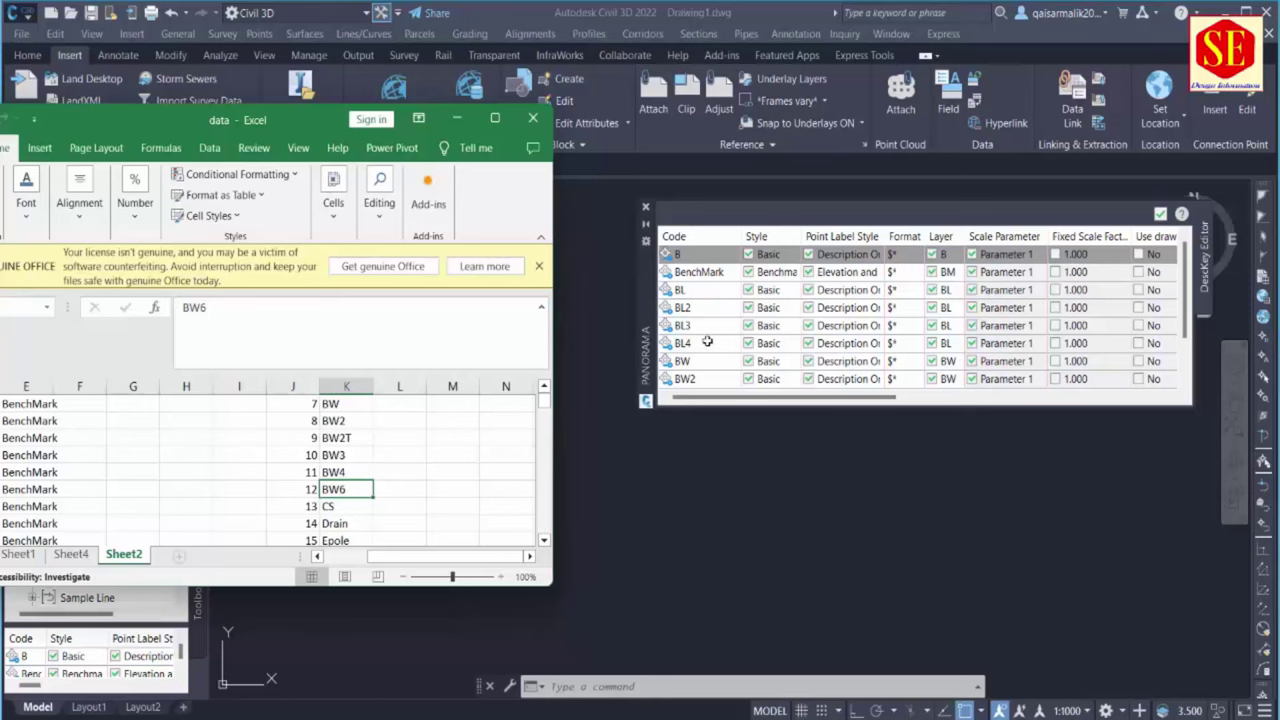
pyautogui.scroll(-1, 707, 342)
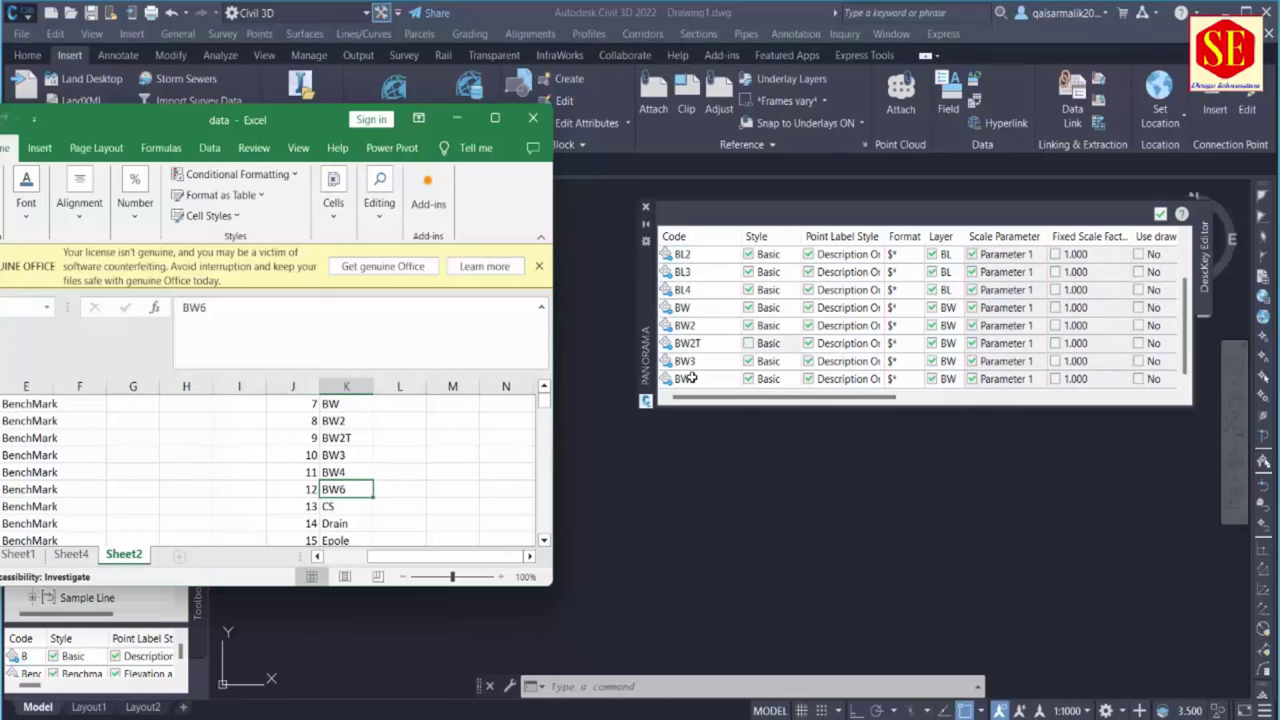
pyautogui.click(688, 378)
pyautogui.rightClick(690, 380)
pyautogui.click(712, 391)
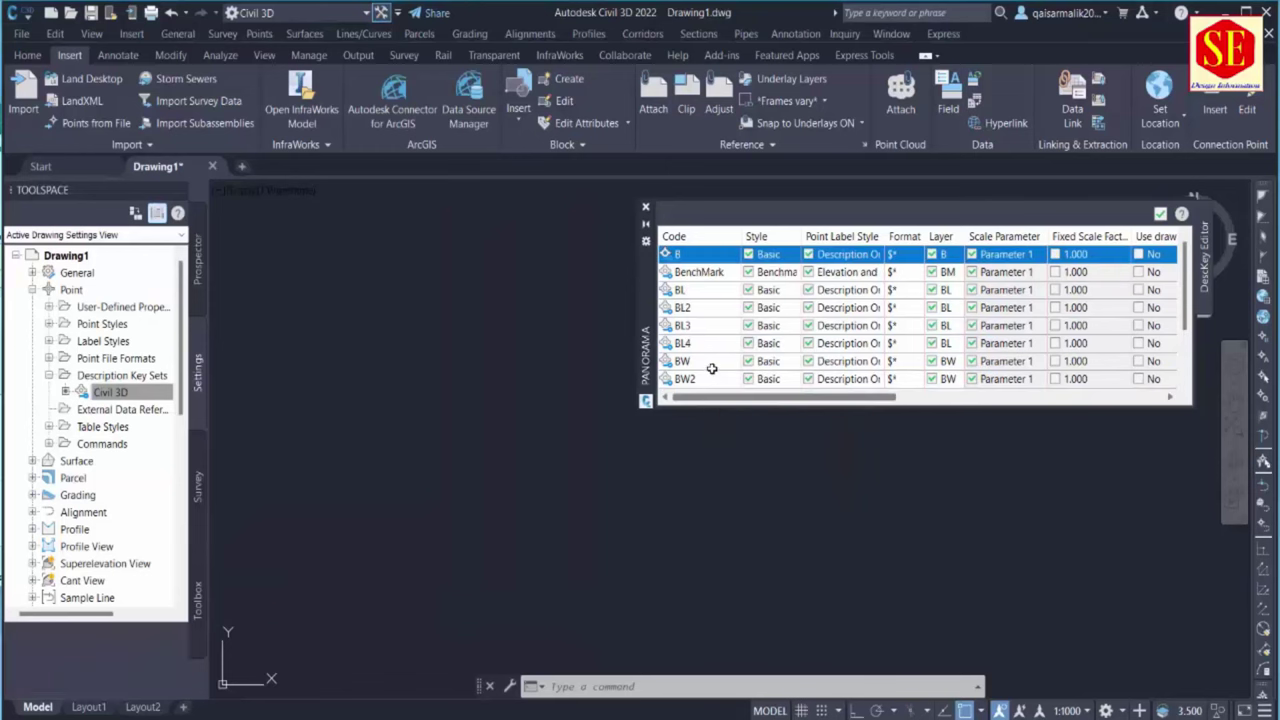
pyautogui.click(703, 378)
pyautogui.click(705, 378)
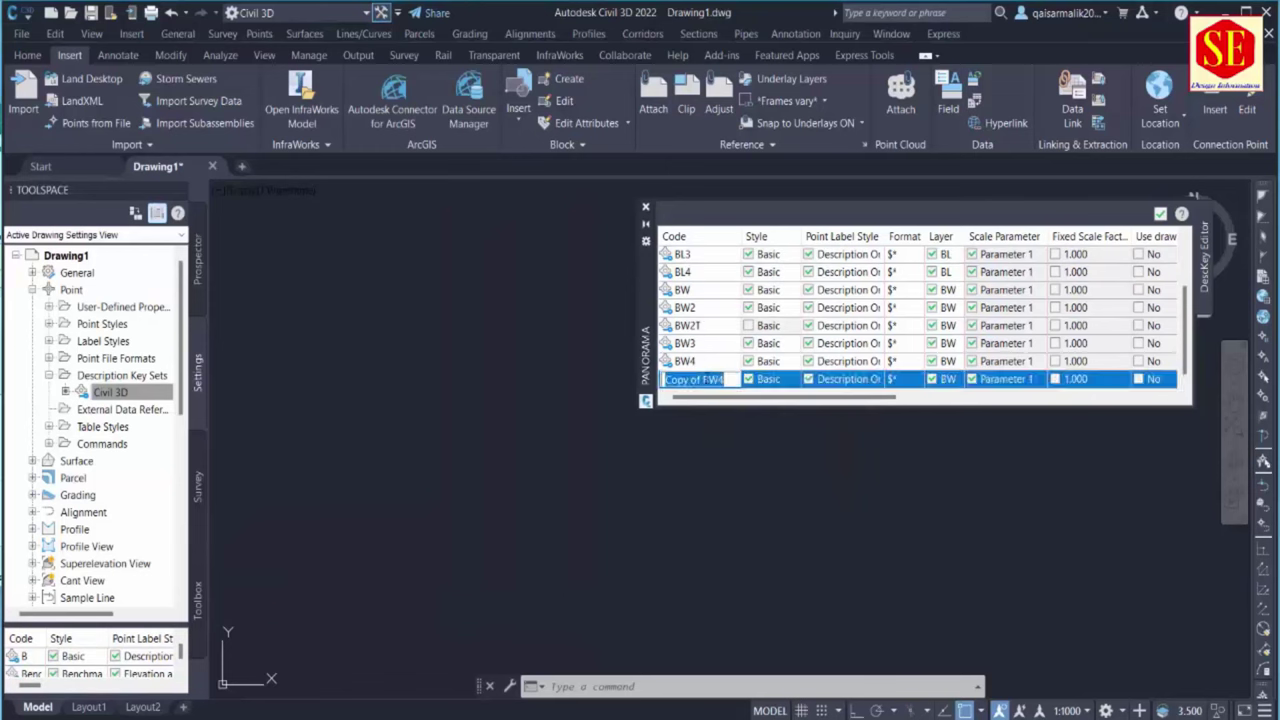
pyautogui.press('BackSpace')
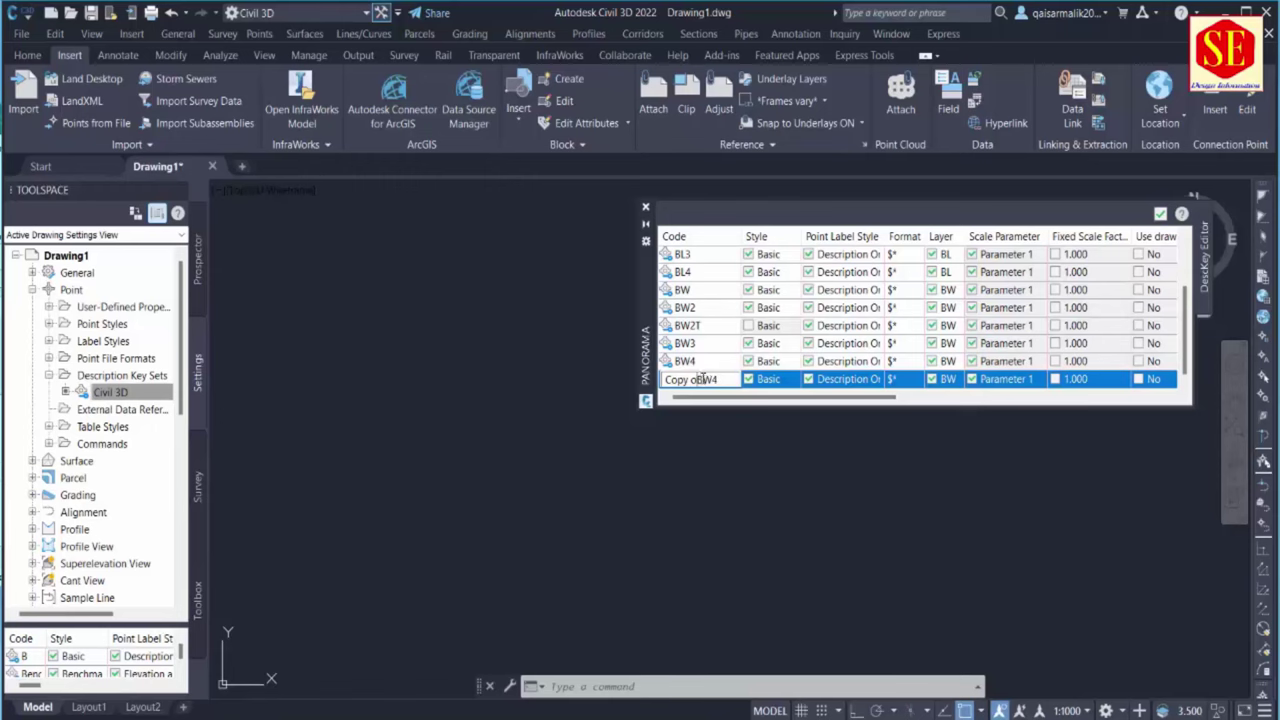
pyautogui.press('BackSpace')
pyautogui.press('BackSpace')
pyautogui.press('BackSpace')
pyautogui.press('BackSpace')
pyautogui.press('BackSpace')
pyautogui.press('BackSpace')
pyautogui.press('BackSpace')
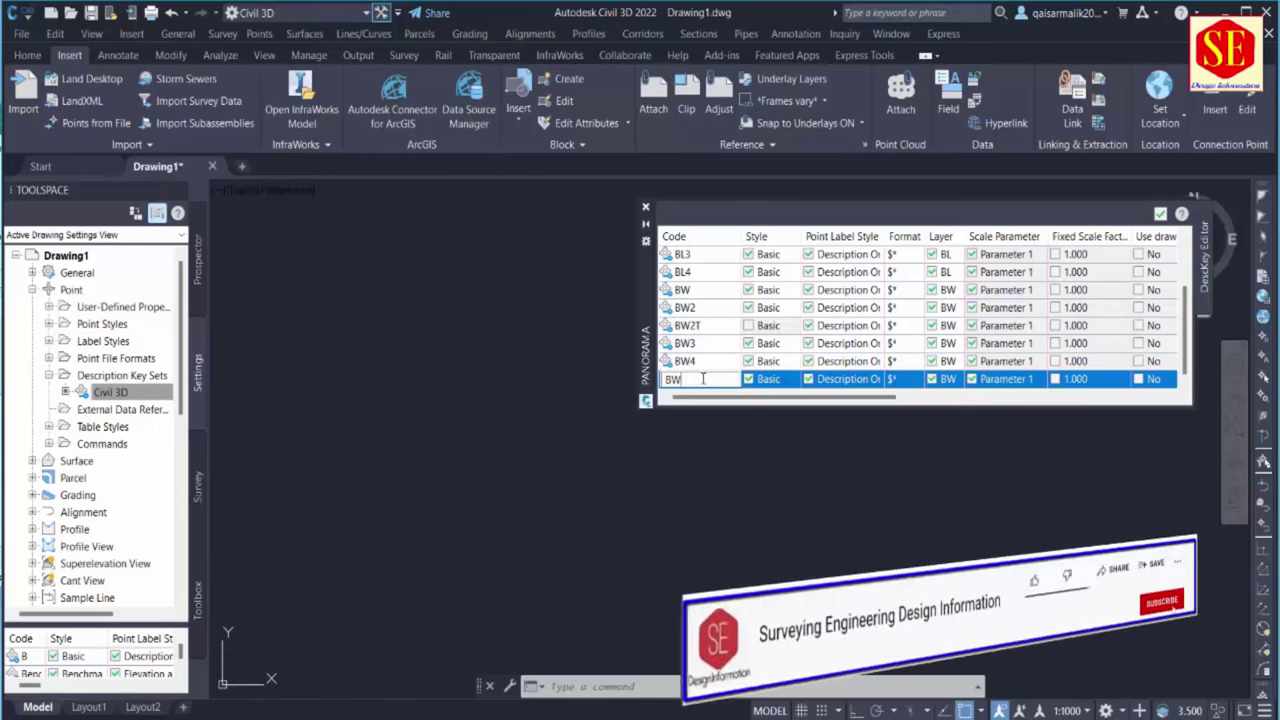
pyautogui.write('5')
pyautogui.press('Return')
# Find code CS in the spreadsheet and make a copy of the BW6 key
pyautogui.hotkey('alt', 'Tab')
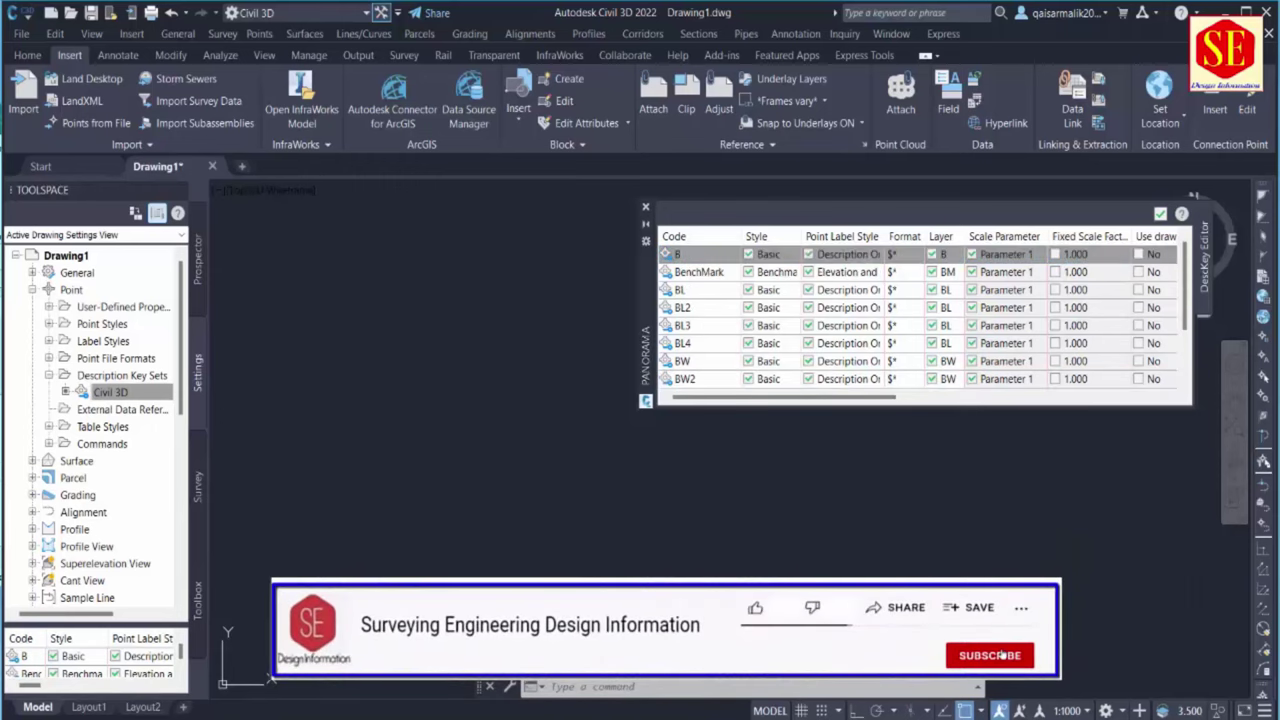
pyautogui.click(352, 507)
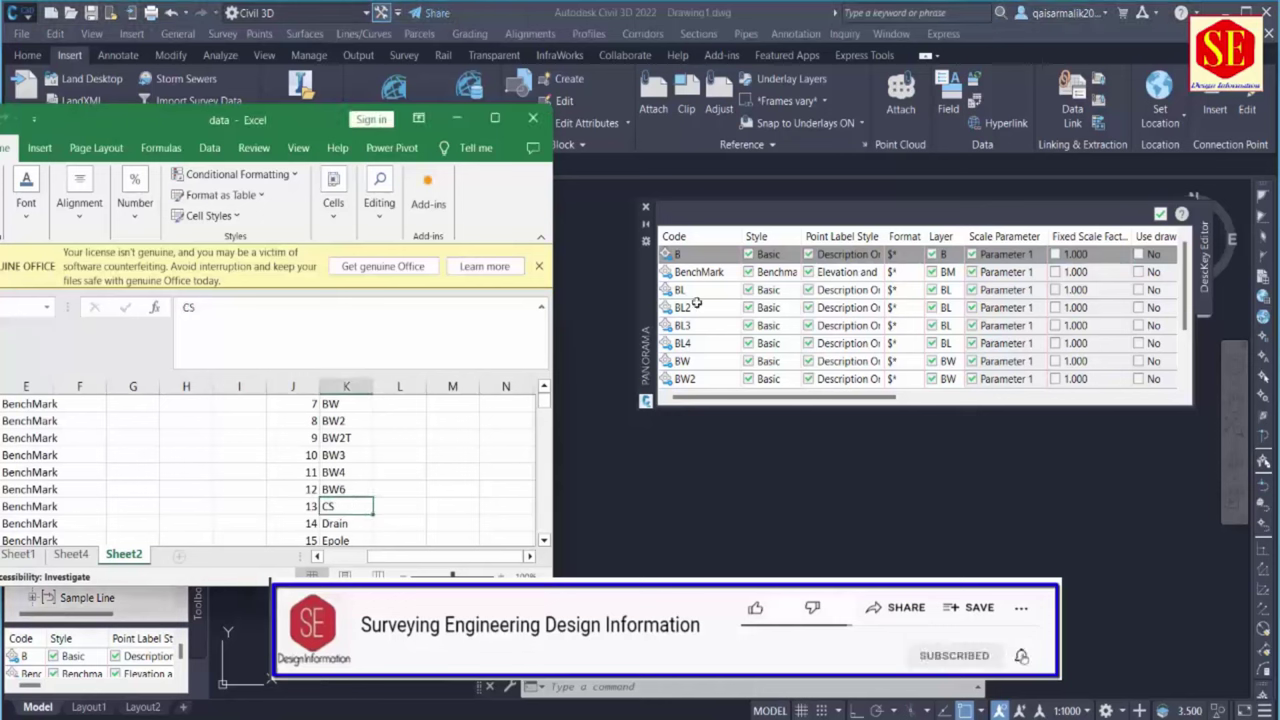
pyautogui.scroll(-2, 697, 300)
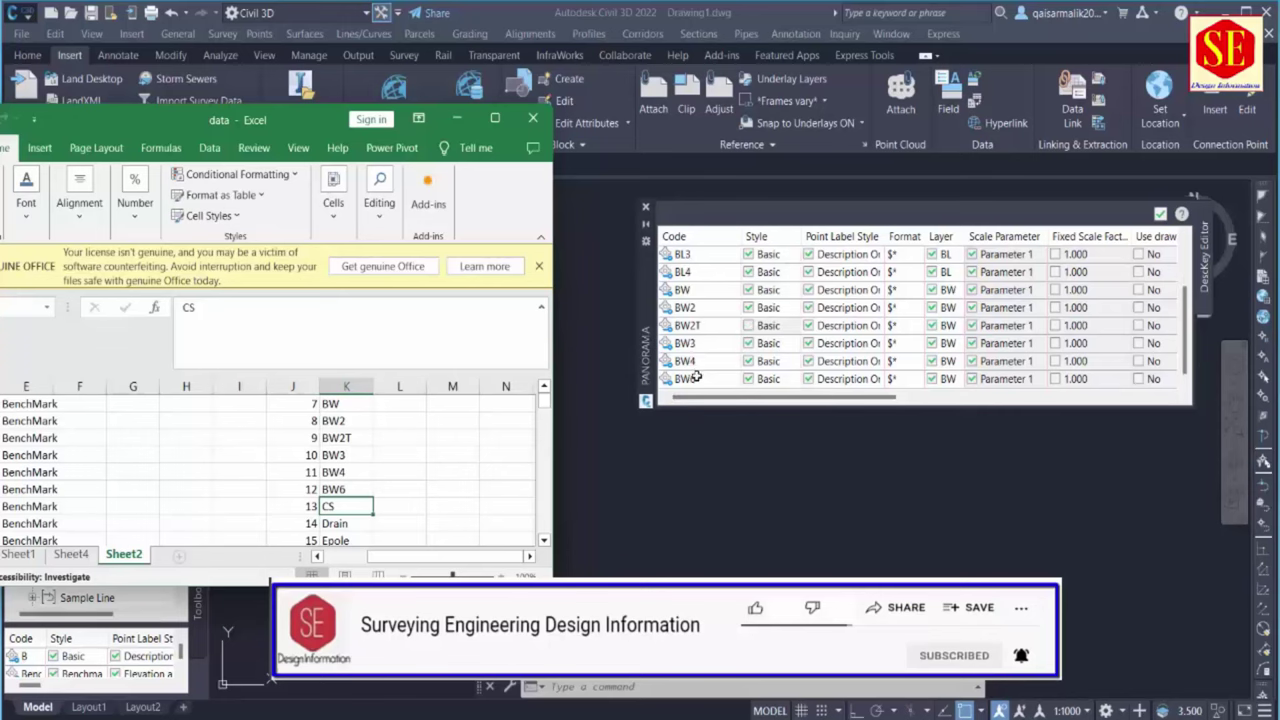
pyautogui.click(700, 378)
pyautogui.rightClick(698, 378)
pyautogui.click(733, 399)
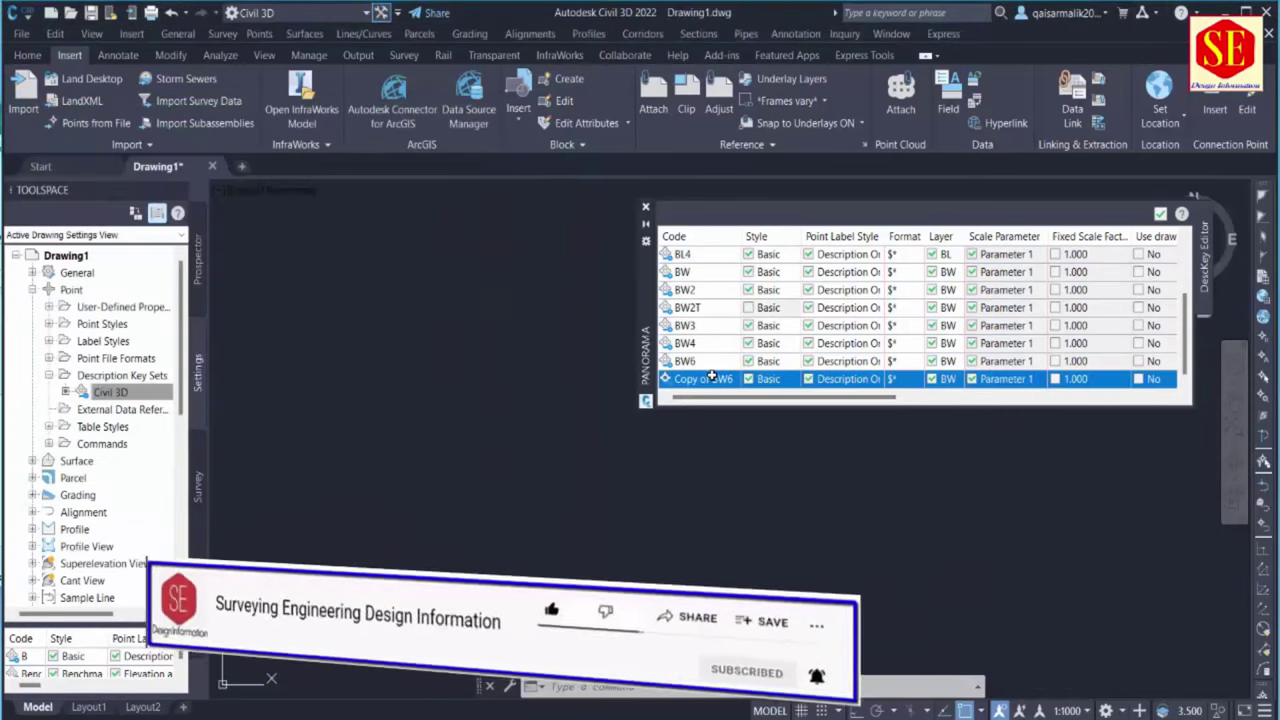
# Rename the Copy of BW6 key to CS and give it the Basic point style
pyautogui.press('Home')
pyautogui.scroll(-2, 750, 340)
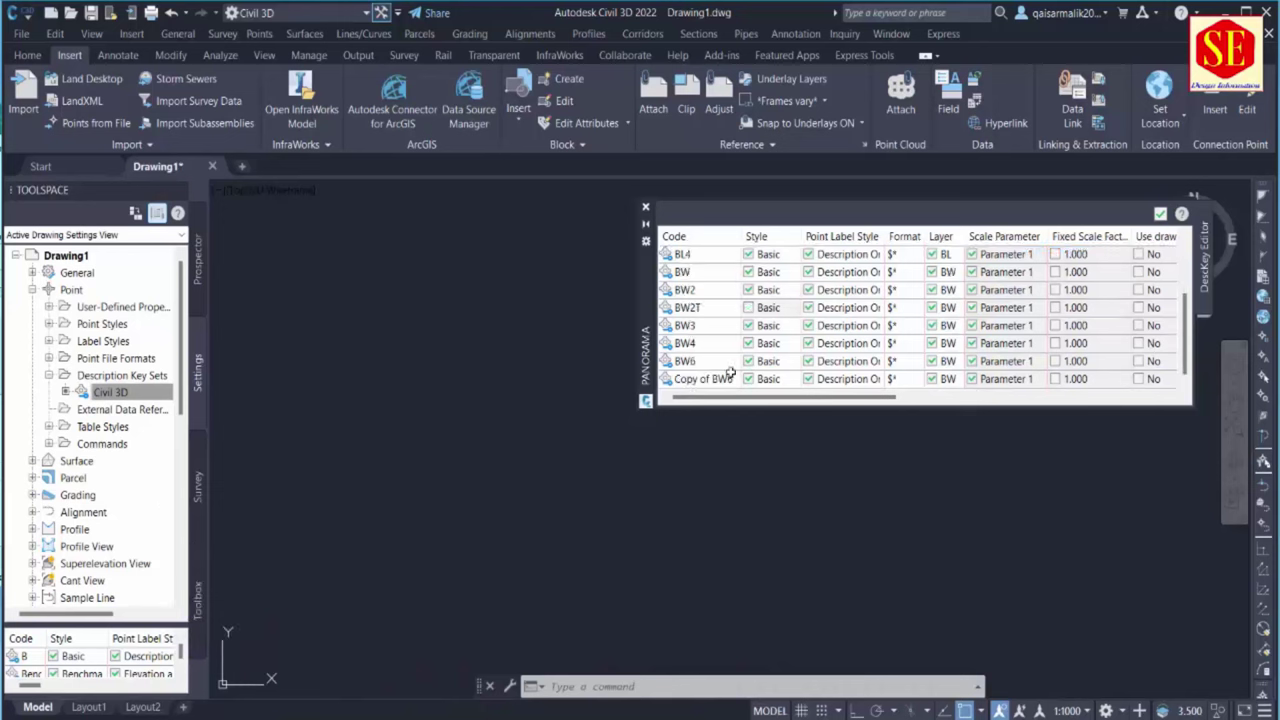
pyautogui.click(728, 375)
pyautogui.click(726, 375)
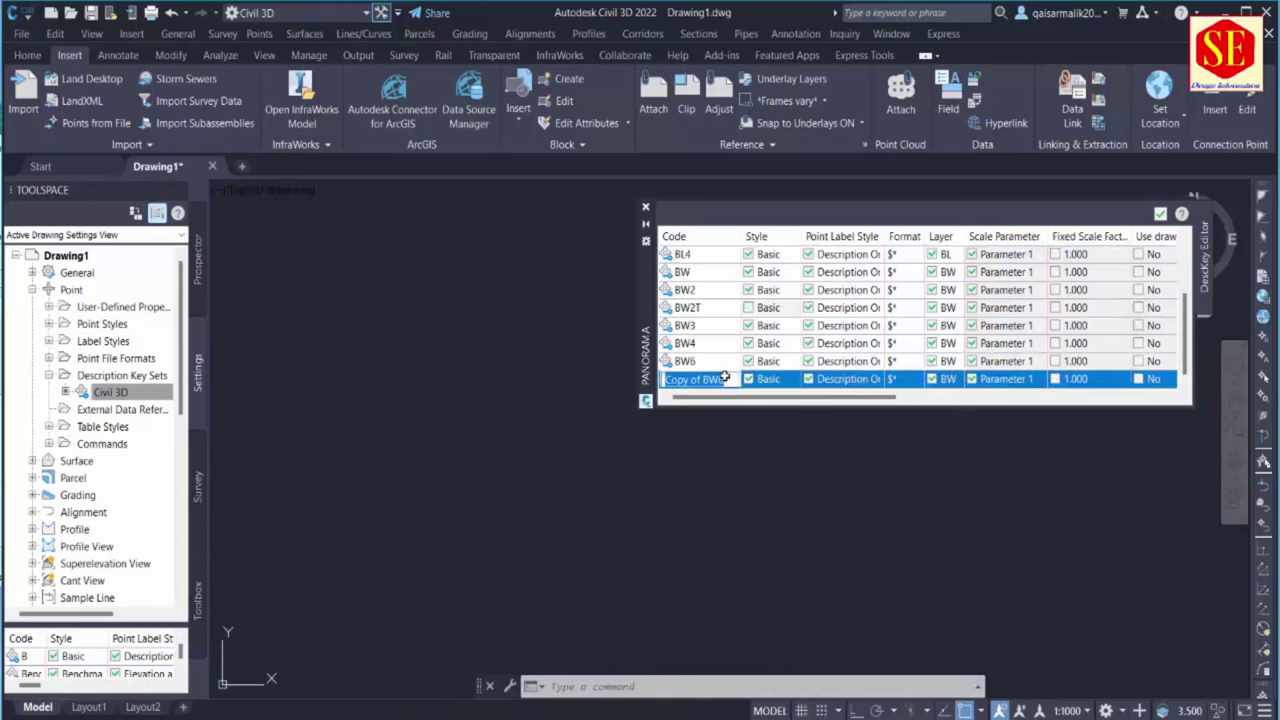
pyautogui.write('CS')
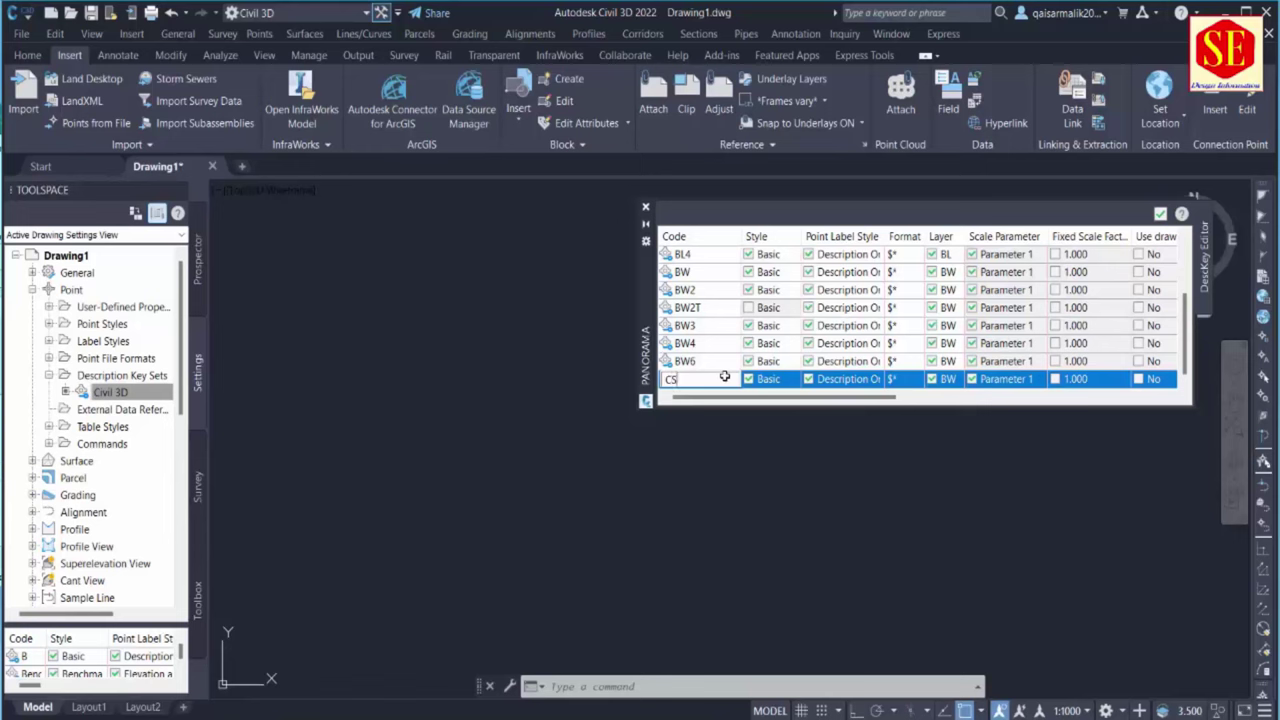
pyautogui.click(781, 378)
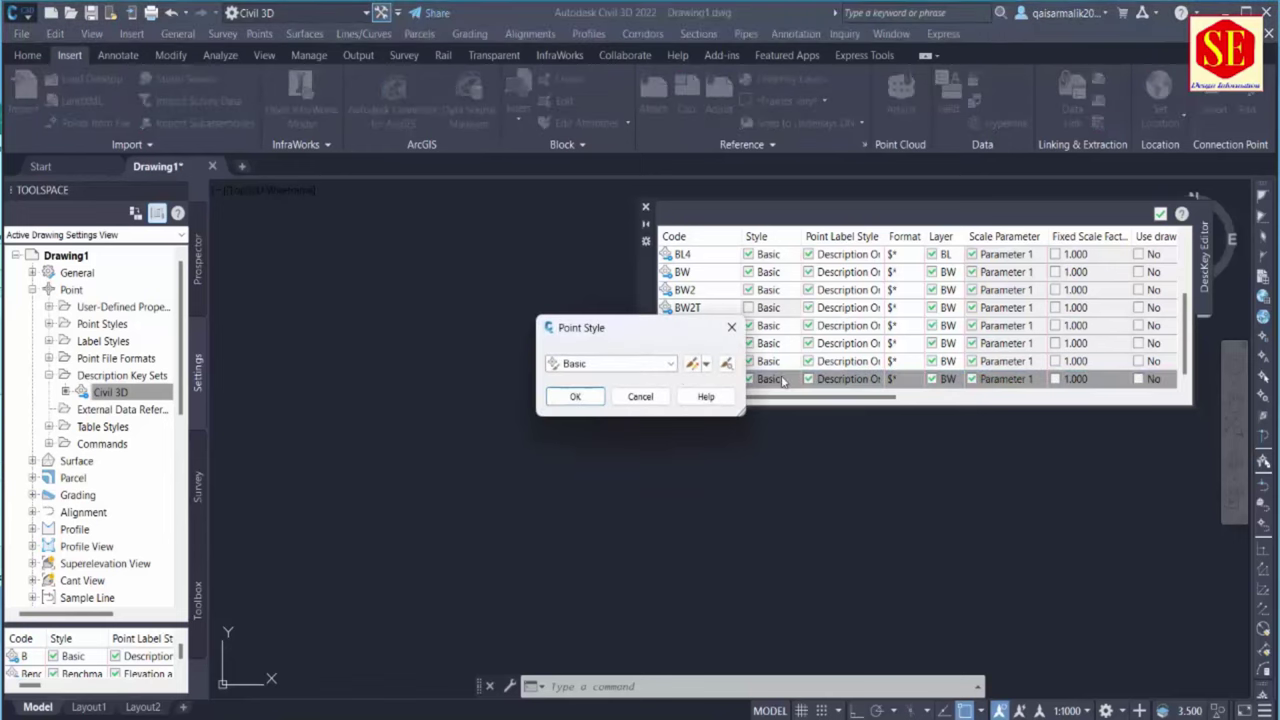
pyautogui.click(670, 364)
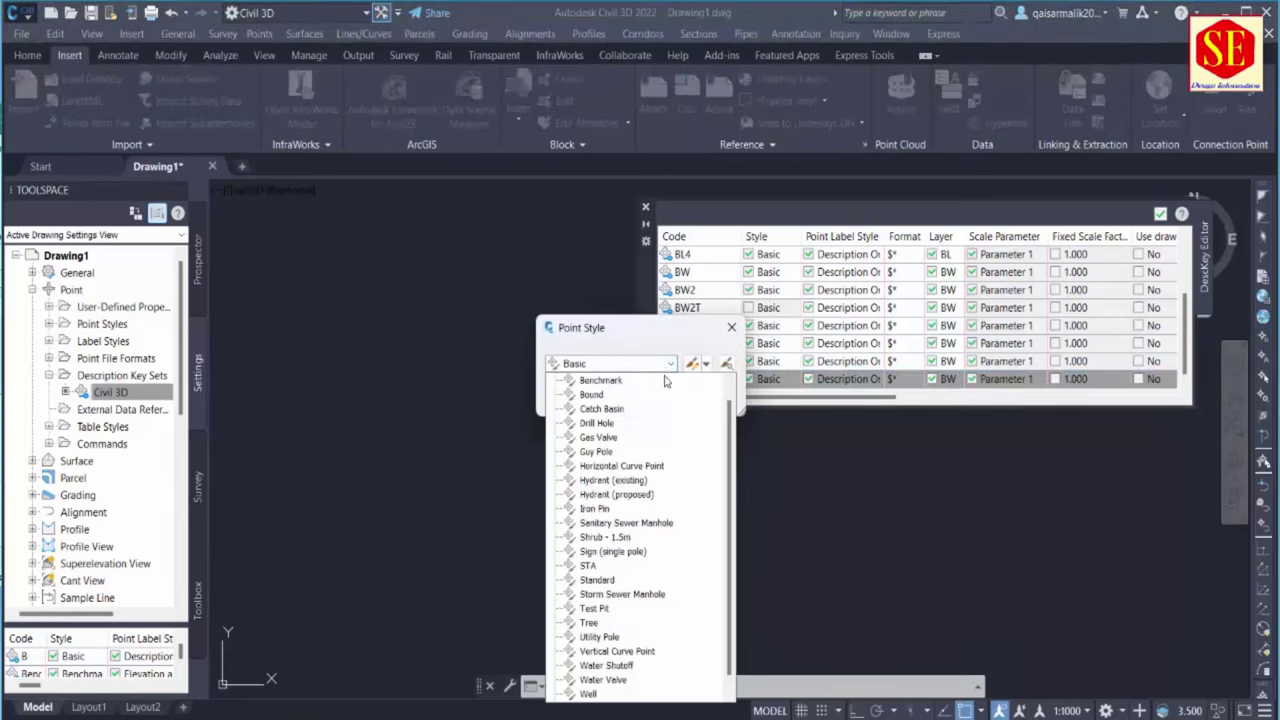
pyautogui.scroll(1, 648, 430)
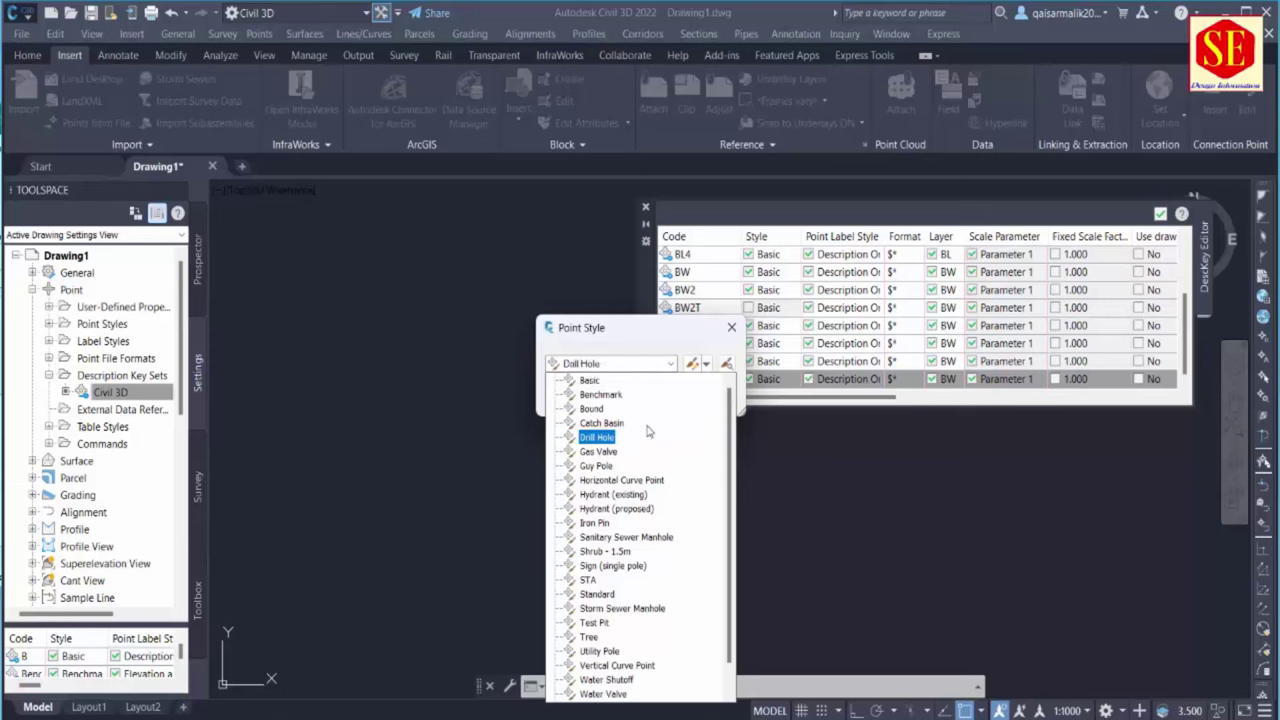
pyautogui.click(595, 381)
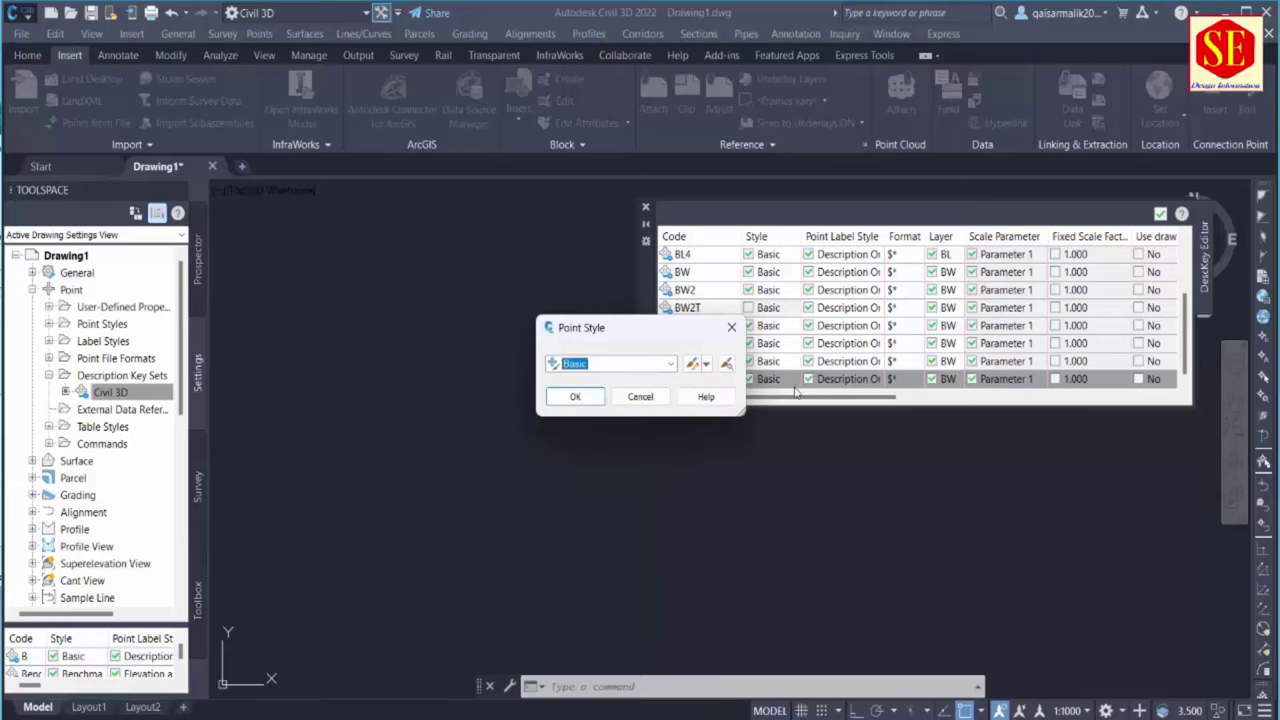
pyautogui.click(577, 397)
# Create a new layer CS with colour 151 and assign it to the CS key
pyautogui.scroll(-2, 960, 370)
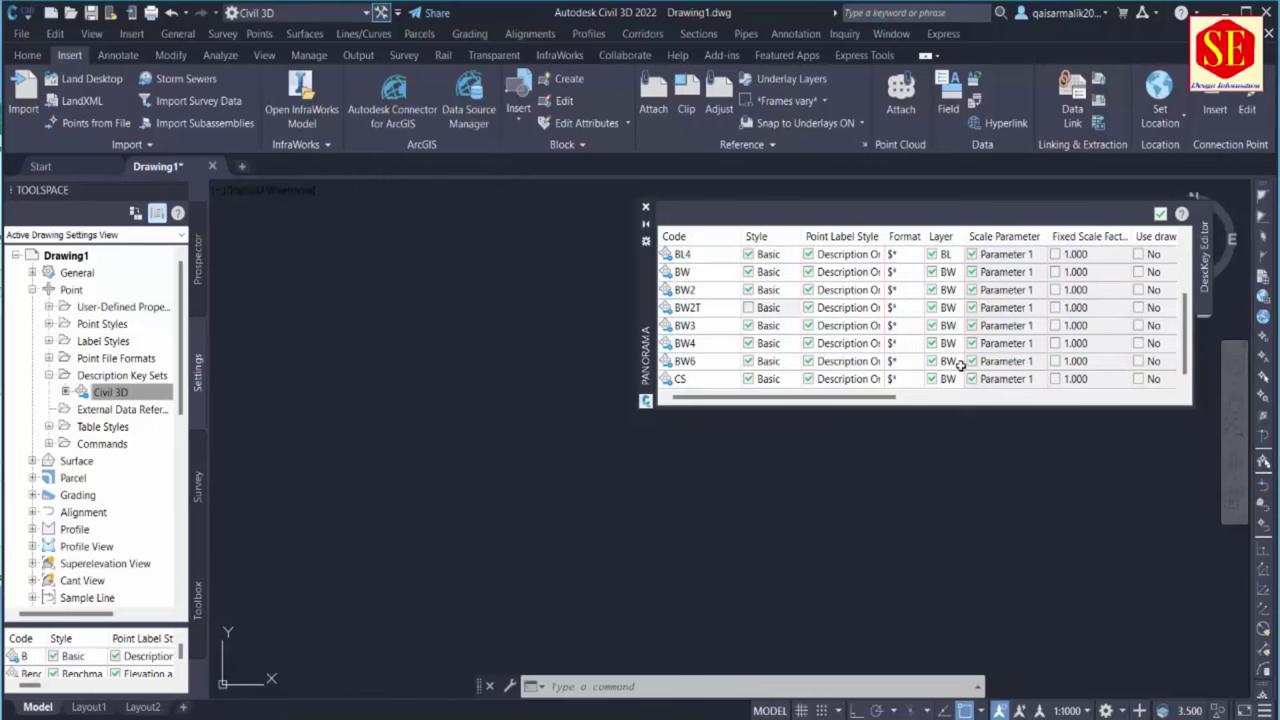
pyautogui.click(948, 381)
pyautogui.click(948, 381)
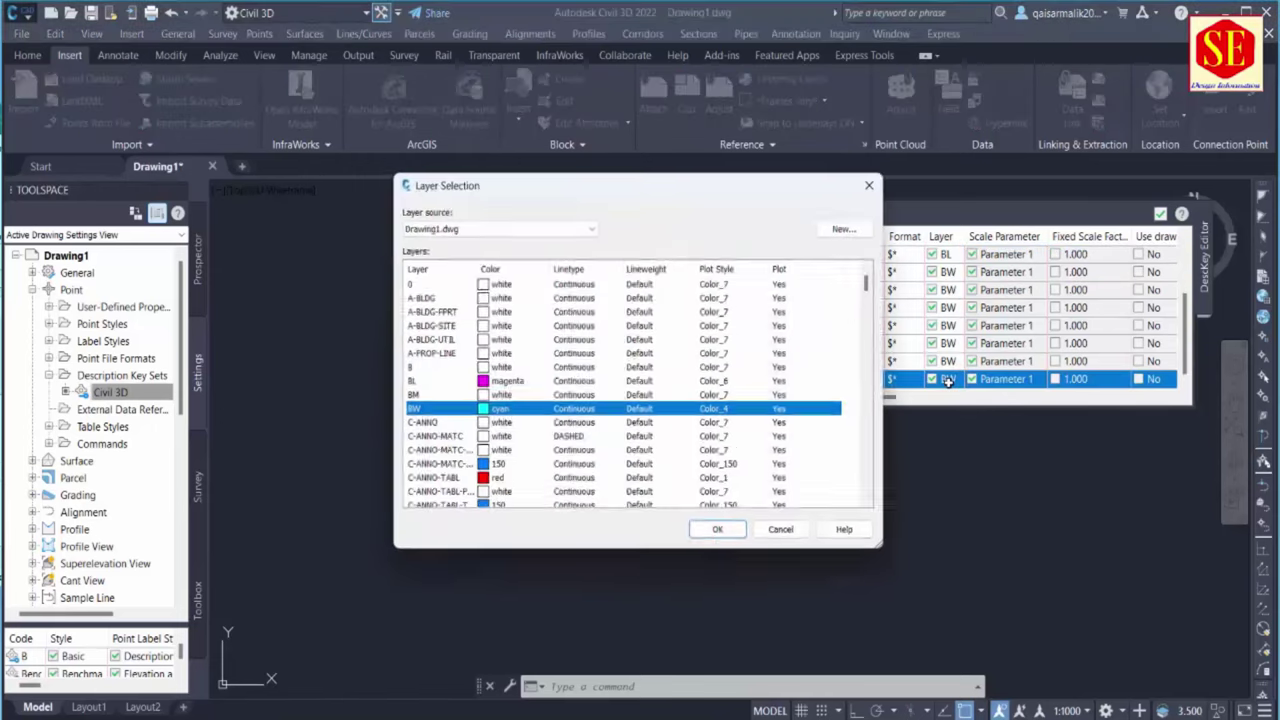
pyautogui.click(852, 225)
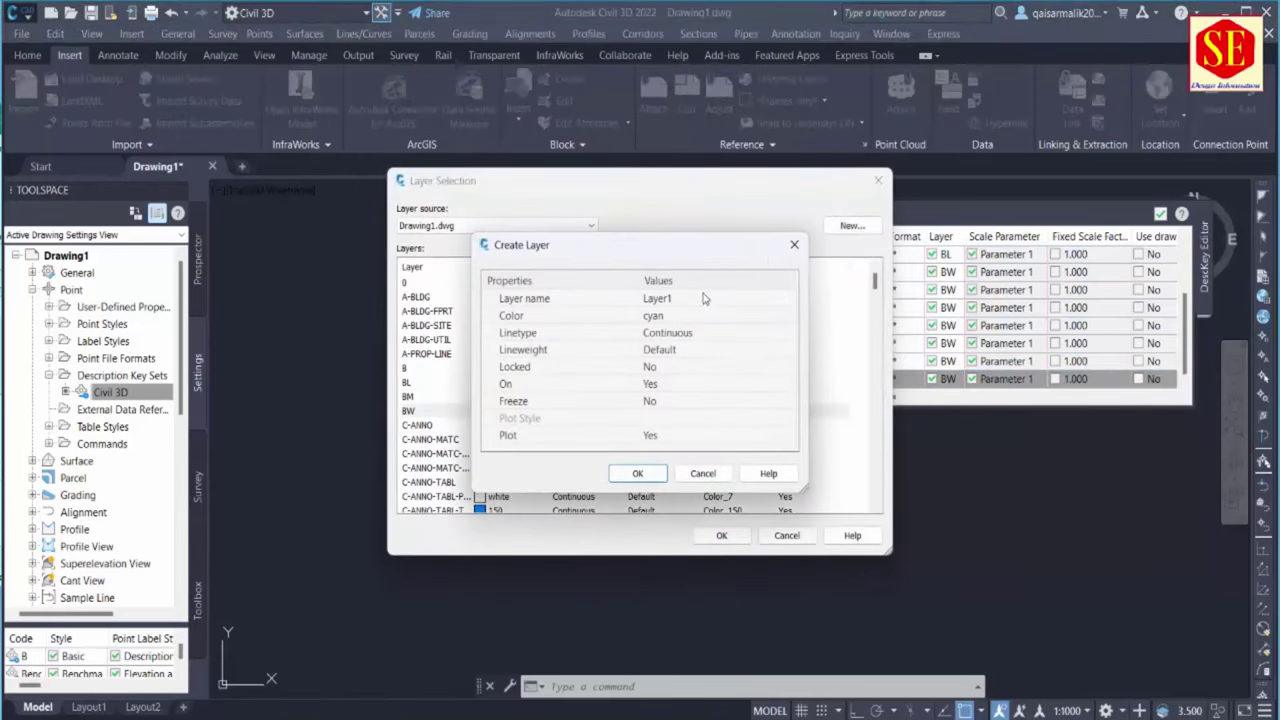
pyautogui.click(703, 298)
pyautogui.write('CS')
pyautogui.click(697, 321)
pyautogui.click(788, 315)
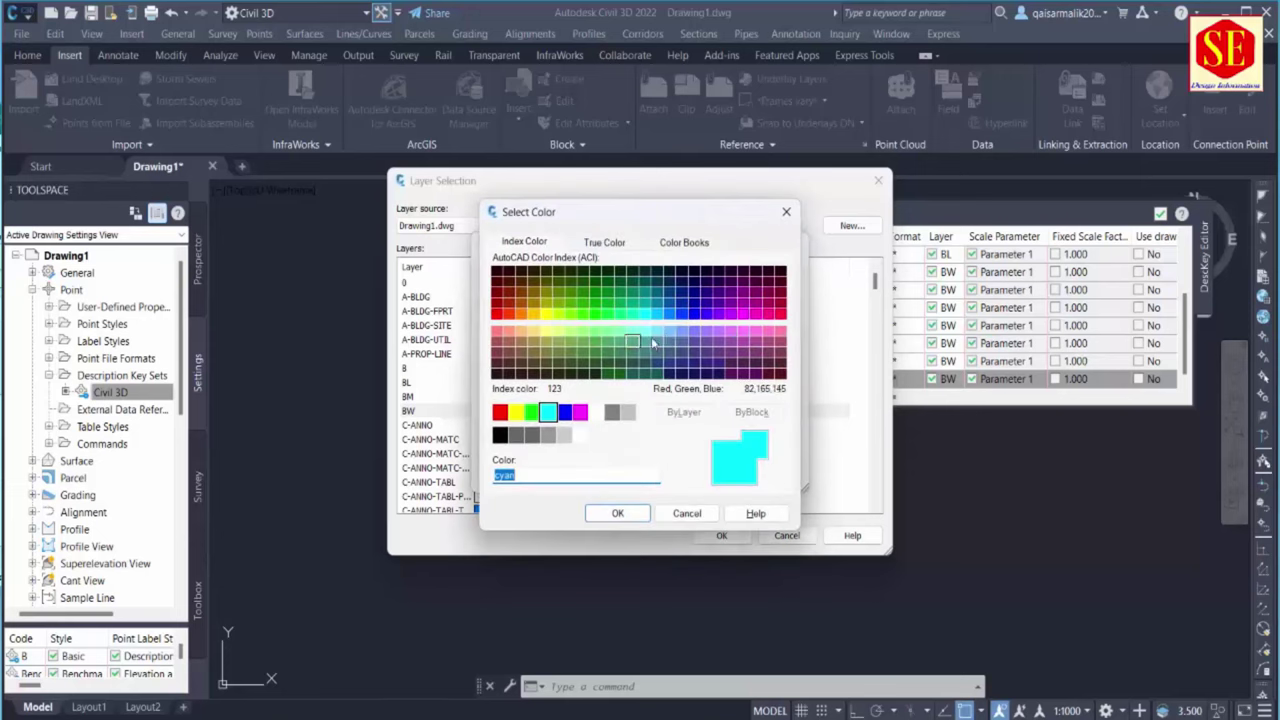
pyautogui.click(670, 333)
pyautogui.click(617, 513)
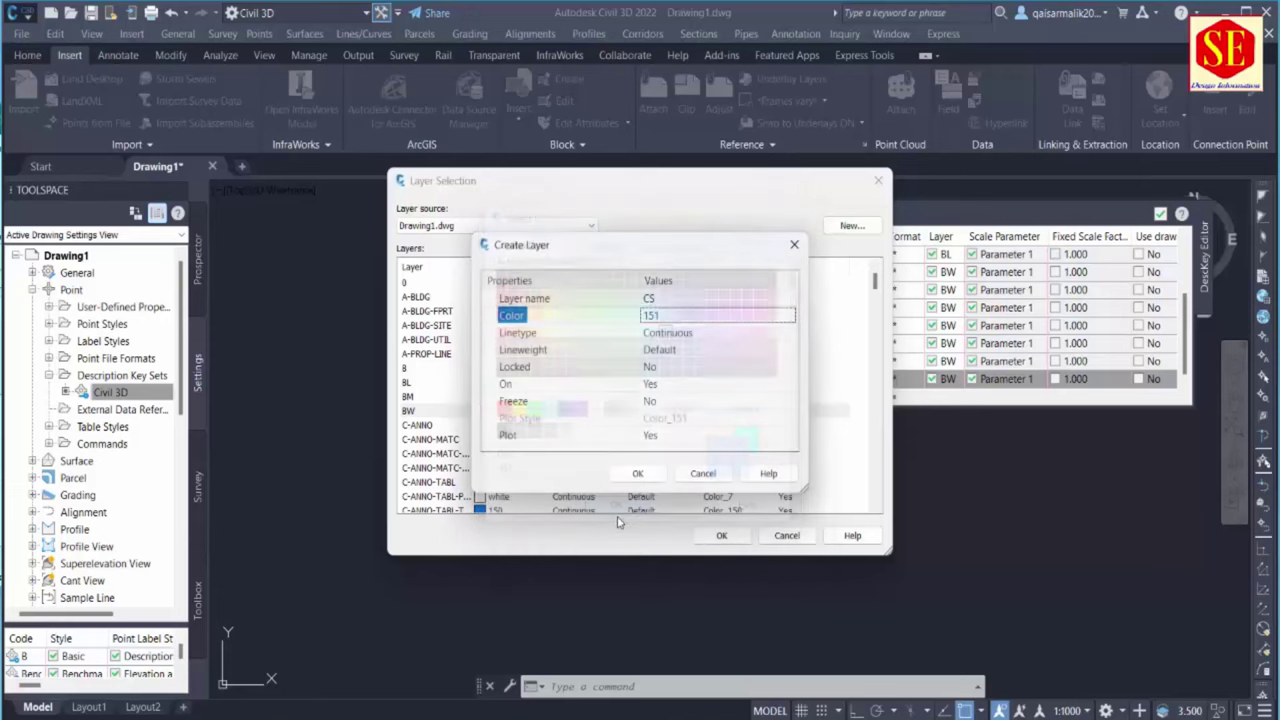
pyautogui.click(637, 476)
pyautogui.click(721, 535)
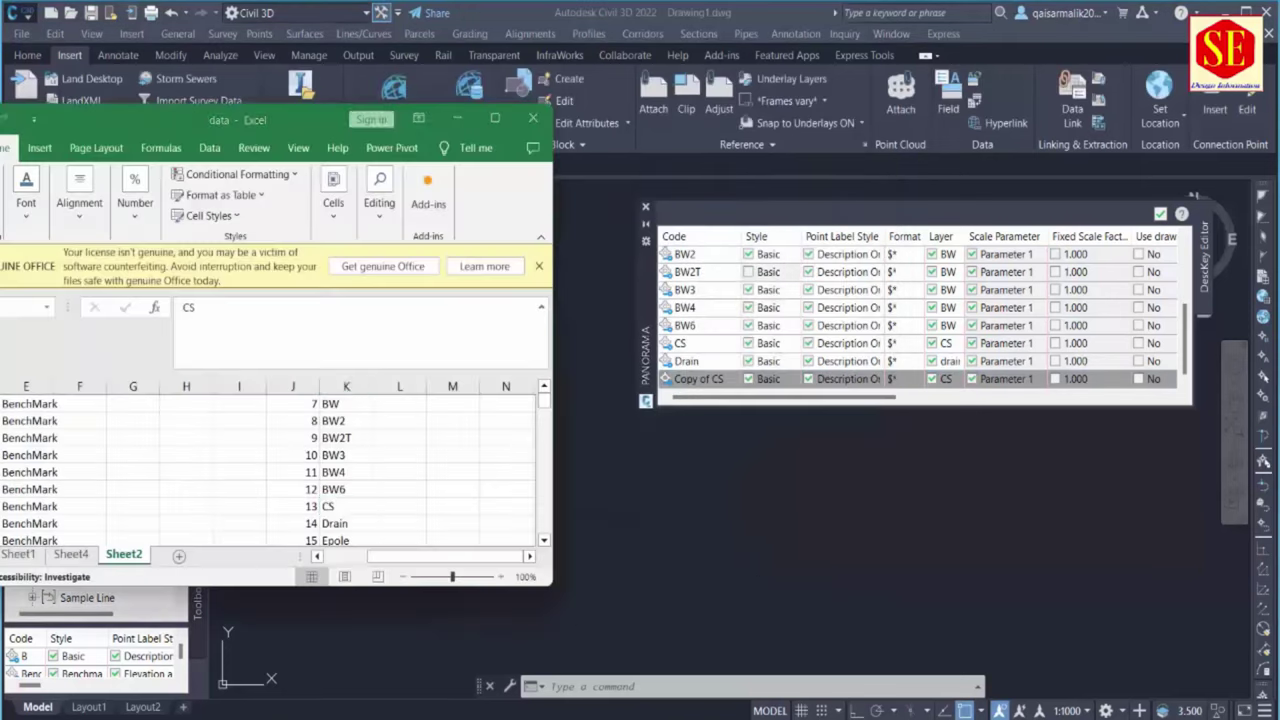
pyautogui.click(346, 505)
# Copy the code Epole from cell K15 and paste it as the copied key's code
pyautogui.scroll(-1, 358, 497)
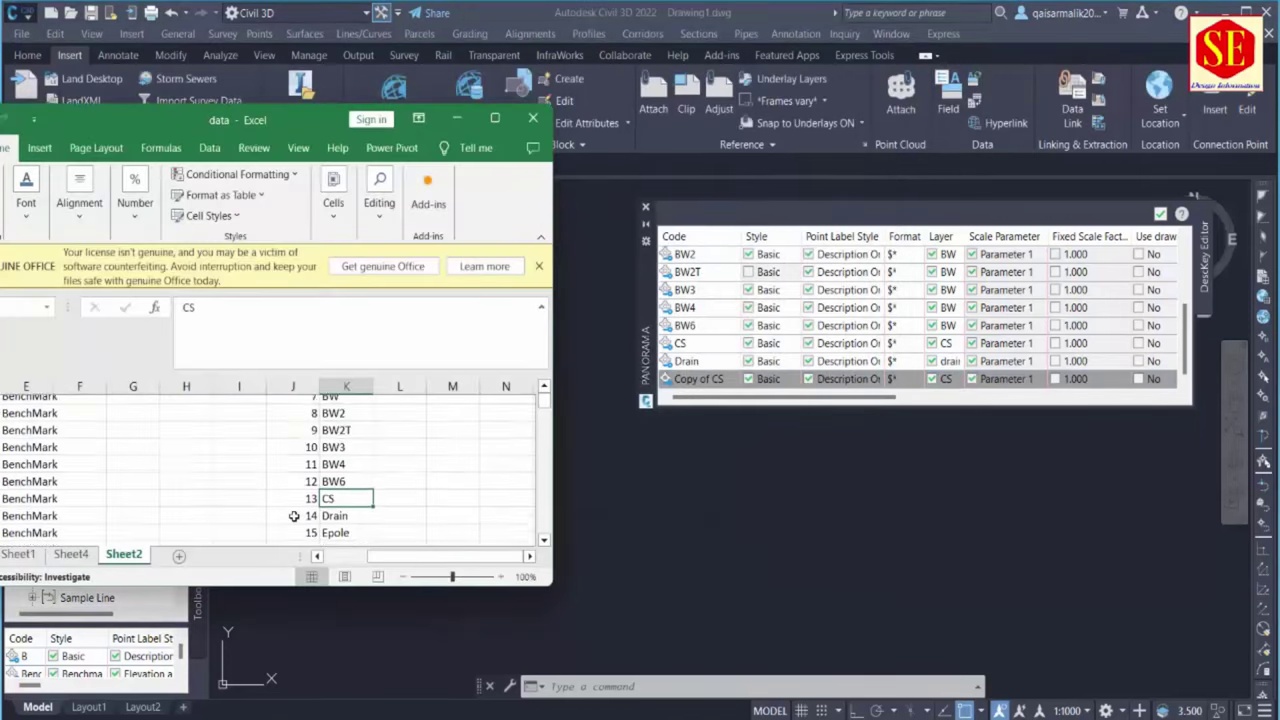
pyautogui.click(357, 494)
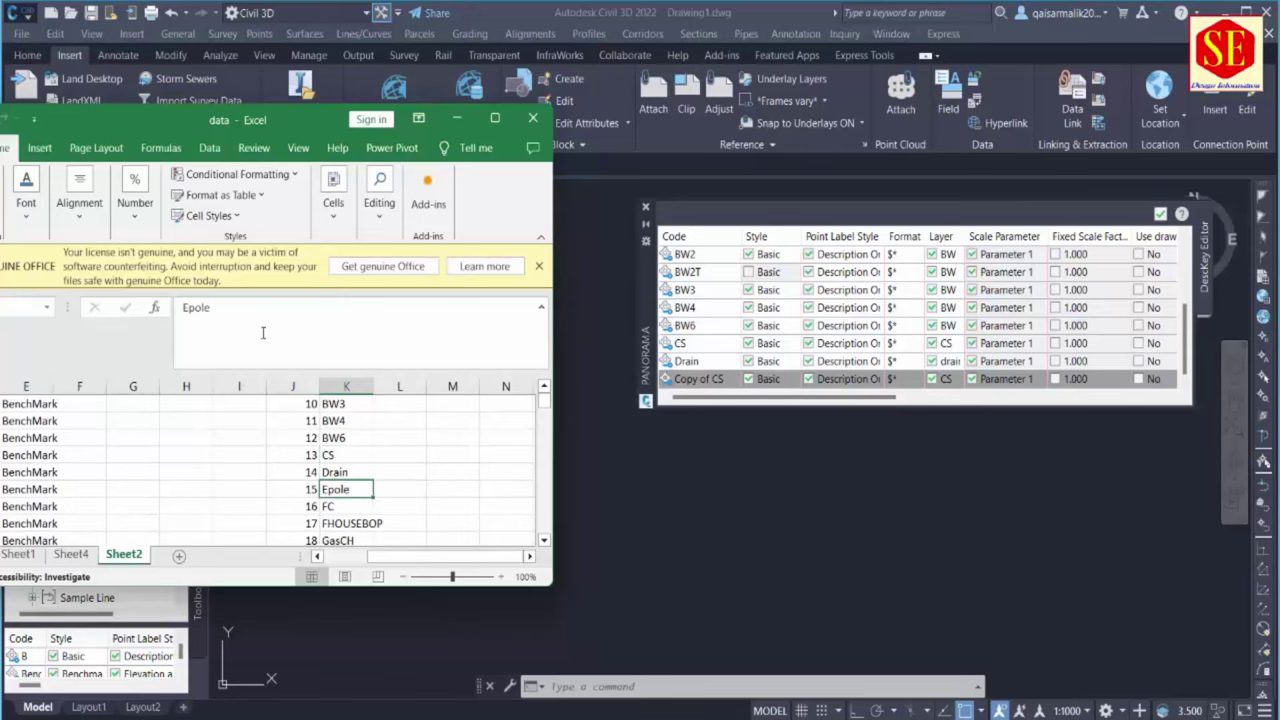
pyautogui.doubleClick(205, 311)
pyautogui.rightClick(197, 316)
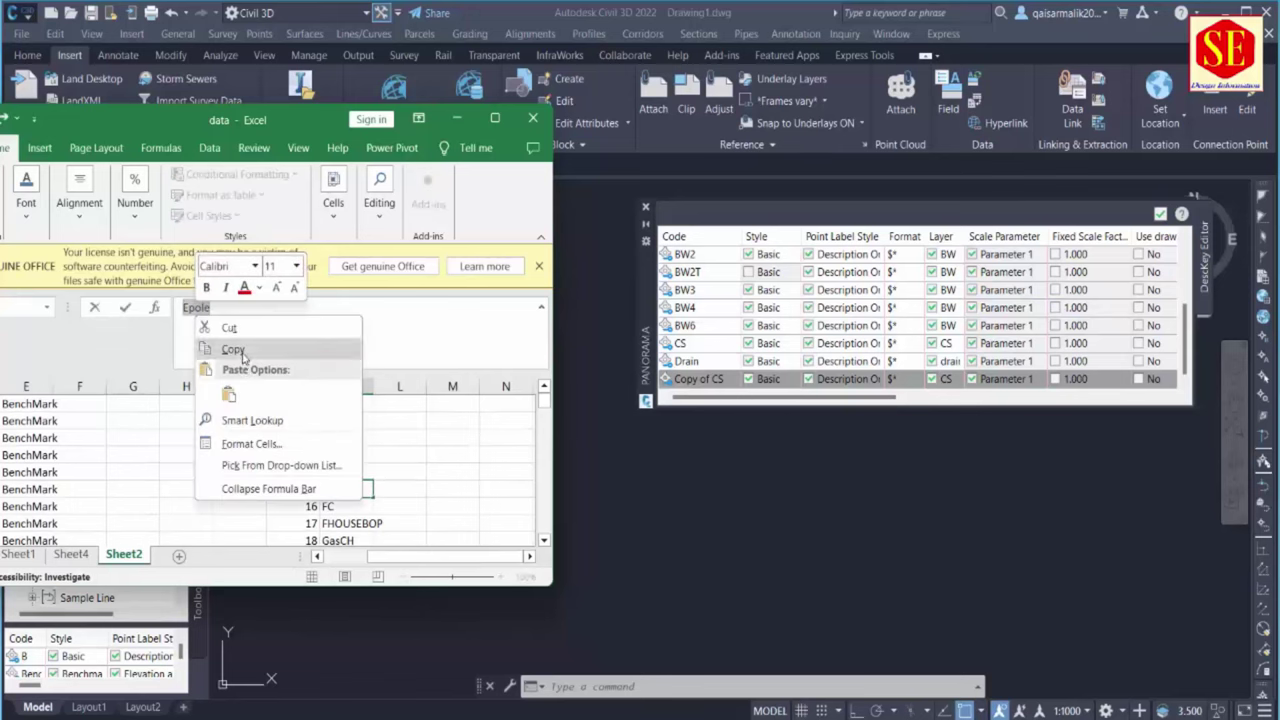
pyautogui.click(241, 356)
pyautogui.click(707, 377)
pyautogui.doubleClick(707, 378)
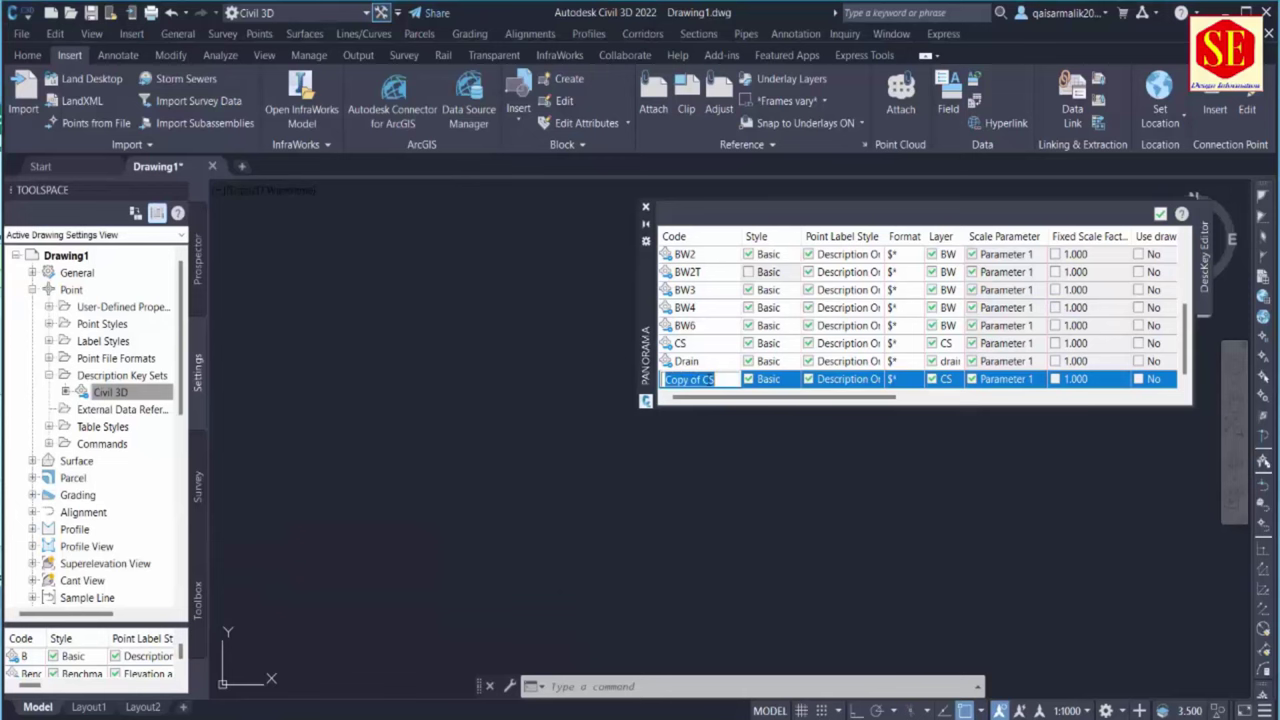
pyautogui.hotkey('ctrl', 'v')
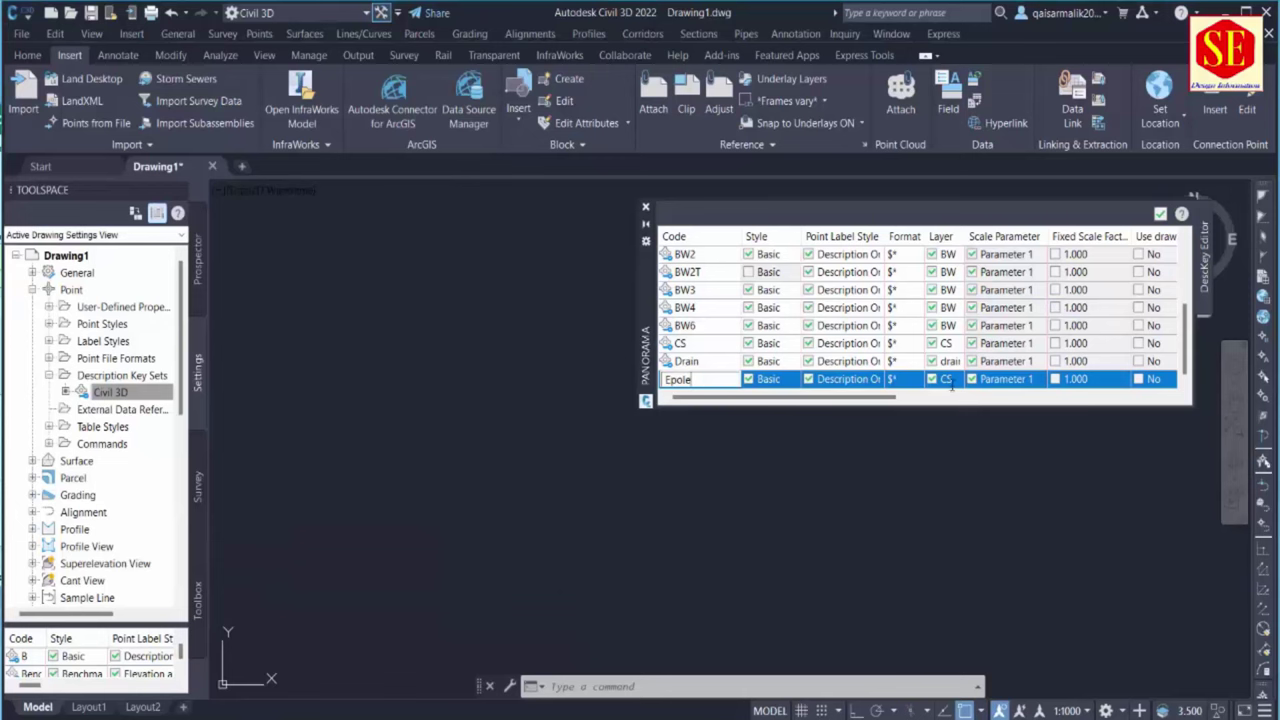
# Create a new layer named Epole and assign it to the Epole key
pyautogui.click(947, 379)
pyautogui.click(852, 225)
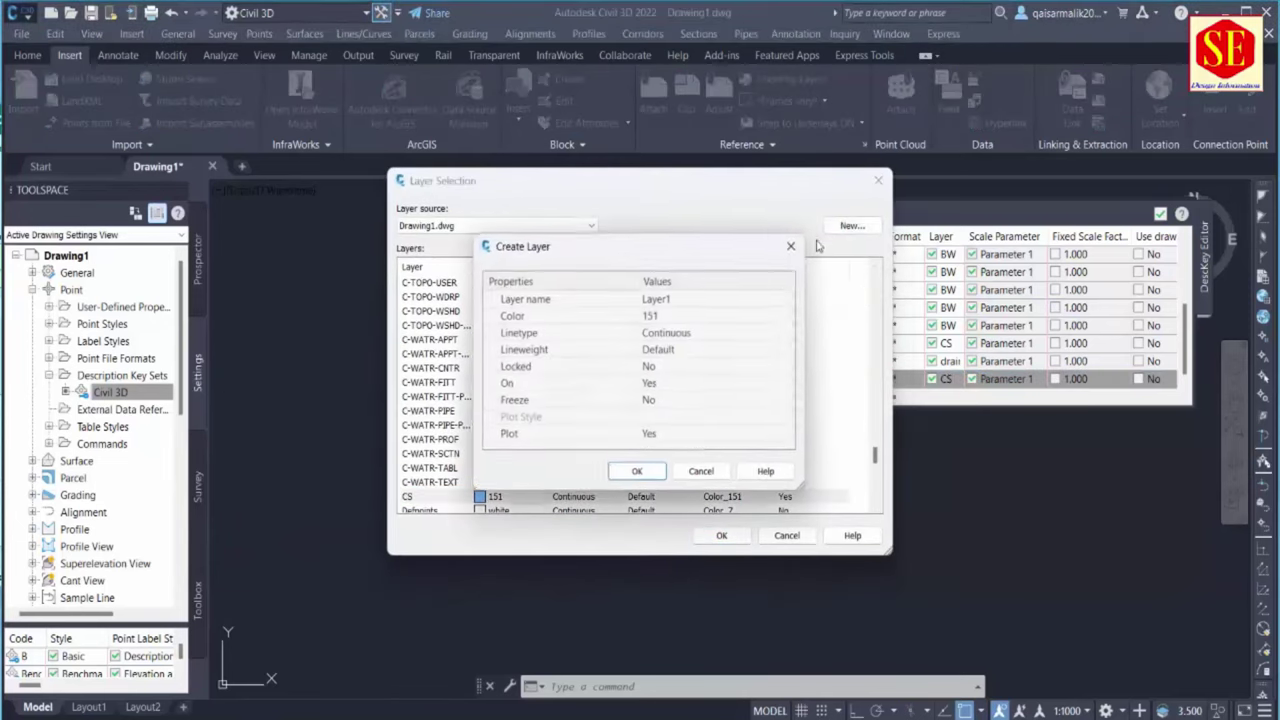
pyautogui.click(702, 300)
pyautogui.hotkey('ctrl', 'v')
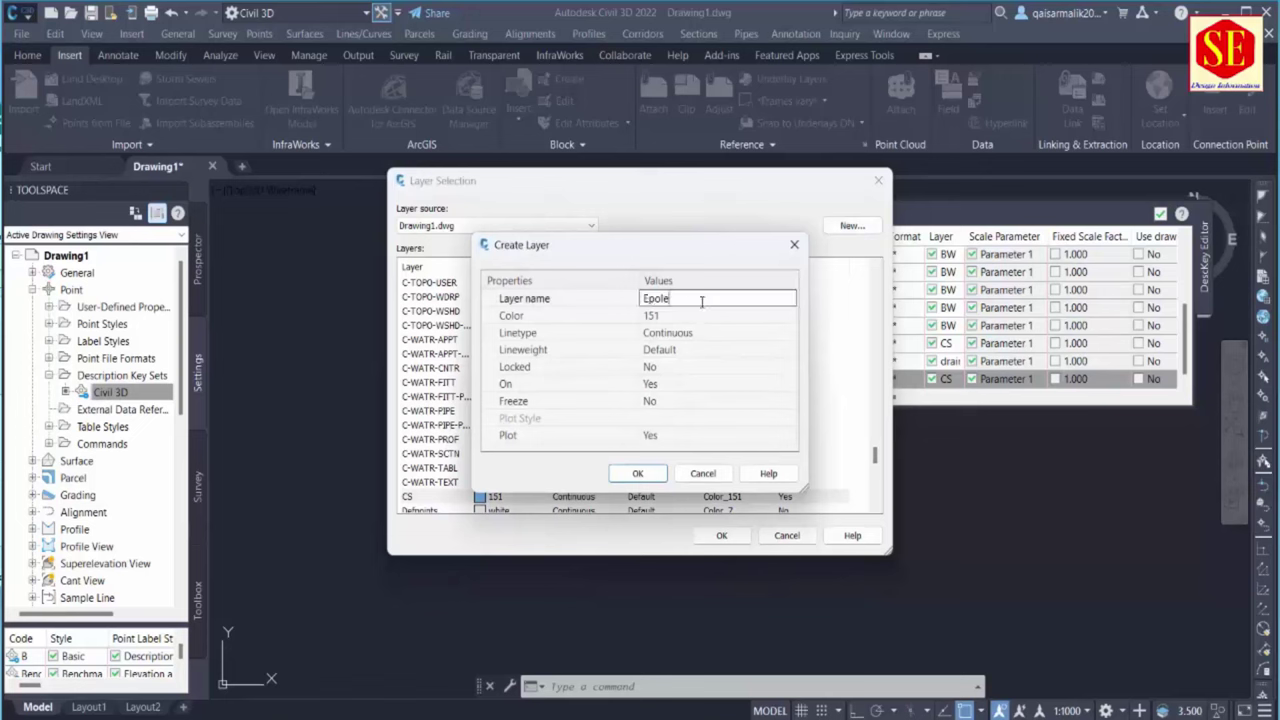
pyautogui.click(640, 474)
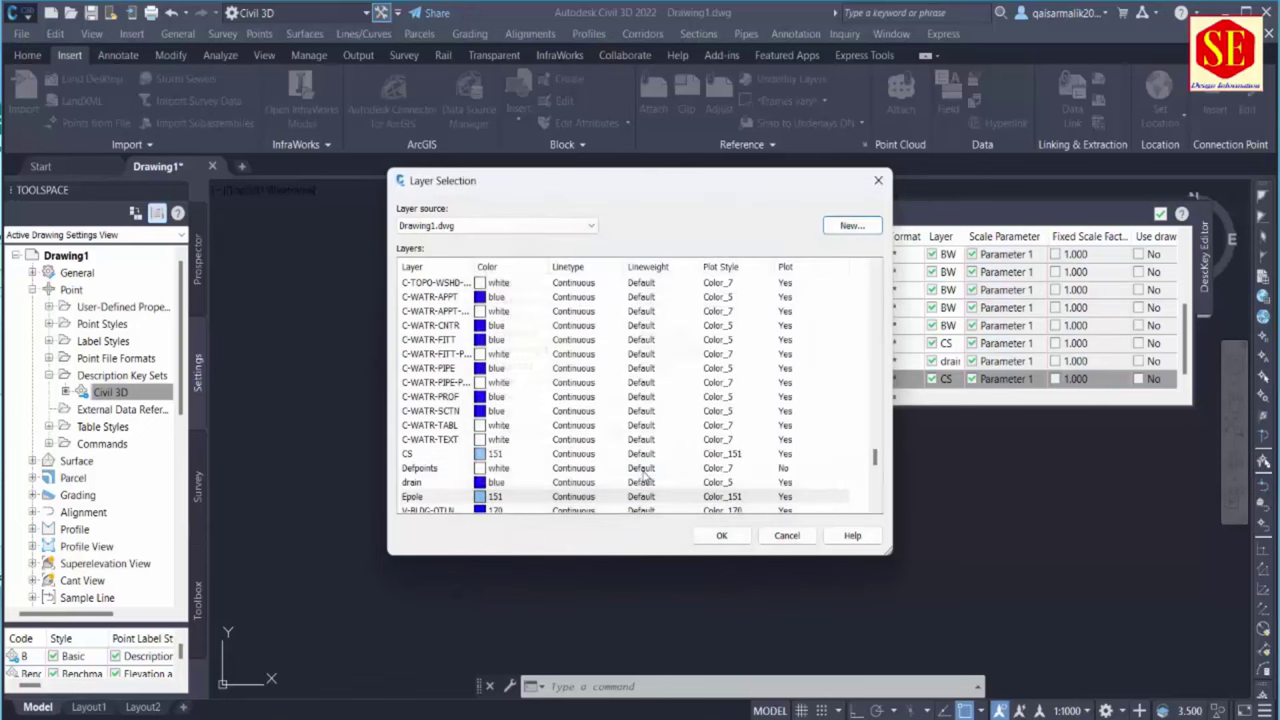
pyautogui.click(721, 535)
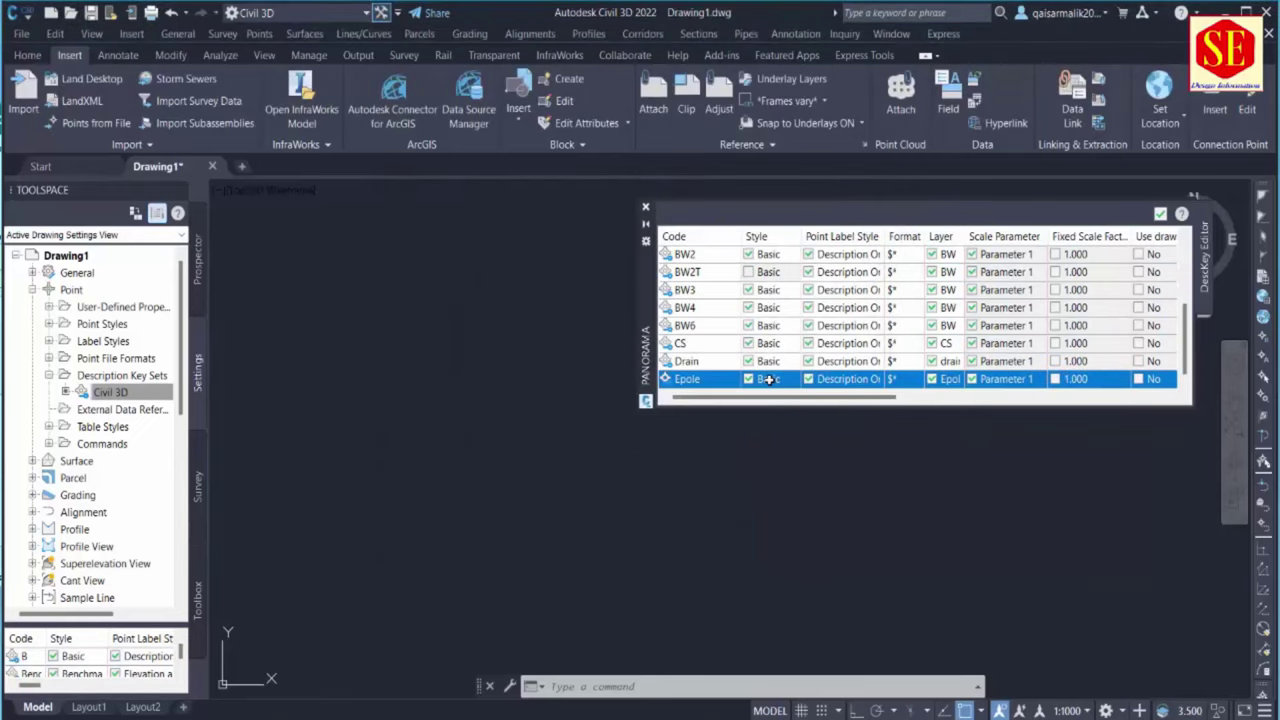
# Set the Epole key's point style to Utility Pole
pyautogui.click(768, 379)
pyautogui.click(640, 365)
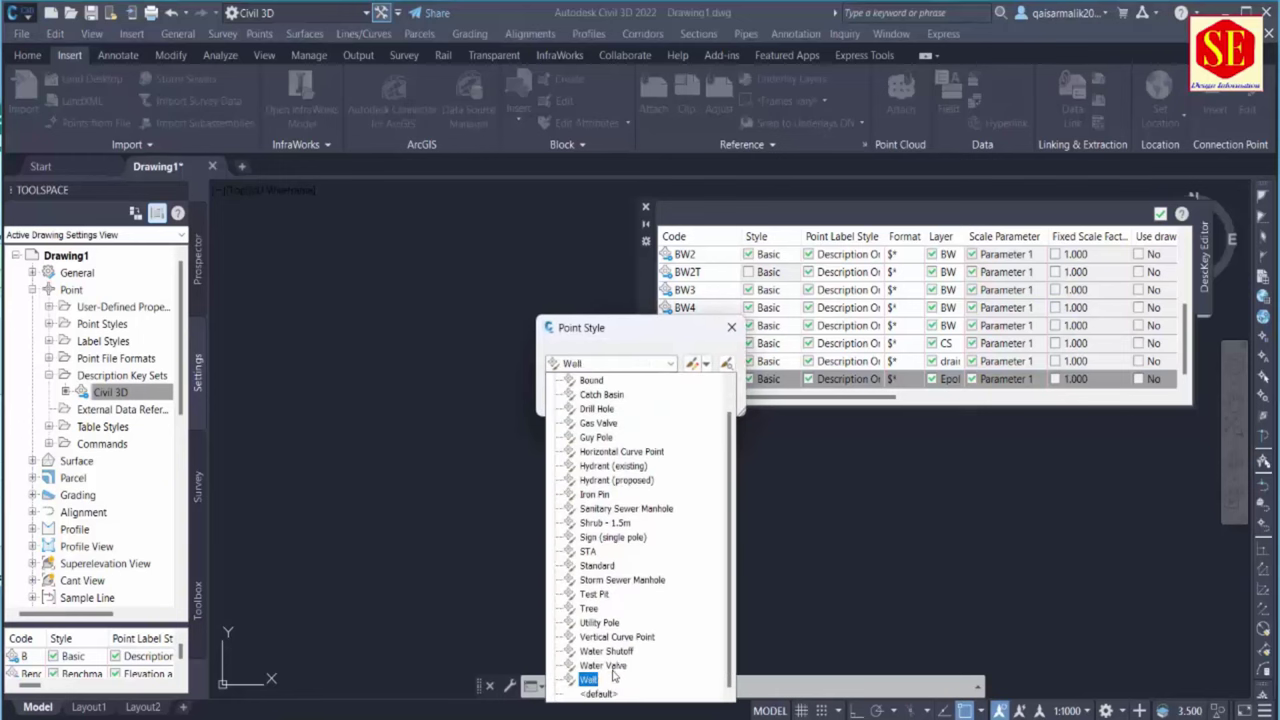
pyautogui.scroll(1, 612, 676)
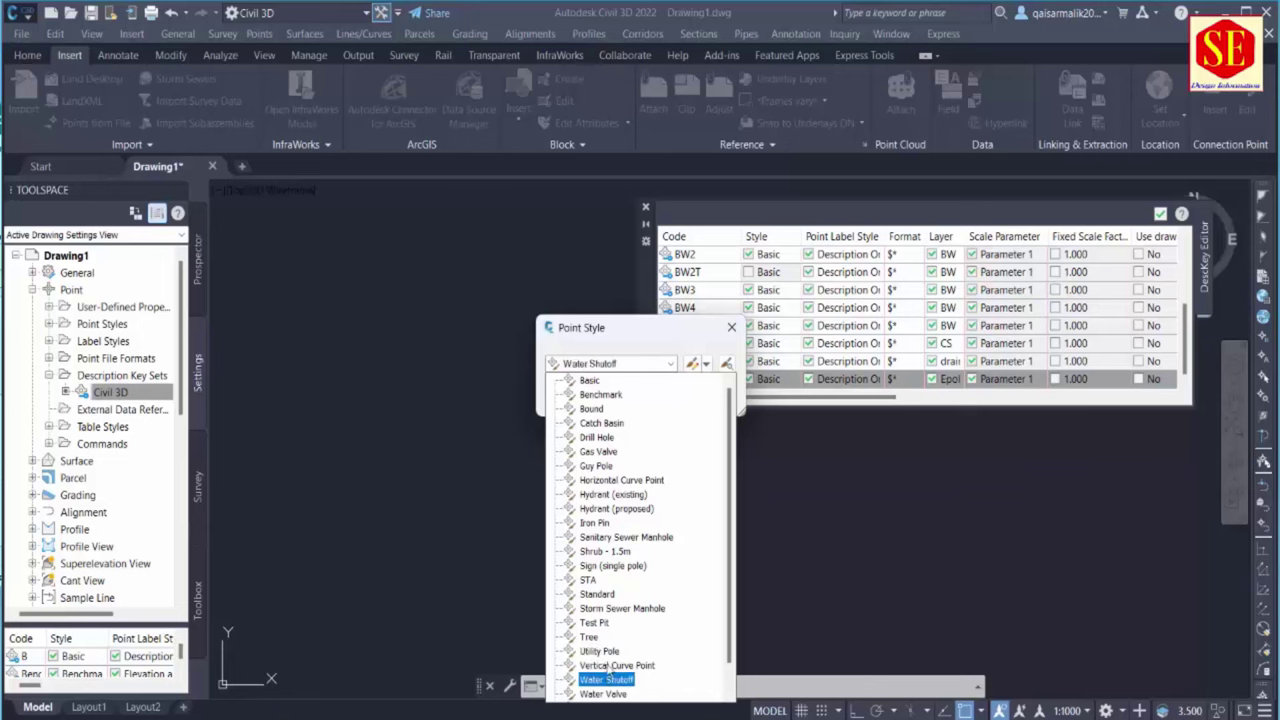
pyautogui.click(600, 651)
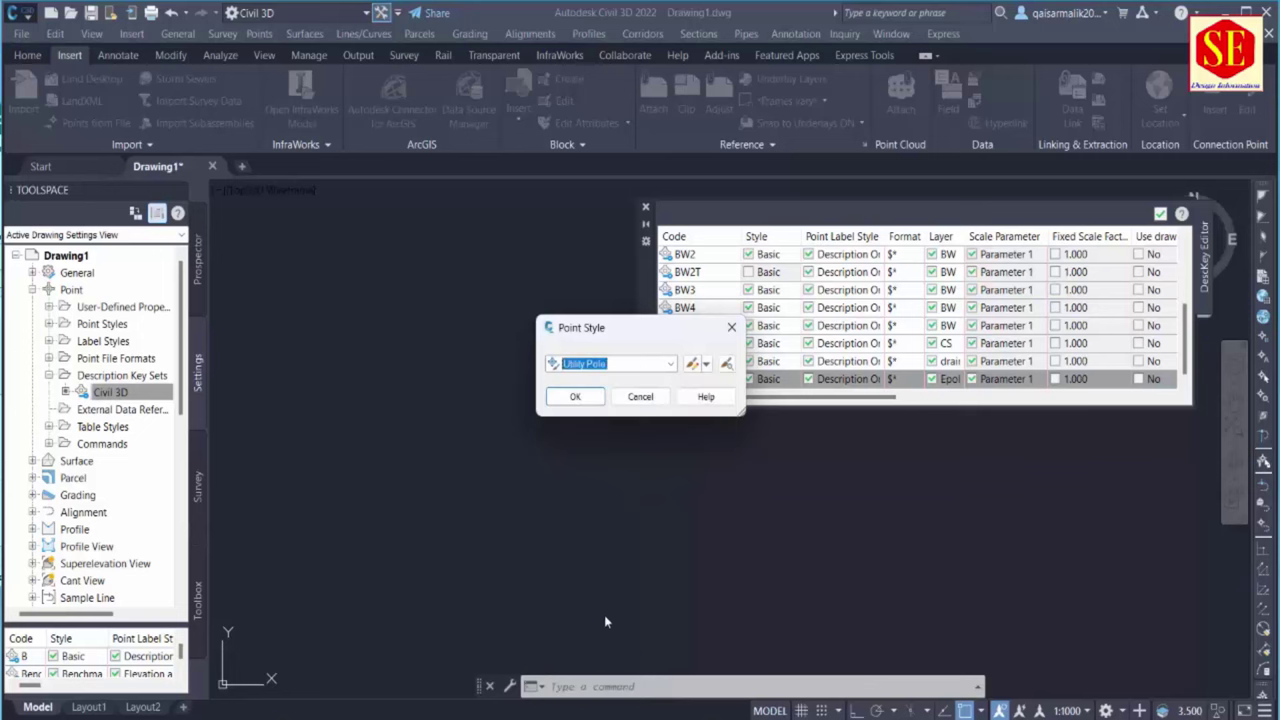
pyautogui.click(691, 365)
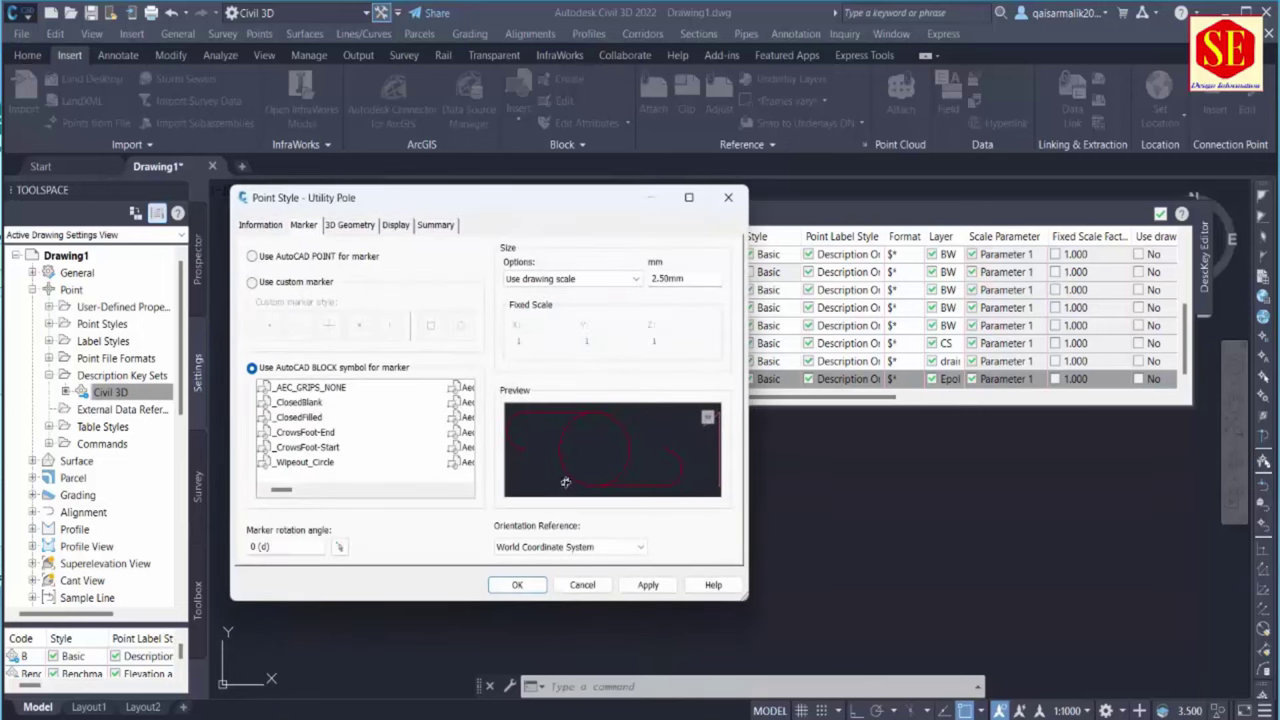
pyautogui.click(517, 586)
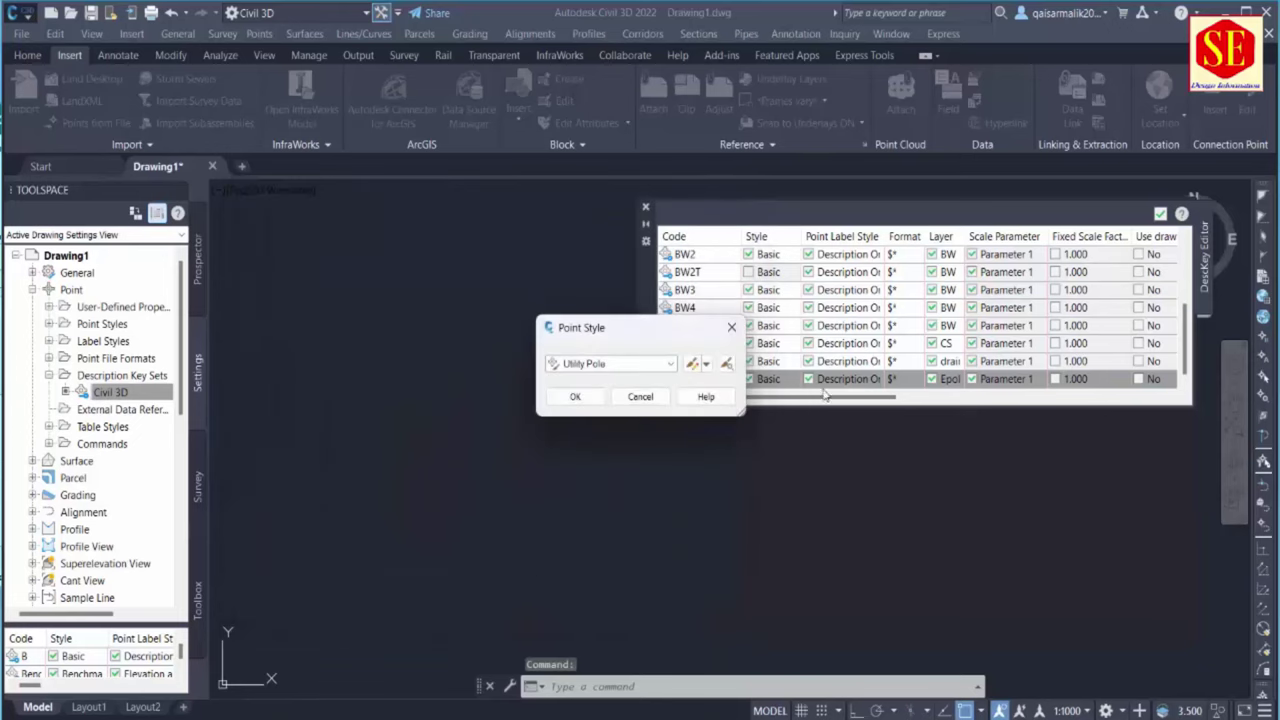
pyautogui.click(576, 395)
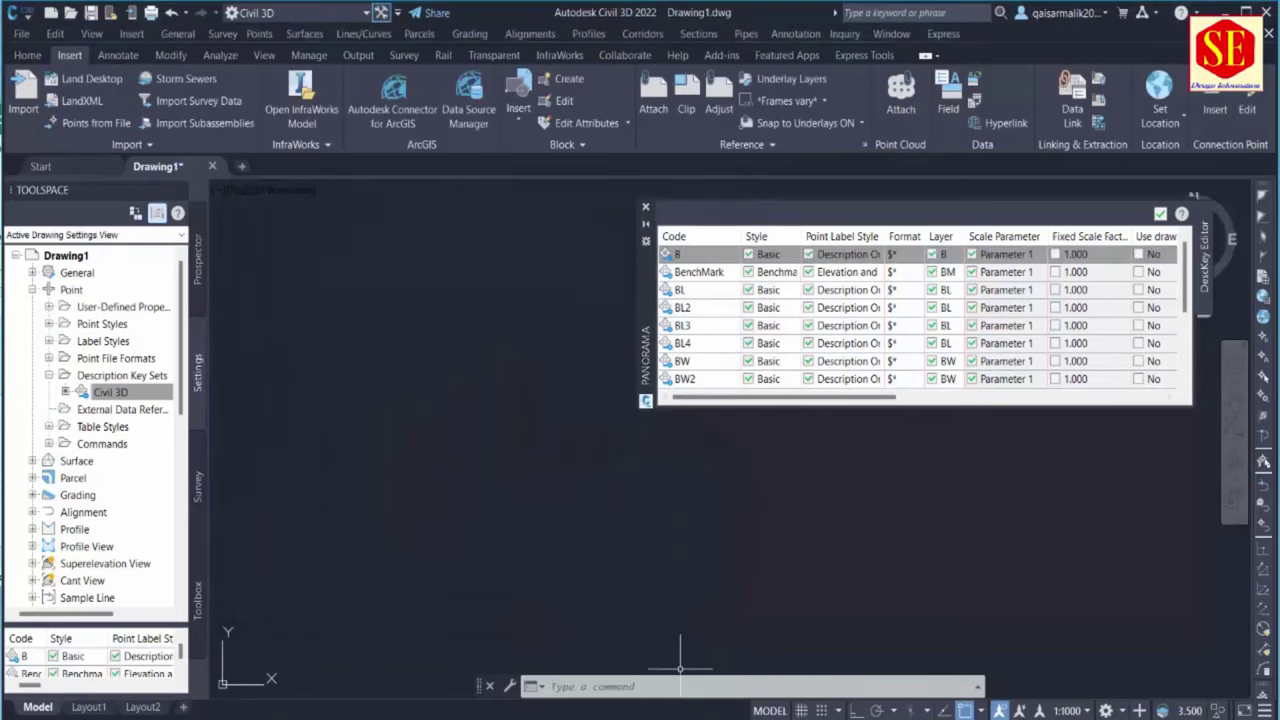
pyautogui.hotkey('alt', 'Tab')
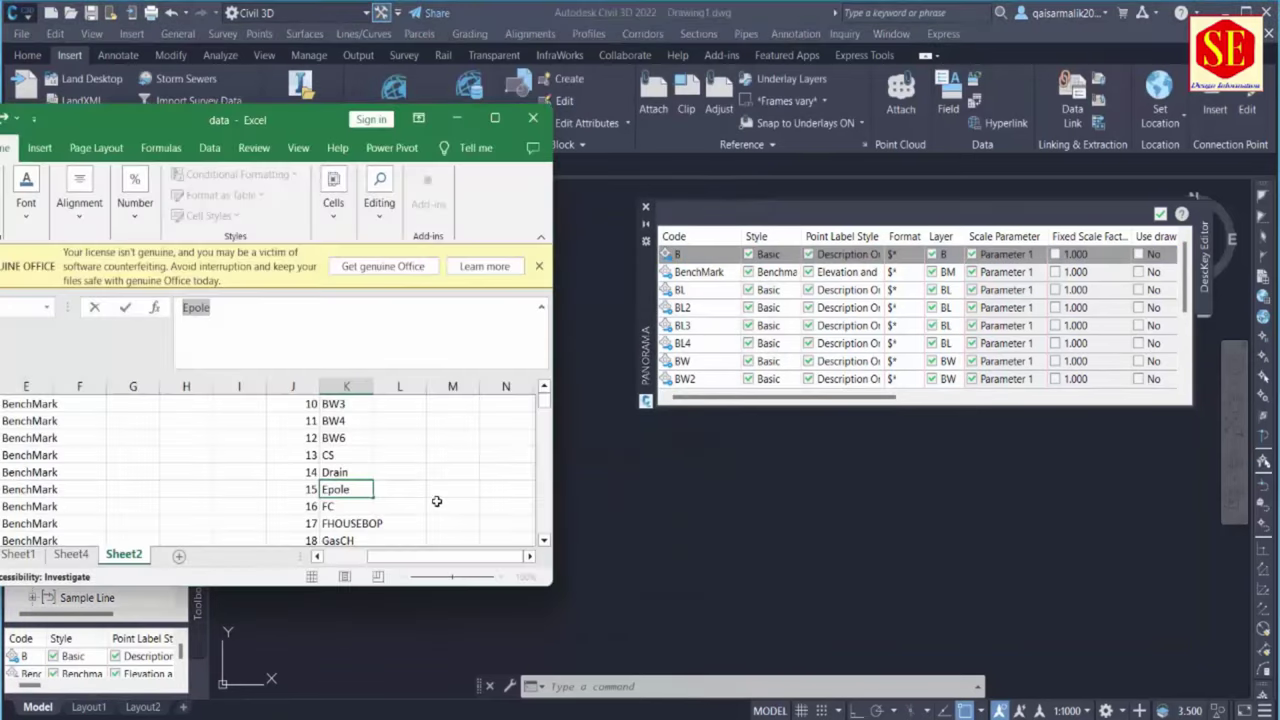
# Duplicate the Epole key and rename the copy to FC
pyautogui.click(342, 506)
pyautogui.scroll(-3, 700, 360)
pyautogui.click(683, 377)
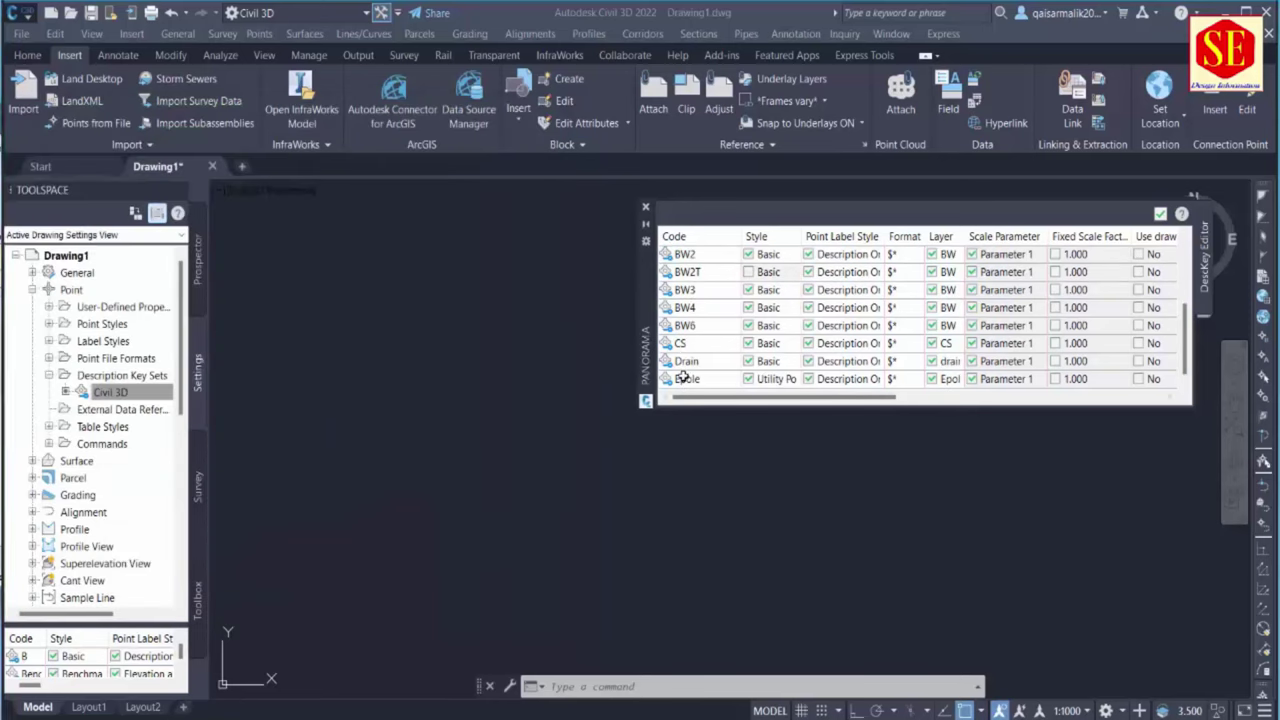
pyautogui.rightClick(683, 377)
pyautogui.click(705, 383)
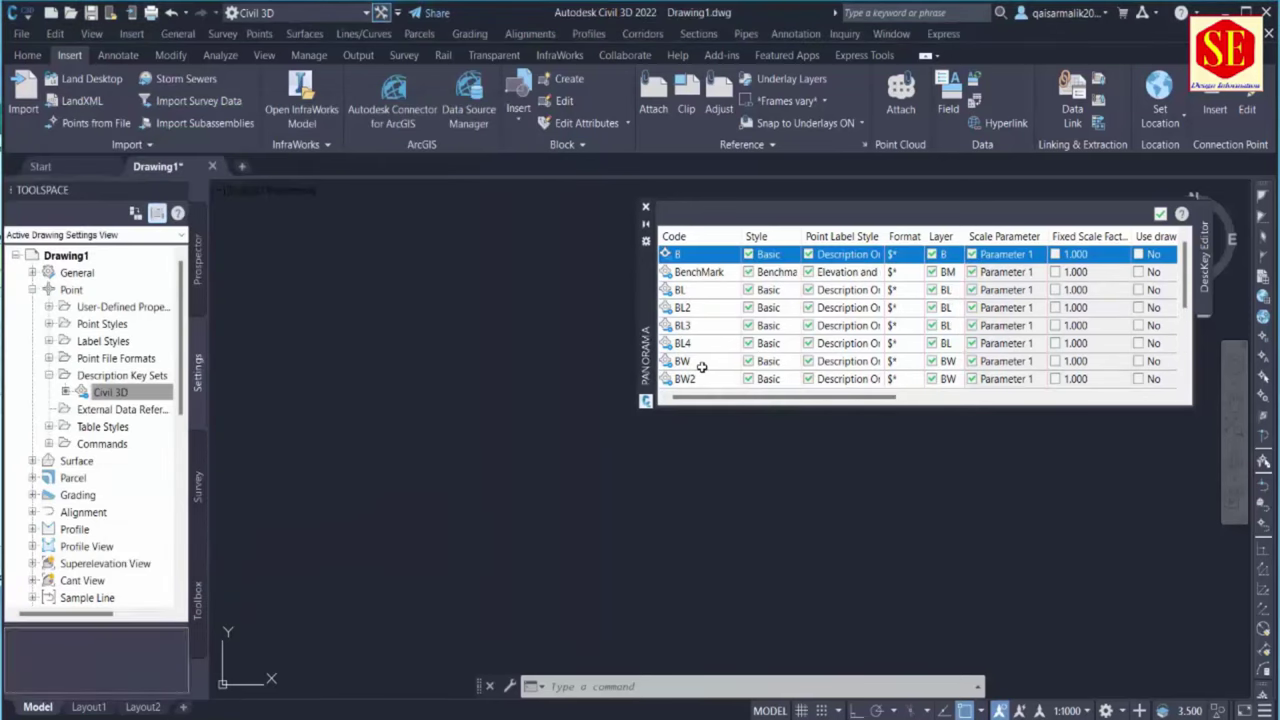
pyautogui.scroll(-3, 702, 367)
pyautogui.click(693, 377)
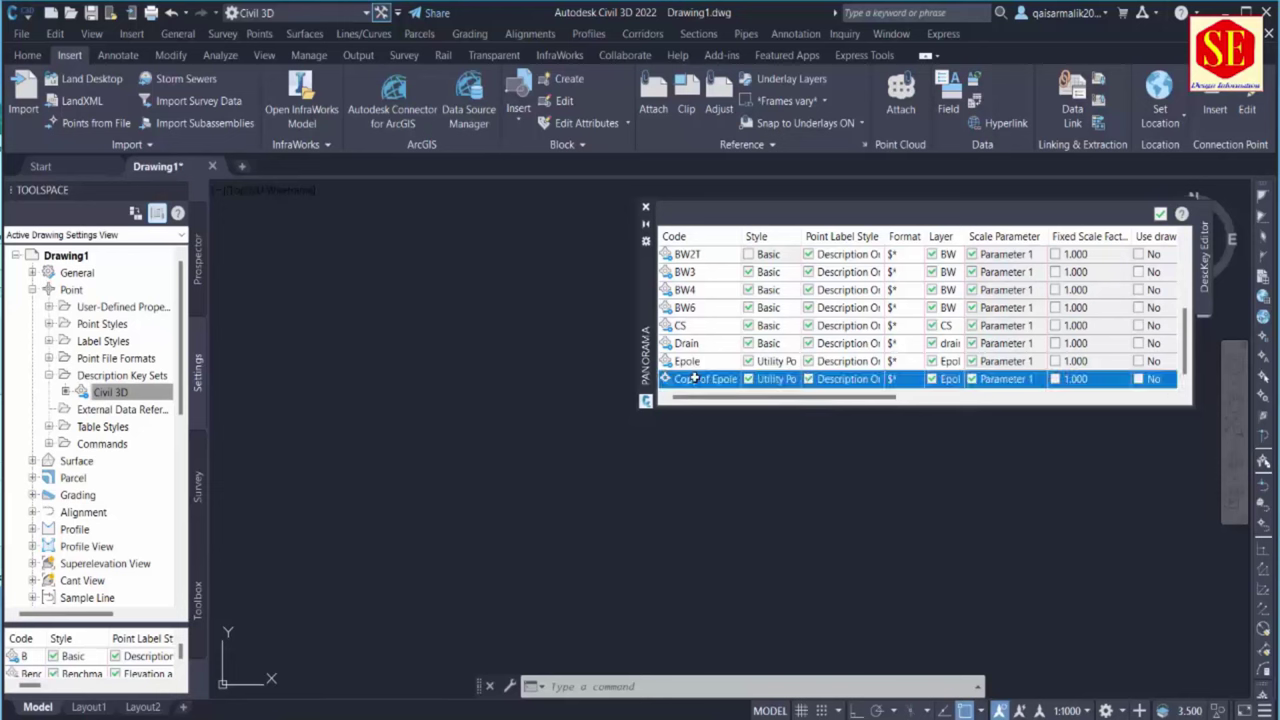
pyautogui.click(693, 378)
pyautogui.write('FC')
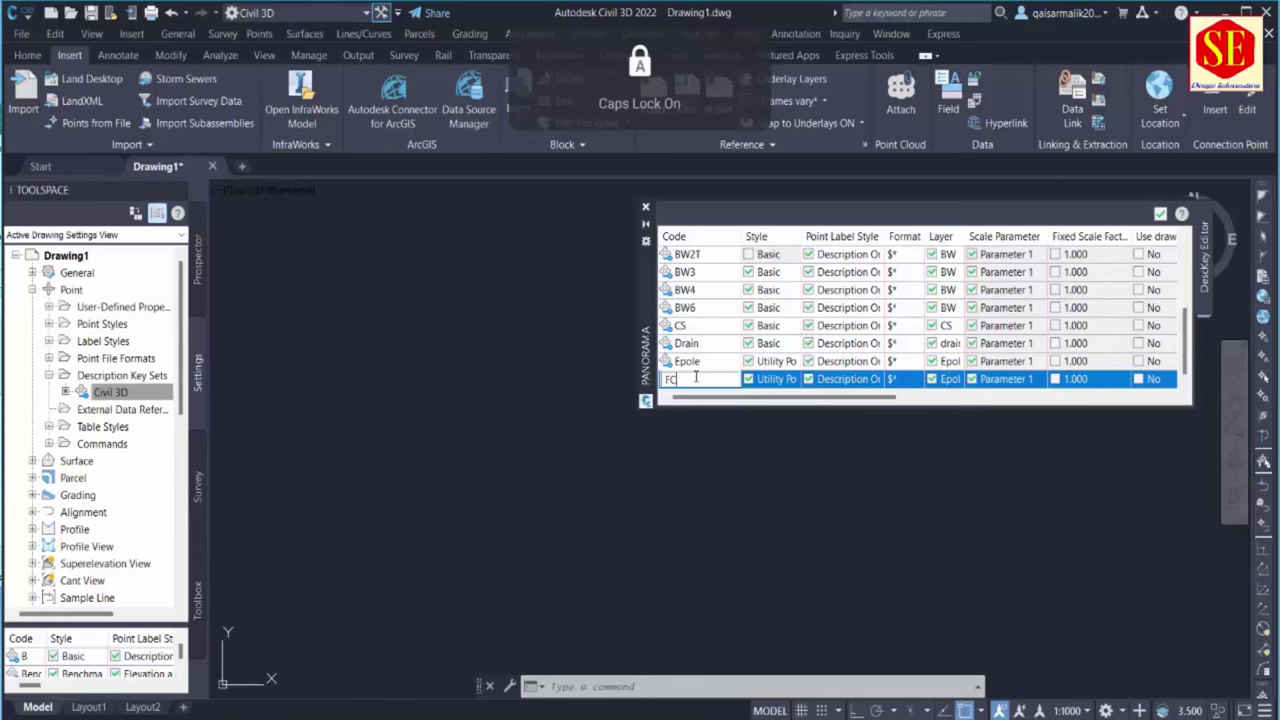
# Set the FC key's point style to Basic
pyautogui.click(776, 379)
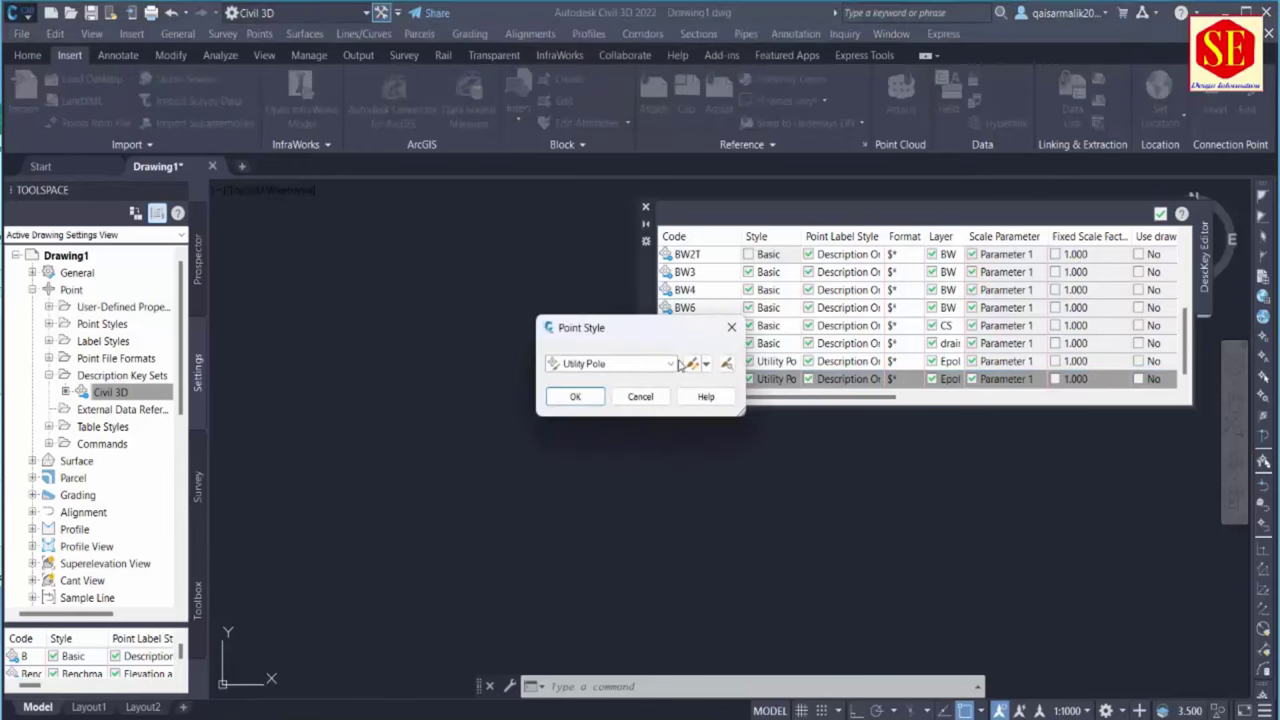
pyautogui.click(670, 364)
pyautogui.scroll(2, 590, 400)
pyautogui.click(588, 381)
pyautogui.click(575, 396)
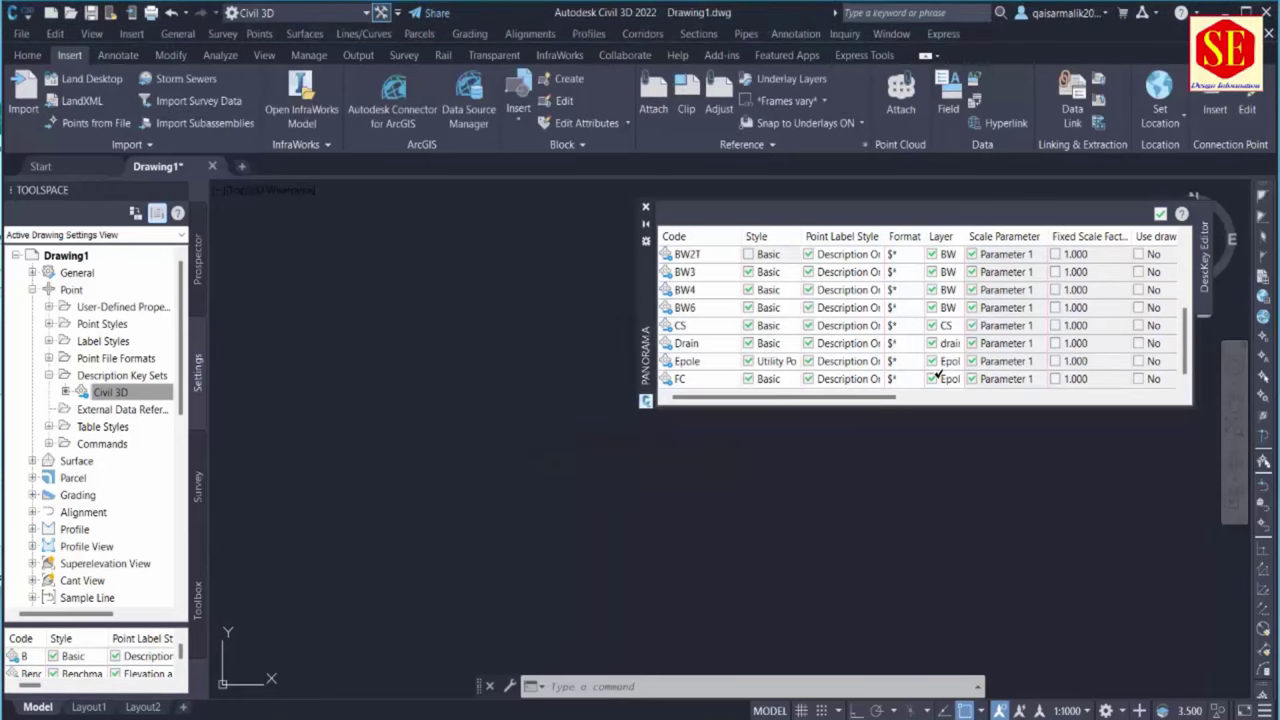
# Create a new layer named FC and assign it to the FC key
pyautogui.click(950, 380)
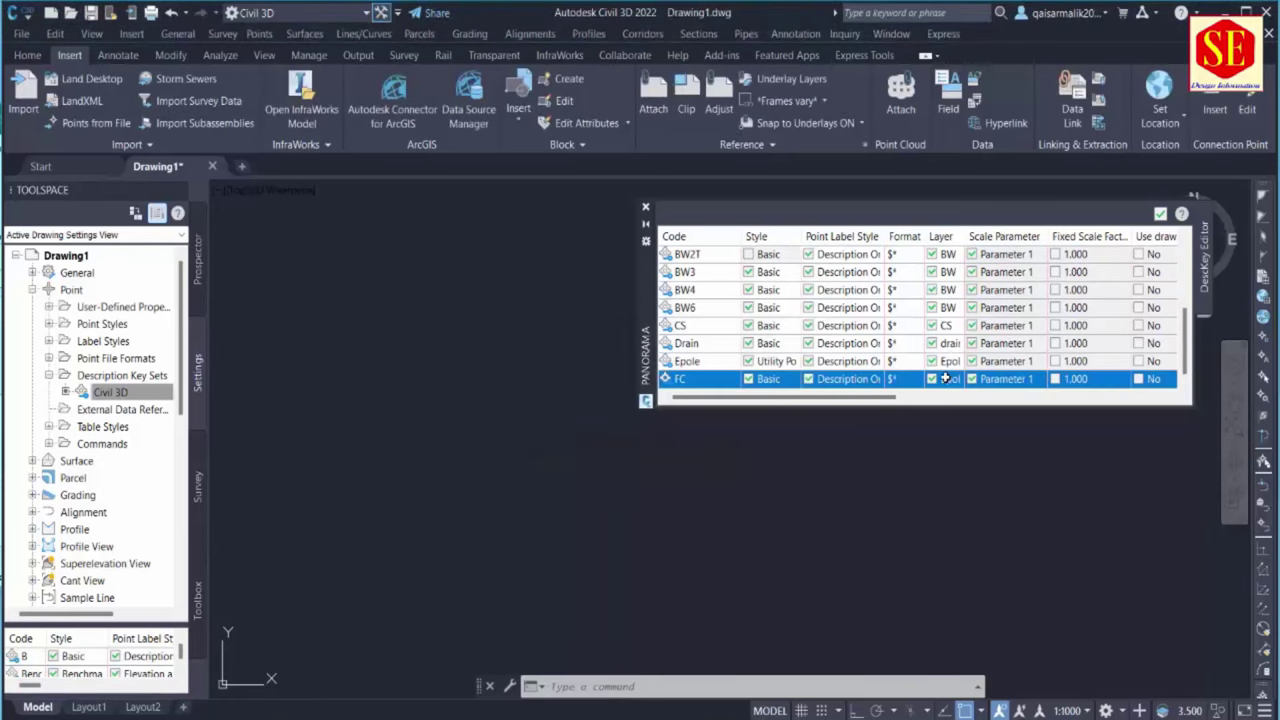
pyautogui.click(941, 379)
pyautogui.click(850, 227)
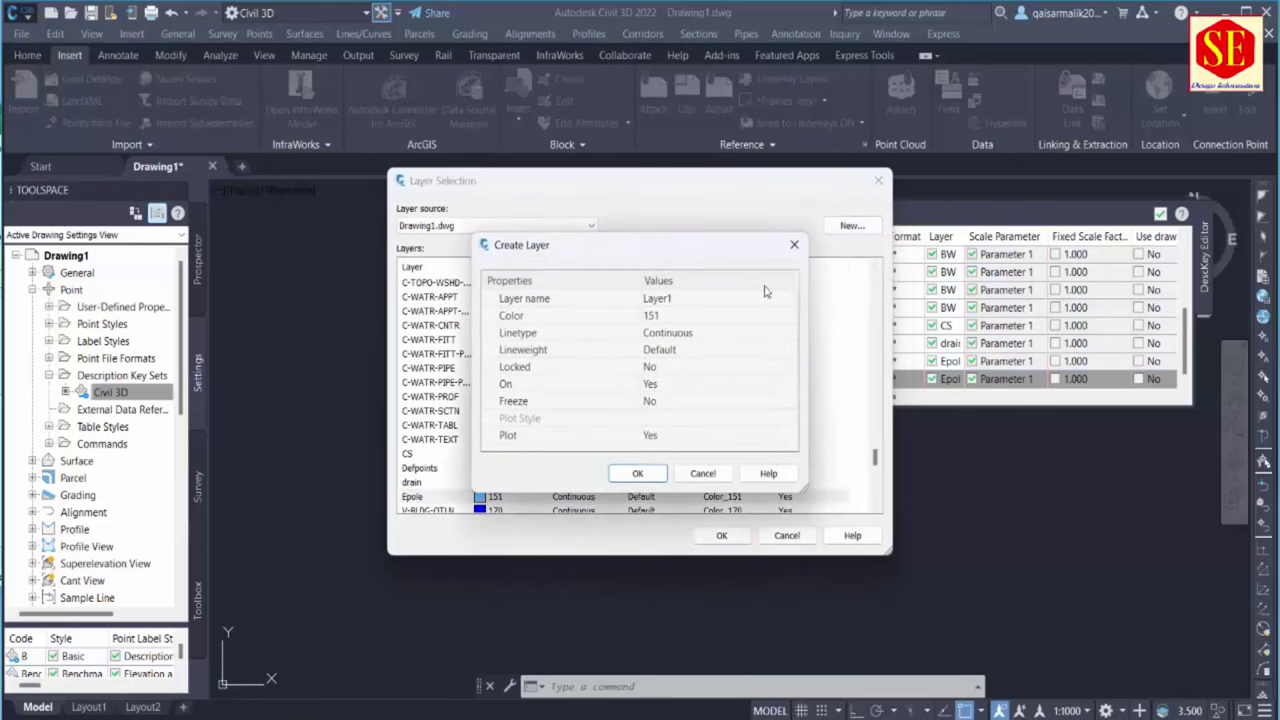
pyautogui.click(692, 299)
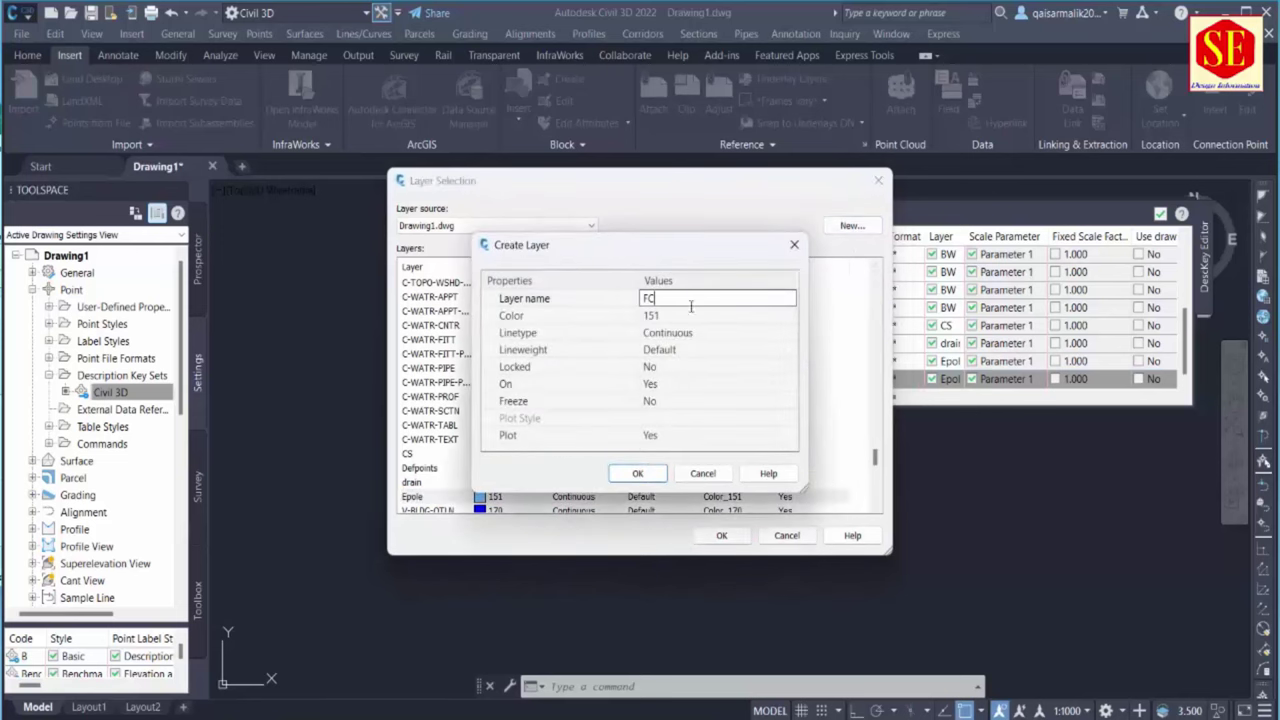
pyautogui.write('FC')
pyautogui.click(637, 473)
pyautogui.click(721, 535)
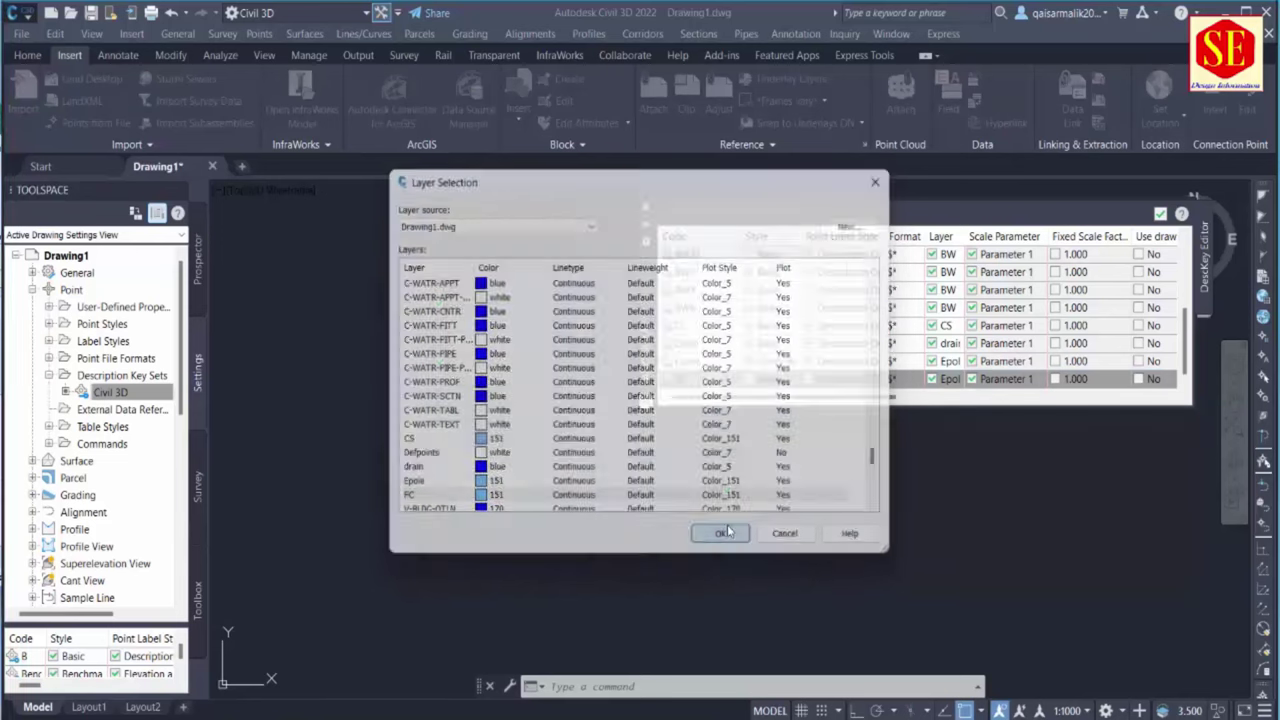
# Copy the text FHOUSE from the FHOUSEBOP code in Excel cell K17
pyautogui.hotkey('alt', 'Tab')
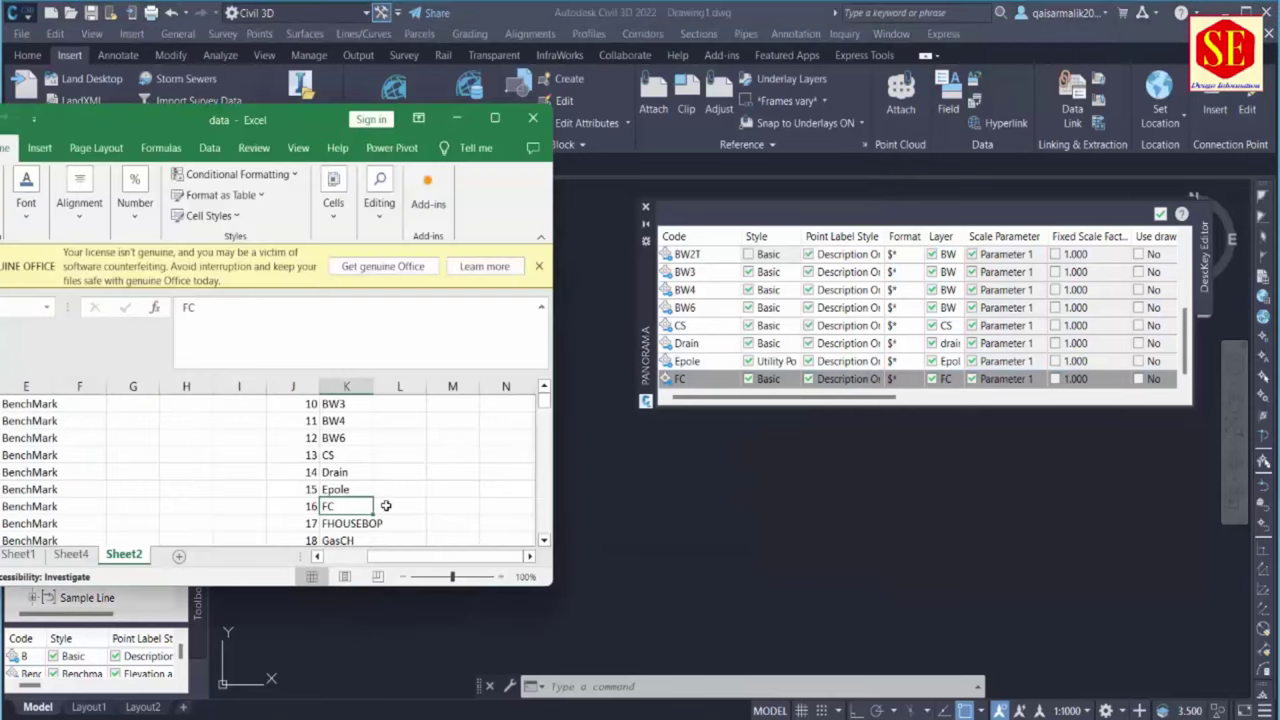
pyautogui.scroll(-2, 388, 510)
pyautogui.click(355, 422)
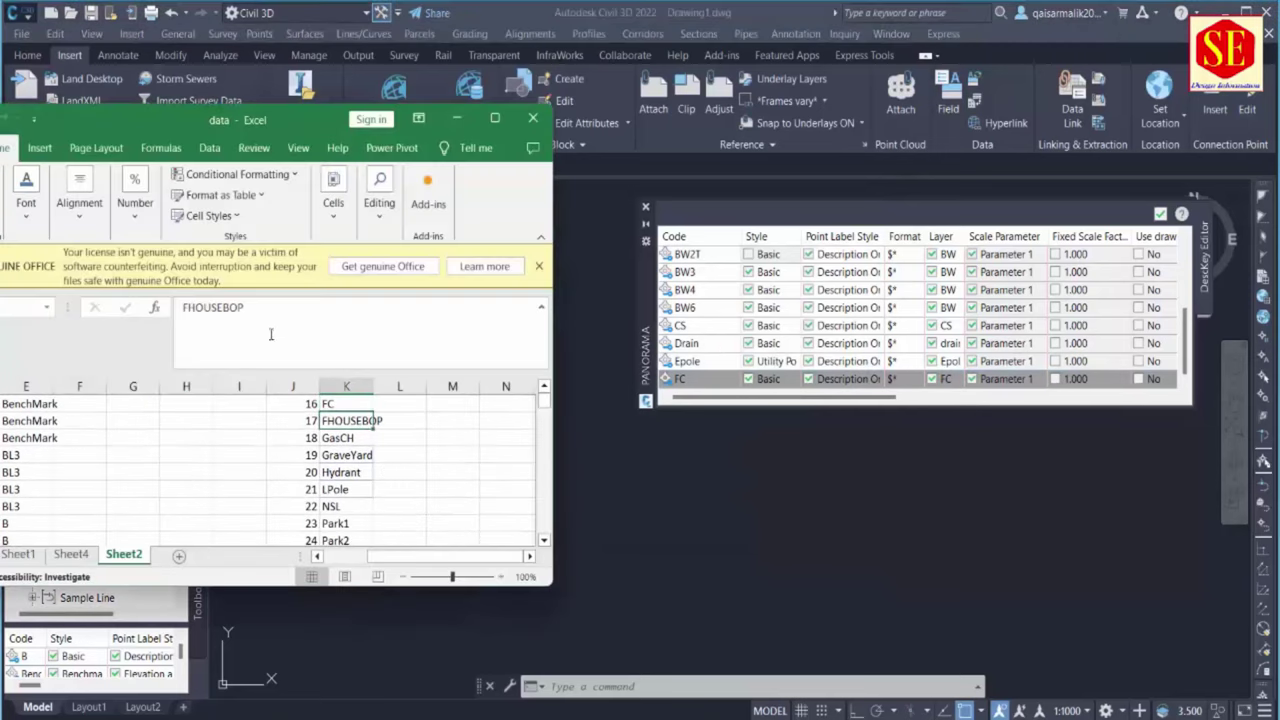
pyautogui.doubleClick(248, 307)
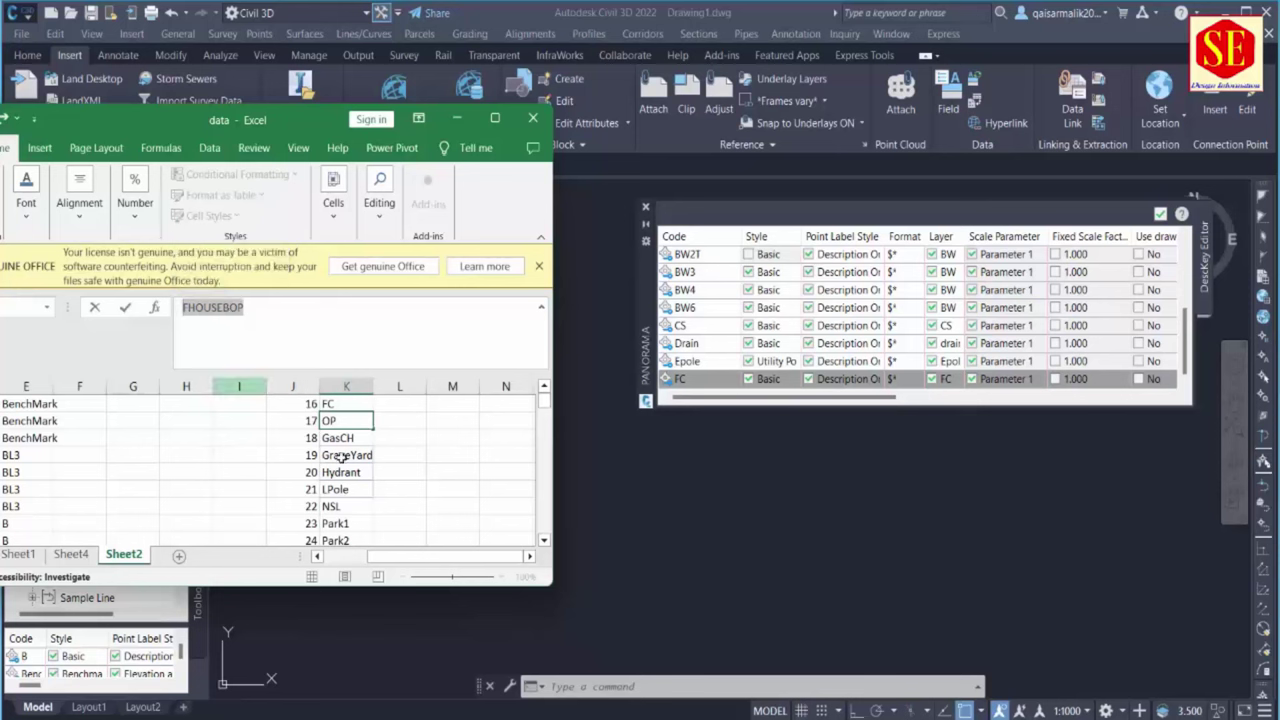
pyautogui.click(220, 308)
pyautogui.moveTo(220, 308); pyautogui.dragTo(180, 308)
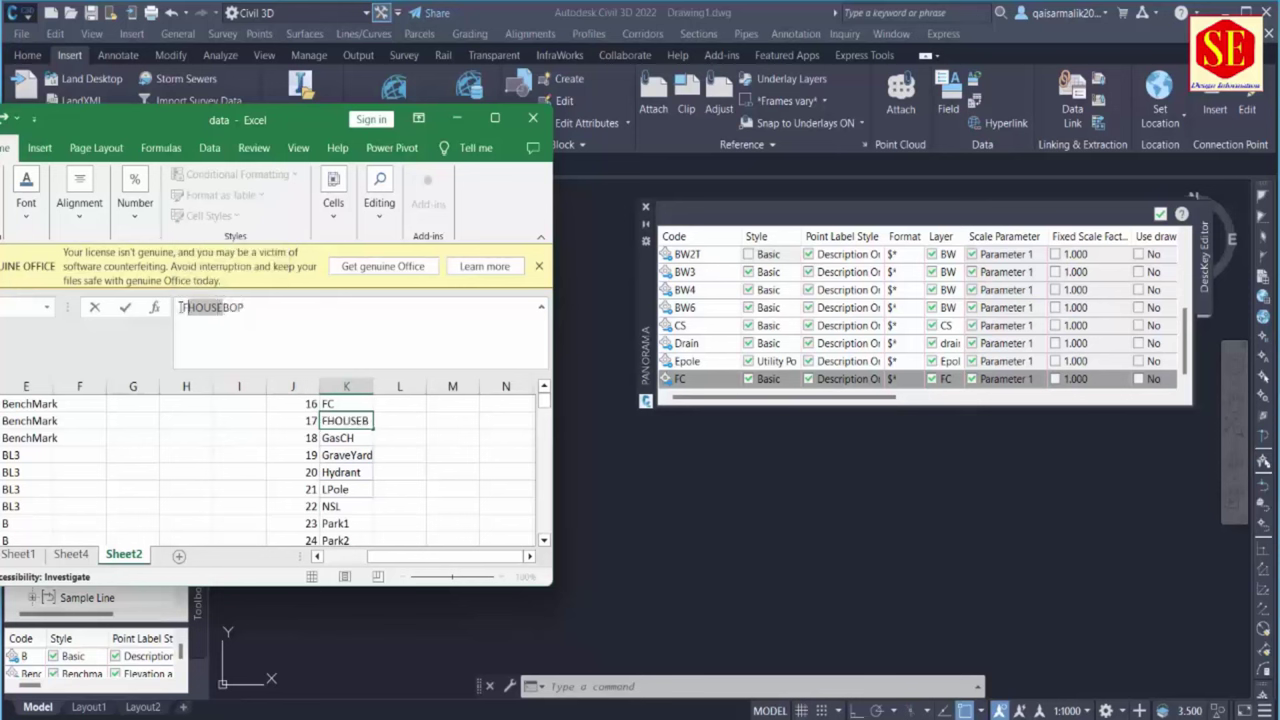
pyautogui.rightClick(180, 309)
pyautogui.click(215, 347)
pyautogui.click(452, 455)
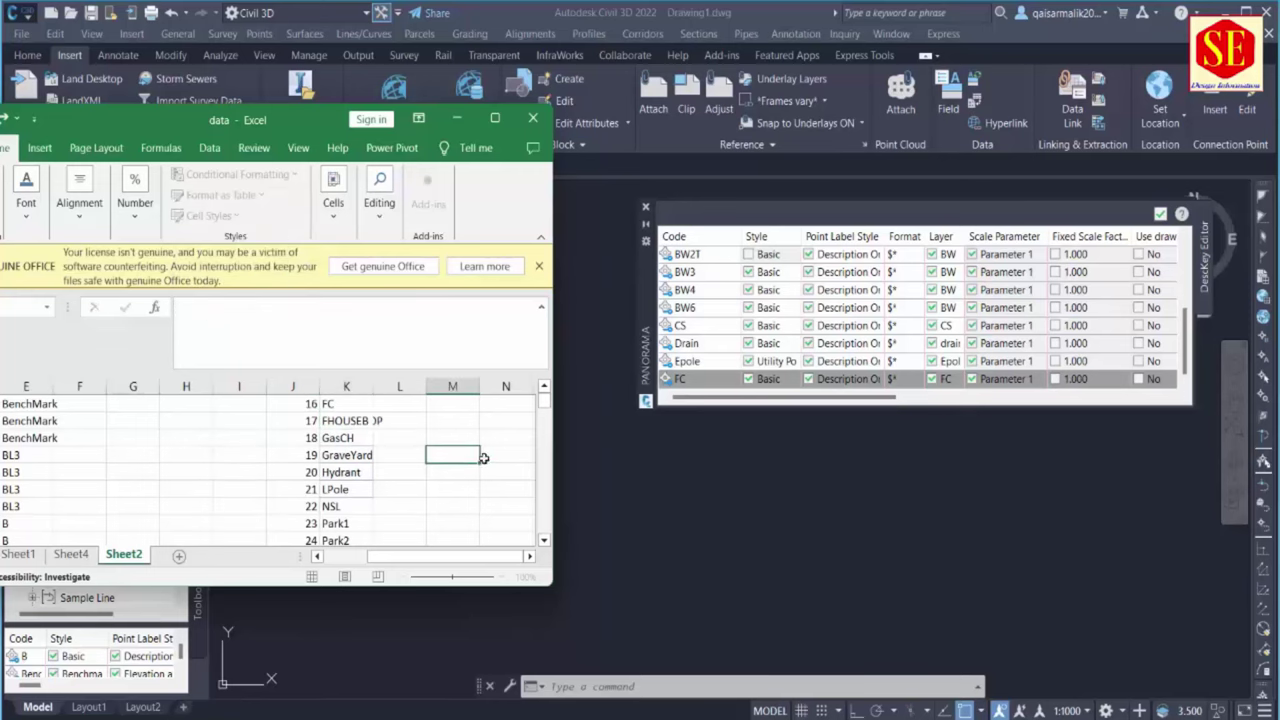
# Duplicate the FC description key and rename the copy's code to FHOUSE
pyautogui.doubleClick(720, 378)
pyautogui.rightClick(720, 378)
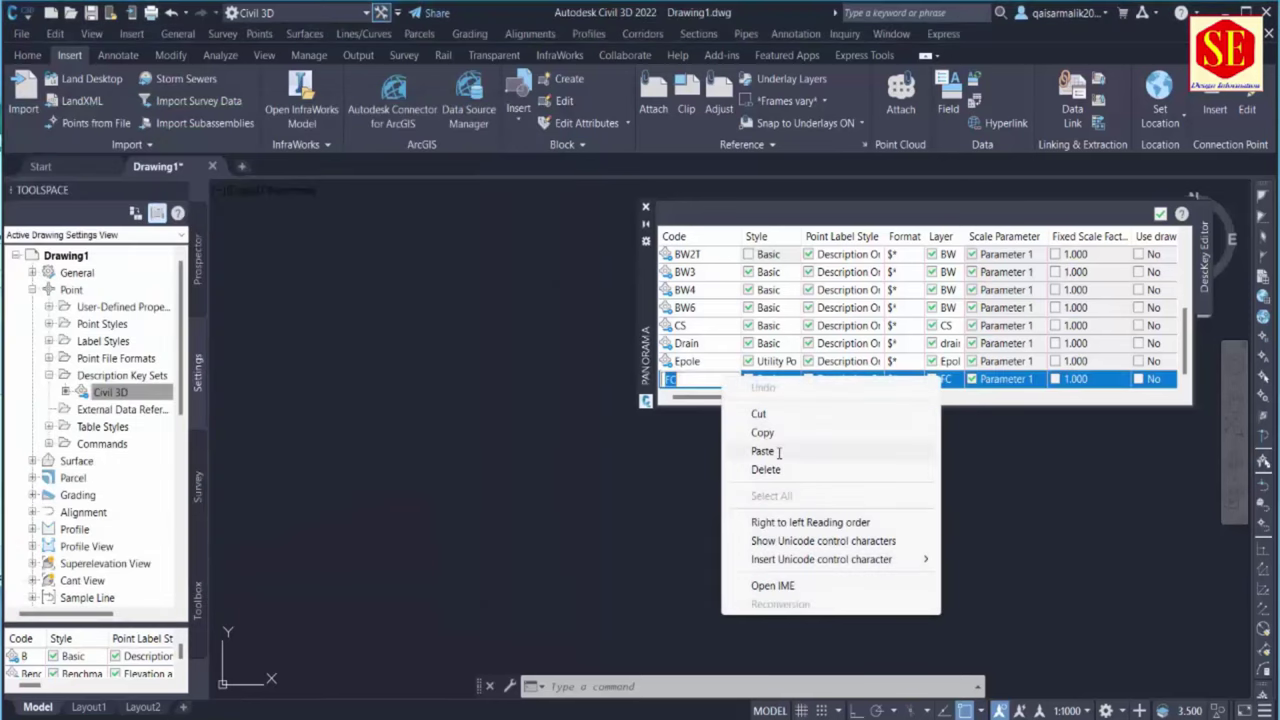
pyautogui.press('Escape')
pyautogui.press('Escape')
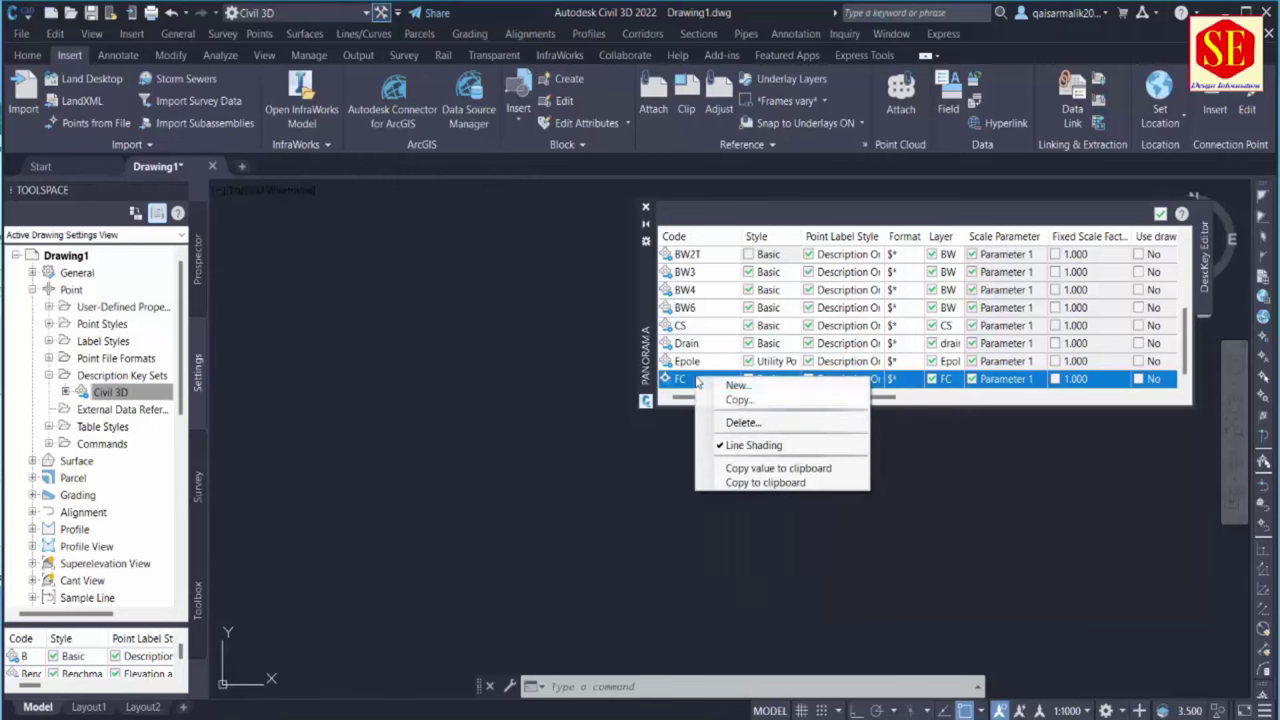
pyautogui.rightClick(697, 380)
pyautogui.click(736, 400)
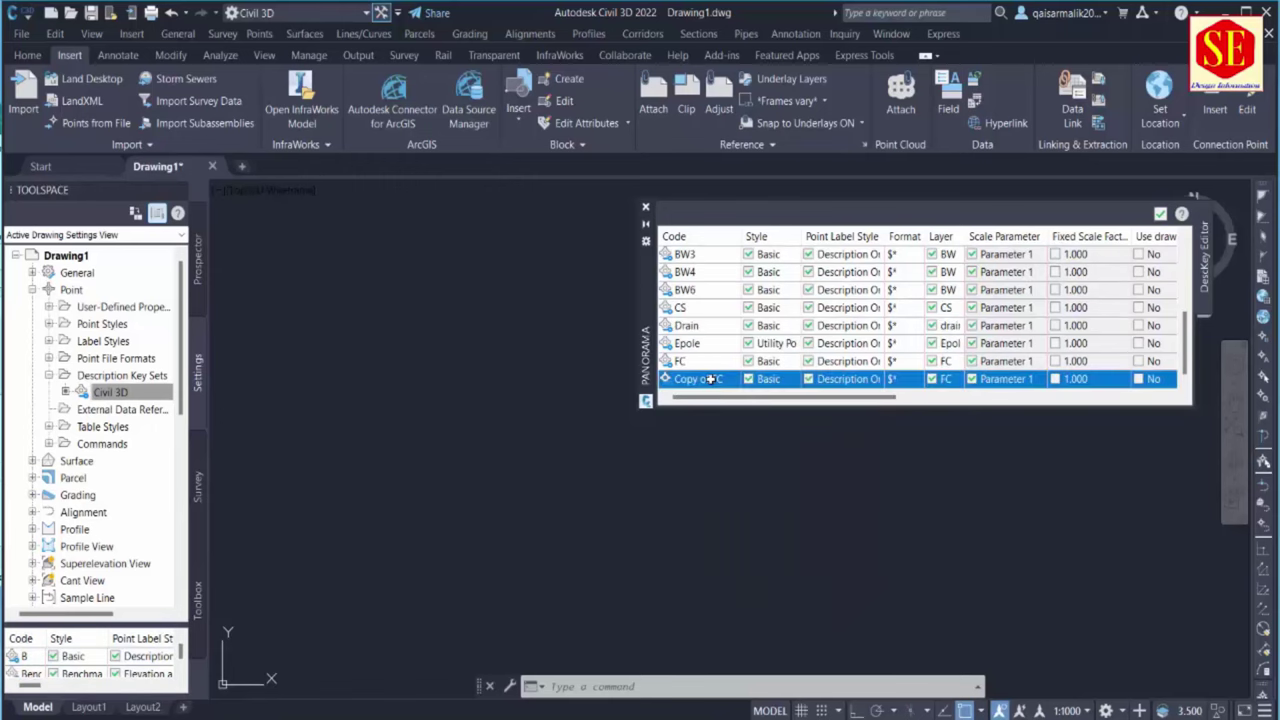
pyautogui.click(710, 379)
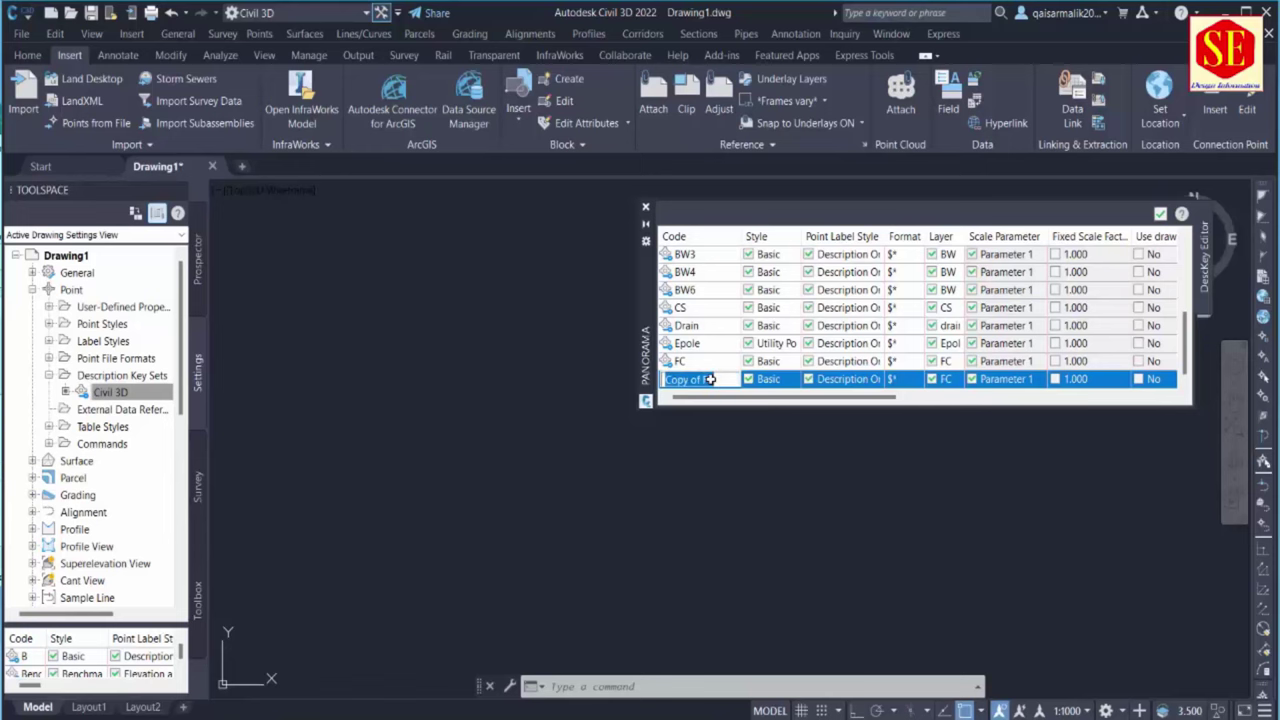
pyautogui.write('FHOUSE')
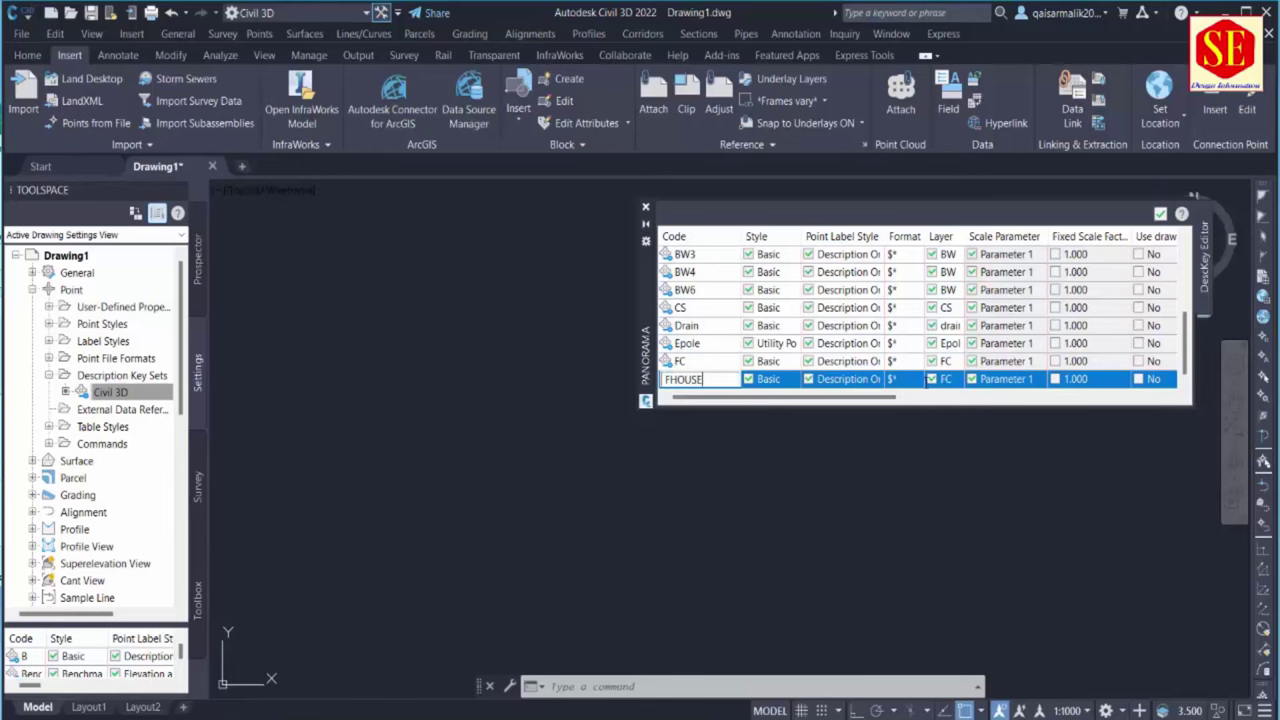
# Put the FHOUSE key on a new FHOUSE layer with colour 210, then return to Excel
pyautogui.click(945, 379)
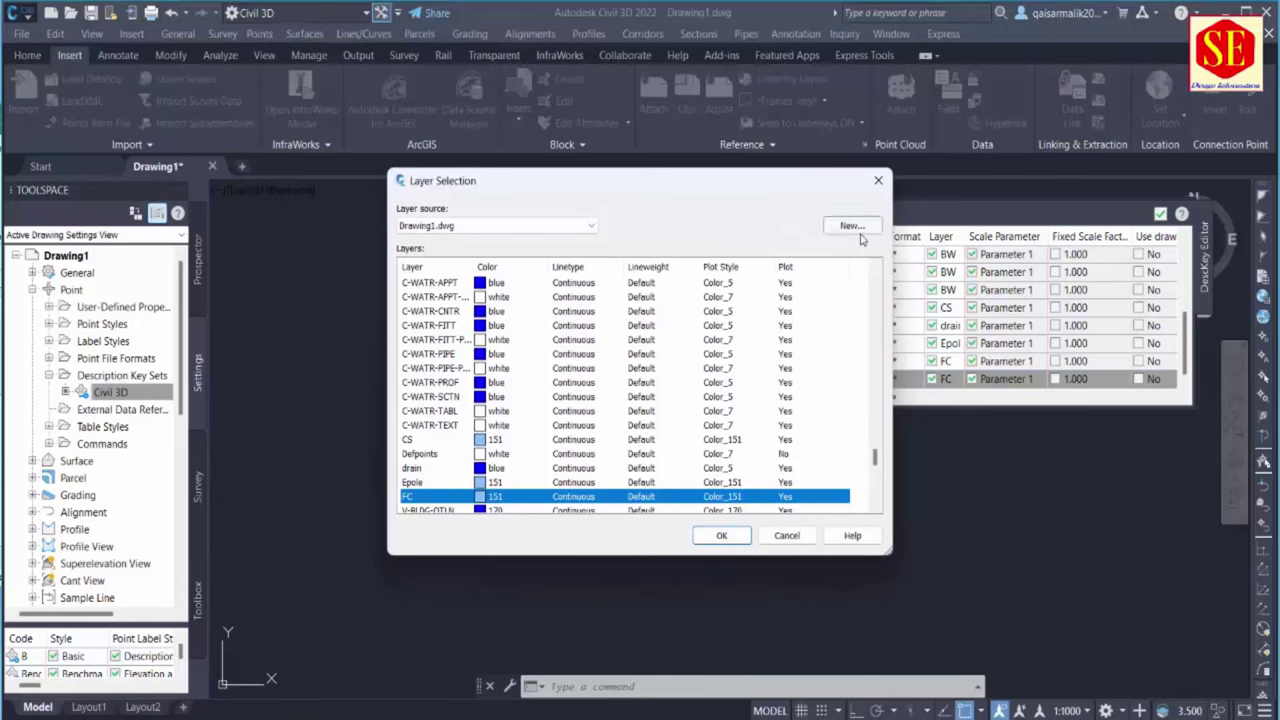
pyautogui.click(848, 226)
pyautogui.click(676, 298)
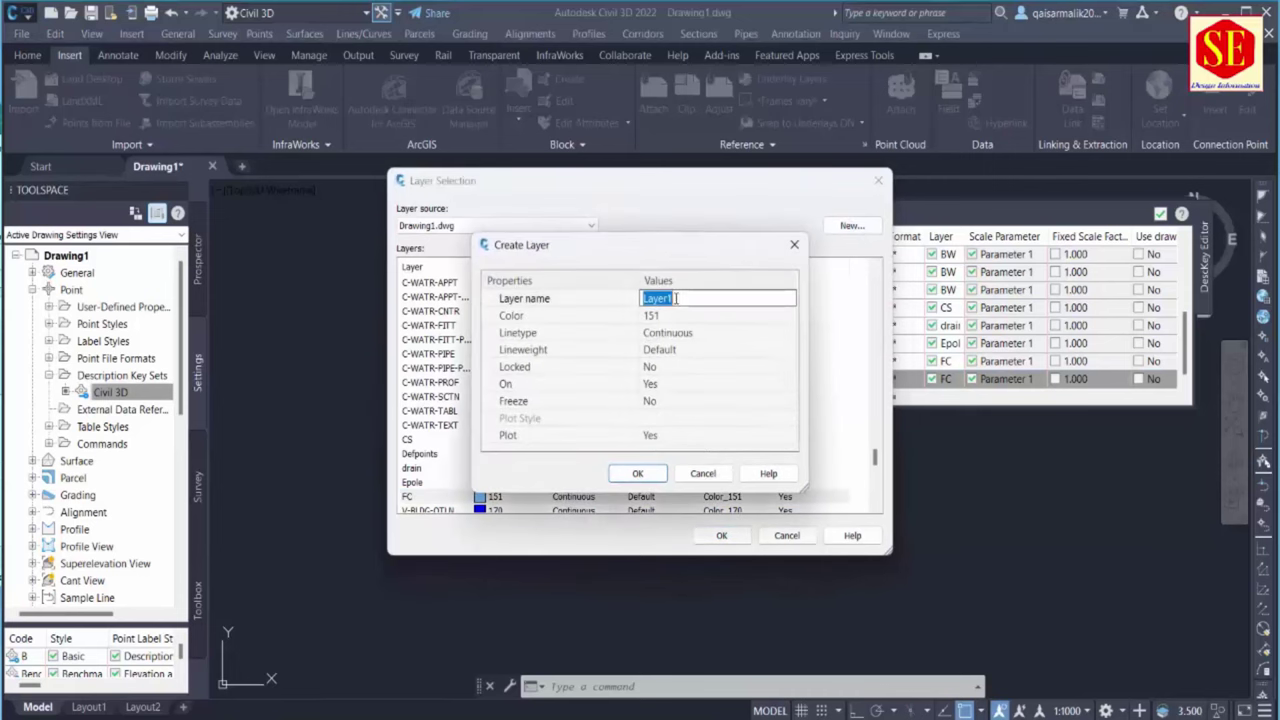
pyautogui.write('FHOUSE')
pyautogui.click(665, 318)
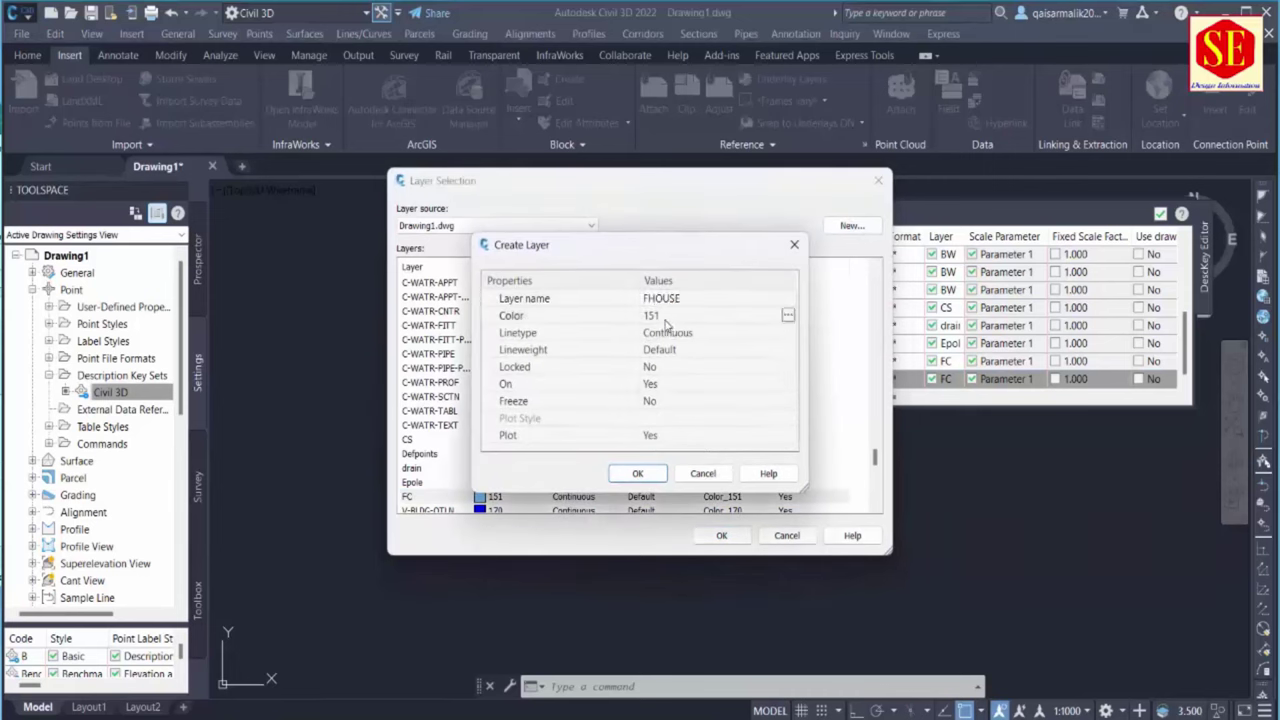
pyautogui.click(788, 316)
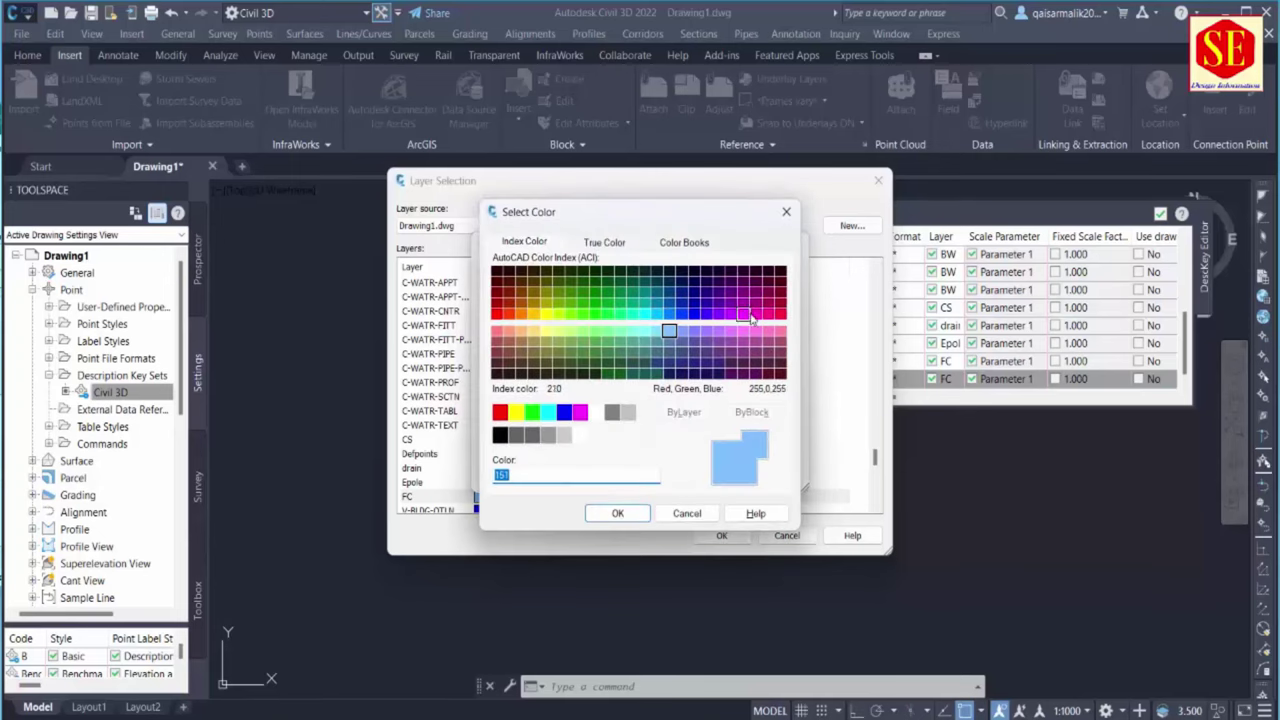
pyautogui.click(745, 314)
pyautogui.click(617, 513)
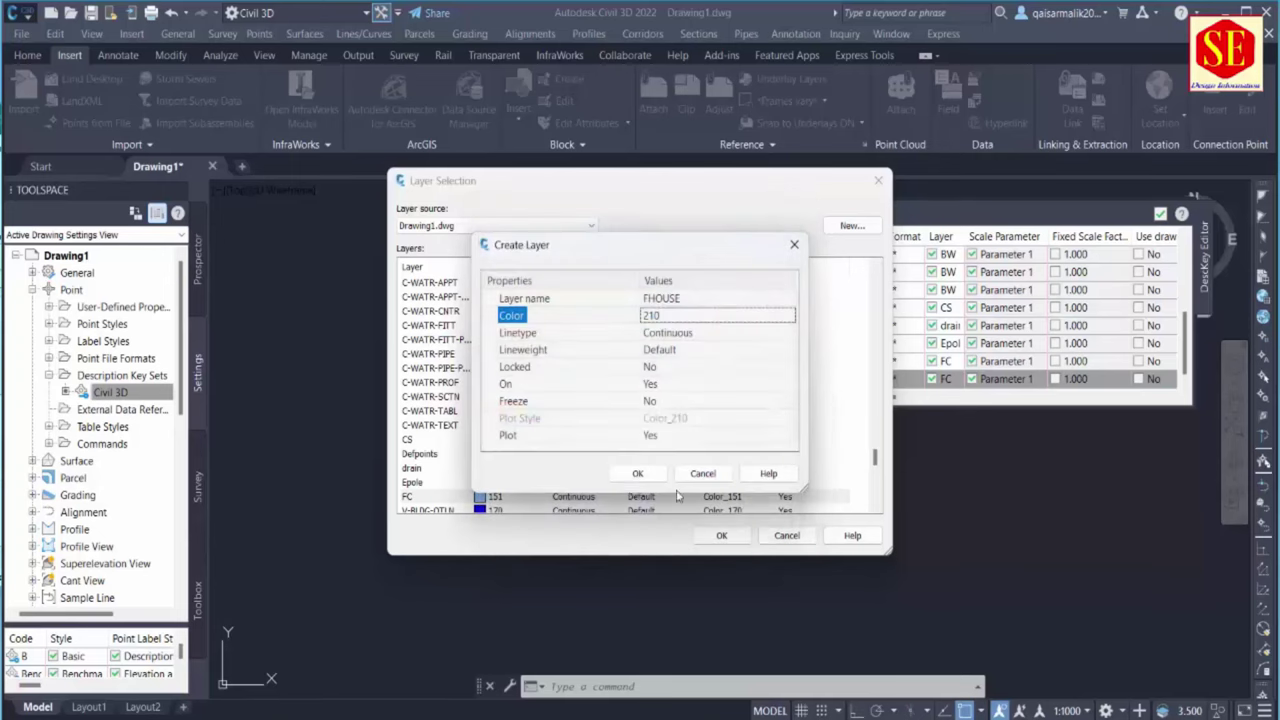
pyautogui.click(625, 472)
pyautogui.click(721, 536)
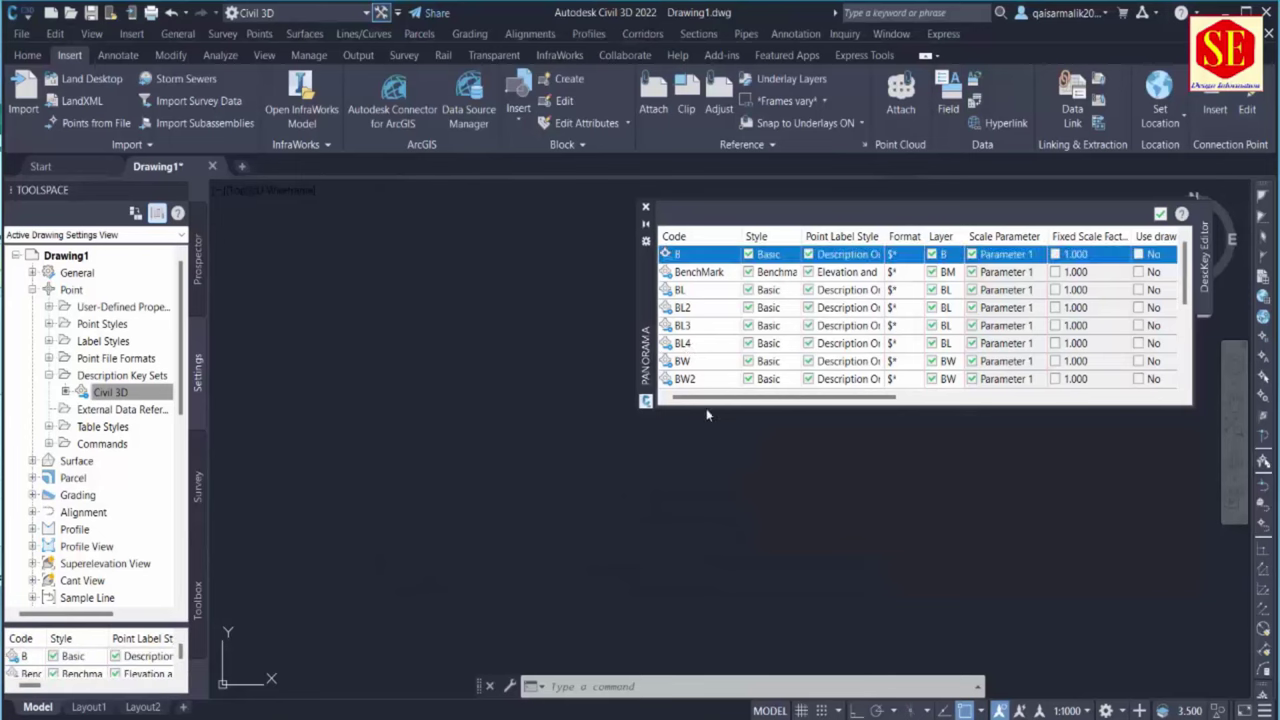
pyautogui.hotkey('alt', 'Tab')
# Copy the GasCH code from Excel cell K18
pyautogui.click(428, 462)
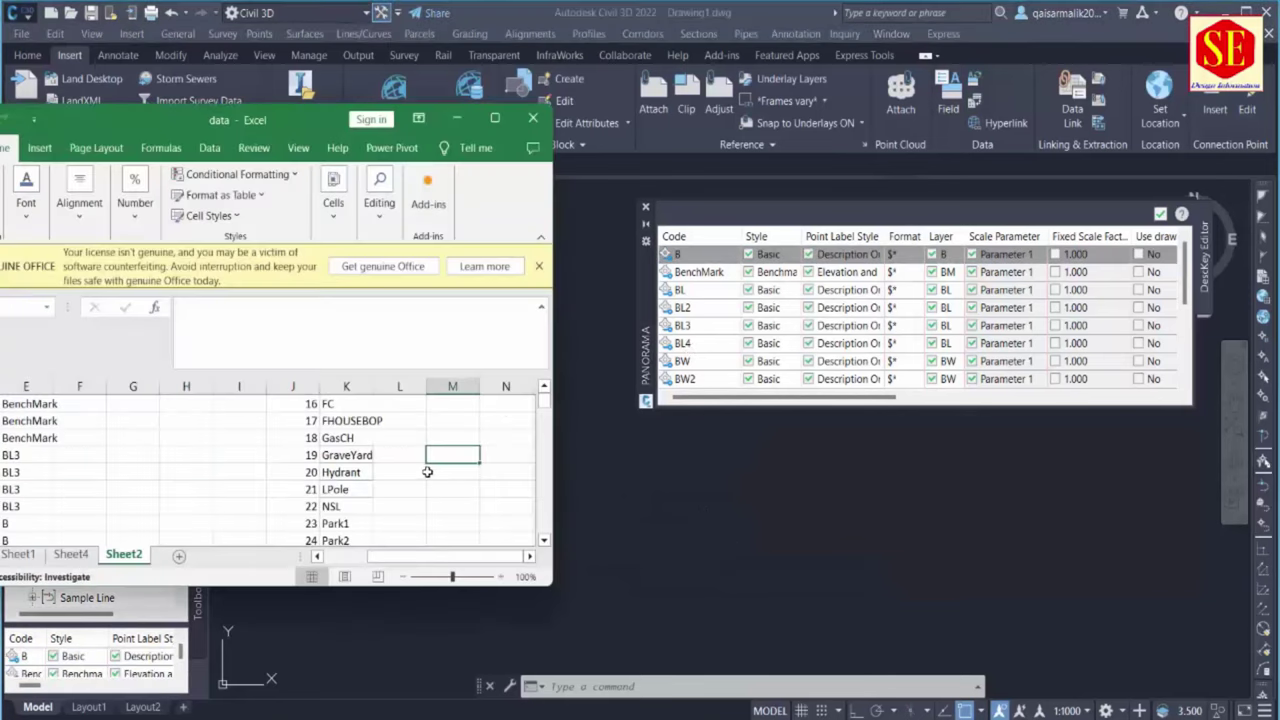
pyautogui.scroll(3, 426, 465)
pyautogui.scroll(-3, 402, 455)
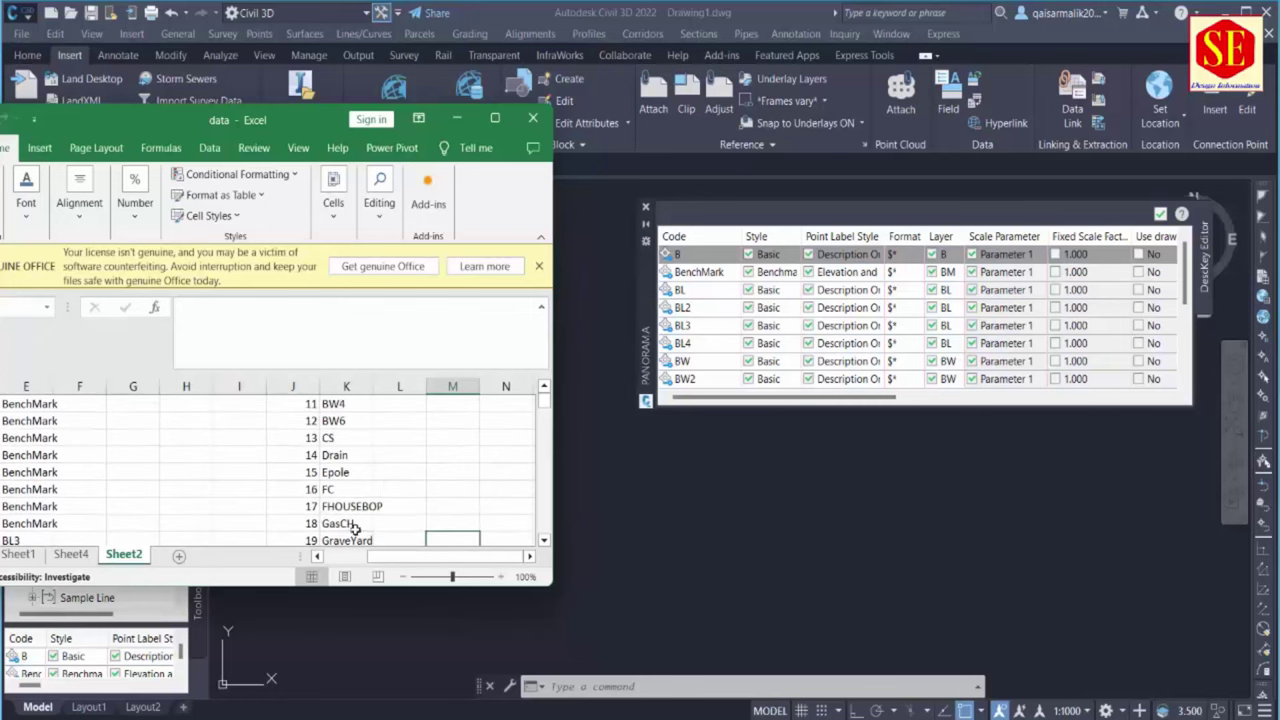
pyautogui.click(350, 524)
pyautogui.doubleClick(204, 310)
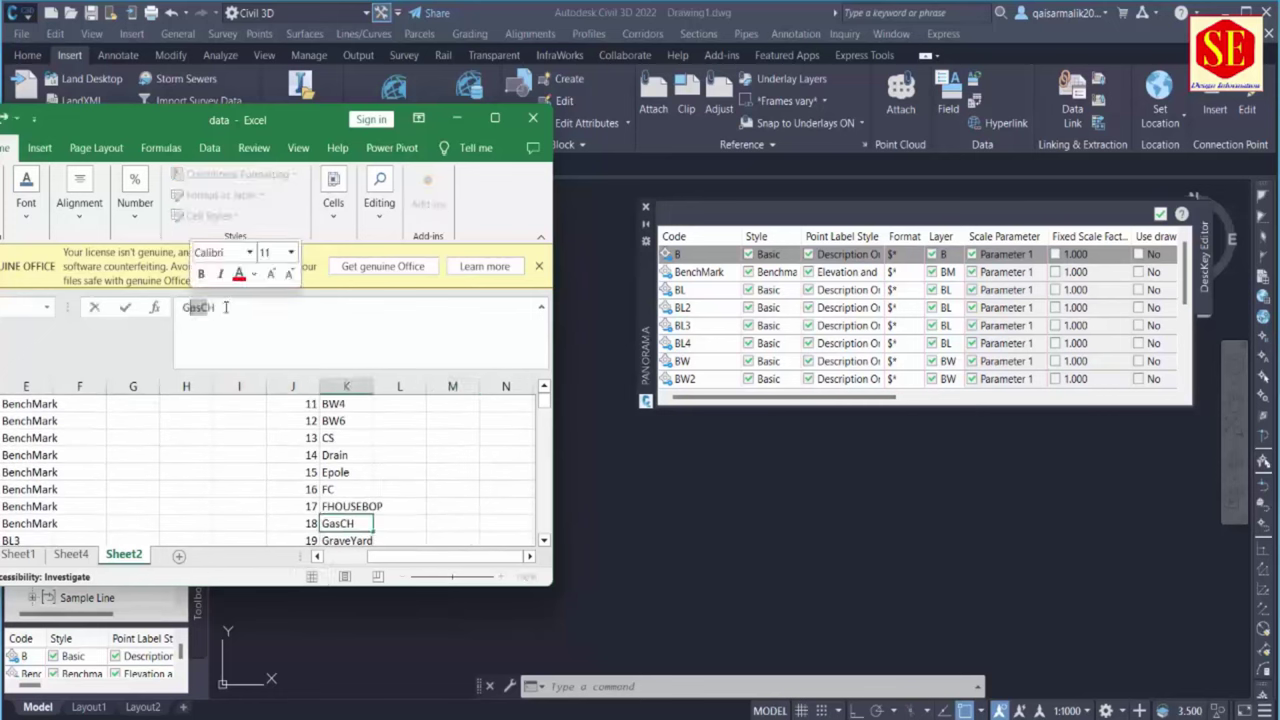
pyautogui.rightClick(204, 312)
pyautogui.click(240, 342)
pyautogui.click(645, 372)
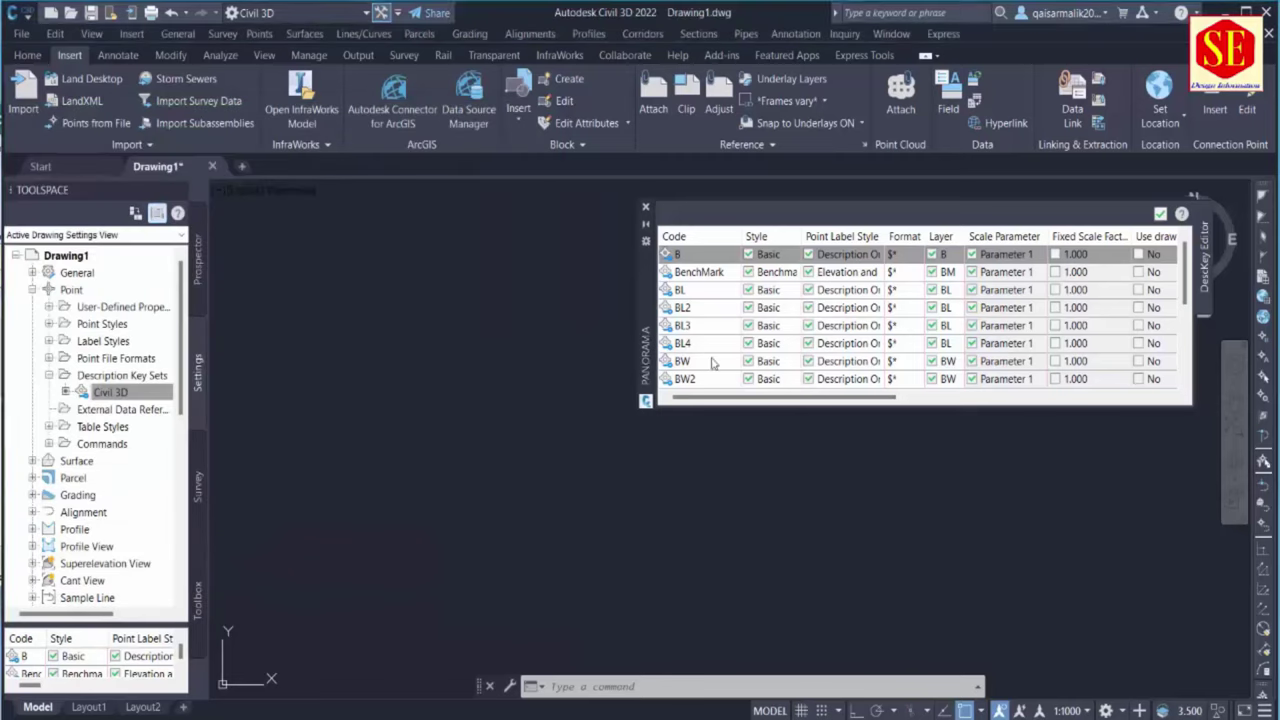
# Duplicate the FHOUSE key, rename the copy GasCH, and give it the Gas Valve point style
pyautogui.scroll(-4, 740, 348)
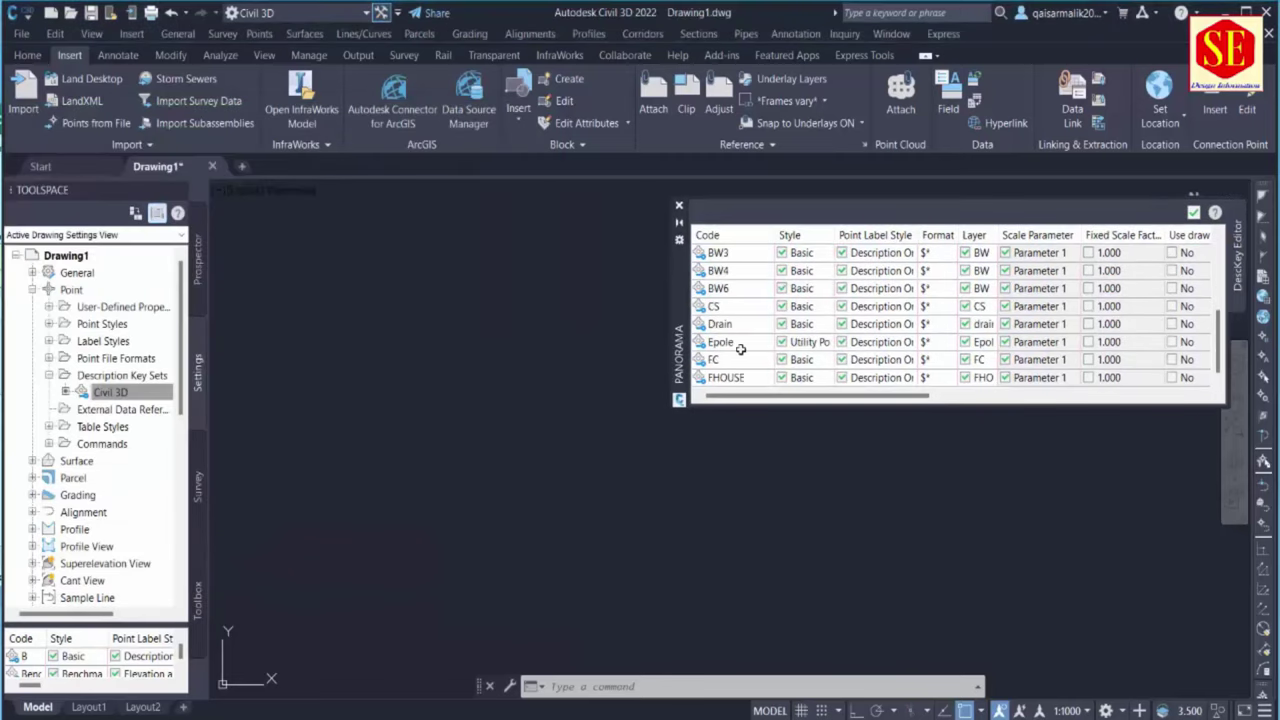
pyautogui.rightClick(727, 381)
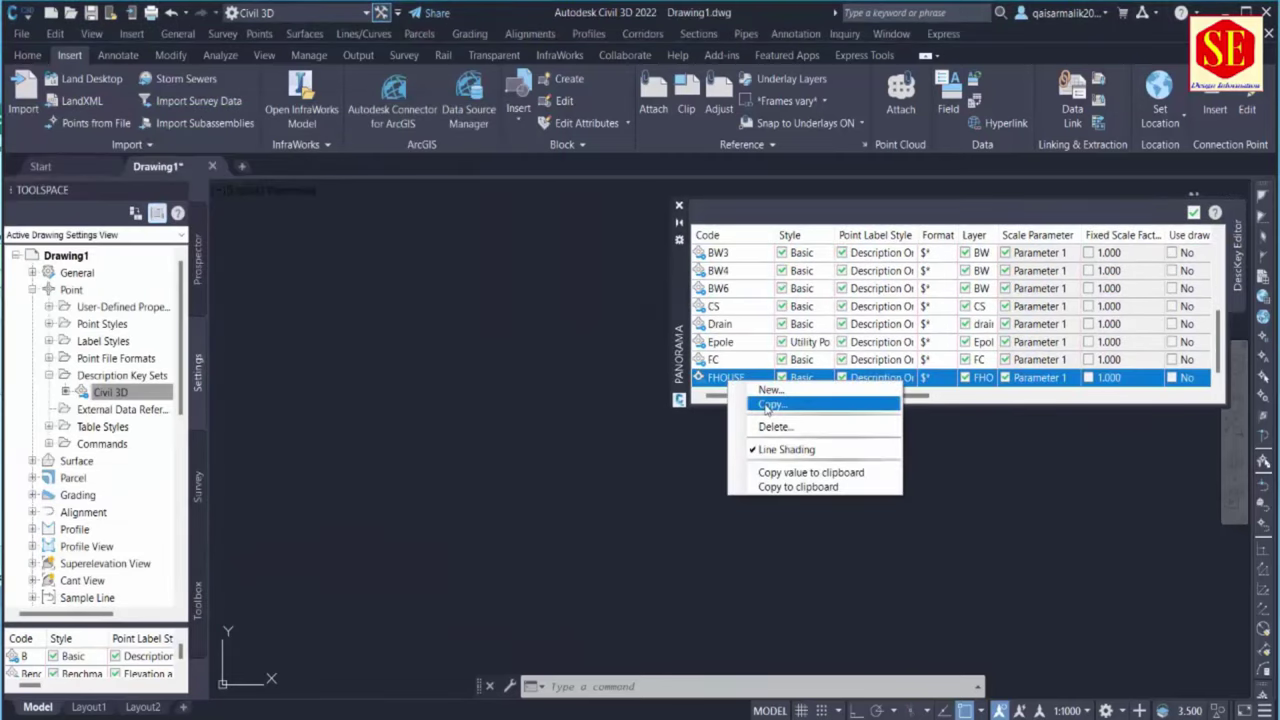
pyautogui.click(770, 404)
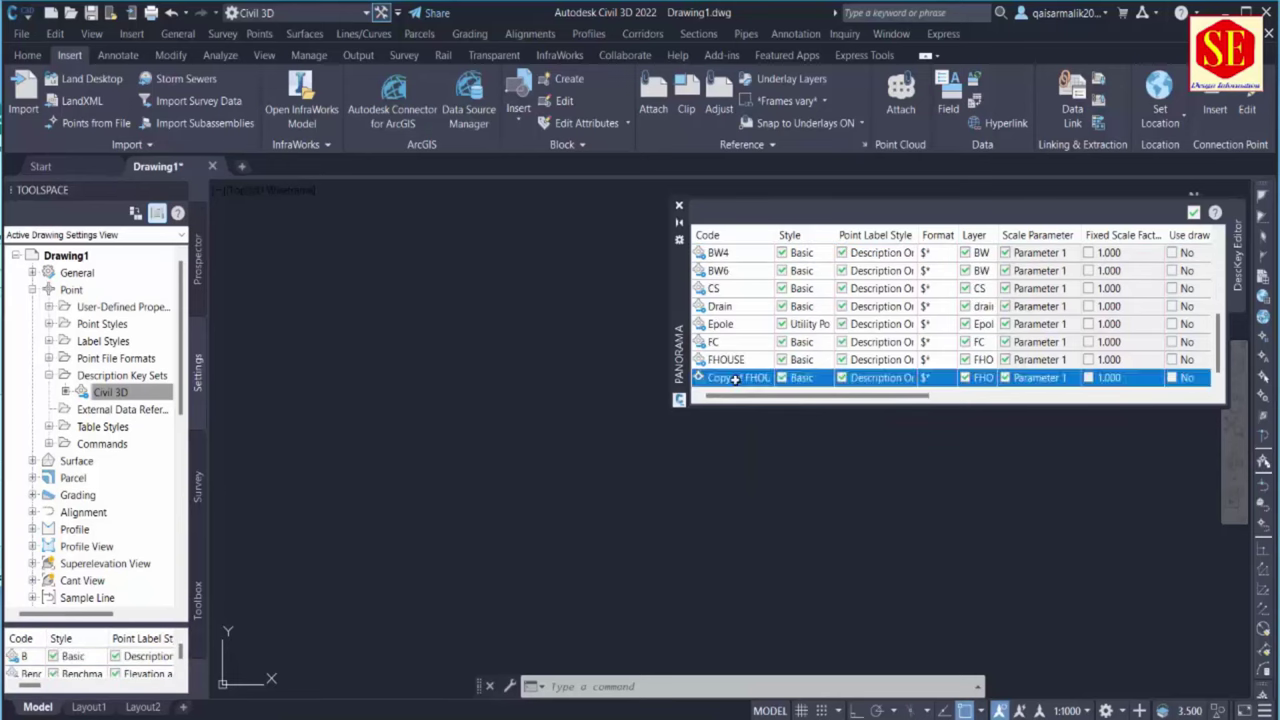
pyautogui.click(735, 379)
pyautogui.write('GasCH')
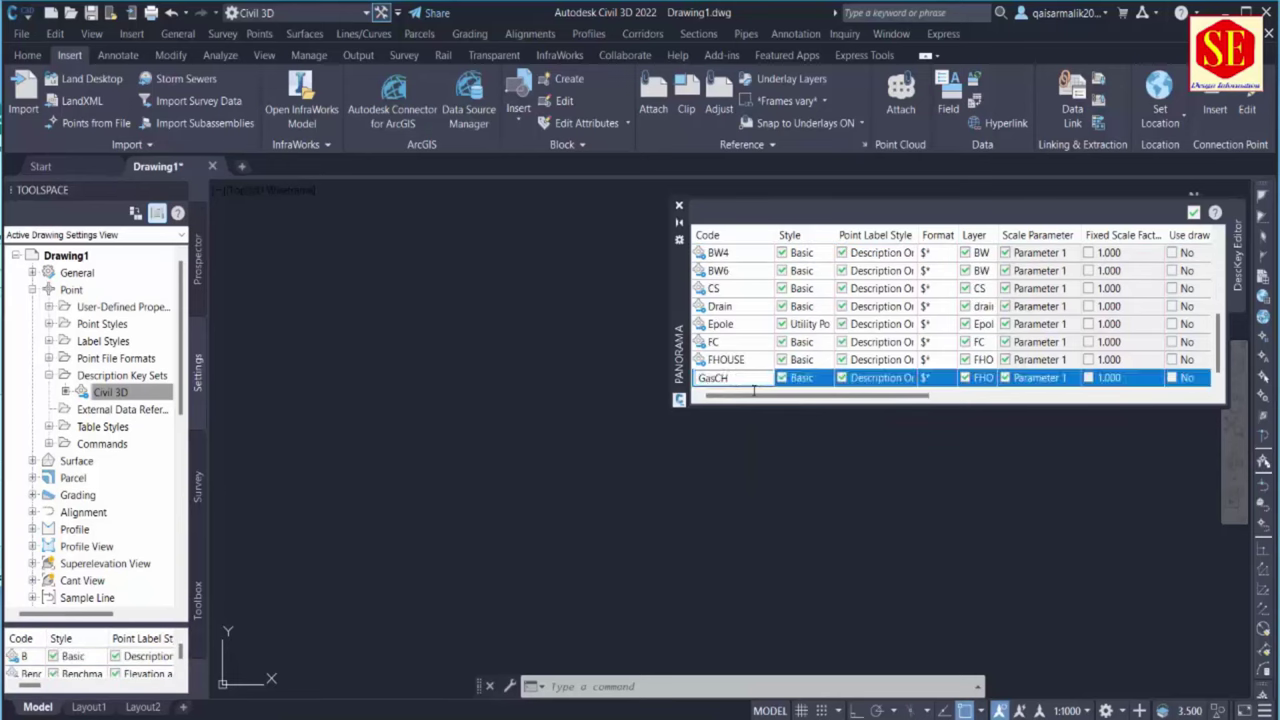
pyautogui.click(805, 378)
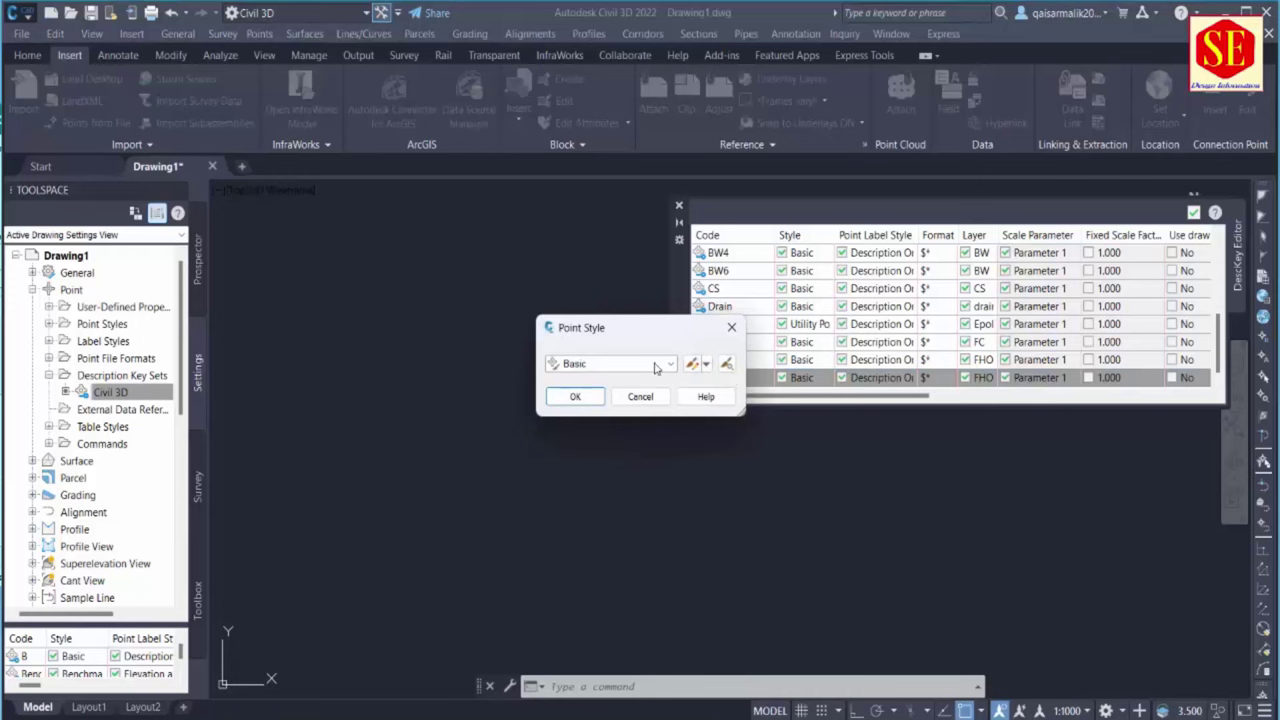
pyautogui.click(655, 368)
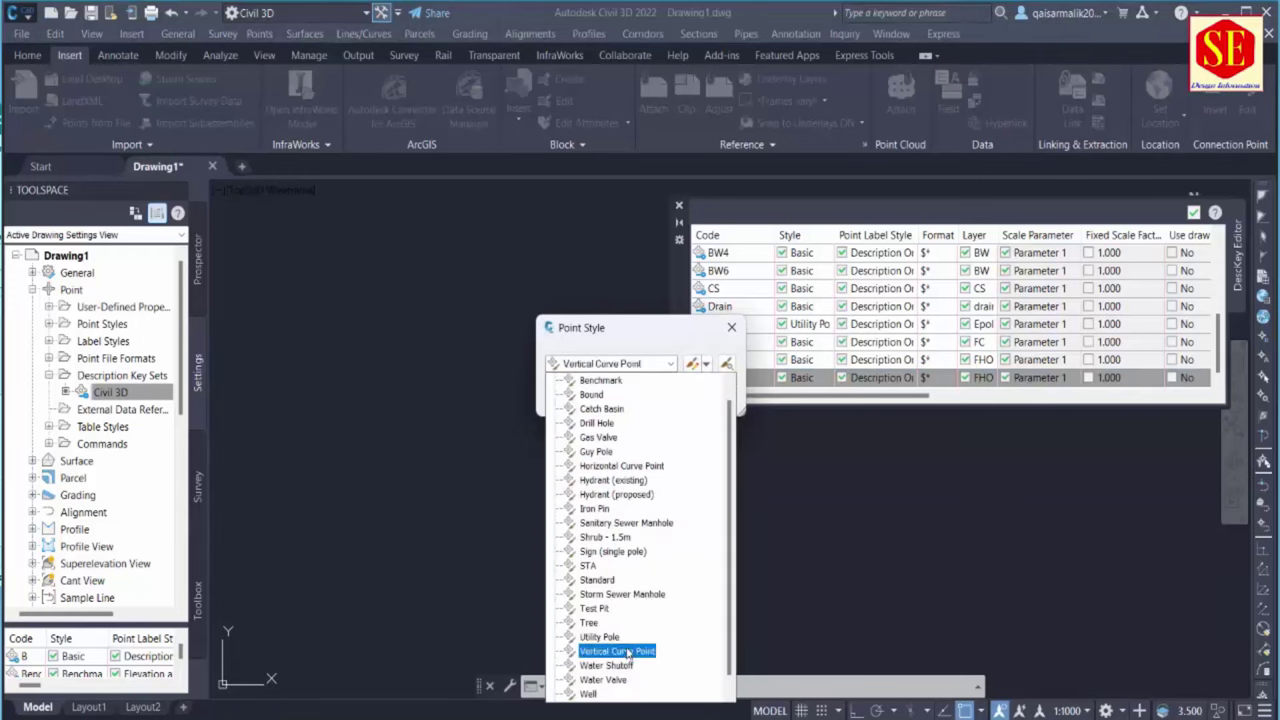
pyautogui.click(597, 438)
pyautogui.click(578, 397)
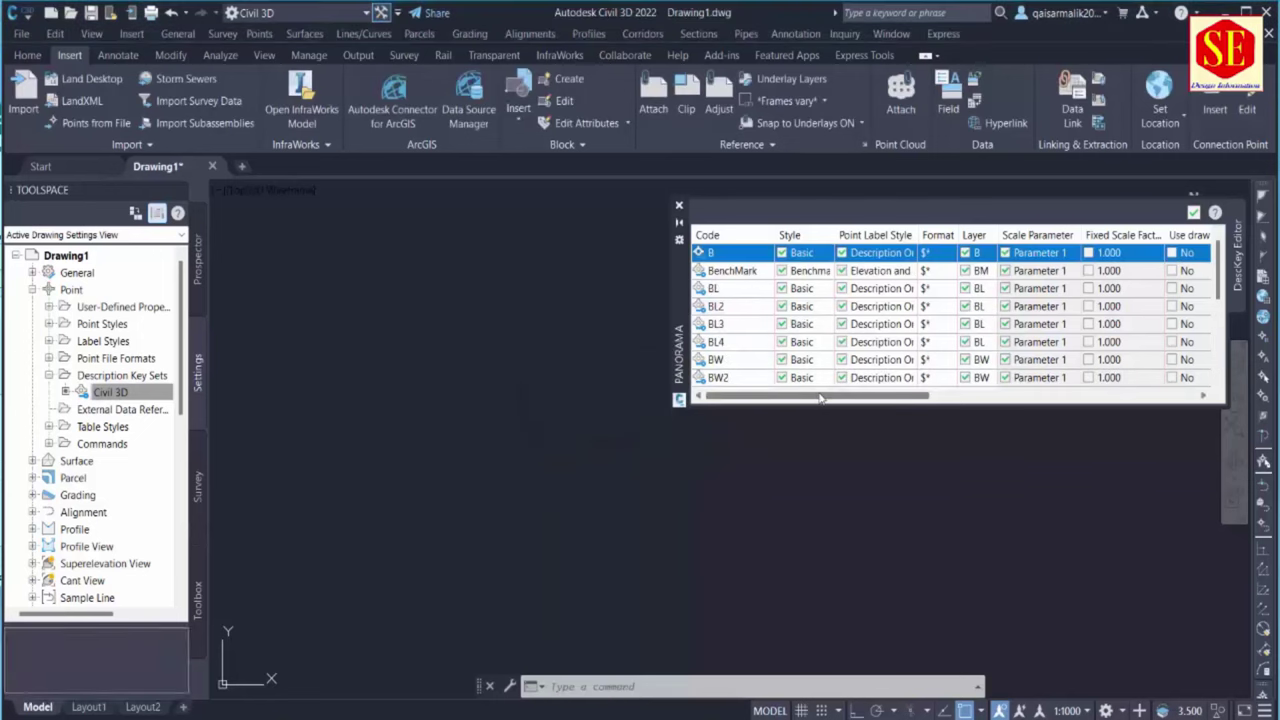
# Put the GasCH key on a new green GasCH layer
pyautogui.scroll(-3, 830, 370)
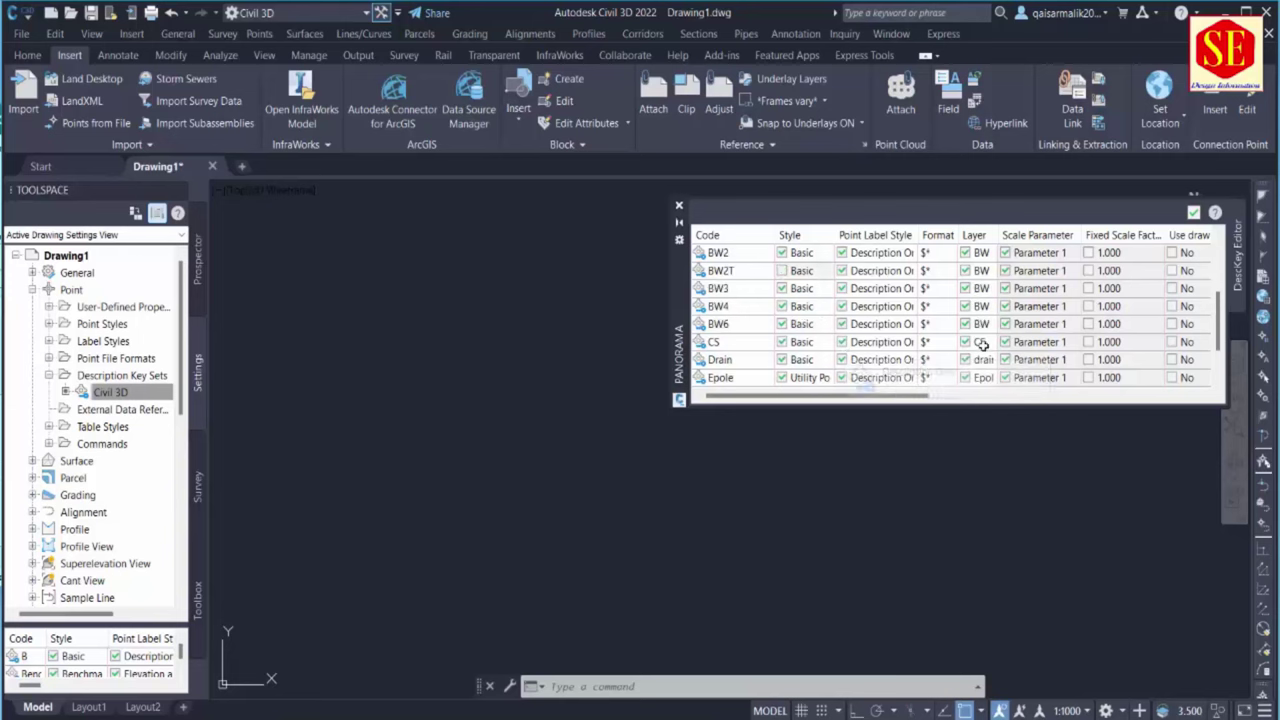
pyautogui.scroll(-2, 985, 350)
pyautogui.scroll(2, 990, 362)
pyautogui.scroll(-2, 995, 378)
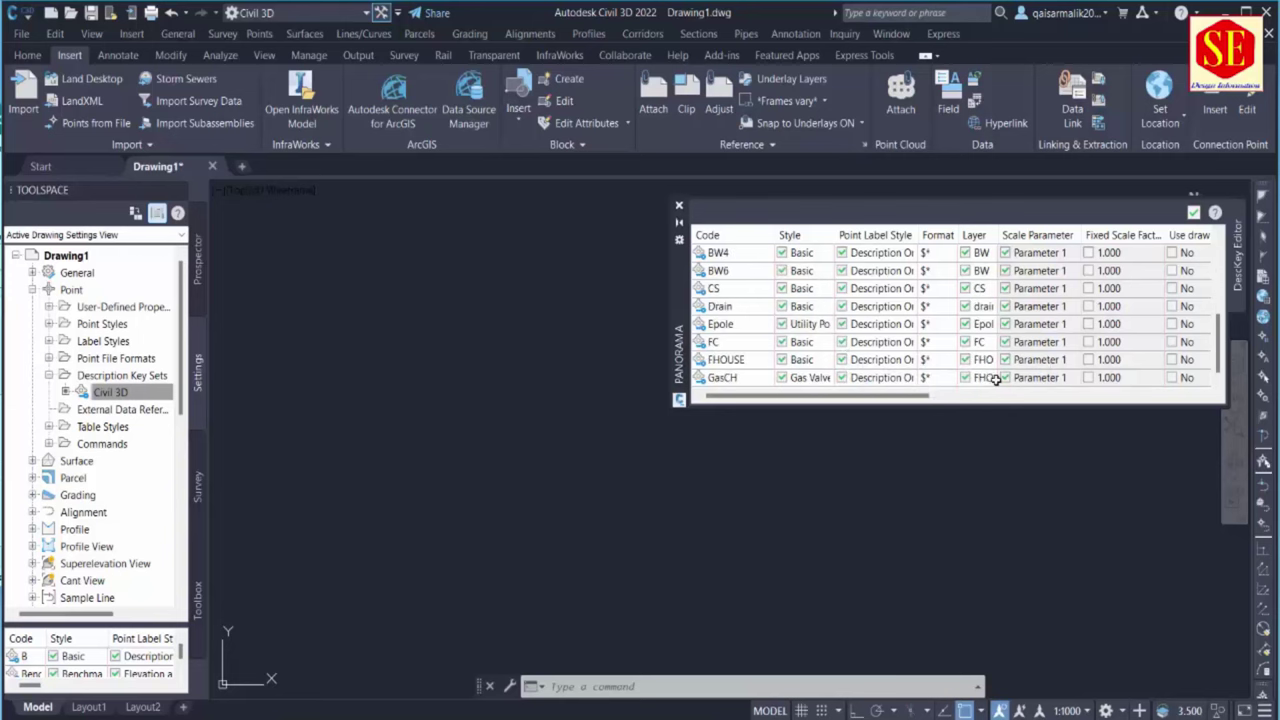
pyautogui.click(988, 378)
pyautogui.click(988, 378)
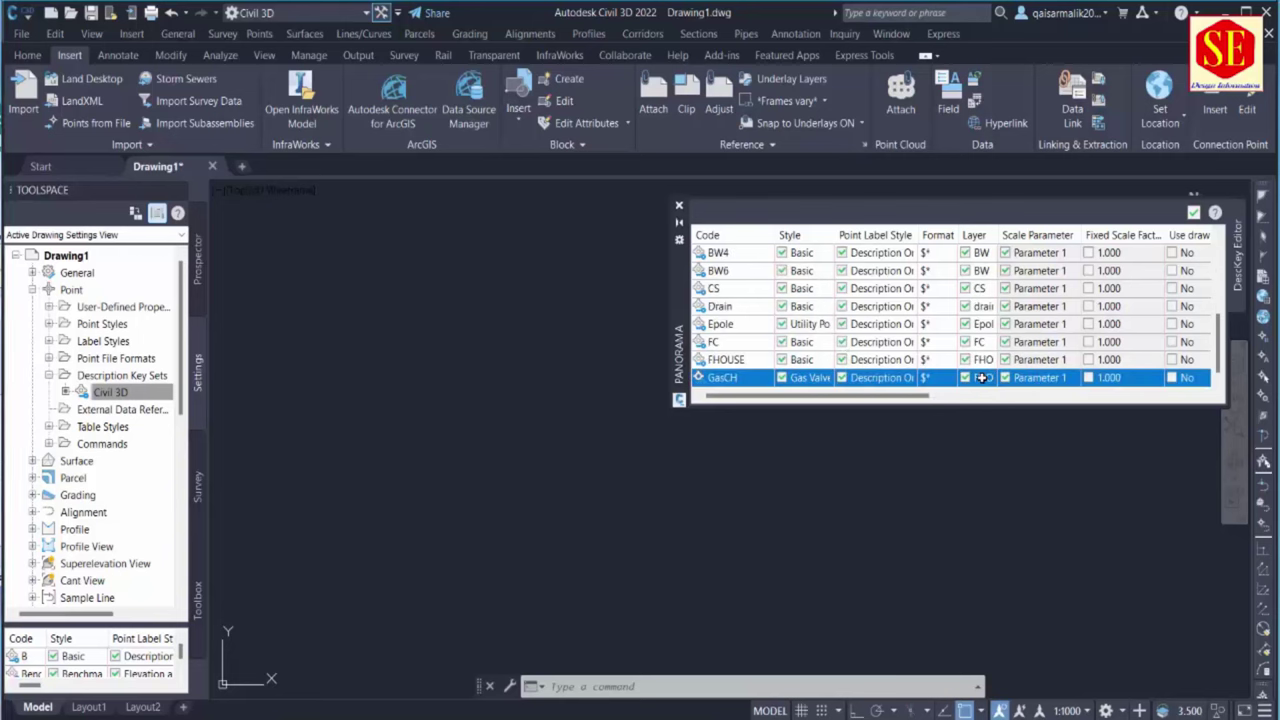
pyautogui.click(851, 225)
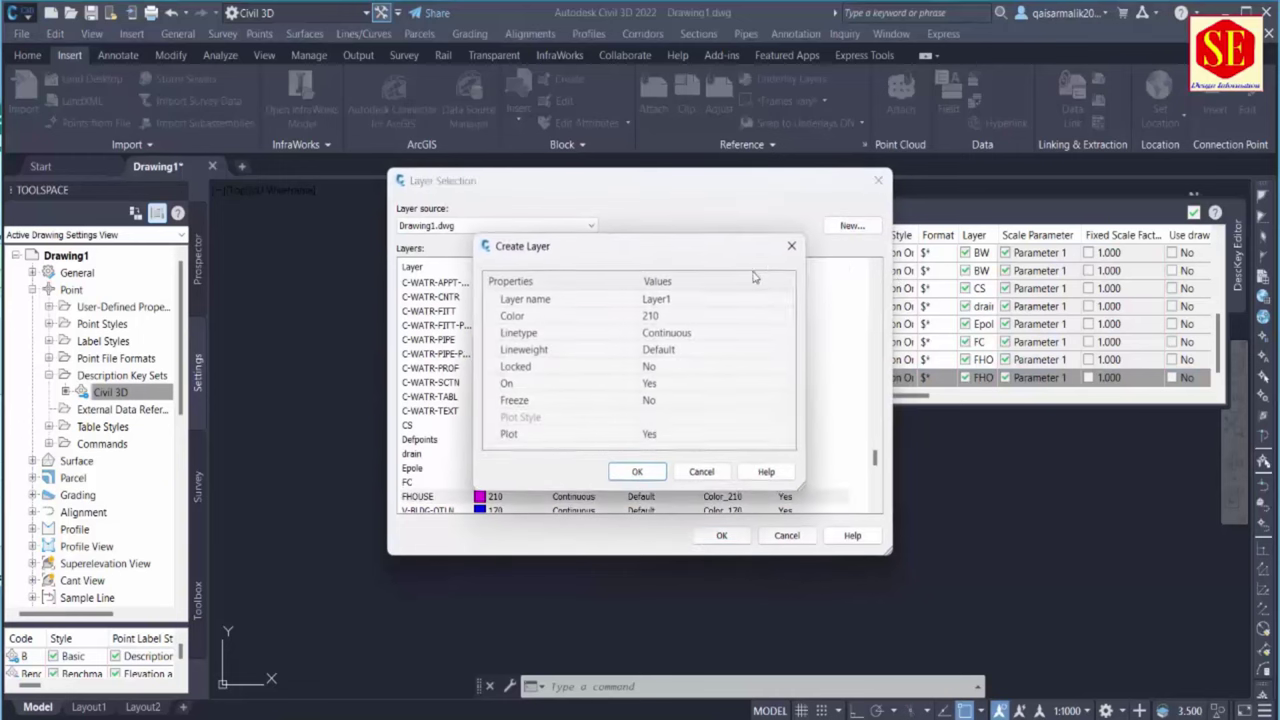
pyautogui.click(683, 299)
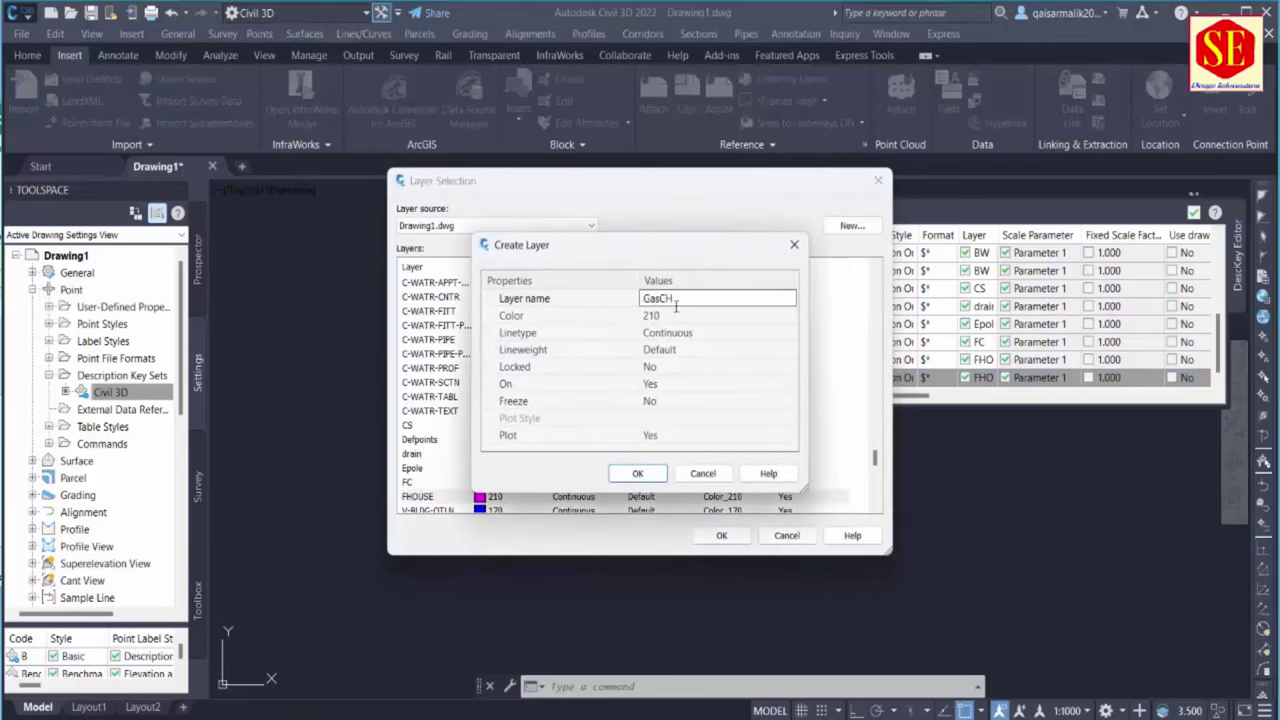
pyautogui.click(666, 318)
pyautogui.click(788, 316)
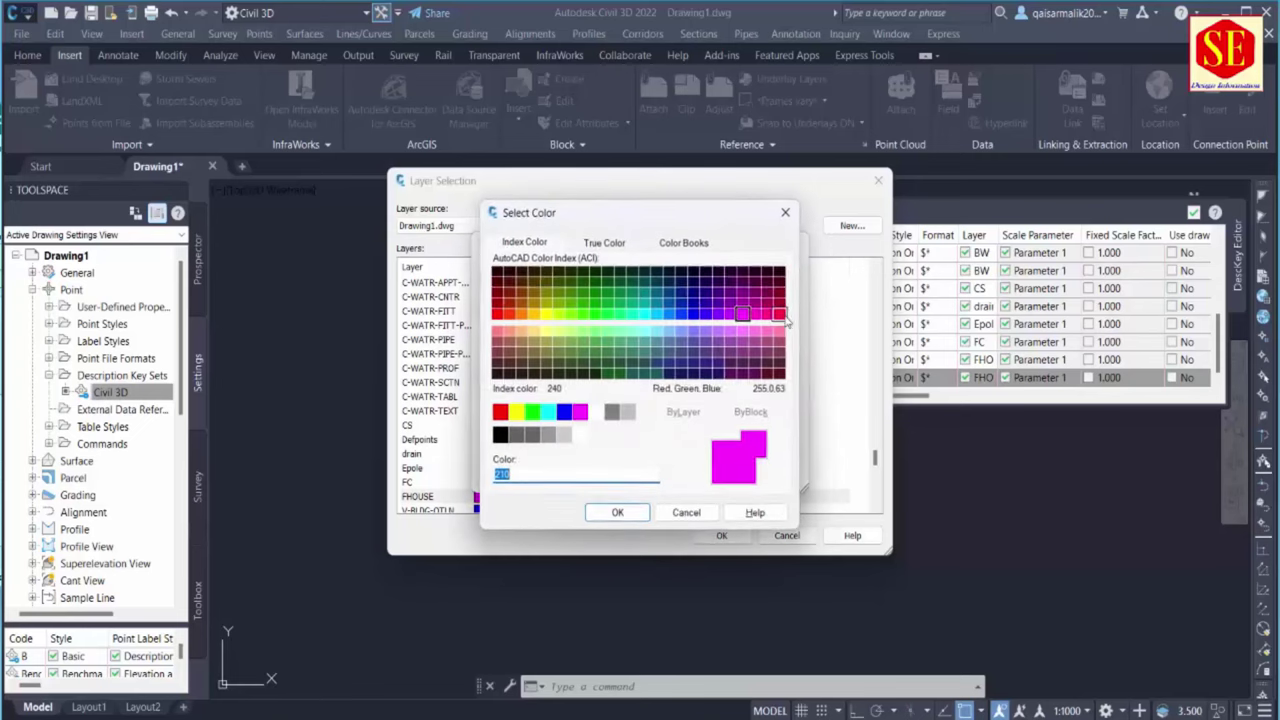
pyautogui.click(532, 412)
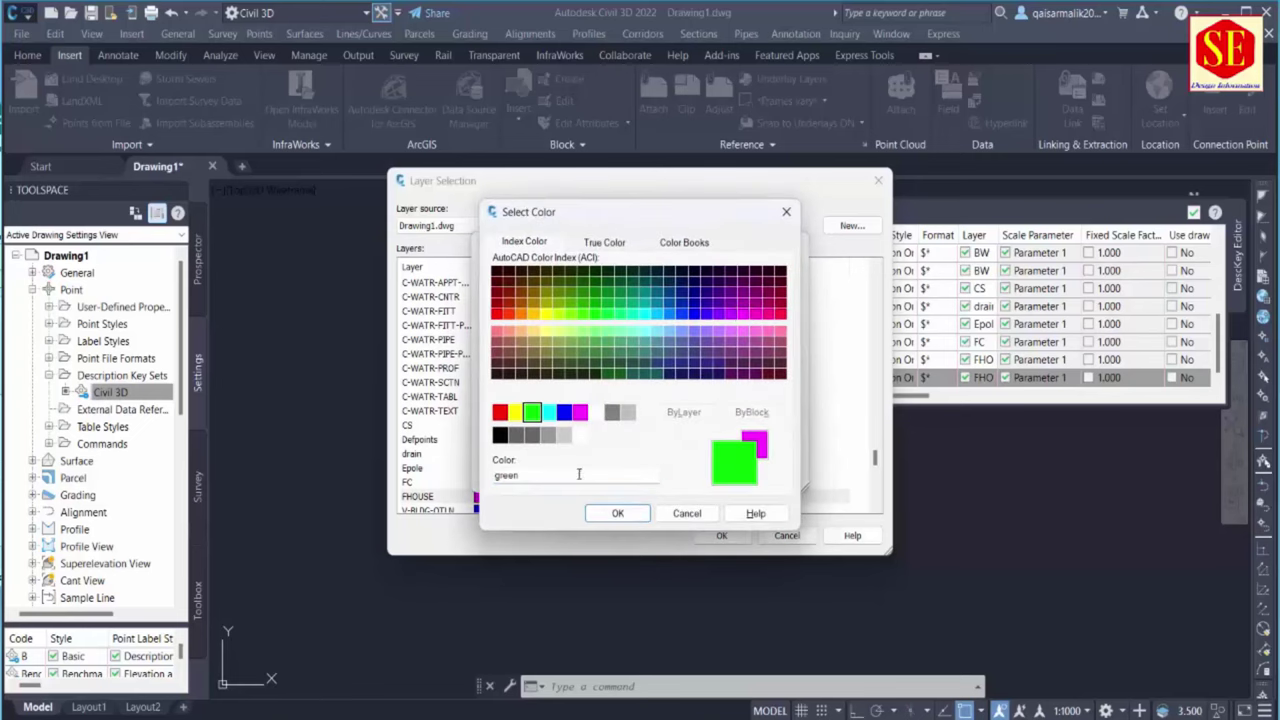
pyautogui.click(617, 513)
pyautogui.click(628, 472)
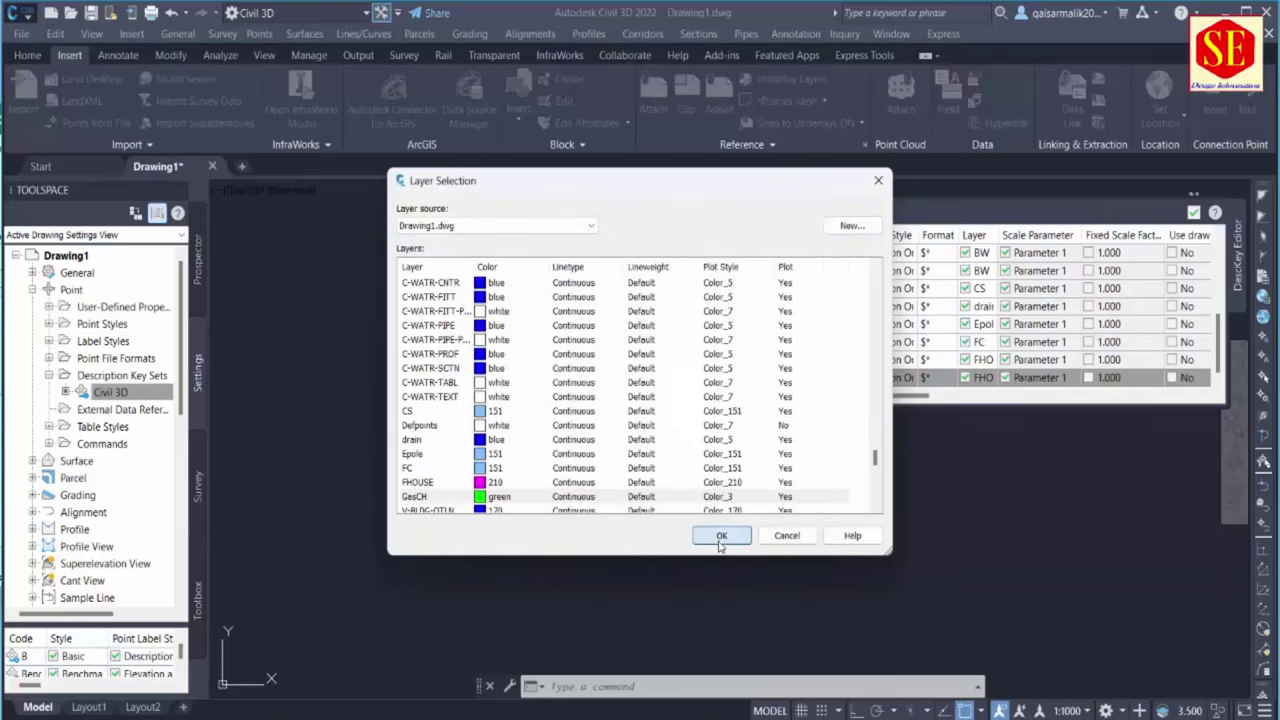
pyautogui.click(721, 535)
# Copy the GraveYard code from Excel cell K19
pyautogui.hotkey('alt', 'Tab')
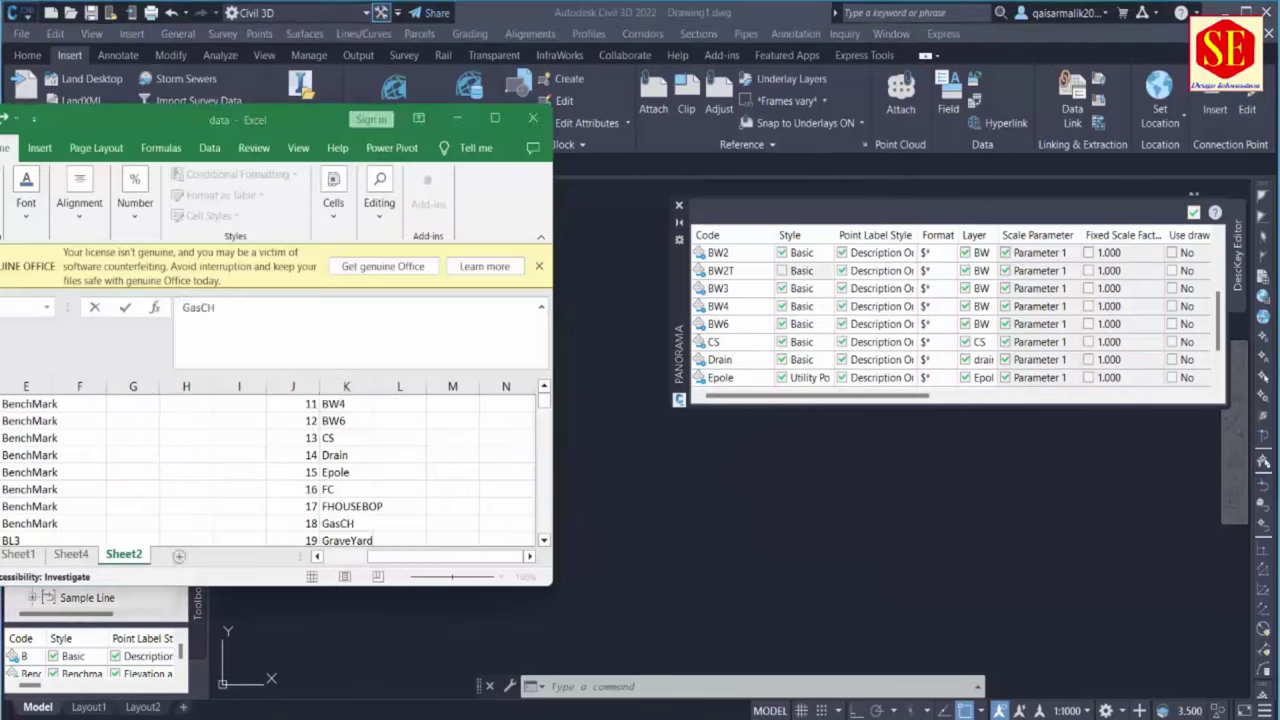
pyautogui.scroll(-2, 370, 500)
pyautogui.click(390, 506)
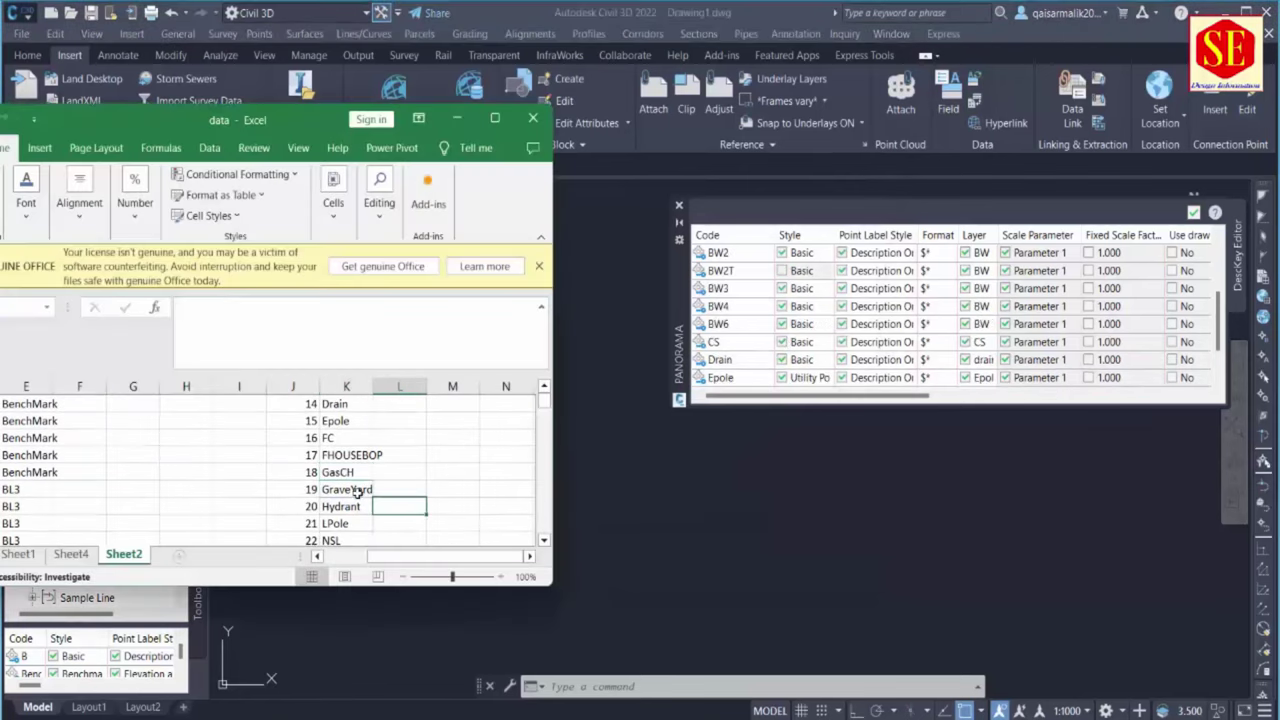
pyautogui.click(348, 488)
pyautogui.rightClick(347, 488)
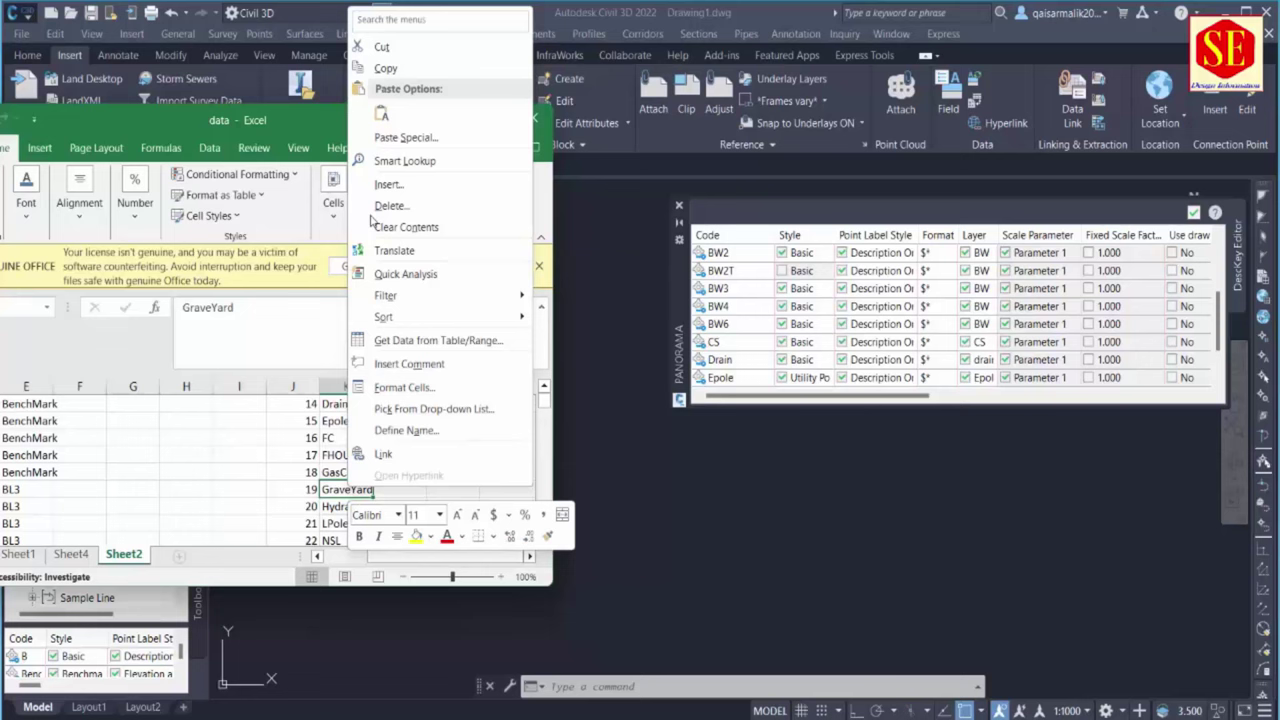
pyautogui.click(398, 67)
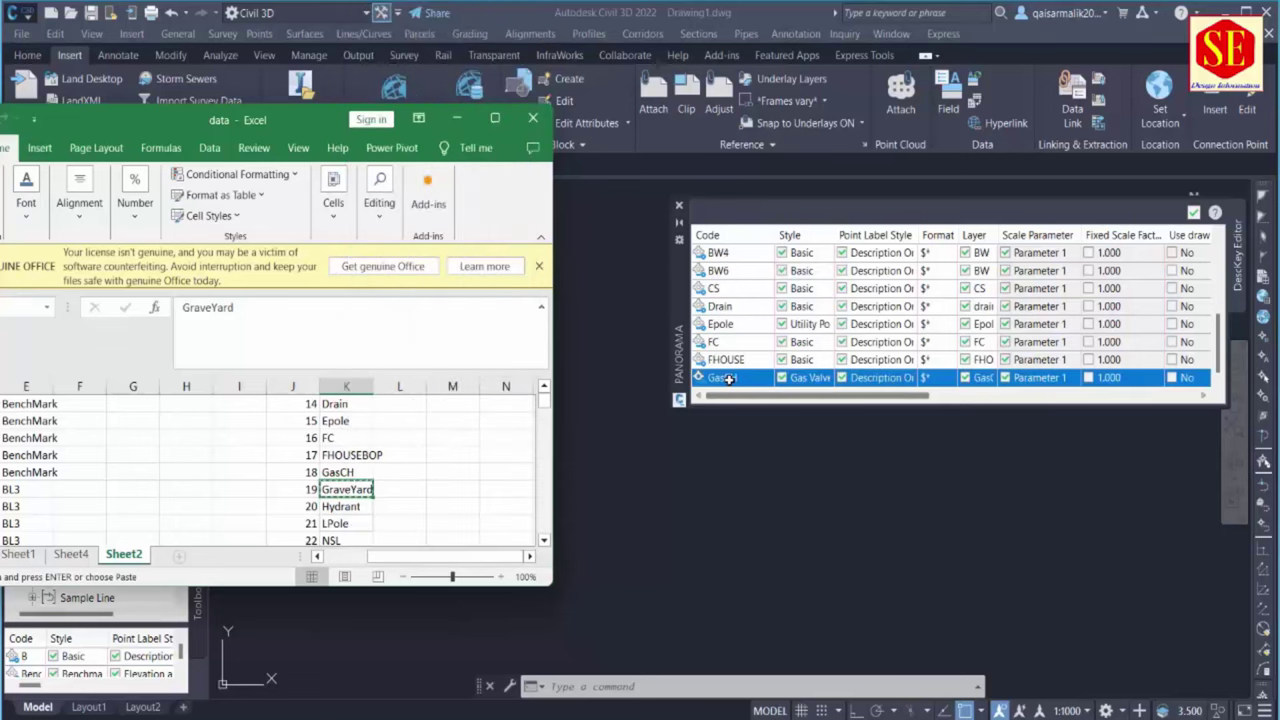
# Duplicate the GasCH key, rename the copy GraveYard, and set its point style to Basic
pyautogui.rightClick(730, 380)
pyautogui.click(775, 404)
pyautogui.scroll(-5, 750, 345)
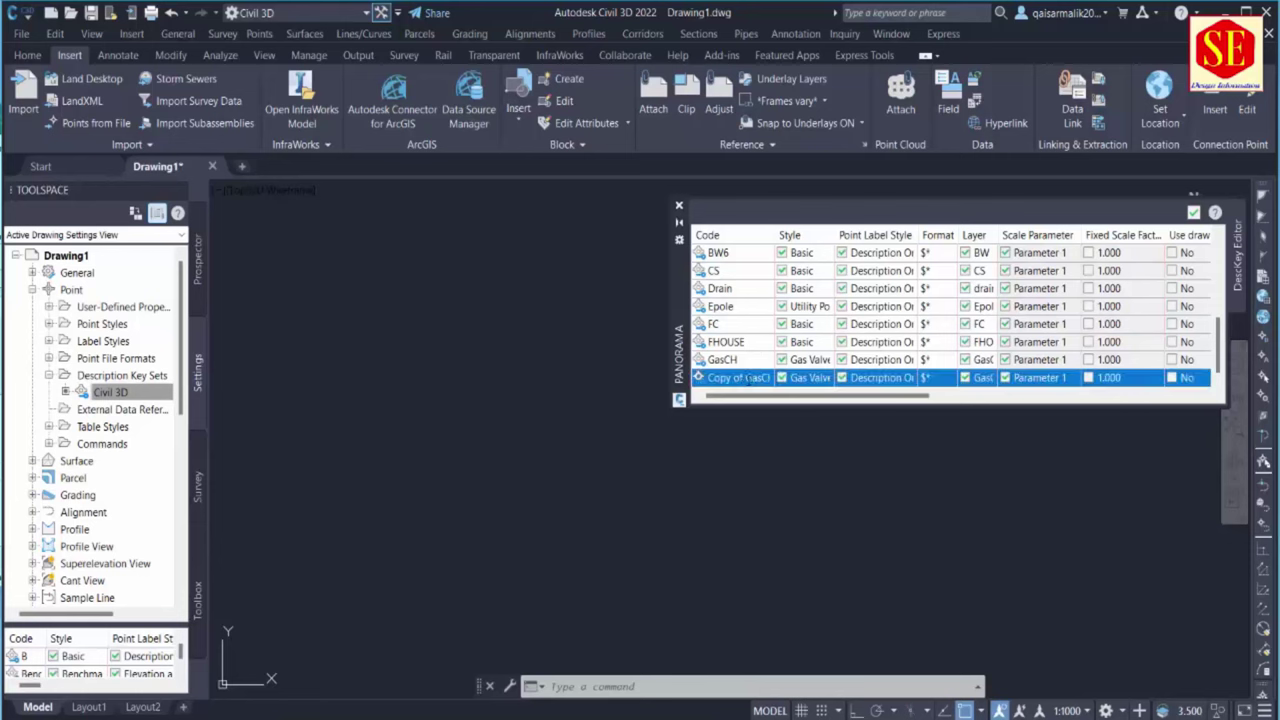
pyautogui.doubleClick(748, 380)
pyautogui.write('GraveYard')
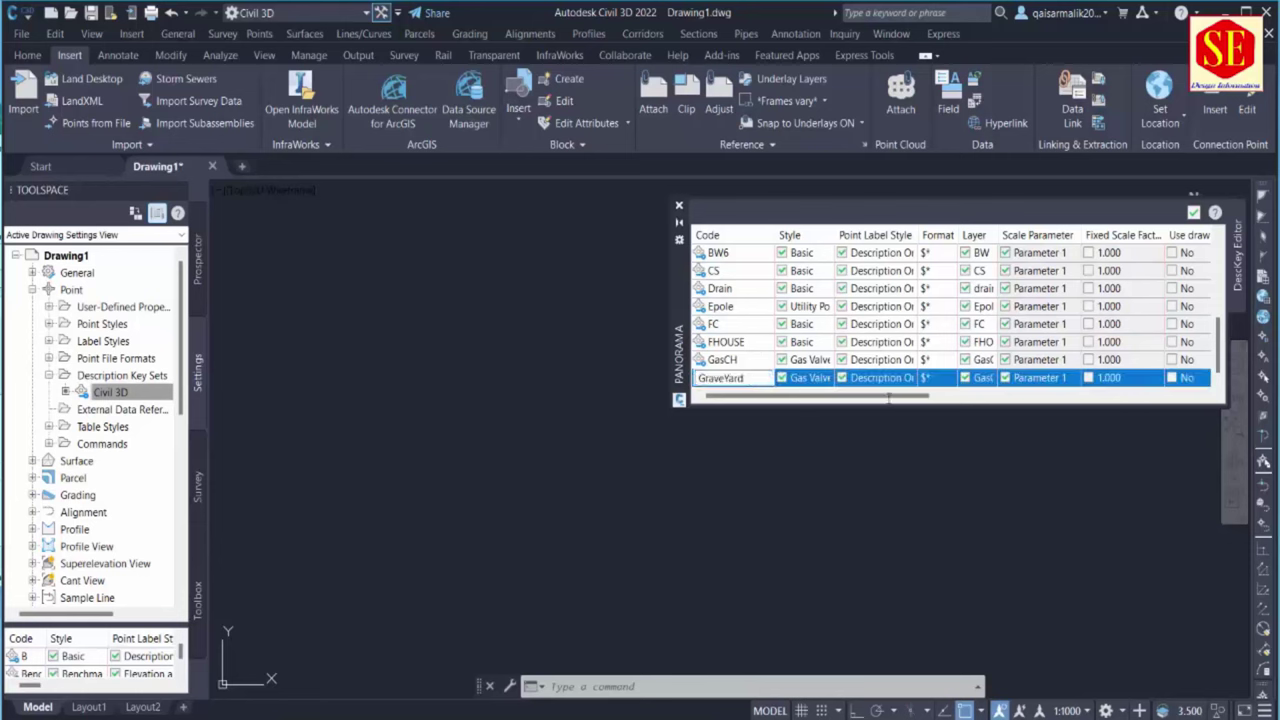
pyautogui.click(810, 380)
pyautogui.click(668, 363)
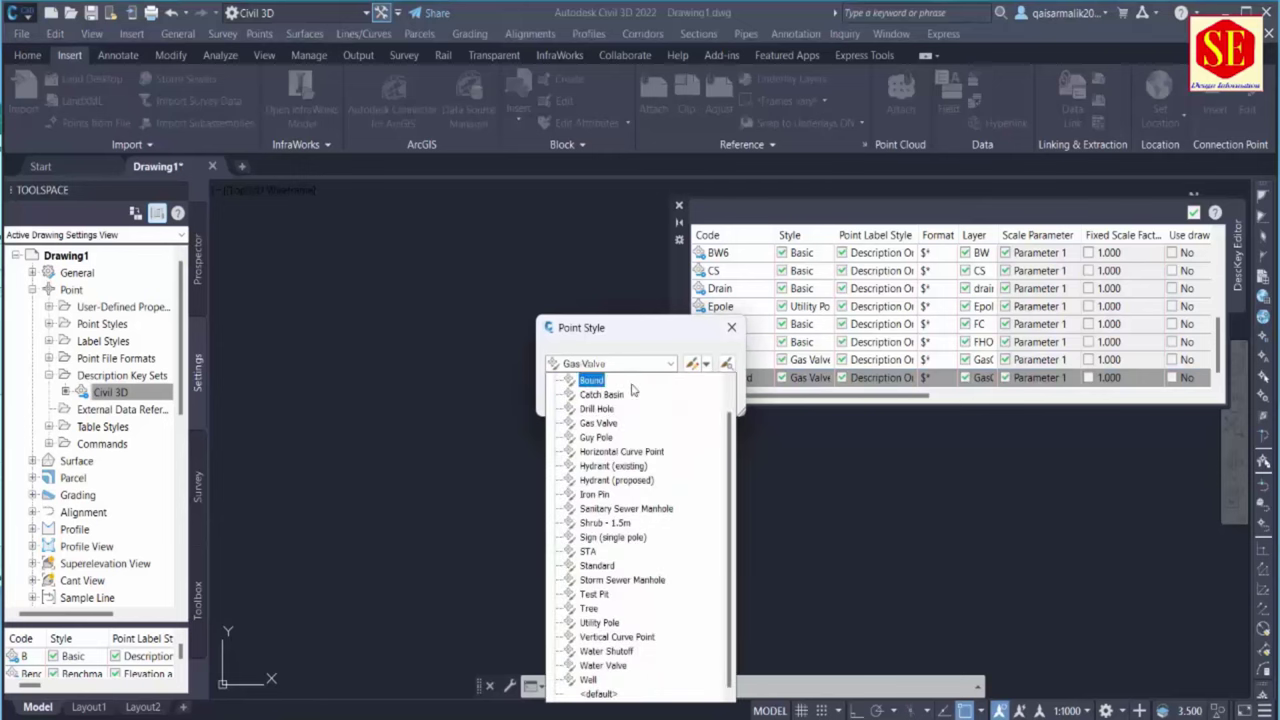
pyautogui.scroll(1, 595, 382)
pyautogui.click(593, 383)
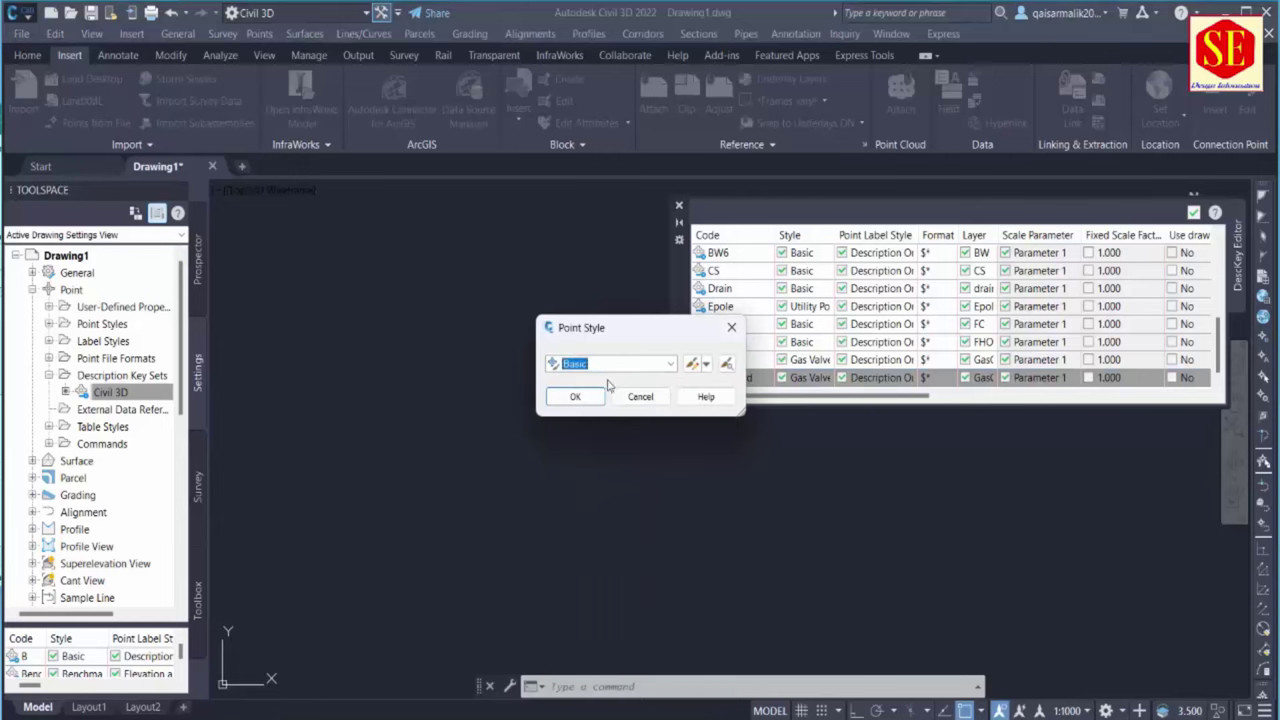
pyautogui.click(576, 396)
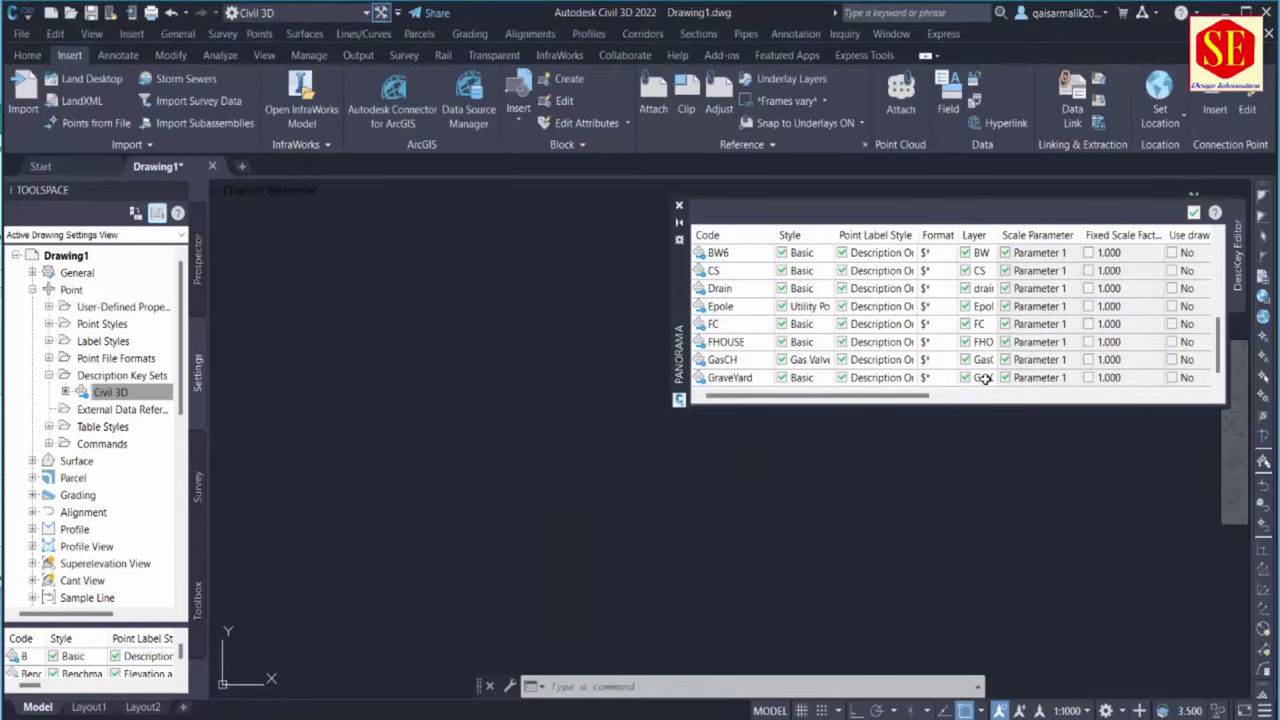
# Put the GraveYard key on a new yellow GraveYard layer
pyautogui.click(985, 378)
pyautogui.click(985, 378)
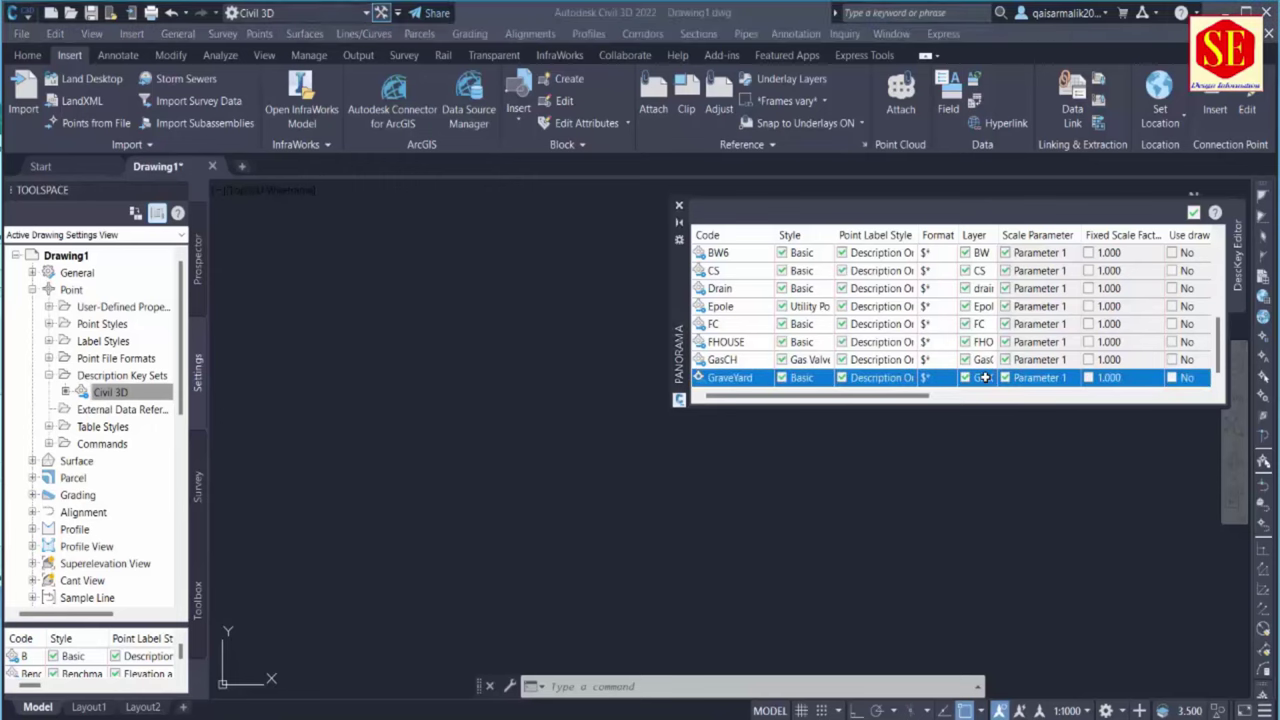
pyautogui.click(851, 225)
pyautogui.click(723, 300)
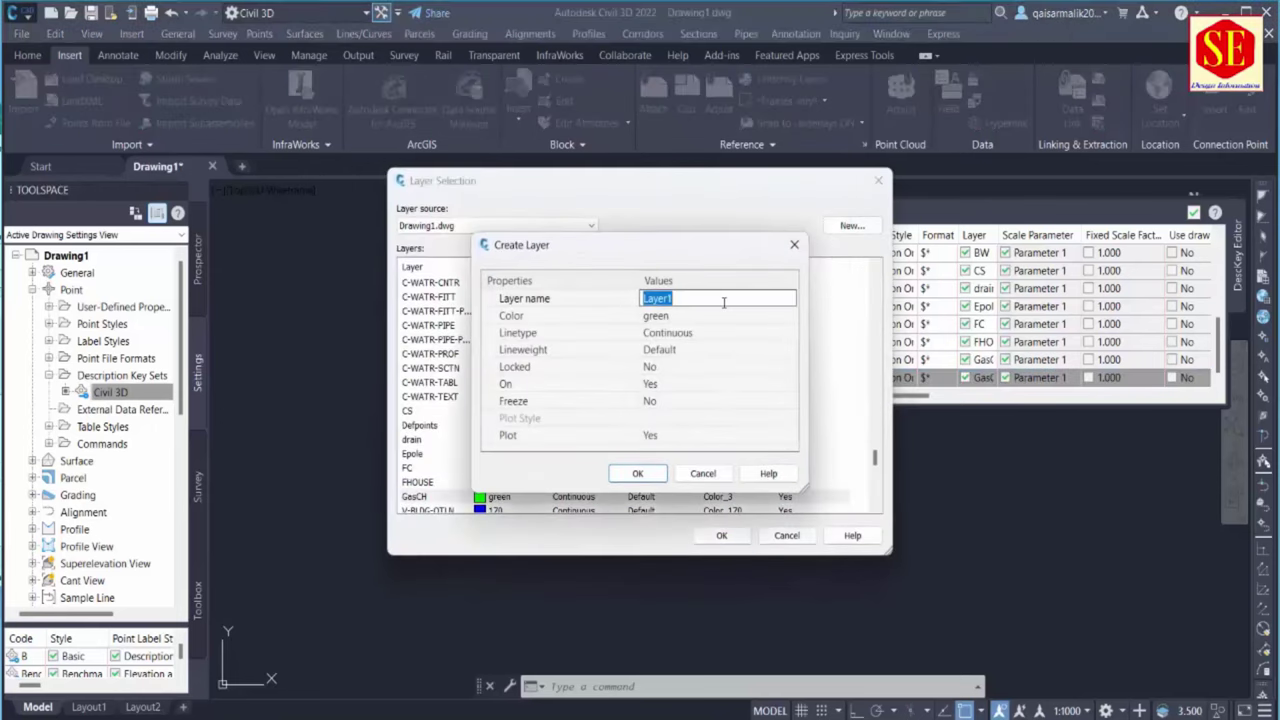
pyautogui.write('GraveYard')
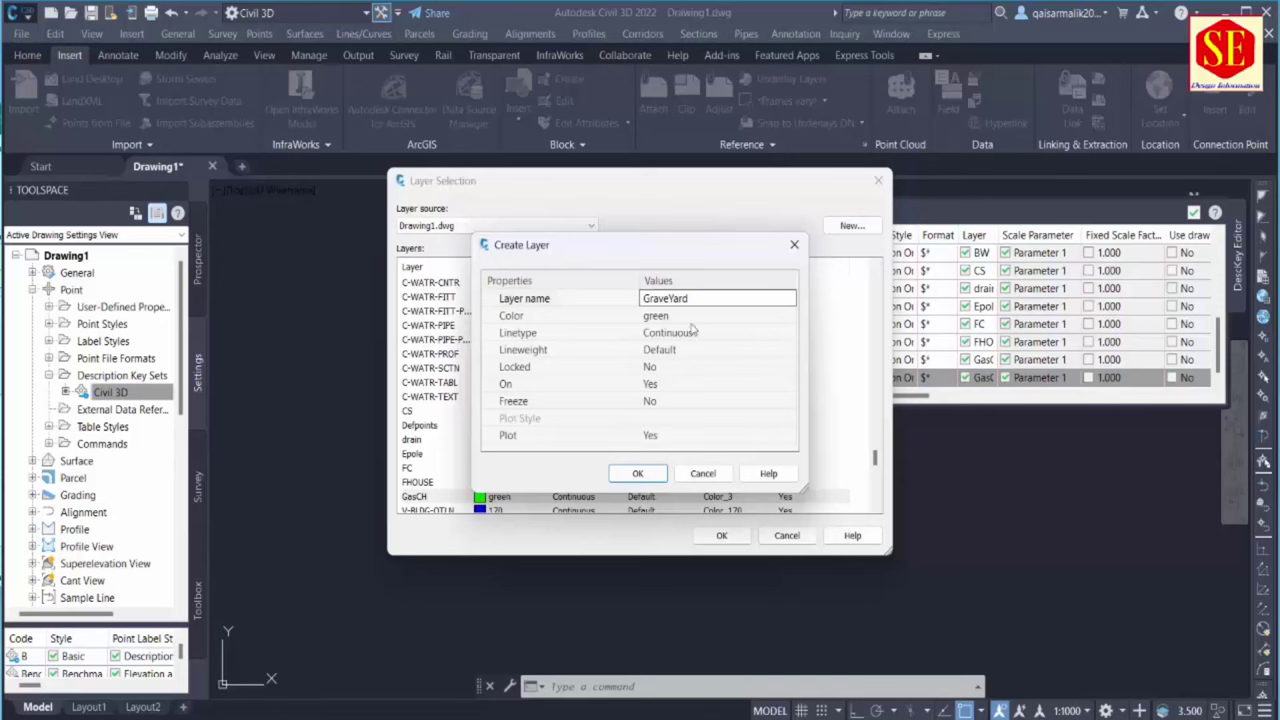
pyautogui.click(676, 316)
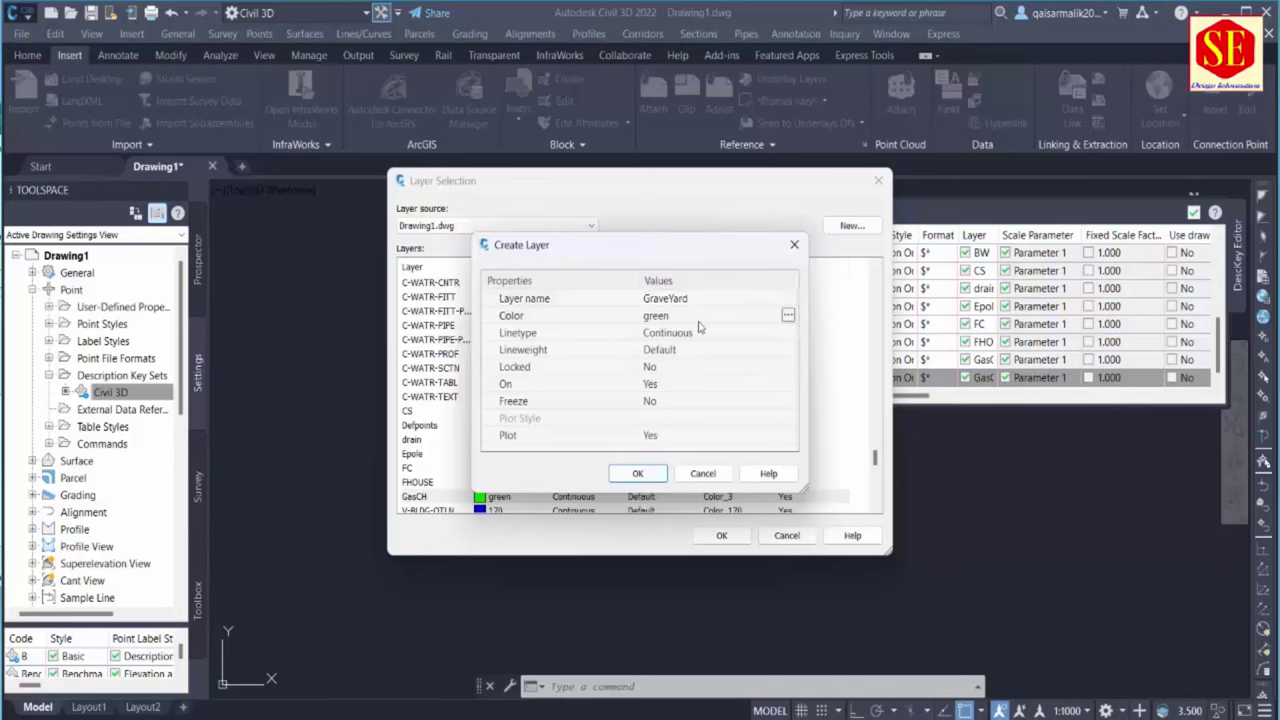
pyautogui.click(788, 316)
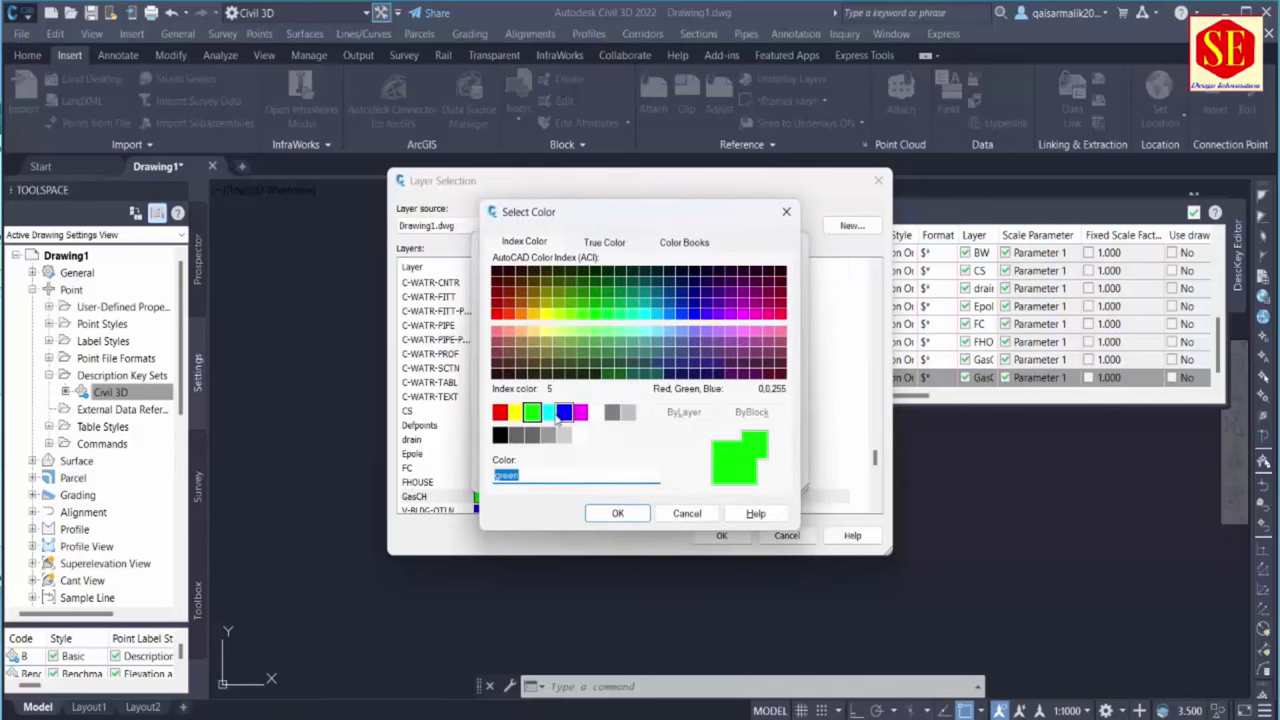
pyautogui.click(515, 412)
pyautogui.click(617, 513)
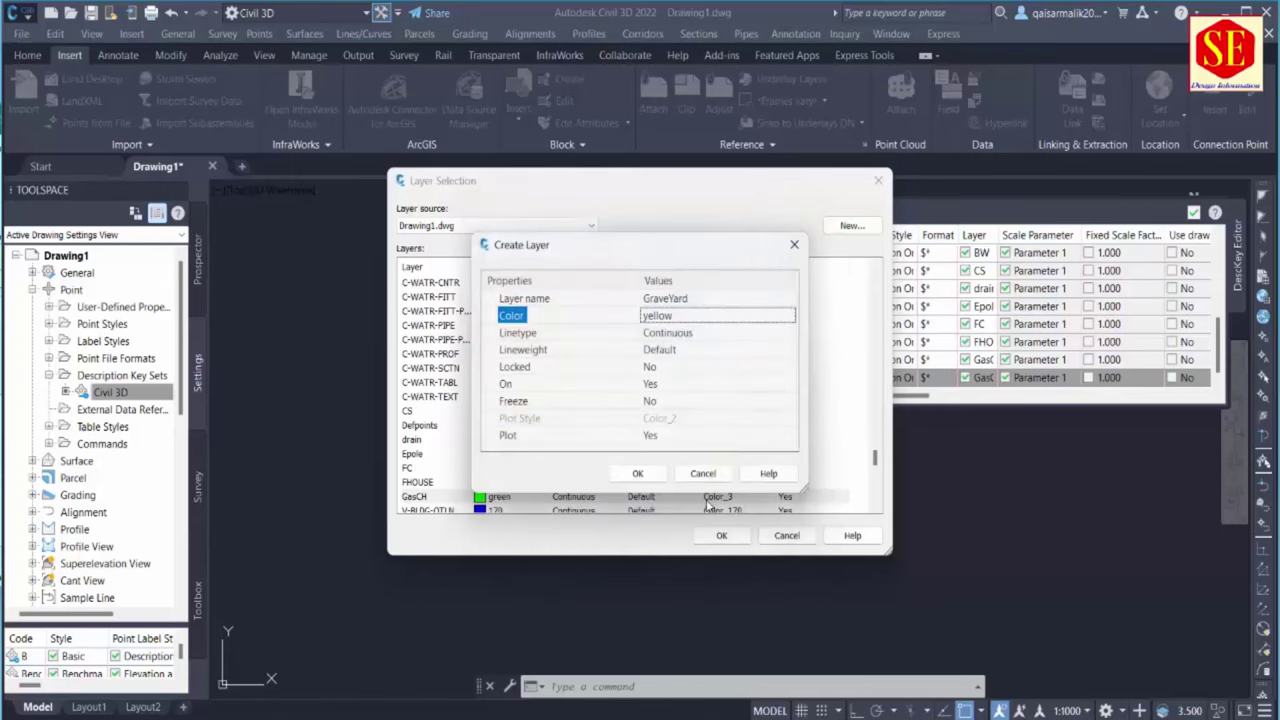
pyautogui.click(637, 473)
pyautogui.click(721, 535)
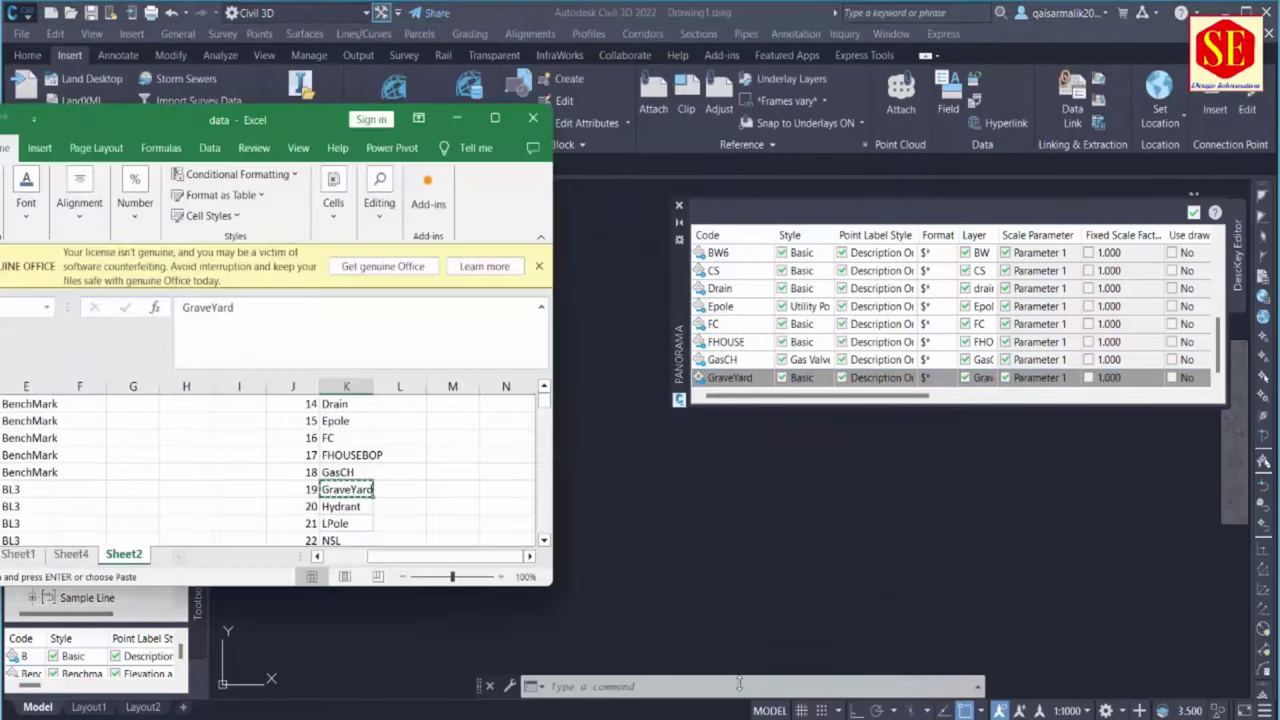
# Copy the Hydrant code from Excel cell K20
pyautogui.click(826, 640)
pyautogui.scroll(-2, 390, 485)
pyautogui.scroll(-1, 360, 480)
pyautogui.scroll(2, 360, 480)
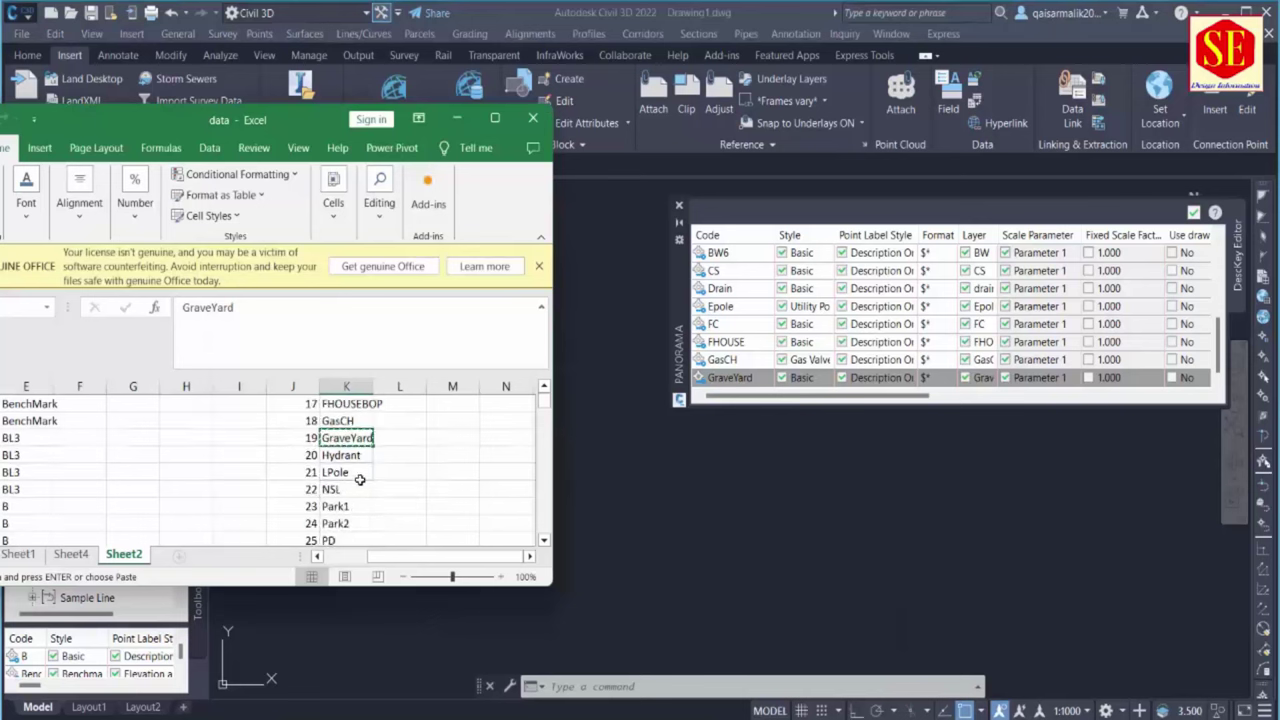
pyautogui.click(339, 455)
pyautogui.rightClick(339, 455)
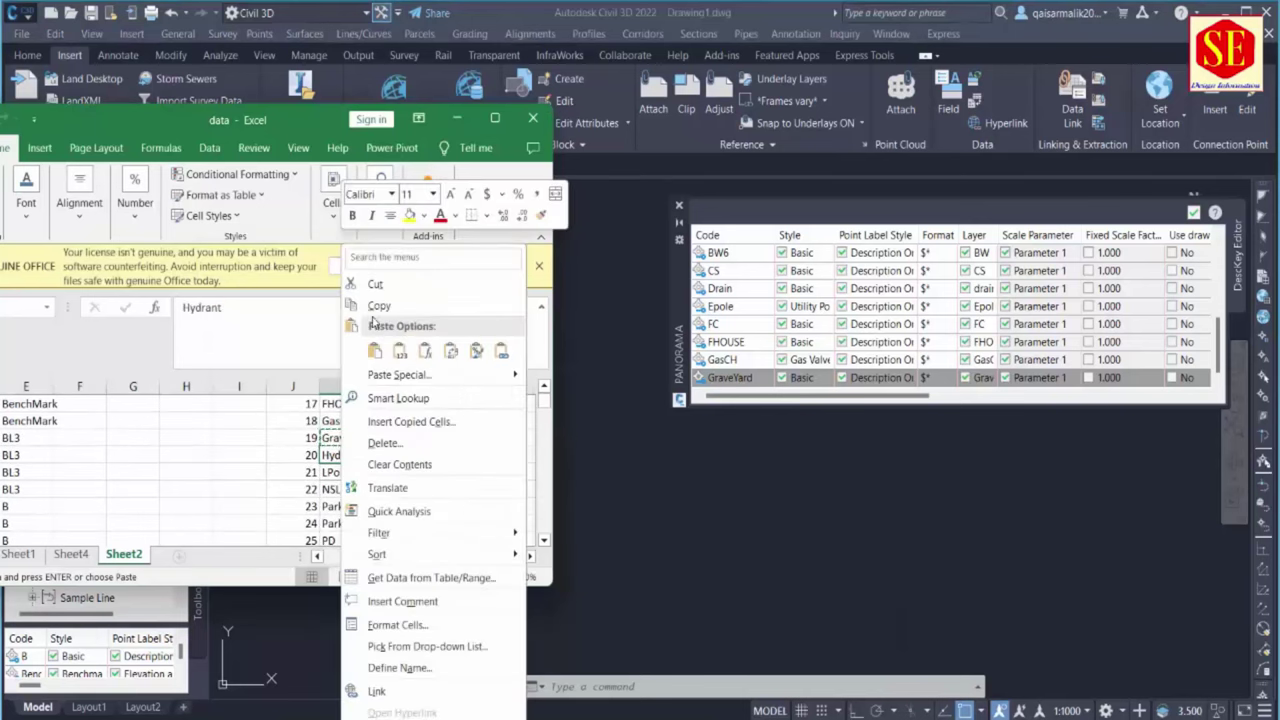
pyautogui.click(233, 313)
pyautogui.doubleClick(220, 310)
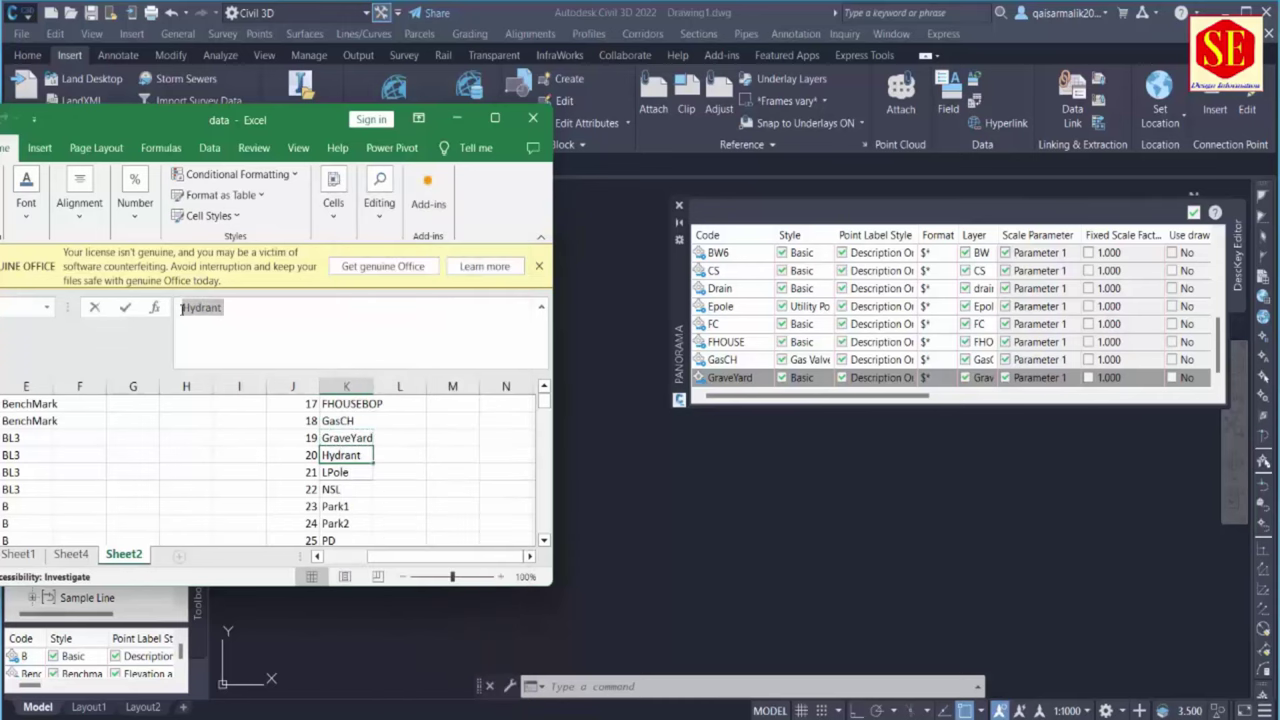
pyautogui.rightClick(218, 313)
pyautogui.click(276, 352)
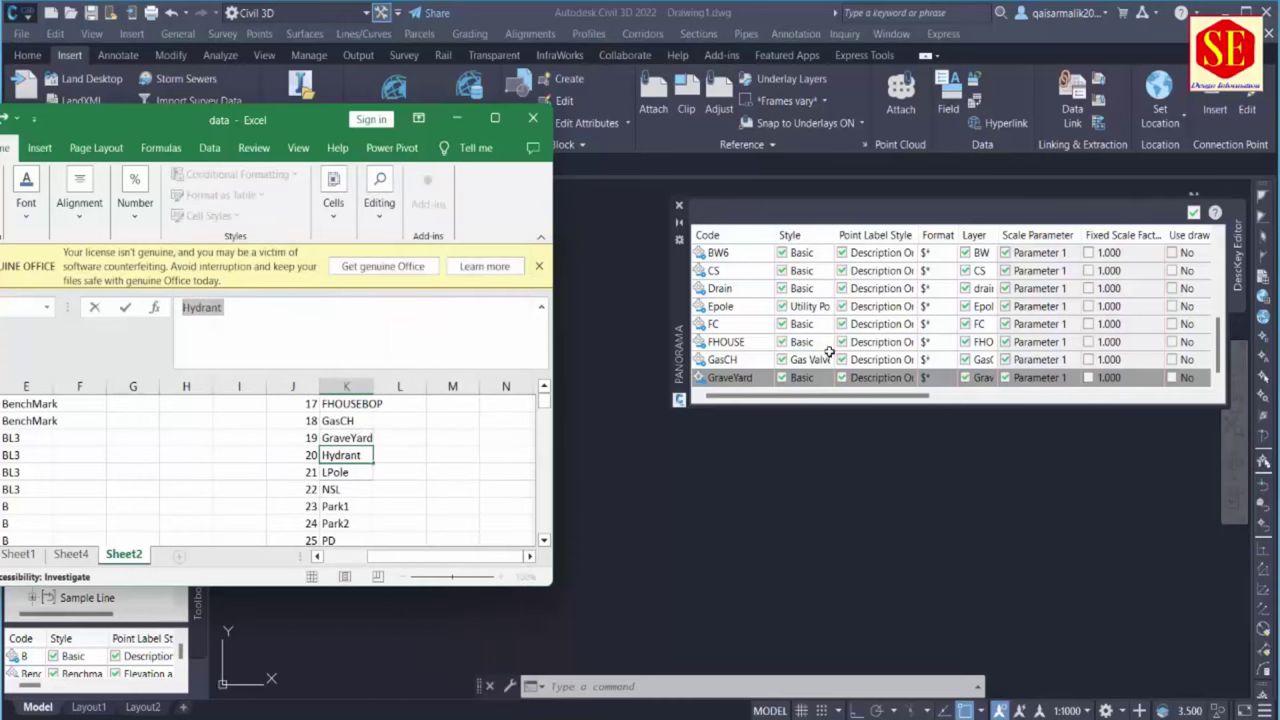
# Duplicate the GraveYard description key and rename the copy Hydrant
pyautogui.click(745, 373)
pyautogui.rightClick(748, 376)
pyautogui.press('Escape')
pyautogui.click(725, 380)
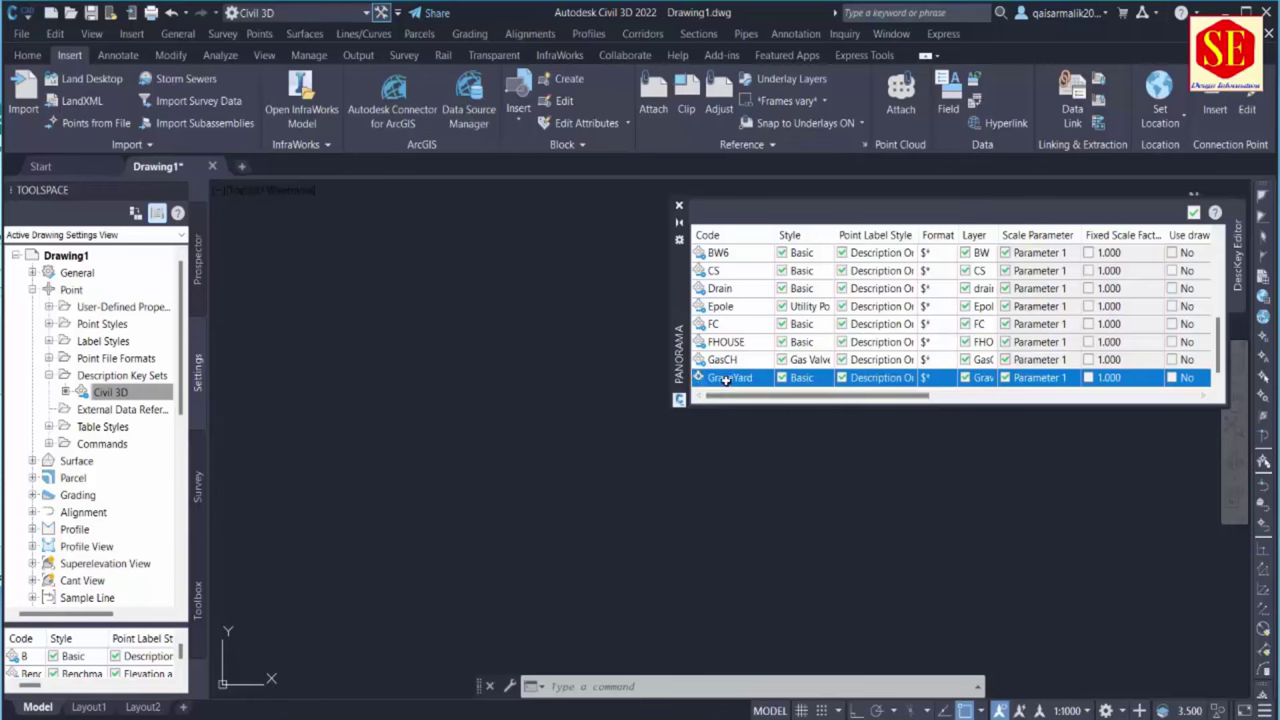
pyautogui.rightClick(725, 380)
pyautogui.click(757, 405)
pyautogui.scroll(-5, 737, 377)
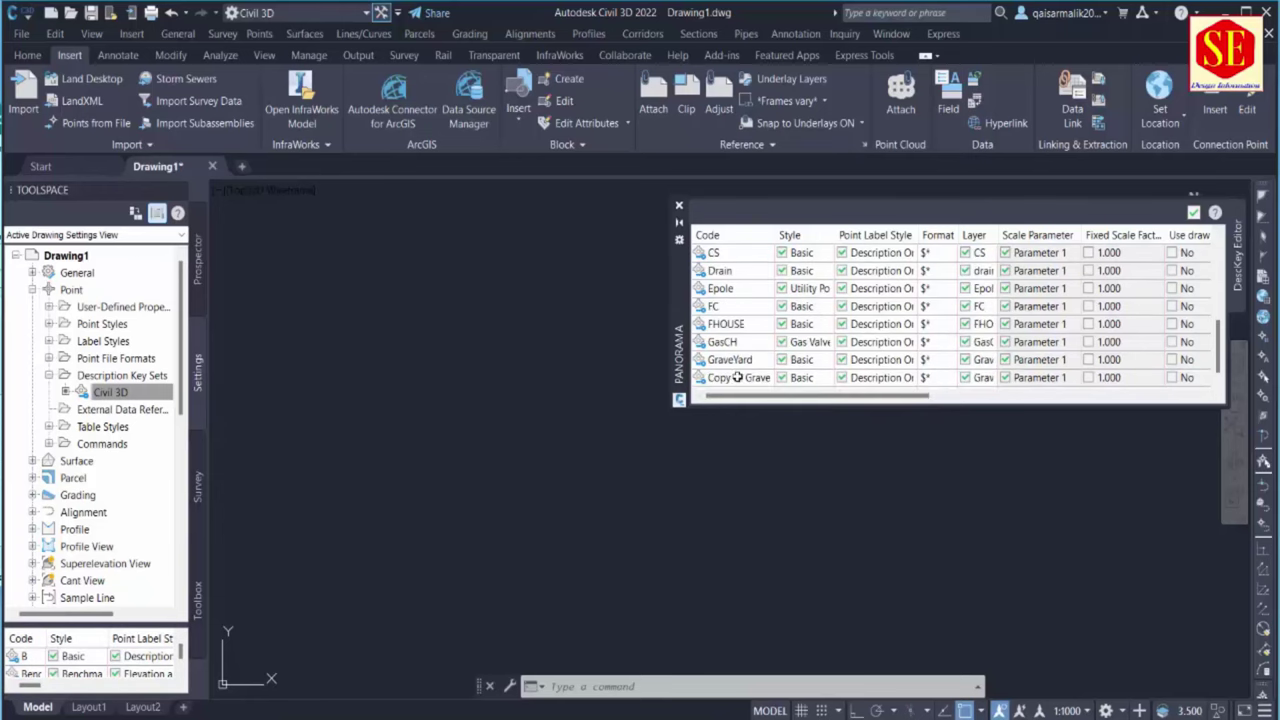
pyautogui.click(737, 377)
pyautogui.click(737, 377)
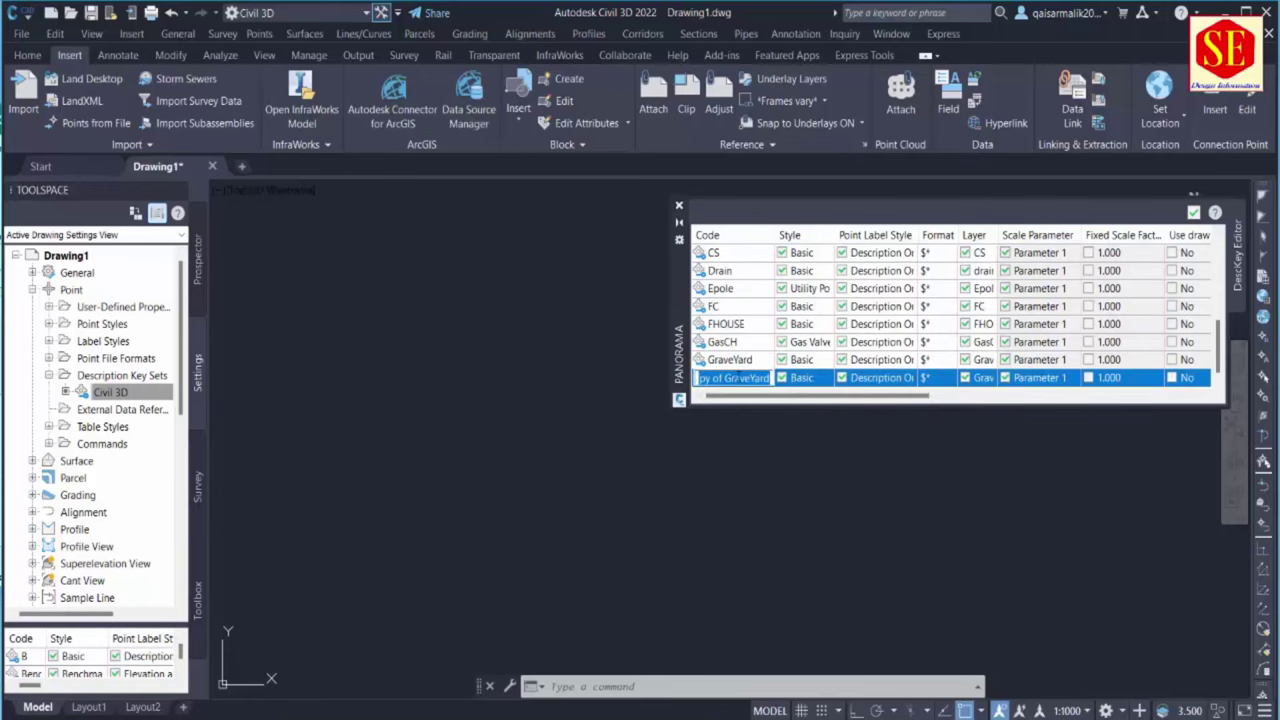
pyautogui.write('Hydrant')
# Set the Hydrant key's point style to Hydrant (existing) after reviewing its settings
pyautogui.click(804, 377)
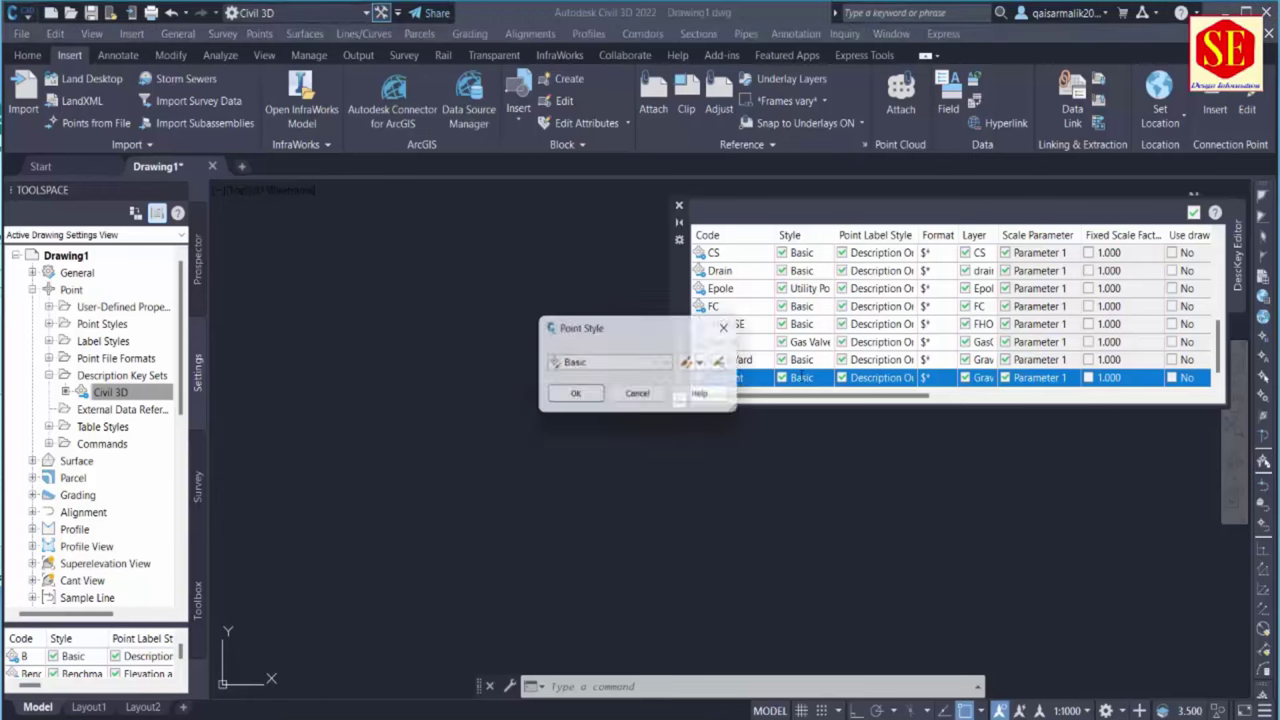
pyautogui.click(651, 368)
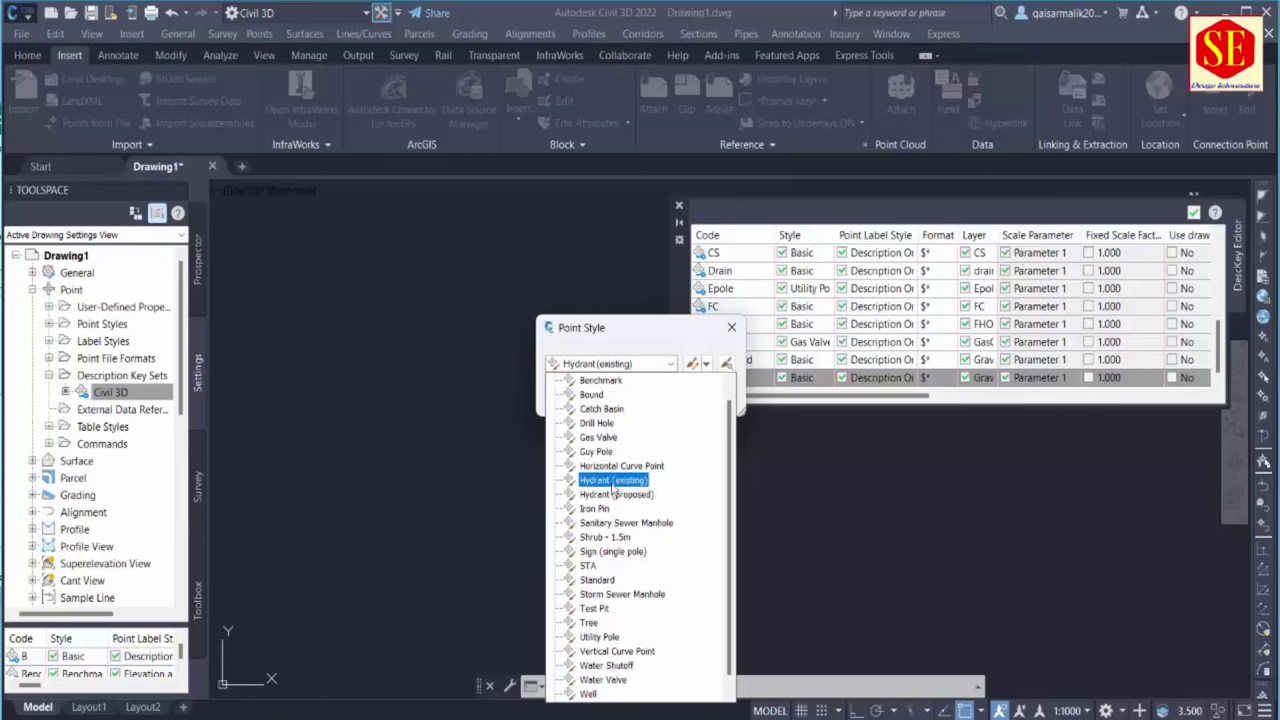
pyautogui.click(613, 480)
pyautogui.click(689, 372)
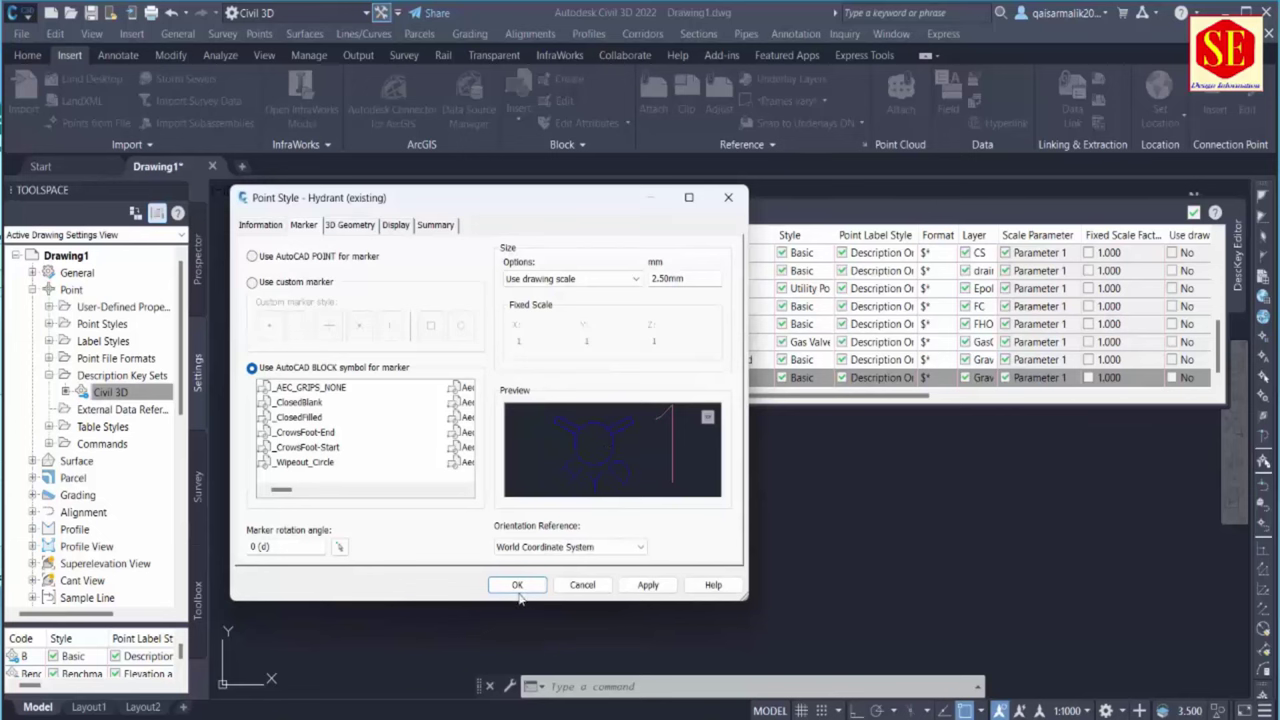
pyautogui.click(517, 585)
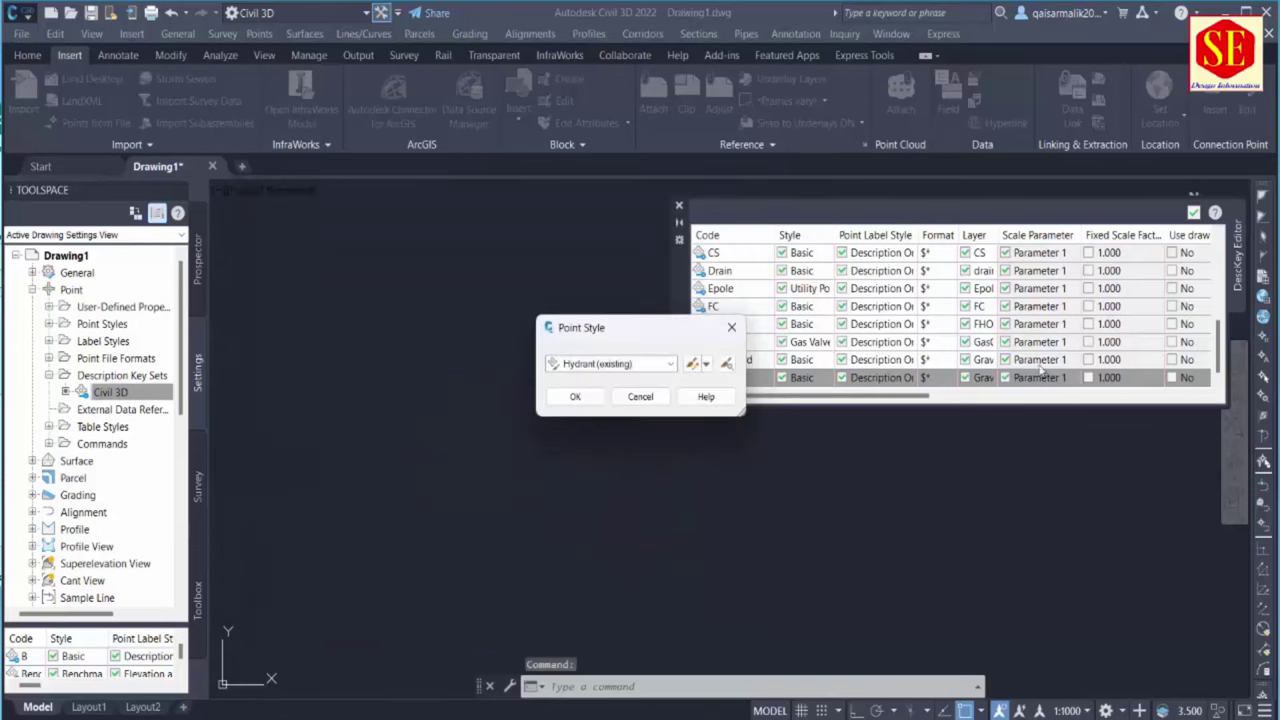
pyautogui.click(575, 396)
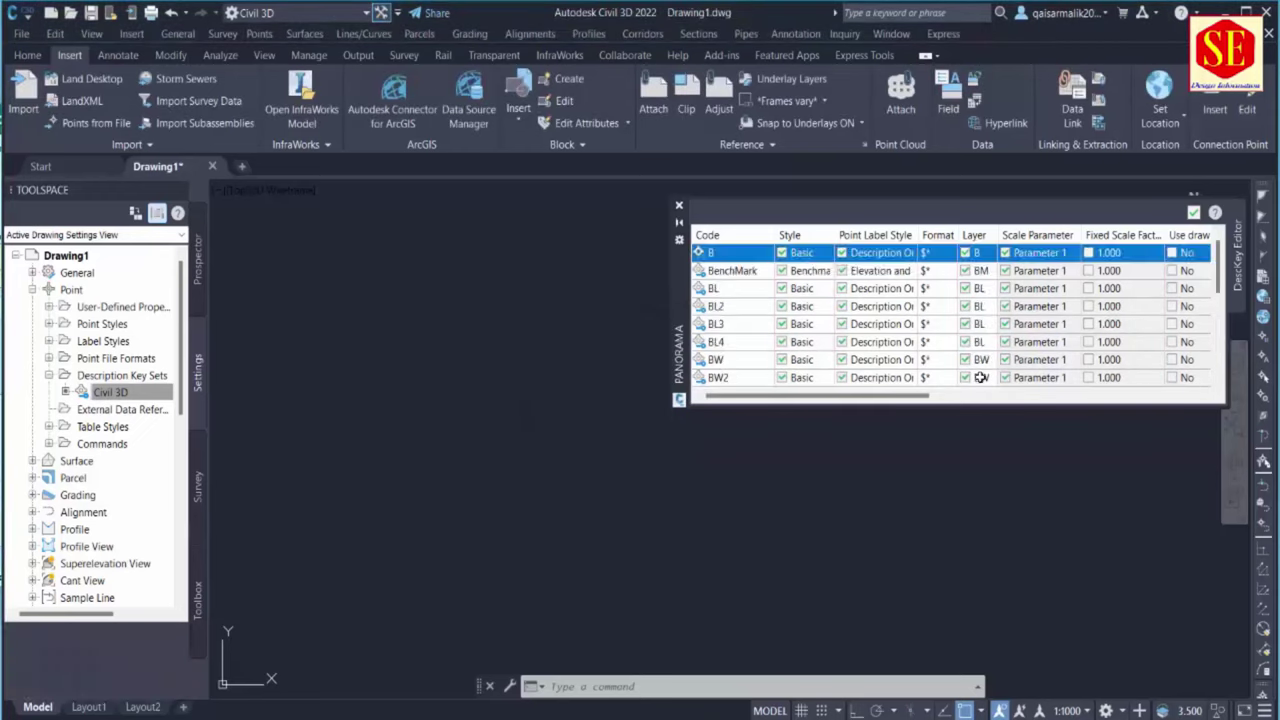
# Put the Hydrant key on a new blue Hydrant layer, then return to the spreadsheet
pyautogui.click(984, 378)
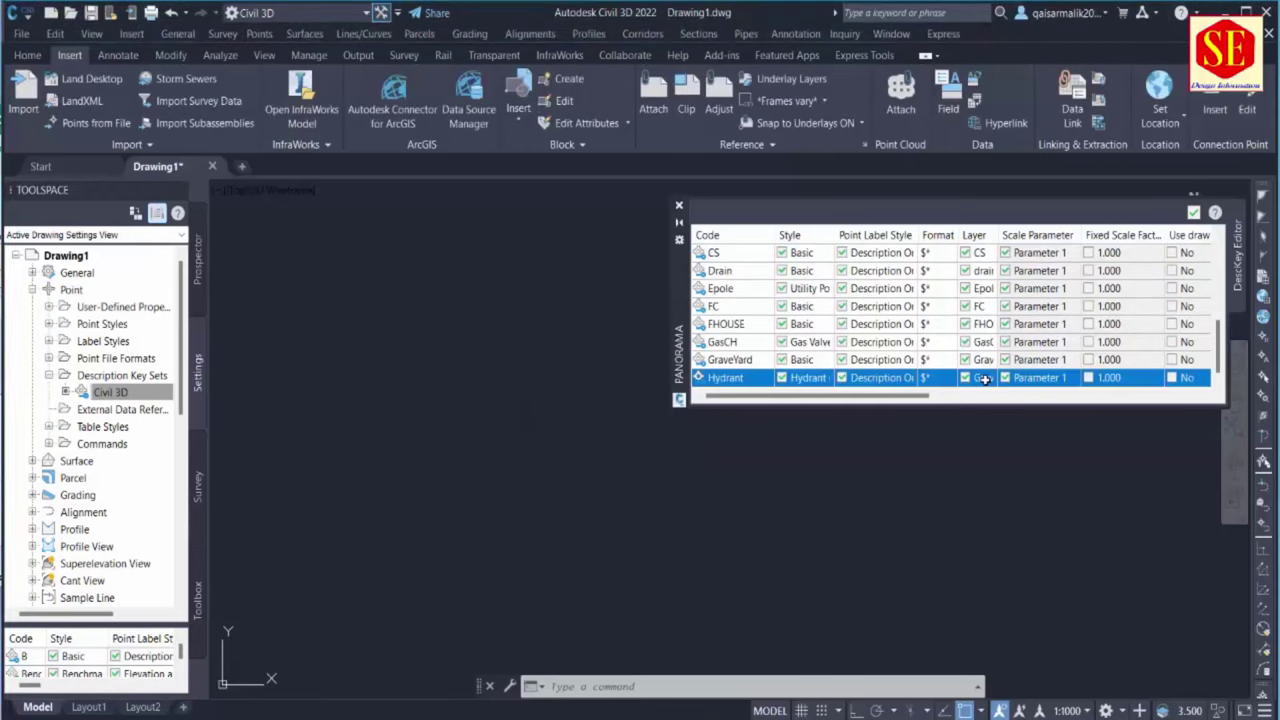
pyautogui.click(984, 378)
pyautogui.click(849, 227)
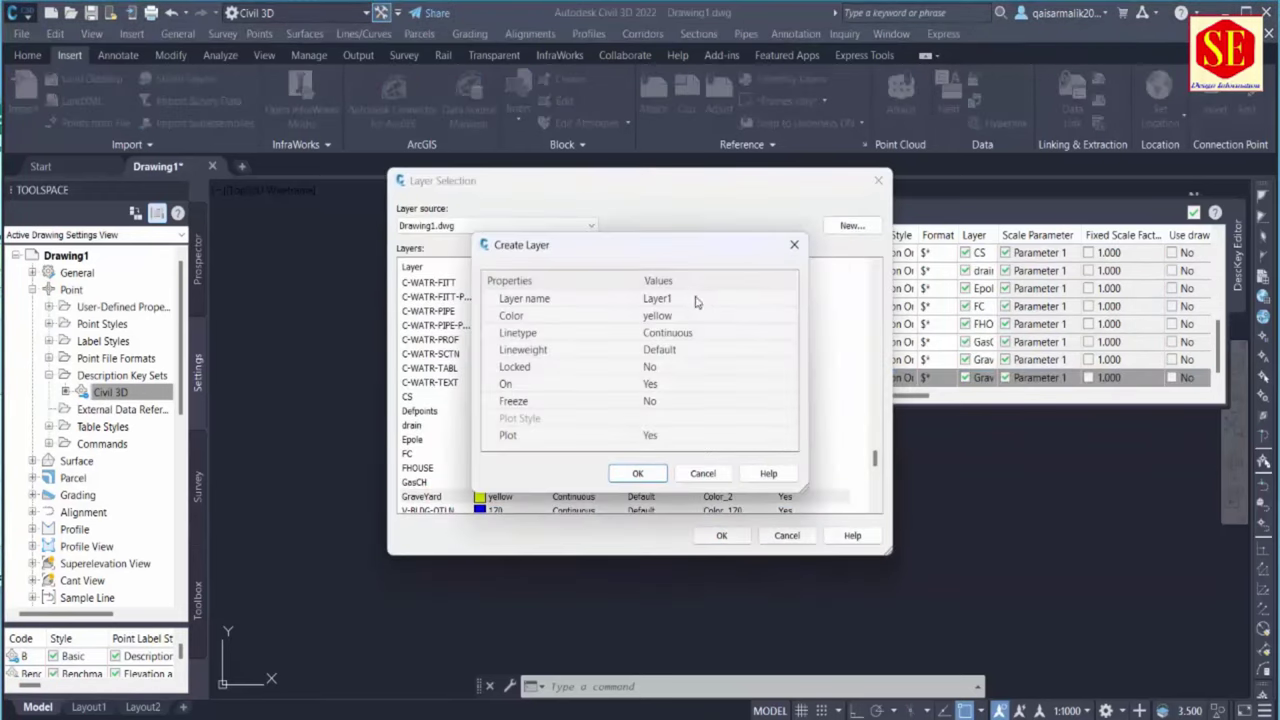
pyautogui.write('Hydrant')
pyautogui.click(695, 318)
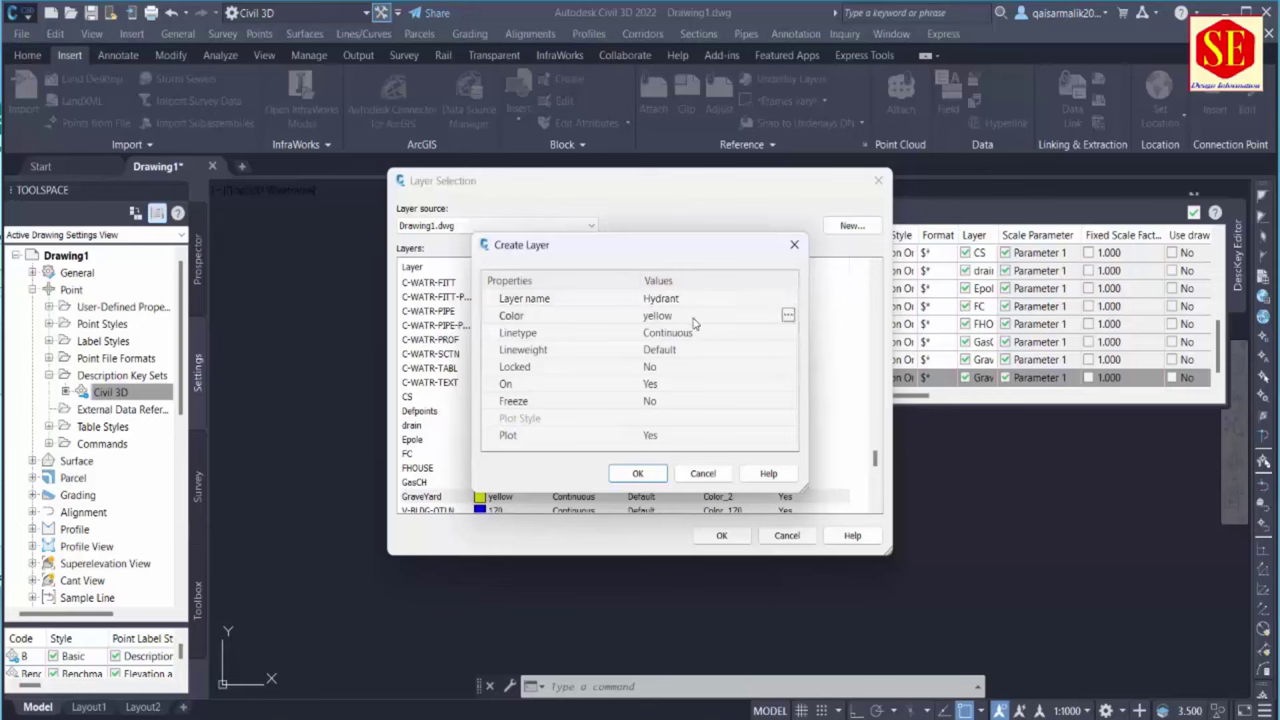
pyautogui.click(788, 315)
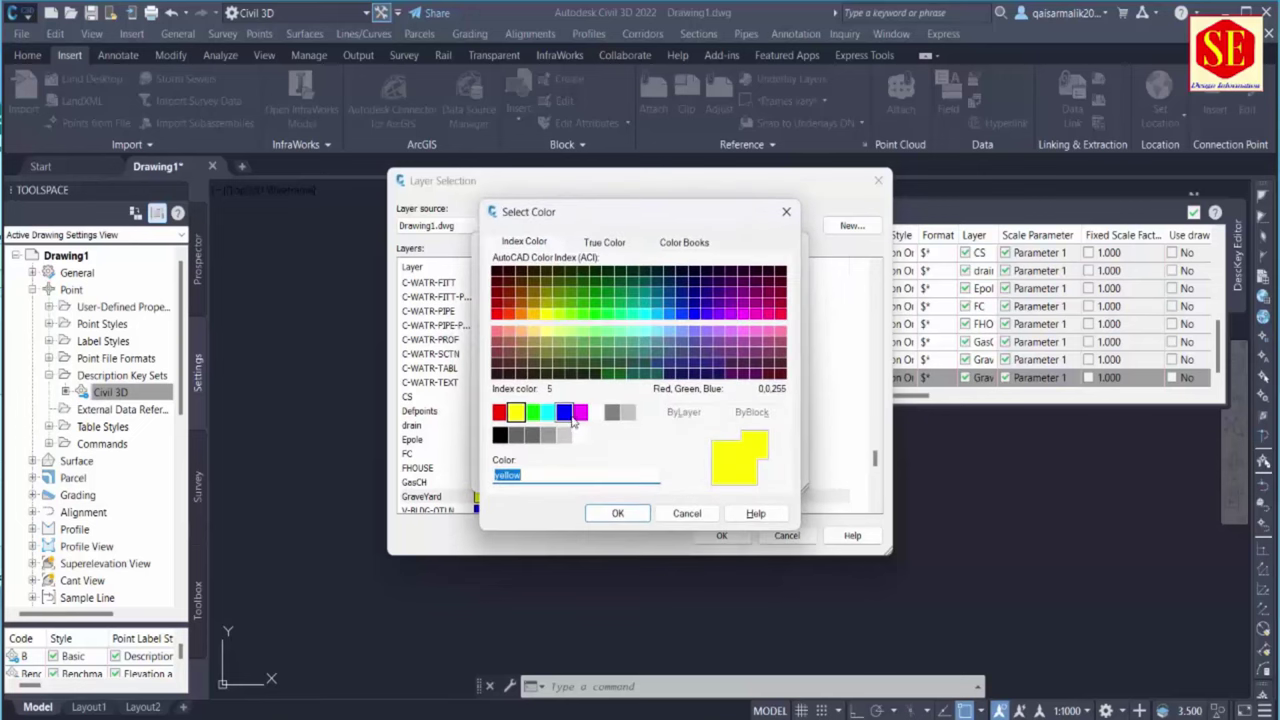
pyautogui.click(564, 412)
pyautogui.click(614, 514)
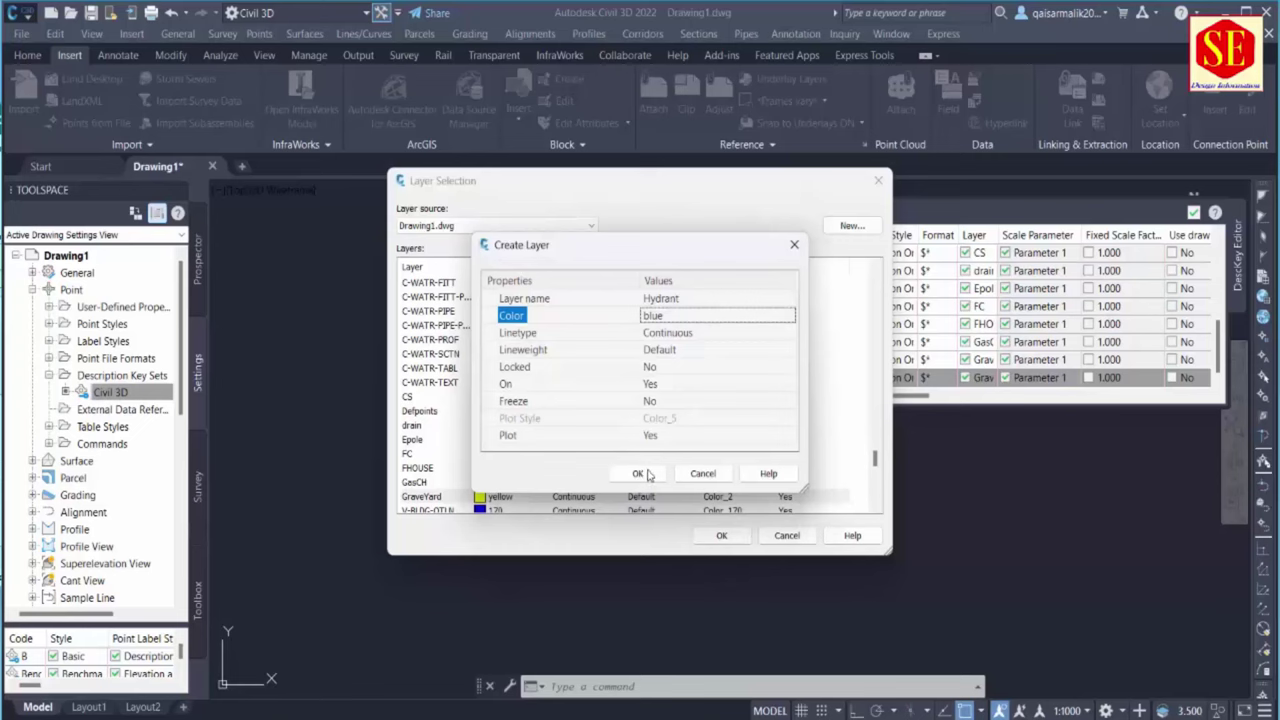
pyautogui.click(646, 475)
pyautogui.click(721, 535)
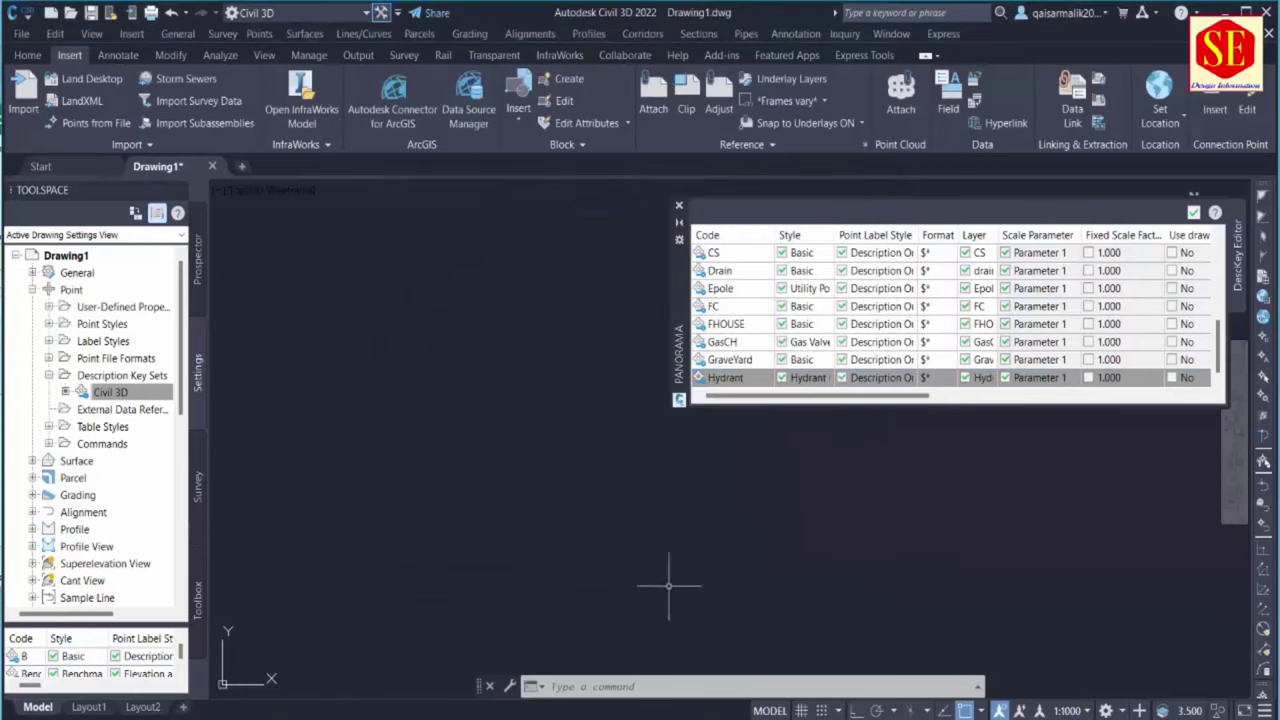
pyautogui.click(583, 714)
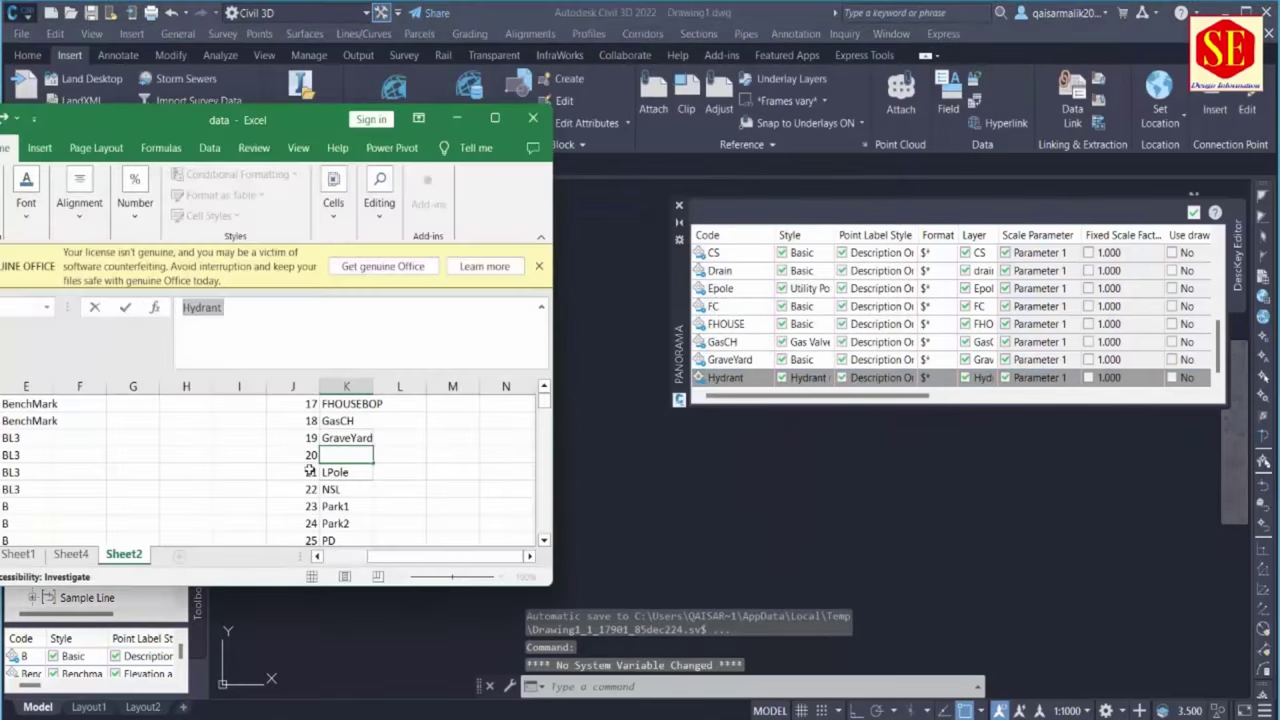
# Copy the LPole code from the spreadsheet and duplicate the Hydrant description key
pyautogui.click(352, 472)
pyautogui.rightClick(352, 472)
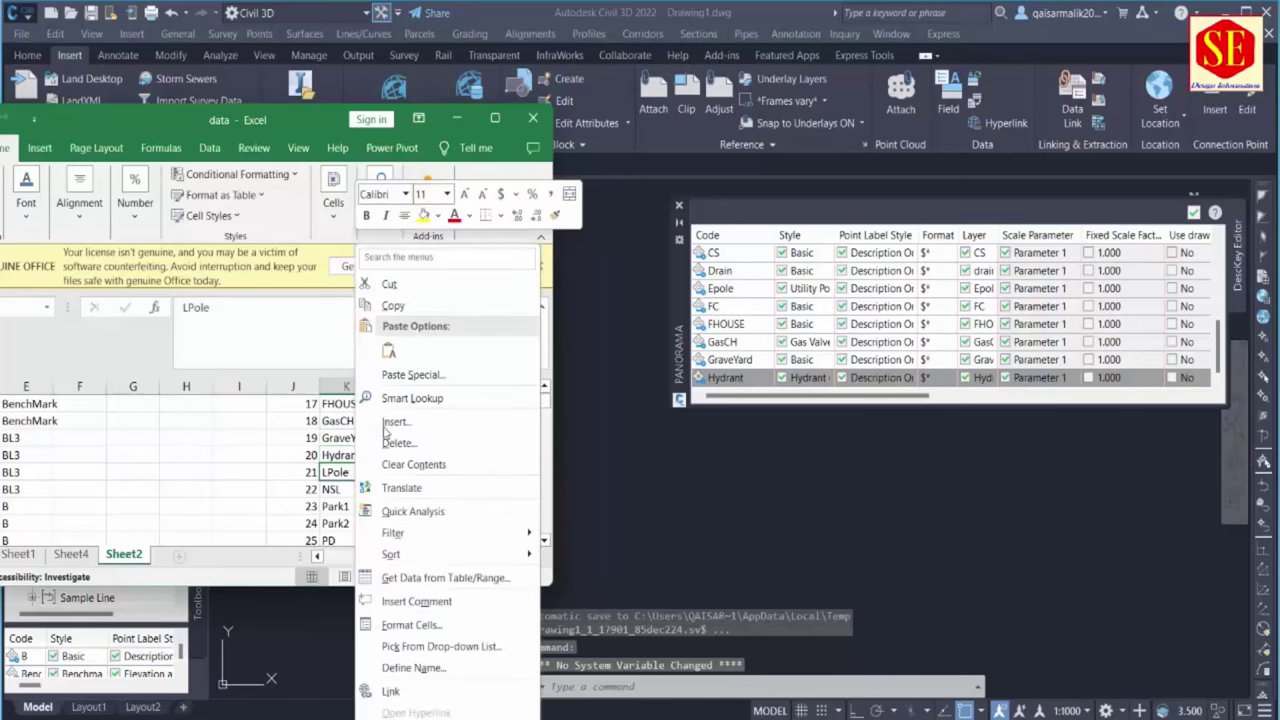
pyautogui.click(372, 303)
pyautogui.click(726, 377)
pyautogui.doubleClick(726, 377)
pyautogui.rightClick(737, 379)
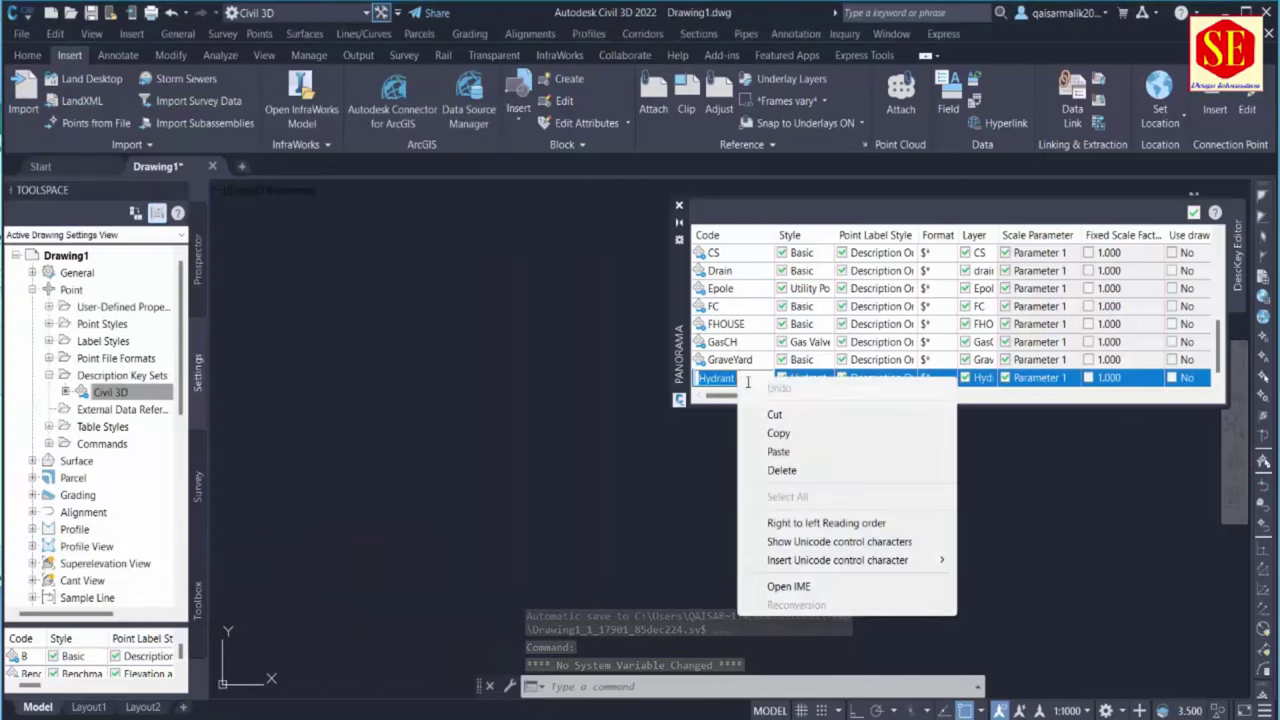
pyautogui.press('Escape')
pyautogui.press('Escape')
pyautogui.rightClick(728, 379)
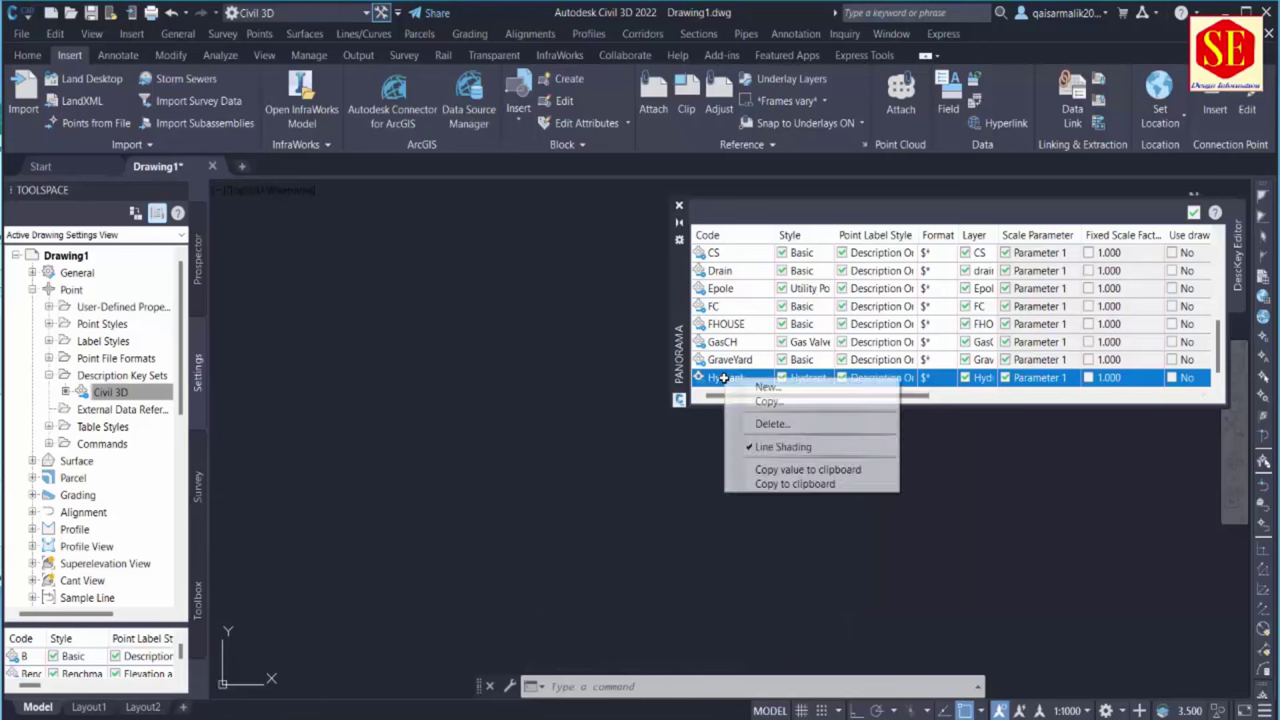
pyautogui.click(765, 401)
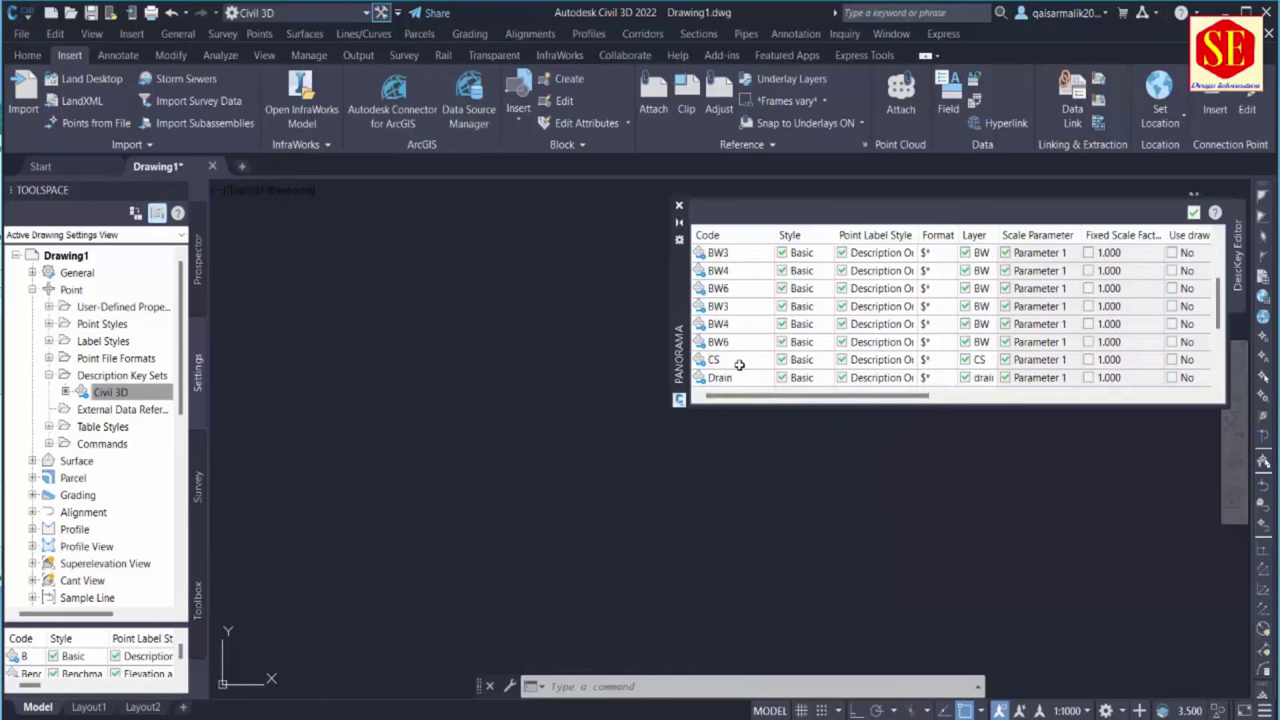
# Rename the copied key to LPole and set its point style to Utility Pole
pyautogui.rightClick(736, 377)
pyautogui.click(735, 378)
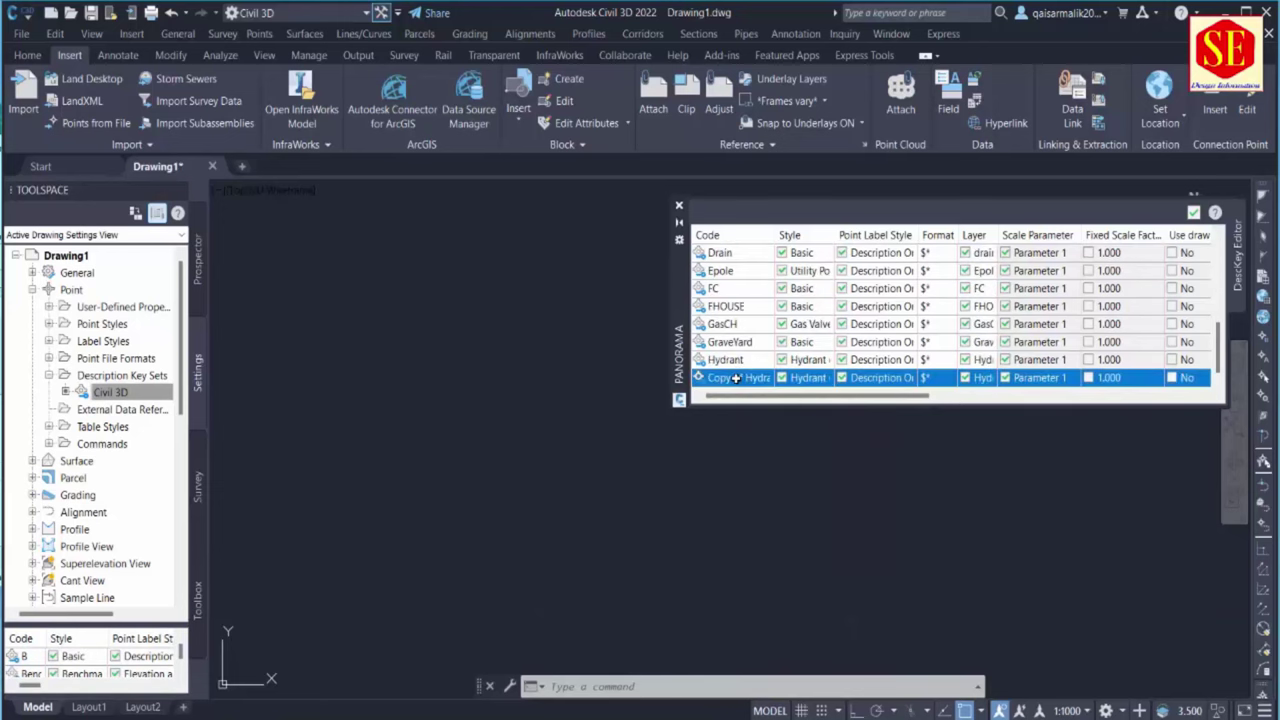
pyautogui.doubleClick(736, 378)
pyautogui.write('LPole')
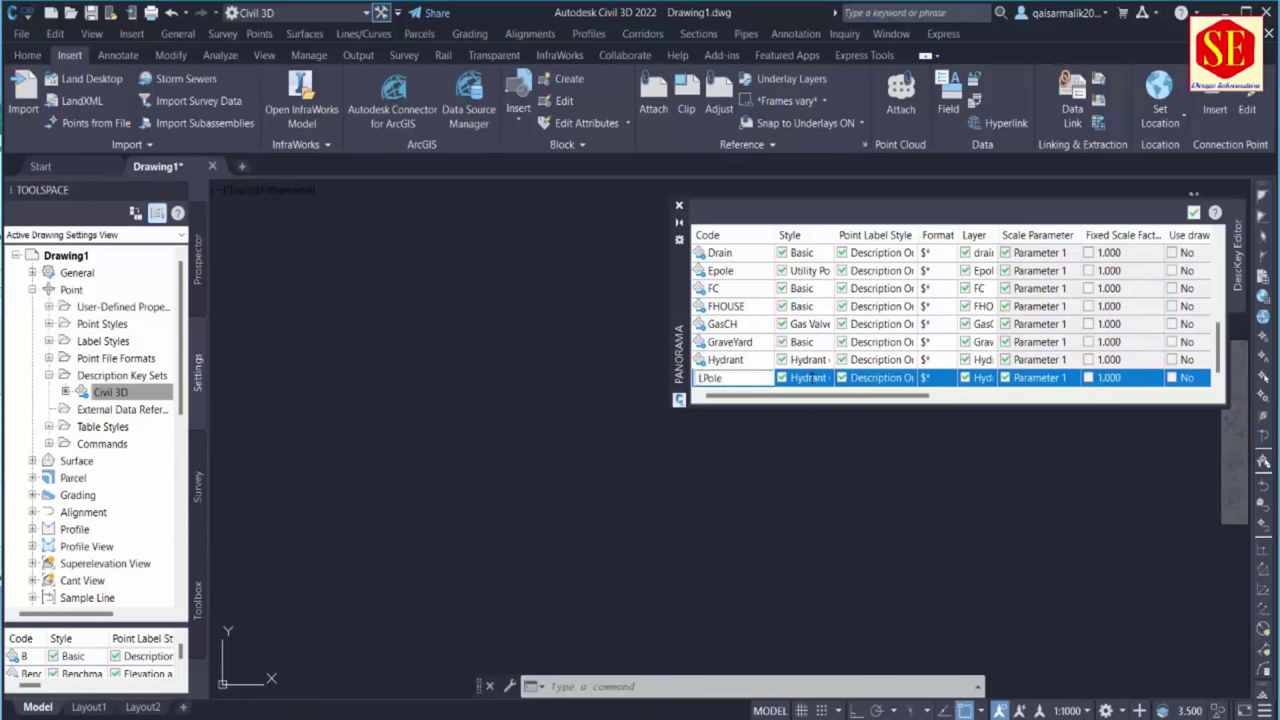
pyautogui.click(812, 377)
pyautogui.click(574, 364)
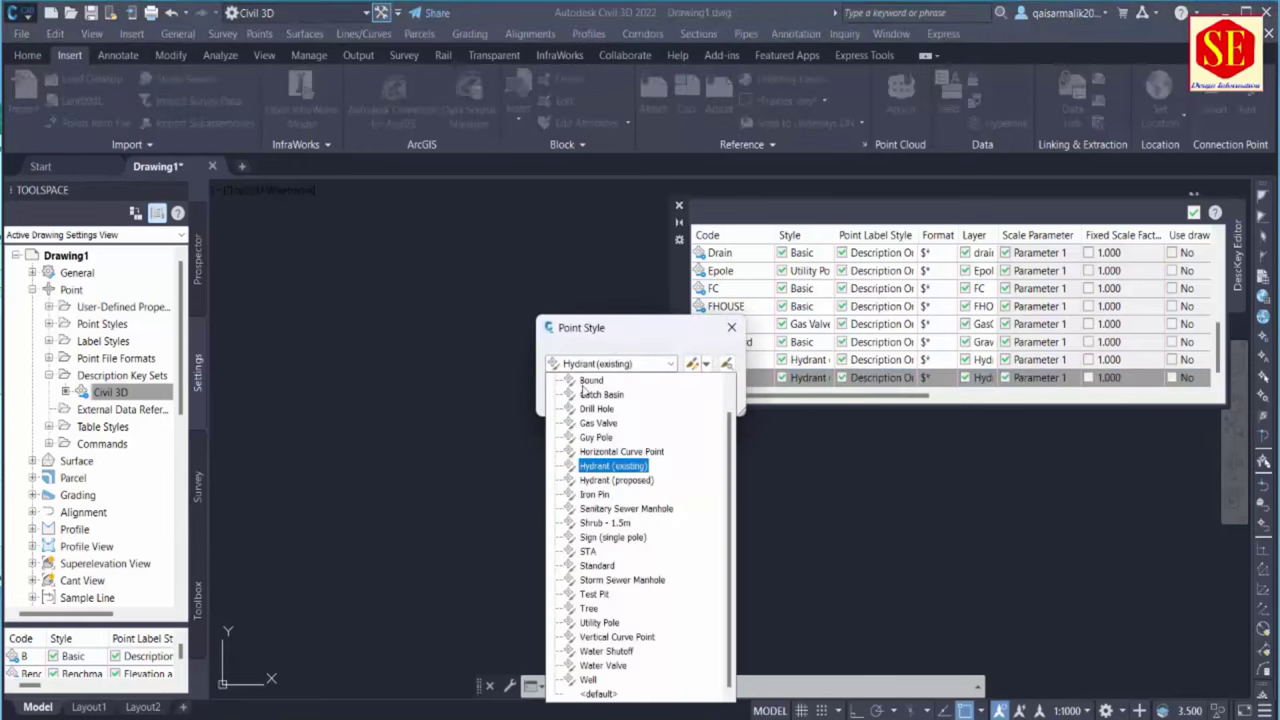
pyautogui.click(600, 622)
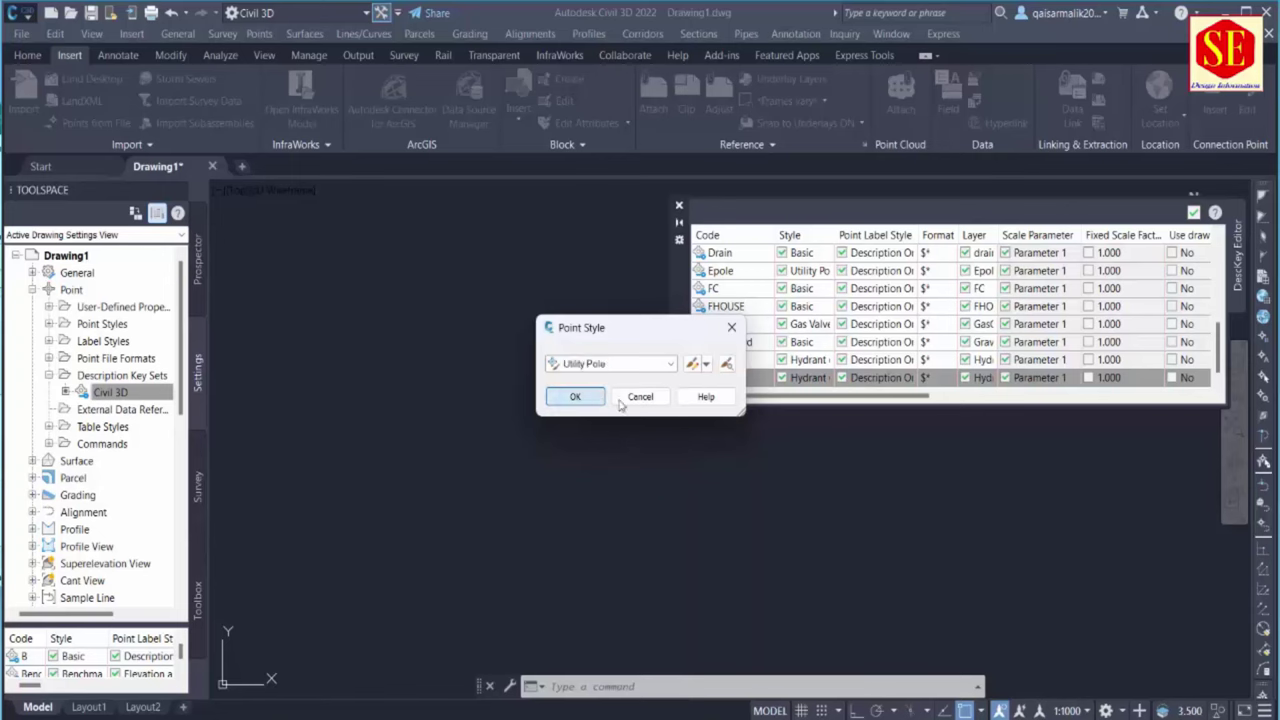
pyautogui.click(575, 396)
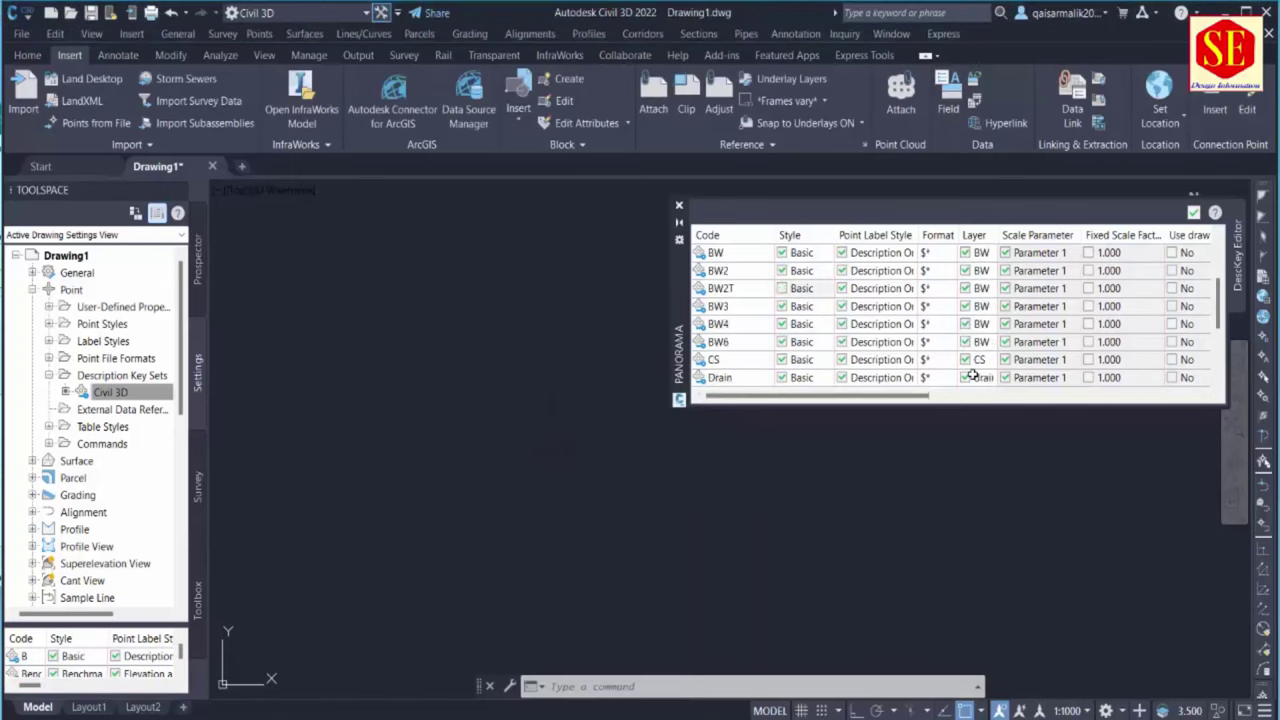
# Start a new layer named LPole for the LPole description key
pyautogui.click(988, 378)
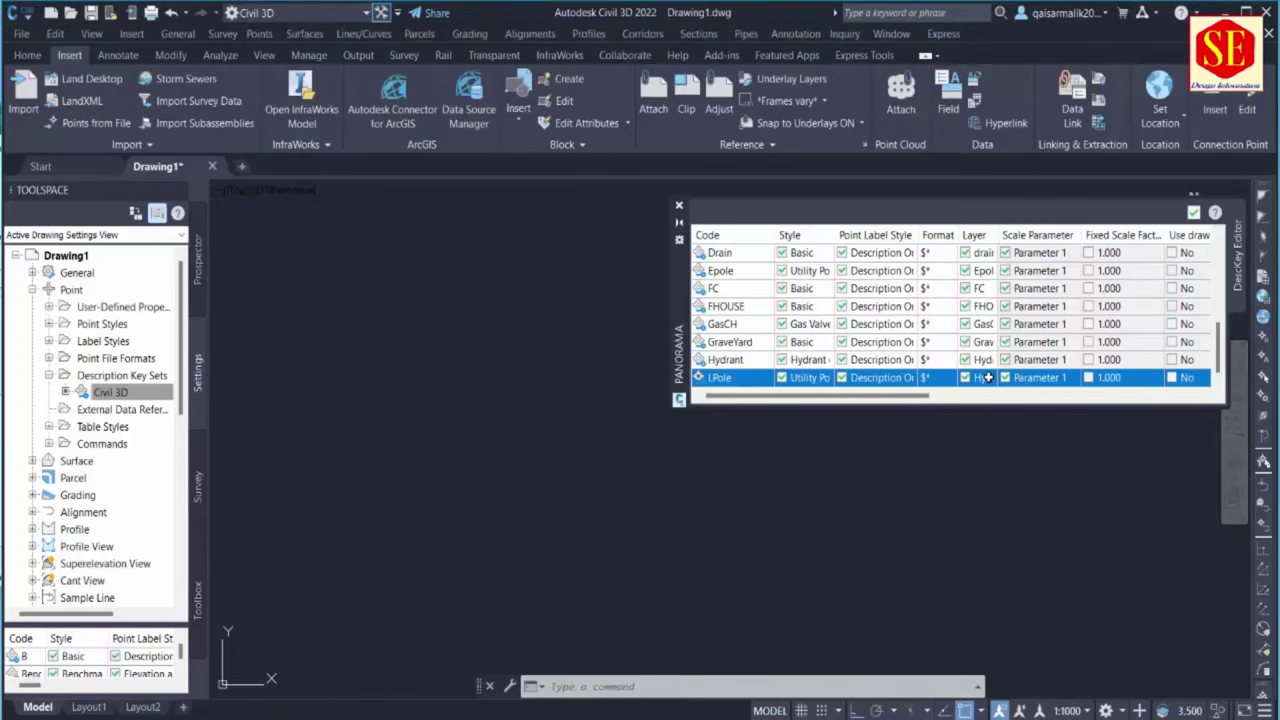
pyautogui.click(988, 378)
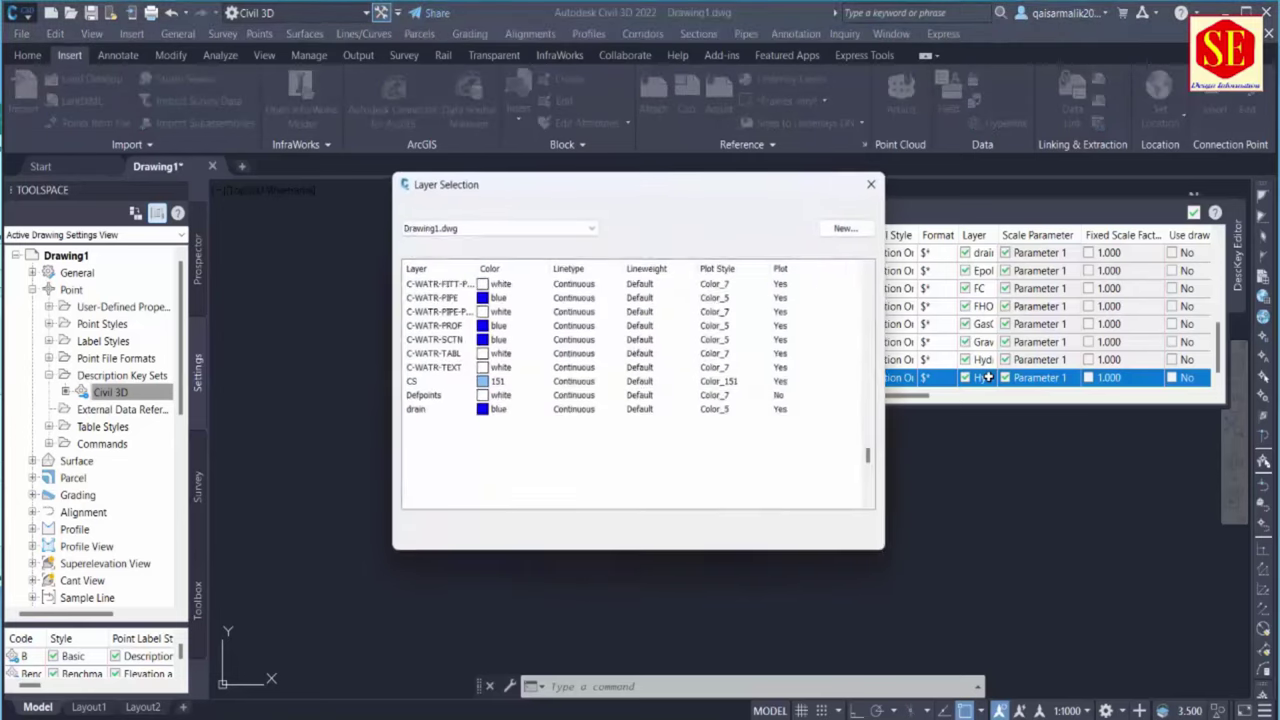
pyautogui.click(851, 226)
pyautogui.click(687, 298)
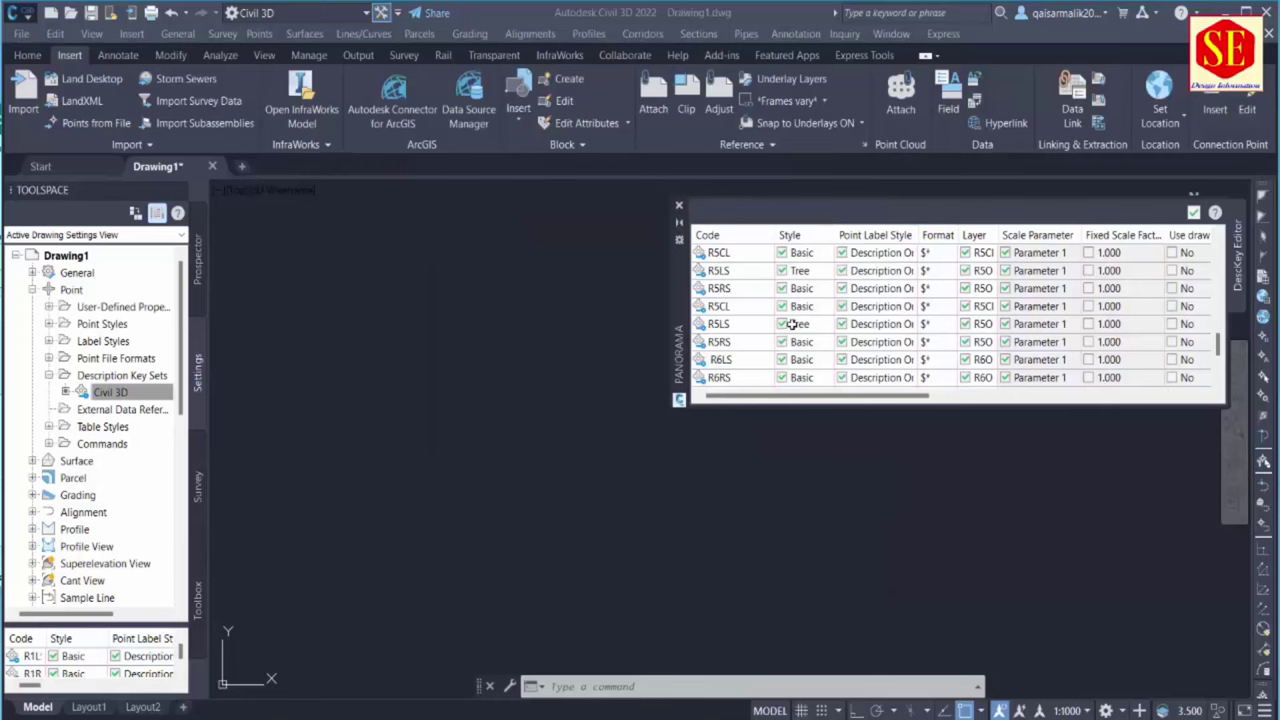
# Scroll through the description keys down to the last one, Well
pyautogui.scroll(10, 793, 324)
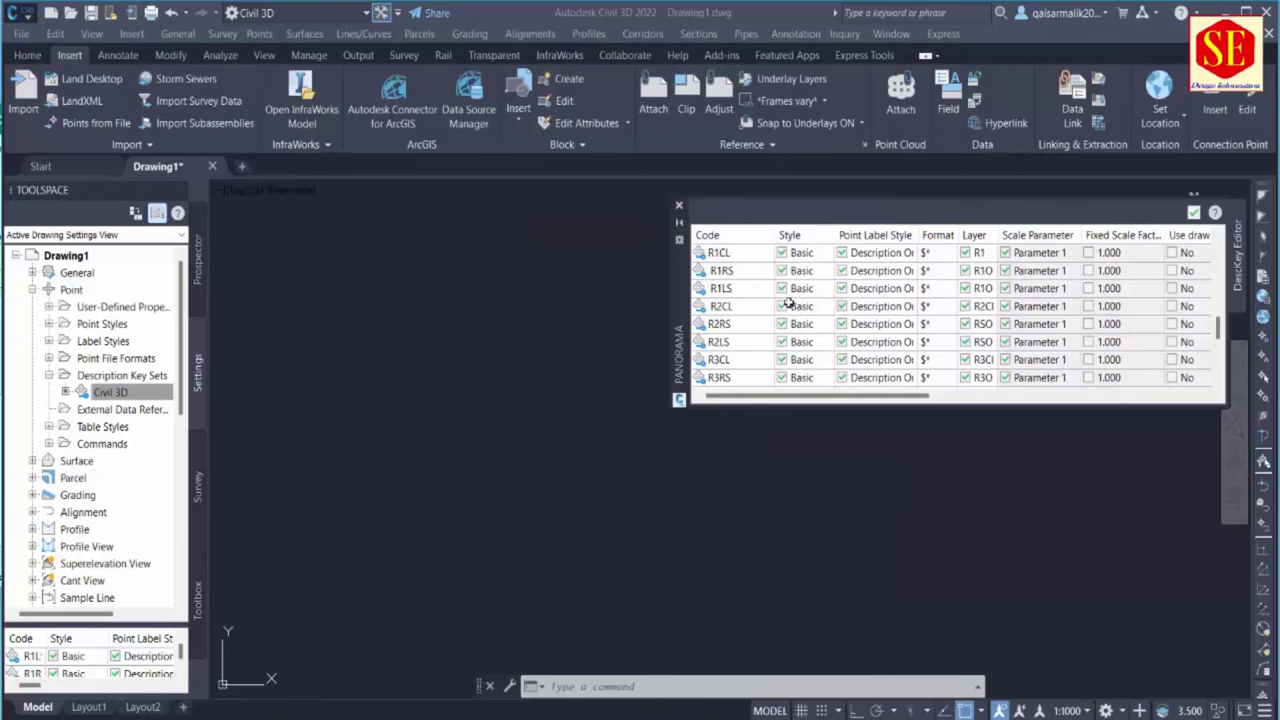
pyautogui.scroll(-10, 801, 290)
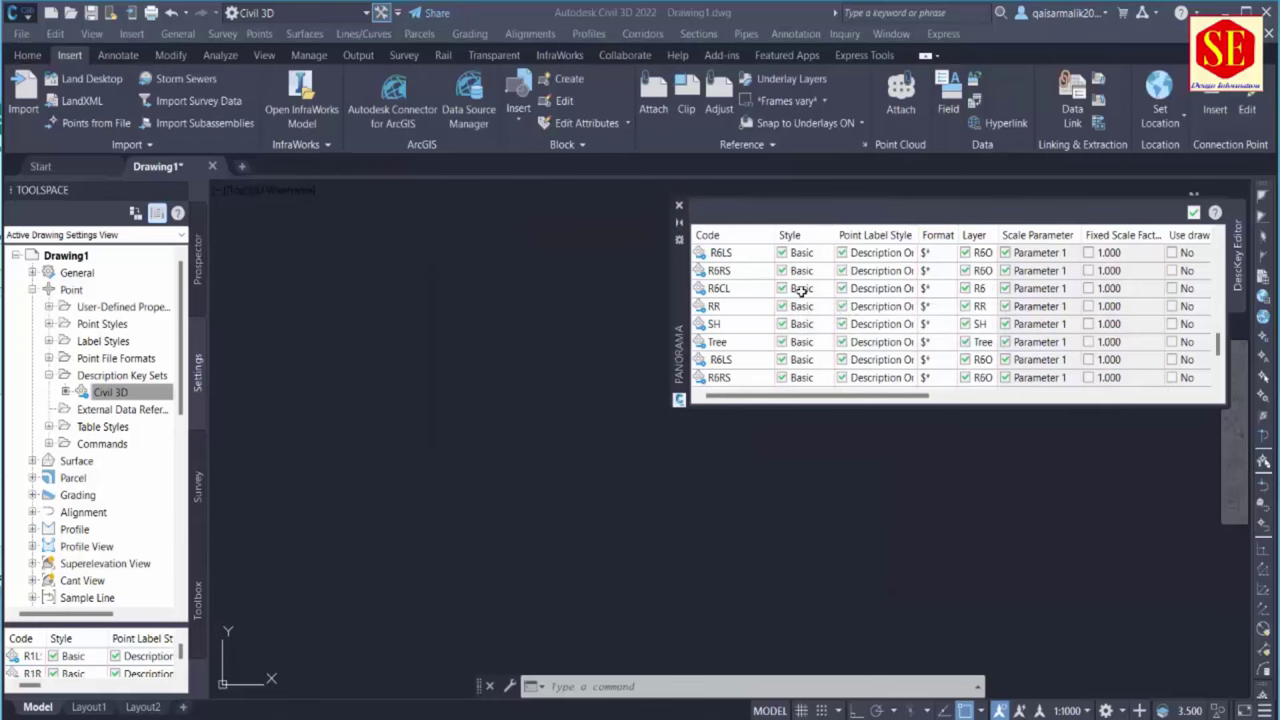
pyautogui.click(717, 377)
# Compare the keys with the Excel code list, then close the DescKey Editor
pyautogui.hotkey('alt', 'Tab')
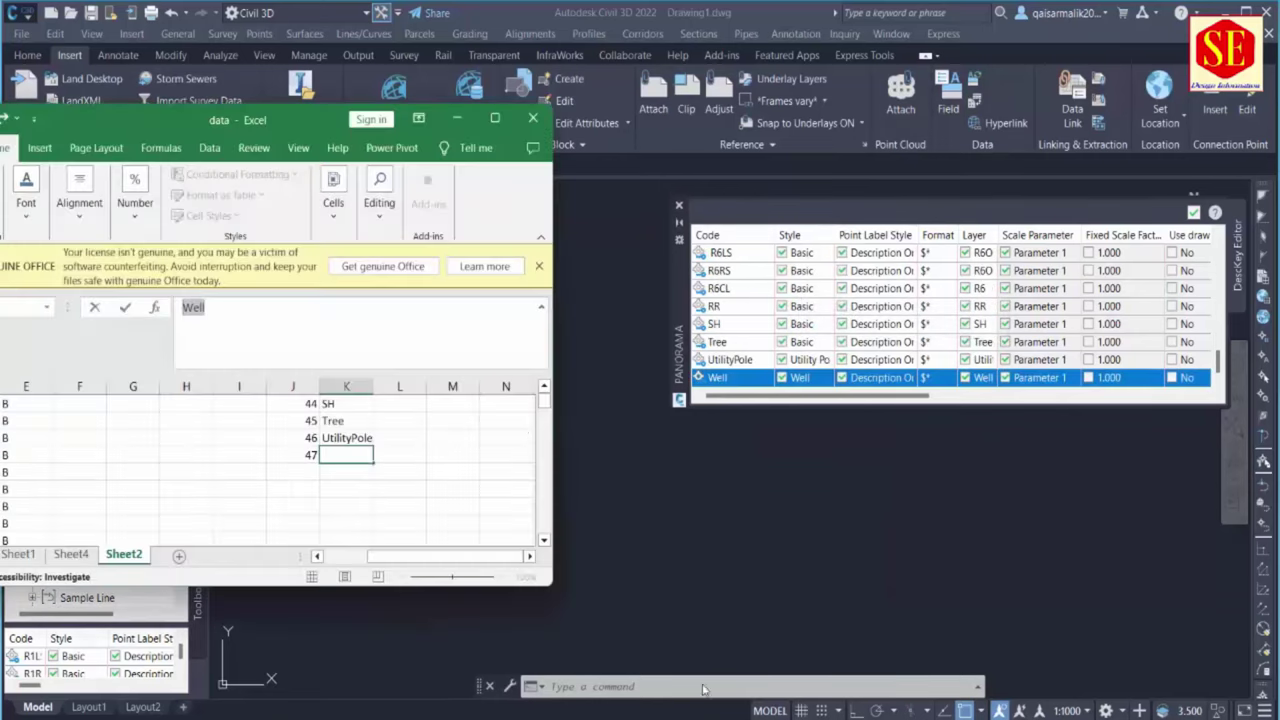
pyautogui.scroll(10, 390, 454)
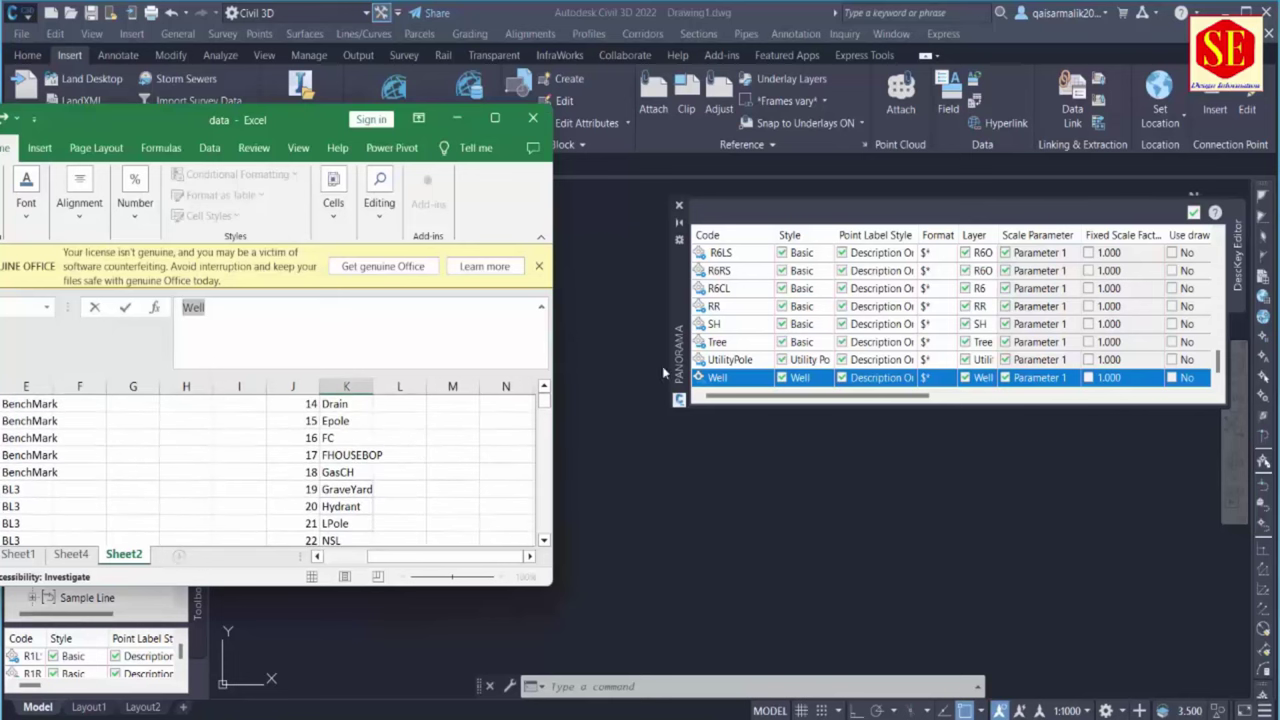
pyautogui.scroll(5, 812, 326)
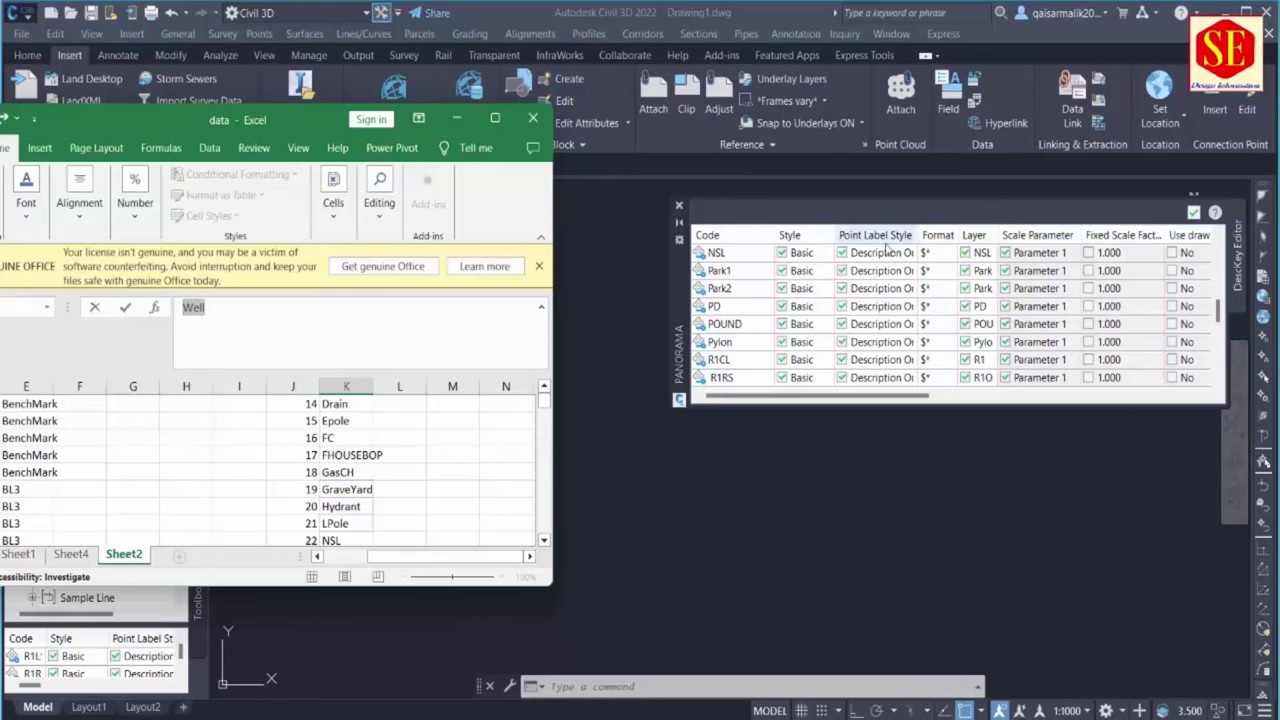
pyautogui.scroll(-3, 886, 289)
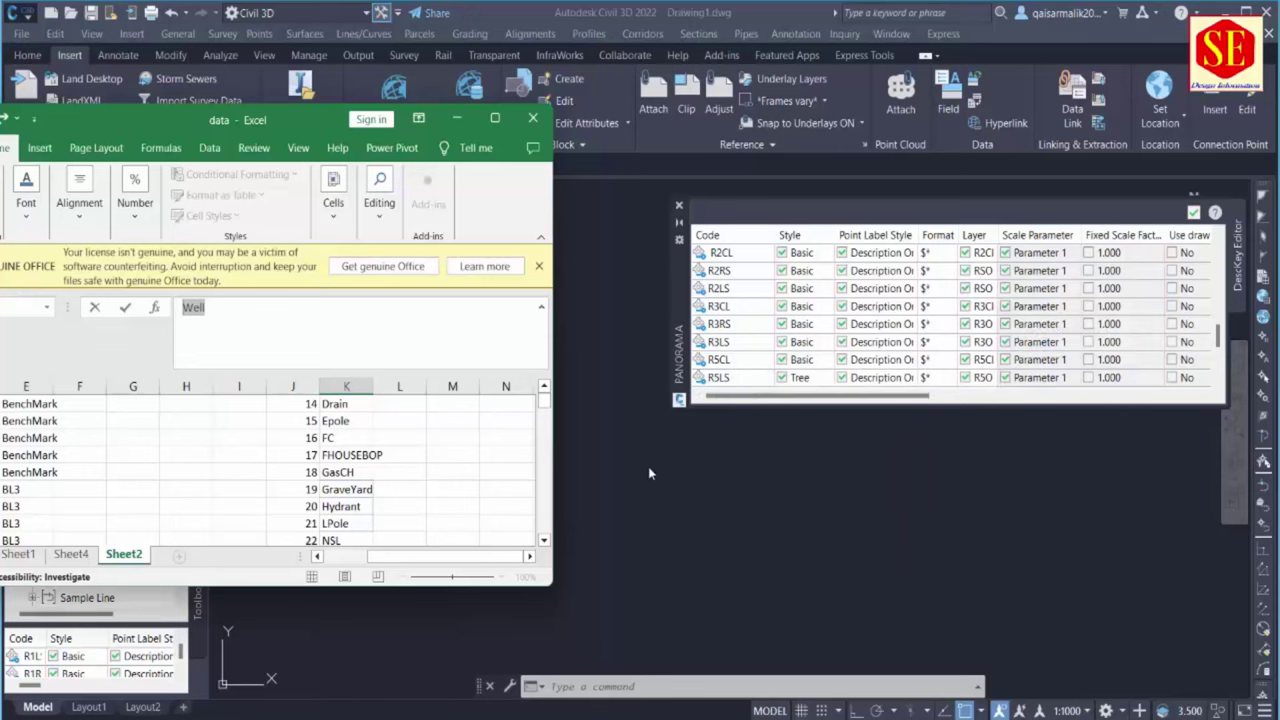
pyautogui.click(633, 300)
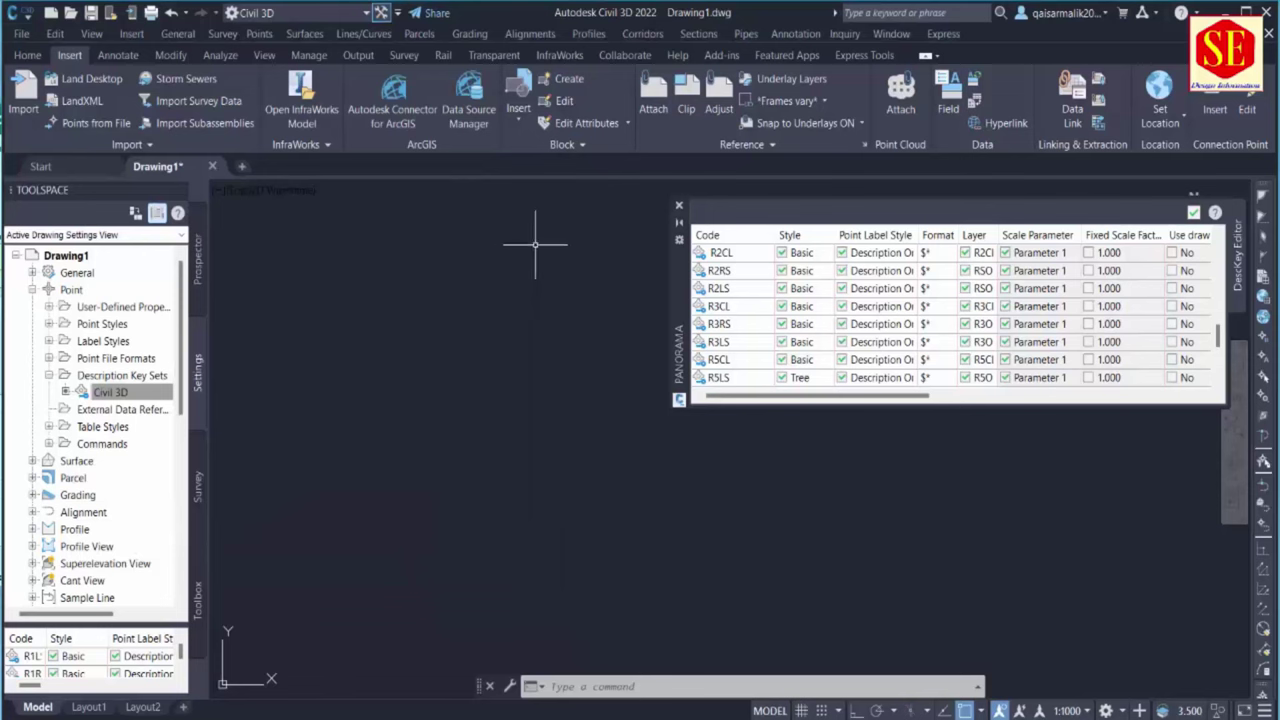
pyautogui.click(1193, 212)
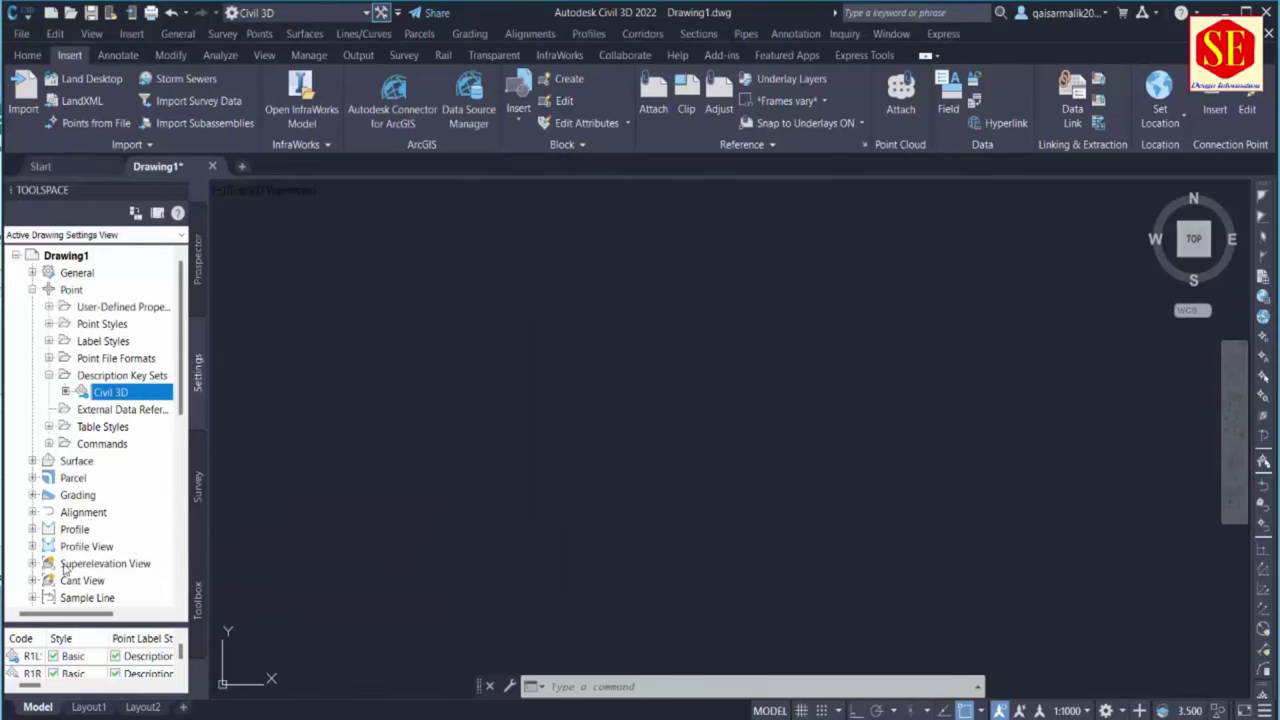
# Review the Code1 linework code set and the ABC figure prefix database
pyautogui.scroll(-4, 110, 566)
pyautogui.click(198, 490)
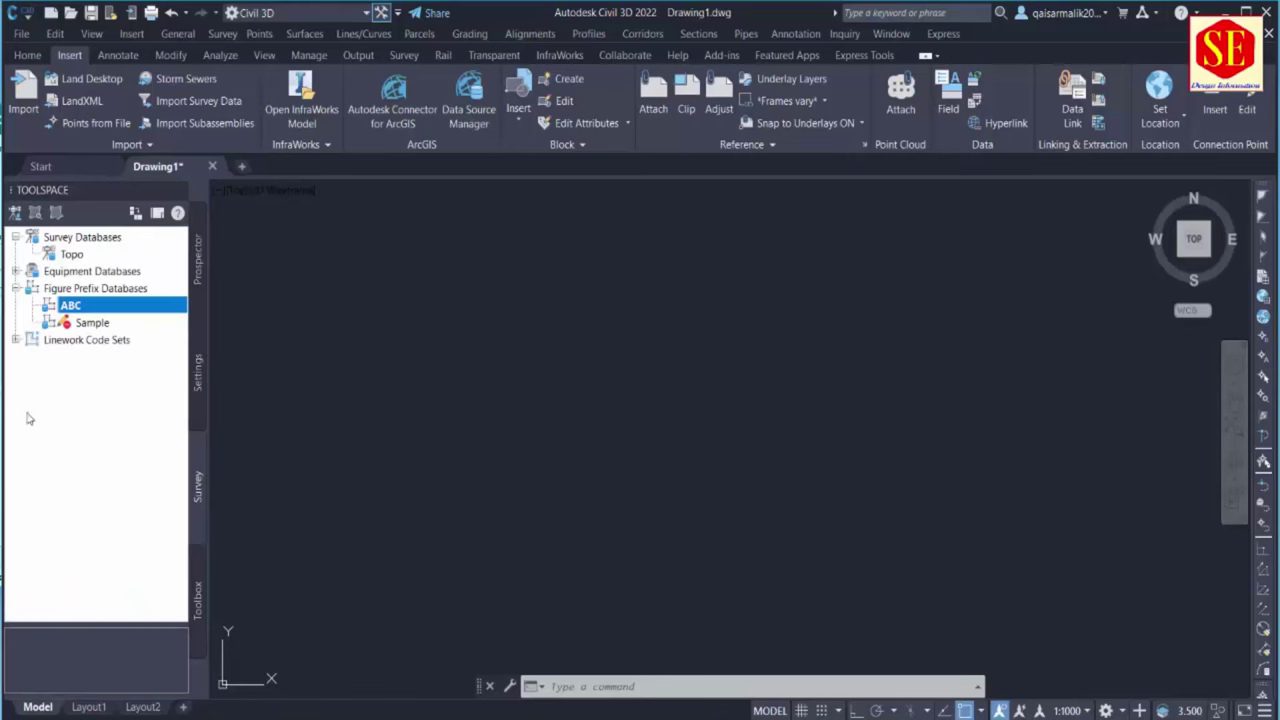
pyautogui.click(16, 341)
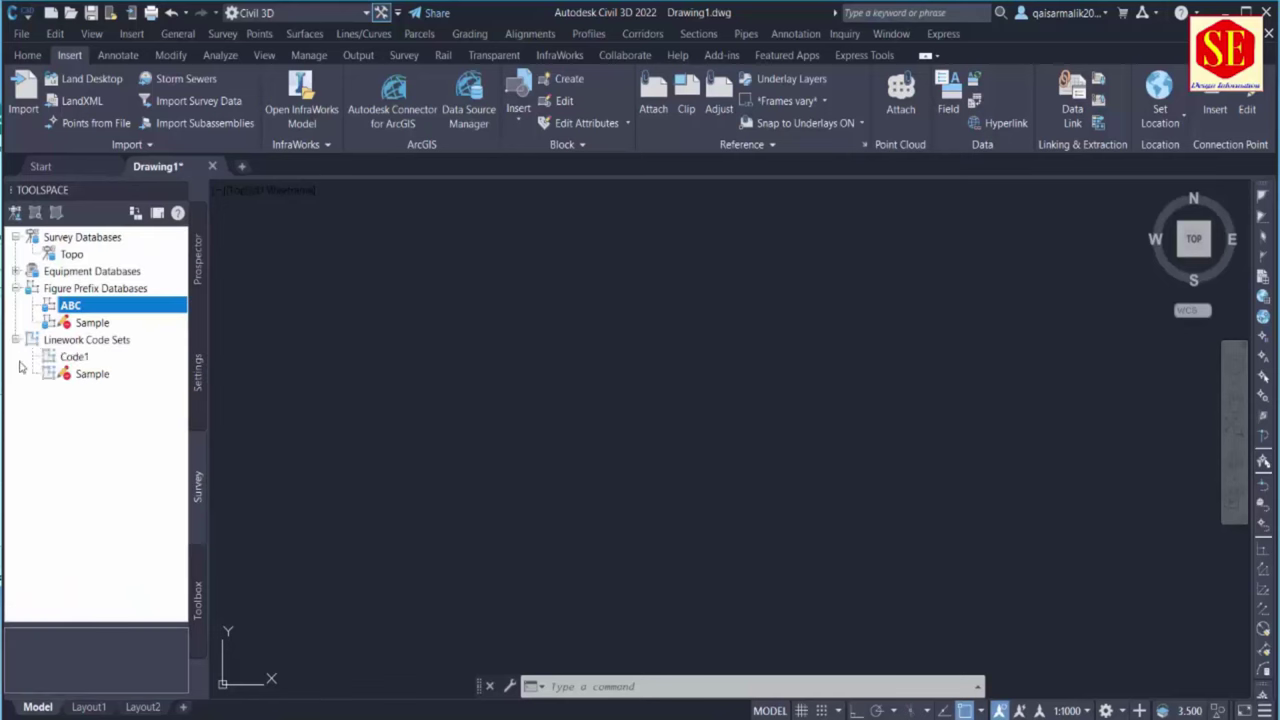
pyautogui.click(75, 360)
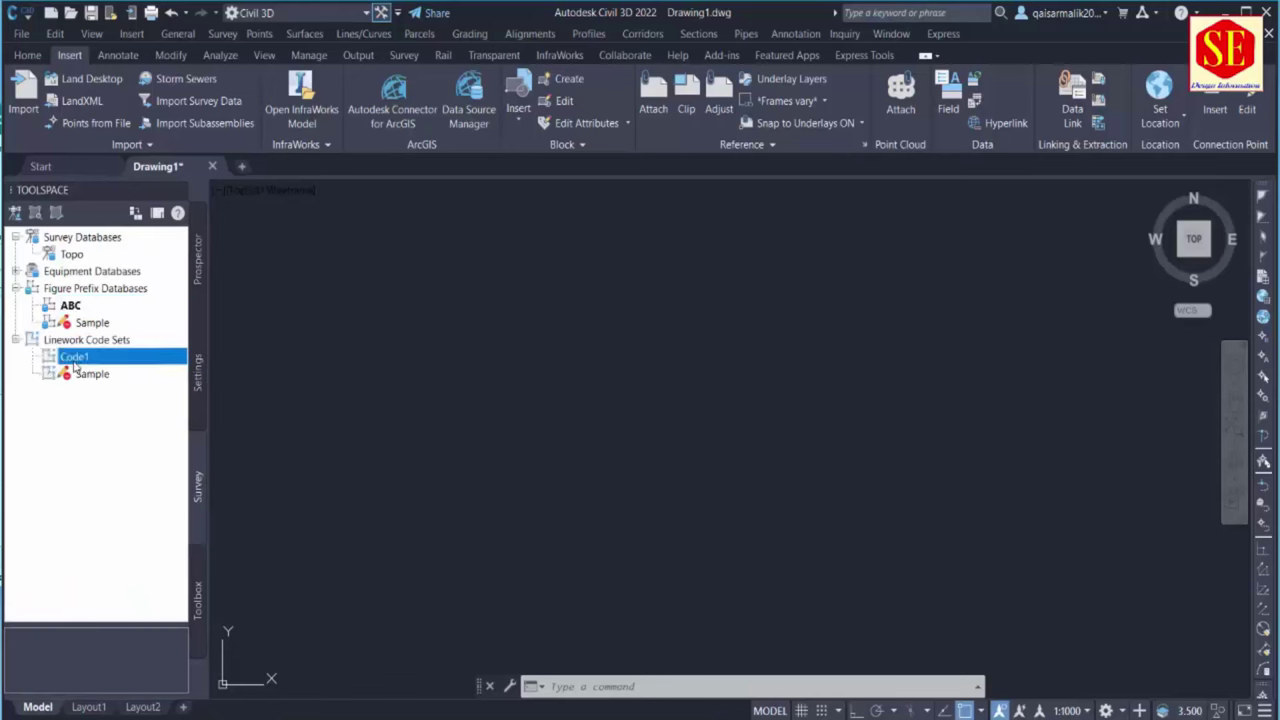
pyautogui.rightClick(70, 306)
pyautogui.click(150, 314)
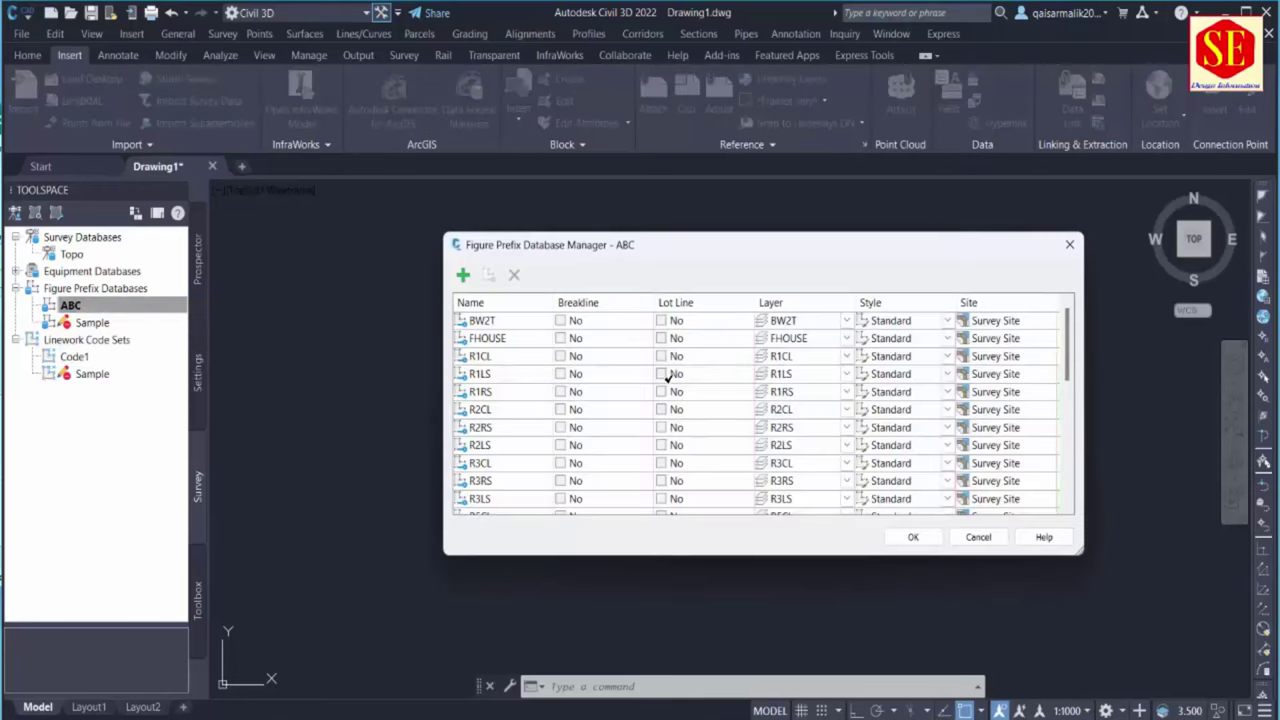
pyautogui.scroll(-10, 522, 370)
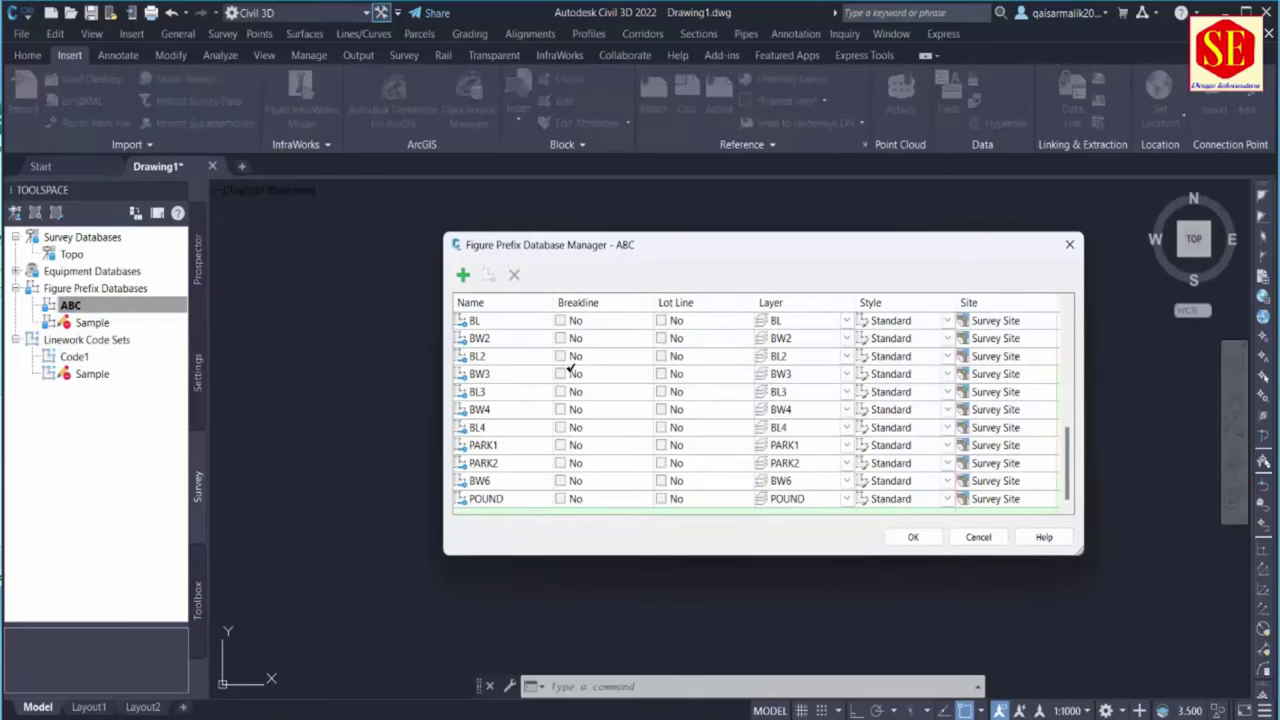
pyautogui.click(1070, 247)
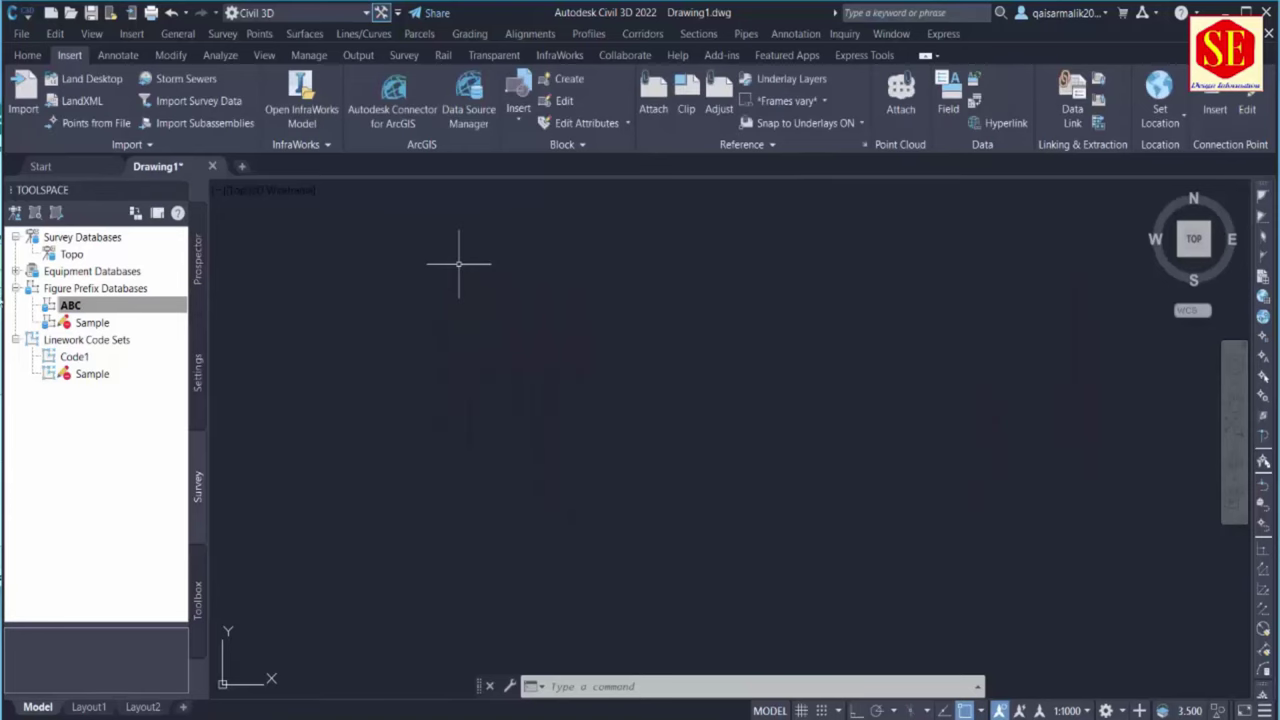
# Recheck the Civil 3D description key set, then select the Topo survey database
pyautogui.click(197, 366)
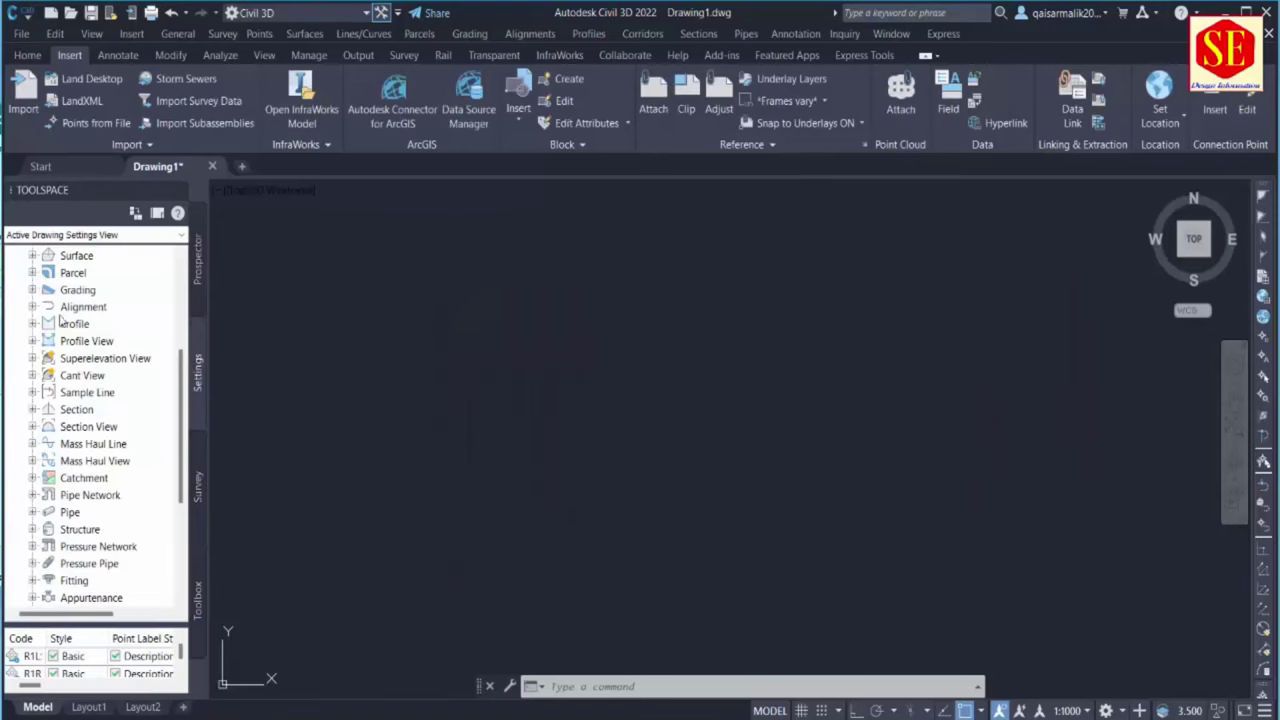
pyautogui.scroll(2, 34, 272)
pyautogui.rightClick(120, 289)
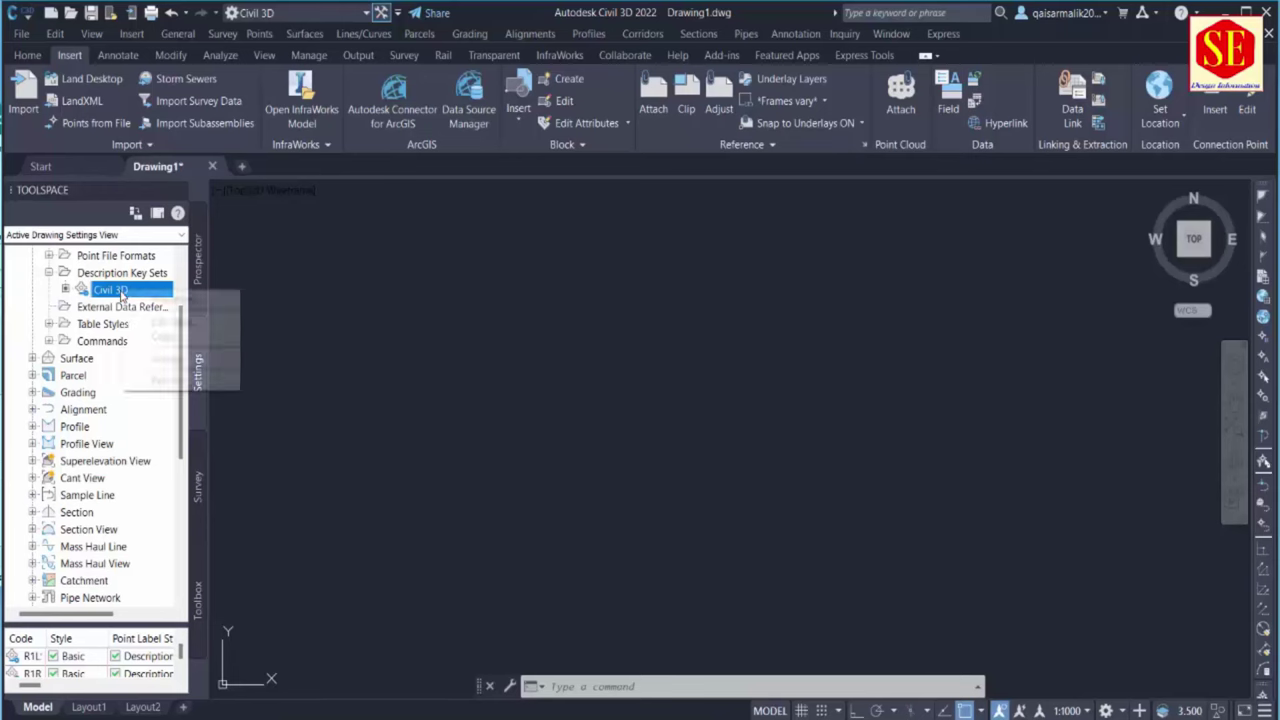
pyautogui.click(180, 324)
pyautogui.scroll(-3, 850, 295)
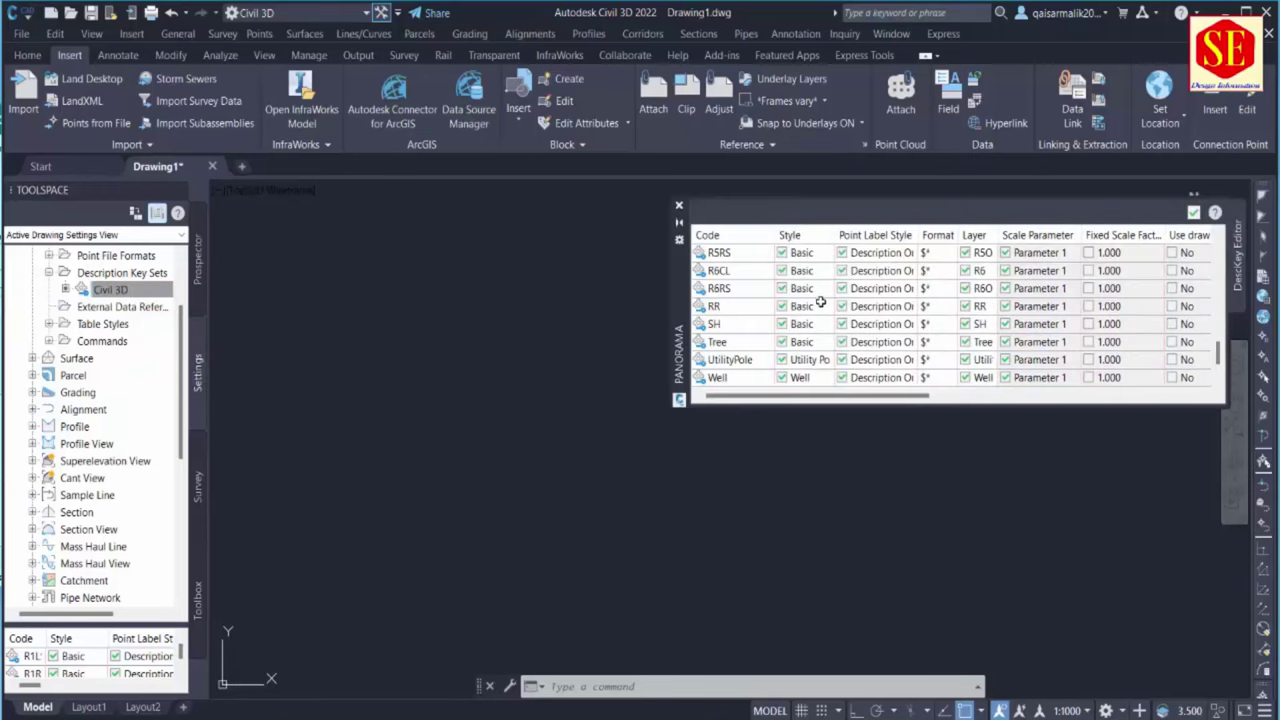
pyautogui.click(679, 206)
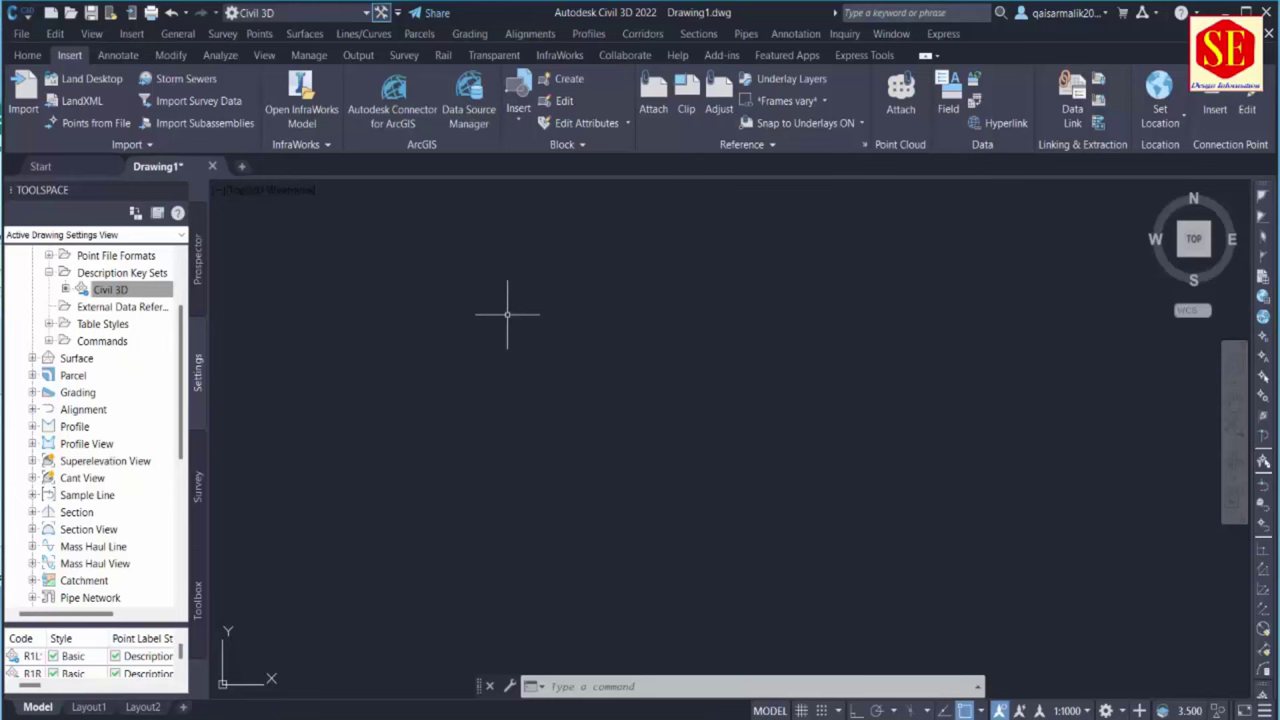
pyautogui.click(198, 490)
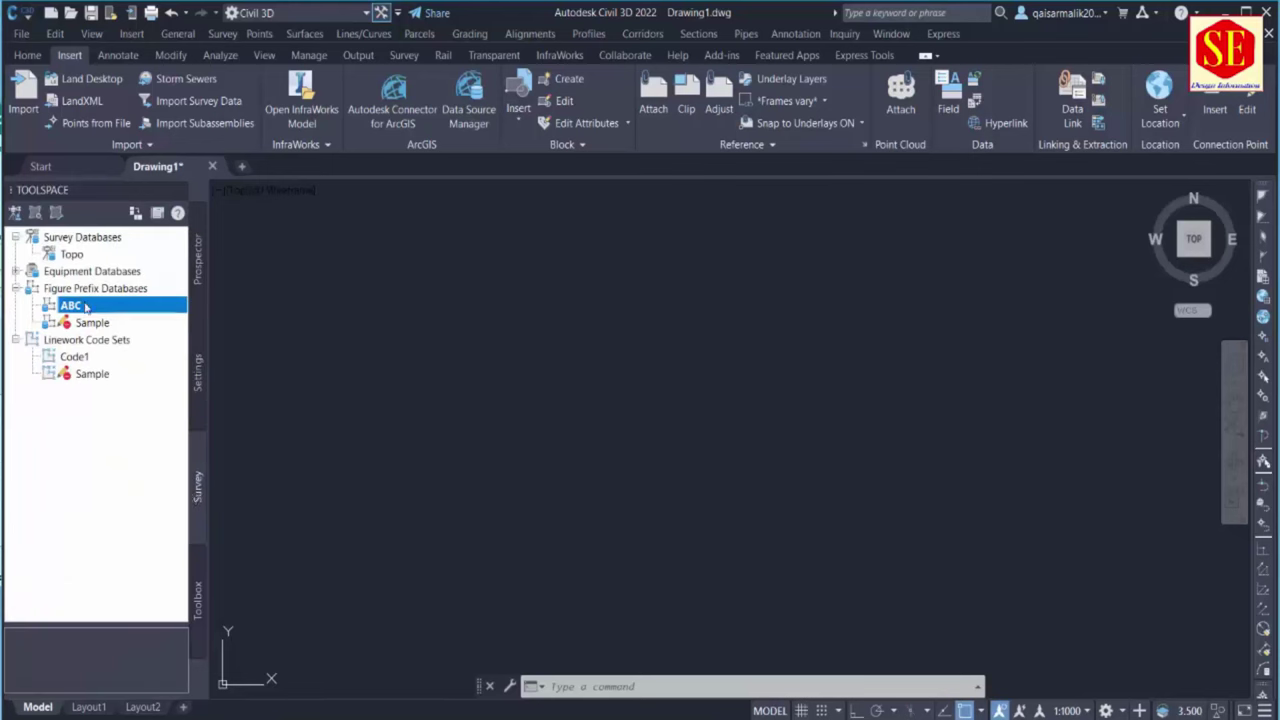
pyautogui.click(66, 255)
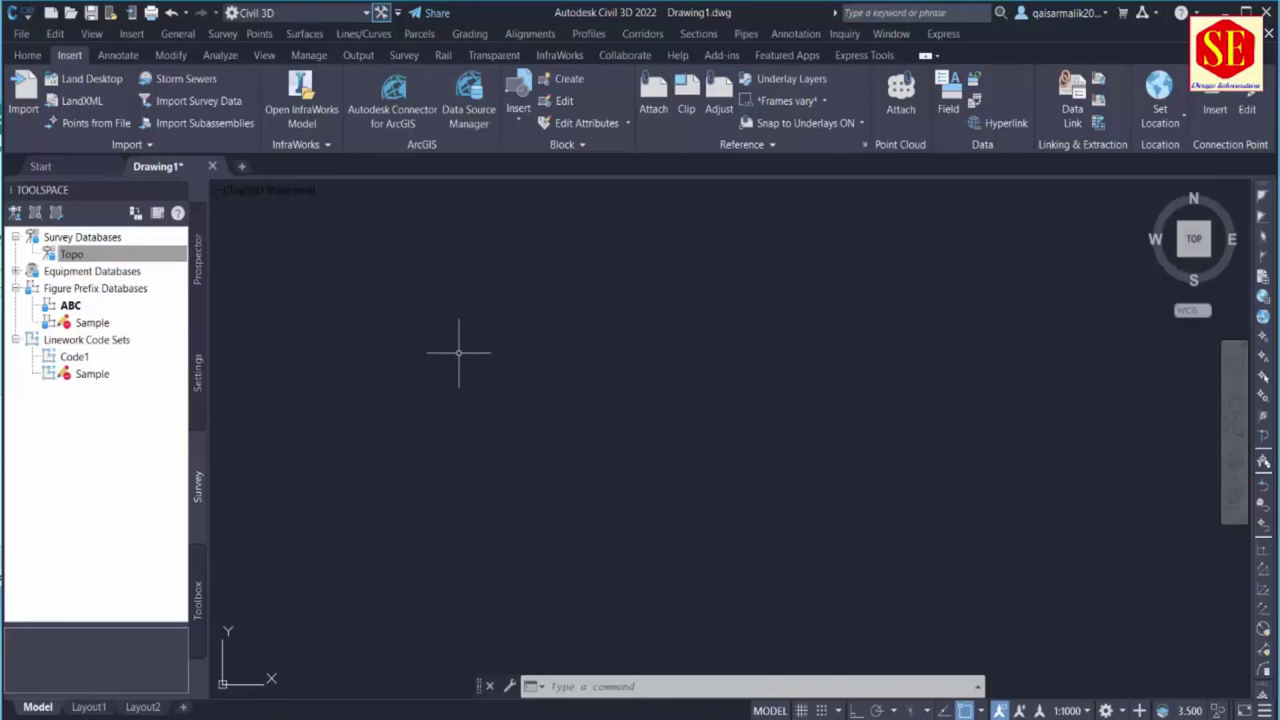
# Open the Topo survey database for editing
pyautogui.rightClick(105, 254)
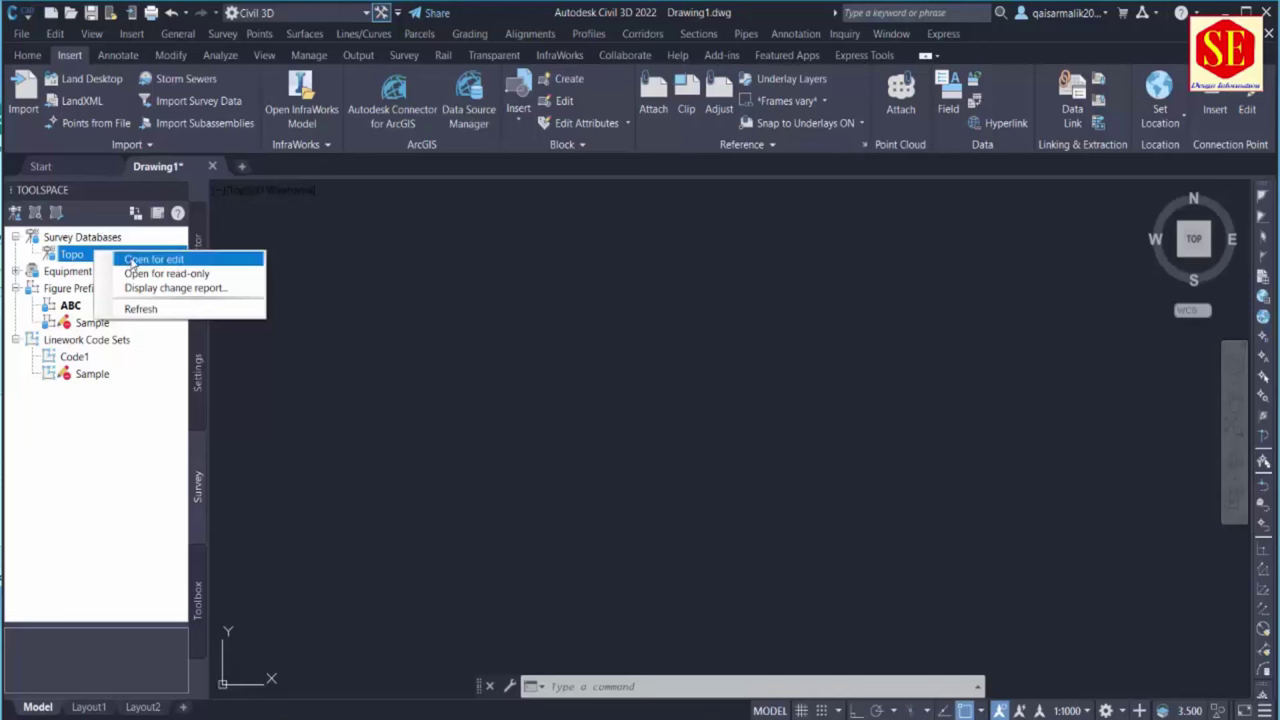
pyautogui.click(130, 260)
pyautogui.click(113, 274)
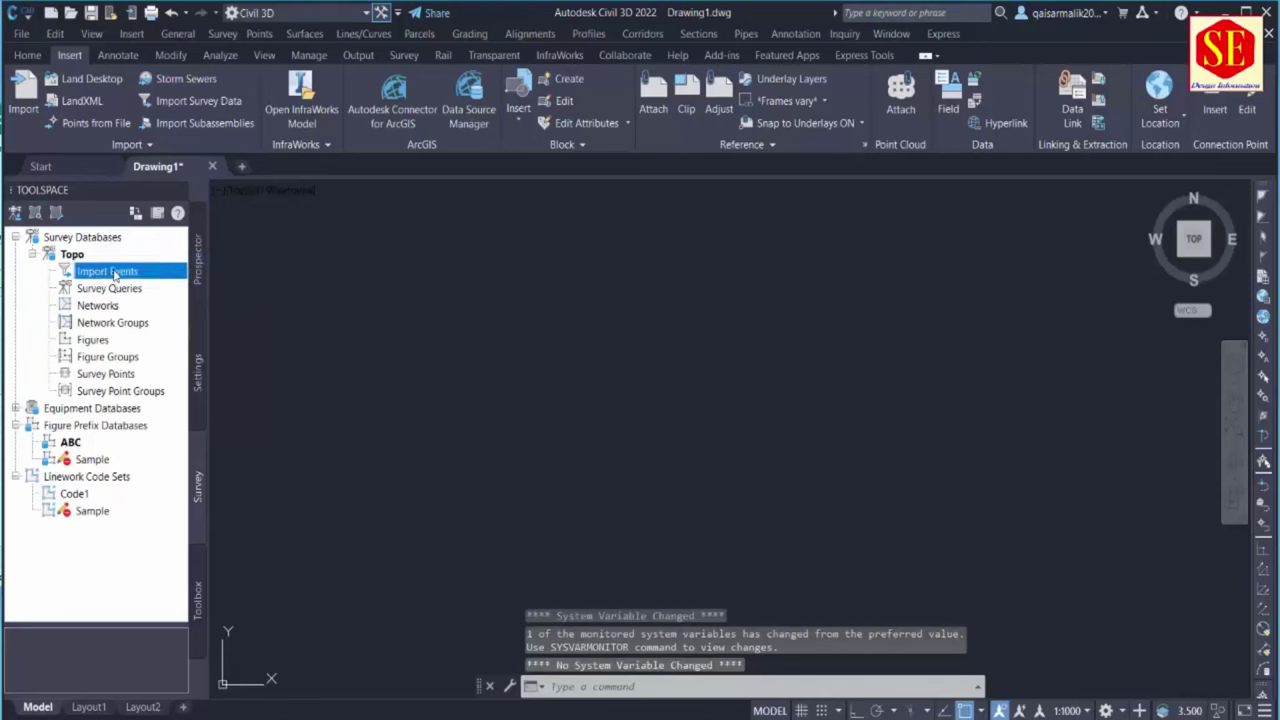
# Import survey data into Topo from Import Events, advancing to the data source page
pyautogui.rightClick(113, 276)
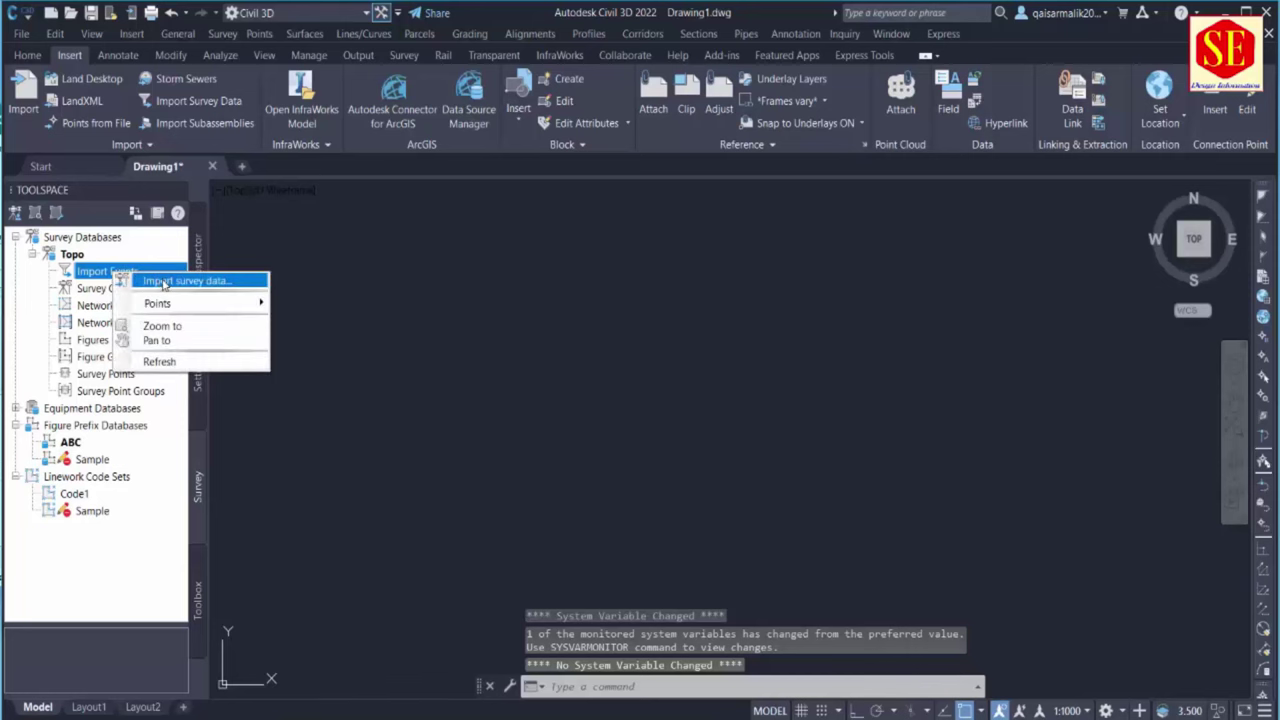
pyautogui.click(163, 282)
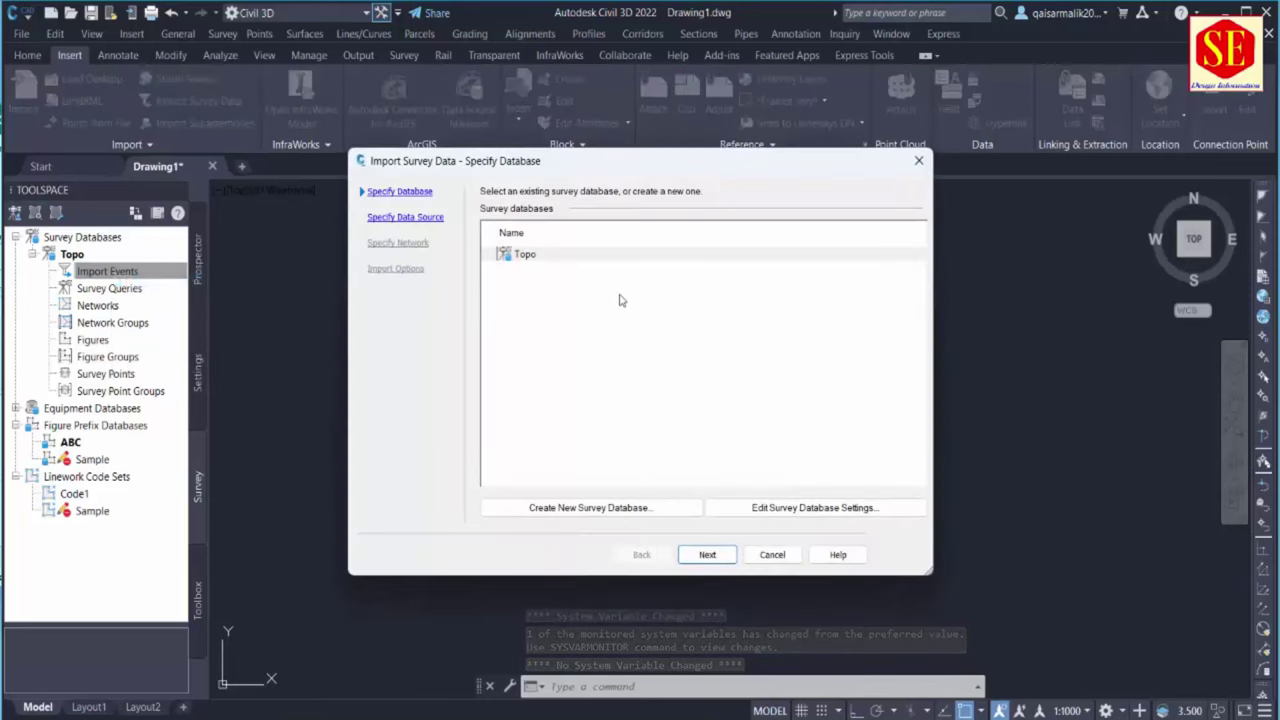
pyautogui.click(522, 258)
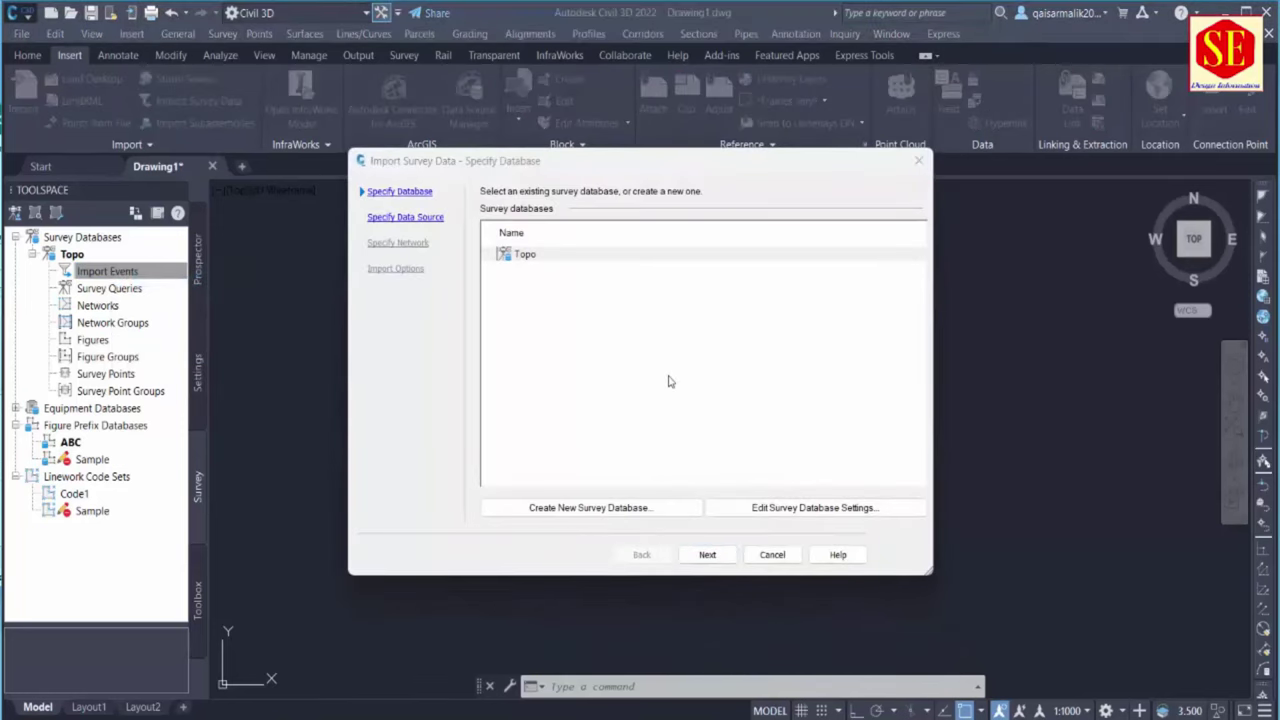
pyautogui.click(518, 262)
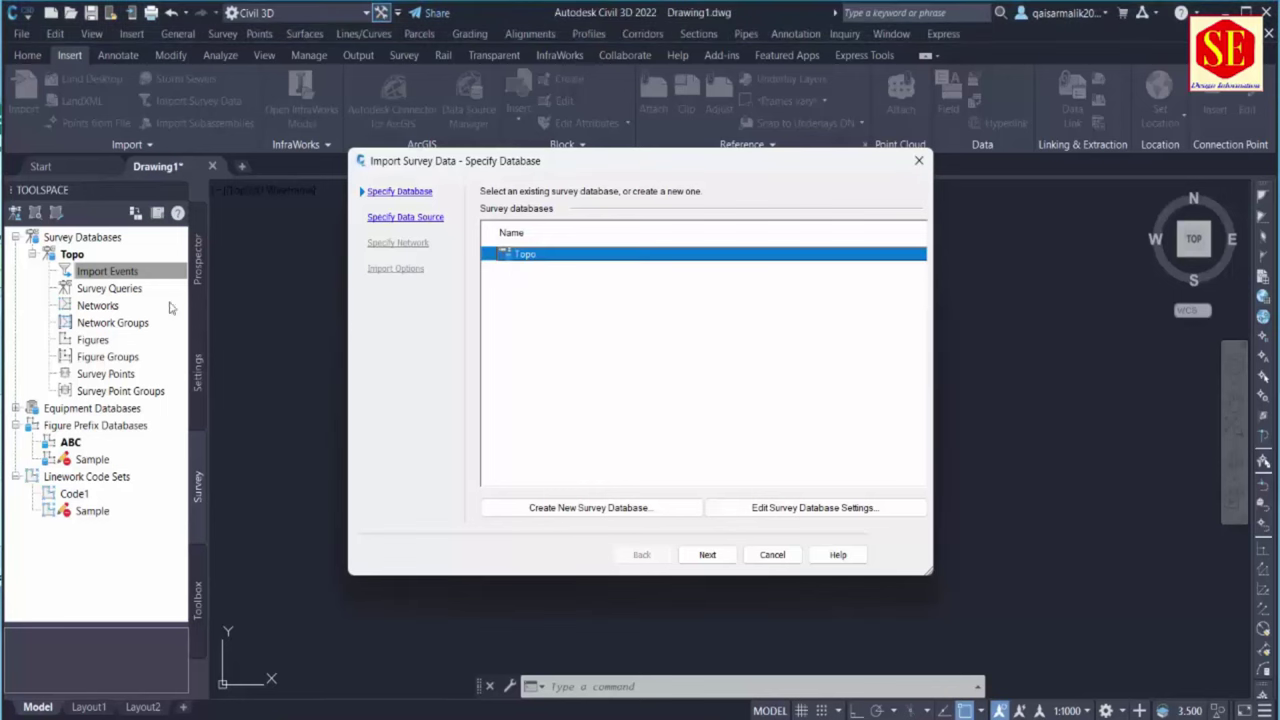
pyautogui.click(708, 555)
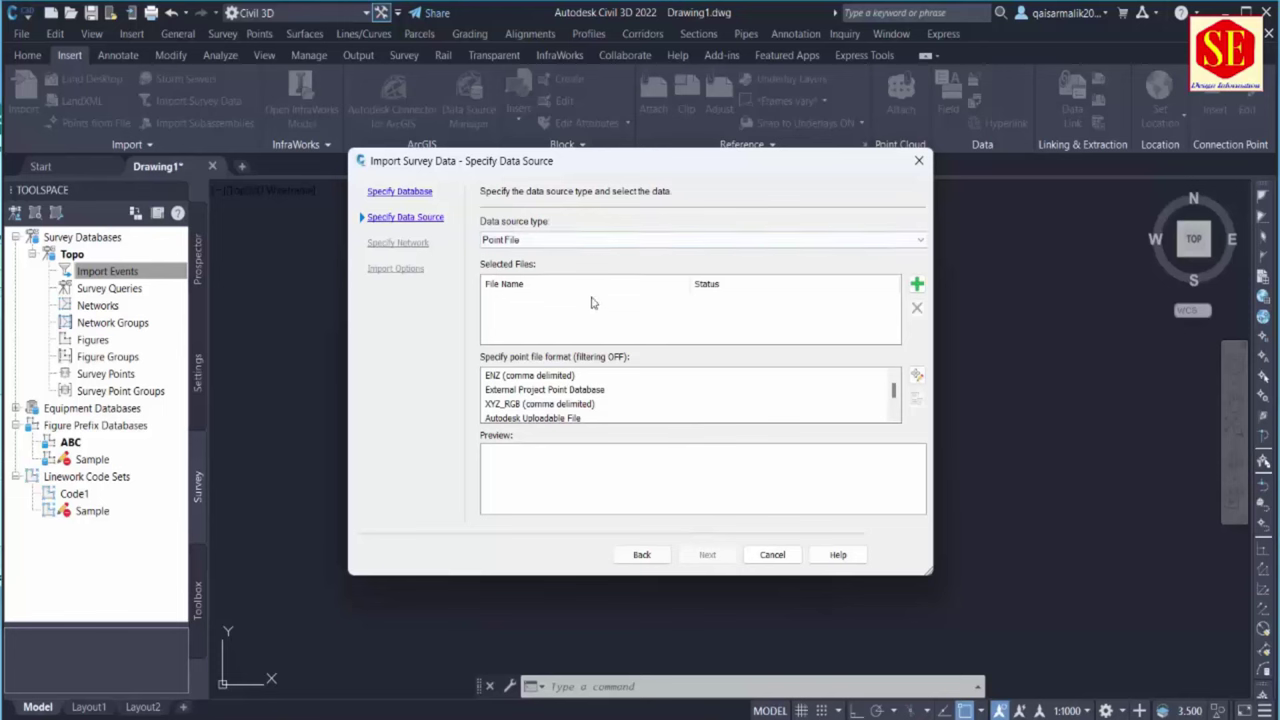
# Browse for the PNEZD Survey Data file and inspect its contents in Notepad
pyautogui.click(917, 286)
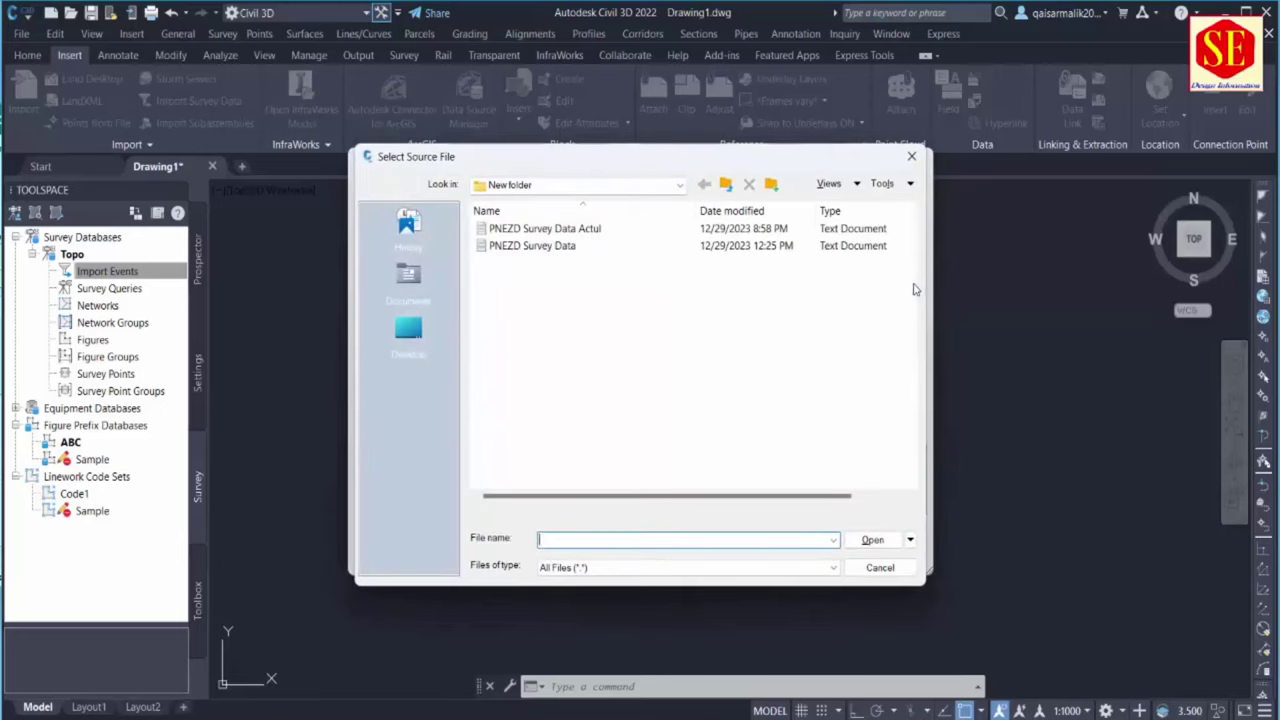
pyautogui.click(565, 250)
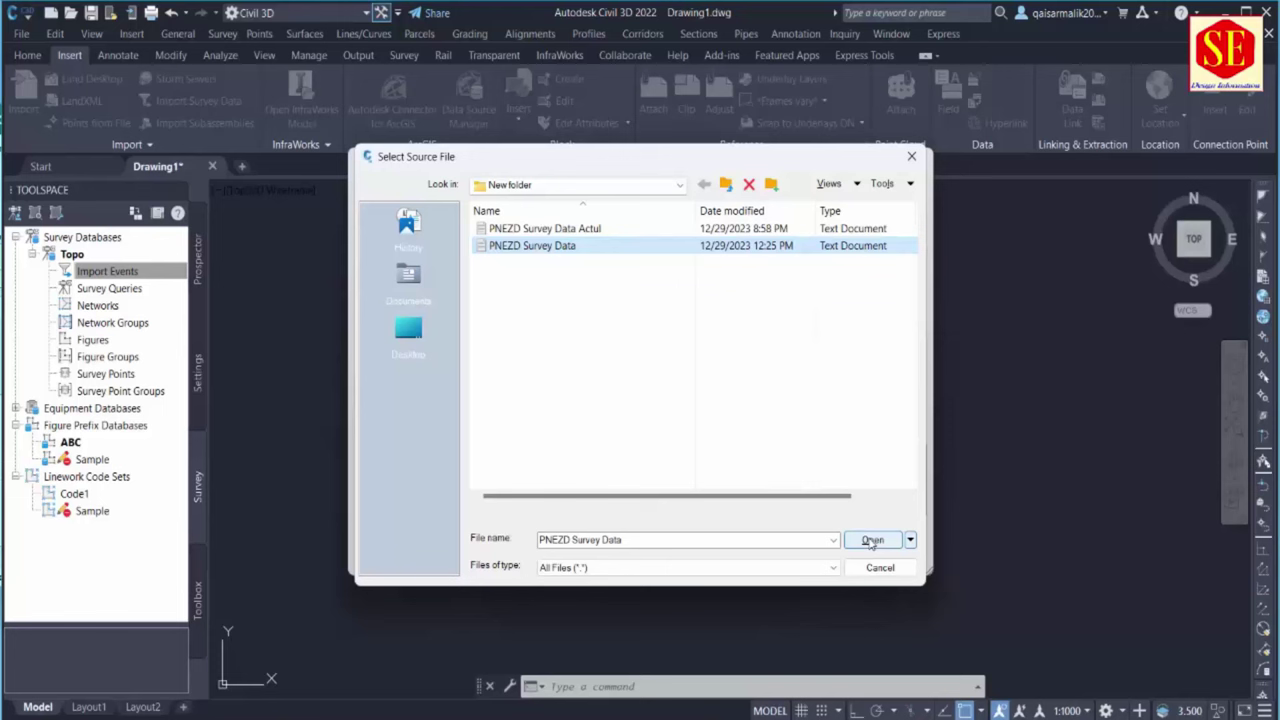
pyautogui.click(568, 230)
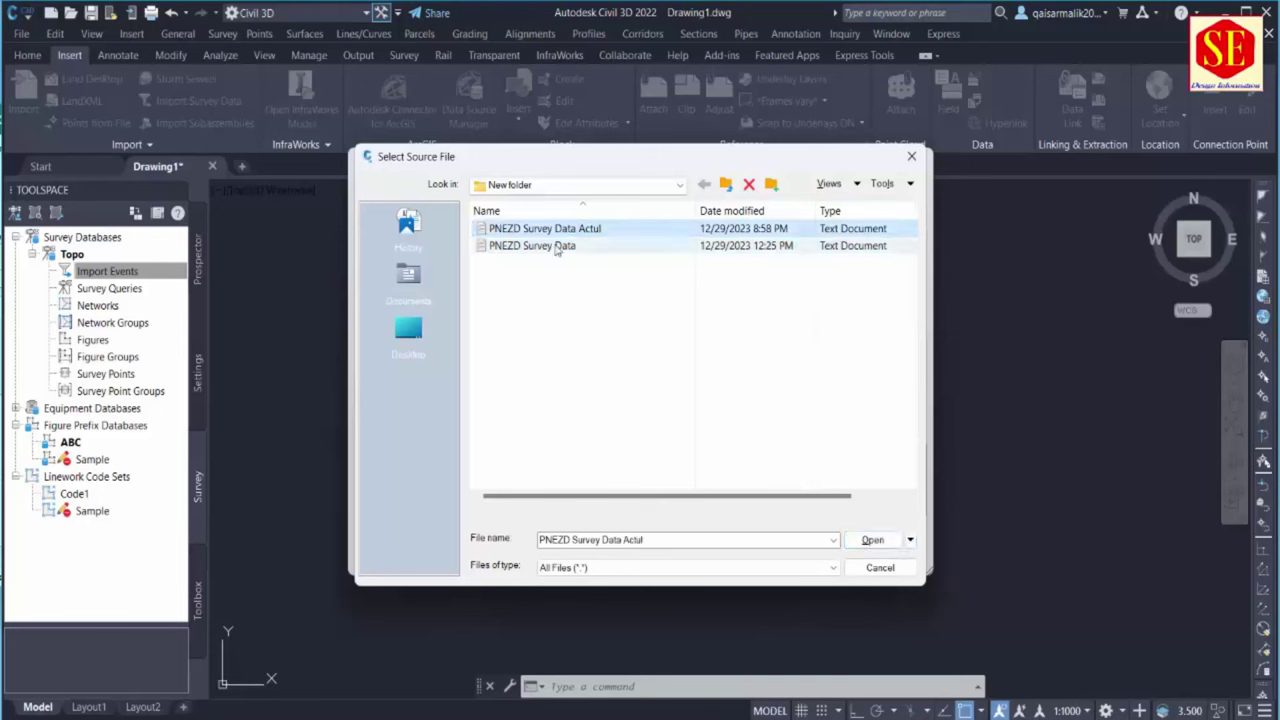
pyautogui.click(558, 247)
pyautogui.rightClick(575, 257)
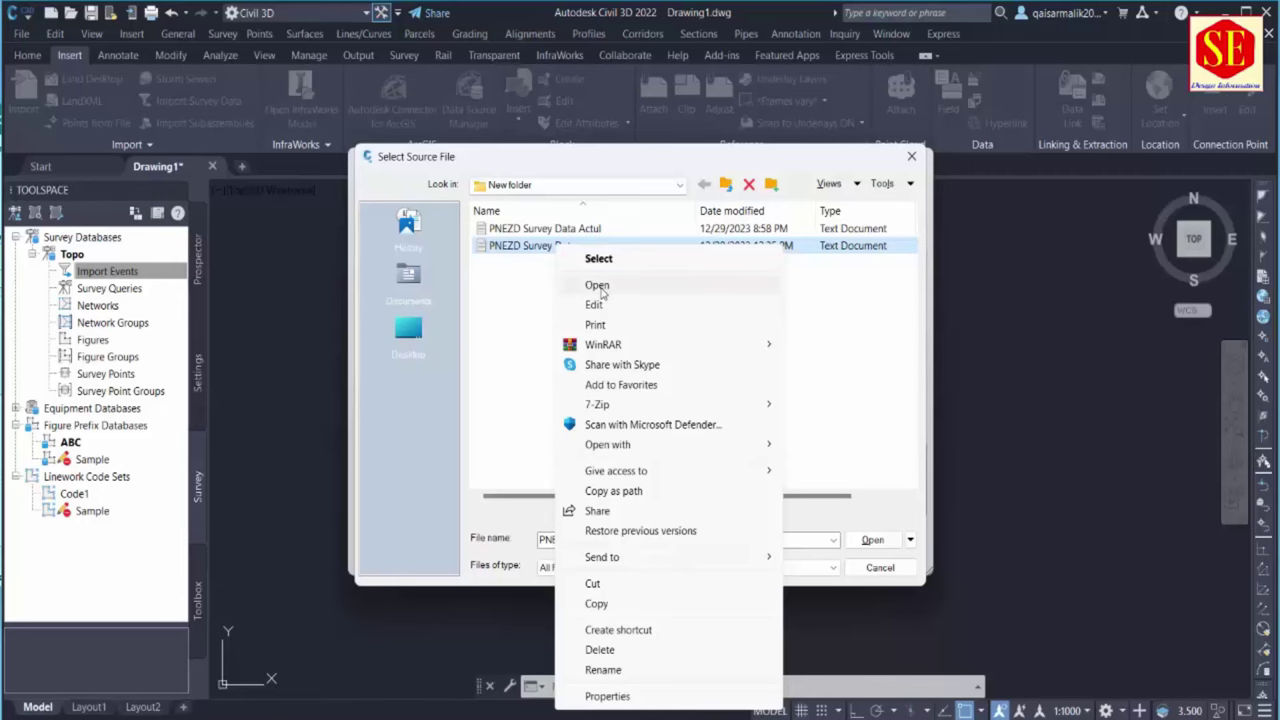
pyautogui.click(597, 286)
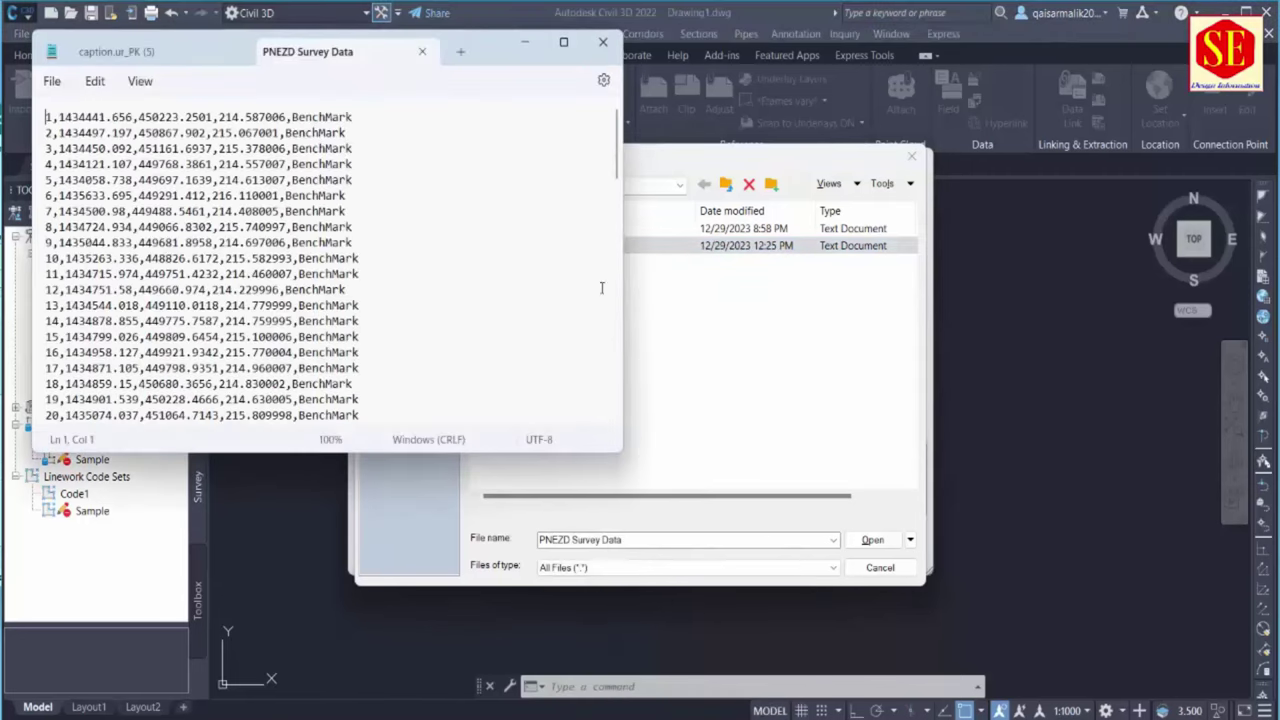
pyautogui.scroll(-20, 395, 263)
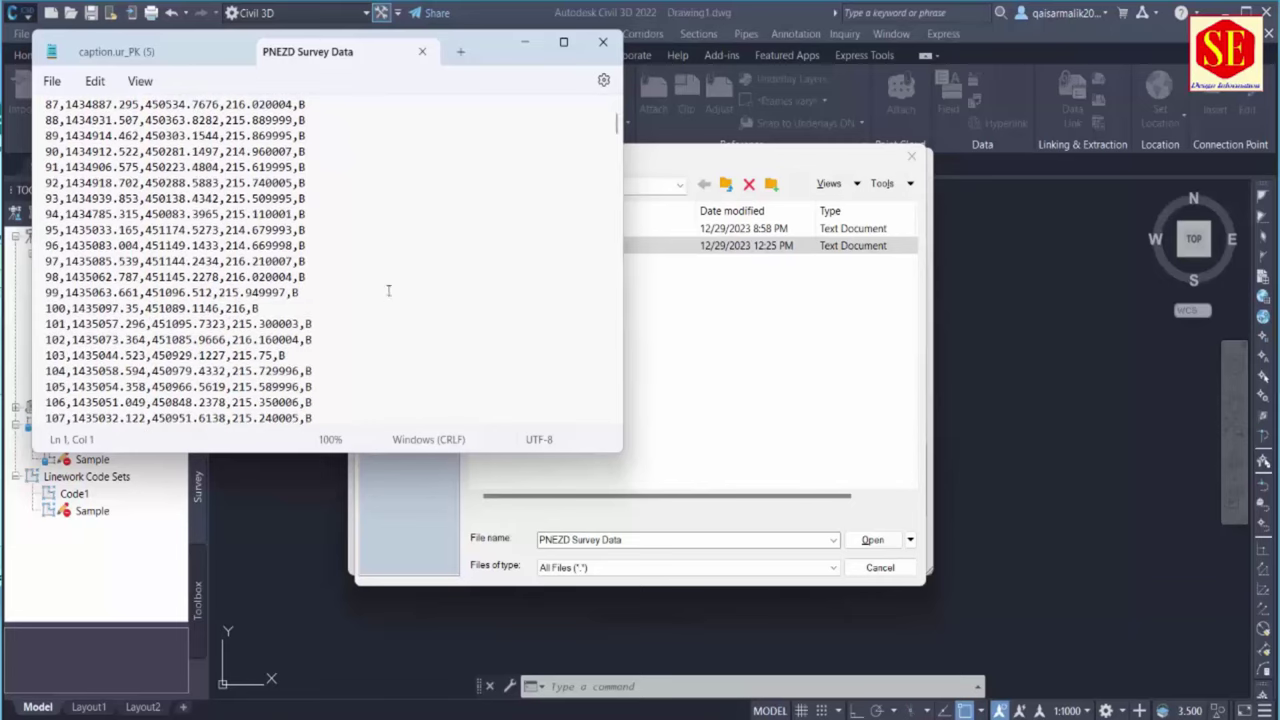
pyautogui.click(603, 42)
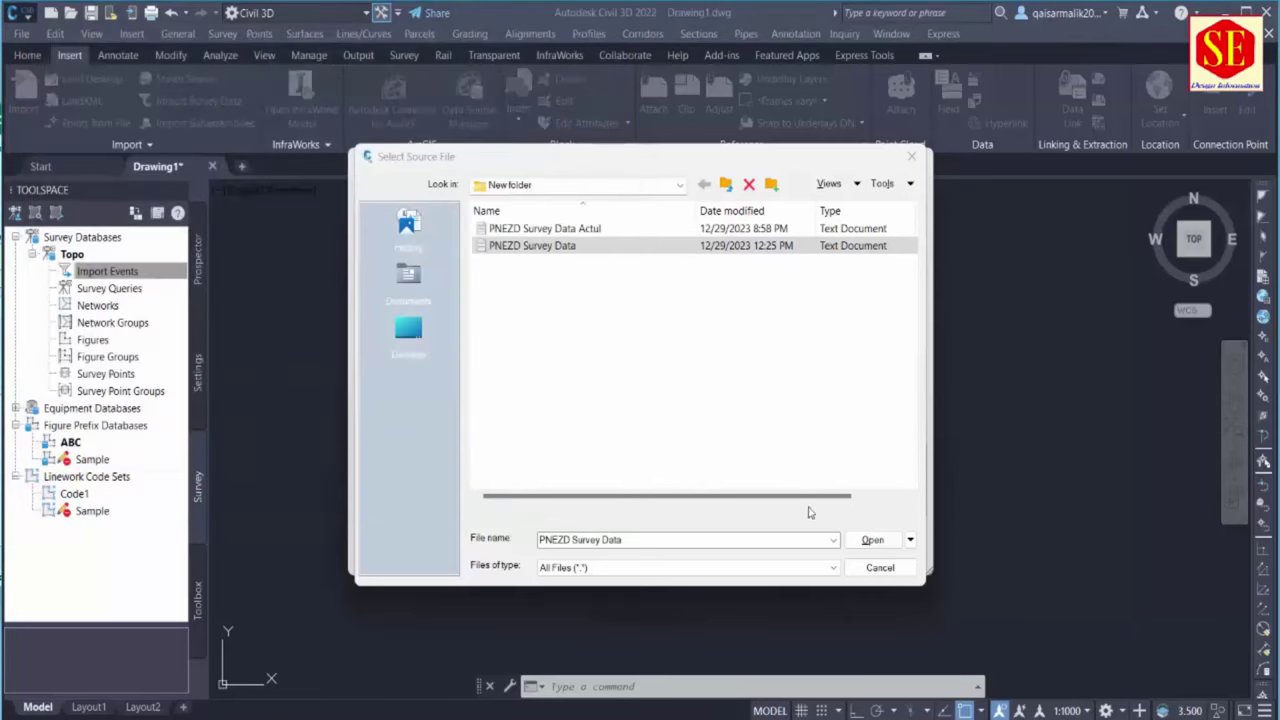
# Use PNEZD Survey Data as the source file and browse the point file formats
pyautogui.click(872, 540)
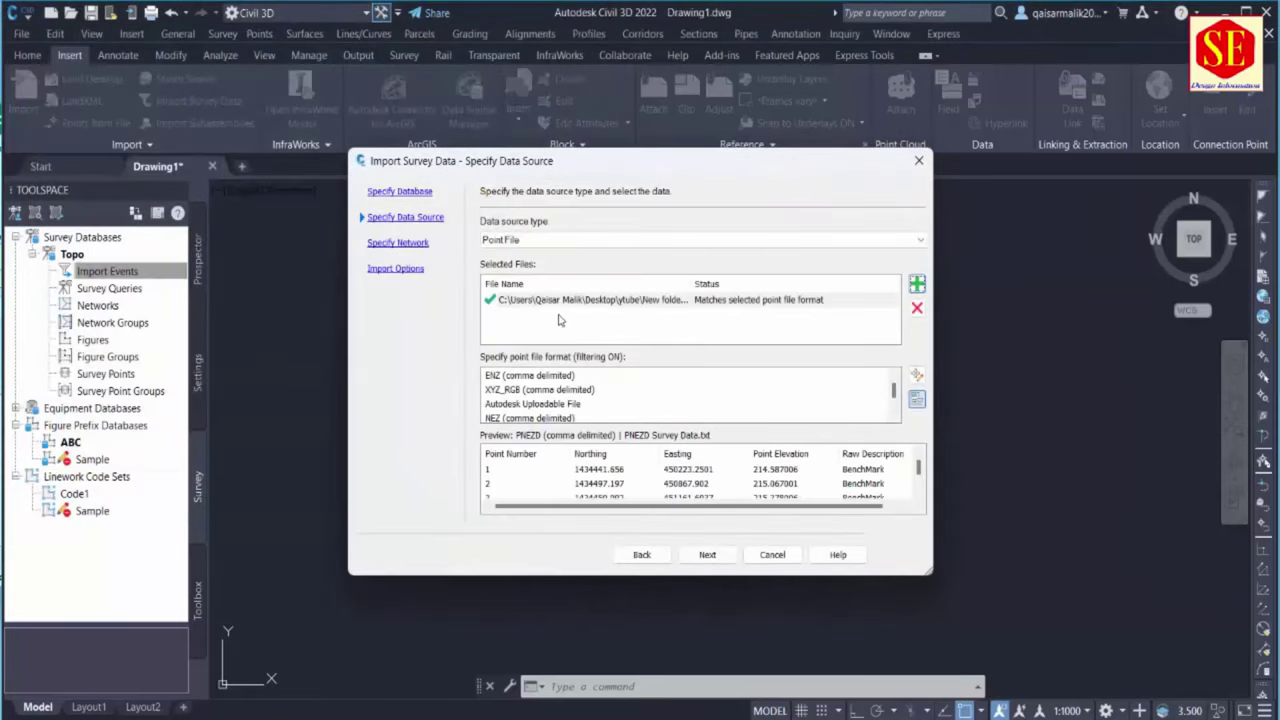
pyautogui.click(545, 404)
pyautogui.scroll(-3, 545, 405)
# Choose PNEZD (comma delimited) format, create and select a new DXF survey network
pyautogui.click(530, 404)
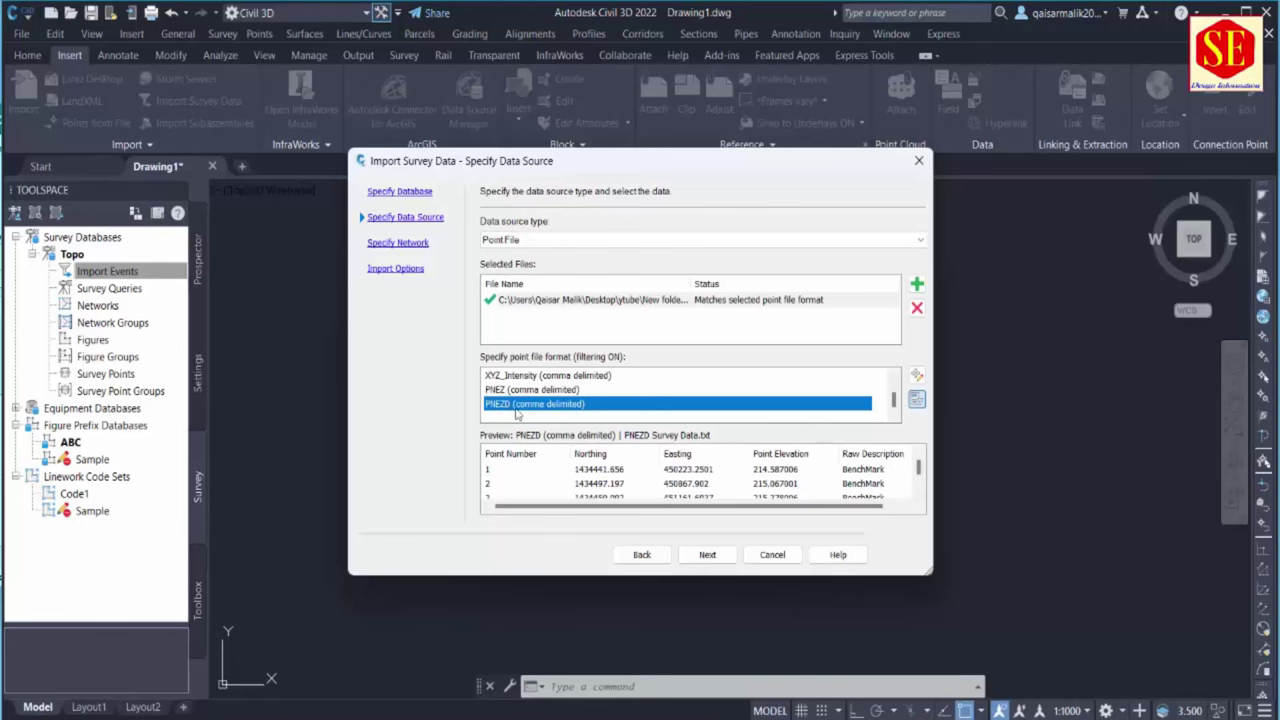
pyautogui.click(708, 556)
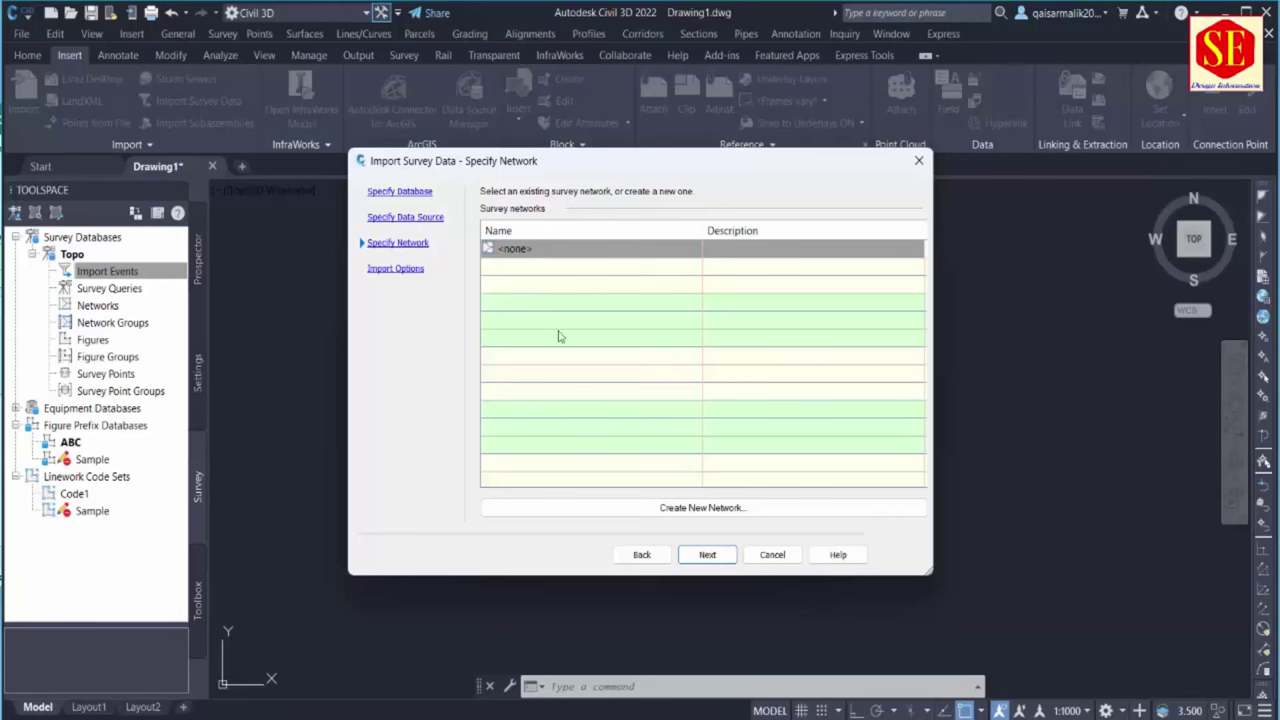
pyautogui.click(711, 508)
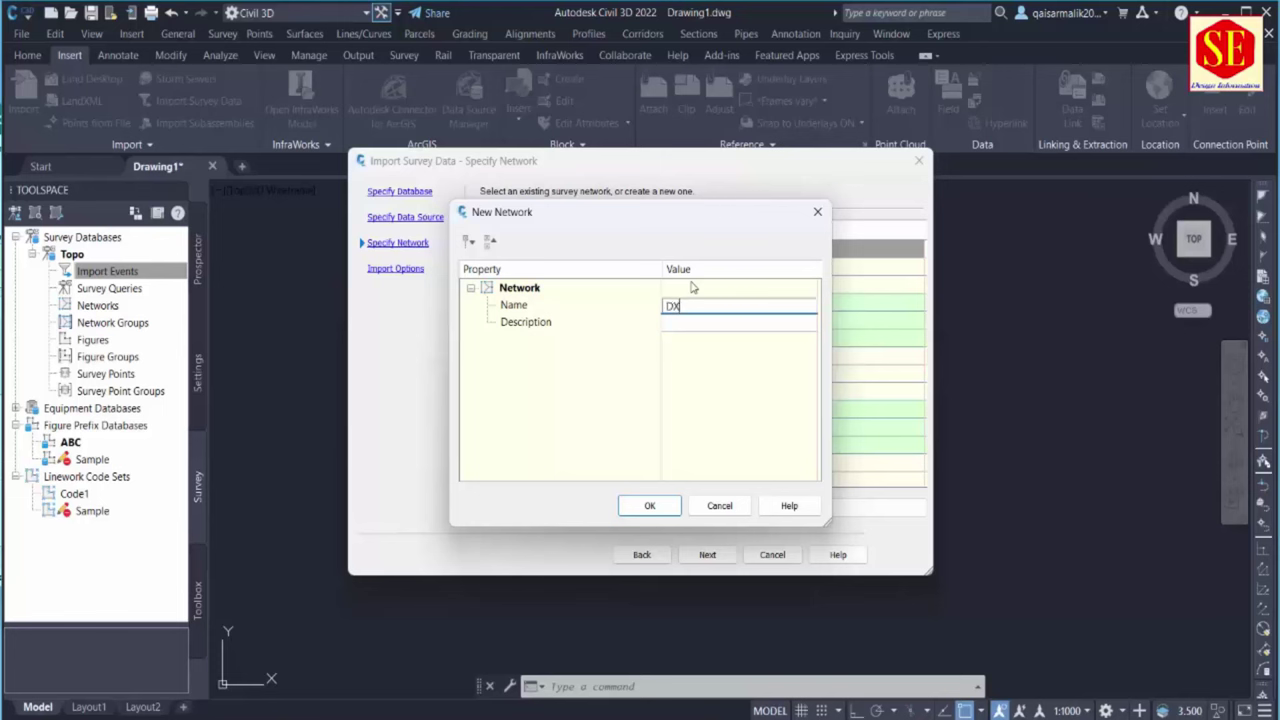
pyautogui.click(650, 505)
pyautogui.click(511, 268)
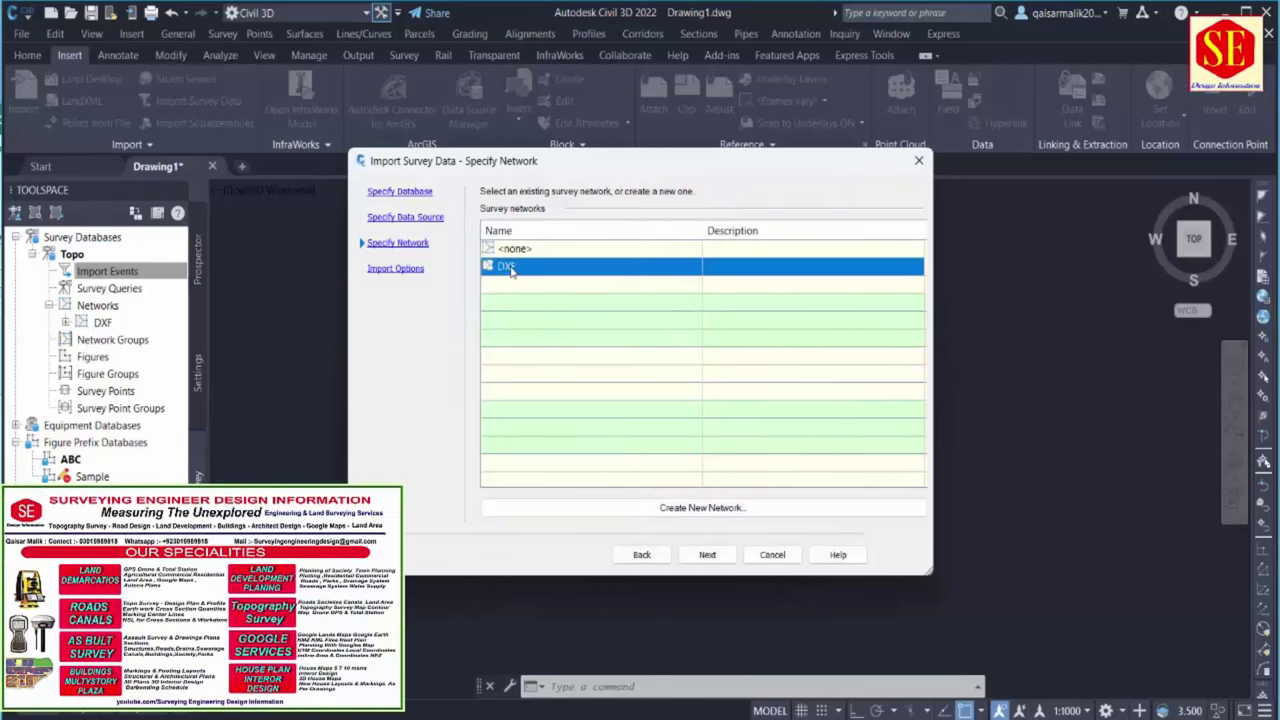
pyautogui.click(703, 554)
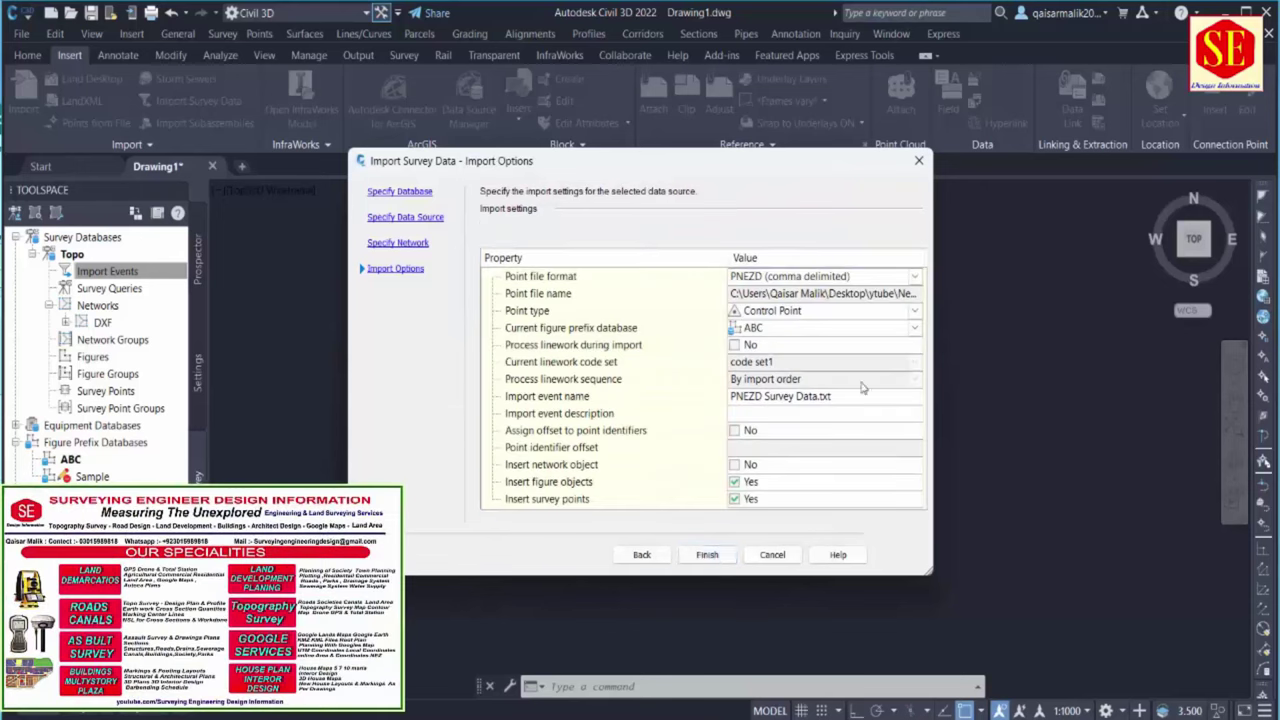
# Set the point type to Control Point and the figure prefix database to ABC
pyautogui.click(780, 313)
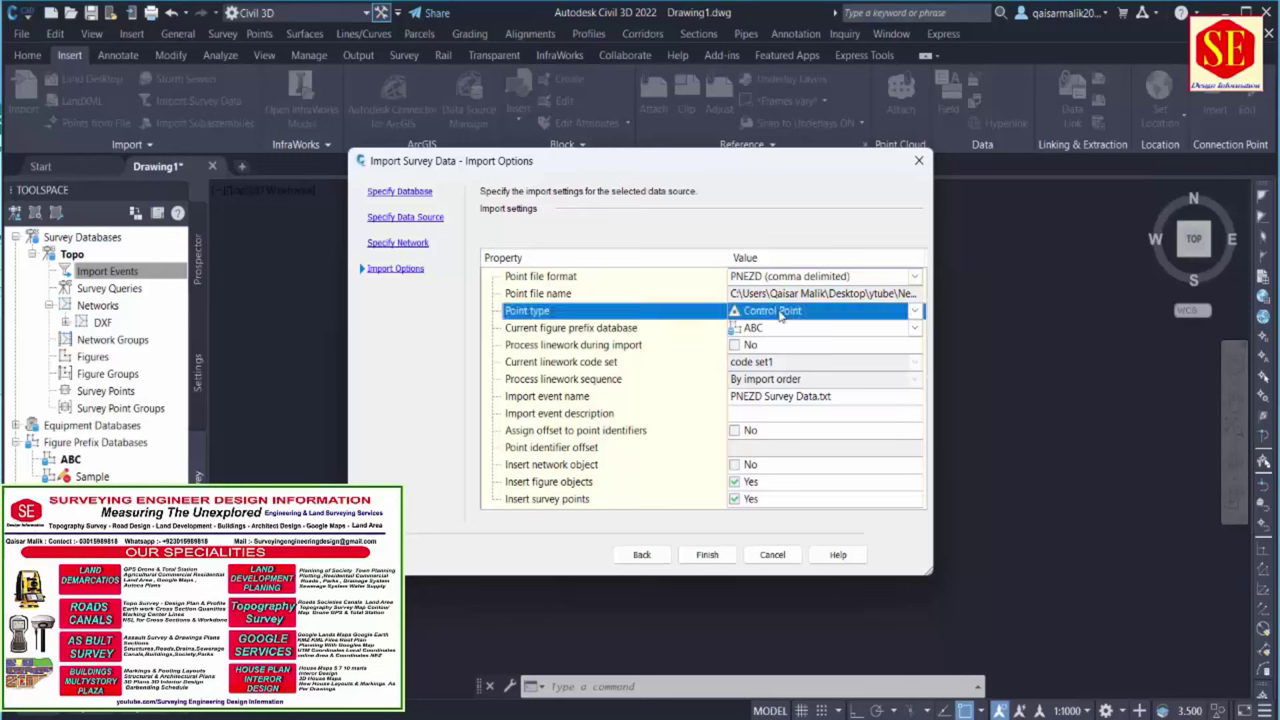
pyautogui.click(780, 313)
pyautogui.click(757, 330)
pyautogui.click(760, 328)
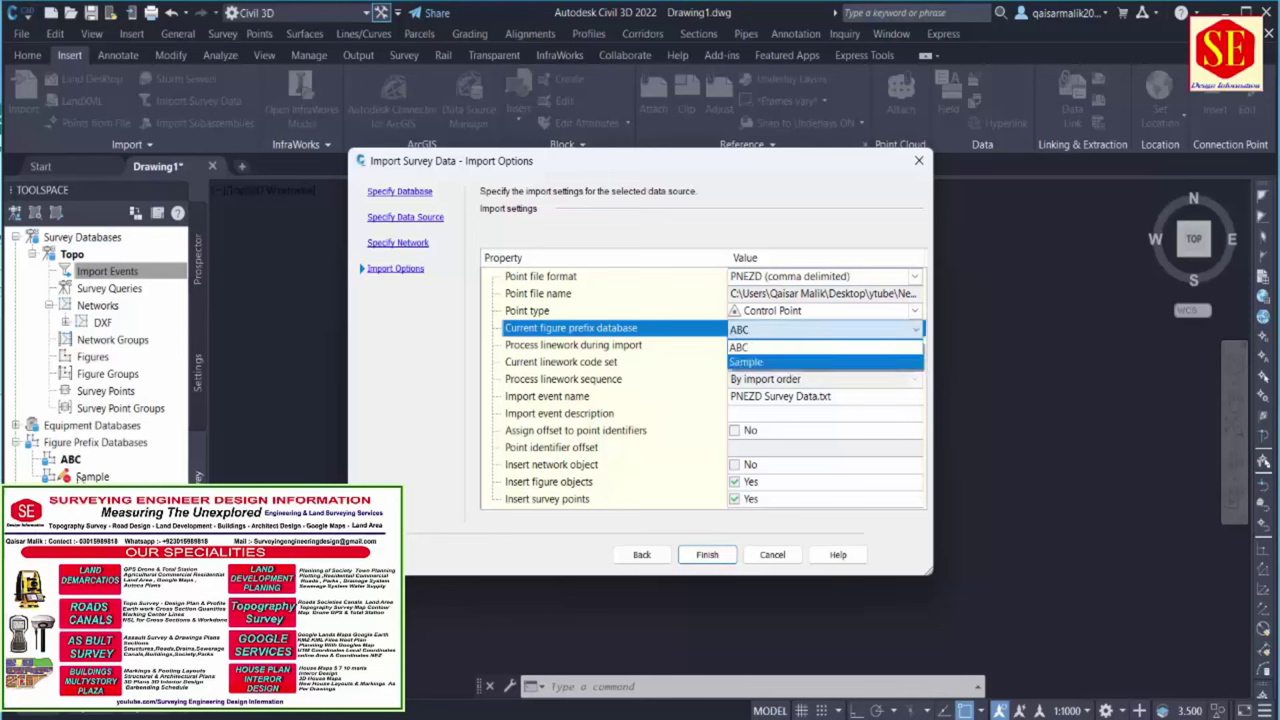
pyautogui.click(78, 459)
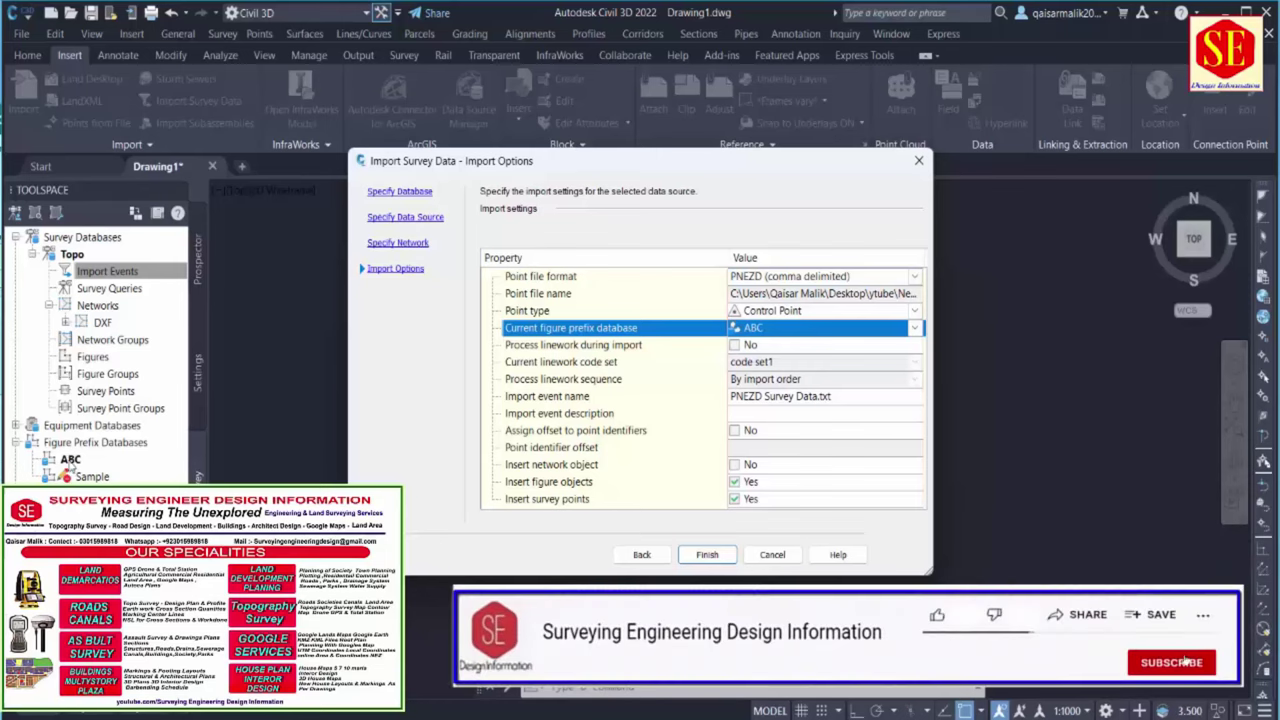
pyautogui.click(778, 329)
pyautogui.click(759, 345)
# Use linework code set Code1 with Process linework unchecked, and finish the import
pyautogui.click(778, 366)
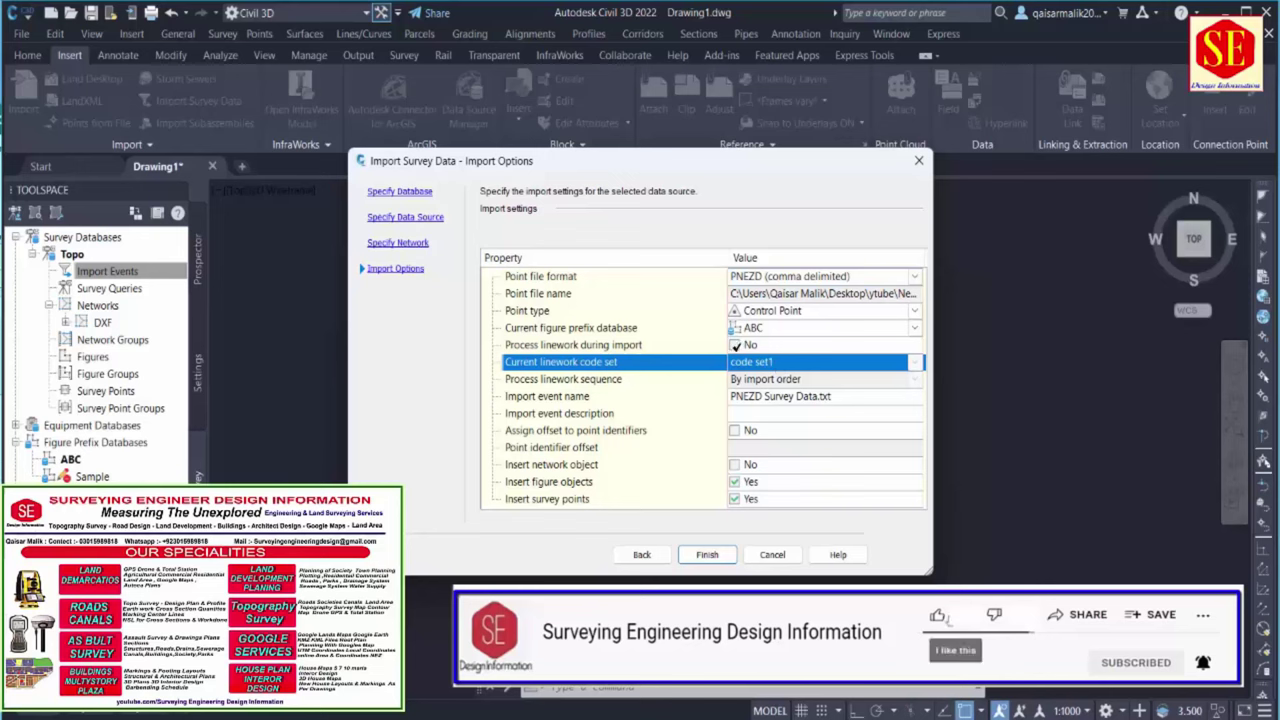
pyautogui.click(735, 345)
pyautogui.click(757, 362)
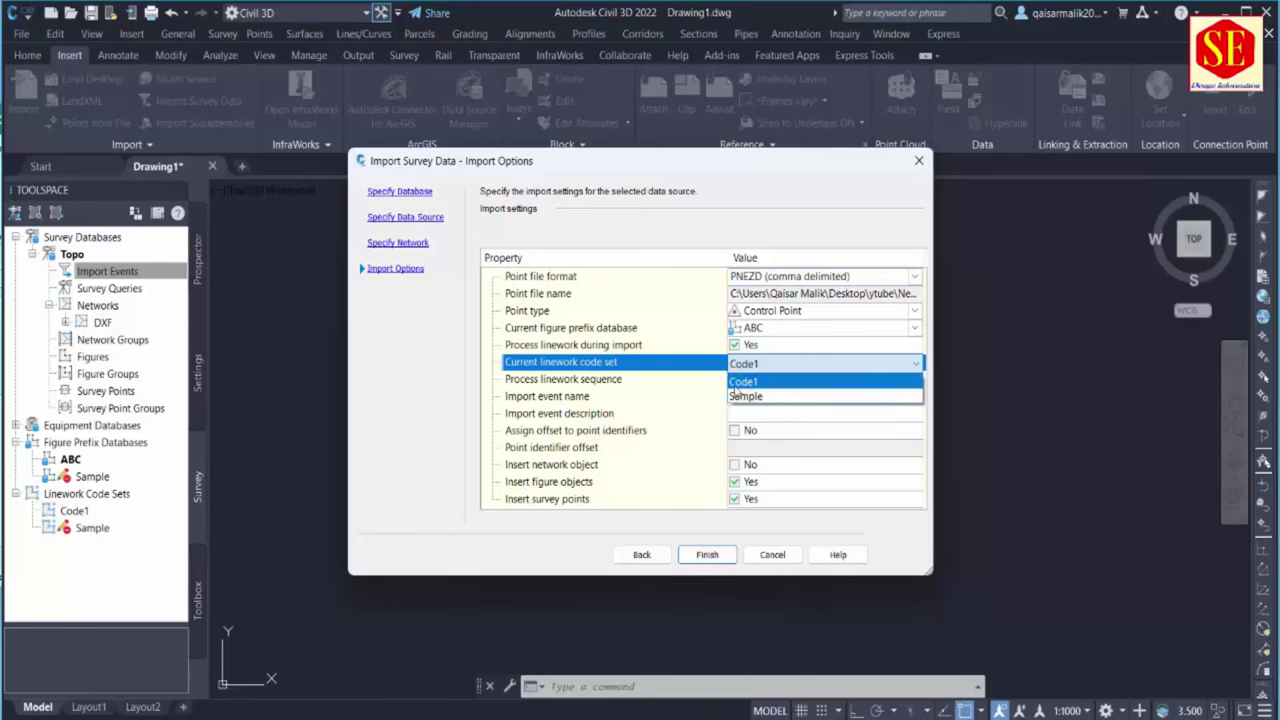
pyautogui.click(743, 384)
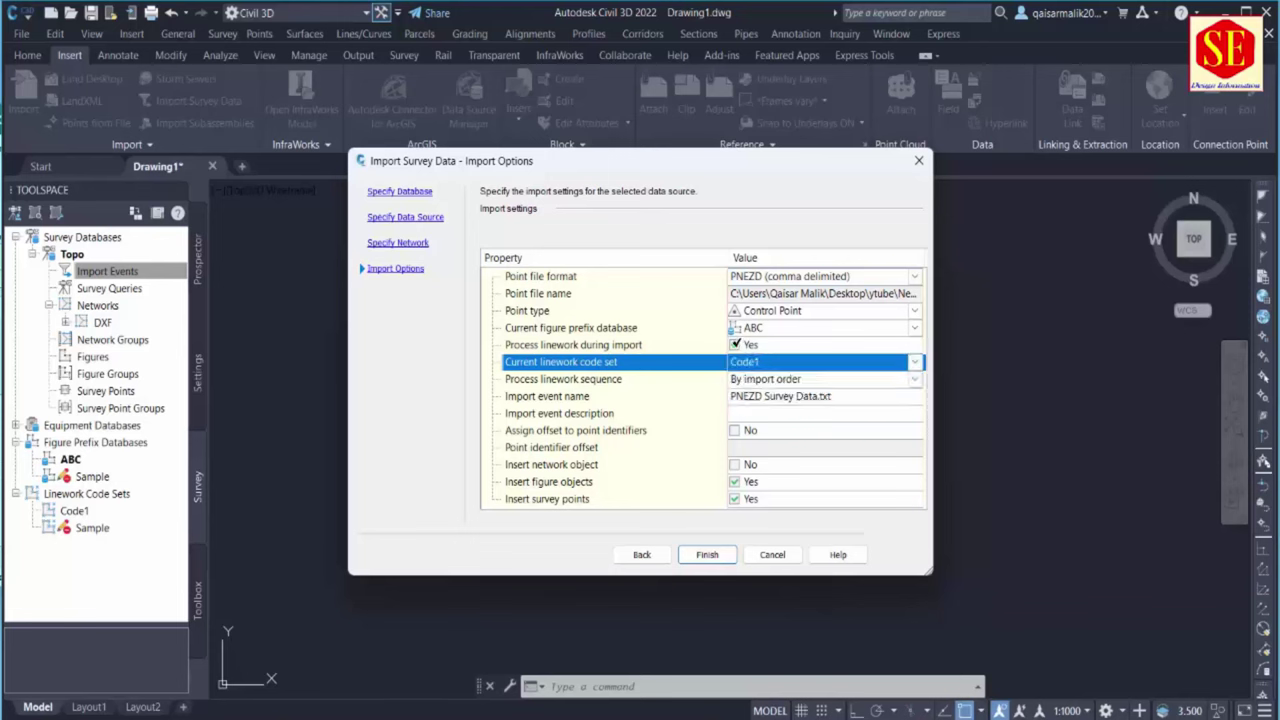
pyautogui.click(736, 344)
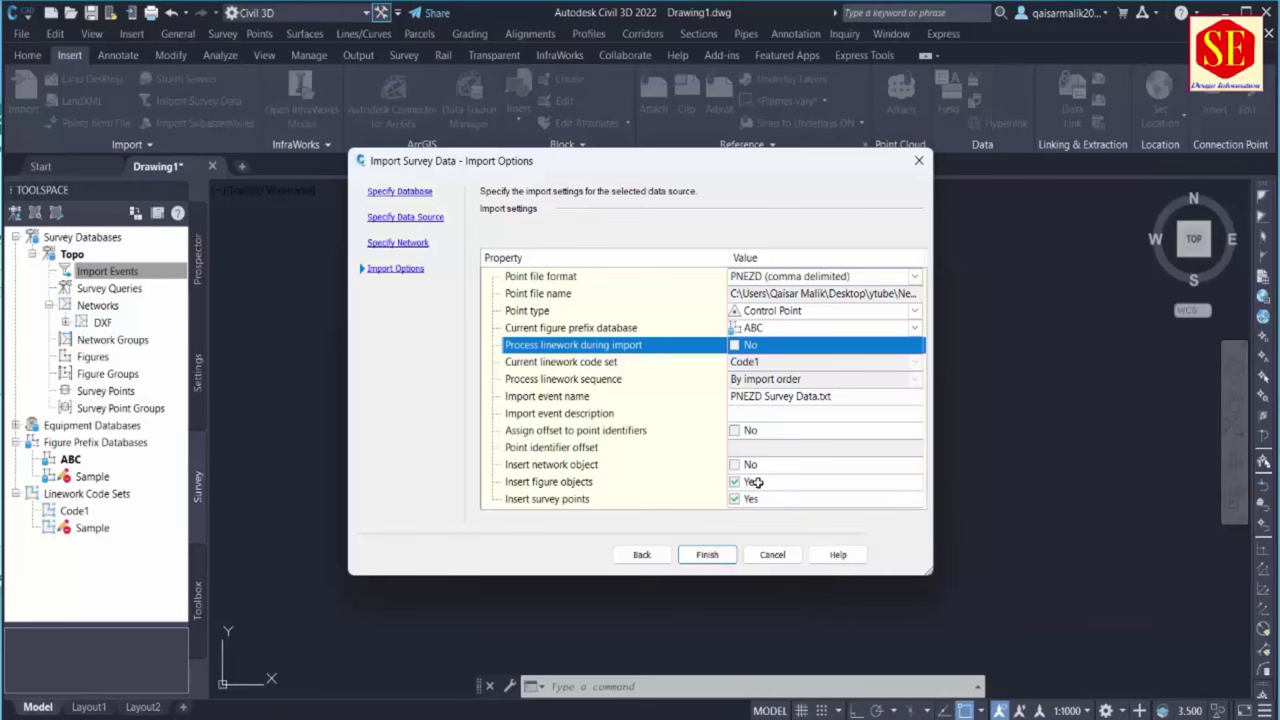
pyautogui.click(712, 558)
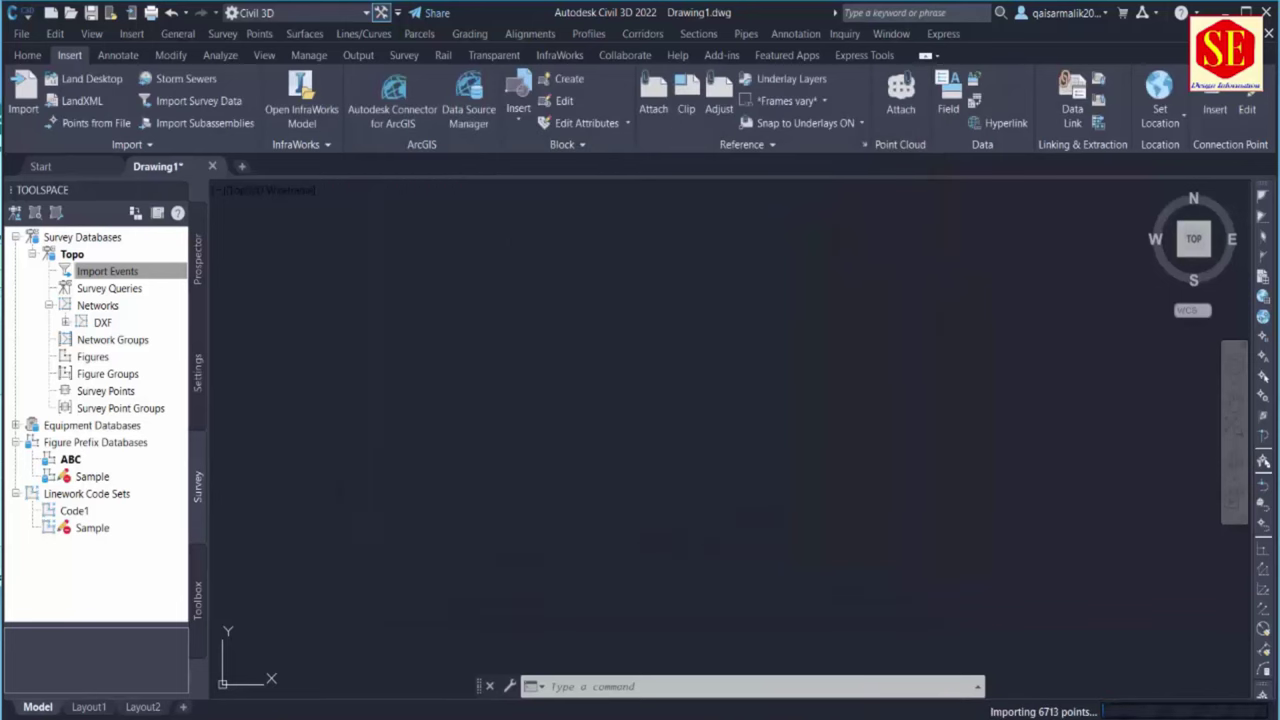
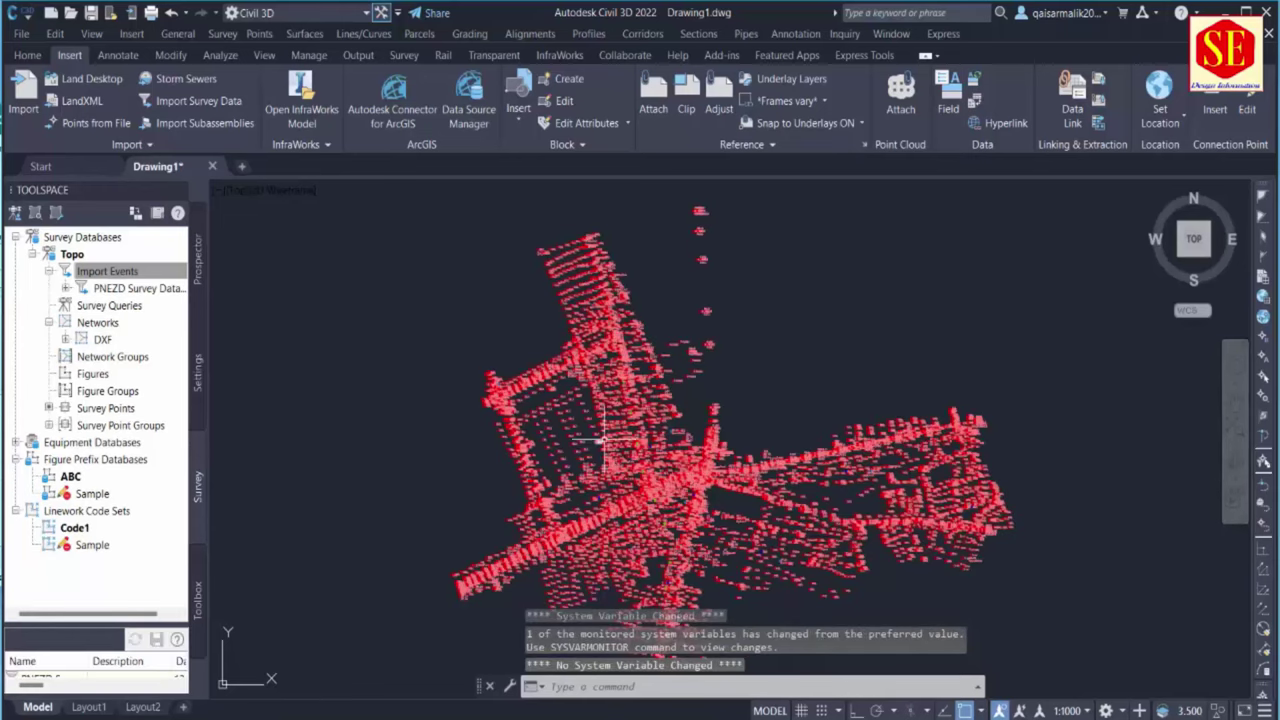
# Zoom and pan around the benchmark area to centre the whole survey point set in view
pyautogui.scroll(4, 604, 434)
pyautogui.scroll(5, 750, 420)
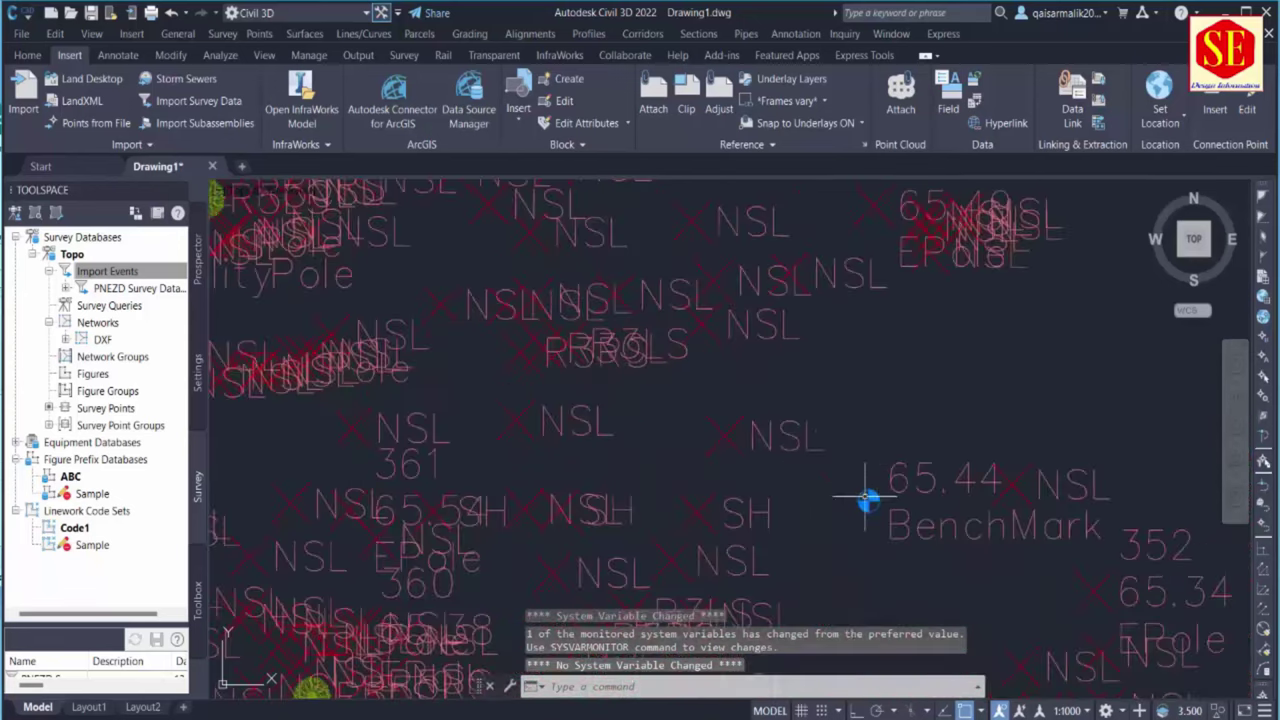
pyautogui.scroll(-6, 915, 412)
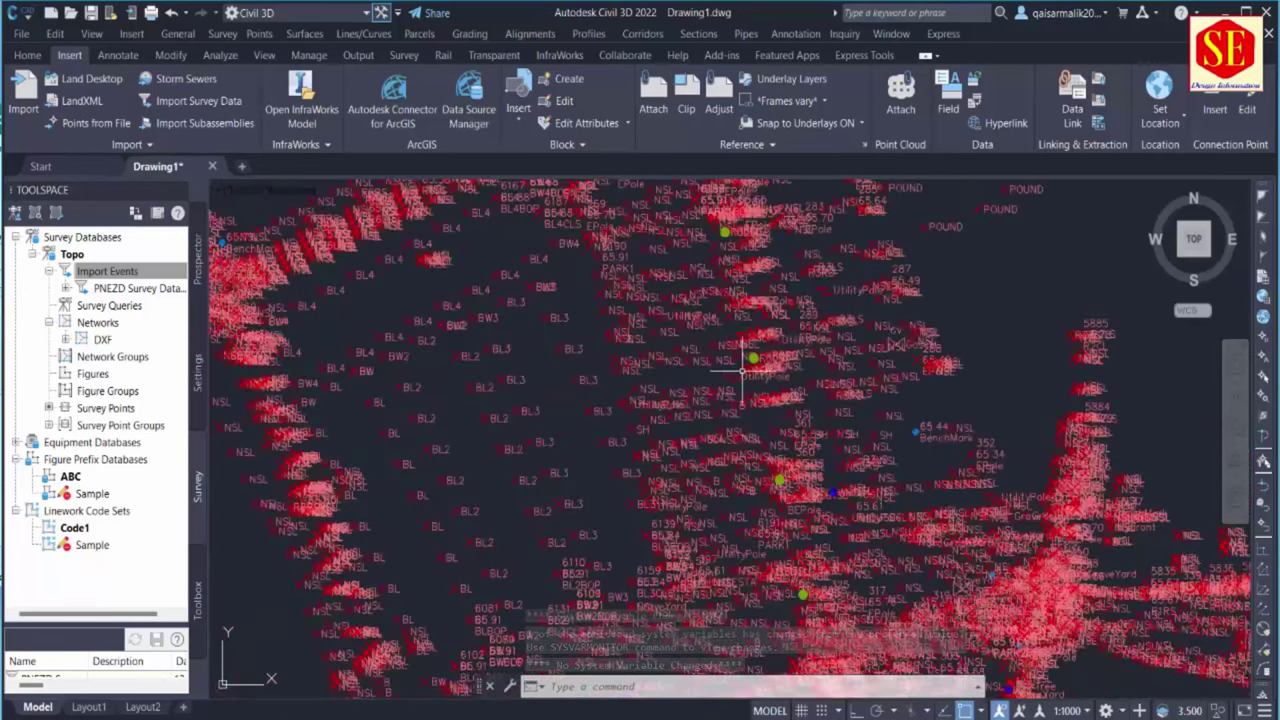
pyautogui.scroll(6, 755, 355)
pyautogui.scroll(-5, 755, 355)
pyautogui.scroll(4, 590, 308)
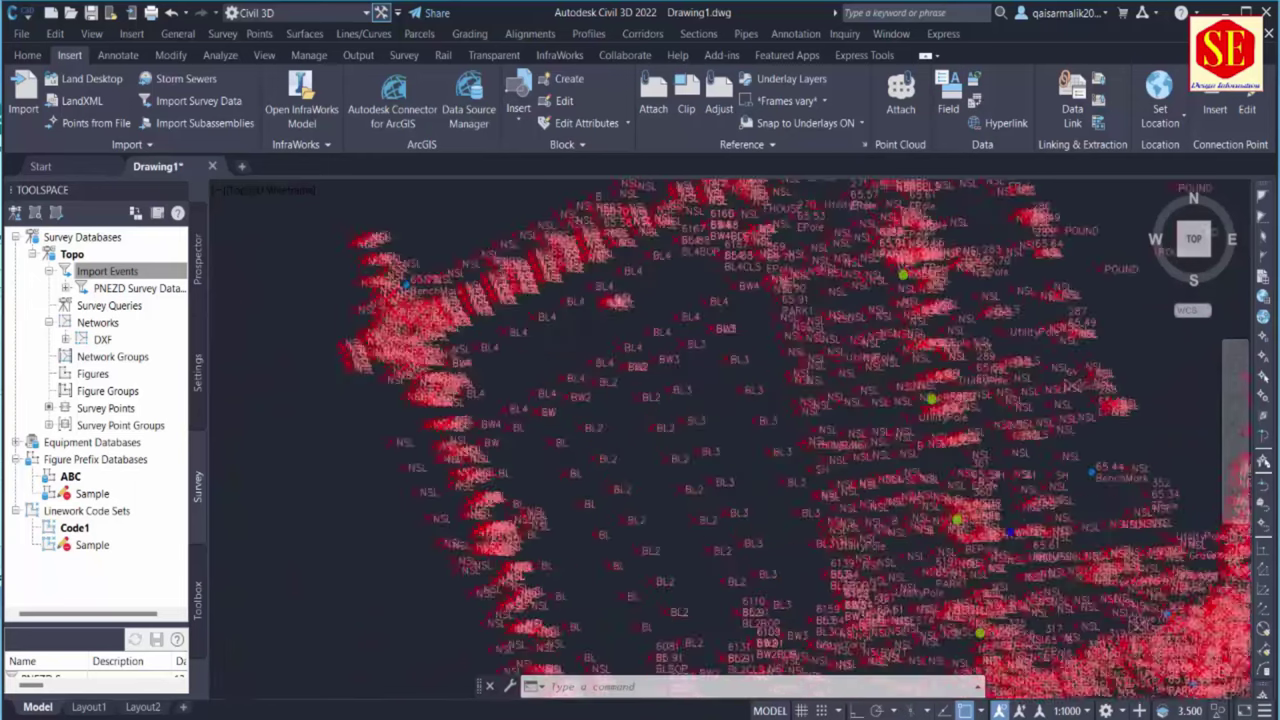
pyautogui.moveTo(590, 308); pyautogui.dragTo(749, 583, button='middle')
pyautogui.scroll(3, 432, 348)
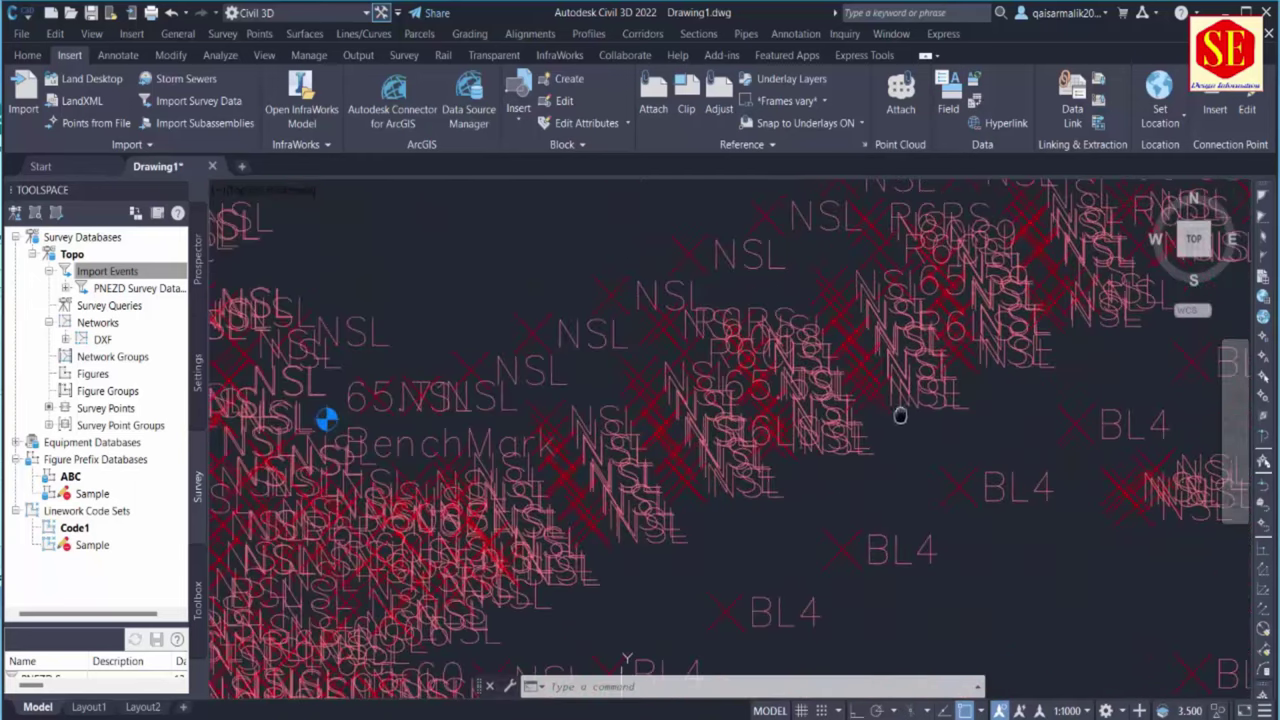
pyautogui.scroll(-5, 430, 345)
pyautogui.scroll(4, 466, 508)
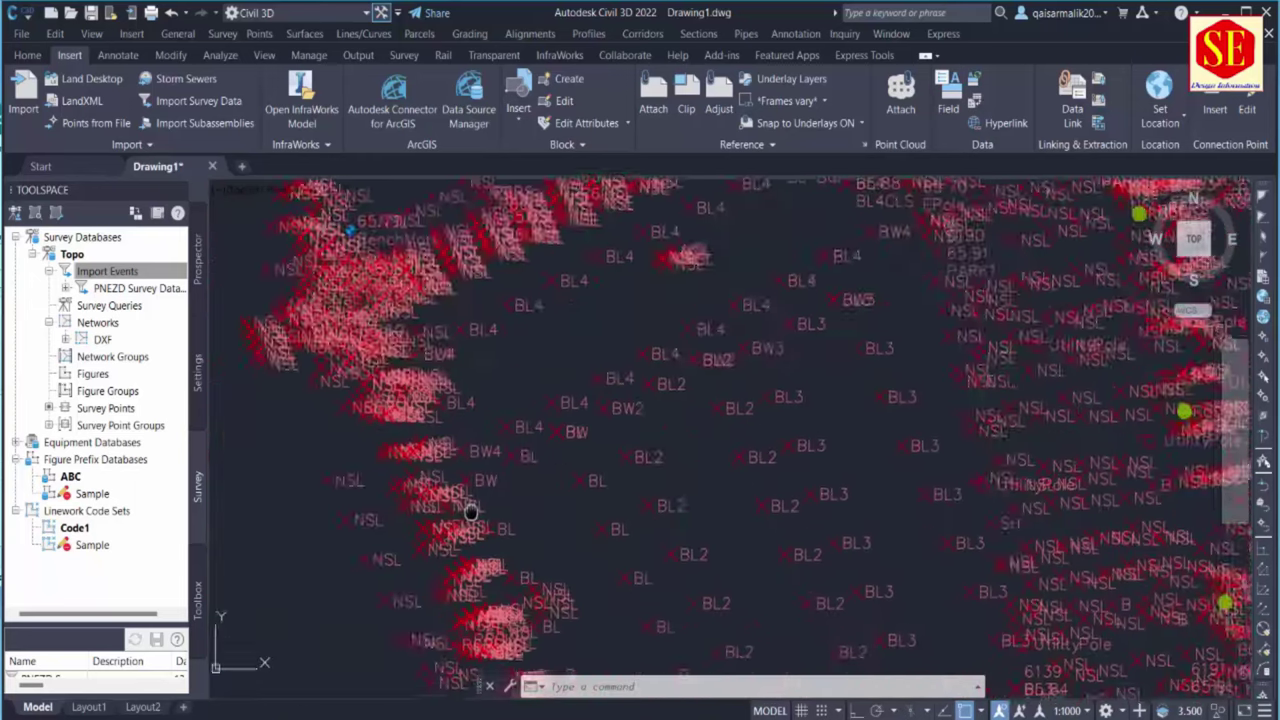
pyautogui.scroll(-5, 800, 511)
pyautogui.scroll(6, 708, 360)
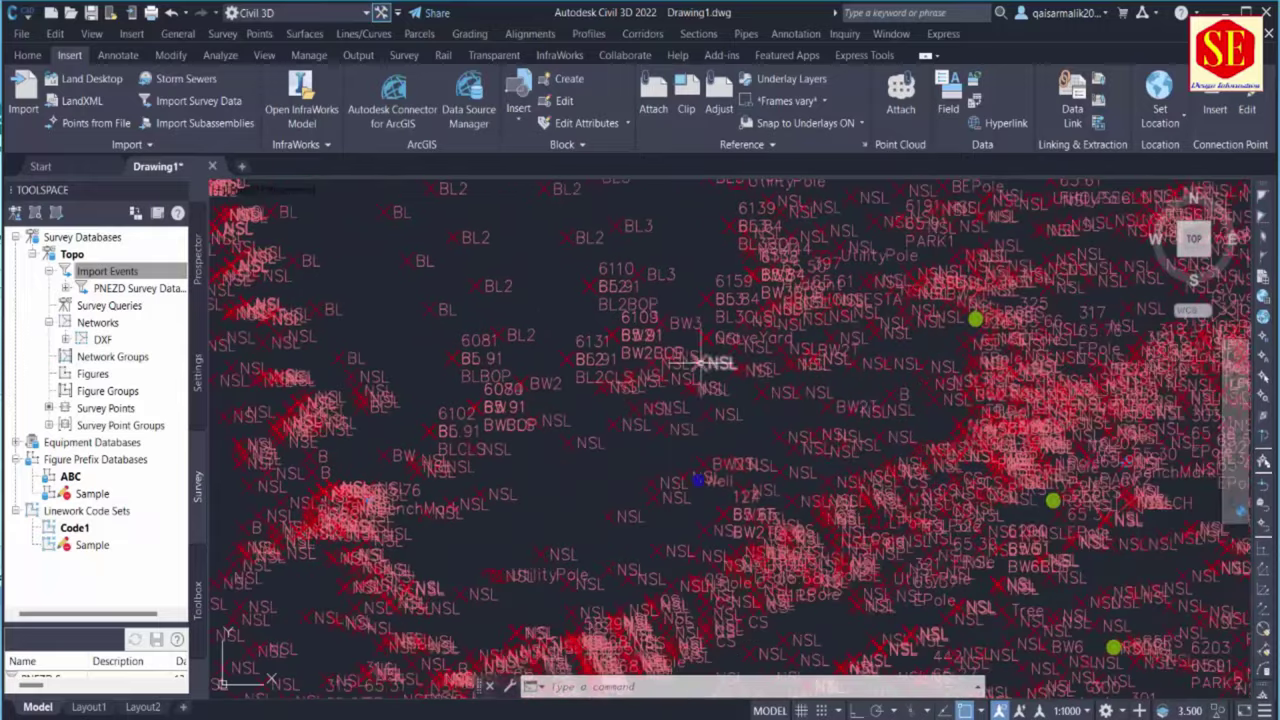
pyautogui.scroll(2, 682, 474)
pyautogui.scroll(2, 707, 472)
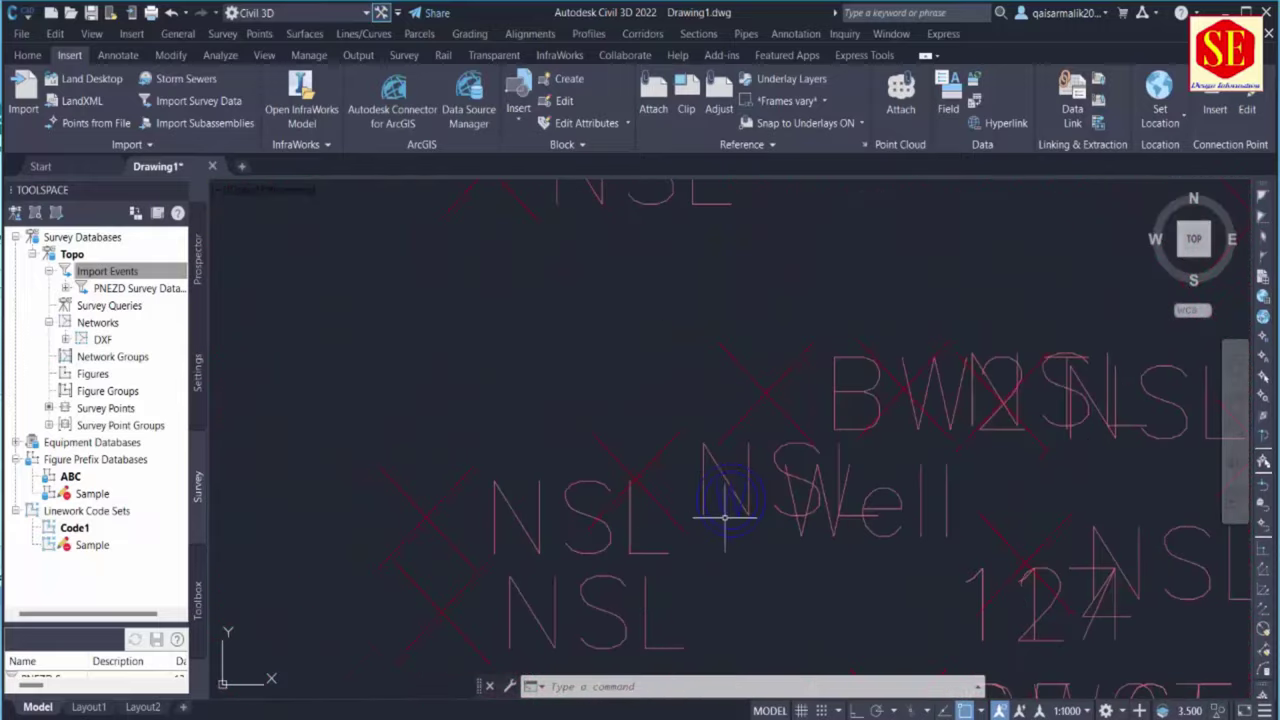
pyautogui.scroll(-5, 620, 345)
pyautogui.scroll(1, 823, 414)
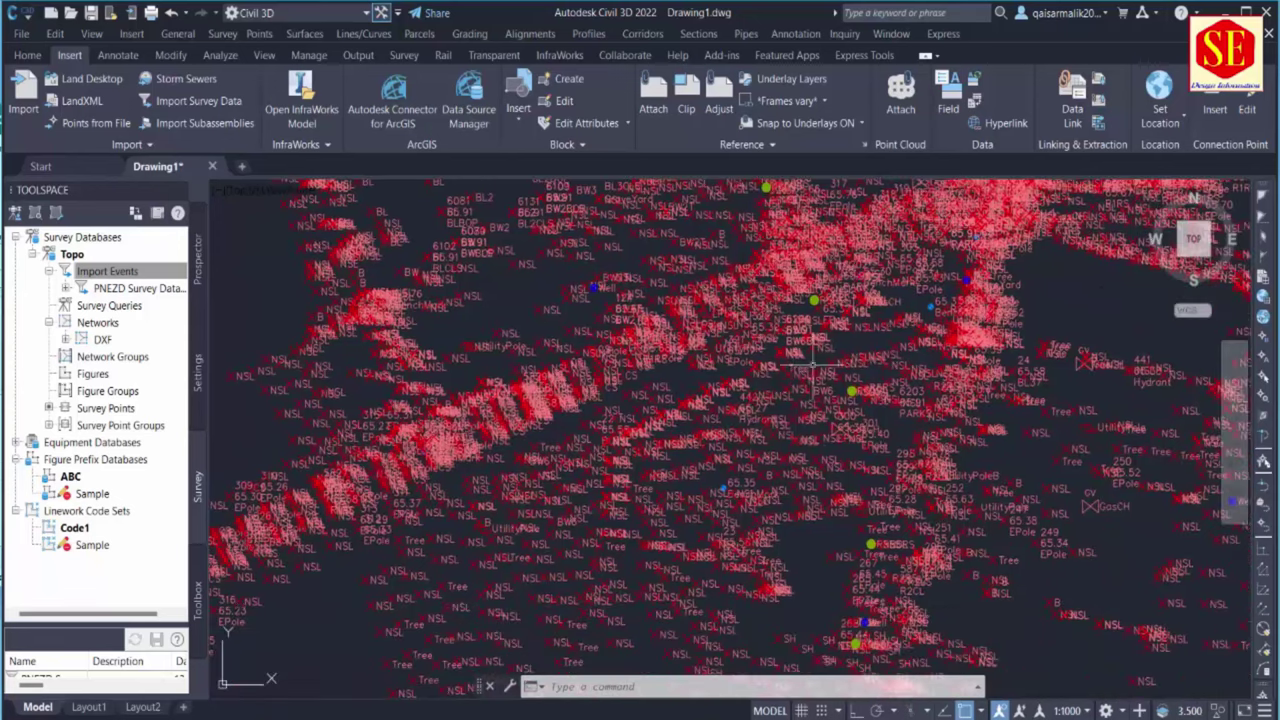
pyautogui.scroll(3, 882, 580)
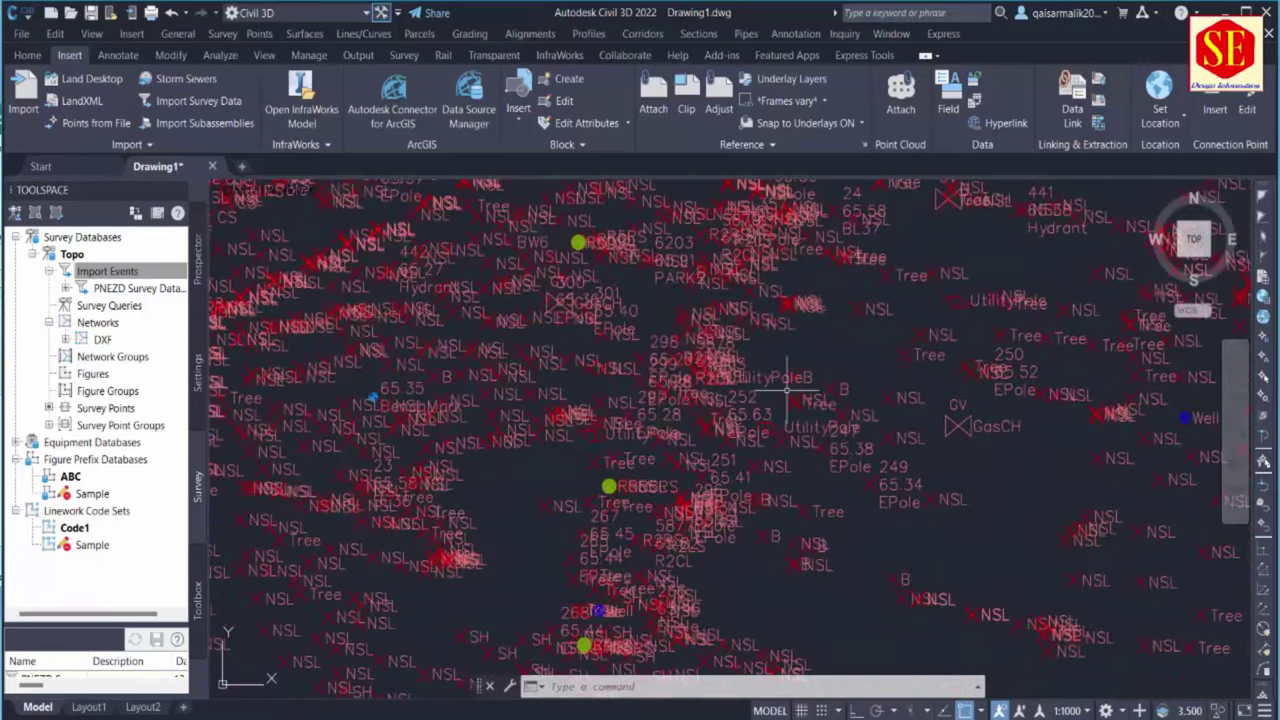
pyautogui.scroll(-5, 796, 379)
pyautogui.scroll(3, 894, 374)
pyautogui.scroll(2, 829, 400)
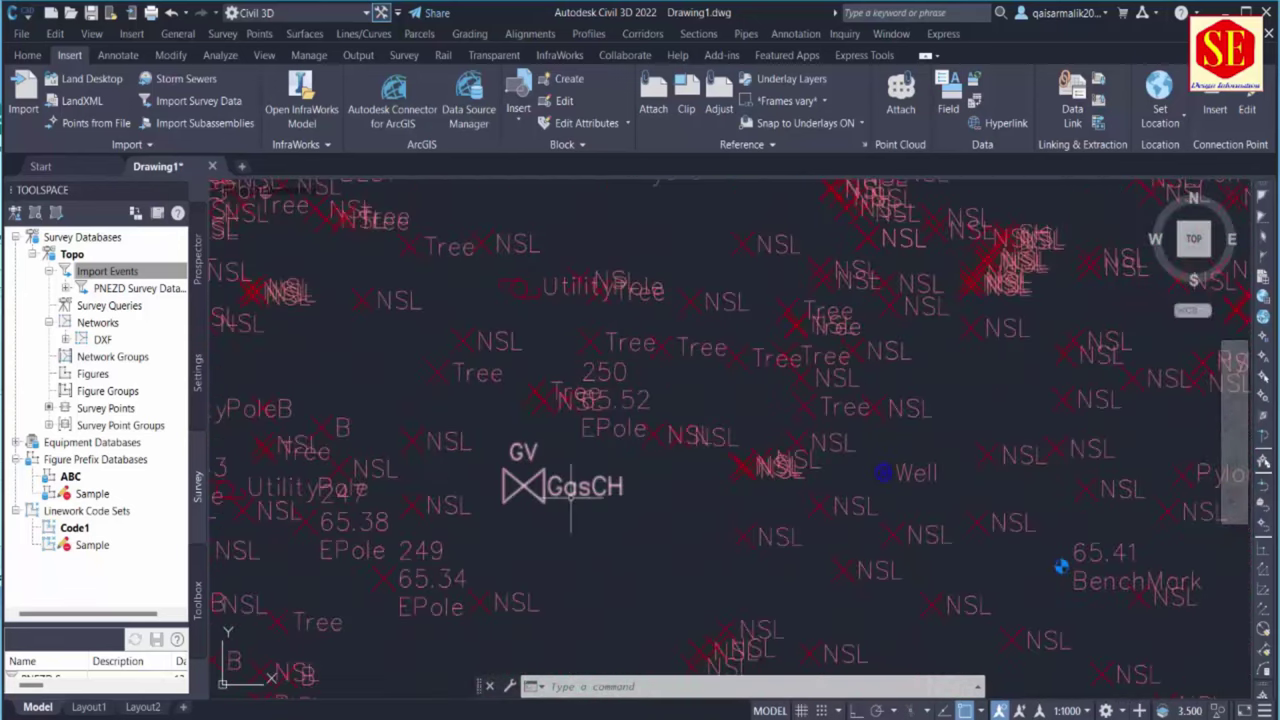
pyautogui.scroll(1, 563, 487)
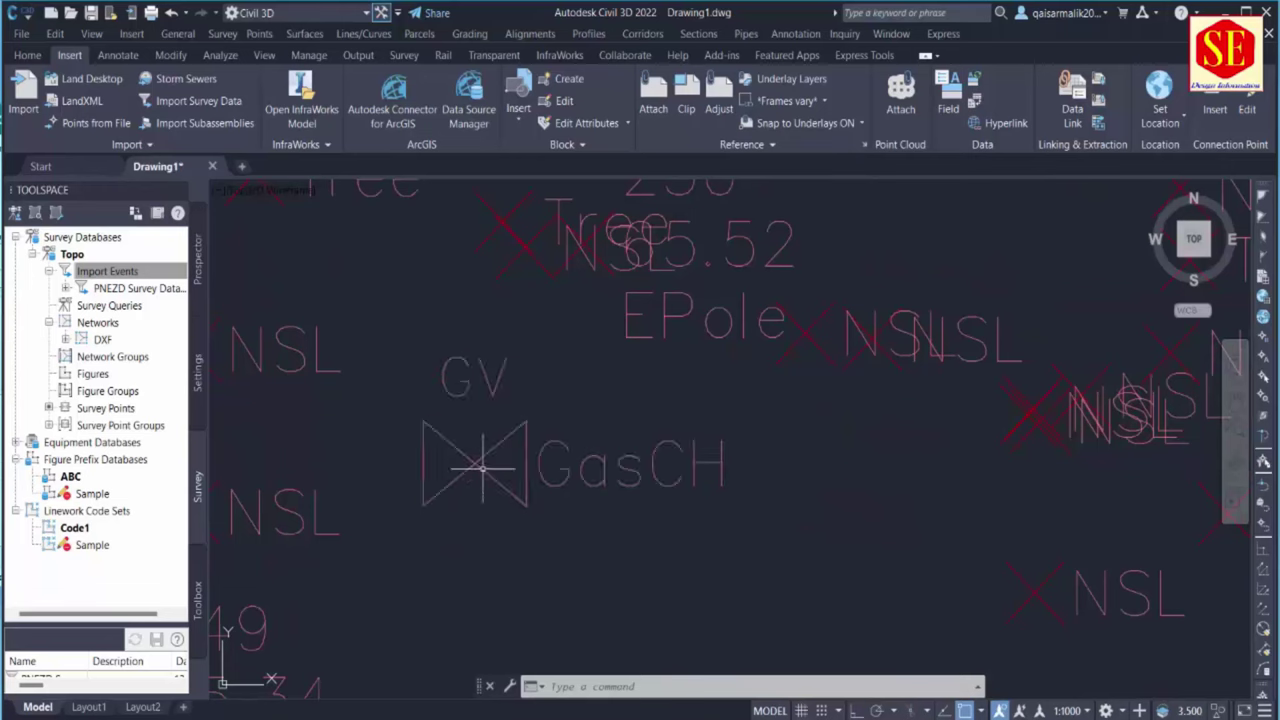
pyautogui.scroll(-3, 727, 465)
pyautogui.scroll(-2, 663, 417)
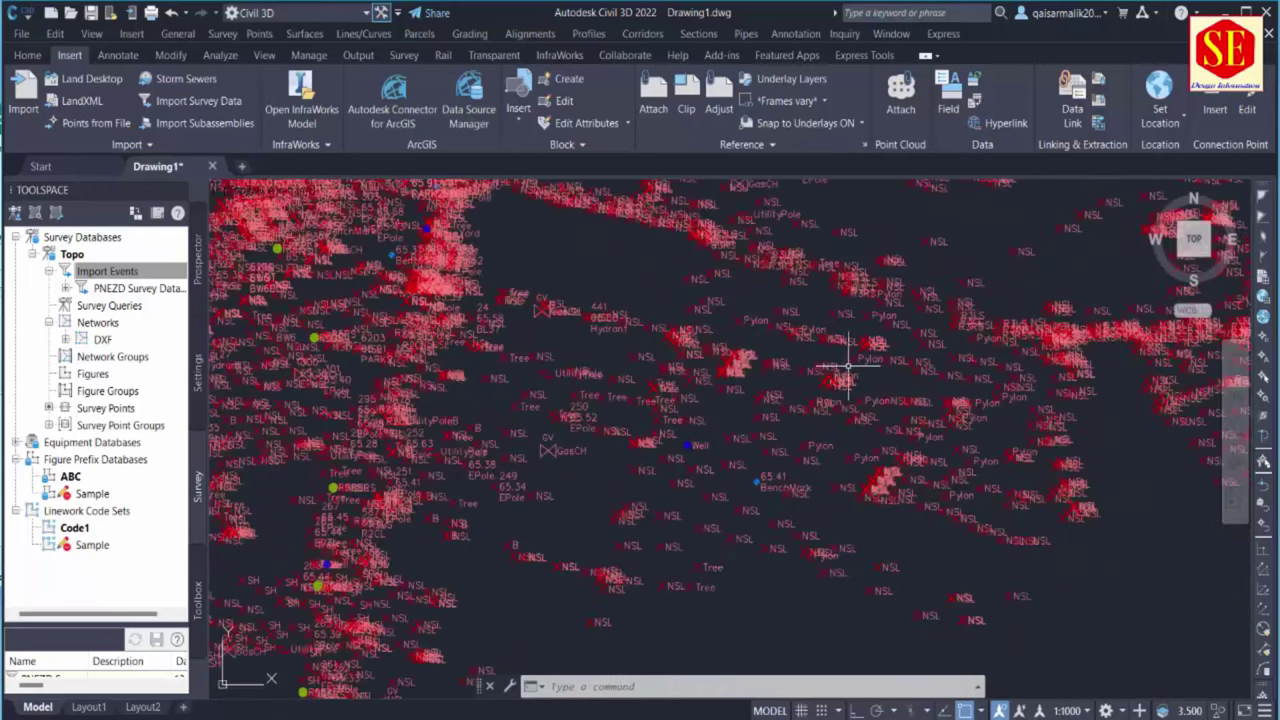
pyautogui.scroll(-2, 708, 345)
pyautogui.moveTo(805, 430); pyautogui.dragTo(813, 436, button='middle')
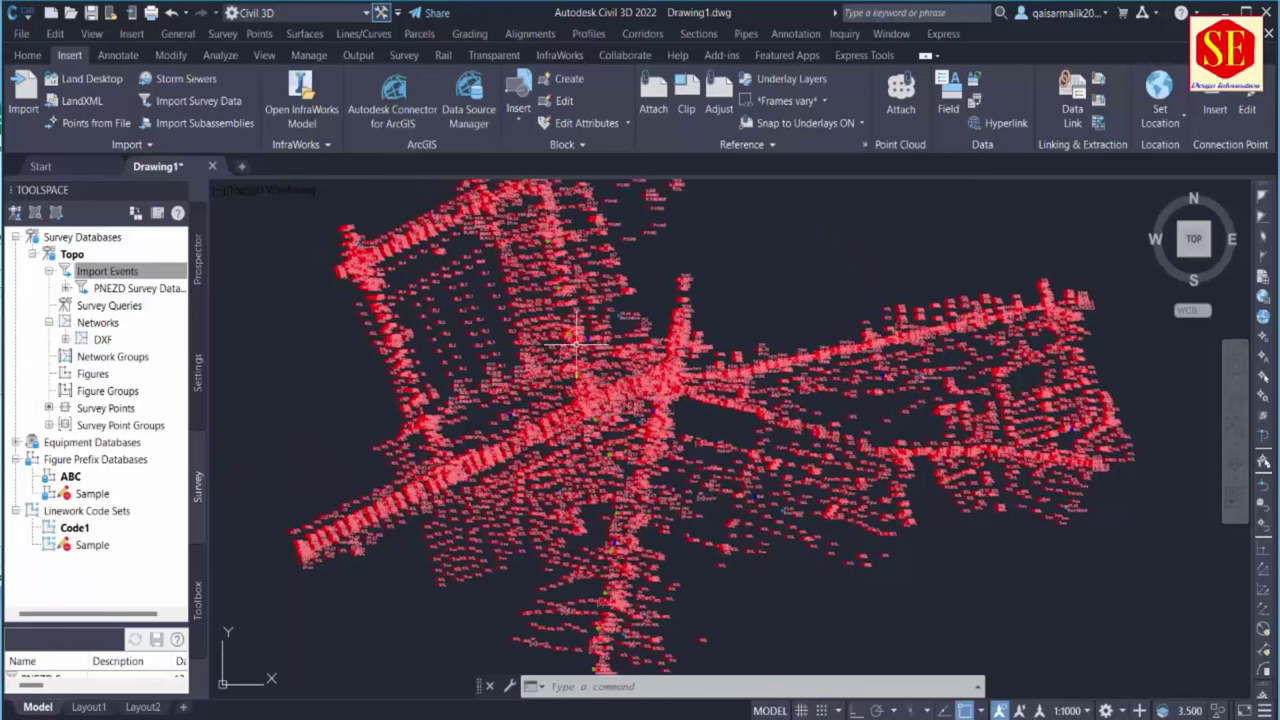
pyautogui.moveTo(579, 360); pyautogui.dragTo(614, 390, button='middle')
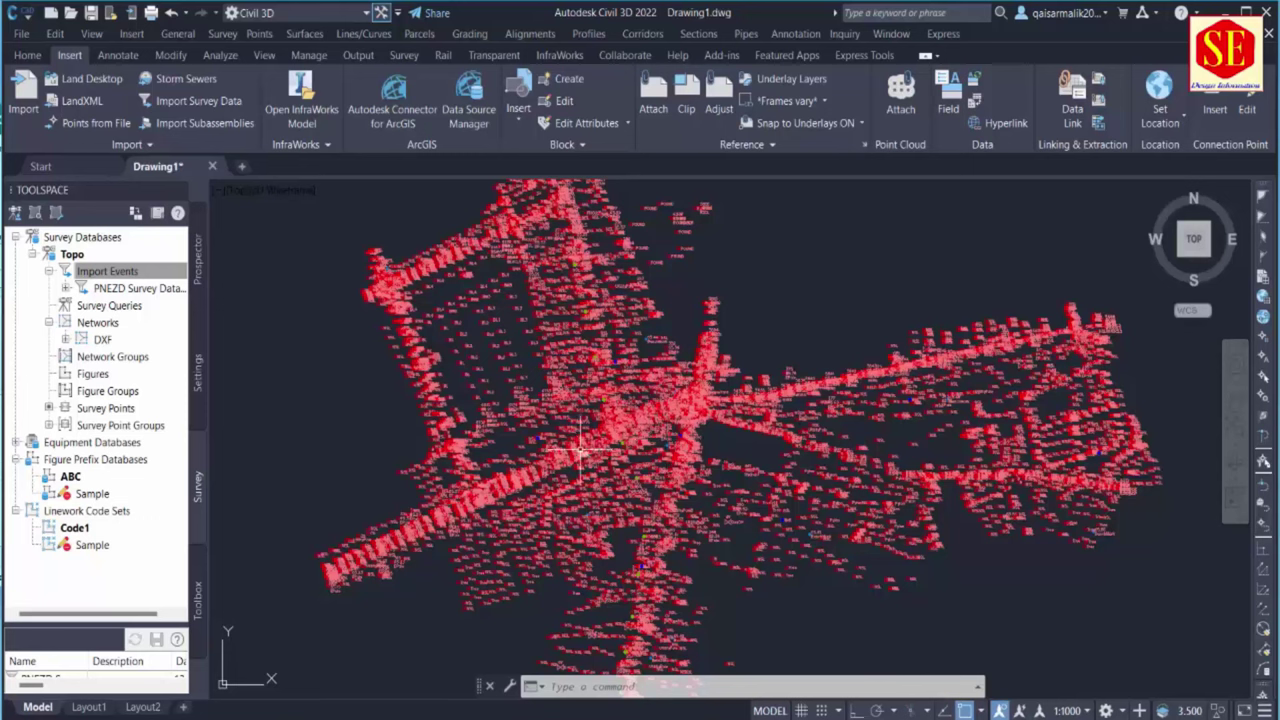
# Process linework for the PNEZD import event, inserting figure objects without reinserting the points
pyautogui.click(107, 271)
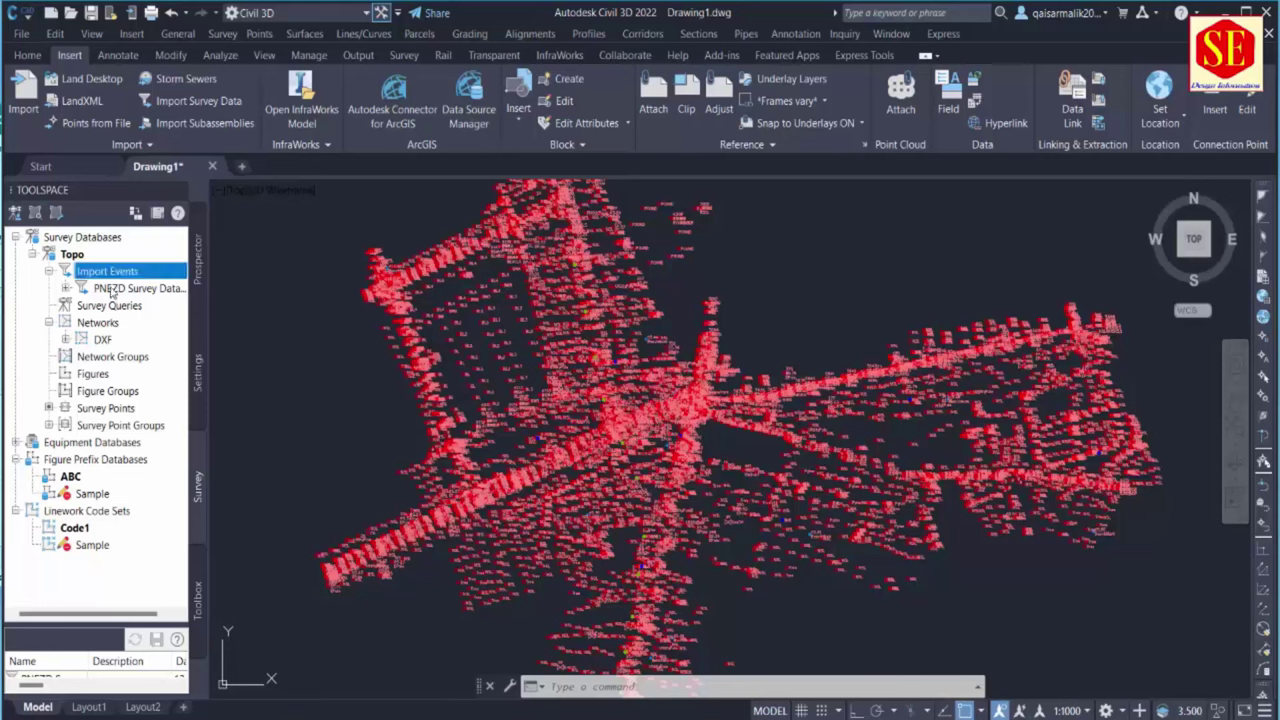
pyautogui.click(112, 288)
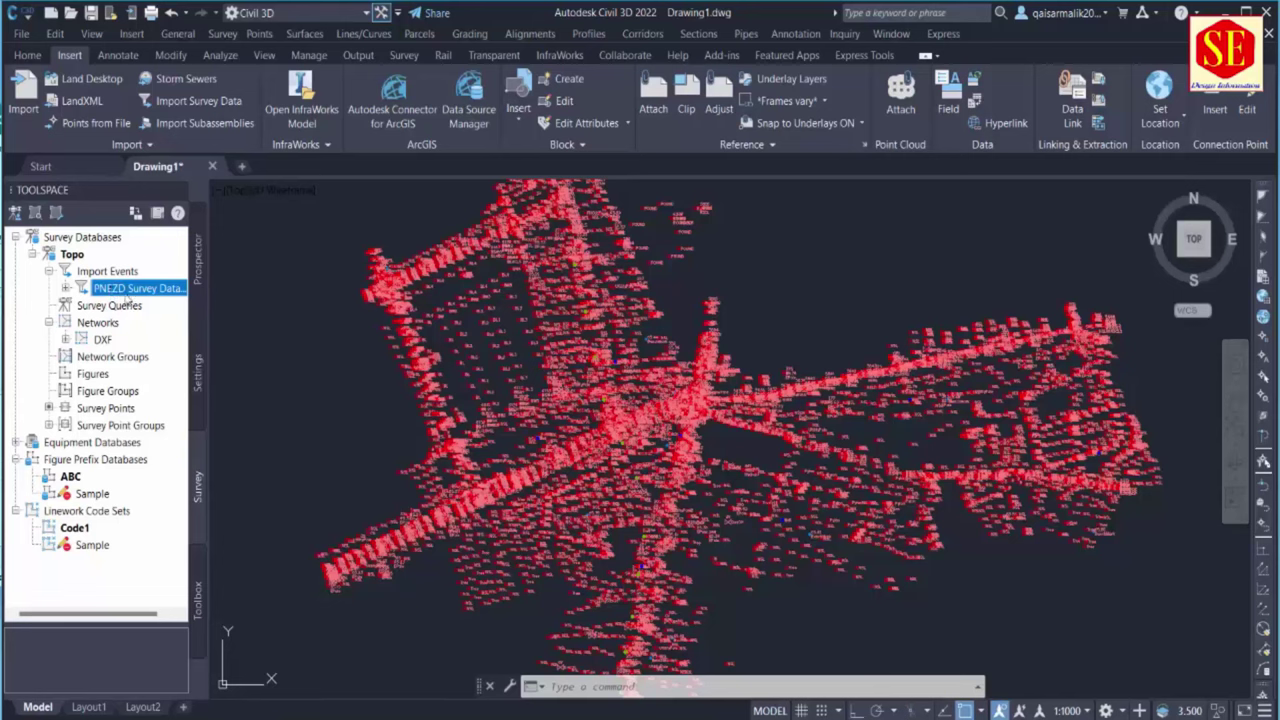
pyautogui.rightClick(130, 297)
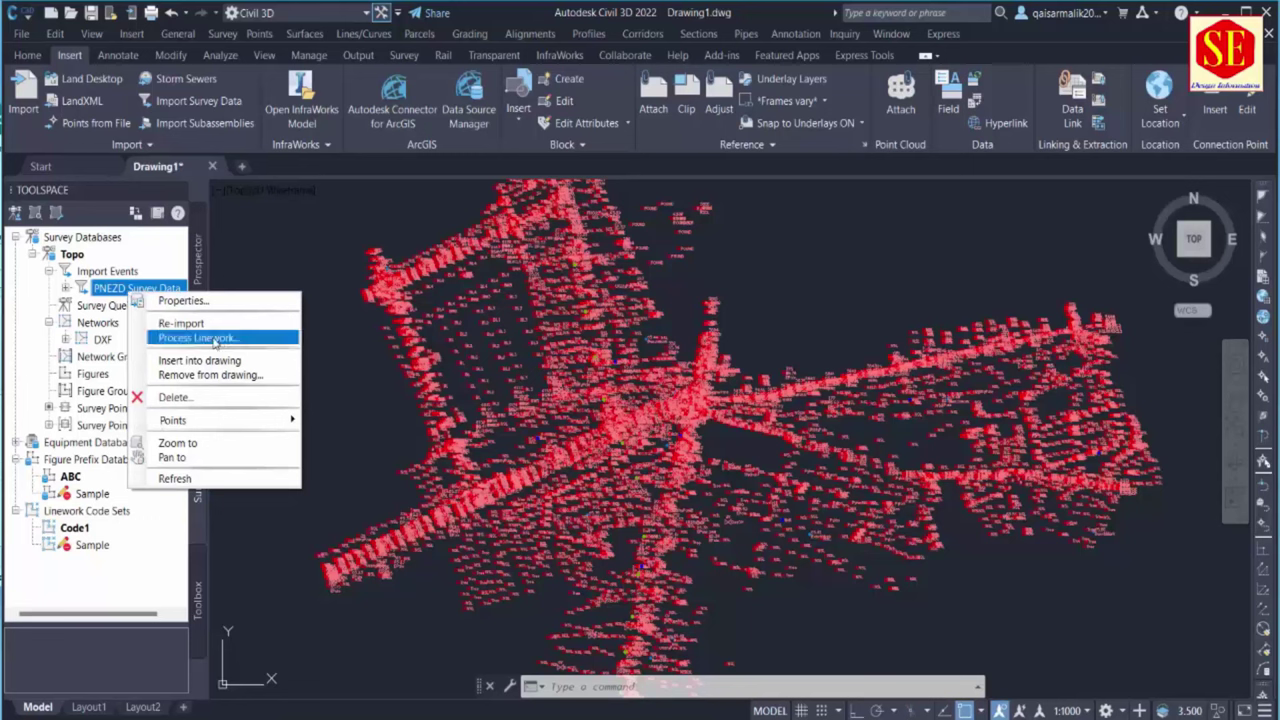
pyautogui.click(215, 339)
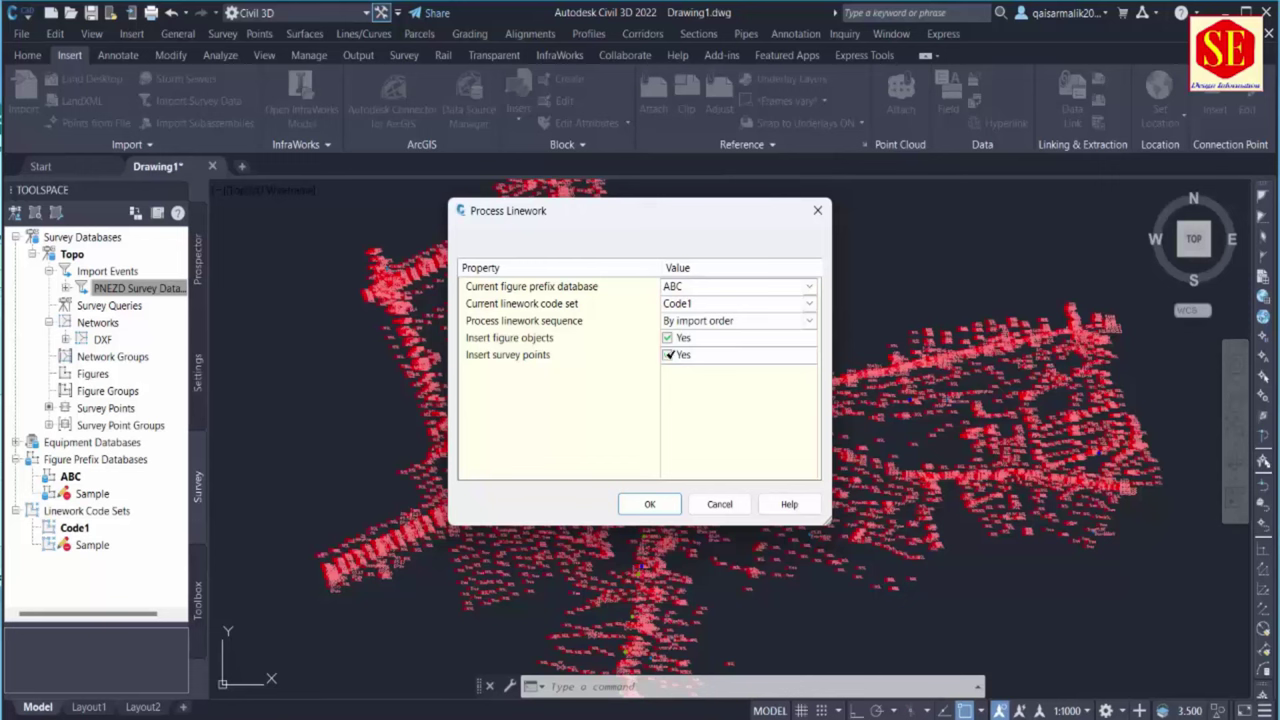
pyautogui.click(667, 355)
pyautogui.click(667, 338)
pyautogui.click(649, 504)
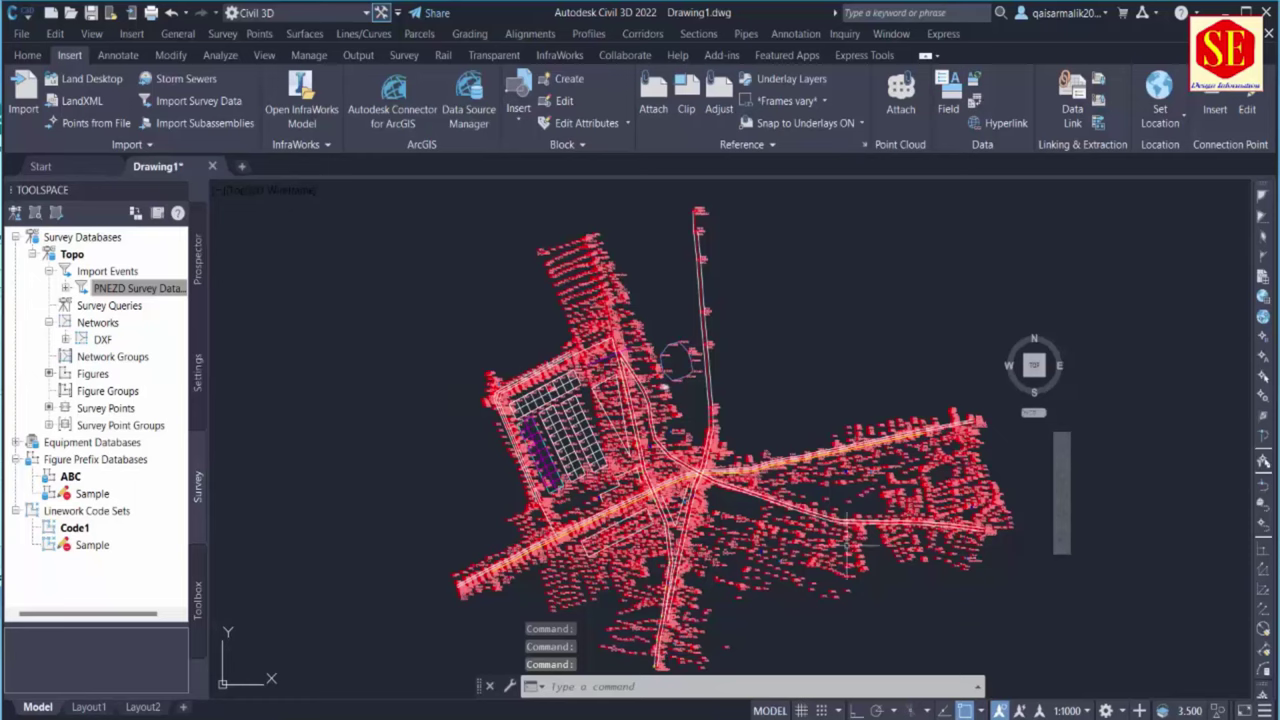
pyautogui.scroll(4, 666, 400)
pyautogui.scroll(6, 600, 320)
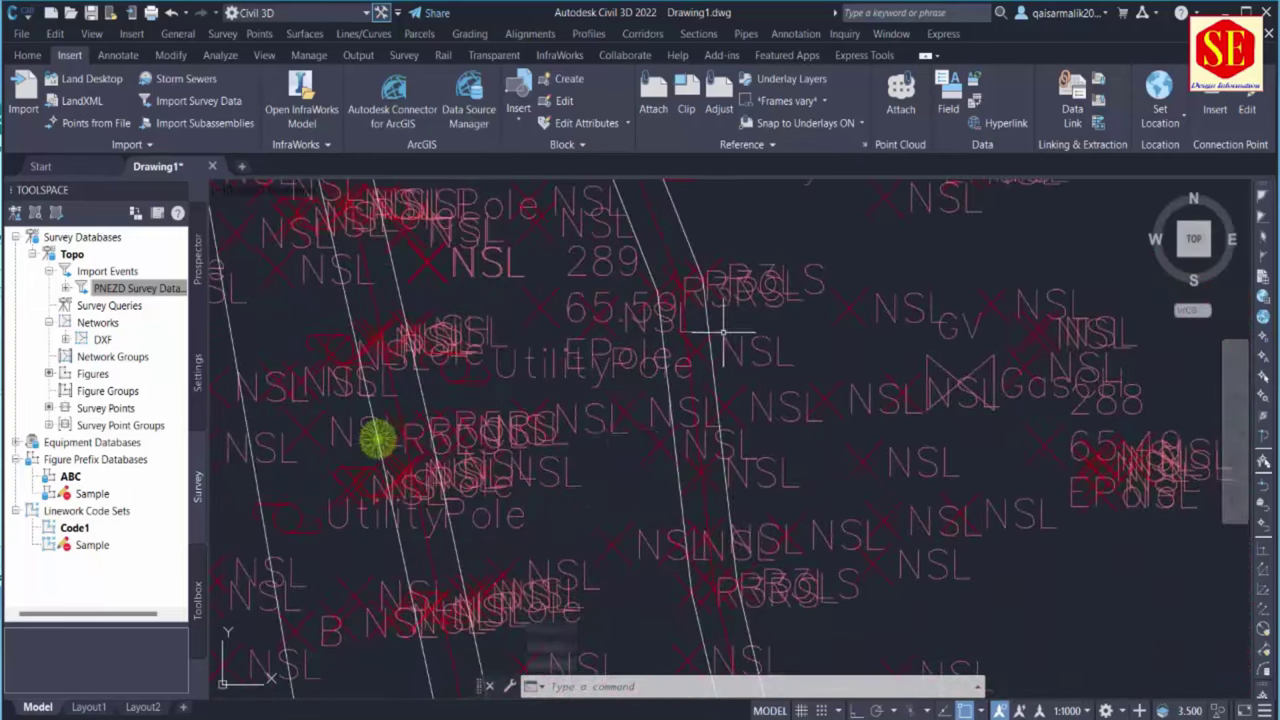
pyautogui.scroll(-5, 690, 330)
pyautogui.scroll(-5, 638, 465)
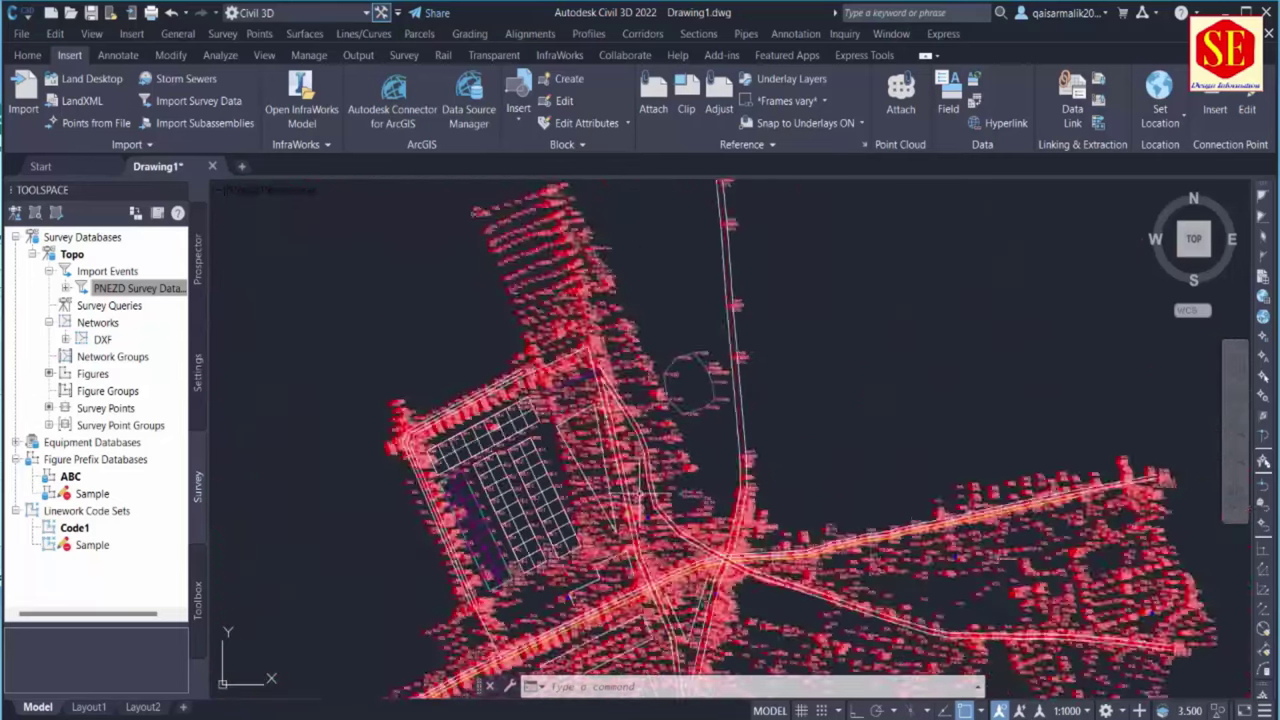
pyautogui.scroll(2, 500, 320)
pyautogui.scroll(1, 493, 318)
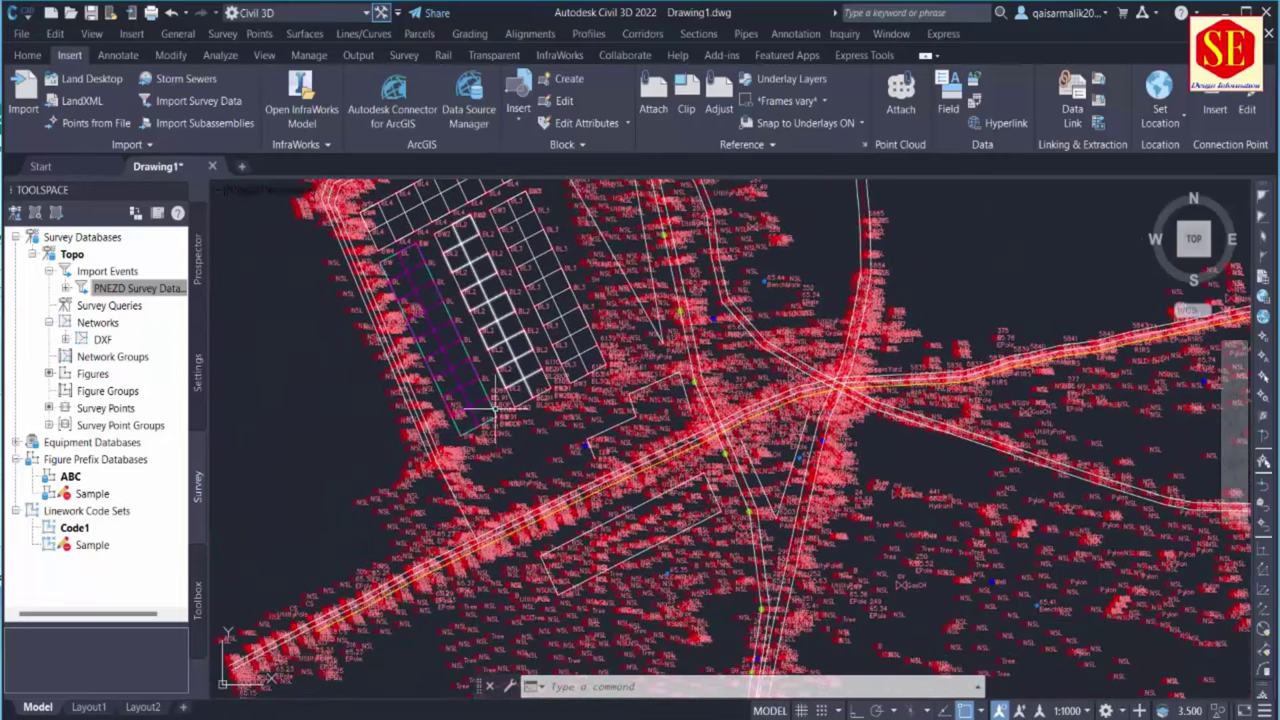
pyautogui.scroll(-2, 495, 409)
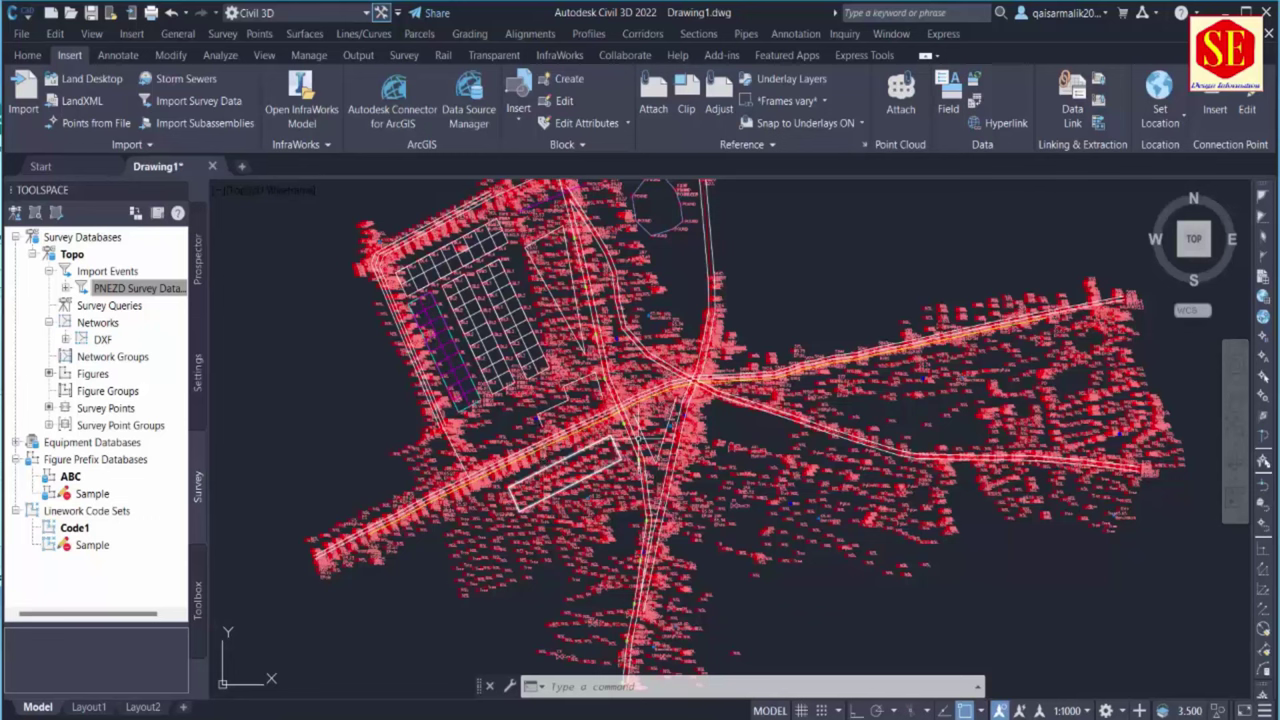
# Switch the annotation scale to 1:75 and nudge the drawing view slightly down
pyautogui.click(1078, 711)
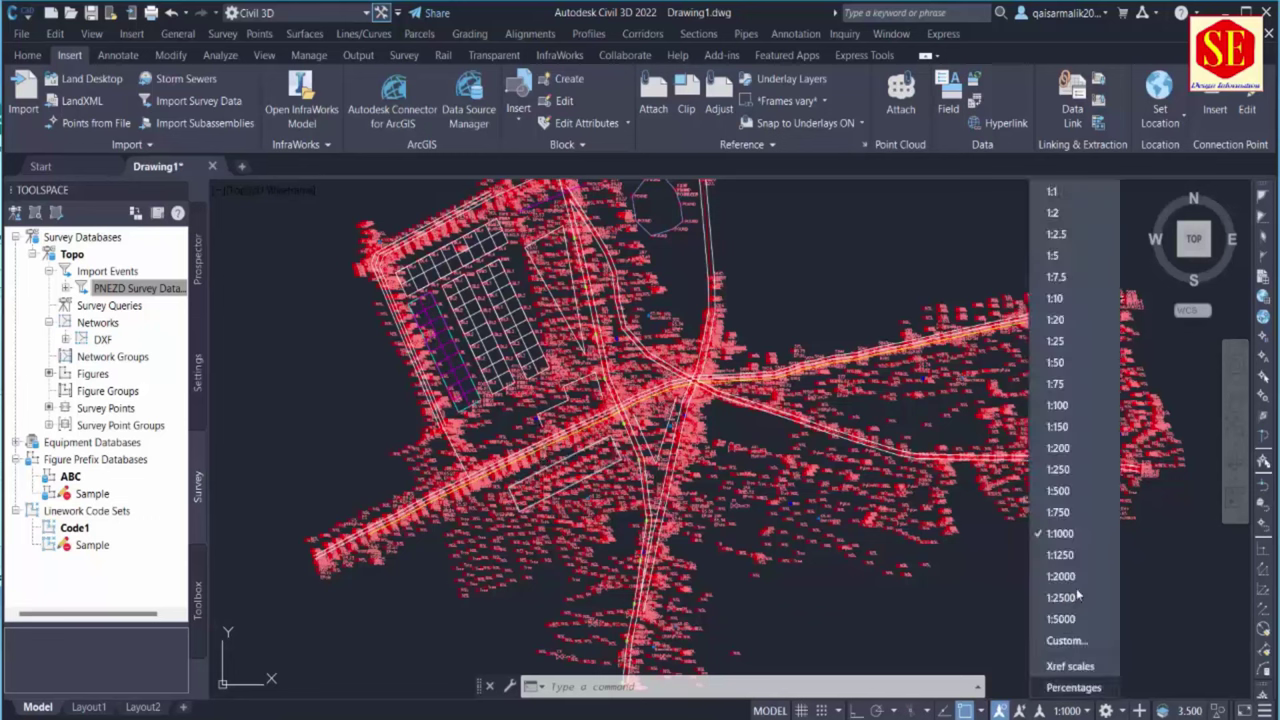
pyautogui.click(1064, 390)
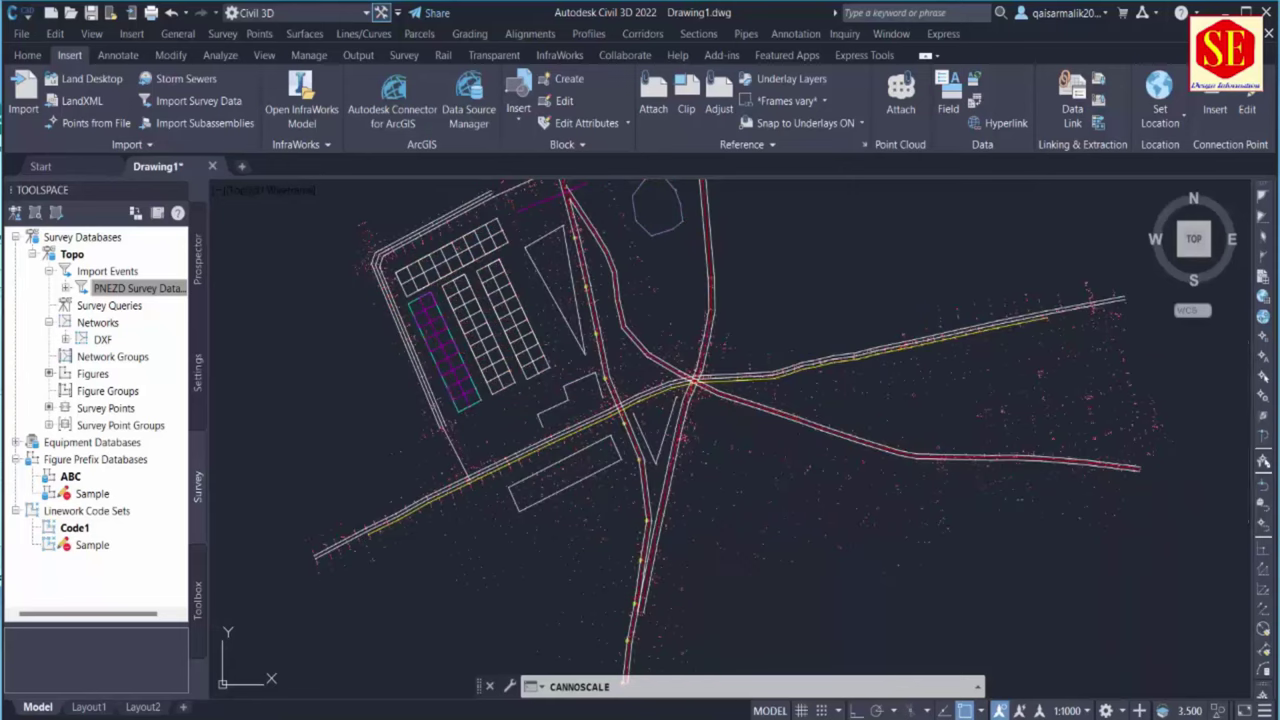
pyautogui.moveTo(520, 298); pyautogui.dragTo(543, 373, button='middle')
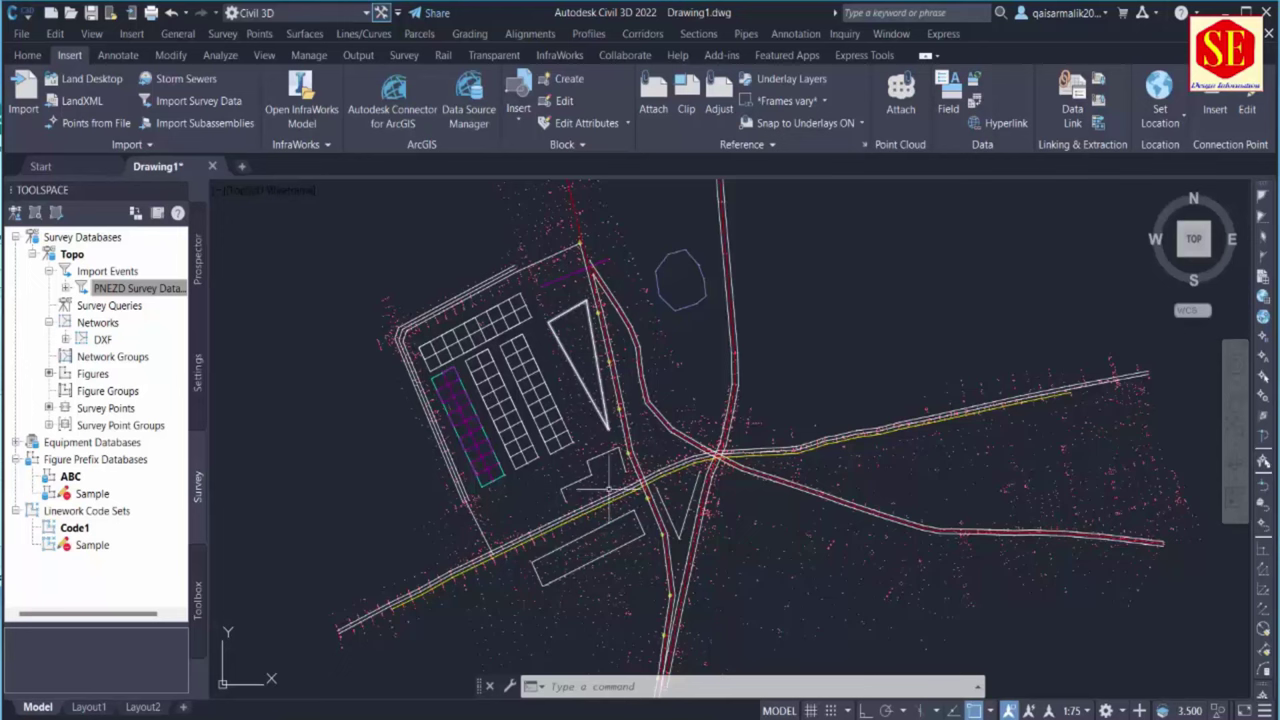
pyautogui.moveTo(749, 373); pyautogui.dragTo(753, 413, button='middle')
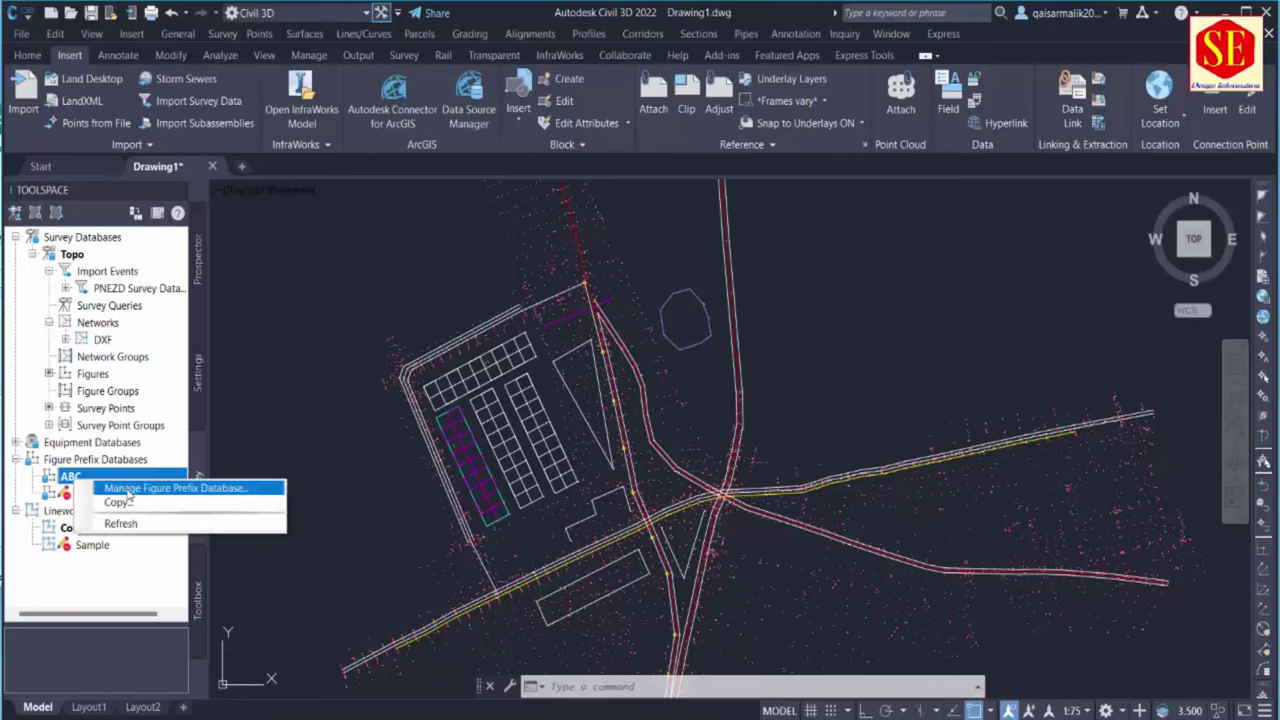
pyautogui.click(130, 490)
pyautogui.scroll(-10, 512, 370)
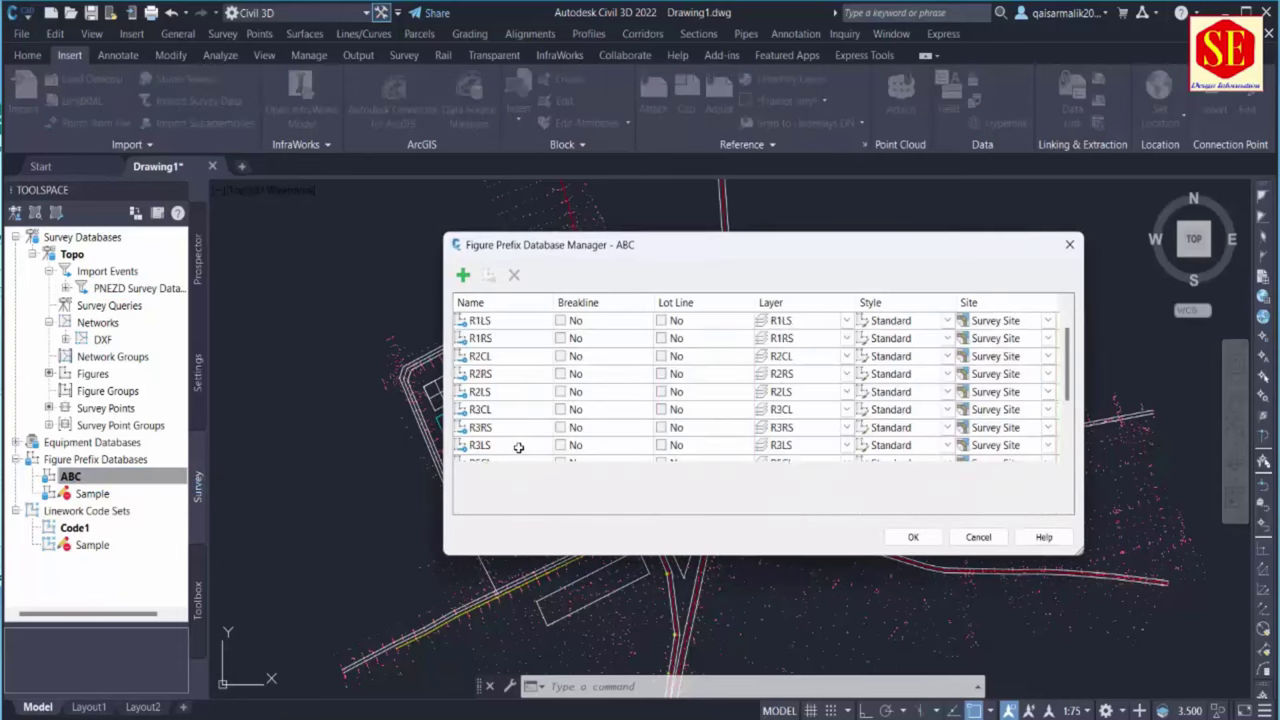
pyautogui.click(1069, 245)
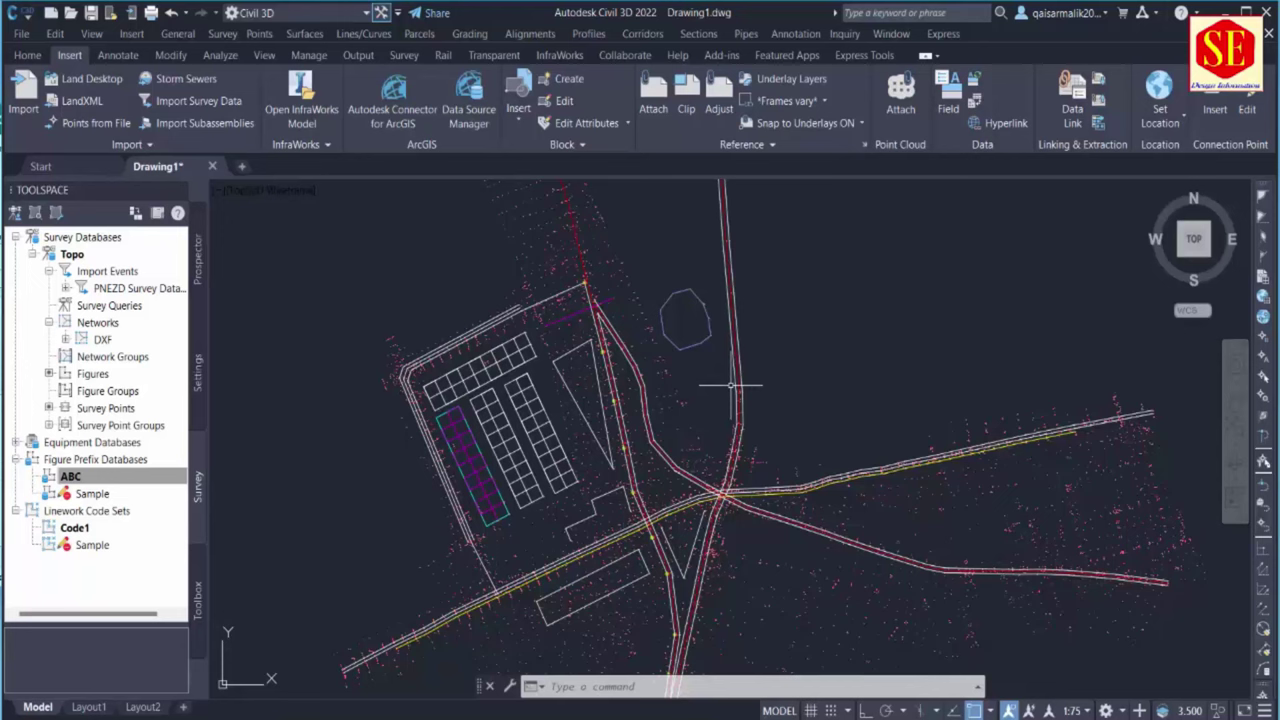
pyautogui.scroll(-2, 730, 385)
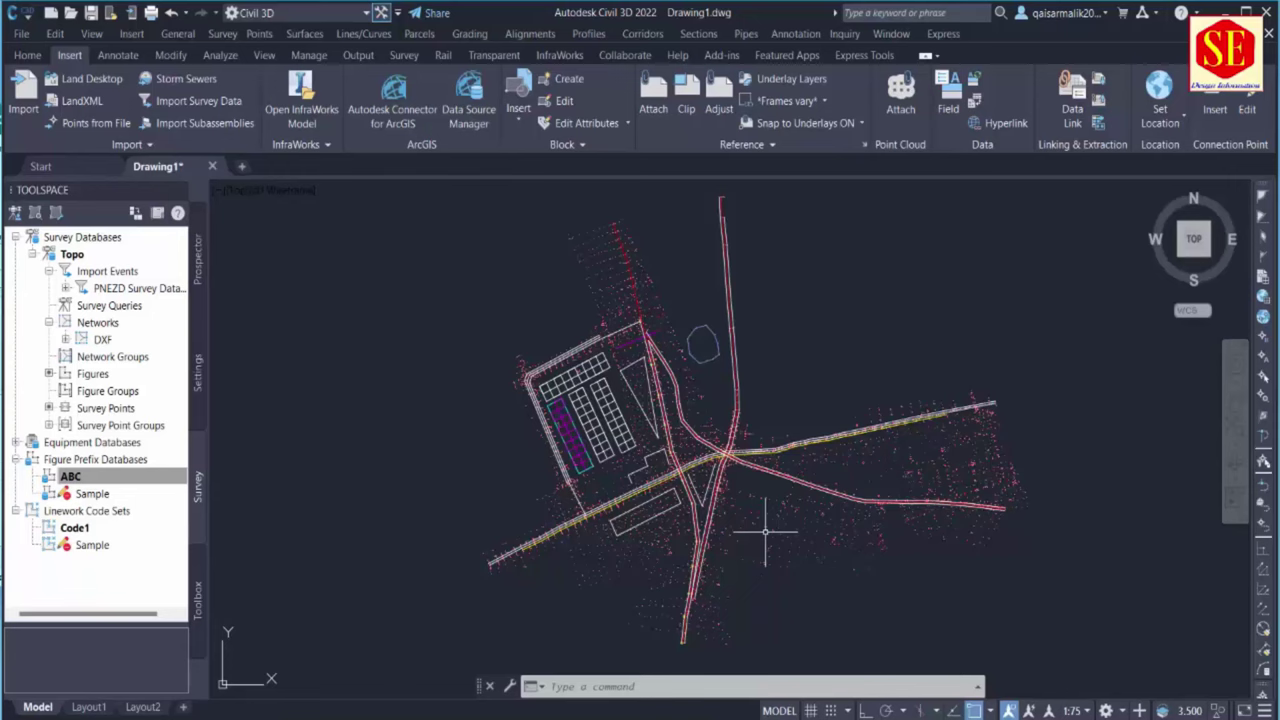
# Return focus to the drawing window
pyautogui.click(830, 356)
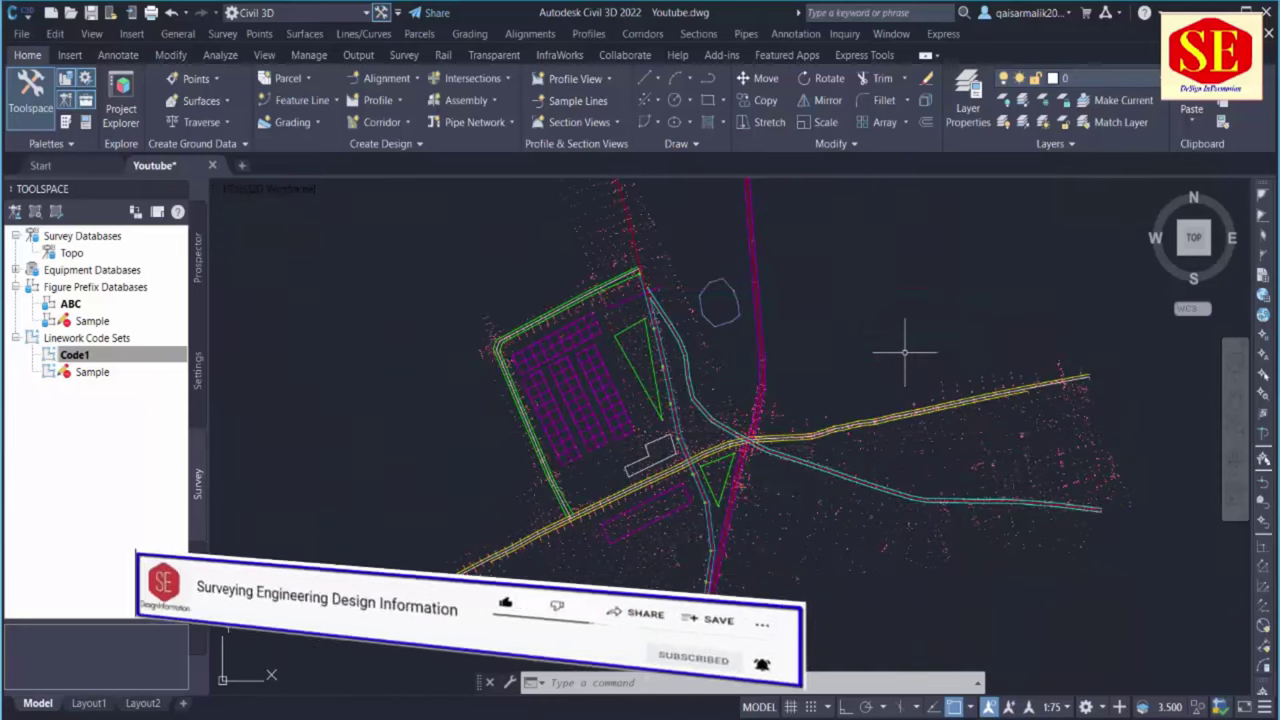
# Zoom and pan to frame the road and site linework, selecting the ABC figure prefix database
pyautogui.scroll(3, 686, 360)
pyautogui.scroll(-5, 716, 266)
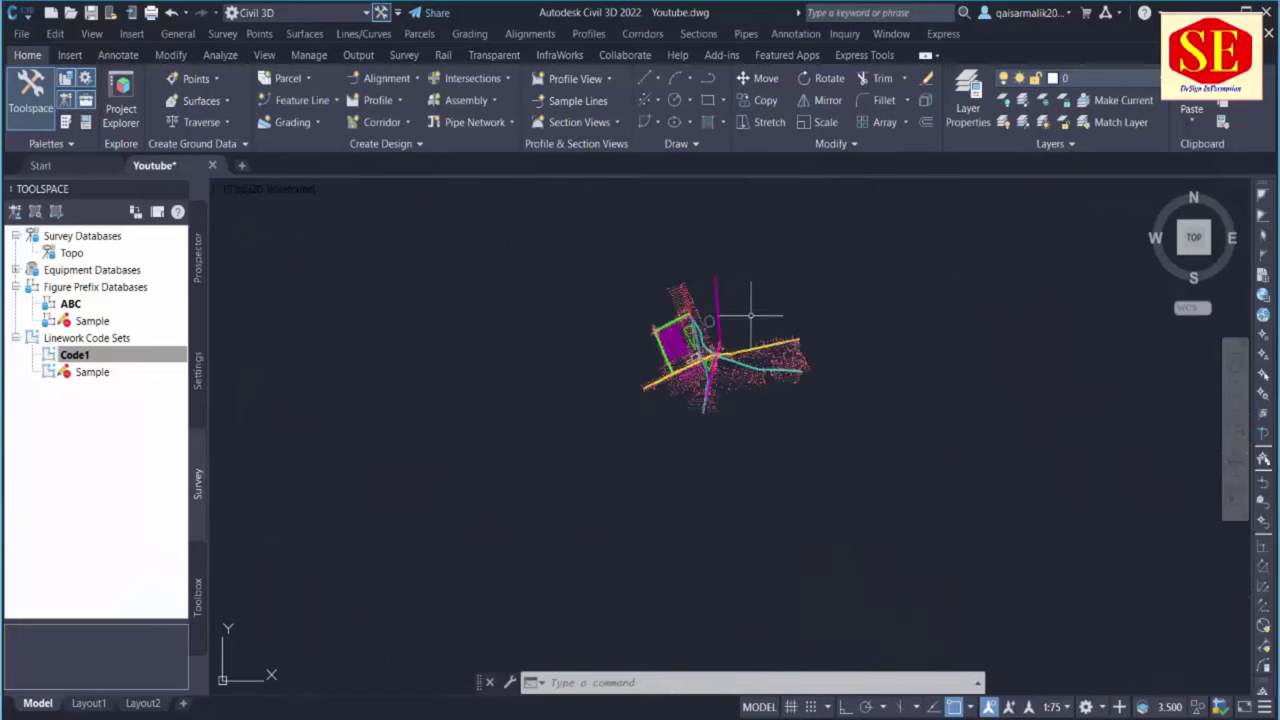
pyautogui.scroll(4, 734, 340)
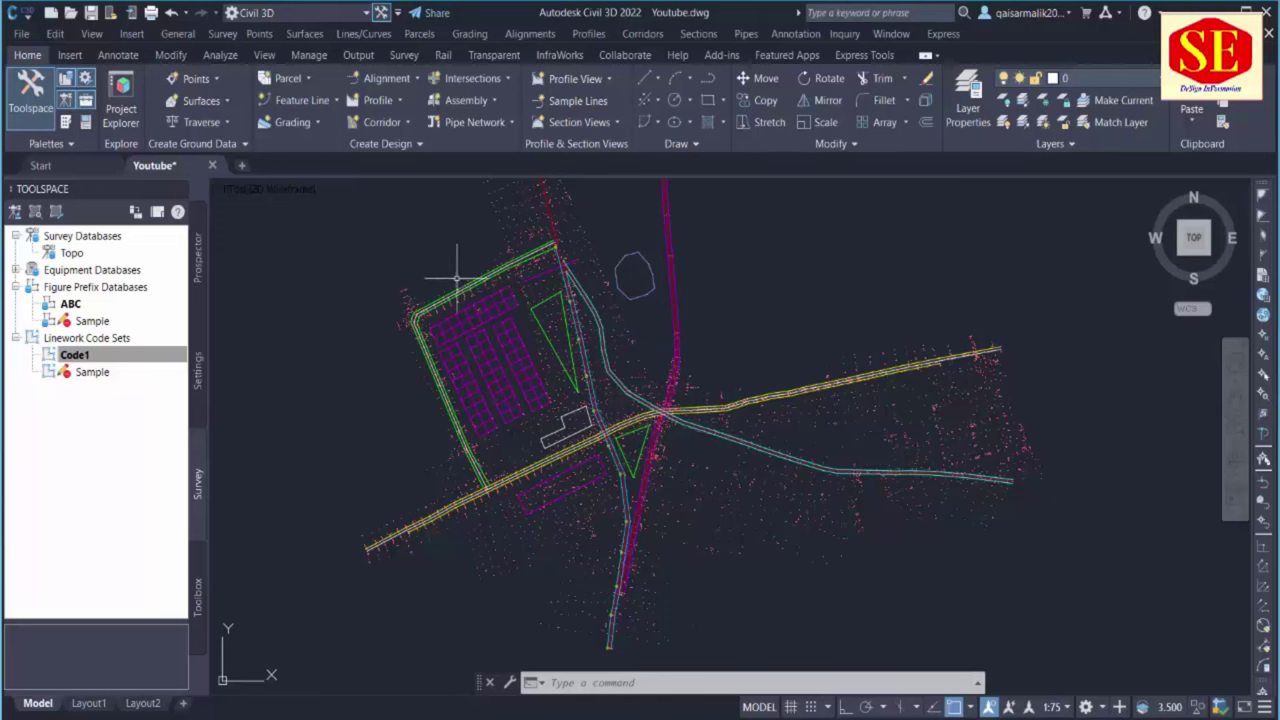
pyautogui.scroll(5, 485, 285)
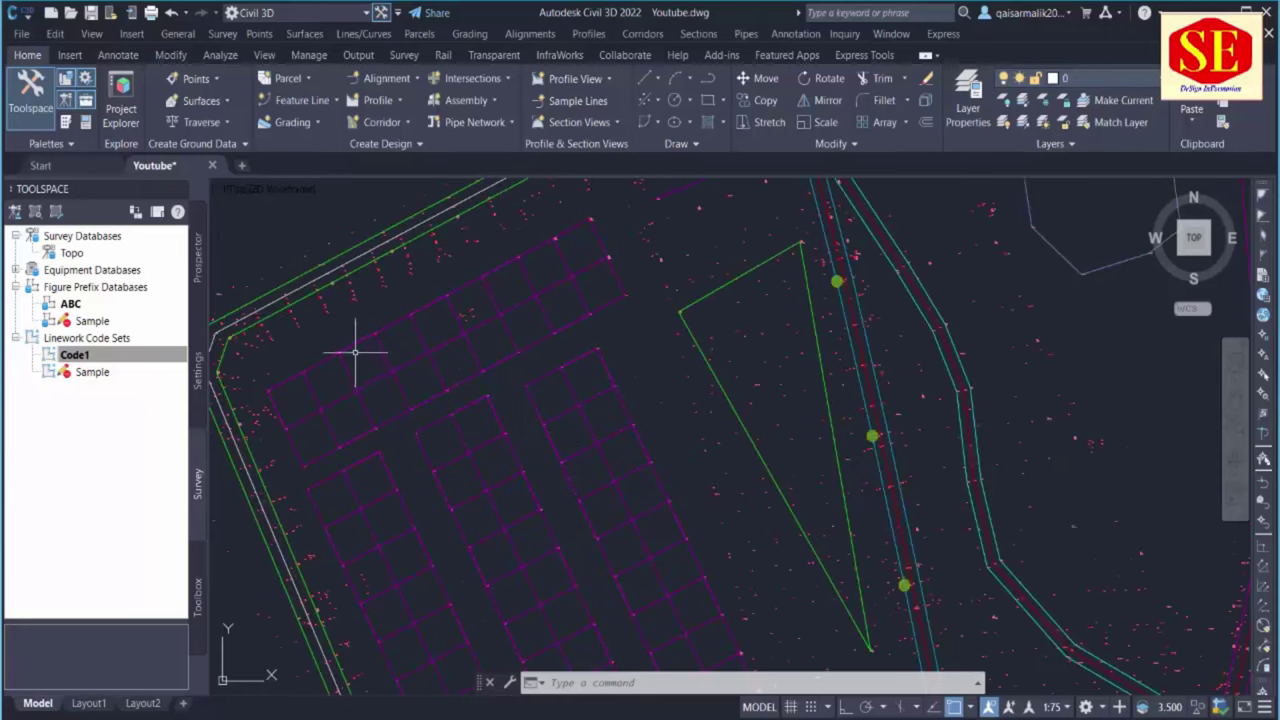
pyautogui.click(72, 304)
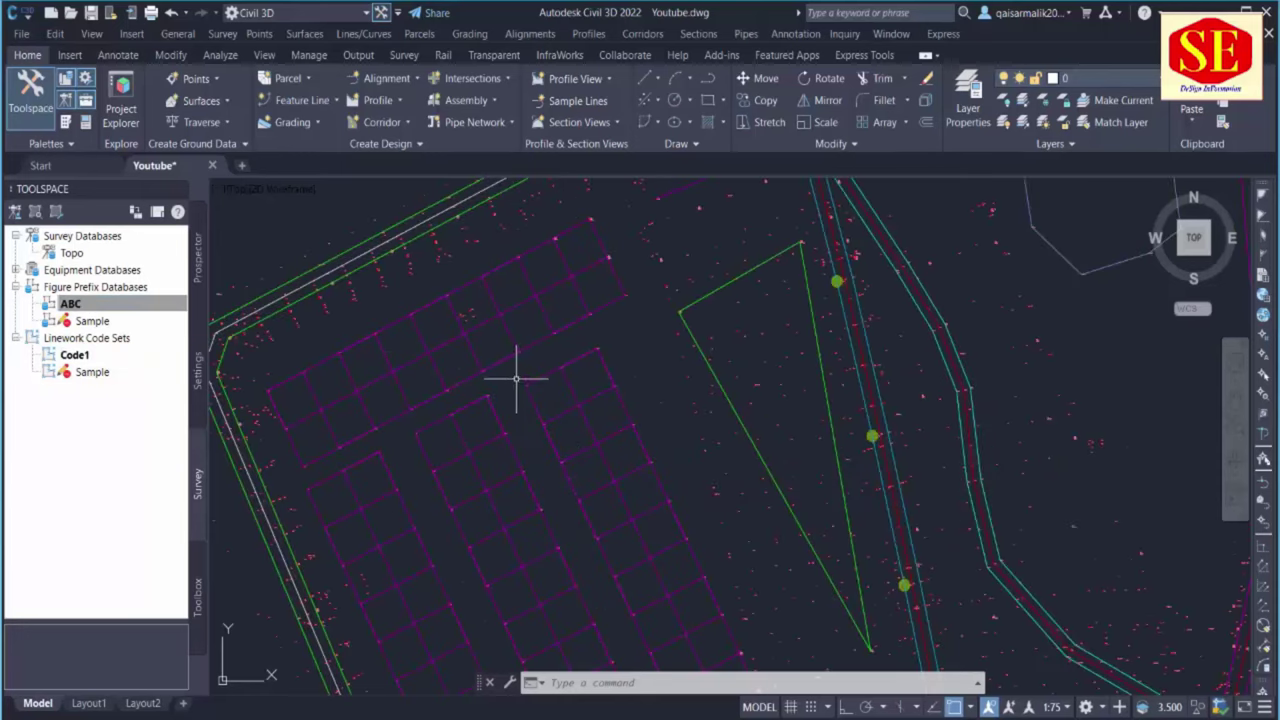
pyautogui.scroll(-6, 514, 377)
pyautogui.scroll(7, 650, 410)
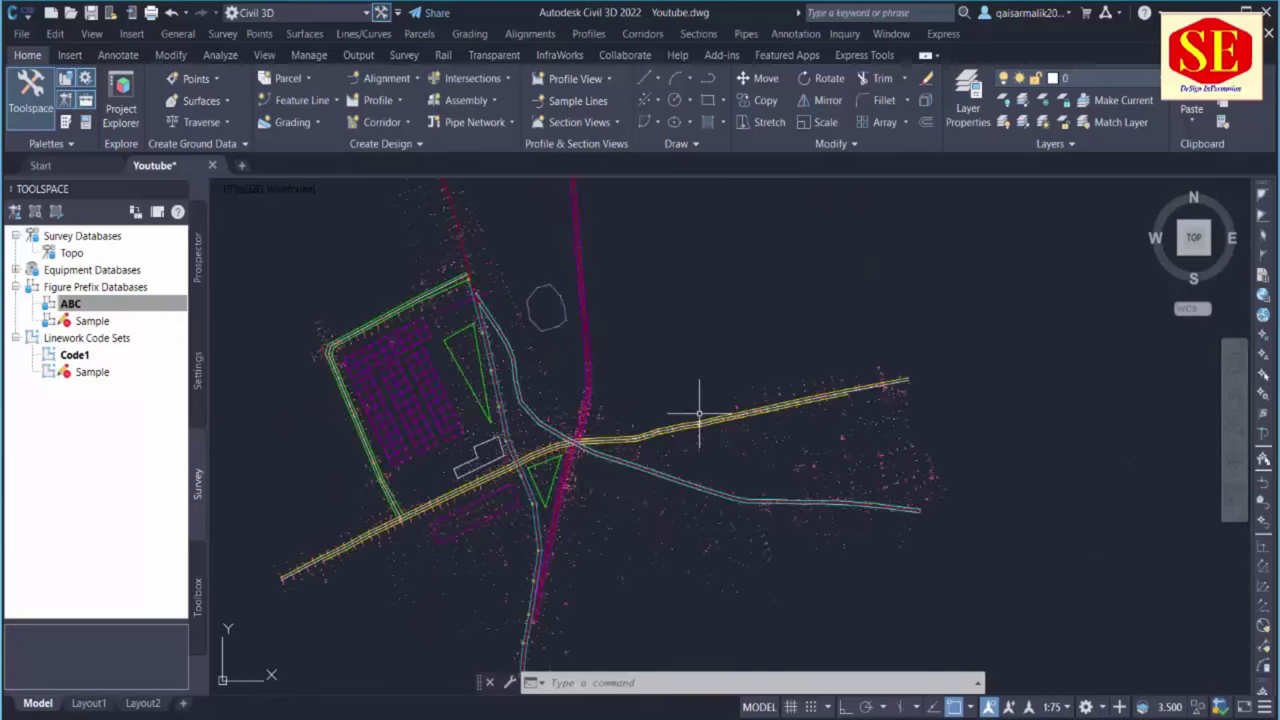
pyautogui.moveTo(634, 400); pyautogui.dragTo(882, 422, button='middle')
pyautogui.scroll(-3, 882, 422)
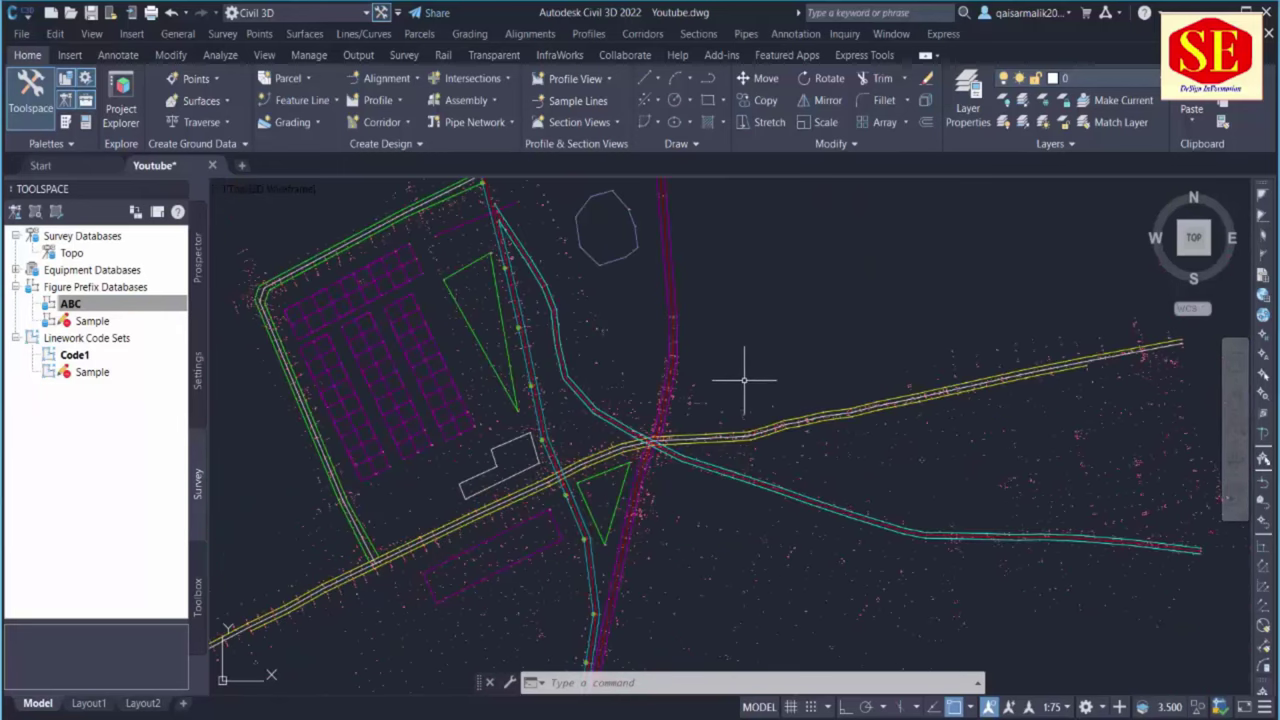
pyautogui.scroll(-2, 766, 372)
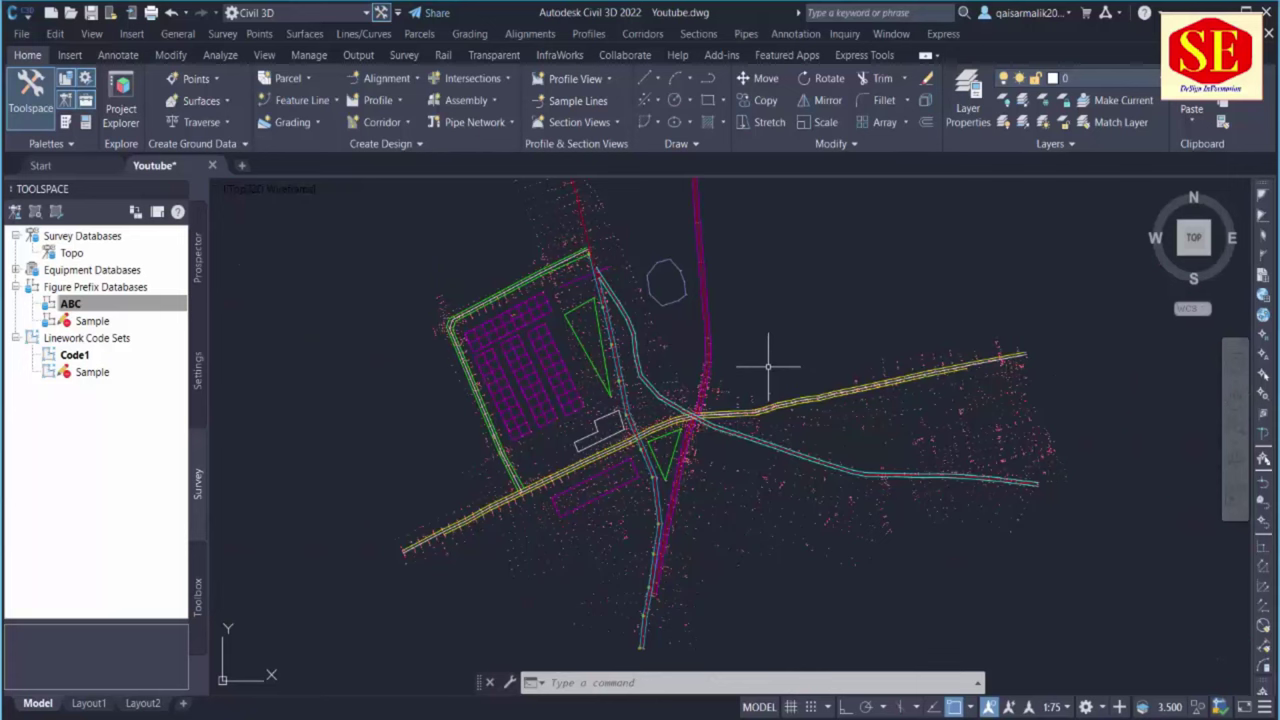
pyautogui.moveTo(565, 414); pyautogui.dragTo(565, 478, button='middle')
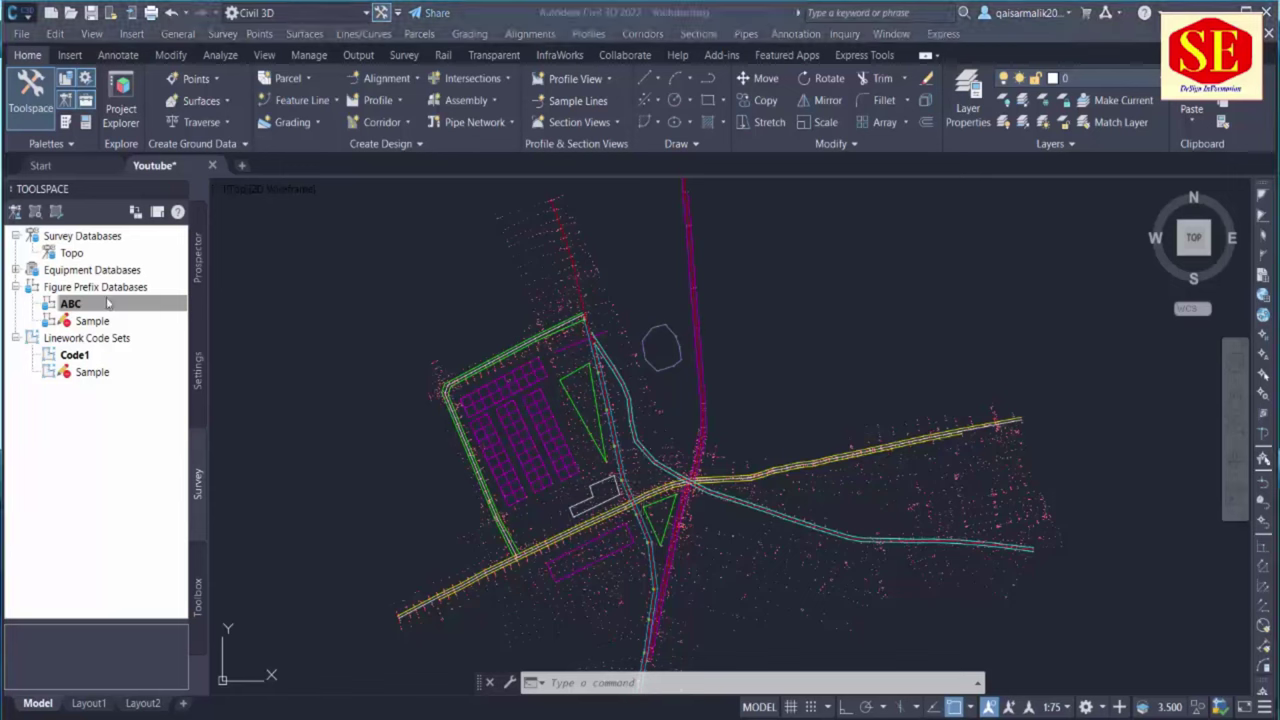
pyautogui.click(70, 303)
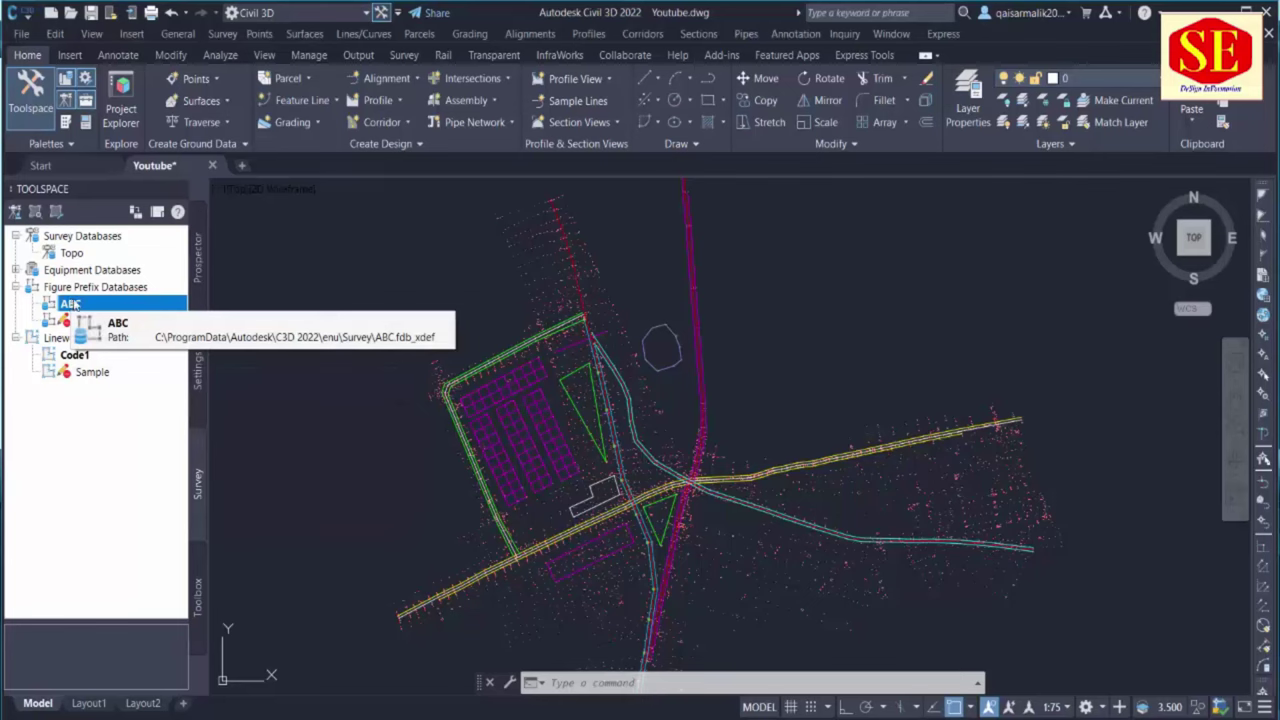
# In Prospector, show the points table and expand Point Groups to reveal PNEZD Survey Data and _All Points
pyautogui.click(197, 275)
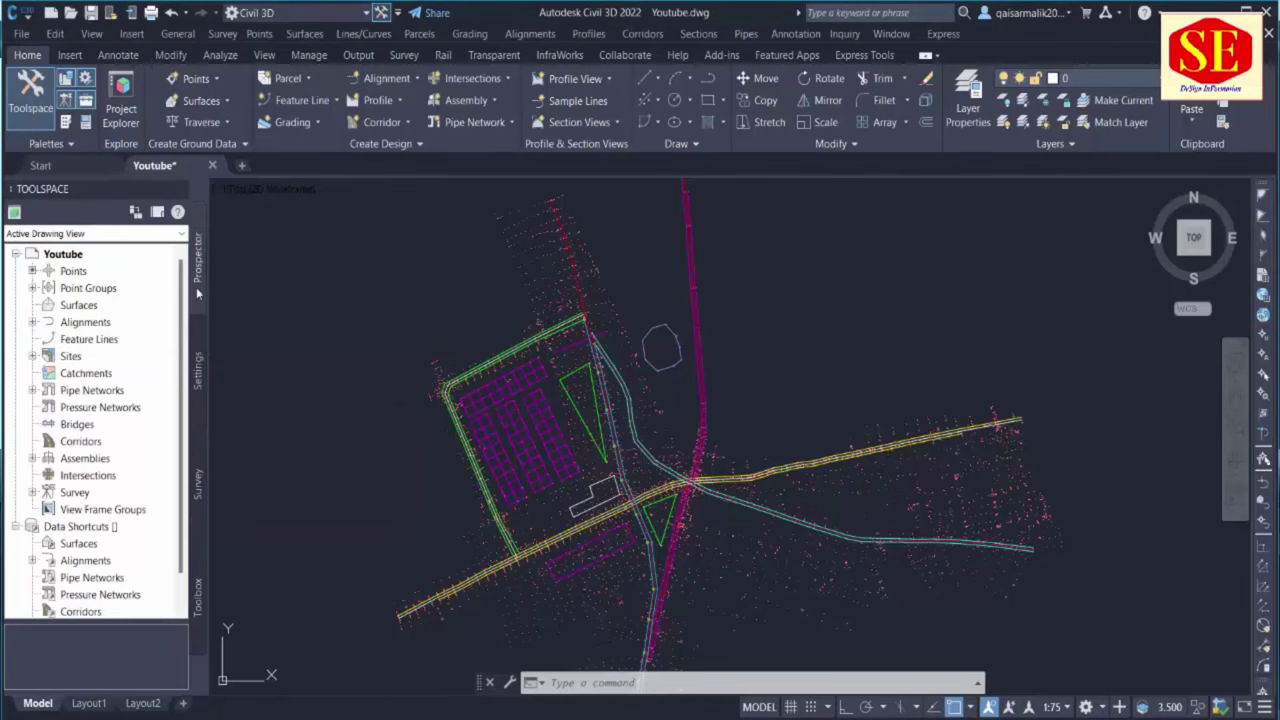
pyautogui.scroll(-2, 617, 366)
pyautogui.moveTo(645, 362)
pyautogui.mouseDown(button='middle')
pyautogui.moveTo(660, 403)
pyautogui.moveTo(645, 407)
pyautogui.mouseUp(button='middle')
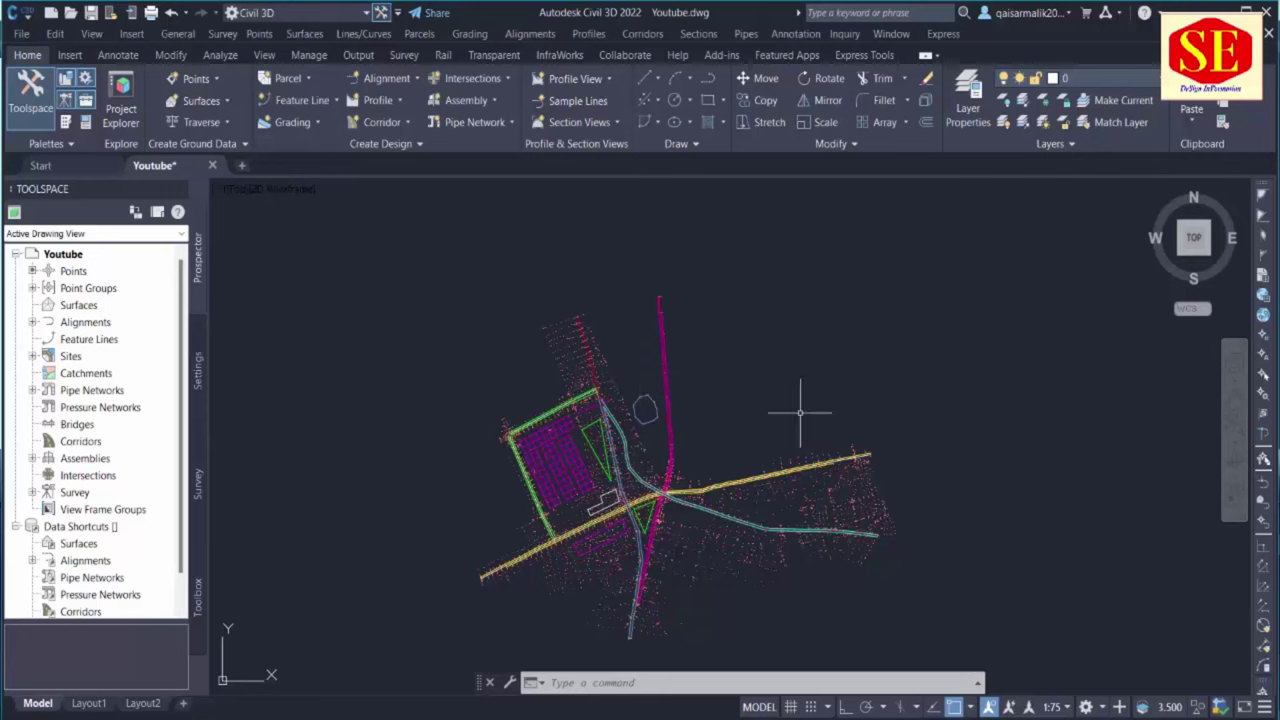
pyautogui.moveTo(737, 372); pyautogui.dragTo(715, 340, button='middle')
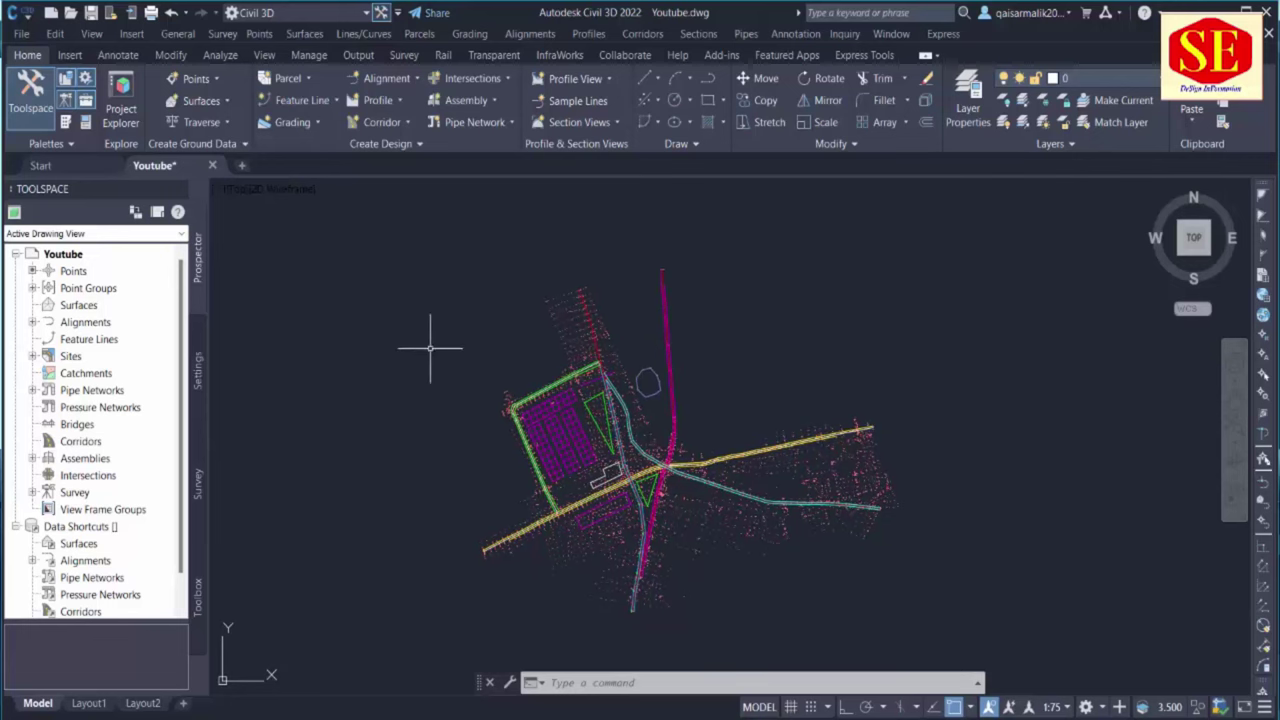
pyautogui.click(229, 101)
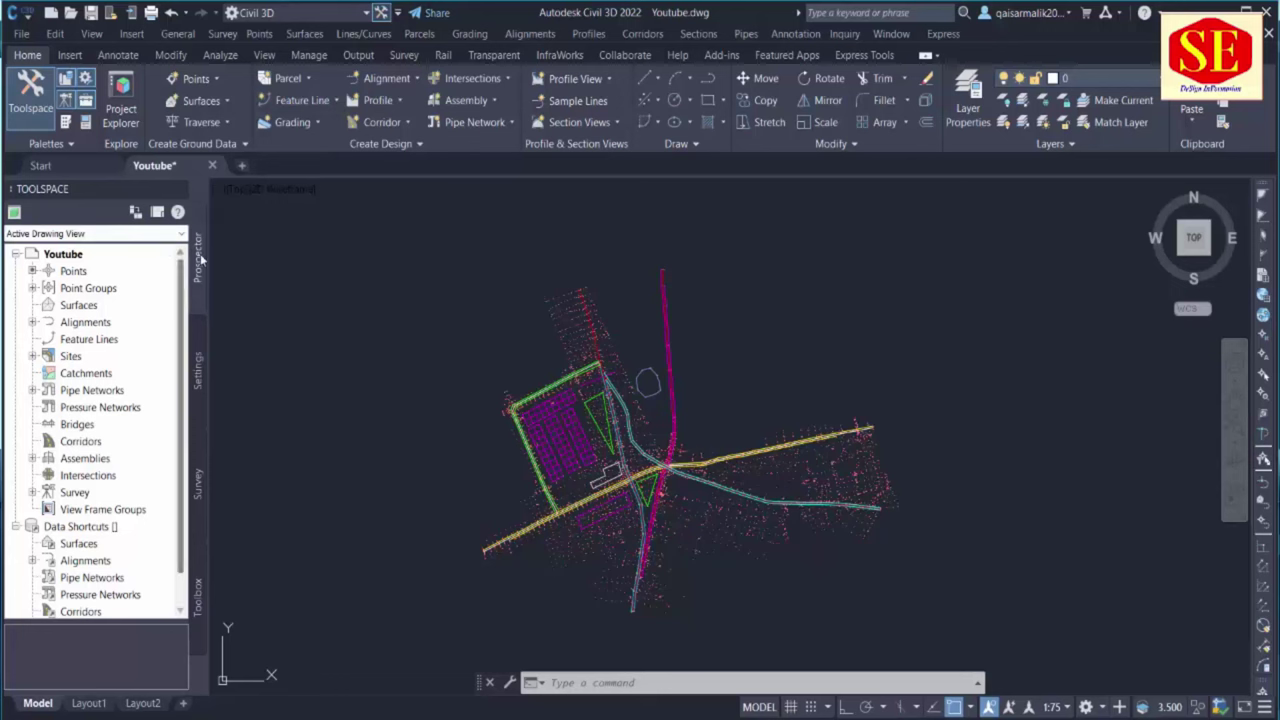
pyautogui.click(98, 272)
pyautogui.click(32, 288)
pyautogui.rightClick(106, 305)
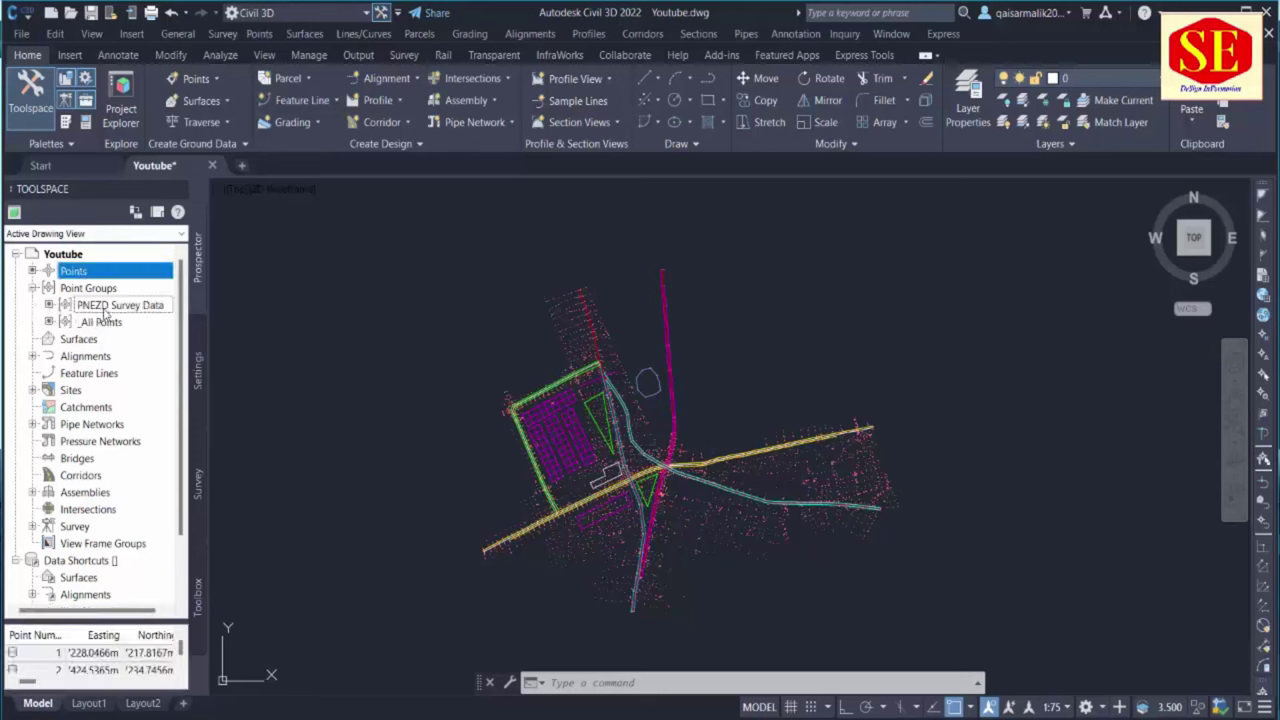
pyautogui.click(142, 340)
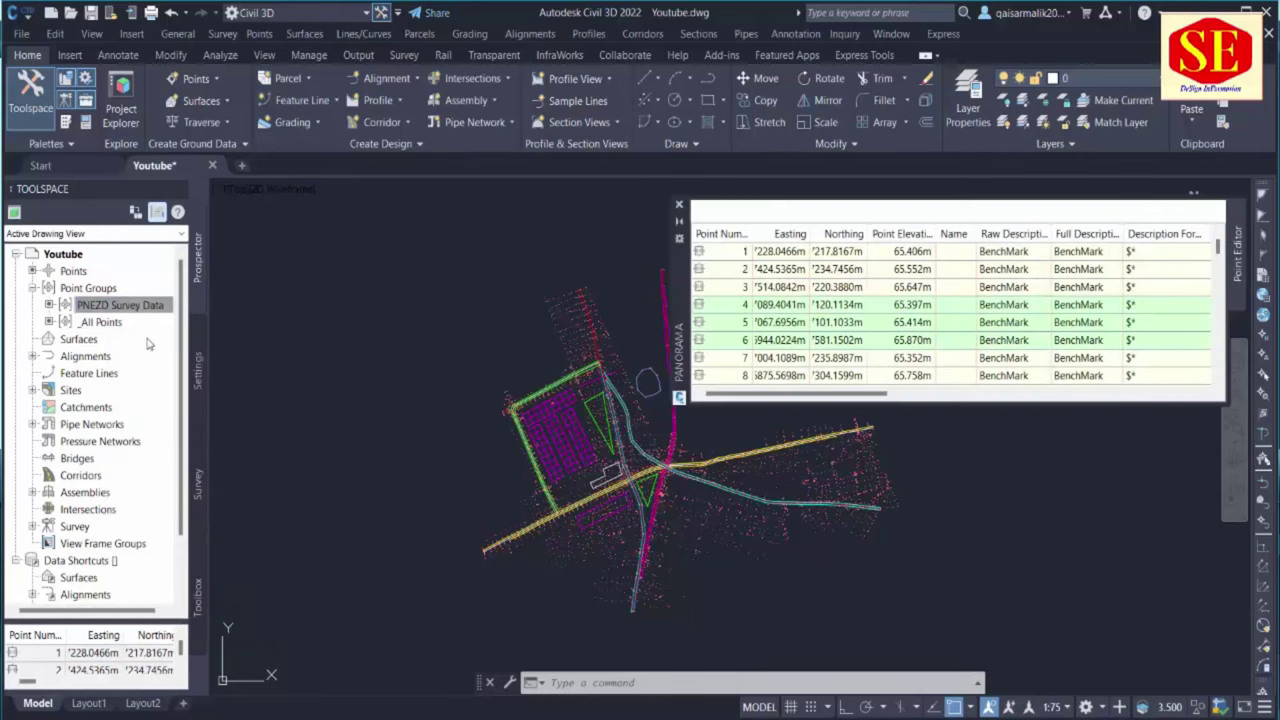
pyautogui.scroll(-8, 1065, 272)
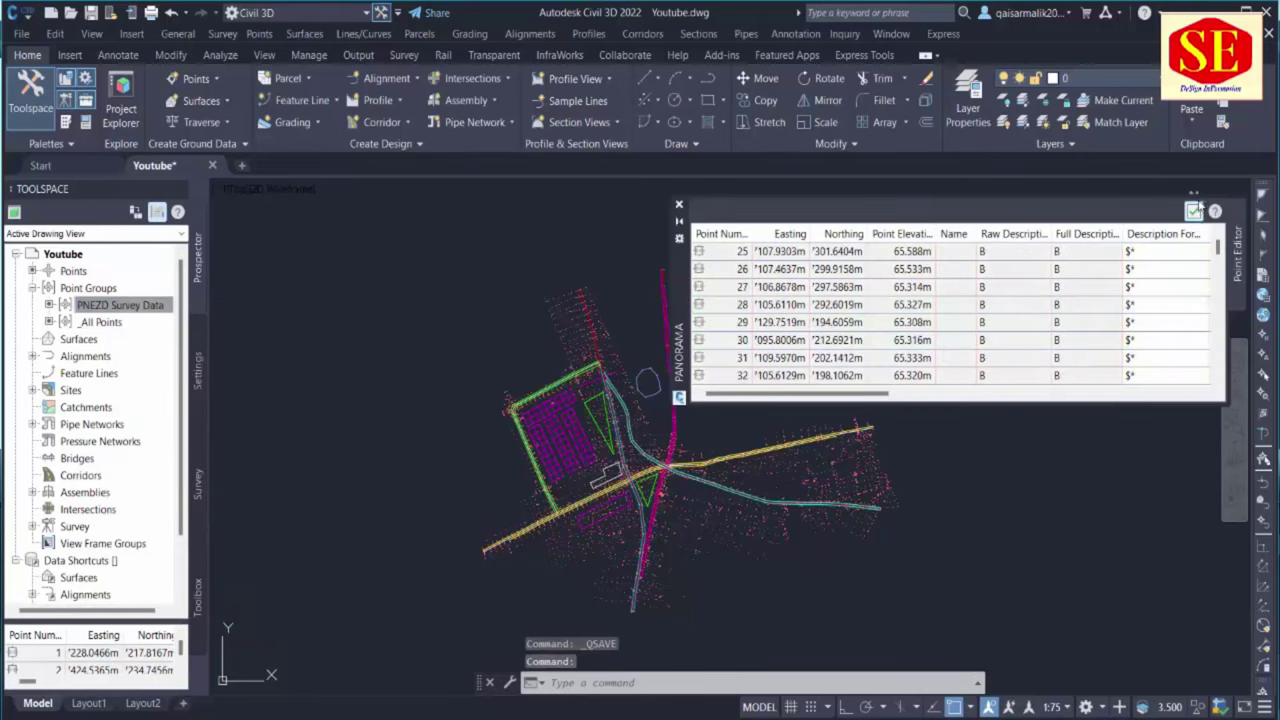
pyautogui.click(1194, 211)
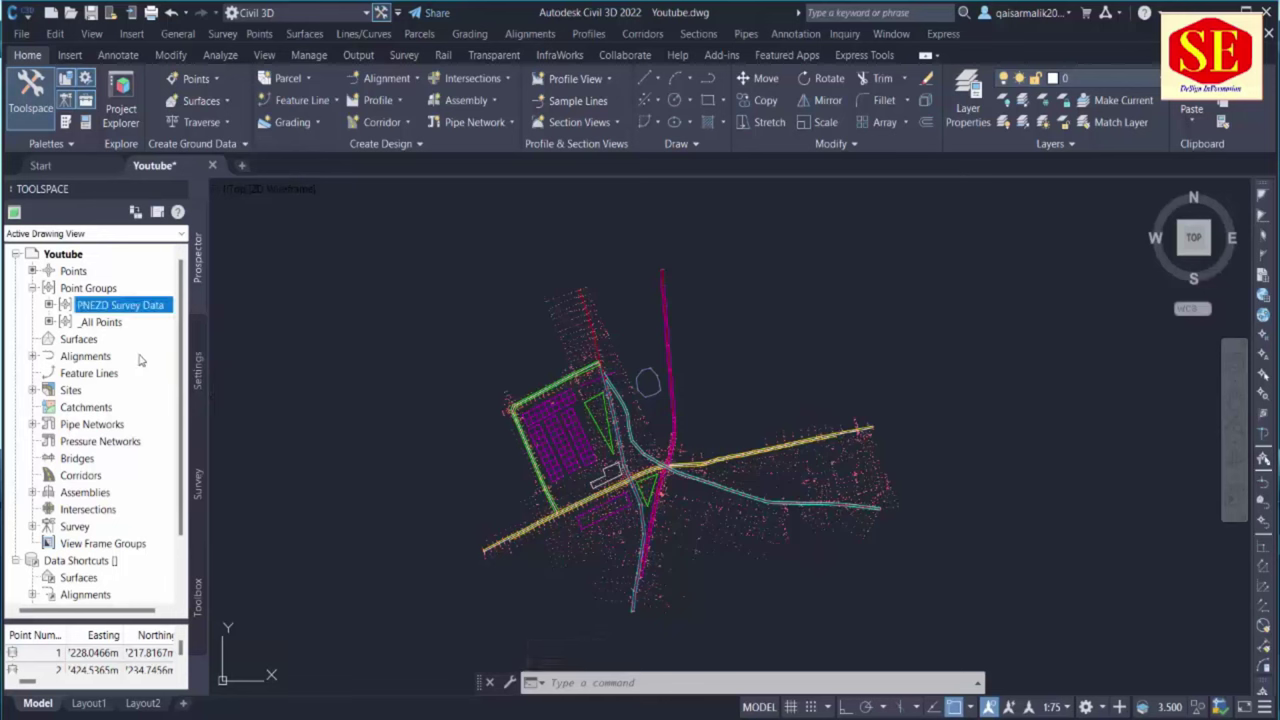
pyautogui.click(78, 340)
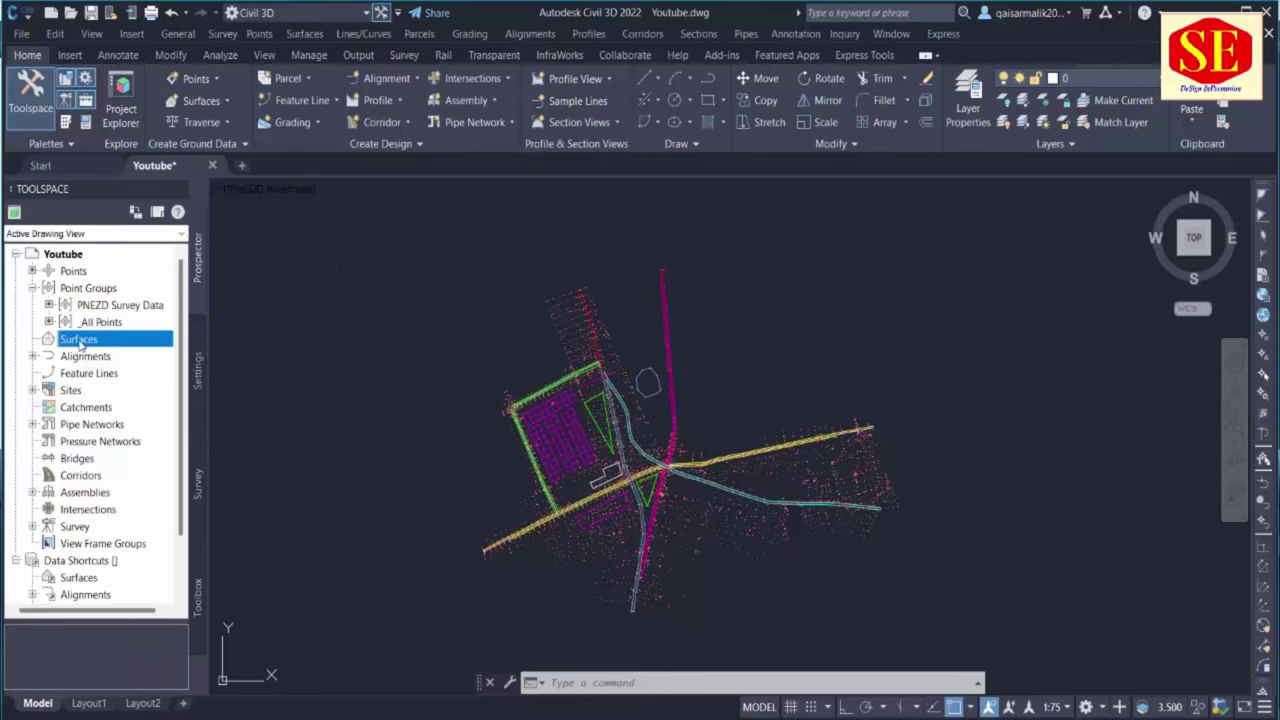
# Start a new TIN surface from the Surfaces menu and name it 'surface 1'
pyautogui.rightClick(80, 343)
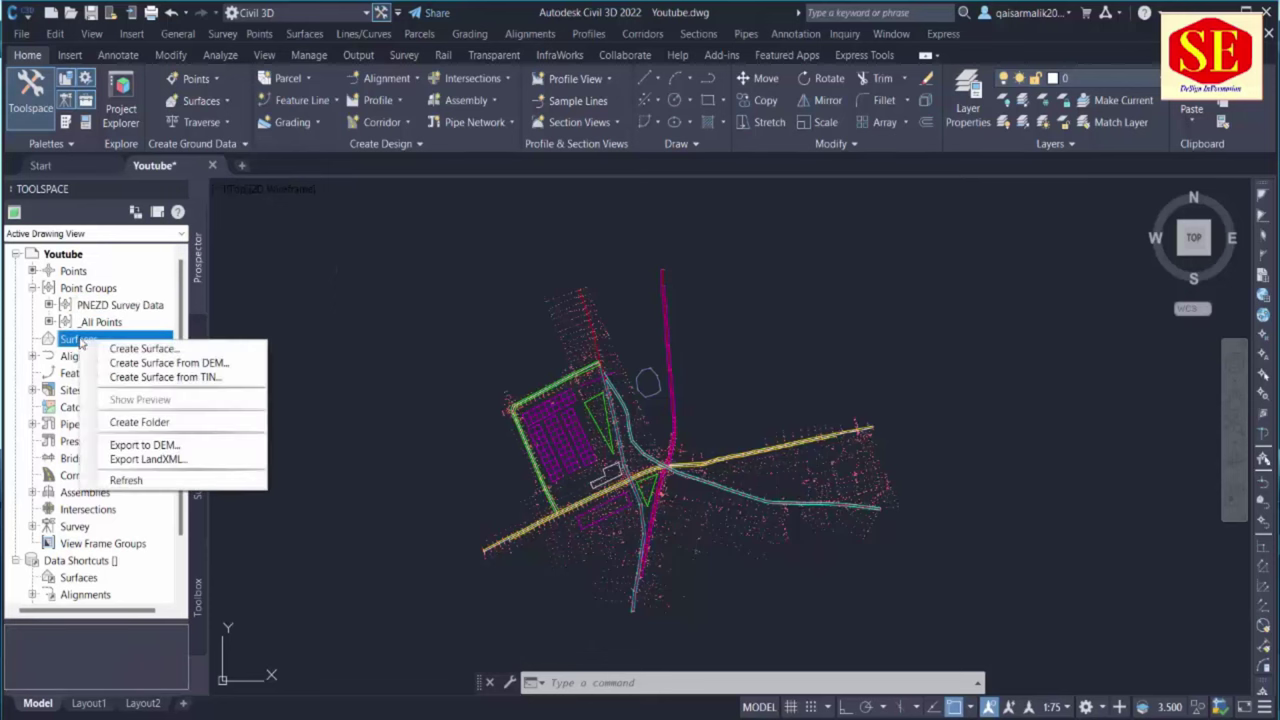
pyautogui.click(176, 350)
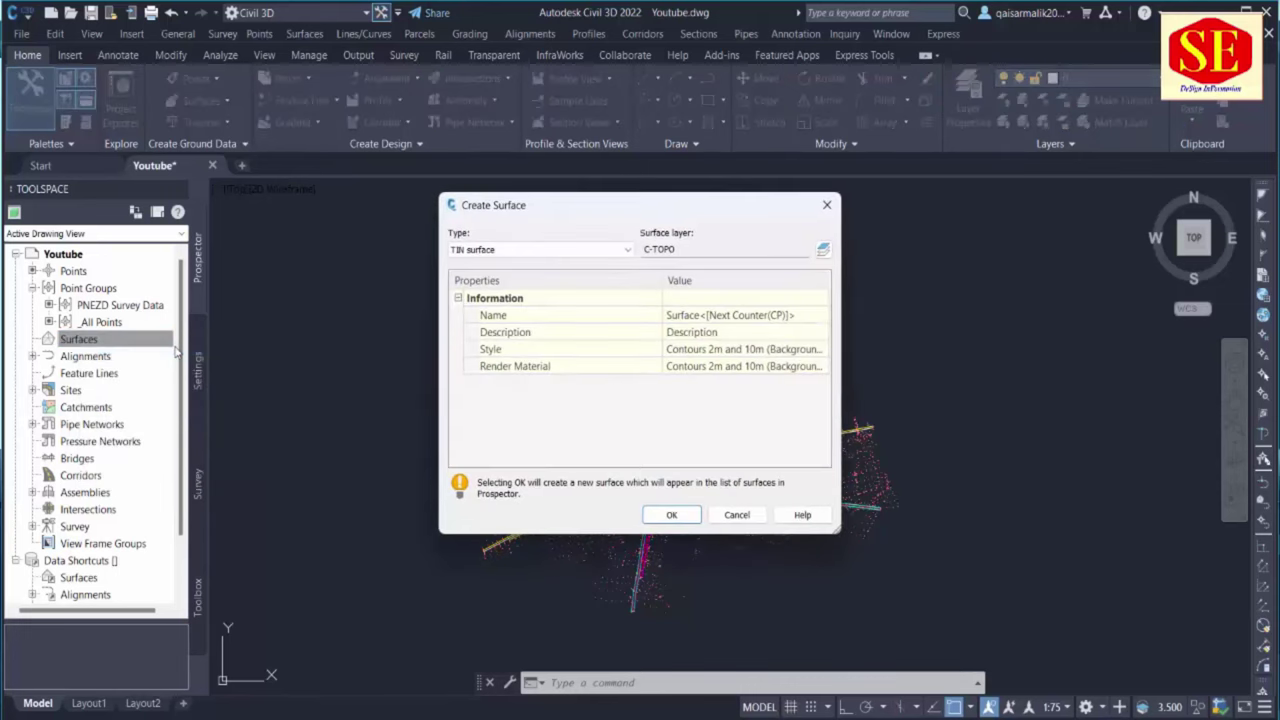
pyautogui.moveTo(533, 205); pyautogui.dragTo(515, 235)
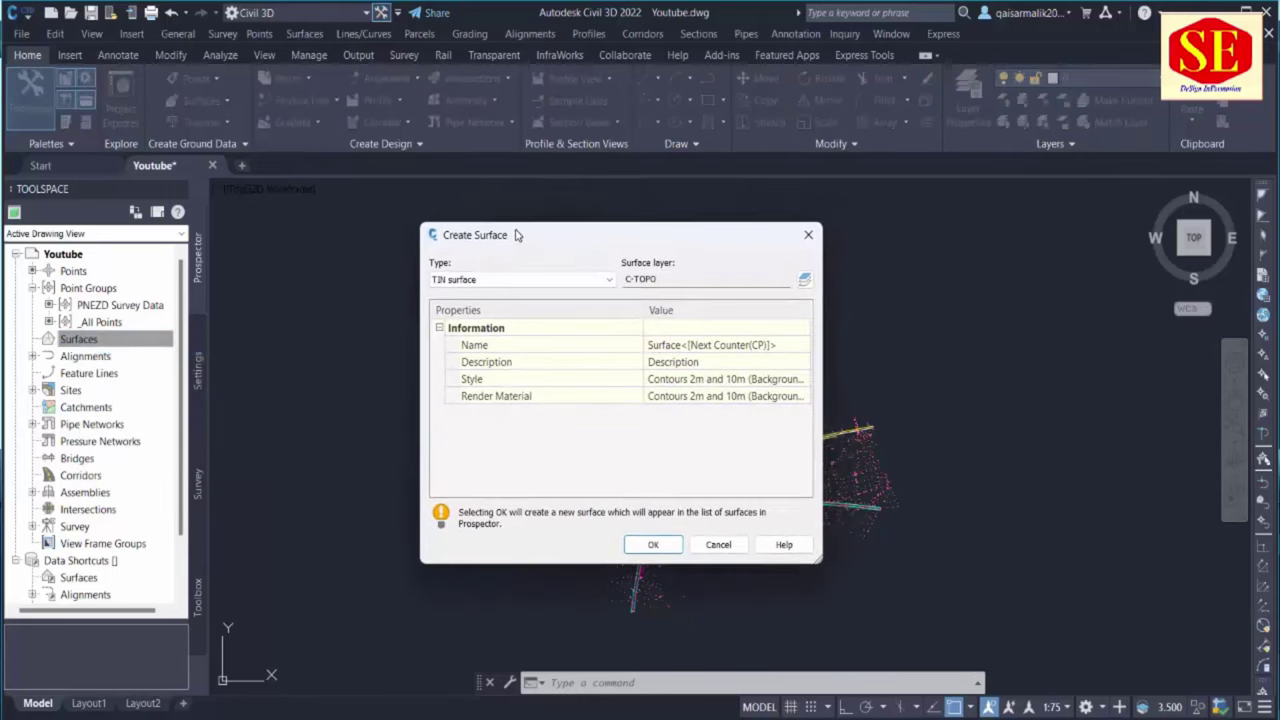
pyautogui.click(517, 281)
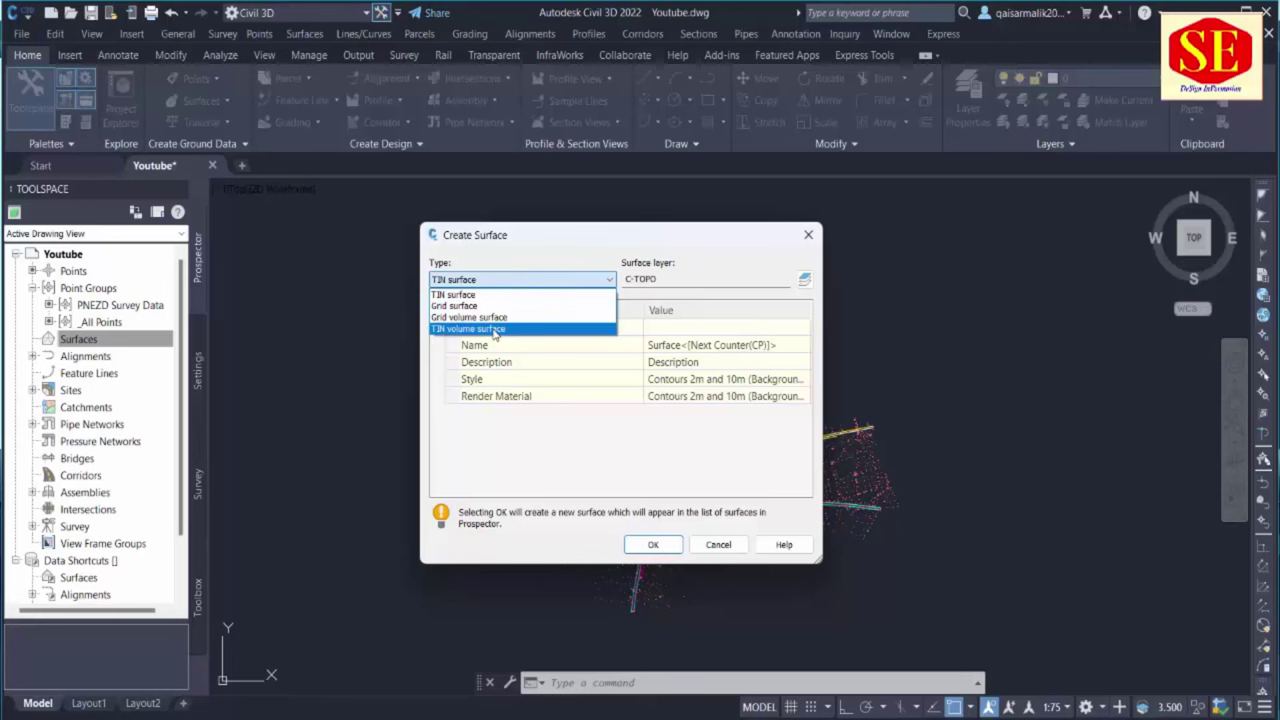
pyautogui.click(438, 296)
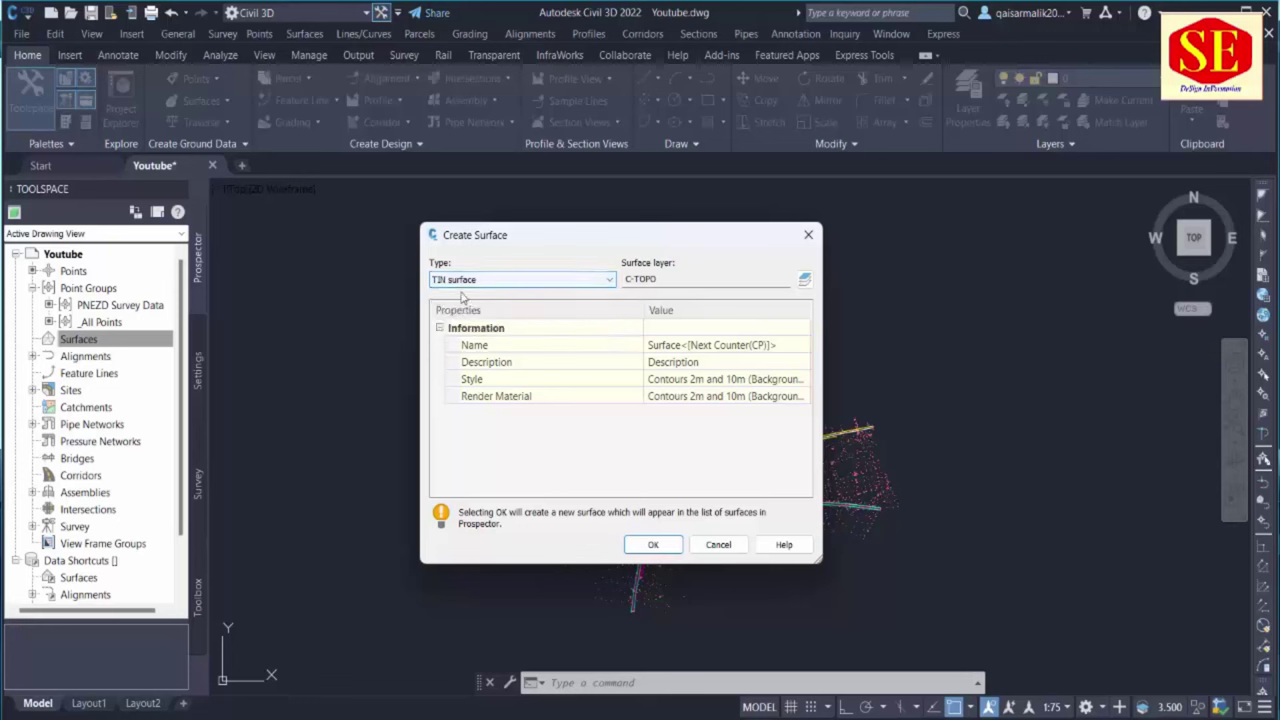
pyautogui.click(478, 346)
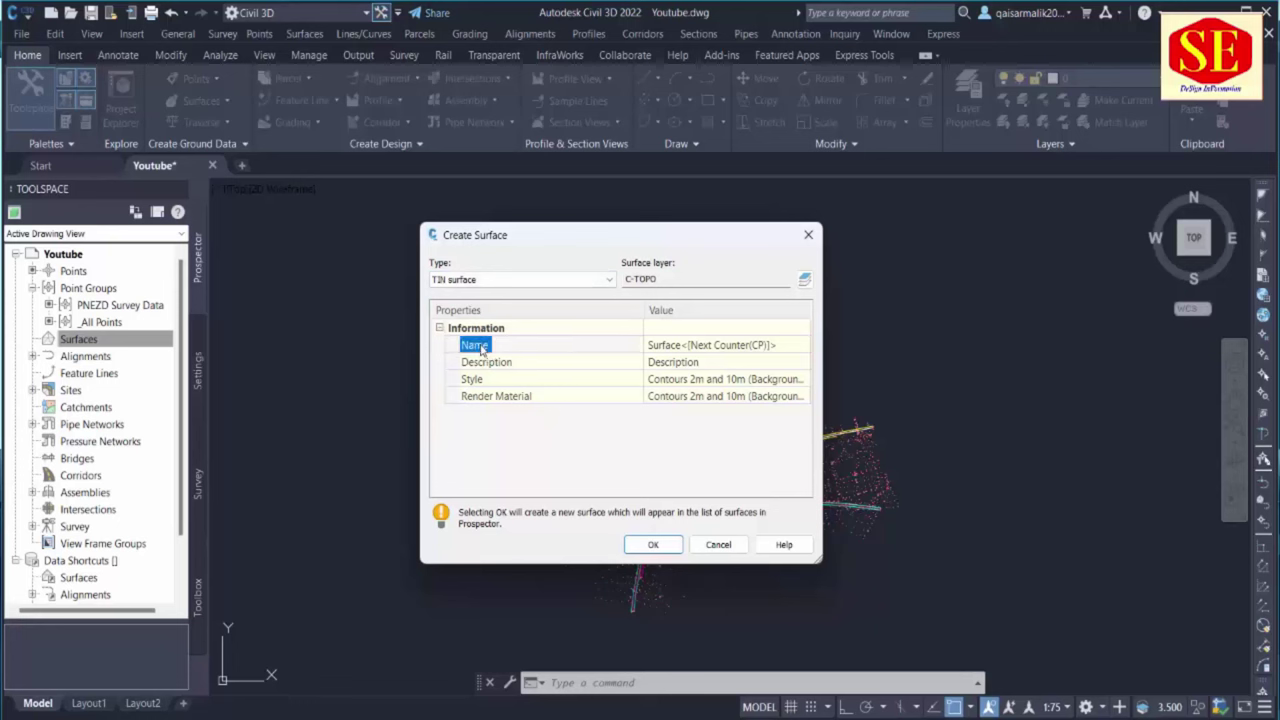
pyautogui.click(694, 345)
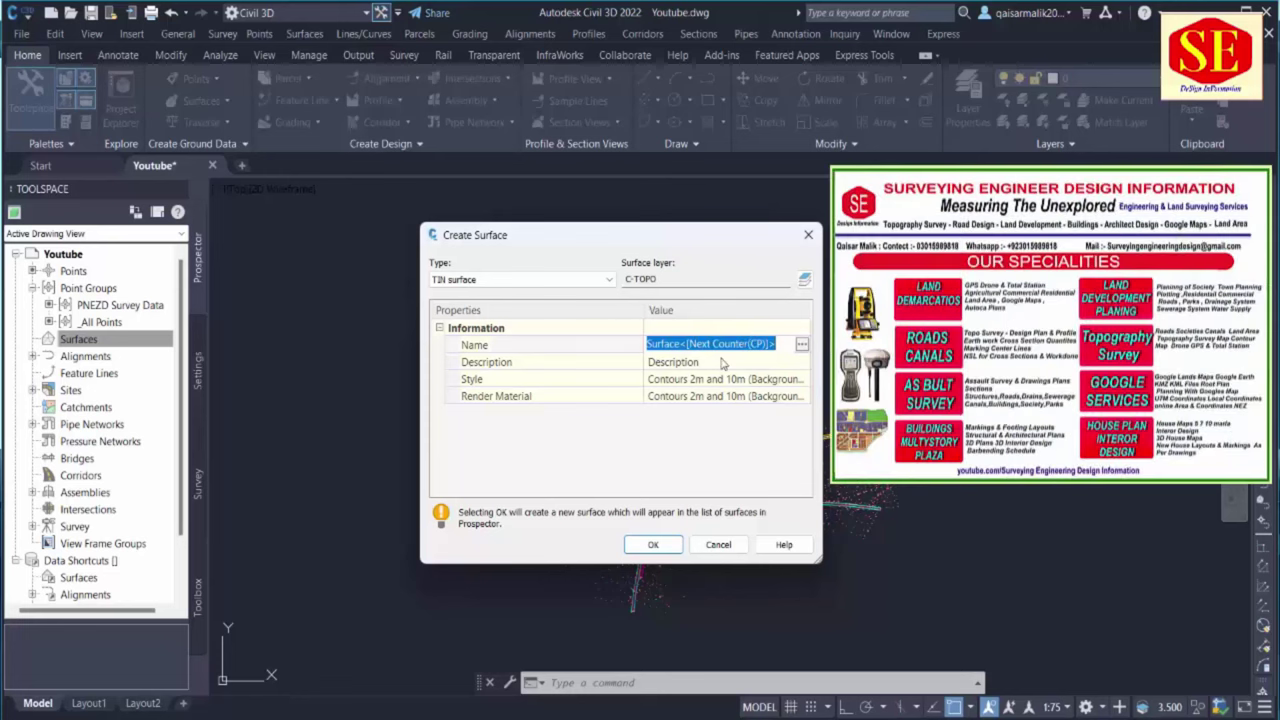
pyautogui.write('1')
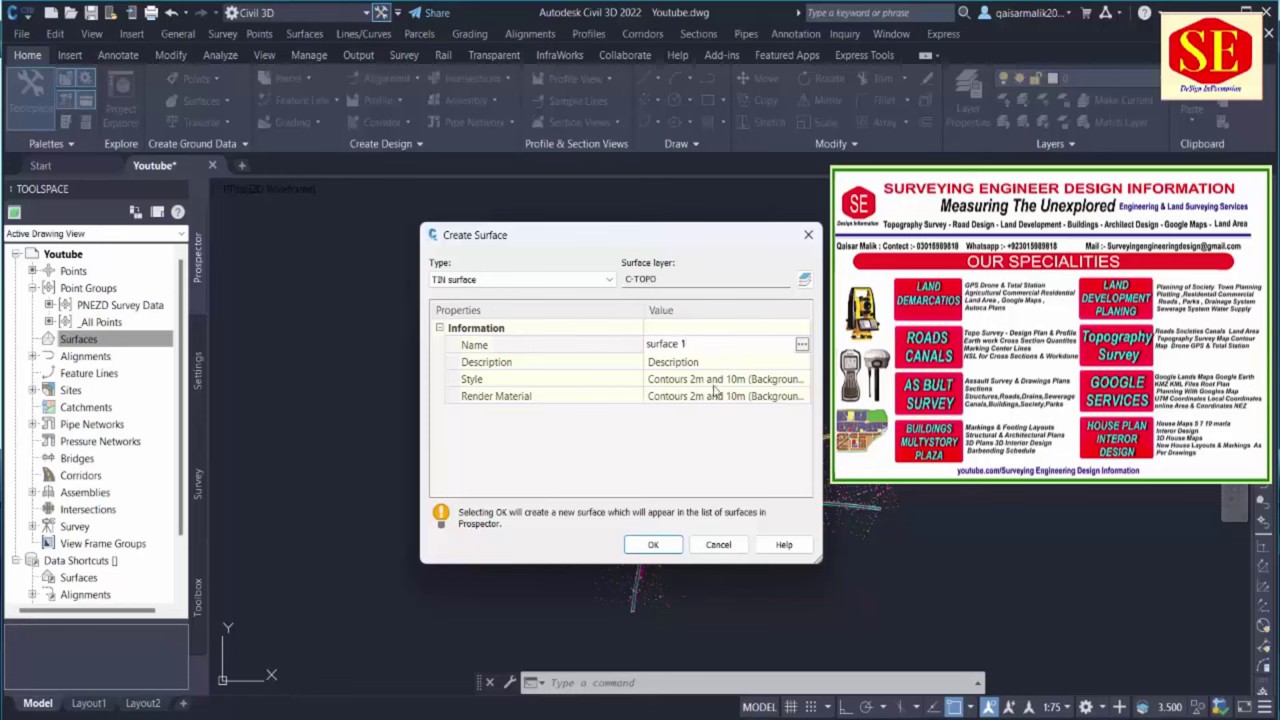
pyautogui.press('Return')
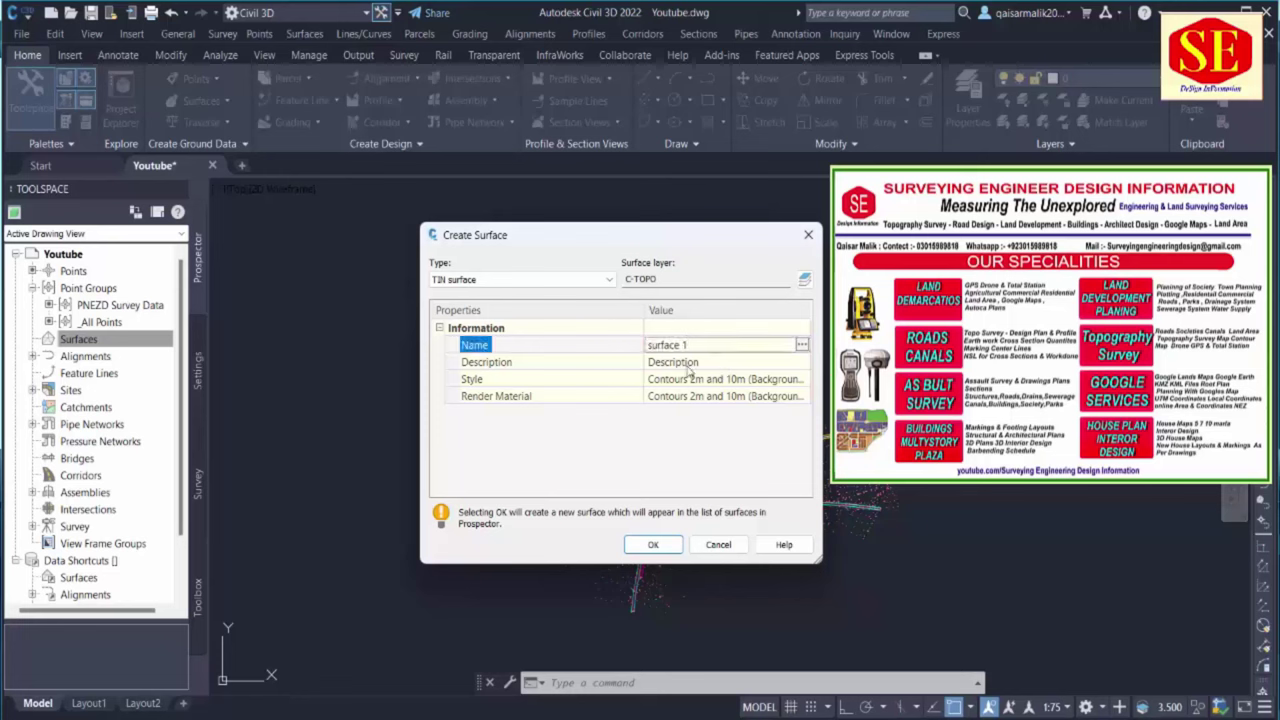
pyautogui.click(688, 364)
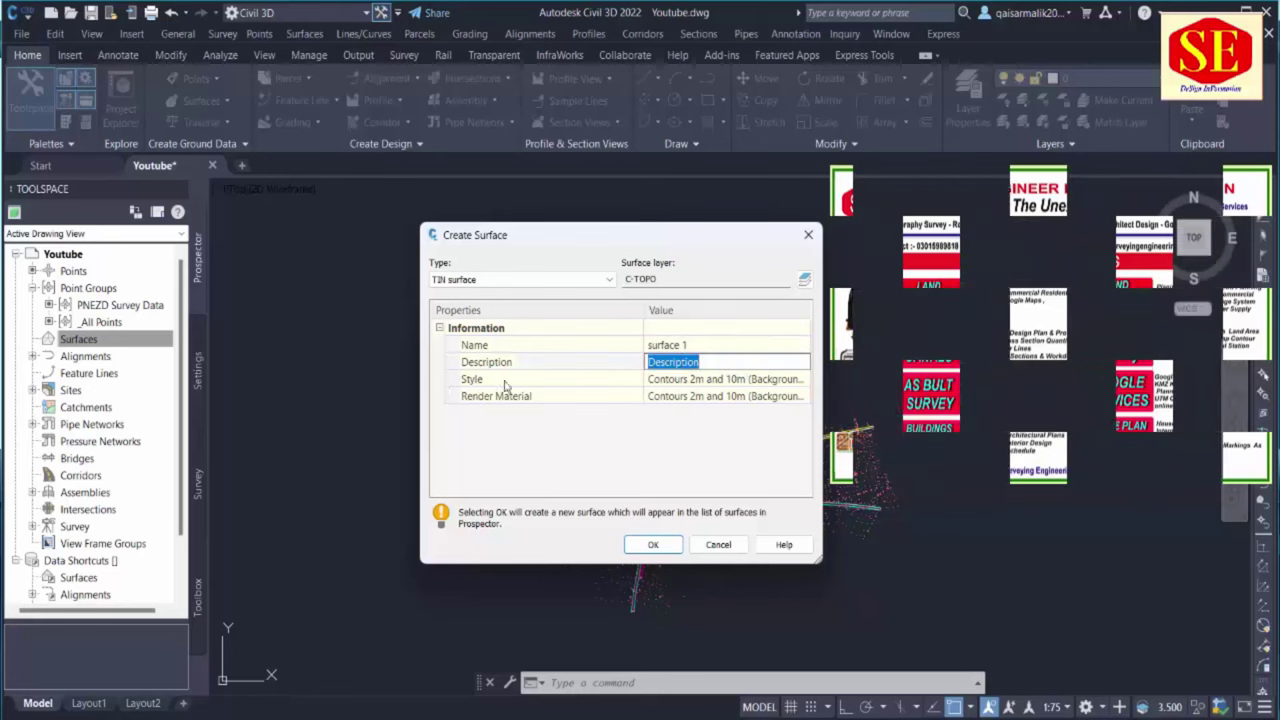
pyautogui.press('Return')
# Choose Contours 1m and 5m (Design) as the surface style
pyautogui.click(697, 388)
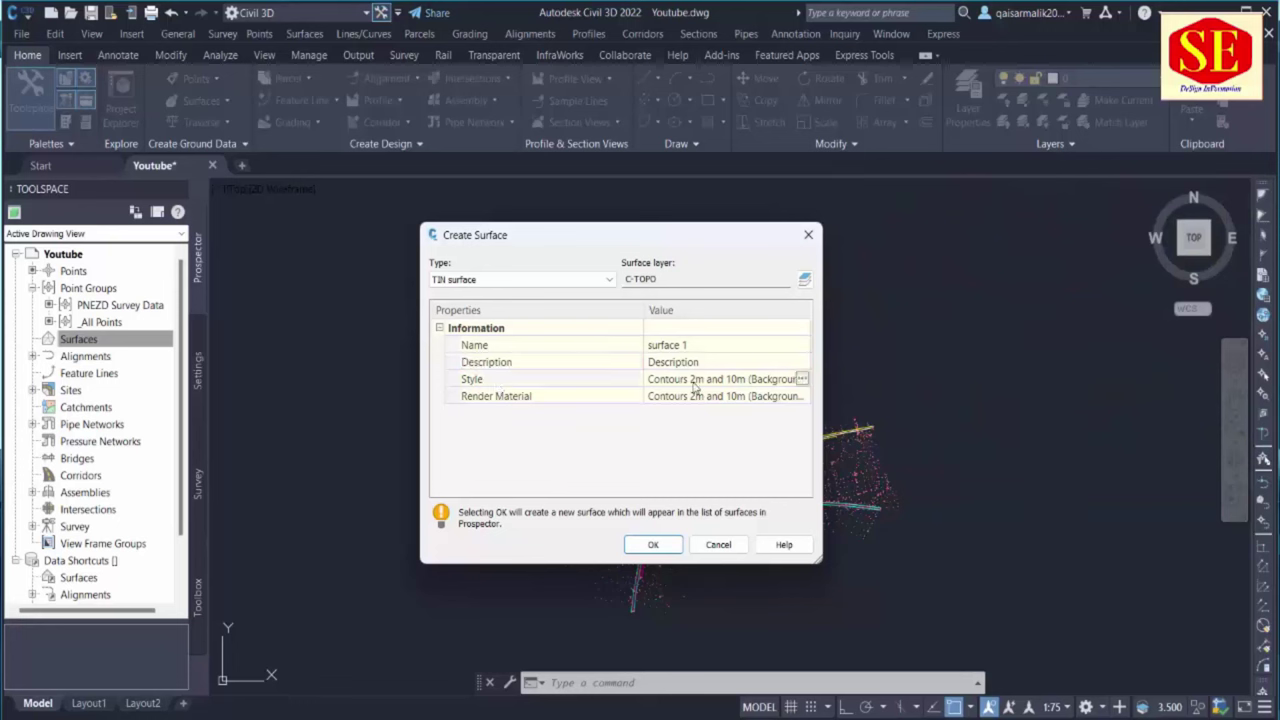
pyautogui.click(801, 379)
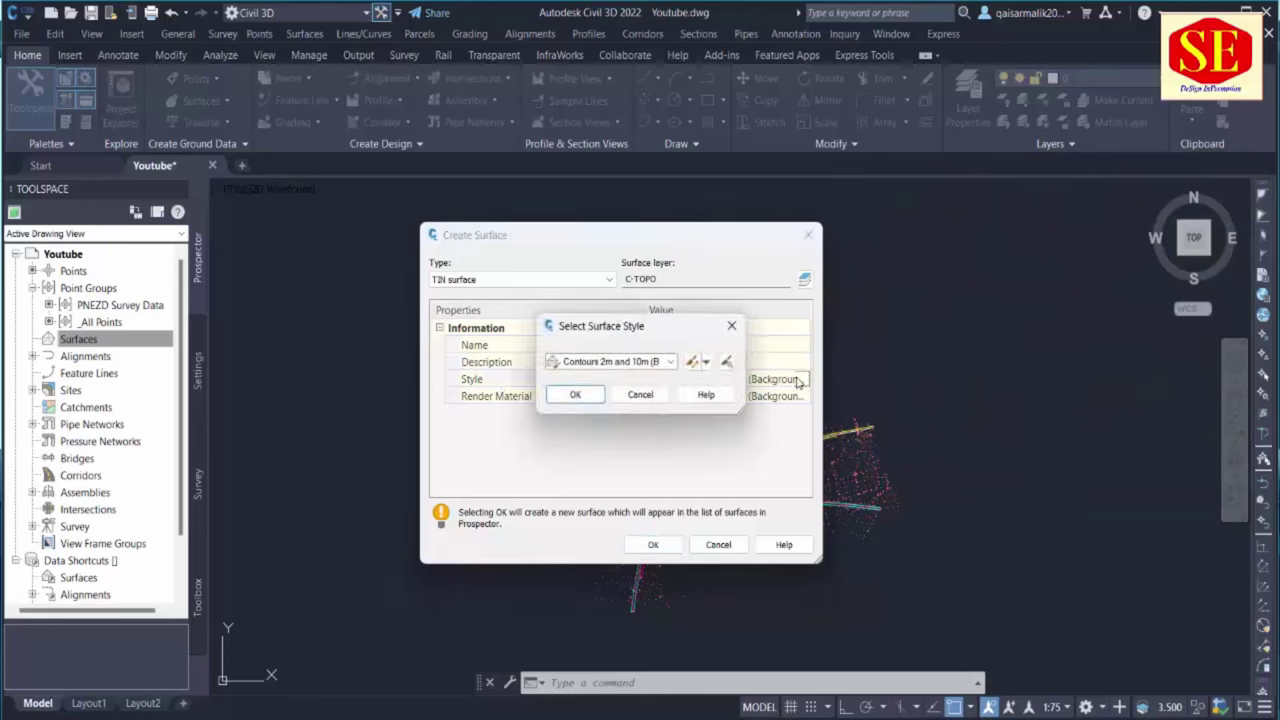
pyautogui.click(670, 362)
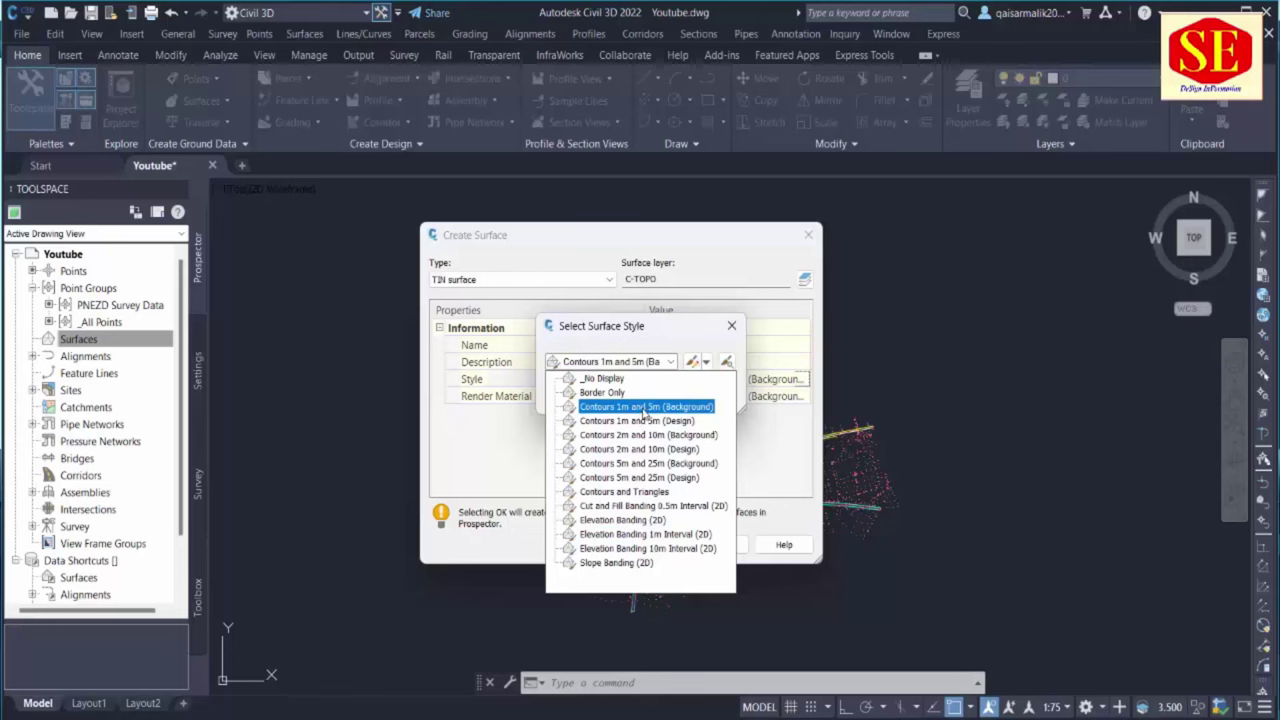
pyautogui.click(610, 422)
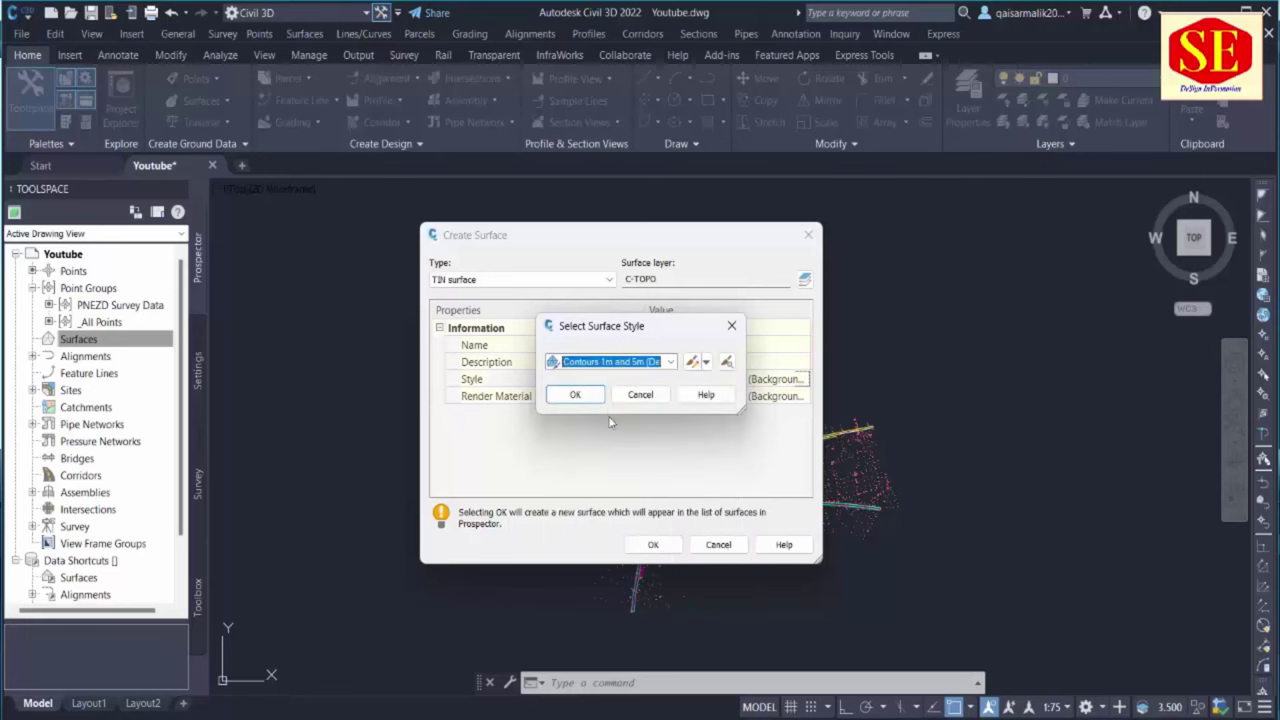
# Open the Contours 1m and 5m (Design) style and look through each of its tabs
pyautogui.click(692, 364)
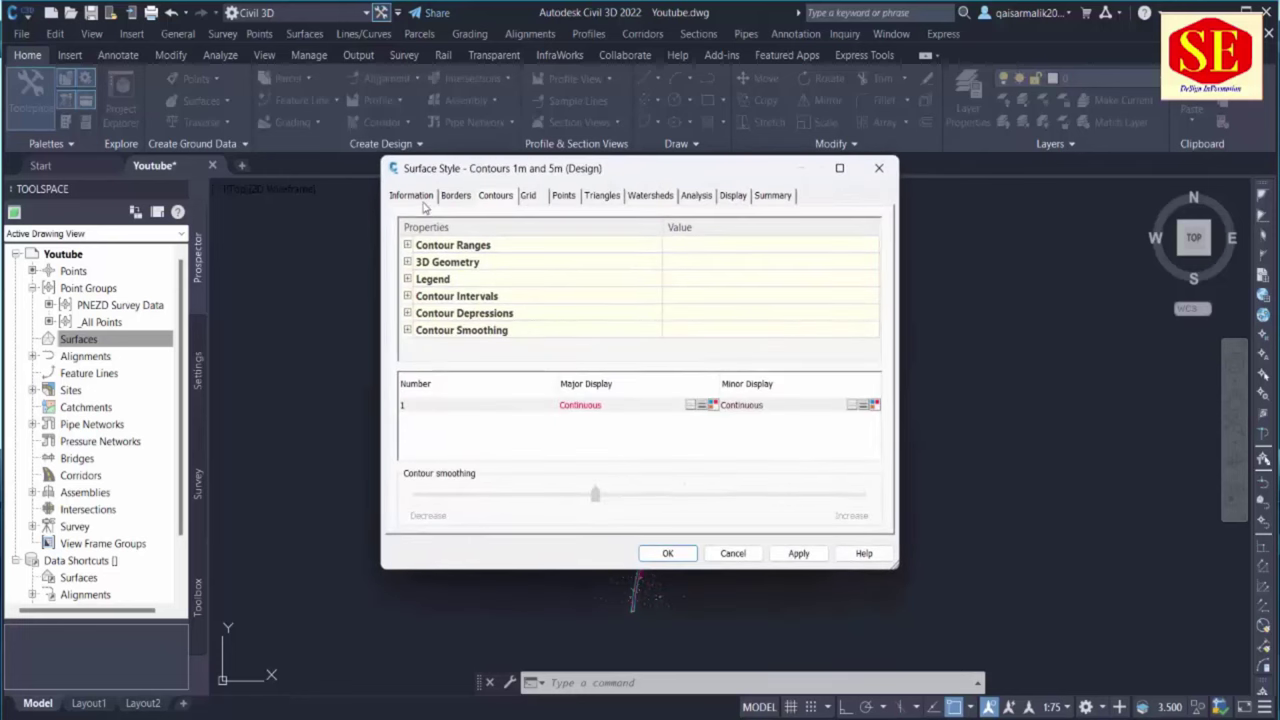
pyautogui.click(424, 200)
pyautogui.click(456, 197)
pyautogui.click(497, 198)
pyautogui.click(534, 198)
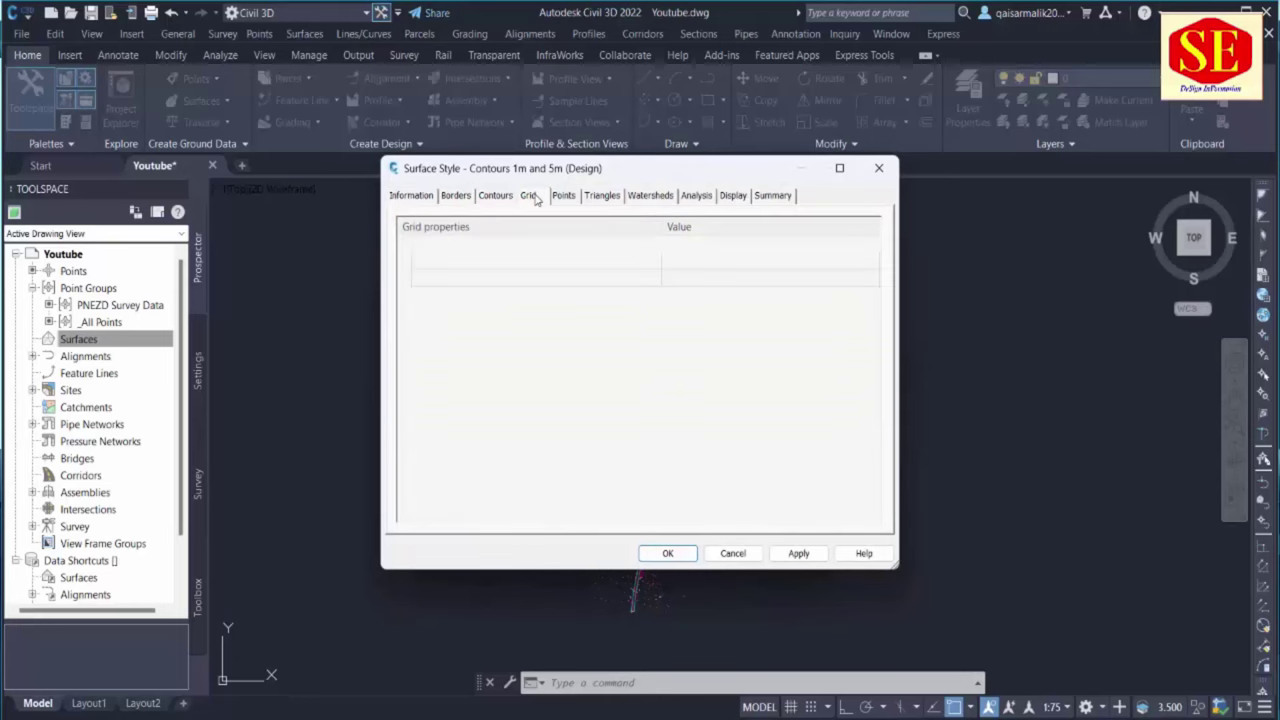
pyautogui.click(563, 196)
pyautogui.click(603, 197)
pyautogui.click(658, 198)
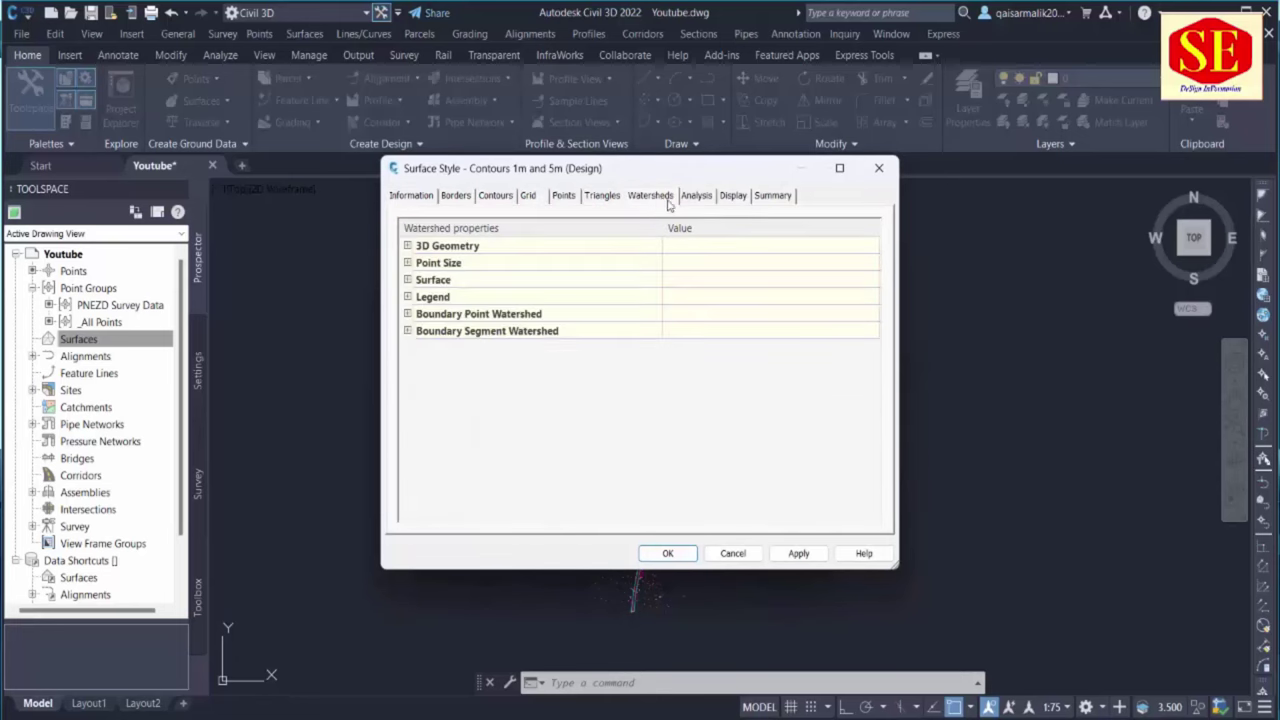
pyautogui.click(697, 197)
pyautogui.click(733, 197)
pyautogui.click(771, 197)
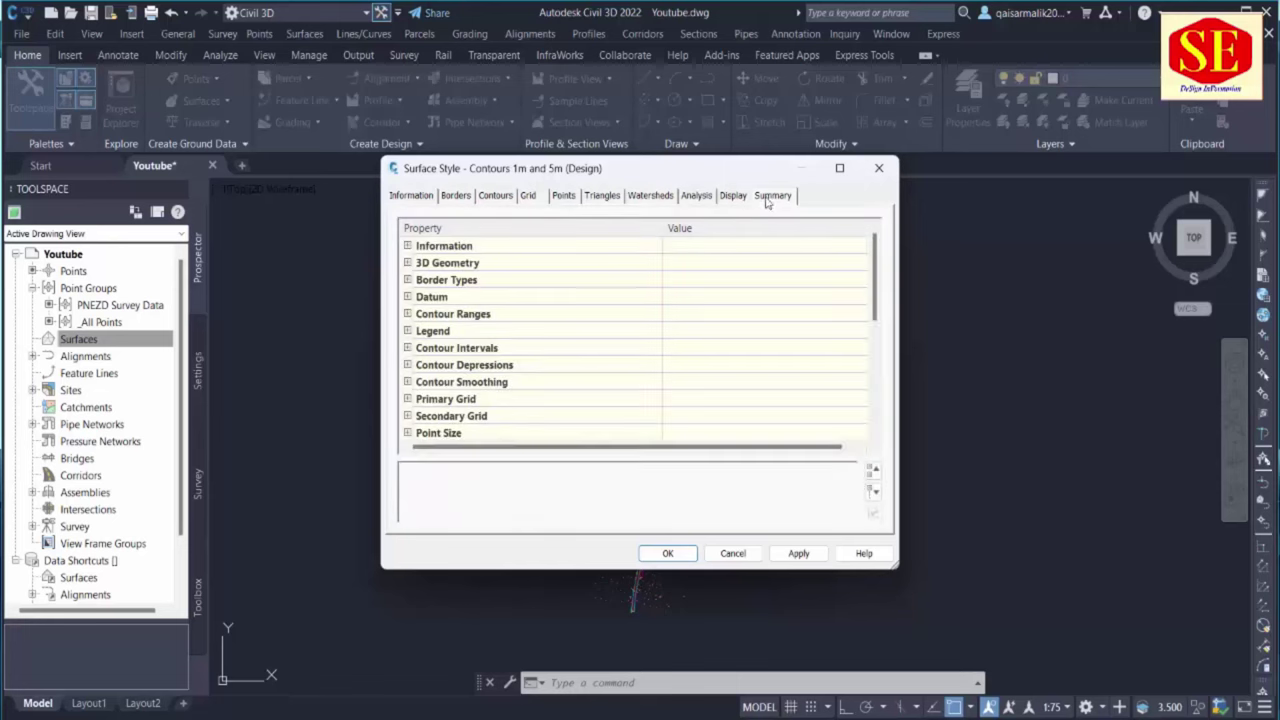
pyautogui.click(497, 198)
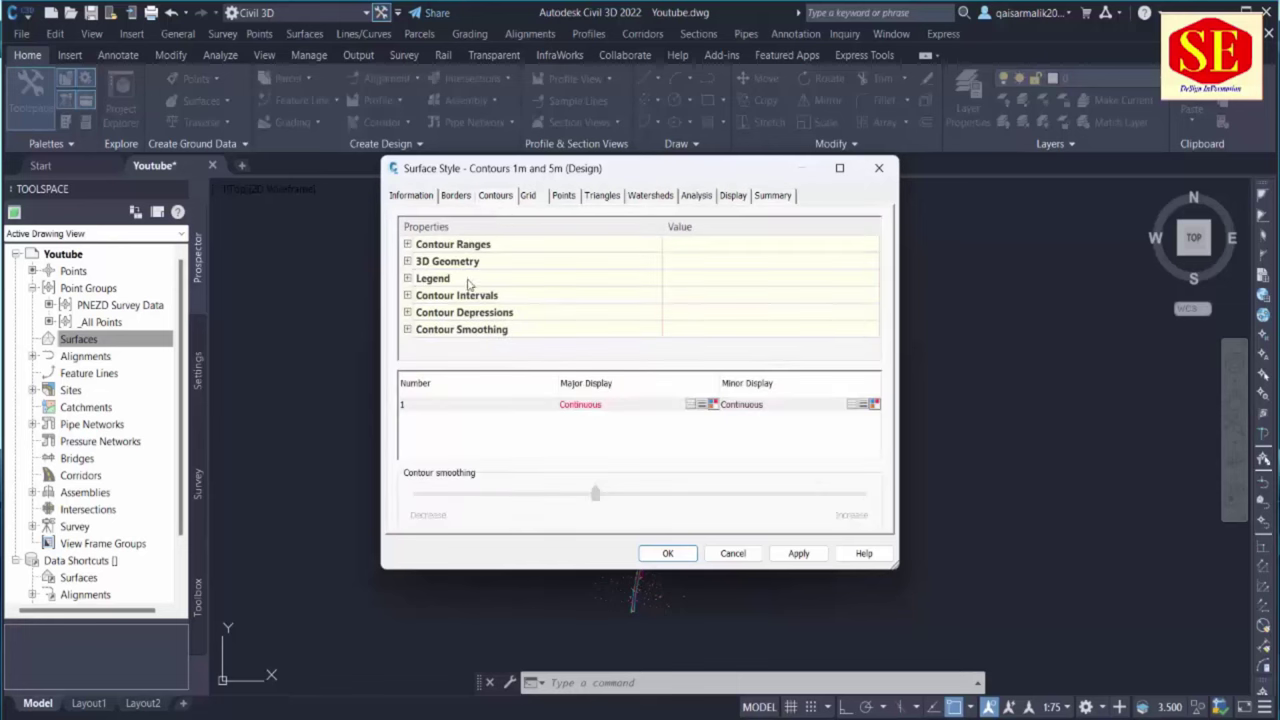
# Check the contour intervals are 1.000 m minor and 5.000 m major, leaving colours unchanged
pyautogui.click(408, 296)
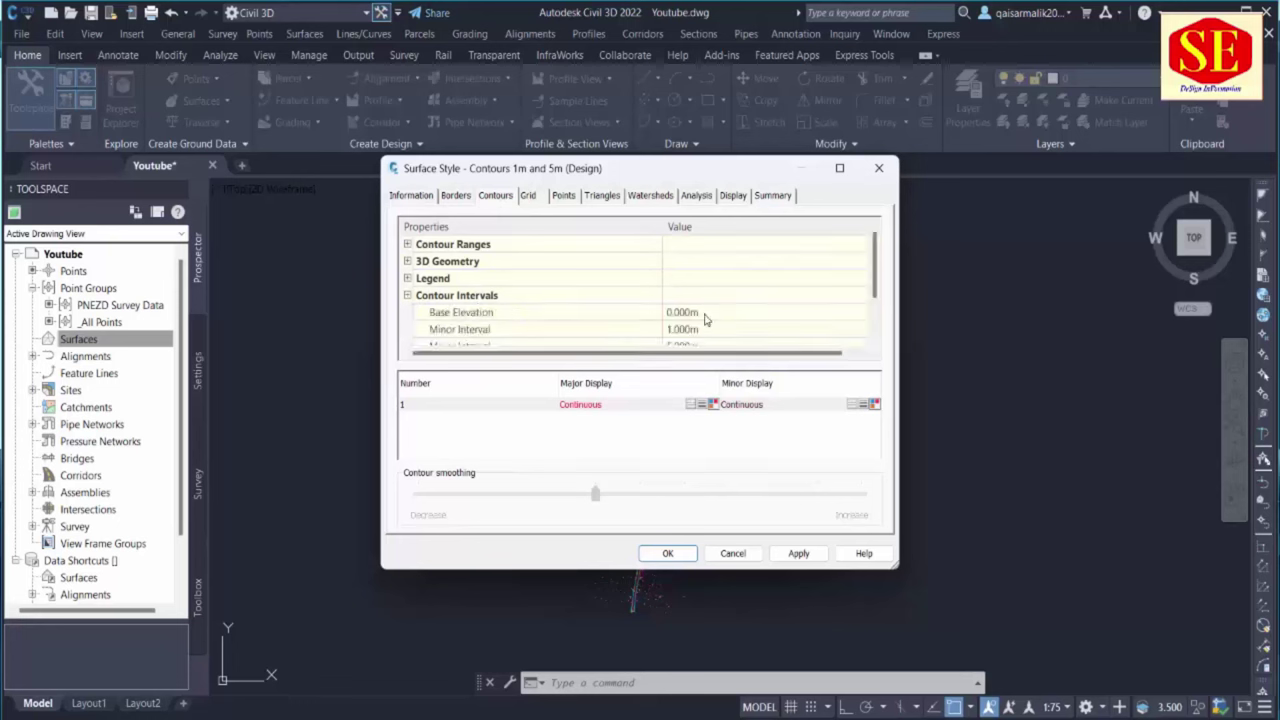
pyautogui.click(490, 329)
pyautogui.click(684, 329)
pyautogui.scroll(-3, 730, 325)
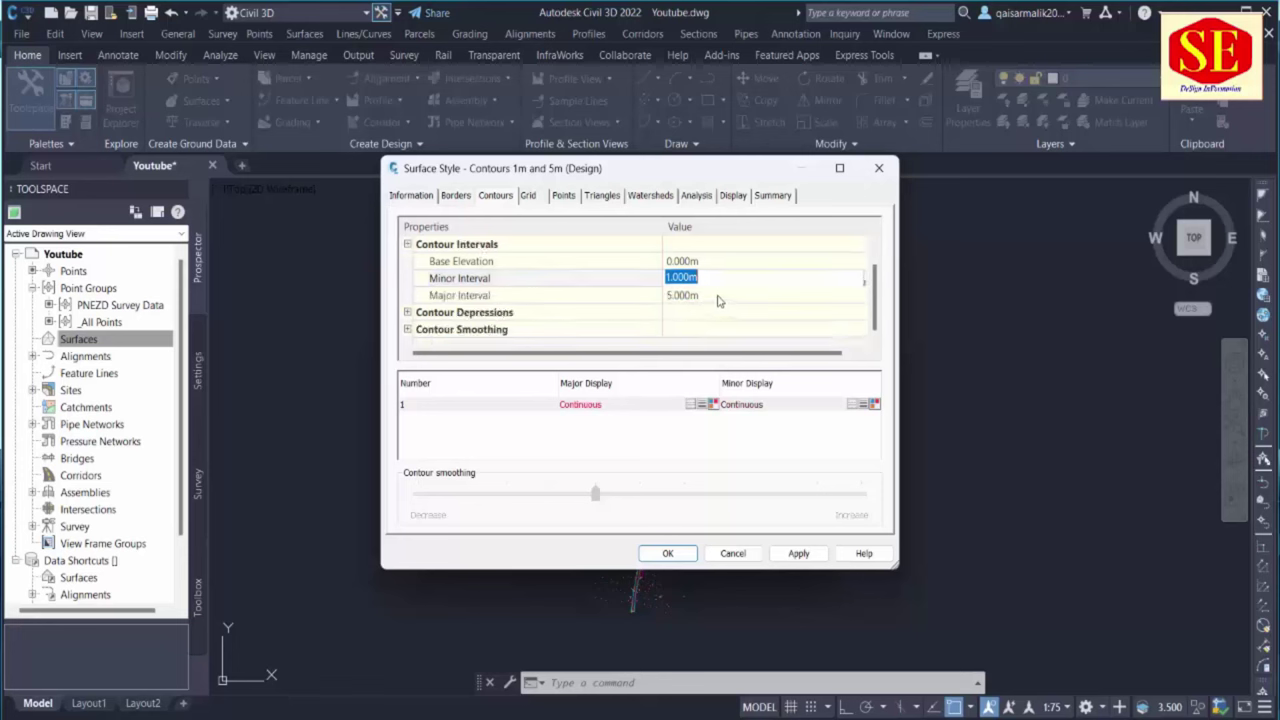
pyautogui.click(715, 294)
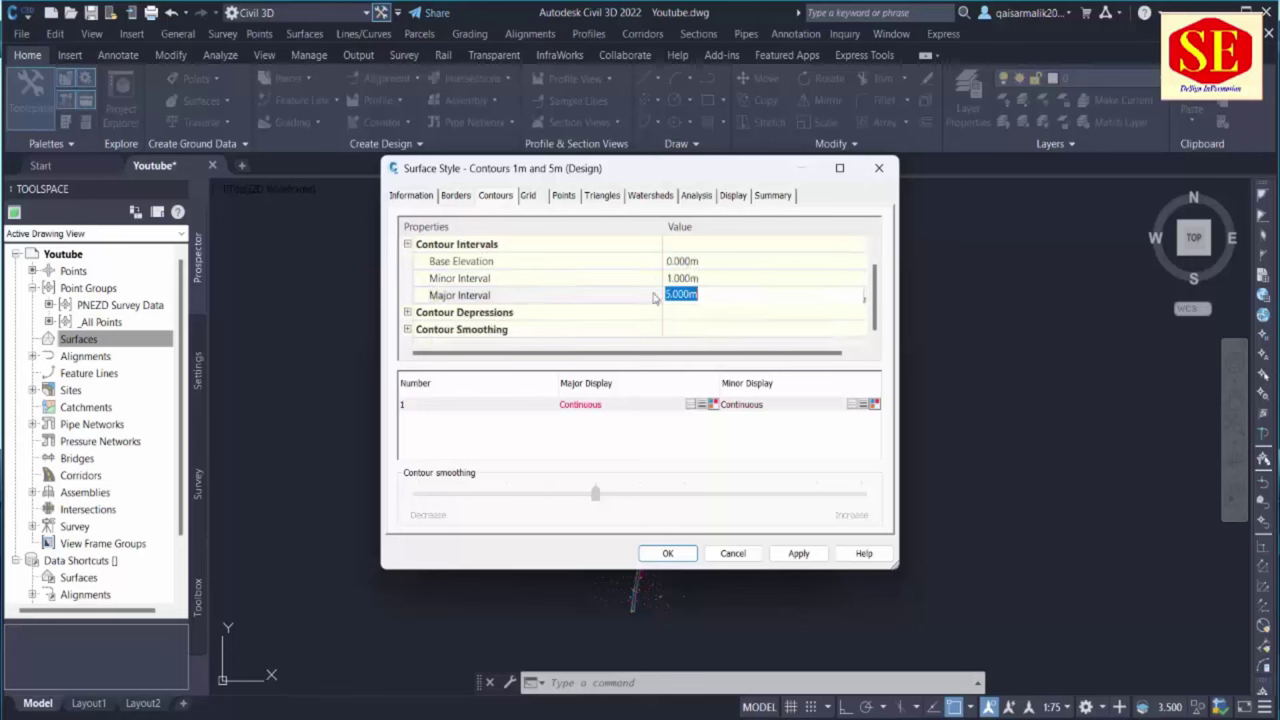
pyautogui.press('Up')
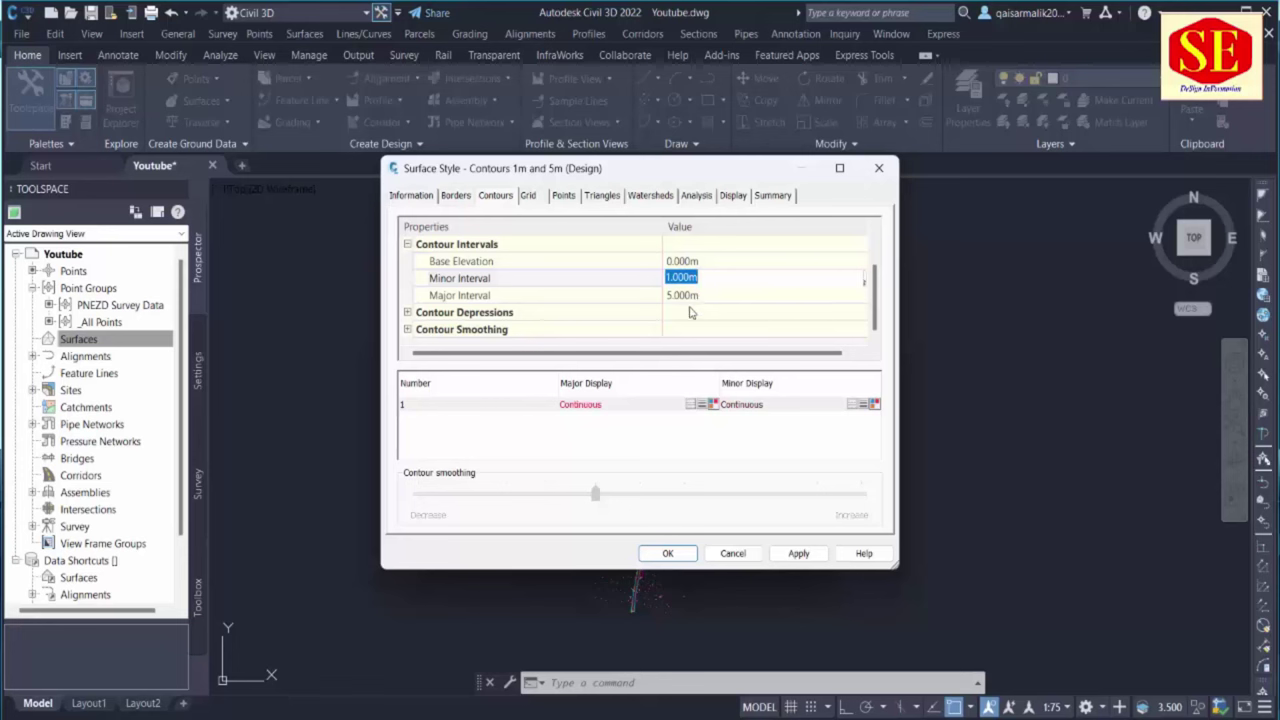
pyautogui.click(713, 404)
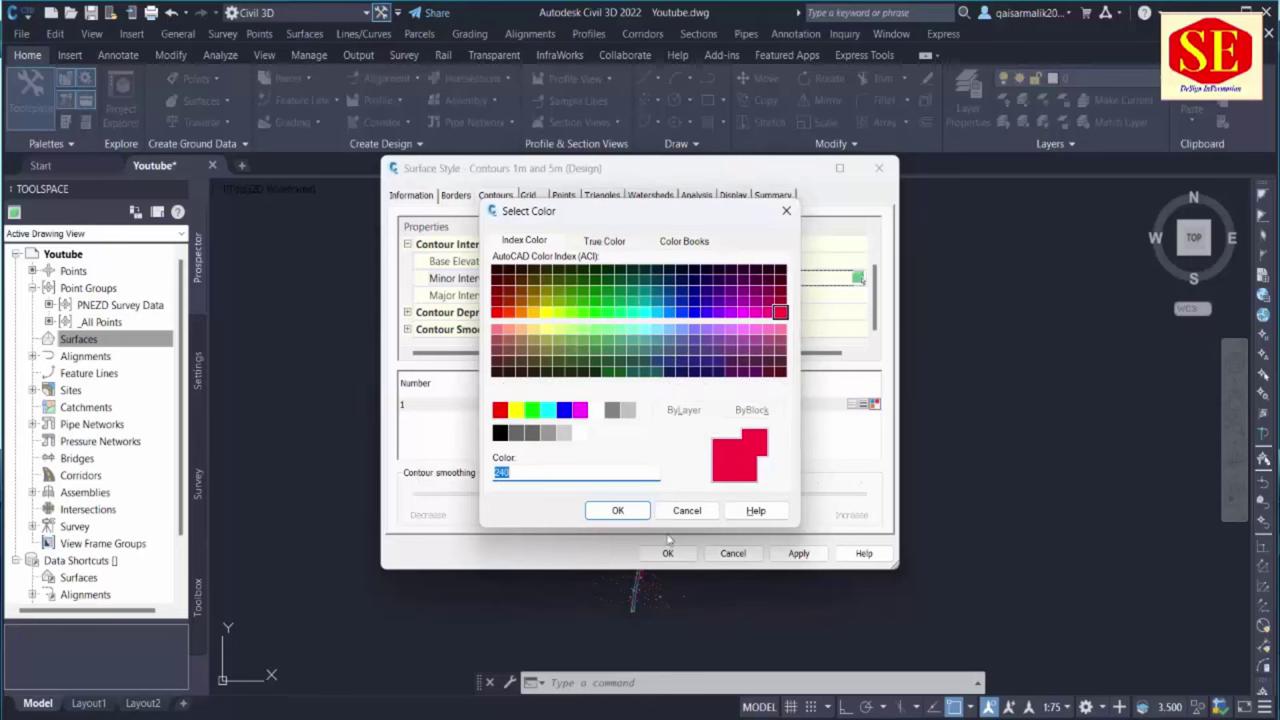
pyautogui.click(687, 510)
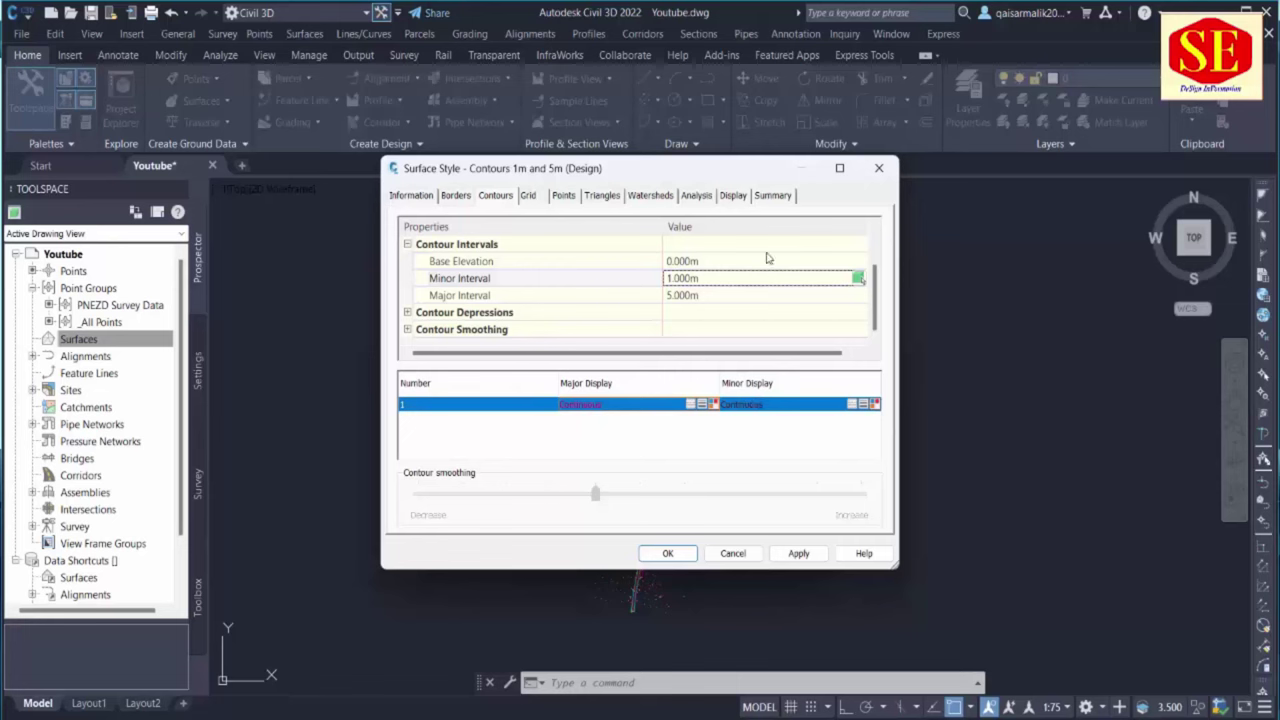
# Review the Major and Minor Contours display colours without changes and accept the style
pyautogui.click(775, 196)
pyautogui.click(733, 196)
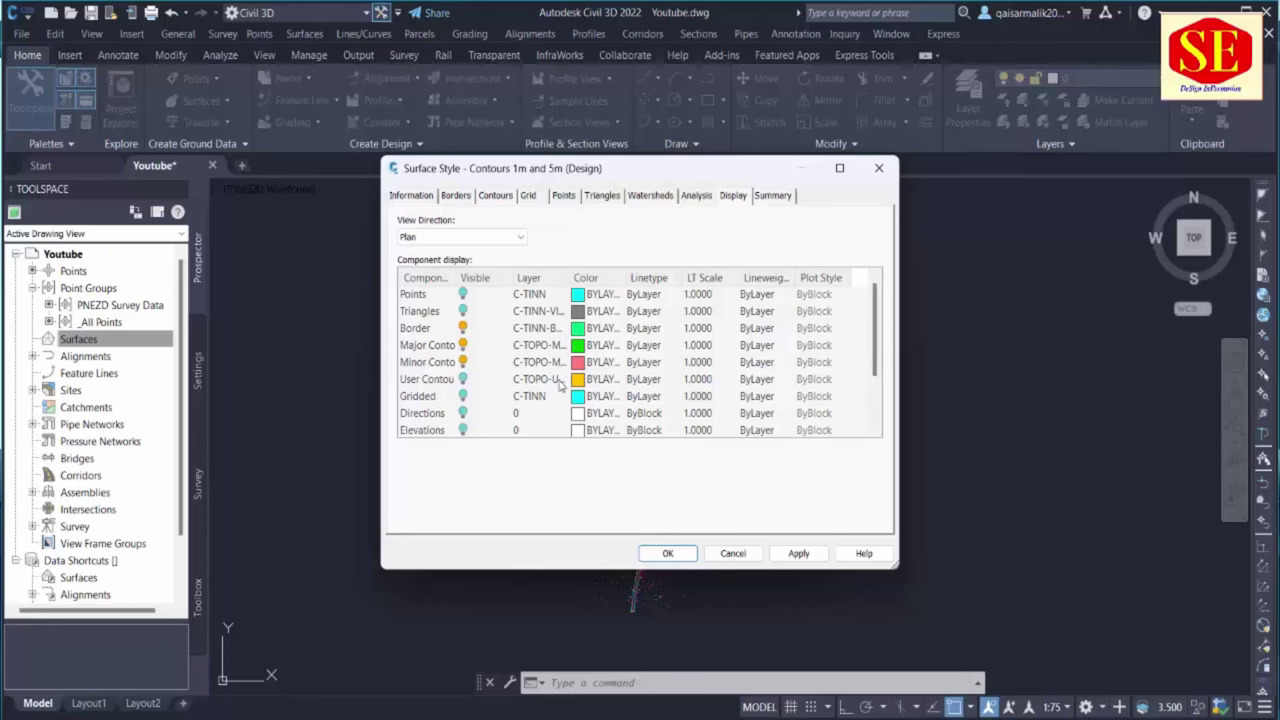
pyautogui.click(420, 349)
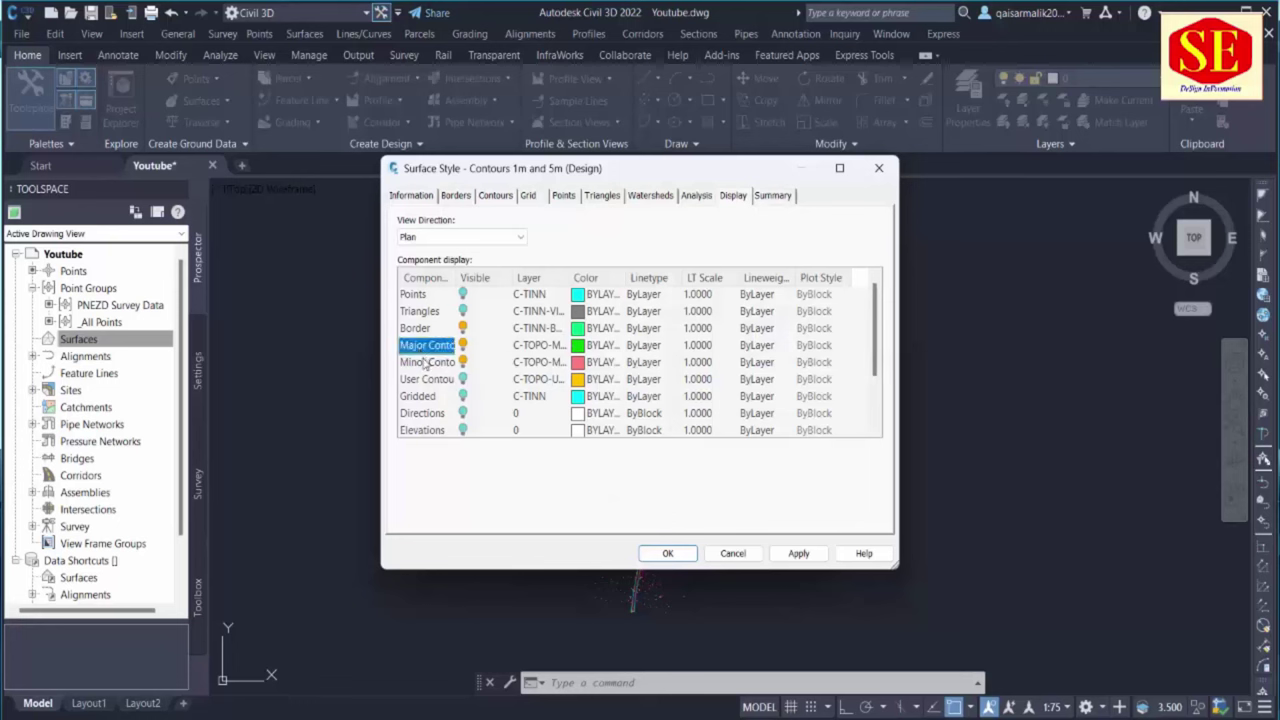
pyautogui.click(428, 363)
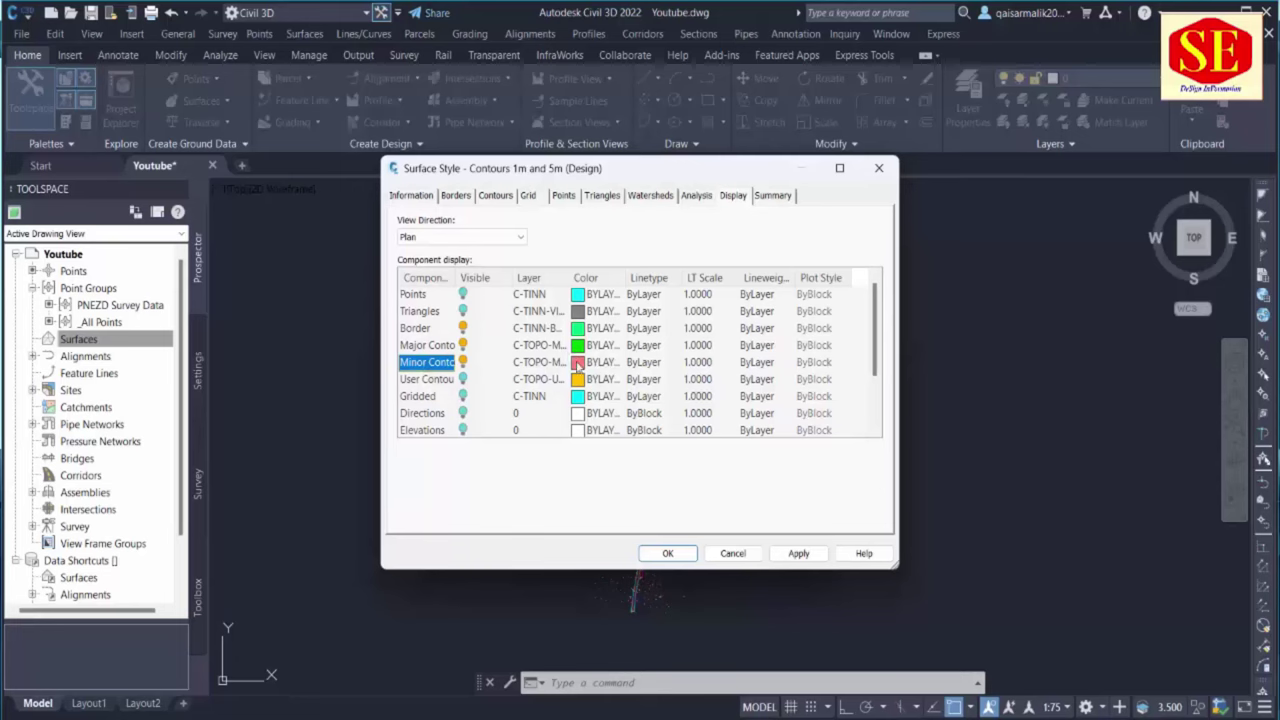
pyautogui.click(578, 345)
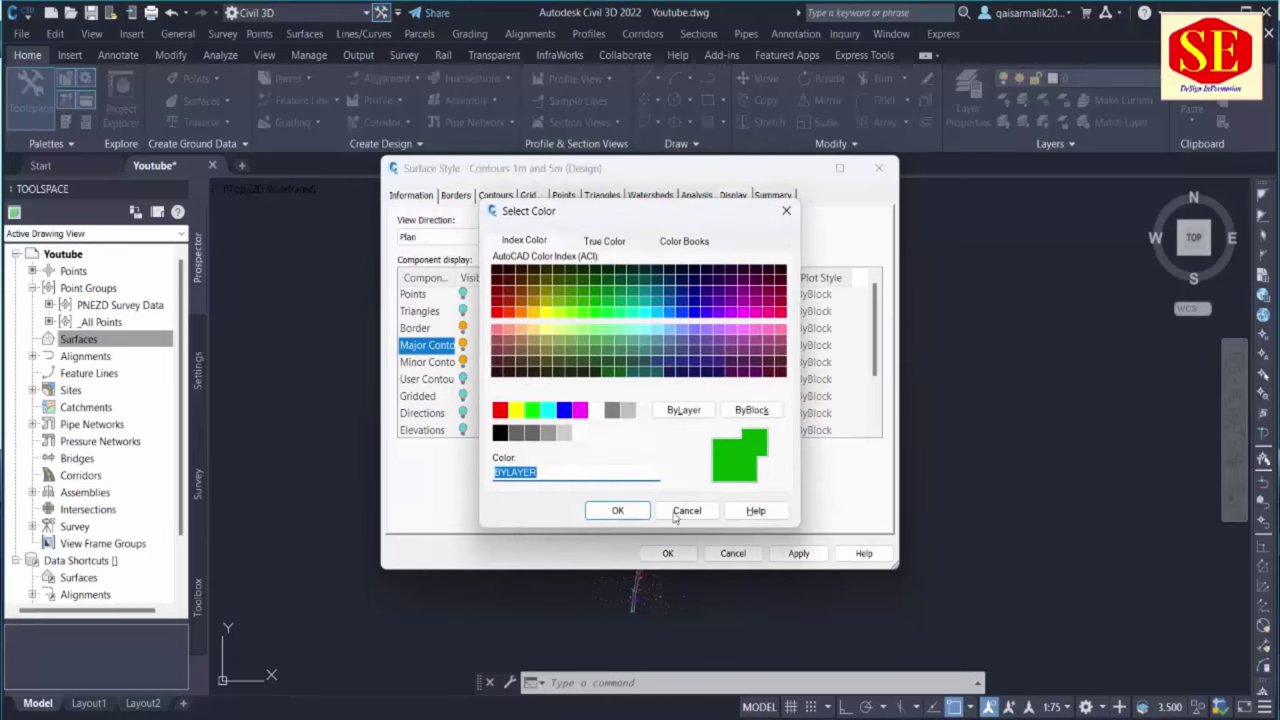
pyautogui.click(675, 514)
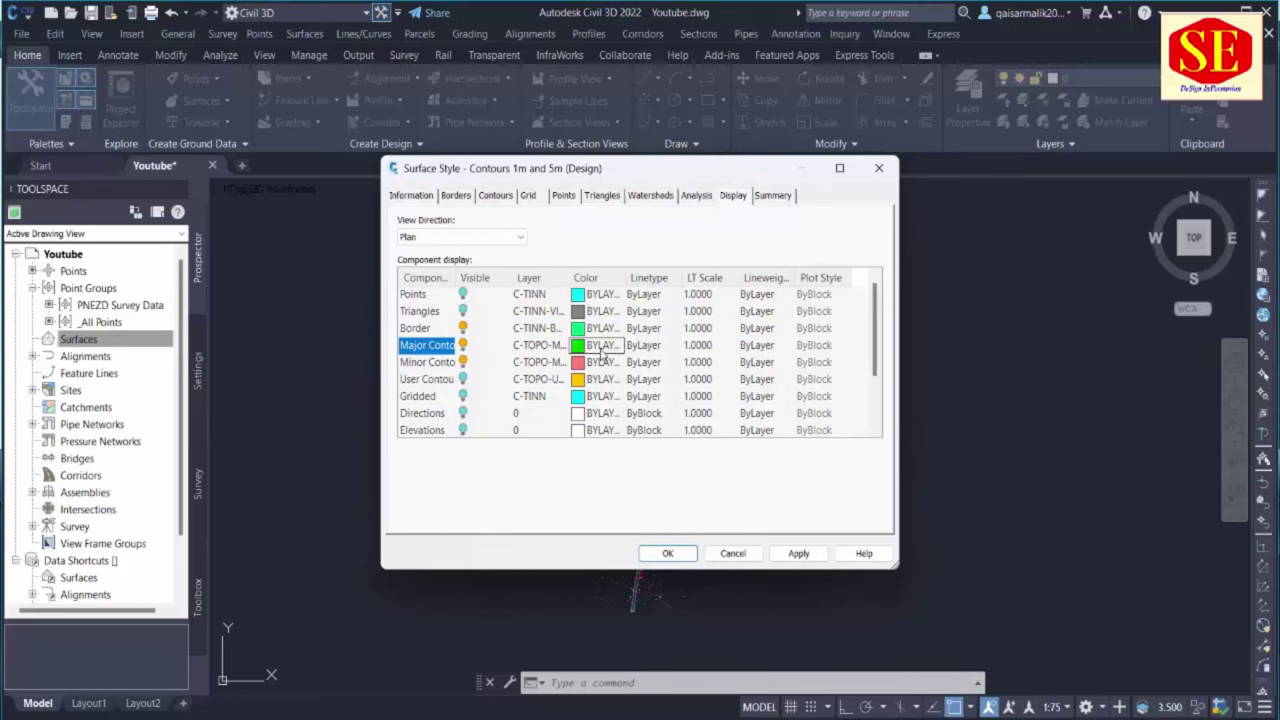
pyautogui.click(690, 553)
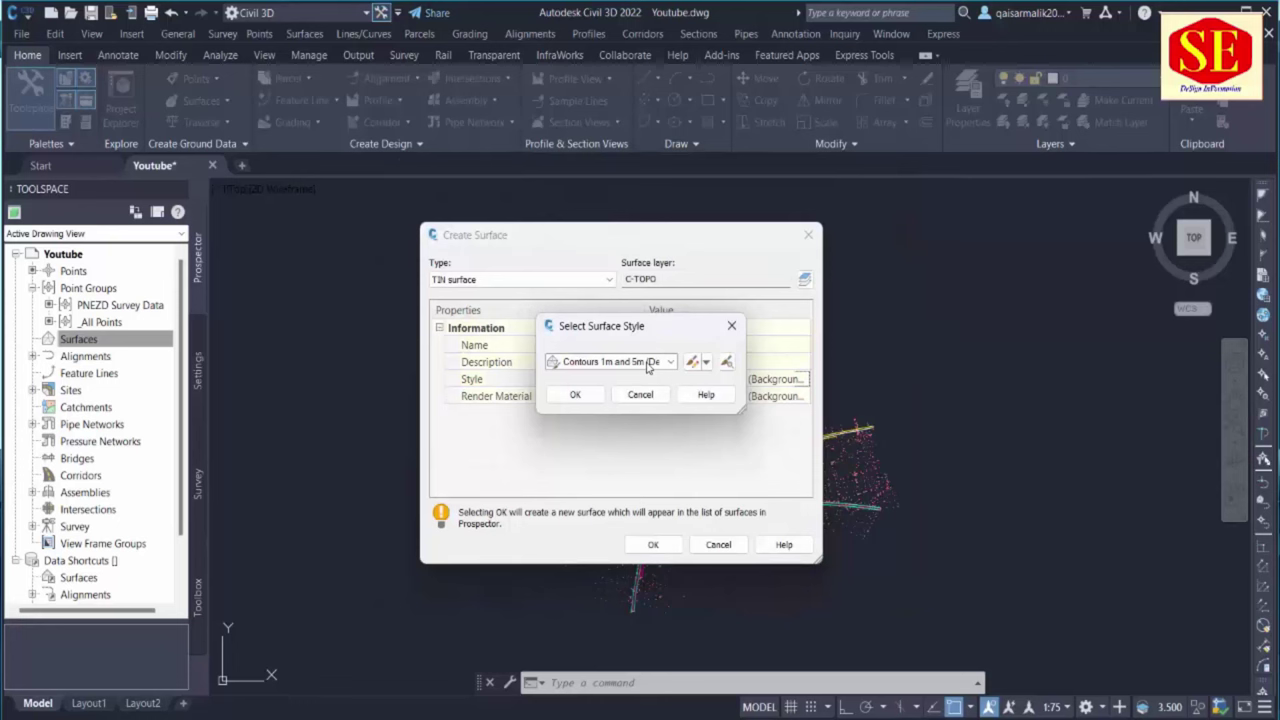
# Confirm the style, create the TIN surface, and expand surface 1 in Prospector
pyautogui.click(576, 395)
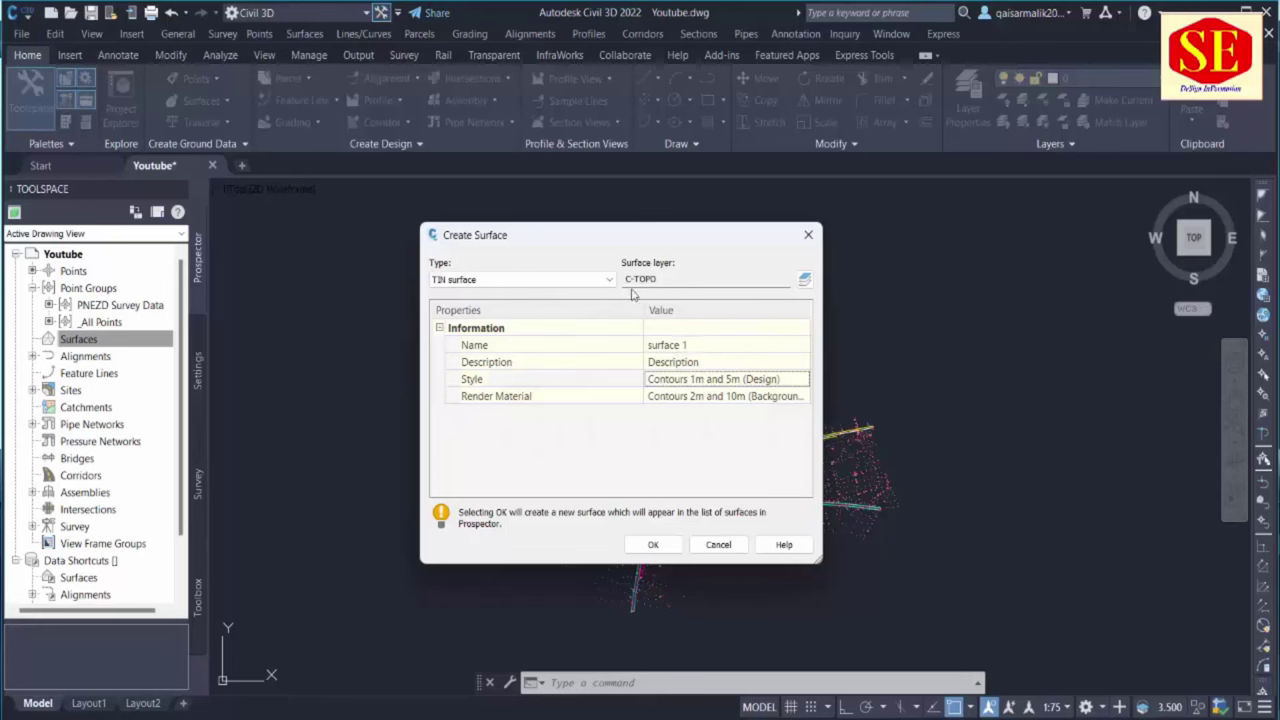
pyautogui.click(653, 544)
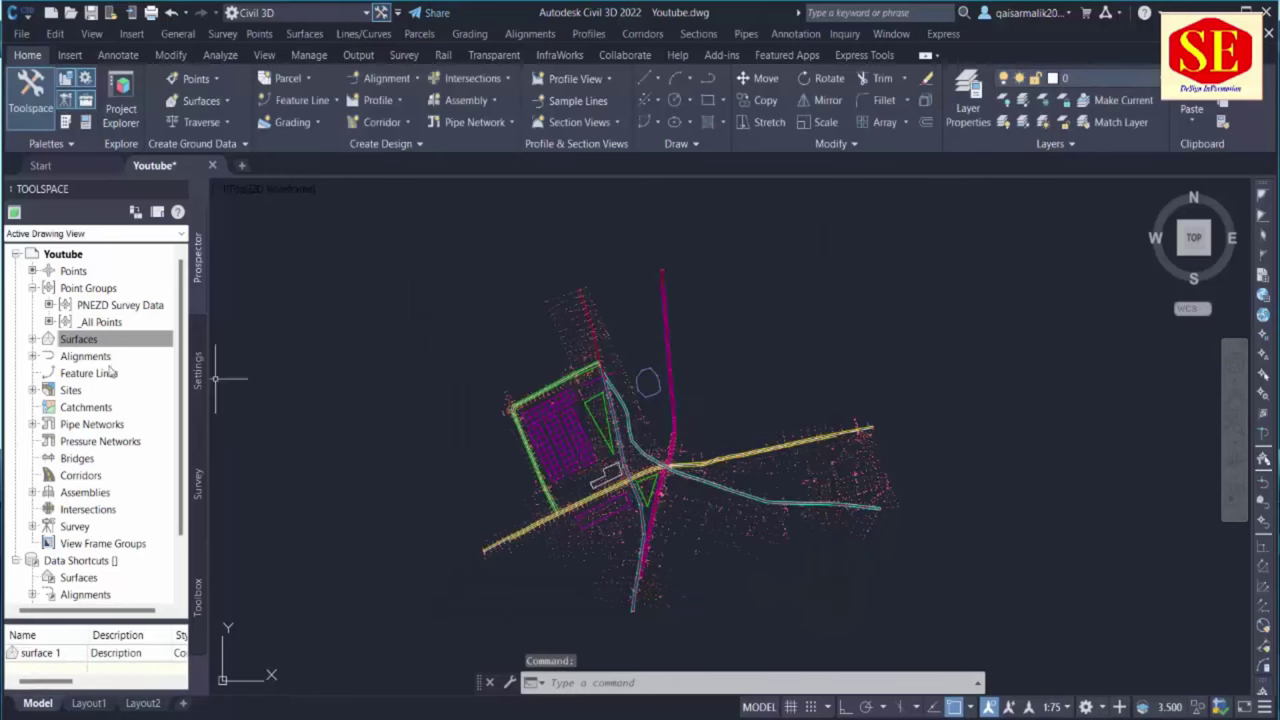
pyautogui.click(46, 341)
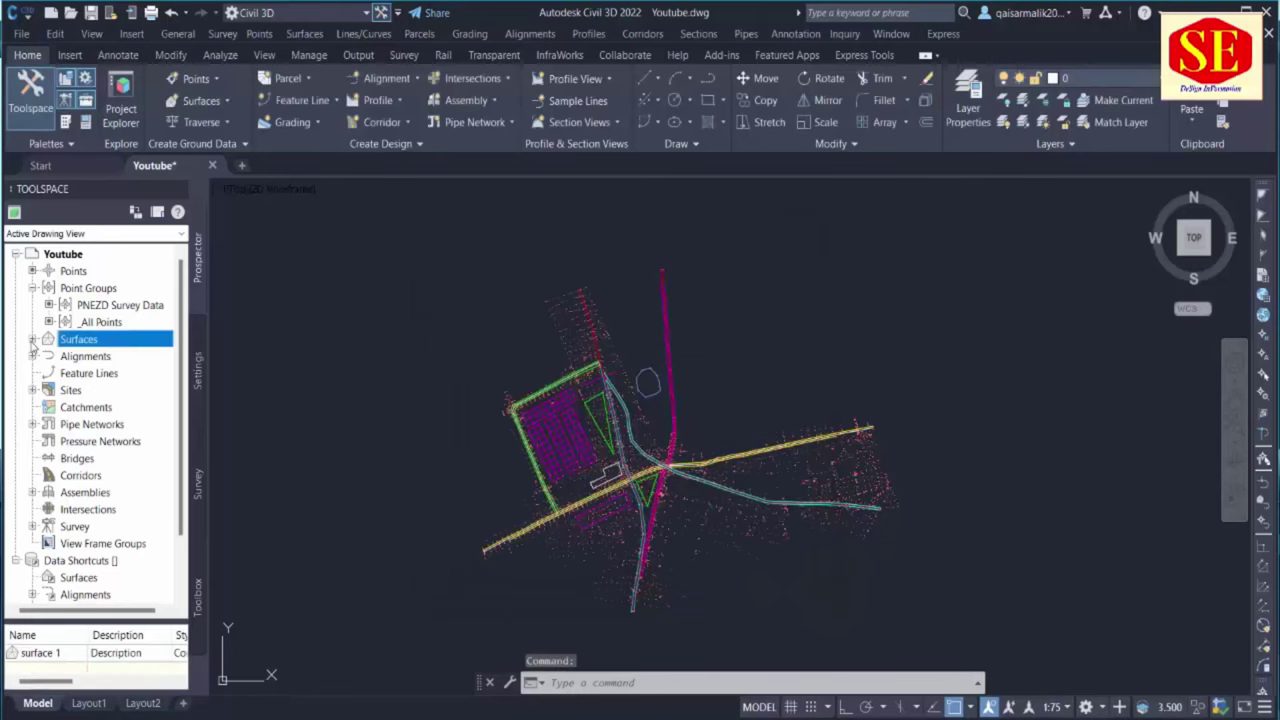
pyautogui.click(33, 340)
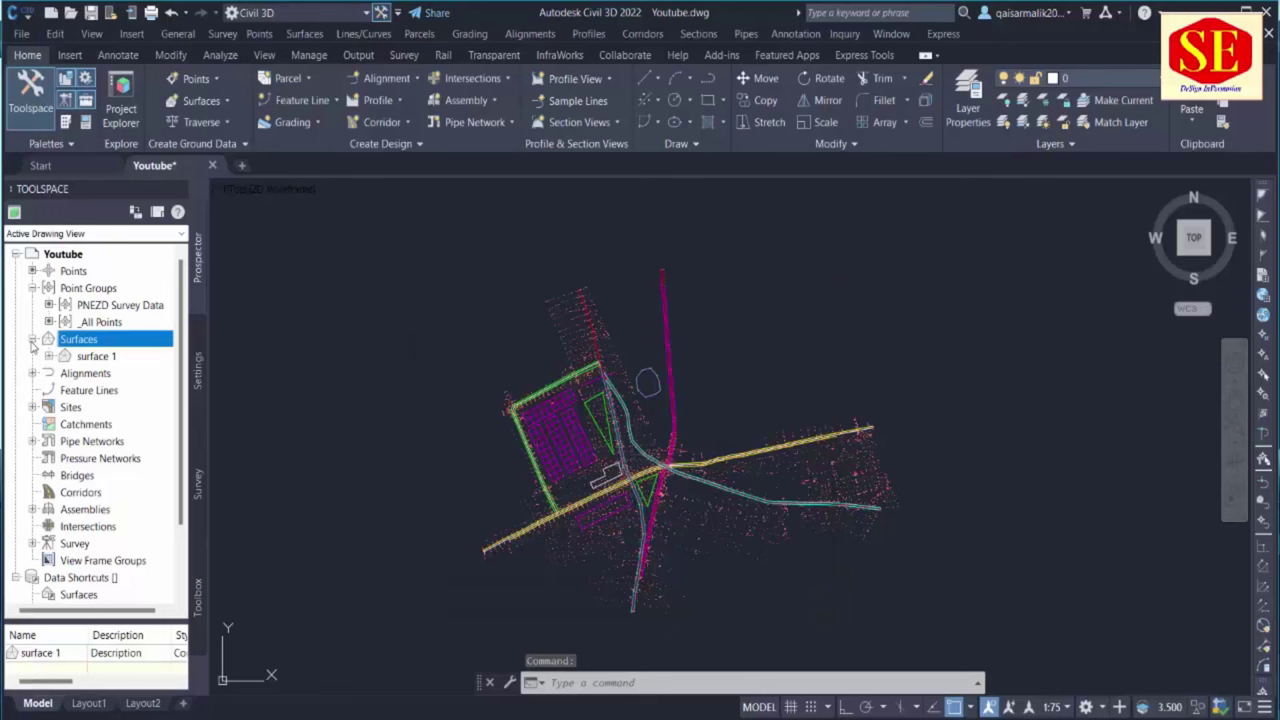
pyautogui.click(104, 357)
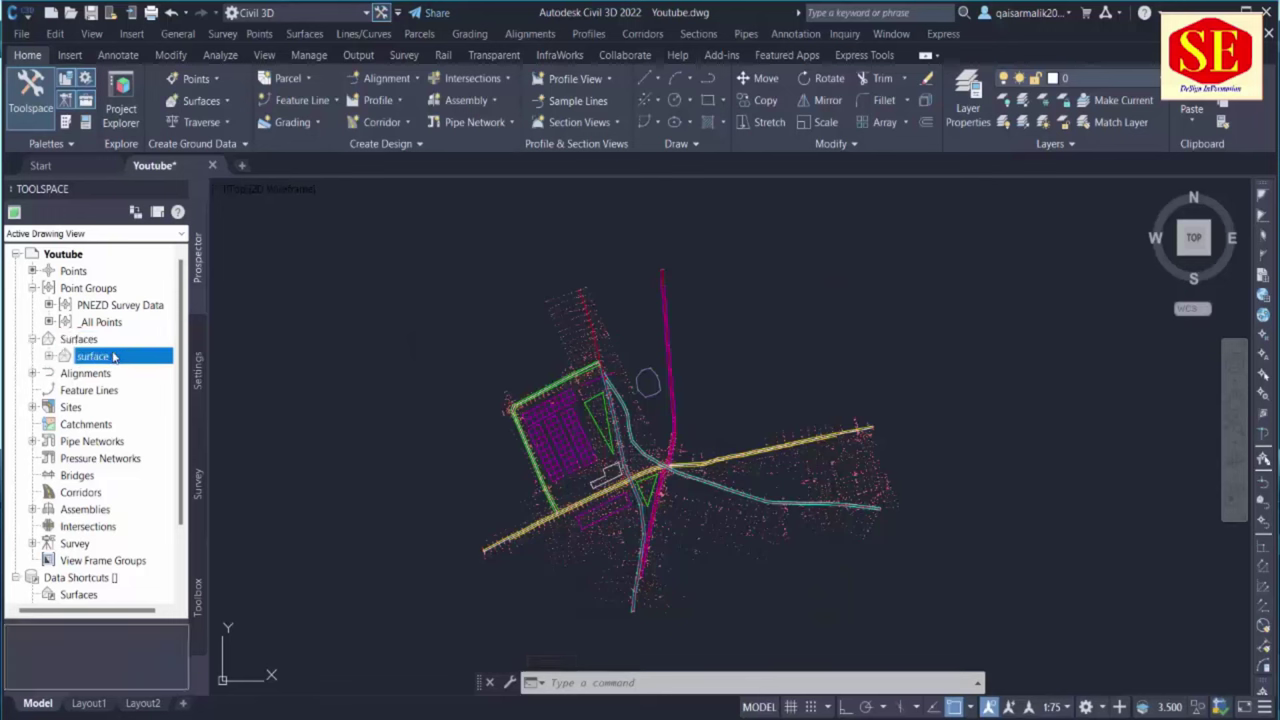
pyautogui.click(49, 357)
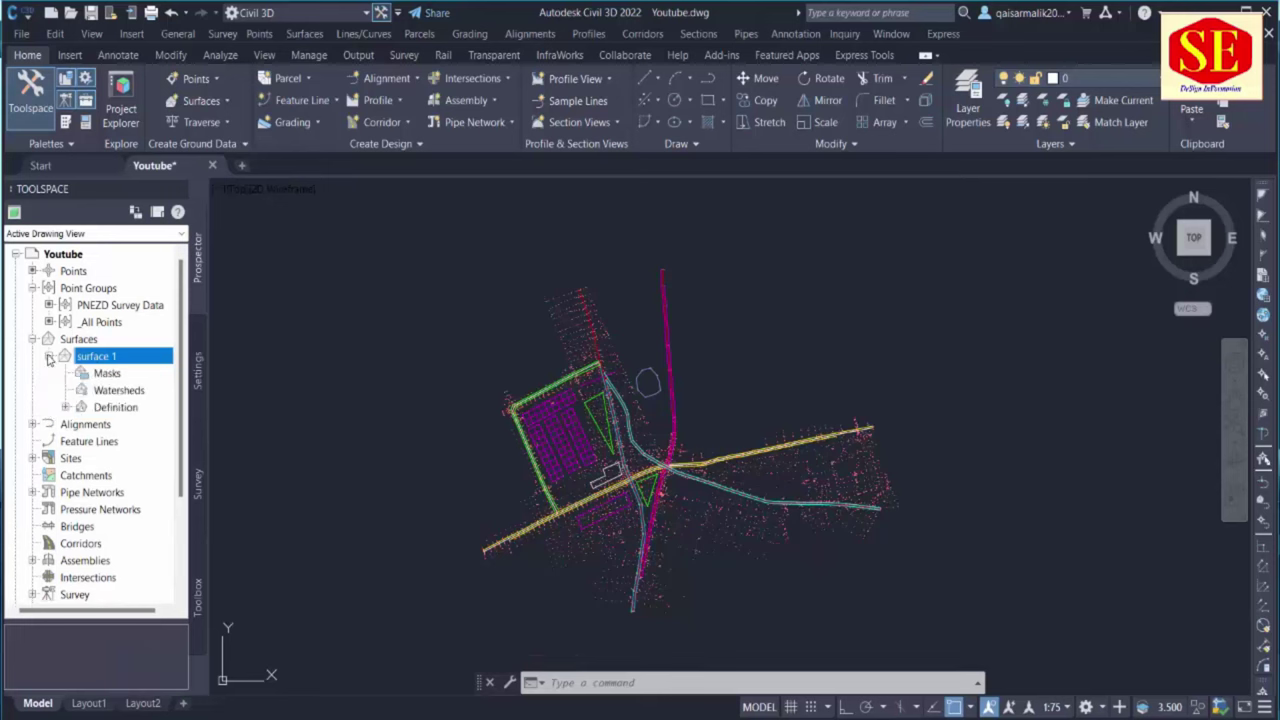
# Expand surface 1's Definition to see Point Files, Point Groups and survey data items
pyautogui.click(118, 375)
pyautogui.click(124, 390)
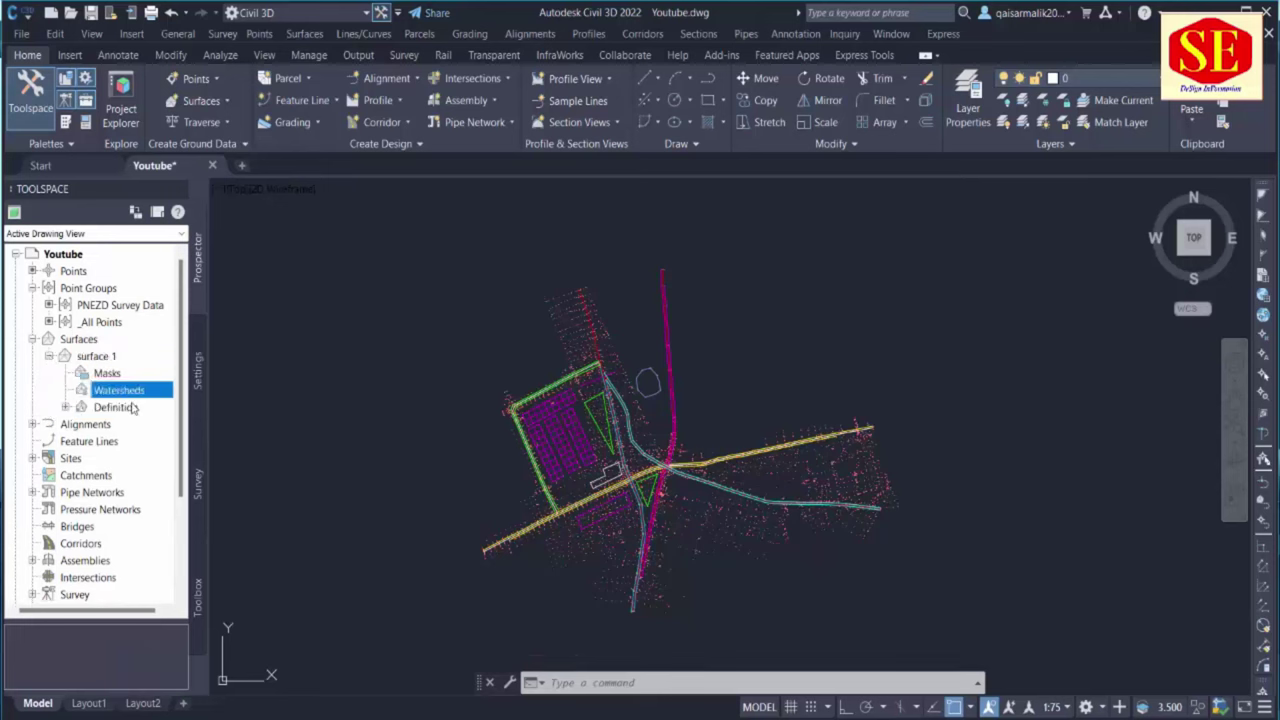
pyautogui.click(130, 408)
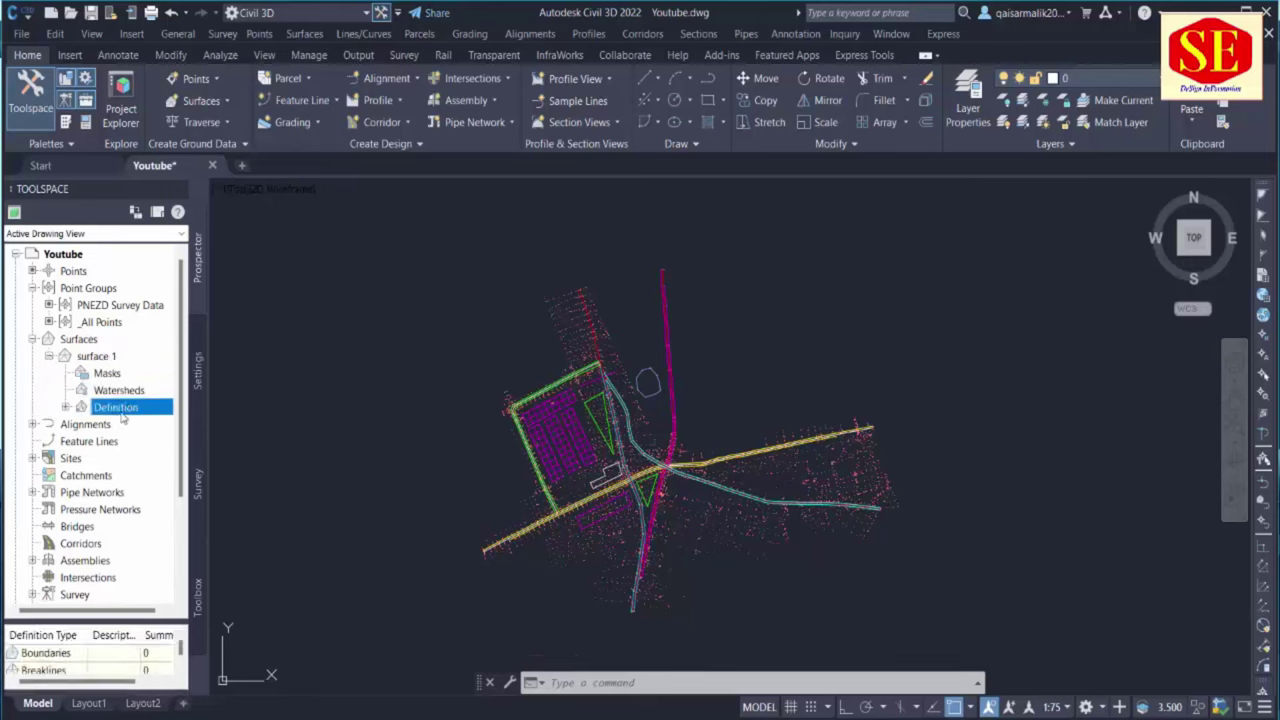
pyautogui.click(66, 408)
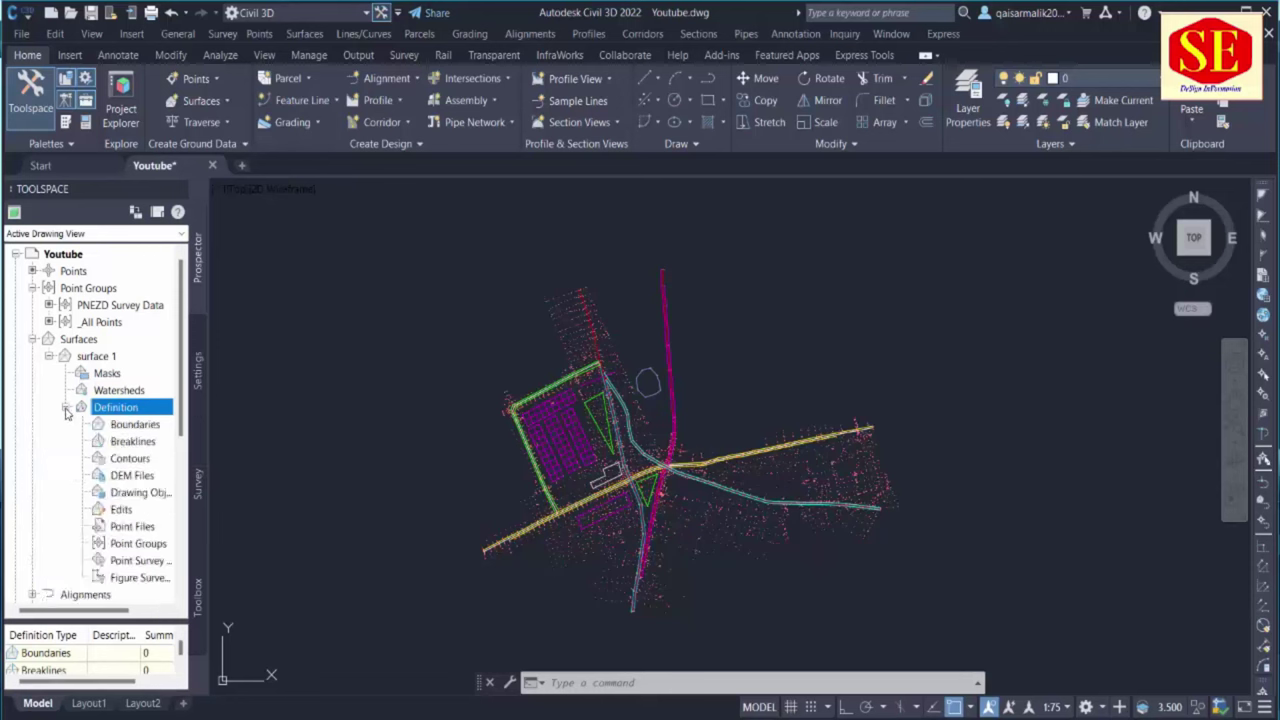
pyautogui.click(130, 527)
pyautogui.click(135, 543)
pyautogui.click(135, 560)
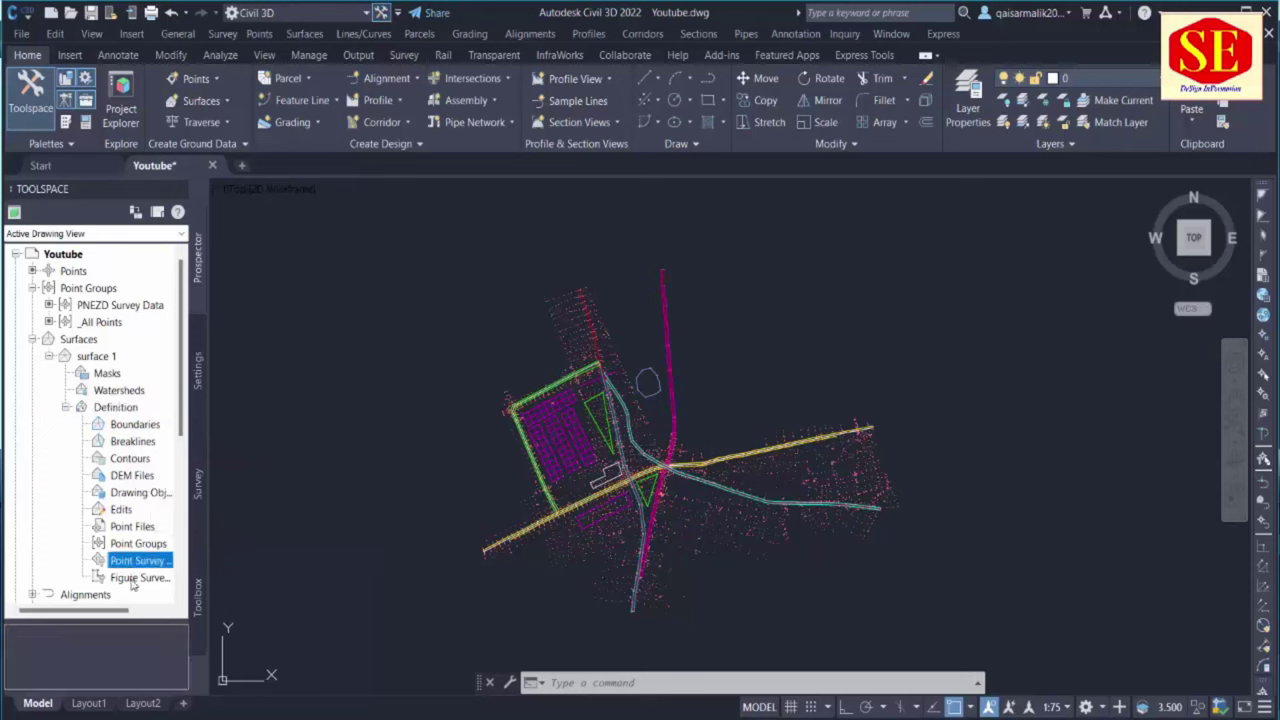
pyautogui.click(131, 579)
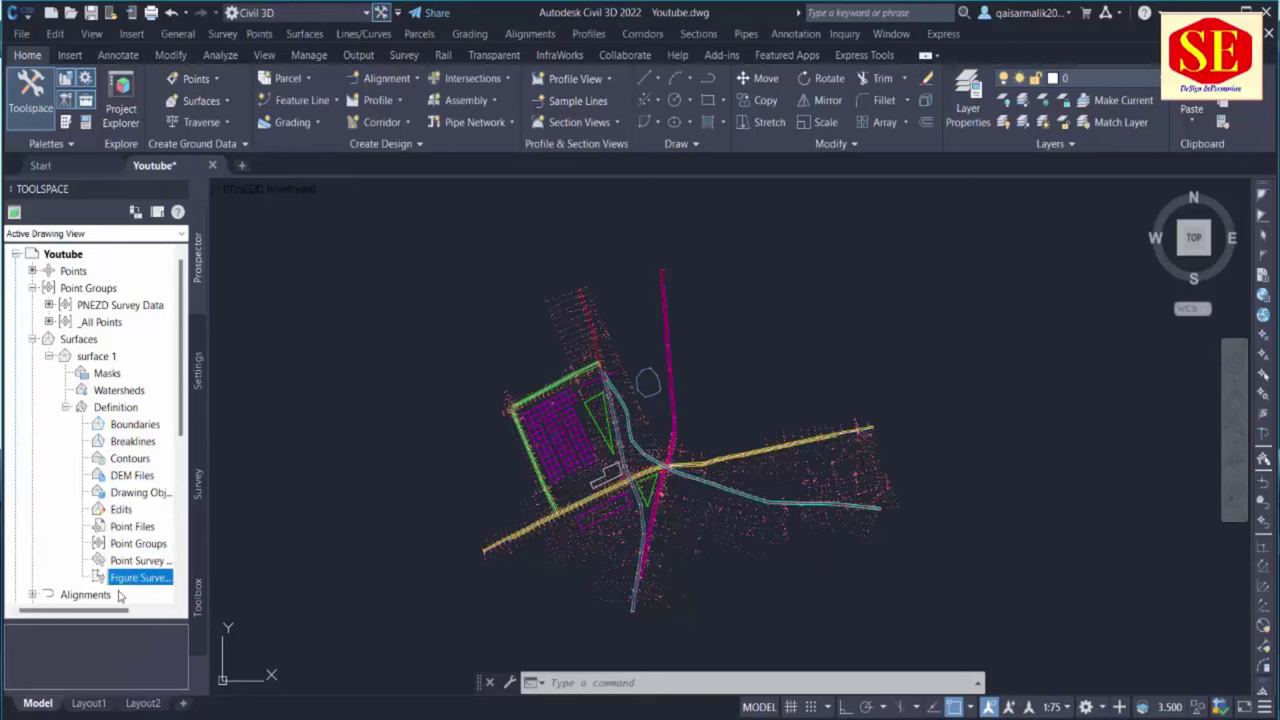
pyautogui.click(138, 544)
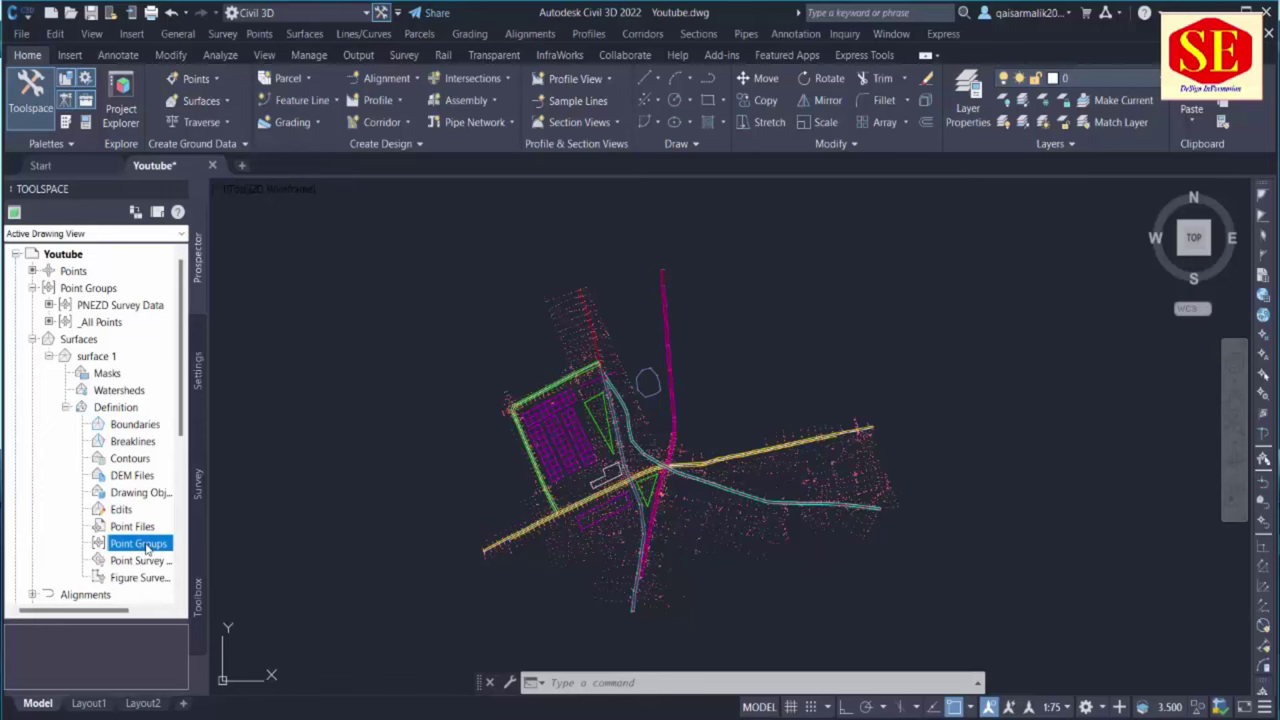
# Add the _All Points group to surface 1's Point Groups definition and apply it
pyautogui.rightClick(148, 545)
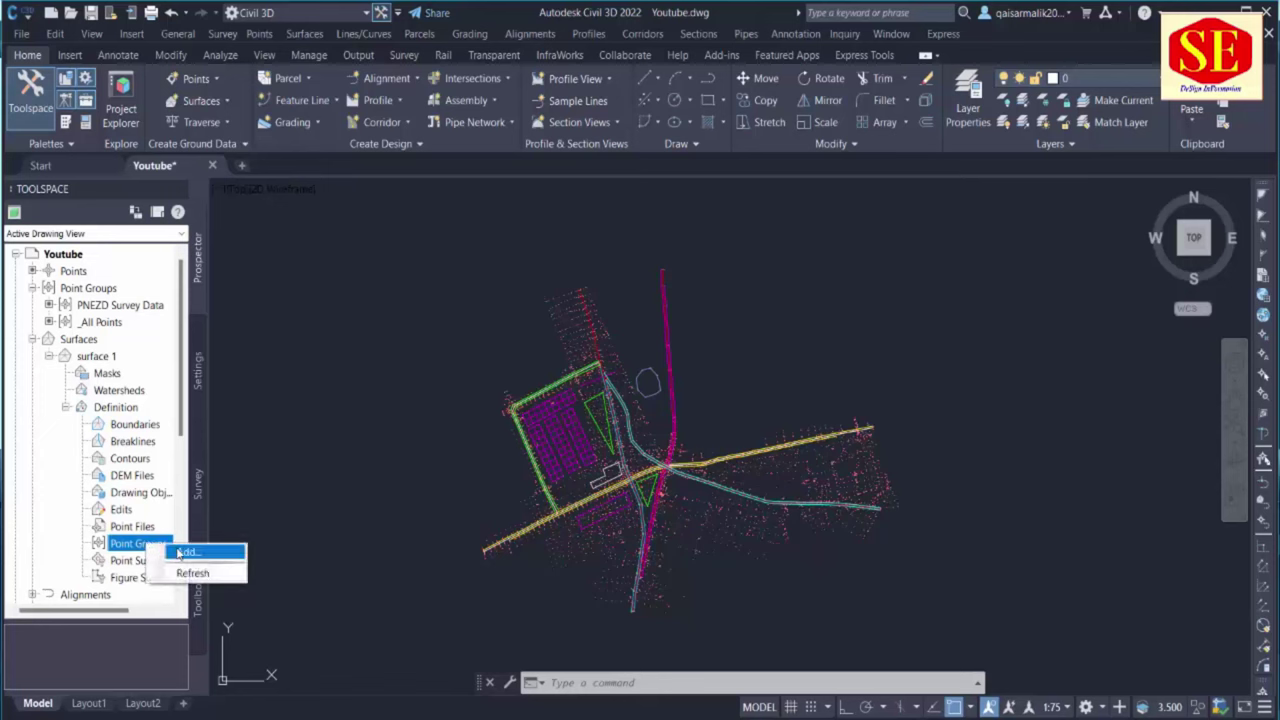
pyautogui.click(184, 552)
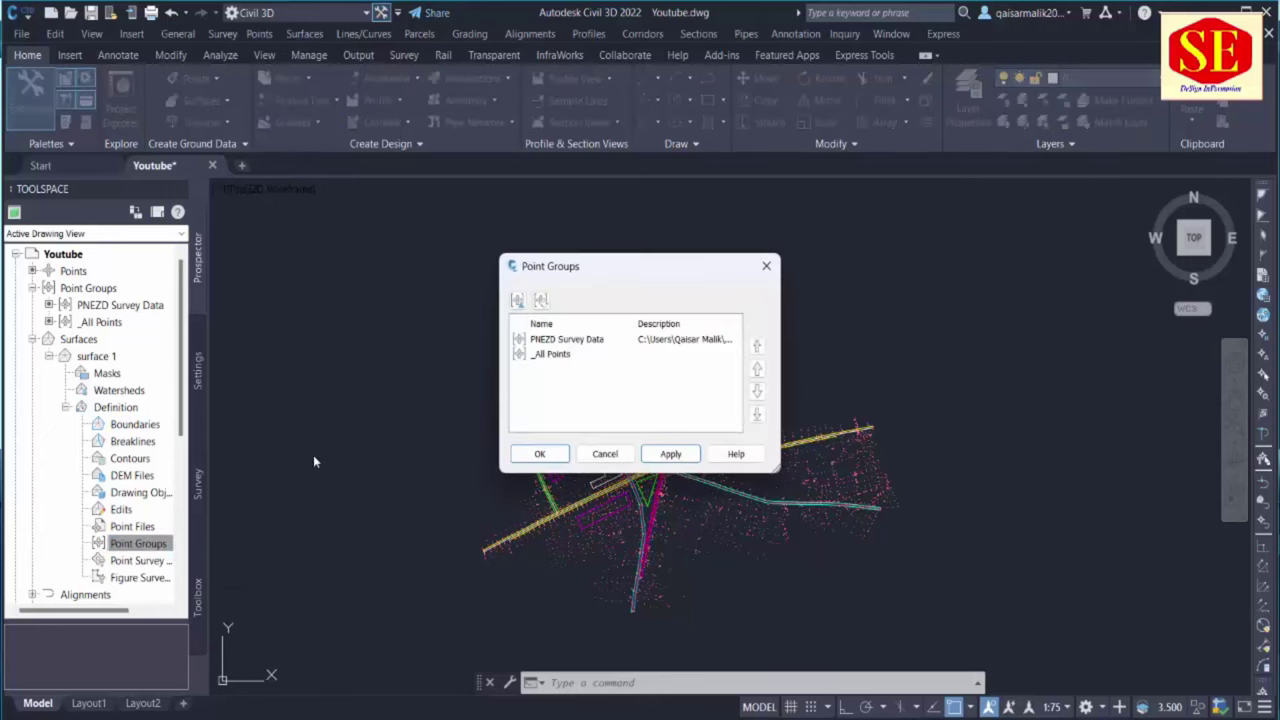
pyautogui.click(556, 356)
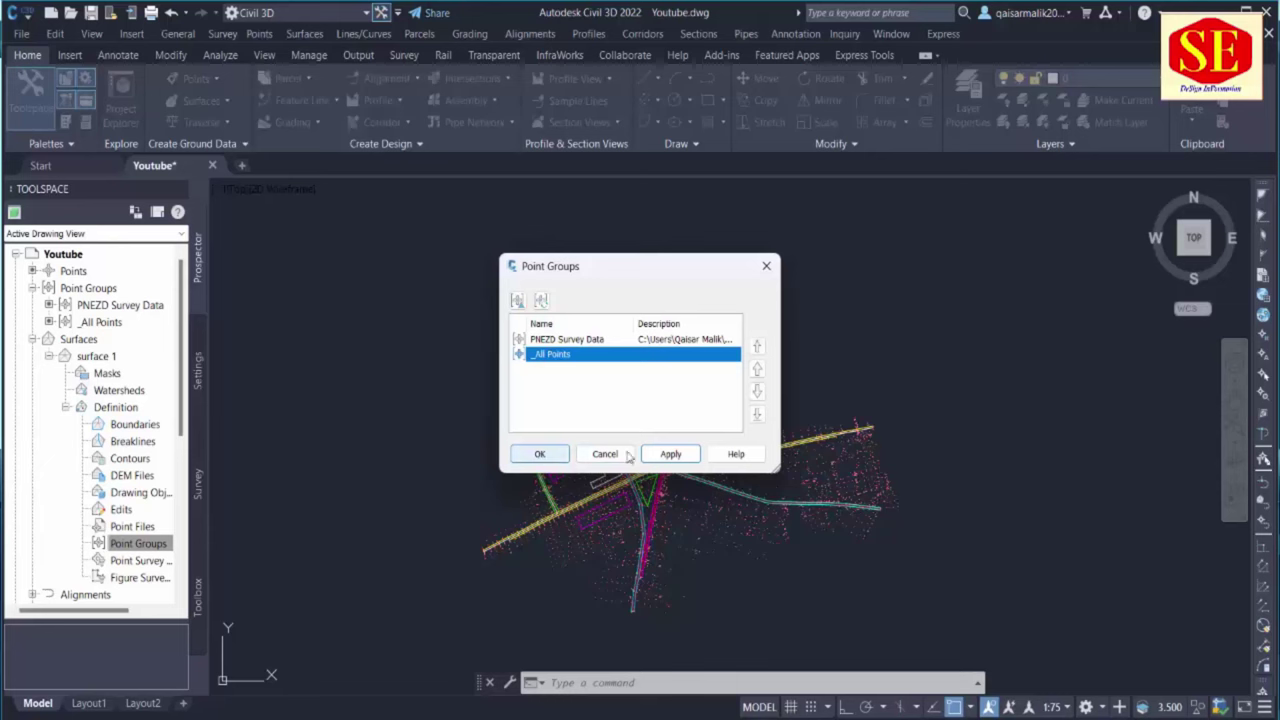
pyautogui.click(669, 455)
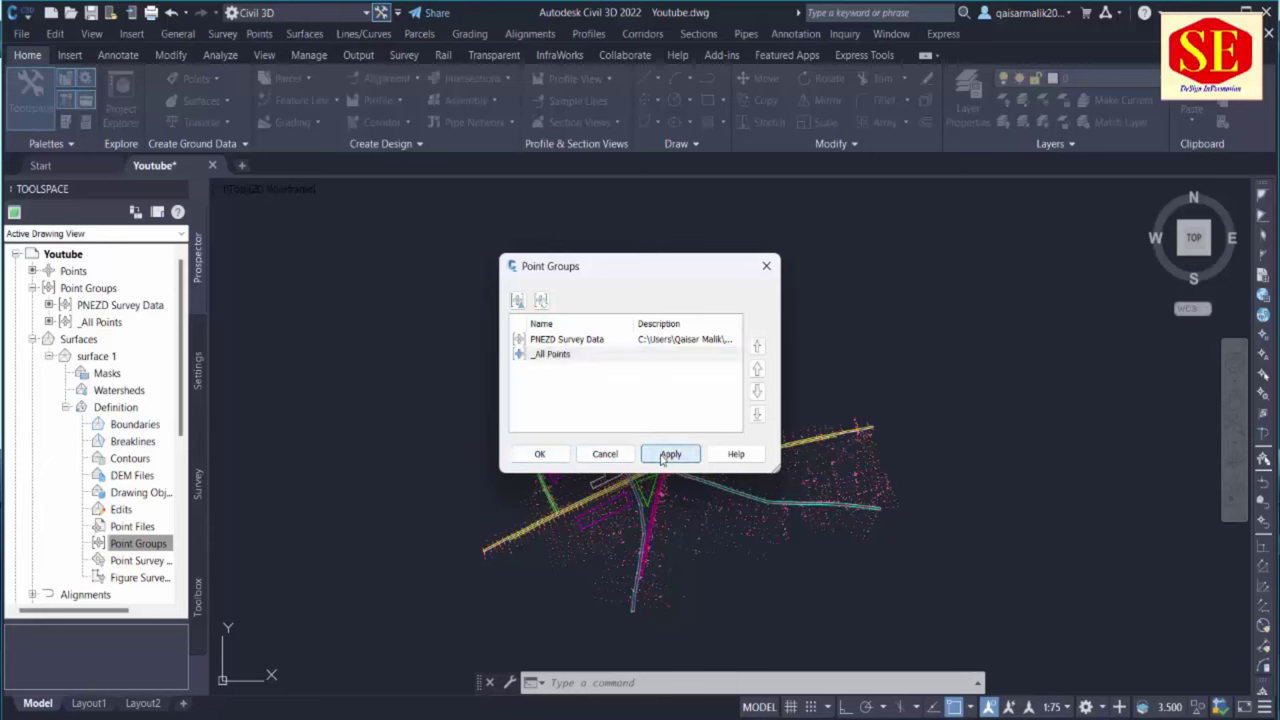
# Confirm the _All Points group for surface 1 and close the Panorama event viewer
pyautogui.click(539, 454)
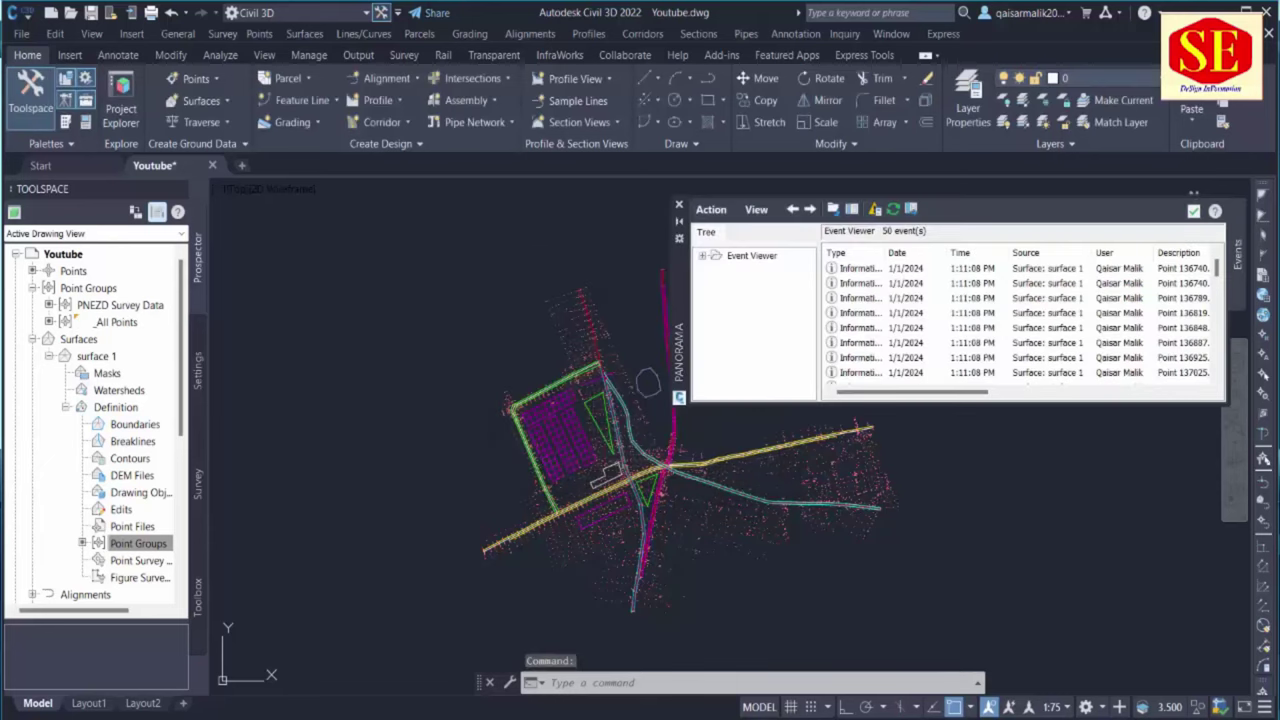
pyautogui.moveTo(620, 412); pyautogui.dragTo(497, 432, button='middle')
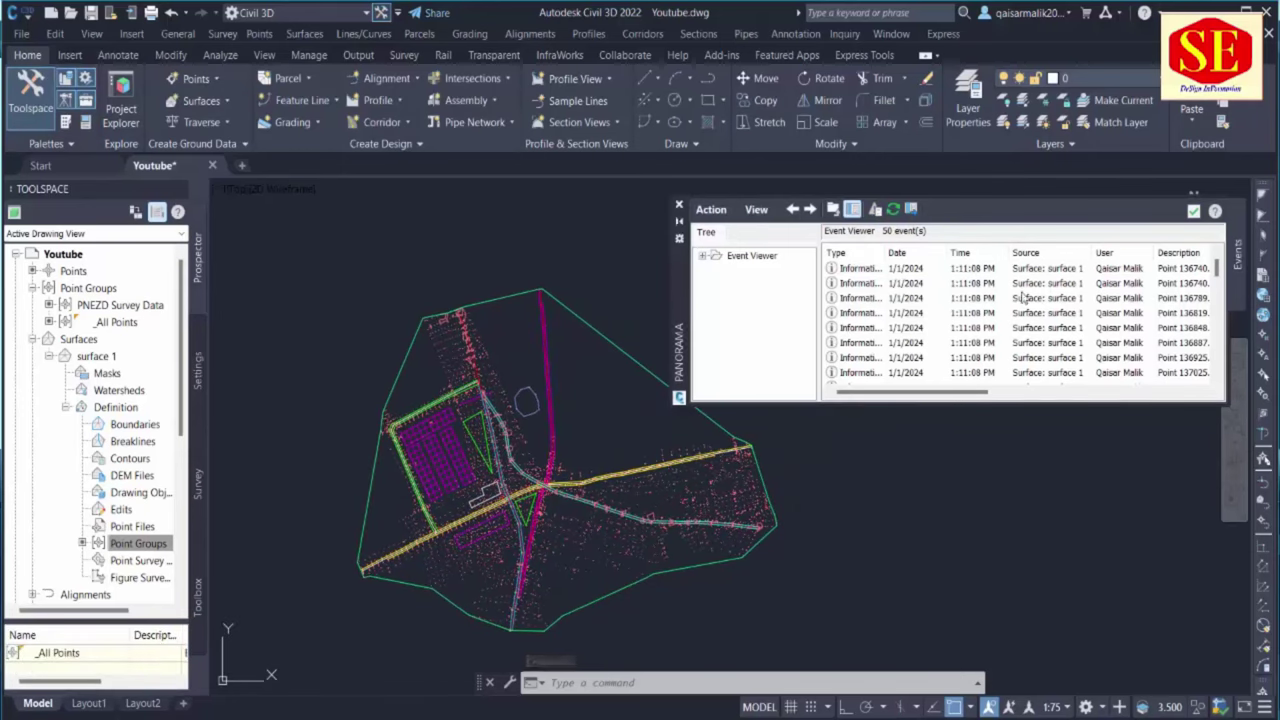
pyautogui.scroll(-10, 993, 283)
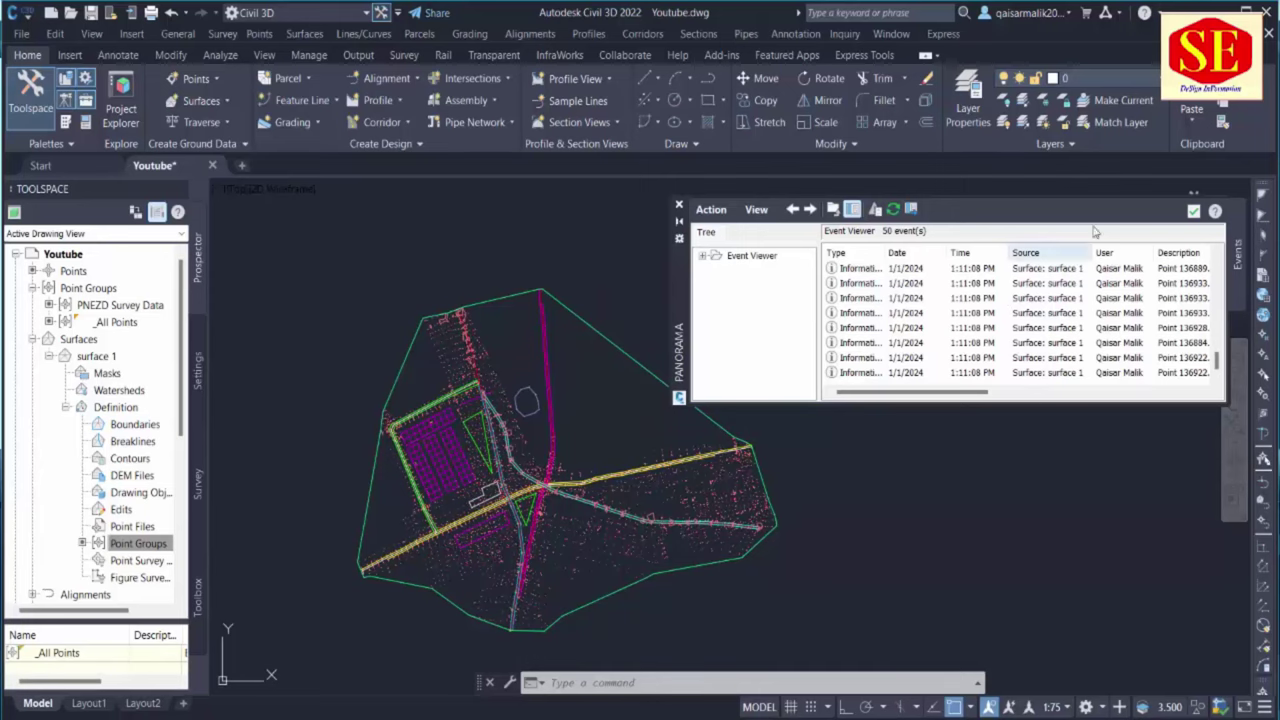
pyautogui.click(1193, 212)
# Zoom and pan to inspect the new surface boundary around the surveyed site
pyautogui.scroll(5, 451, 480)
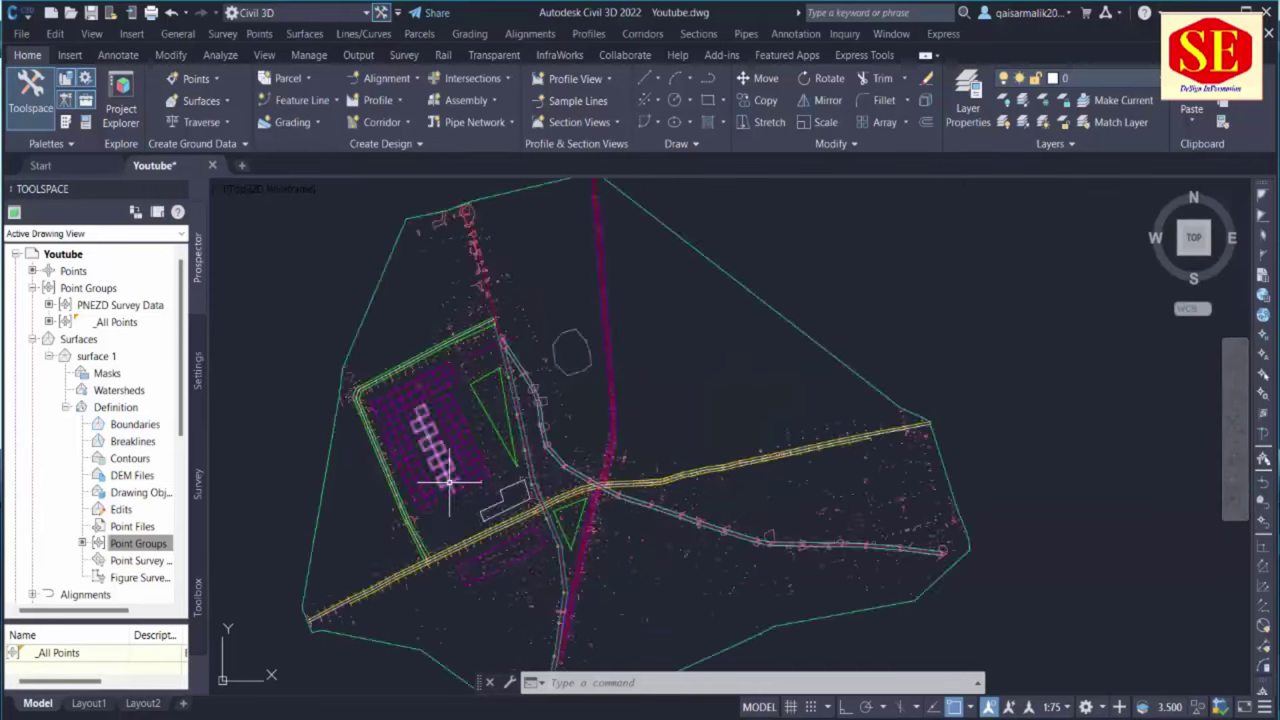
pyautogui.moveTo(467, 472)
pyautogui.mouseDown(button='middle')
pyautogui.moveTo(617, 443)
pyautogui.moveTo(663, 409)
pyautogui.moveTo(691, 523)
pyautogui.moveTo(714, 470)
pyautogui.mouseUp(button='middle')
pyautogui.scroll(3, 545, 345)
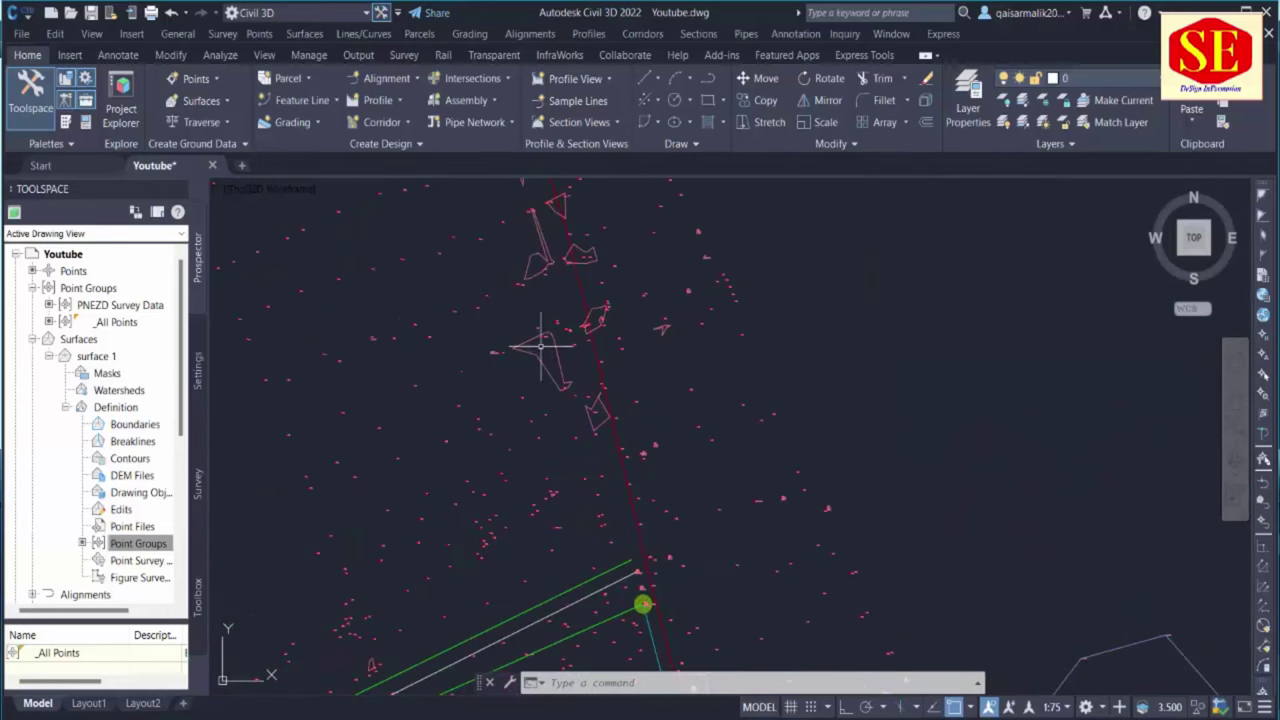
pyautogui.scroll(3, 560, 391)
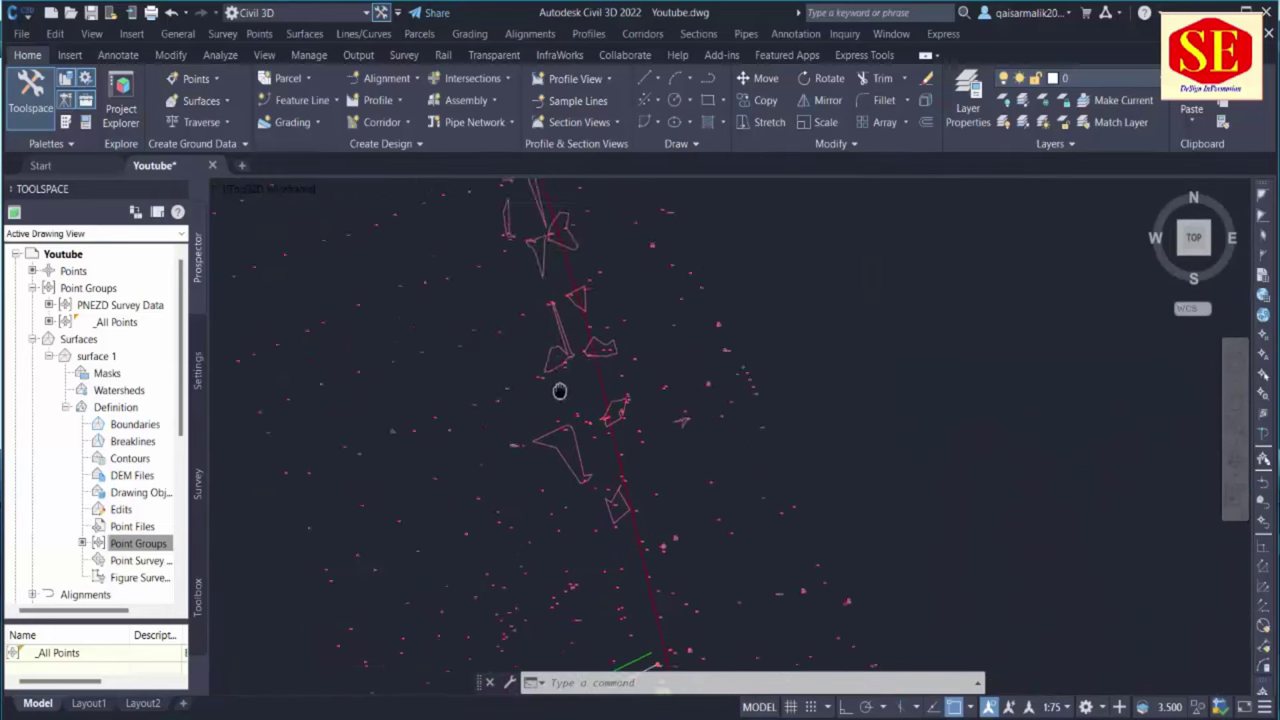
pyautogui.scroll(-5, 633, 430)
pyautogui.scroll(5, 614, 443)
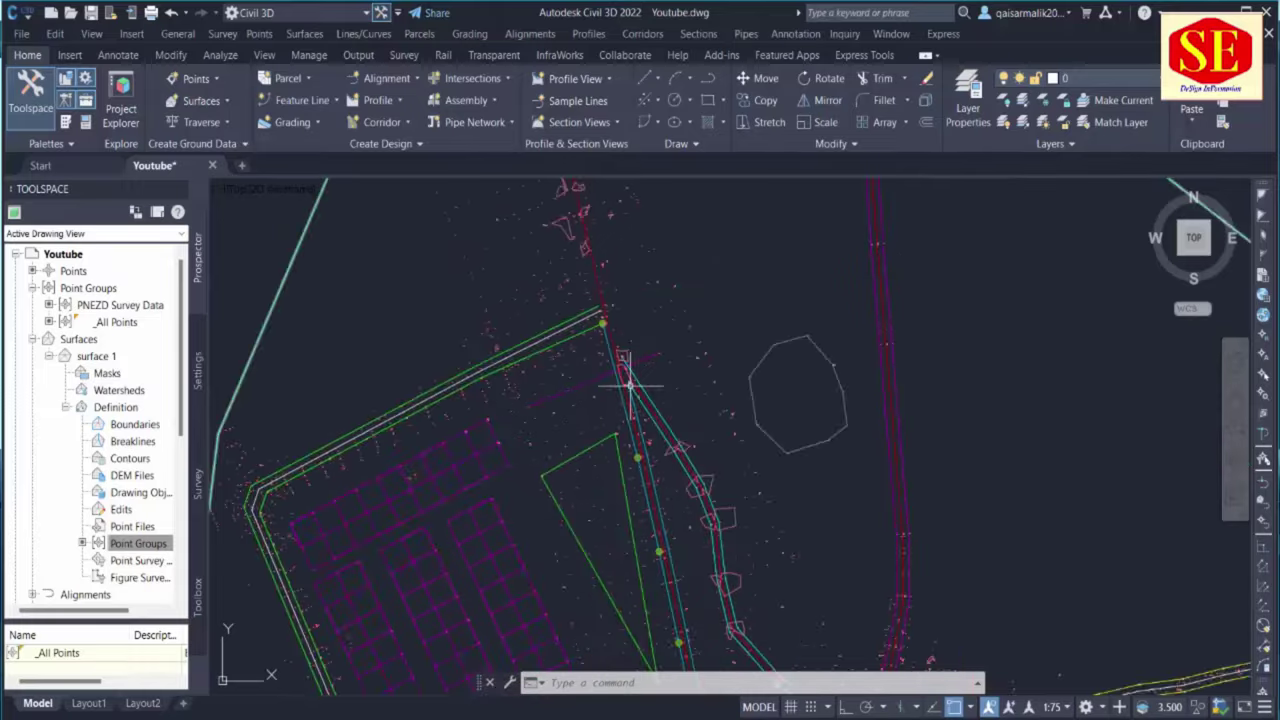
pyautogui.scroll(-3, 686, 286)
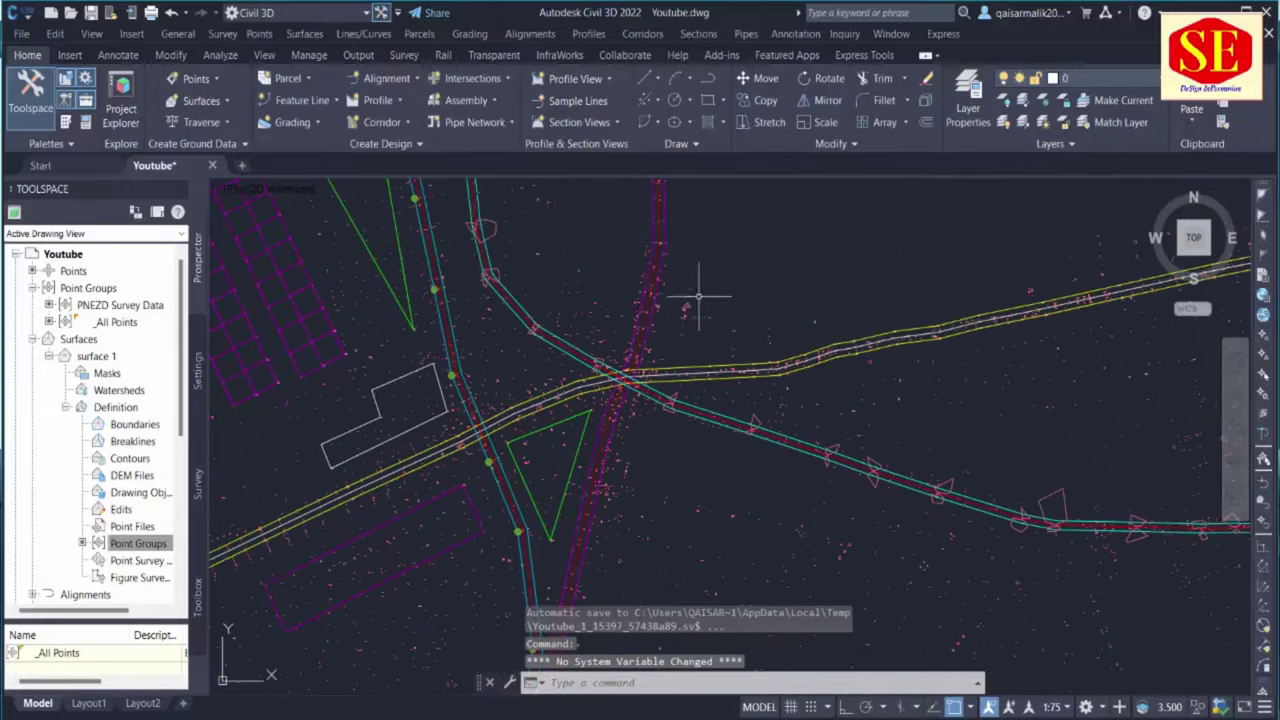
pyautogui.scroll(-3, 716, 270)
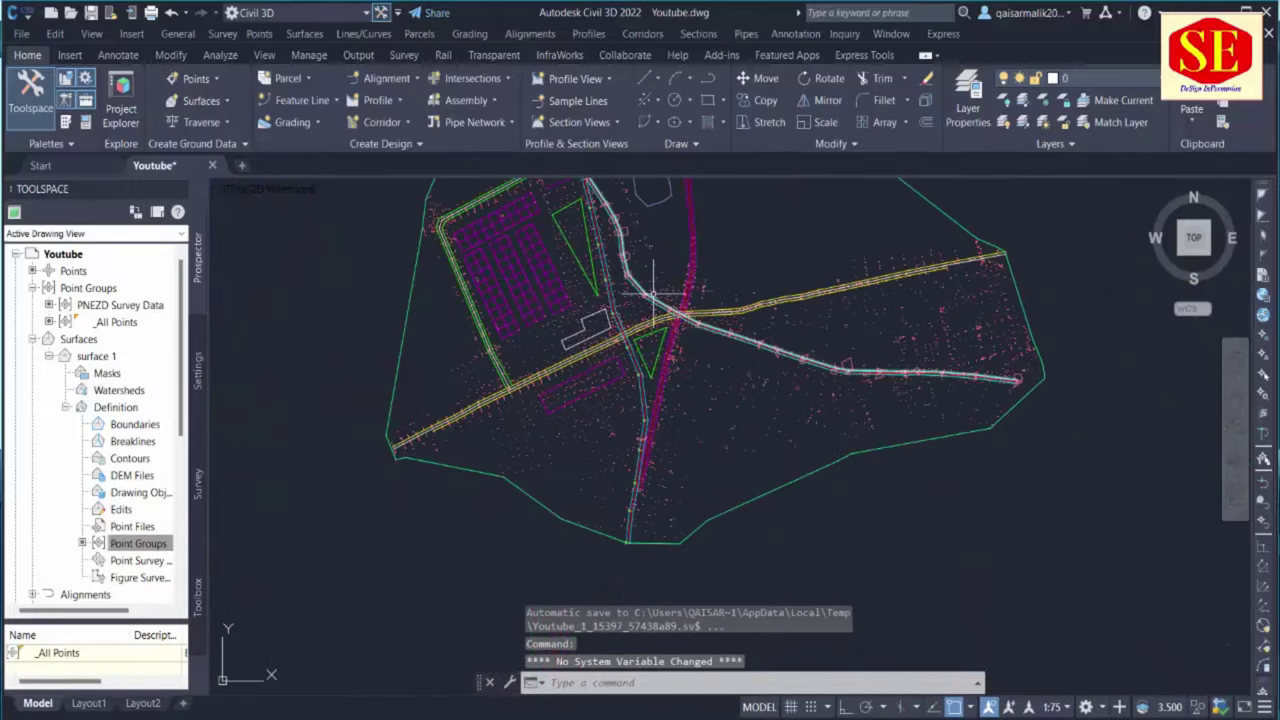
pyautogui.moveTo(650, 205); pyautogui.dragTo(646, 393, button='middle')
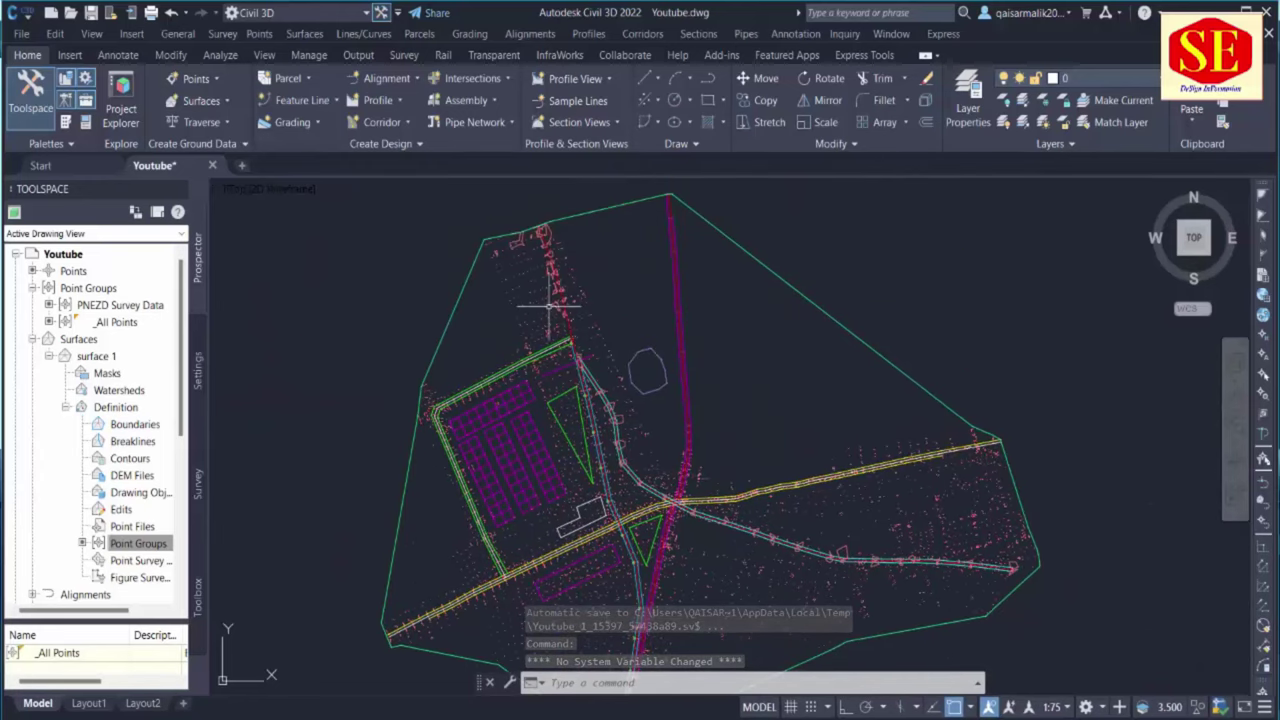
pyautogui.scroll(2, 531, 257)
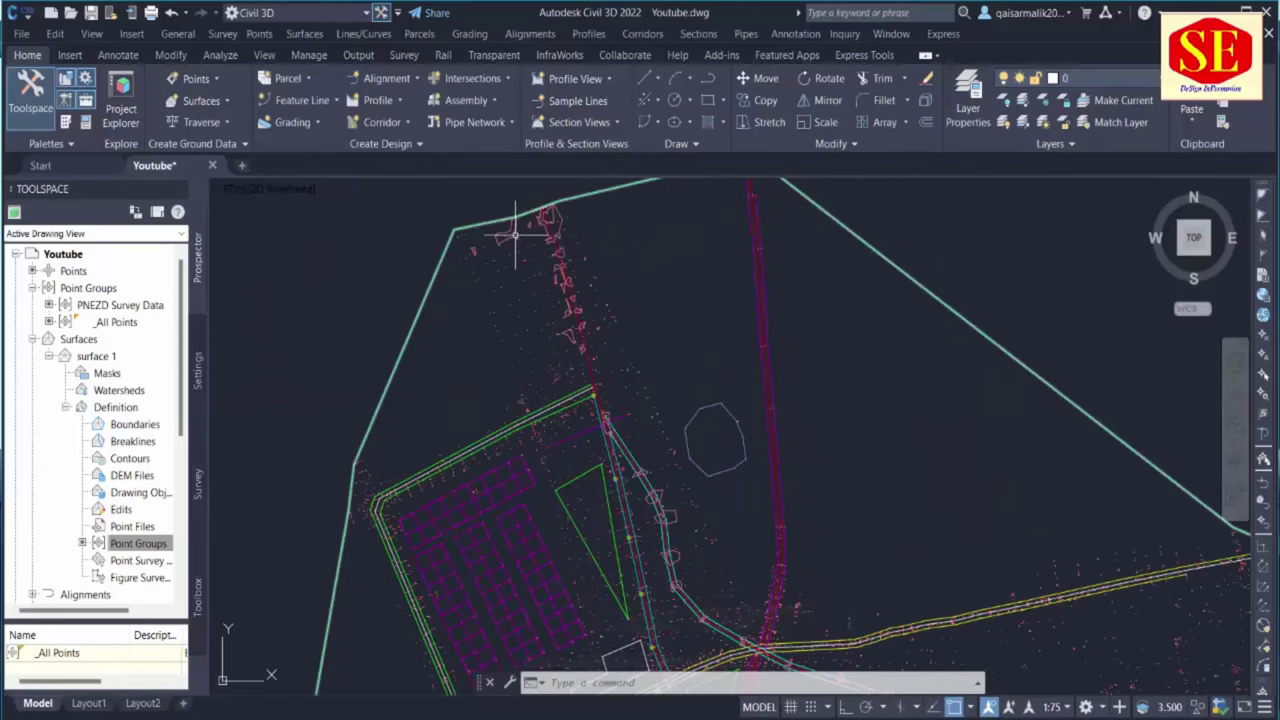
# Open surface 1's contour style and expand its contour interval settings
pyautogui.click(507, 237)
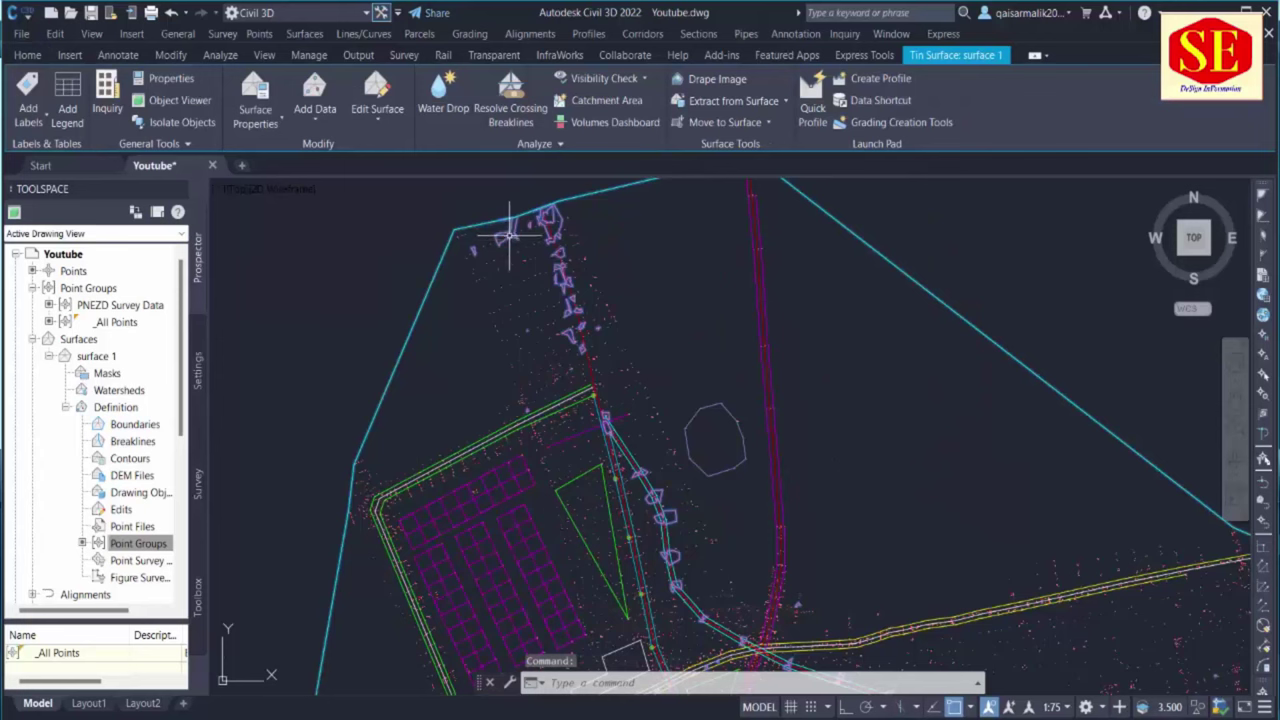
pyautogui.rightClick(508, 237)
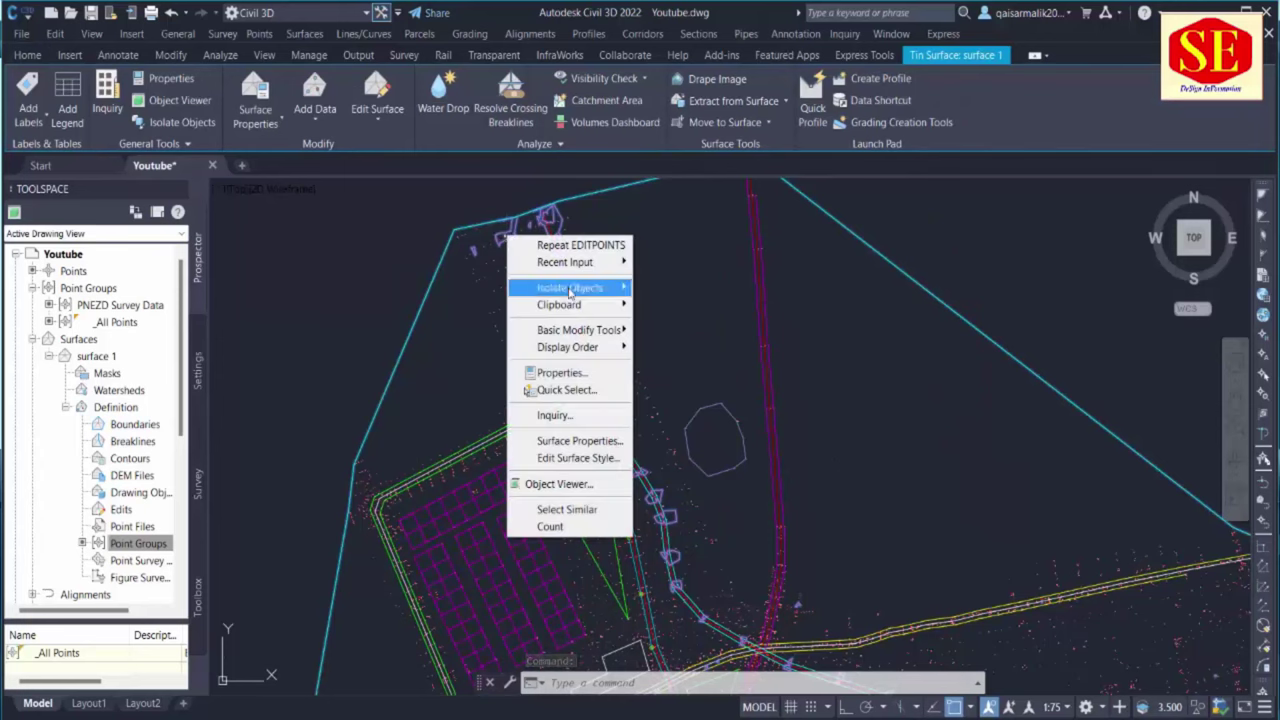
pyautogui.click(587, 443)
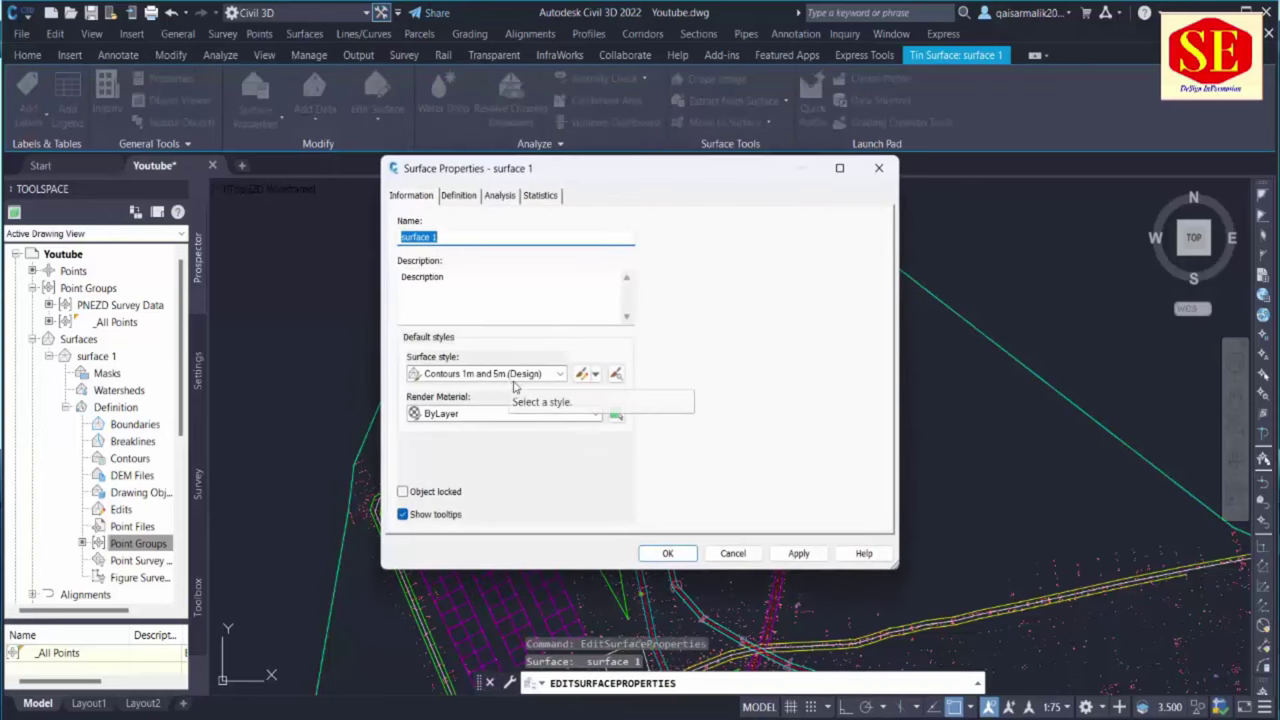
pyautogui.click(581, 373)
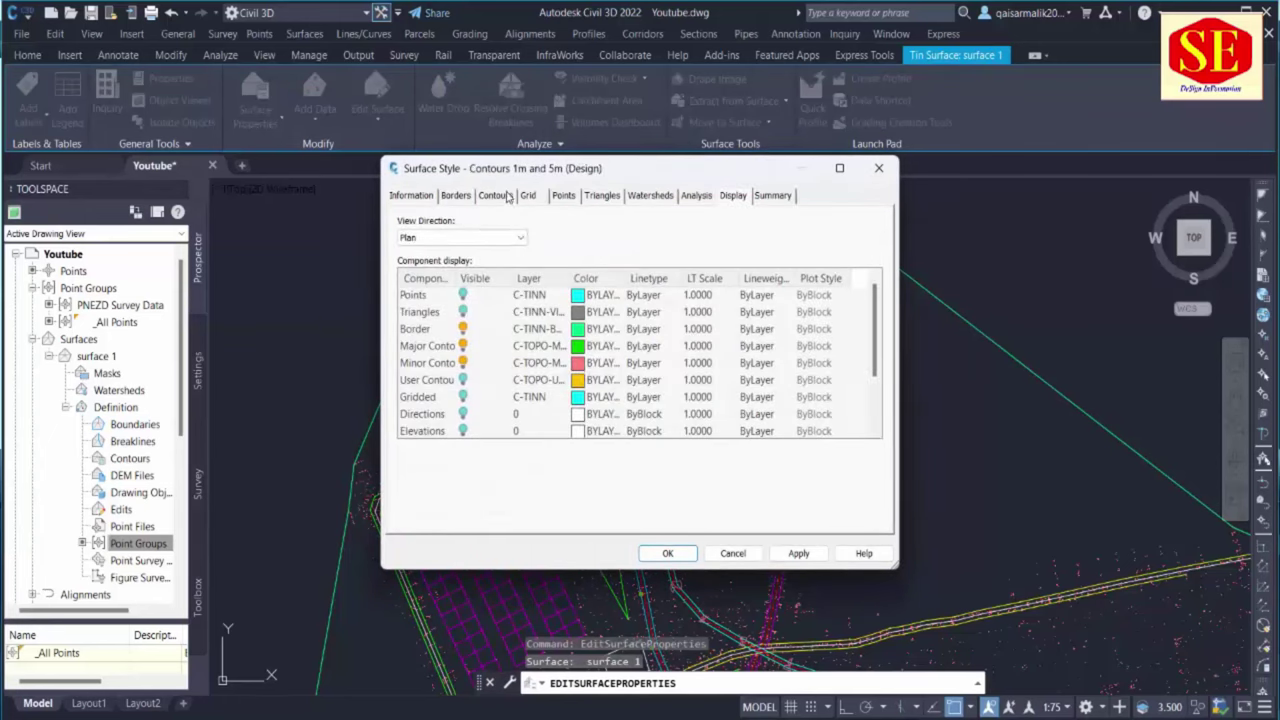
pyautogui.click(508, 197)
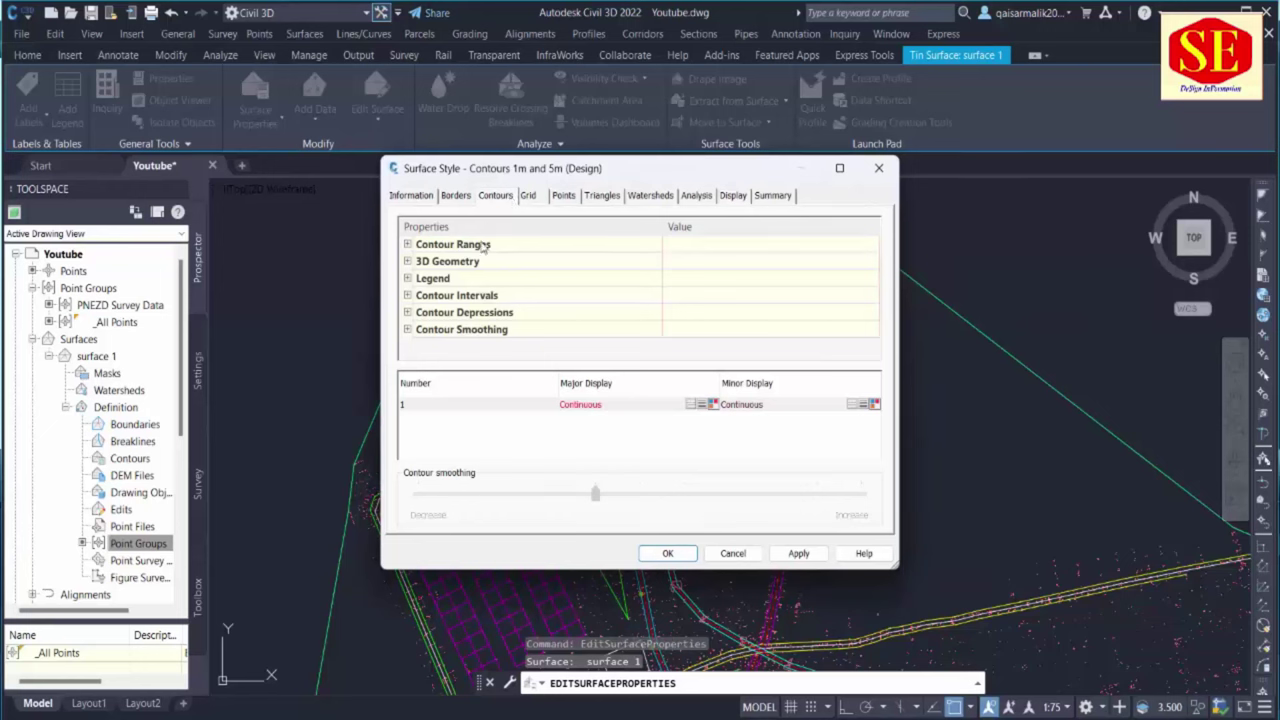
pyautogui.click(407, 296)
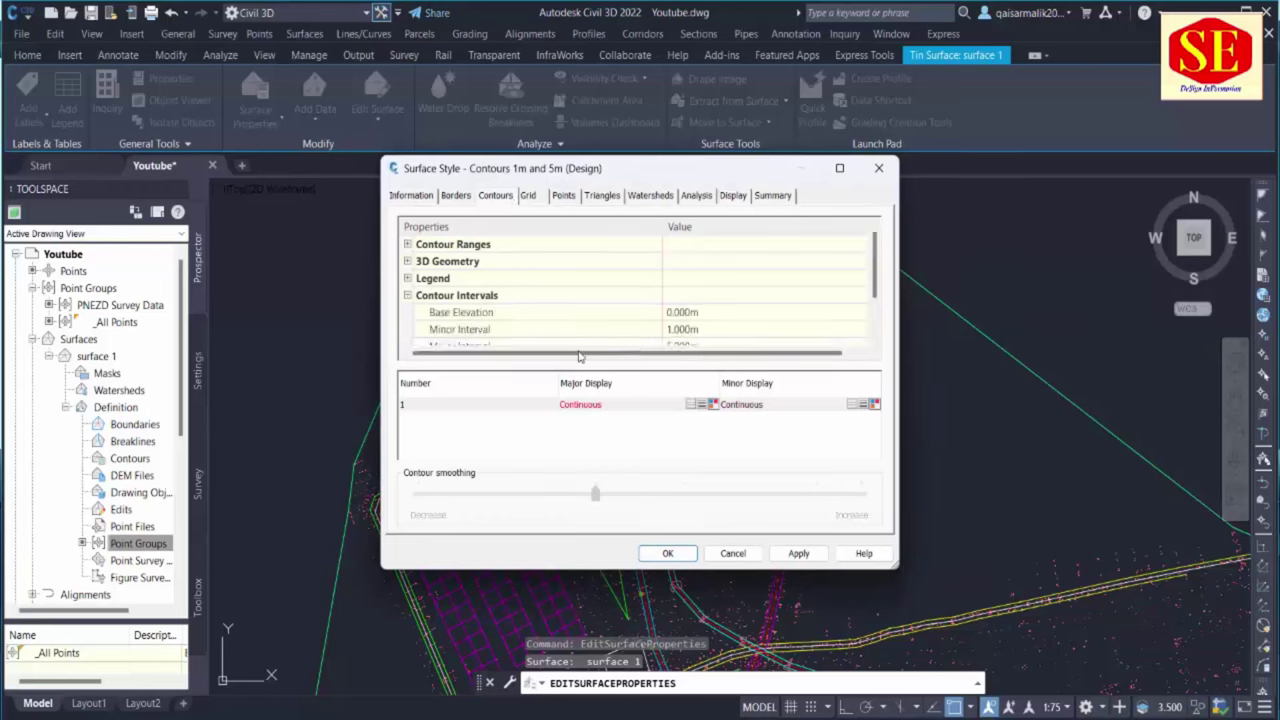
# Set the minor contour interval to 0.1 m with 0.5 m major, and apply it
pyautogui.click(706, 330)
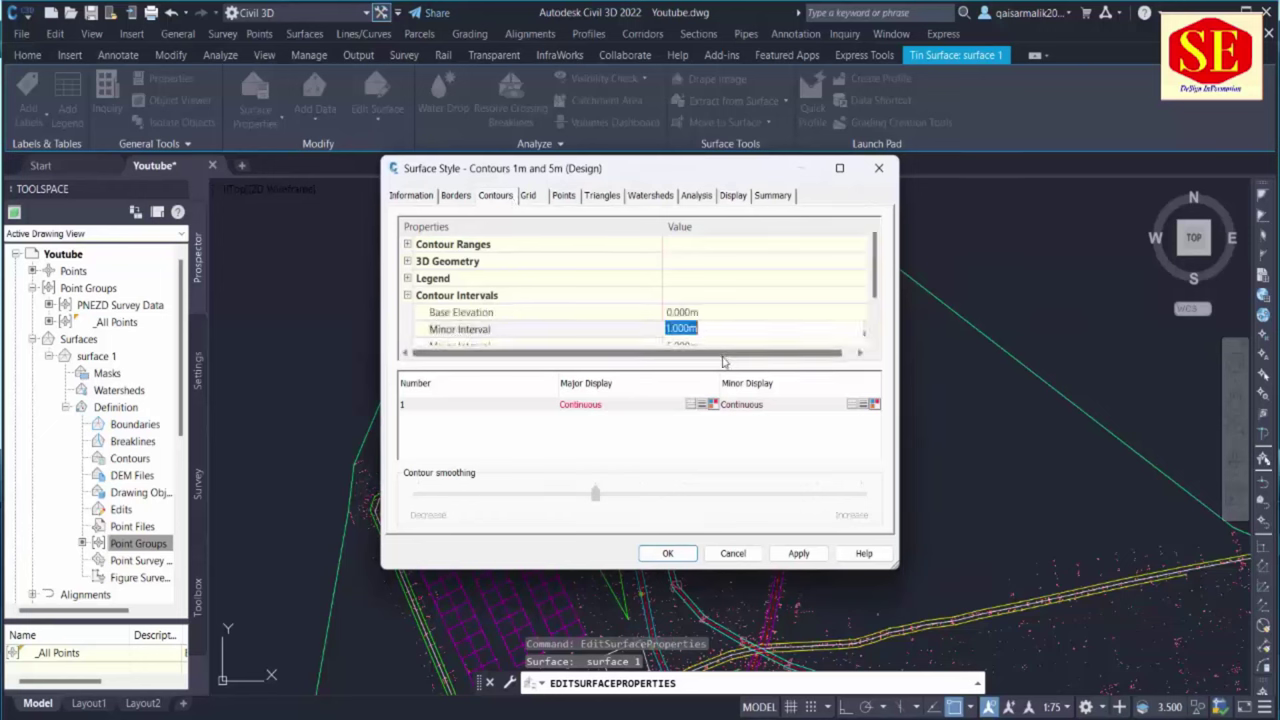
pyautogui.write('.1')
pyautogui.press('Return')
pyautogui.scroll(-1, 694, 312)
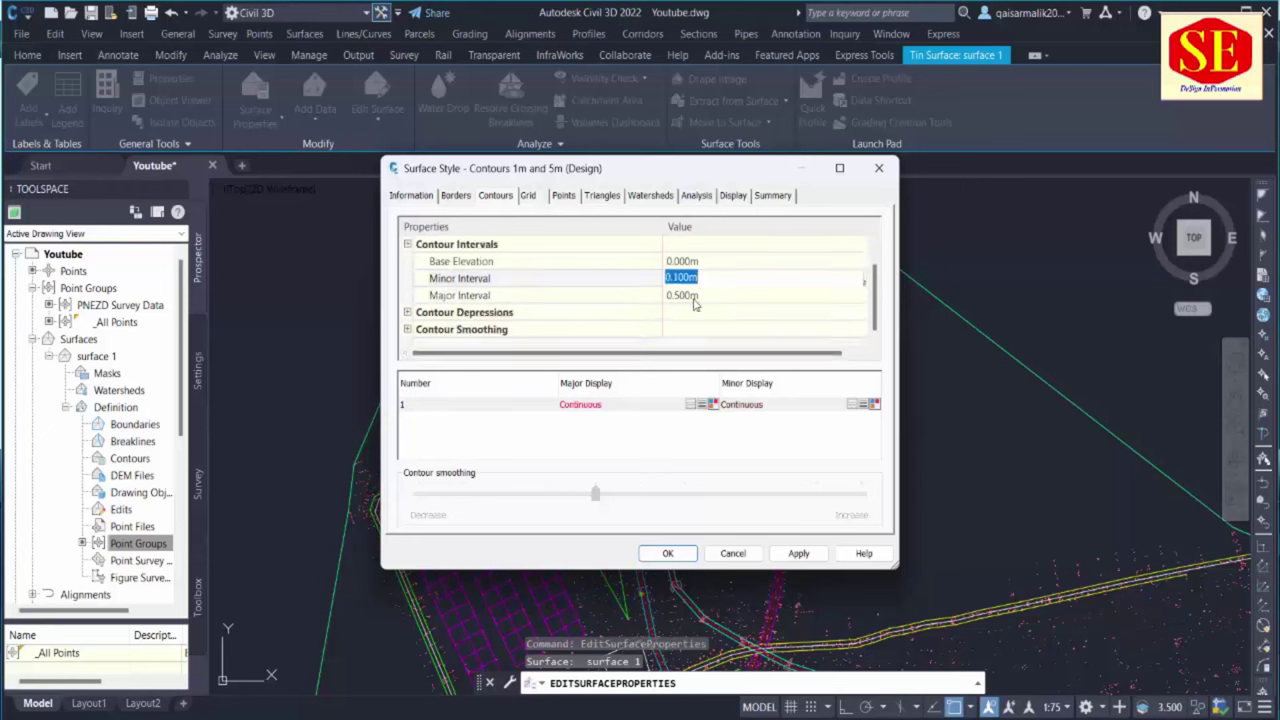
pyautogui.click(692, 297)
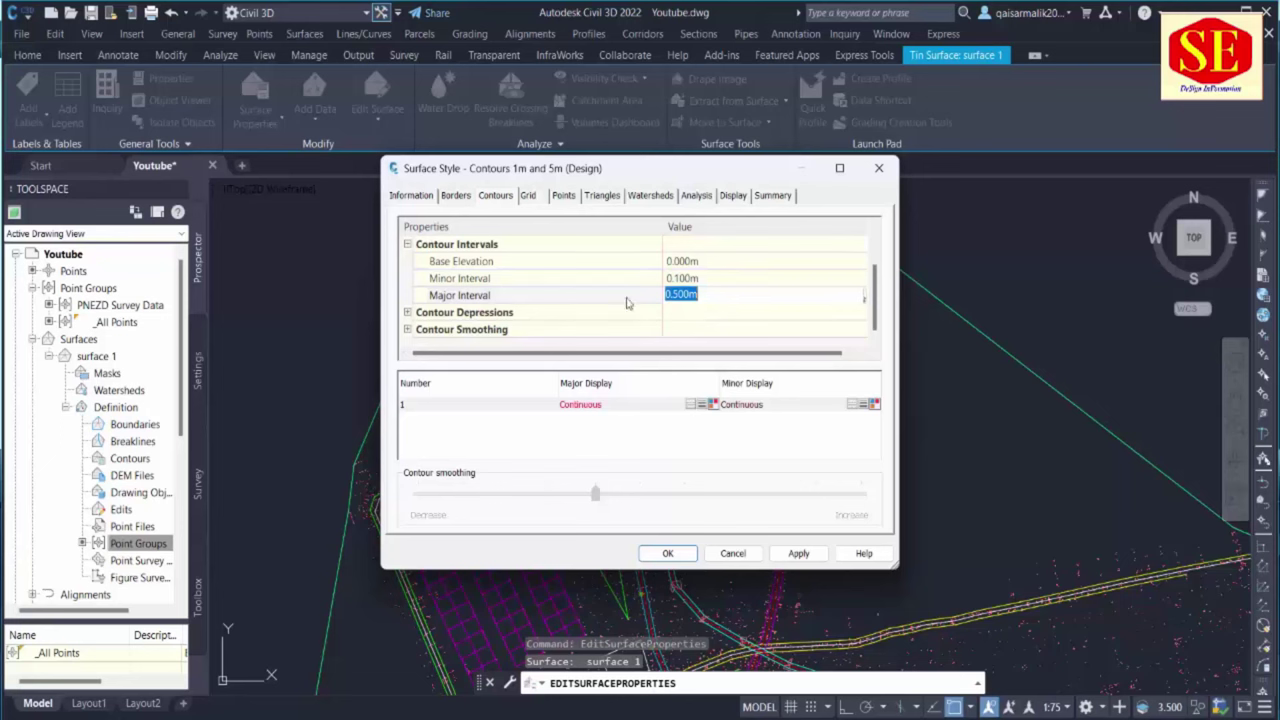
pyautogui.click(799, 553)
pyautogui.click(668, 553)
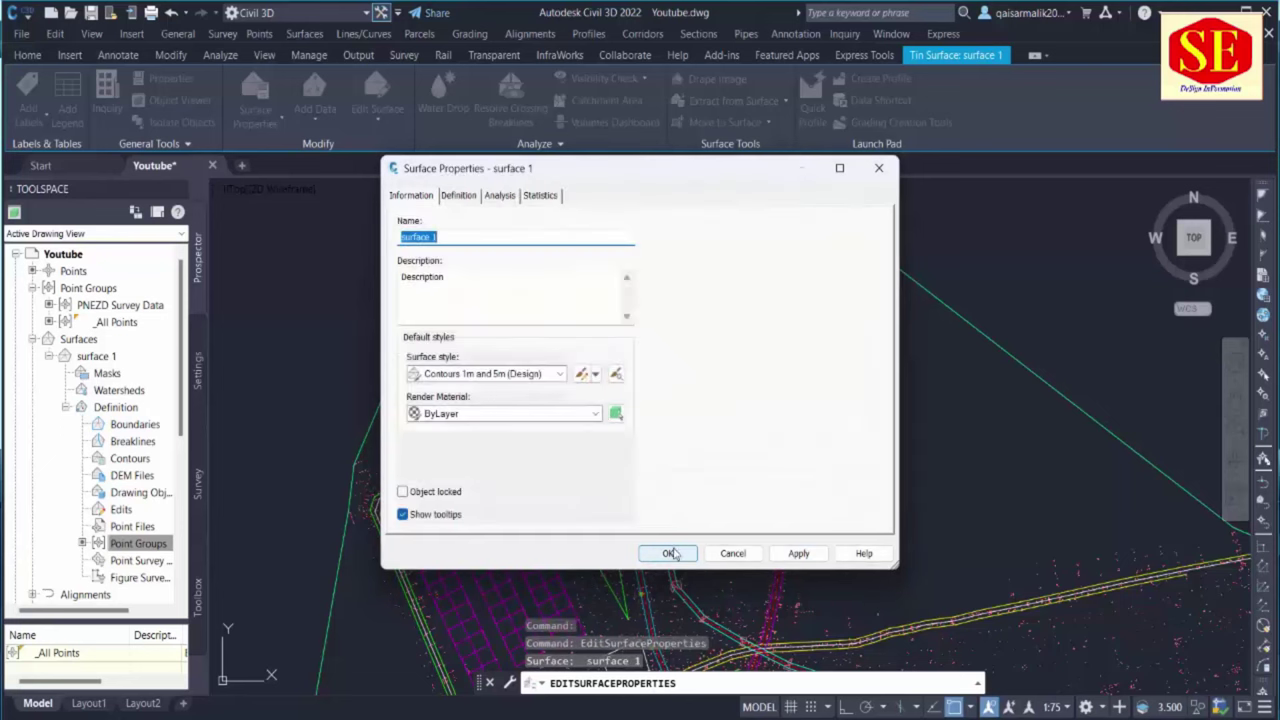
pyautogui.click(668, 553)
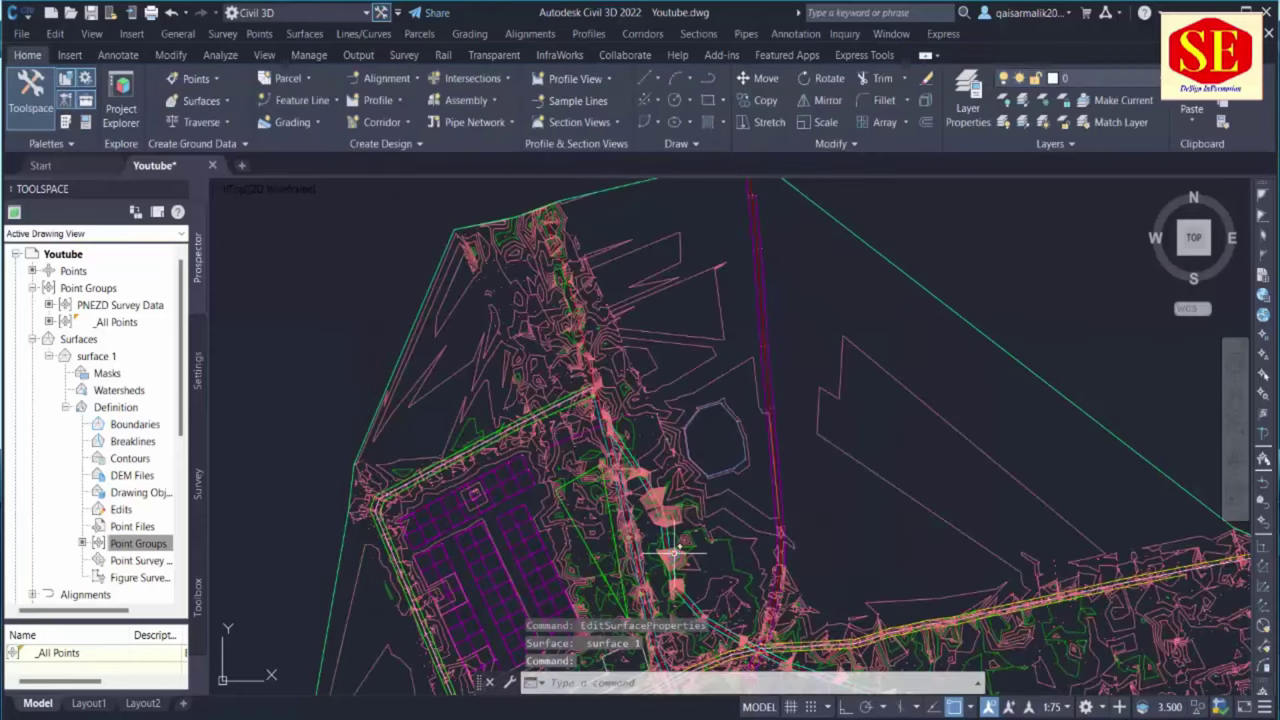
pyautogui.scroll(-3, 675, 527)
pyautogui.scroll(6, 686, 300)
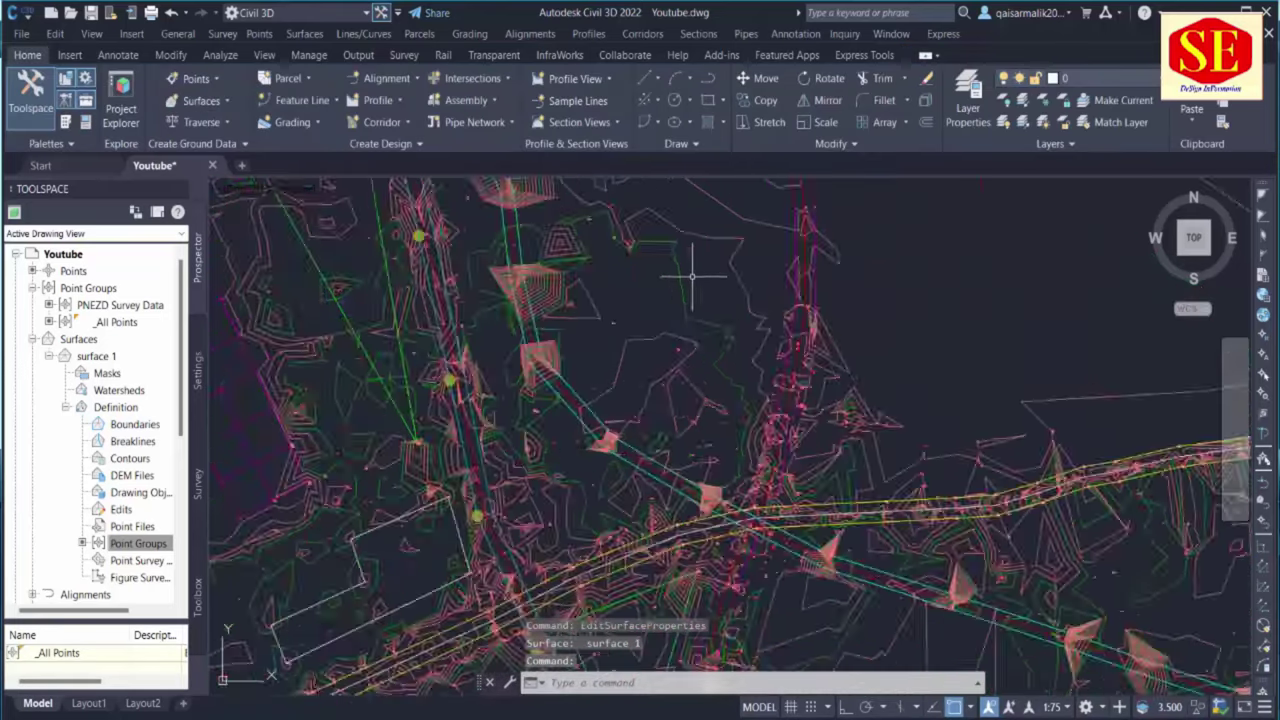
pyautogui.scroll(-6, 782, 433)
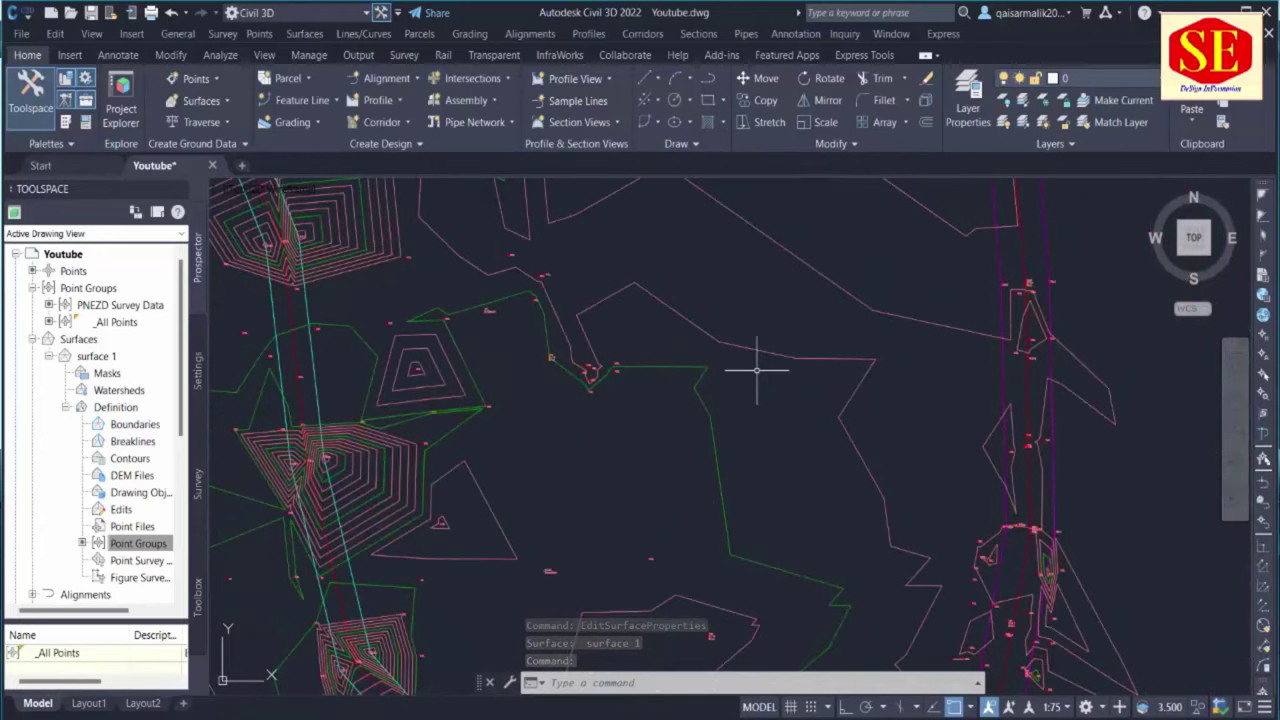
pyautogui.scroll(-3, 740, 395)
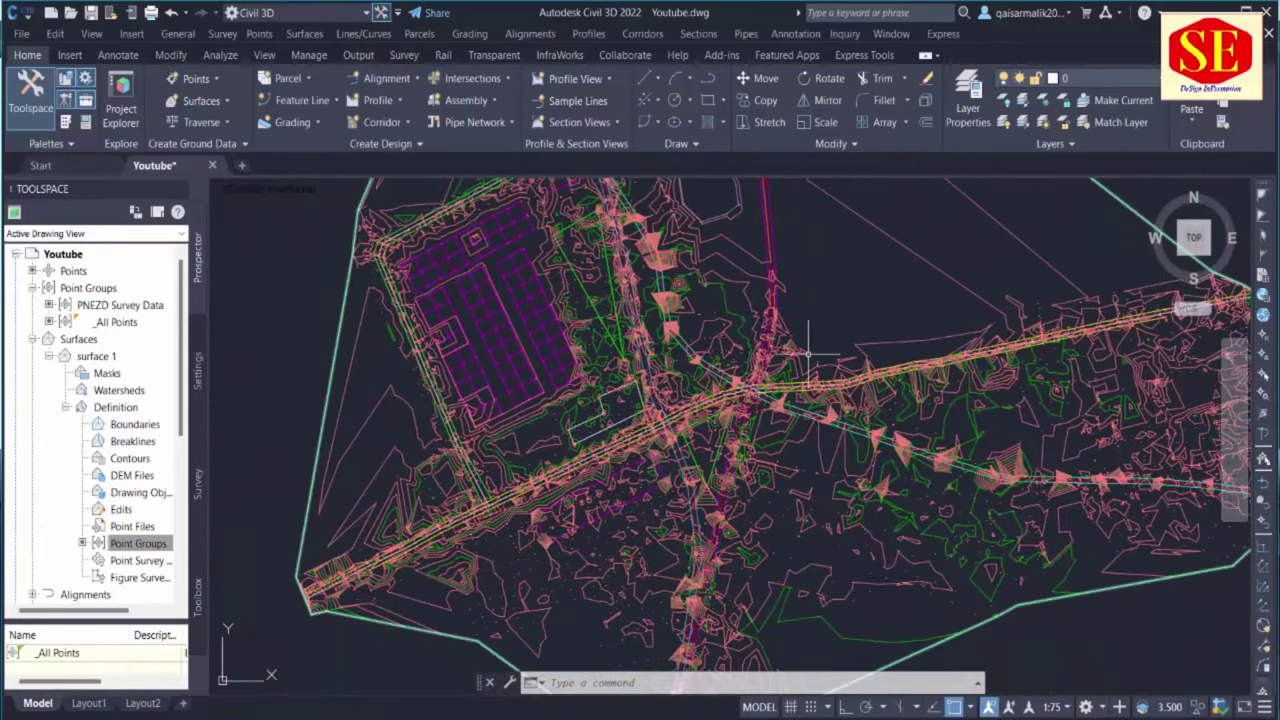
pyautogui.moveTo(705, 265); pyautogui.dragTo(700, 335, button='middle')
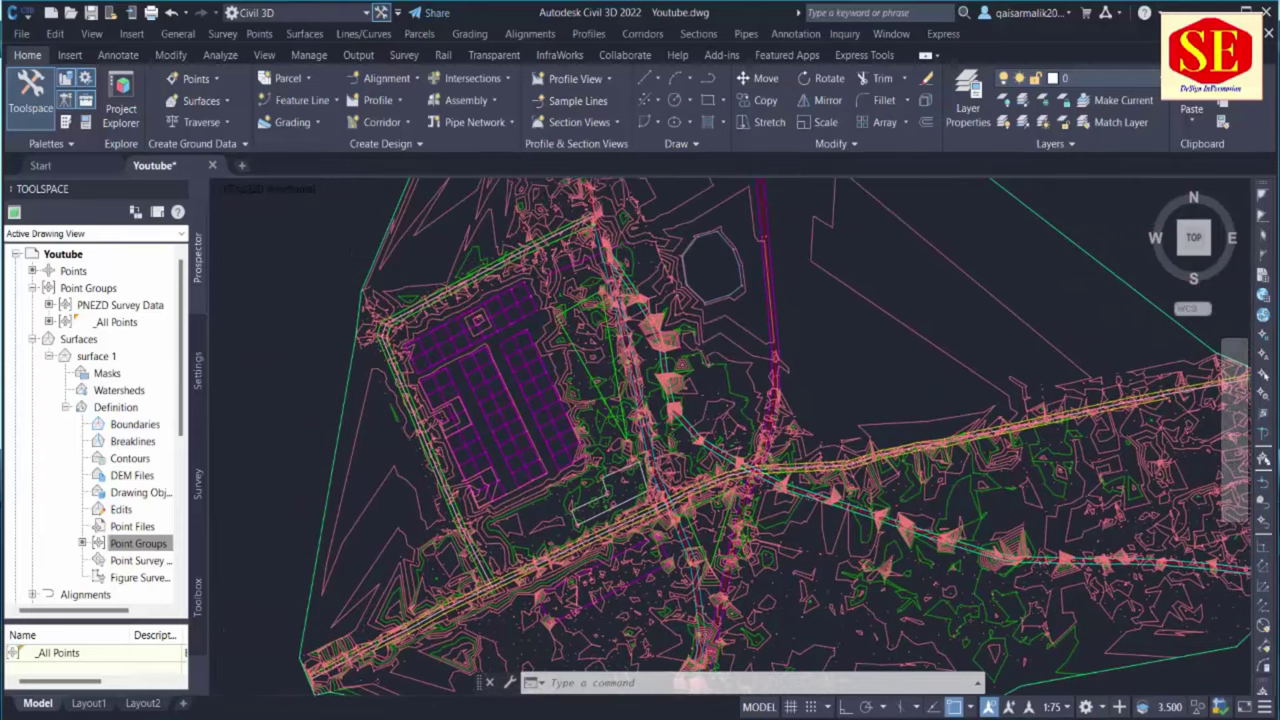
pyautogui.click(658, 283)
# In surface 1's contour style, set major contours to green and minor contours to red
pyautogui.rightClick(658, 285)
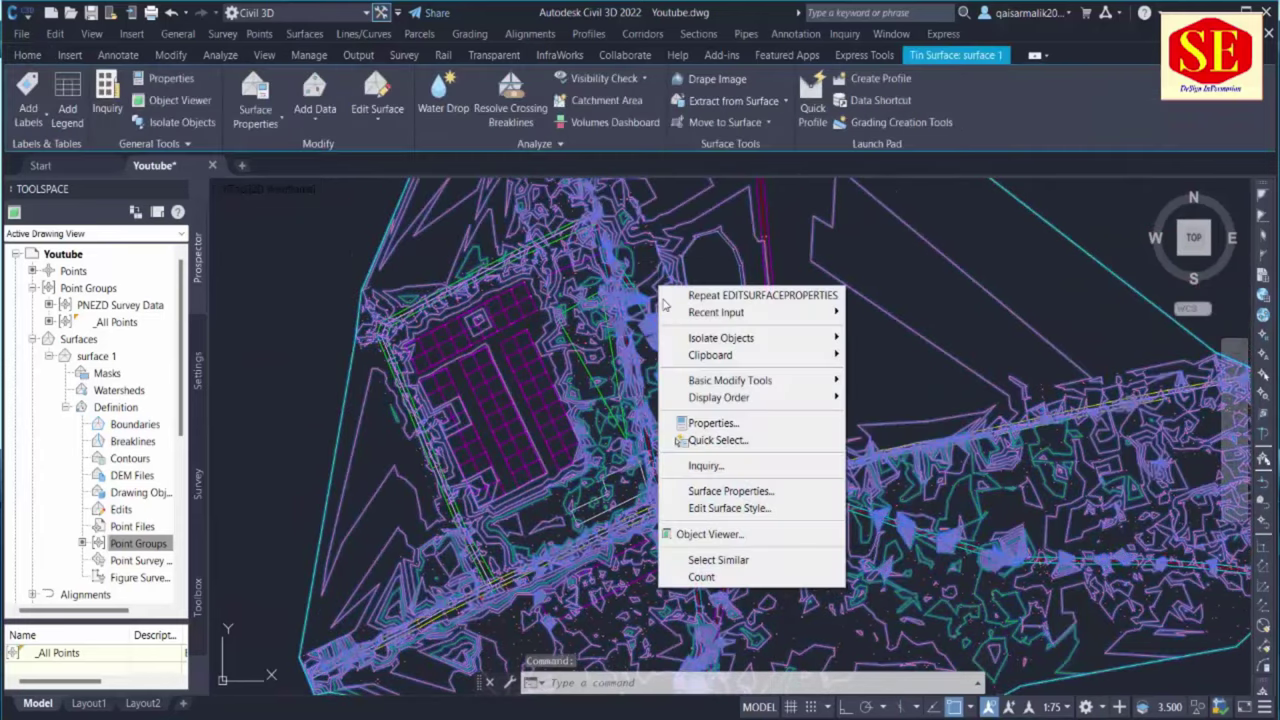
pyautogui.click(729, 492)
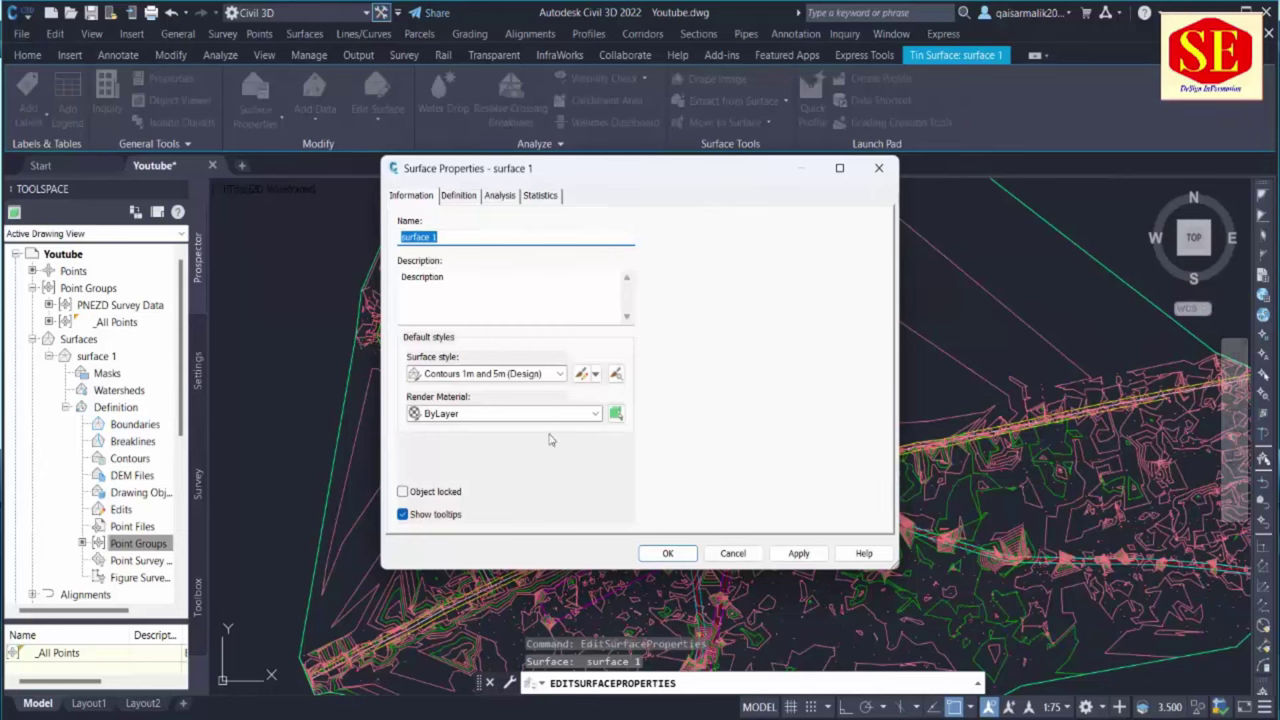
pyautogui.click(581, 373)
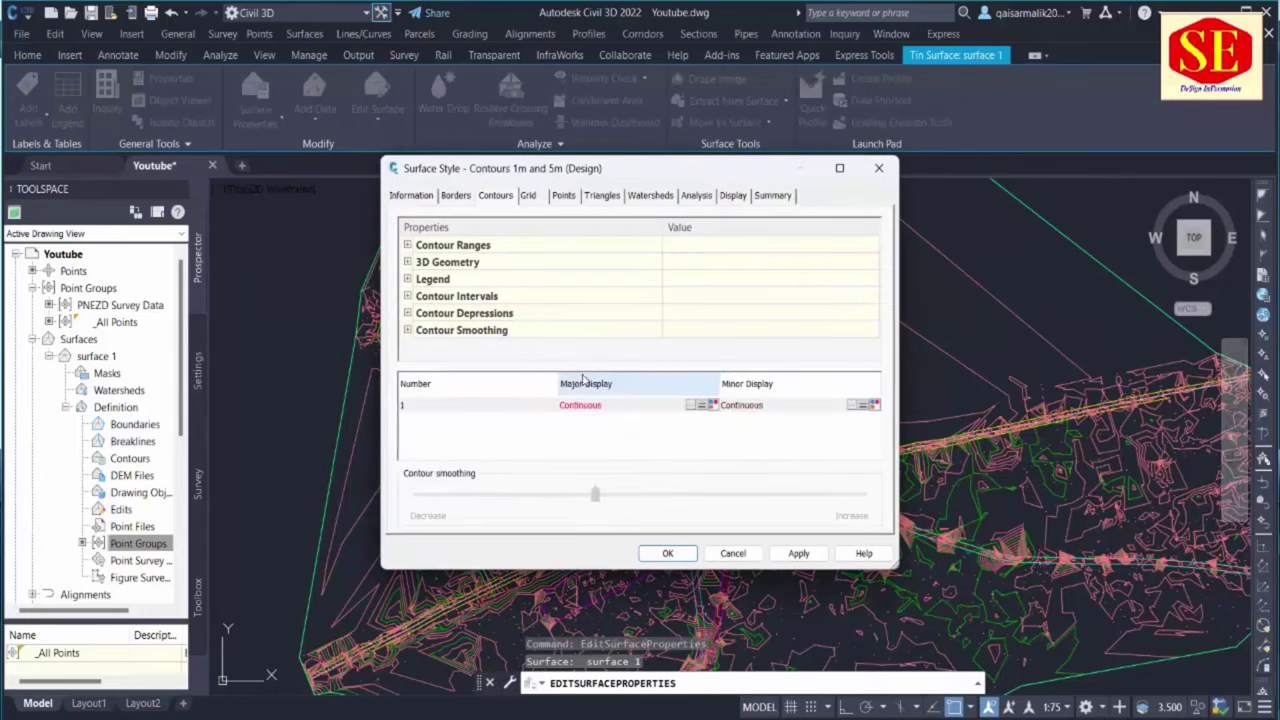
pyautogui.click(714, 405)
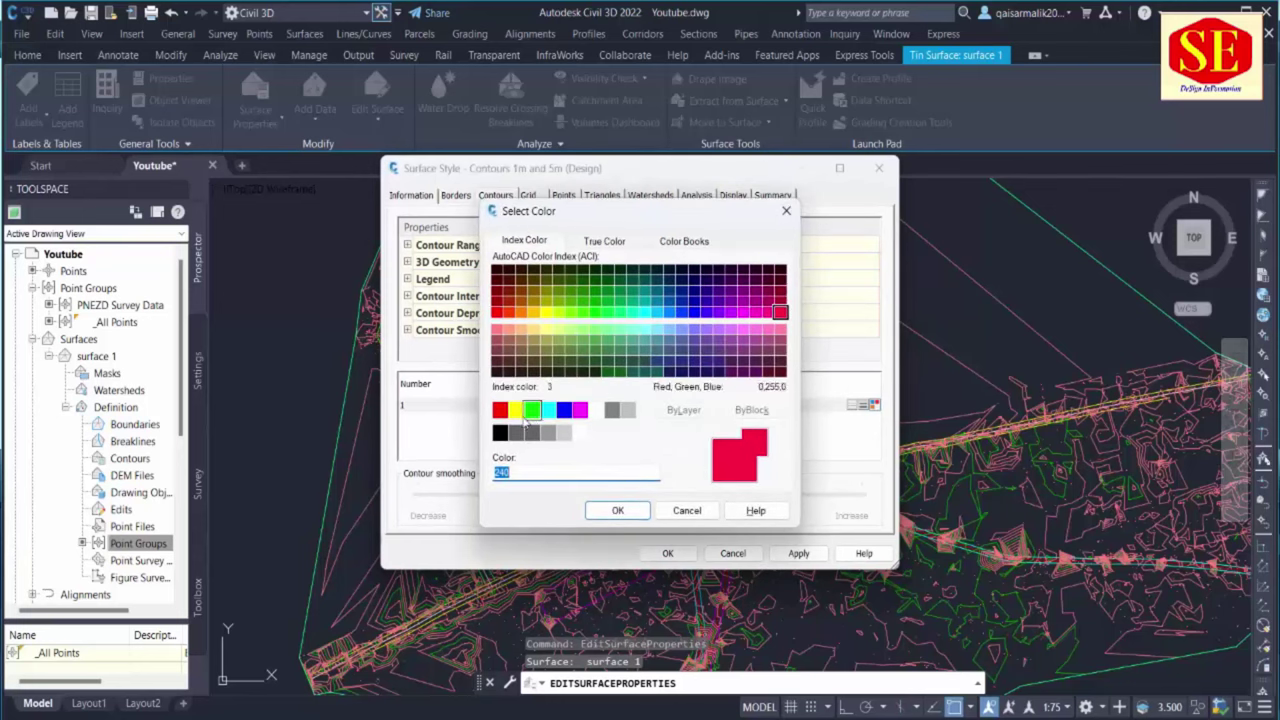
pyautogui.click(531, 412)
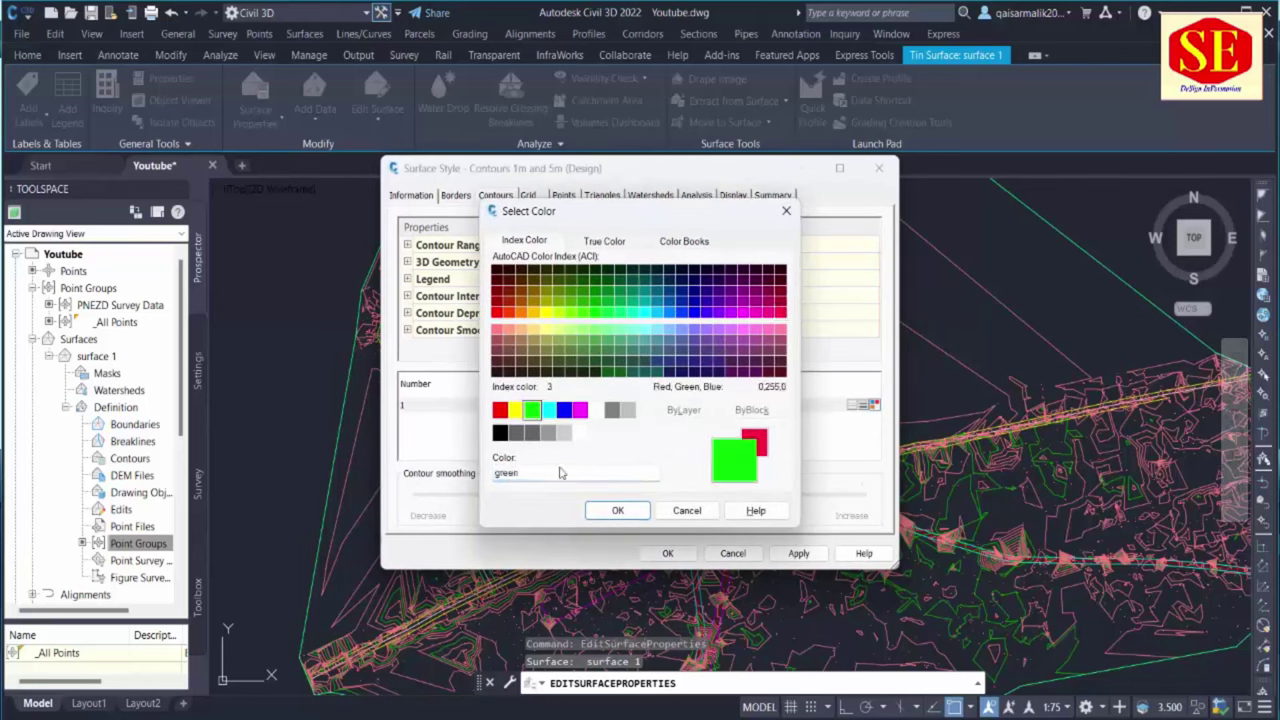
pyautogui.click(618, 510)
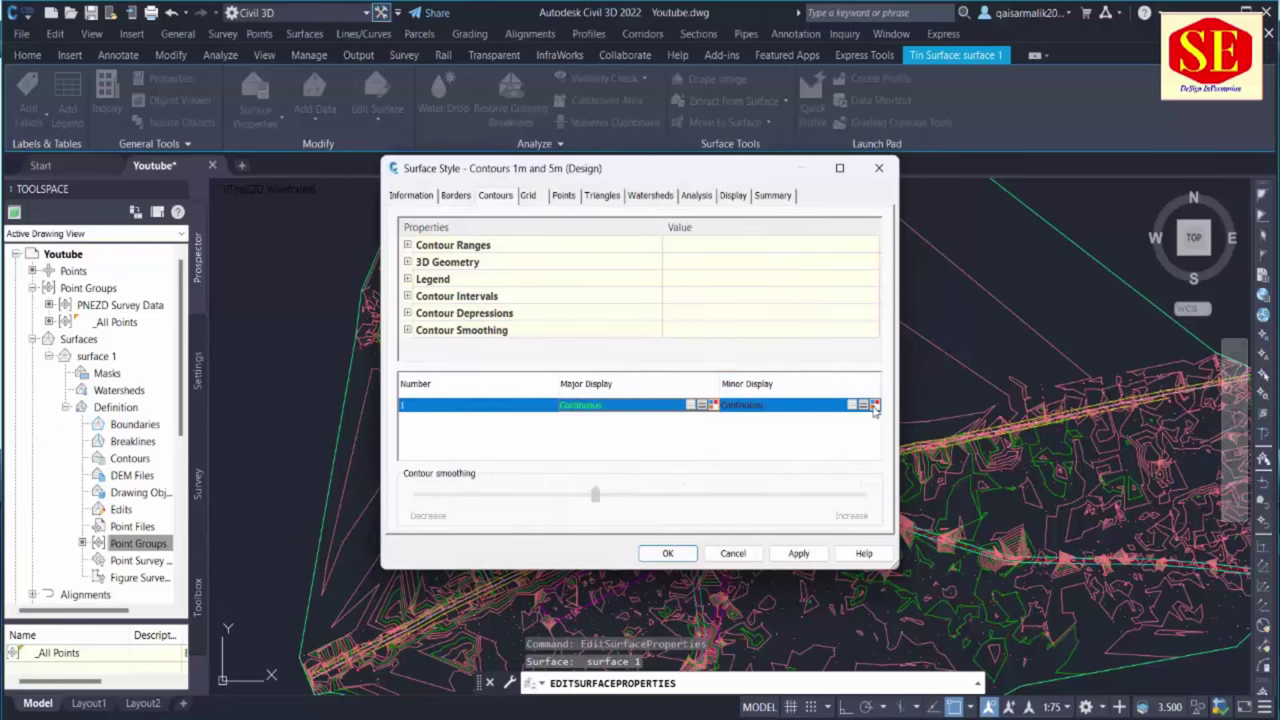
pyautogui.click(874, 405)
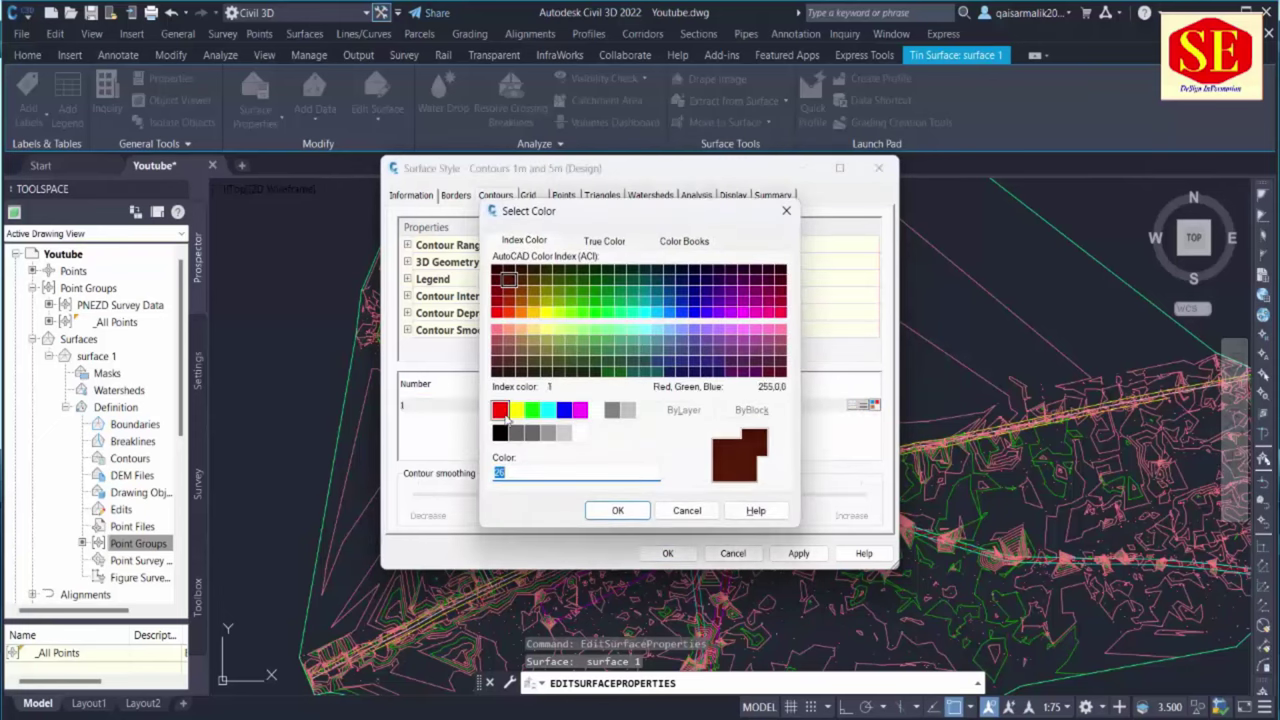
pyautogui.click(502, 411)
pyautogui.click(618, 510)
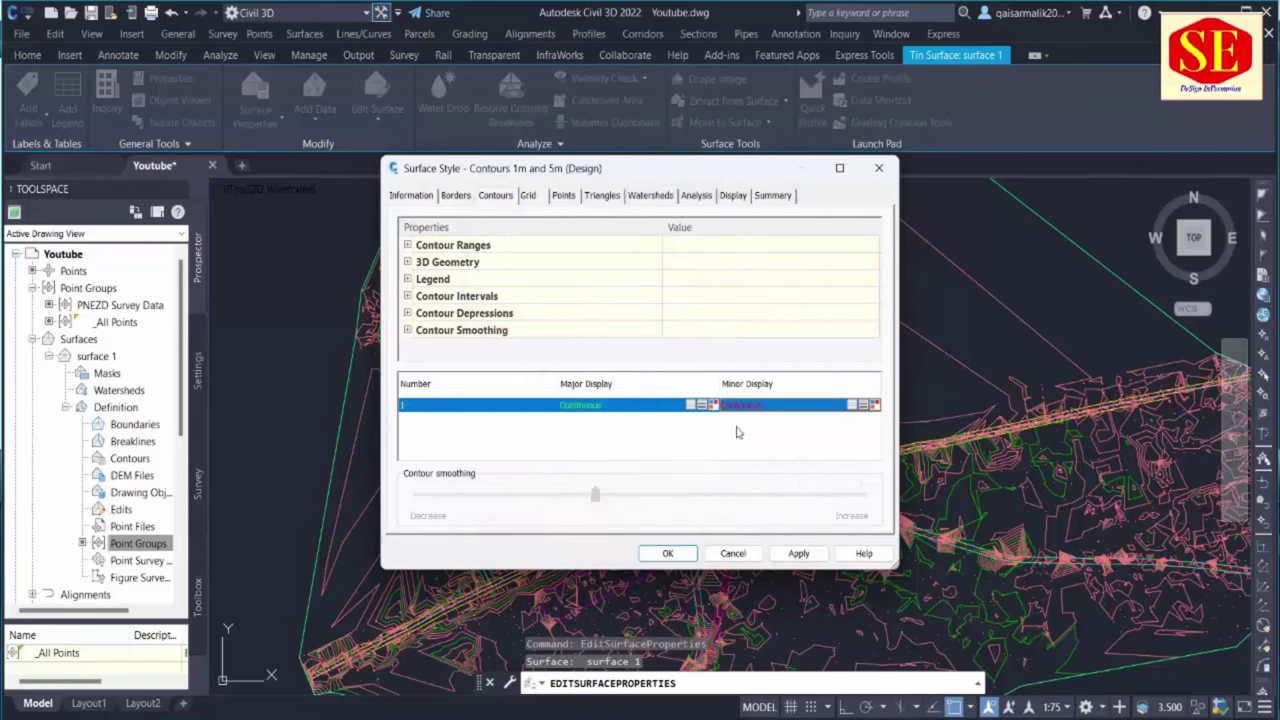
pyautogui.click(797, 553)
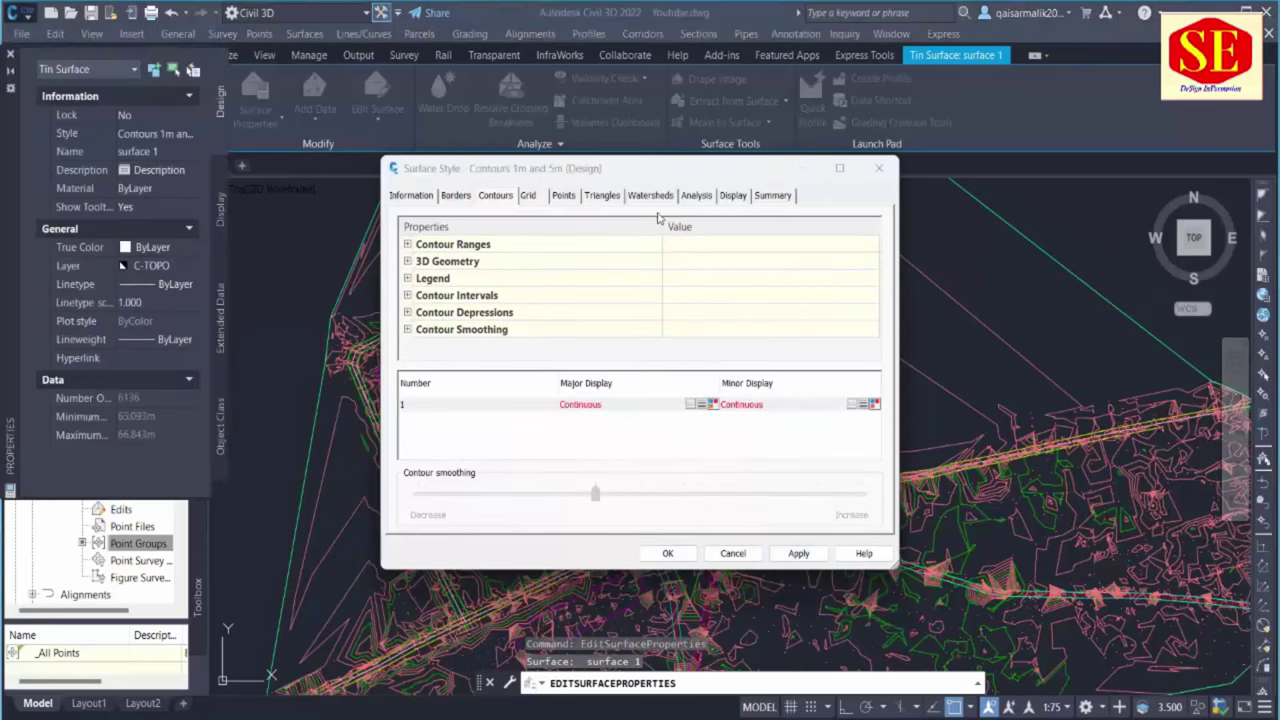
# Set the Display colours to red minor and green major contours, and close both dialogs
pyautogui.click(731, 195)
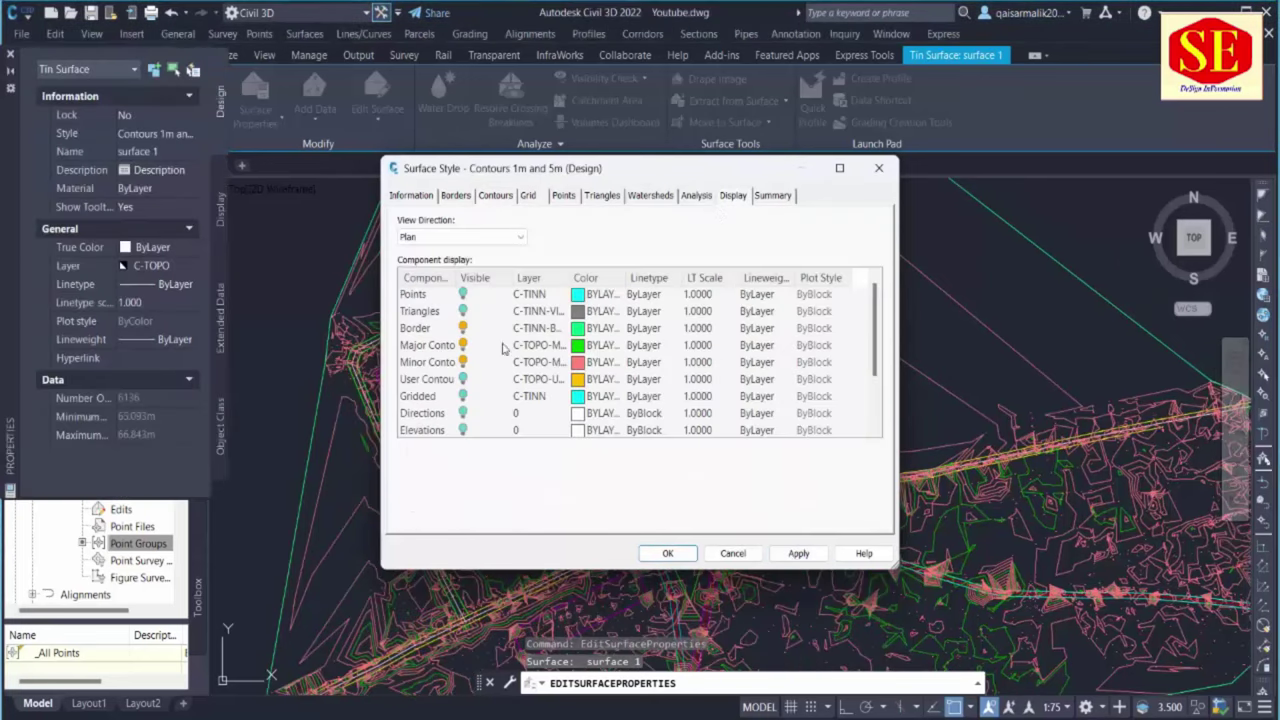
pyautogui.click(578, 363)
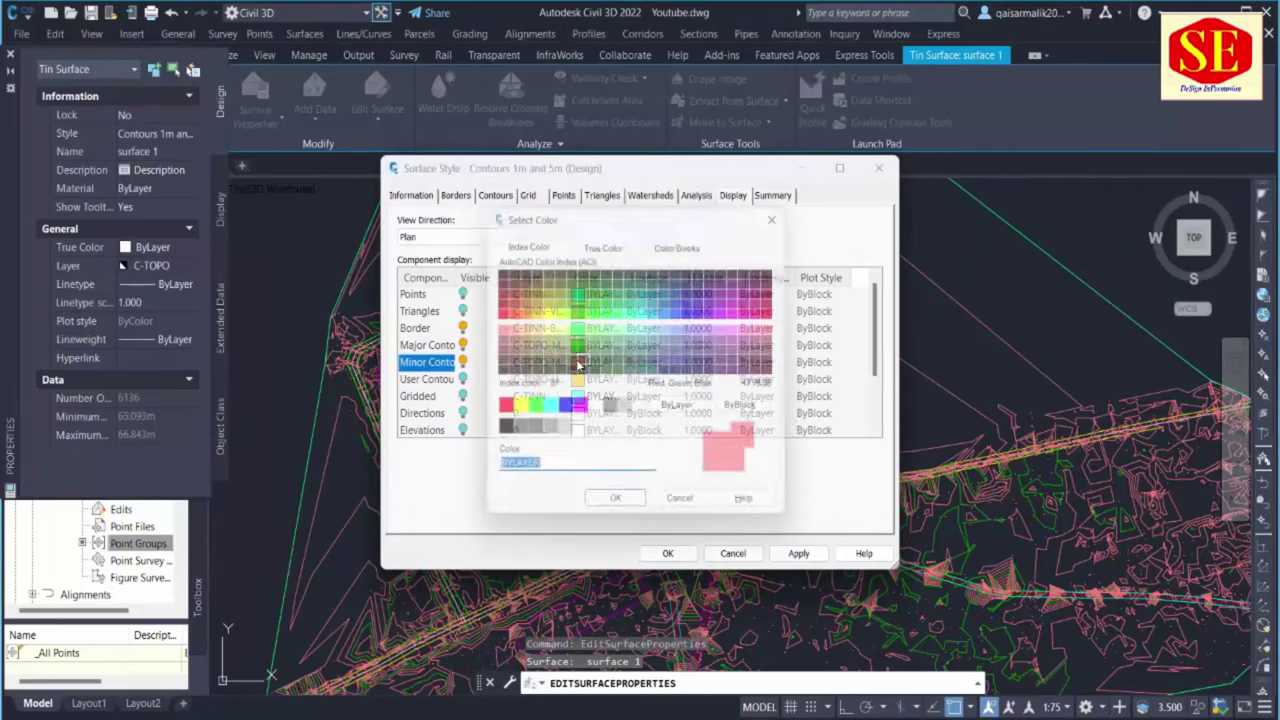
pyautogui.click(502, 413)
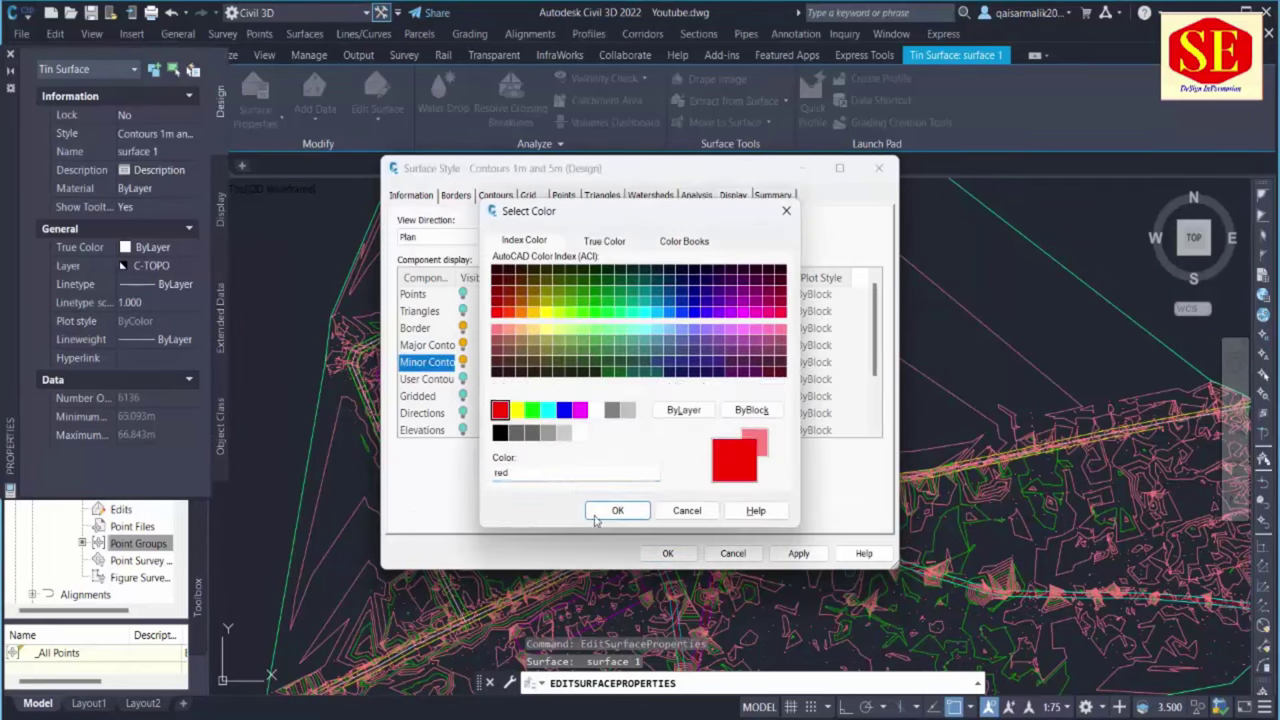
pyautogui.click(617, 510)
pyautogui.click(580, 345)
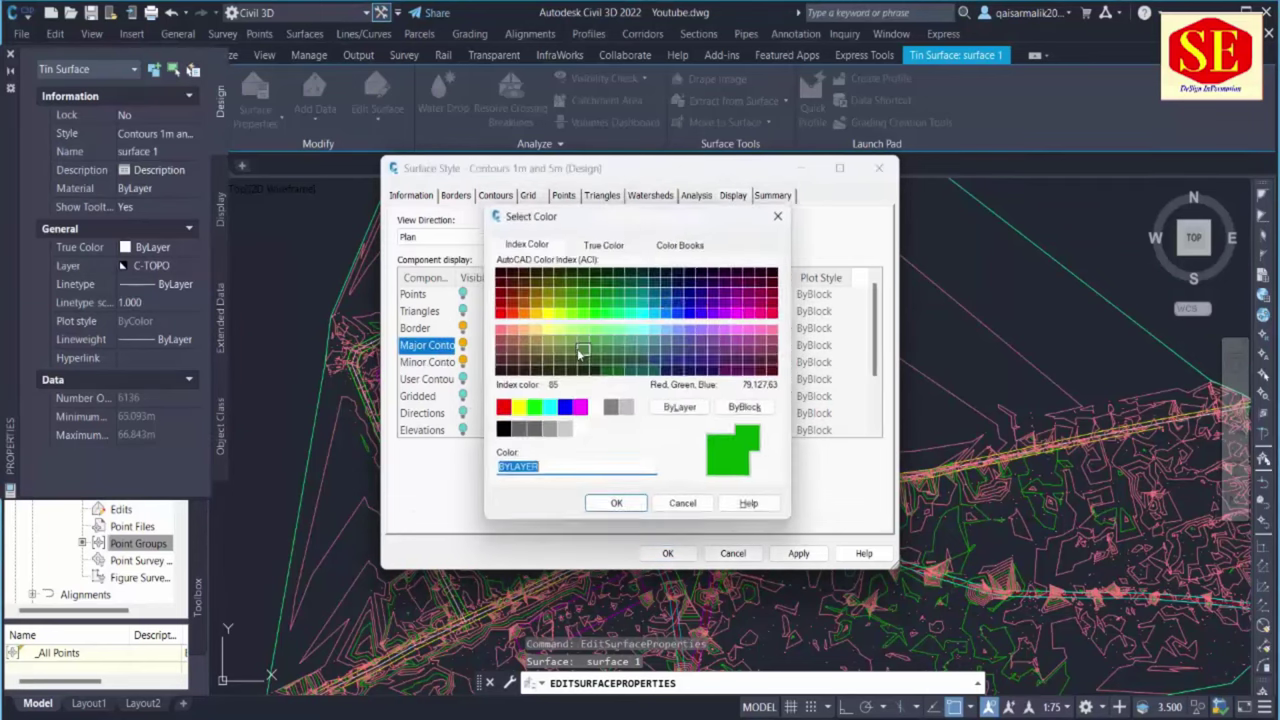
pyautogui.click(531, 410)
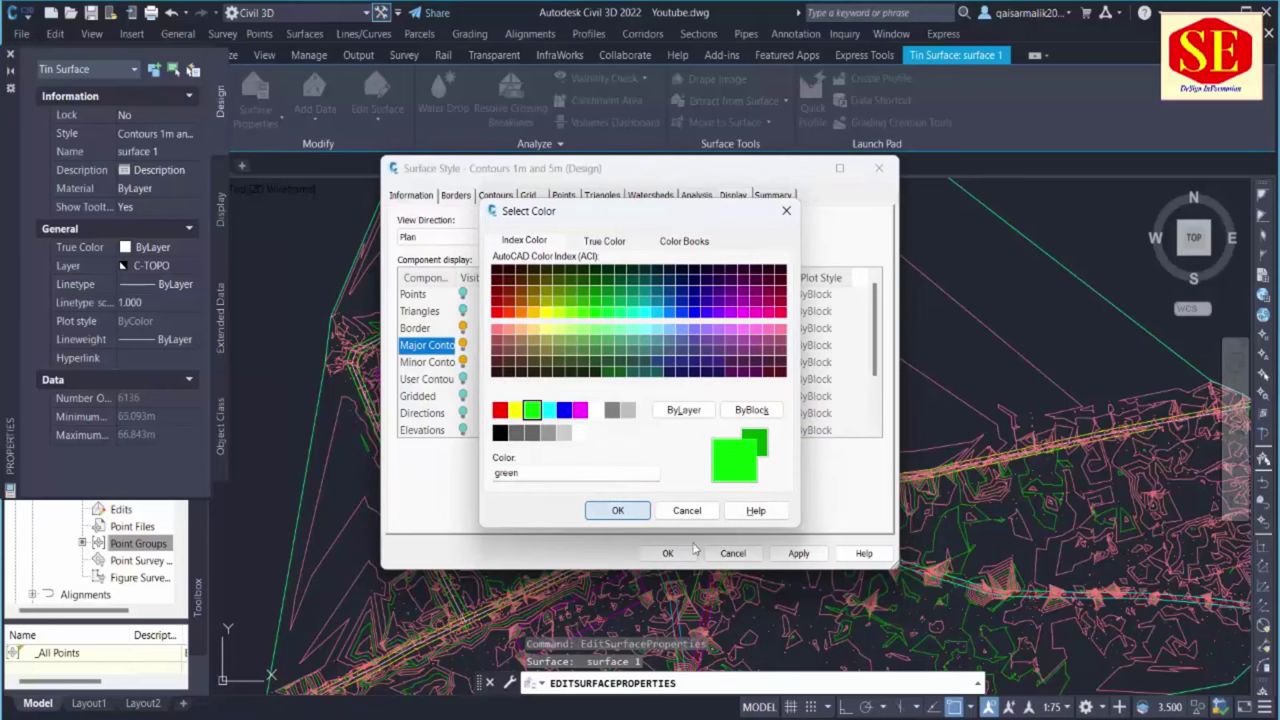
pyautogui.click(612, 512)
pyautogui.click(798, 553)
pyautogui.click(668, 553)
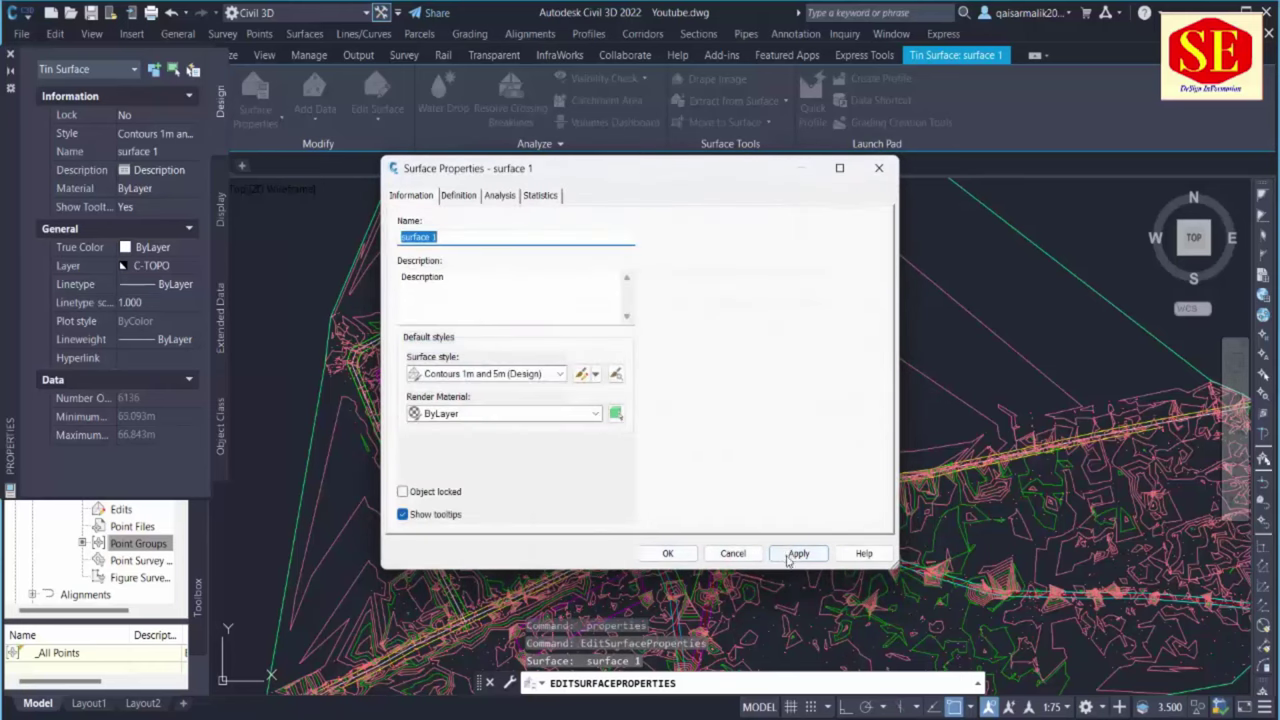
pyautogui.click(798, 553)
pyautogui.click(668, 553)
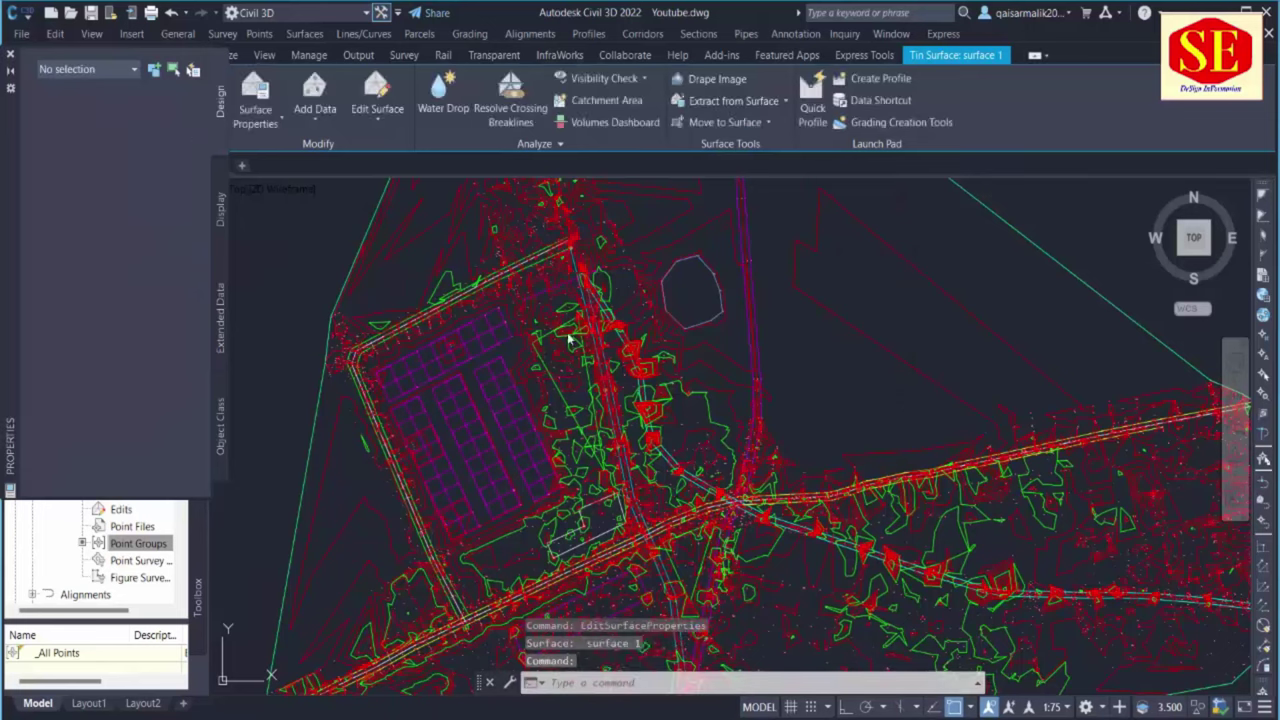
pyautogui.scroll(5, 612, 230)
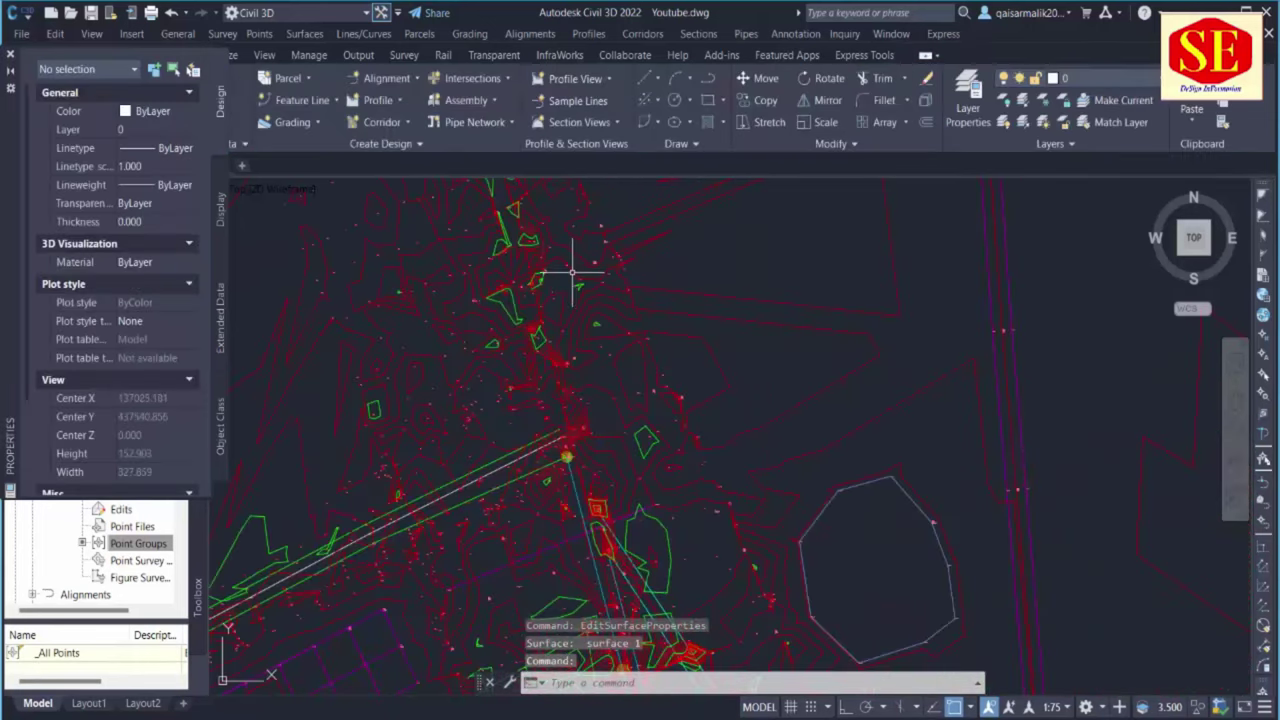
pyautogui.scroll(-2, 580, 268)
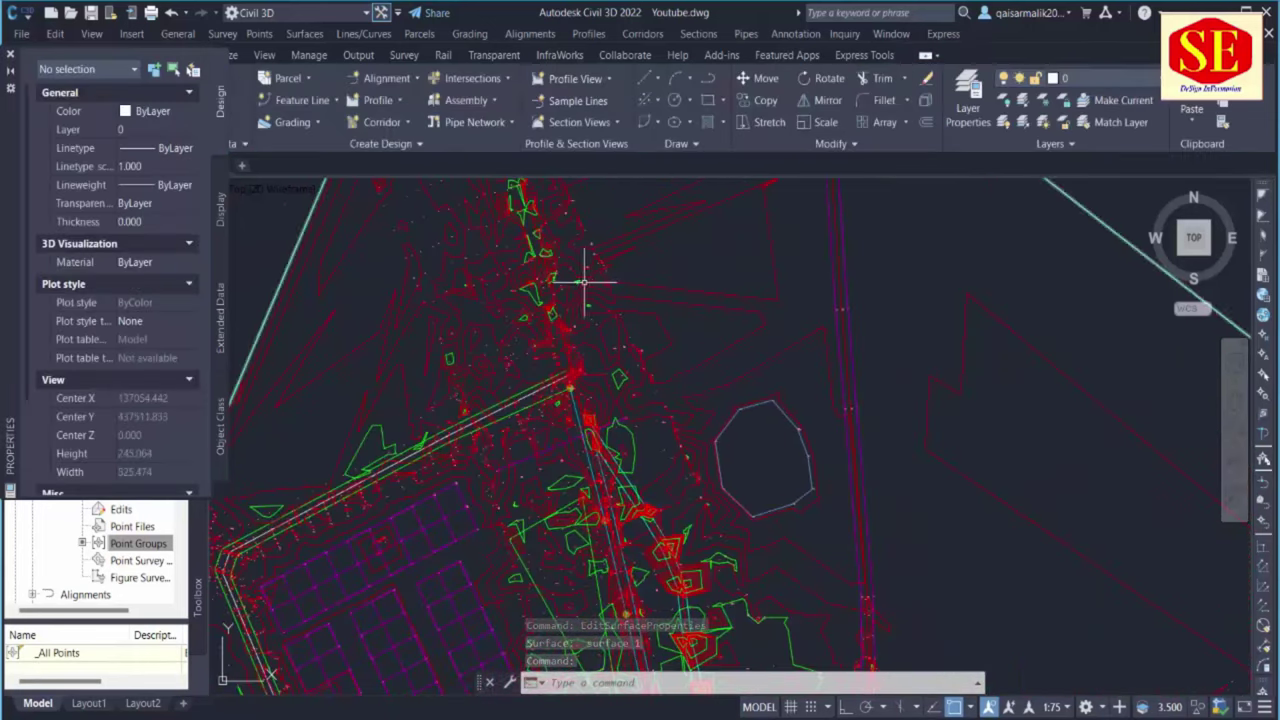
pyautogui.click(586, 277)
# Edit surface 1's current style and set the minor contour colour to 11
pyautogui.rightClick(585, 281)
pyautogui.click(677, 489)
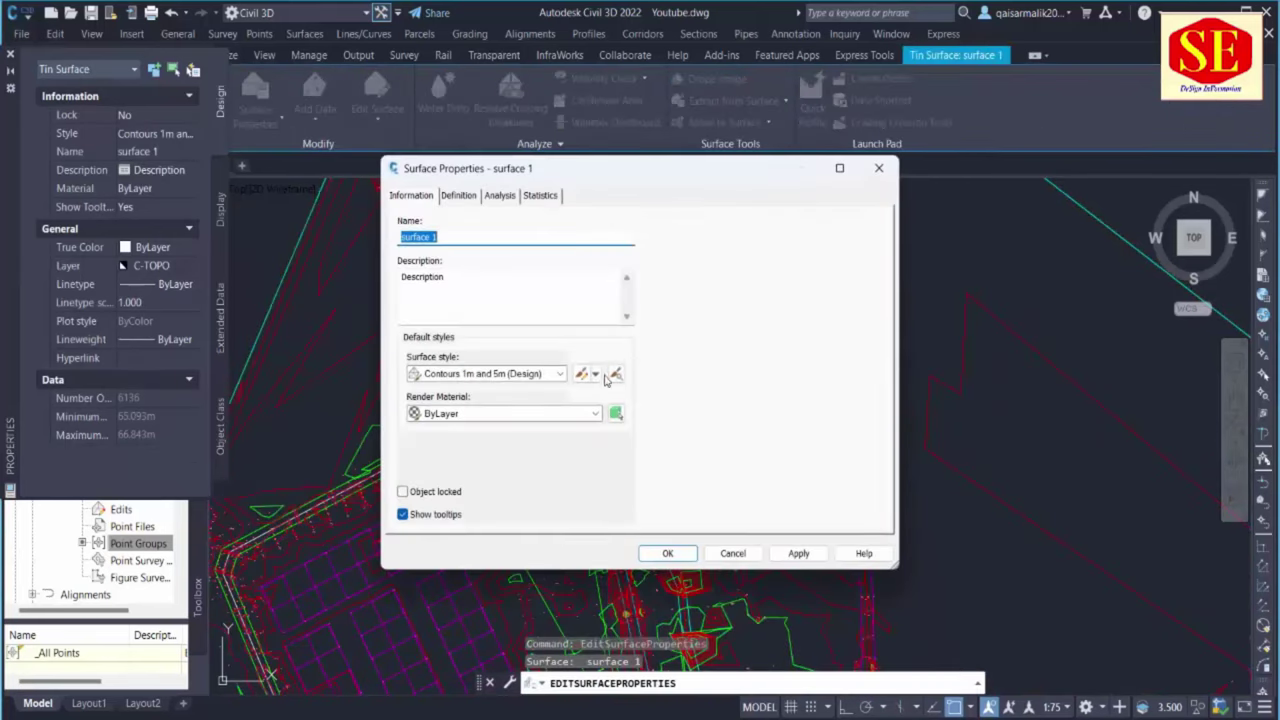
pyautogui.click(608, 376)
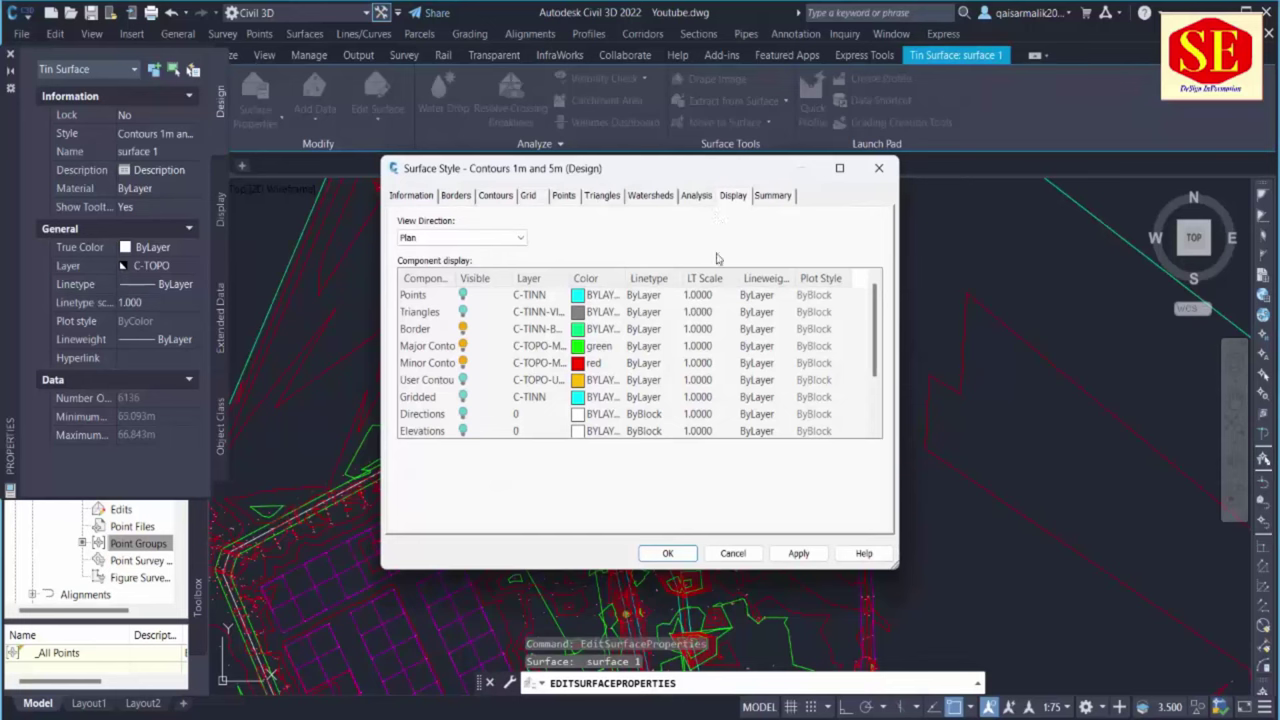
pyautogui.click(594, 368)
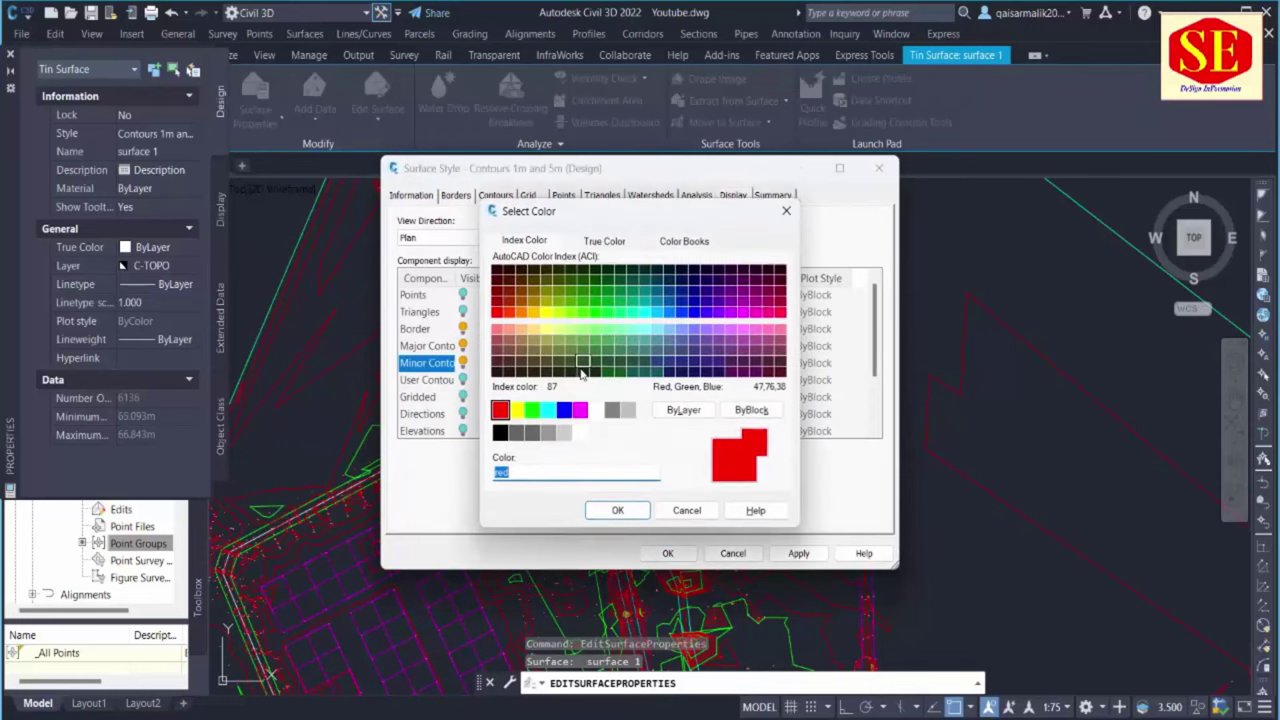
pyautogui.click(521, 330)
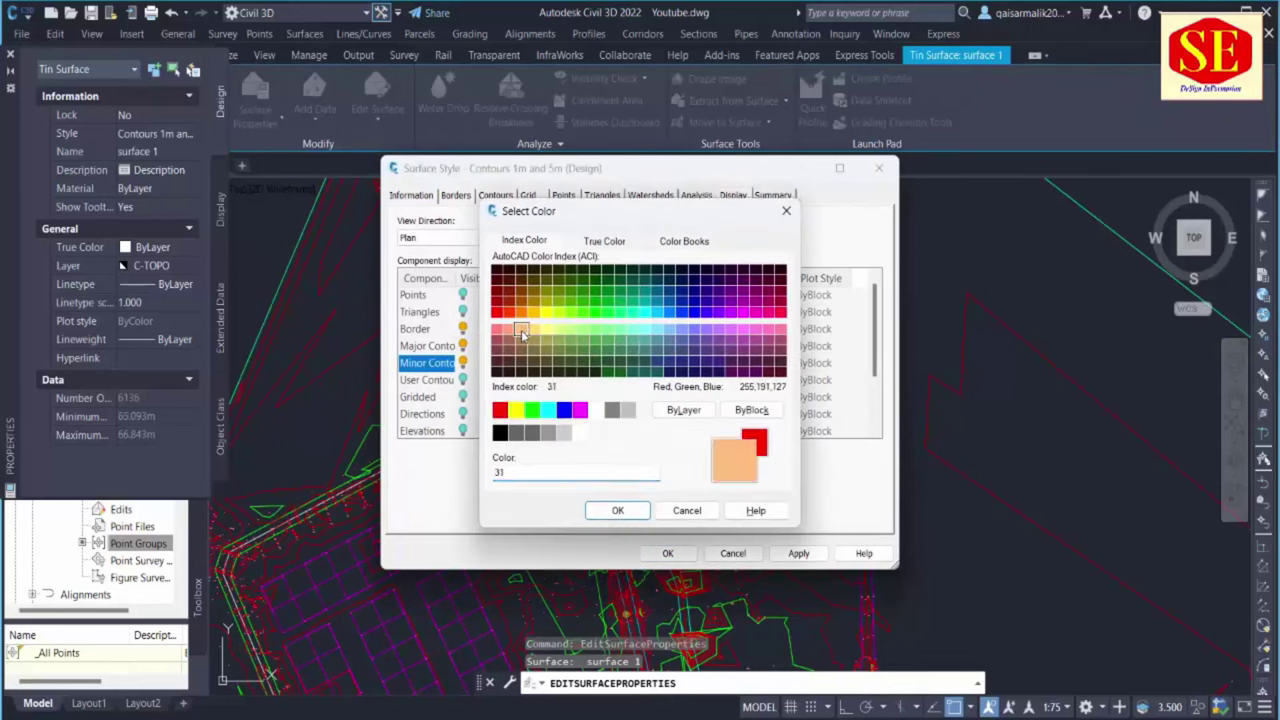
pyautogui.click(506, 331)
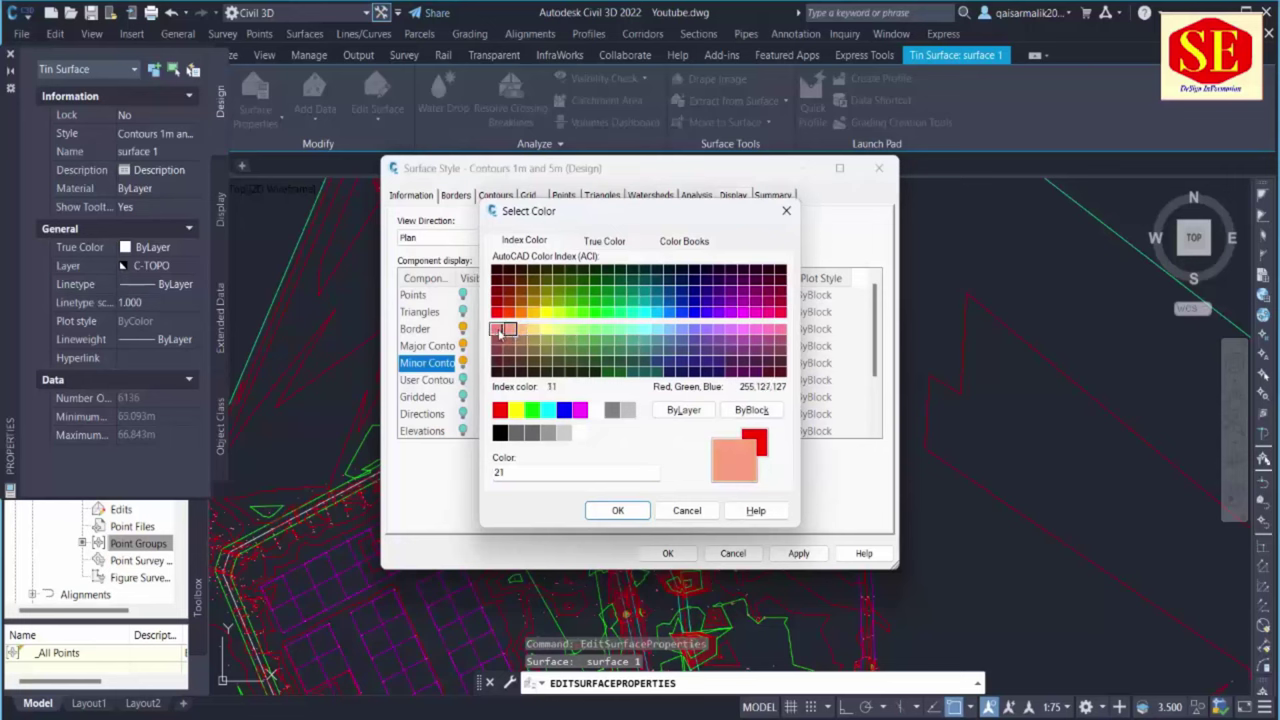
pyautogui.click(501, 334)
pyautogui.click(617, 510)
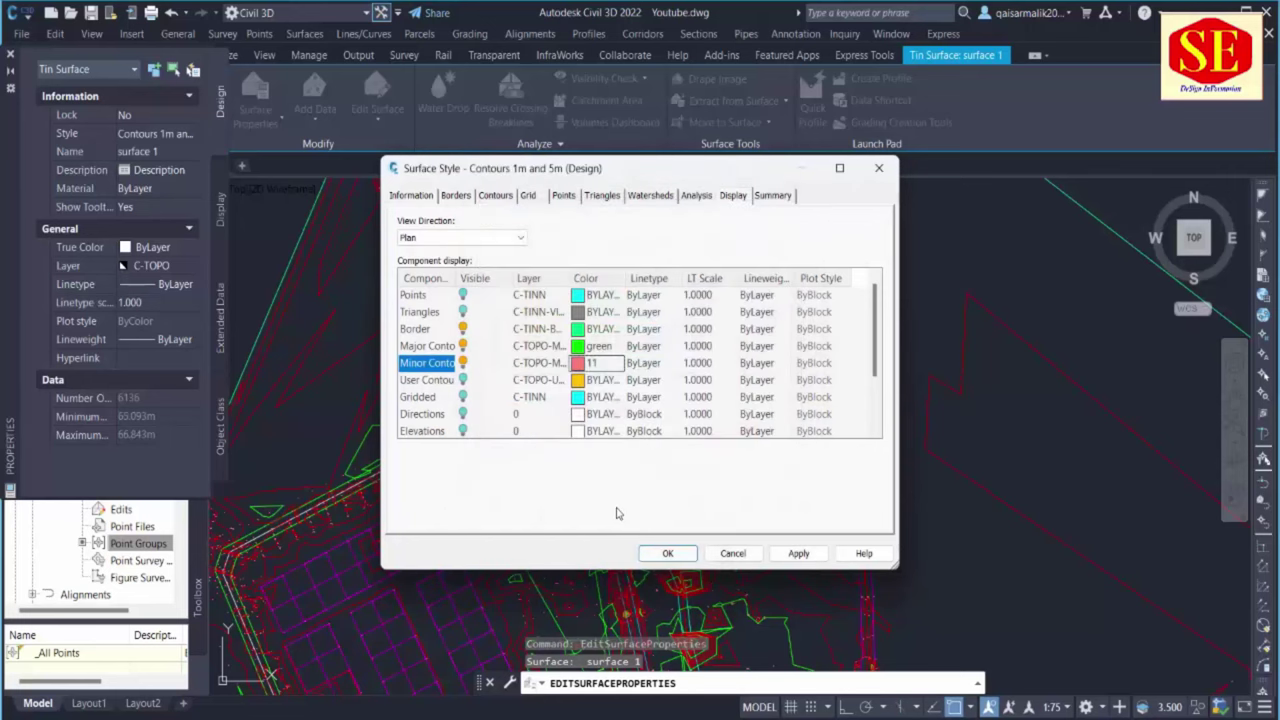
# Set the major contour colour to 92 and apply the updated style to the surface
pyautogui.click(596, 346)
pyautogui.click(596, 346)
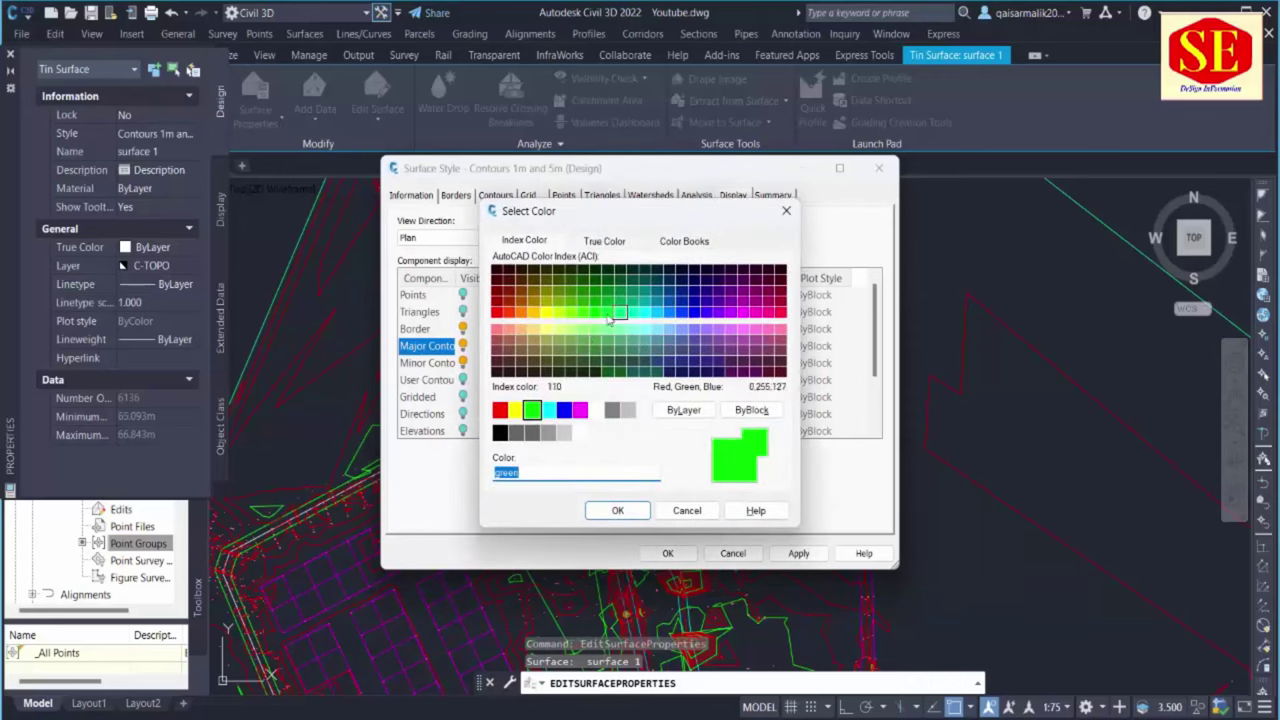
pyautogui.click(607, 314)
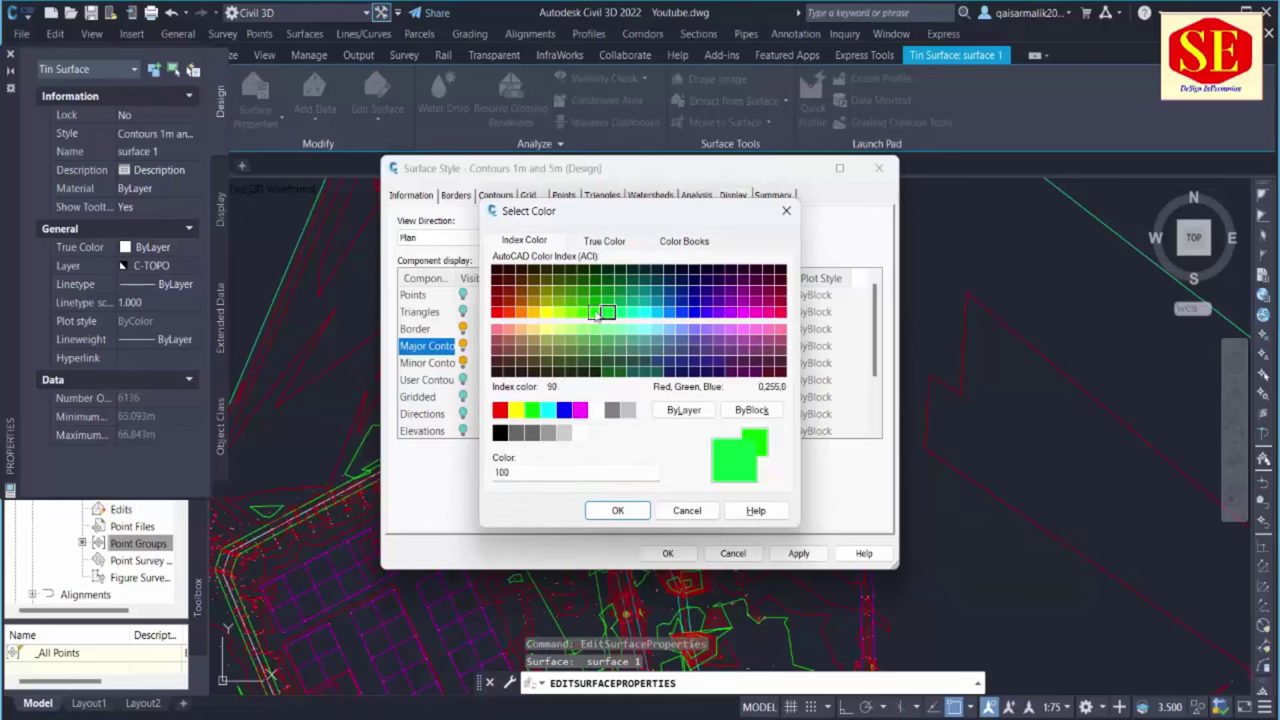
pyautogui.click(597, 304)
pyautogui.click(620, 511)
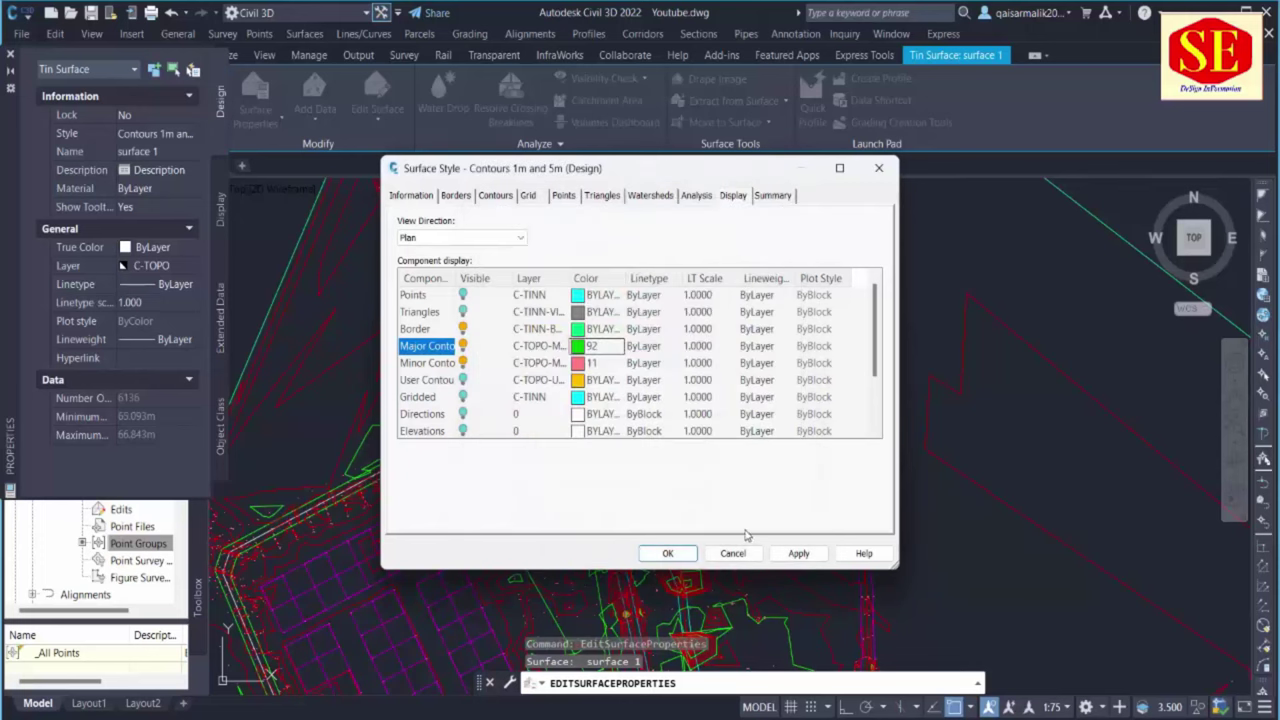
pyautogui.click(667, 553)
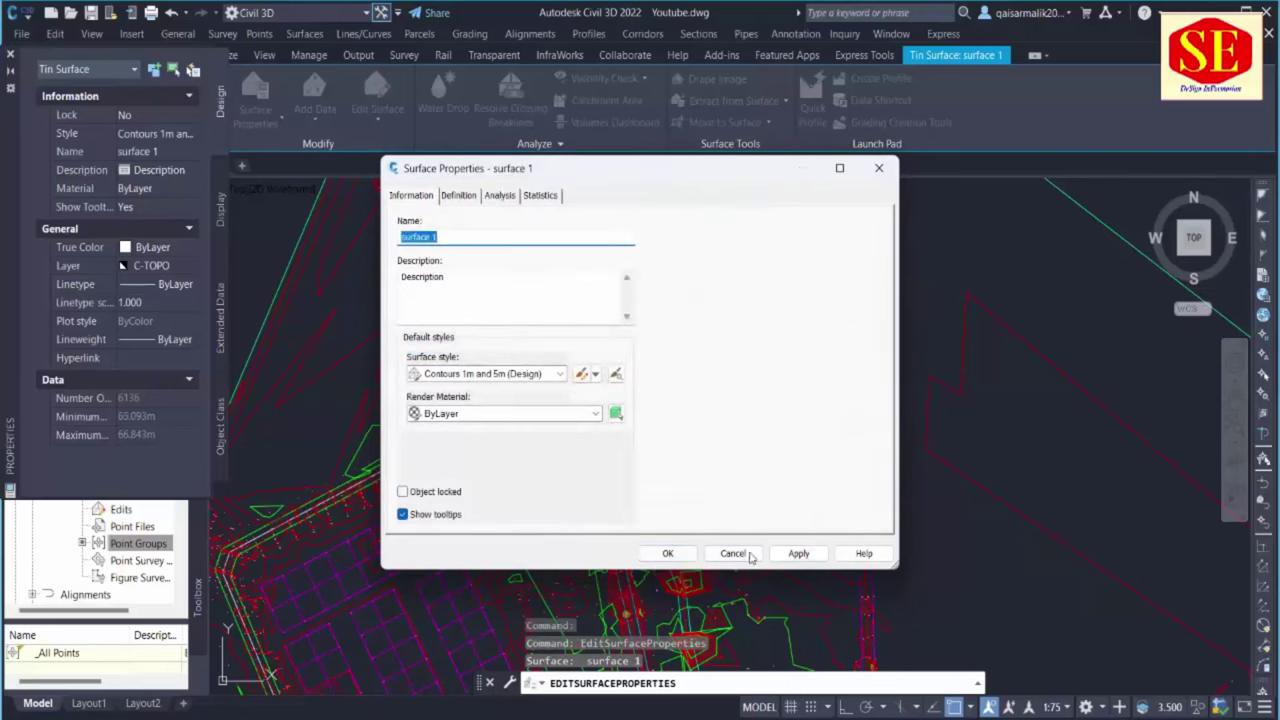
pyautogui.click(798, 553)
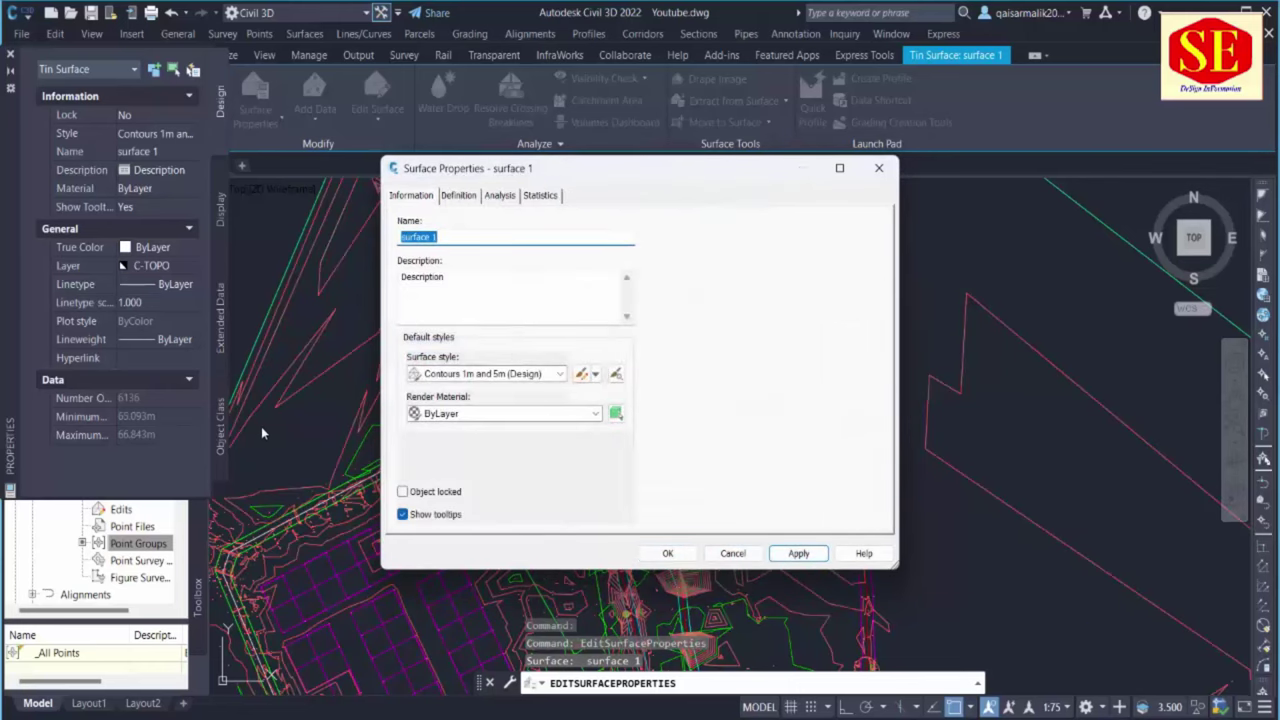
pyautogui.click(581, 373)
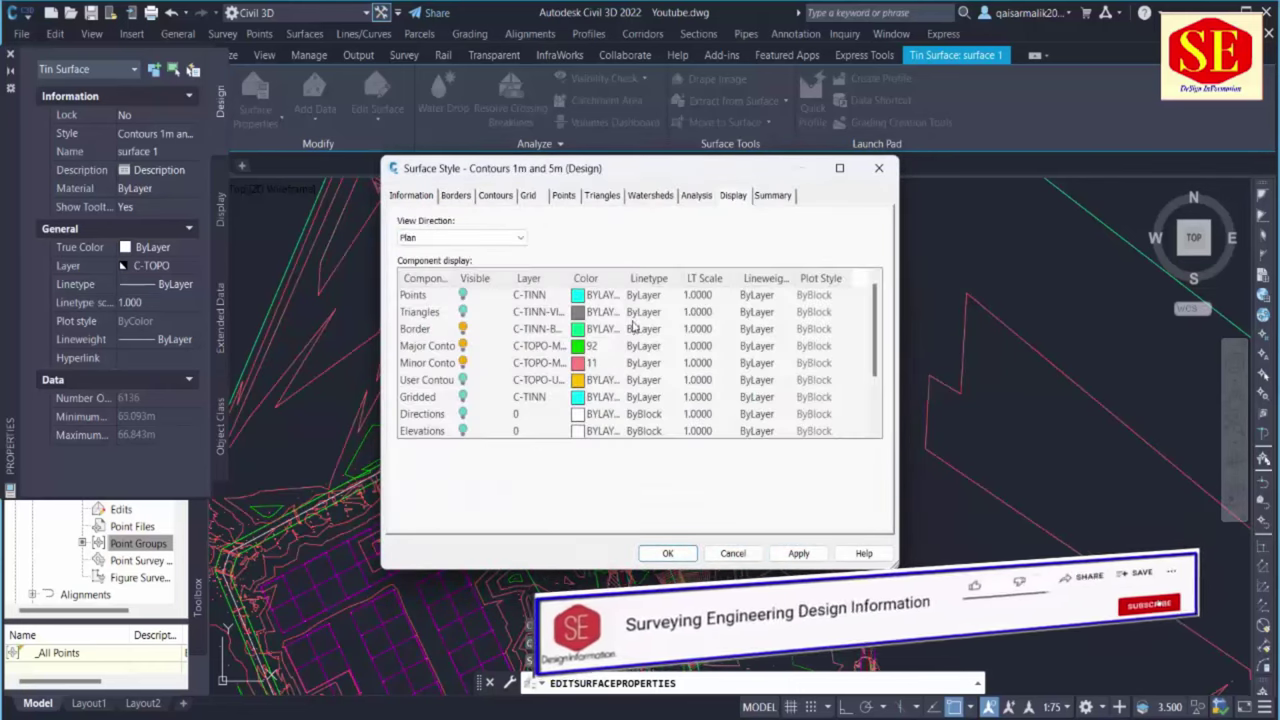
# Set Smooth Contours to True in the style's Contour Smoothing settings
pyautogui.click(492, 196)
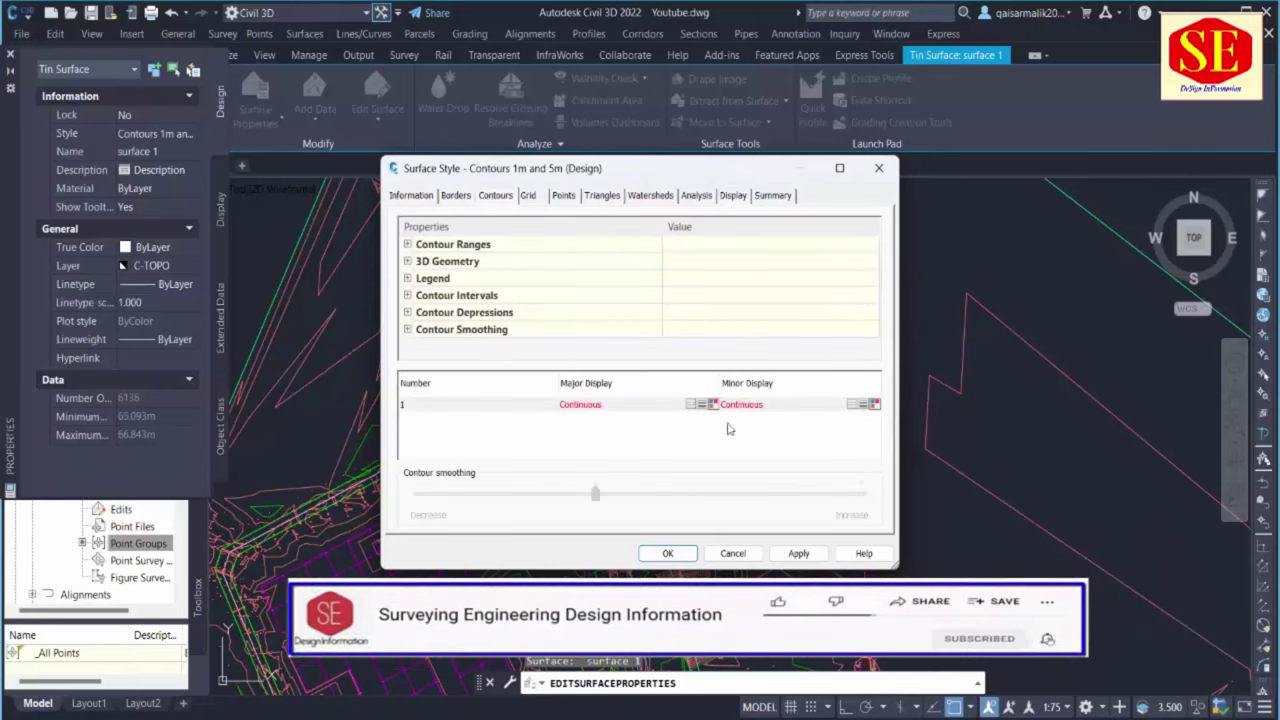
pyautogui.click(583, 410)
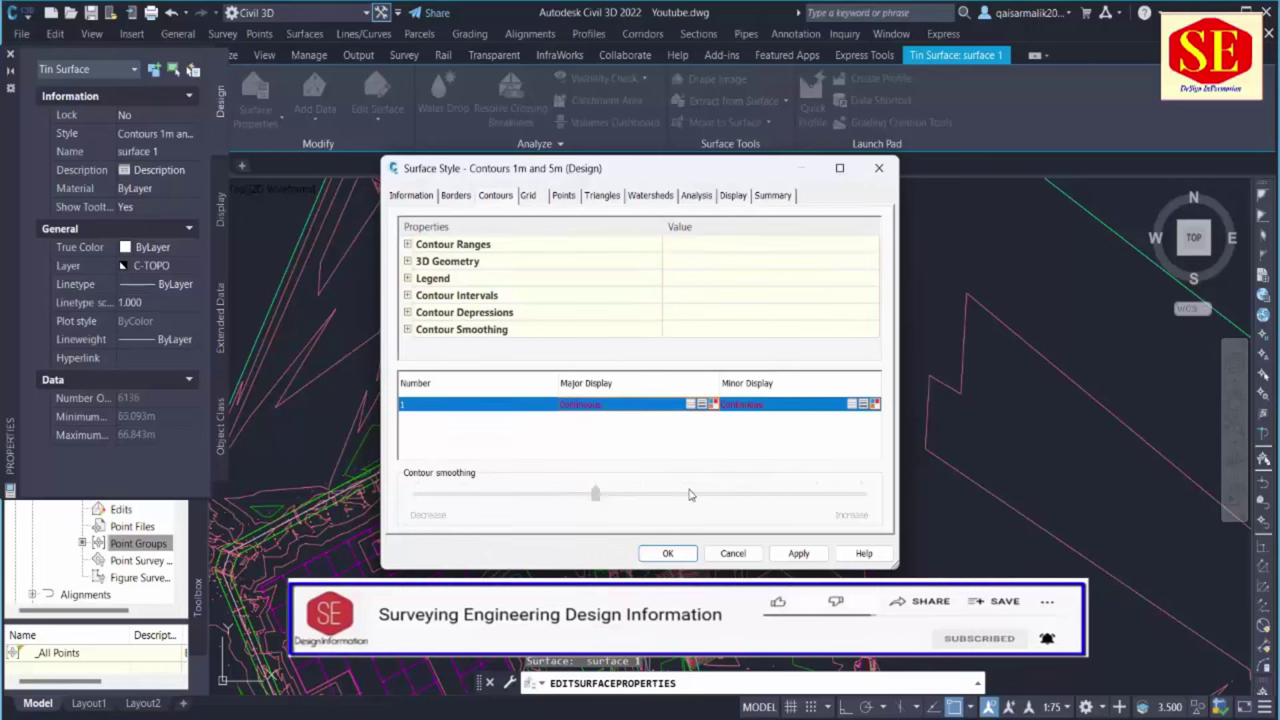
pyautogui.click(440, 262)
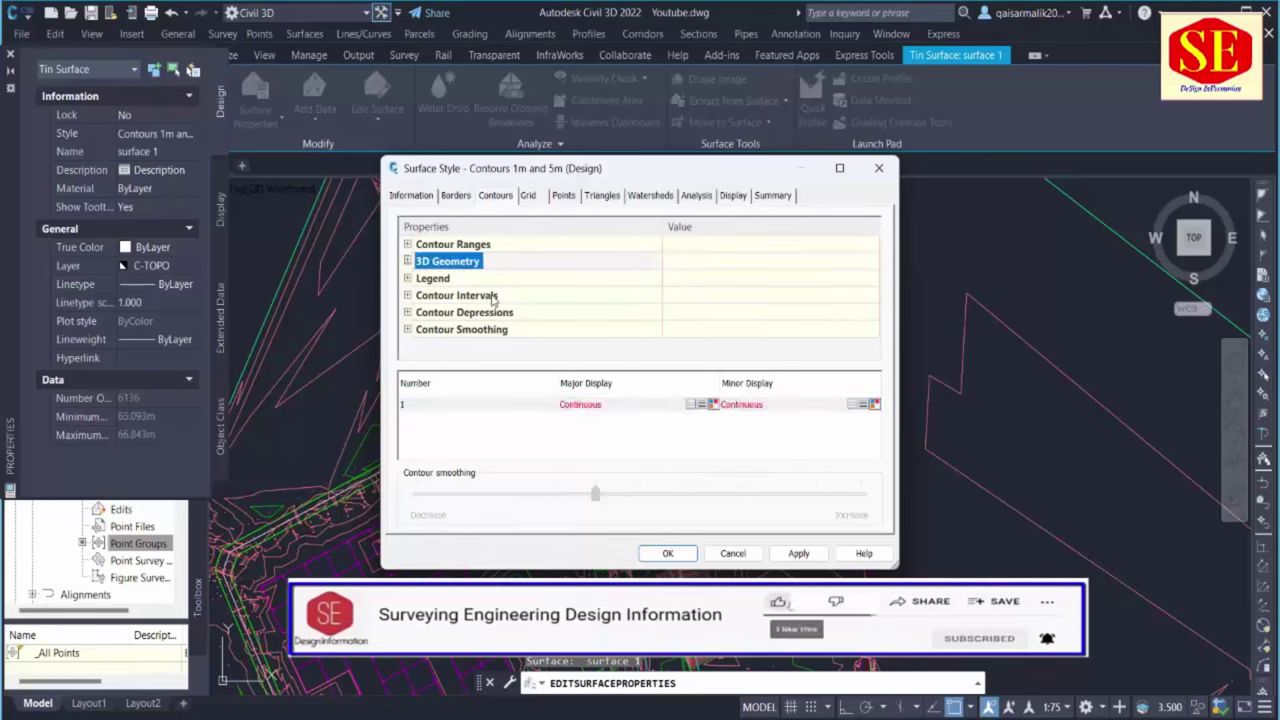
pyautogui.click(477, 331)
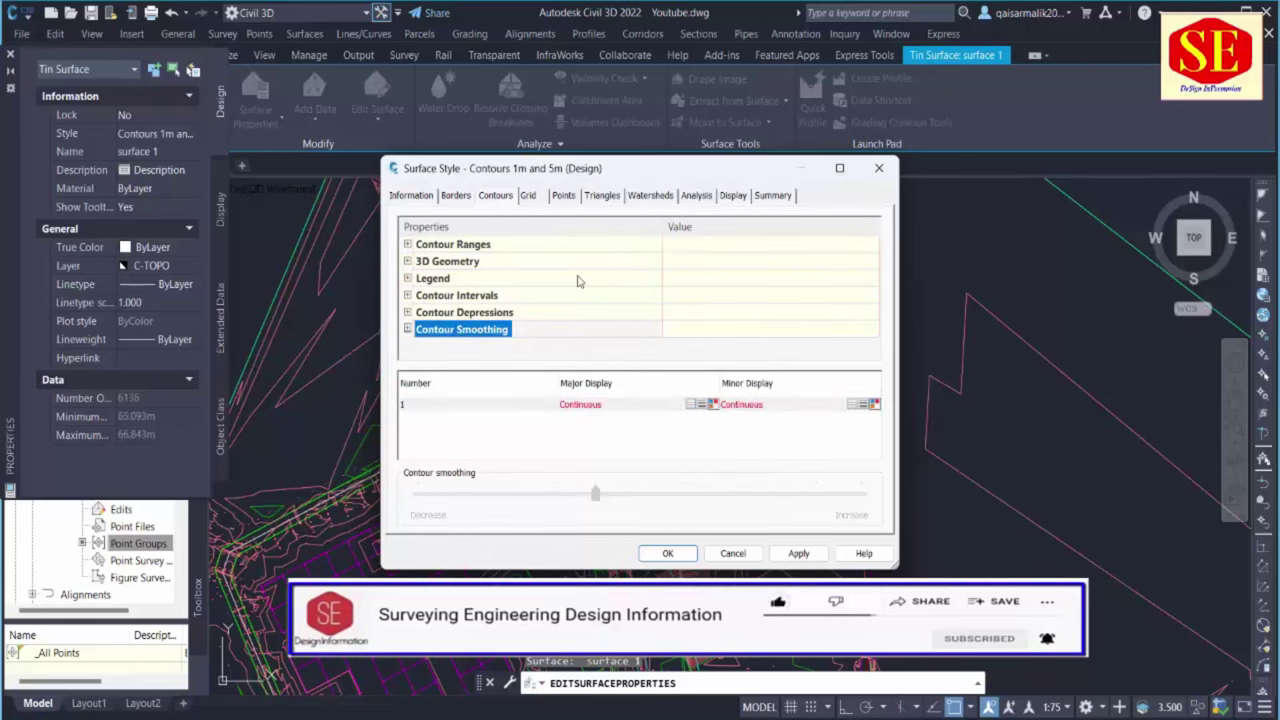
pyautogui.click(407, 329)
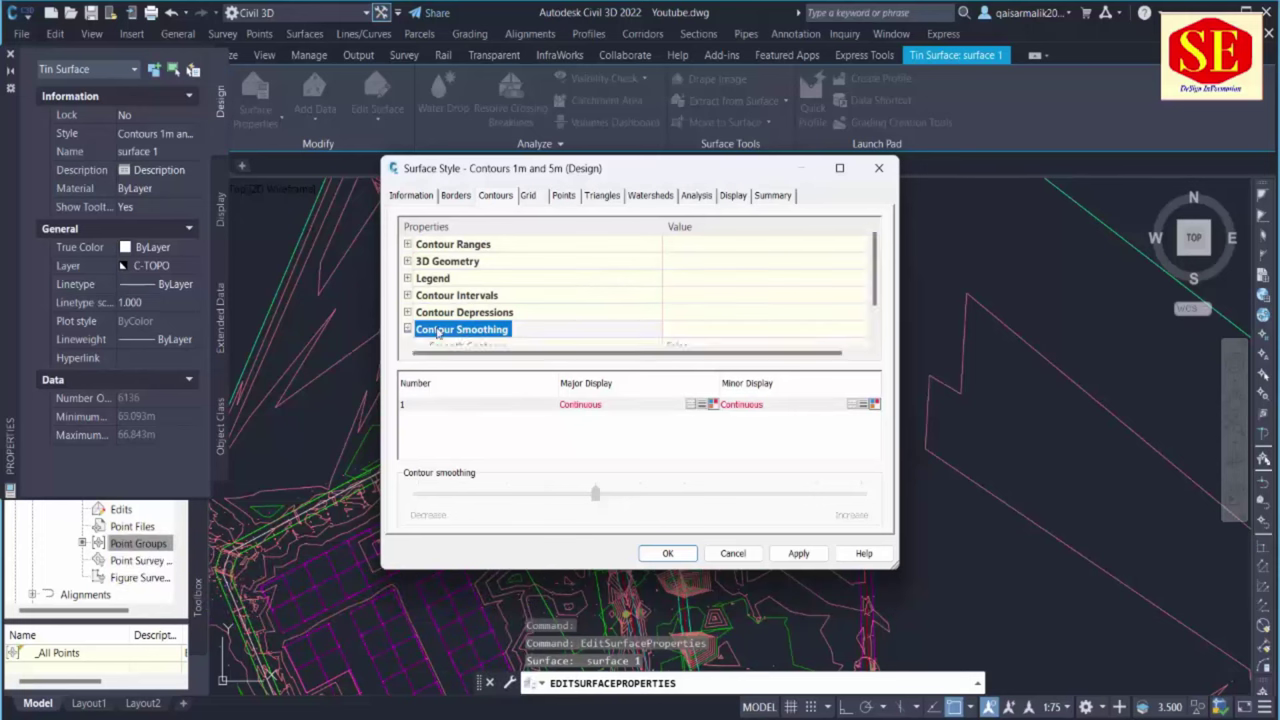
pyautogui.scroll(-1, 576, 290)
pyautogui.click(675, 313)
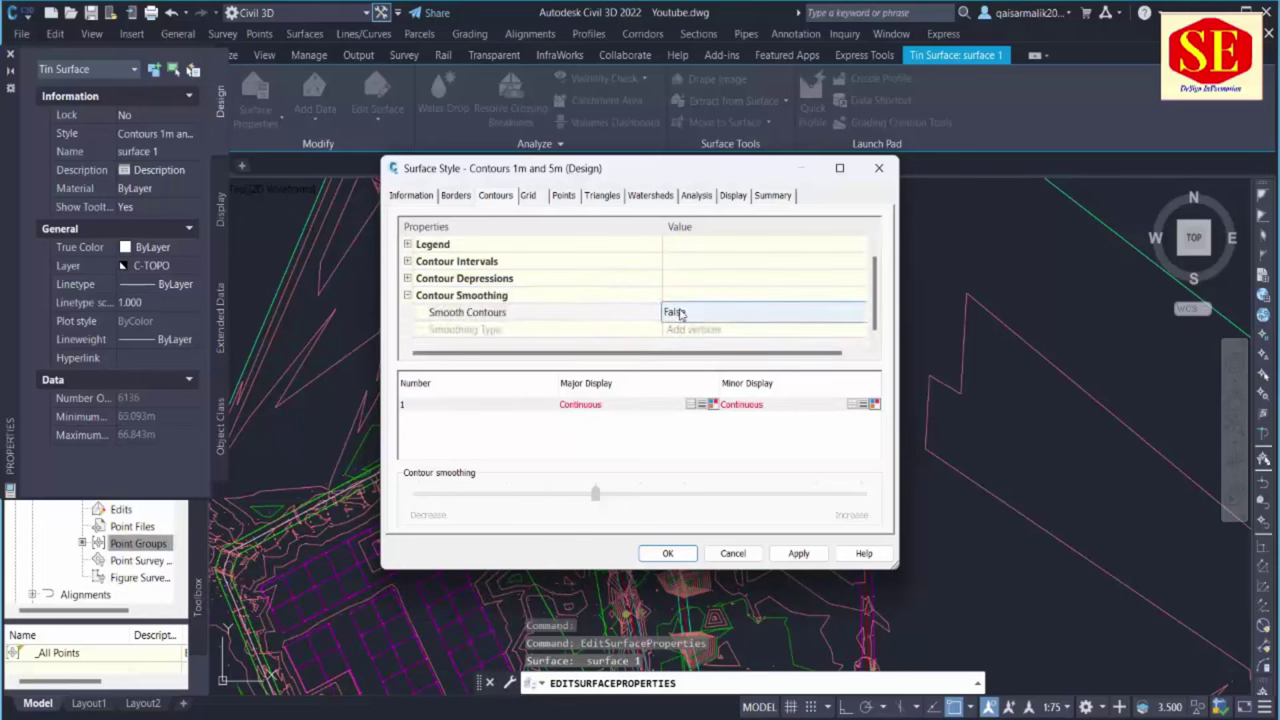
pyautogui.click(676, 313)
pyautogui.click(677, 330)
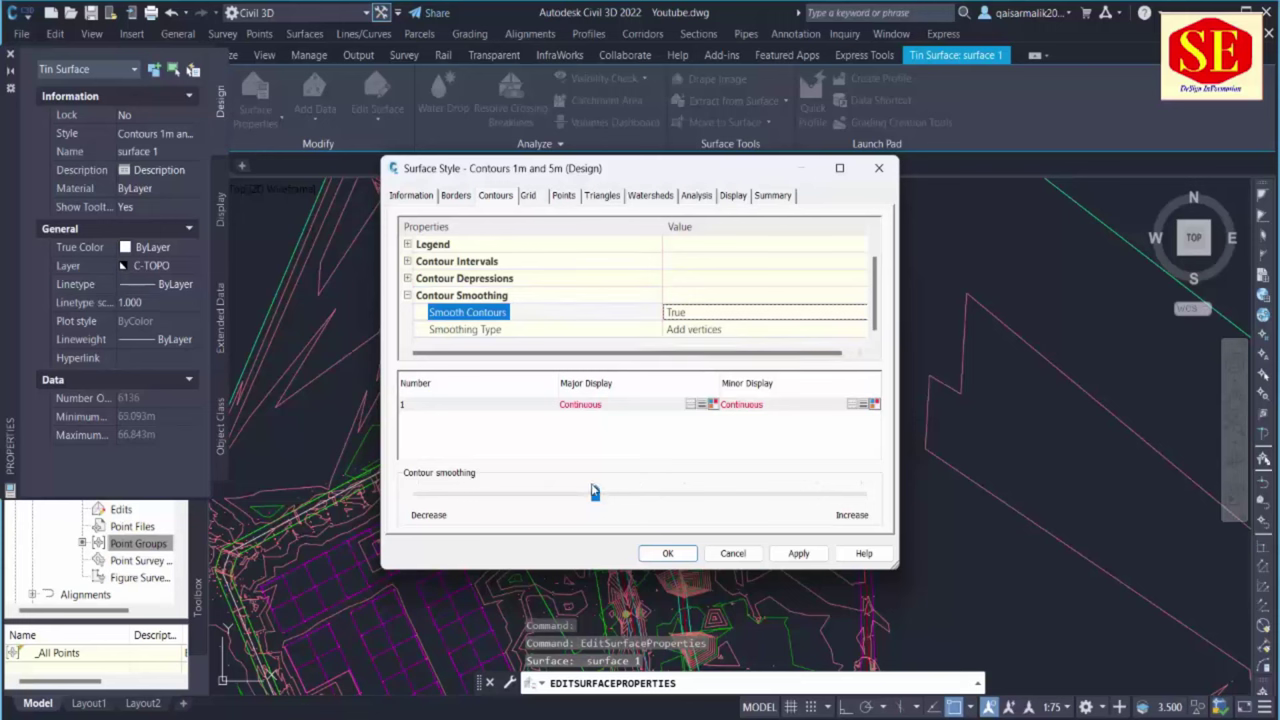
pyautogui.click(710, 312)
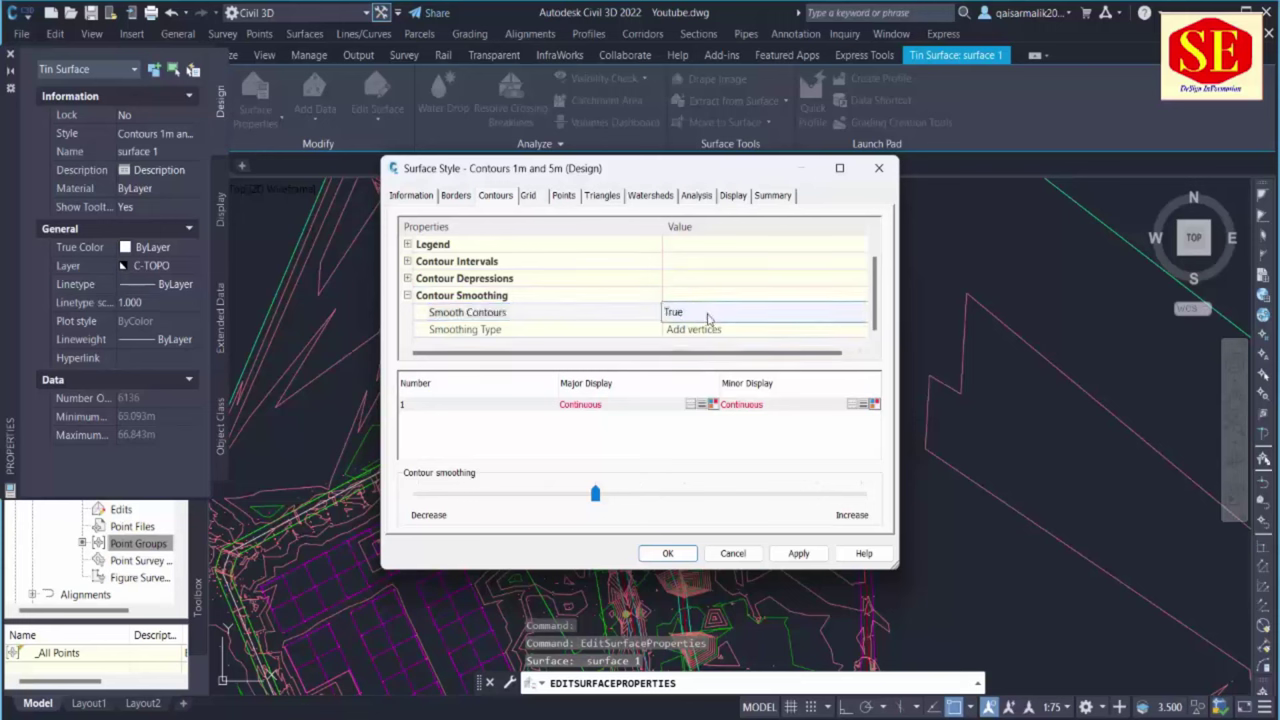
pyautogui.click(708, 316)
pyautogui.click(703, 336)
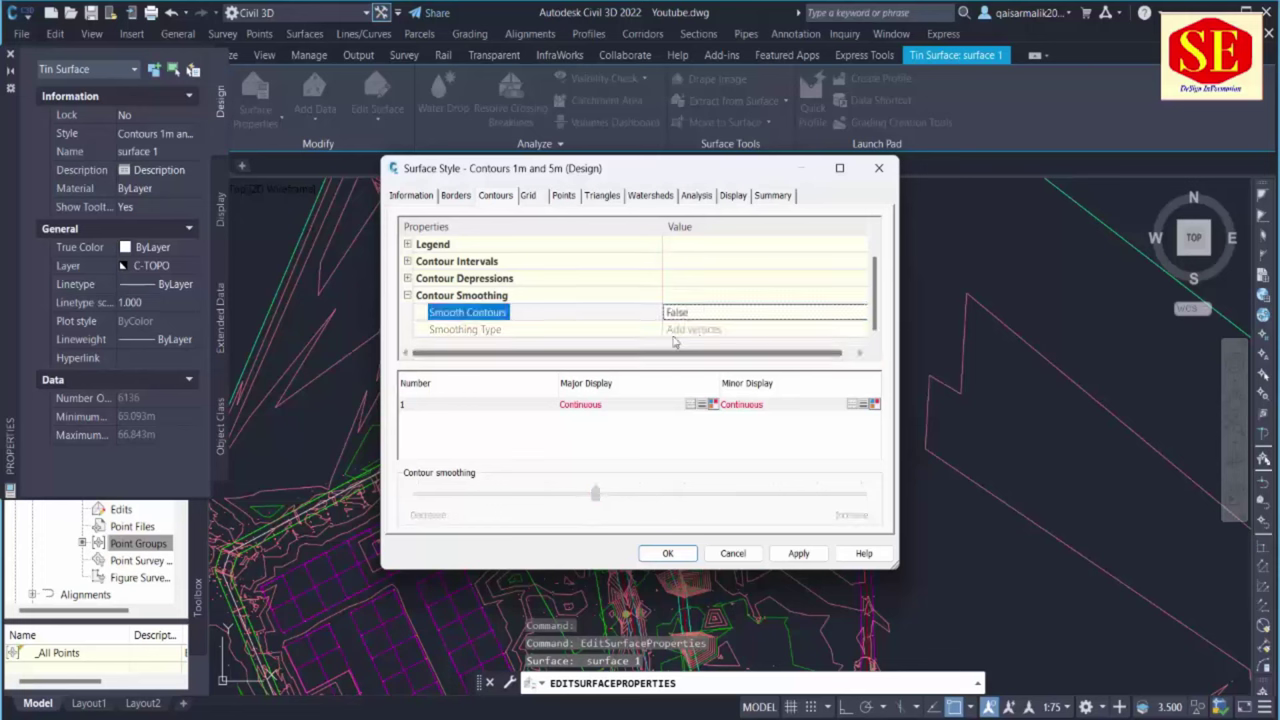
pyautogui.click(693, 316)
pyautogui.click(690, 342)
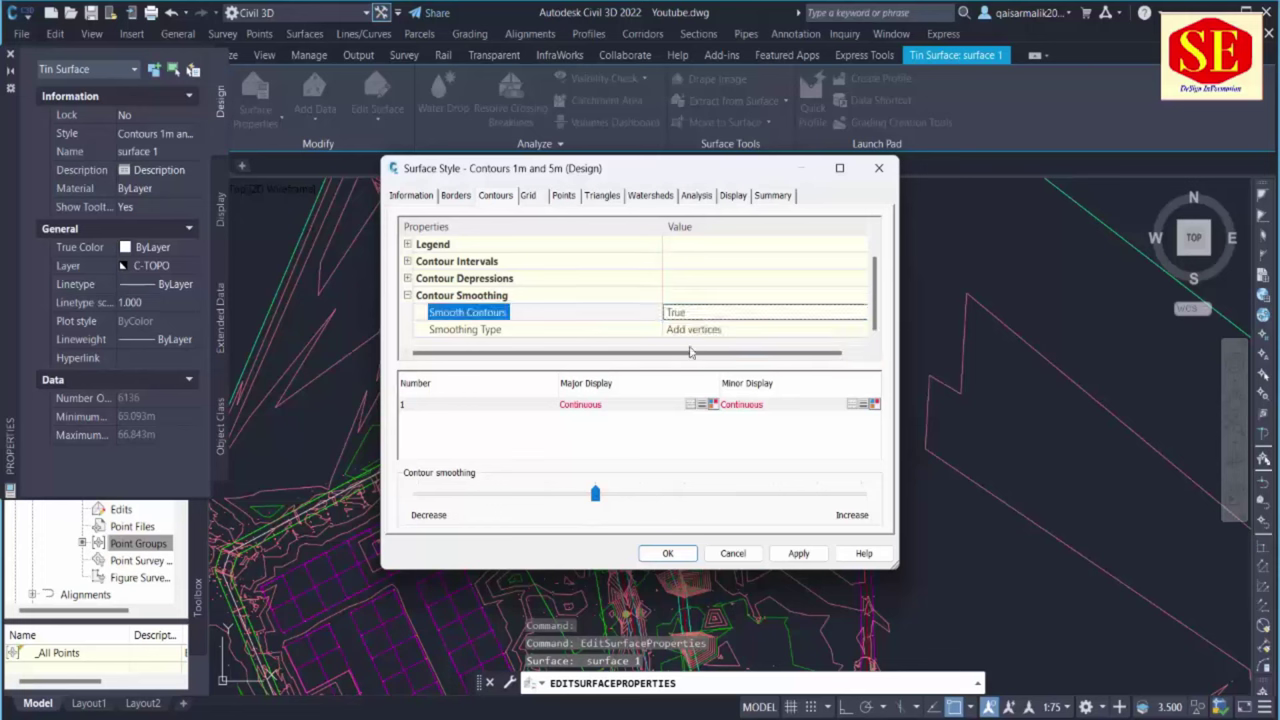
# Raise the contour smoothing slider almost to maximum and apply it to surface 1
pyautogui.moveTo(595, 497); pyautogui.dragTo(633, 499)
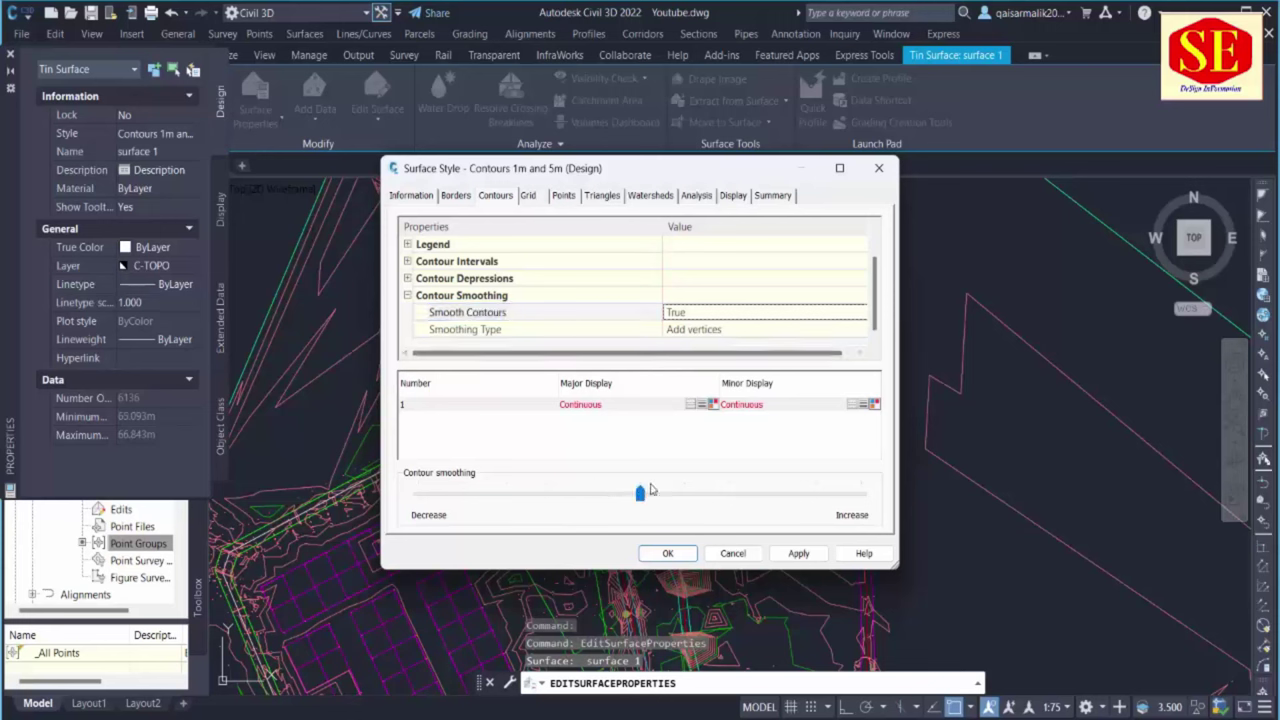
pyautogui.click(661, 502)
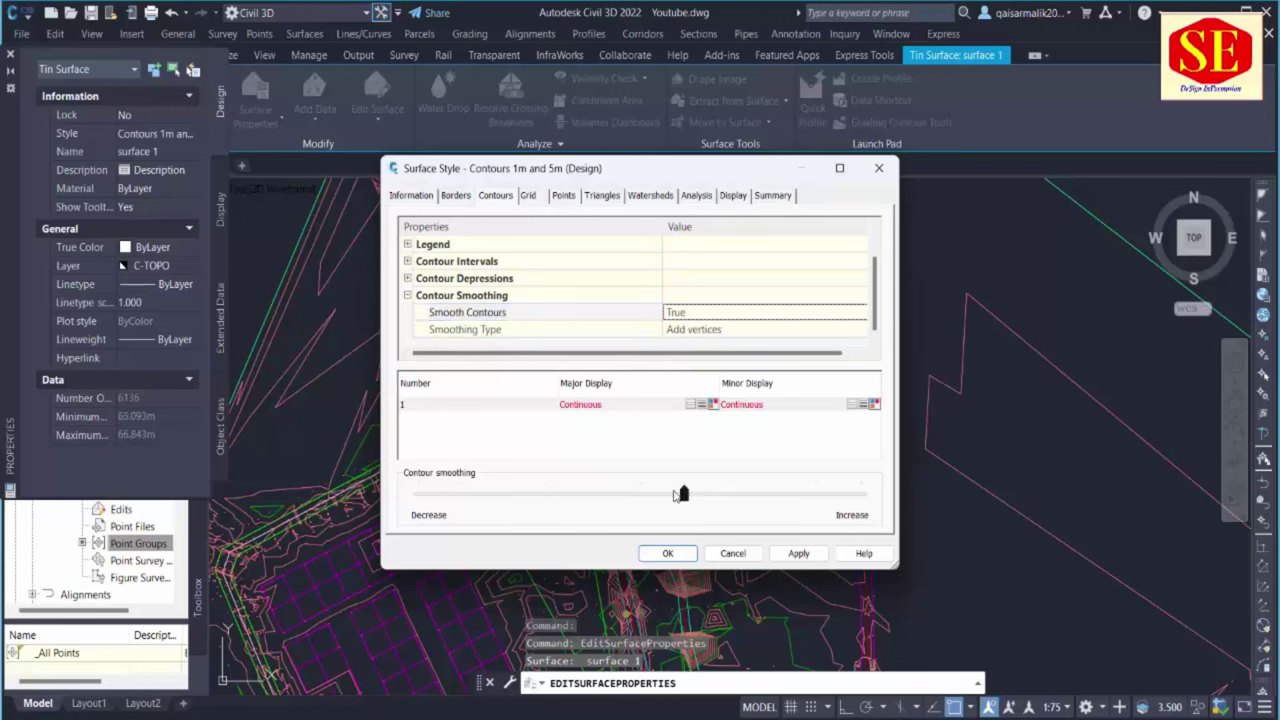
pyautogui.click(798, 555)
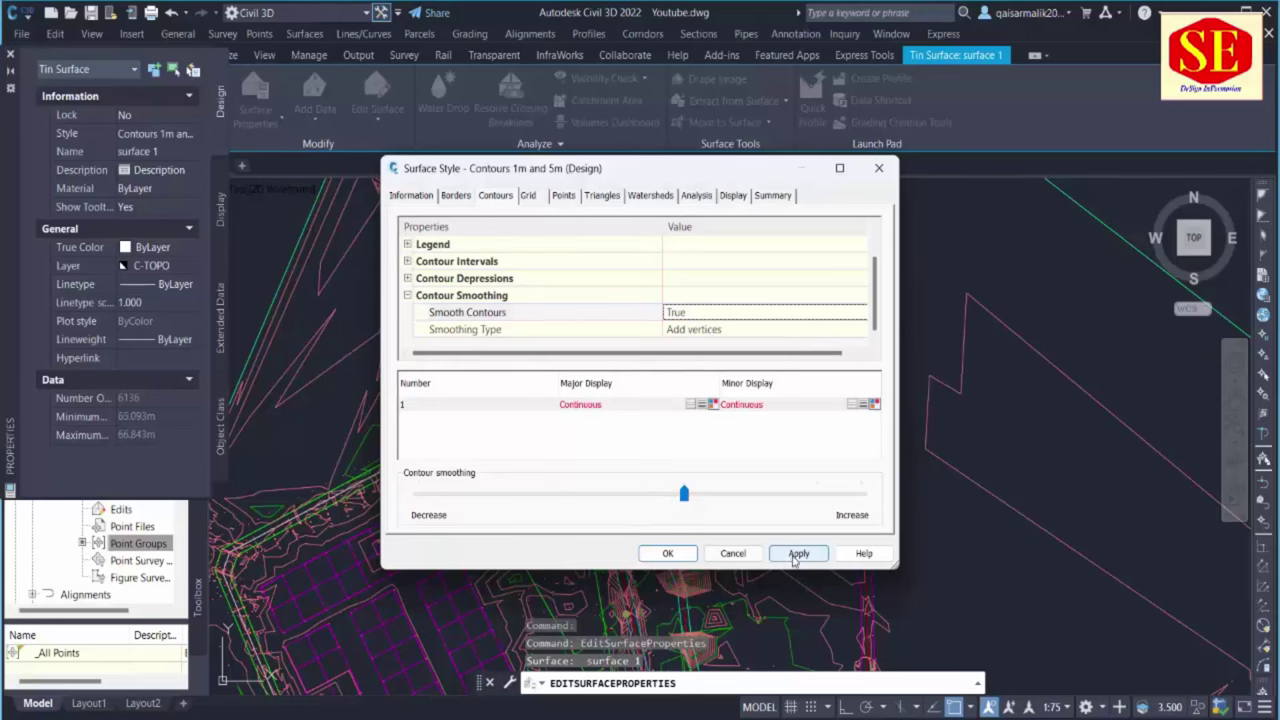
pyautogui.click(668, 554)
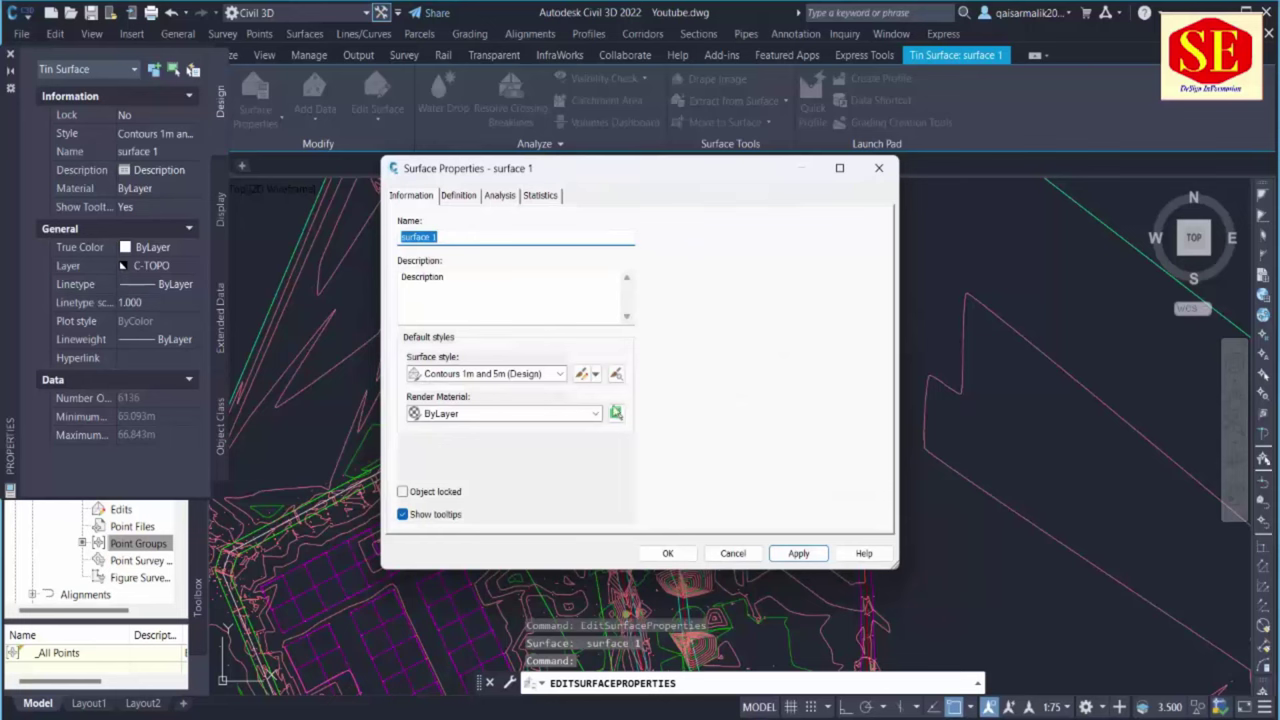
pyautogui.click(582, 374)
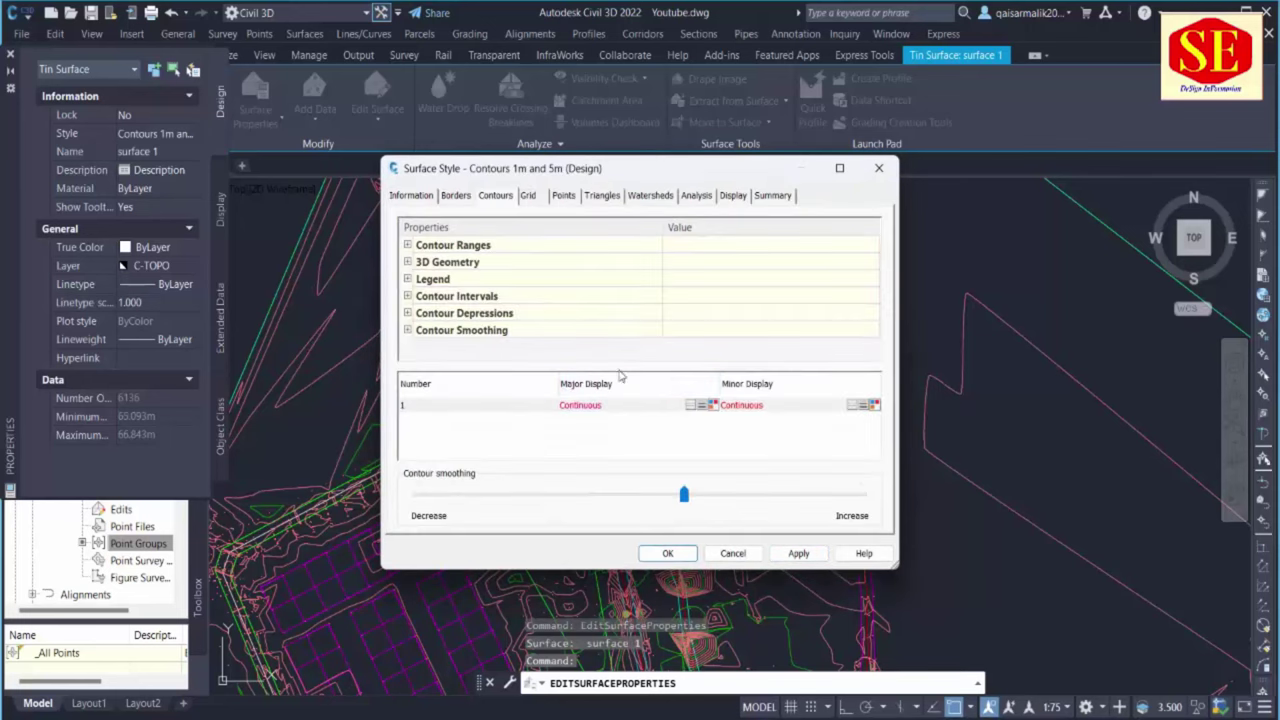
pyautogui.click(728, 494)
pyautogui.moveTo(728, 494); pyautogui.dragTo(816, 494)
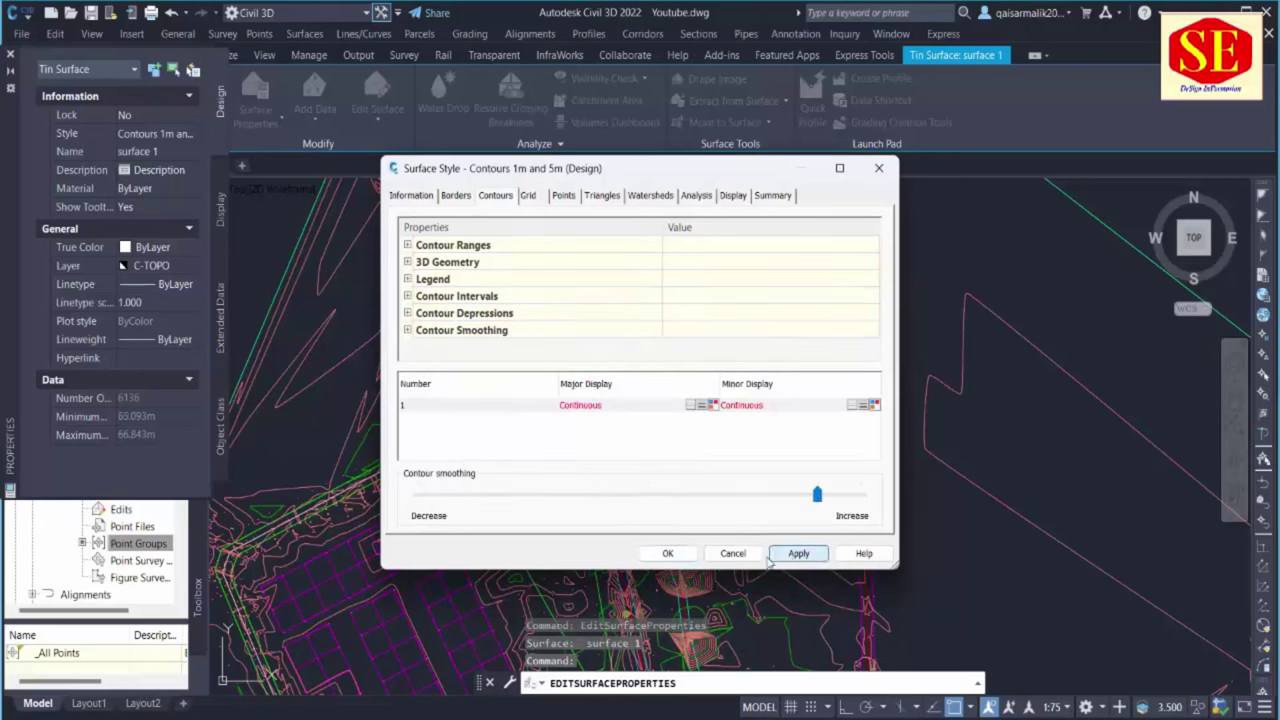
pyautogui.click(669, 555)
pyautogui.click(798, 553)
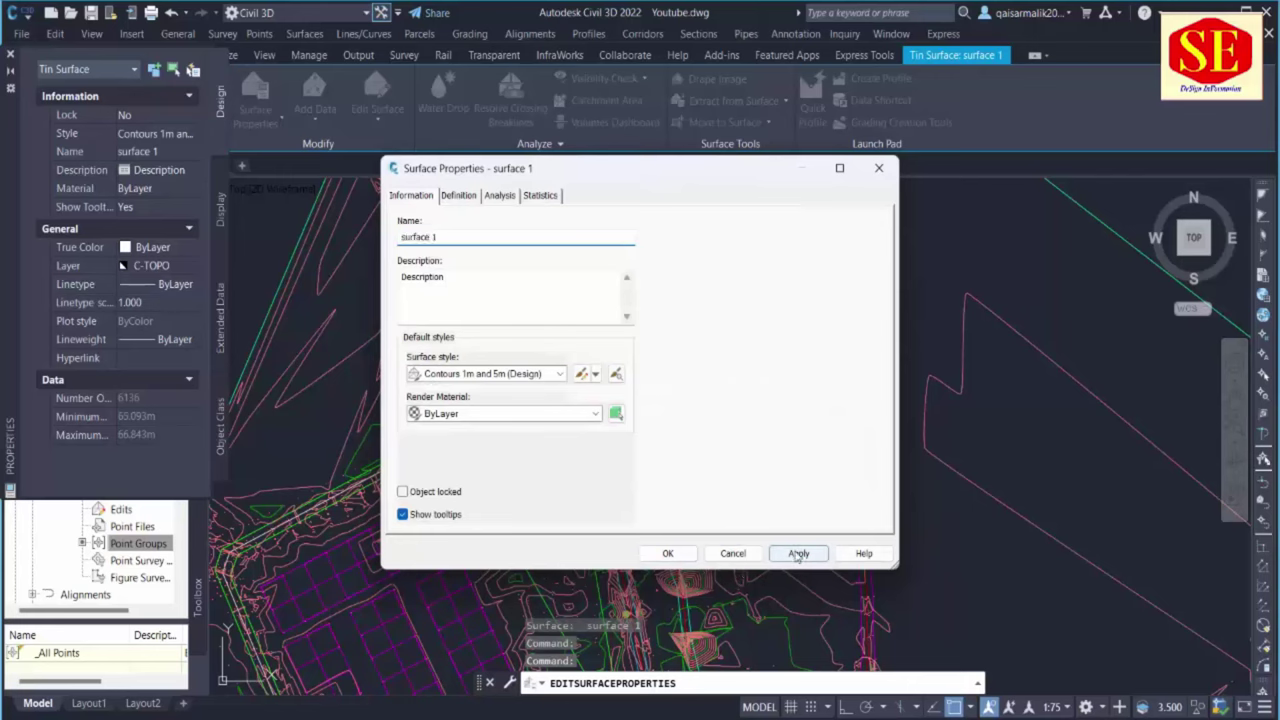
pyautogui.click(668, 553)
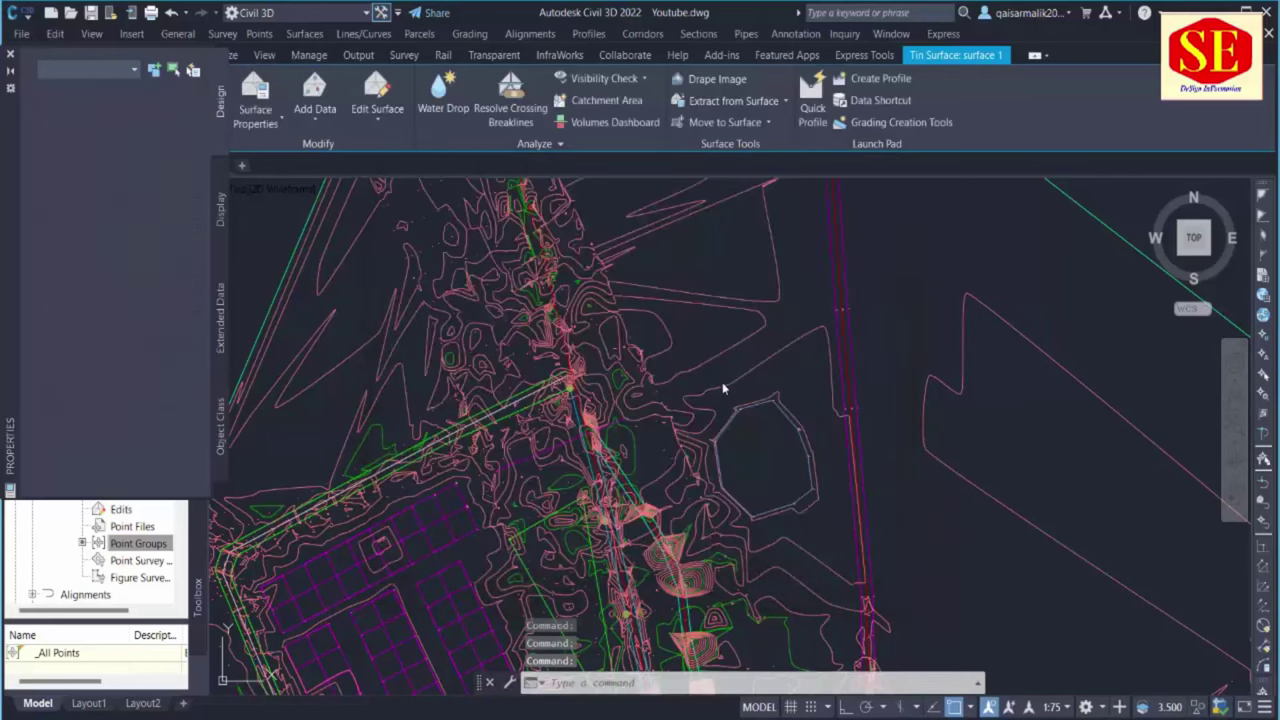
# Close the object properties panel and bring the road crossing and grid into view
pyautogui.press('Escape')
pyautogui.scroll(-4, 655, 447)
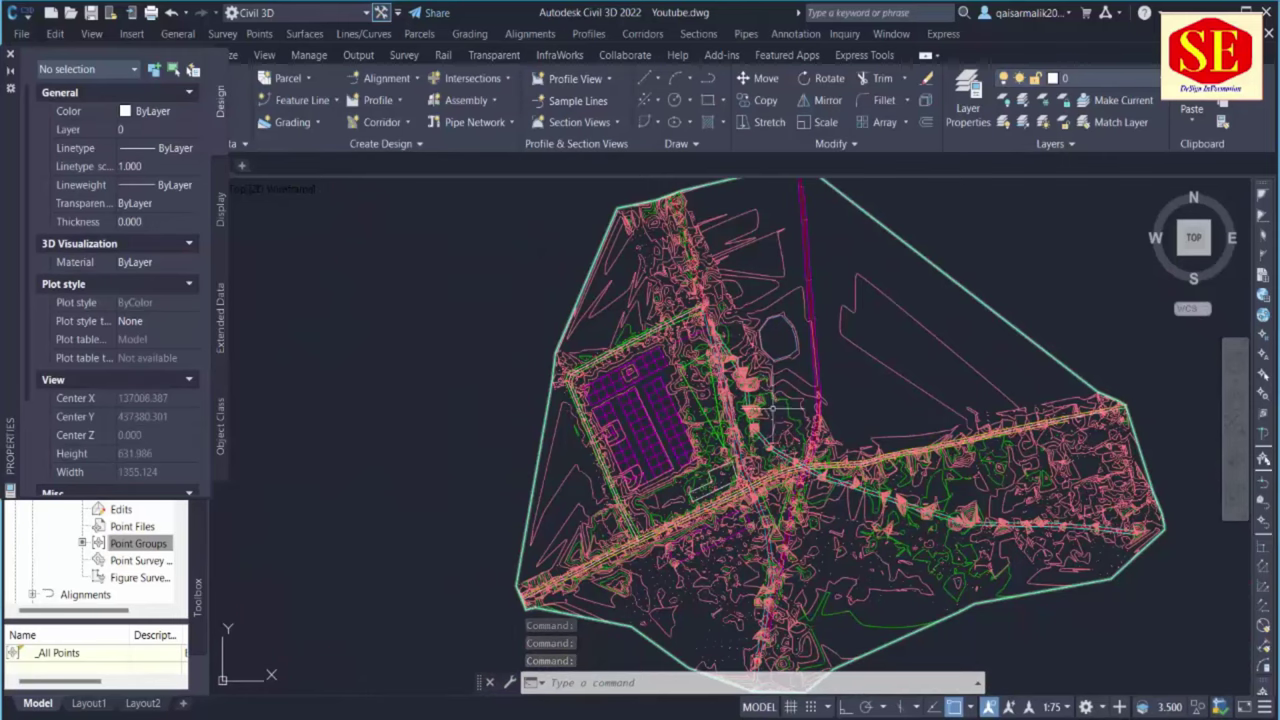
pyautogui.scroll(3, 780, 320)
pyautogui.scroll(2, 780, 320)
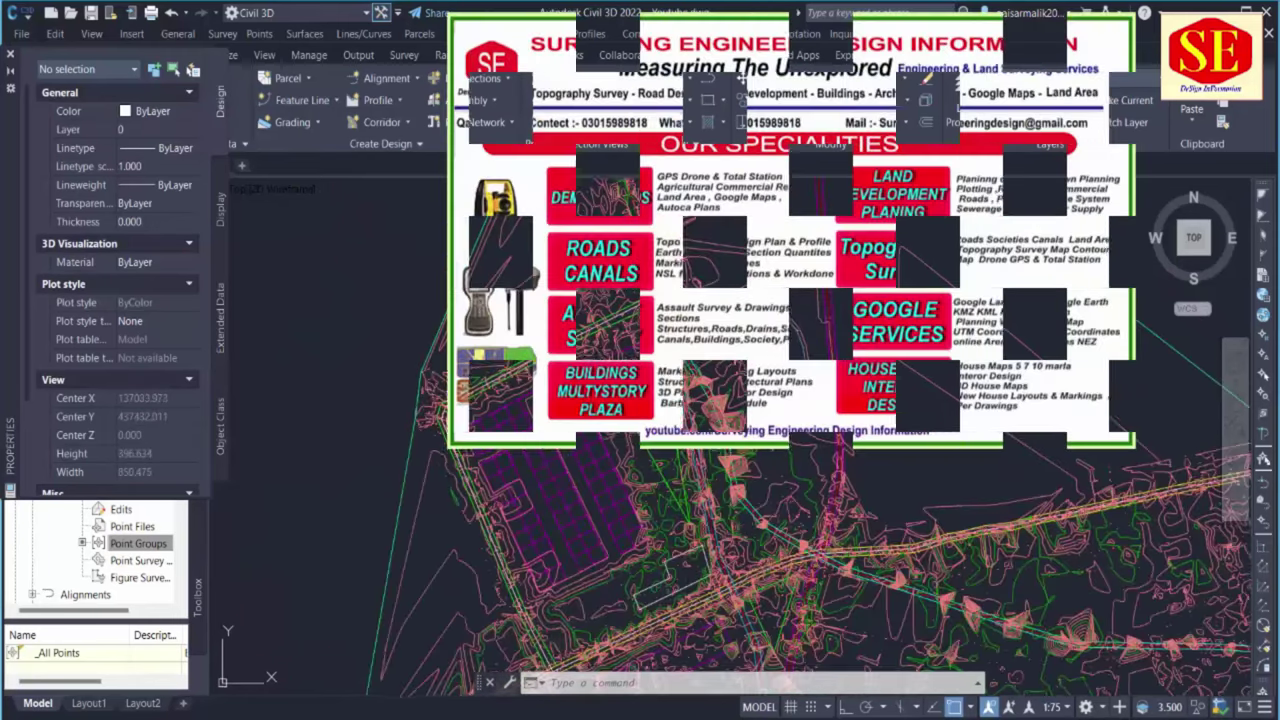
pyautogui.click(11, 55)
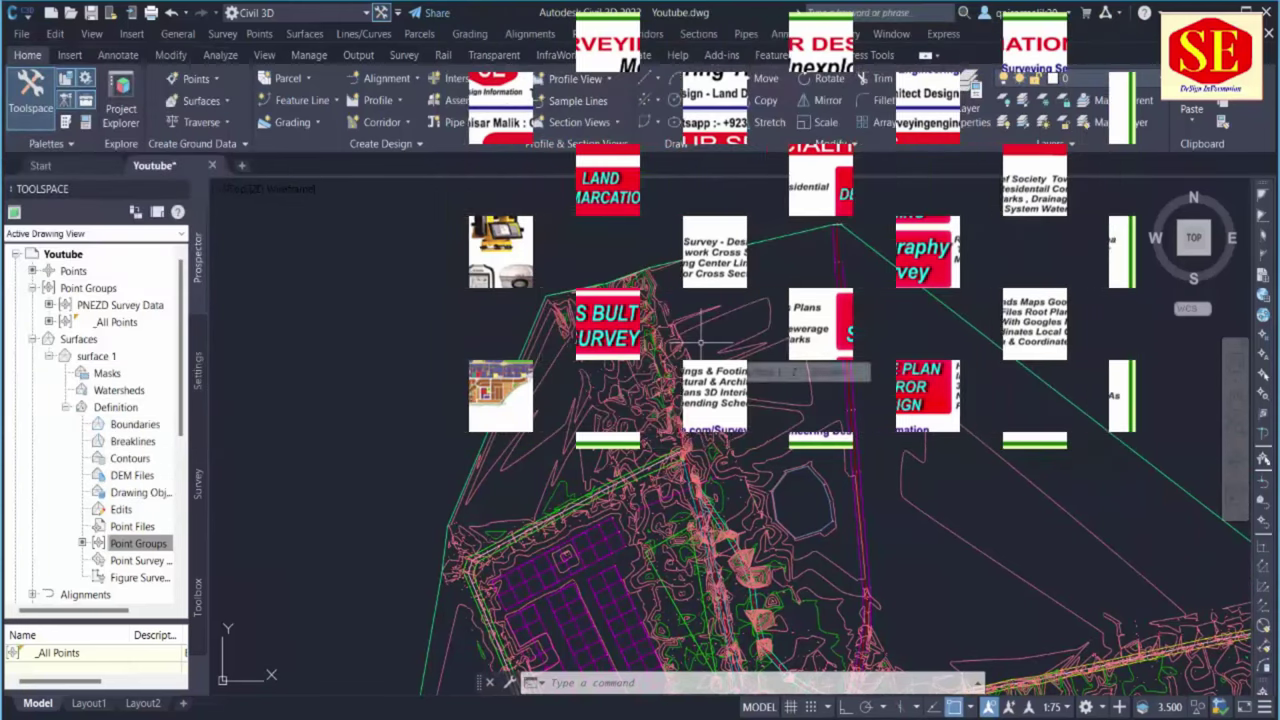
pyautogui.moveTo(502, 430)
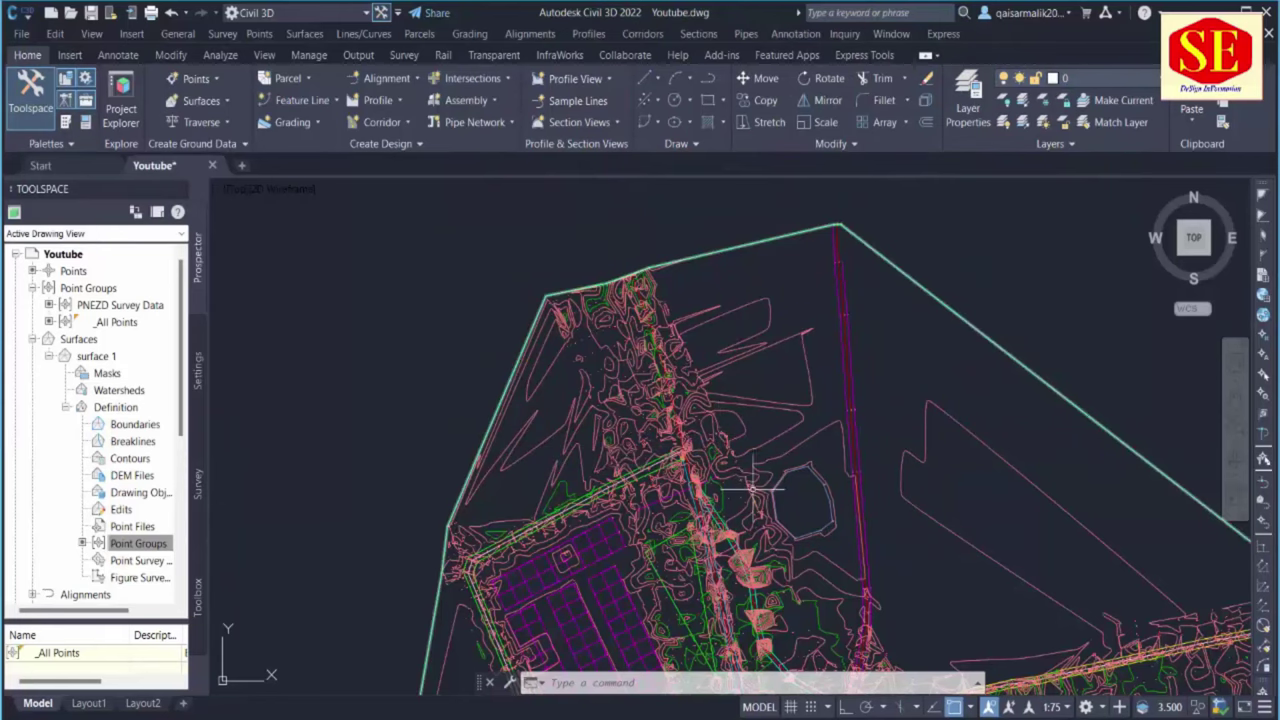
pyautogui.scroll(3, 718, 435)
pyautogui.moveTo(783, 604); pyautogui.dragTo(716, 350, button='middle')
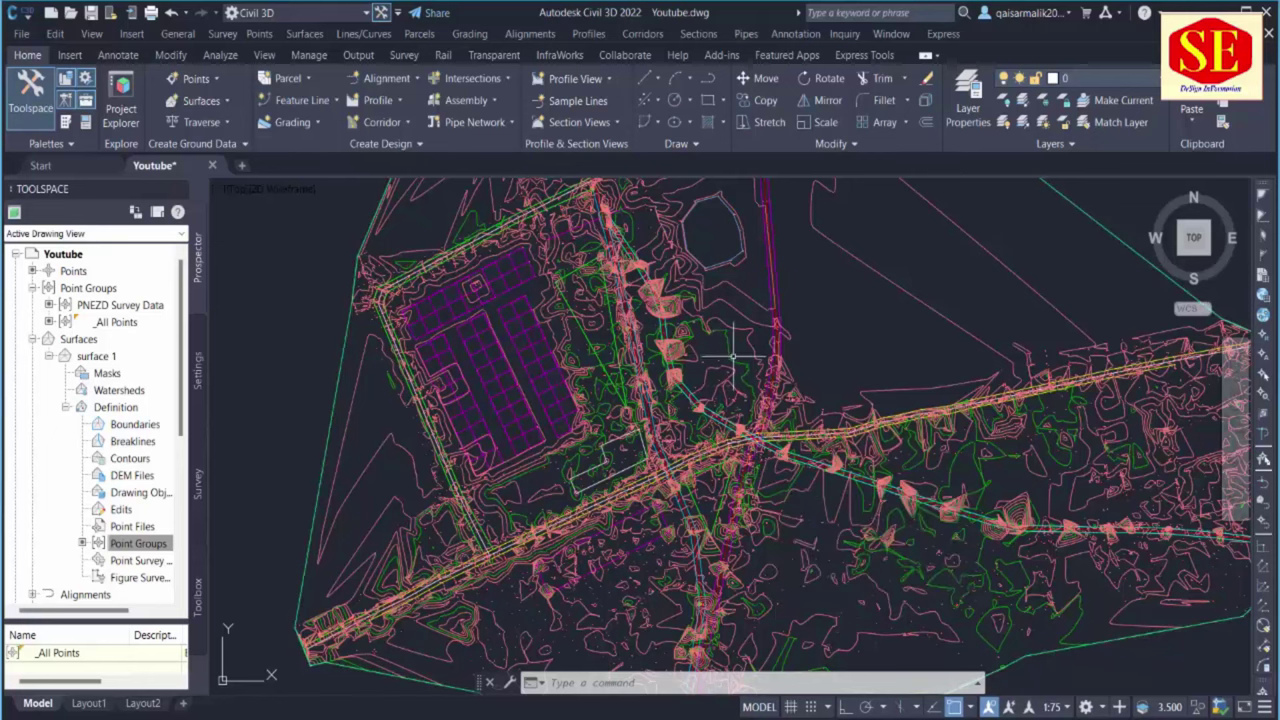
pyautogui.moveTo(714, 366); pyautogui.dragTo(728, 428, button='middle')
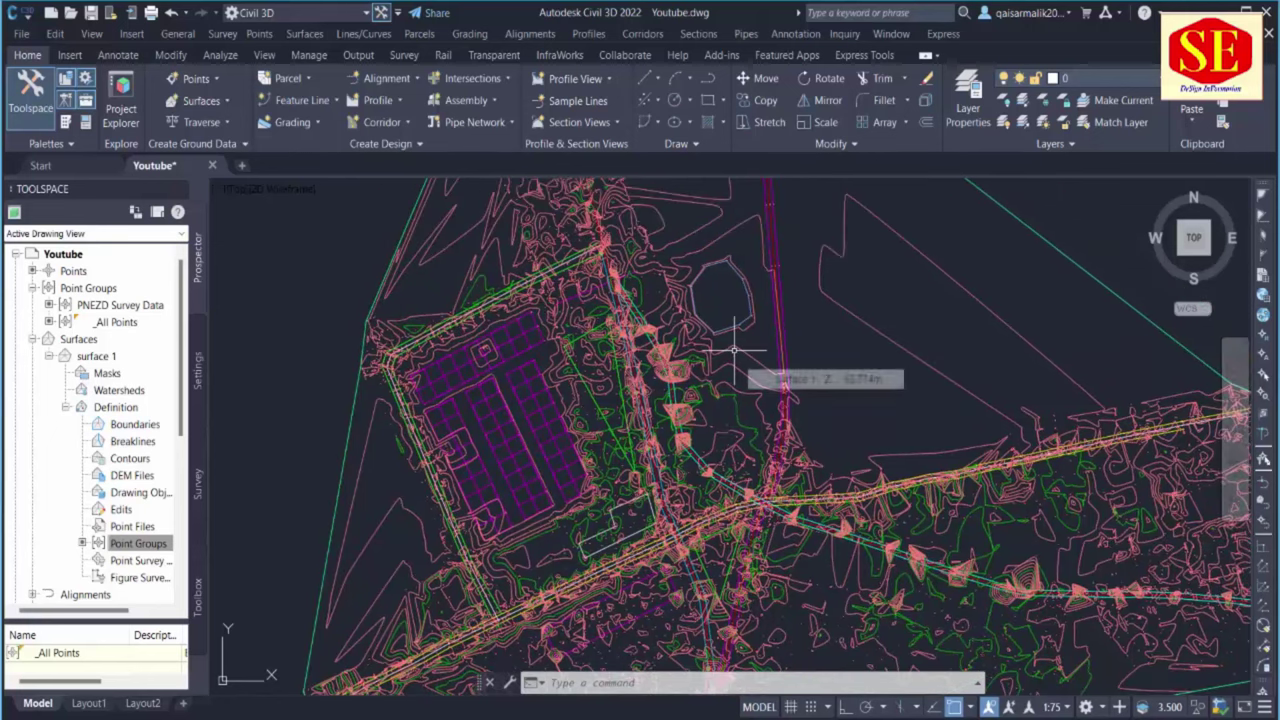
pyautogui.scroll(-2, 748, 372)
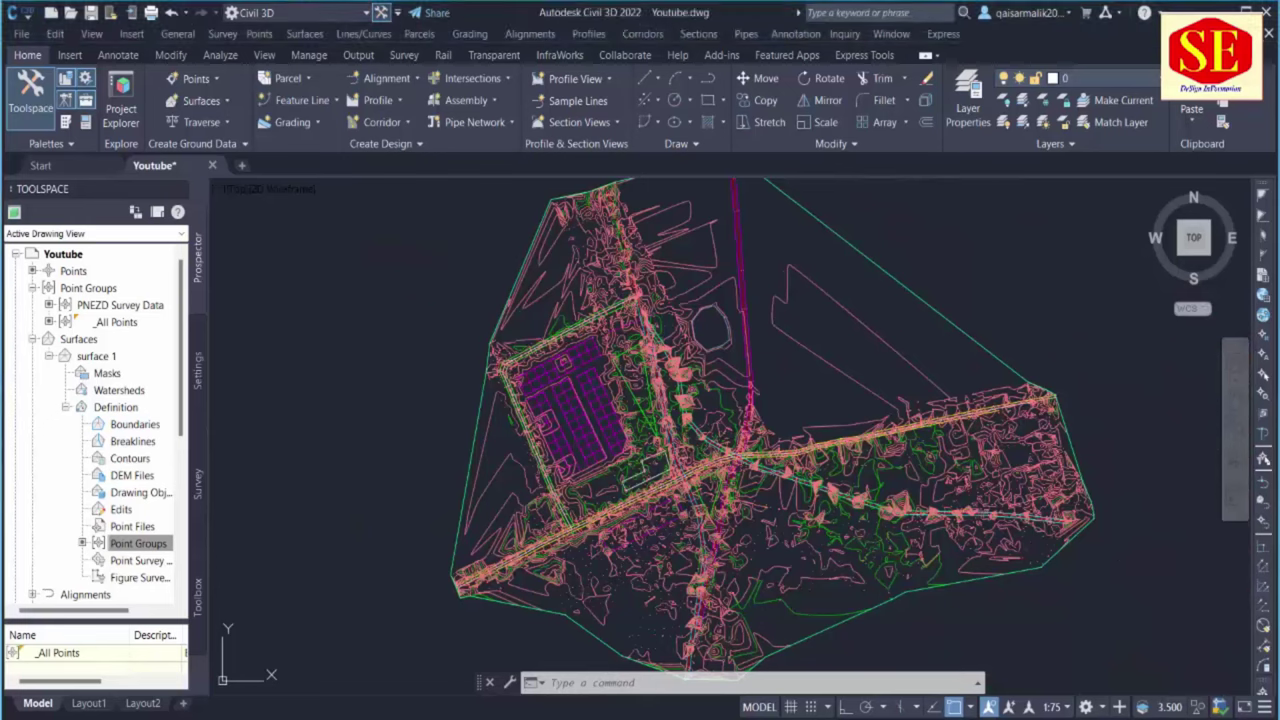
pyautogui.scroll(3, 640, 298)
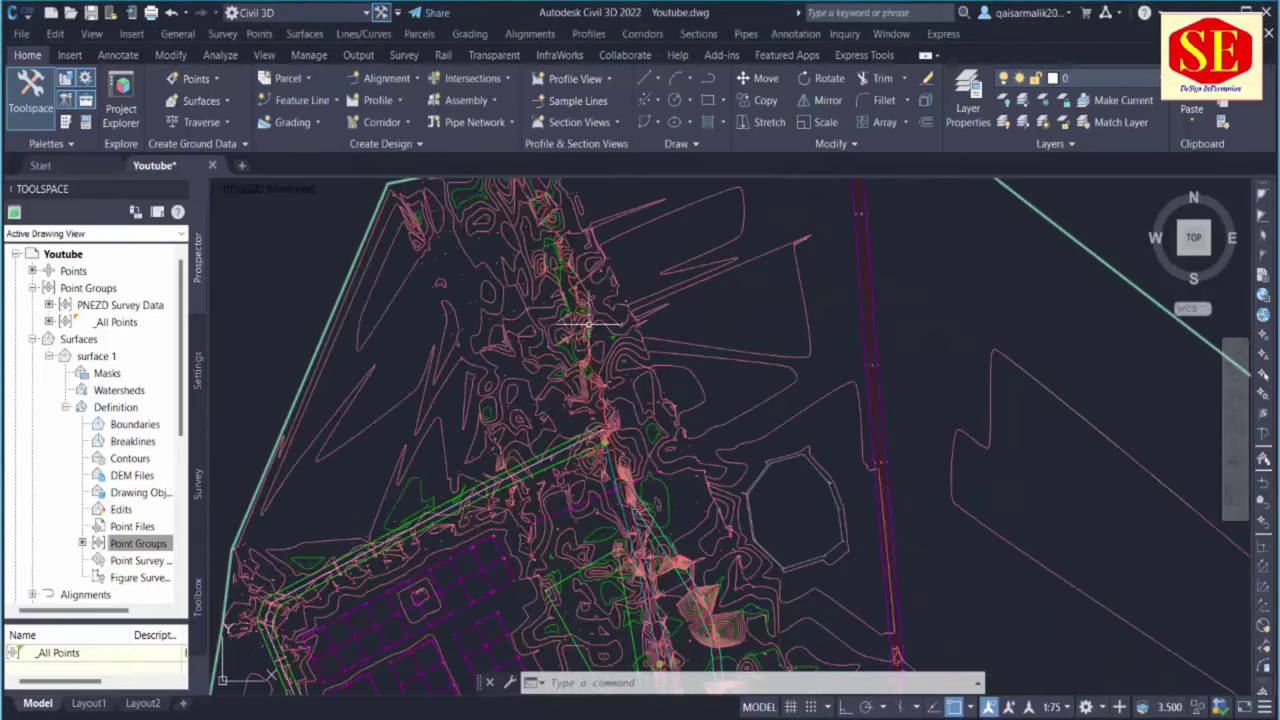
# Select surface 1, inspect its smoothed contours, then deselect it
pyautogui.click(607, 302)
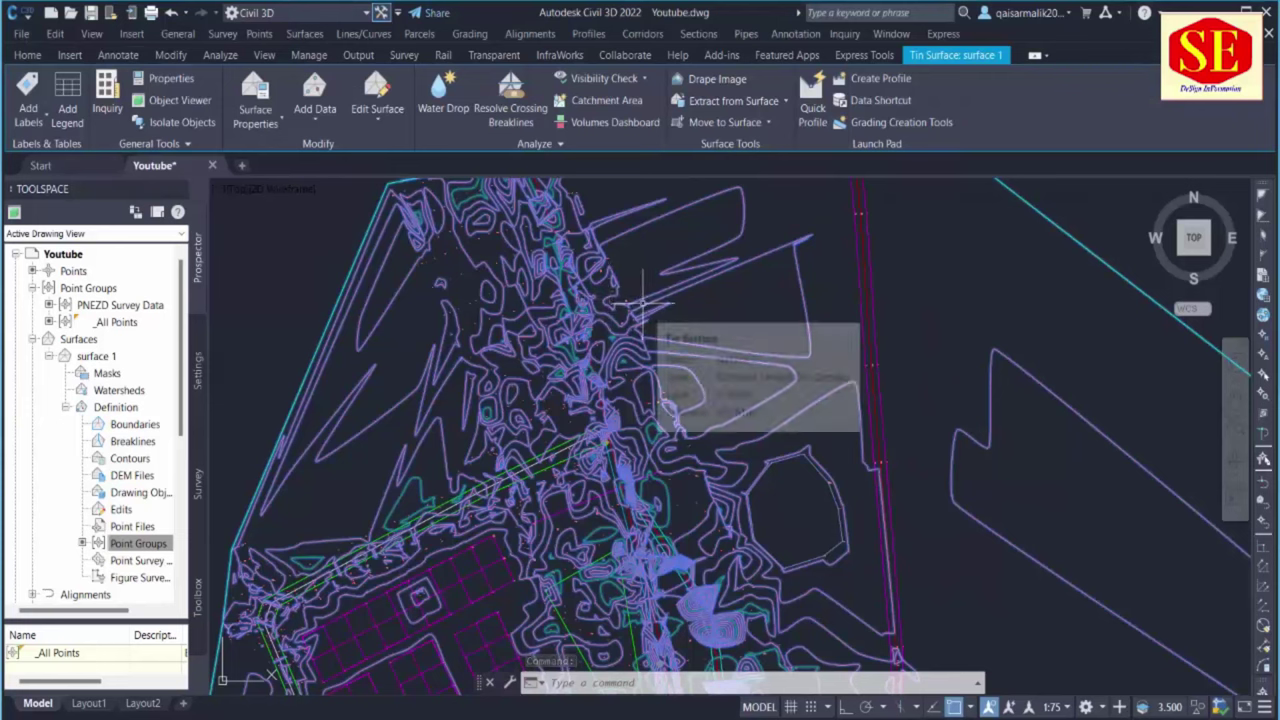
pyautogui.scroll(2, 700, 330)
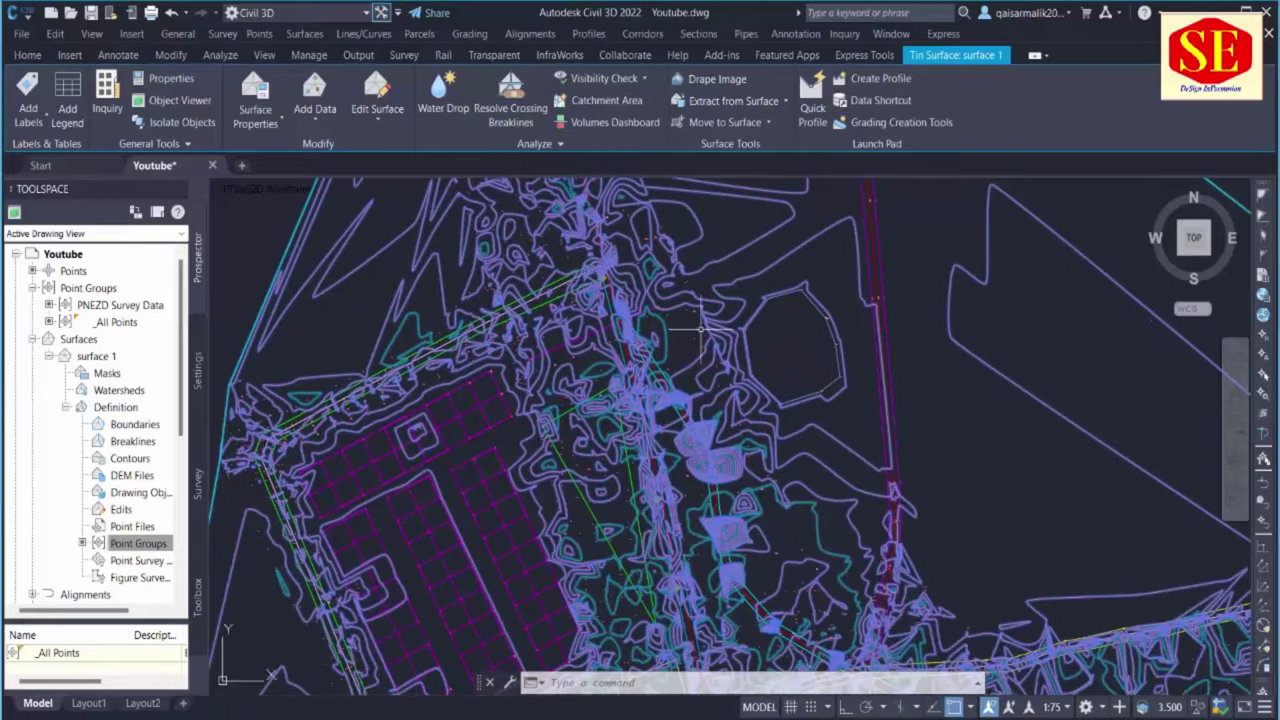
pyautogui.scroll(-2, 718, 420)
pyautogui.scroll(-3, 718, 420)
pyautogui.scroll(2, 720, 360)
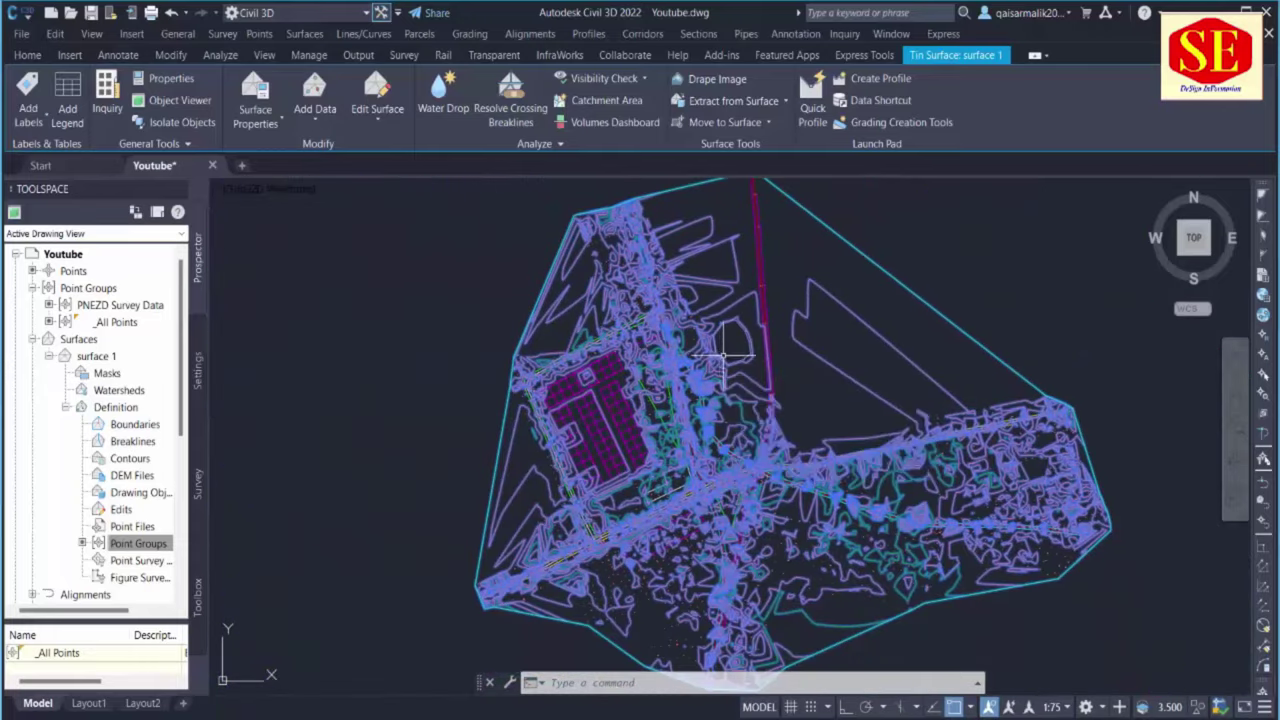
pyautogui.moveTo(697, 425)
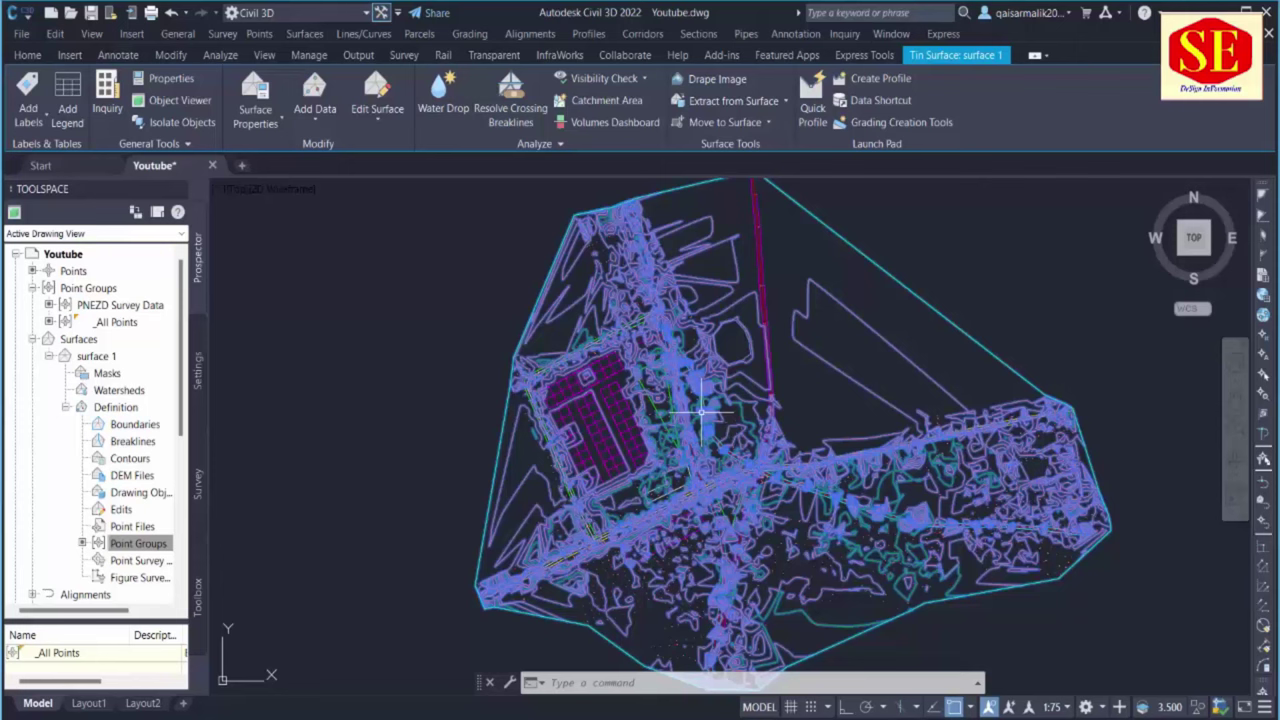
pyautogui.moveTo(706, 458)
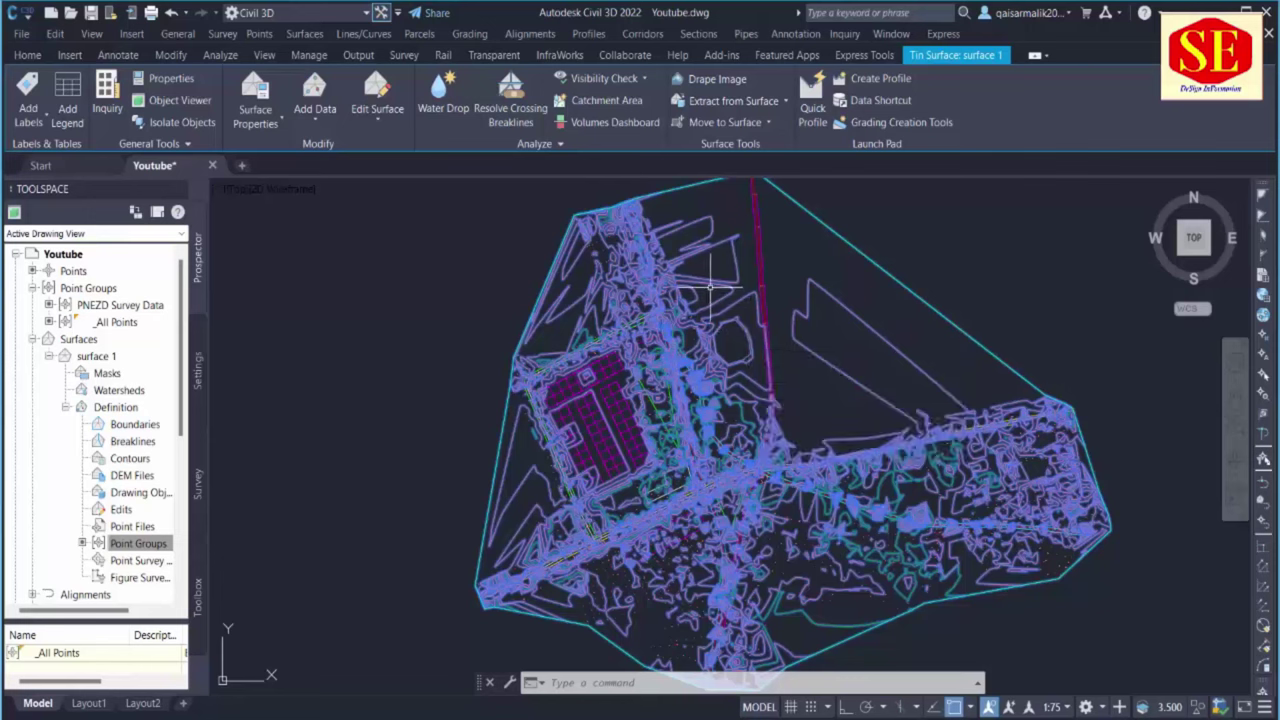
pyautogui.press('Escape')
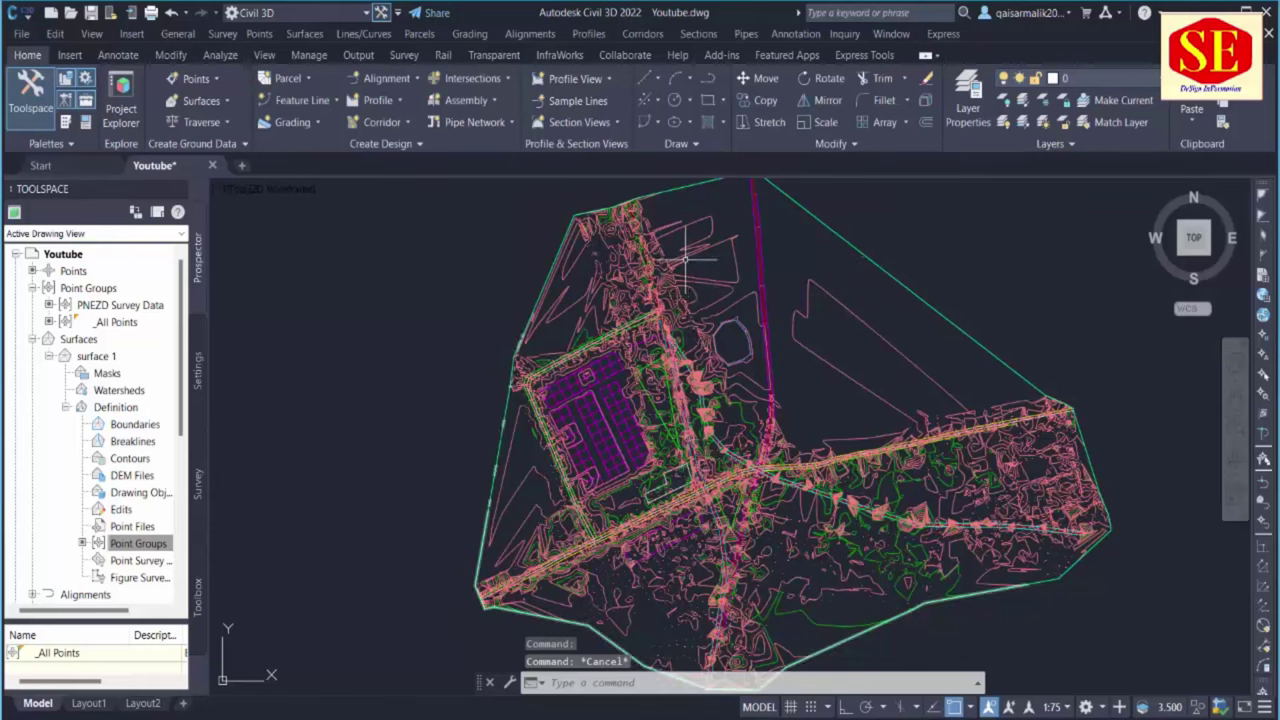
# Open Add Labels for surface 1 with the Contour - Multiple at interval label type
pyautogui.click(680, 260)
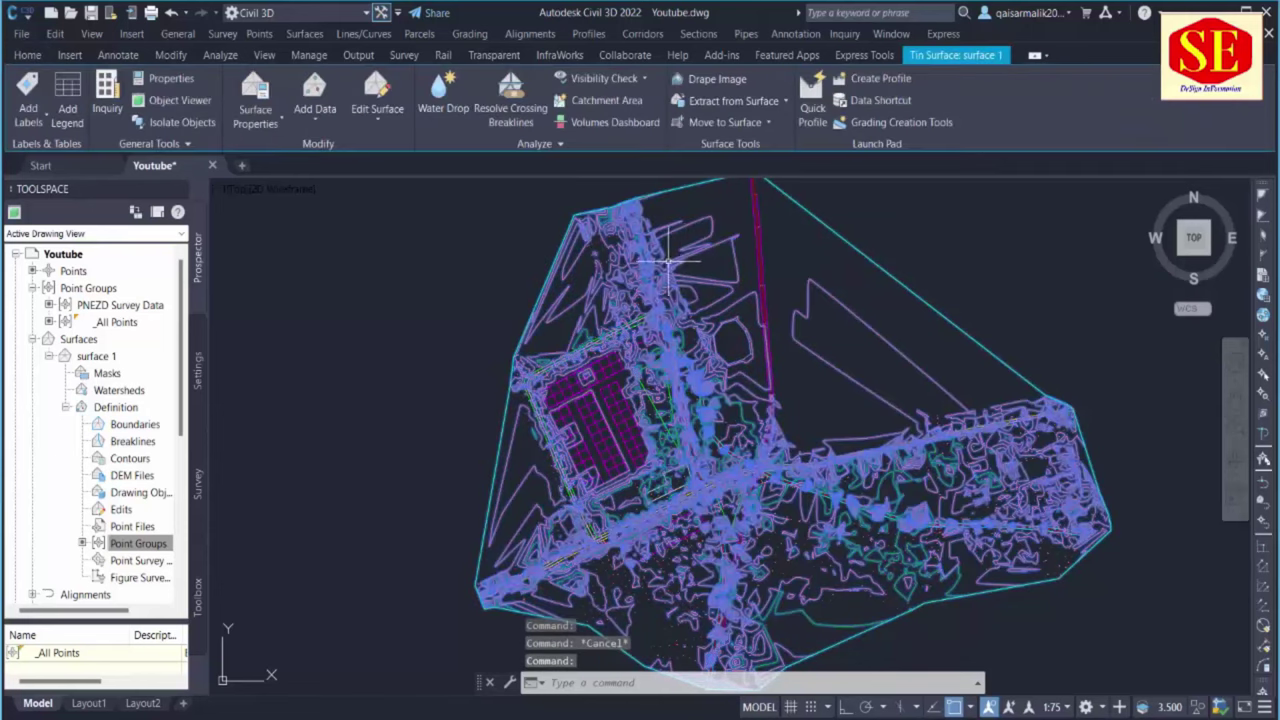
pyautogui.click(41, 119)
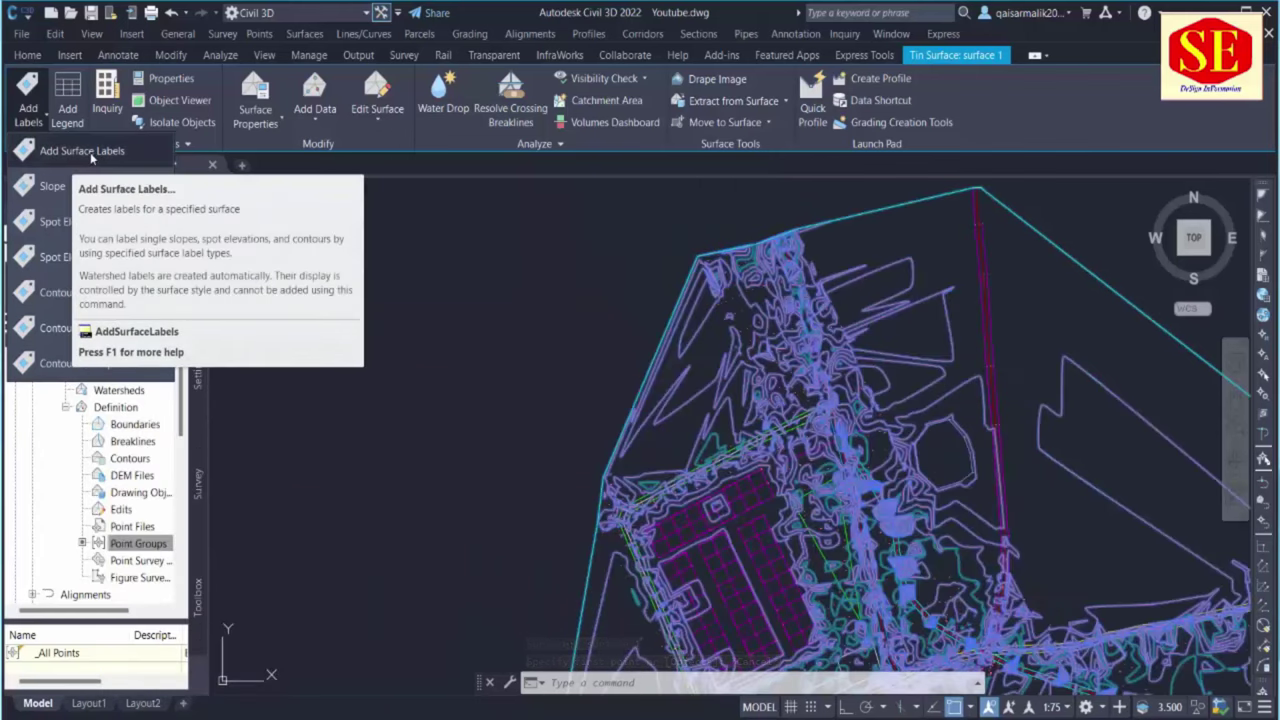
pyautogui.click(91, 157)
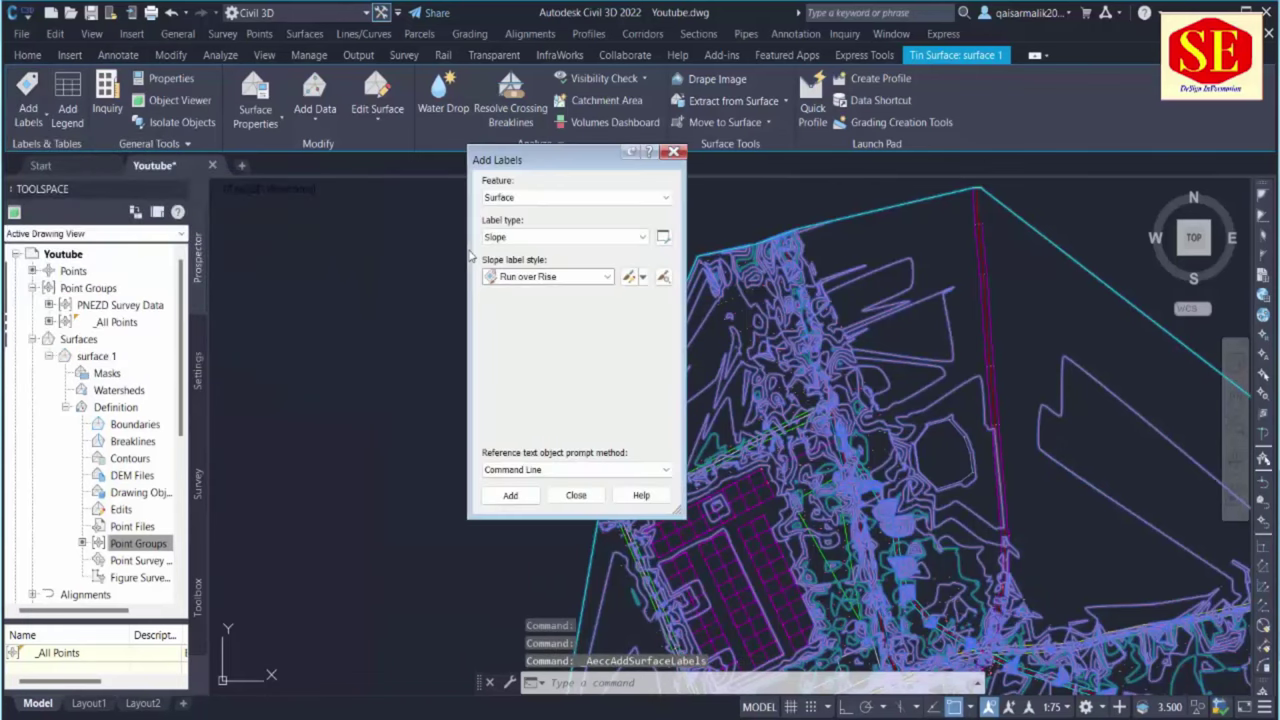
pyautogui.moveTo(537, 173); pyautogui.dragTo(412, 214)
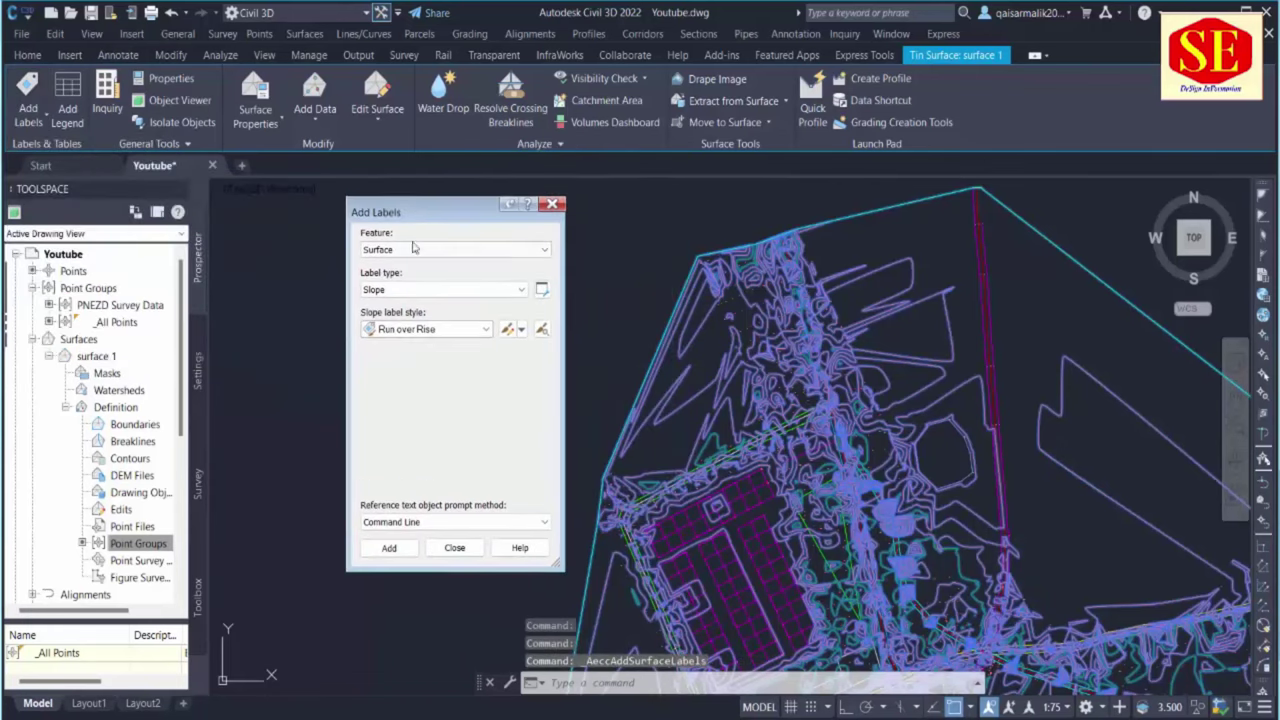
pyautogui.click(418, 252)
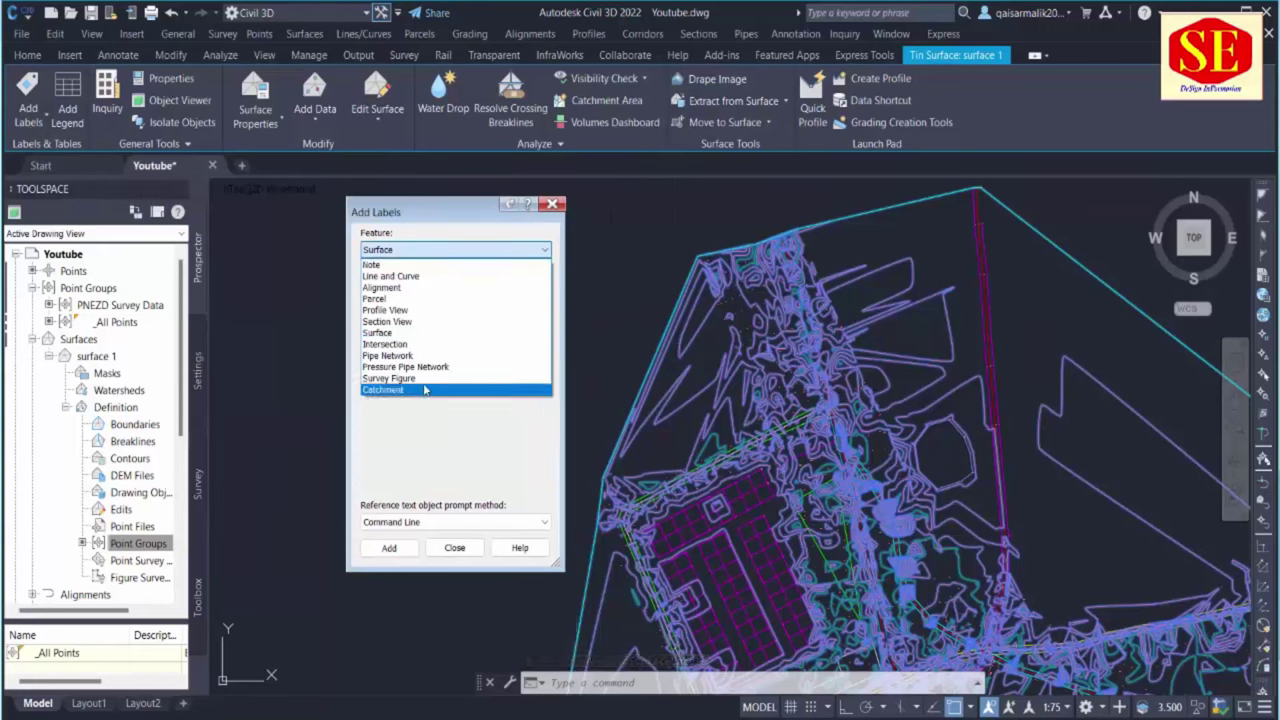
pyautogui.click(376, 333)
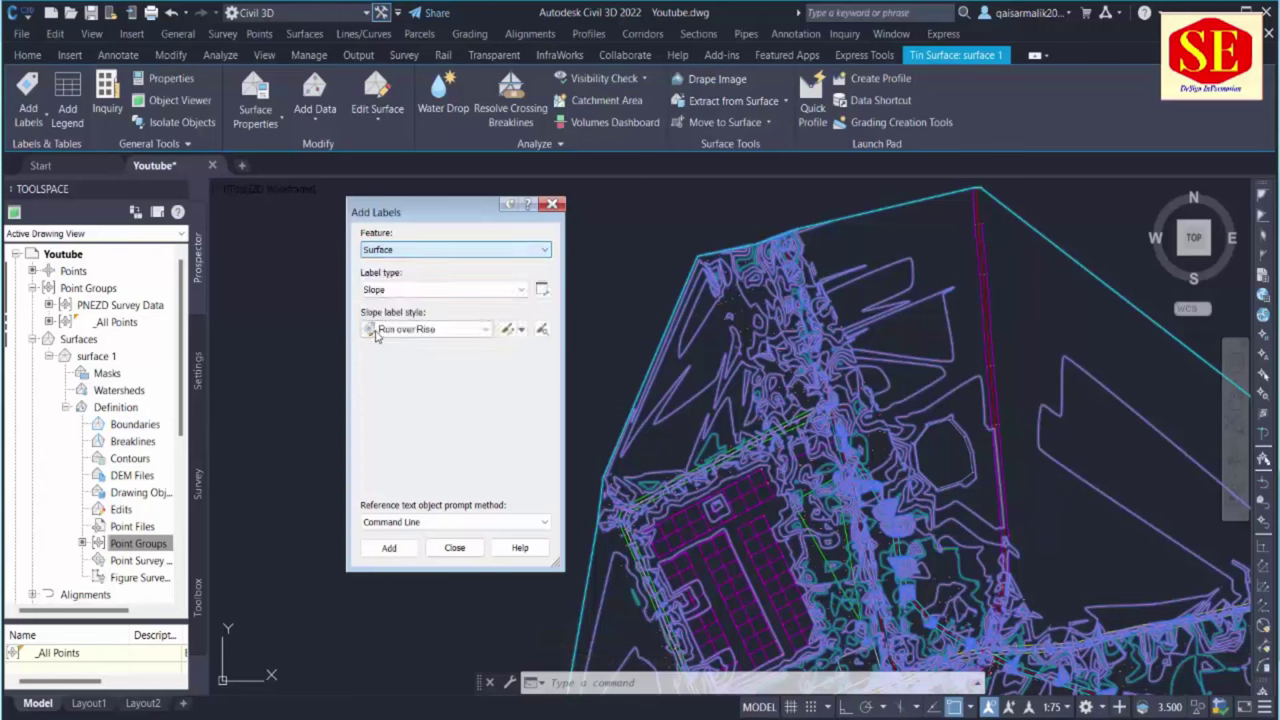
pyautogui.click(402, 290)
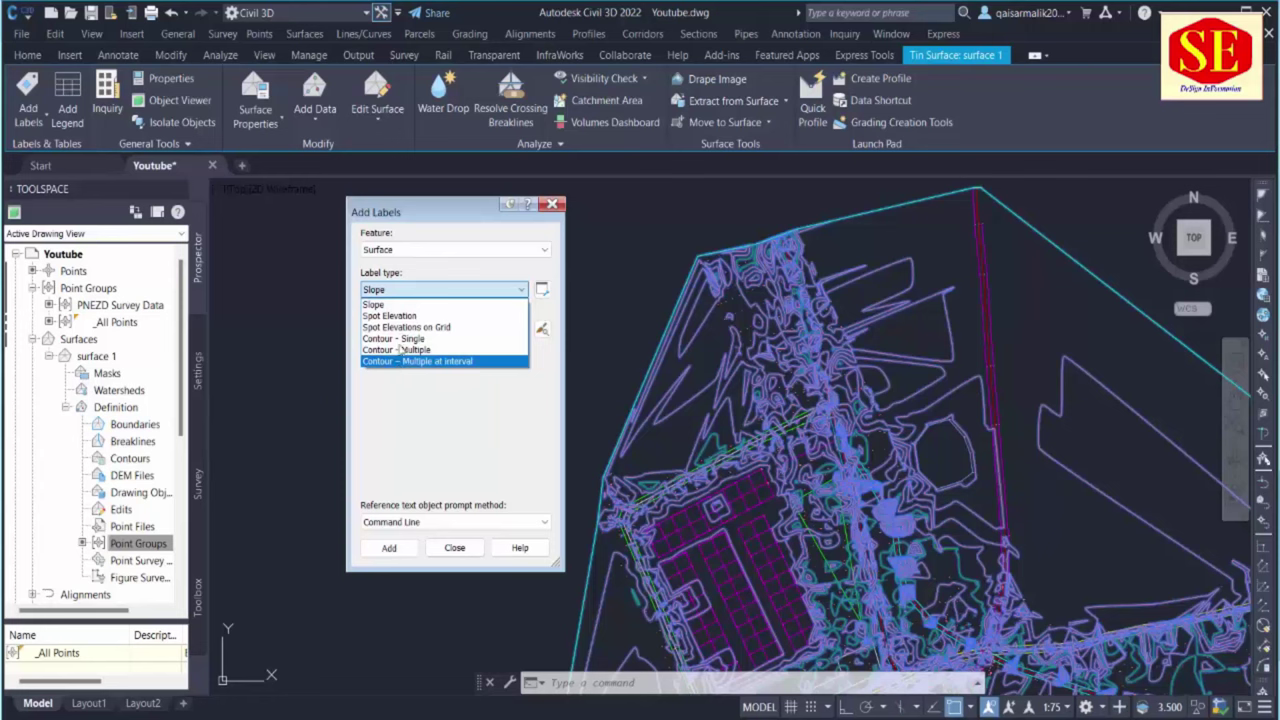
pyautogui.click(467, 362)
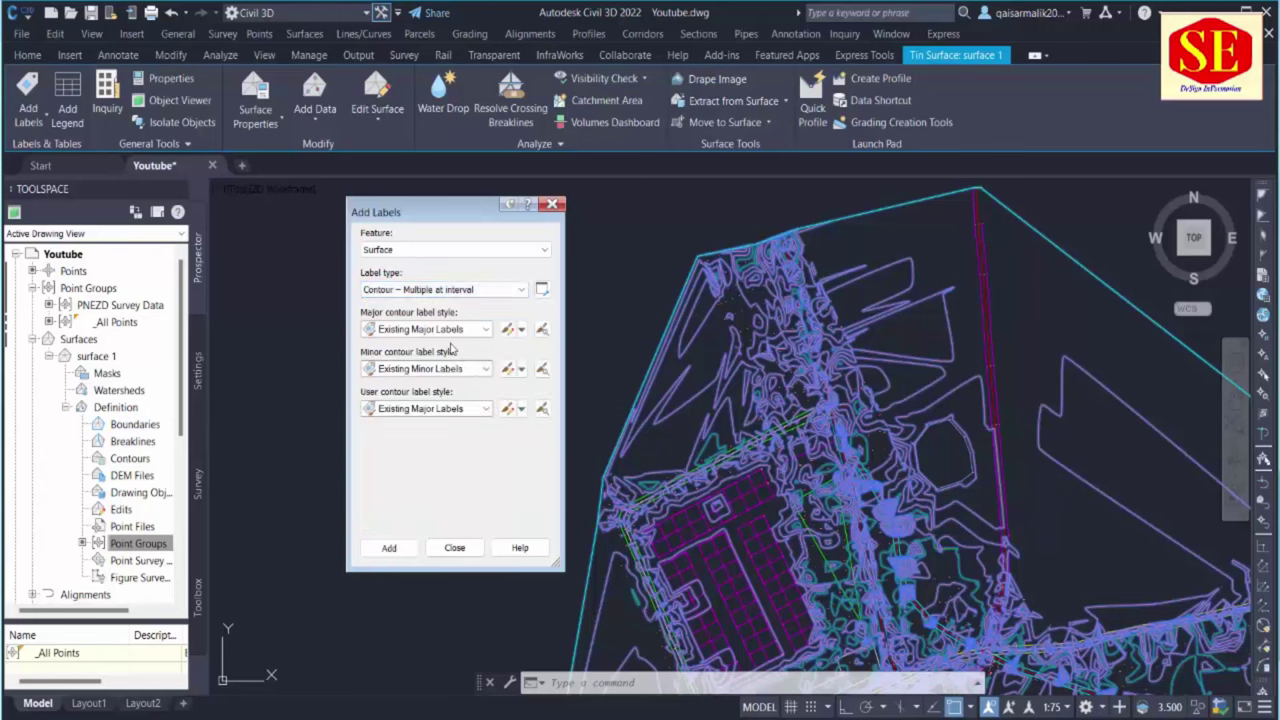
# Review and keep the Existing Major Labels style, then start placing contour labels
pyautogui.click(508, 331)
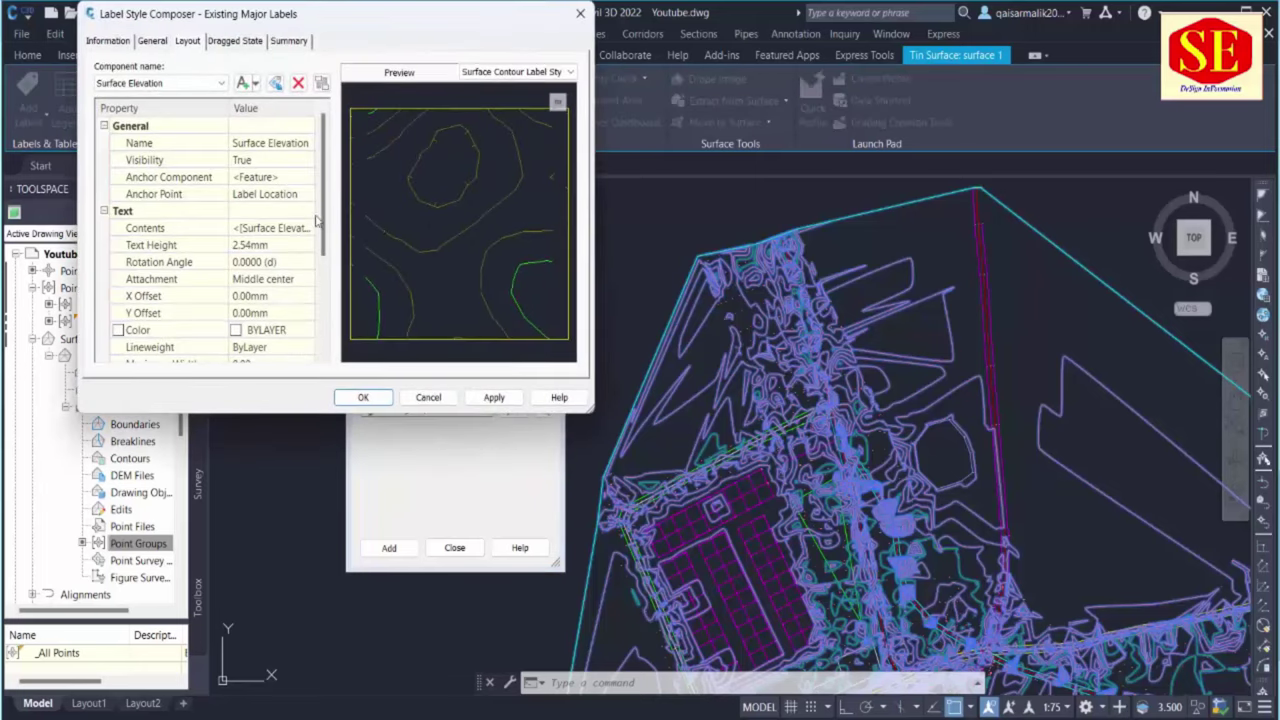
pyautogui.click(357, 397)
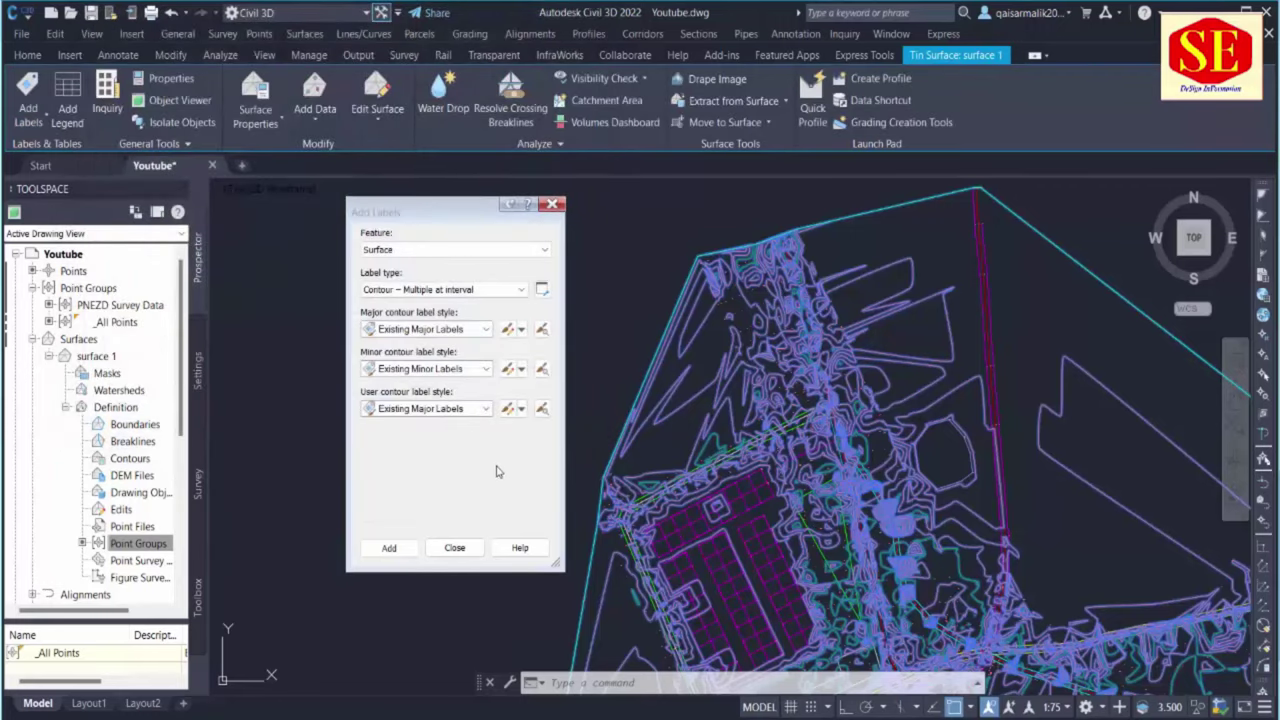
pyautogui.click(436, 330)
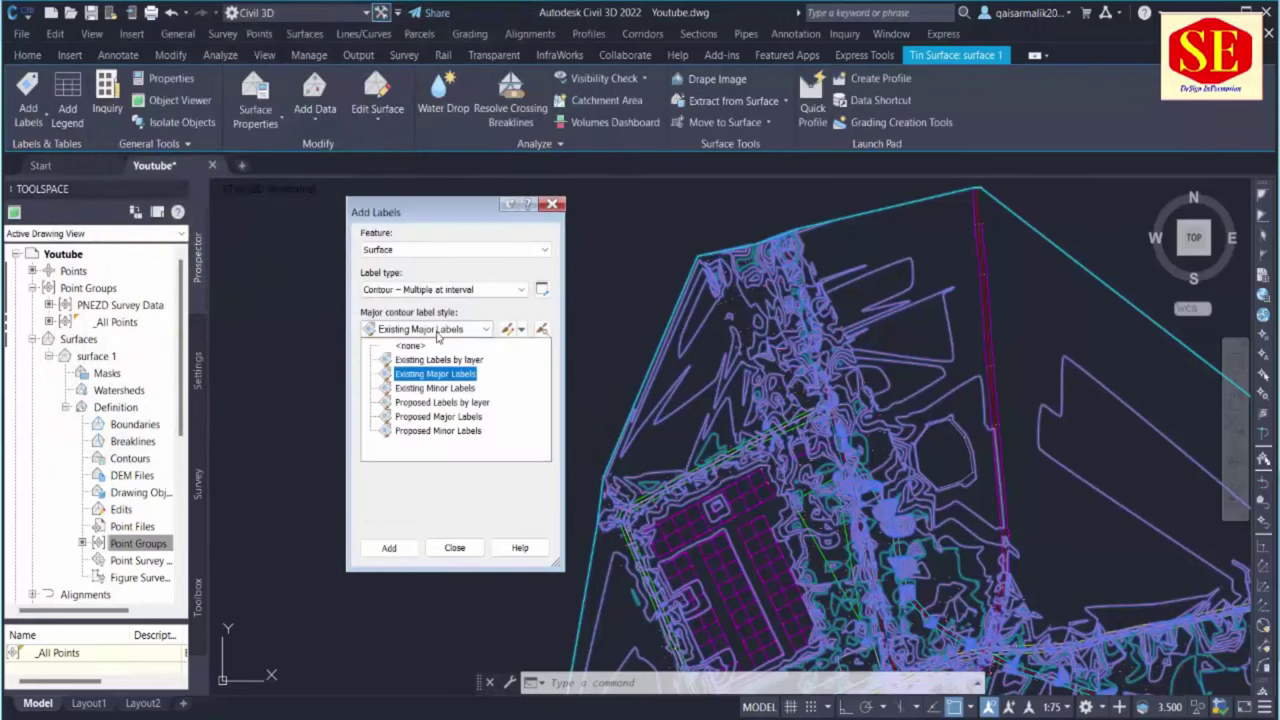
pyautogui.click(441, 401)
pyautogui.click(389, 547)
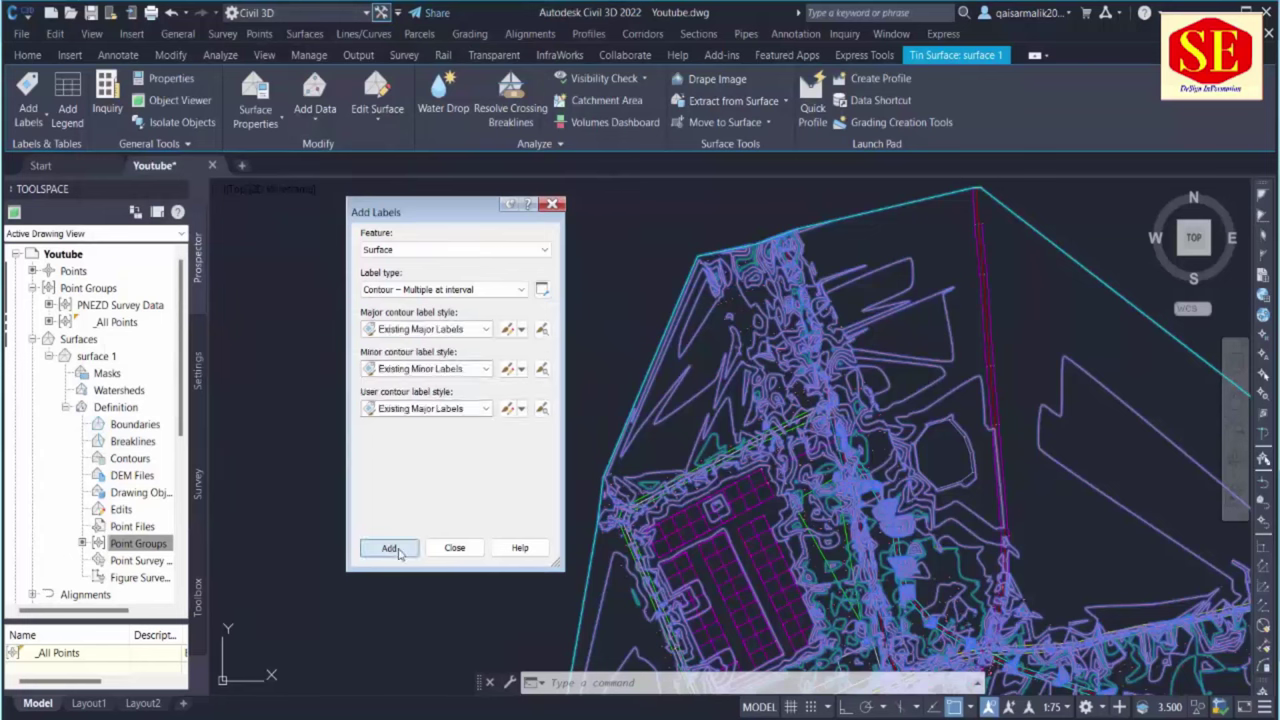
pyautogui.click(389, 547)
# Draw a label line across the northern part of surface 1 with interval 10 along contours
pyautogui.click(664, 283)
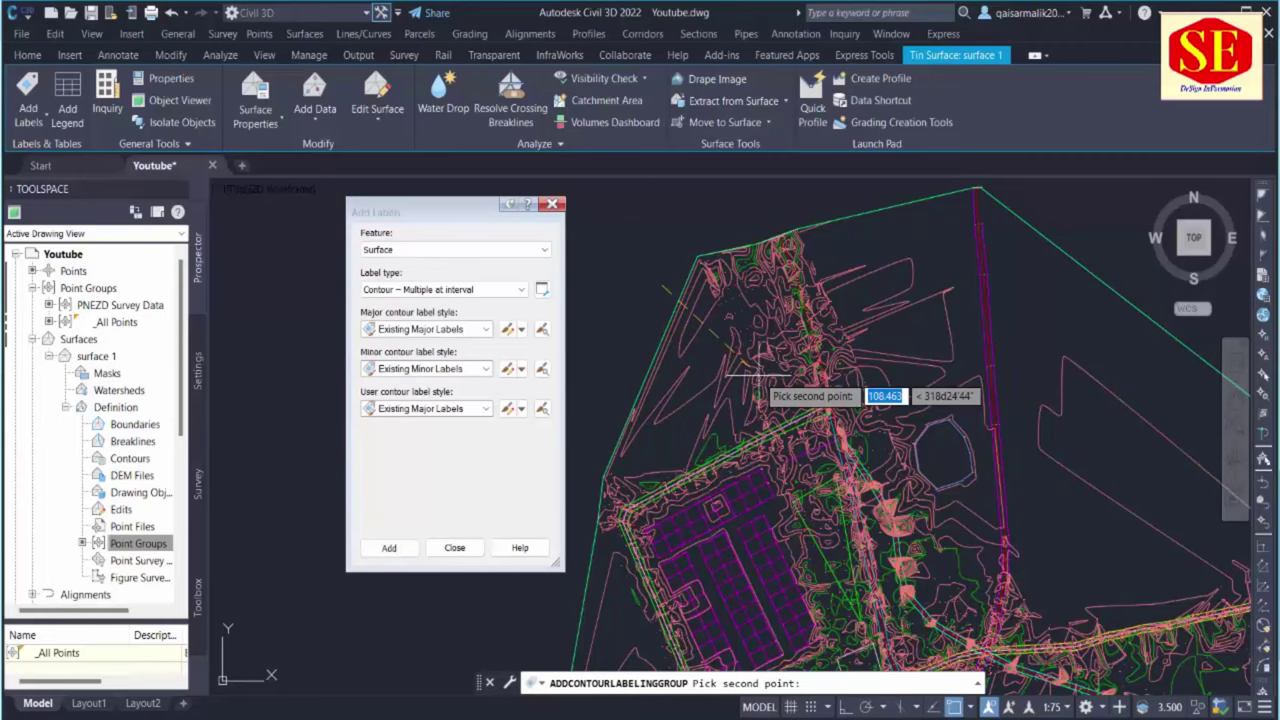
pyautogui.scroll(-3, 752, 377)
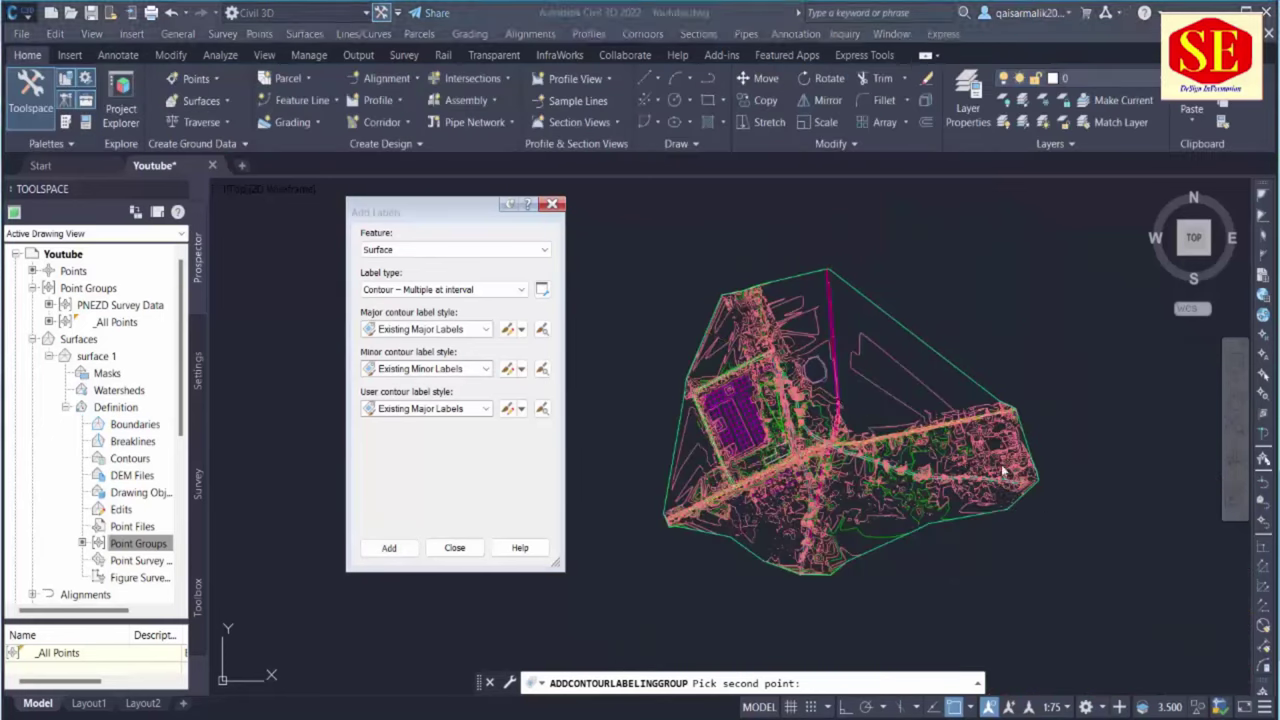
pyautogui.click(1020, 527)
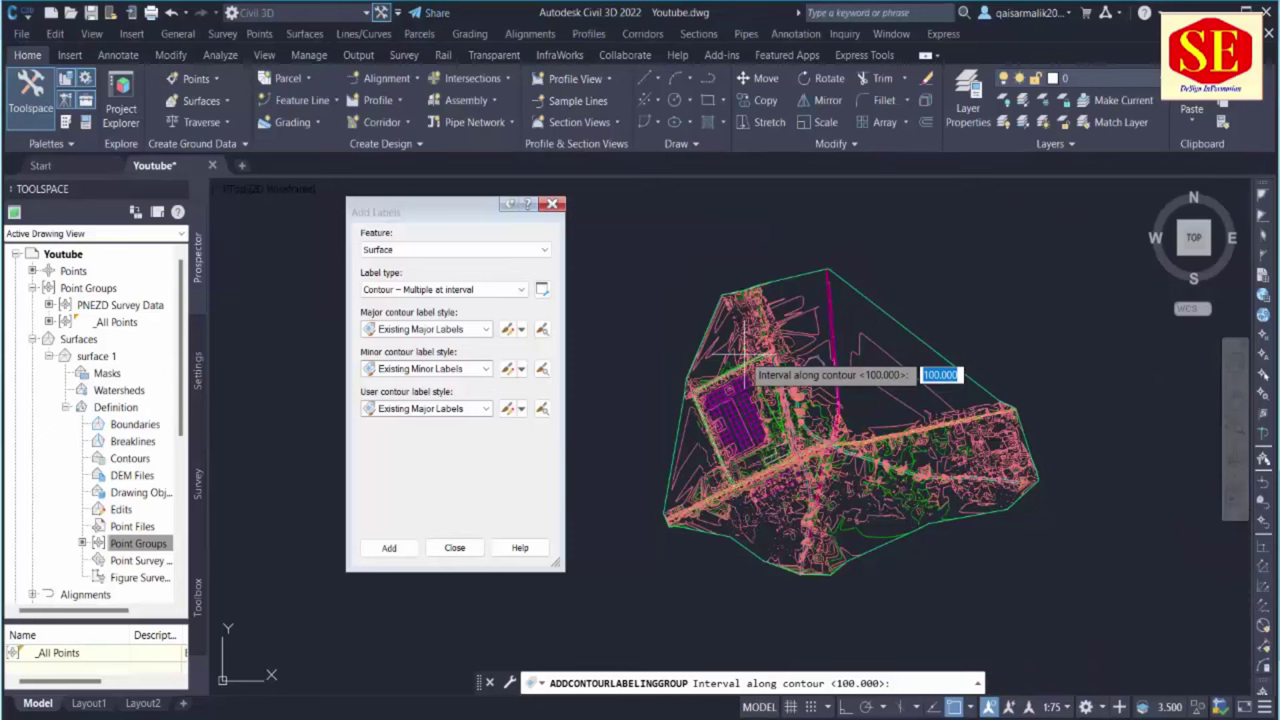
pyautogui.write('10')
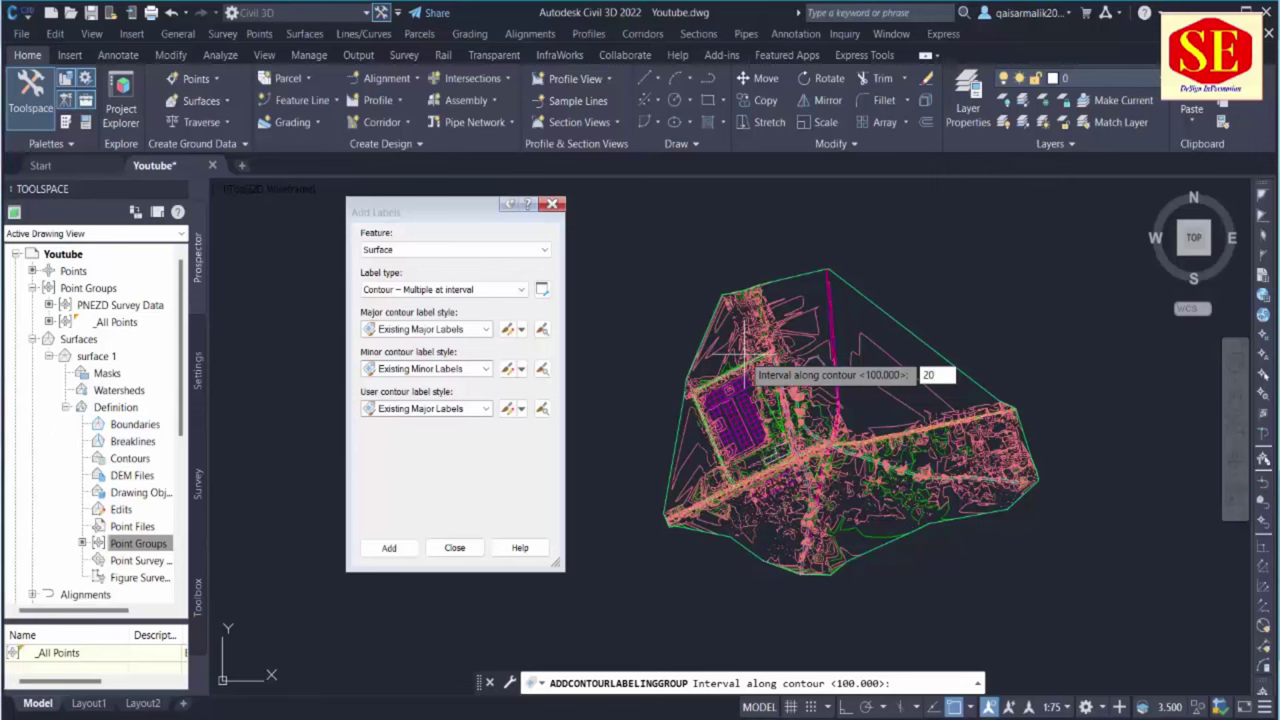
pyautogui.press('Return')
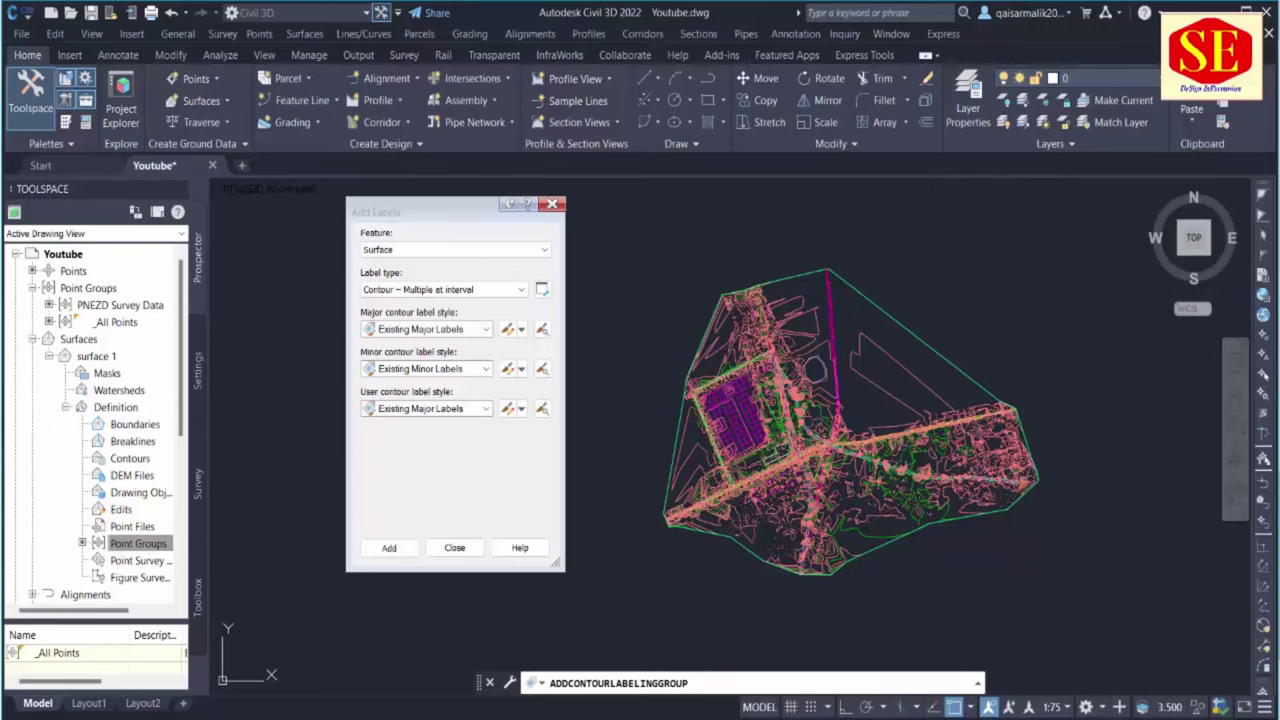
pyautogui.scroll(5, 735, 323)
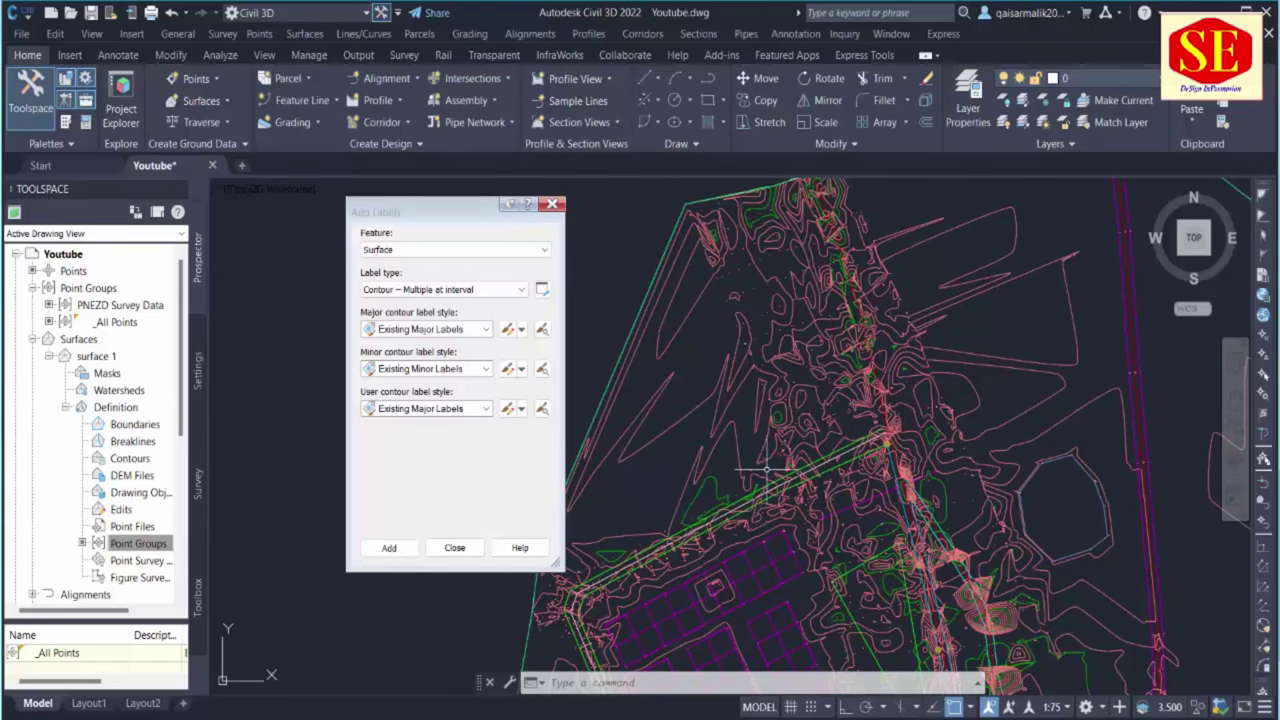
pyautogui.scroll(6, 770, 450)
pyautogui.scroll(5, 866, 351)
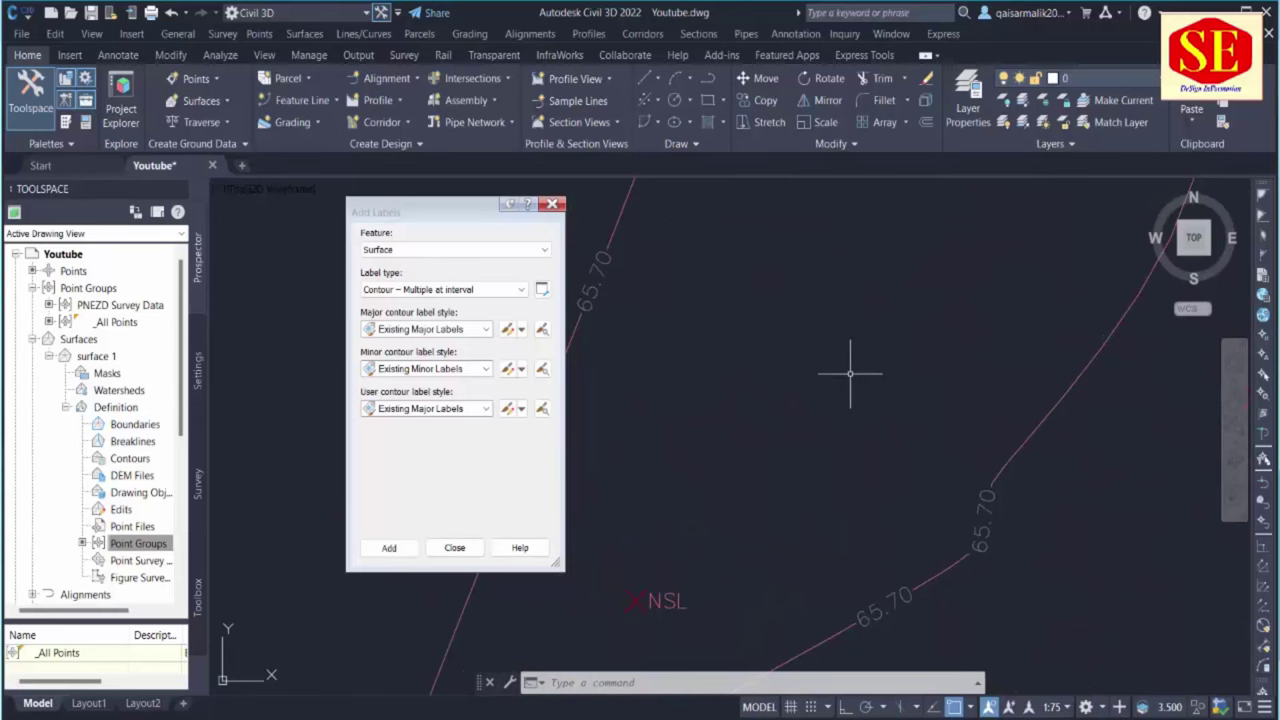
pyautogui.scroll(-5, 860, 375)
pyautogui.scroll(3, 868, 388)
pyautogui.scroll(-3, 900, 380)
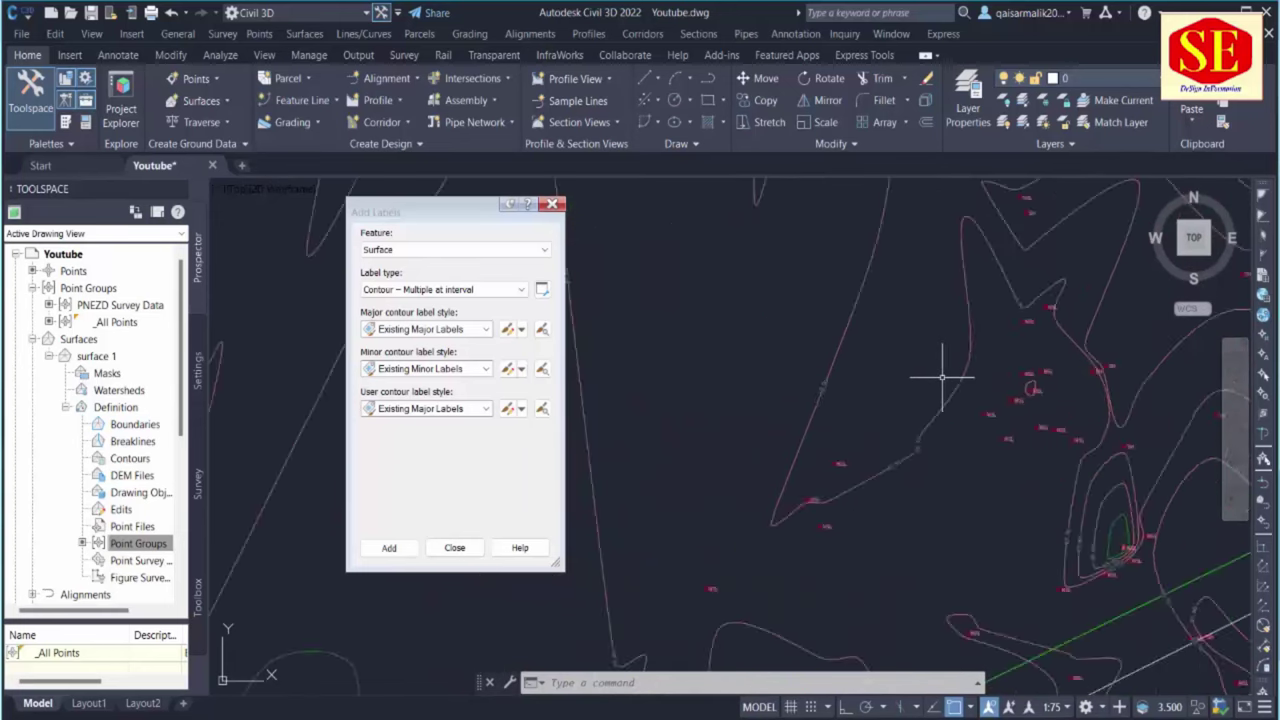
pyautogui.scroll(5, 880, 375)
pyautogui.scroll(6, 964, 503)
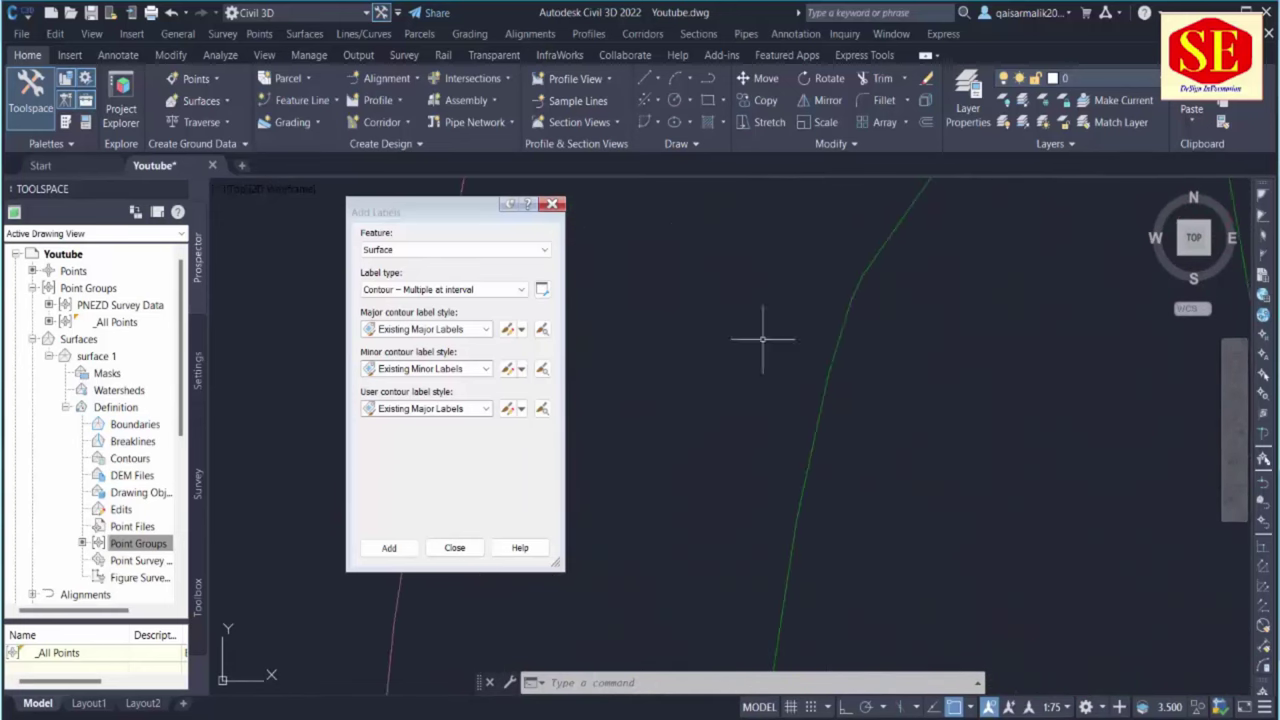
pyautogui.scroll(-5, 968, 430)
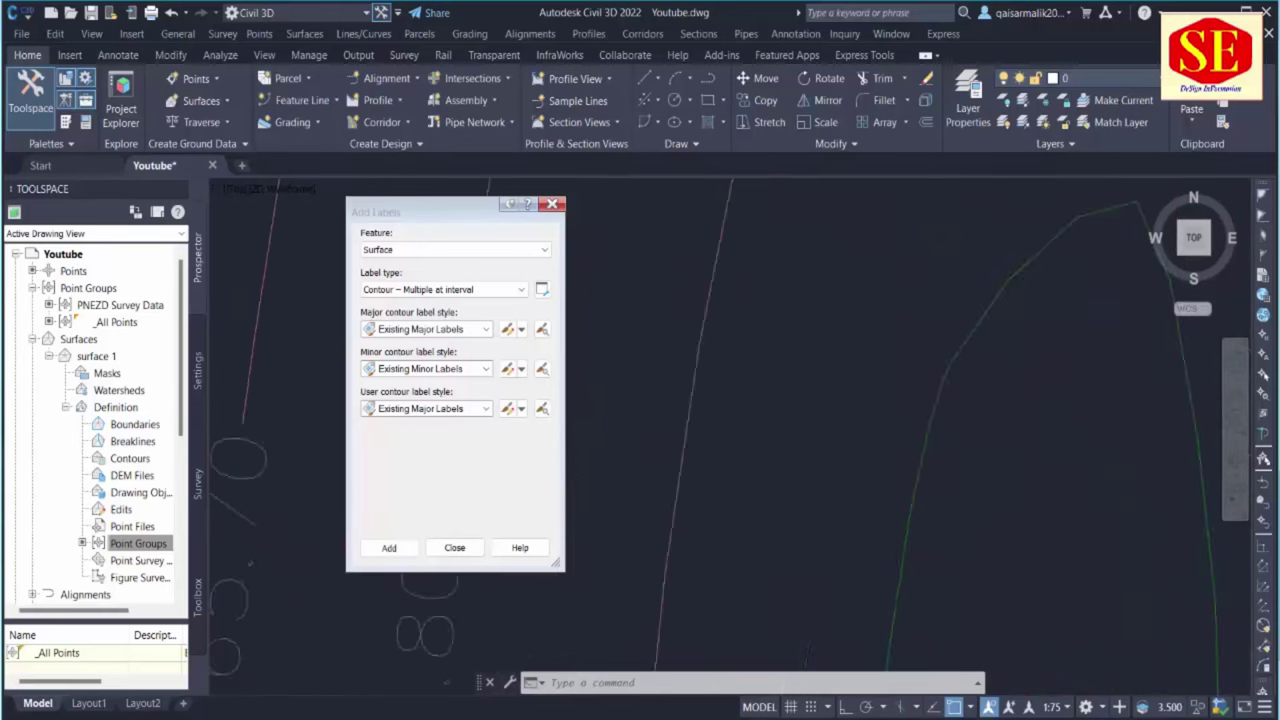
pyautogui.scroll(-5, 1001, 497)
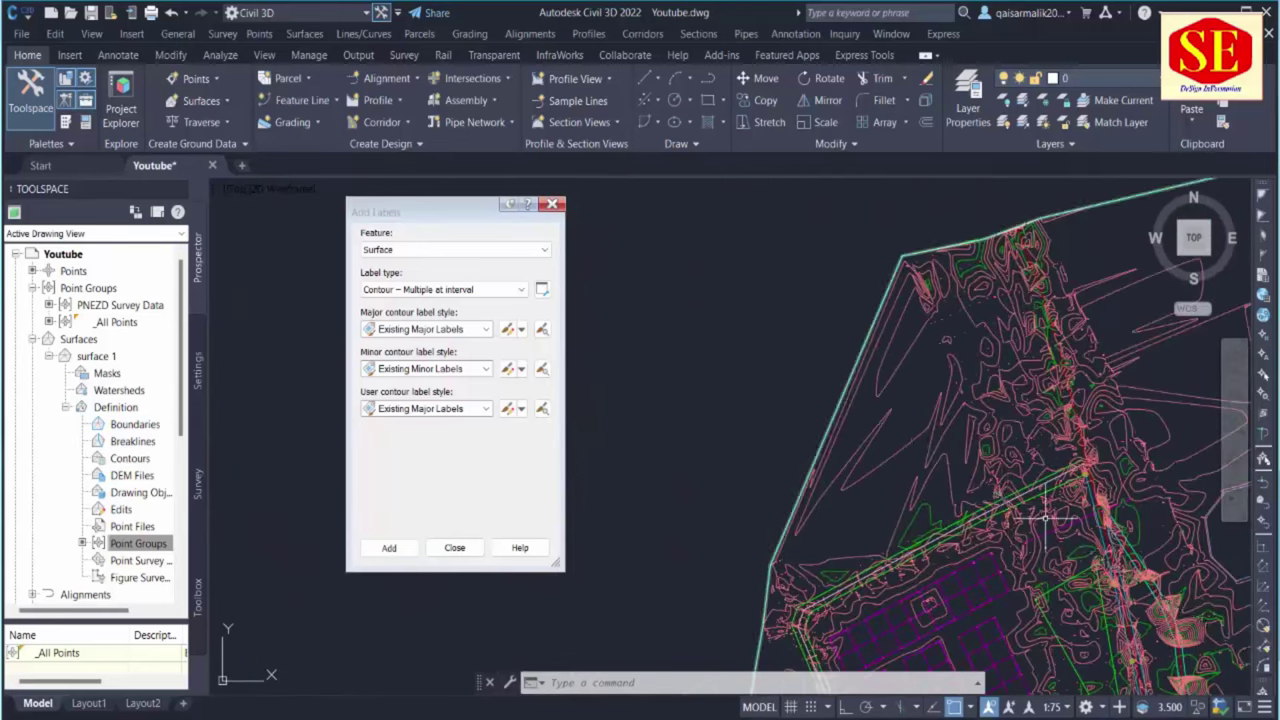
pyautogui.scroll(5, 880, 340)
pyautogui.scroll(-4, 890, 350)
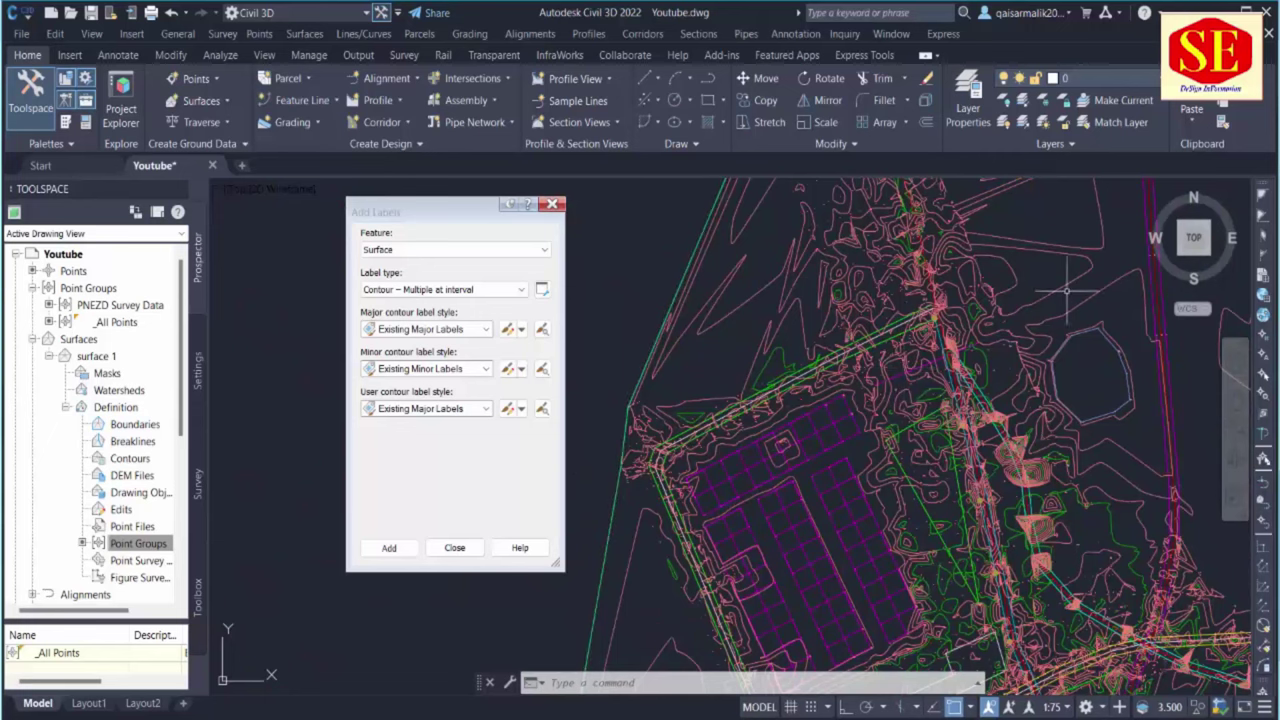
pyautogui.scroll(-3, 902, 366)
pyautogui.scroll(1, 975, 410)
pyautogui.moveTo(860, 432); pyautogui.dragTo(800, 417, button='middle')
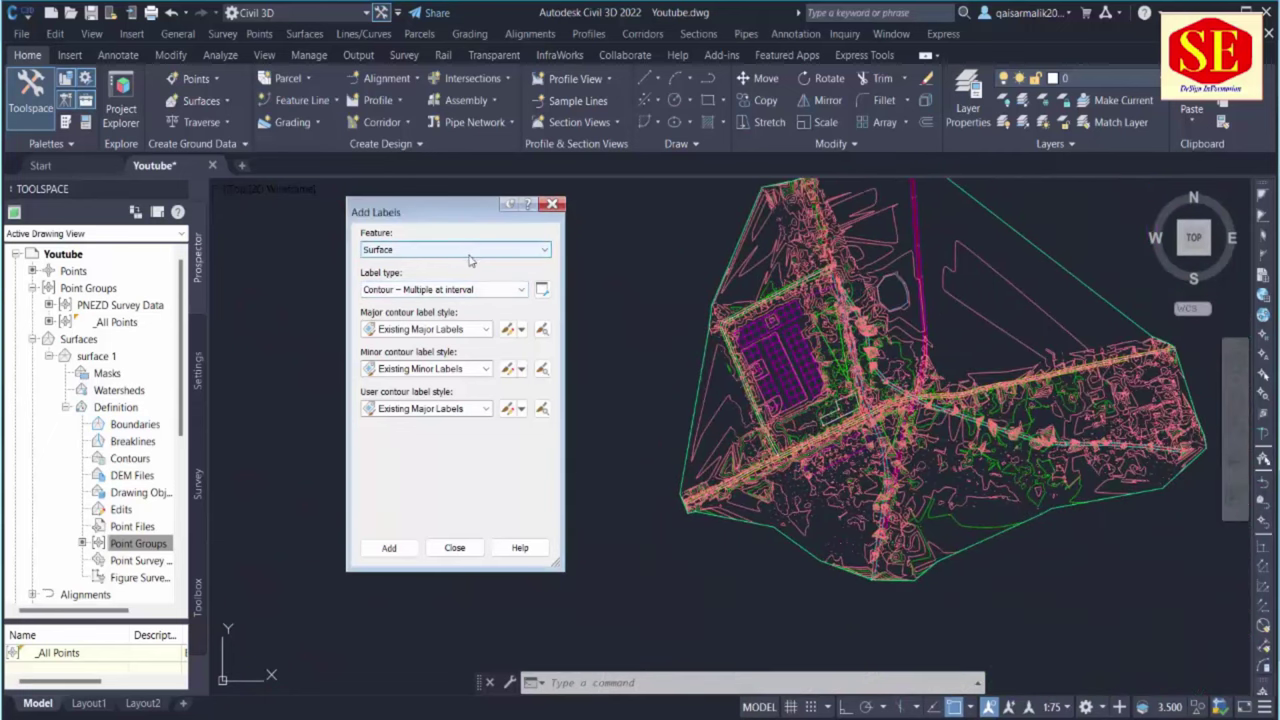
# Set the Existing Major Labels text height to 5 mm
pyautogui.click(506, 328)
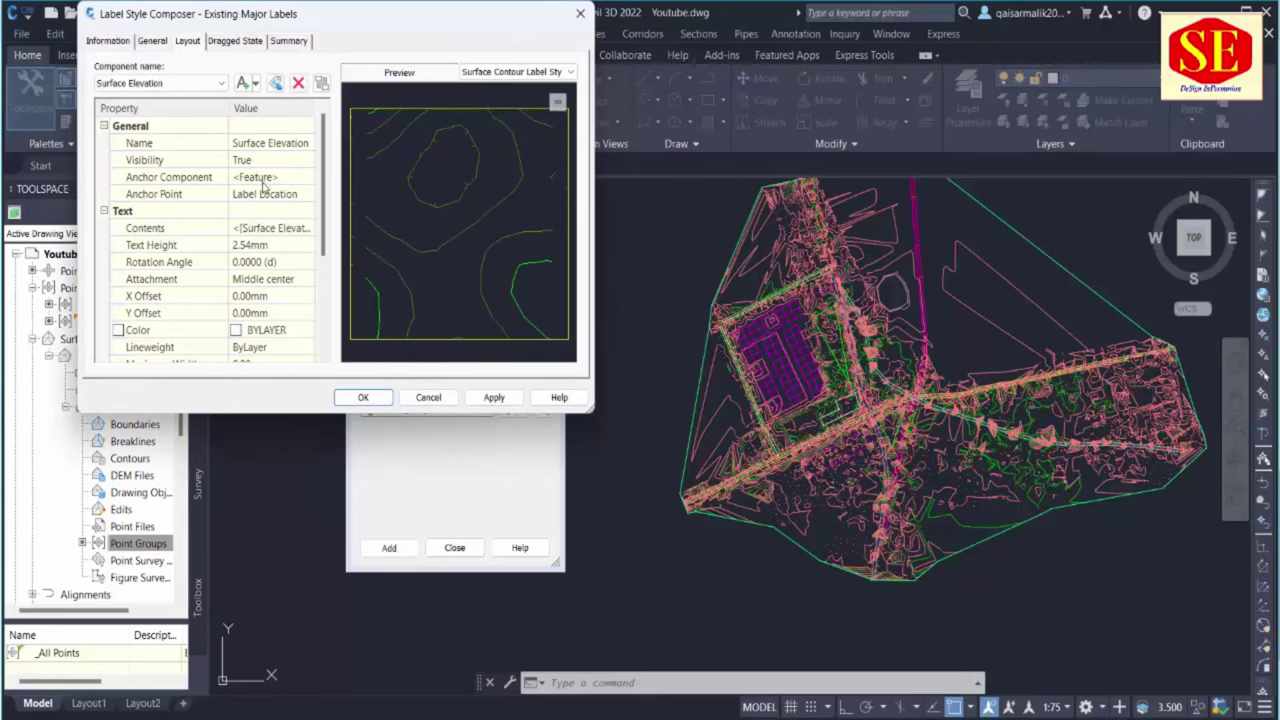
pyautogui.click(140, 245)
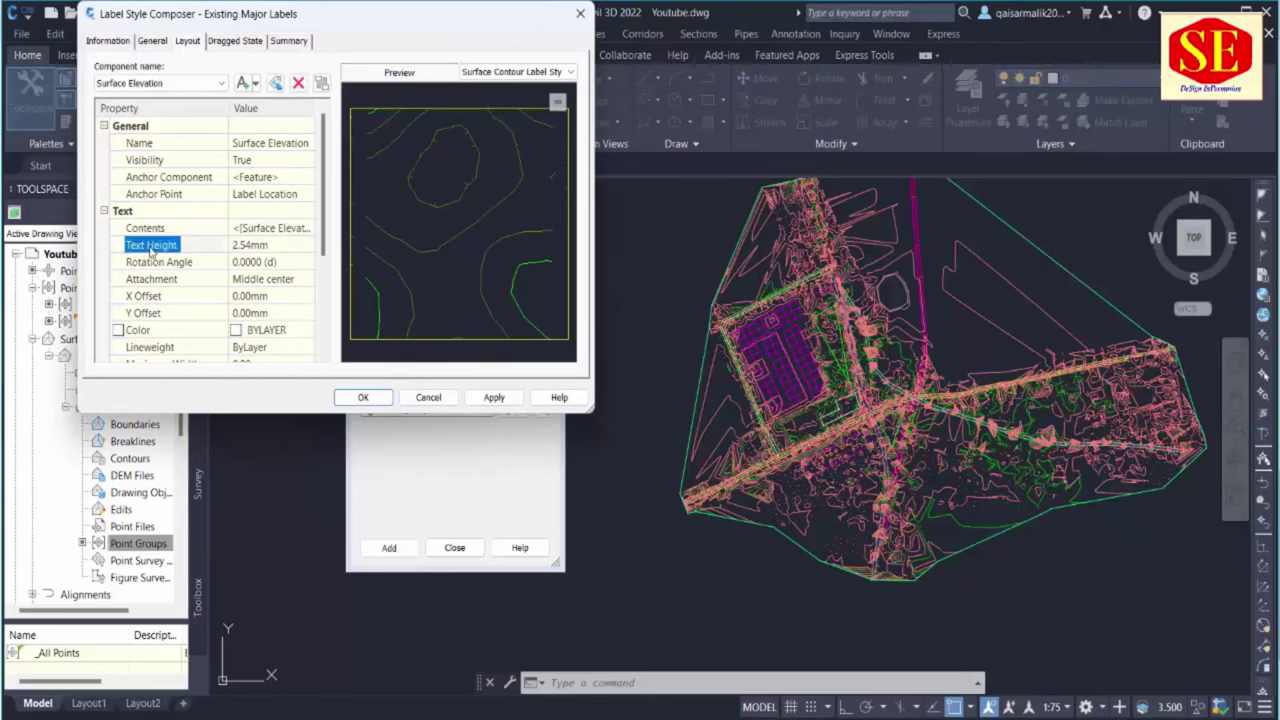
pyautogui.click(152, 248)
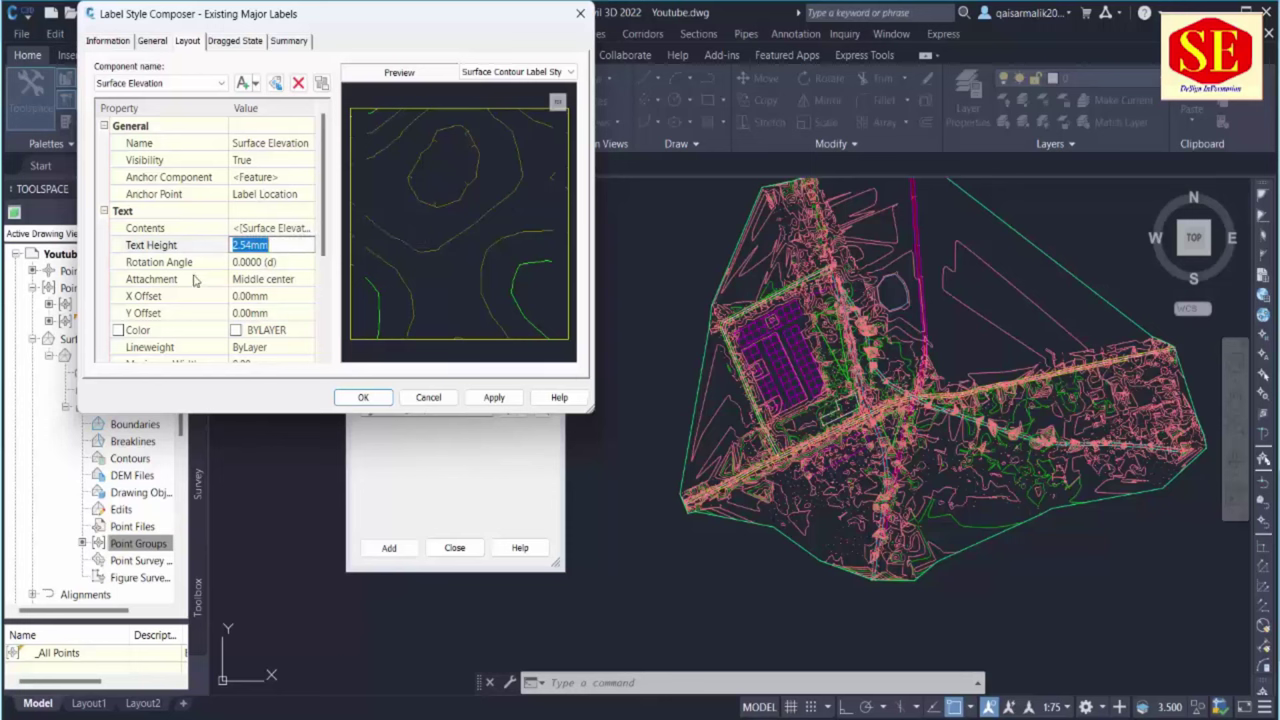
pyautogui.write('5')
pyautogui.click(494, 397)
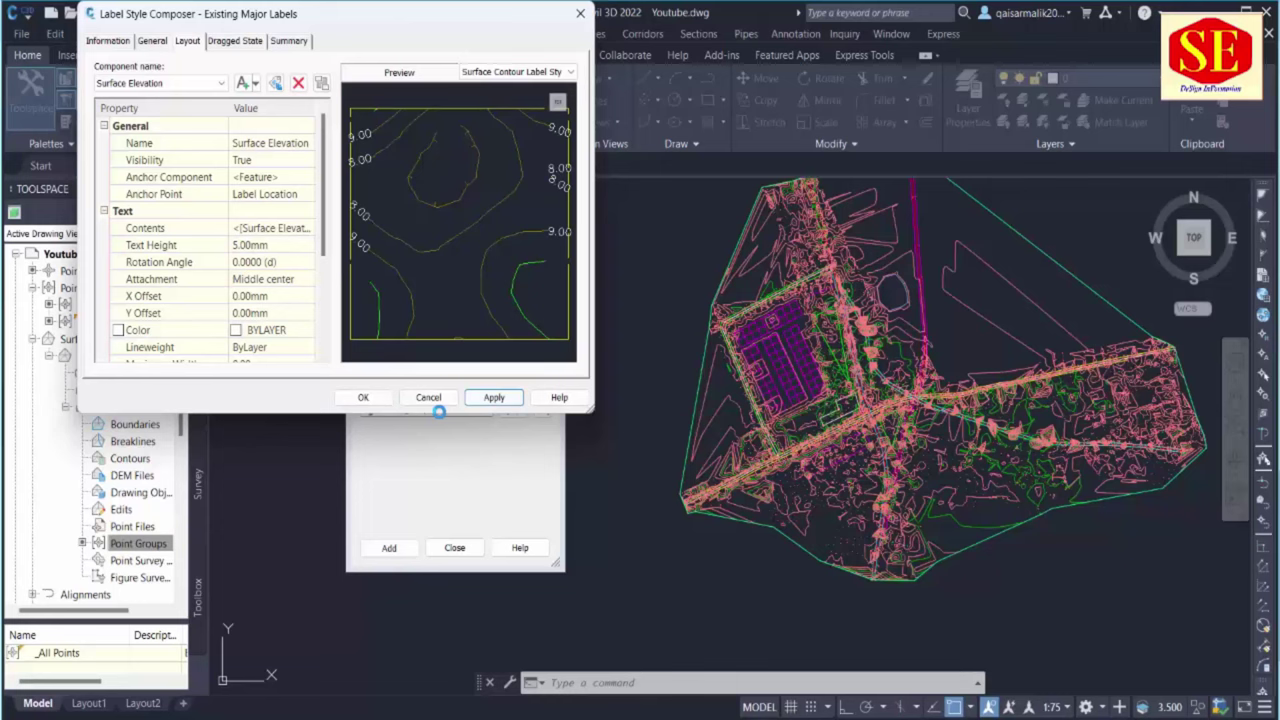
pyautogui.click(240, 332)
pyautogui.click(306, 331)
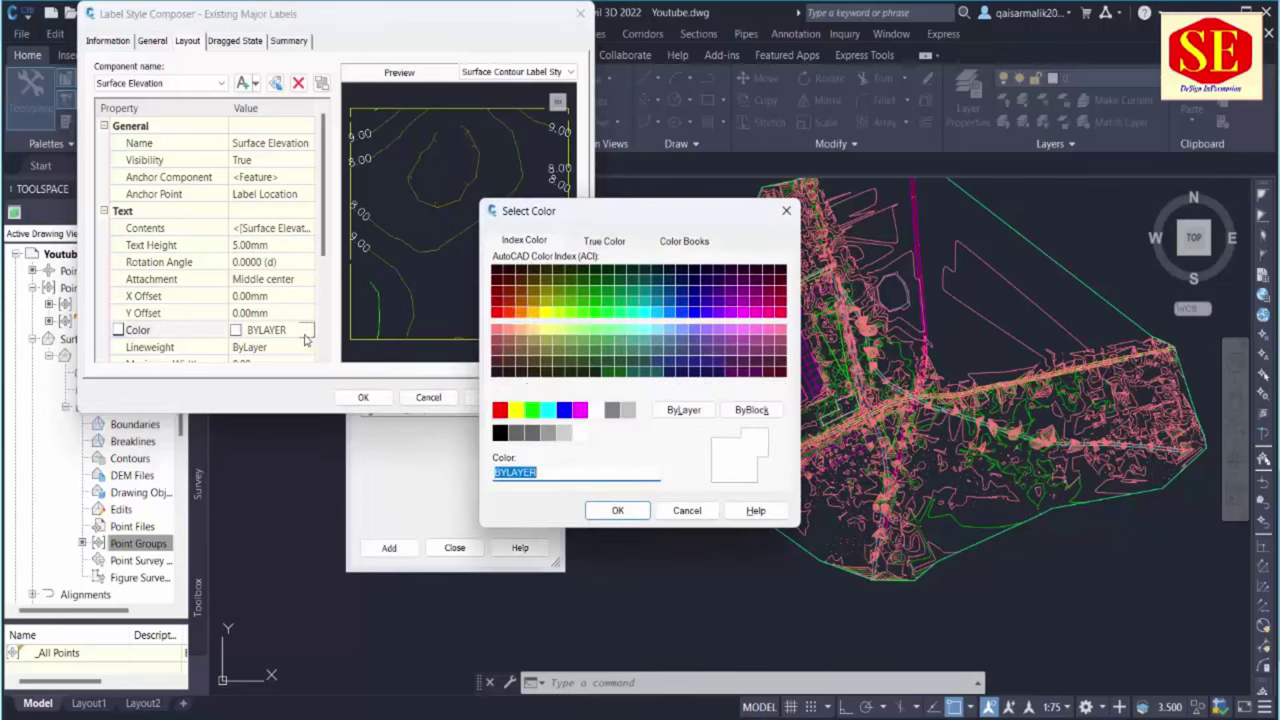
pyautogui.click(685, 507)
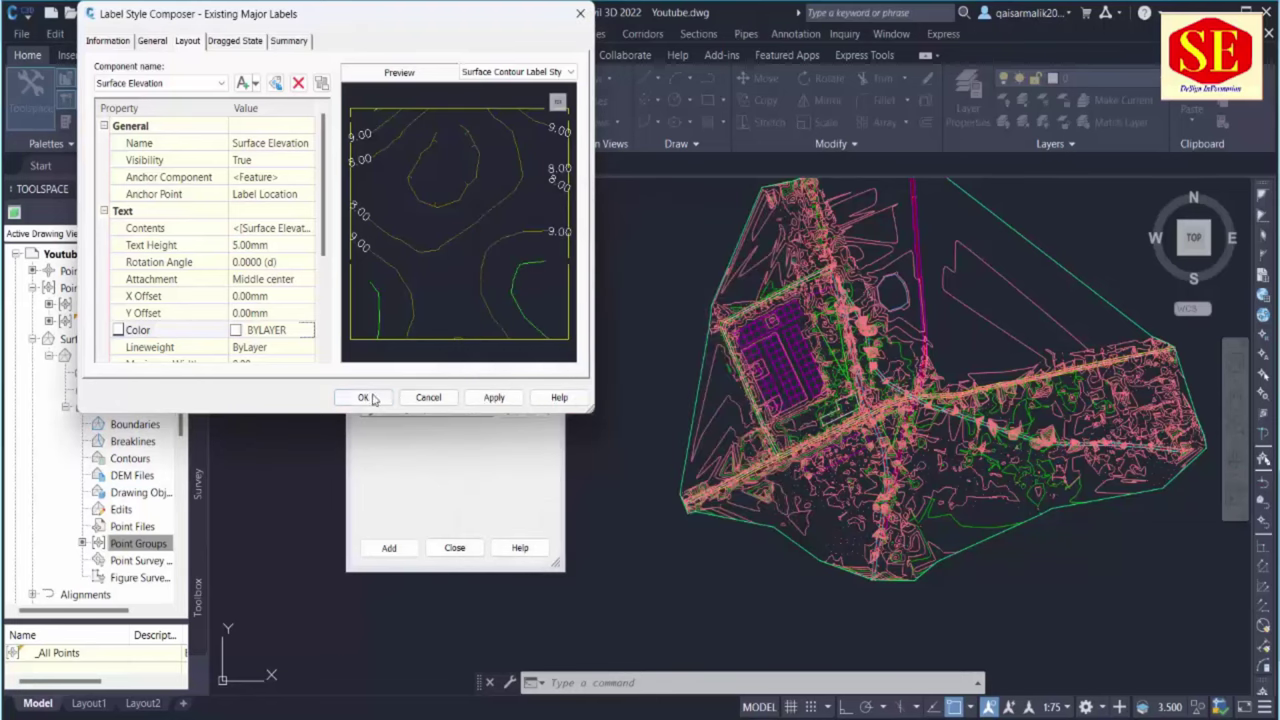
pyautogui.click(362, 397)
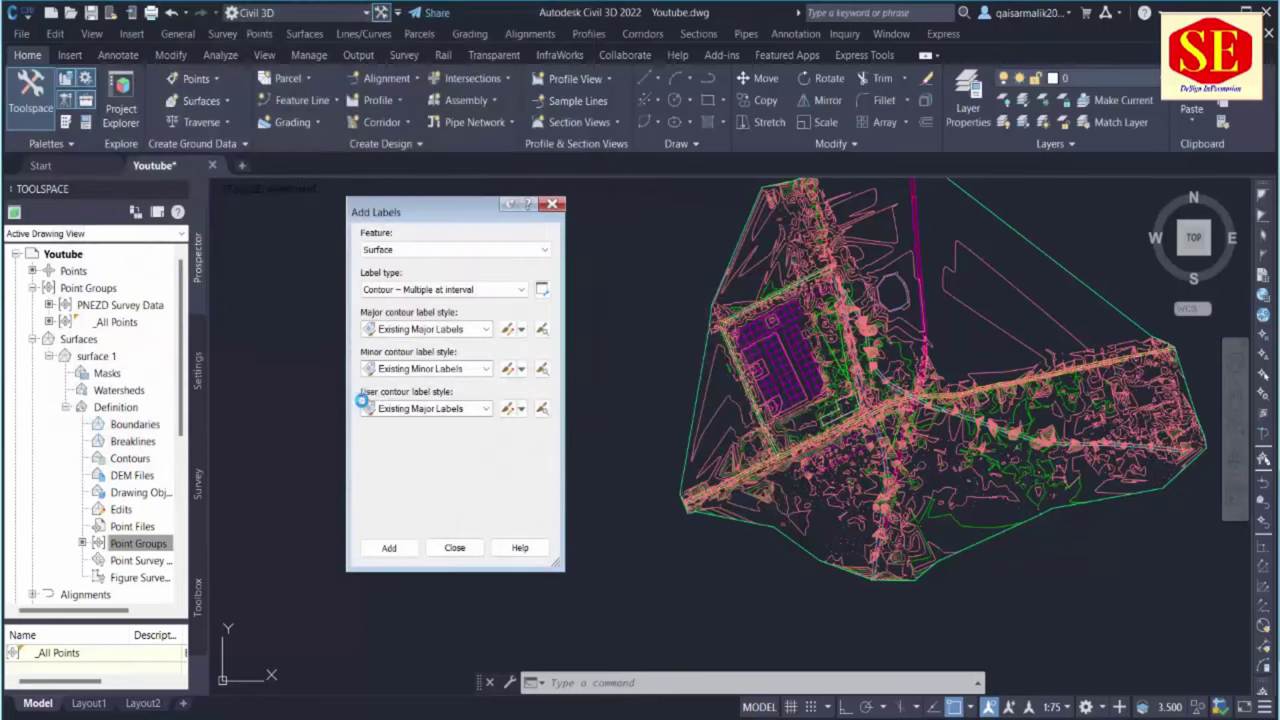
# Give the Existing Minor Labels a 5 mm text height and red colour
pyautogui.click(508, 369)
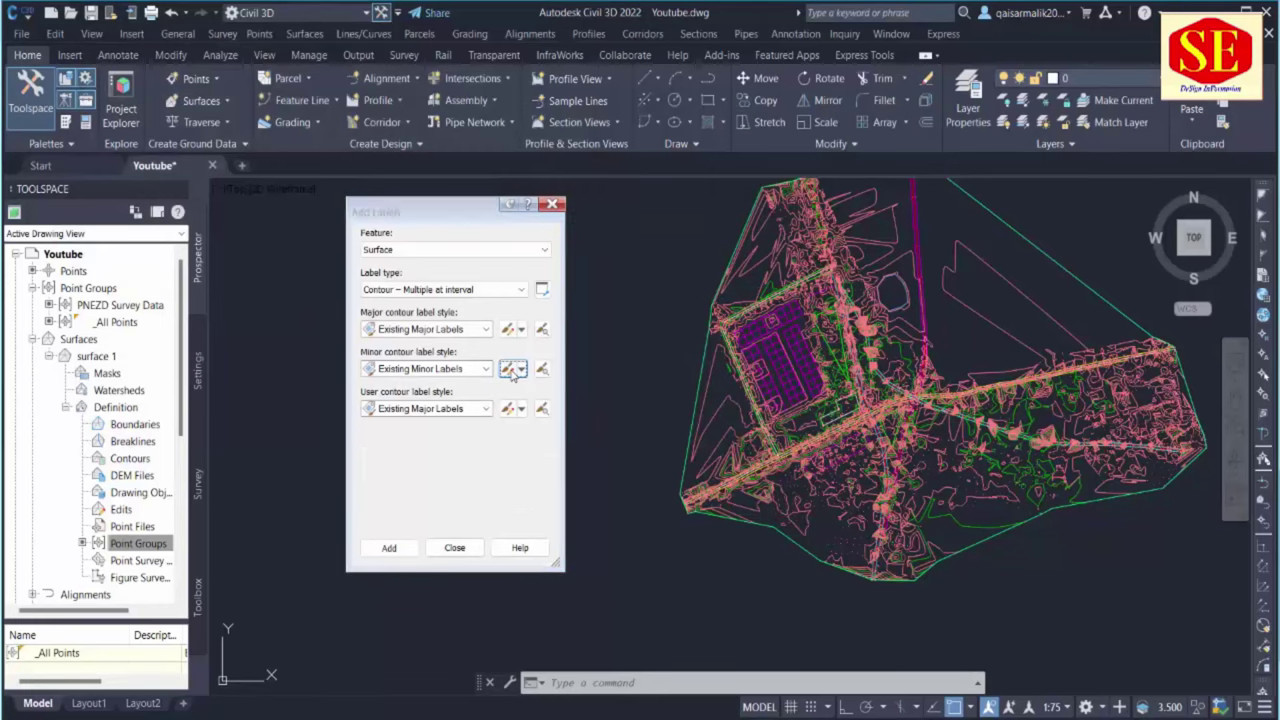
pyautogui.click(291, 245)
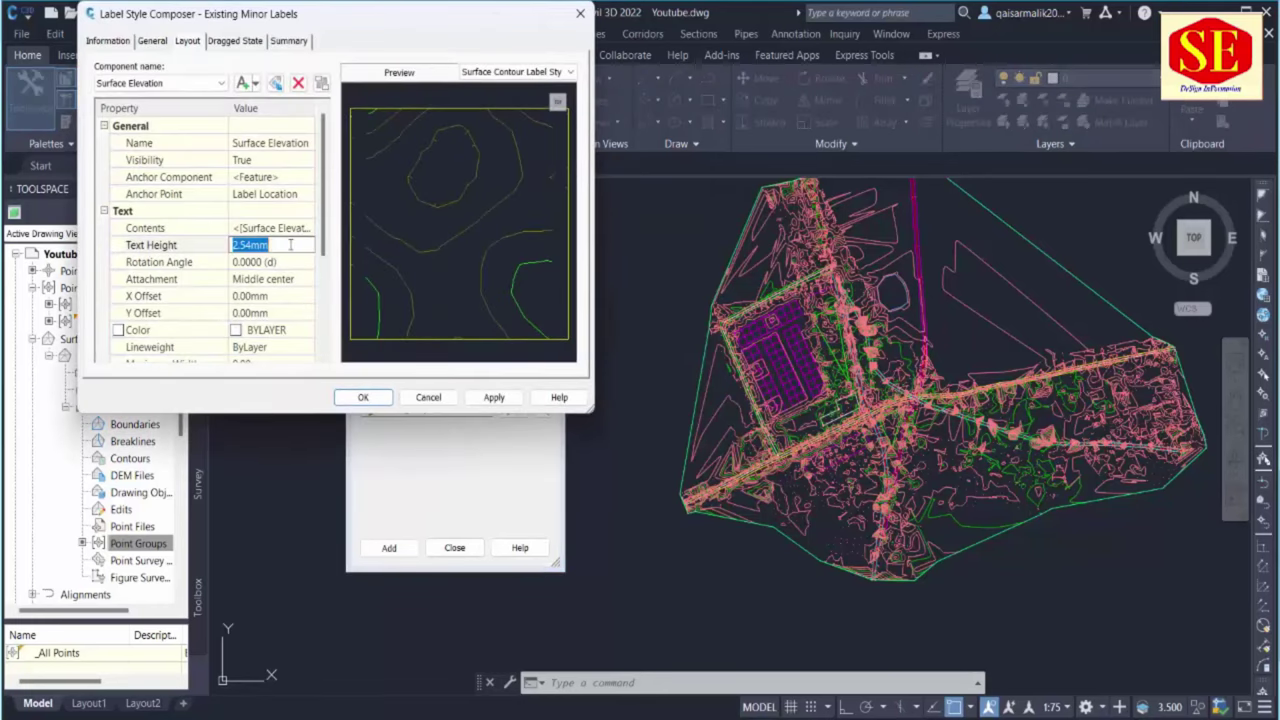
pyautogui.click(237, 336)
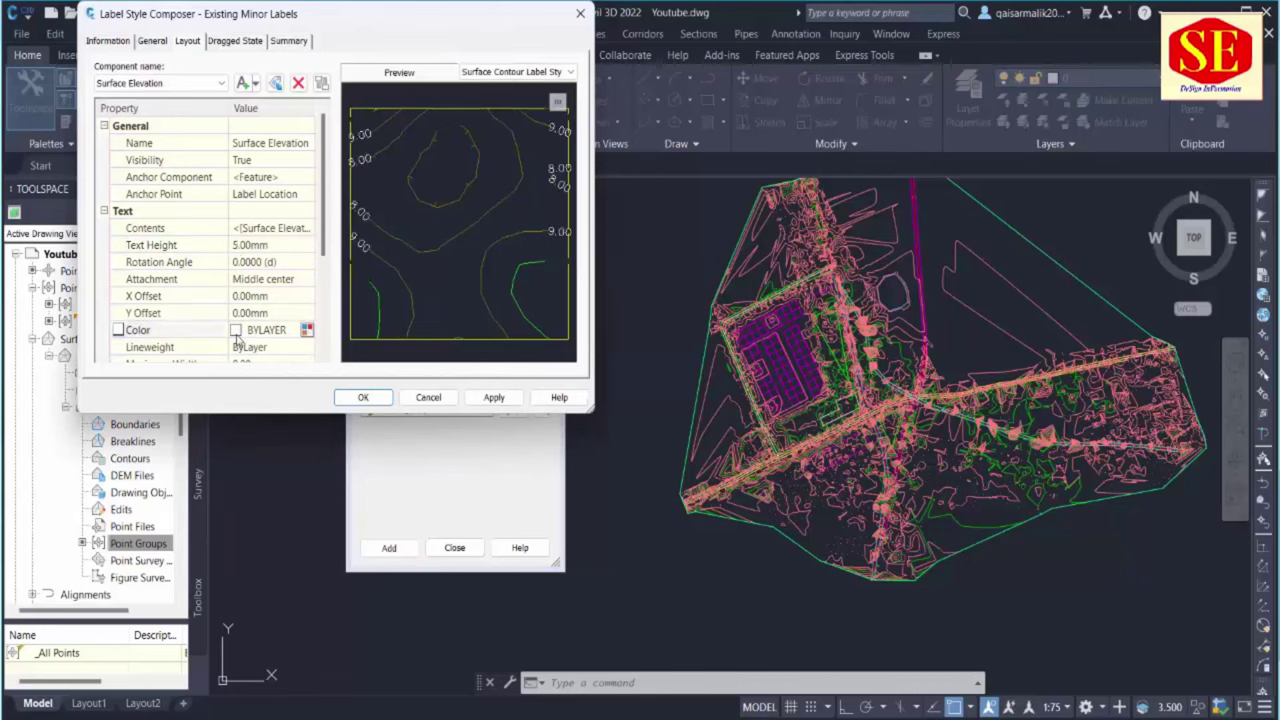
pyautogui.click(306, 330)
pyautogui.click(500, 410)
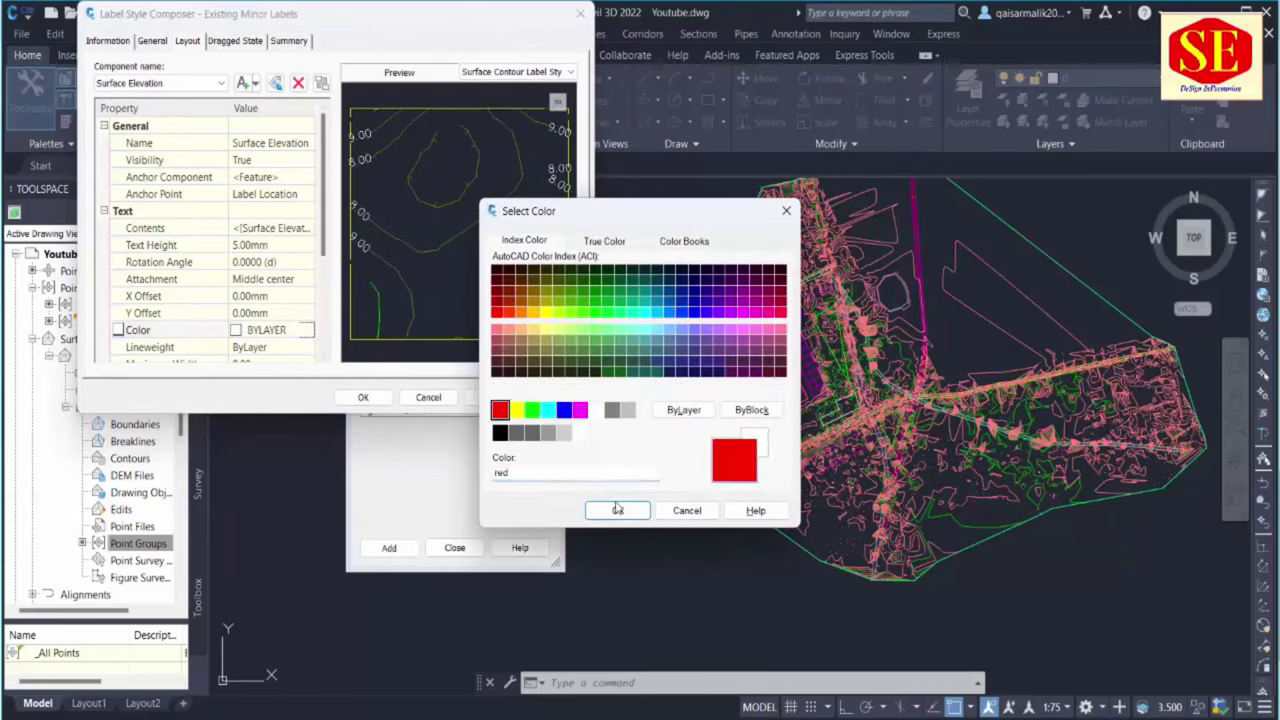
pyautogui.click(617, 510)
pyautogui.click(497, 397)
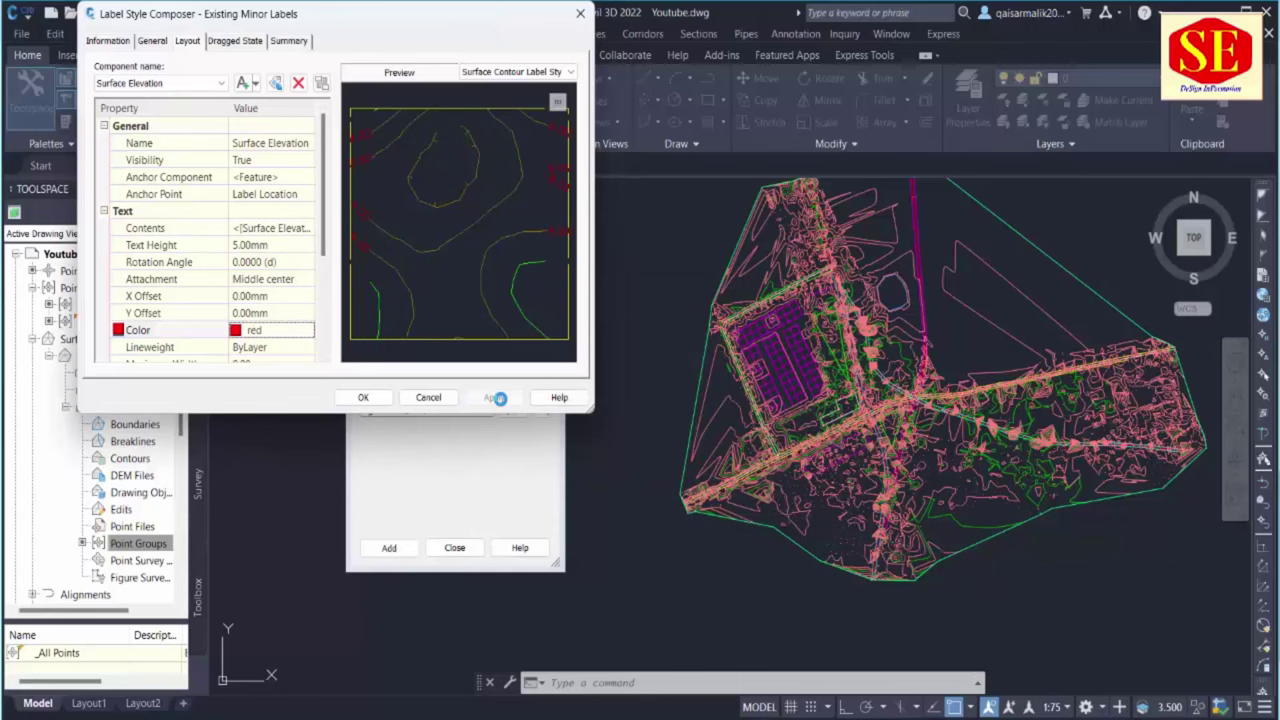
pyautogui.click(358, 398)
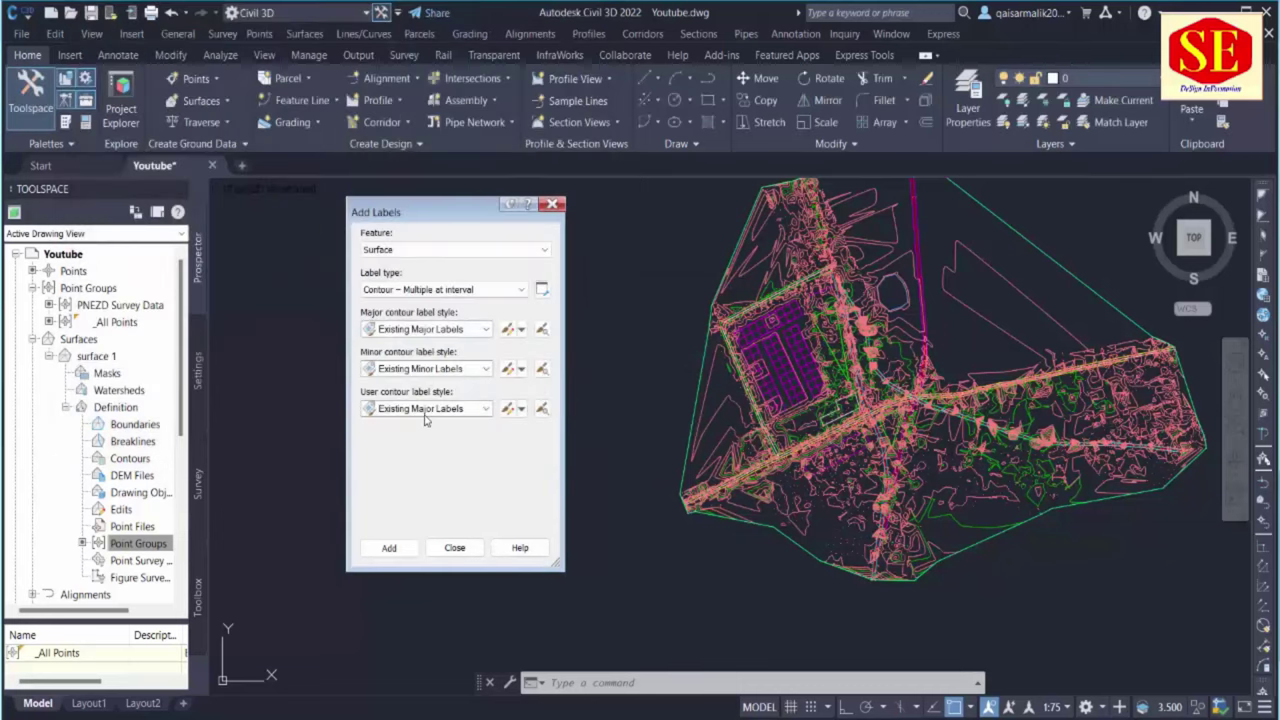
# Check the contour labels on the Youtube drawing, then close the Add Labels window
pyautogui.scroll(5, 933, 350)
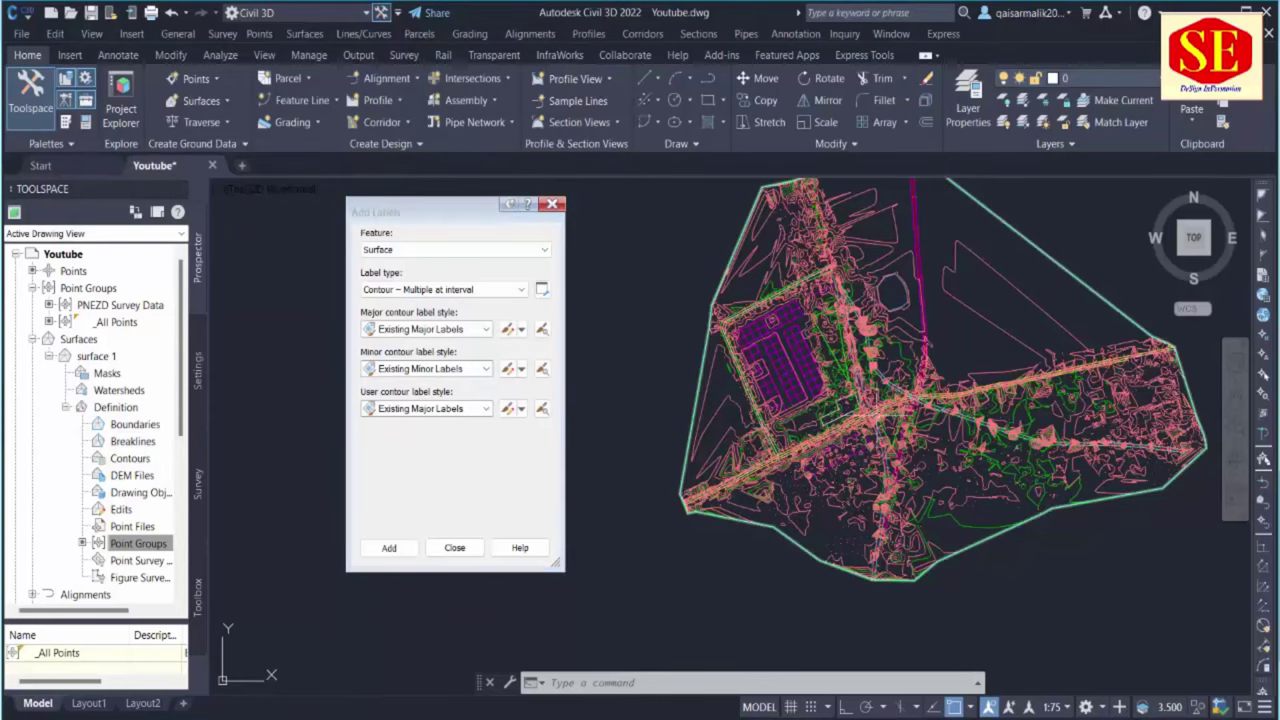
pyautogui.scroll(8, 820, 423)
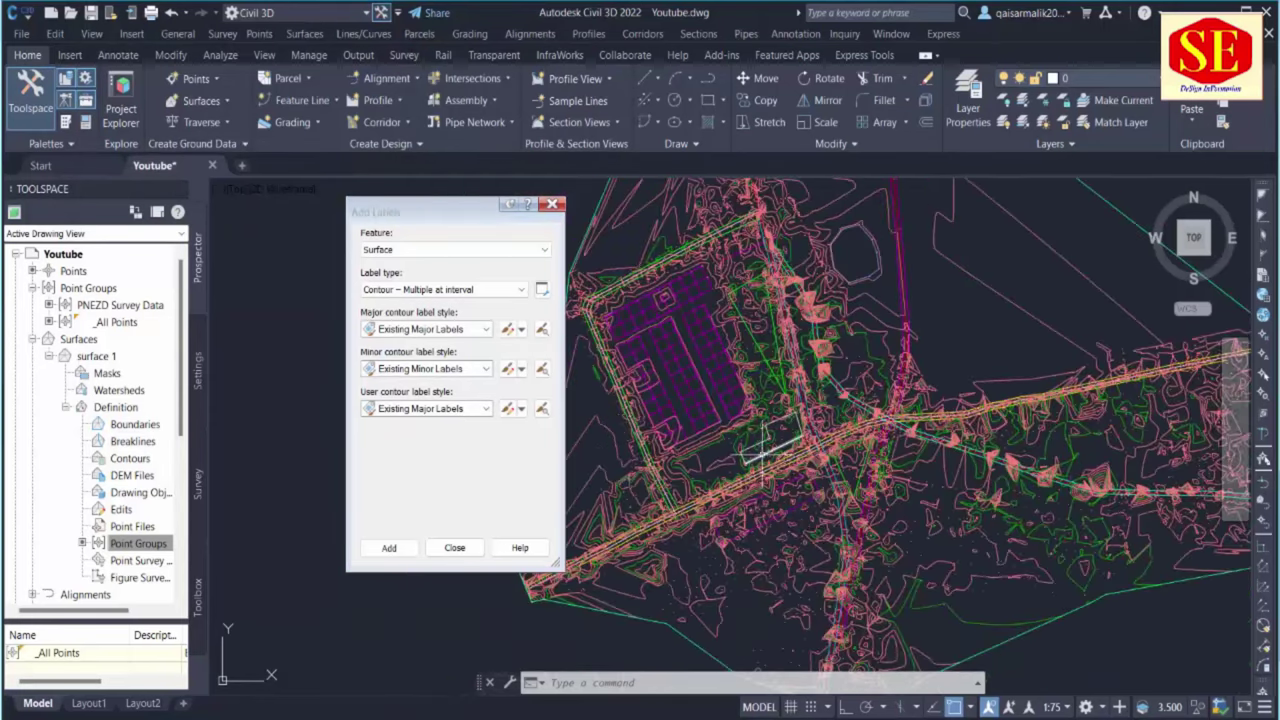
pyautogui.scroll(-10, 760, 425)
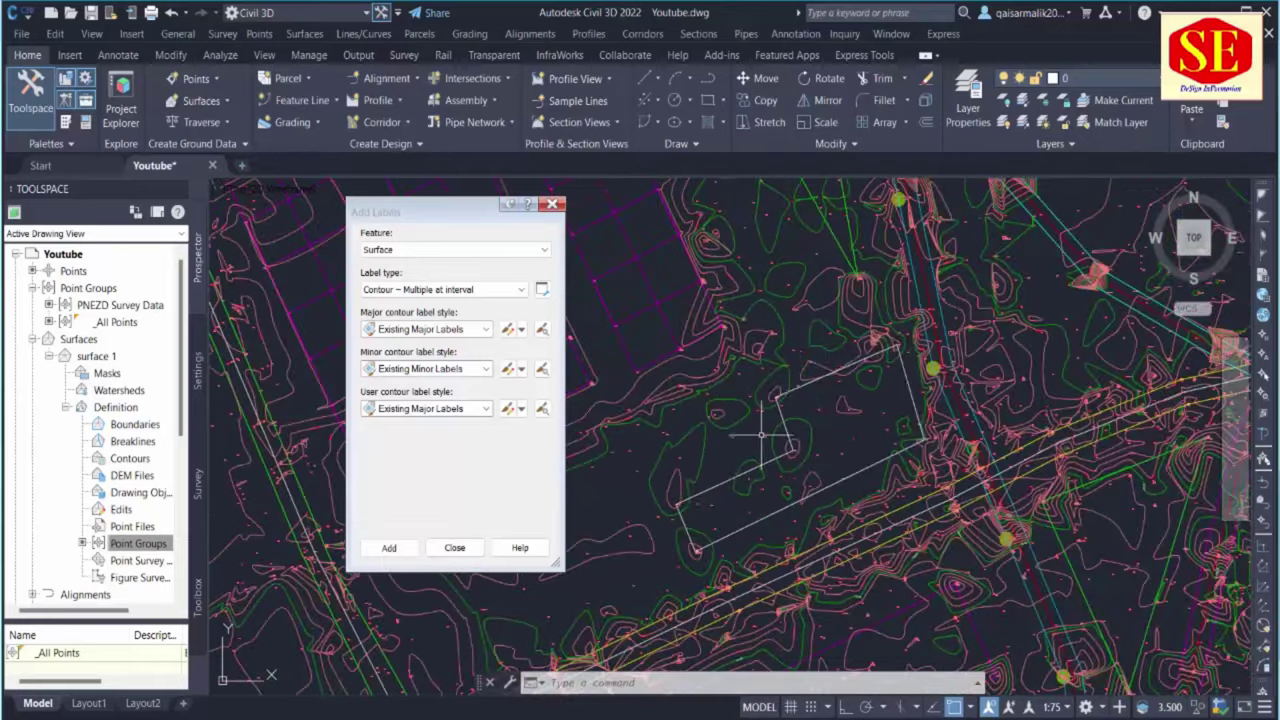
pyautogui.scroll(10, 829, 371)
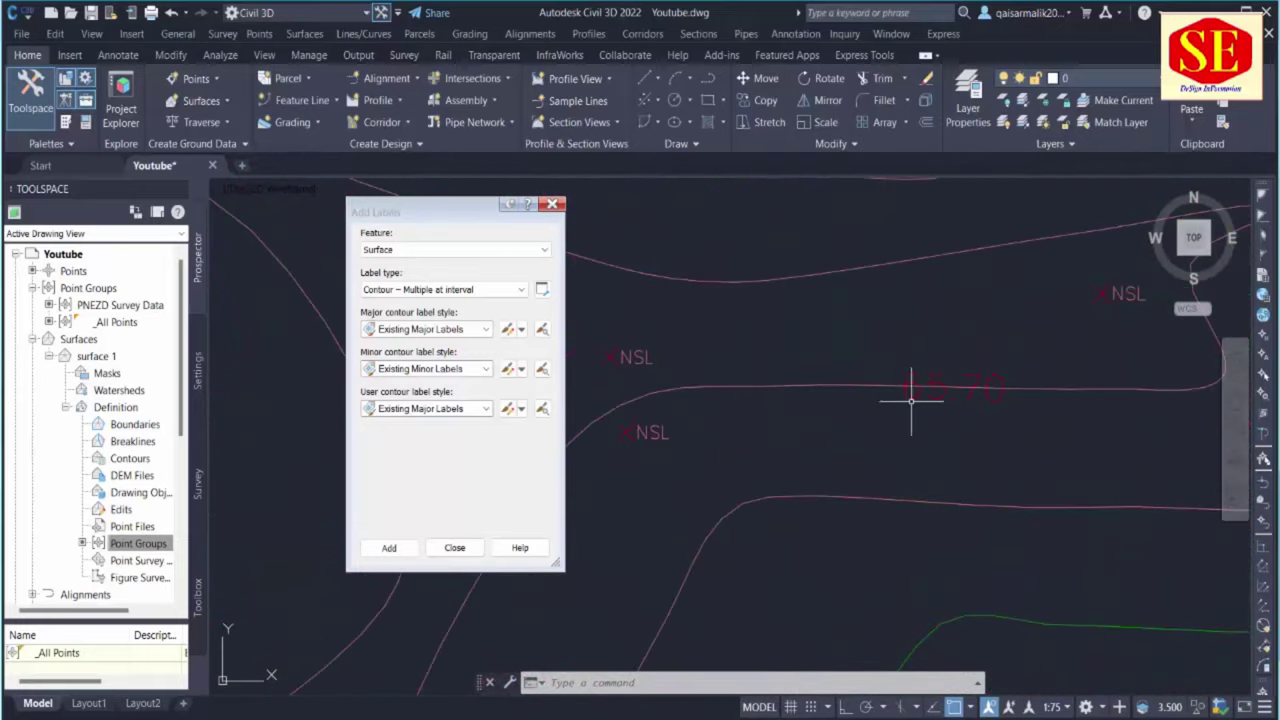
pyautogui.scroll(-5, 871, 423)
pyautogui.moveTo(871, 423)
pyautogui.mouseDown(button='middle')
pyautogui.moveTo(933, 528)
pyautogui.moveTo(857, 429)
pyautogui.mouseUp(button='middle')
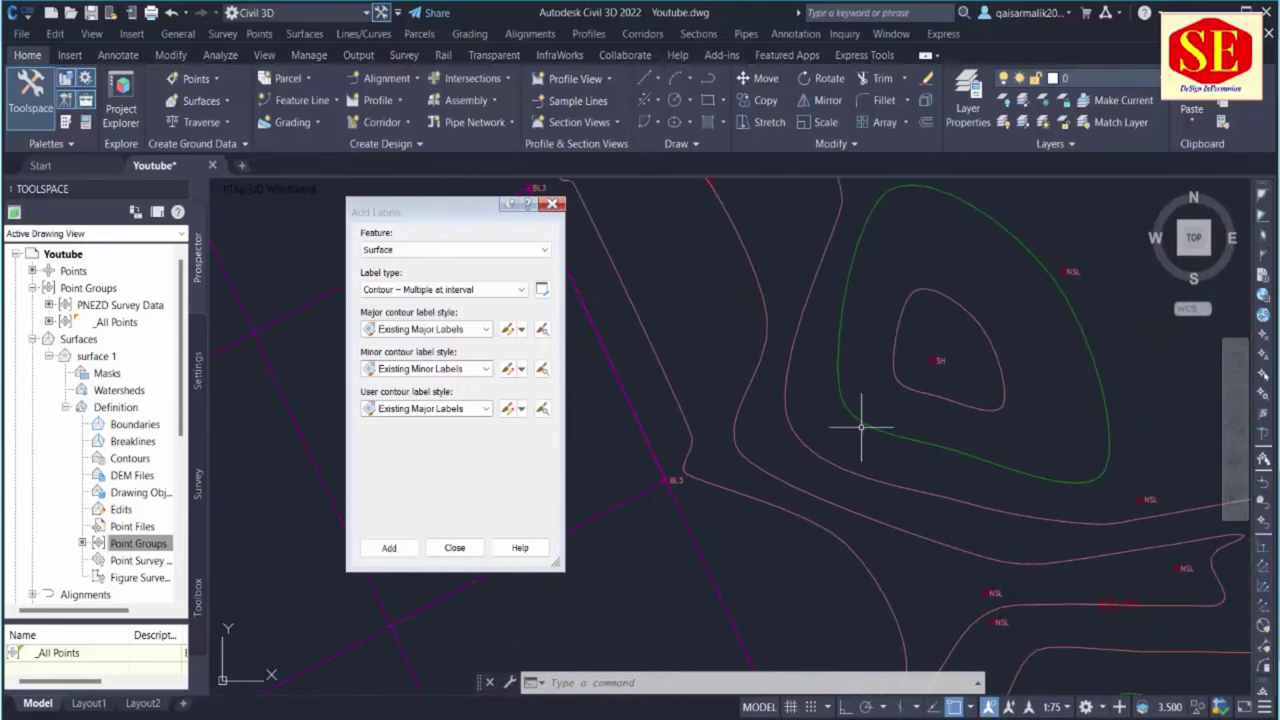
pyautogui.scroll(3, 857, 429)
pyautogui.scroll(-2, 940, 490)
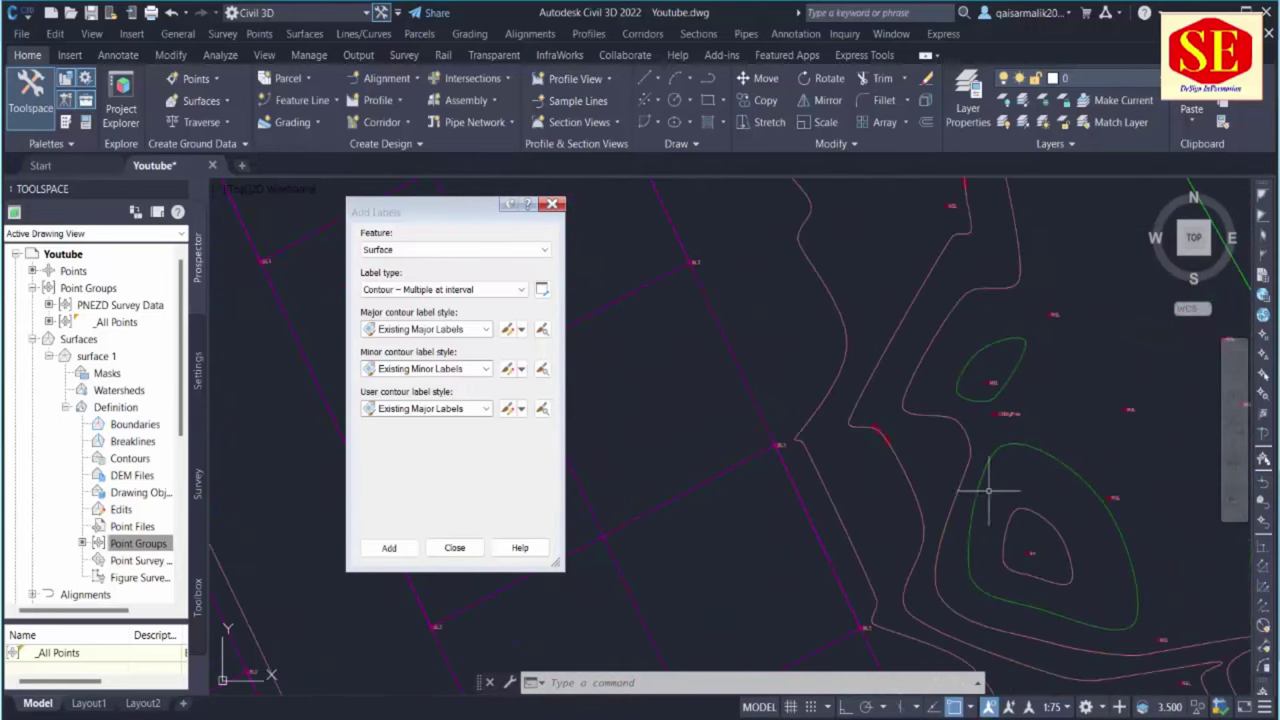
pyautogui.scroll(-3, 990, 475)
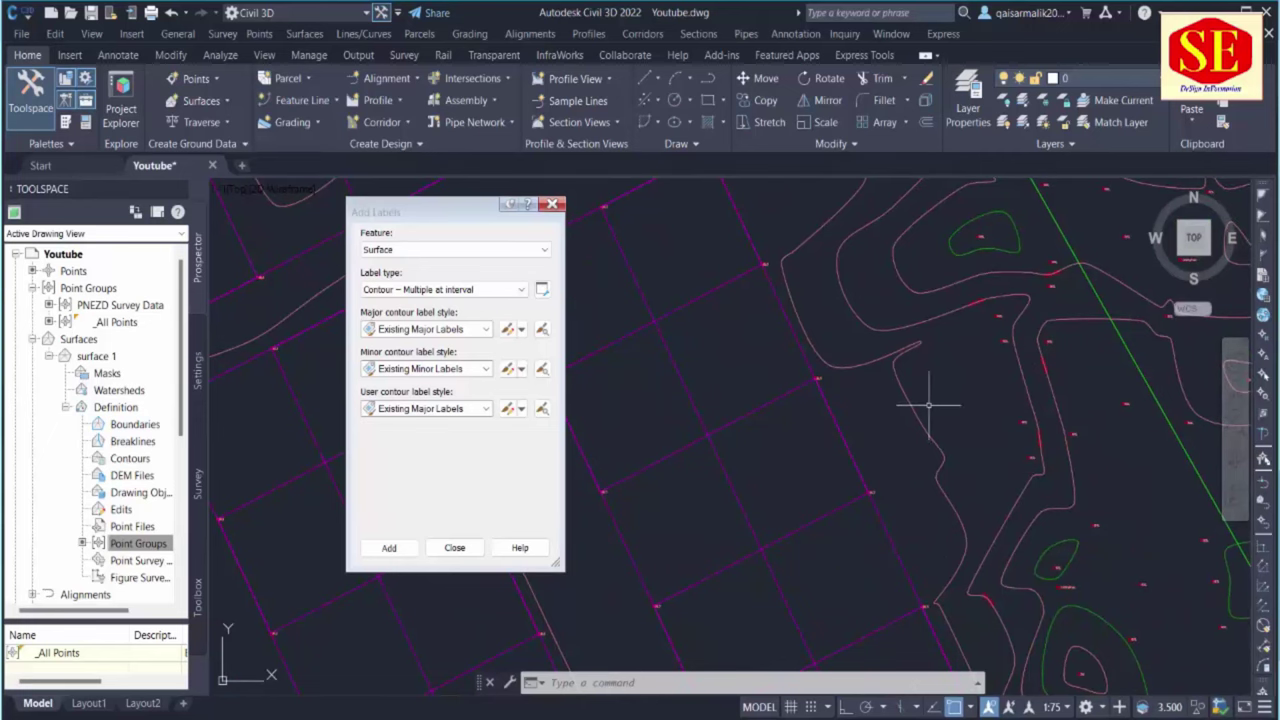
pyautogui.scroll(1, 921, 370)
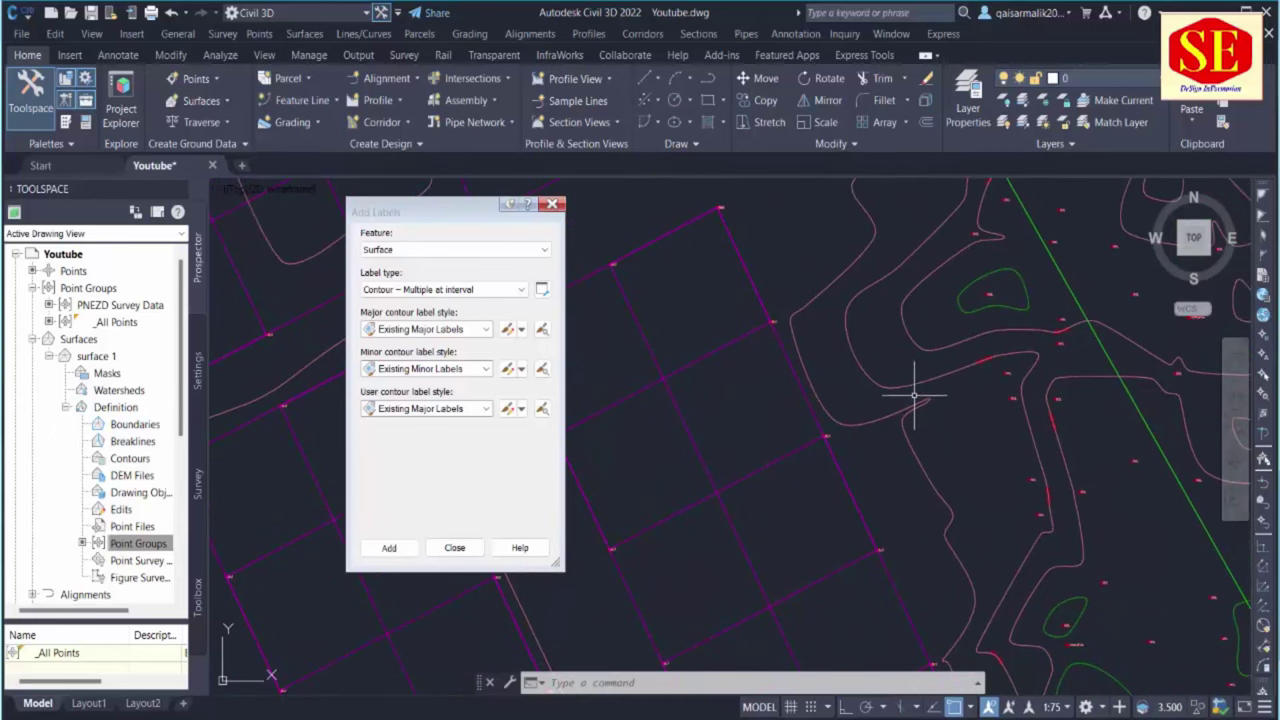
pyautogui.scroll(-3, 910, 390)
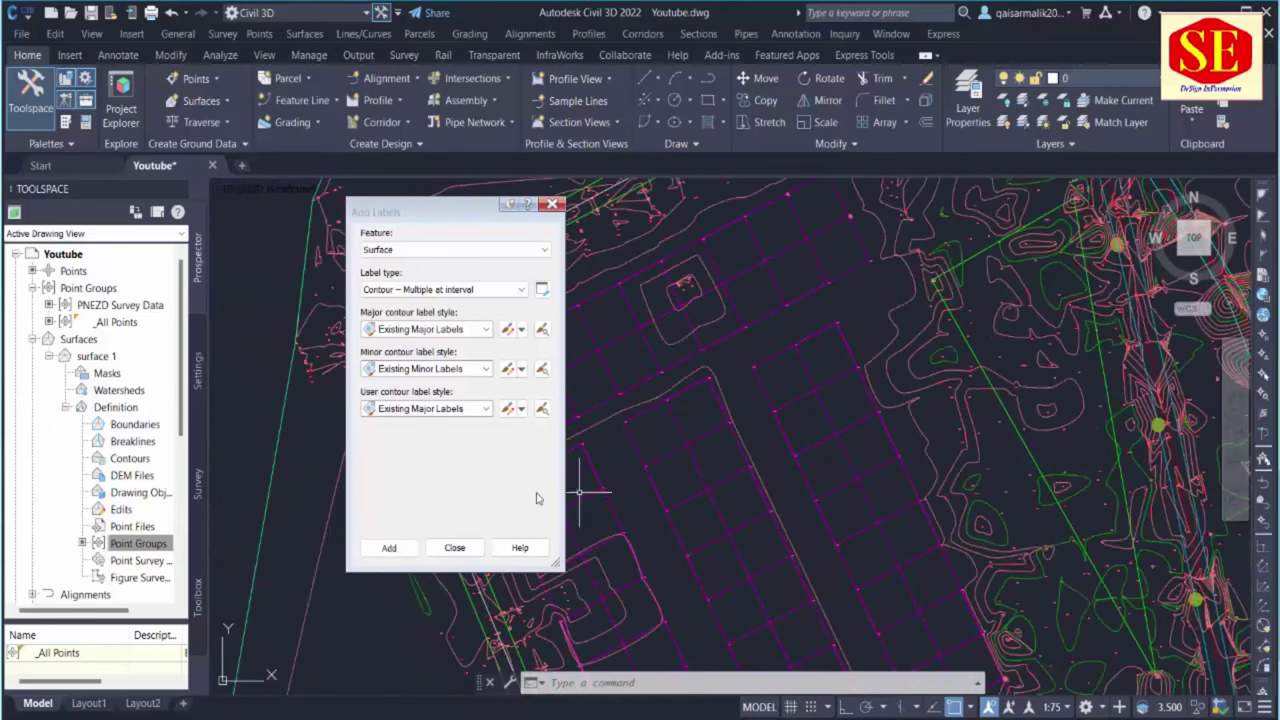
pyautogui.click(452, 548)
# Start a new surface in Drawing2's Prospector and name it abc
pyautogui.scroll(-6, 622, 395)
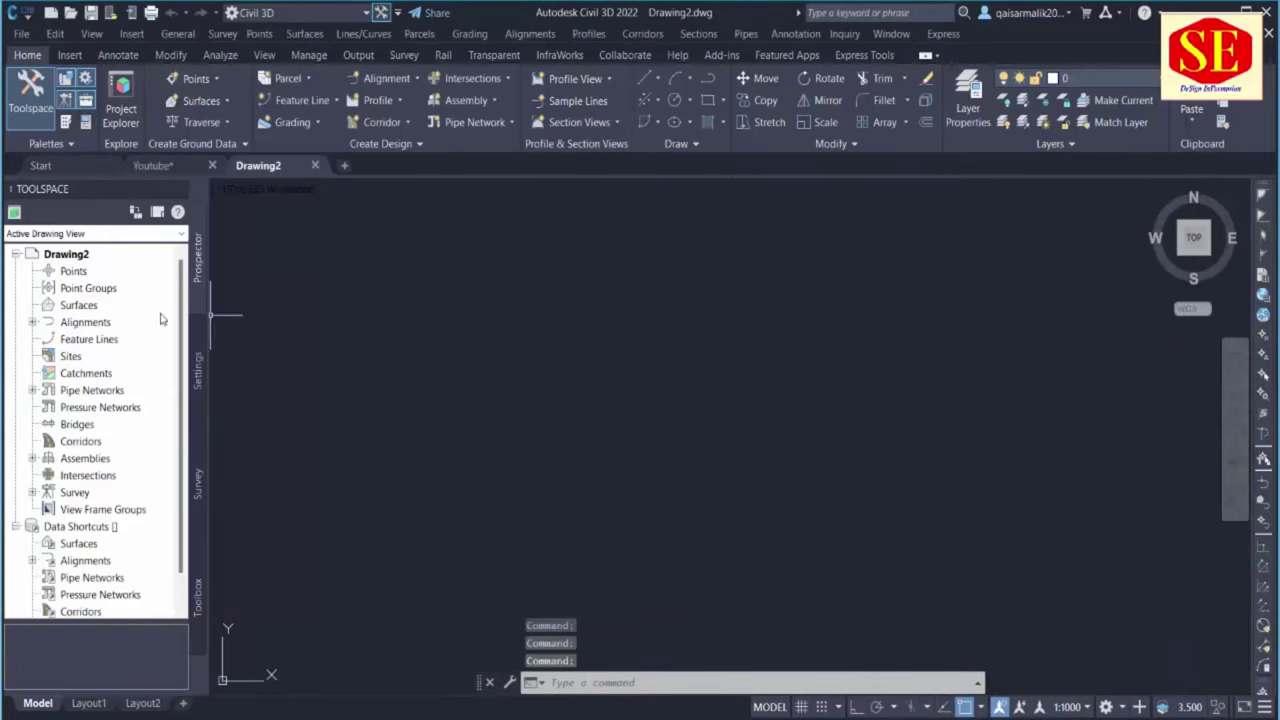
pyautogui.rightClick(90, 307)
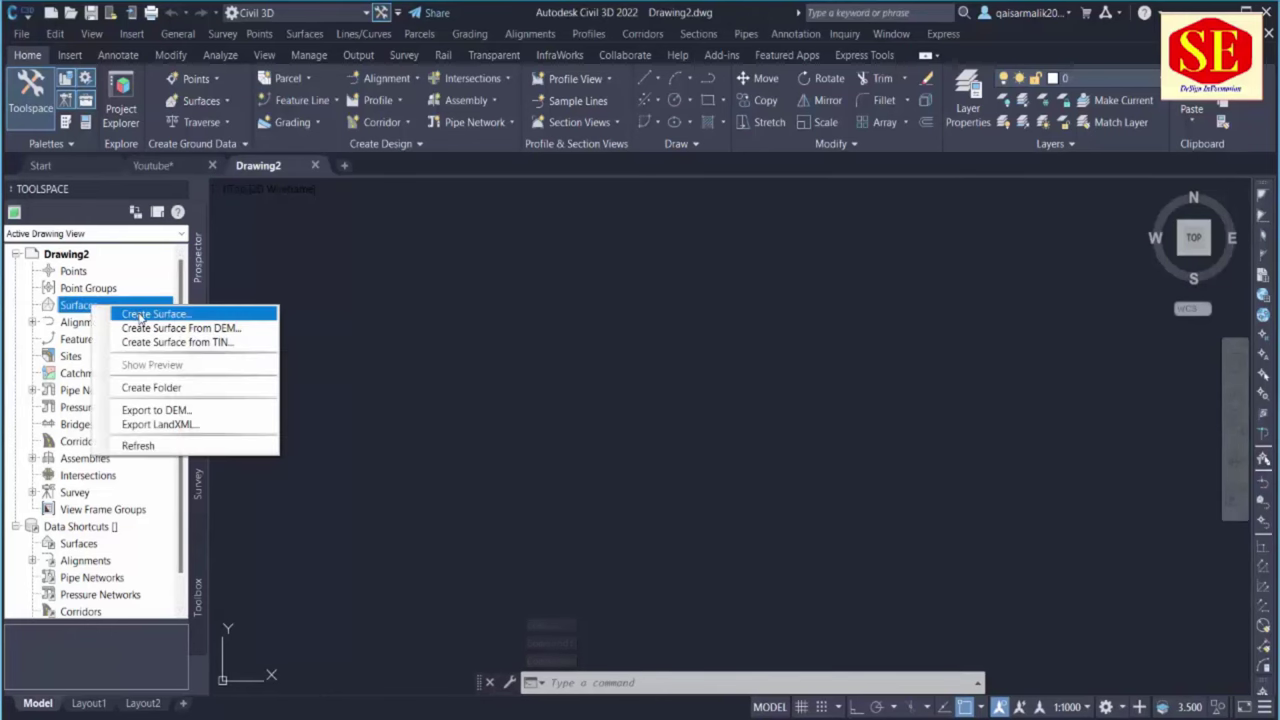
pyautogui.click(142, 316)
pyautogui.click(673, 351)
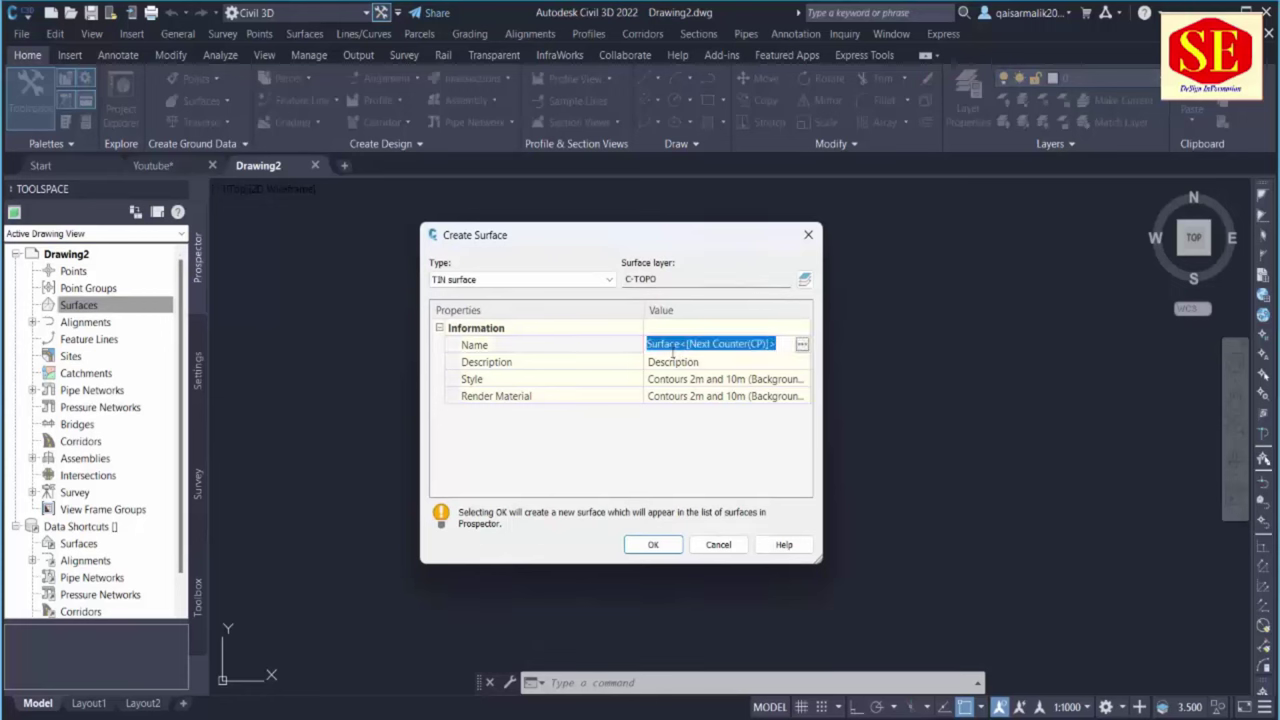
pyautogui.write('abc')
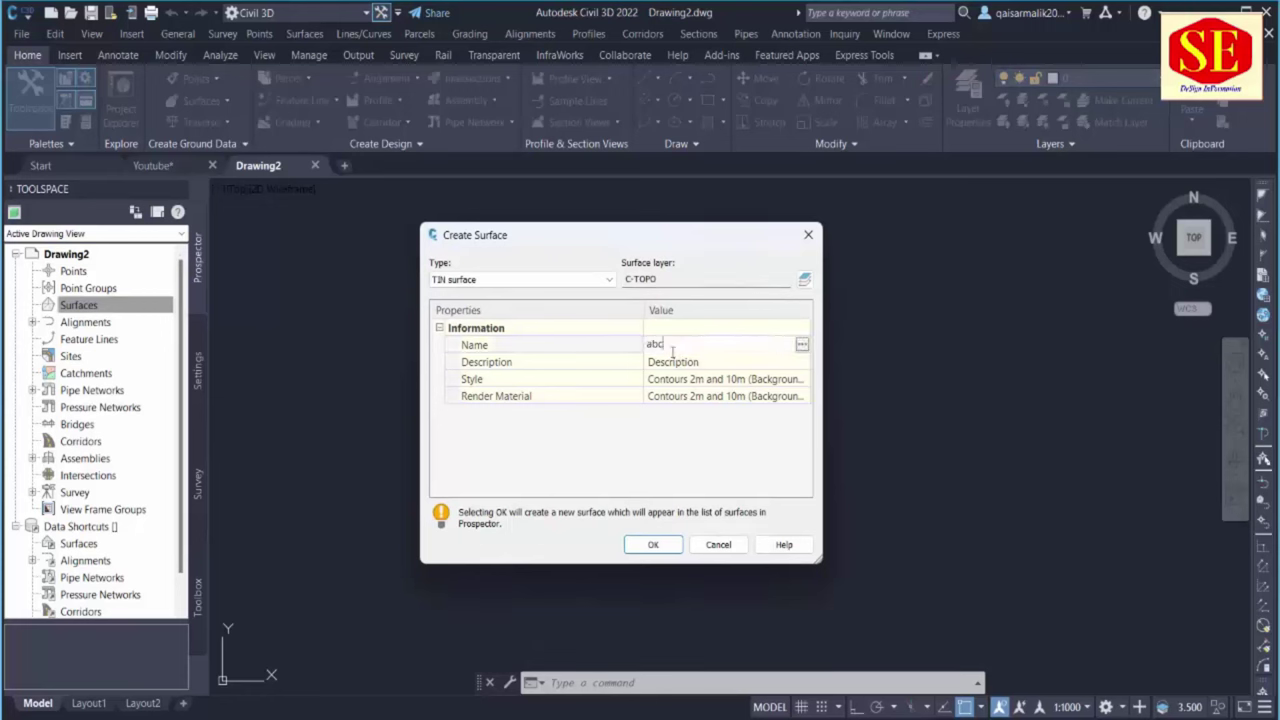
pyautogui.press('Return')
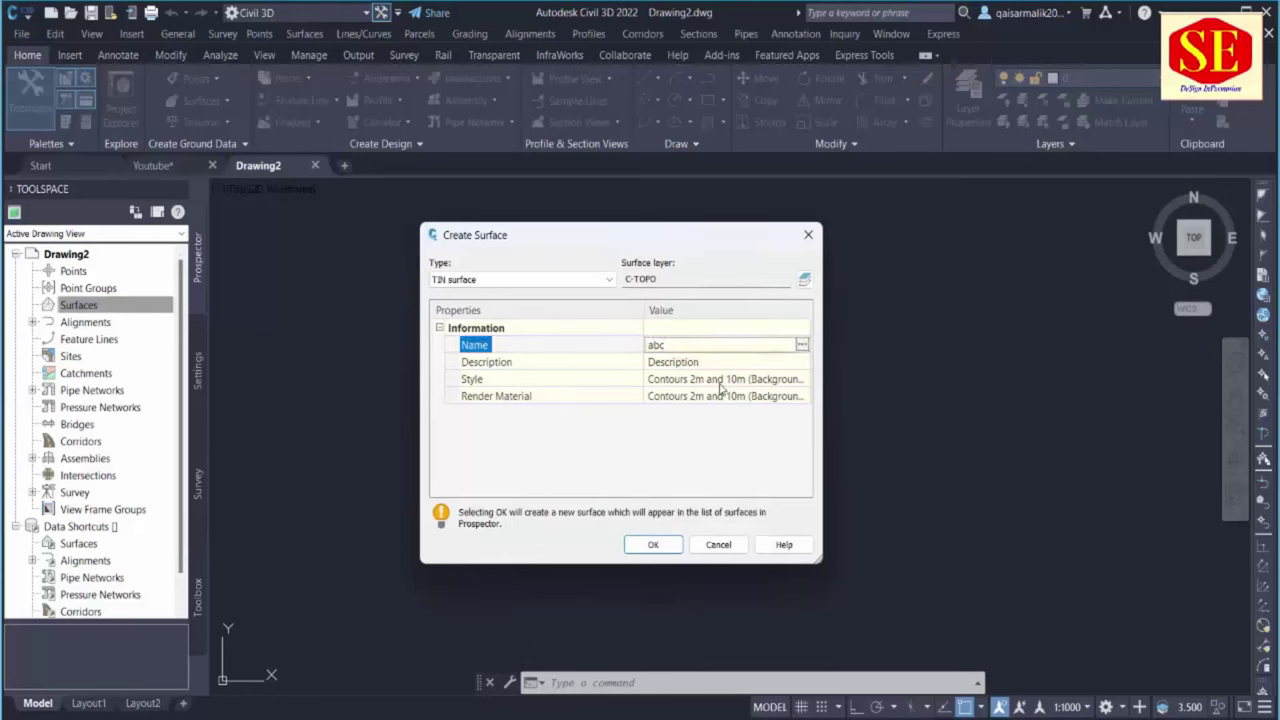
# Give surface abc the Contours 1m and 5m (Background) style and create it
pyautogui.click(779, 384)
pyautogui.click(802, 379)
pyautogui.click(640, 362)
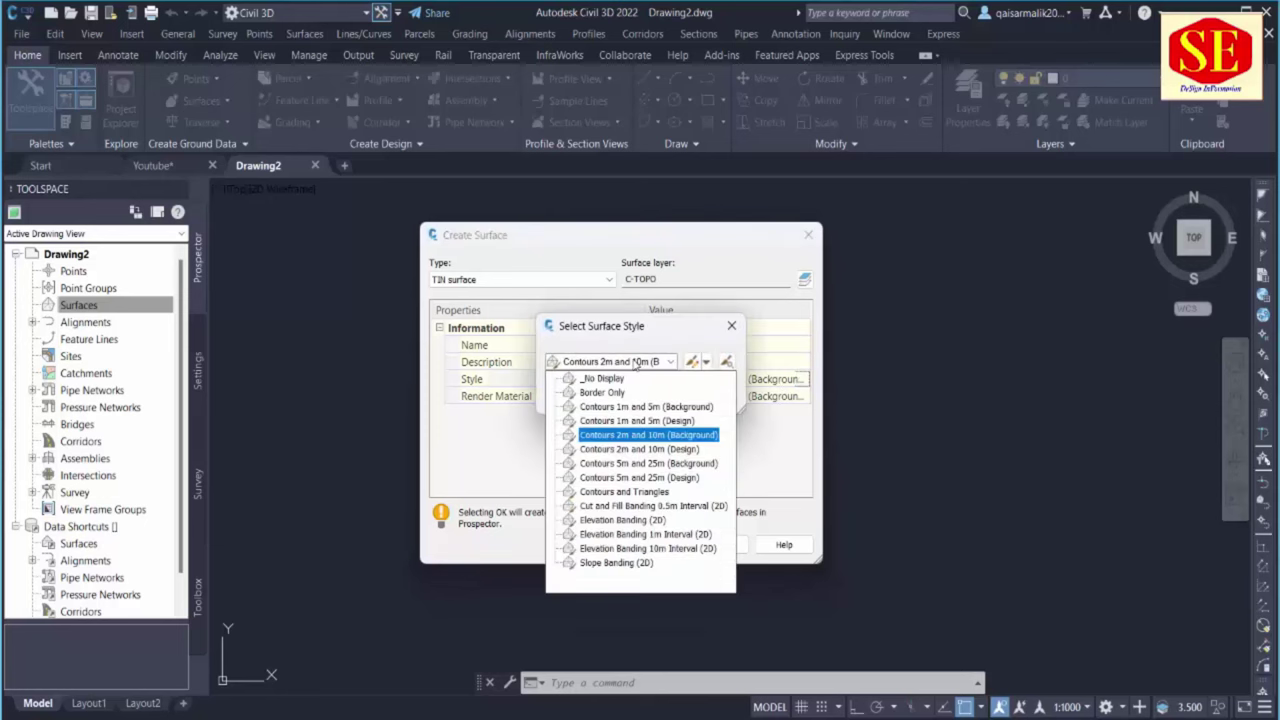
pyautogui.click(627, 407)
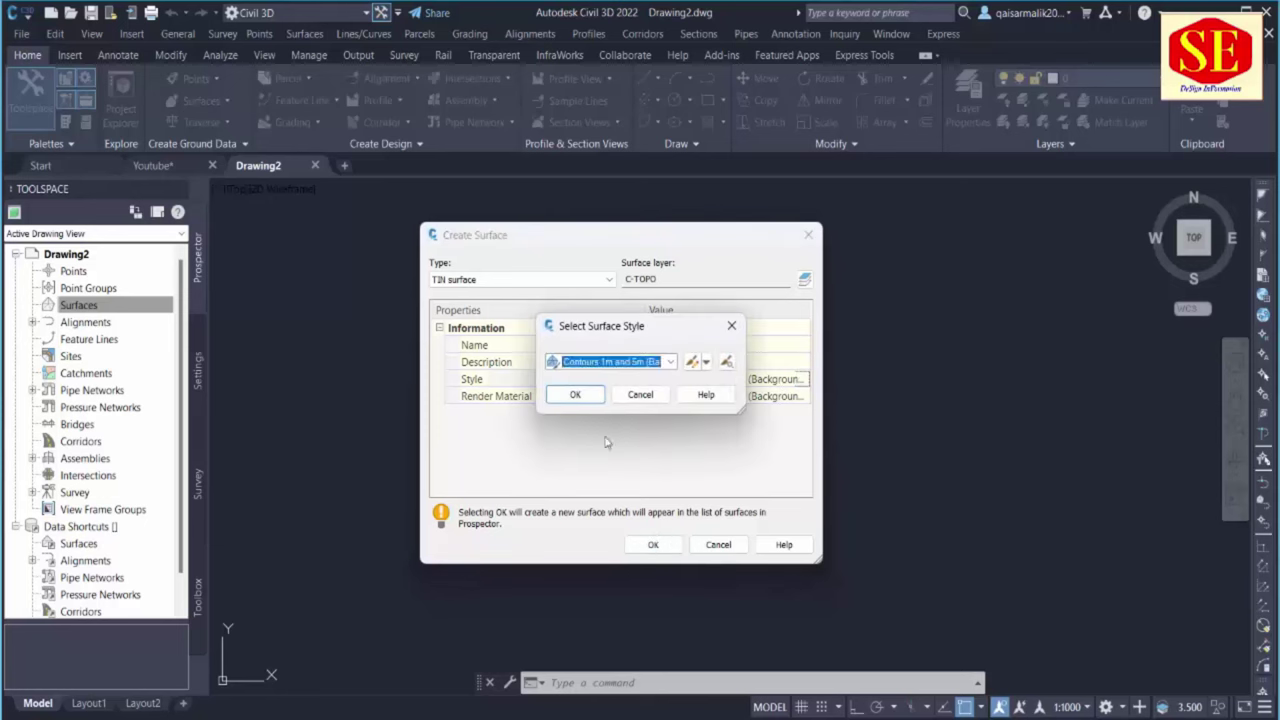
pyautogui.click(575, 396)
pyautogui.click(653, 544)
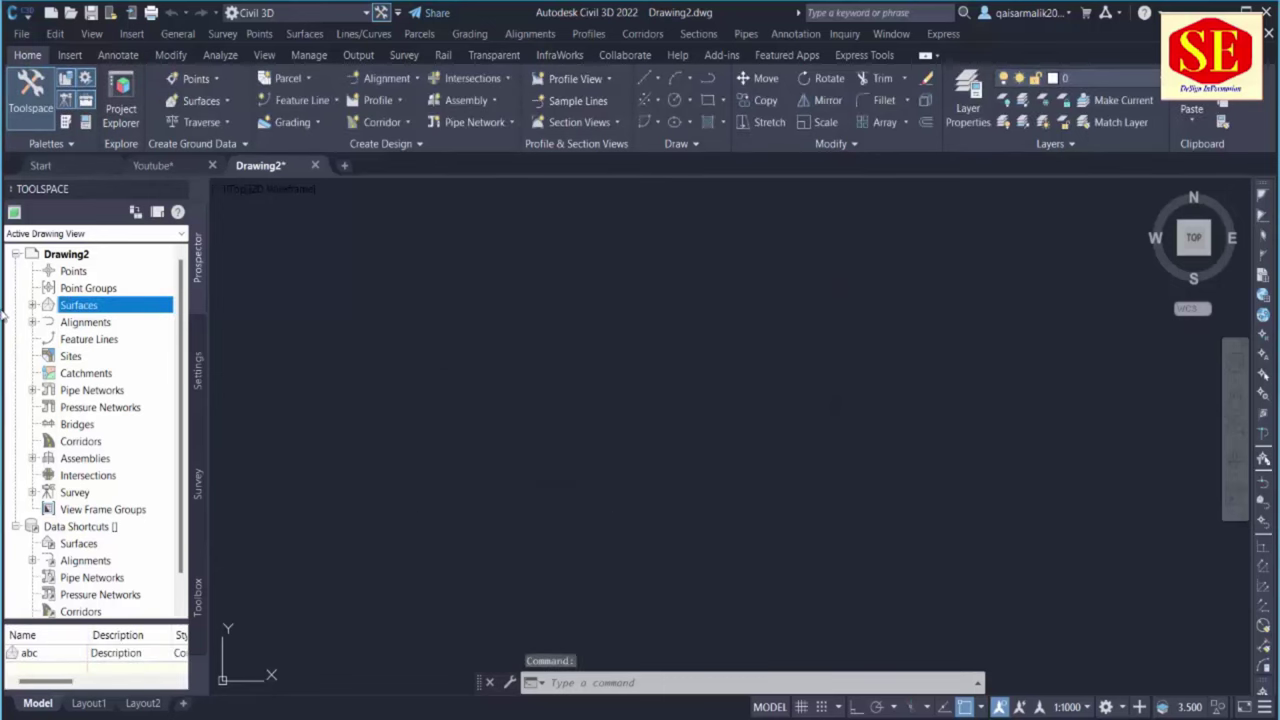
pyautogui.click(32, 305)
# Expand surface abc's Definition and choose Add on its Point Files item
pyautogui.click(48, 322)
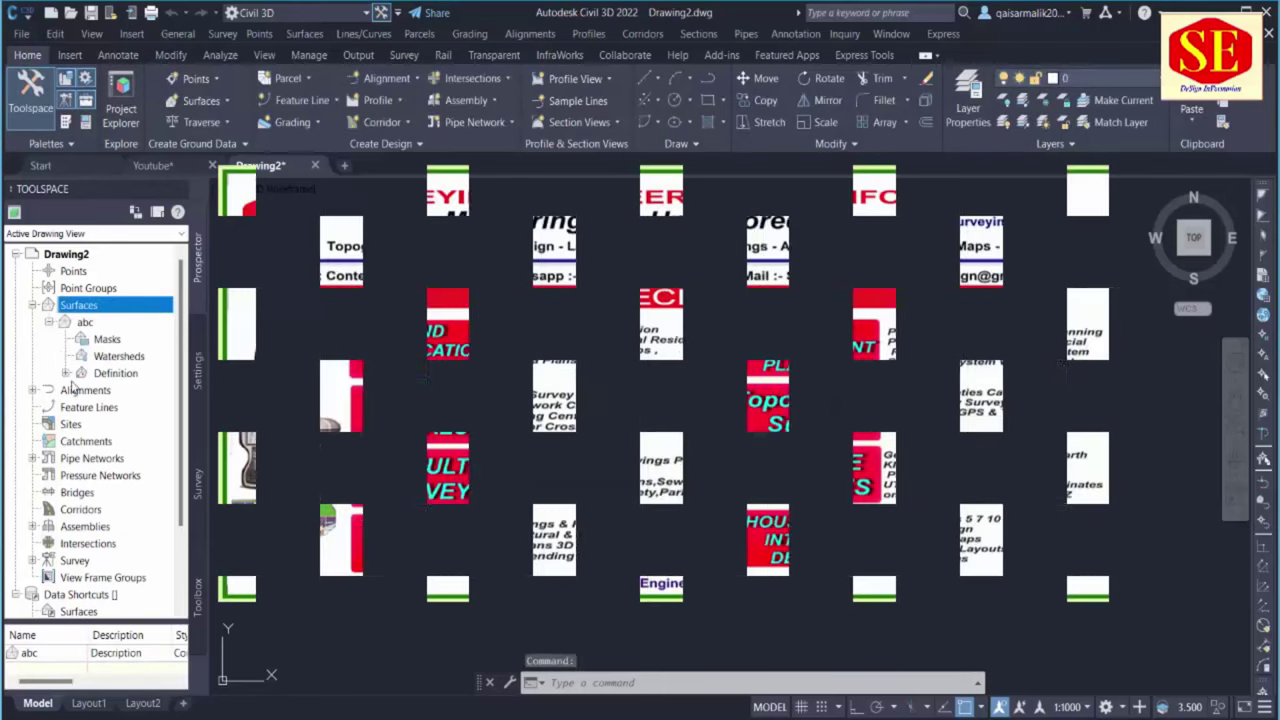
pyautogui.doubleClick(103, 375)
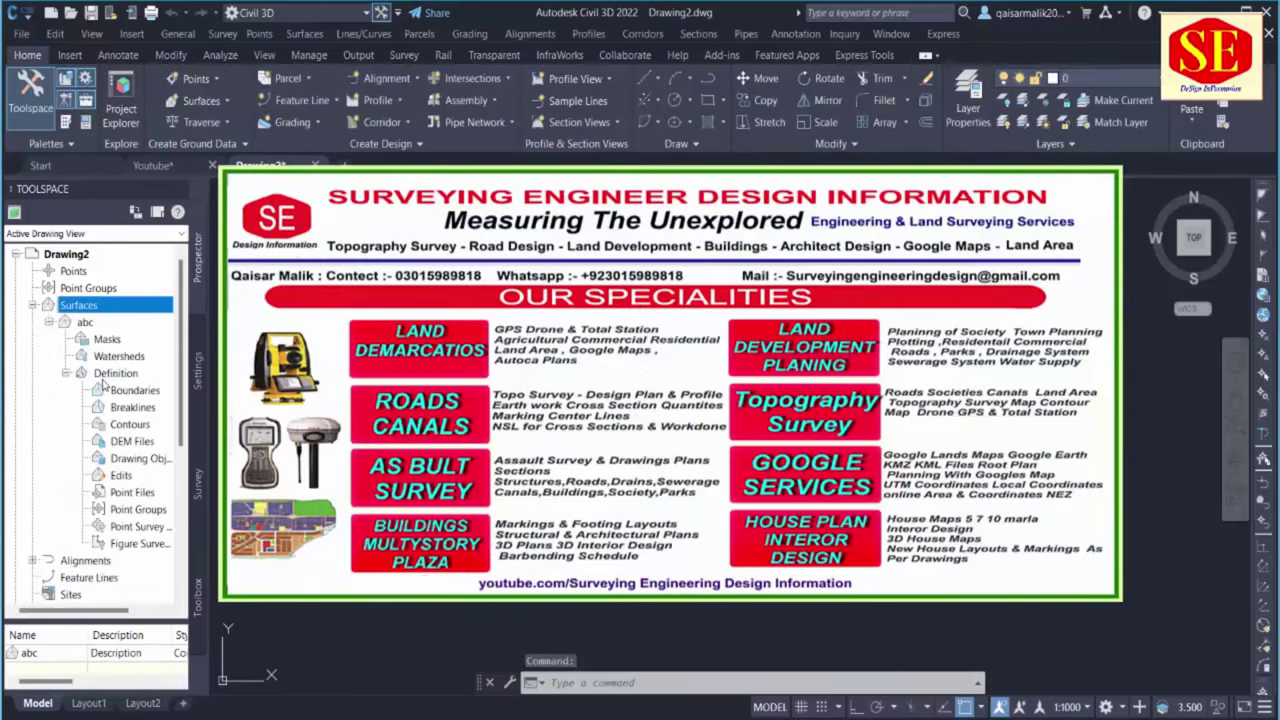
pyautogui.click(136, 527)
pyautogui.click(135, 497)
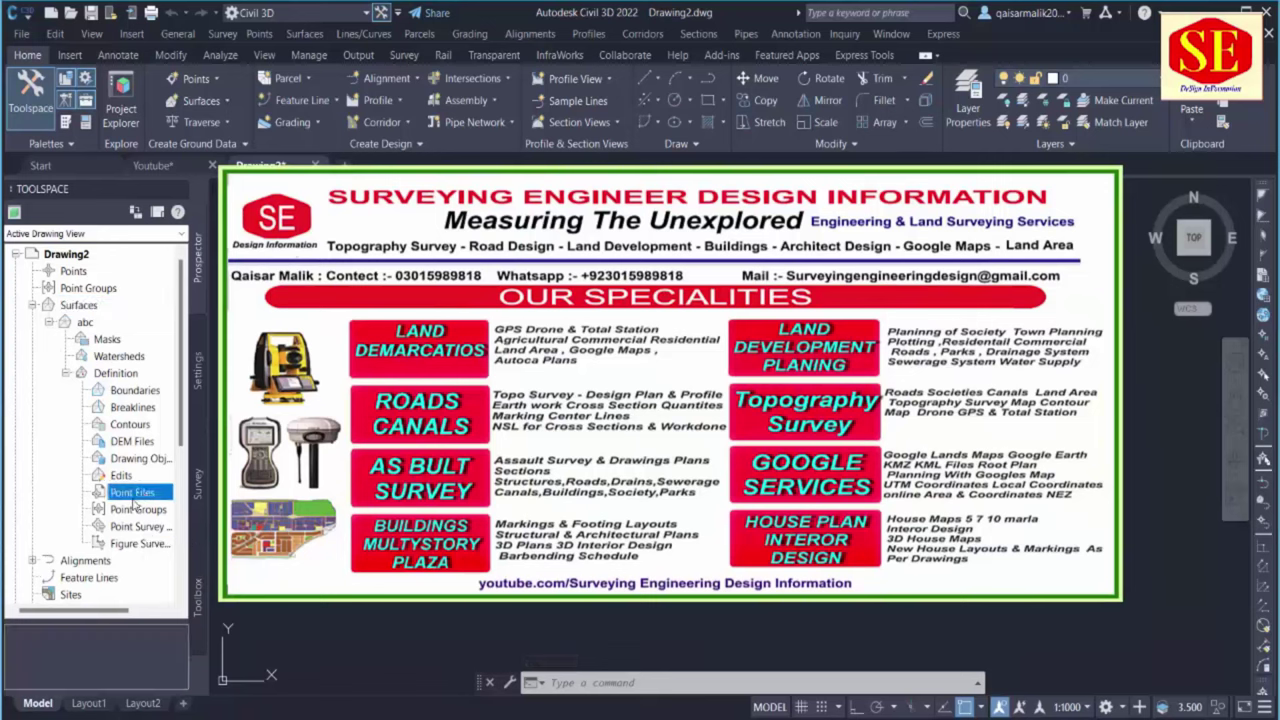
pyautogui.rightClick(142, 505)
pyautogui.click(180, 503)
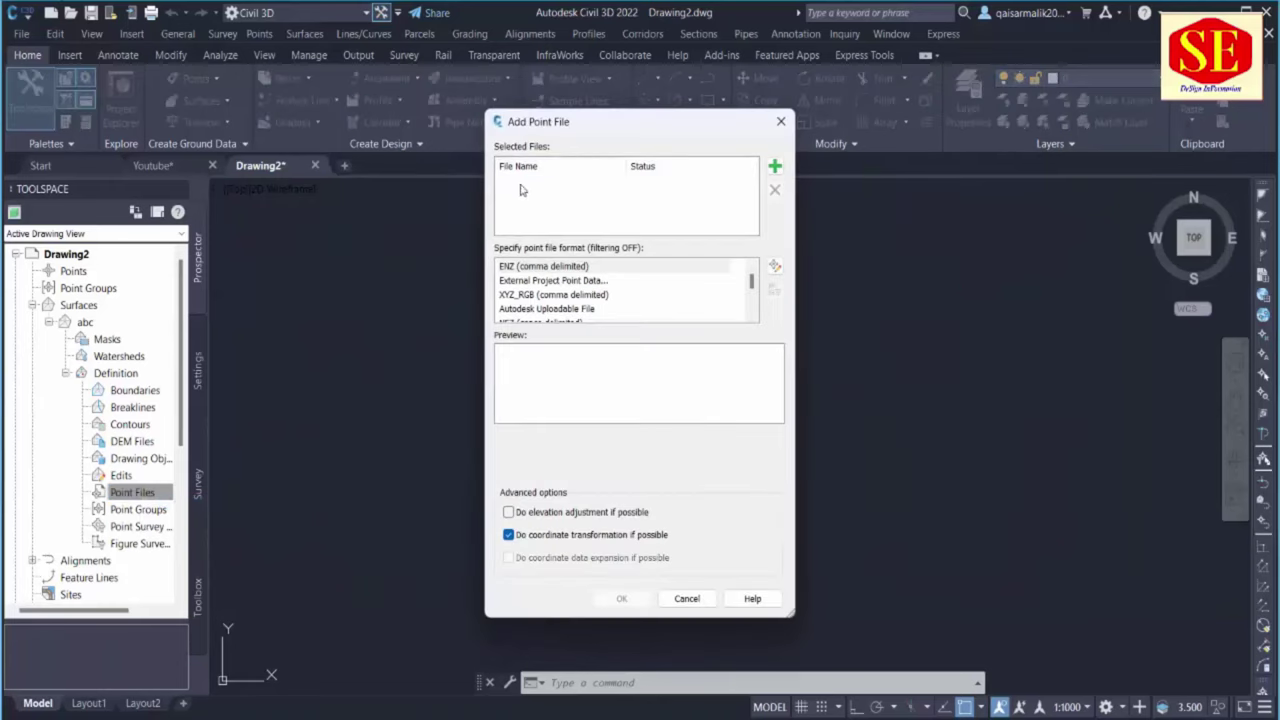
# Select the PNEZD Survey Data file after previewing its contents in Notepad
pyautogui.click(775, 166)
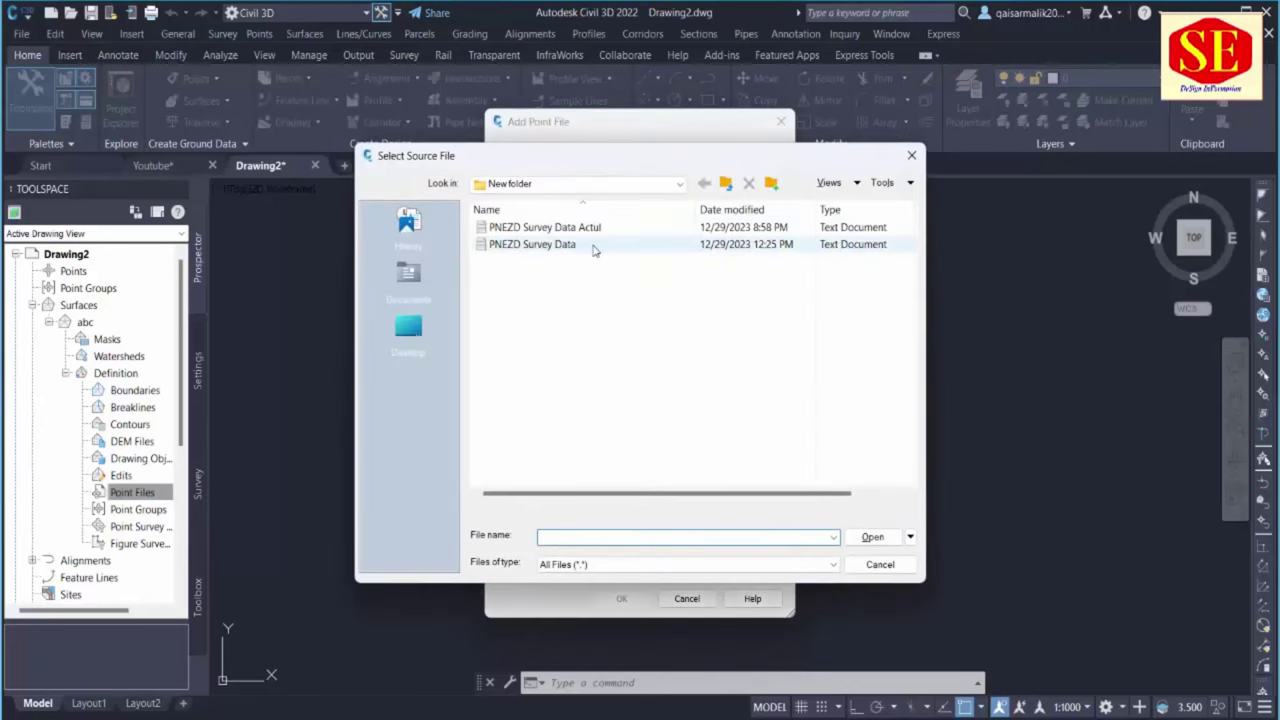
pyautogui.click(530, 245)
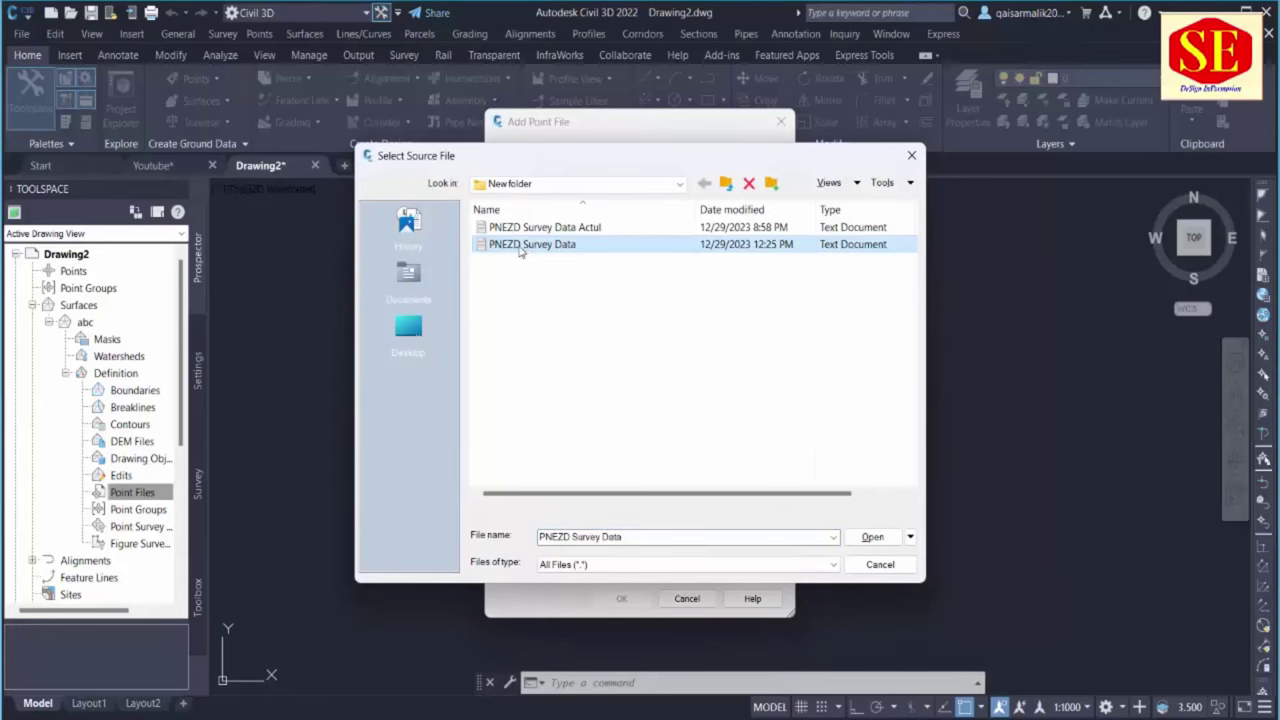
pyautogui.rightClick(522, 244)
pyautogui.click(562, 286)
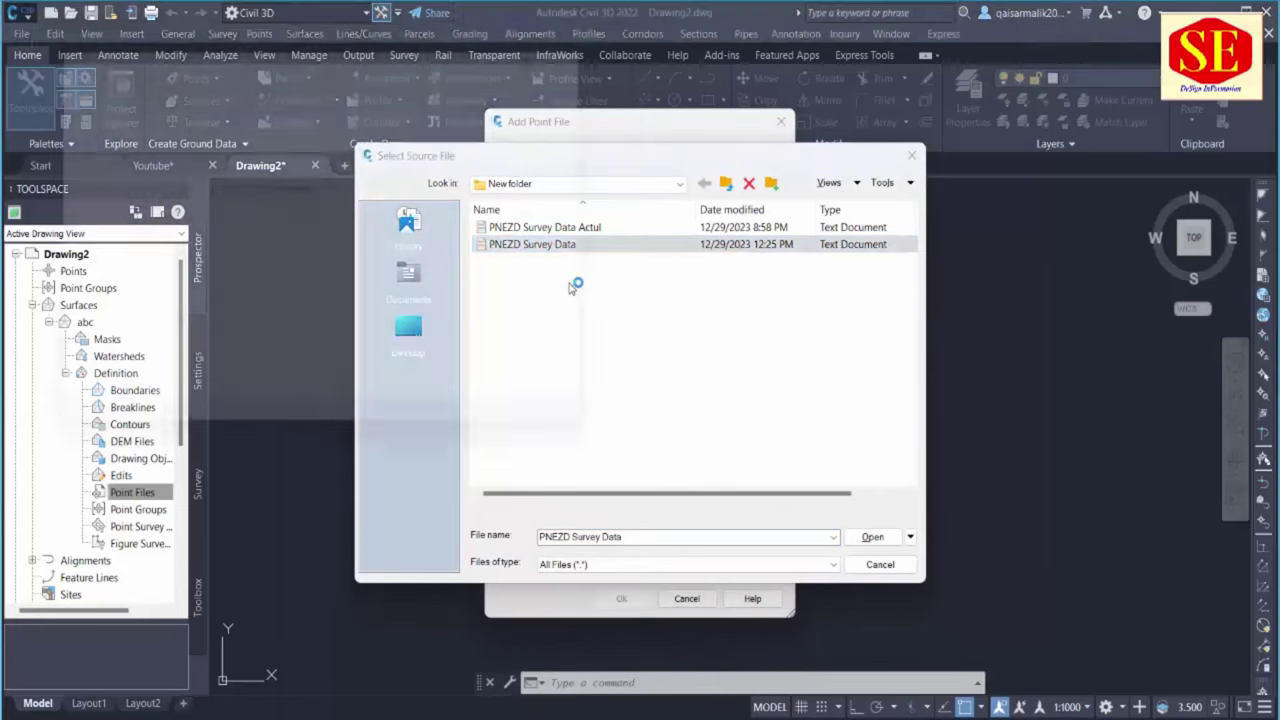
pyautogui.click(603, 41)
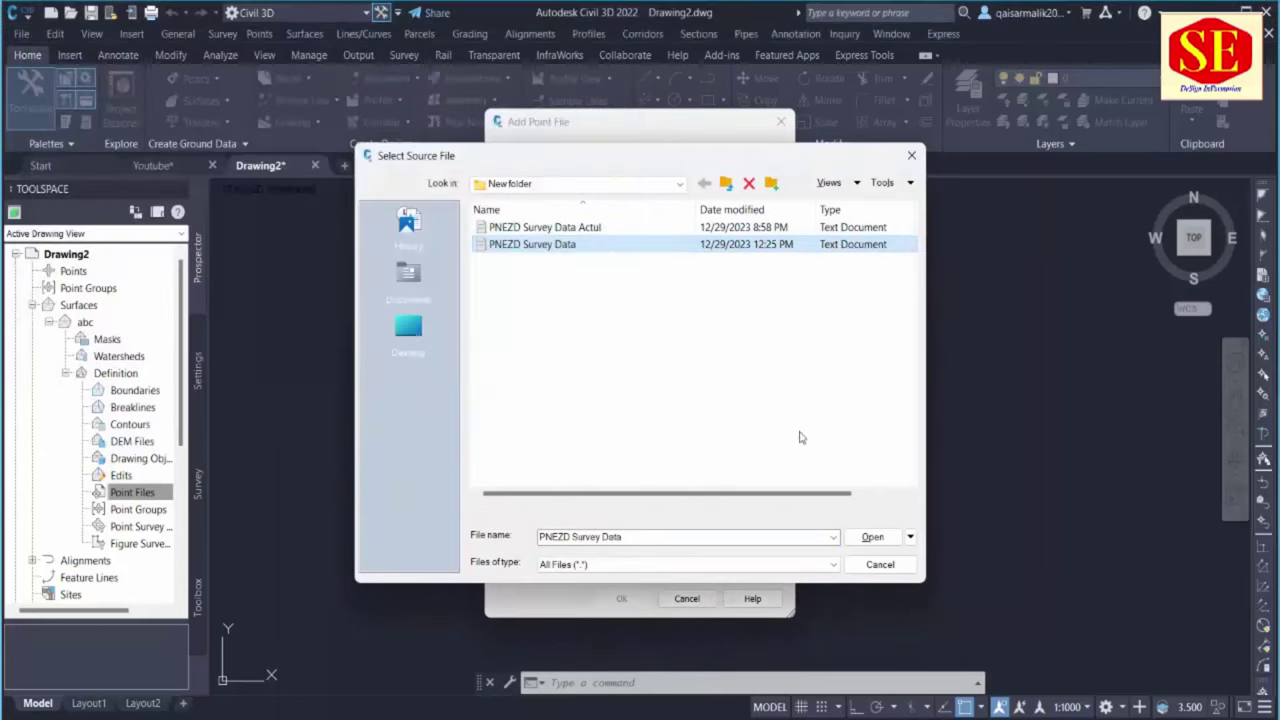
pyautogui.click(869, 538)
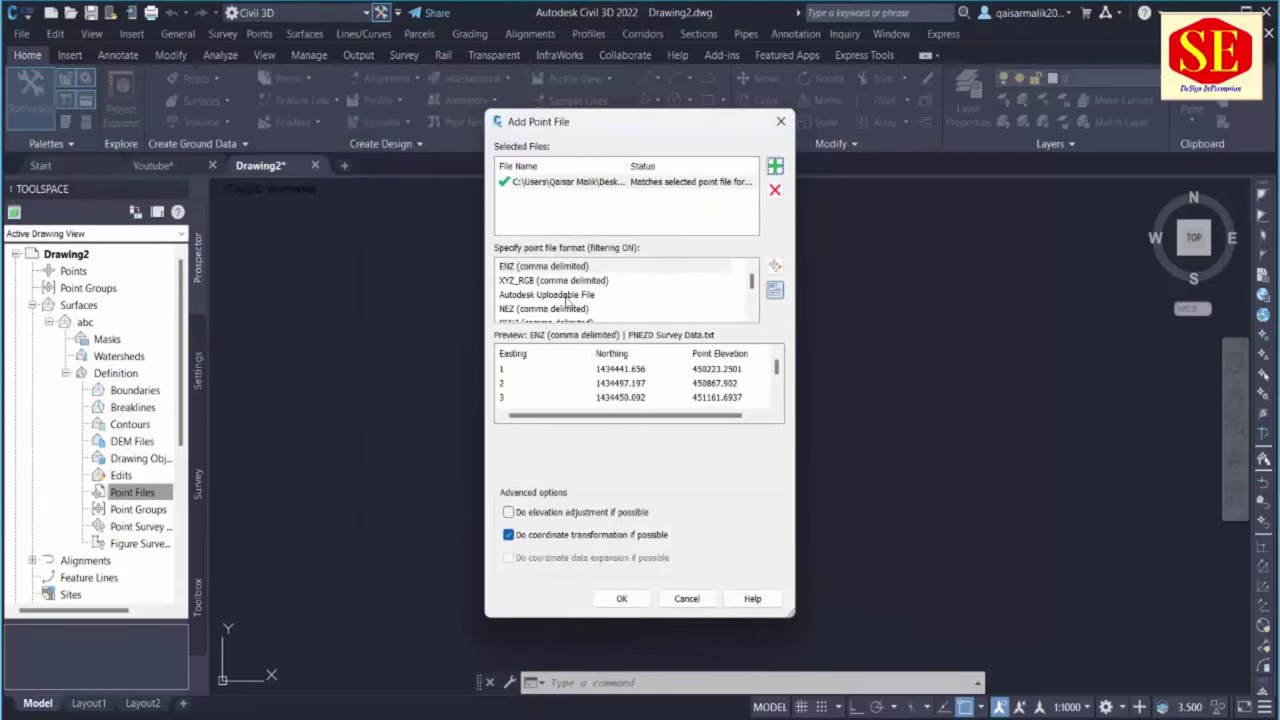
# Read the file as PNEZD (comma delimited) and import the points into abc
pyautogui.click(567, 296)
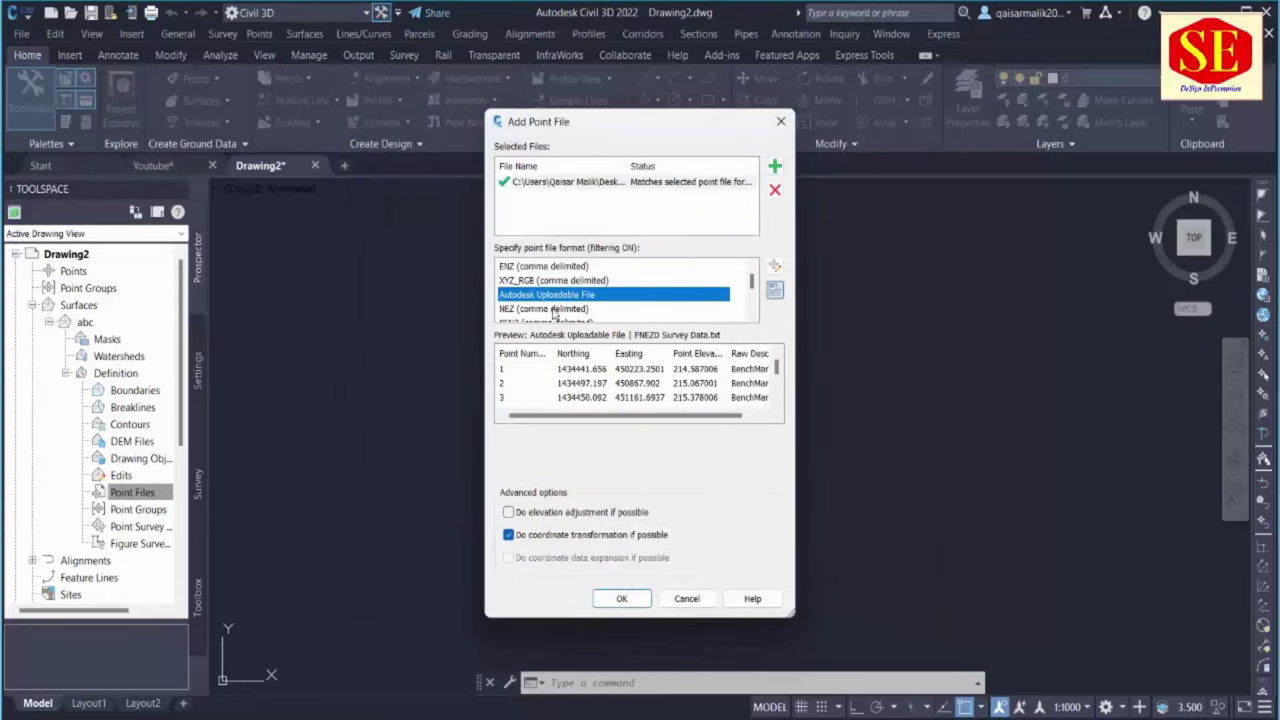
pyautogui.scroll(-2, 543, 311)
pyautogui.scroll(-1, 542, 309)
pyautogui.click(521, 311)
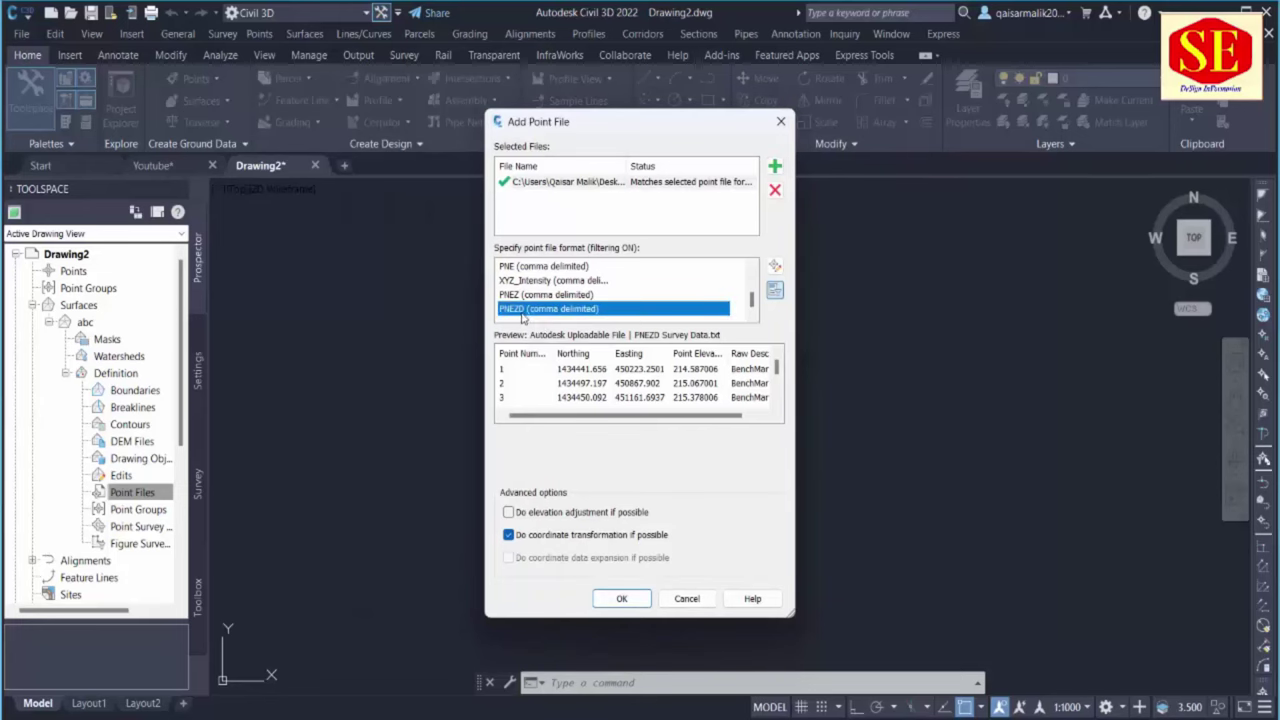
pyautogui.click(622, 599)
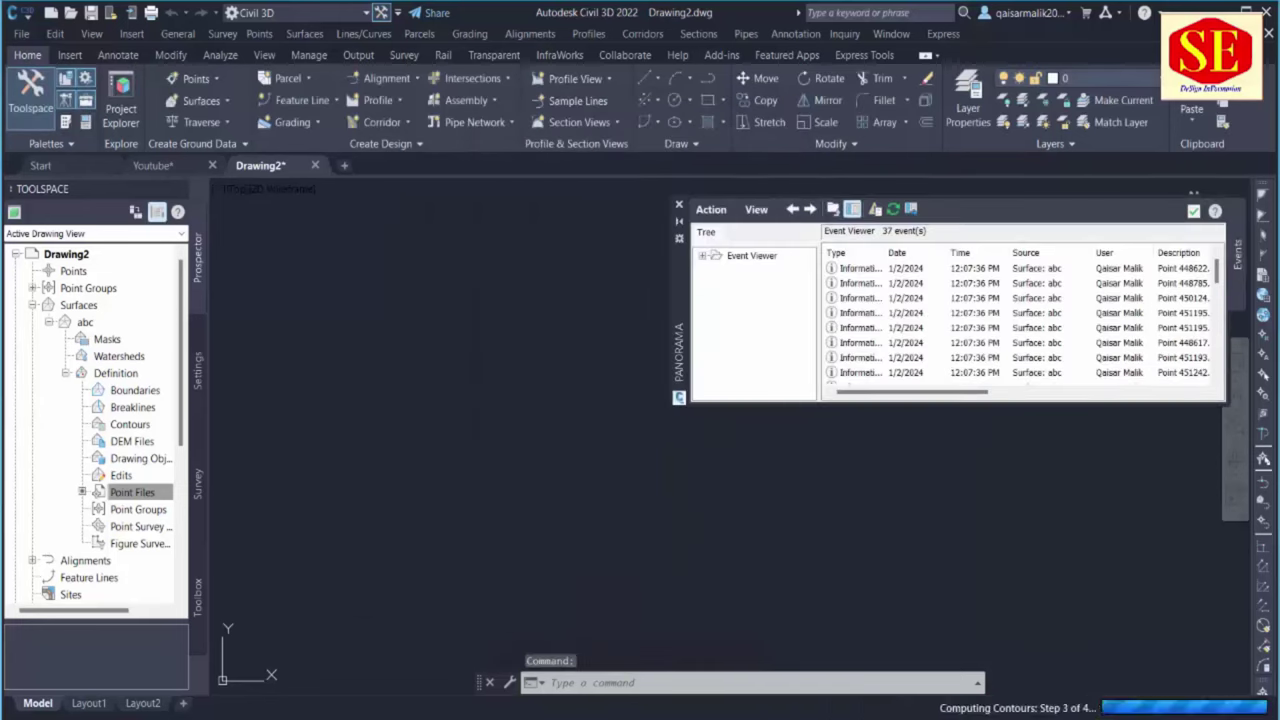
# Close the import event log and zoom to the drawing extents
pyautogui.click(1193, 213)
pyautogui.write('z')
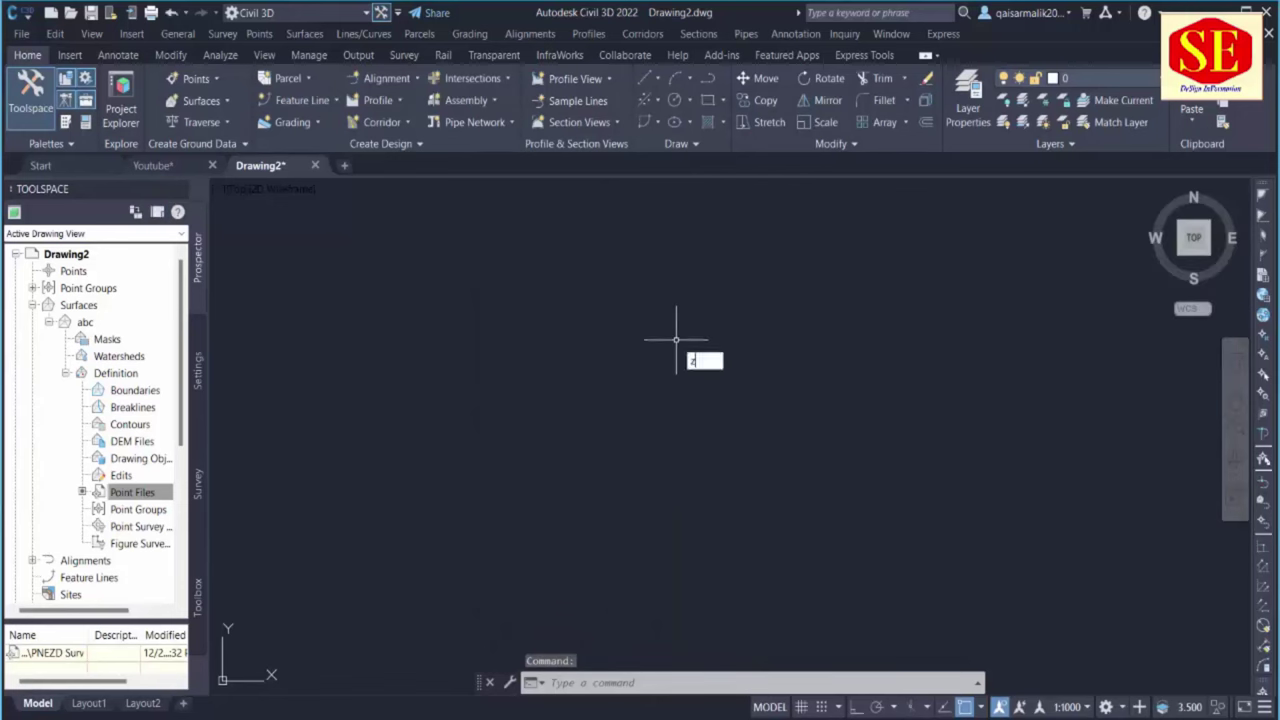
pyautogui.press('Return')
pyautogui.write('e')
pyautogui.press('Return')
# Centre surface abc in view and select it to bring up its context menu
pyautogui.moveTo(735, 354); pyautogui.dragTo(734, 258, button='middle')
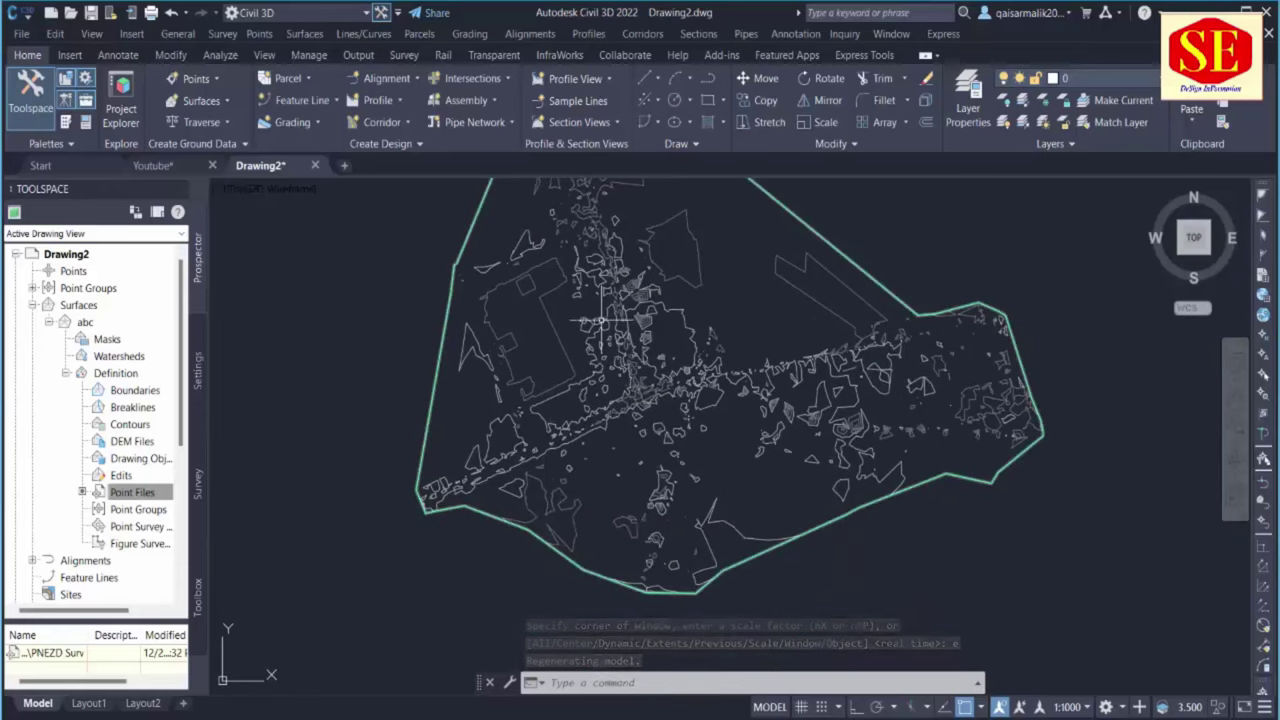
pyautogui.moveTo(609, 320); pyautogui.dragTo(620, 380, button='middle')
pyautogui.click(565, 240)
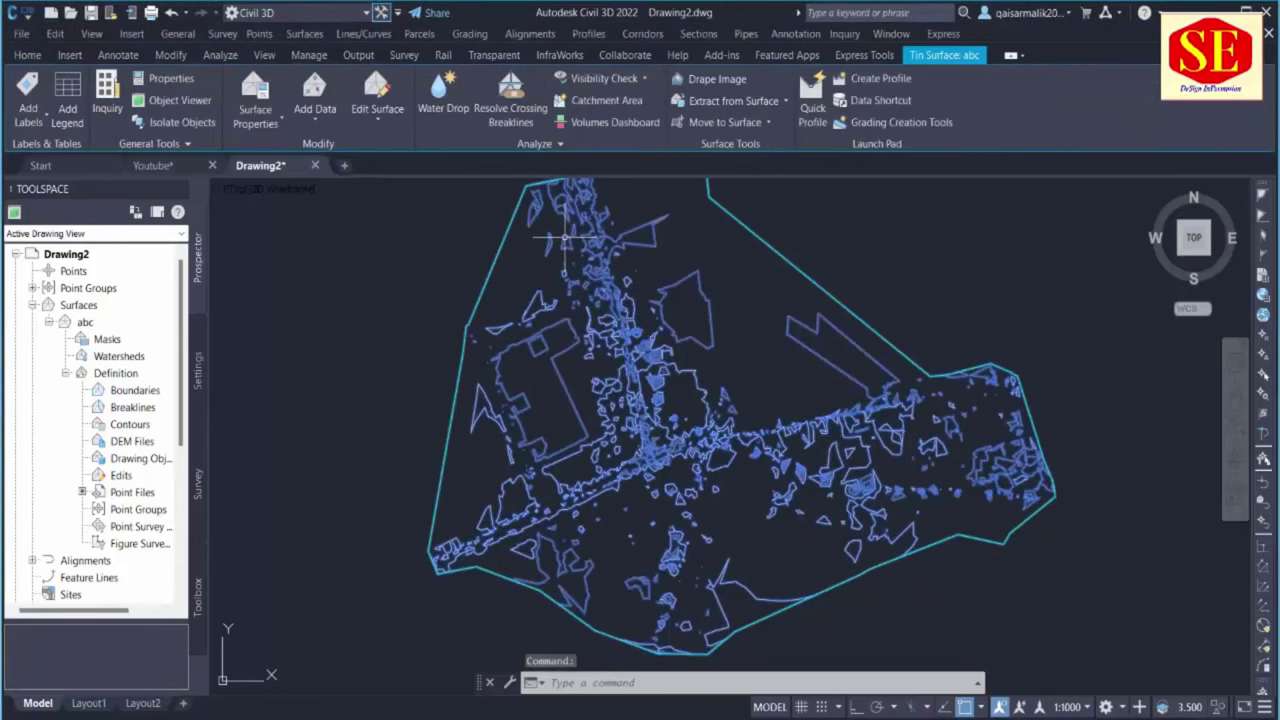
pyautogui.rightClick(565, 240)
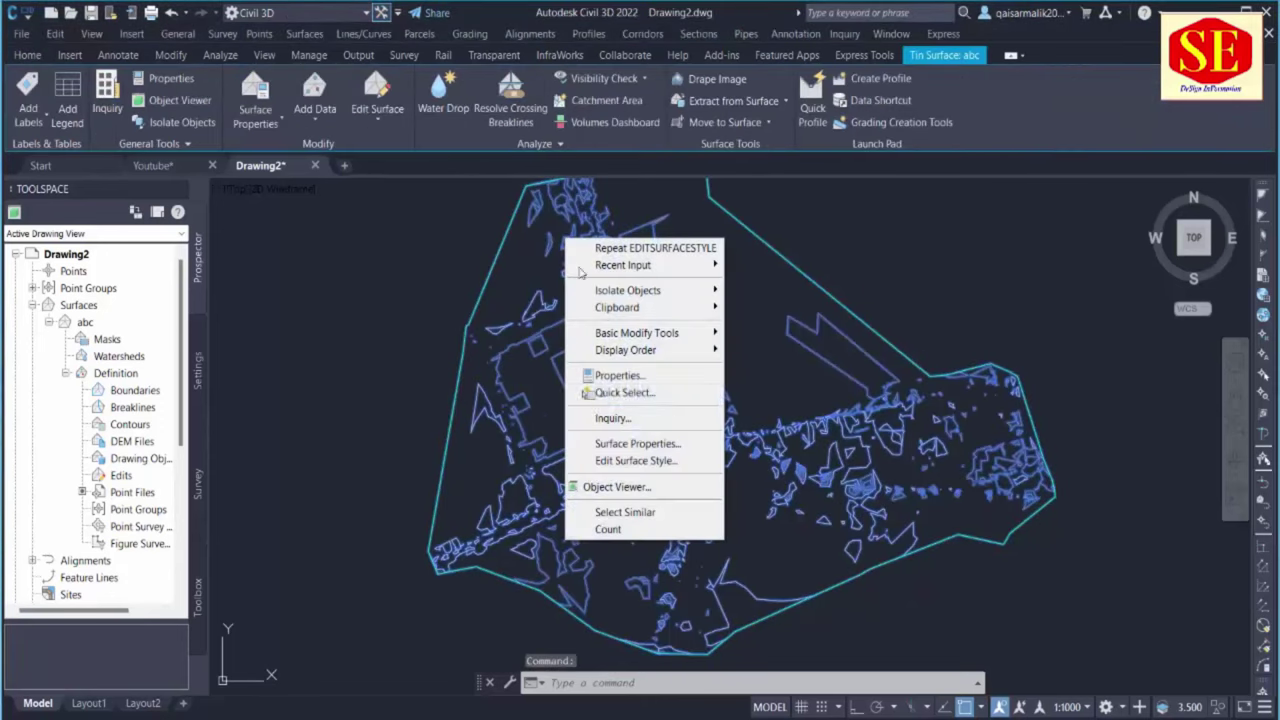
# Set surface abc's style to 0.1 m minor and 0.5 m major contour intervals
pyautogui.click(646, 466)
pyautogui.click(455, 200)
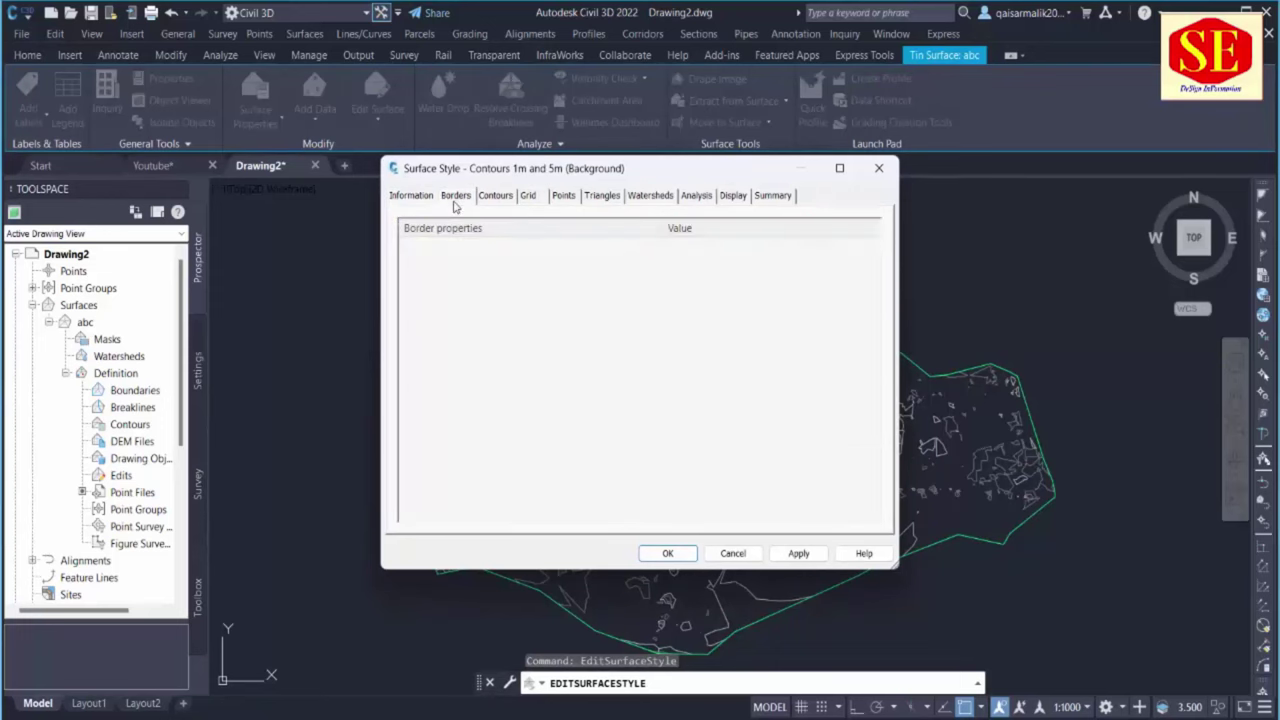
pyautogui.click(490, 197)
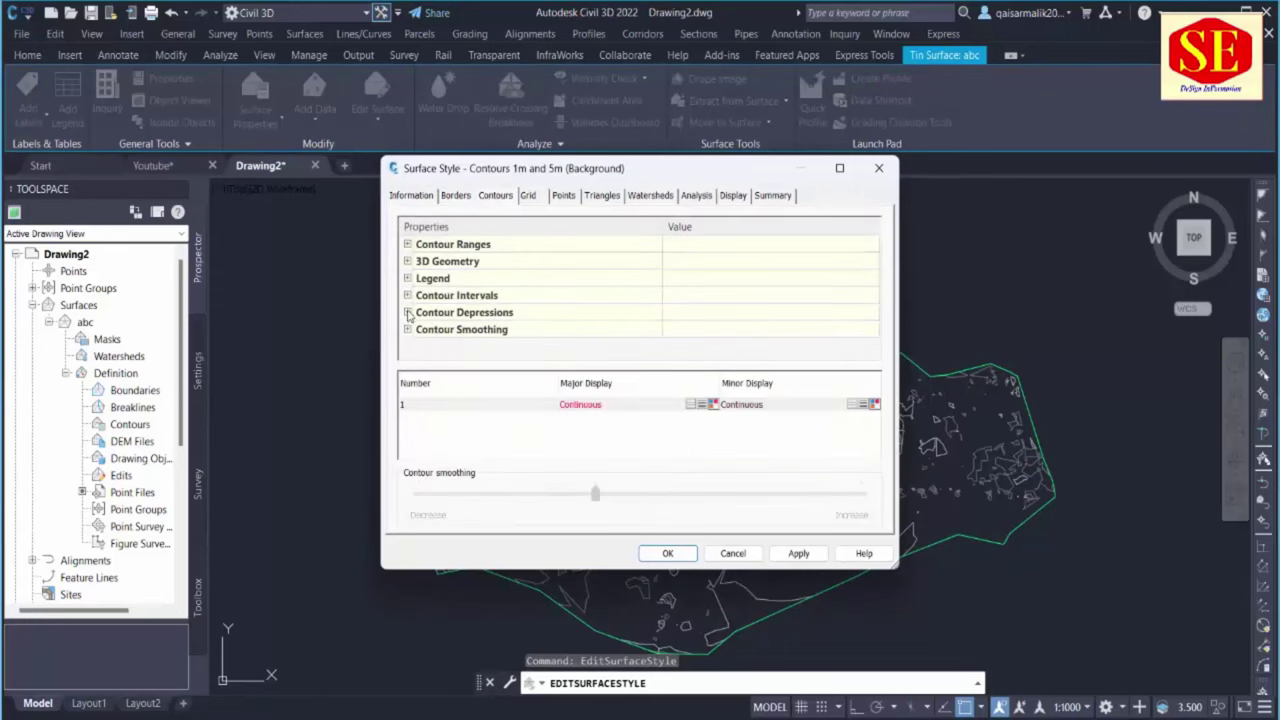
pyautogui.click(407, 296)
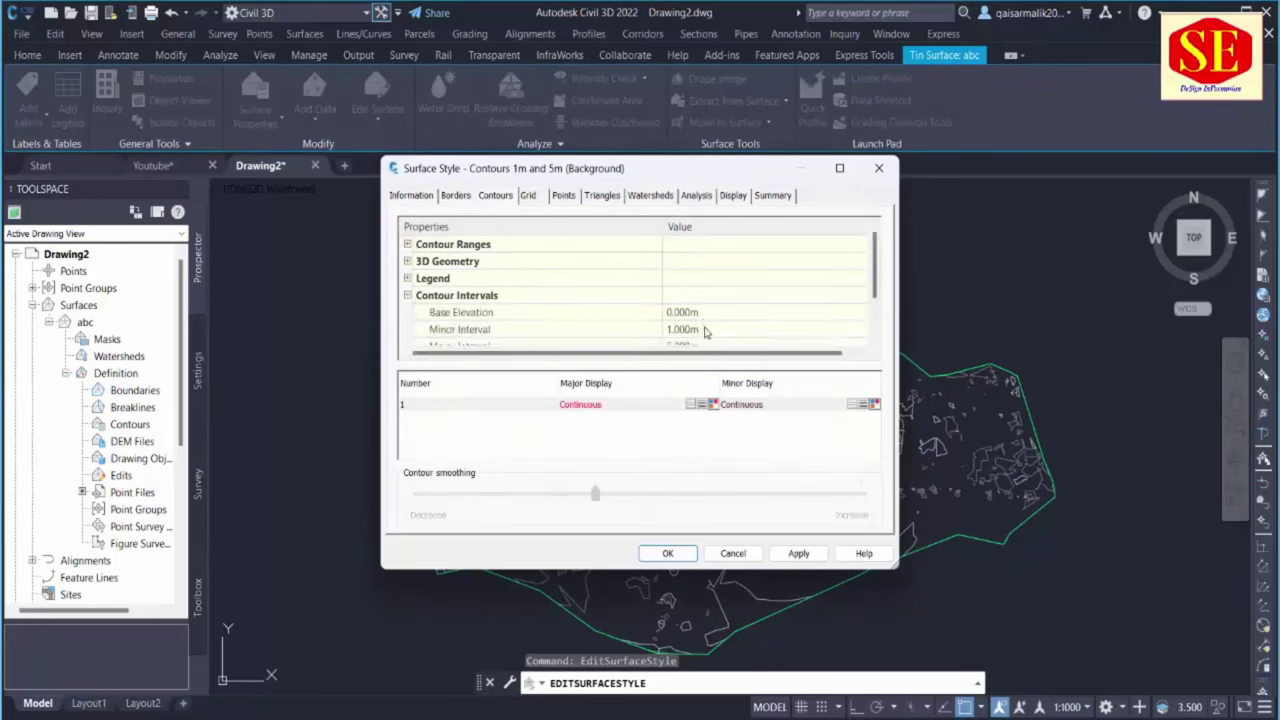
pyautogui.click(705, 330)
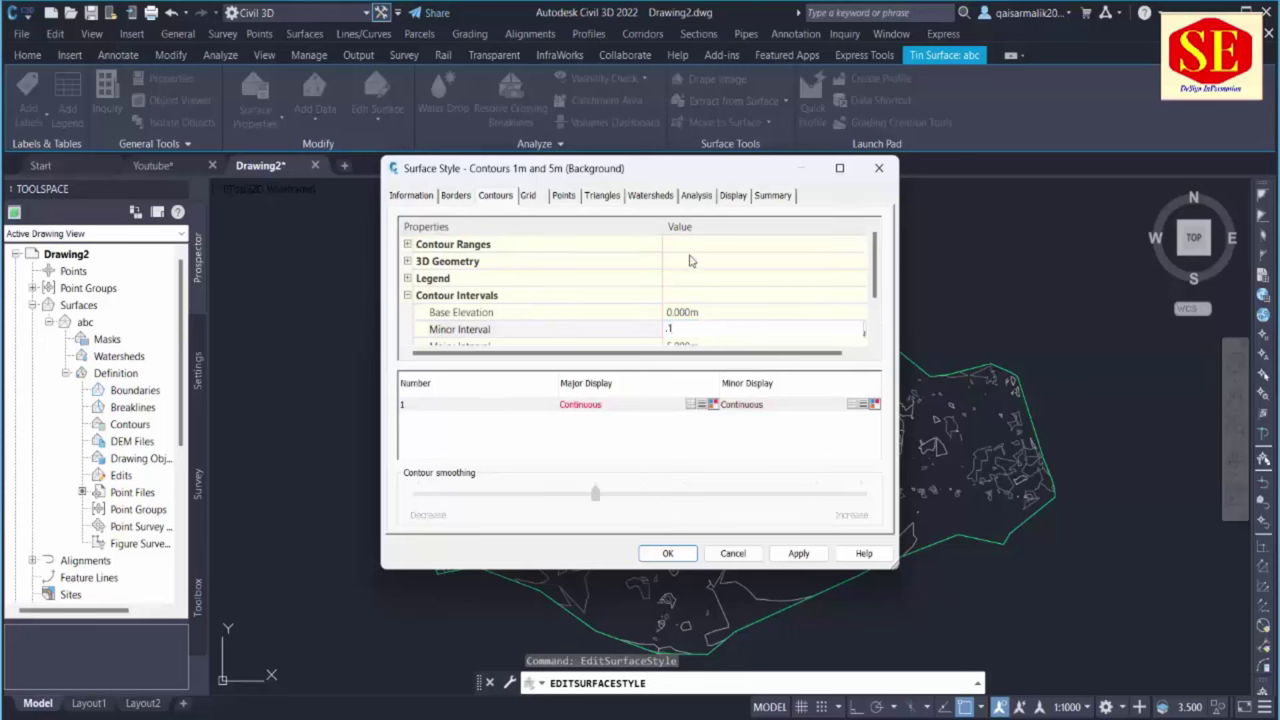
pyautogui.press('Return')
pyautogui.click(700, 295)
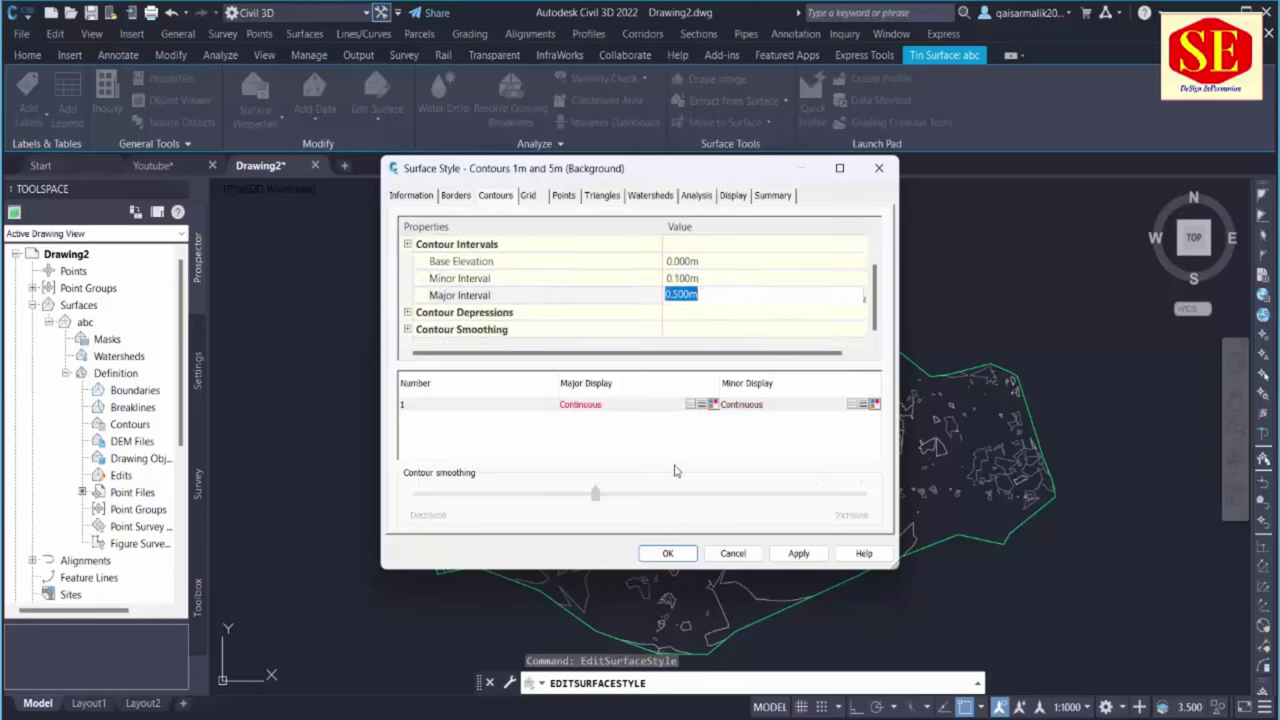
pyautogui.click(436, 316)
# Turn contour smoothing on and increase the smoothing amount
pyautogui.click(407, 329)
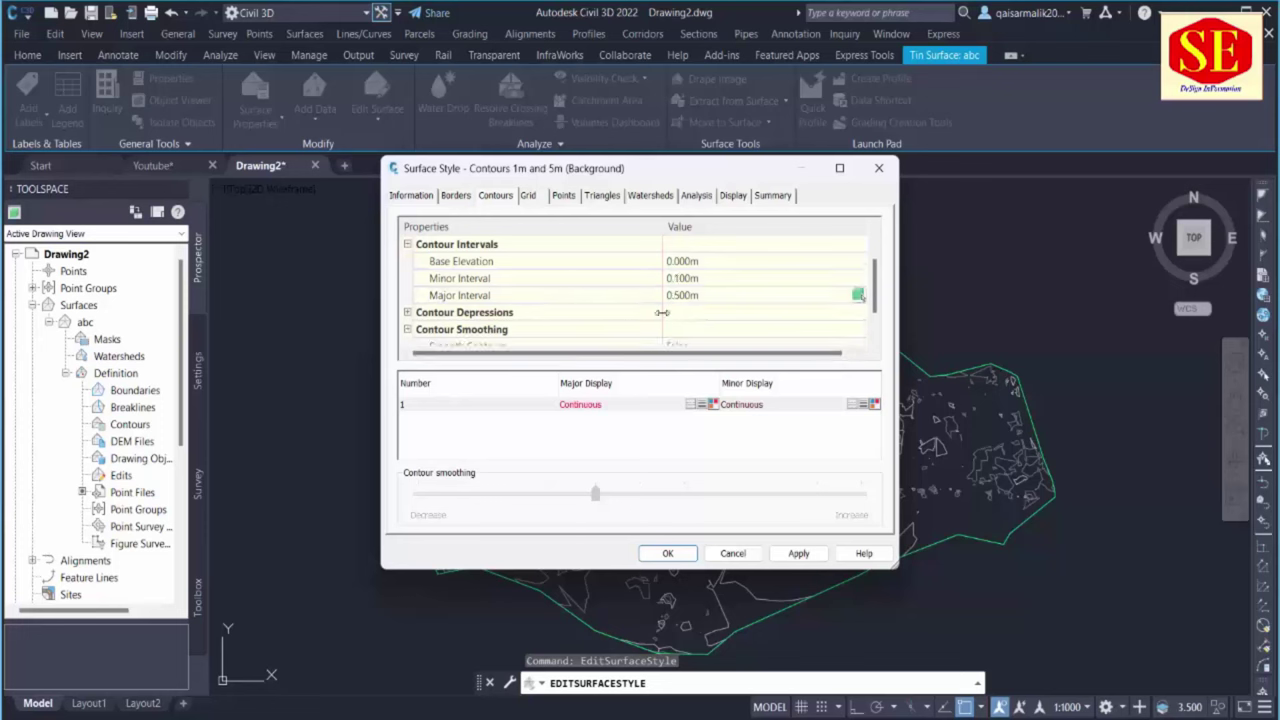
pyautogui.click(684, 312)
pyautogui.click(687, 314)
pyautogui.click(673, 345)
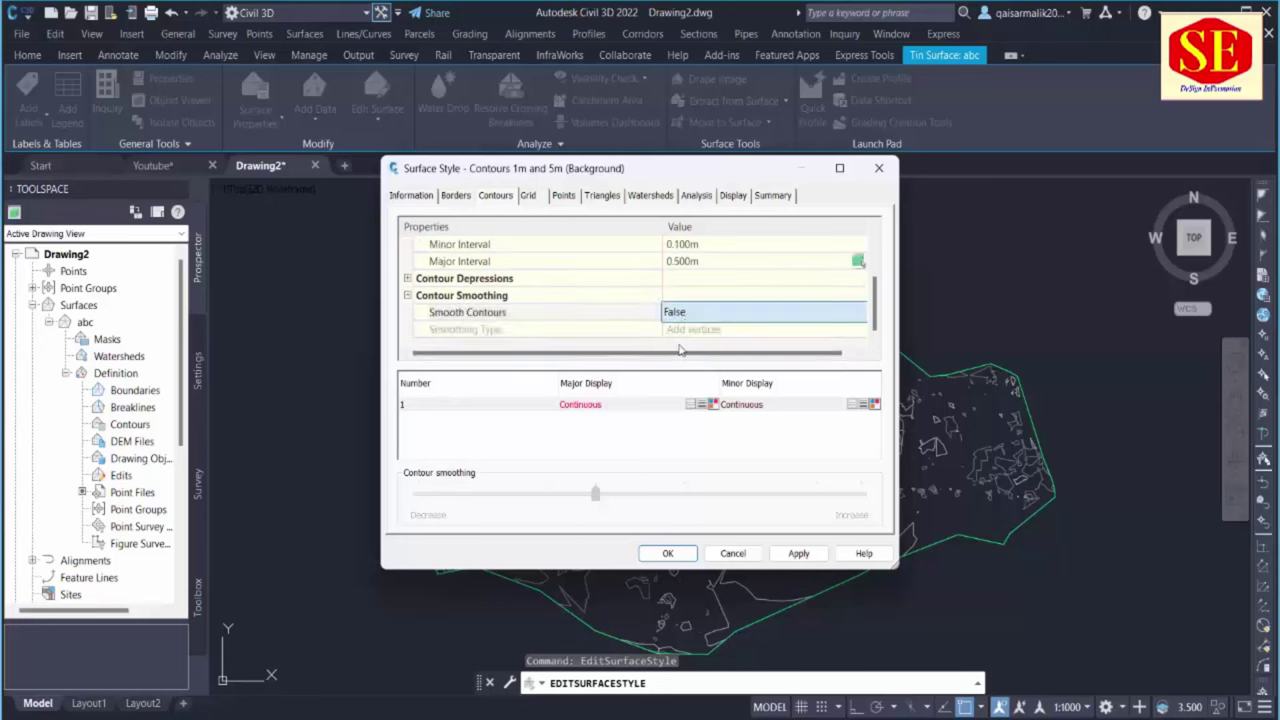
pyautogui.click(629, 495)
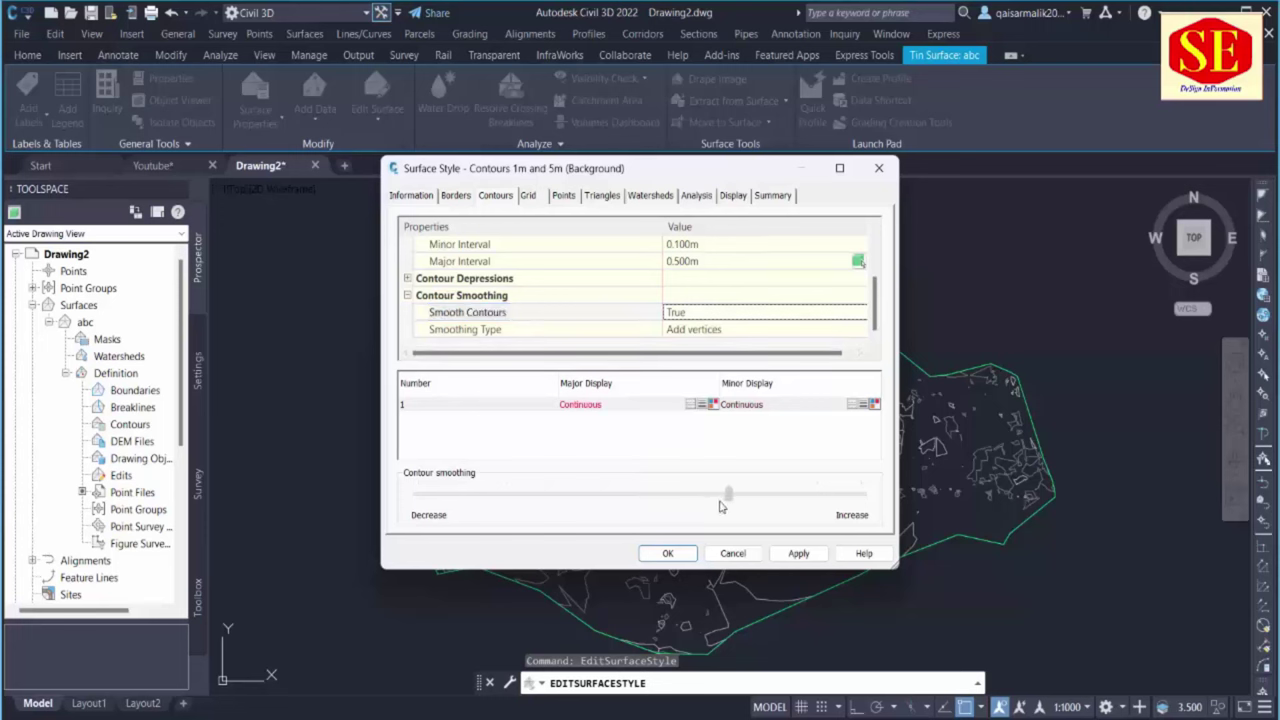
# Colour the major contours red and apply the surface style changes
pyautogui.click(735, 196)
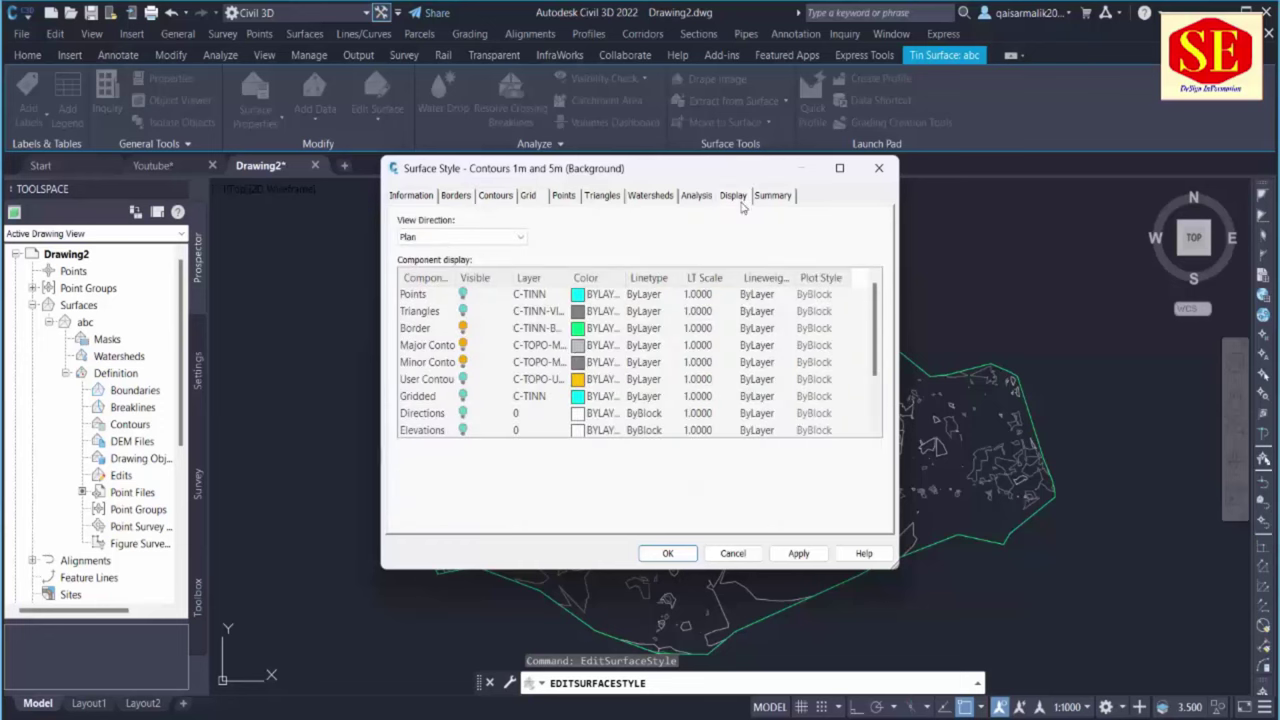
pyautogui.click(577, 350)
pyautogui.click(502, 411)
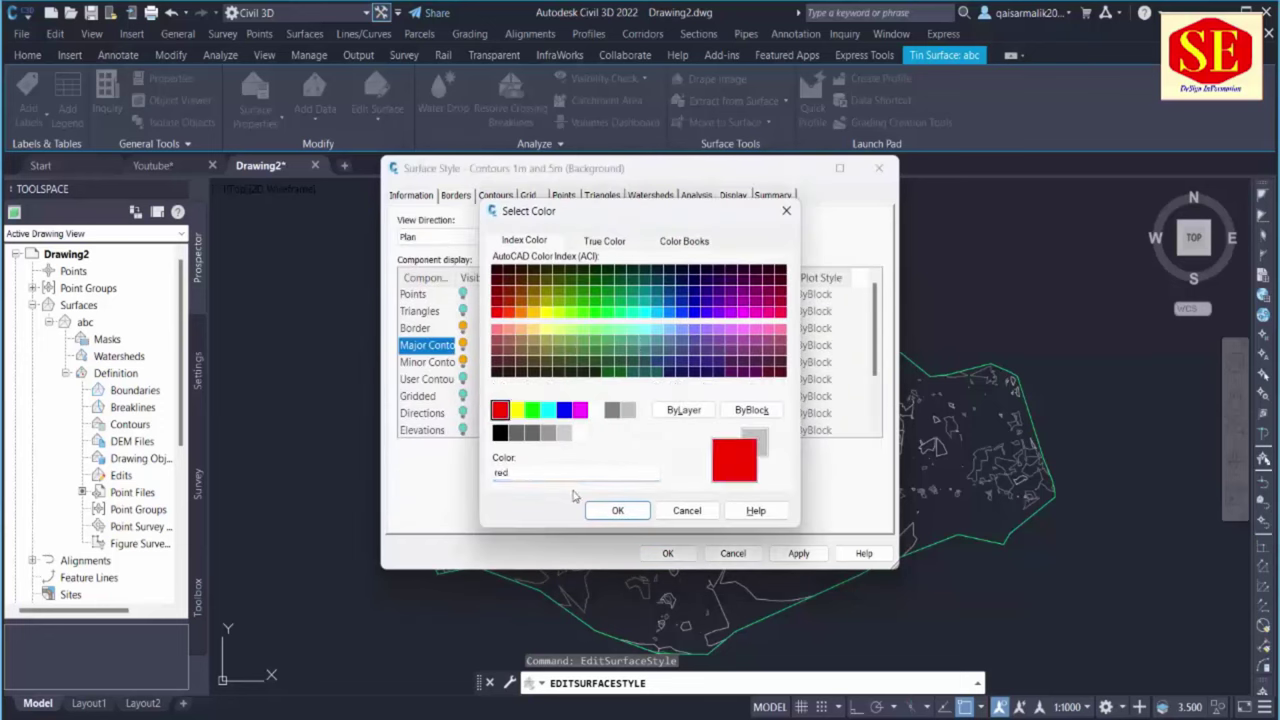
pyautogui.click(614, 510)
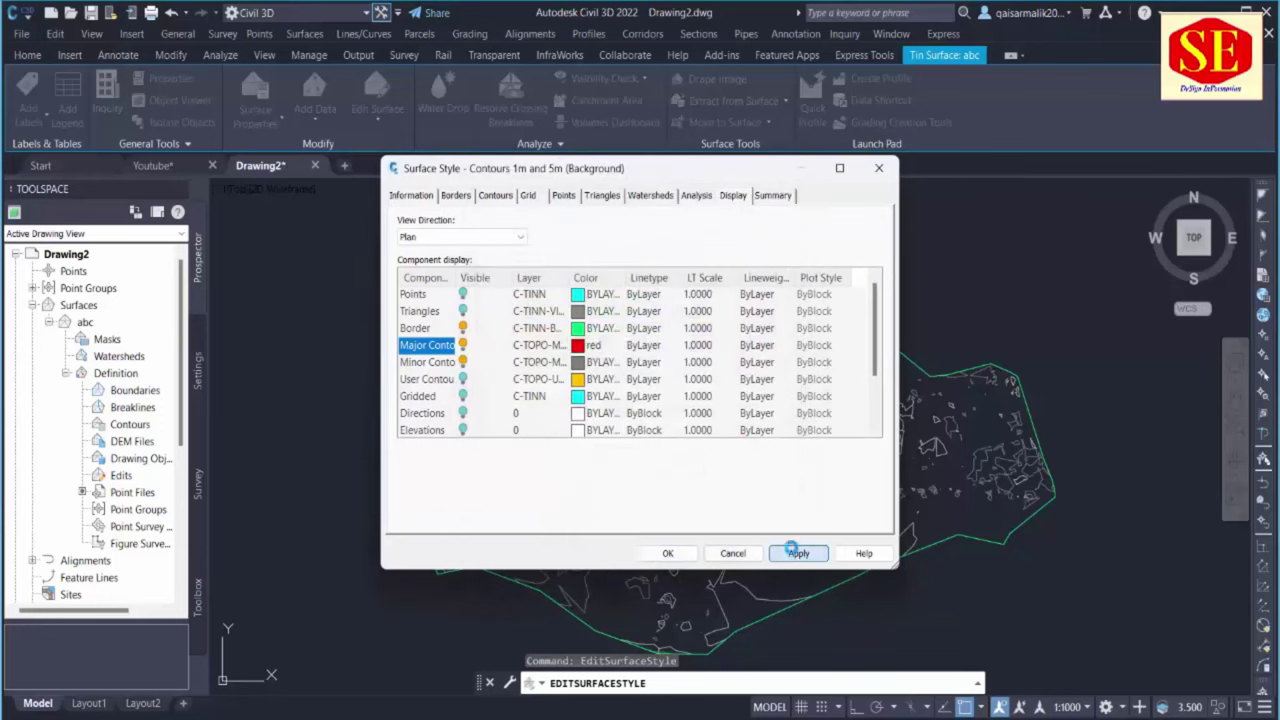
pyautogui.click(798, 553)
pyautogui.click(667, 553)
pyautogui.scroll(-4, 605, 300)
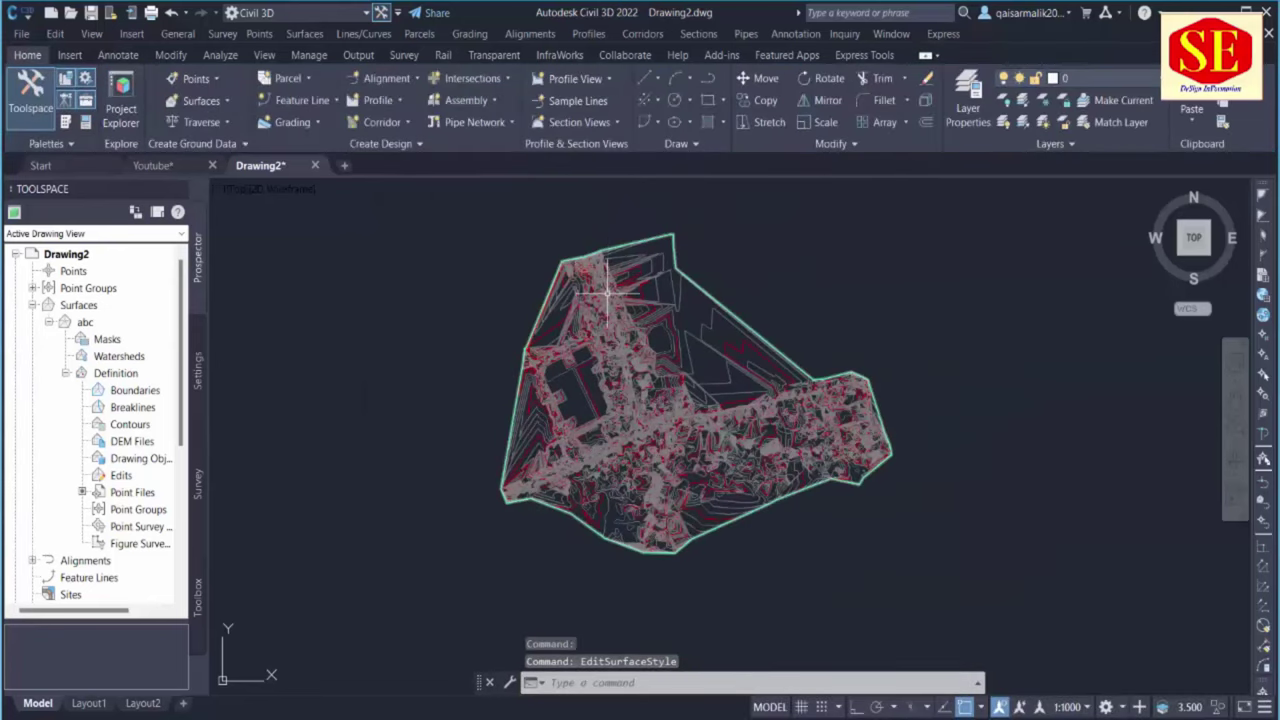
# Label abc's contours with Contour - Multiple along a three-point line across the site
pyautogui.click(606, 294)
pyautogui.click(28, 110)
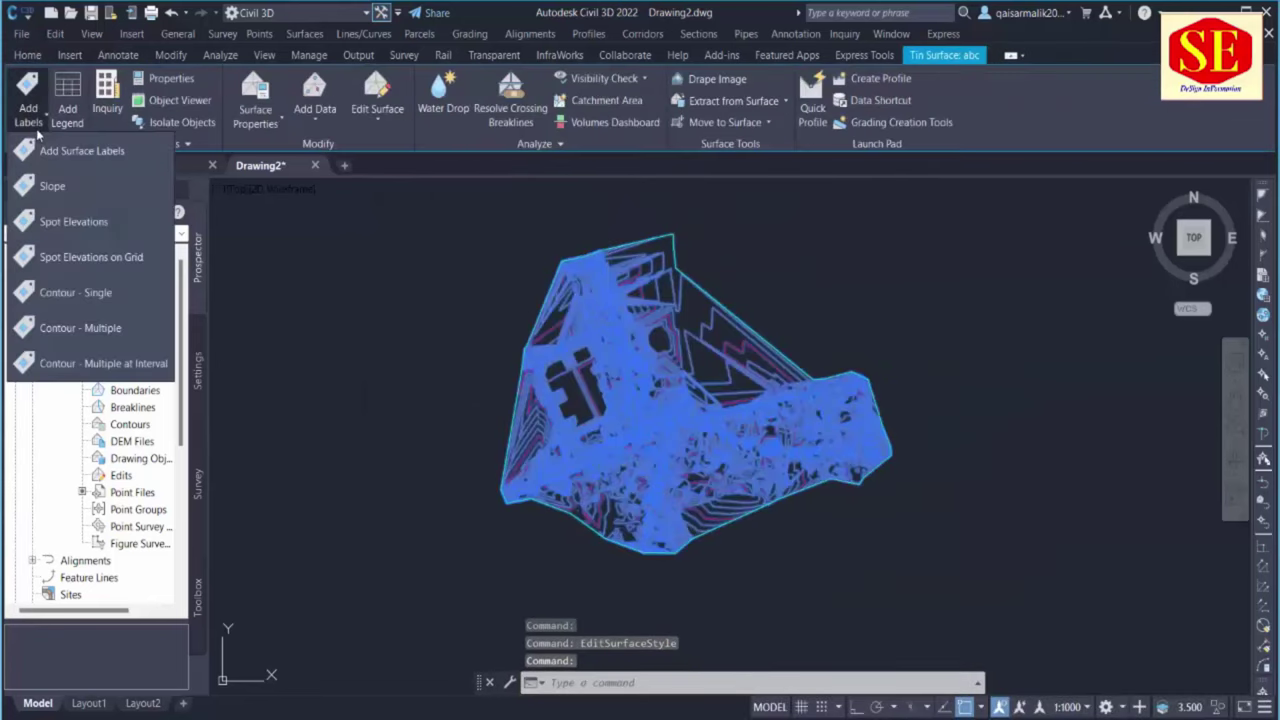
pyautogui.click(80, 327)
pyautogui.click(505, 285)
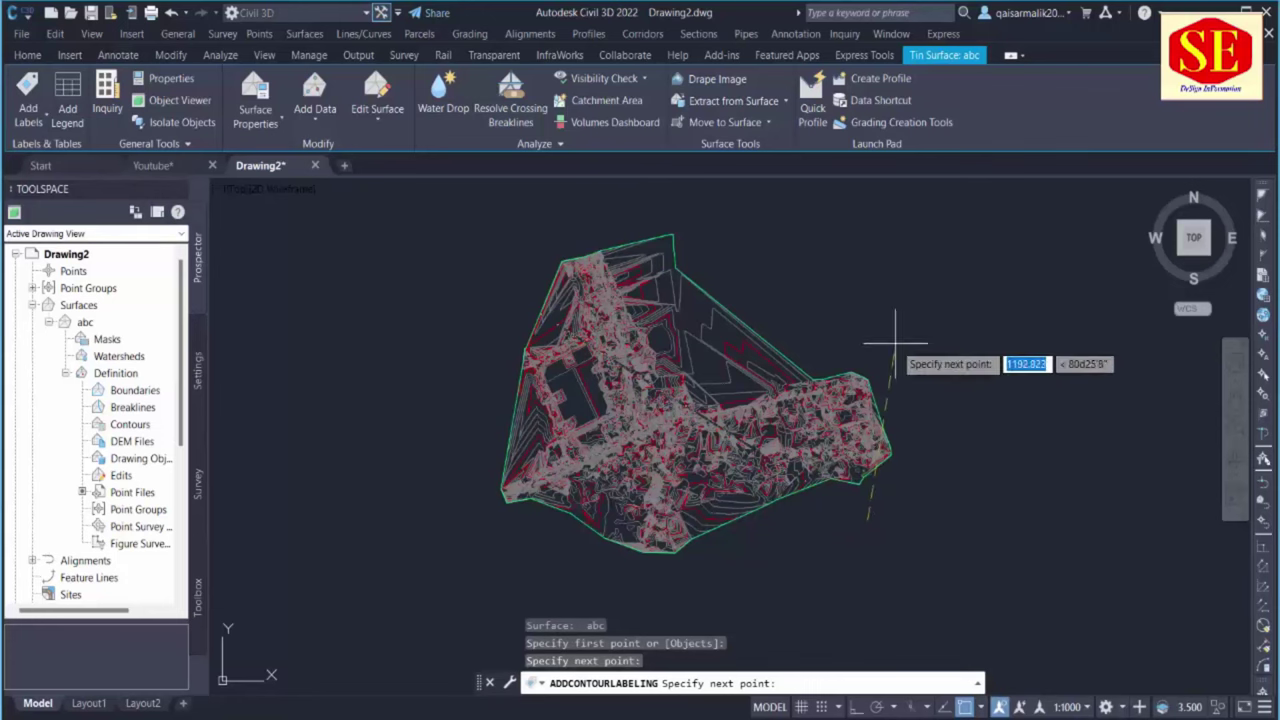
pyautogui.click(556, 252)
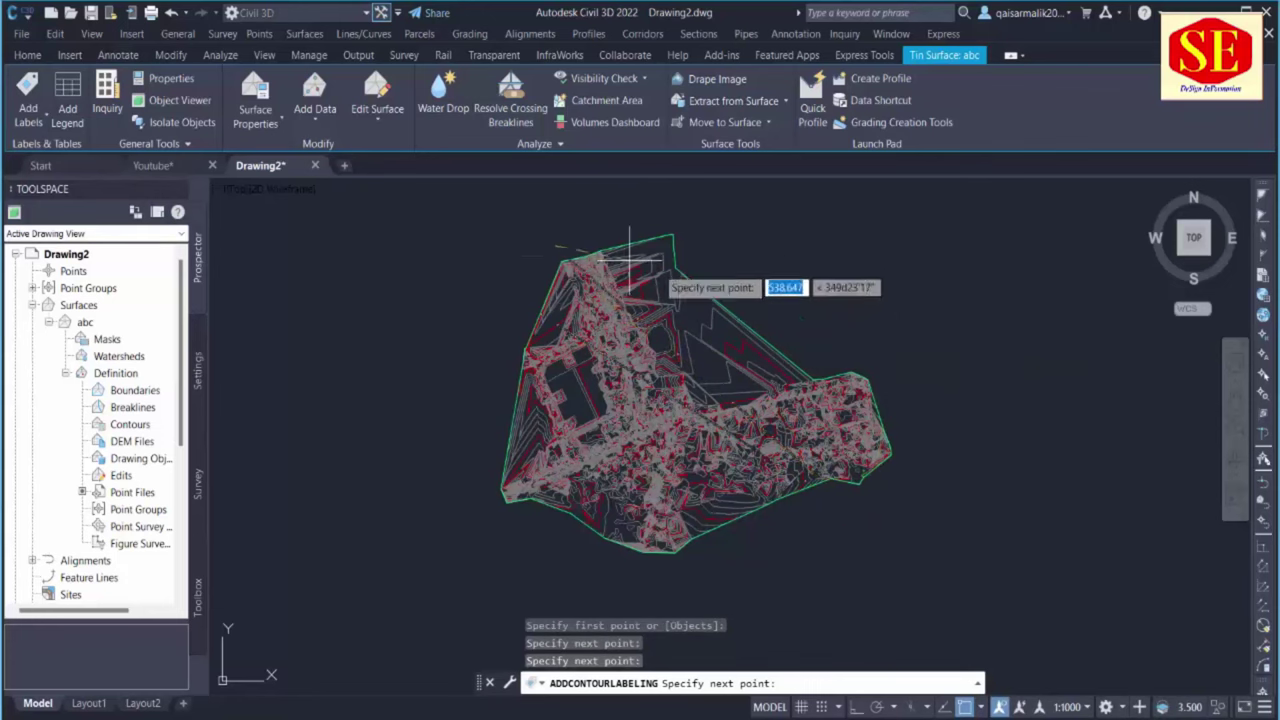
pyautogui.click(822, 283)
pyautogui.press('Return')
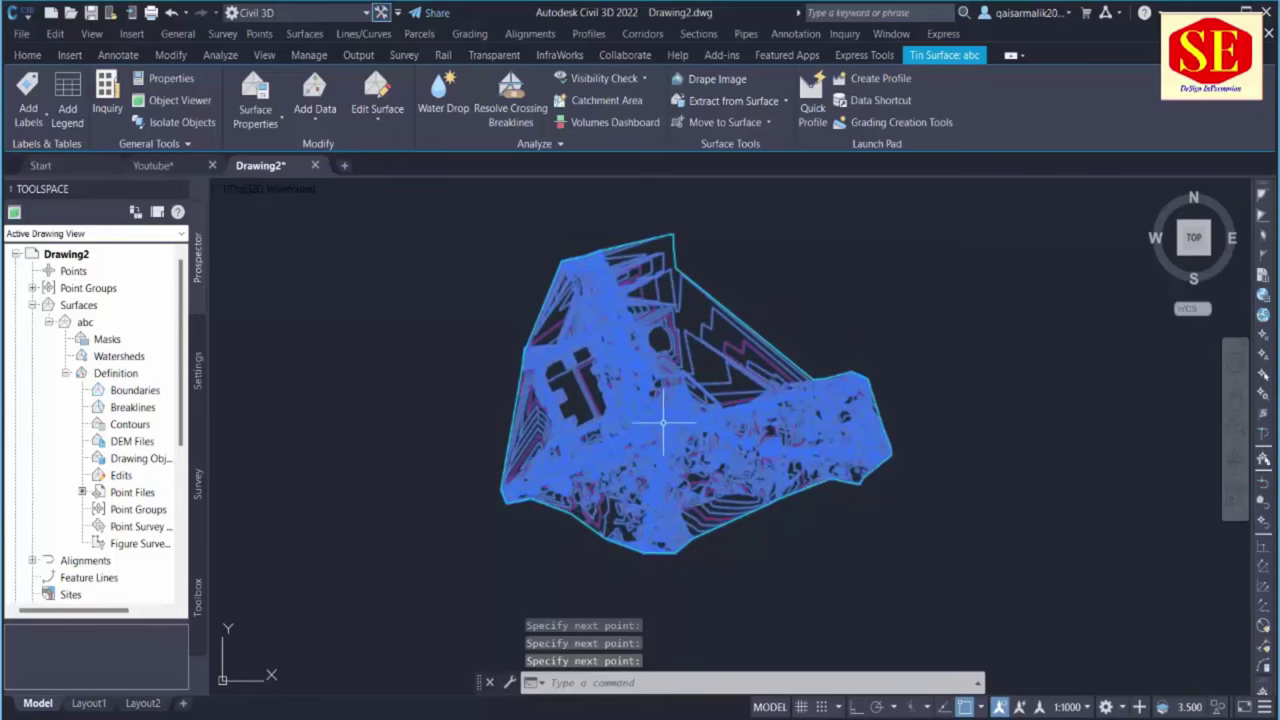
# Zoom around to check the new labels, then switch to the Youtube drawing
pyautogui.scroll(2, 687, 462)
pyautogui.scroll(3, 687, 462)
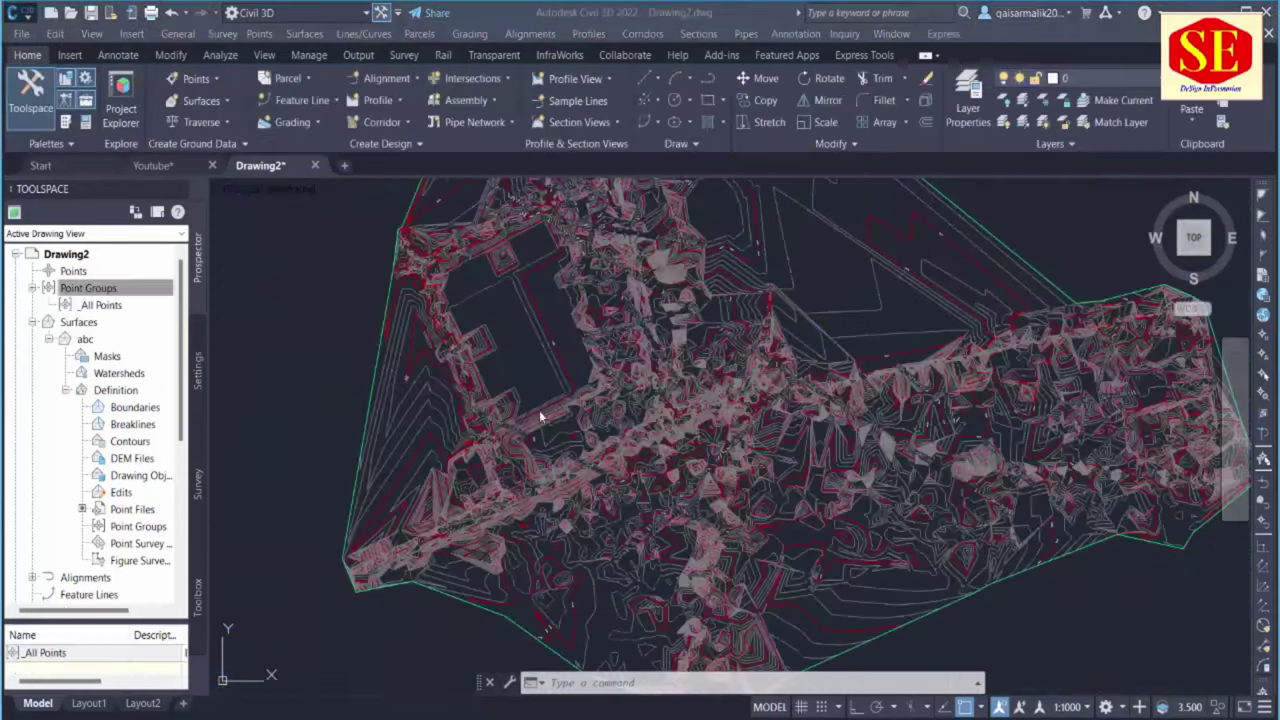
pyautogui.click(540, 415)
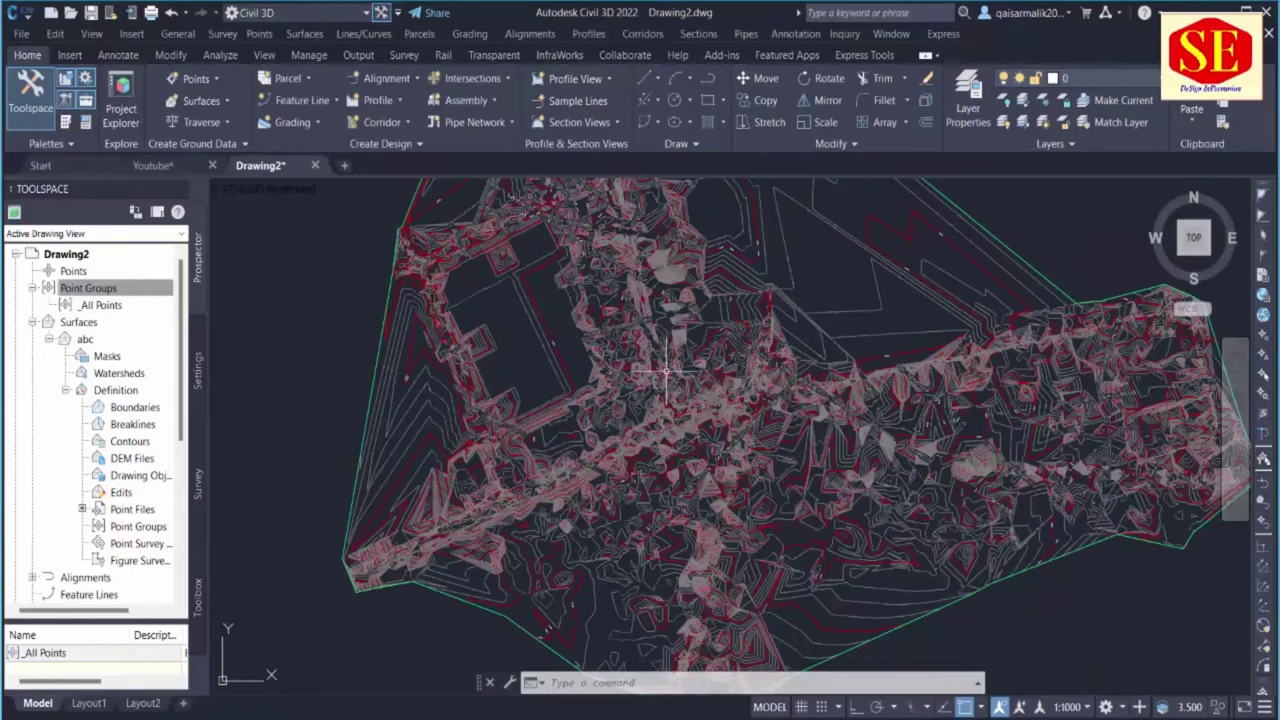
pyautogui.scroll(-2, 607, 325)
pyautogui.scroll(5, 580, 429)
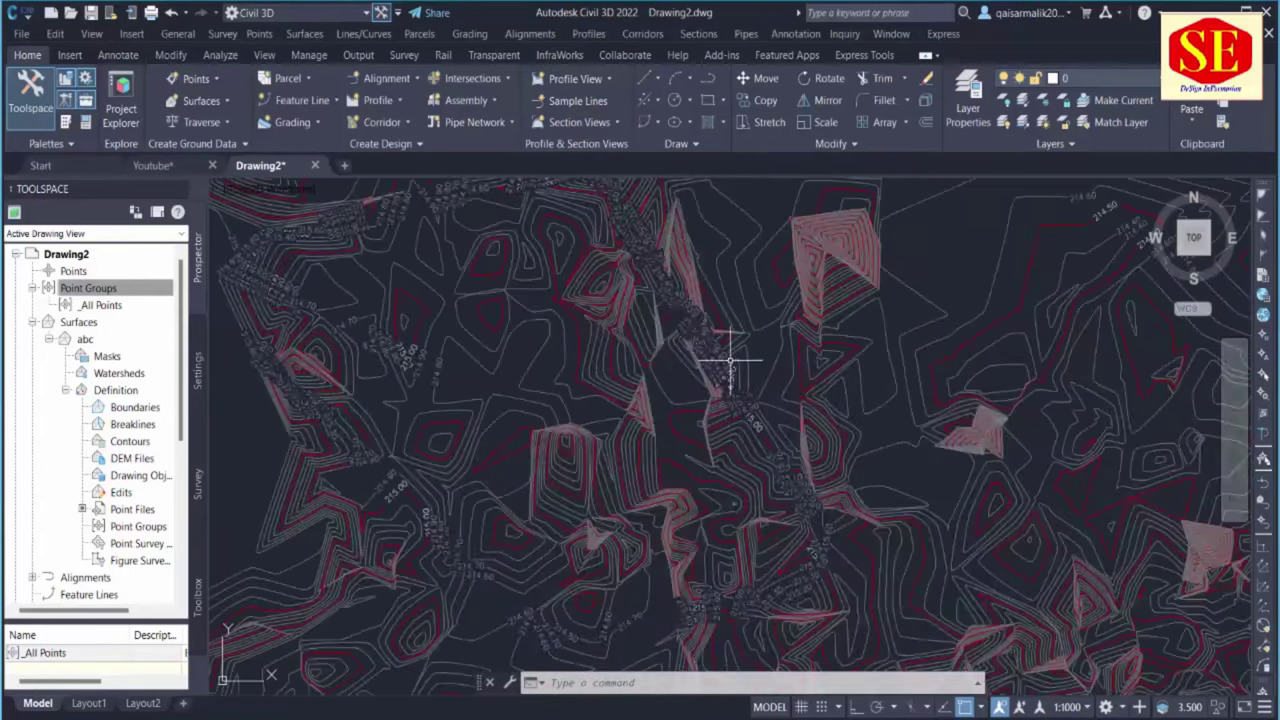
pyautogui.scroll(3, 424, 433)
pyautogui.scroll(-4, 630, 425)
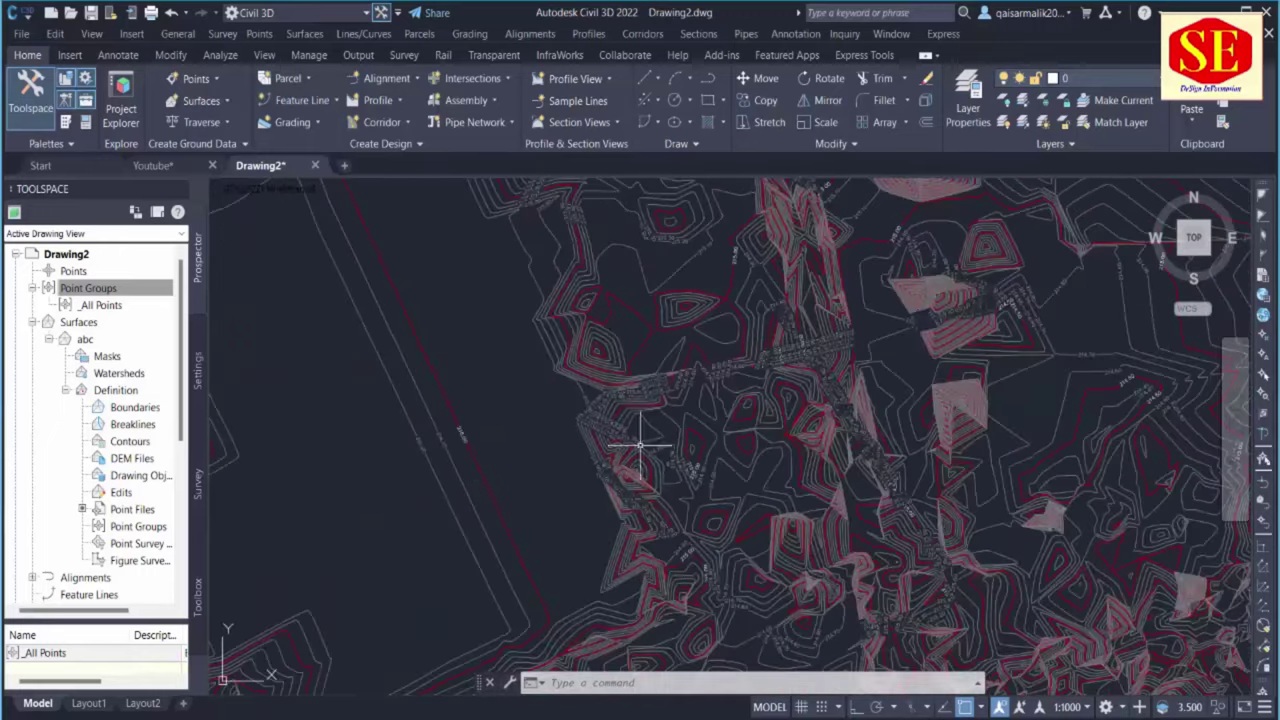
pyautogui.click(157, 167)
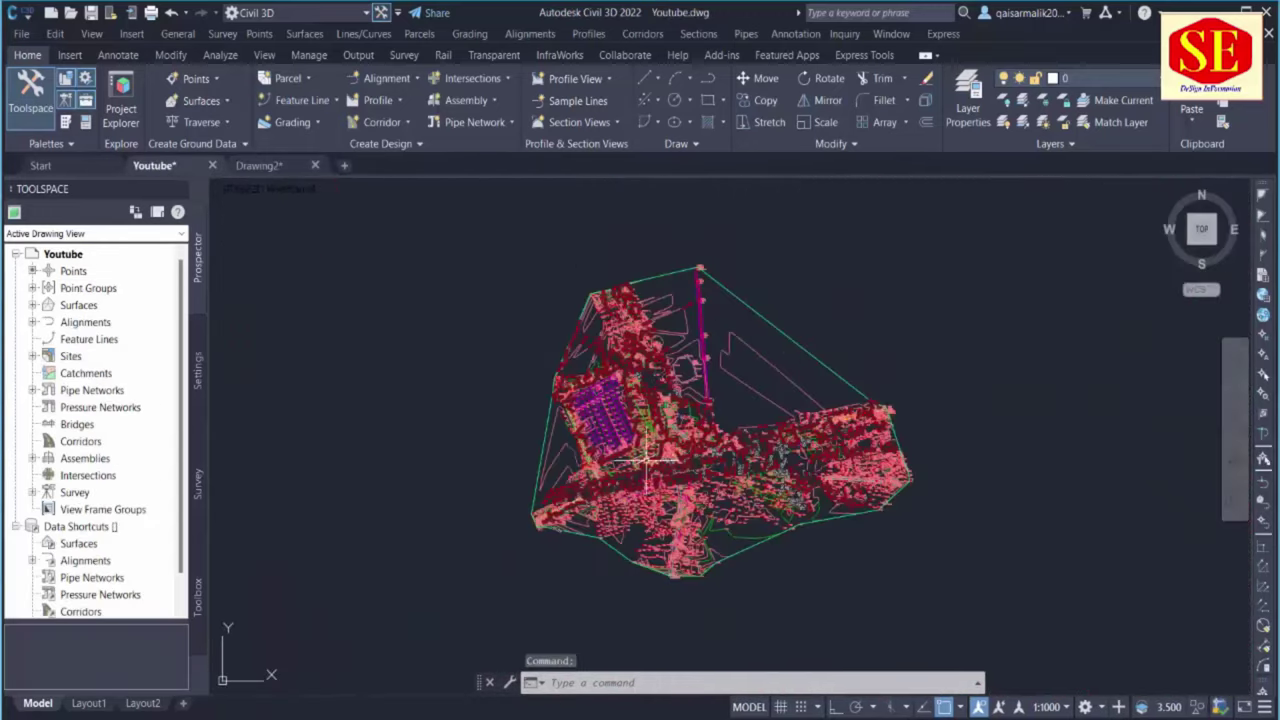
# Set the Youtube drawing's annotation scale to 1:100 and go back to Drawing2
pyautogui.scroll(4, 780, 340)
pyautogui.scroll(3, 780, 340)
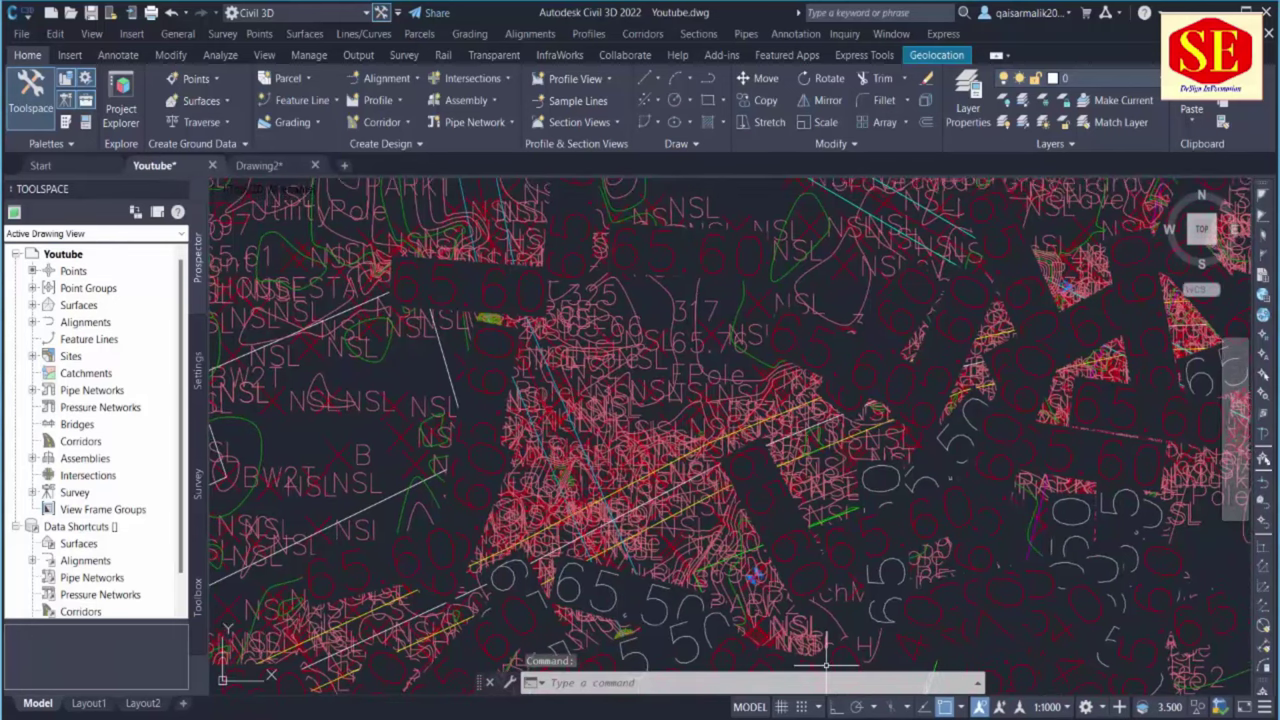
pyautogui.click(1050, 707)
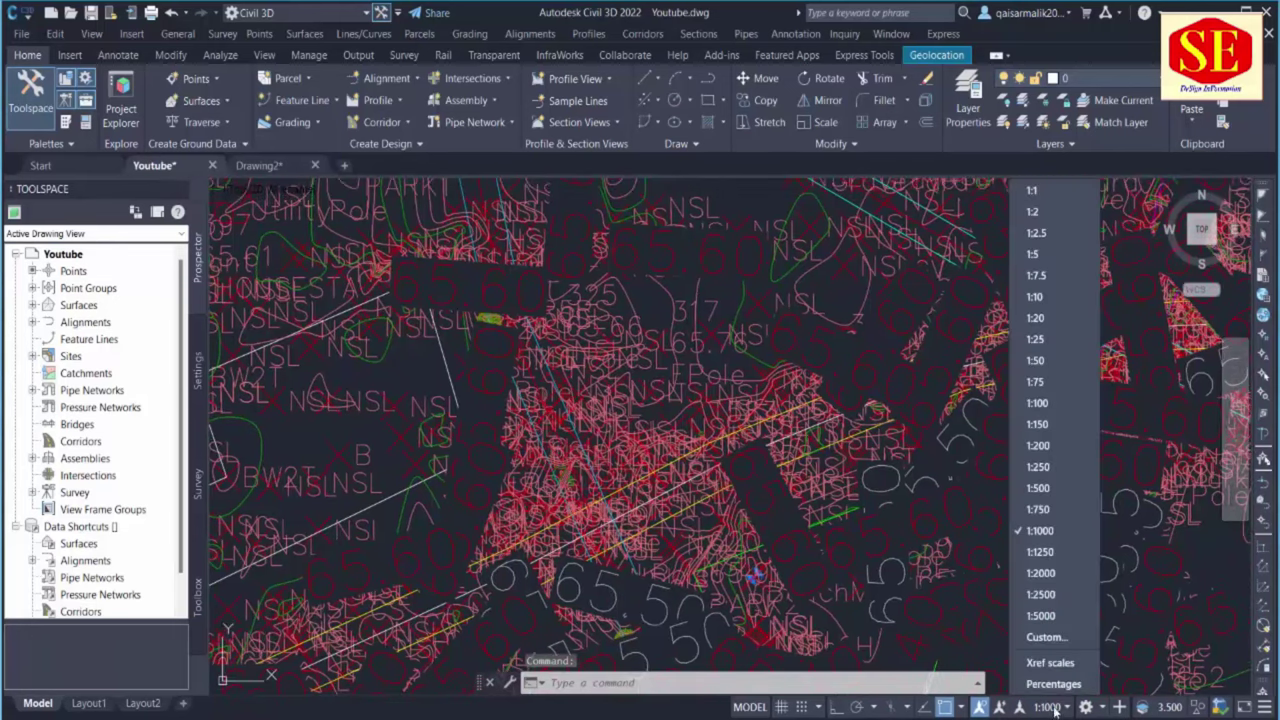
pyautogui.click(1055, 418)
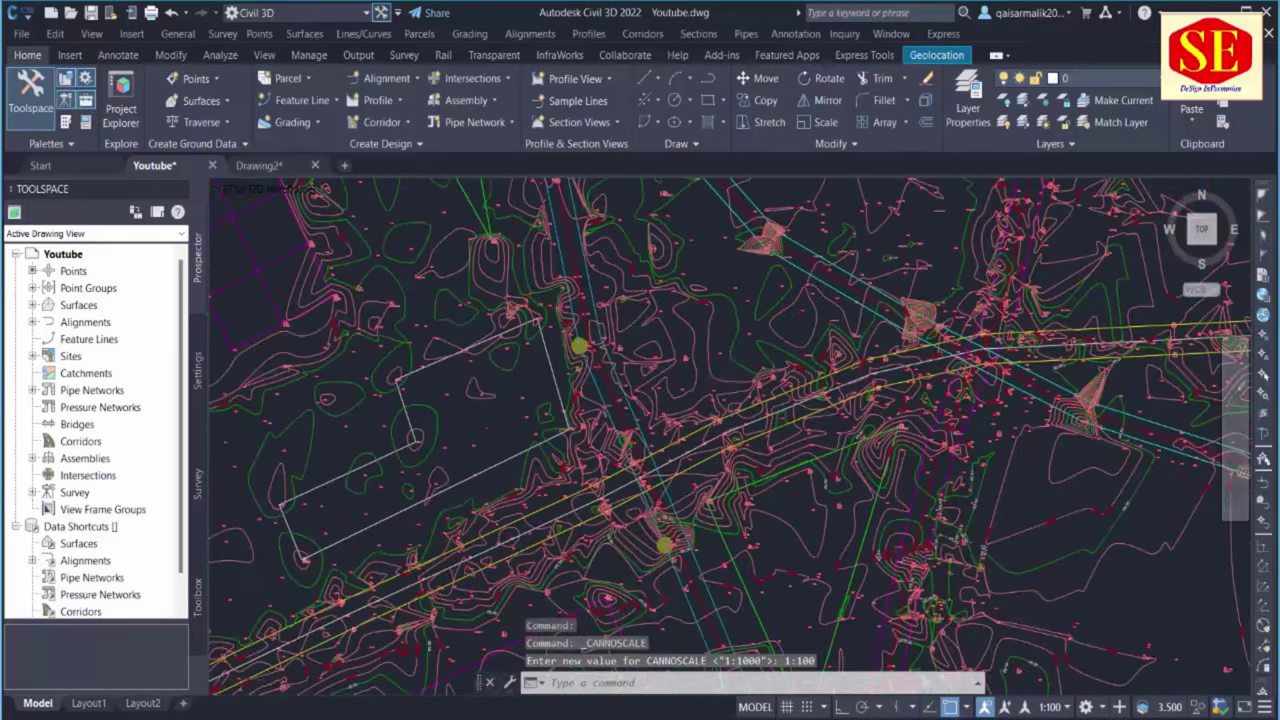
pyautogui.scroll(-5, 740, 400)
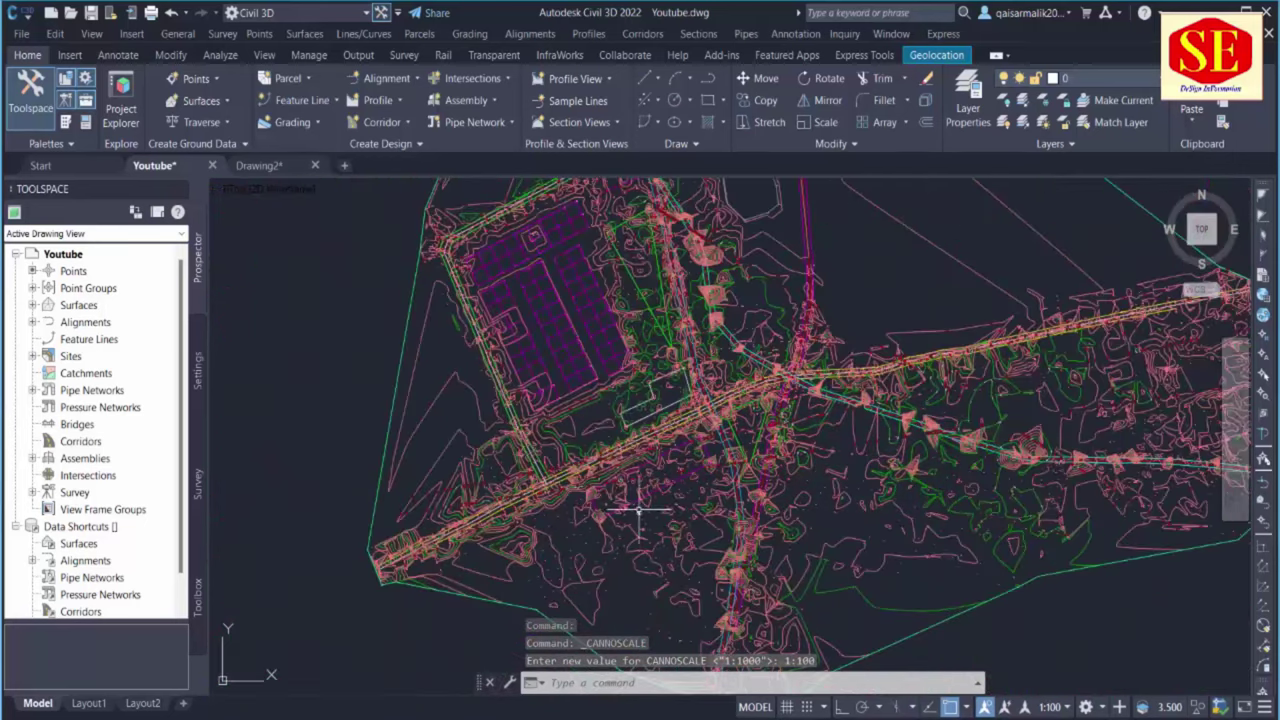
pyautogui.click(258, 165)
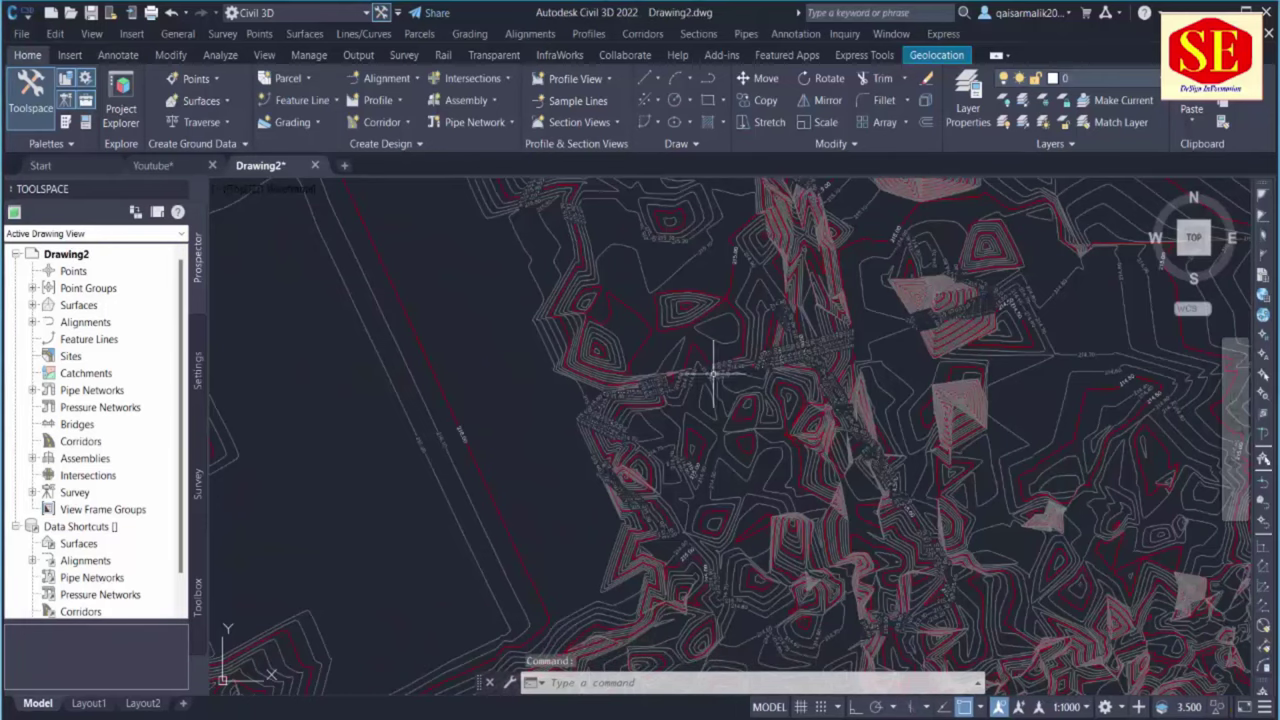
# Delete the straight lines crossing surface abc in Drawing2
pyautogui.scroll(-5, 713, 374)
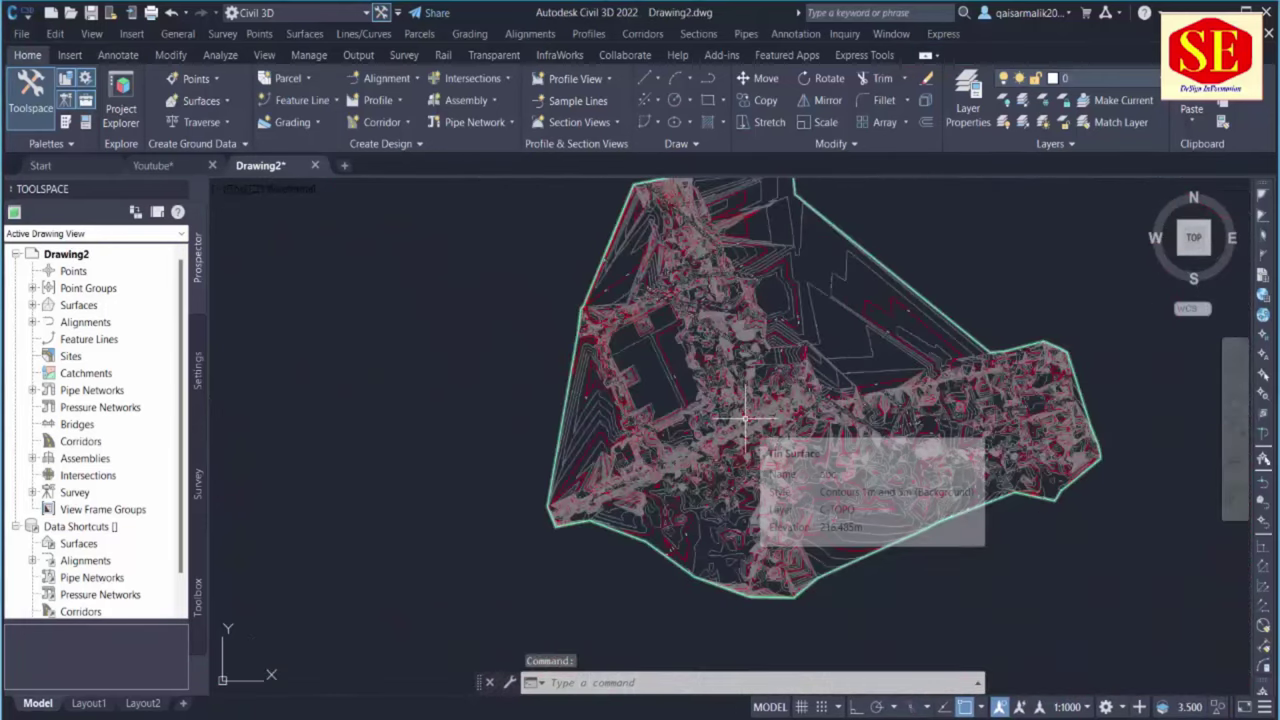
pyautogui.click(676, 445)
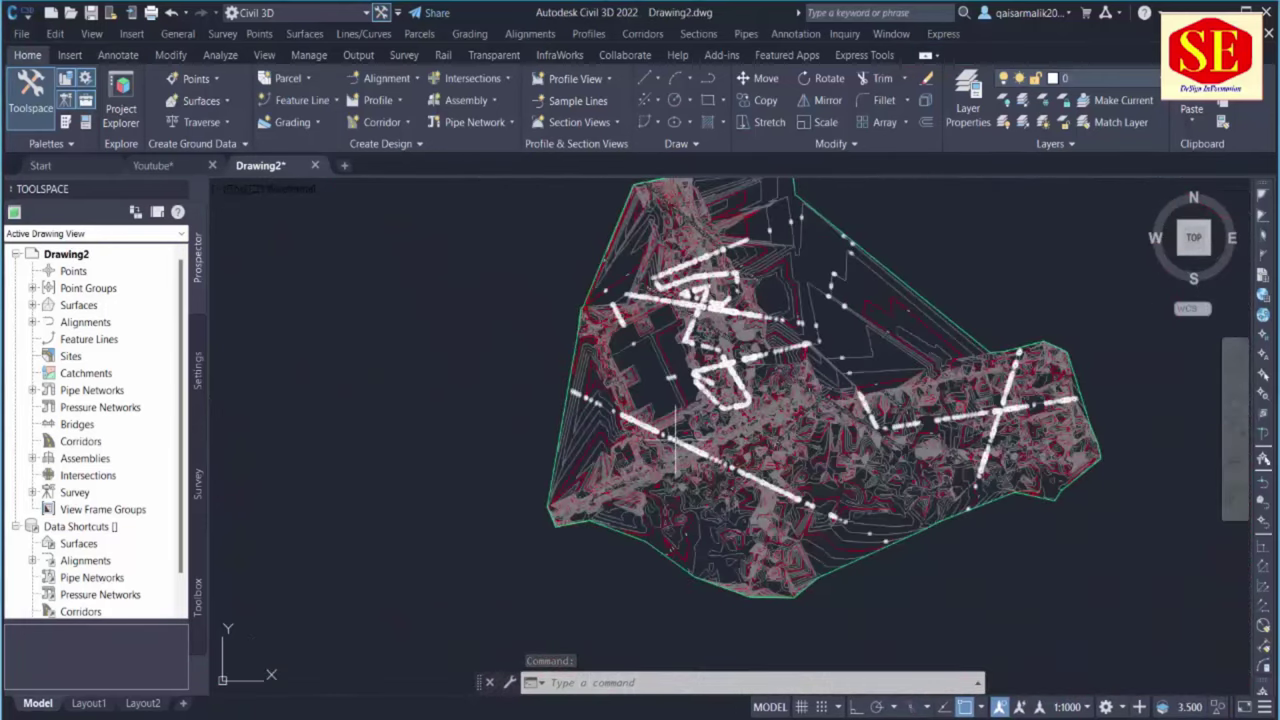
pyautogui.press('Delete')
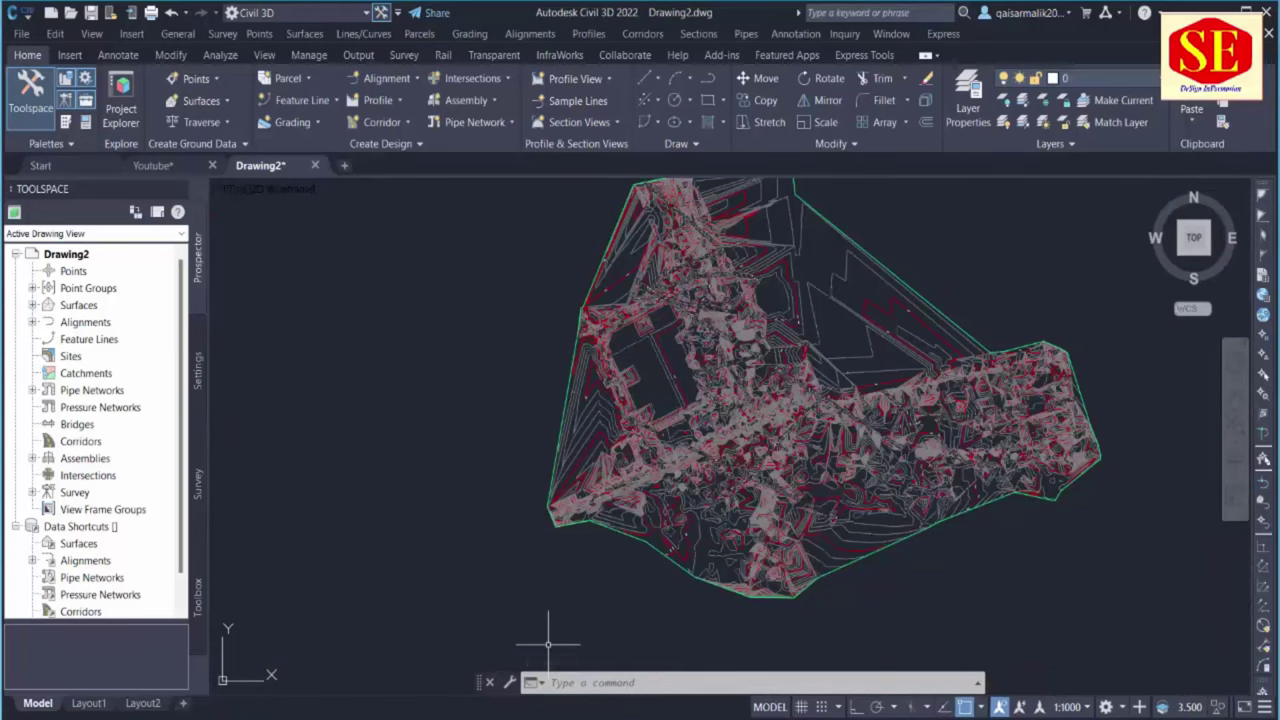
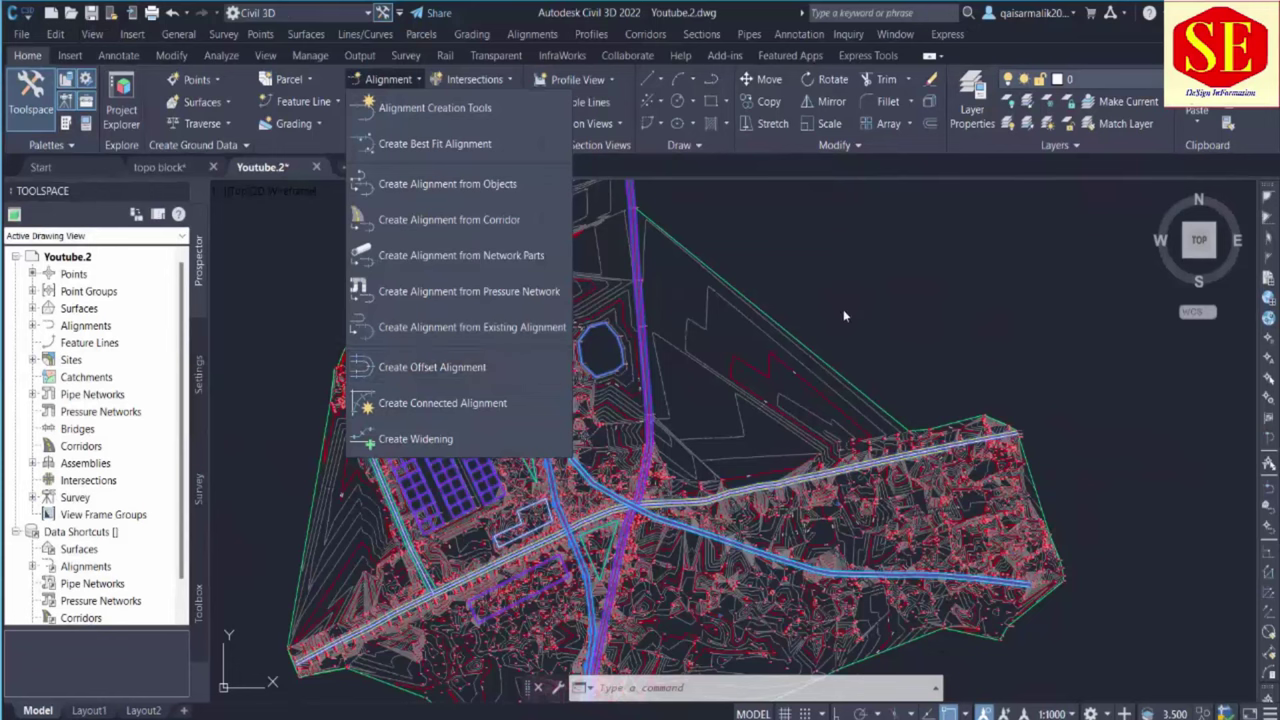
# Dismiss the Alignment options, look over the Youtube.2 site, and create new blank Drawing2
pyautogui.click(843, 309)
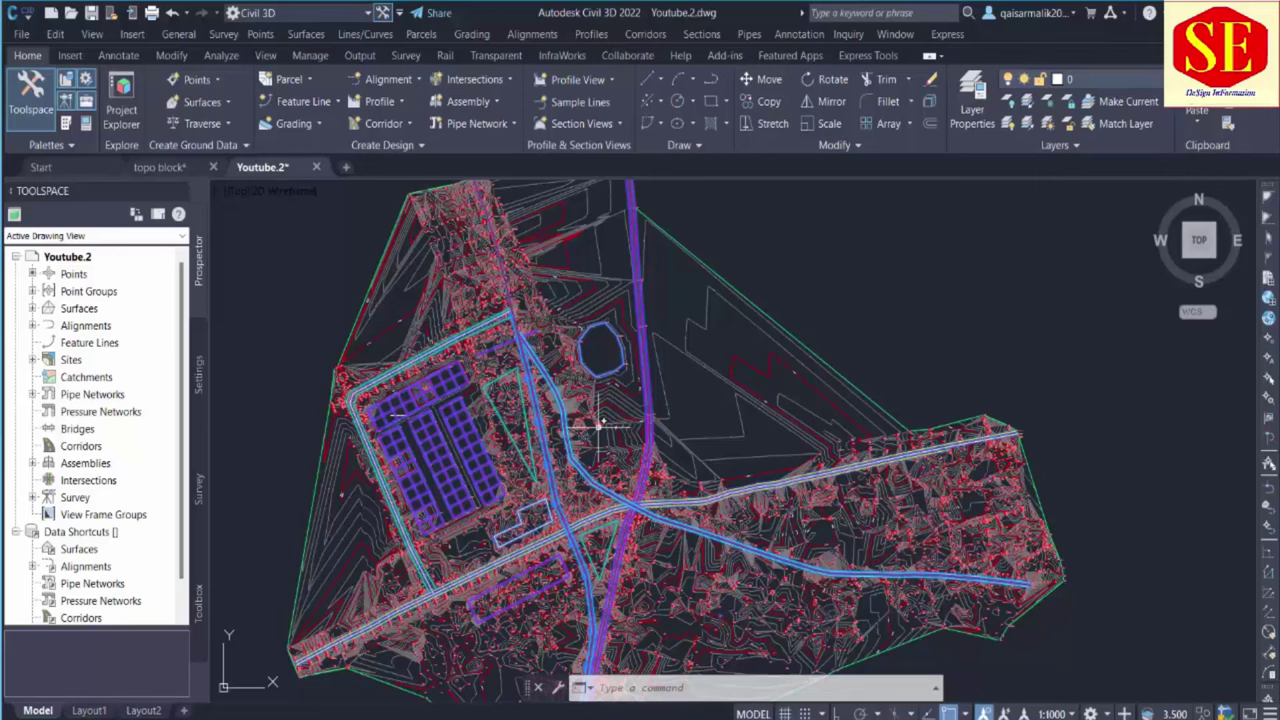
pyautogui.click(417, 80)
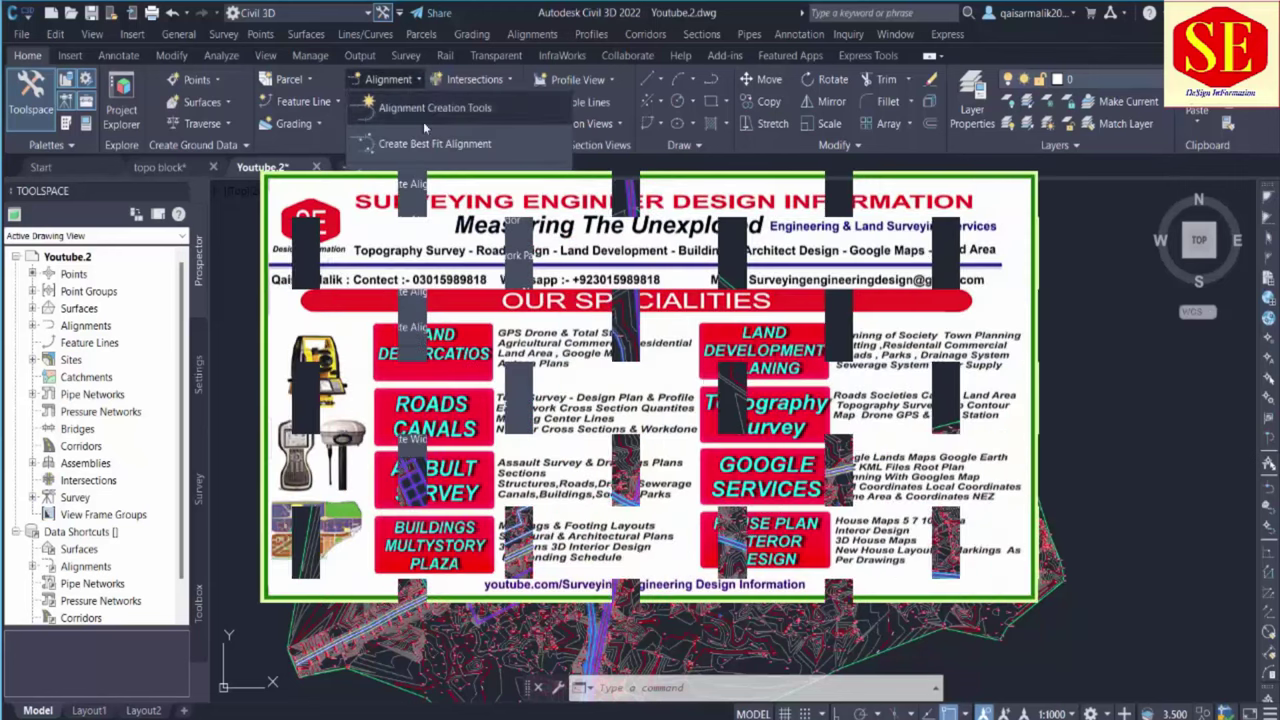
pyautogui.press('Escape')
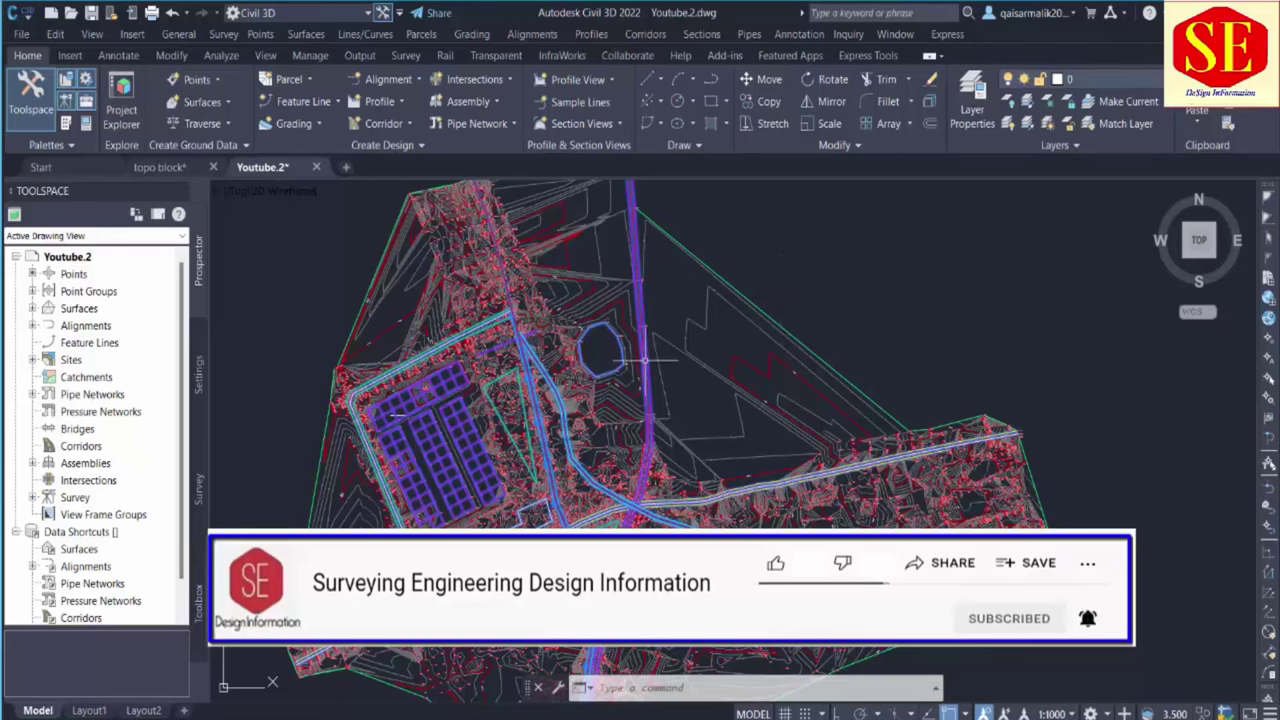
pyautogui.moveTo(644, 360)
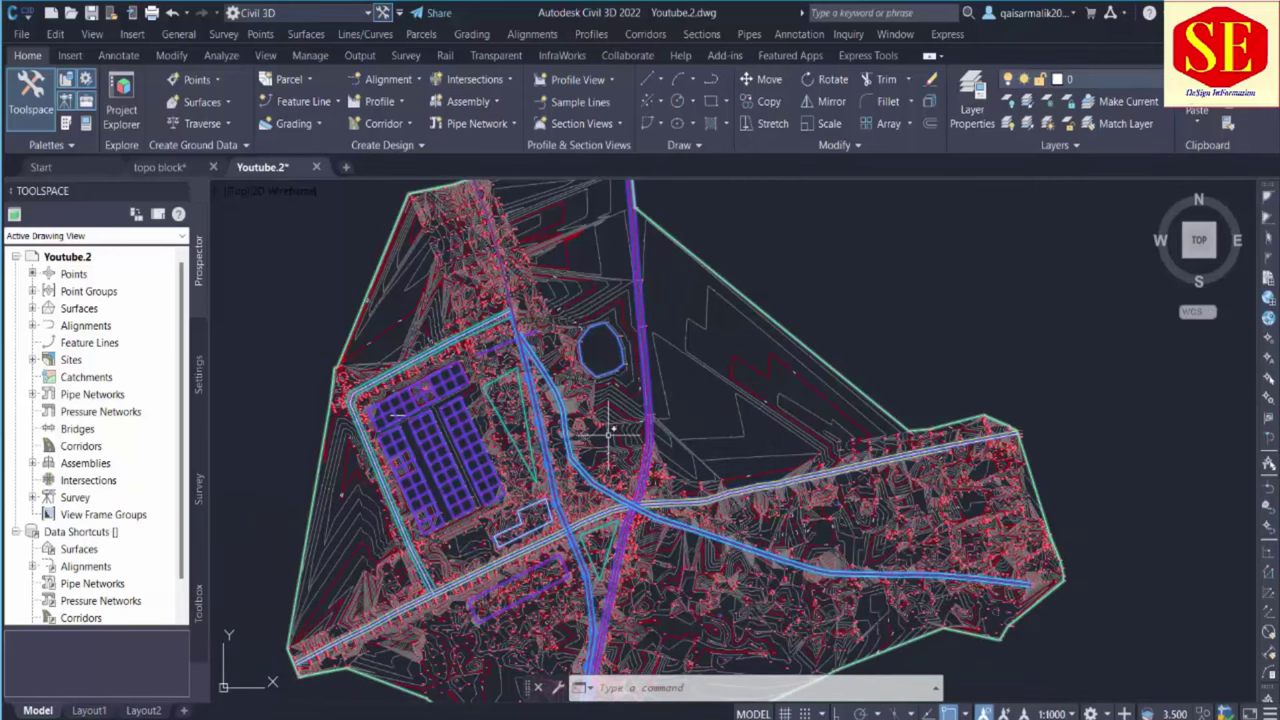
pyautogui.scroll(2, 612, 400)
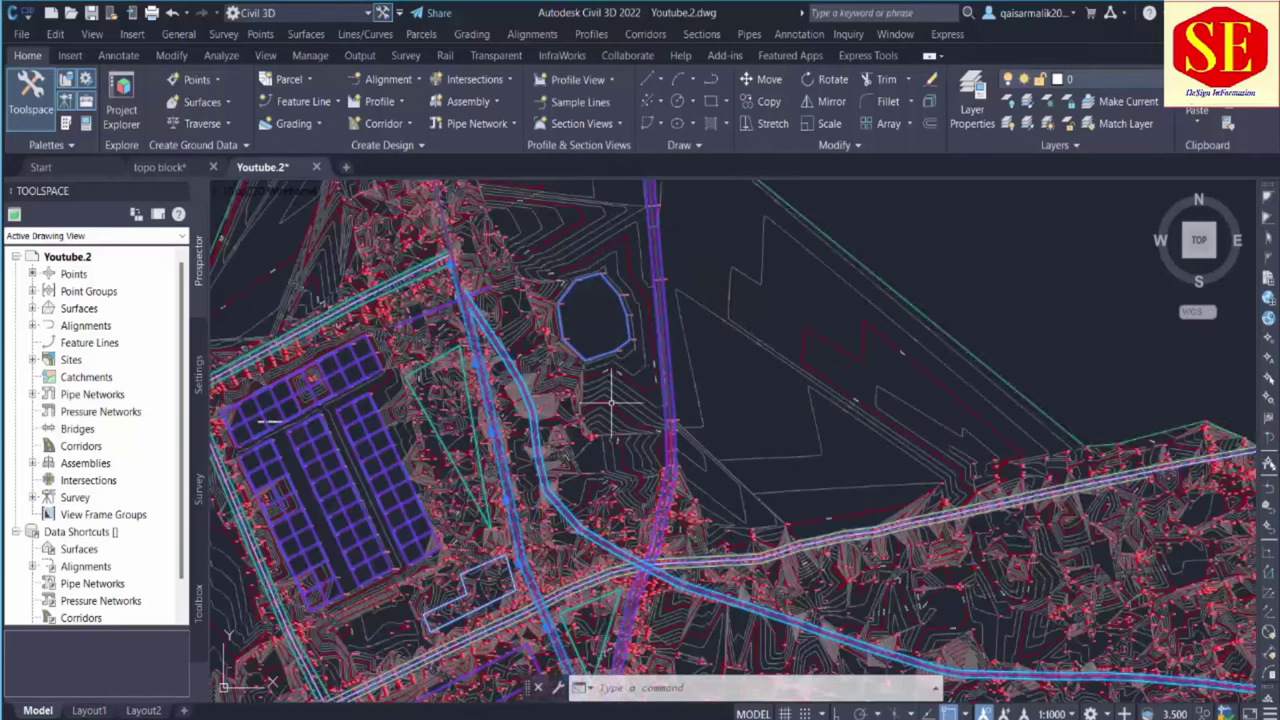
pyautogui.scroll(-2, 618, 390)
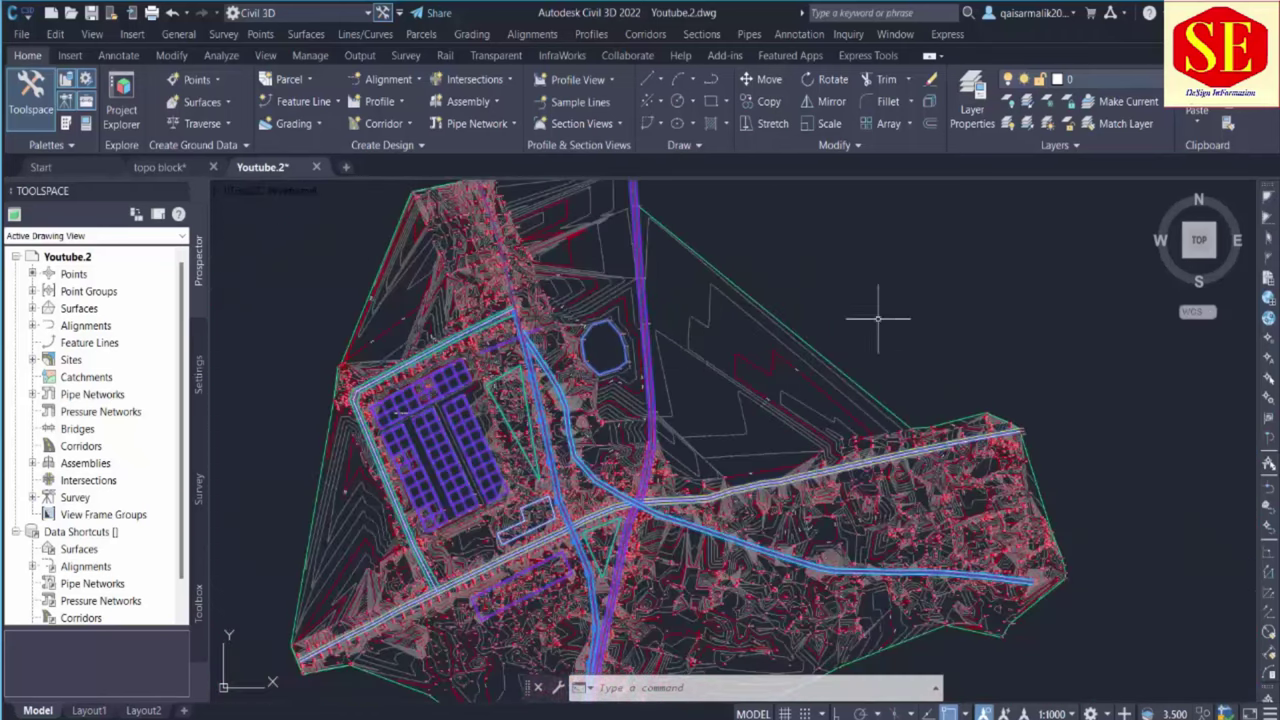
pyautogui.scroll(-2, 610, 410)
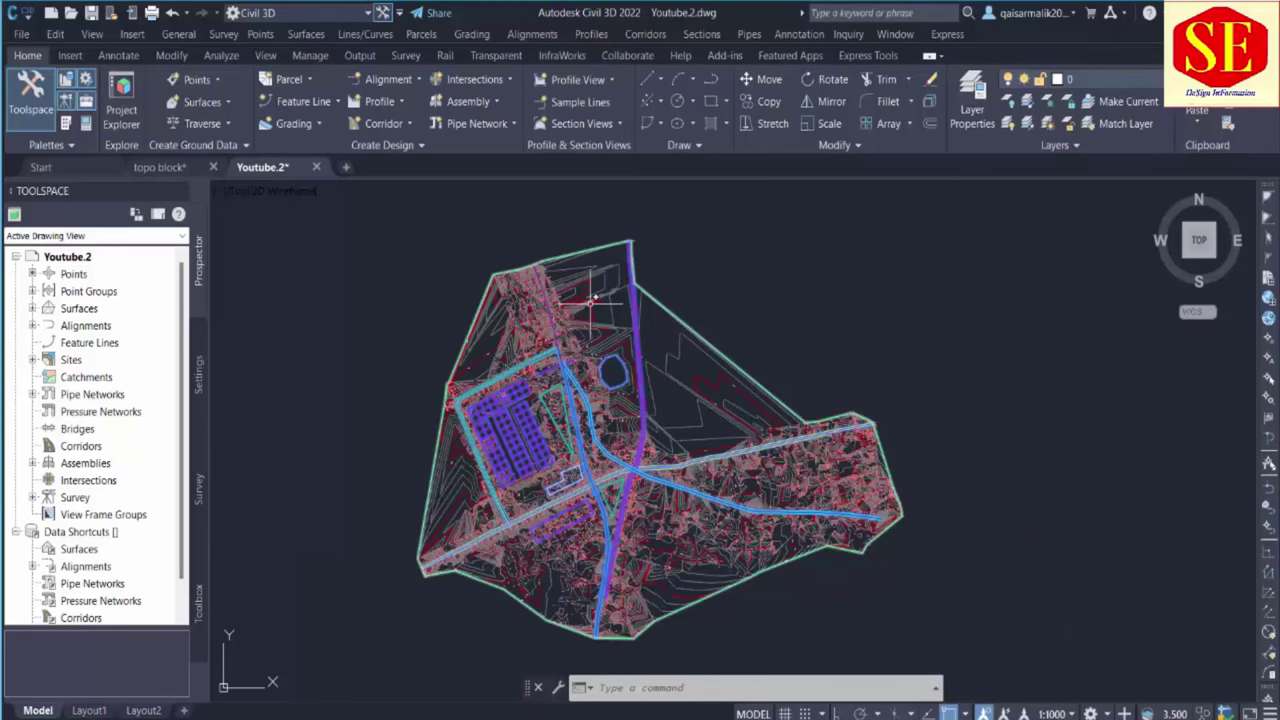
pyautogui.click(50, 13)
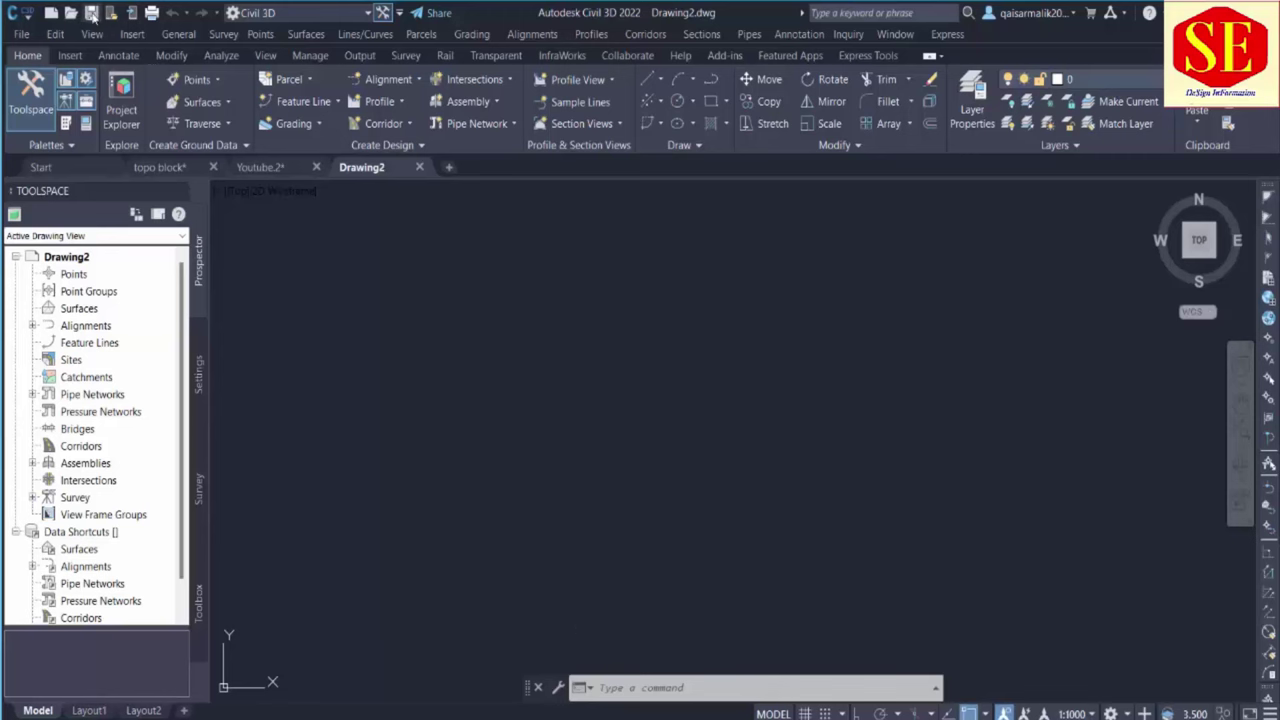
# Save Drawing2 as 'How to create Plan in Civil 3d.dwg' in the ytube folder
pyautogui.click(90, 12)
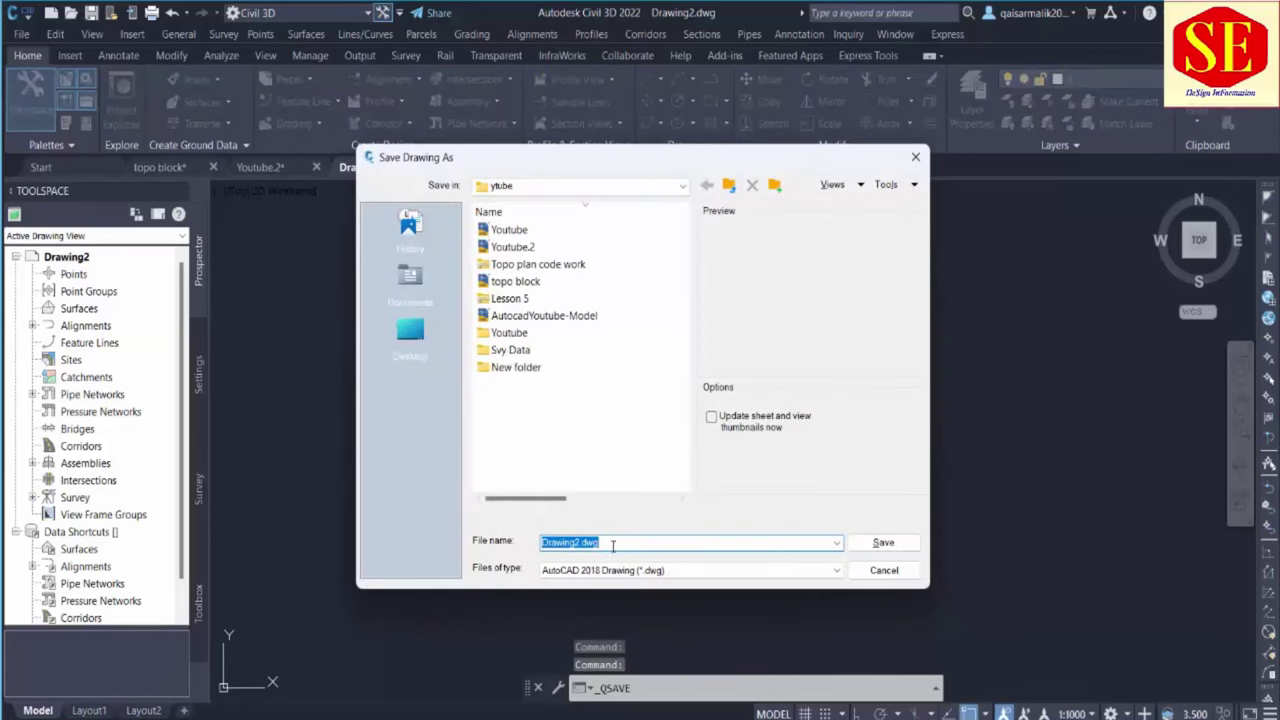
pyautogui.write('P')
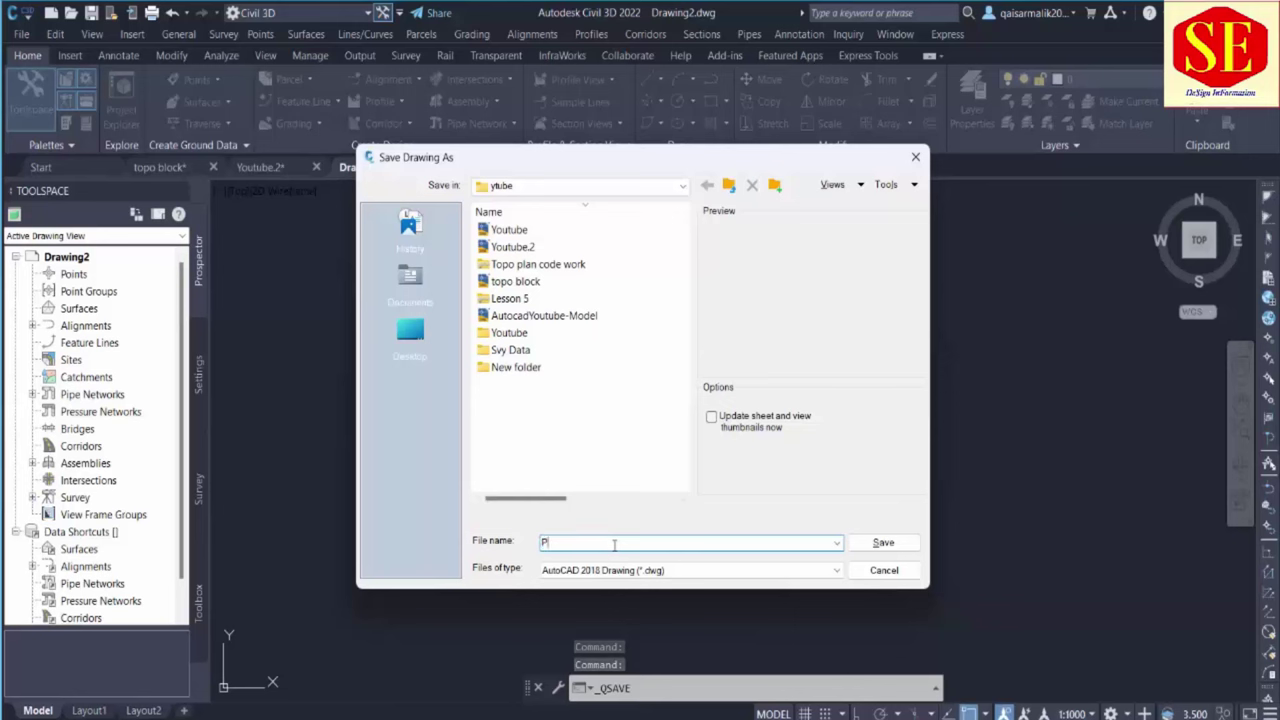
pyautogui.write('How to create Plan in Civil 3d')
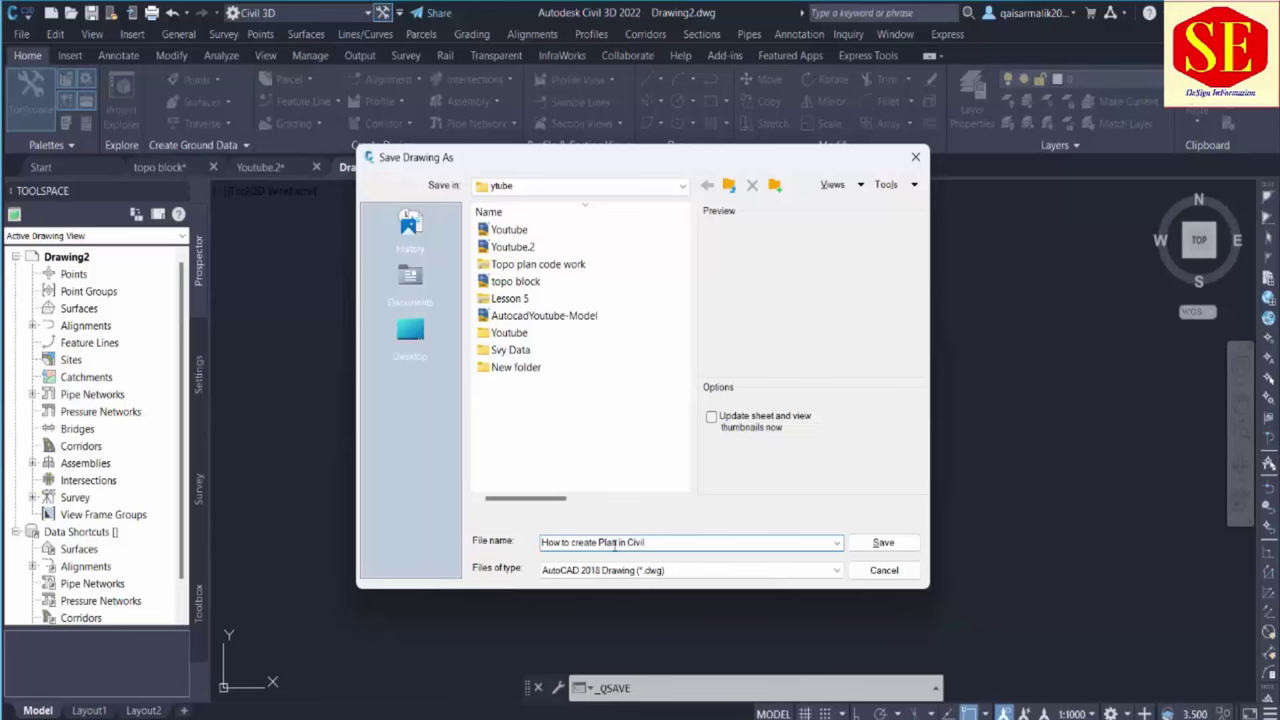
pyautogui.click(881, 543)
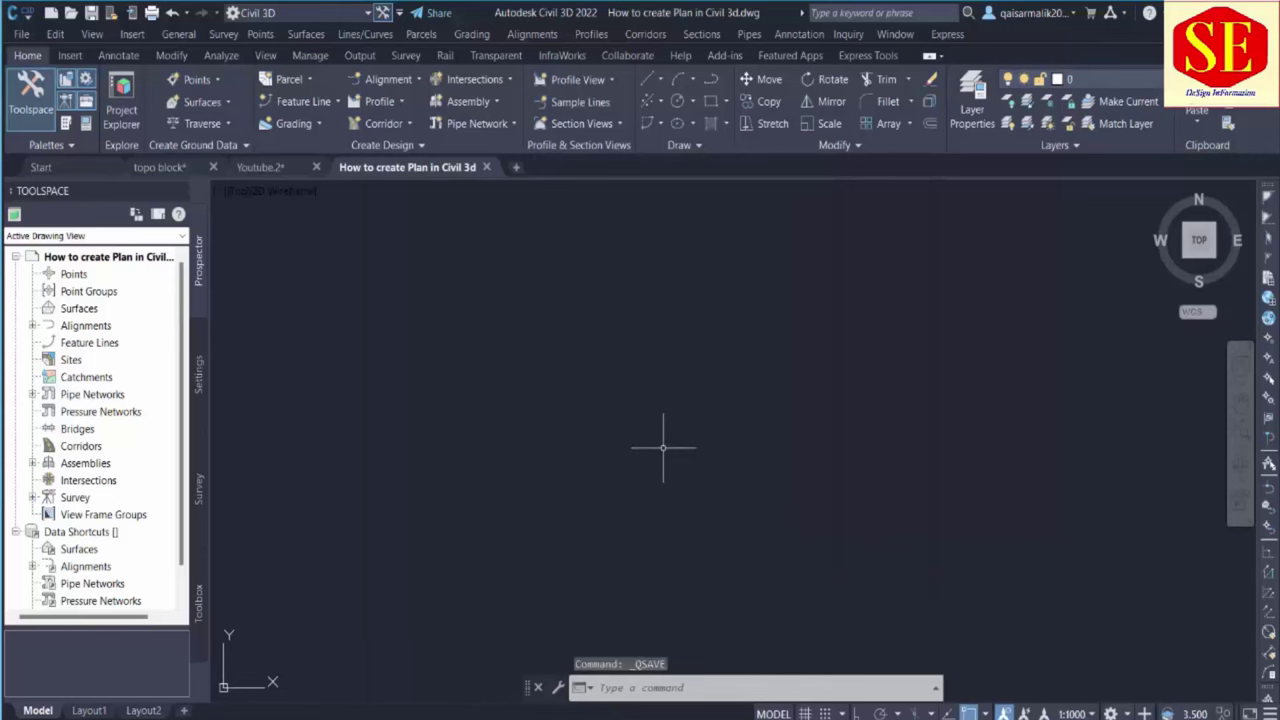
# Import points from the PNEZD Survey Data file using PNEZD (comma delimited) format
pyautogui.click(73, 57)
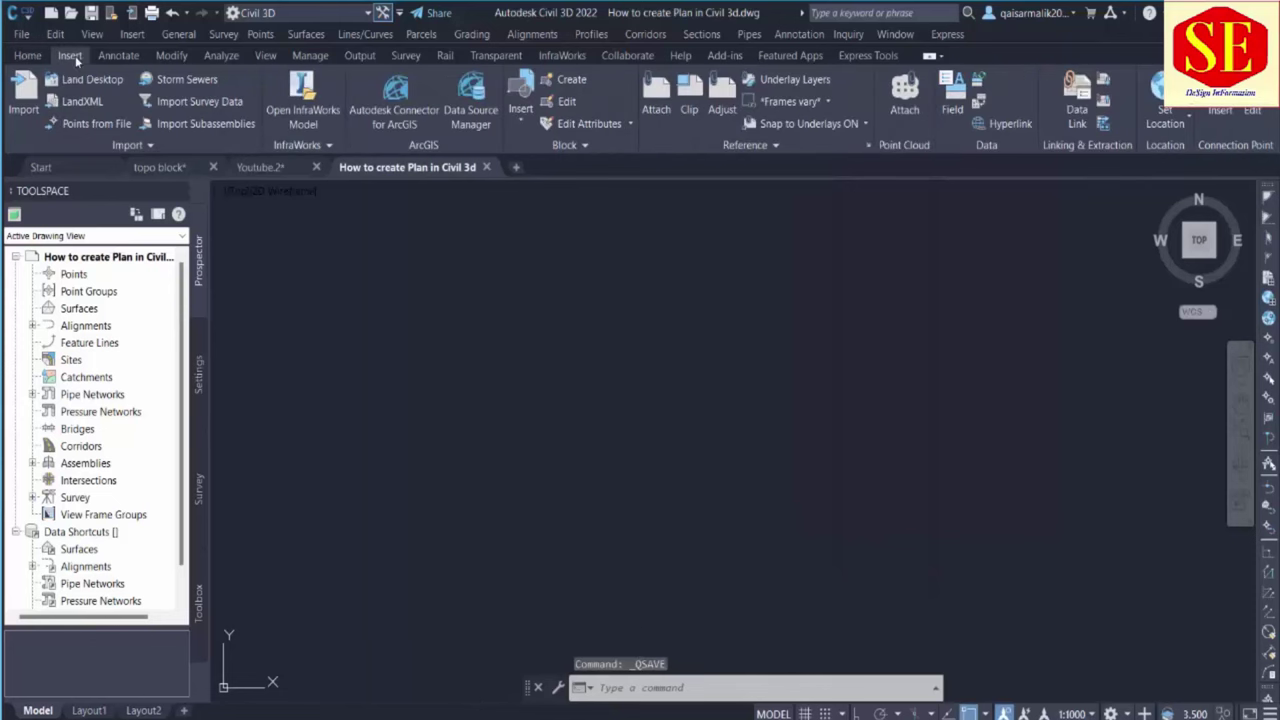
pyautogui.click(86, 124)
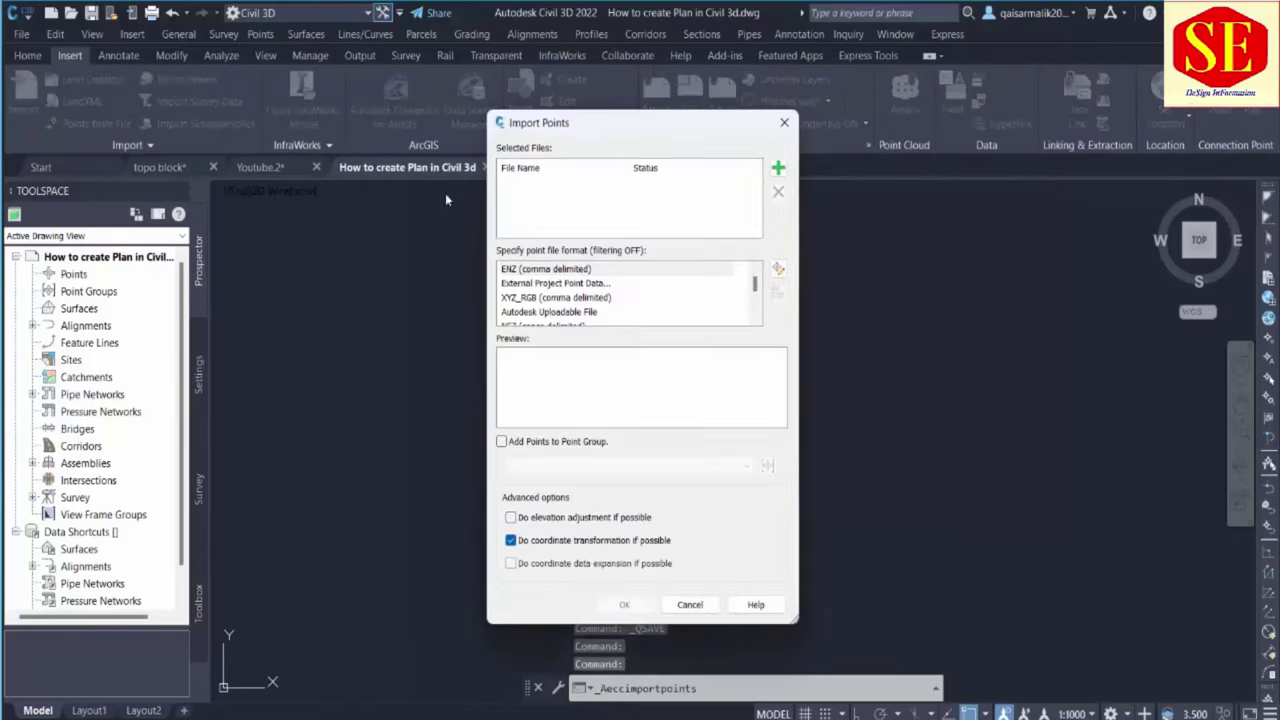
pyautogui.click(771, 167)
pyautogui.click(533, 284)
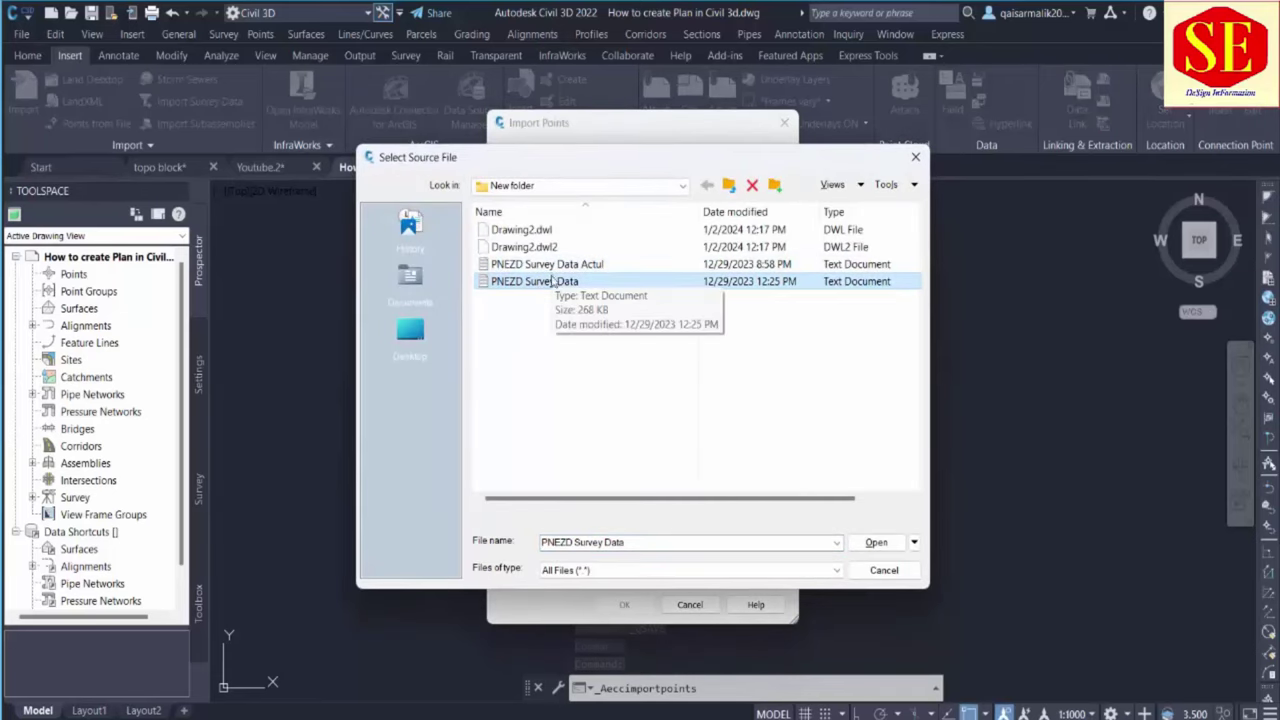
pyautogui.click(876, 542)
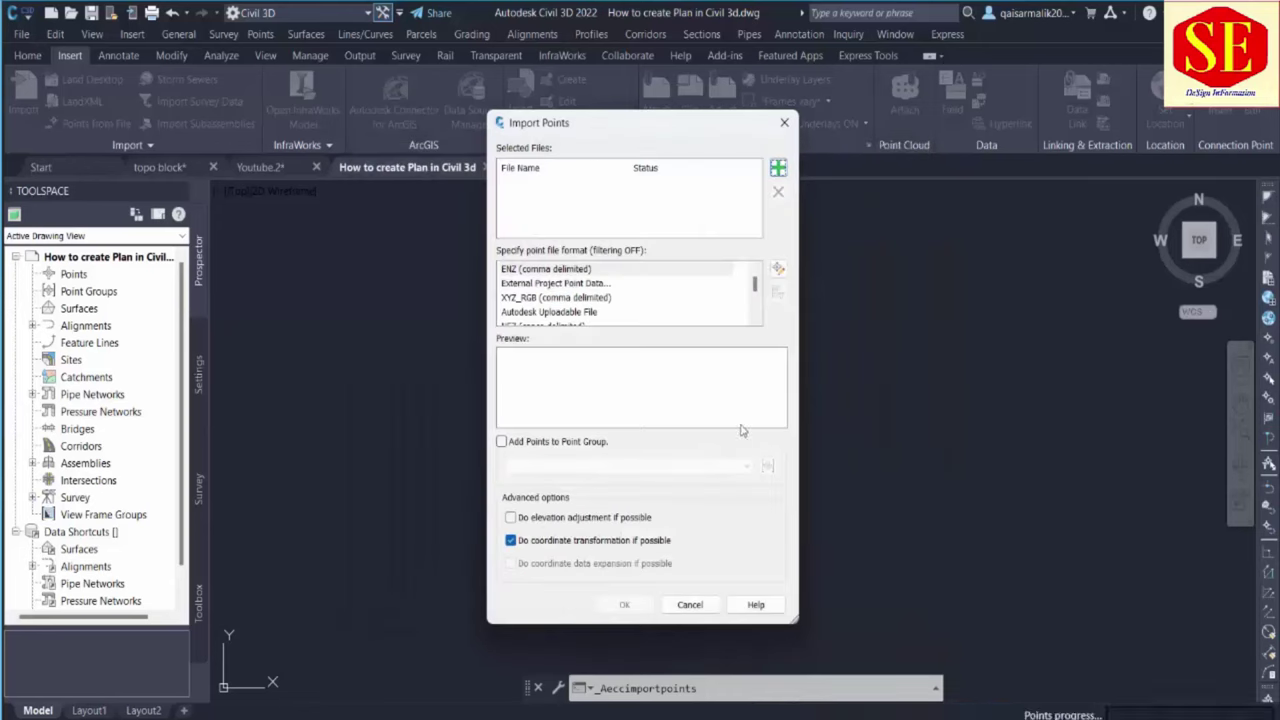
pyautogui.scroll(-3, 575, 300)
pyautogui.click(546, 314)
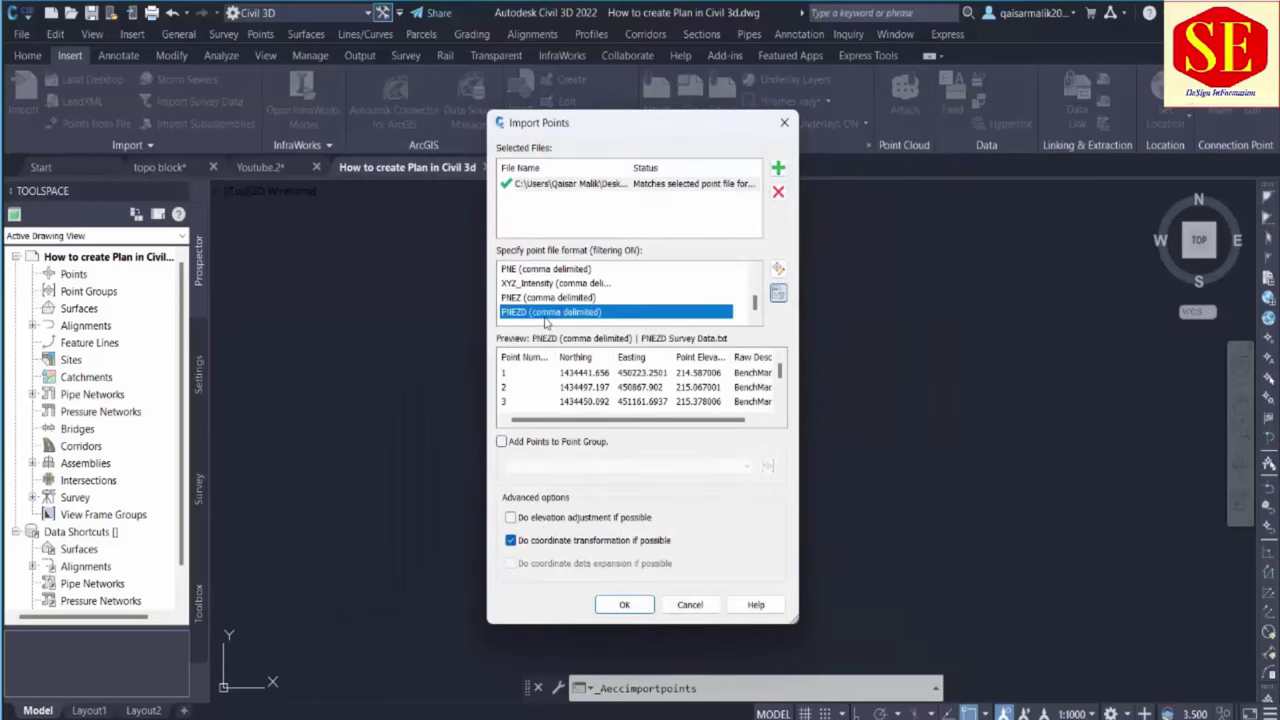
# Put the imported points into a new point group named Topo Points and import them
pyautogui.click(502, 441)
pyautogui.click(767, 466)
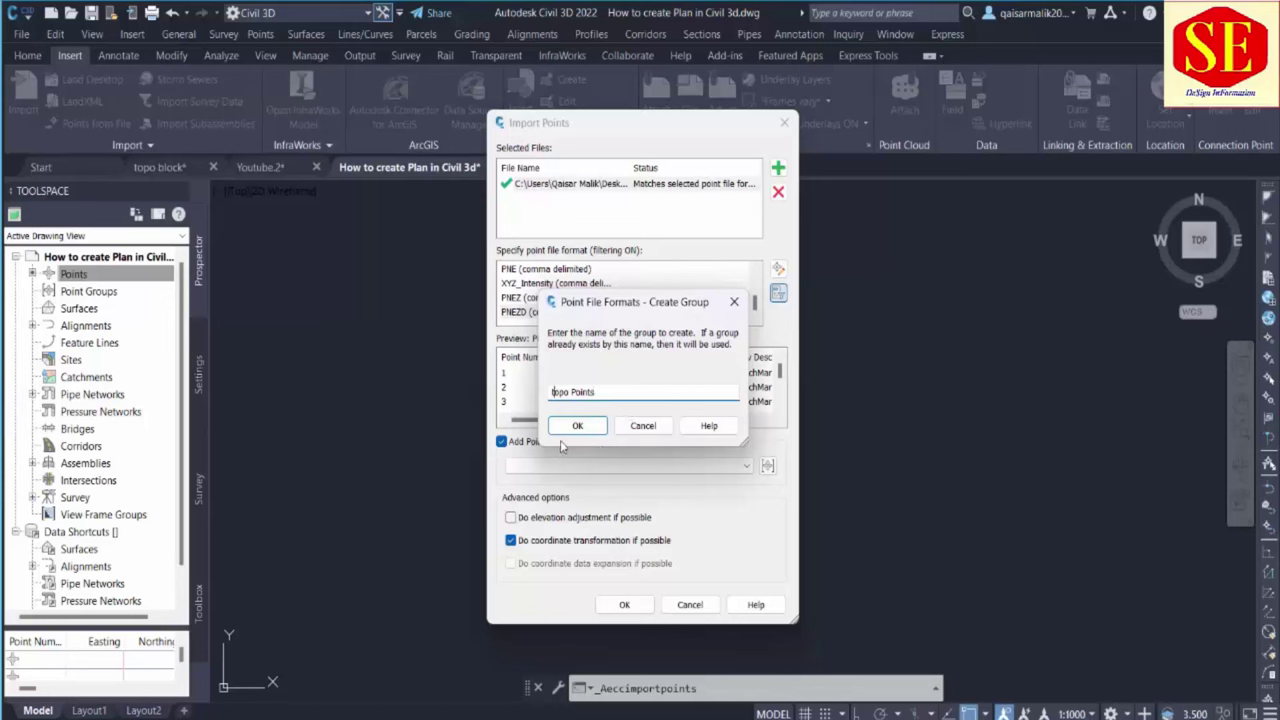
pyautogui.press('Delete')
pyautogui.write('T')
pyautogui.click(571, 432)
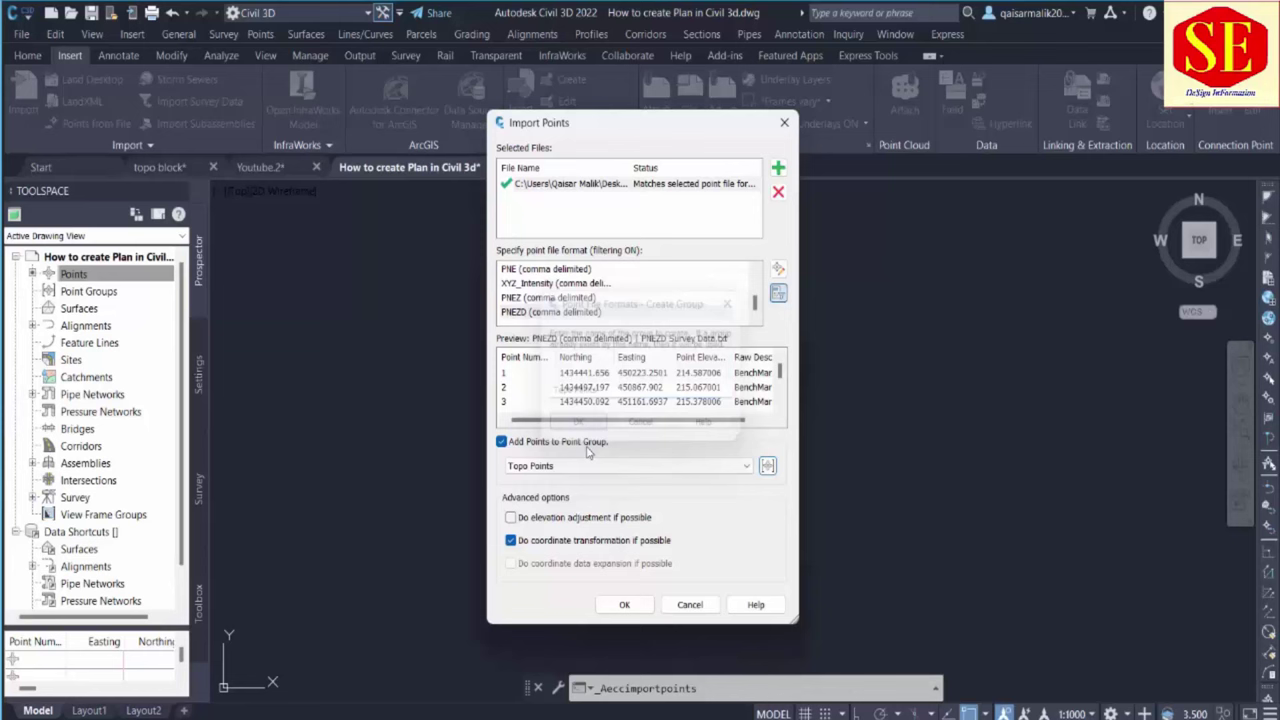
pyautogui.click(612, 604)
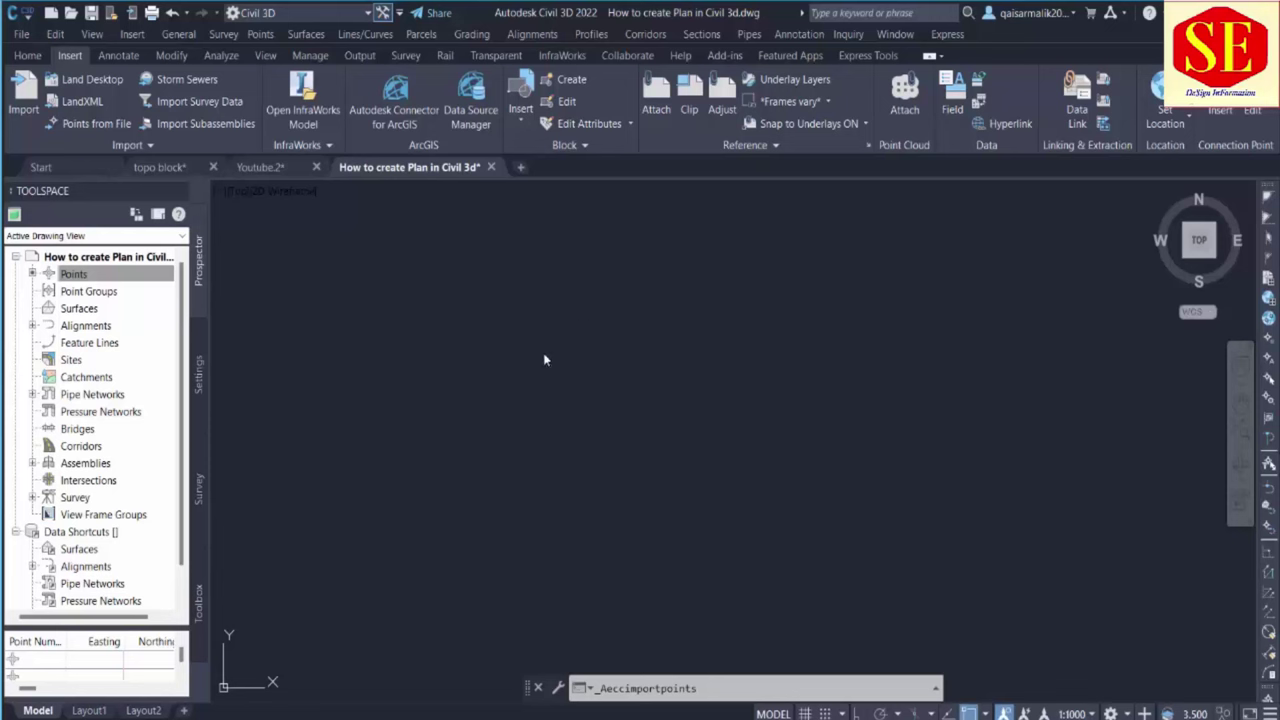
# Zoom to extents with Z, E to show all imported survey points
pyautogui.click(683, 353)
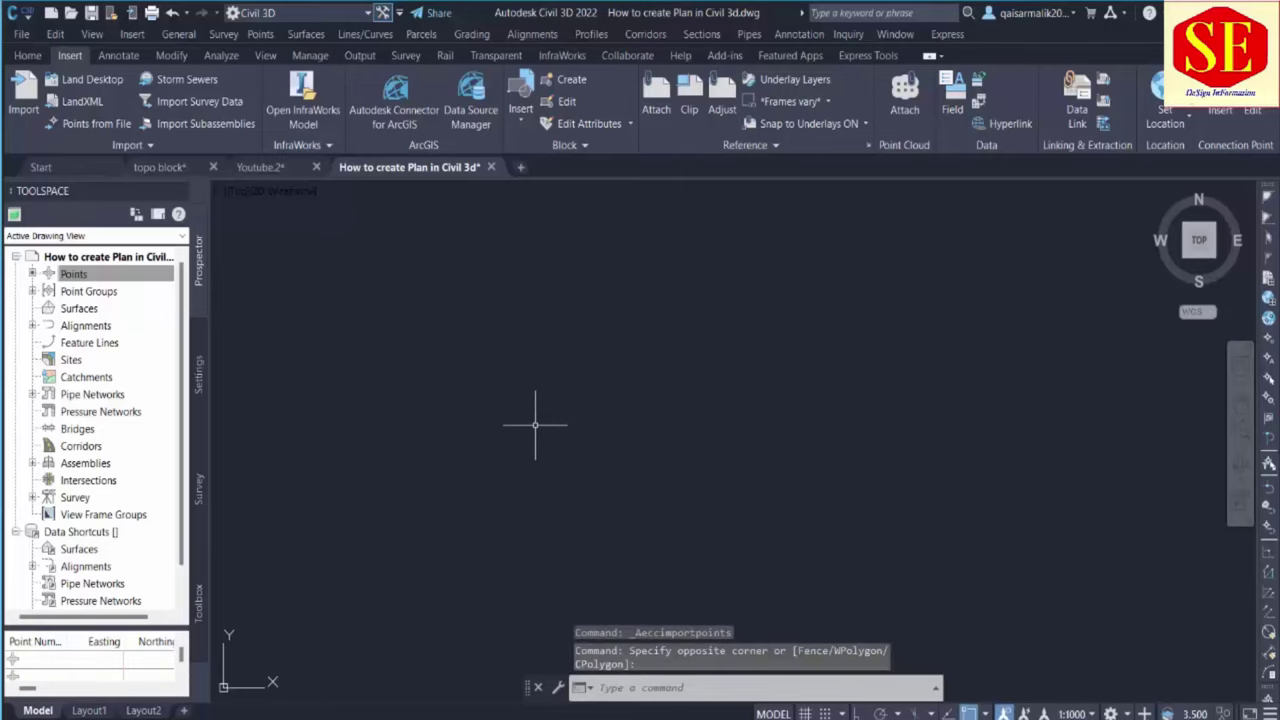
pyautogui.write('z')
pyautogui.press('Return')
pyautogui.write('e')
pyautogui.press('Return')
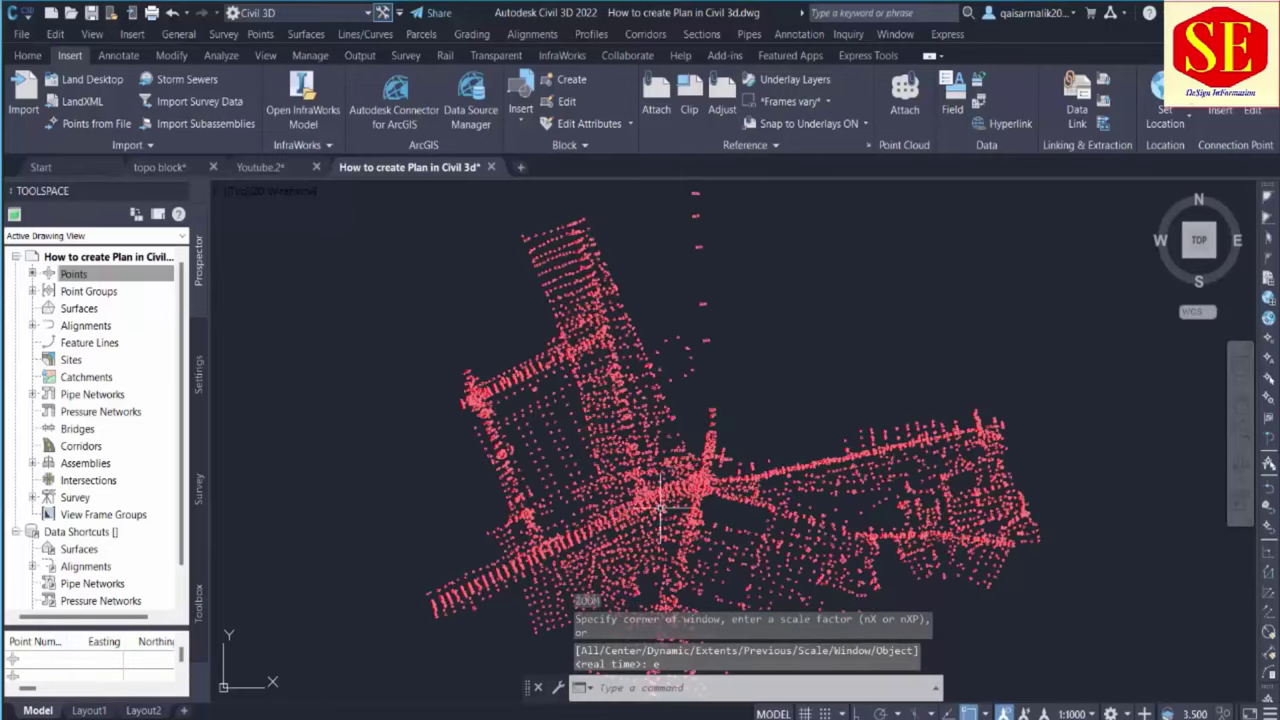
pyautogui.scroll(5, 651, 394)
pyautogui.scroll(-7, 640, 400)
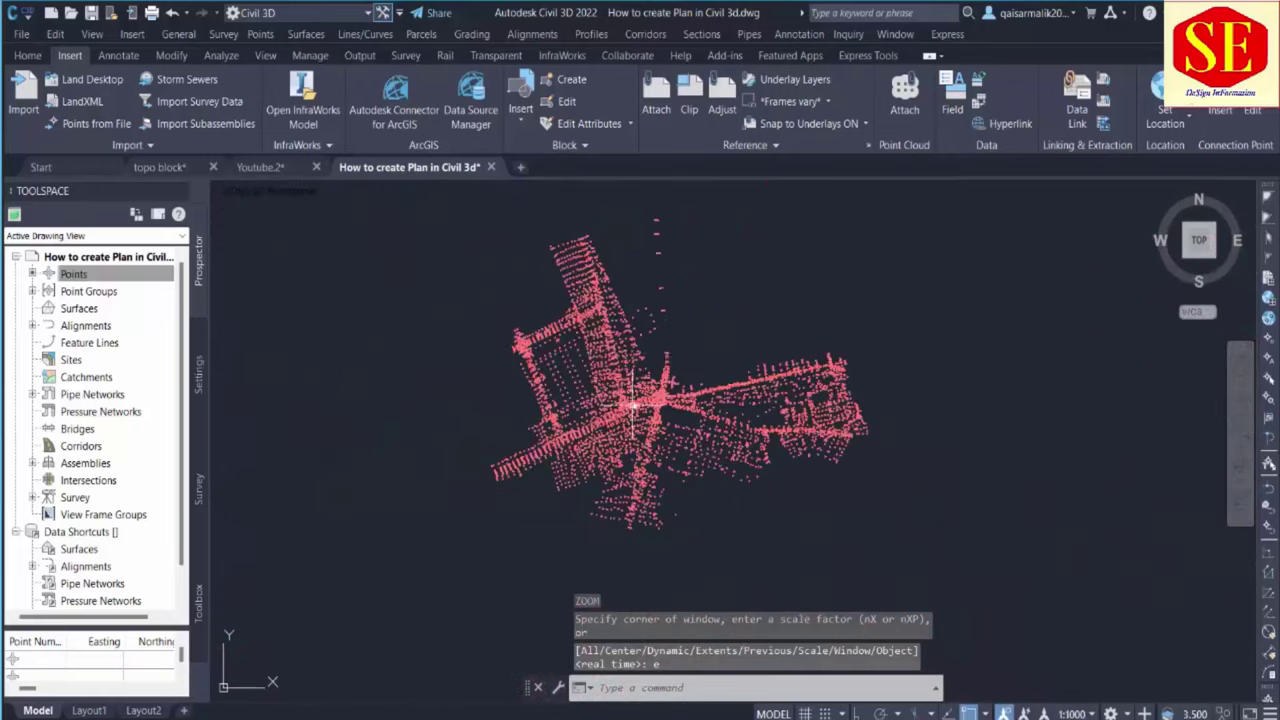
pyautogui.moveTo(632, 405); pyautogui.dragTo(677, 442, button='middle')
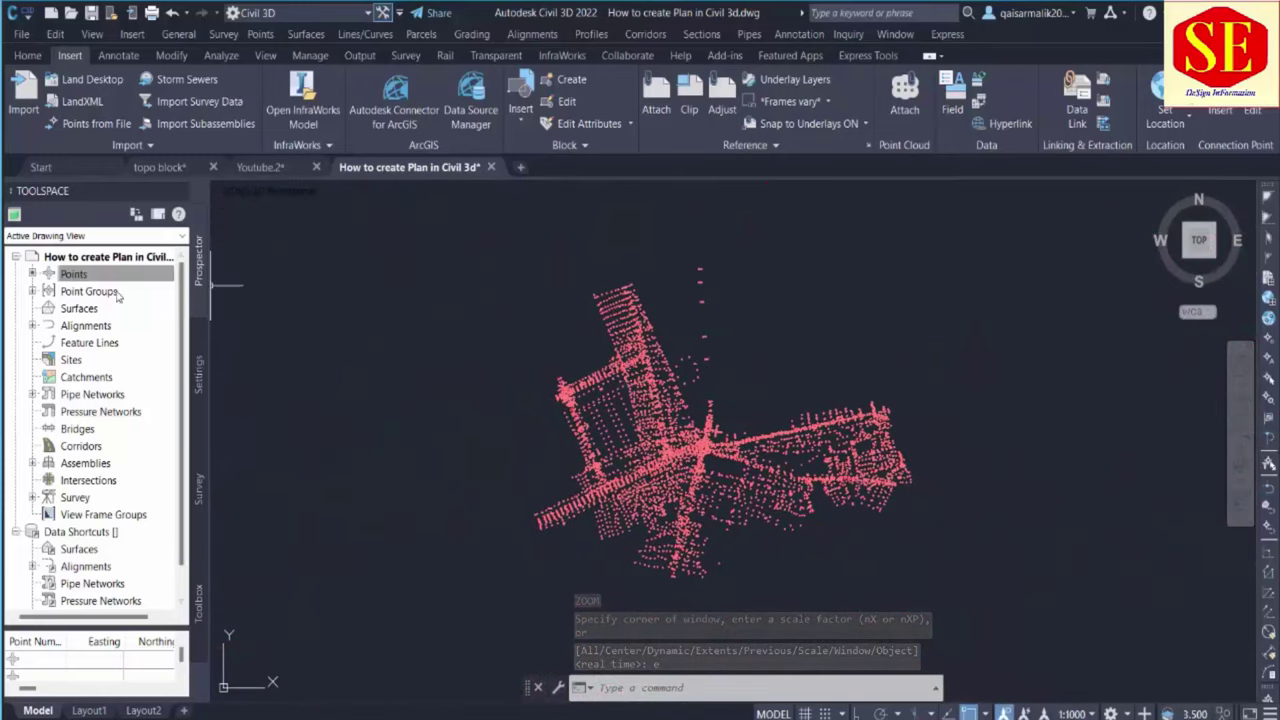
# Start a new TIN surface named ABC with the Contours 1m and 5m (Design) style
pyautogui.rightClick(90, 309)
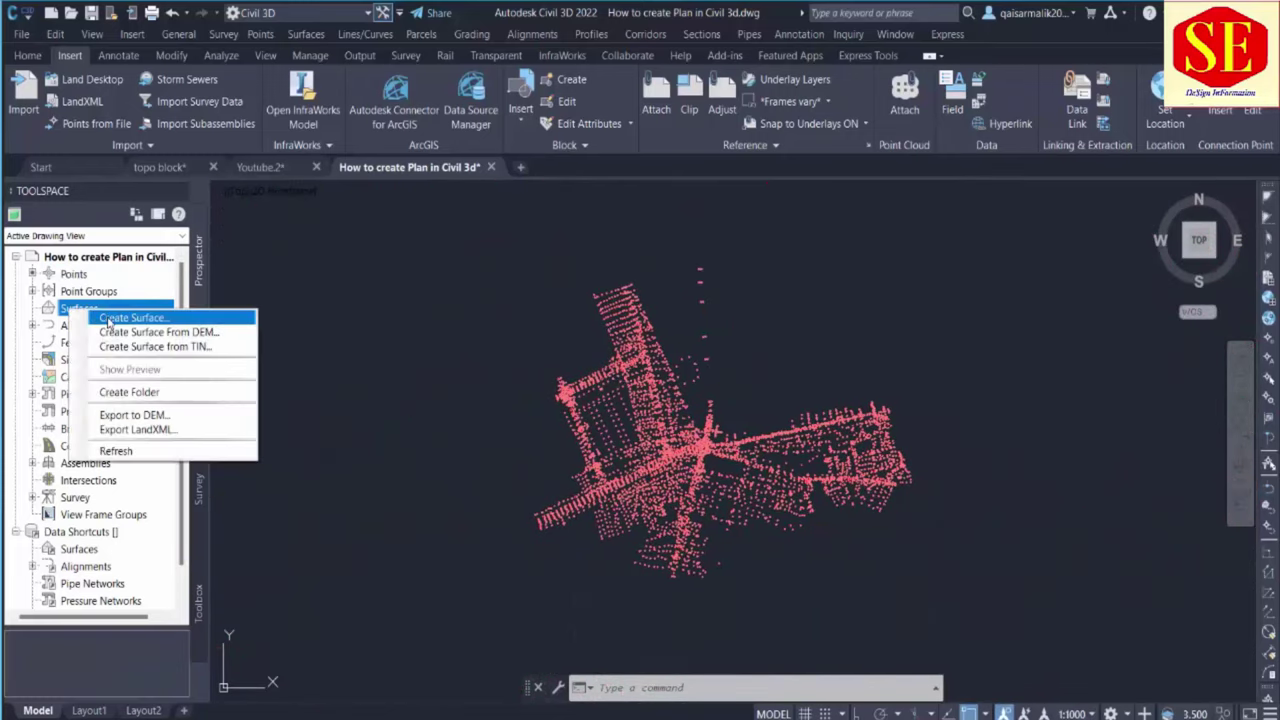
pyautogui.click(130, 318)
pyautogui.click(720, 350)
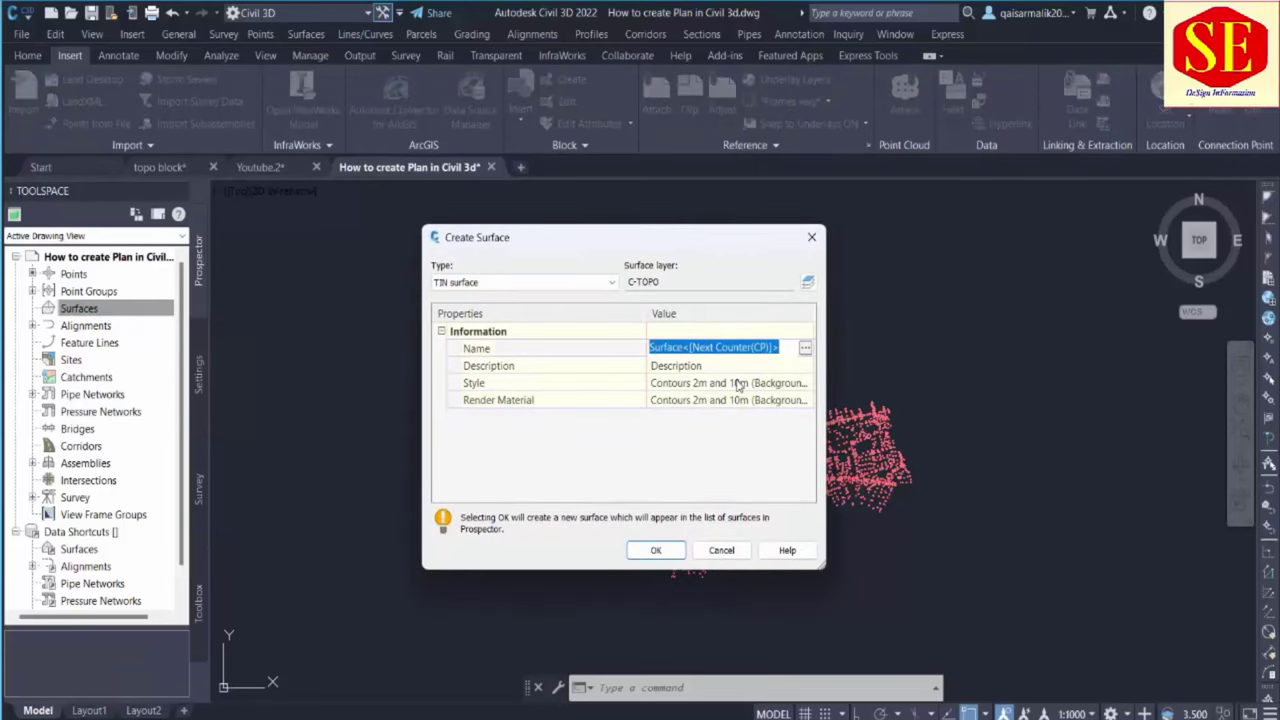
pyautogui.write('ABC')
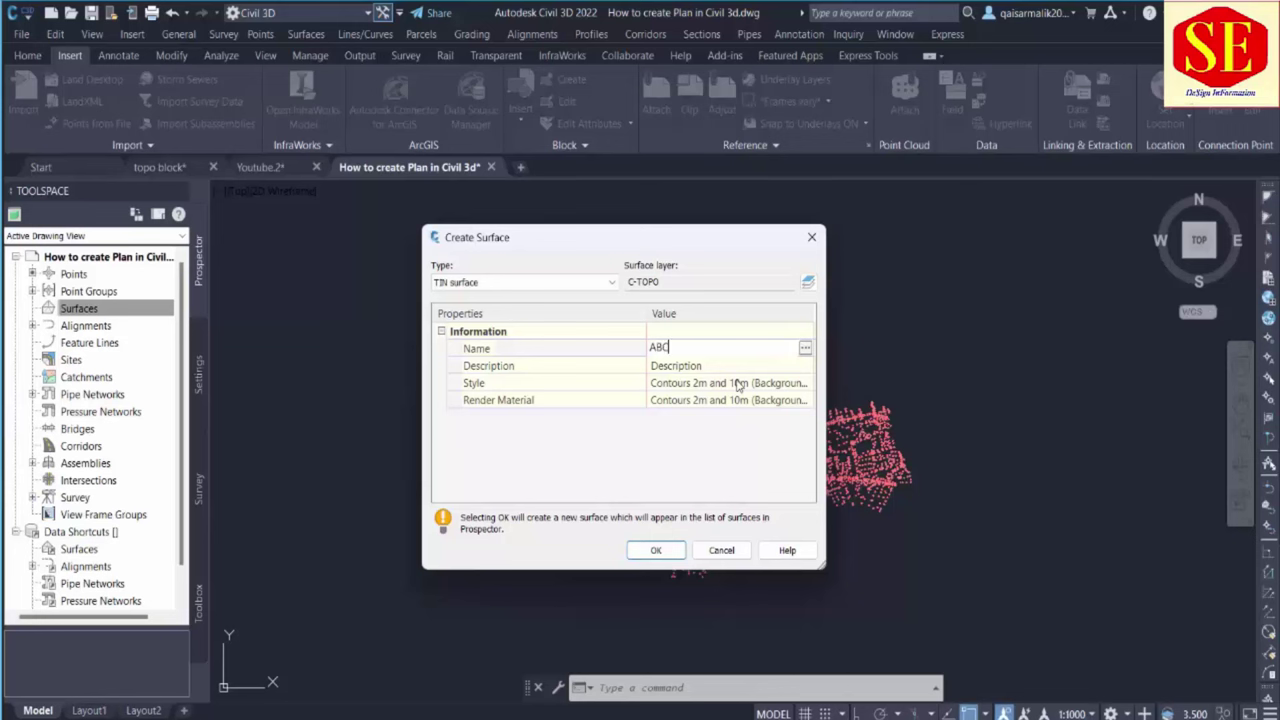
pyautogui.click(795, 388)
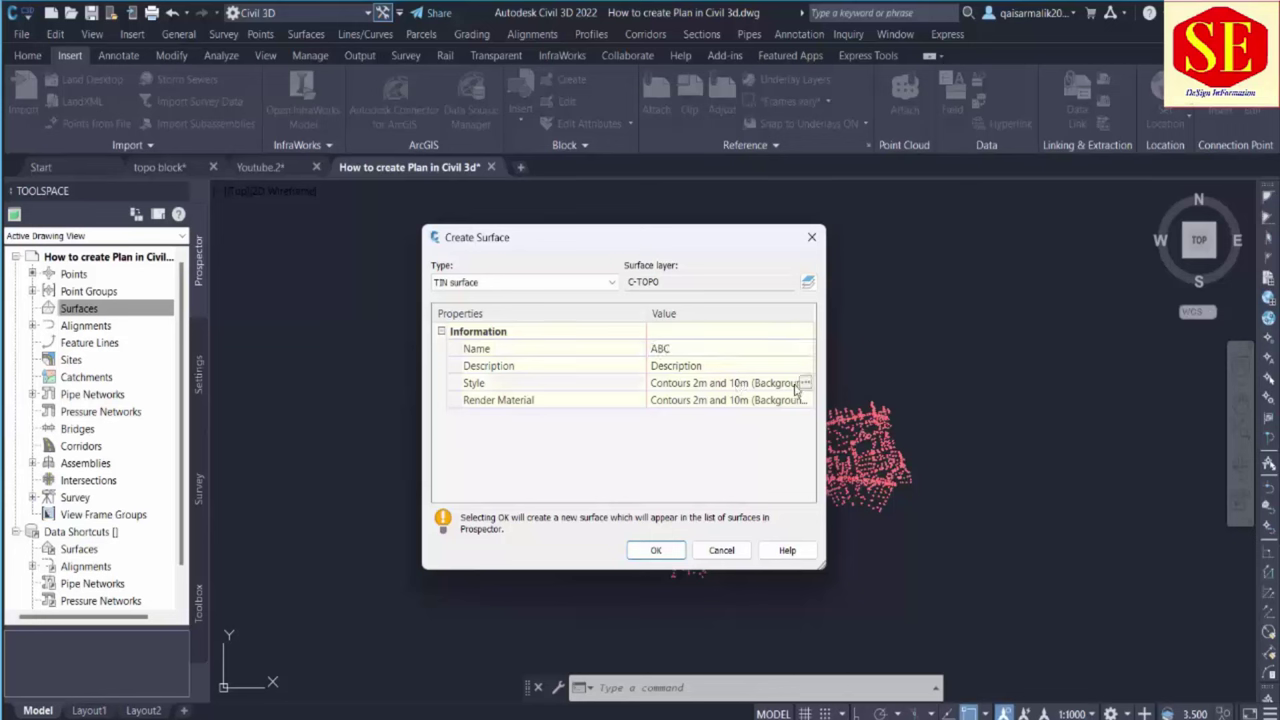
pyautogui.click(809, 385)
pyautogui.click(616, 366)
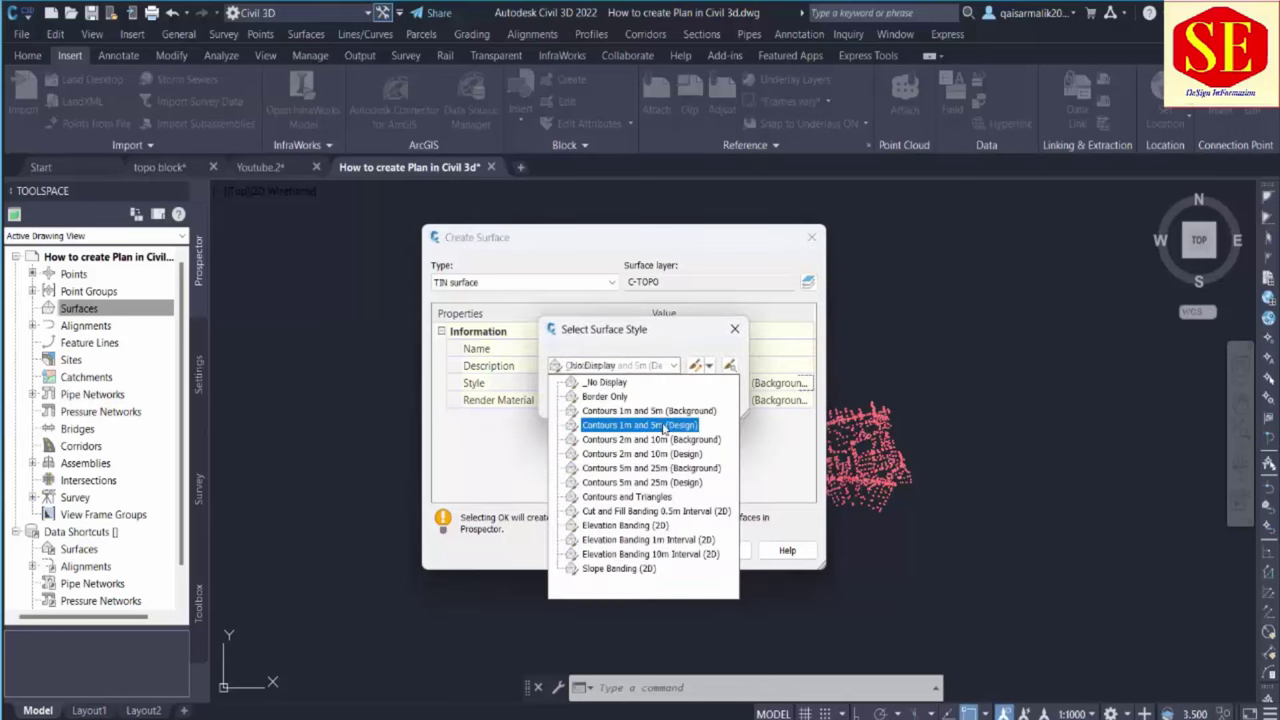
pyautogui.click(660, 427)
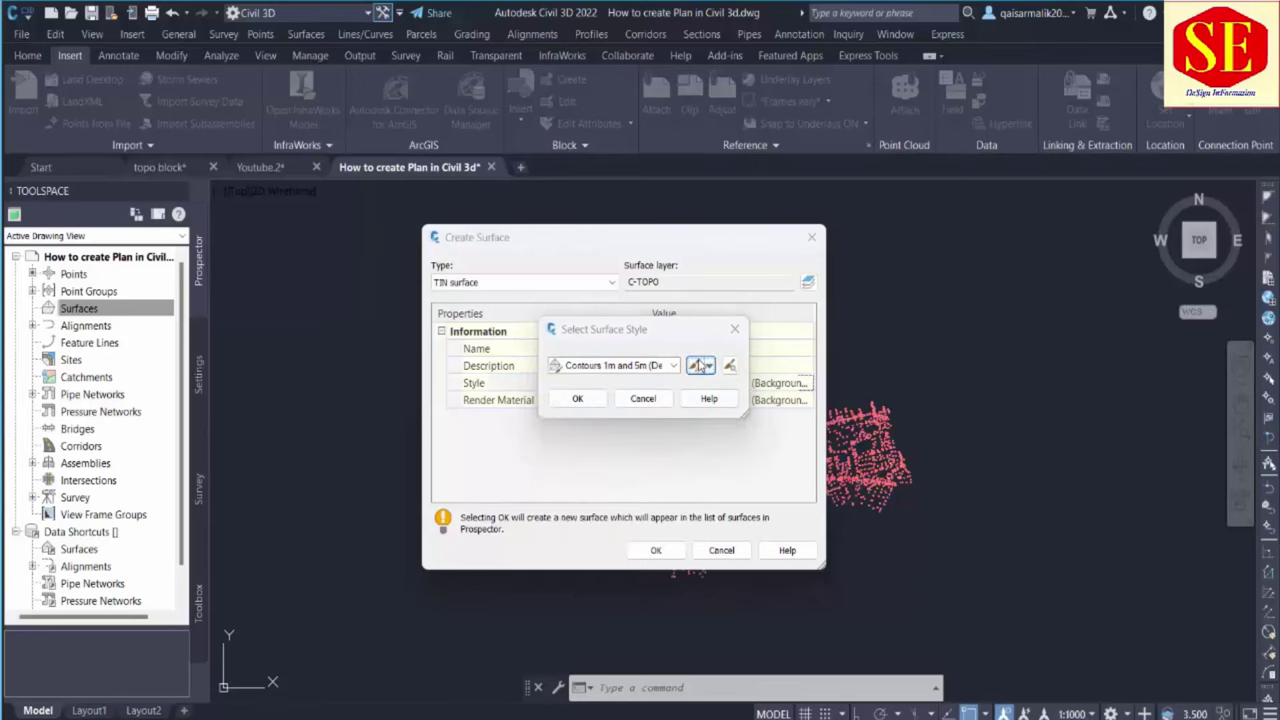
# Set the style's minor contour interval to 0.1 m (major 0.5 m) and create surface ABC
pyautogui.click(697, 366)
pyautogui.click(490, 202)
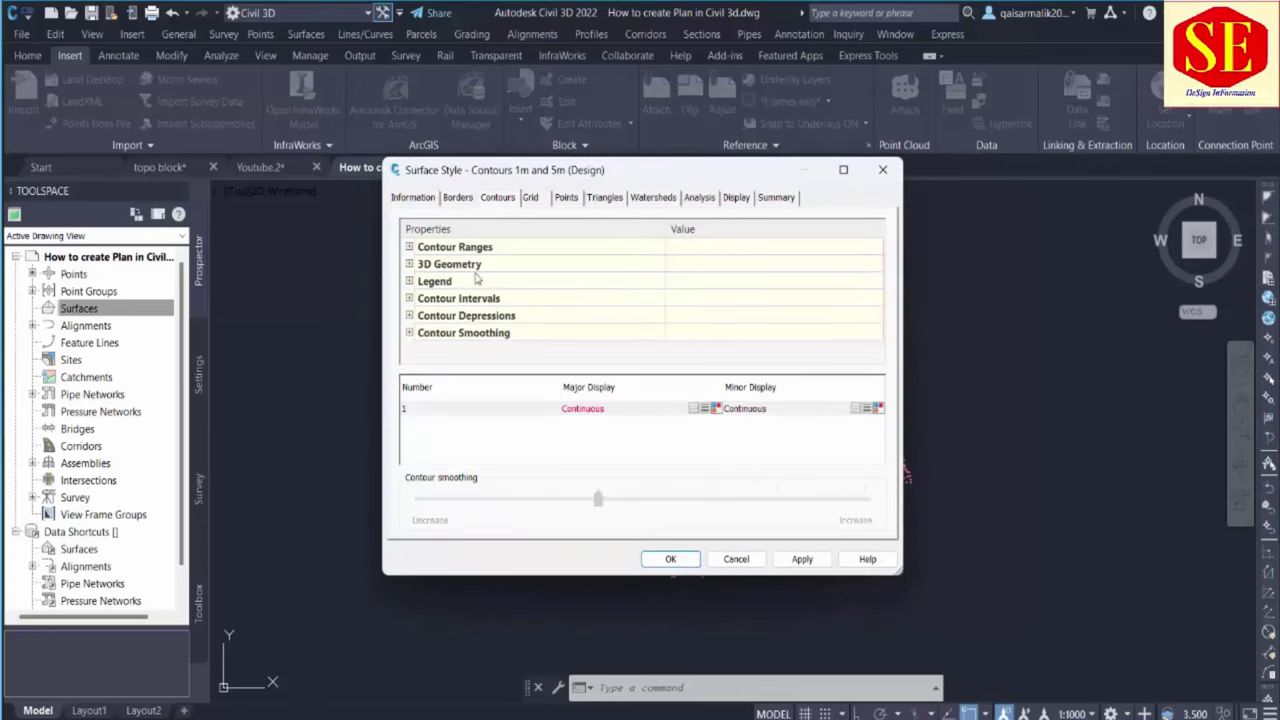
pyautogui.click(409, 298)
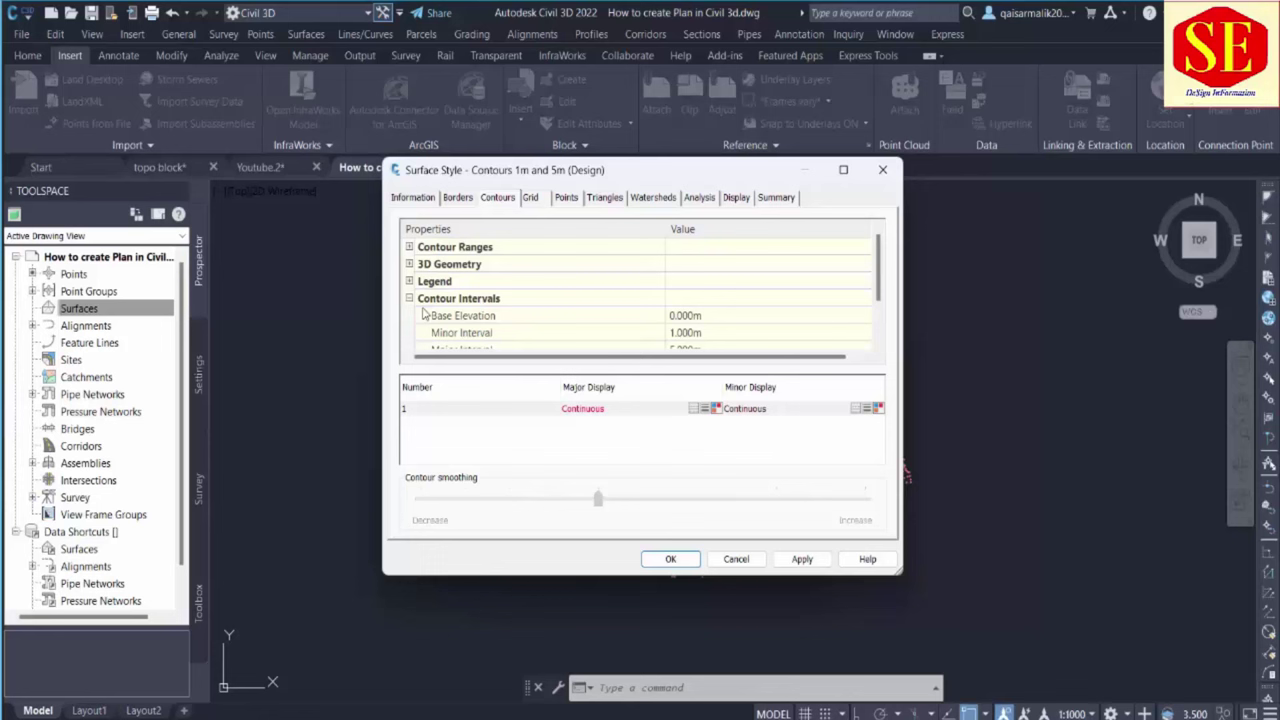
pyautogui.click(720, 333)
pyautogui.write('.1')
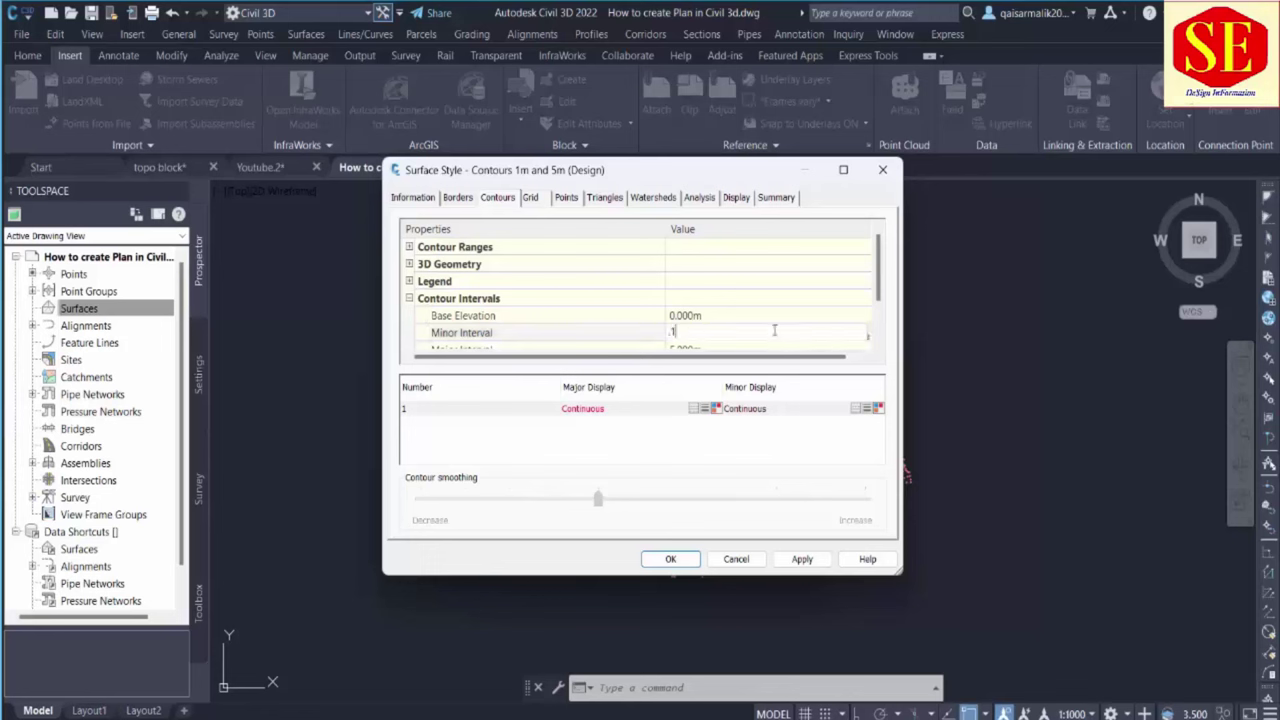
pyautogui.scroll(-1, 774, 330)
pyautogui.click(709, 299)
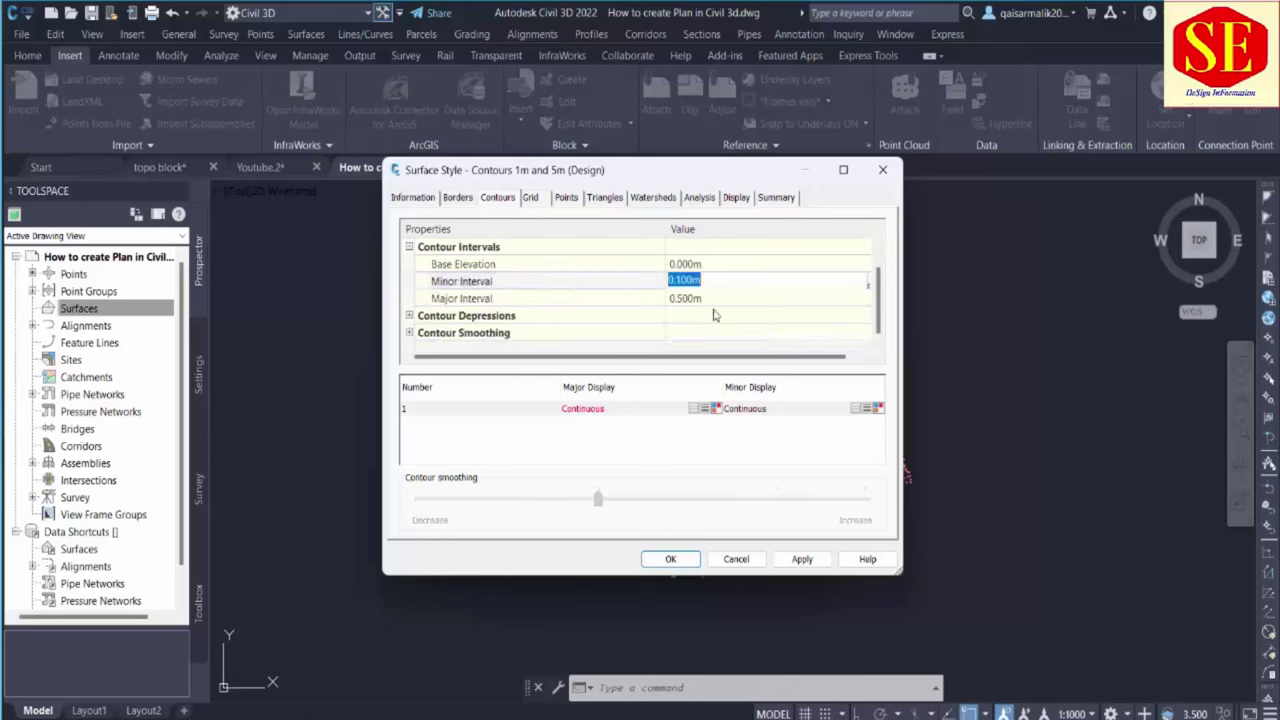
pyautogui.click(802, 559)
pyautogui.click(670, 559)
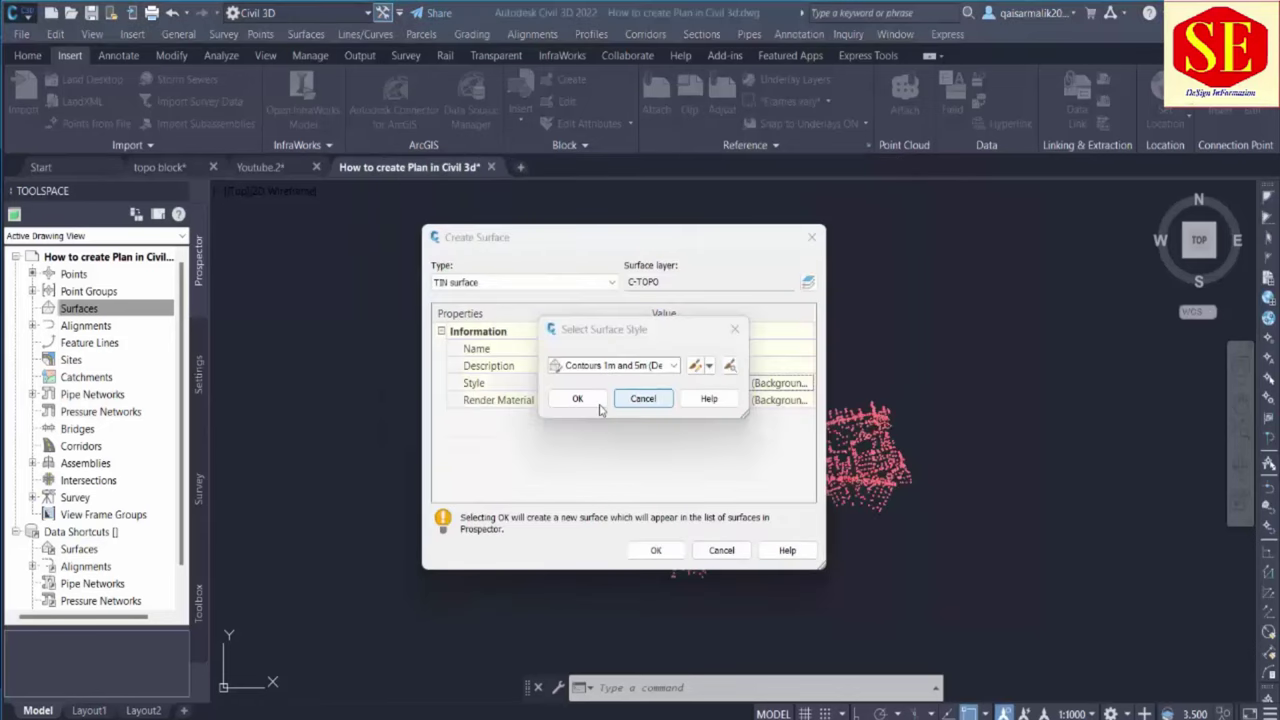
pyautogui.click(657, 553)
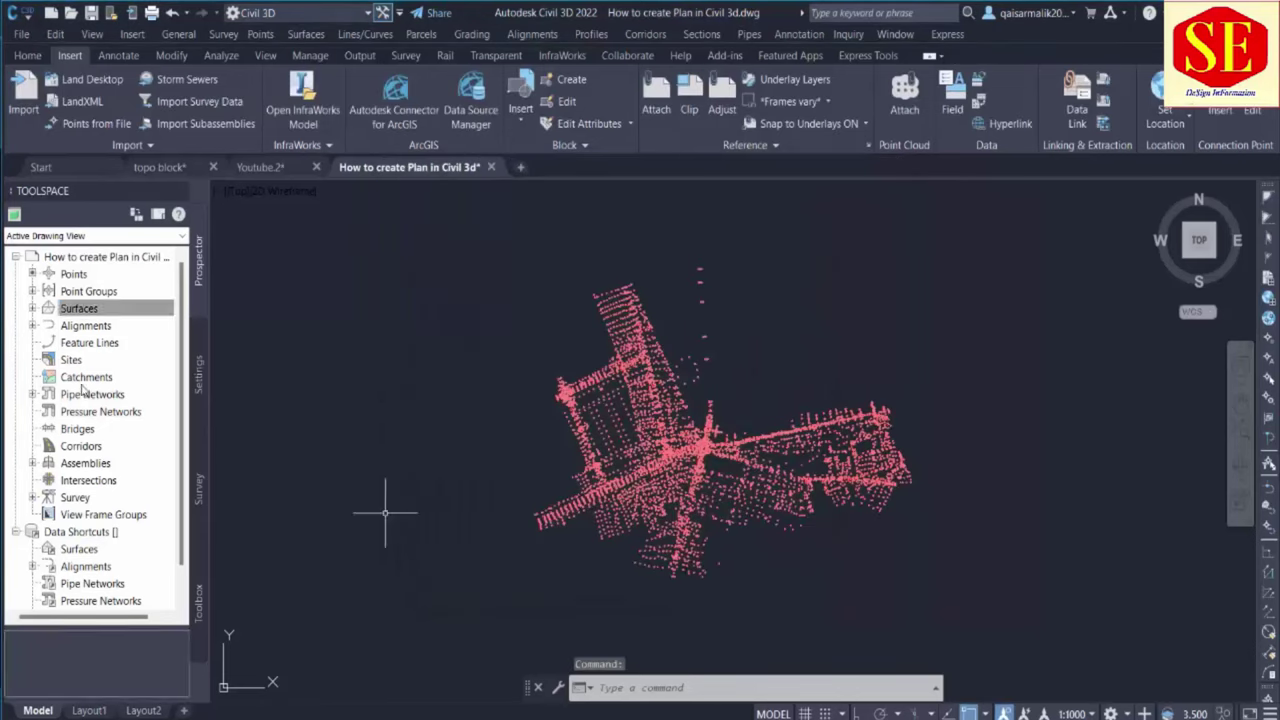
# Add the Topo Points point group to surface ABC's definition in Prospector
pyautogui.click(34, 310)
pyautogui.click(32, 343)
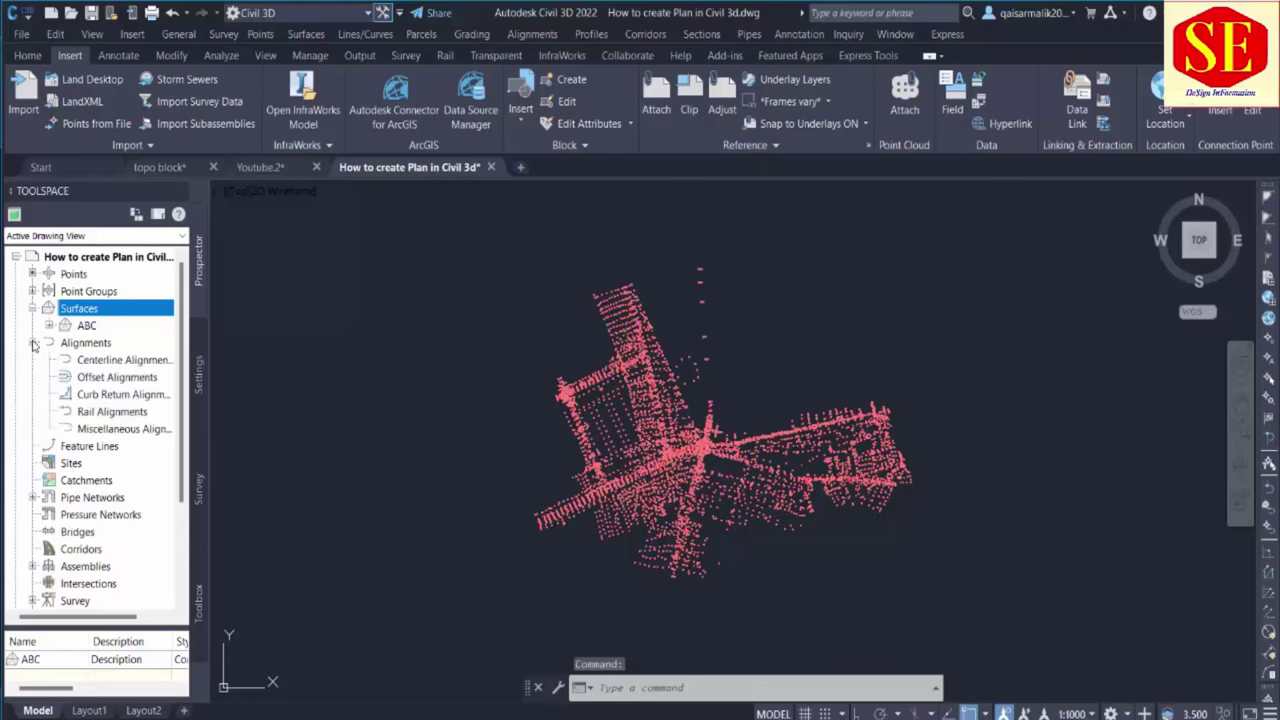
pyautogui.click(50, 326)
pyautogui.click(66, 377)
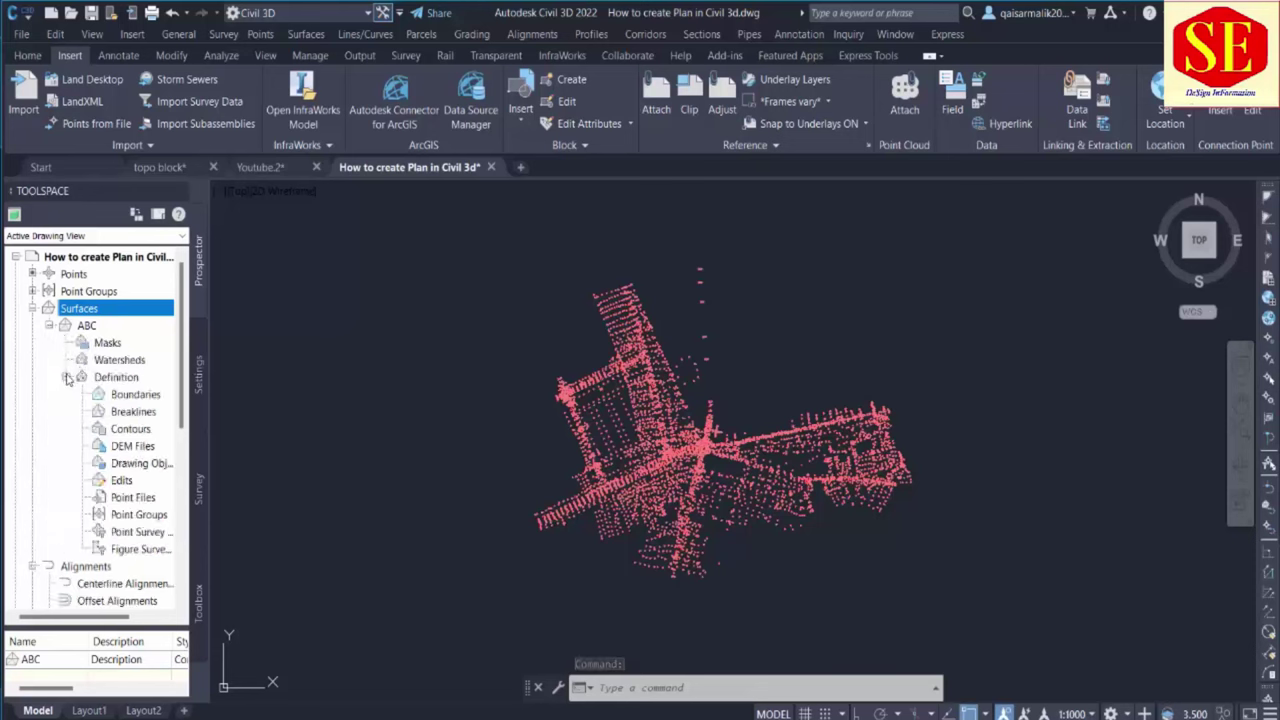
pyautogui.rightClick(130, 515)
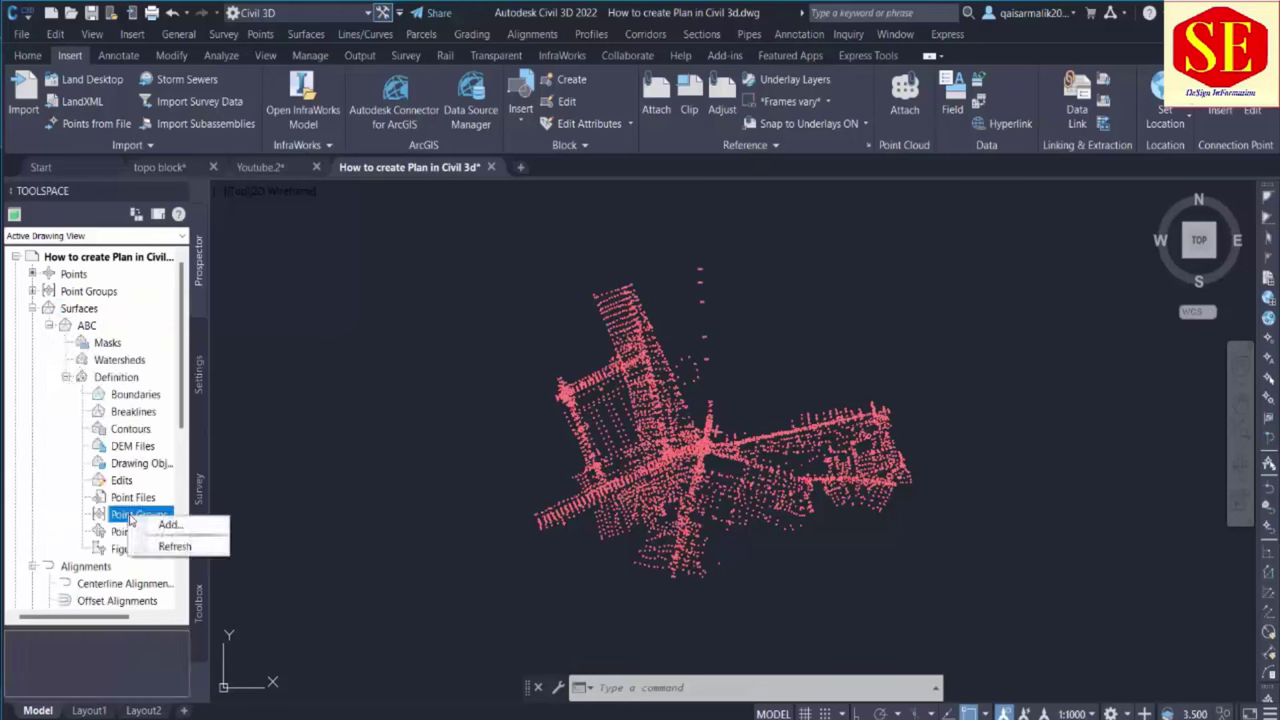
pyautogui.click(166, 526)
pyautogui.click(576, 344)
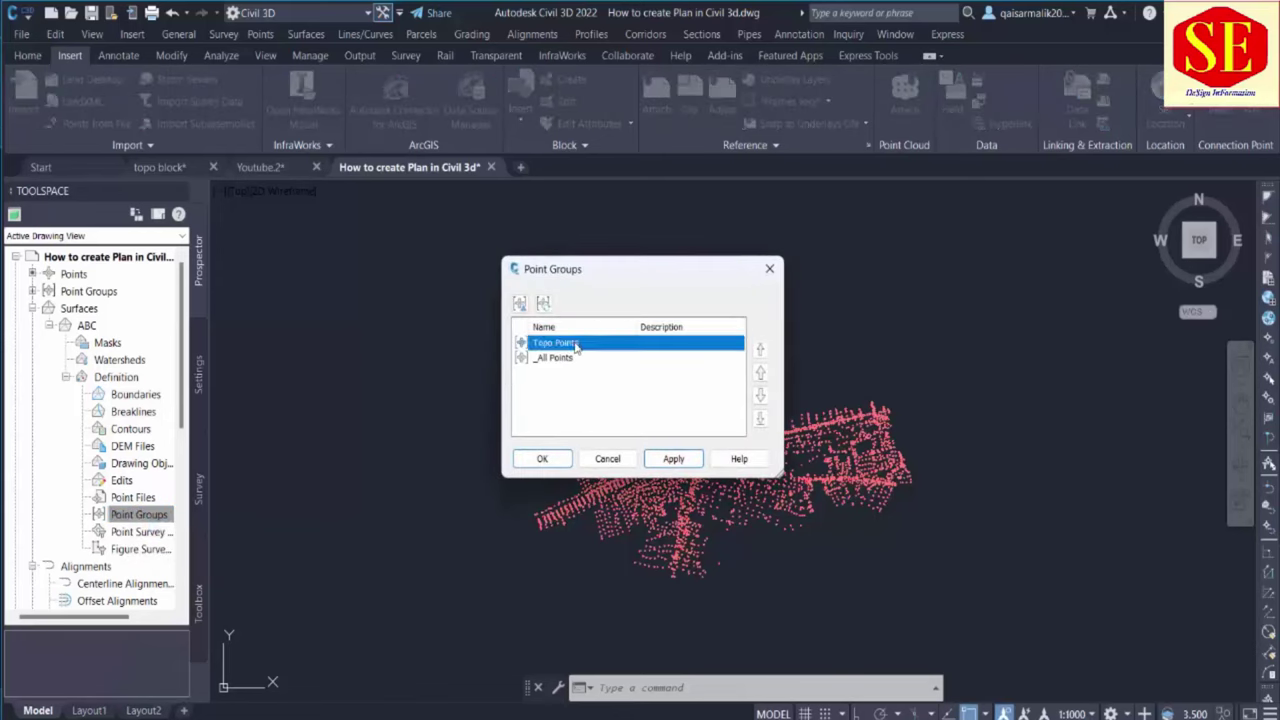
pyautogui.click(673, 459)
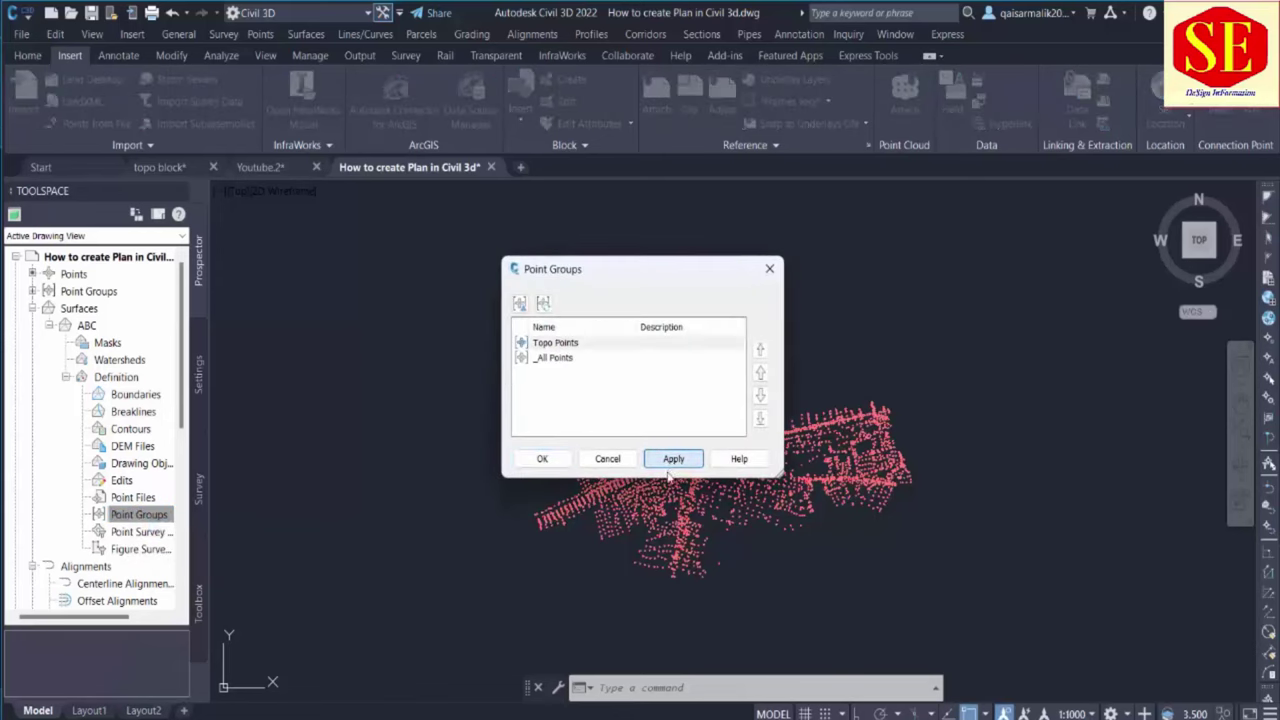
pyautogui.click(542, 459)
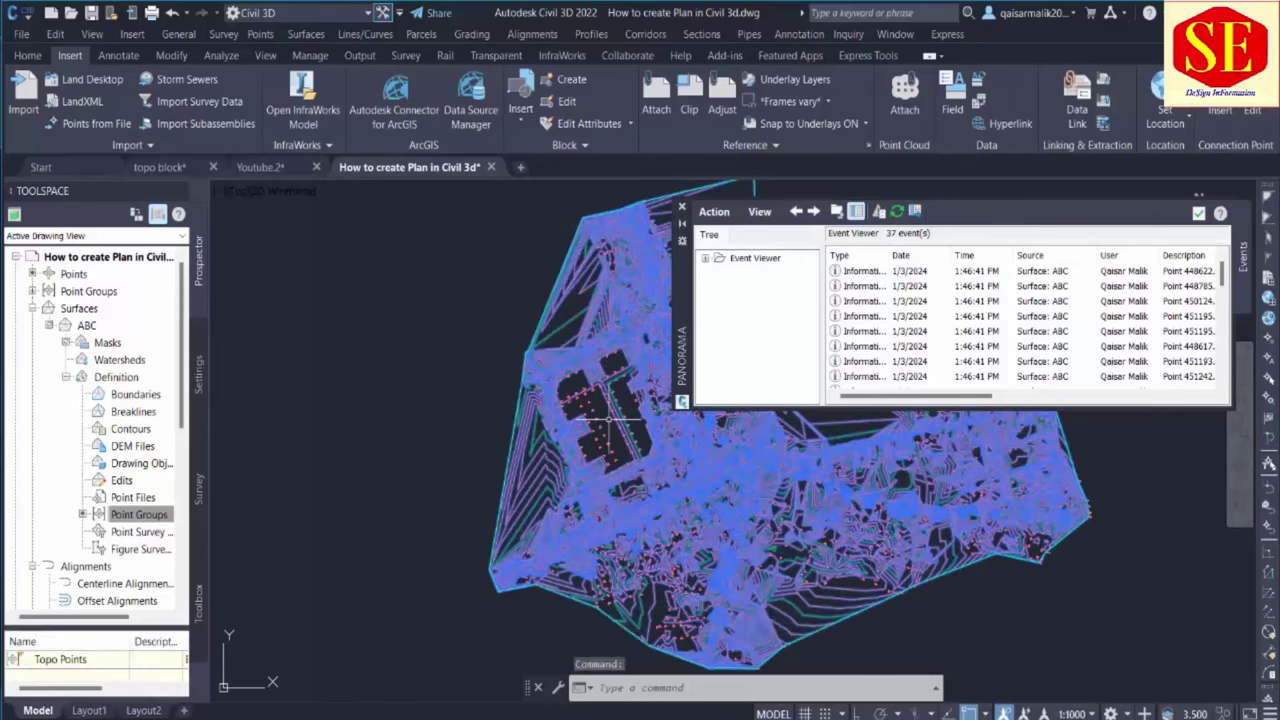
# Check the rebuilt surface ABC and close the Panorama event log
pyautogui.click(845, 420)
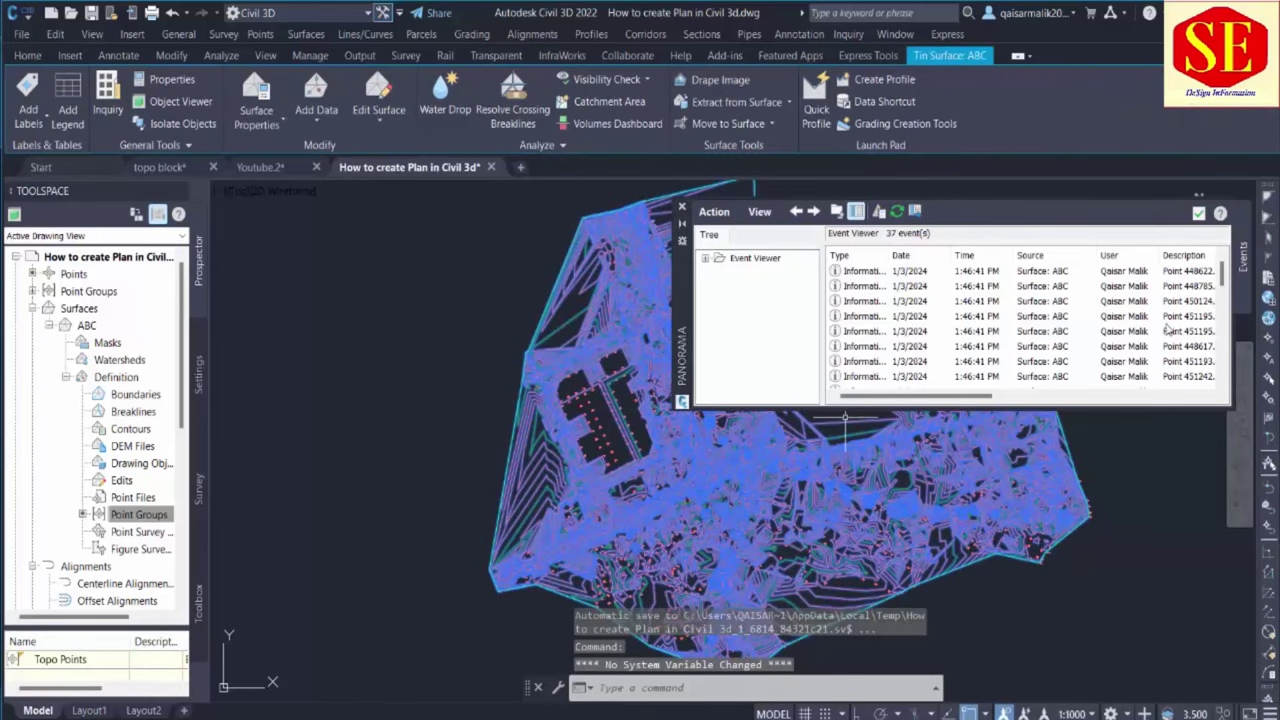
pyautogui.click(1199, 213)
pyautogui.scroll(5, 664, 400)
pyautogui.press('Escape')
pyautogui.scroll(-5, 610, 398)
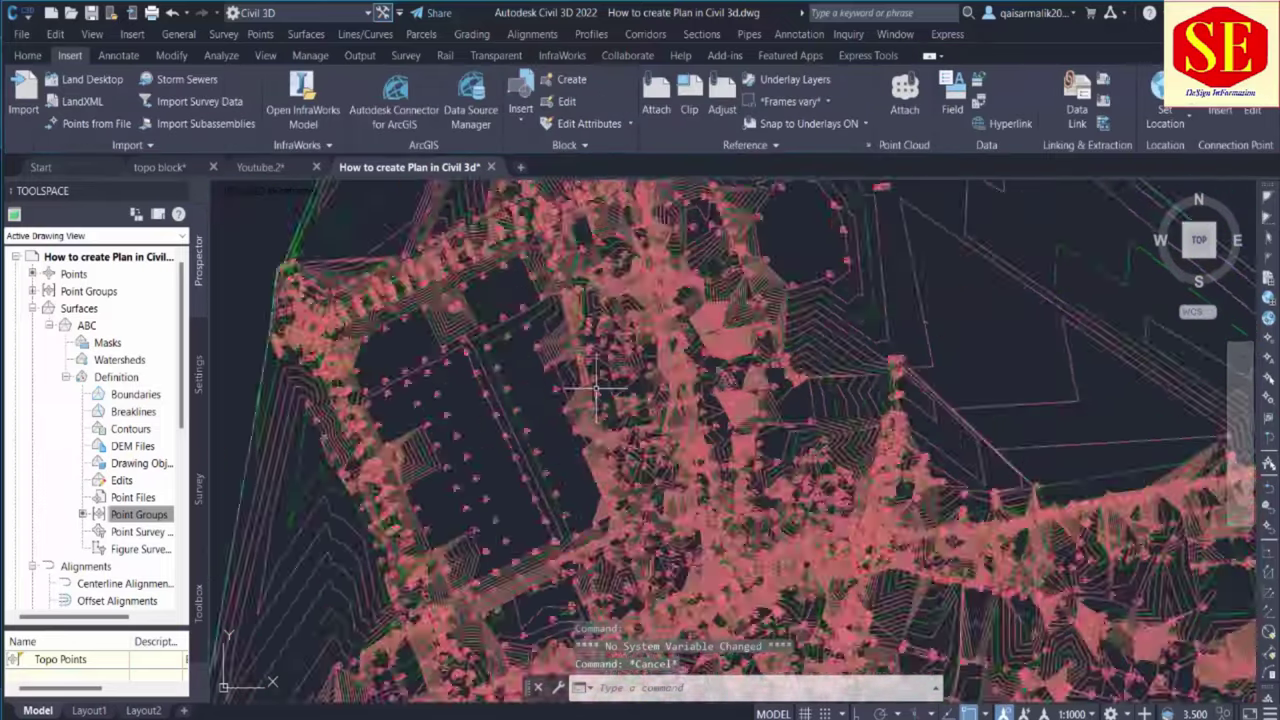
# Copy the site block from the topo block drawing to the clipboard
pyautogui.click(261, 167)
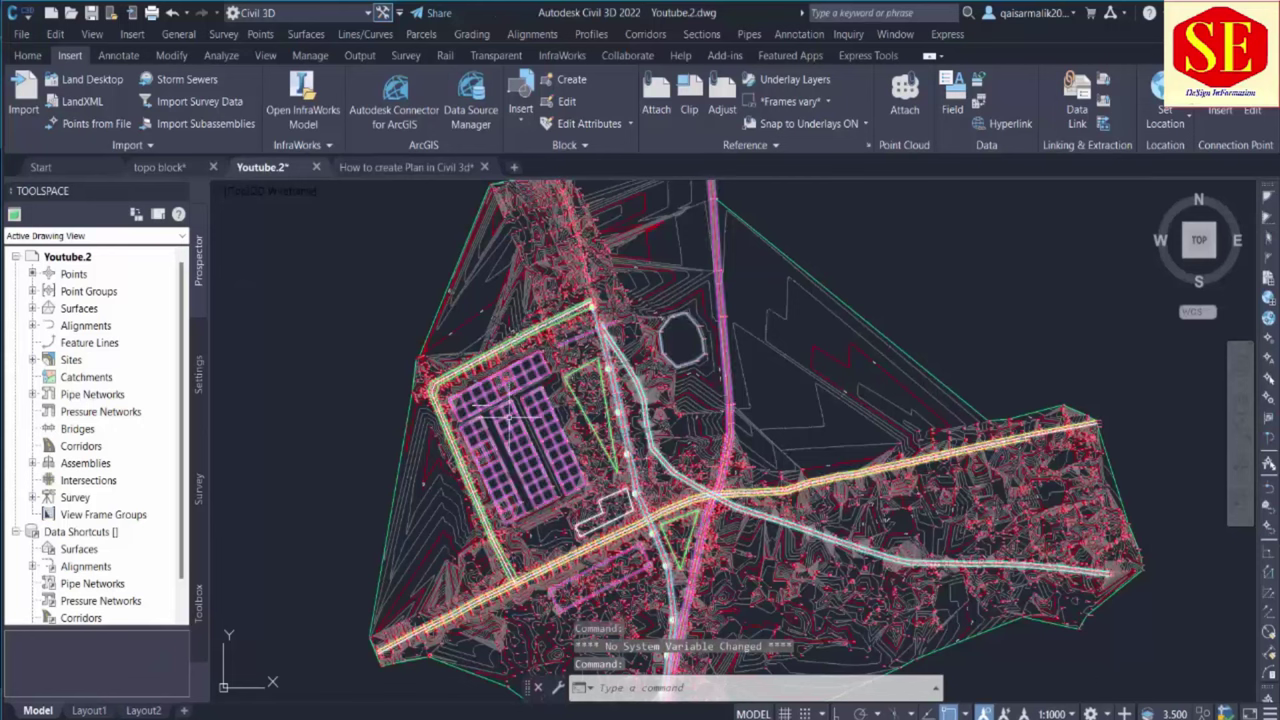
pyautogui.click(163, 168)
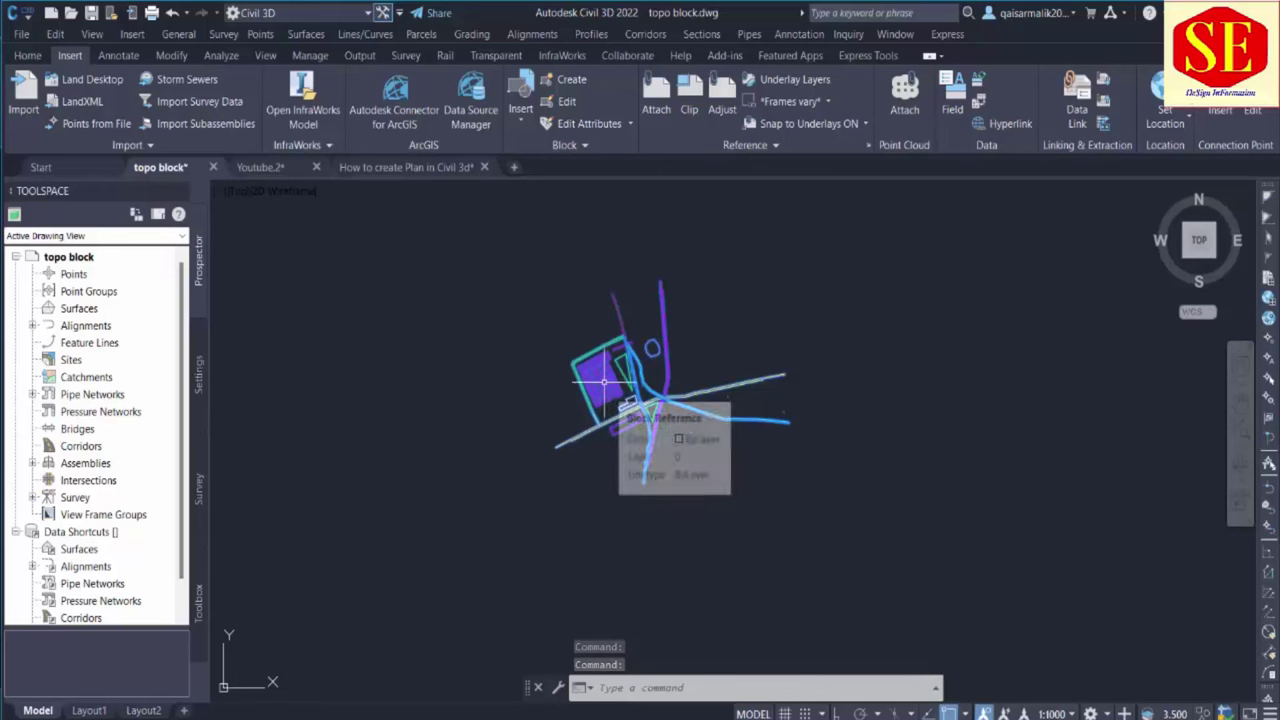
pyautogui.scroll(2, 604, 381)
pyautogui.rightClick(604, 381)
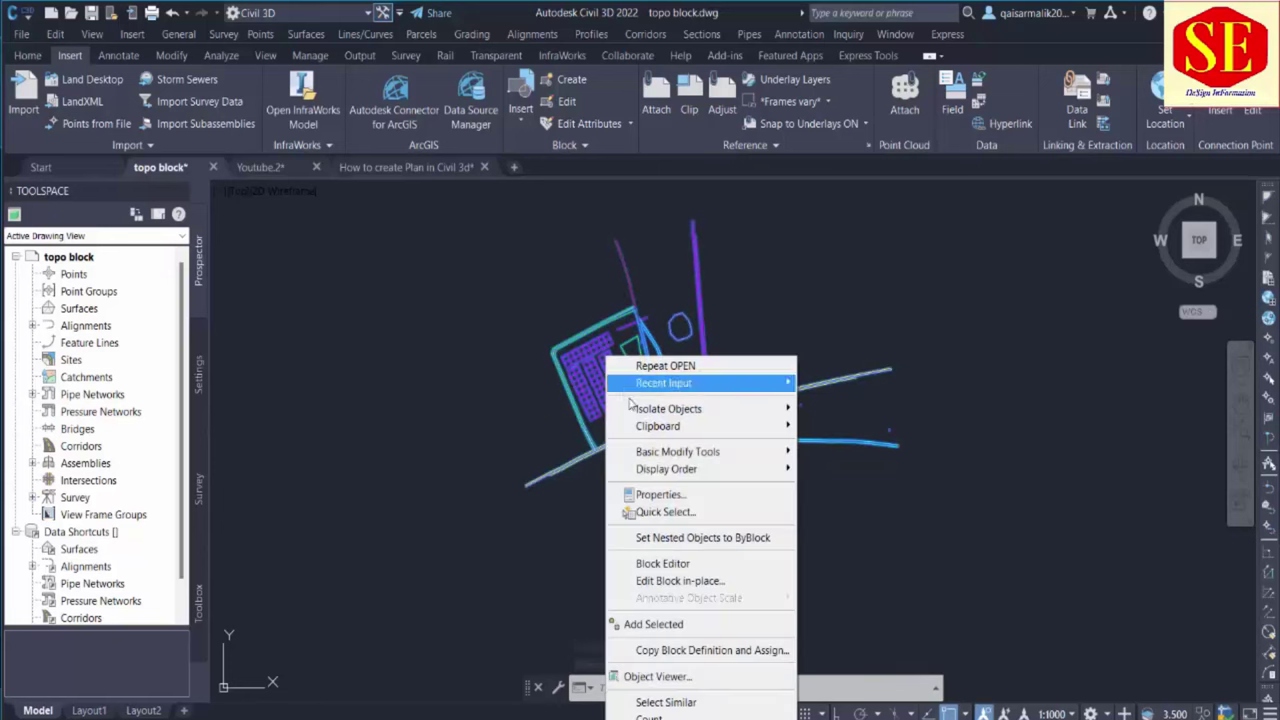
pyautogui.moveTo(660, 430)
pyautogui.click(835, 448)
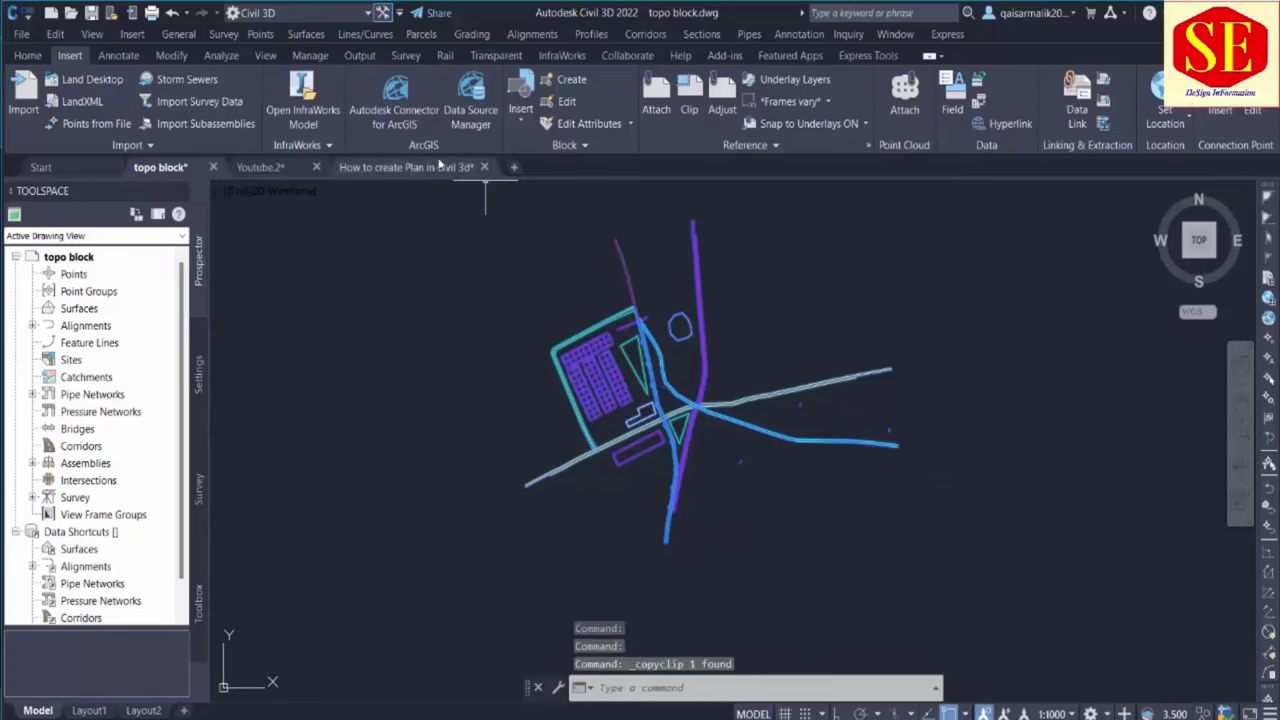
# Paste the copied site linework to original coordinates in the How to create Plan in Civil 3d drawing
pyautogui.click(405, 167)
pyautogui.rightClick(874, 277)
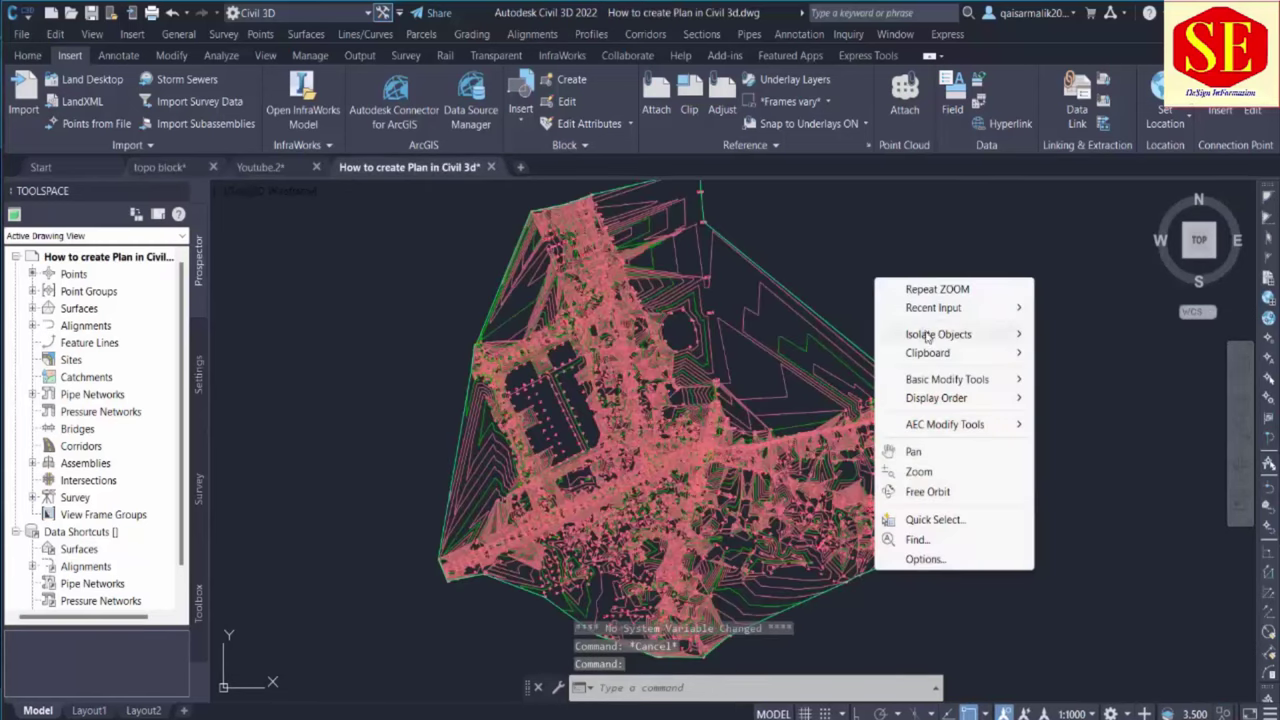
pyautogui.moveTo(965, 353)
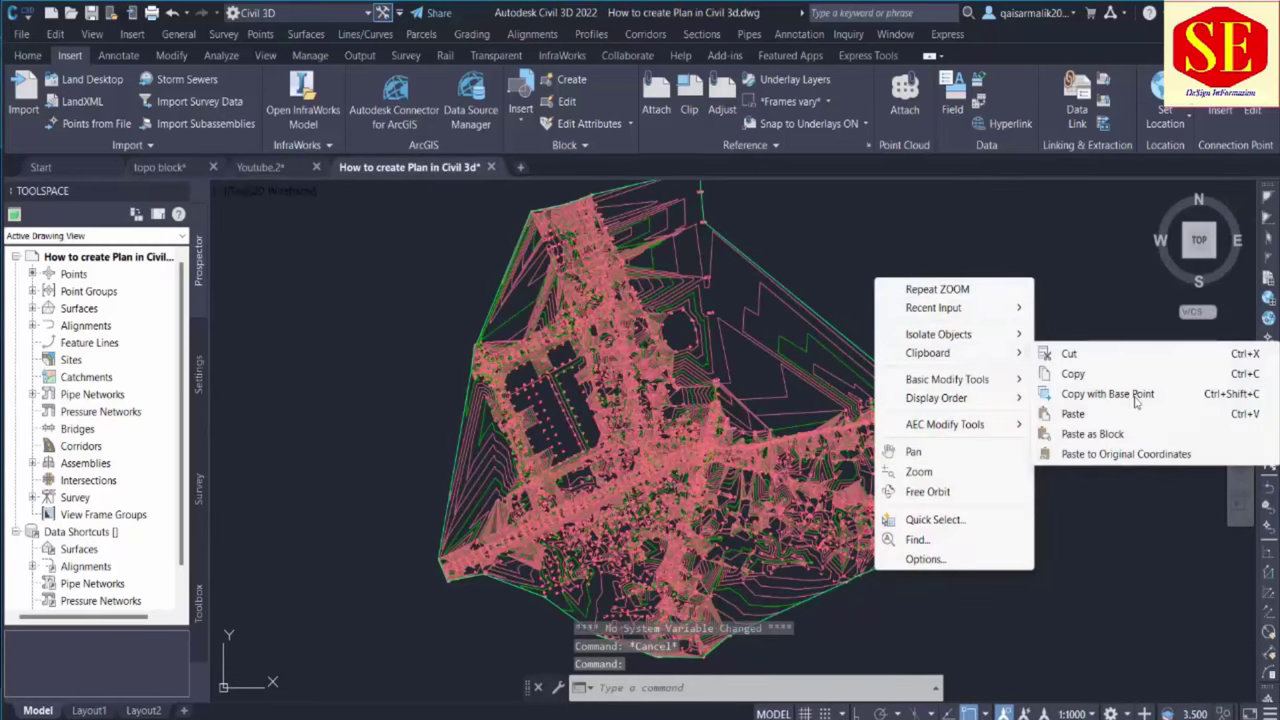
pyautogui.click(1133, 453)
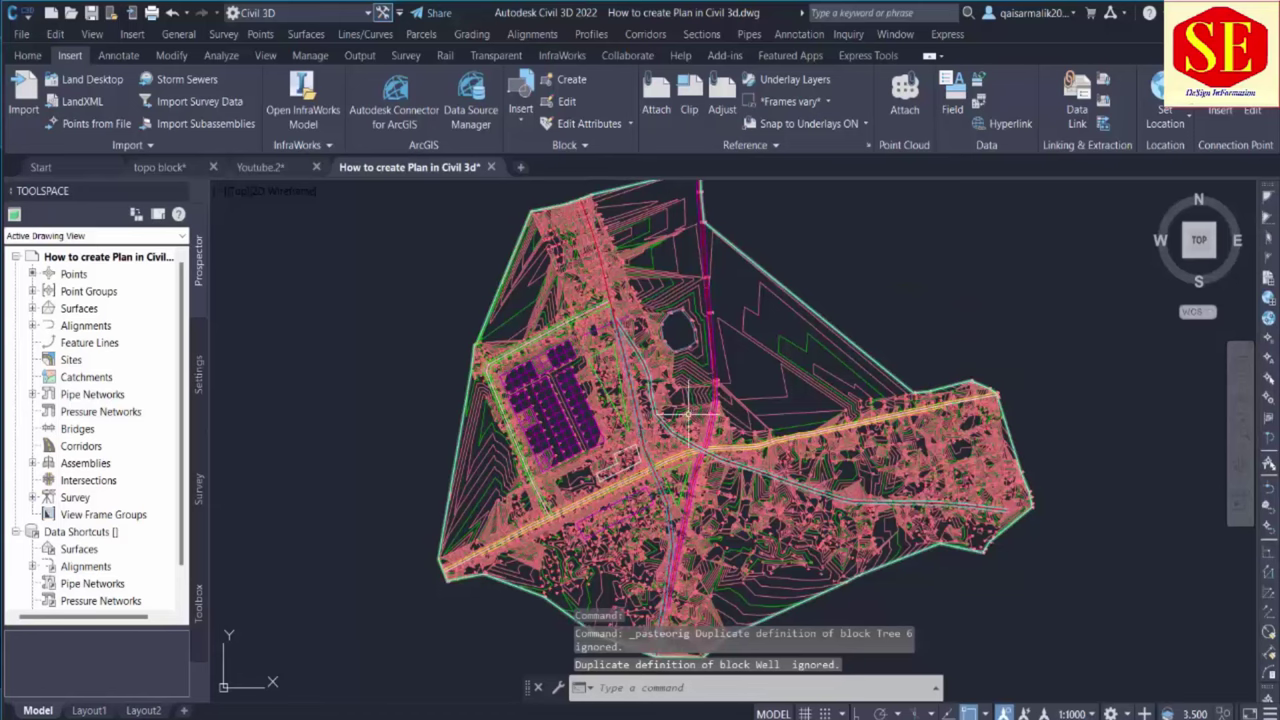
pyautogui.moveTo(745, 430); pyautogui.dragTo(721, 436, button='middle')
pyautogui.scroll(3, 558, 467)
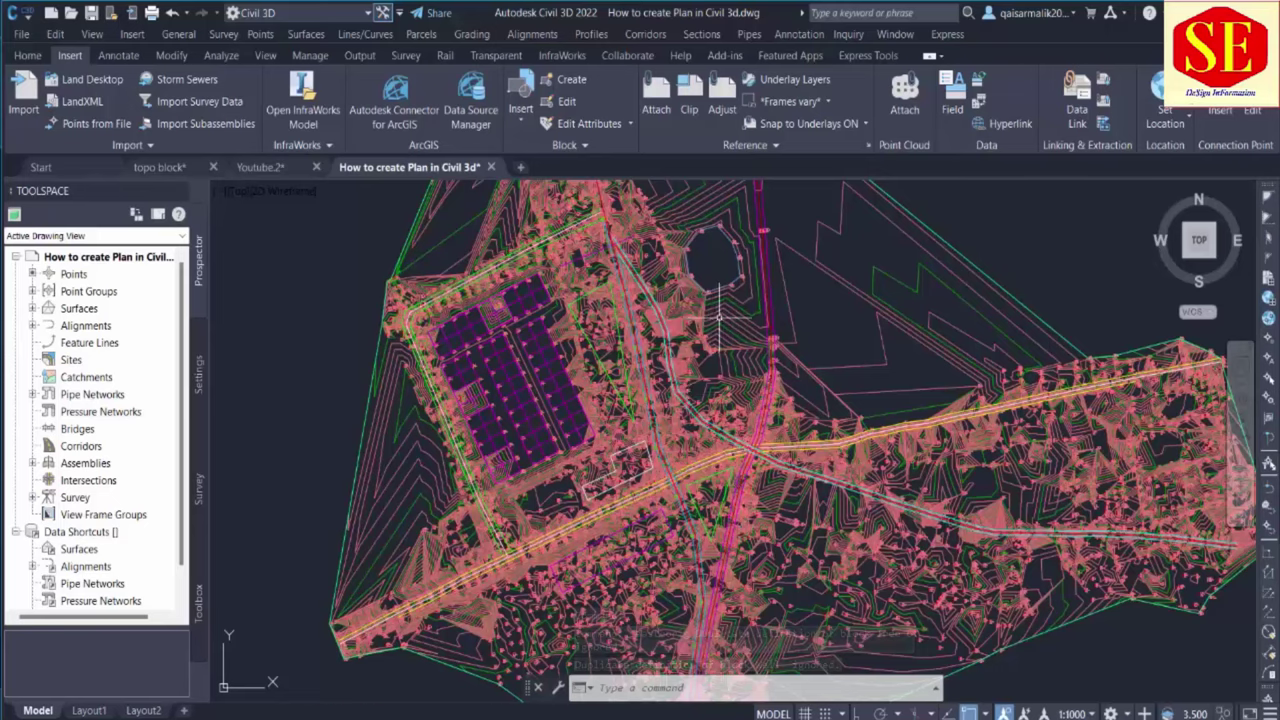
pyautogui.scroll(-5, 709, 298)
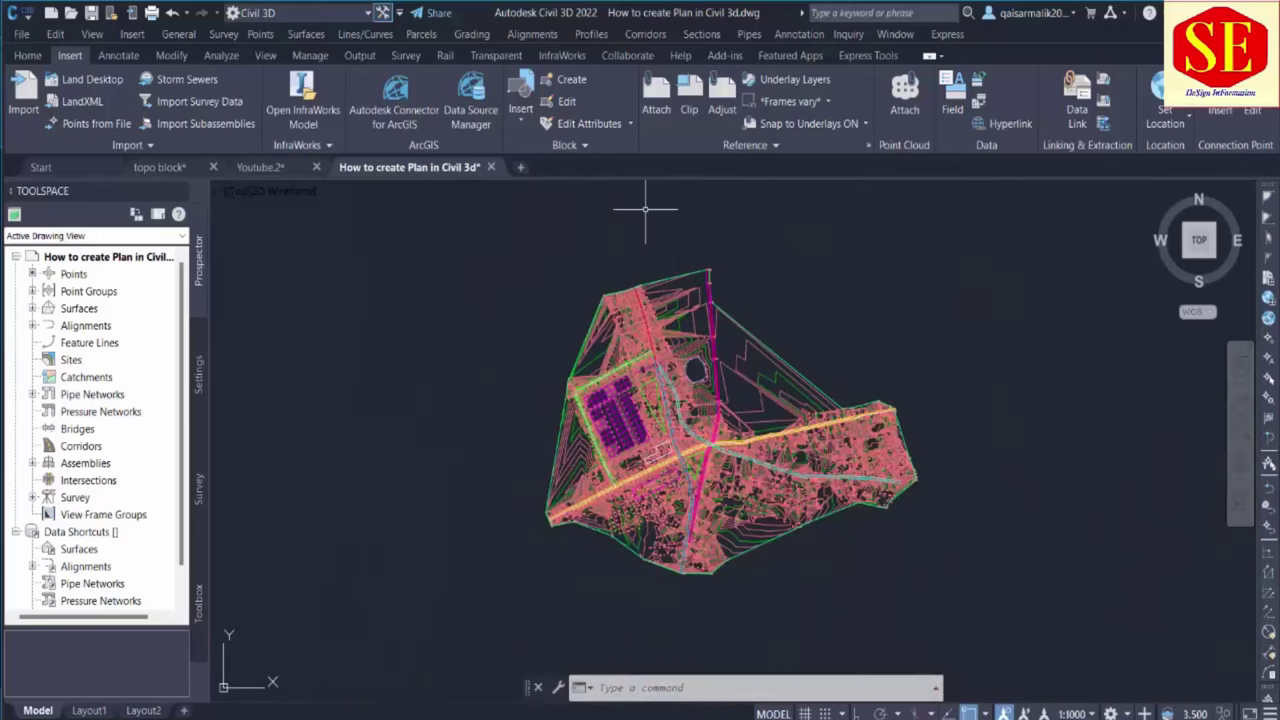
pyautogui.click(27, 55)
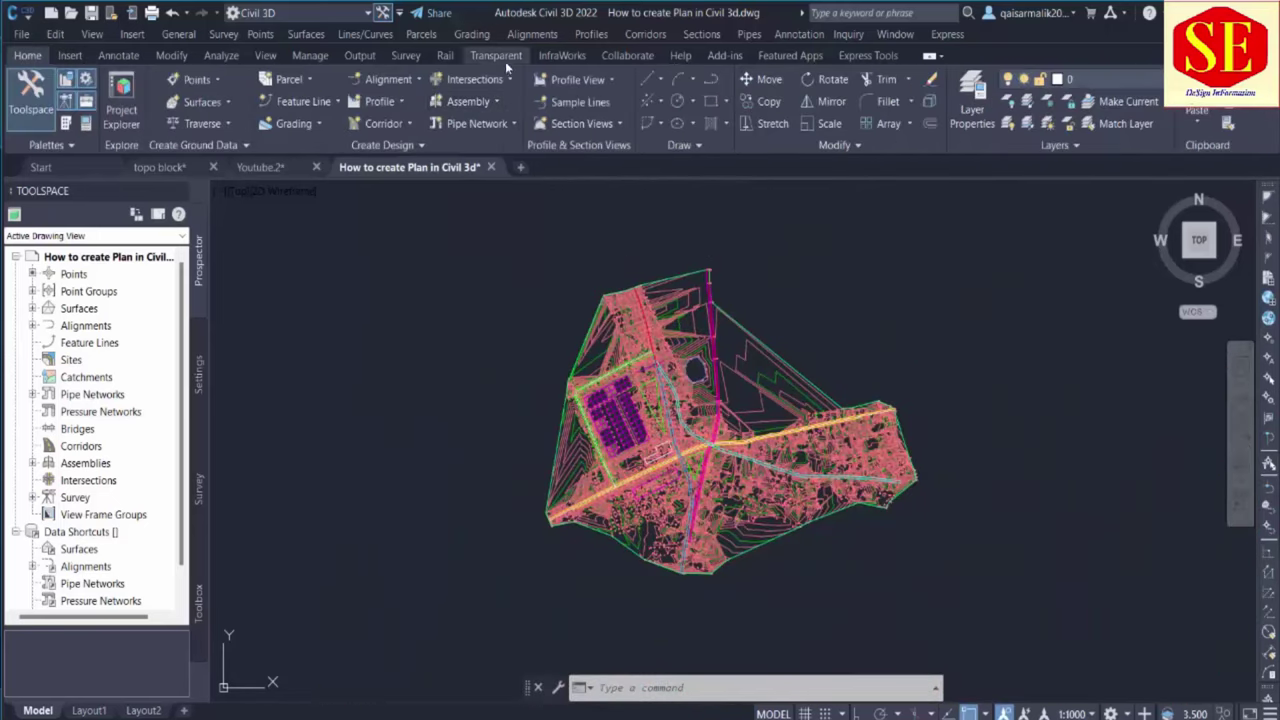
# Select surface ABC beneath the pasted linework and bring up its shortcut menu
pyautogui.click(397, 82)
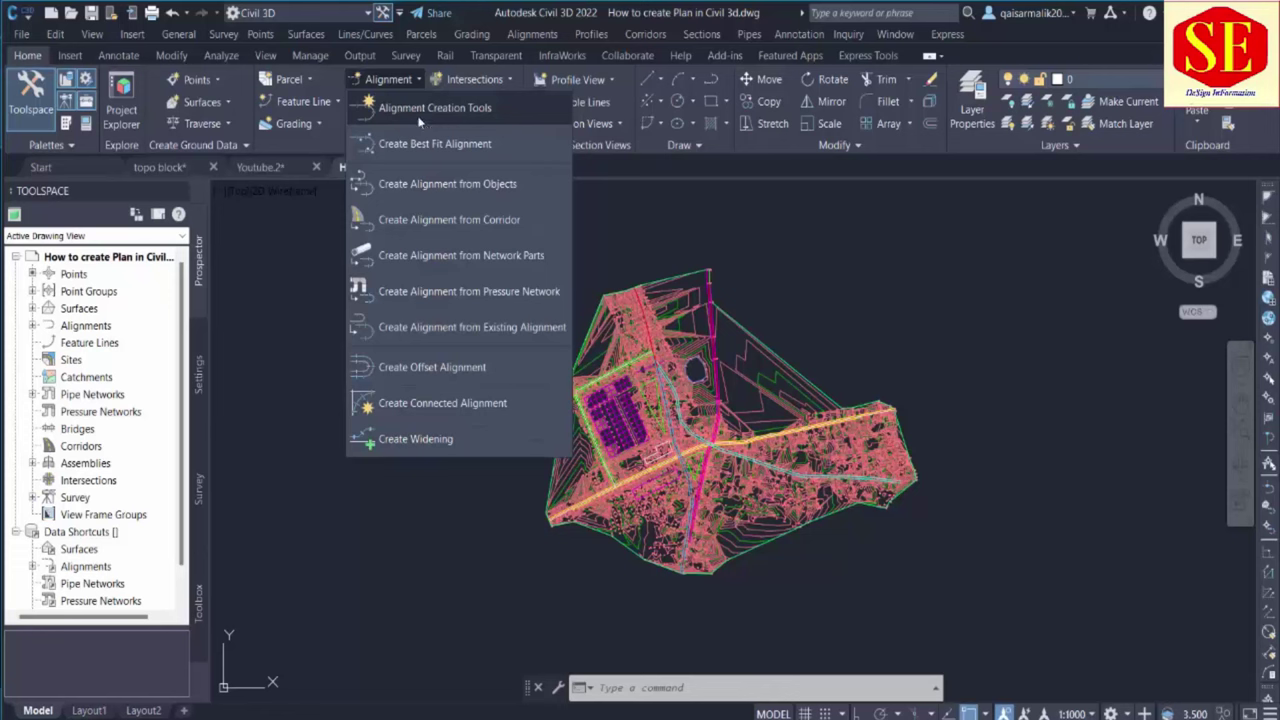
pyautogui.click(848, 353)
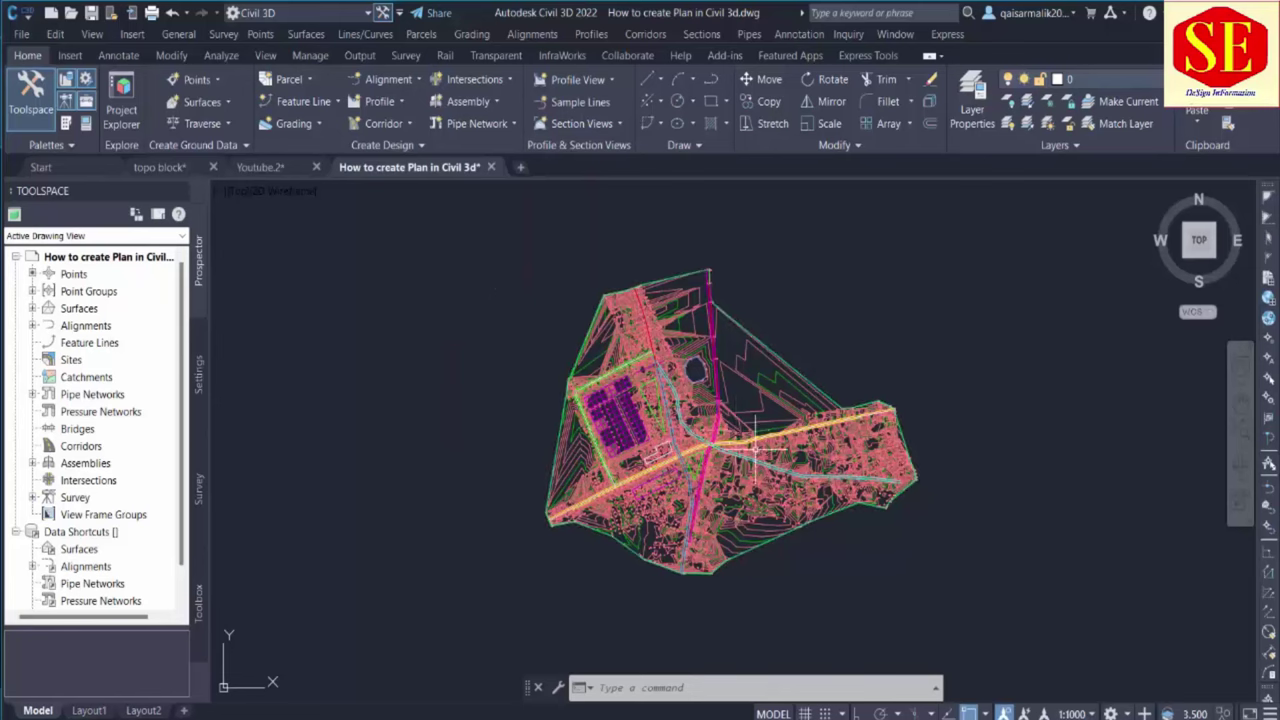
pyautogui.scroll(2, 800, 436)
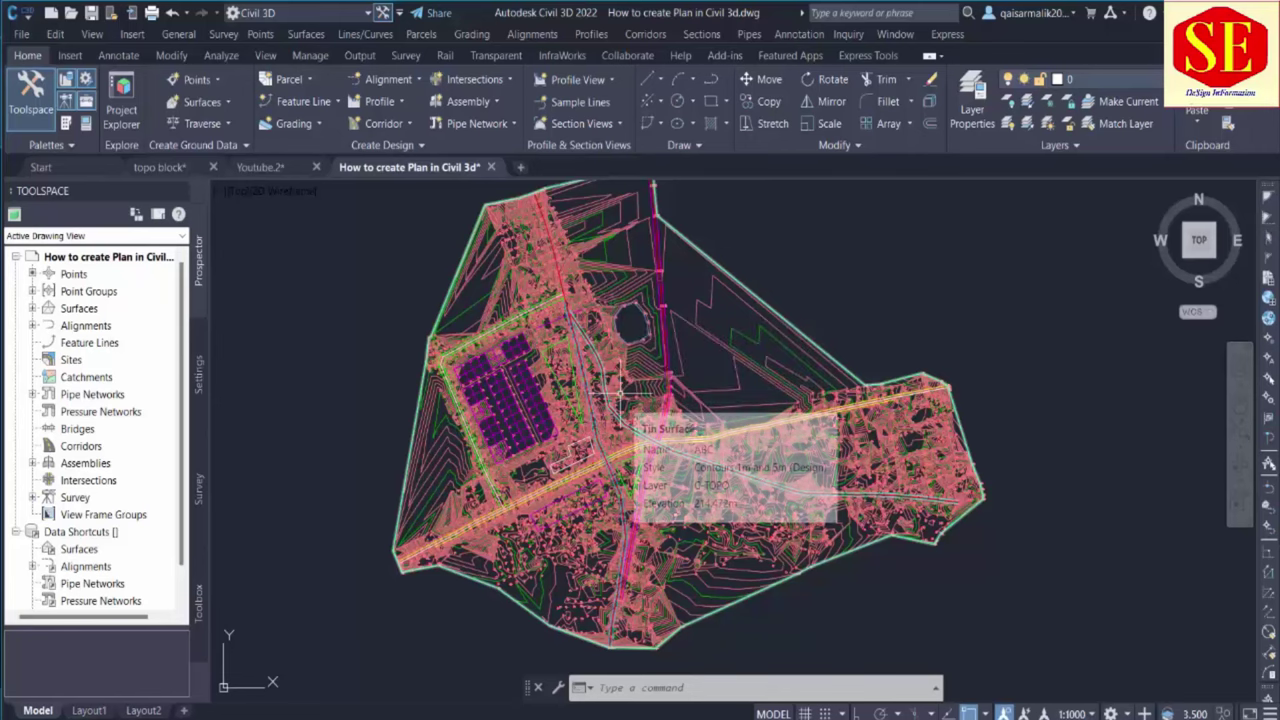
pyautogui.scroll(2, 620, 393)
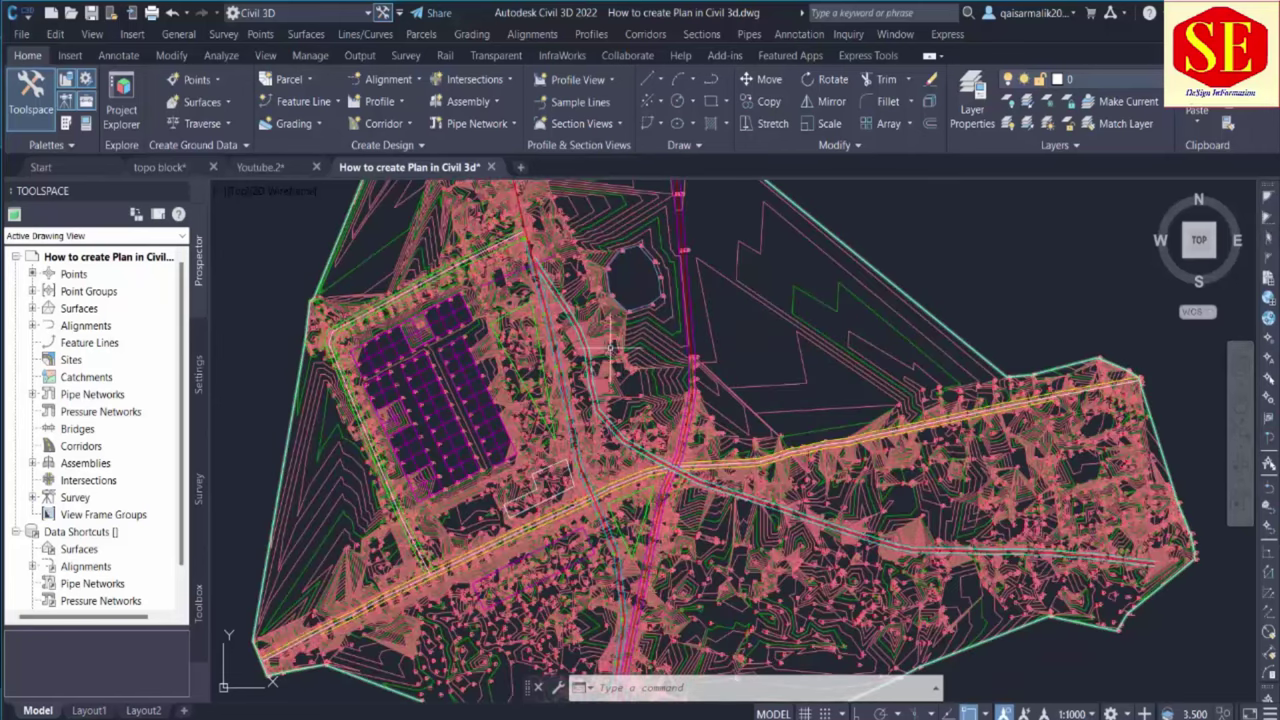
pyautogui.click(640, 343)
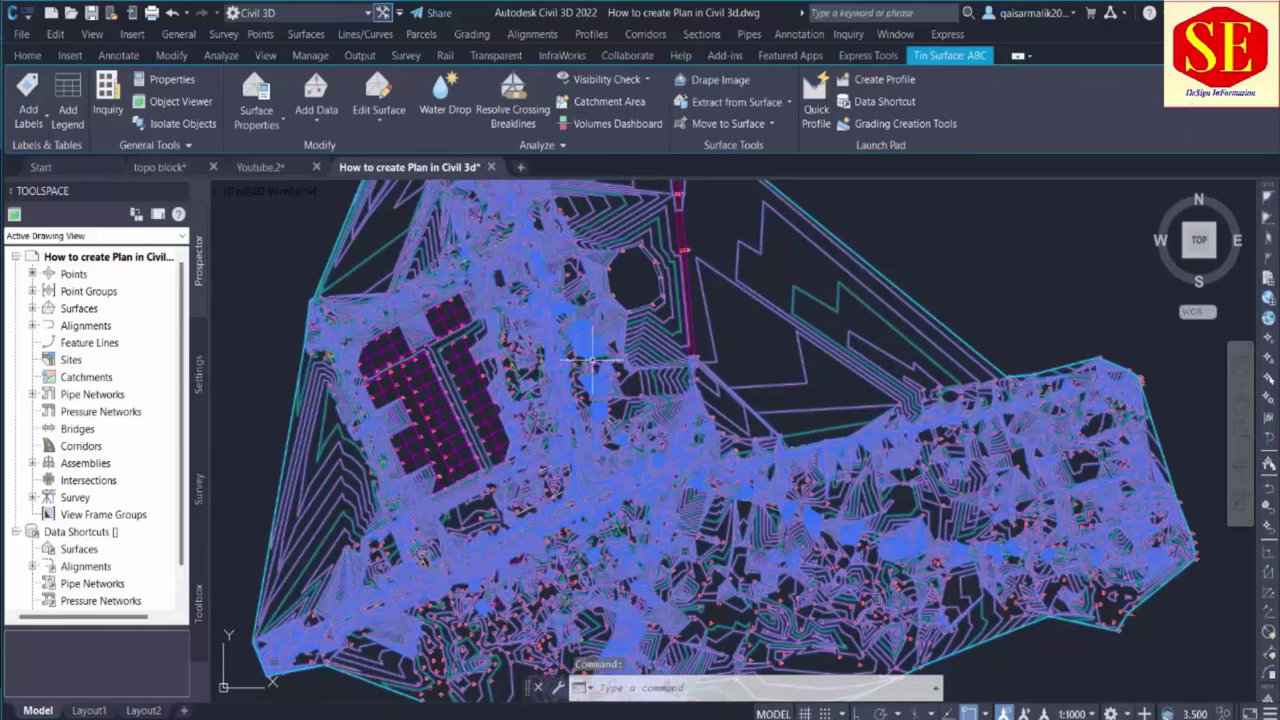
pyautogui.rightClick(630, 343)
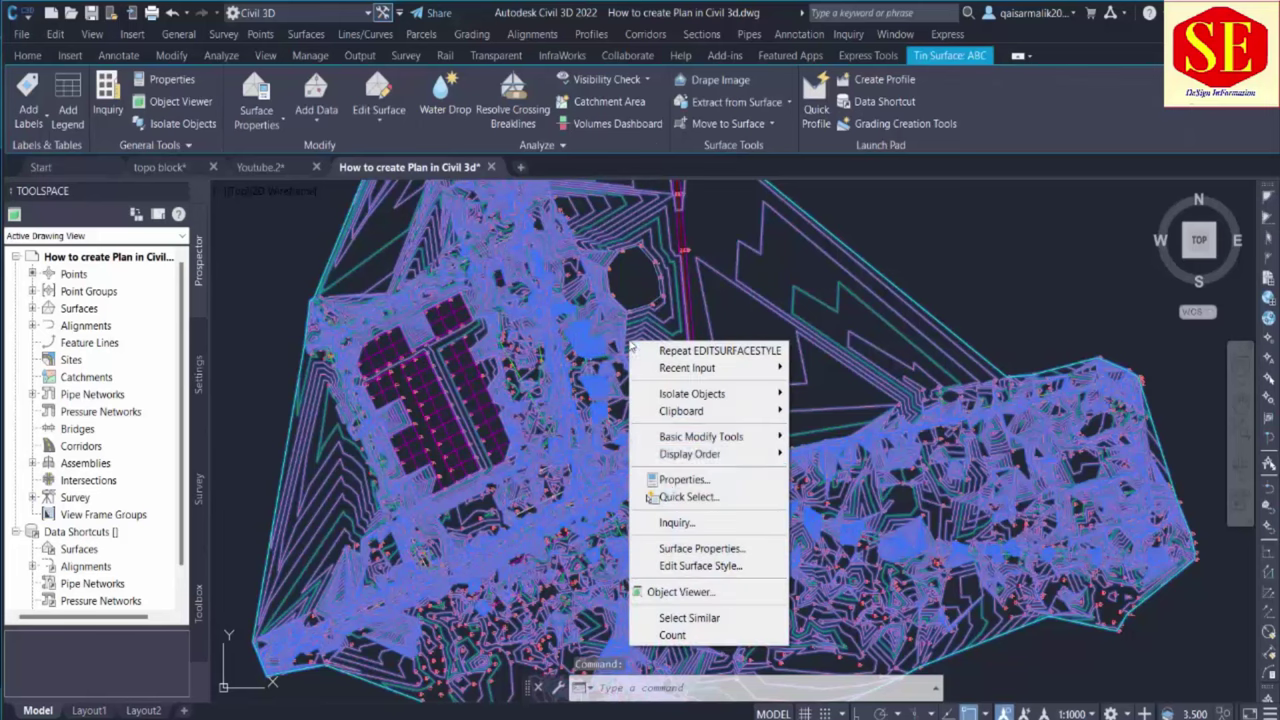
# Change surface ABC's style to _No Display in Surface Properties, hiding its contours
pyautogui.click(687, 549)
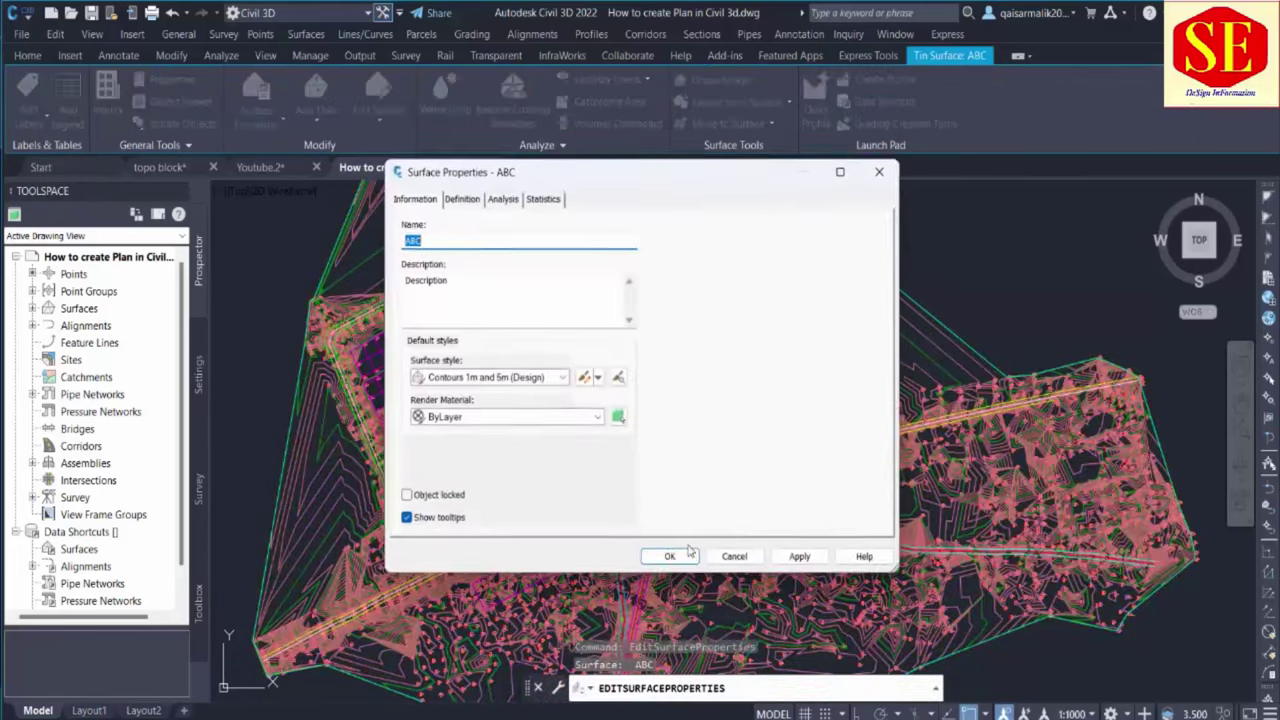
pyautogui.click(535, 378)
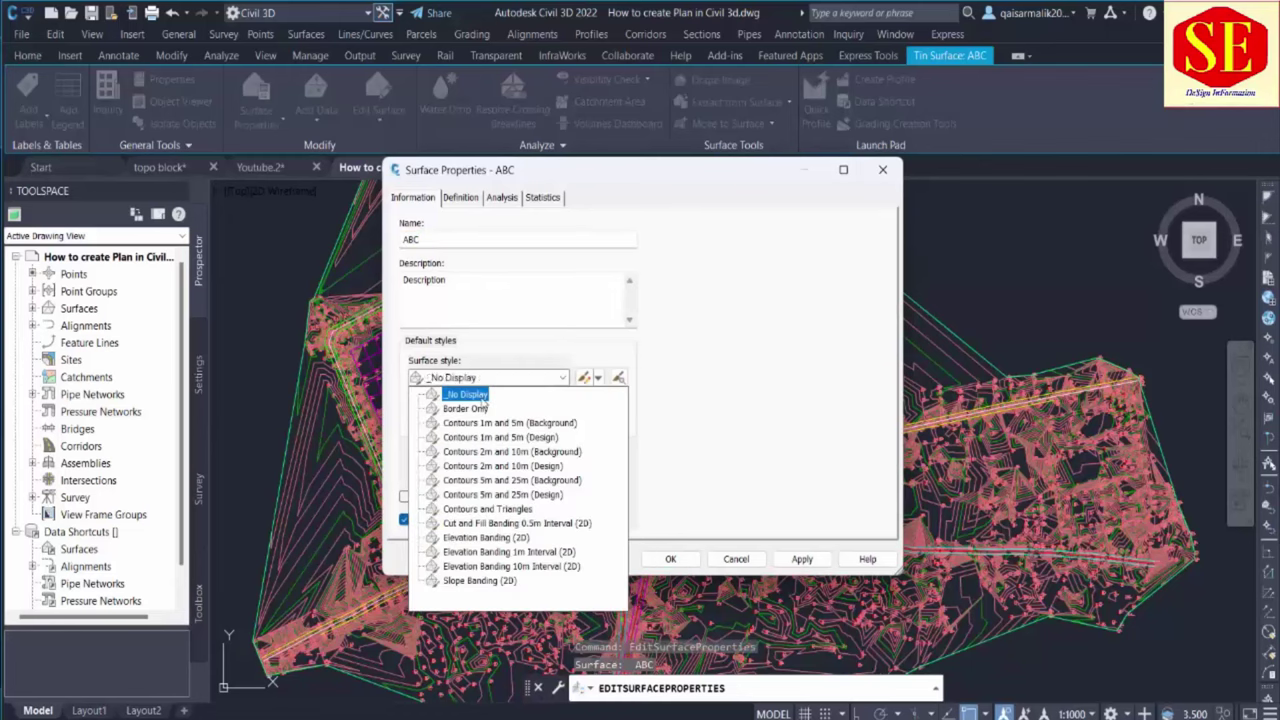
pyautogui.click(505, 391)
pyautogui.click(790, 559)
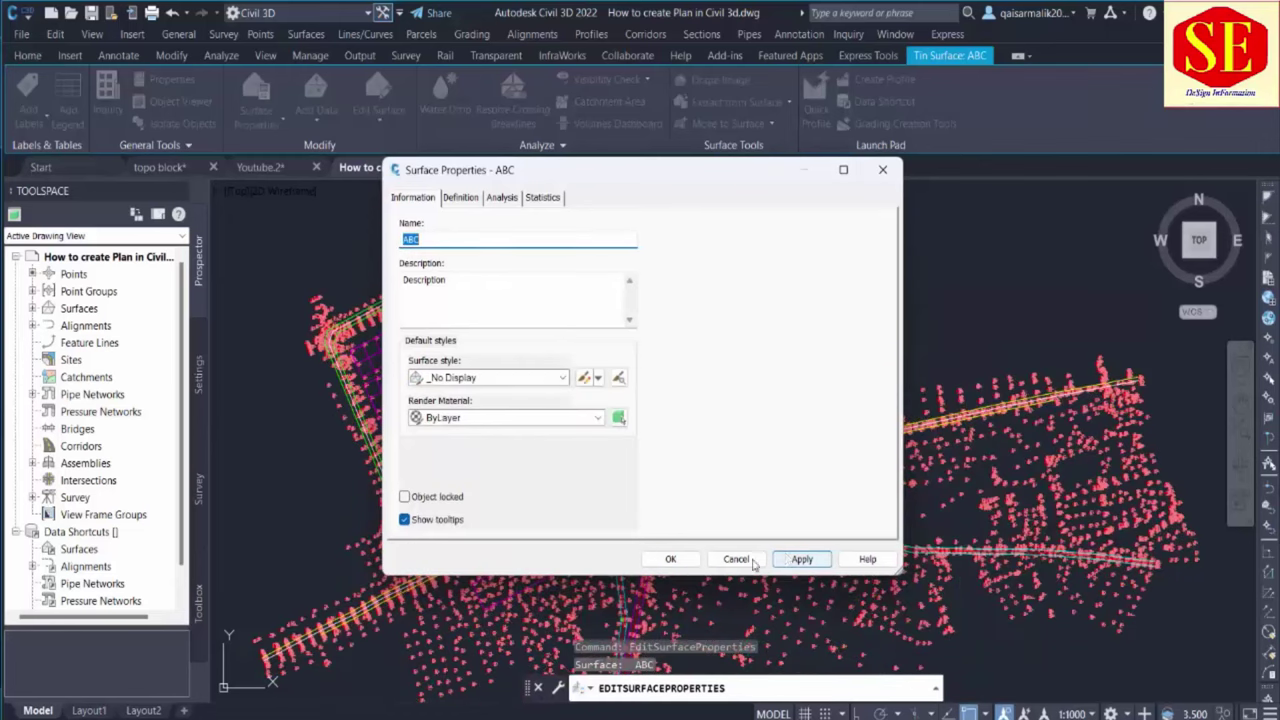
pyautogui.click(670, 559)
pyautogui.scroll(3, 604, 340)
pyautogui.scroll(2, 604, 340)
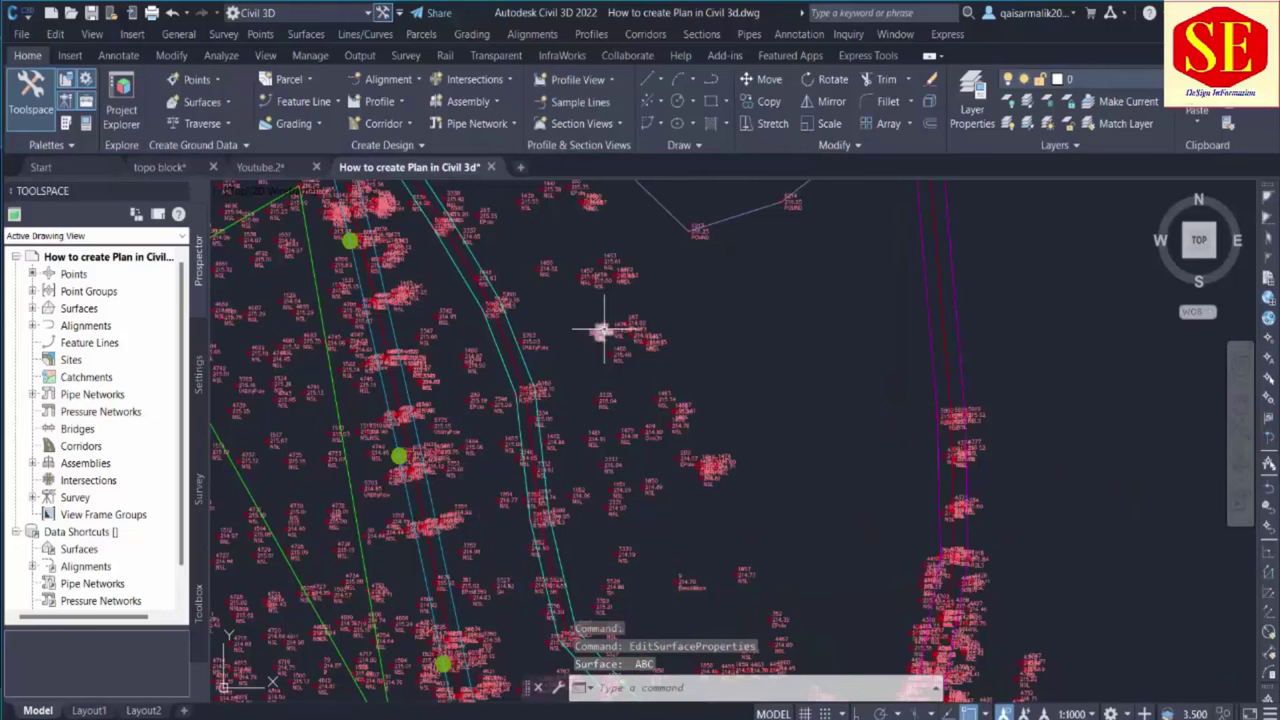
# Freeze the V-NODE layer to hide the survey points and re-centre the site plan
pyautogui.click(598, 328)
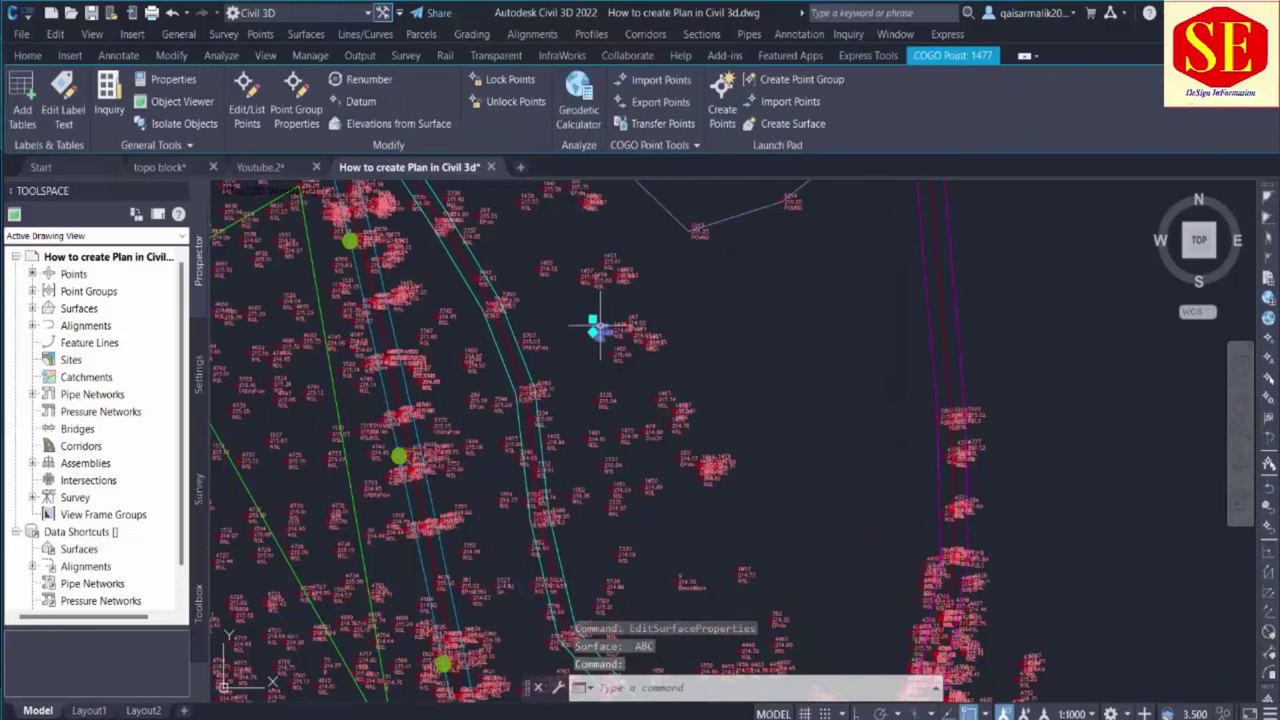
pyautogui.click(30, 56)
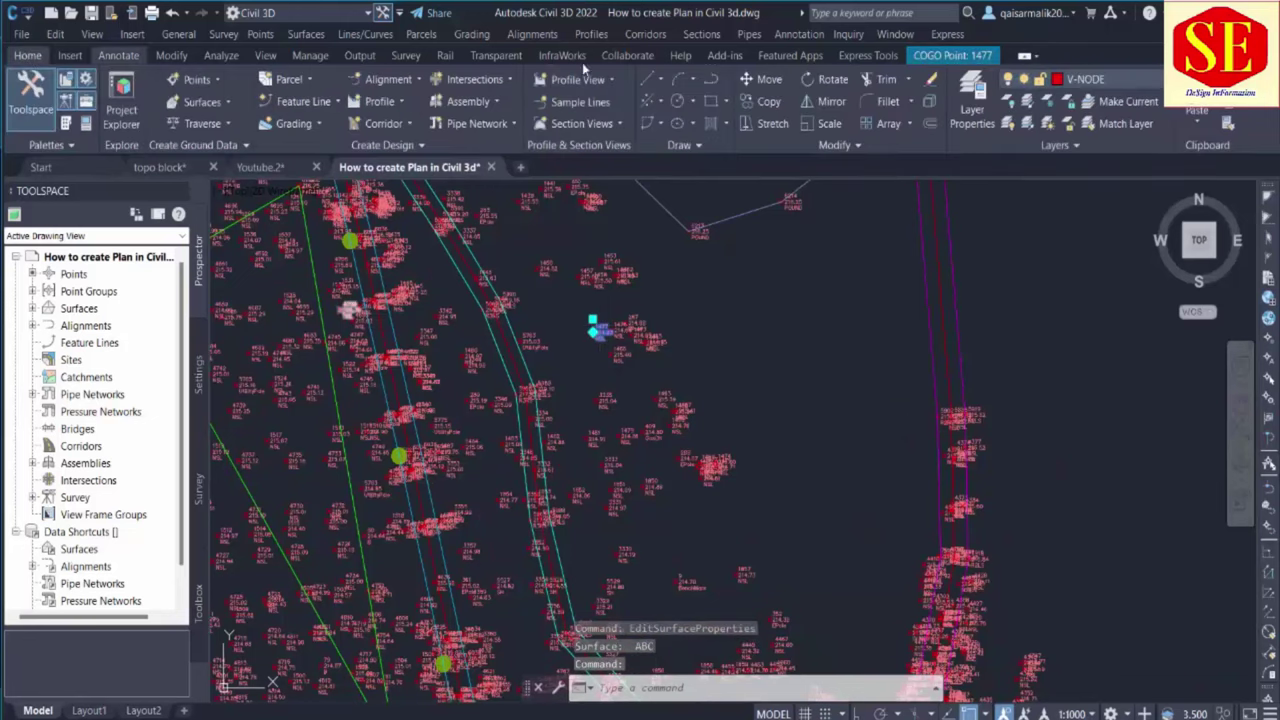
pyautogui.click(1087, 82)
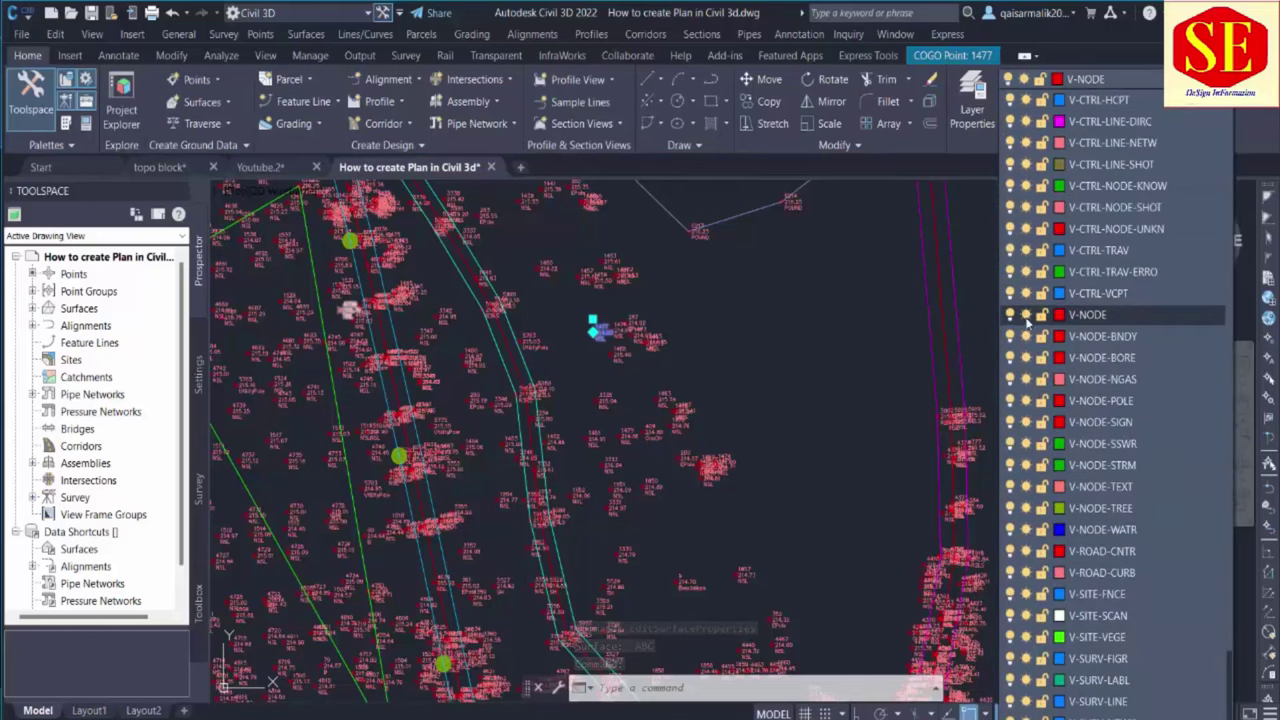
pyautogui.click(1026, 315)
pyautogui.scroll(-5, 687, 315)
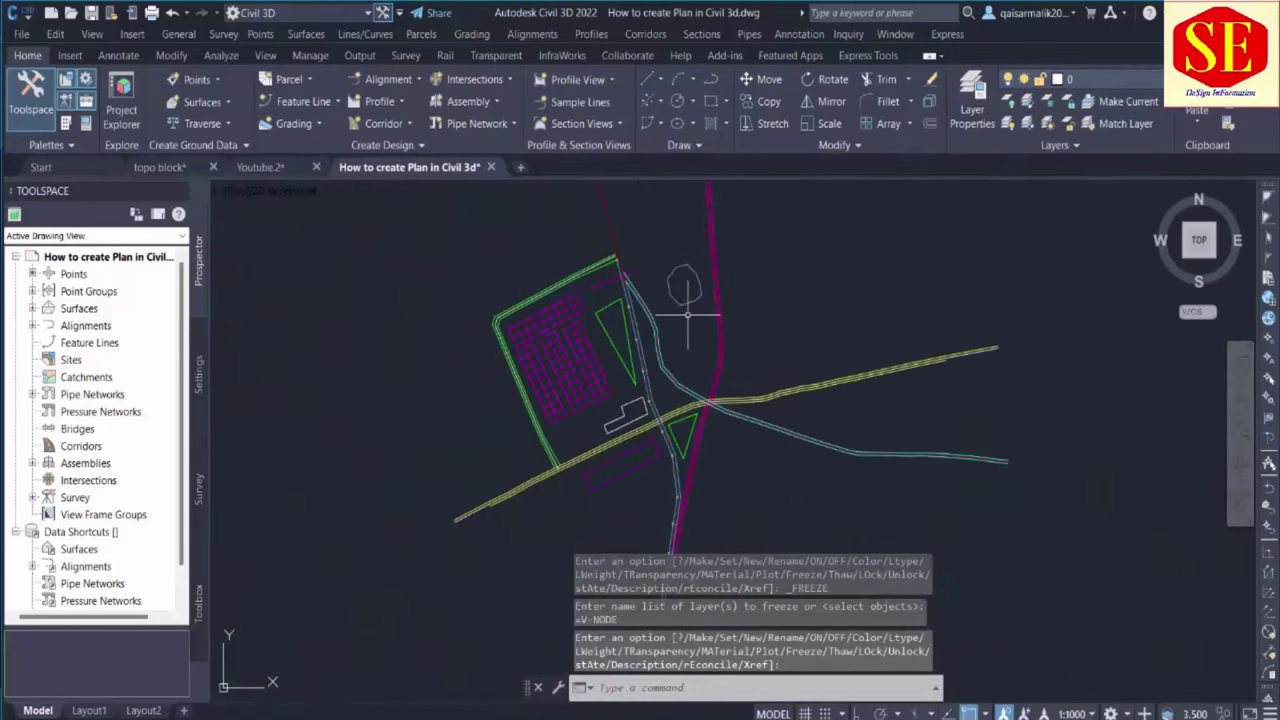
pyautogui.moveTo(683, 327); pyautogui.dragTo(653, 327, button='middle')
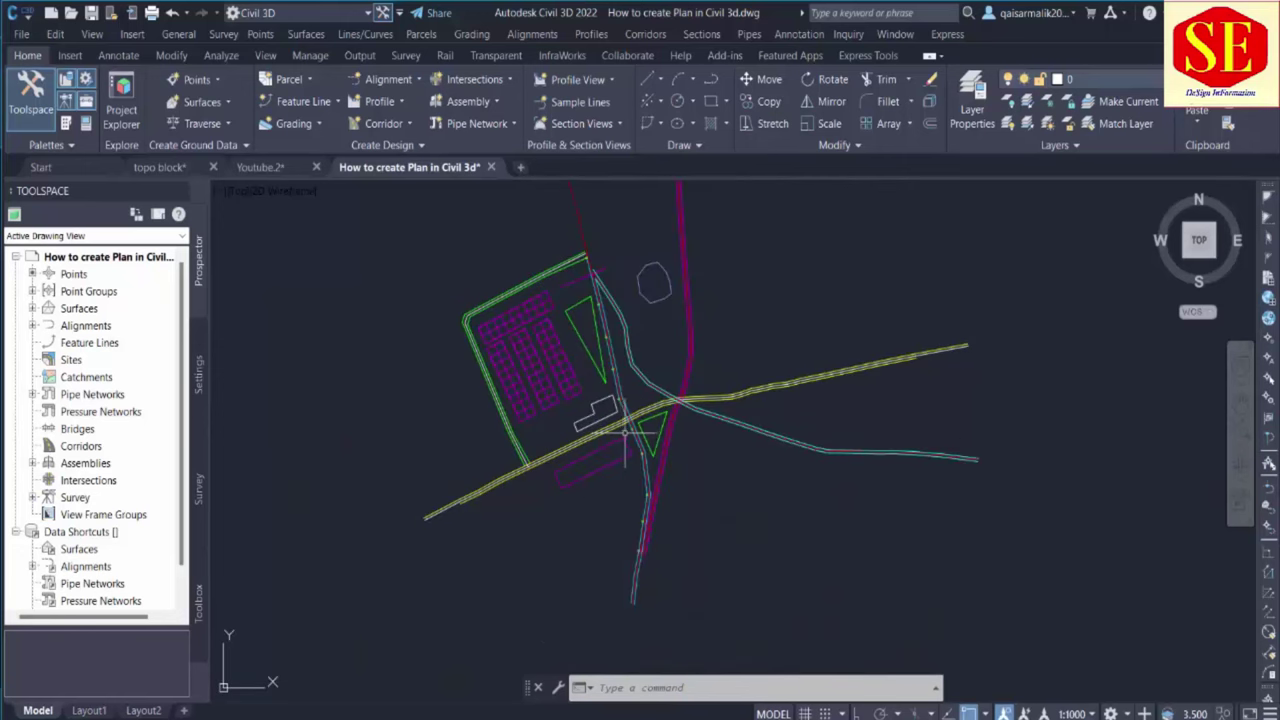
pyautogui.moveTo(650, 274); pyautogui.dragTo(632, 363, button='middle')
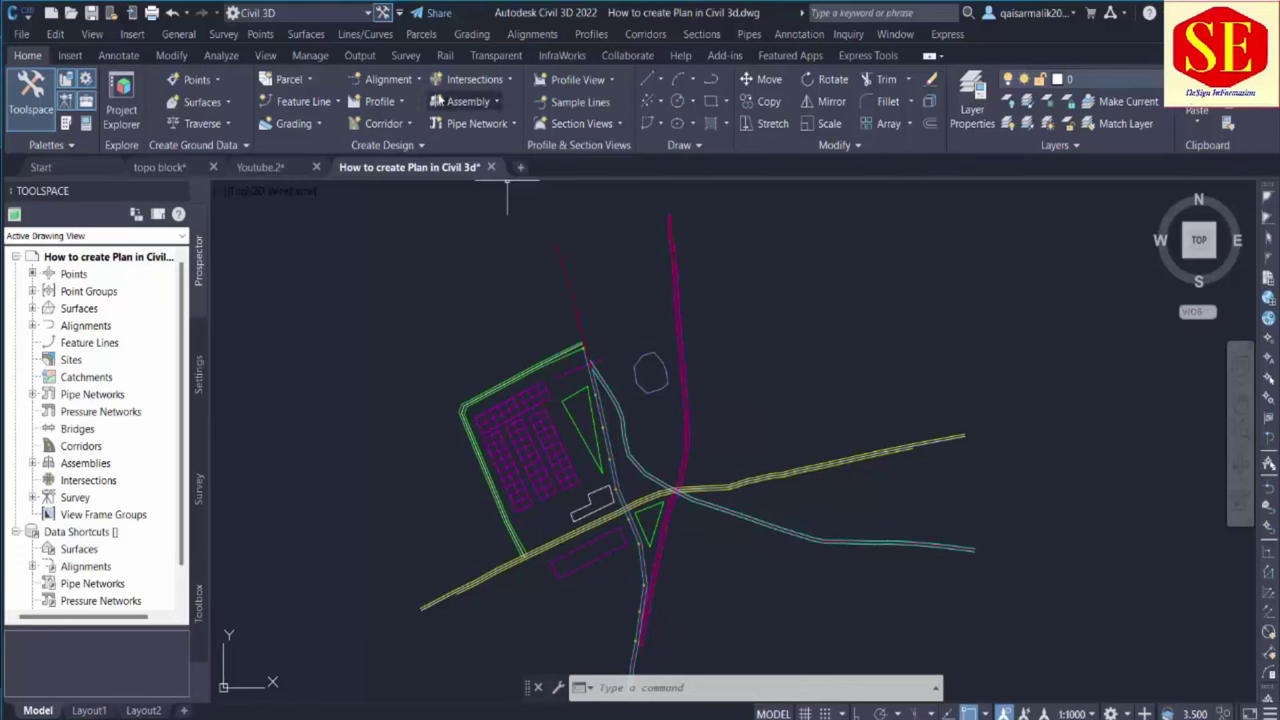
pyautogui.click(401, 84)
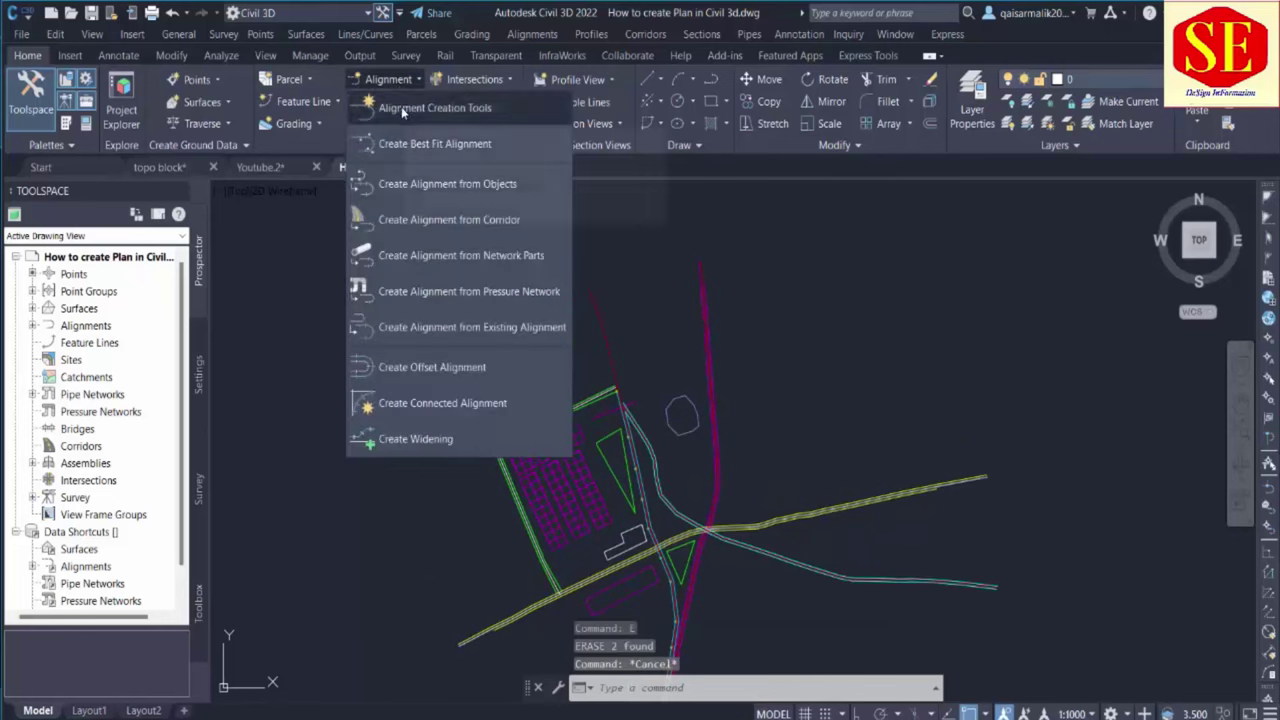
# Name the new alignment R-1 with Centerline type, site <None> and Proposed style
pyautogui.click(403, 112)
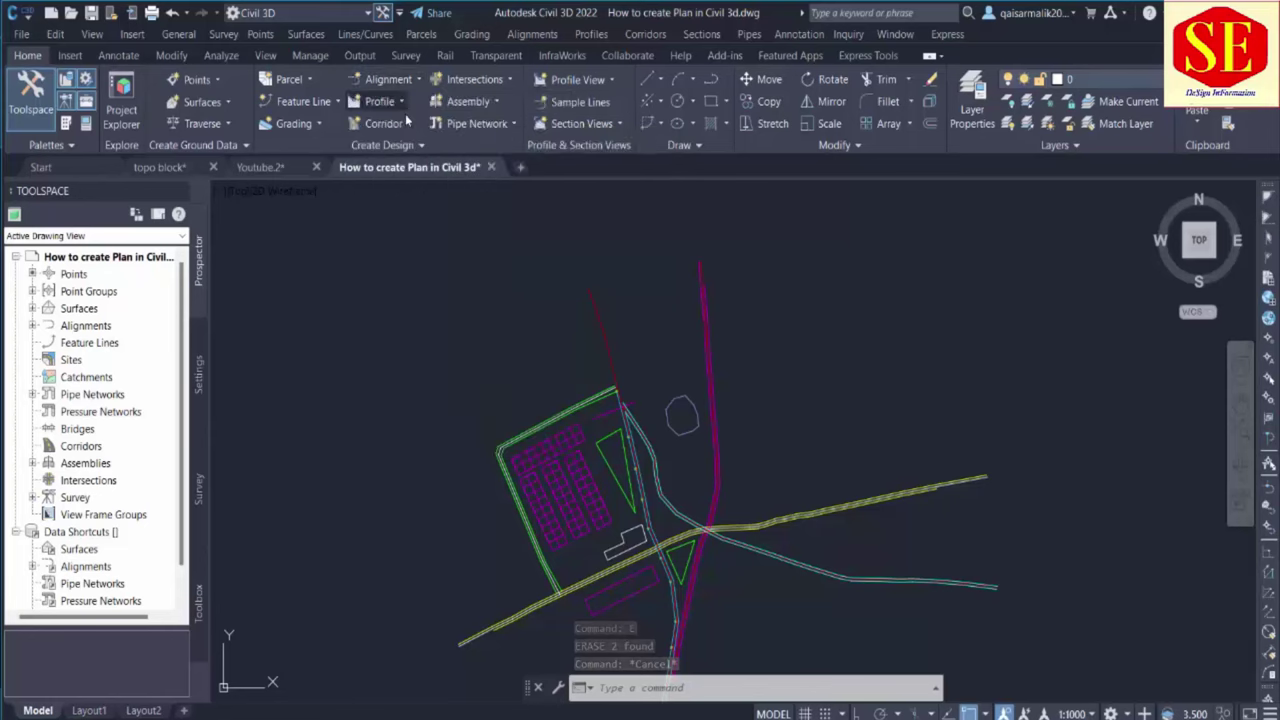
pyautogui.click(568, 148)
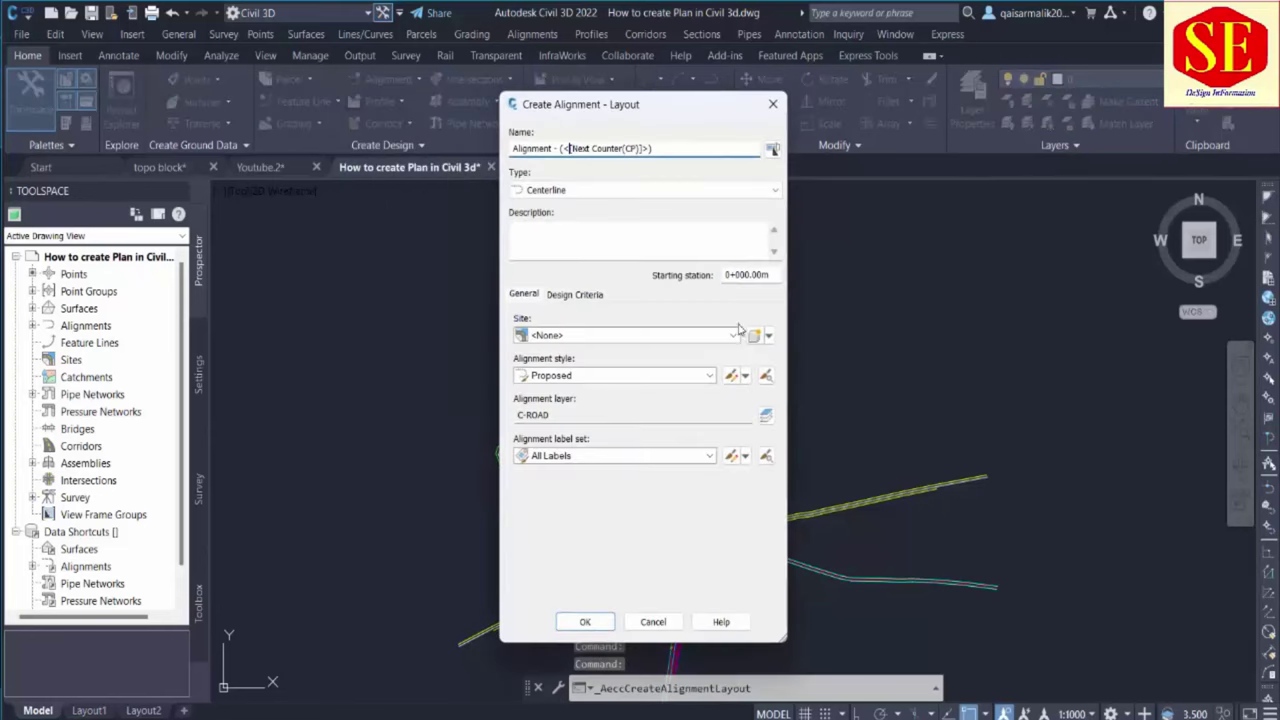
pyautogui.hotkey('ctrl', 'shift', 'Left')
pyautogui.hotkey('ctrl', 'shift', 'Left')
pyautogui.hotkey('ctrl', 'shift', 'Left')
pyautogui.hotkey('ctrl', 'shift', 'Left')
pyautogui.hotkey('ctrl', 'shift', 'Left')
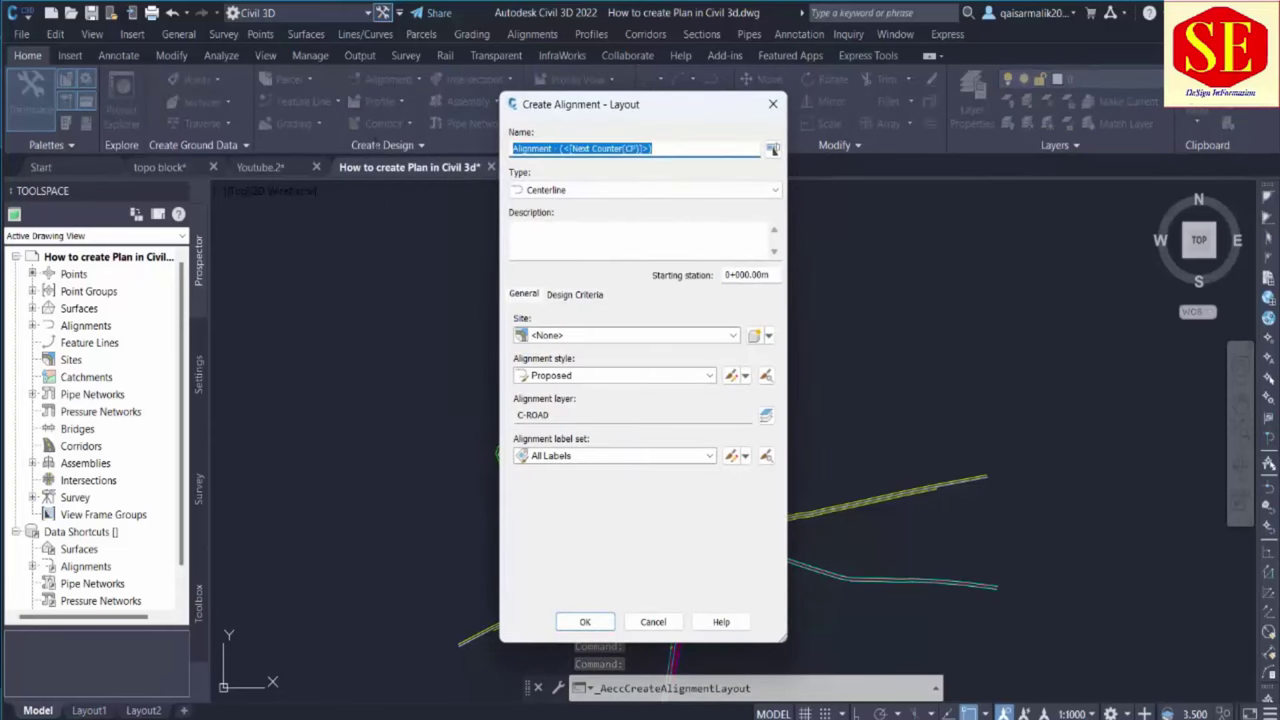
pyautogui.write('R-1')
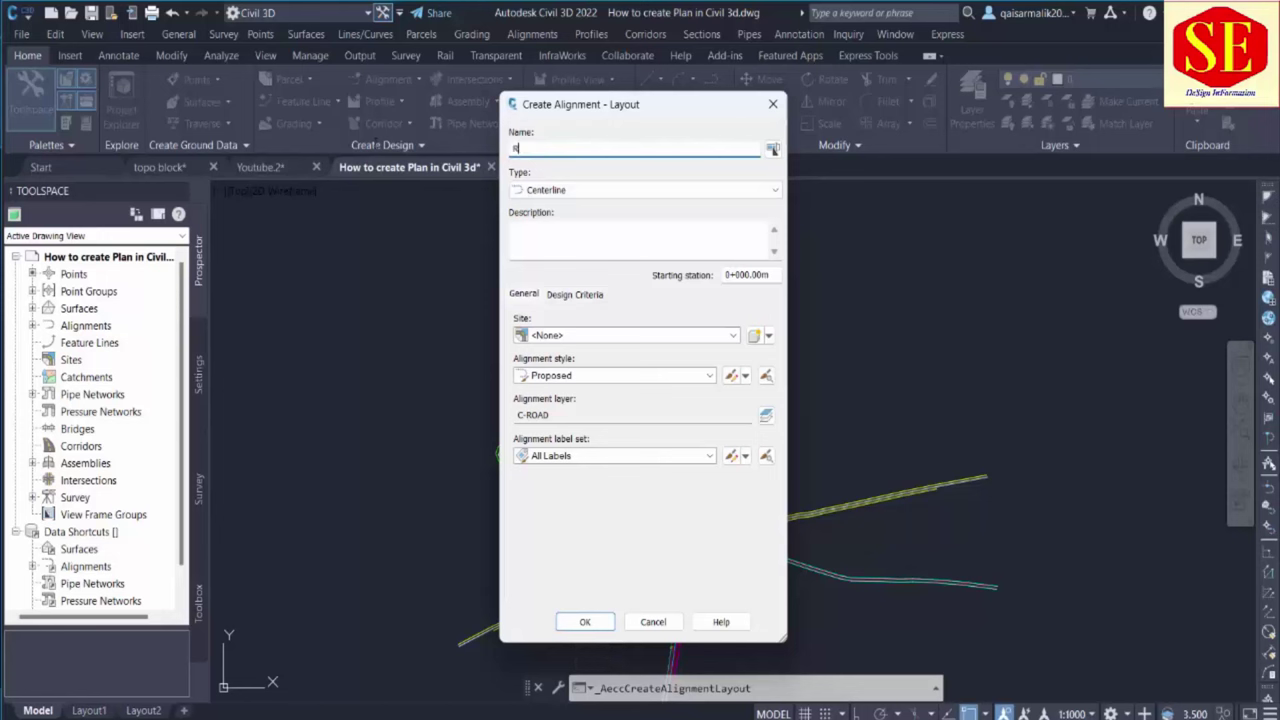
pyautogui.click(604, 192)
pyautogui.click(561, 208)
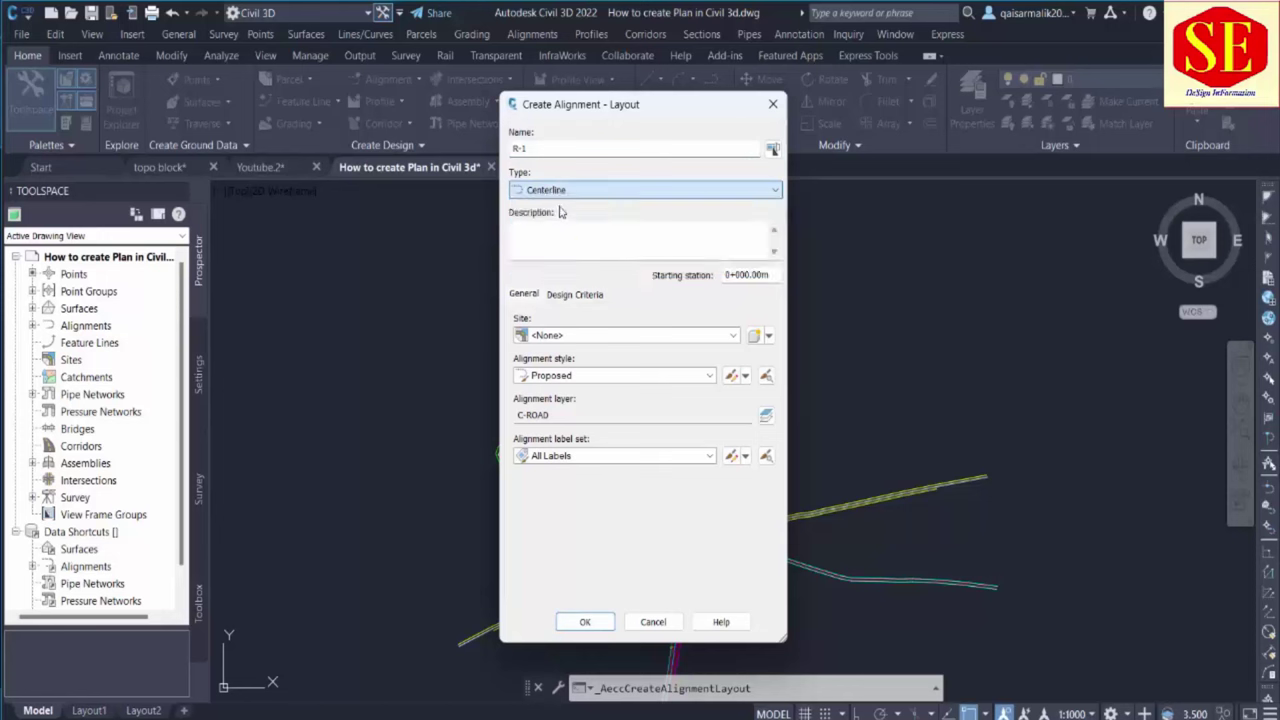
pyautogui.click(593, 337)
pyautogui.click(593, 349)
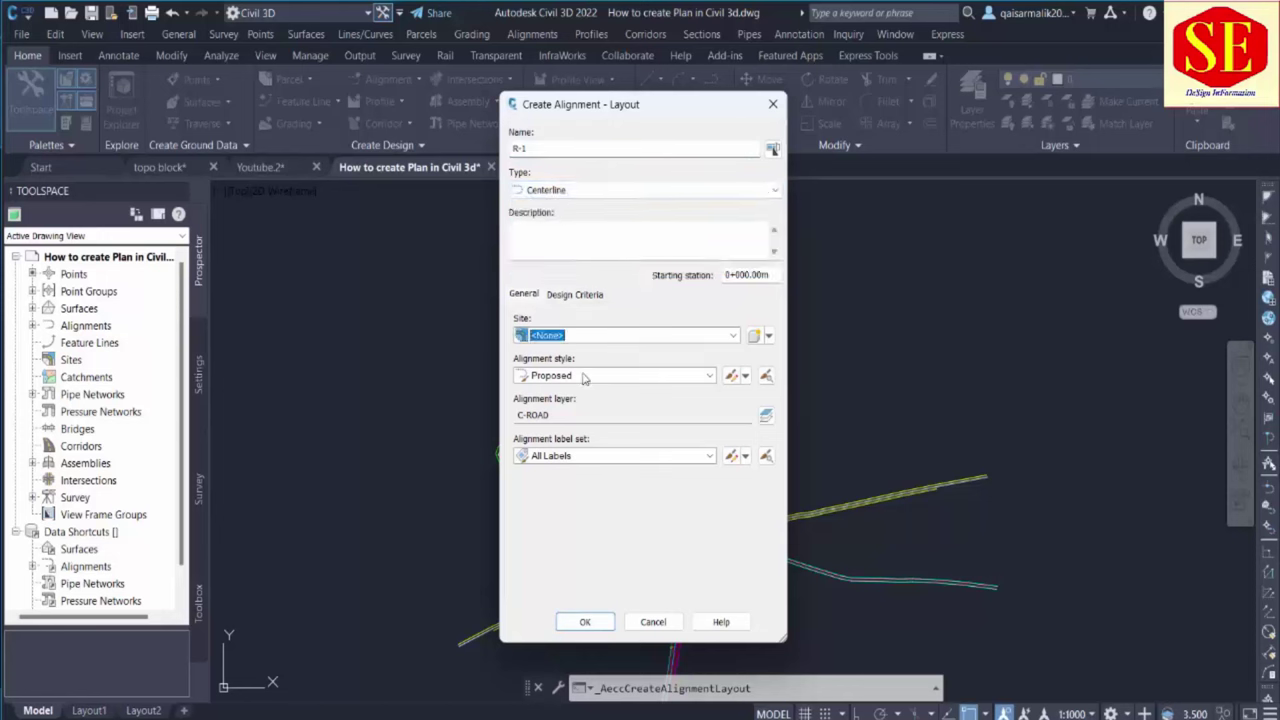
pyautogui.click(585, 376)
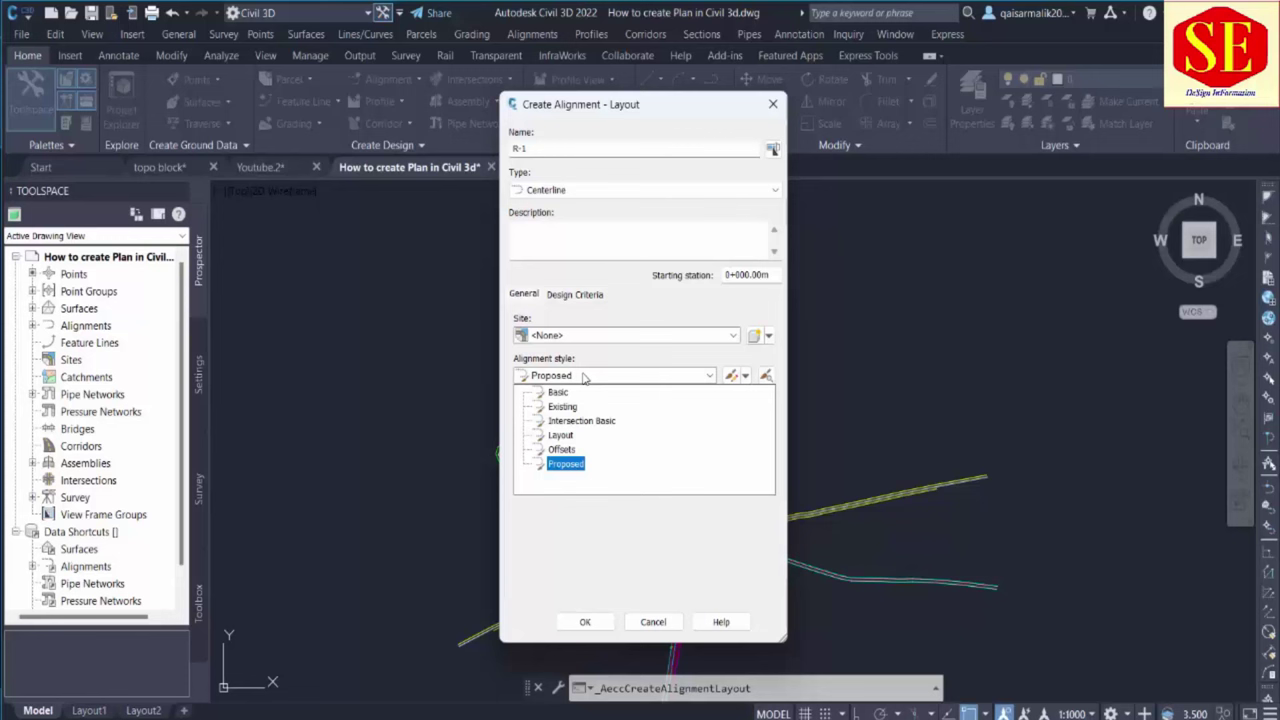
pyautogui.click(566, 464)
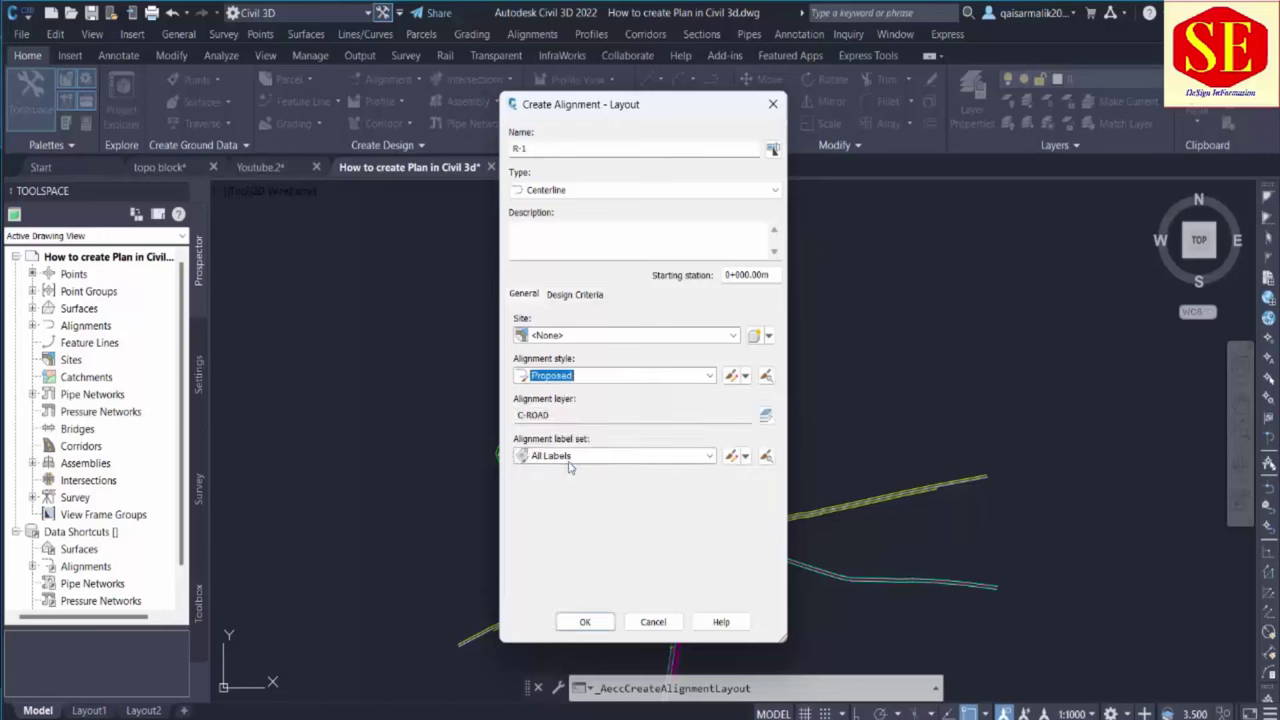
pyautogui.click(731, 376)
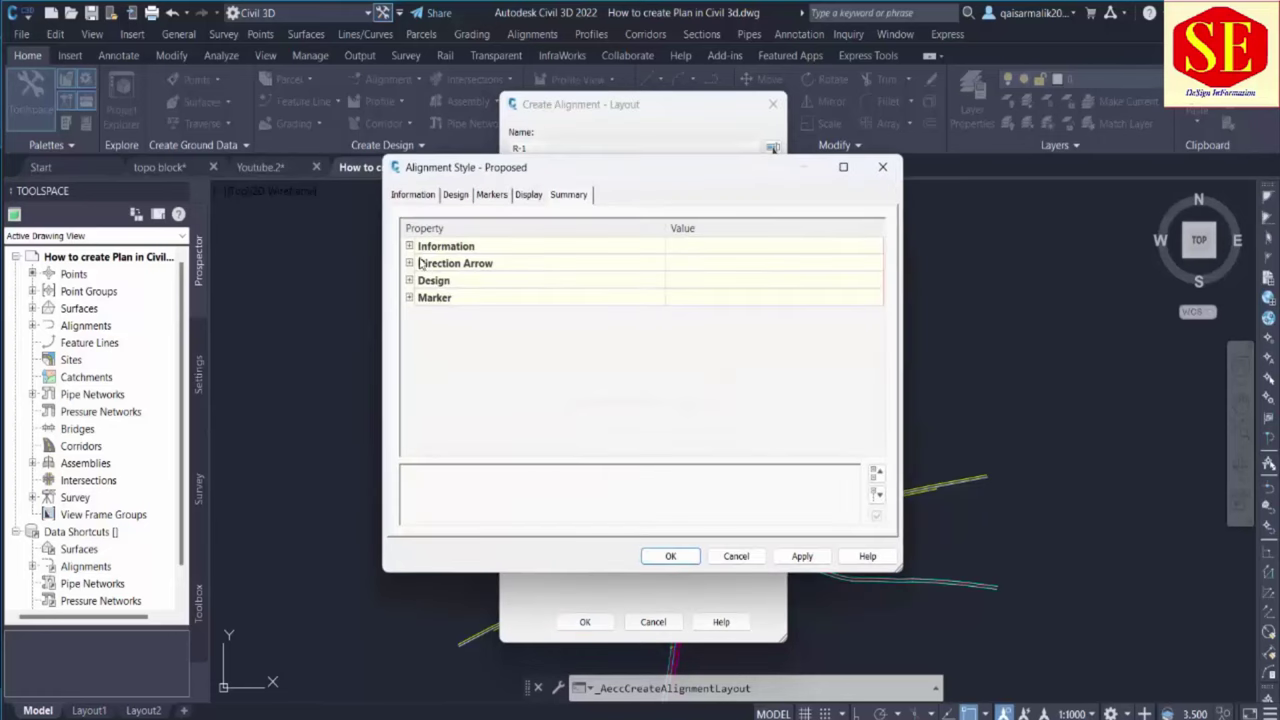
pyautogui.click(409, 246)
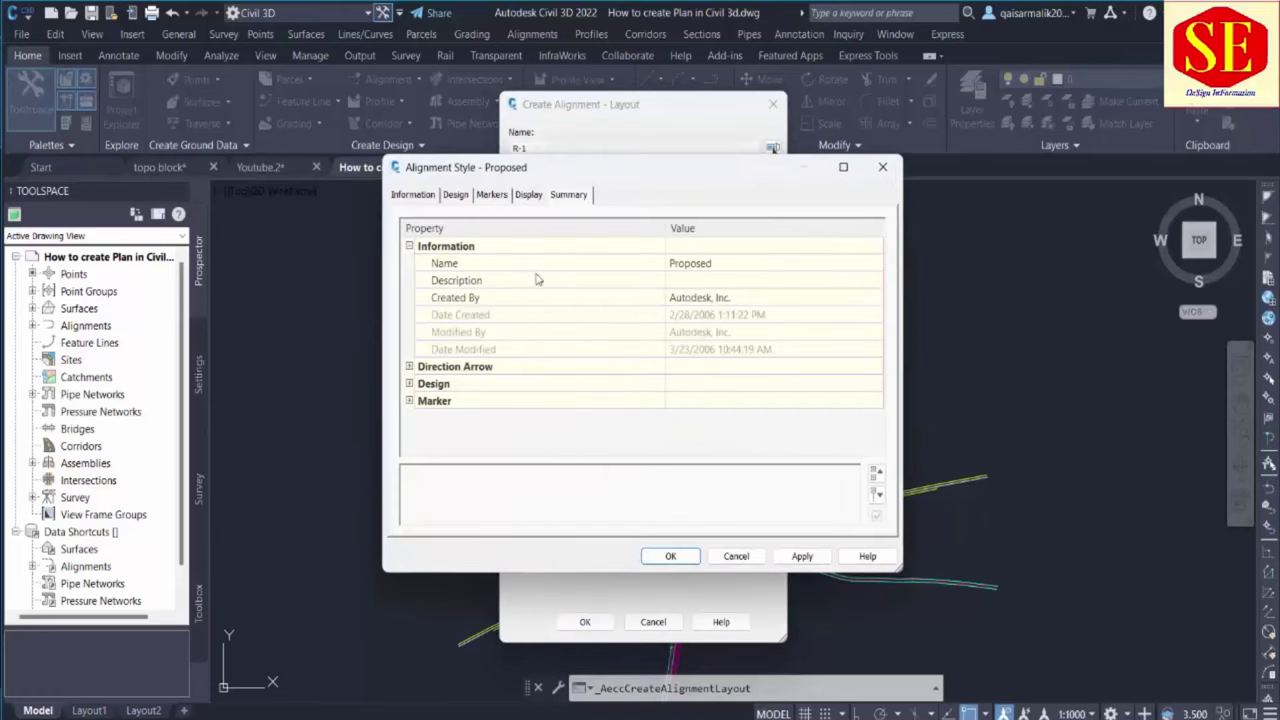
pyautogui.click(409, 367)
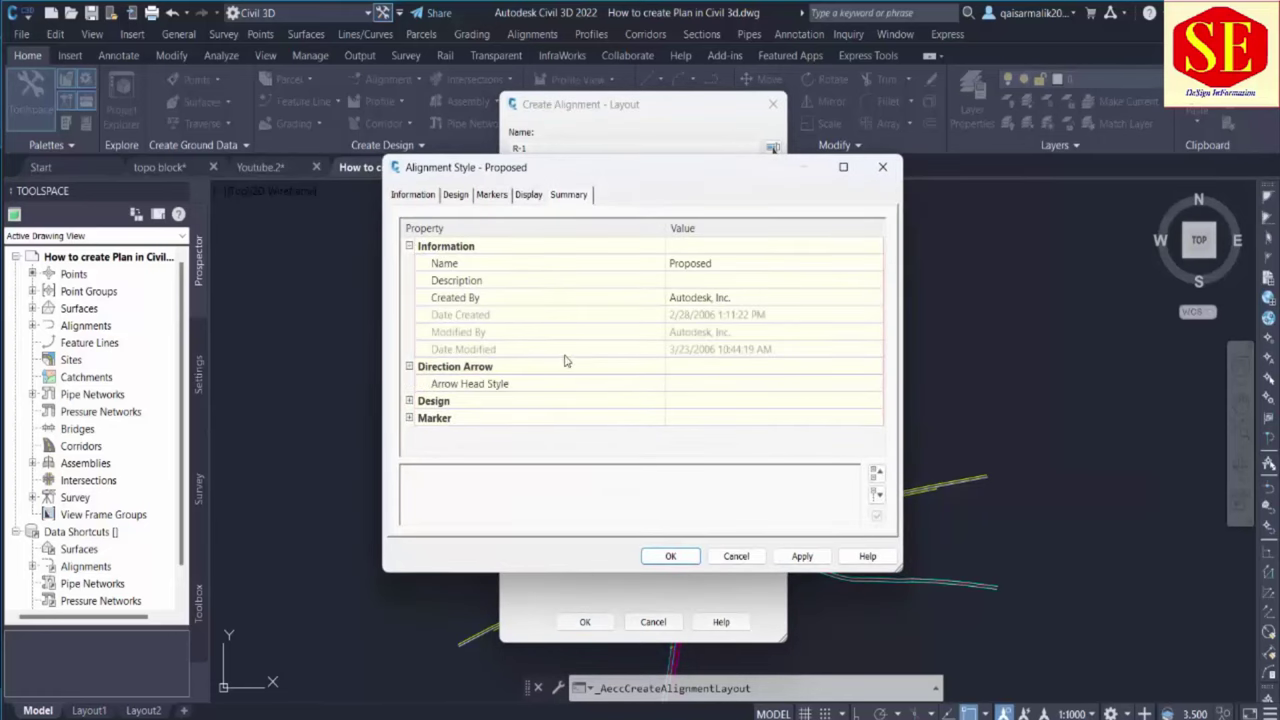
pyautogui.click(409, 400)
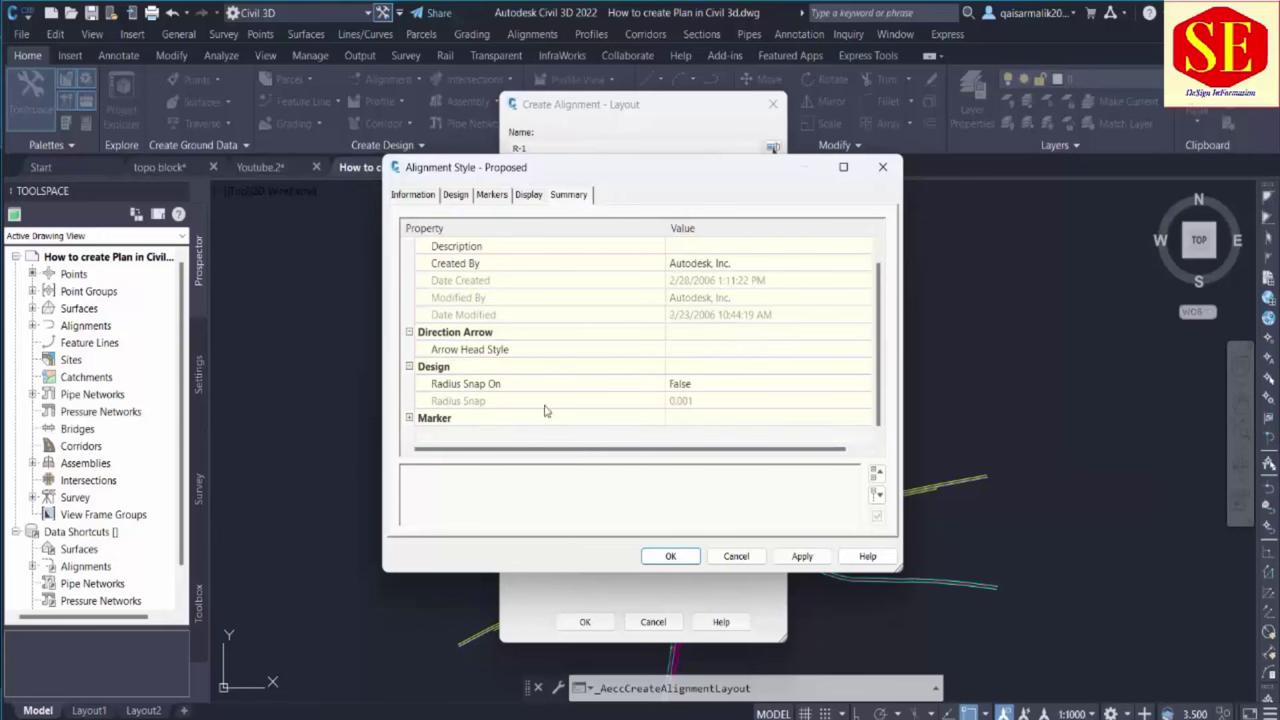
pyautogui.click(409, 418)
pyautogui.scroll(-2, 575, 345)
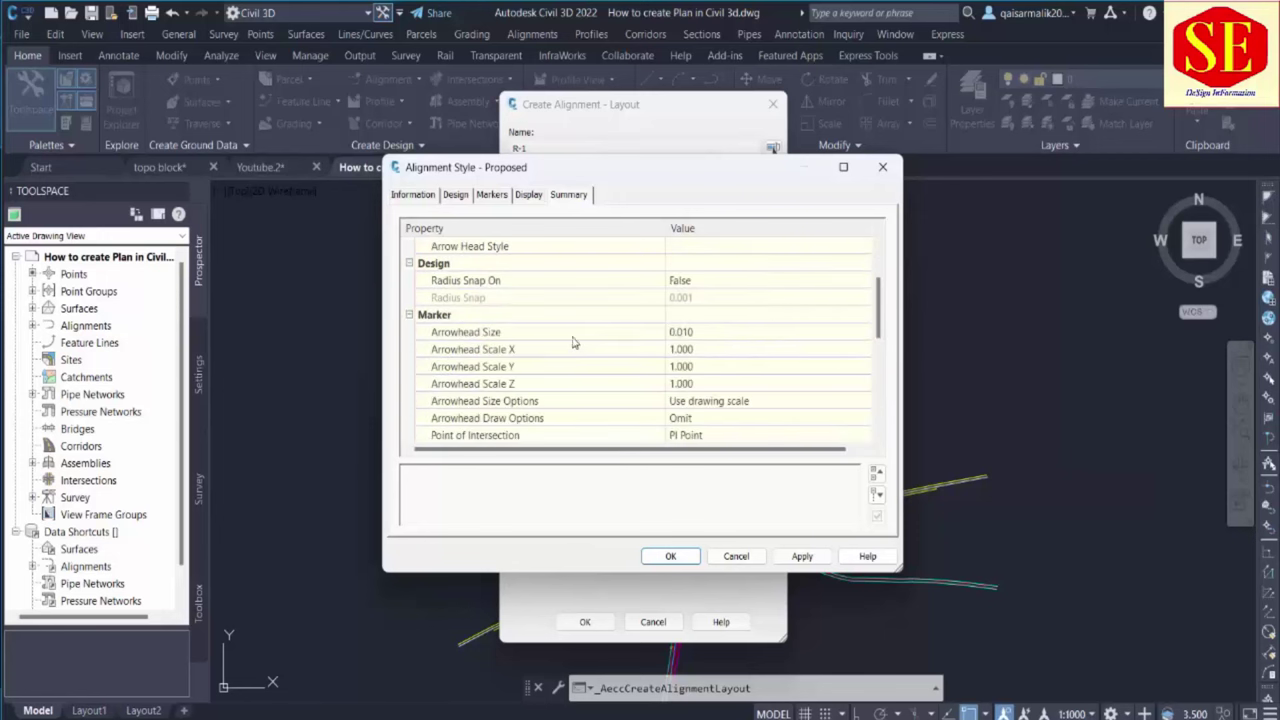
pyautogui.click(455, 197)
pyautogui.click(496, 196)
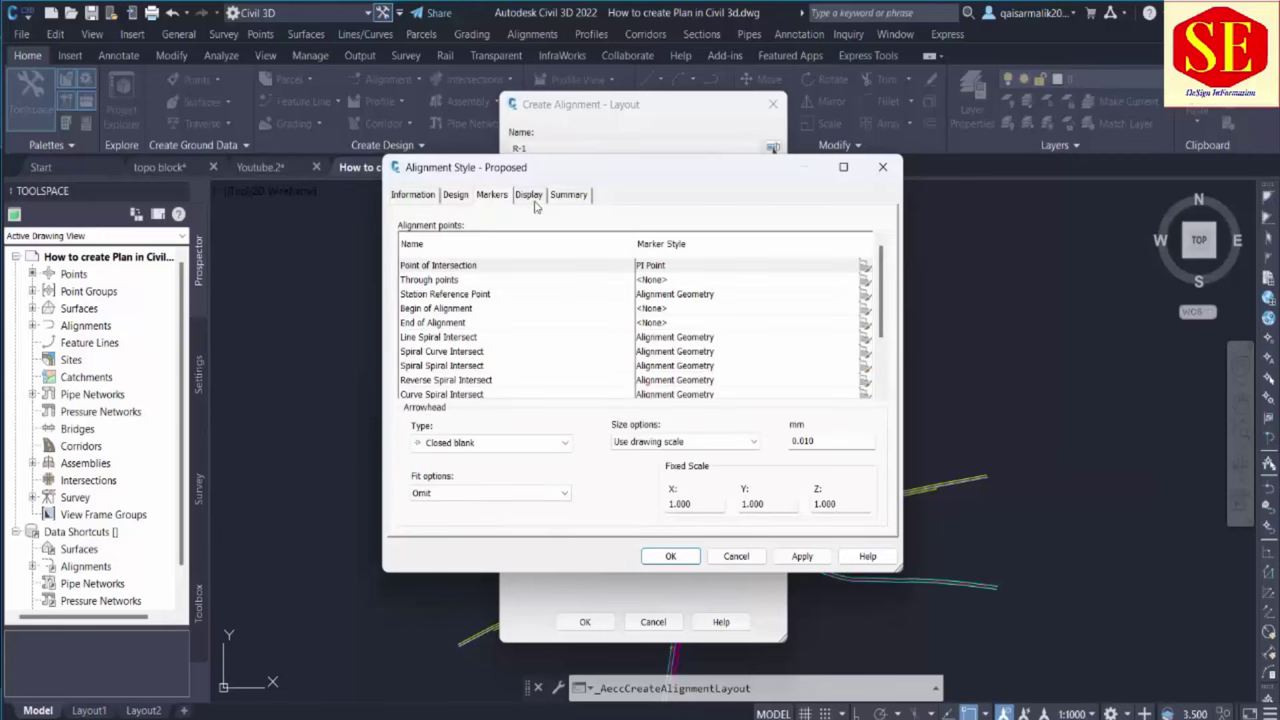
pyautogui.click(529, 196)
pyautogui.click(570, 197)
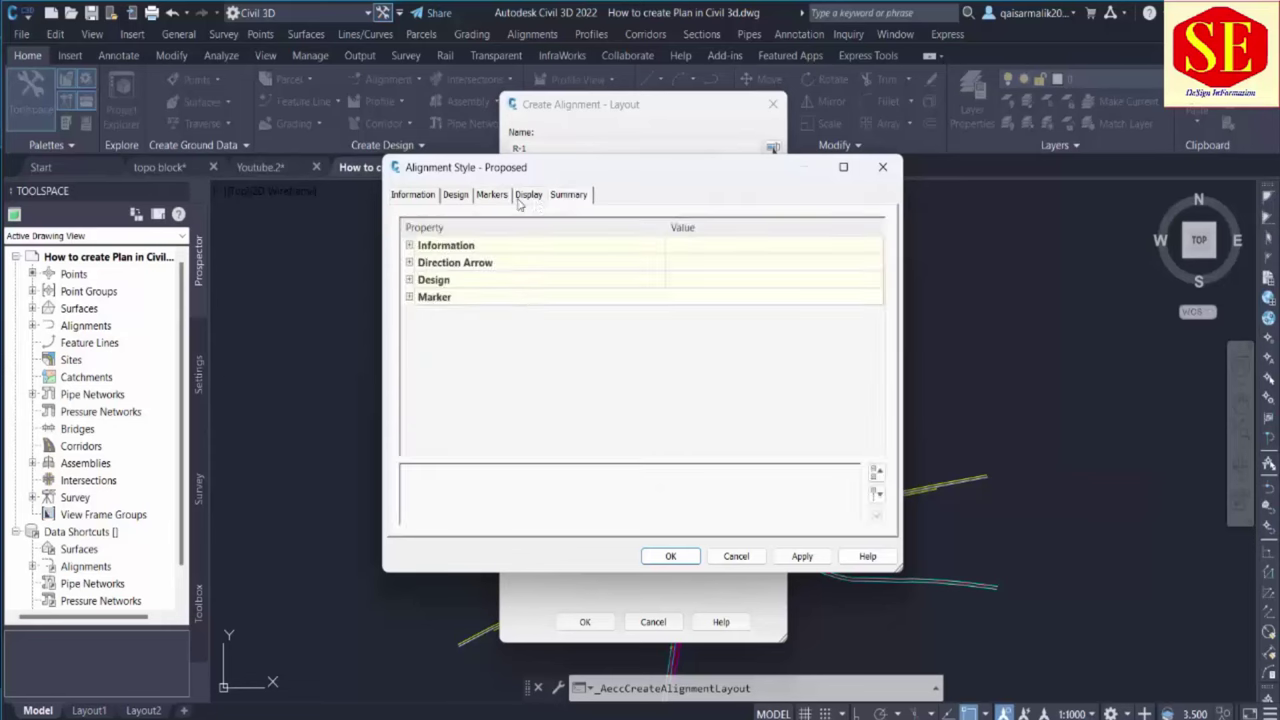
pyautogui.click(521, 200)
pyautogui.click(496, 197)
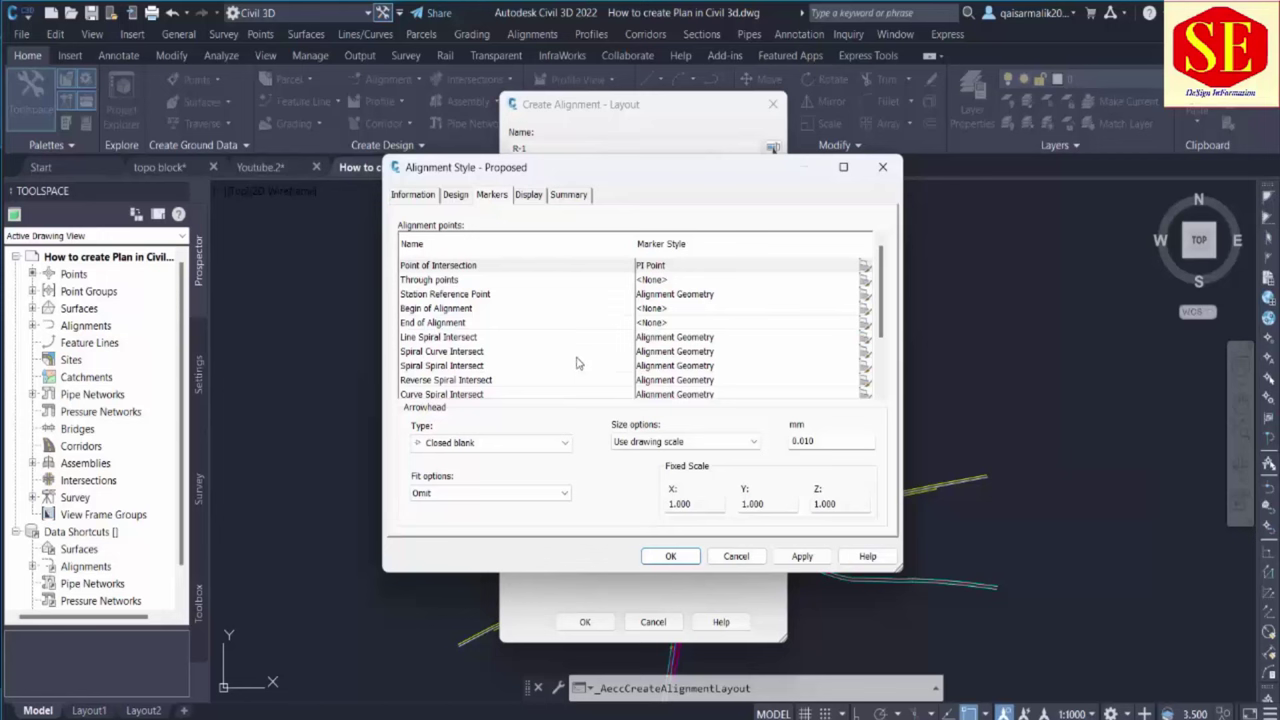
pyautogui.click(568, 196)
pyautogui.click(530, 196)
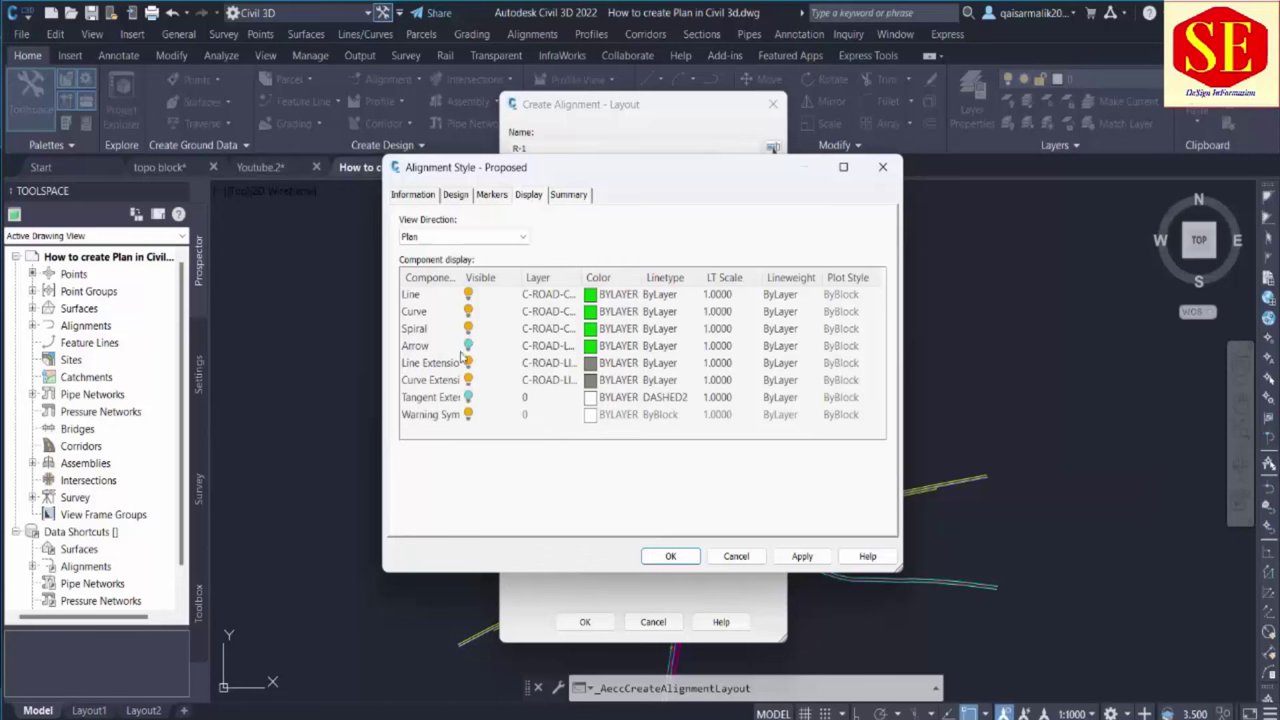
pyautogui.click(450, 346)
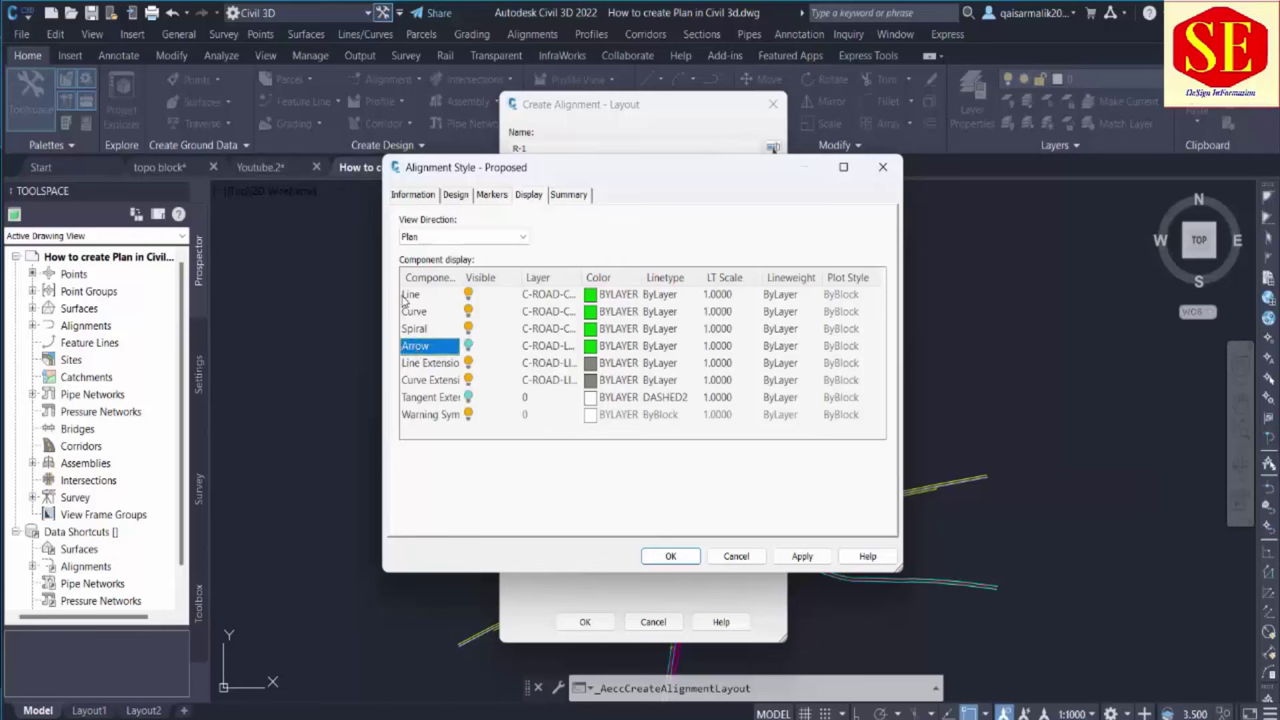
pyautogui.click(408, 295)
pyautogui.click(415, 312)
pyautogui.click(430, 329)
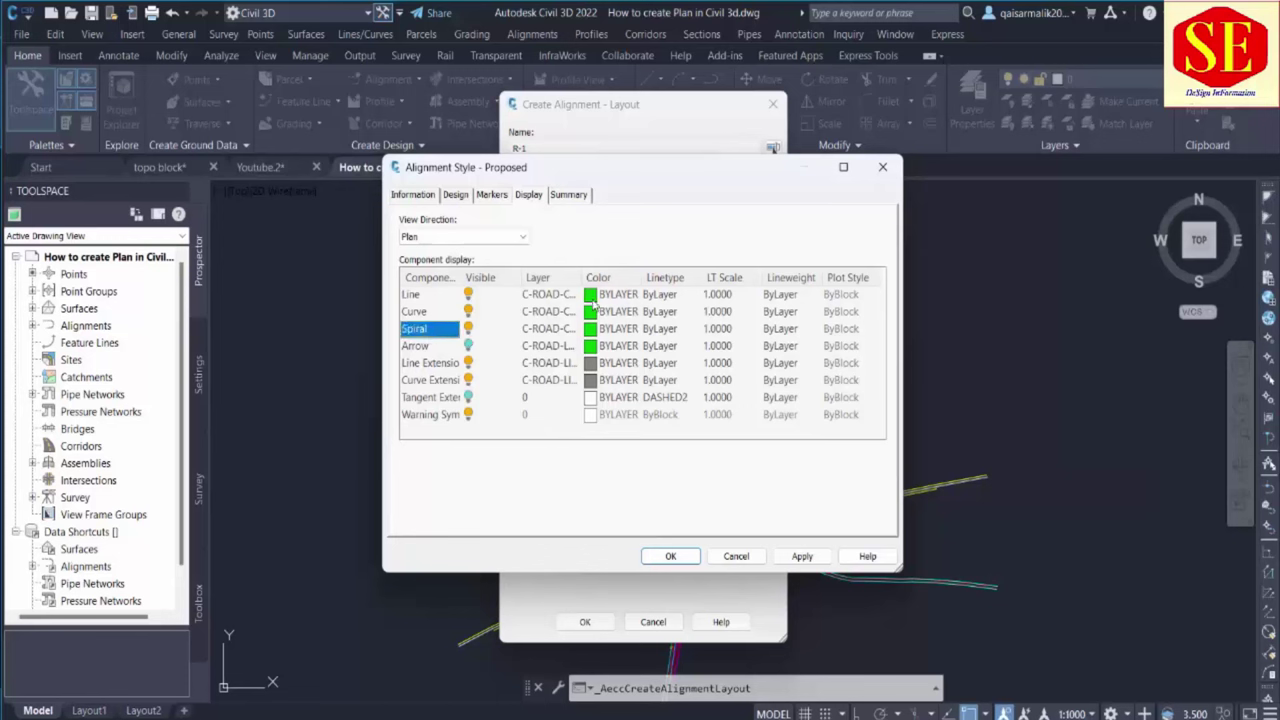
pyautogui.click(680, 563)
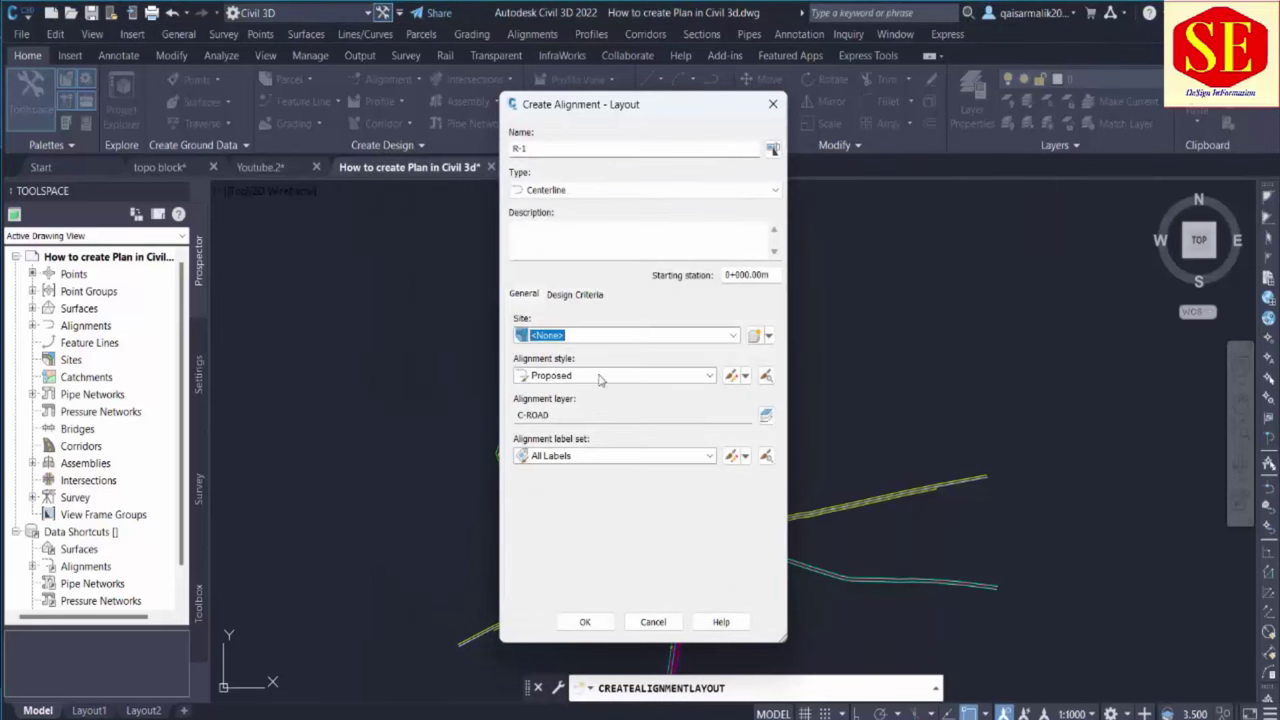
# Set alignment R-1's label set to All Labels
pyautogui.click(577, 456)
pyautogui.click(582, 478)
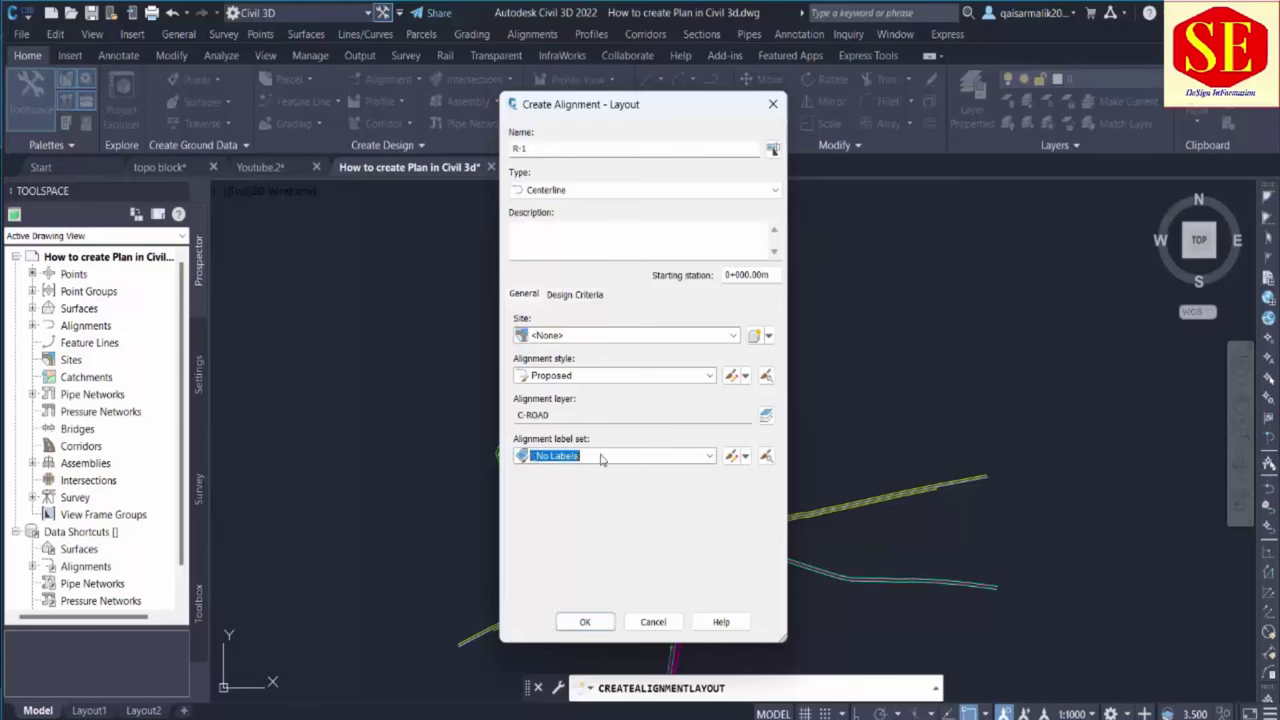
pyautogui.click(601, 458)
pyautogui.click(582, 490)
pyautogui.click(594, 458)
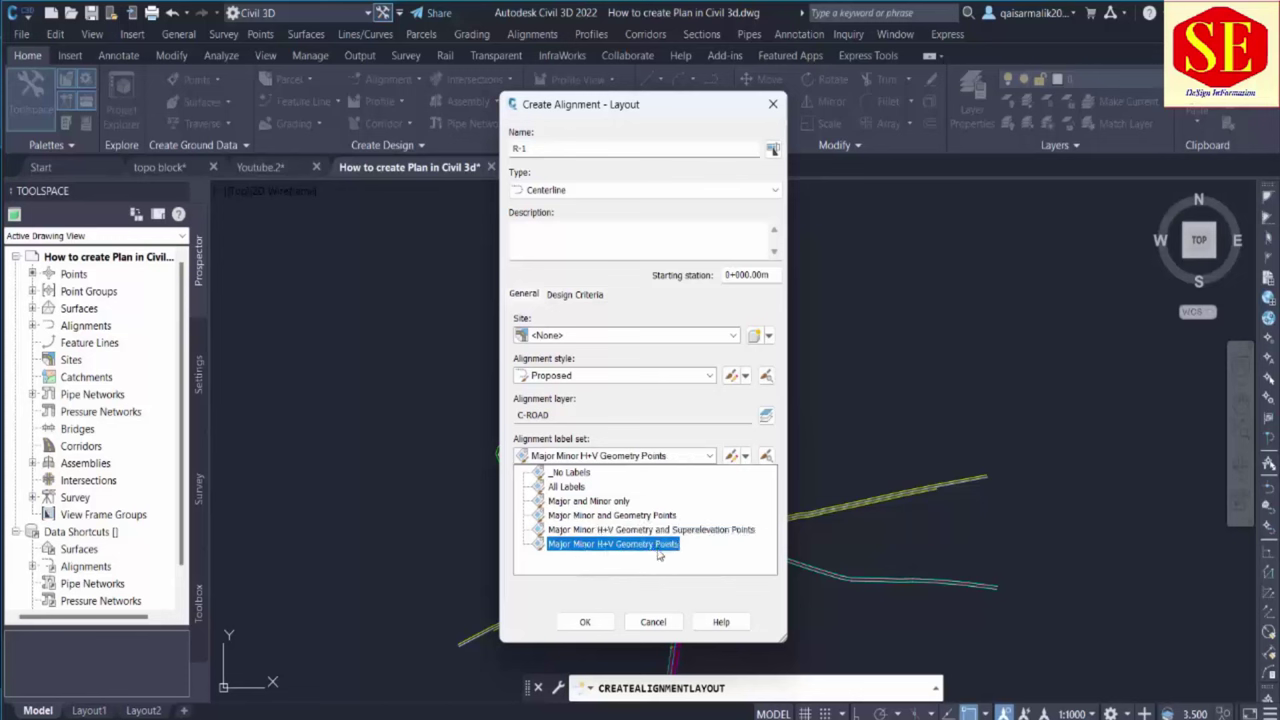
pyautogui.click(567, 487)
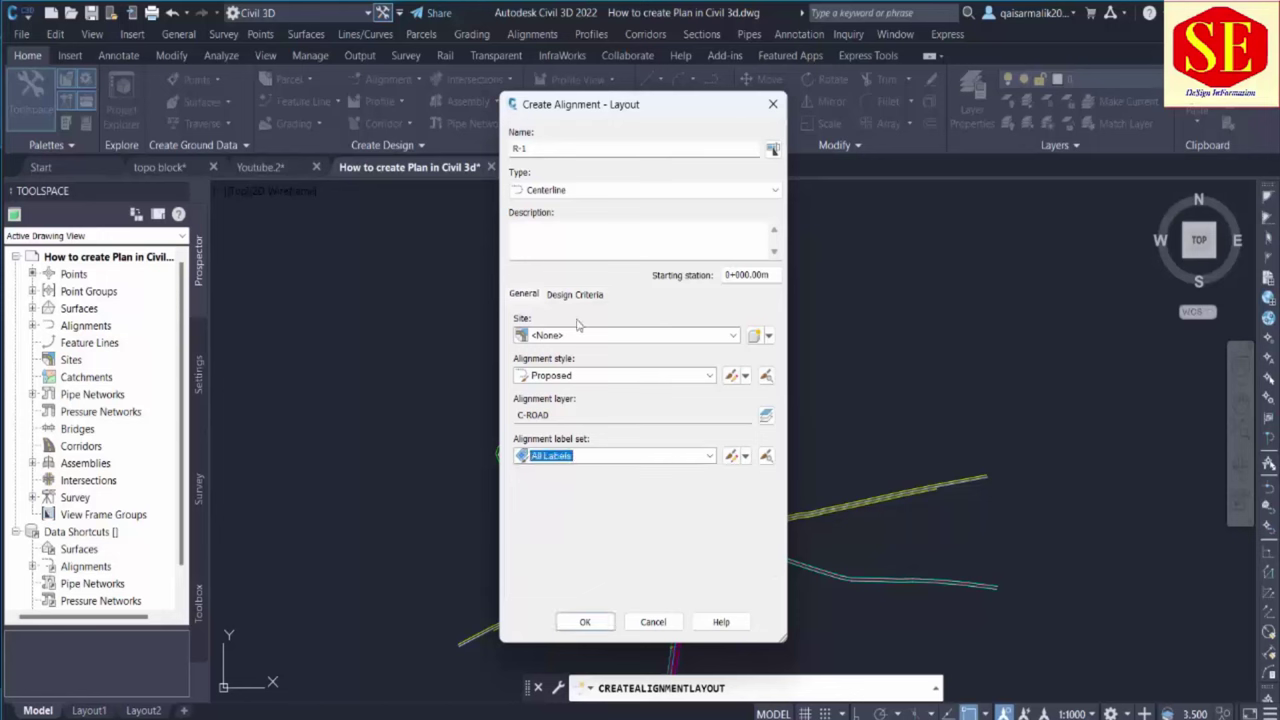
pyautogui.click(735, 274)
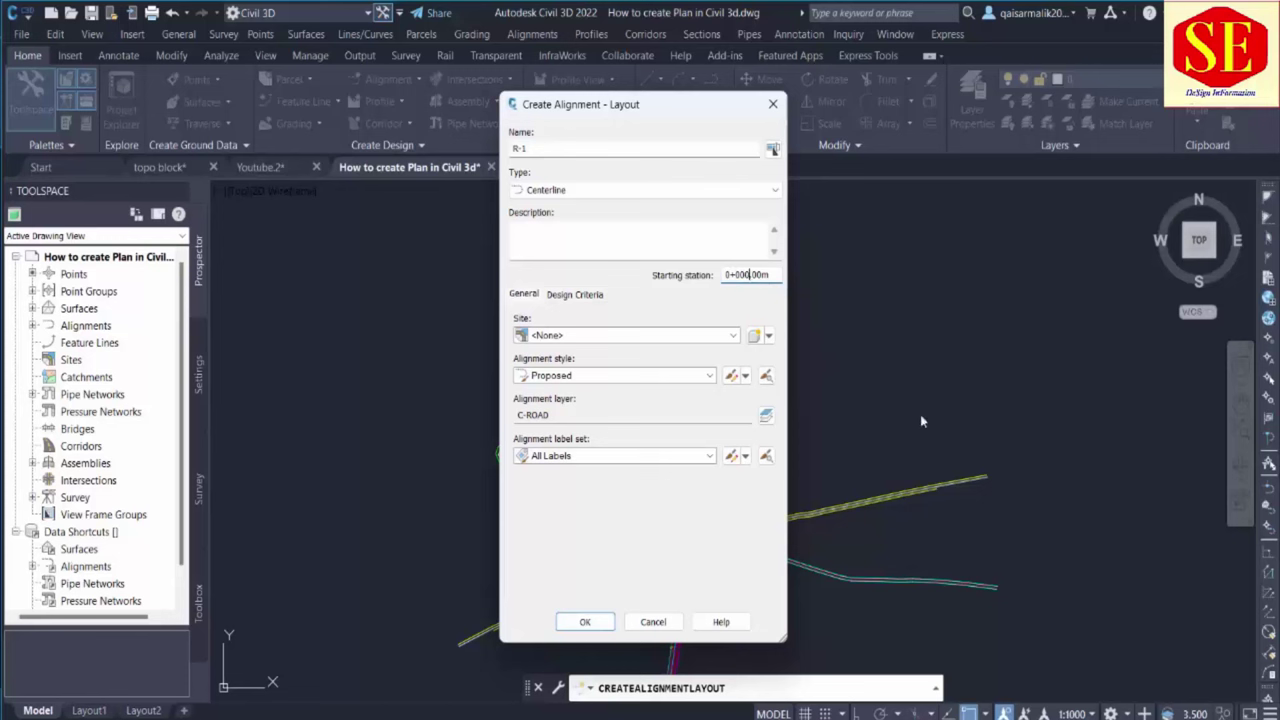
pyautogui.click(730, 274)
# Set the starting design speed to 100 km/h and turn on criteria-based design
pyautogui.click(570, 295)
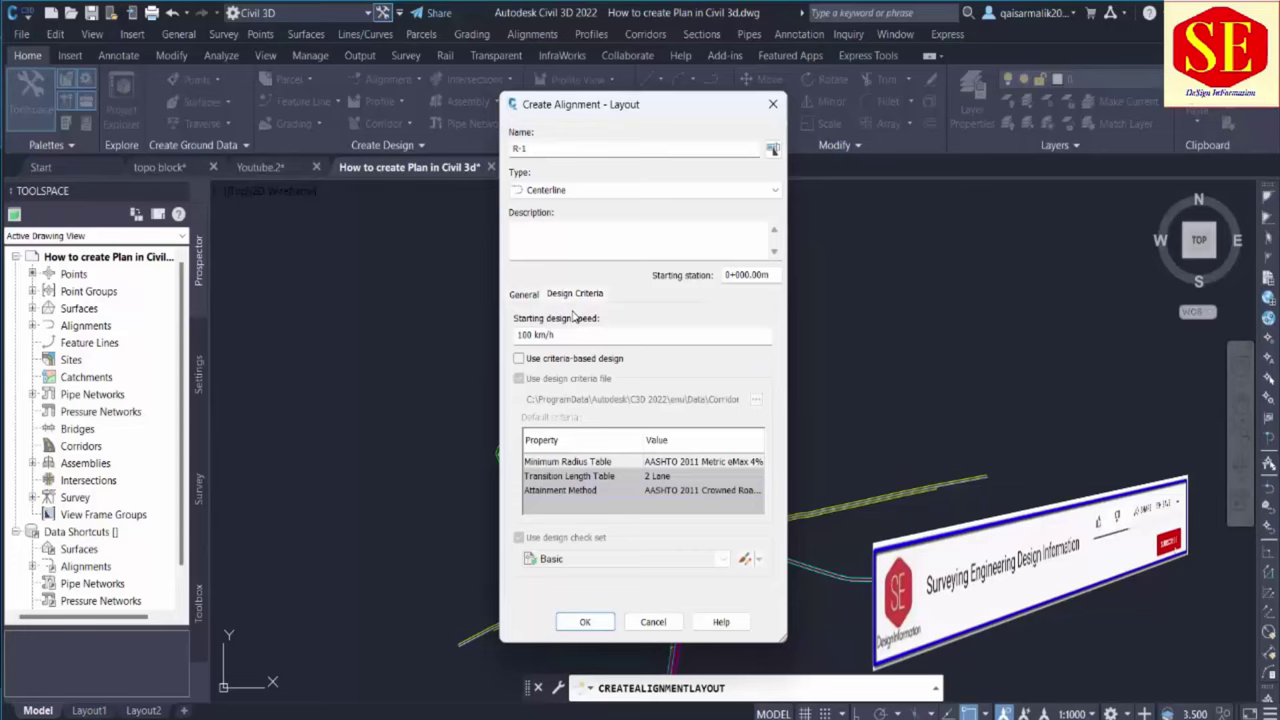
pyautogui.click(528, 335)
pyautogui.press('BackSpace')
pyautogui.press('BackSpace')
pyautogui.press('BackSpace')
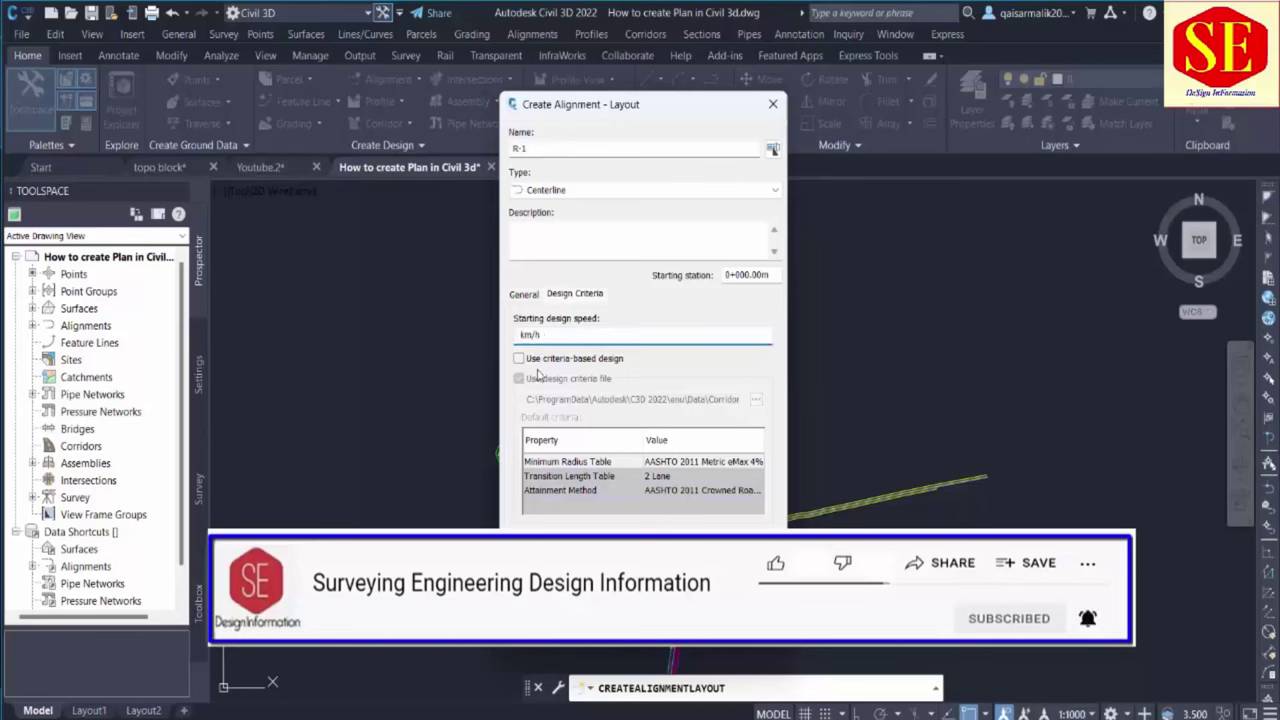
pyautogui.write('80')
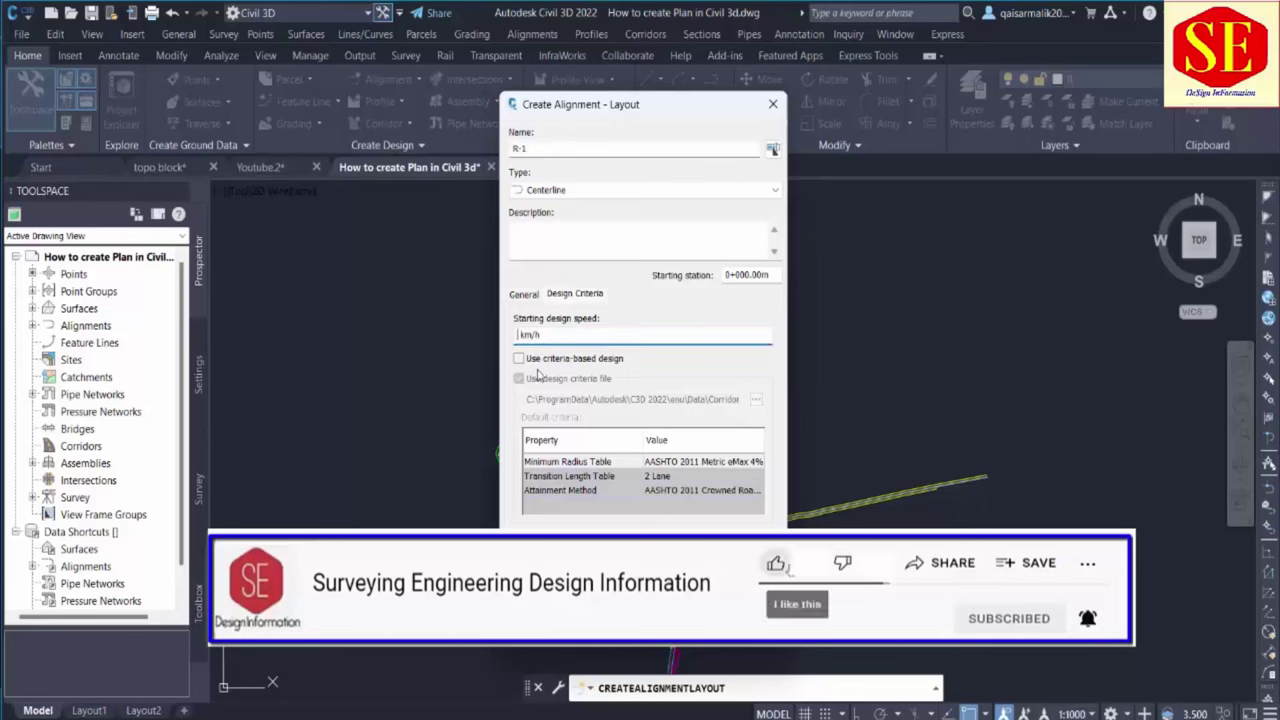
pyautogui.press('BackSpace')
pyautogui.press('BackSpace')
pyautogui.write('70')
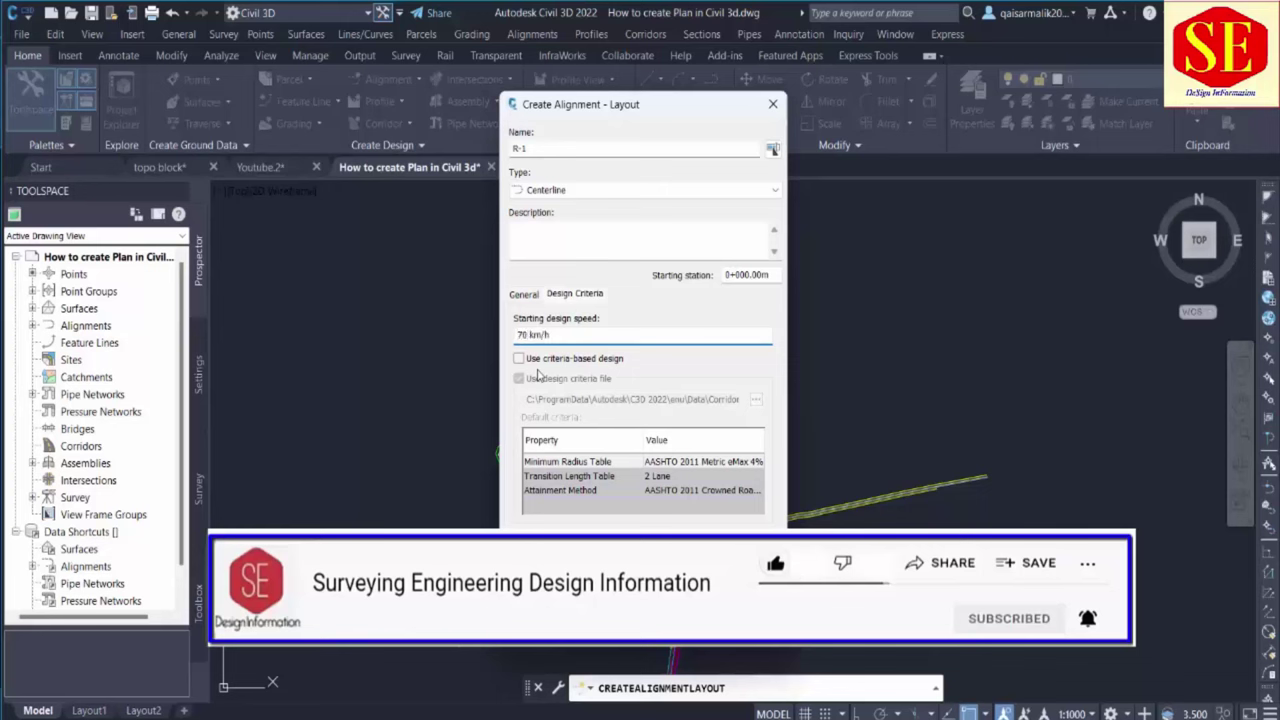
pyautogui.press('BackSpace')
pyautogui.press('BackSpace')
pyautogui.write('100')
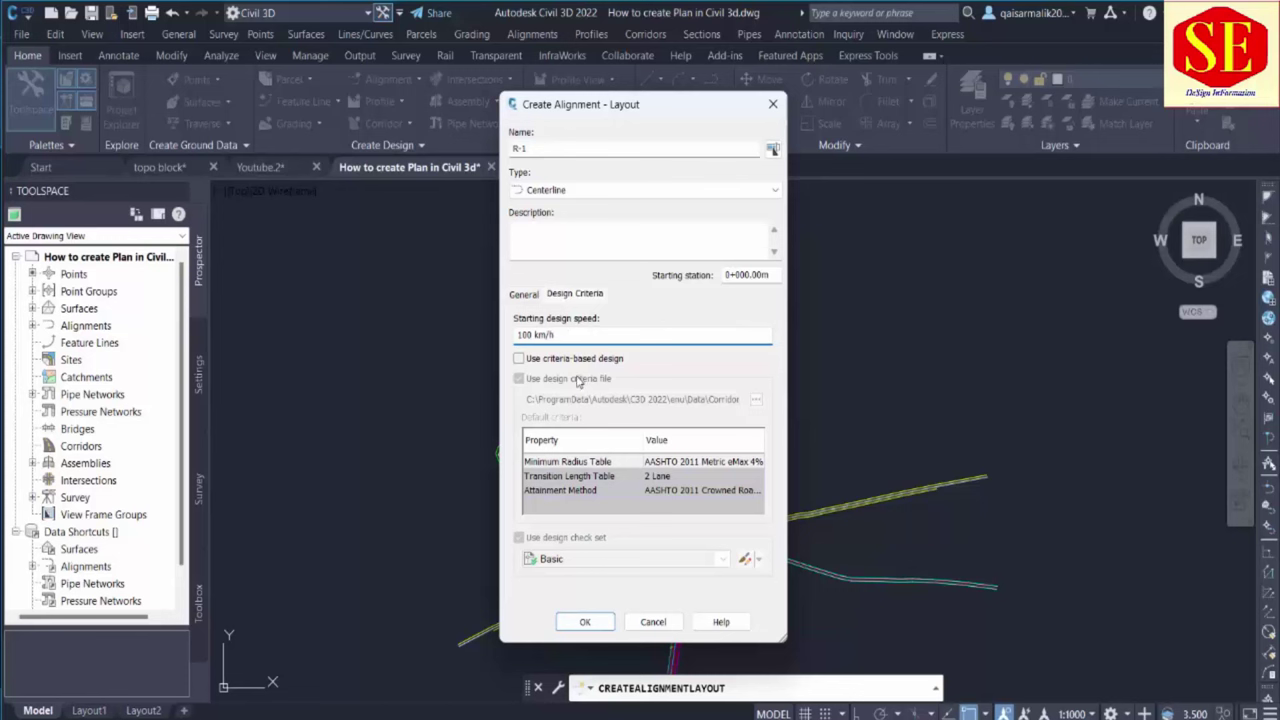
pyautogui.click(537, 360)
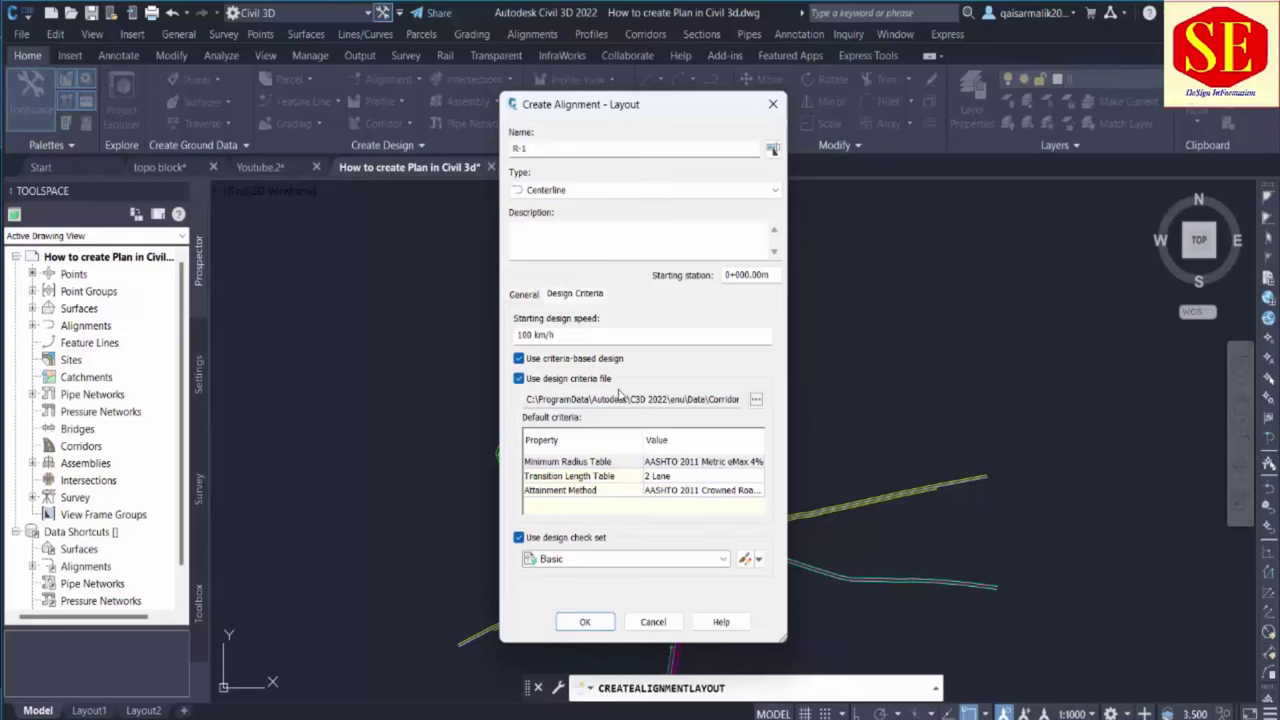
# Browse for a design criteria file and read the 2011 standards XML in the browser
pyautogui.click(756, 399)
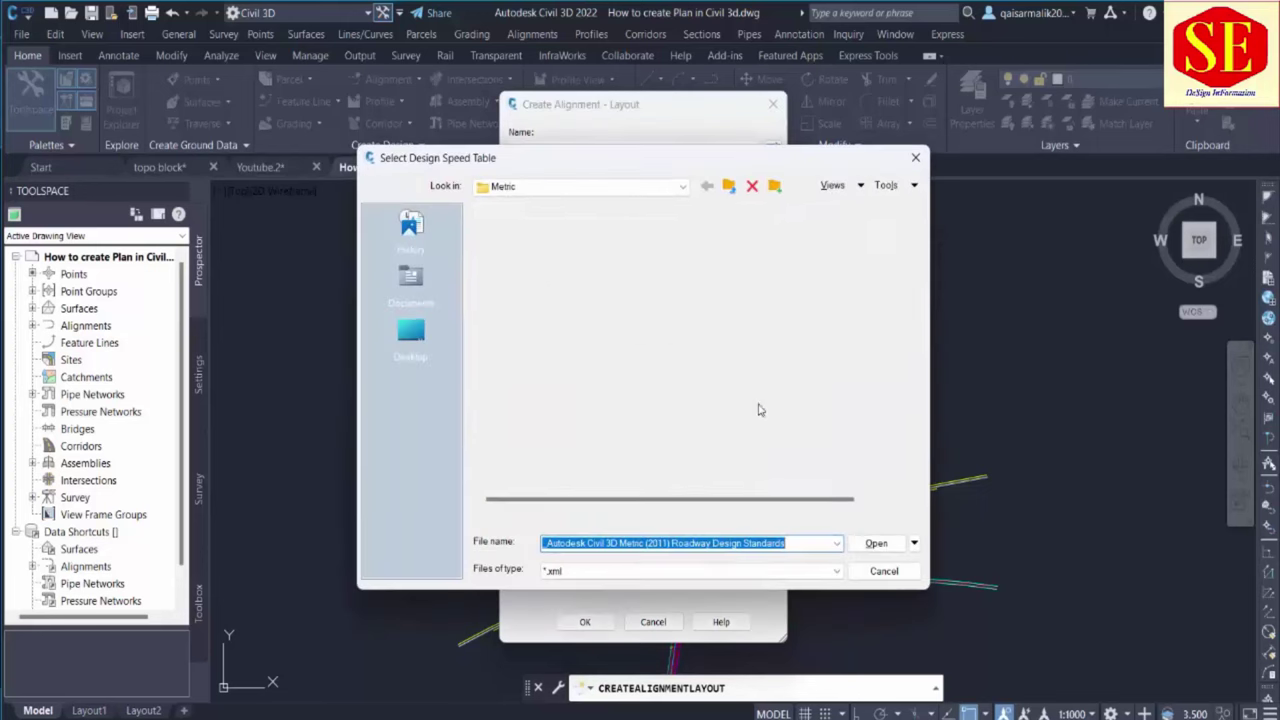
pyautogui.rightClick(560, 234)
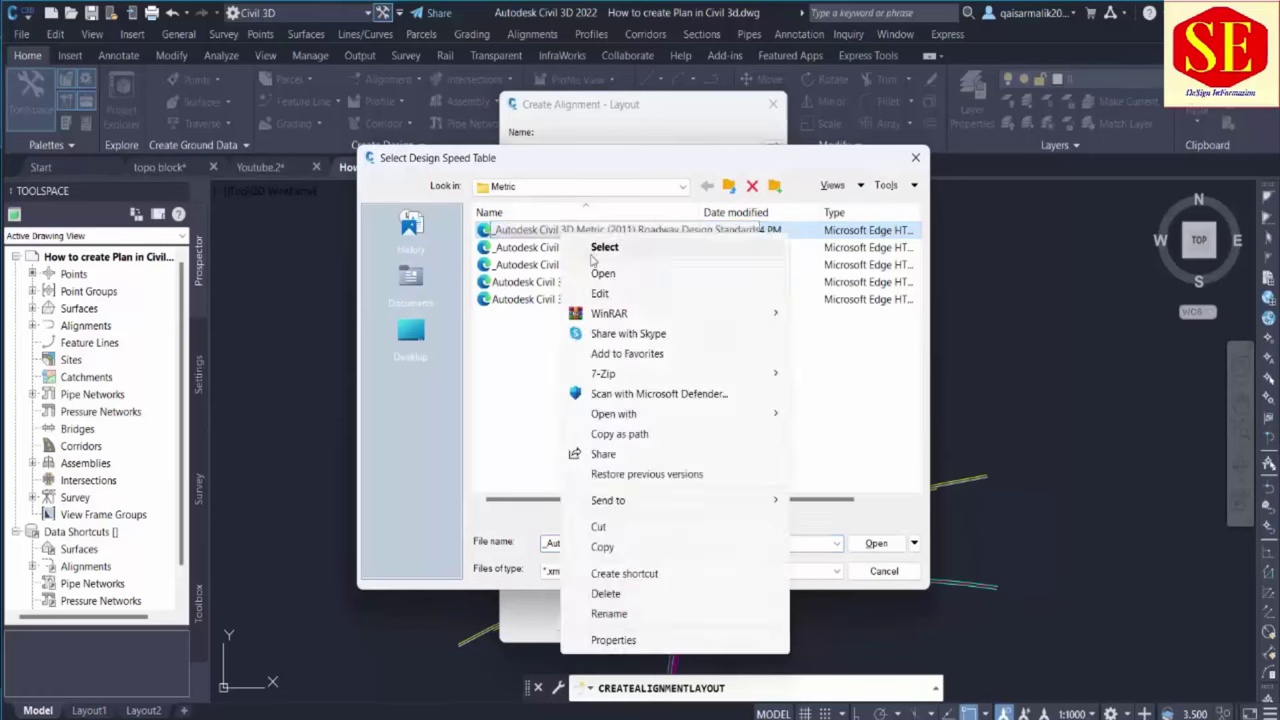
pyautogui.click(600, 270)
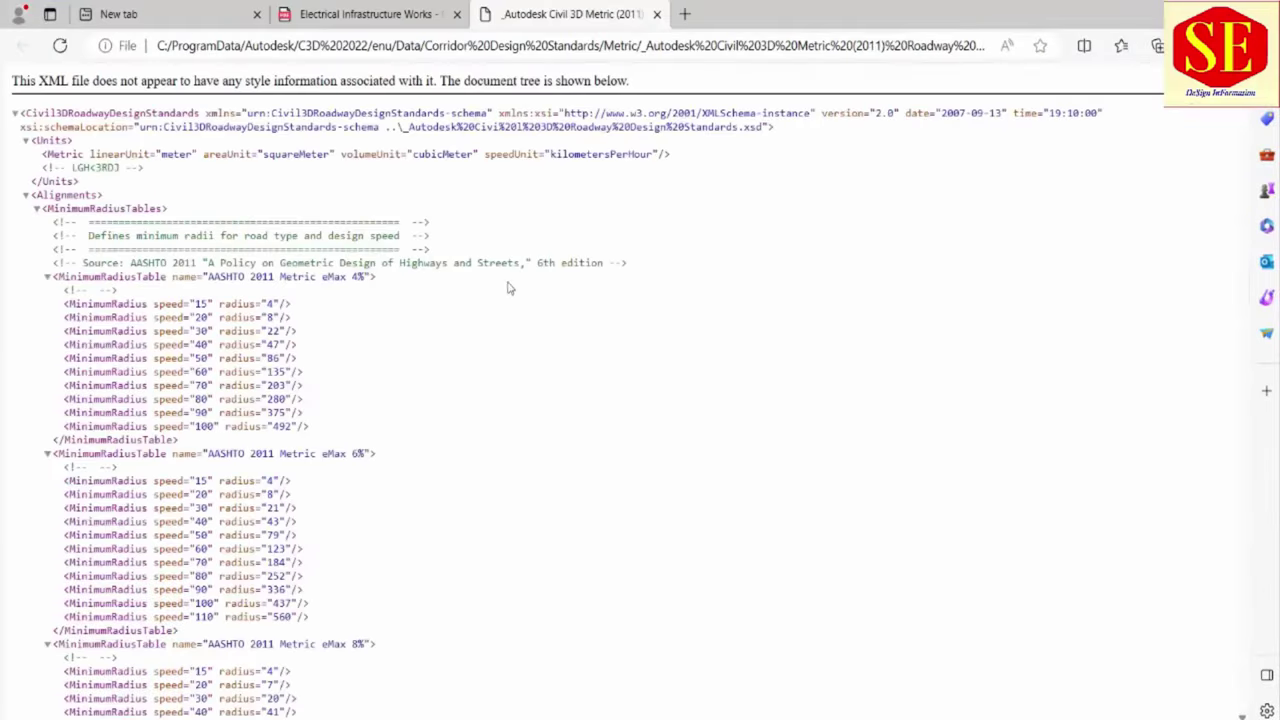
pyautogui.scroll(-10, 510, 300)
pyautogui.scroll(-5, 510, 318)
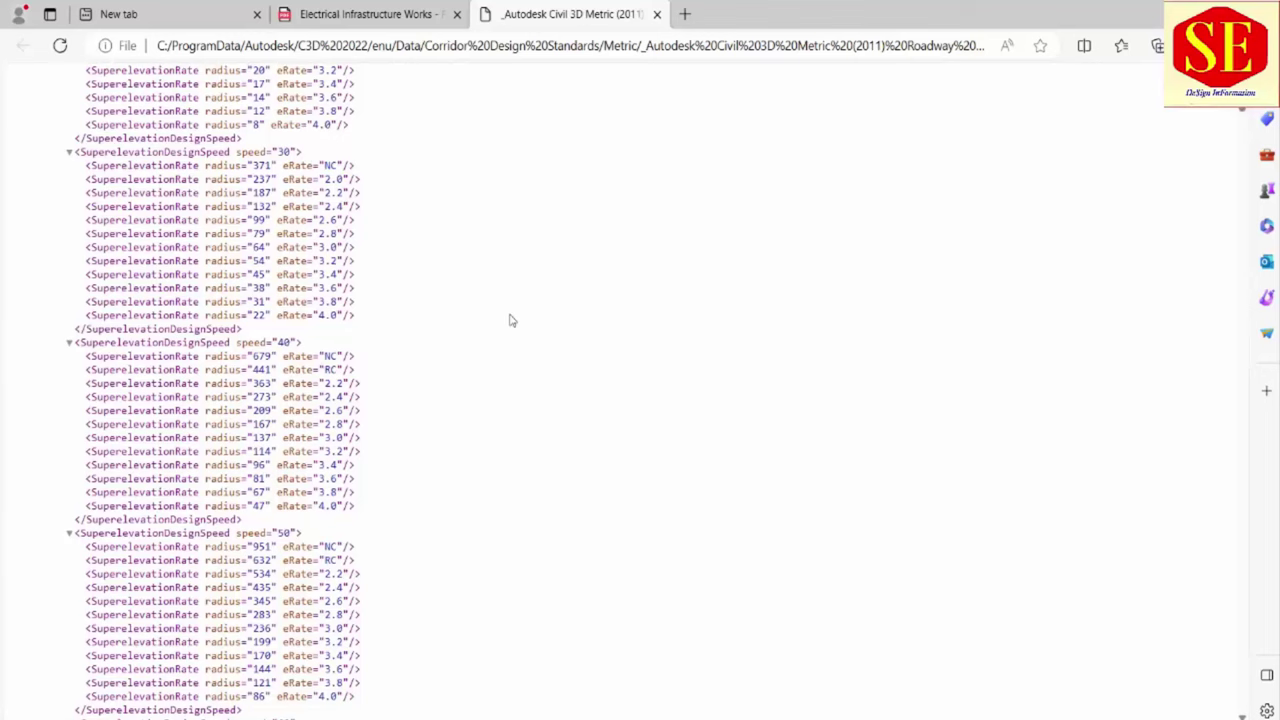
pyautogui.scroll(-8, 530, 325)
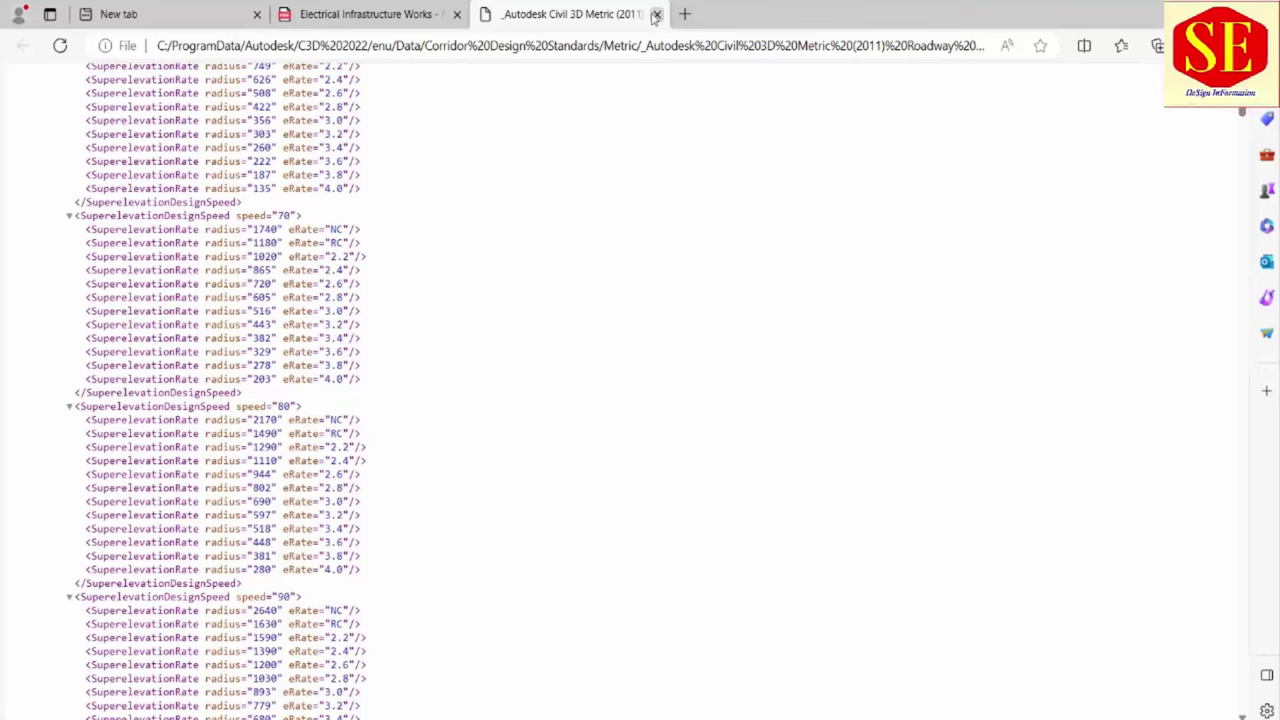
pyautogui.click(656, 14)
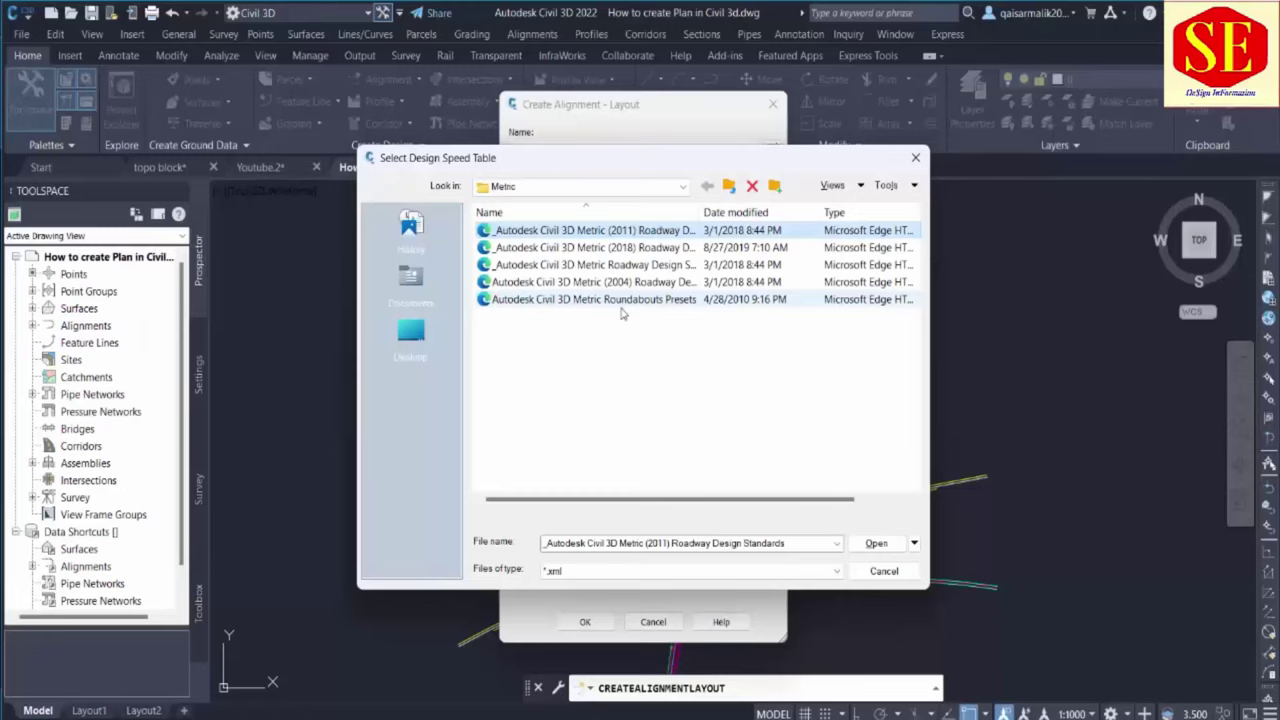
# Compare the available roadway standards files, then close the chooser keeping AASHTO 2011
pyautogui.click(630, 247)
pyautogui.click(630, 230)
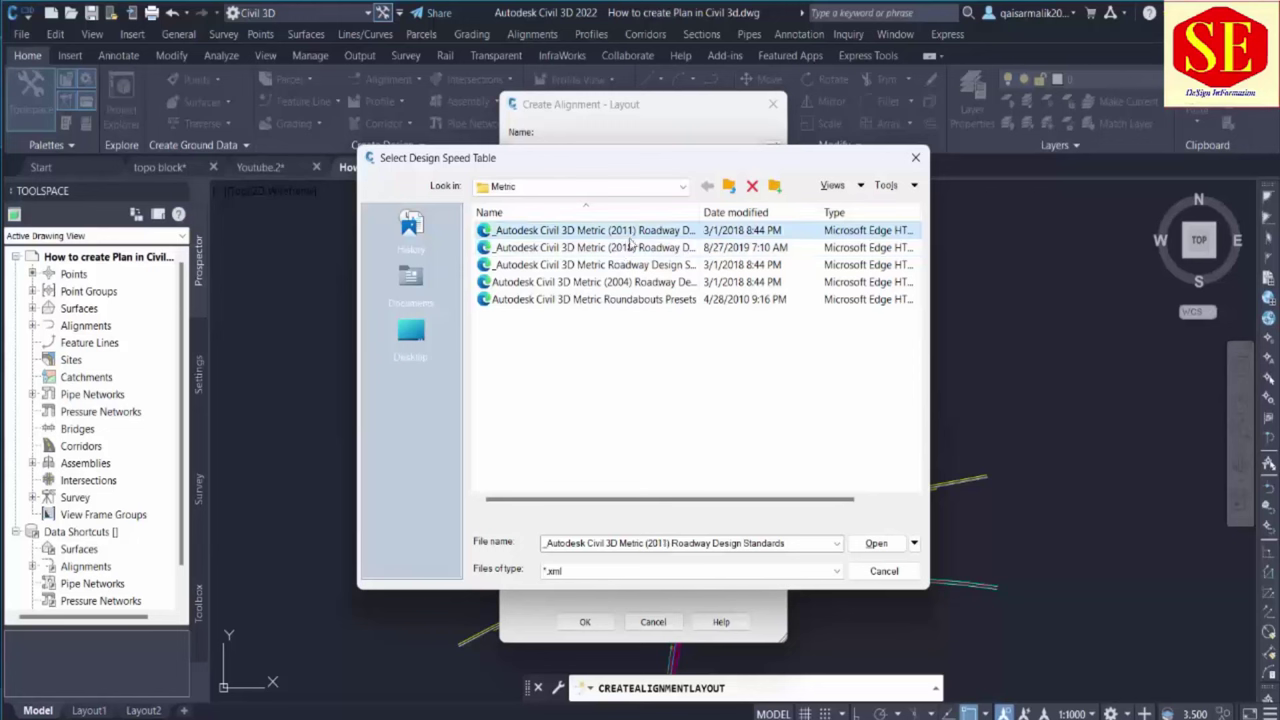
pyautogui.click(634, 247)
pyautogui.click(636, 265)
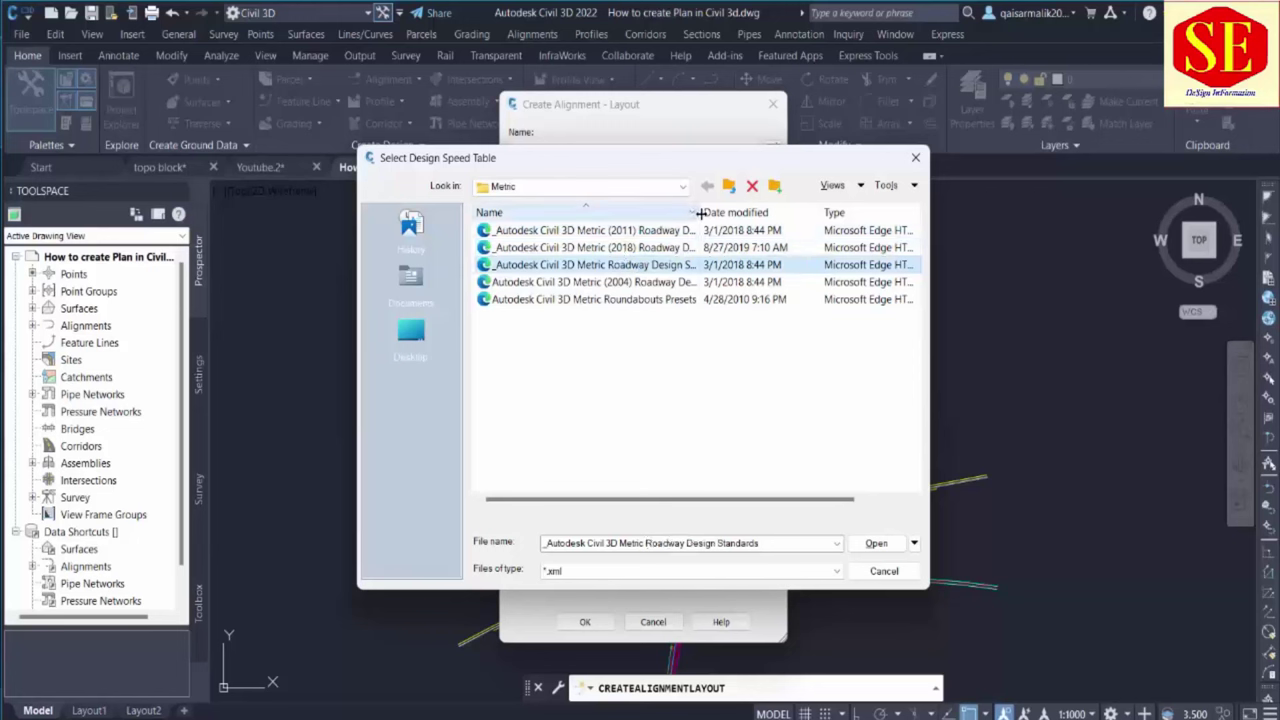
pyautogui.doubleClick(699, 214)
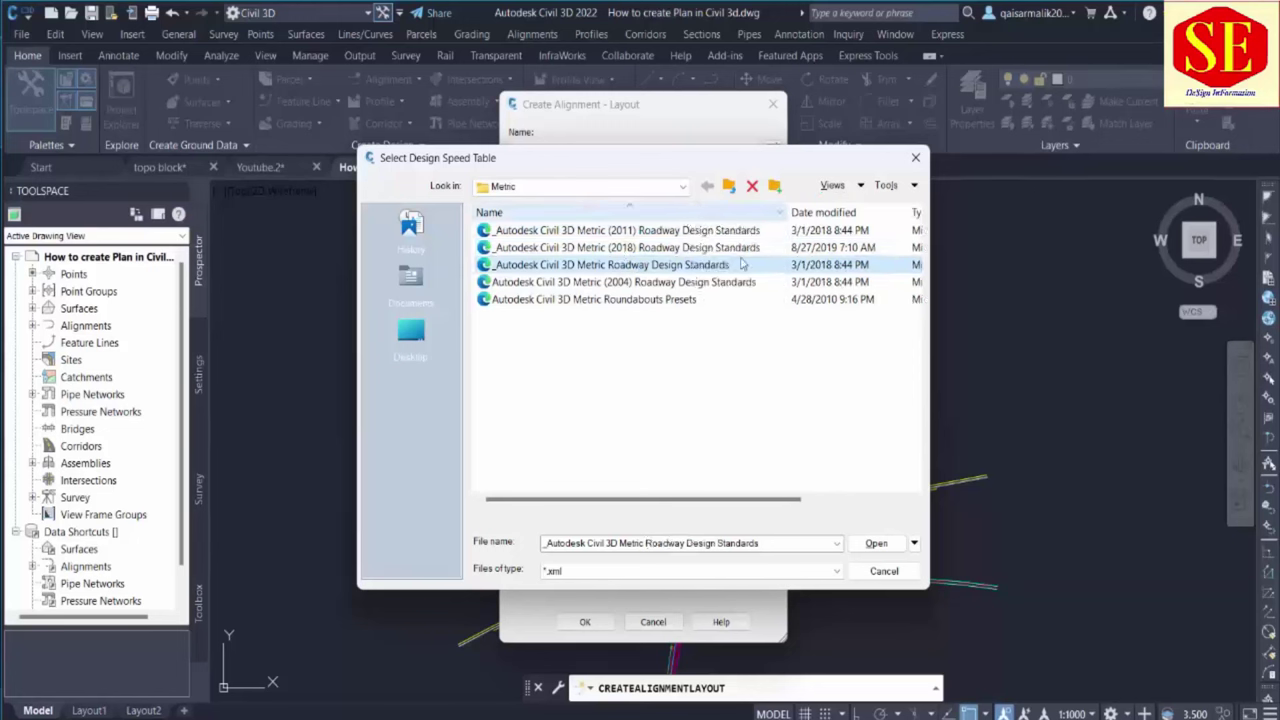
pyautogui.click(679, 282)
pyautogui.click(884, 571)
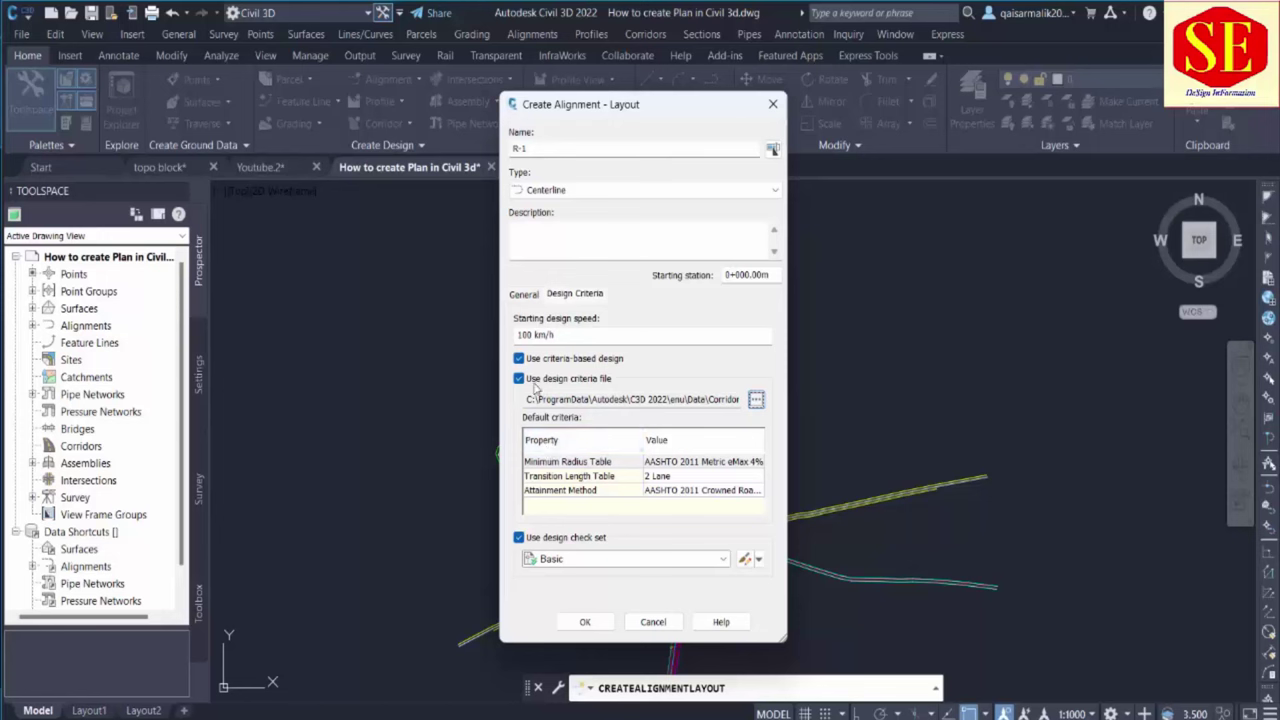
# Uncheck Use design criteria file and create alignment R-1 from the General settings
pyautogui.click(519, 379)
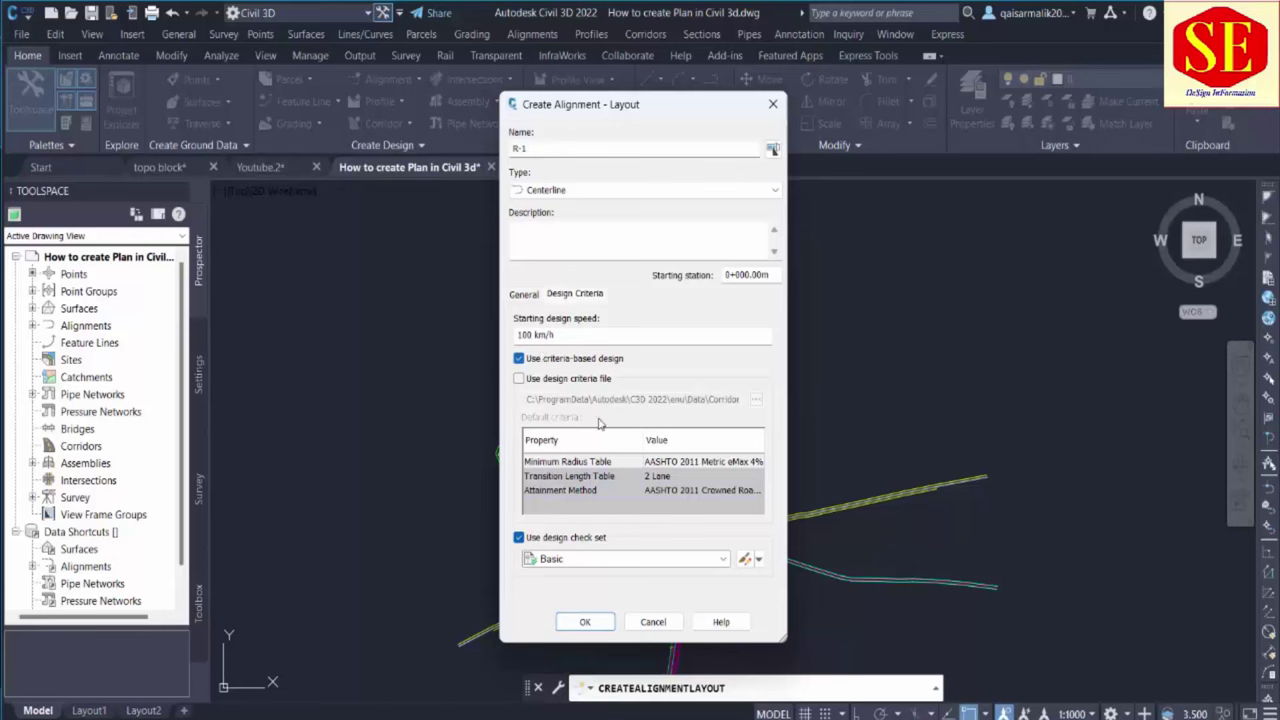
pyautogui.click(528, 336)
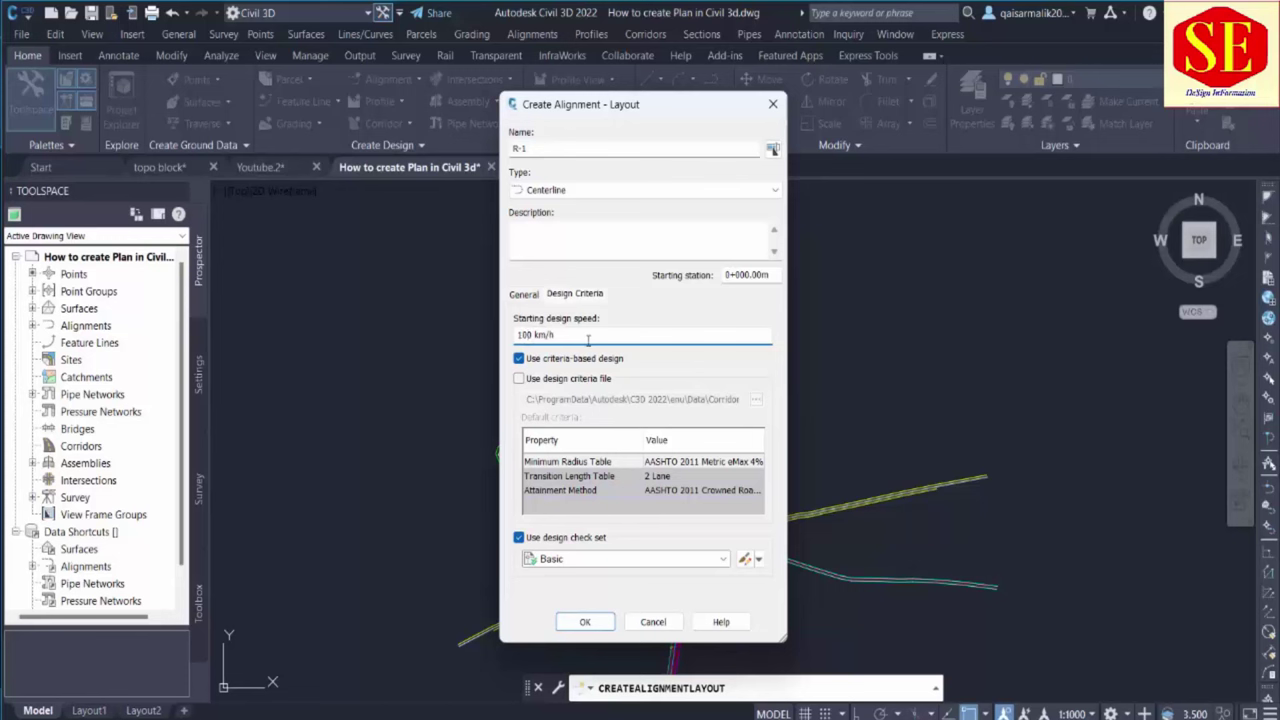
pyautogui.click(524, 294)
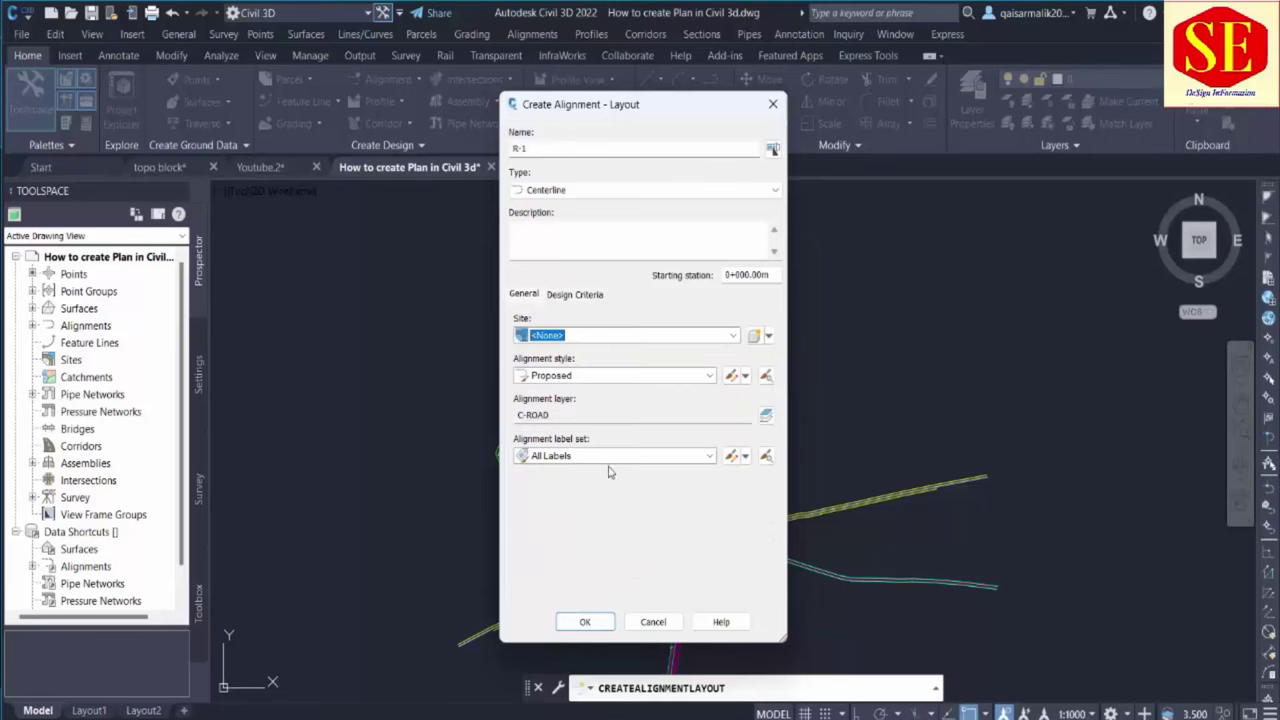
pyautogui.click(585, 622)
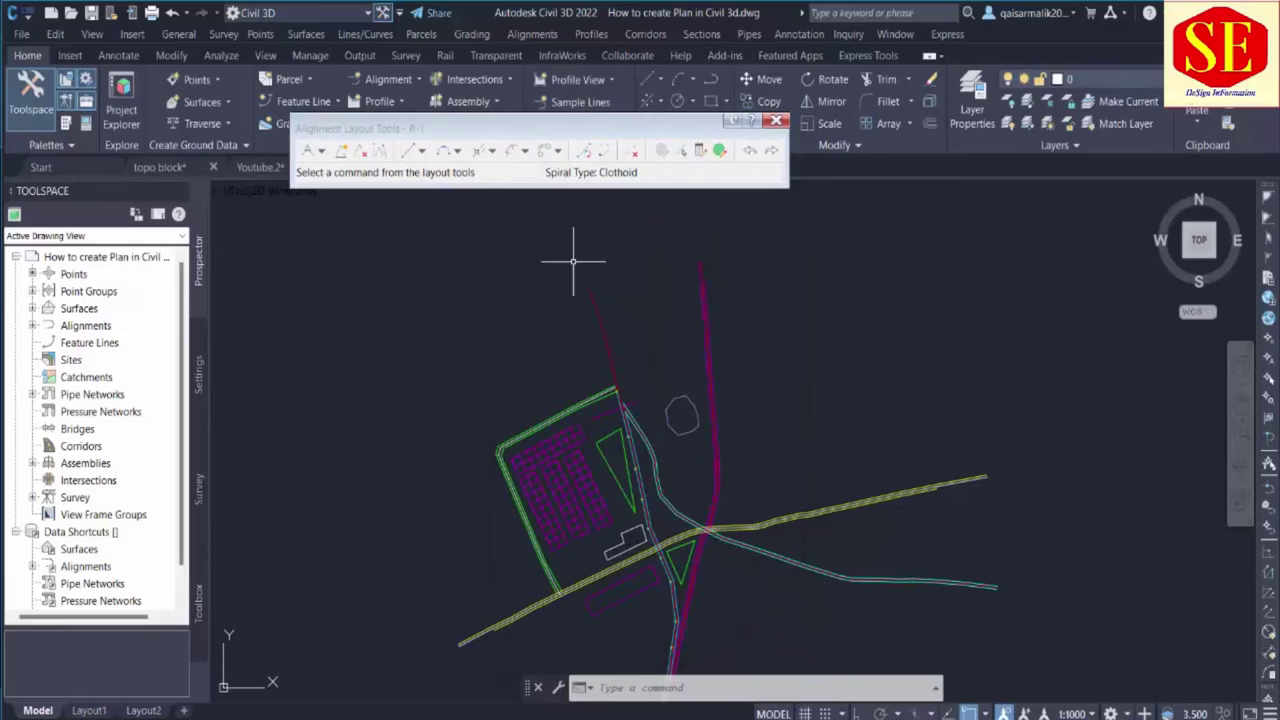
# Look through the layout toolbar's construction dropdowns, then open Curve and Spiral Settings
pyautogui.moveTo(444, 127); pyautogui.dragTo(435, 204)
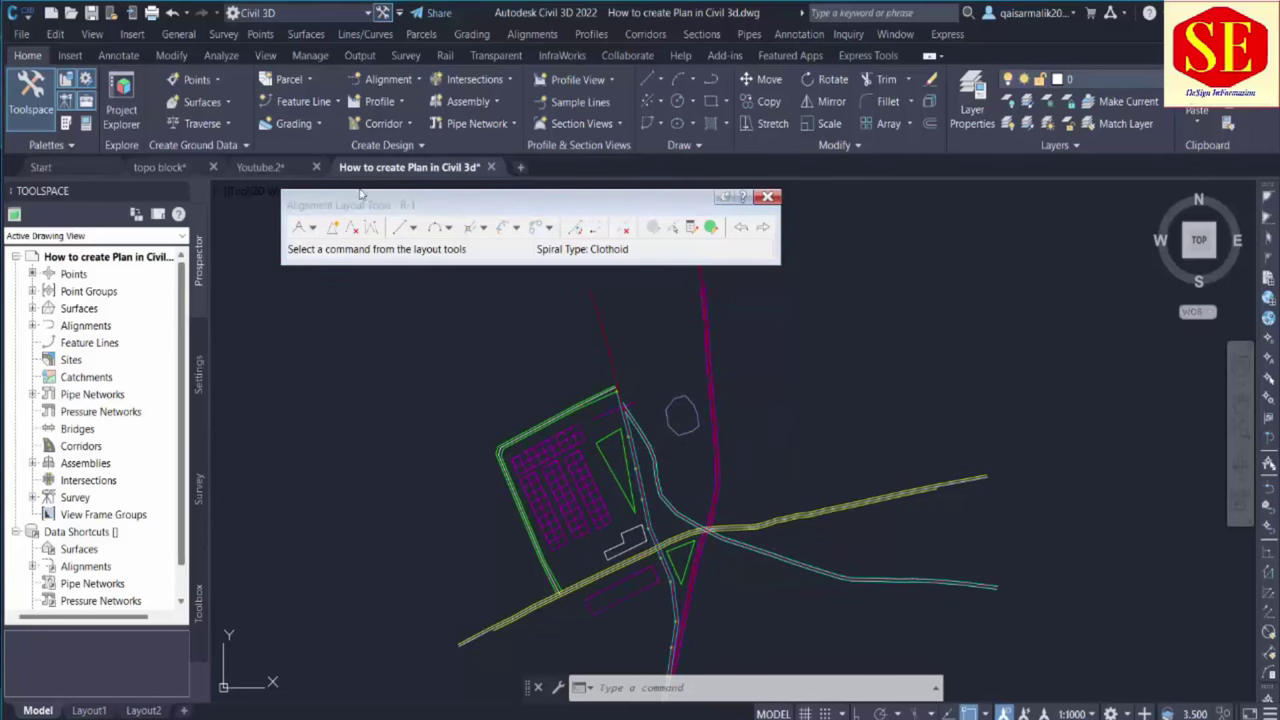
pyautogui.click(362, 194)
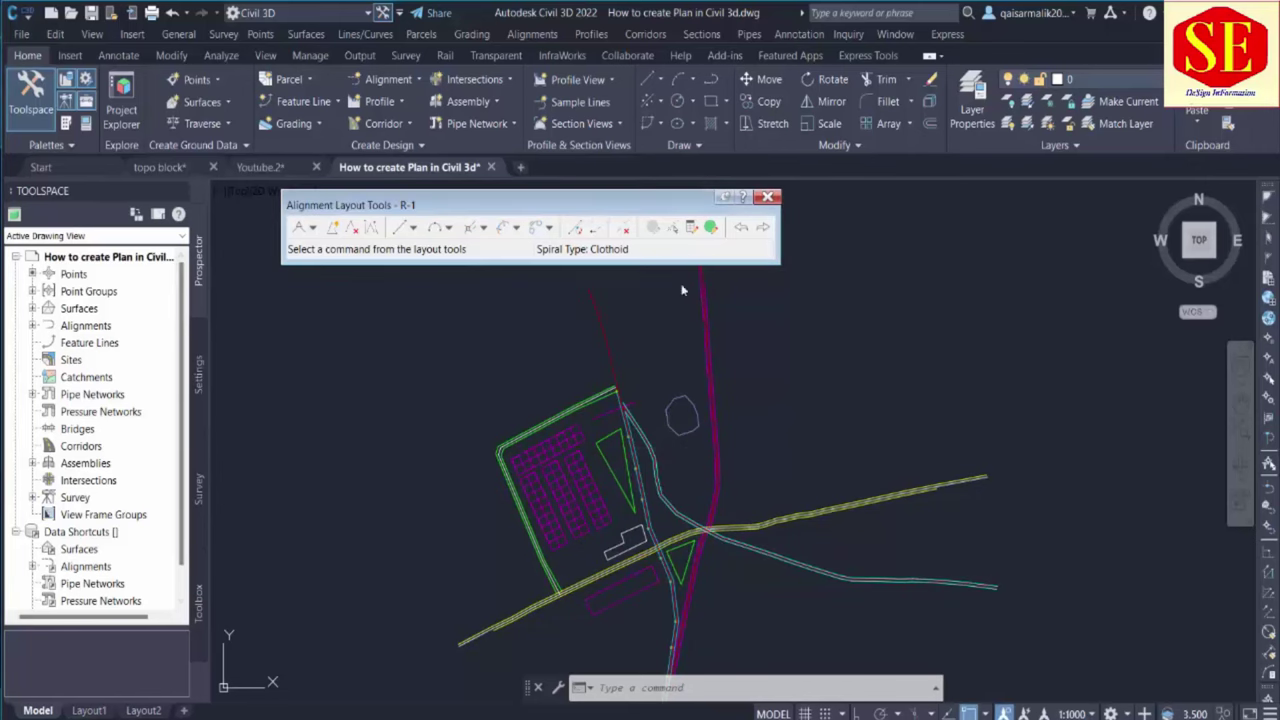
pyautogui.click(313, 228)
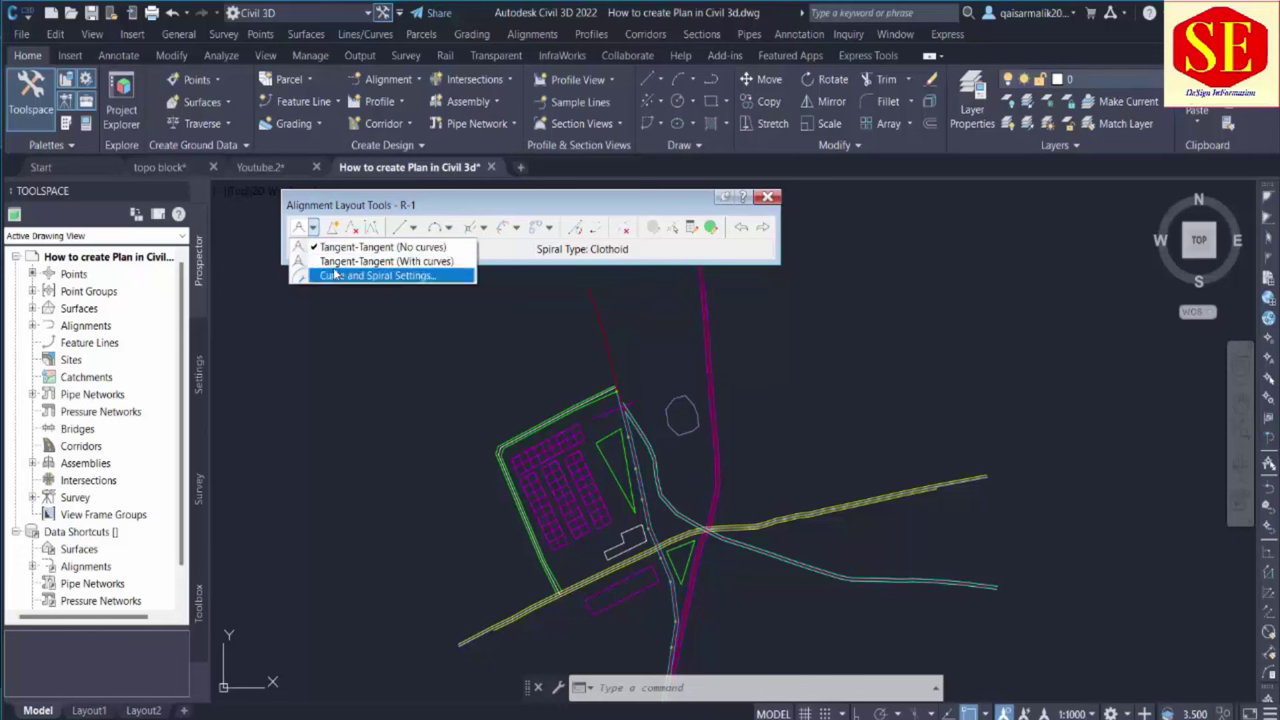
pyautogui.click(341, 203)
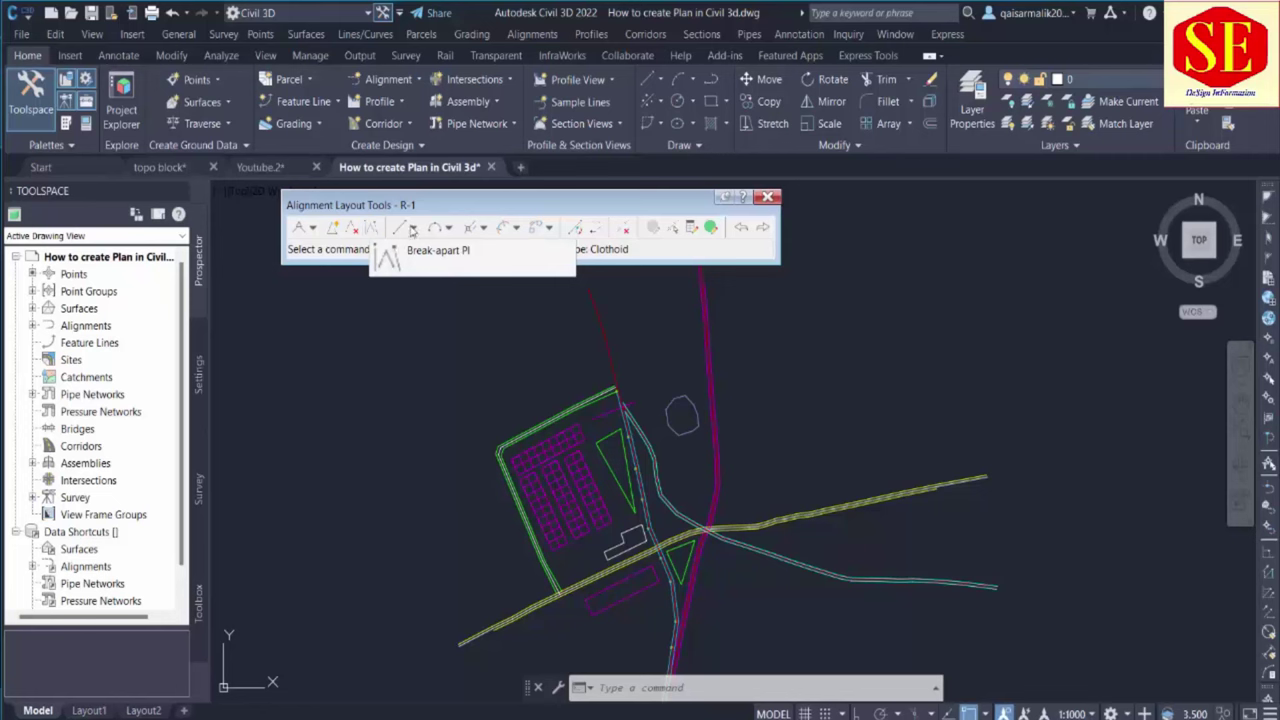
pyautogui.click(413, 229)
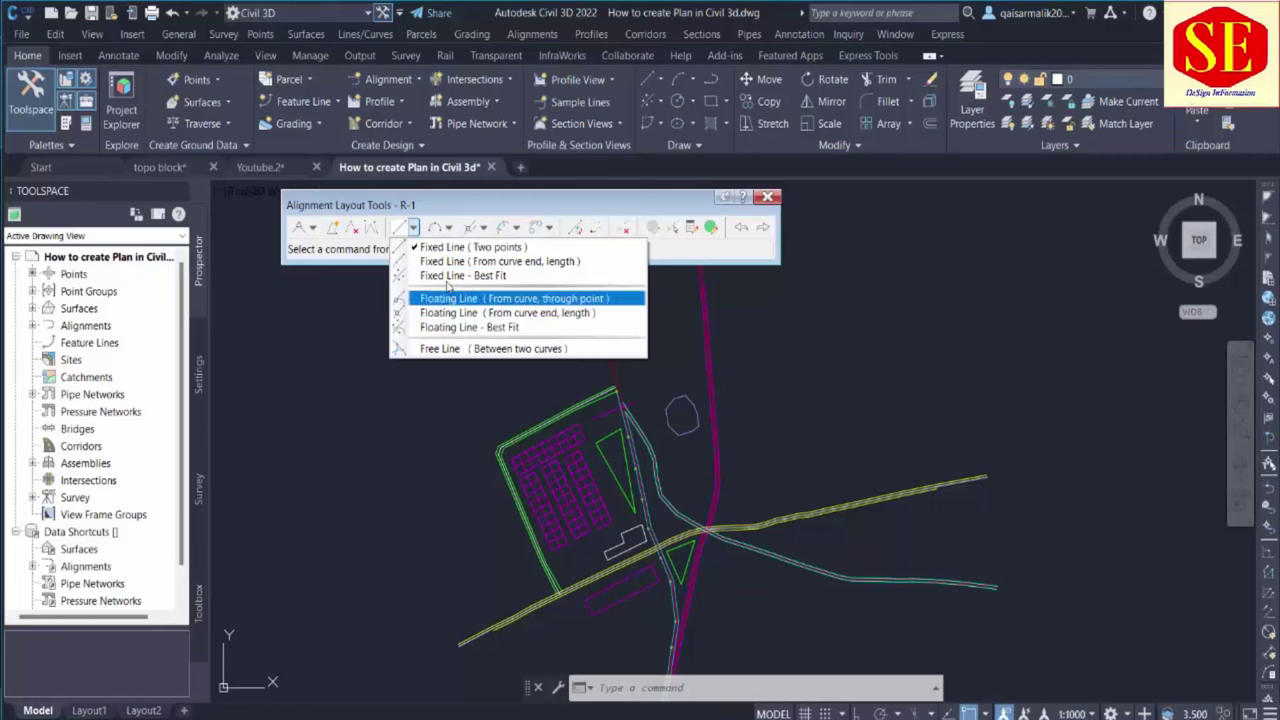
pyautogui.click(436, 204)
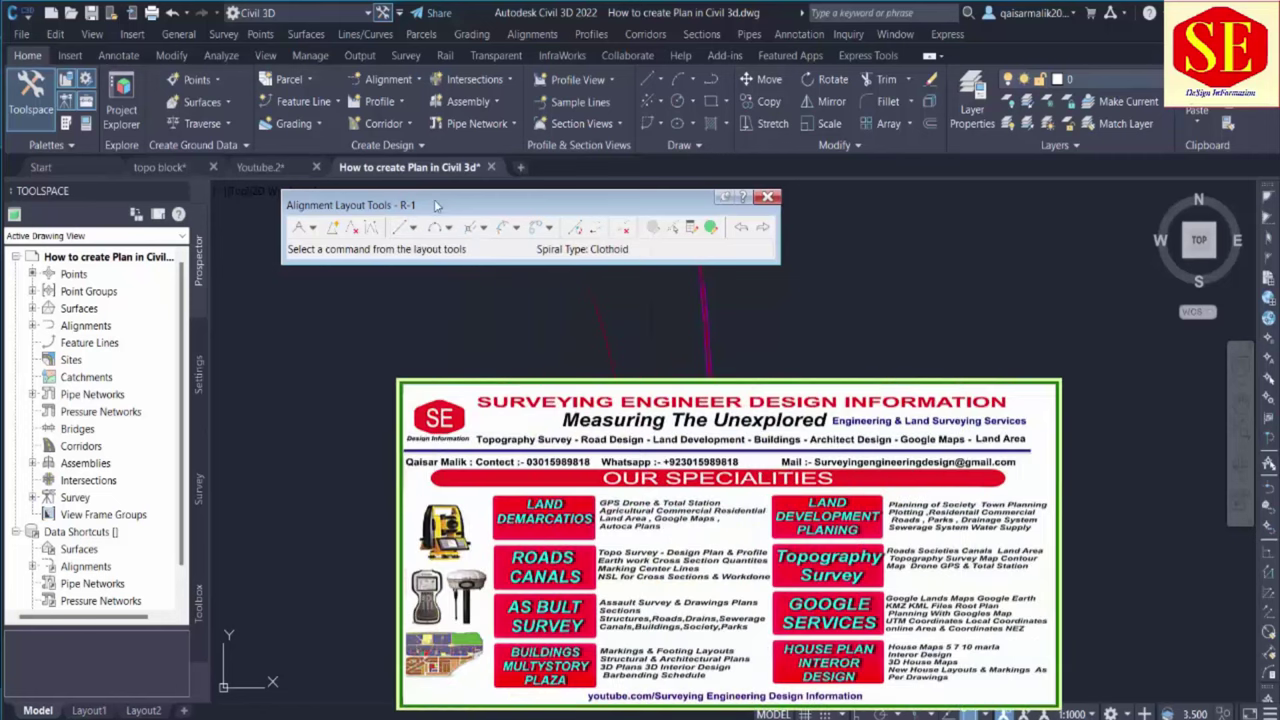
pyautogui.click(449, 228)
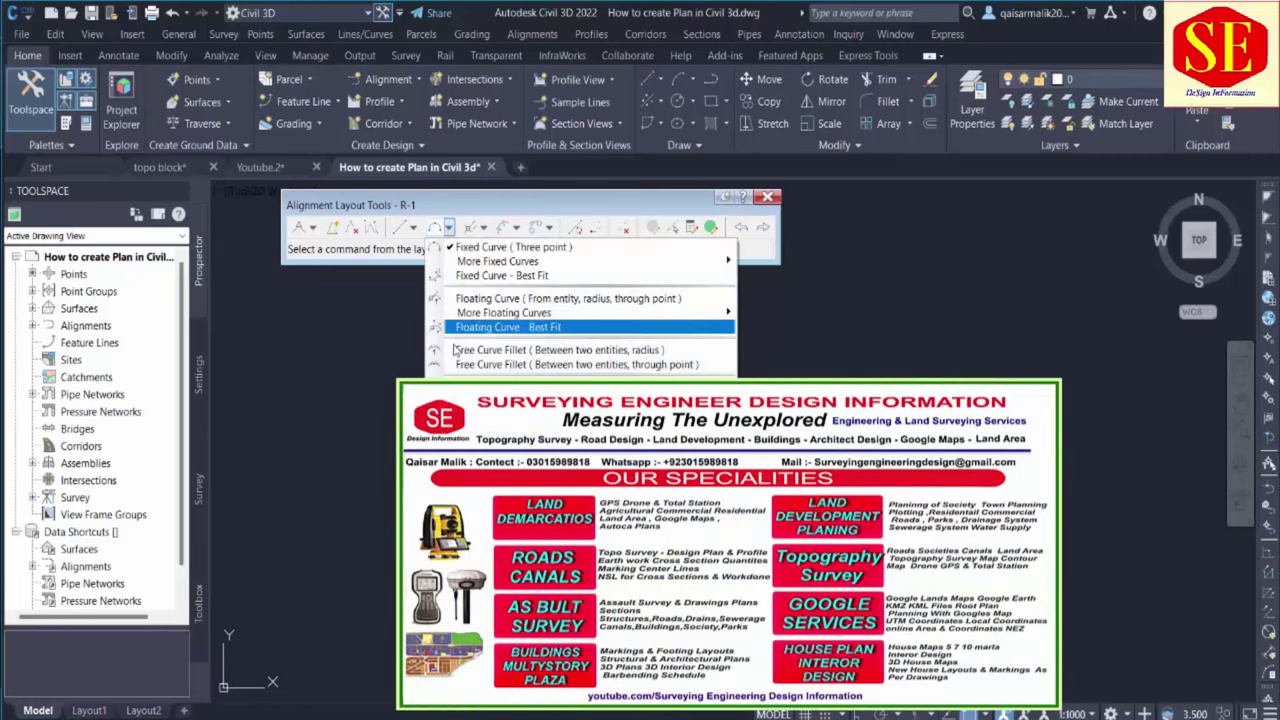
pyautogui.click(455, 230)
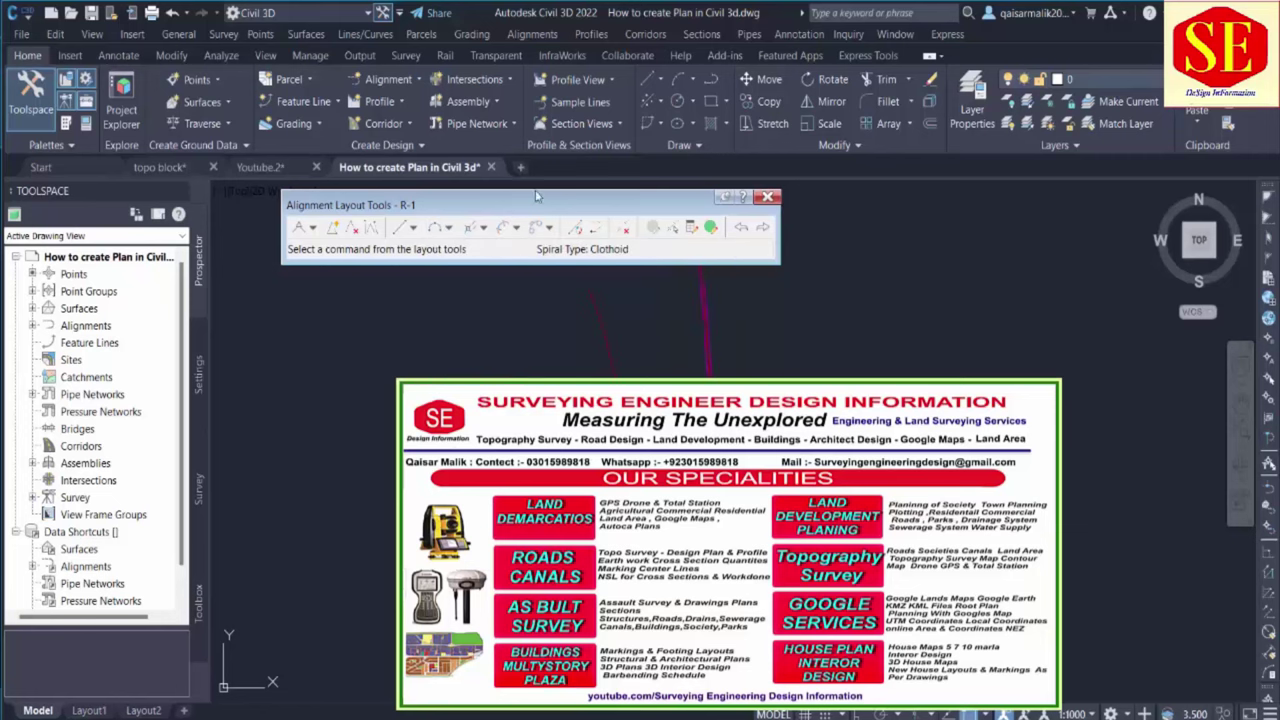
pyautogui.click(313, 228)
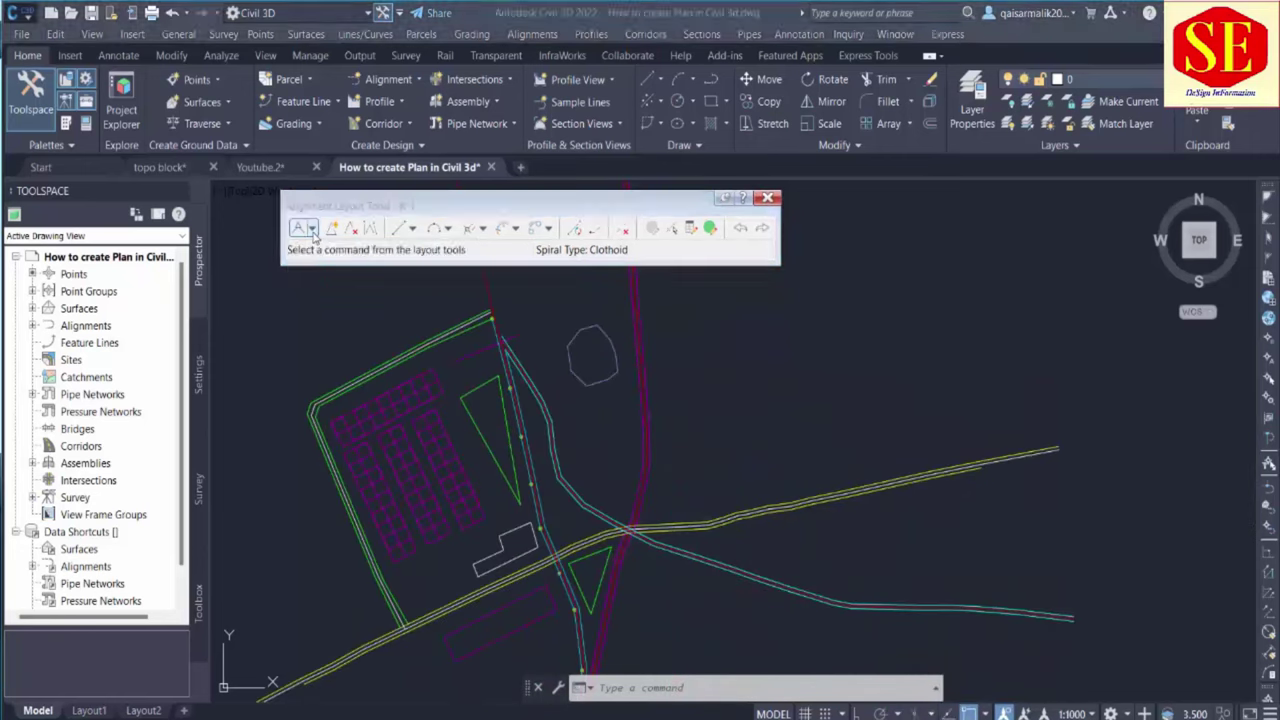
pyautogui.click(313, 228)
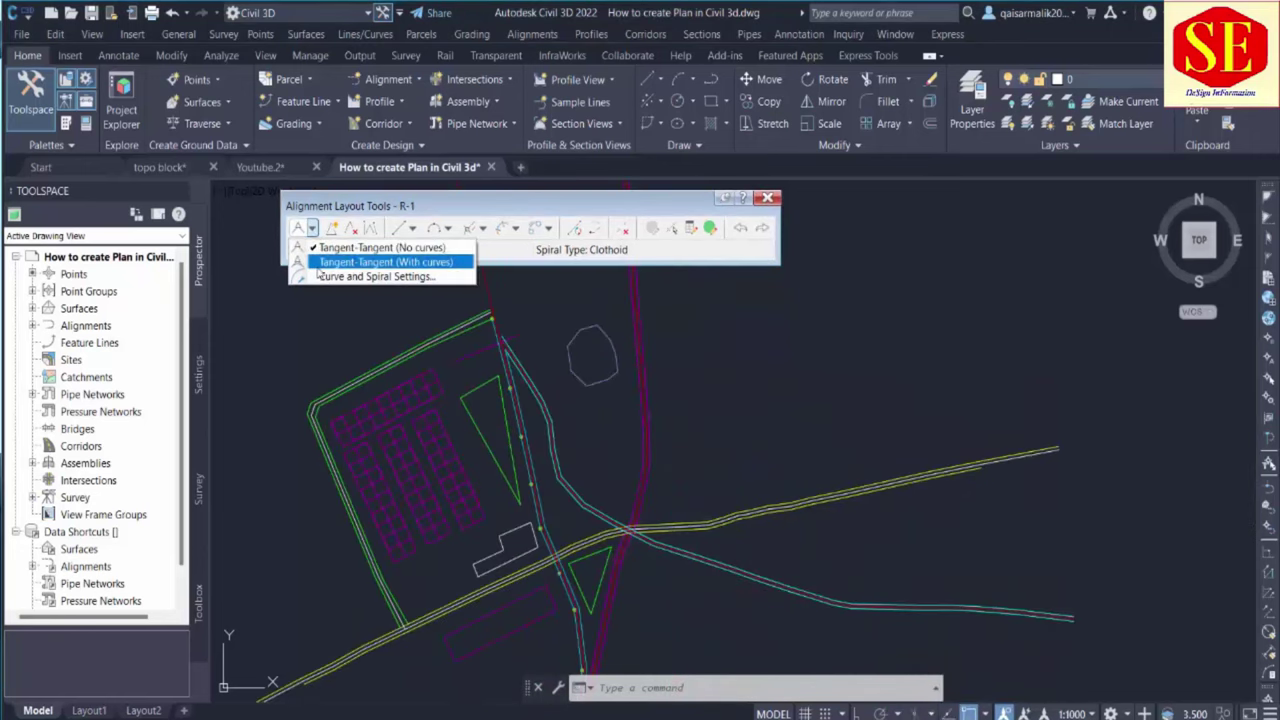
pyautogui.click(385, 277)
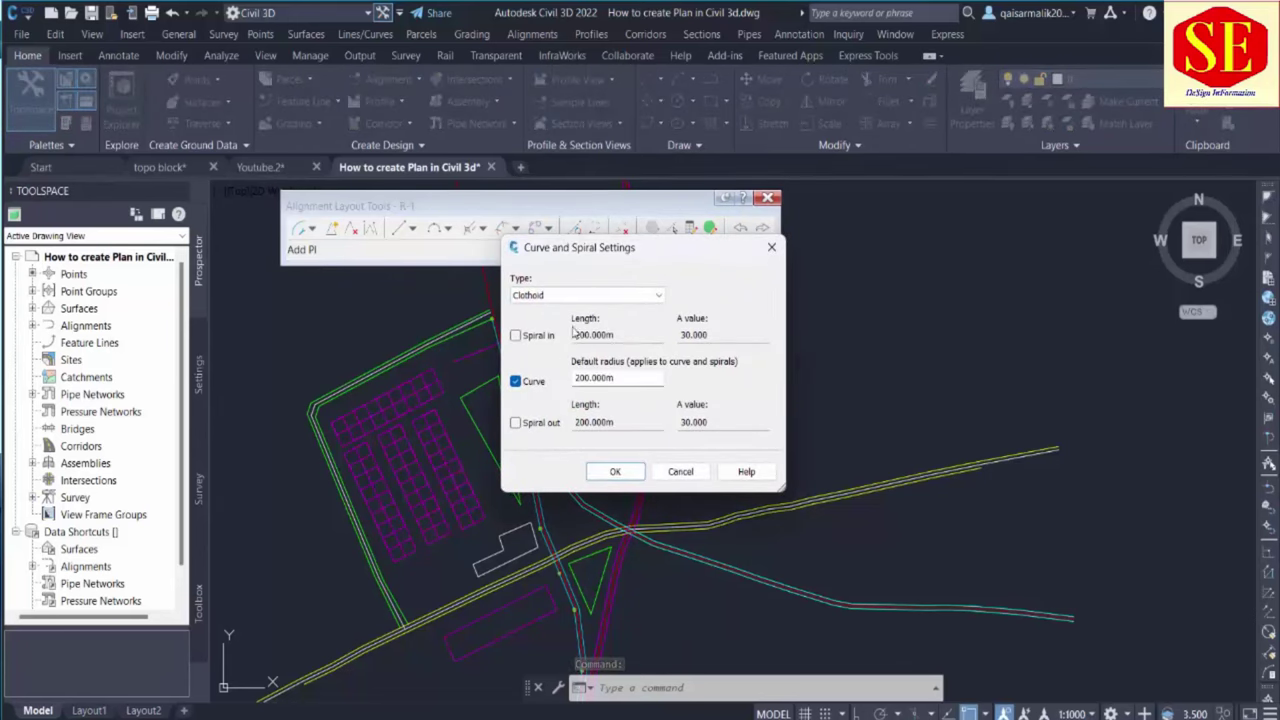
# Use spiral A value 200 and curves with 200 m radius, then pick Tangent-Tangent (No curves)
pyautogui.click(620, 335)
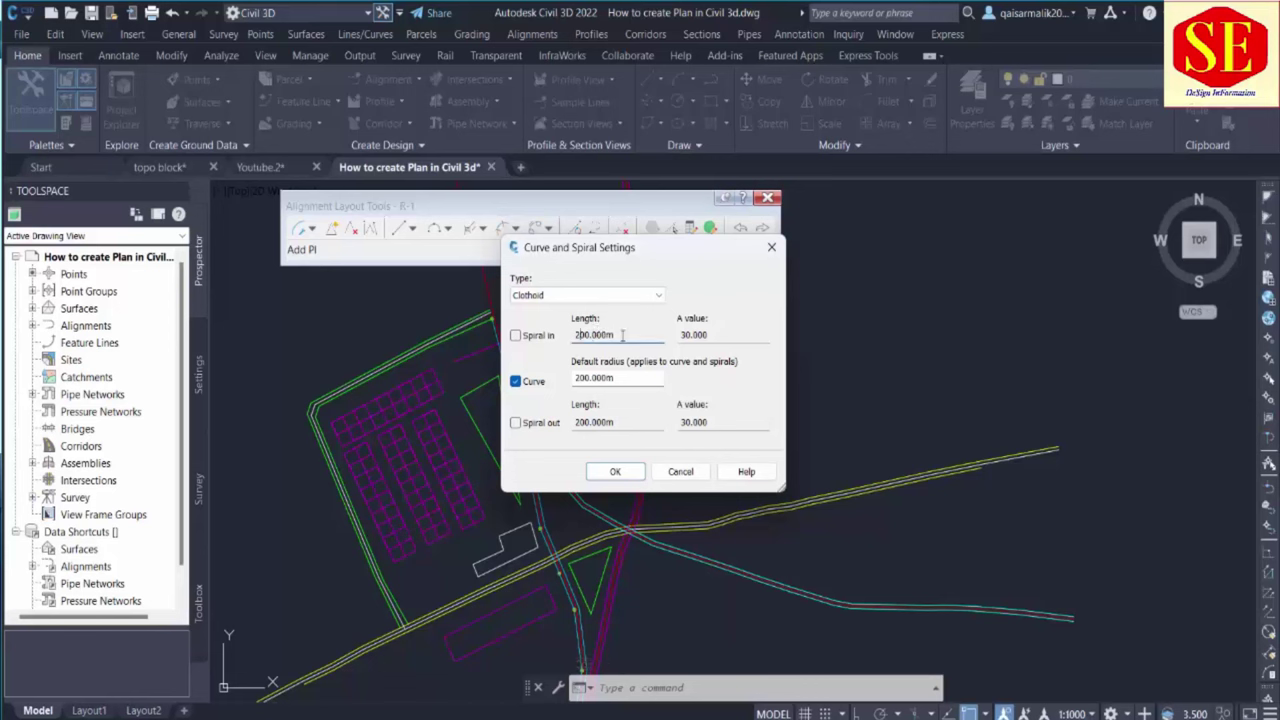
pyautogui.click(697, 337)
pyautogui.click(625, 379)
pyautogui.click(519, 386)
pyautogui.click(516, 382)
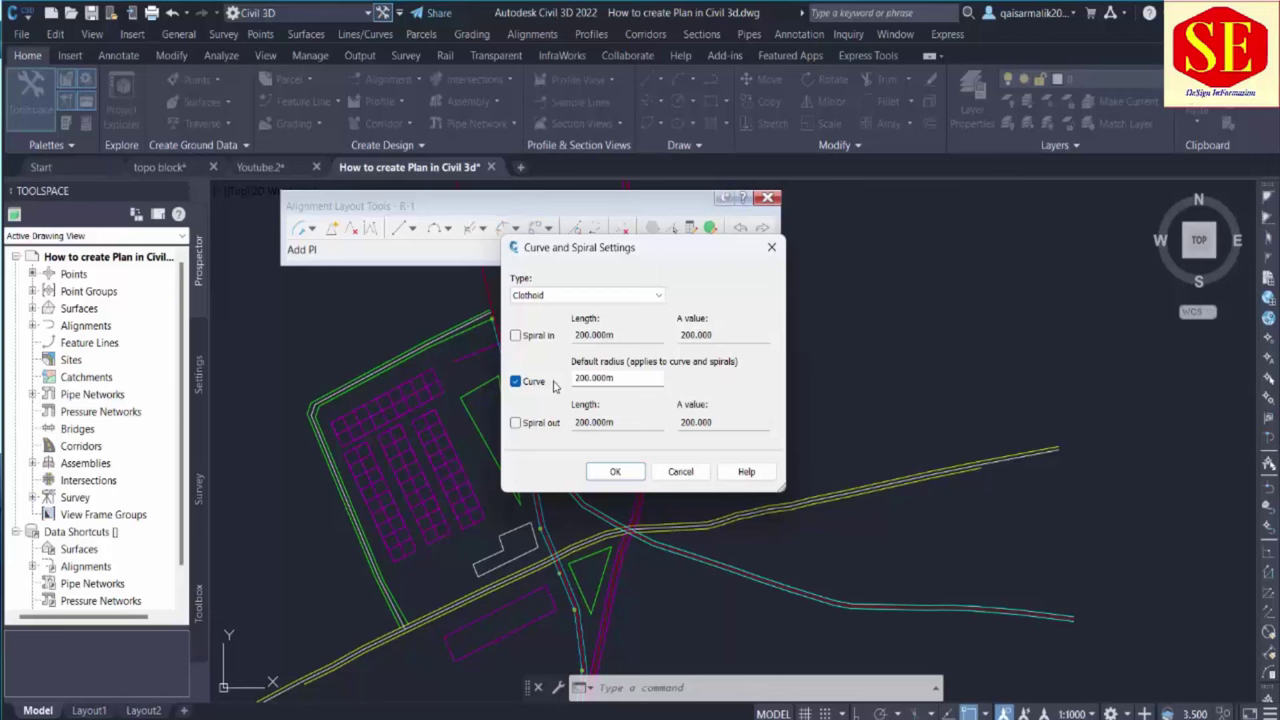
pyautogui.click(602, 476)
pyautogui.click(313, 227)
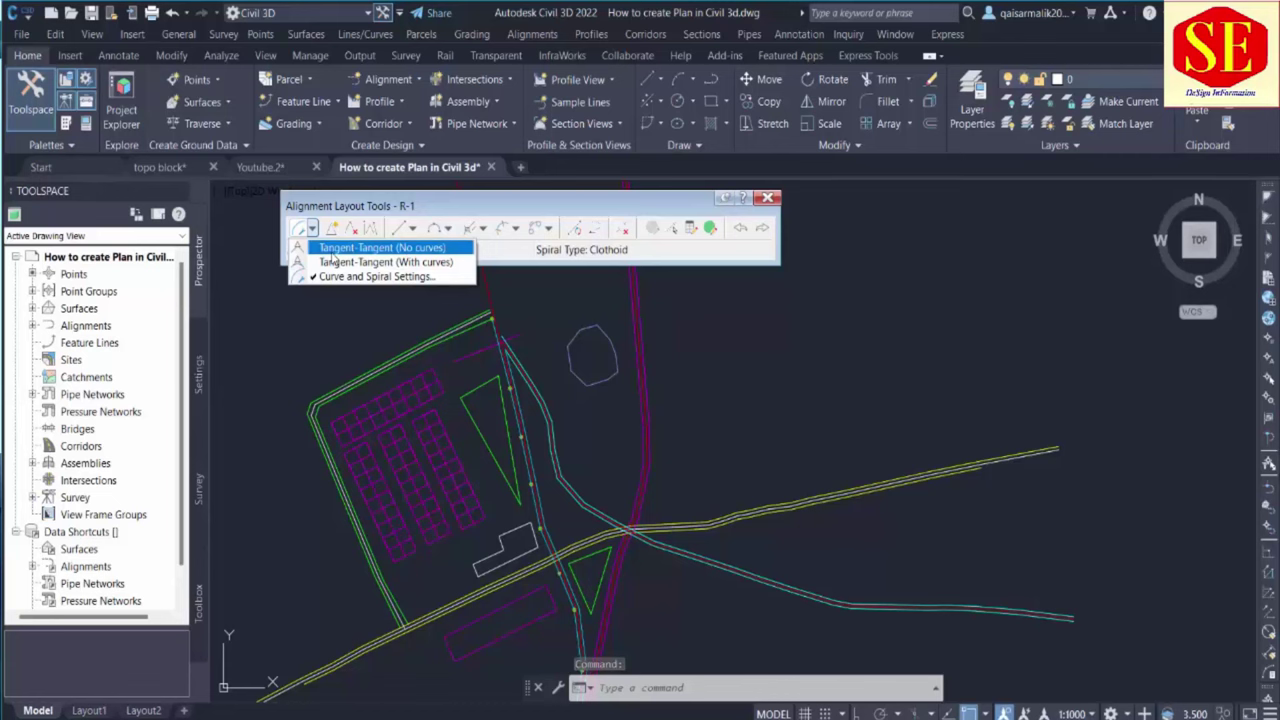
pyautogui.click(333, 250)
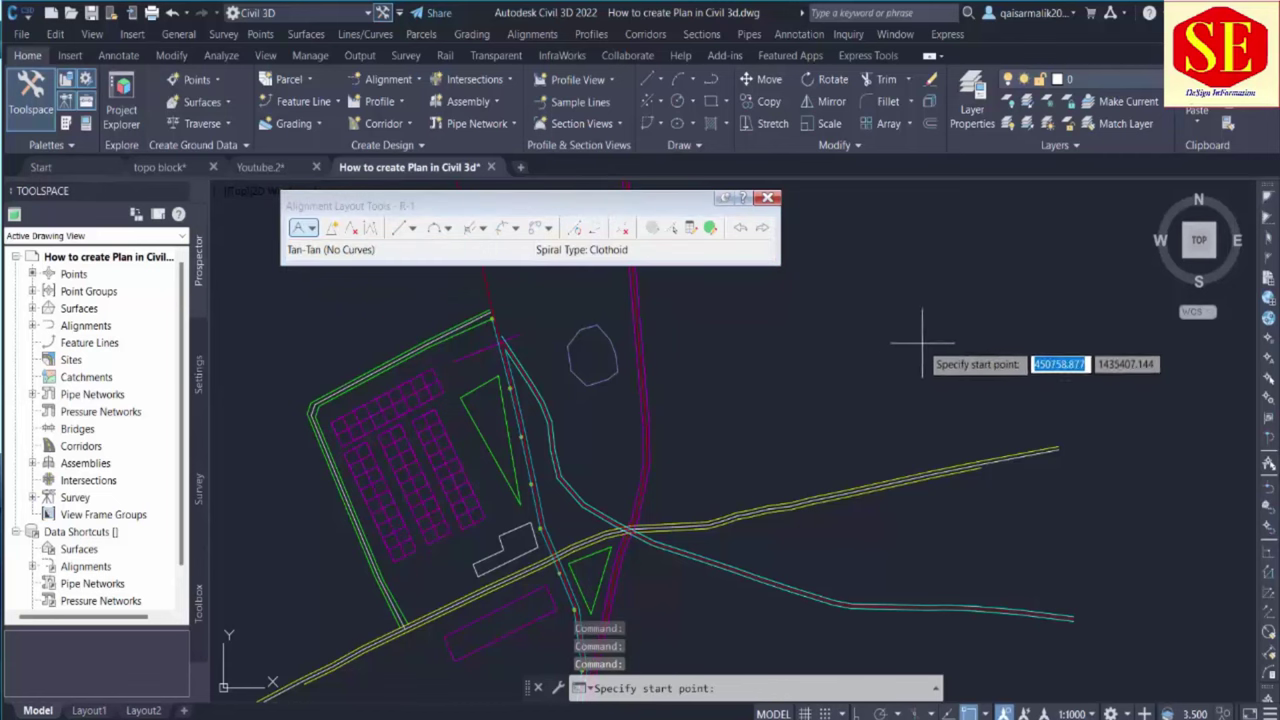
# Pick five points across the site to draw R-1 as straight tangents
pyautogui.click(935, 301)
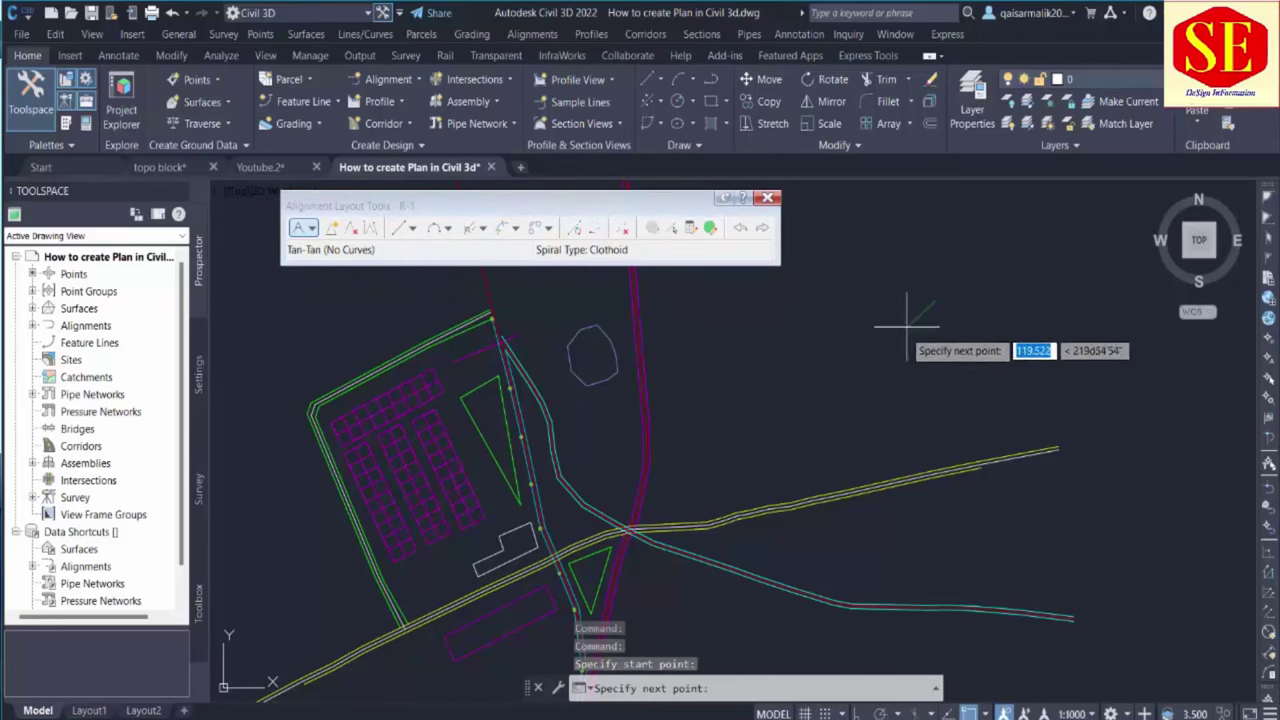
pyautogui.click(792, 452)
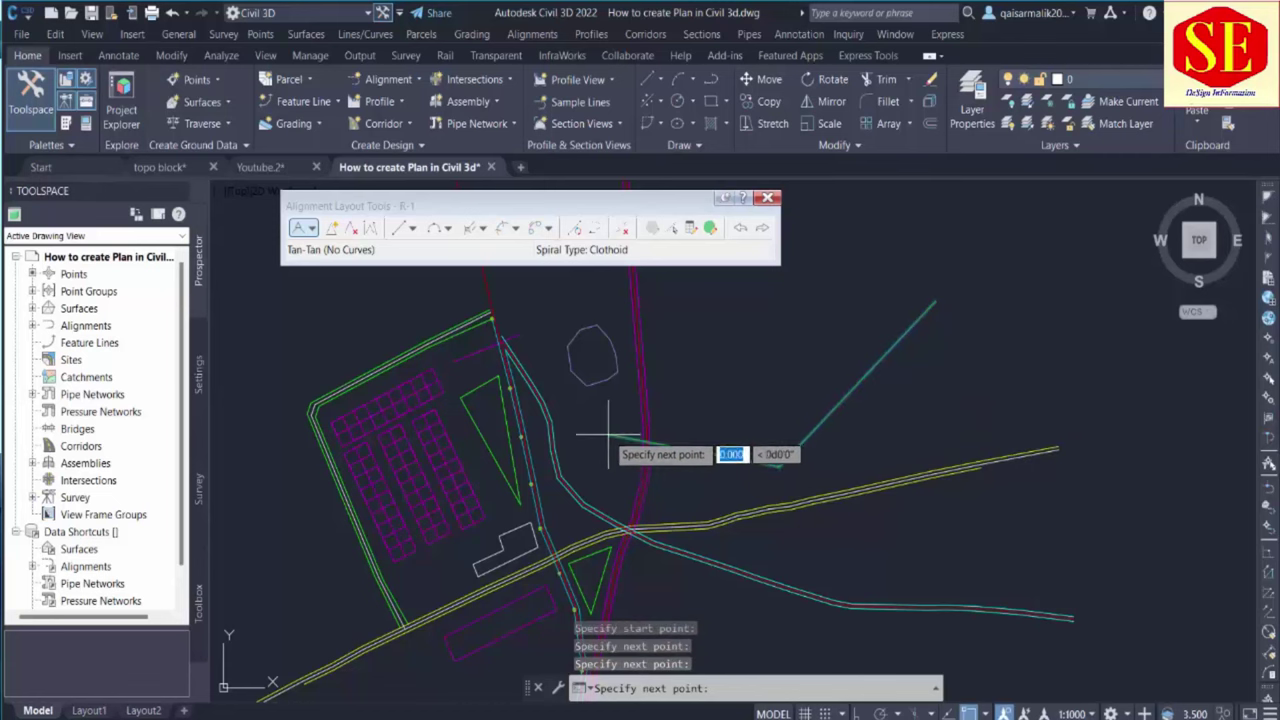
pyautogui.click(608, 436)
pyautogui.click(440, 665)
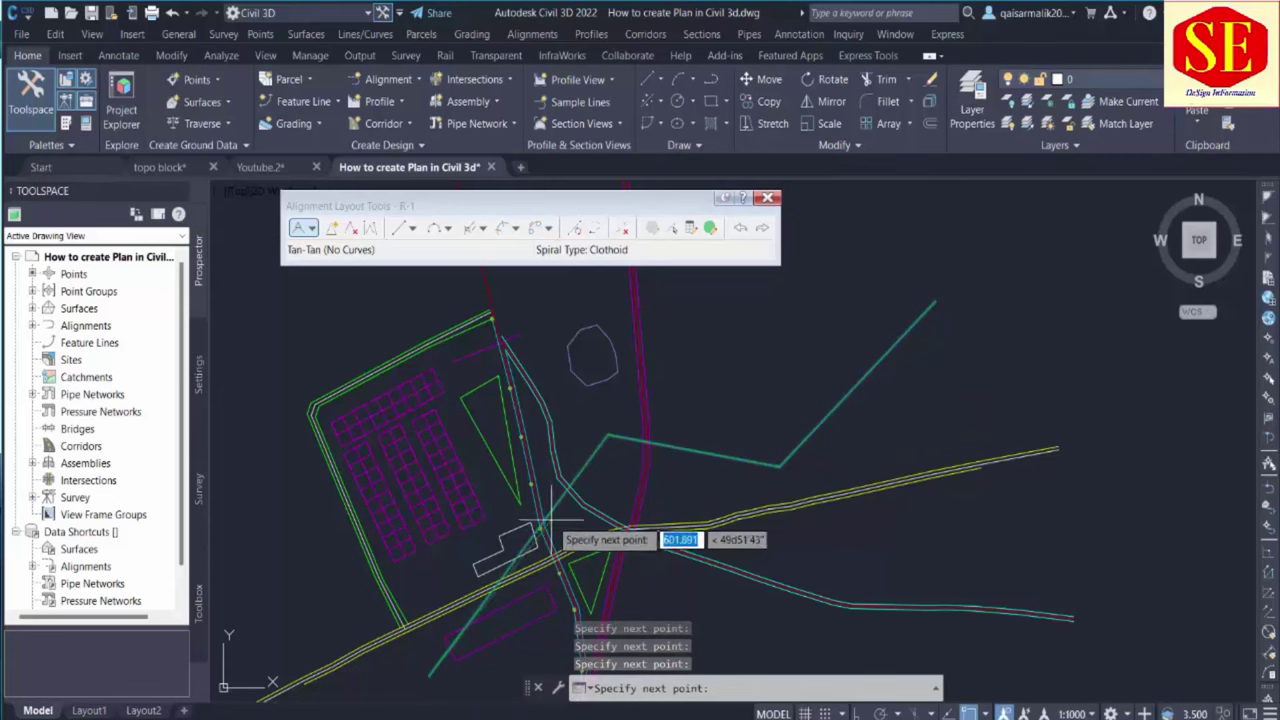
pyautogui.scroll(5, 606, 432)
pyautogui.scroll(-3, 636, 313)
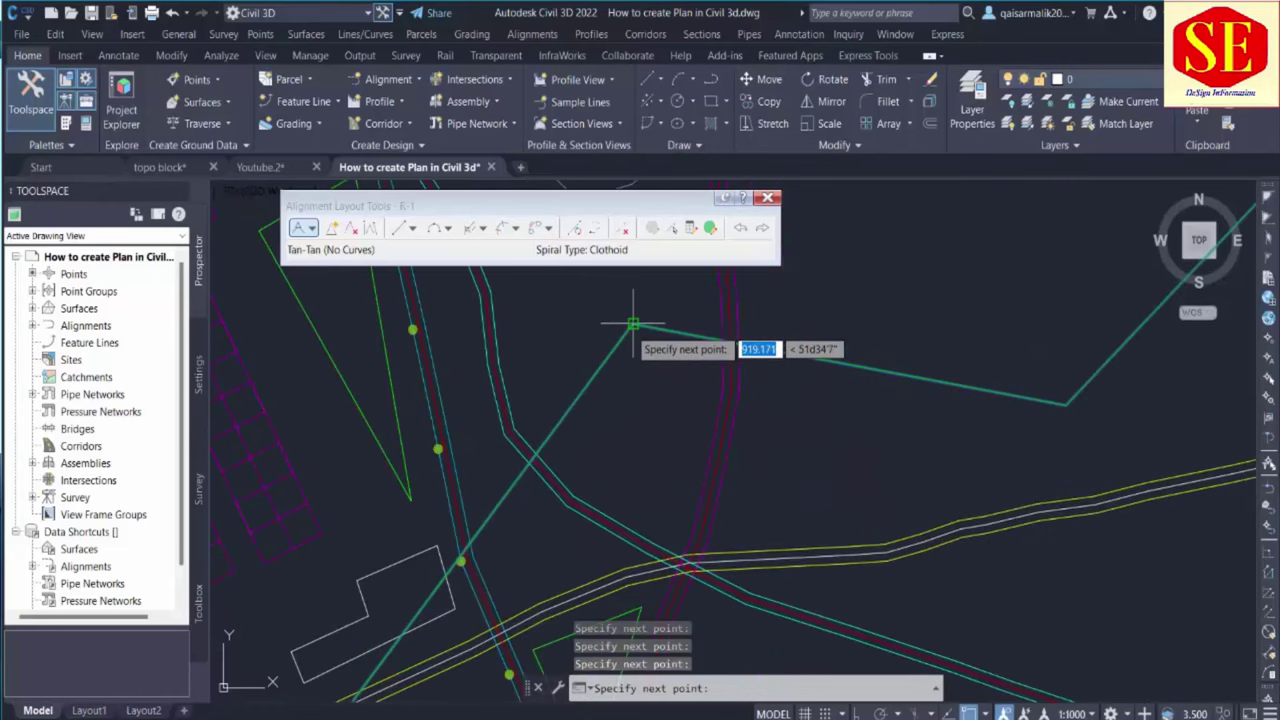
pyautogui.scroll(-5, 1057, 423)
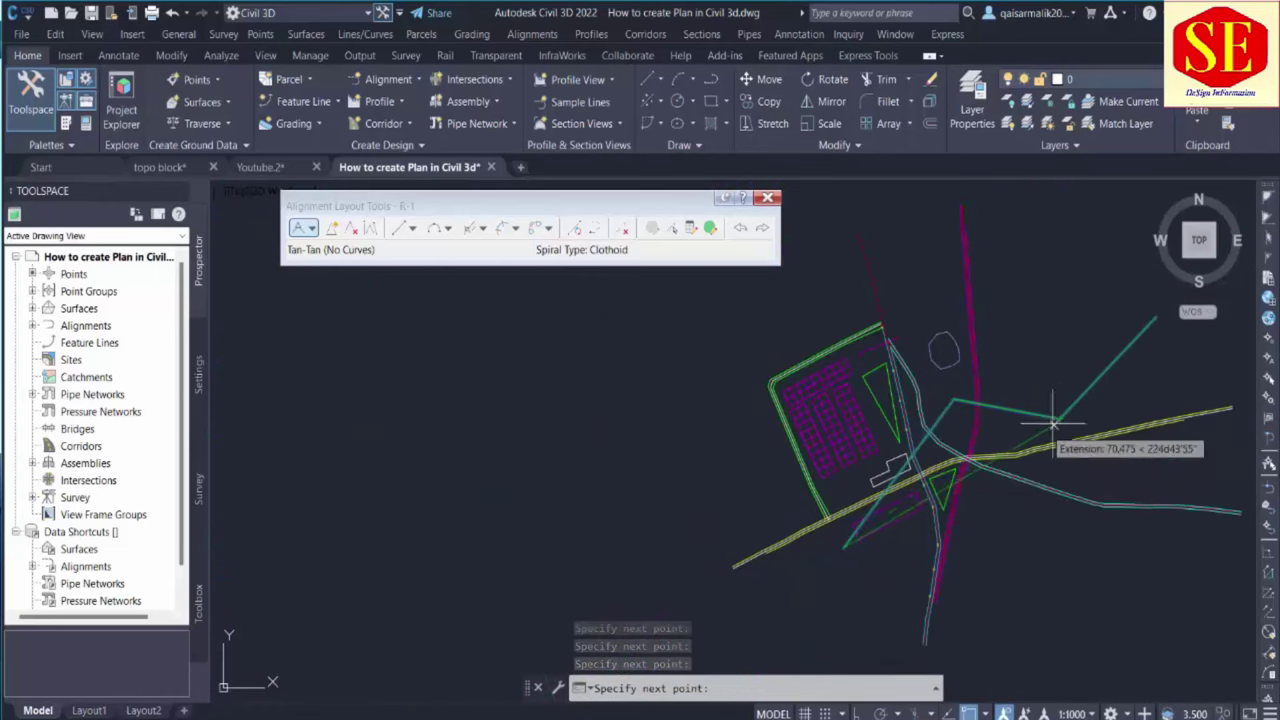
pyautogui.click(700, 527)
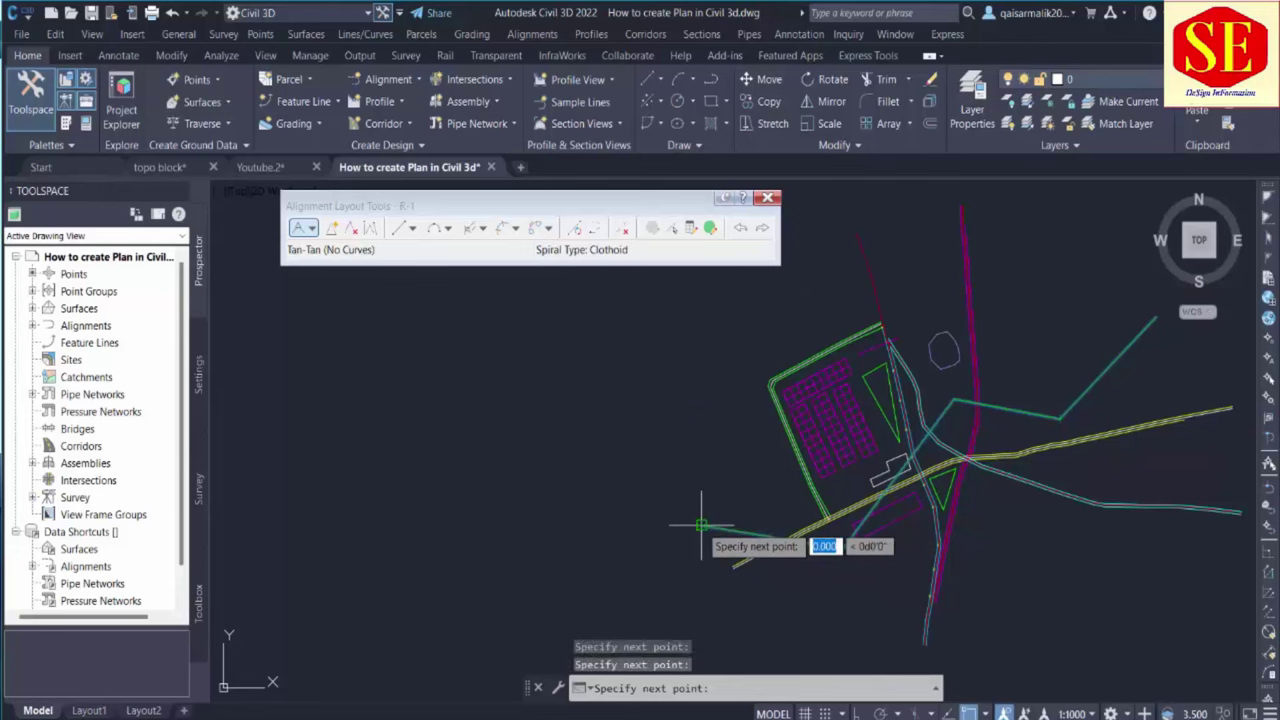
pyautogui.press('Return')
# Review the drawn tangents and keep Tangent-Tangent (No curves) as the layout mode
pyautogui.scroll(8, 1046, 429)
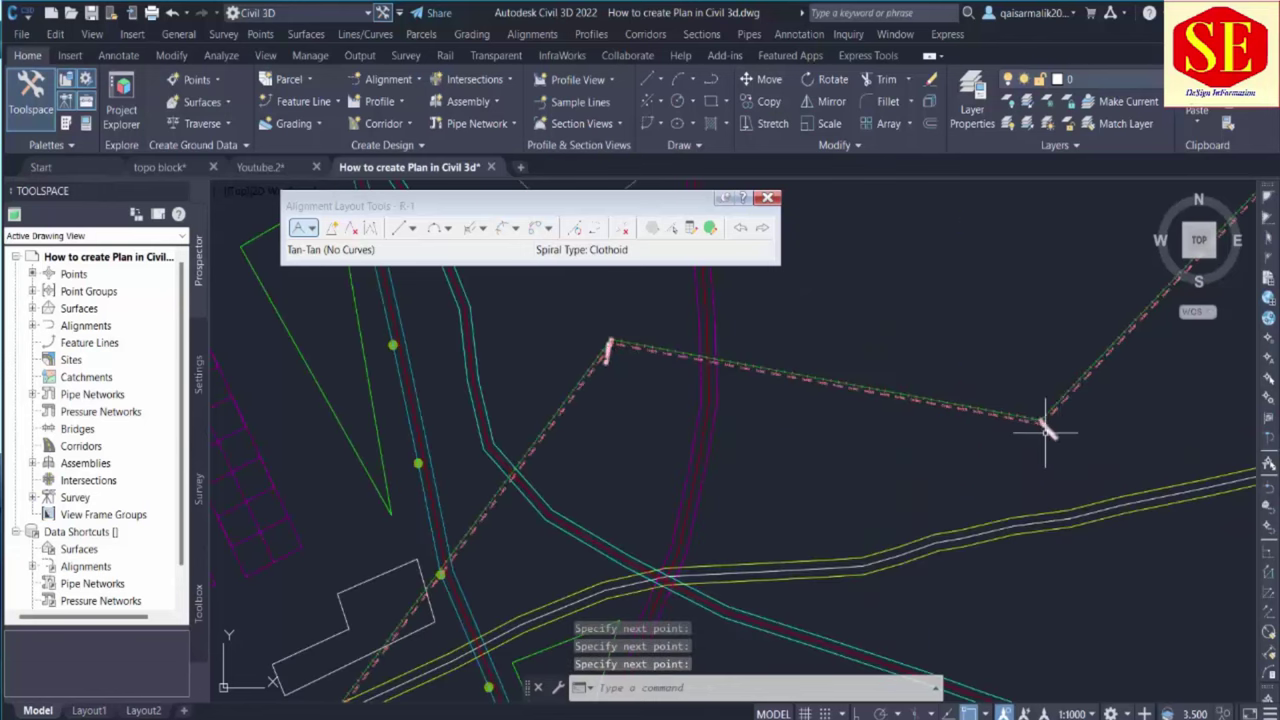
pyautogui.scroll(-5, 957, 361)
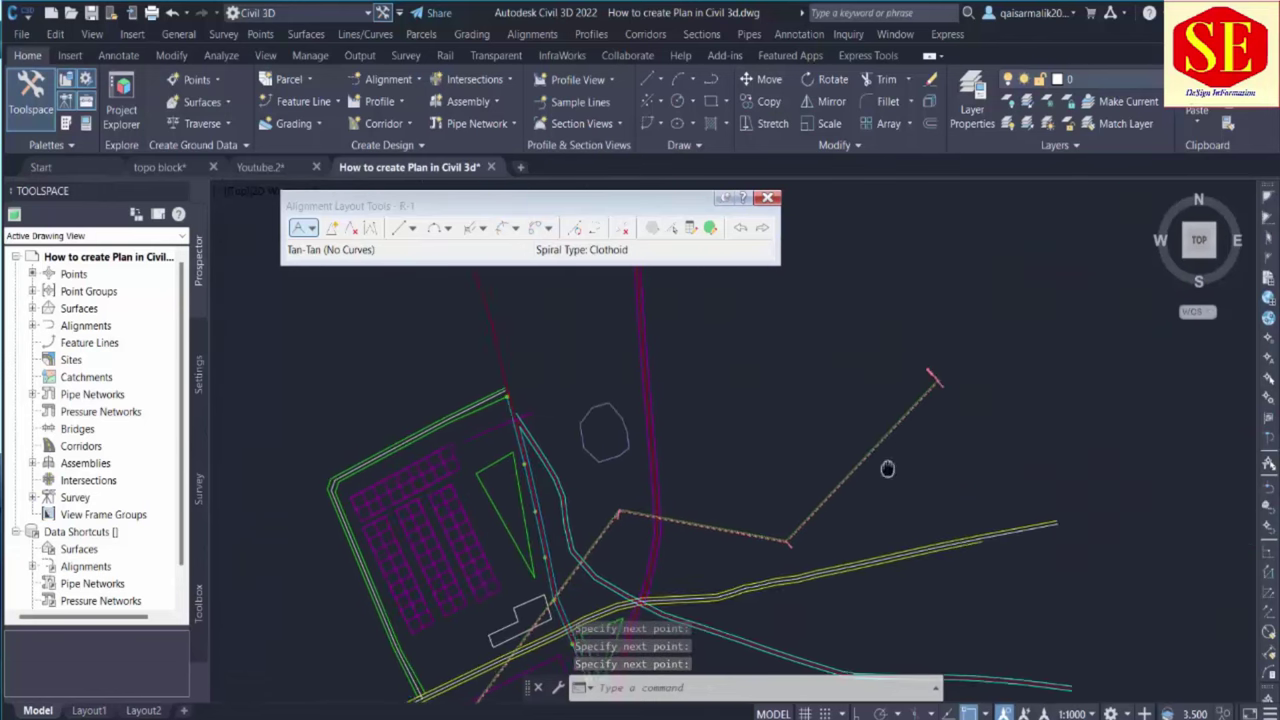
pyautogui.scroll(6, 891, 463)
pyautogui.scroll(-5, 960, 310)
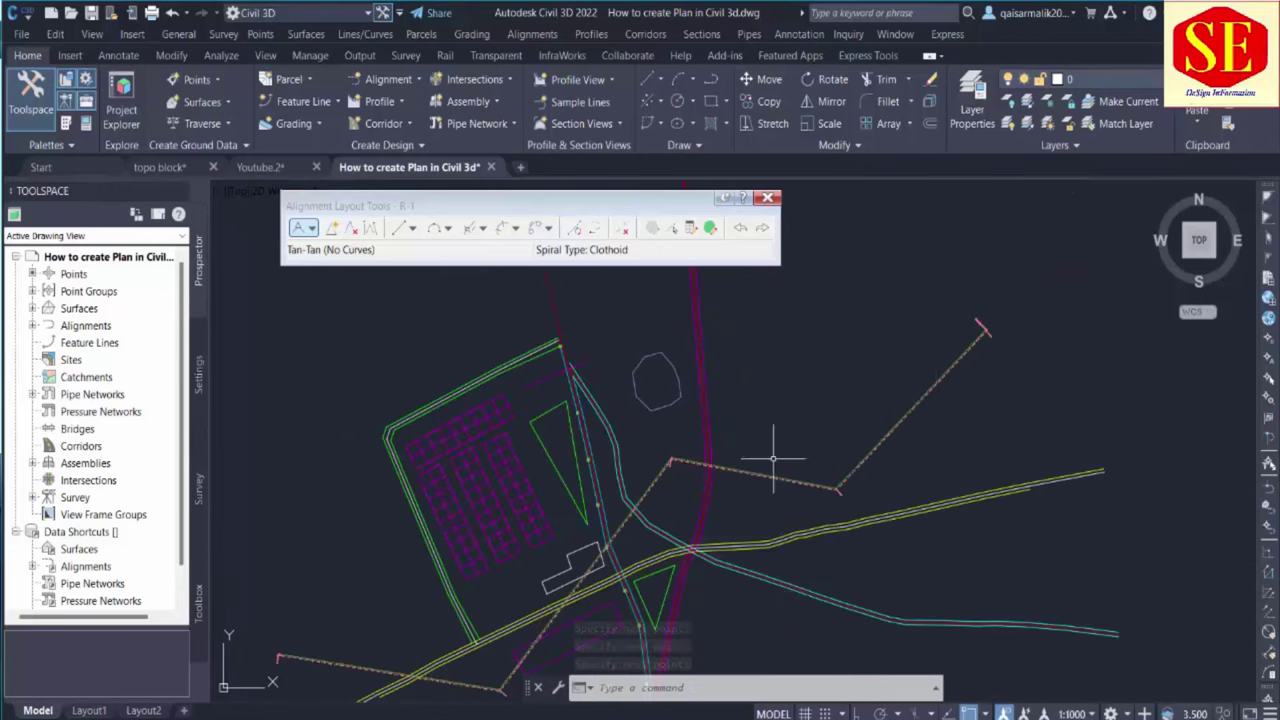
pyautogui.scroll(3, 912, 395)
pyautogui.scroll(-2, 767, 576)
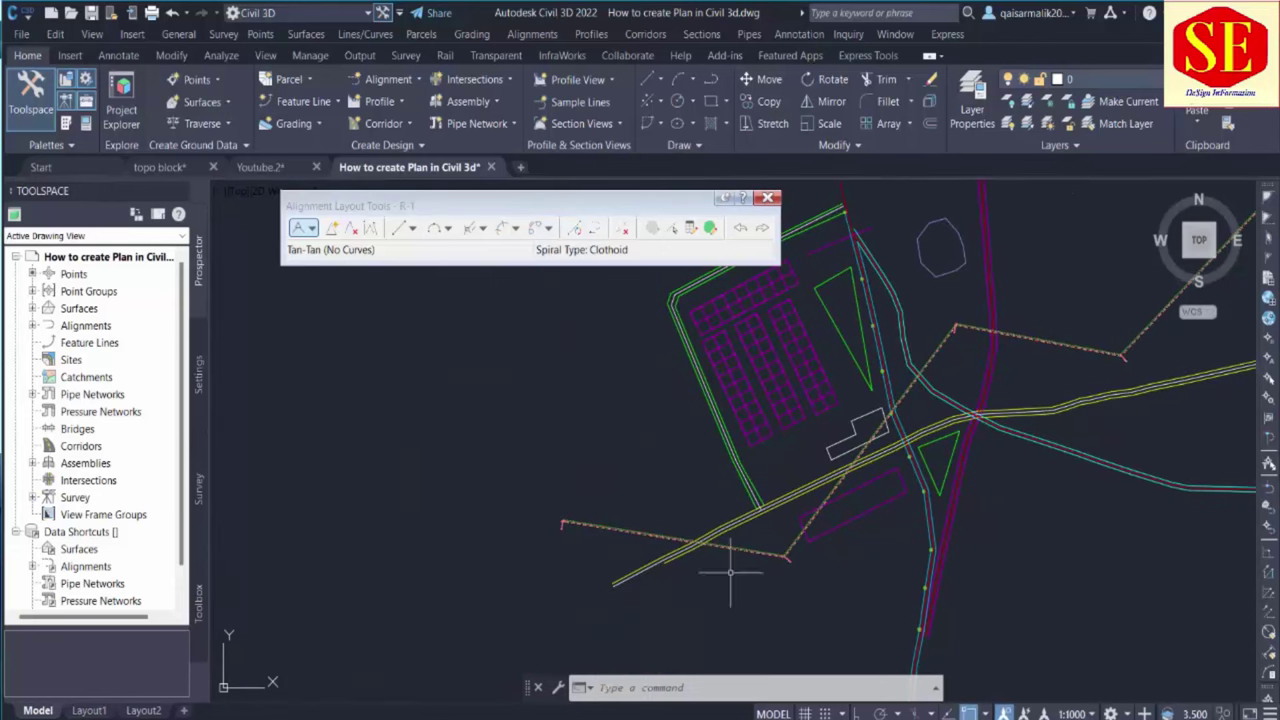
pyautogui.scroll(4, 860, 468)
pyautogui.scroll(-4, 663, 514)
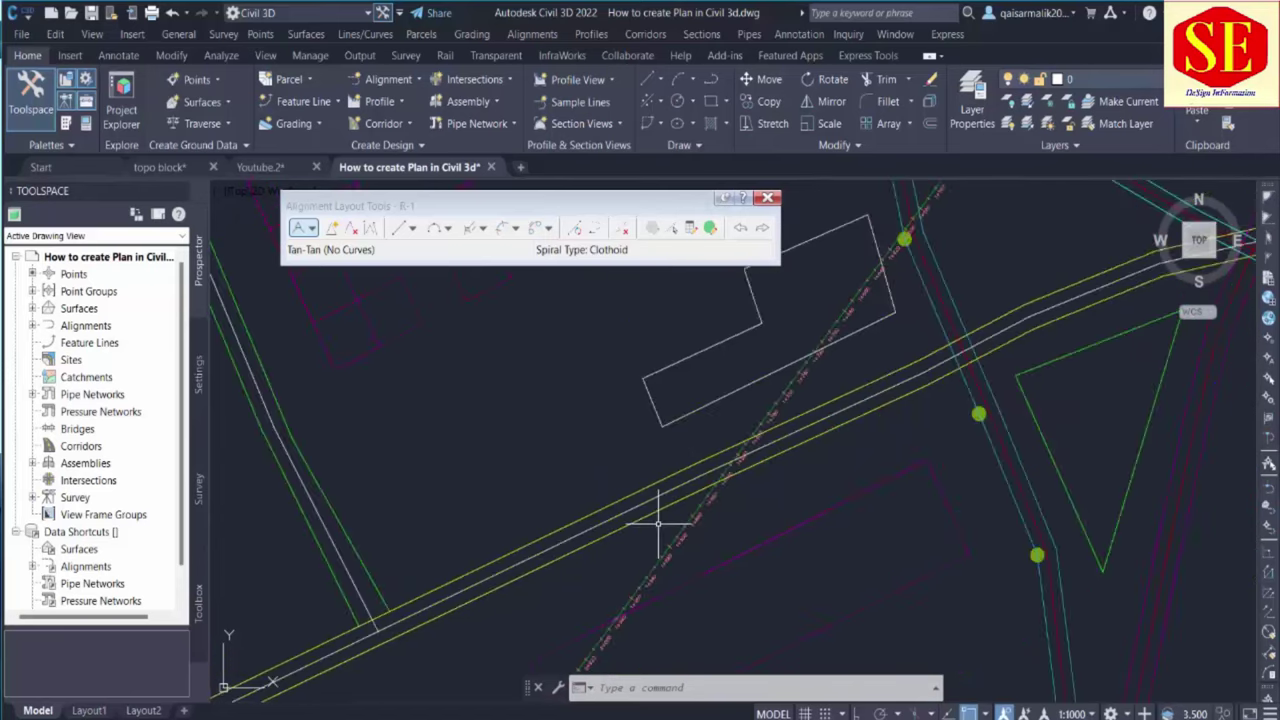
pyautogui.click(311, 228)
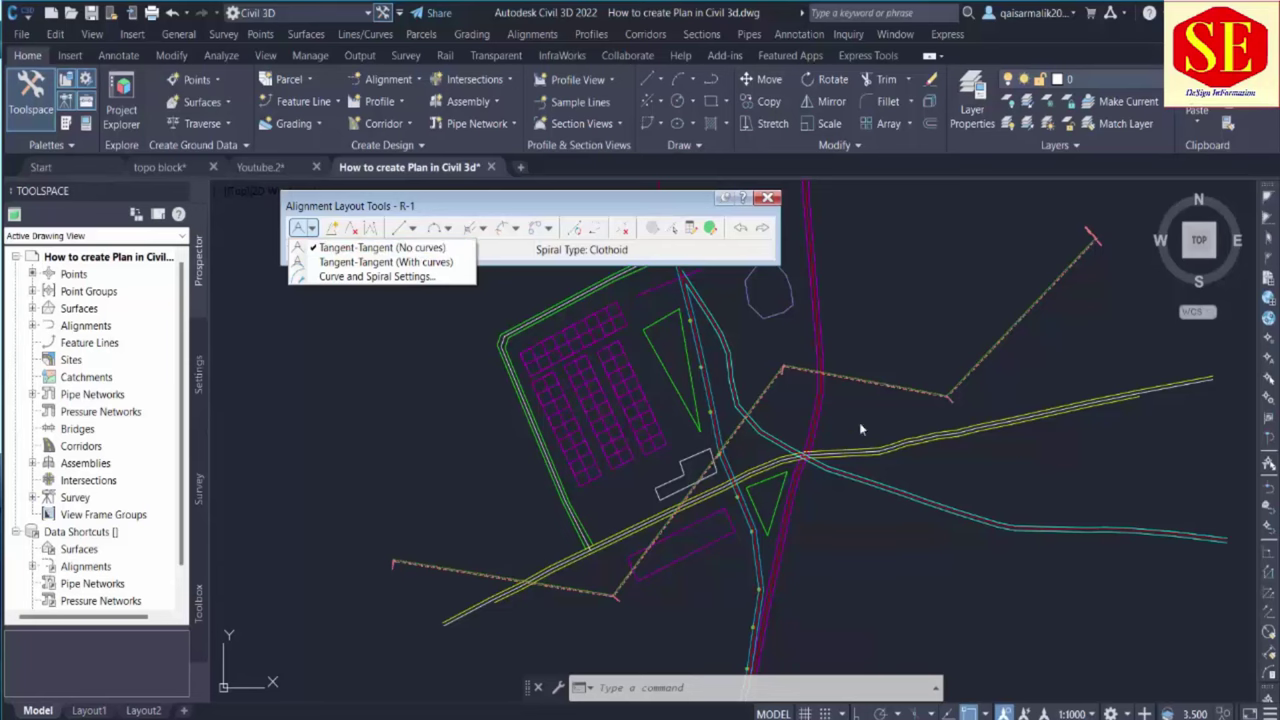
pyautogui.click(401, 251)
# Erase the drawn line with E, then reselect the alignment
pyautogui.scroll(2, 860, 375)
pyautogui.click(890, 382)
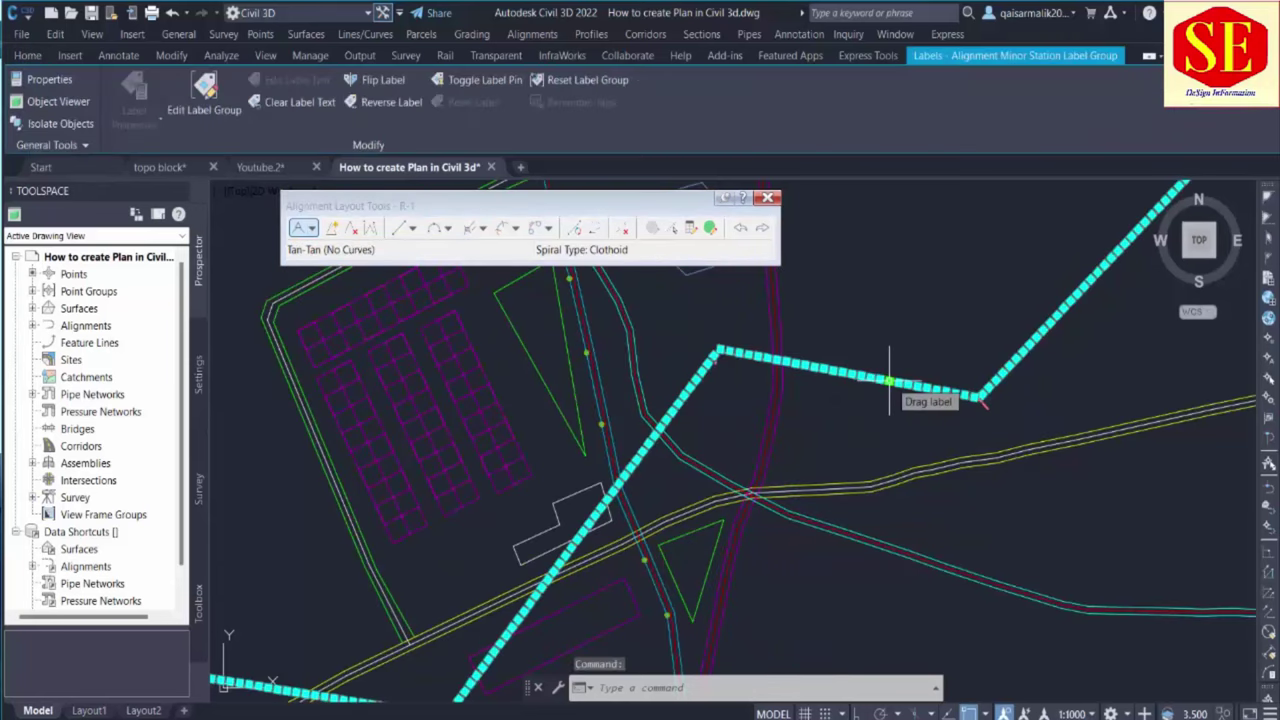
pyautogui.write('e')
pyautogui.press('Return')
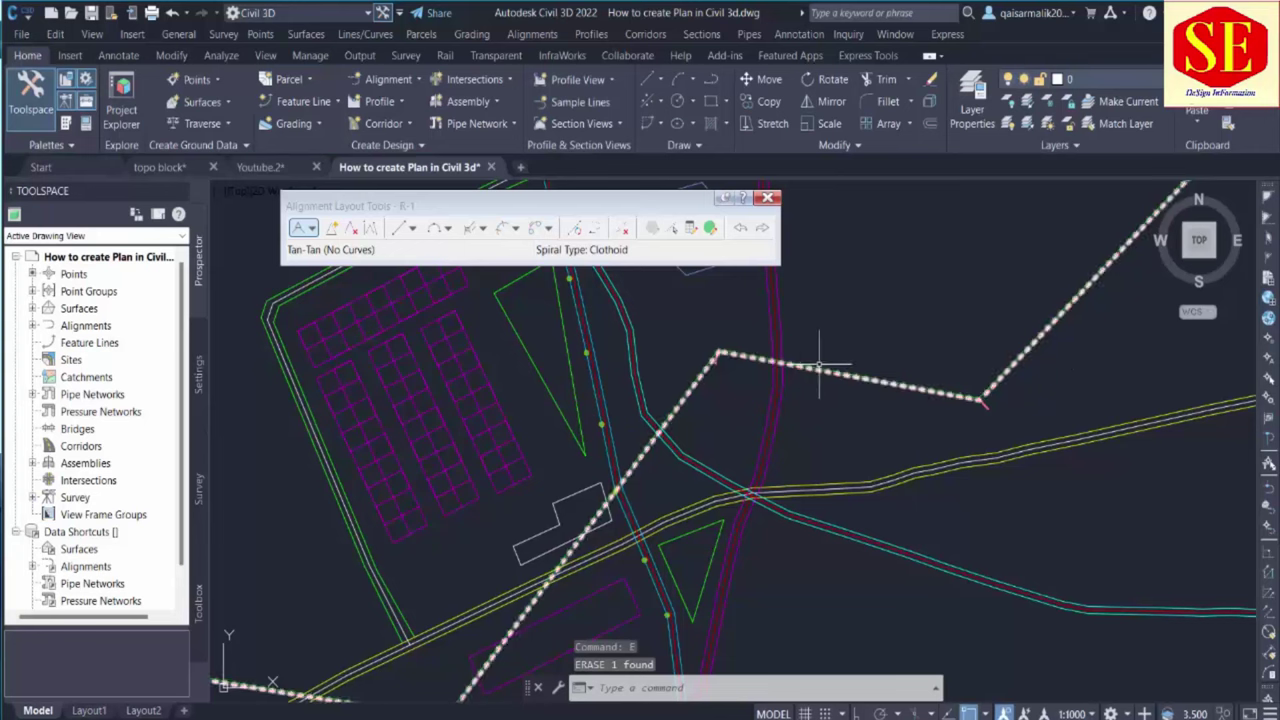
pyautogui.press('Escape')
pyautogui.click(819, 370)
# Erase the old alignment and start a new alignment R-1 by layout
pyautogui.press('Escape')
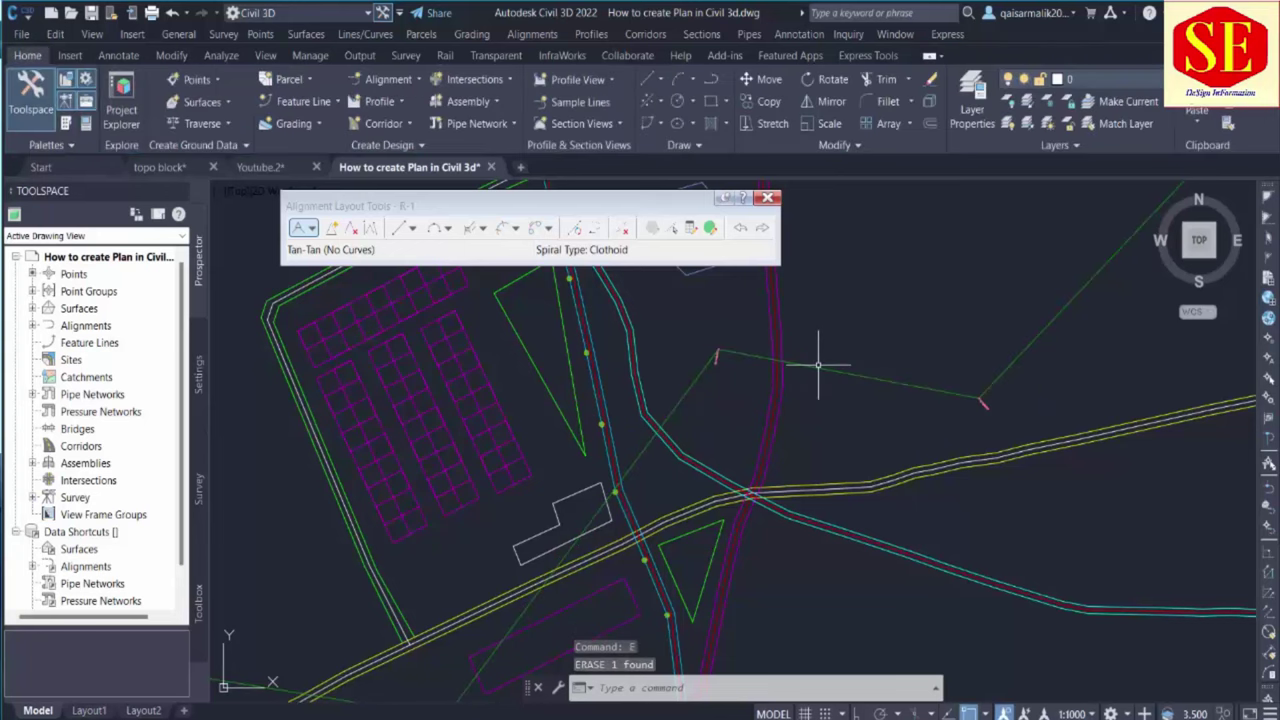
pyautogui.click(817, 369)
pyautogui.write('e')
pyautogui.press('Return')
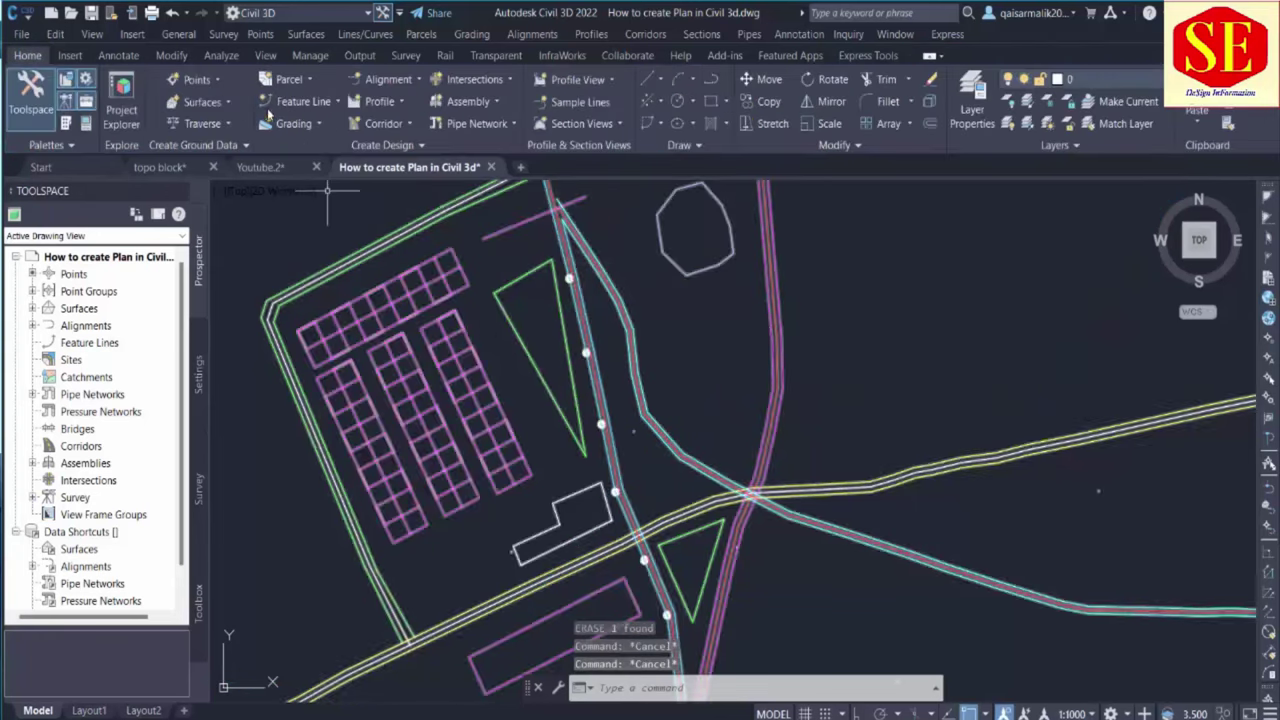
pyautogui.click(388, 79)
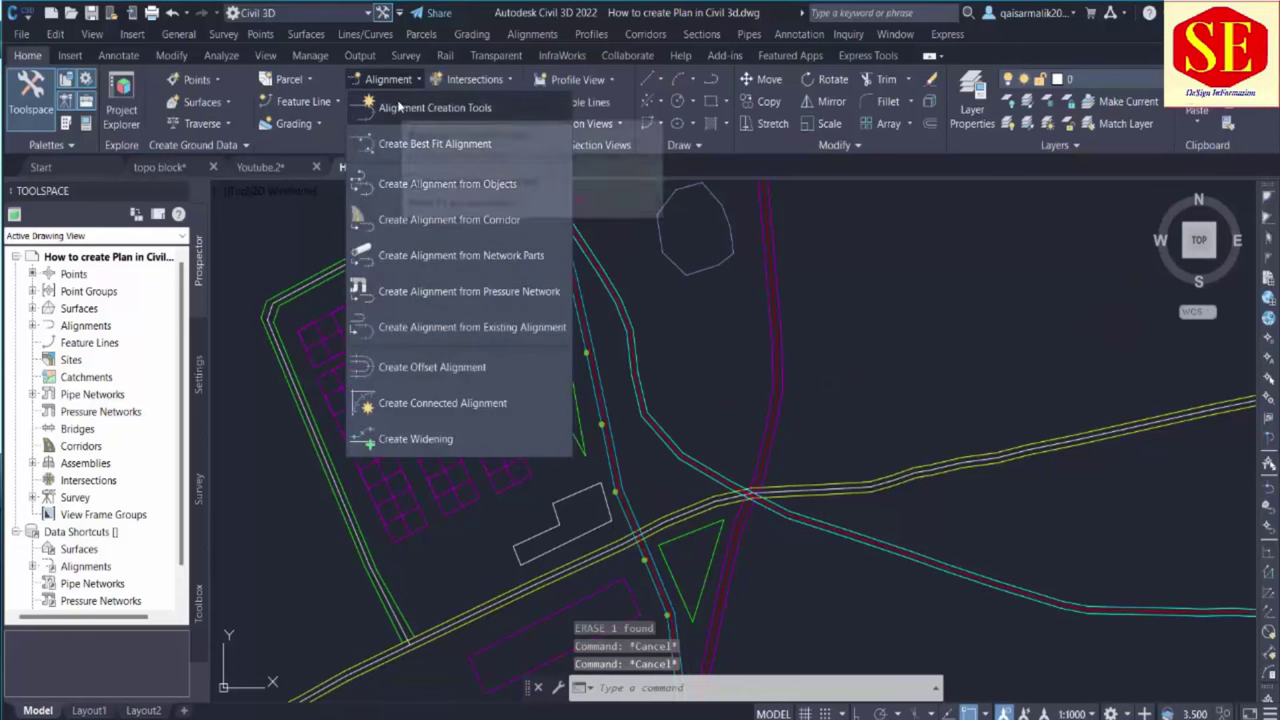
pyautogui.click(420, 107)
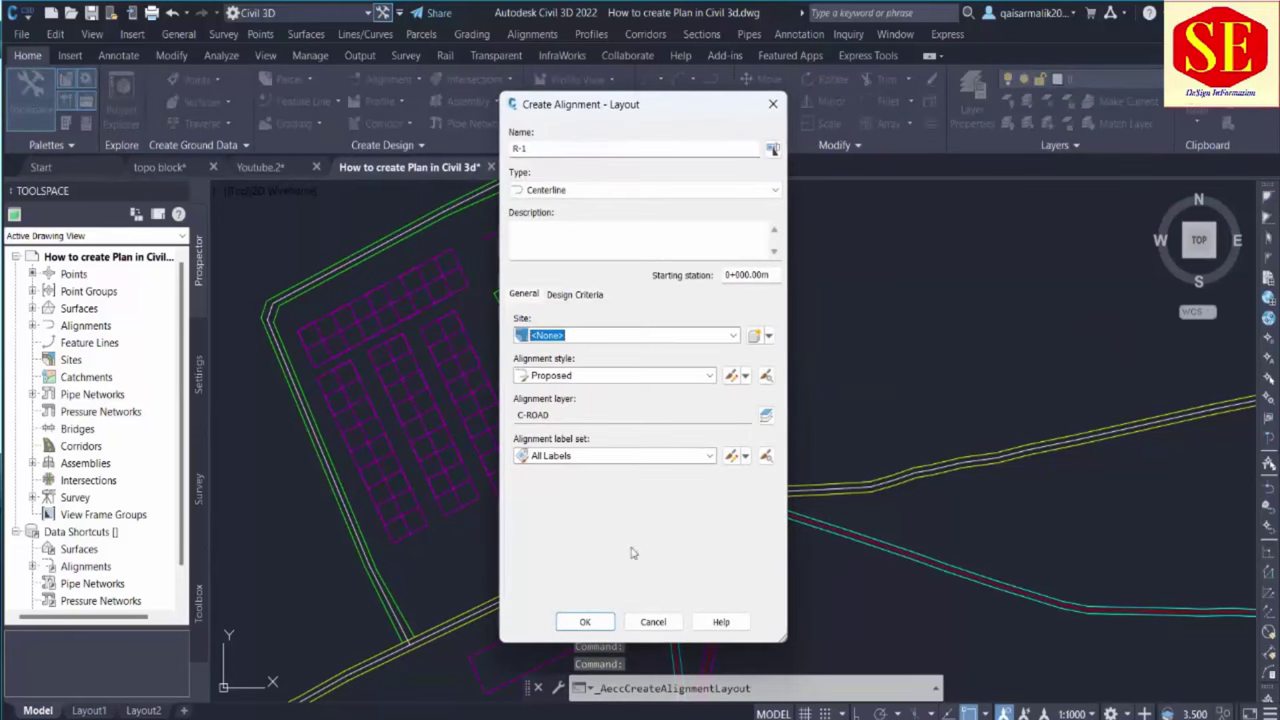
pyautogui.click(585, 621)
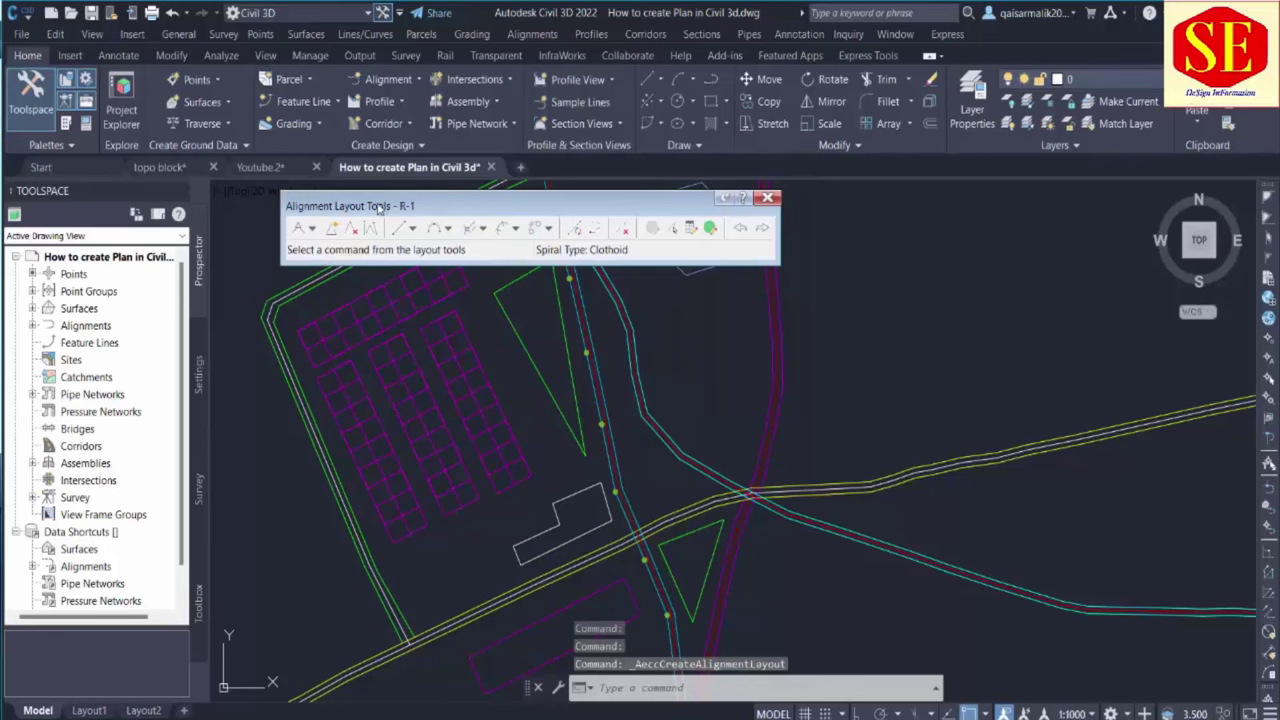
# Switch the layout mode to Tangent-Tangent (With curves)
pyautogui.click(312, 228)
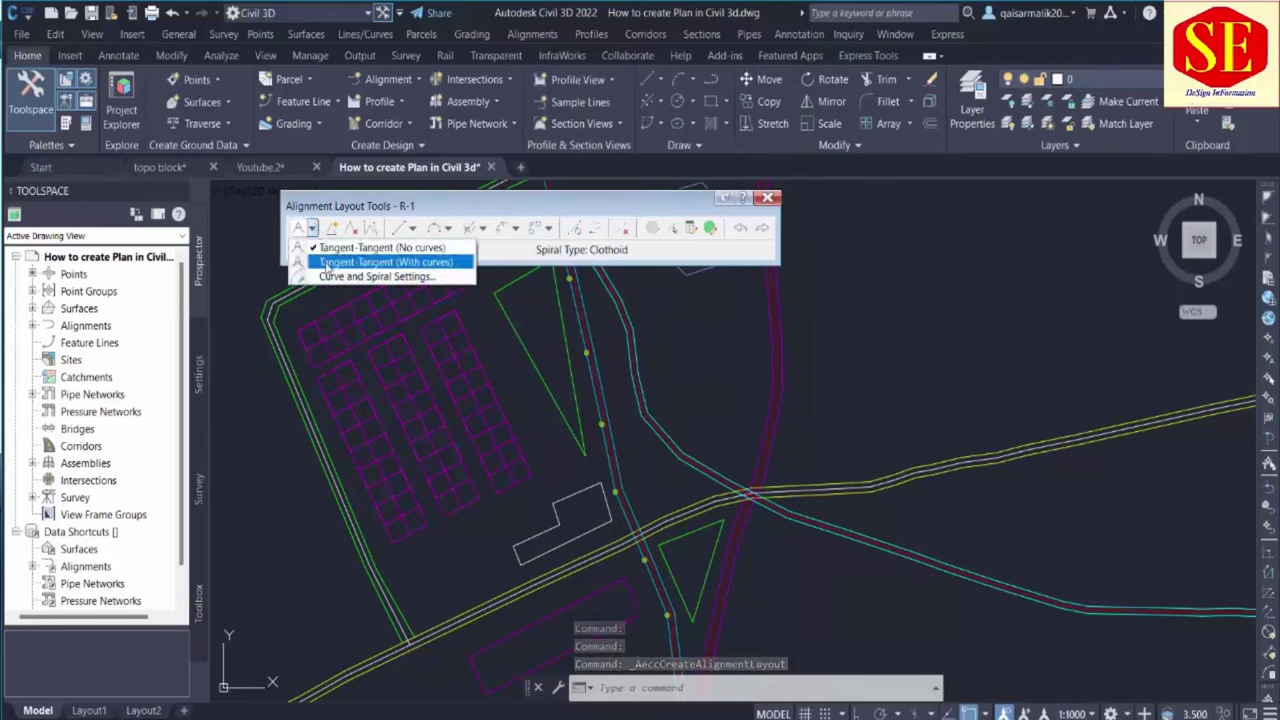
pyautogui.click(401, 276)
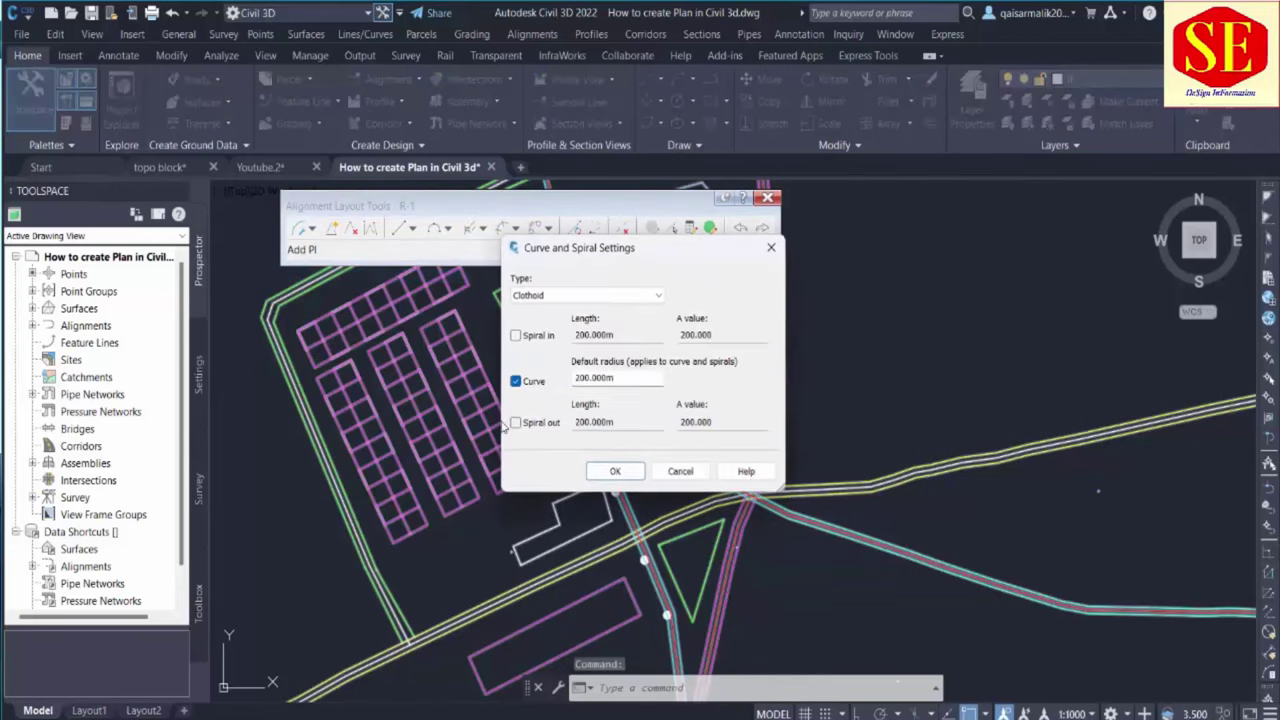
pyautogui.click(312, 228)
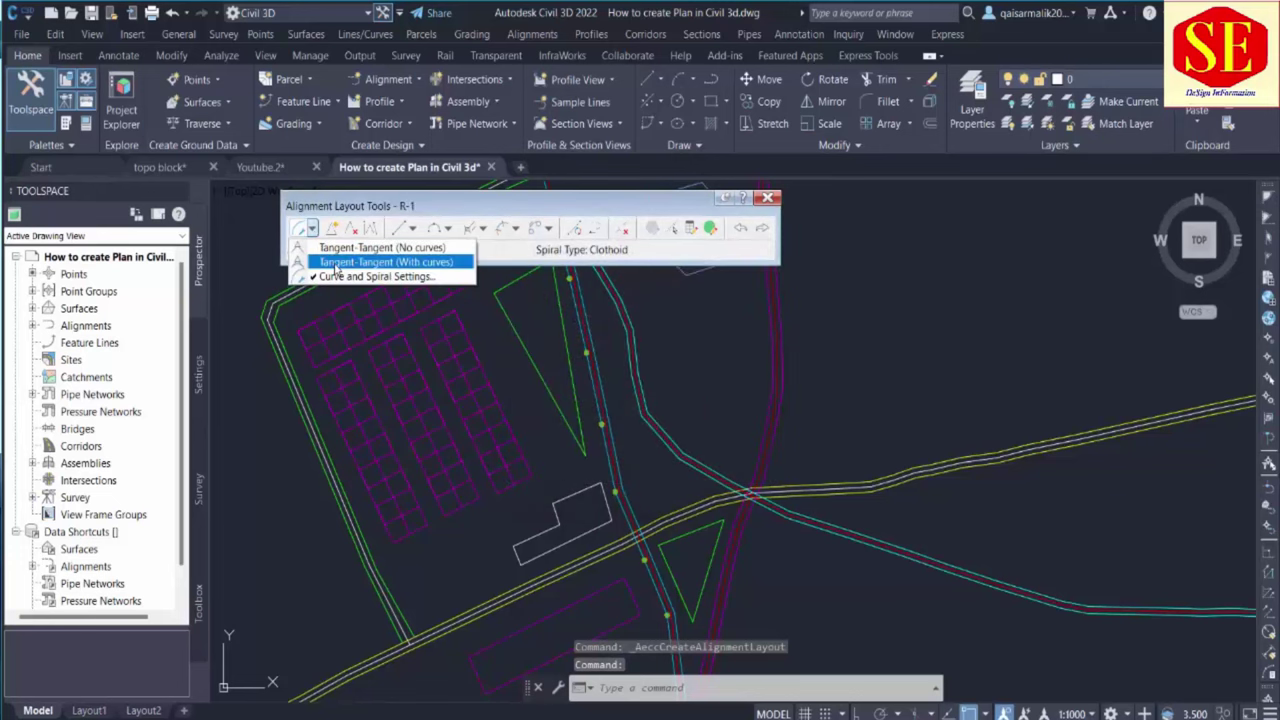
pyautogui.click(338, 262)
pyautogui.scroll(5, 366, 423)
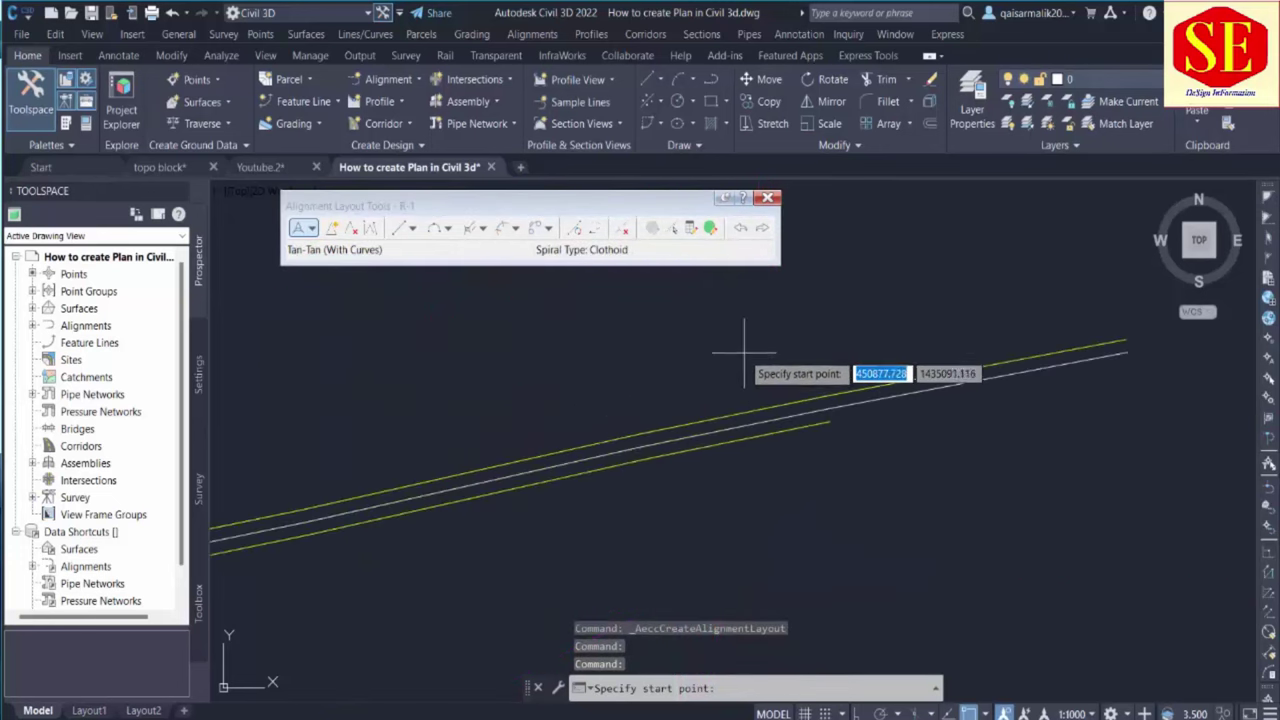
# Place R-1's start point and the next two PIs along the road, panning as needed
pyautogui.scroll(-3, 800, 340)
pyautogui.click(757, 300)
pyautogui.moveTo(757, 300); pyautogui.dragTo(897, 313, button='middle')
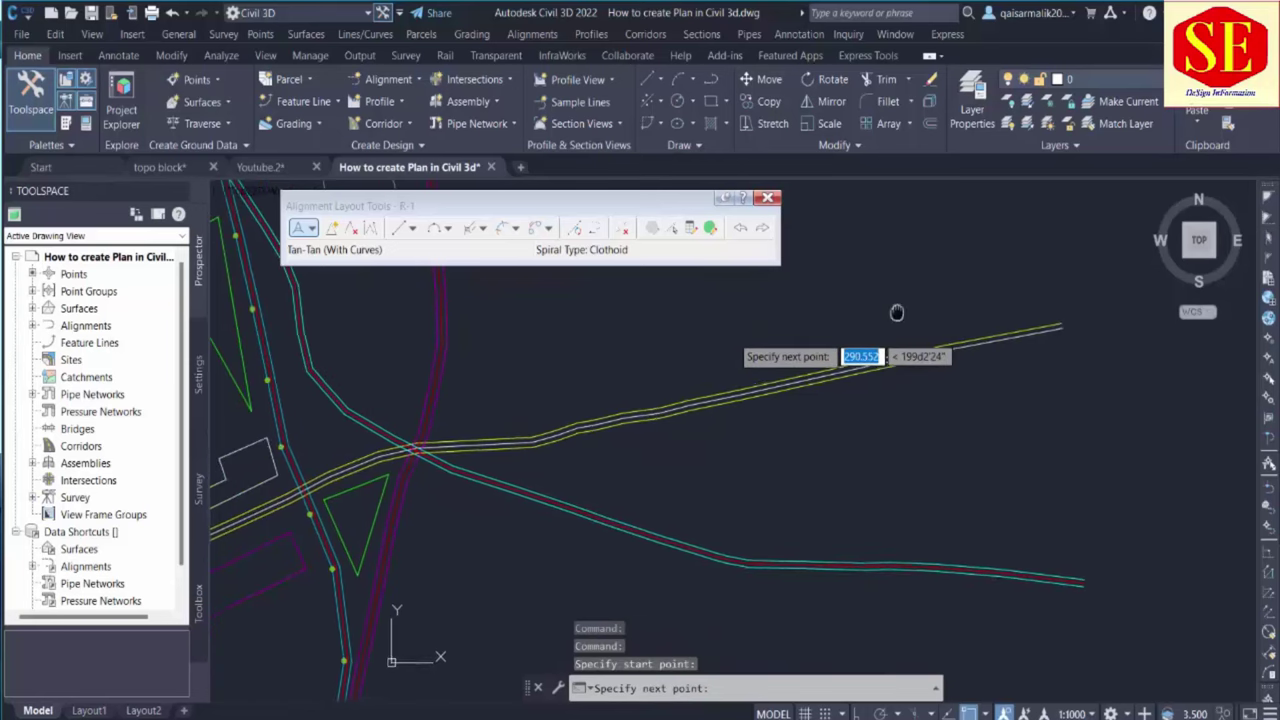
pyautogui.click(447, 498)
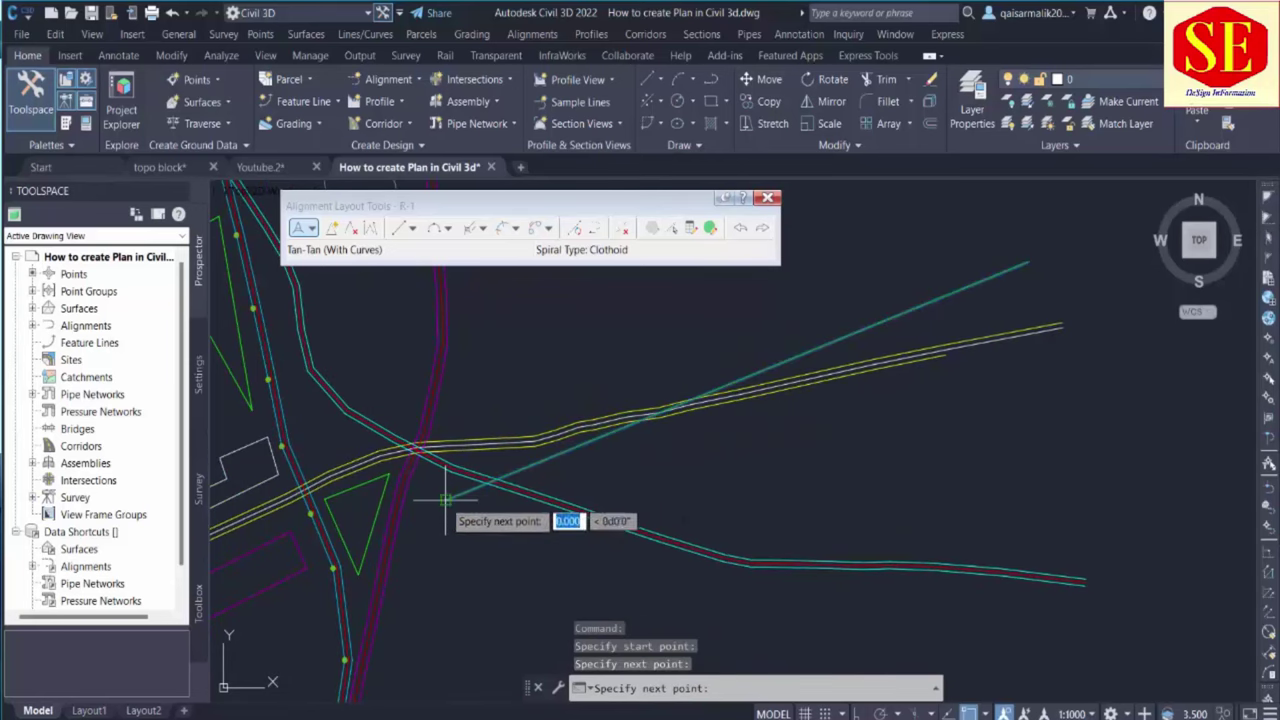
pyautogui.moveTo(447, 498); pyautogui.dragTo(750, 475, button='middle')
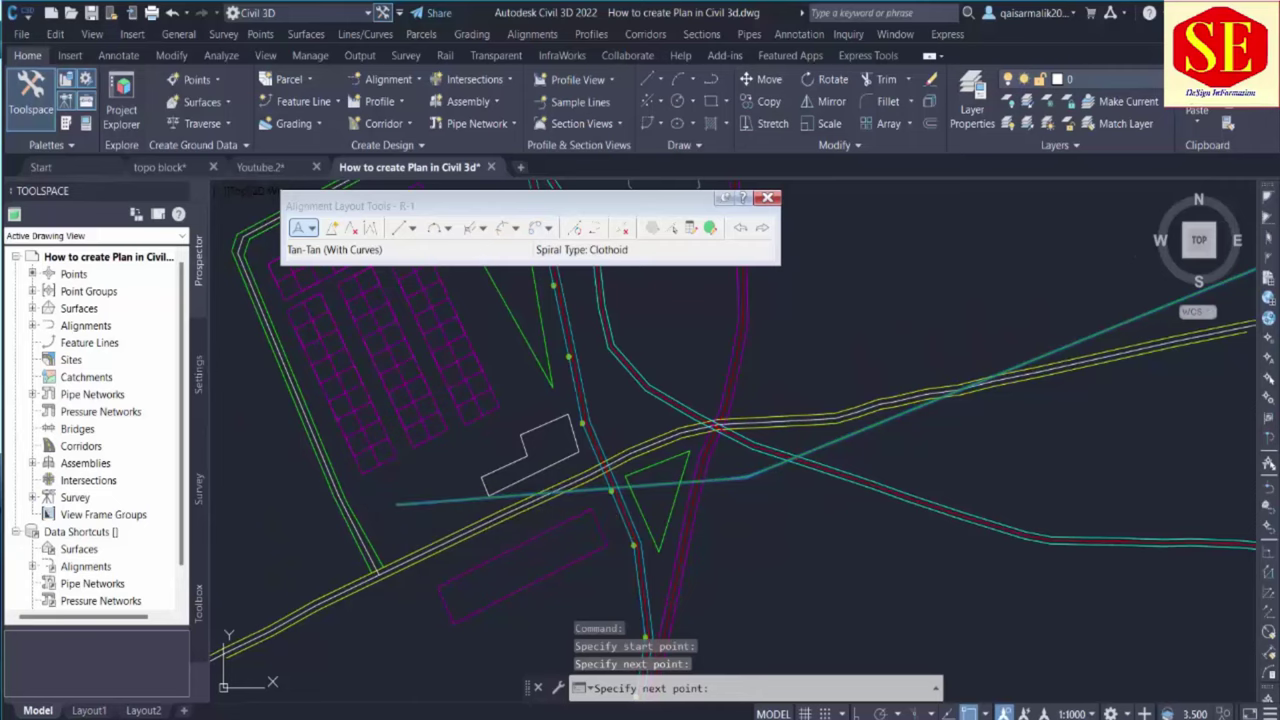
pyautogui.scroll(2, 343, 503)
pyautogui.moveTo(343, 503); pyautogui.dragTo(698, 408, button='middle')
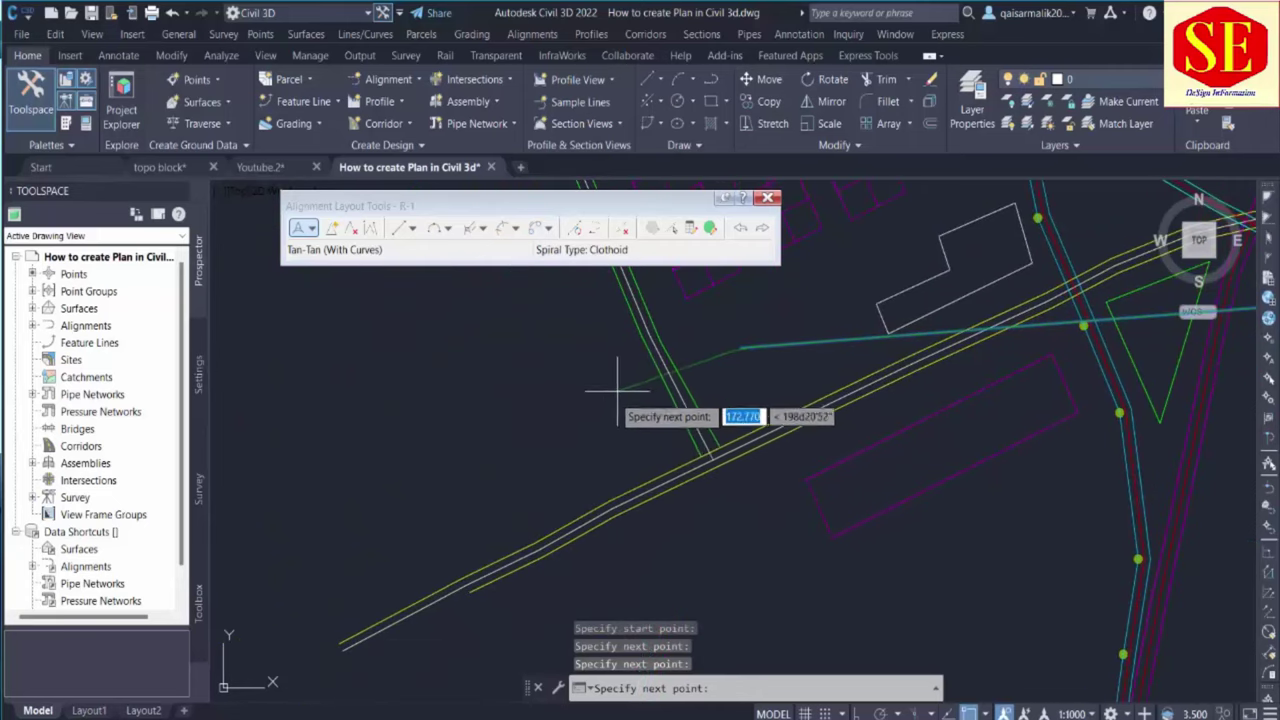
pyautogui.click(320, 628)
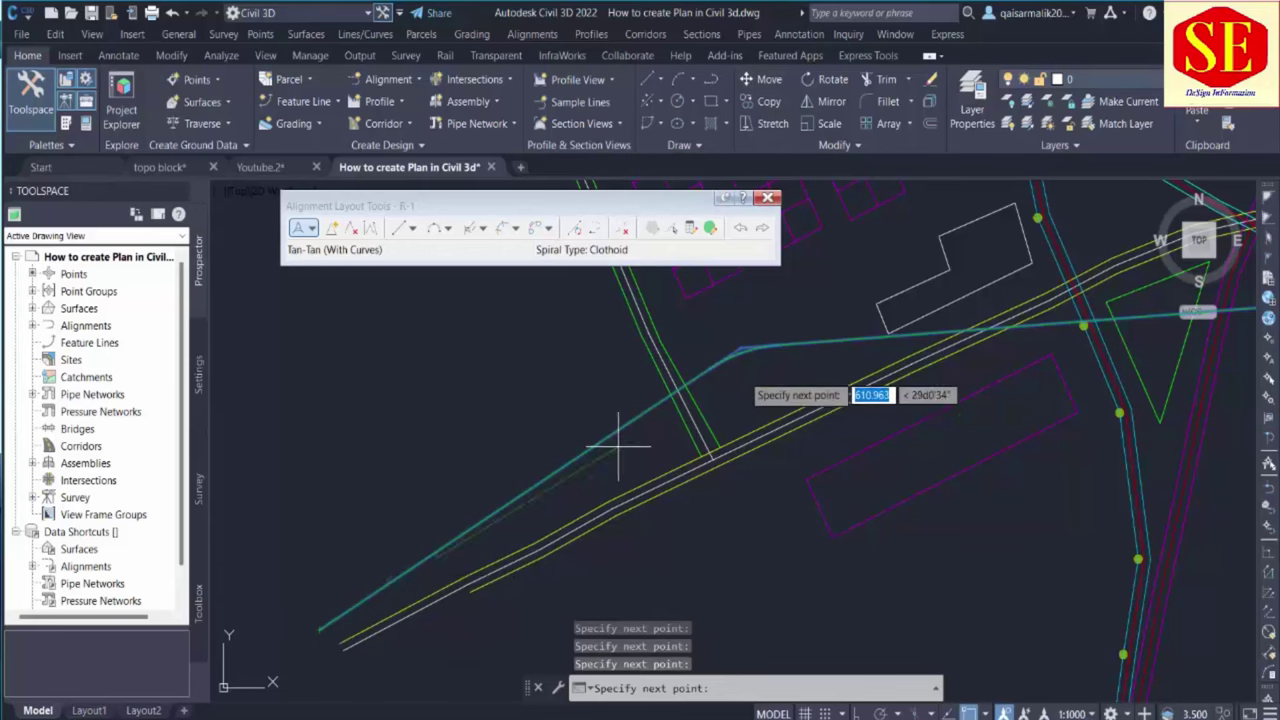
# Check the curved layout and end the alignment command
pyautogui.scroll(2, 737, 340)
pyautogui.scroll(-3, 1005, 368)
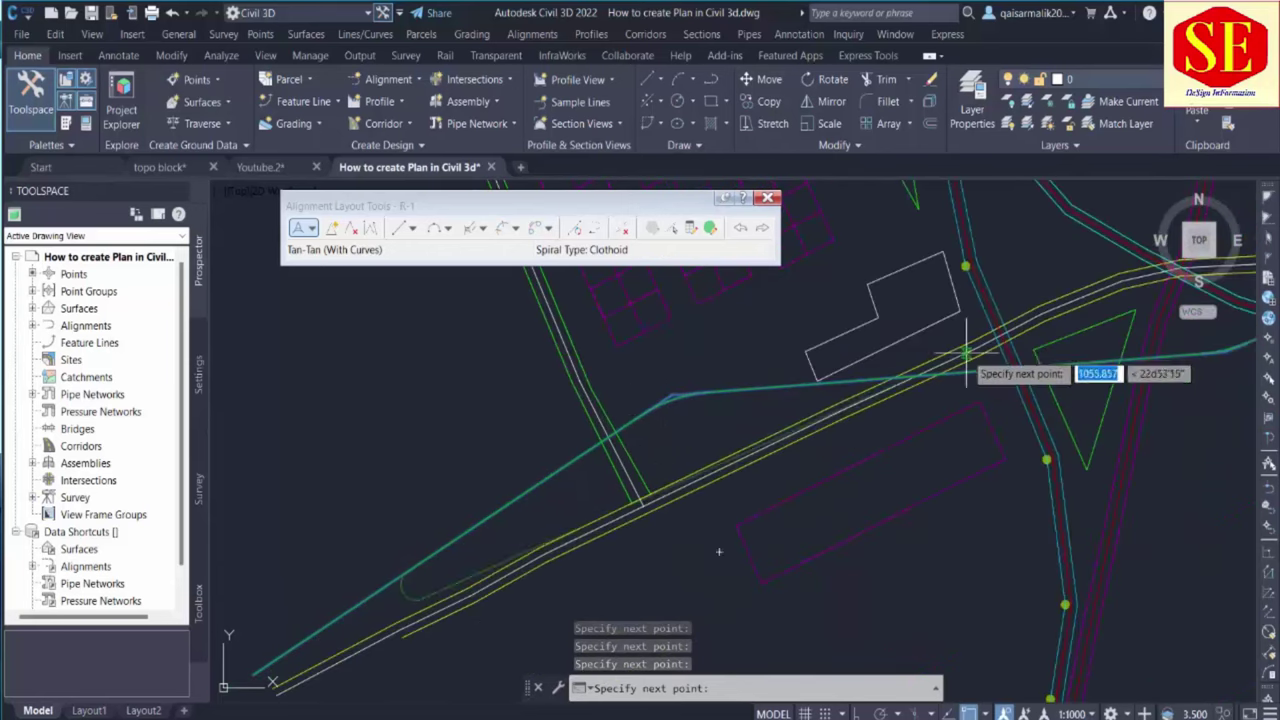
pyautogui.scroll(3, 985, 443)
pyautogui.scroll(-3, 677, 485)
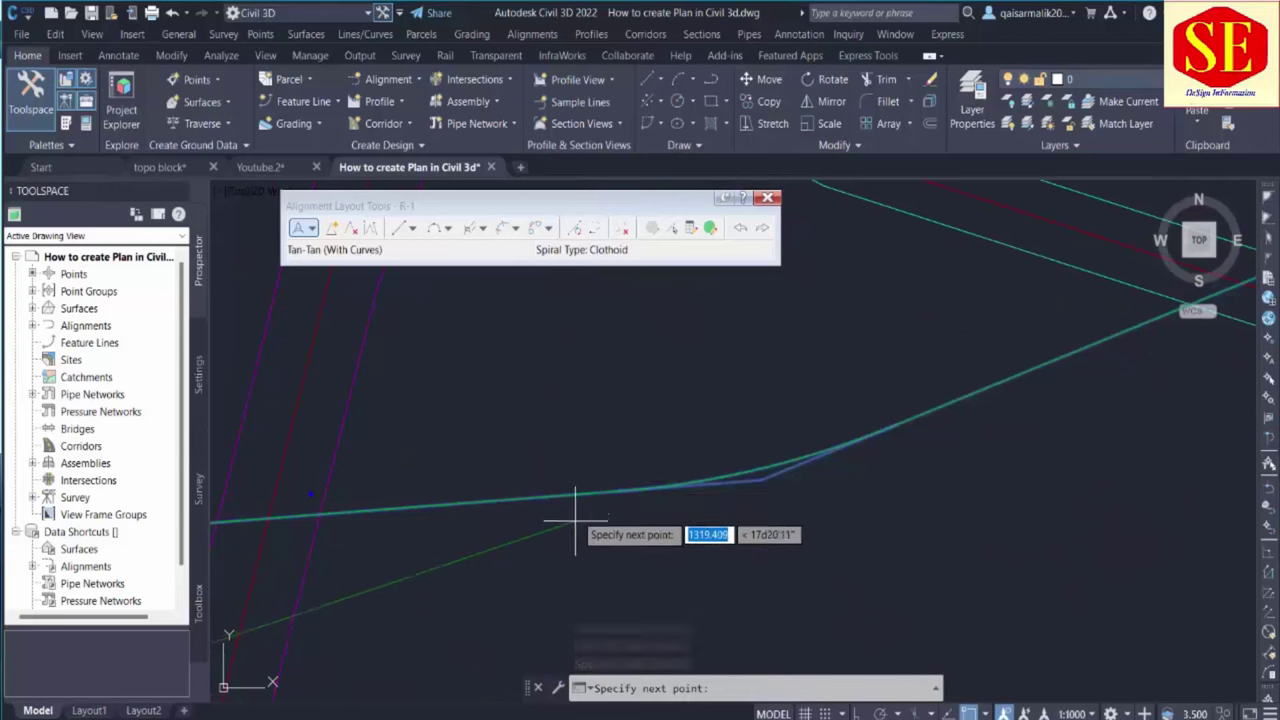
pyautogui.scroll(3, 787, 480)
pyautogui.scroll(-3, 787, 480)
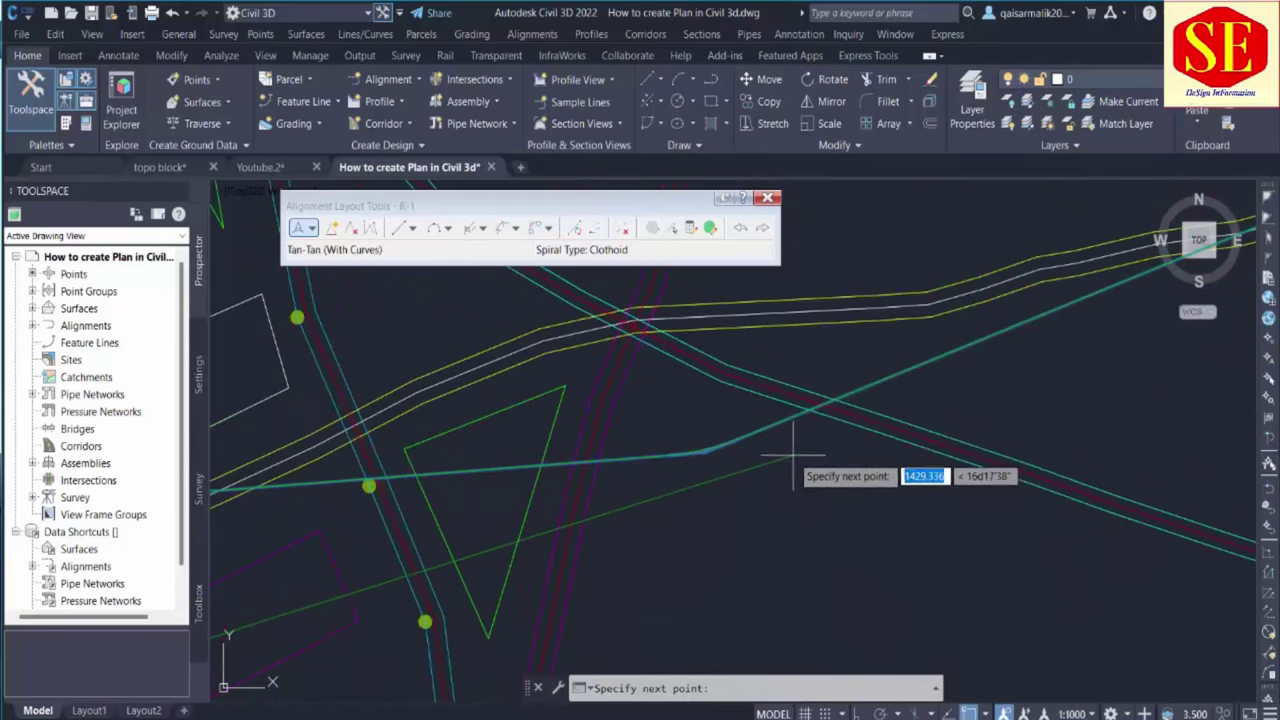
pyautogui.scroll(-2, 880, 432)
pyautogui.scroll(-3, 900, 420)
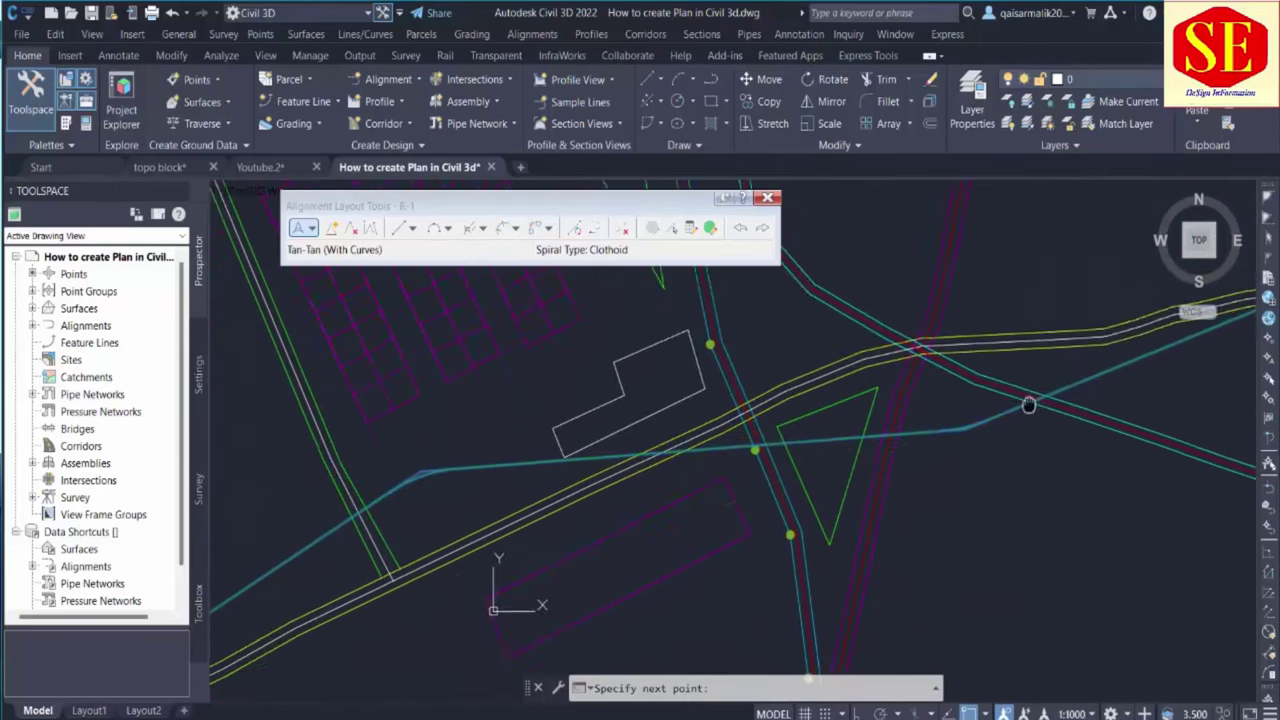
pyautogui.scroll(2, 571, 457)
pyautogui.scroll(-3, 295, 510)
pyautogui.press('Return')
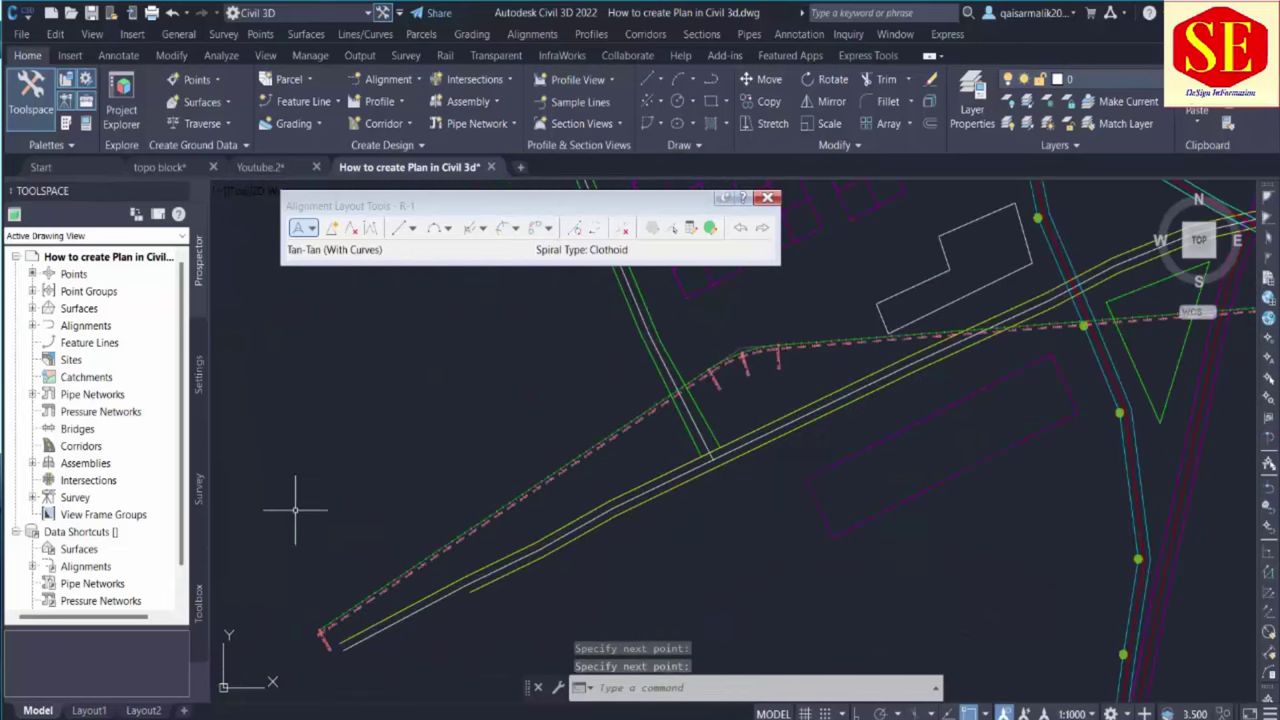
# Zoom in on the PC, Mid and PT station labels, then select alignment R-1
pyautogui.scroll(3, 766, 349)
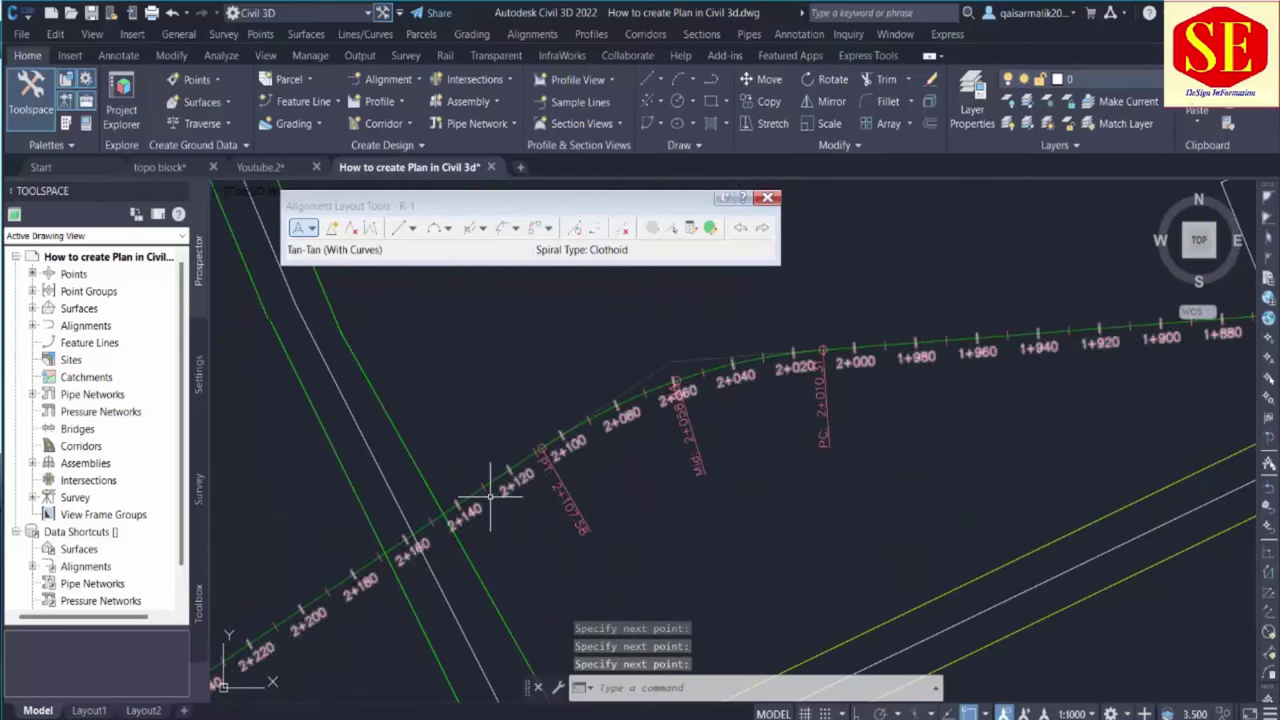
pyautogui.scroll(2, 835, 402)
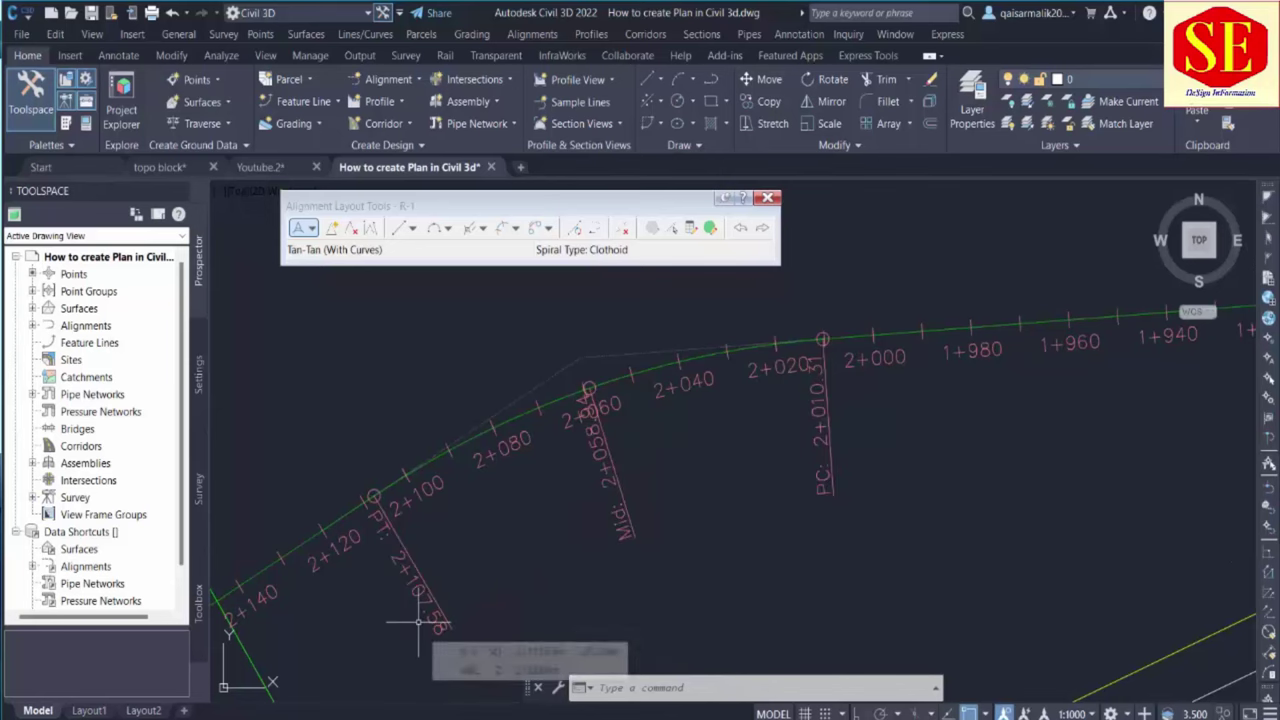
pyautogui.scroll(-4, 491, 480)
pyautogui.moveTo(500, 471)
pyautogui.mouseDown(button='middle')
pyautogui.moveTo(737, 482)
pyautogui.moveTo(489, 547)
pyautogui.mouseUp(button='middle')
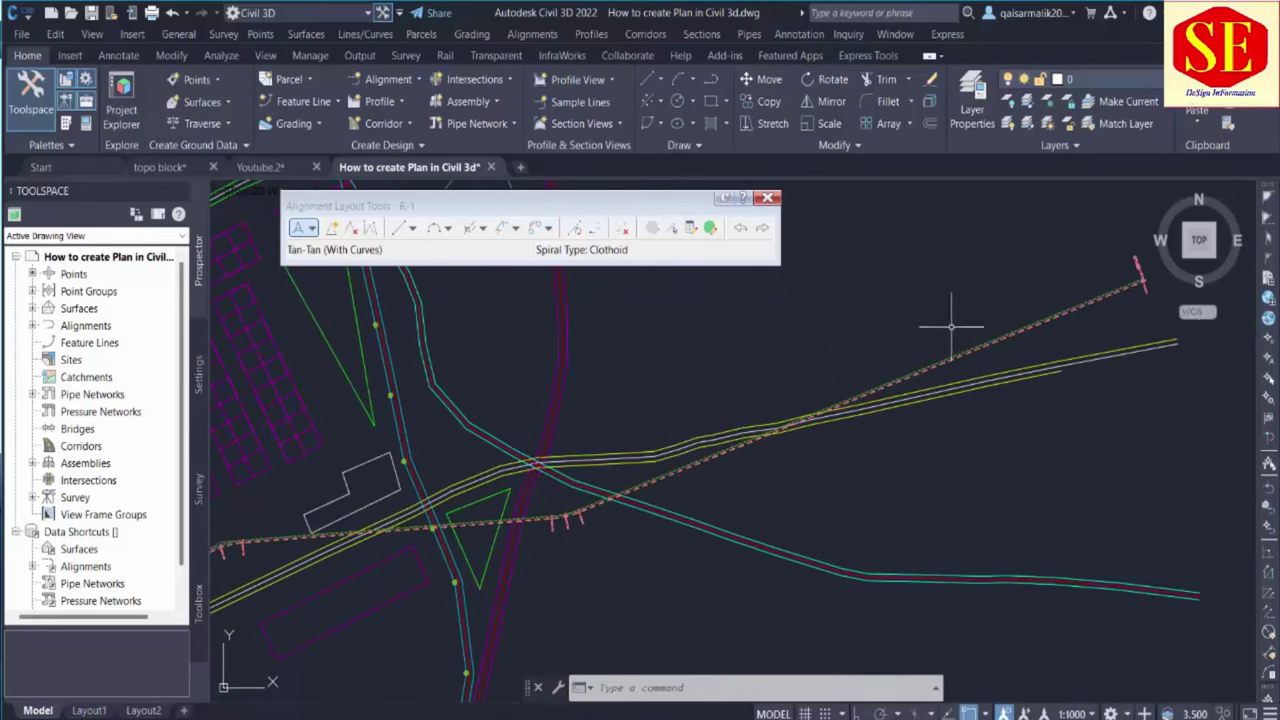
pyautogui.scroll(5, 871, 369)
pyautogui.scroll(3, 512, 540)
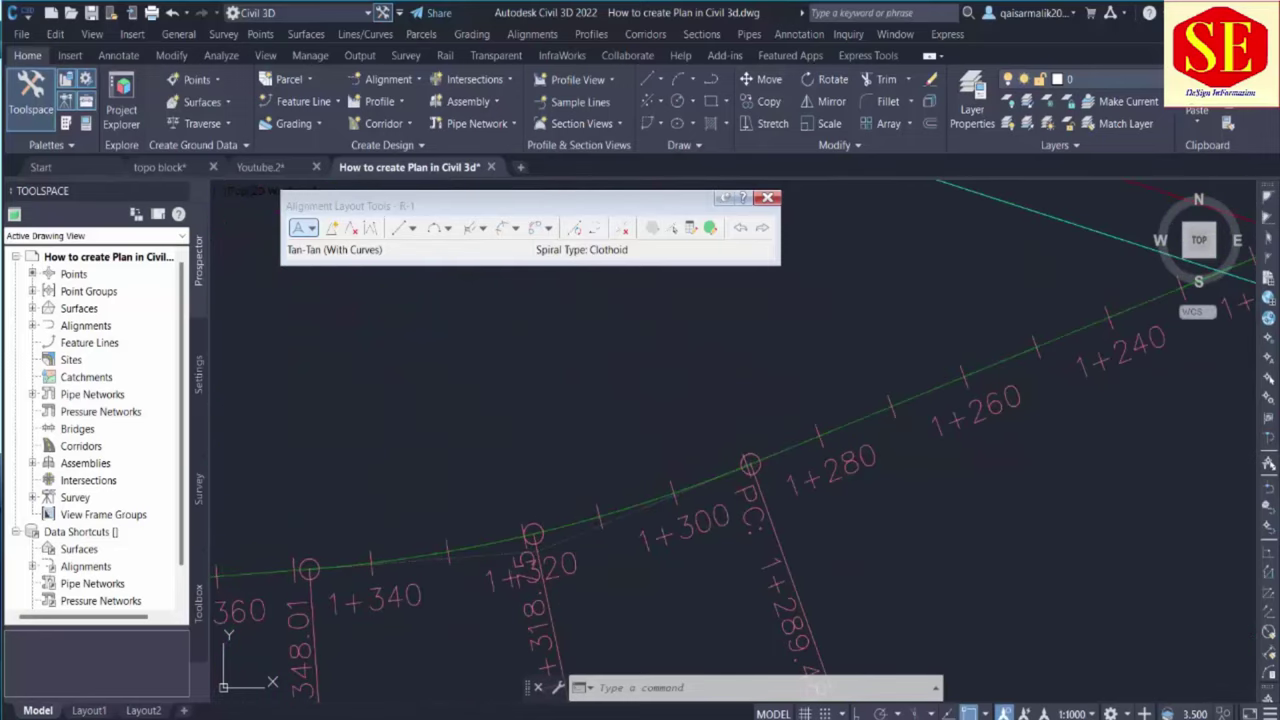
pyautogui.click(577, 520)
pyautogui.scroll(-2, 701, 411)
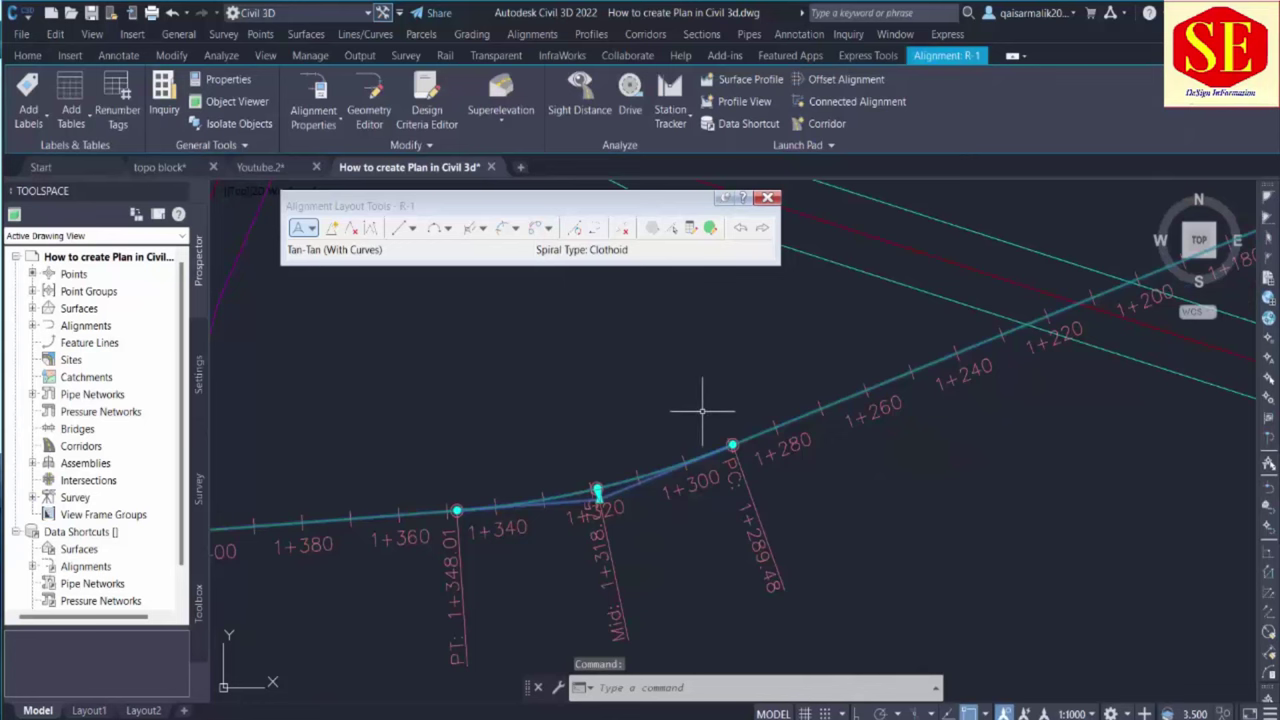
# Drag R-1's middle curve grip upward to reshape the alignment
pyautogui.scroll(-1, 686, 437)
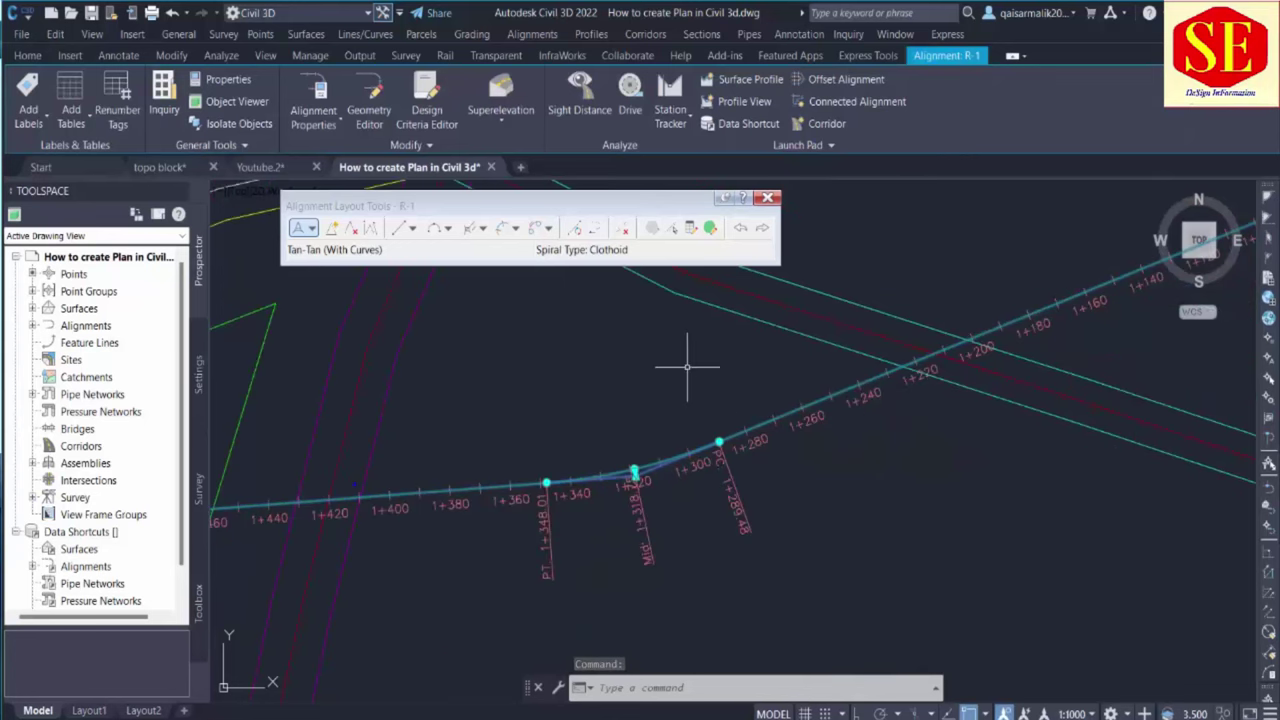
pyautogui.click(634, 470)
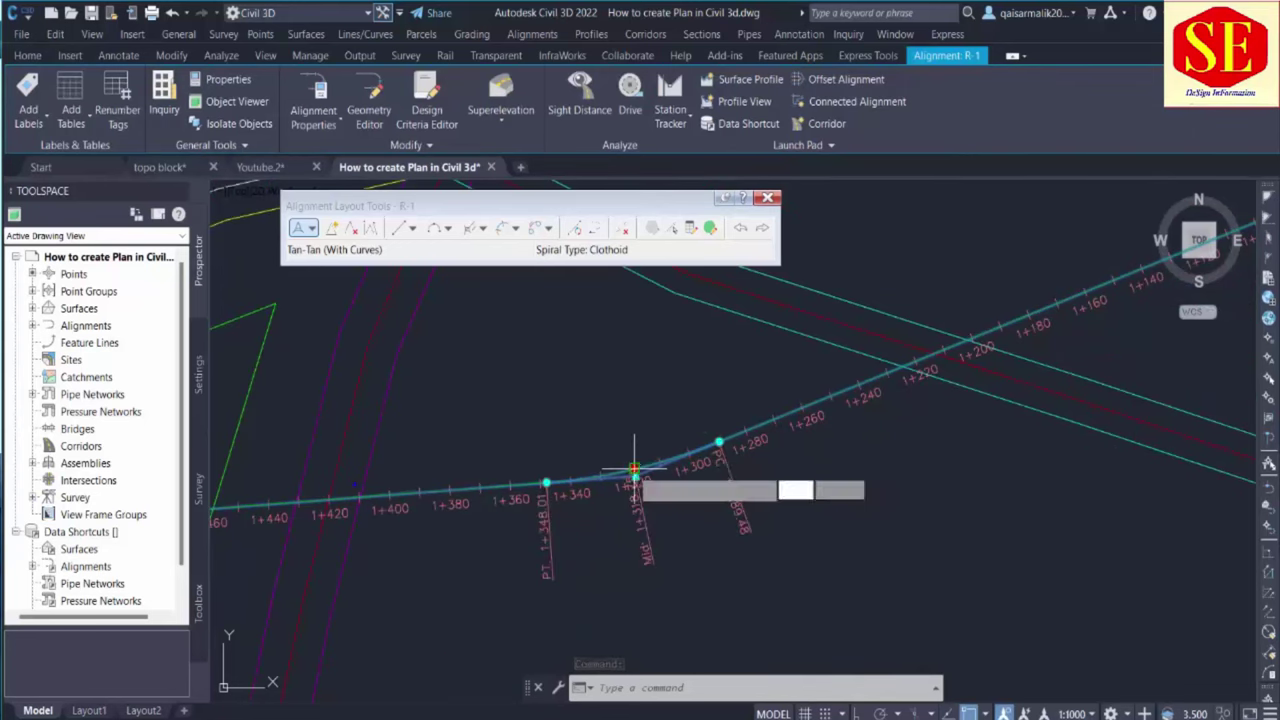
pyautogui.click(615, 412)
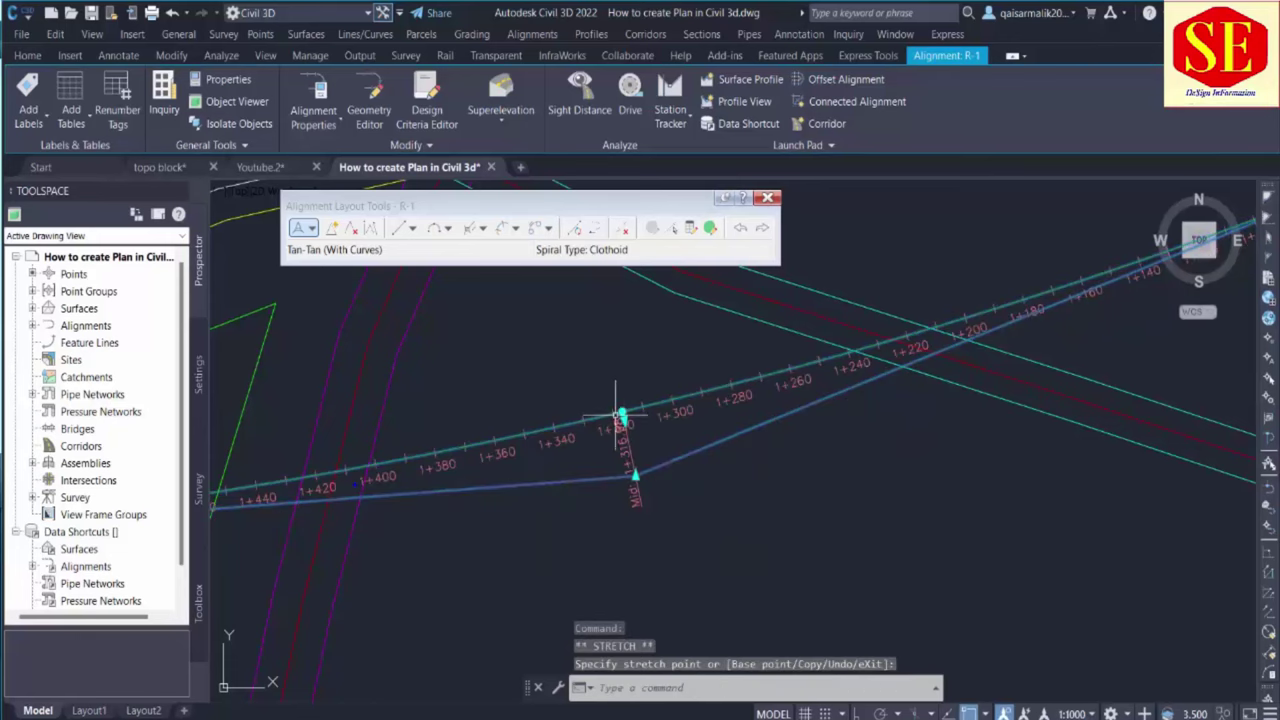
pyautogui.scroll(-3, 622, 410)
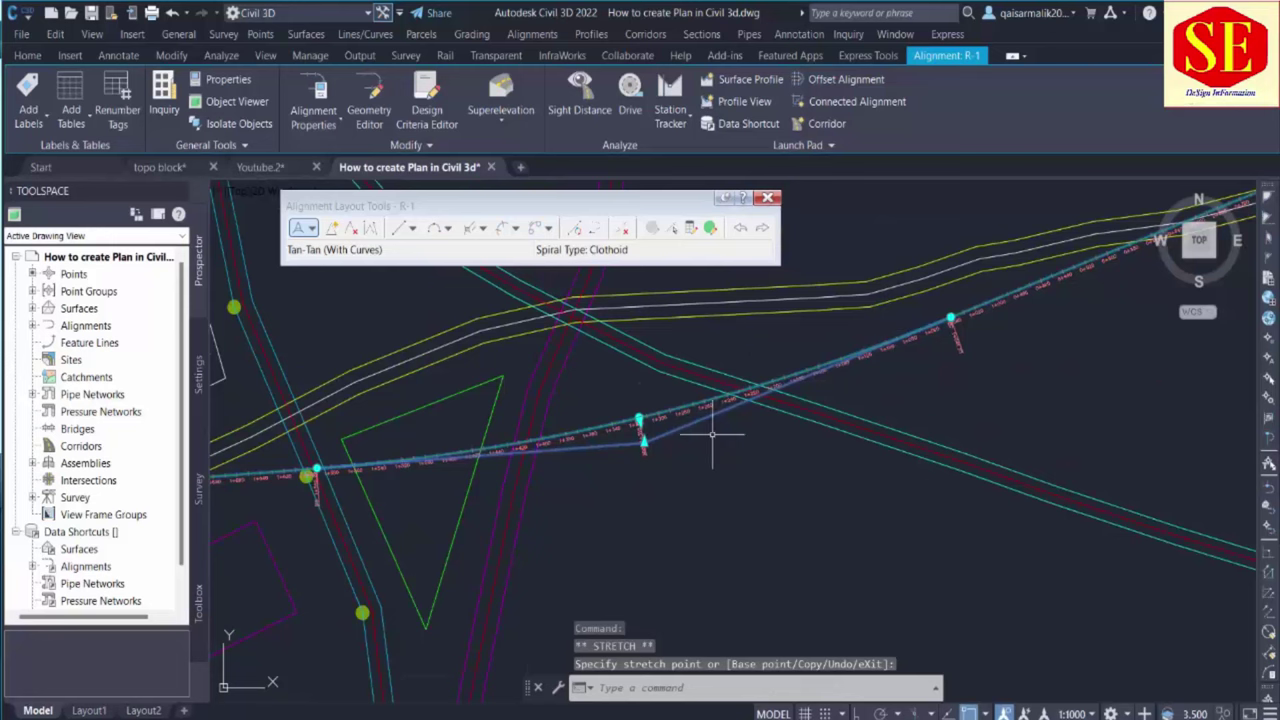
pyautogui.click(638, 418)
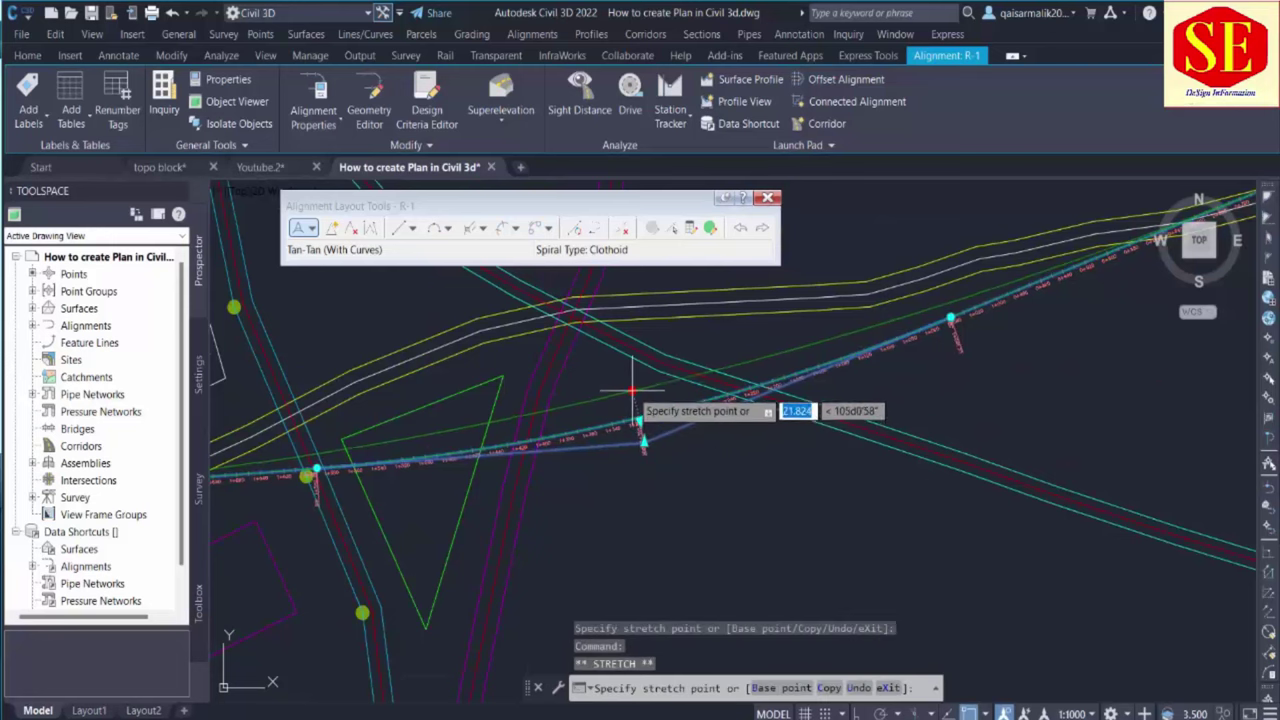
pyautogui.click(632, 390)
pyautogui.scroll(5, 636, 405)
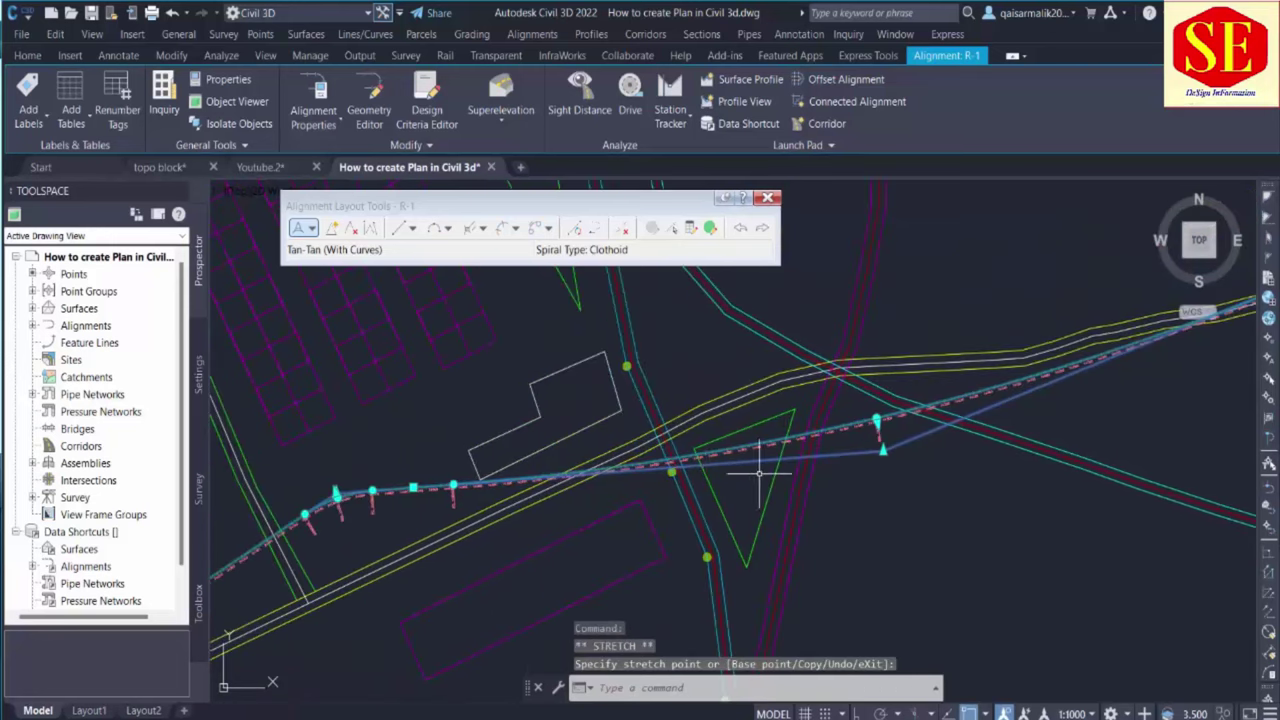
pyautogui.scroll(4, 878, 446)
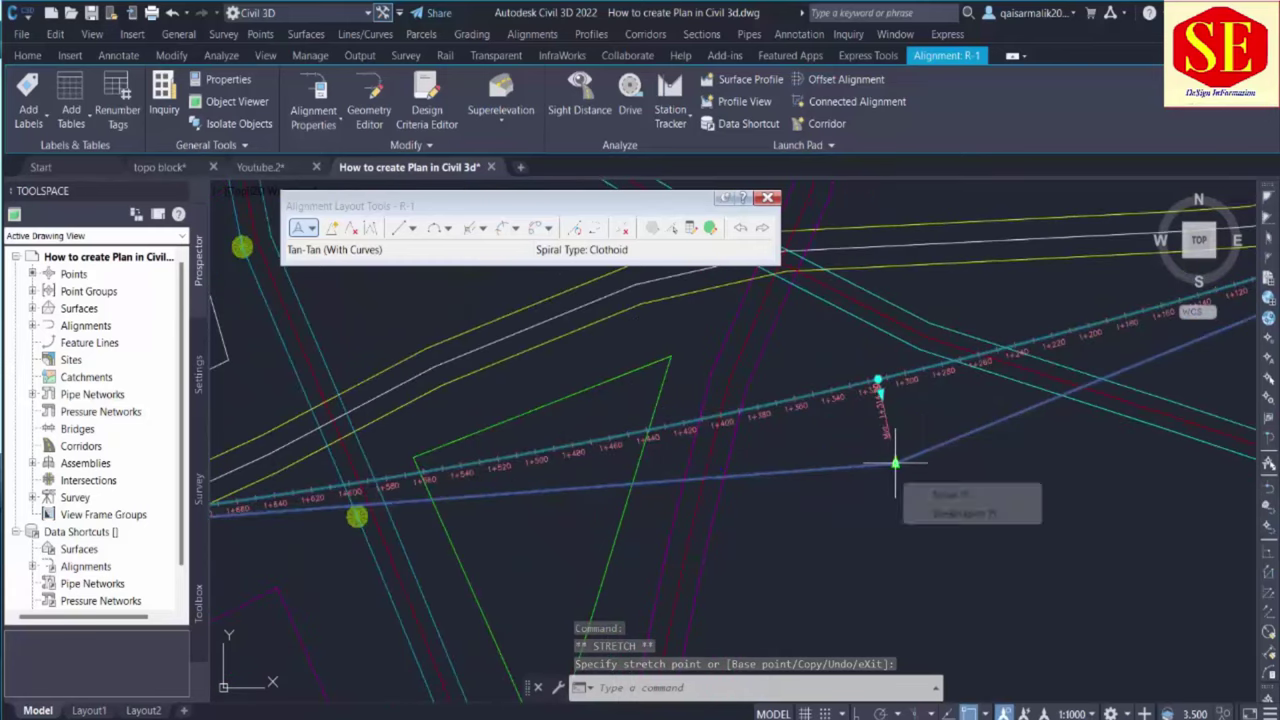
pyautogui.click(918, 545)
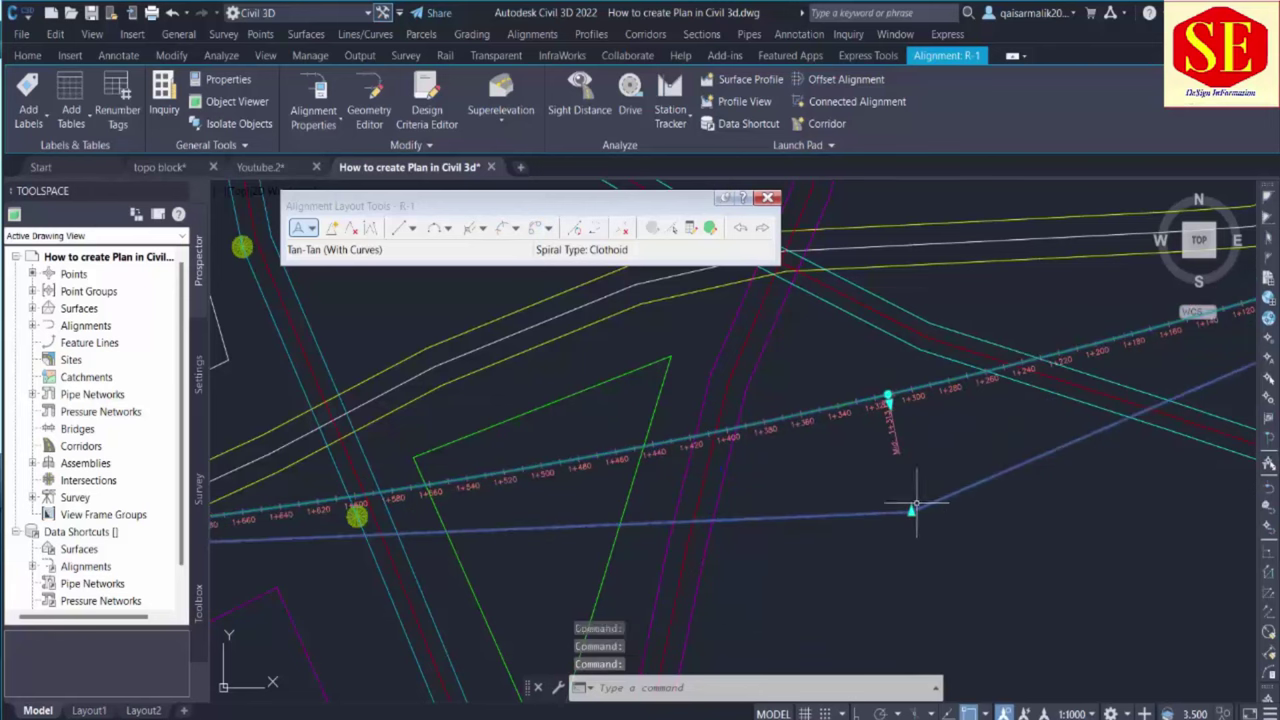
# Move the tangent end point and another PI up-right along the road, then deselect R-1
pyautogui.click(911, 512)
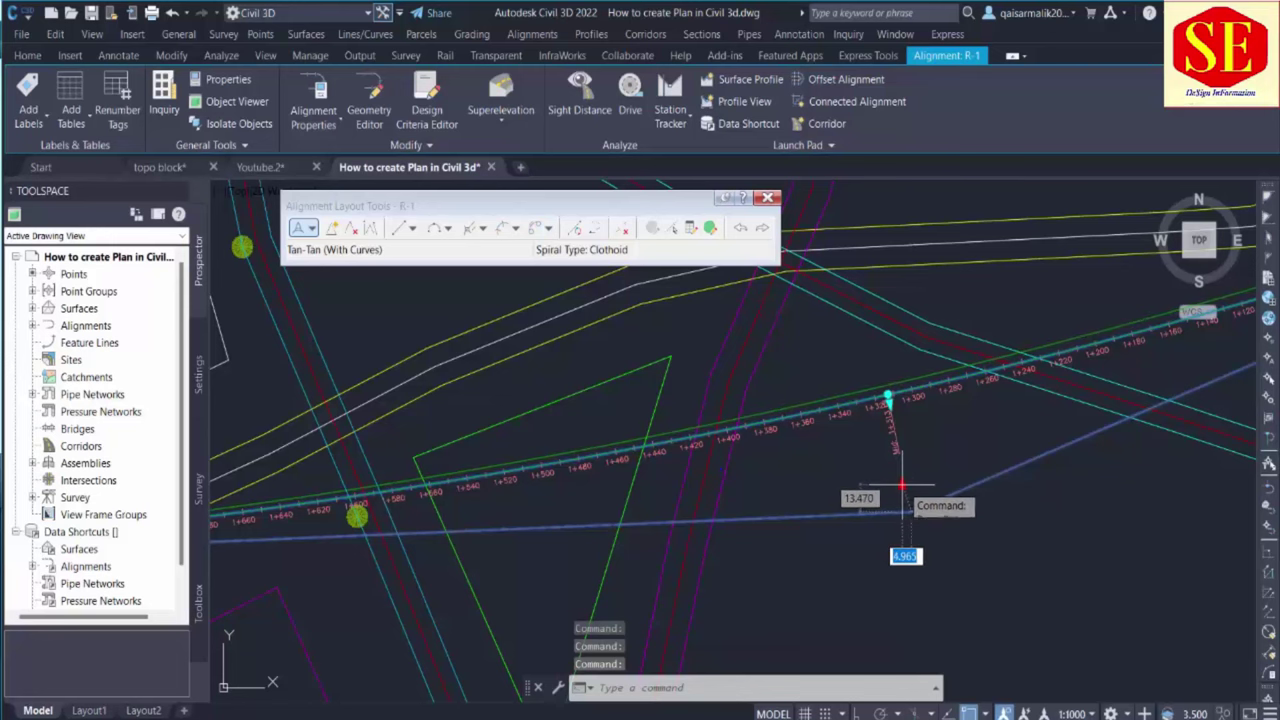
pyautogui.click(914, 488)
pyautogui.click(906, 486)
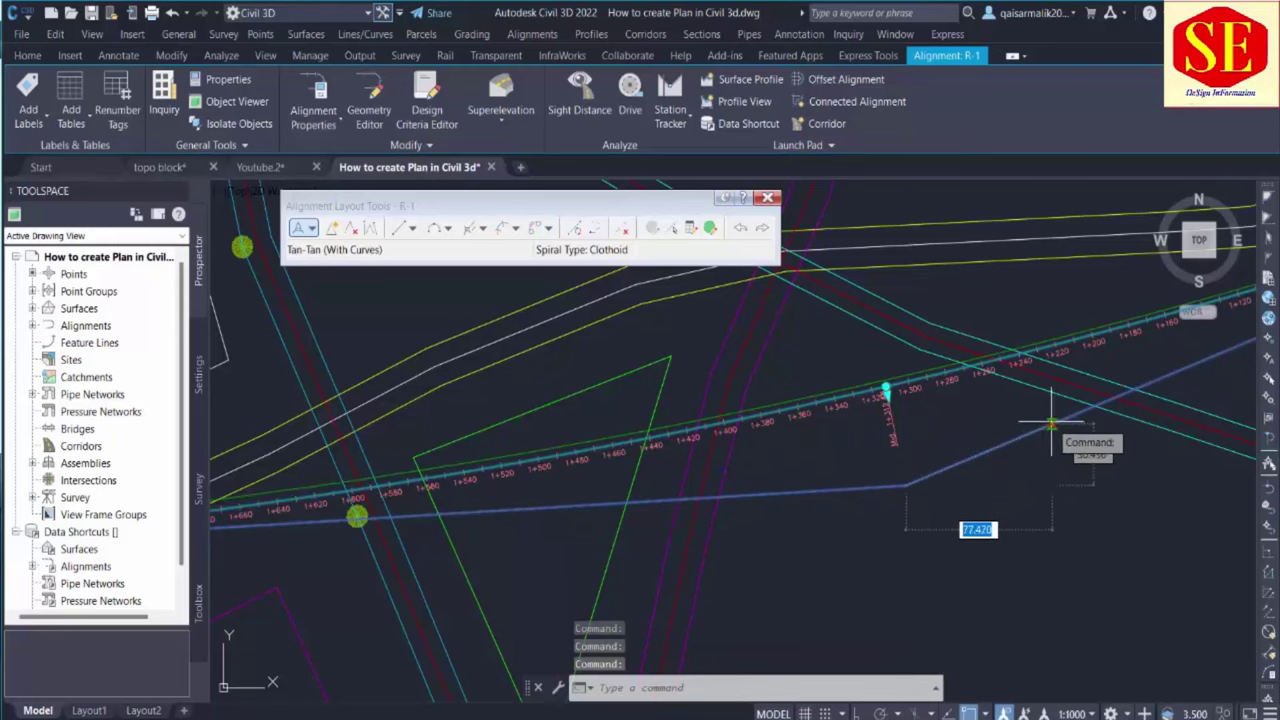
pyautogui.click(1057, 425)
pyautogui.moveTo(1071, 434); pyautogui.dragTo(797, 599, button='middle')
pyautogui.scroll(-4, 797, 599)
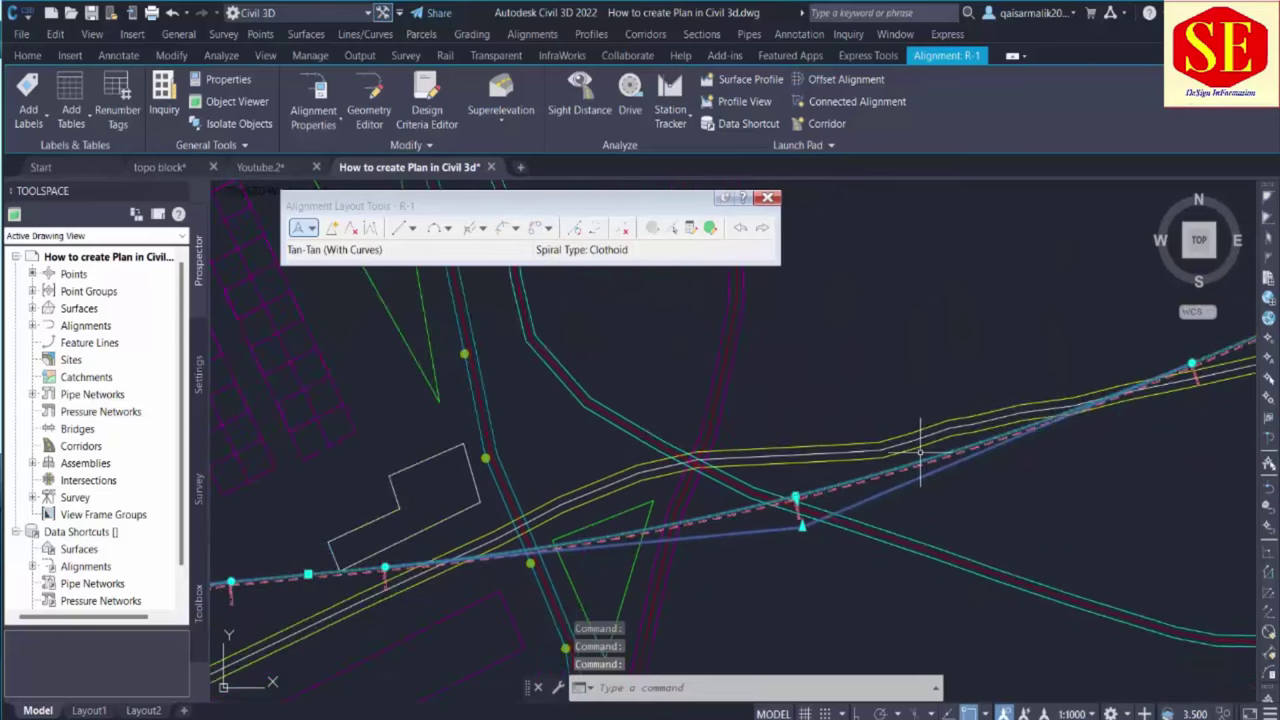
pyautogui.moveTo(836, 482); pyautogui.dragTo(668, 545, button='middle')
pyautogui.click(668, 542)
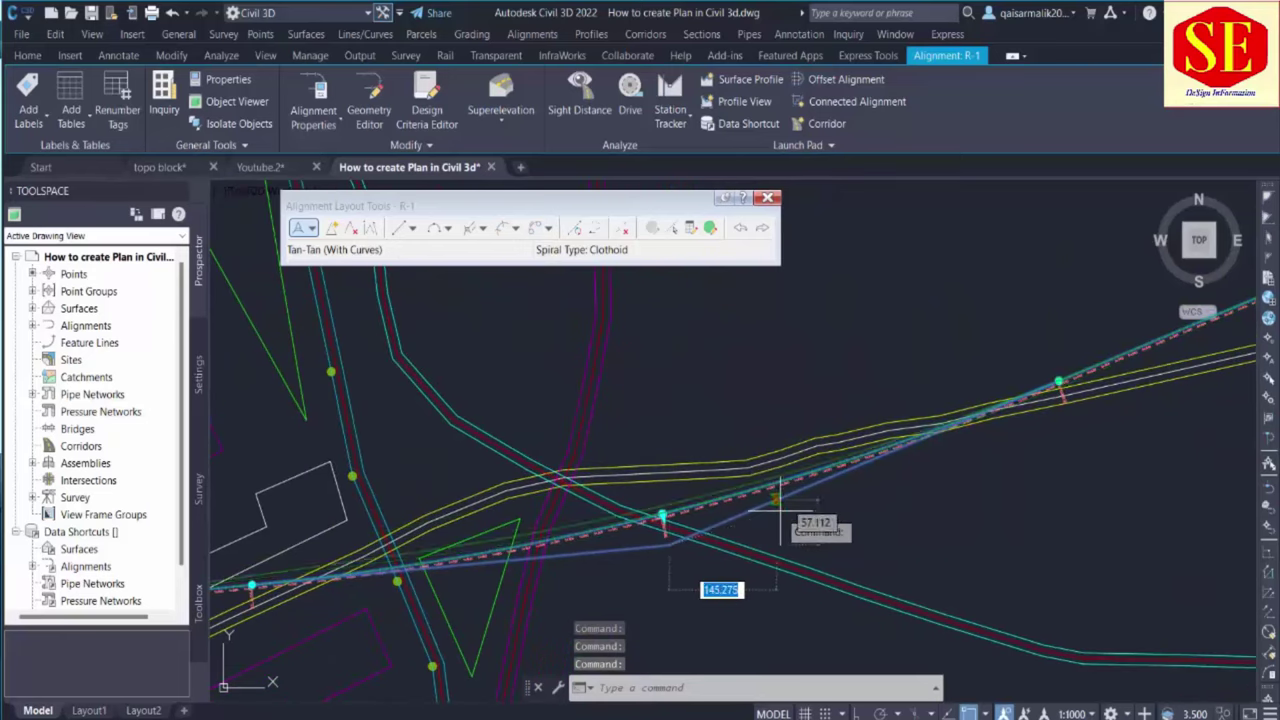
pyautogui.click(880, 498)
pyautogui.moveTo(163, 617); pyautogui.dragTo(433, 580, button='middle')
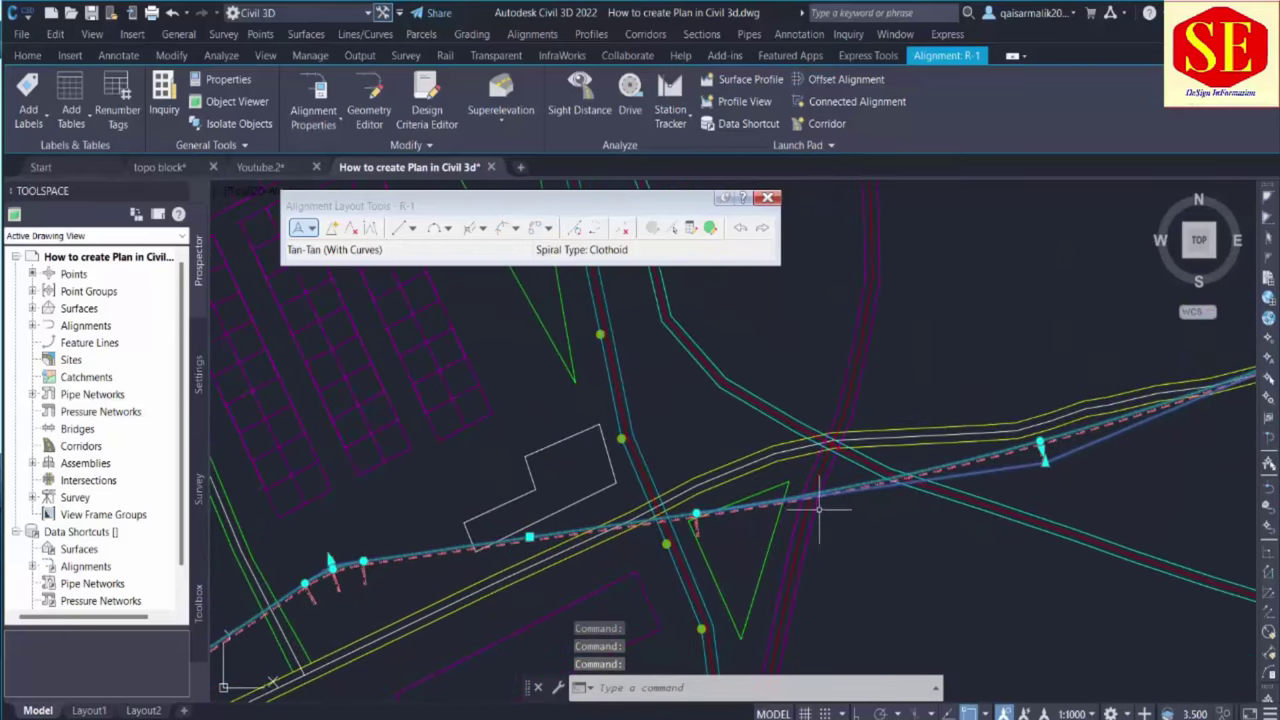
pyautogui.press('Escape')
# Zoom to R-1's curved section near stations 2+000–2+100 and select the alignment
pyautogui.scroll(2, 650, 542)
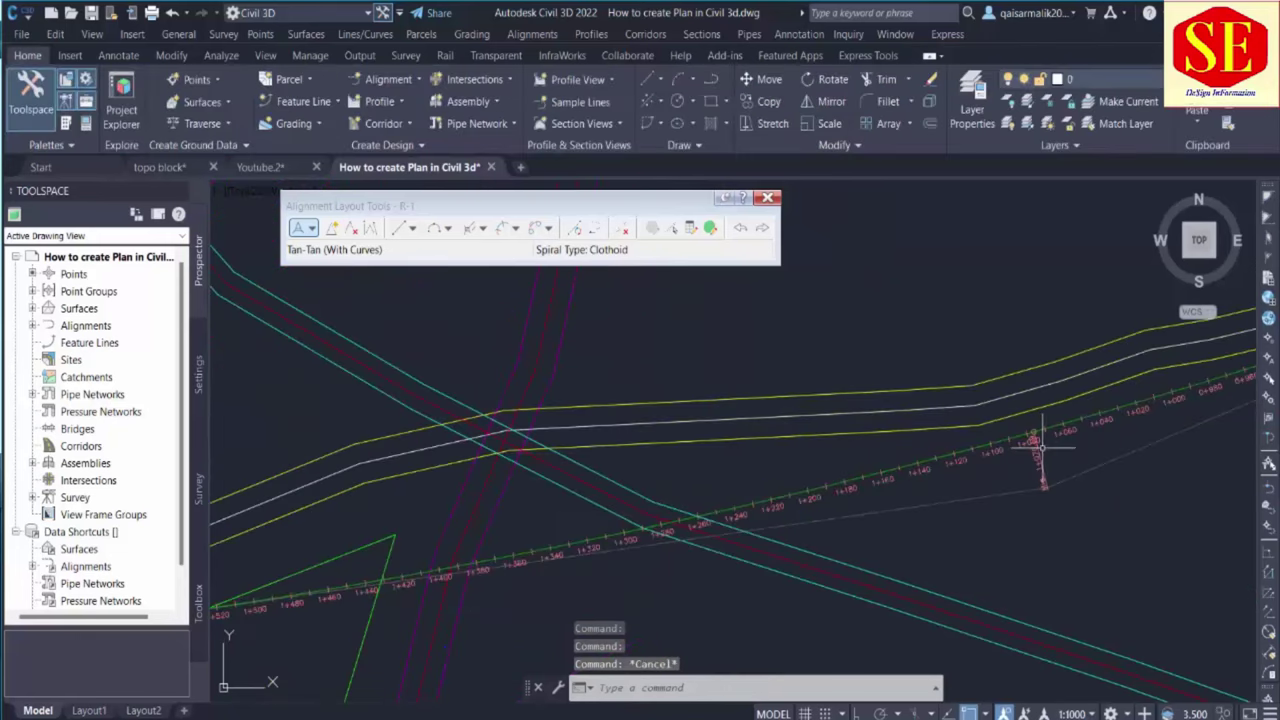
pyautogui.scroll(1, 1080, 437)
pyautogui.scroll(-3, 680, 534)
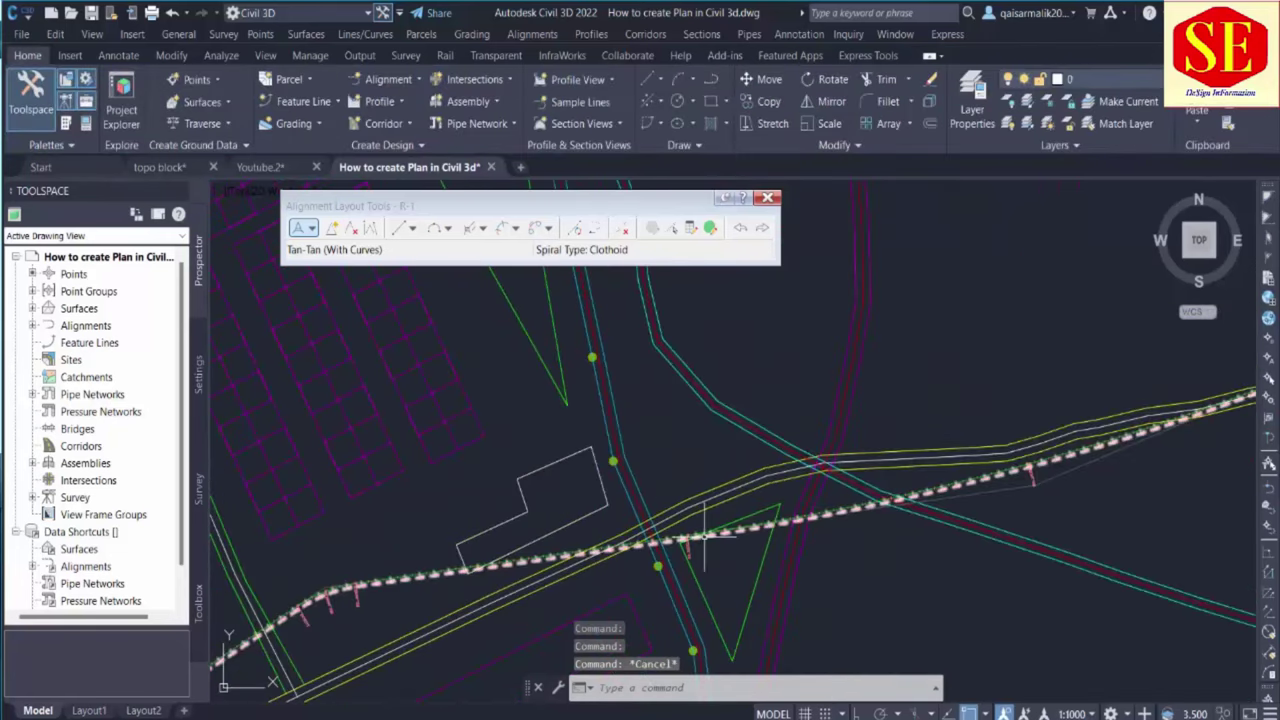
pyautogui.scroll(2, 814, 457)
pyautogui.moveTo(828, 456); pyautogui.dragTo(299, 503, button='middle')
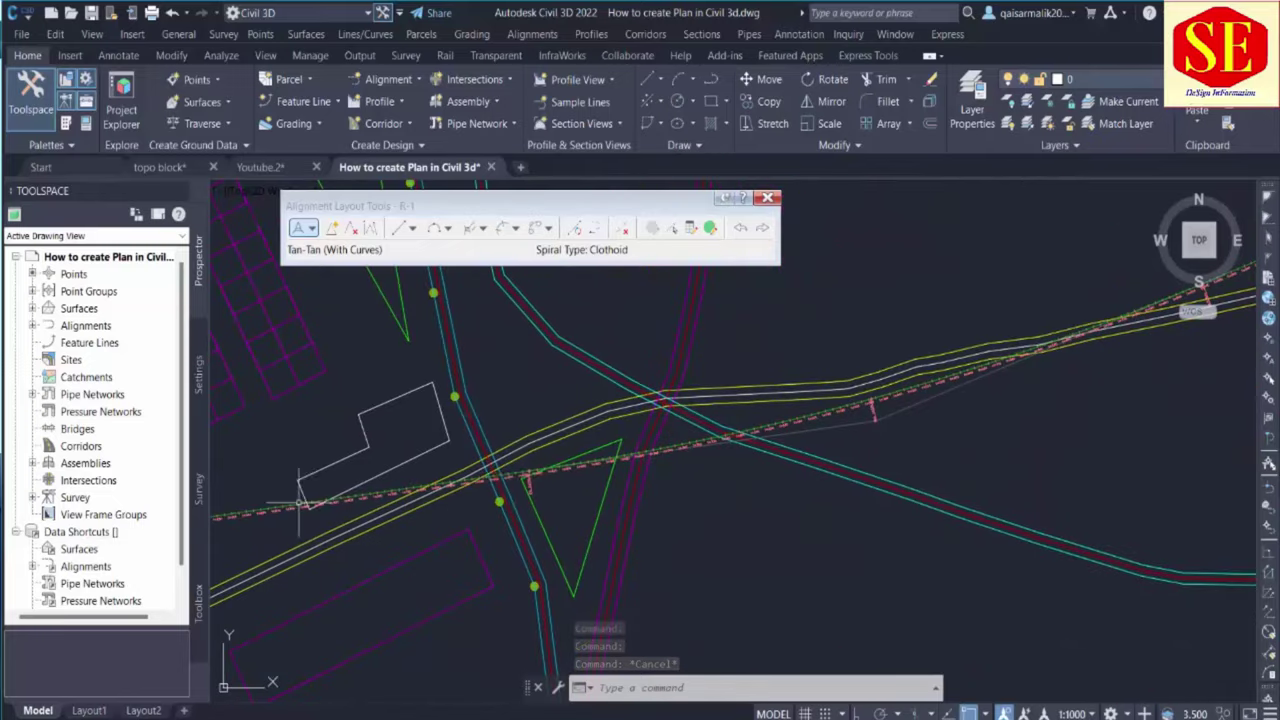
pyautogui.scroll(3, 545, 473)
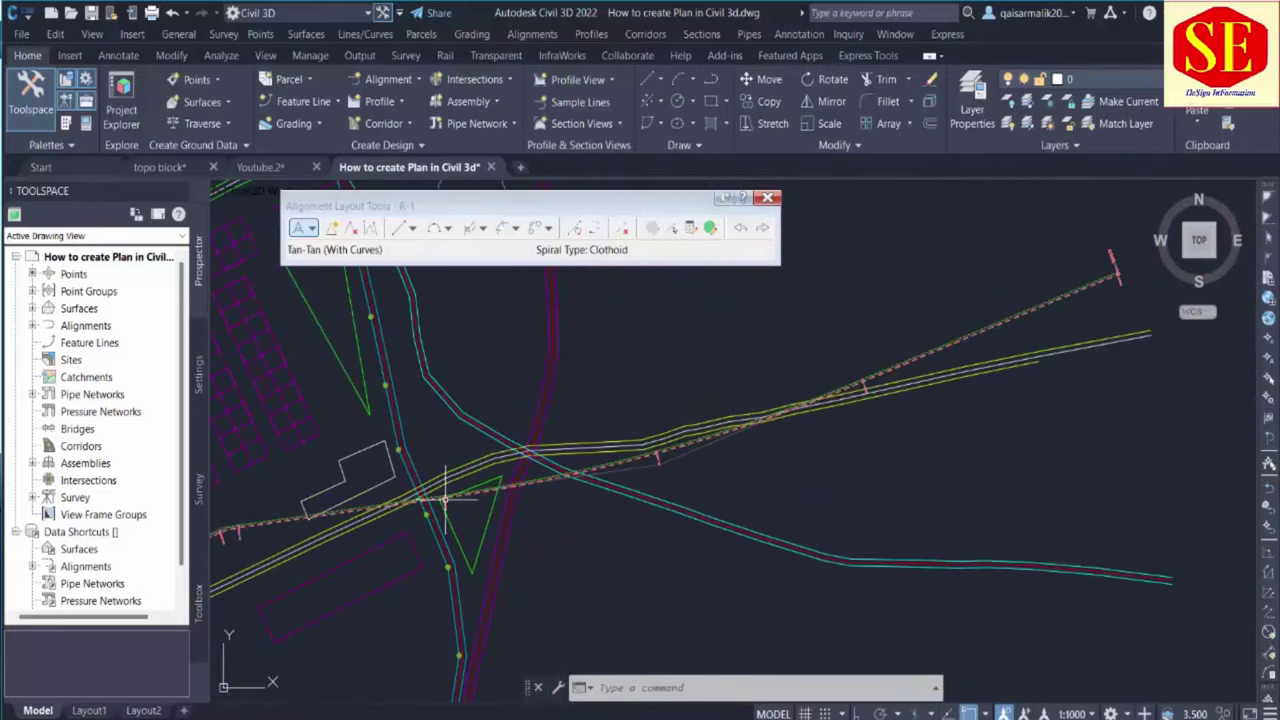
pyautogui.scroll(-3, 447, 538)
pyautogui.moveTo(643, 541); pyautogui.dragTo(791, 517, button='middle')
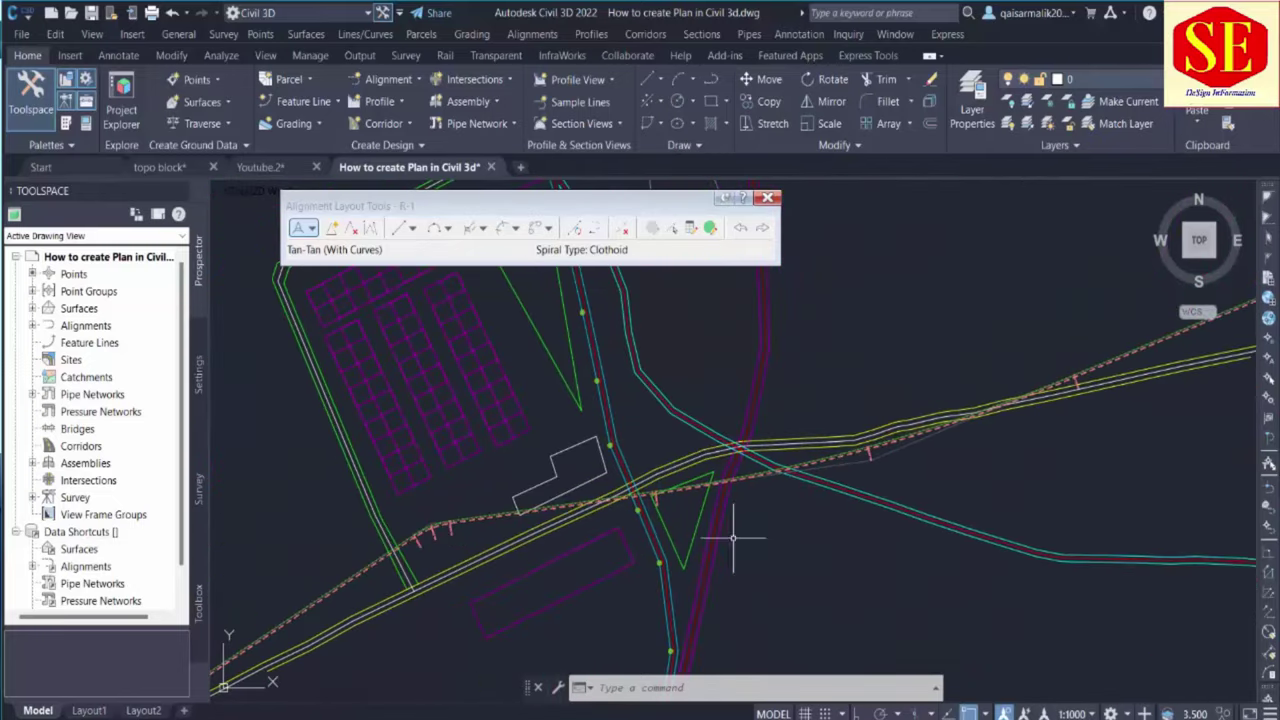
pyautogui.scroll(5, 414, 557)
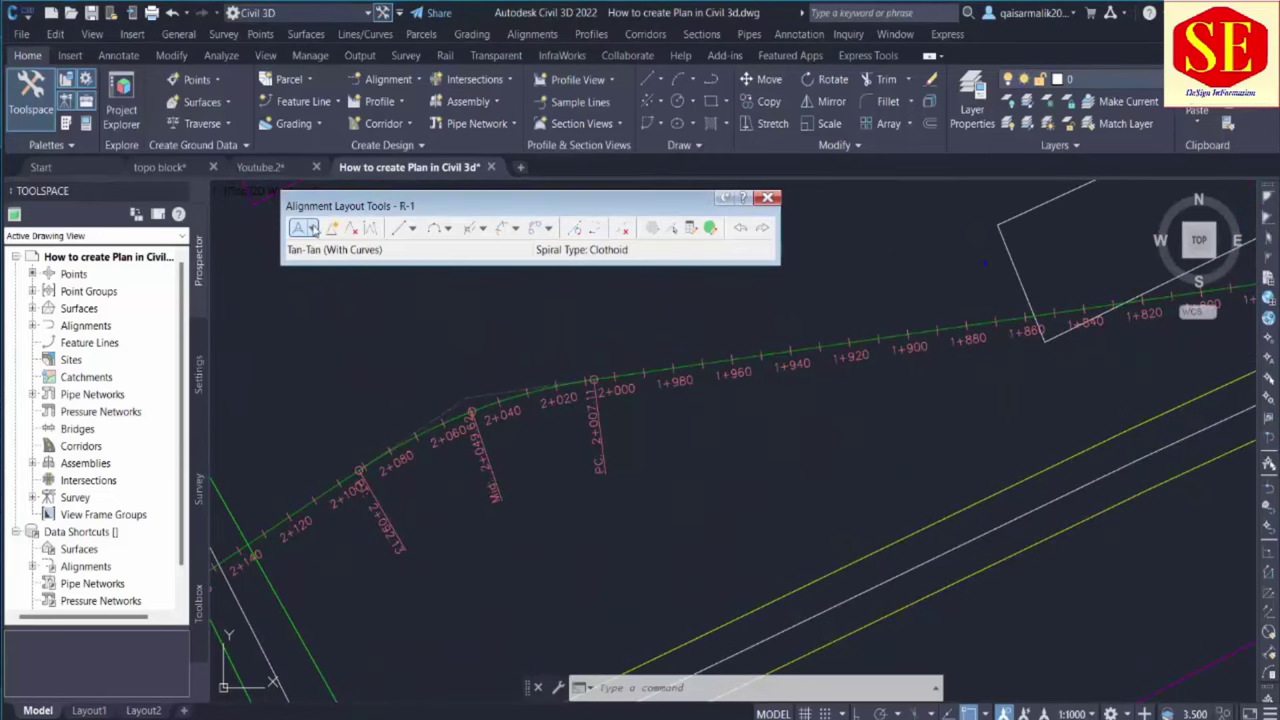
pyautogui.click(487, 402)
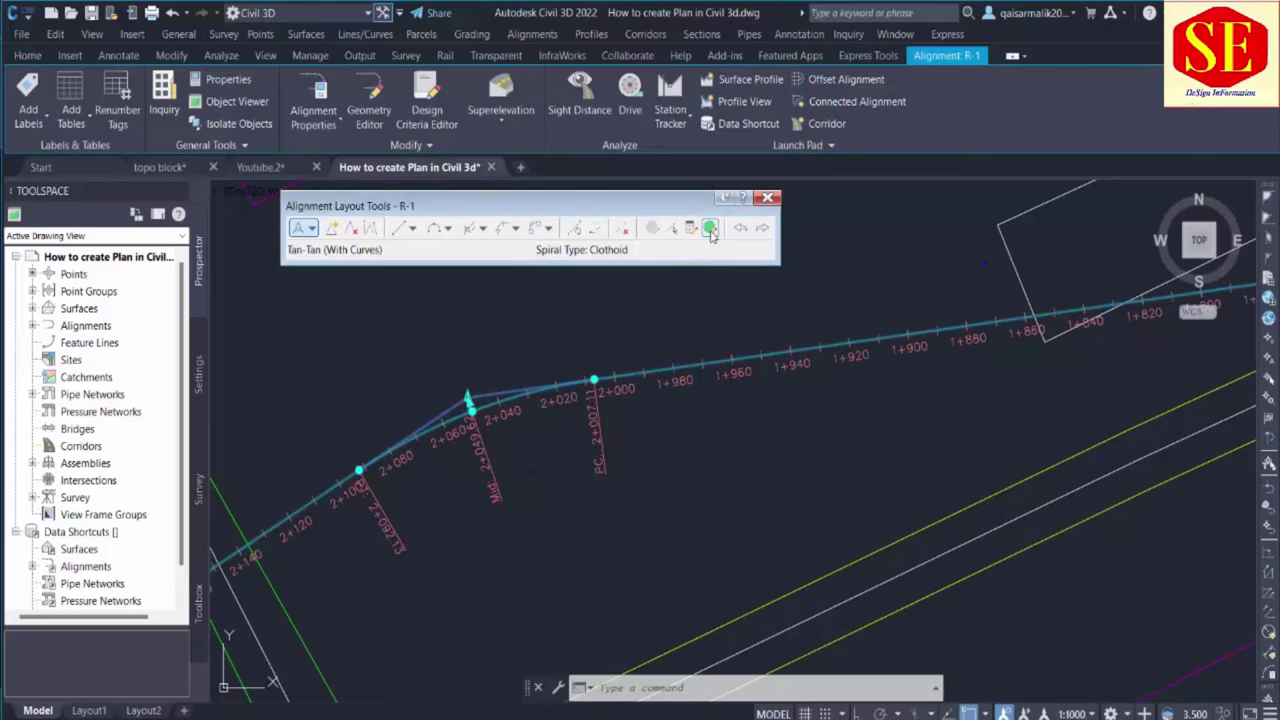
# Open R-1's Alignment Grid View and widen the columns to show Radius and Parameter Constraint
pyautogui.click(665, 194)
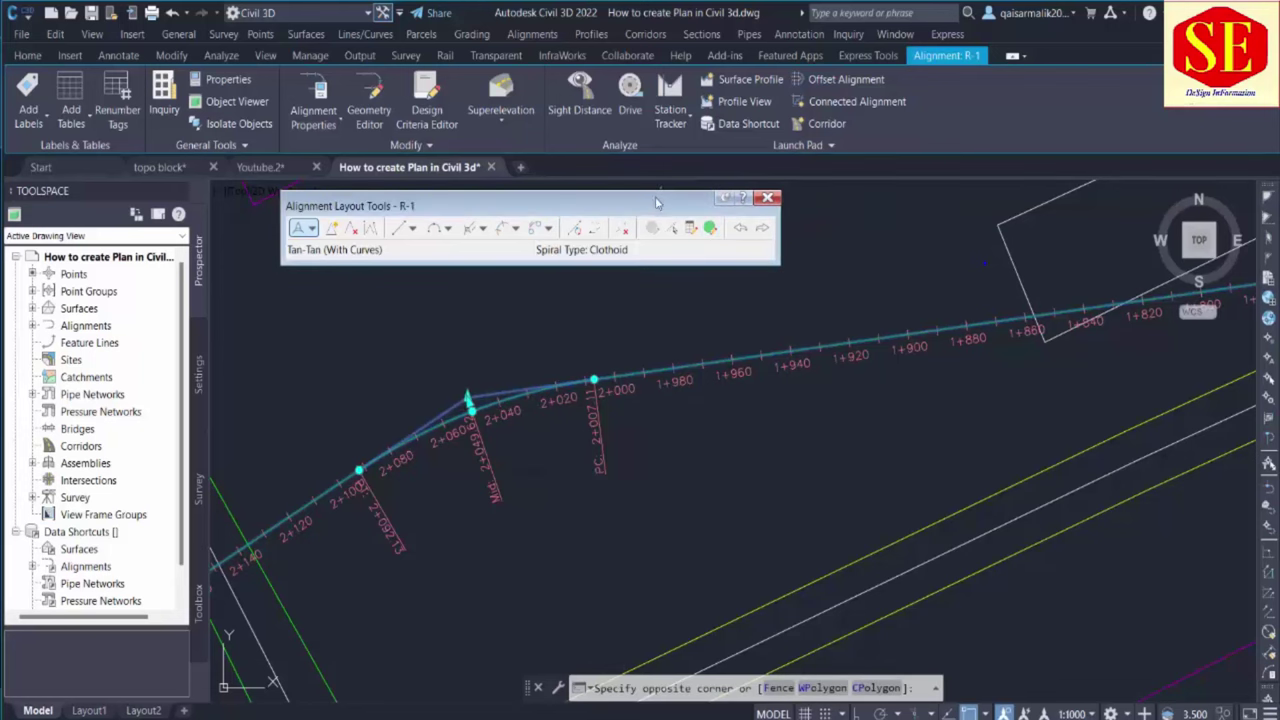
pyautogui.click(711, 228)
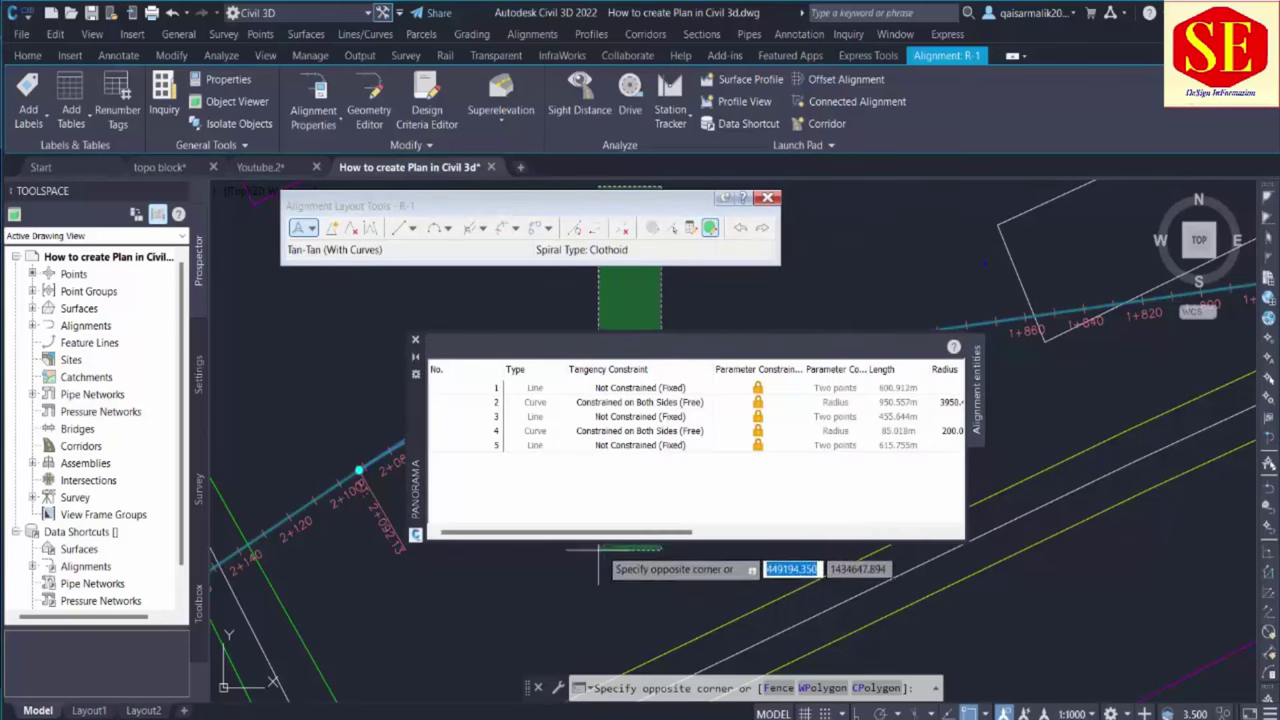
pyautogui.moveTo(600, 531); pyautogui.dragTo(617, 529)
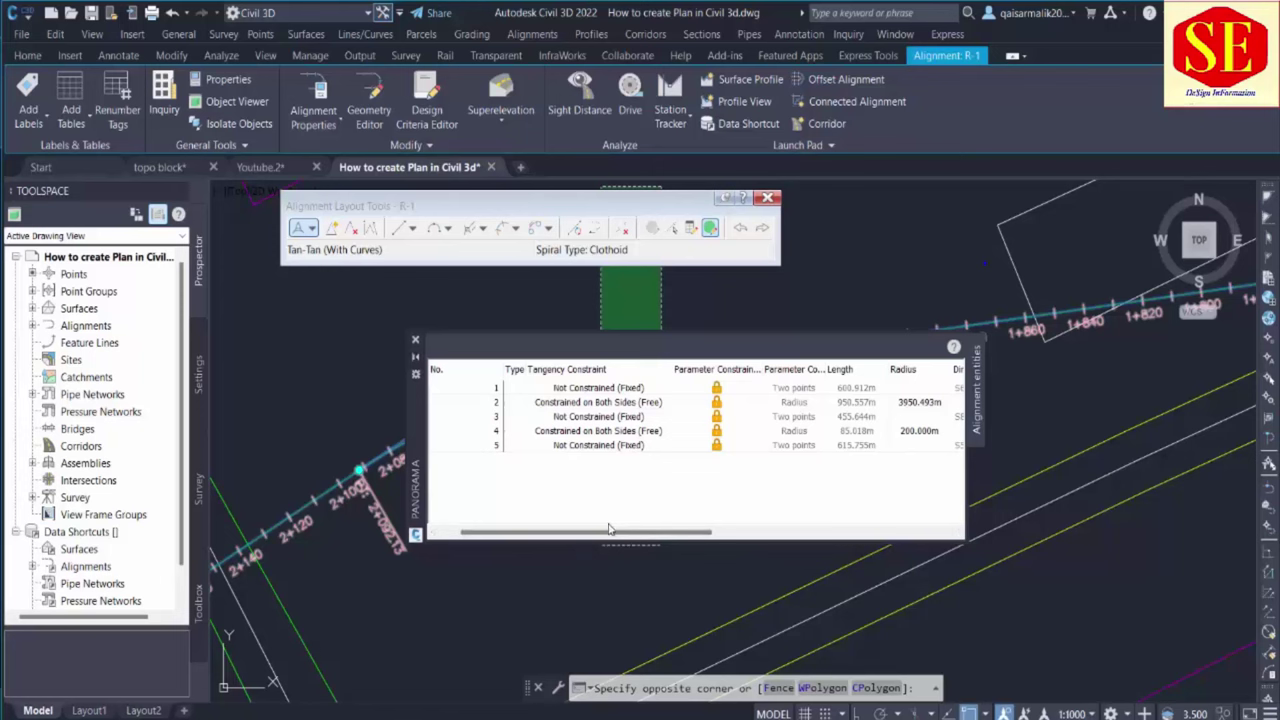
pyautogui.moveTo(537, 532); pyautogui.dragTo(517, 532)
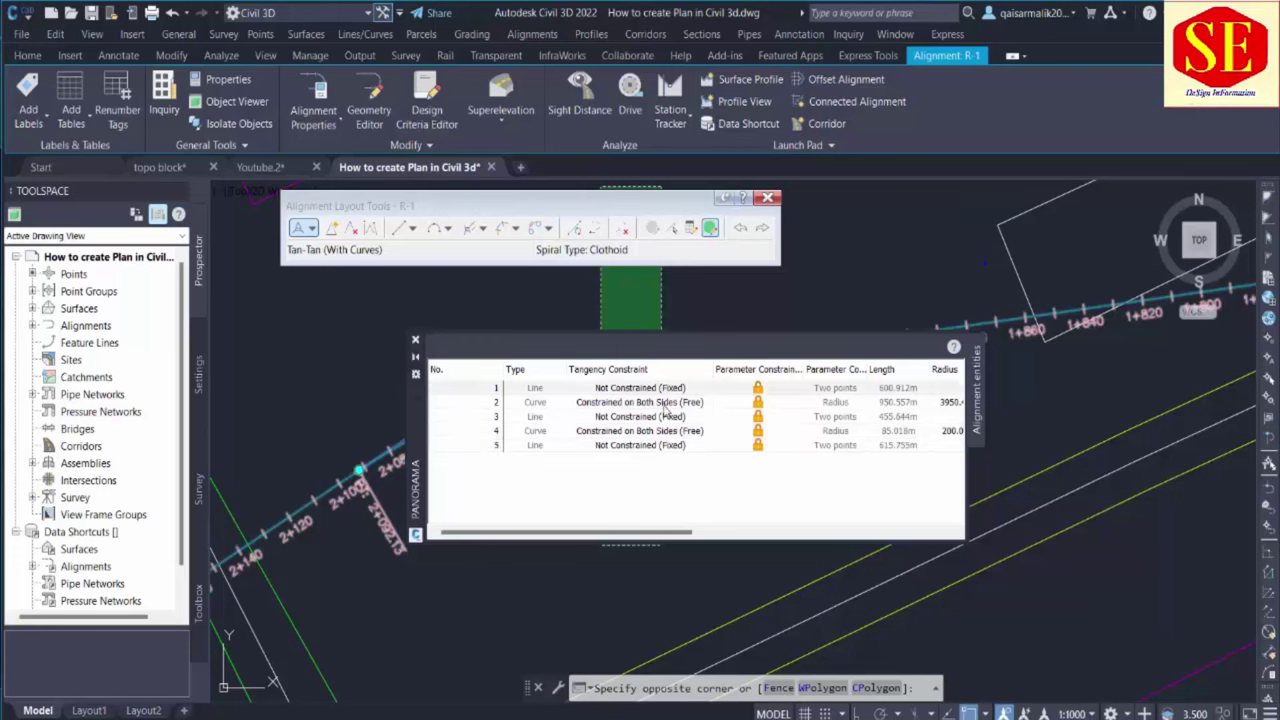
pyautogui.click(636, 432)
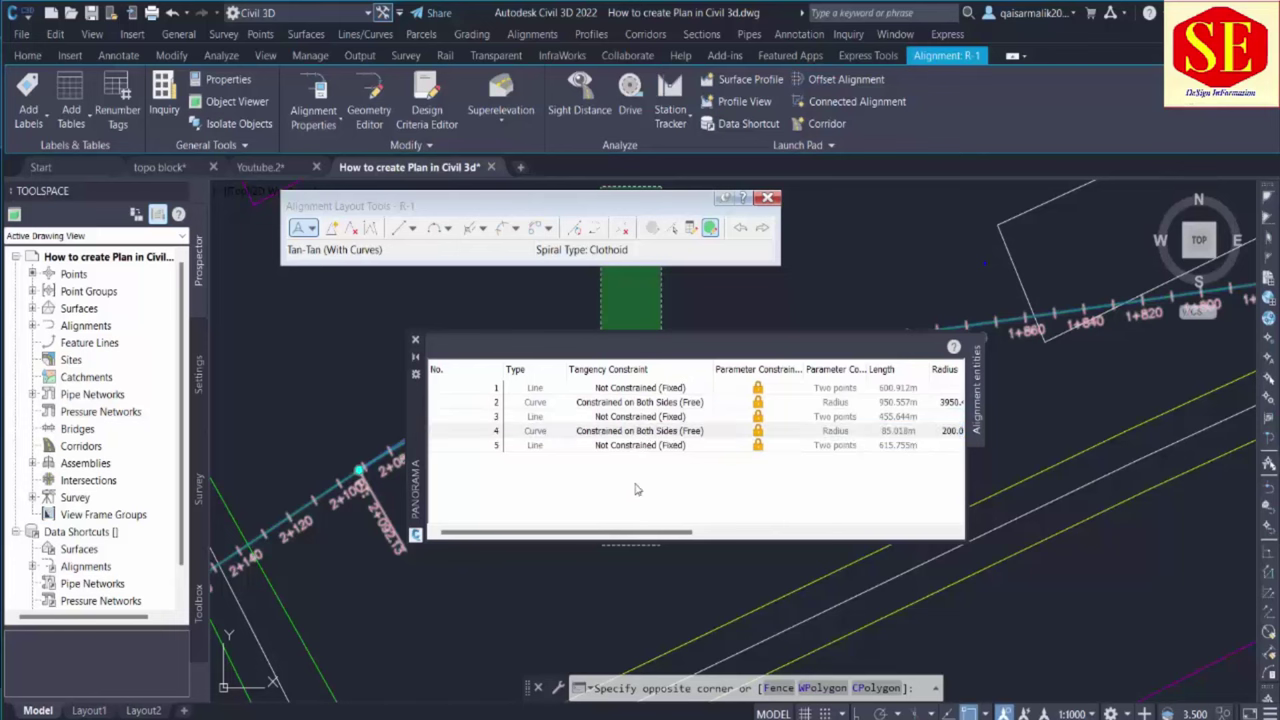
pyautogui.moveTo(638, 537); pyautogui.dragTo(698, 537)
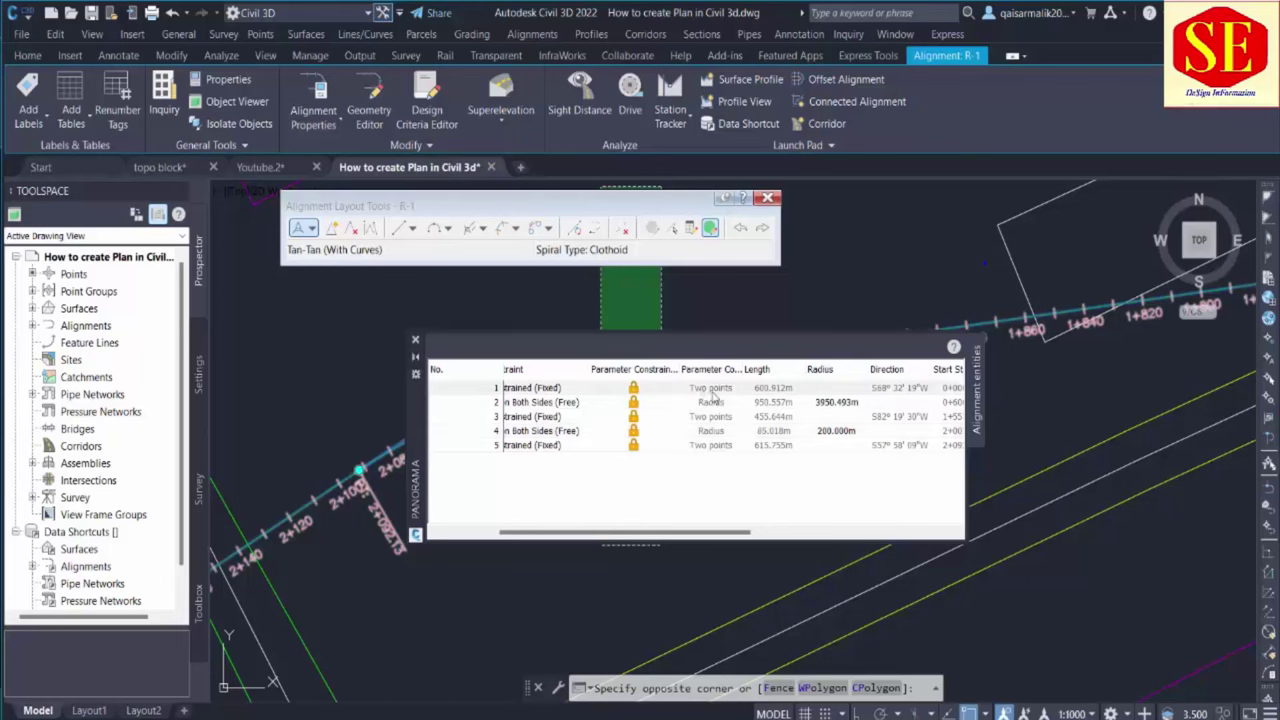
pyautogui.moveTo(746, 369); pyautogui.dragTo(773, 366)
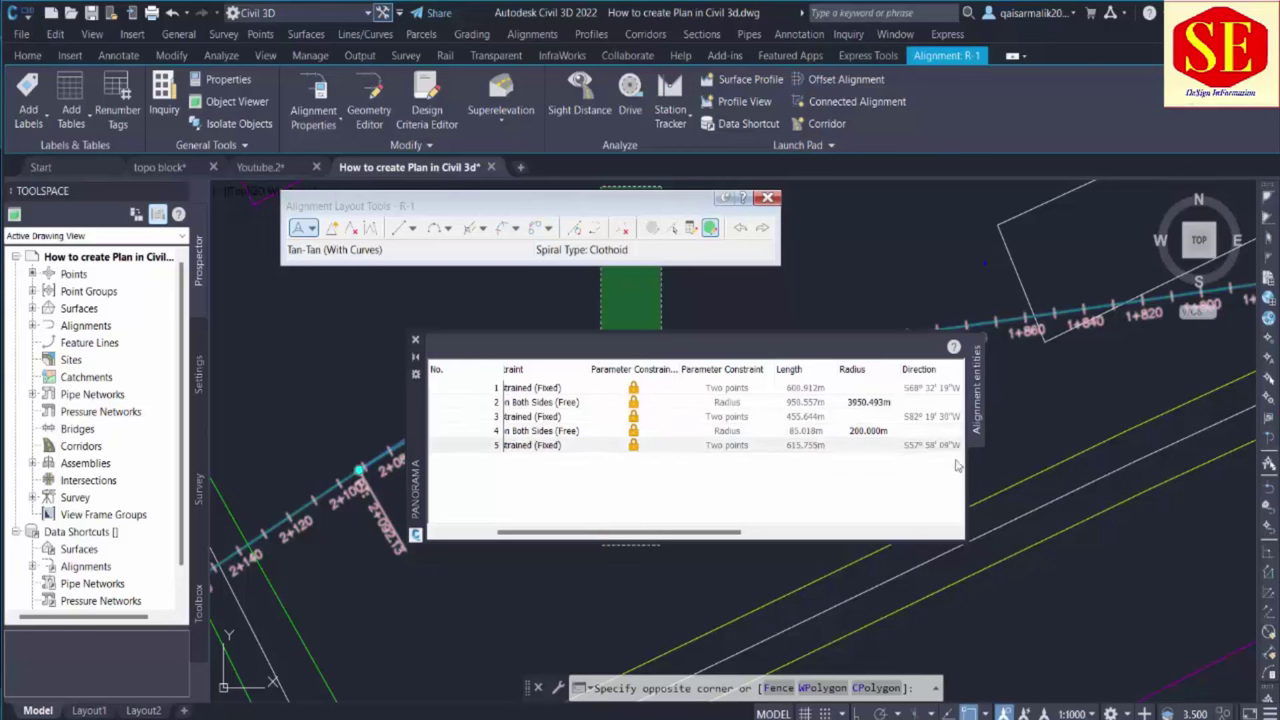
pyautogui.click(868, 436)
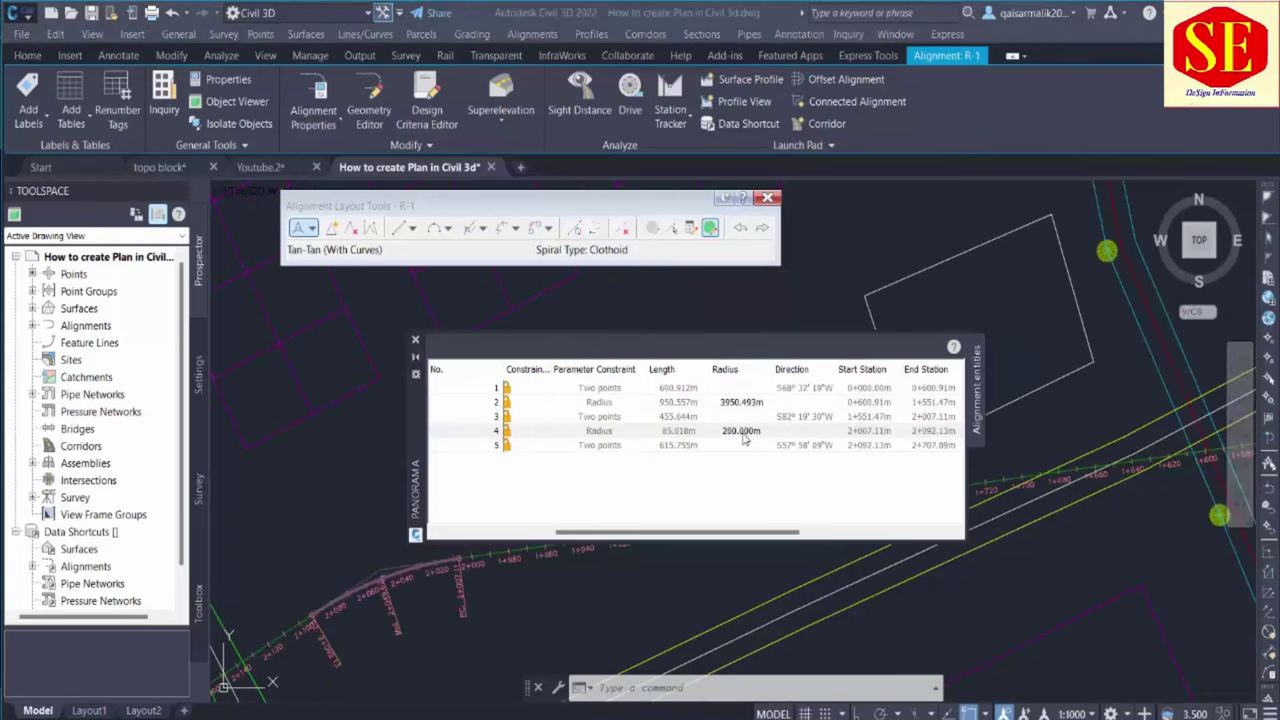
# Set the second curve's radius to 400 m, then change it to 500 m
pyautogui.doubleClick(744, 432)
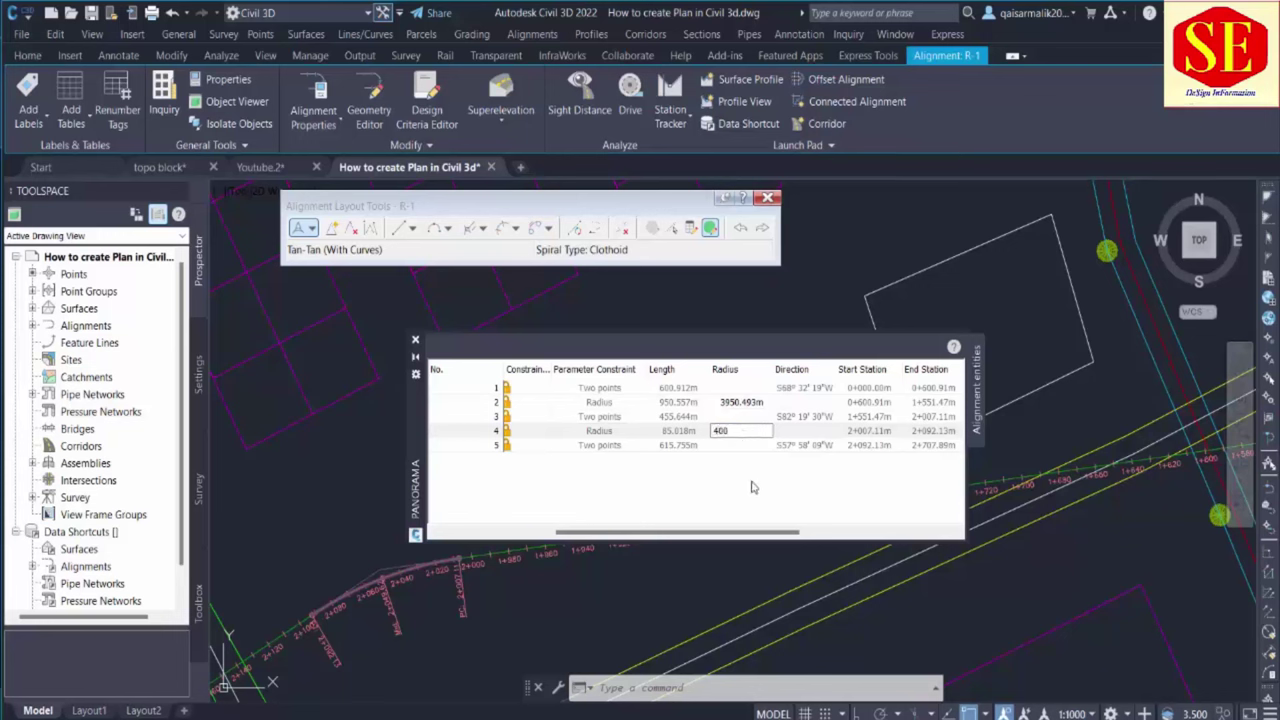
pyautogui.press('Return')
pyautogui.scroll(2, 555, 620)
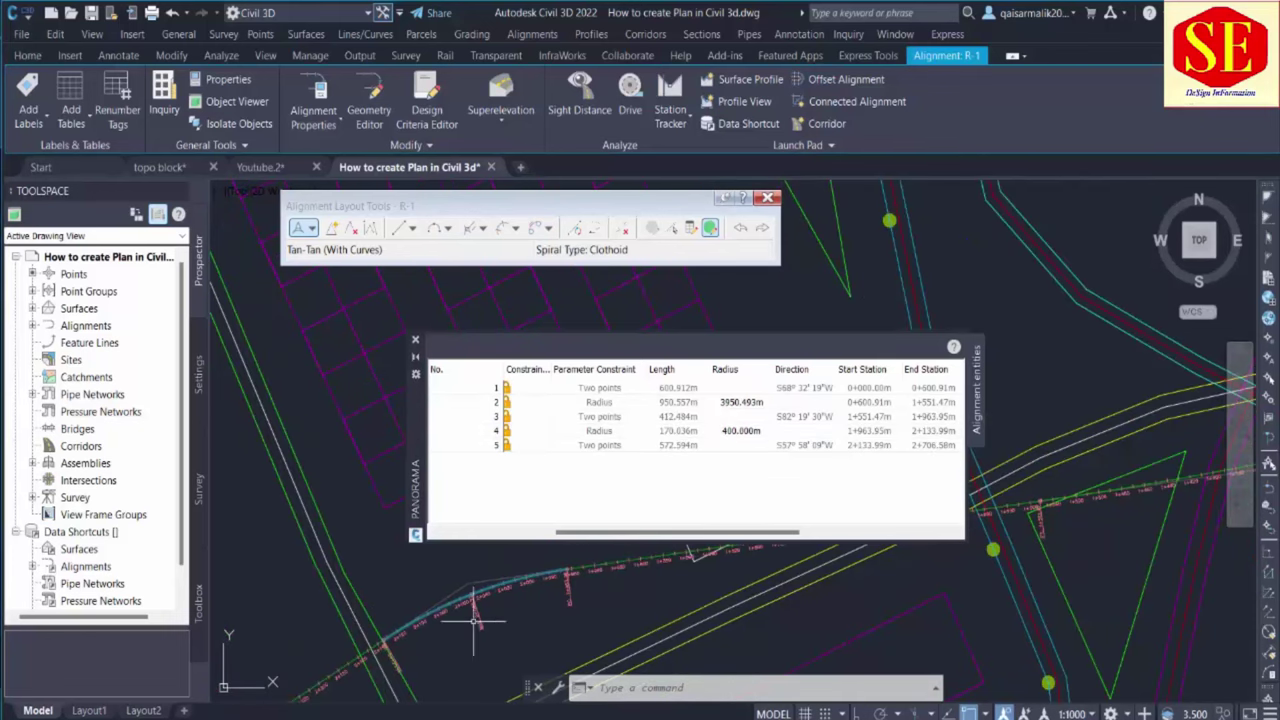
pyautogui.click(740, 431)
pyautogui.click(740, 431)
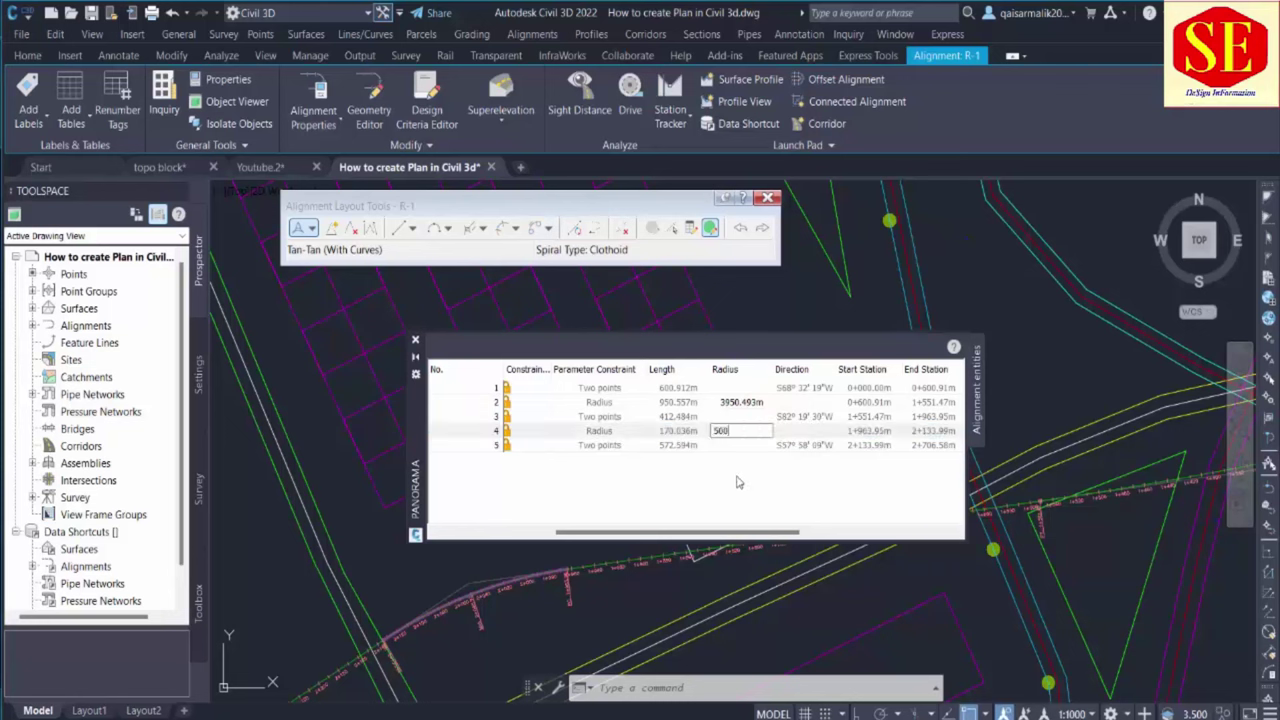
pyautogui.press('Return')
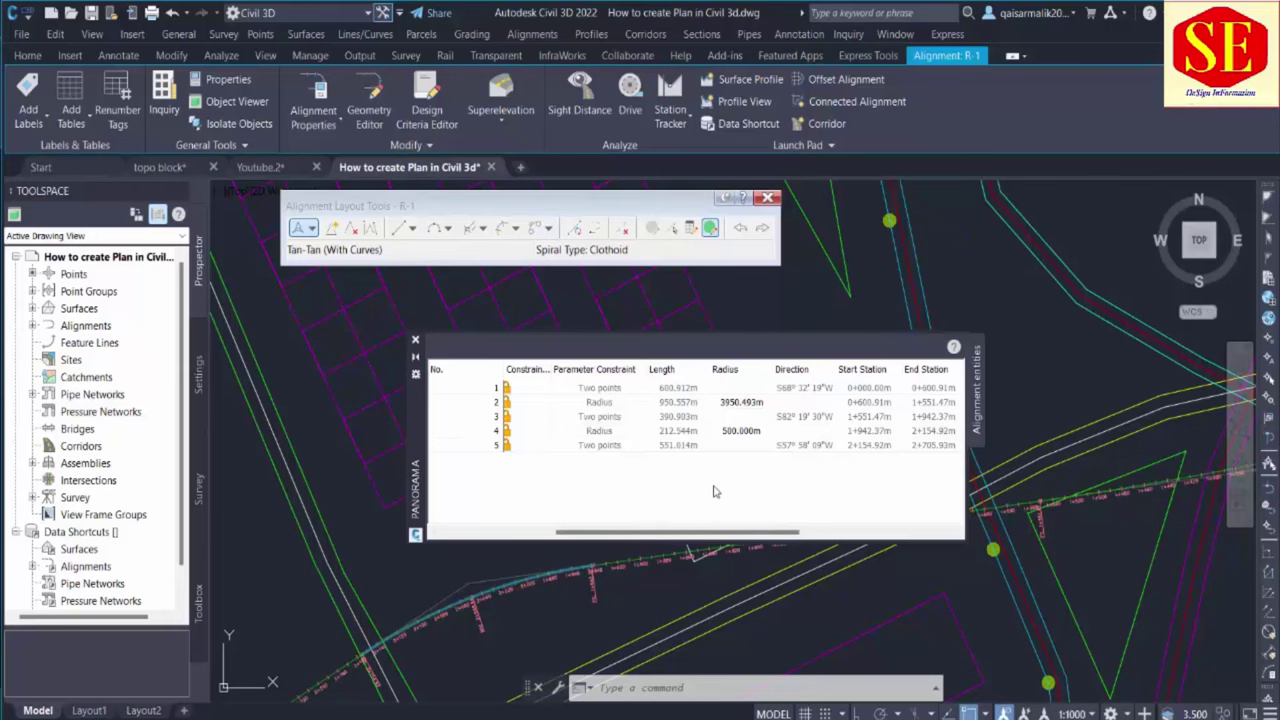
# Set the first curve's radius to 3000 m
pyautogui.click(738, 402)
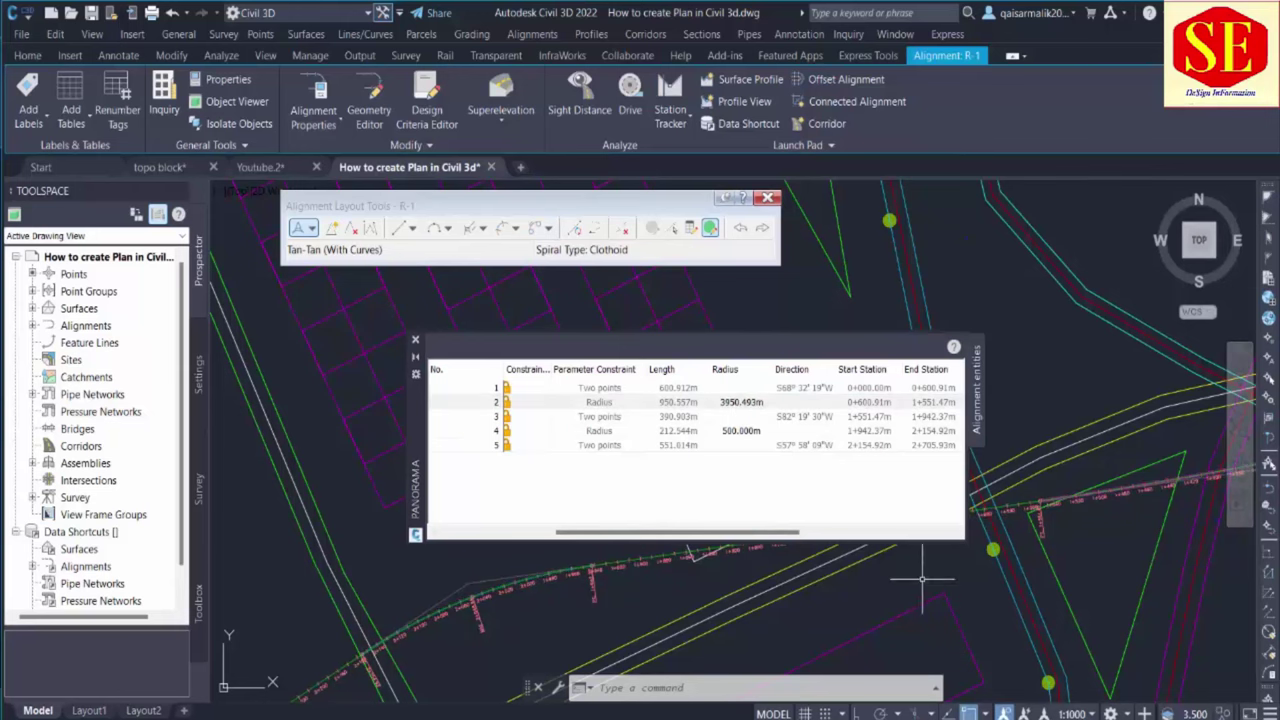
pyautogui.moveTo(858, 592); pyautogui.dragTo(798, 607, button='middle')
pyautogui.scroll(-4, 880, 594)
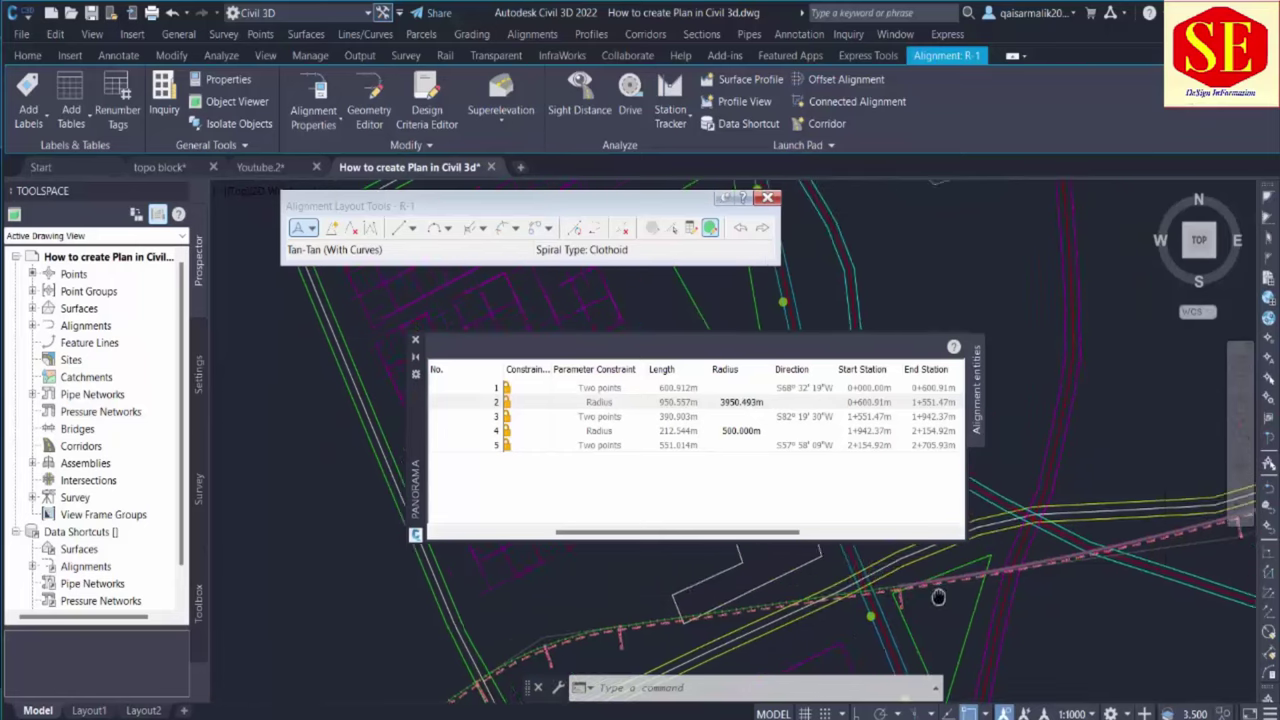
pyautogui.scroll(4, 1098, 575)
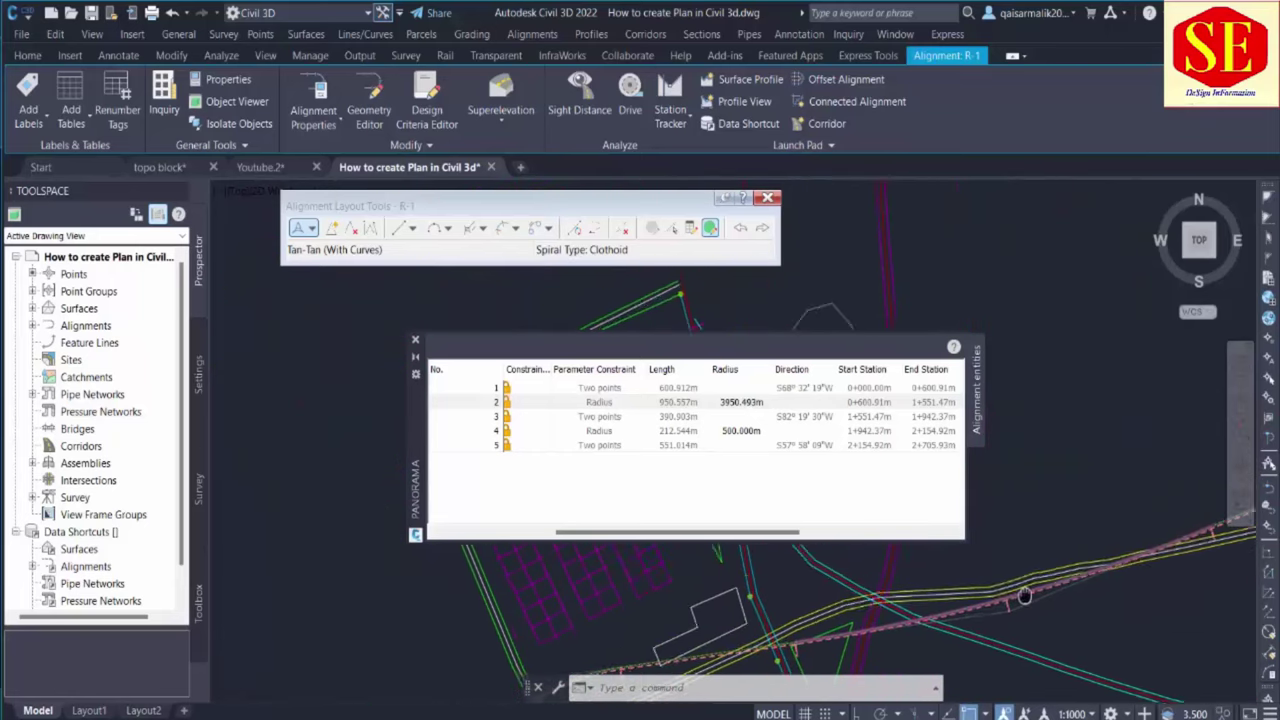
pyautogui.click(750, 404)
pyautogui.click(751, 406)
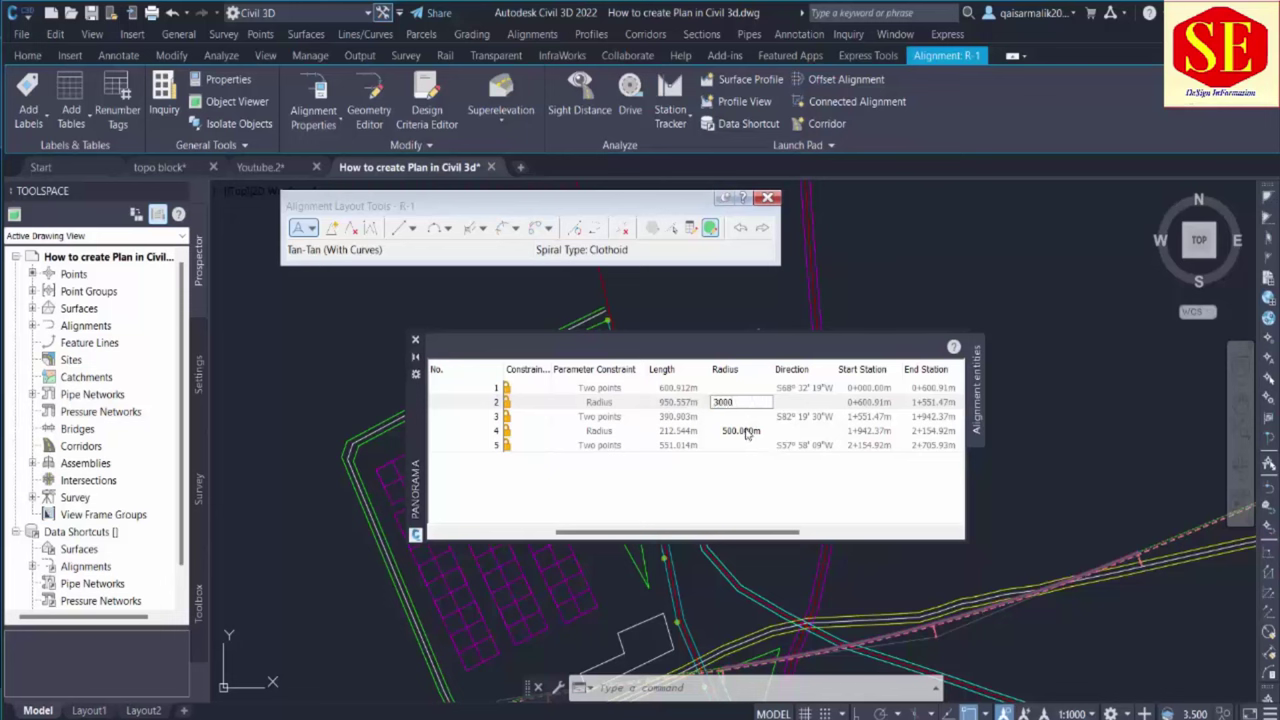
pyautogui.write('3000')
pyautogui.press('Return')
pyautogui.moveTo(1018, 597)
pyautogui.mouseDown(button='middle')
pyautogui.moveTo(620, 580)
pyautogui.moveTo(508, 640)
pyautogui.moveTo(520, 641)
pyautogui.mouseUp(button='middle')
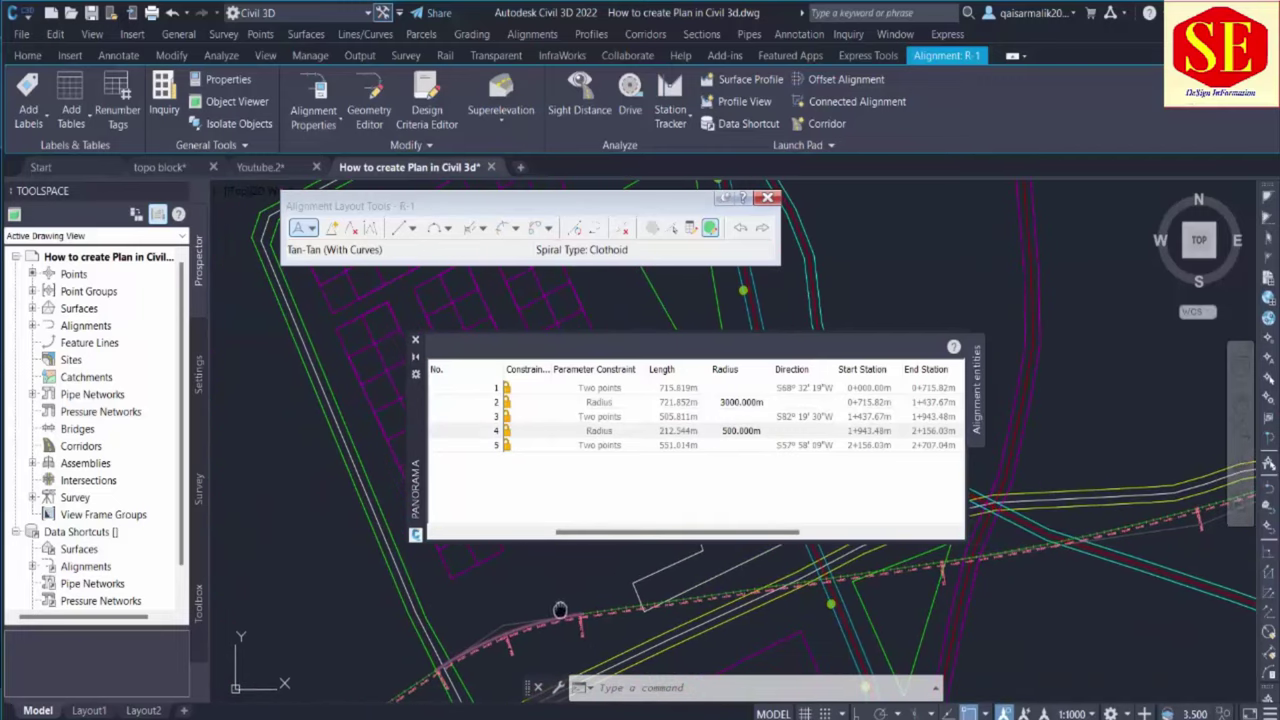
pyautogui.click(740, 430)
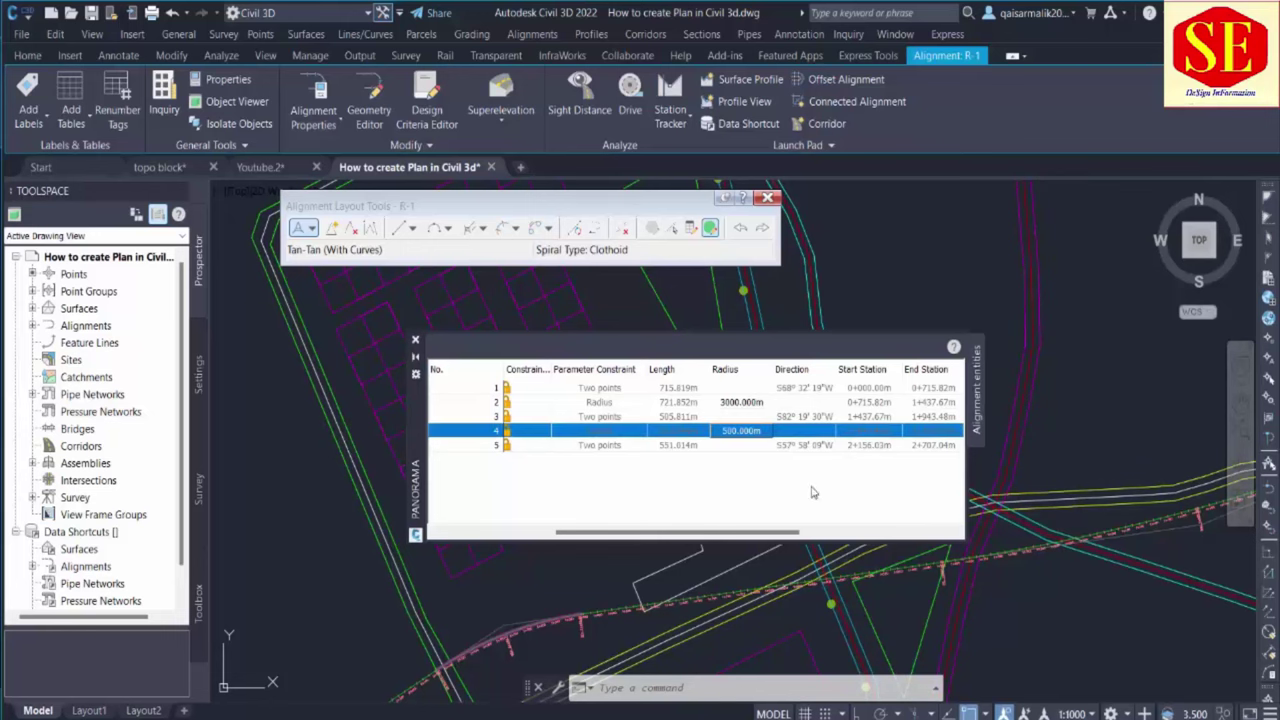
# Highlight R-1's first straight, first curve and middle straight from the grid rows
pyautogui.moveTo(768, 532); pyautogui.dragTo(844, 532)
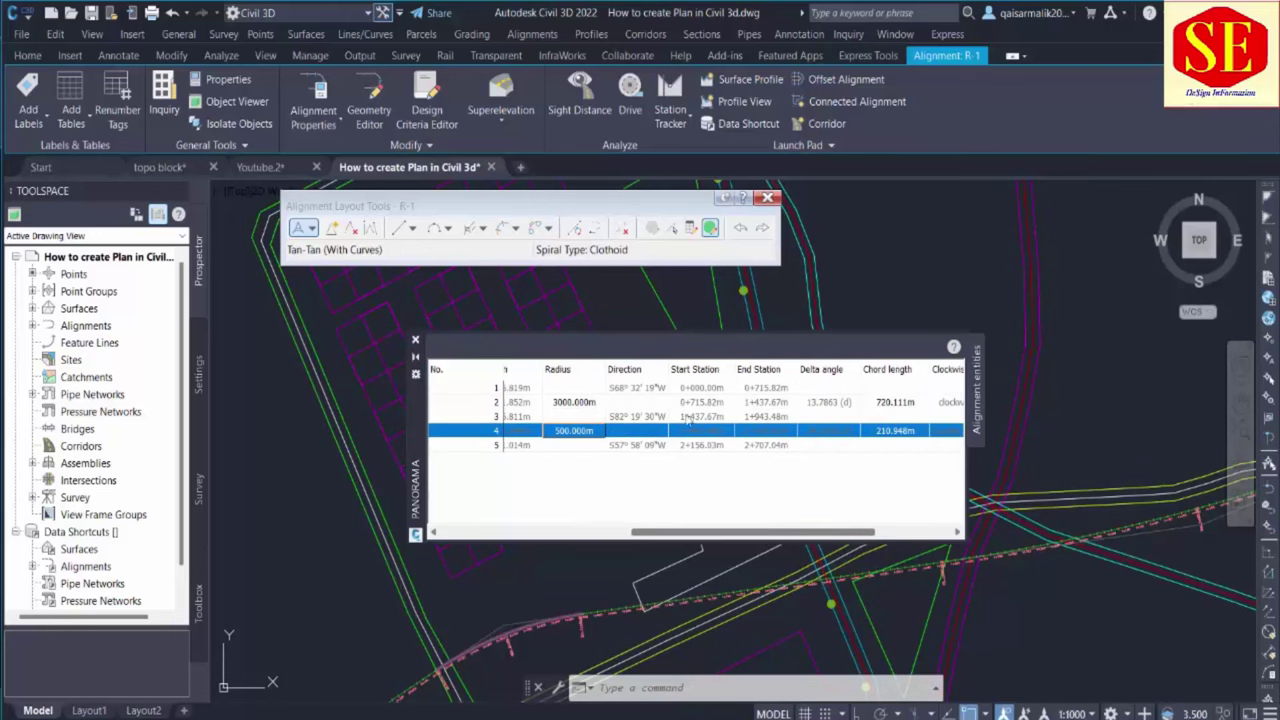
pyautogui.click(714, 389)
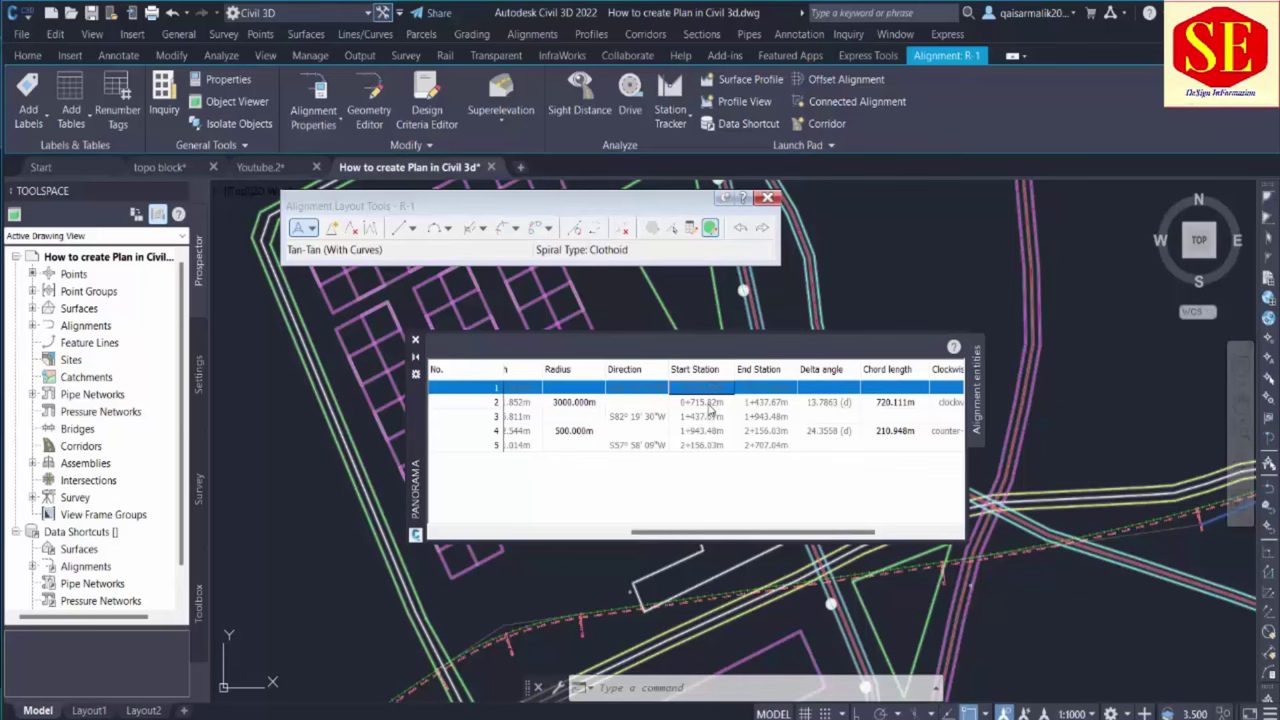
pyautogui.click(710, 404)
pyautogui.click(704, 418)
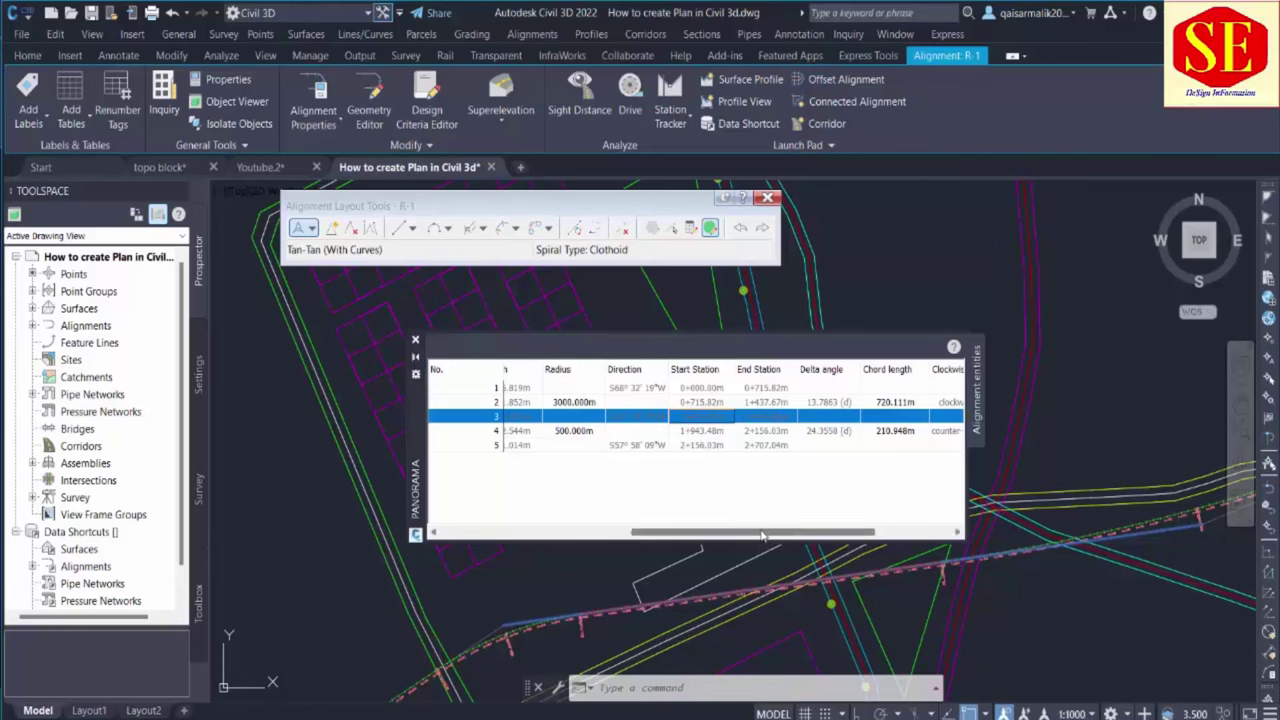
pyautogui.moveTo(765, 532); pyautogui.dragTo(835, 532)
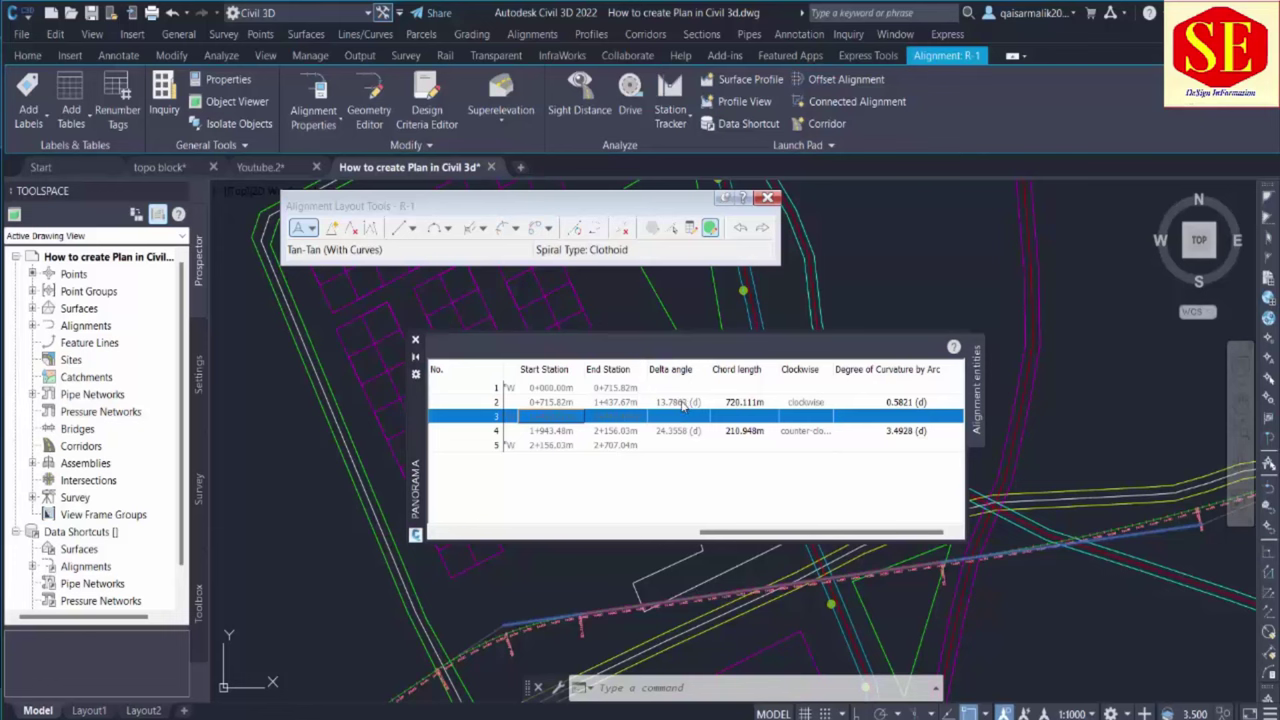
# Compare the two curve rows and start editing curve 2's chord length to 500
pyautogui.click(681, 403)
pyautogui.click(679, 431)
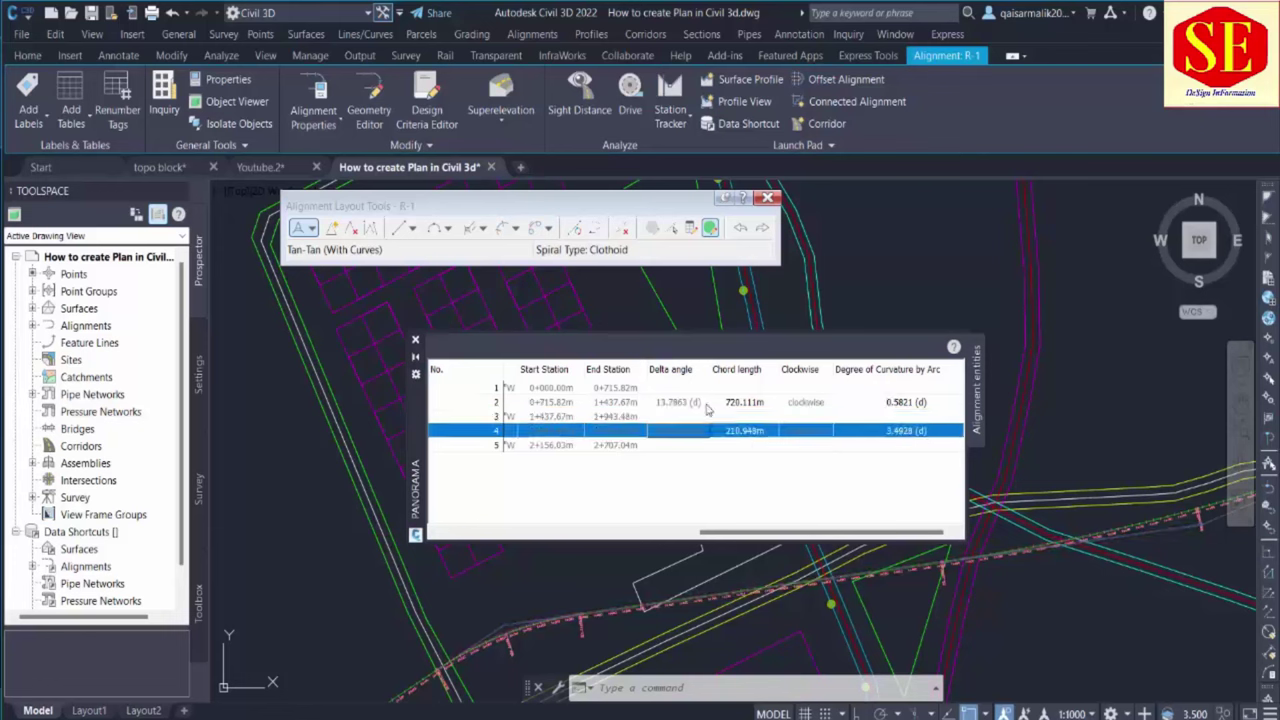
pyautogui.click(751, 404)
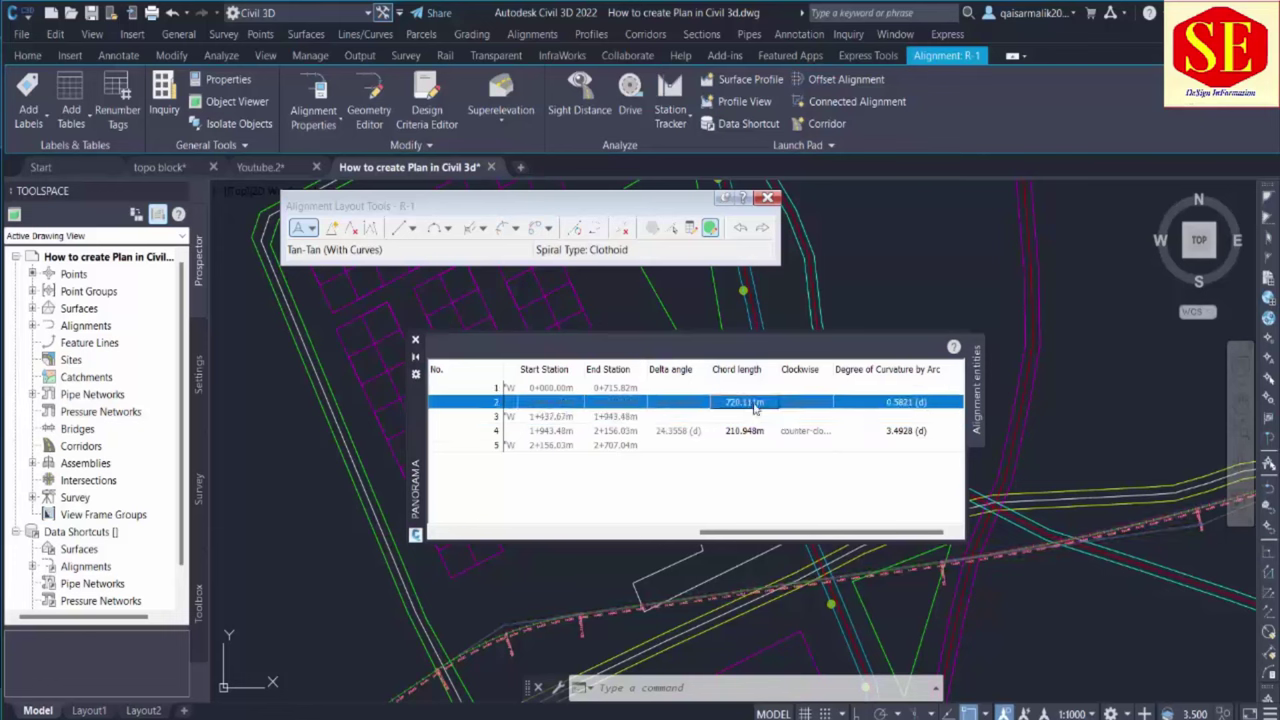
pyautogui.click(805, 405)
pyautogui.click(803, 432)
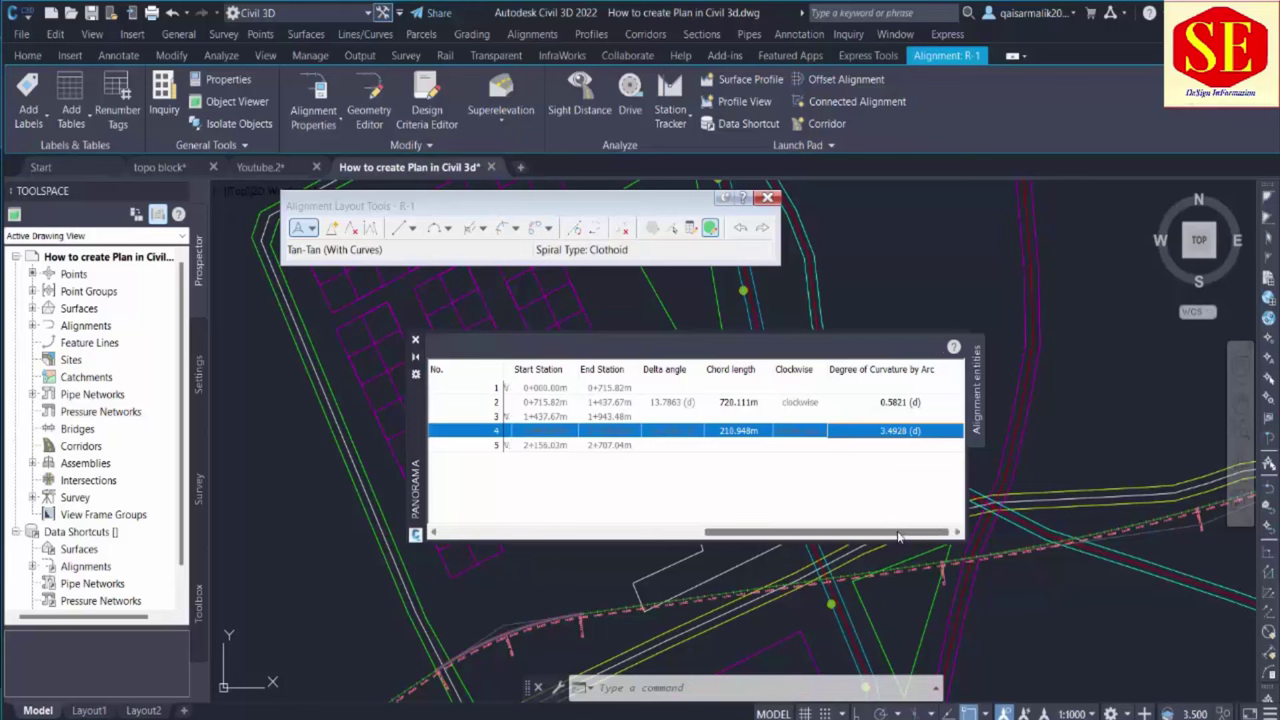
pyautogui.moveTo(893, 533); pyautogui.dragTo(901, 533)
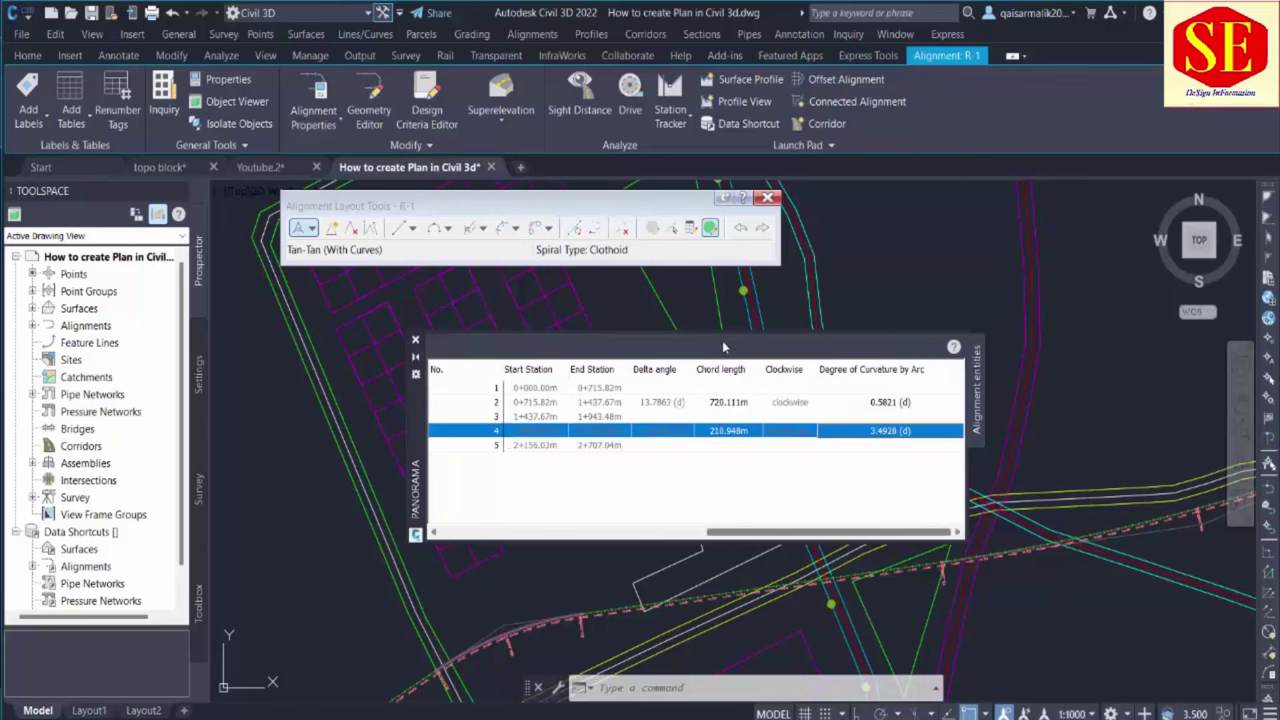
pyautogui.click(739, 405)
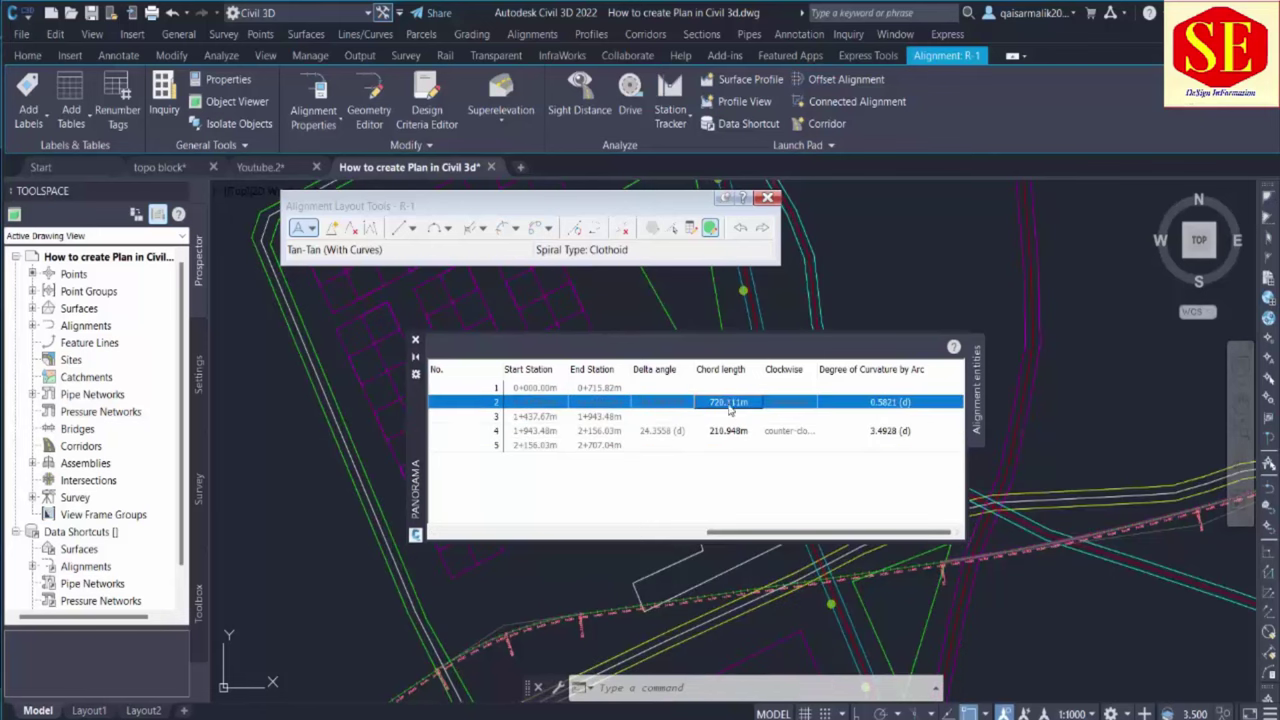
pyautogui.click(729, 403)
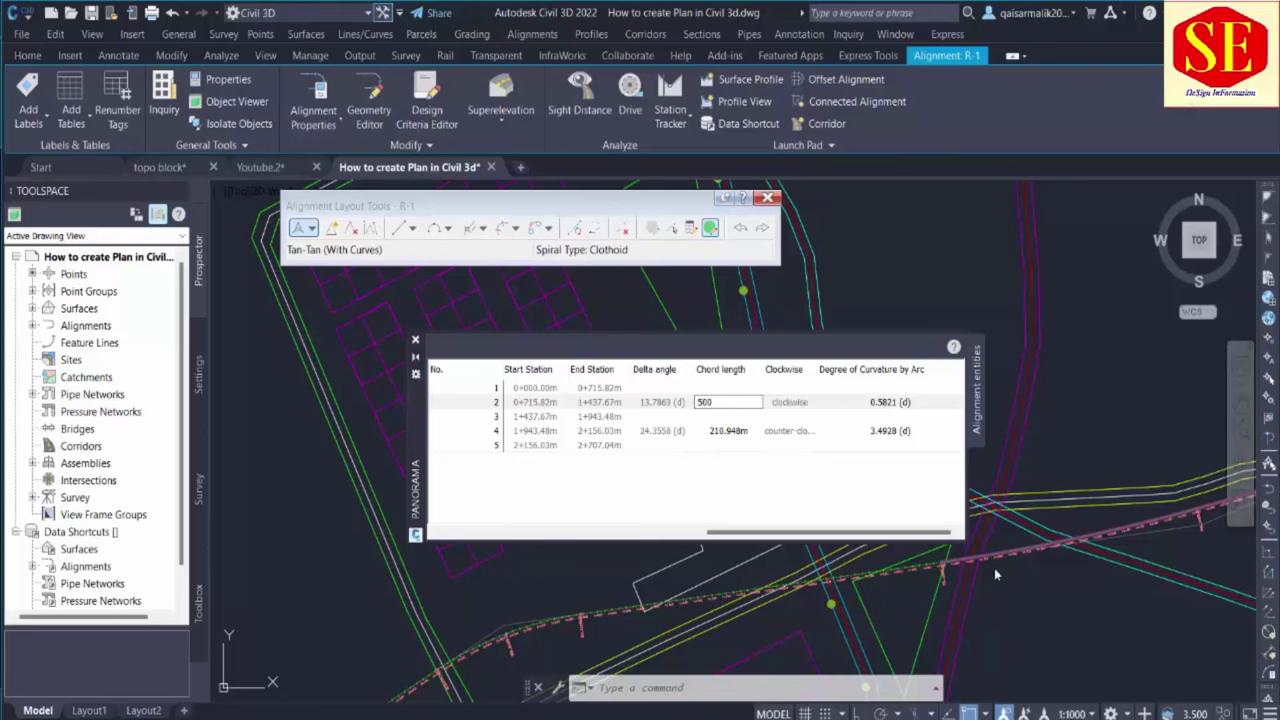
# Commit curve 2's 500 m chord length and check its recalculated 2083.011 m radius
pyautogui.press('Return')
pyautogui.click(726, 432)
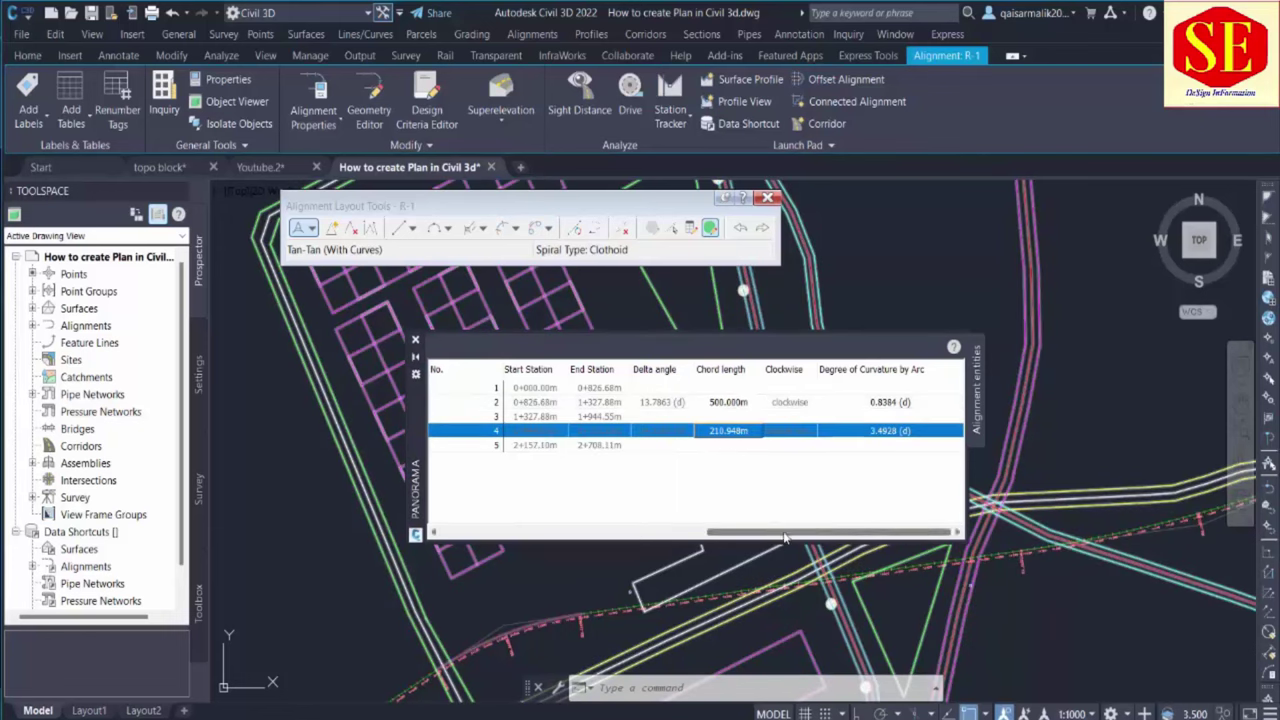
pyautogui.moveTo(783, 528); pyautogui.dragTo(637, 533)
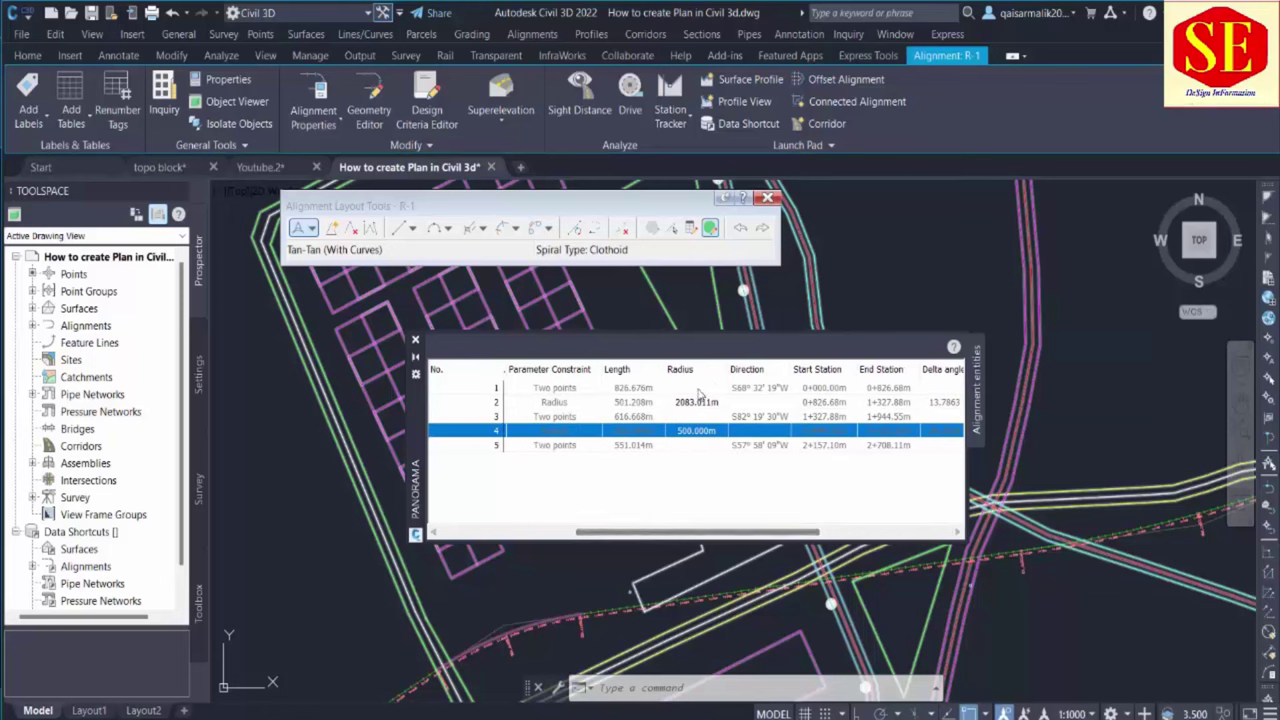
pyautogui.click(688, 402)
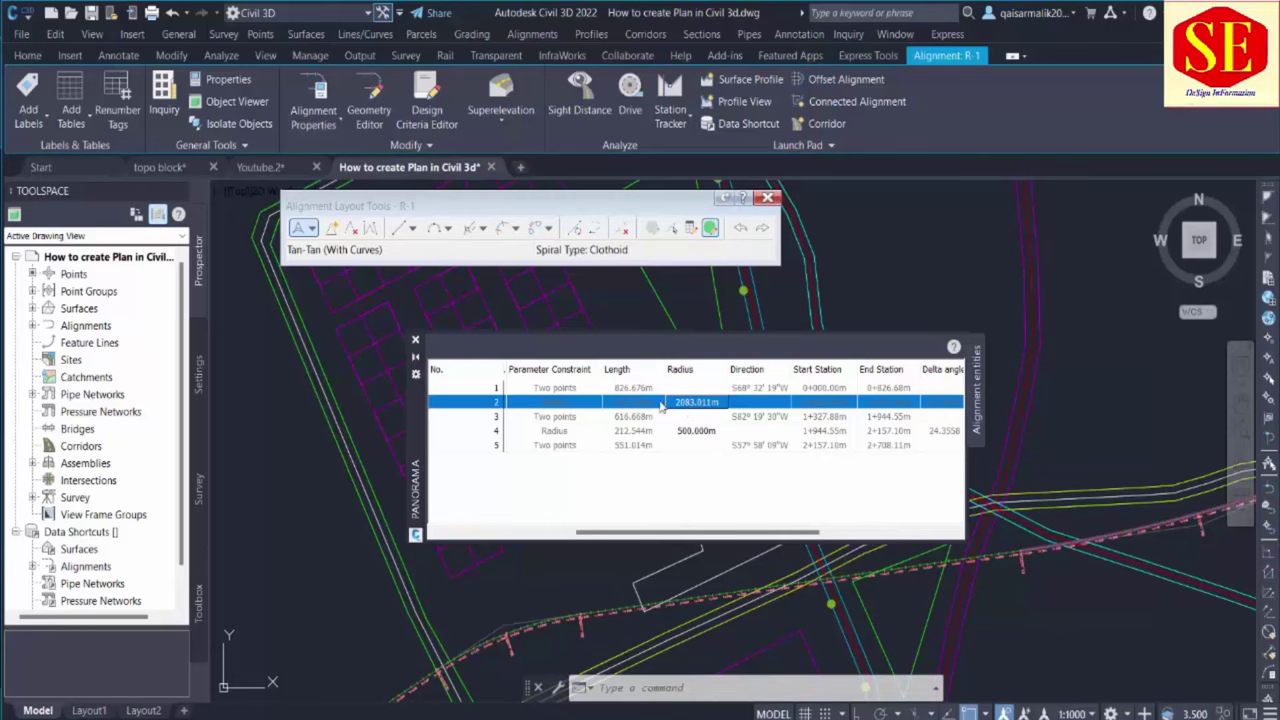
pyautogui.moveTo(716, 534); pyautogui.dragTo(817, 534)
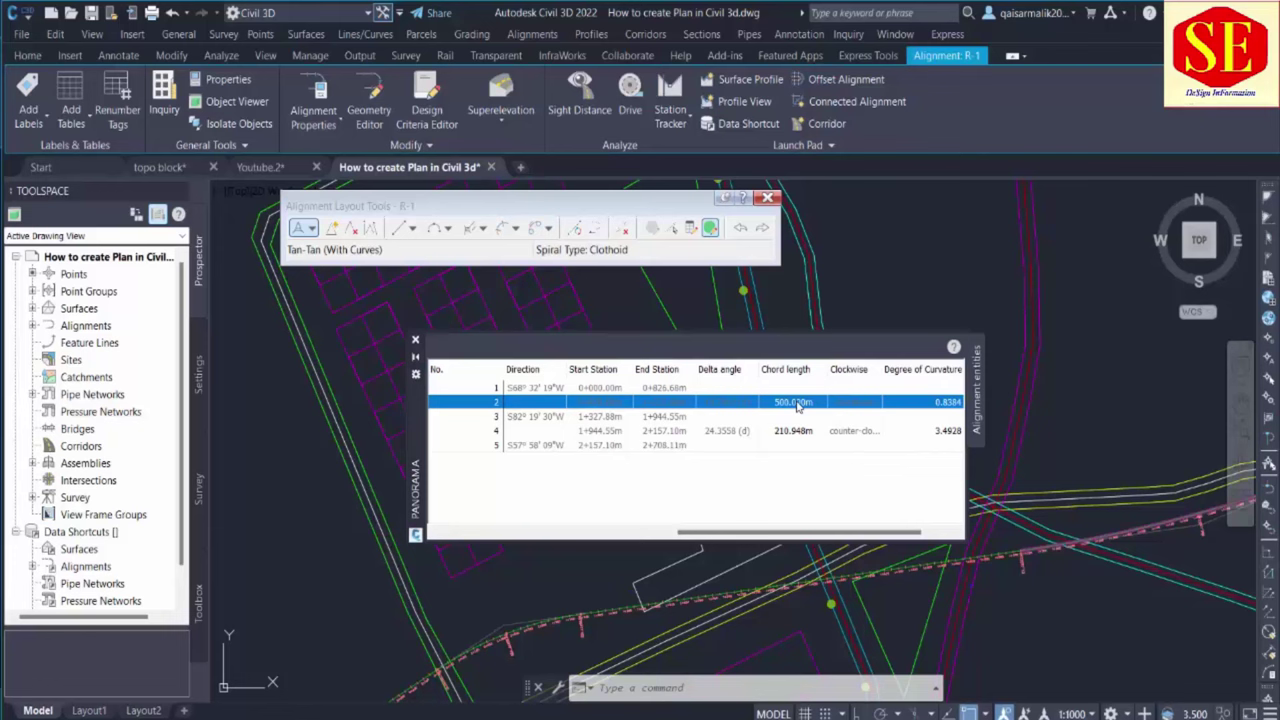
pyautogui.moveTo(779, 534); pyautogui.dragTo(705, 534)
pyautogui.click(640, 403)
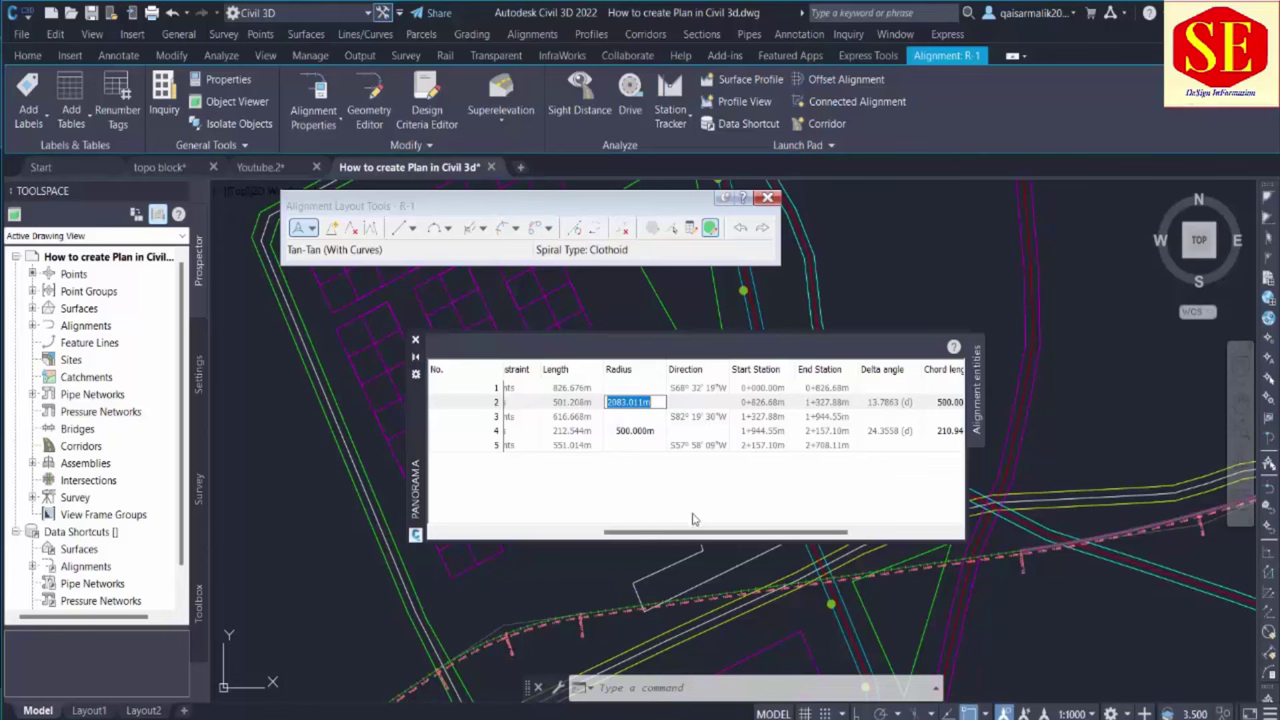
pyautogui.moveTo(701, 533); pyautogui.dragTo(759, 534)
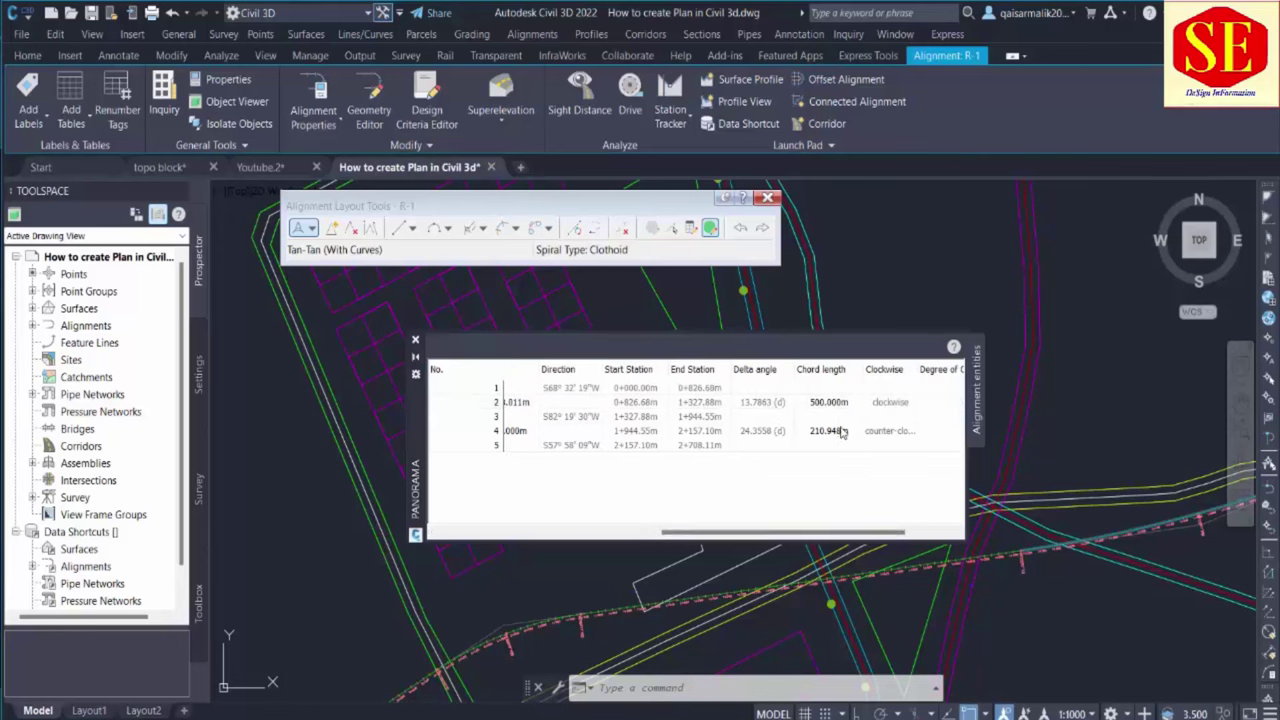
pyautogui.moveTo(843, 537); pyautogui.dragTo(889, 535)
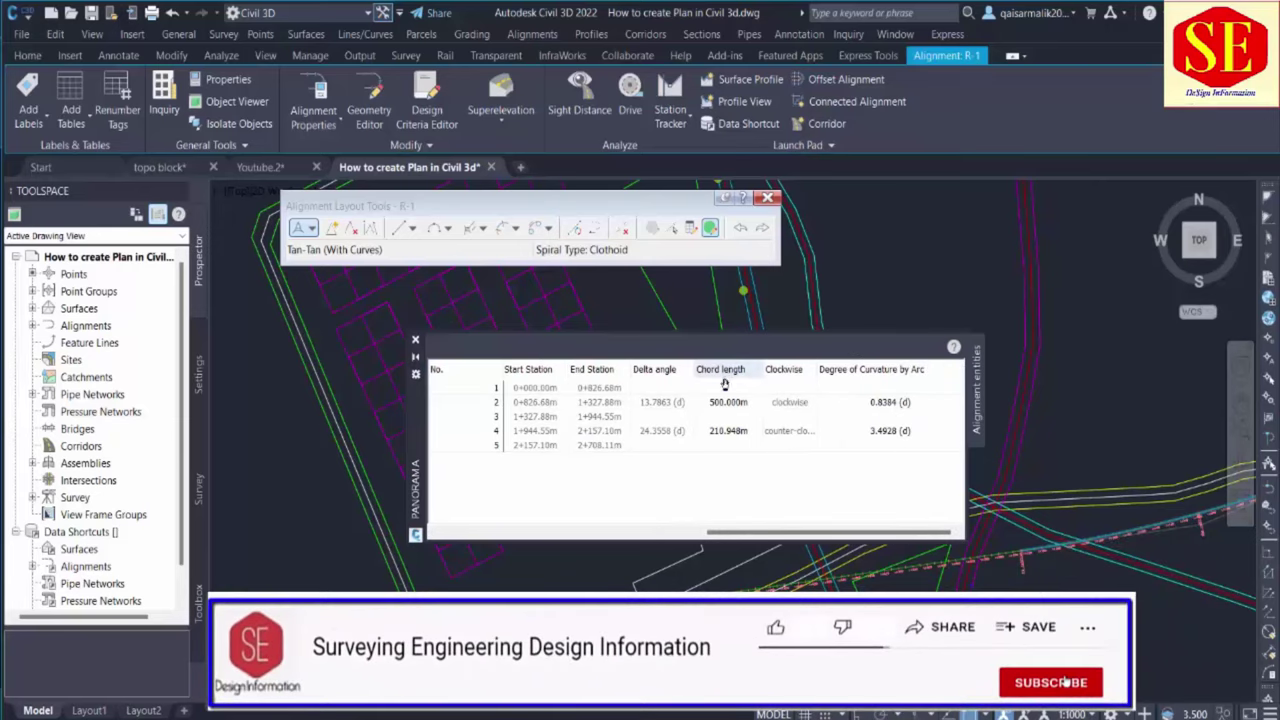
pyautogui.moveTo(810, 531); pyautogui.dragTo(673, 524)
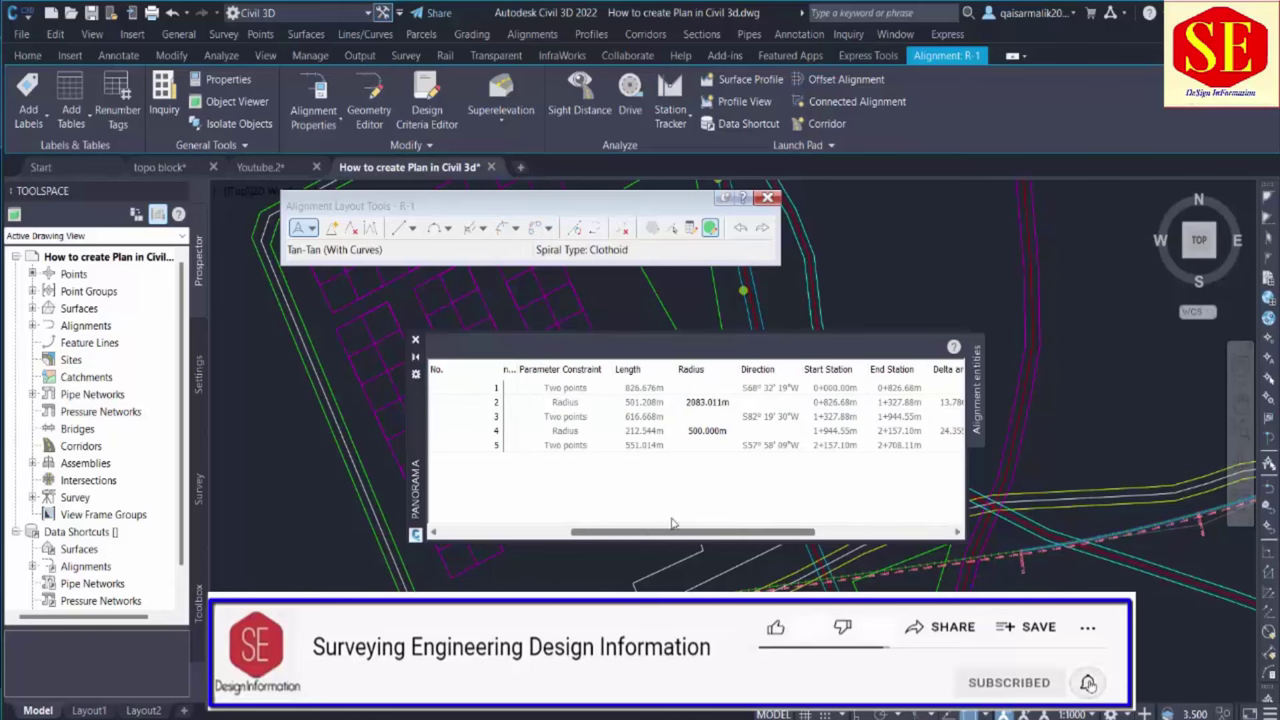
# Set curve 2's radius to 2500 m
pyautogui.click(709, 403)
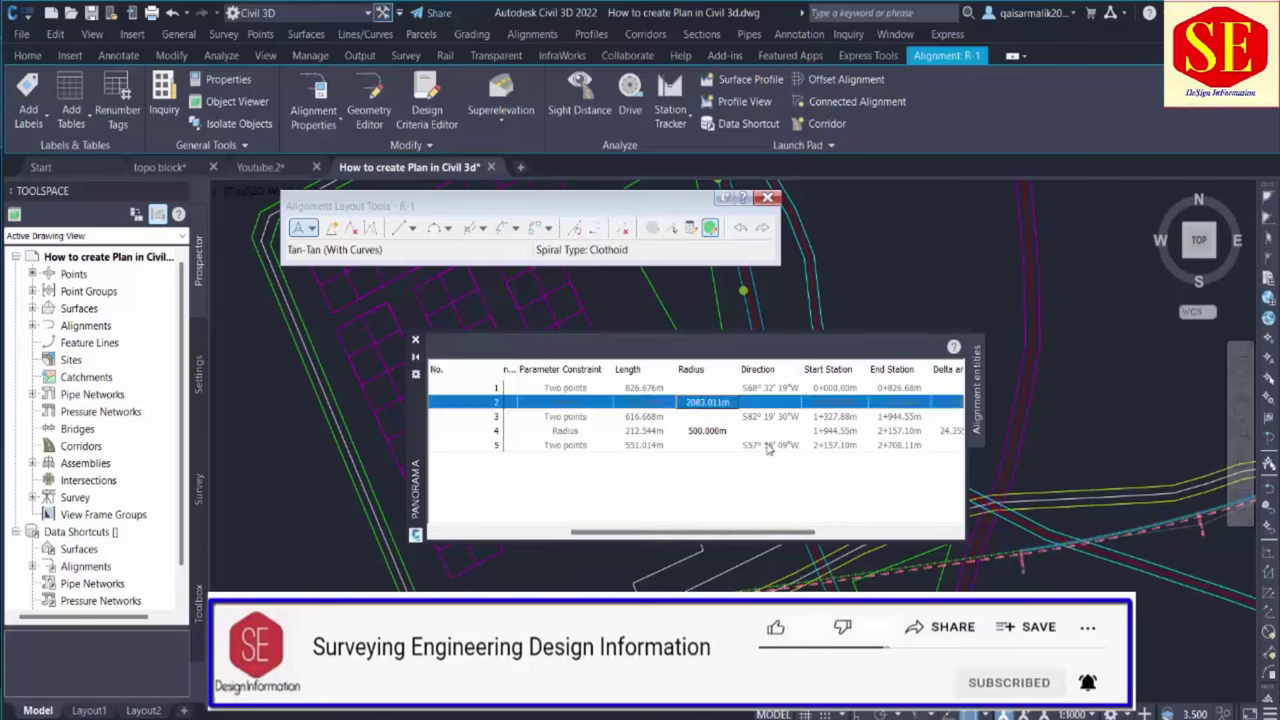
pyautogui.click(726, 403)
pyautogui.write('250')
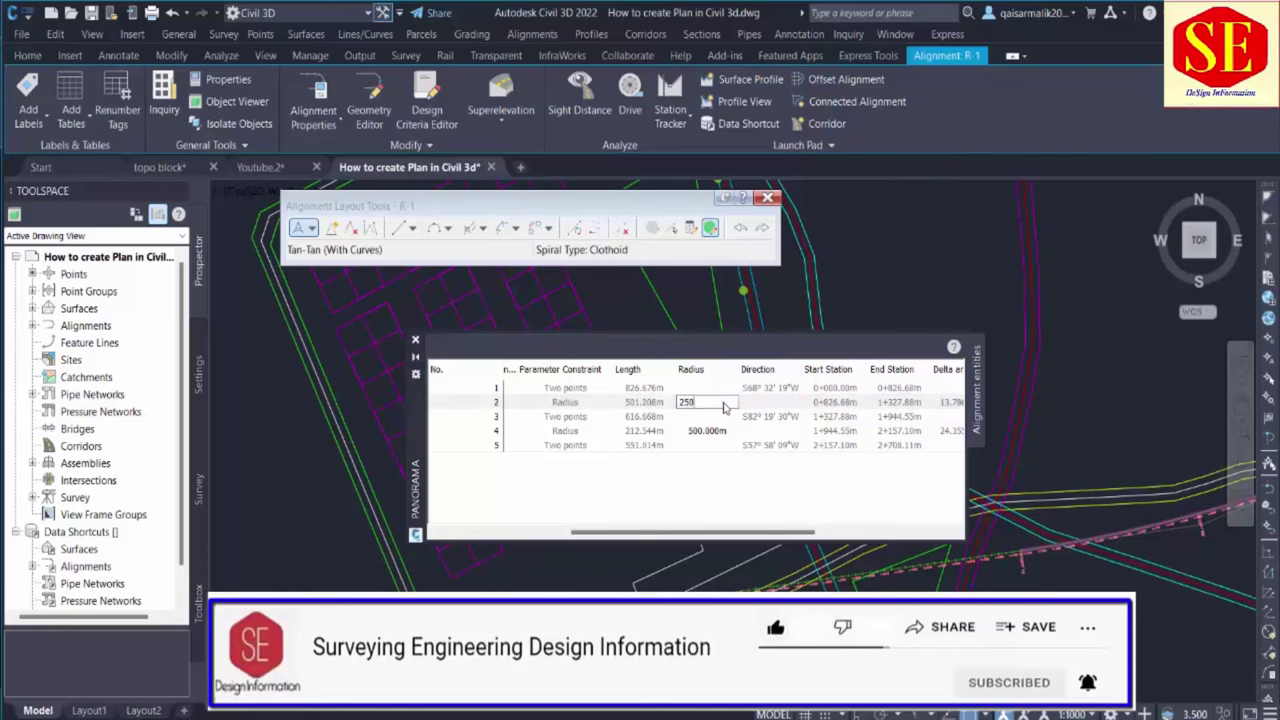
pyautogui.write('0')
pyautogui.press('Return')
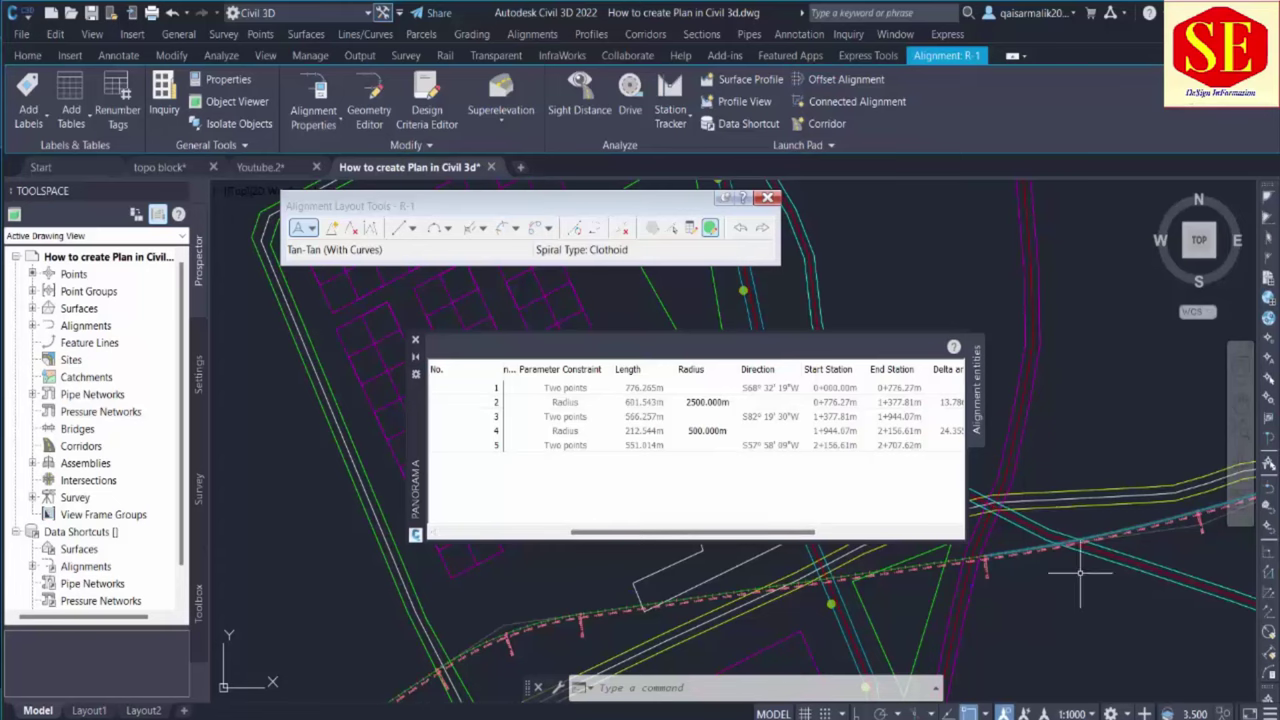
pyautogui.scroll(3, 795, 550)
pyautogui.scroll(1, 1075, 545)
pyautogui.moveTo(923, 586); pyautogui.dragTo(1070, 515, button='middle')
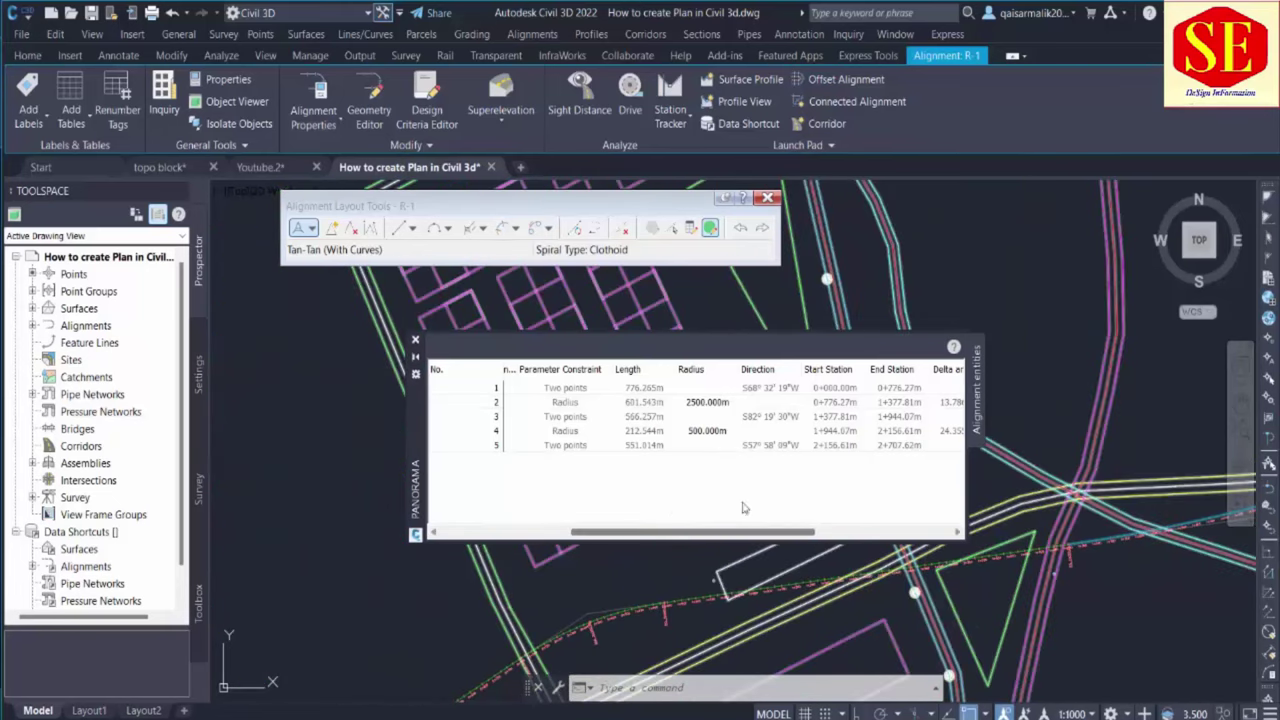
# Set curve 4's radius to 1000 m and inspect the updated curve
pyautogui.click(716, 436)
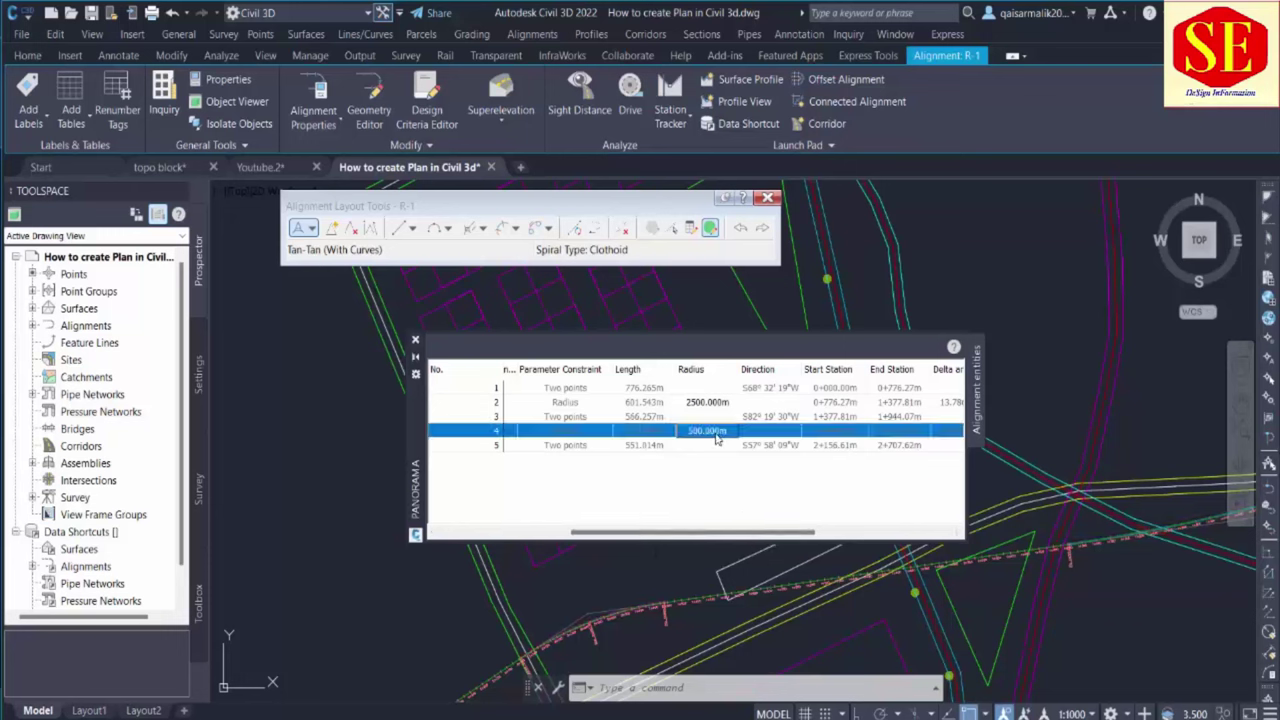
pyautogui.click(716, 436)
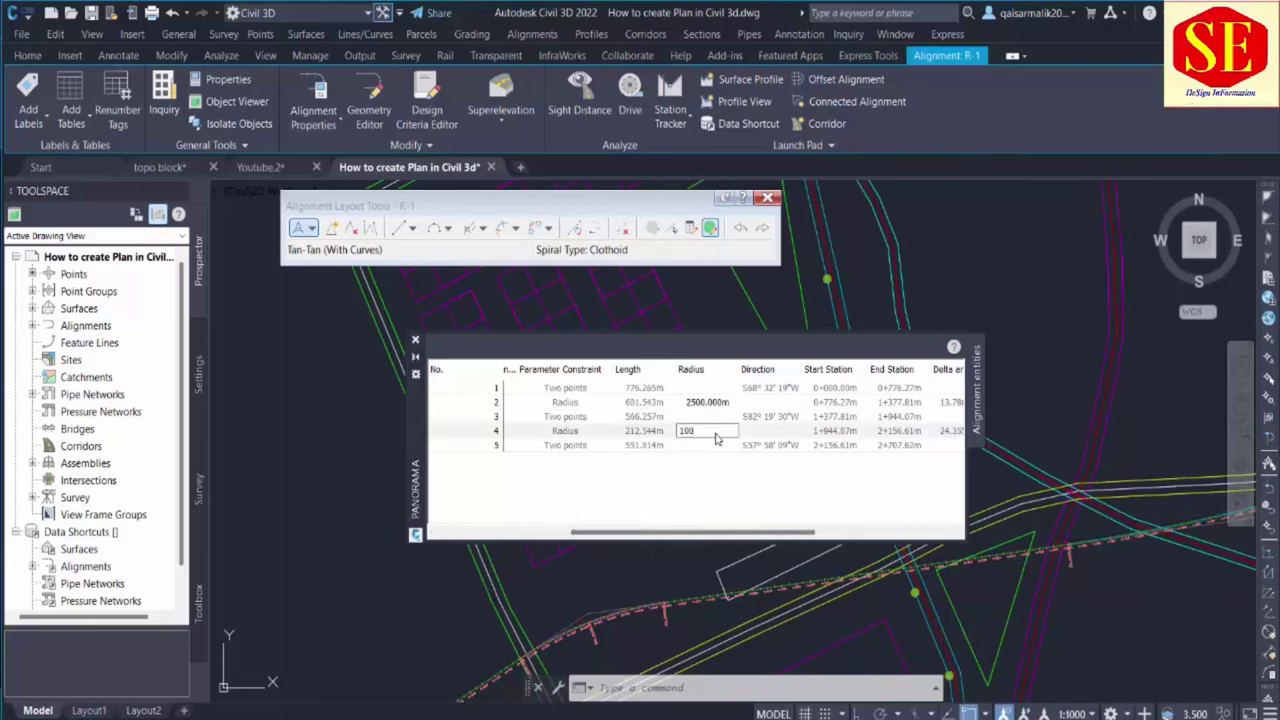
pyautogui.press('Return')
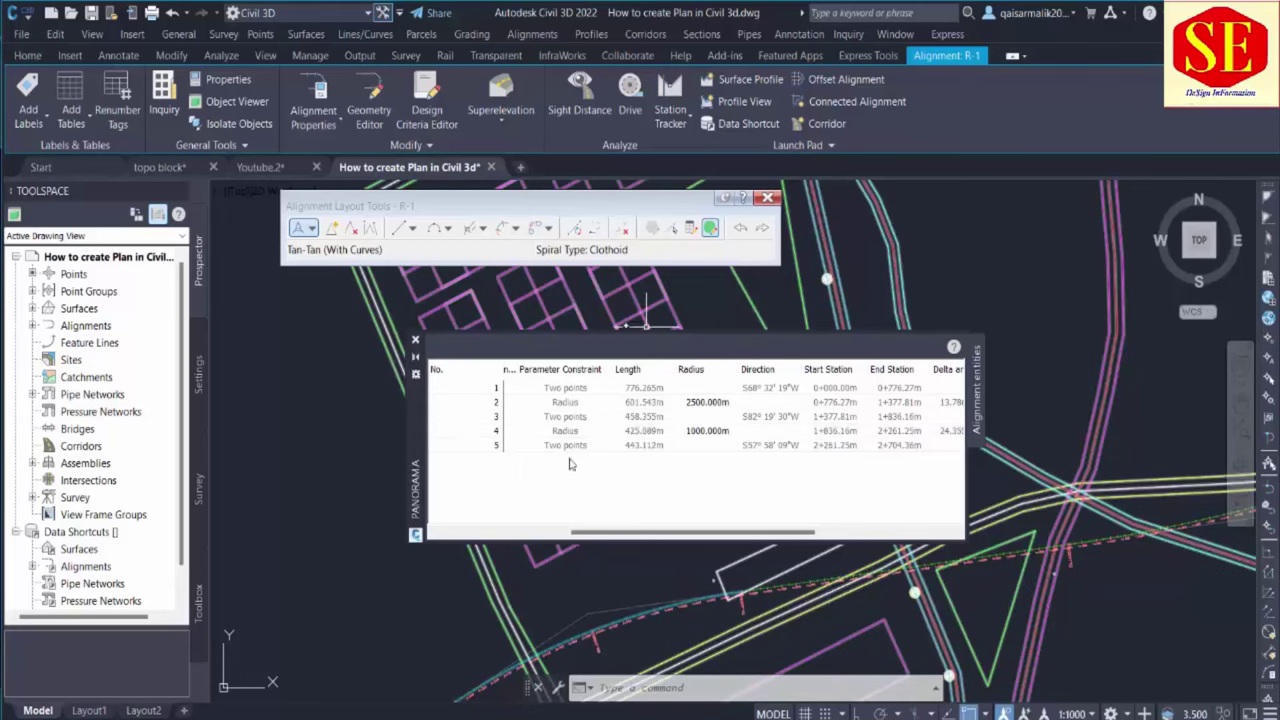
pyautogui.moveTo(908, 560)
pyautogui.mouseDown(button='middle')
pyautogui.moveTo(1060, 600)
pyautogui.moveTo(1022, 624)
pyautogui.mouseUp(button='middle')
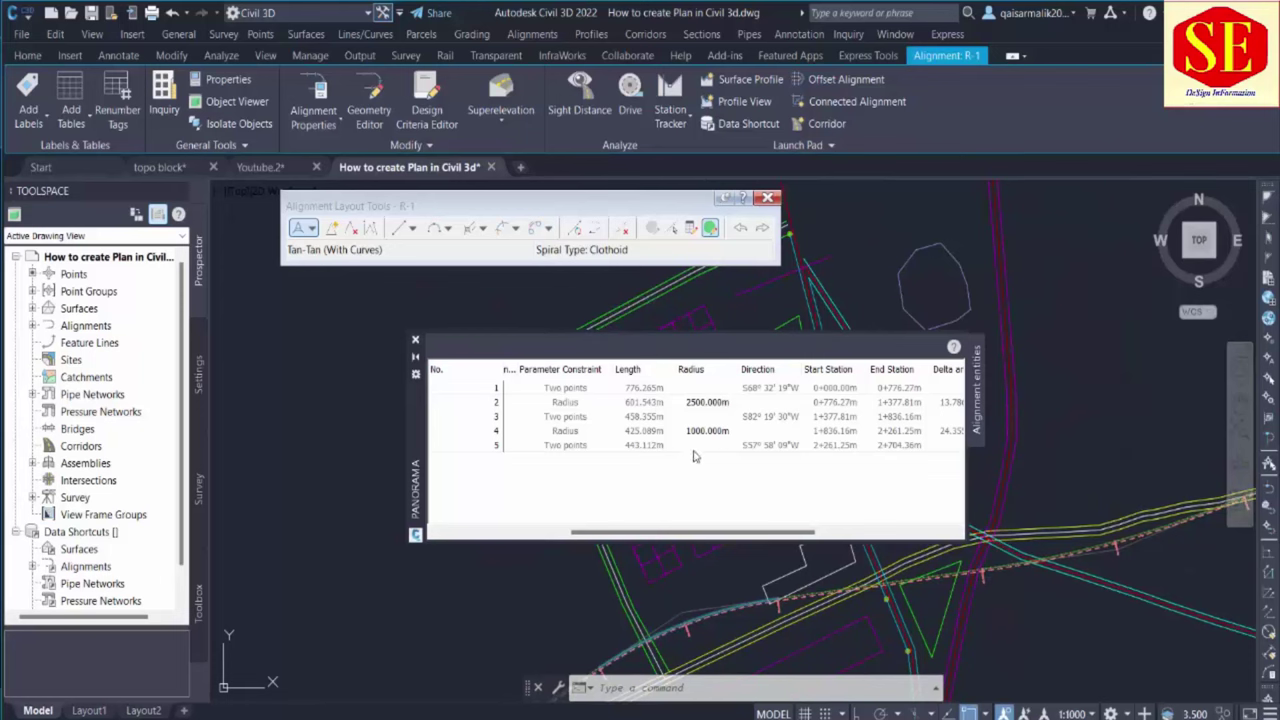
# Close the alignment entities grid and clear the selection
pyautogui.click(416, 342)
pyautogui.scroll(-3, 614, 400)
pyautogui.scroll(4, 772, 495)
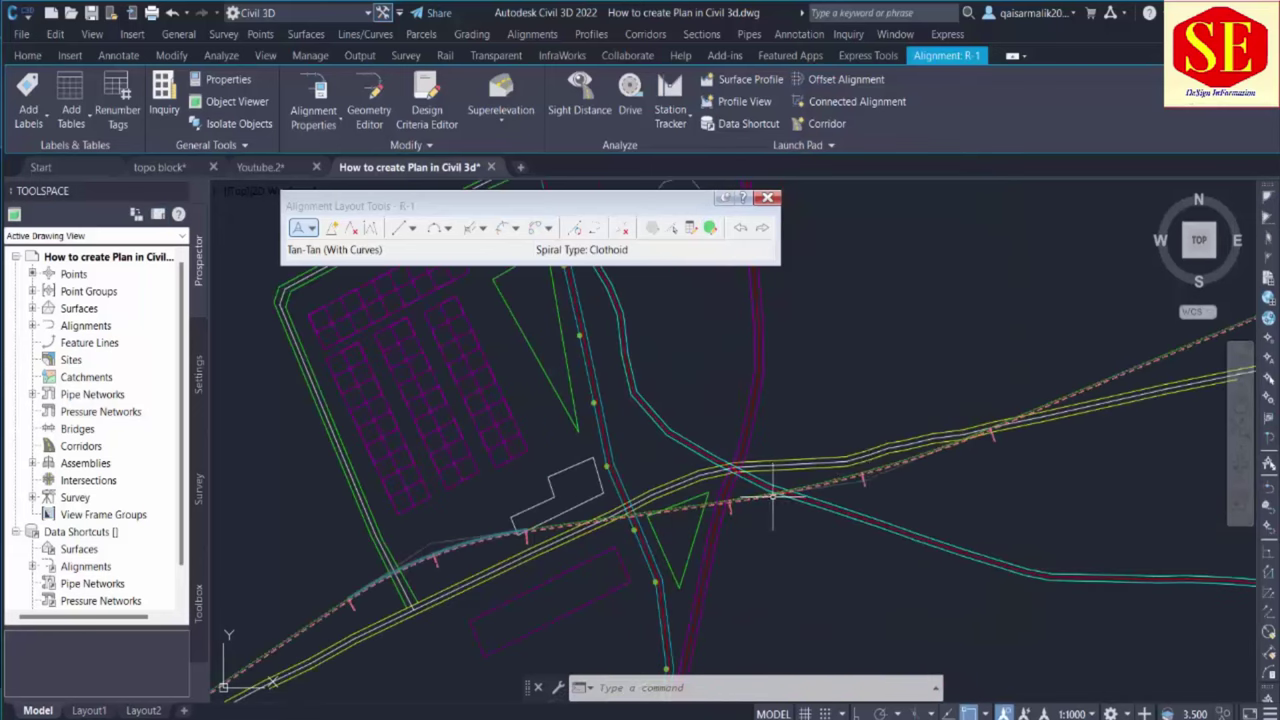
pyautogui.press('Escape')
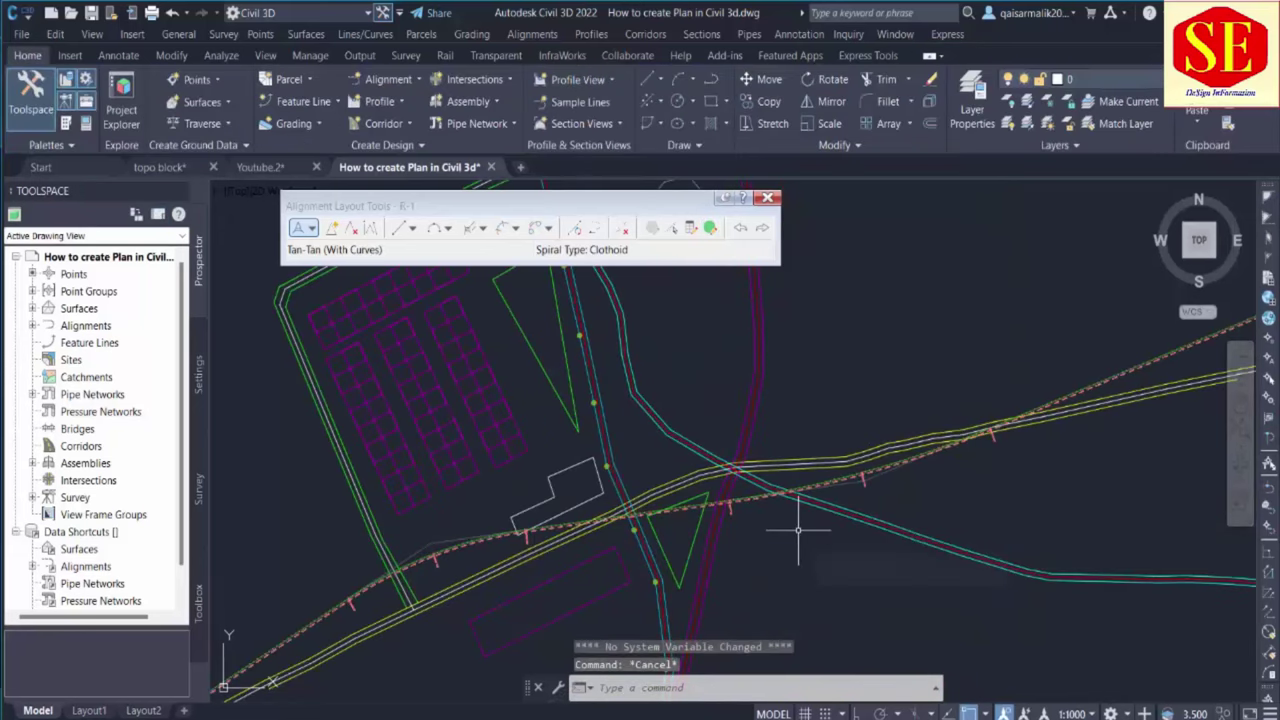
# Select R-1 and pan along it to inspect the reshaped curves, then deselect and zoom out
pyautogui.moveTo(798, 530)
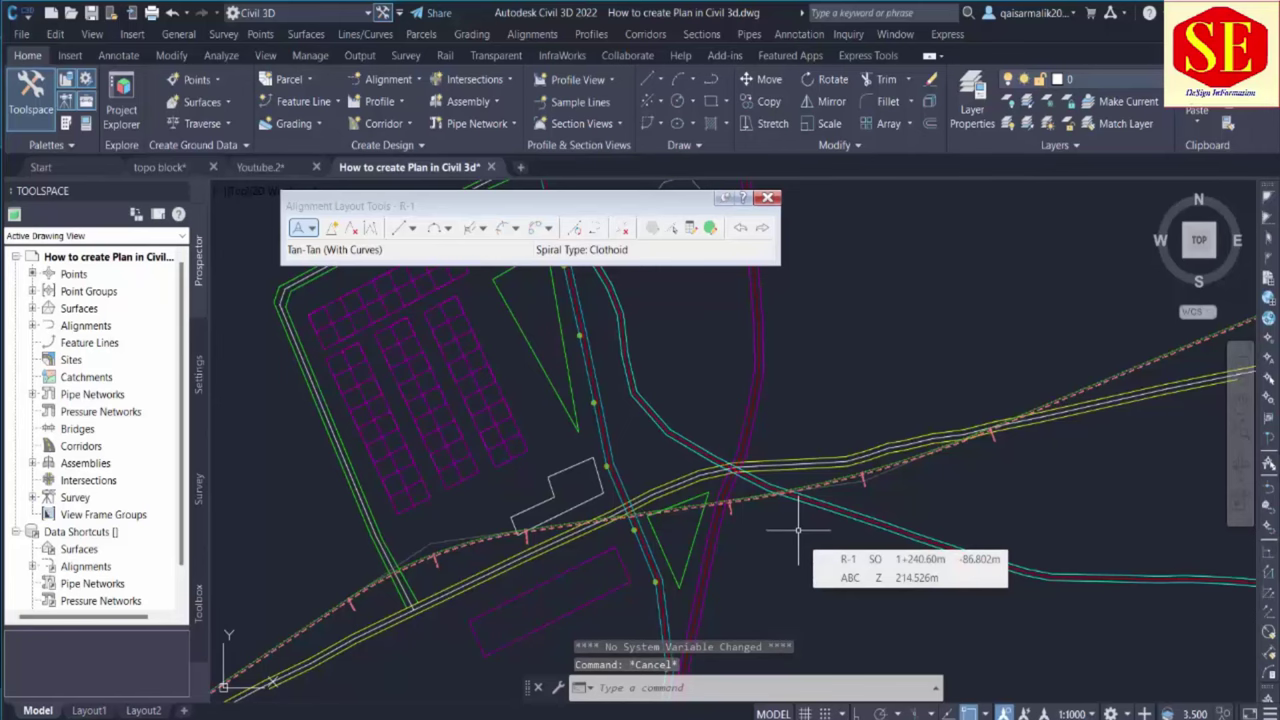
pyautogui.scroll(4, 798, 520)
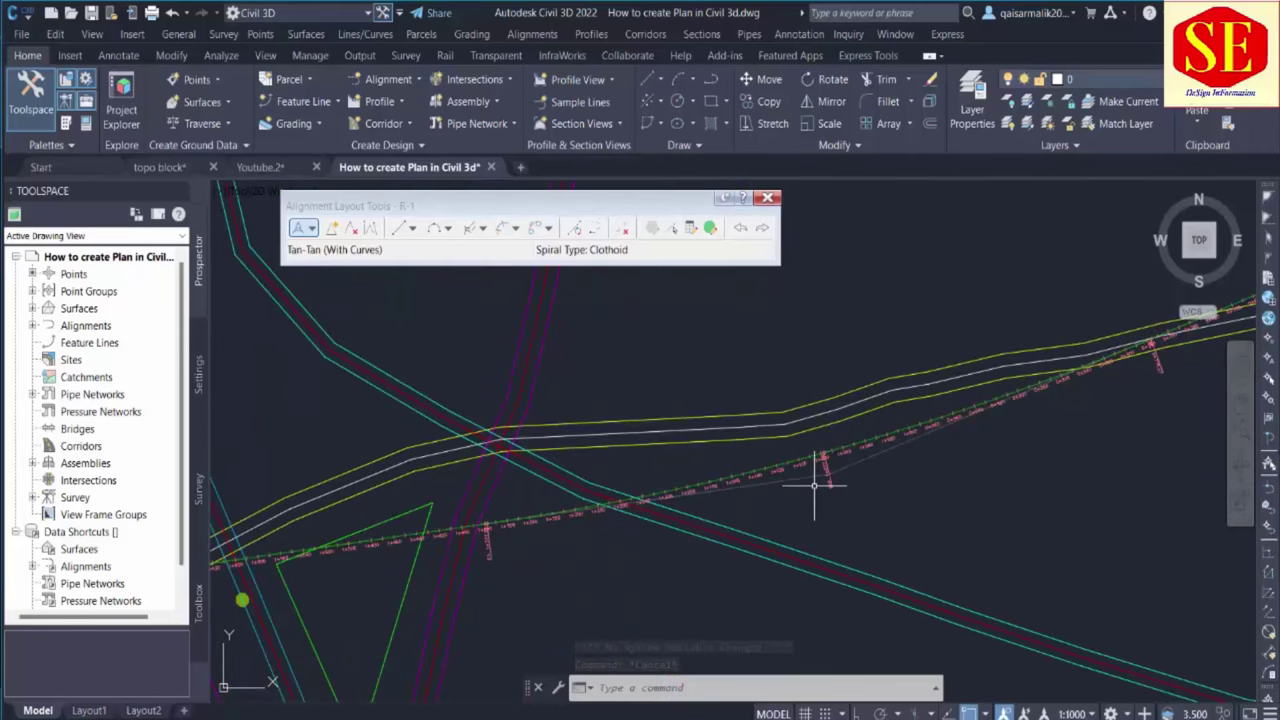
pyautogui.click(808, 475)
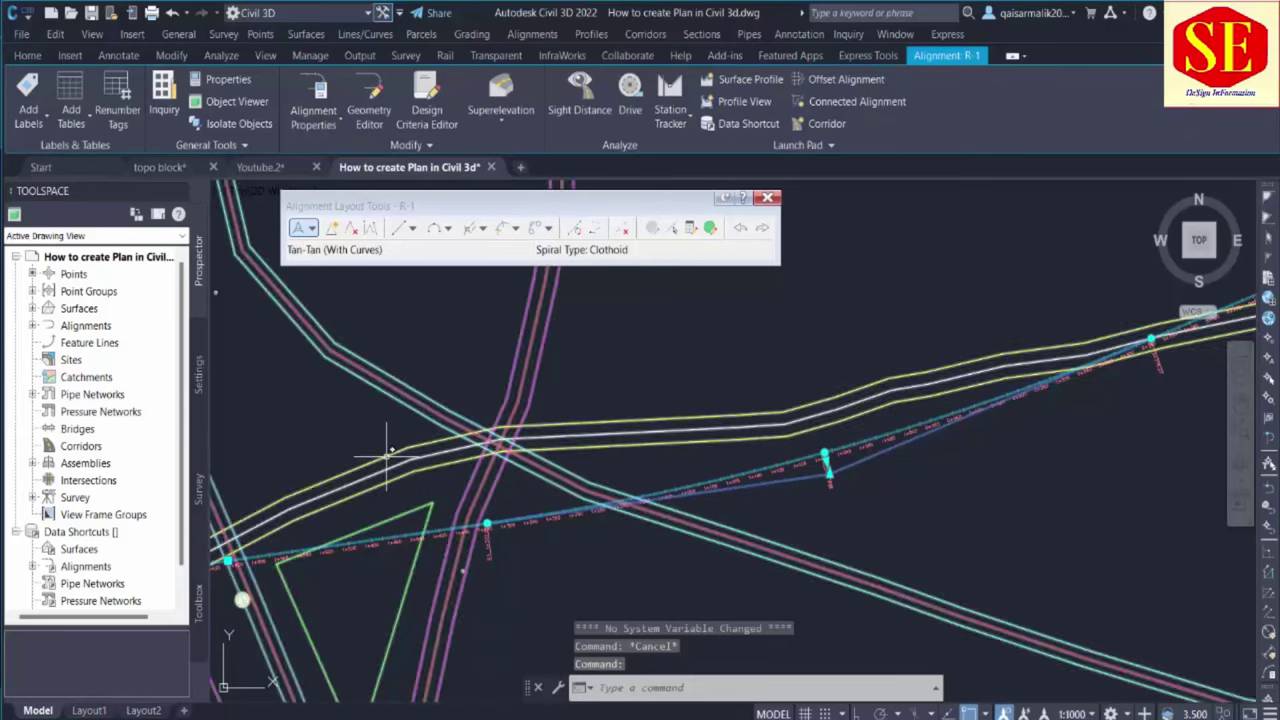
pyautogui.moveTo(829, 357); pyautogui.dragTo(1078, 427, button='middle')
pyautogui.moveTo(880, 470)
pyautogui.mouseDown(button='middle')
pyautogui.moveTo(503, 529)
pyautogui.moveTo(700, 480)
pyautogui.moveTo(518, 485)
pyautogui.mouseUp(button='middle')
pyautogui.press('Escape')
pyautogui.scroll(-4, 850, 580)
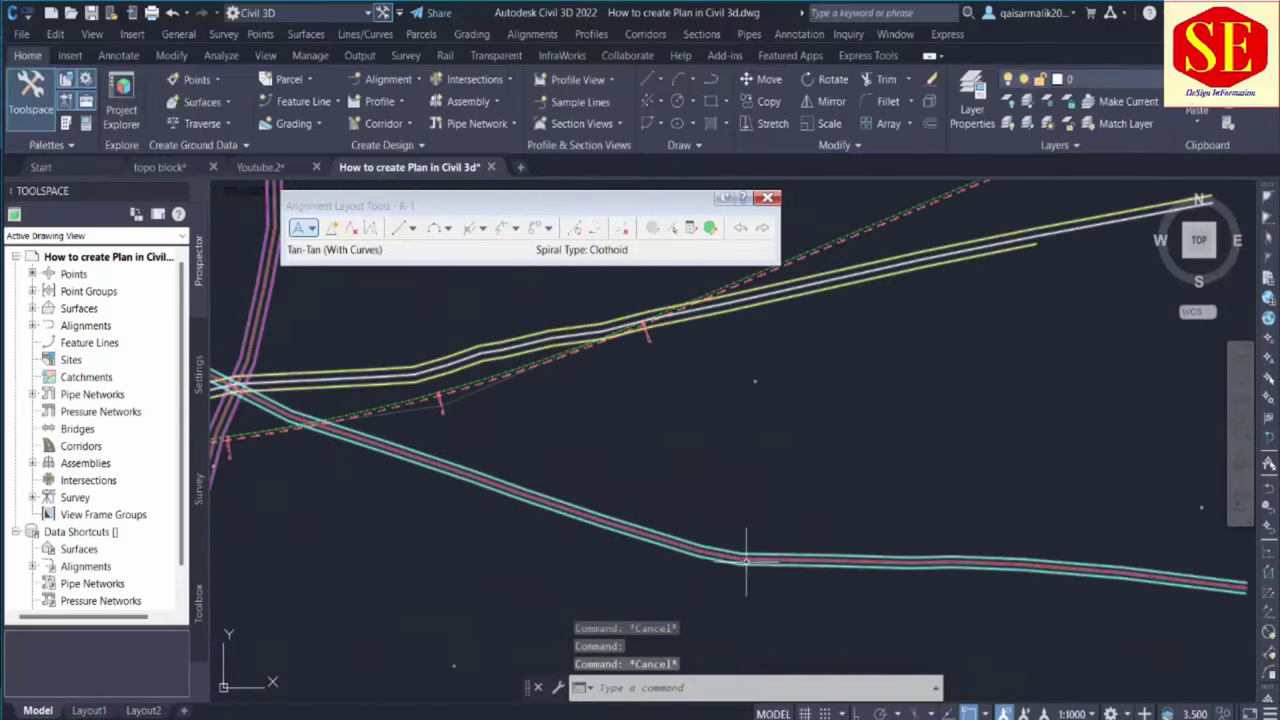
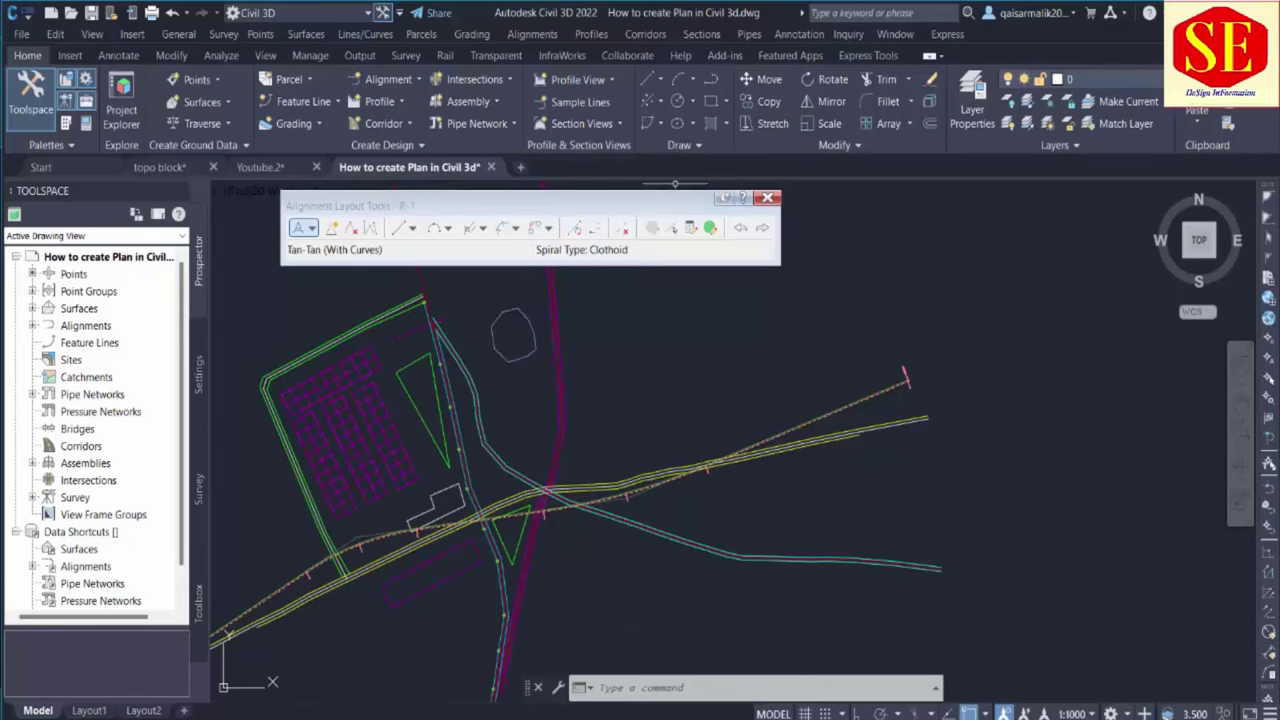
# Close R-1's layout tools and list the Centerline Alignments in Prospector, showing R-1
pyautogui.click(766, 199)
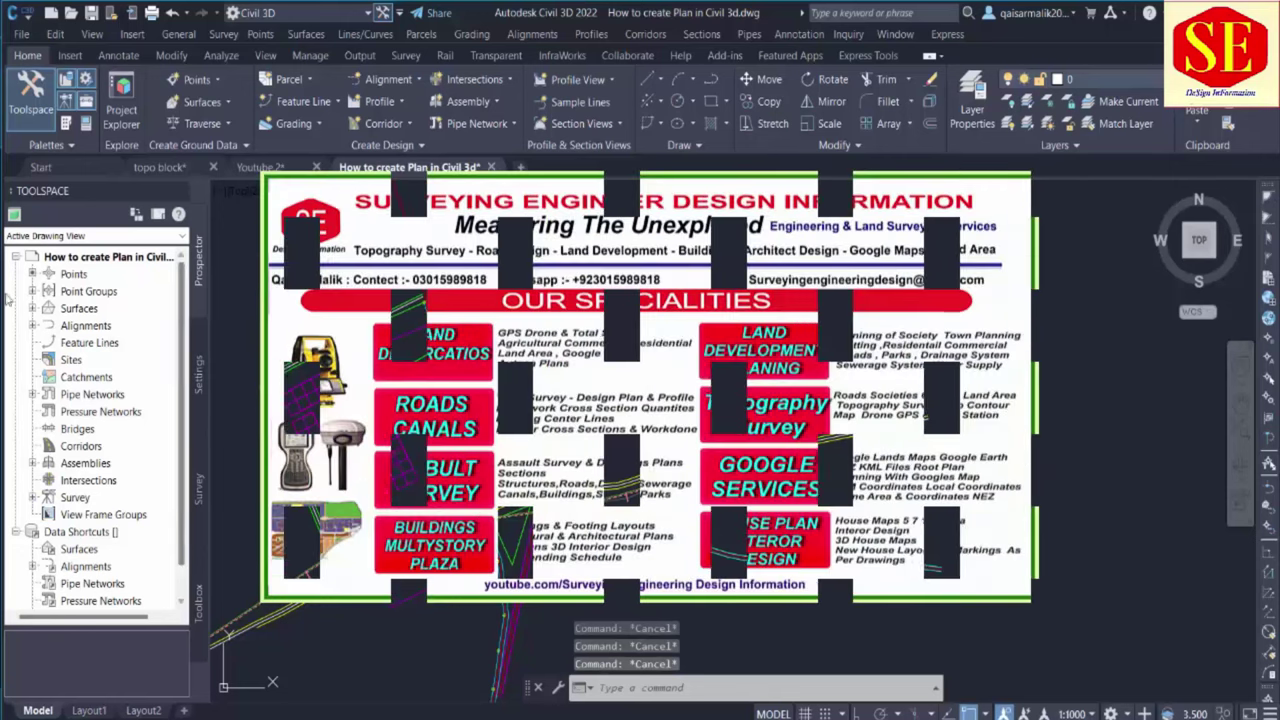
pyautogui.click(32, 326)
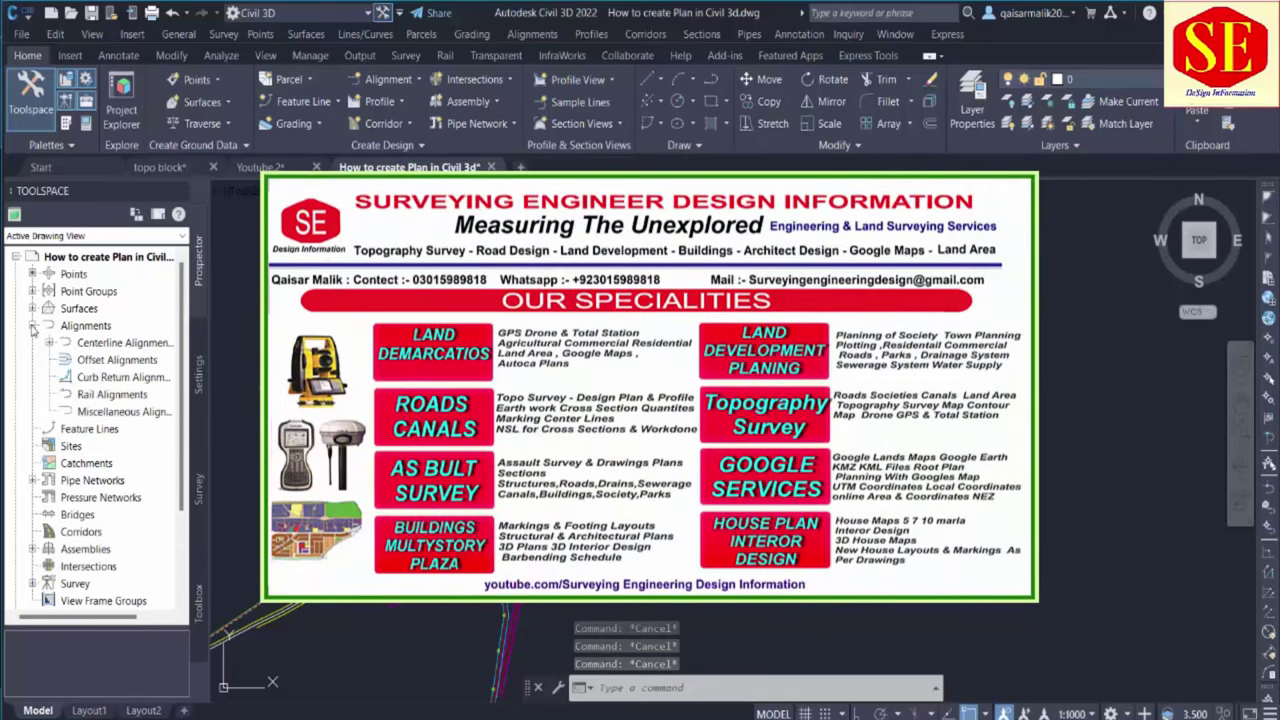
pyautogui.click(80, 326)
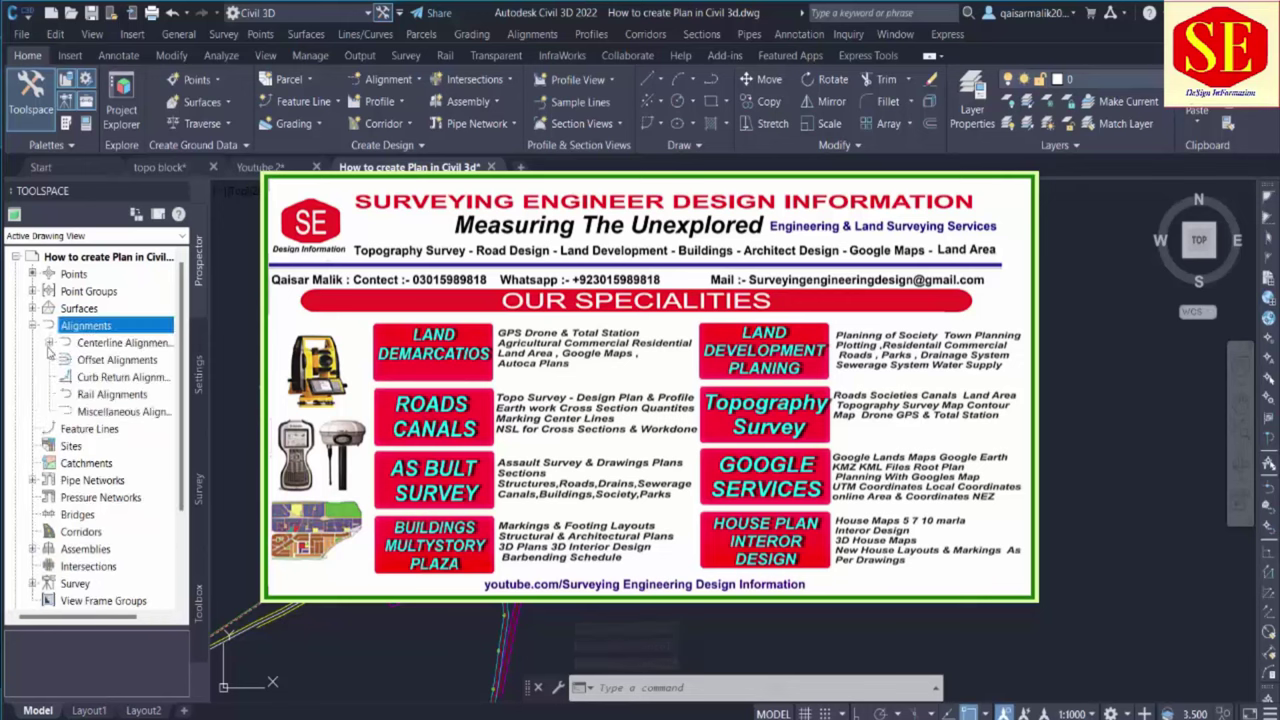
pyautogui.click(49, 342)
pyautogui.click(100, 361)
pyautogui.click(66, 360)
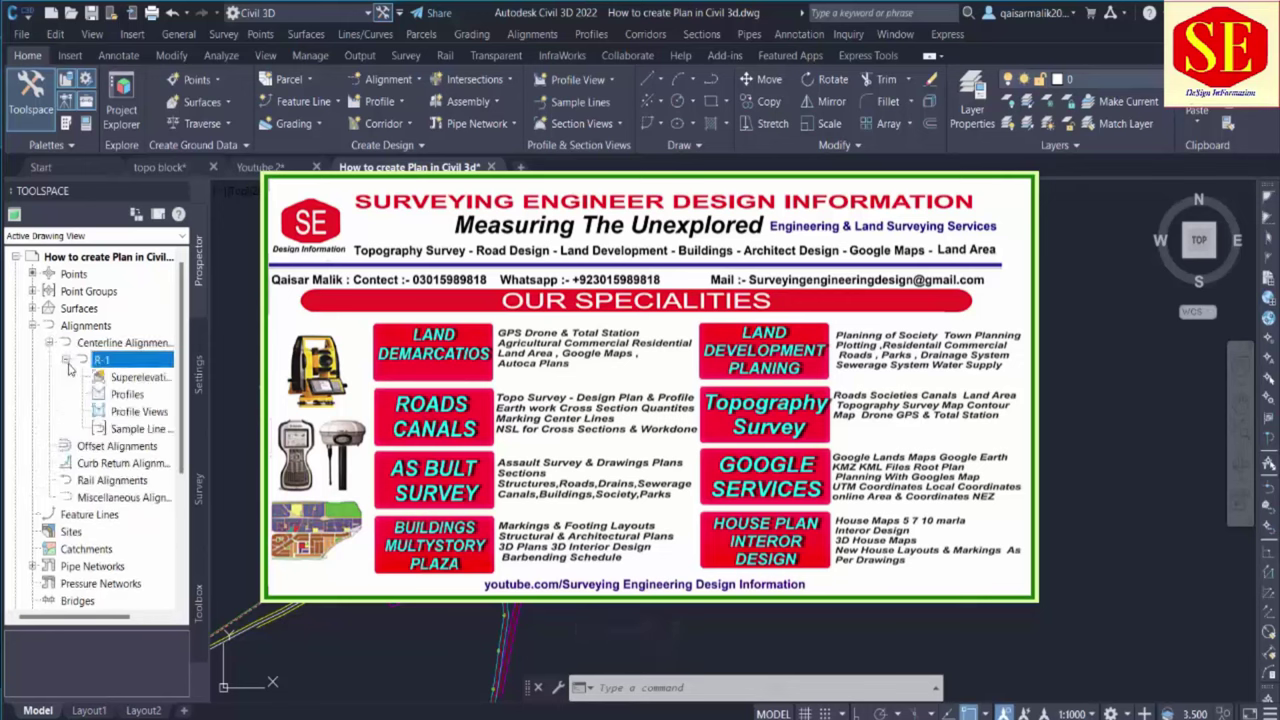
pyautogui.doubleClick(95, 343)
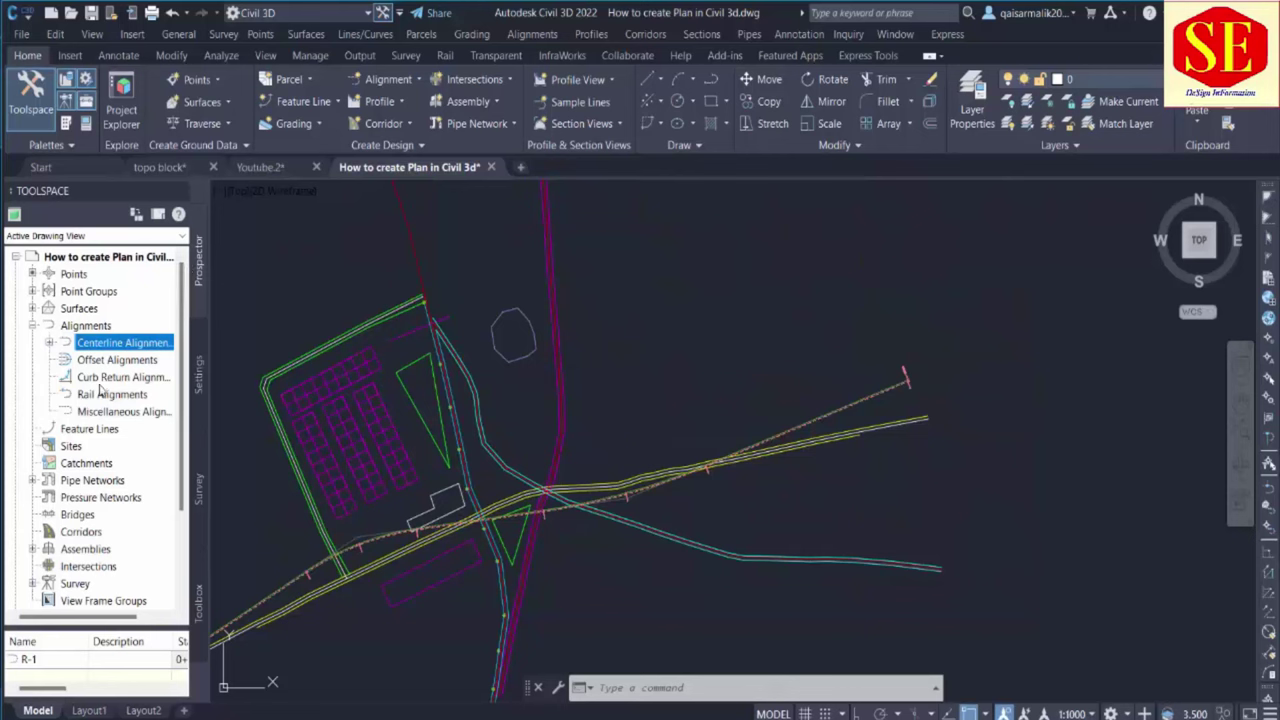
# Create a new layout alignment named R-2 and show its tangent layout options
pyautogui.click(399, 80)
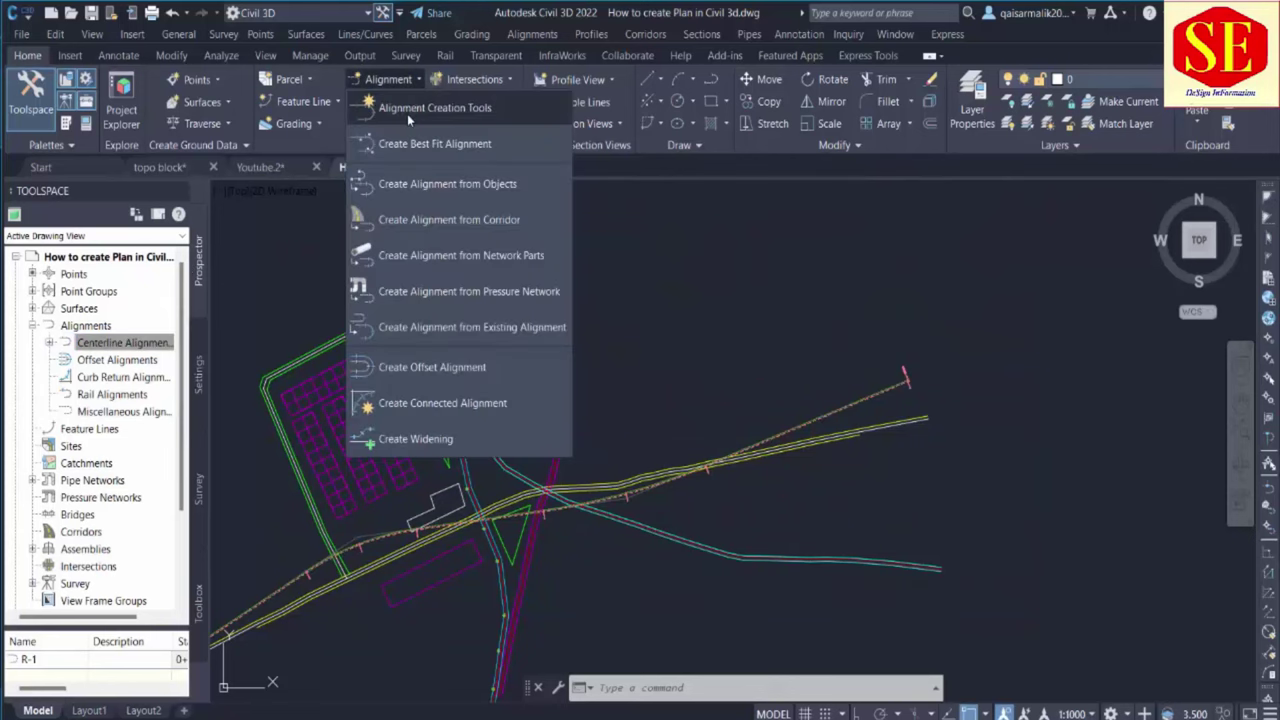
pyautogui.click(407, 114)
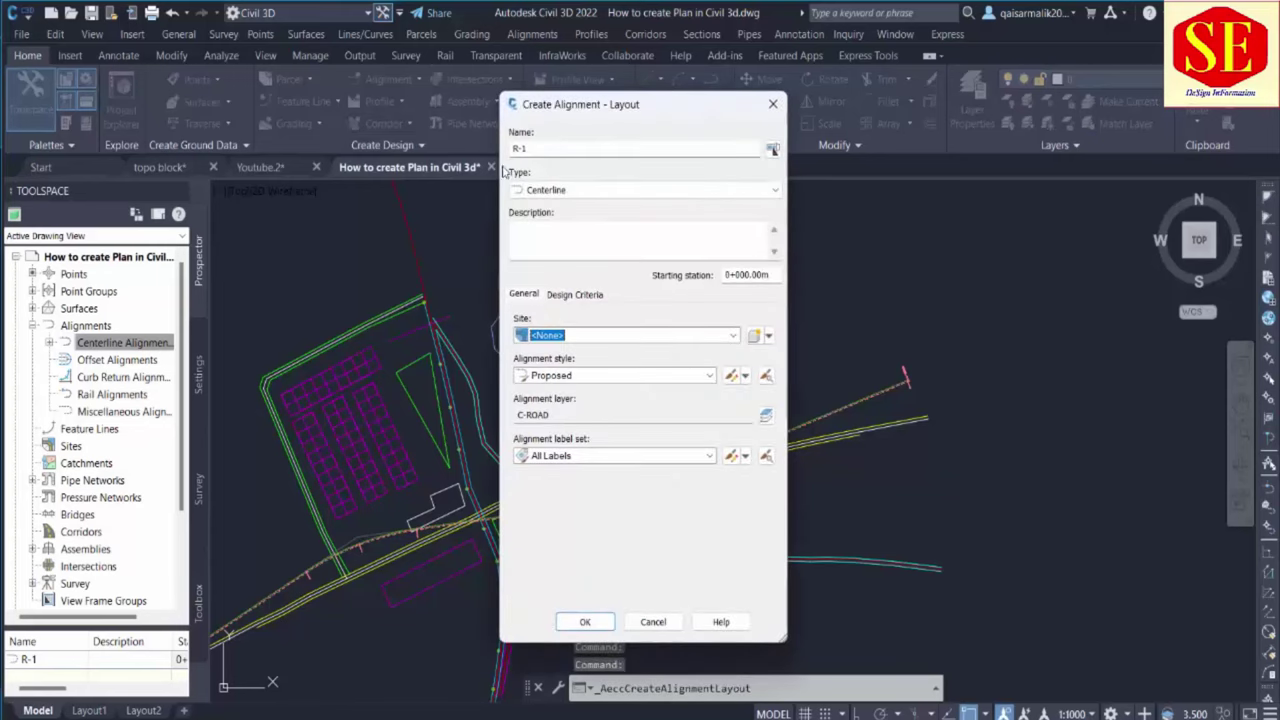
pyautogui.click(541, 149)
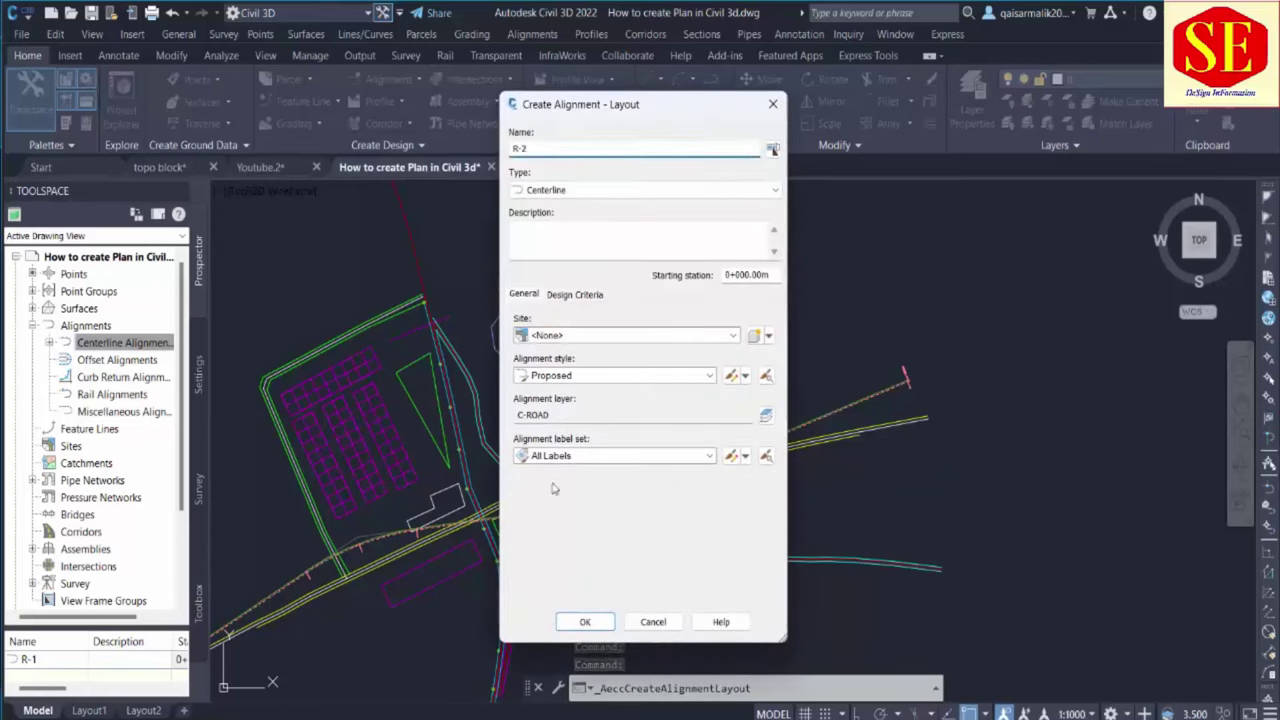
pyautogui.click(586, 622)
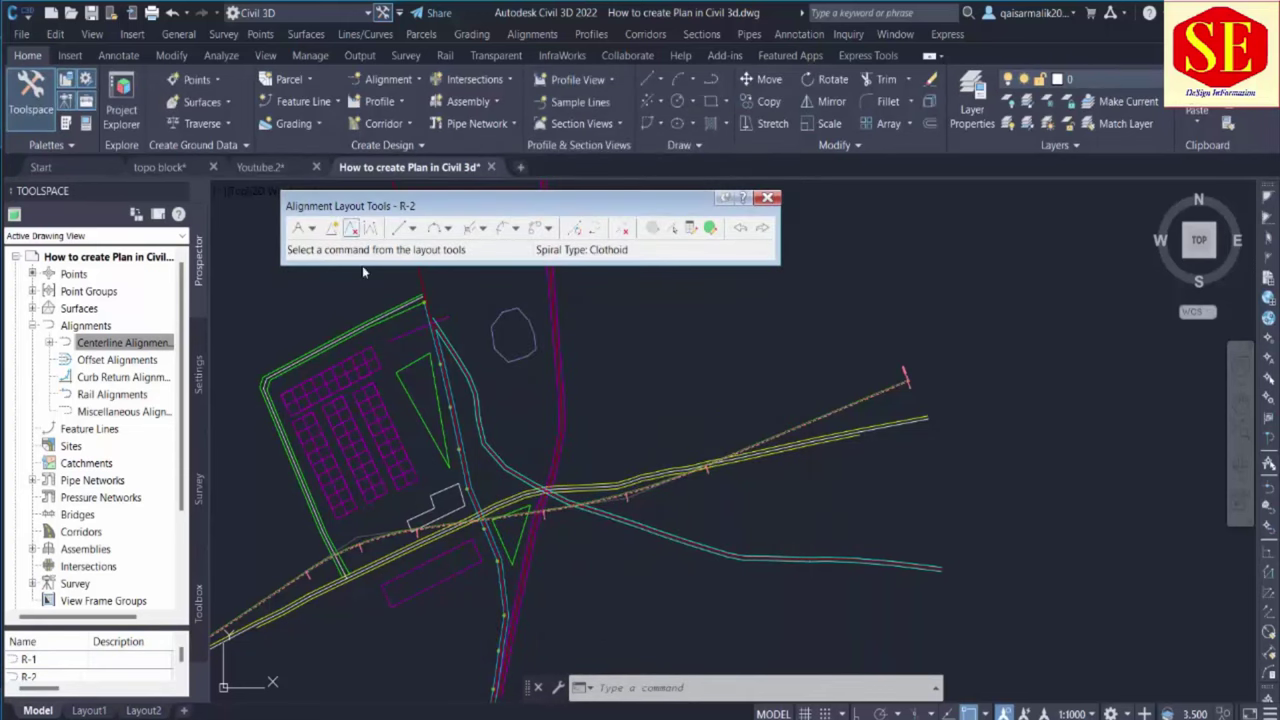
pyautogui.click(312, 229)
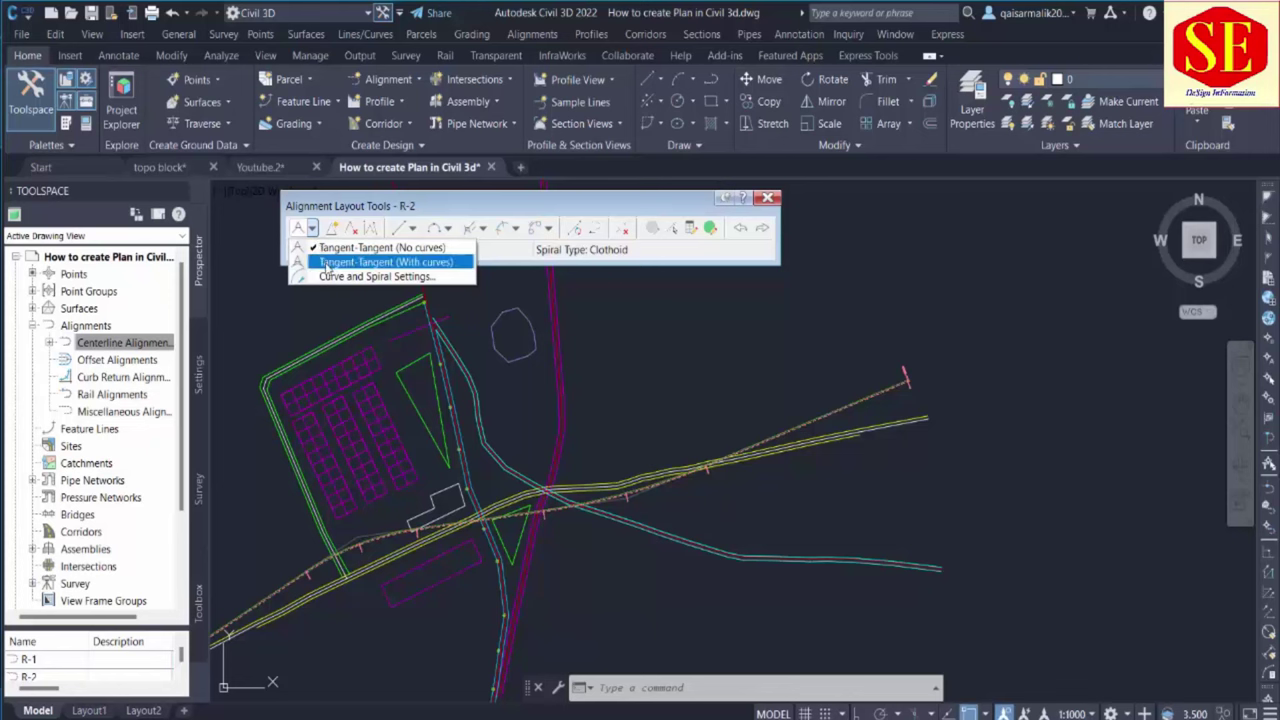
# Start R-2 with Tangent-Tangent (With curves) at the road end, placing points to the first bend
pyautogui.click(380, 262)
pyautogui.scroll(6, 940, 500)
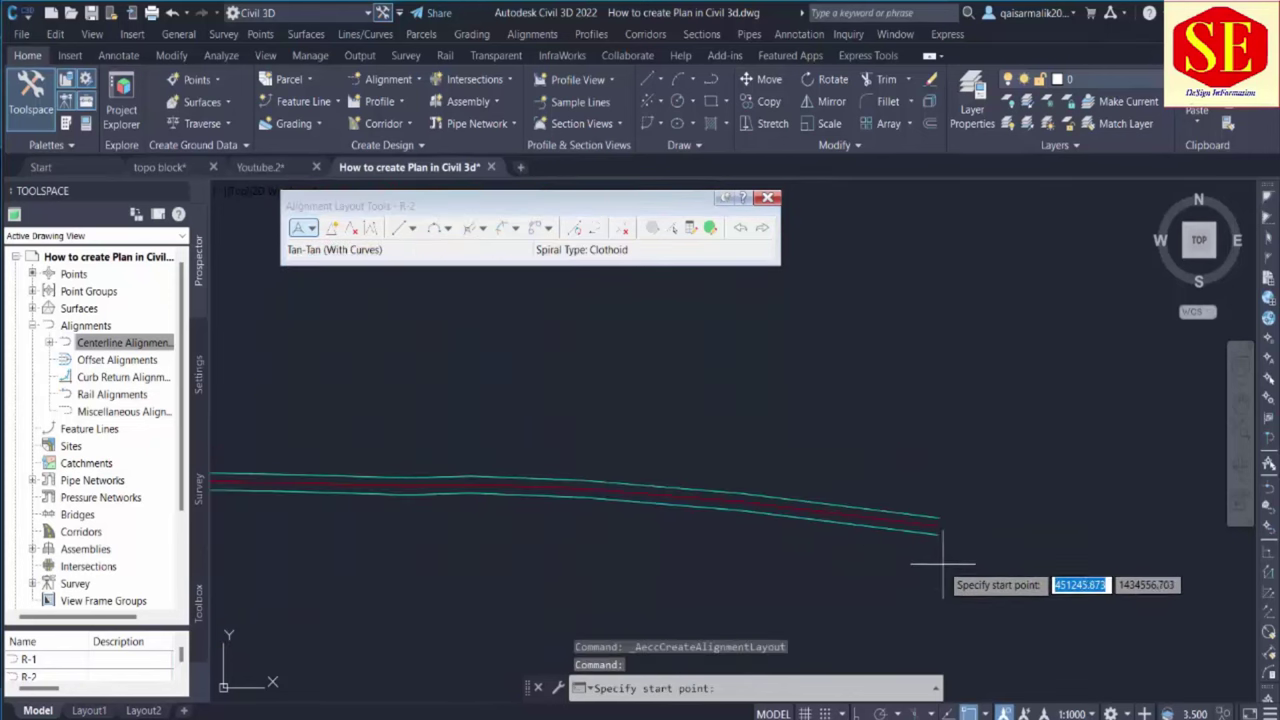
pyautogui.click(940, 523)
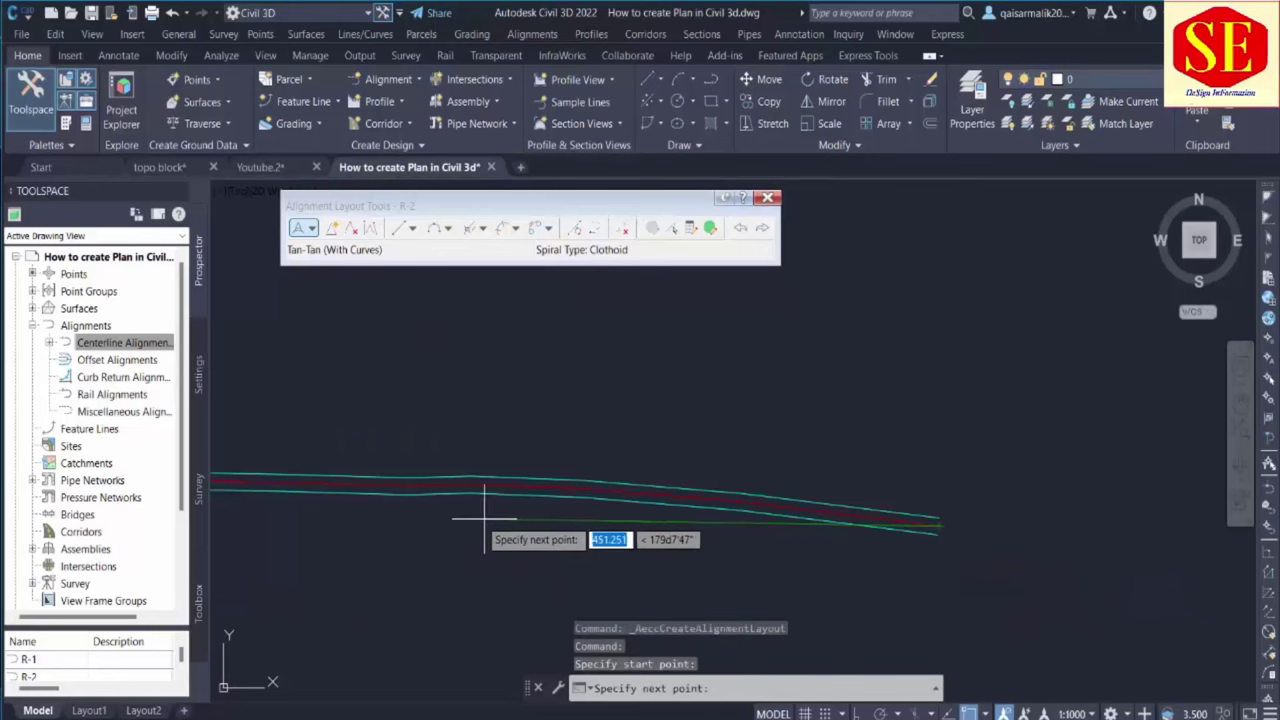
pyautogui.moveTo(451, 502); pyautogui.dragTo(603, 515, button='middle')
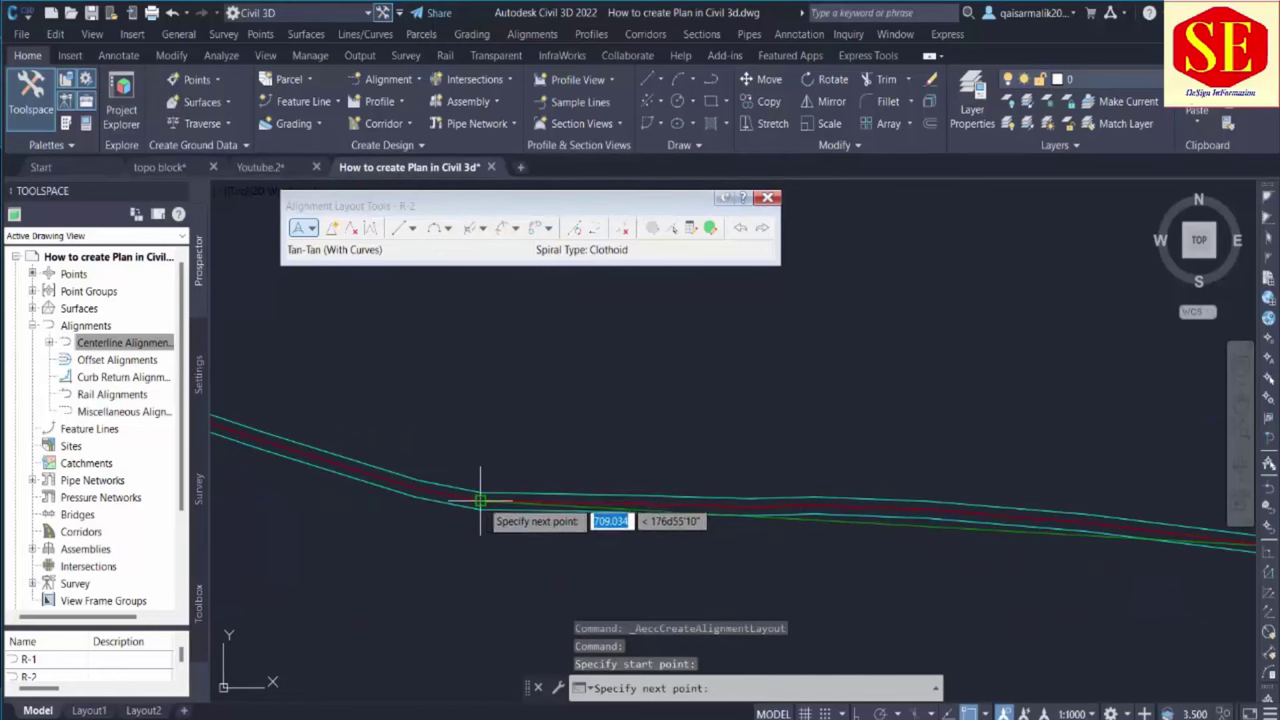
pyautogui.click(912, 502)
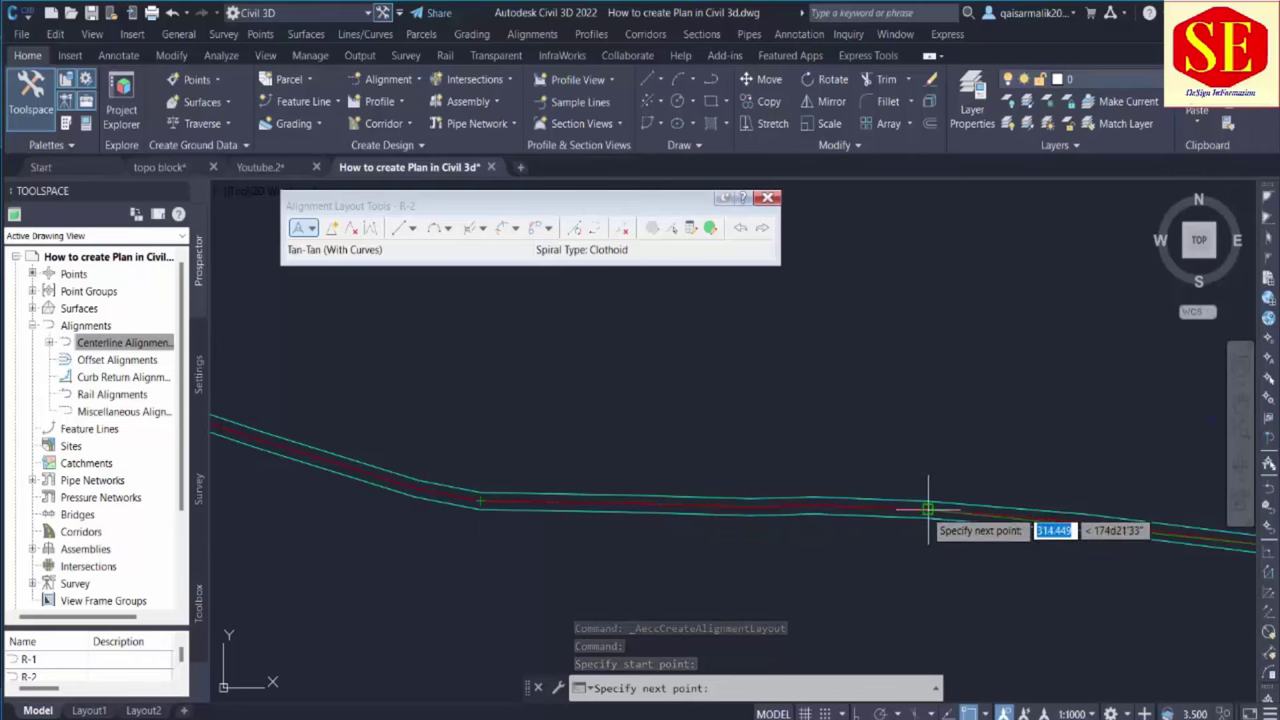
pyautogui.click(480, 500)
# Continue R-2 along the teal road to the crossing road near the octagon and finish it
pyautogui.moveTo(829, 529); pyautogui.dragTo(971, 540, button='middle')
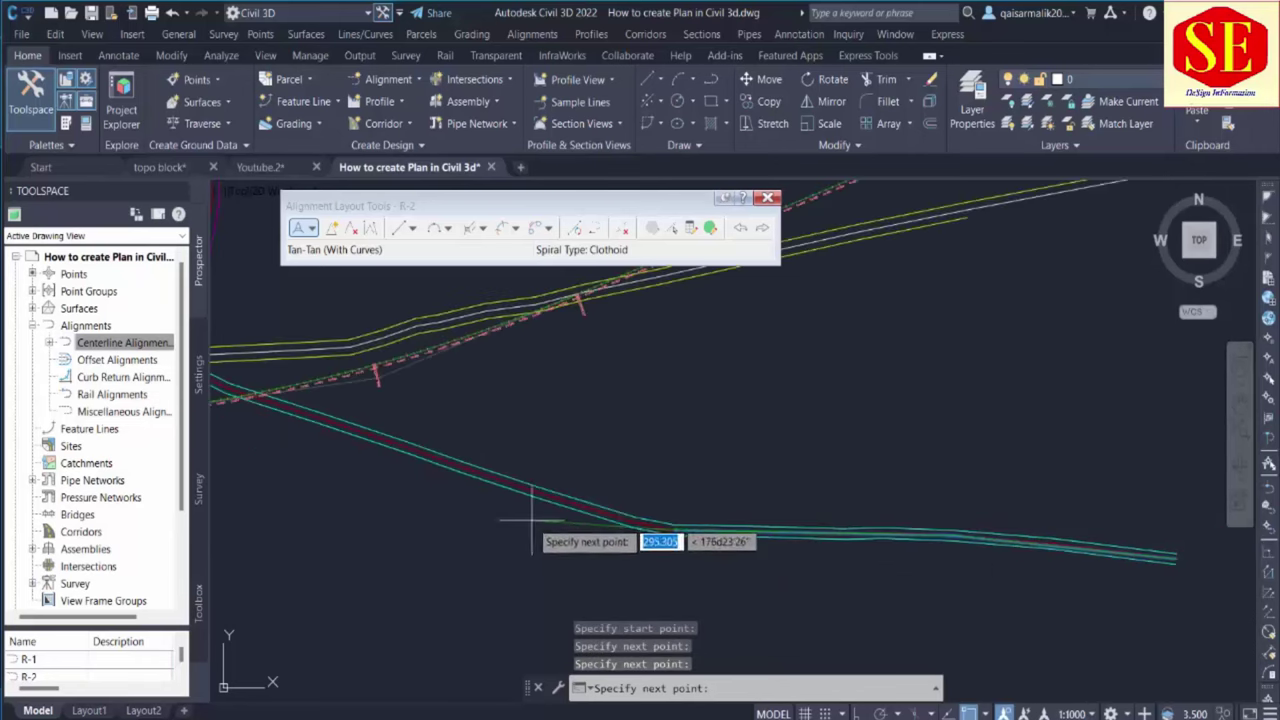
pyautogui.moveTo(543, 529); pyautogui.dragTo(766, 563, button='middle')
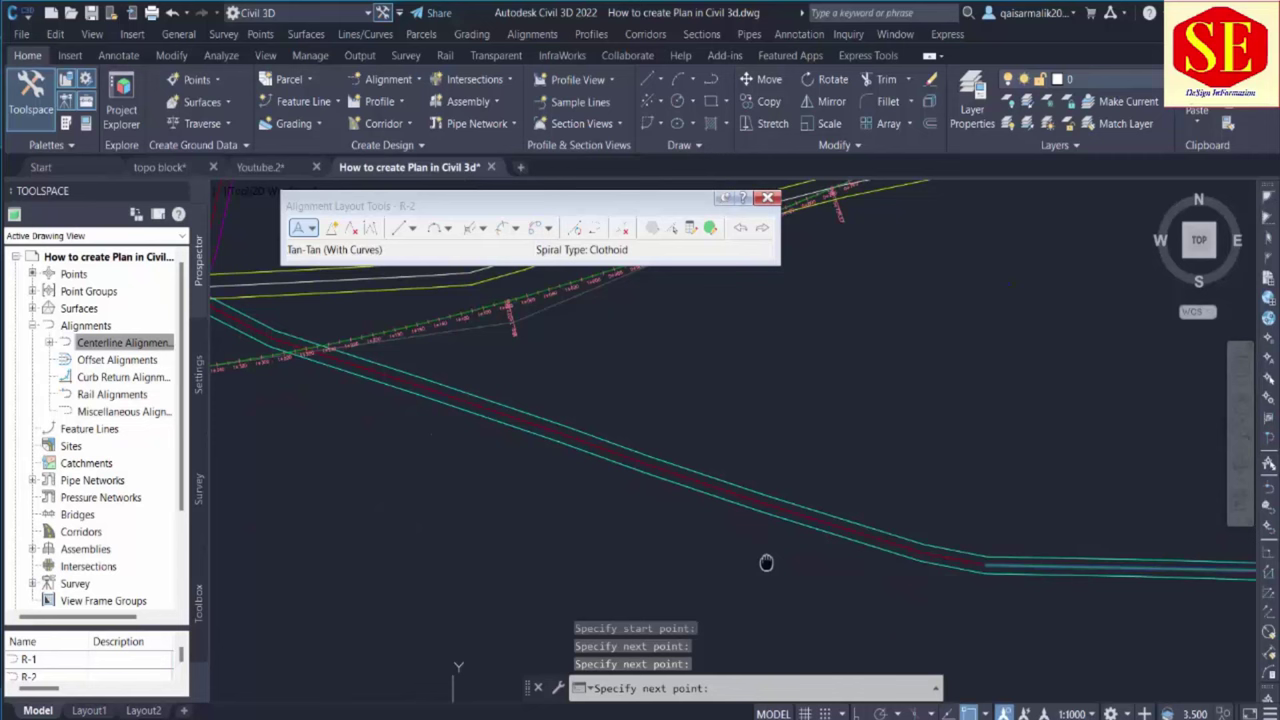
pyautogui.click(272, 340)
pyautogui.moveTo(286, 337); pyautogui.dragTo(706, 462, button='middle')
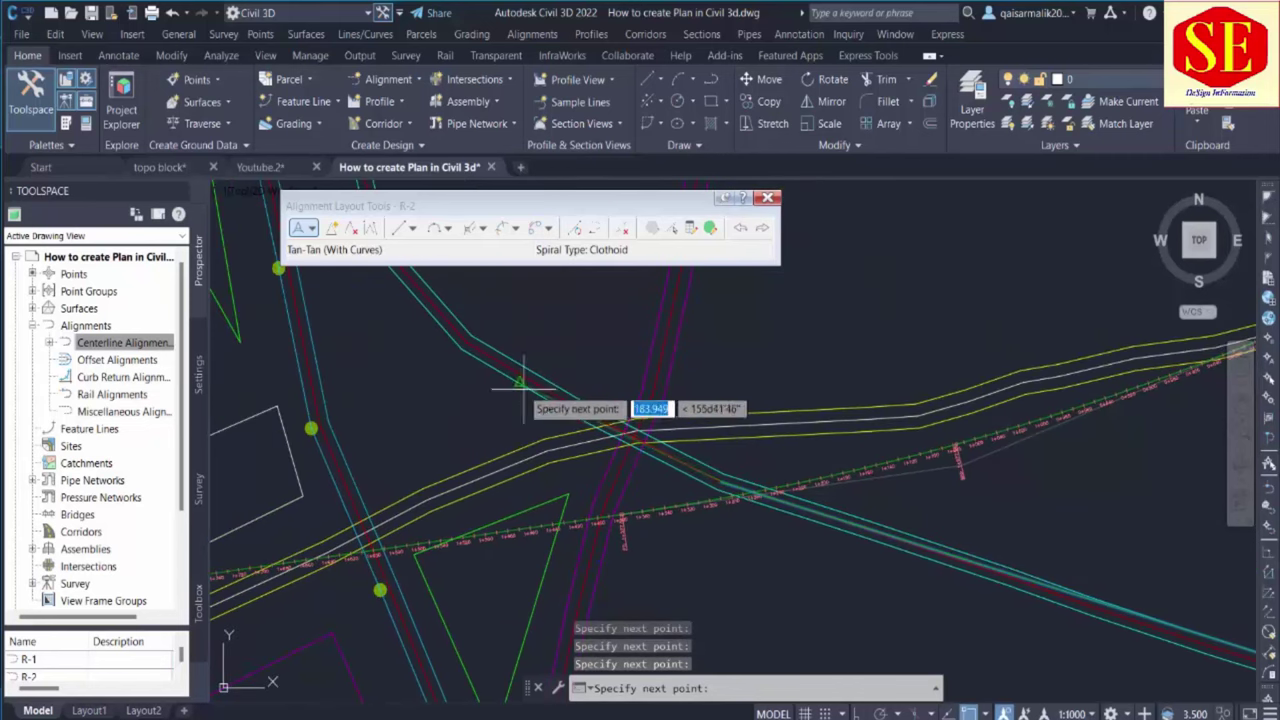
pyautogui.moveTo(471, 343)
pyautogui.mouseDown(button='middle')
pyautogui.moveTo(700, 500)
pyautogui.moveTo(728, 553)
pyautogui.mouseUp(button='middle')
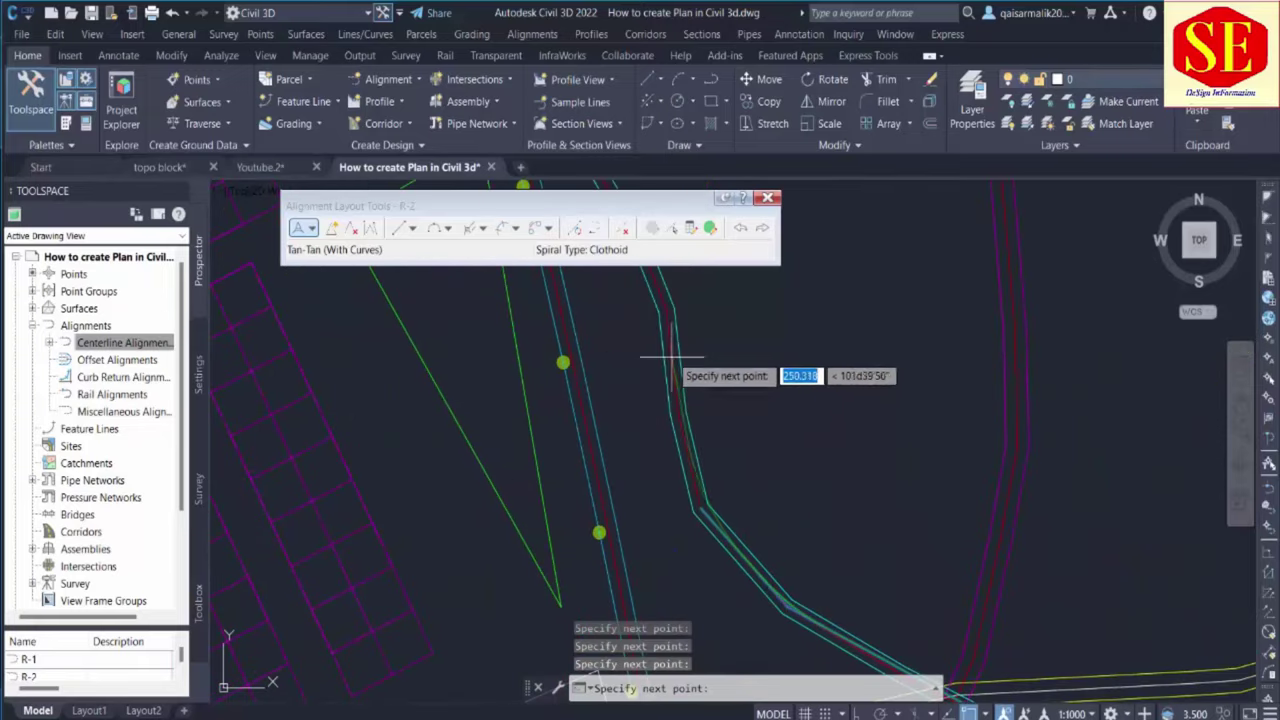
pyautogui.scroll(2, 750, 347)
pyautogui.moveTo(774, 451); pyautogui.dragTo(831, 403, button='middle')
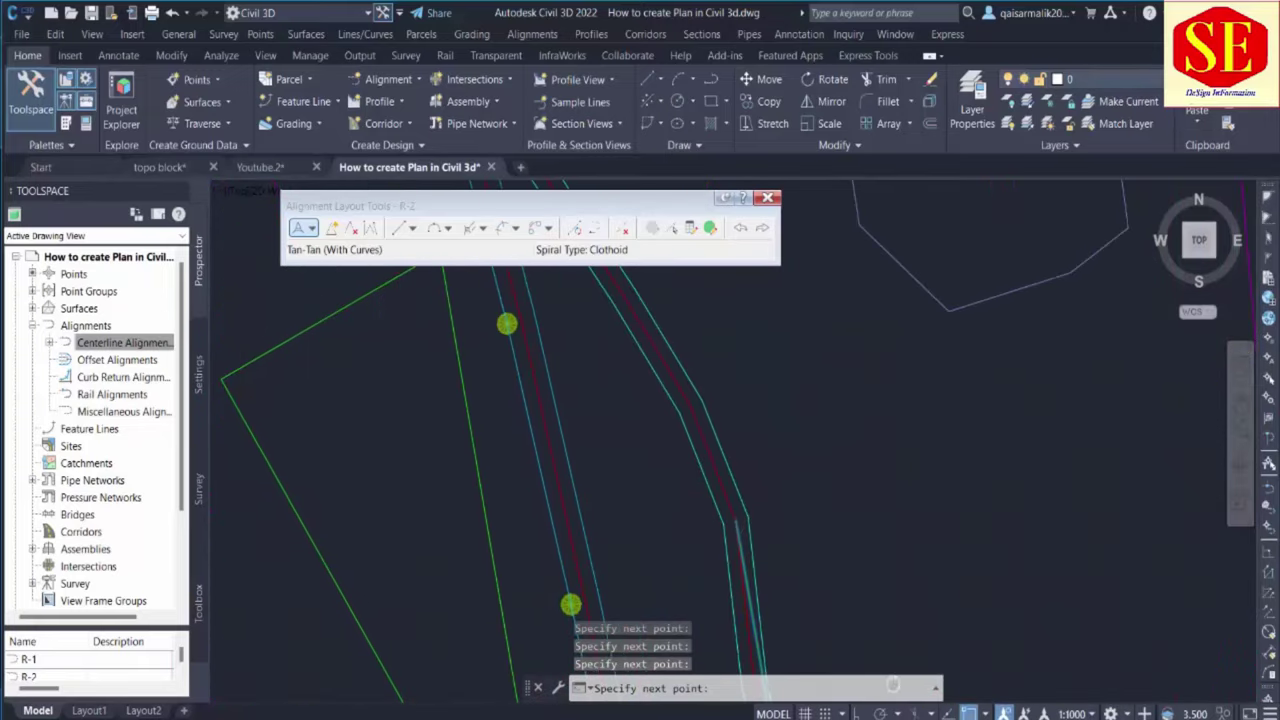
pyautogui.scroll(-2, 737, 457)
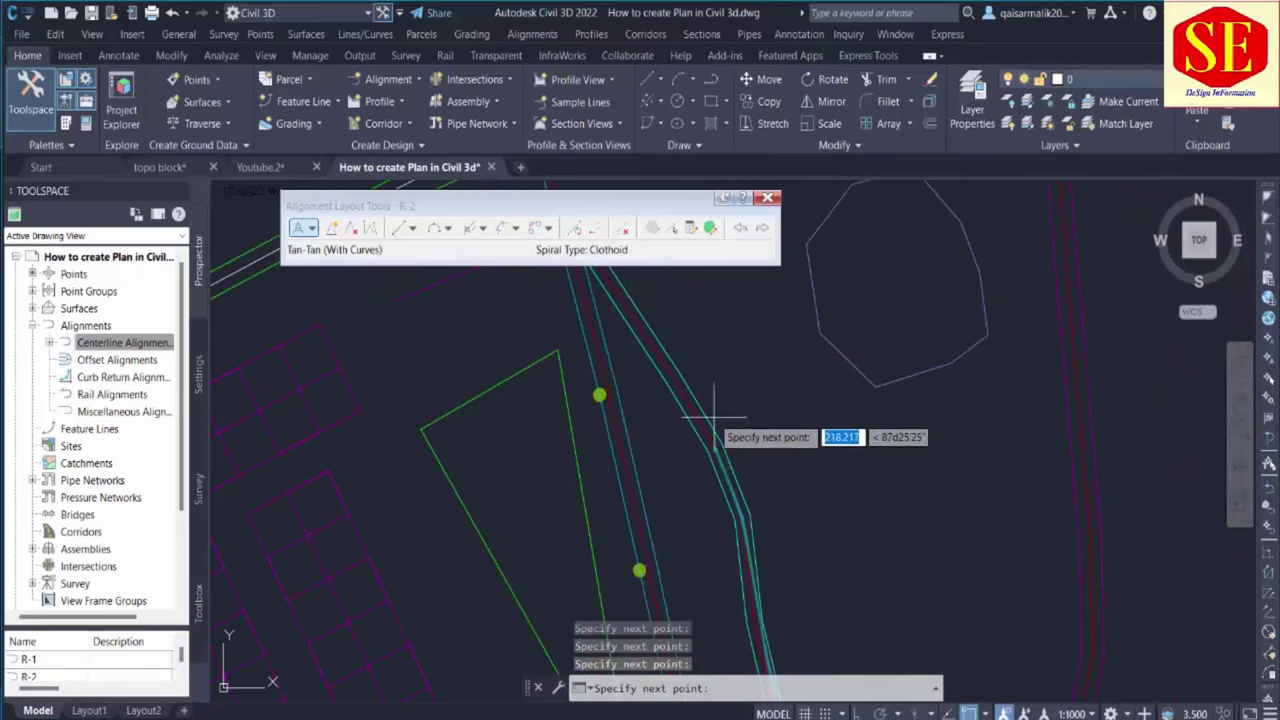
pyautogui.moveTo(714, 414); pyautogui.dragTo(772, 545, button='middle')
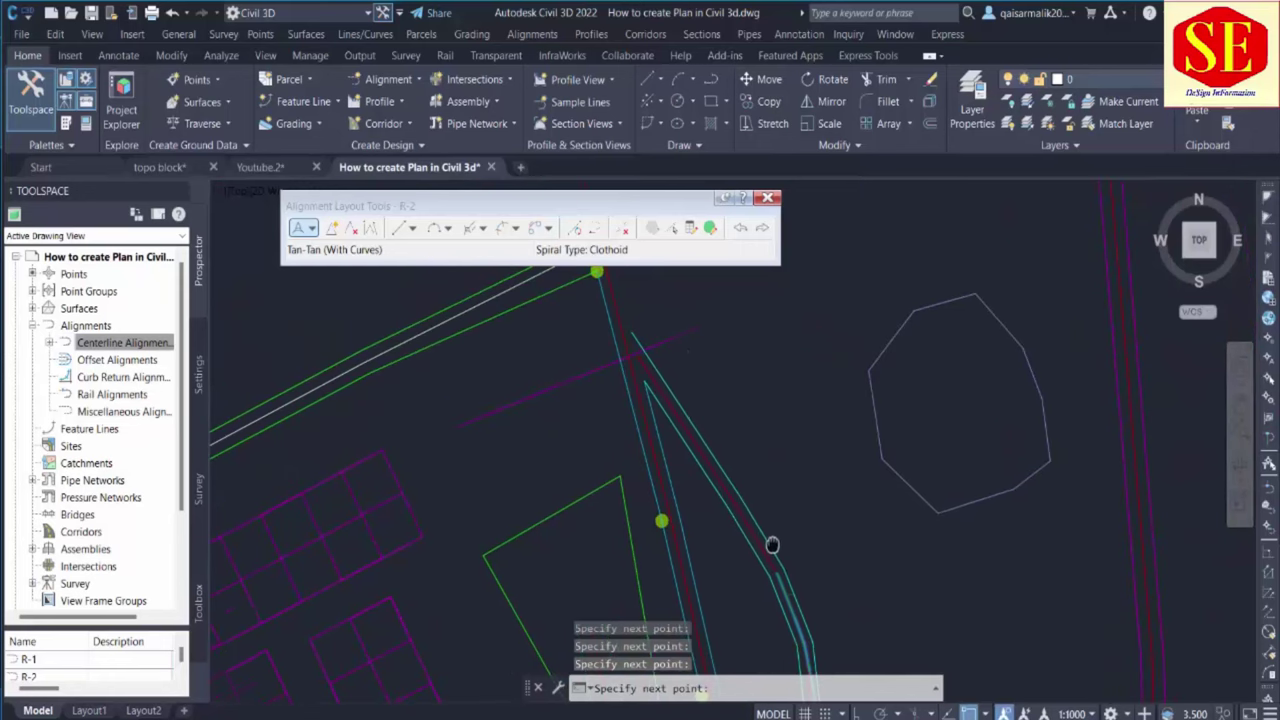
pyautogui.click(637, 355)
pyautogui.press('Return')
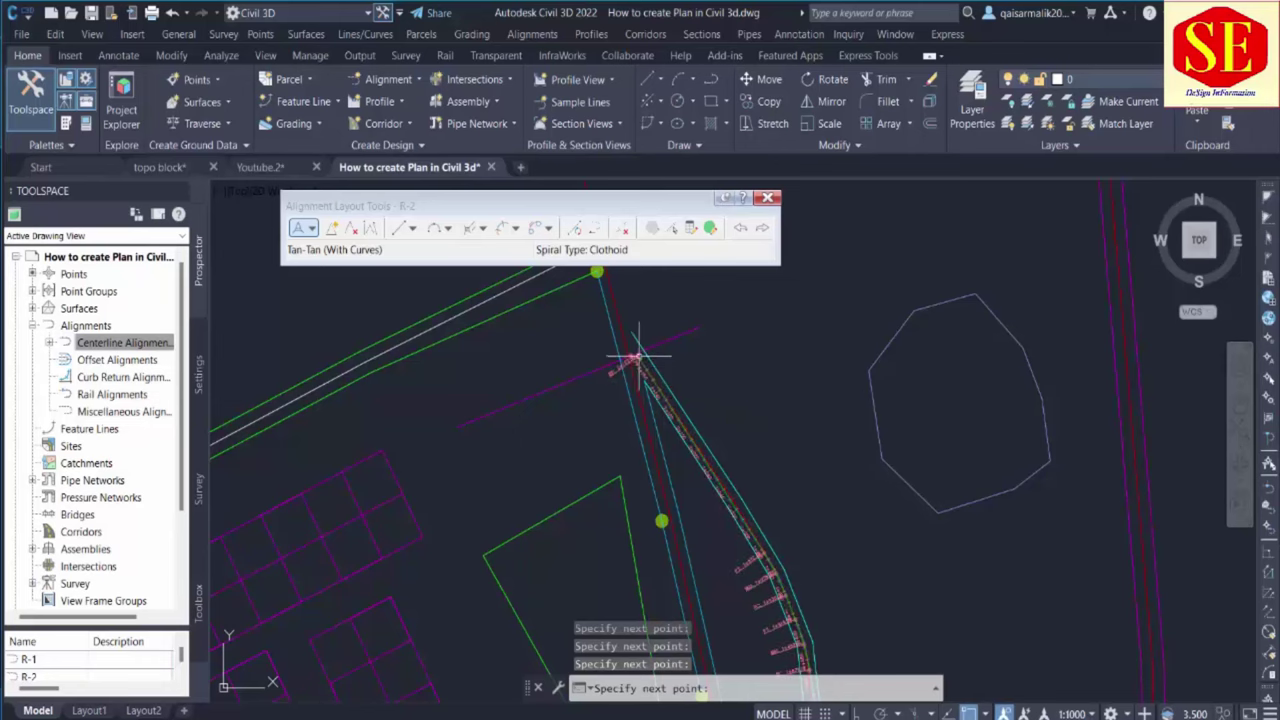
pyautogui.moveTo(888, 571)
pyautogui.mouseDown(button='middle')
pyautogui.moveTo(686, 300)
pyautogui.moveTo(506, 351)
pyautogui.moveTo(617, 274)
pyautogui.moveTo(650, 320)
pyautogui.mouseUp(button='middle')
pyautogui.scroll(5, 731, 577)
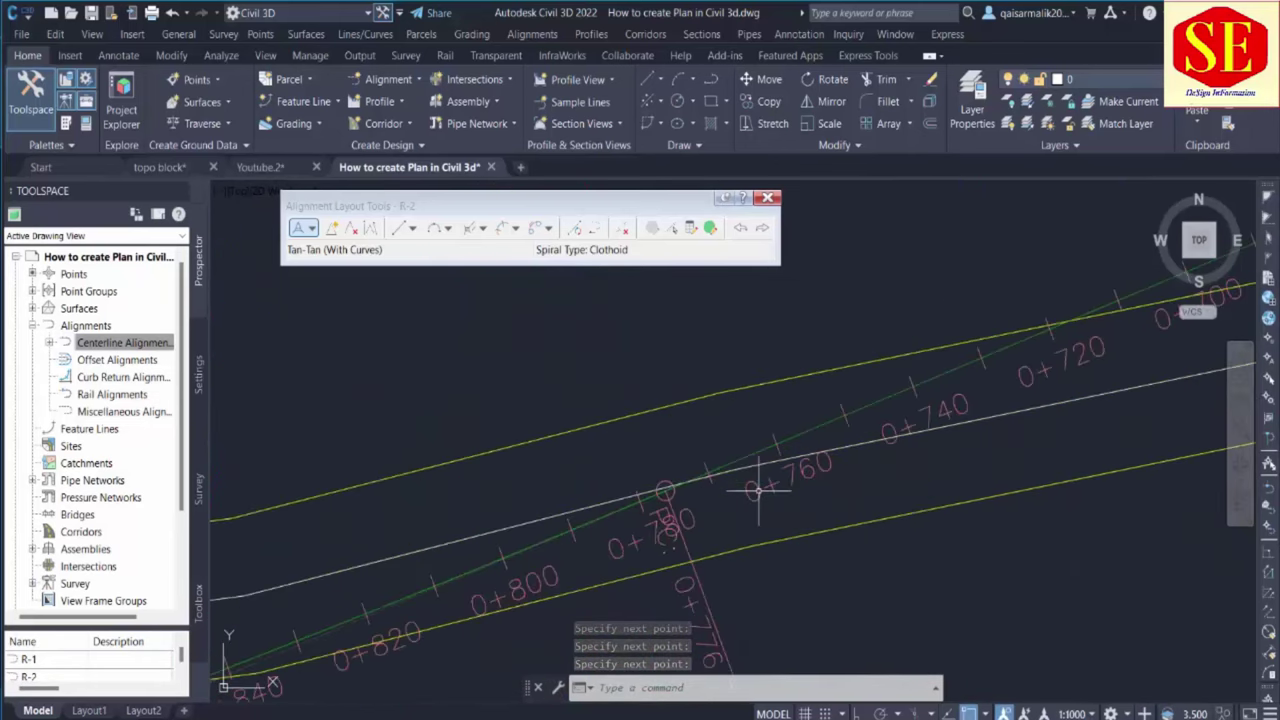
pyautogui.moveTo(829, 500)
pyautogui.mouseDown(button='middle')
pyautogui.moveTo(746, 514)
pyautogui.moveTo(826, 520)
pyautogui.mouseUp(button='middle')
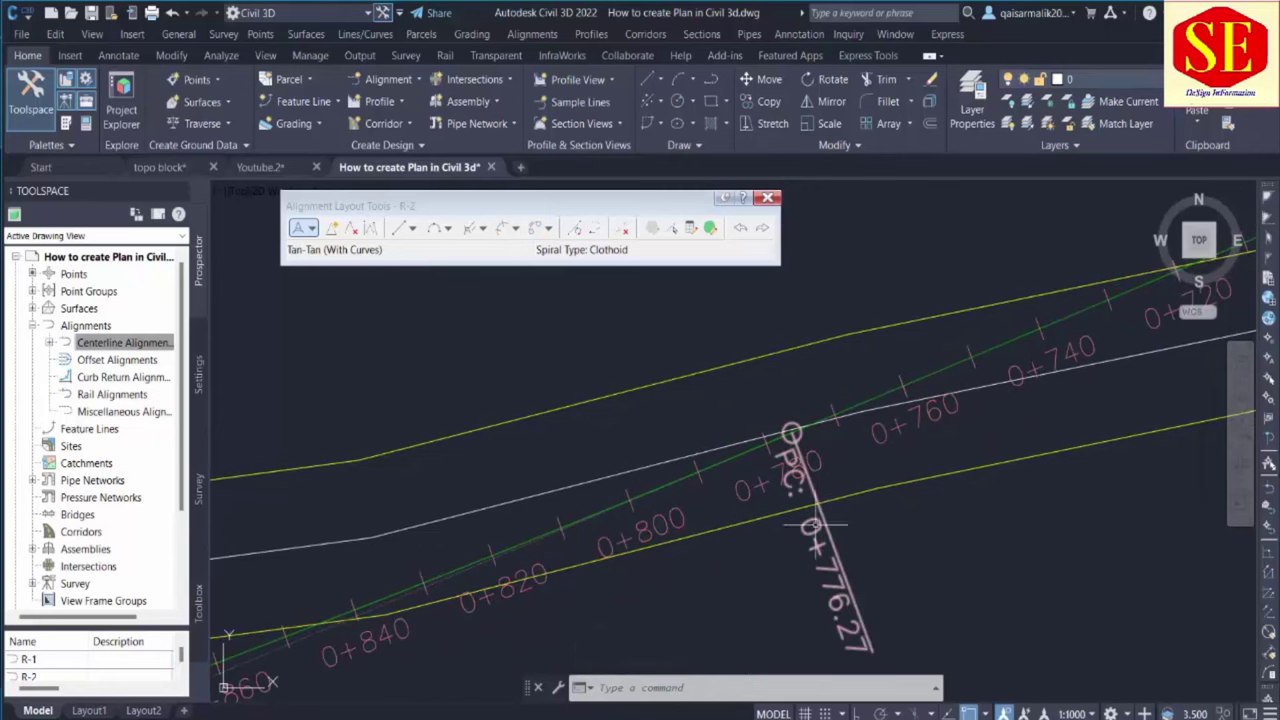
# Select alignment R-2 near its curve around station 0+300
pyautogui.scroll(-6, 812, 525)
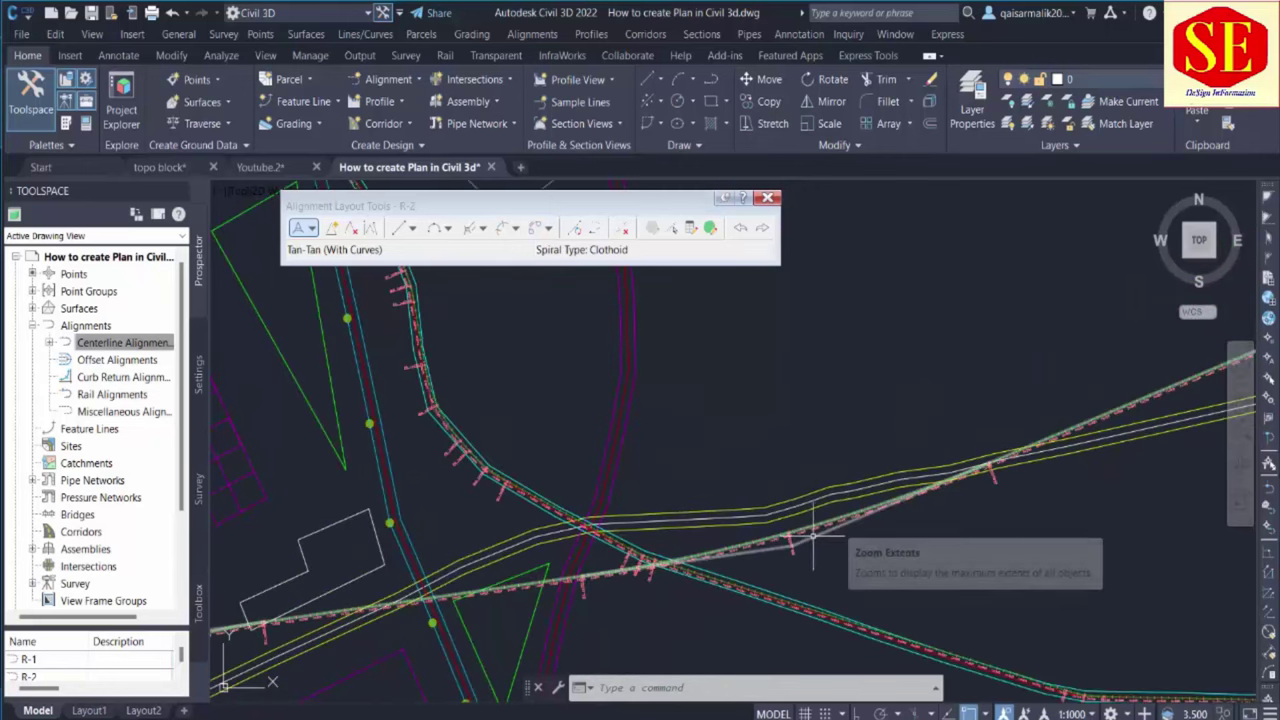
pyautogui.scroll(2, 760, 590)
pyautogui.moveTo(775, 500); pyautogui.dragTo(491, 415, button='middle')
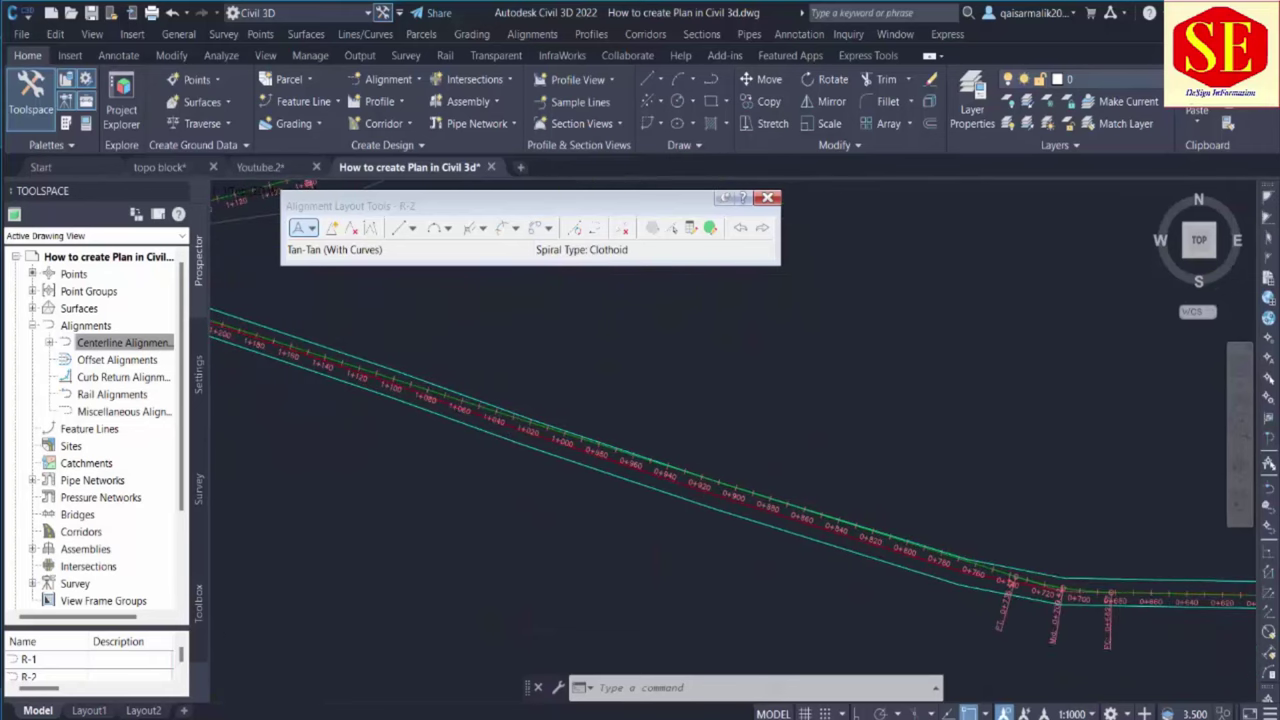
pyautogui.scroll(2, 1108, 648)
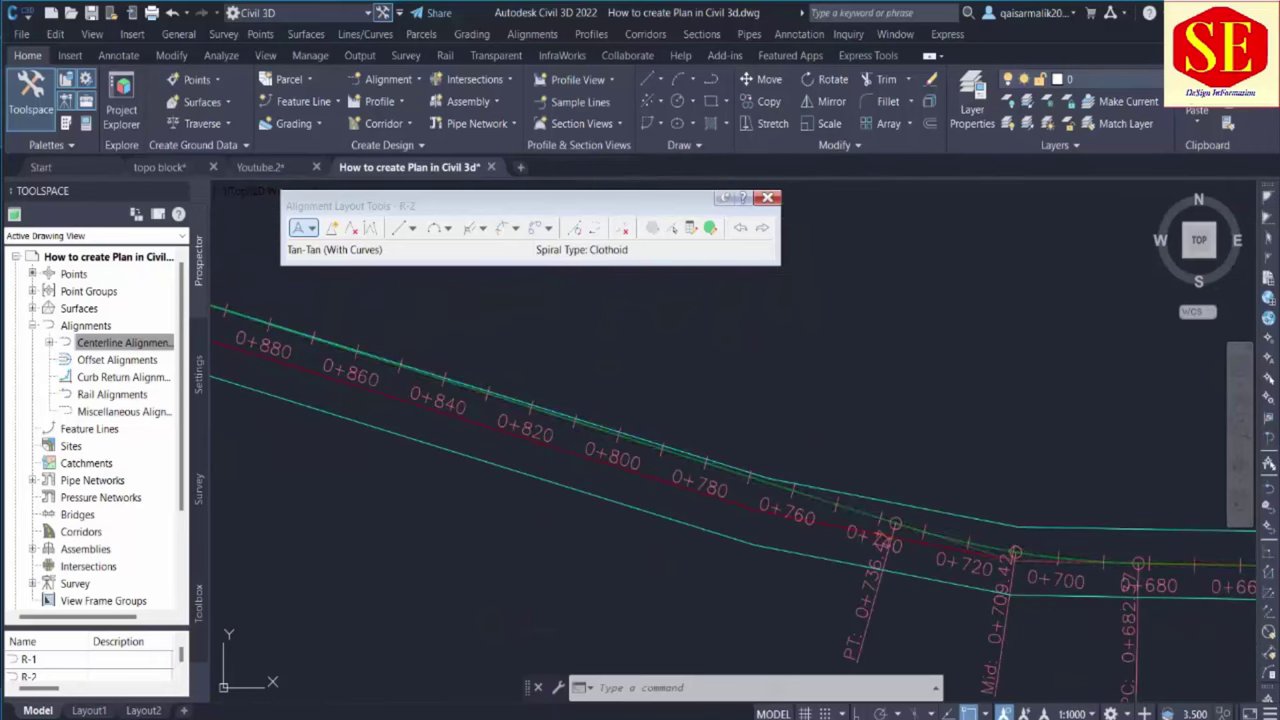
pyautogui.click(634, 480)
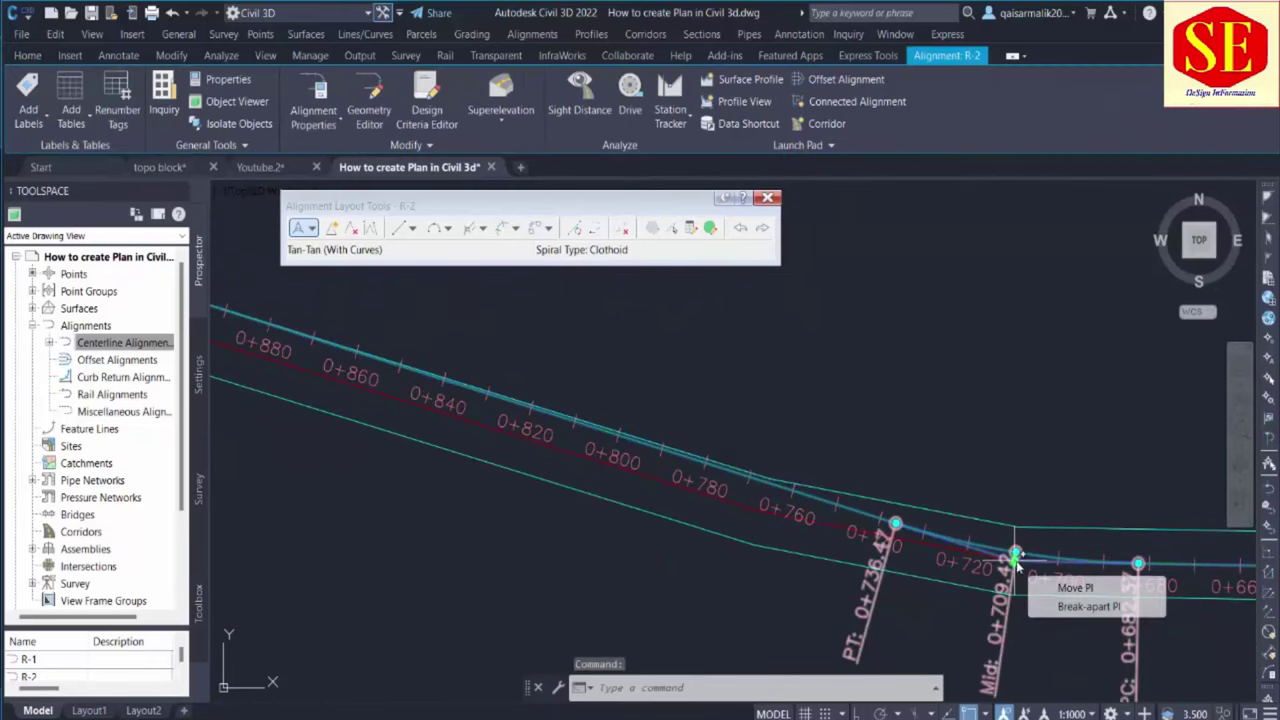
pyautogui.scroll(-3, 790, 478)
pyautogui.moveTo(790, 478)
pyautogui.mouseDown(button='middle')
pyautogui.moveTo(895, 520)
pyautogui.moveTo(686, 520)
pyautogui.mouseUp(button='middle')
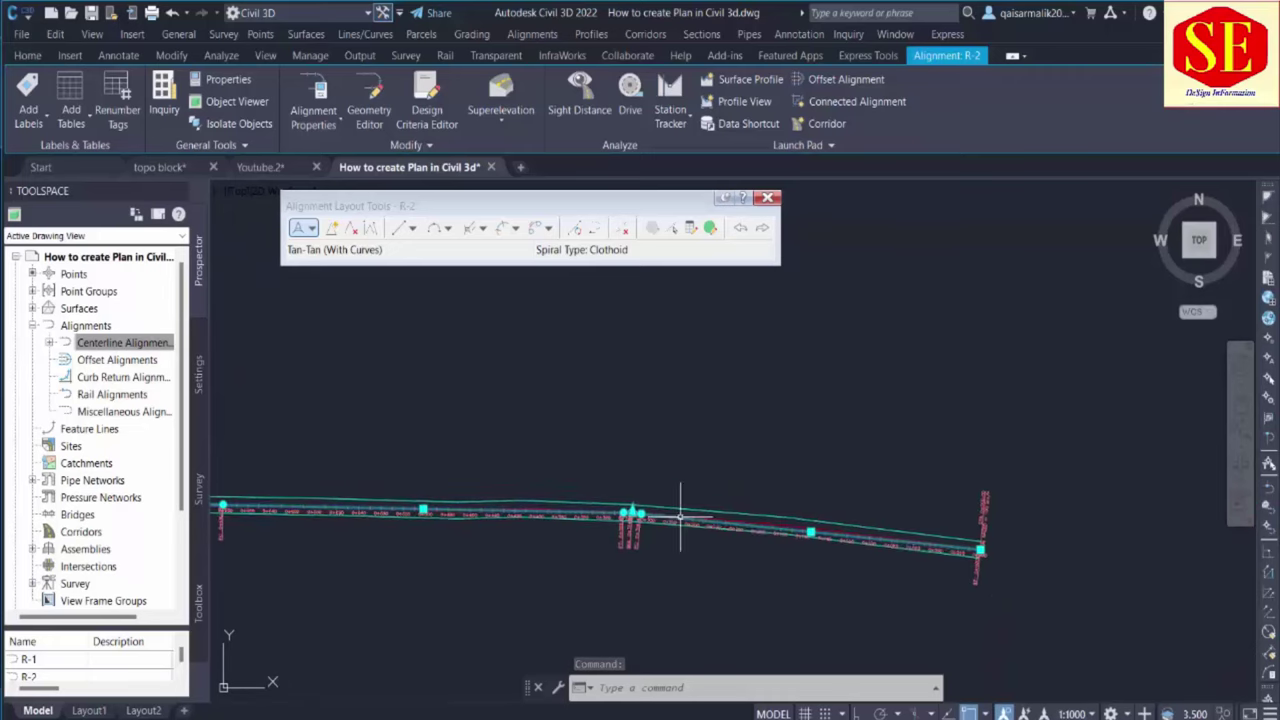
pyautogui.scroll(3, 624, 537)
pyautogui.scroll(3, 612, 402)
pyautogui.press('Escape')
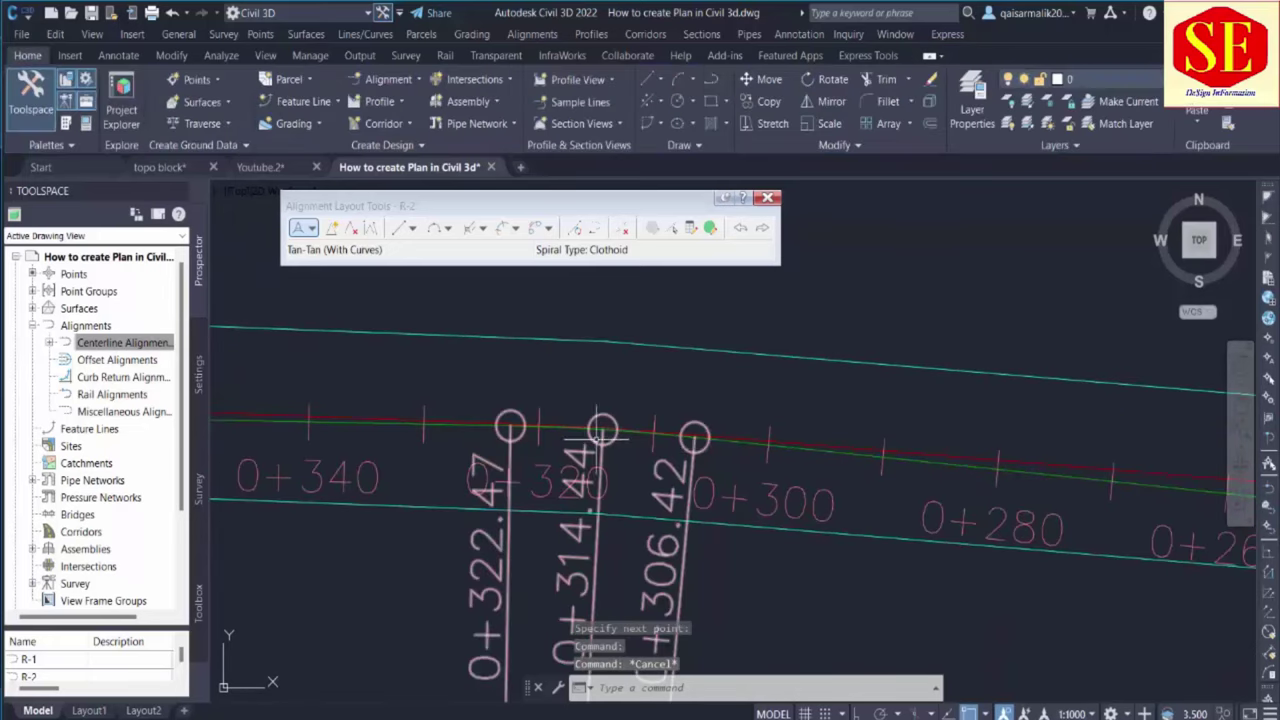
pyautogui.click(742, 438)
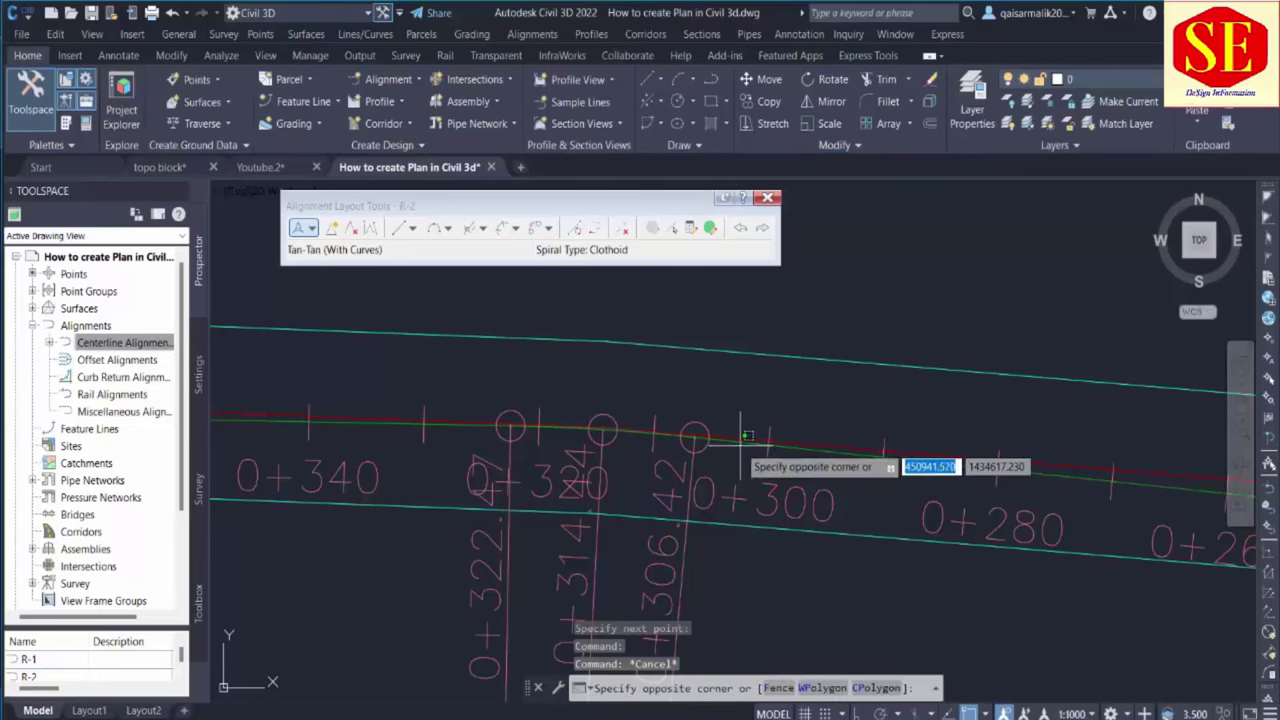
pyautogui.press('Escape')
pyautogui.scroll(-2, 748, 447)
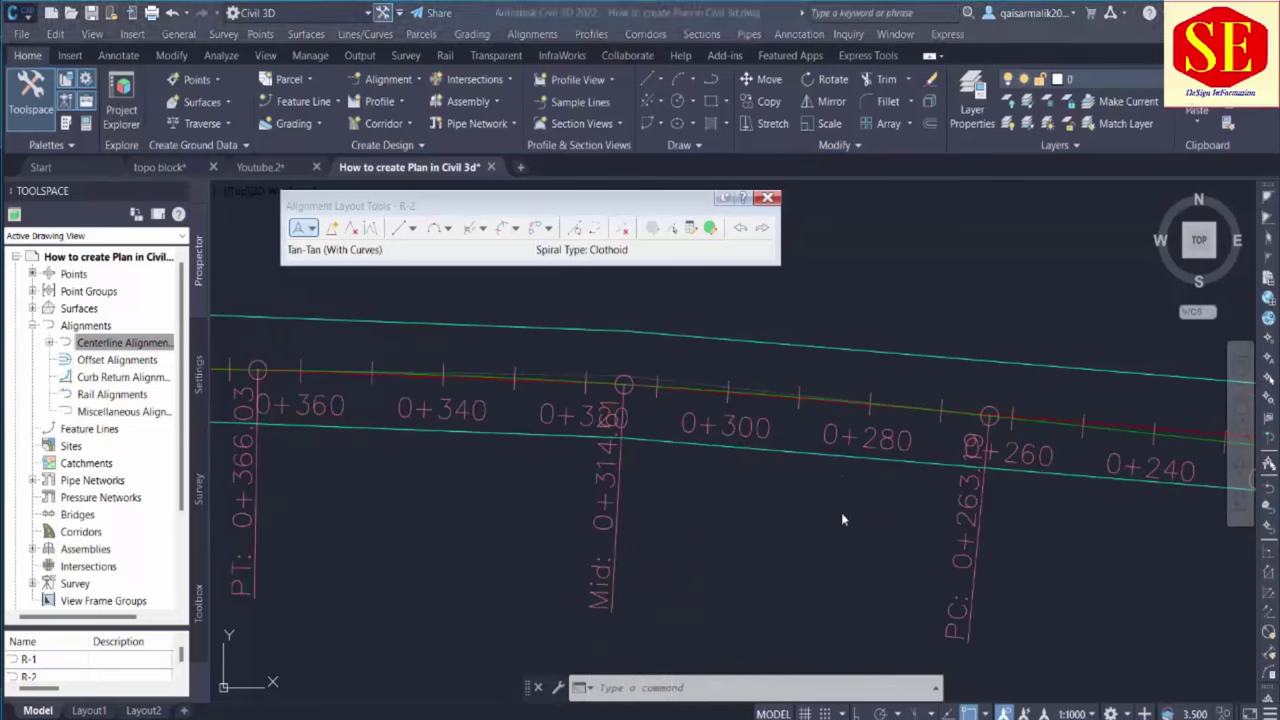
pyautogui.scroll(2, 630, 385)
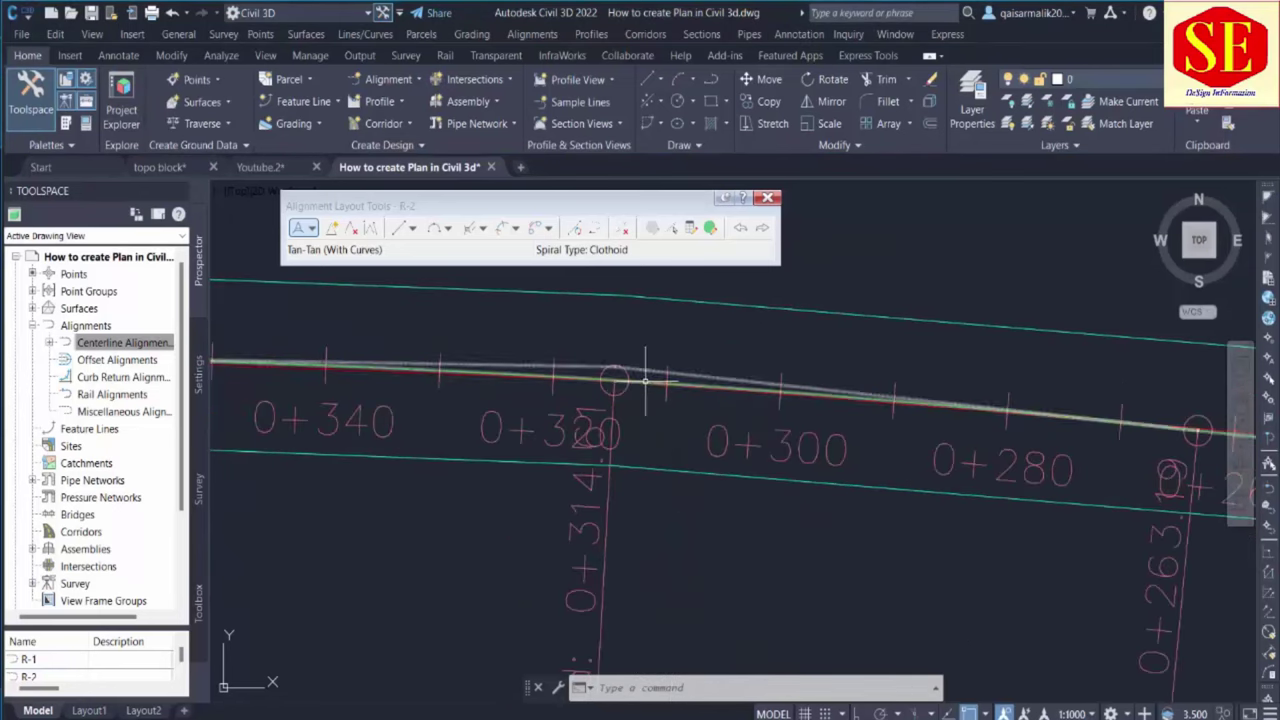
# Stretch R-2's curve point near station 0+263 slightly to a new position, then deselect
pyautogui.click(646, 381)
pyautogui.moveTo(903, 460); pyautogui.dragTo(834, 449, button='middle')
pyautogui.click(922, 433)
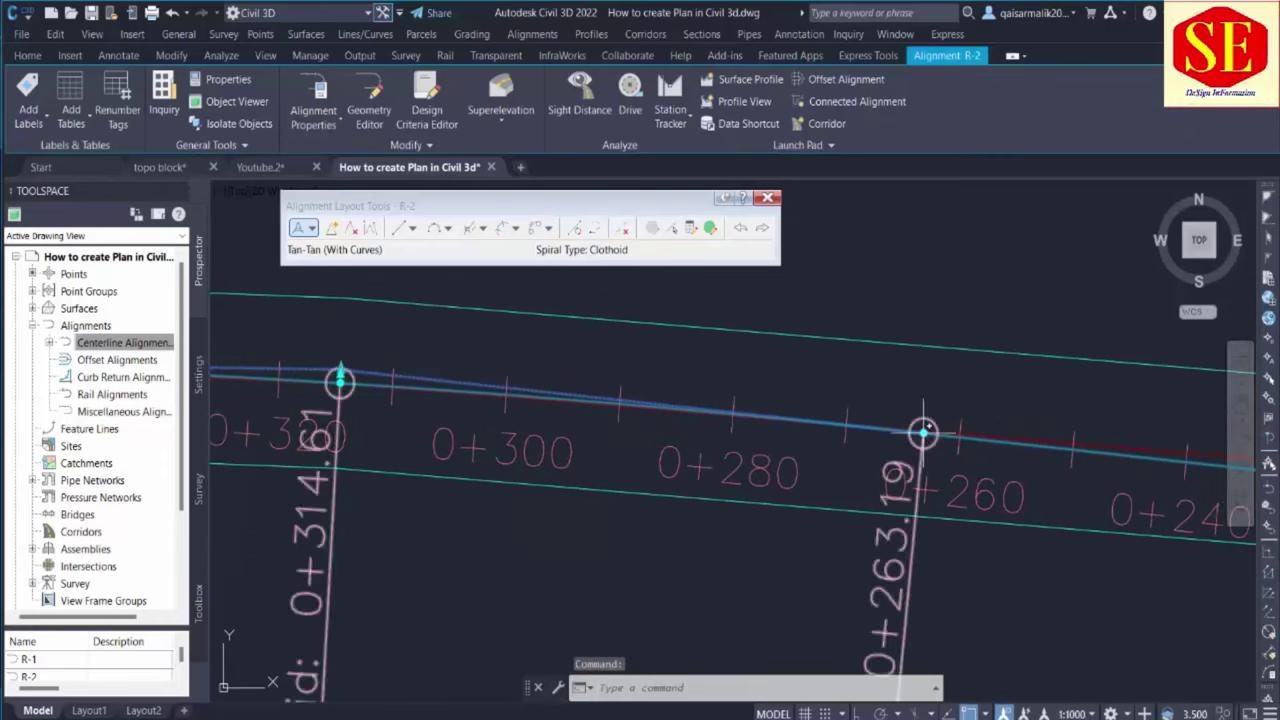
pyautogui.click(957, 433)
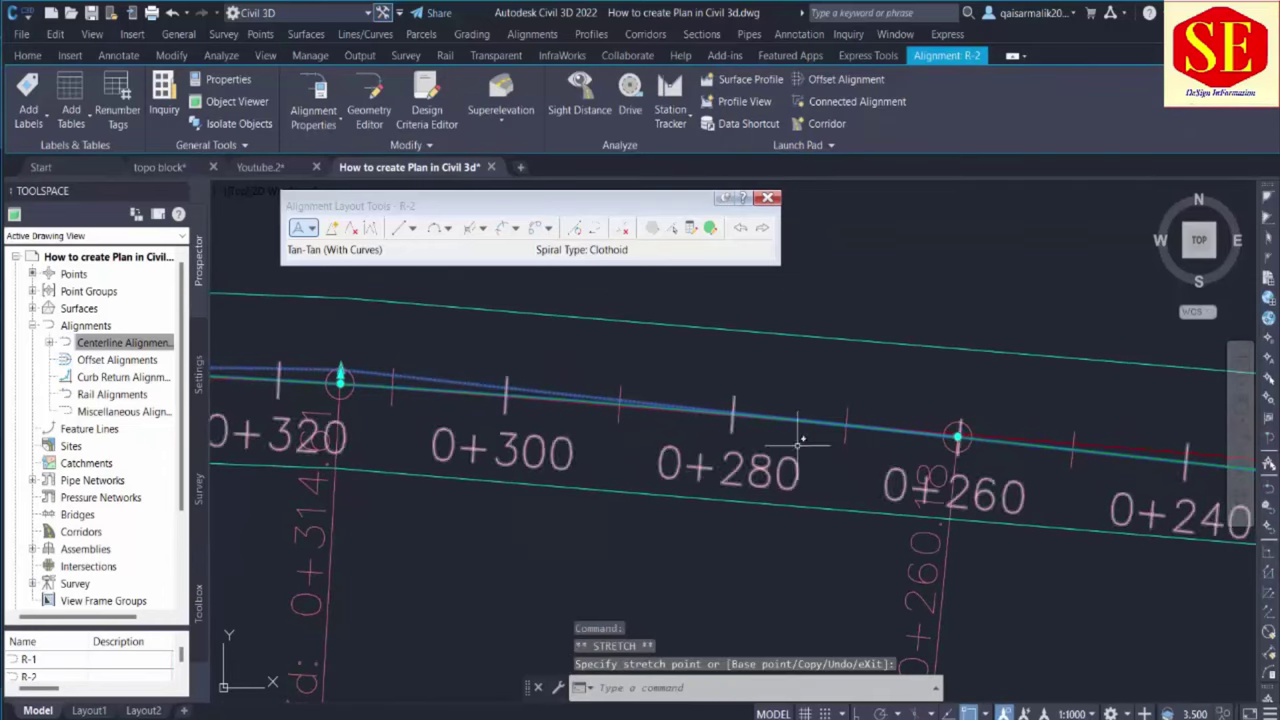
pyautogui.scroll(-3, 800, 460)
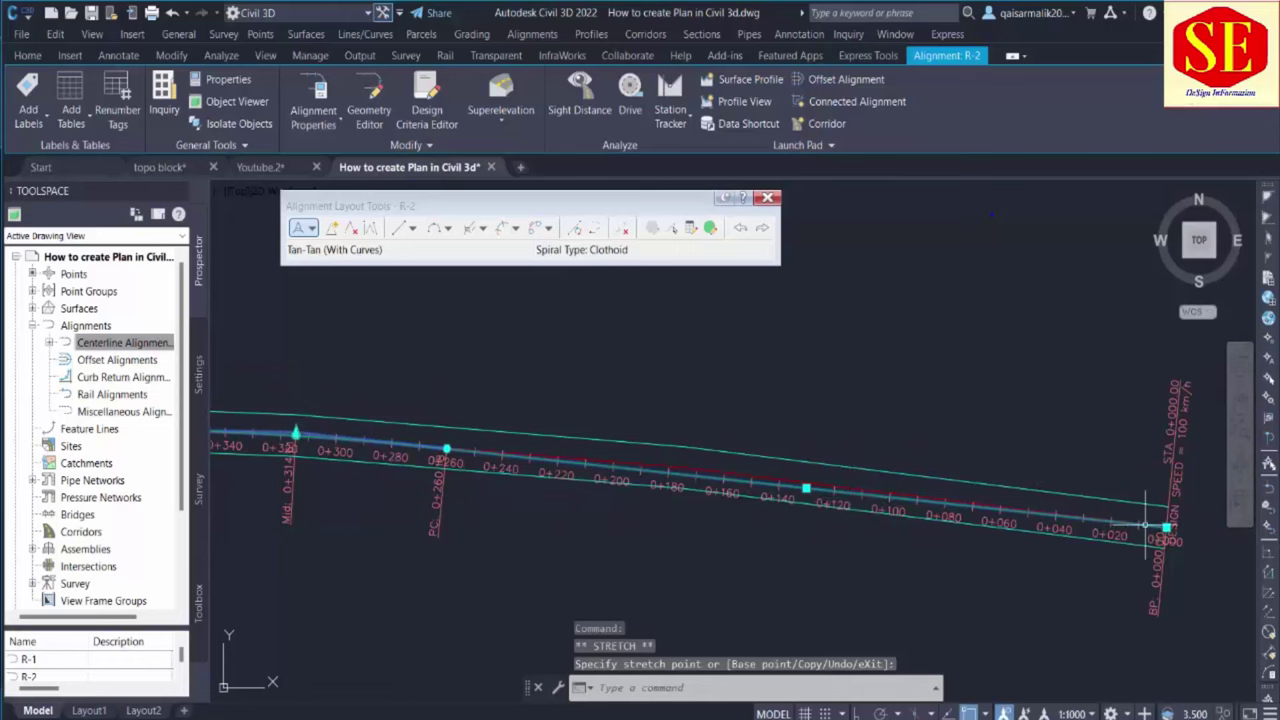
pyautogui.scroll(4, 1176, 532)
pyautogui.moveTo(543, 481); pyautogui.dragTo(1020, 507, button='middle')
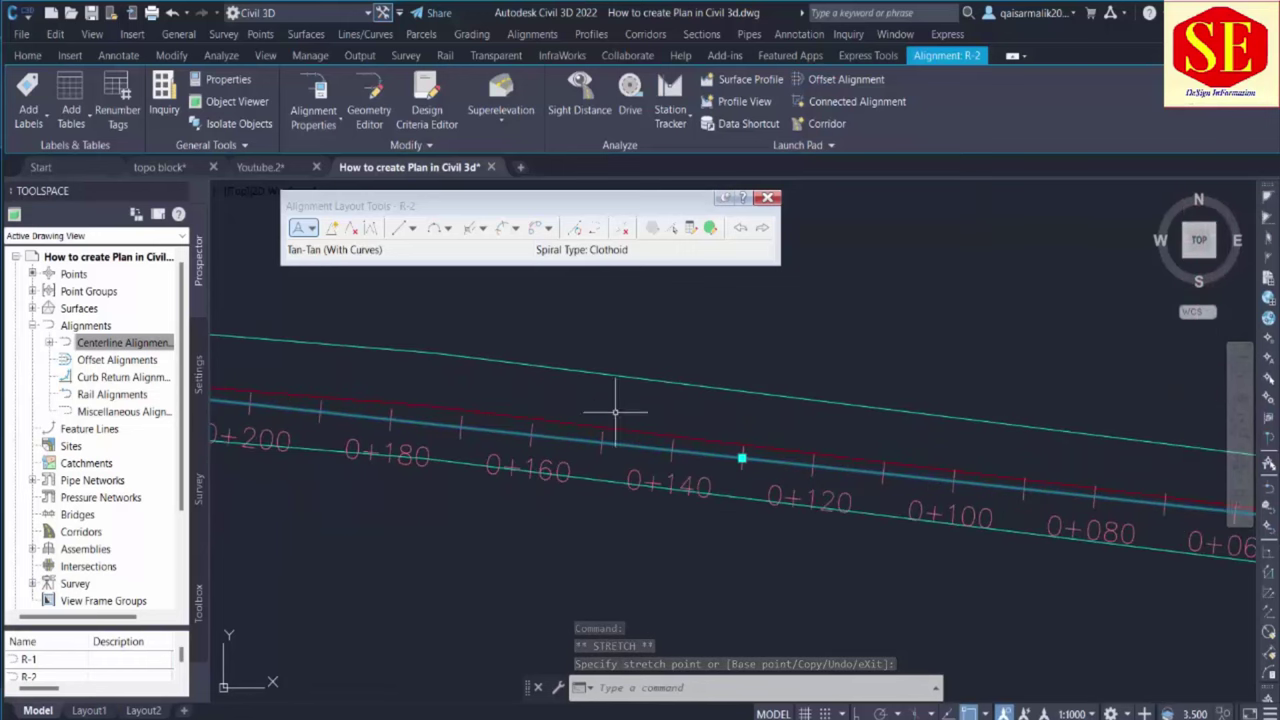
pyautogui.scroll(-3, 686, 457)
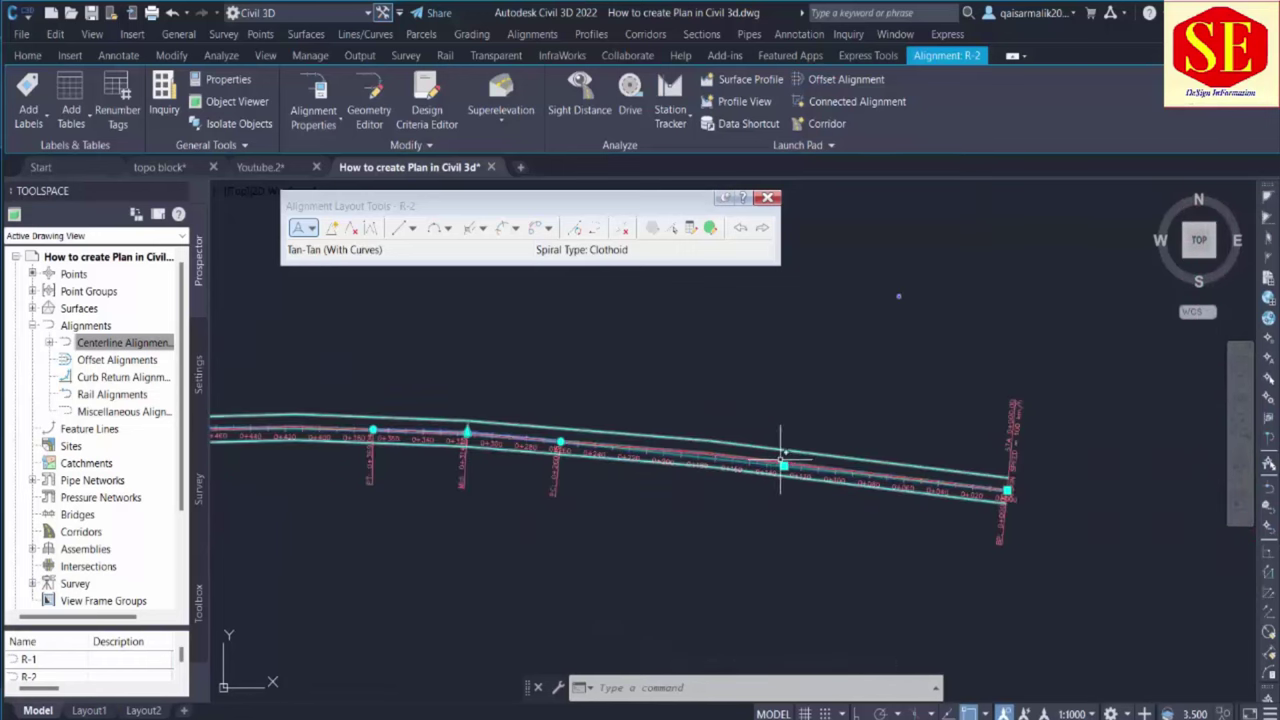
pyautogui.press('Escape')
pyautogui.scroll(2, 770, 464)
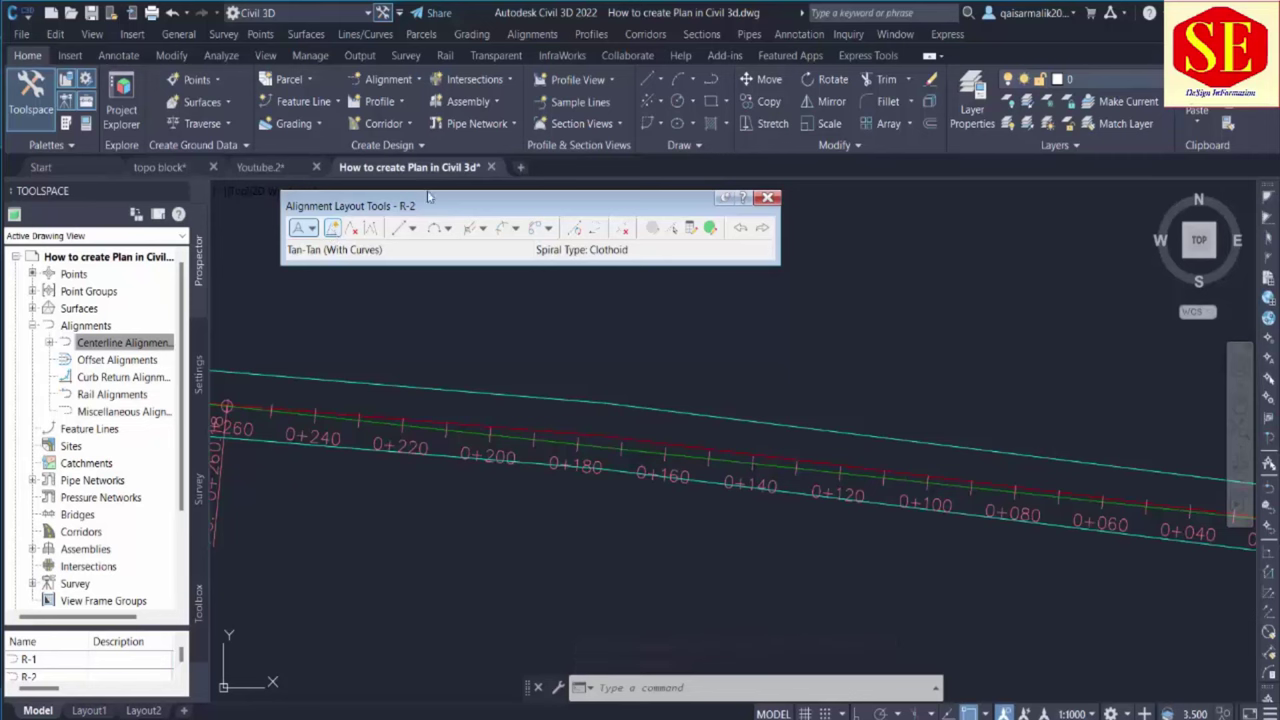
# Insert a PI on R-2 near station 1+220
pyautogui.click(334, 230)
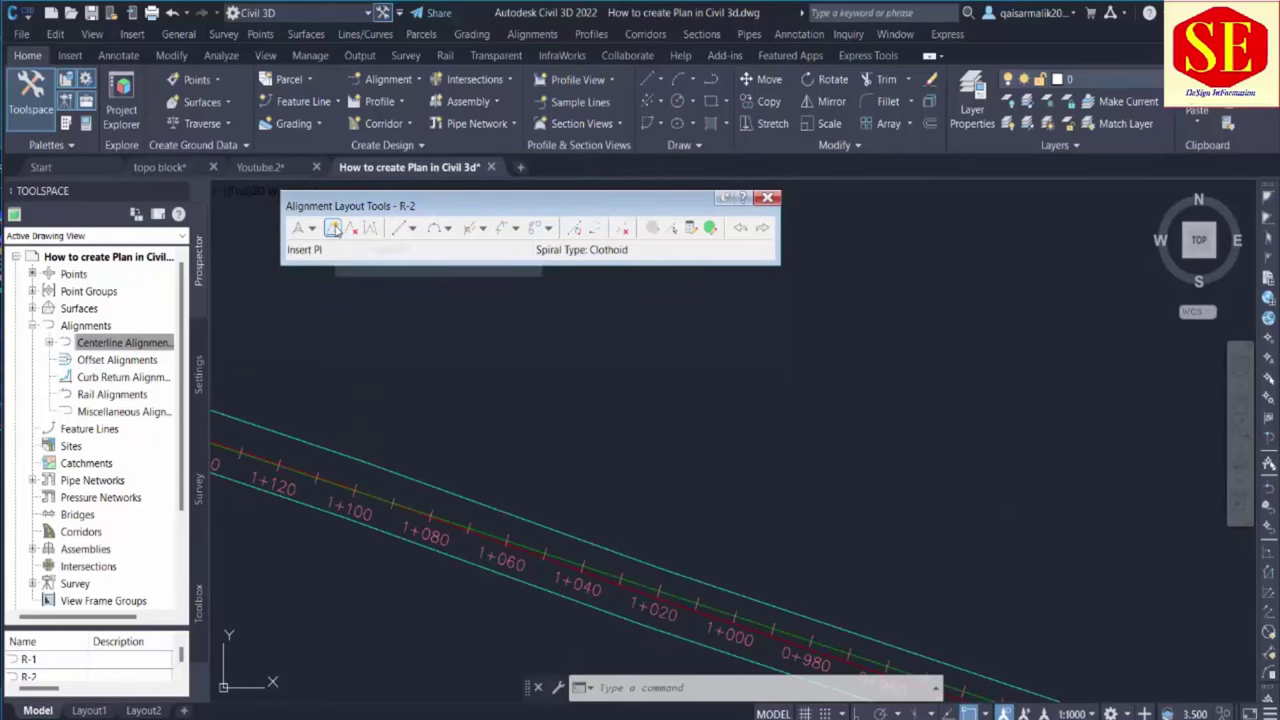
pyautogui.click(334, 230)
pyautogui.scroll(3, 591, 423)
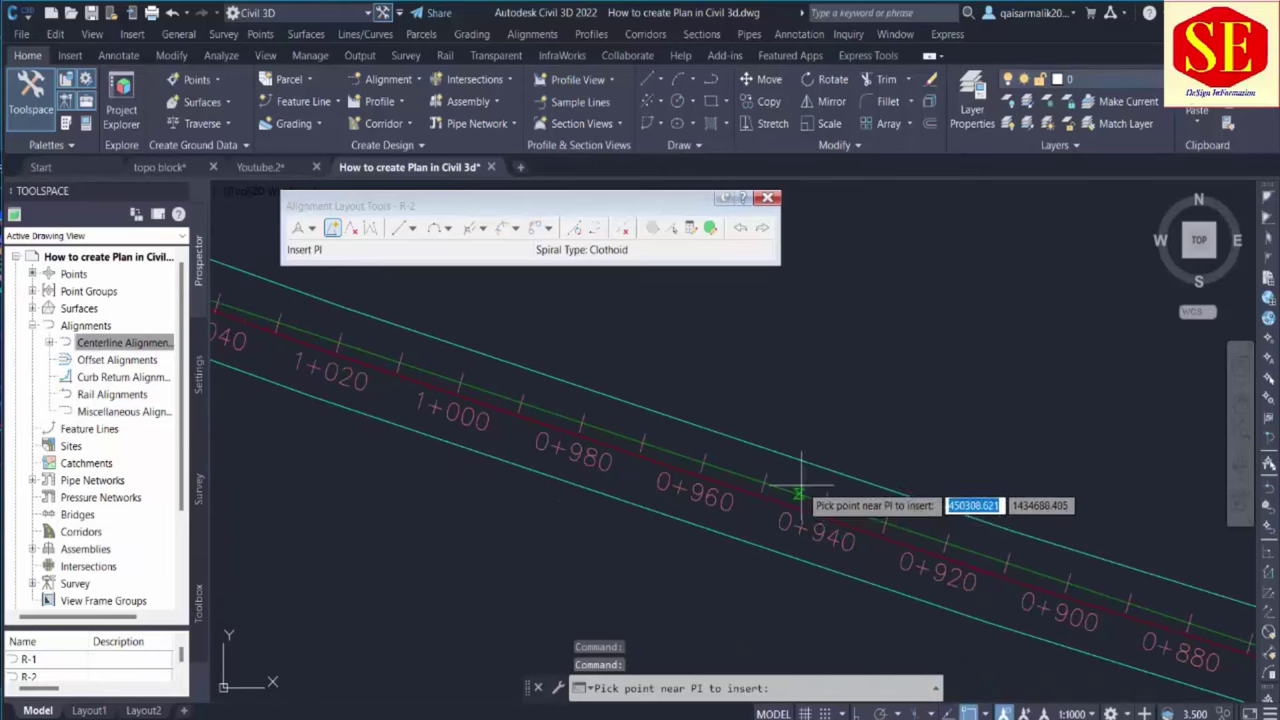
pyautogui.scroll(3, 800, 490)
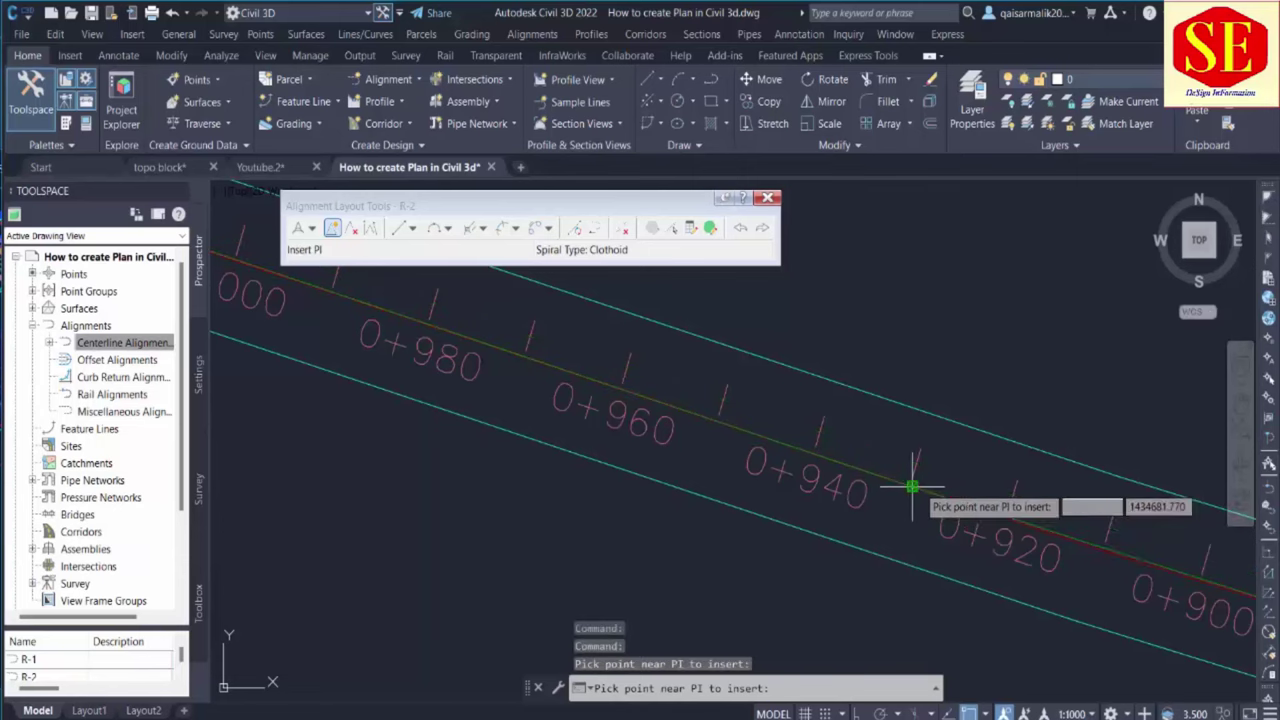
pyautogui.scroll(-5, 811, 353)
pyautogui.moveTo(811, 353); pyautogui.dragTo(1158, 641, button='middle')
pyautogui.scroll(2, 830, 500)
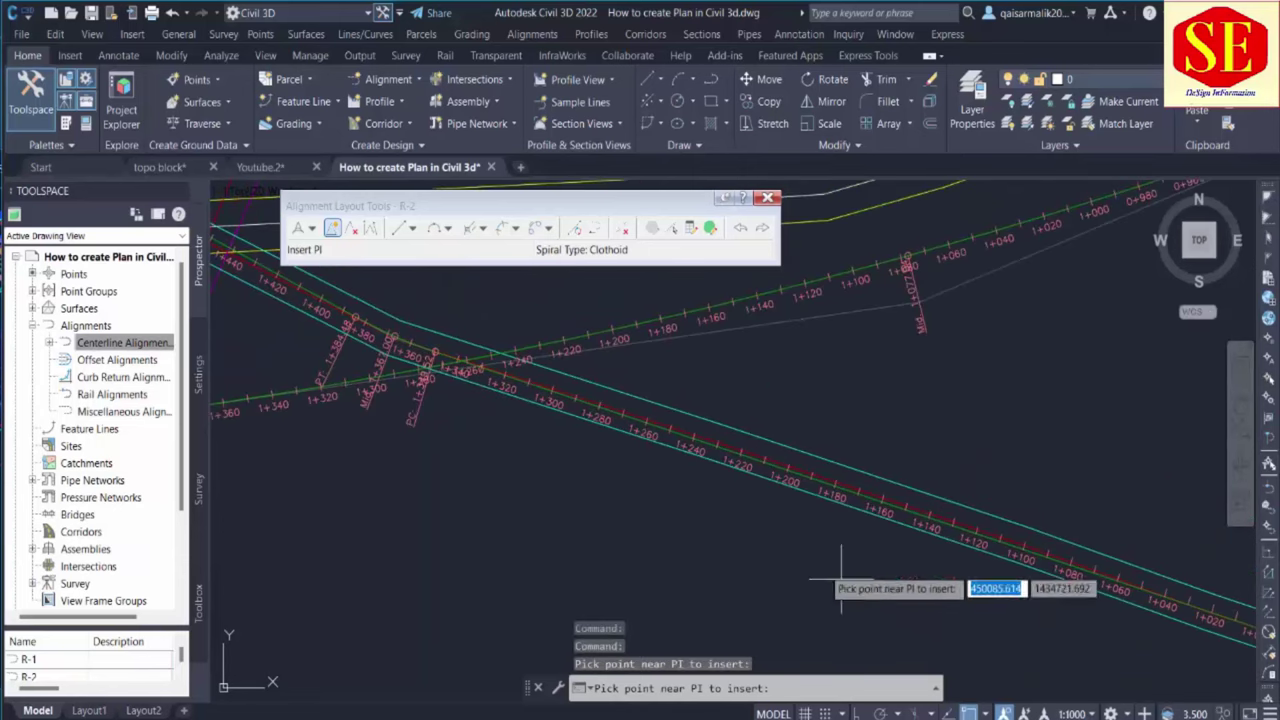
pyautogui.scroll(2, 686, 457)
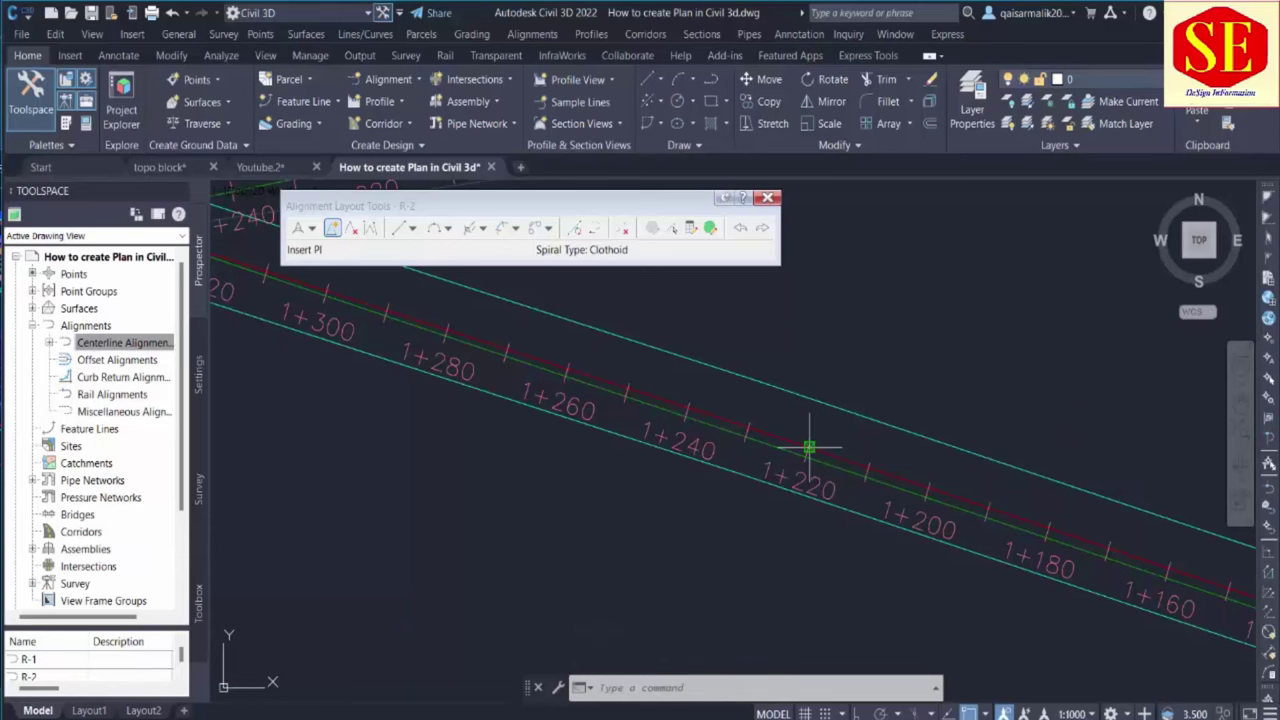
pyautogui.click(810, 448)
# Insert a second PI on R-2 near station 1+520
pyautogui.scroll(-3, 820, 452)
pyautogui.scroll(-2, 705, 437)
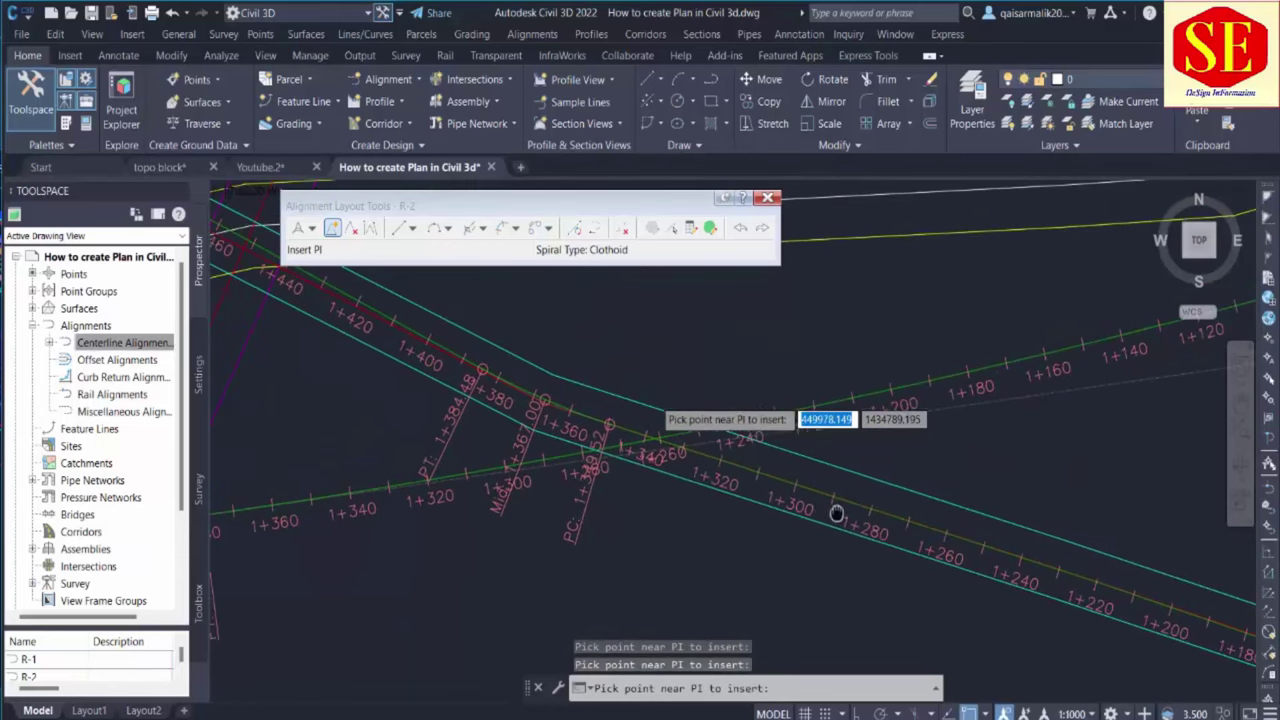
pyautogui.scroll(3, 606, 449)
pyautogui.moveTo(600, 460); pyautogui.dragTo(786, 600, button='middle')
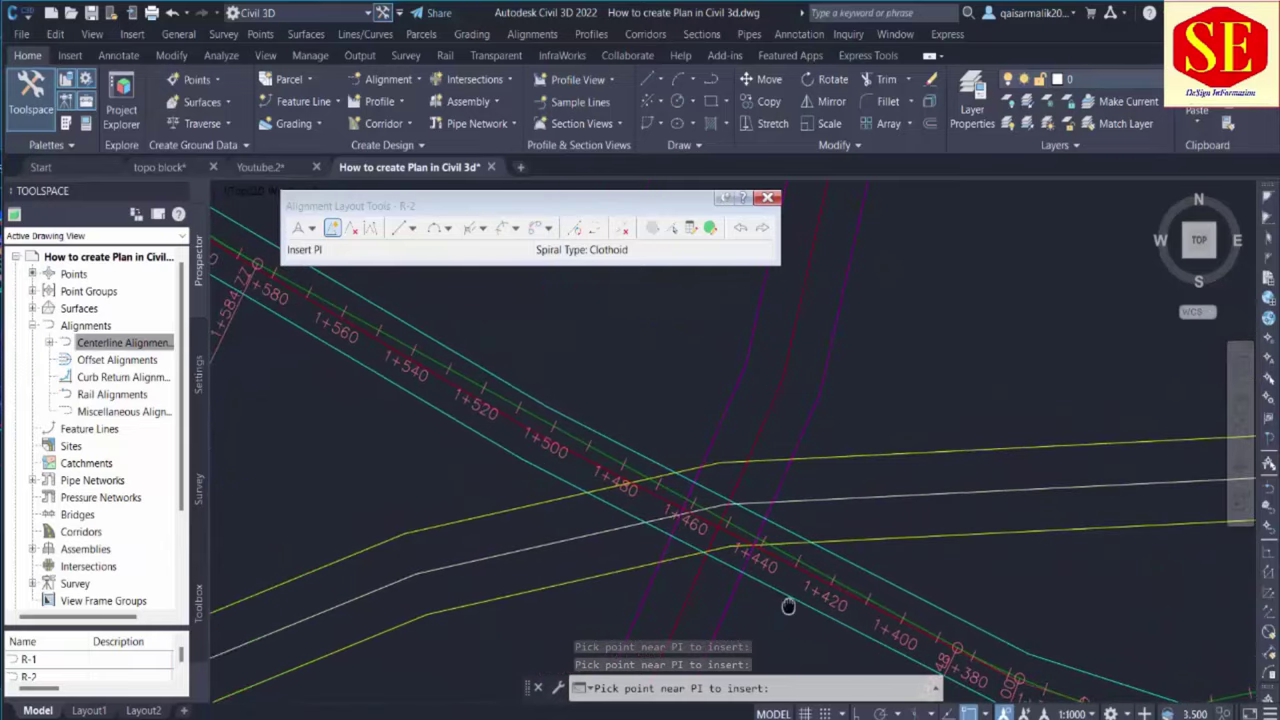
pyautogui.scroll(2, 450, 414)
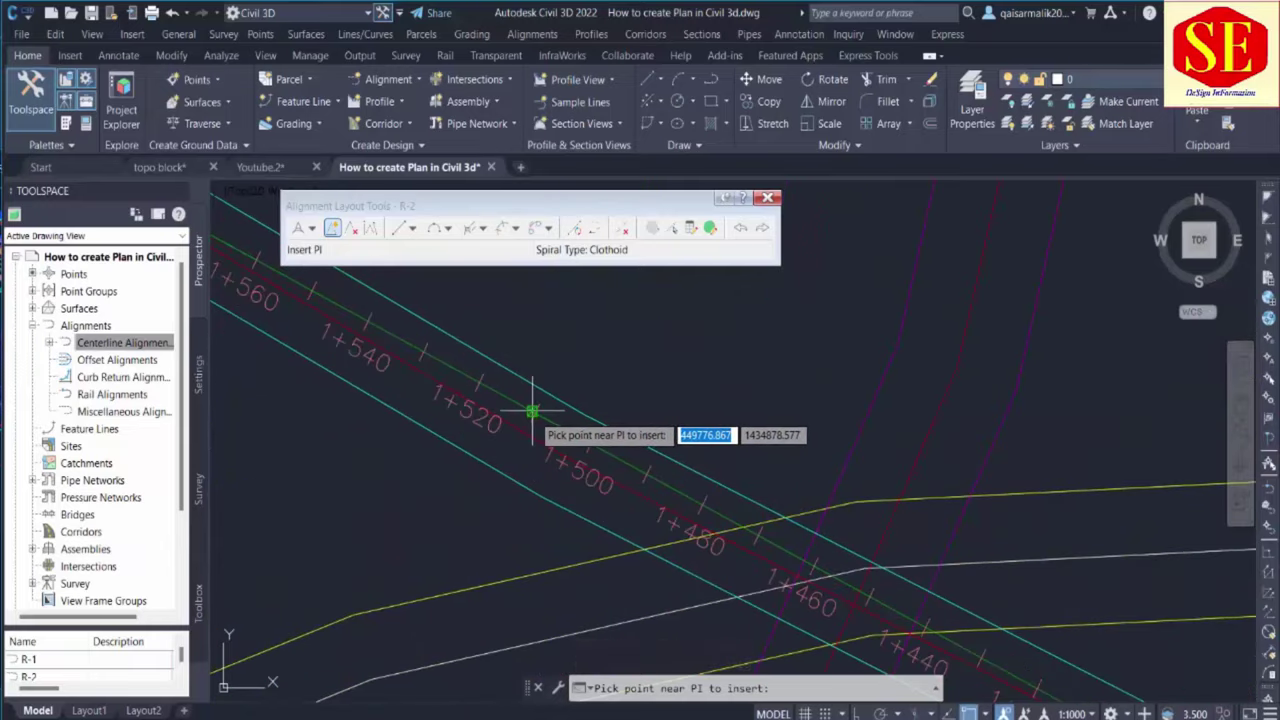
pyautogui.scroll(2, 536, 413)
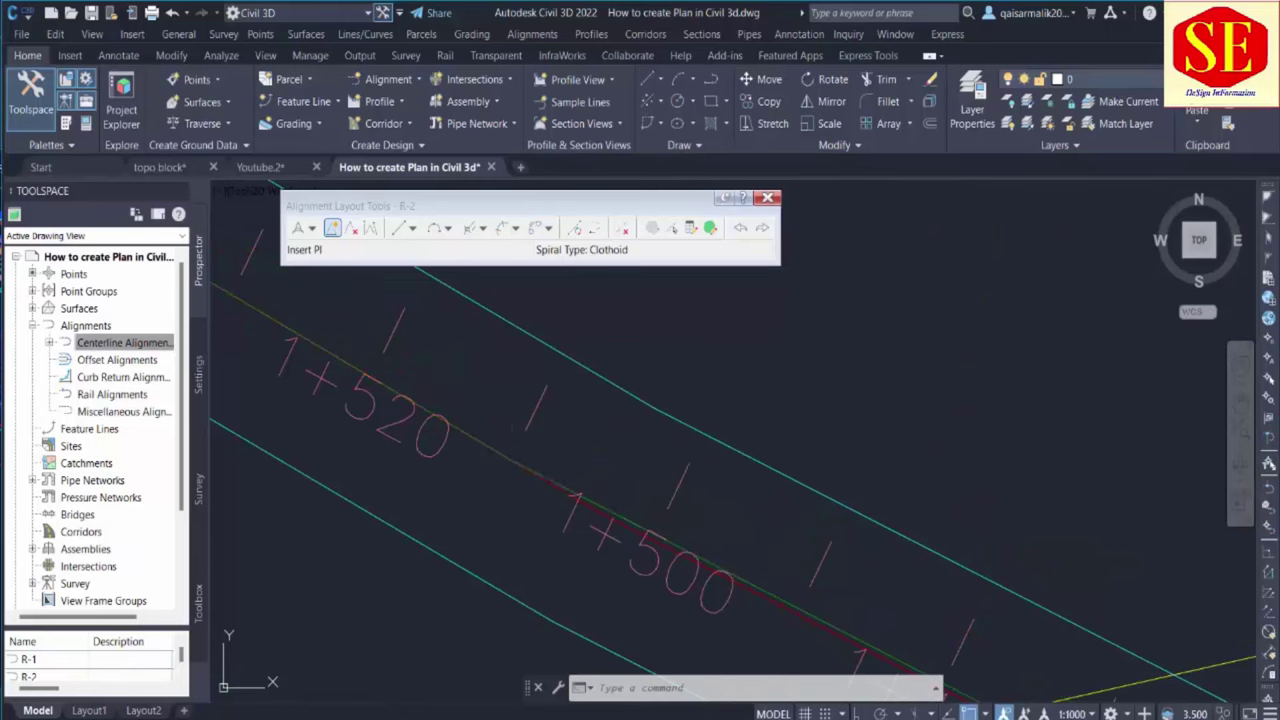
pyautogui.click(510, 458)
# Finish inserting PIs and review the curve ending at PT 1+786.49
pyautogui.scroll(-2, 737, 440)
pyautogui.moveTo(540, 410); pyautogui.dragTo(942, 648, button='middle')
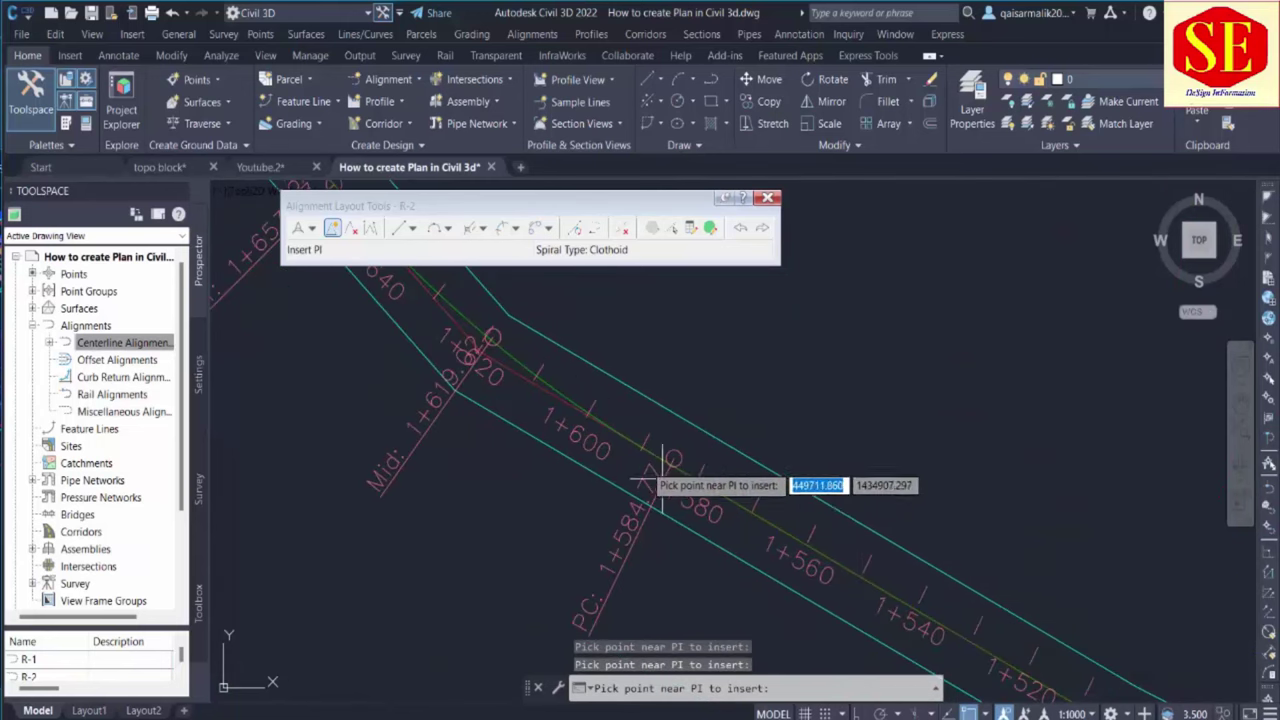
pyautogui.scroll(-3, 886, 486)
pyautogui.moveTo(640, 295)
pyautogui.mouseDown(button='middle')
pyautogui.moveTo(642, 438)
pyautogui.moveTo(625, 430)
pyautogui.mouseUp(button='middle')
pyautogui.scroll(3, 623, 434)
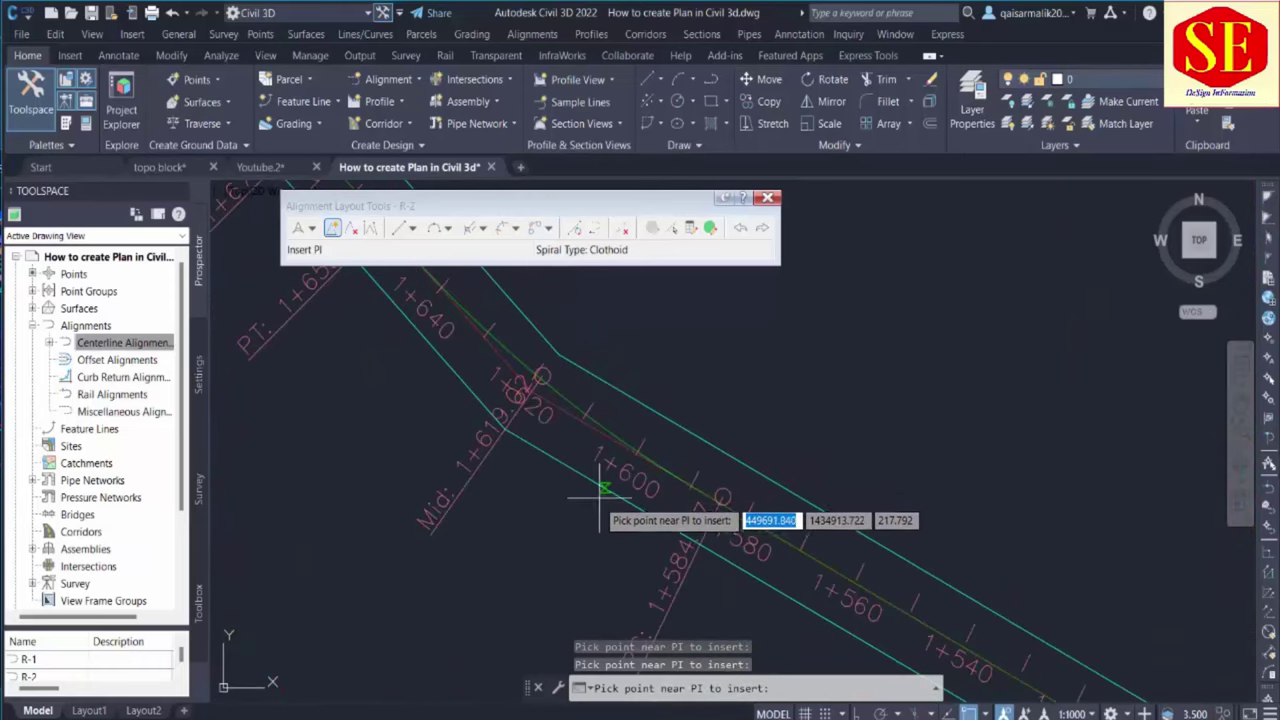
pyautogui.press('Escape')
pyautogui.scroll(-2, 707, 533)
pyautogui.scroll(-2, 707, 533)
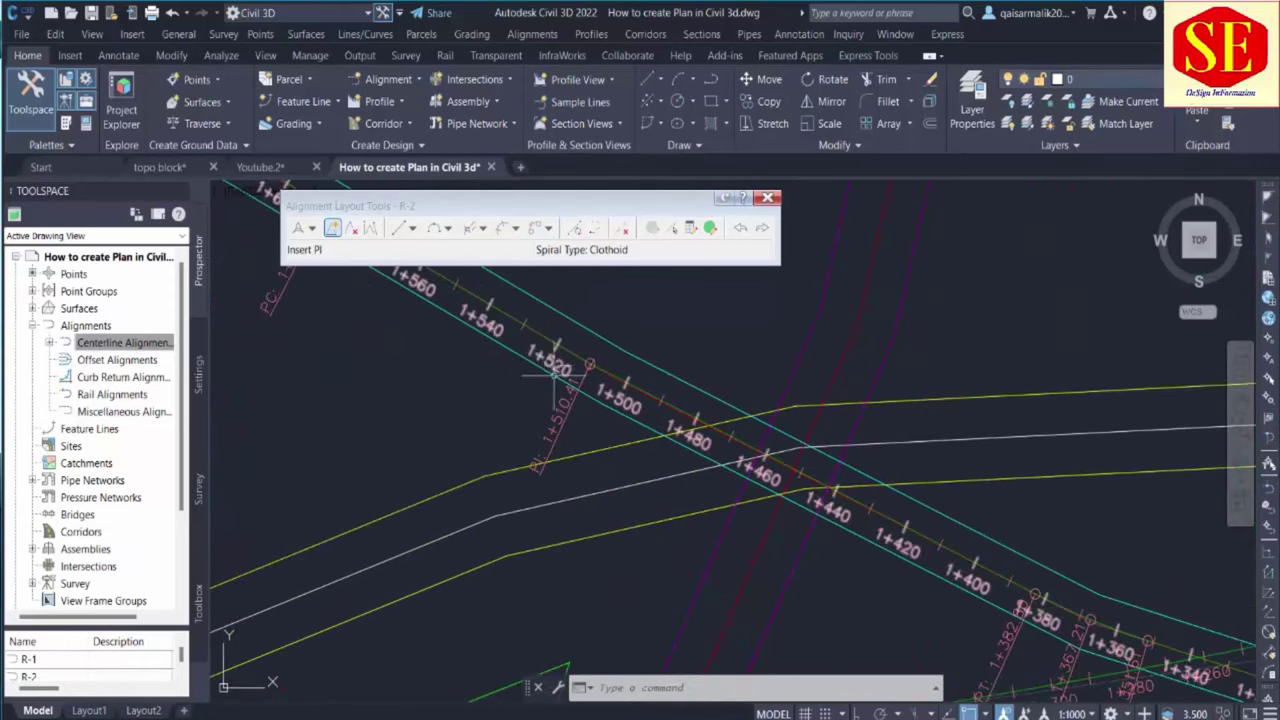
pyautogui.moveTo(707, 533); pyautogui.dragTo(641, 420, button='middle')
pyautogui.scroll(3, 714, 486)
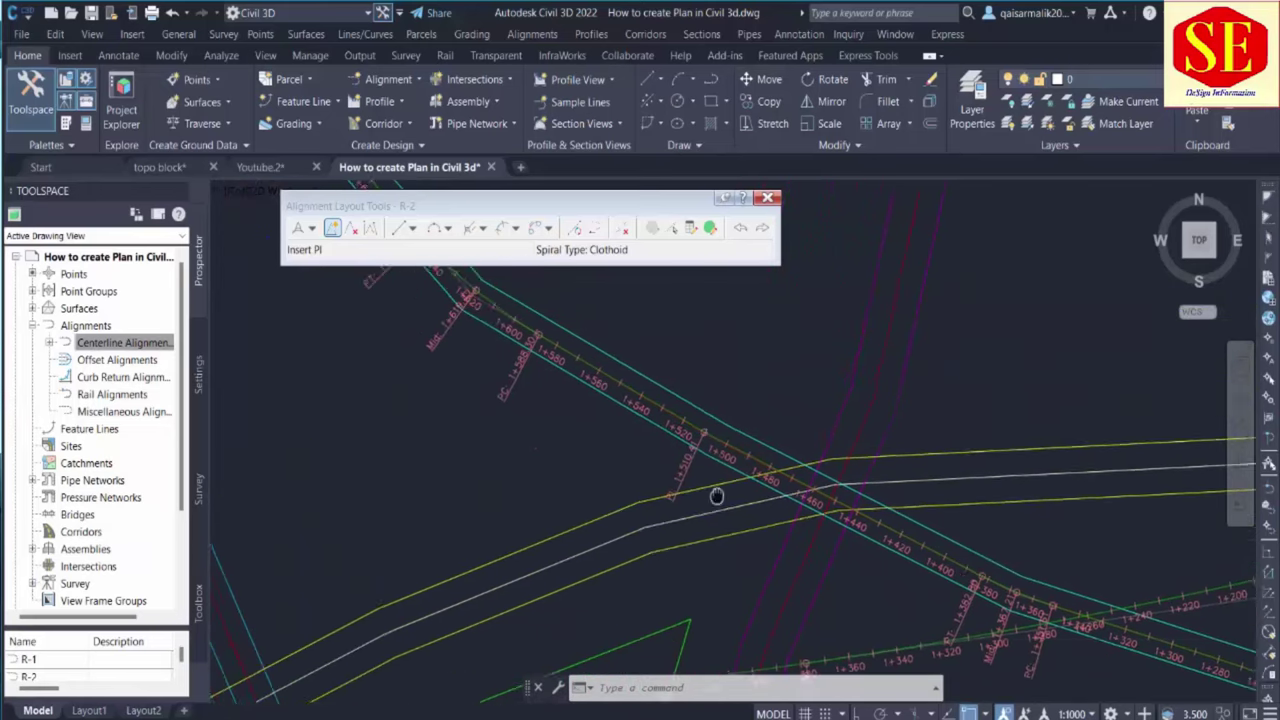
pyautogui.scroll(-2, 737, 509)
pyautogui.moveTo(737, 509)
pyautogui.mouseDown(button='middle')
pyautogui.moveTo(621, 442)
pyautogui.moveTo(800, 460)
pyautogui.moveTo(805, 500)
pyautogui.moveTo(684, 495)
pyautogui.mouseUp(button='middle')
pyautogui.scroll(3, 693, 472)
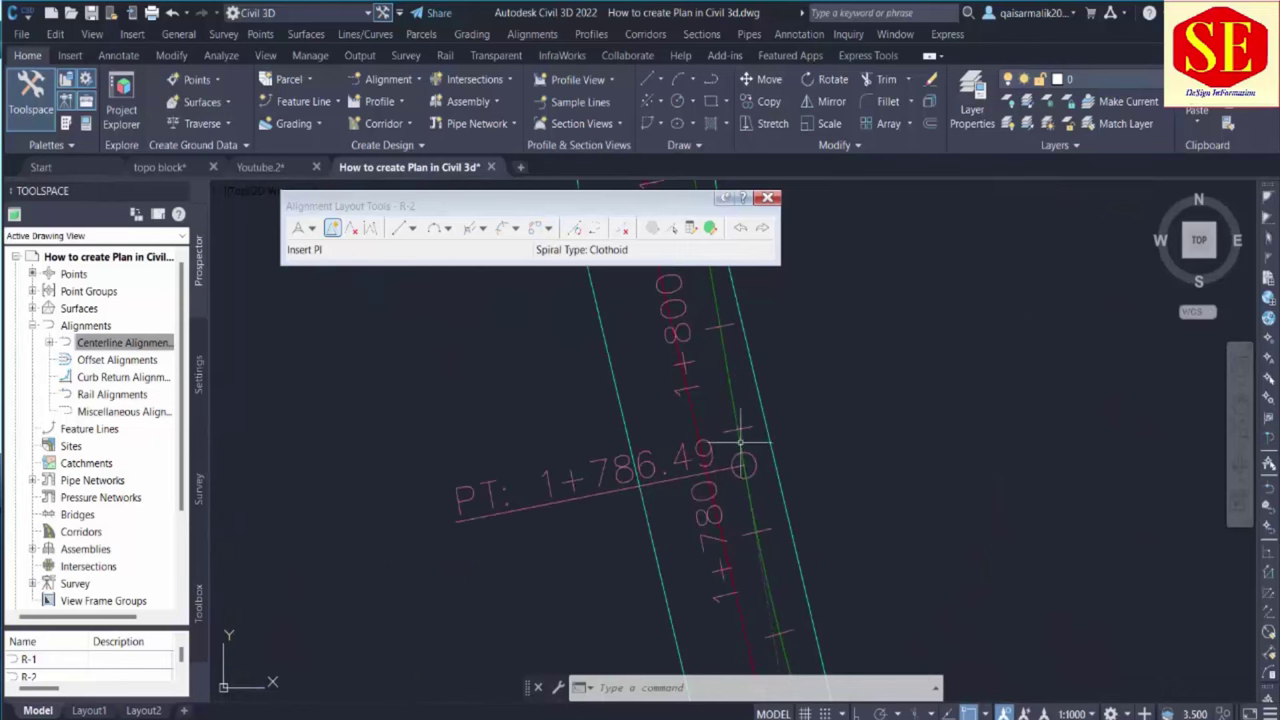
# Switch R-2 to Delete PI mode and end it without removing any PI
pyautogui.click(352, 230)
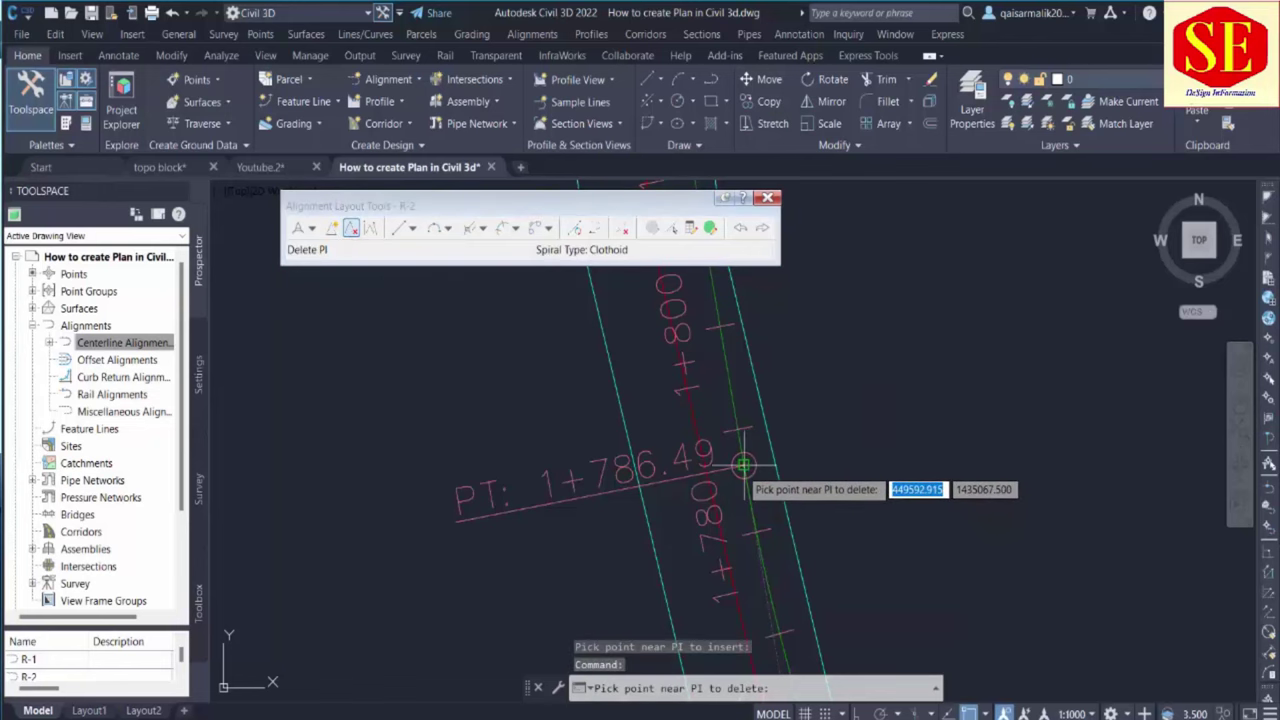
pyautogui.scroll(-5, 742, 465)
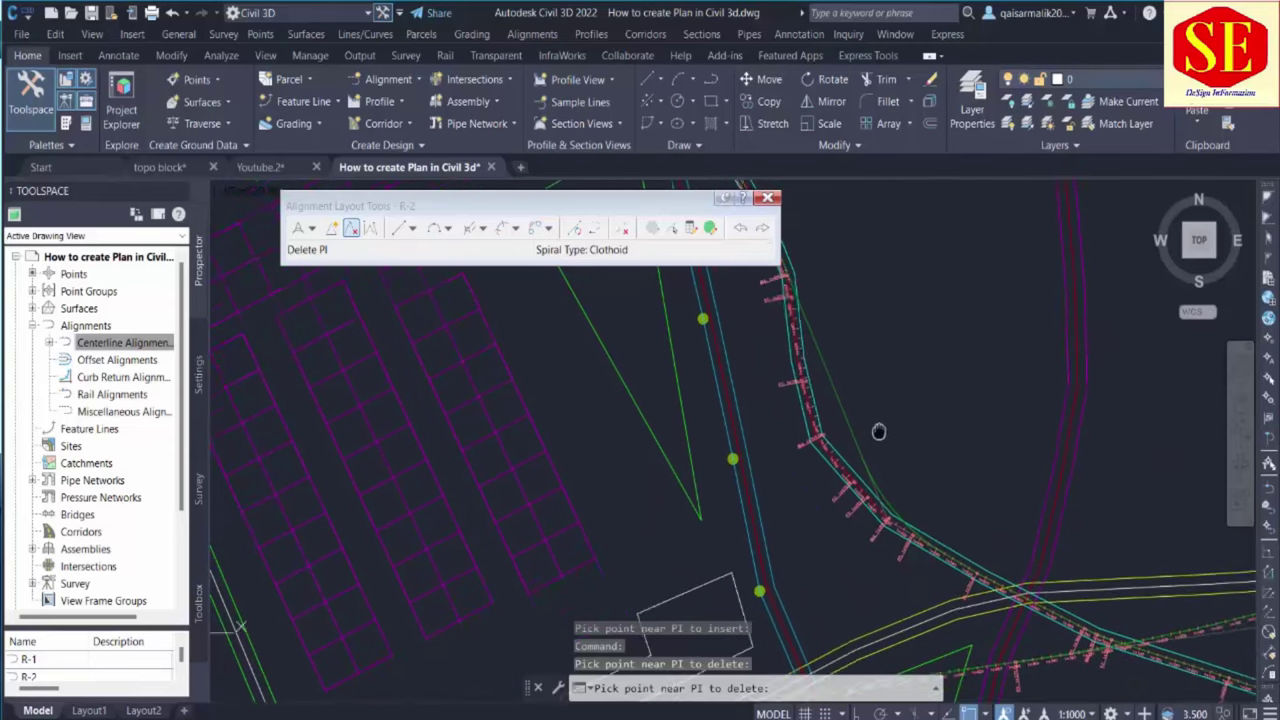
pyautogui.scroll(5, 903, 520)
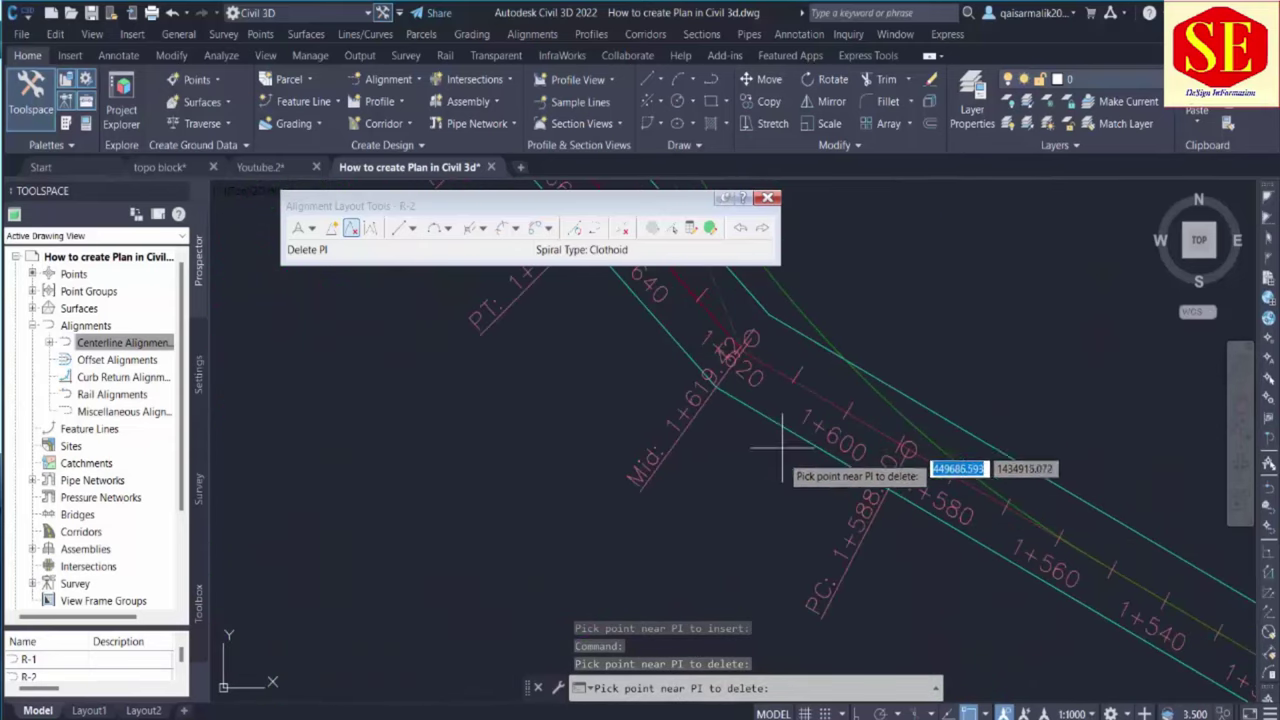
pyautogui.scroll(-3, 663, 491)
pyautogui.scroll(-3, 668, 500)
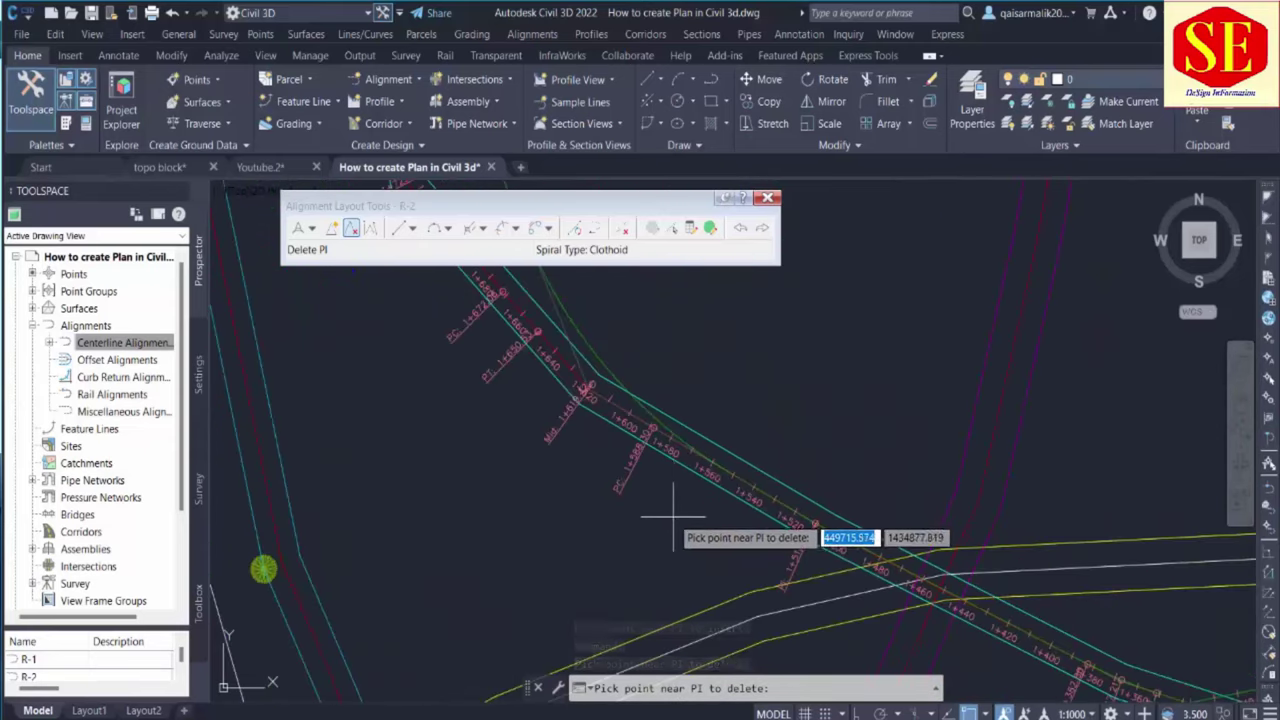
pyautogui.press('Return')
pyautogui.moveTo(615, 348); pyautogui.dragTo(671, 448, button='middle')
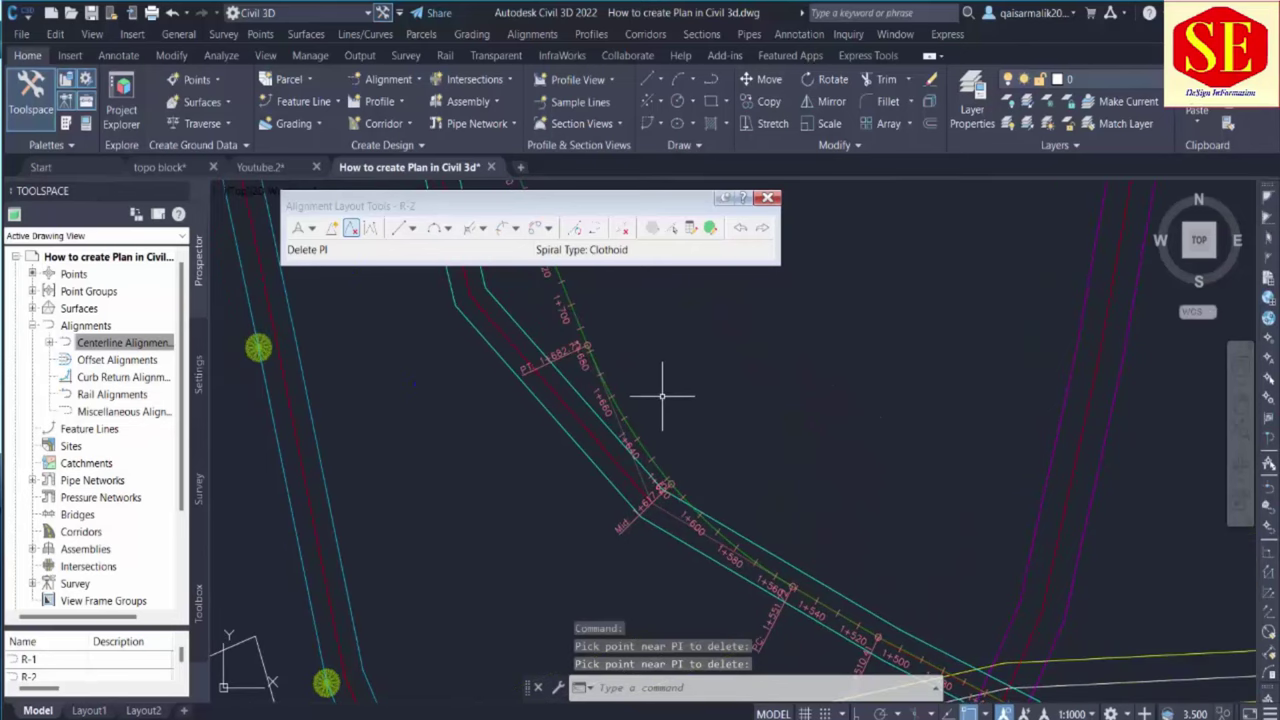
pyautogui.moveTo(668, 393)
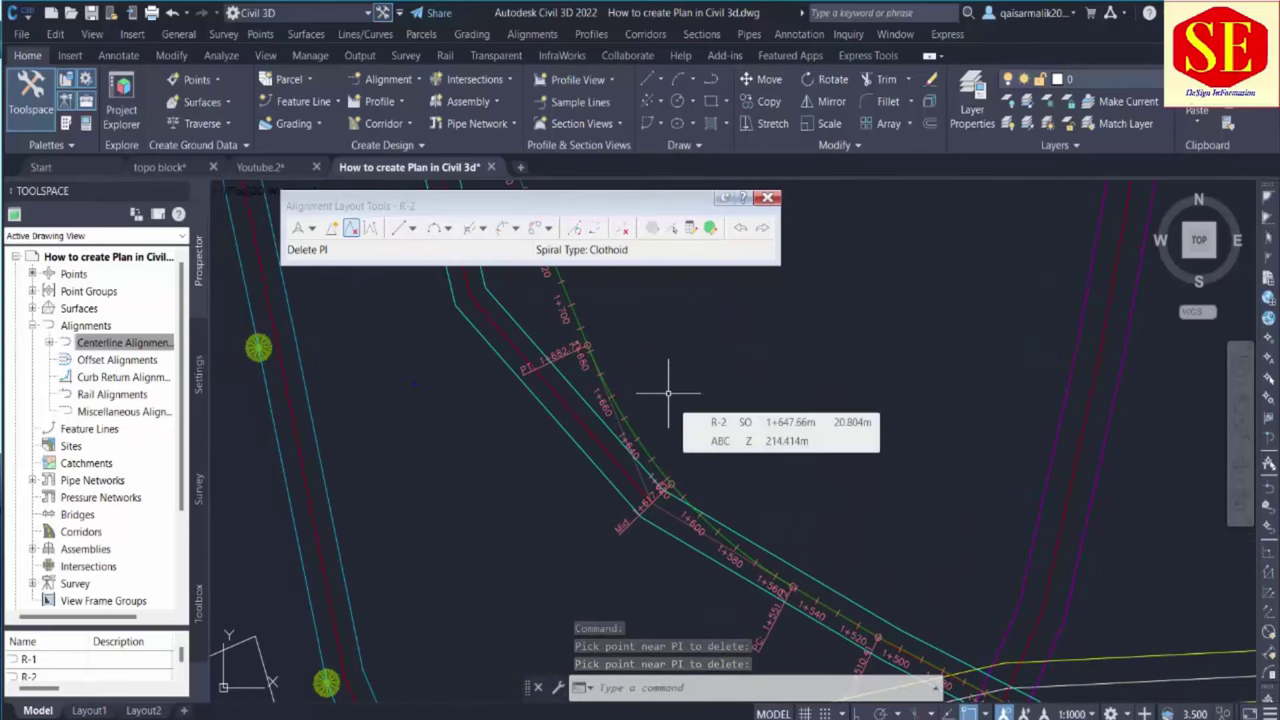
# Undo the last two steps with U, keeping the PI near station 1+220
pyautogui.write('u')
pyautogui.press('Return')
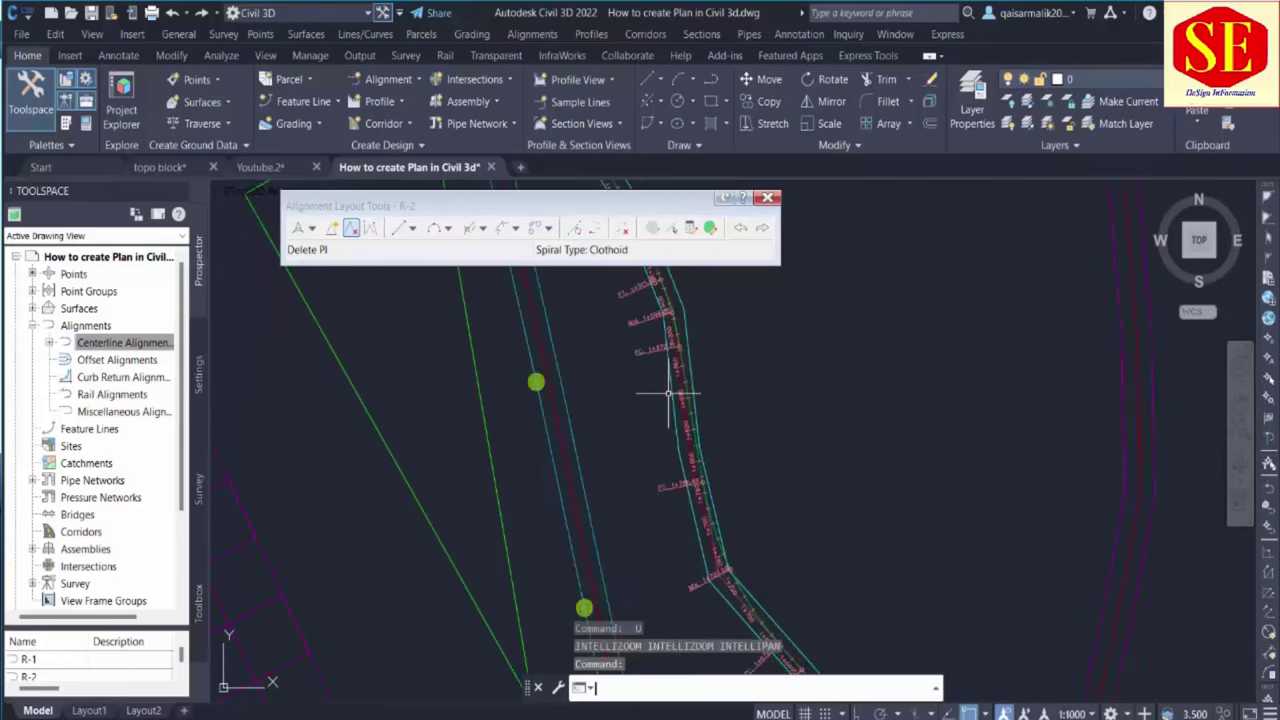
pyautogui.press('Return')
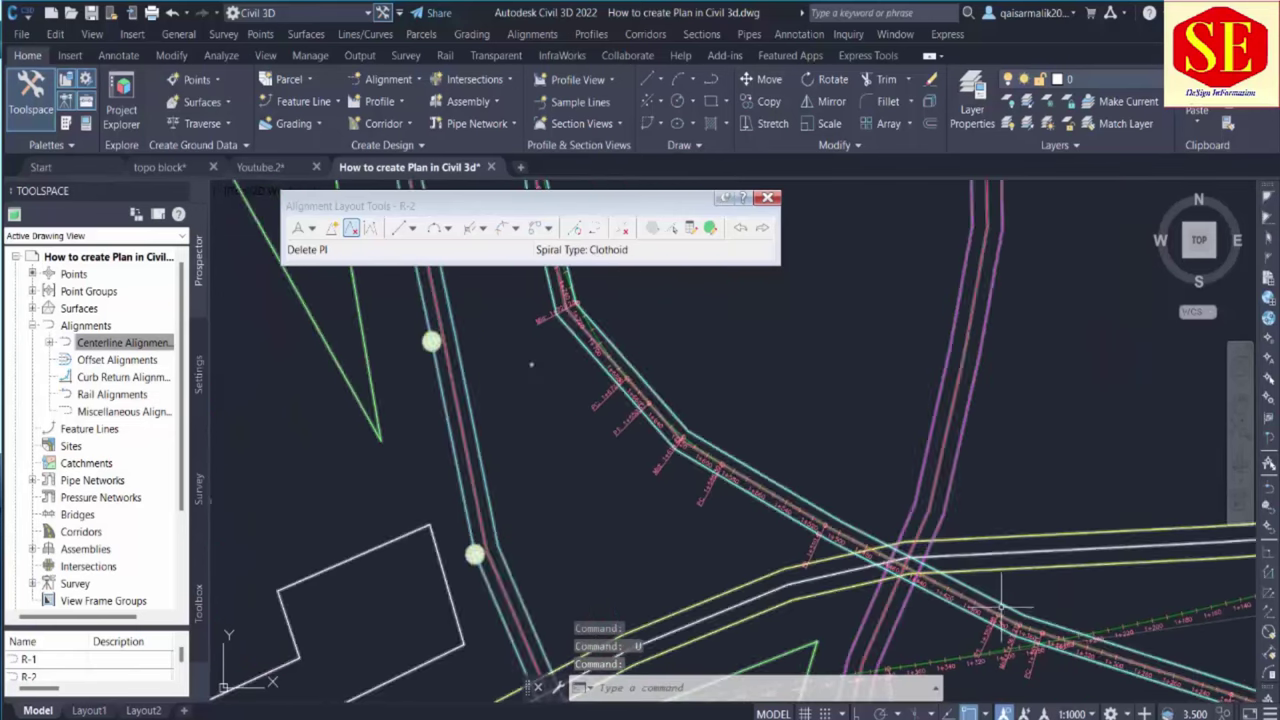
pyautogui.scroll(5, 1000, 605)
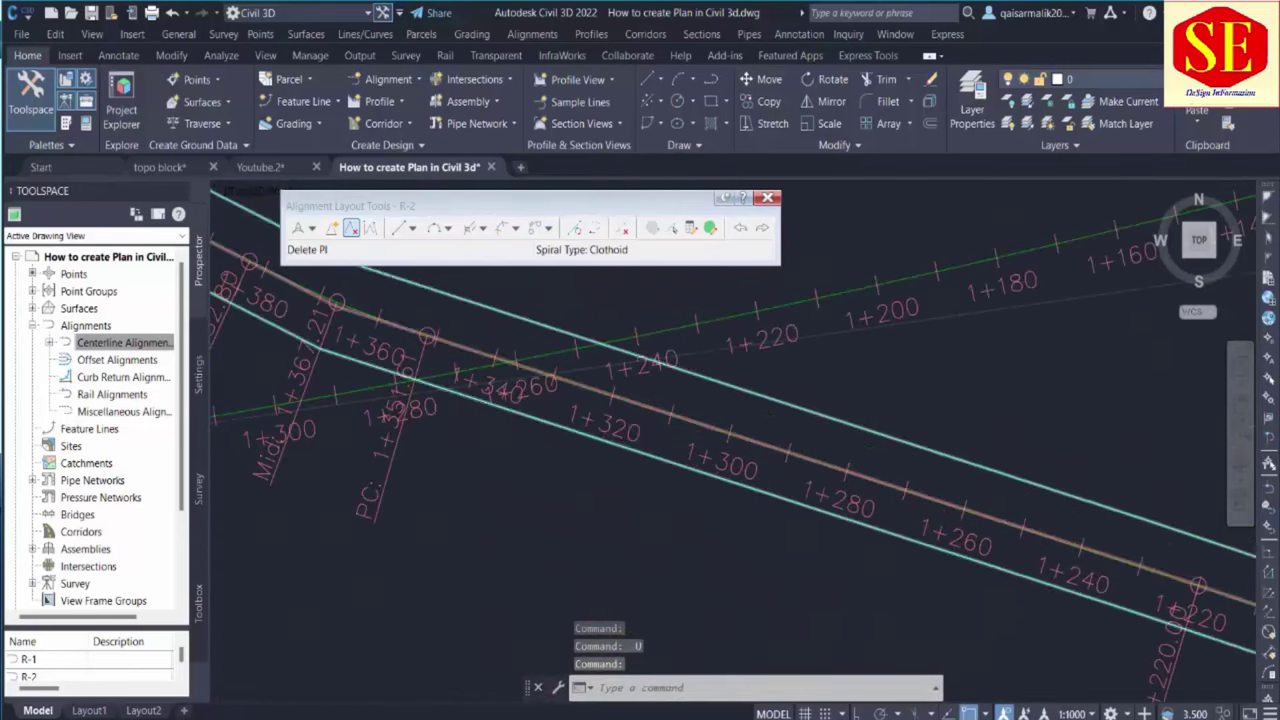
pyautogui.scroll(-4, 968, 580)
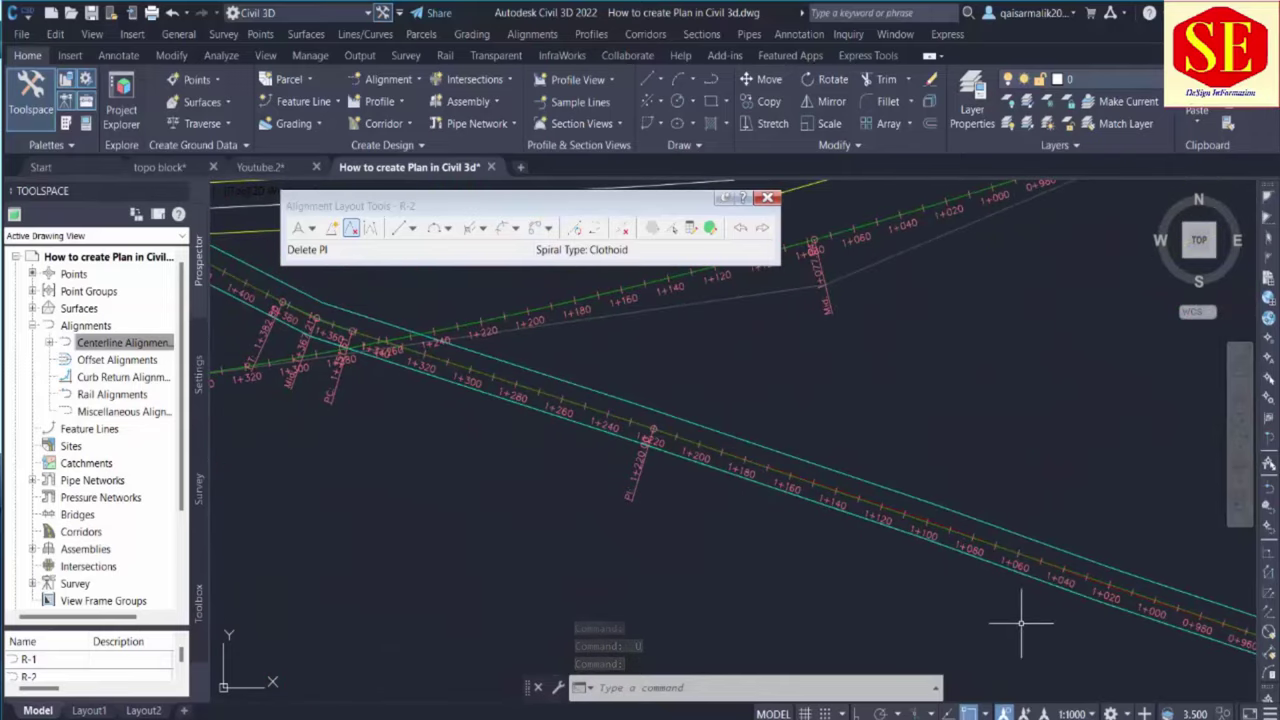
pyautogui.scroll(5, 600, 457)
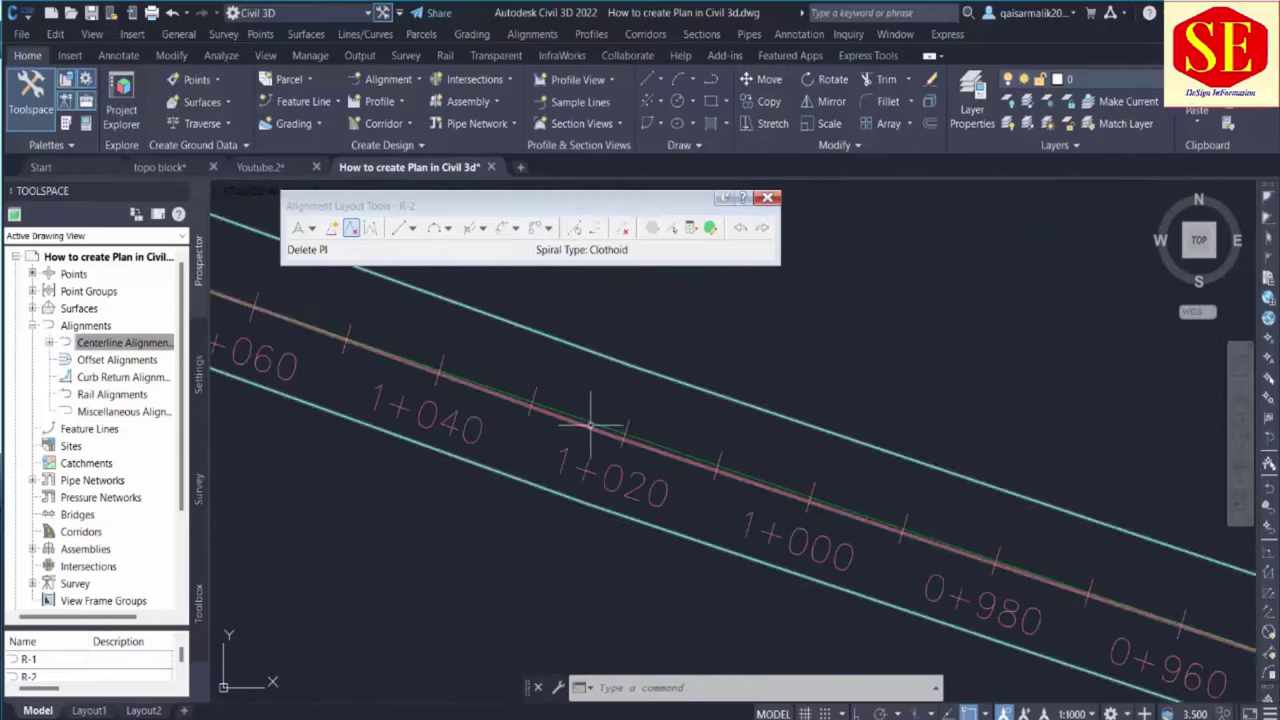
# Insert a new PI at a picked spot on R-2
pyautogui.click(334, 231)
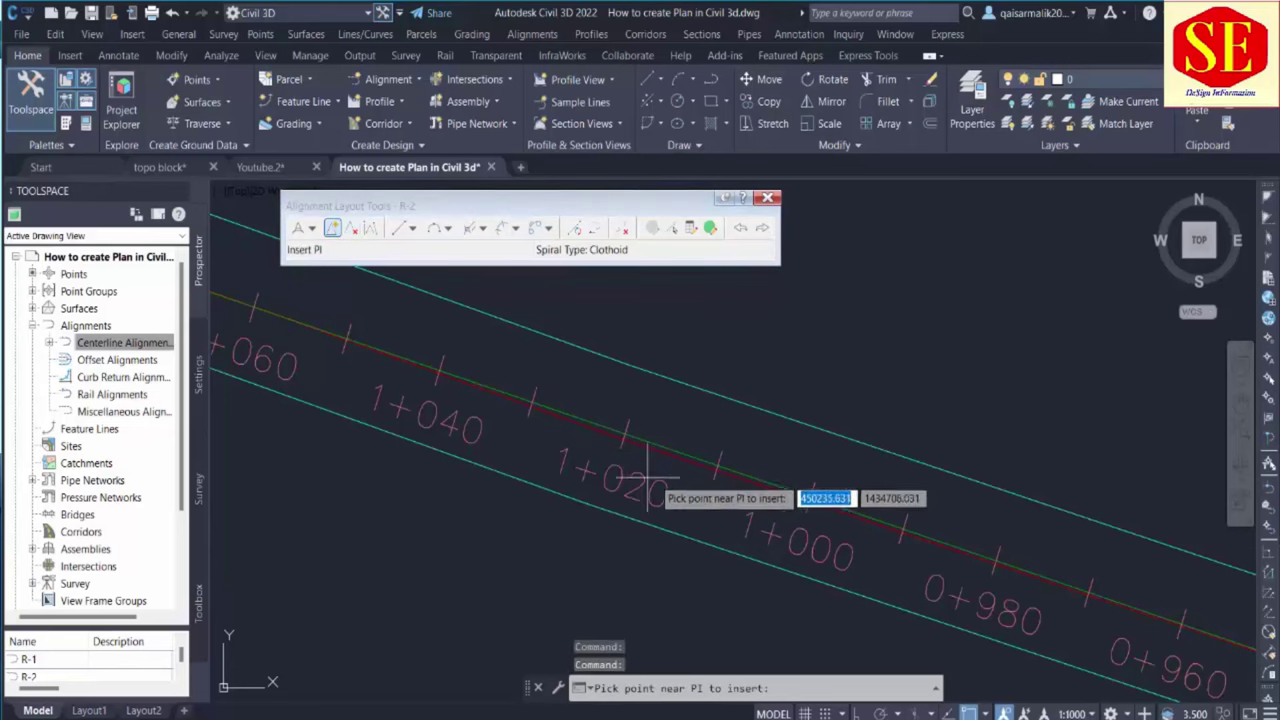
pyautogui.click(679, 458)
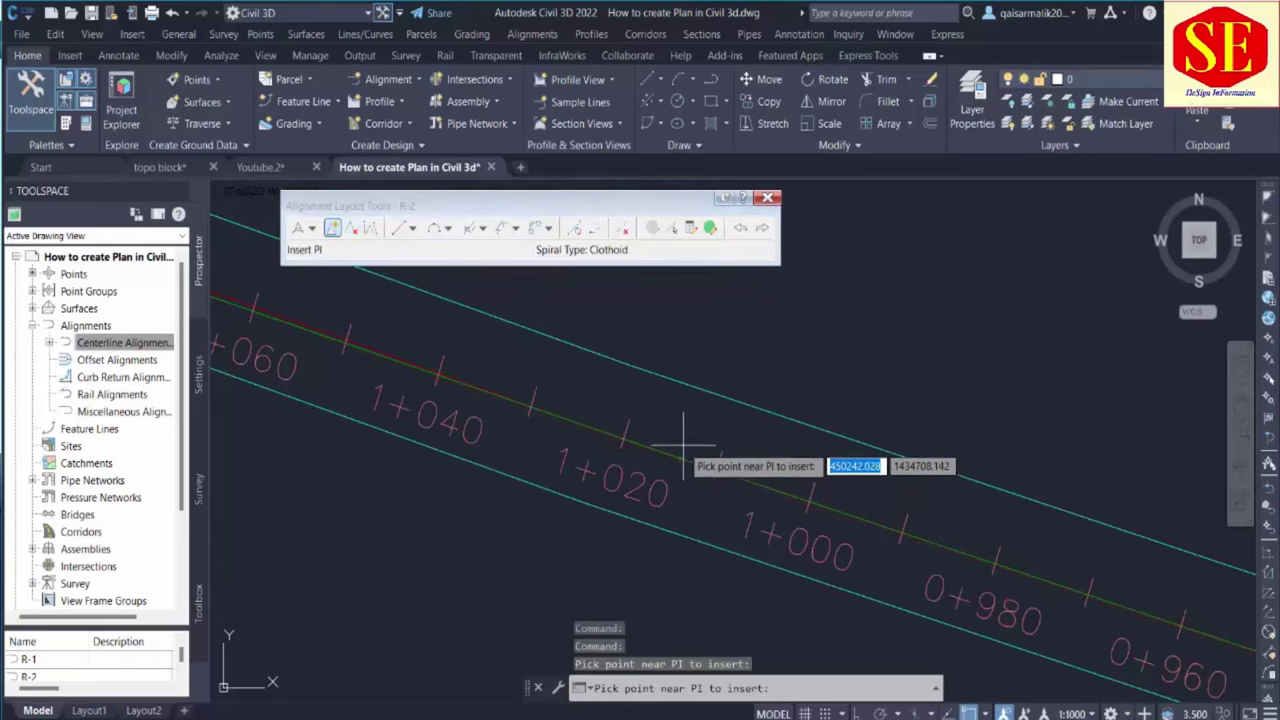
pyautogui.press('Return')
pyautogui.scroll(-4, 683, 440)
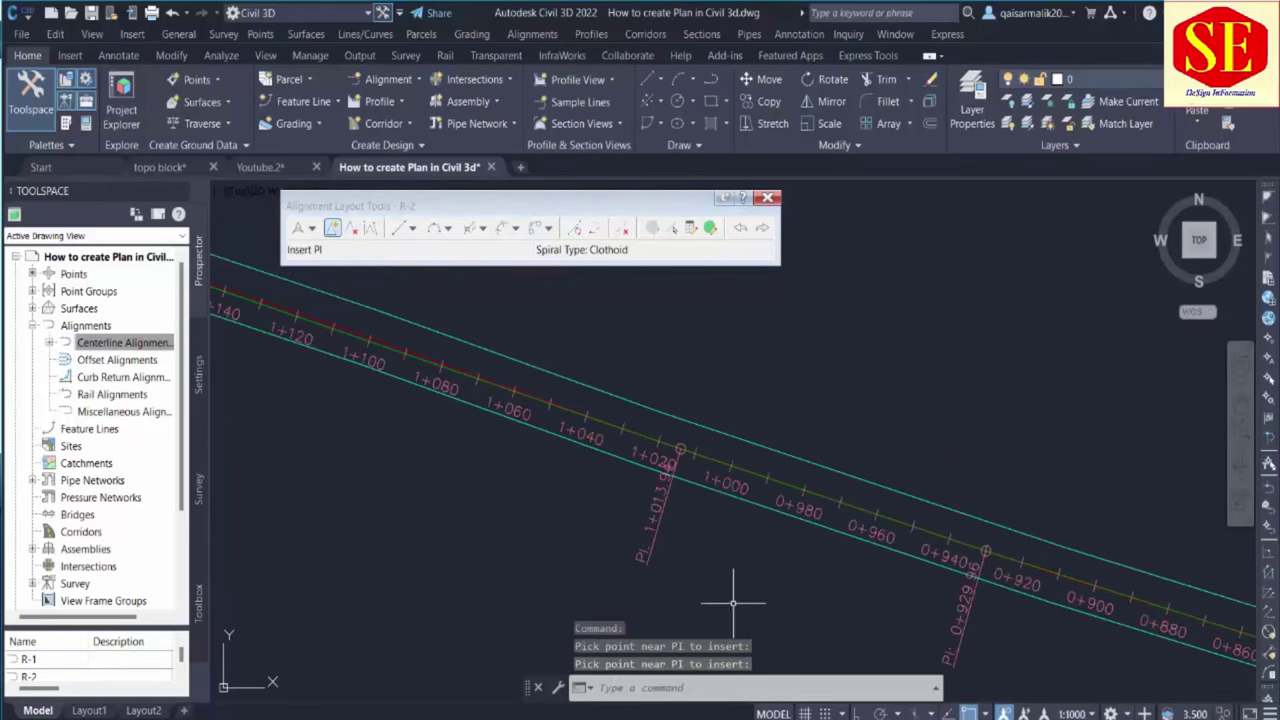
pyautogui.moveTo(1020, 530)
pyautogui.mouseDown(button='middle')
pyautogui.moveTo(871, 543)
pyautogui.moveTo(657, 500)
pyautogui.moveTo(640, 540)
pyautogui.moveTo(1076, 507)
pyautogui.mouseUp(button='middle')
pyautogui.scroll(-2, 657, 500)
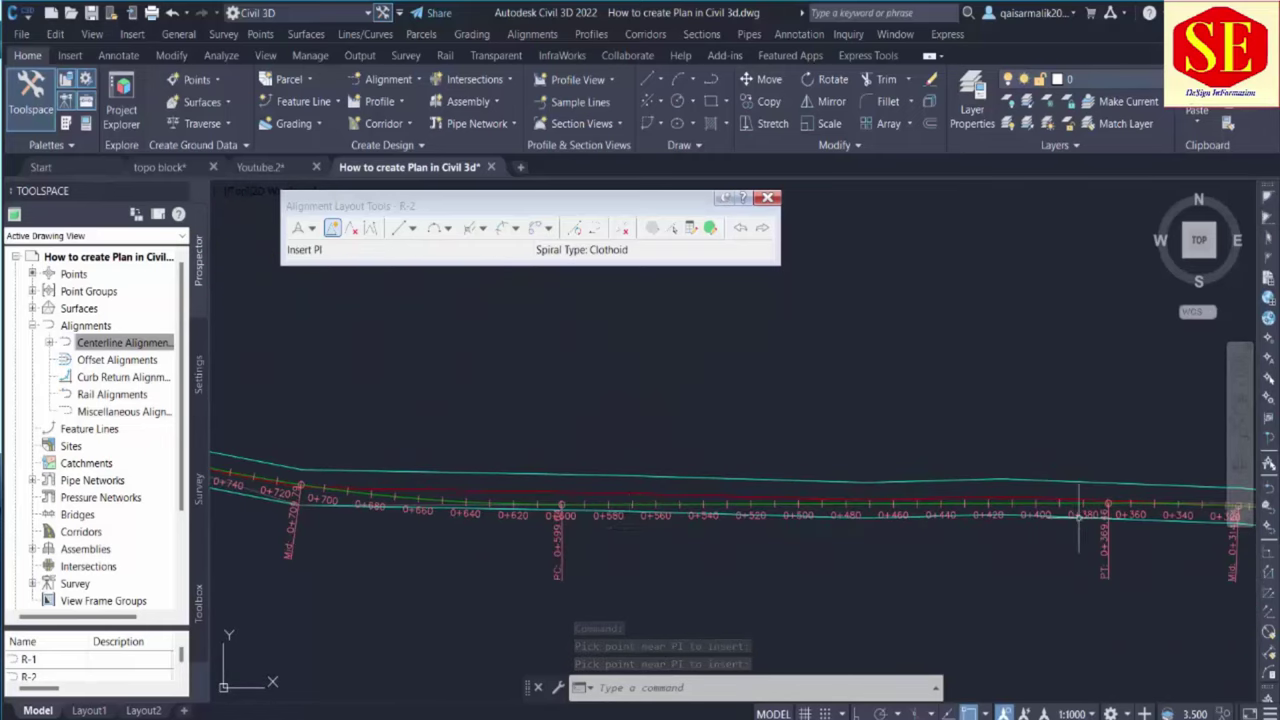
pyautogui.scroll(5, 1076, 507)
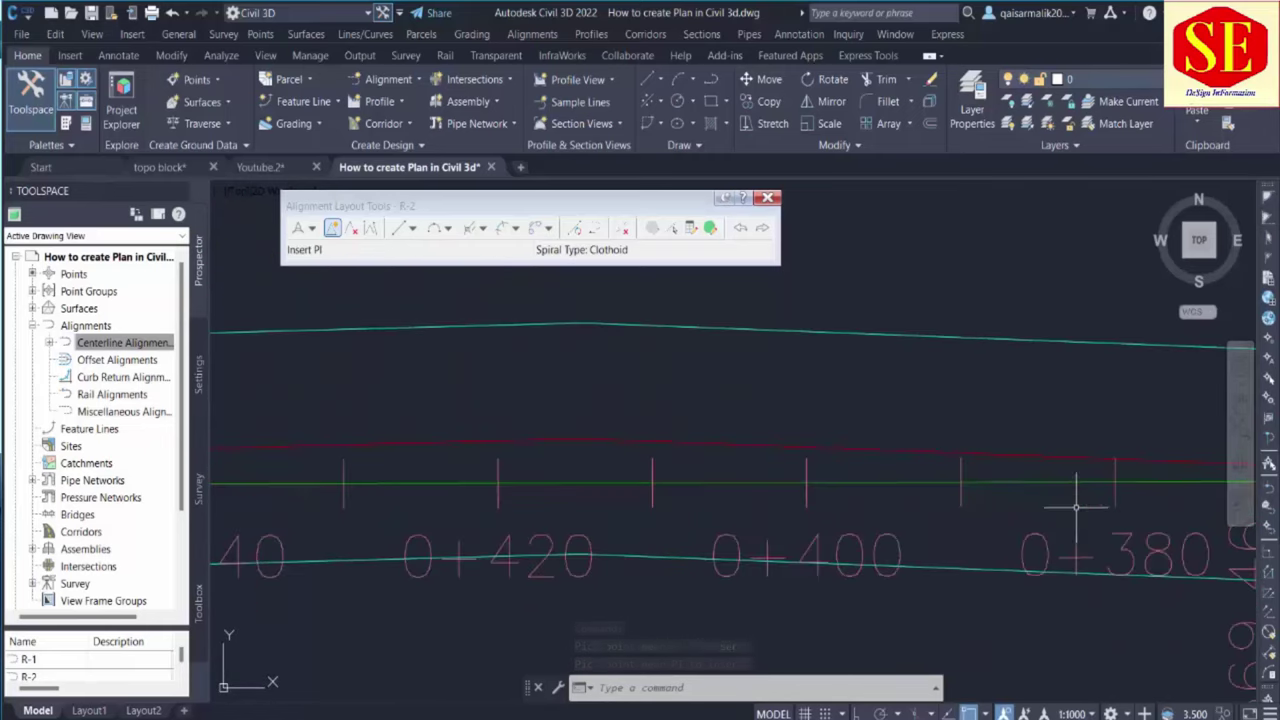
# Insert a PI near station 0+410, then undo it as misplaced
pyautogui.click(333, 229)
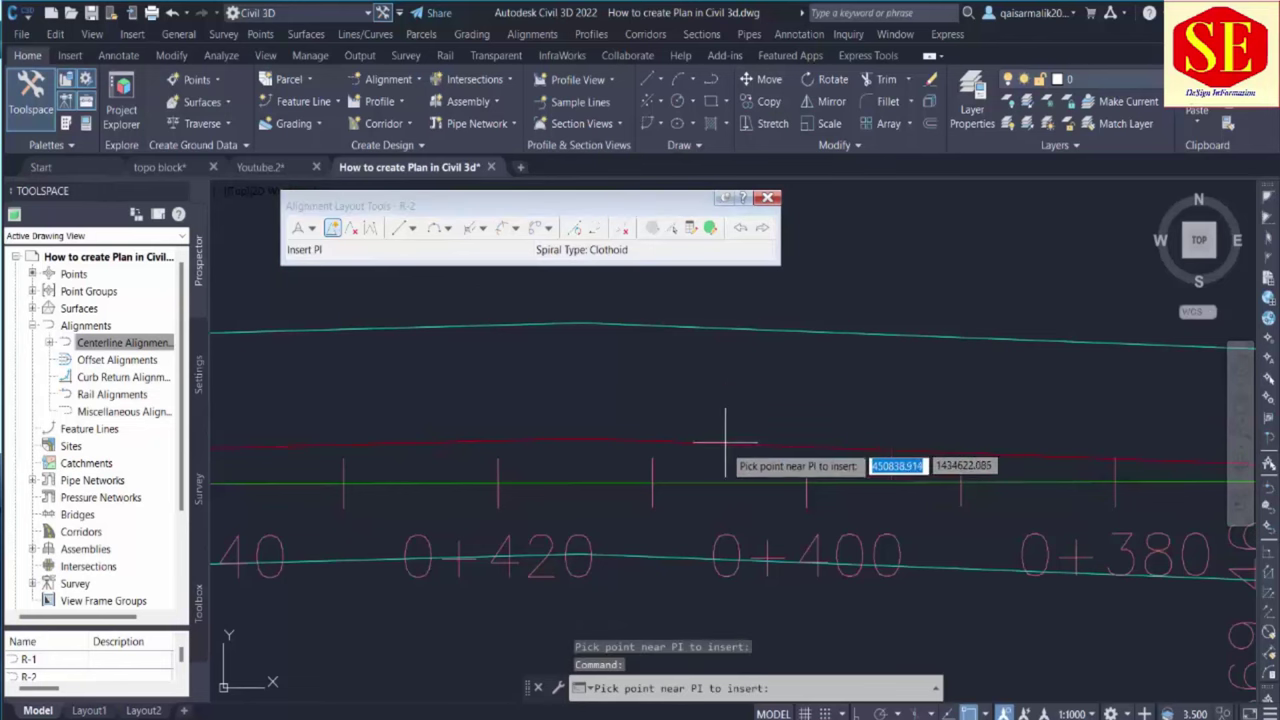
pyautogui.click(595, 482)
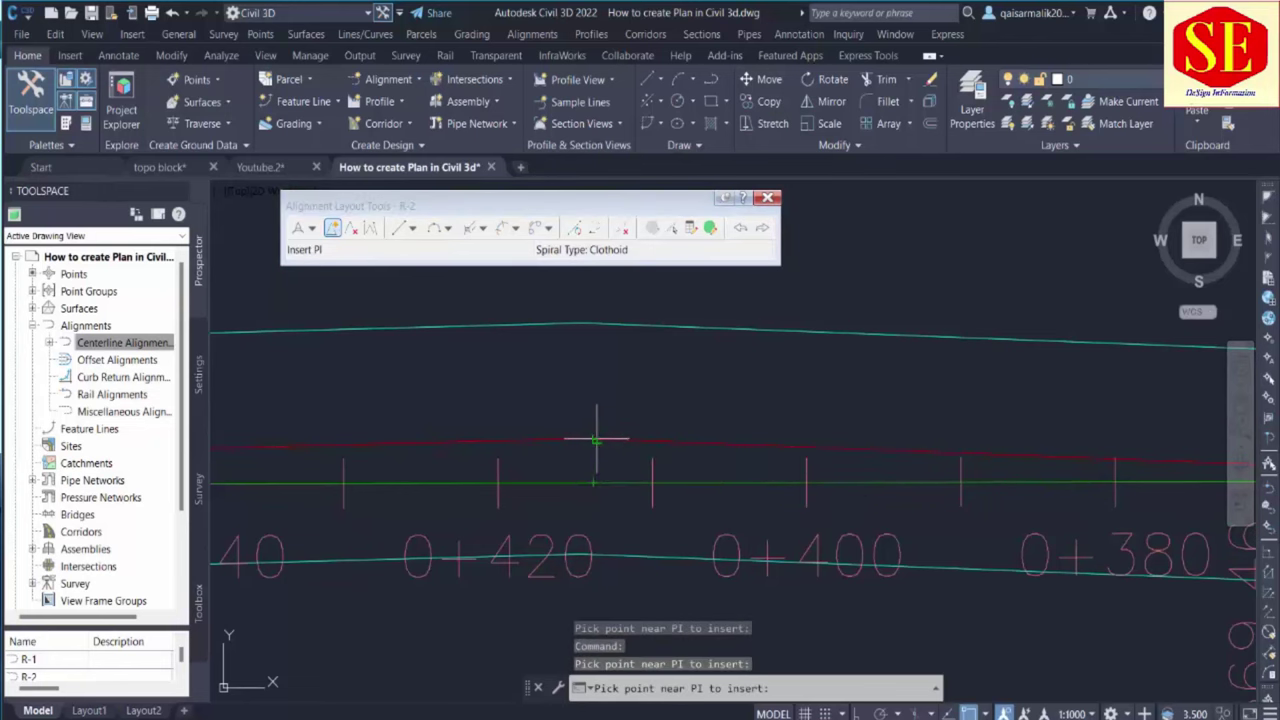
pyautogui.click(597, 439)
pyautogui.press('Escape')
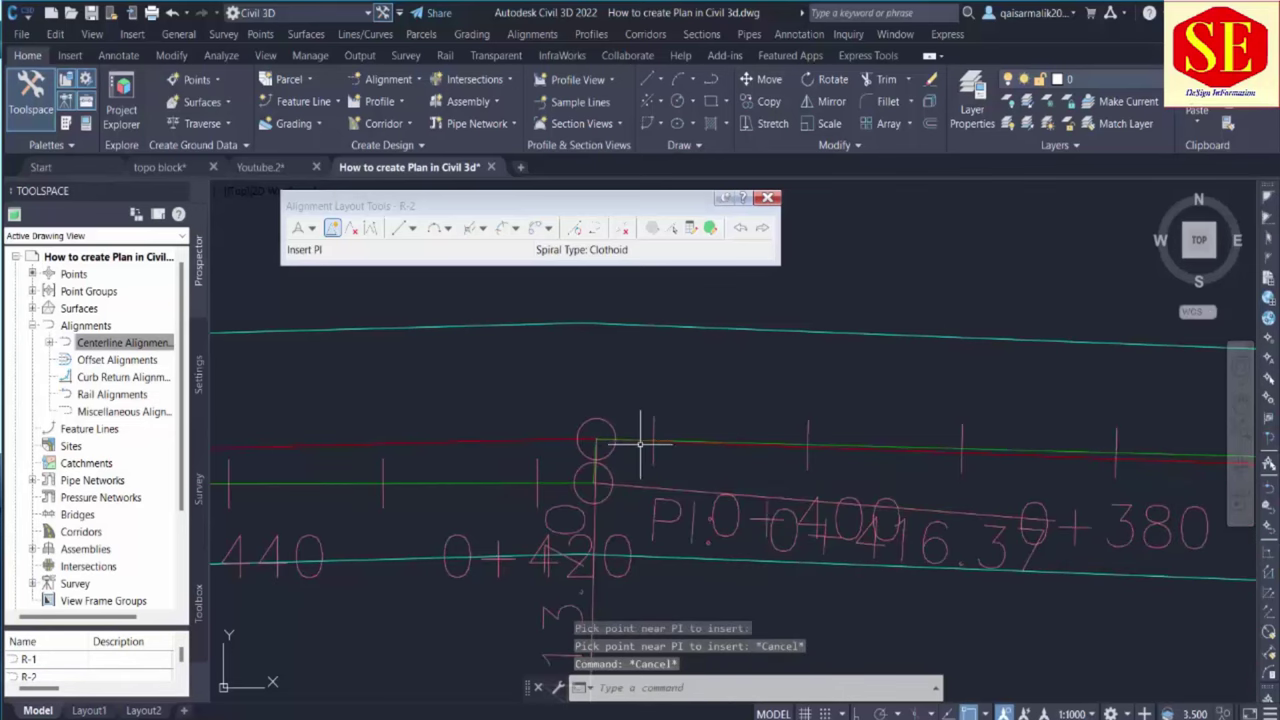
pyautogui.write('u')
pyautogui.press('Return')
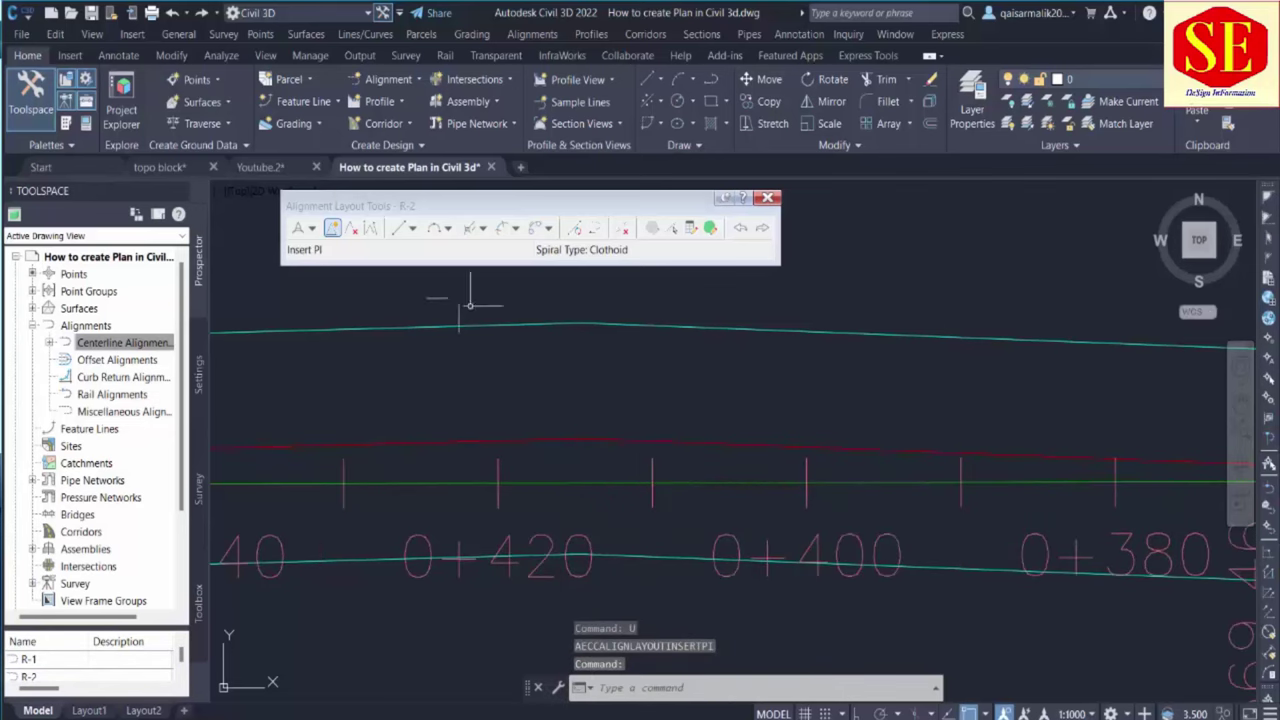
# Re-insert the PI near station 0+400 at a corrected point on R-2
pyautogui.click(332, 227)
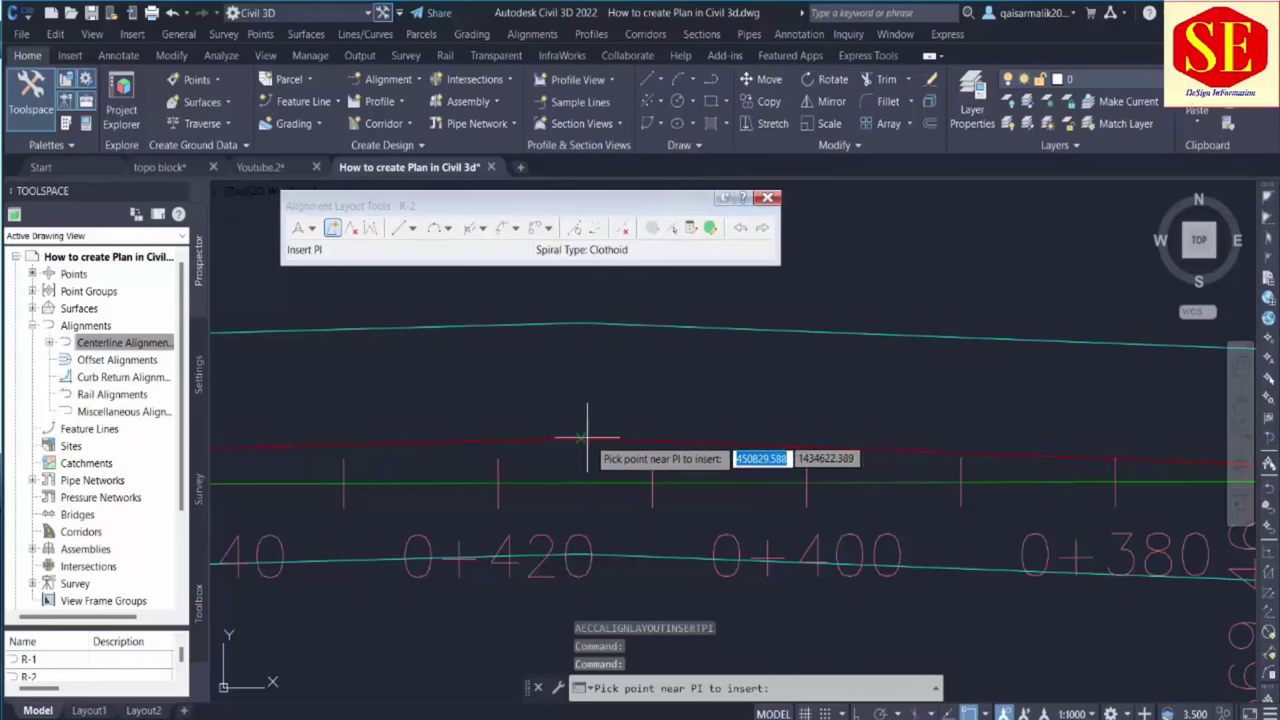
pyautogui.scroll(-4, 600, 452)
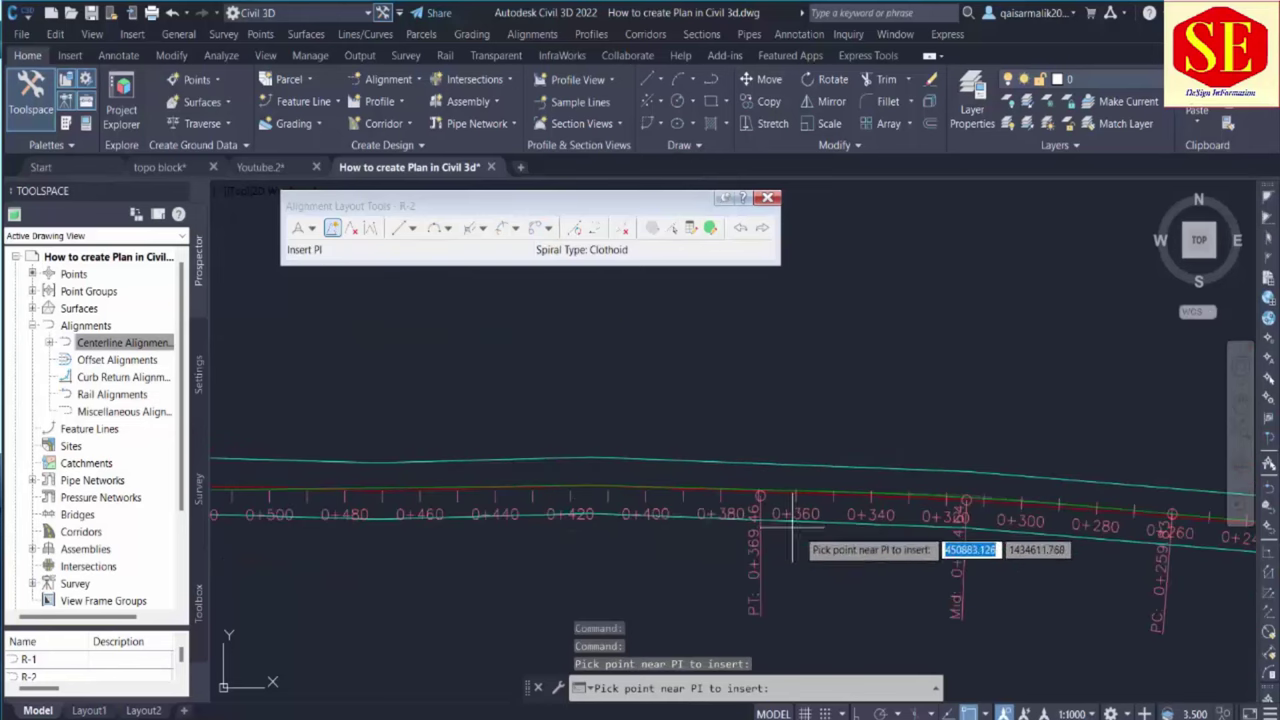
pyautogui.scroll(-2, 425, 496)
pyautogui.click(650, 508)
pyautogui.press('Return')
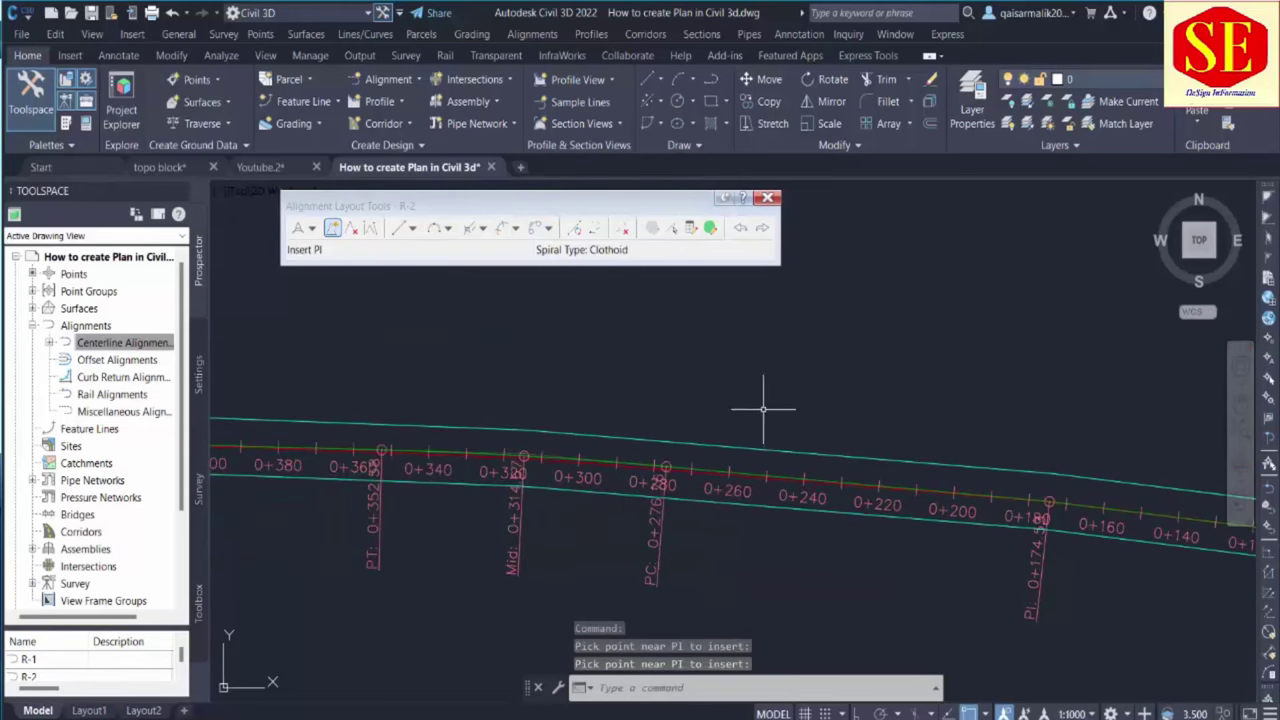
pyautogui.scroll(-3, 766, 414)
pyautogui.scroll(-2, 966, 530)
pyautogui.scroll(3, 737, 509)
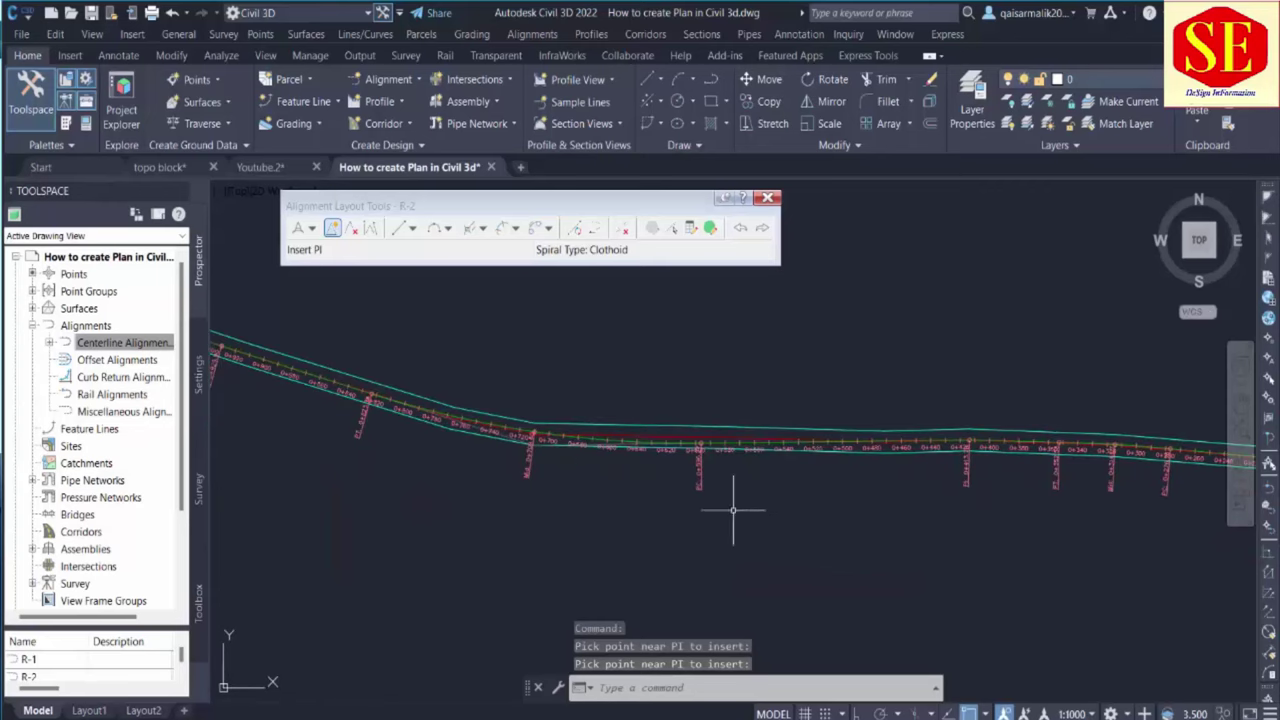
pyautogui.scroll(-3, 800, 500)
pyautogui.scroll(3, 975, 530)
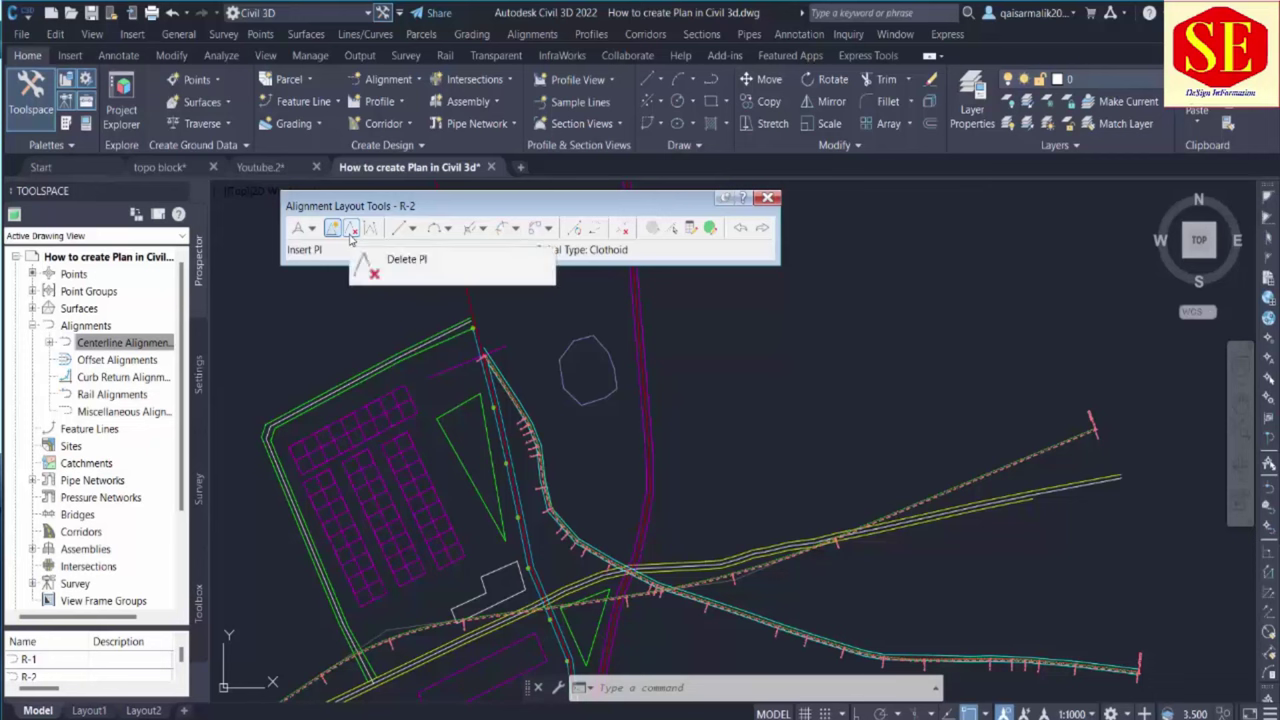
# Close R-2's layout tools and pan to show the whole site plan with both crossing alignments
pyautogui.click(767, 198)
pyautogui.click(385, 80)
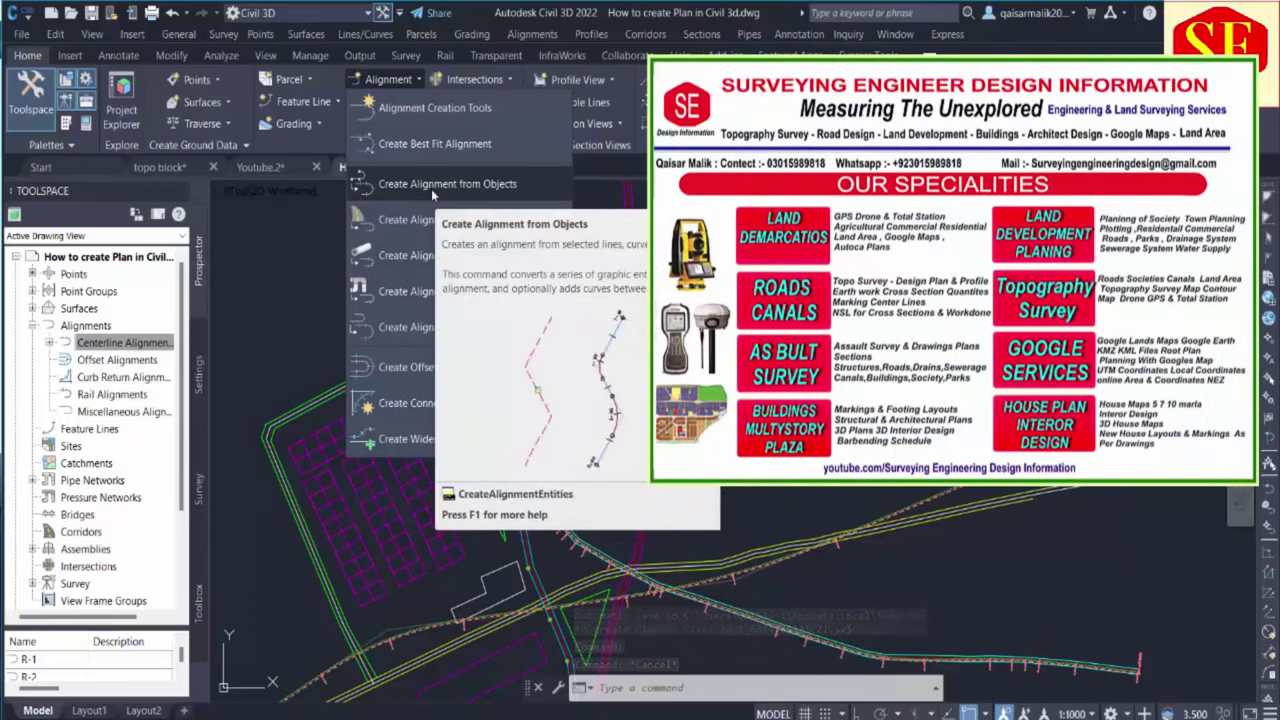
pyautogui.click(714, 540)
pyautogui.moveTo(714, 540); pyautogui.dragTo(632, 460, button='middle')
pyautogui.moveTo(633, 462)
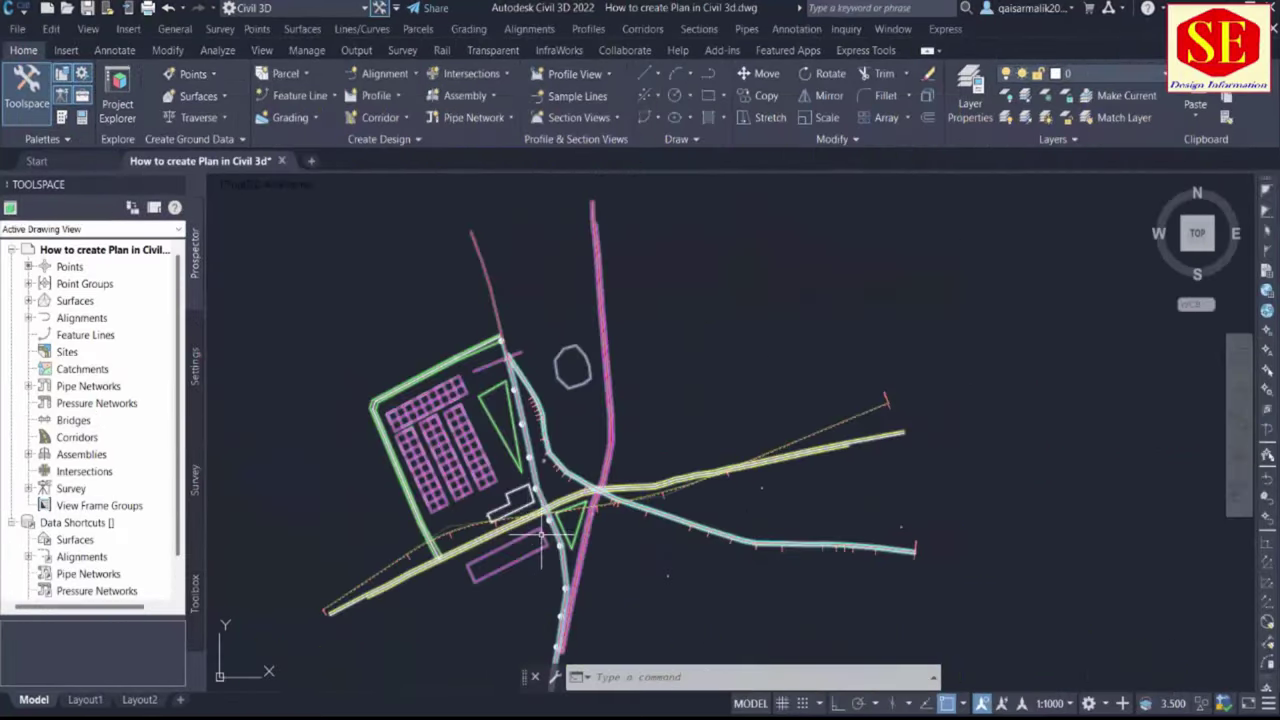
pyautogui.scroll(3, 550, 525)
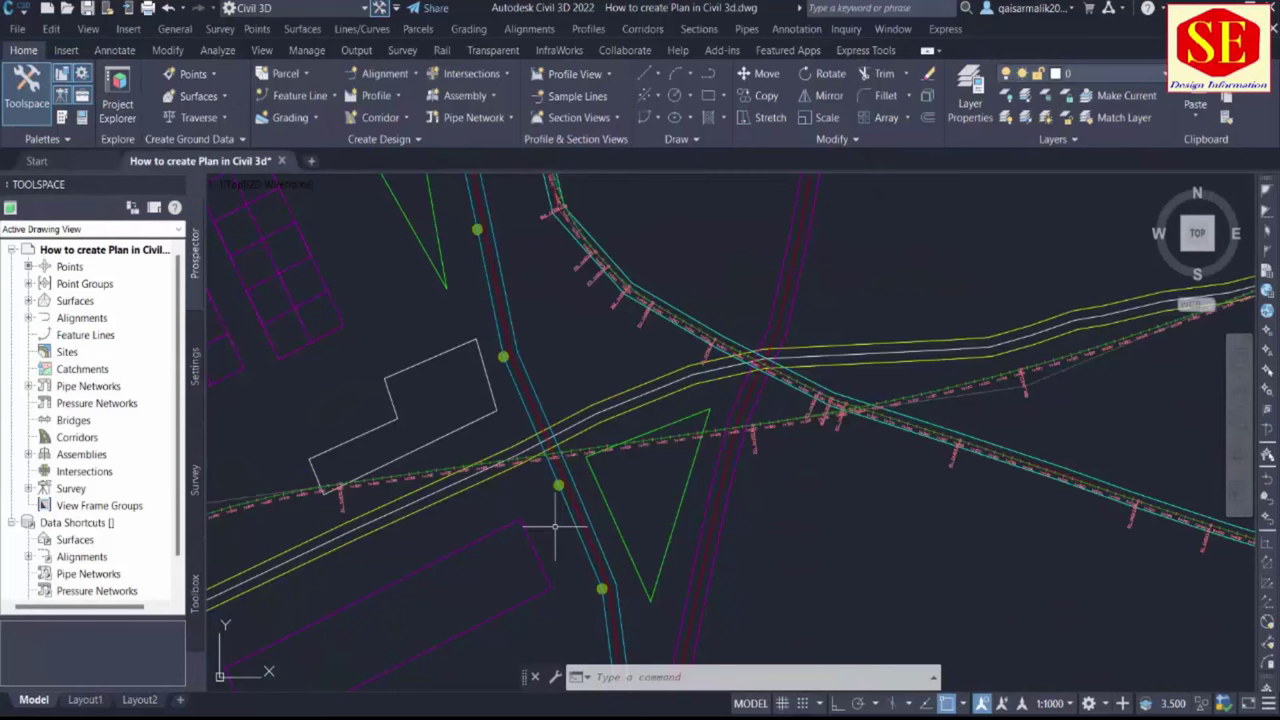
pyautogui.click(397, 76)
pyautogui.scroll(-5, 785, 302)
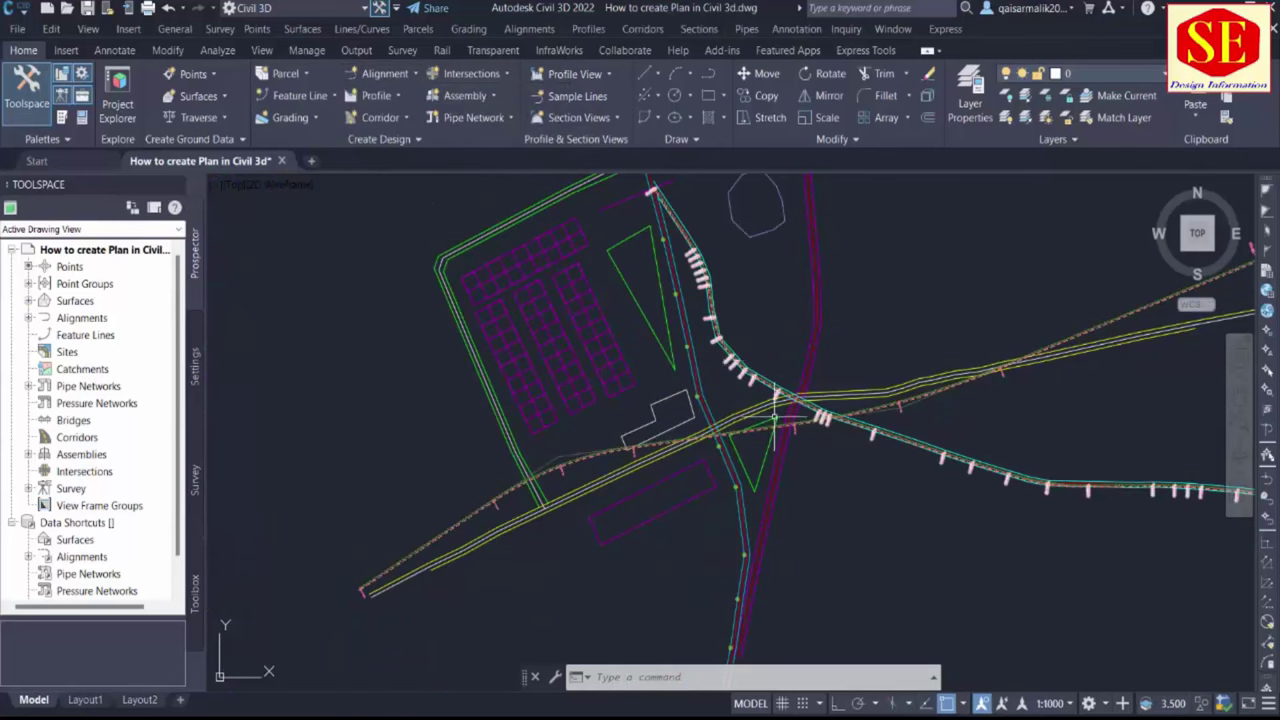
pyautogui.scroll(2, 775, 418)
pyautogui.scroll(3, 808, 434)
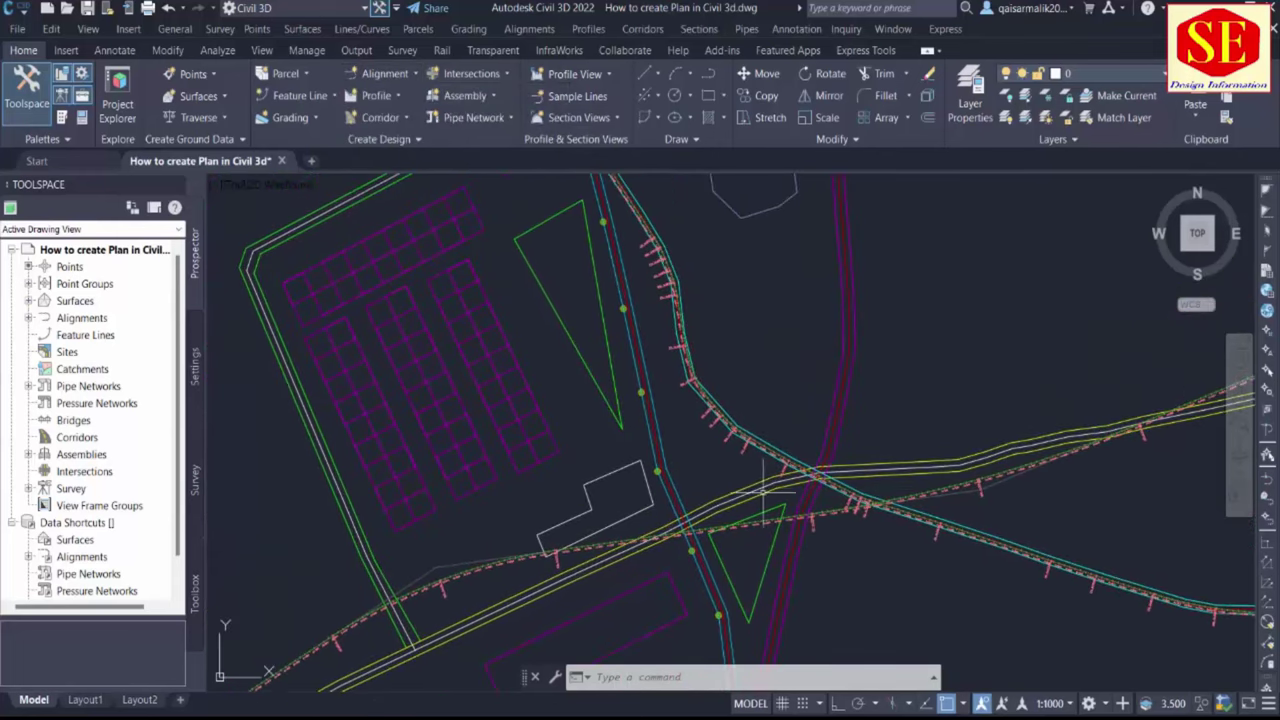
pyautogui.scroll(-4, 694, 429)
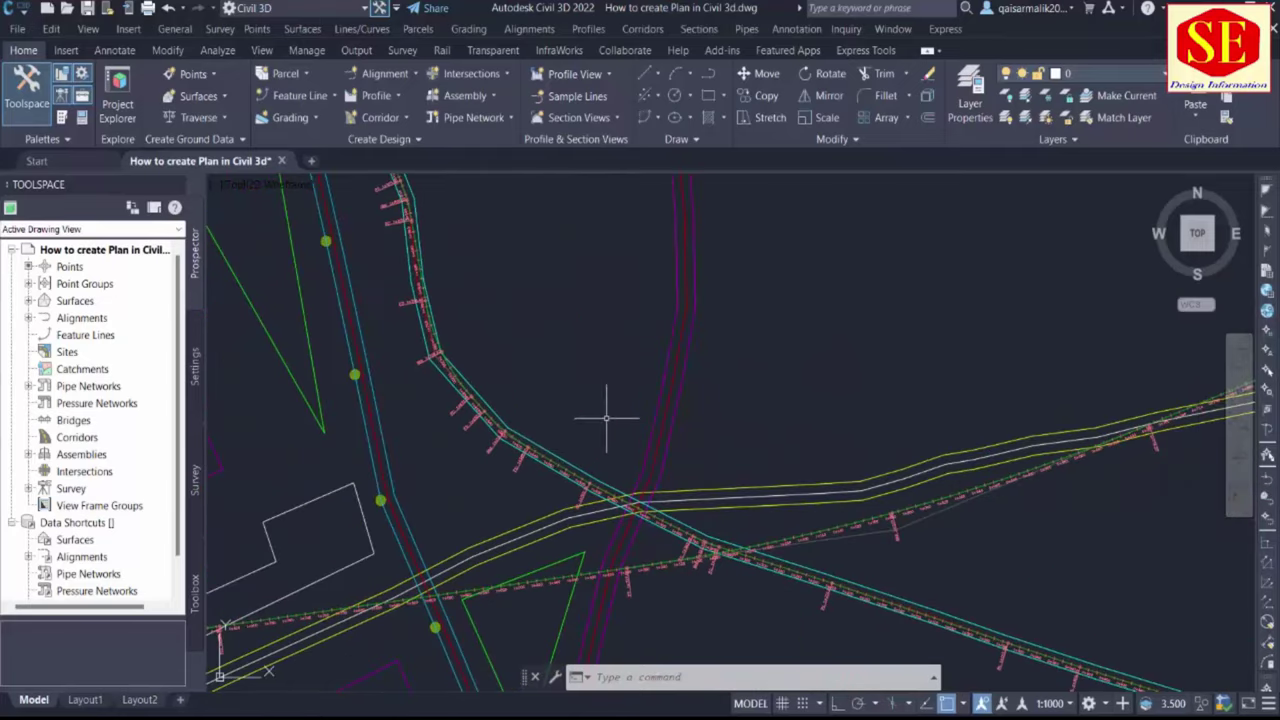
pyautogui.click(385, 73)
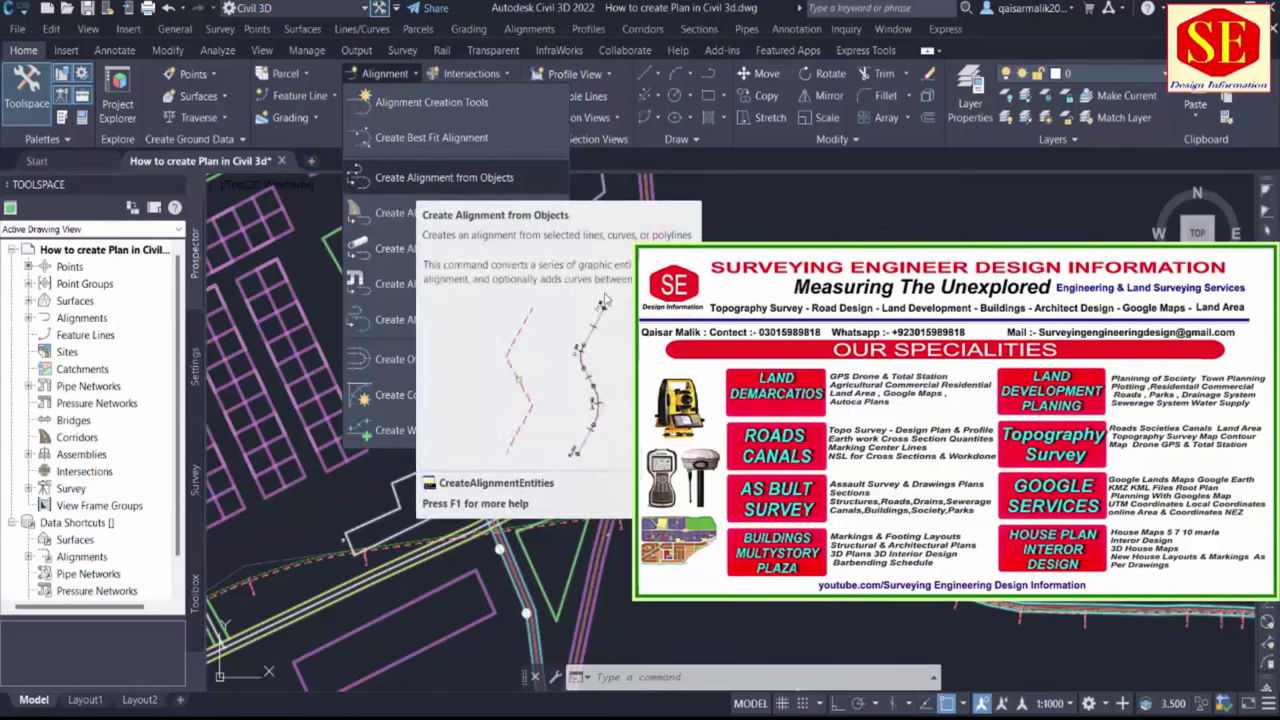
pyautogui.press('Escape')
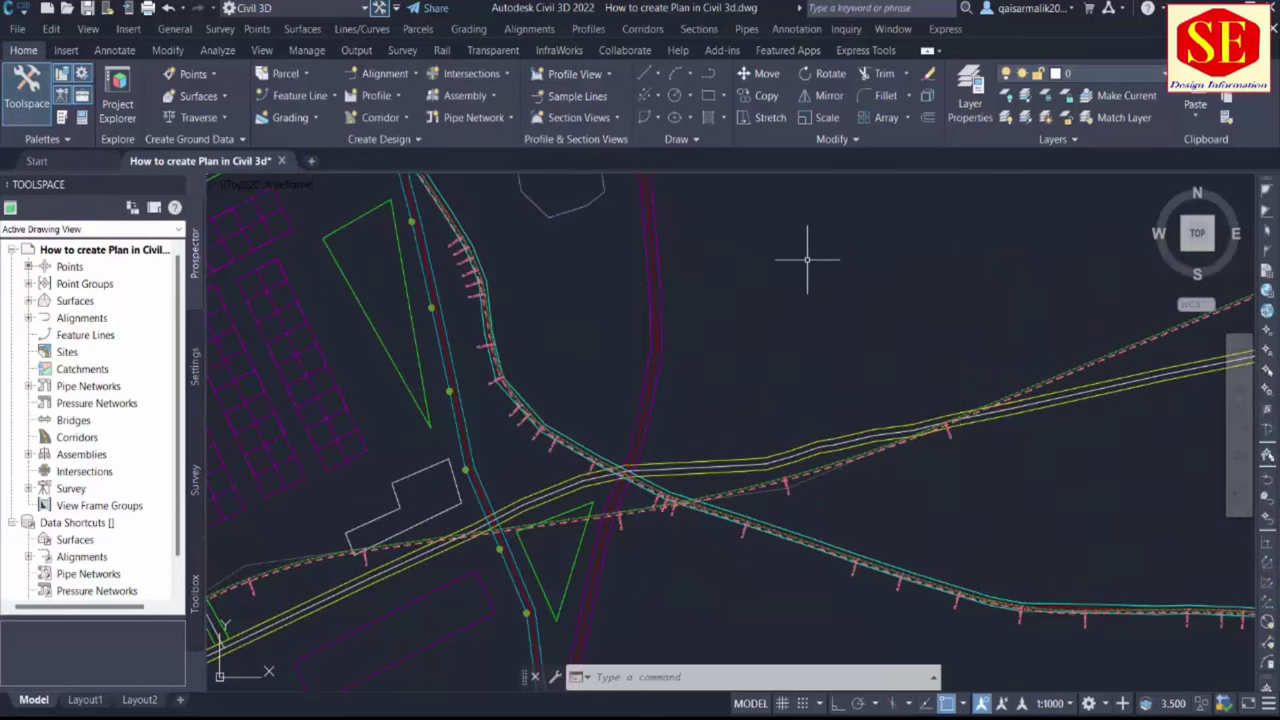
pyautogui.scroll(-6, 807, 260)
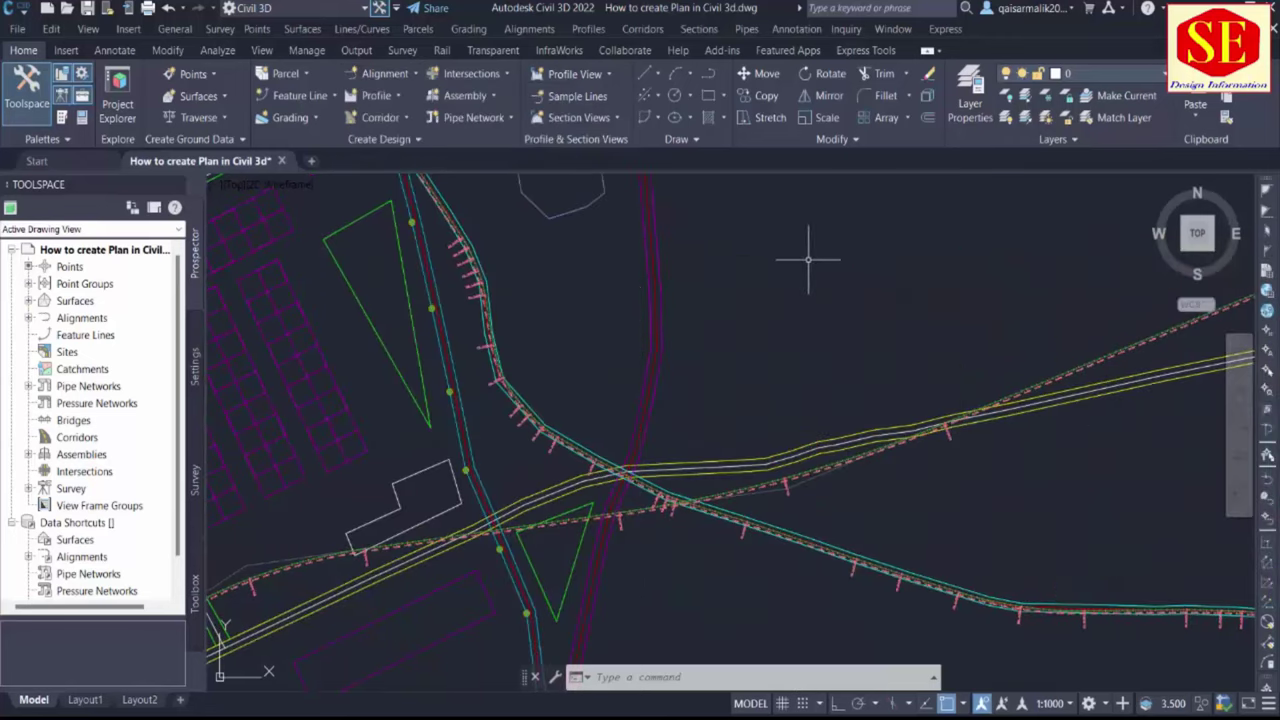
# Start a polyline east of the plan and place its first vertices along the road
pyautogui.write('PLB')
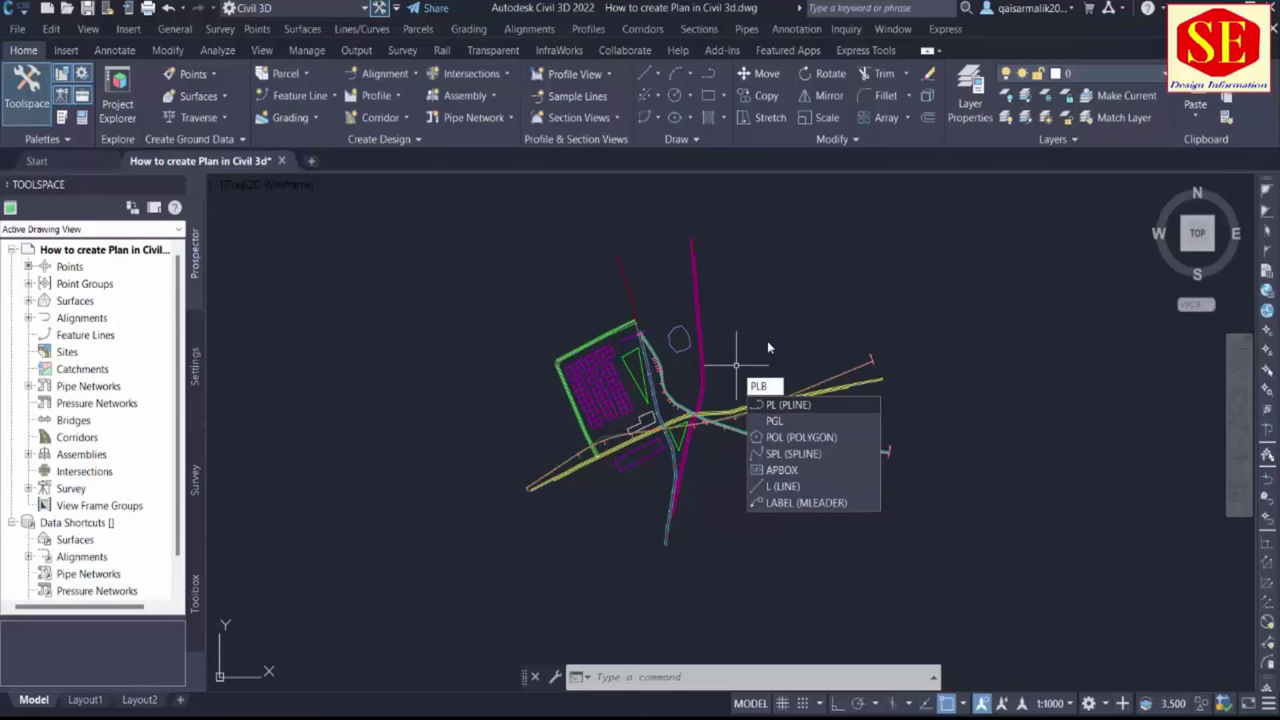
pyautogui.press('BackSpace')
pyautogui.press('Return')
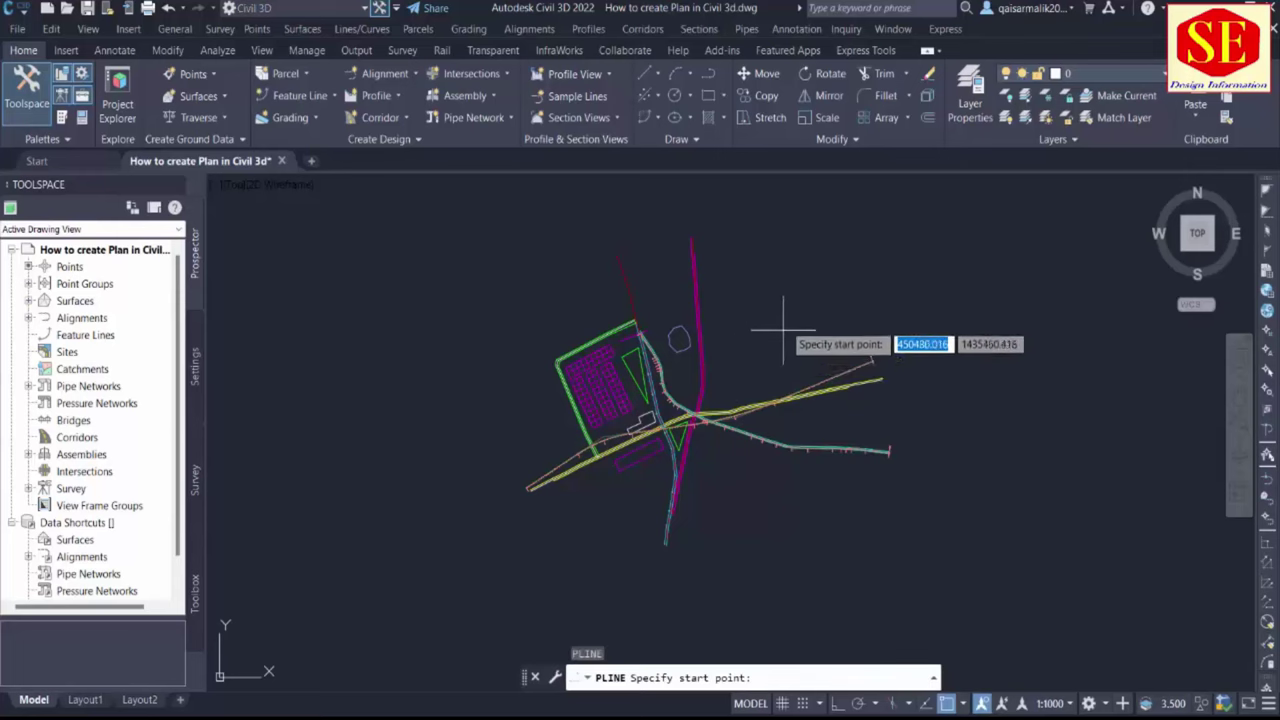
pyautogui.click(777, 271)
pyautogui.scroll(4, 724, 413)
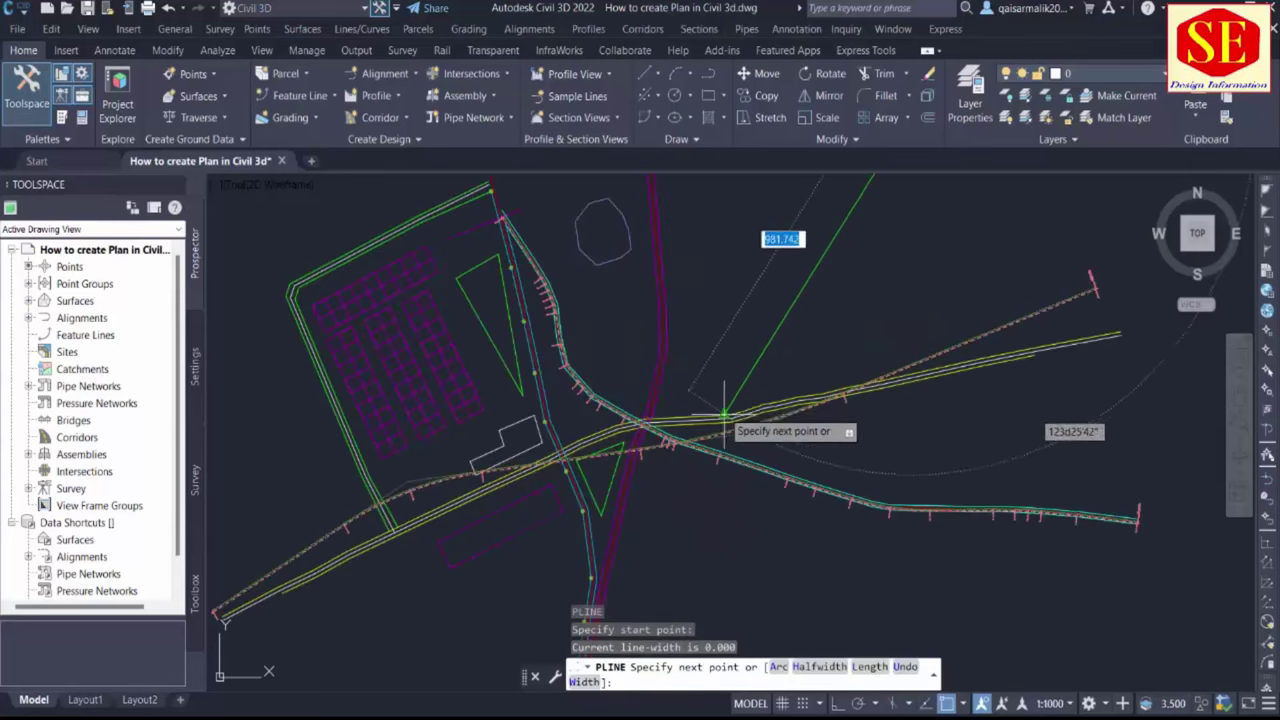
pyautogui.click(745, 365)
pyautogui.scroll(5, 635, 337)
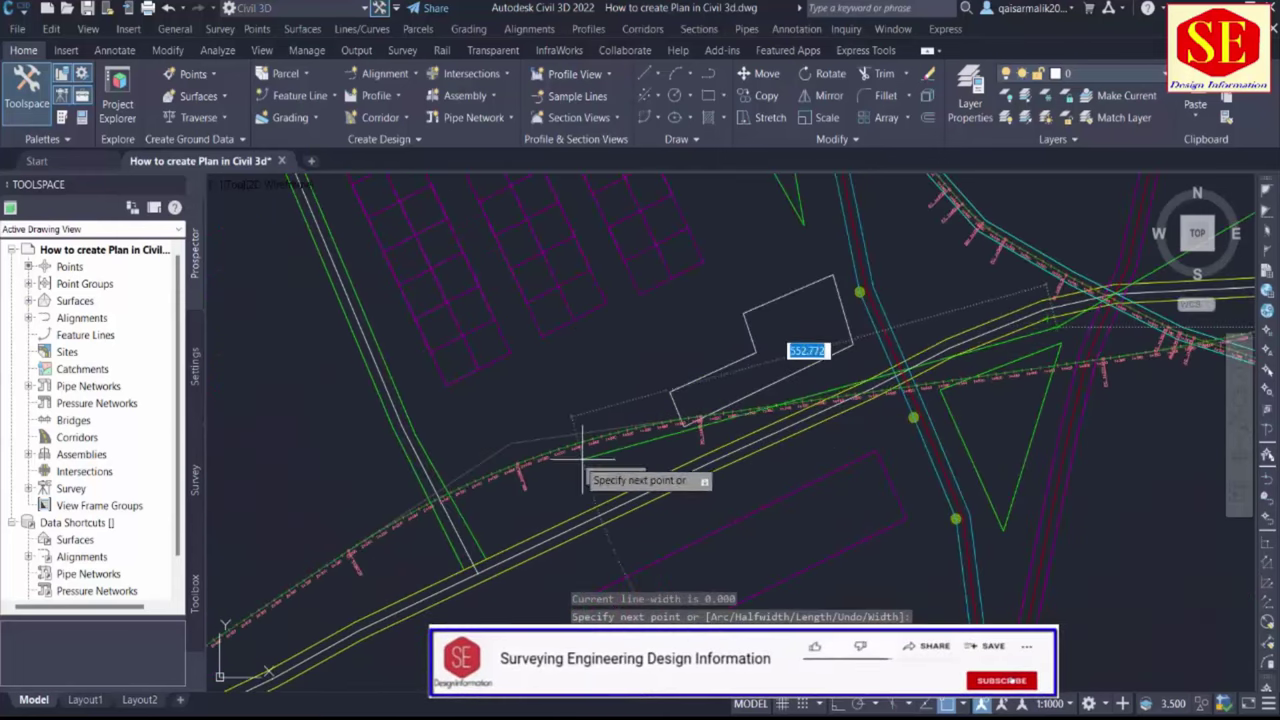
pyautogui.moveTo(820, 457); pyautogui.dragTo(1030, 345, button='middle')
pyautogui.moveTo(648, 494); pyautogui.dragTo(722, 392, button='middle')
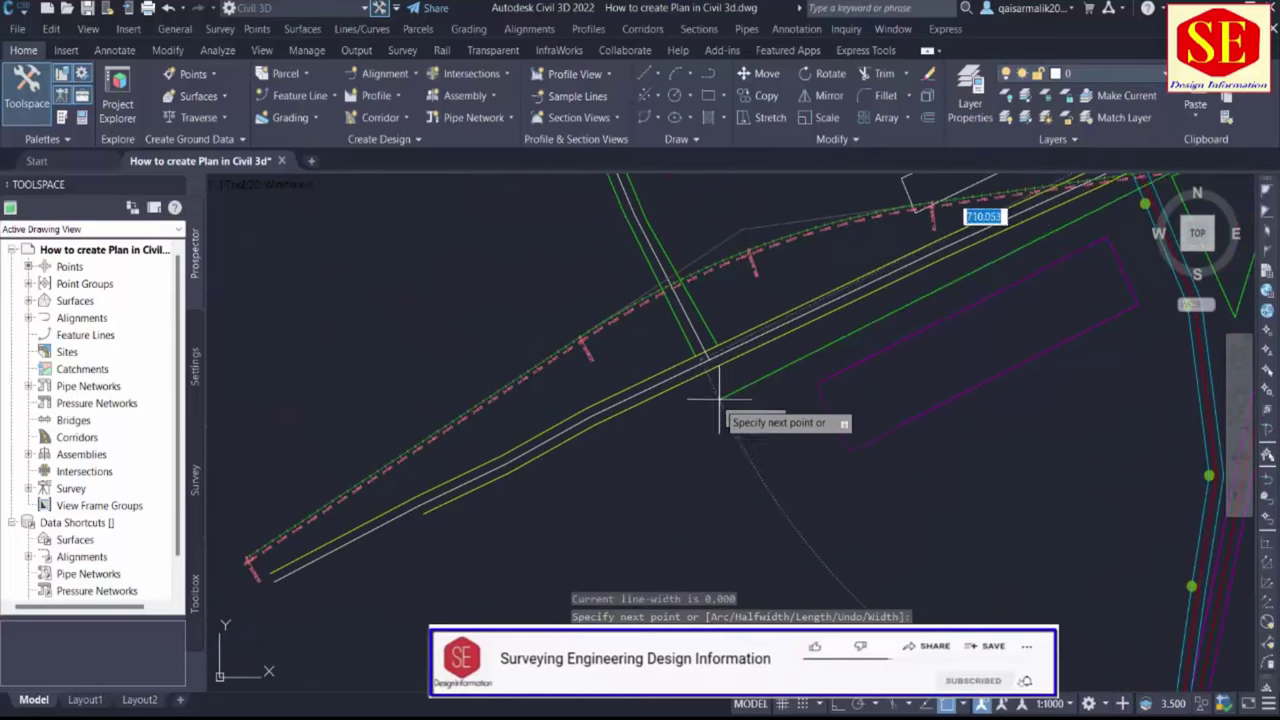
pyautogui.click(717, 513)
# Place the last vertex toward the northeast, end the polyline and clear its selection
pyautogui.scroll(-2, 545, 400)
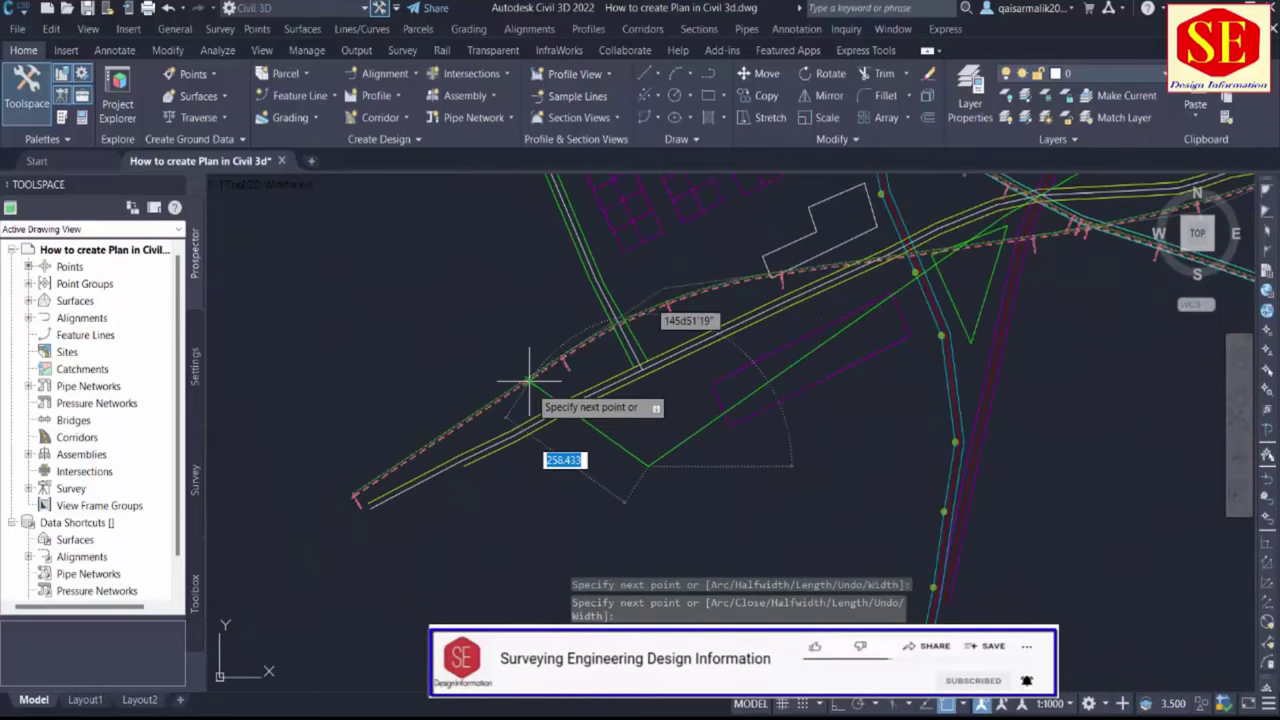
pyautogui.click(430, 290)
pyautogui.moveTo(430, 290); pyautogui.dragTo(471, 376, button='middle')
pyautogui.scroll(2, 471, 376)
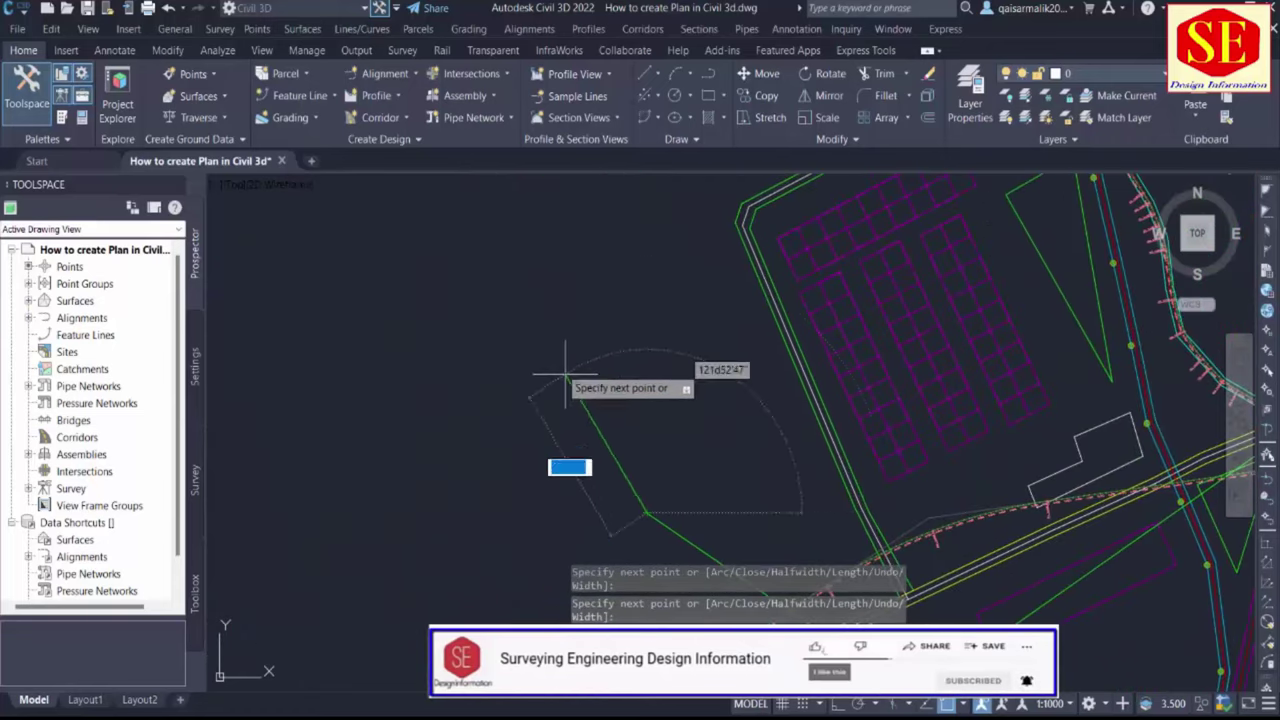
pyautogui.scroll(-5, 528, 270)
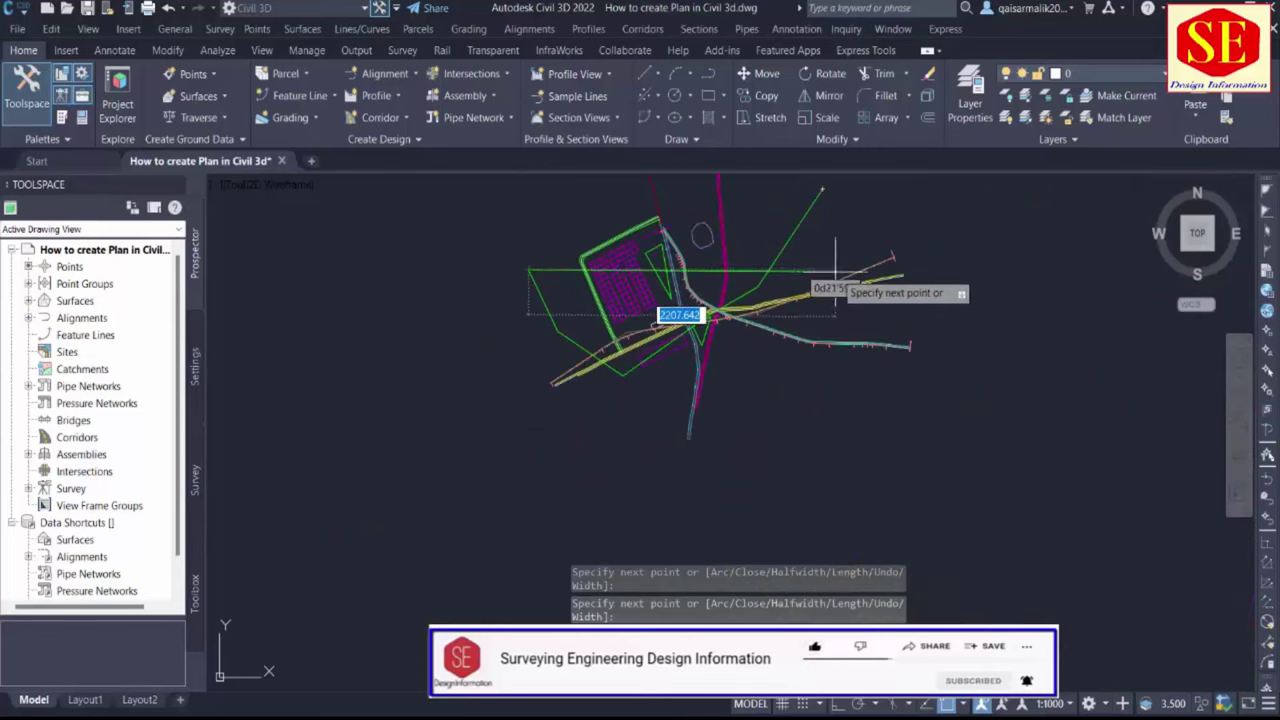
pyautogui.press('Escape')
pyautogui.moveTo(538, 269)
pyautogui.mouseDown(button='middle')
pyautogui.moveTo(600, 300)
pyautogui.moveTo(748, 334)
pyautogui.moveTo(748, 300)
pyautogui.mouseUp(button='middle')
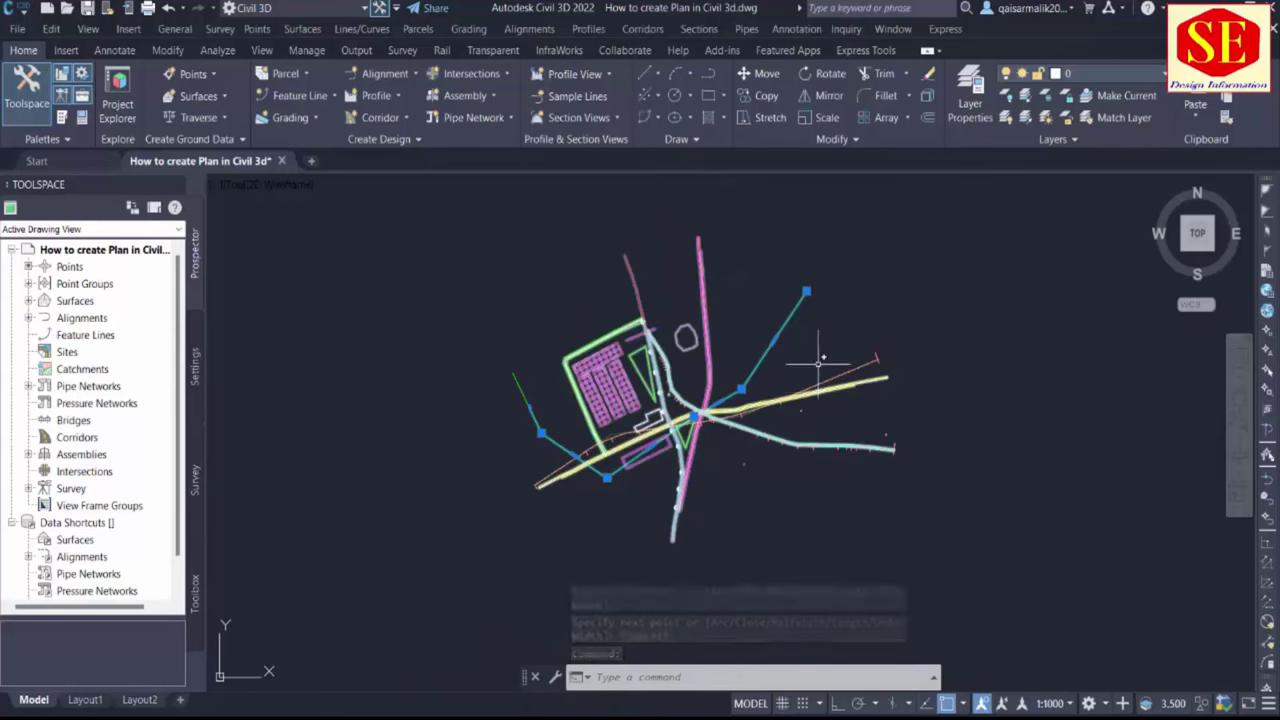
pyautogui.press('Escape')
# Start Create Alignment from Objects, pick the green polyline and call up the direction options
pyautogui.click(369, 72)
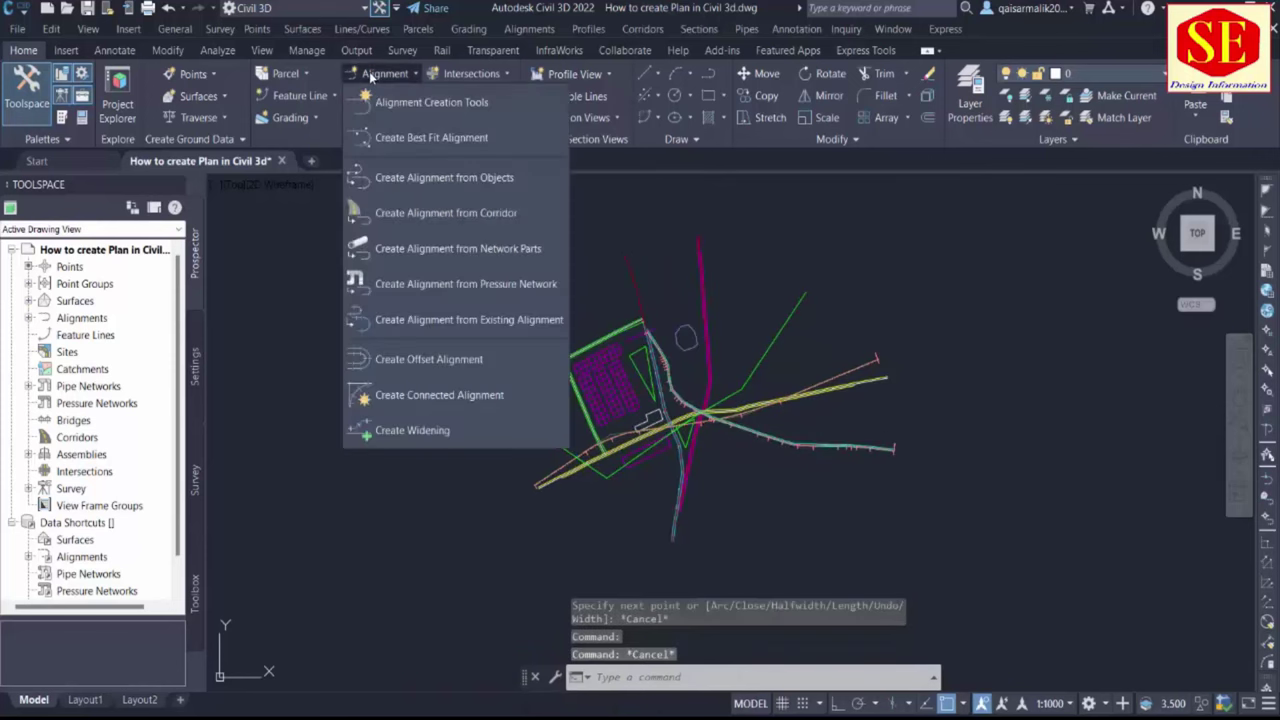
pyautogui.click(823, 285)
pyautogui.press('Escape')
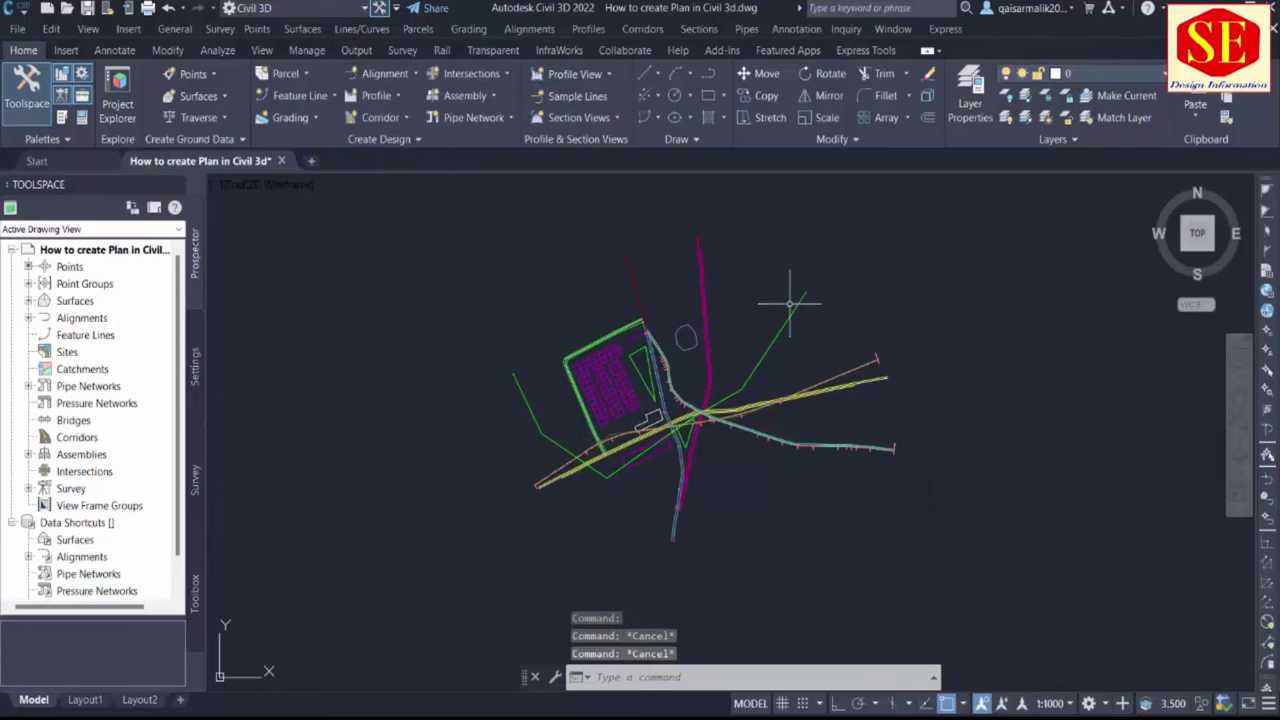
pyautogui.moveTo(783, 308)
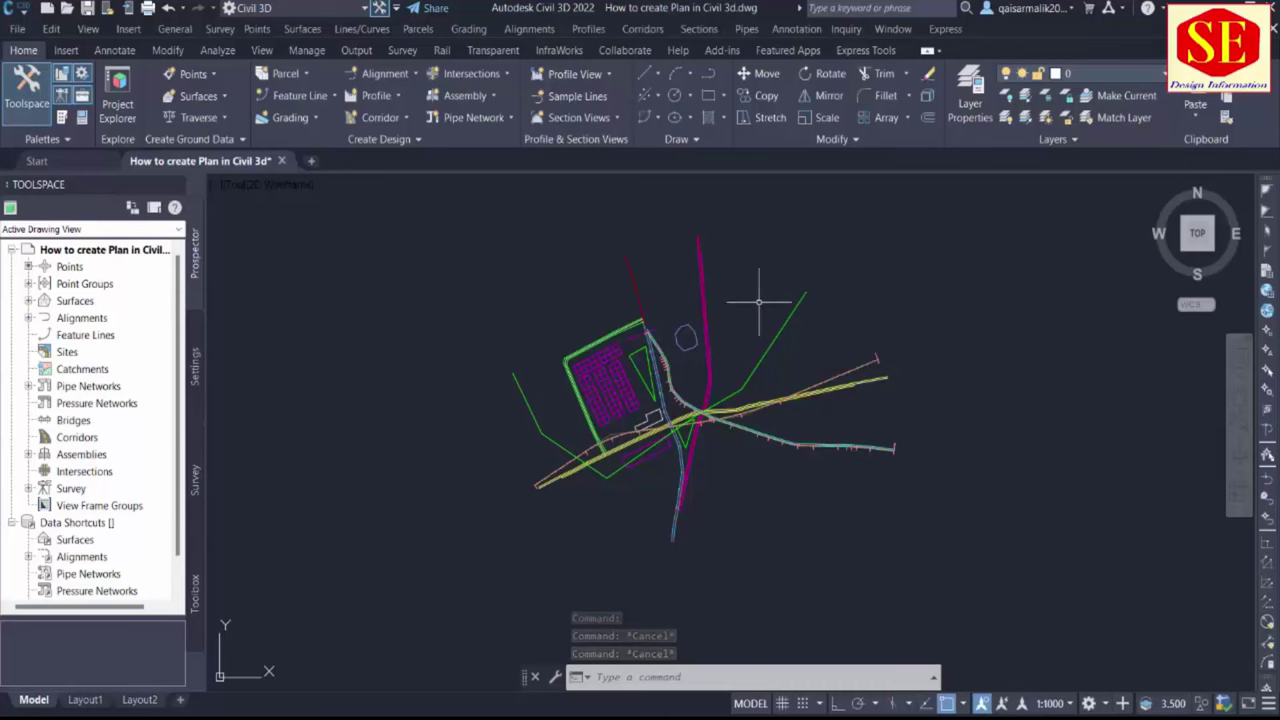
pyautogui.click(397, 76)
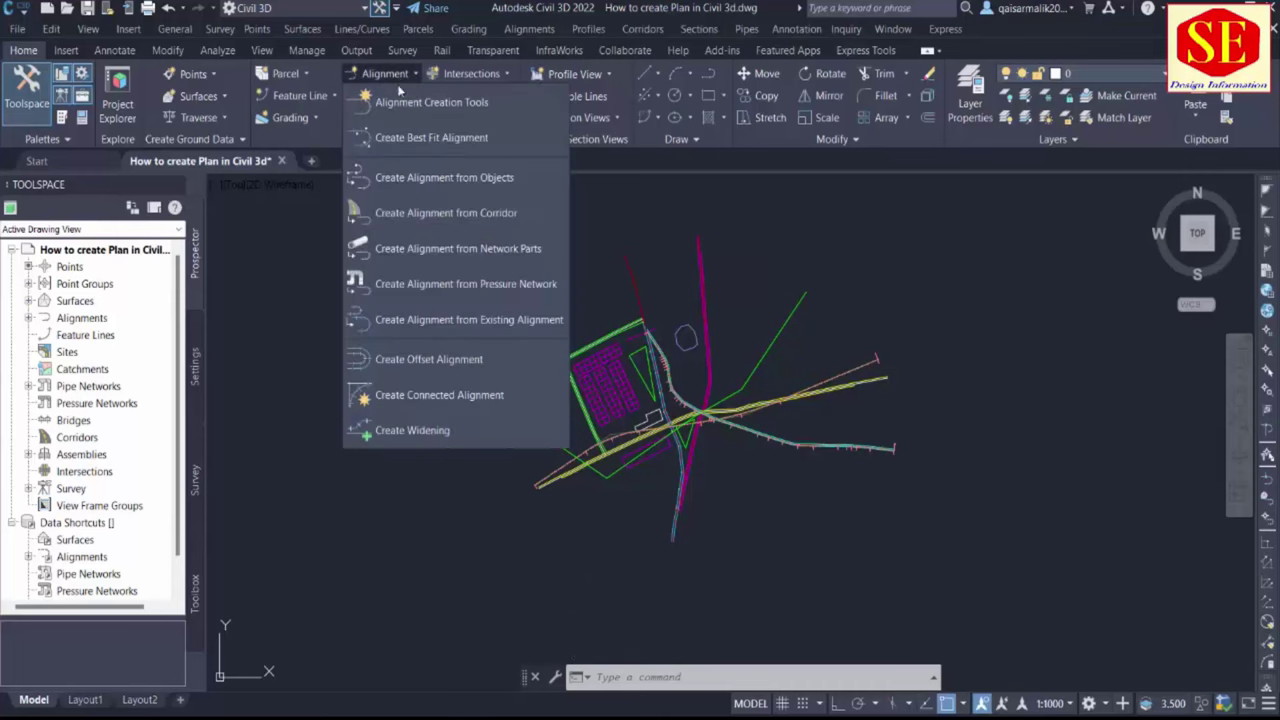
pyautogui.click(408, 177)
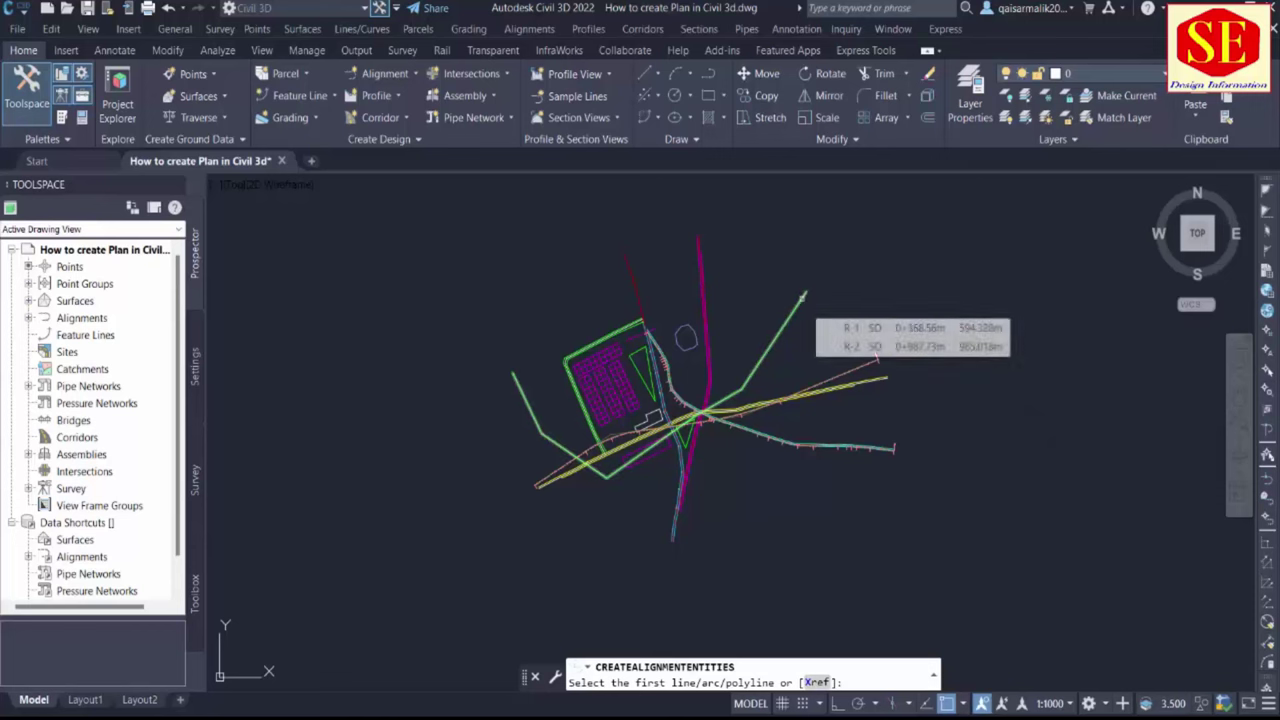
pyautogui.click(802, 296)
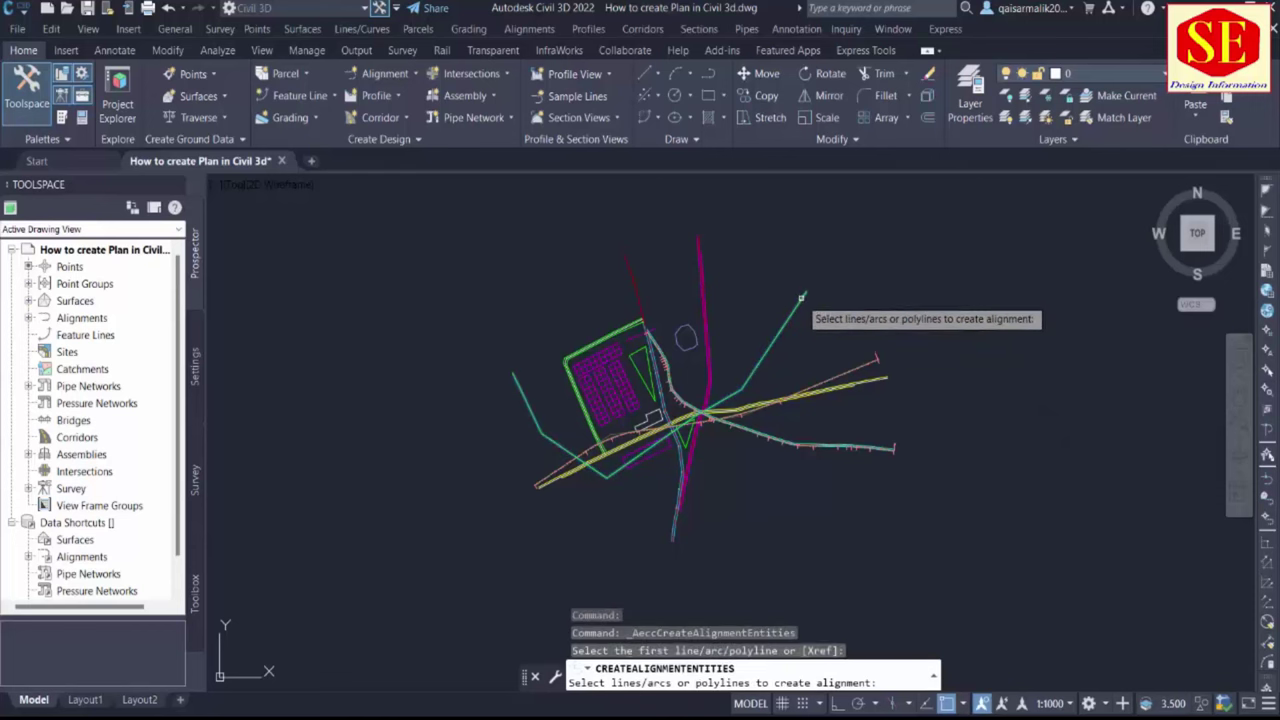
pyautogui.press('Return')
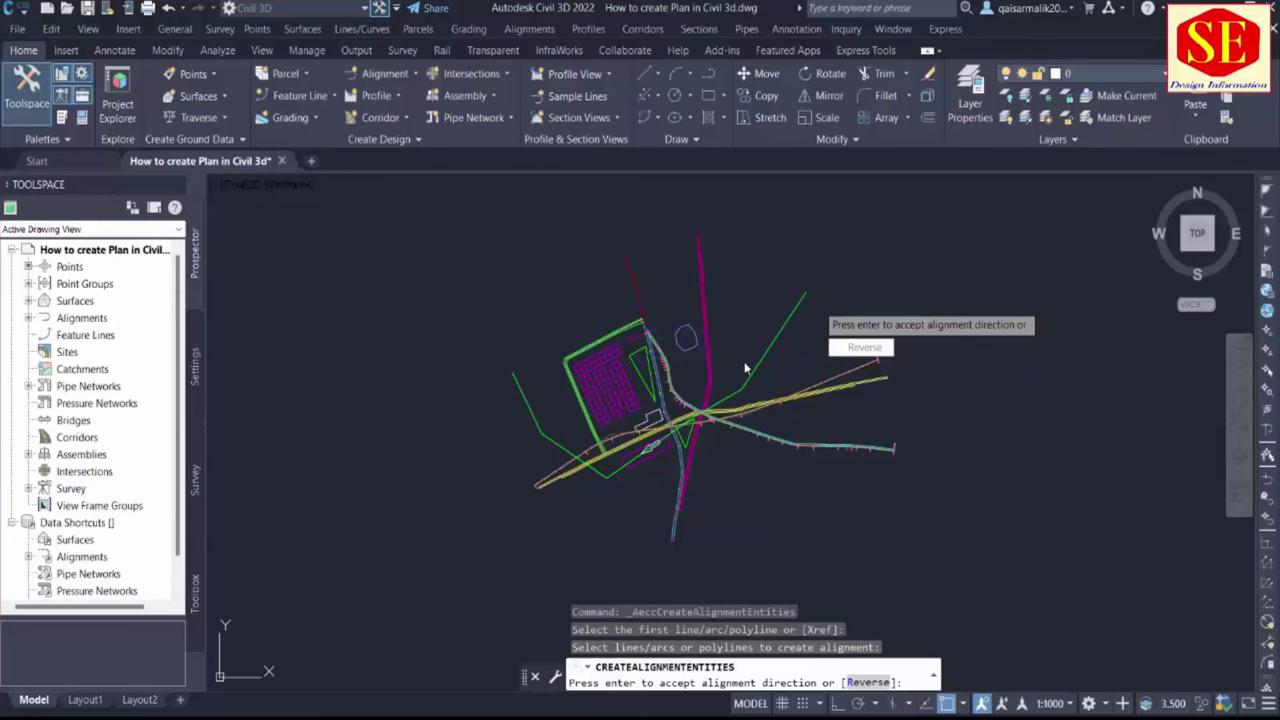
pyautogui.scroll(3, 657, 457)
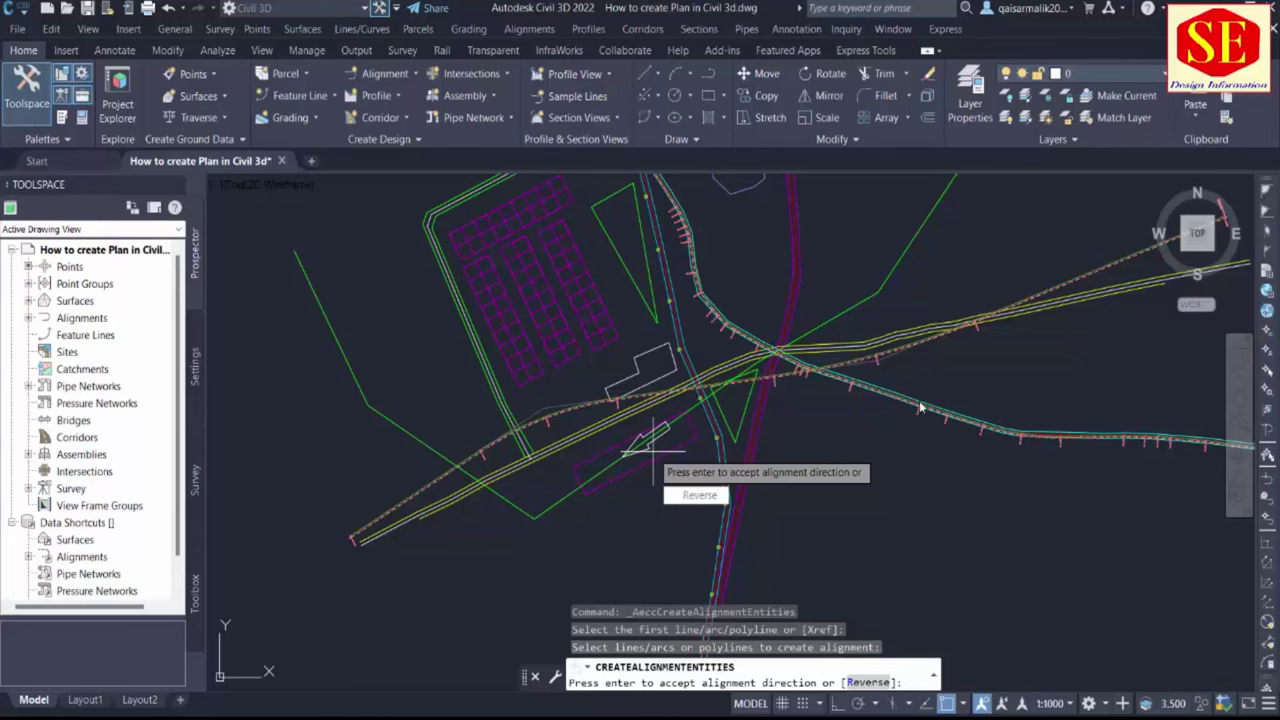
pyautogui.scroll(-4, 968, 363)
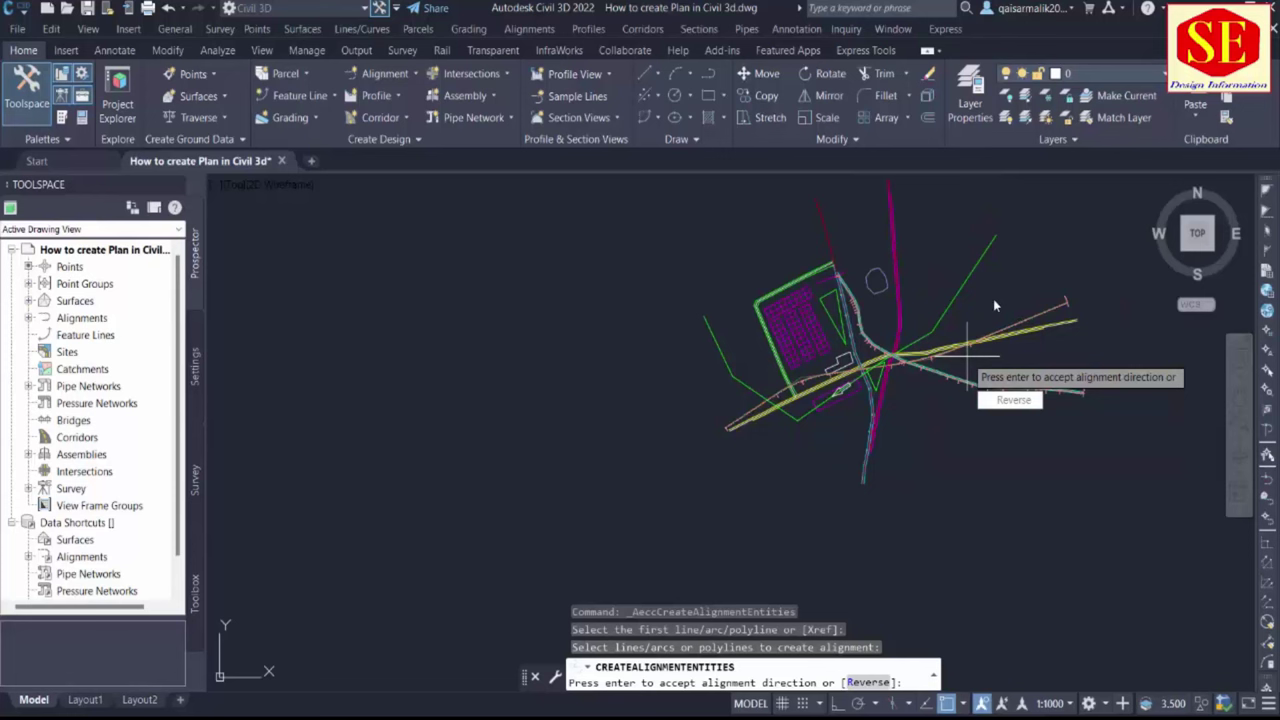
pyautogui.rightClick(831, 455)
# Accept the direction, name the alignment R3 with Proposed style and All Labels, and review Design Criteria
pyautogui.click(858, 459)
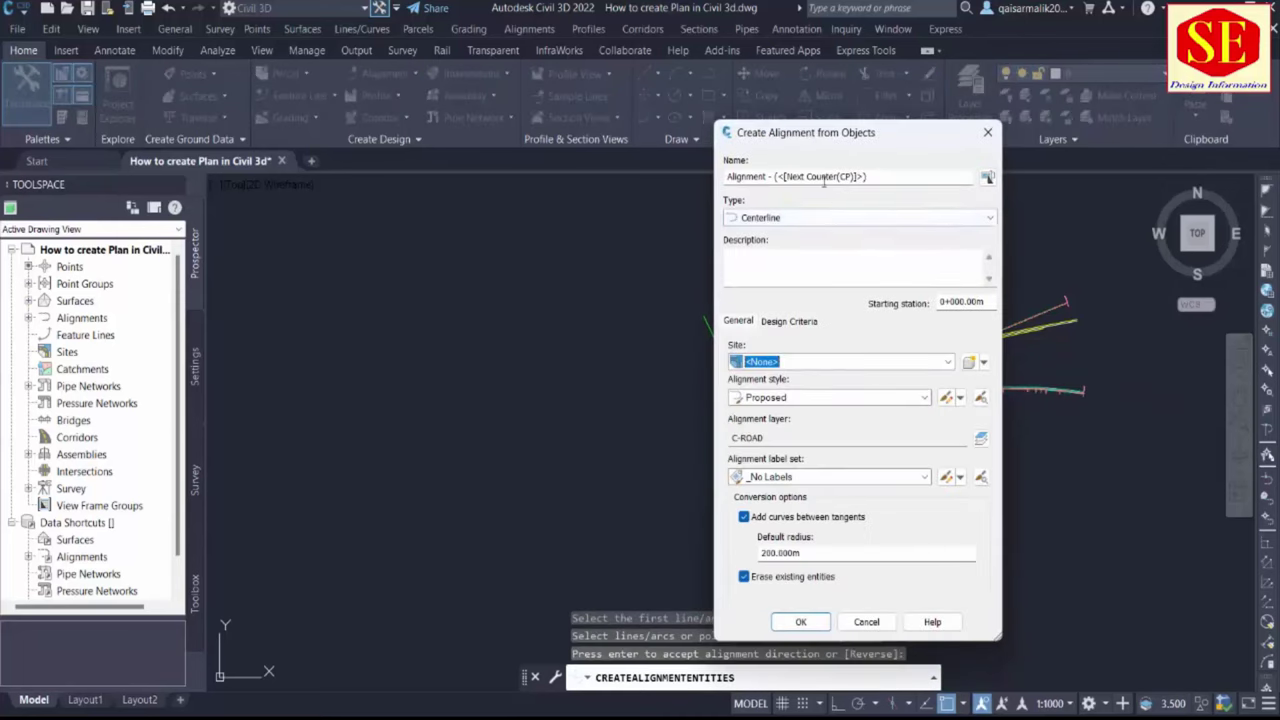
pyautogui.click(886, 176)
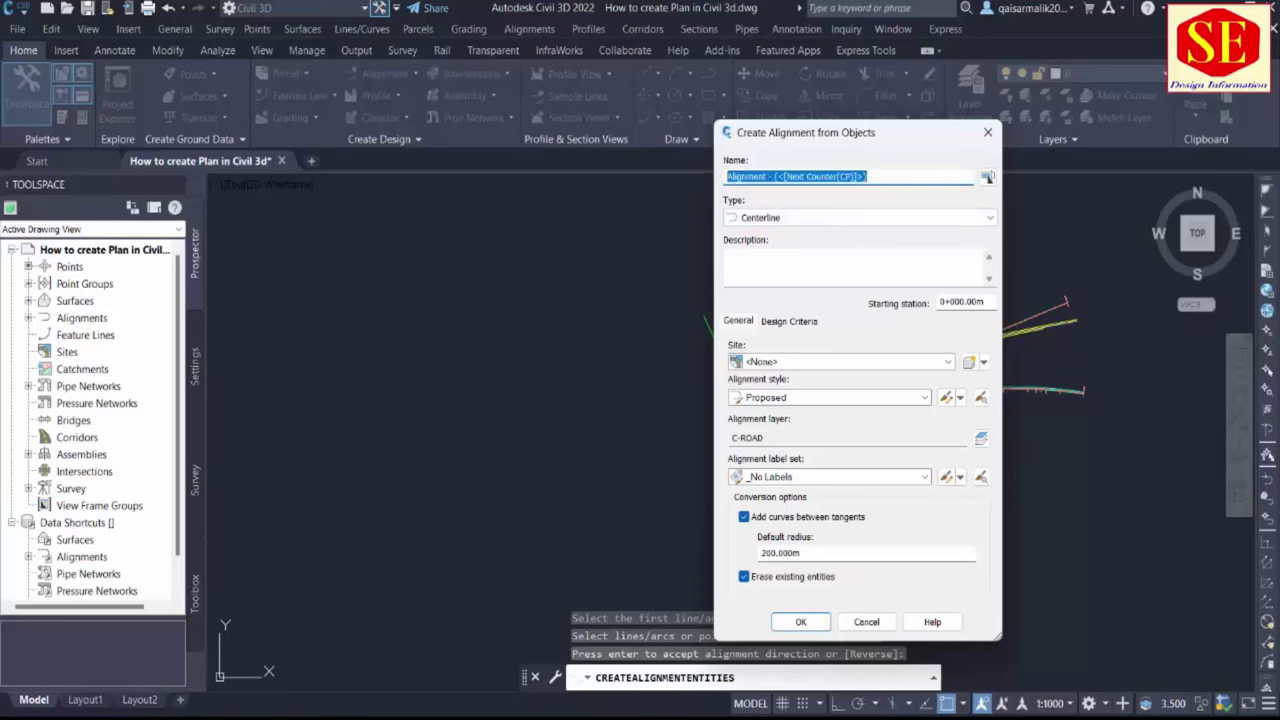
pyautogui.write('r')
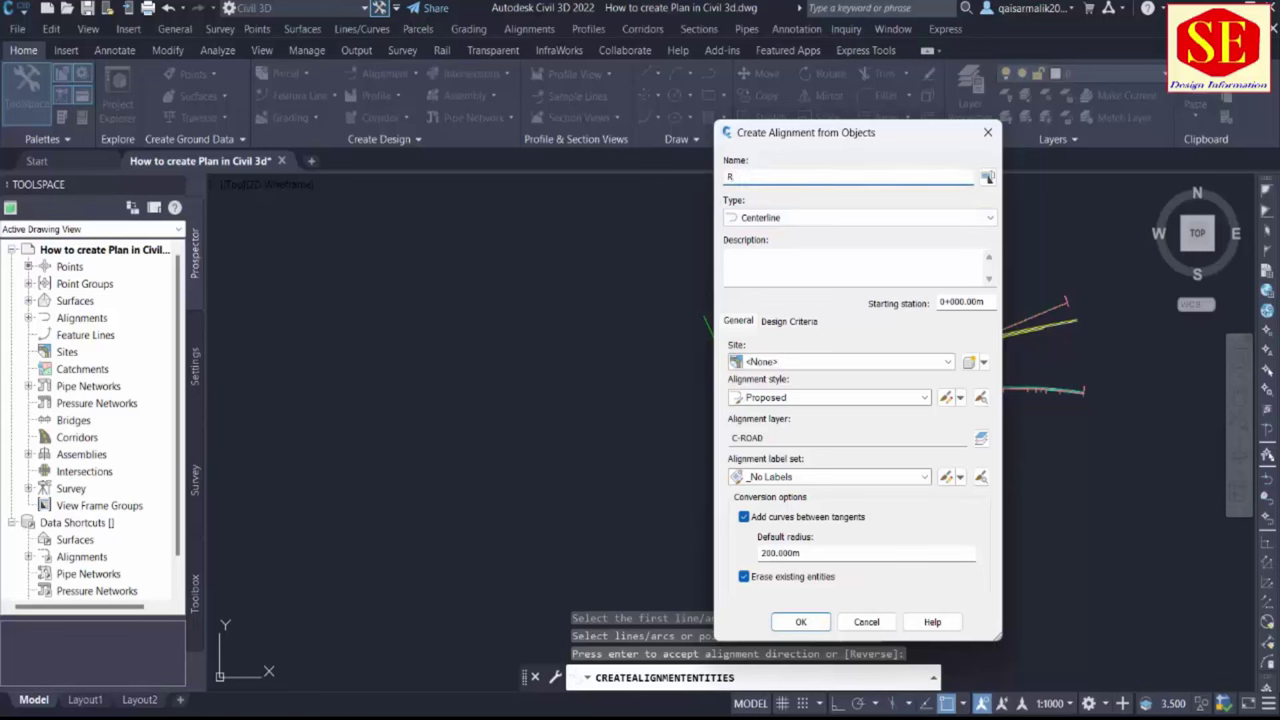
pyautogui.click(790, 398)
pyautogui.click(785, 480)
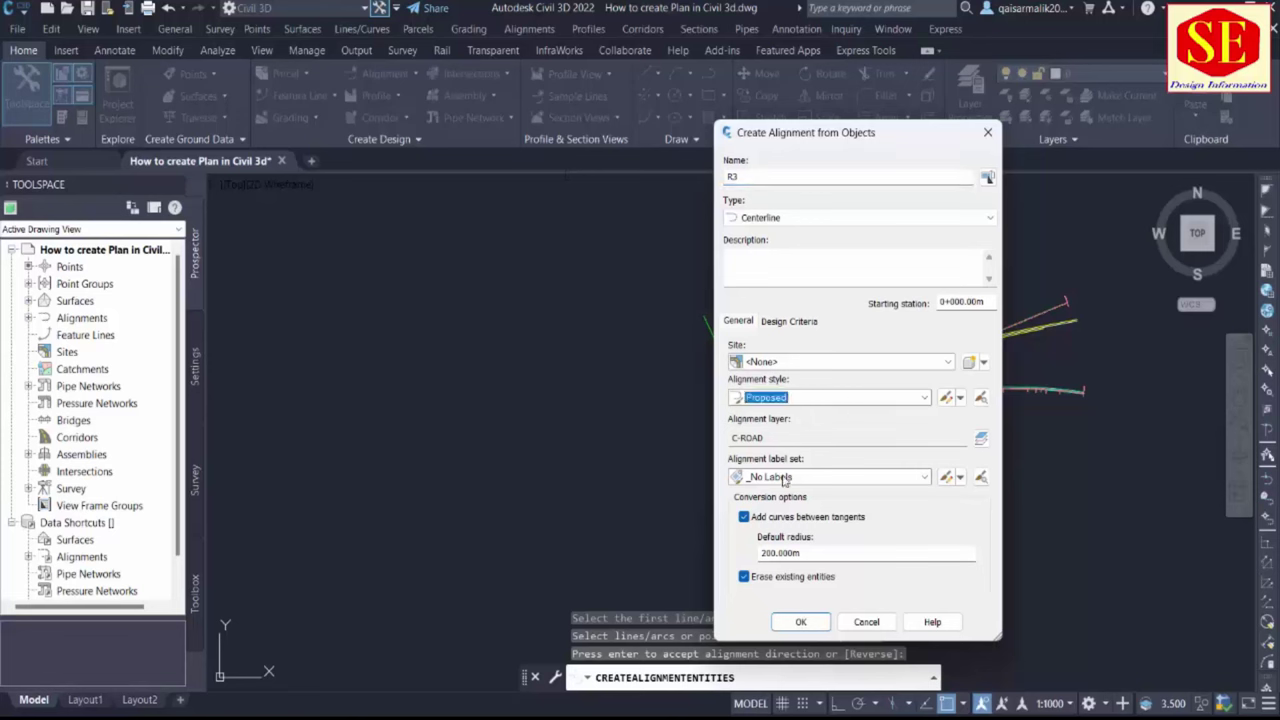
pyautogui.click(782, 478)
pyautogui.click(778, 506)
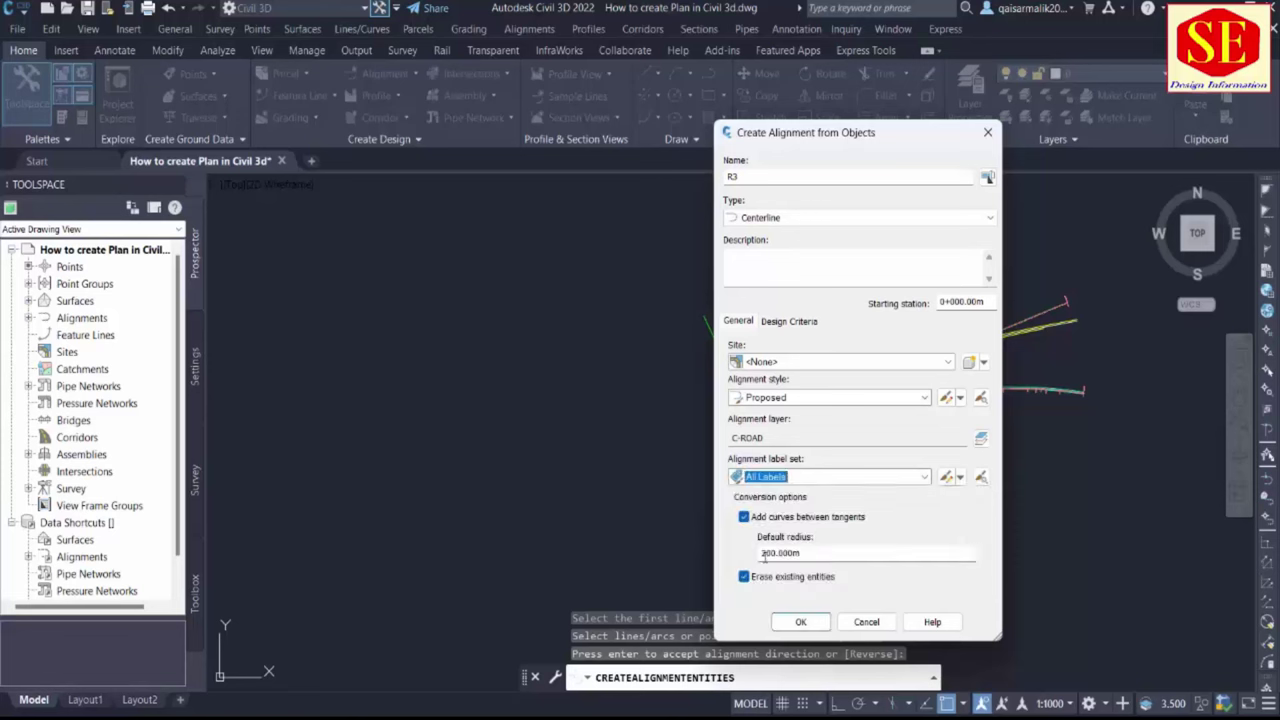
pyautogui.click(772, 553)
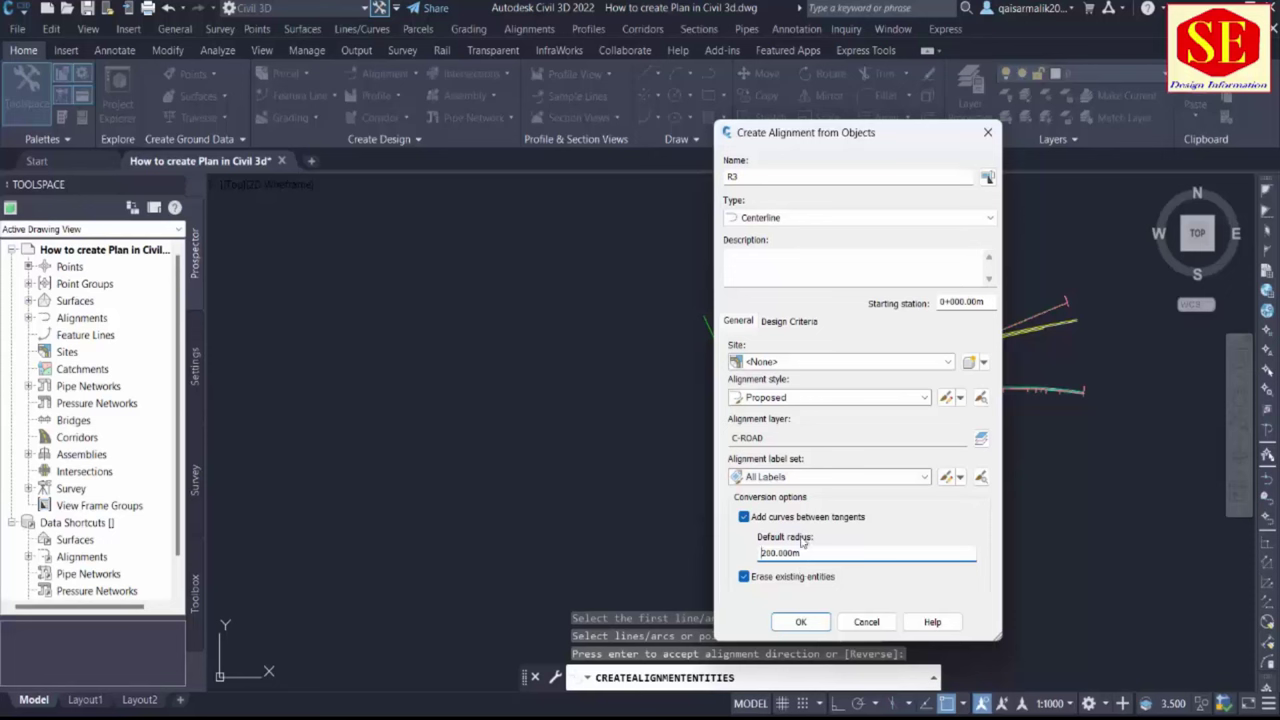
pyautogui.click(798, 323)
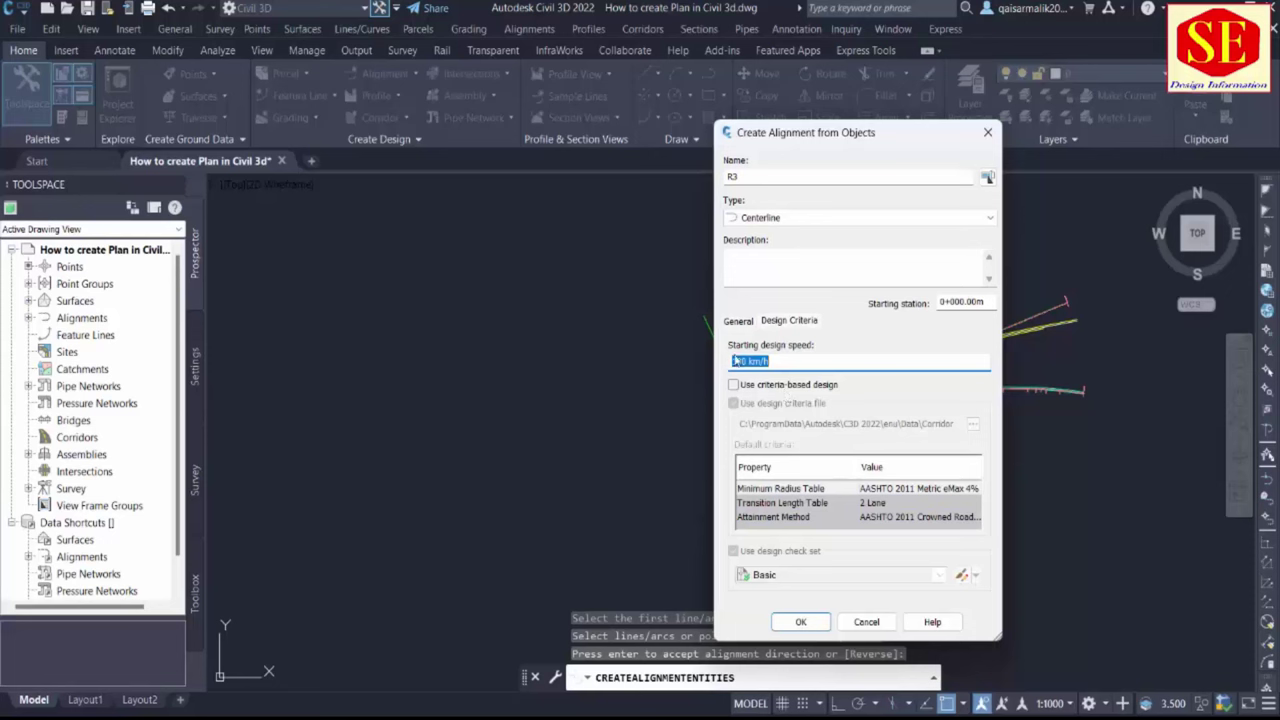
pyautogui.click(740, 322)
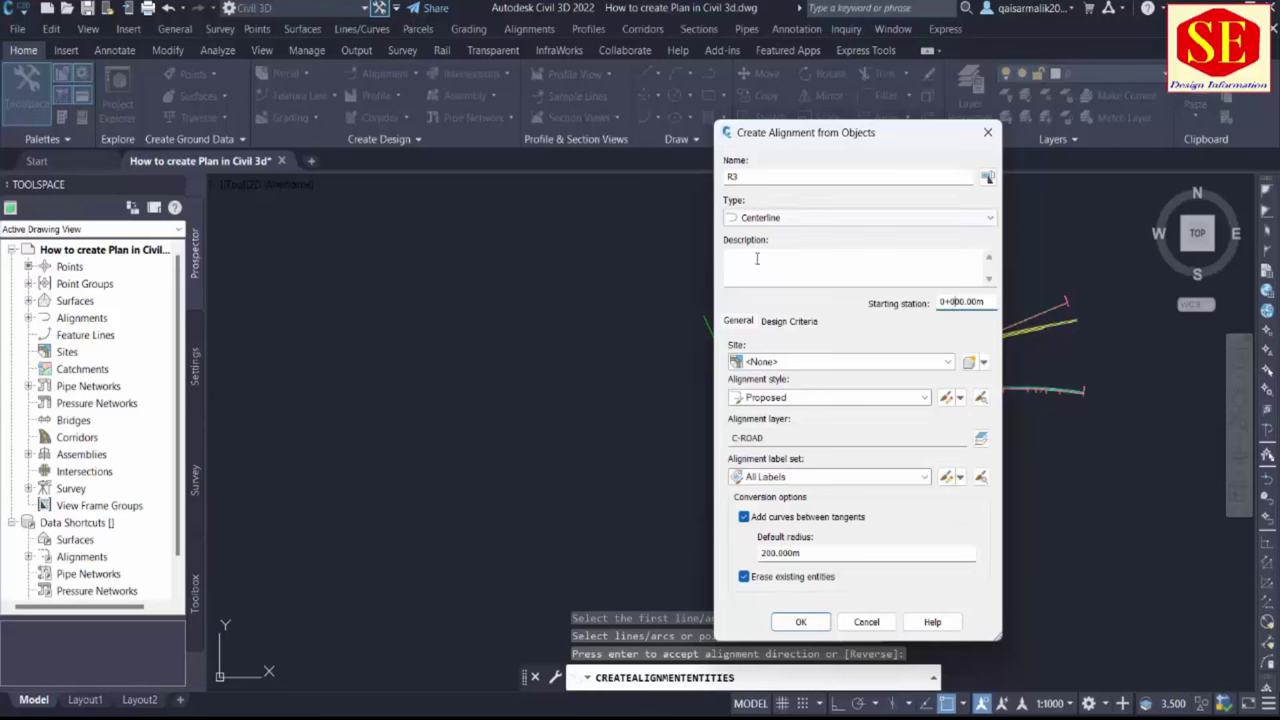
# Create alignment R3 with these settings and inspect it in the plan
pyautogui.click(801, 622)
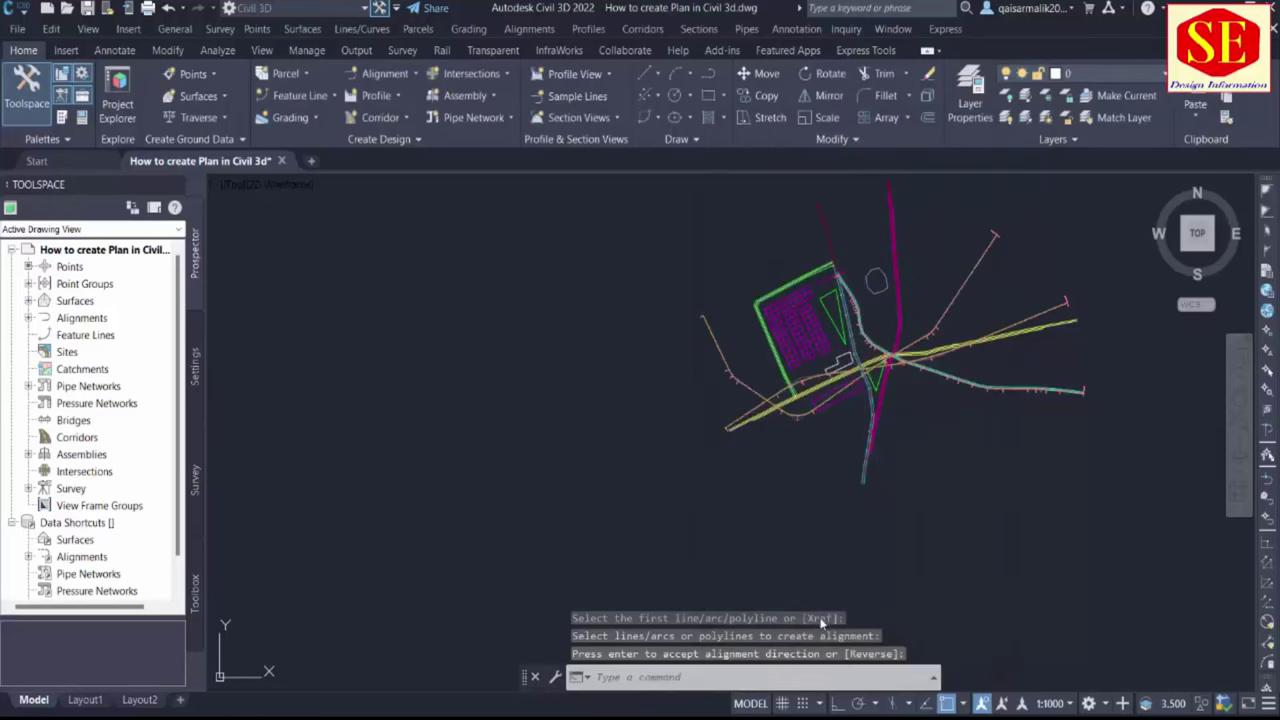
pyautogui.scroll(5, 1000, 271)
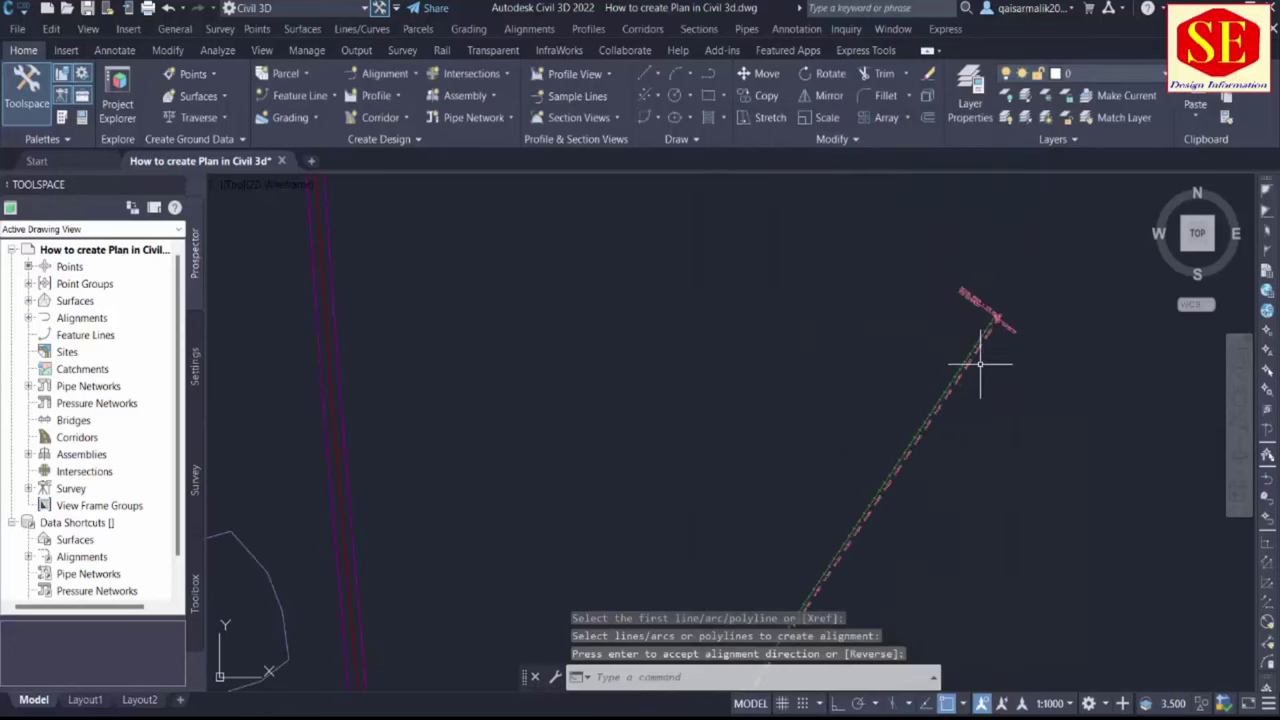
pyautogui.click(1050, 255)
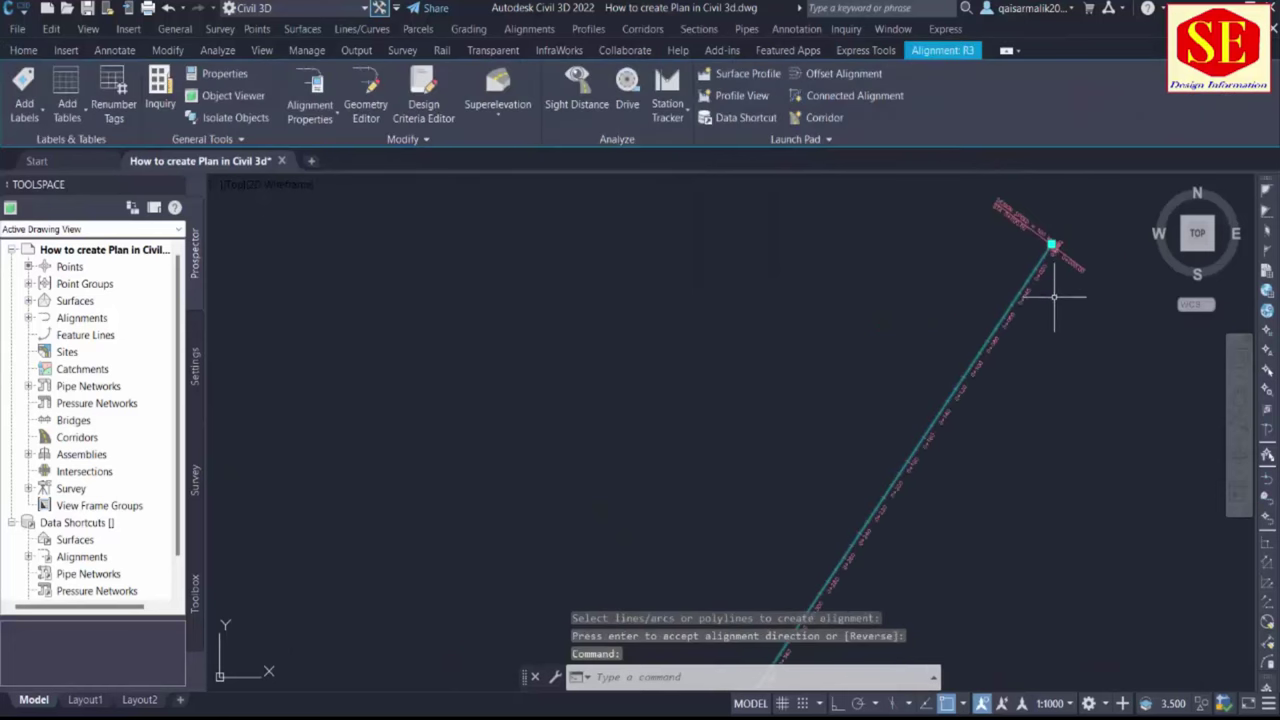
pyautogui.moveTo(1057, 249); pyautogui.dragTo(1087, 207, button='middle')
pyautogui.scroll(-5, 1087, 230)
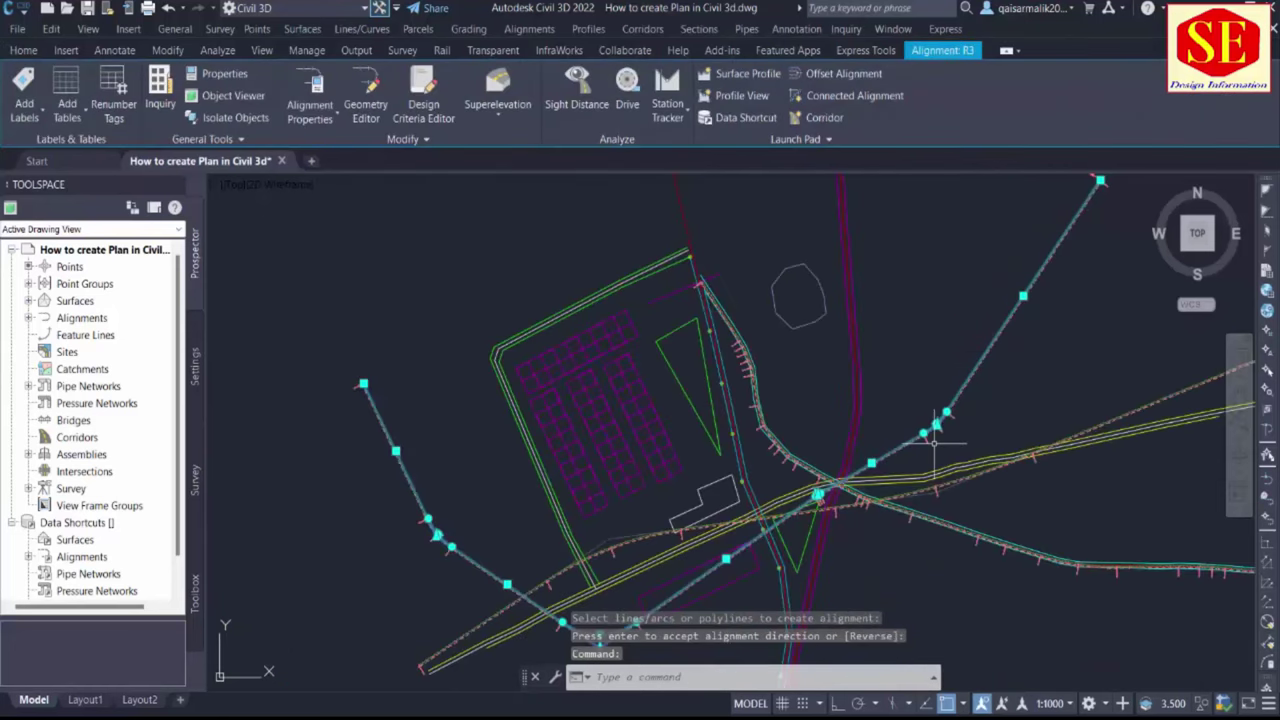
pyautogui.scroll(4, 933, 443)
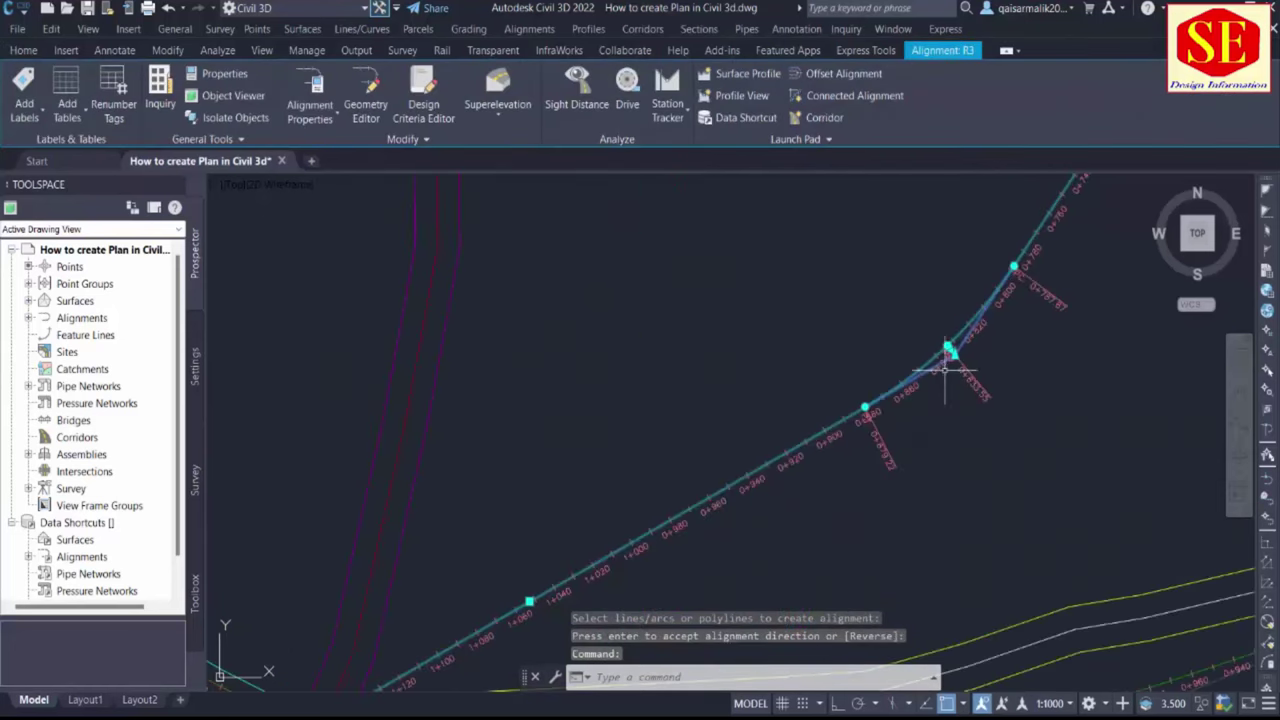
pyautogui.click(918, 311)
pyautogui.scroll(-5, 846, 309)
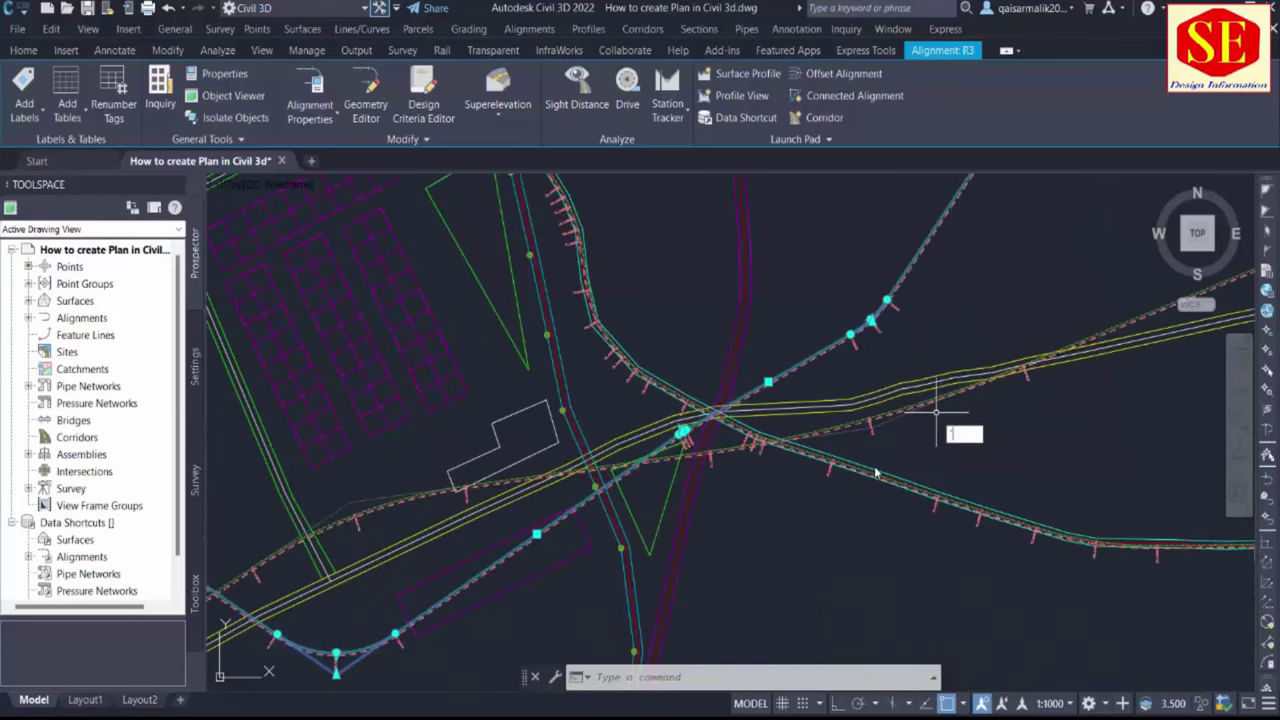
pyautogui.press('Escape')
pyautogui.press('Escape')
# Move R3's alignment point near station 1+220 onto the green line
pyautogui.scroll(5, 870, 330)
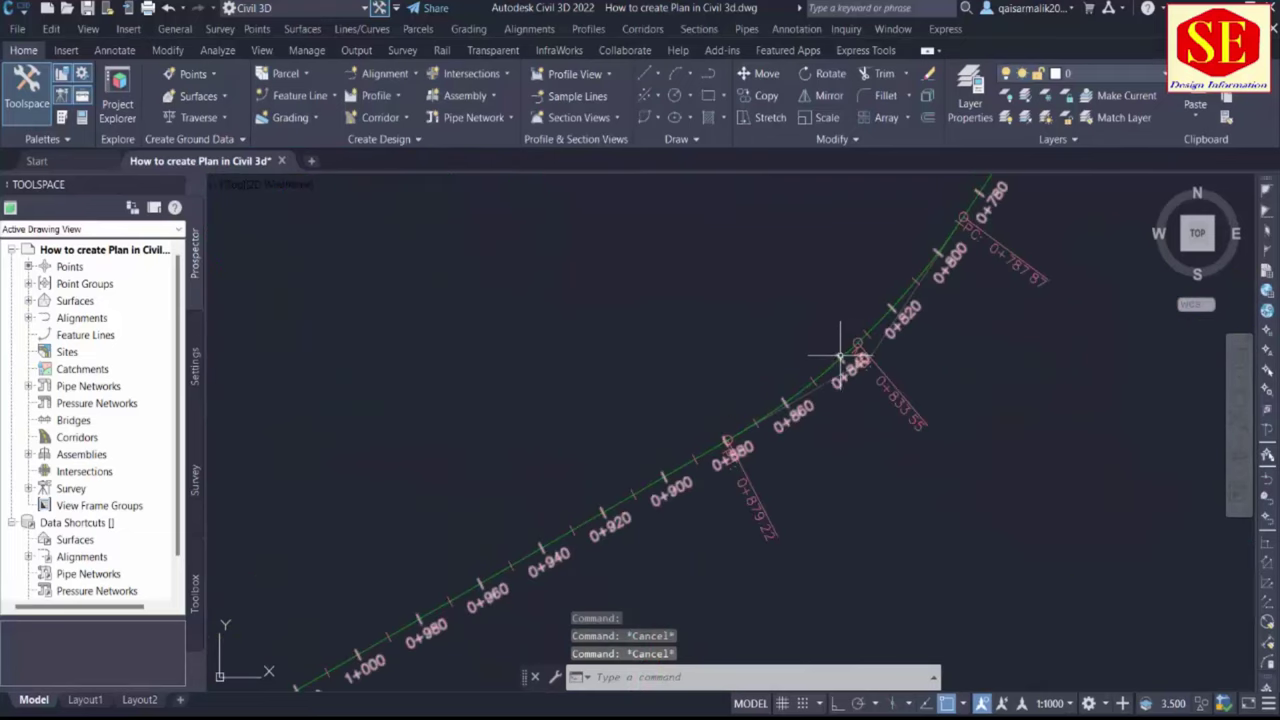
pyautogui.click(852, 347)
pyautogui.click(857, 347)
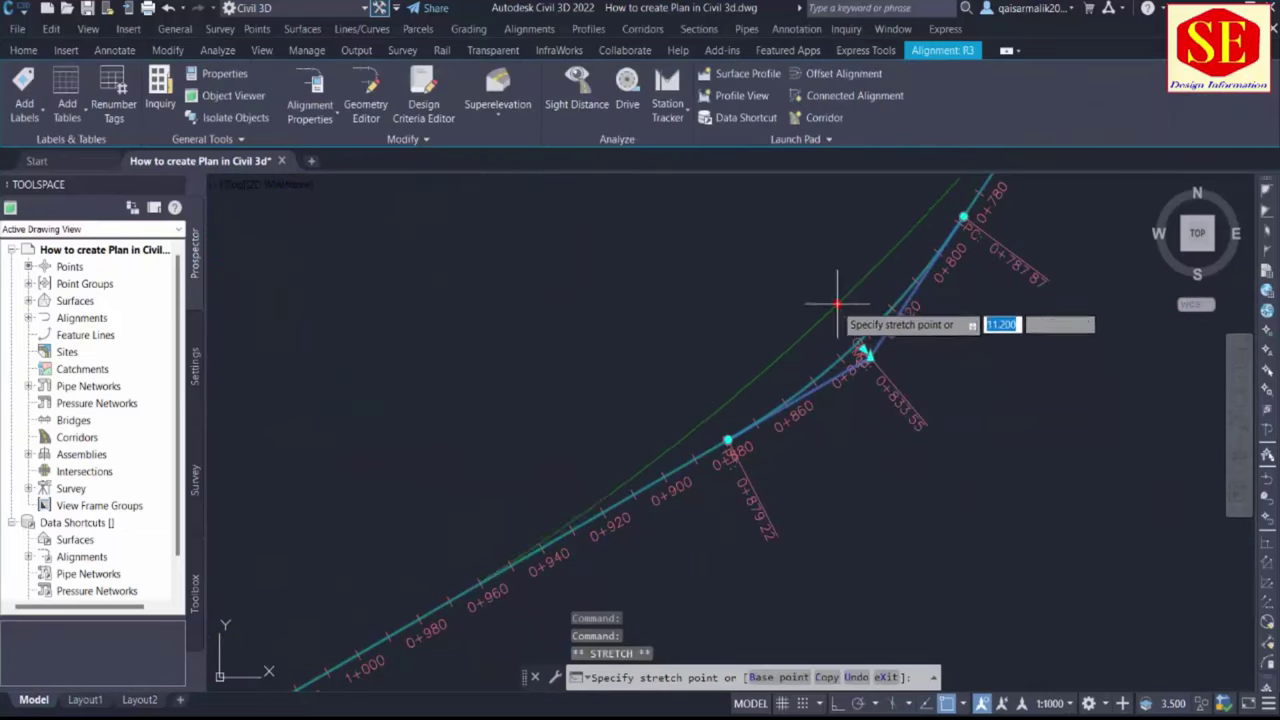
pyautogui.scroll(-3, 988, 332)
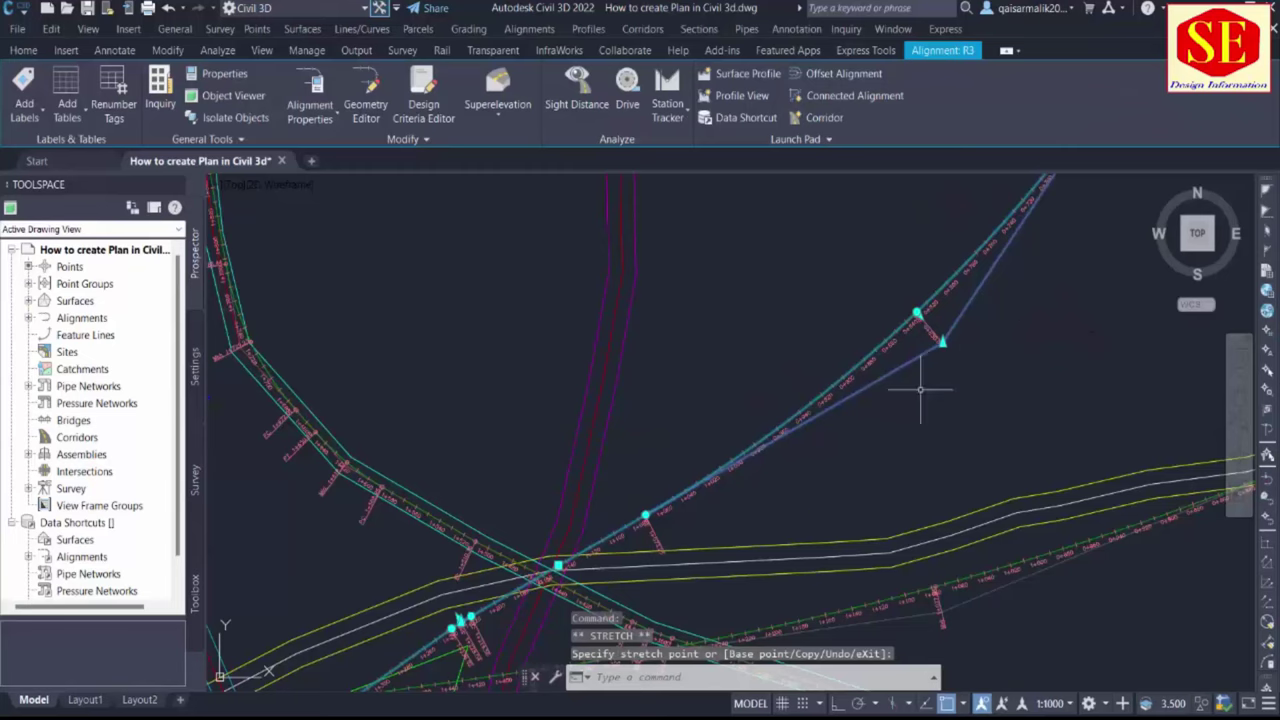
pyautogui.press('Escape')
pyautogui.scroll(4, 693, 440)
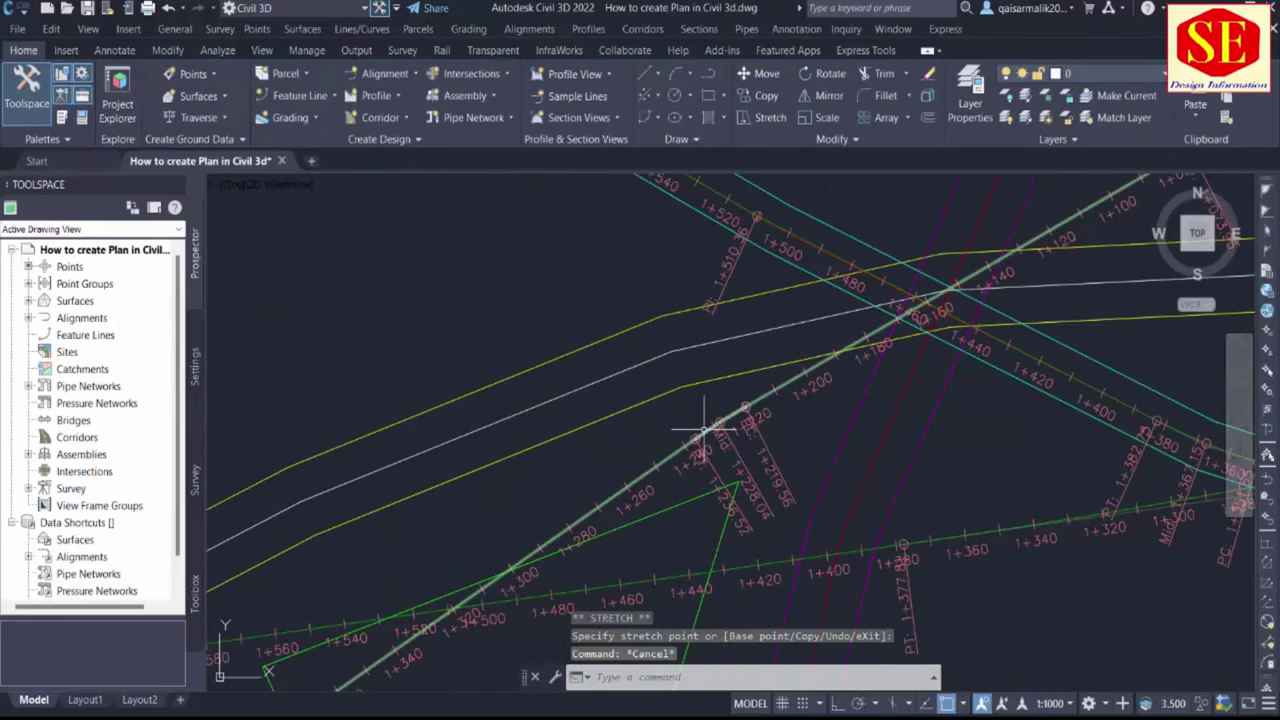
pyautogui.click(705, 432)
pyautogui.scroll(3, 712, 425)
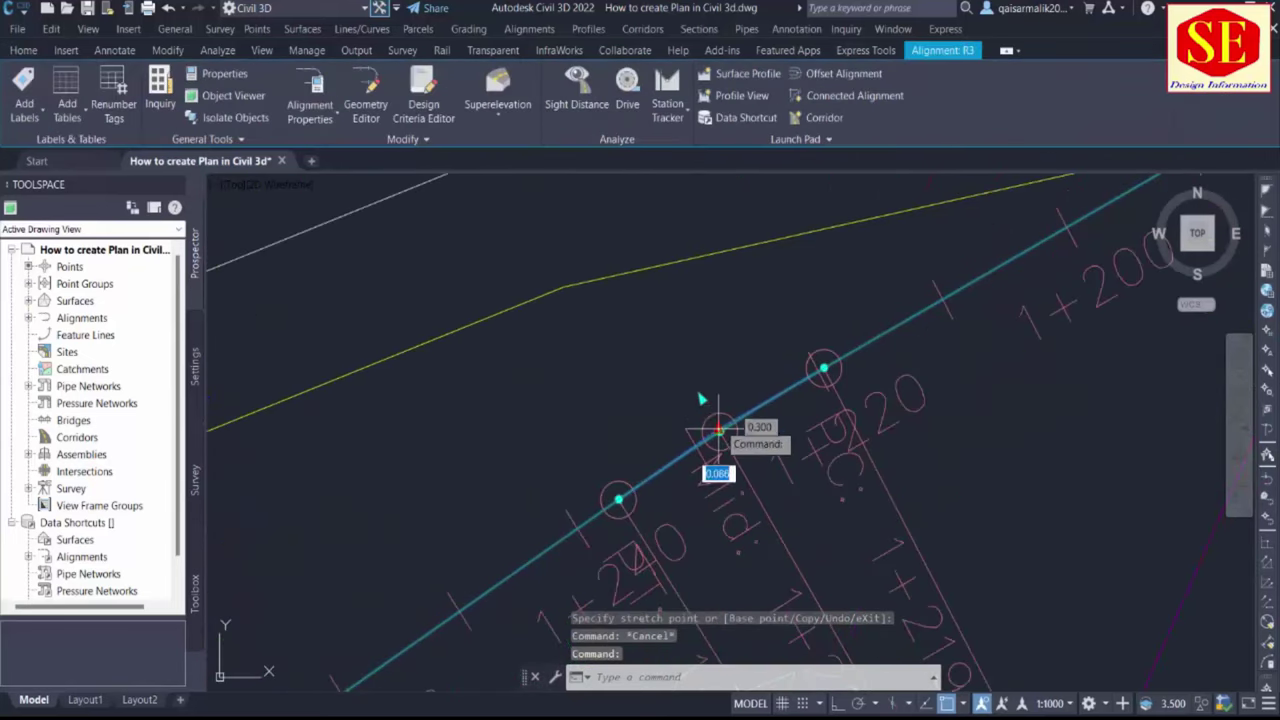
pyautogui.click(689, 357)
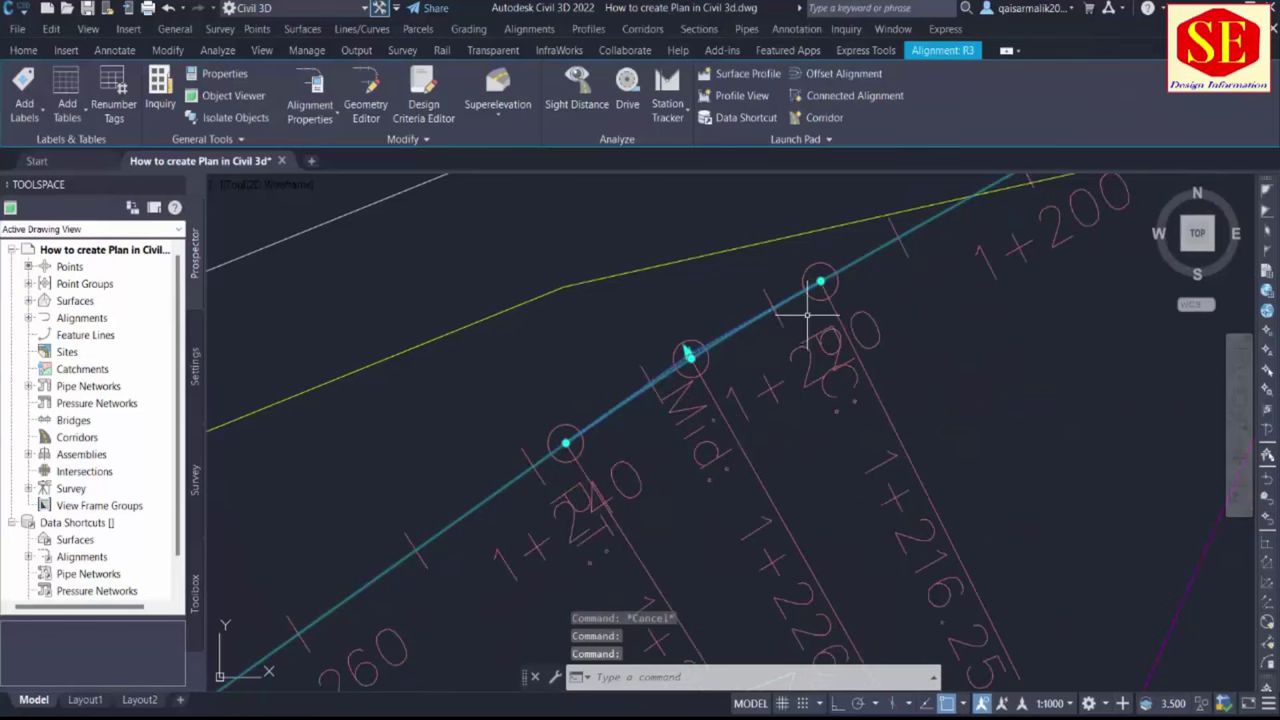
pyautogui.press('Escape')
# Try R3's grip near station 1+200 and inspect its station labels, cancelling both
pyautogui.click(806, 283)
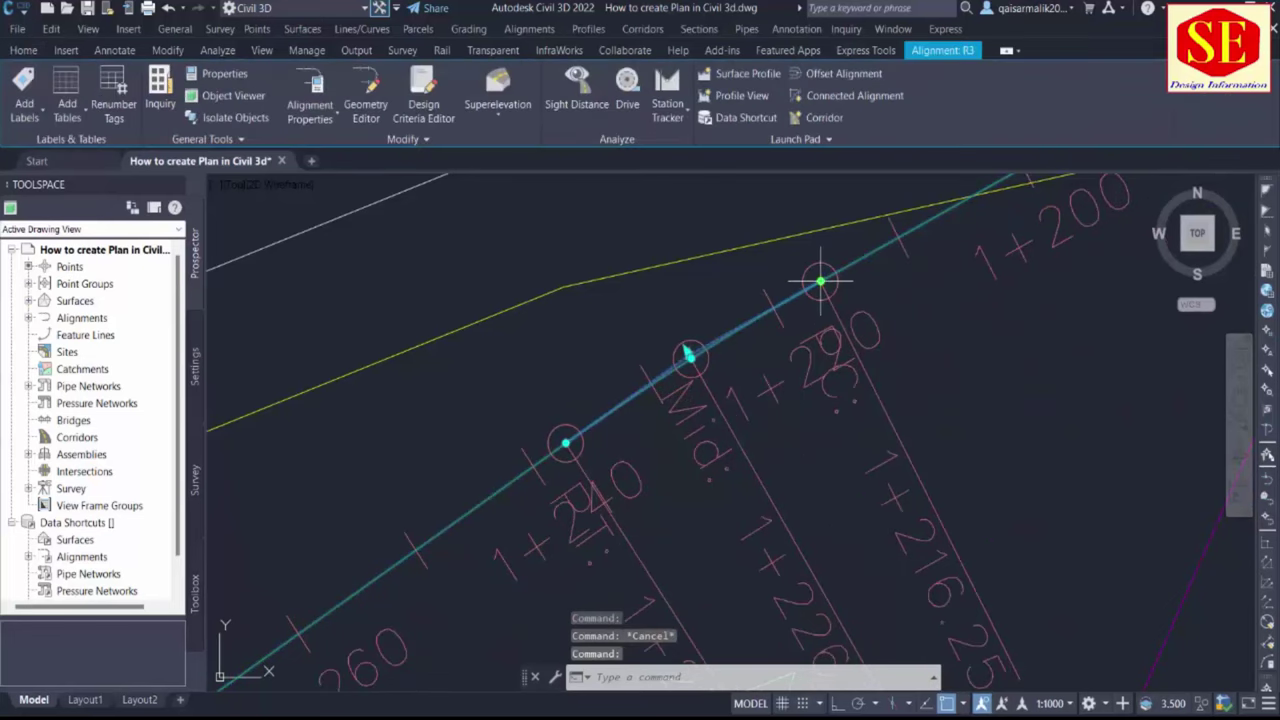
pyautogui.click(820, 283)
pyautogui.scroll(-2, 915, 292)
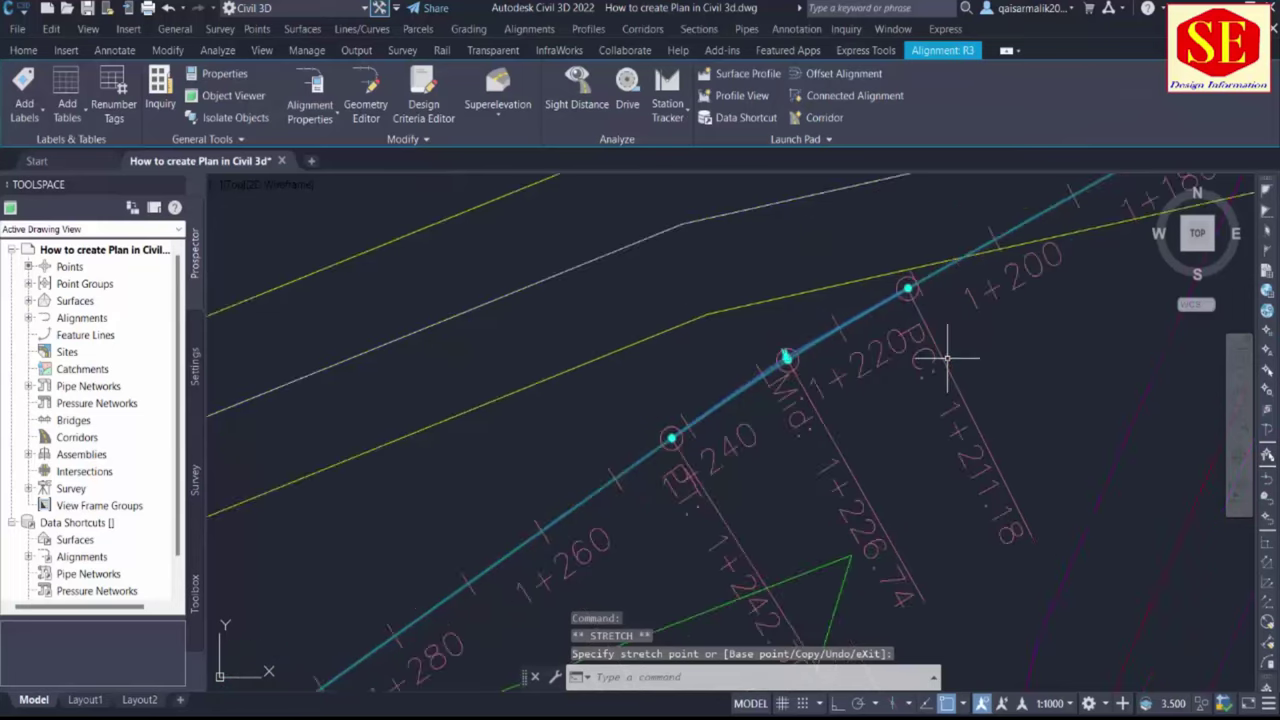
pyautogui.scroll(-4, 947, 357)
pyautogui.press('Escape')
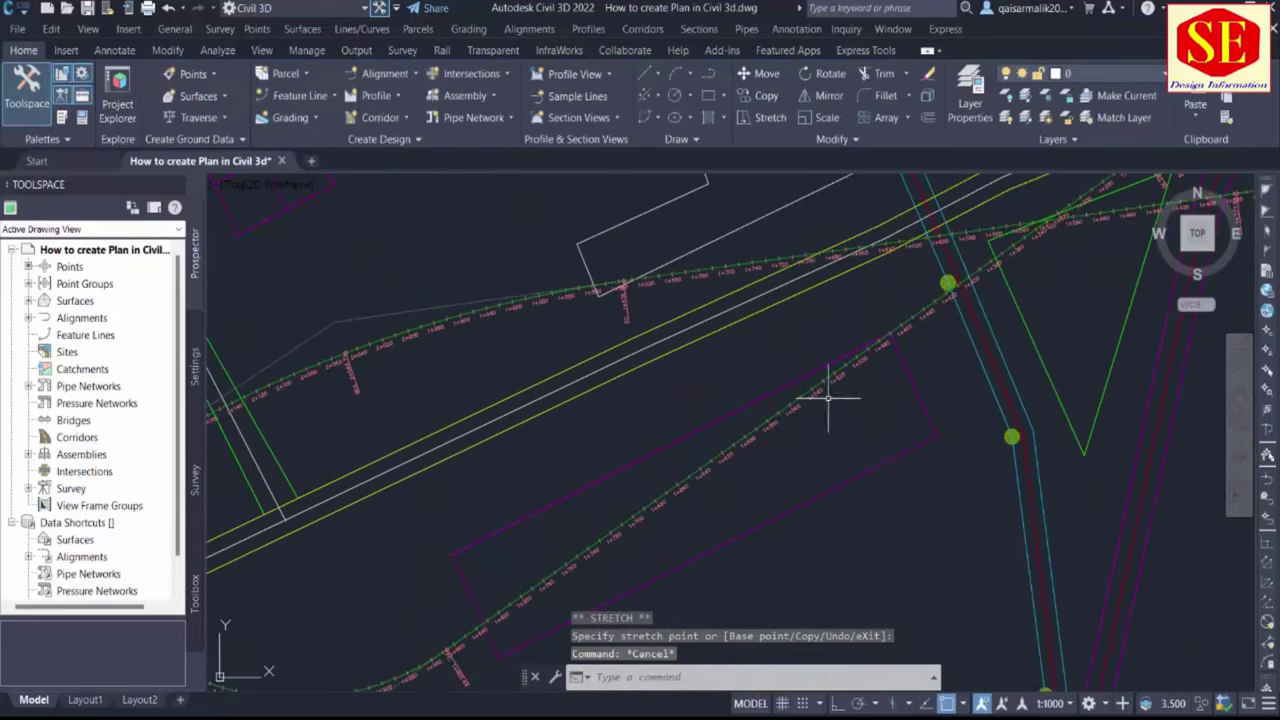
pyautogui.scroll(-2, 1080, 331)
pyautogui.scroll(4, 829, 363)
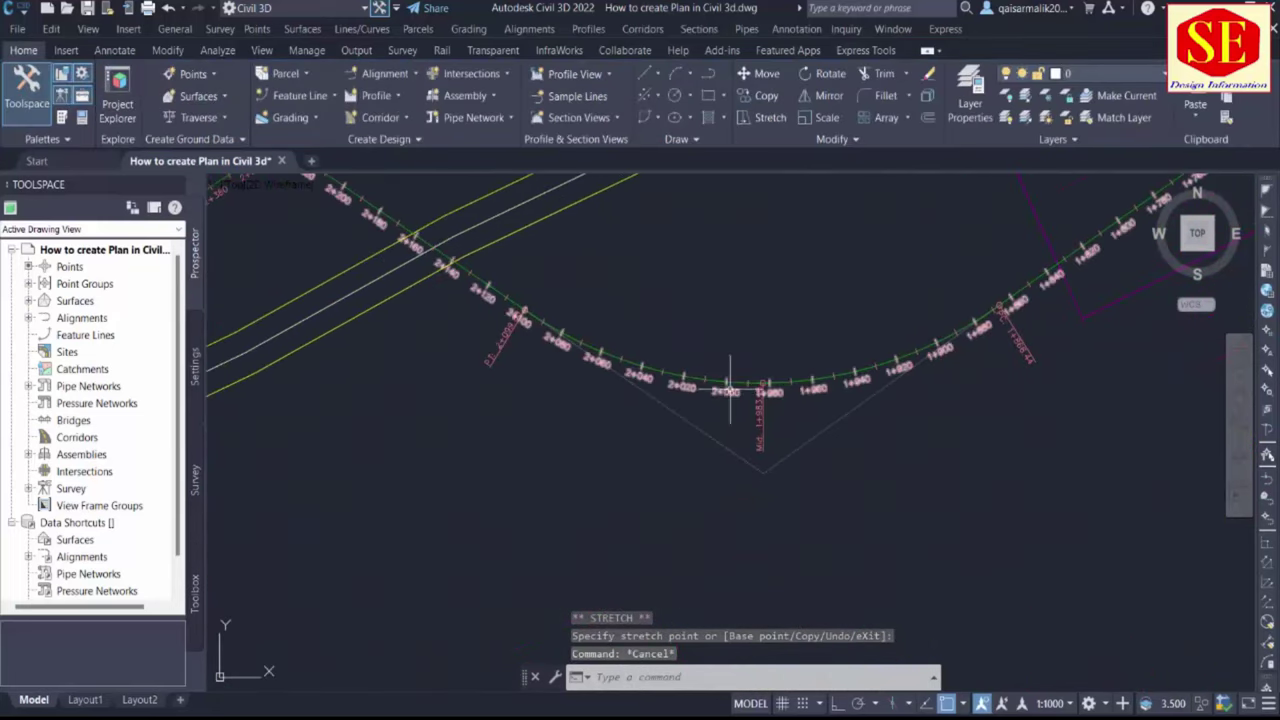
pyautogui.scroll(2, 730, 388)
pyautogui.click(727, 370)
pyautogui.scroll(-4, 750, 380)
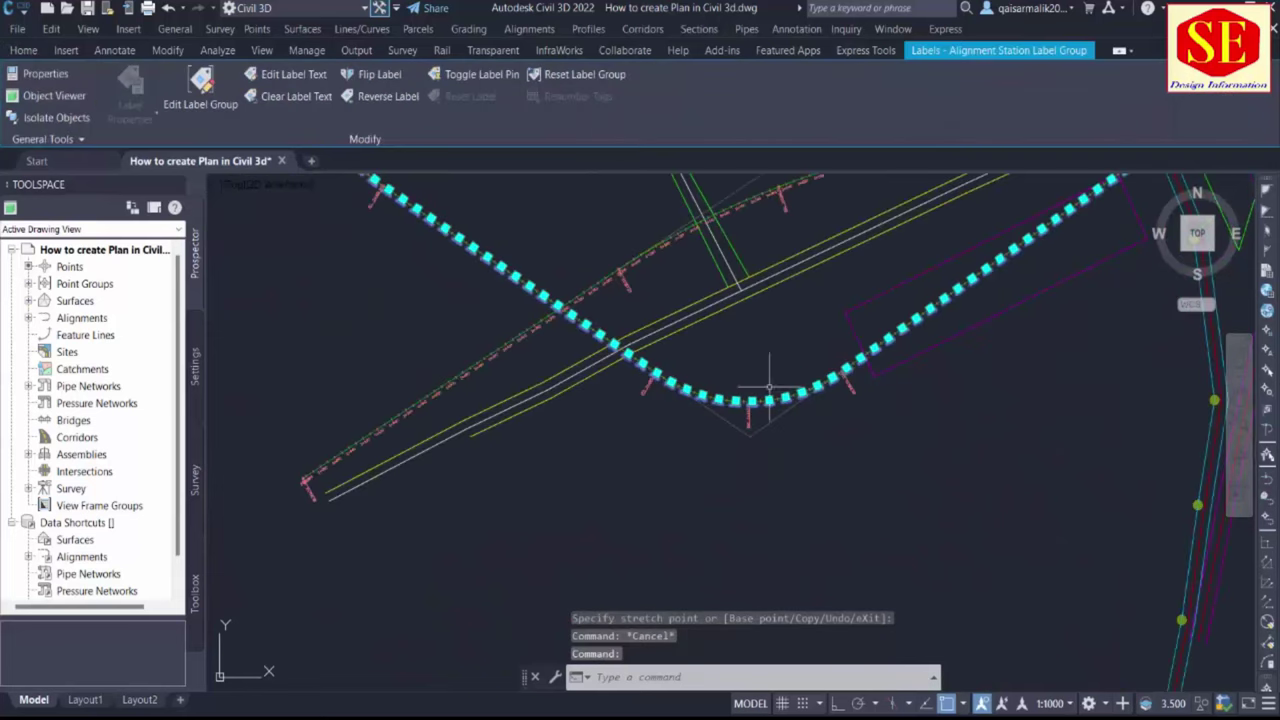
pyautogui.scroll(5, 606, 400)
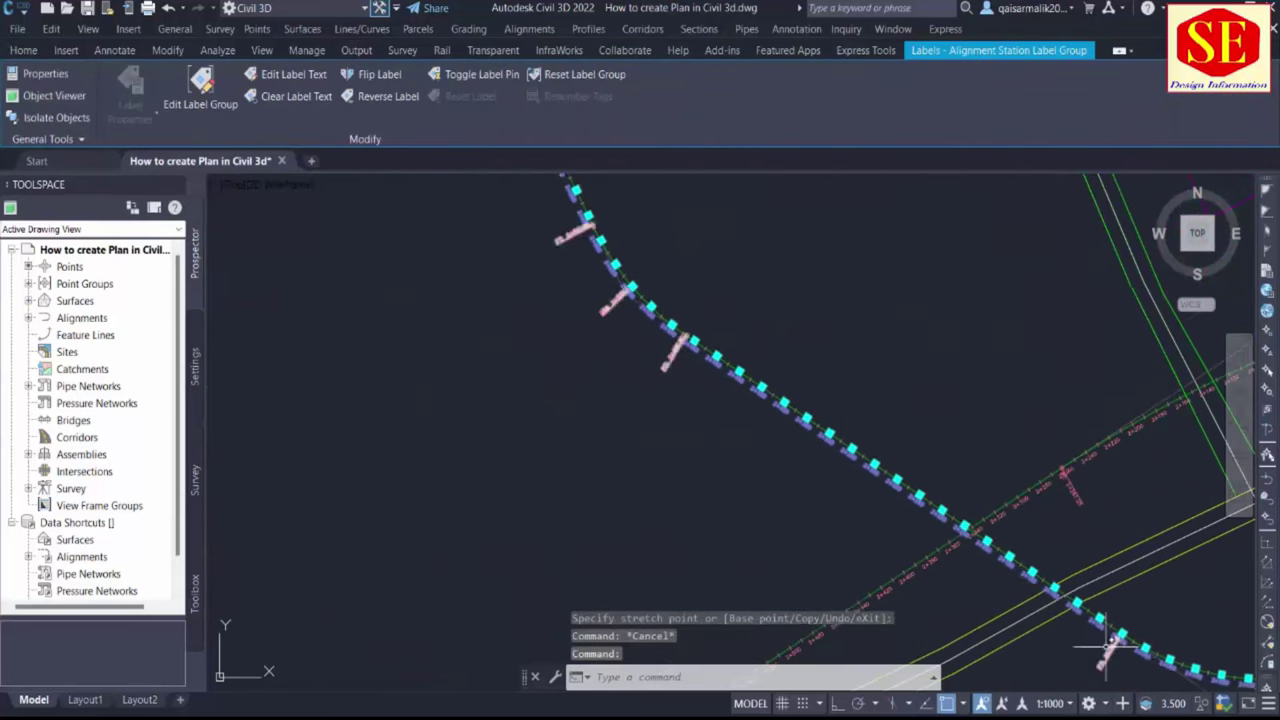
pyautogui.press('Escape')
# Test grips on R3's upper curve and the curve near station 2+000 without changing them
pyautogui.click(620, 280)
pyautogui.scroll(2, 625, 283)
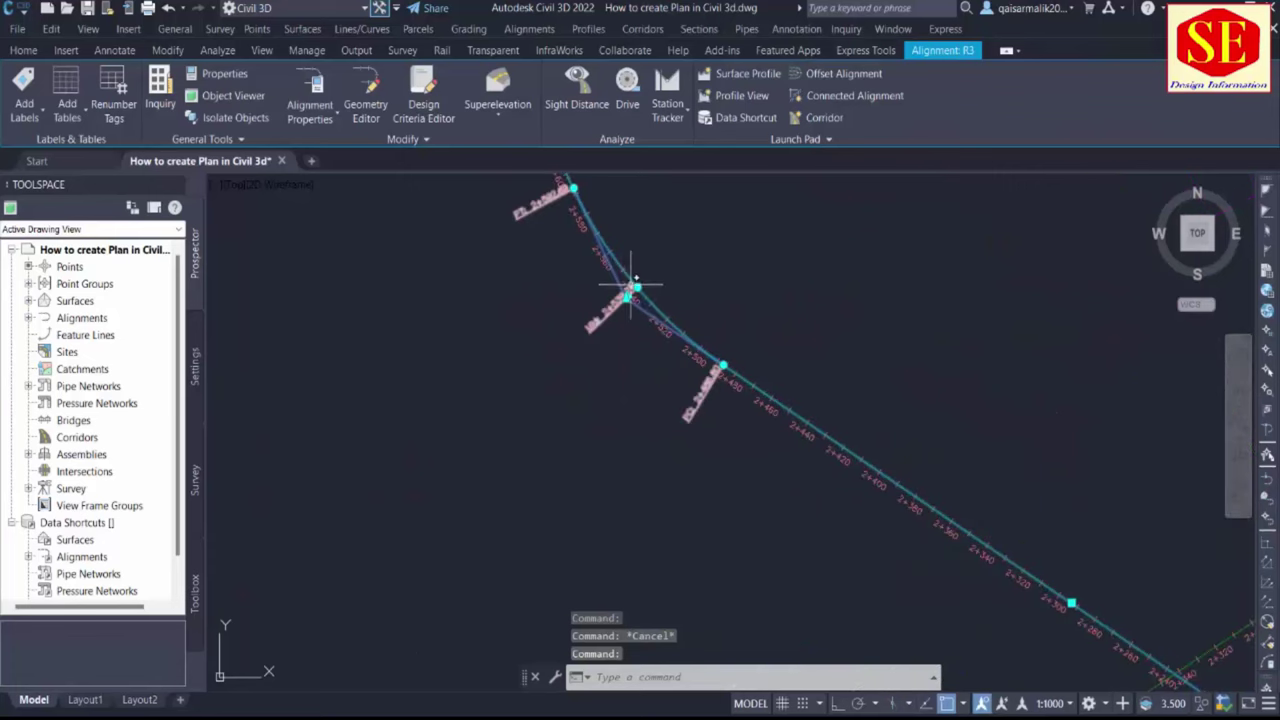
pyautogui.click(637, 287)
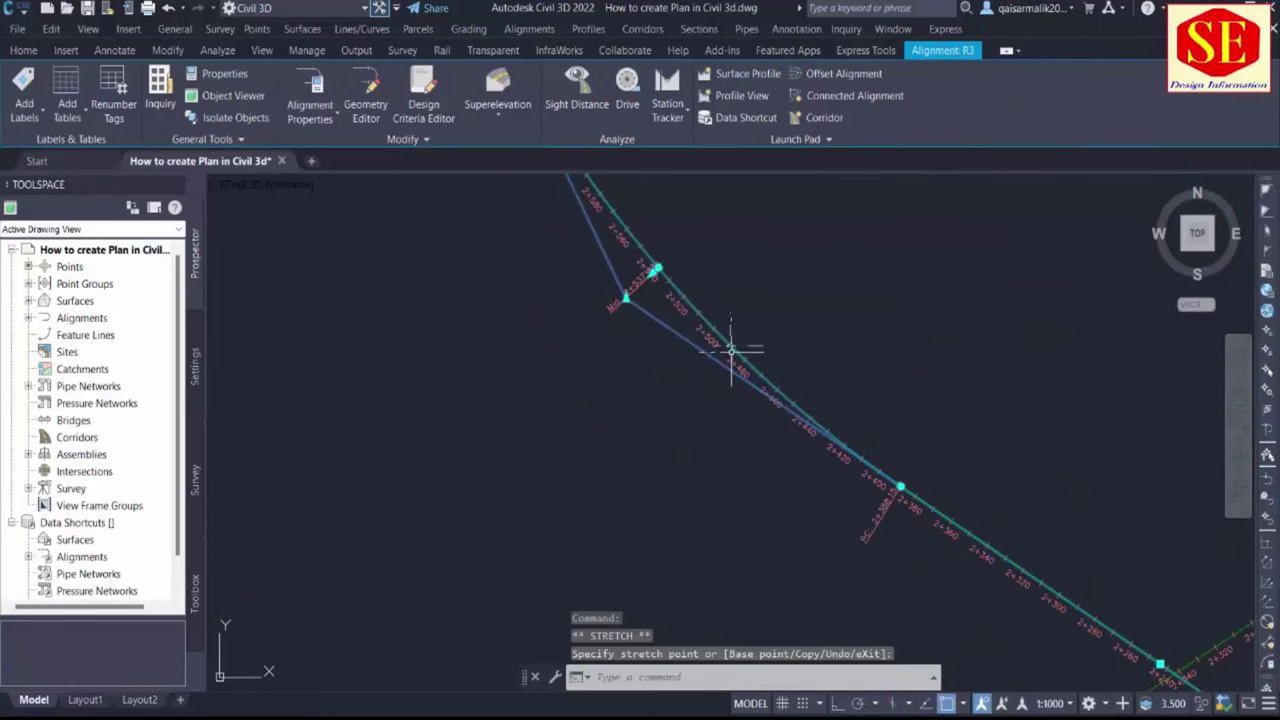
pyautogui.scroll(3, 750, 385)
pyautogui.scroll(-6, 753, 392)
pyautogui.press('Escape')
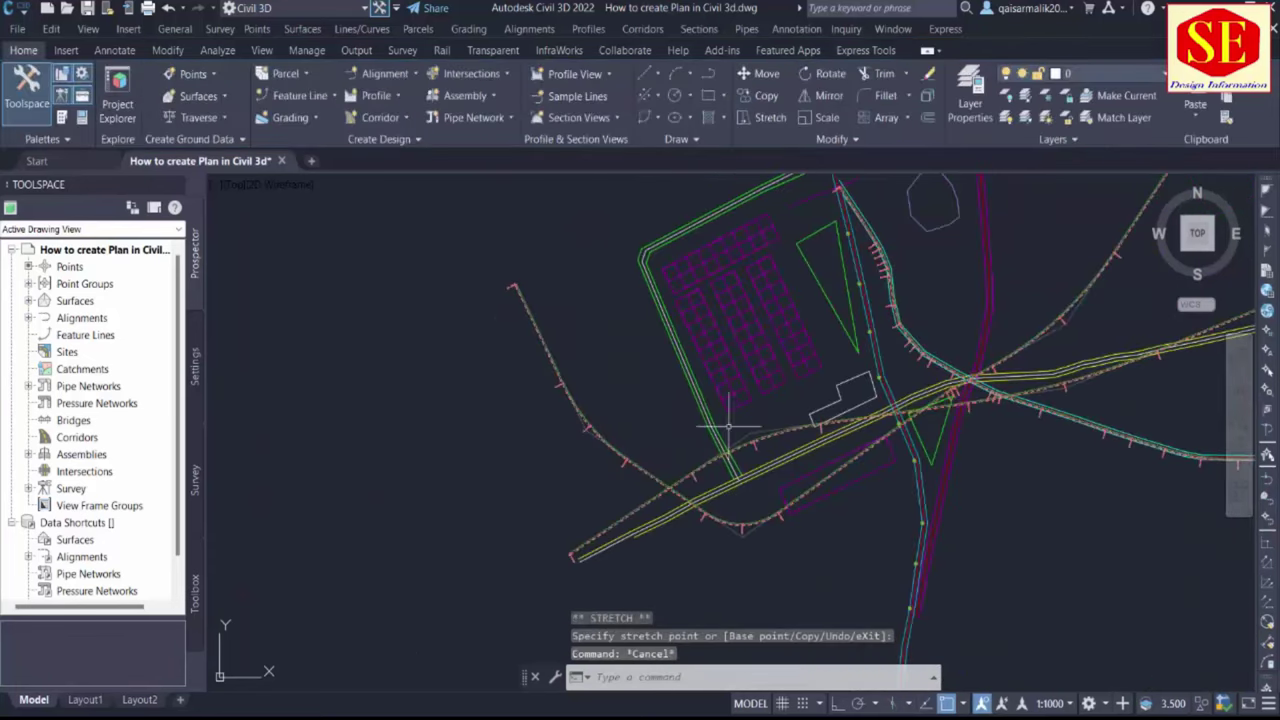
pyautogui.scroll(5, 748, 563)
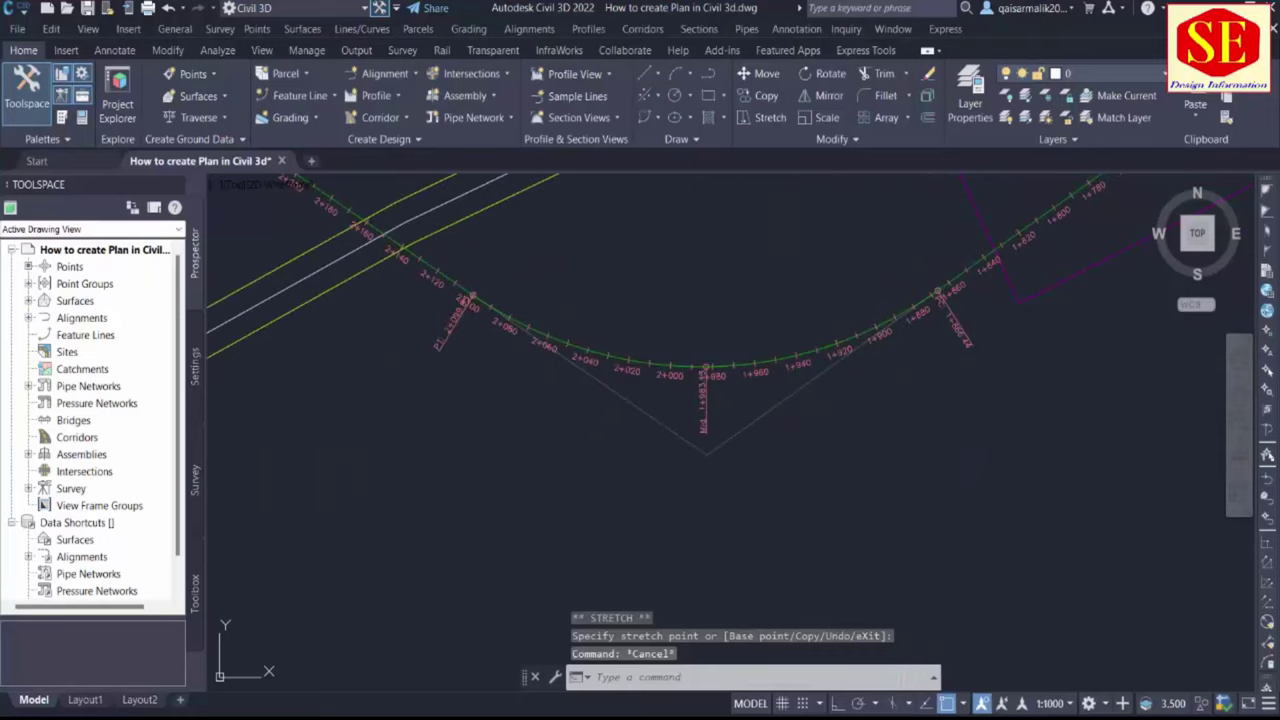
pyautogui.click(737, 365)
pyautogui.click(706, 369)
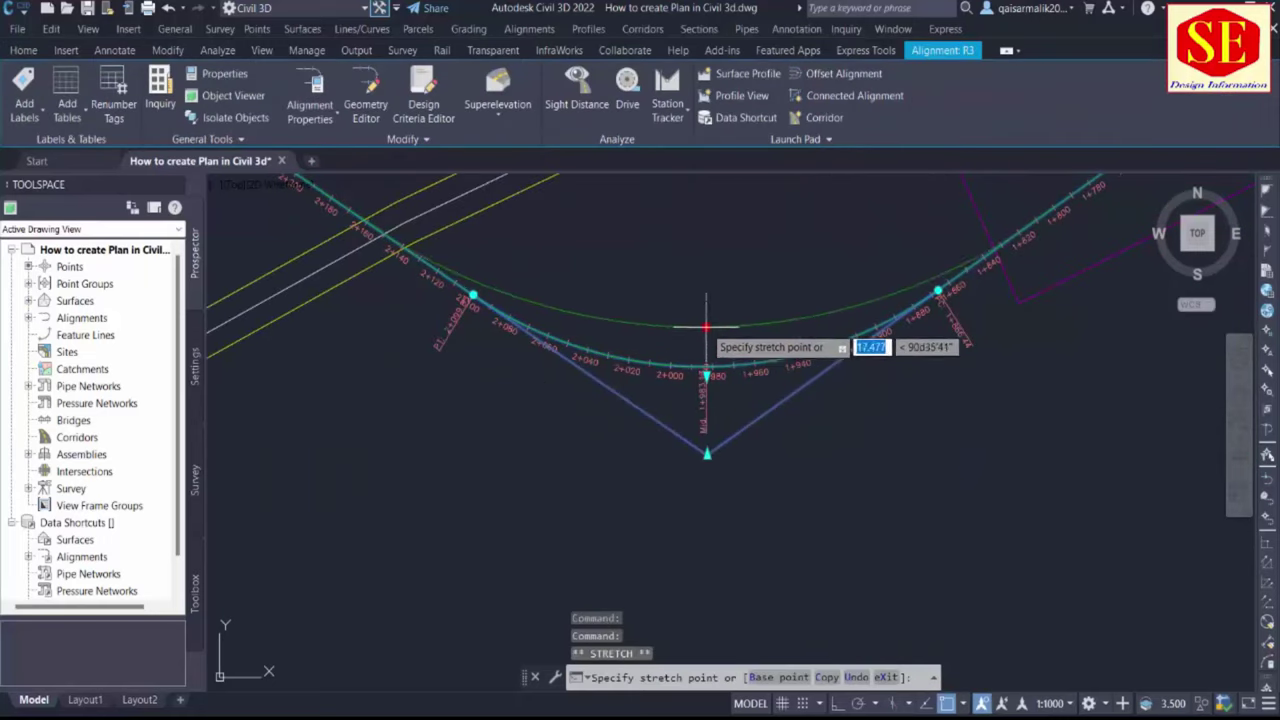
pyautogui.scroll(-5, 737, 523)
pyautogui.press('Escape')
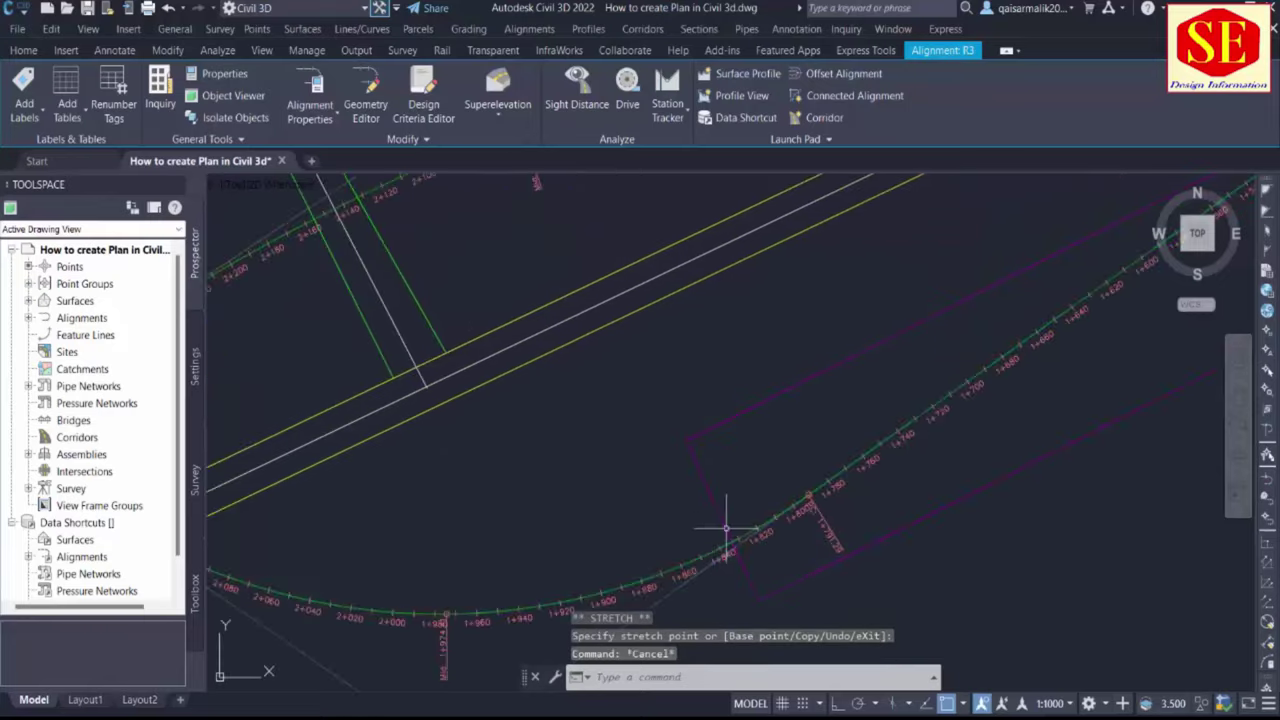
pyautogui.scroll(3, 690, 525)
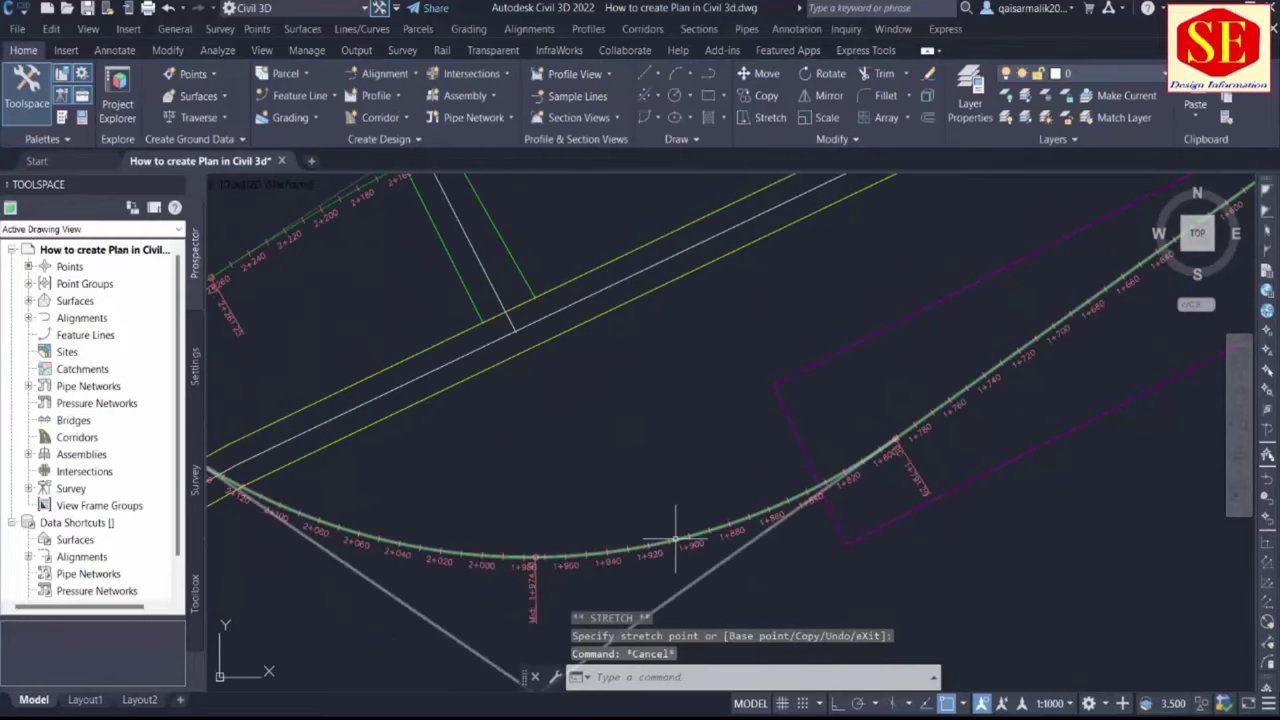
pyautogui.click(676, 540)
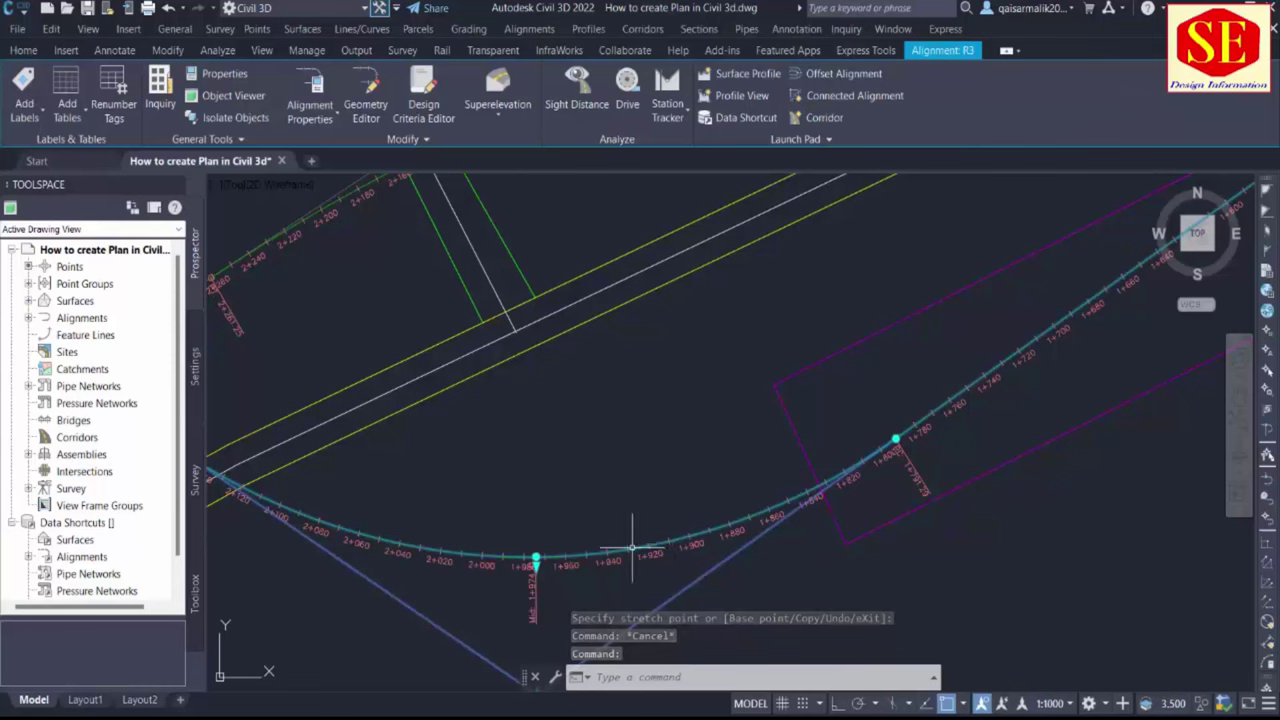
# Open Edit Alignment Geometry for R3 from its right-click menu, retrying after an accidental cancel
pyautogui.rightClick(603, 558)
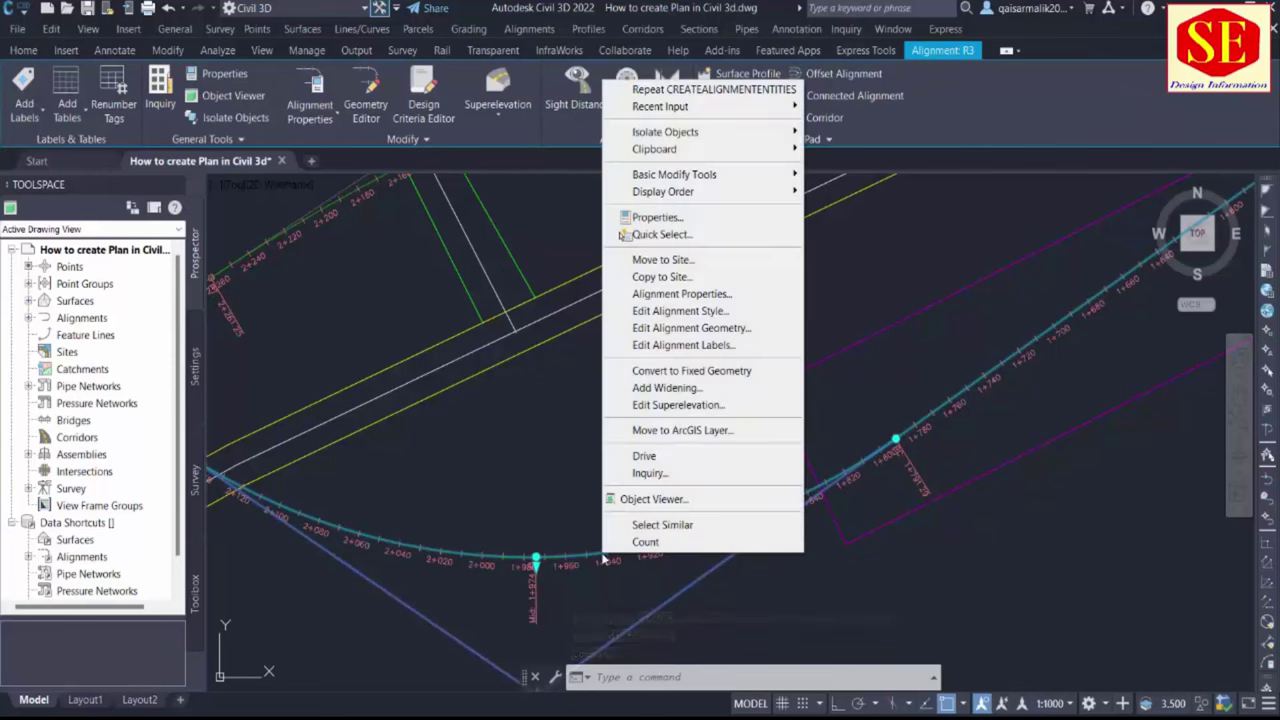
pyautogui.click(748, 334)
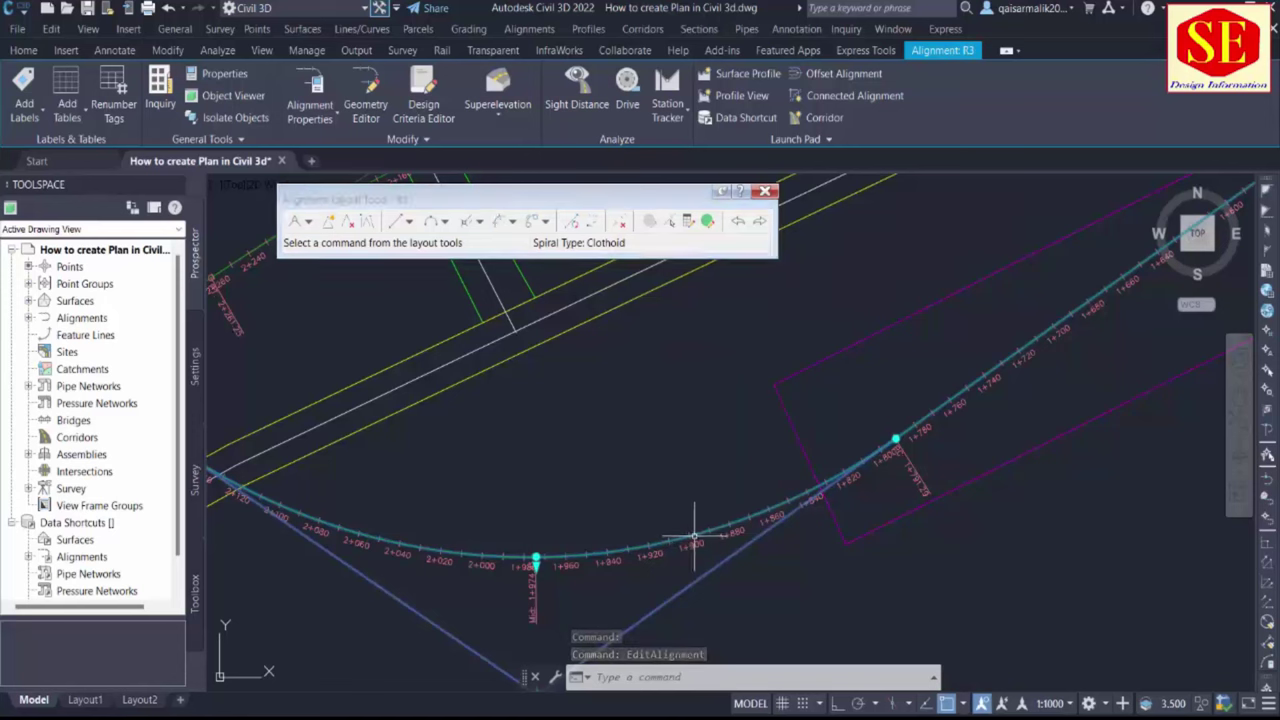
pyautogui.press('Escape')
pyautogui.press('Escape')
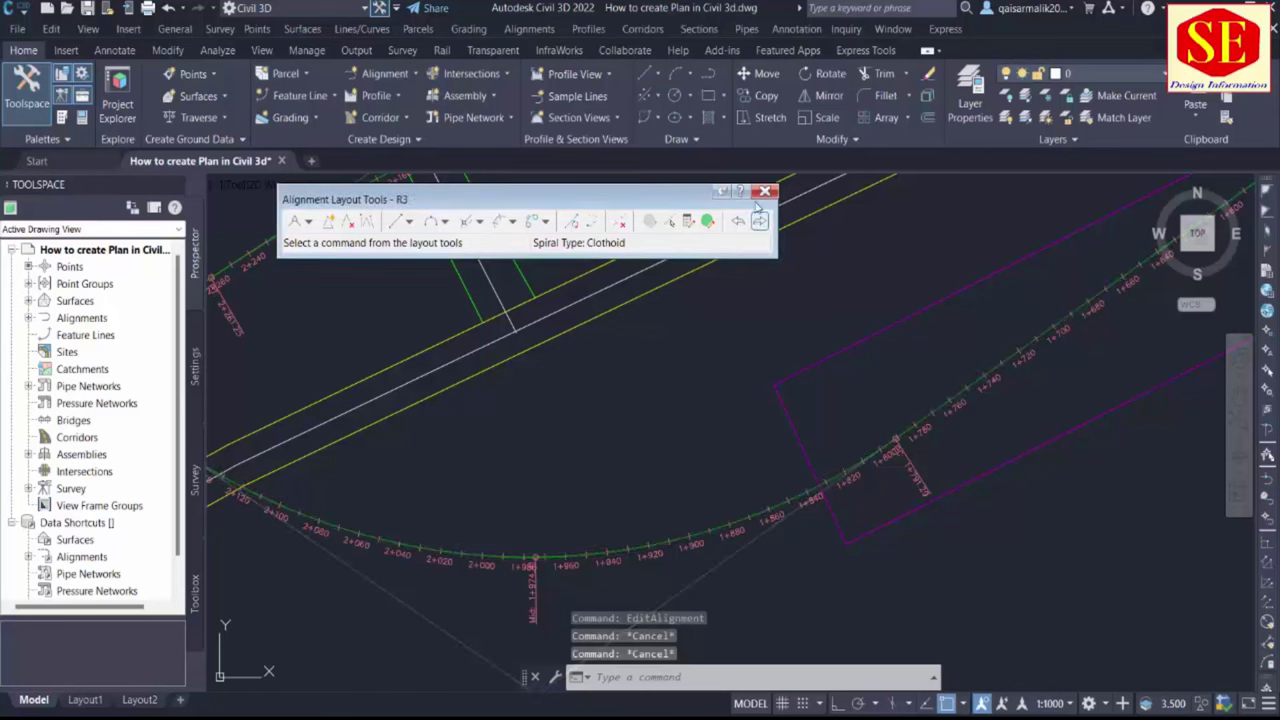
pyautogui.click(764, 190)
pyautogui.click(710, 530)
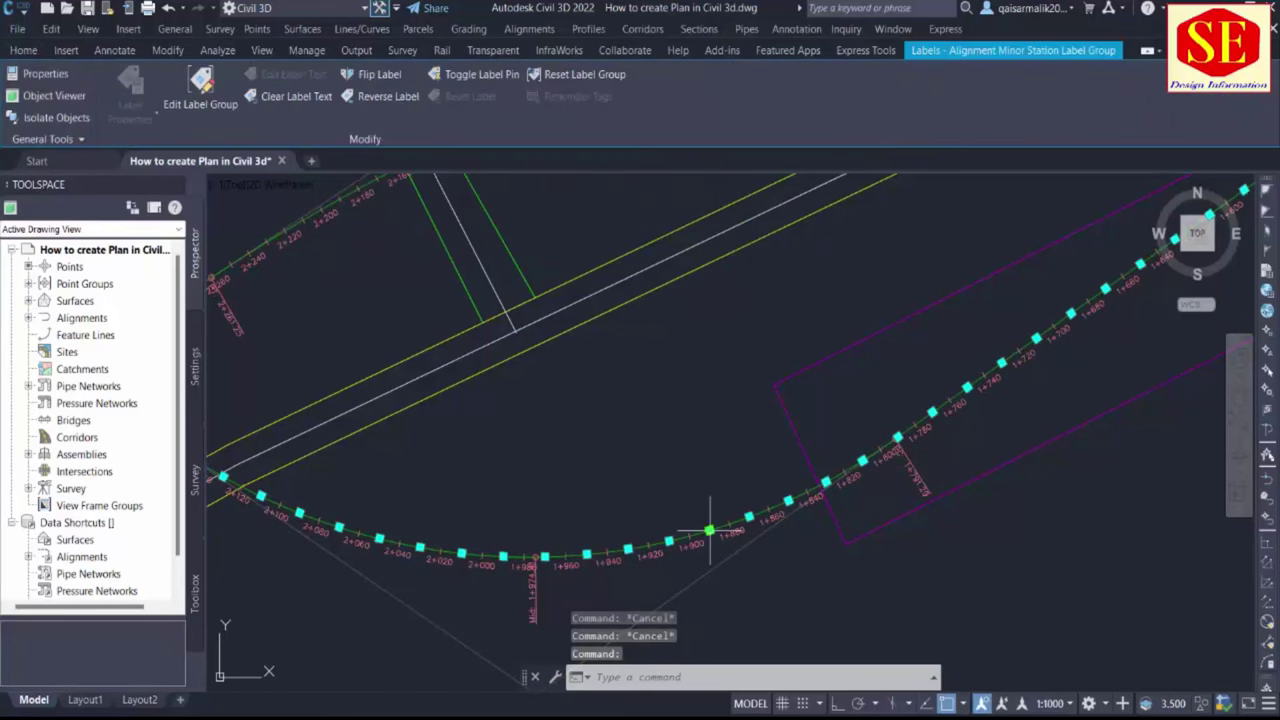
pyautogui.rightClick(710, 530)
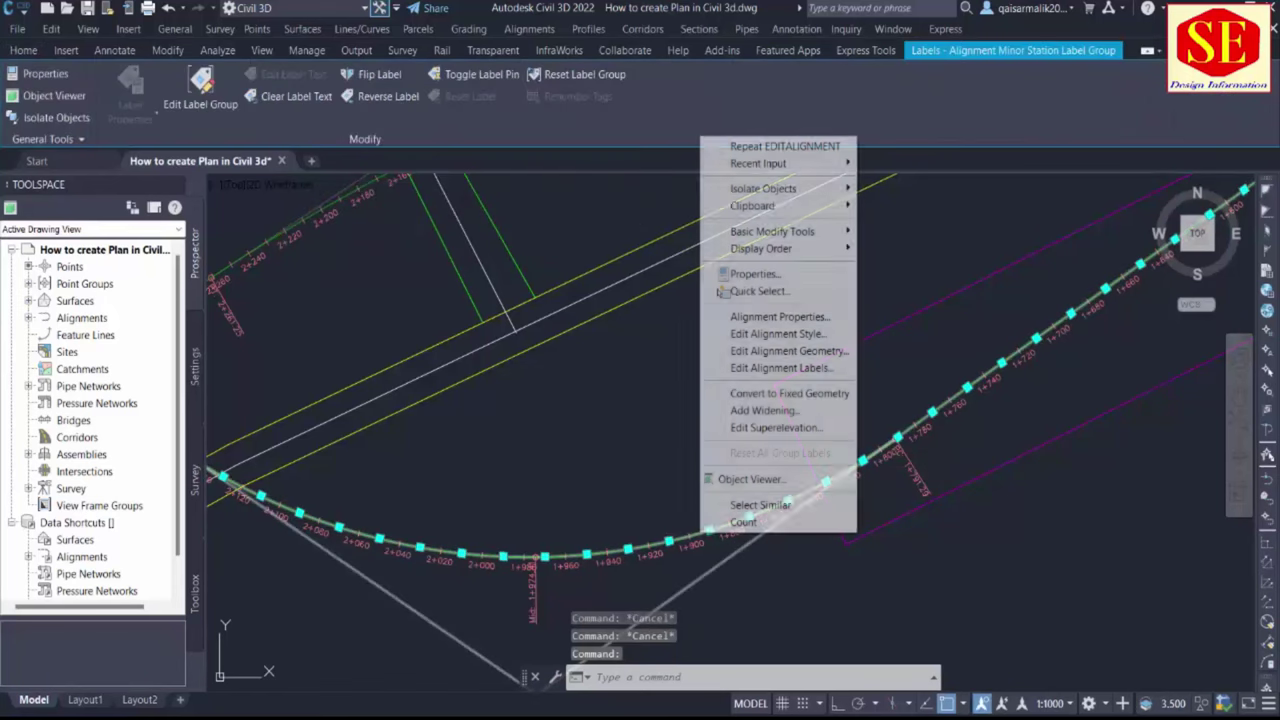
pyautogui.click(790, 351)
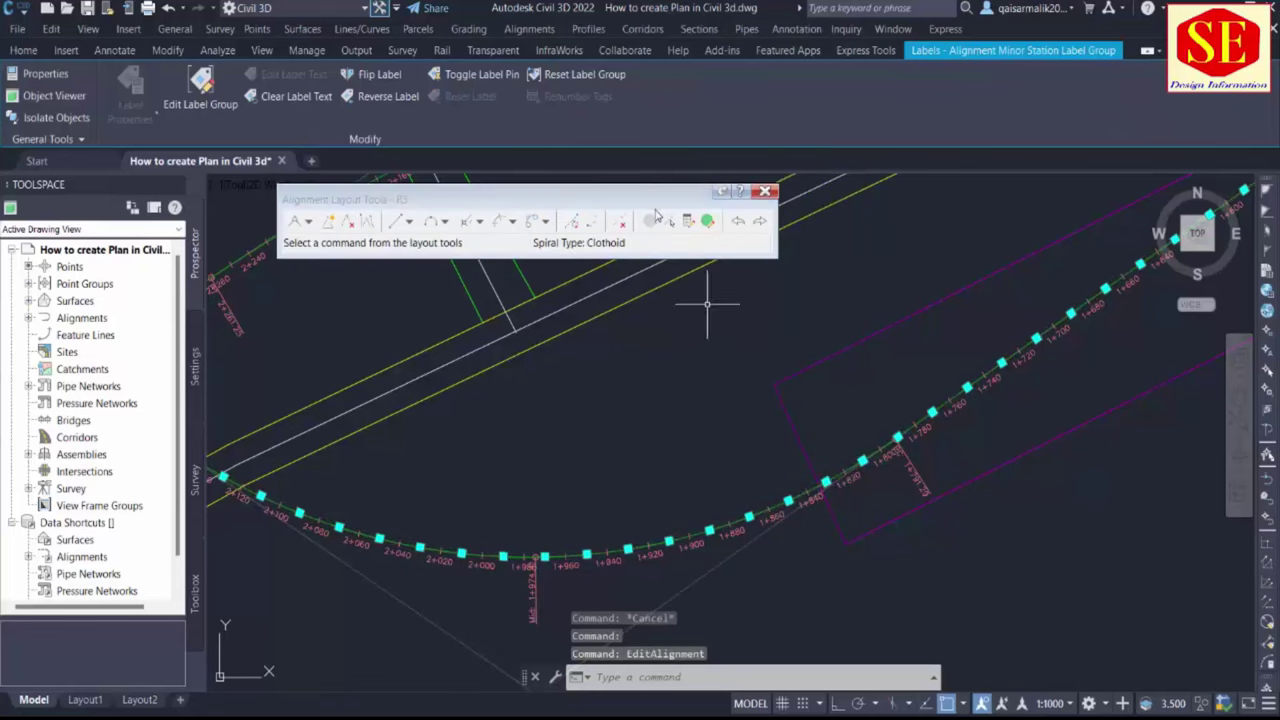
pyautogui.scroll(-5, 725, 415)
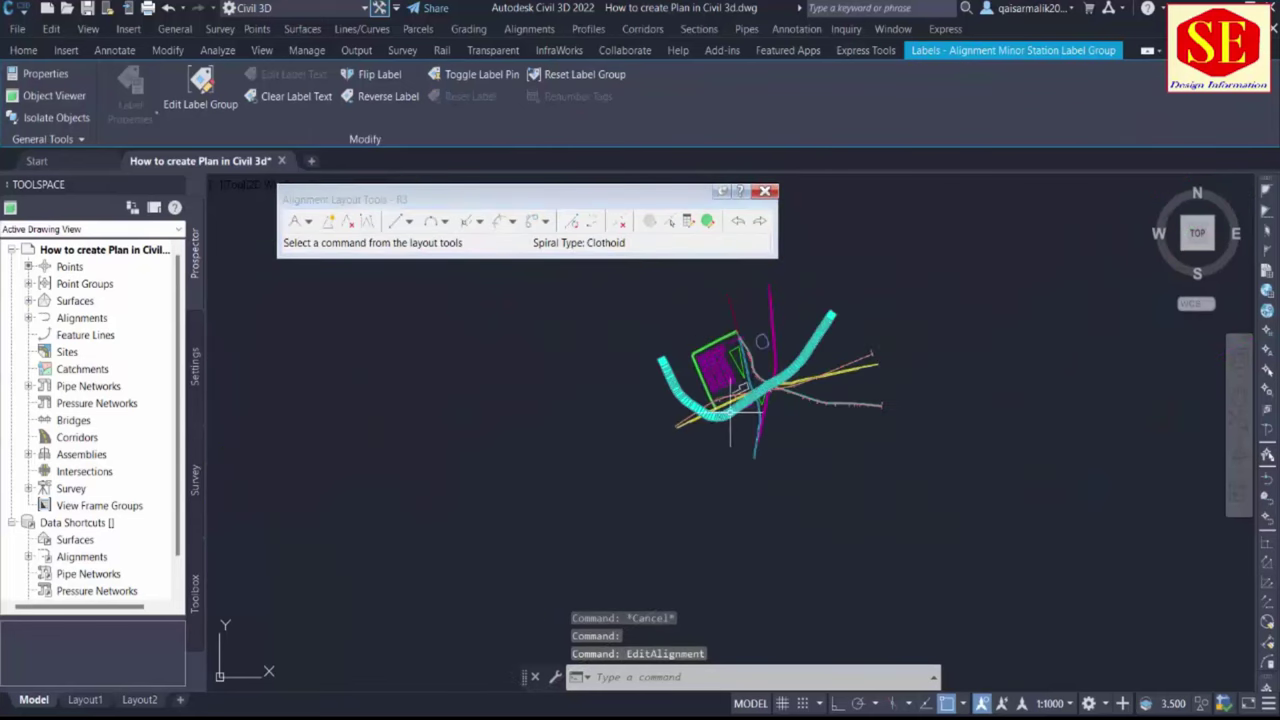
pyautogui.scroll(2, 822, 311)
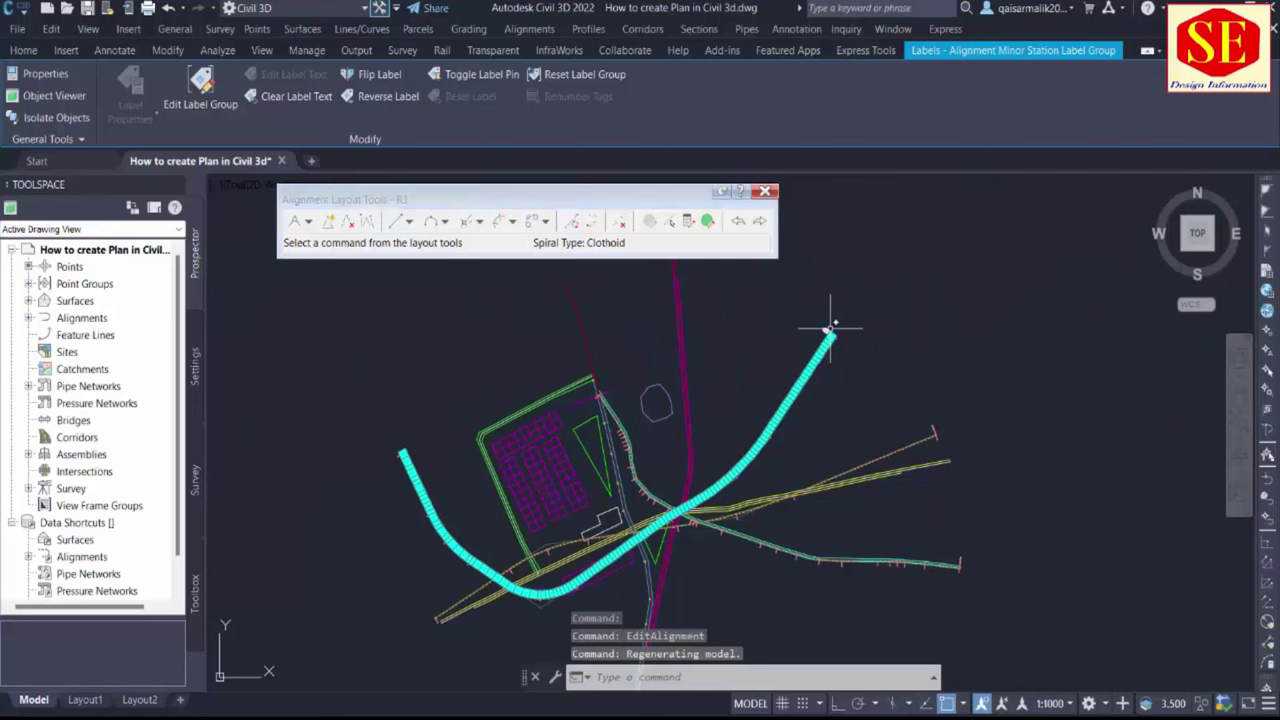
pyautogui.click(707, 221)
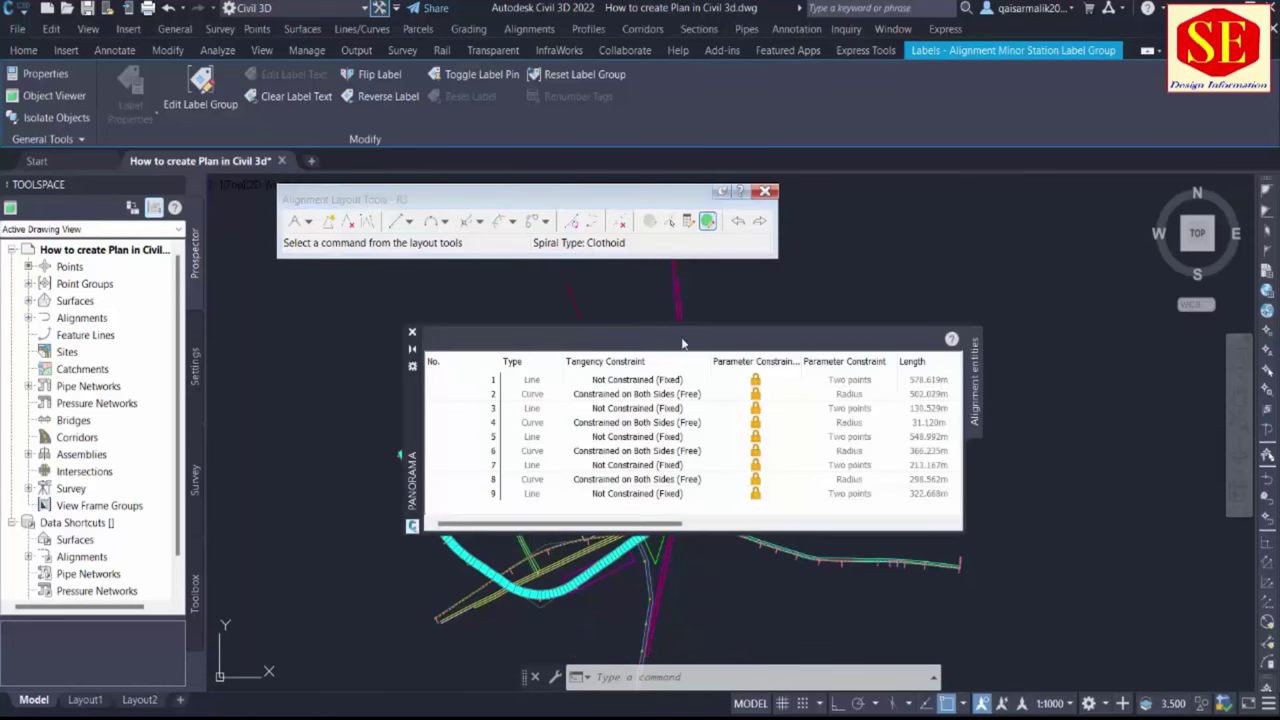
pyautogui.moveTo(595, 524); pyautogui.dragTo(590, 565)
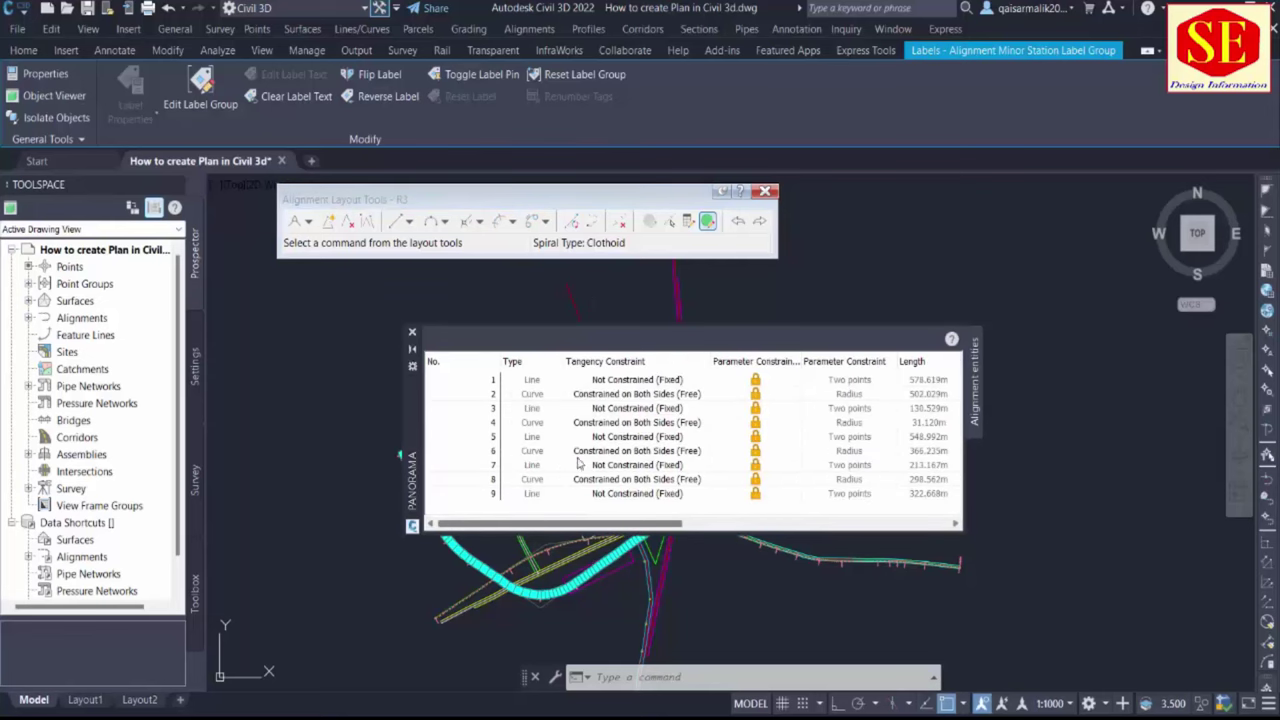
pyautogui.click(604, 381)
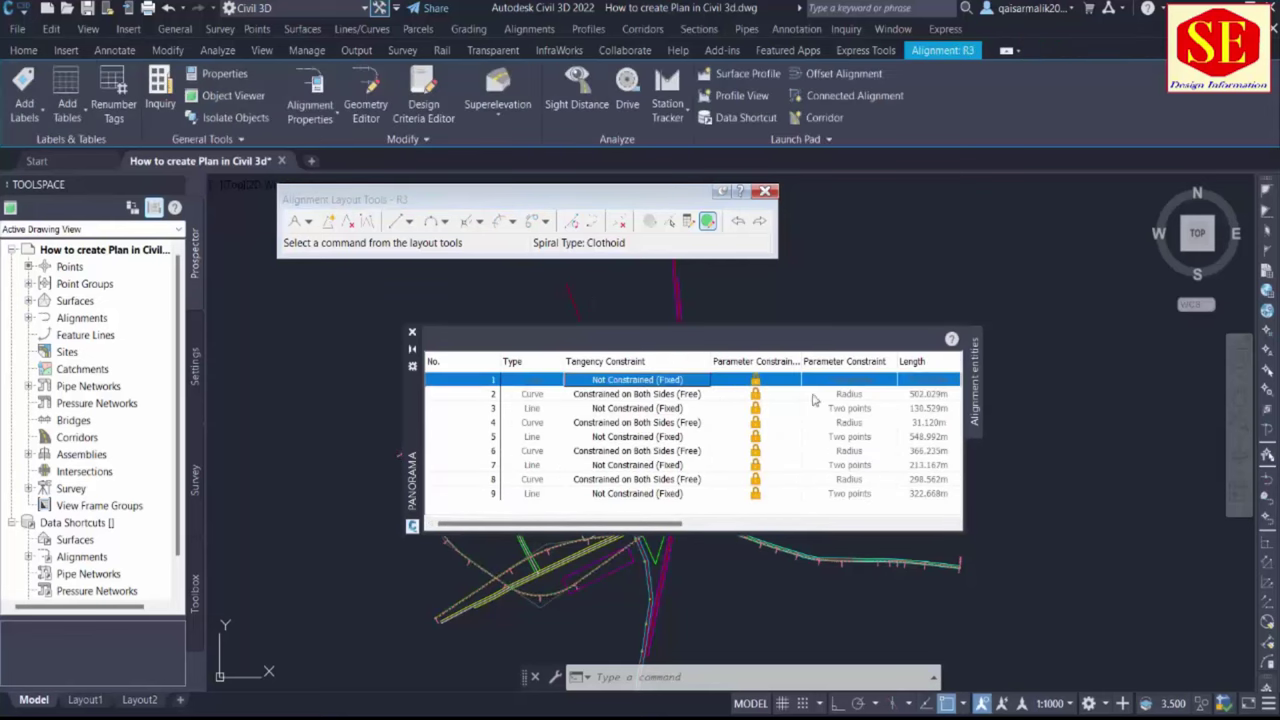
pyautogui.click(852, 396)
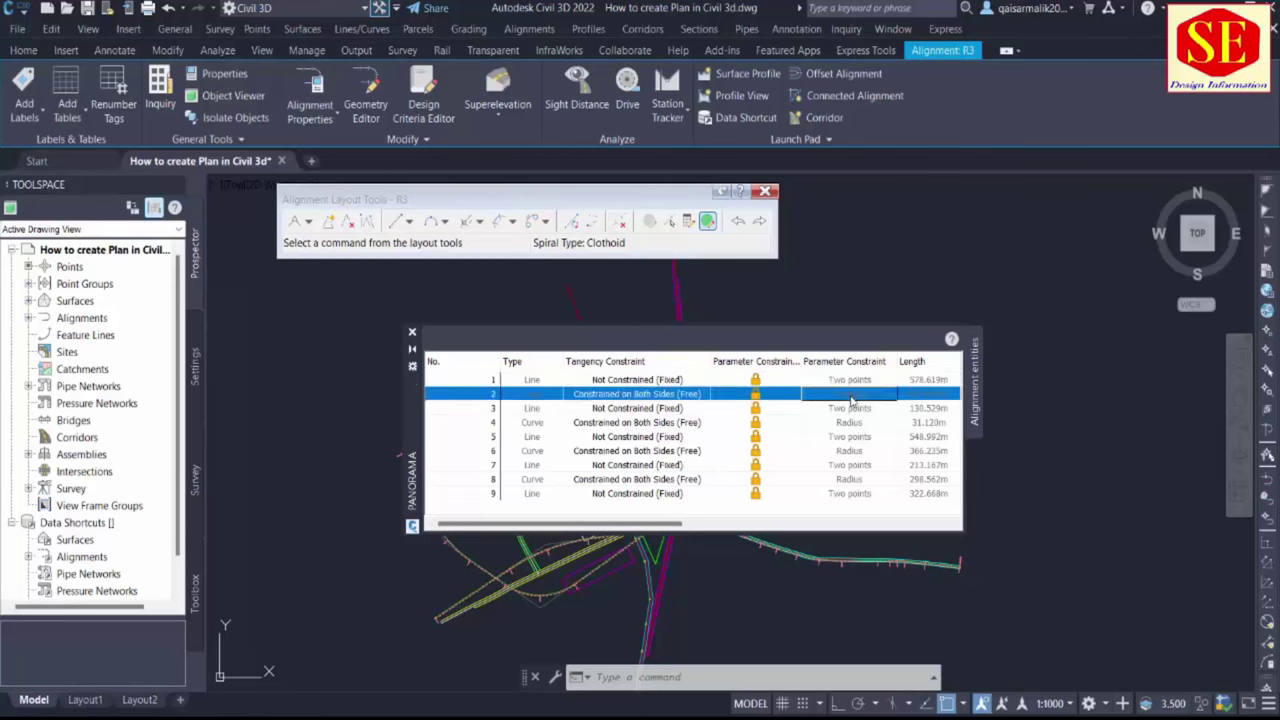
pyautogui.click(928, 381)
pyautogui.moveTo(684, 523); pyautogui.dragTo(750, 524)
pyautogui.click(781, 408)
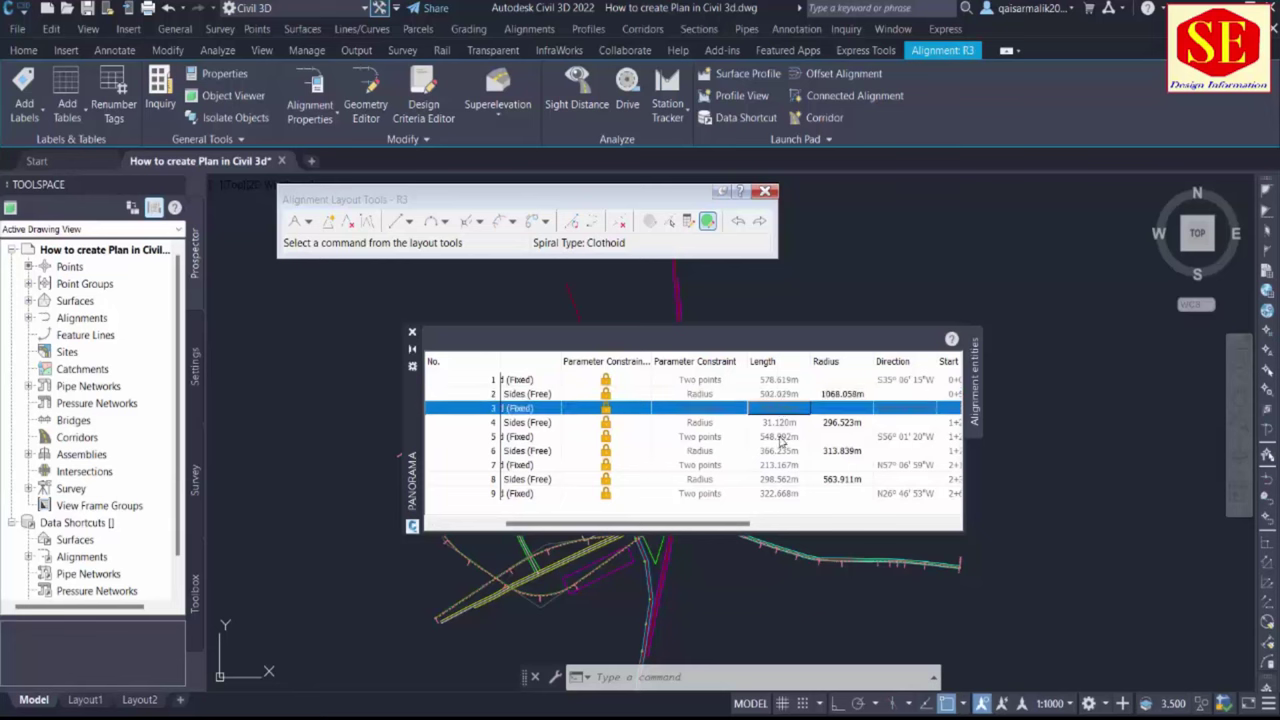
pyautogui.click(781, 437)
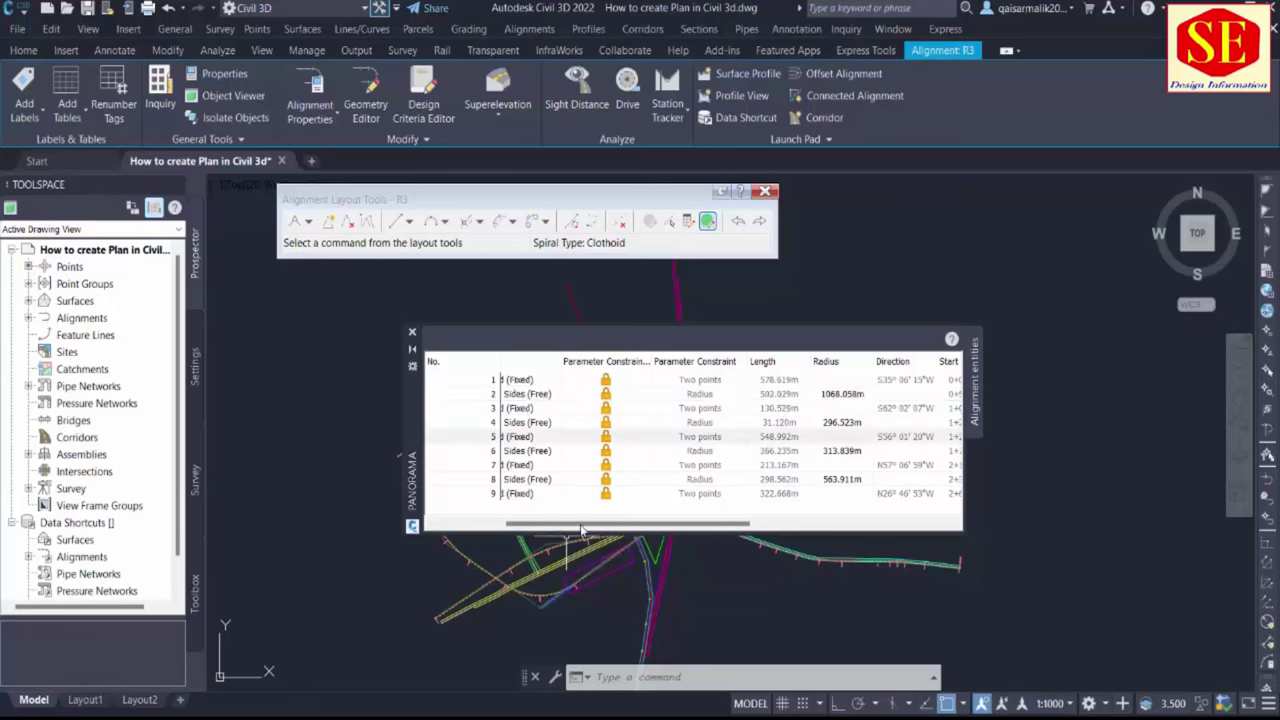
pyautogui.moveTo(584, 524); pyautogui.dragTo(566, 524)
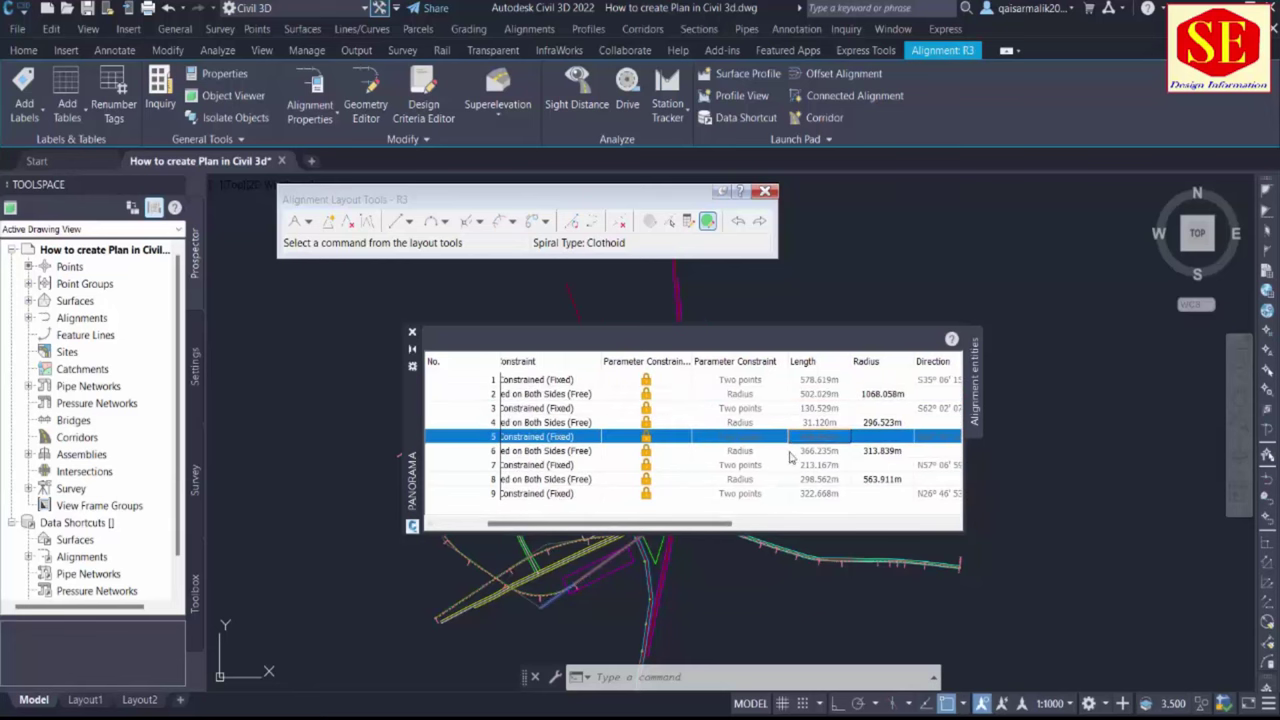
pyautogui.moveTo(707, 528); pyautogui.dragTo(731, 531)
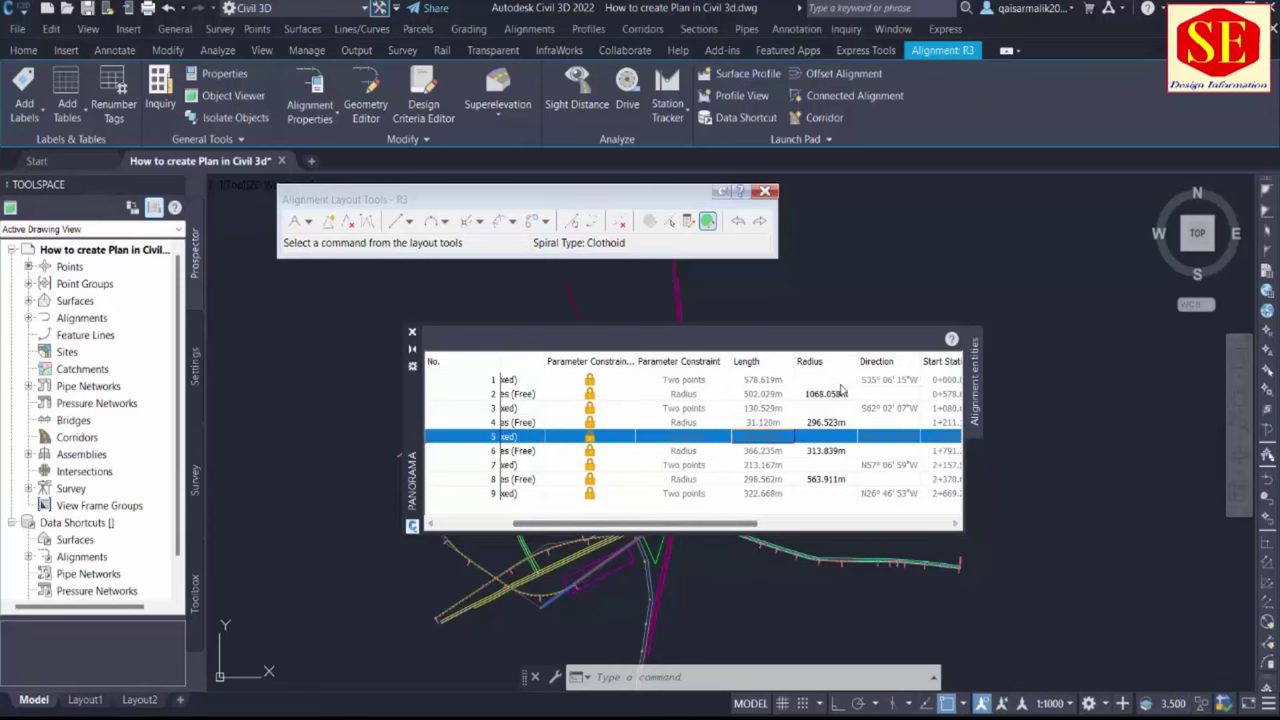
pyautogui.click(842, 392)
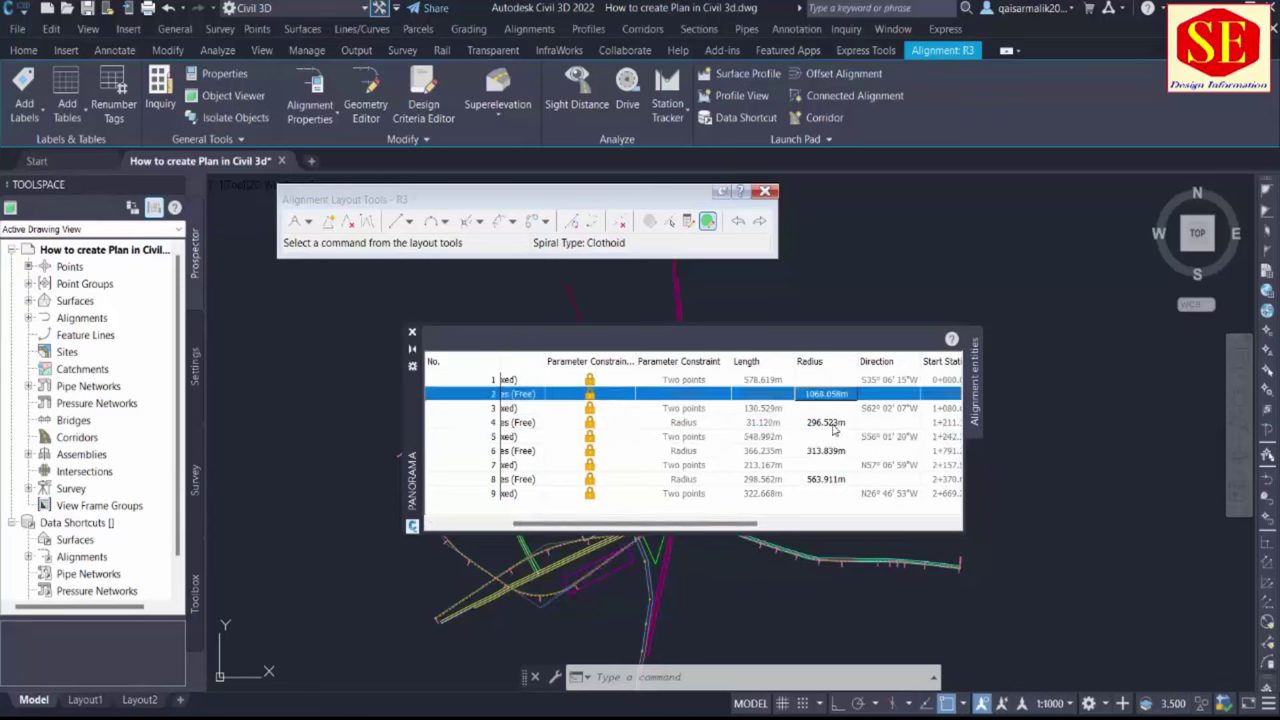
pyautogui.click(832, 423)
pyautogui.click(828, 451)
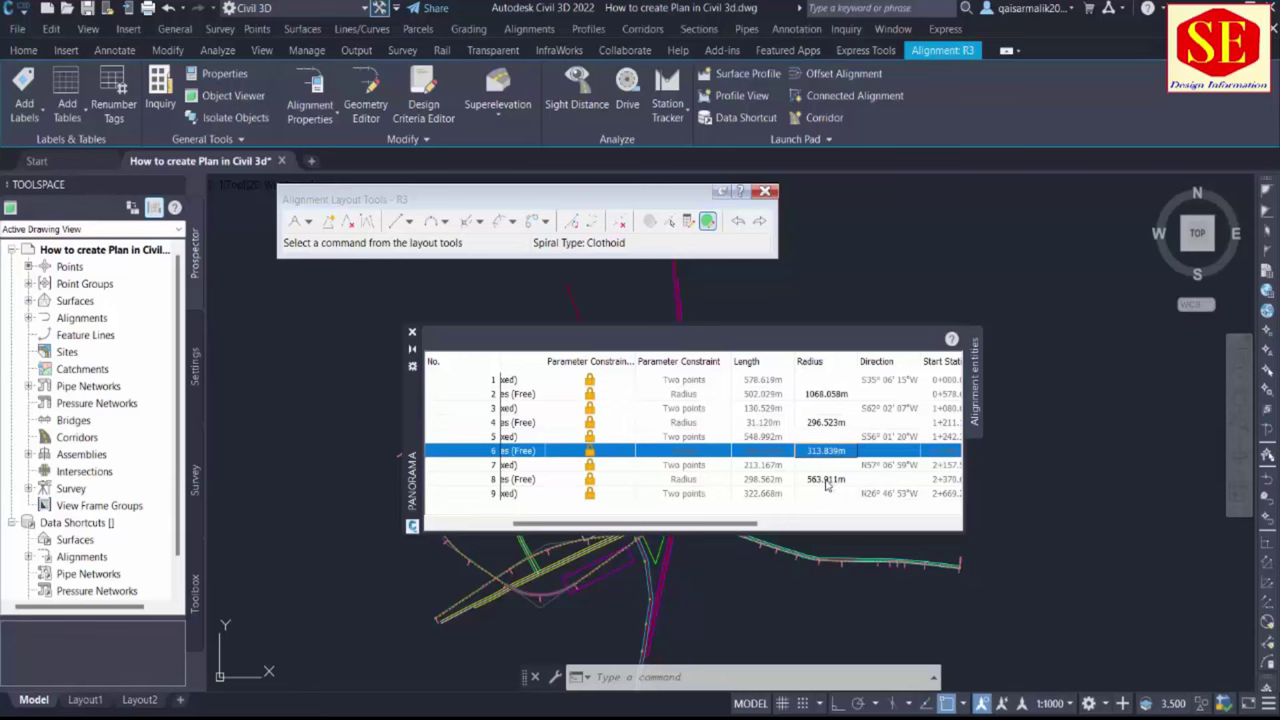
pyautogui.click(826, 480)
pyautogui.moveTo(730, 525); pyautogui.dragTo(818, 526)
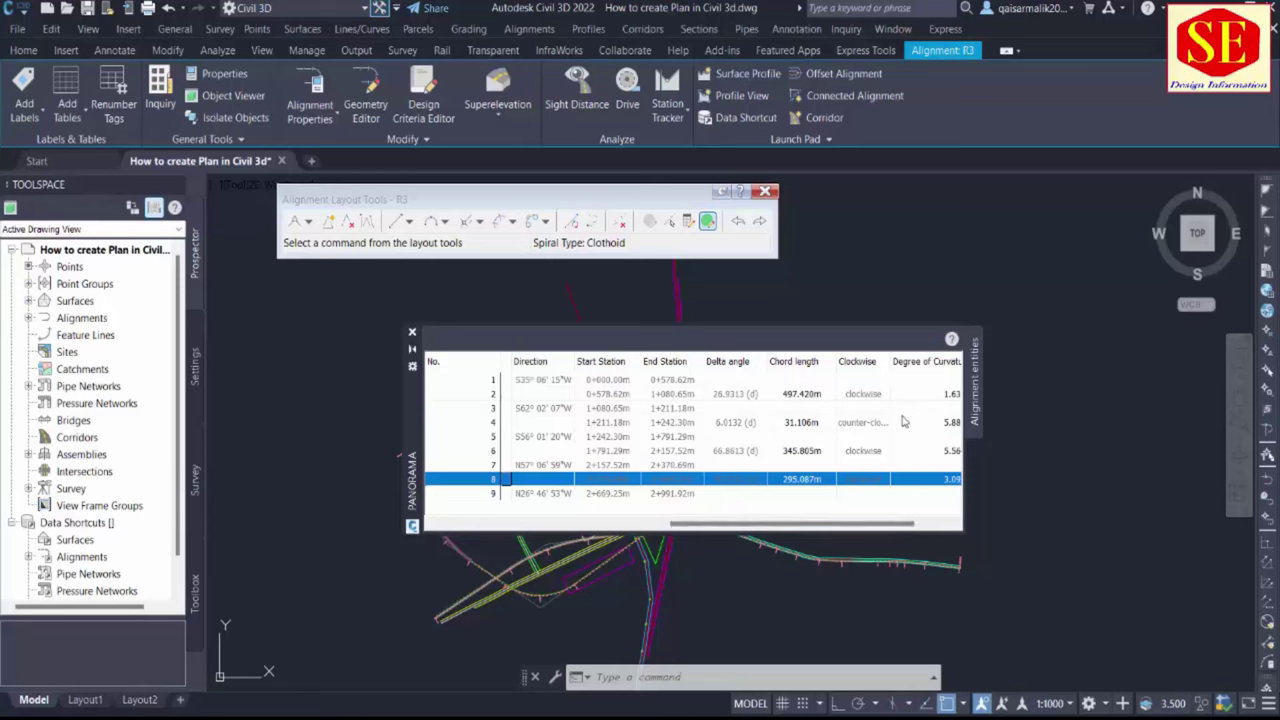
pyautogui.moveTo(850, 526); pyautogui.dragTo(912, 530)
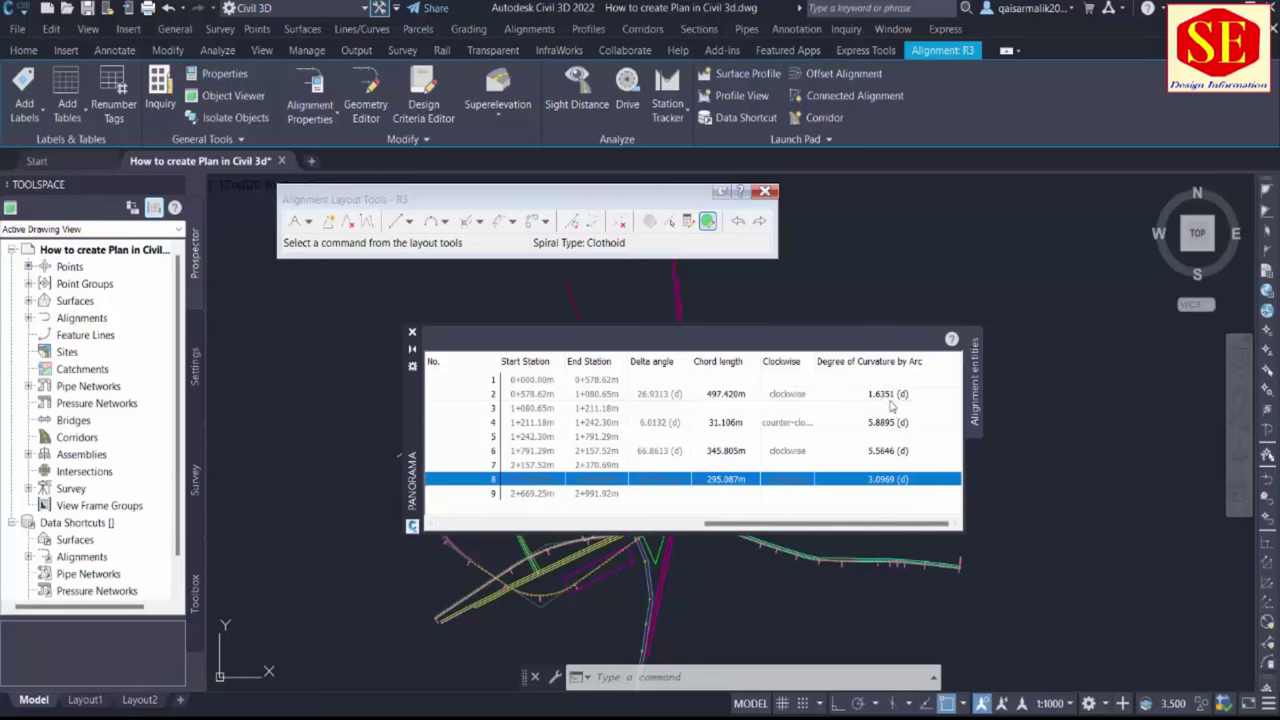
pyautogui.moveTo(841, 527); pyautogui.dragTo(642, 527)
pyautogui.scroll(-2, 1128, 545)
pyautogui.scroll(5, 1128, 545)
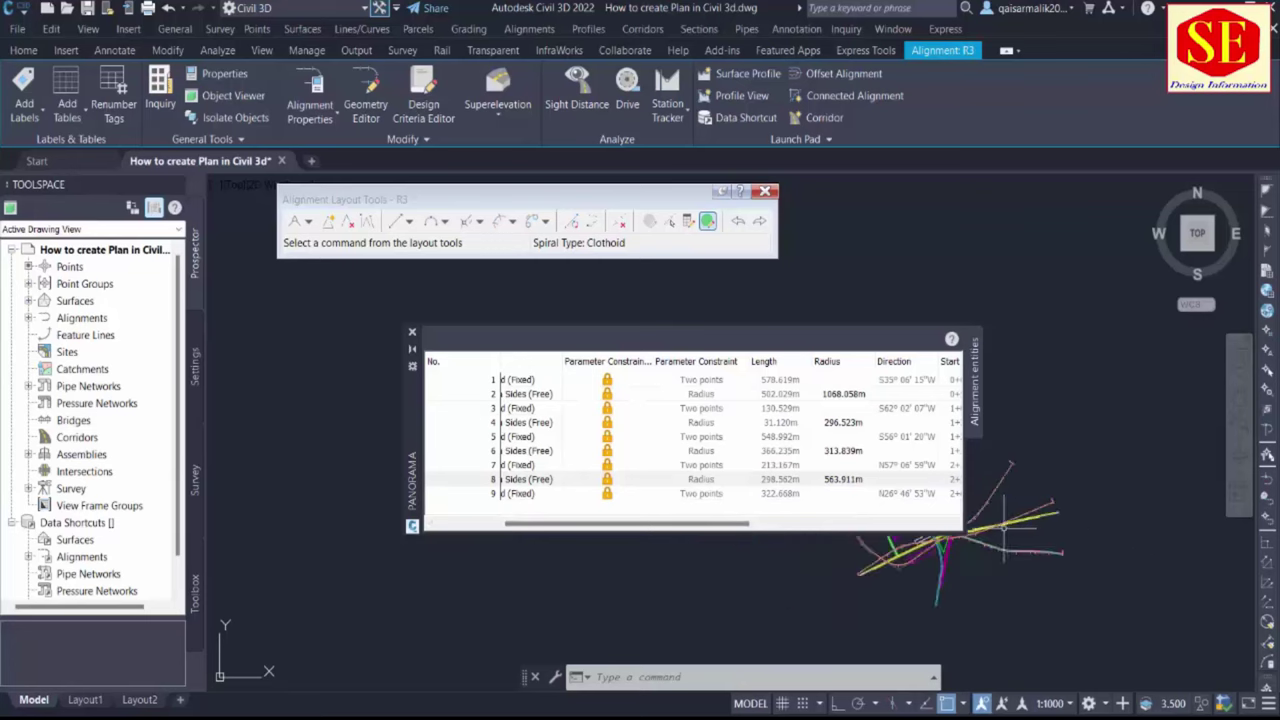
pyautogui.scroll(-3, 1169, 494)
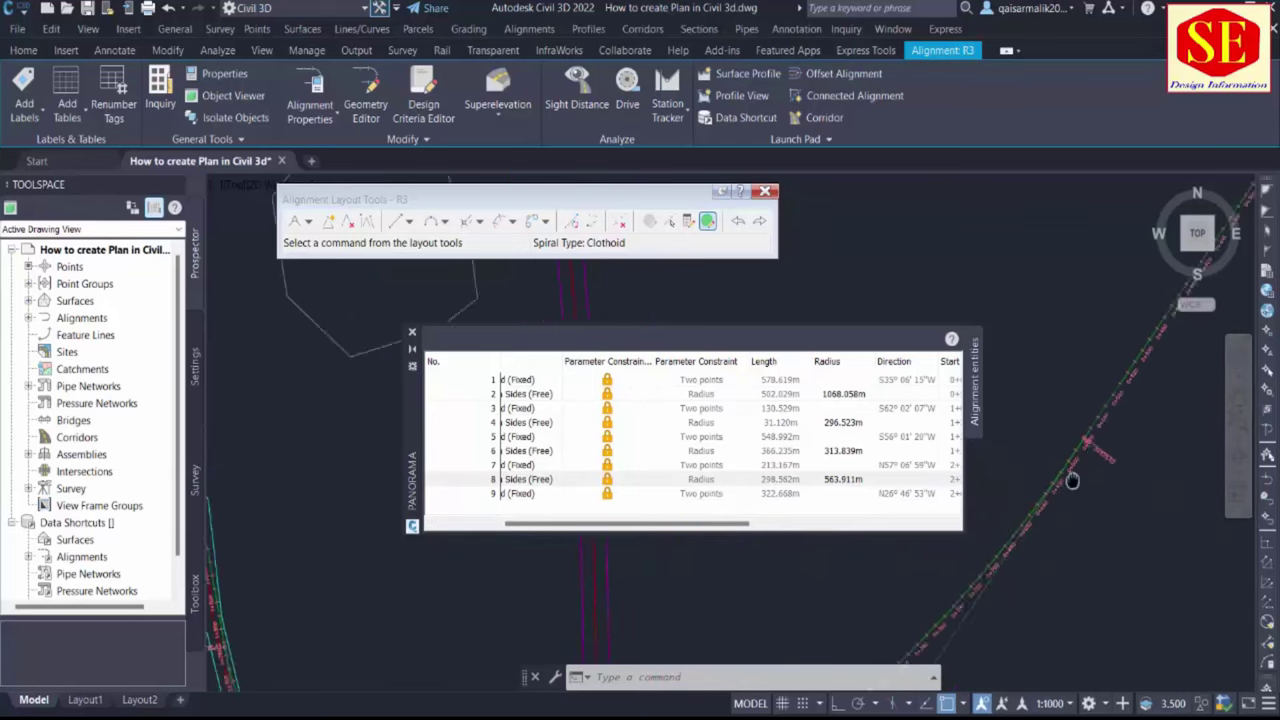
pyautogui.click(843, 479)
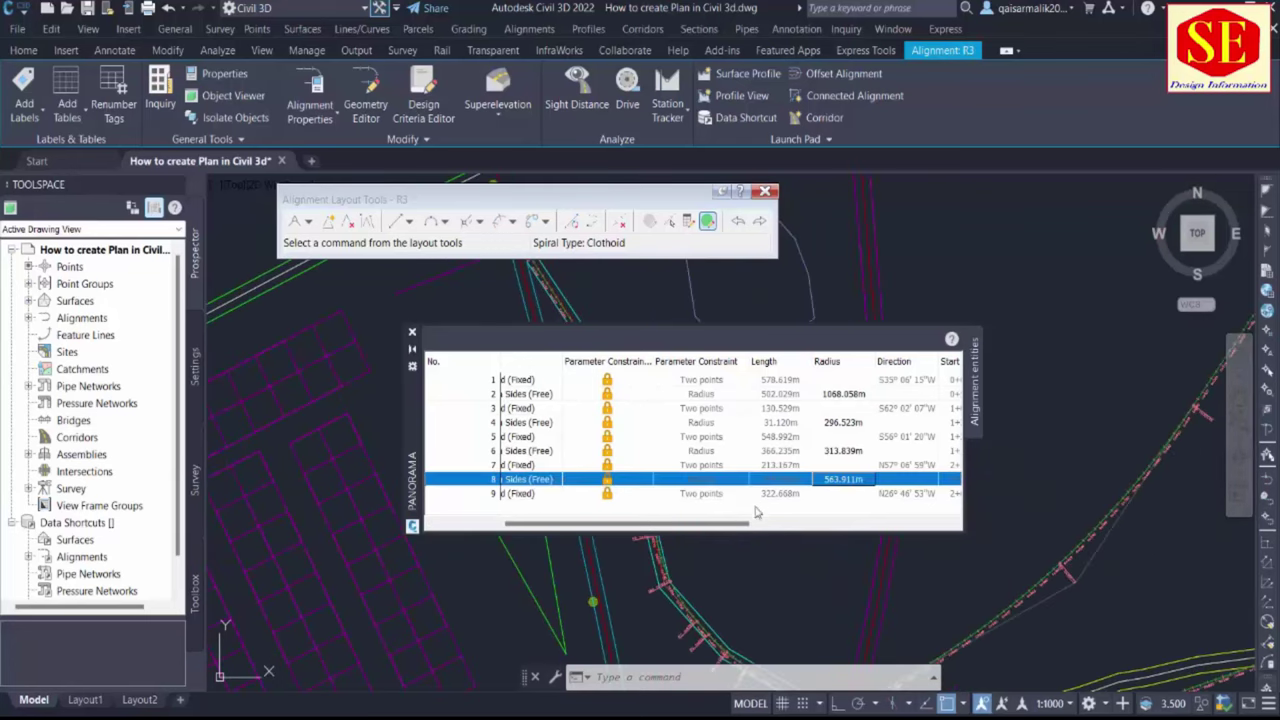
pyautogui.moveTo(737, 527); pyautogui.dragTo(786, 527)
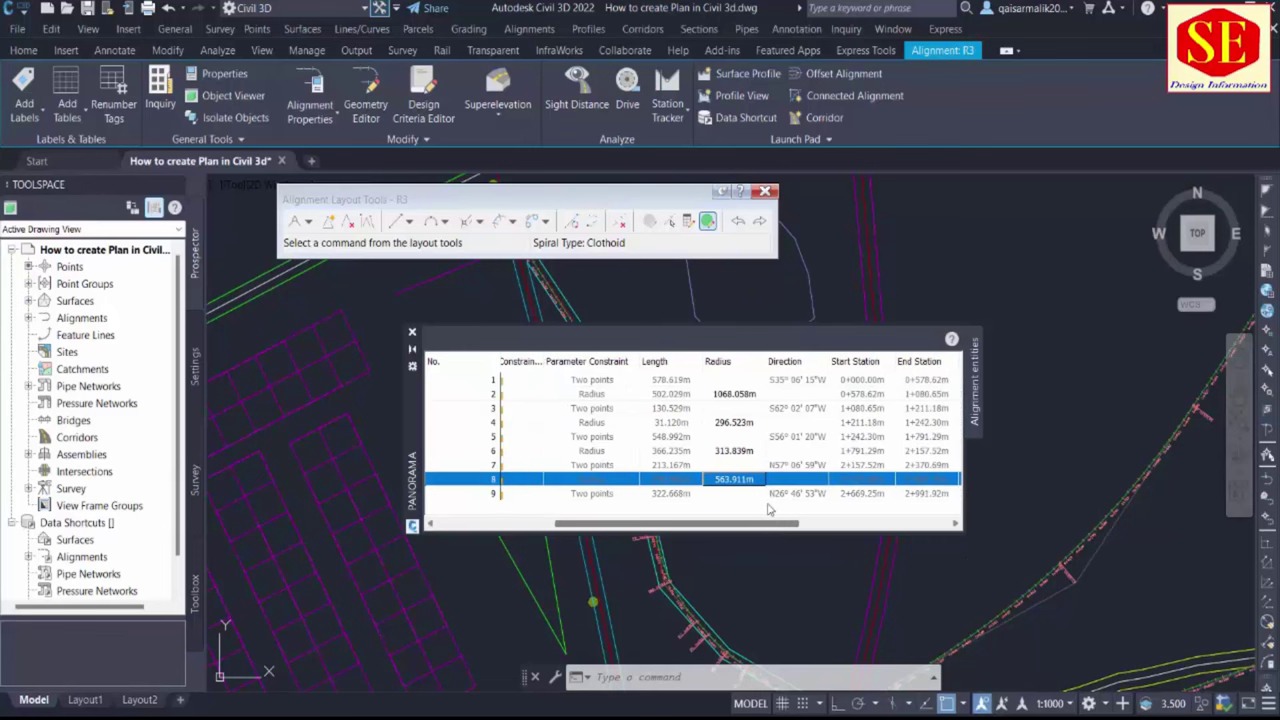
pyautogui.click(733, 395)
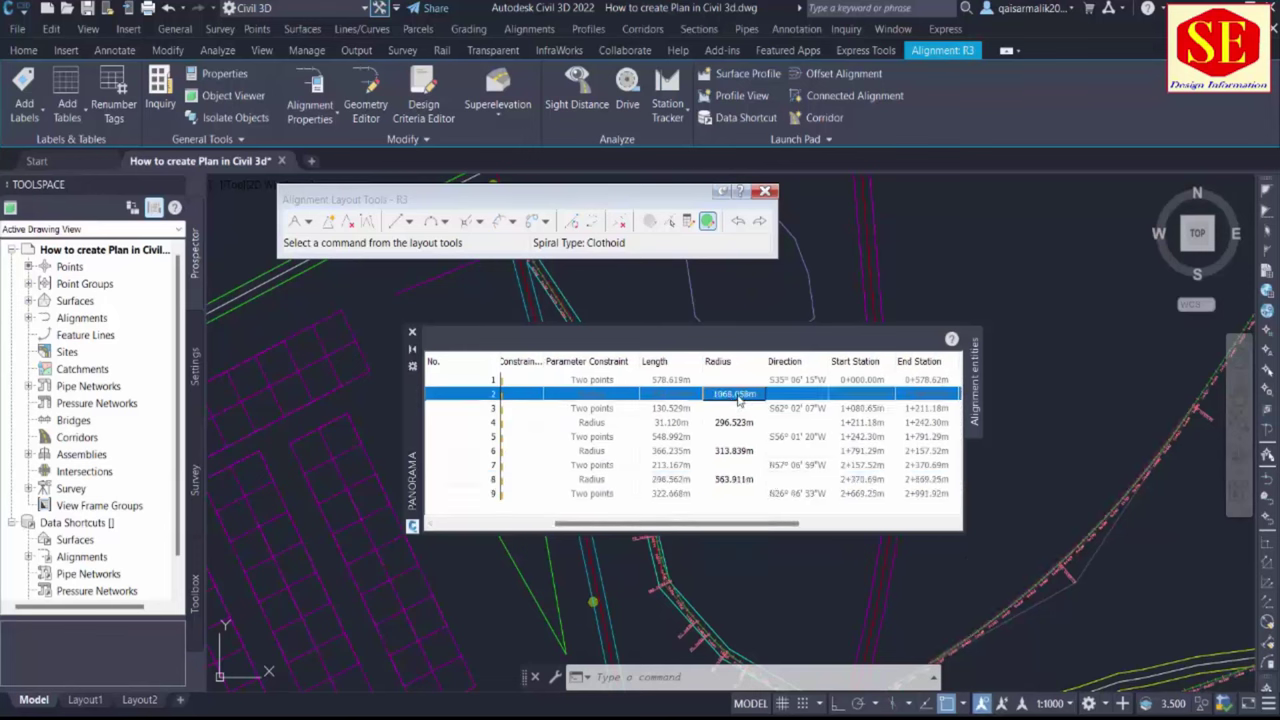
# Set curve 2's radius to 1500 m and curve 4's radius to 350 m
pyautogui.click(737, 396)
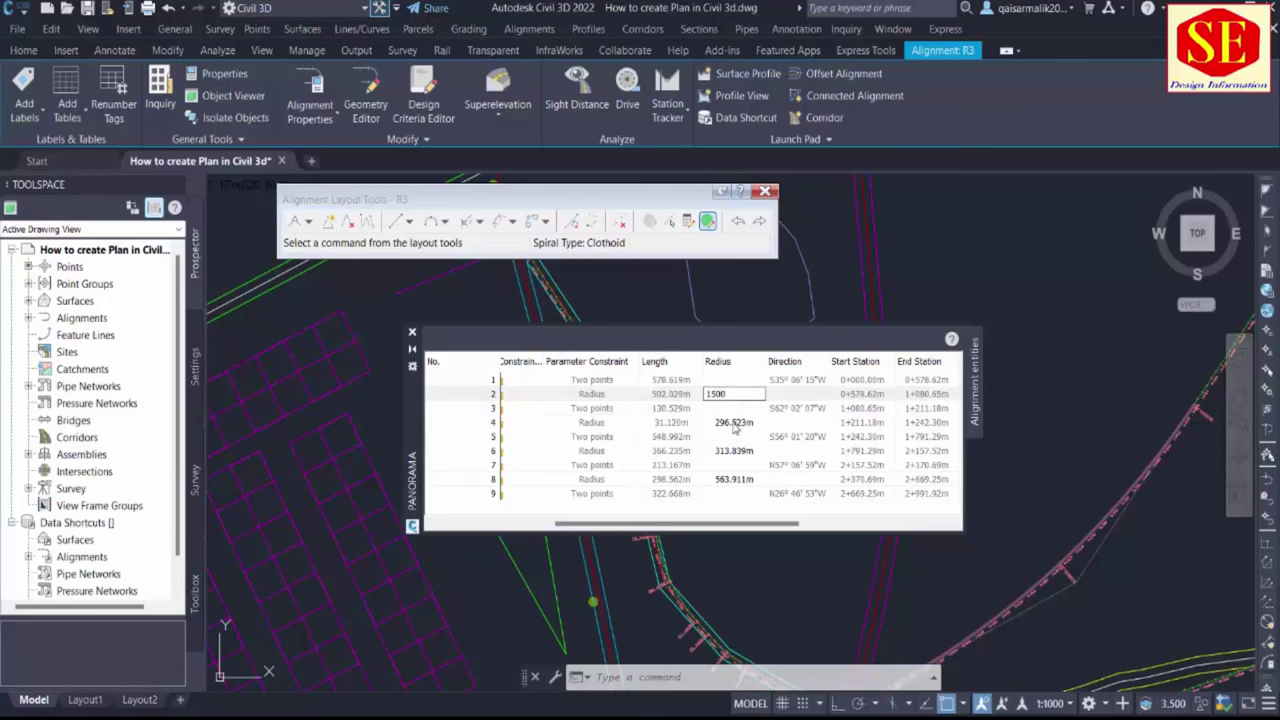
pyautogui.write('1500')
pyautogui.press('Return')
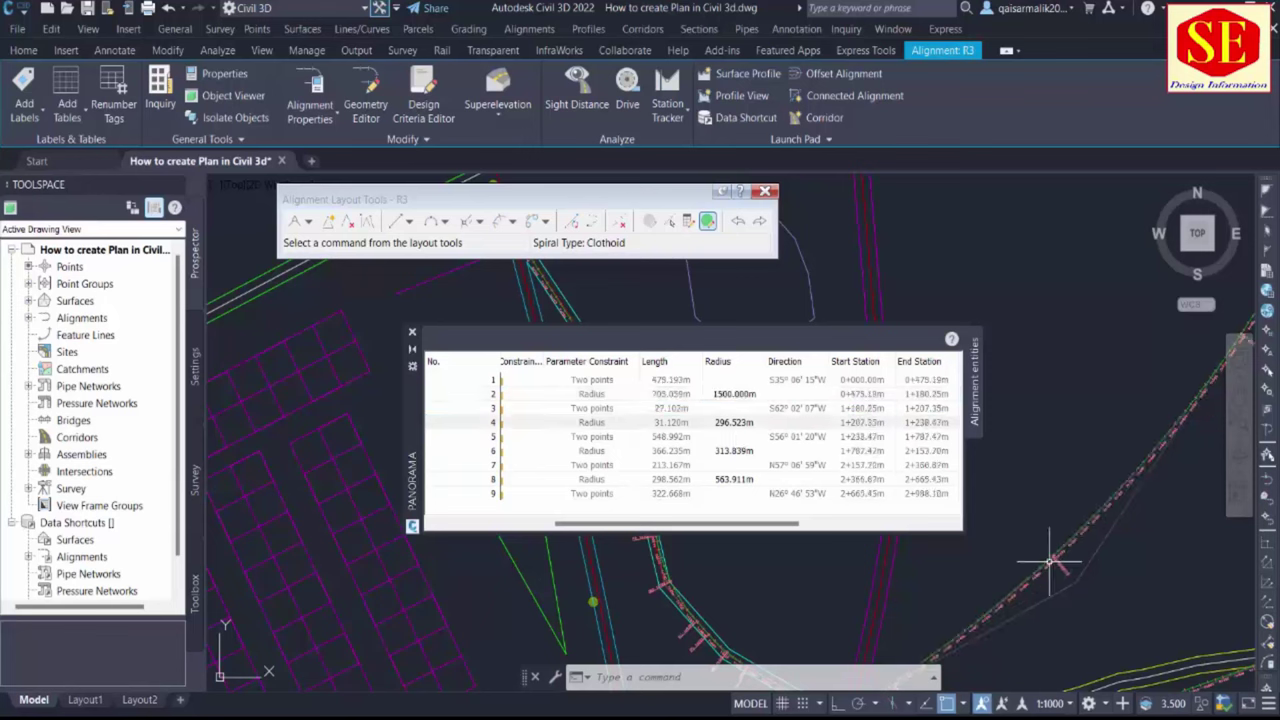
pyautogui.scroll(-5, 1100, 490)
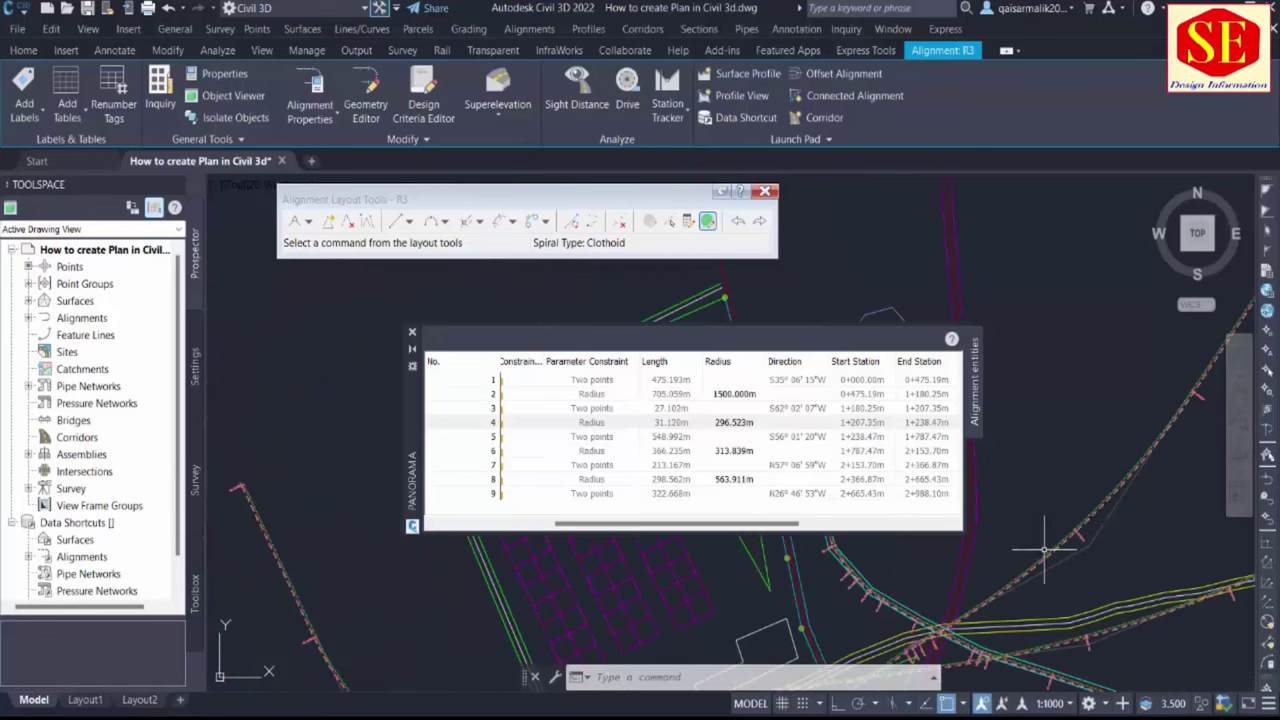
pyautogui.scroll(5, 1125, 452)
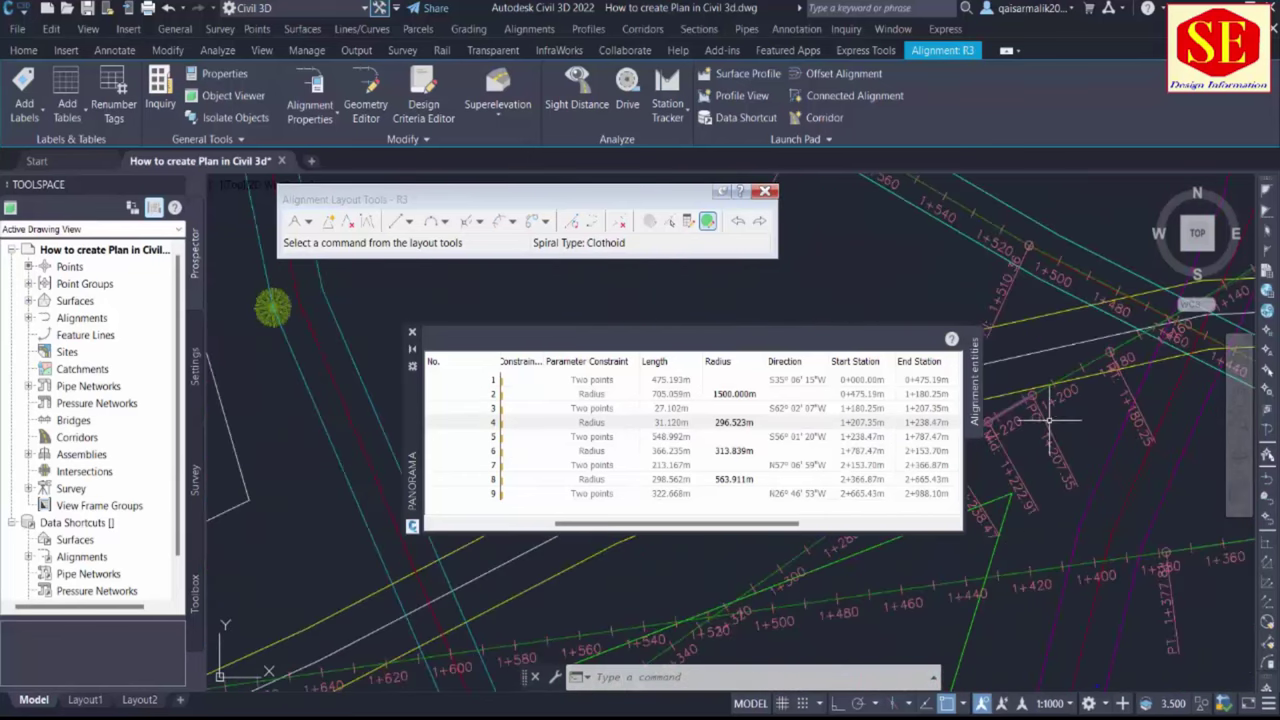
pyautogui.moveTo(1050, 440); pyautogui.dragTo(1117, 448, button='middle')
pyautogui.click(821, 424)
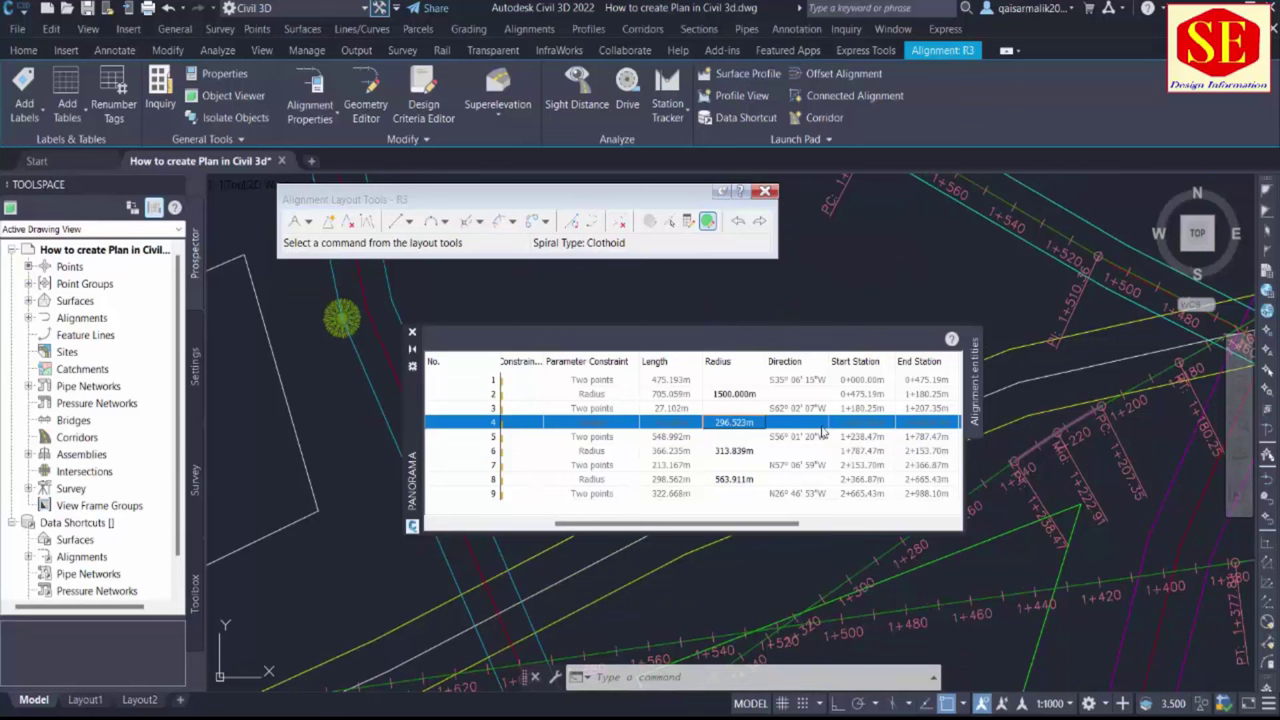
pyautogui.click(735, 424)
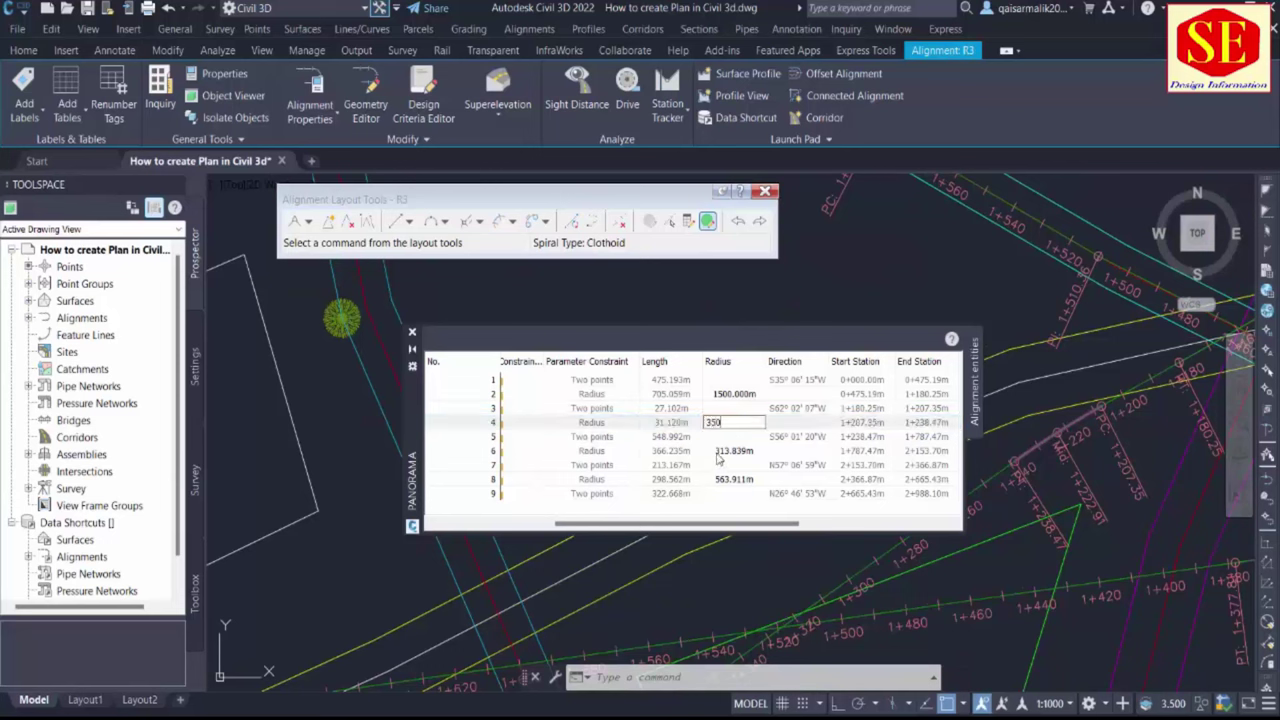
pyautogui.press('Return')
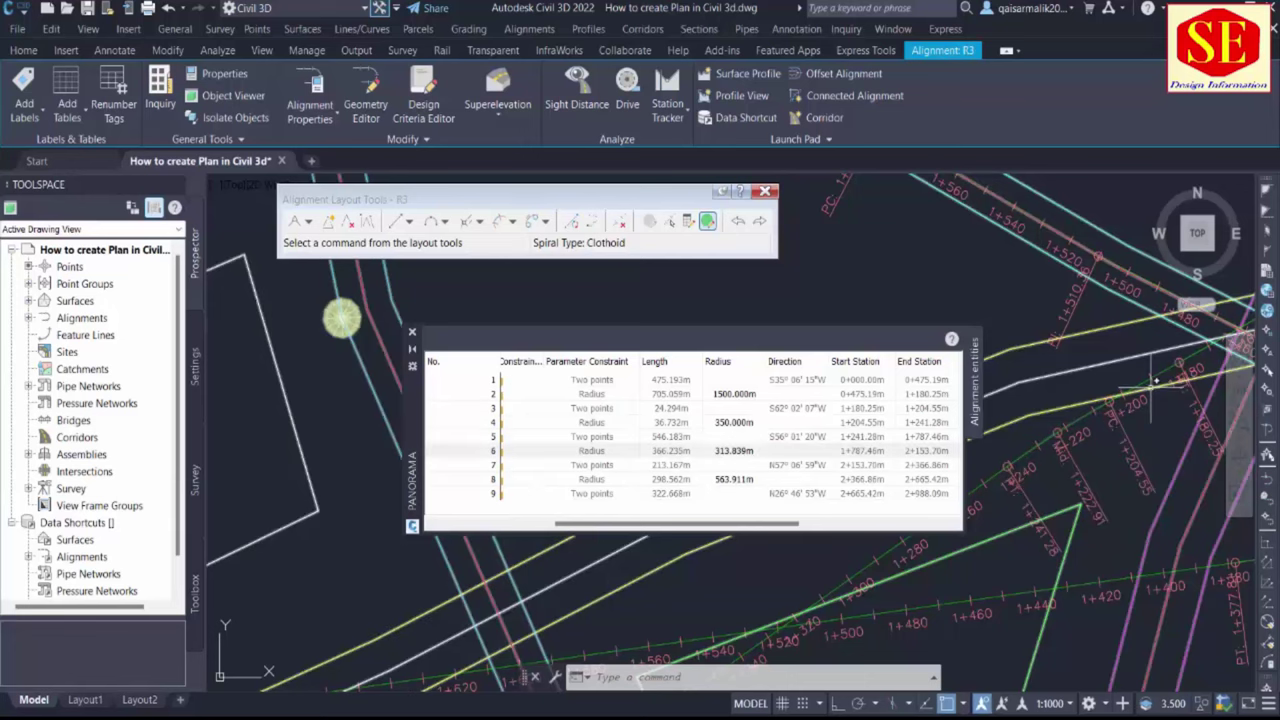
# Set curve 6's radius to 350 m, then revise it to 400 m
pyautogui.moveTo(1155, 380)
pyautogui.mouseDown(button='middle')
pyautogui.moveTo(1120, 420)
pyautogui.moveTo(1245, 395)
pyautogui.moveTo(1187, 388)
pyautogui.moveTo(1150, 420)
pyautogui.moveTo(1240, 400)
pyautogui.mouseUp(button='middle')
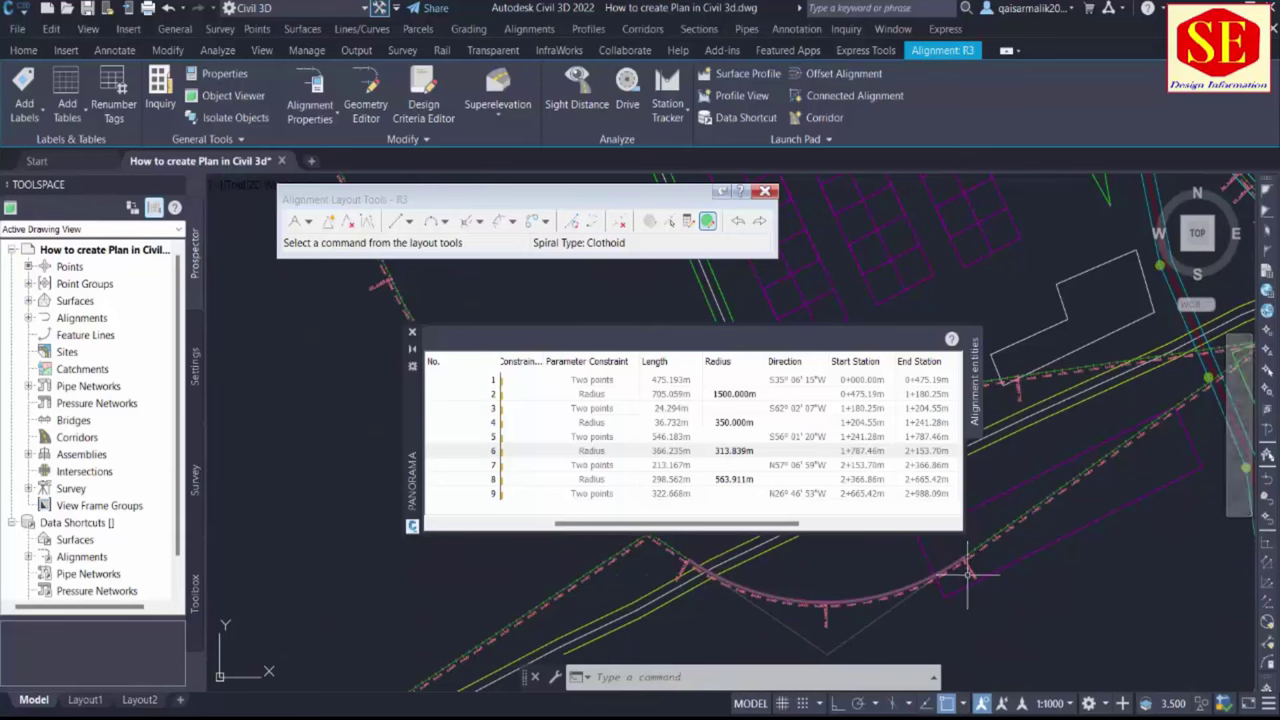
pyautogui.moveTo(968, 572); pyautogui.dragTo(1111, 567, button='middle')
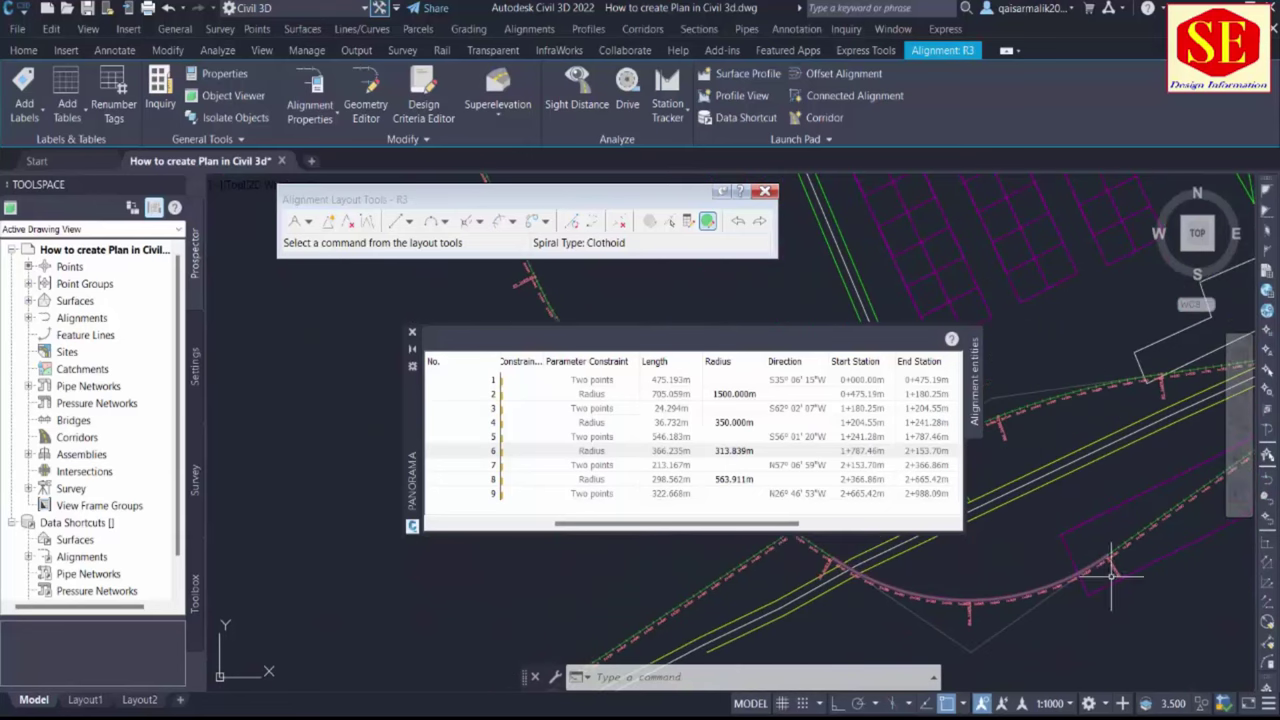
pyautogui.click(722, 455)
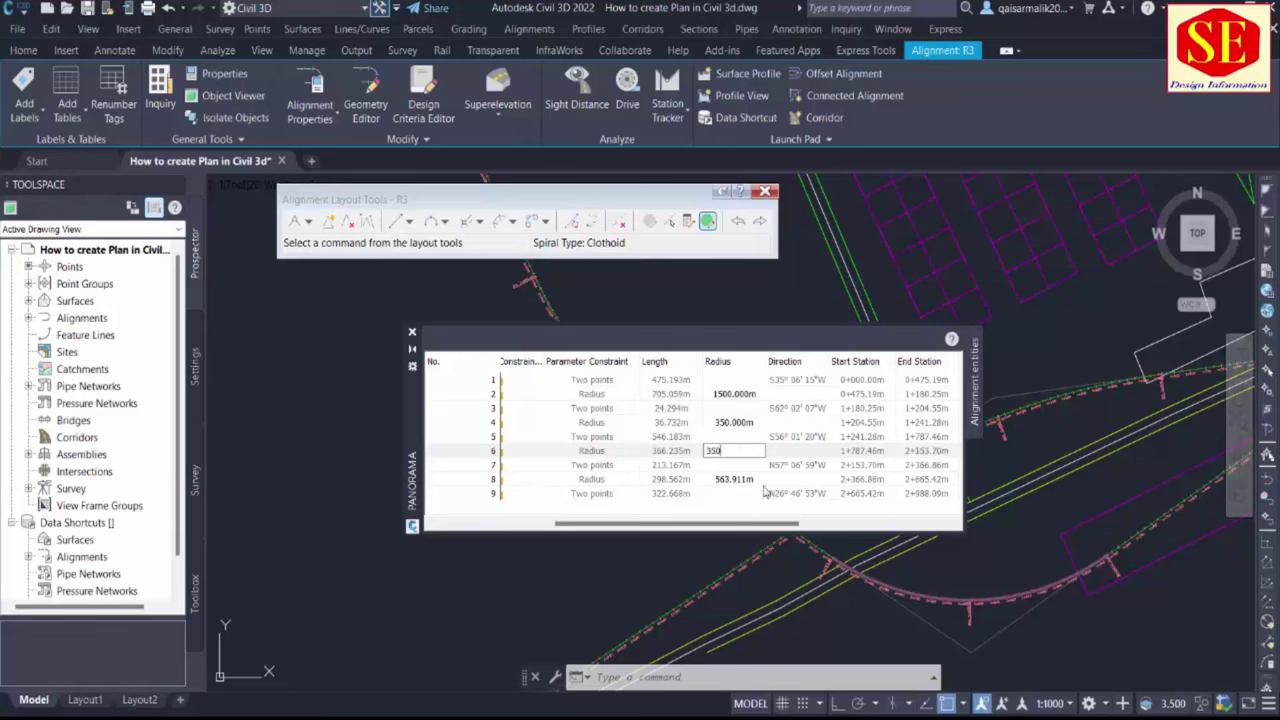
pyautogui.click(748, 482)
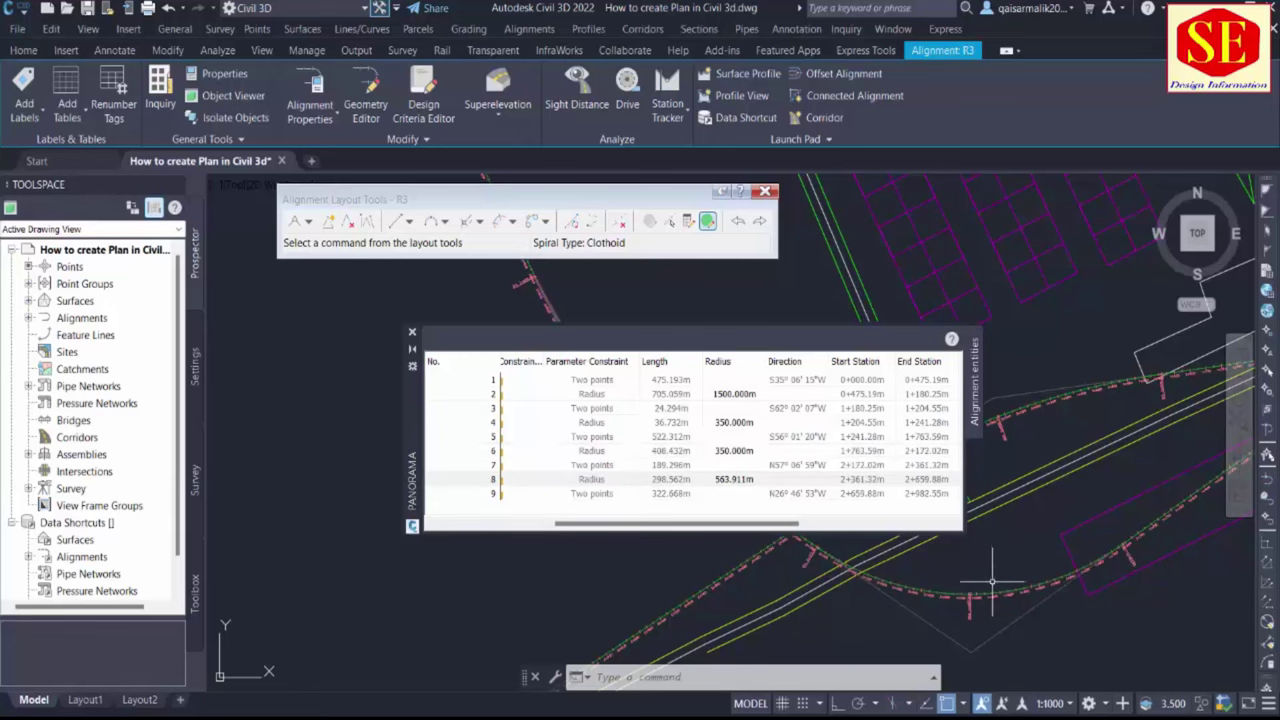
pyautogui.click(749, 455)
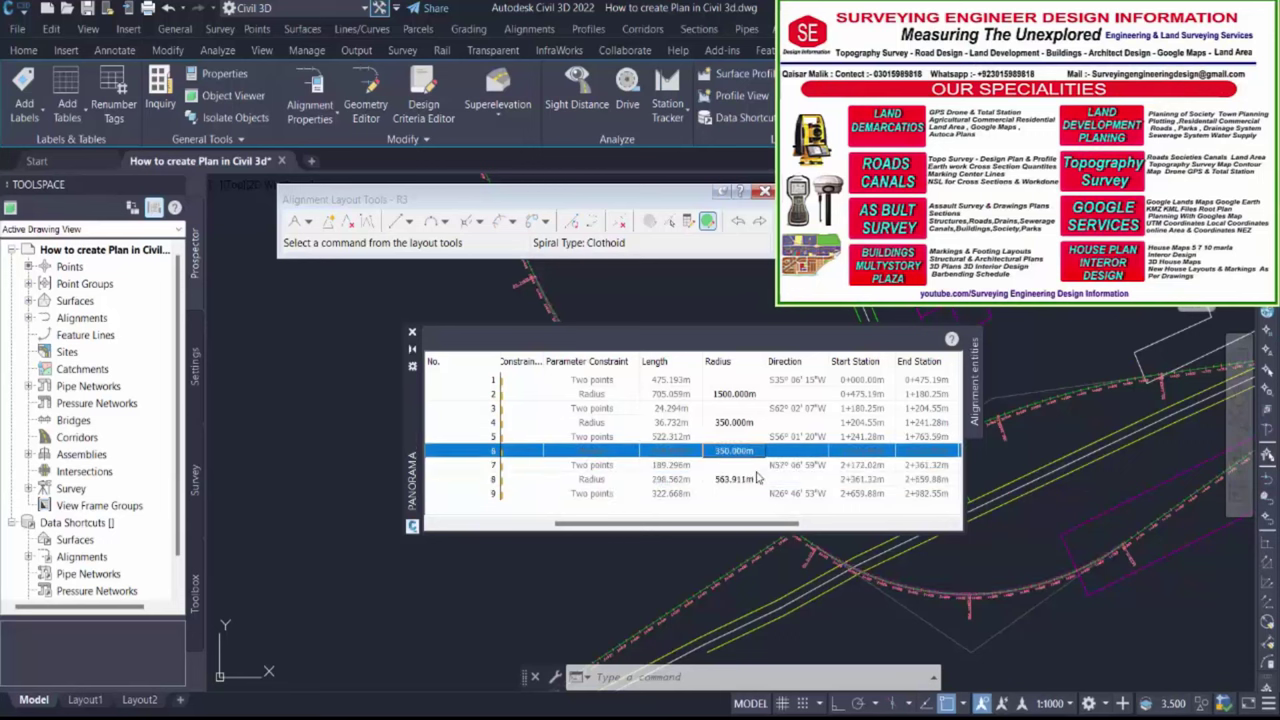
pyautogui.click(740, 455)
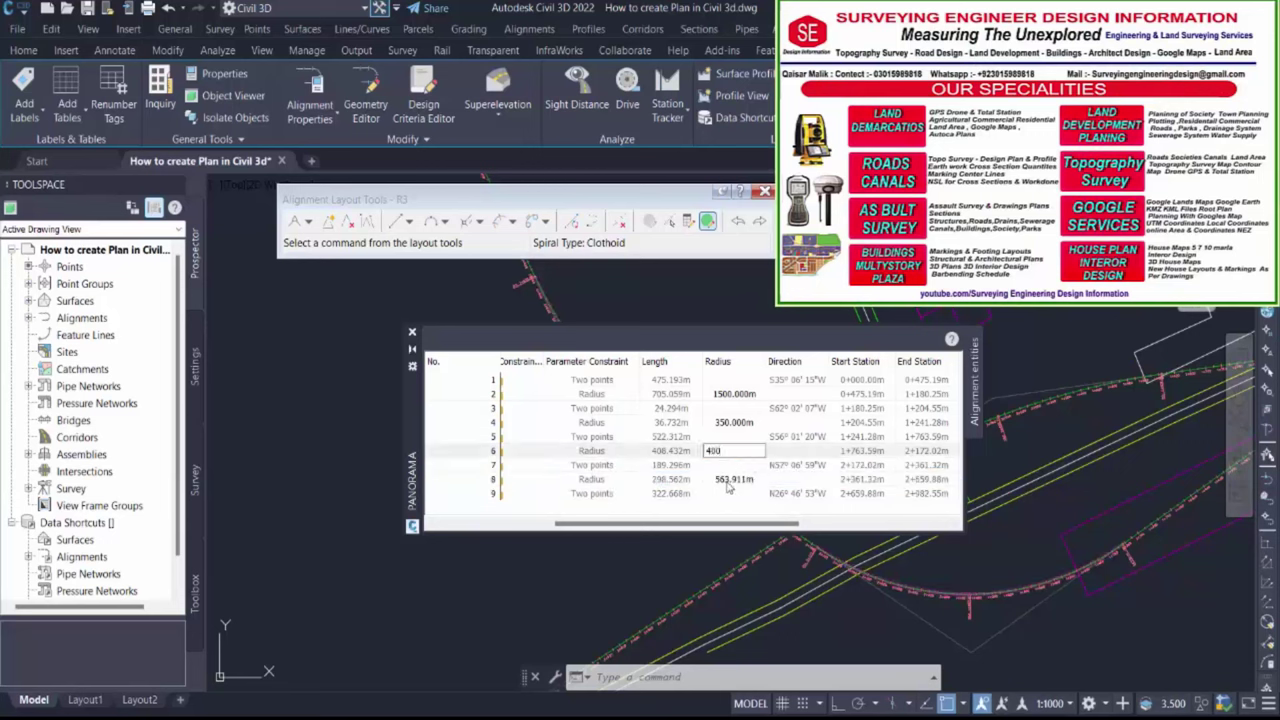
pyautogui.click(730, 484)
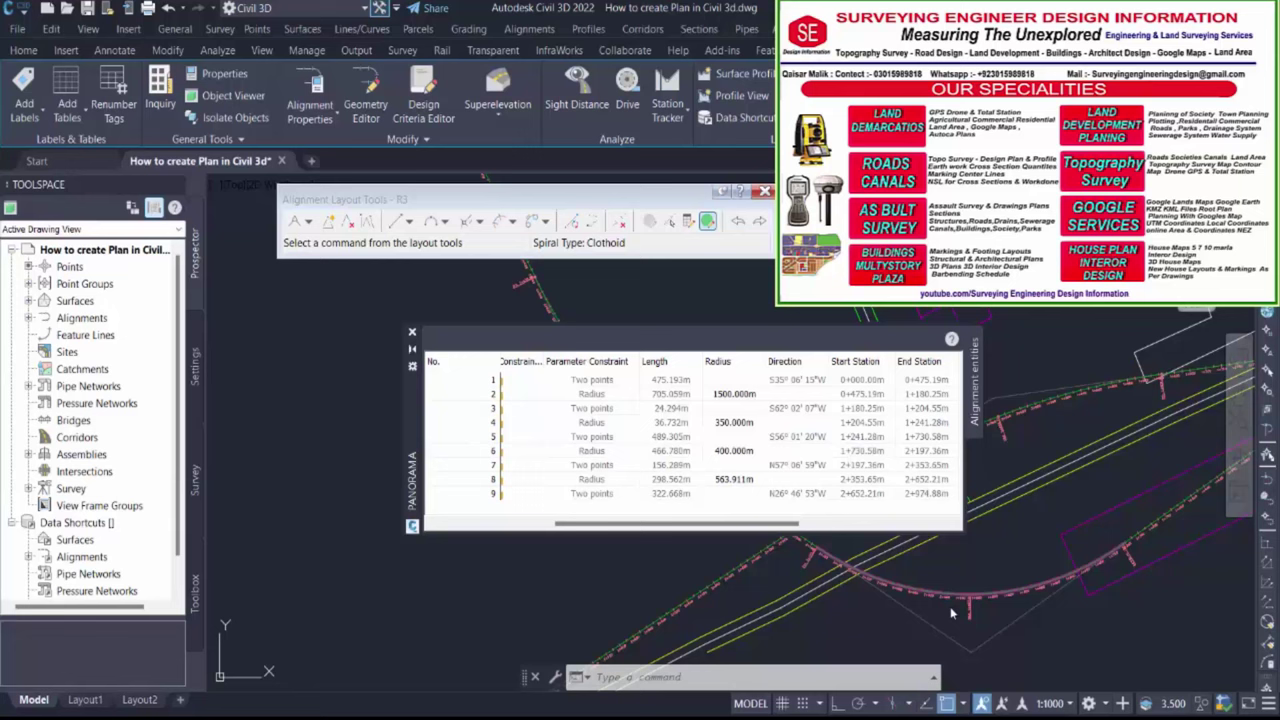
# Set curve 8's radius to 600 m, then revise it to 750 m
pyautogui.click(740, 480)
pyautogui.write('60')
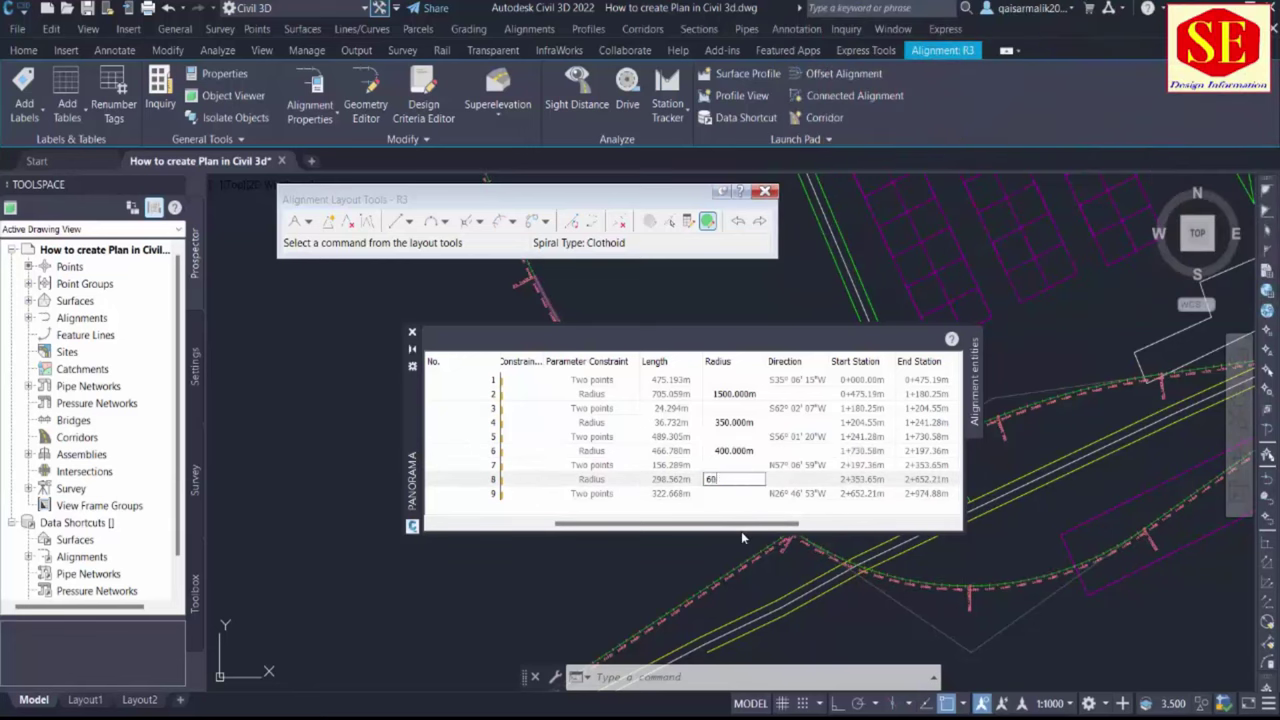
pyautogui.write('0')
pyautogui.scroll(-5, 1125, 535)
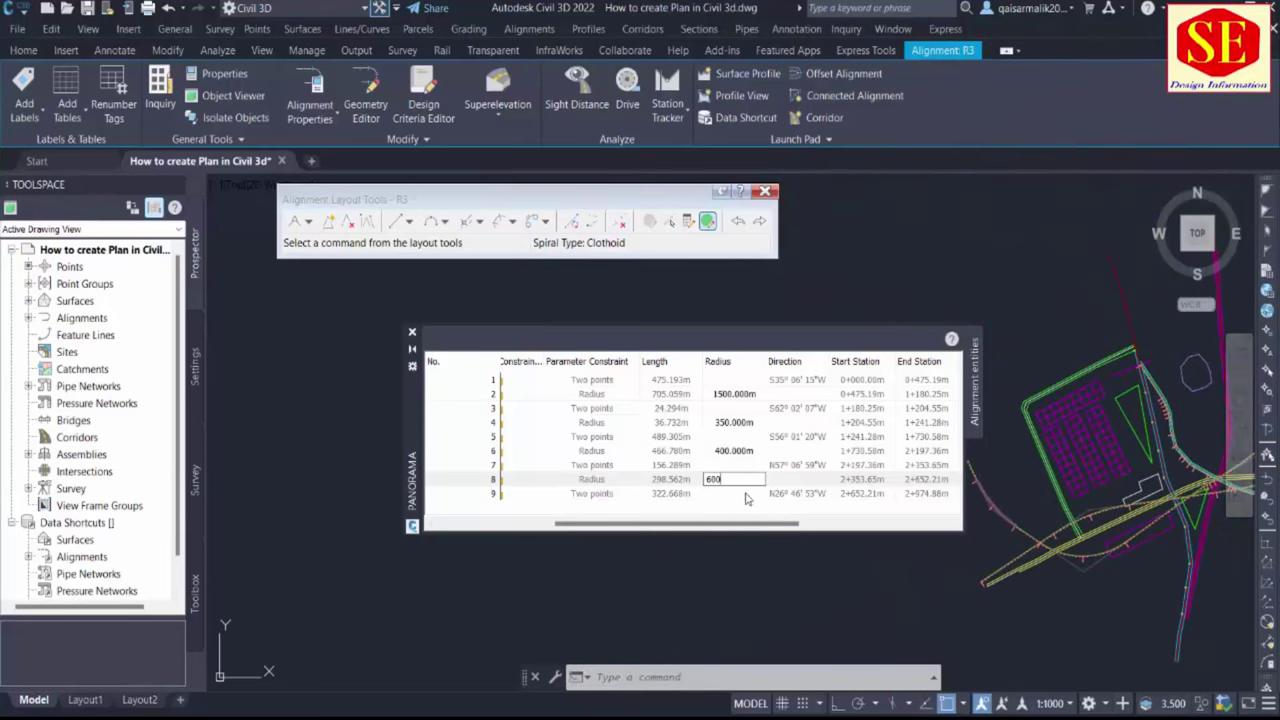
pyautogui.press('Return')
pyautogui.scroll(5, 988, 490)
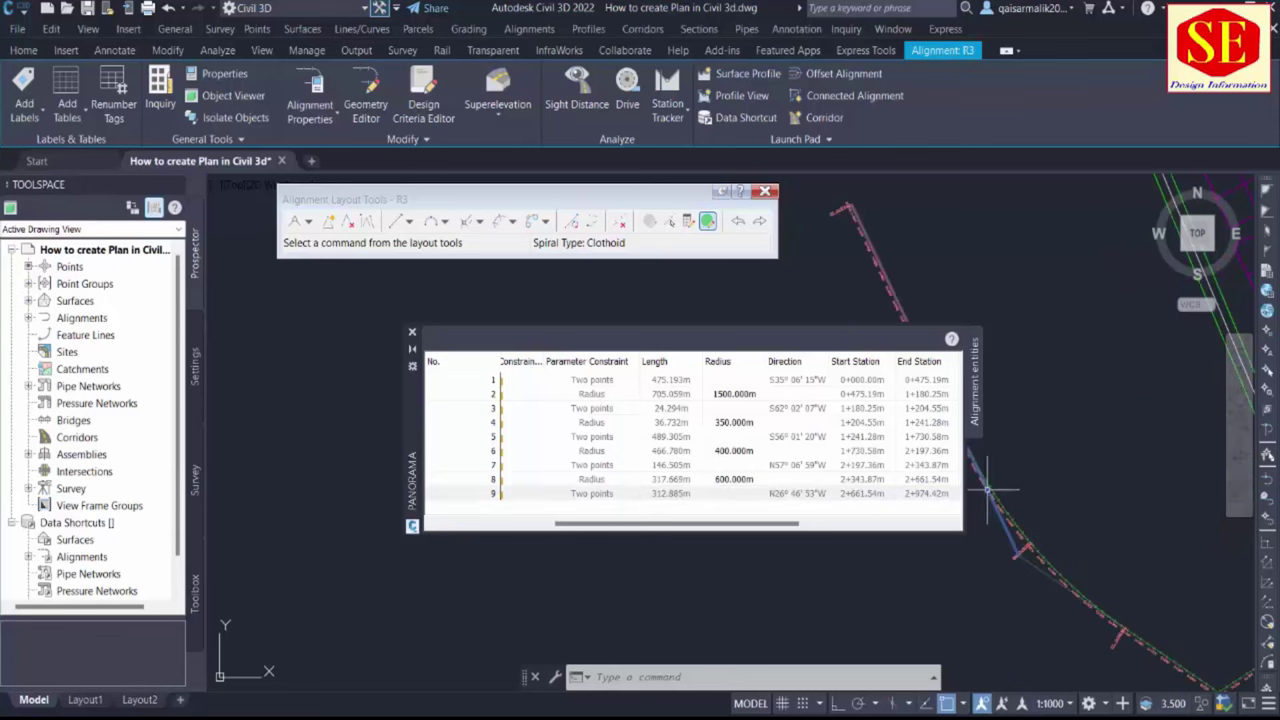
pyautogui.click(598, 493)
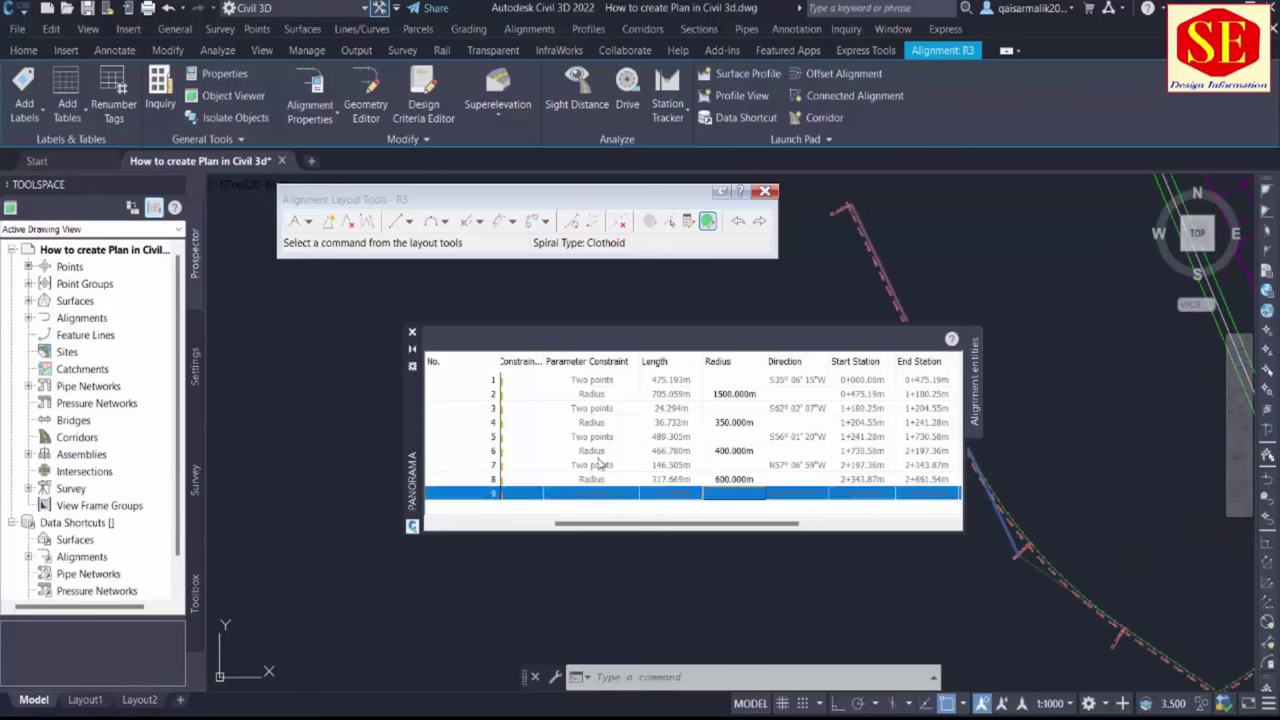
pyautogui.click(745, 484)
pyautogui.click(745, 487)
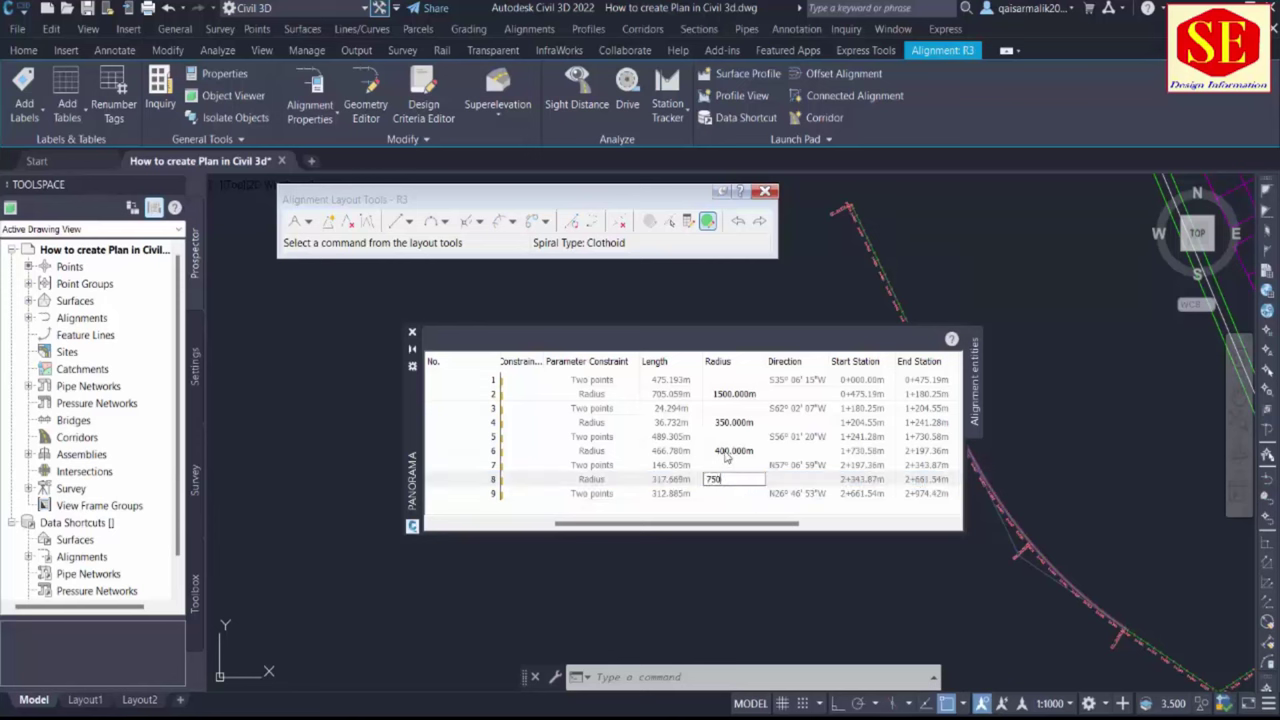
pyautogui.click(727, 455)
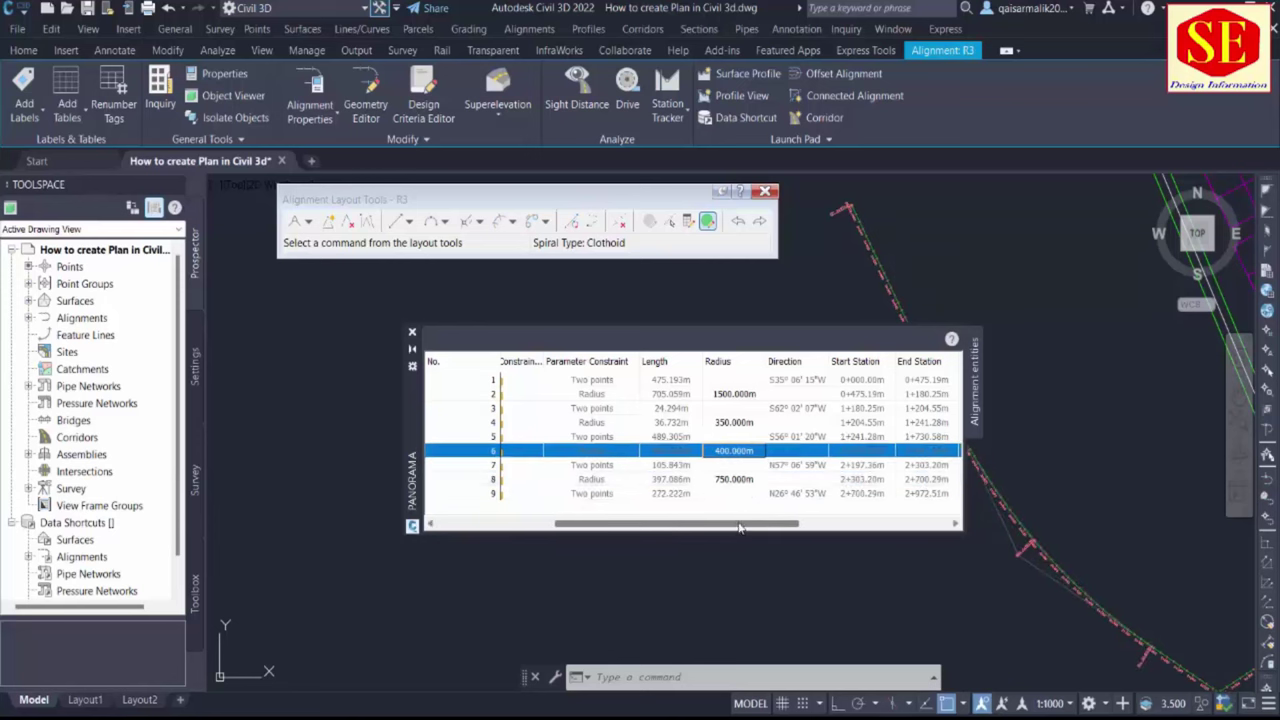
pyautogui.moveTo(740, 528); pyautogui.dragTo(844, 528)
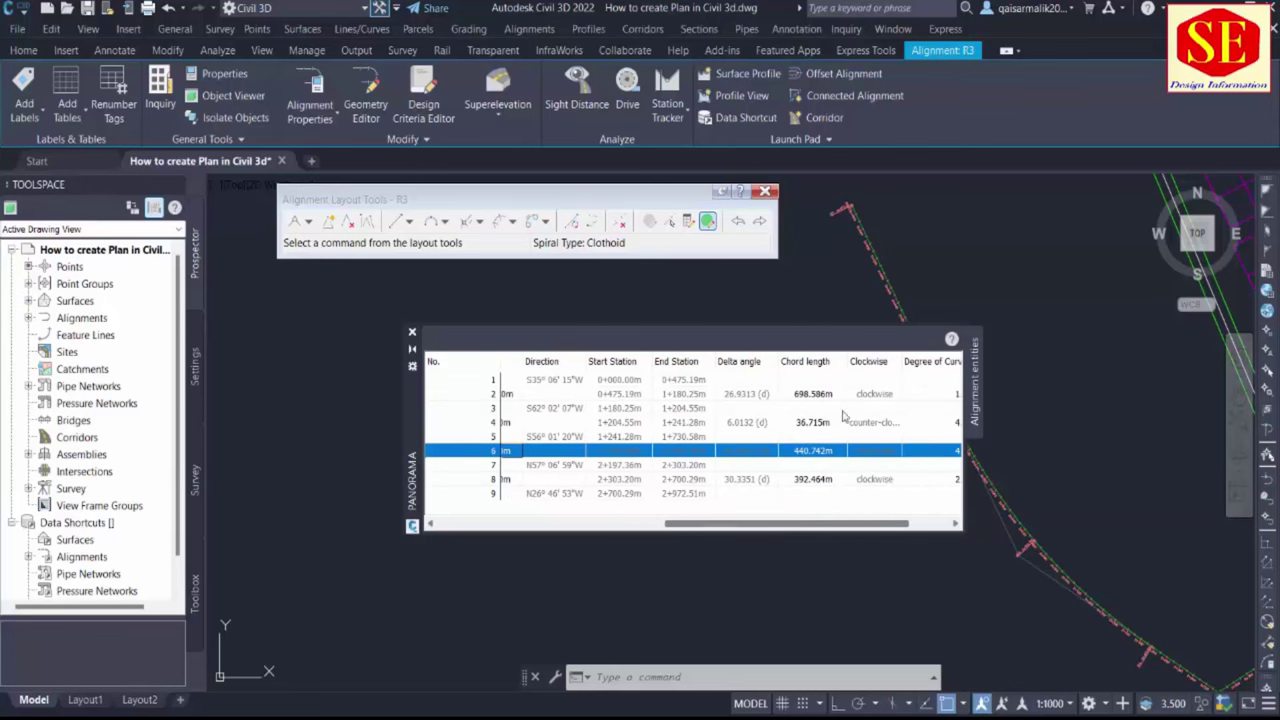
# Set curve 2's chord length to 700 m and check its recalculated radius
pyautogui.click(796, 397)
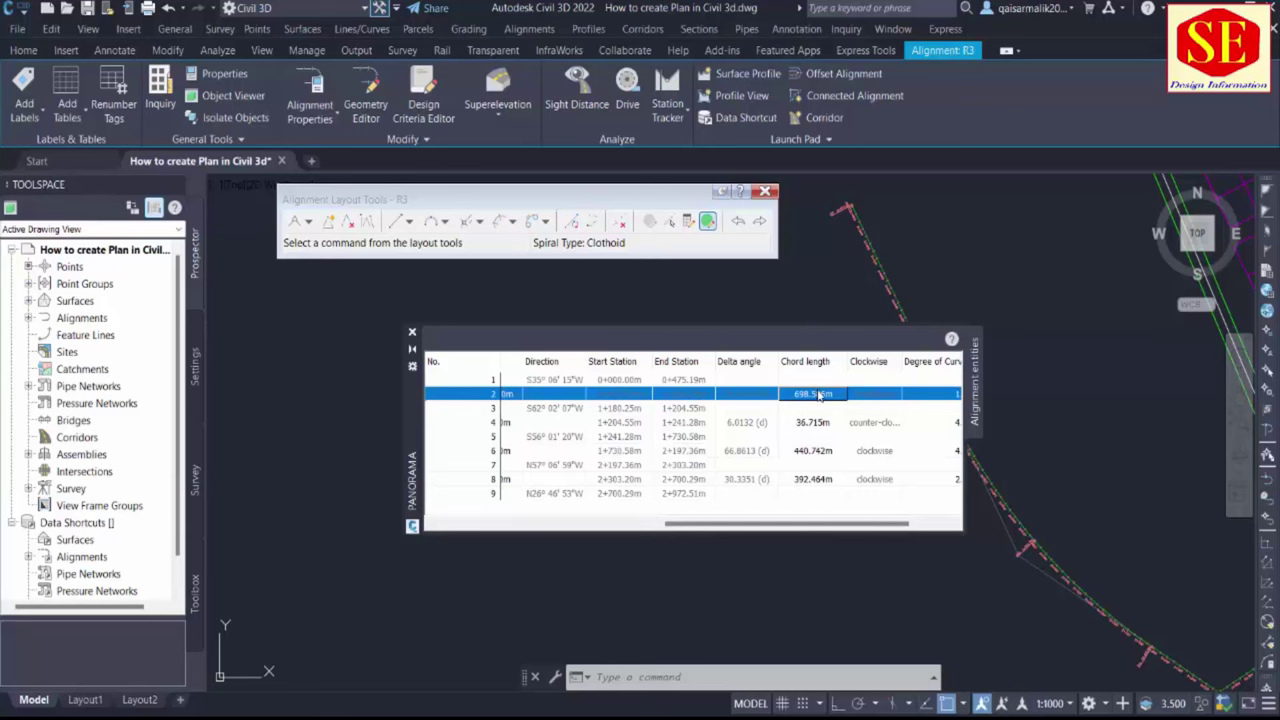
pyautogui.click(818, 395)
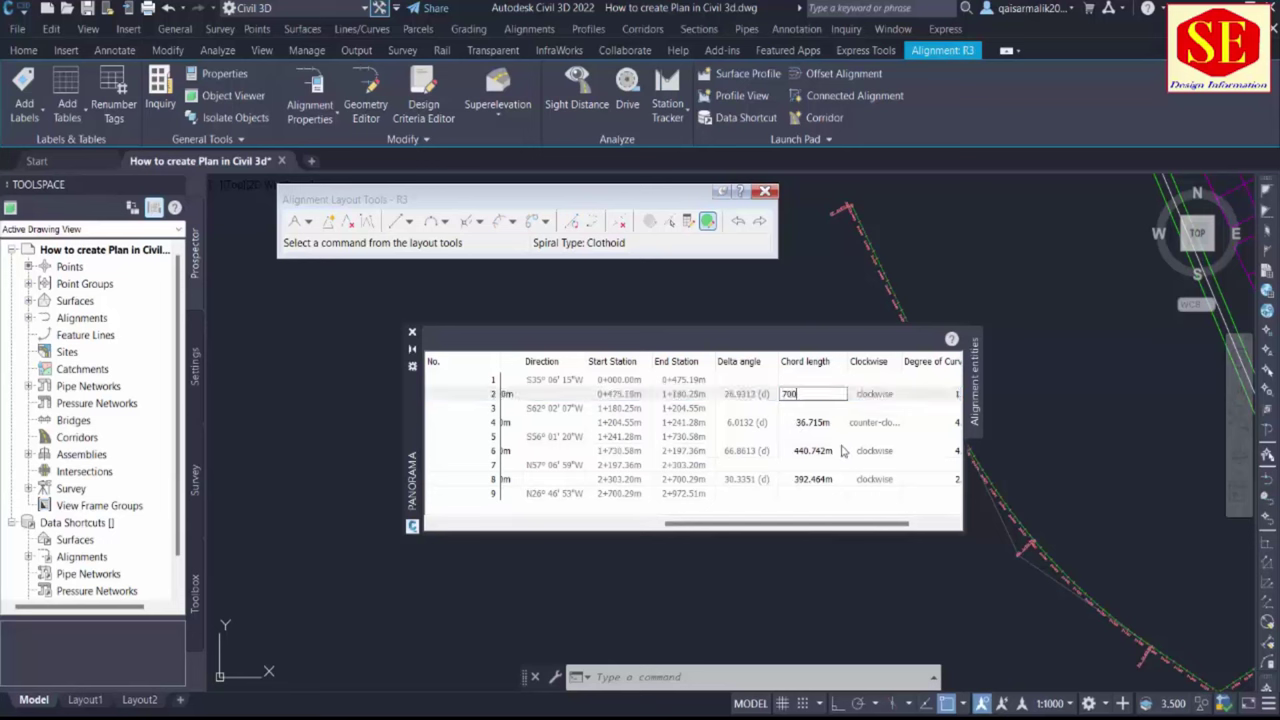
pyautogui.click(810, 423)
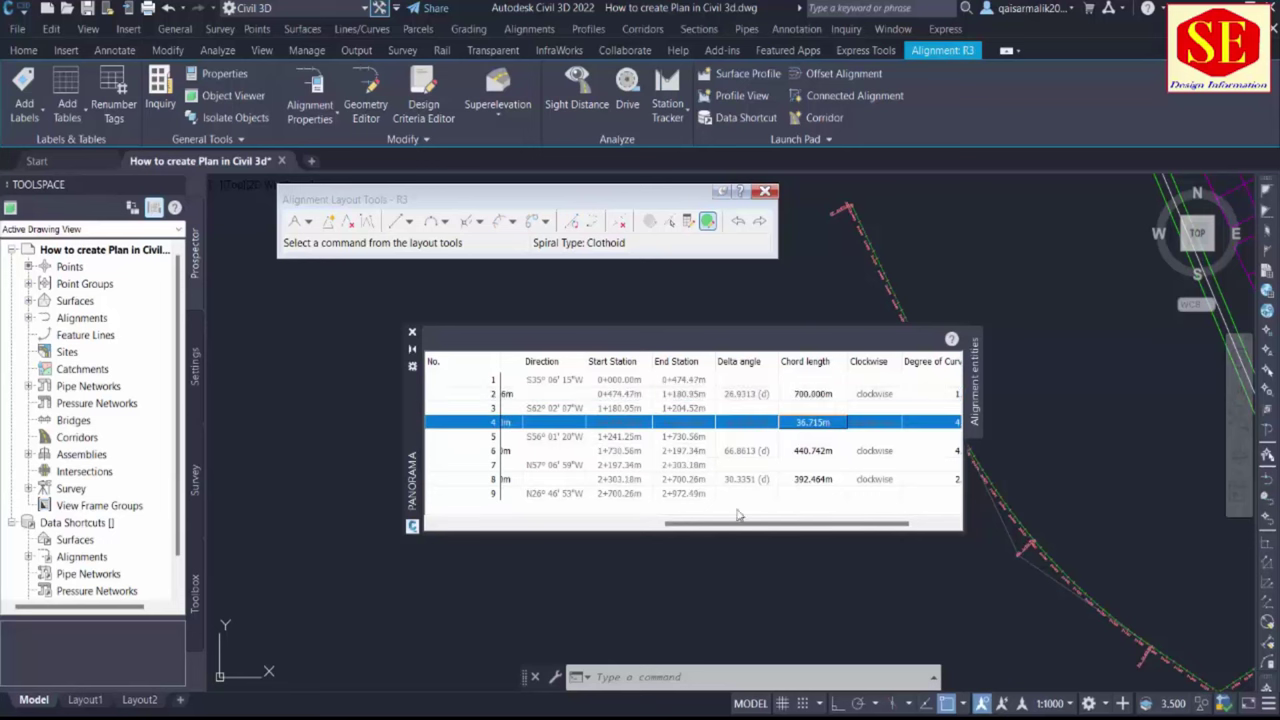
pyautogui.moveTo(782, 525); pyautogui.dragTo(703, 527)
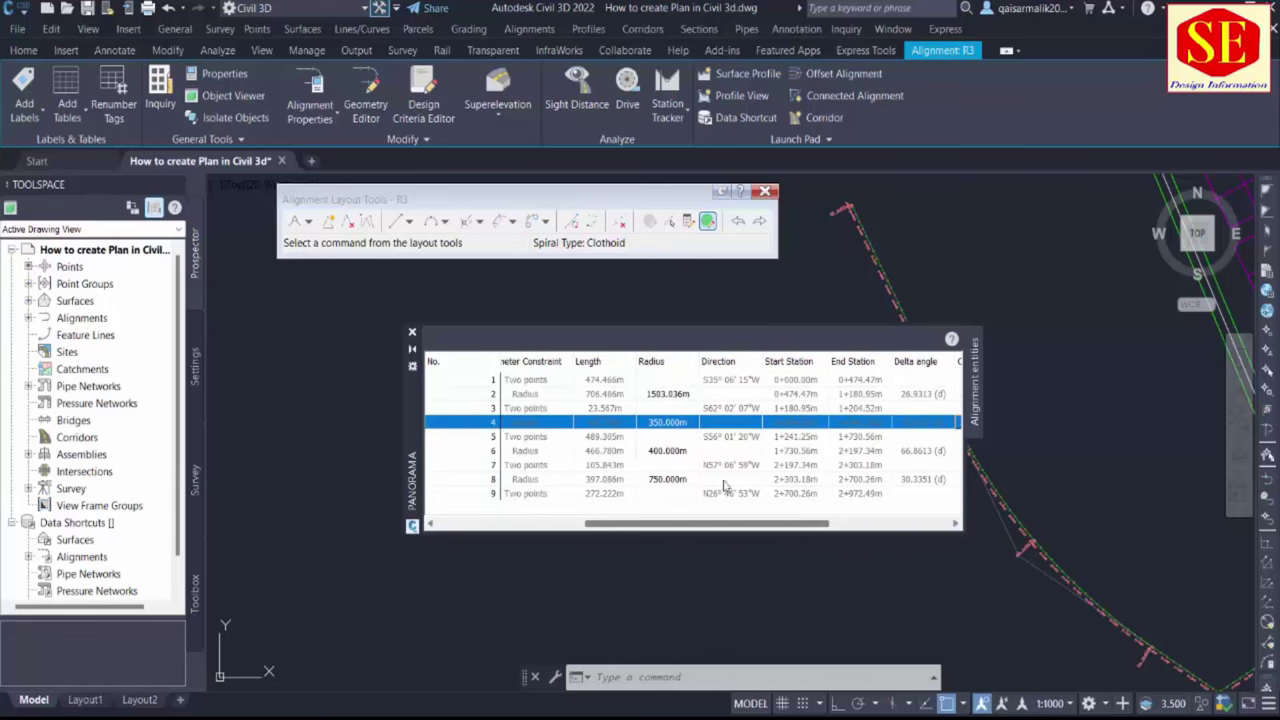
pyautogui.press('Up')
pyautogui.press('Up')
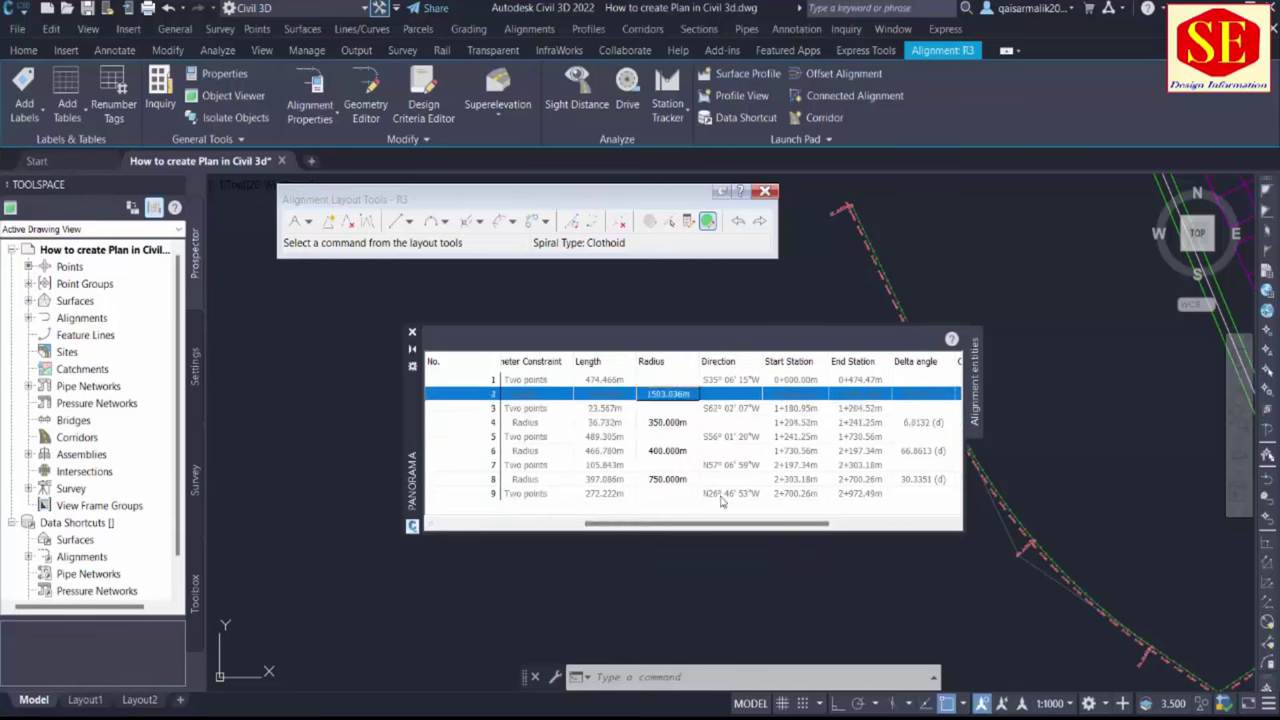
# Set curve 4's chord length to 40 m and check its new radius
pyautogui.click(660, 423)
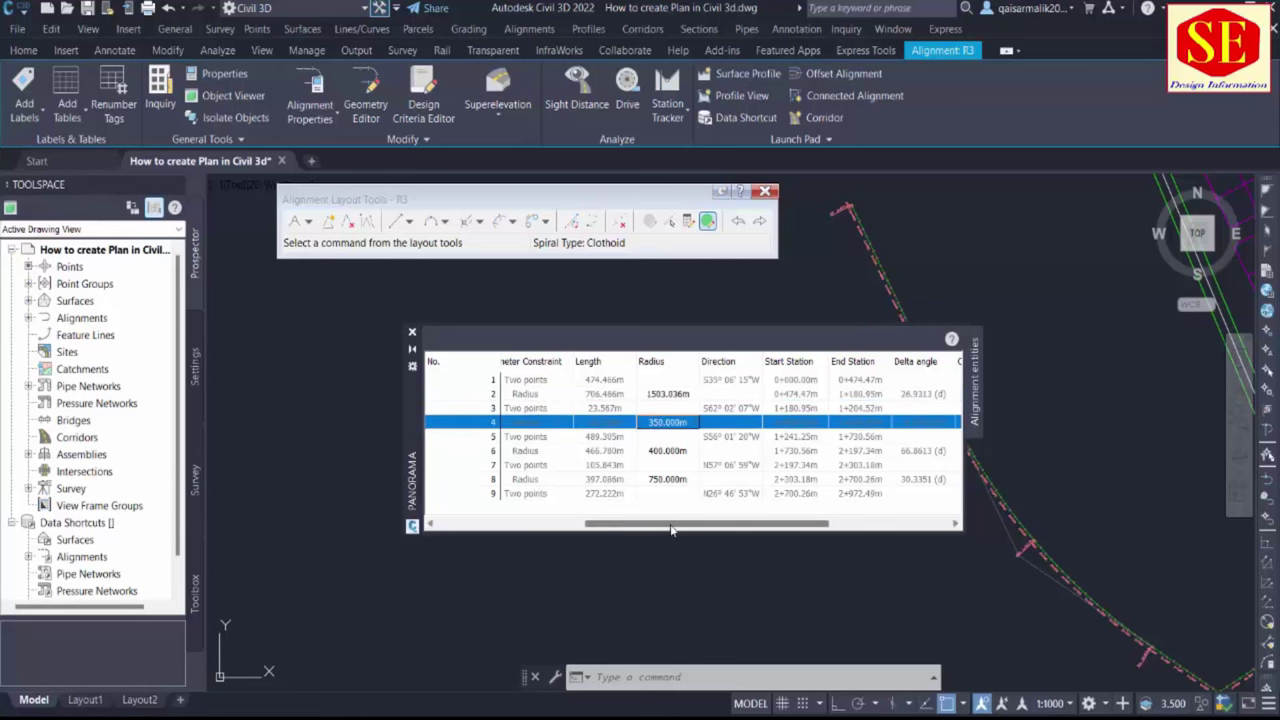
pyautogui.moveTo(667, 524); pyautogui.dragTo(754, 524)
pyautogui.click(791, 424)
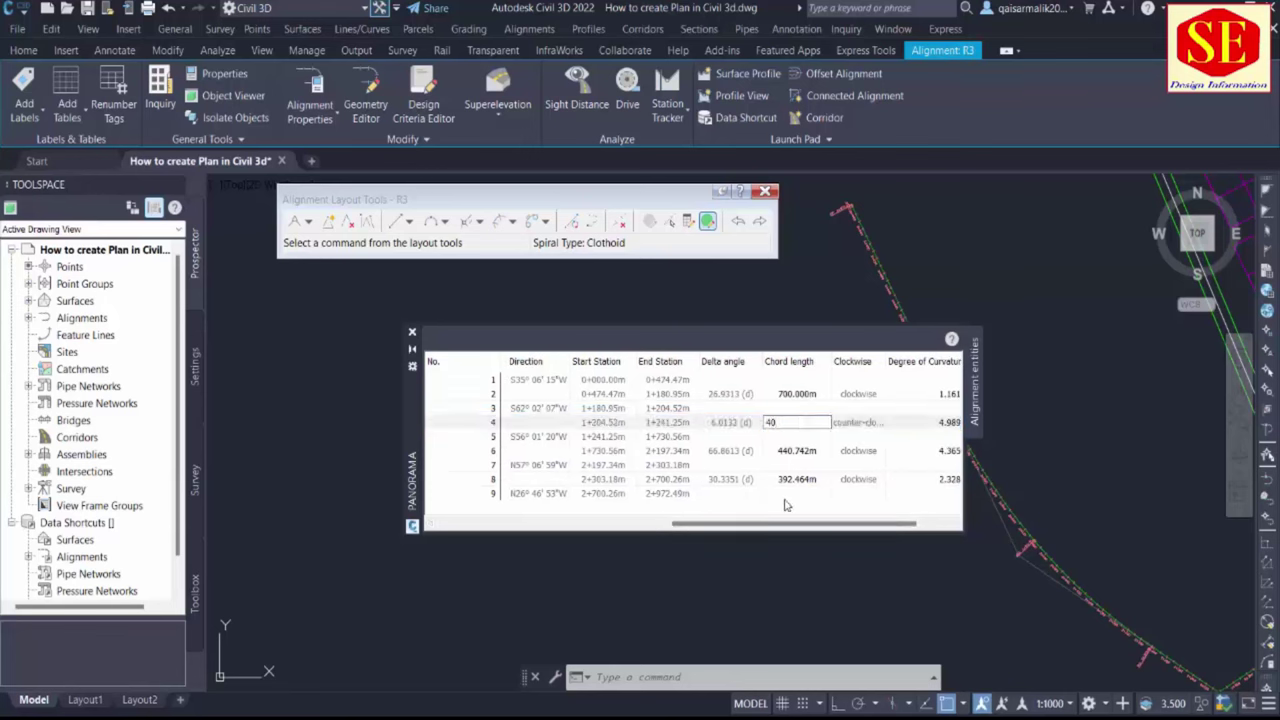
pyautogui.write('40')
pyautogui.press('Return')
pyautogui.click(812, 451)
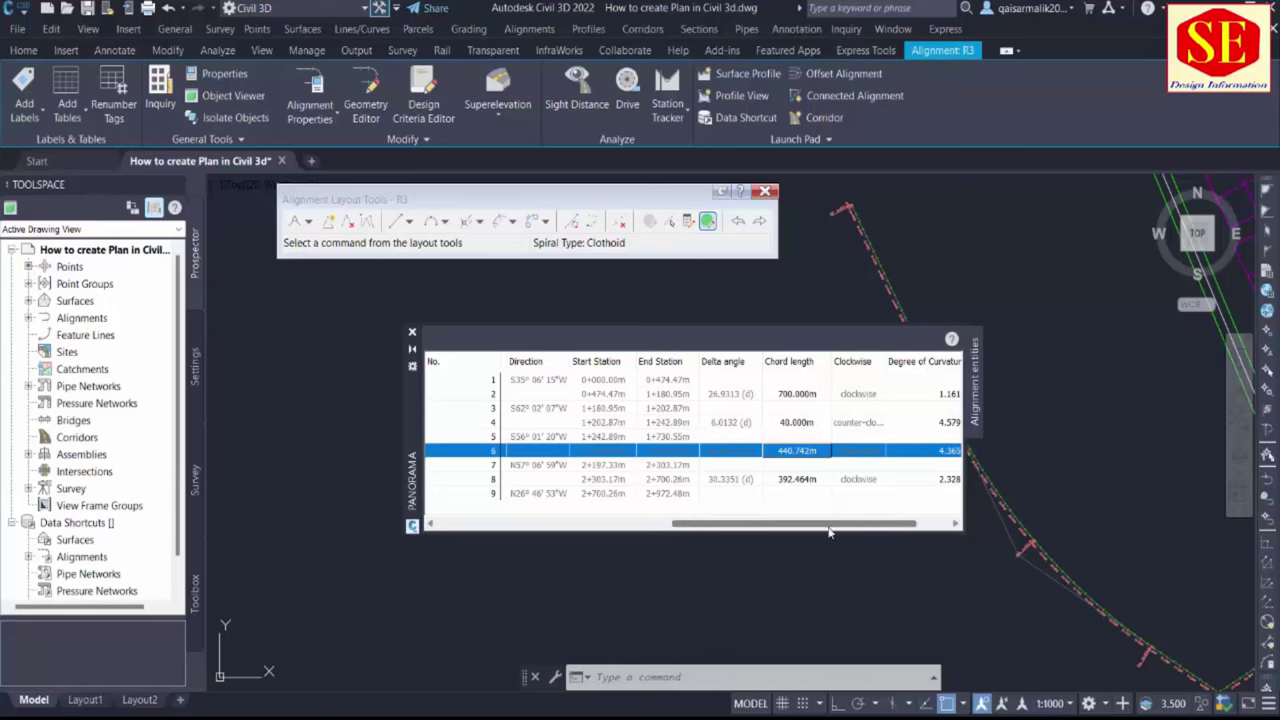
pyautogui.moveTo(830, 525); pyautogui.dragTo(709, 535)
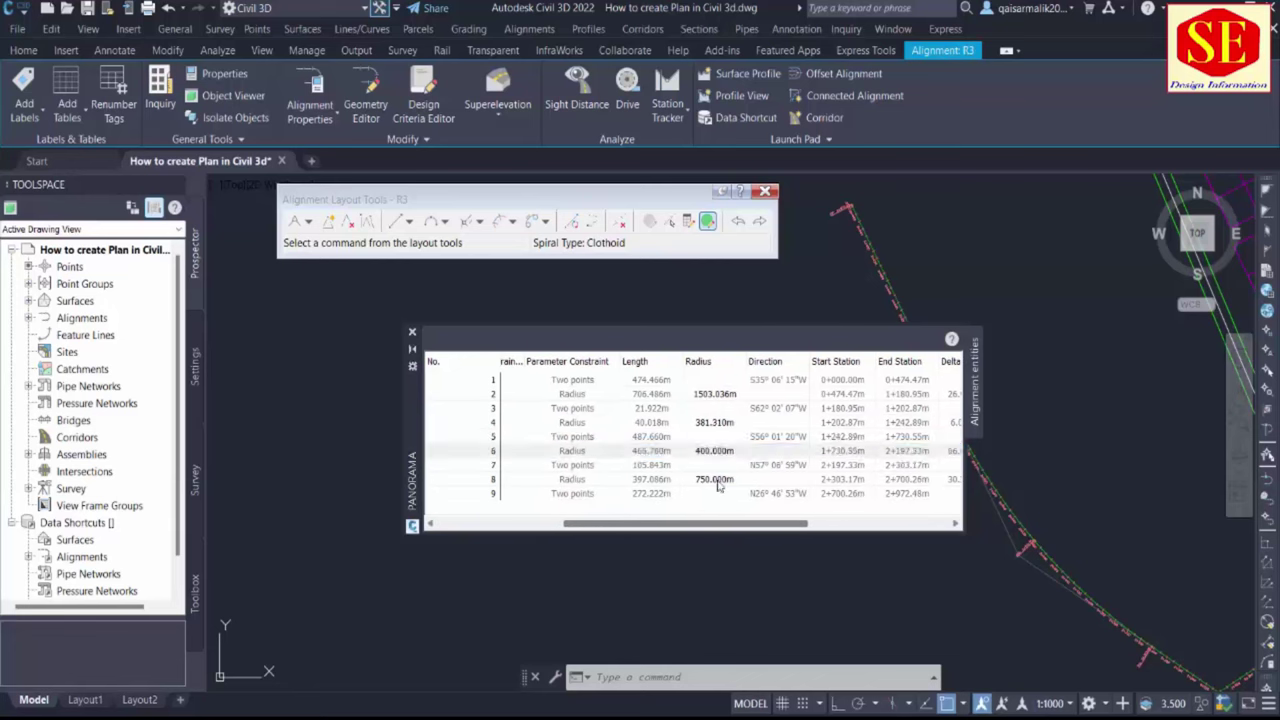
pyautogui.click(716, 424)
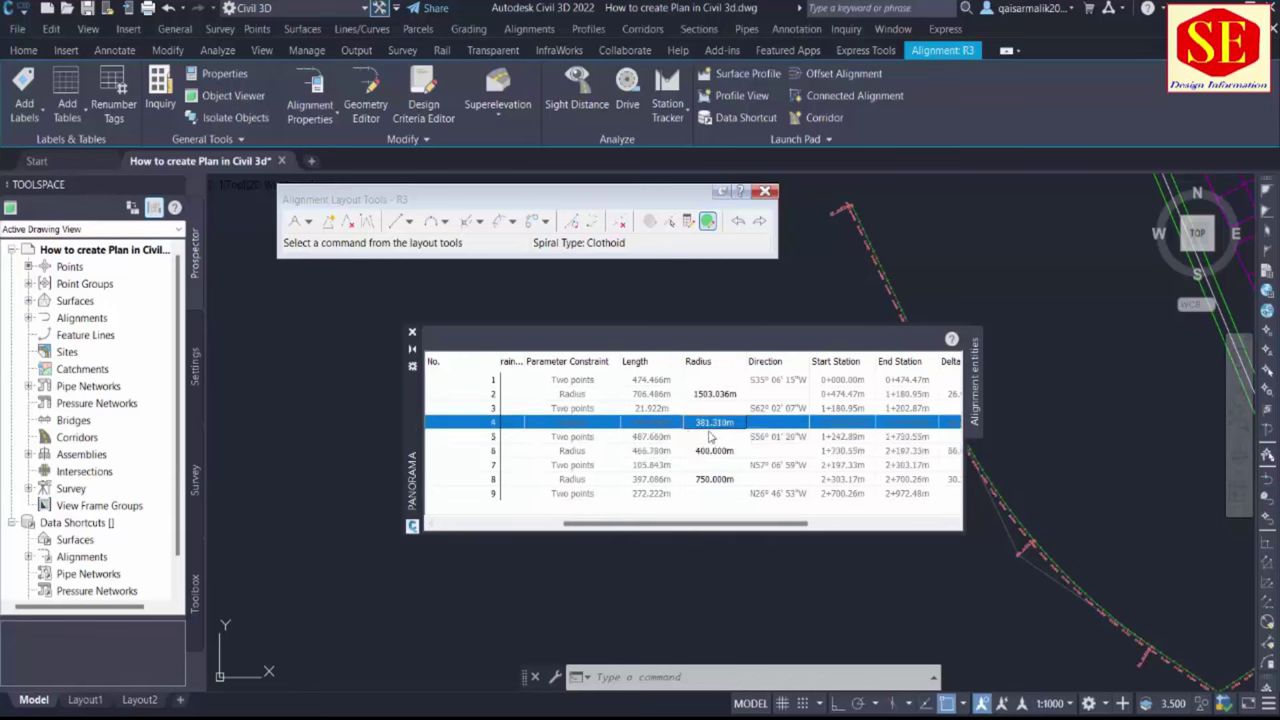
pyautogui.moveTo(680, 525); pyautogui.dragTo(840, 527)
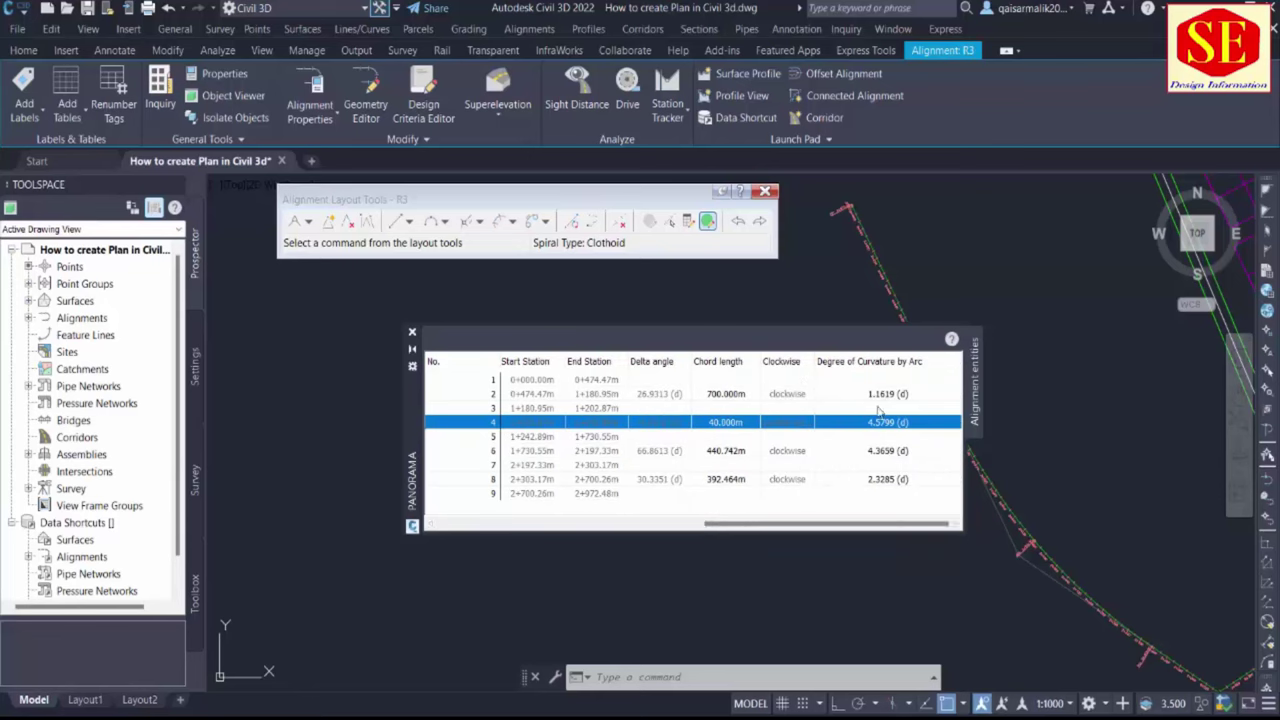
pyautogui.scroll(-5, 1057, 449)
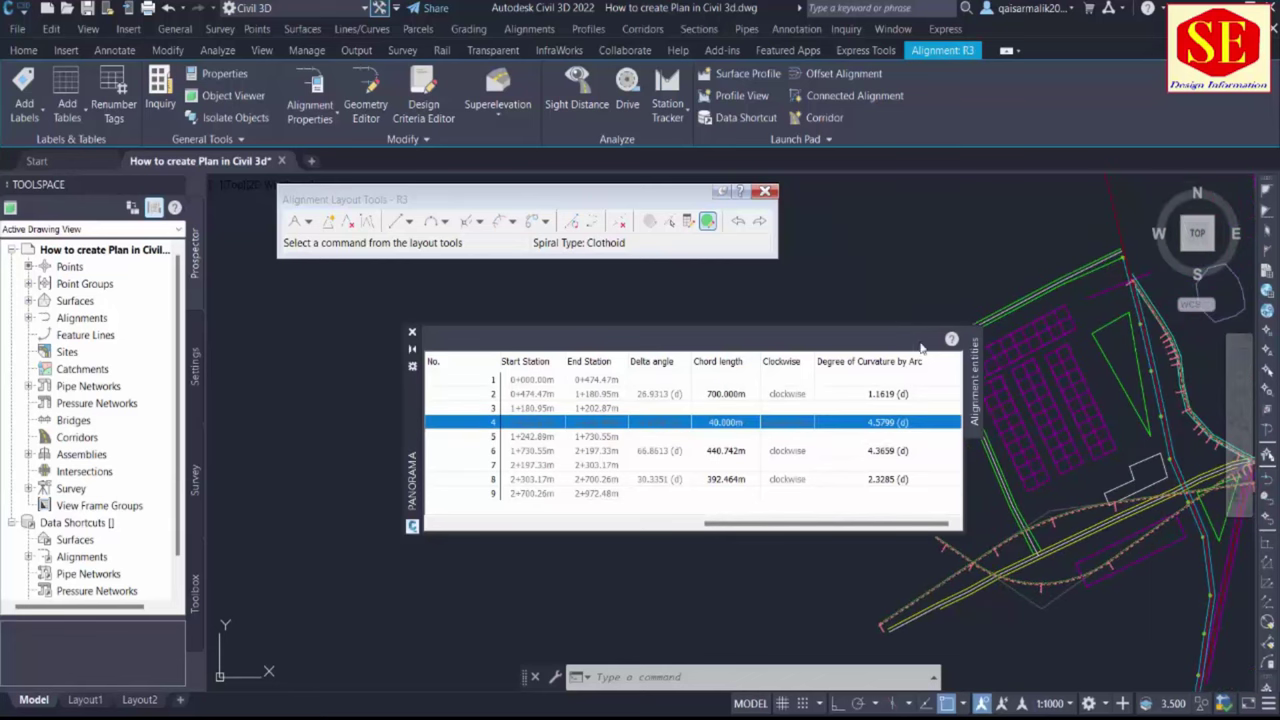
# Close R3's alignment entity table and clear the alignment selection
pyautogui.click(411, 333)
pyautogui.scroll(5, 937, 457)
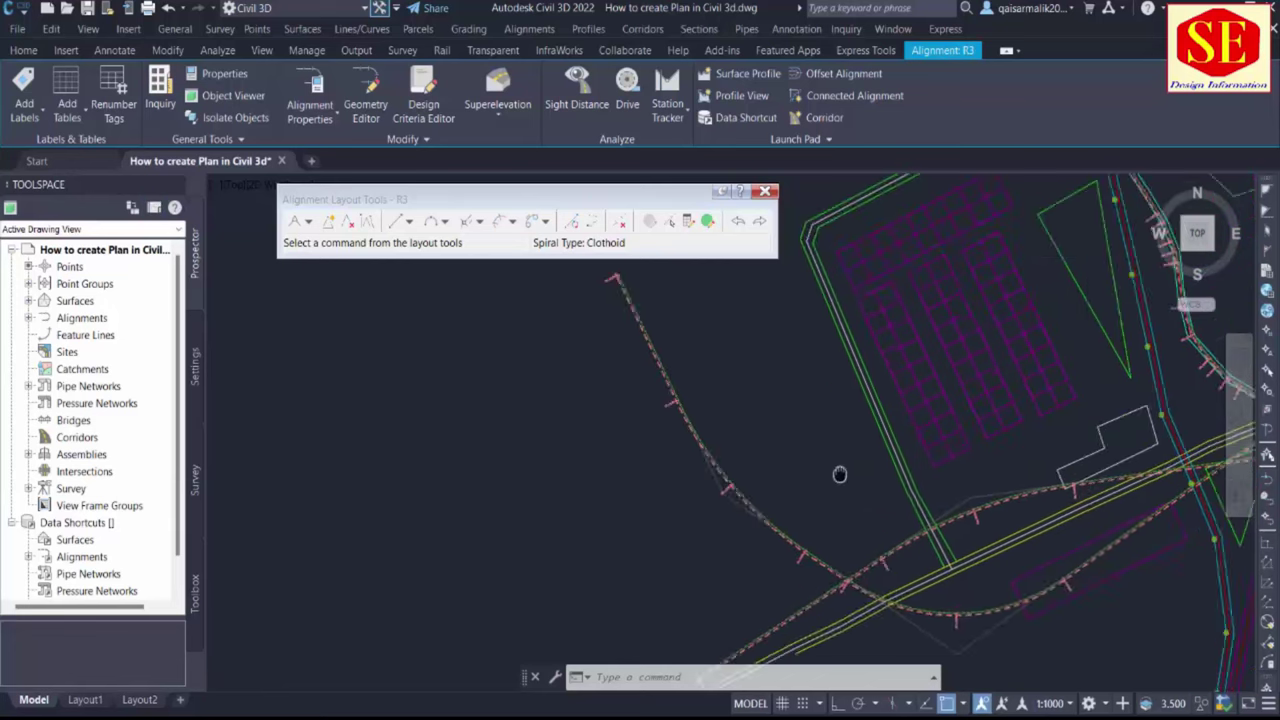
pyautogui.scroll(-3, 937, 457)
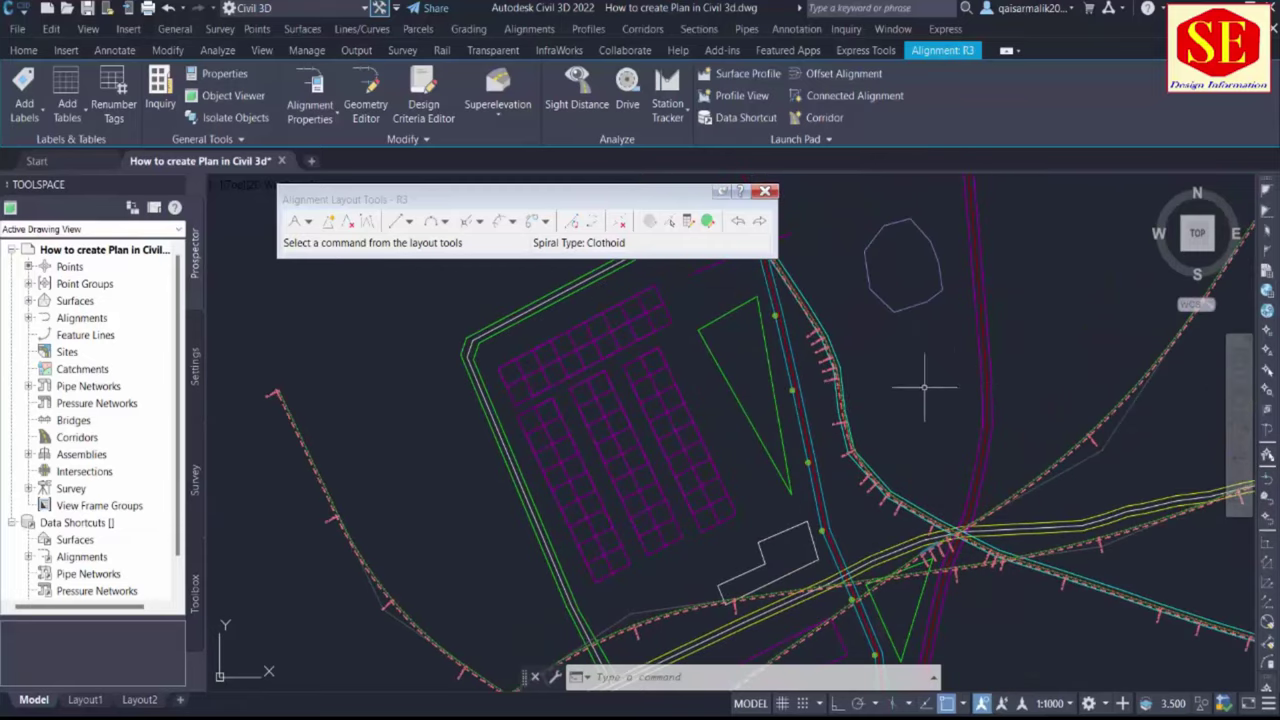
pyautogui.scroll(-2, 824, 370)
pyautogui.moveTo(995, 348); pyautogui.dragTo(951, 403, button='middle')
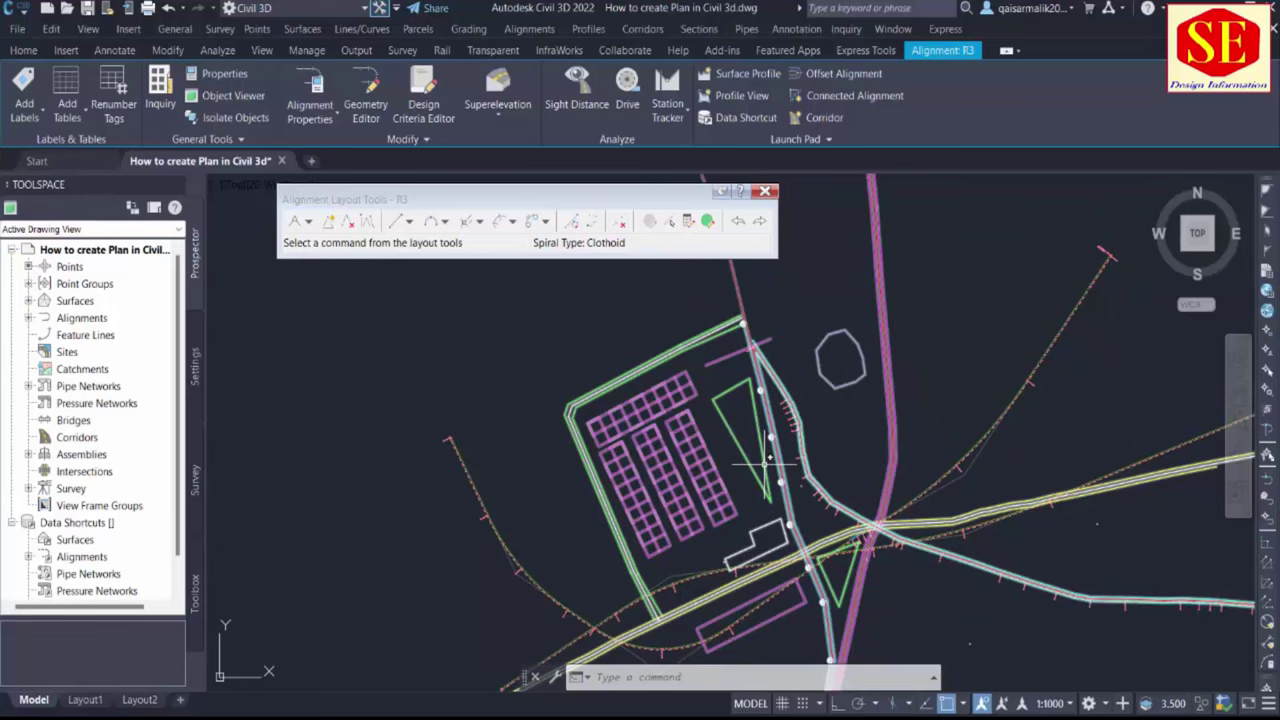
pyautogui.press('Escape')
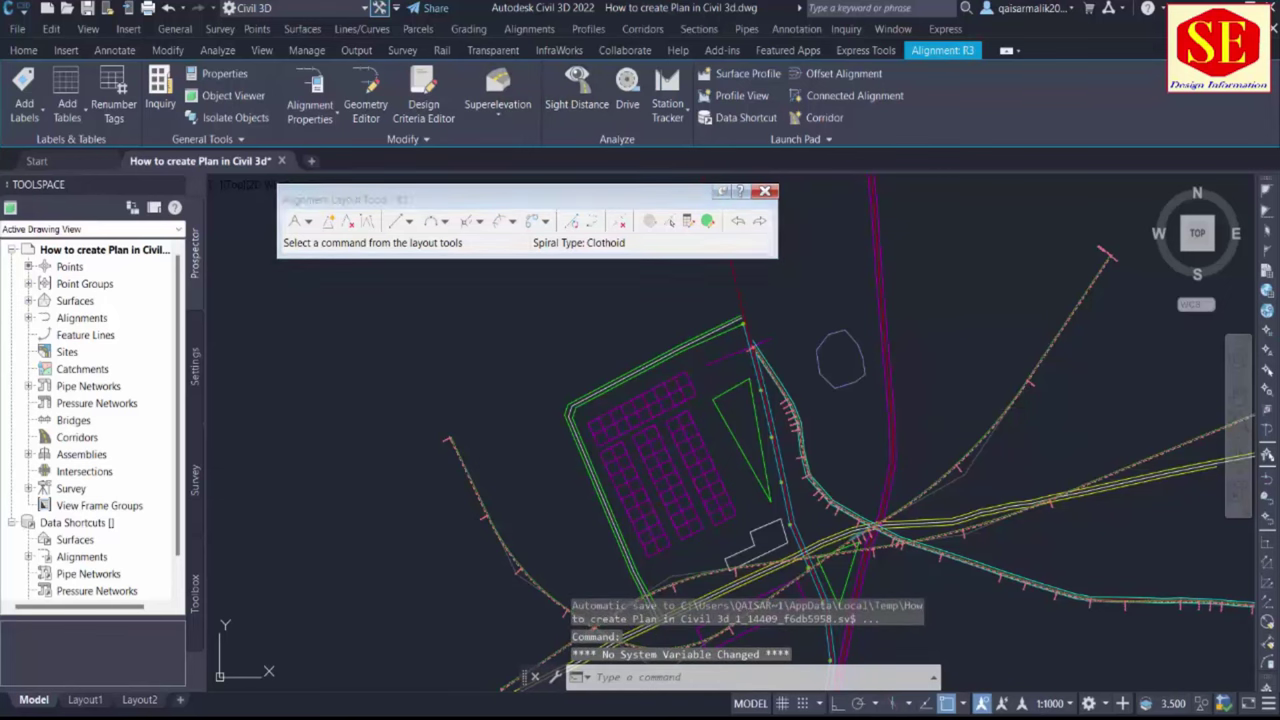
# Close the Alignment Layout Tools toolbar and zoom out to show the whole site plan
pyautogui.click(765, 190)
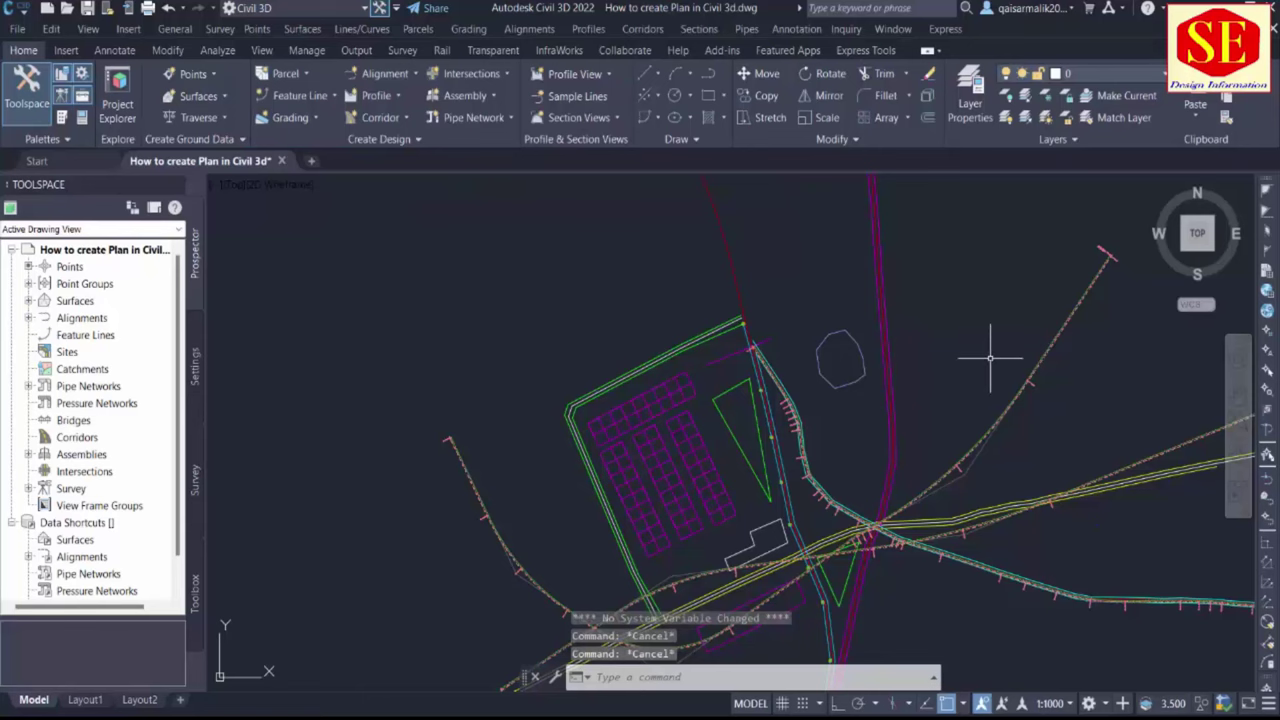
pyautogui.moveTo(990, 357)
pyautogui.mouseDown(button='middle')
pyautogui.moveTo(977, 371)
pyautogui.moveTo(986, 314)
pyautogui.moveTo(994, 406)
pyautogui.moveTo(947, 461)
pyautogui.mouseUp(button='middle')
pyautogui.scroll(3, 943, 400)
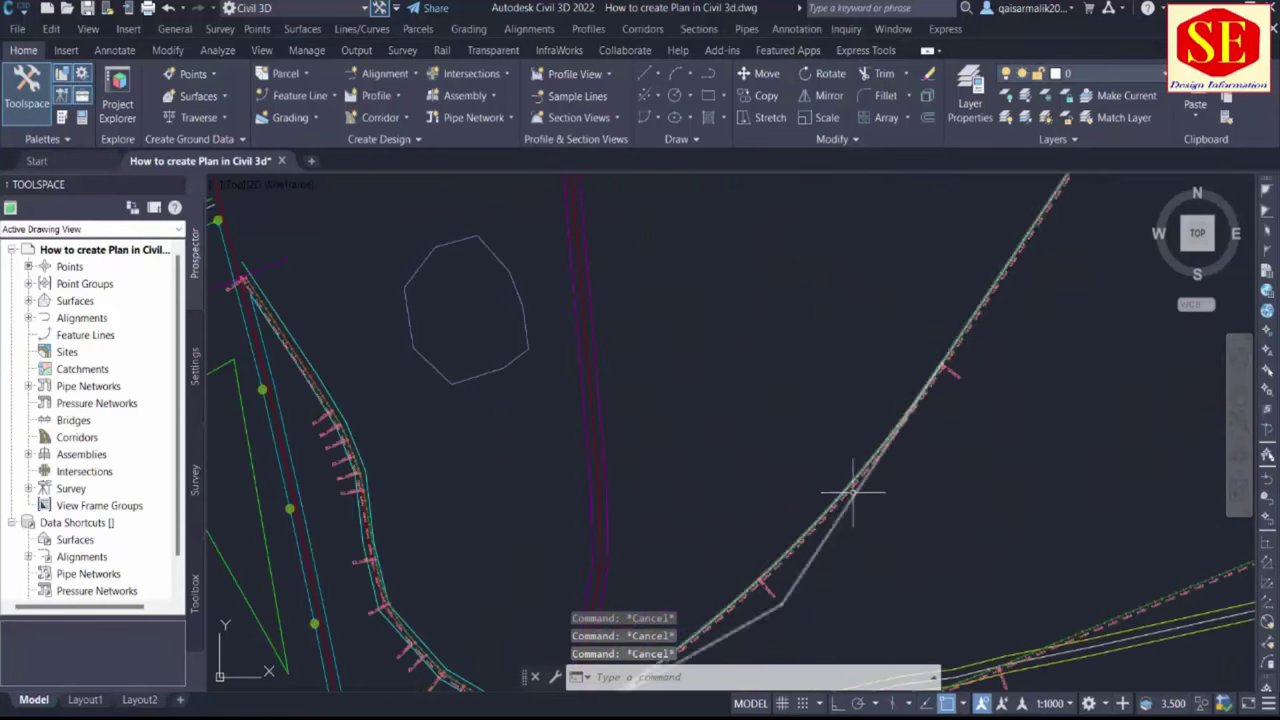
pyautogui.scroll(3, 830, 515)
pyautogui.scroll(-5, 823, 449)
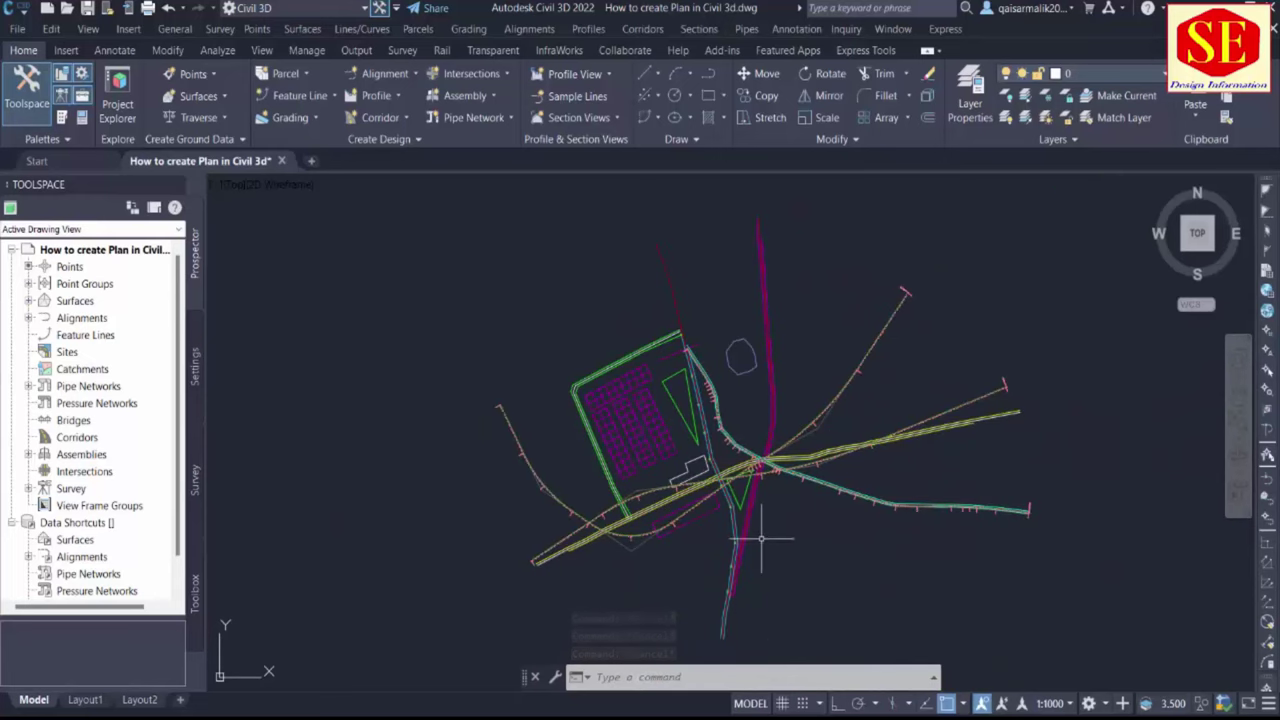
pyautogui.scroll(2, 860, 375)
pyautogui.scroll(-3, 871, 377)
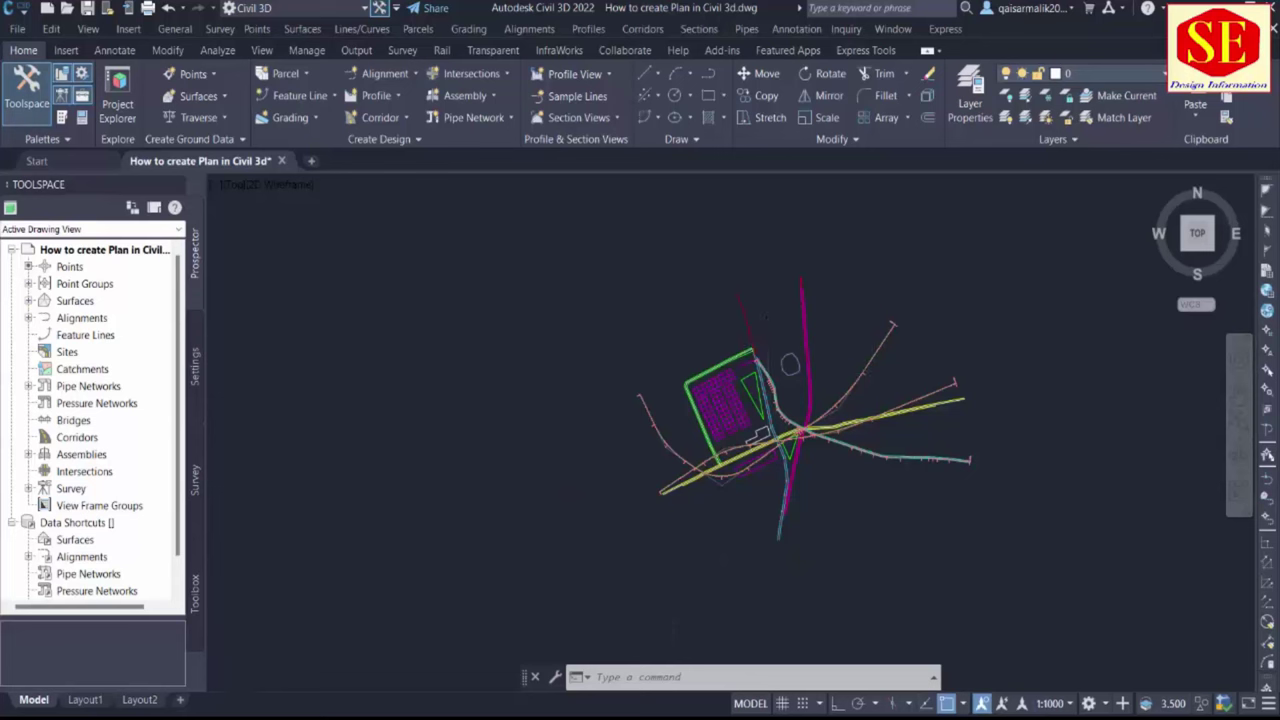
pyautogui.scroll(2, 768, 347)
pyautogui.scroll(5, 887, 437)
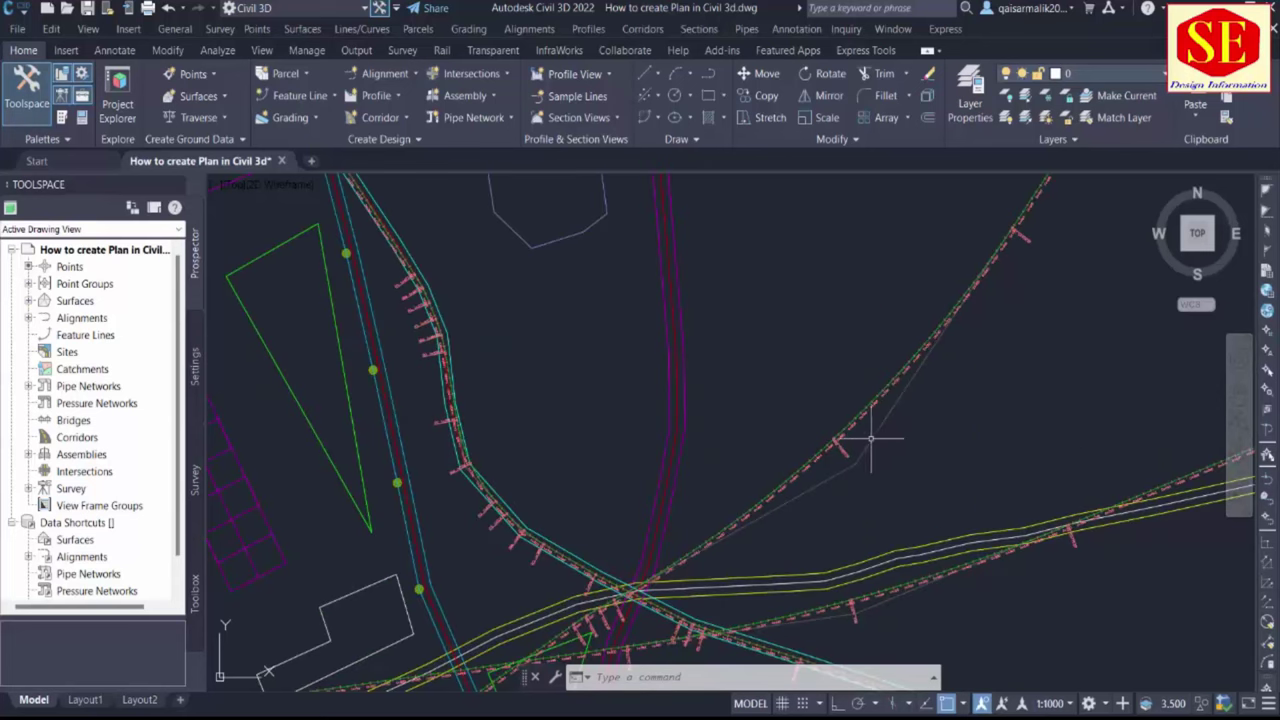
pyautogui.scroll(-2, 893, 413)
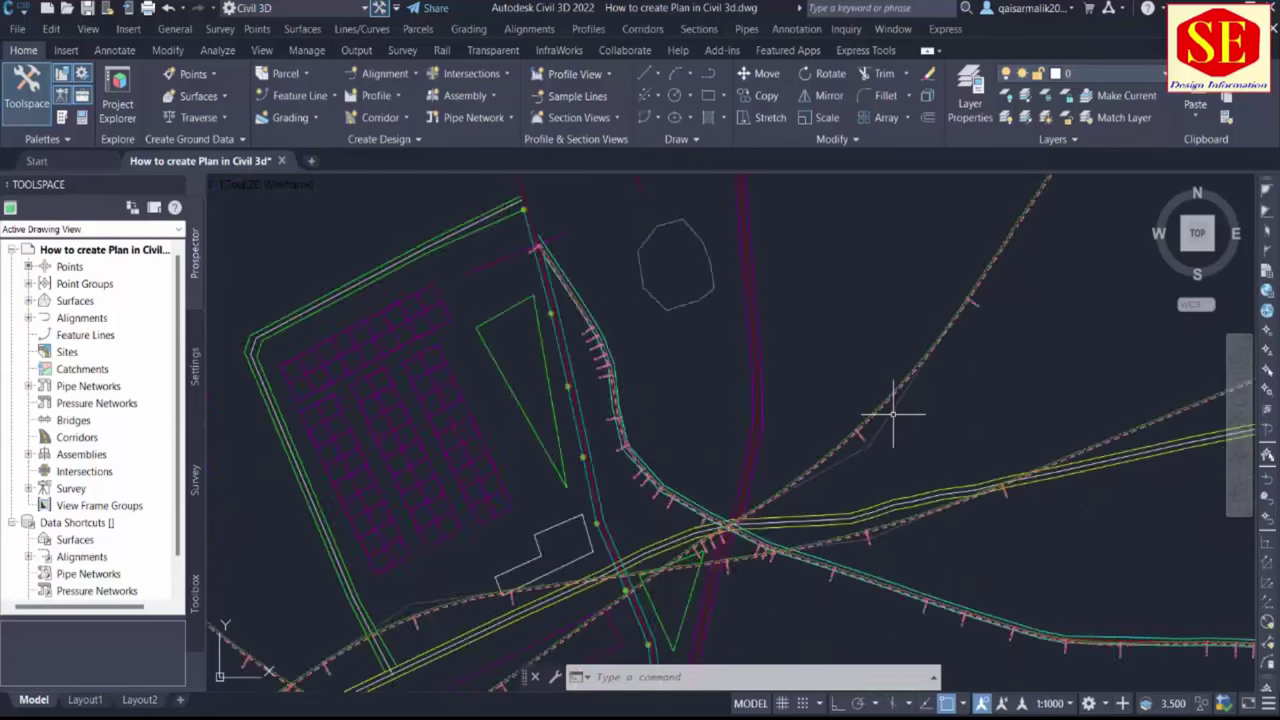
pyautogui.scroll(-4, 893, 413)
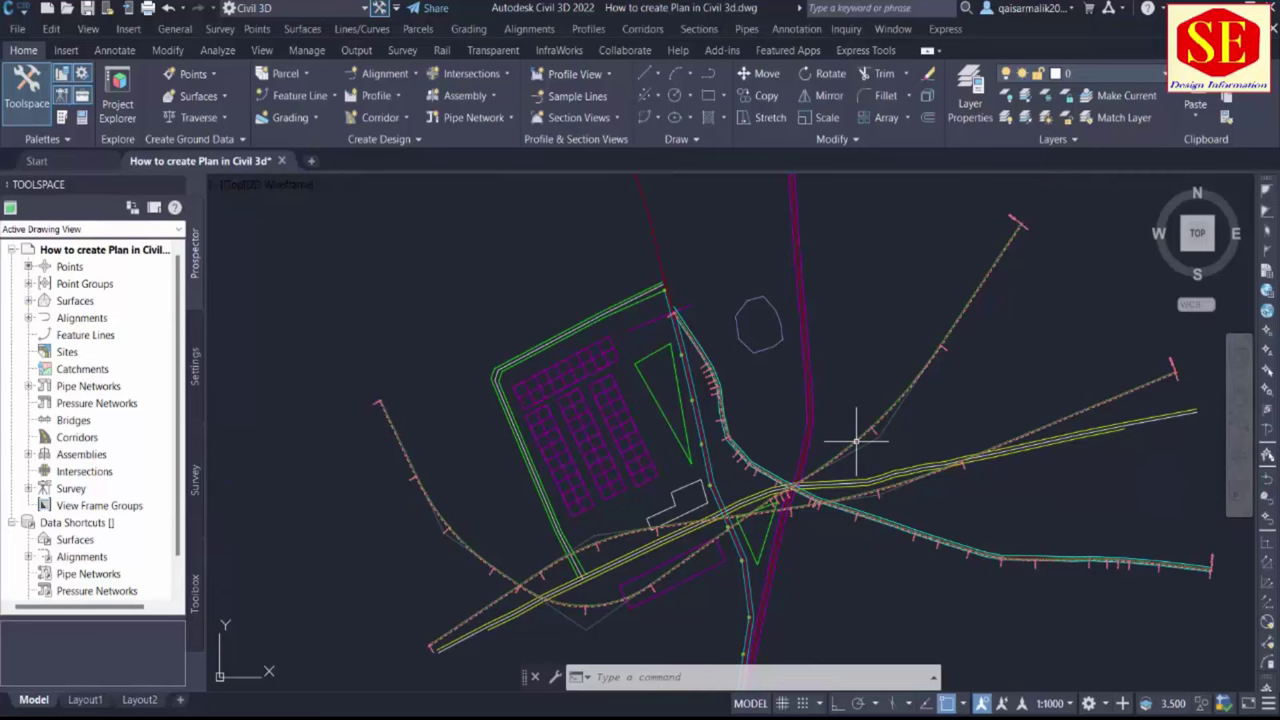
# Start Create Offset Alignment and choose R3 as the alignment to offset
pyautogui.click(405, 77)
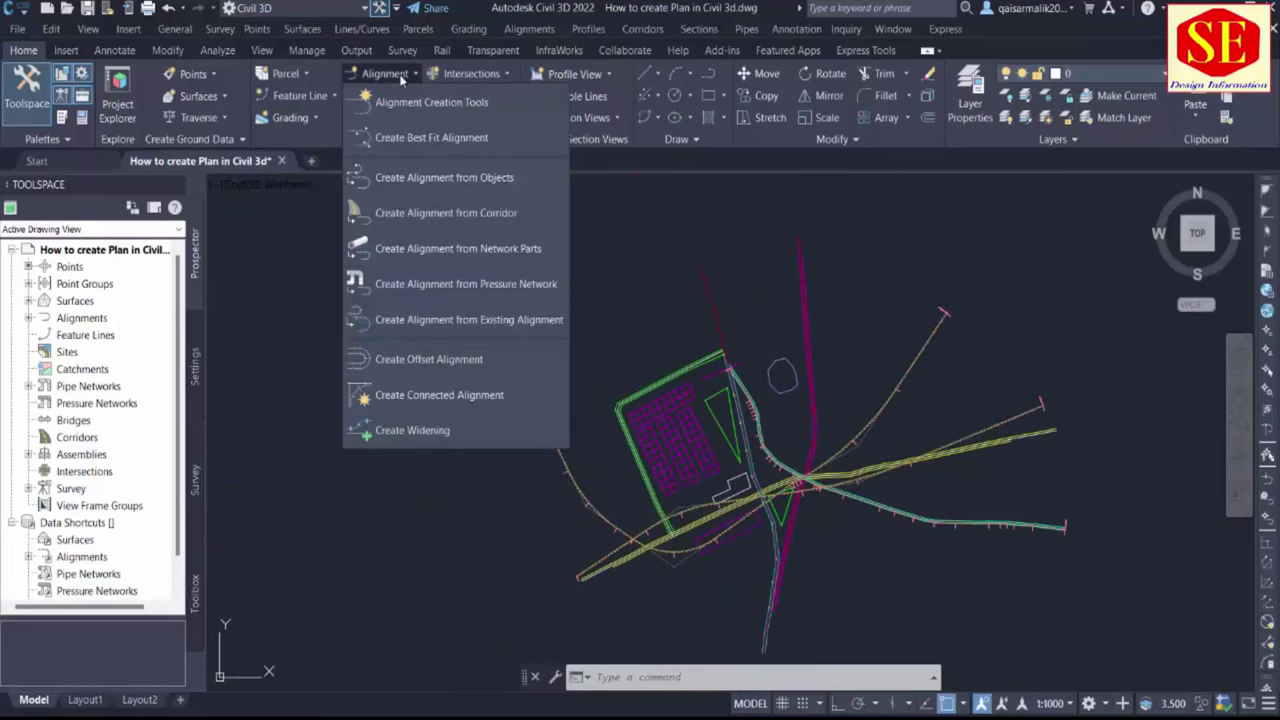
pyautogui.click(452, 366)
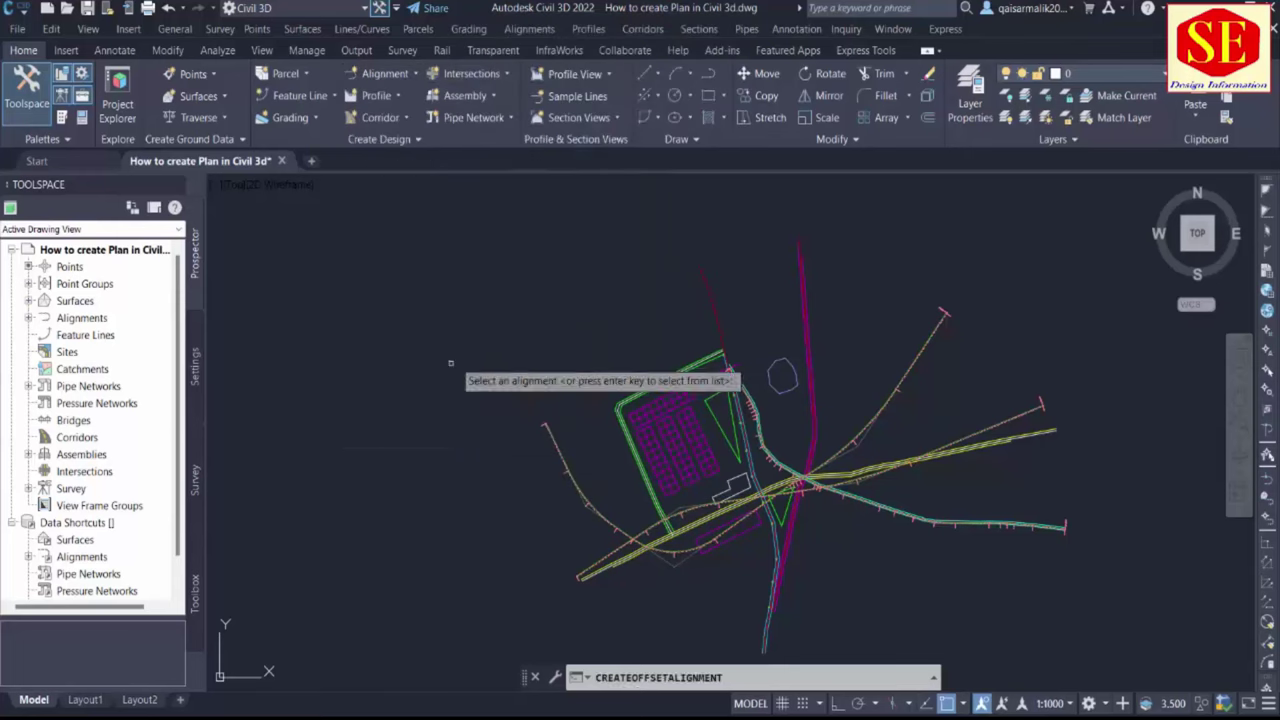
pyautogui.scroll(3, 894, 411)
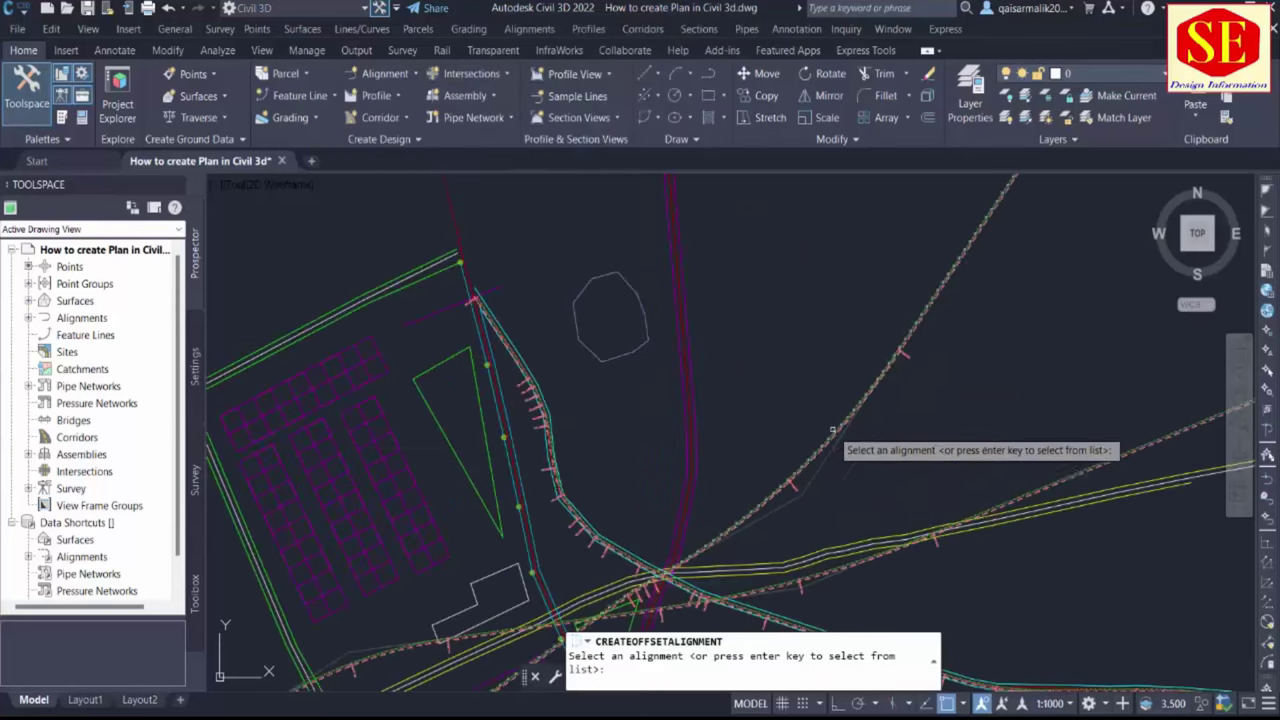
pyautogui.scroll(5, 820, 455)
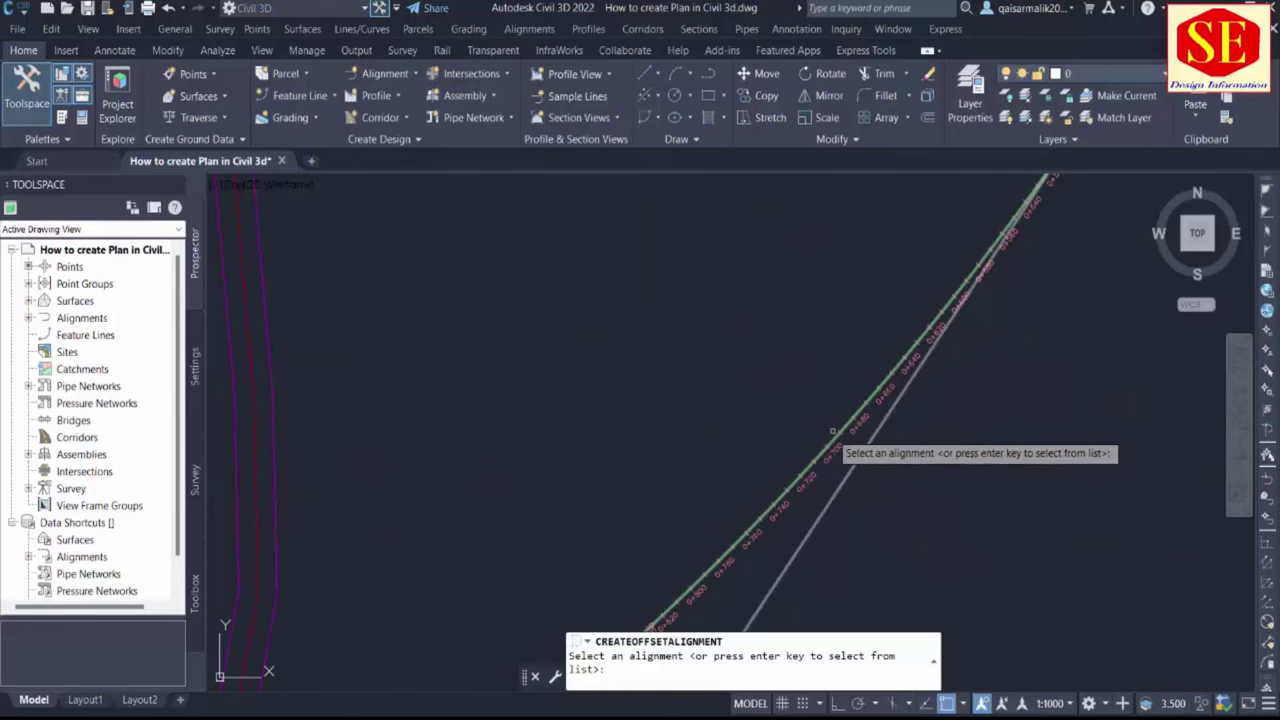
pyautogui.click(829, 440)
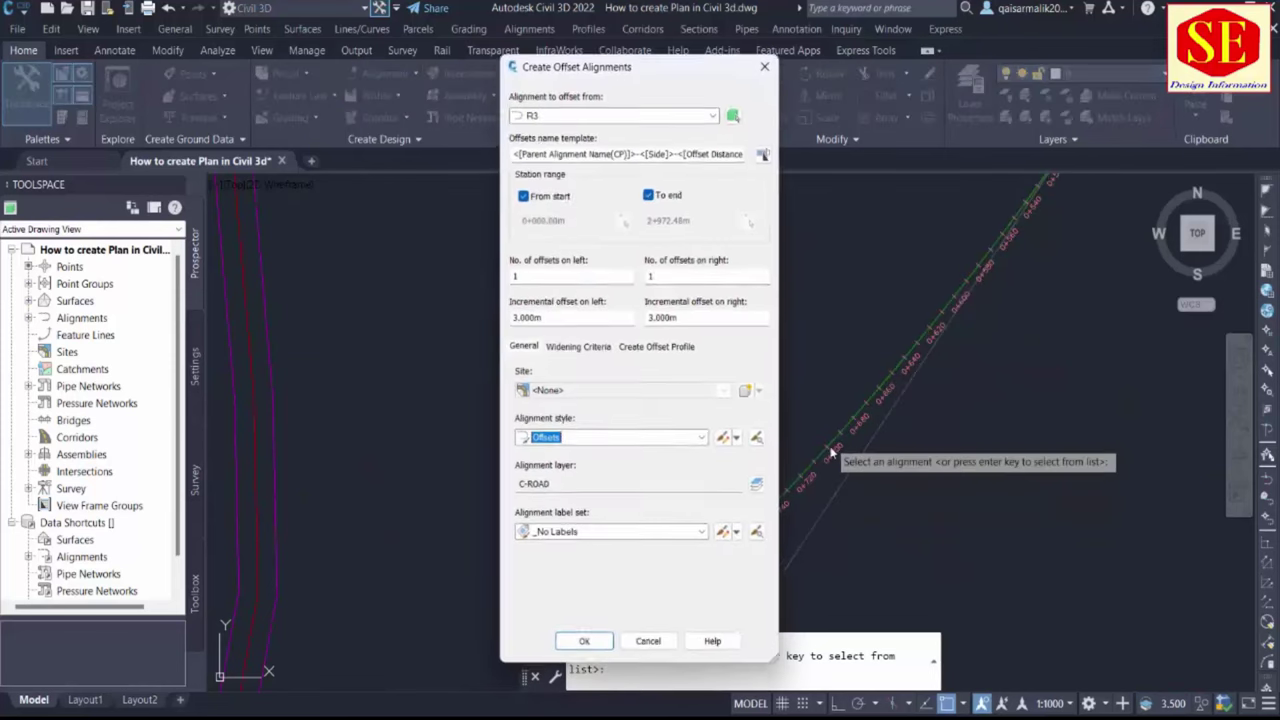
pyautogui.click(577, 111)
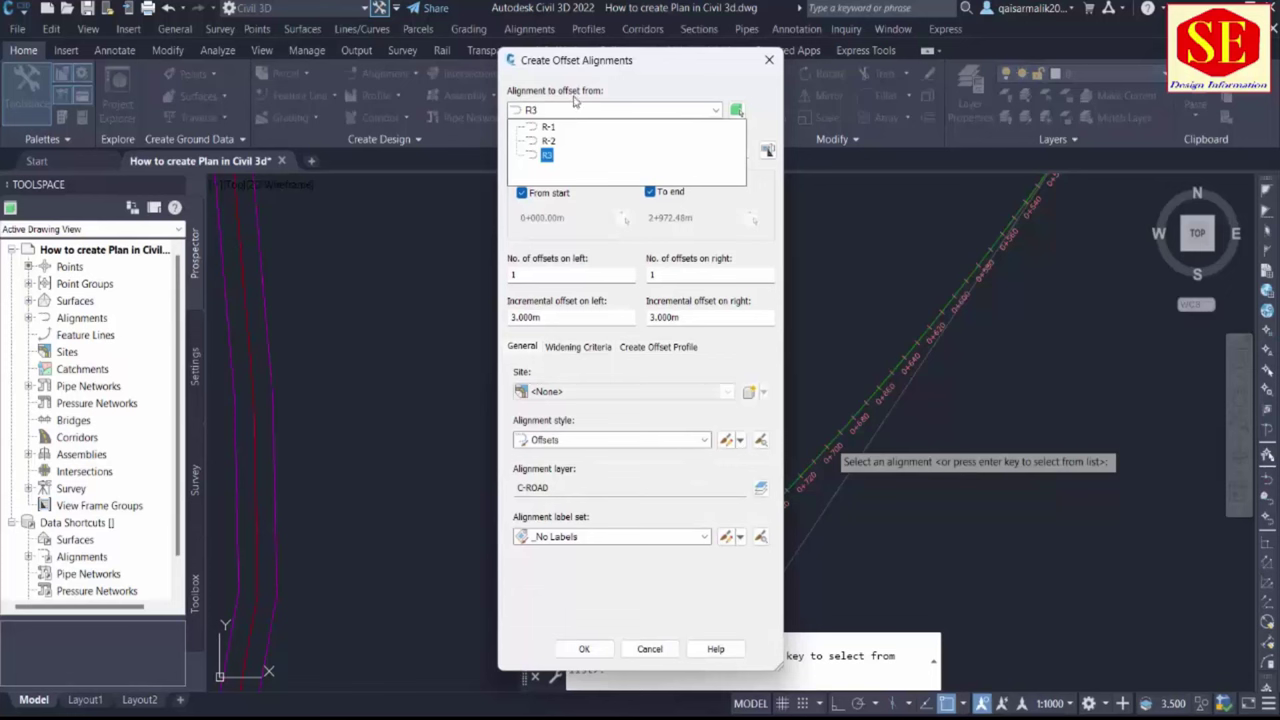
pyautogui.click(546, 155)
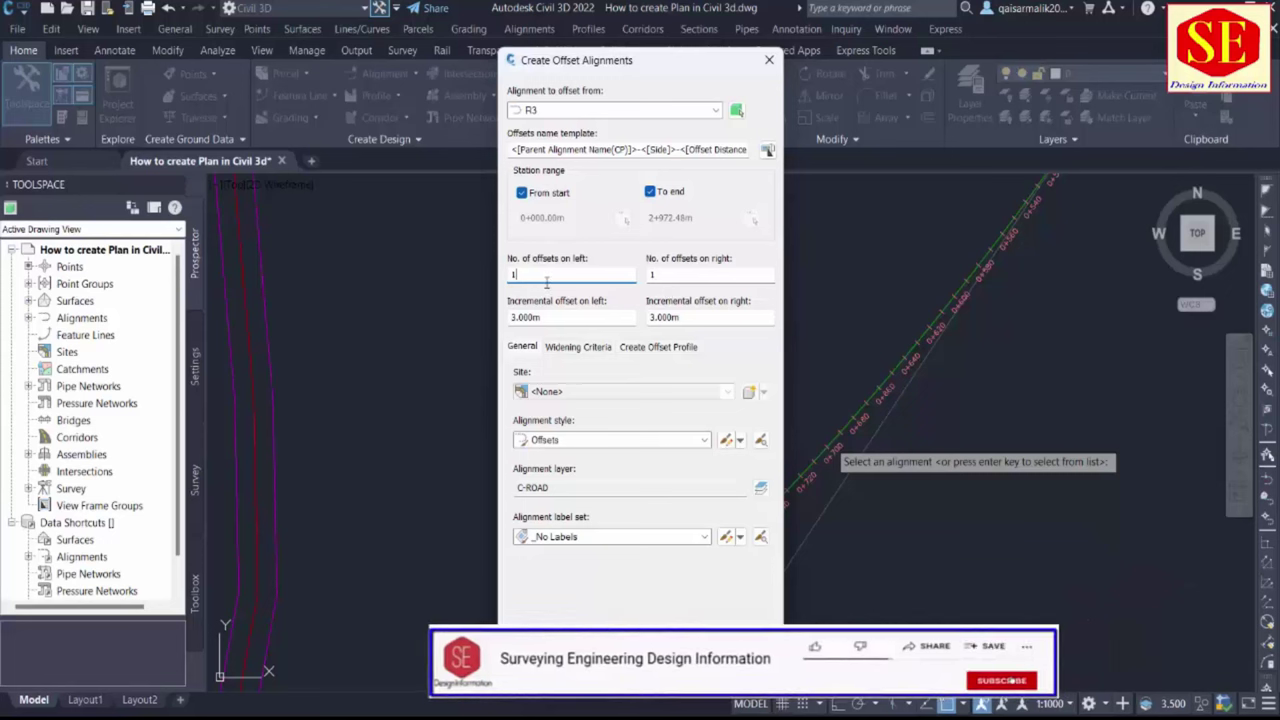
# Keep one offset per side at 3.000 m with the Offsets style and create them
pyautogui.click(580, 317)
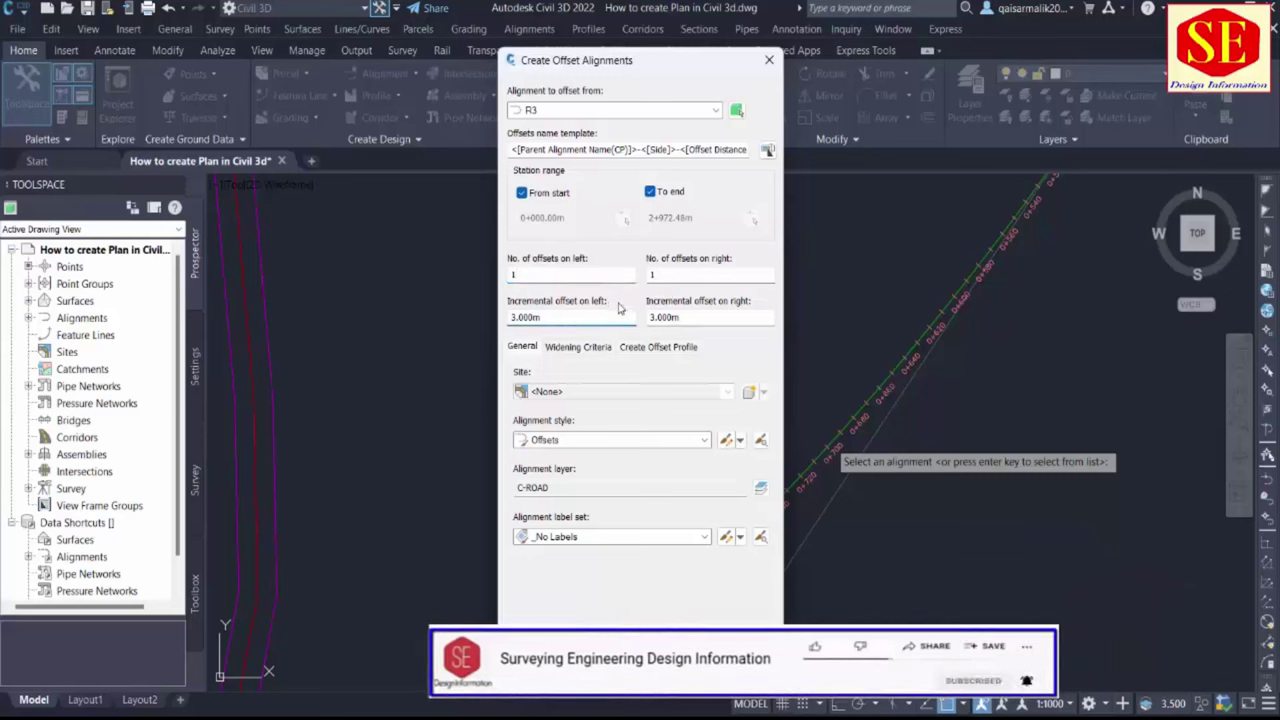
pyautogui.click(598, 438)
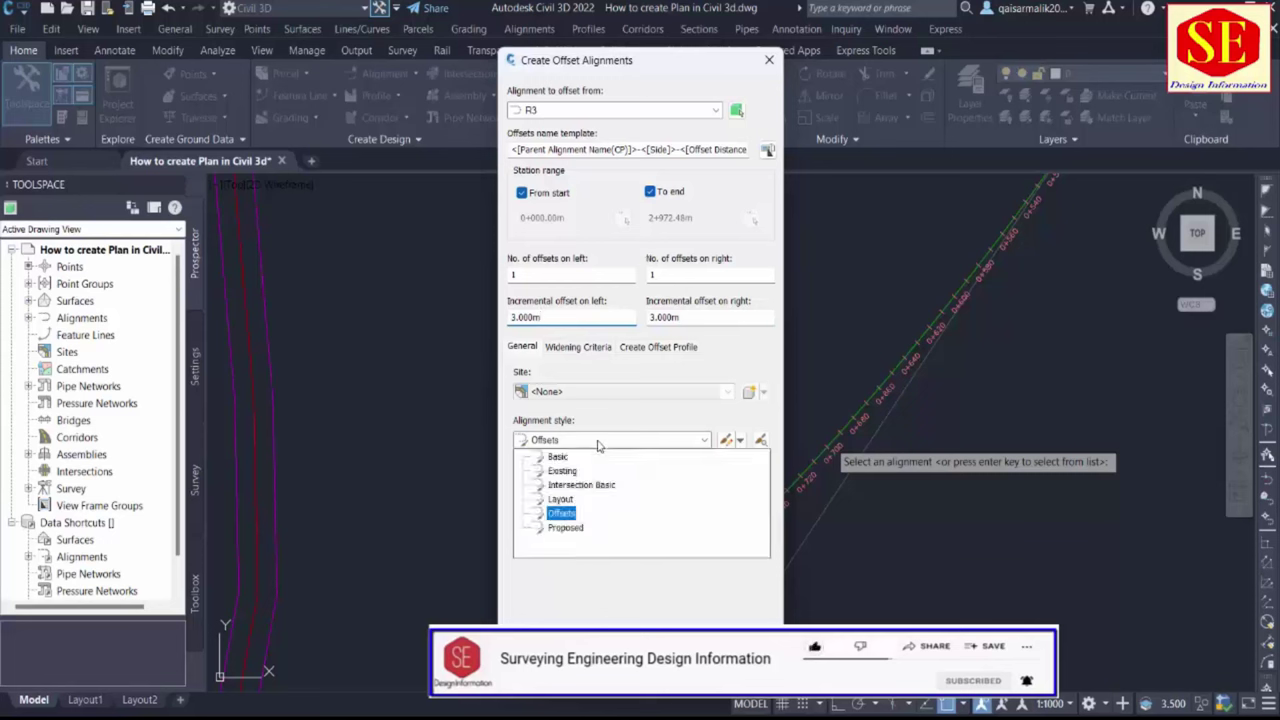
pyautogui.click(562, 513)
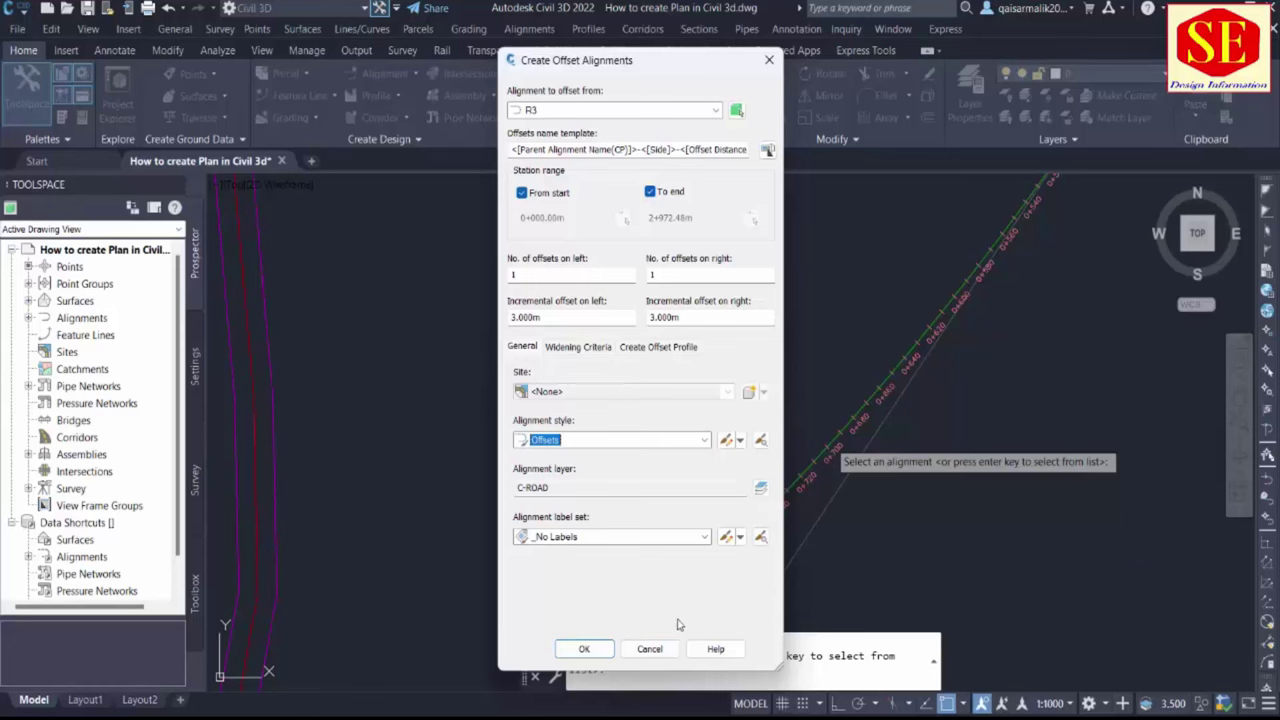
pyautogui.click(585, 649)
pyautogui.scroll(5, 851, 423)
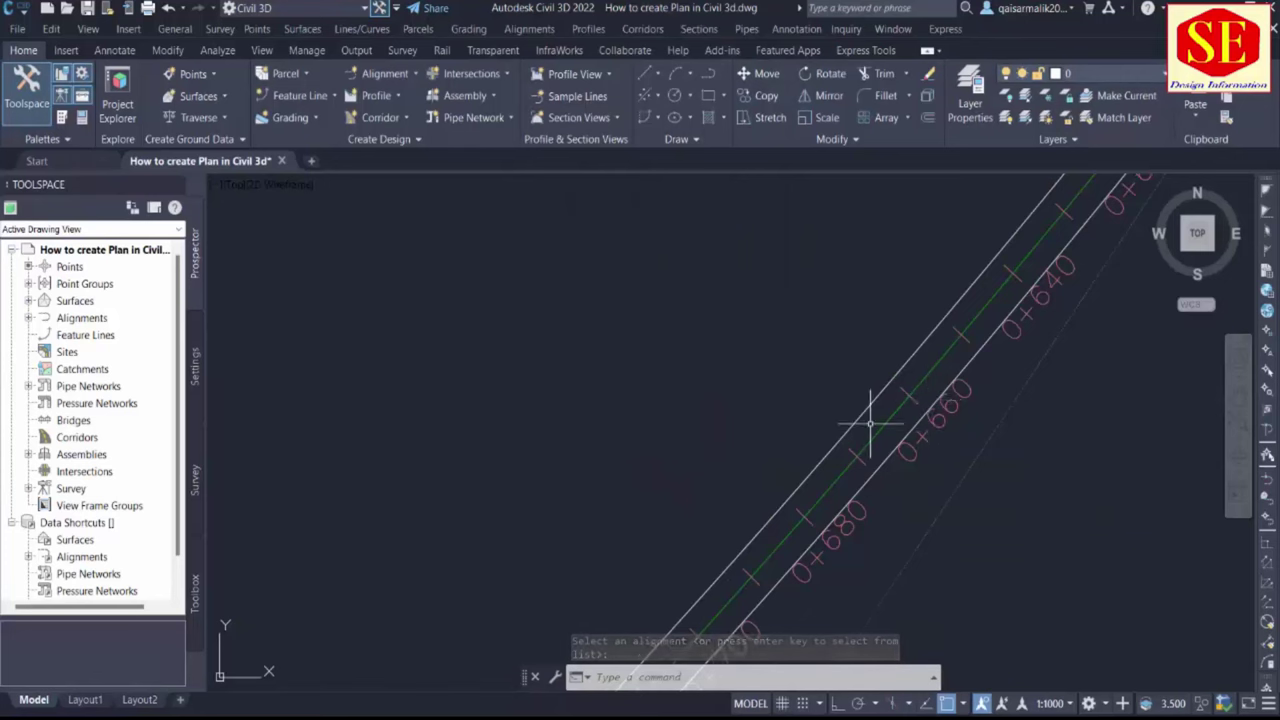
pyautogui.scroll(-3, 789, 477)
# Restart Create Offset Alignment and pick R3 again
pyautogui.press('Escape')
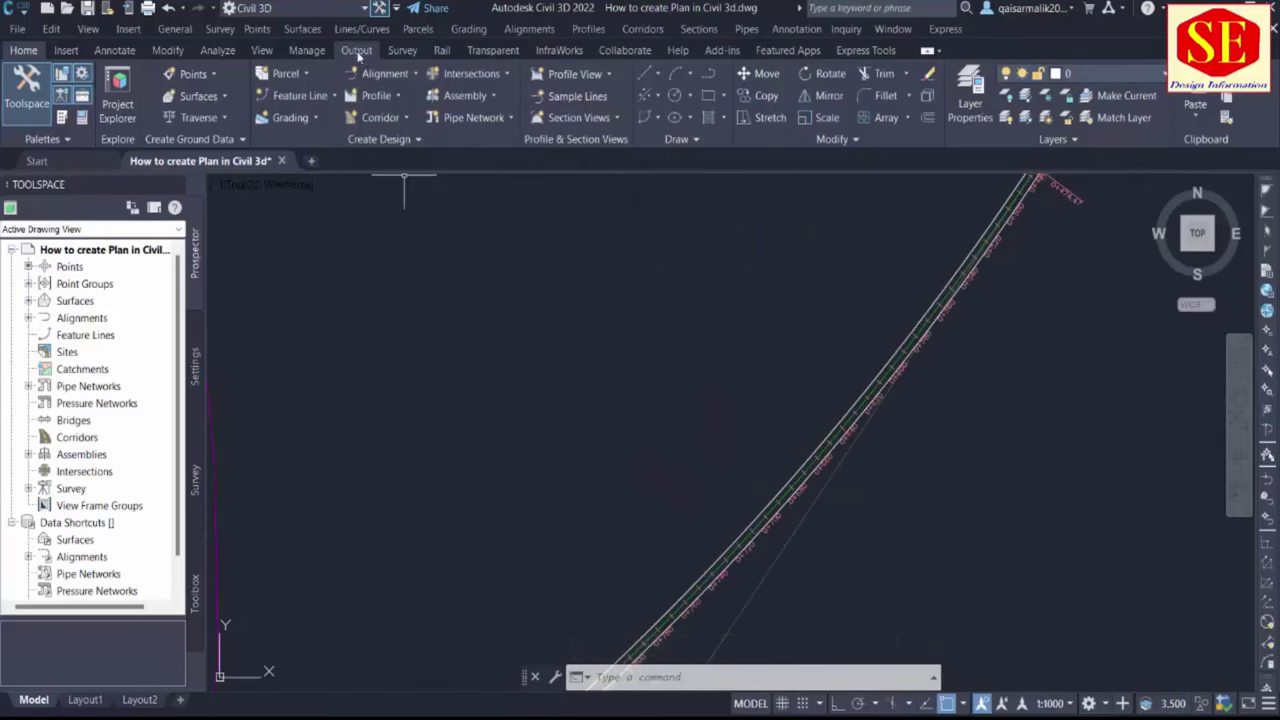
pyautogui.click(385, 73)
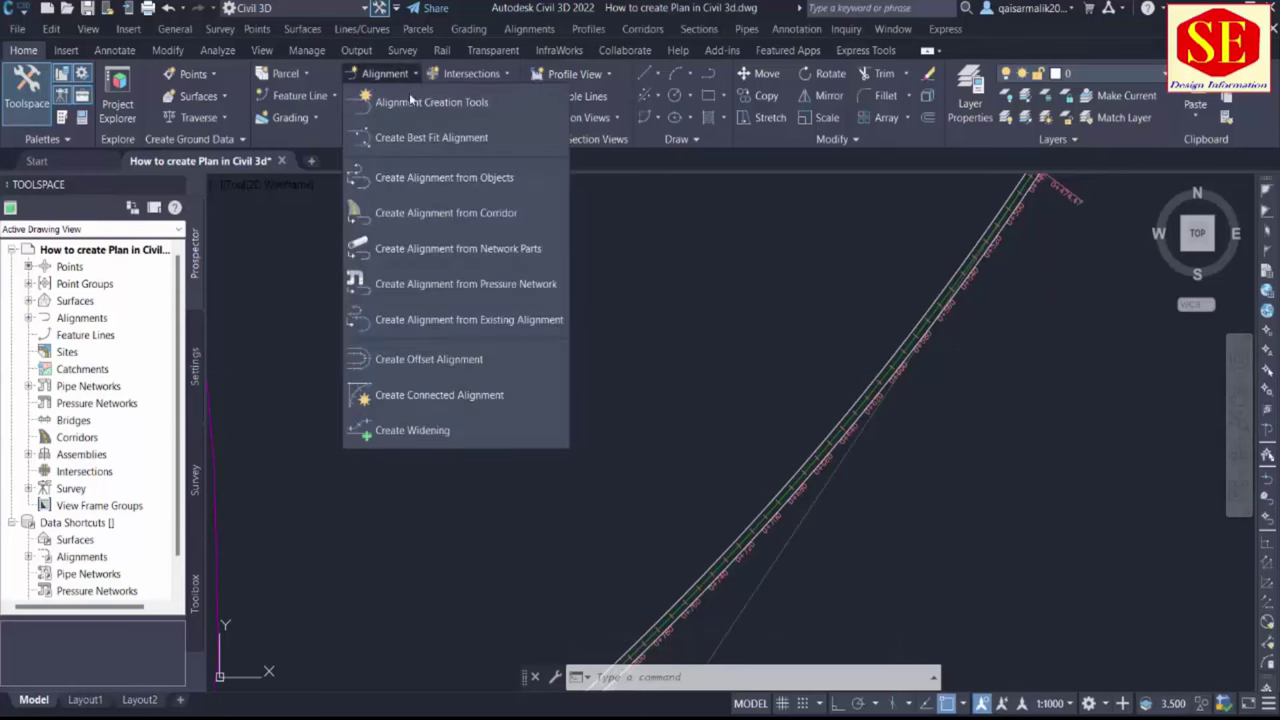
pyautogui.click(431, 364)
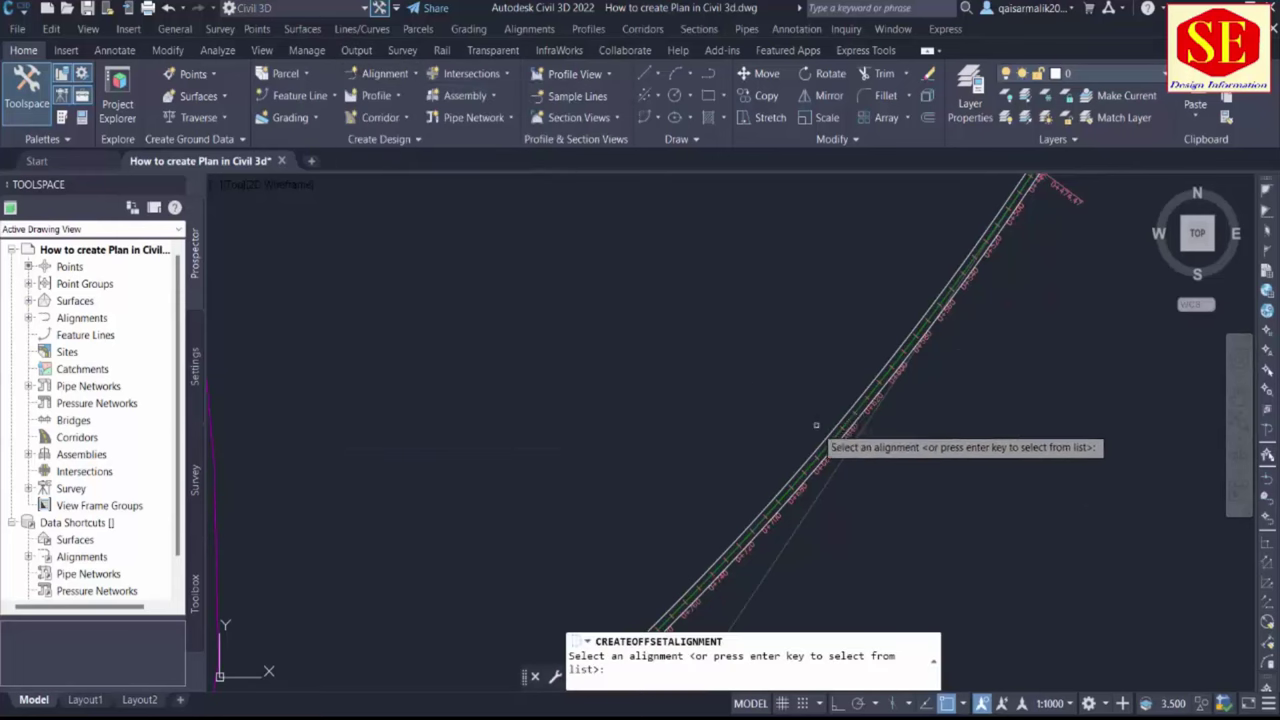
pyautogui.scroll(3, 879, 474)
pyautogui.click(880, 474)
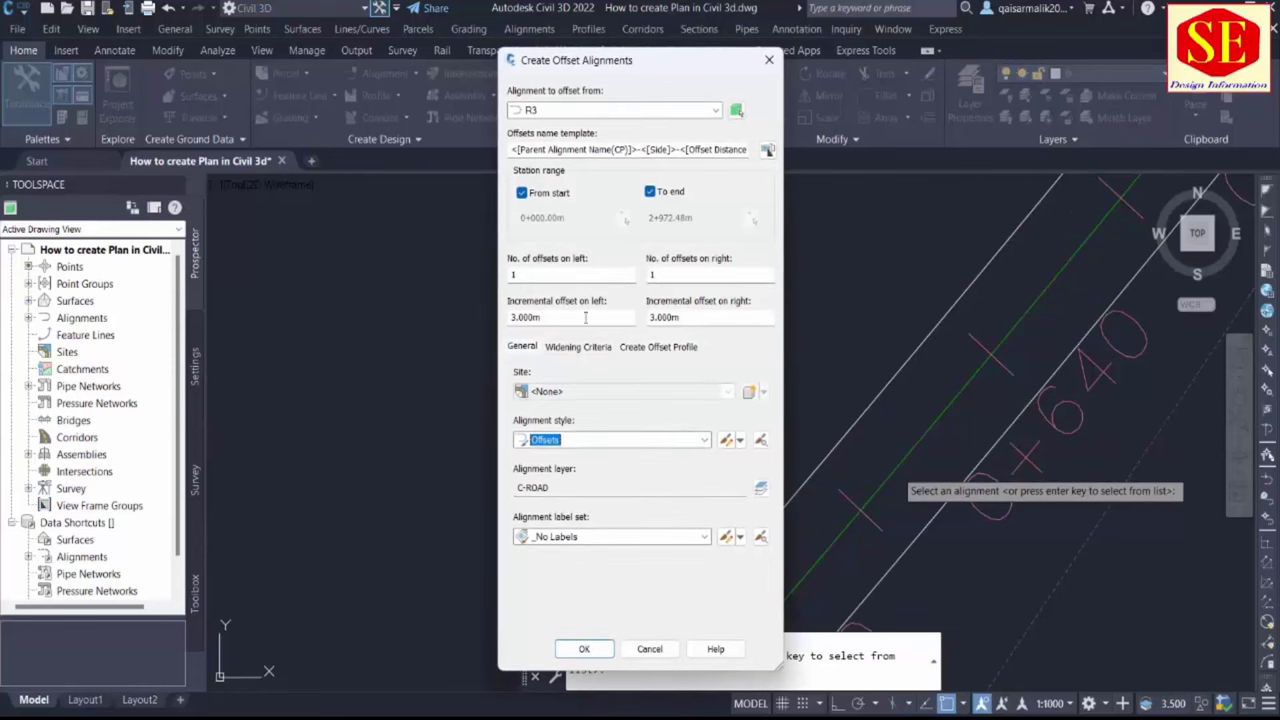
# Set 3 offsets per side with 3.6 m incremental spacing on left and right
pyautogui.doubleClick(527, 274)
pyautogui.write('3')
pyautogui.press('Tab')
pyautogui.click(550, 320)
pyautogui.moveTo(552, 320); pyautogui.dragTo(307, 327)
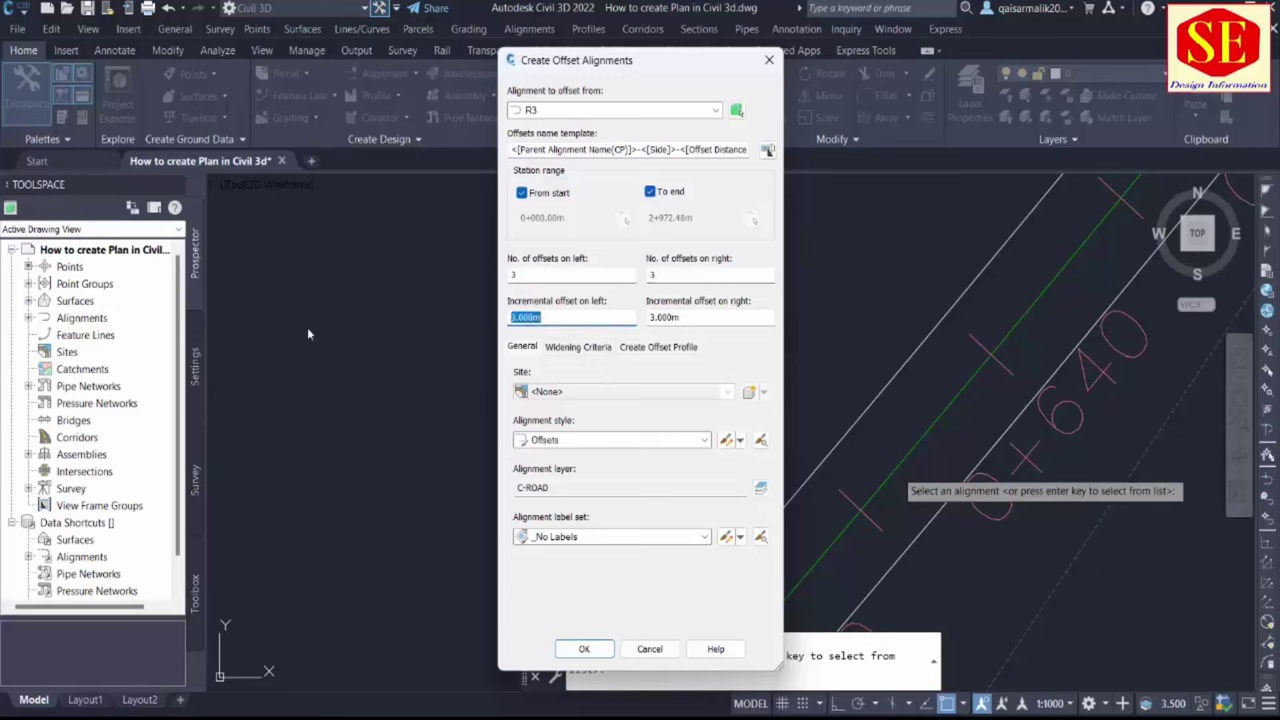
pyautogui.write('6.3.6')
pyautogui.moveTo(693, 316); pyautogui.dragTo(600, 320)
pyautogui.write('3')
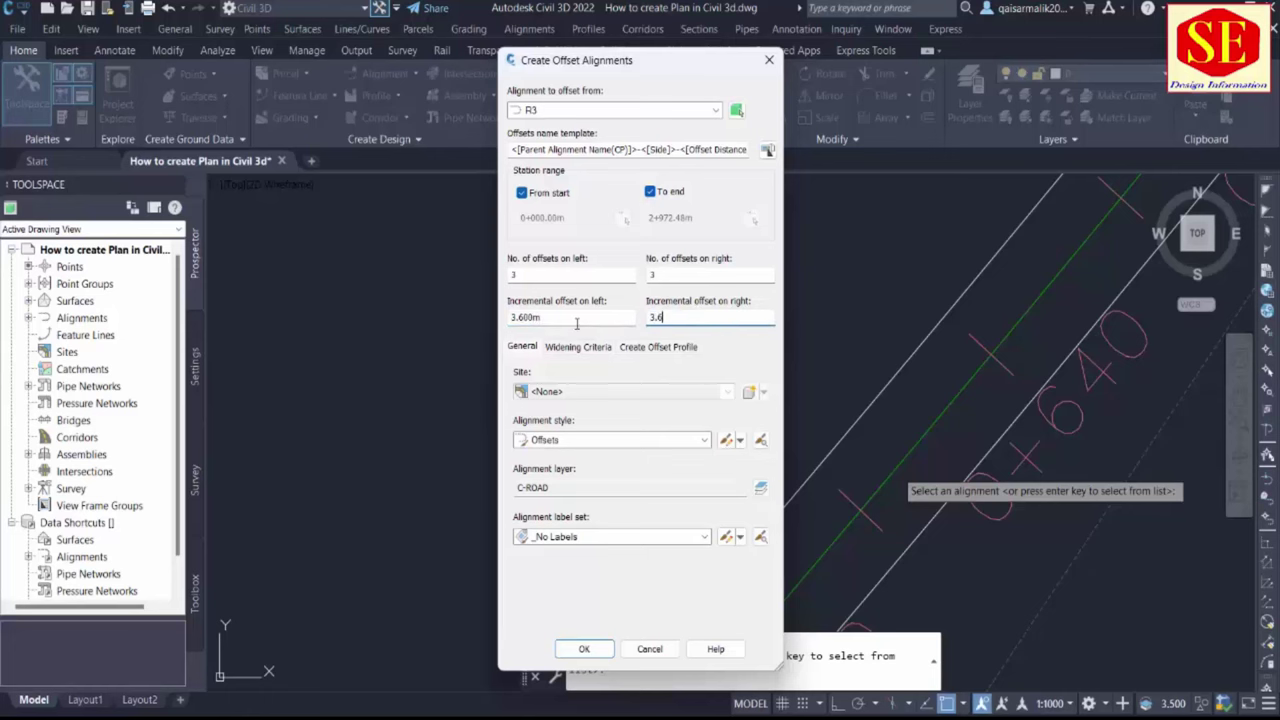
pyautogui.write('.6')
# Create three offset alignments on each side of R3 at 3.6 m spacing
pyautogui.click(598, 649)
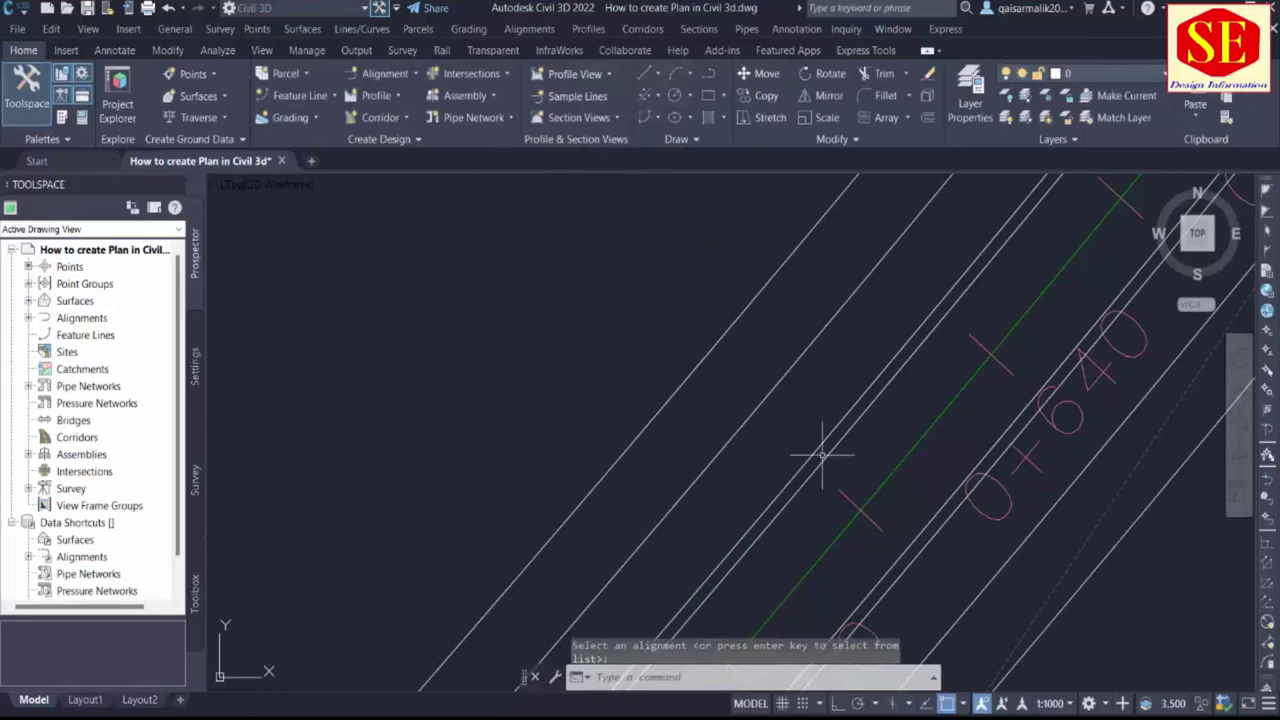
pyautogui.scroll(-2, 740, 390)
pyautogui.scroll(-2, 742, 378)
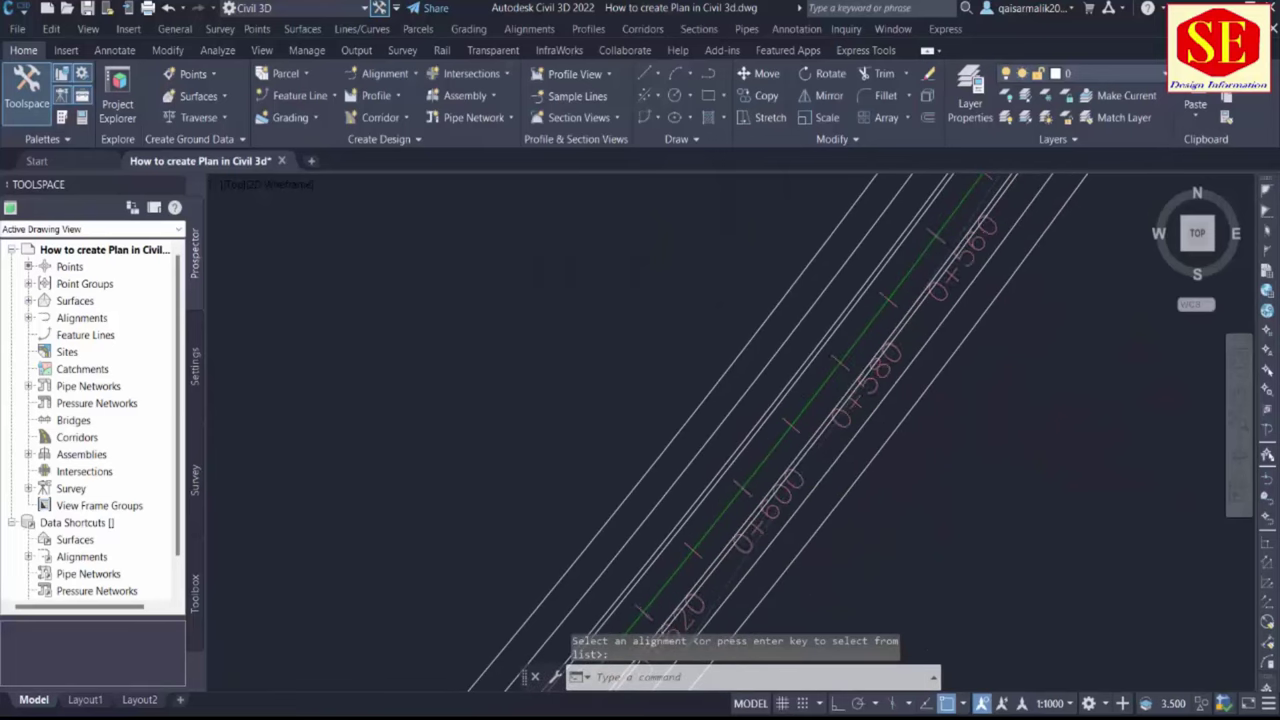
pyautogui.scroll(3, 767, 425)
# Erase the two earlier 3 m offset alignments with E and zoom out
pyautogui.press('Escape')
pyautogui.click(766, 428)
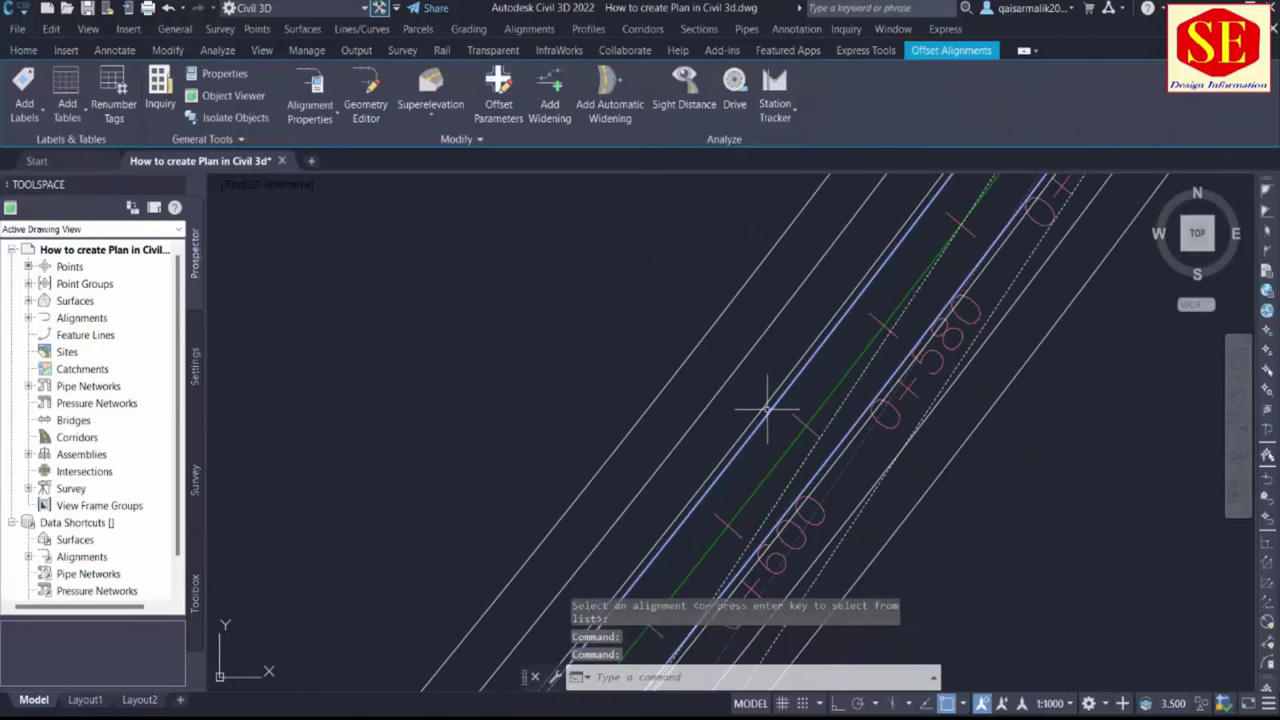
pyautogui.press('e')
pyautogui.press('Return')
pyautogui.scroll(-3, 775, 380)
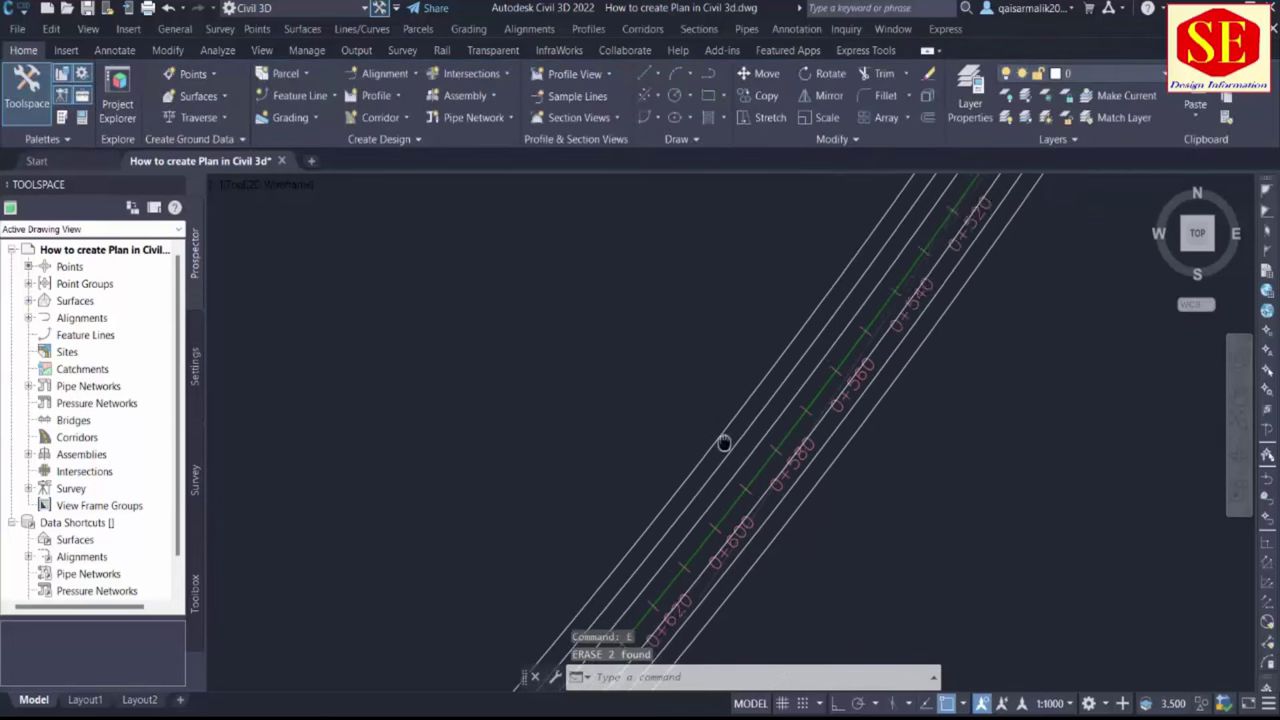
pyautogui.scroll(-2, 724, 443)
pyautogui.scroll(-2, 829, 300)
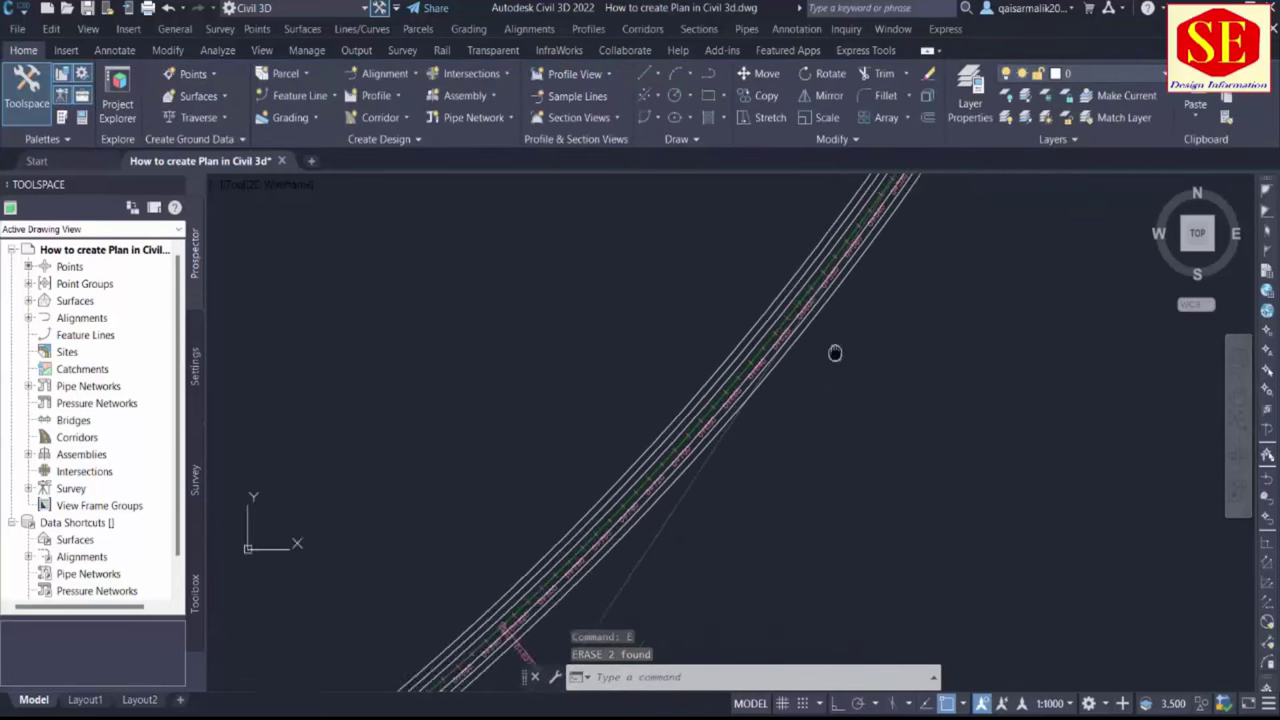
pyautogui.scroll(2, 850, 320)
pyautogui.scroll(-4, 880, 290)
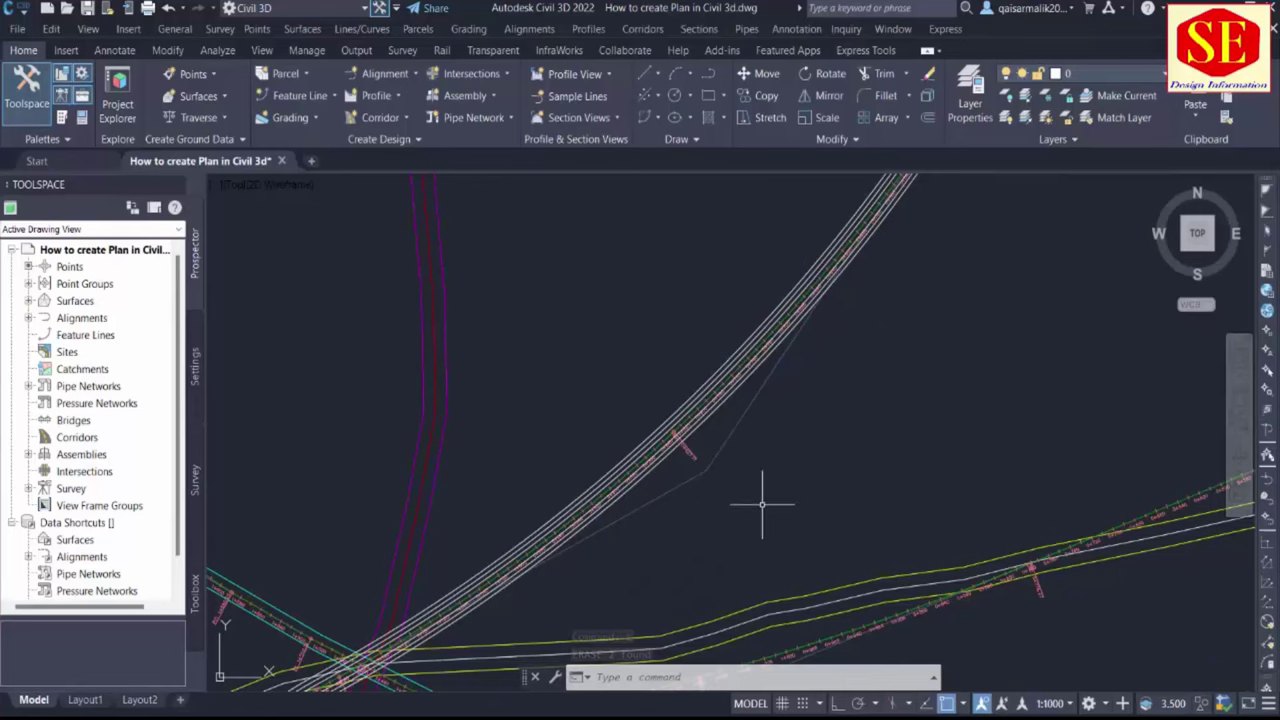
pyautogui.scroll(-2, 762, 505)
pyautogui.press('Escape')
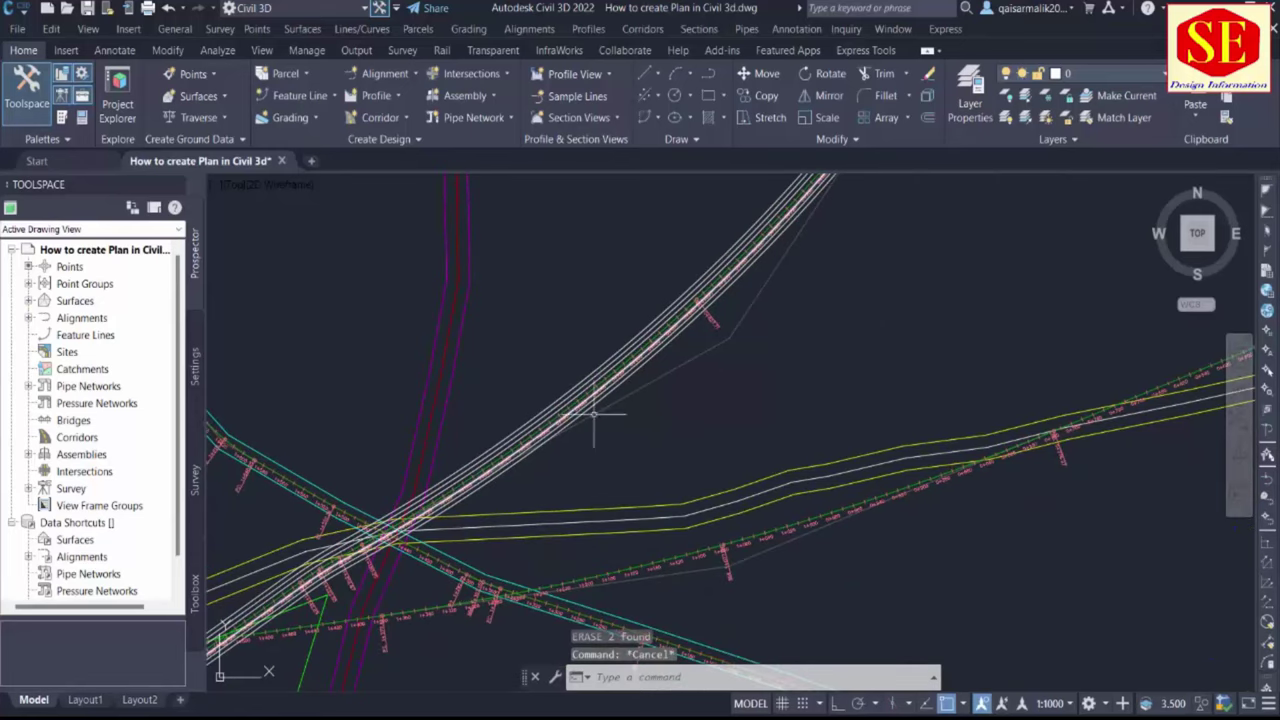
# In Prospector, list centerlines R-1, R-2, R3 and R3's offsets at 3.600, 7.200, 10.800
pyautogui.click(29, 318)
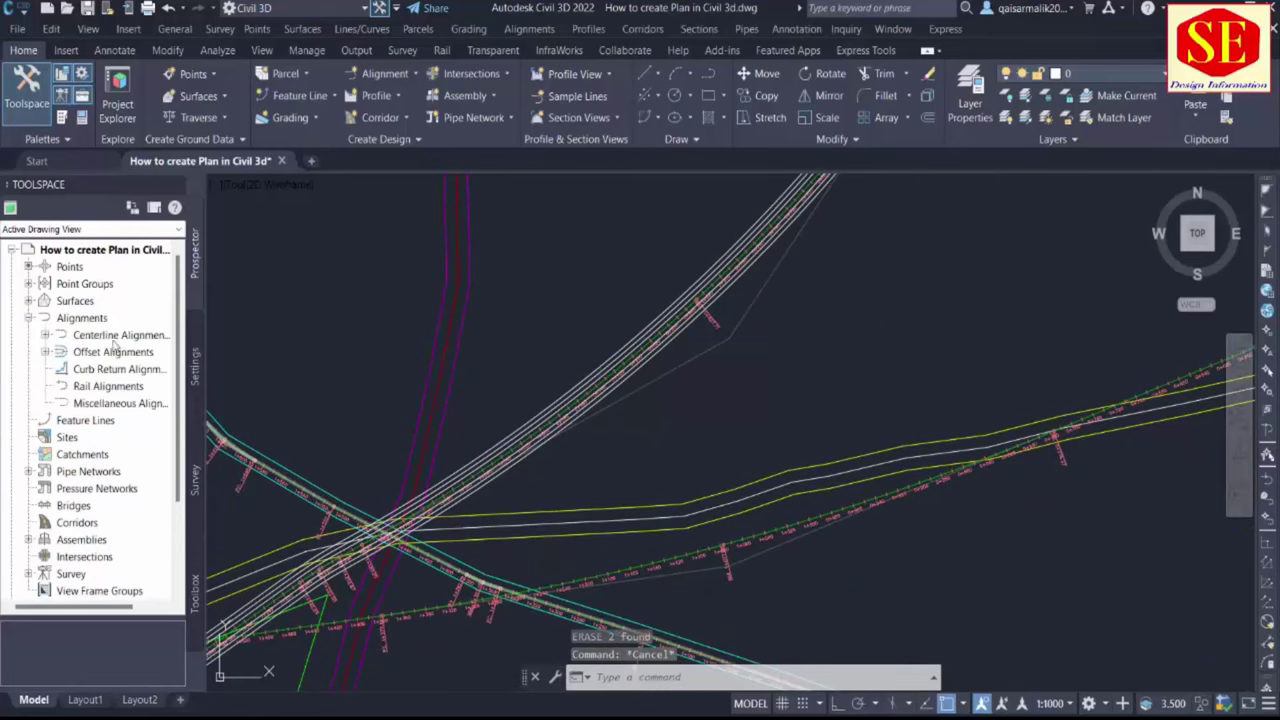
pyautogui.click(46, 335)
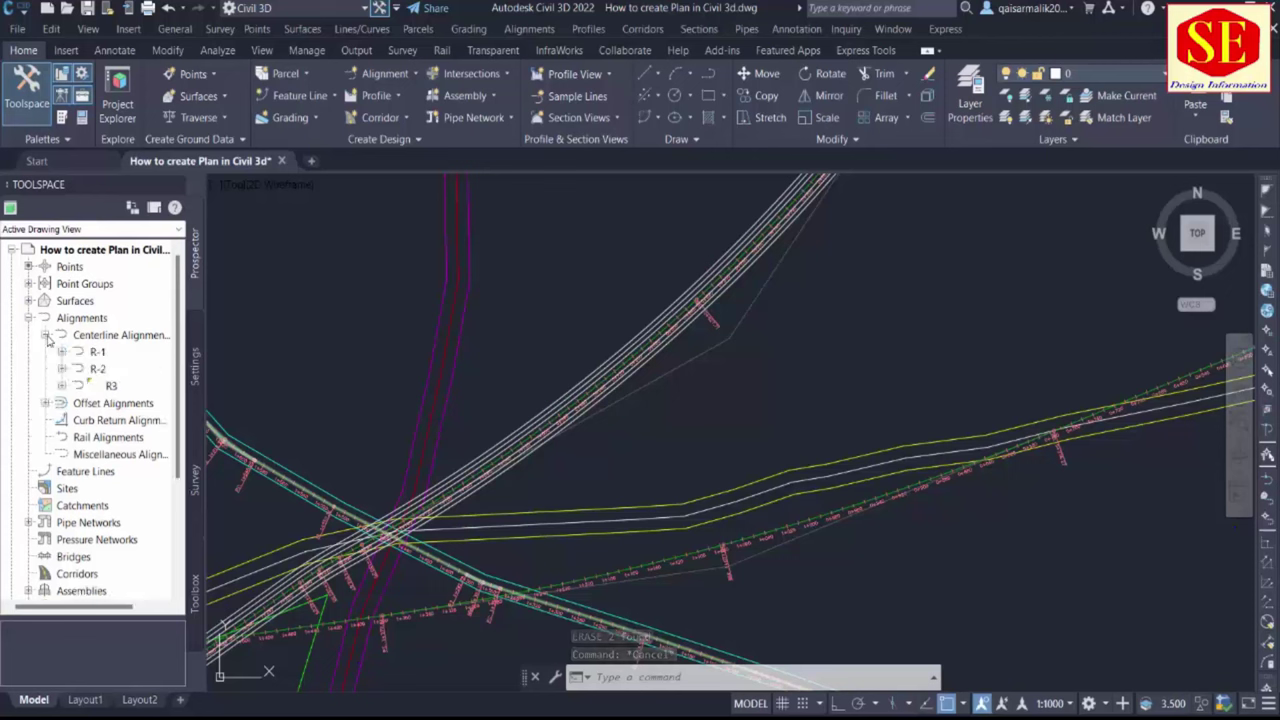
pyautogui.click(97, 352)
pyautogui.click(108, 387)
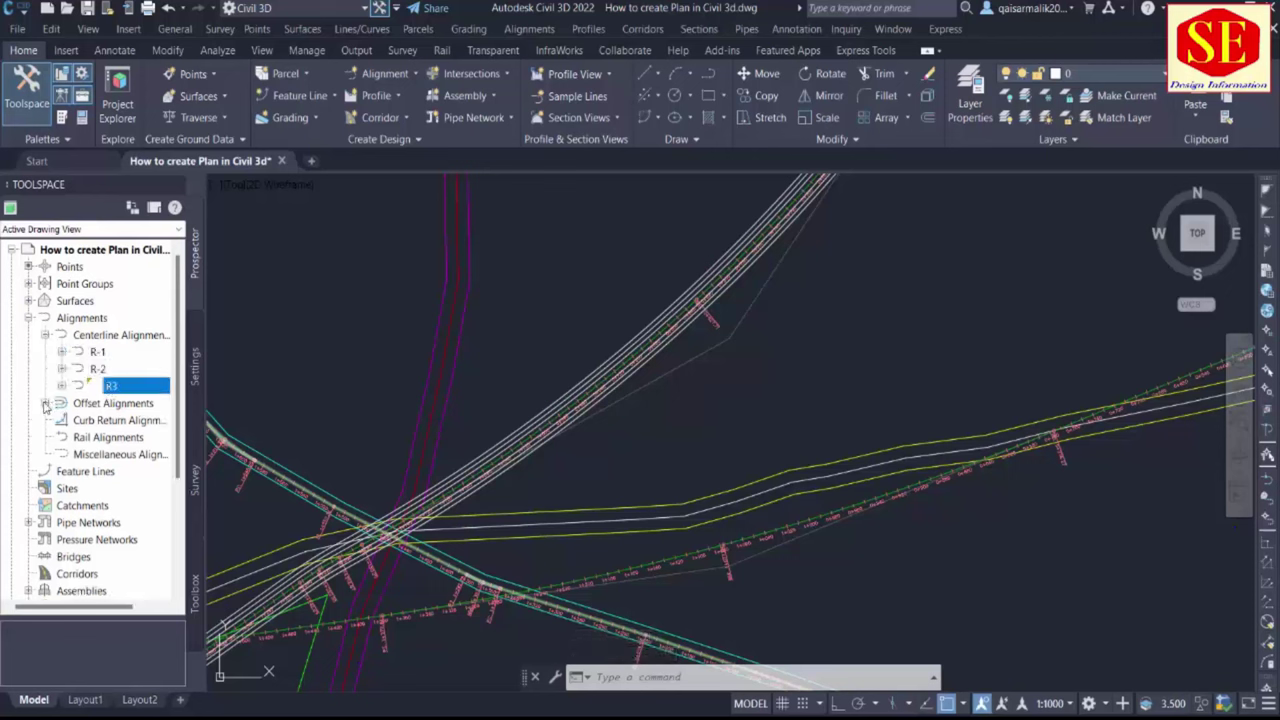
pyautogui.click(45, 403)
pyautogui.click(97, 428)
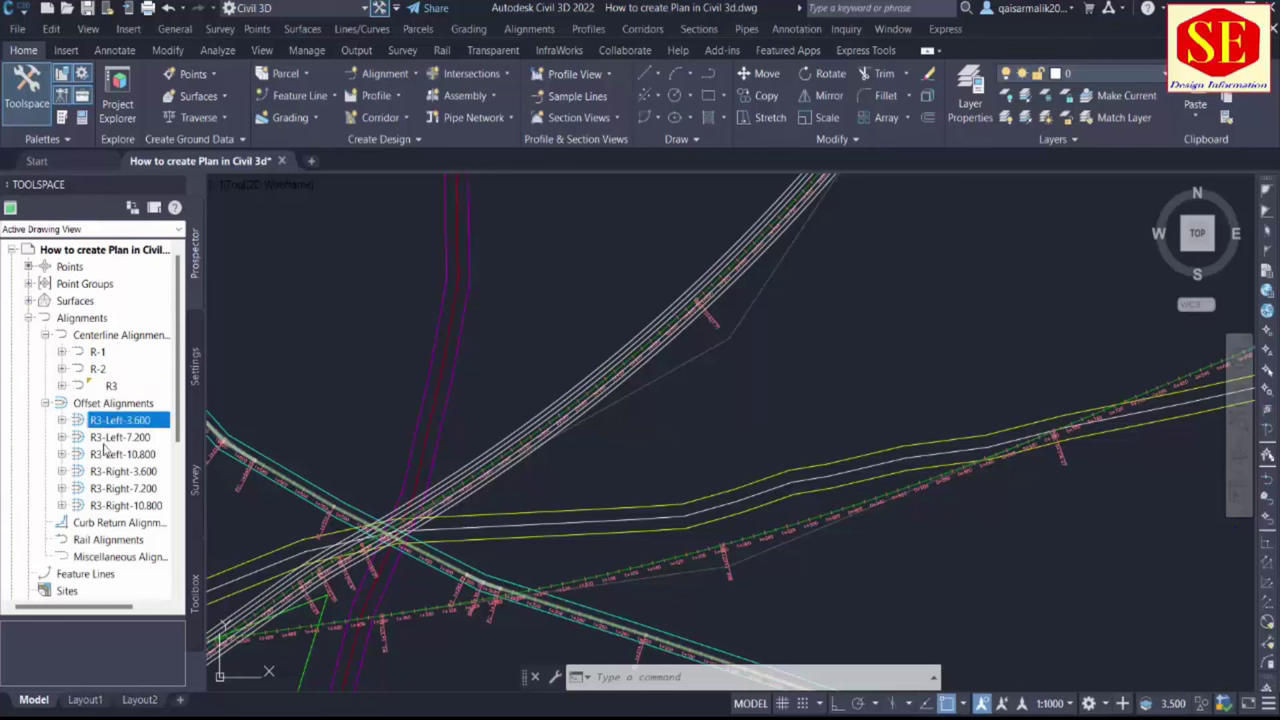
pyautogui.click(106, 441)
pyautogui.click(111, 456)
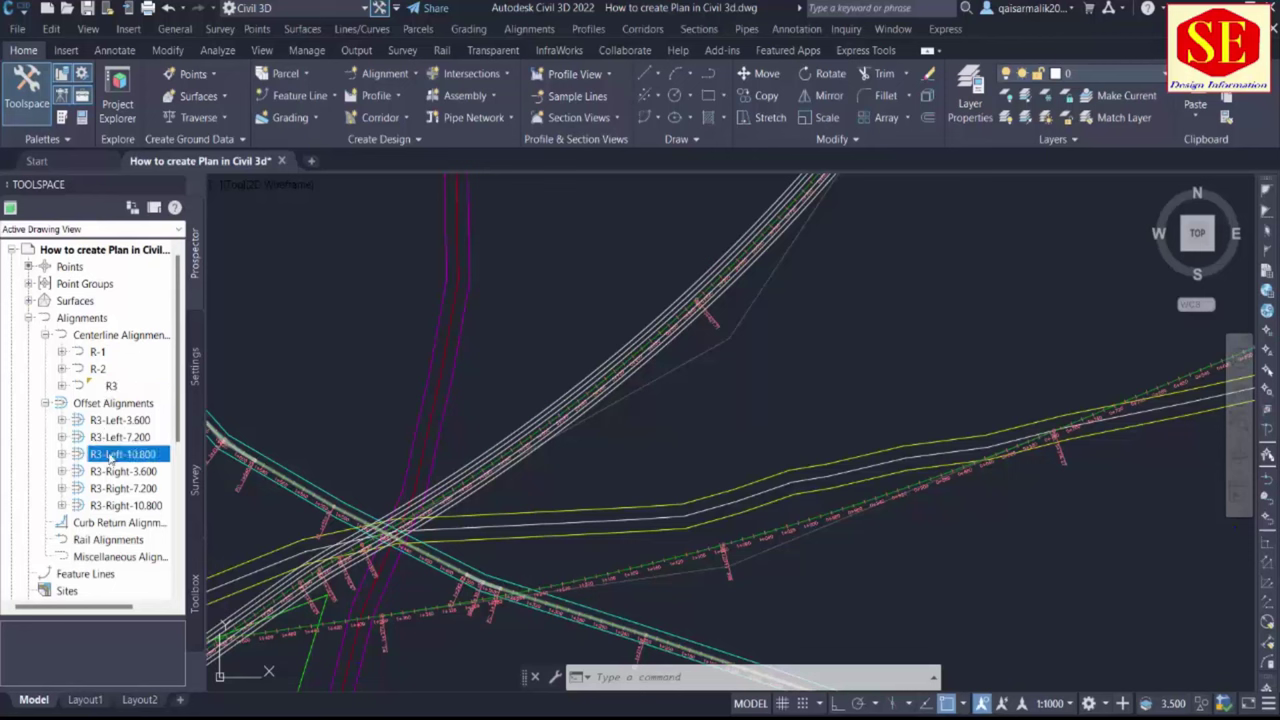
pyautogui.click(115, 473)
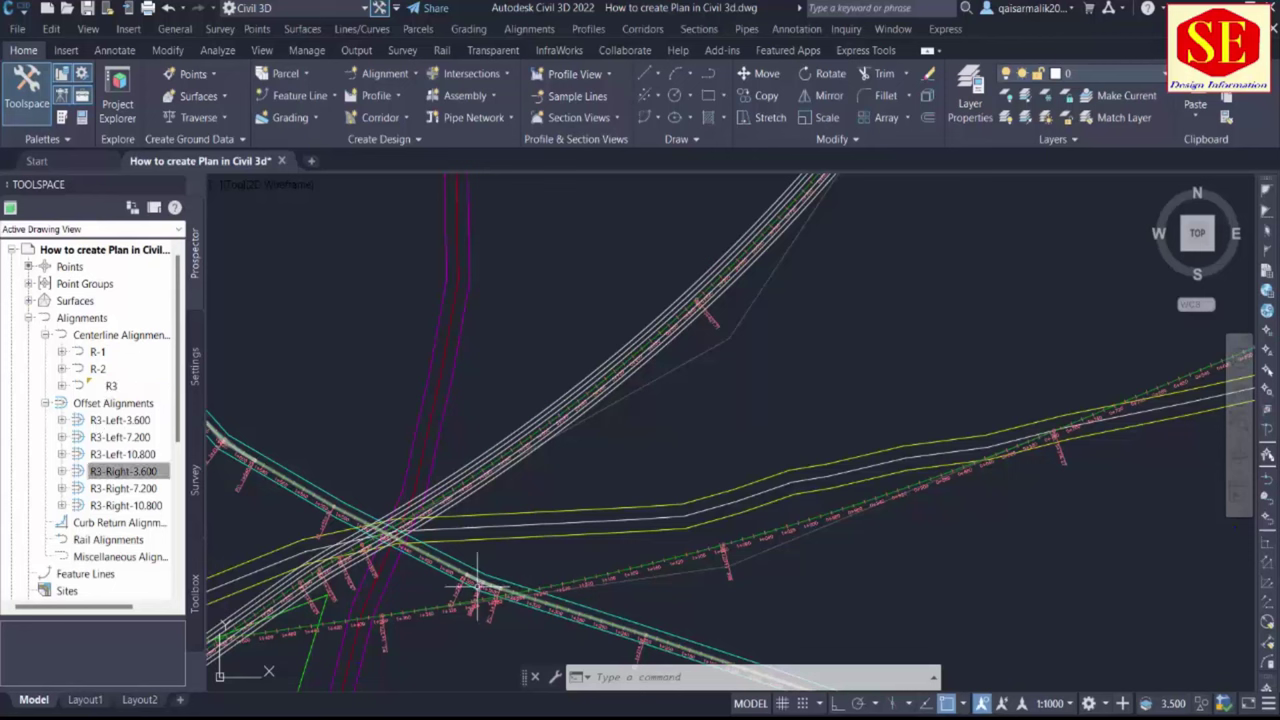
pyautogui.click(45, 403)
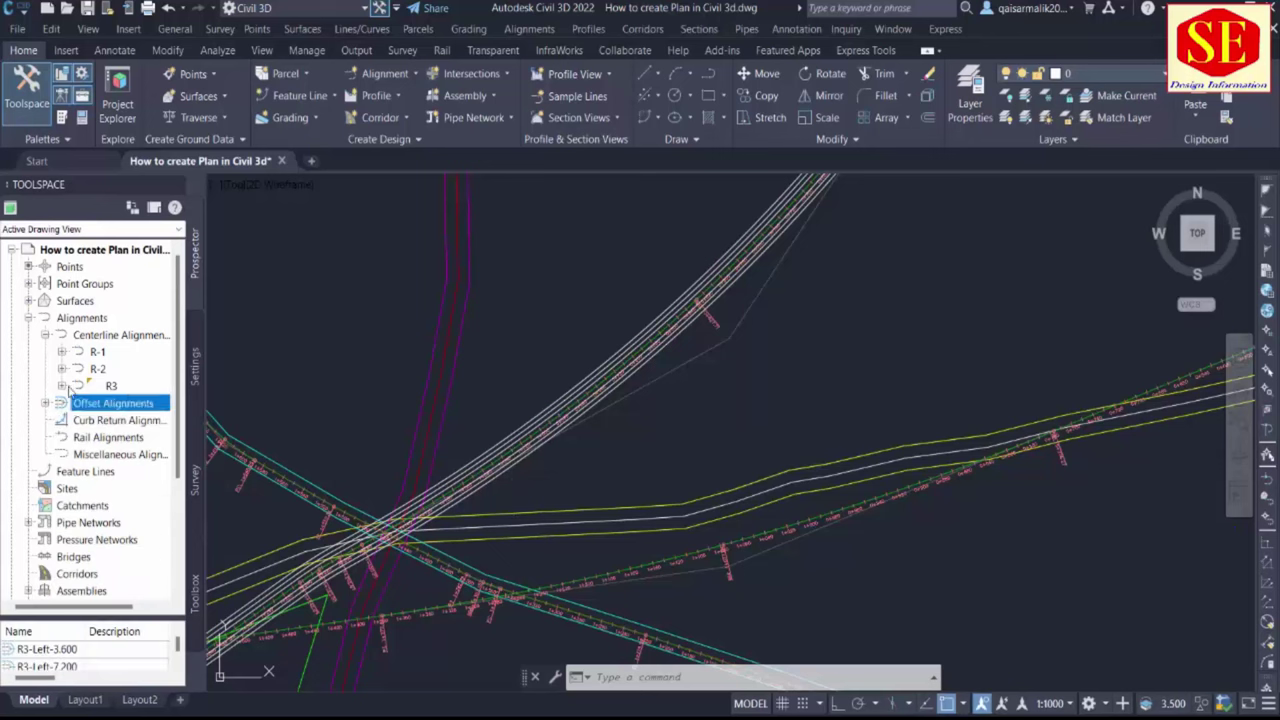
# Pick R-1 and set 2 offsets left and right at 3.600 m increments
pyautogui.click(386, 76)
pyautogui.click(427, 360)
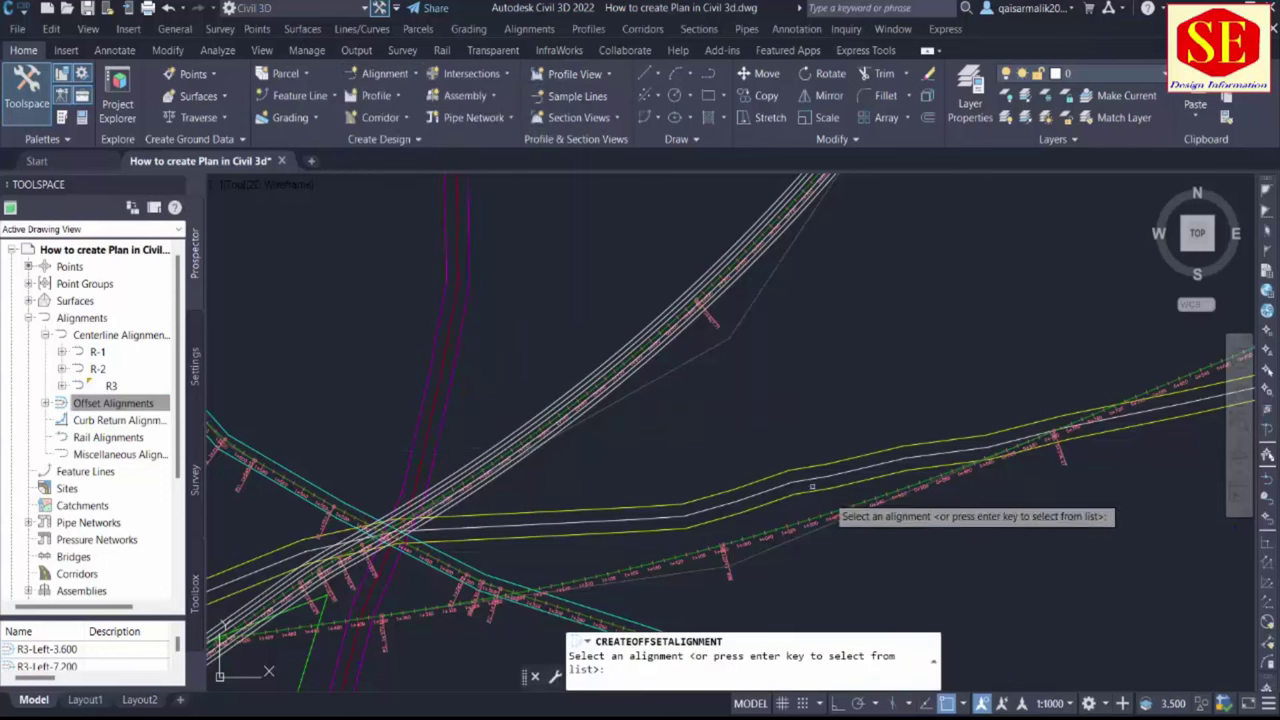
pyautogui.scroll(3, 805, 515)
pyautogui.click(795, 510)
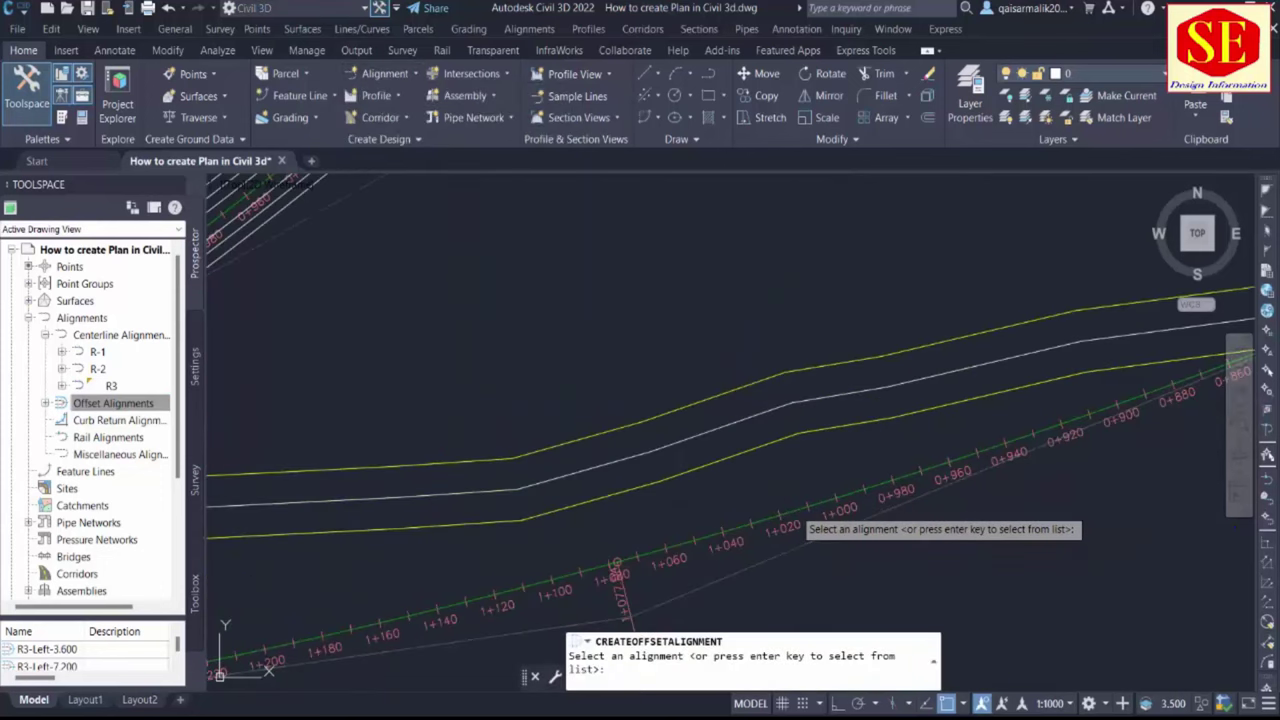
pyautogui.doubleClick(535, 276)
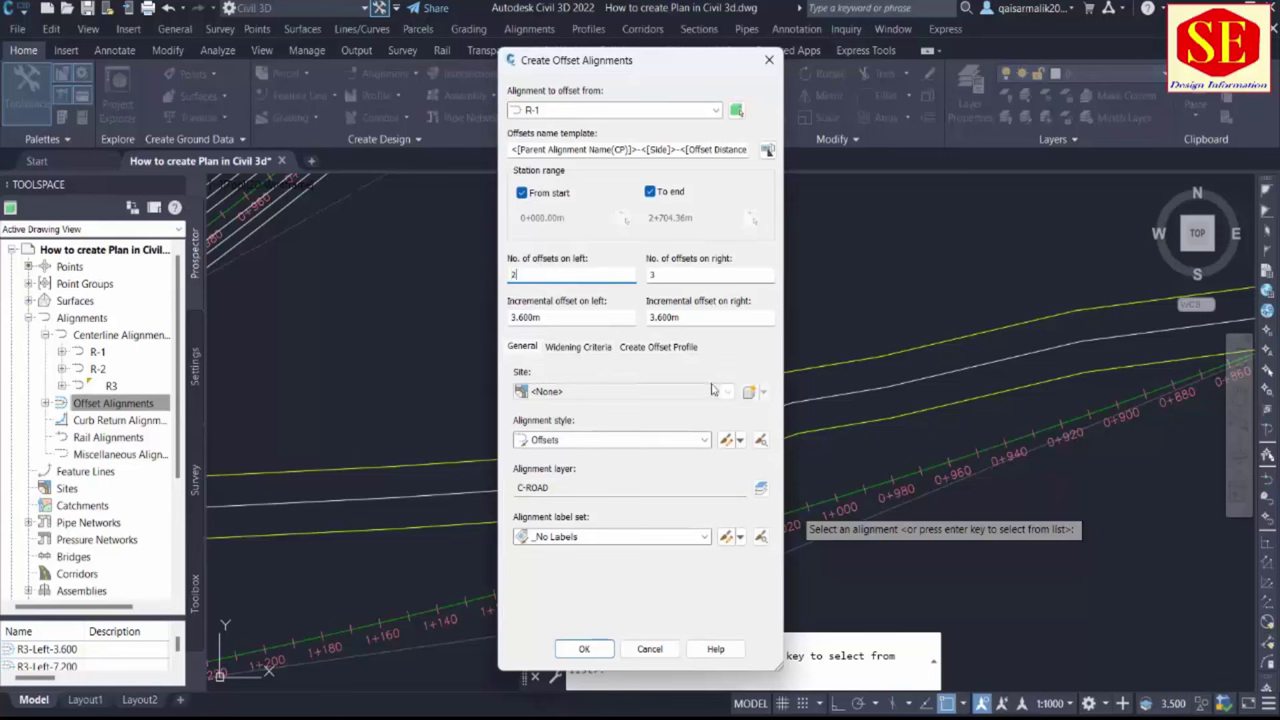
pyautogui.doubleClick(693, 272)
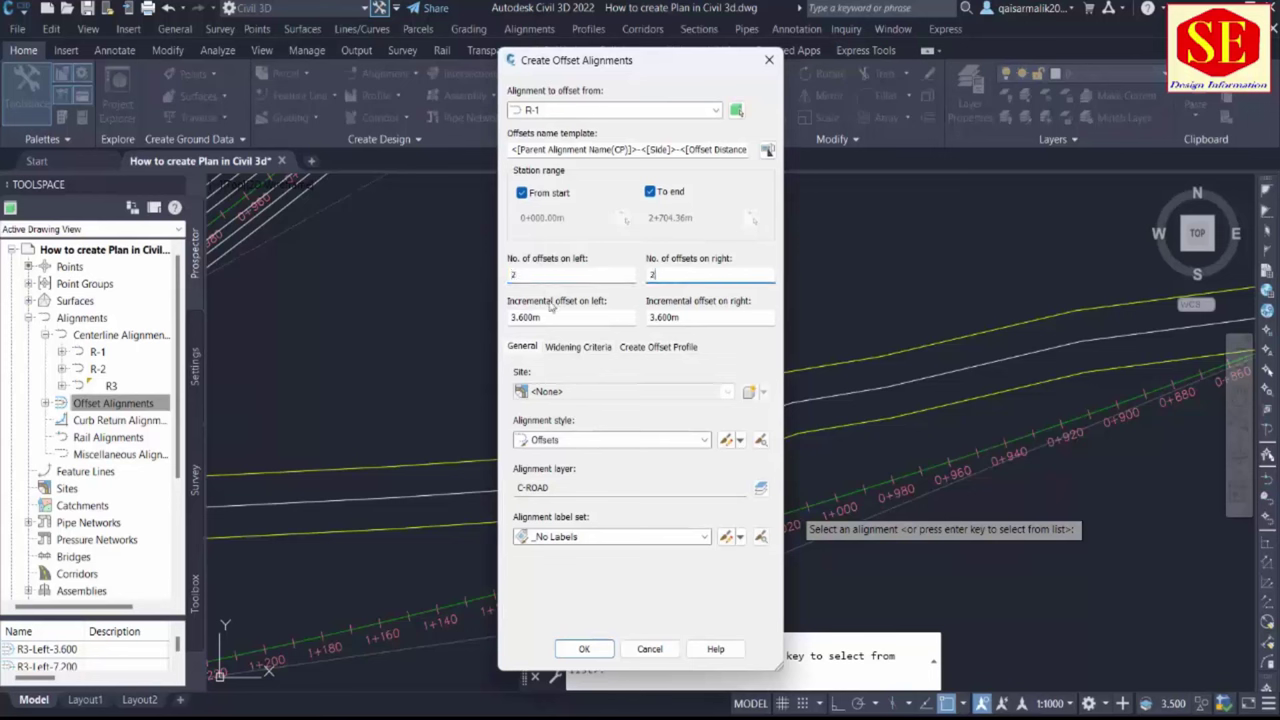
pyautogui.click(612, 109)
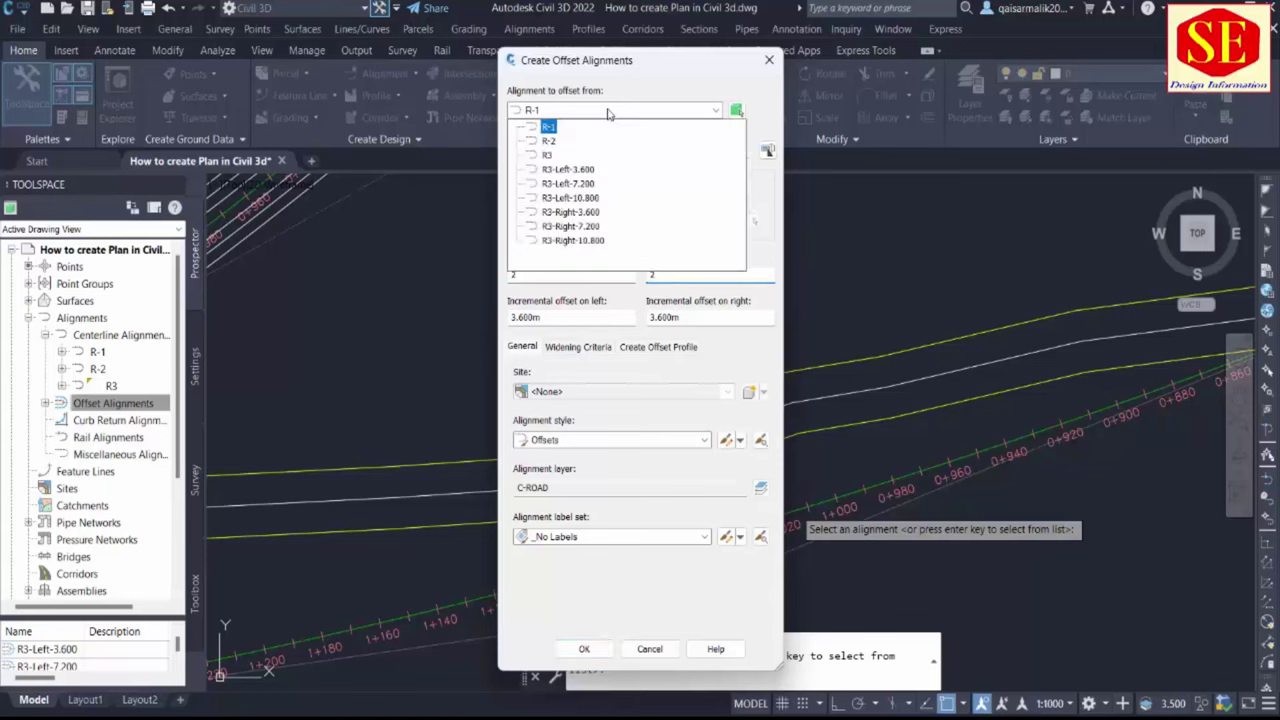
pyautogui.click(548, 128)
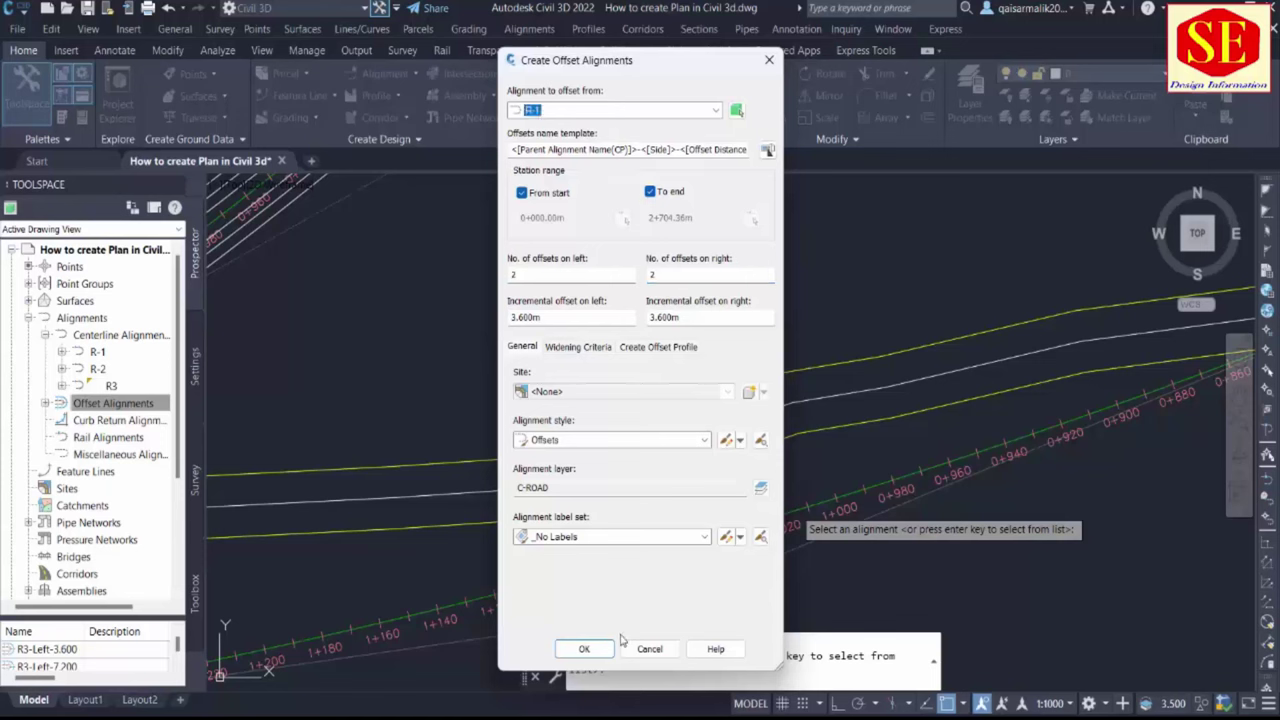
# Create the R-1 offset alignments and pan along the road to check them
pyautogui.click(584, 648)
pyautogui.scroll(2, 703, 481)
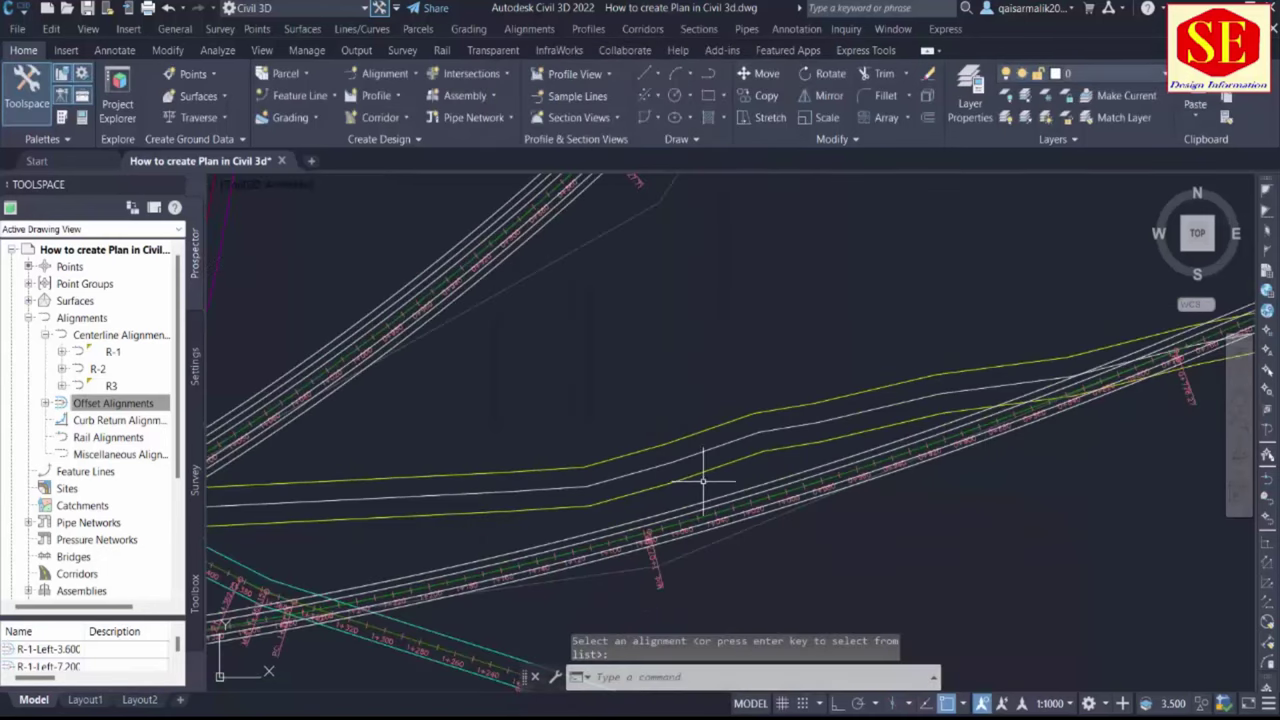
pyautogui.moveTo(986, 443); pyautogui.dragTo(666, 571, button='middle')
pyautogui.moveTo(1177, 434); pyautogui.dragTo(512, 527, button='middle')
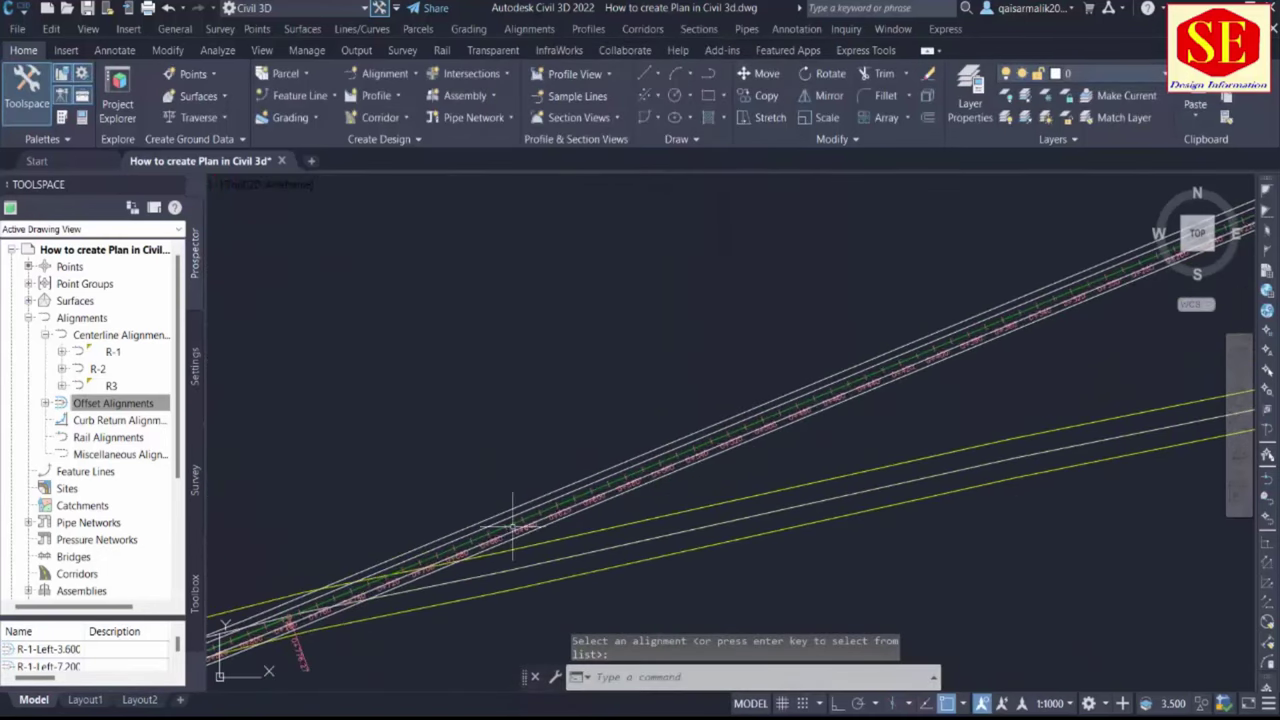
pyautogui.scroll(3, 777, 400)
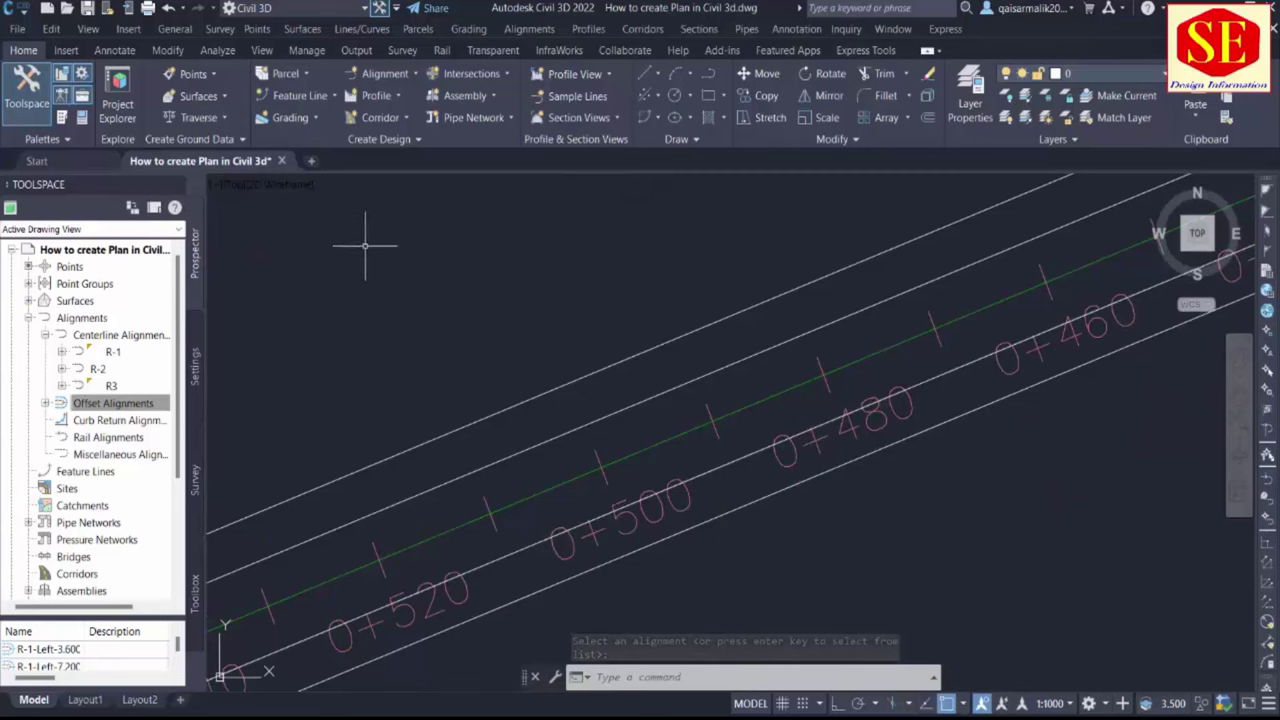
# Pick R-1 for a new offset and compute 3.6×2 in Windows Calculator
pyautogui.click(390, 77)
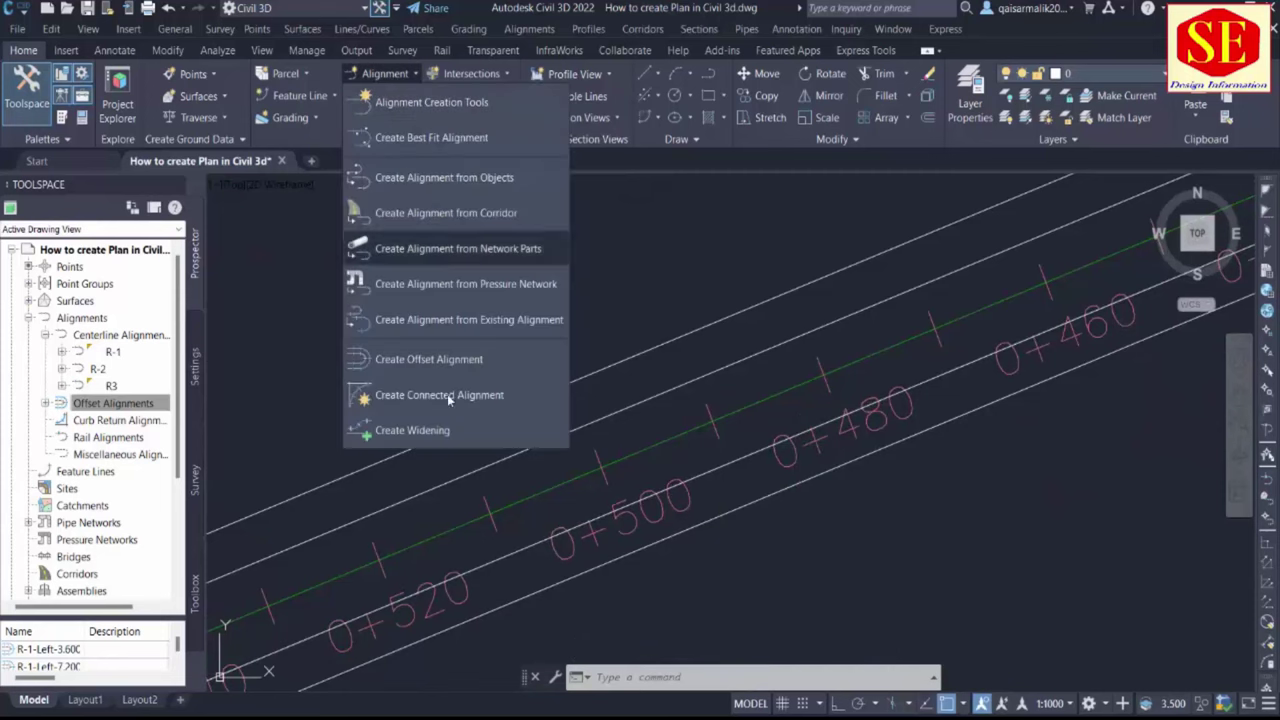
pyautogui.click(447, 364)
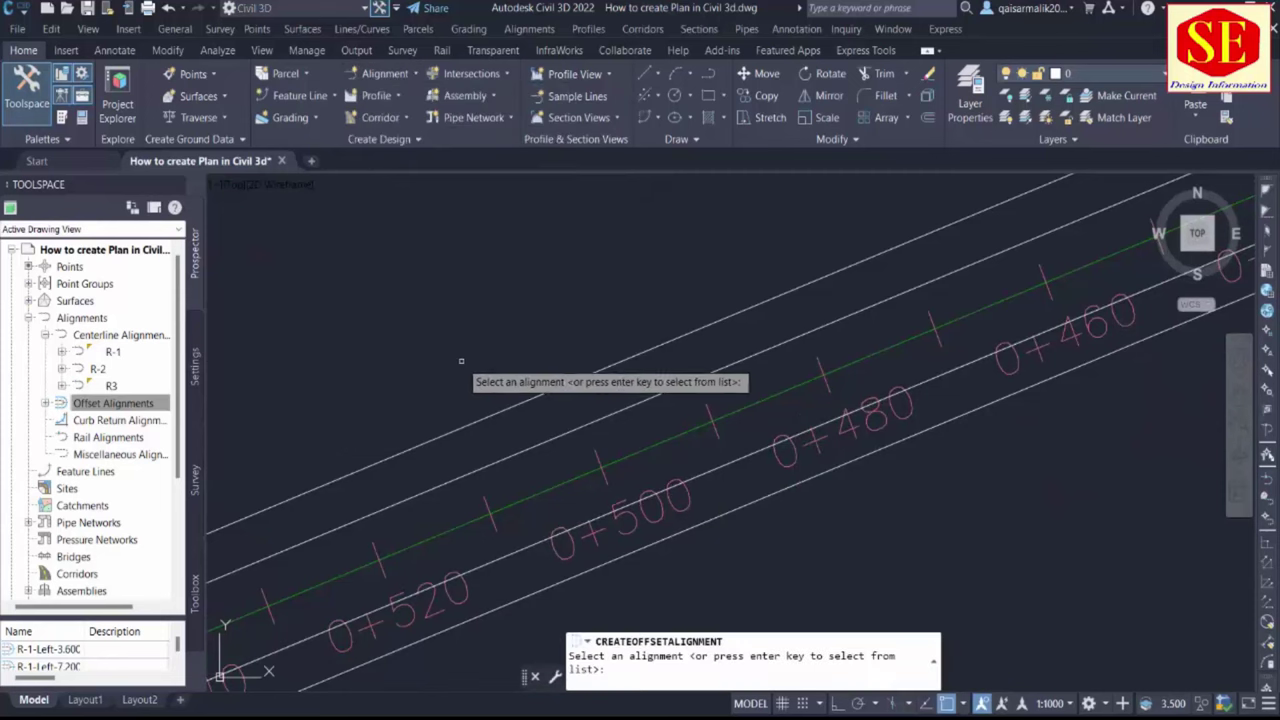
pyautogui.click(556, 460)
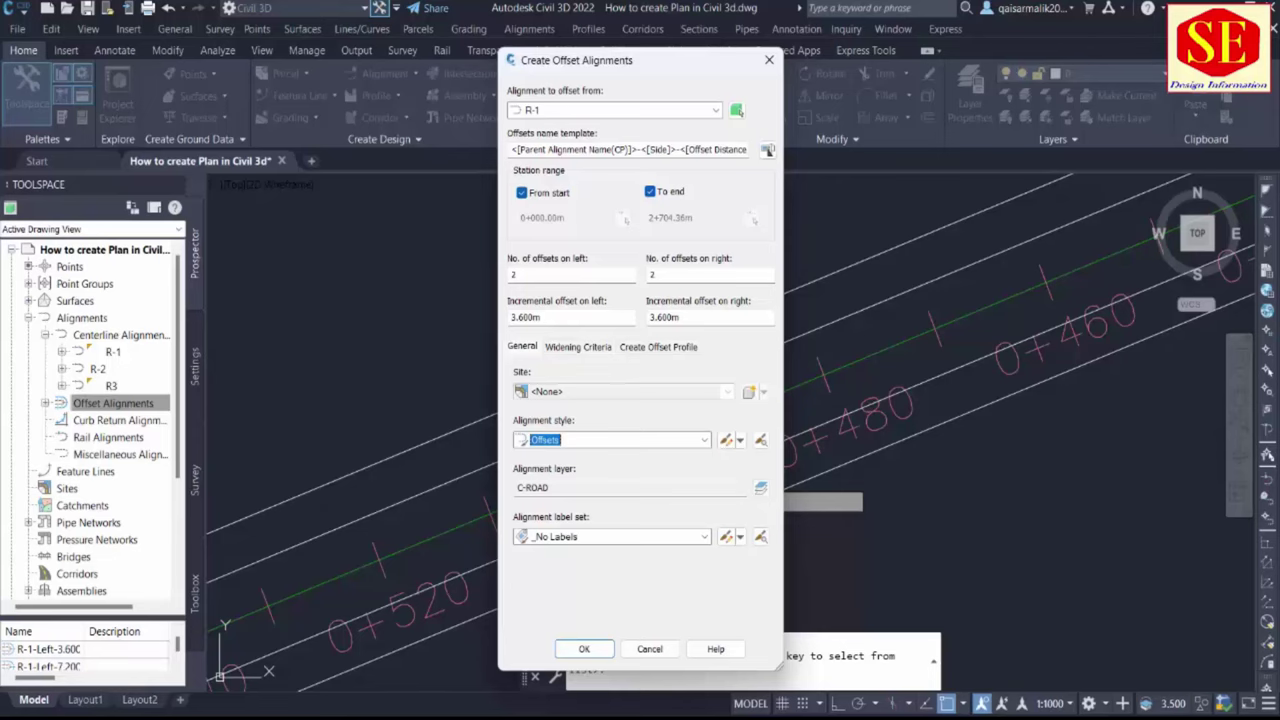
pyautogui.press('super')
pyautogui.write('calc')
pyautogui.press('Return')
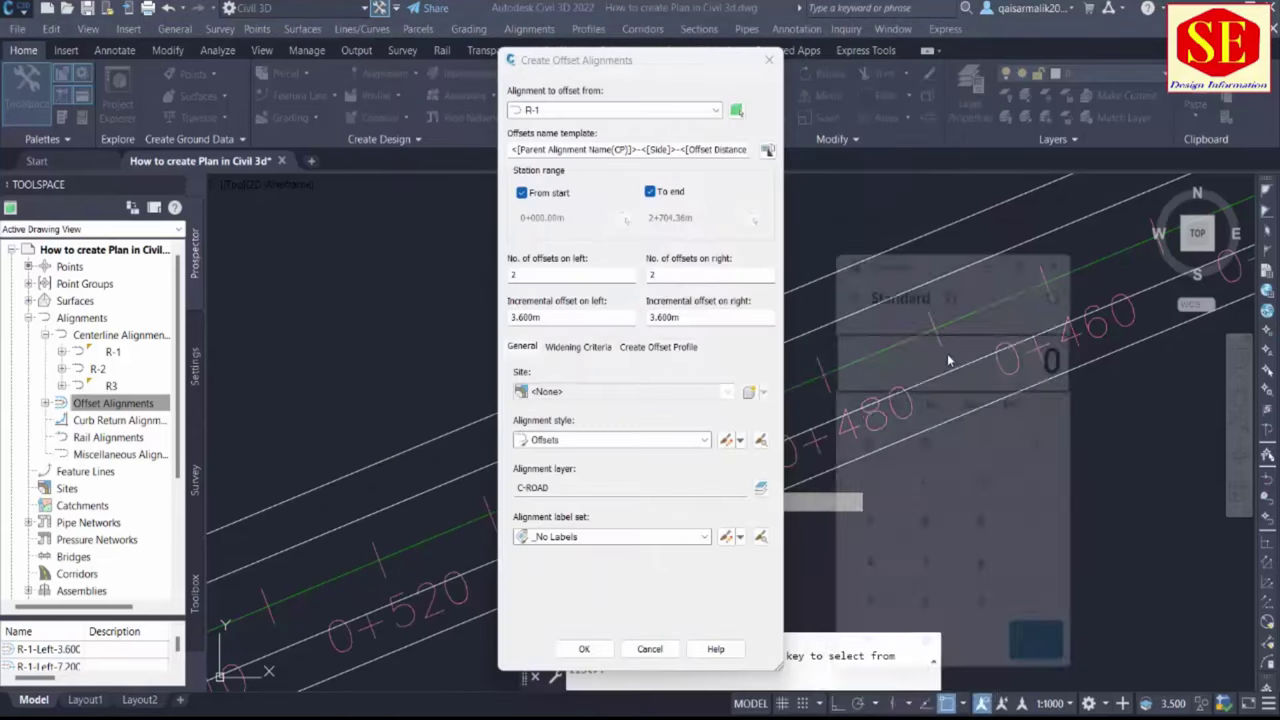
pyautogui.write('3.6*2')
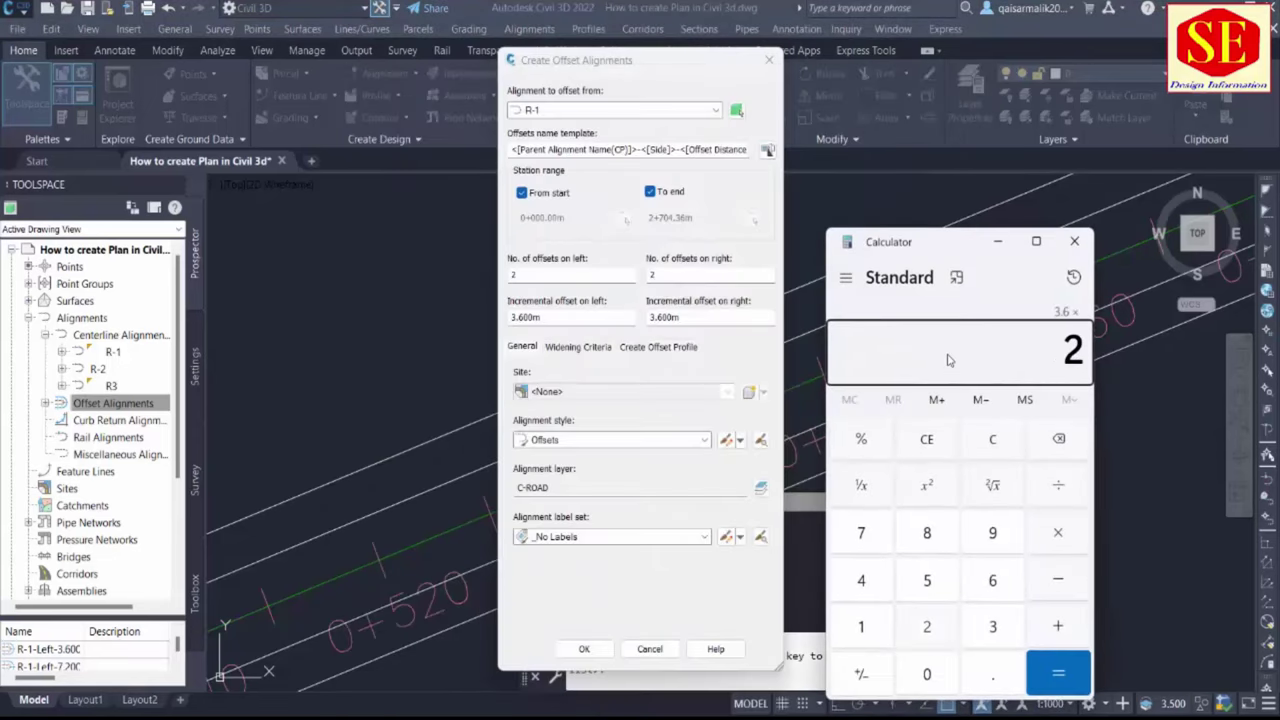
pyautogui.press('Return')
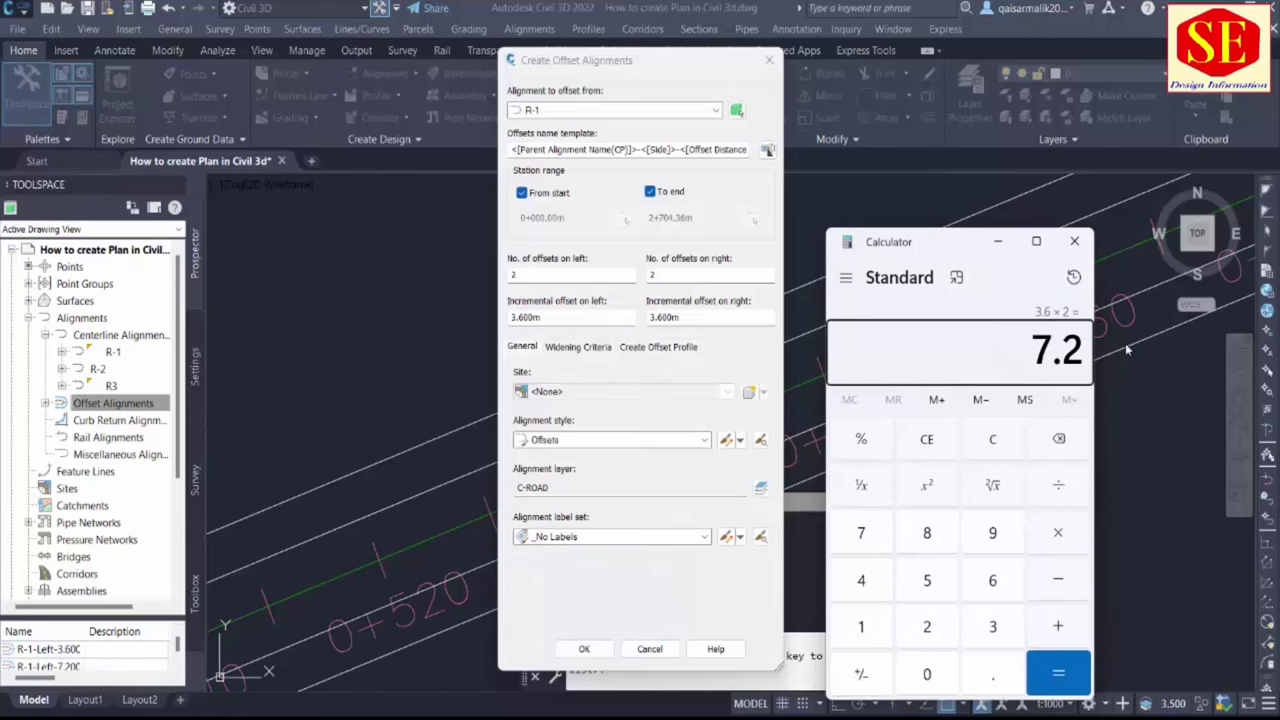
pyautogui.hotkey('alt', 'F4')
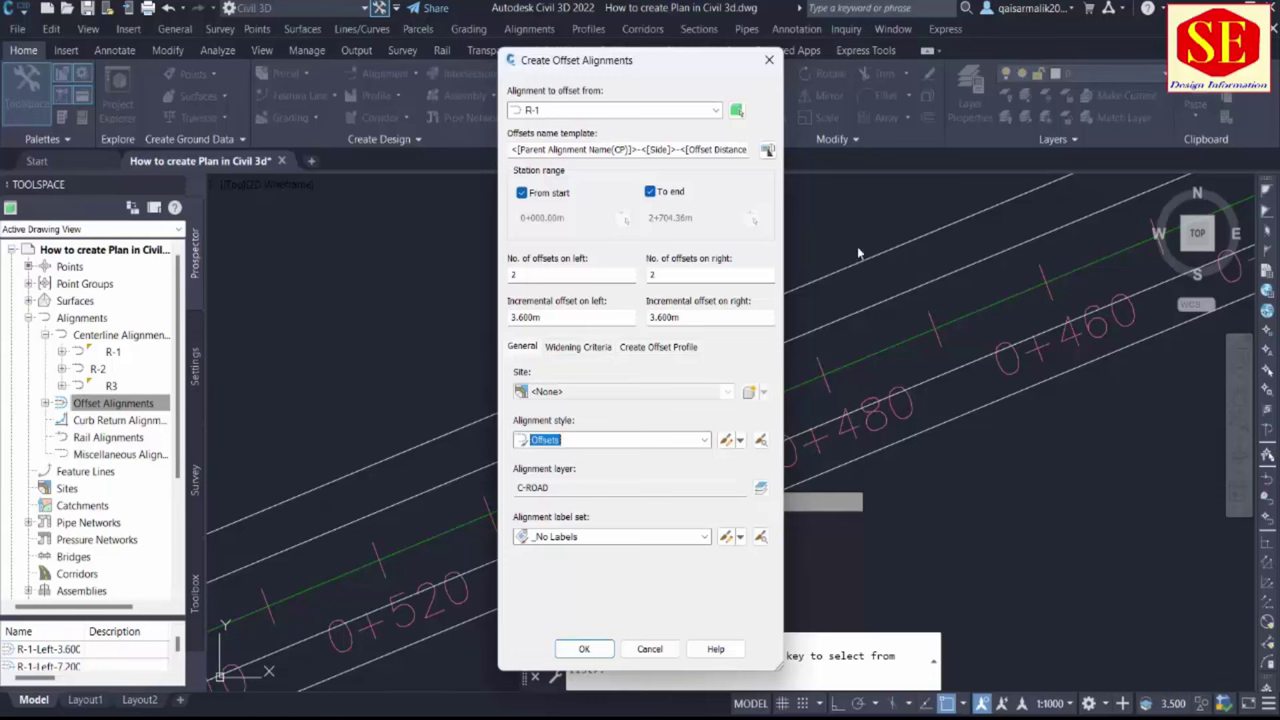
# Set one offset per side at 9.2 m, adding 2 to 7.2 in Calculator
pyautogui.doubleClick(529, 272)
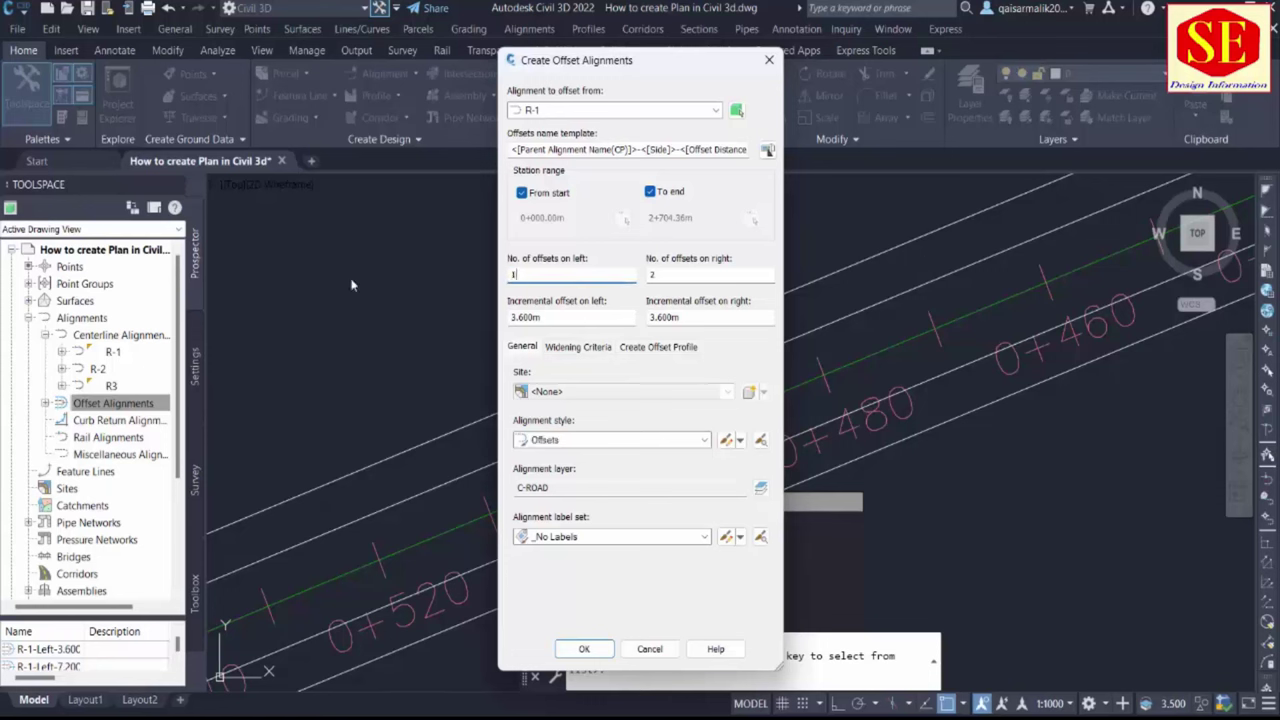
pyautogui.press('Tab')
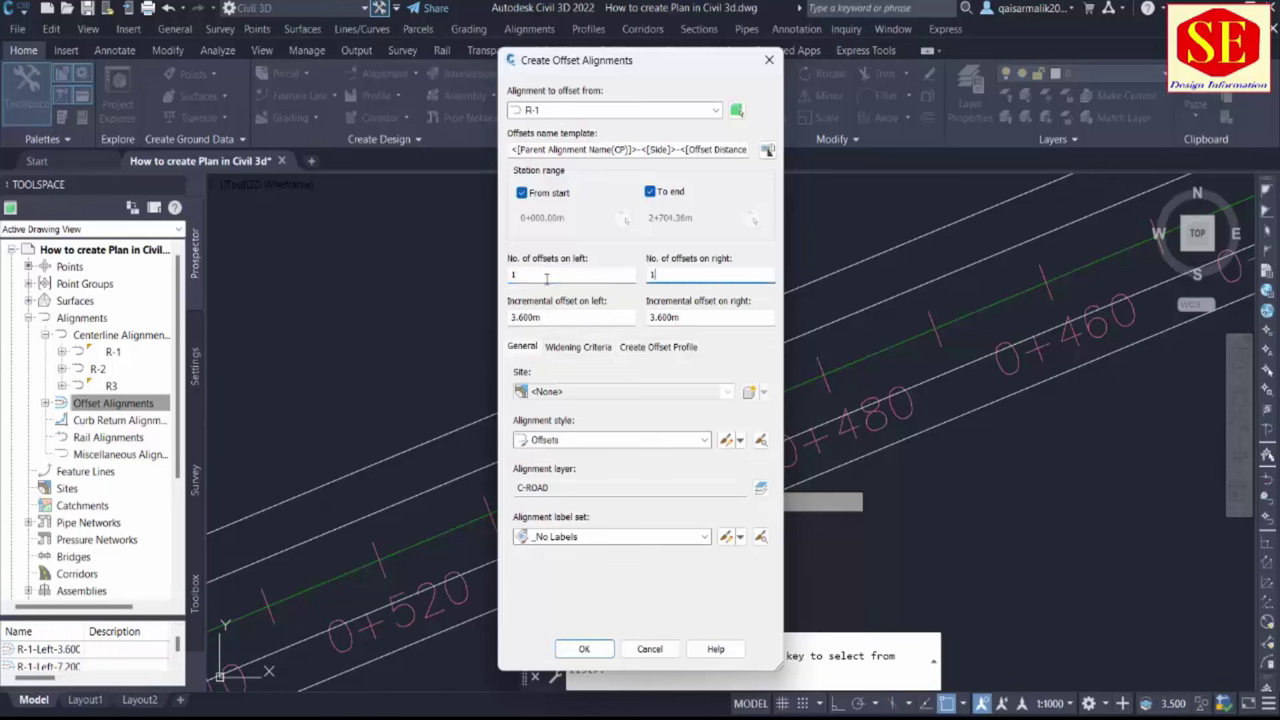
pyautogui.doubleClick(565, 318)
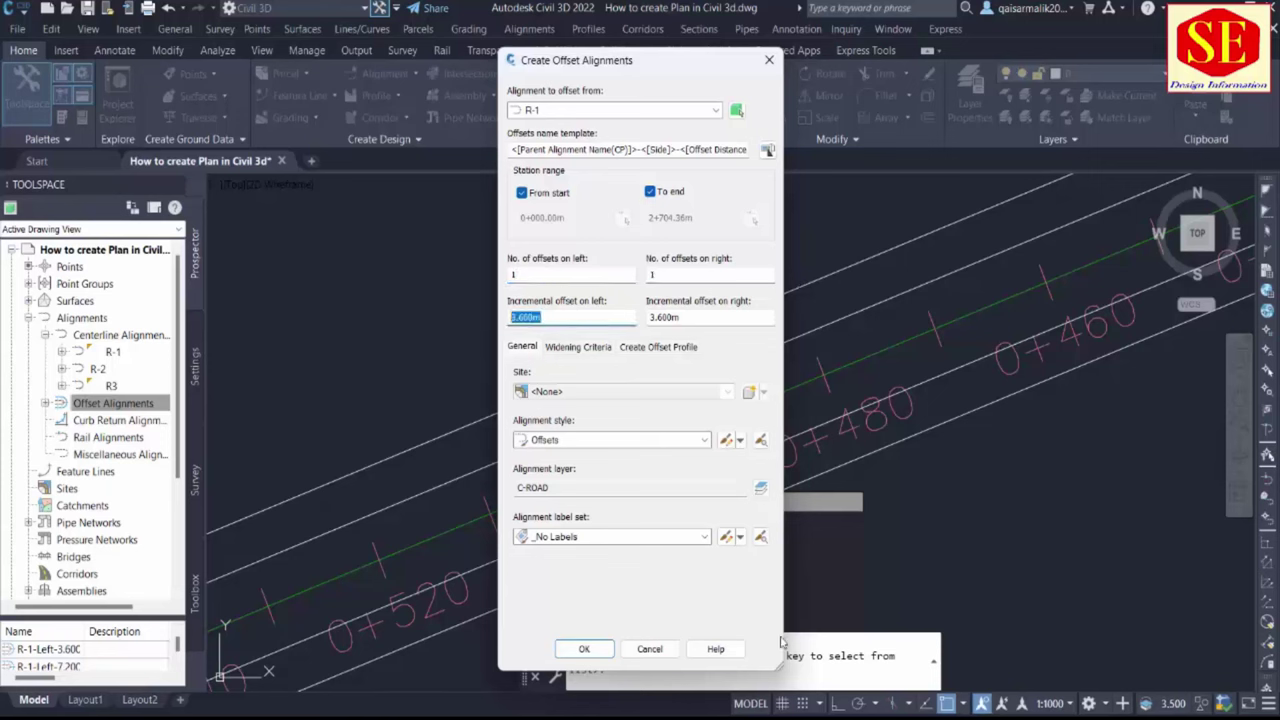
pyautogui.hotkey('alt', 'Tab')
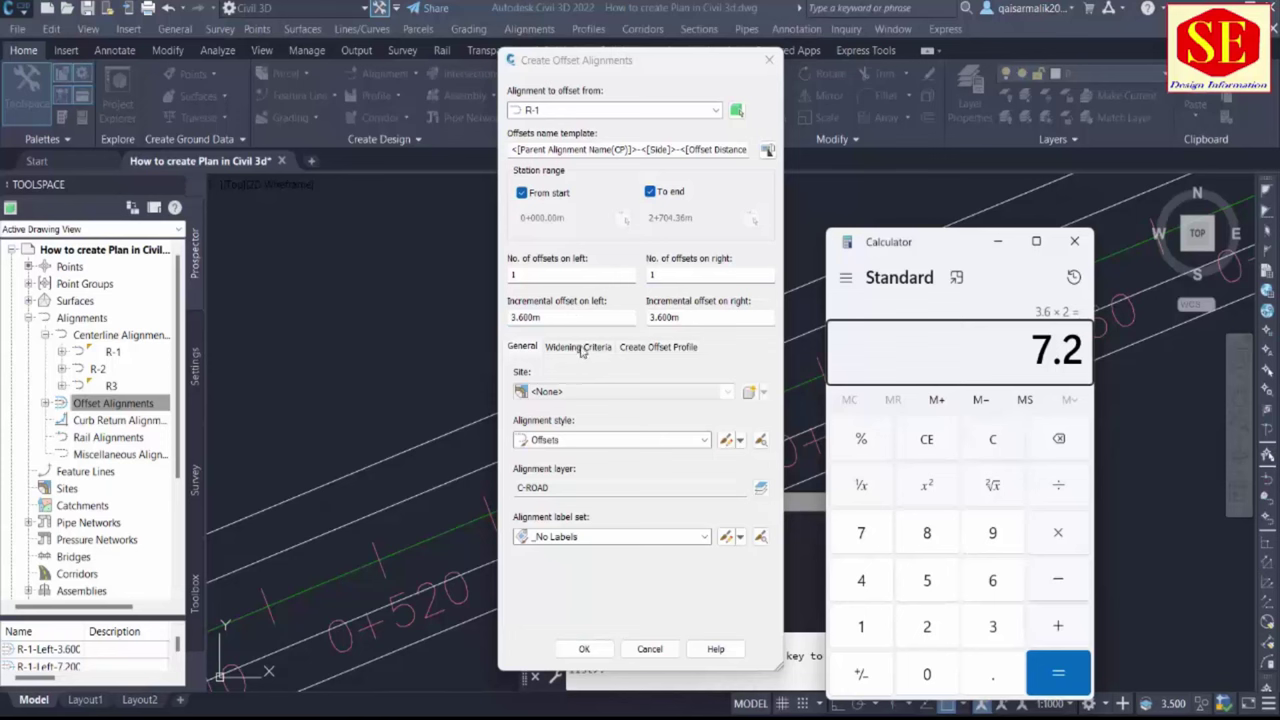
pyautogui.write('+2')
pyautogui.press('Return')
pyautogui.doubleClick(549, 317)
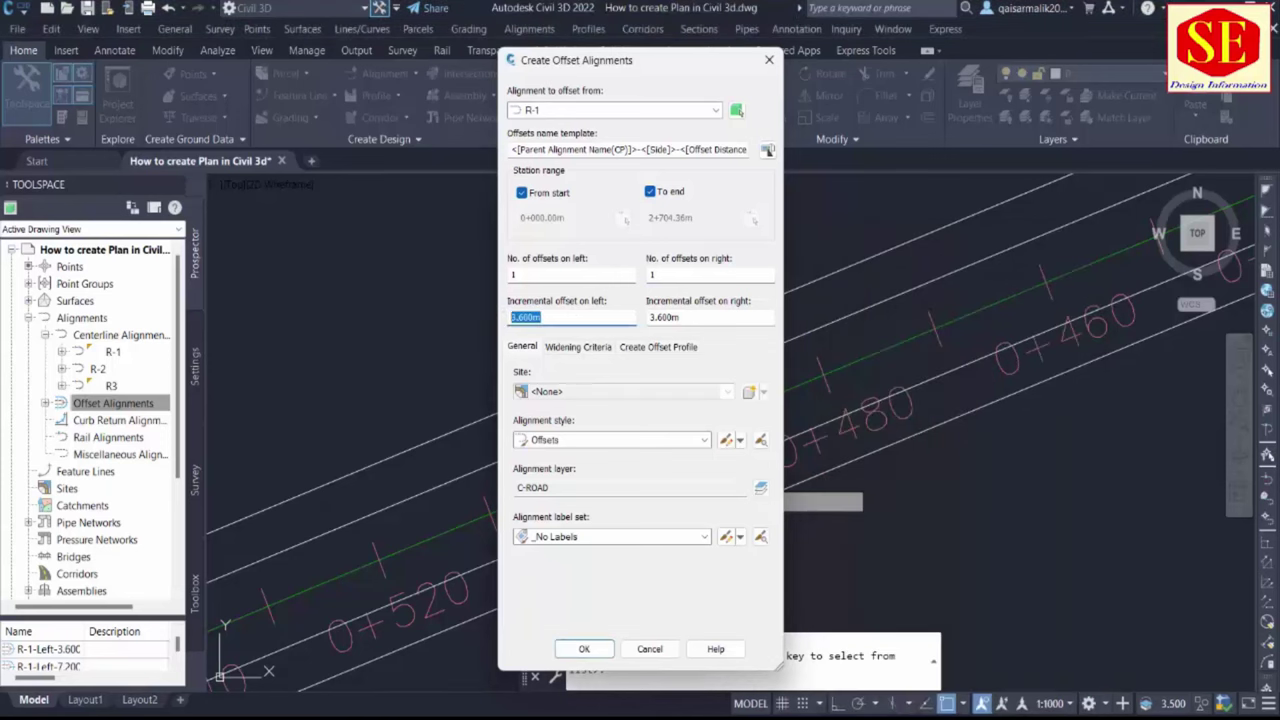
pyautogui.write('9.2')
pyautogui.doubleClick(678, 320)
pyautogui.write('9.2')
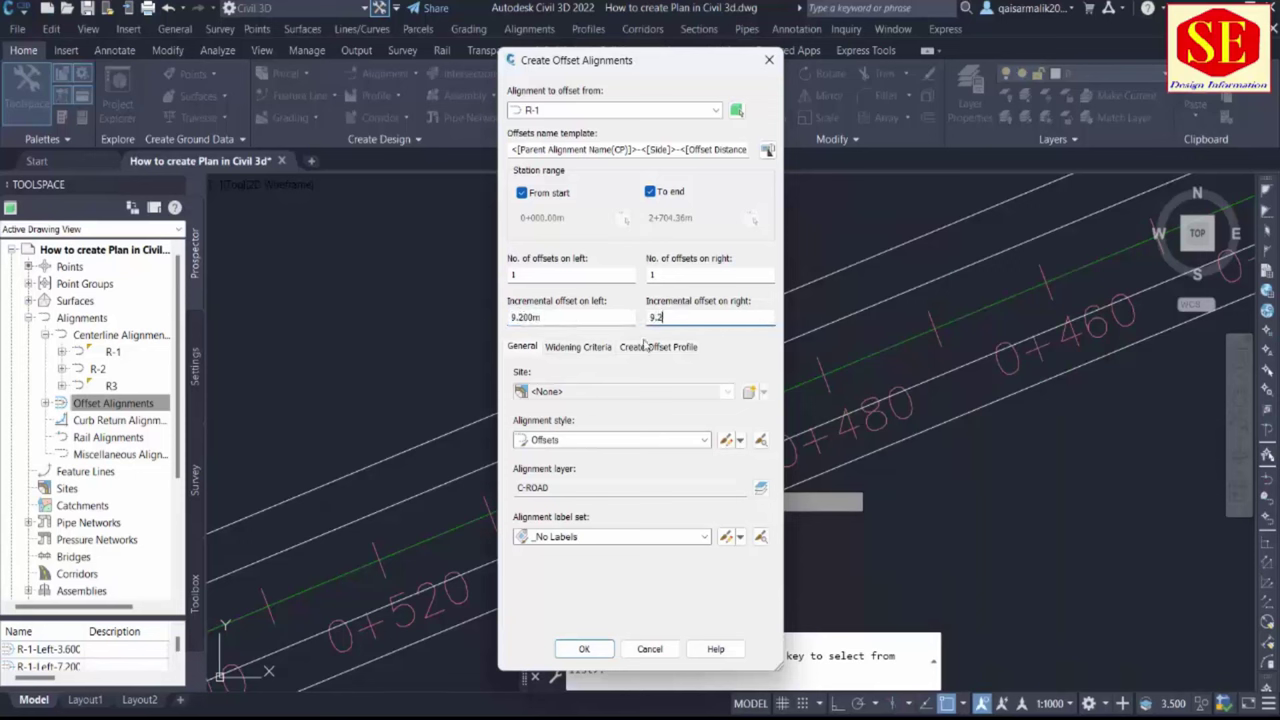
pyautogui.click(584, 649)
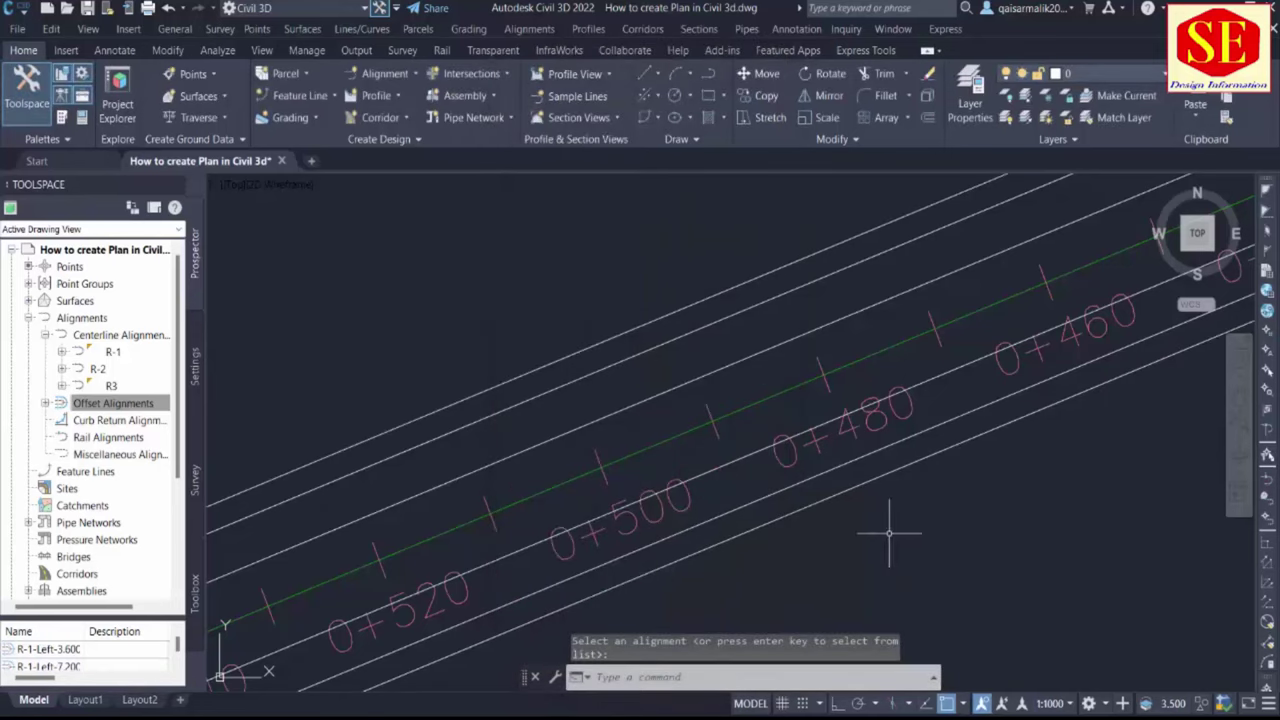
pyautogui.click(766, 276)
pyautogui.click(814, 502)
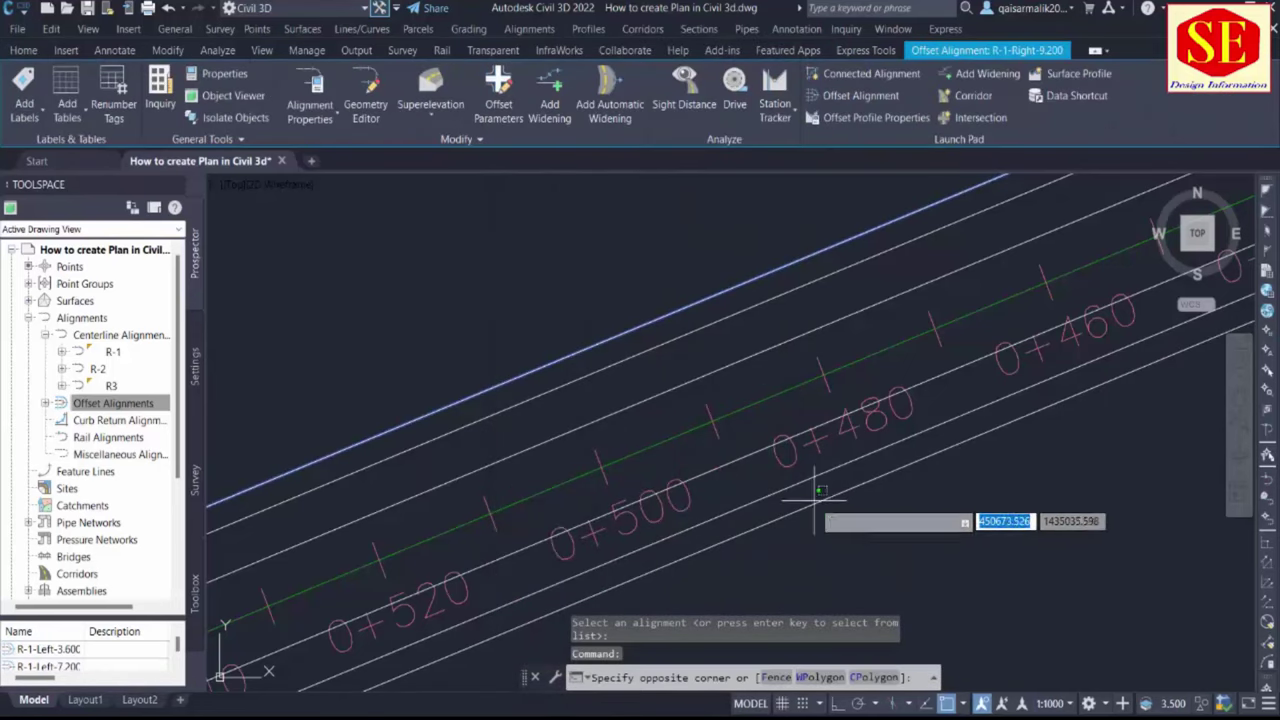
pyautogui.click(777, 530)
pyautogui.scroll(-5, 708, 500)
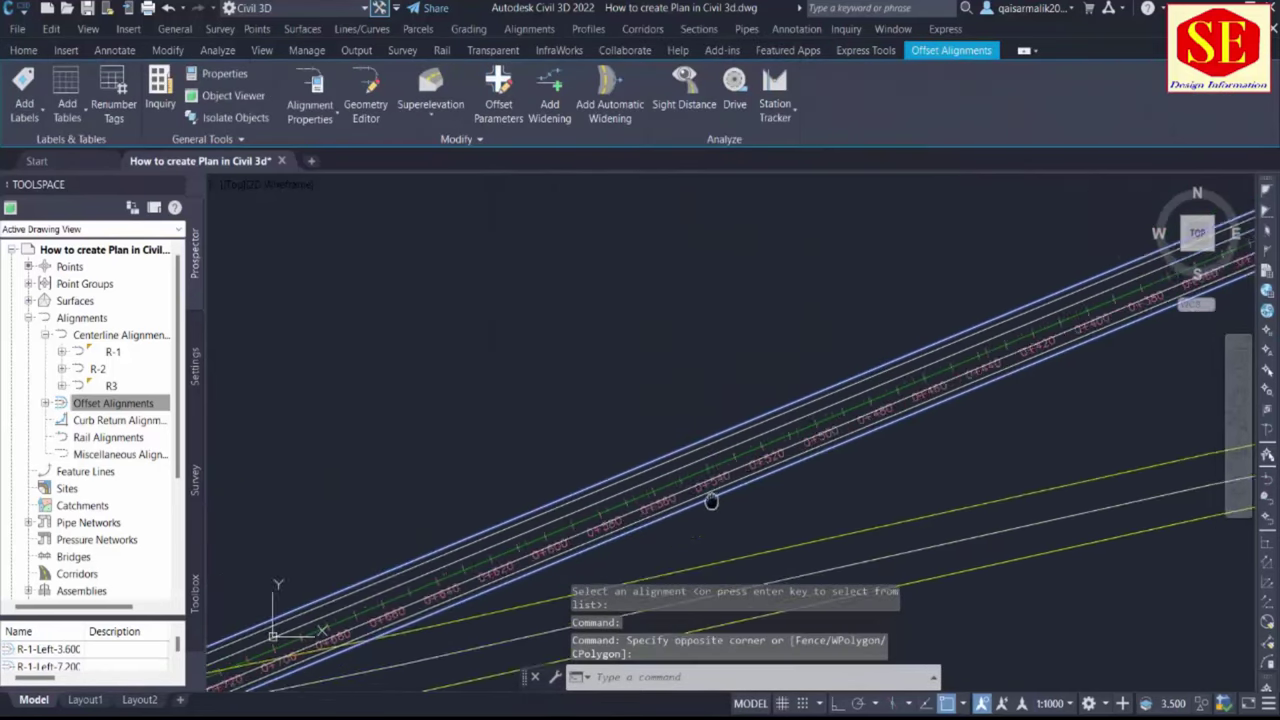
pyautogui.press('Escape')
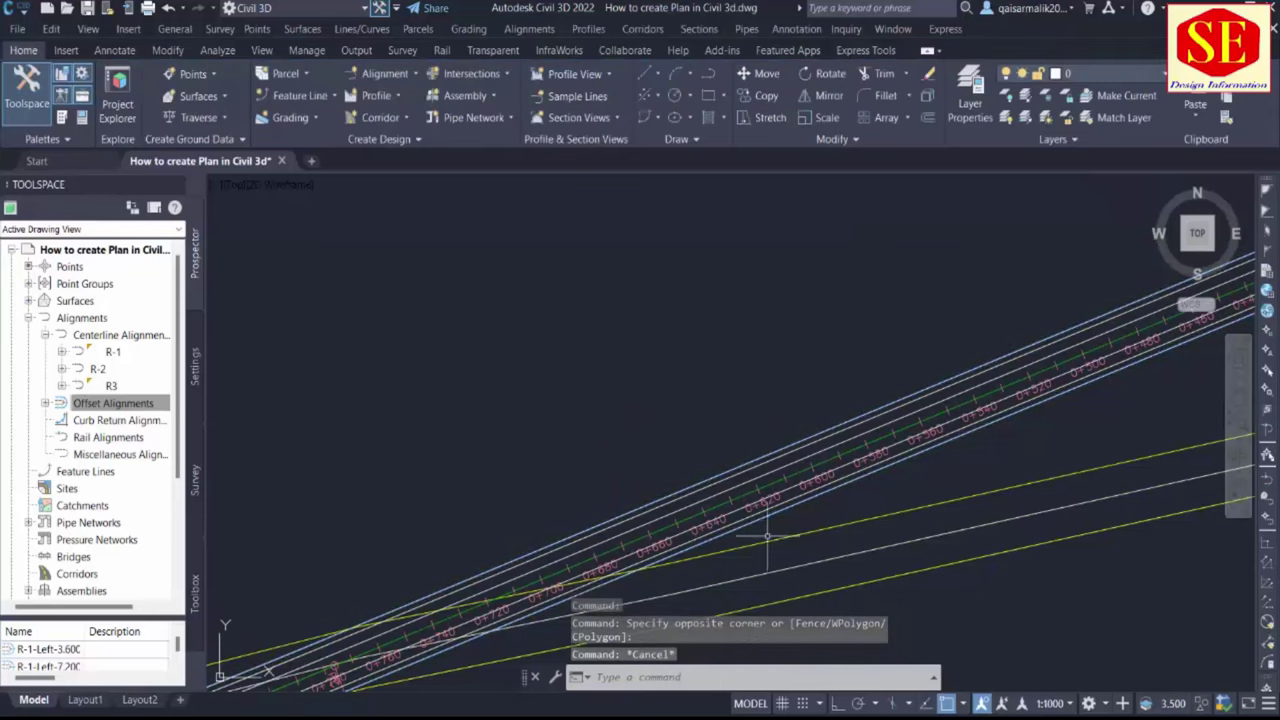
pyautogui.scroll(-3, 643, 463)
pyautogui.scroll(-3, 643, 463)
pyautogui.scroll(3, 534, 523)
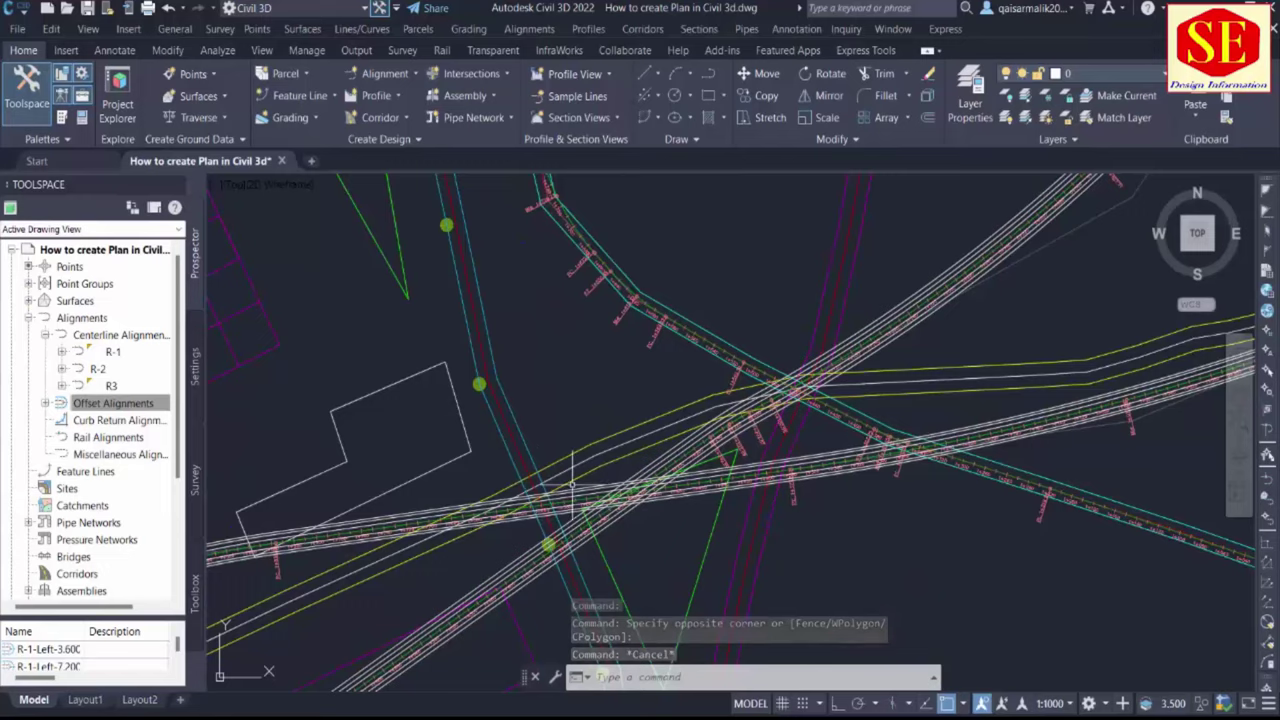
pyautogui.moveTo(573, 472); pyautogui.dragTo(670, 334, button='middle')
pyautogui.moveTo(780, 400)
pyautogui.mouseDown(button='middle')
pyautogui.moveTo(729, 523)
pyautogui.moveTo(764, 473)
pyautogui.mouseUp(button='middle')
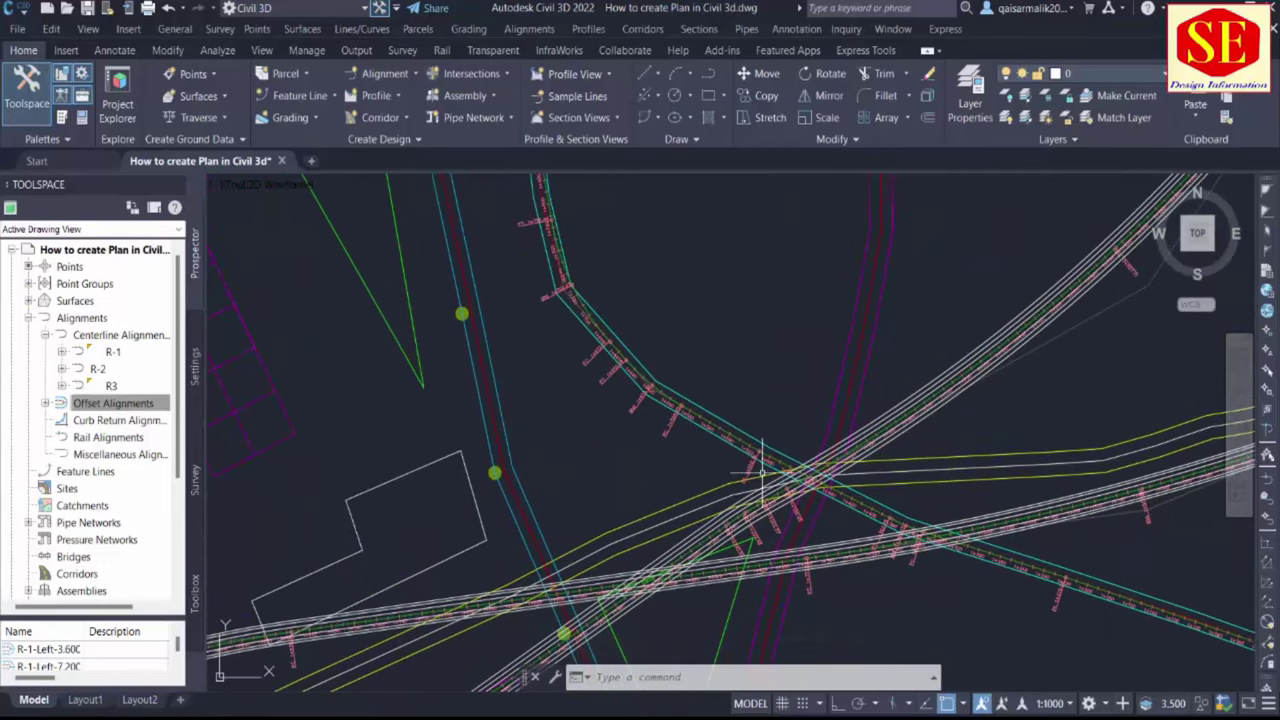
# Run Create Offset Alignment from the Alignment menu and pick the R-2 alignment
pyautogui.click(388, 74)
pyautogui.click(430, 359)
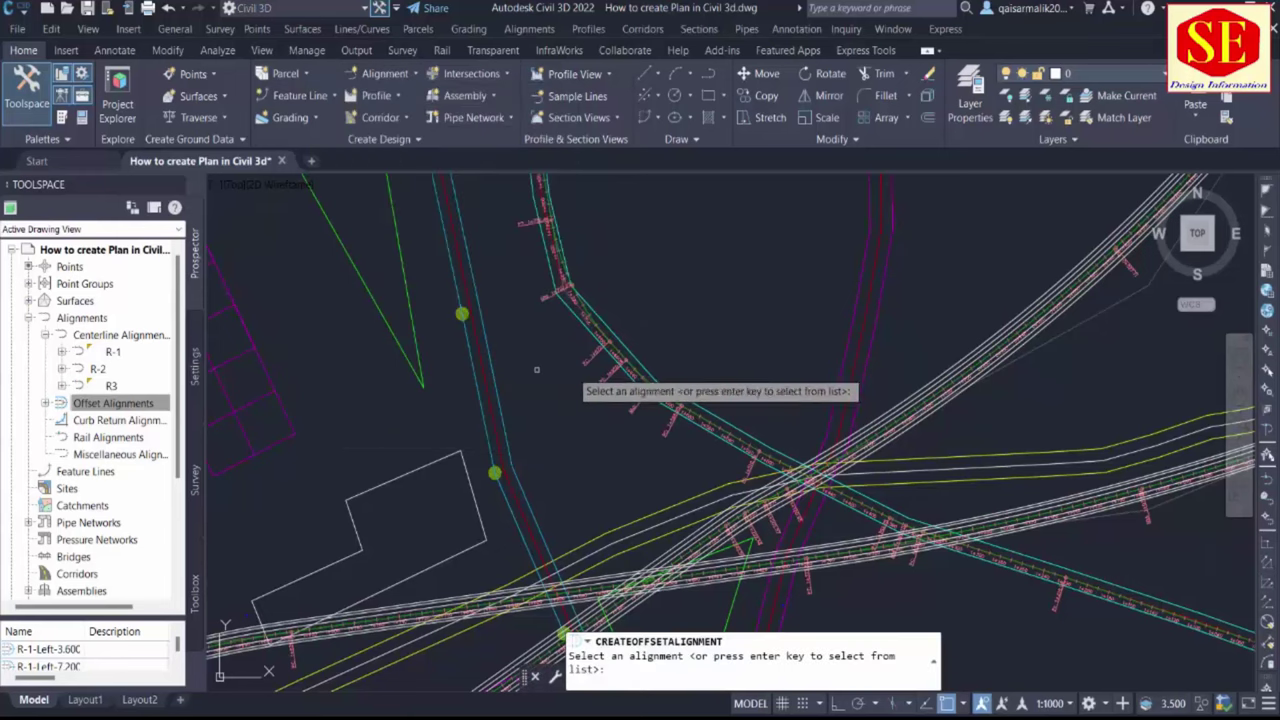
pyautogui.scroll(3, 680, 430)
pyautogui.scroll(2, 732, 410)
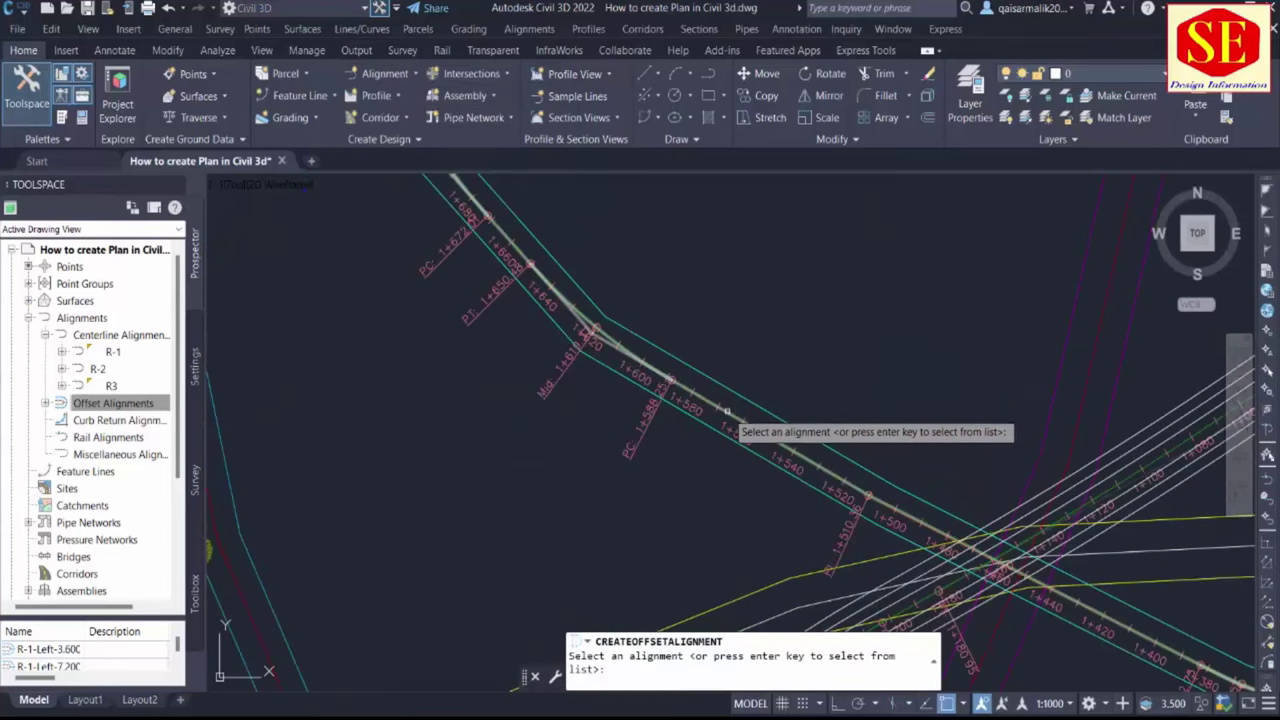
pyautogui.click(727, 412)
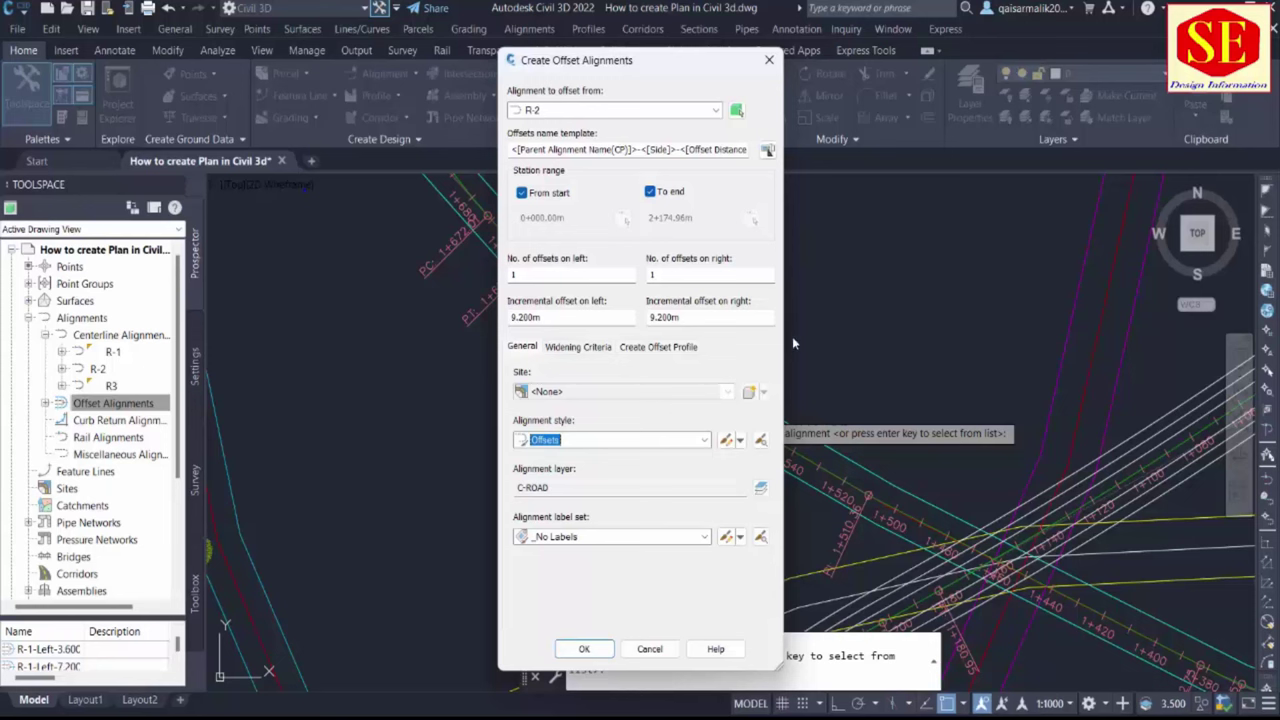
# Give R-2 15 m left and right incremental offsets, create them, and frame the interchange
pyautogui.doubleClick(563, 317)
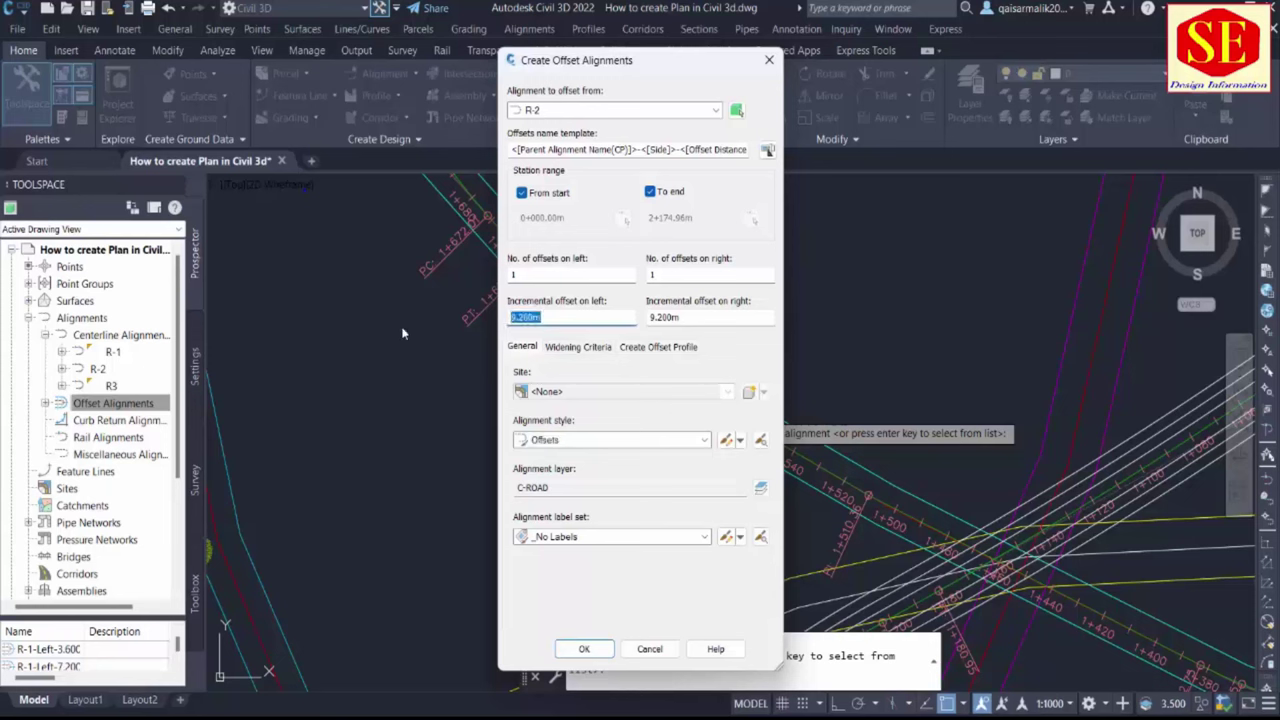
pyautogui.write('15')
pyautogui.doubleClick(693, 317)
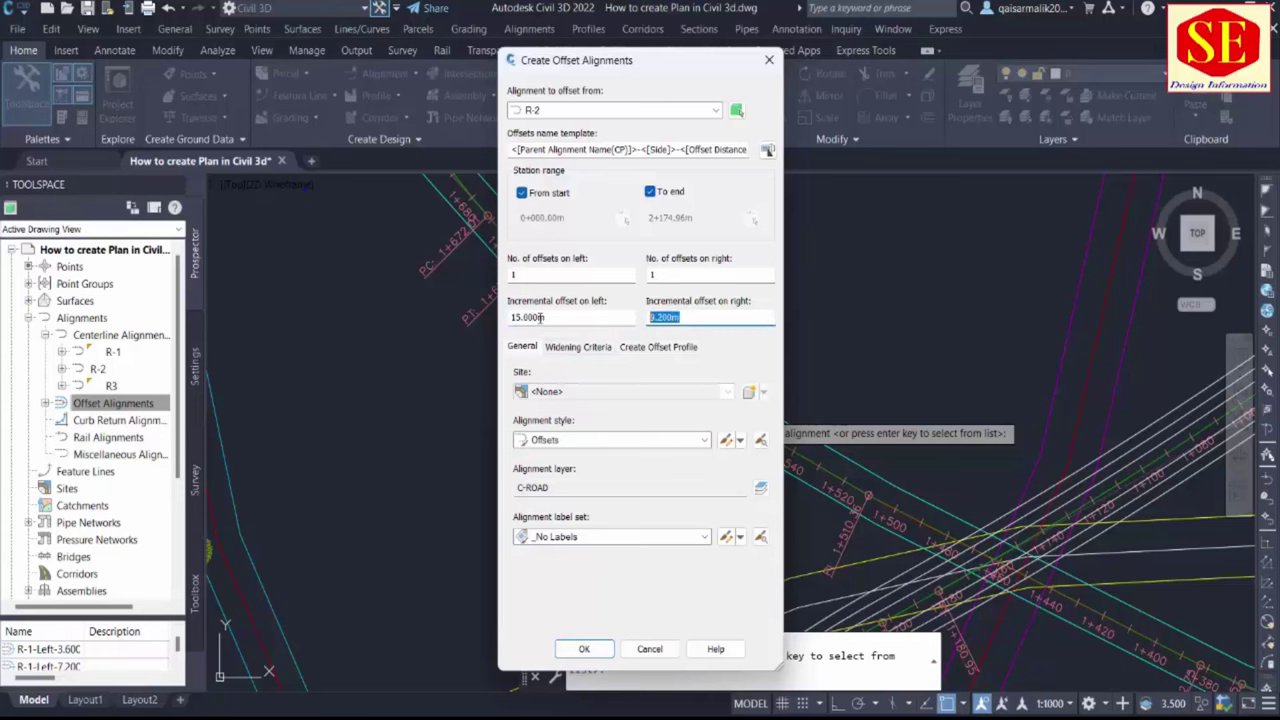
pyautogui.write('15')
pyautogui.click(660, 483)
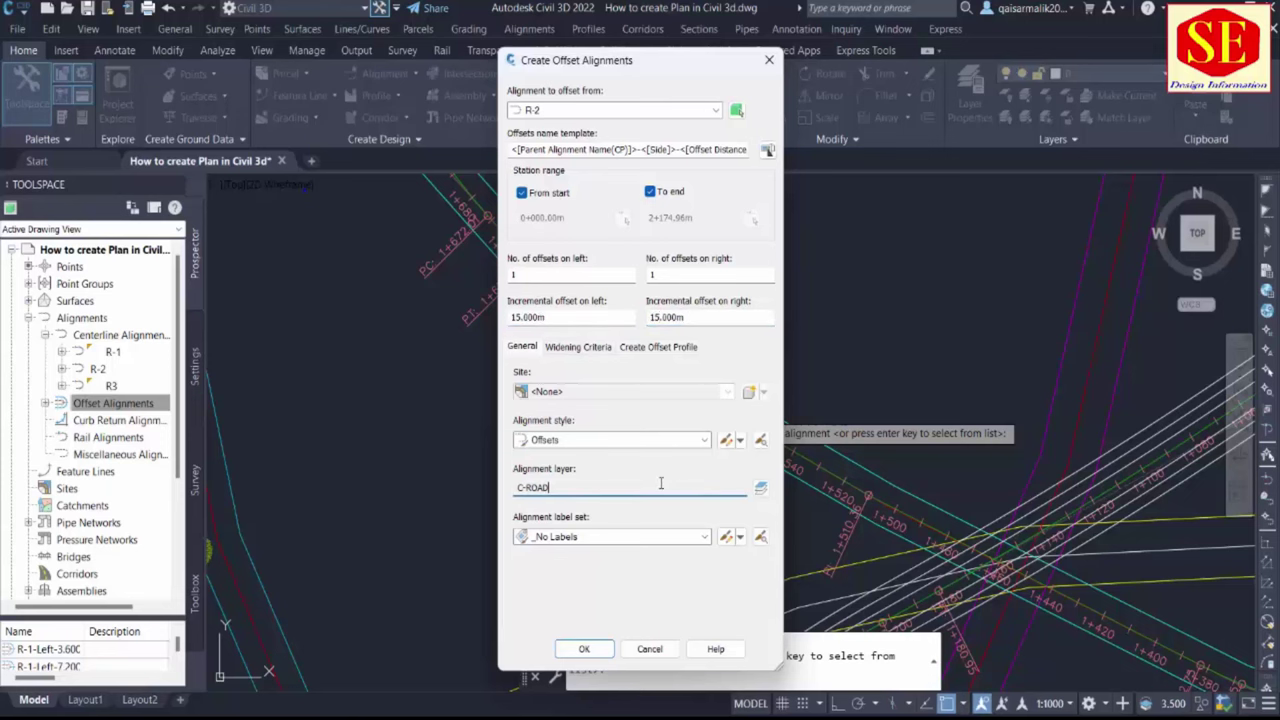
pyautogui.click(590, 650)
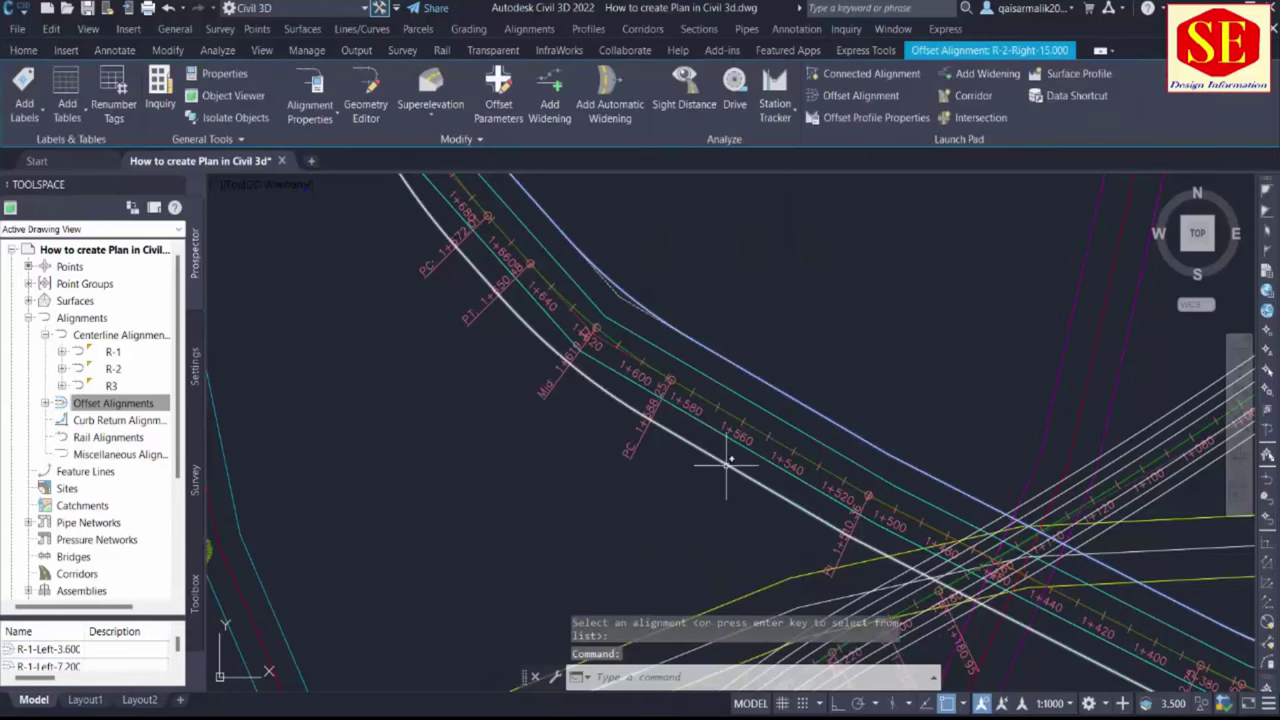
pyautogui.scroll(-3, 810, 393)
pyautogui.scroll(3, 720, 343)
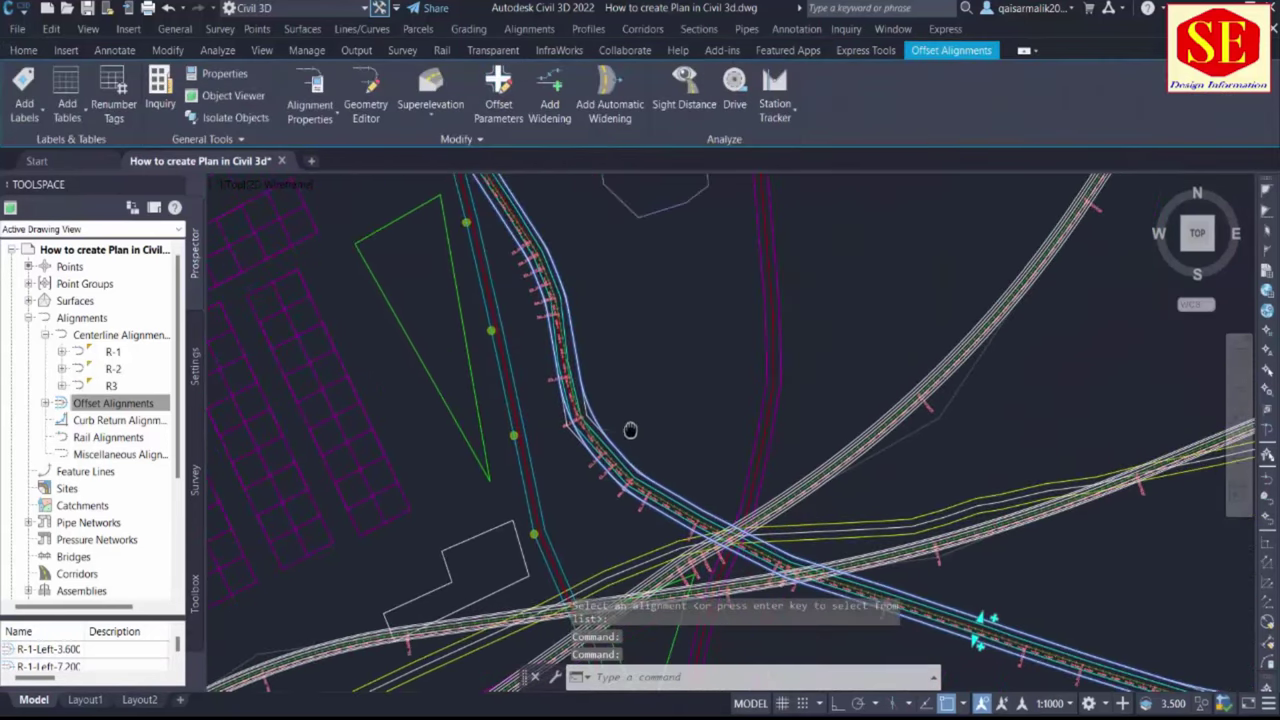
pyautogui.press('Escape')
pyautogui.scroll(-4, 771, 318)
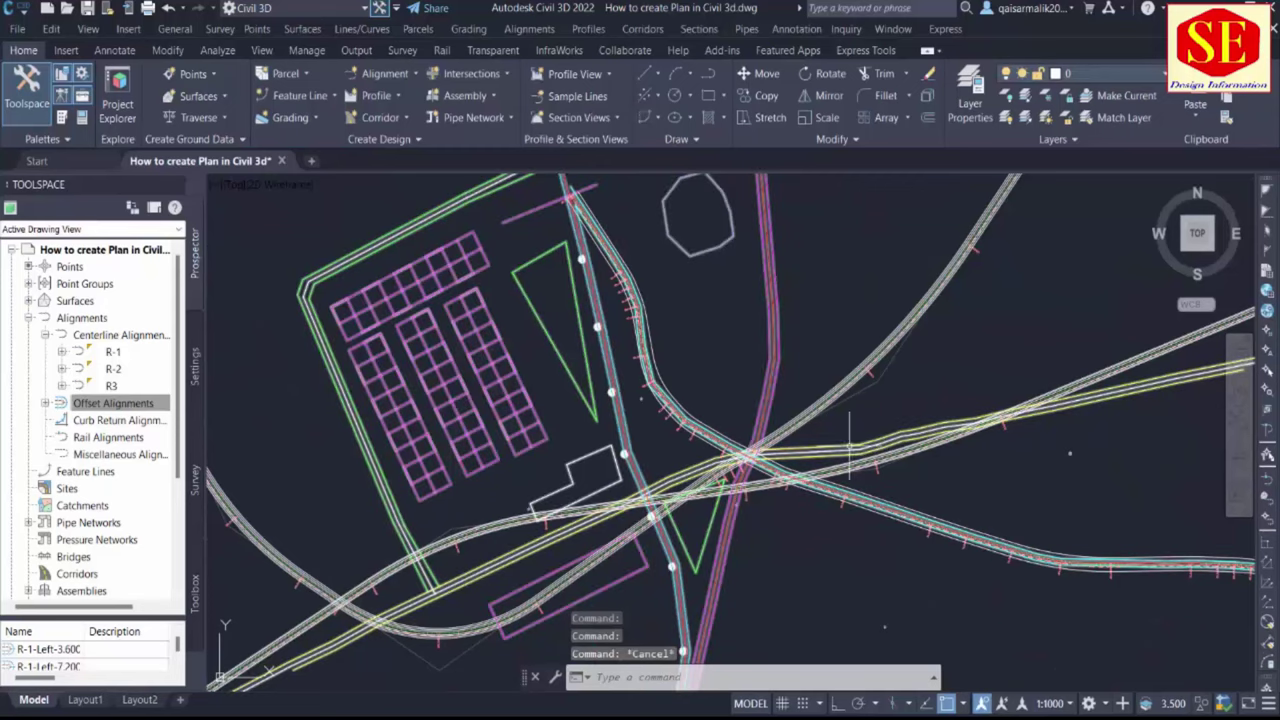
pyautogui.scroll(2, 749, 400)
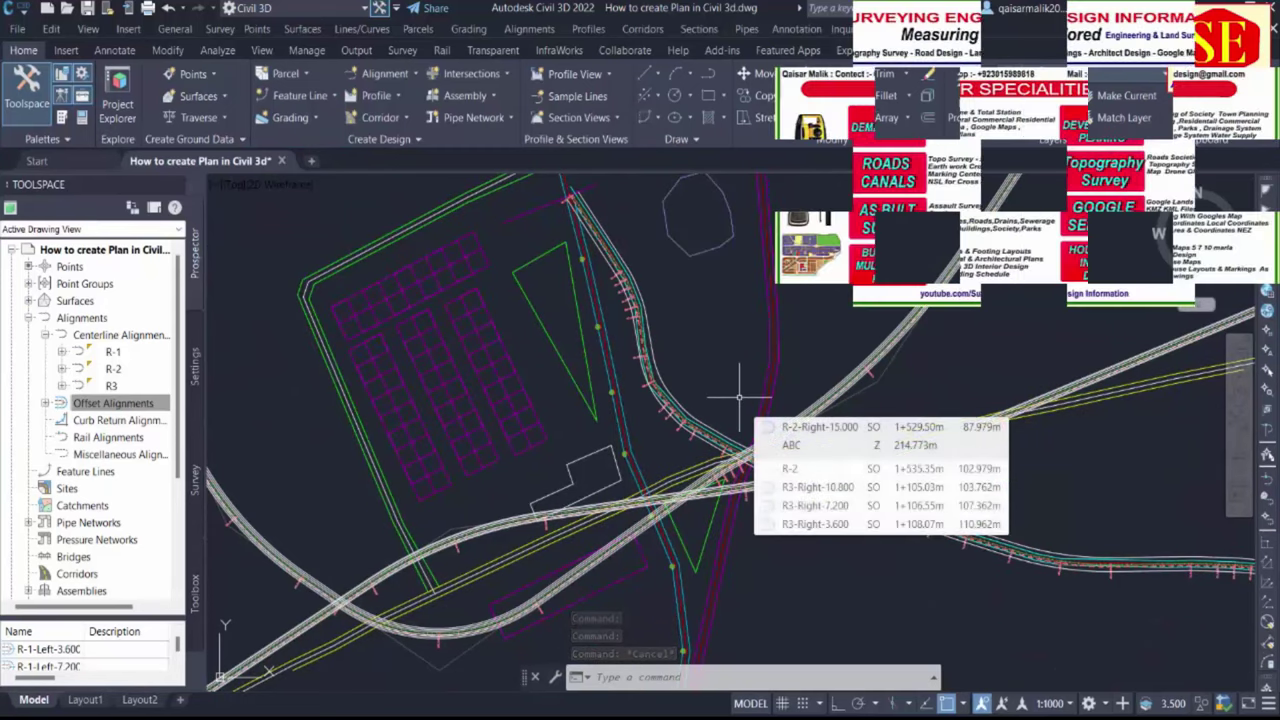
pyautogui.moveTo(857, 355); pyautogui.dragTo(808, 382, button='middle')
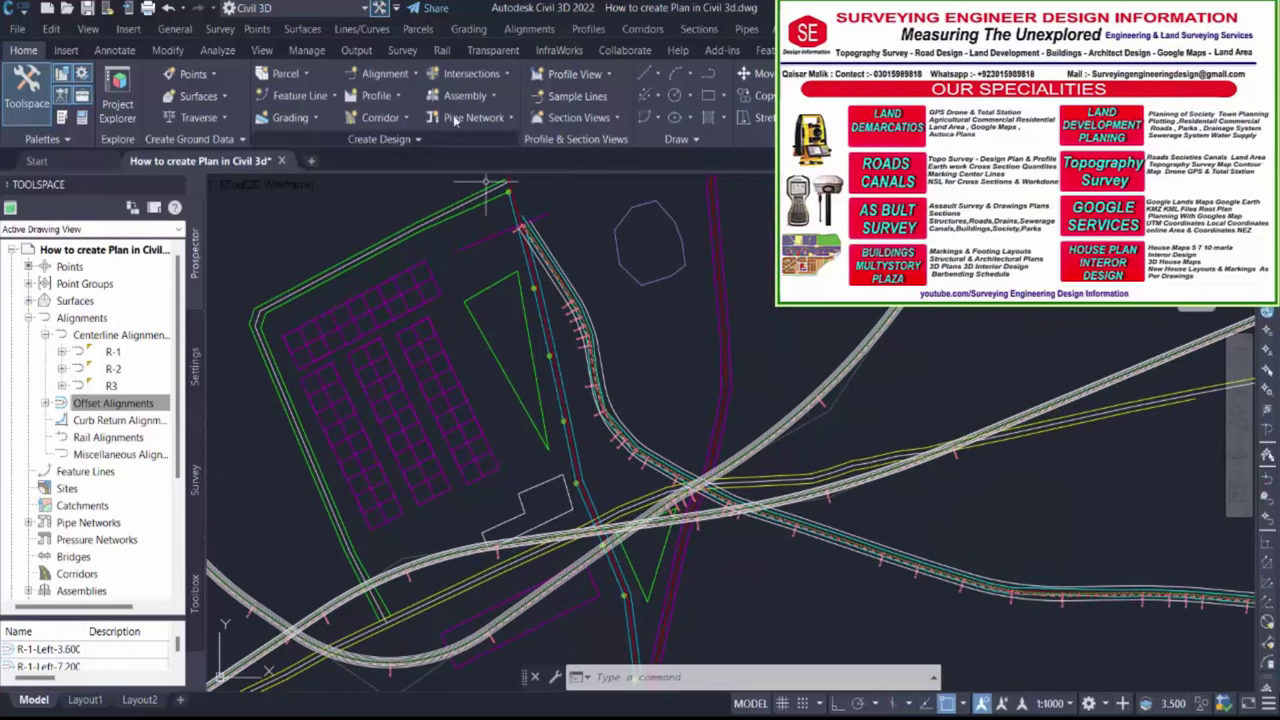
# Create a new layout alignment named R4 using the Proposed alignment style
pyautogui.click(382, 78)
pyautogui.click(399, 106)
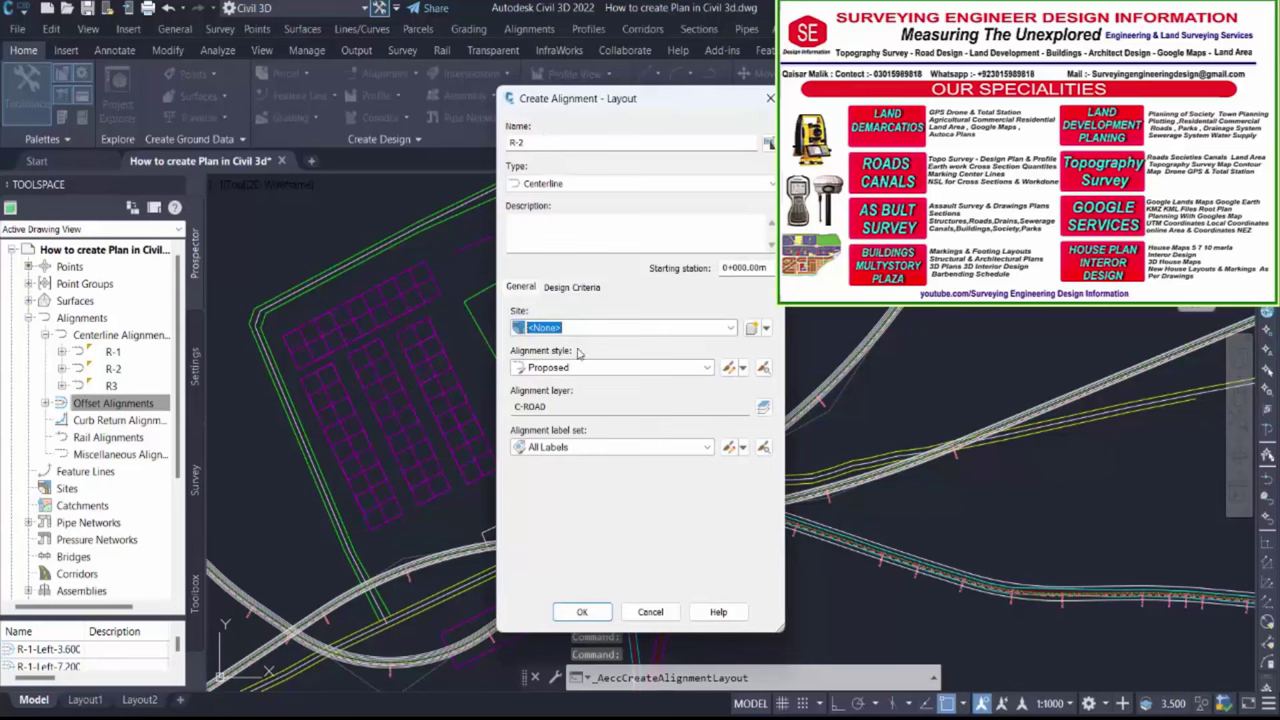
pyautogui.click(563, 141)
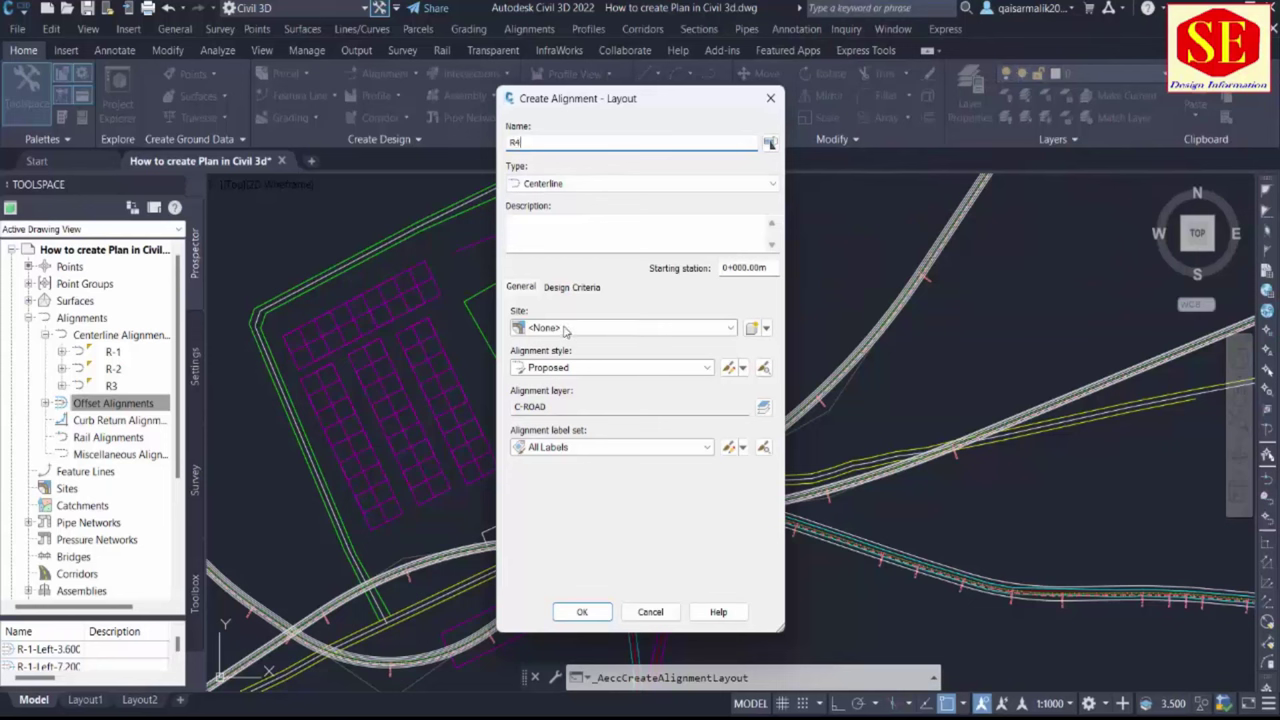
pyautogui.click(561, 367)
pyautogui.click(558, 458)
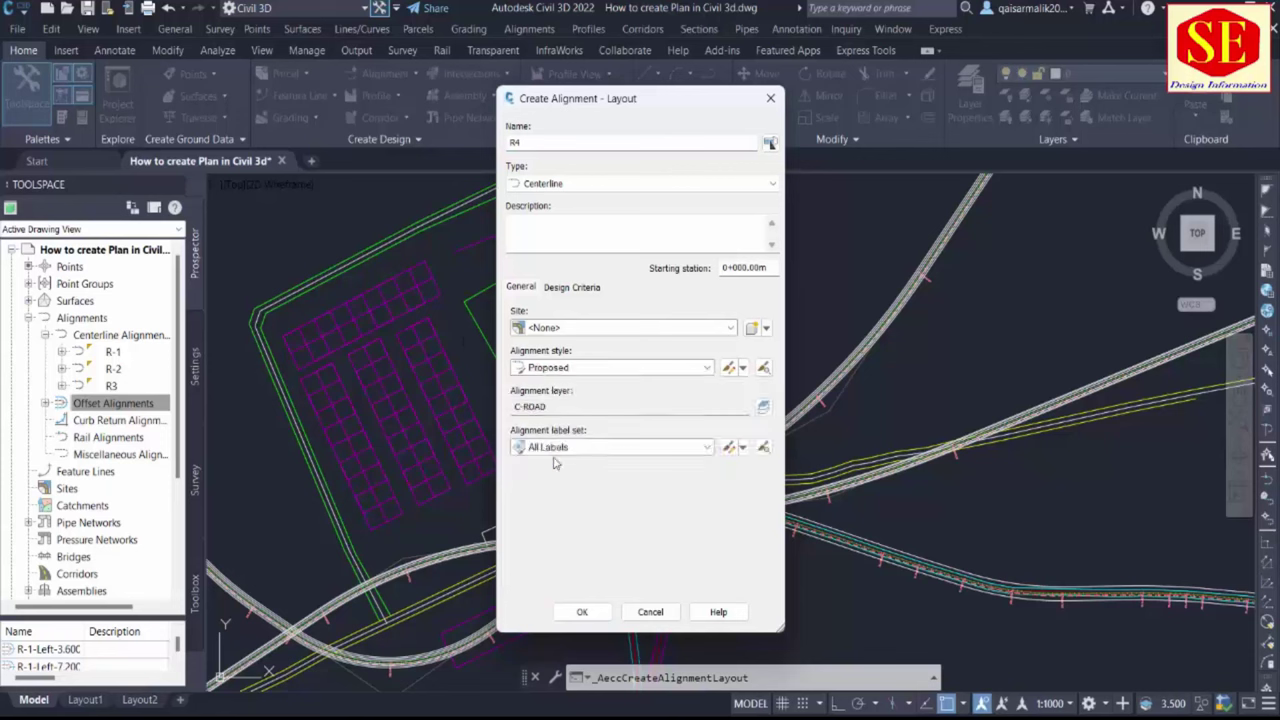
pyautogui.click(572, 368)
pyautogui.click(563, 456)
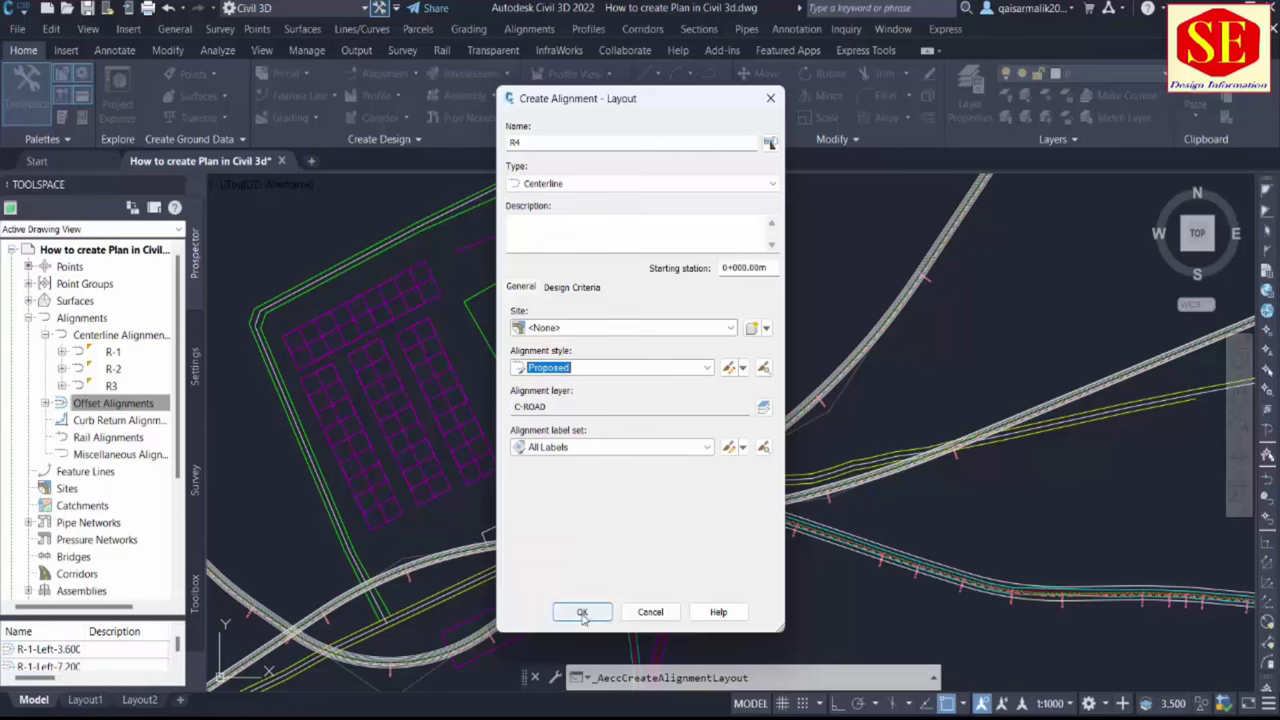
pyautogui.click(580, 611)
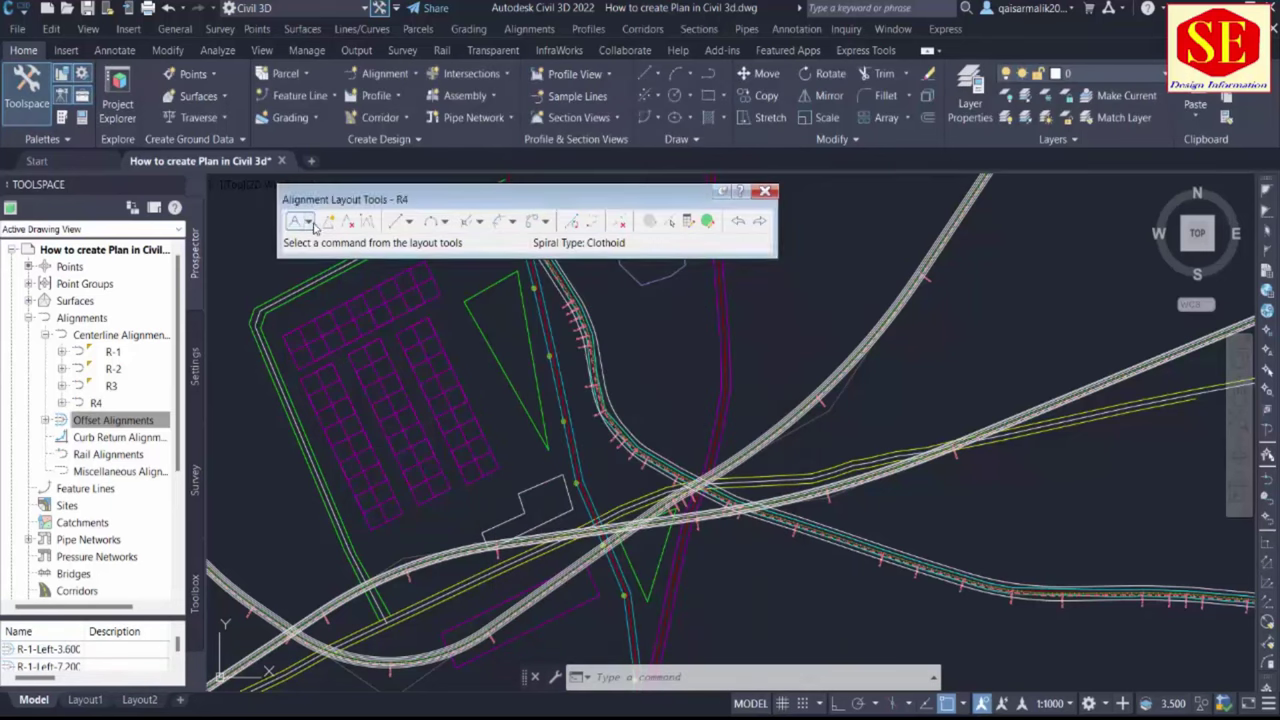
# Lay out R4 as tangents with automatic curves through a start point and three further points
pyautogui.click(308, 221)
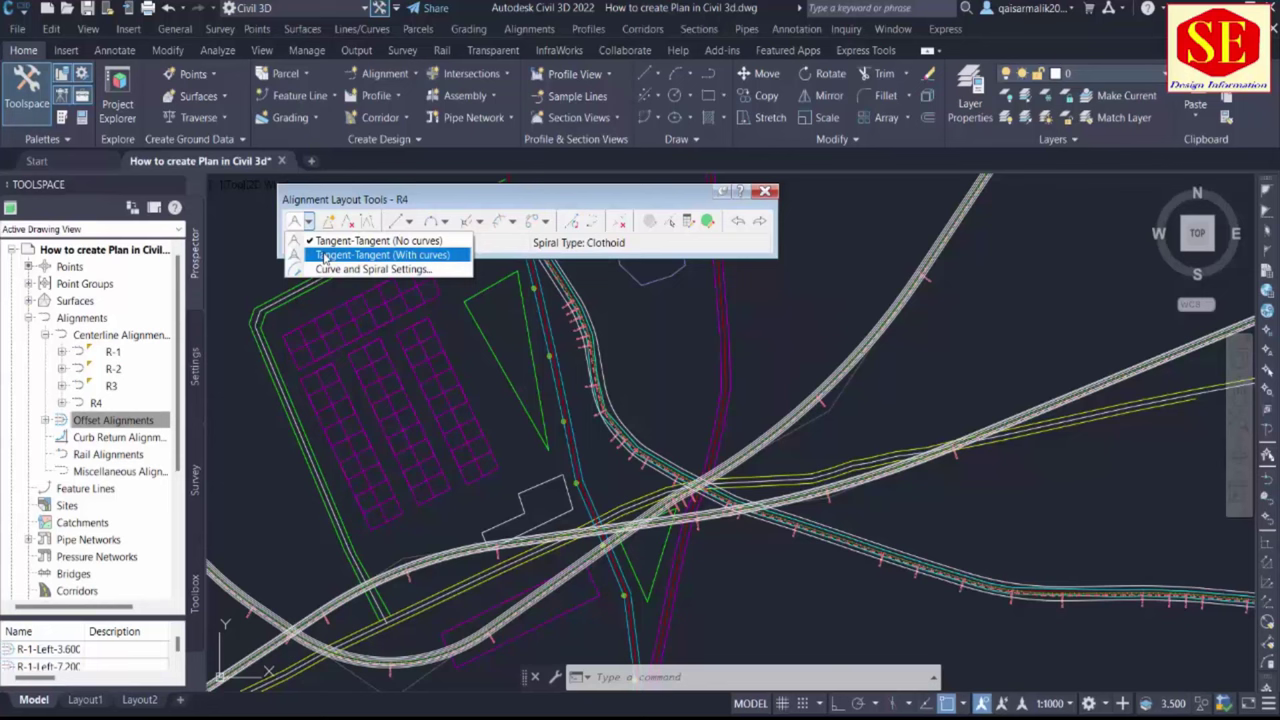
pyautogui.click(325, 258)
pyautogui.scroll(-3, 857, 414)
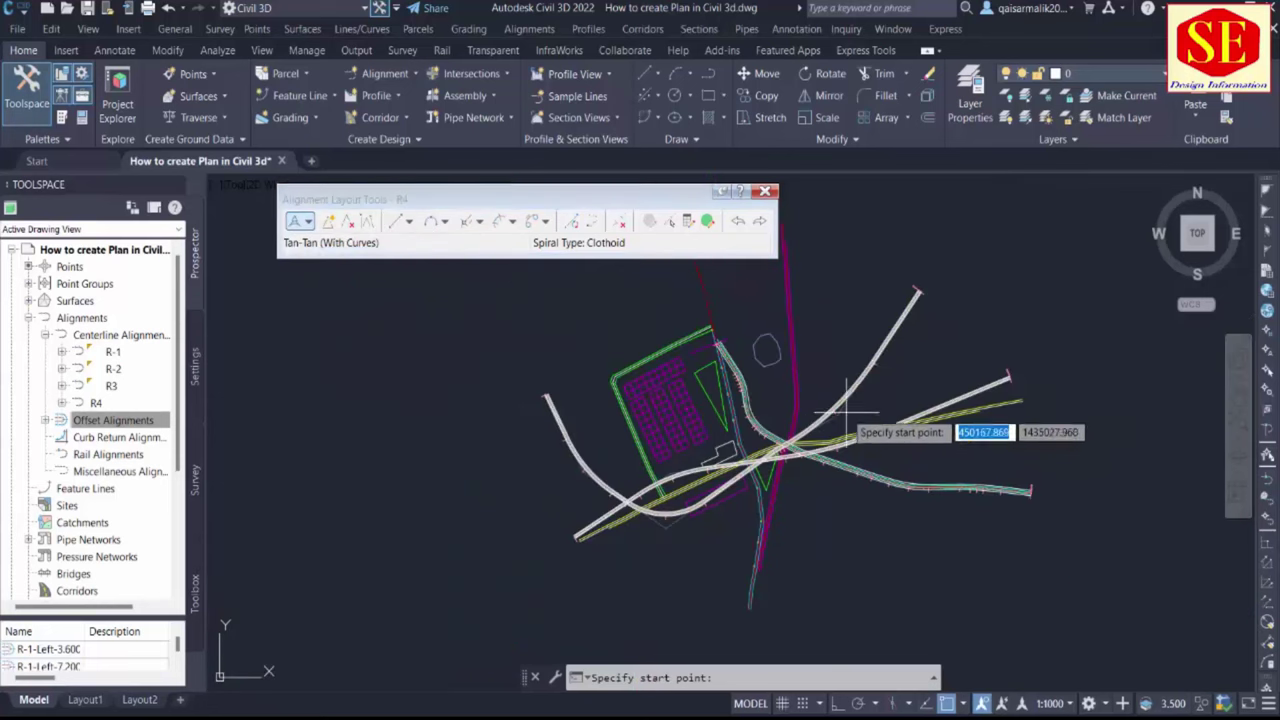
pyautogui.click(850, 288)
pyautogui.click(812, 530)
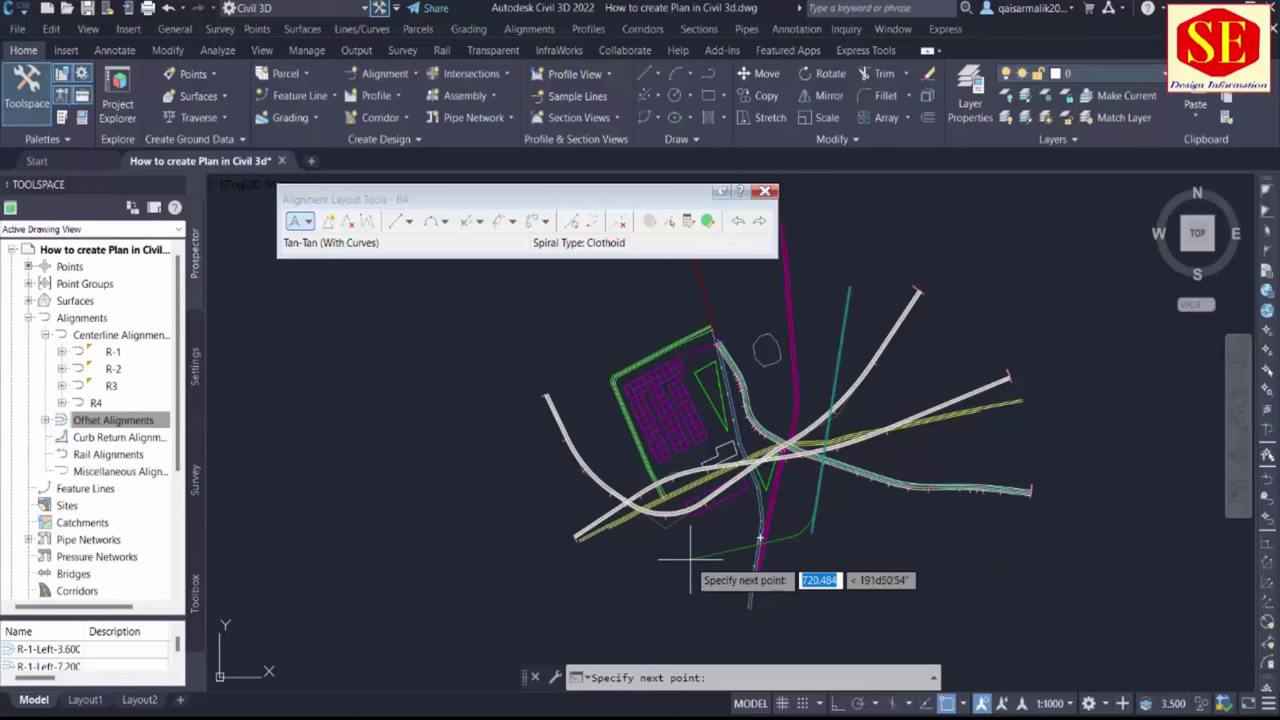
pyautogui.click(577, 583)
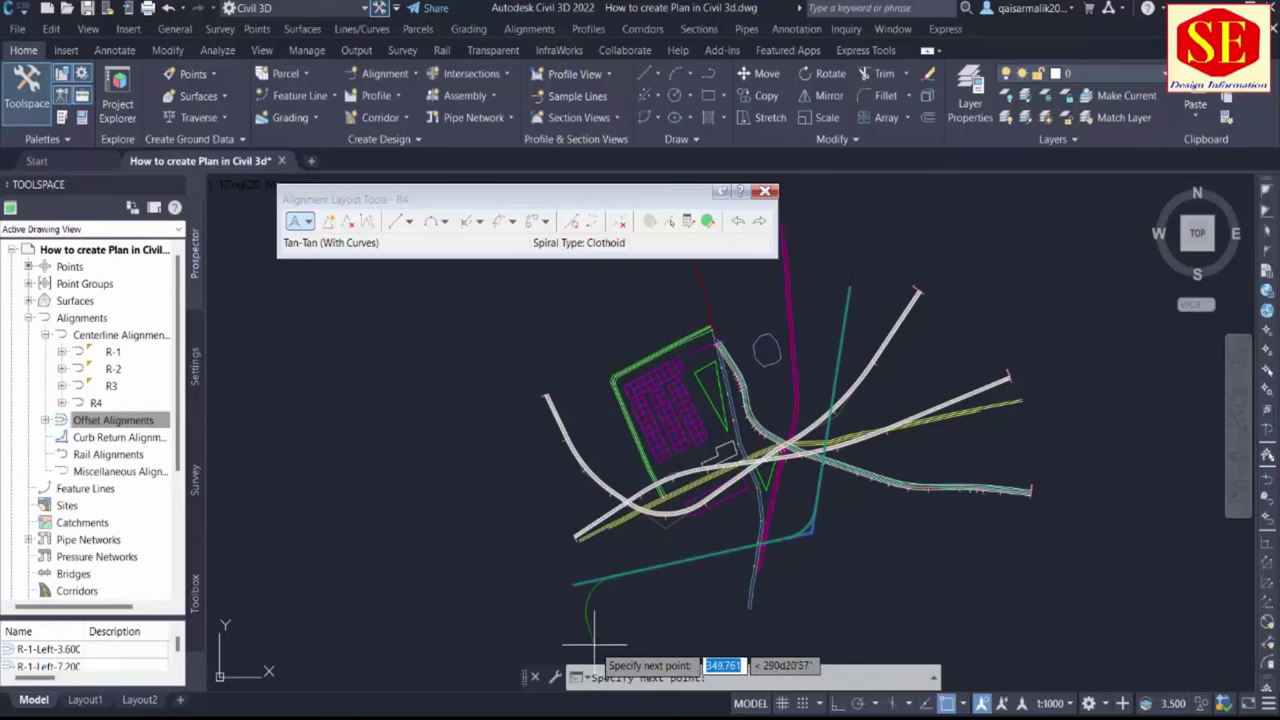
pyautogui.click(594, 645)
pyautogui.press('Return')
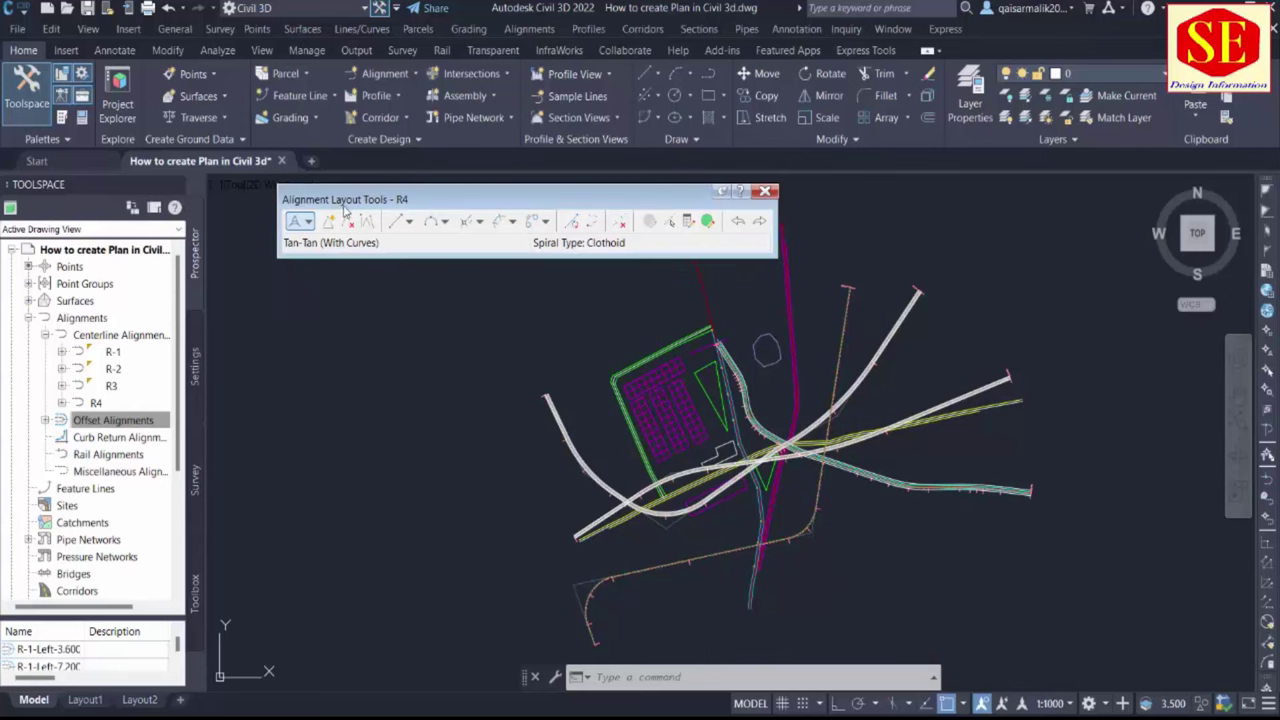
# Stretch one of R4's bend grips to a new position to reshape the curve
pyautogui.click(390, 74)
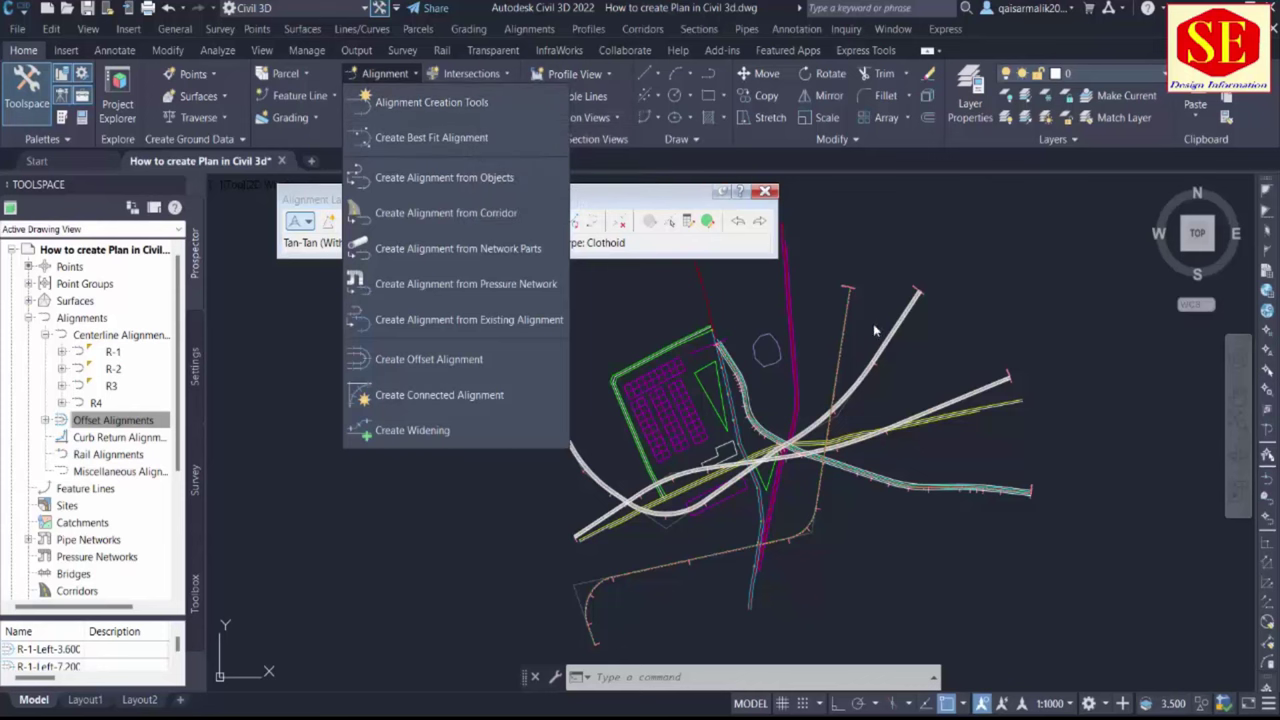
pyautogui.scroll(10, 900, 305)
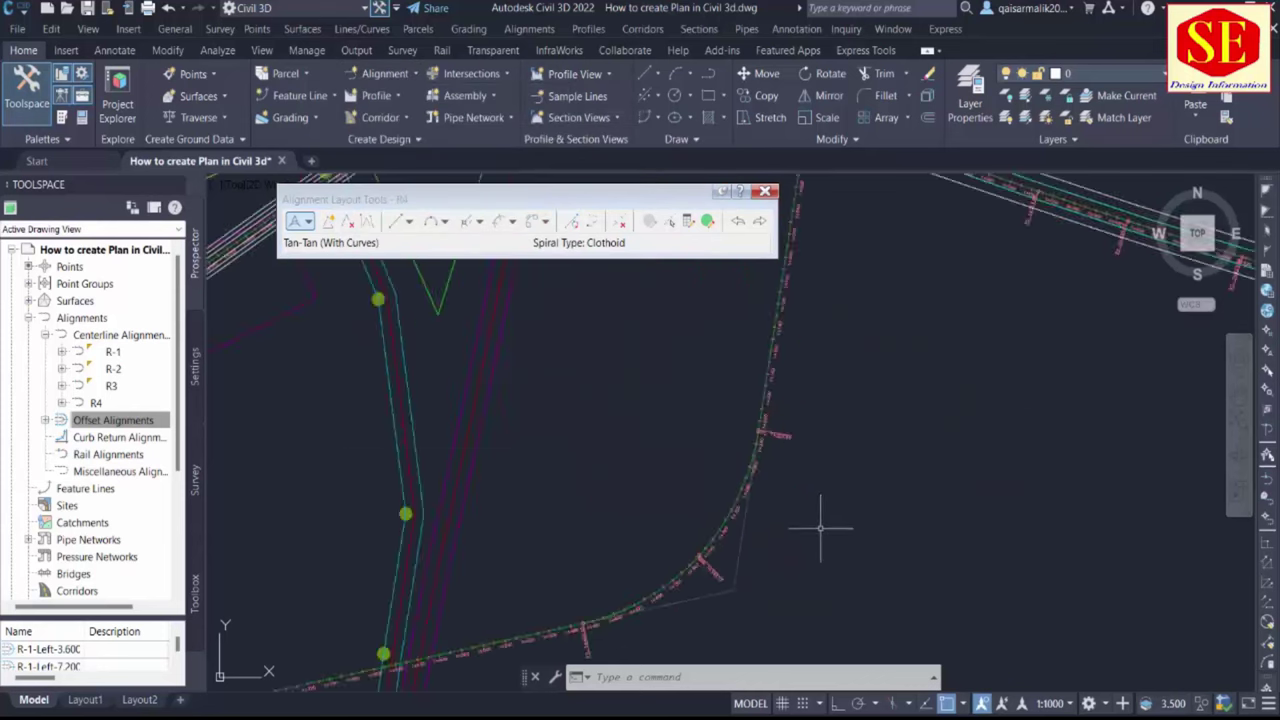
pyautogui.click(648, 540)
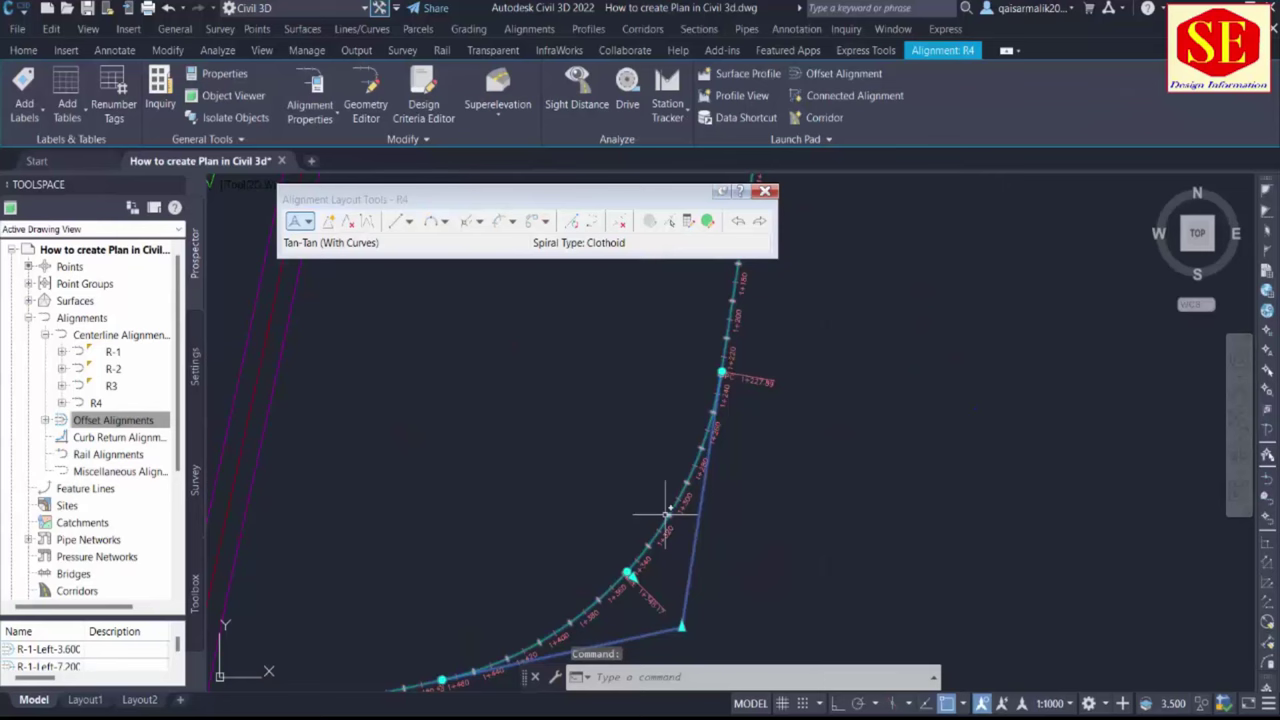
pyautogui.click(632, 578)
pyautogui.scroll(-3, 580, 486)
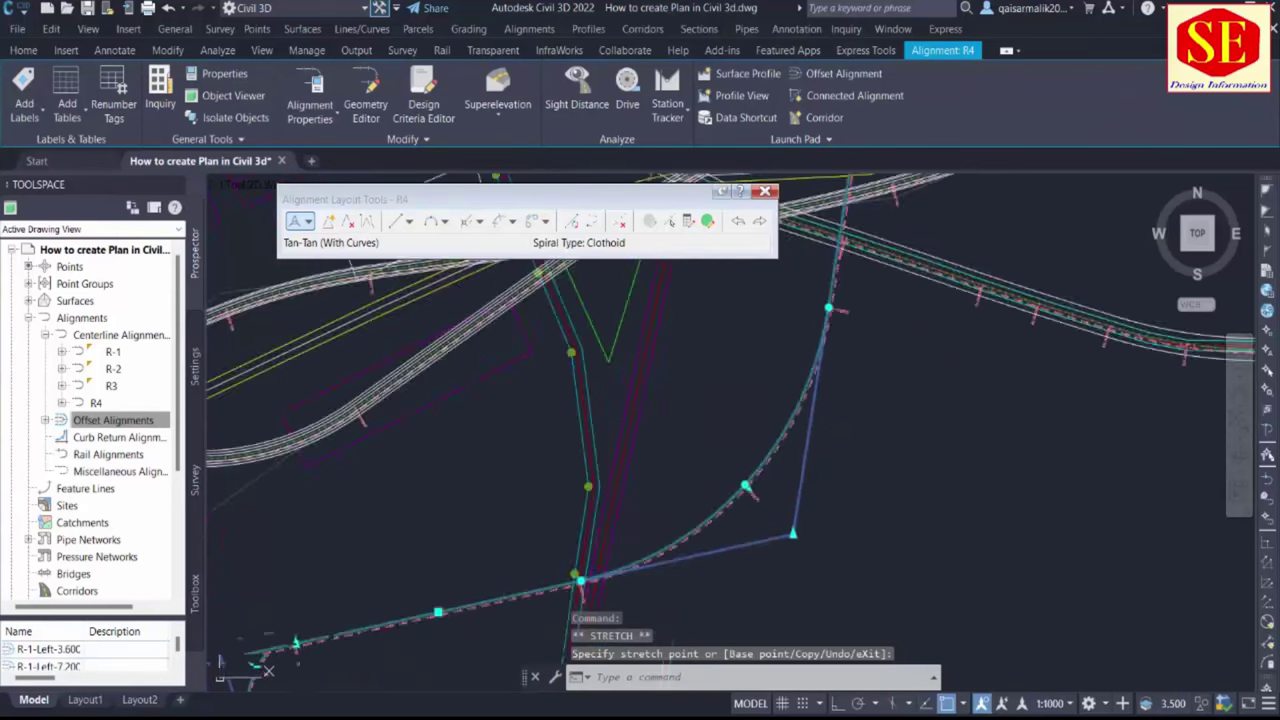
pyautogui.scroll(-1, 865, 475)
pyautogui.moveTo(394, 585); pyautogui.dragTo(786, 483, button='middle')
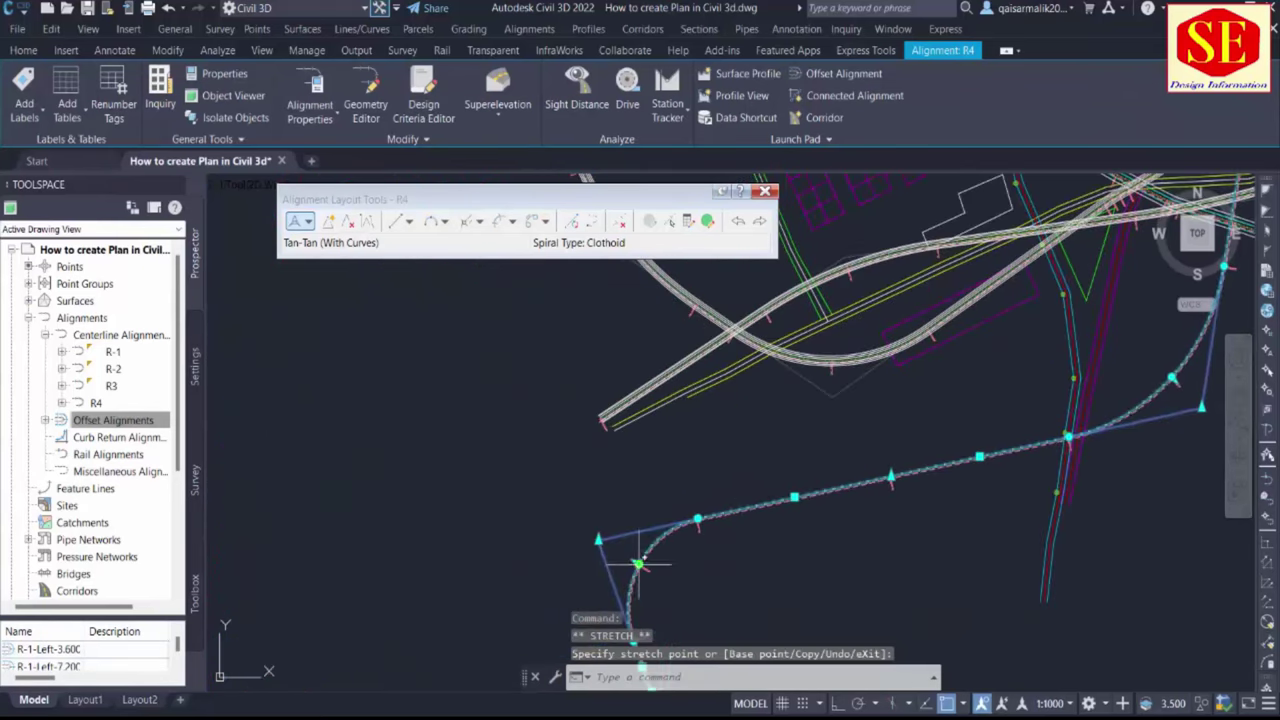
pyautogui.scroll(3, 683, 583)
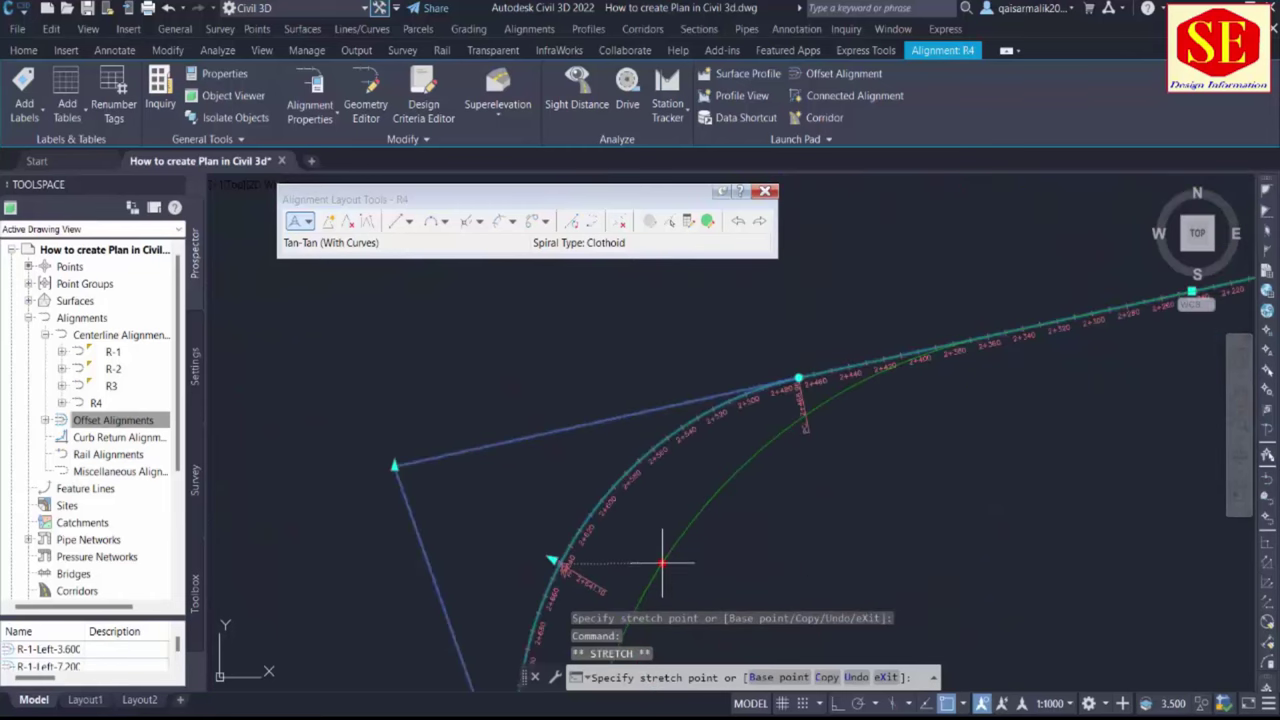
pyautogui.click(663, 586)
pyautogui.scroll(-3, 663, 586)
pyautogui.moveTo(663, 586)
pyautogui.mouseDown(button='middle')
pyautogui.moveTo(957, 413)
pyautogui.moveTo(855, 468)
pyautogui.mouseUp(button='middle')
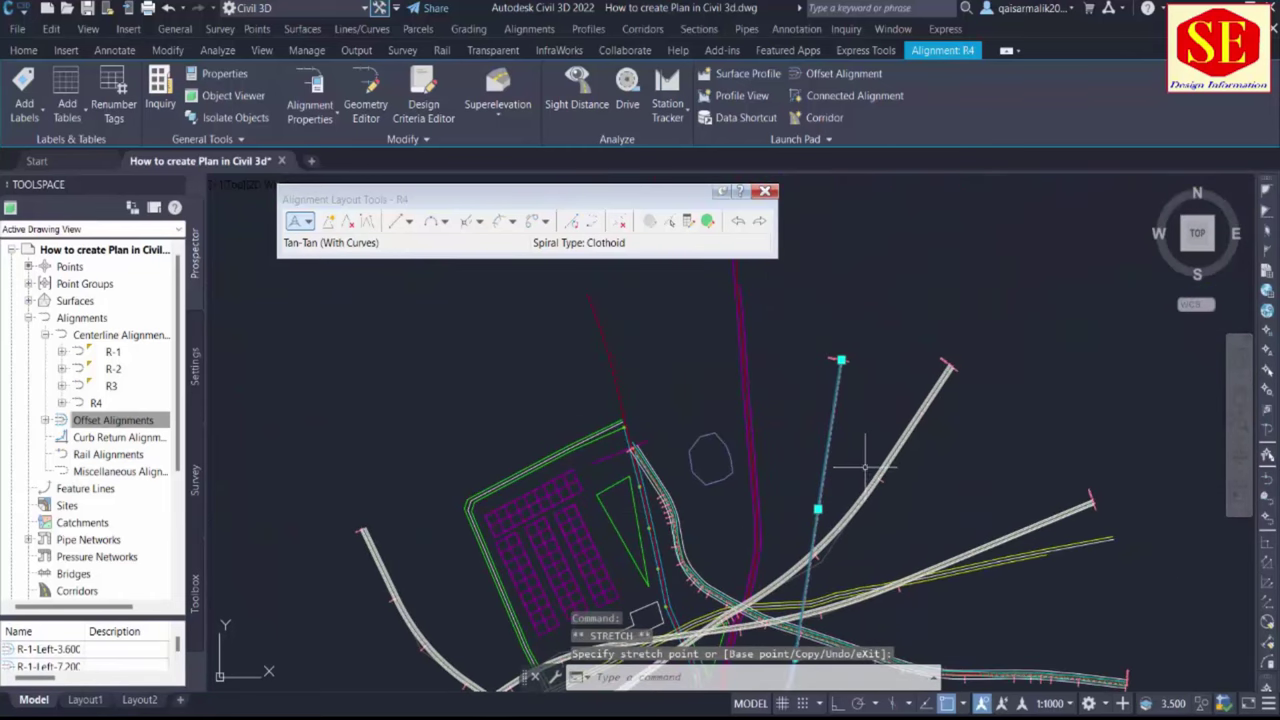
pyautogui.scroll(-1, 855, 468)
# Draw a multi-segment polyline (PL) from right of the interchange, ending on an existing line's endpoint
pyautogui.press('Escape')
pyautogui.press('Escape')
pyautogui.press('Escape')
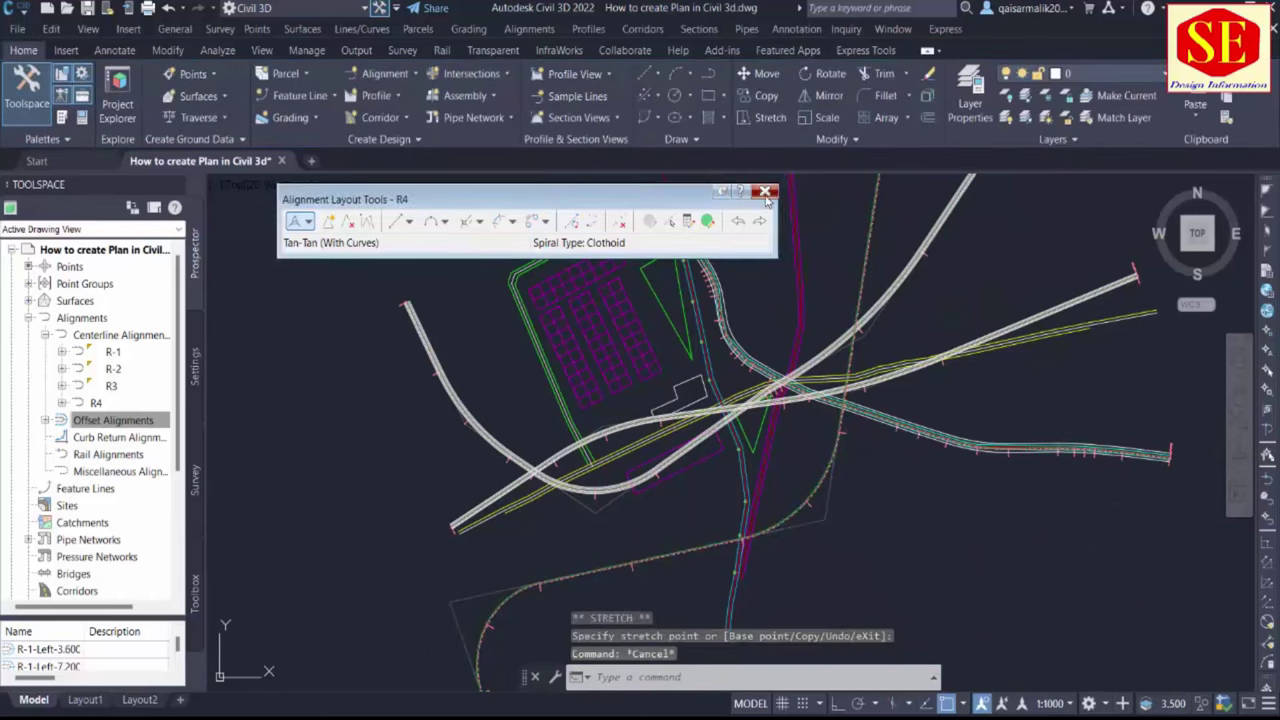
pyautogui.write('pl')
pyautogui.press('Return')
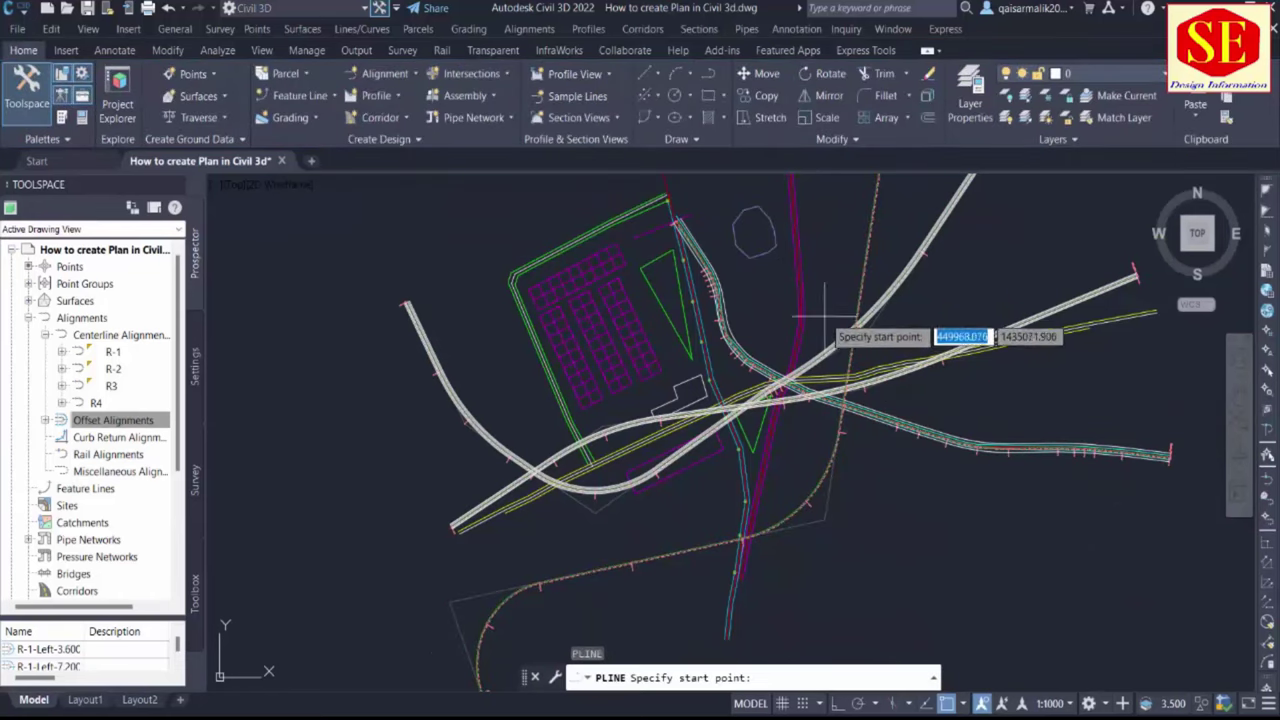
pyautogui.scroll(1, 753, 356)
pyautogui.scroll(-1, 753, 356)
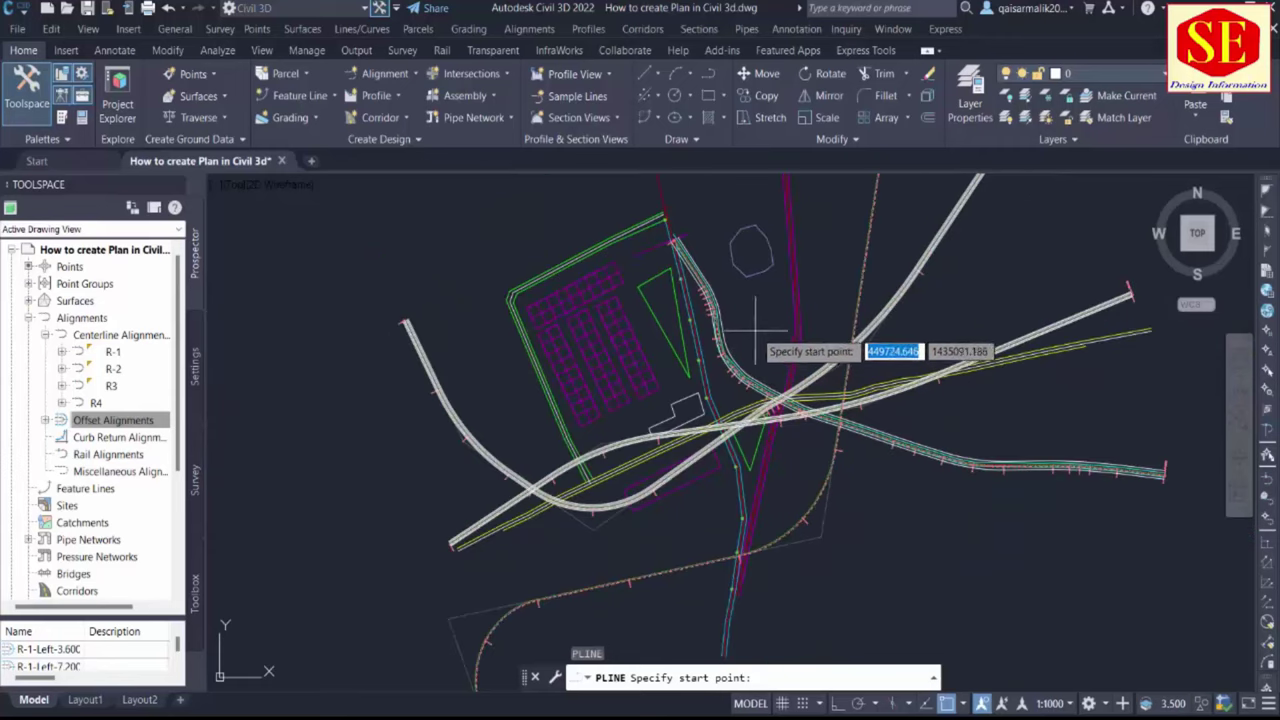
pyautogui.click(1009, 261)
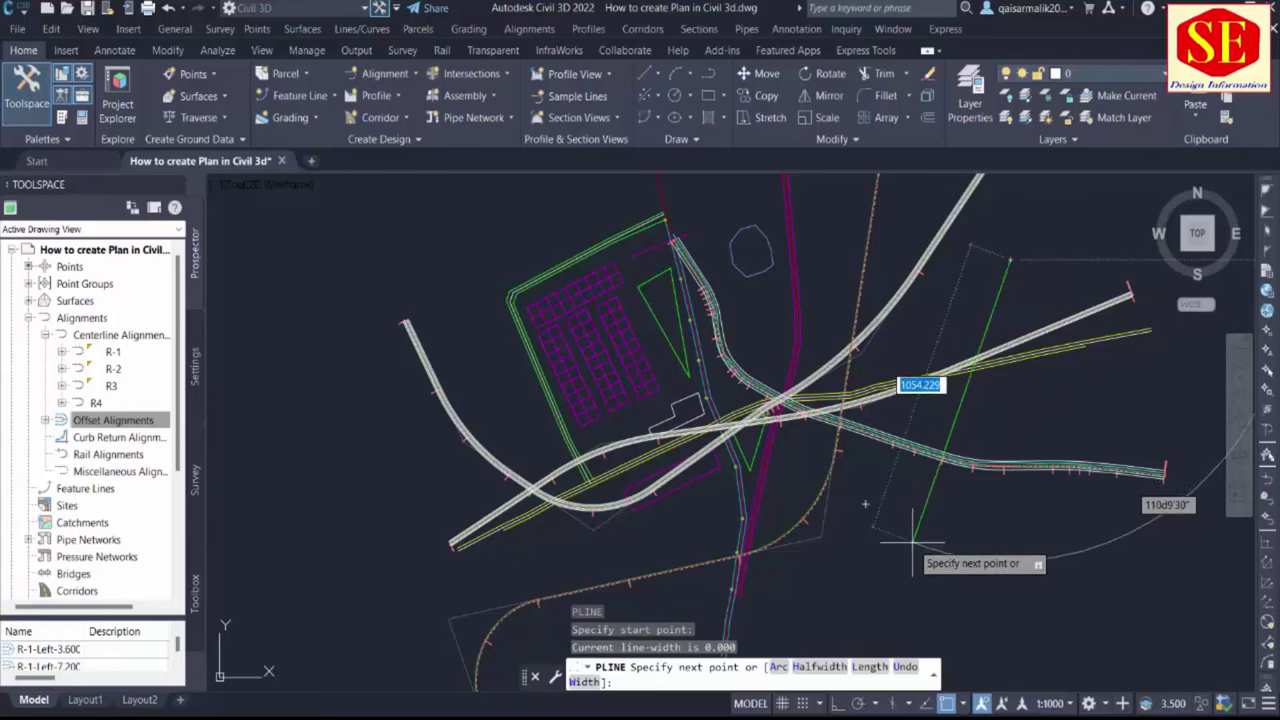
pyautogui.click(912, 538)
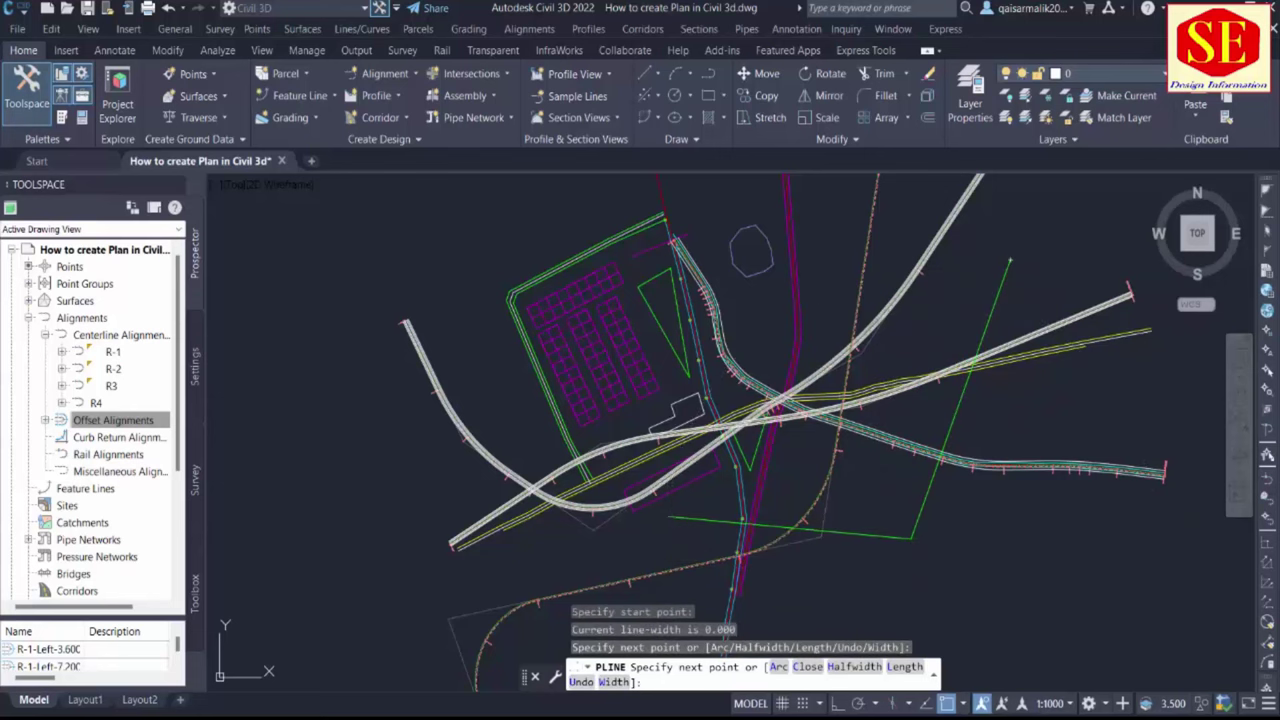
pyautogui.click(666, 519)
pyautogui.moveTo(676, 543); pyautogui.dragTo(684, 393, button='middle')
pyautogui.click(646, 538)
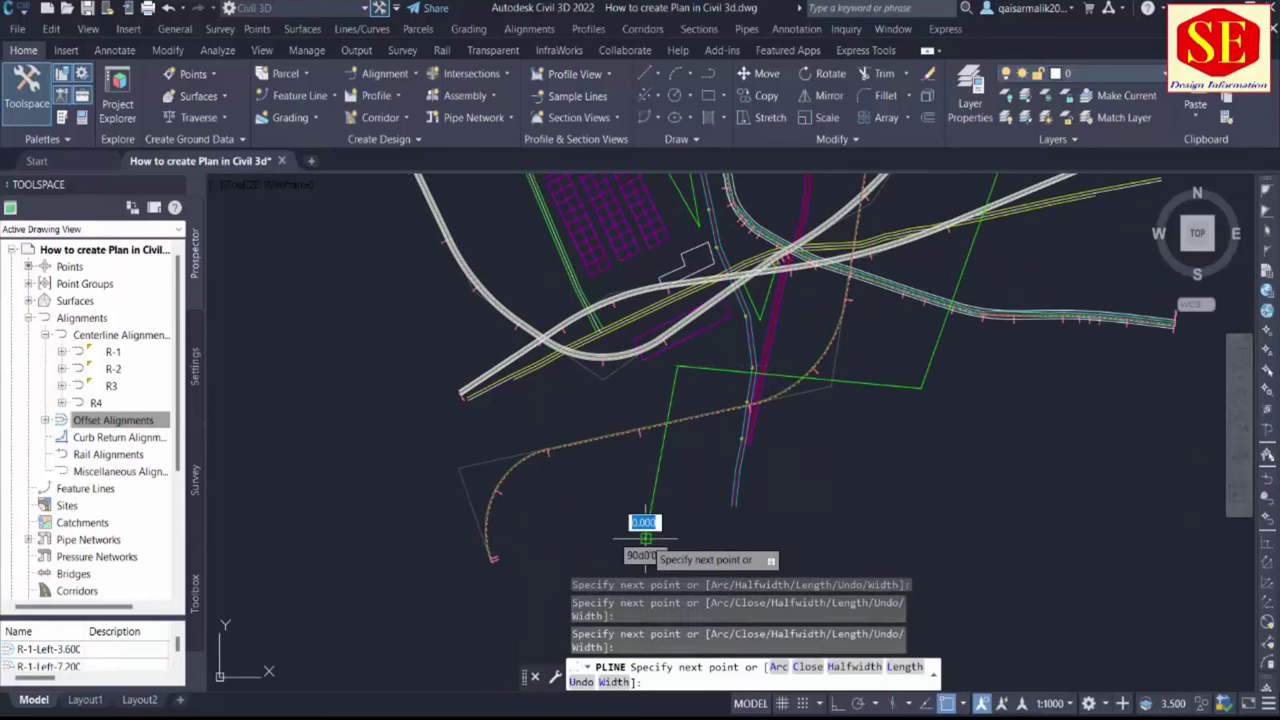
pyautogui.press('Escape')
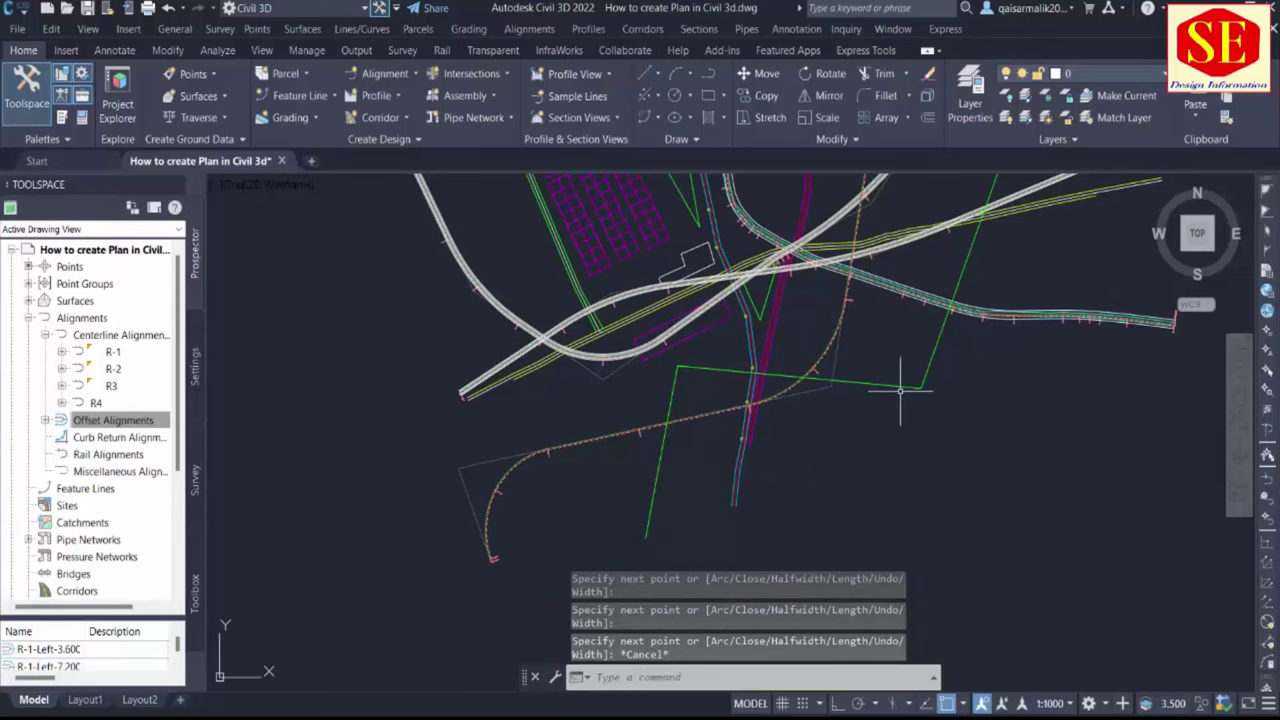
# Create alignment R4 (1) from the green polyline, accepting its direction and keeping Proposed style
pyautogui.click(376, 75)
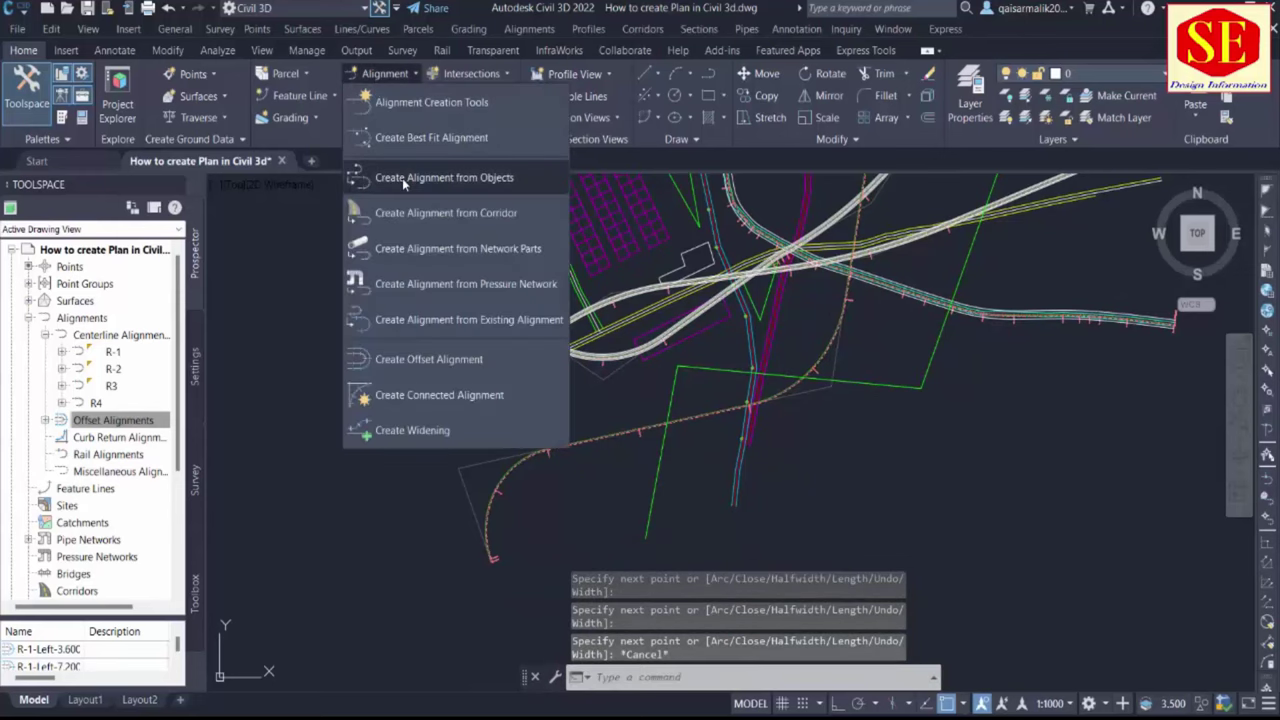
pyautogui.click(393, 178)
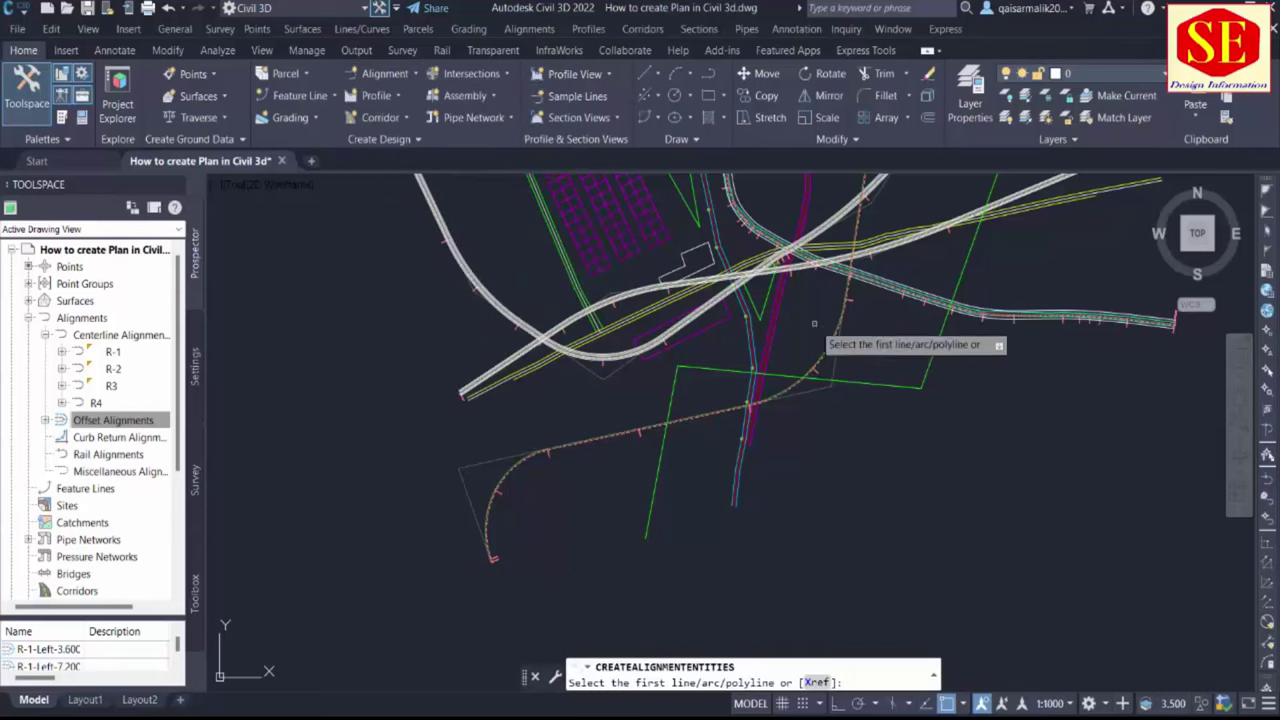
pyautogui.click(846, 379)
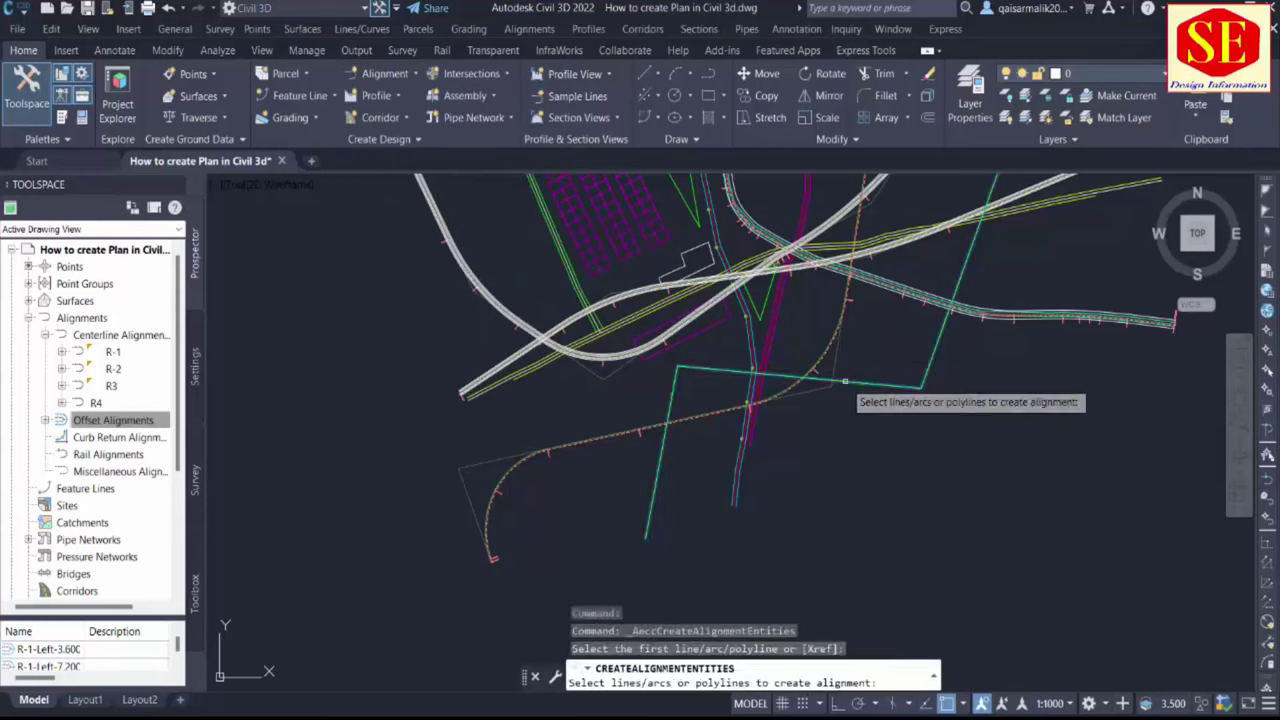
pyautogui.press('Return')
pyautogui.rightClick(843, 375)
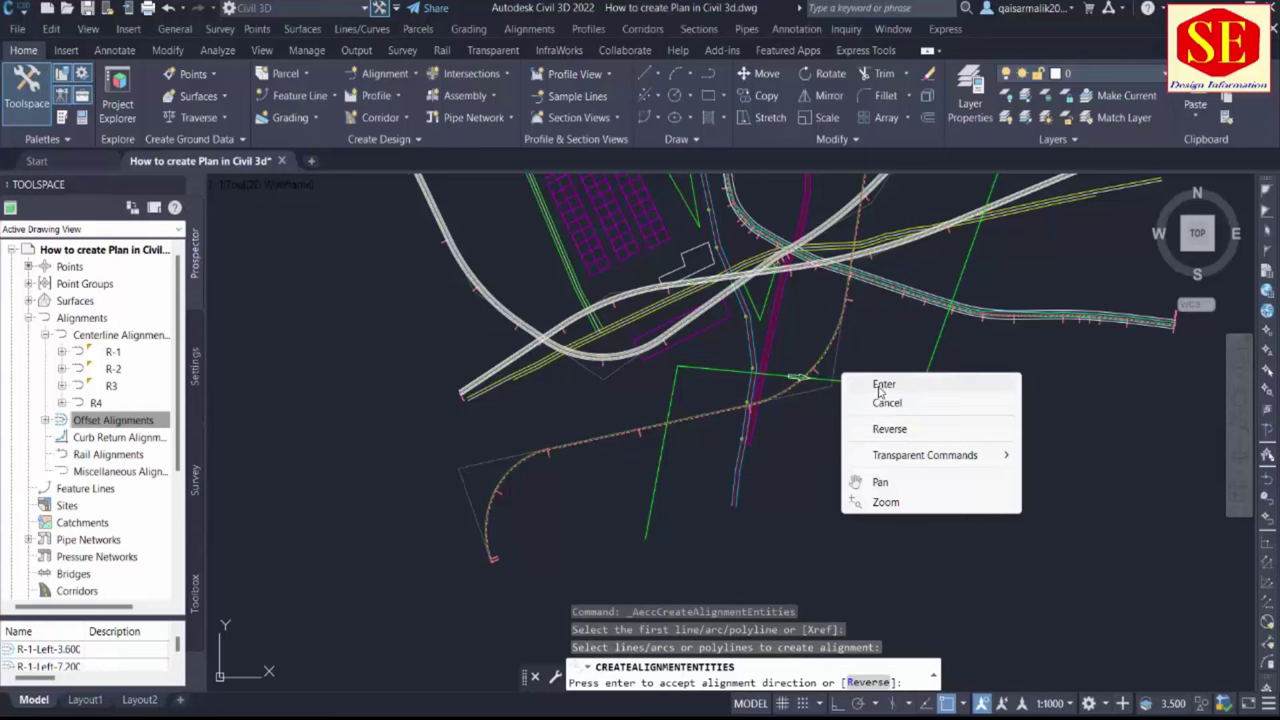
pyautogui.click(880, 388)
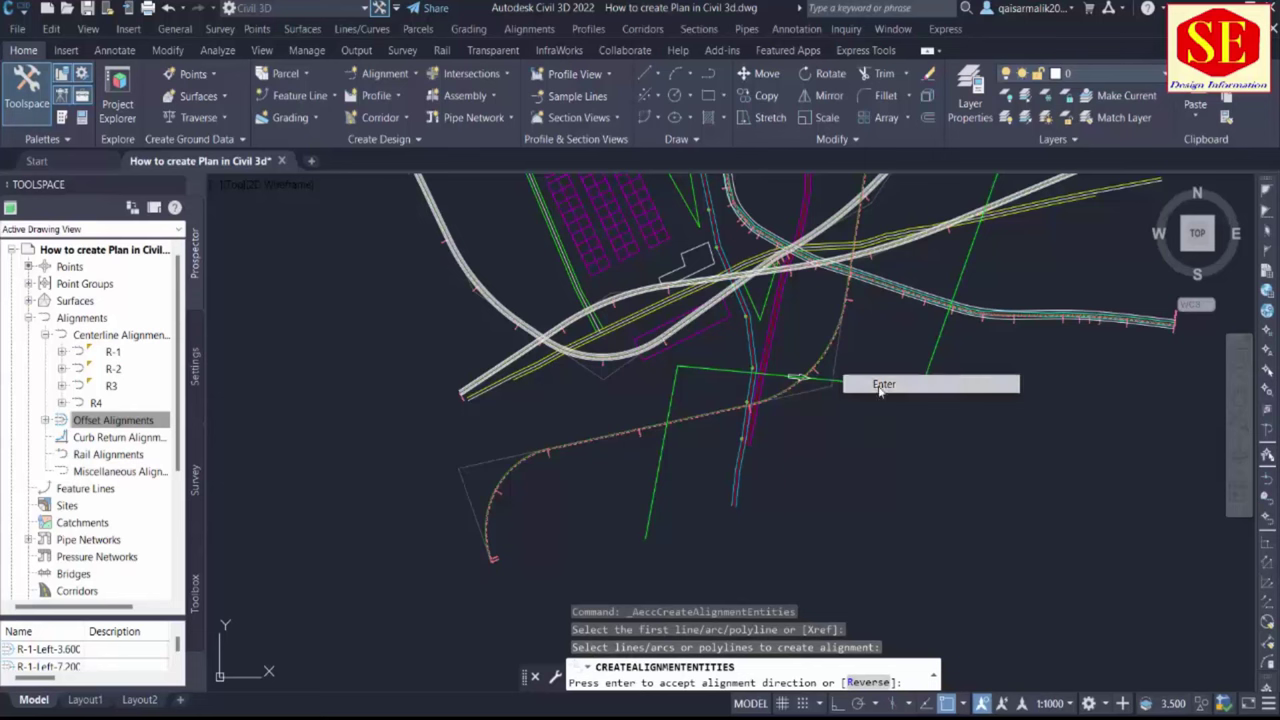
pyautogui.write('R3')
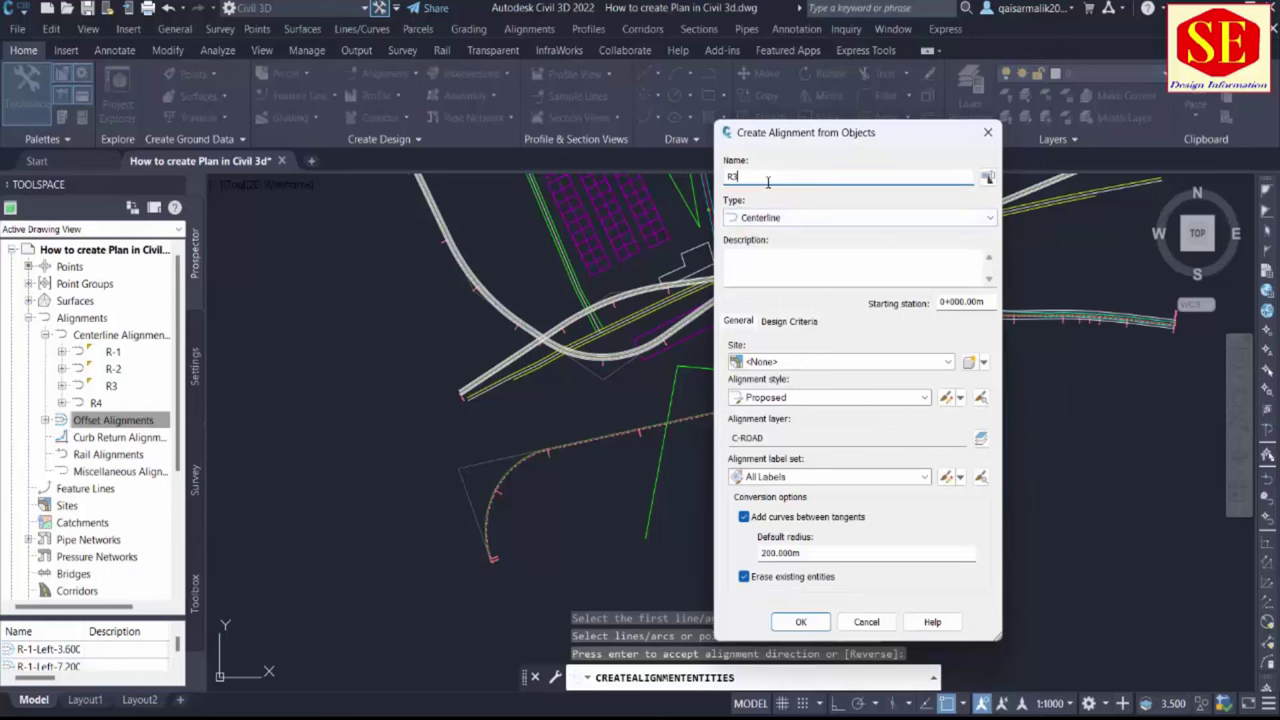
pyautogui.click(790, 398)
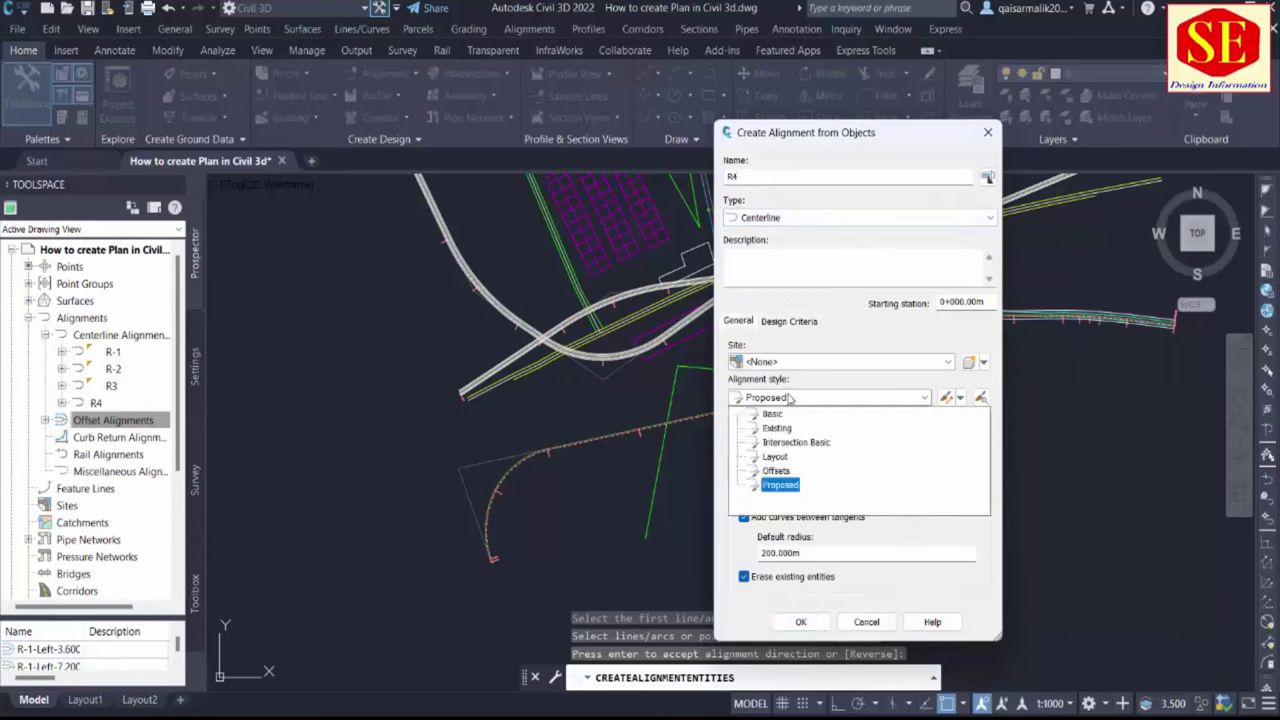
pyautogui.click(790, 398)
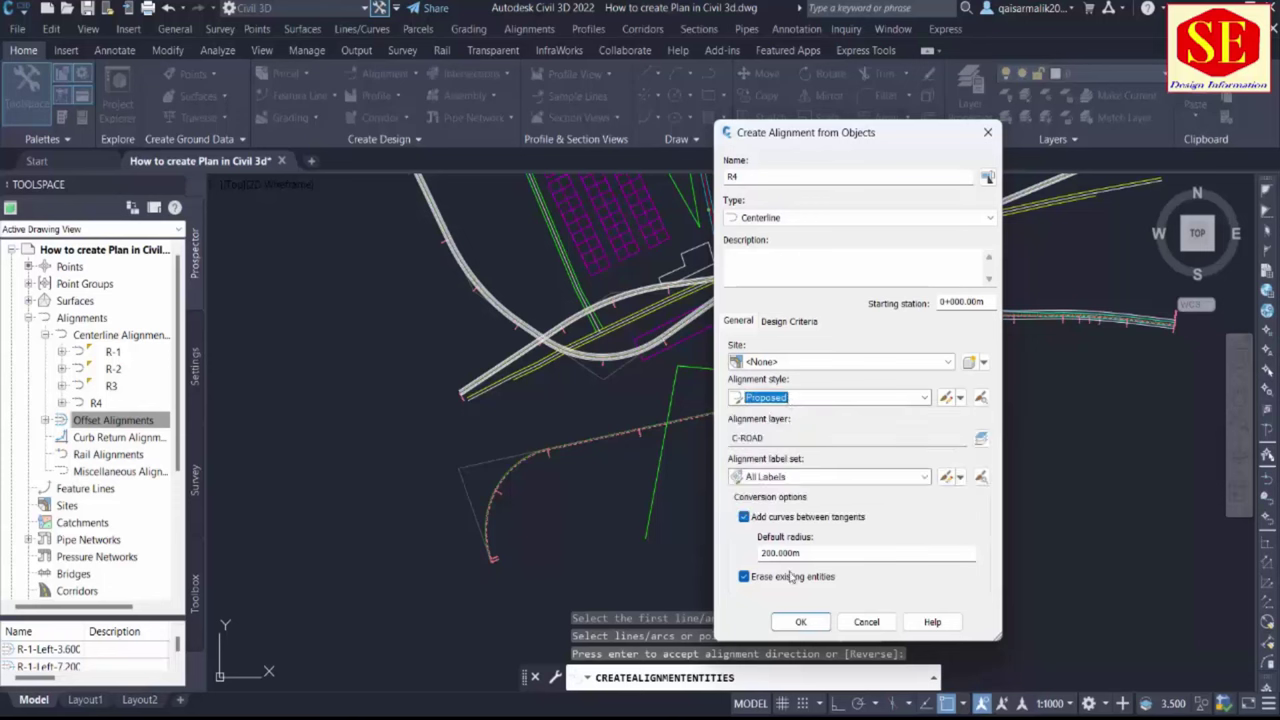
pyautogui.click(800, 622)
pyautogui.click(811, 624)
# Pan and zoom around the plan to inspect the new alignments
pyautogui.moveTo(980, 366)
pyautogui.mouseDown(button='middle')
pyautogui.moveTo(956, 399)
pyautogui.moveTo(936, 512)
pyautogui.mouseUp(button='middle')
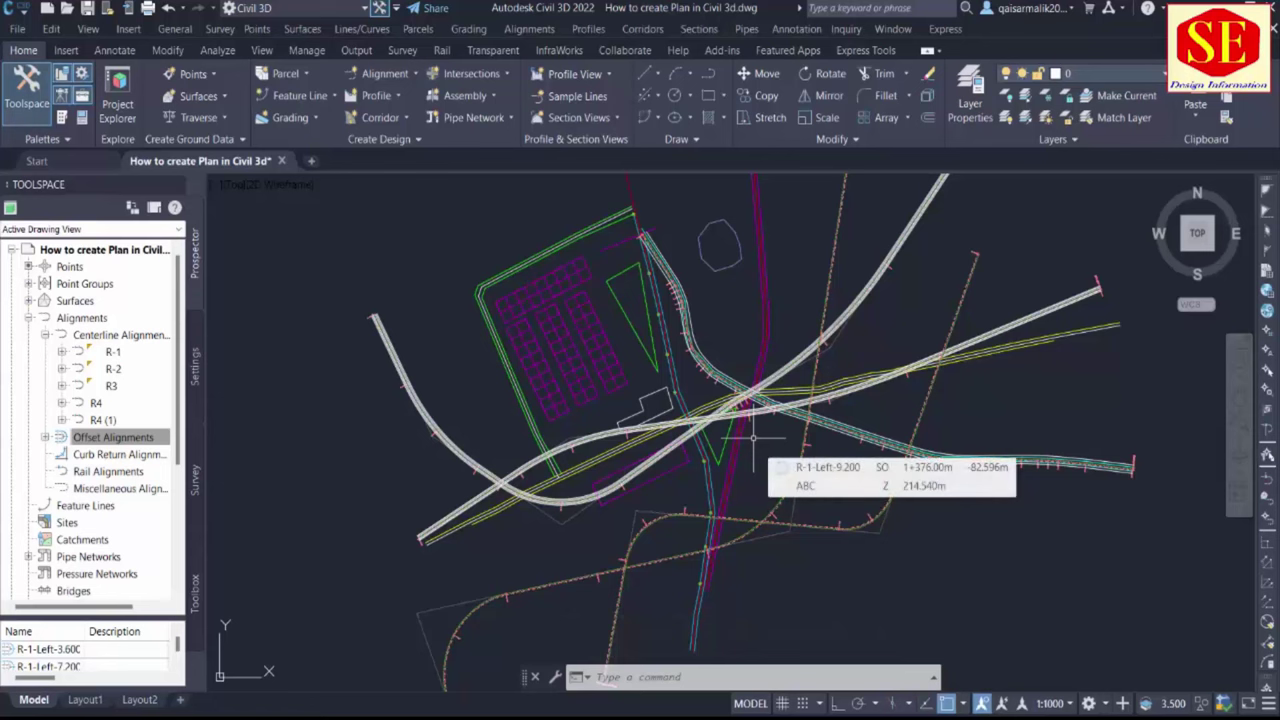
pyautogui.scroll(3, 753, 439)
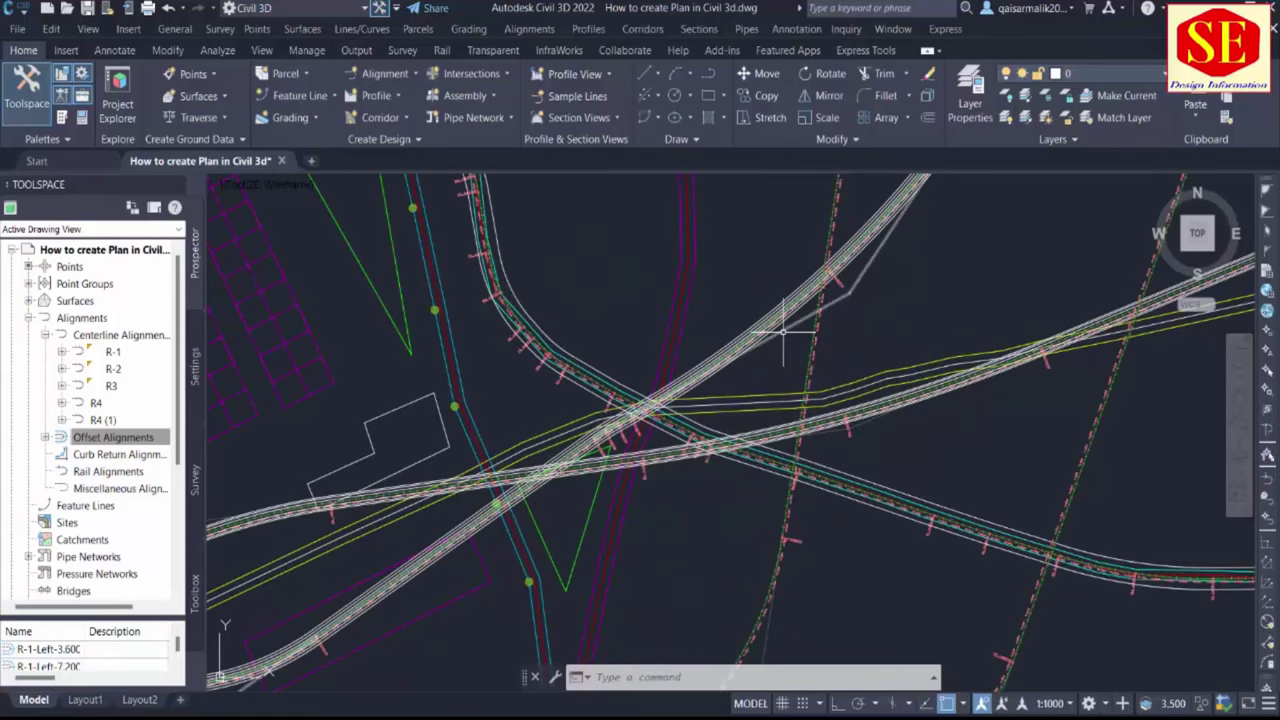
pyautogui.scroll(-4, 784, 331)
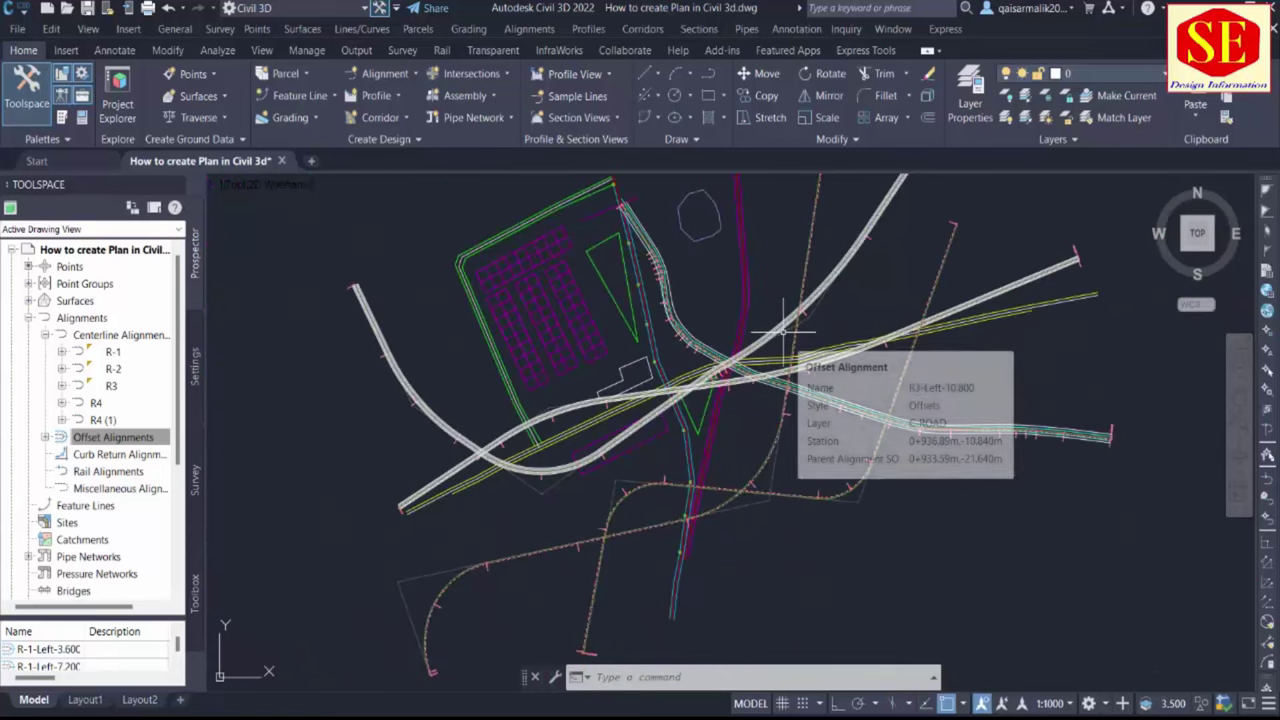
pyautogui.moveTo(565, 400)
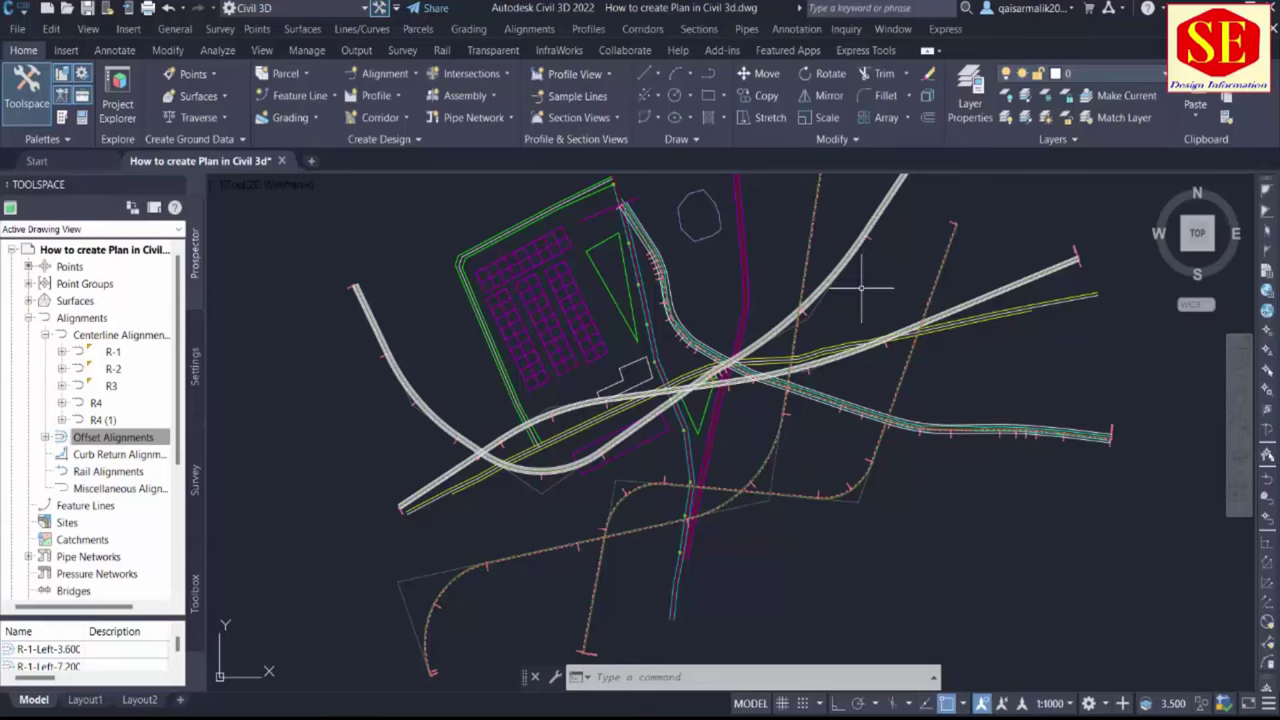
pyautogui.moveTo(851, 276); pyautogui.dragTo(809, 341, button='middle')
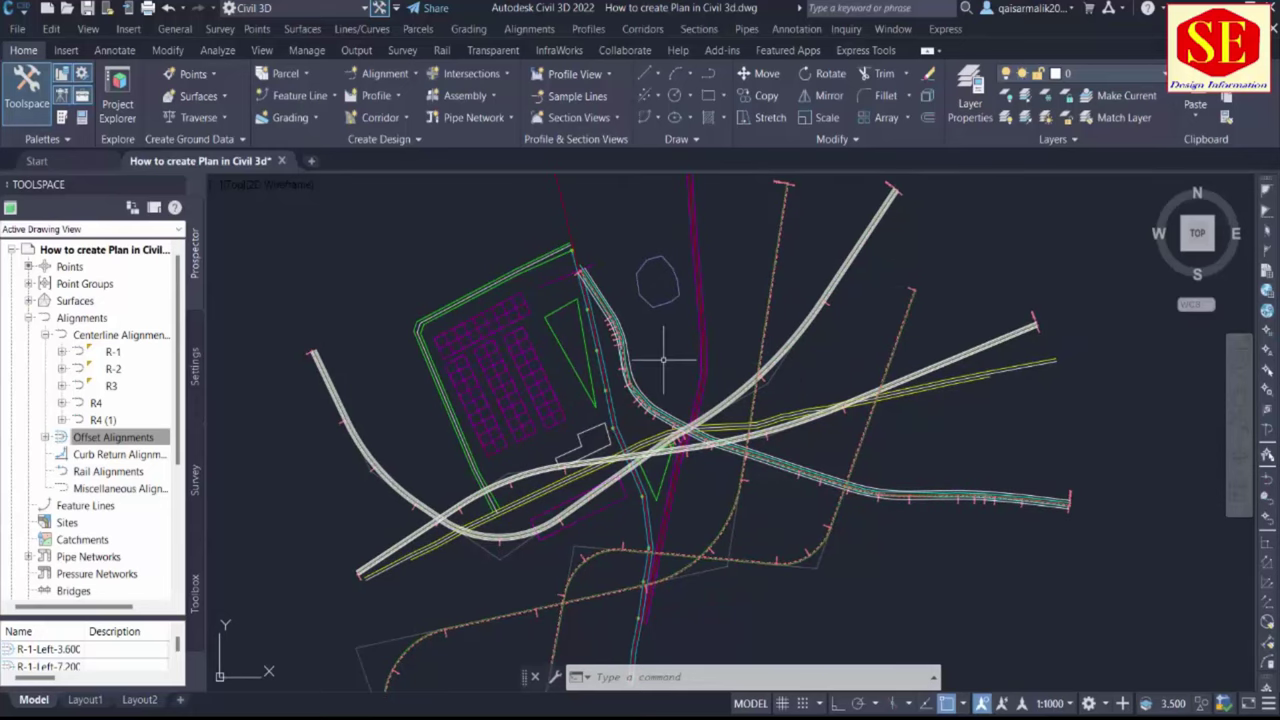
pyautogui.moveTo(662, 358)
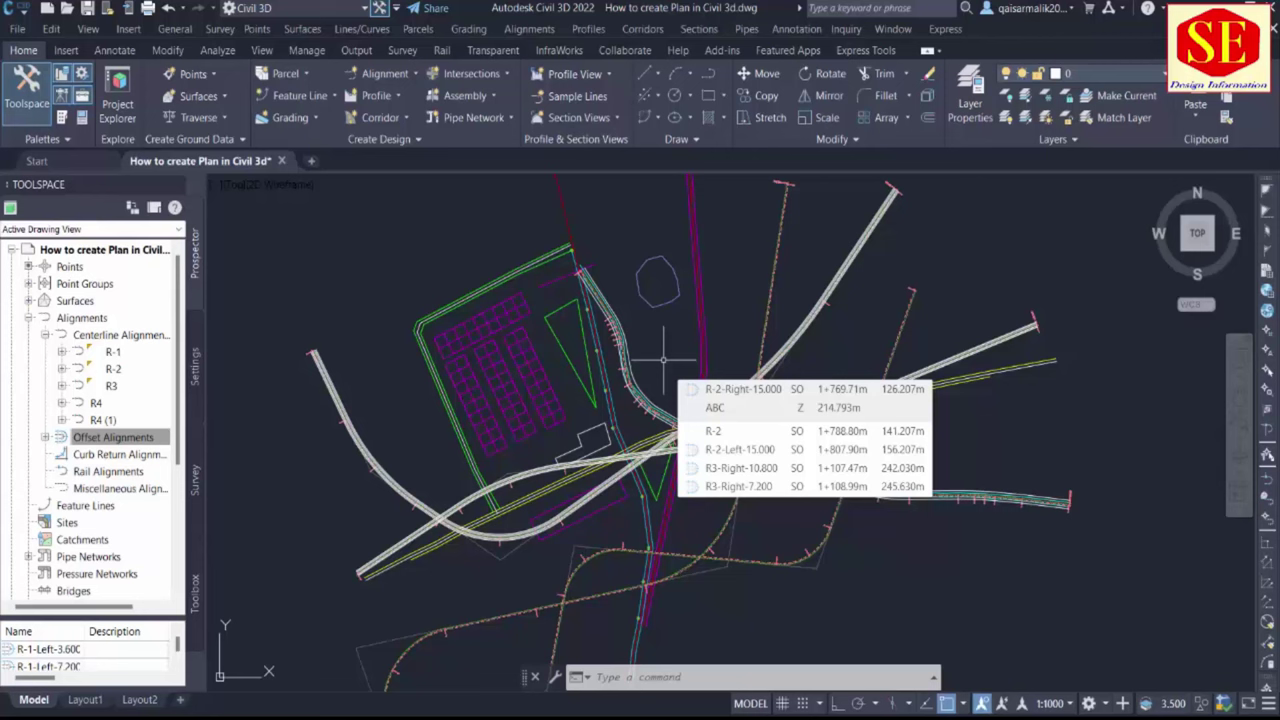
pyautogui.moveTo(645, 437)
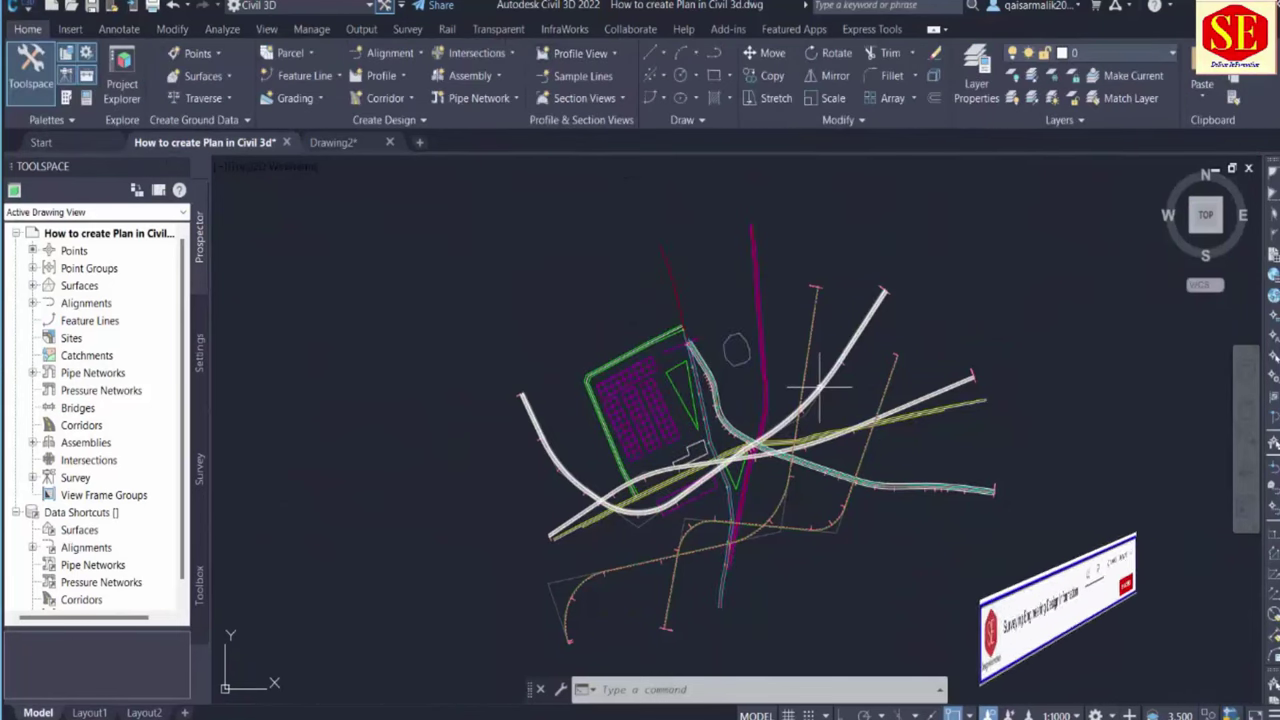
pyautogui.moveTo(818, 388)
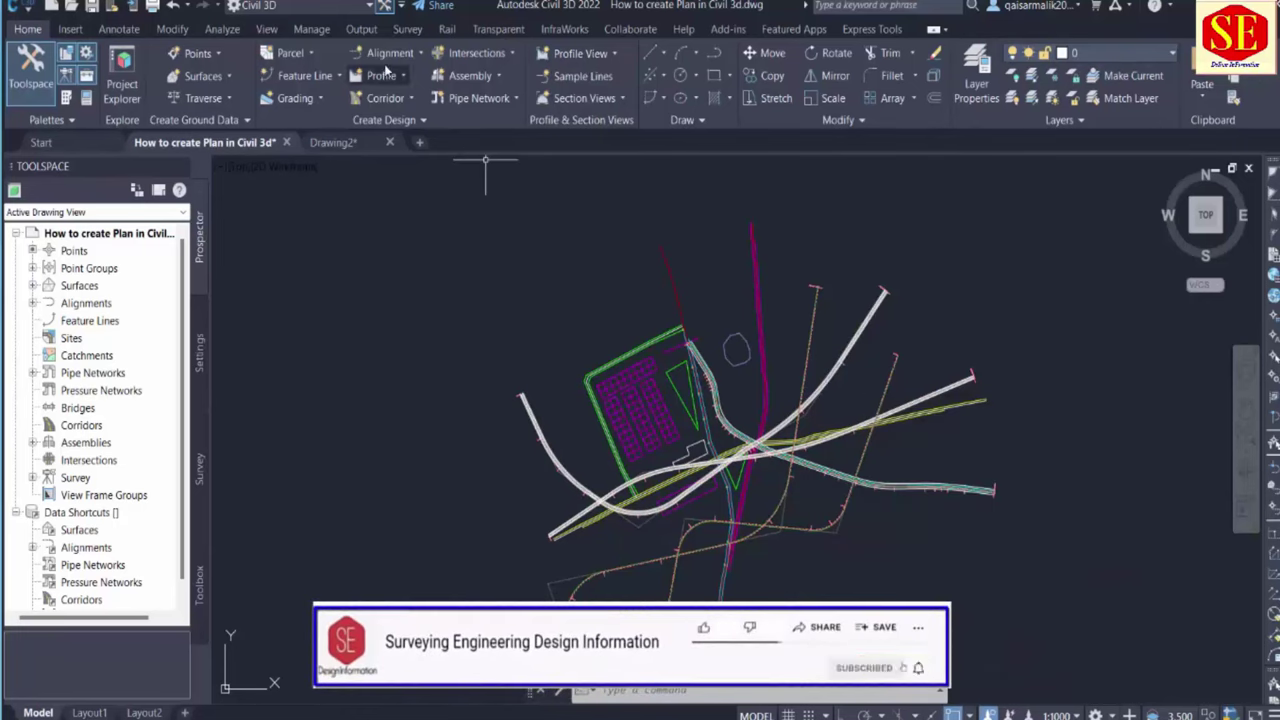
# In a new drawing, load PNEZD Survey Data for import in PNEZD (comma delimited) format
pyautogui.click(58, 6)
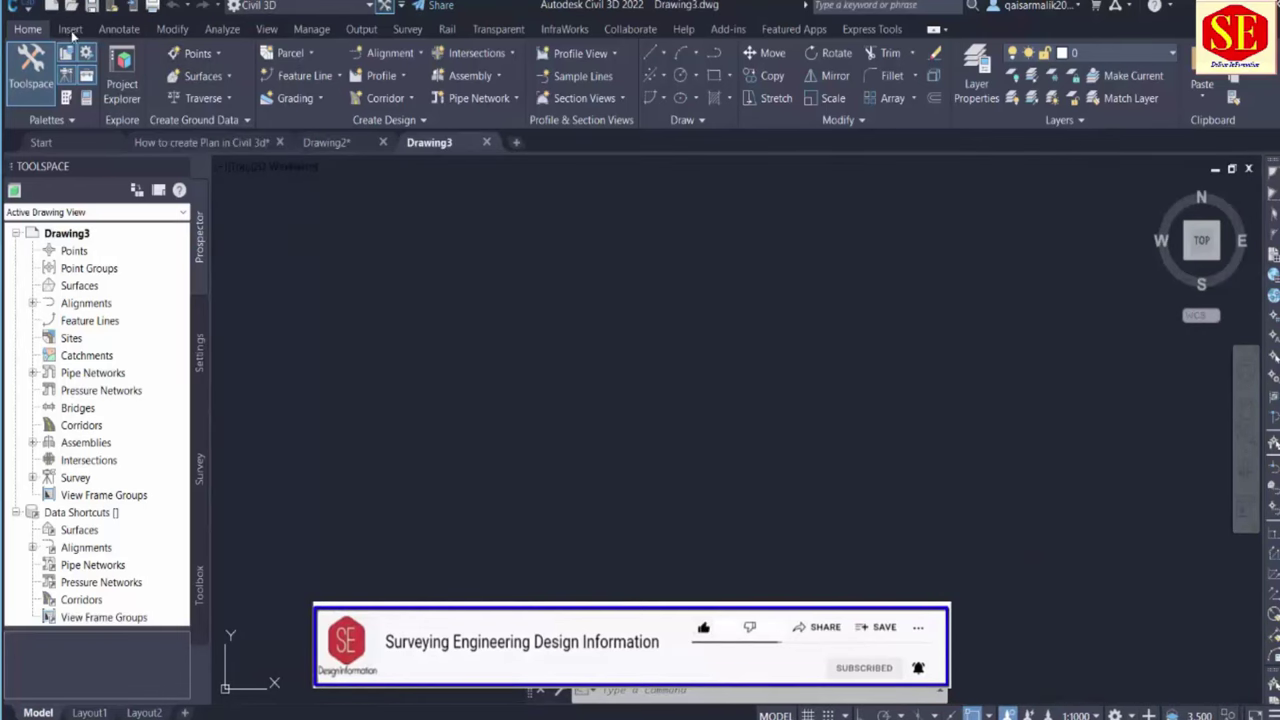
pyautogui.click(70, 29)
pyautogui.click(79, 96)
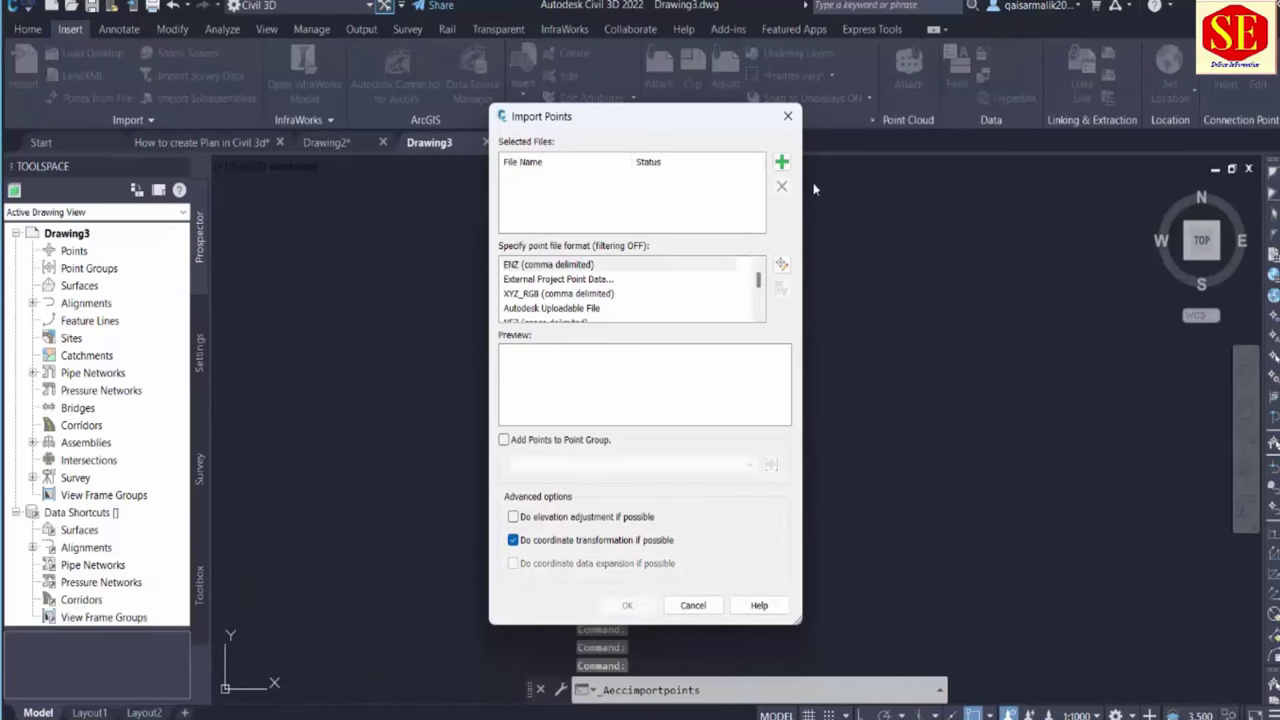
pyautogui.click(781, 161)
pyautogui.click(537, 277)
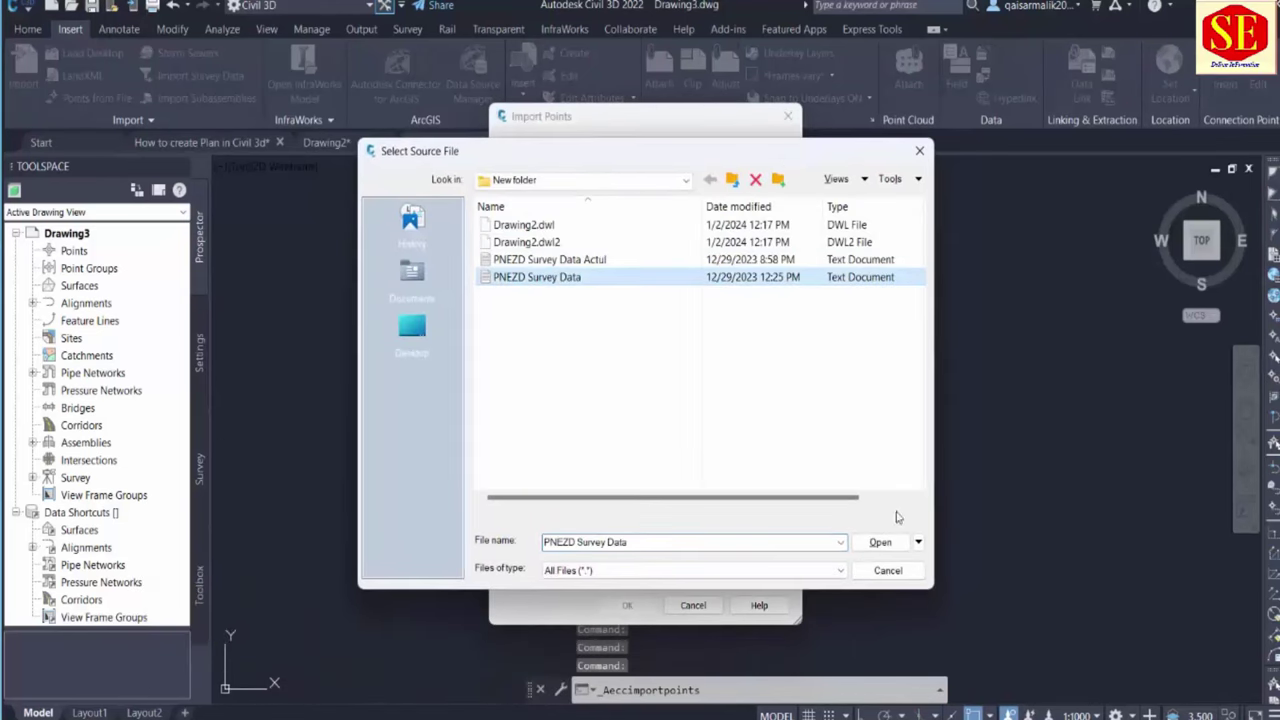
pyautogui.click(877, 542)
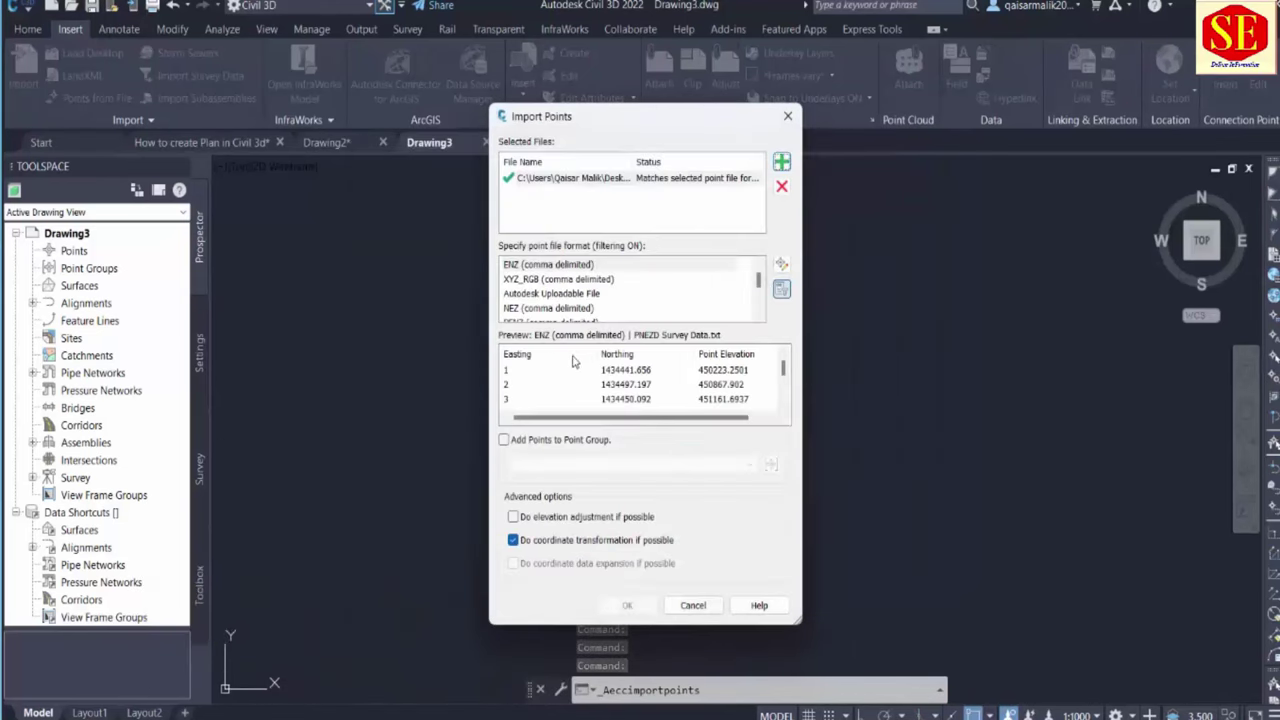
pyautogui.click(551, 293)
pyautogui.scroll(-3, 551, 290)
pyautogui.click(519, 308)
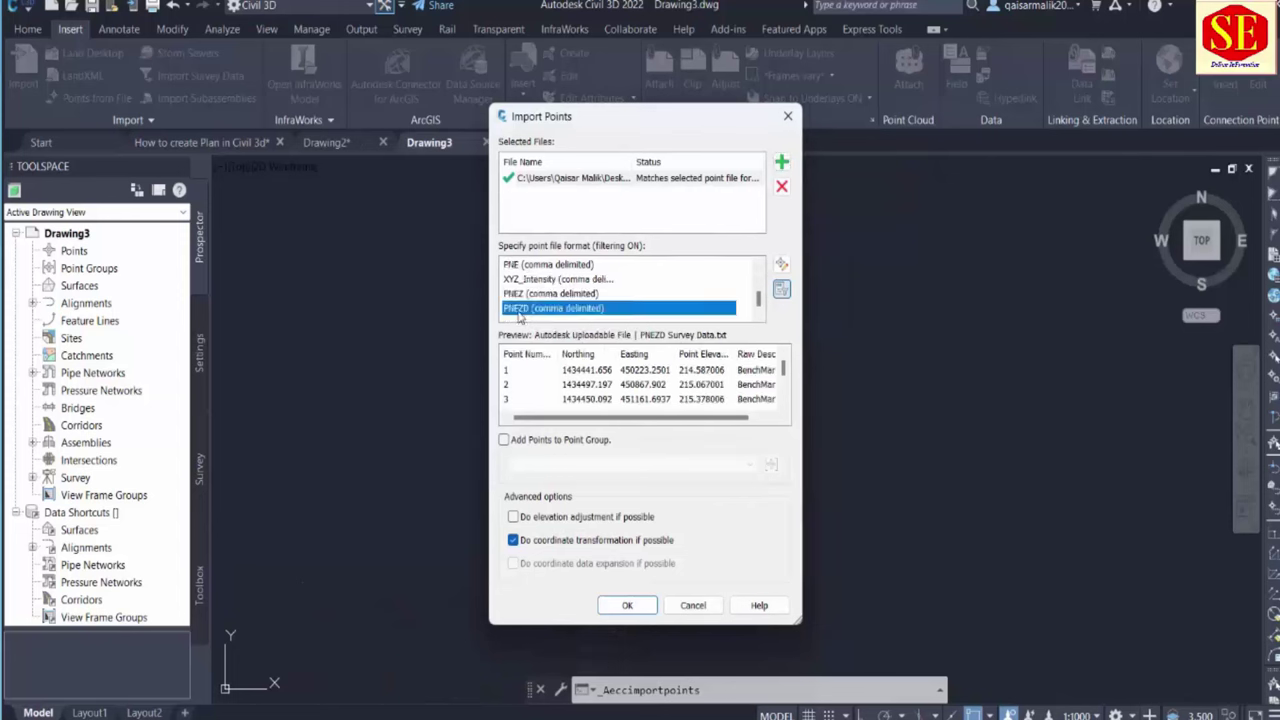
# Import the points without a point group, then zoom to extents with Z, E
pyautogui.click(627, 606)
pyautogui.click(504, 440)
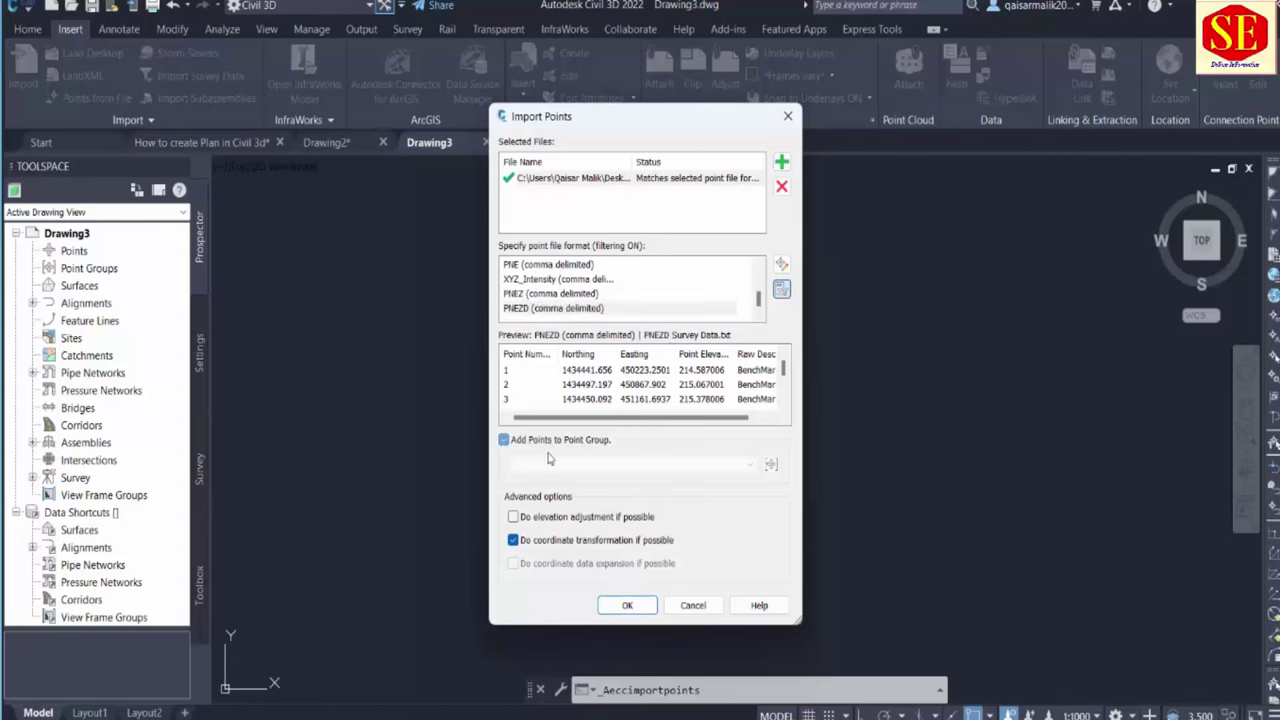
pyautogui.click(557, 464)
pyautogui.click(771, 468)
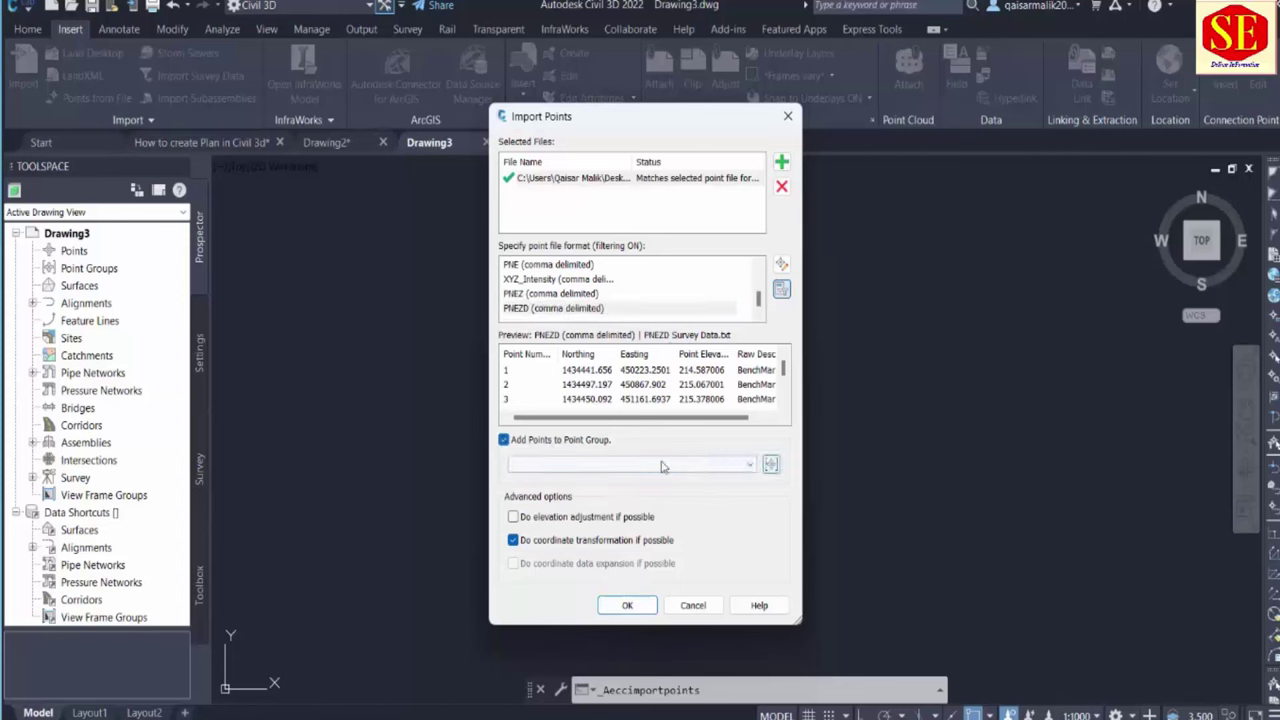
pyautogui.click(581, 466)
pyautogui.click(586, 466)
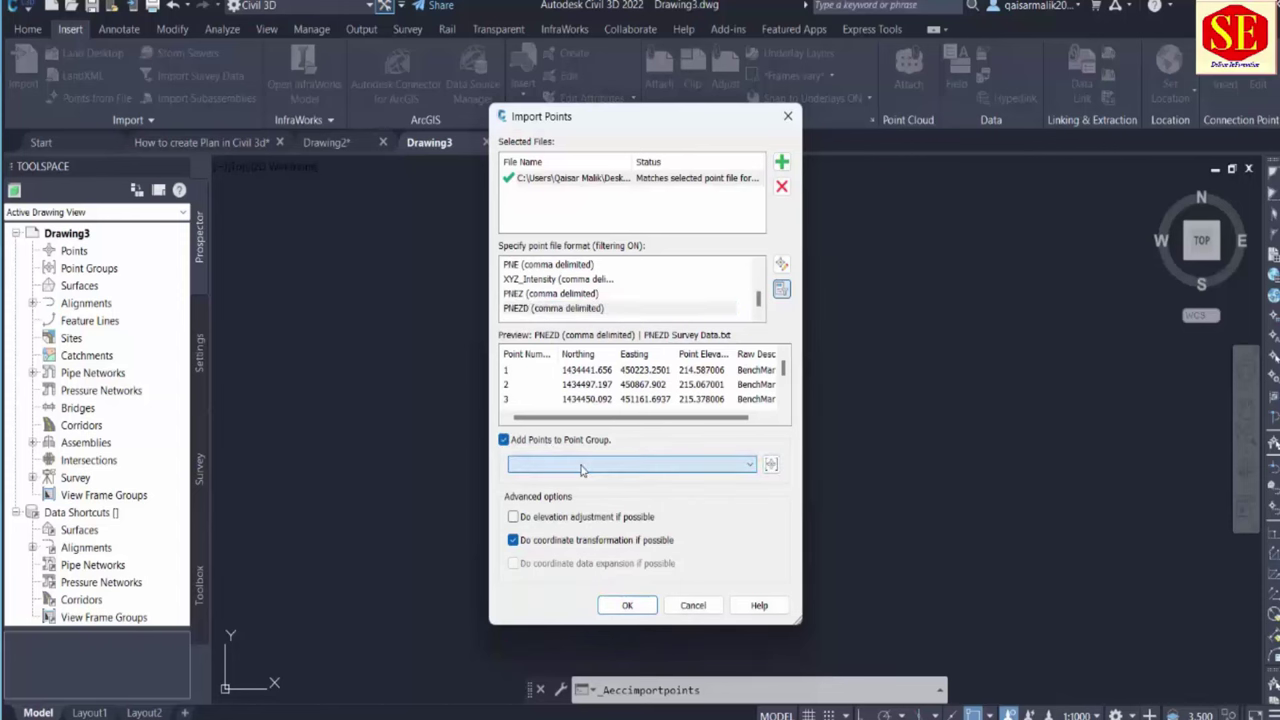
pyautogui.click(627, 605)
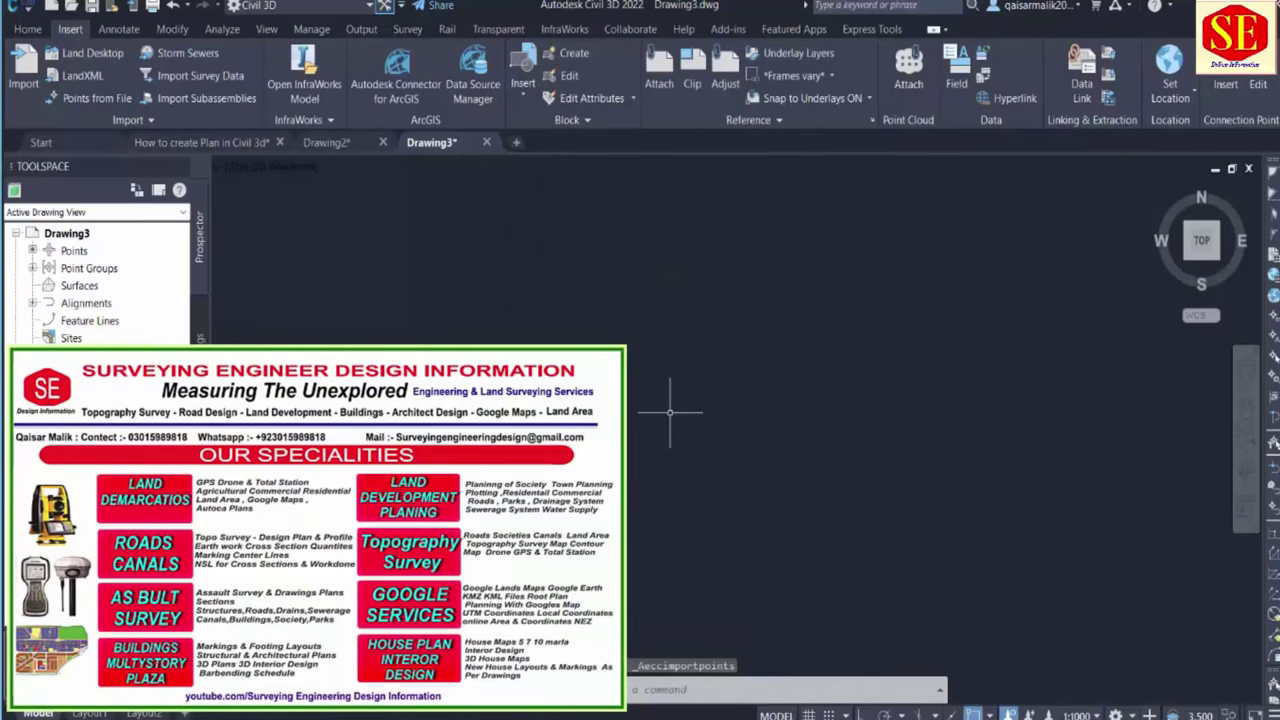
pyautogui.write('z')
pyautogui.press('Return')
pyautogui.write('e')
pyautogui.press('Return')
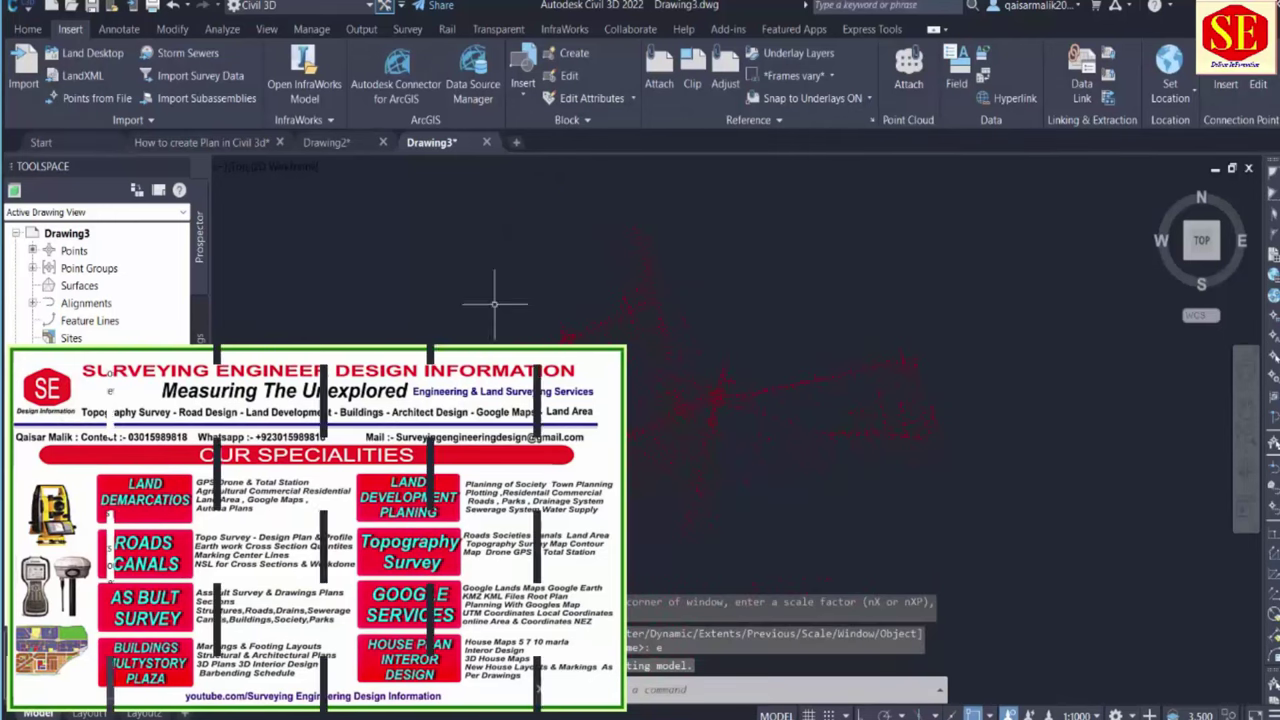
# Start a new TIN surface named xyz with the Contours 1m and 5m (Design) style
pyautogui.rightClick(78, 286)
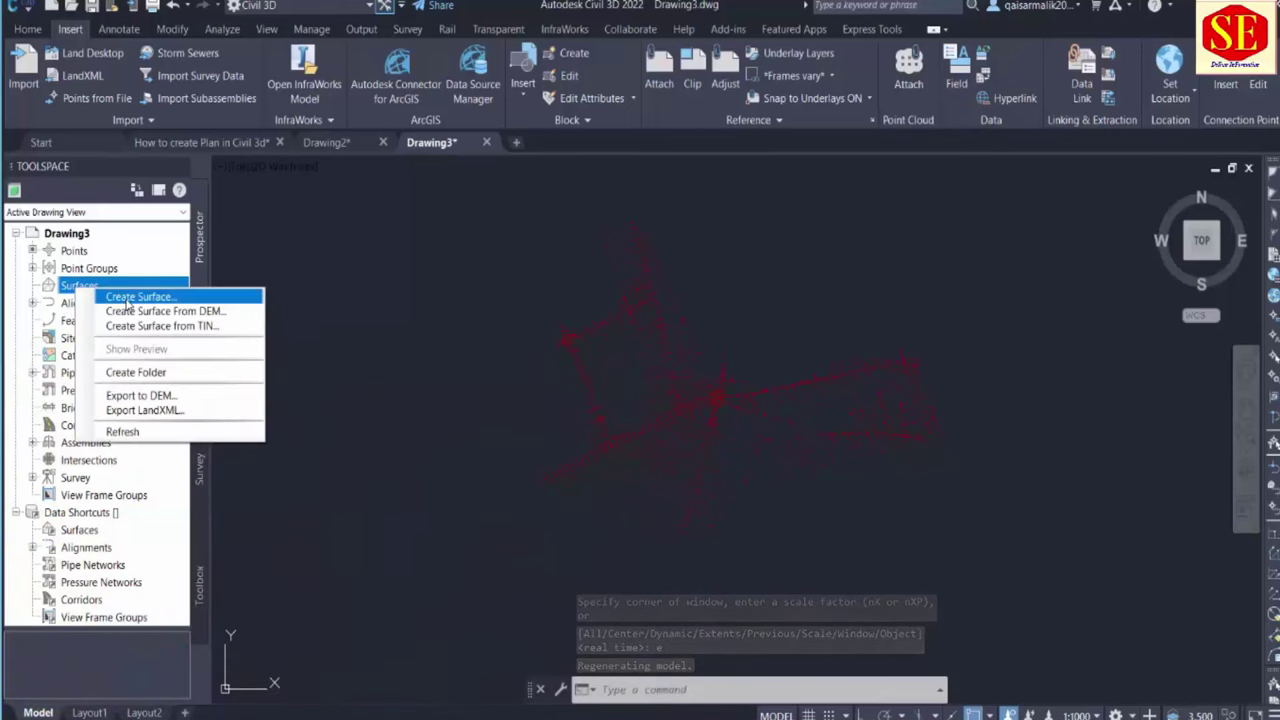
pyautogui.click(140, 296)
pyautogui.click(687, 346)
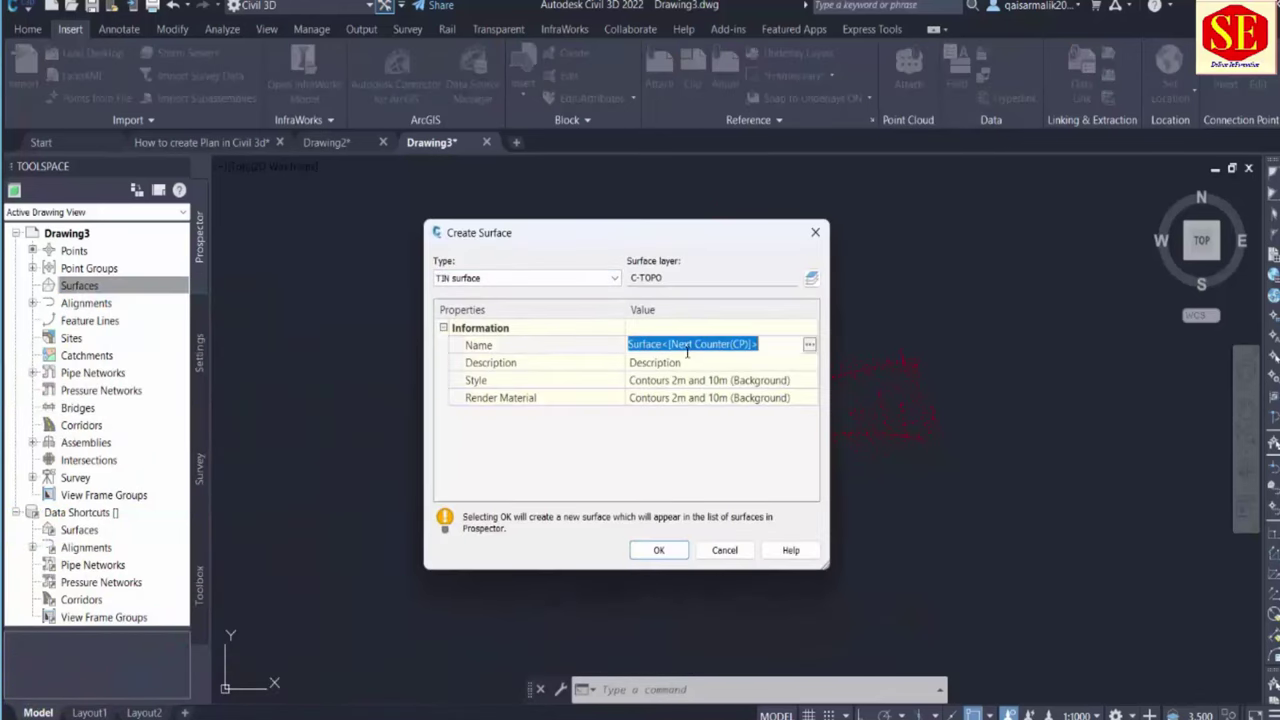
pyautogui.write('xyz')
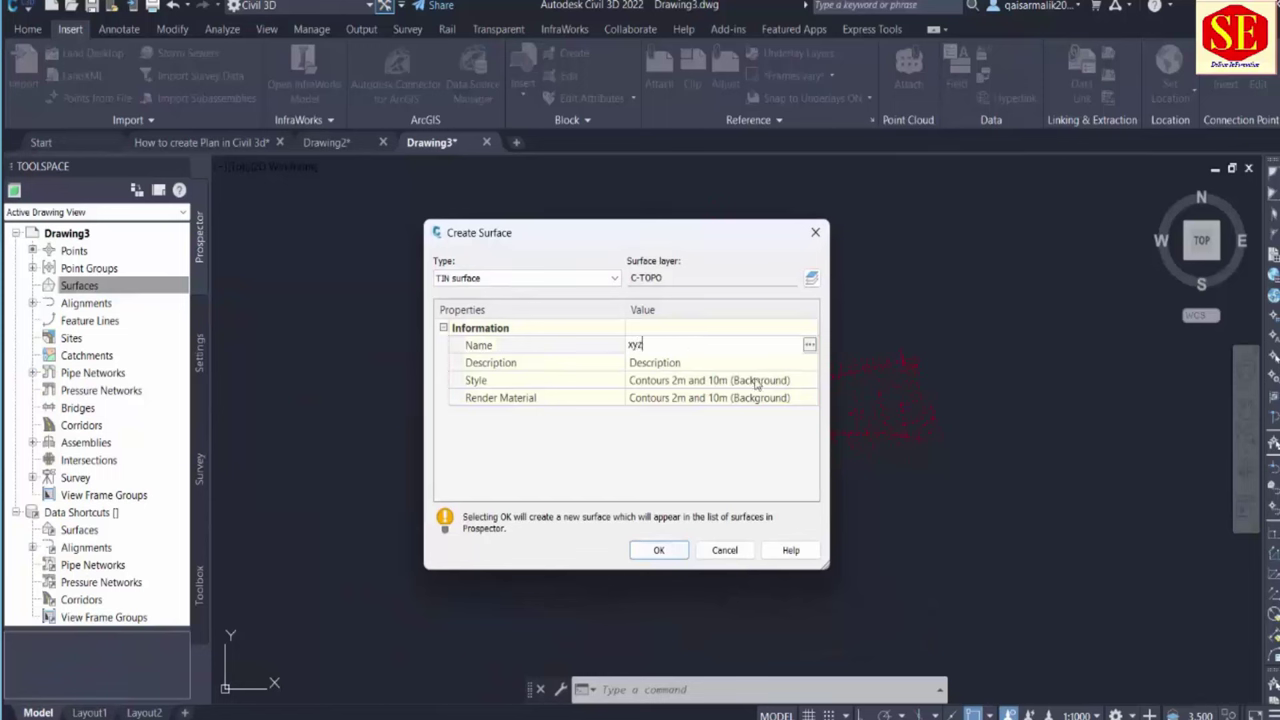
pyautogui.click(800, 381)
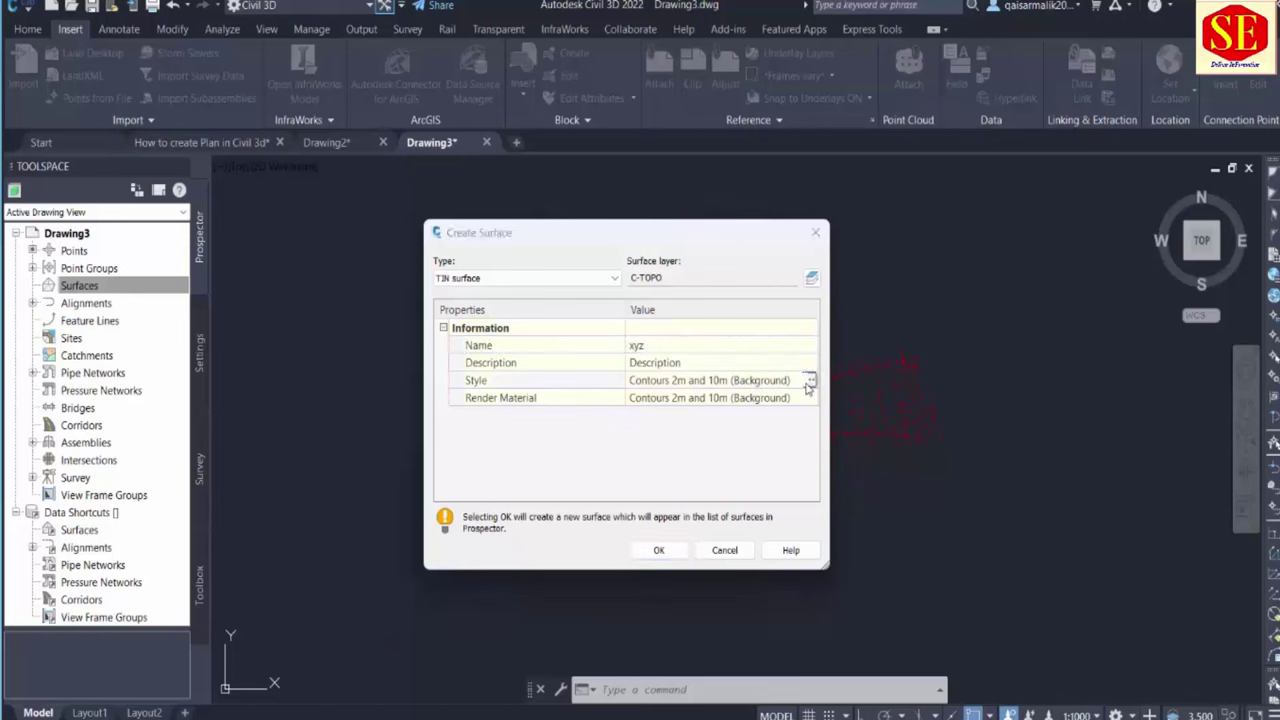
pyautogui.click(809, 380)
pyautogui.click(607, 365)
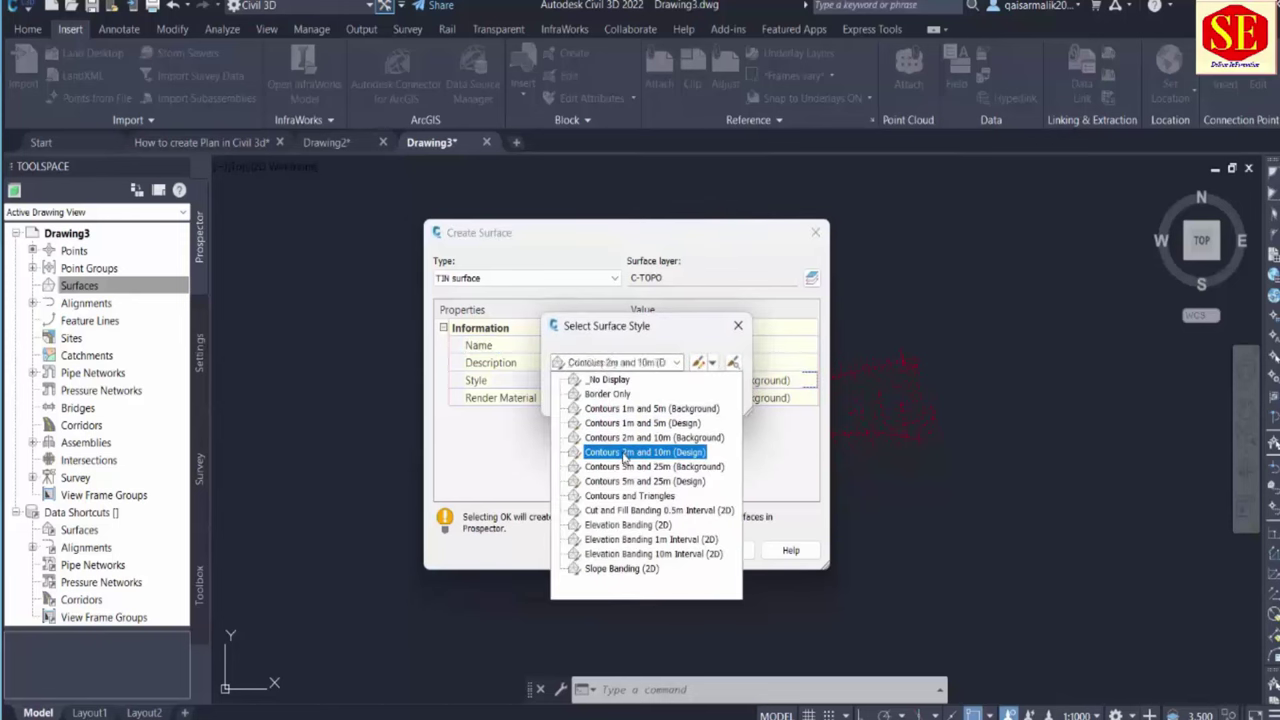
pyautogui.click(627, 423)
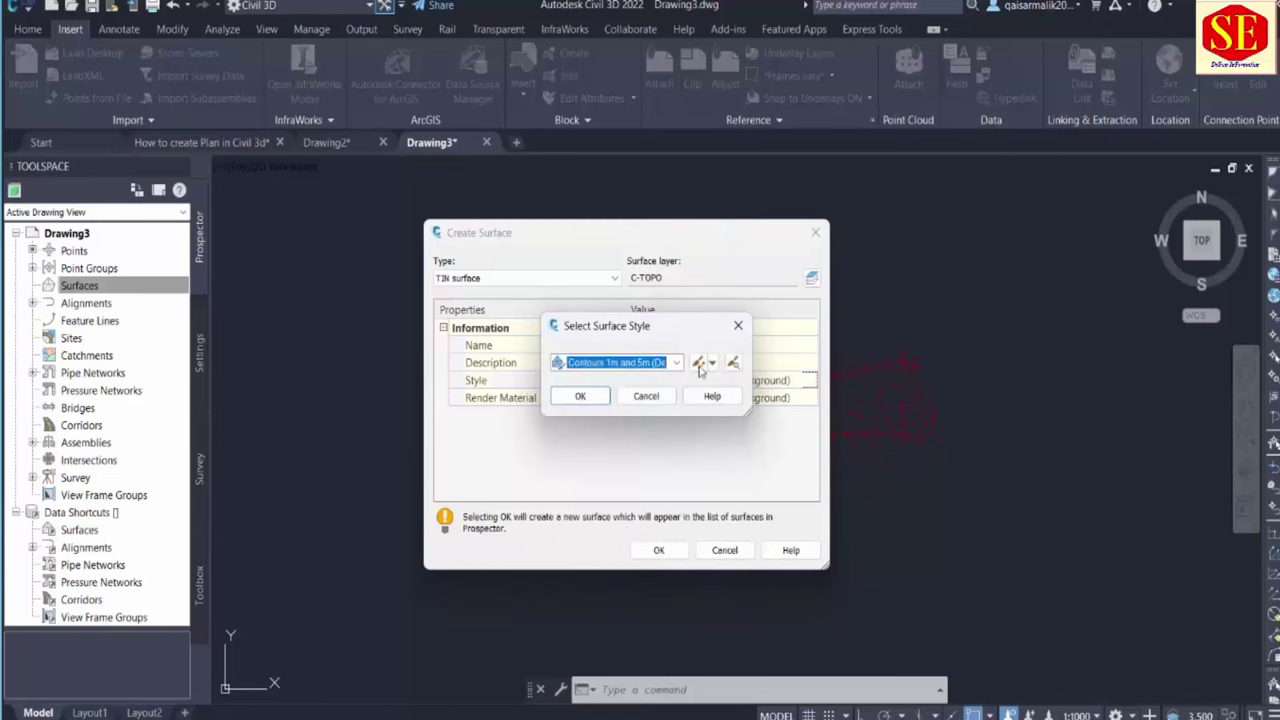
# Set the style's minor contour interval to 0.25 m (1.25 m major) and create the surface
pyautogui.click(699, 363)
pyautogui.click(500, 192)
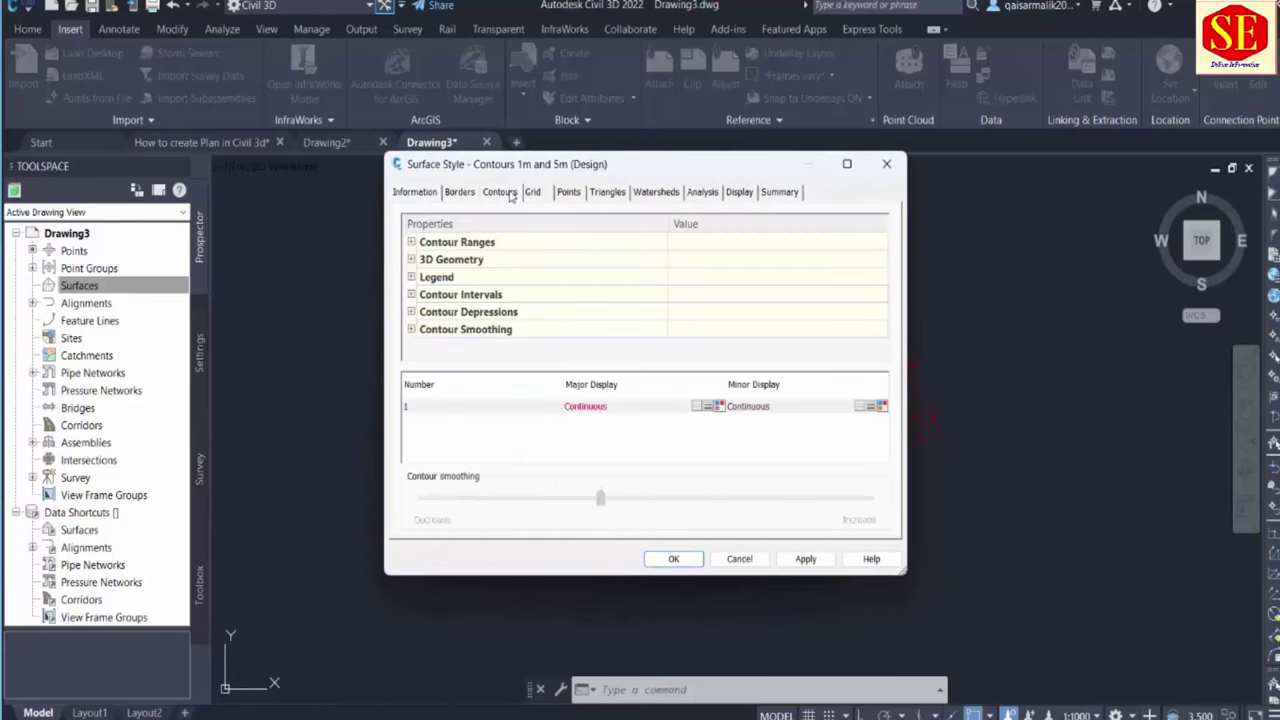
pyautogui.click(411, 295)
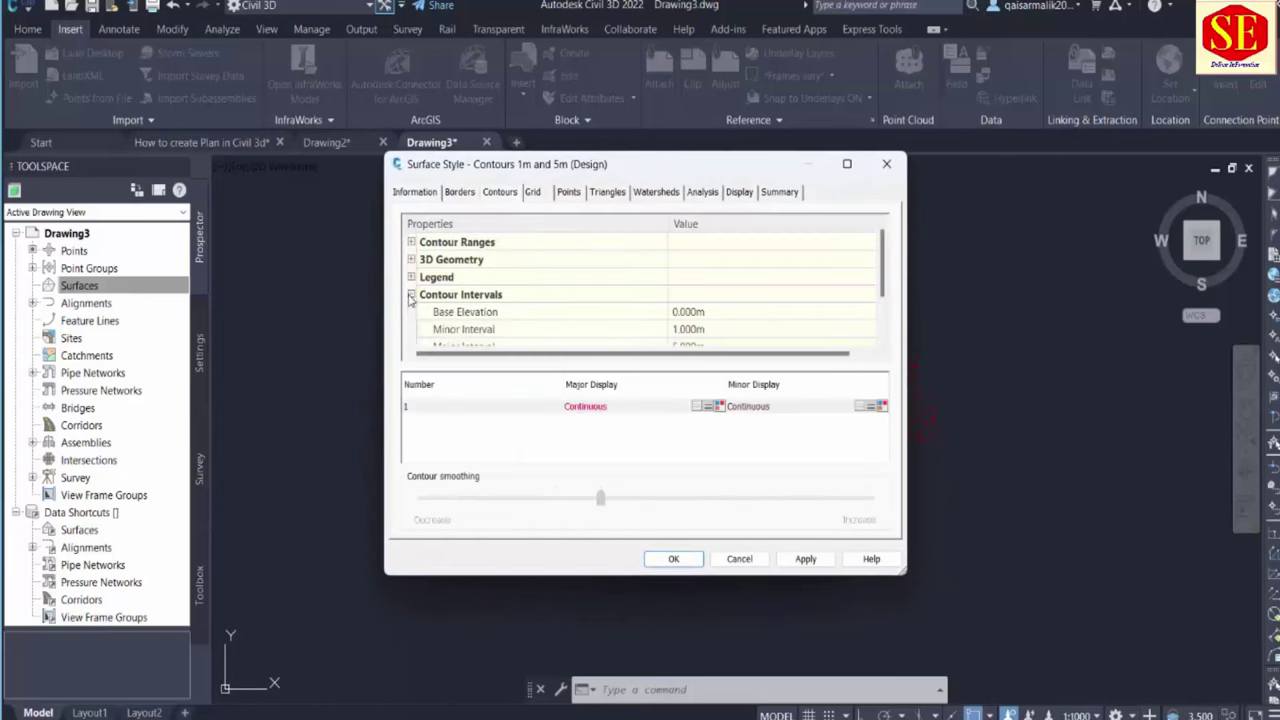
pyautogui.scroll(-1, 678, 331)
pyautogui.click(710, 279)
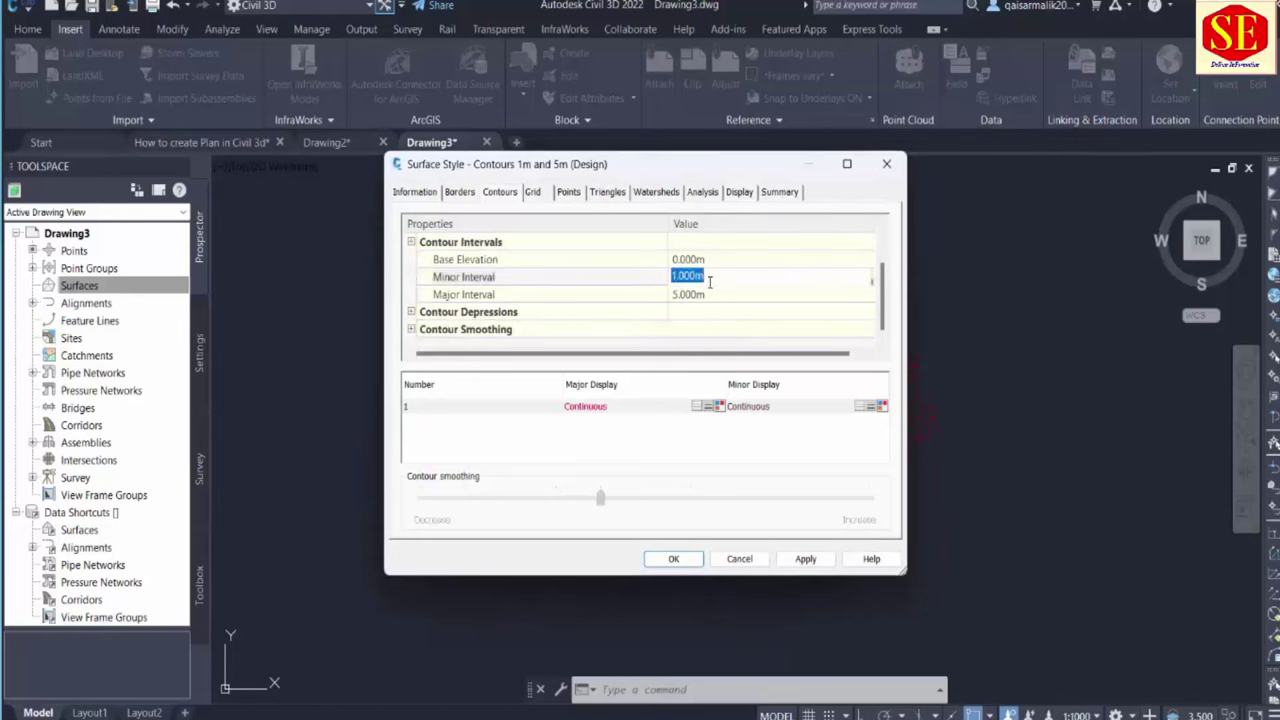
pyautogui.write('.25')
pyautogui.click(716, 295)
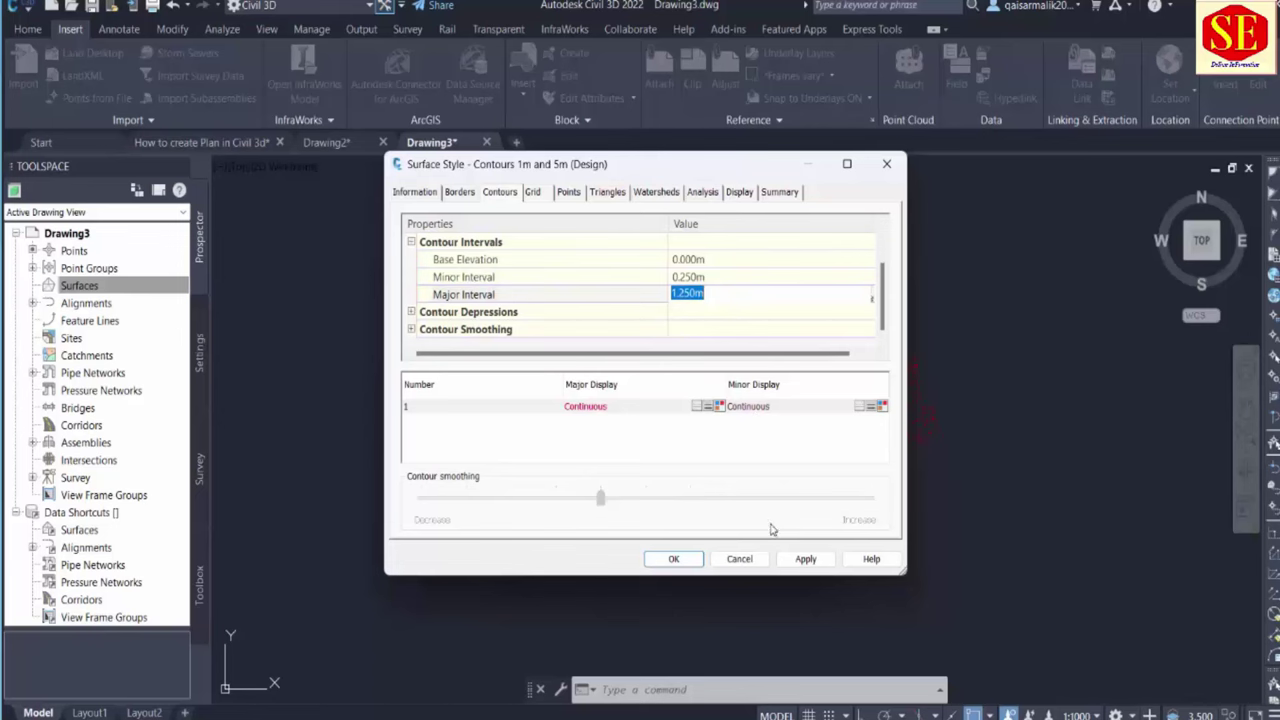
pyautogui.click(806, 560)
pyautogui.click(673, 559)
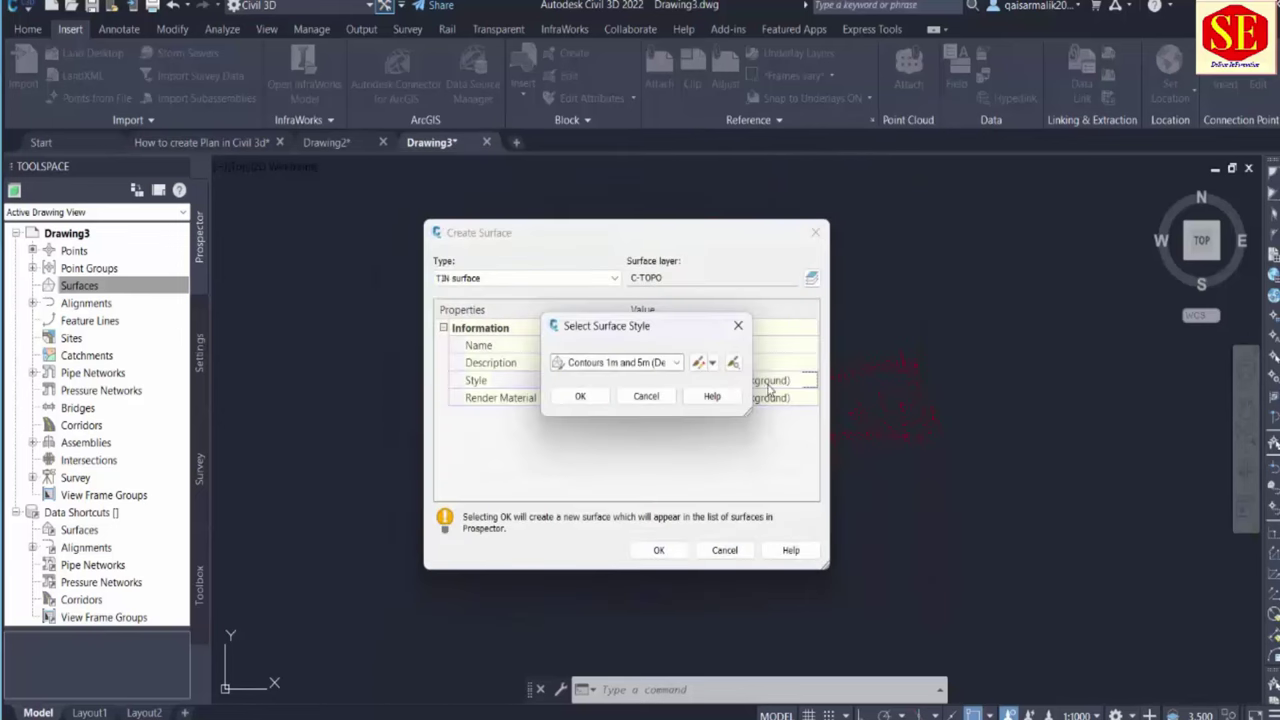
pyautogui.click(581, 397)
pyautogui.click(648, 549)
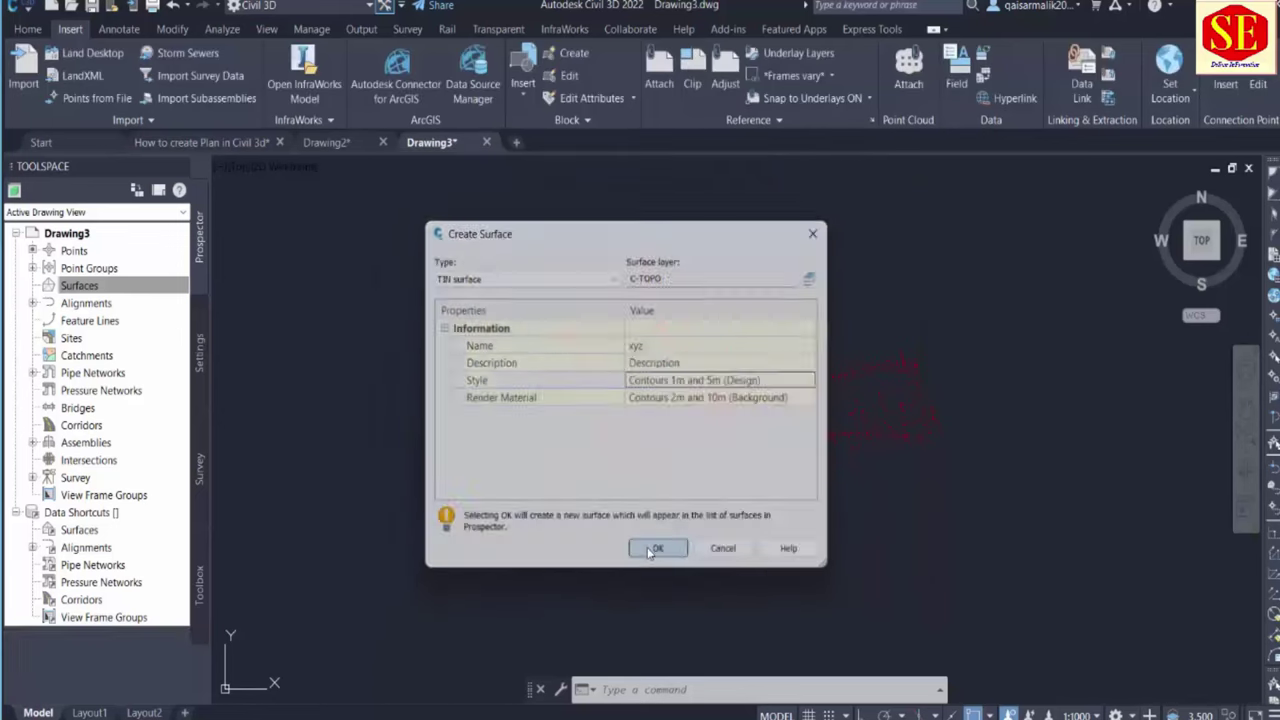
# Add the _All Points point group to surface xyz's definition in Prospector
pyautogui.click(32, 286)
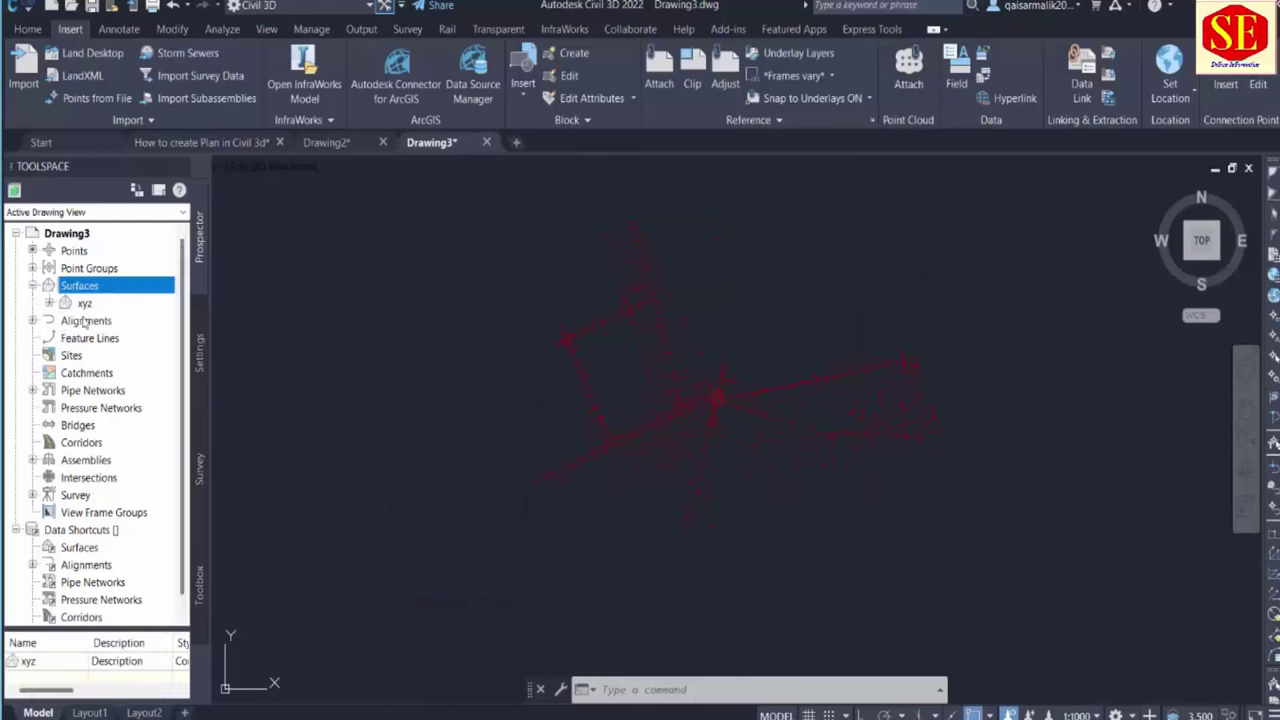
pyautogui.click(85, 304)
pyautogui.click(49, 303)
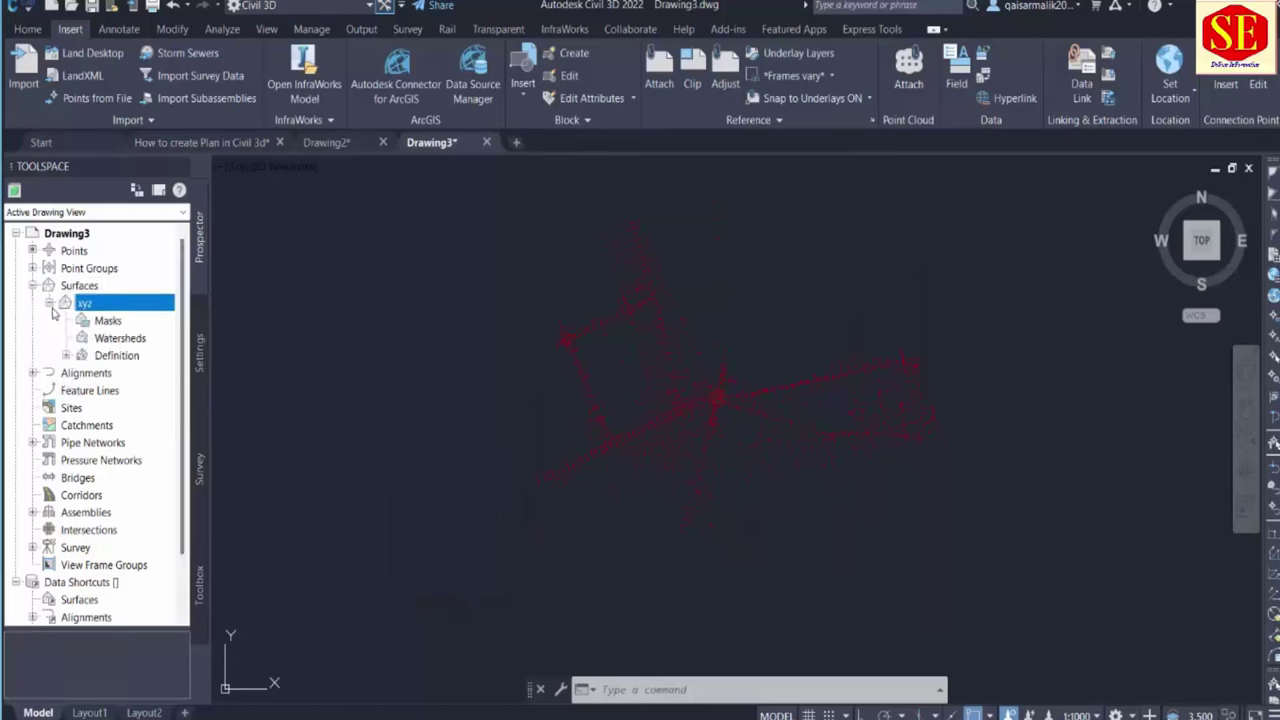
pyautogui.click(66, 356)
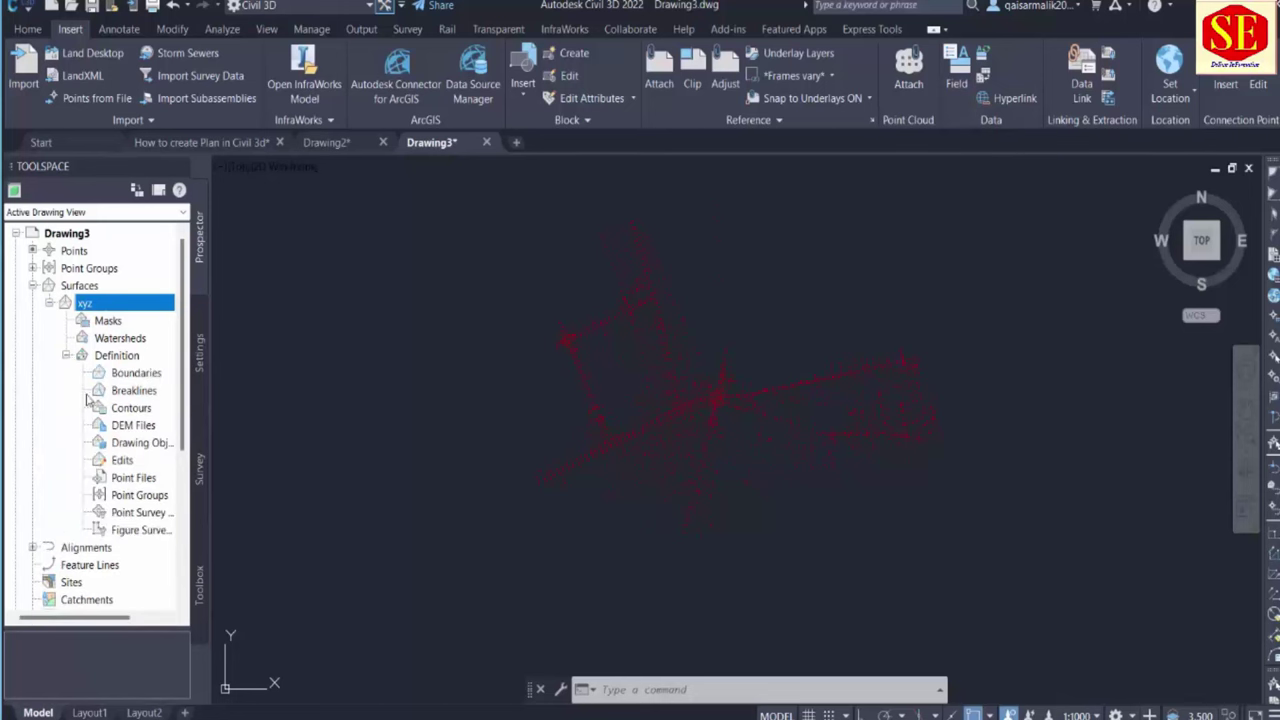
pyautogui.click(136, 497)
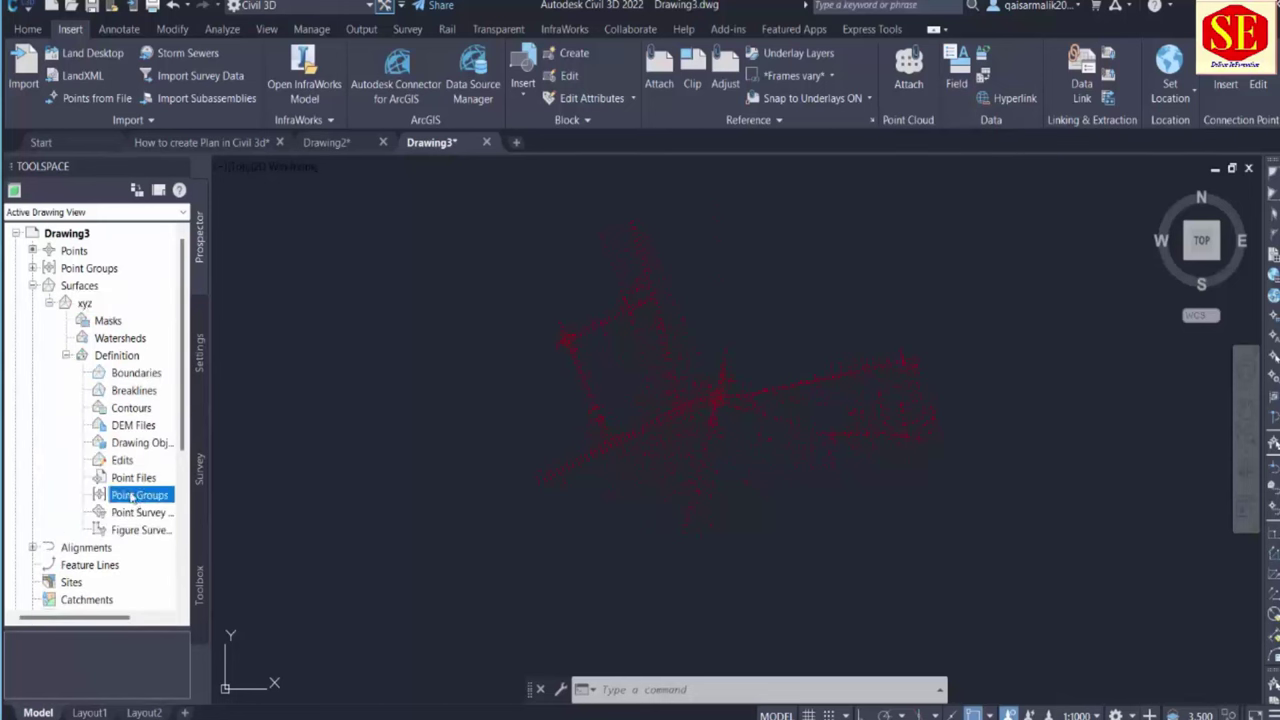
pyautogui.click(135, 479)
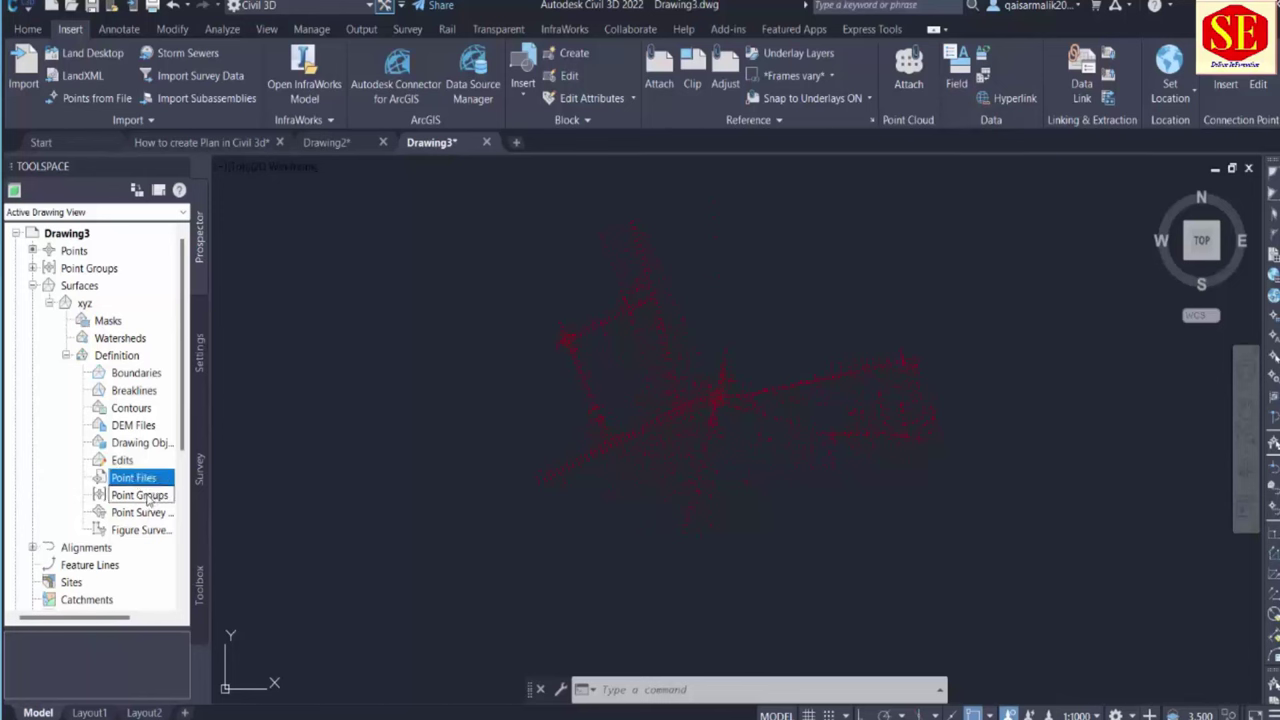
pyautogui.rightClick(145, 497)
pyautogui.click(205, 503)
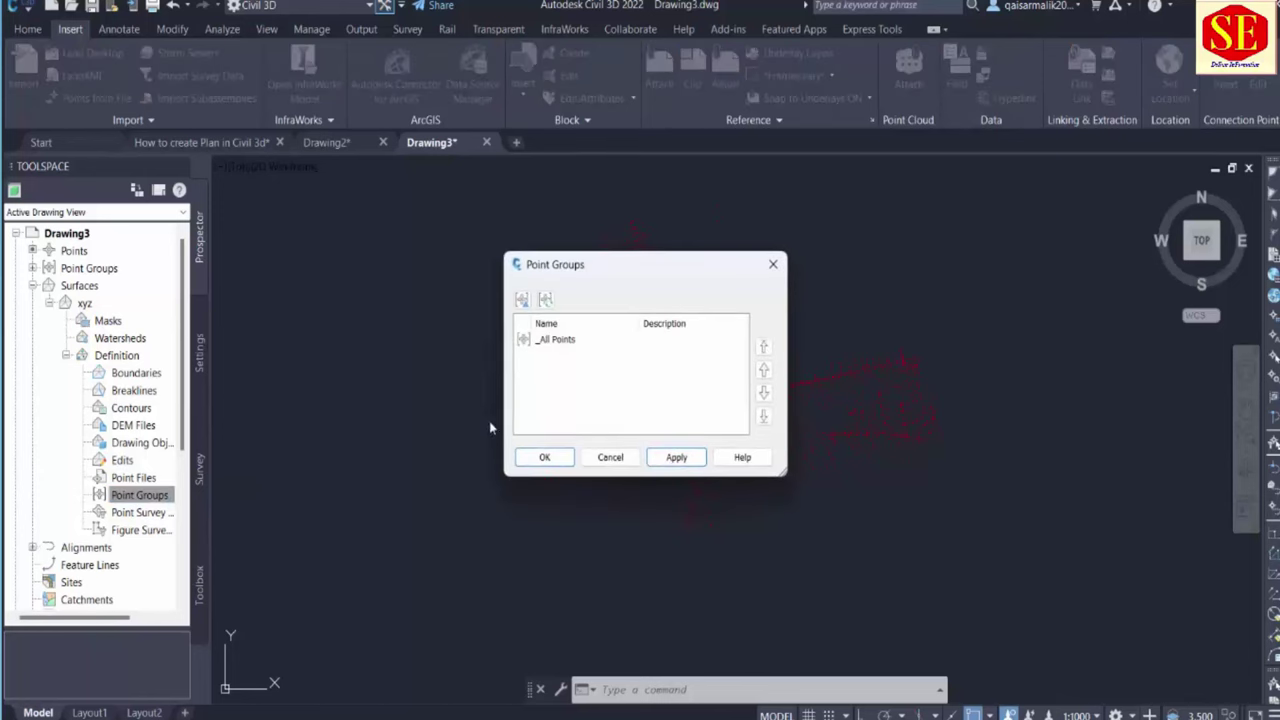
pyautogui.click(548, 340)
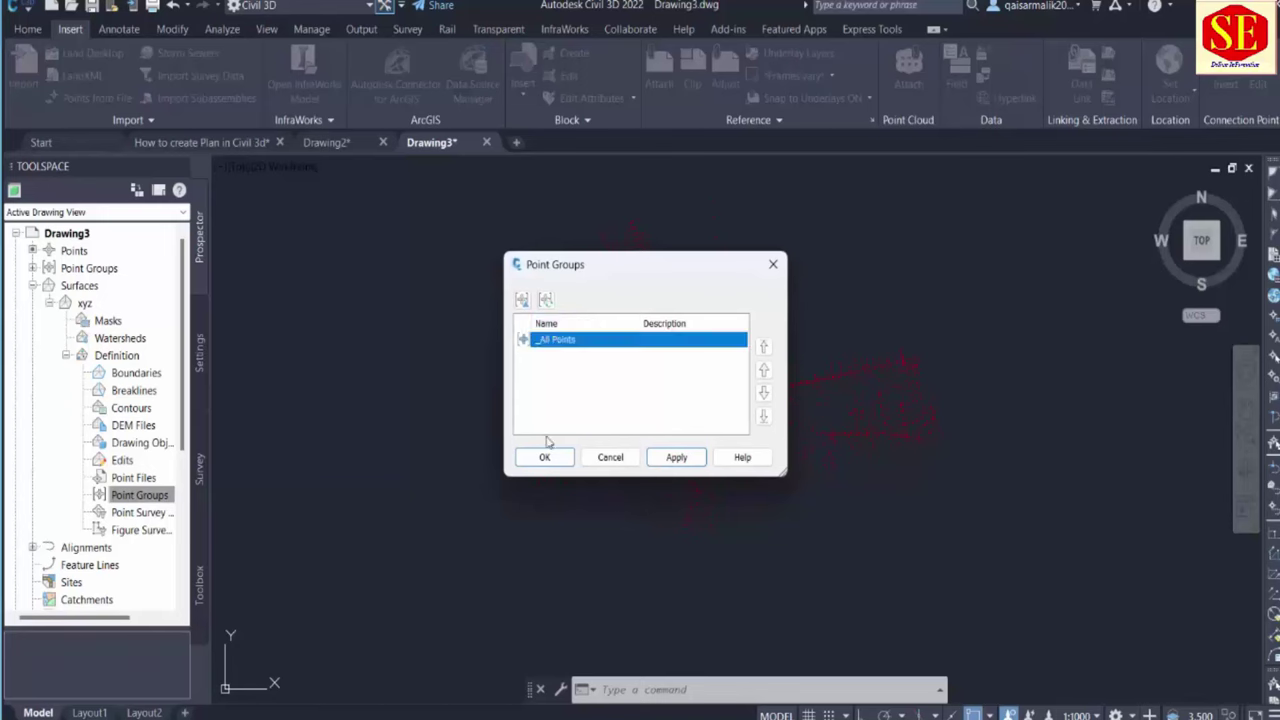
pyautogui.click(545, 459)
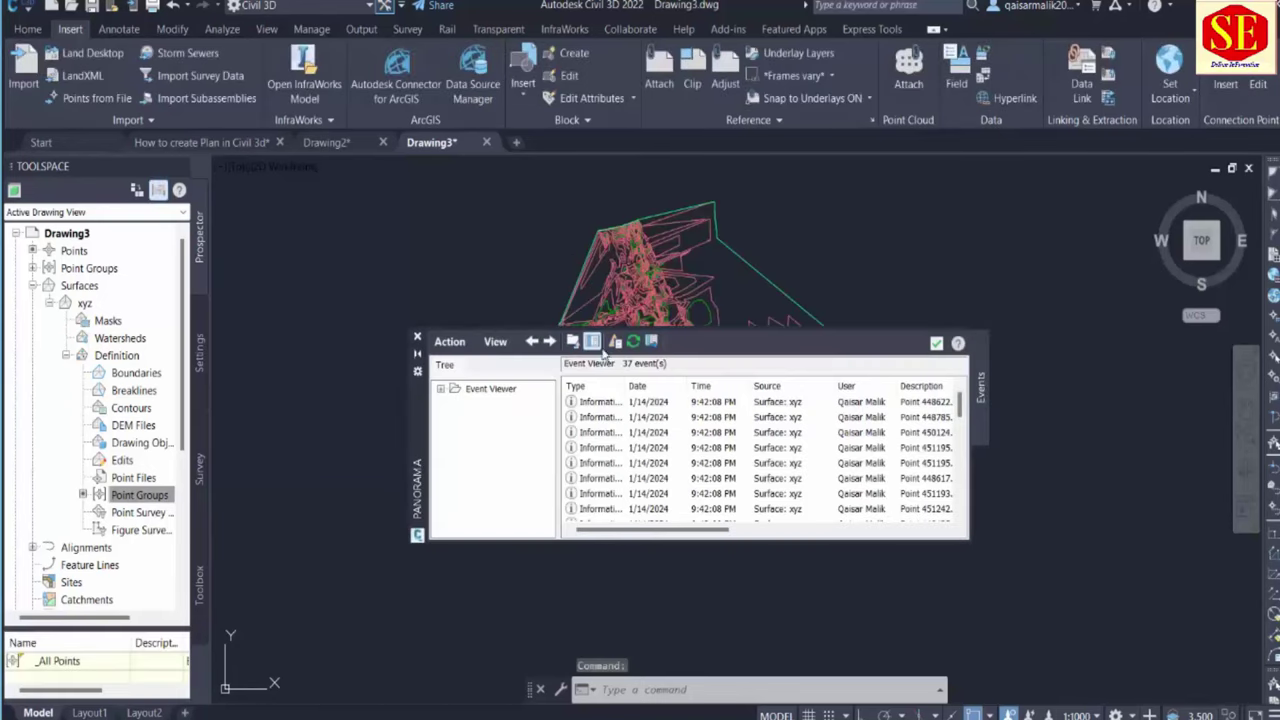
# Close the event log and frame the xyz contours in the drawing
pyautogui.click(936, 344)
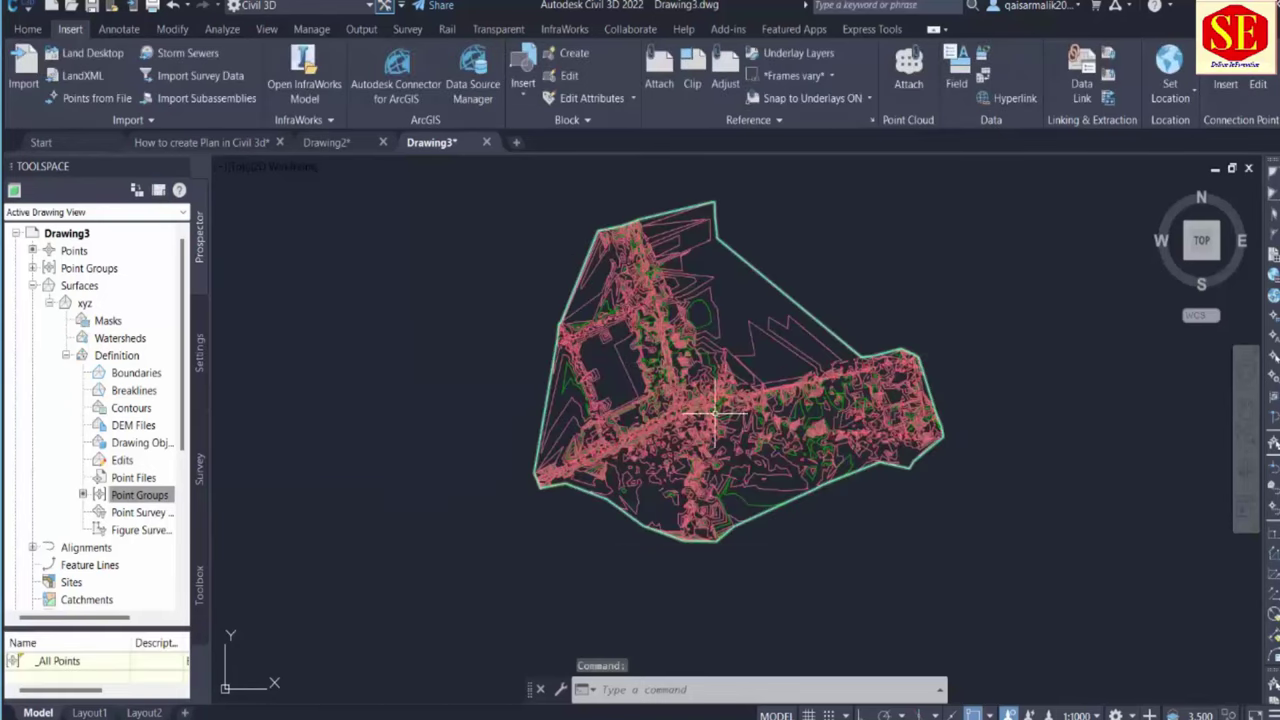
pyautogui.scroll(3, 600, 397)
pyautogui.moveTo(600, 397); pyautogui.dragTo(567, 482, button='middle')
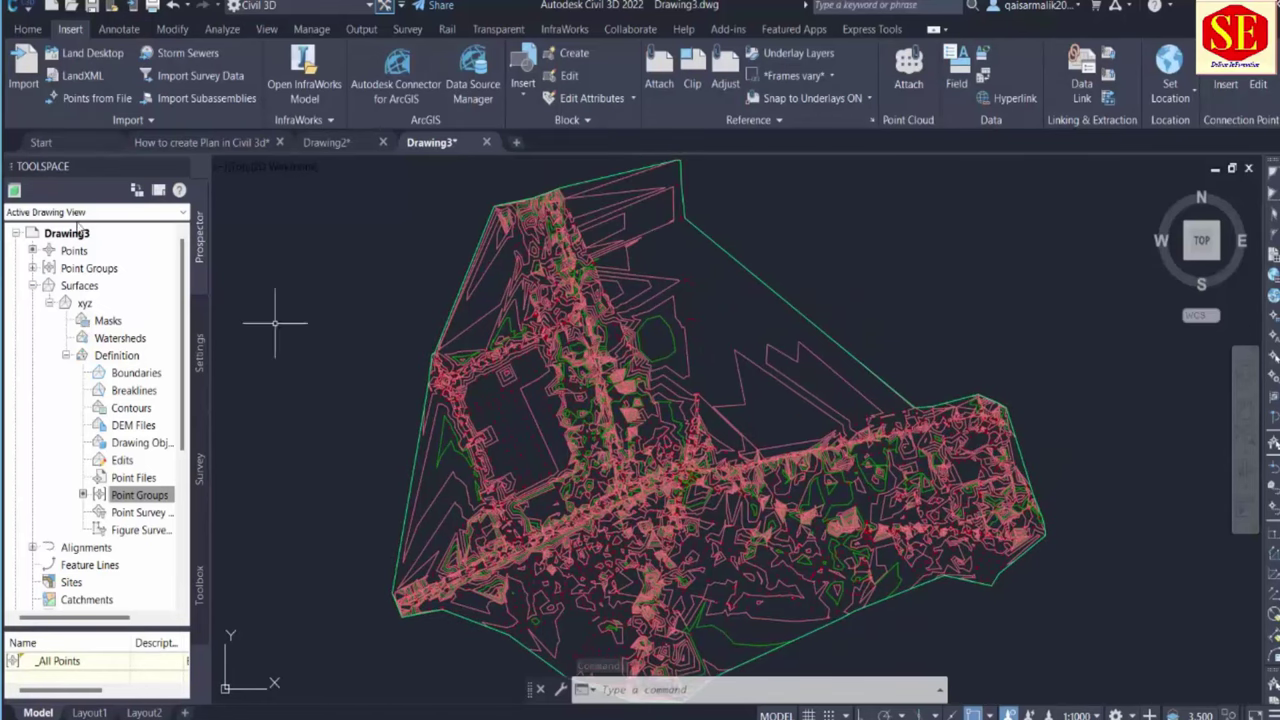
pyautogui.click(503, 268)
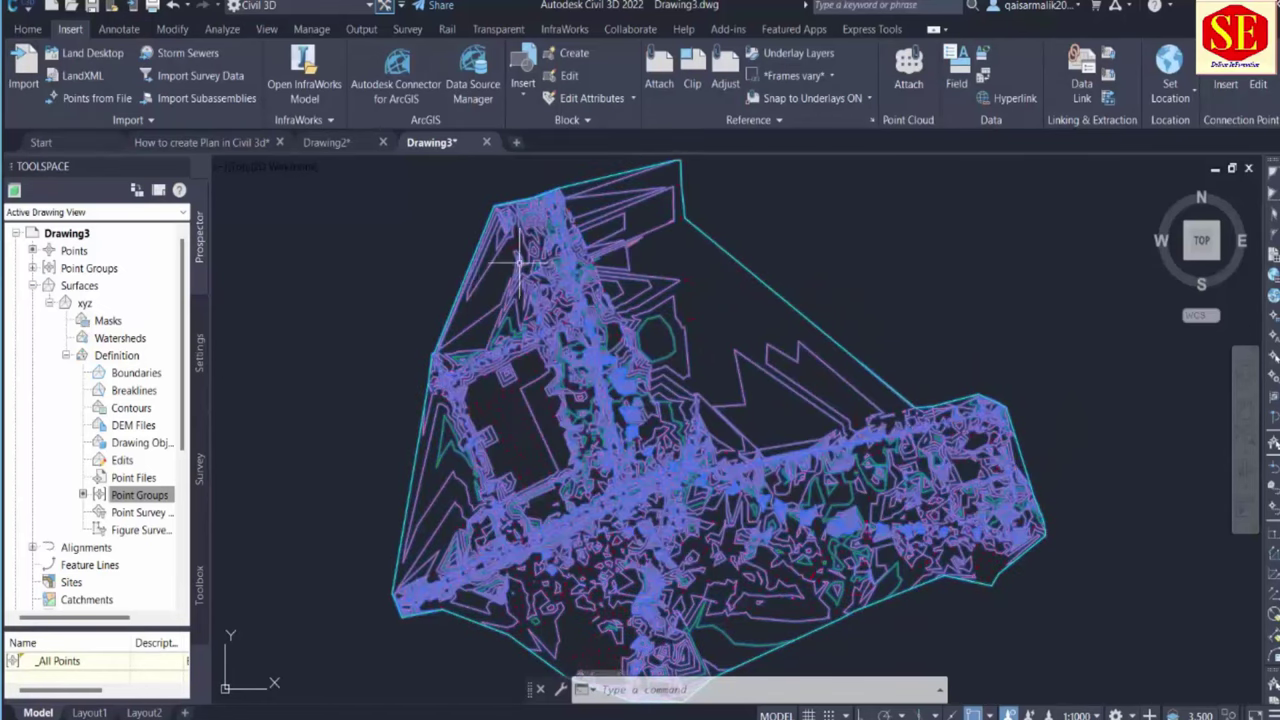
pyautogui.click(27, 97)
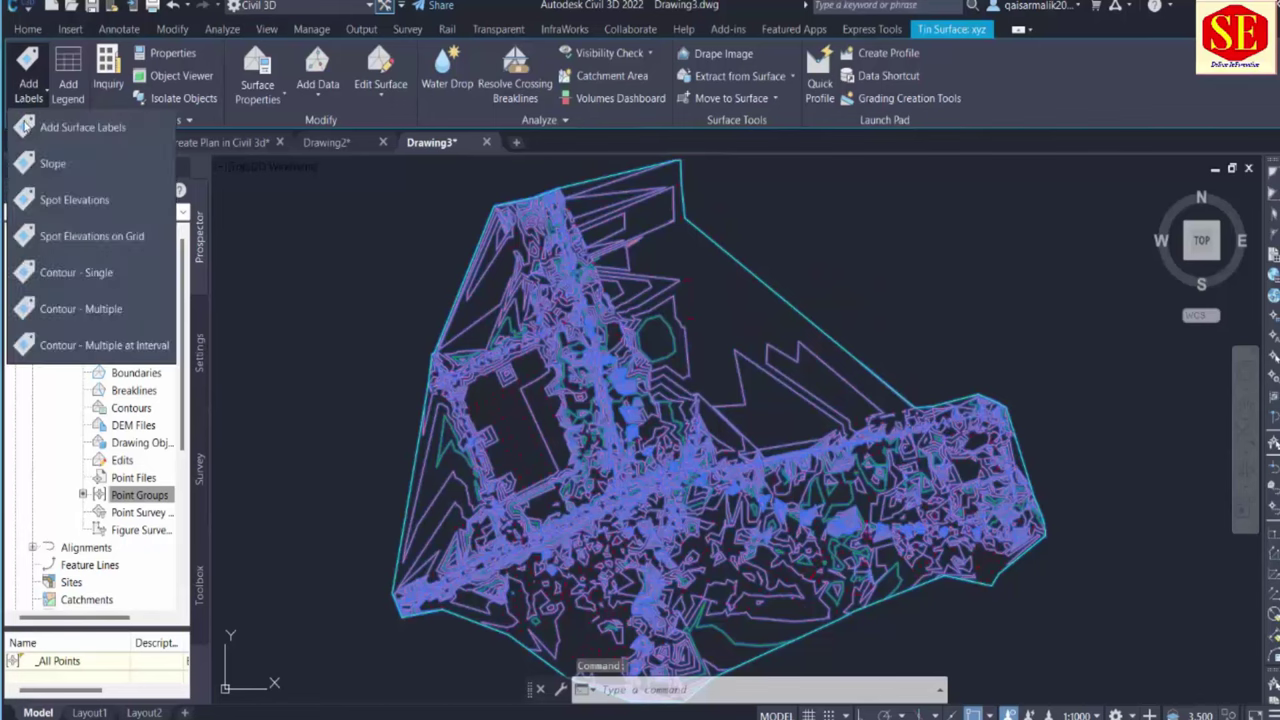
pyautogui.press('Escape')
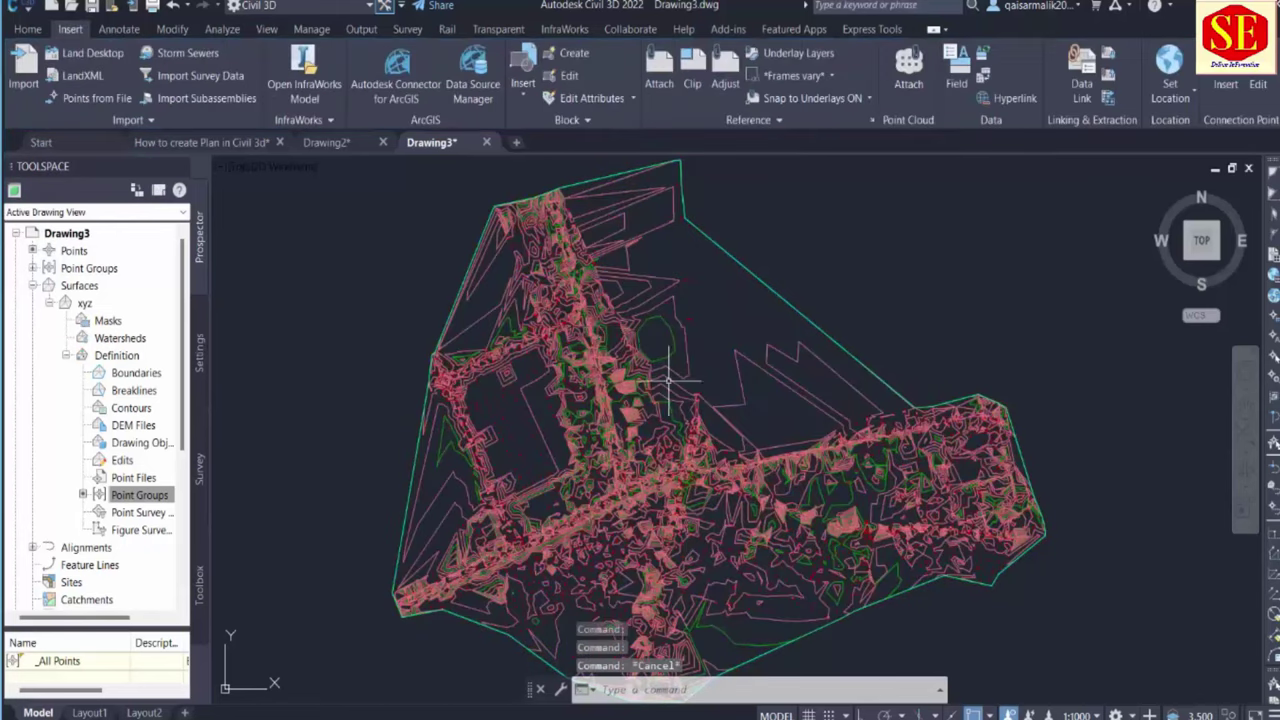
pyautogui.click(28, 29)
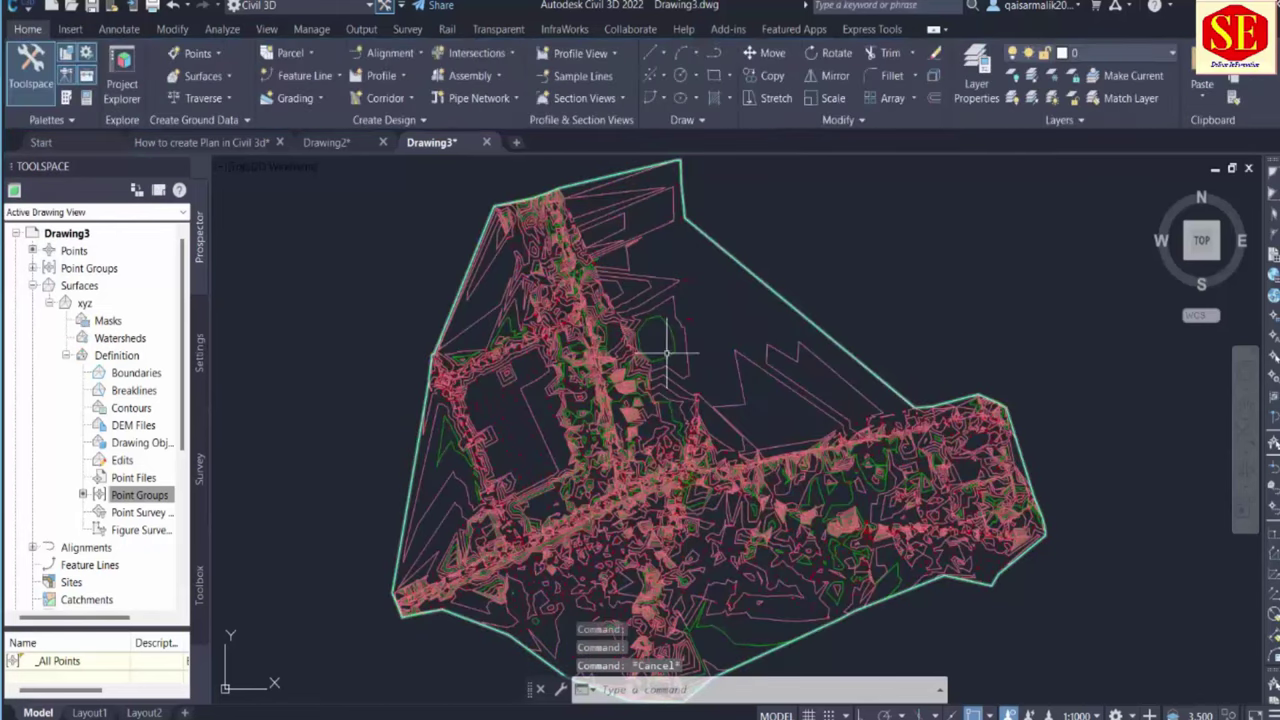
pyautogui.press('Escape')
pyautogui.press('Escape')
# Start a new alignment from Alignment Creation Tools and name it R1
pyautogui.write('P')
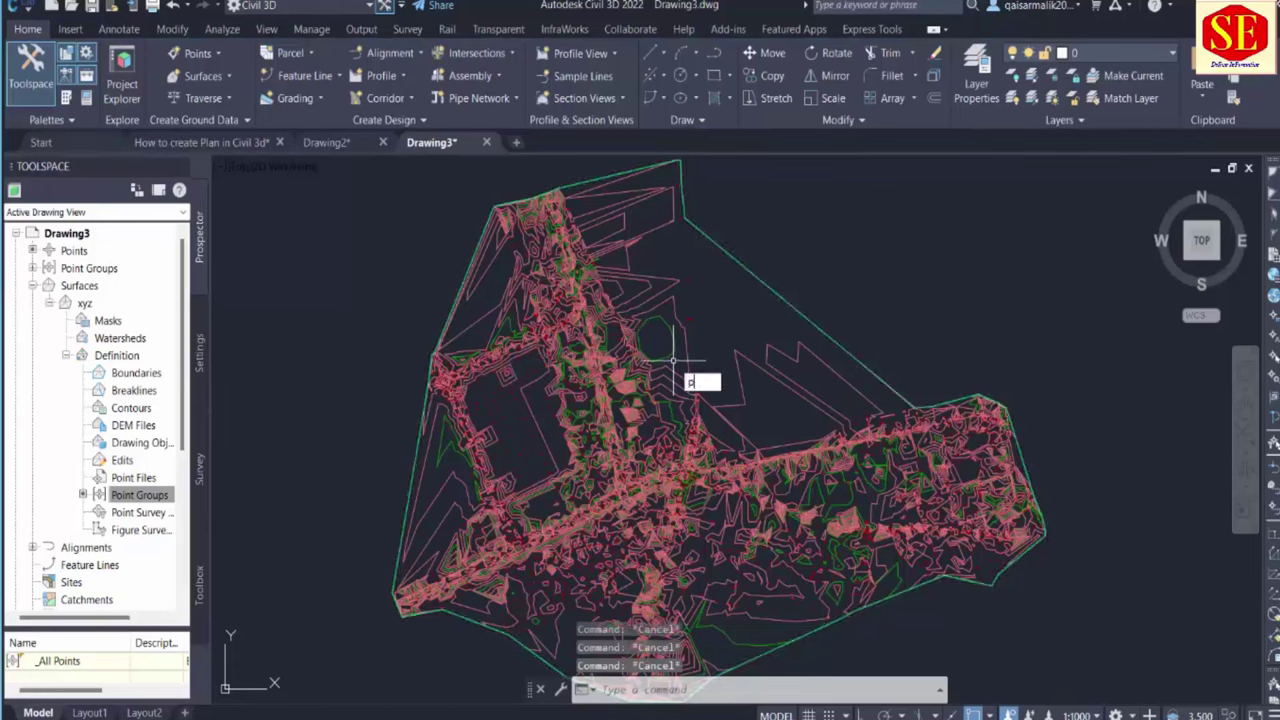
pyautogui.click(389, 51)
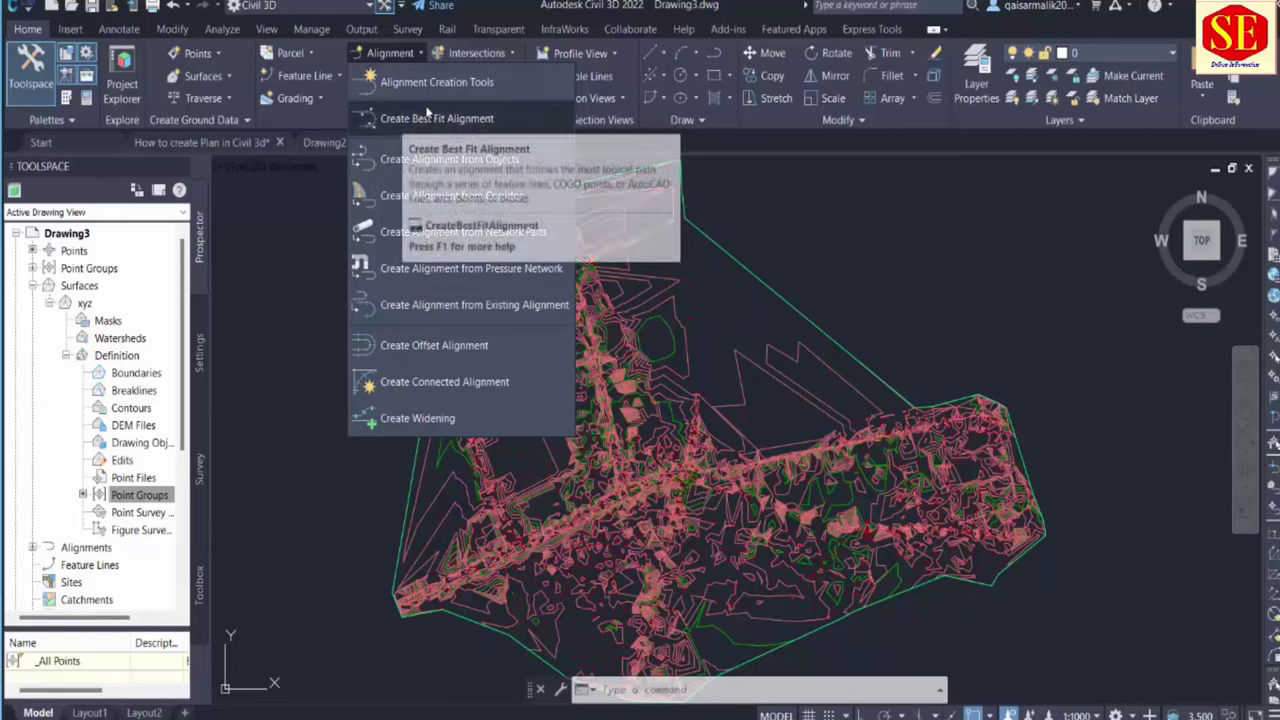
pyautogui.click(440, 88)
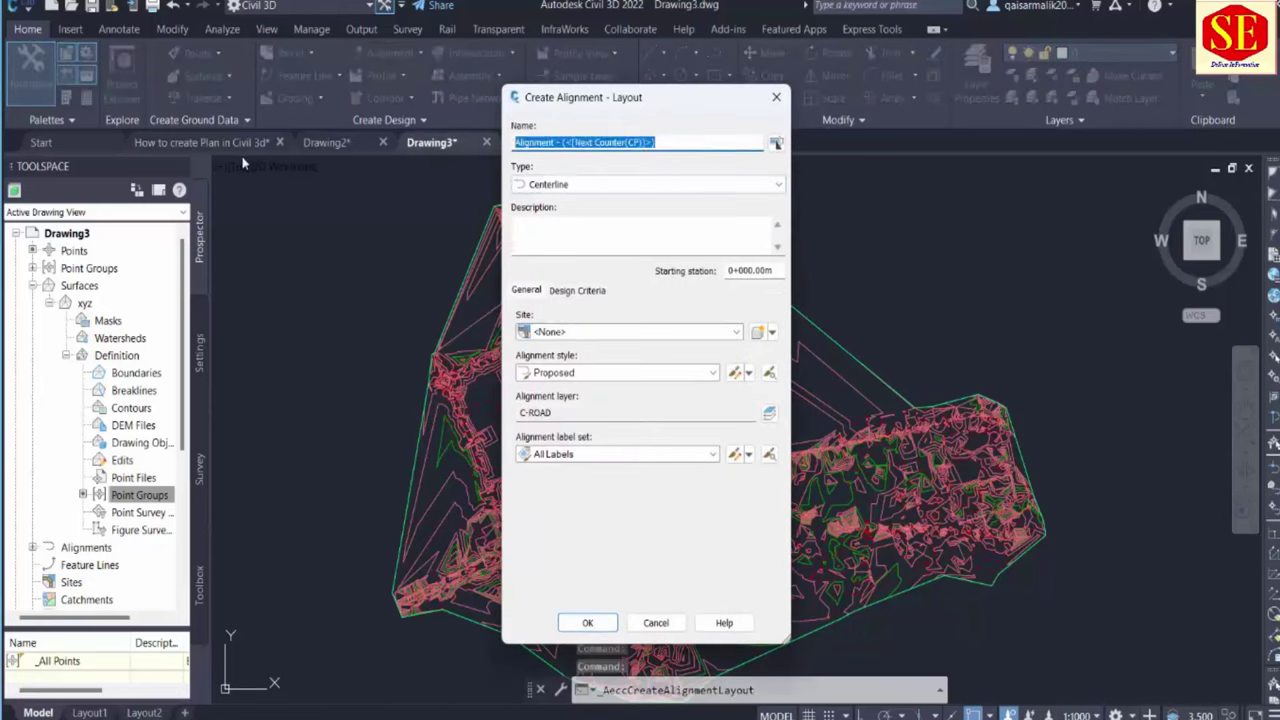
pyautogui.write('R1')
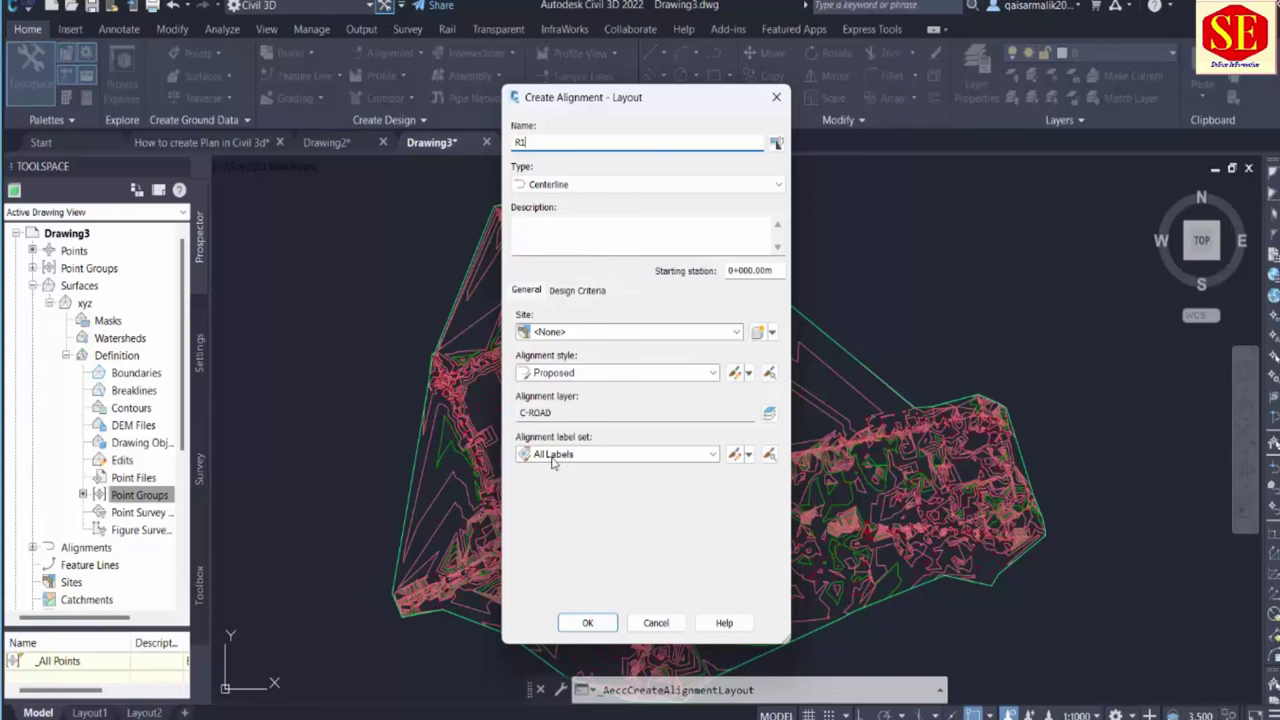
pyautogui.click(588, 623)
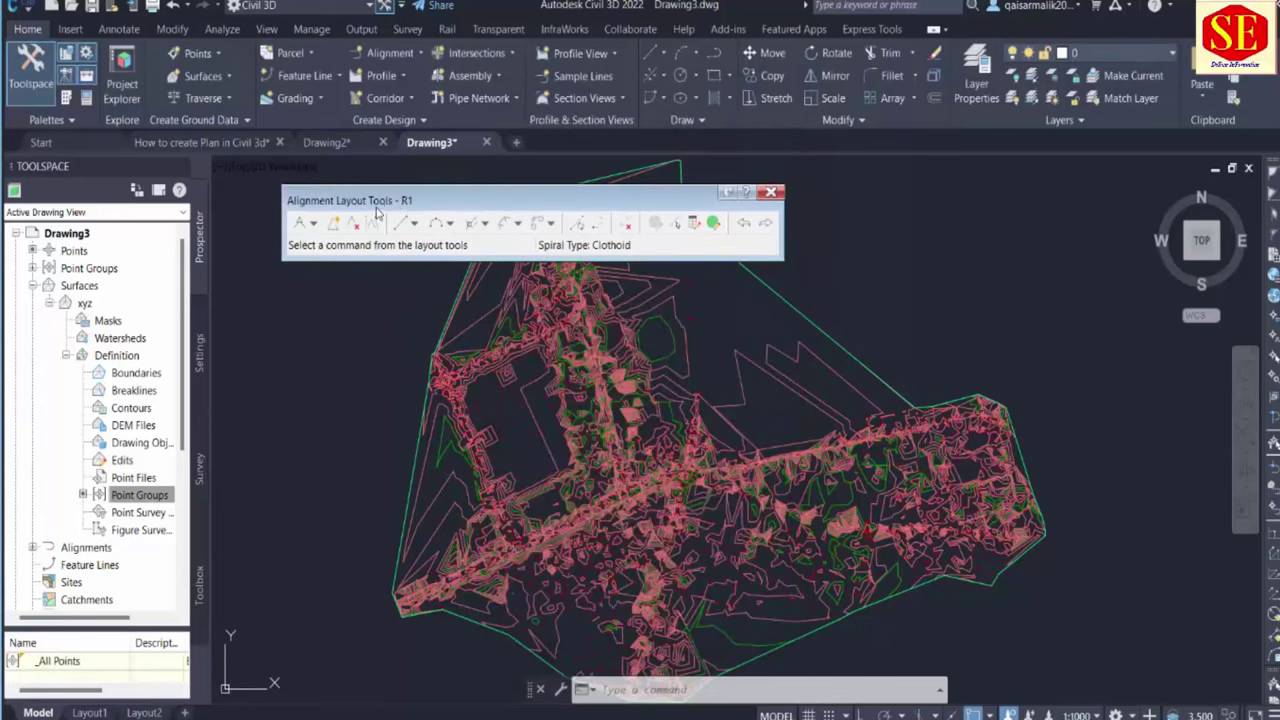
# Choose Tangent-Tangent (With Curves) and place R1's start point at the site's east end
pyautogui.moveTo(443, 204); pyautogui.dragTo(435, 188)
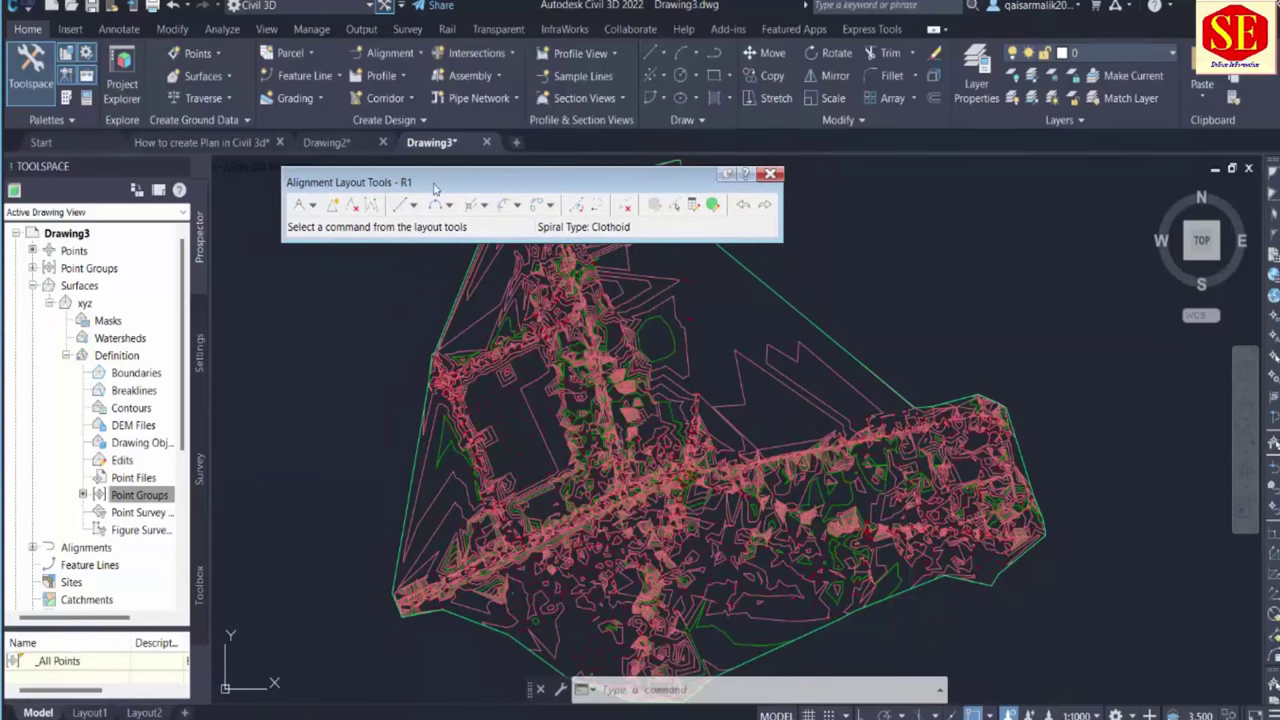
pyautogui.click(311, 205)
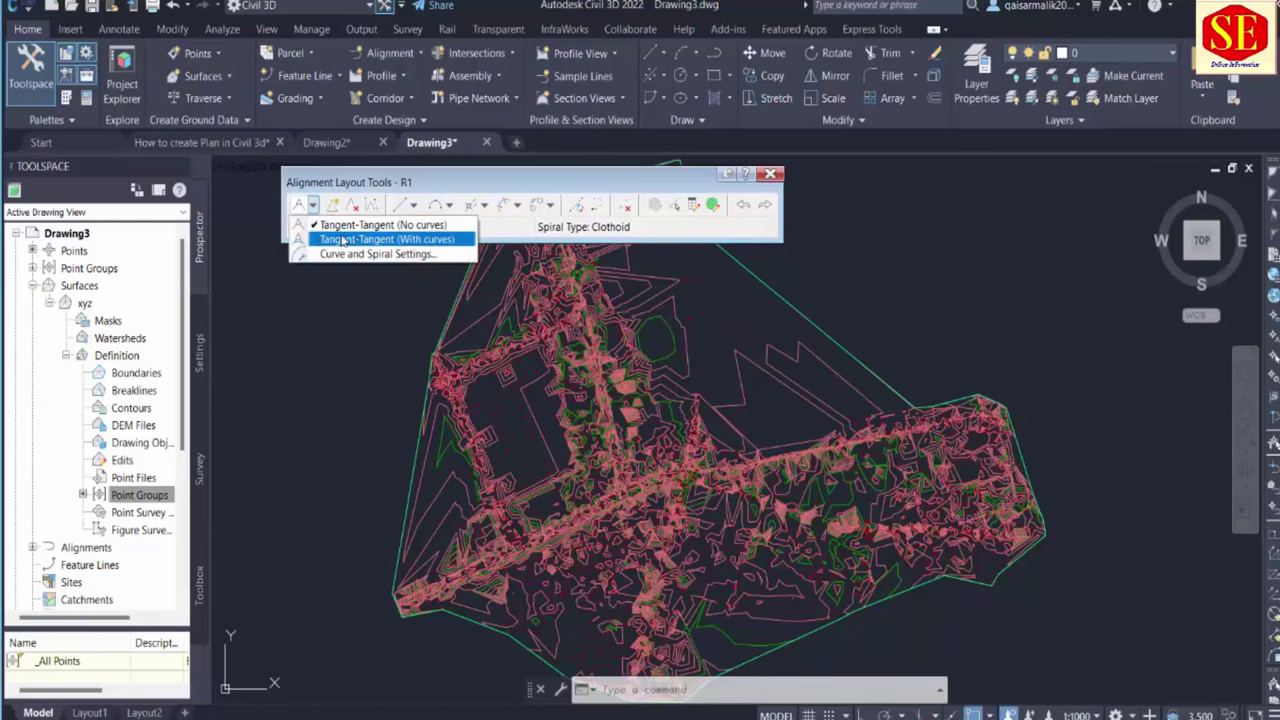
pyautogui.click(343, 241)
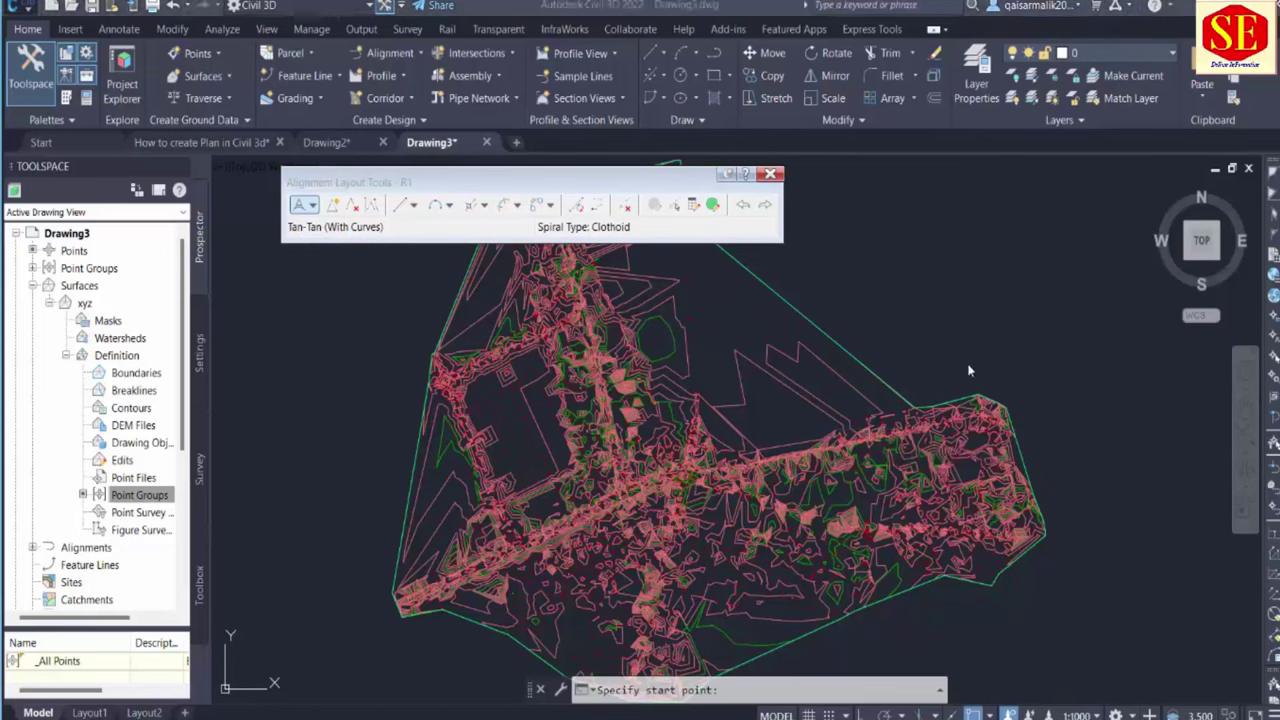
pyautogui.scroll(3, 918, 441)
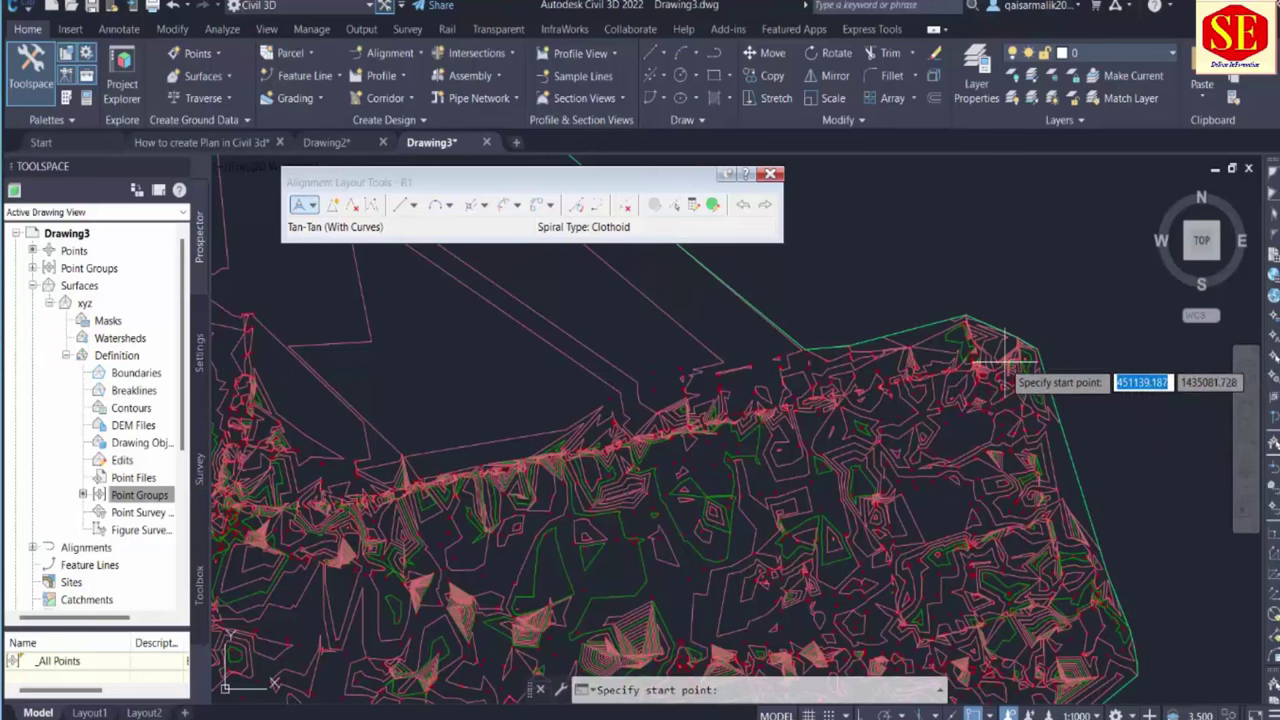
pyautogui.click(1064, 322)
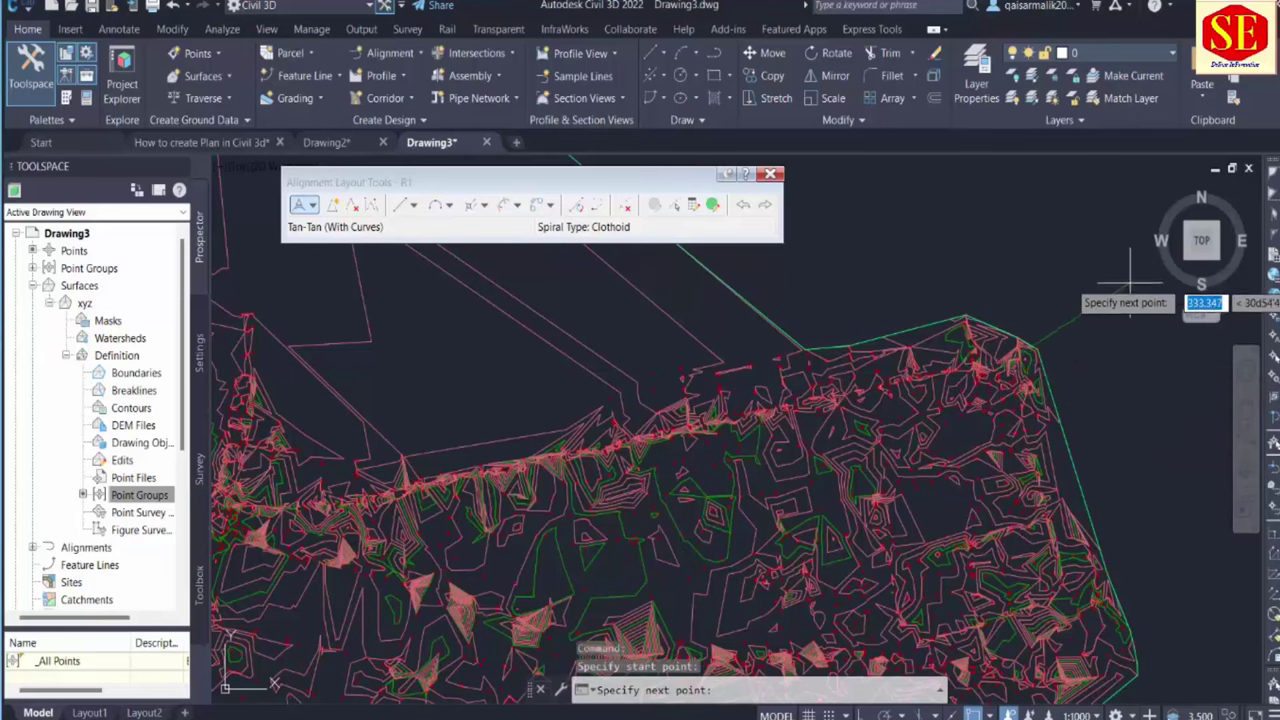
# Place R1's remaining points westward, finish the layout, and select its geometry point labels
pyautogui.scroll(-3, 1076, 266)
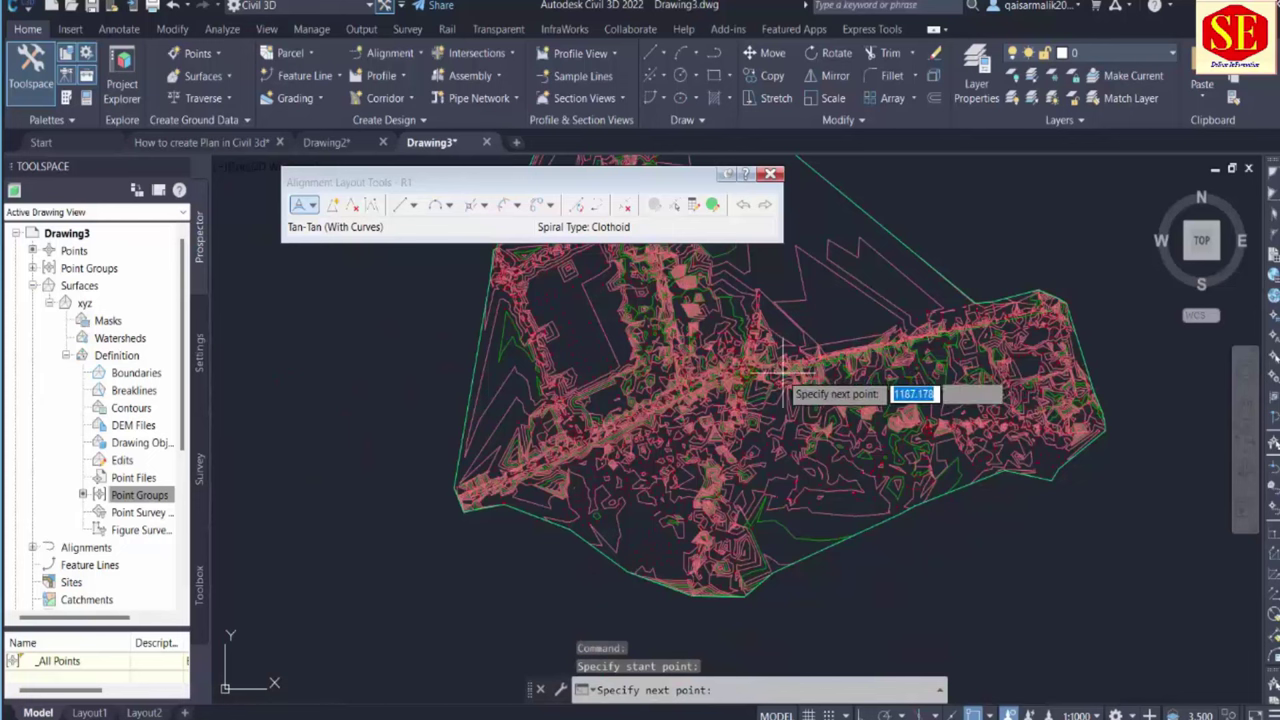
pyautogui.scroll(3, 780, 375)
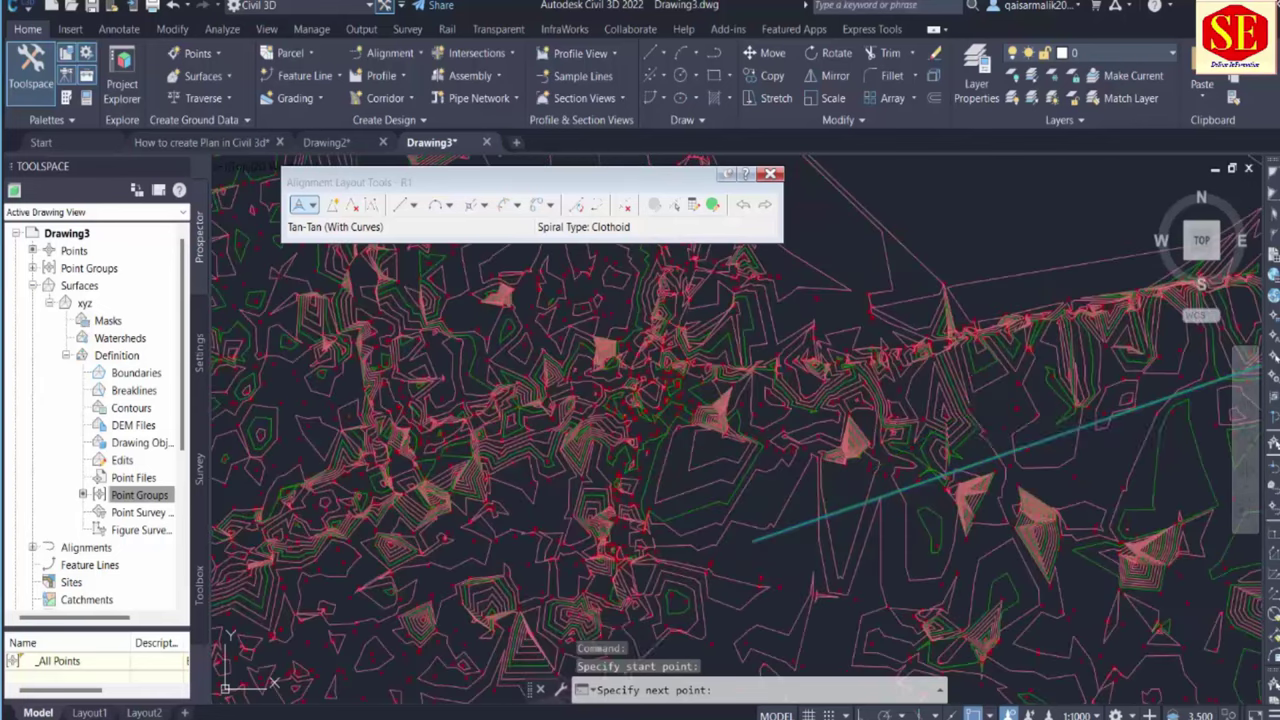
pyautogui.click(850, 495)
pyautogui.scroll(1, 740, 385)
pyautogui.scroll(-2, 740, 385)
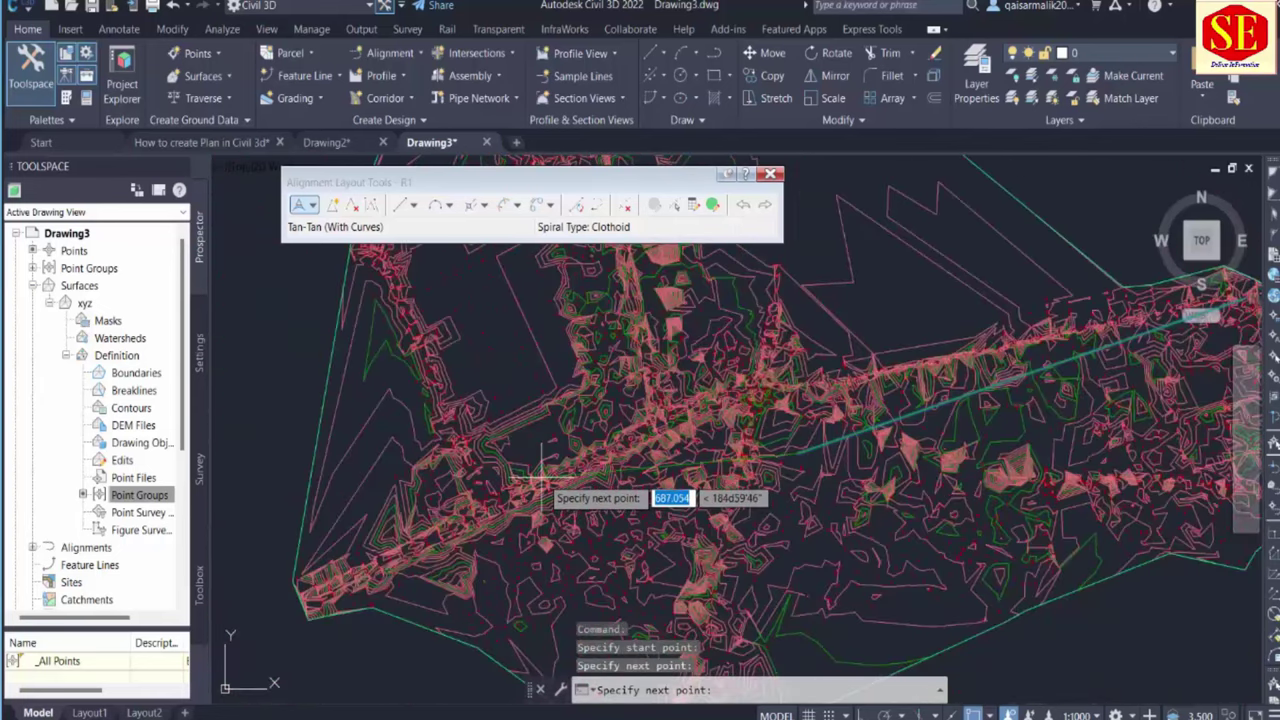
pyautogui.click(344, 470)
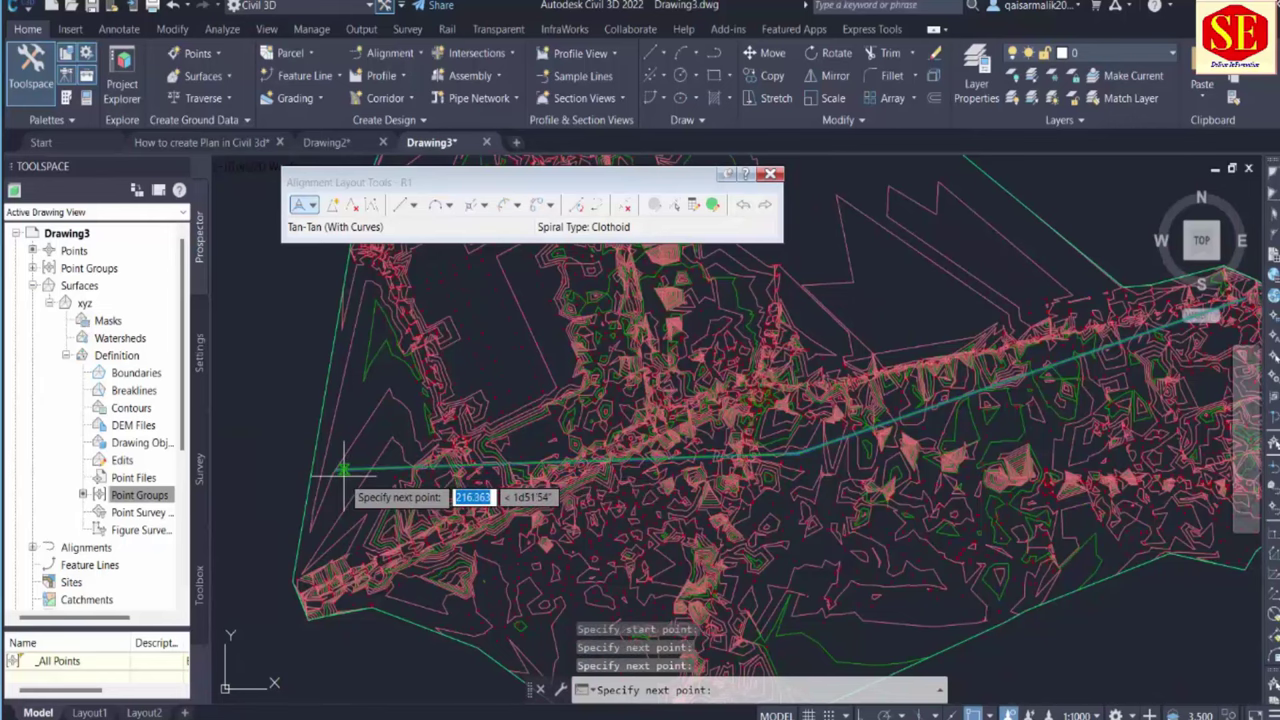
pyautogui.press('Return')
pyautogui.scroll(3, 810, 460)
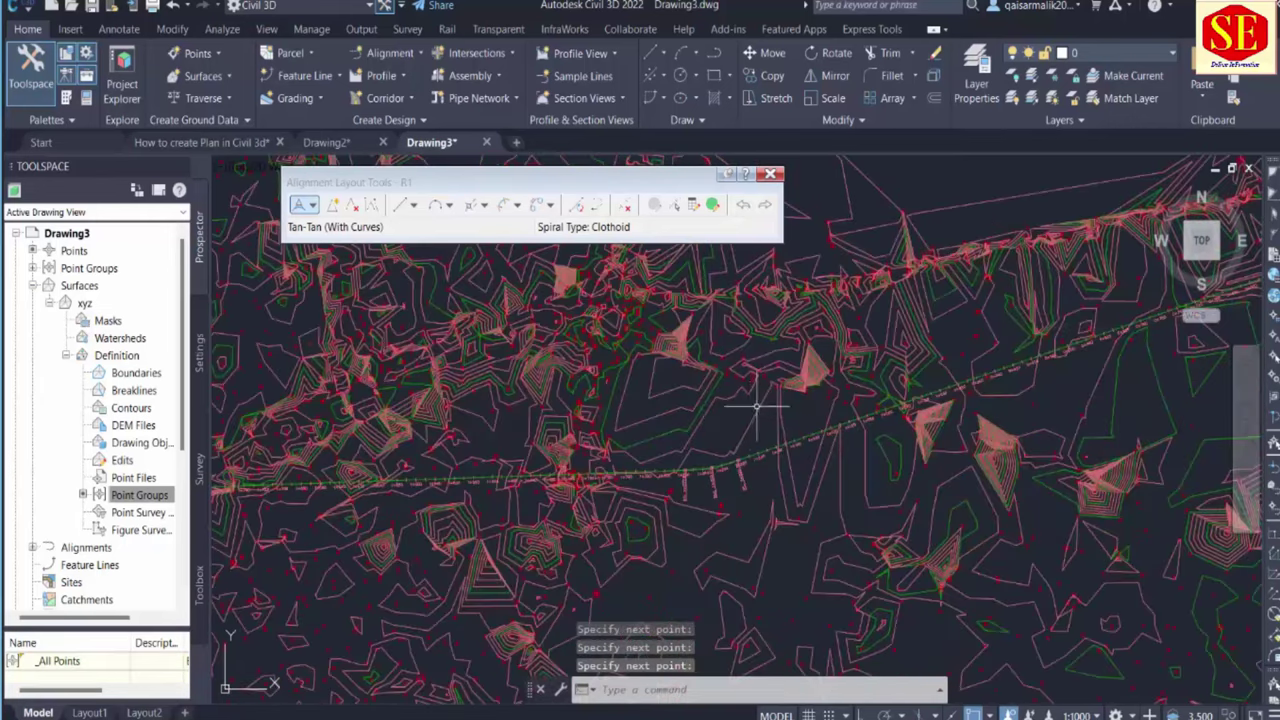
pyautogui.click(740, 457)
# Cancel a grip stretch of R1's intersection point and close R1's Alignment Layout Tools
pyautogui.scroll(3, 760, 458)
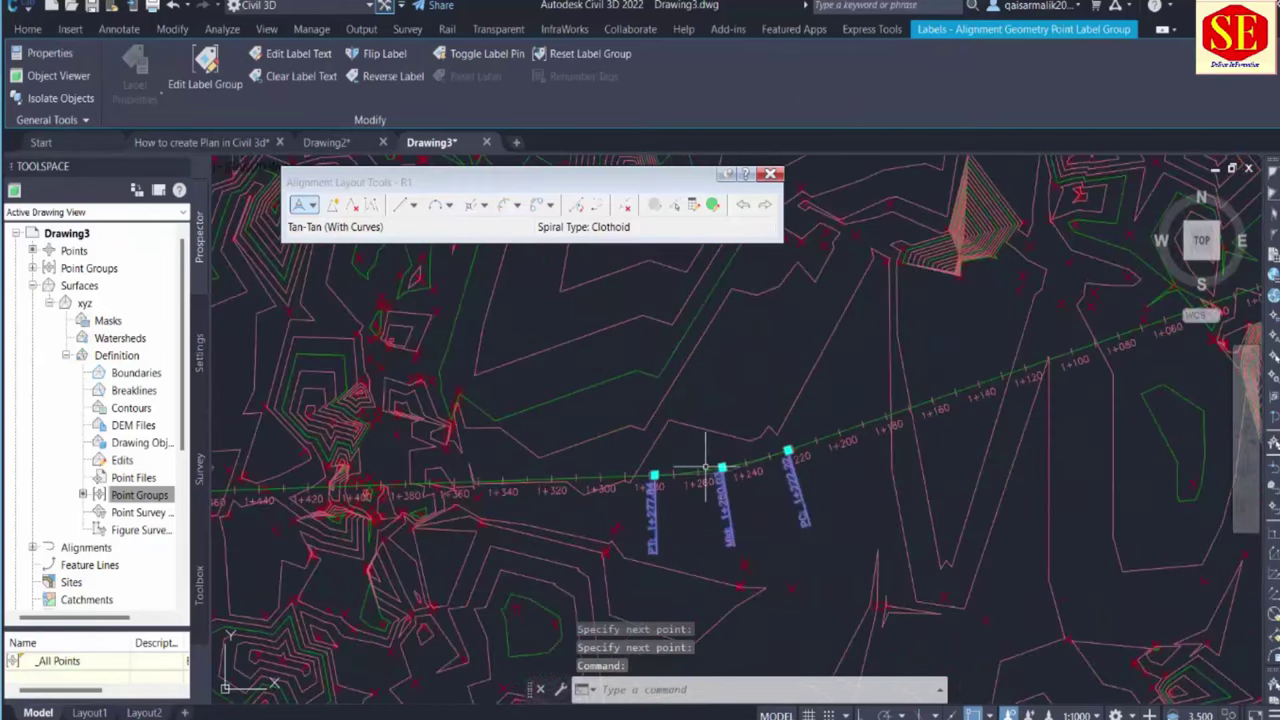
pyautogui.press('Escape')
pyautogui.click(795, 448)
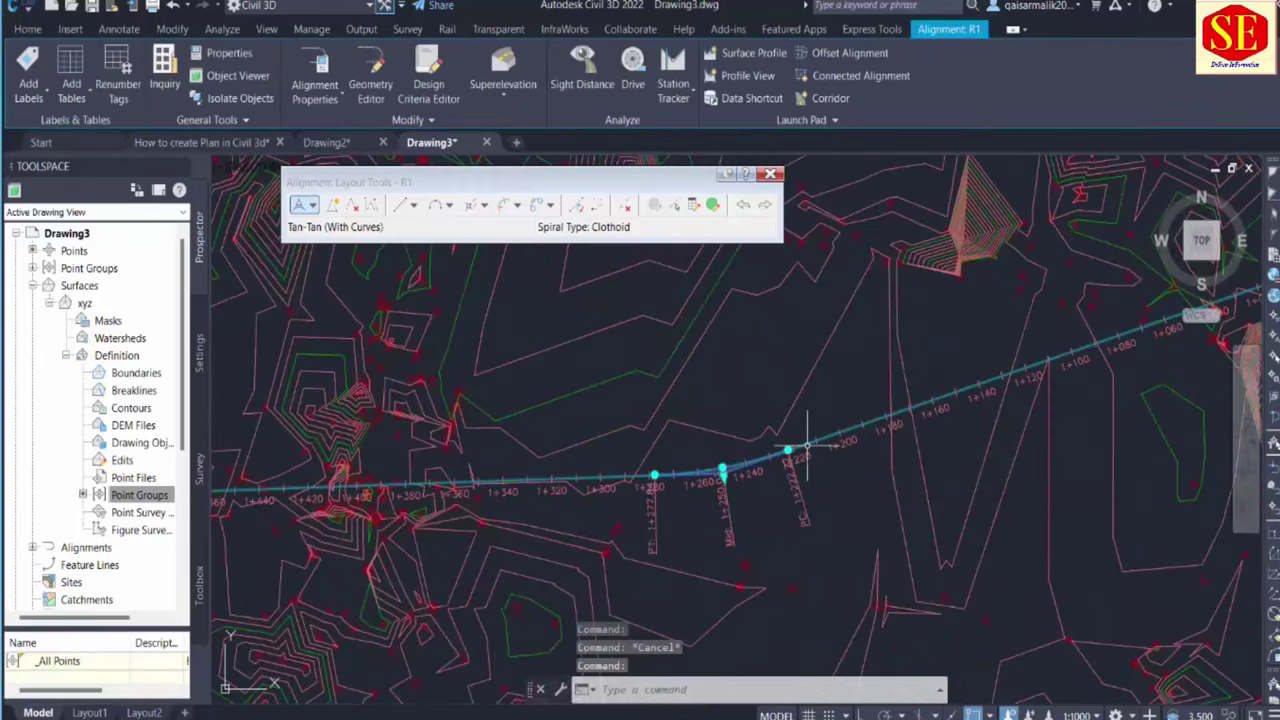
pyautogui.click(724, 467)
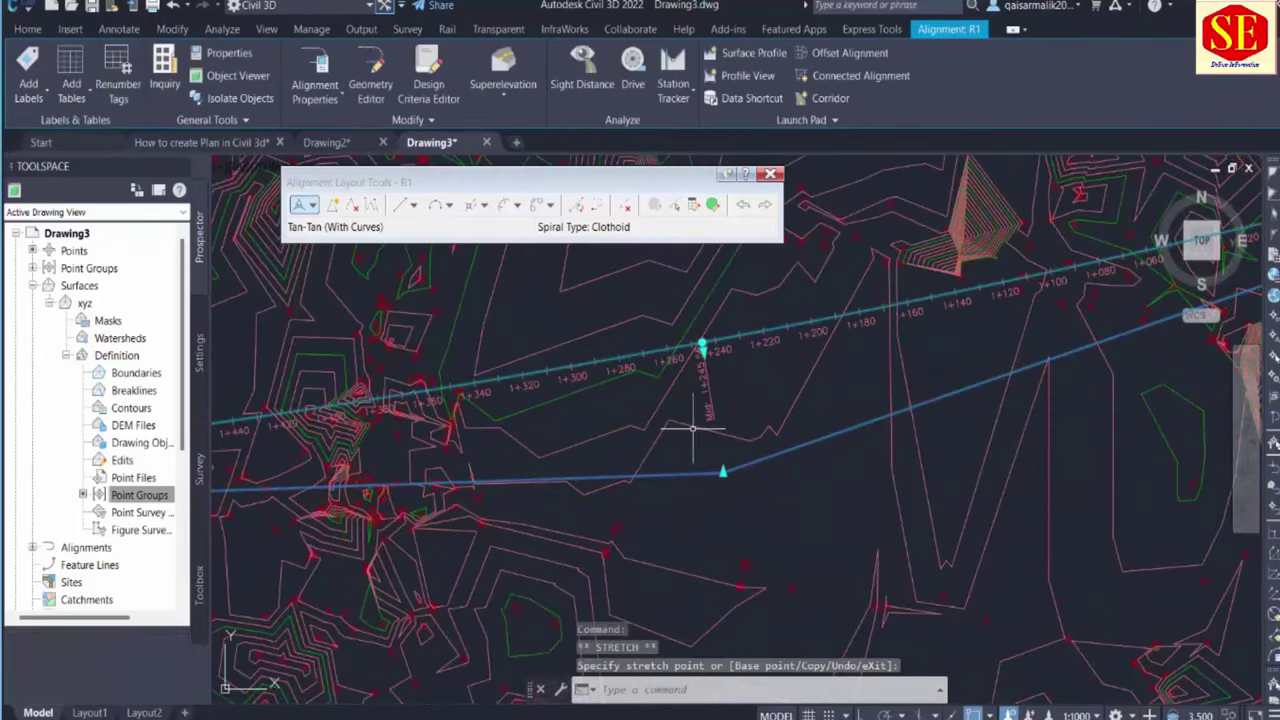
pyautogui.scroll(-3, 701, 455)
pyautogui.press('Escape')
pyautogui.scroll(-3, 948, 428)
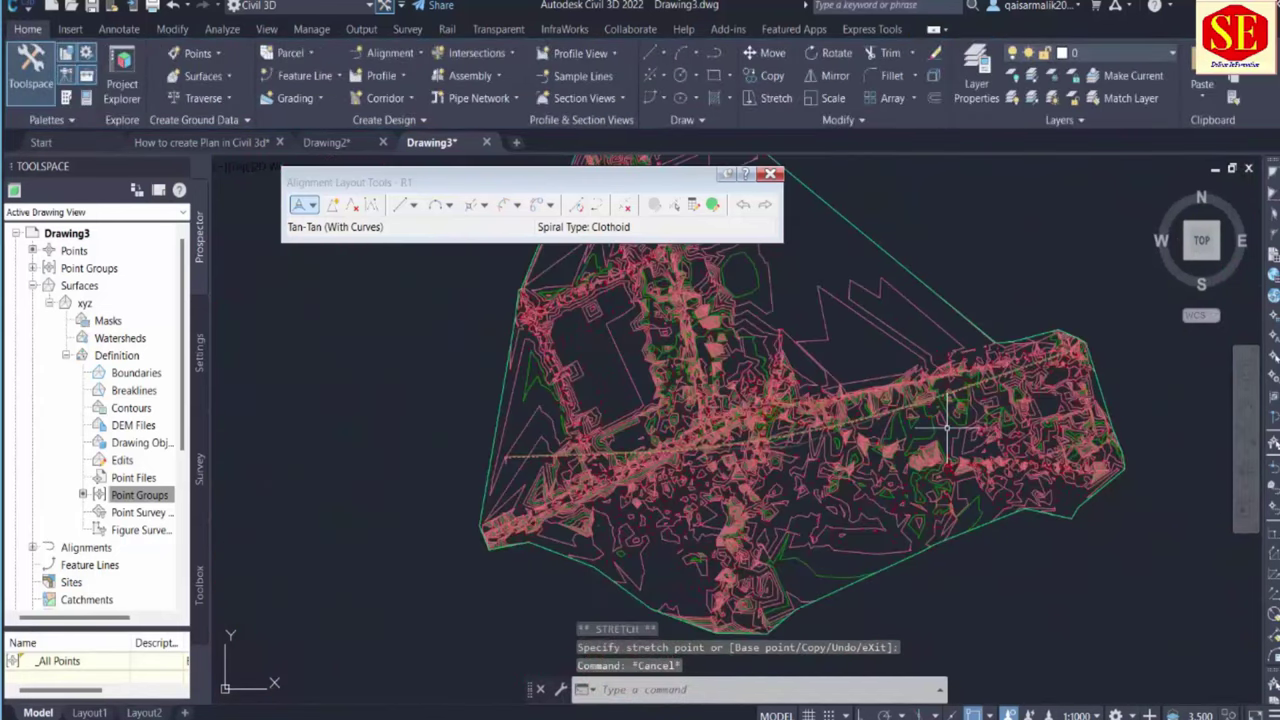
pyautogui.click(770, 175)
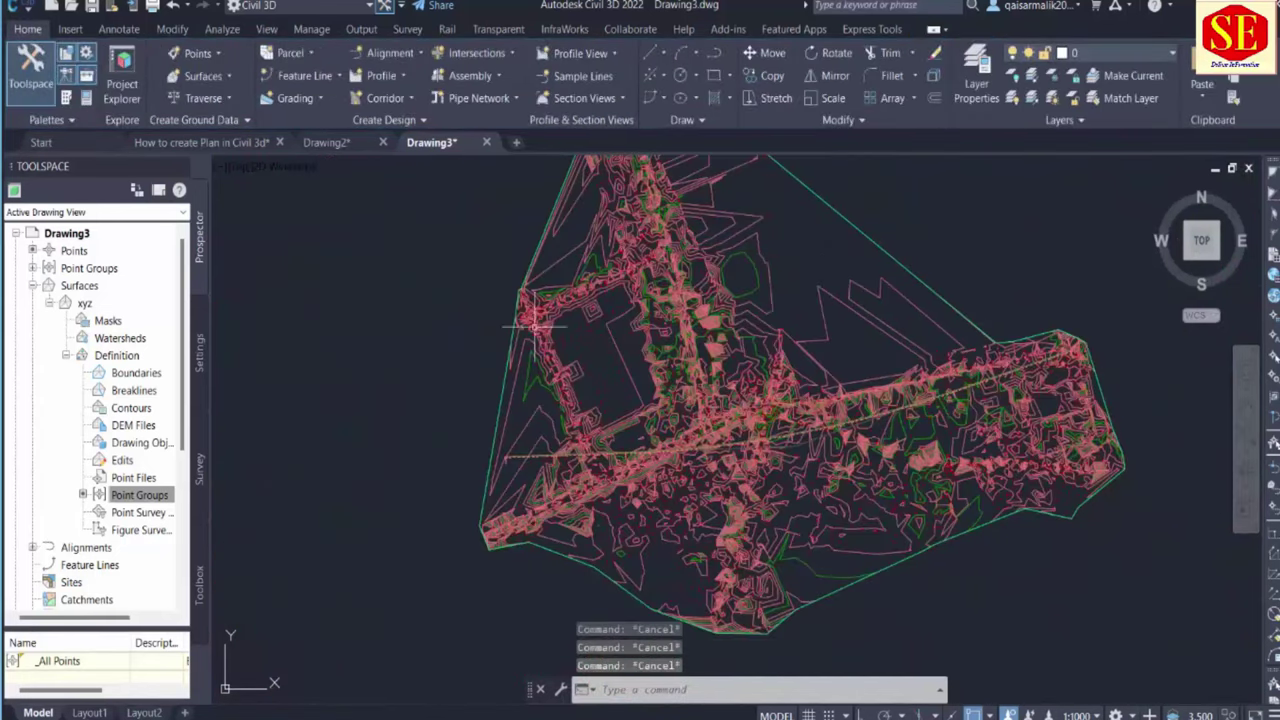
# Create alignment R2 and set the layout method to Tangent-Tangent (With Curves)
pyautogui.click(377, 52)
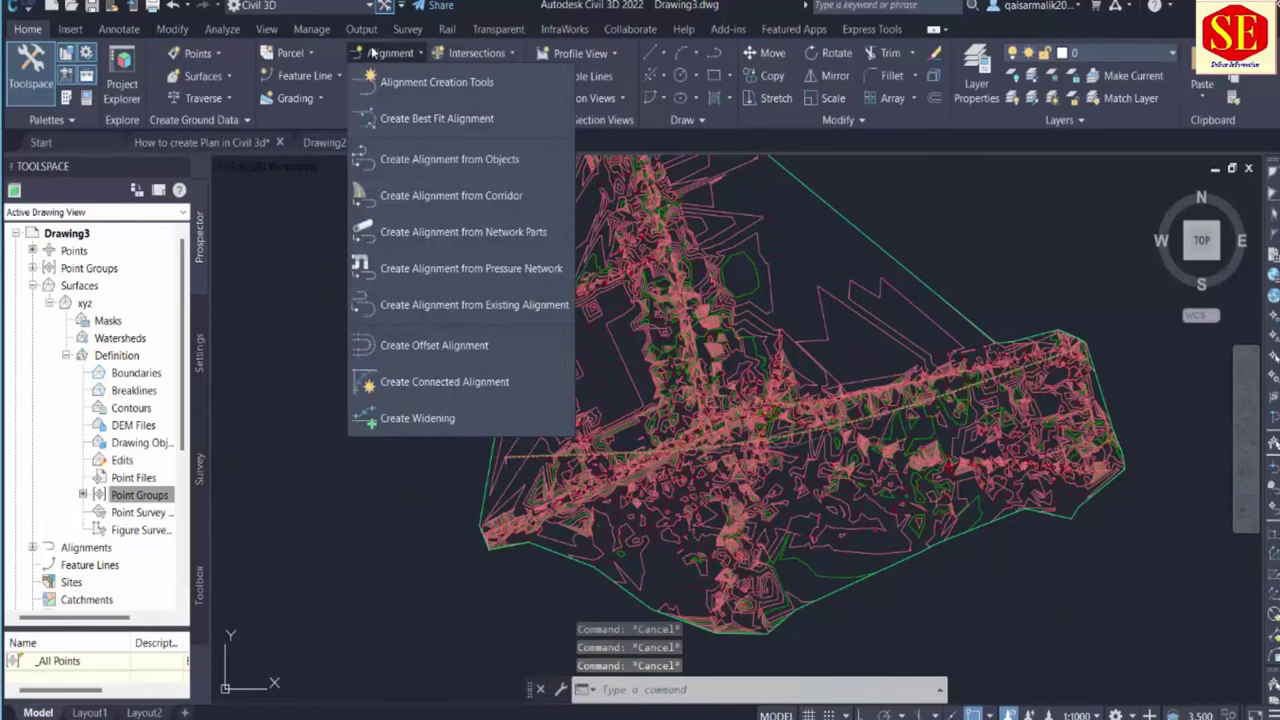
pyautogui.click(432, 83)
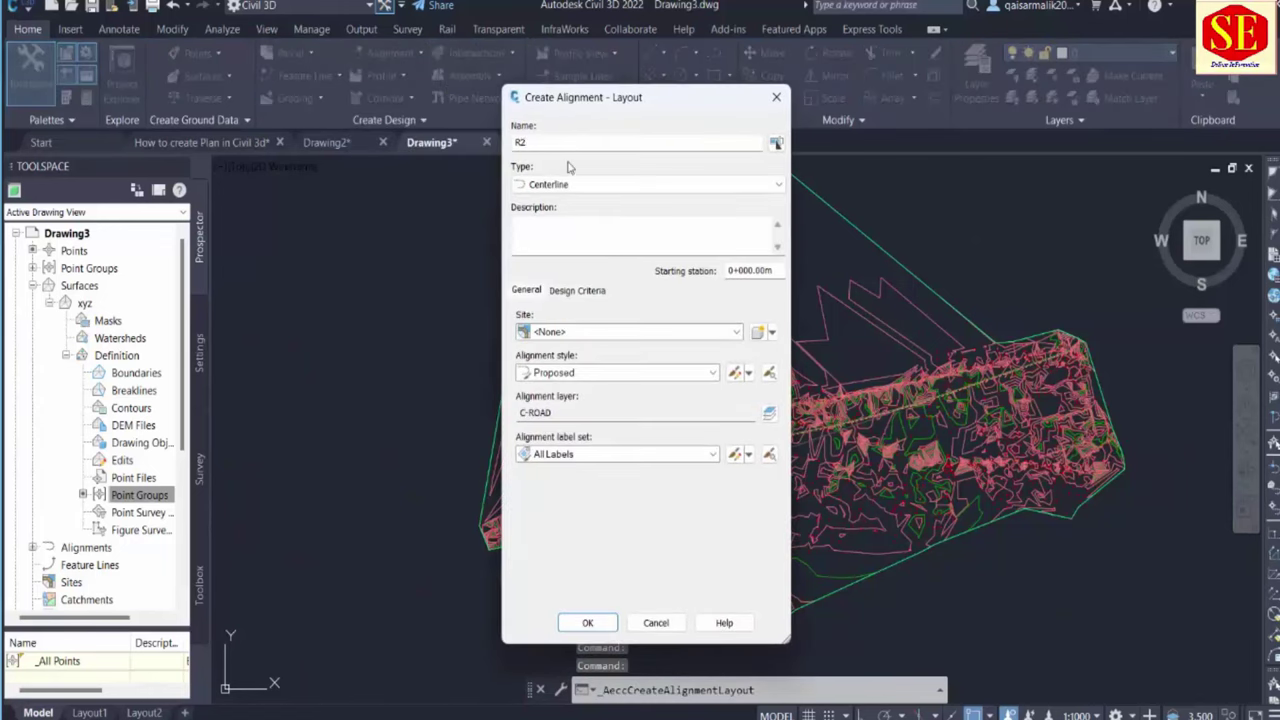
pyautogui.click(587, 623)
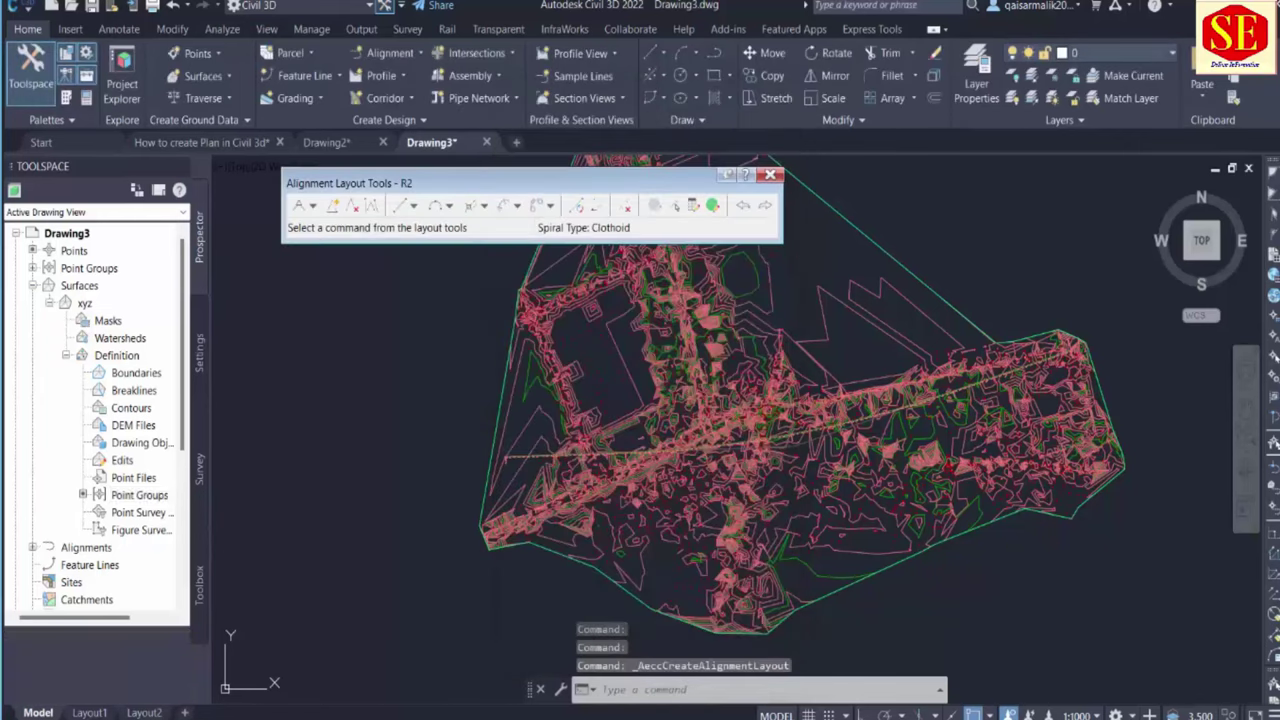
pyautogui.scroll(2, 800, 450)
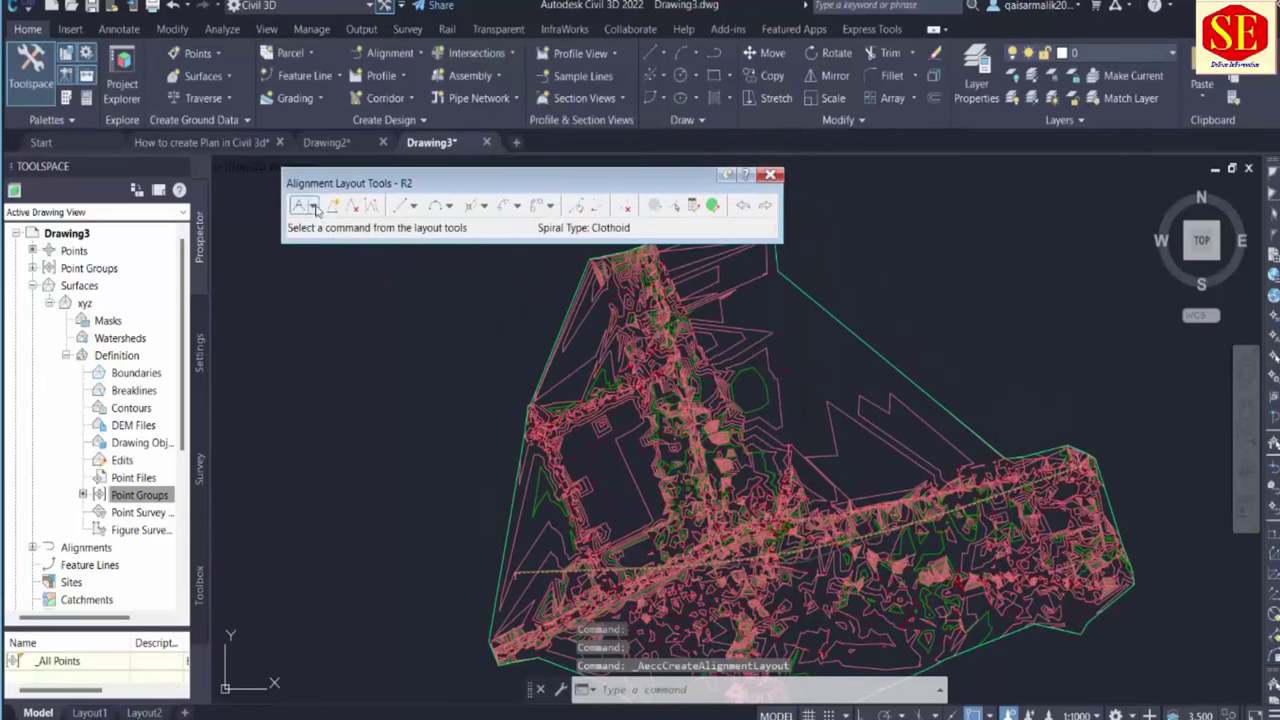
pyautogui.click(312, 205)
pyautogui.click(330, 246)
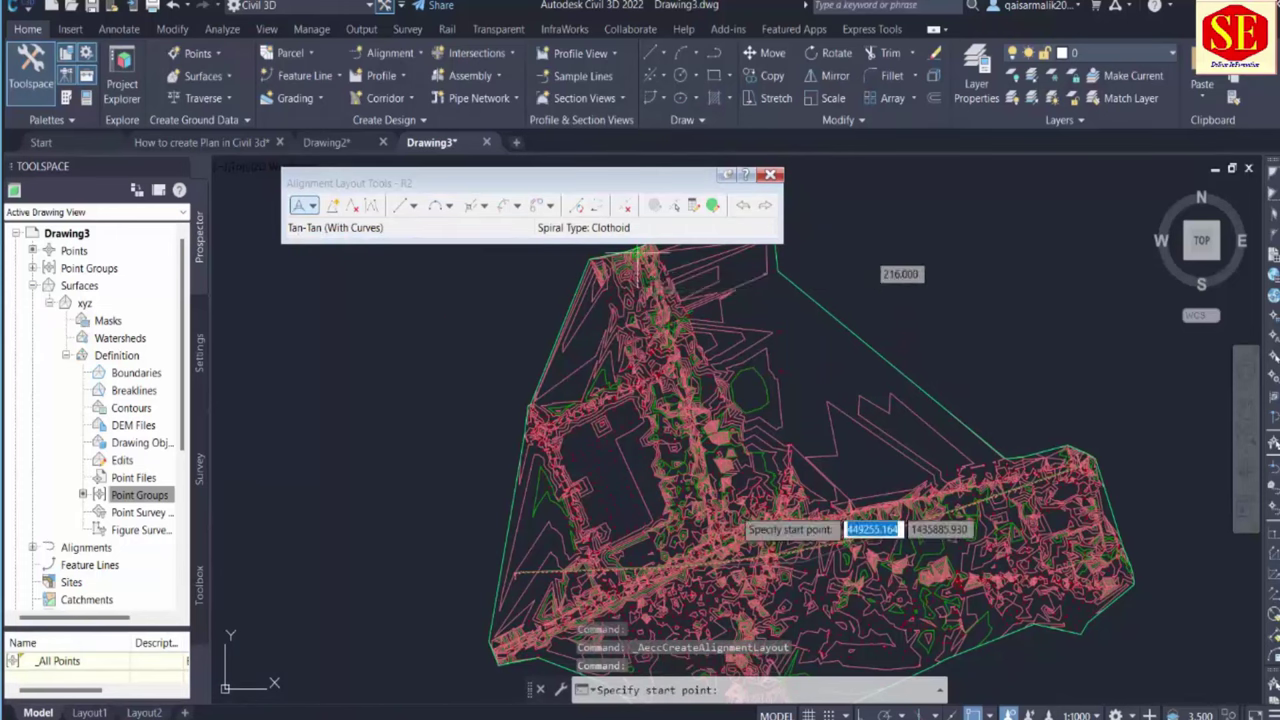
# Place R2's start point near the north end and its last point eastward, then finish
pyautogui.click(732, 516)
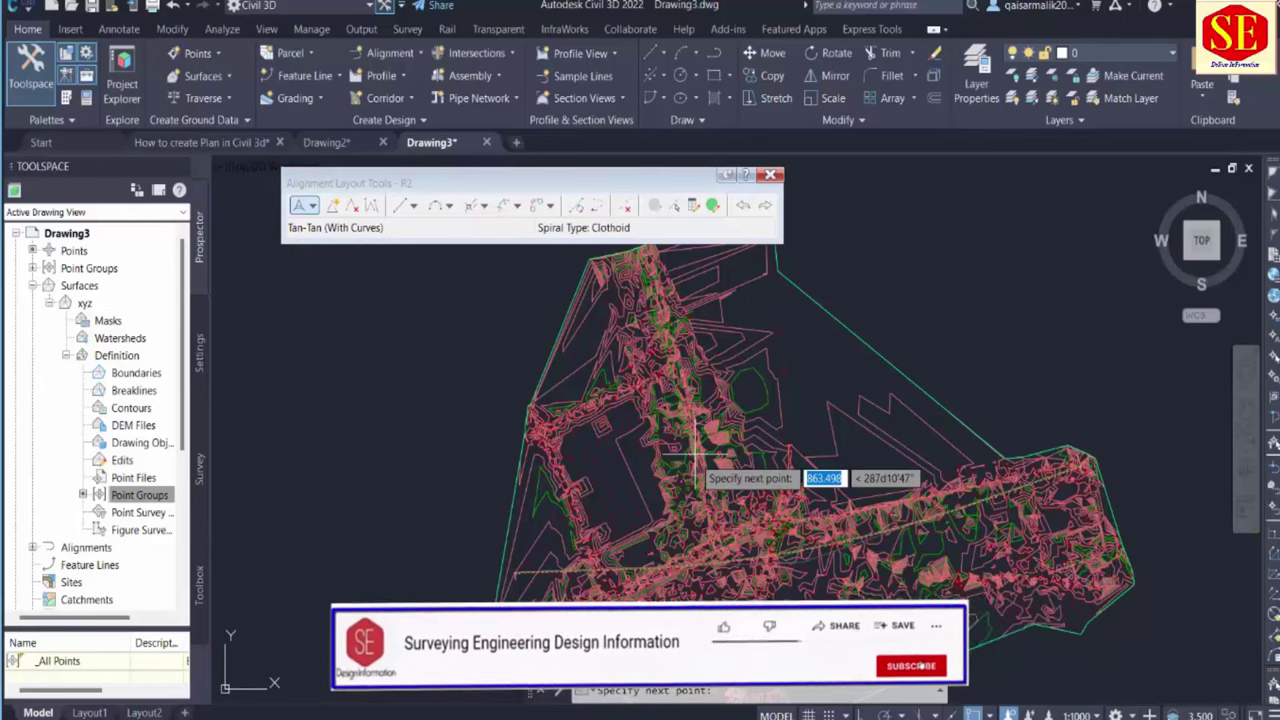
pyautogui.moveTo(705, 457); pyautogui.dragTo(714, 371, button='middle')
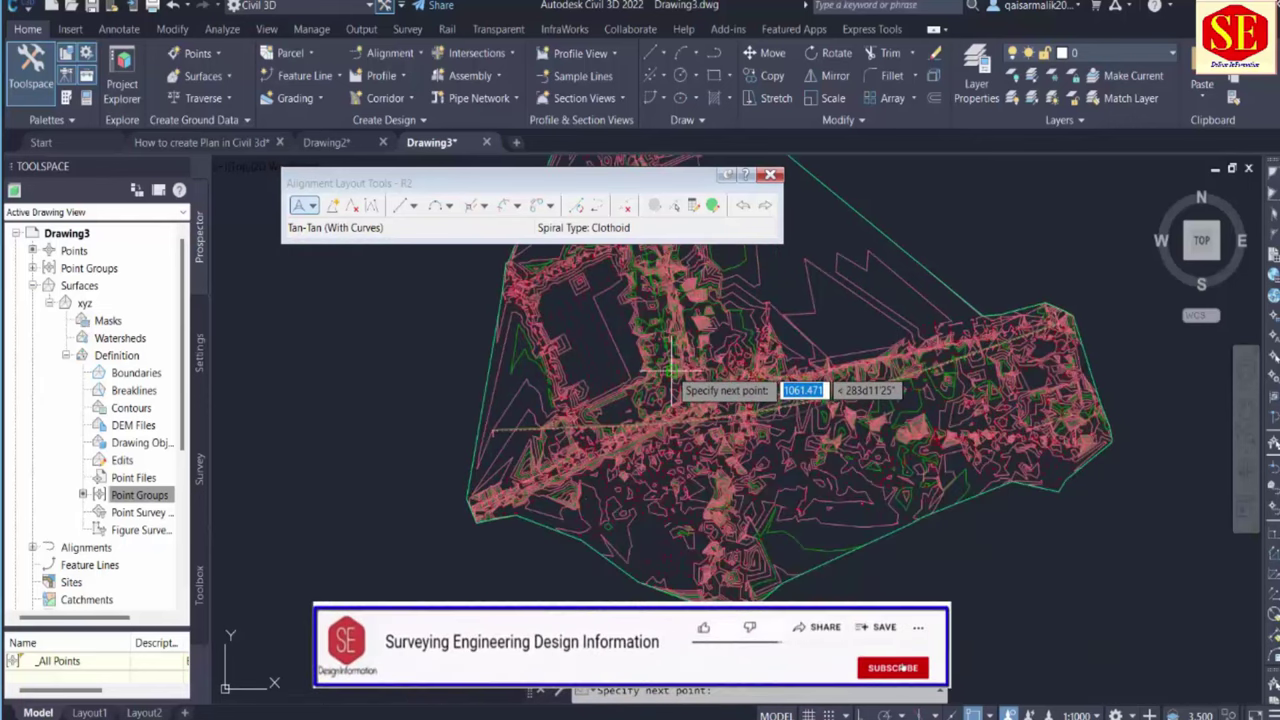
pyautogui.click(1062, 440)
pyautogui.press('Return')
pyautogui.scroll(5, 878, 444)
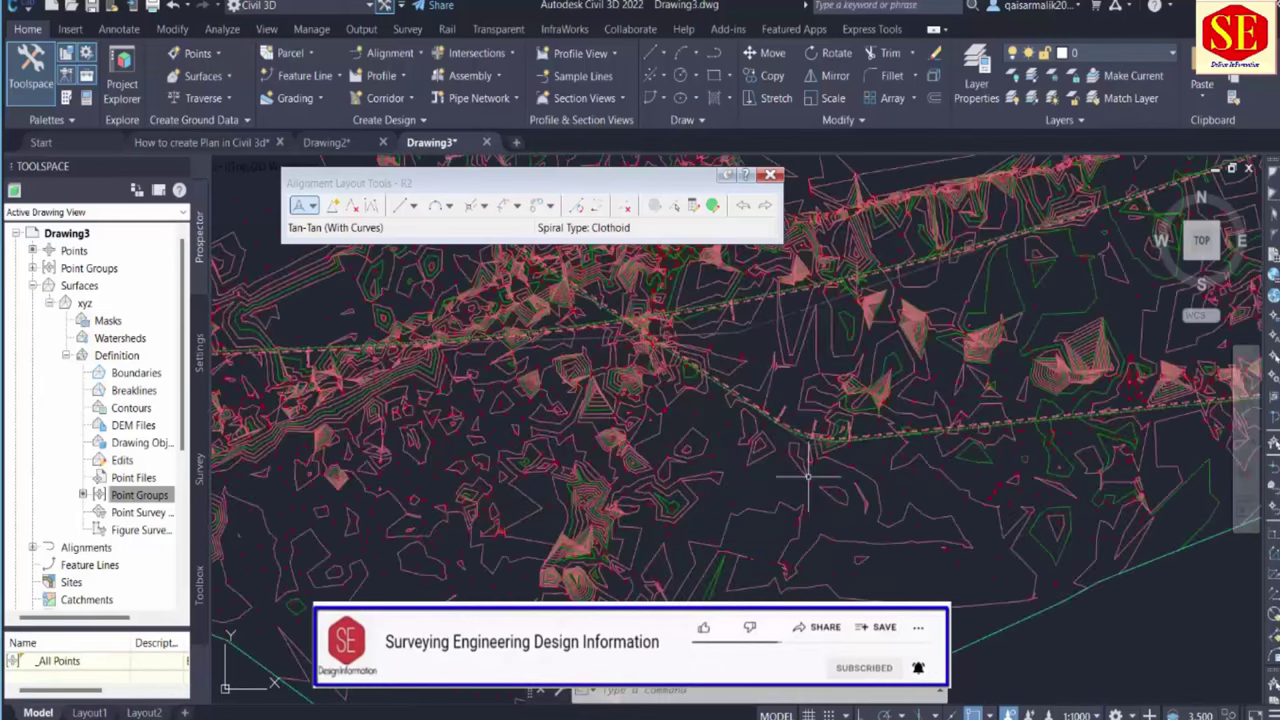
pyautogui.scroll(-2, 766, 371)
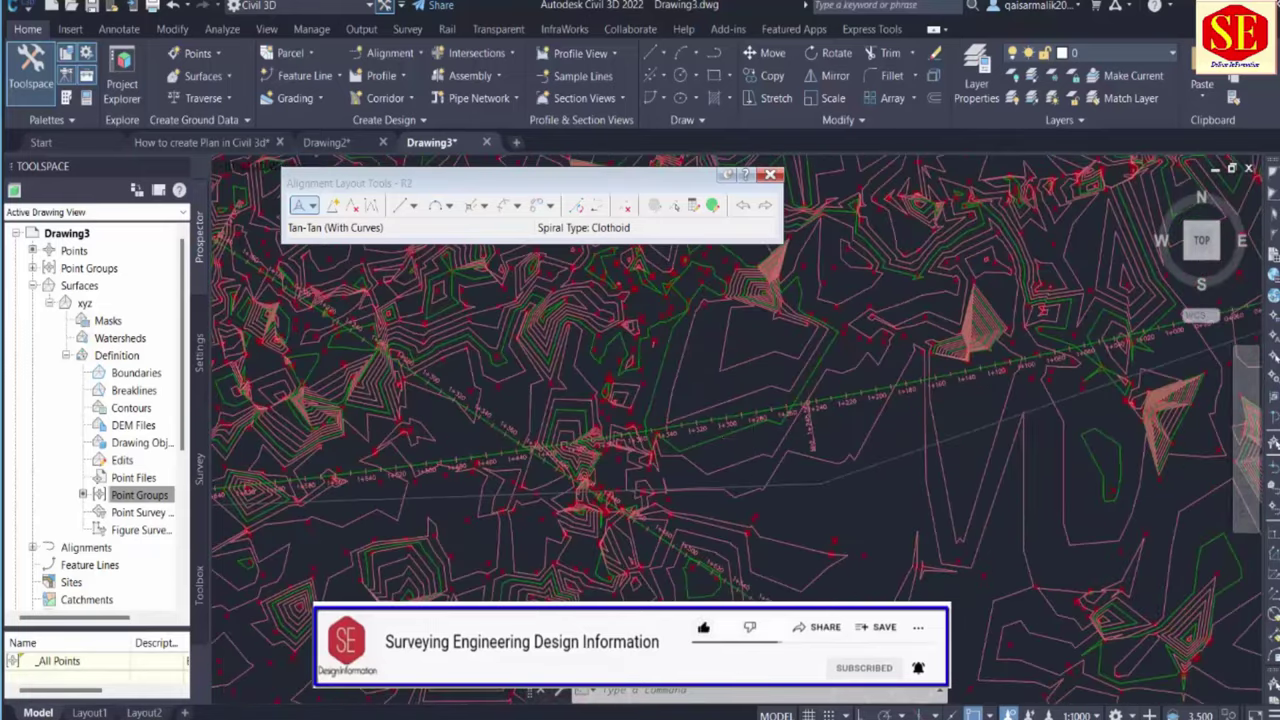
pyautogui.scroll(4, 825, 565)
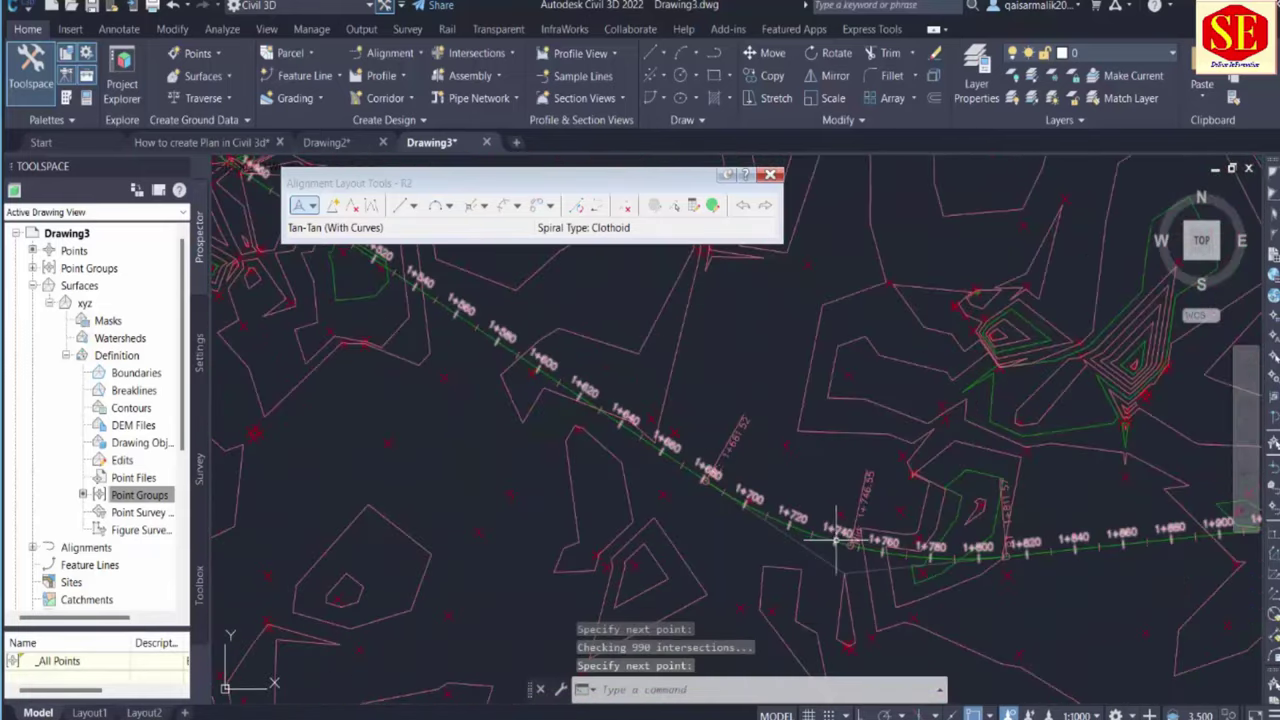
# Drag R2's bend point upward to raise its tangent and reshape the curve
pyautogui.click(838, 545)
pyautogui.click(847, 547)
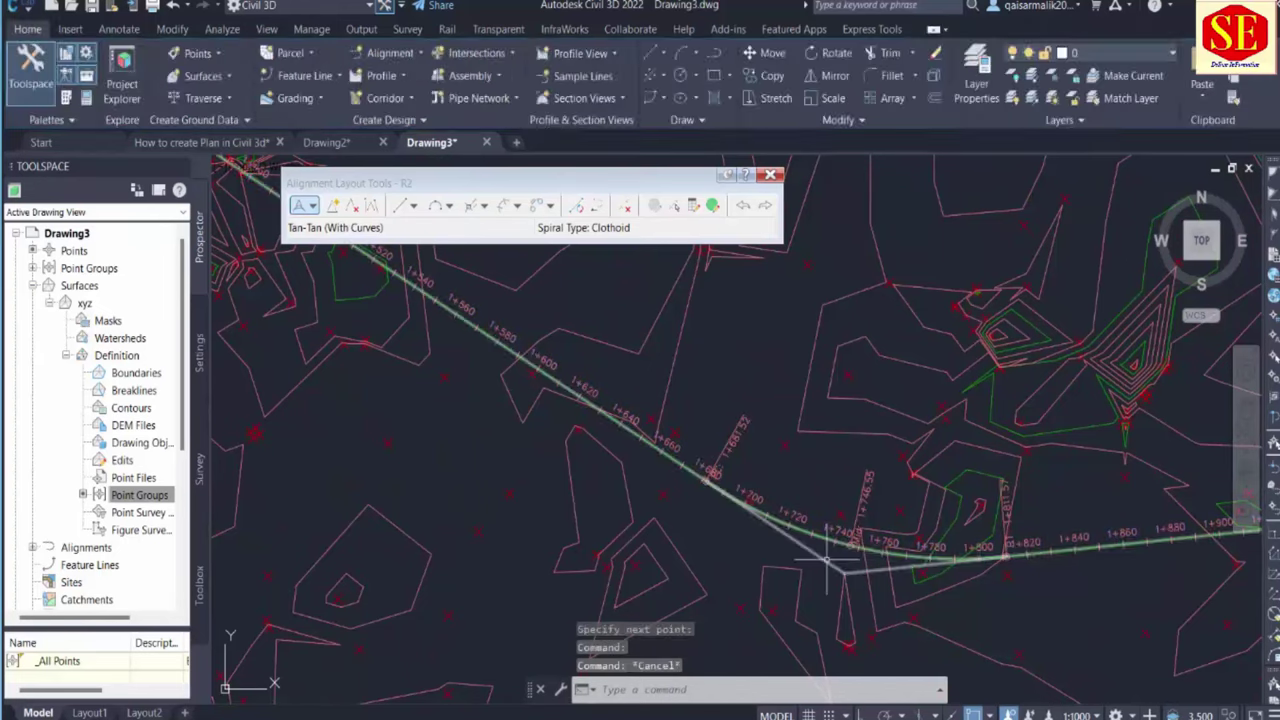
pyautogui.click(848, 545)
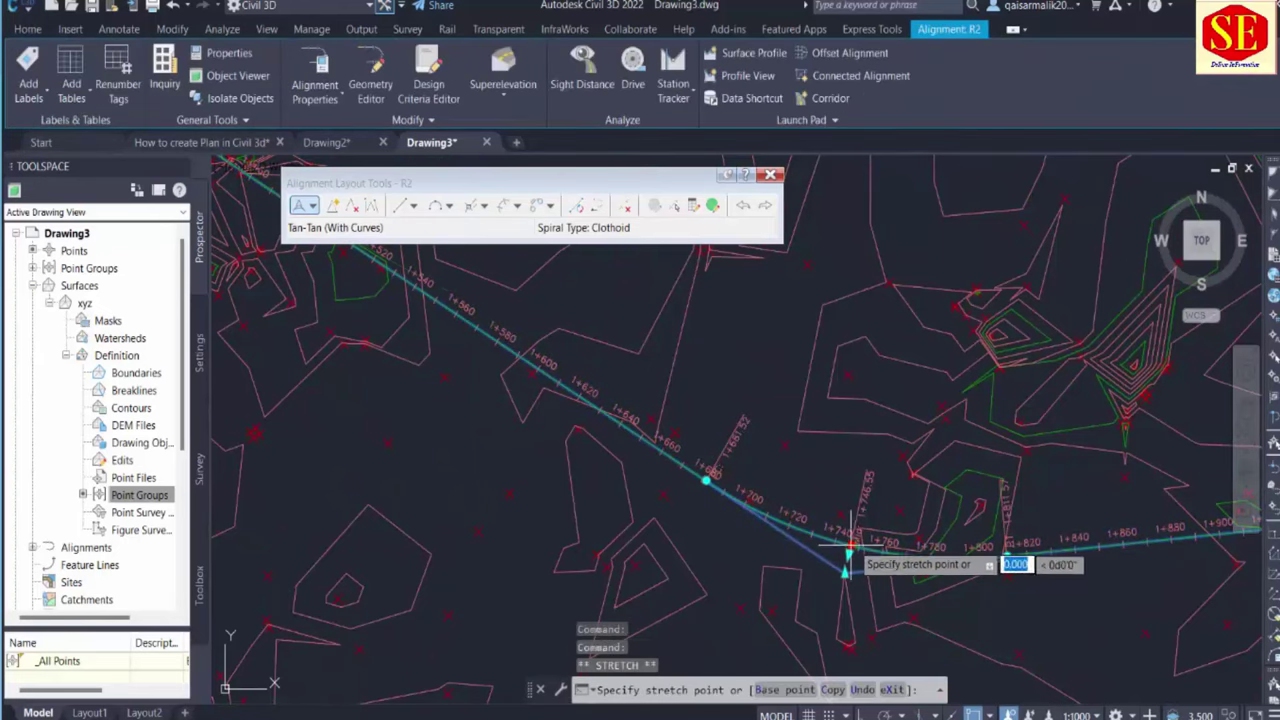
pyautogui.click(882, 395)
pyautogui.scroll(-5, 906, 497)
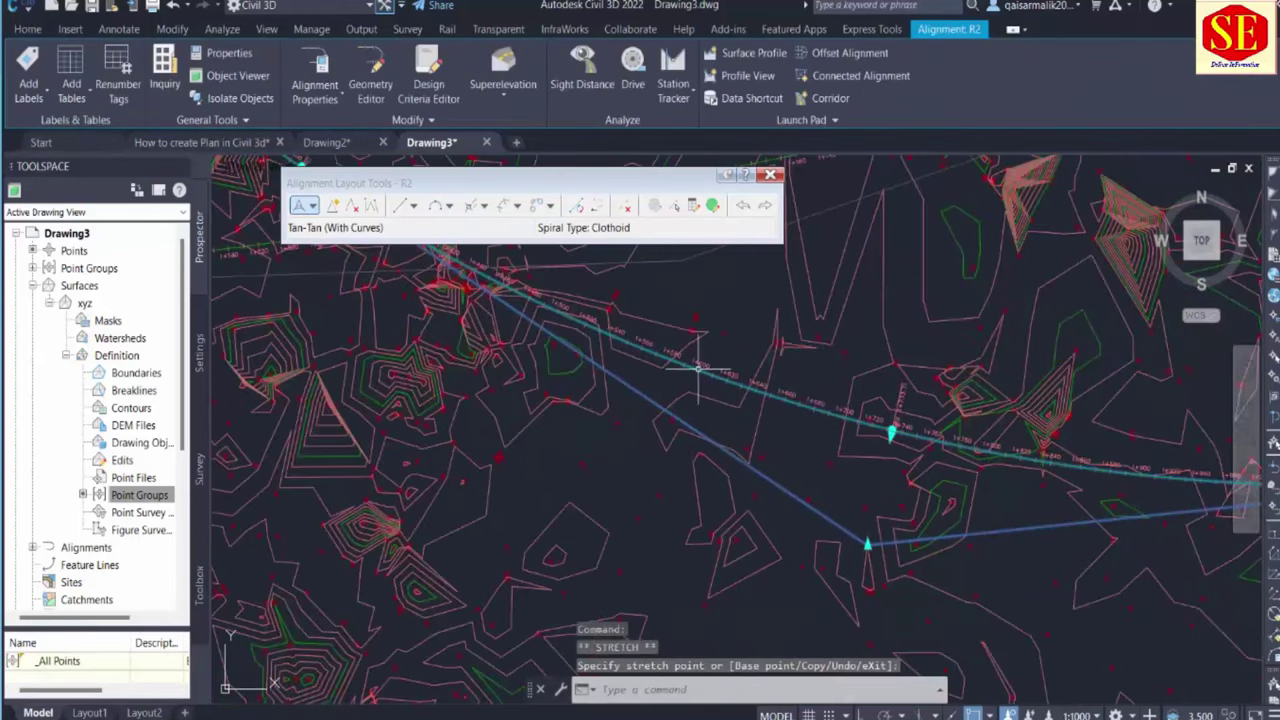
pyautogui.scroll(5, 875, 508)
# Cancel a second bend-point edit on R2 and close its Alignment Layout Tools
pyautogui.moveTo(875, 508); pyautogui.dragTo(744, 408, button='middle')
pyautogui.click(845, 475)
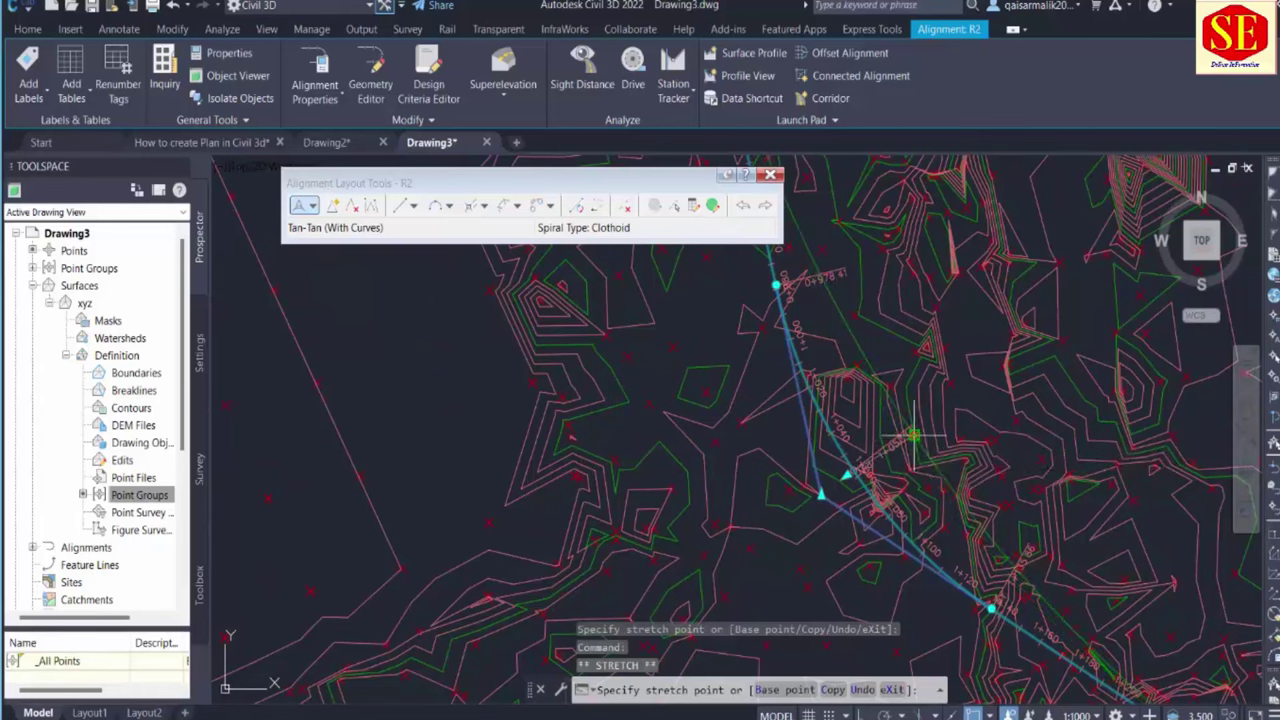
pyautogui.scroll(-3, 830, 420)
pyautogui.press('Escape')
pyautogui.moveTo(1015, 462); pyautogui.dragTo(979, 474, button='middle')
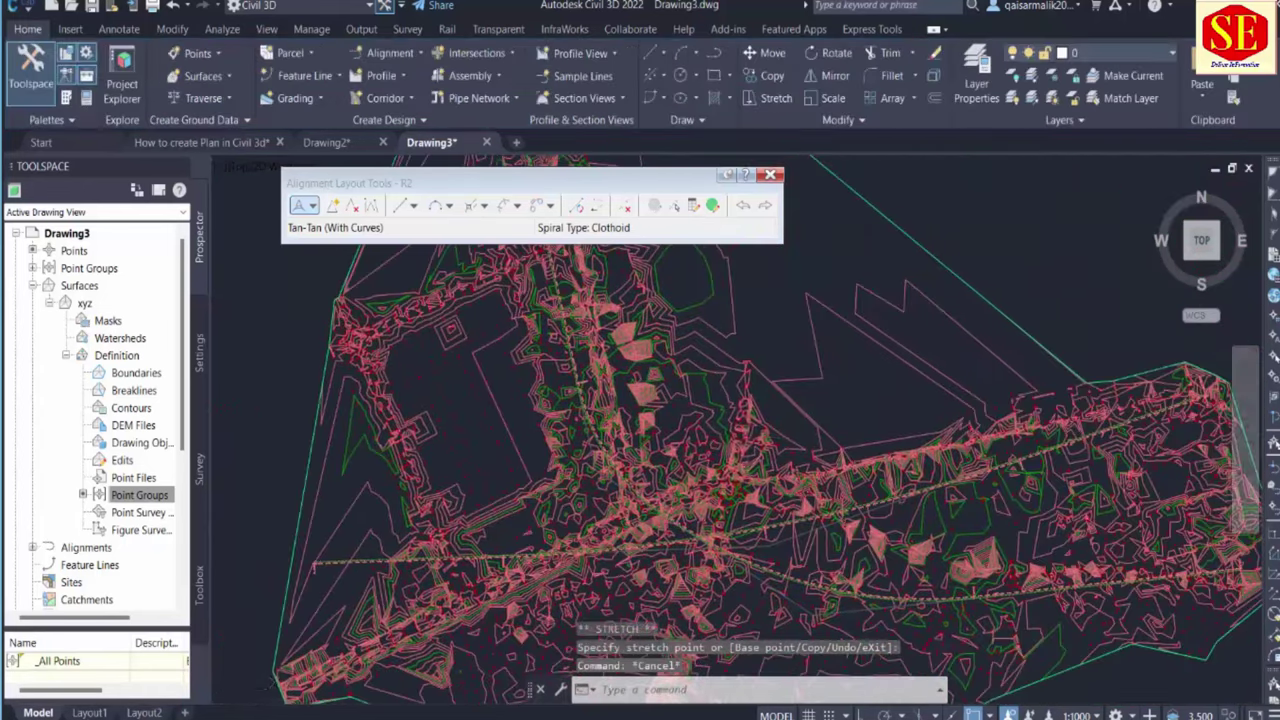
pyautogui.scroll(-2, 610, 515)
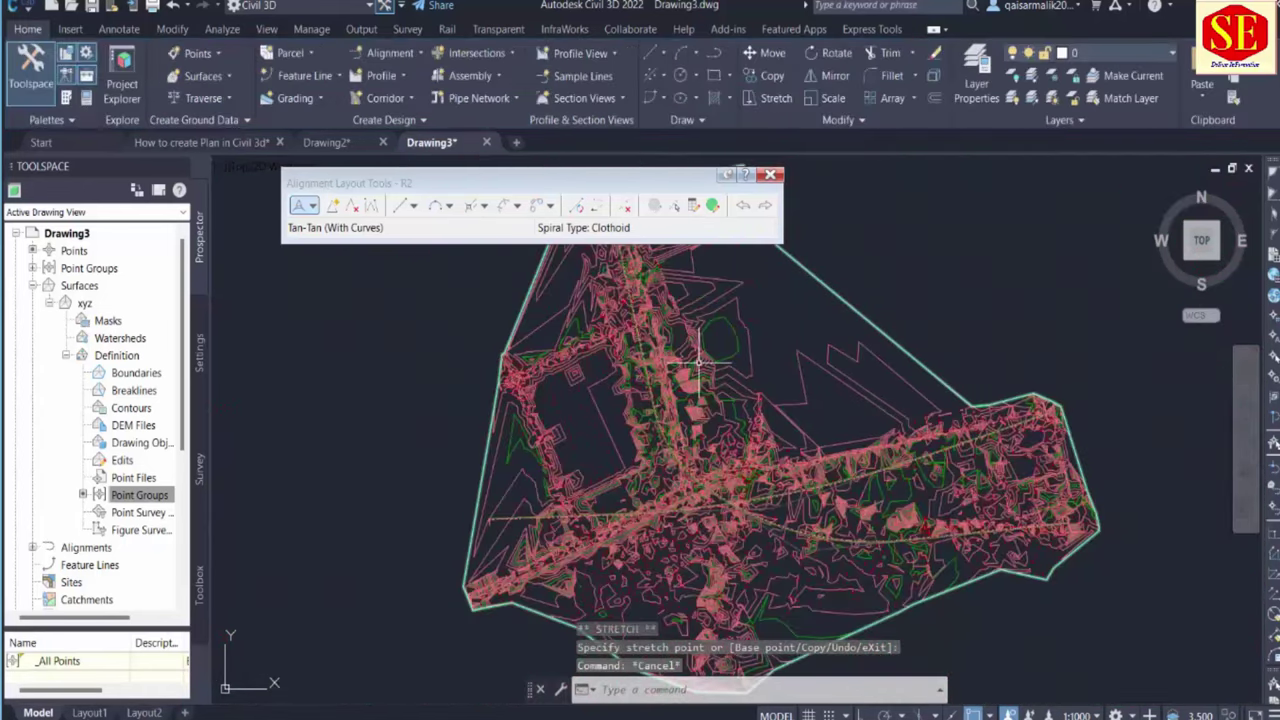
pyautogui.click(769, 176)
pyautogui.moveTo(693, 375); pyautogui.dragTo(560, 385, button='middle')
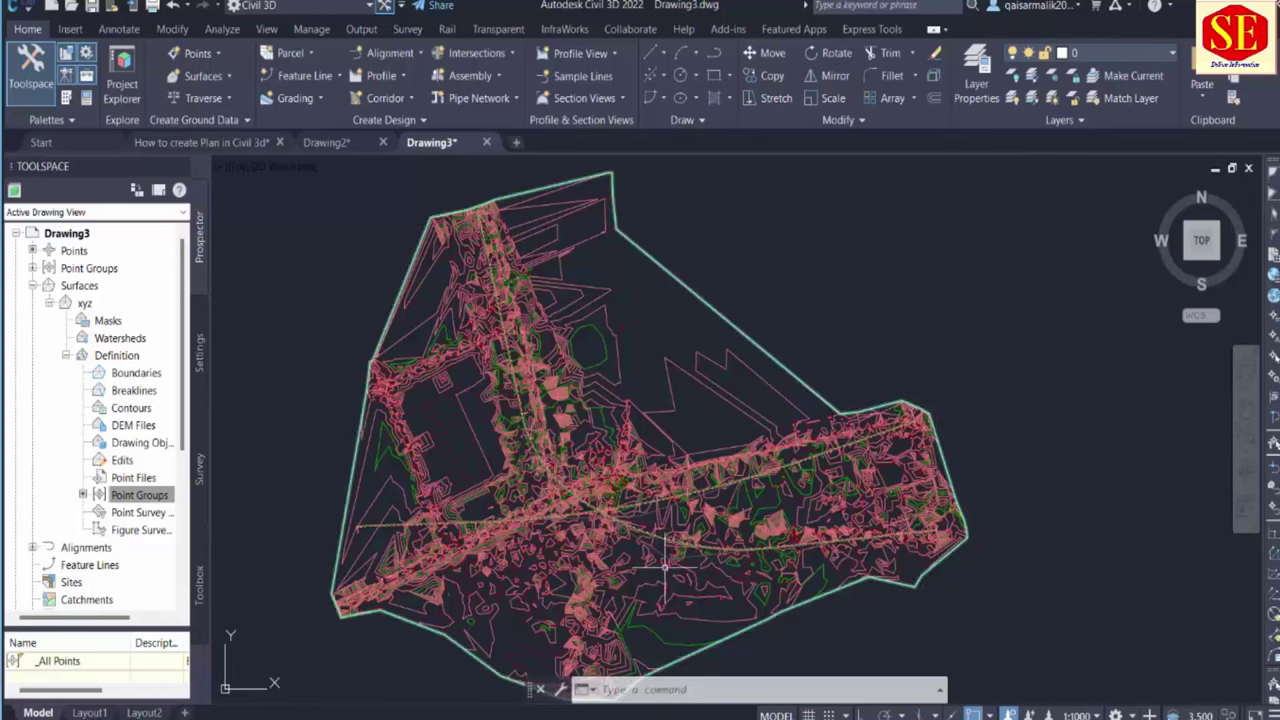
pyautogui.scroll(2, 660, 540)
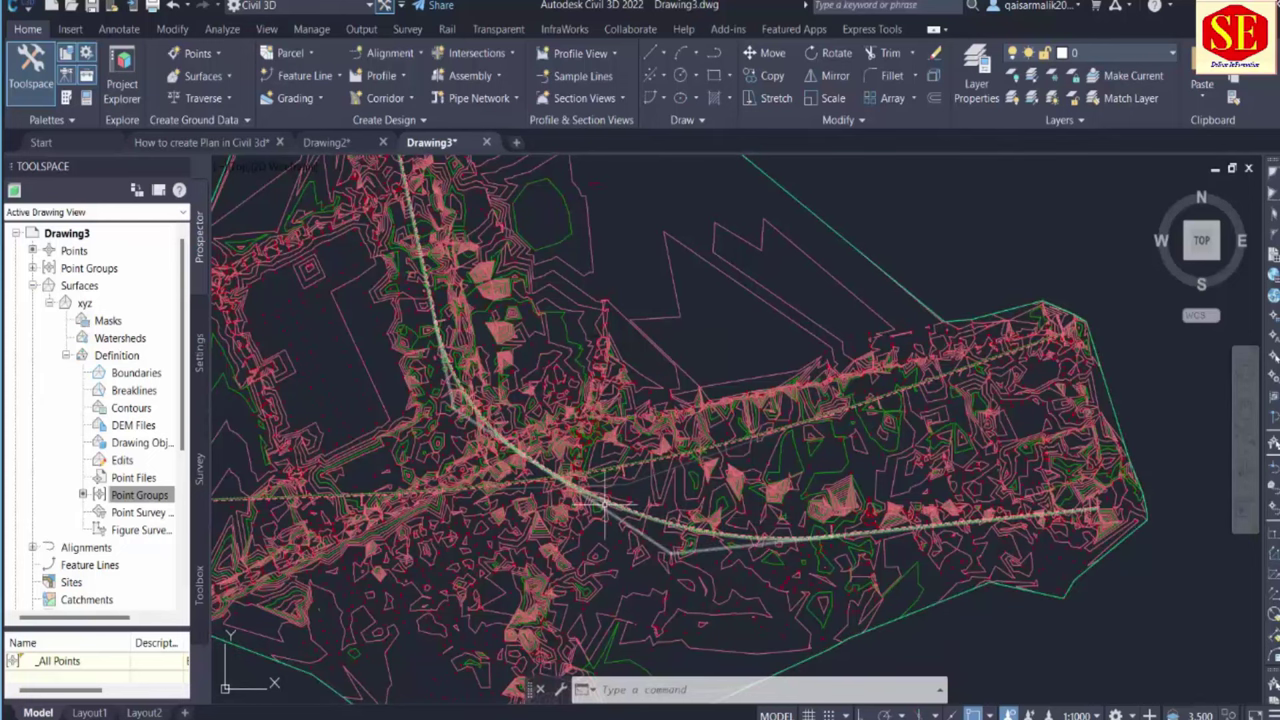
pyautogui.moveTo(604, 505)
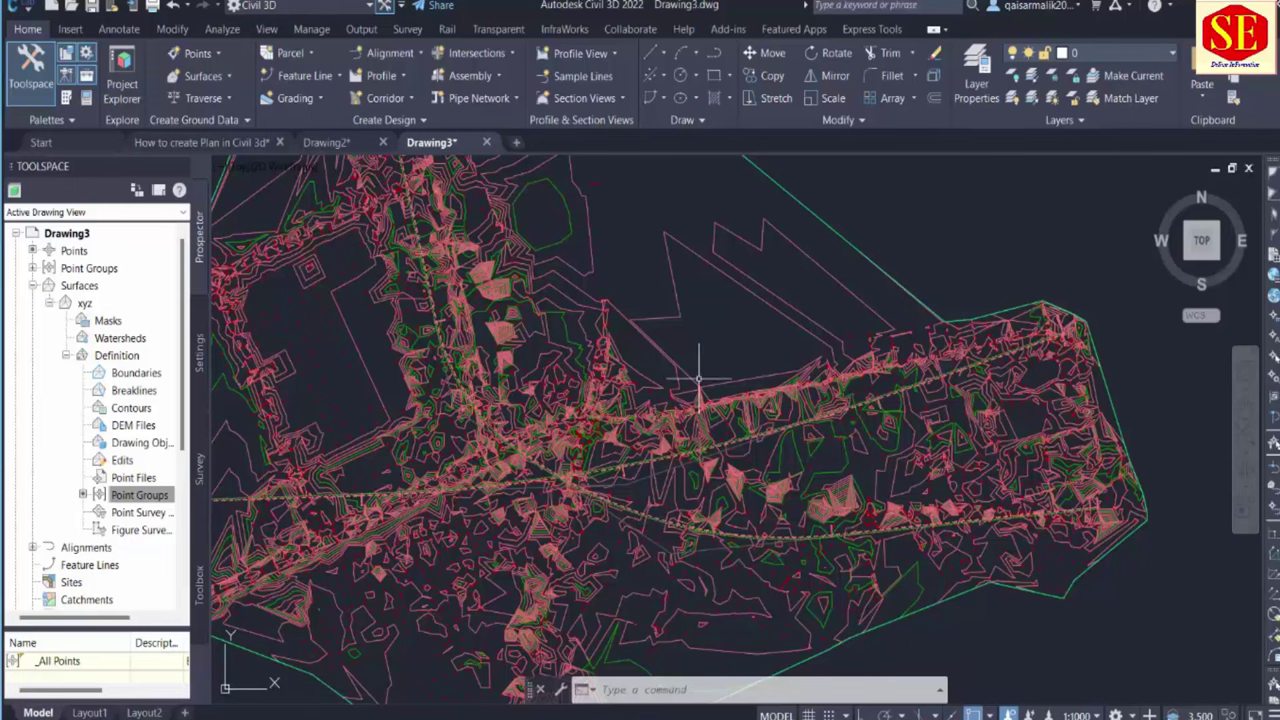
pyautogui.moveTo(1022, 443)
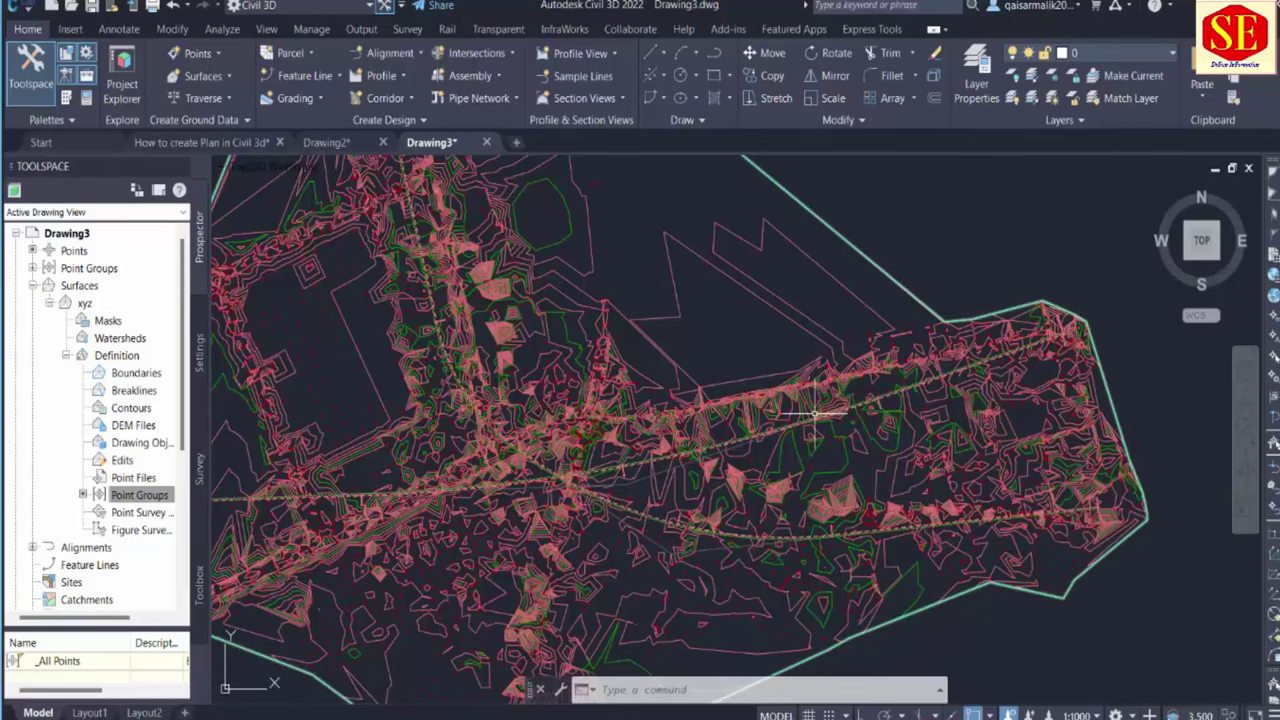
pyautogui.scroll(-2, 763, 373)
pyautogui.moveTo(763, 373)
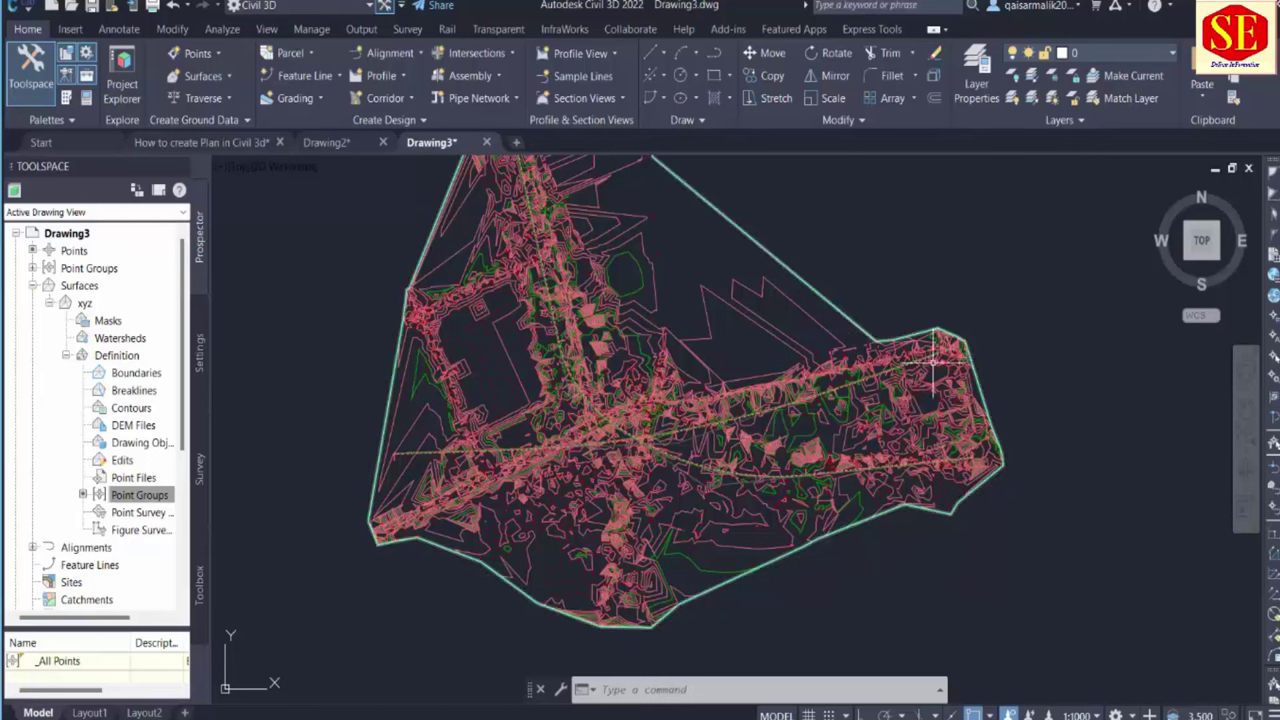
pyautogui.moveTo(652, 440)
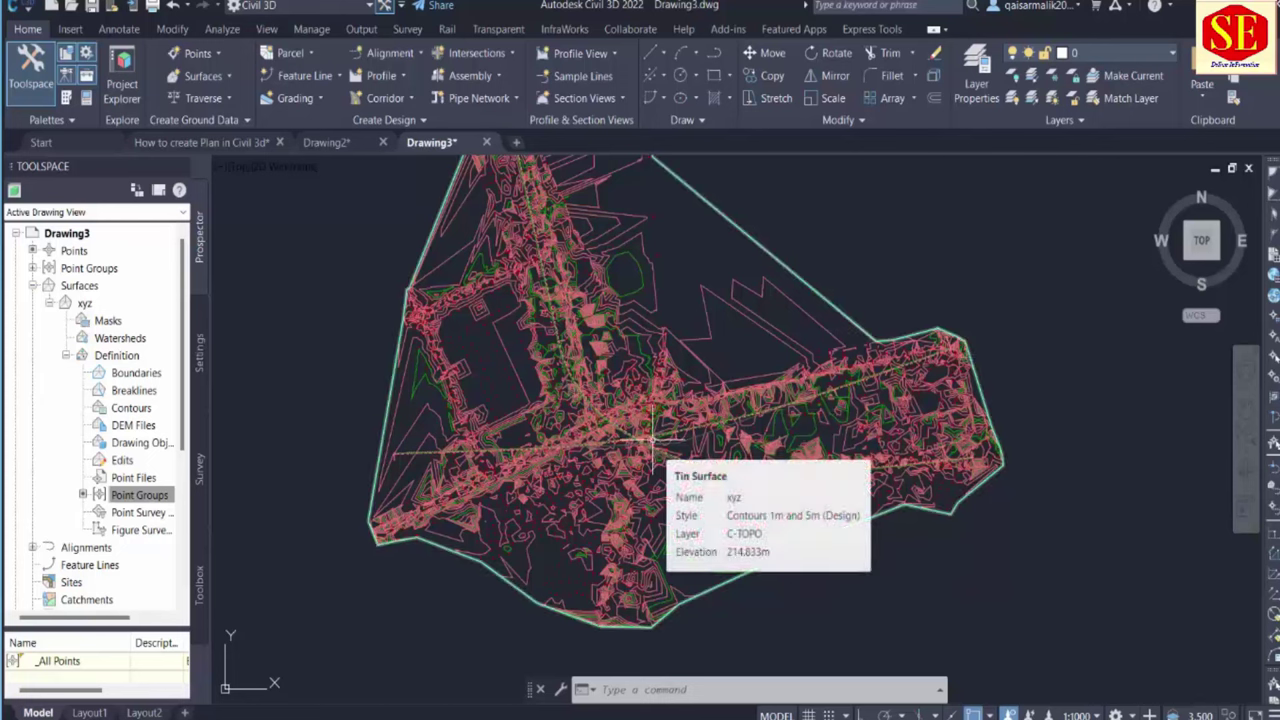
pyautogui.scroll(2, 813, 323)
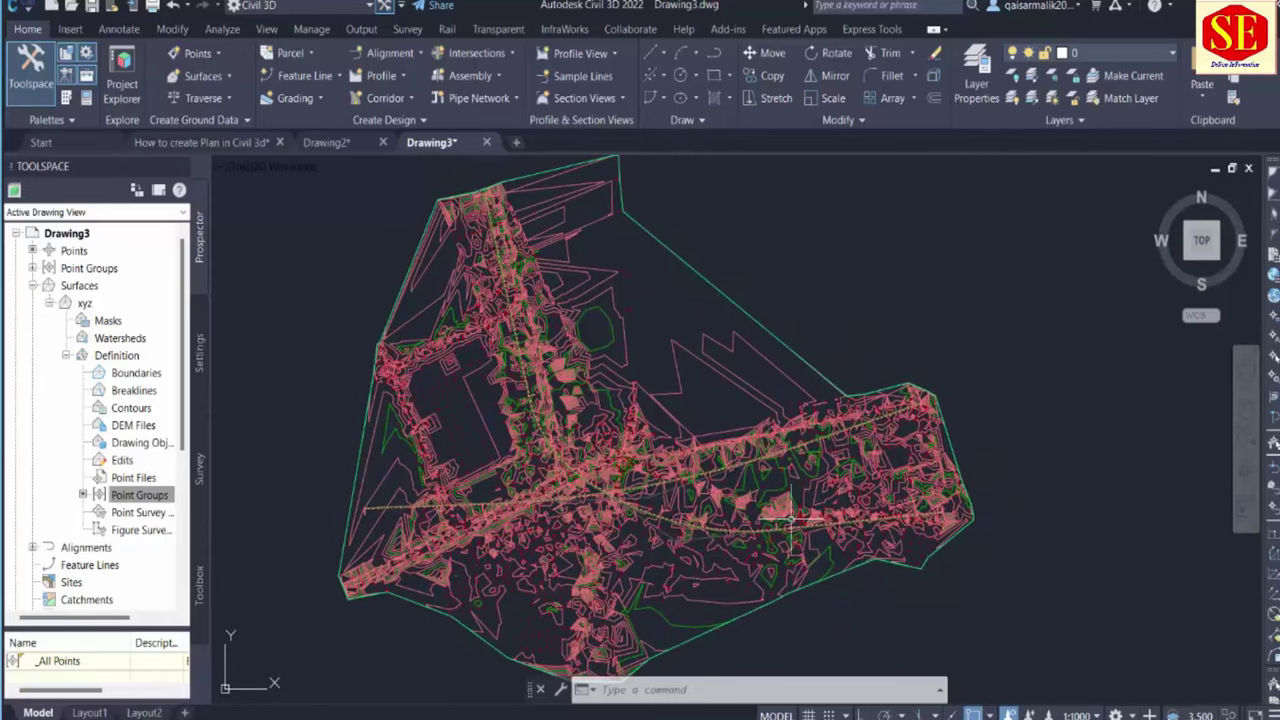
pyautogui.click(415, 367)
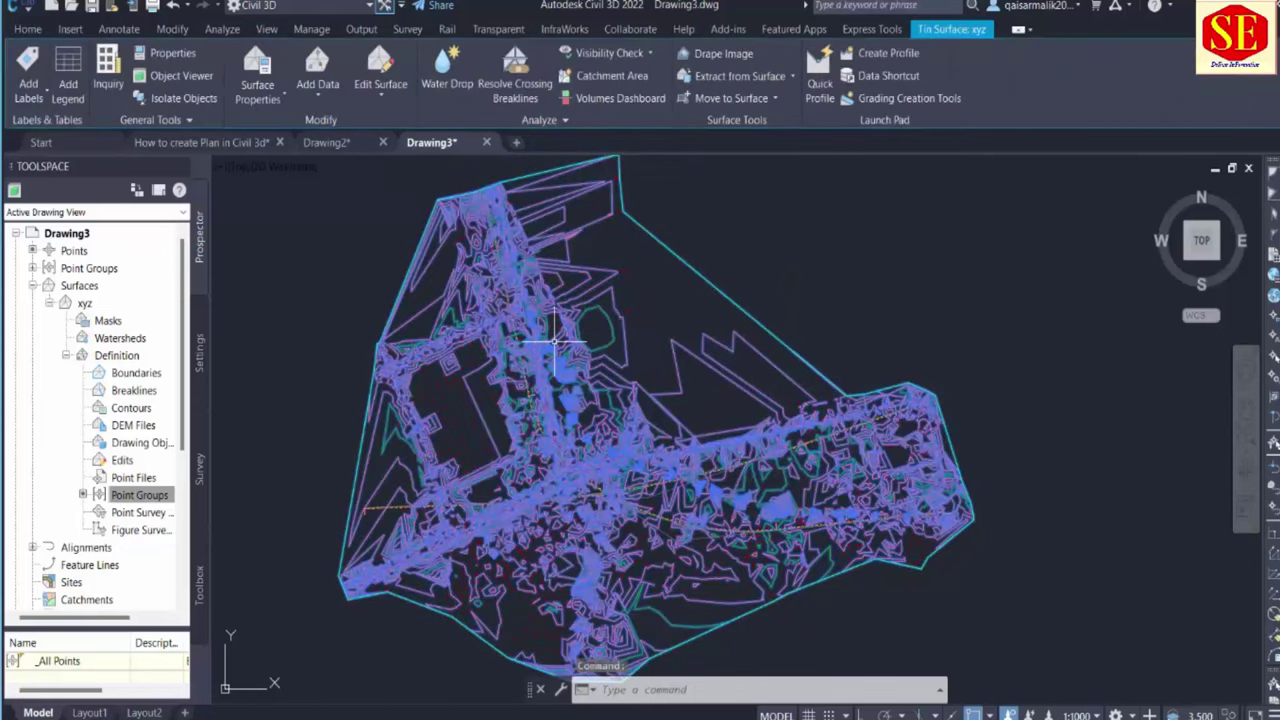
pyautogui.press('Escape')
pyautogui.press('Escape')
pyautogui.moveTo(882, 332); pyautogui.dragTo(757, 320, button='middle')
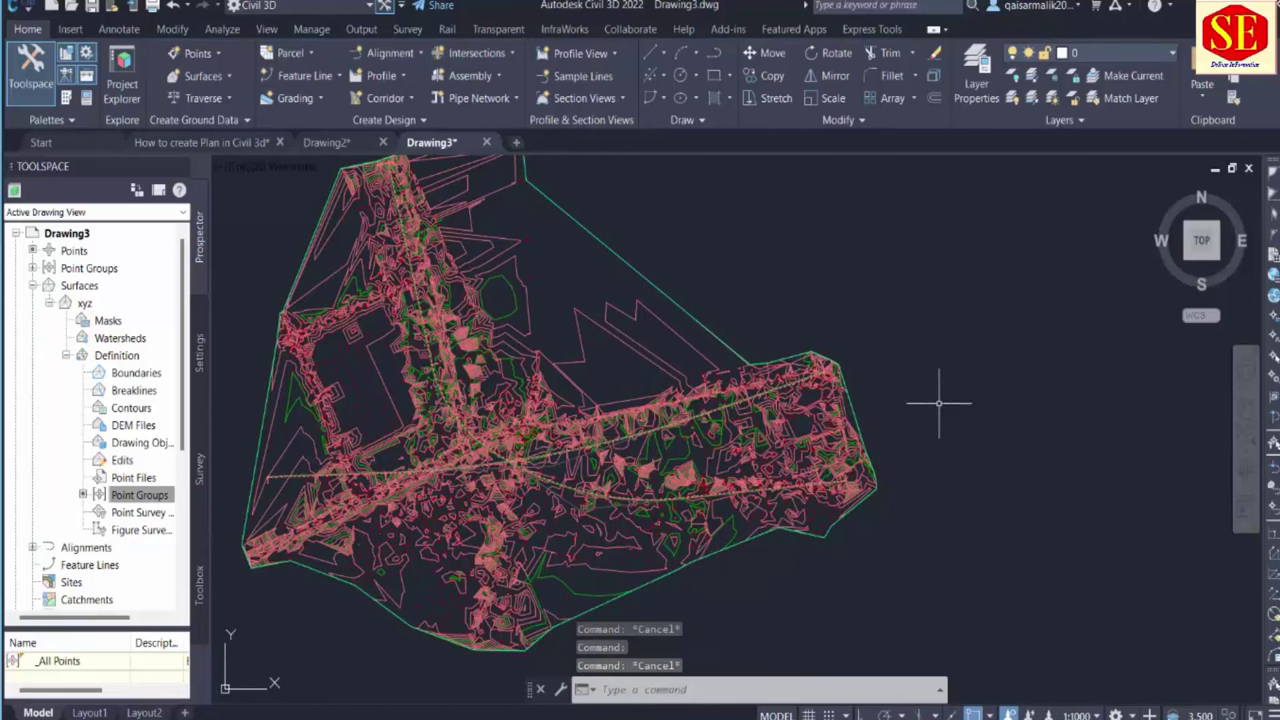
pyautogui.moveTo(798, 412); pyautogui.dragTo(770, 422, button='middle')
pyautogui.scroll(-2, 848, 381)
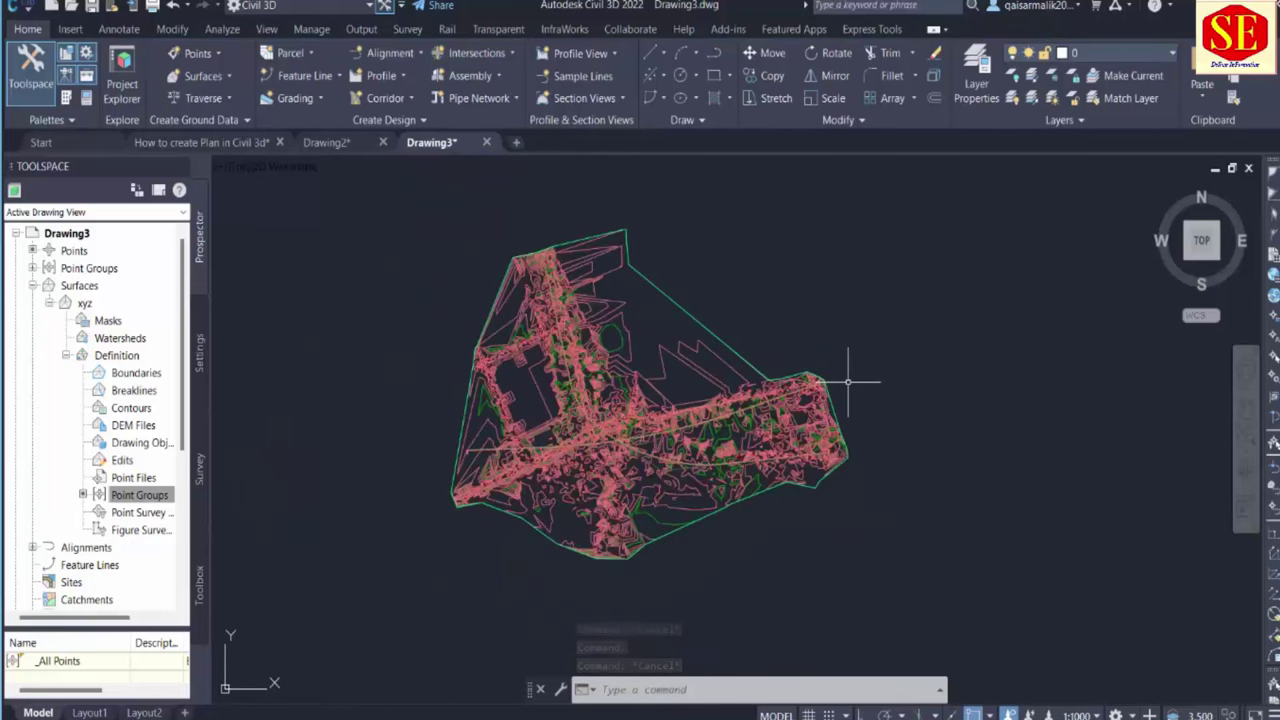
# Choose Create Surface Profile from the Home tab's Profile menu
pyautogui.click(404, 76)
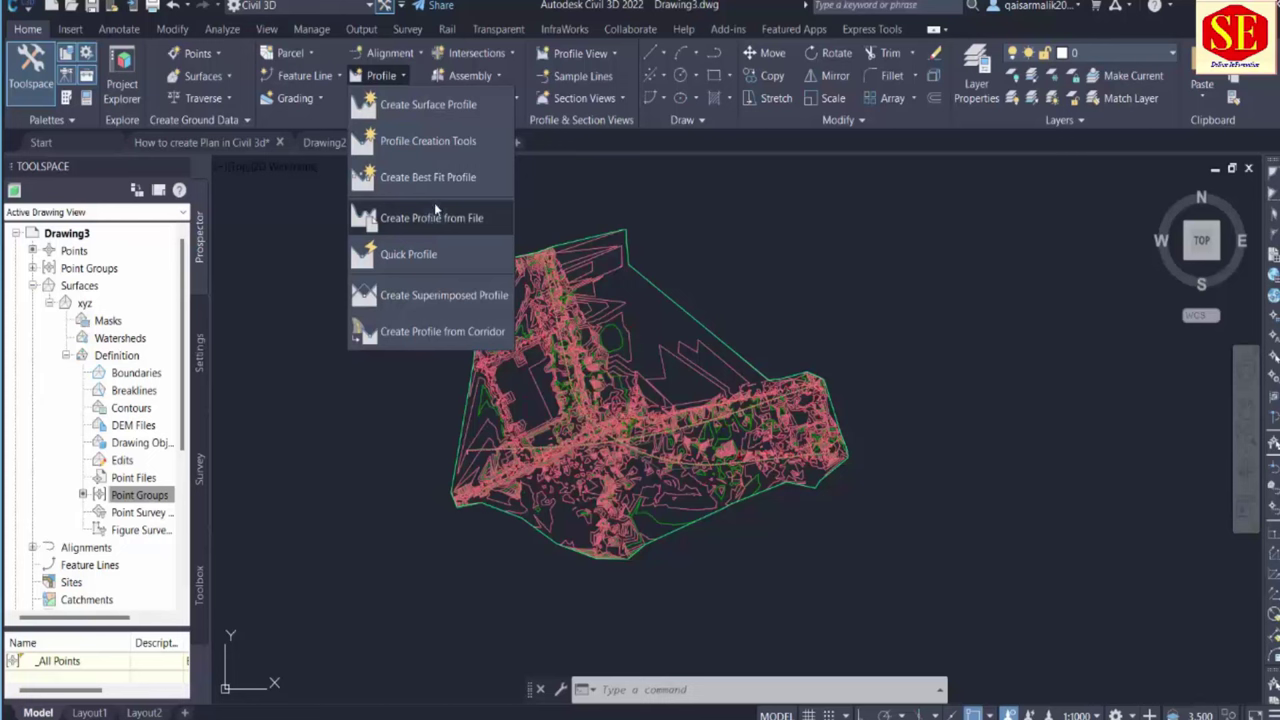
pyautogui.click(403, 104)
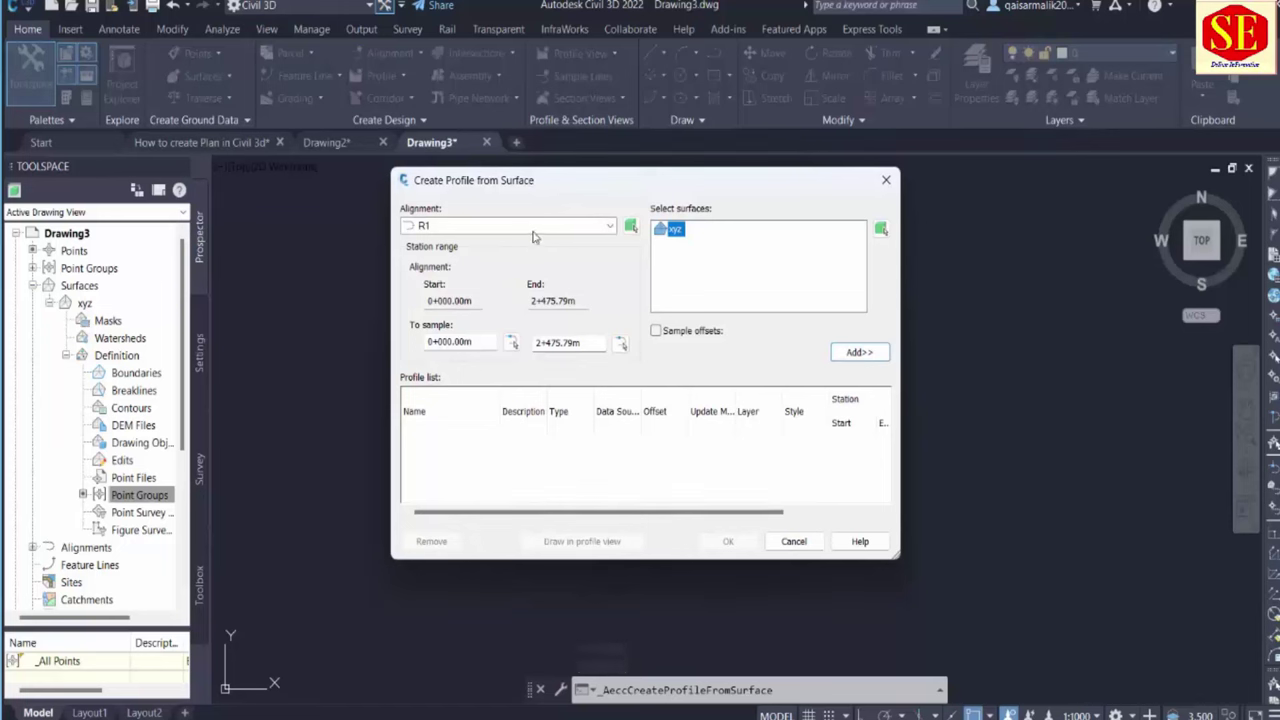
# Select alignment R1 and check its 0+000.00m to 2+475.79m sample station range
pyautogui.click(536, 236)
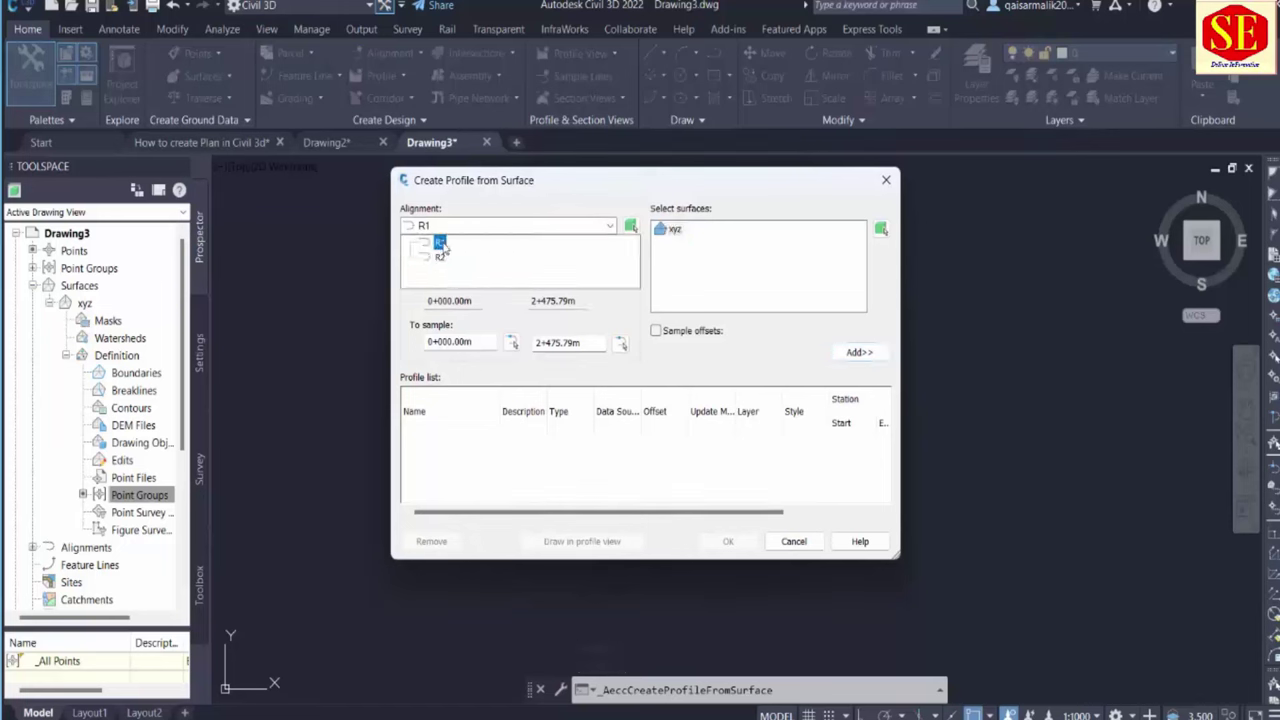
pyautogui.click(523, 193)
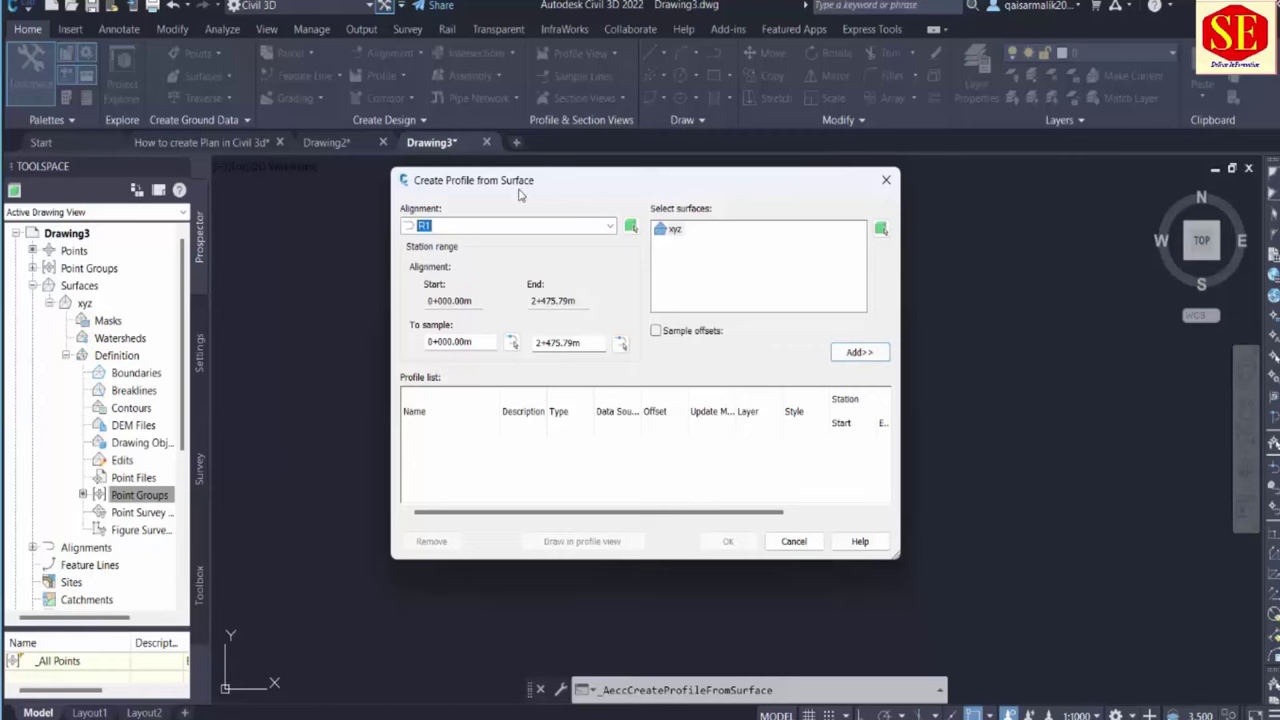
pyautogui.moveTo(518, 188)
pyautogui.mouseDown()
pyautogui.moveTo(668, 529)
pyautogui.moveTo(594, 272)
pyautogui.mouseUp()
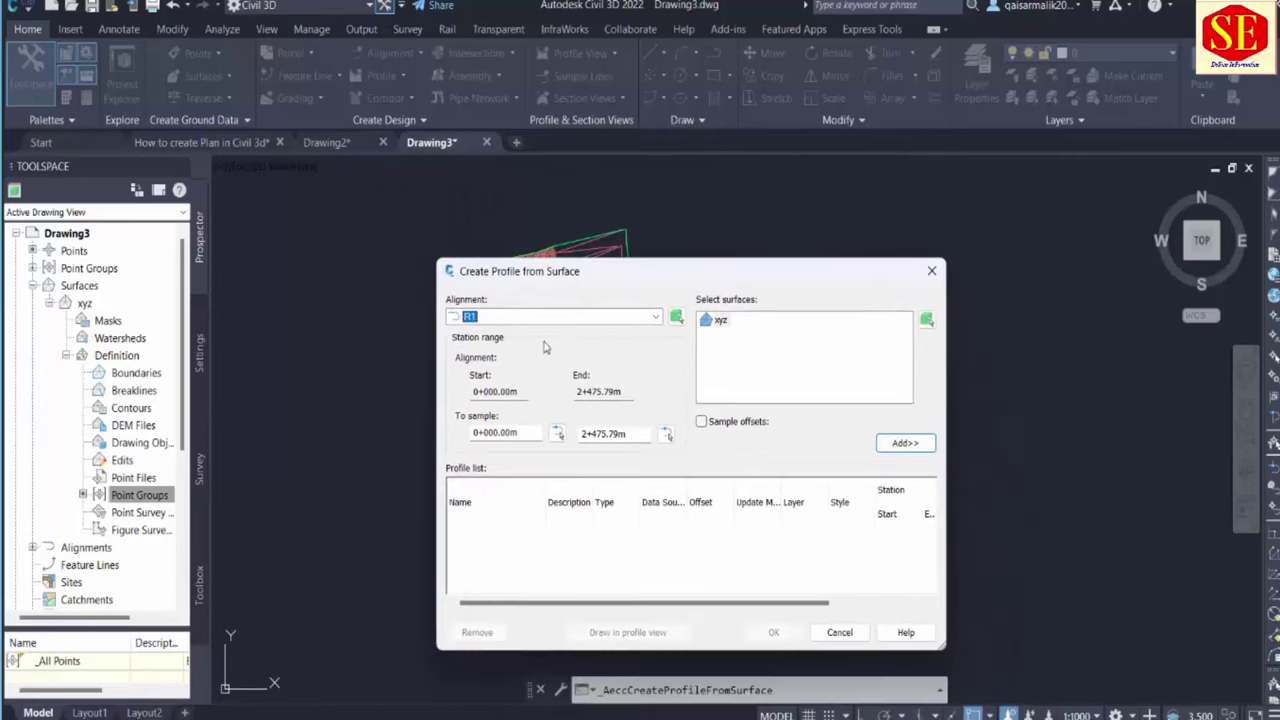
pyautogui.click(550, 318)
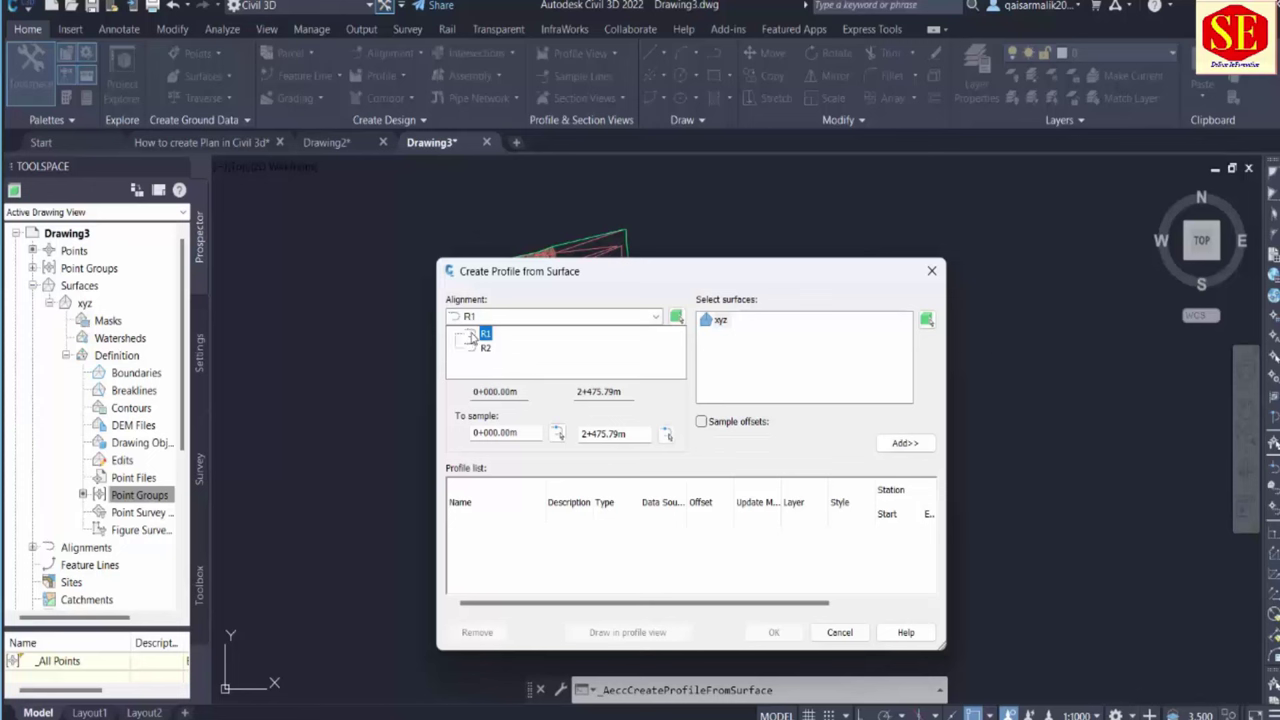
pyautogui.click(485, 335)
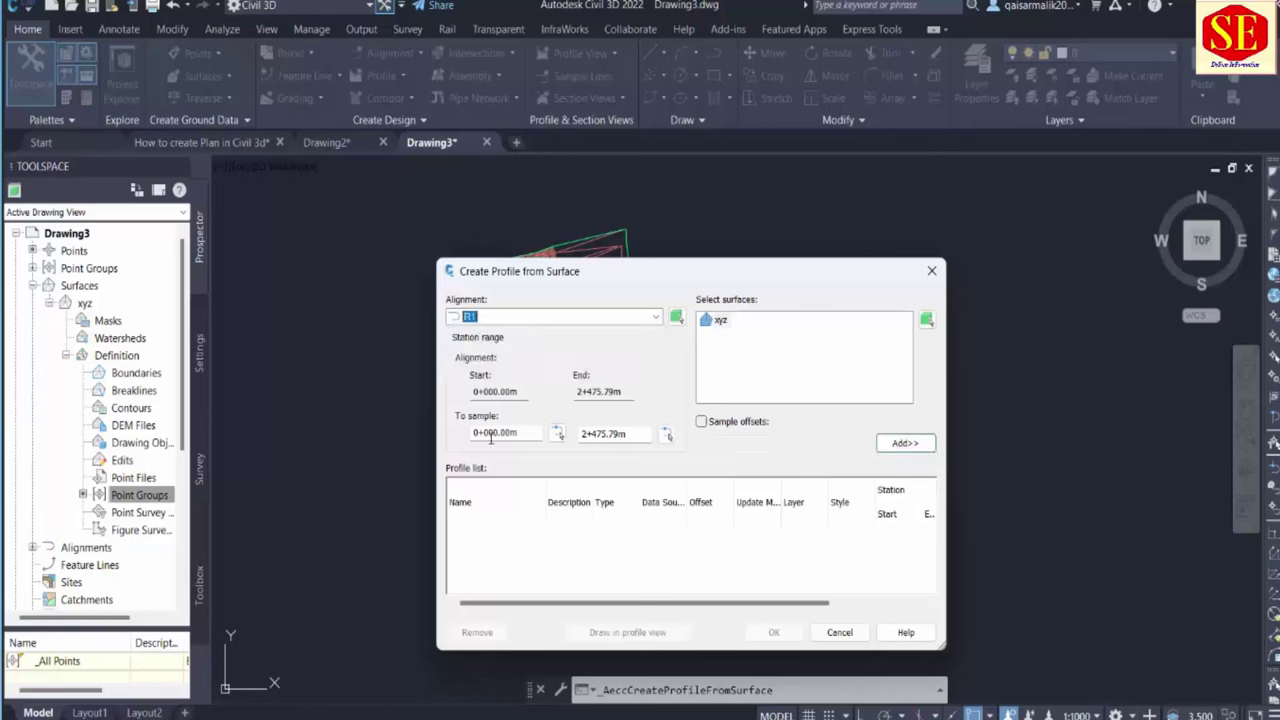
pyautogui.click(490, 434)
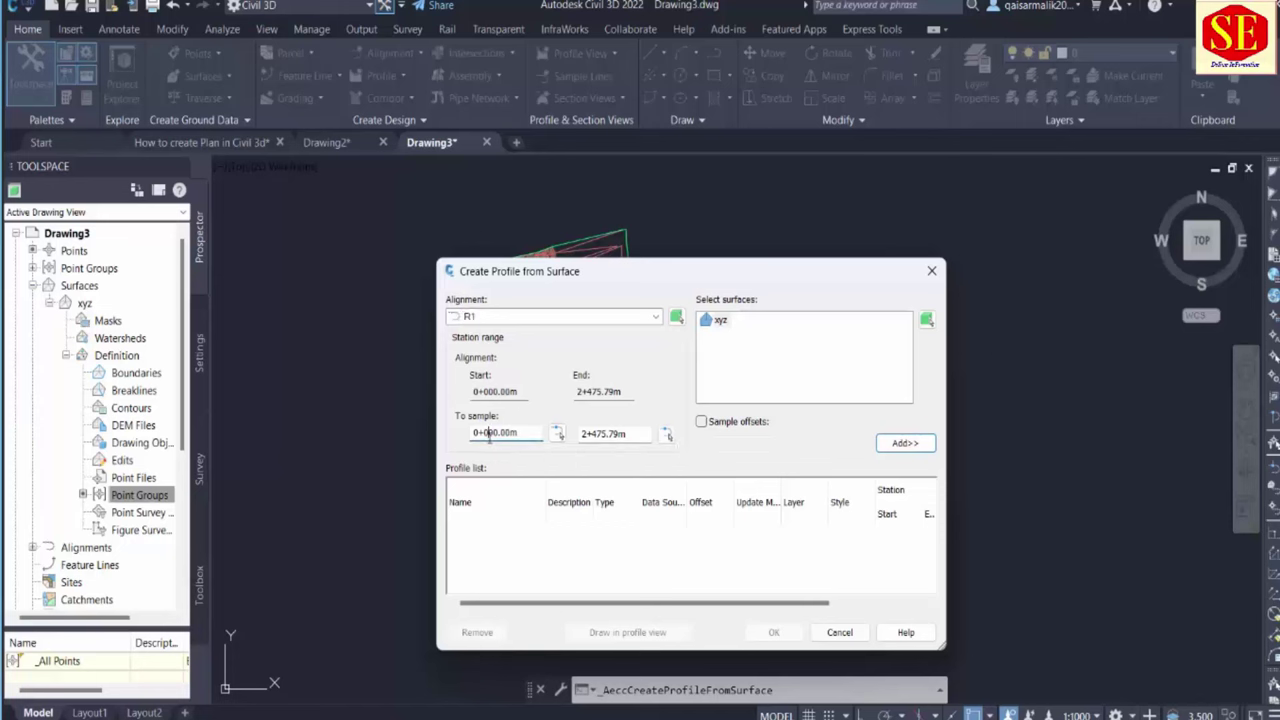
pyautogui.click(600, 437)
# Pick surface xyz, turn on Sample offsets, and add the xyz - Surface (1) profile
pyautogui.click(718, 325)
pyautogui.moveTo(644, 283); pyautogui.dragTo(626, 424)
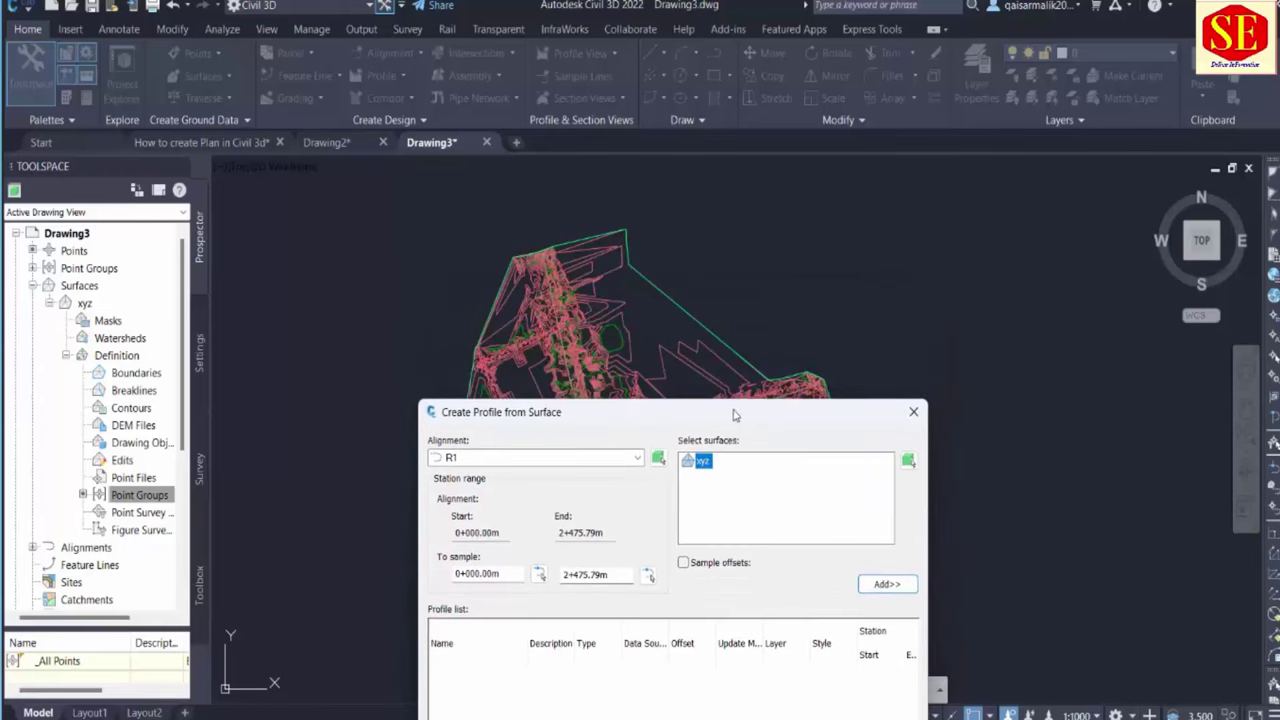
pyautogui.moveTo(733, 414); pyautogui.dragTo(740, 284)
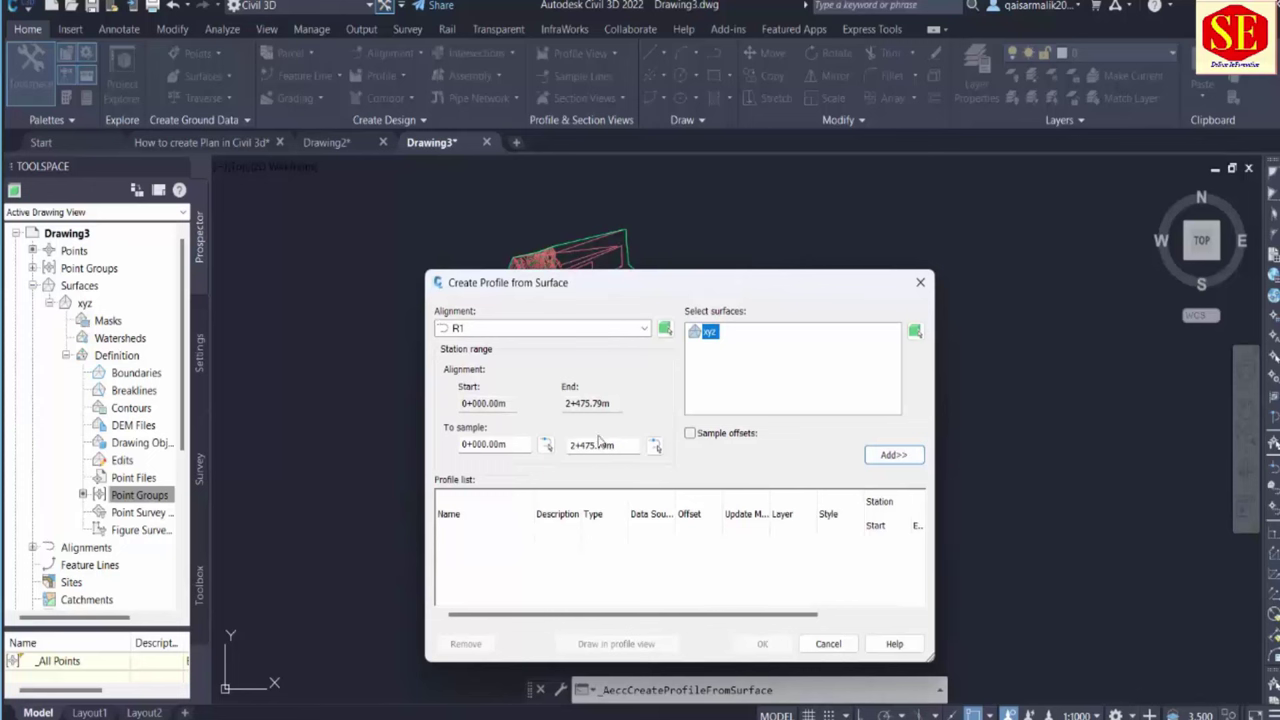
pyautogui.click(705, 436)
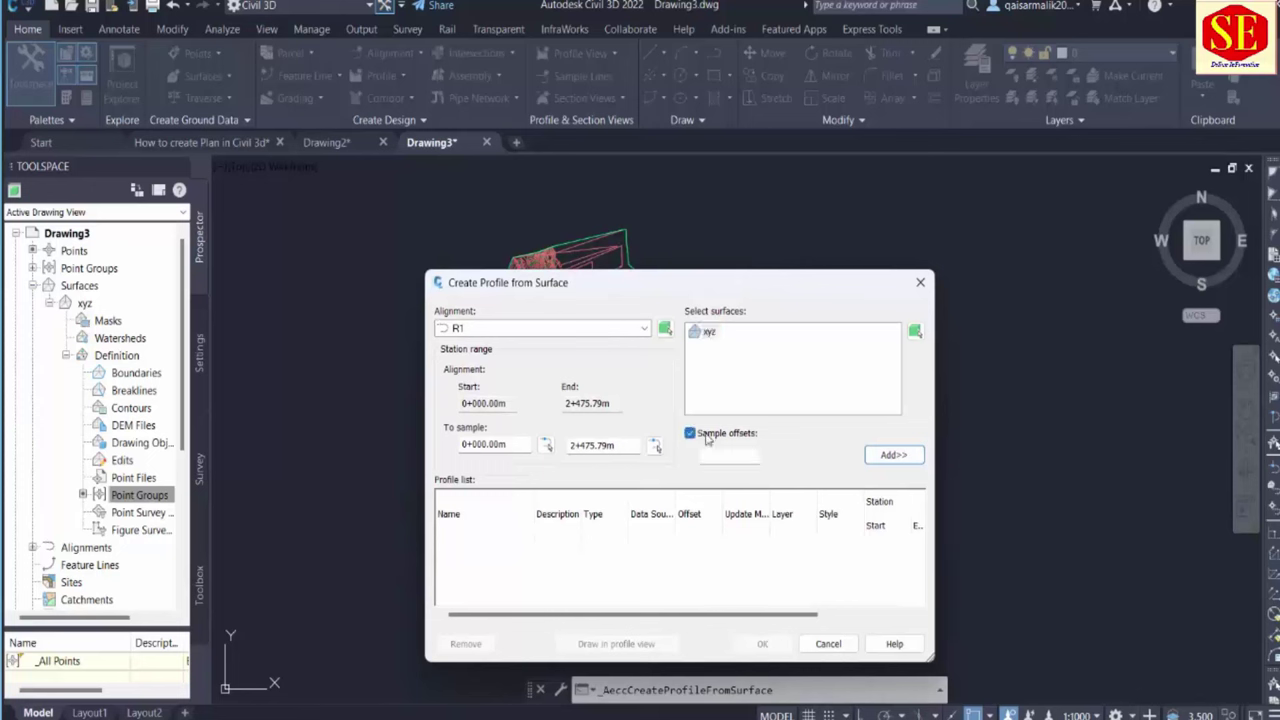
pyautogui.click(893, 456)
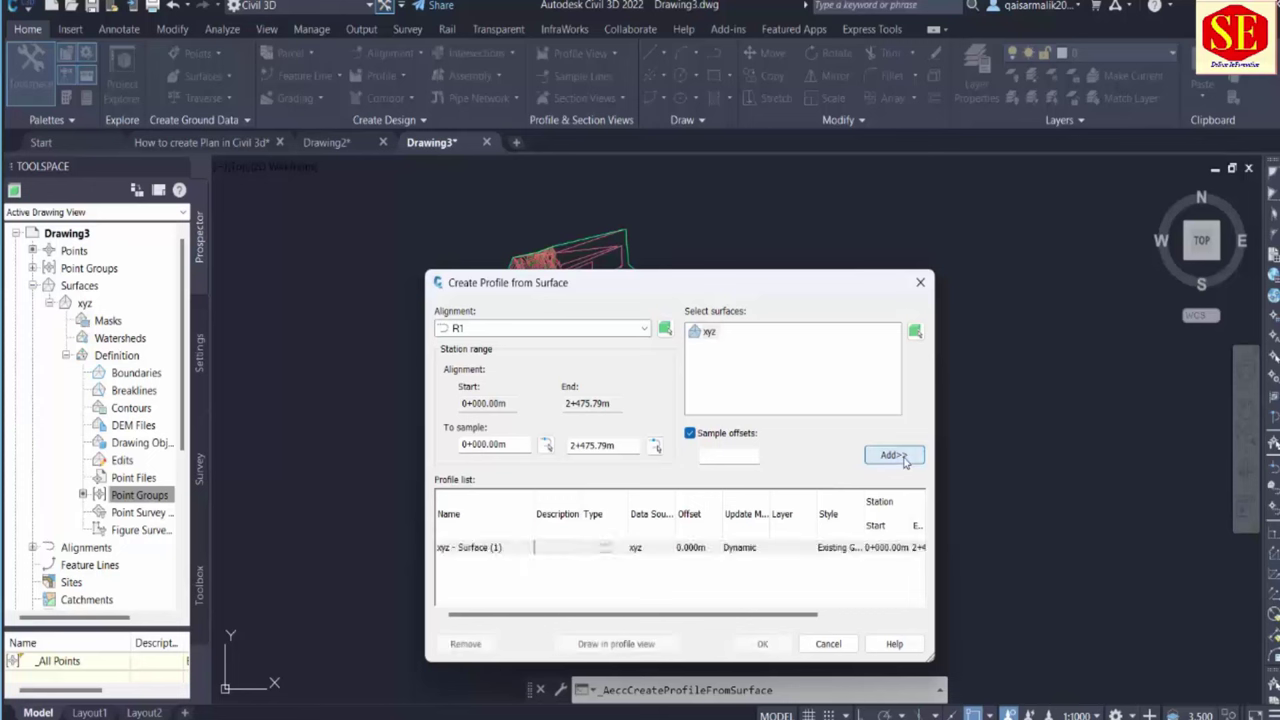
pyautogui.click(478, 553)
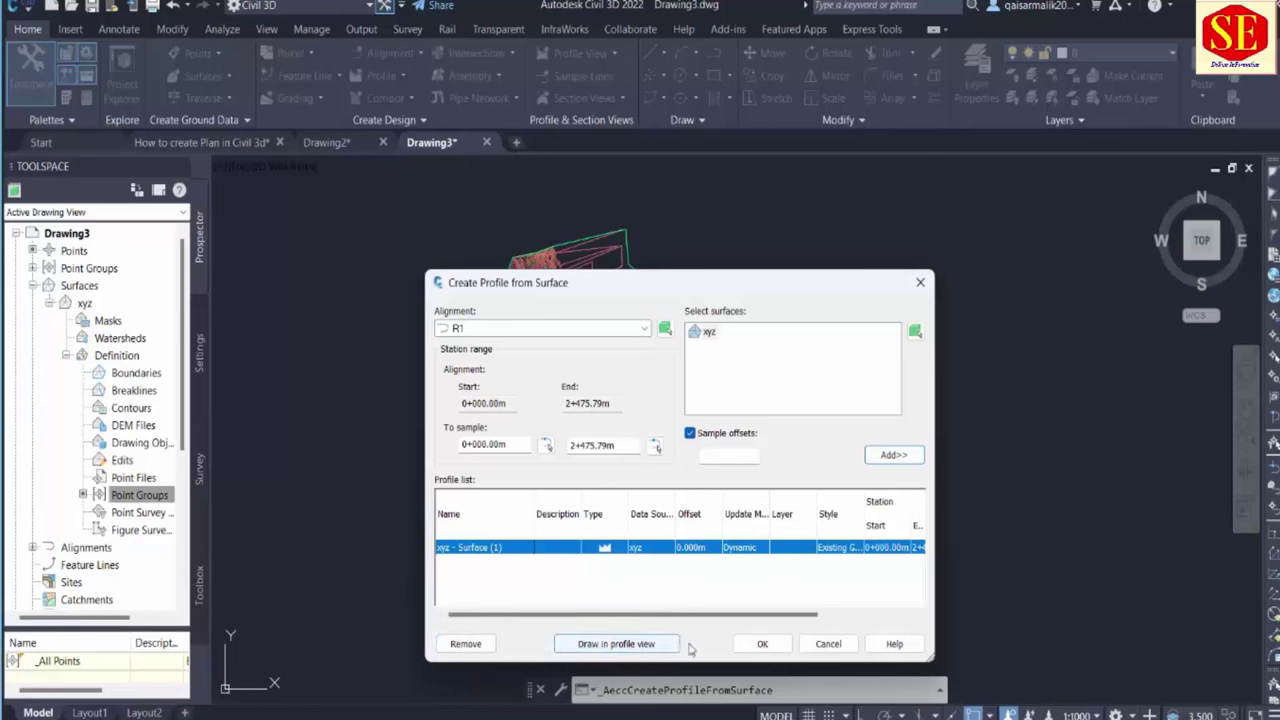
# Start a new profile view for alignment R1 and name it R1 SURFACE
pyautogui.click(614, 645)
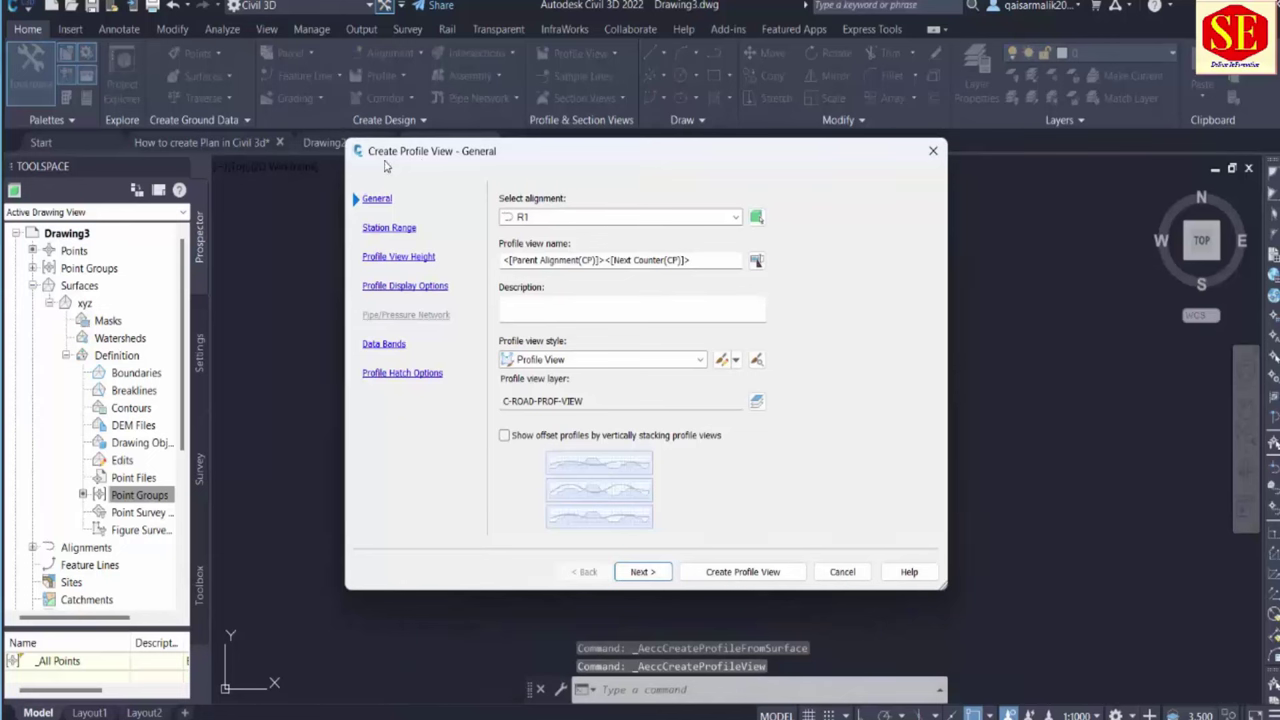
pyautogui.click(566, 217)
pyautogui.click(575, 258)
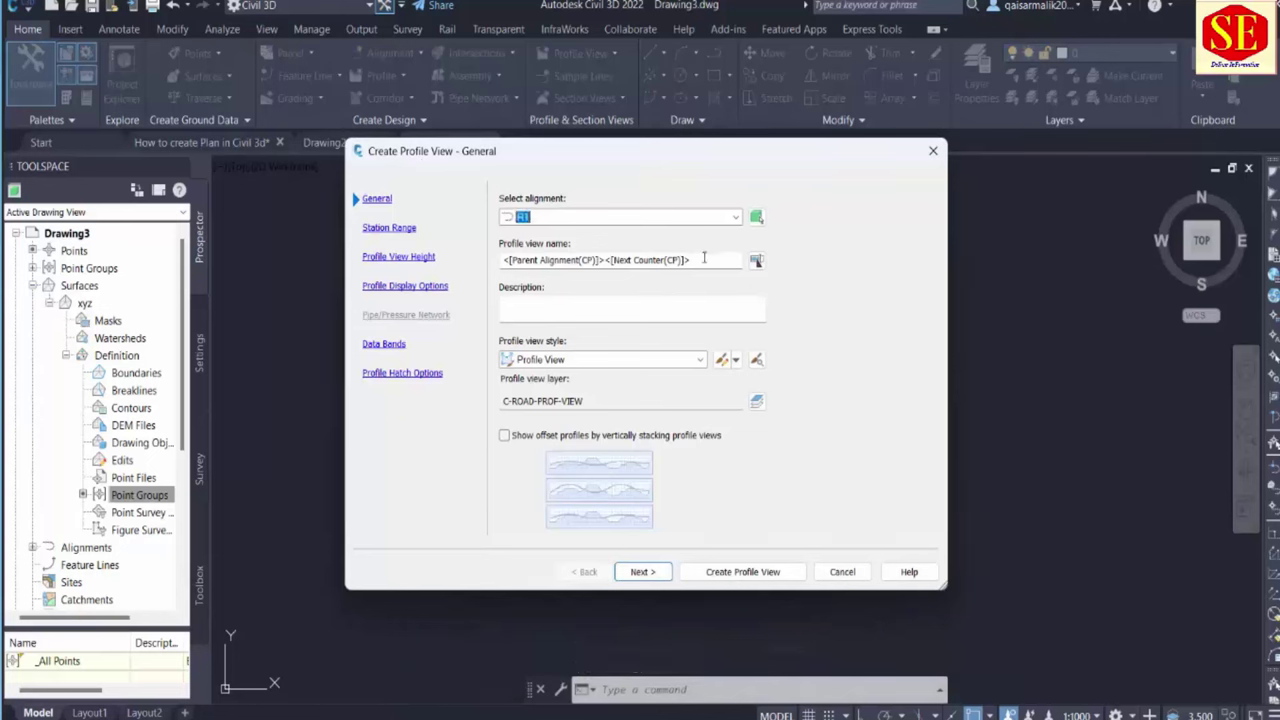
pyautogui.moveTo(704, 258); pyautogui.dragTo(500, 260)
pyautogui.write('R1 SURFACE')
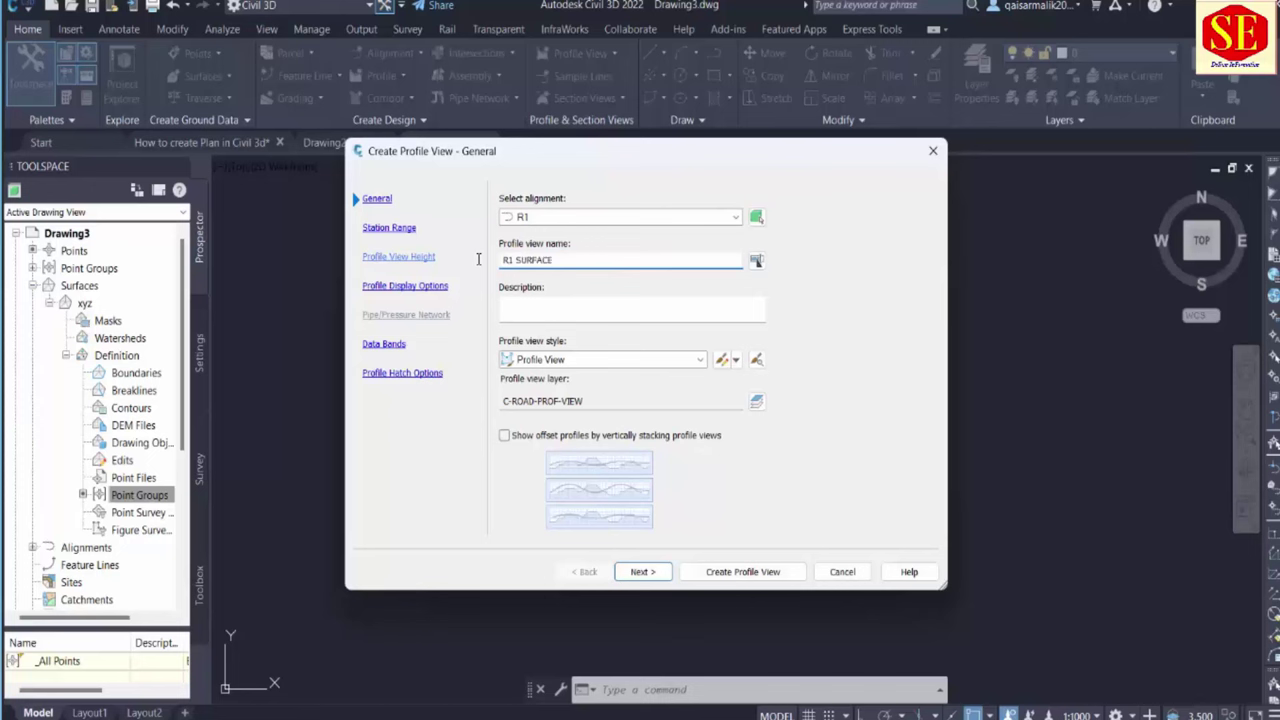
# Review the Profile View style's settings tabs in the style editor, keeping them unchanged
pyautogui.click(621, 366)
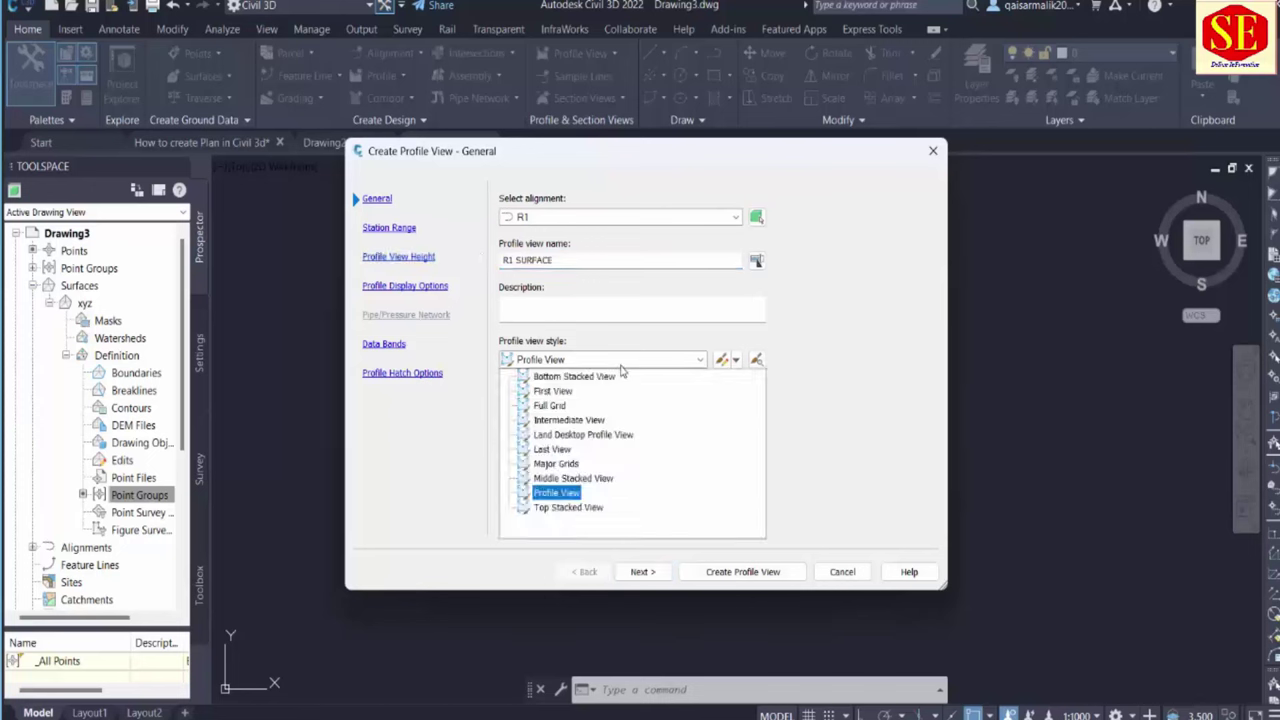
pyautogui.click(567, 494)
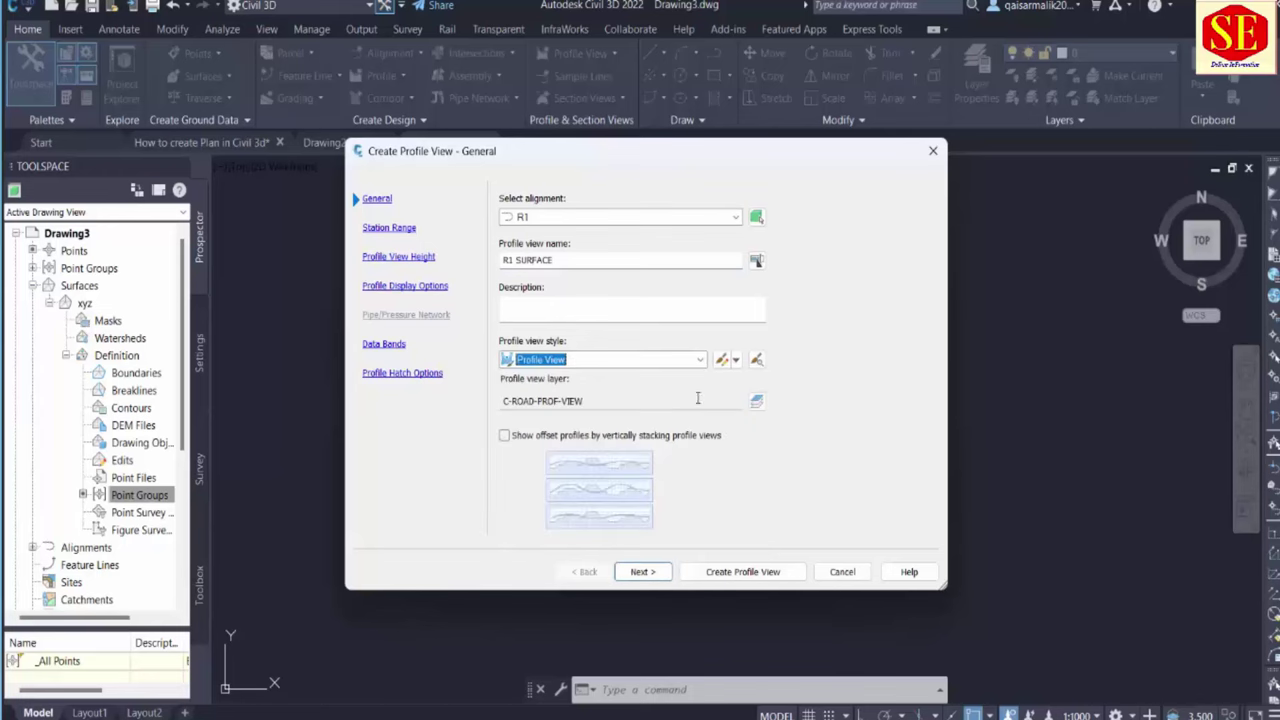
pyautogui.click(721, 359)
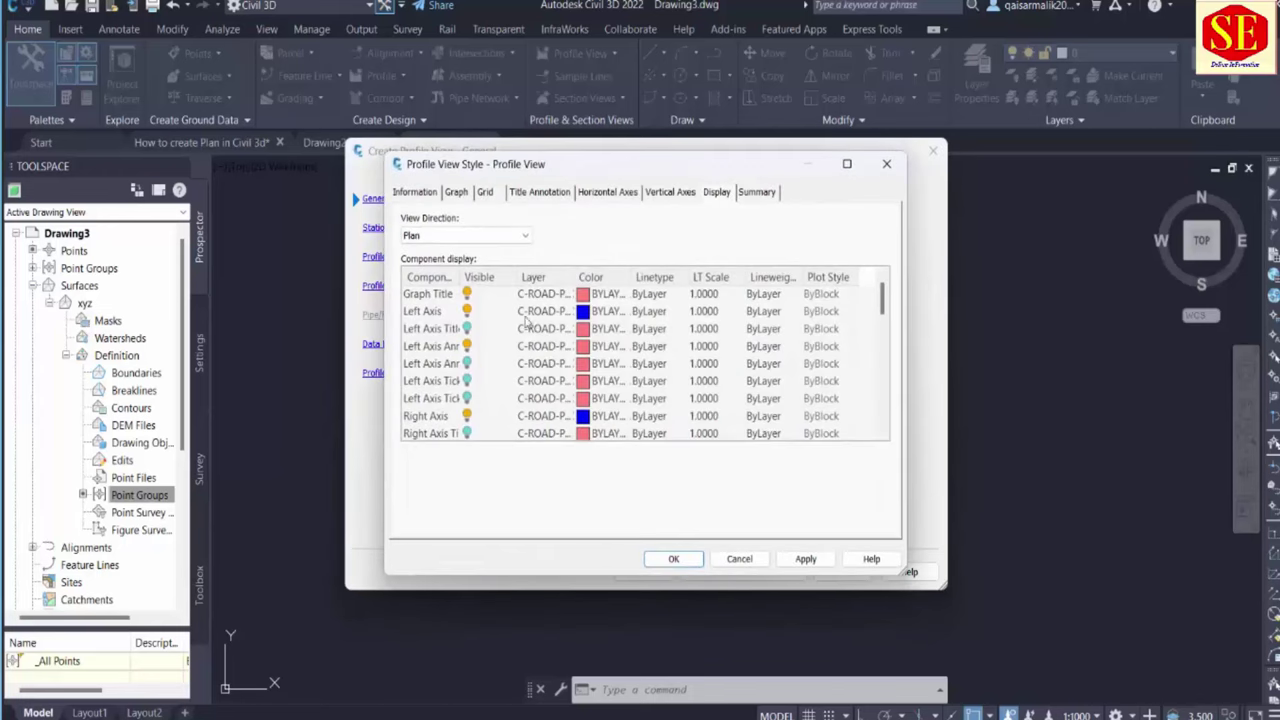
pyautogui.click(458, 194)
pyautogui.click(433, 196)
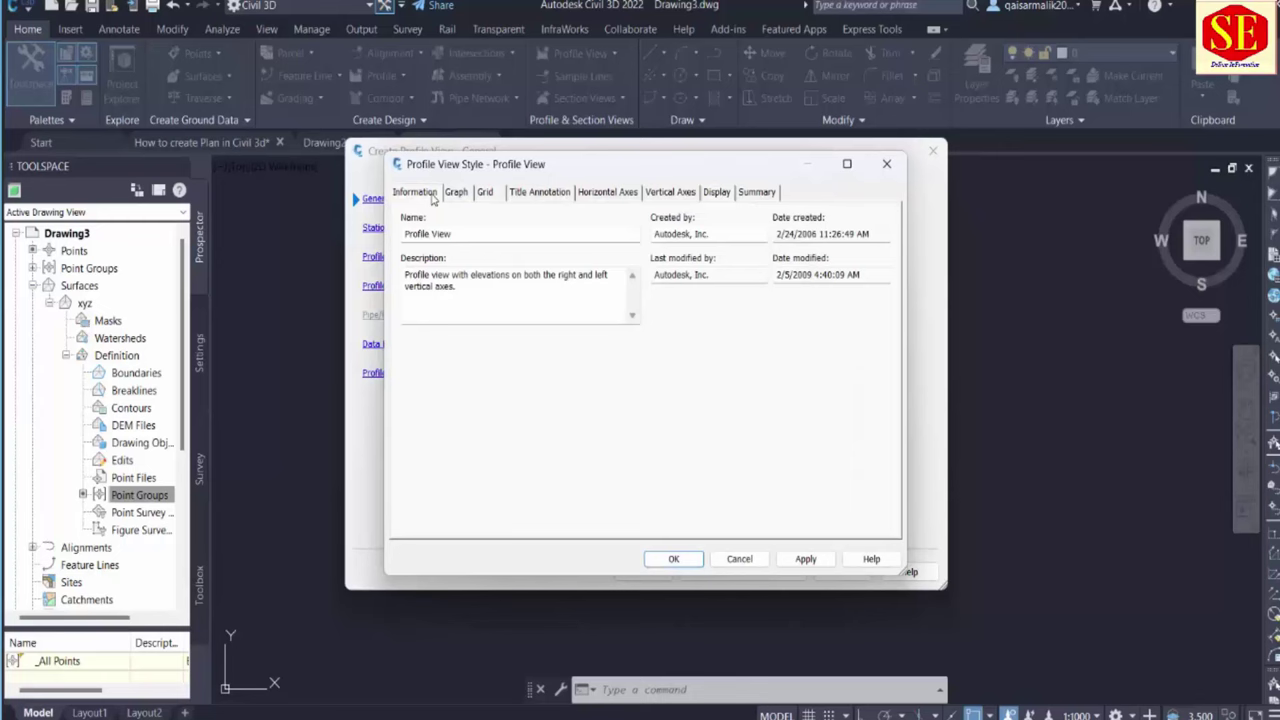
pyautogui.click(486, 193)
pyautogui.click(607, 193)
pyautogui.click(669, 193)
pyautogui.click(717, 193)
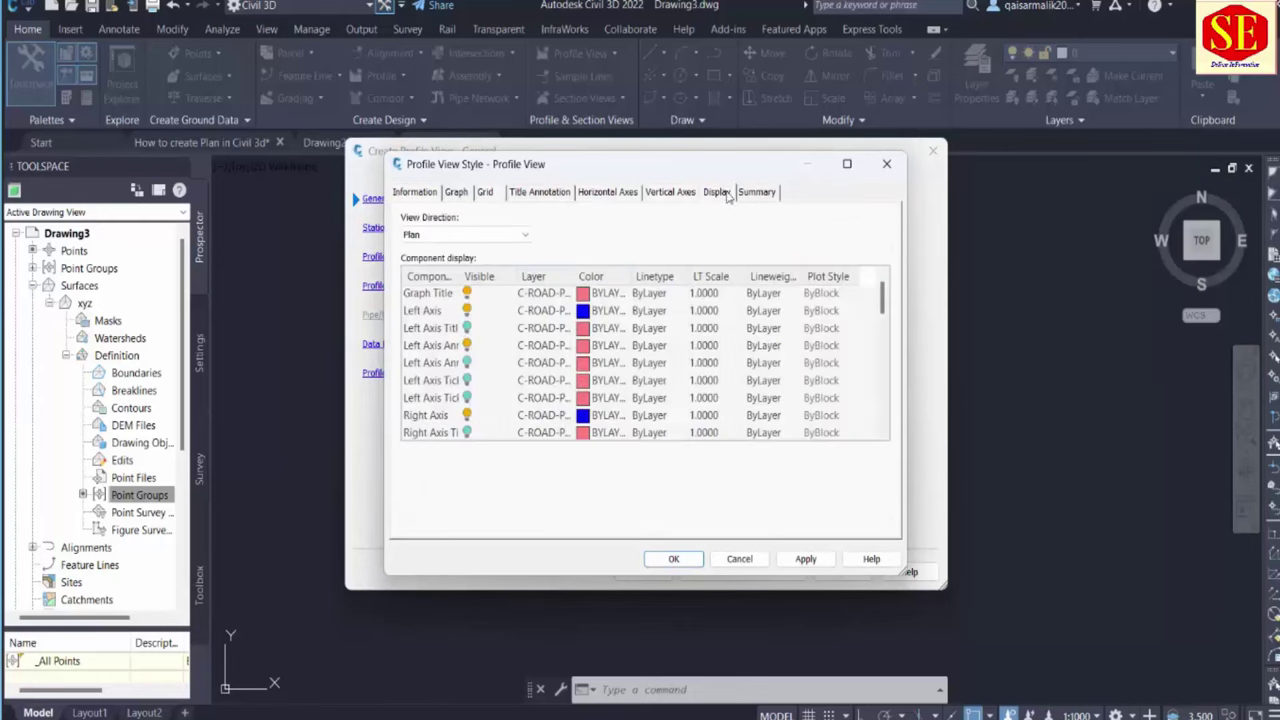
pyautogui.click(757, 193)
pyautogui.click(716, 193)
pyautogui.click(670, 193)
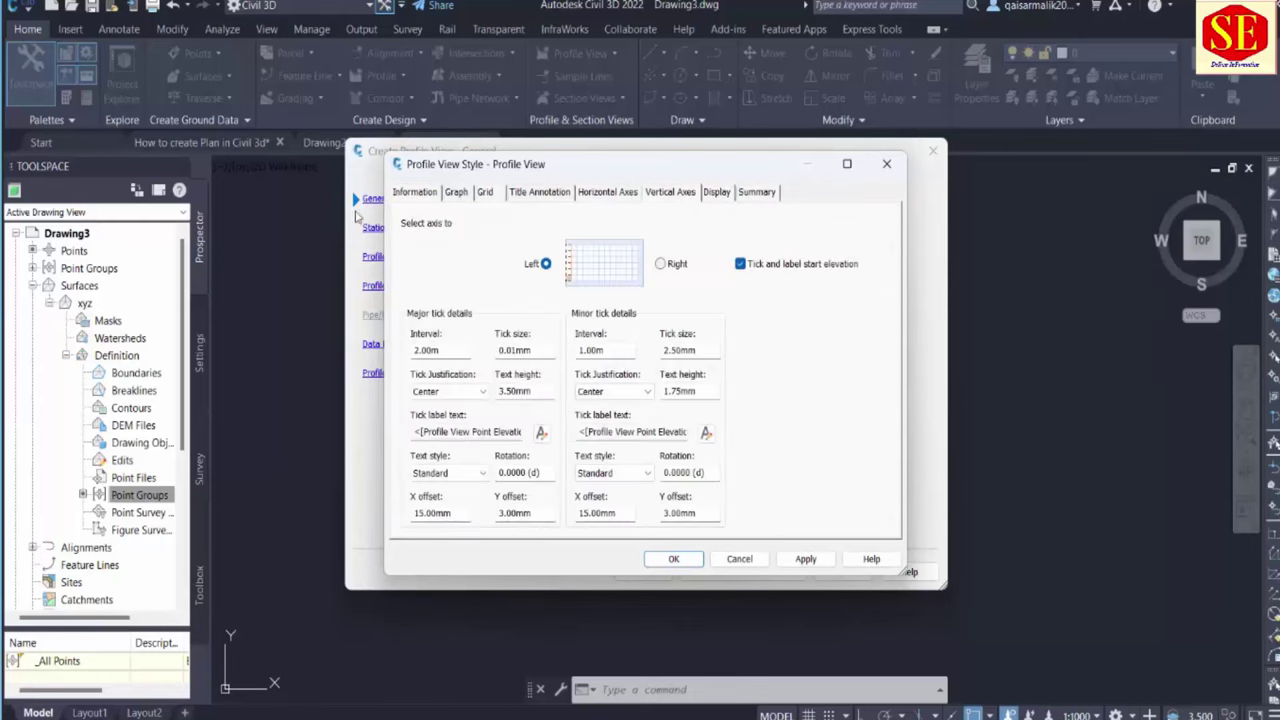
pyautogui.click(420, 196)
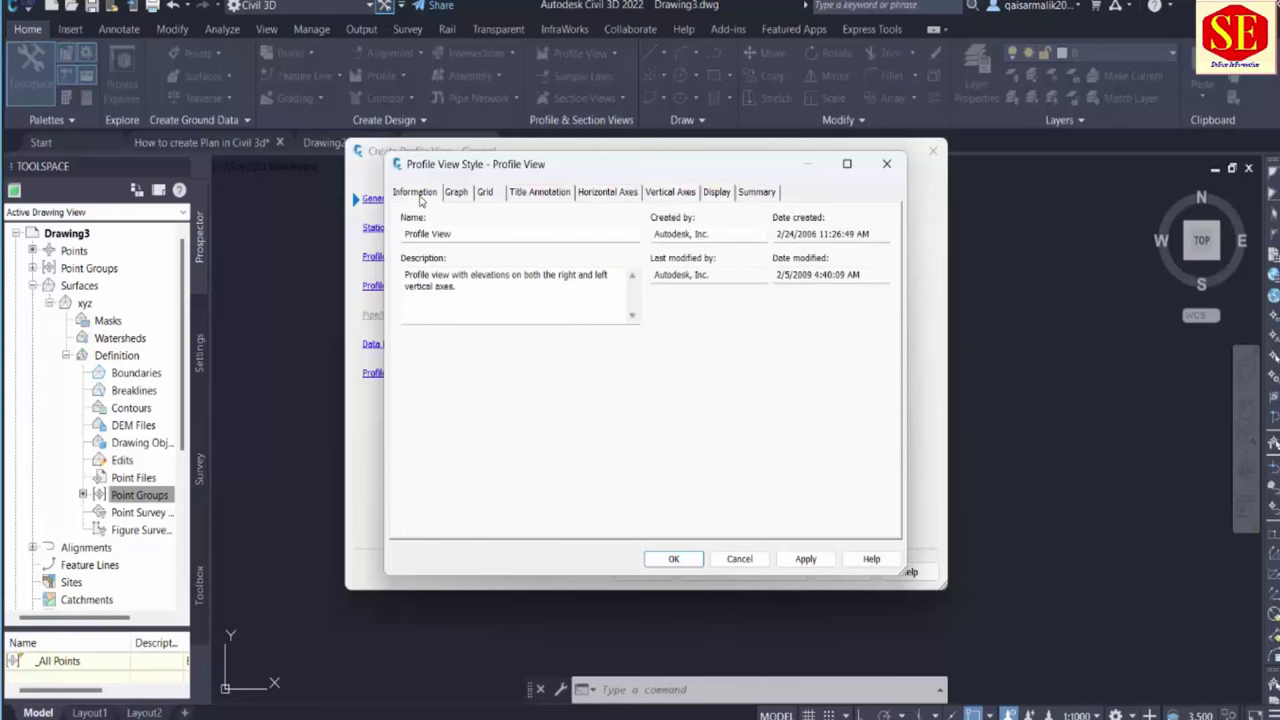
pyautogui.click(670, 558)
# Select Profile View from the profile view style list
pyautogui.click(571, 363)
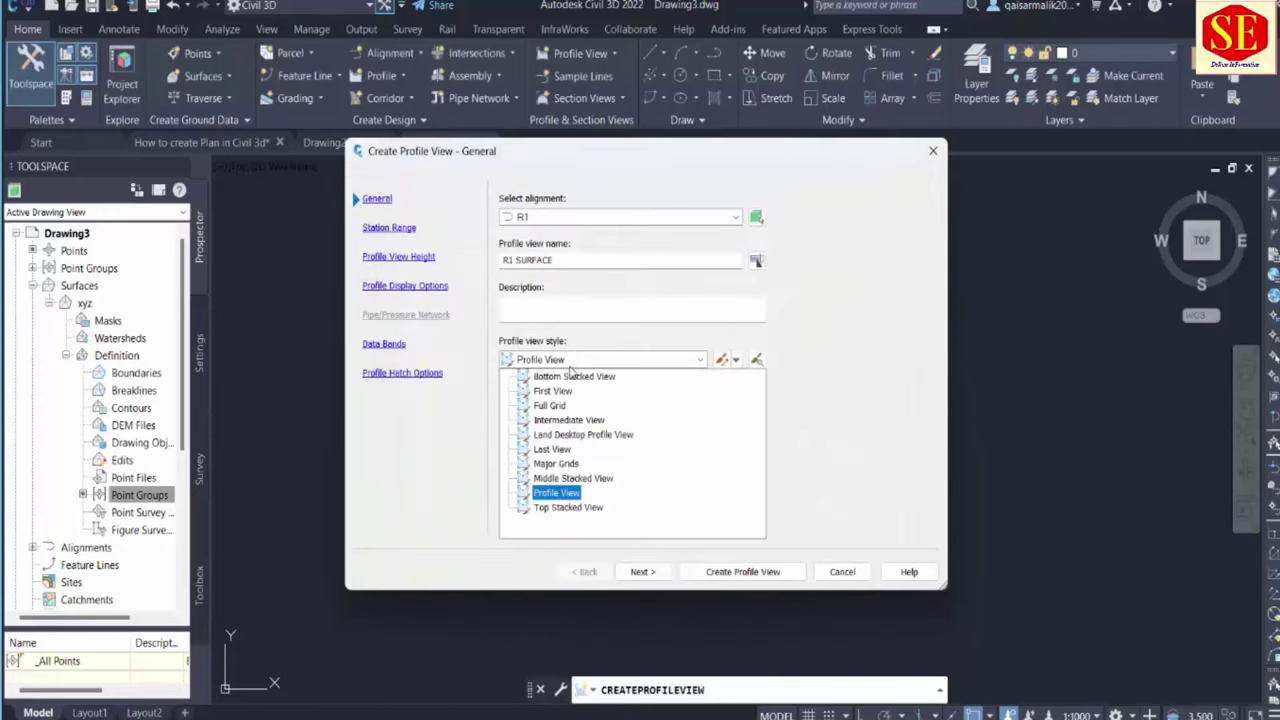
pyautogui.scroll(8, 573, 369)
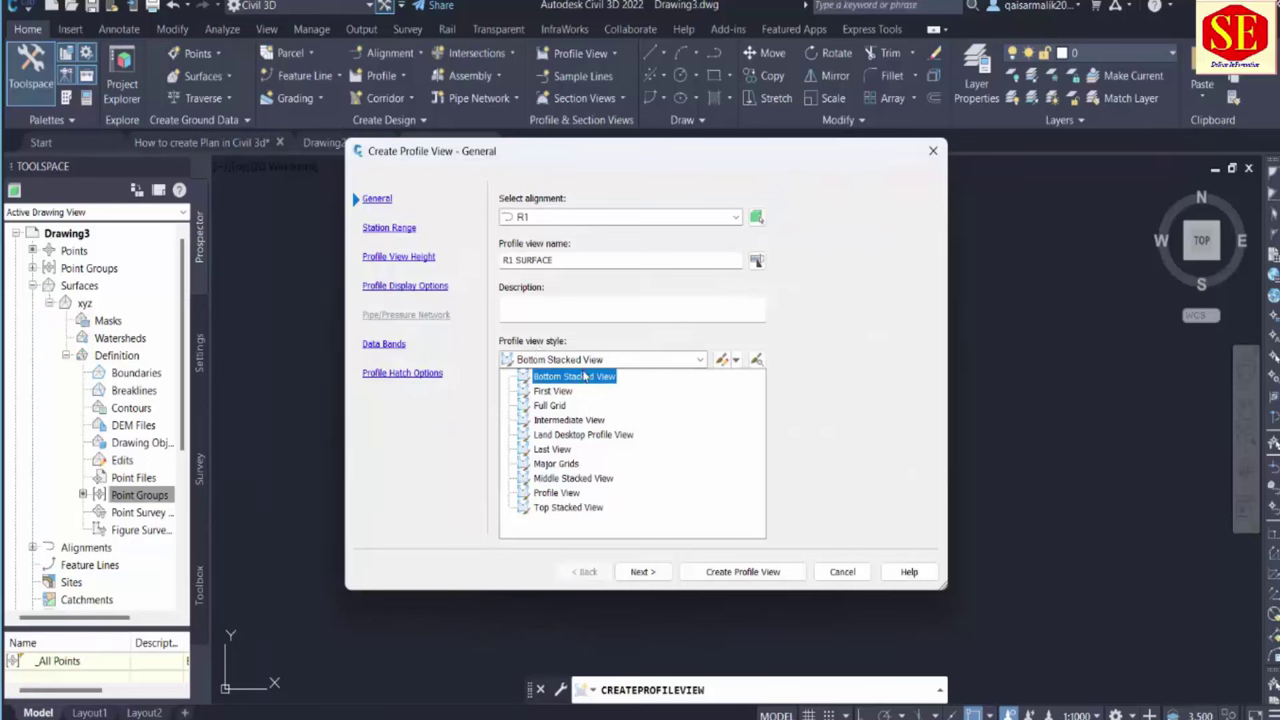
pyautogui.scroll(-8, 583, 390)
pyautogui.scroll(8, 580, 410)
pyautogui.scroll(-2, 576, 428)
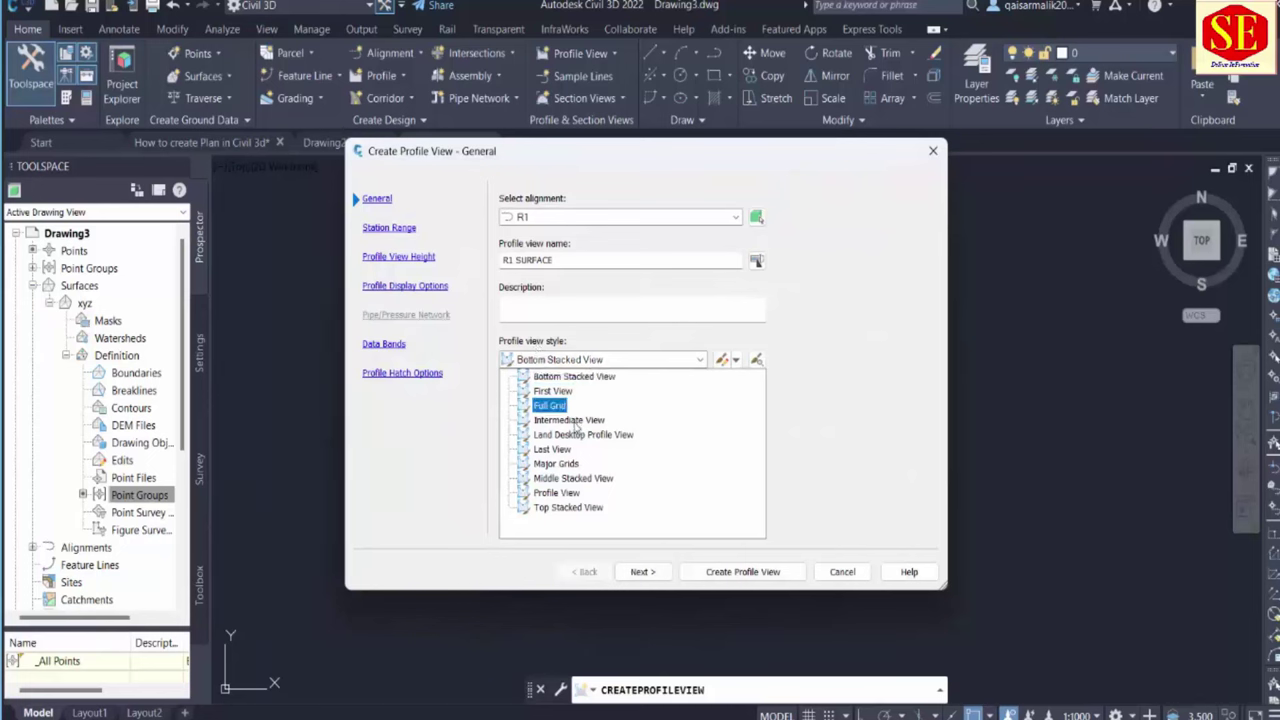
pyautogui.scroll(-5, 576, 428)
pyautogui.scroll(5, 575, 430)
pyautogui.scroll(-5, 563, 490)
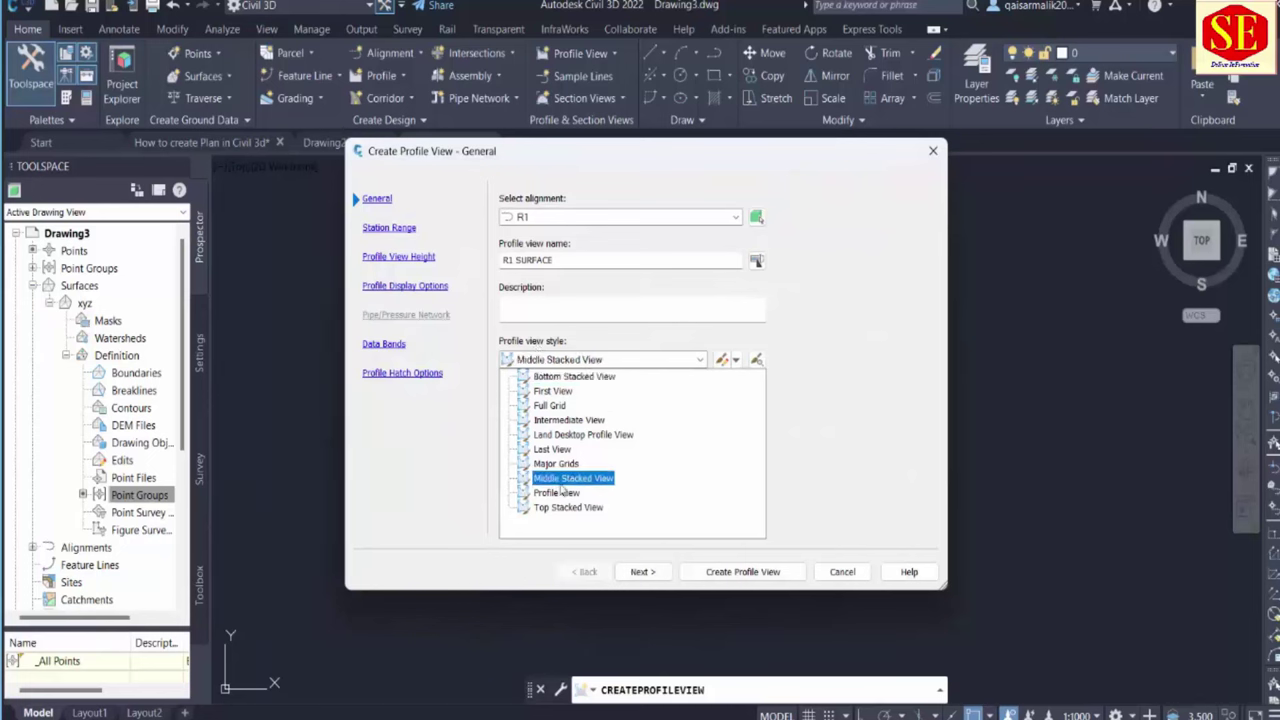
pyautogui.click(563, 492)
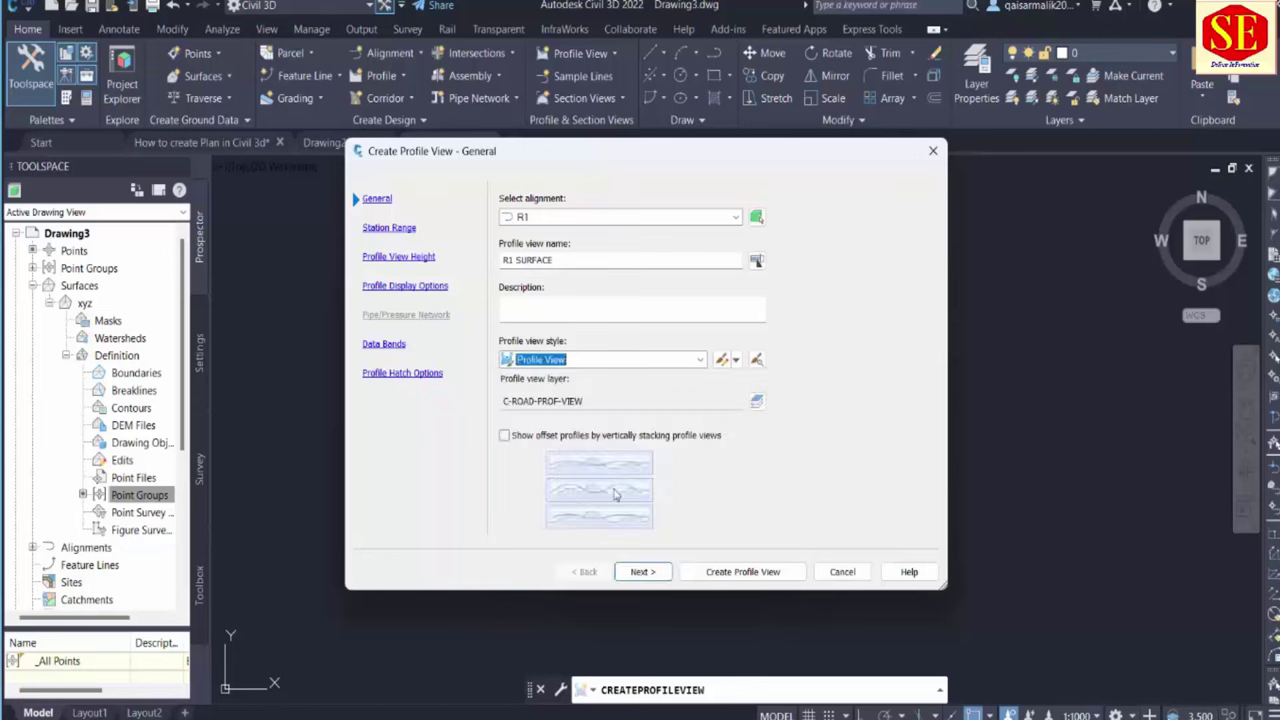
# Leave station range and profile view height on Automatic and create the R1 profile view
pyautogui.click(643, 572)
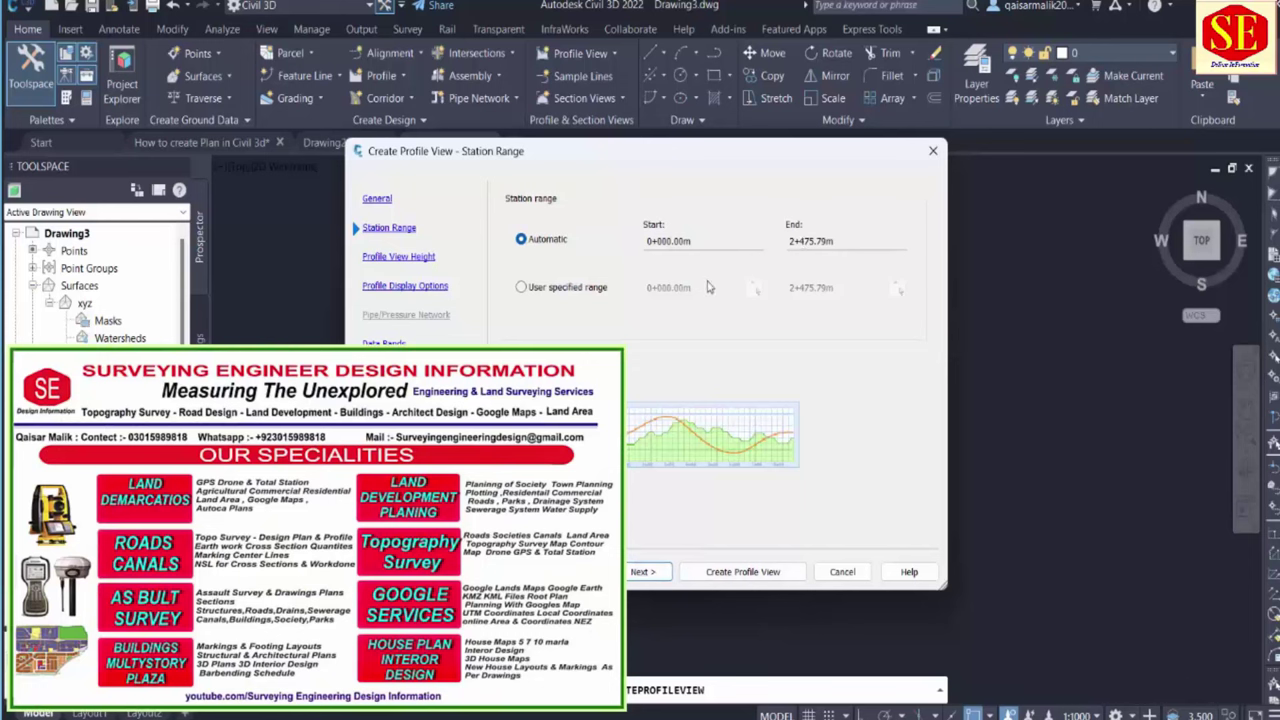
pyautogui.click(552, 288)
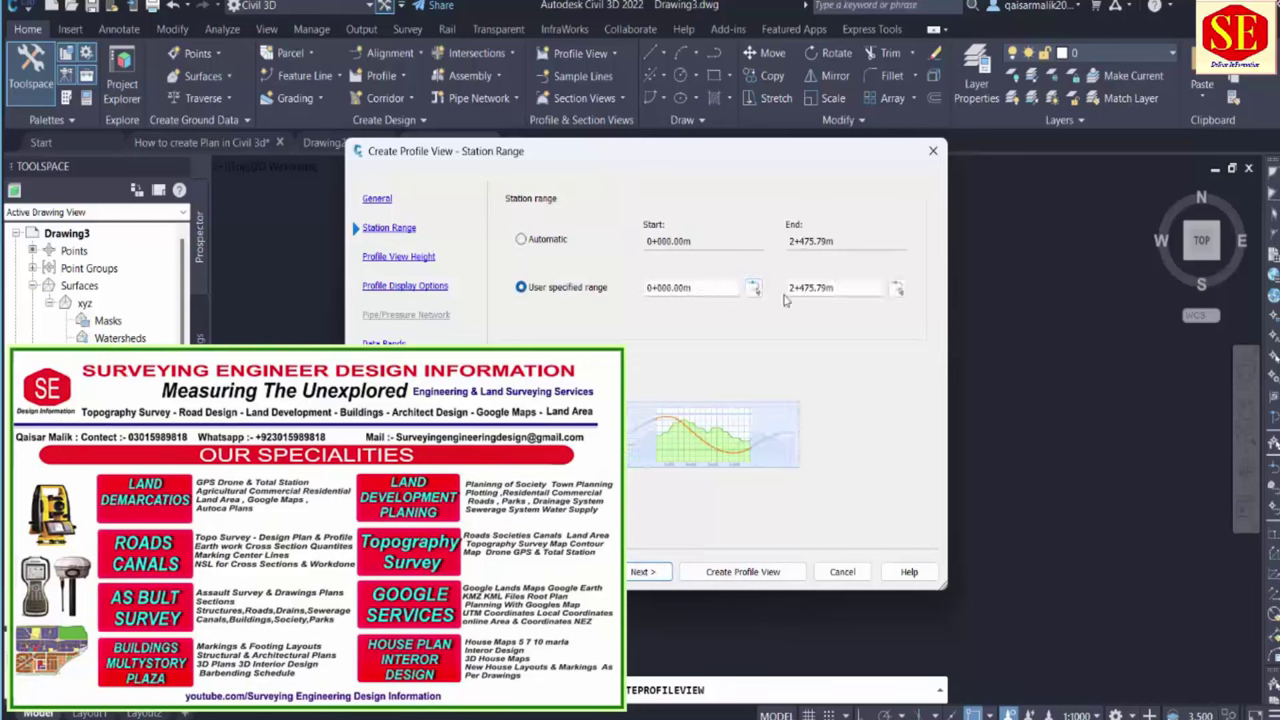
pyautogui.click(529, 243)
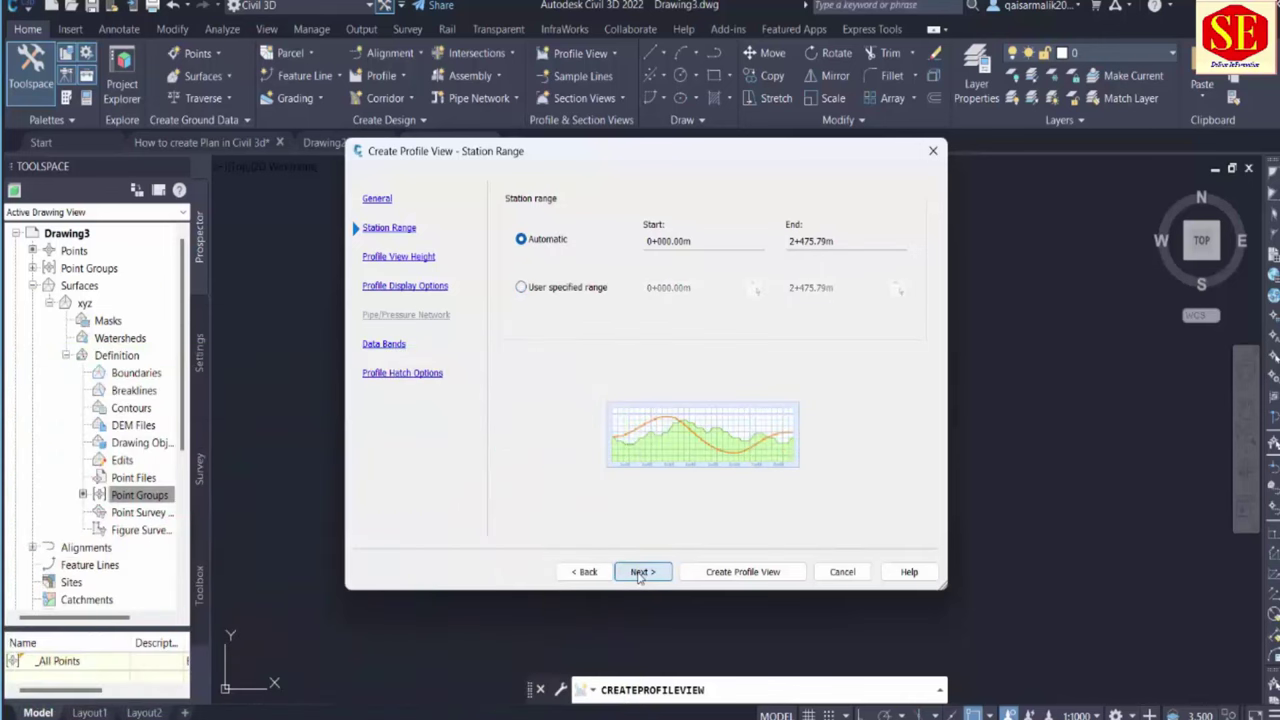
pyautogui.click(640, 573)
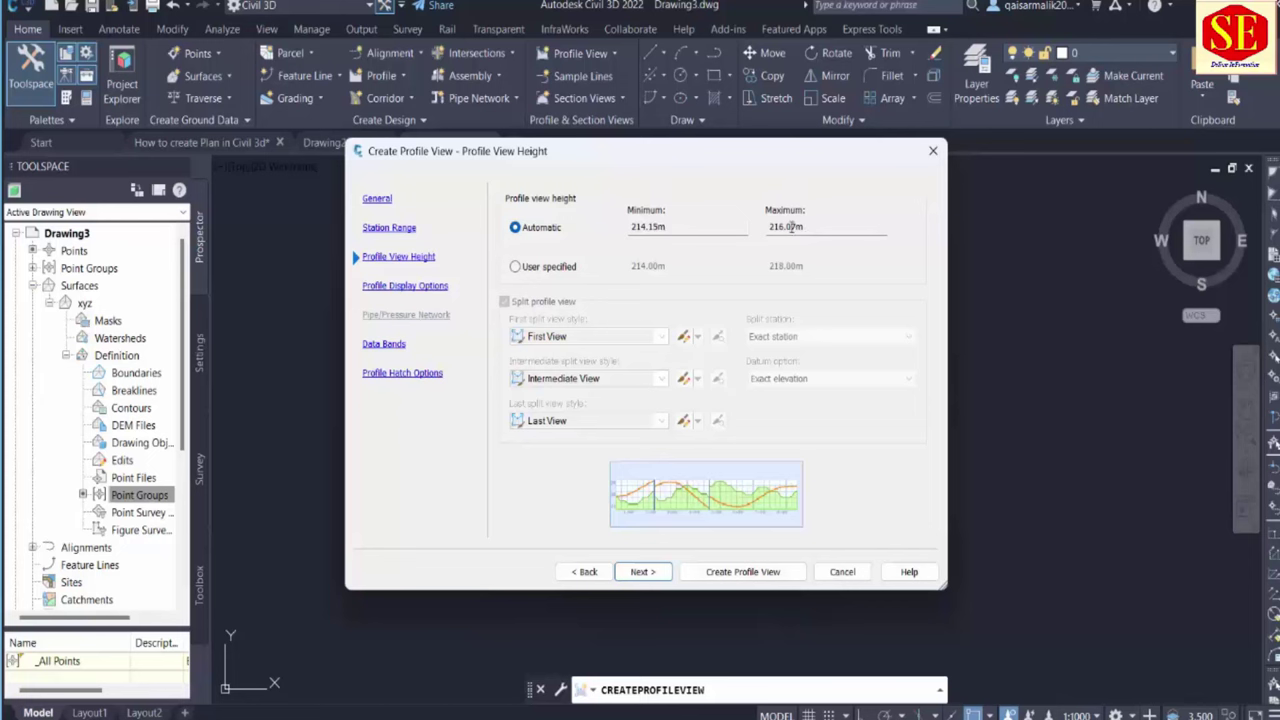
pyautogui.click(555, 267)
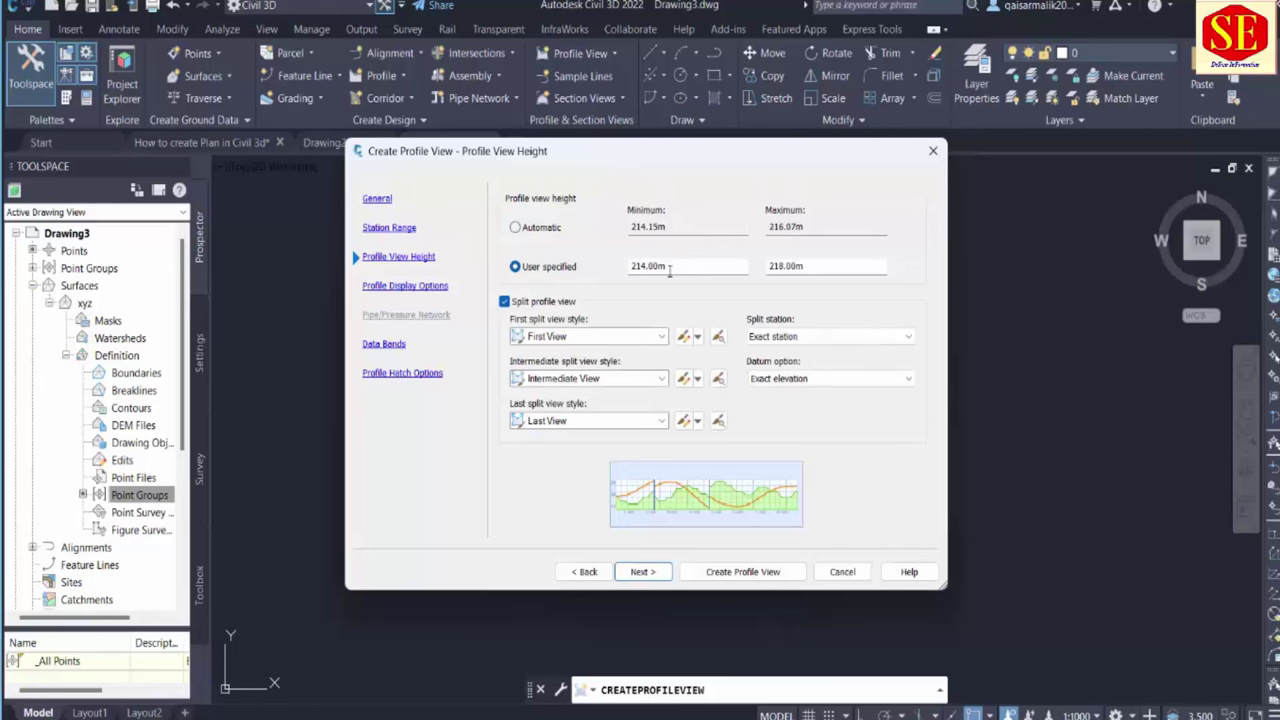
pyautogui.click(538, 230)
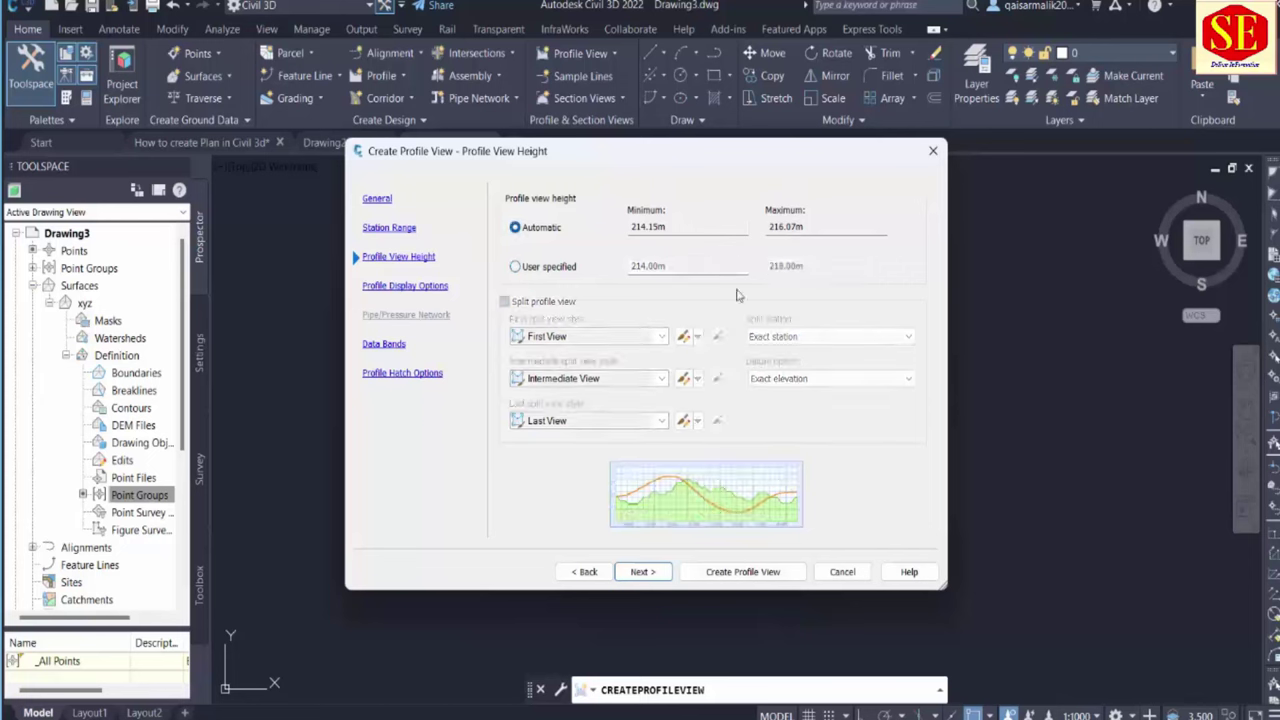
pyautogui.click(643, 572)
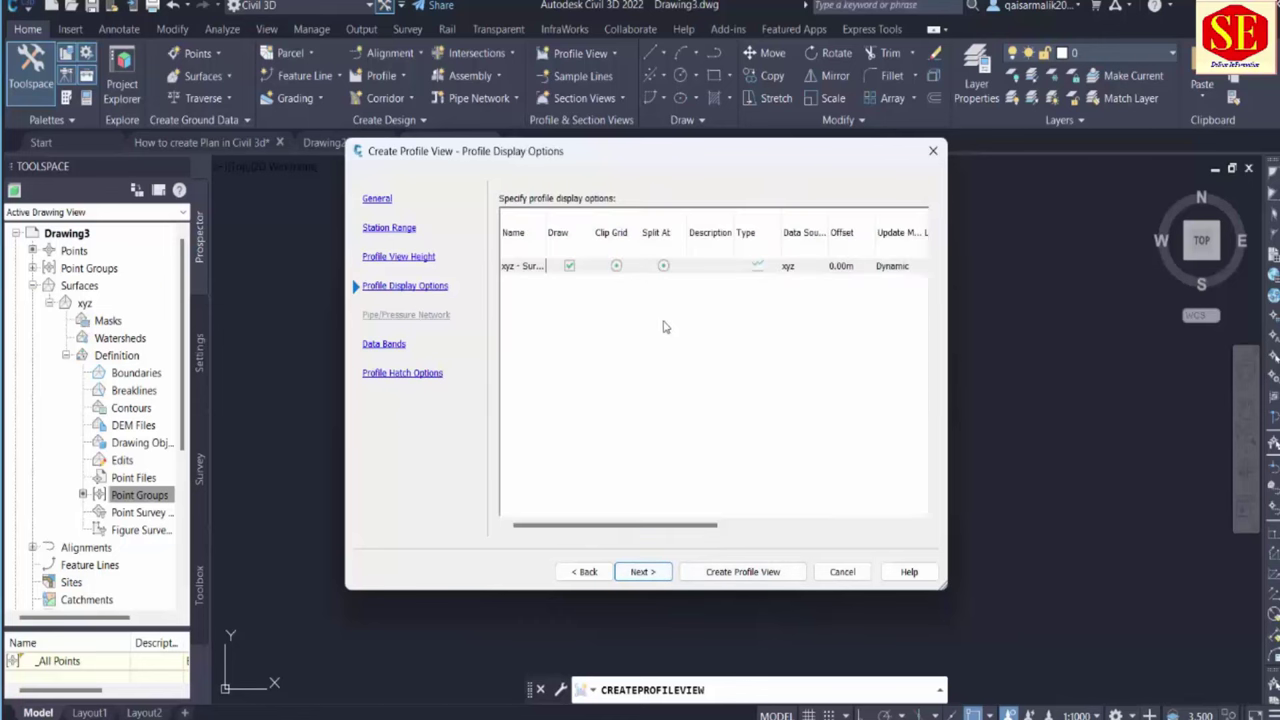
pyautogui.click(743, 573)
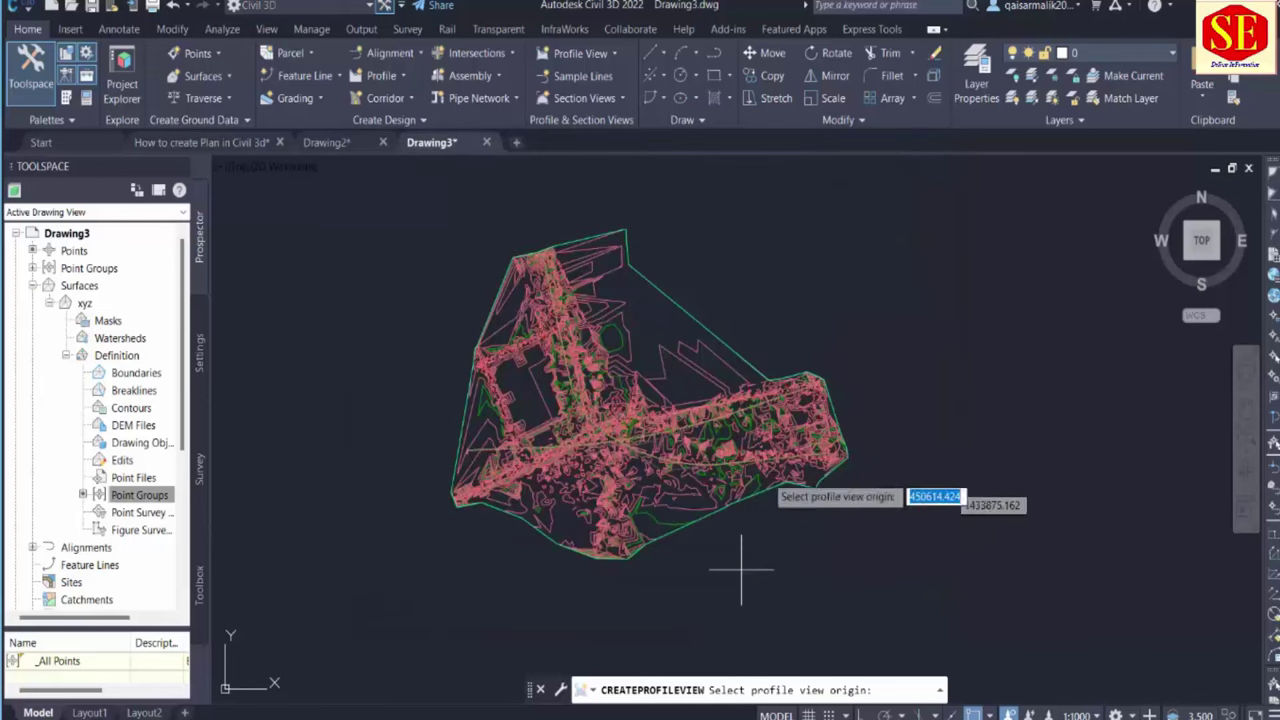
pyautogui.moveTo(696, 381); pyautogui.dragTo(678, 389, button='middle')
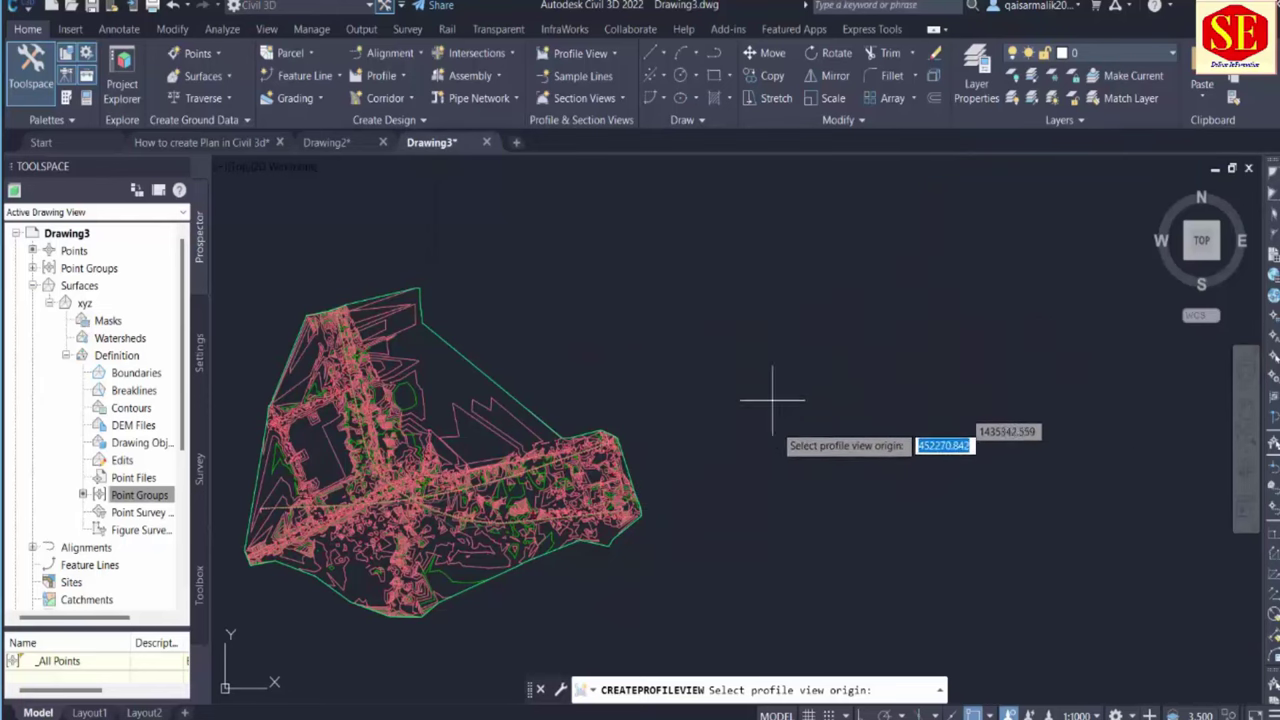
pyautogui.click(770, 305)
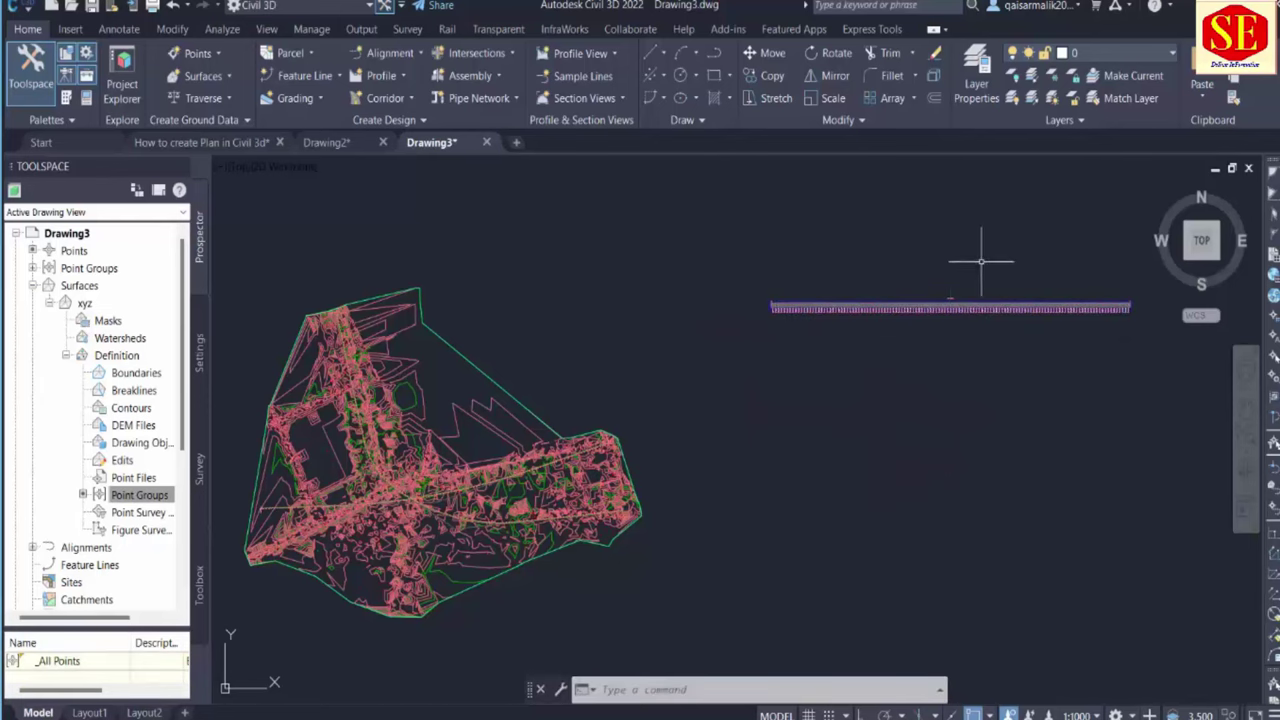
pyautogui.scroll(5, 948, 323)
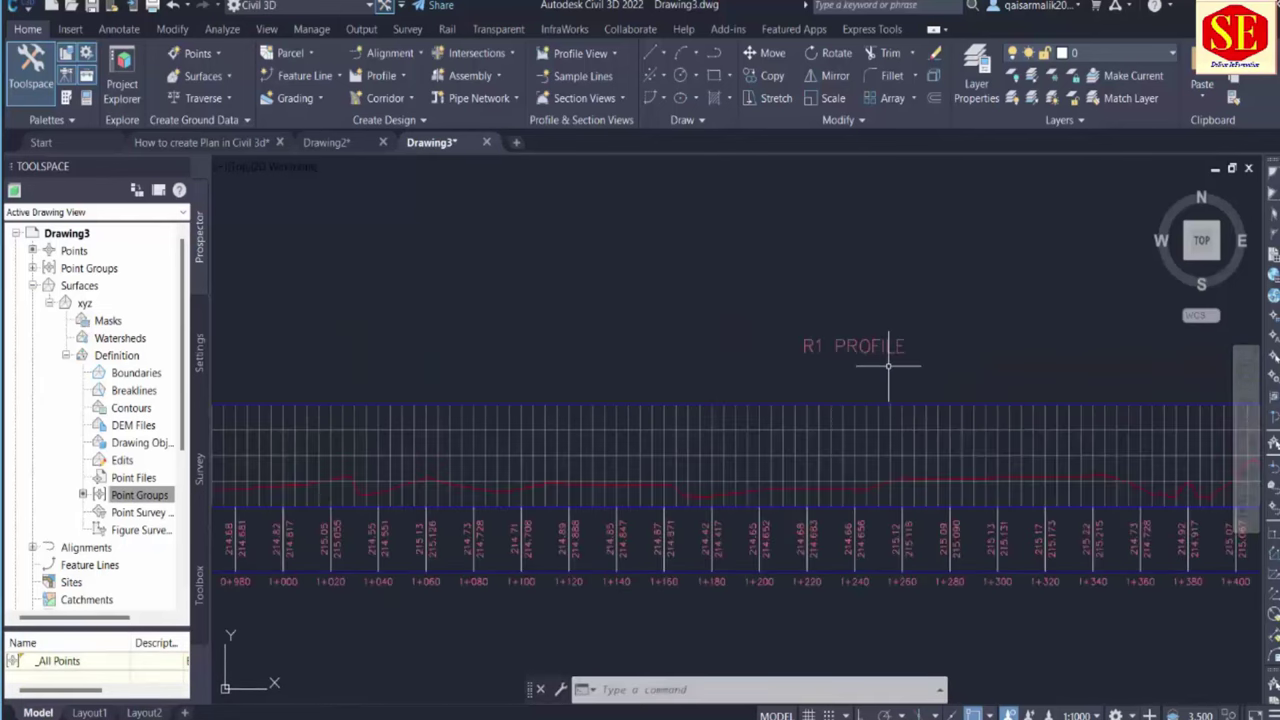
pyautogui.scroll(3, 888, 366)
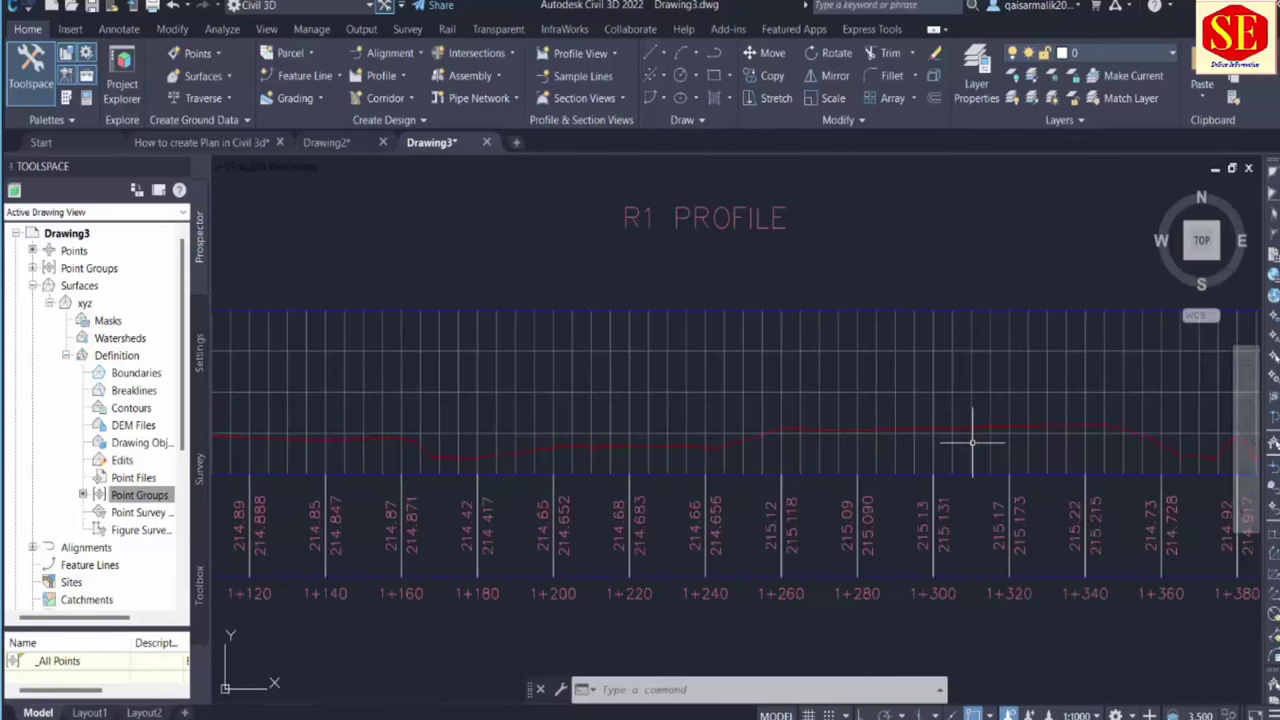
pyautogui.scroll(-6, 923, 435)
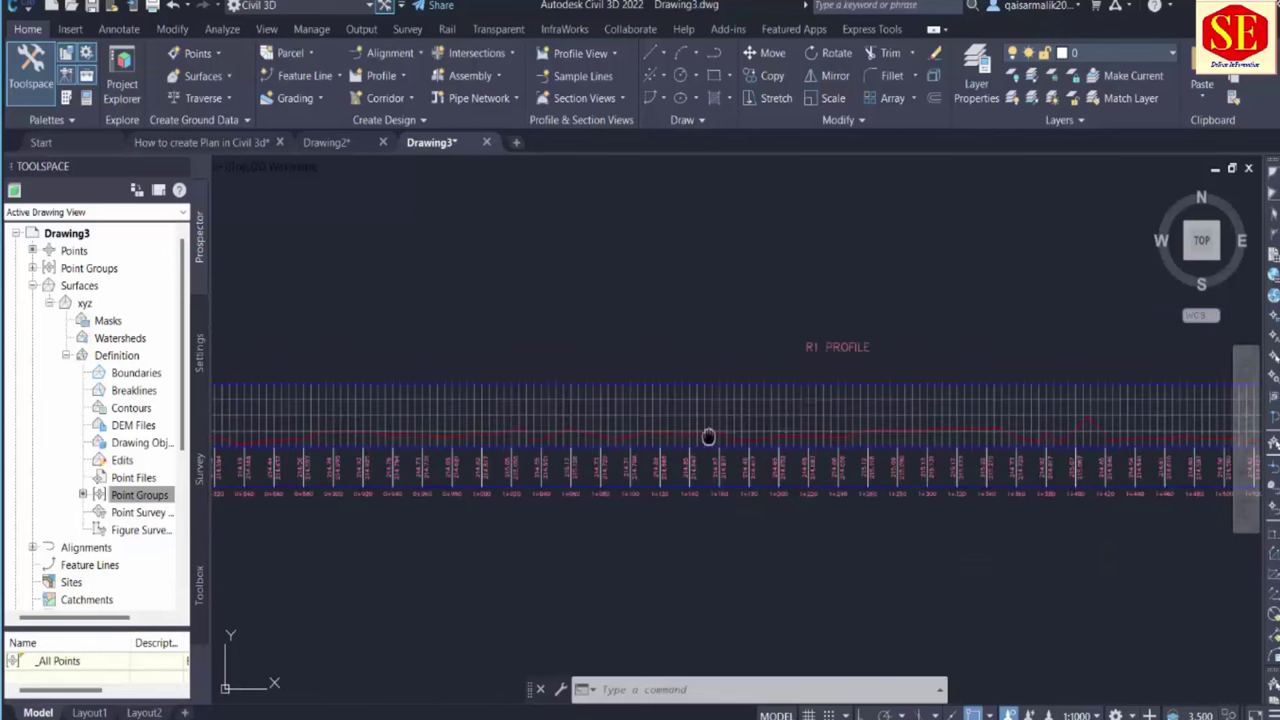
pyautogui.moveTo(543, 559); pyautogui.dragTo(1154, 523, button='middle')
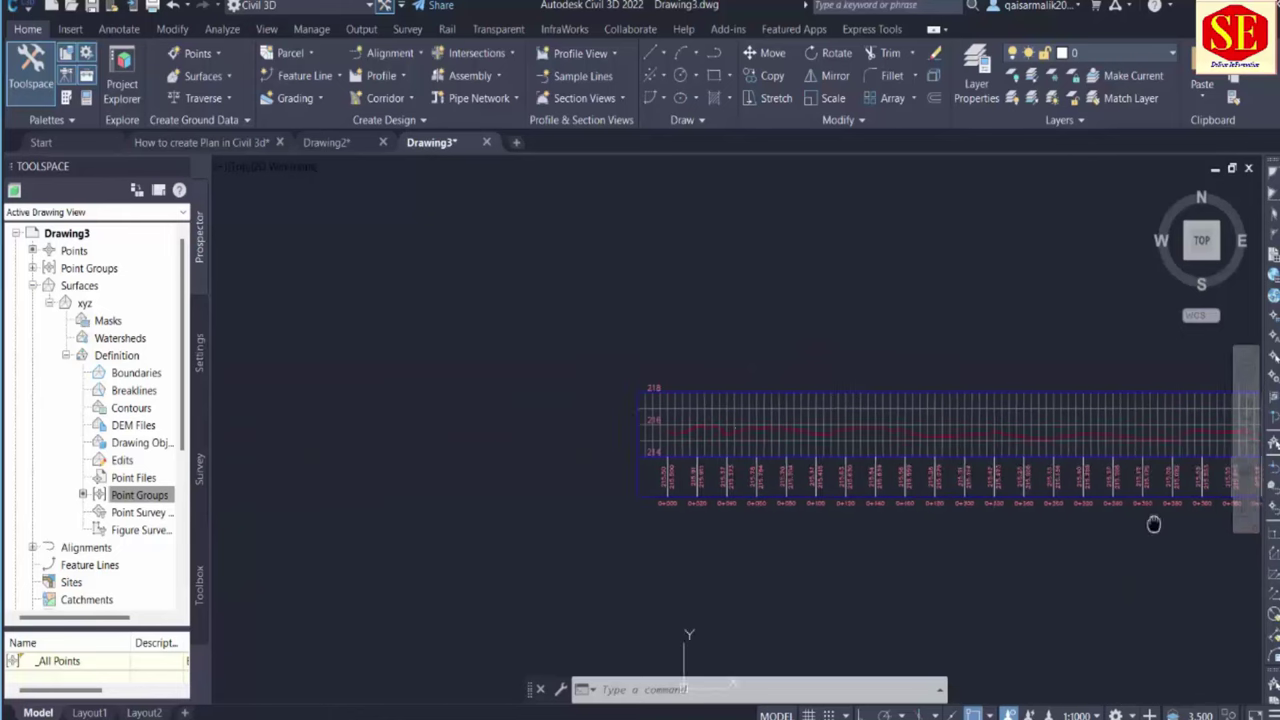
pyautogui.scroll(3, 831, 400)
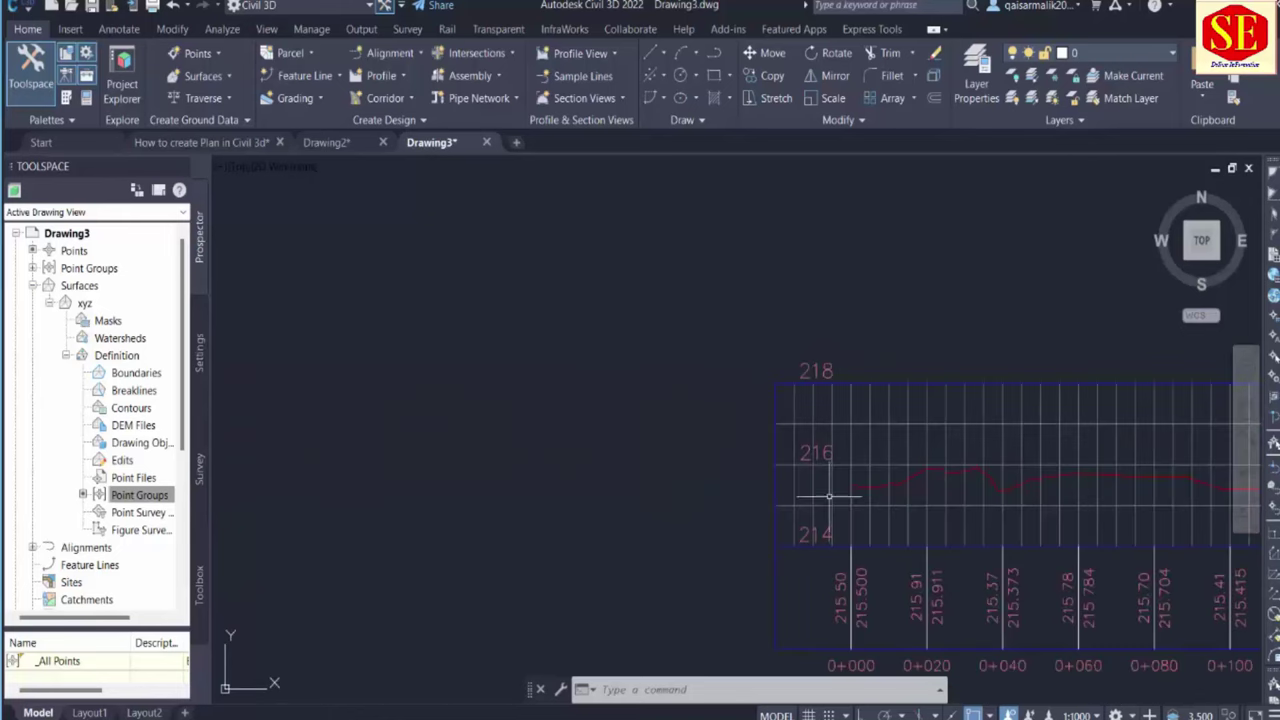
pyautogui.scroll(-2, 824, 392)
pyautogui.scroll(4, 860, 495)
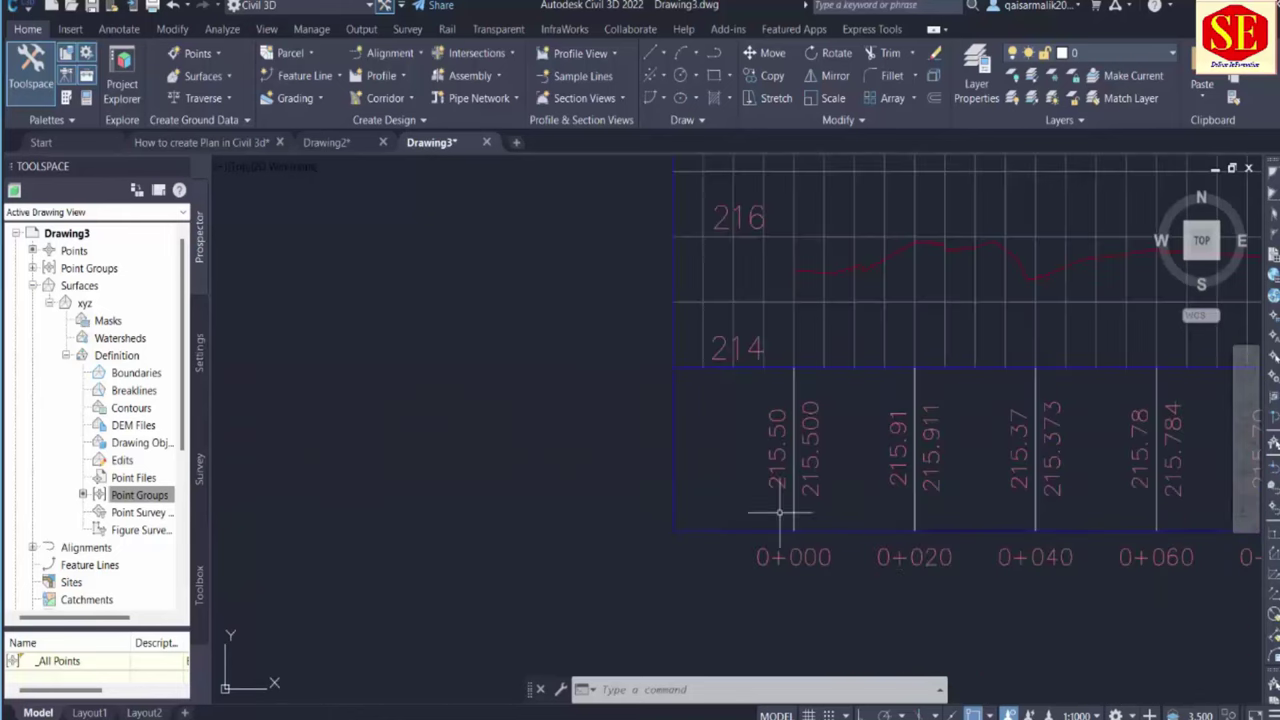
pyautogui.scroll(-5, 810, 505)
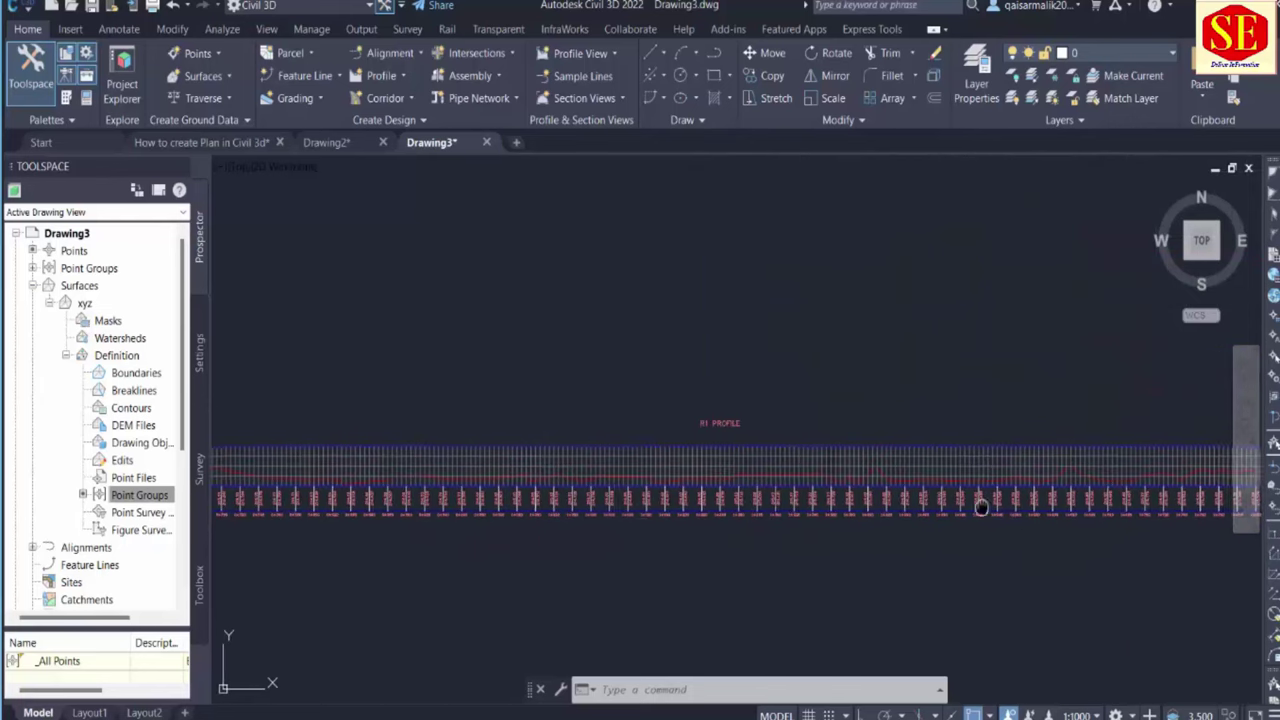
pyautogui.moveTo(990, 505); pyautogui.dragTo(691, 507, button='middle')
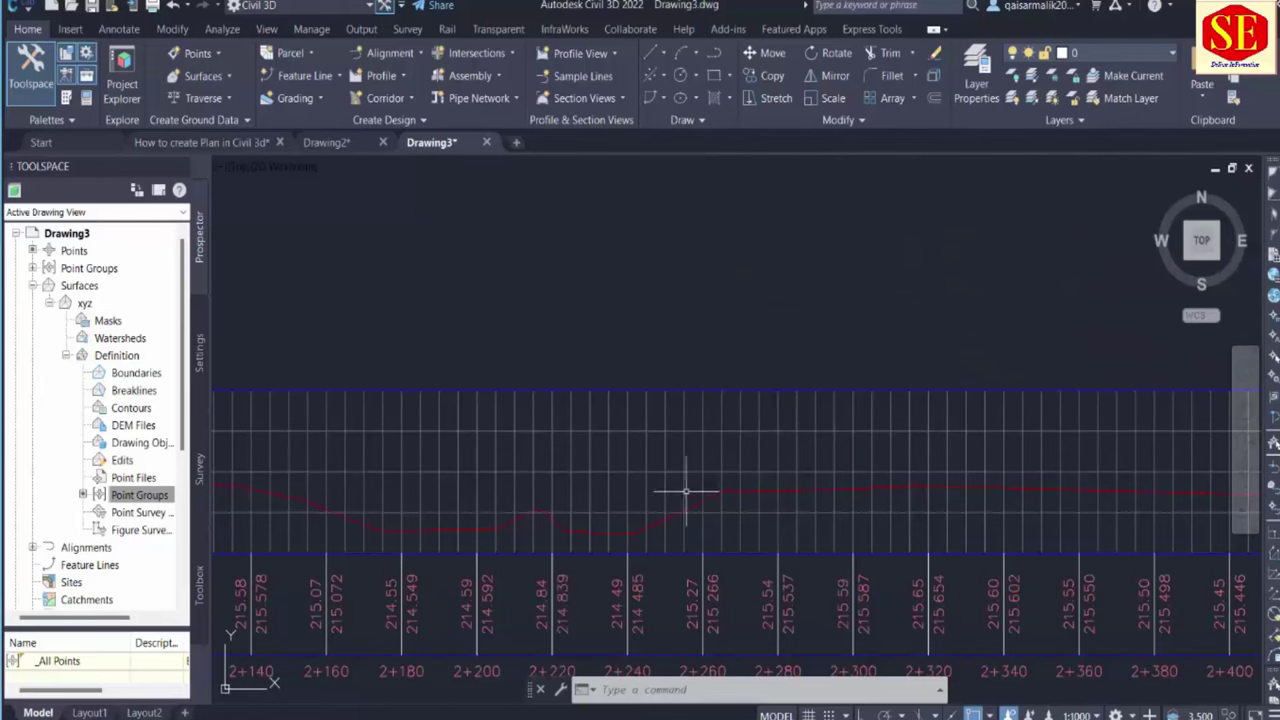
pyautogui.scroll(-5, 1125, 447)
pyautogui.scroll(-2, 1125, 447)
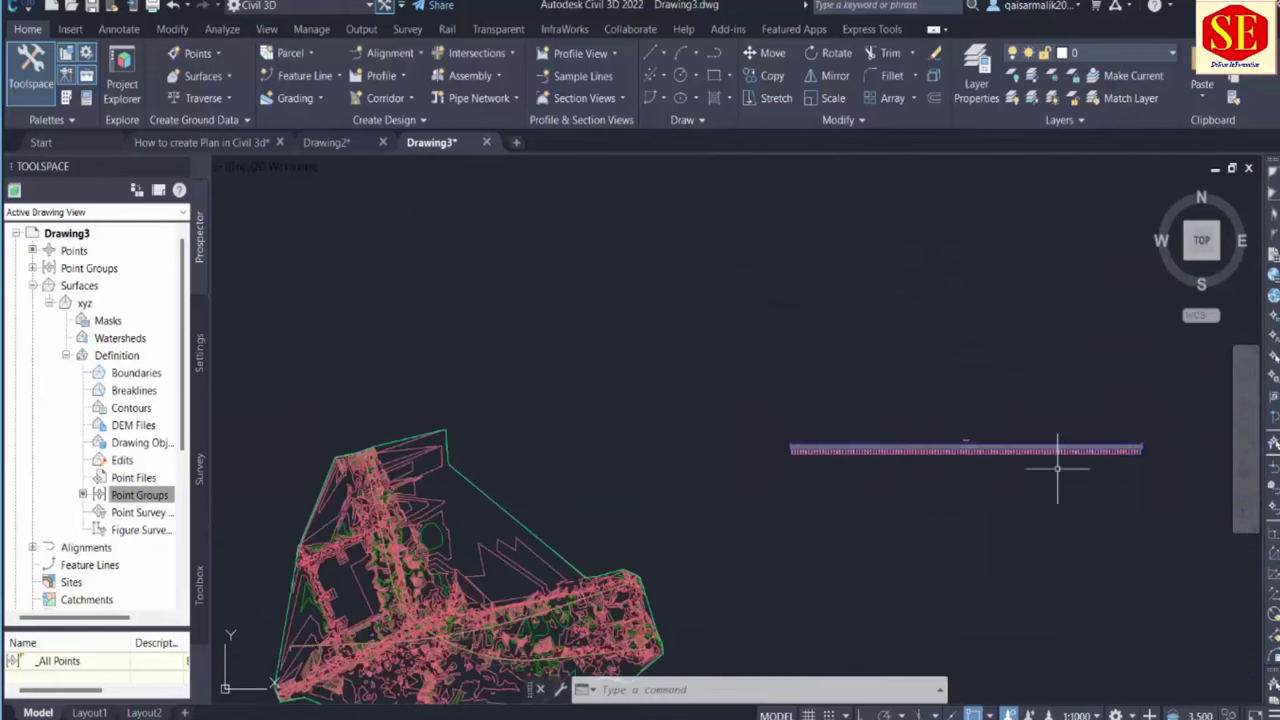
pyautogui.scroll(5, 710, 410)
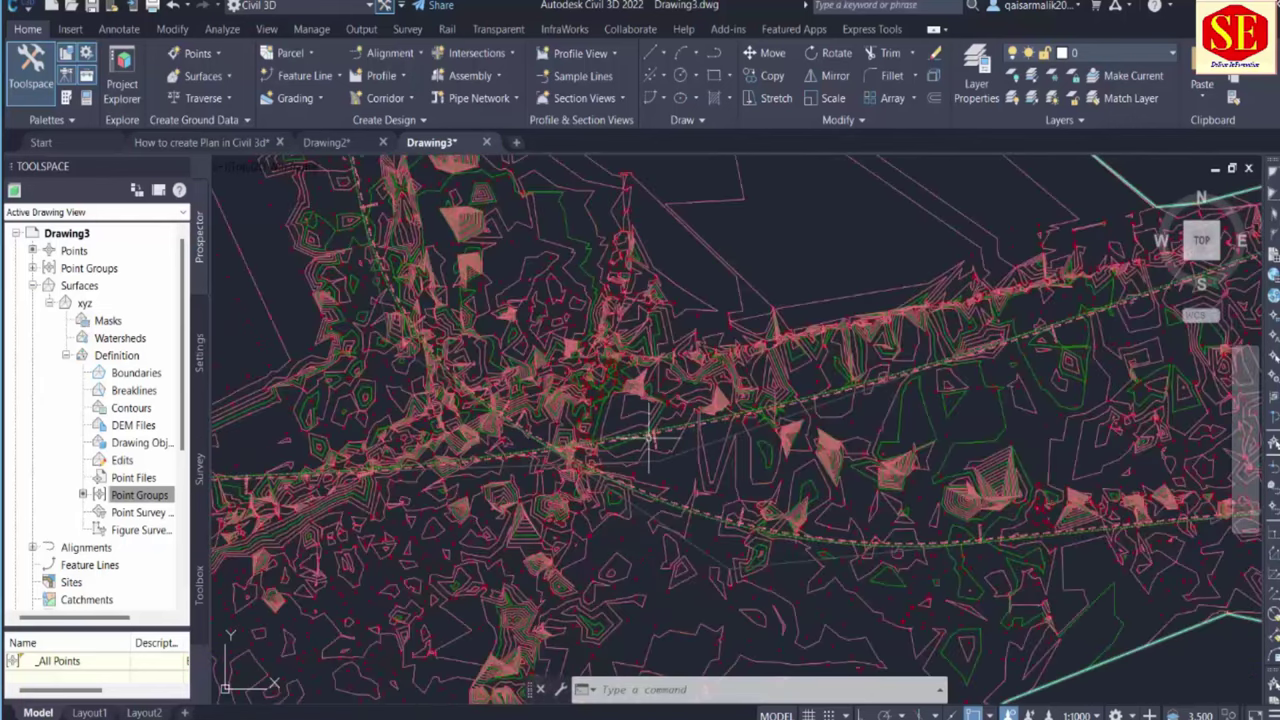
pyautogui.scroll(2, 710, 437)
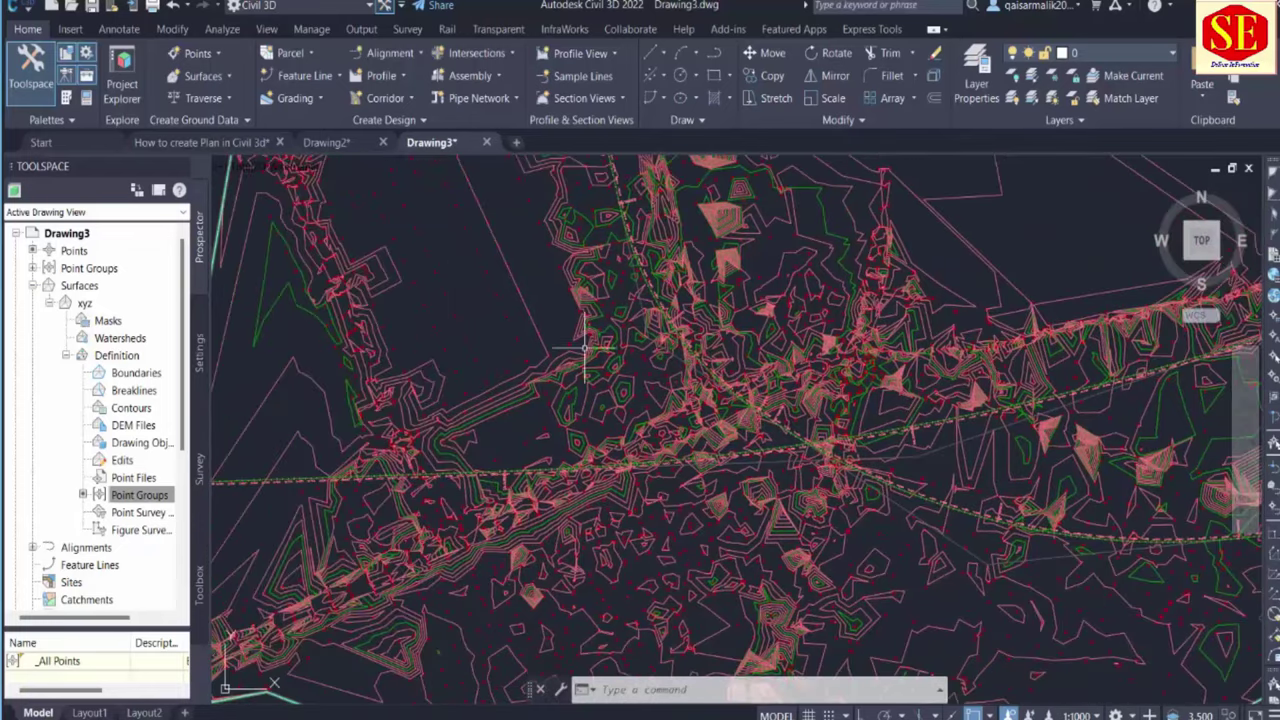
pyautogui.scroll(-5, 562, 368)
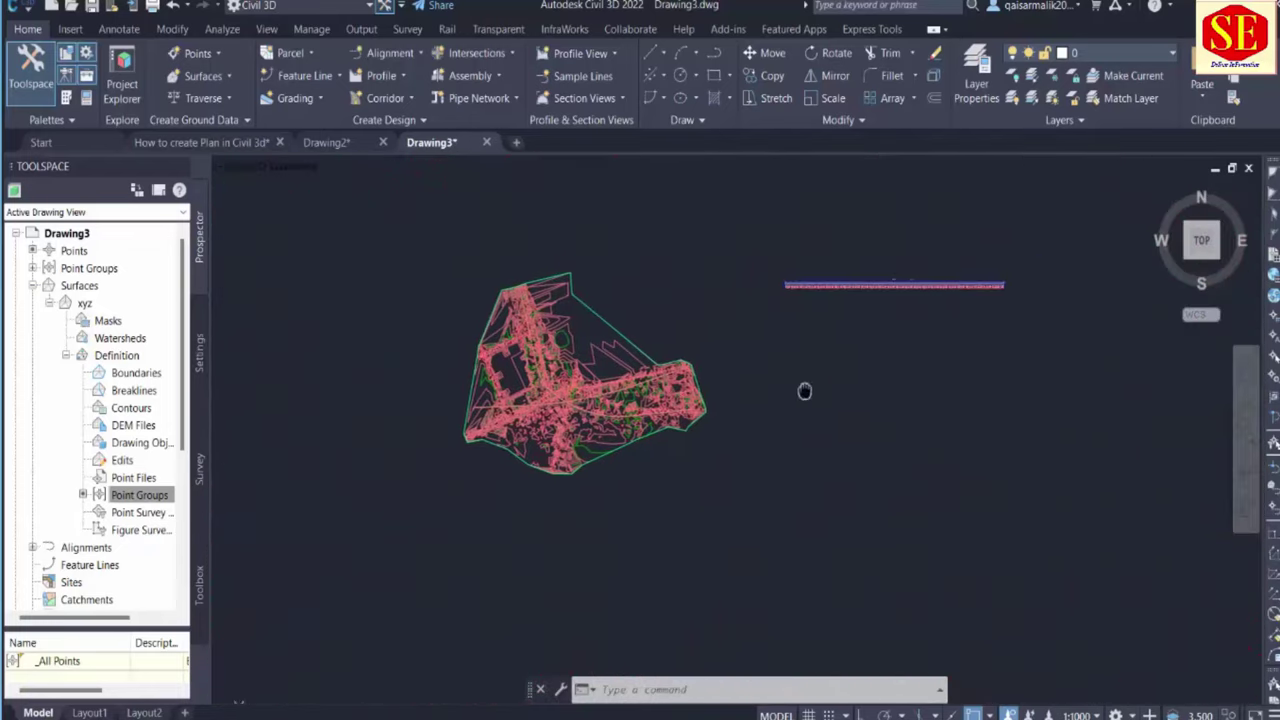
pyautogui.scroll(5, 729, 420)
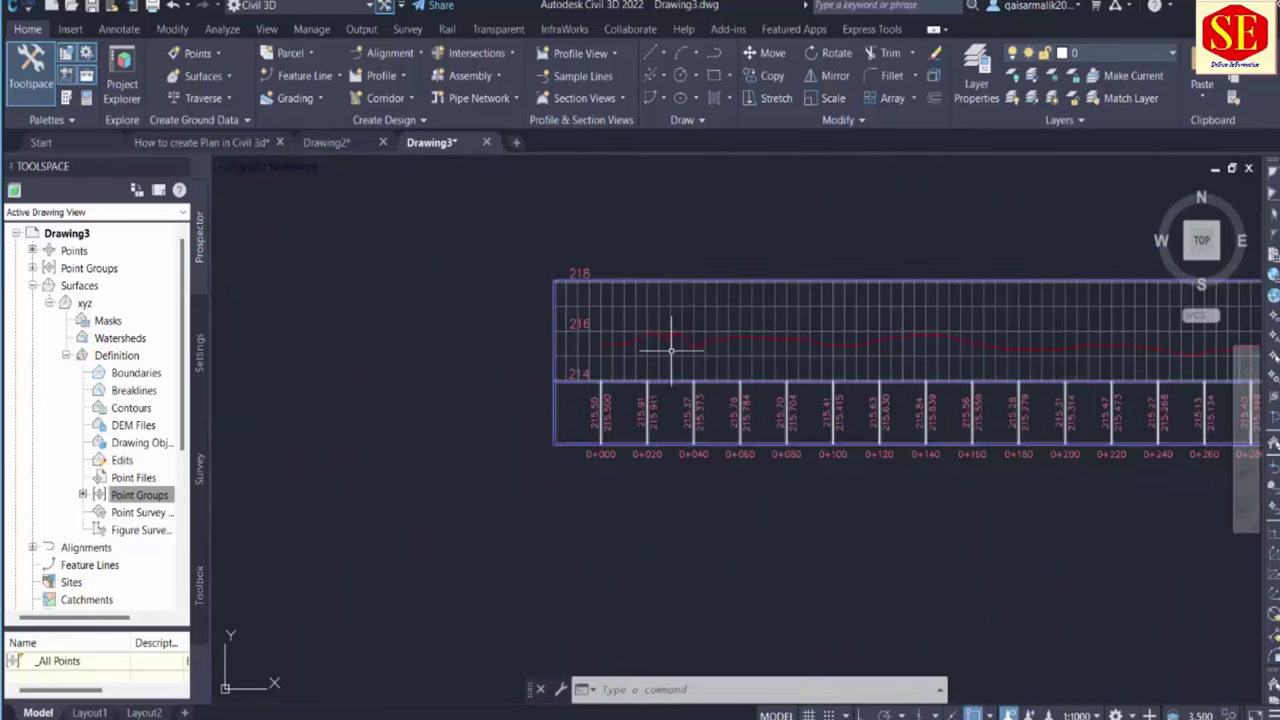
pyautogui.moveTo(924, 360); pyautogui.dragTo(573, 386, button='middle')
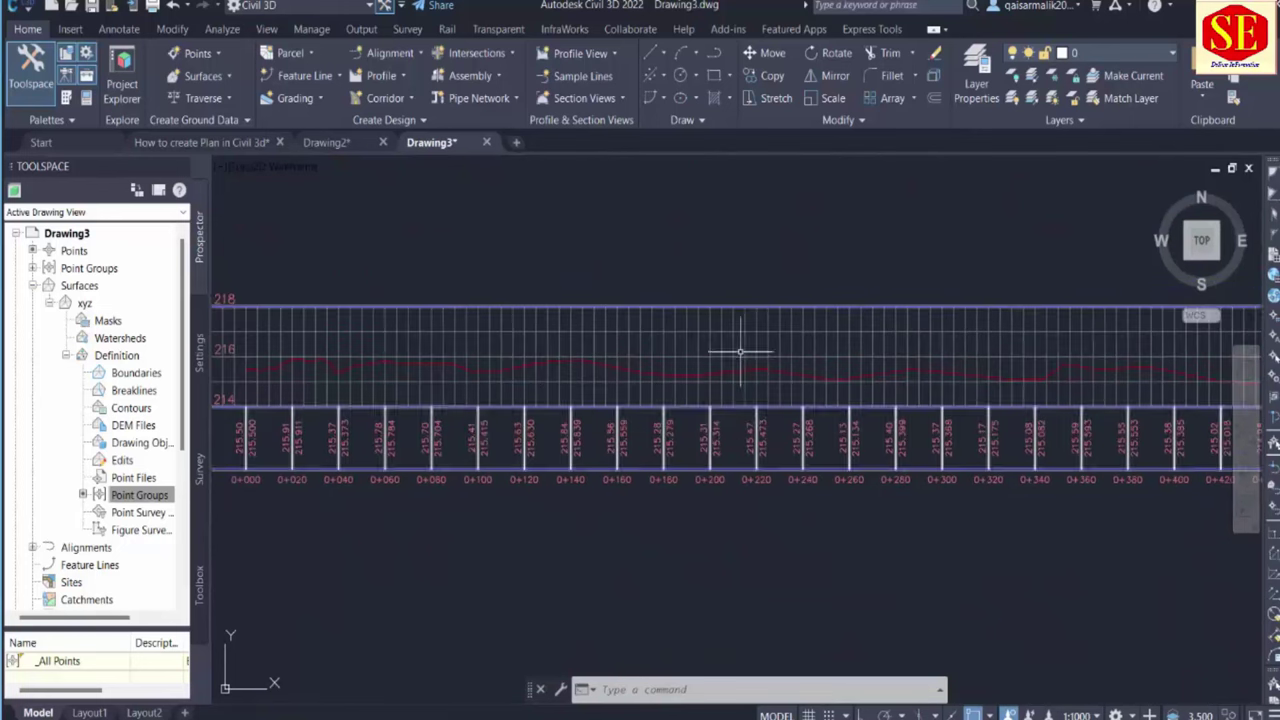
pyautogui.moveTo(903, 366); pyautogui.dragTo(546, 374, button='middle')
pyautogui.moveTo(898, 392); pyautogui.dragTo(657, 406, button='middle')
pyautogui.moveTo(974, 417); pyautogui.dragTo(500, 430, button='middle')
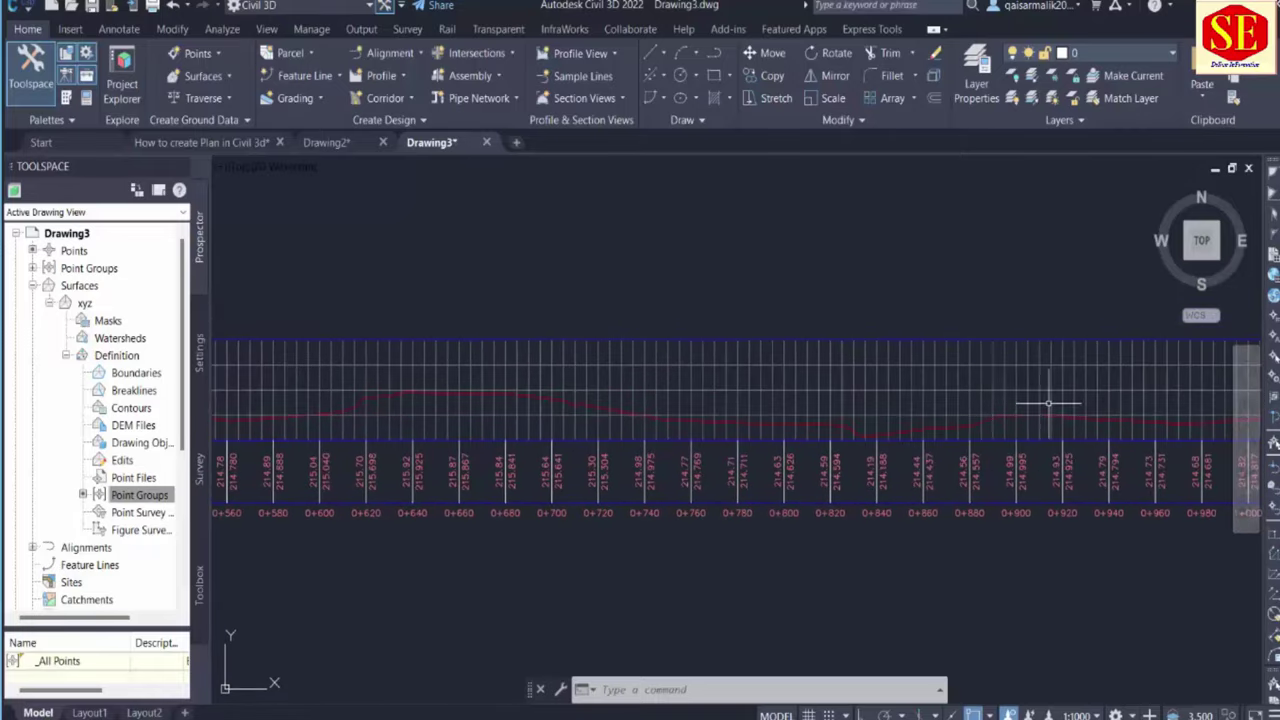
pyautogui.moveTo(1048, 404); pyautogui.dragTo(234, 394, button='middle')
pyautogui.moveTo(871, 380); pyautogui.dragTo(306, 380, button='middle')
pyautogui.scroll(-2, 568, 377)
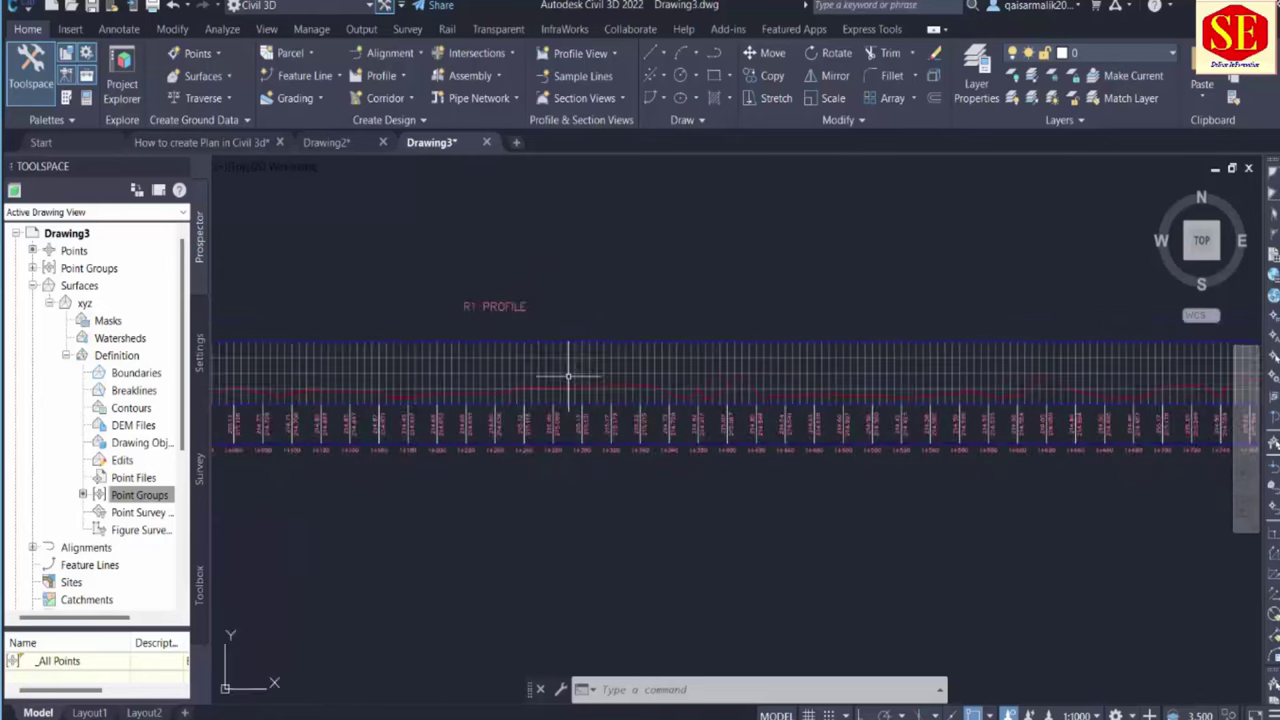
pyautogui.moveTo(826, 429); pyautogui.dragTo(609, 400, button='middle')
pyautogui.moveTo(889, 397); pyautogui.dragTo(535, 404, button='middle')
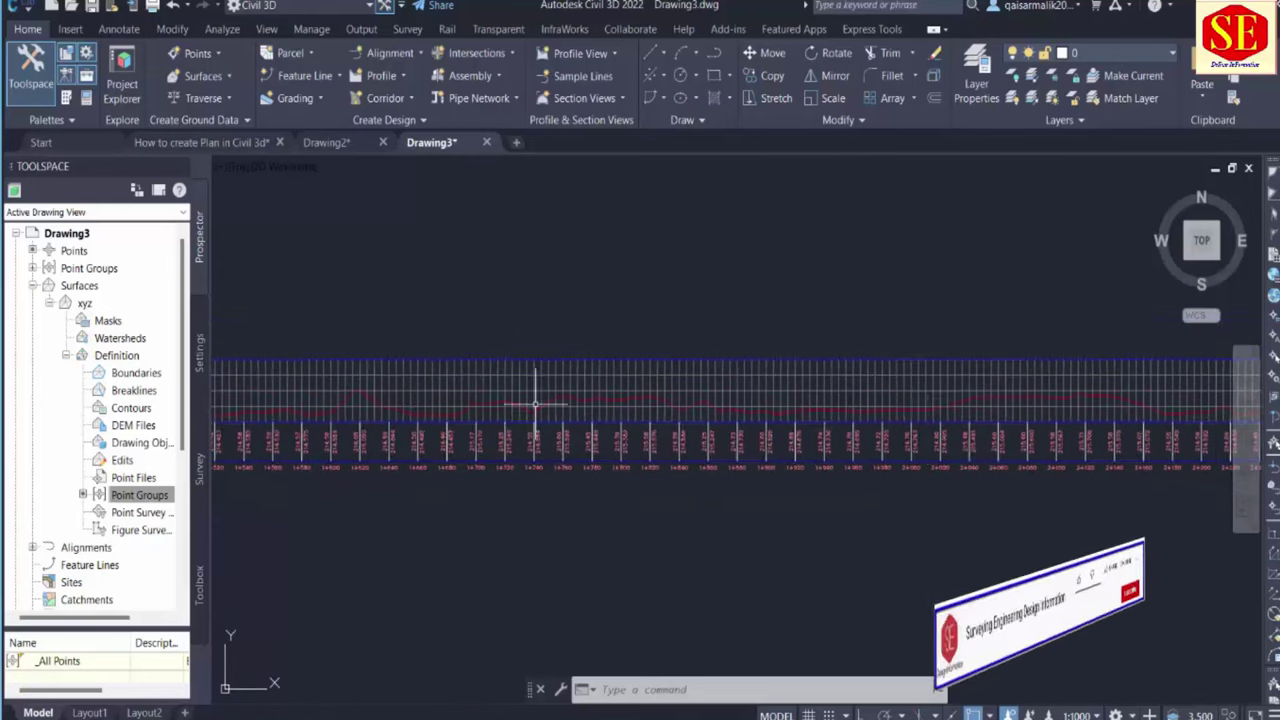
pyautogui.scroll(3, 980, 460)
pyautogui.scroll(-5, 968, 470)
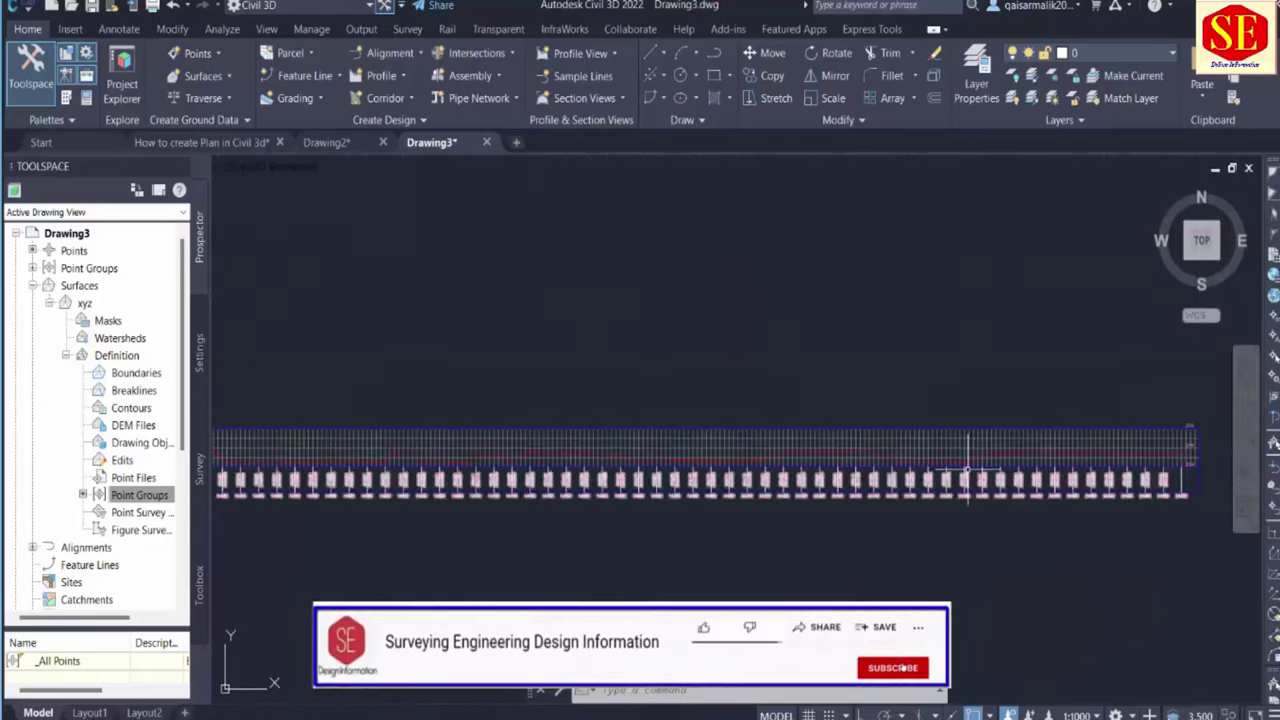
pyautogui.scroll(1, 700, 500)
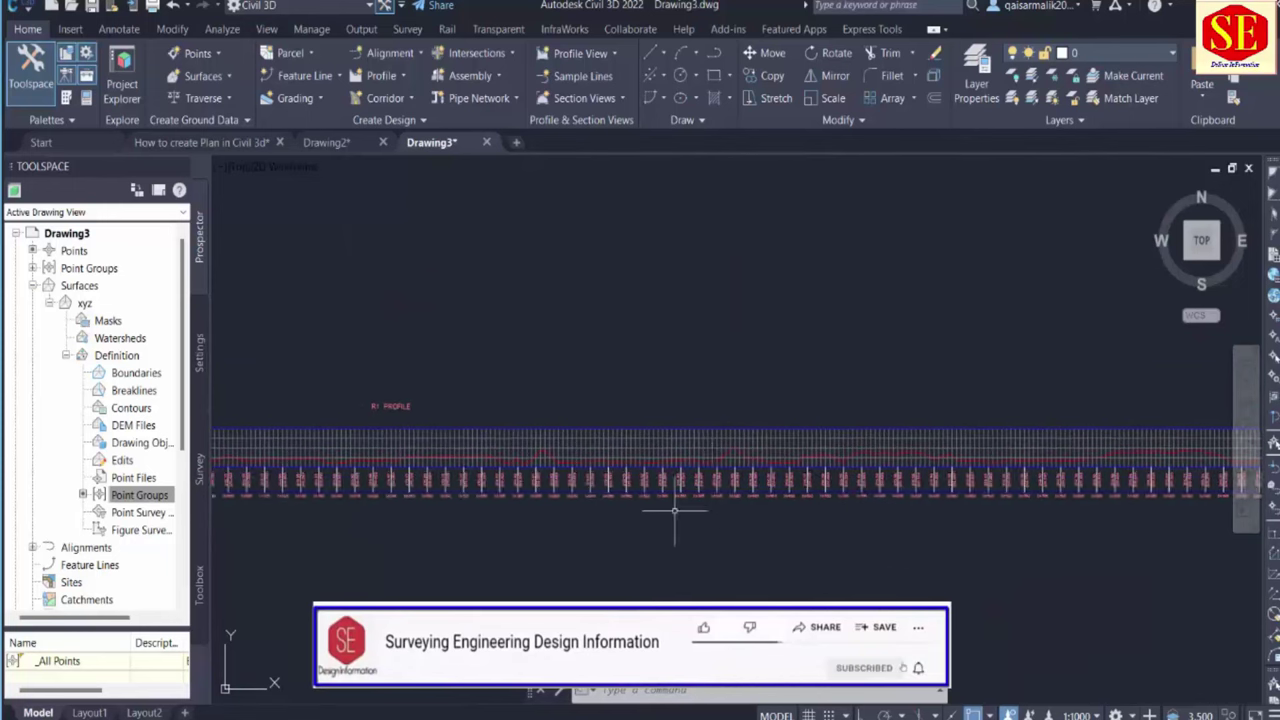
pyautogui.scroll(-2, 851, 486)
pyautogui.scroll(-3, 614, 466)
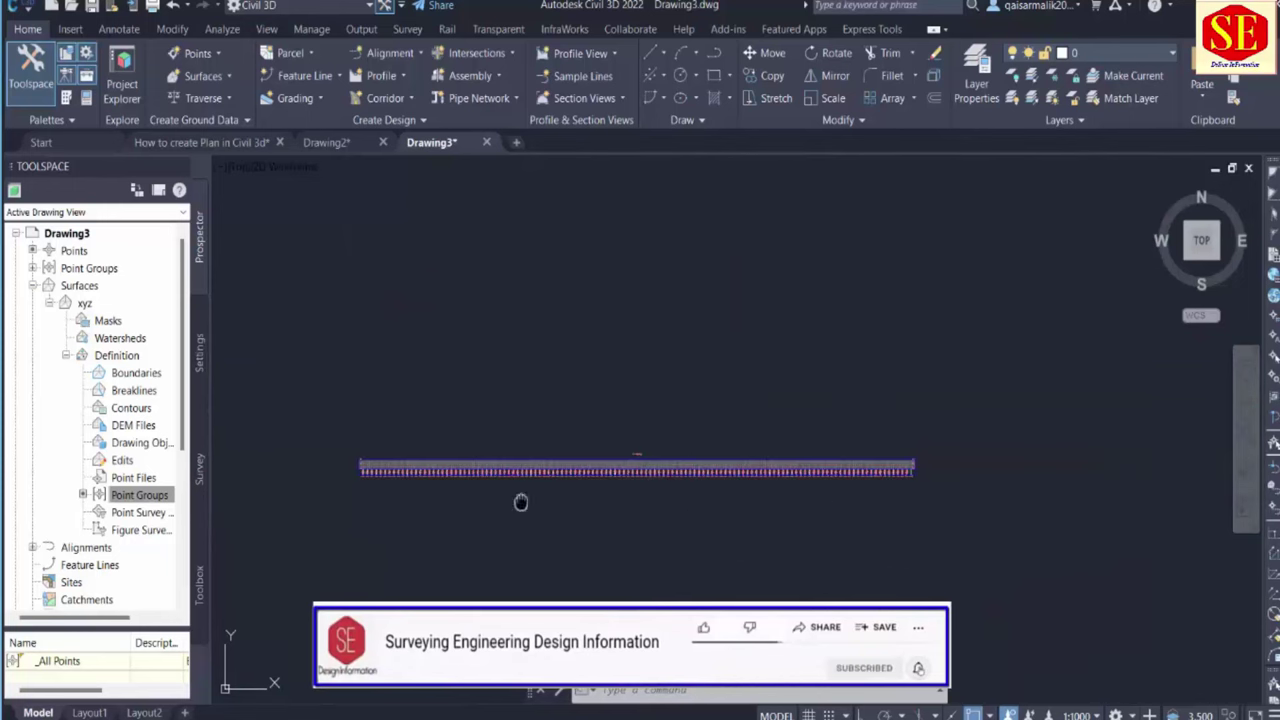
pyautogui.moveTo(520, 502); pyautogui.dragTo(883, 477, button='middle')
pyautogui.scroll(2, 766, 430)
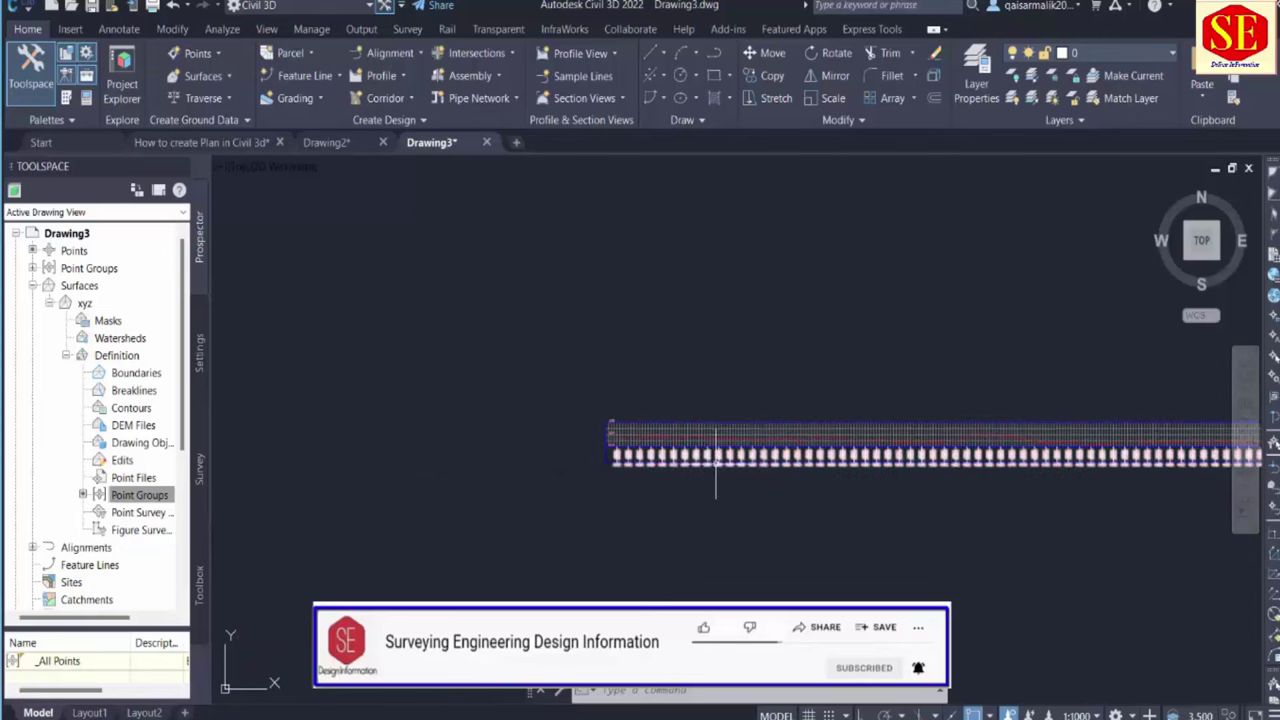
pyautogui.moveTo(749, 537); pyautogui.dragTo(908, 386, button='middle')
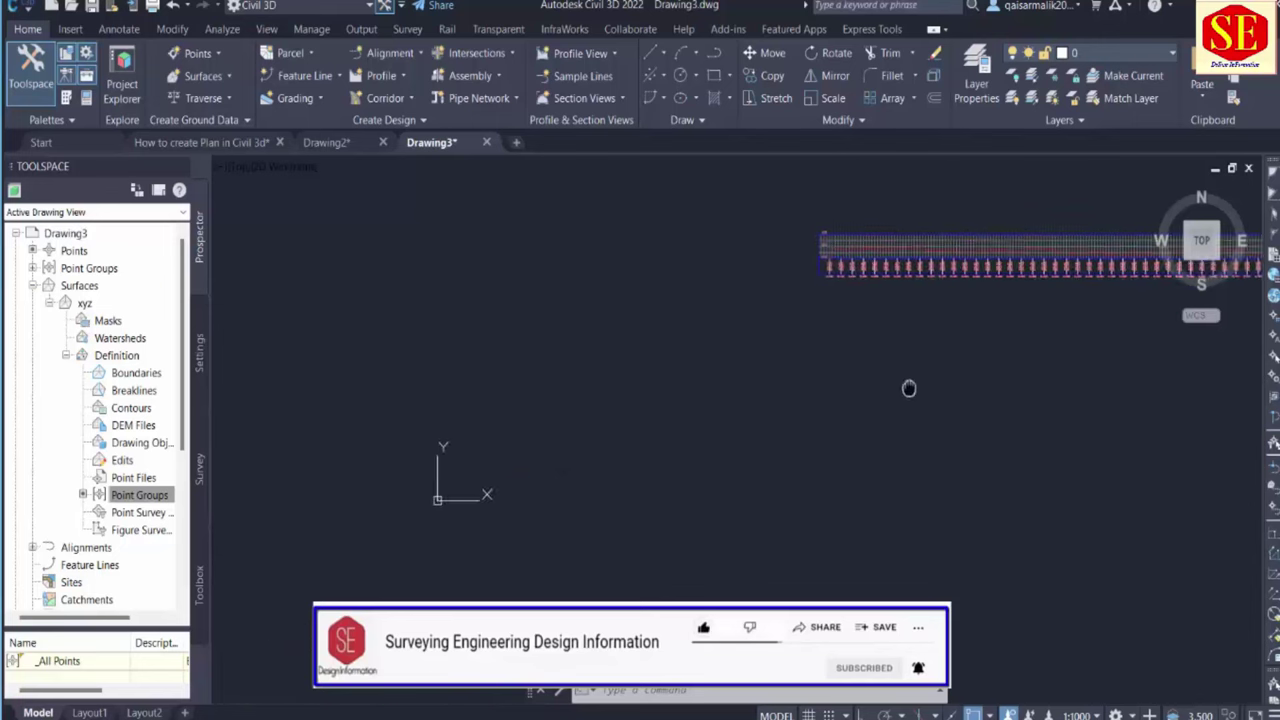
pyautogui.scroll(-3, 914, 385)
pyautogui.scroll(4, 553, 521)
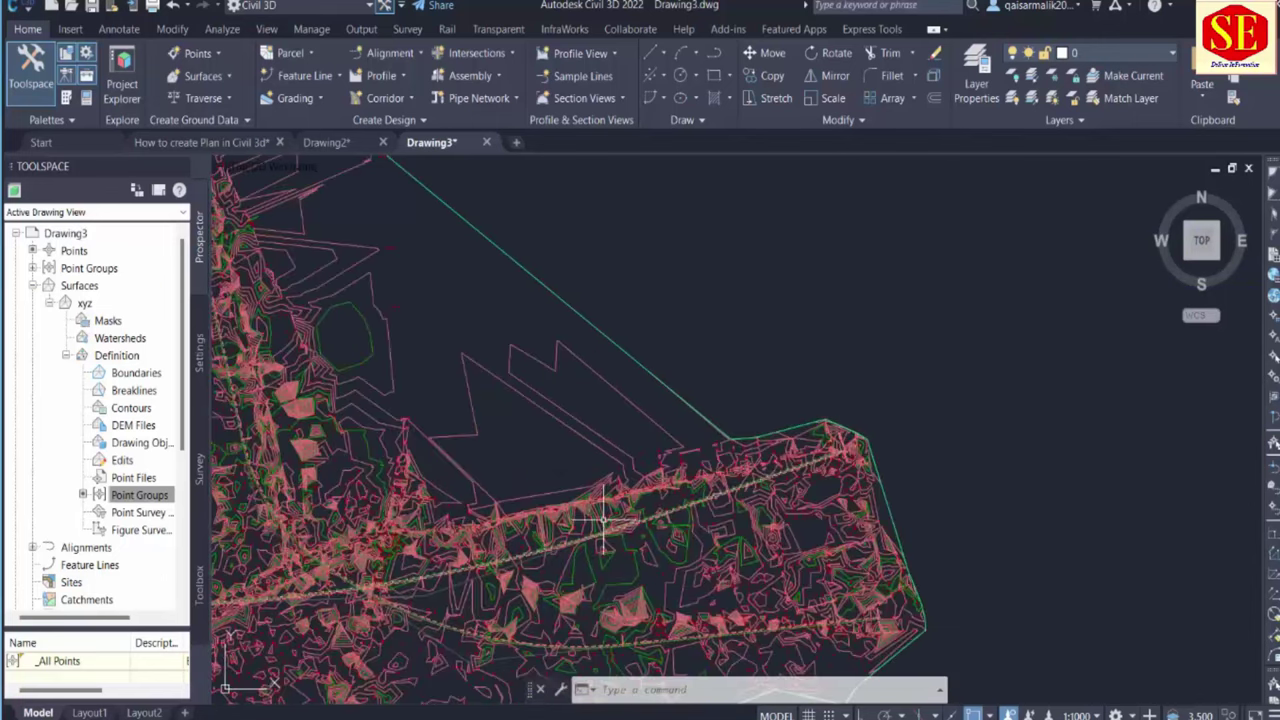
pyautogui.moveTo(655, 497); pyautogui.dragTo(940, 409, button='middle')
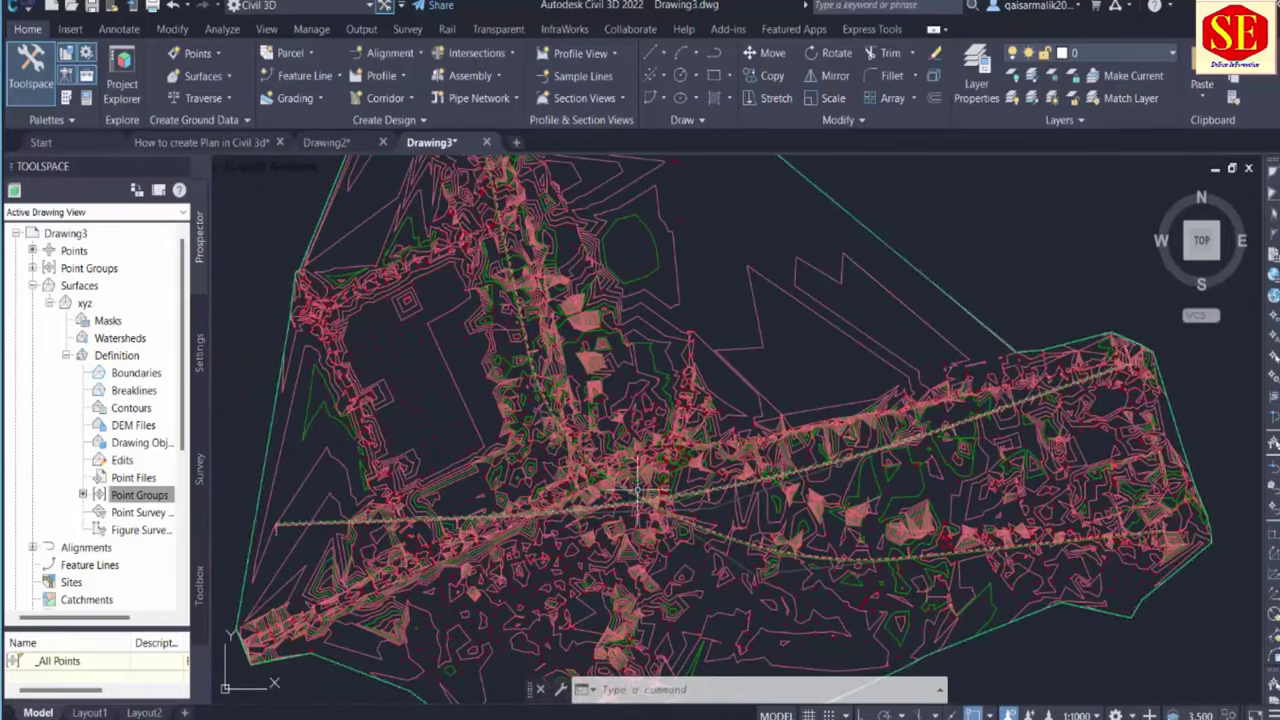
pyautogui.scroll(-5, 640, 468)
pyautogui.scroll(5, 943, 349)
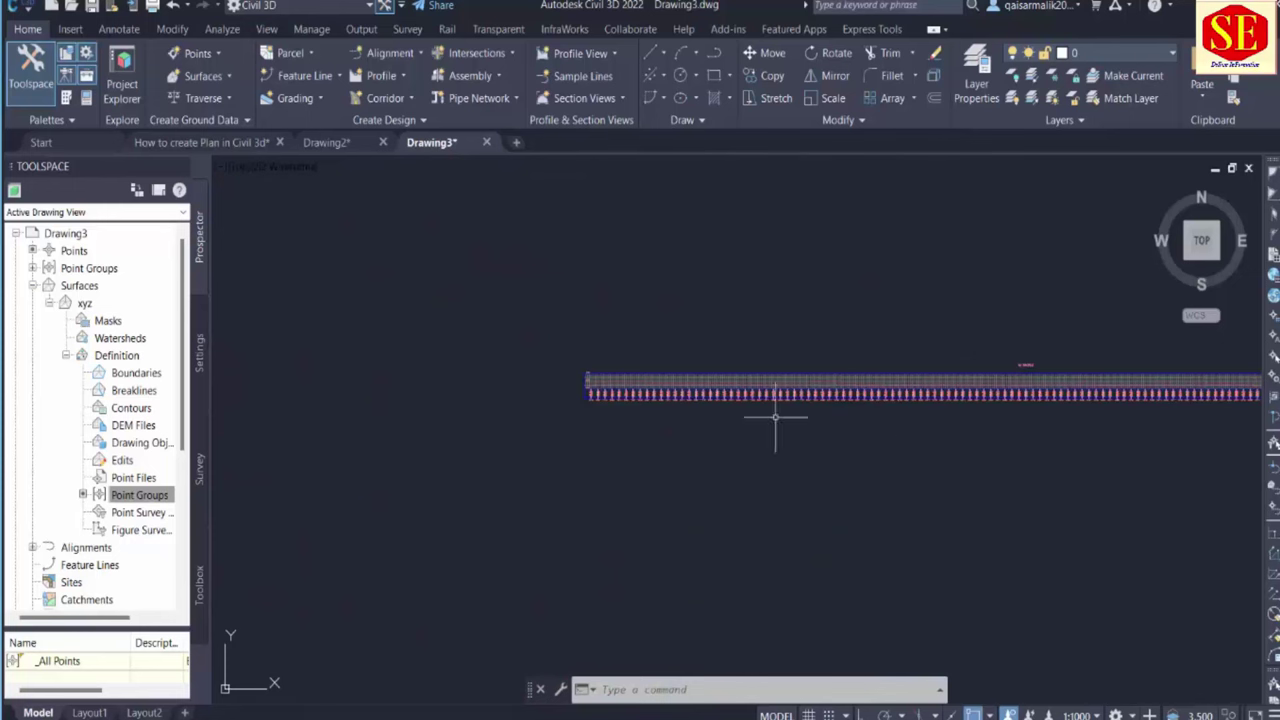
pyautogui.moveTo(772, 374)
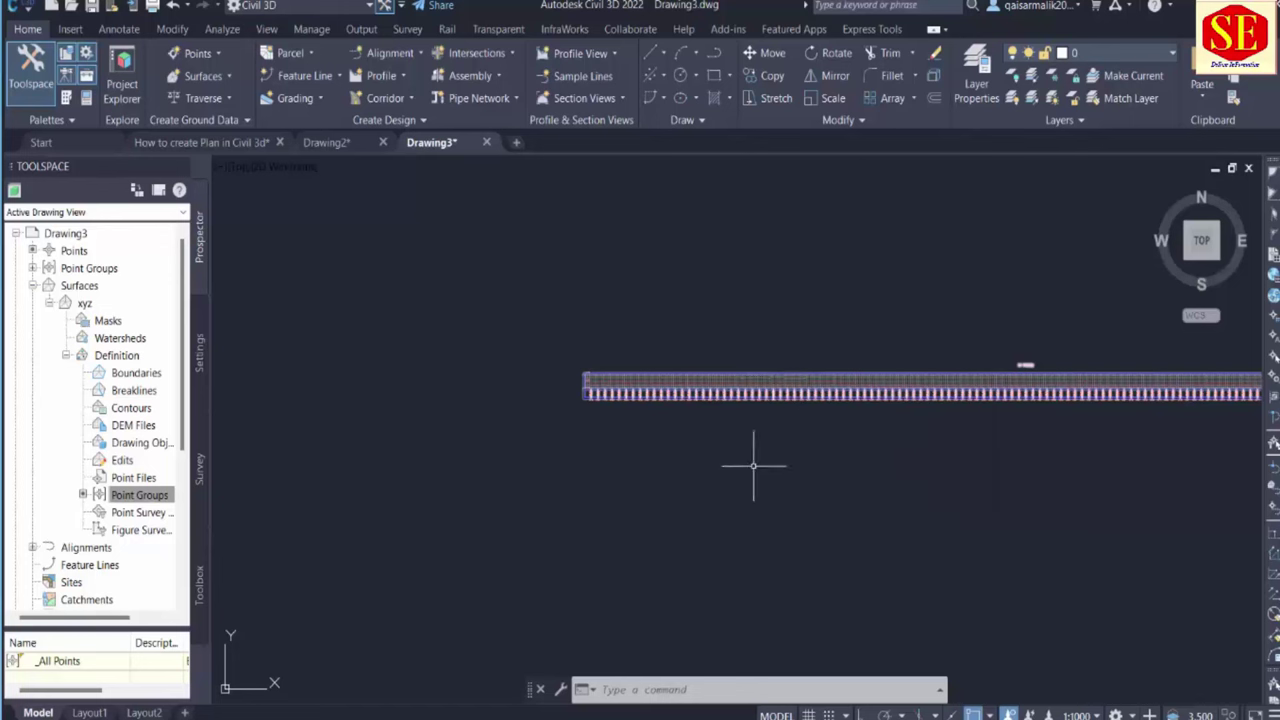
pyautogui.scroll(3, 698, 460)
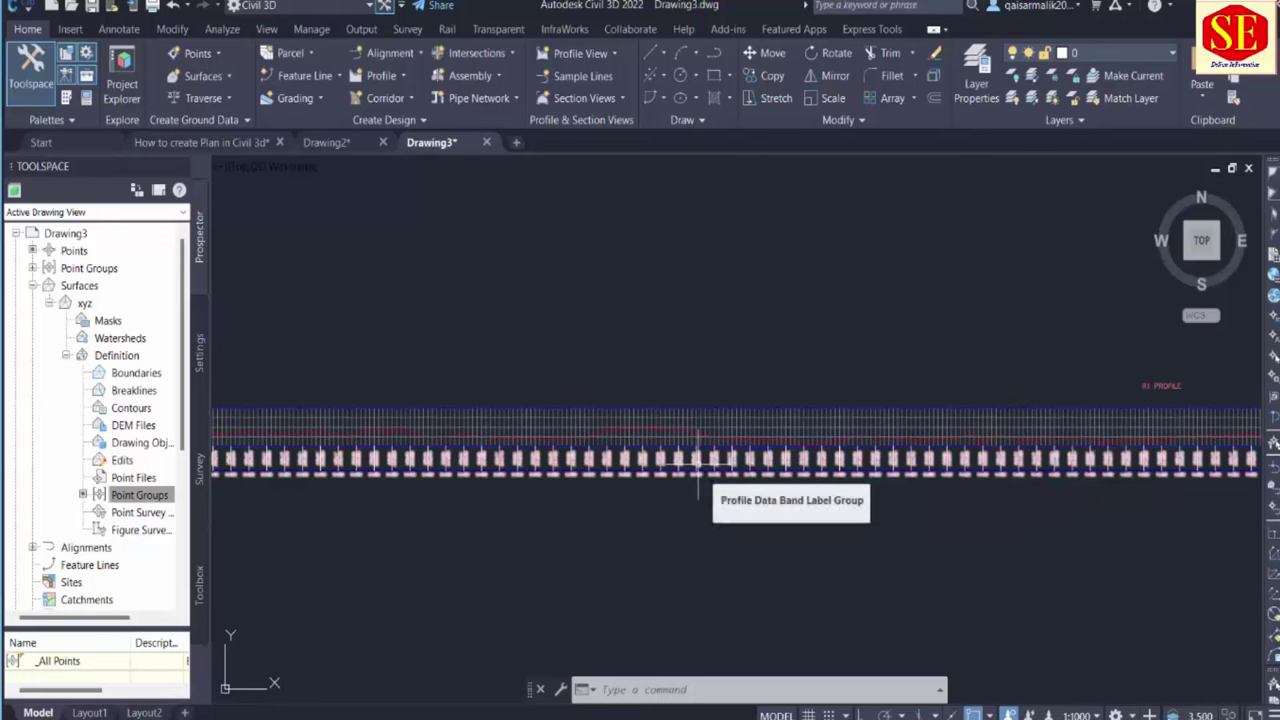
pyautogui.scroll(-2, 743, 414)
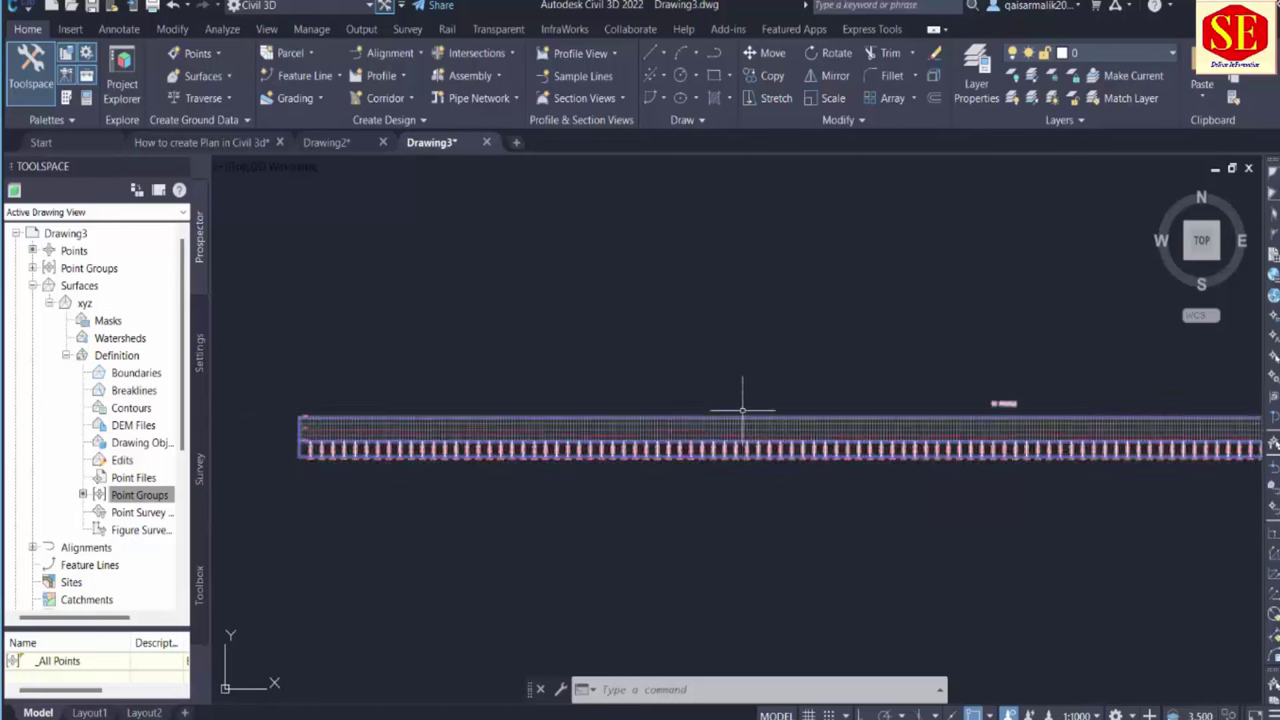
pyautogui.moveTo(743, 414); pyautogui.dragTo(903, 460, button='middle')
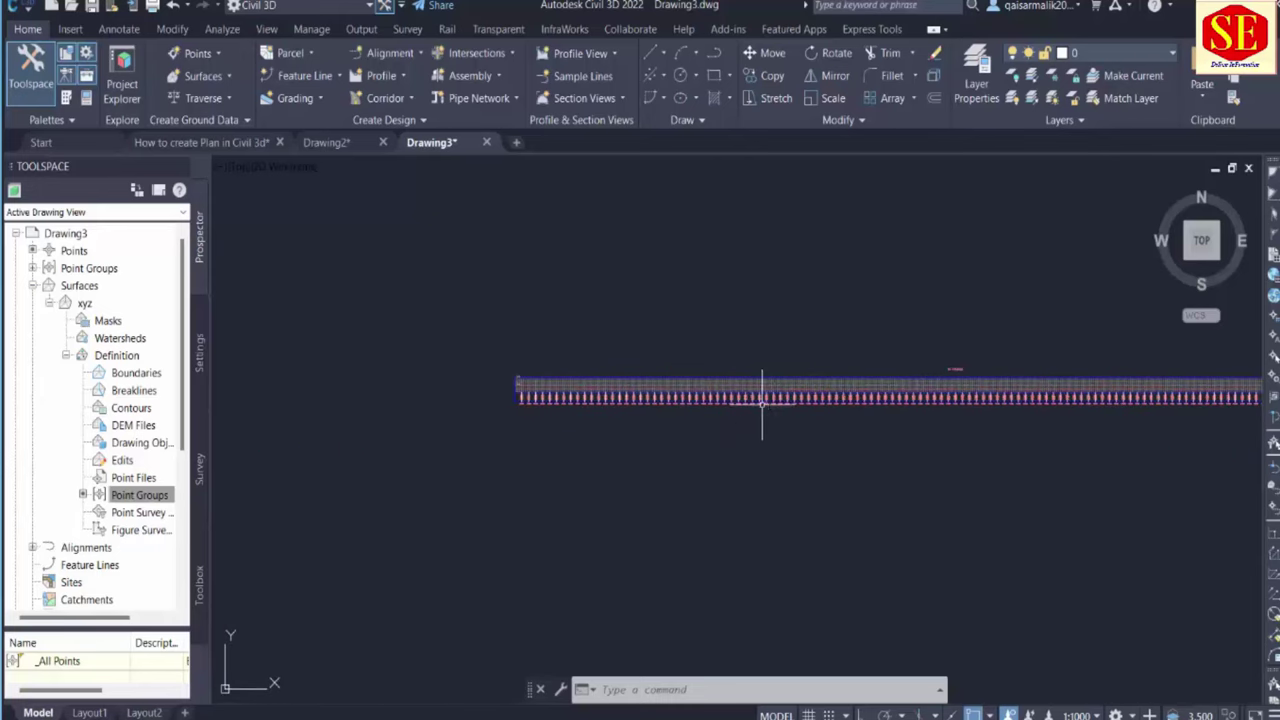
pyautogui.scroll(1, 768, 476)
pyautogui.scroll(3, 445, 322)
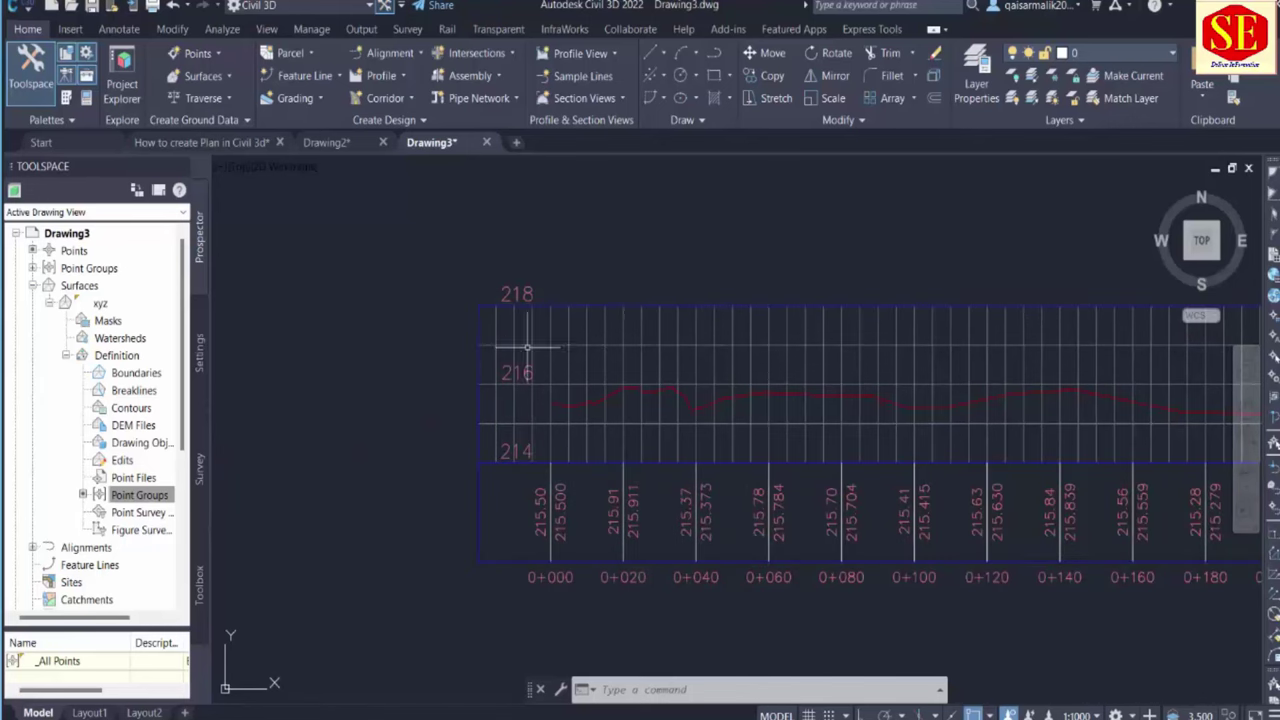
pyautogui.scroll(-2, 452, 432)
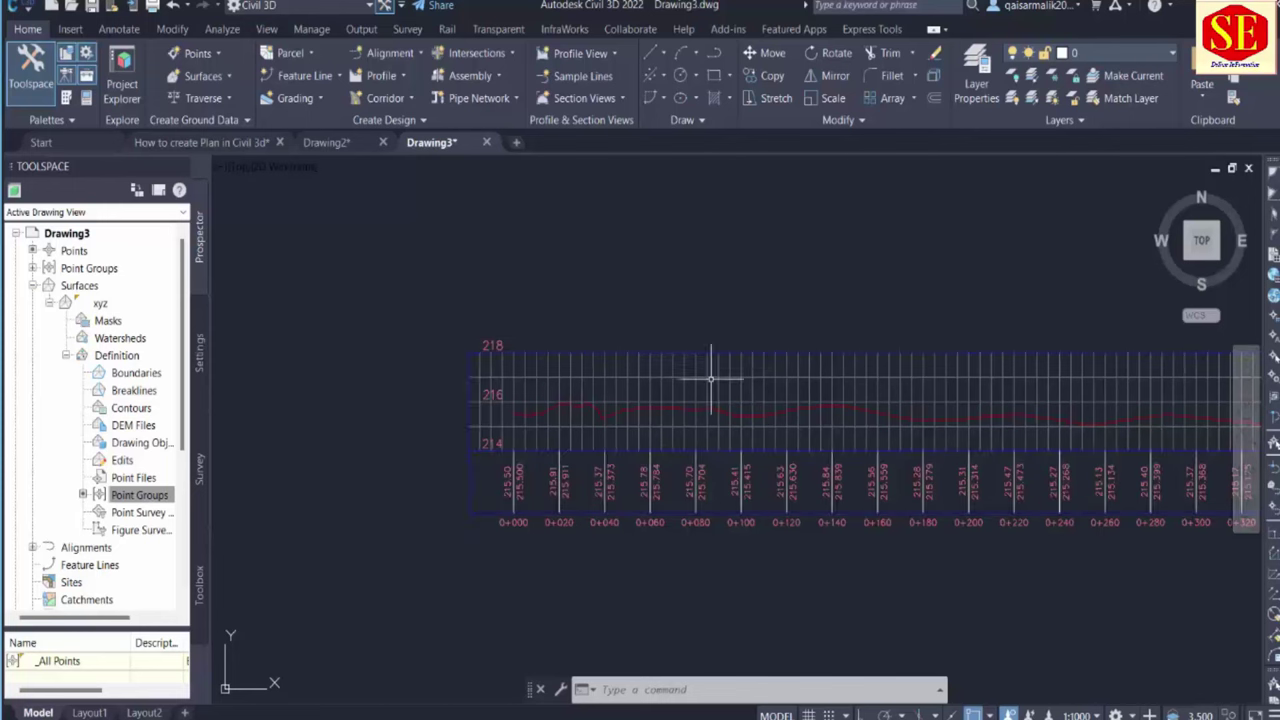
# Select the R1 SURFACE profile view and open its Profile View Properties on the Information tab
pyautogui.click(548, 382)
pyautogui.click(536, 378)
pyautogui.rightClick(537, 379)
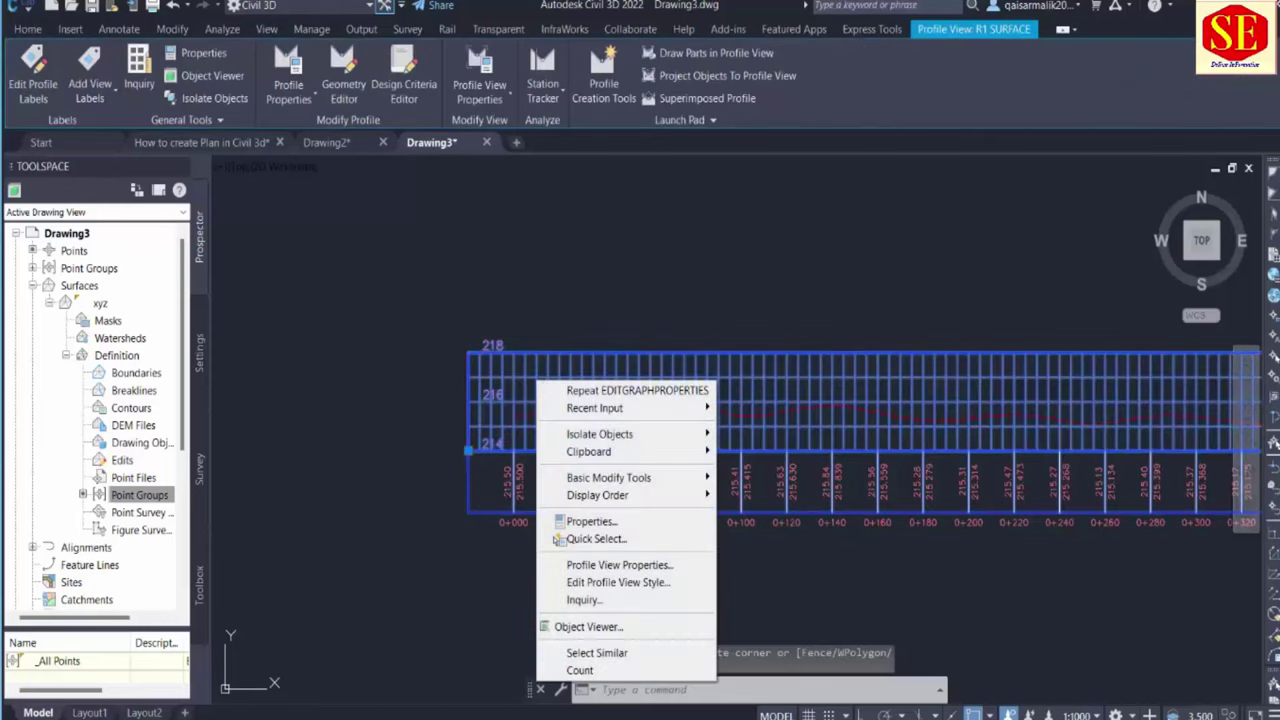
pyautogui.click(660, 566)
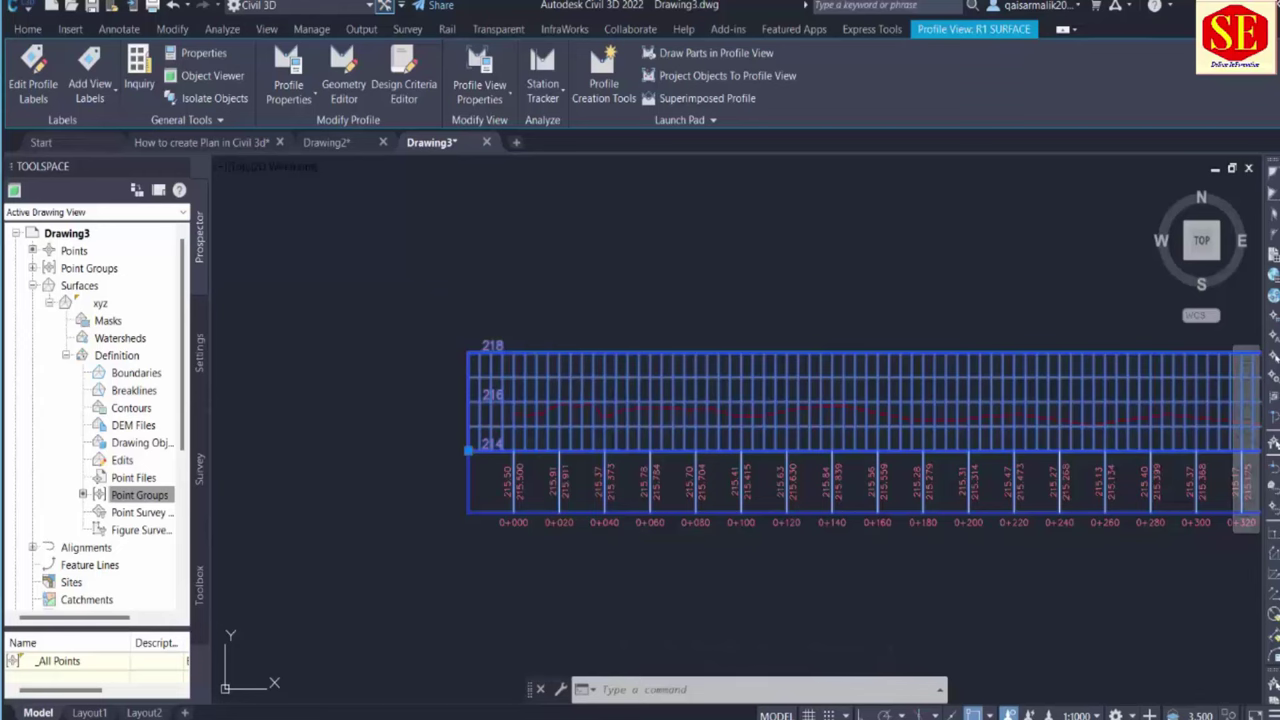
pyautogui.press('Escape')
pyautogui.click(571, 357)
pyautogui.click(538, 378)
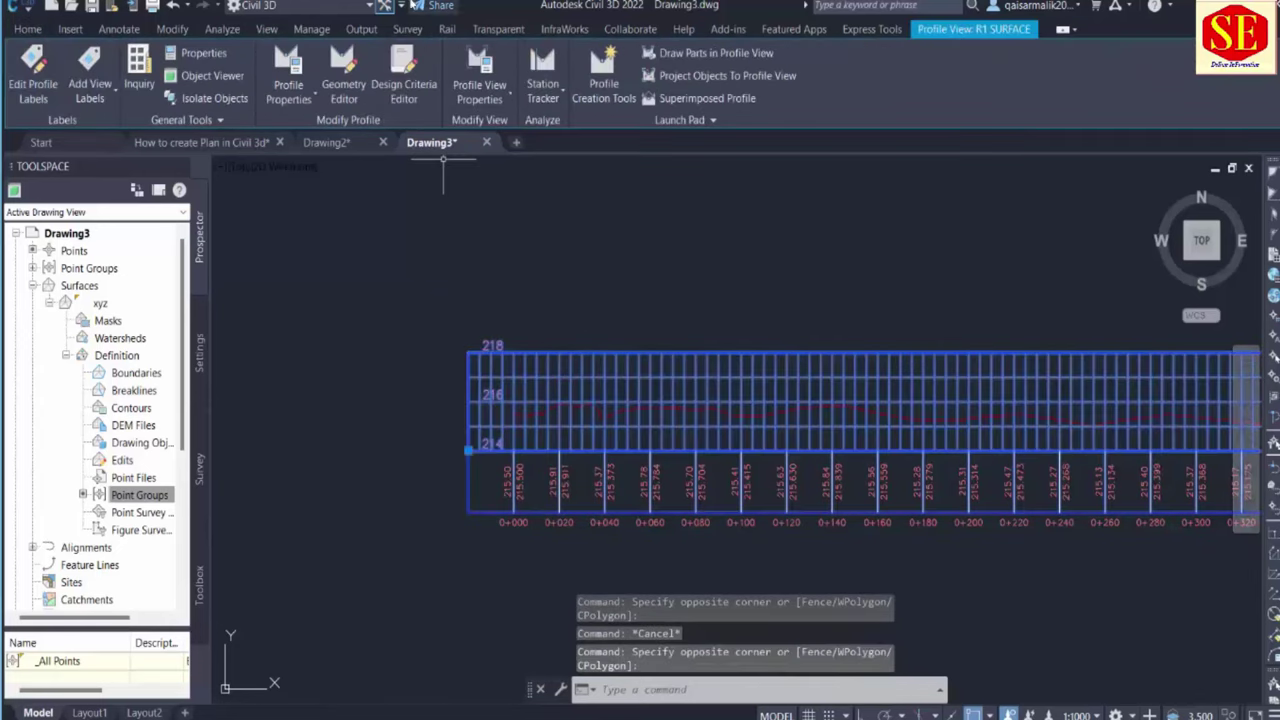
pyautogui.click(510, 95)
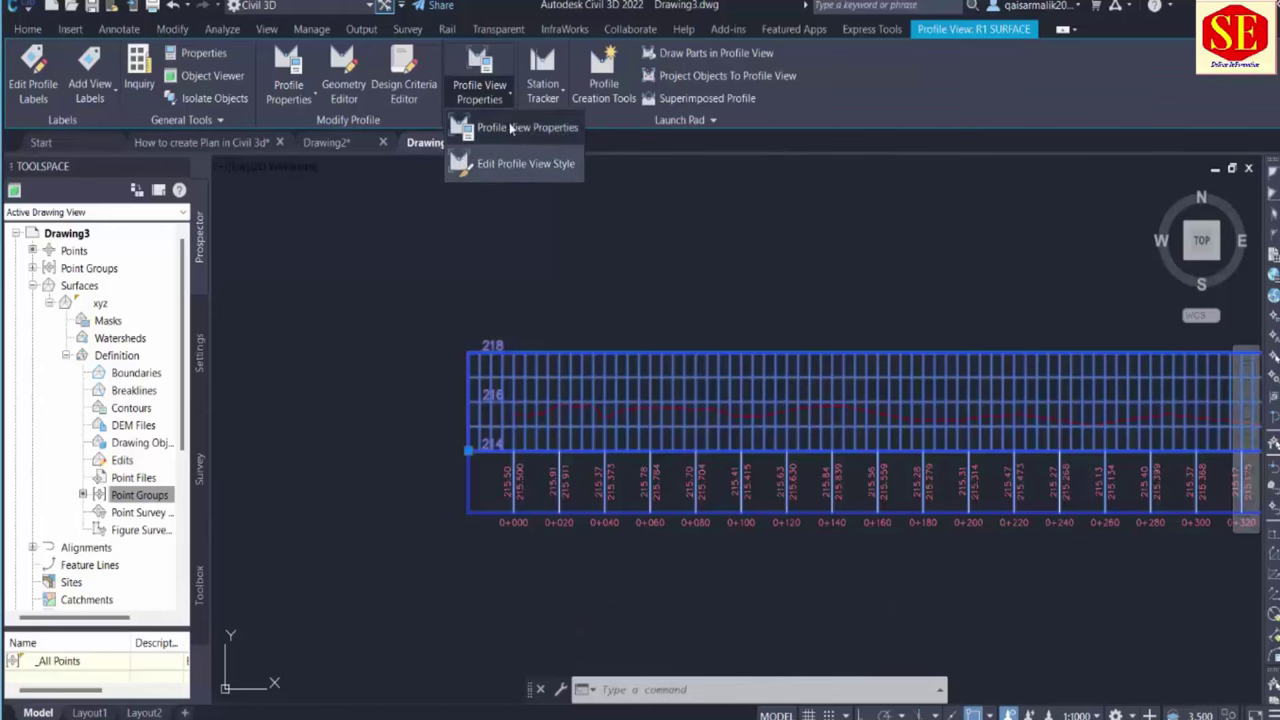
pyautogui.click(512, 125)
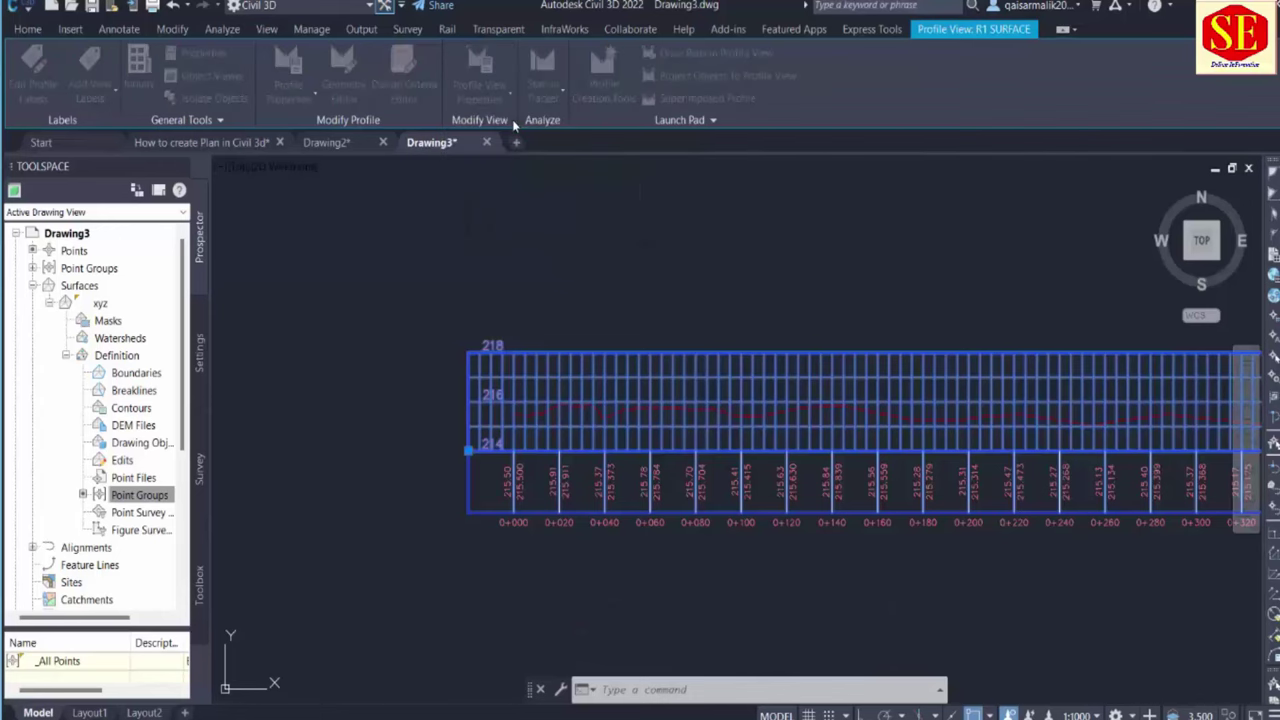
pyautogui.click(338, 182)
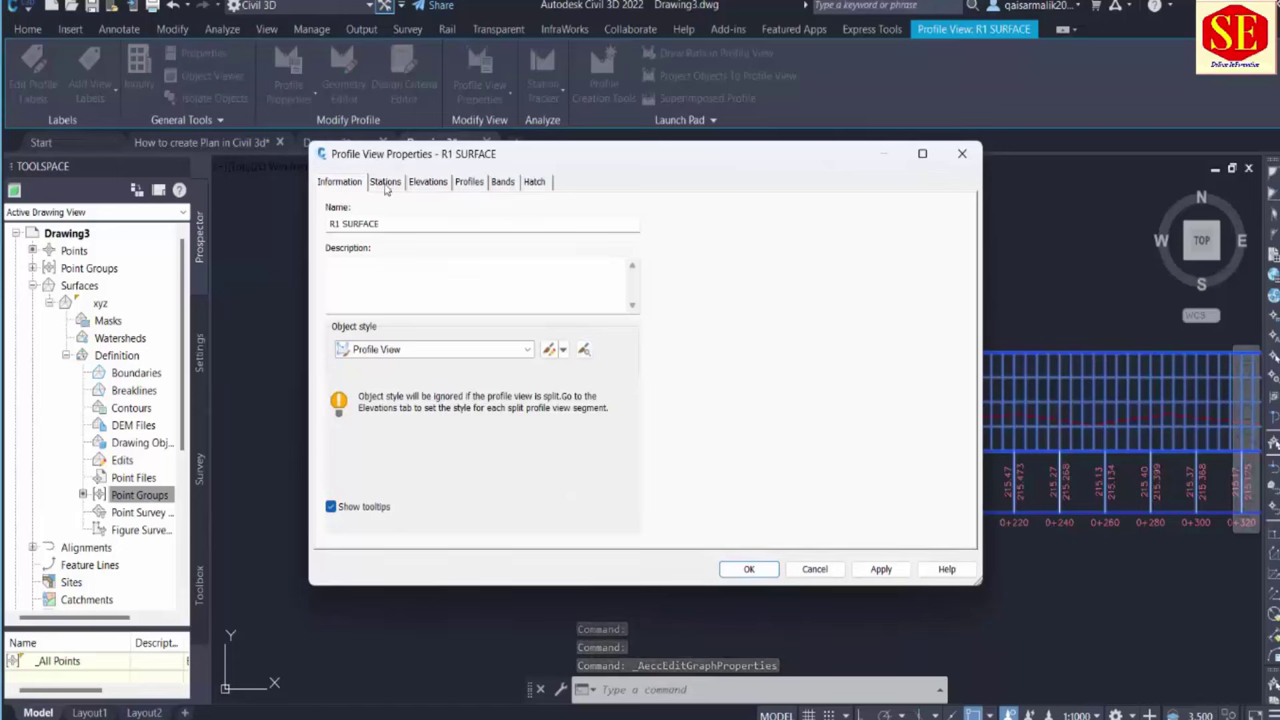
# Keep the Profile View style and Automatic station range, then show the Elevations page
pyautogui.click(440, 352)
pyautogui.click(440, 349)
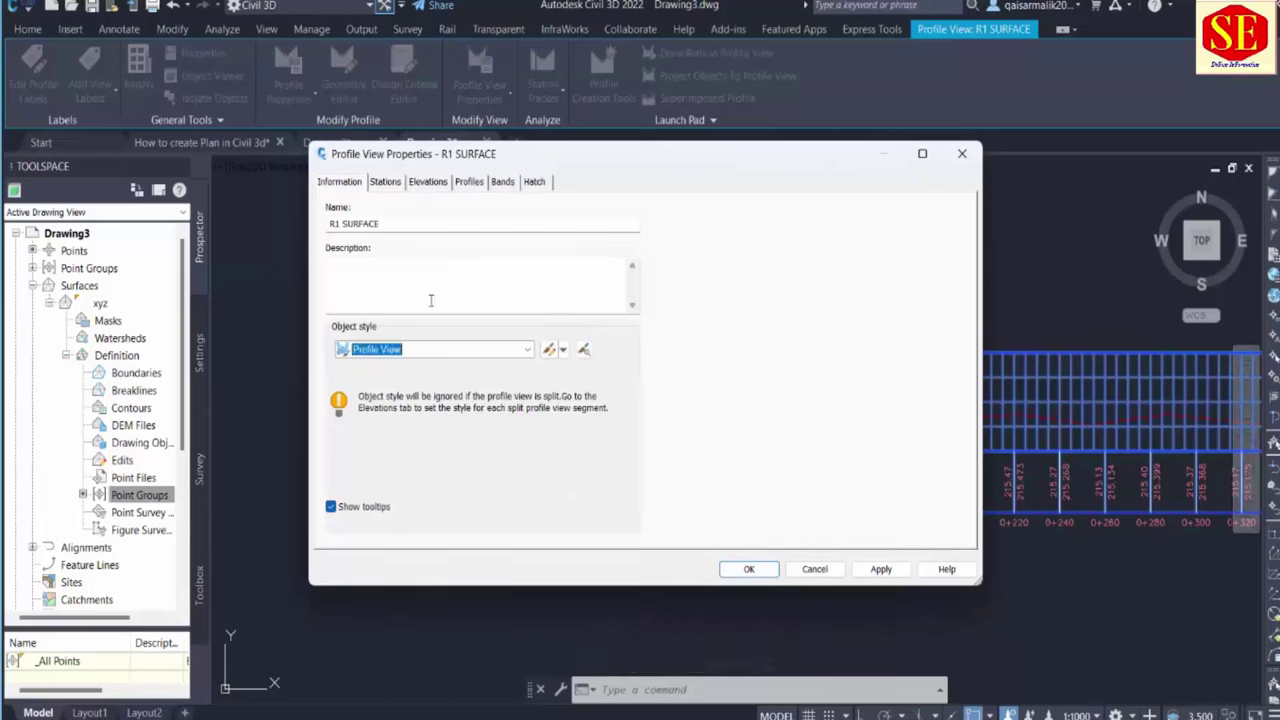
pyautogui.click(386, 183)
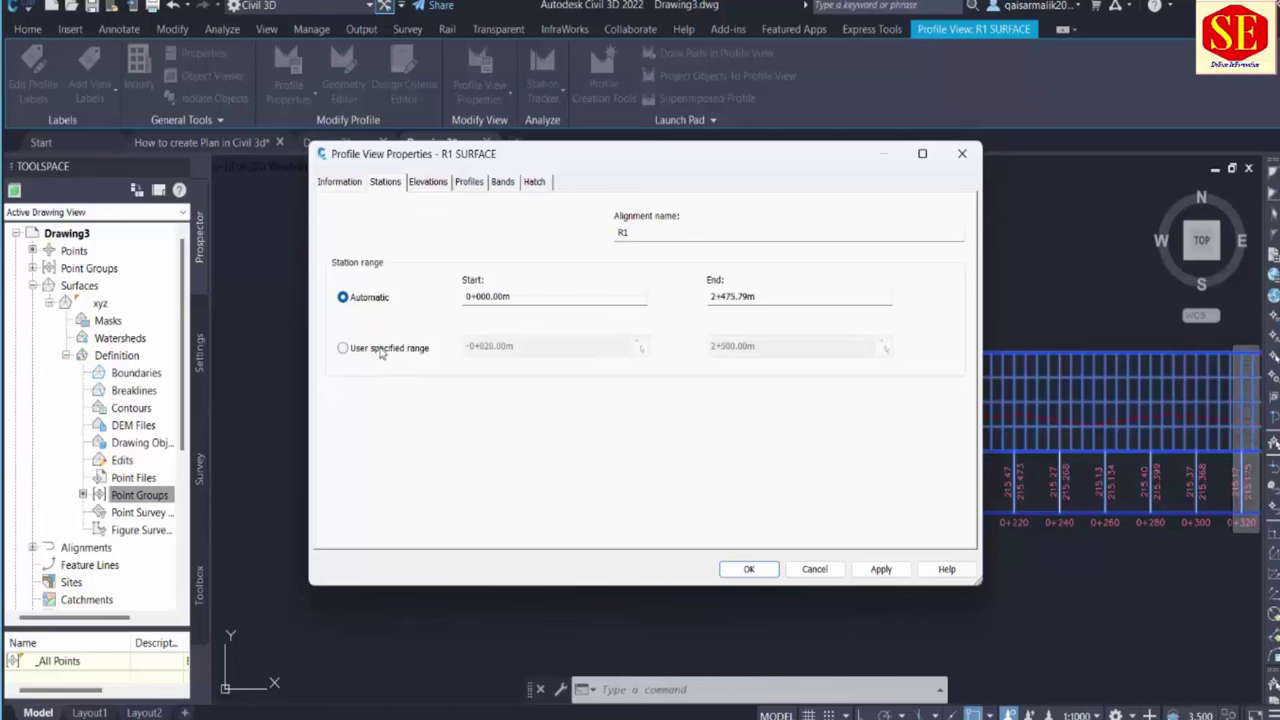
pyautogui.click(343, 348)
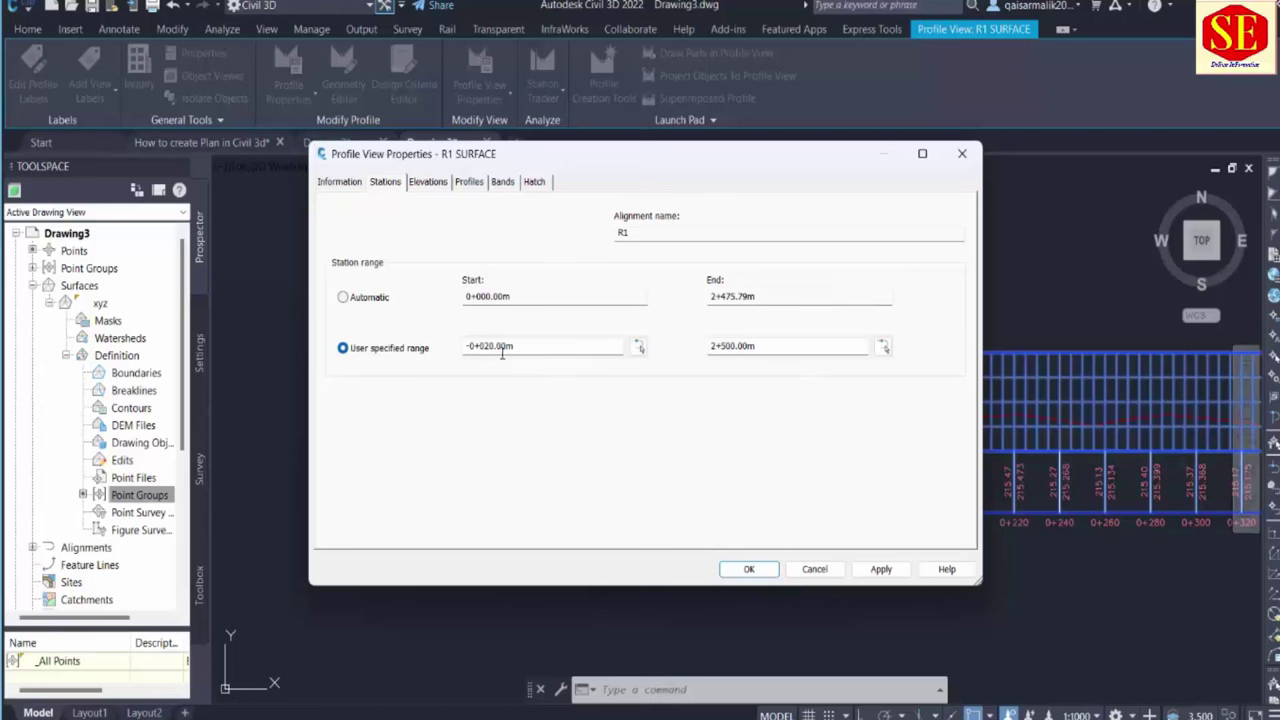
pyautogui.click(352, 298)
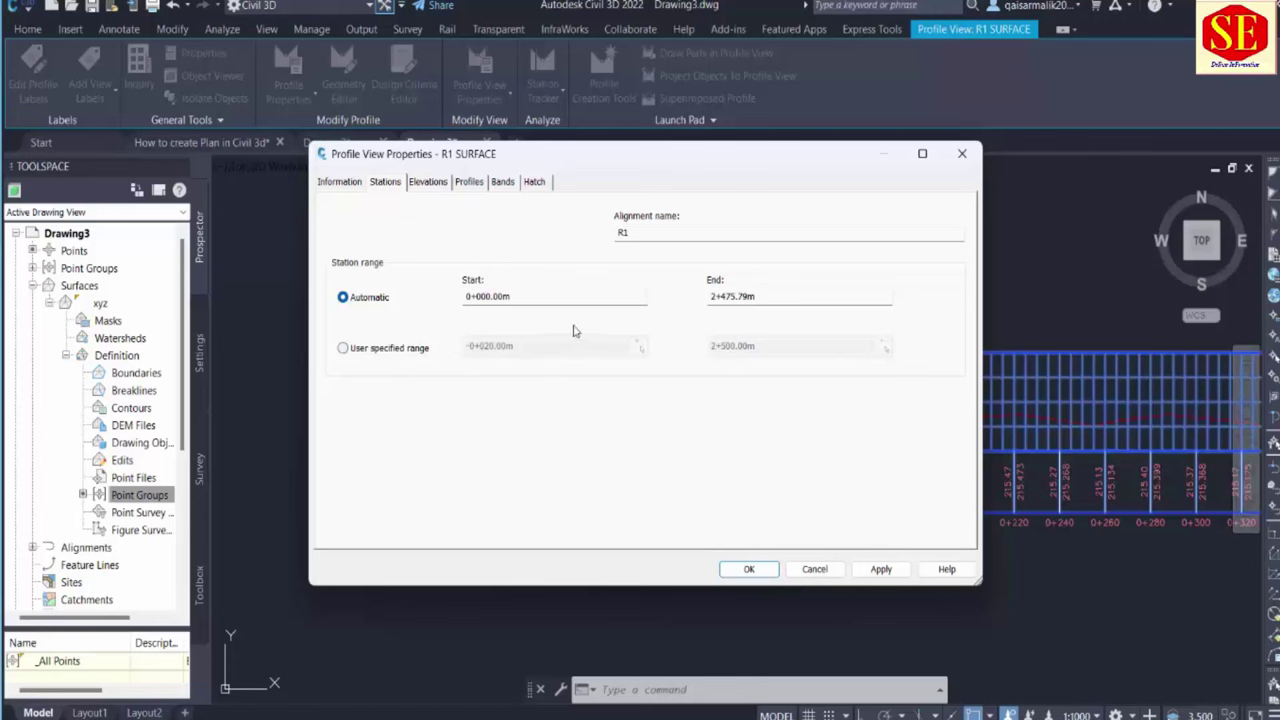
pyautogui.click(430, 182)
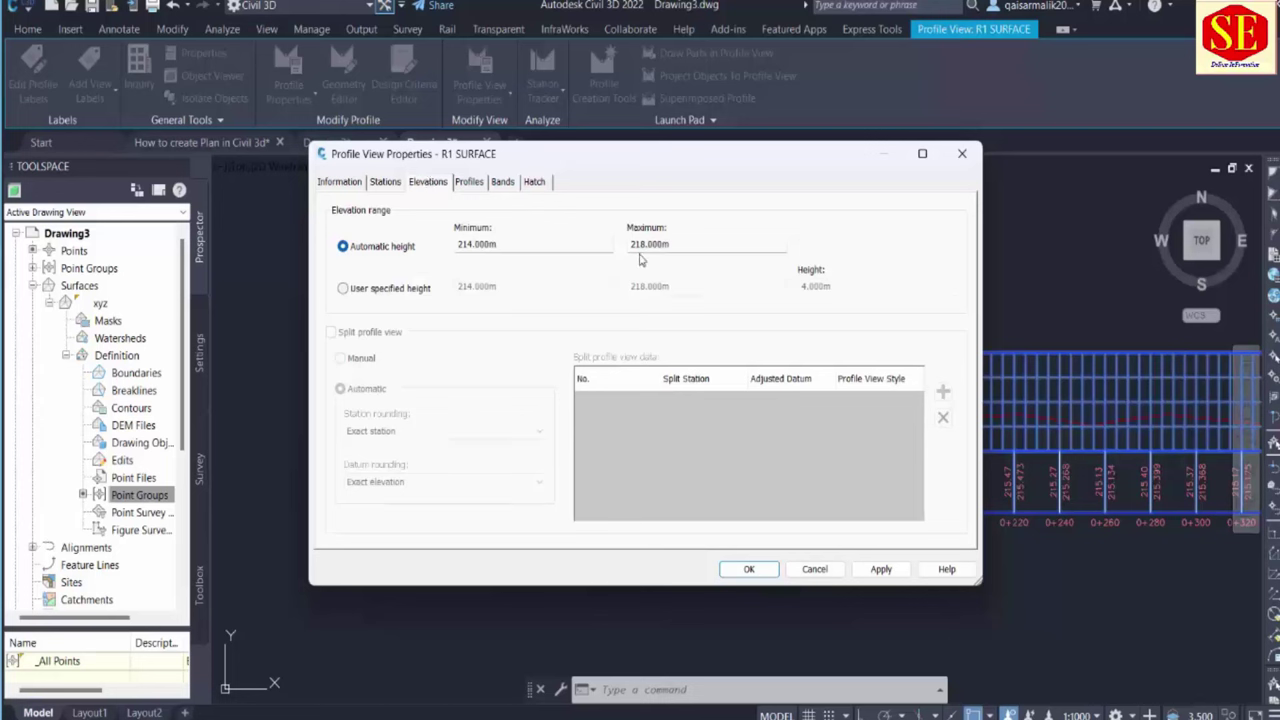
# Give the R1 SURFACE profile view a user-specified elevation range of 210 m to 230 m and apply it
pyautogui.click(391, 290)
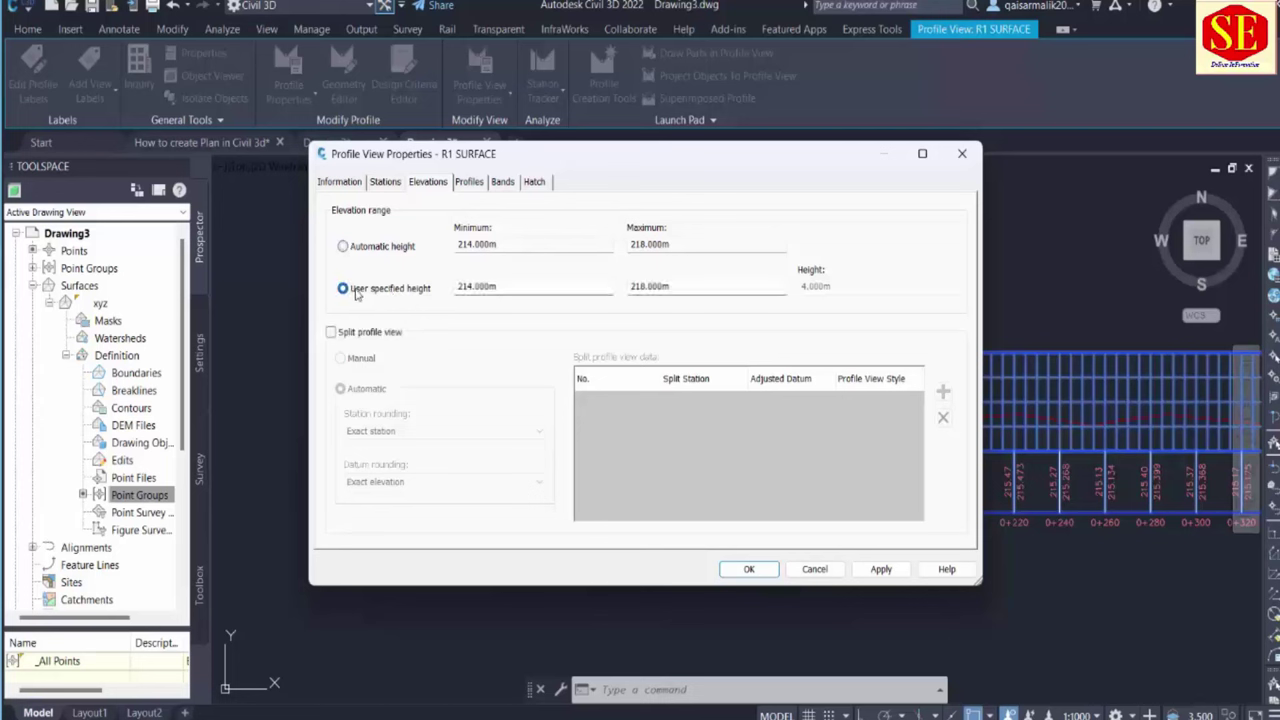
pyautogui.moveTo(510, 287); pyautogui.dragTo(445, 288)
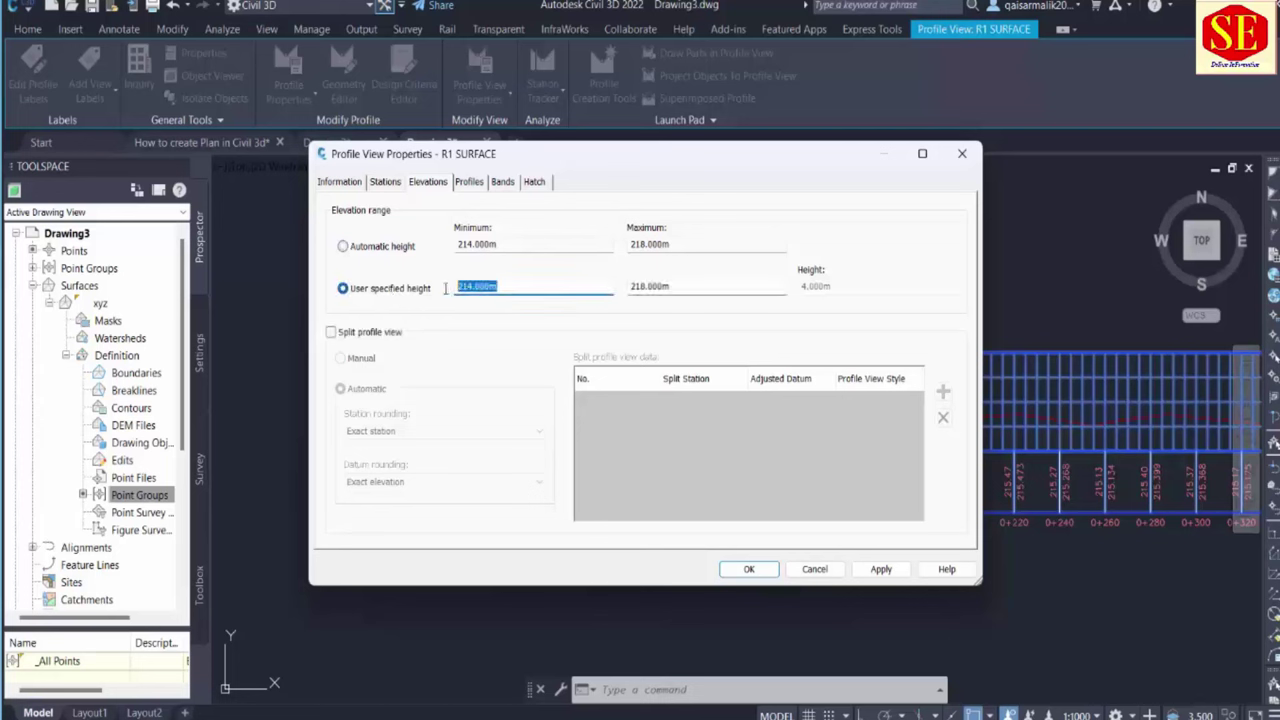
pyautogui.write('210')
pyautogui.press('Tab')
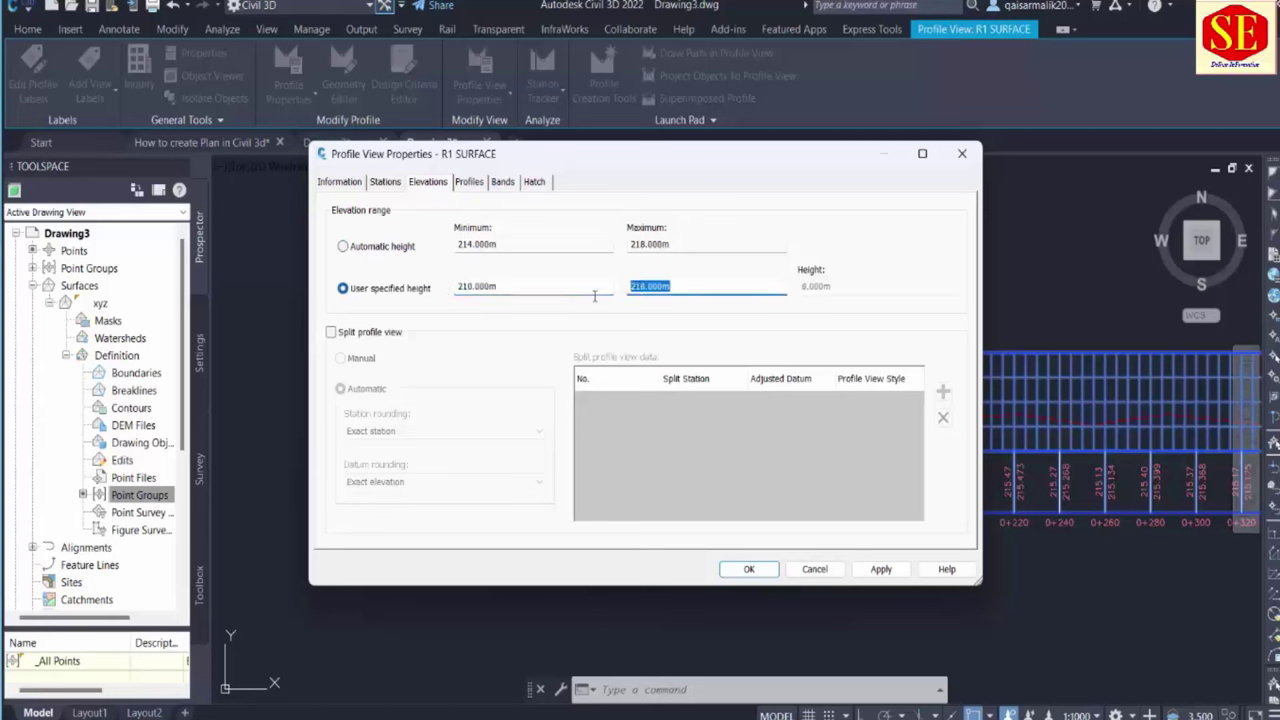
pyautogui.write('230')
pyautogui.click(876, 570)
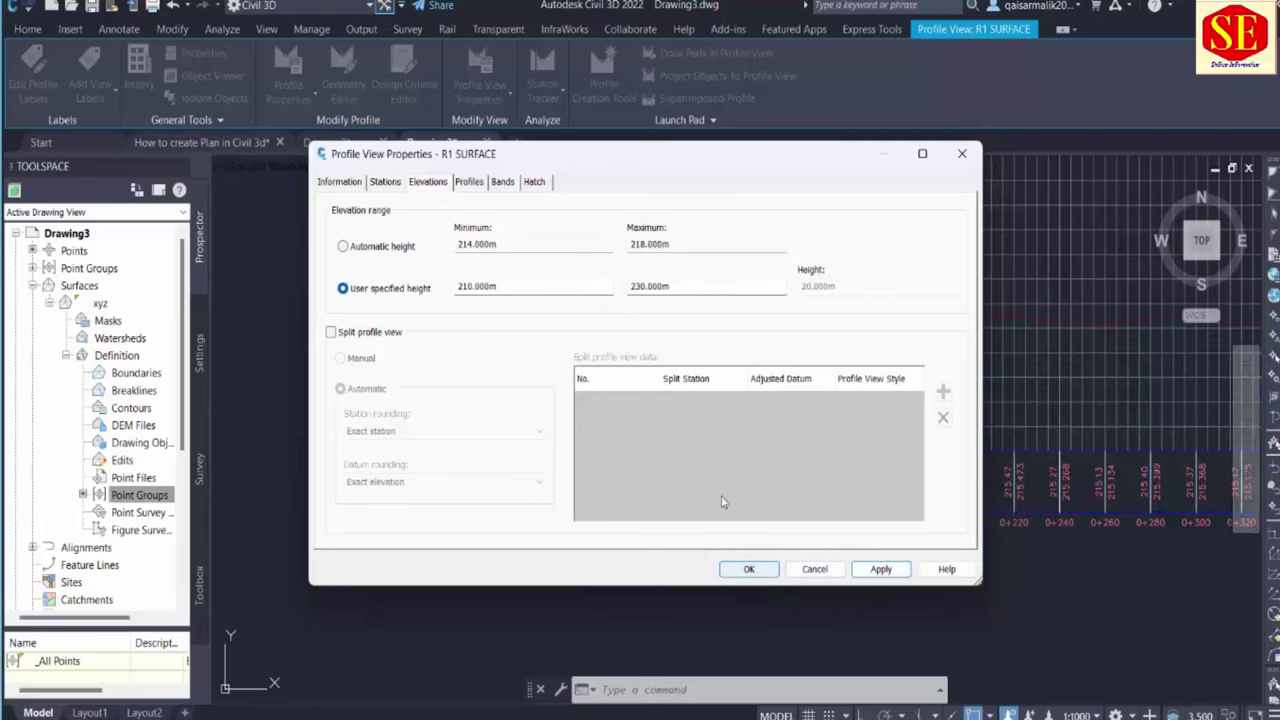
# Check the redrawn taller grid, close Profile View Properties and deselect the profile view
pyautogui.moveTo(745, 157)
pyautogui.mouseDown()
pyautogui.moveTo(535, 157)
pyautogui.moveTo(371, 272)
pyautogui.mouseUp()
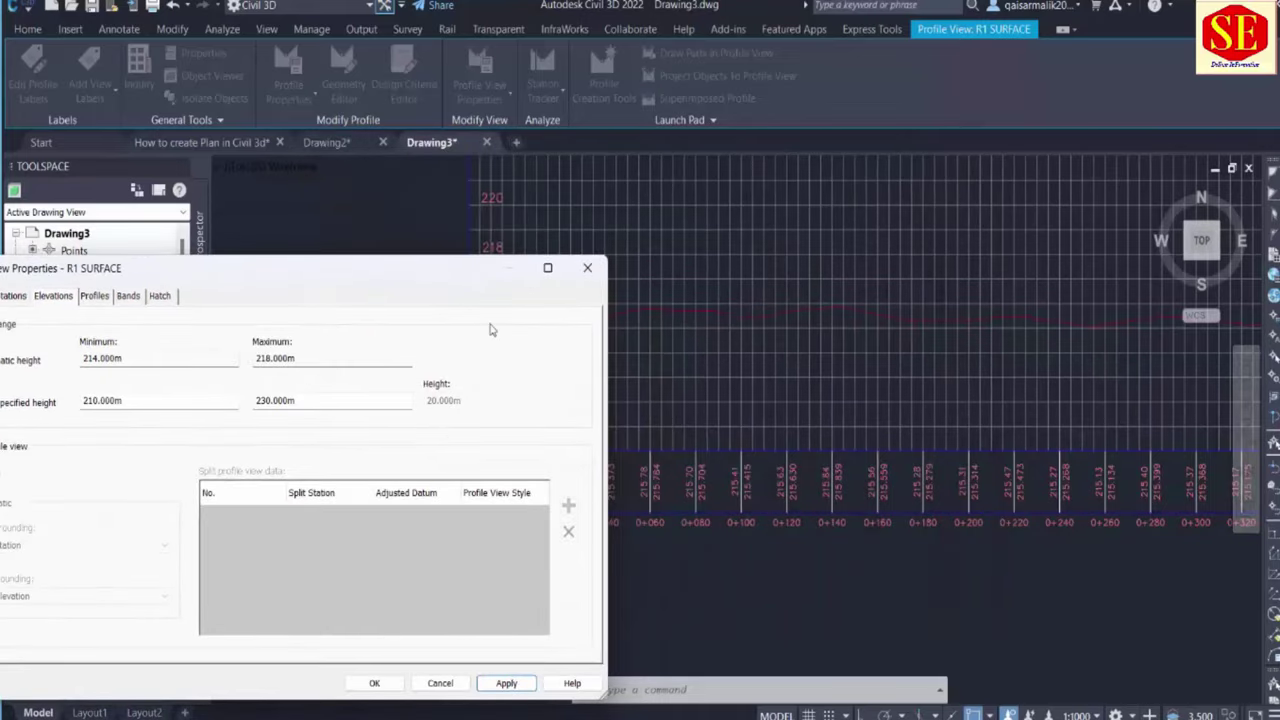
pyautogui.moveTo(440, 277); pyautogui.dragTo(764, 269)
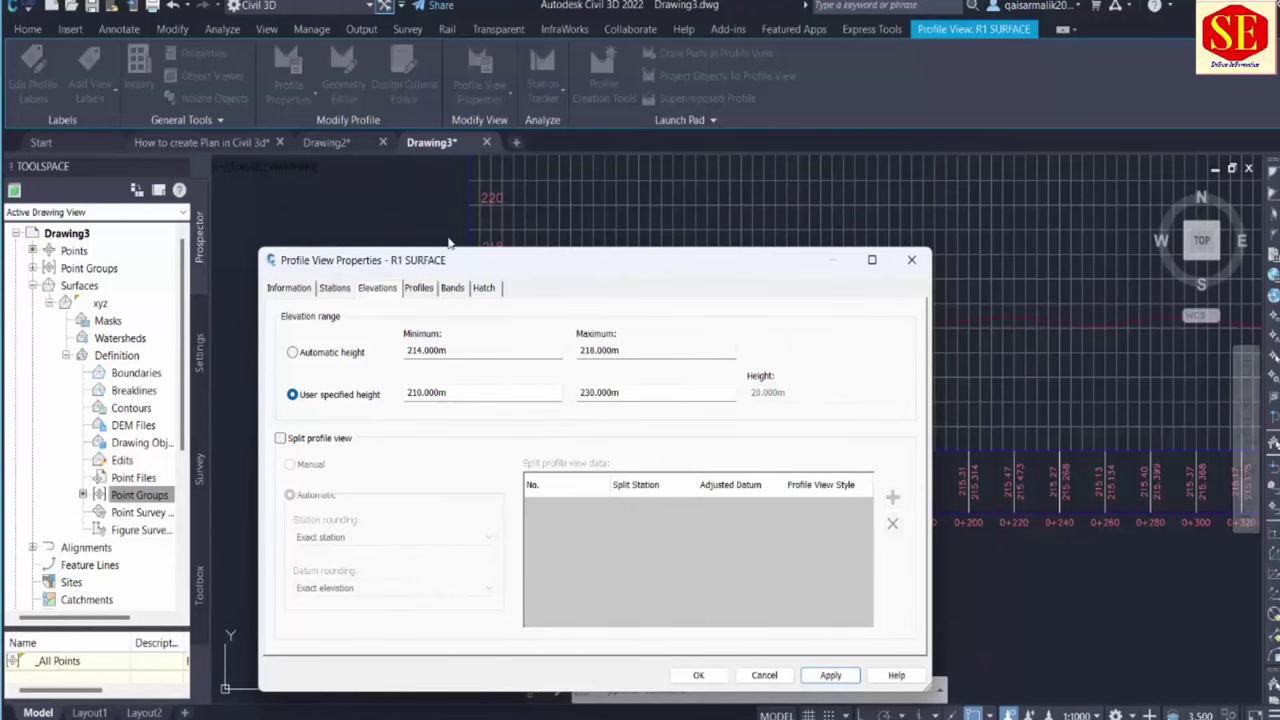
pyautogui.click(698, 675)
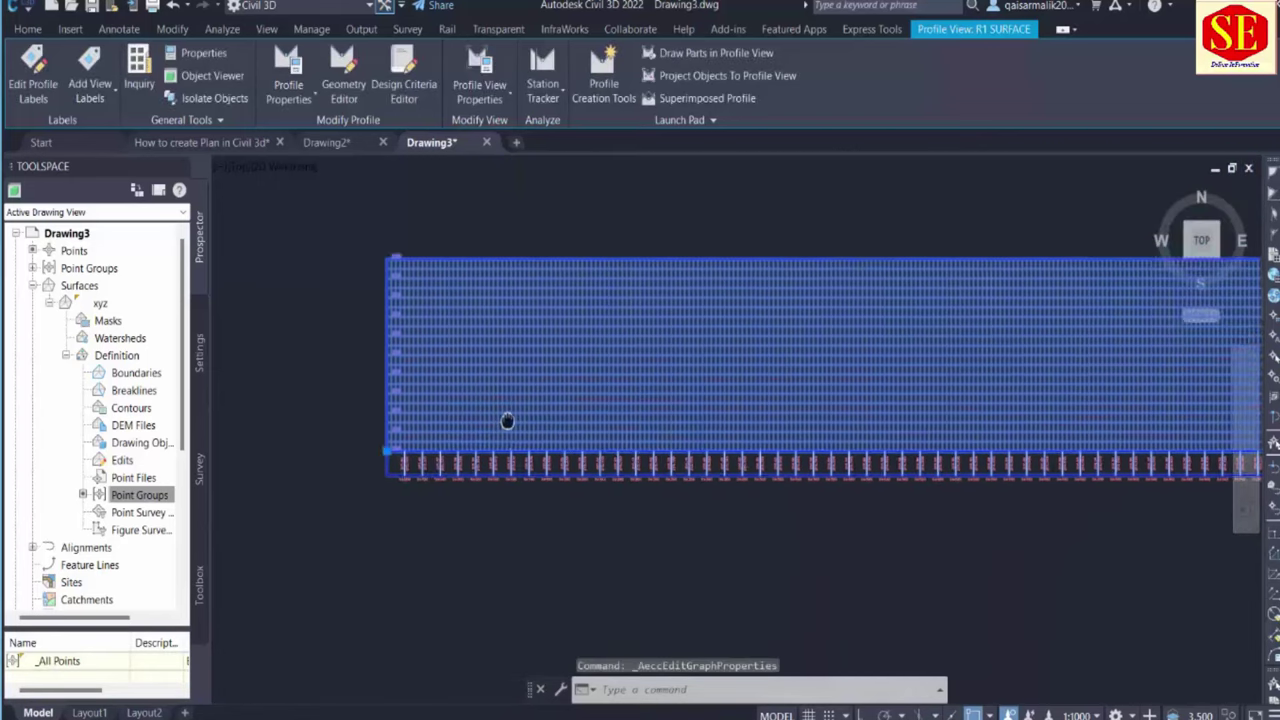
pyautogui.press('Escape')
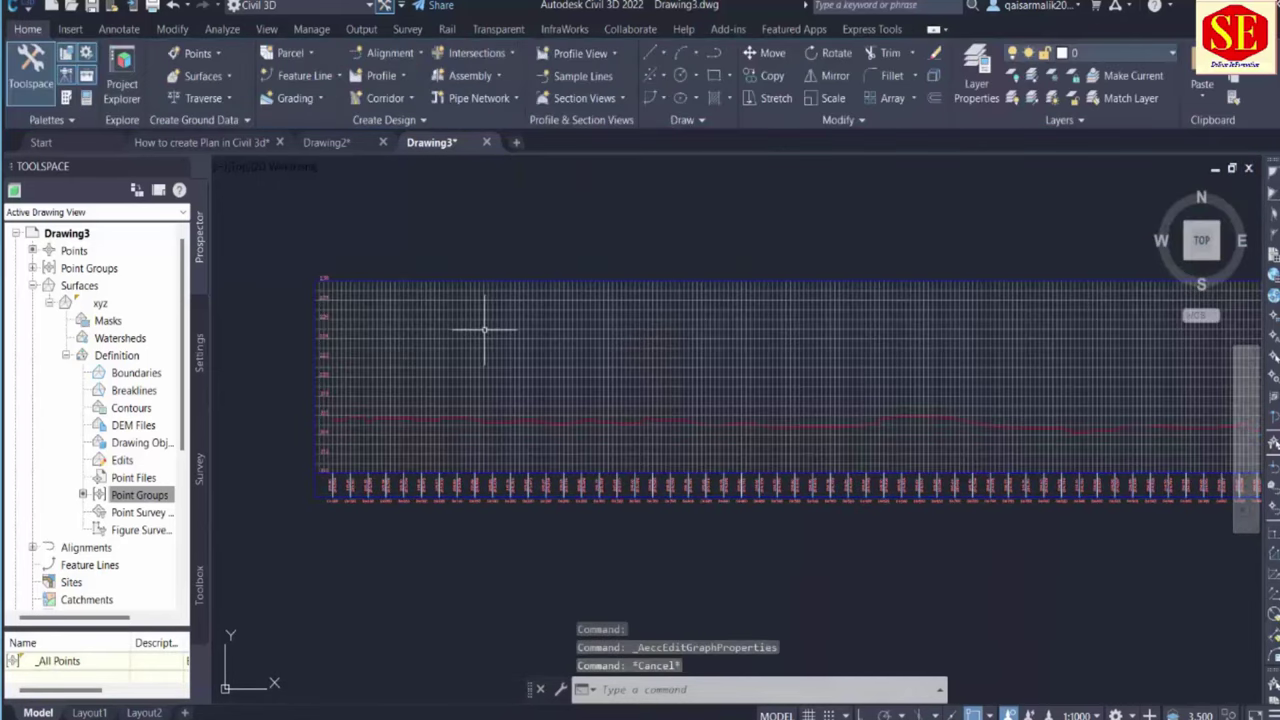
# Pan and zoom out until the TIN contour plan and the R1 profile view are both visible
pyautogui.scroll(-4, 495, 336)
pyautogui.moveTo(831, 340); pyautogui.dragTo(1063, 320, button='middle')
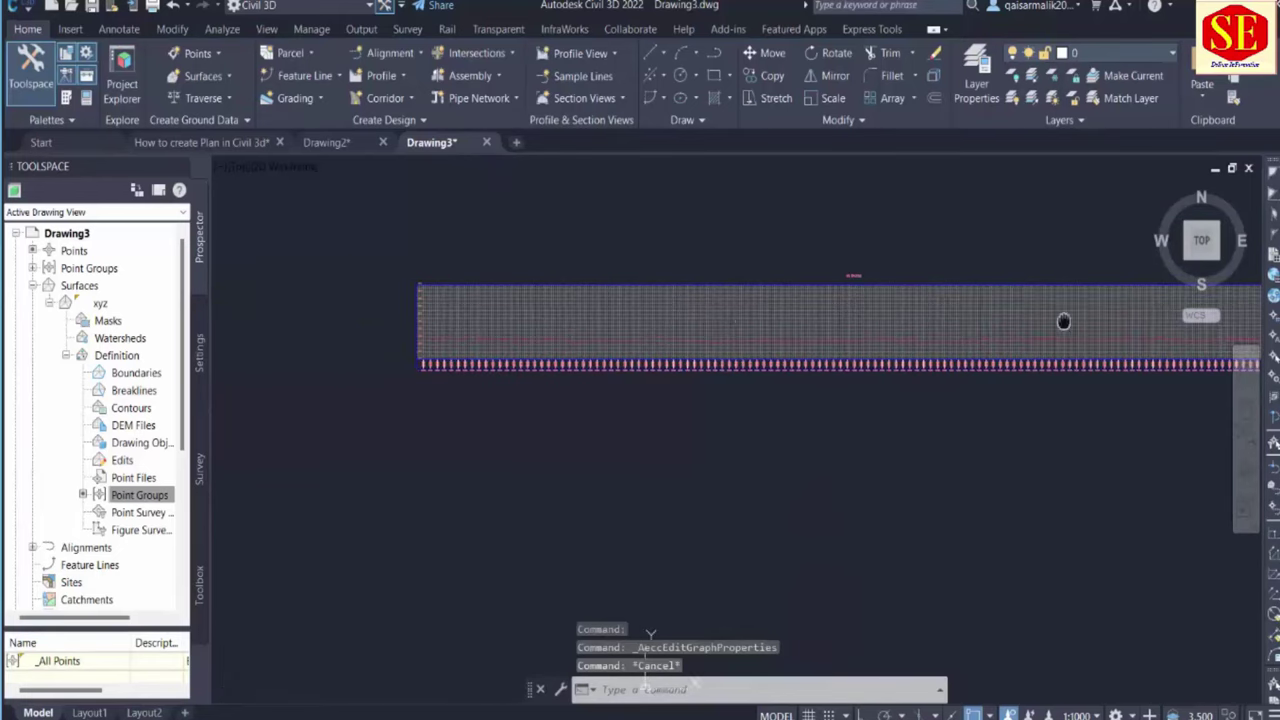
pyautogui.scroll(2, 715, 320)
pyautogui.scroll(-4, 848, 330)
pyautogui.scroll(-2, 848, 330)
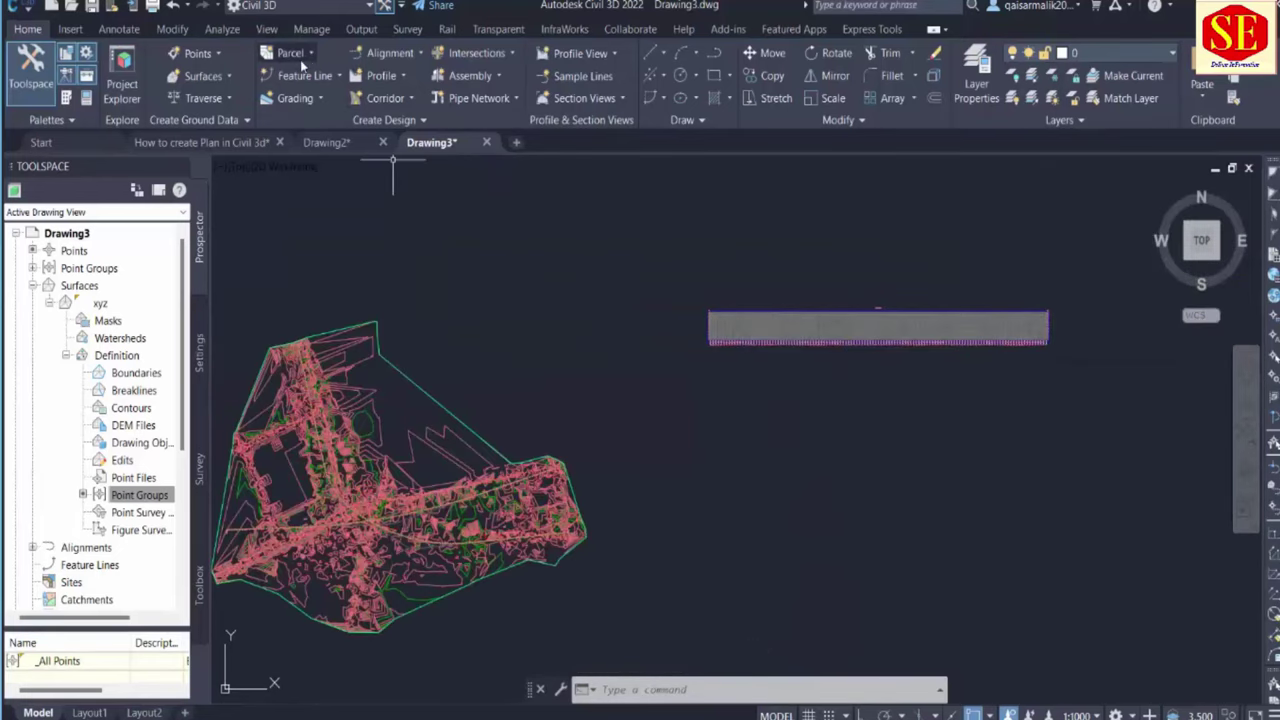
pyautogui.click(385, 75)
# Add a sampled xyz surface profile along alignment R2 and send it to a new profile view
pyautogui.click(430, 108)
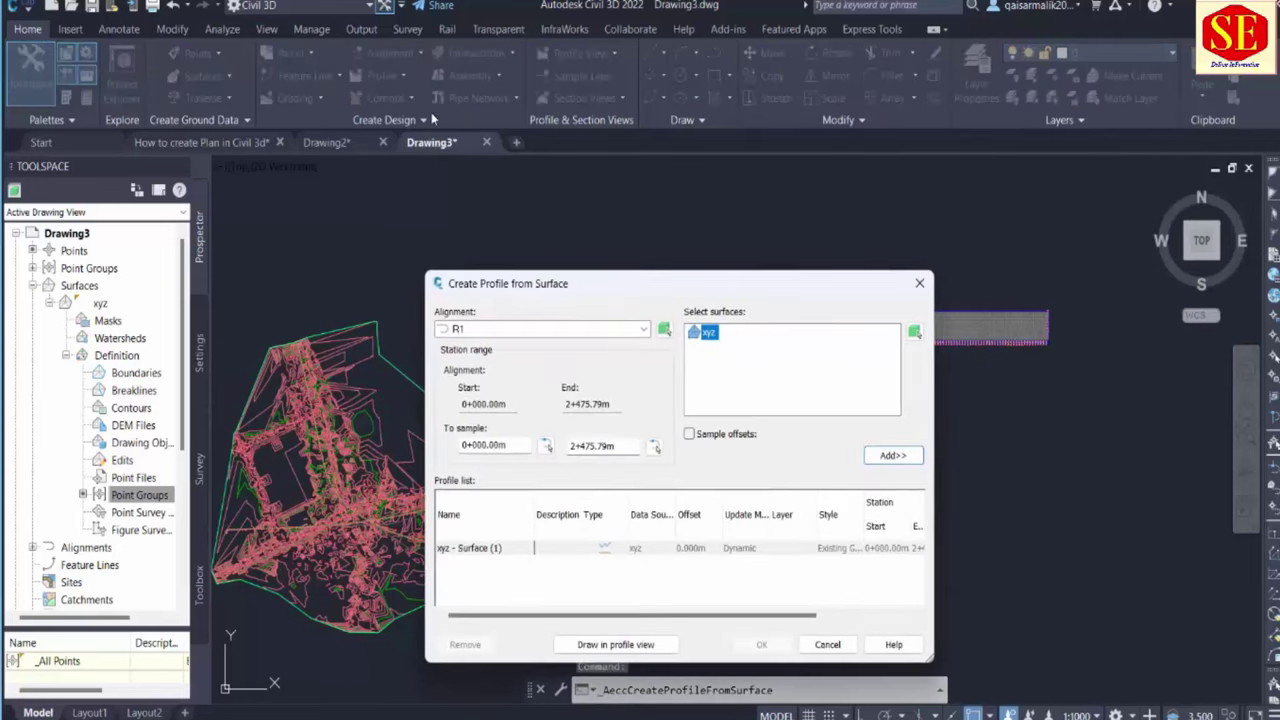
pyautogui.click(490, 330)
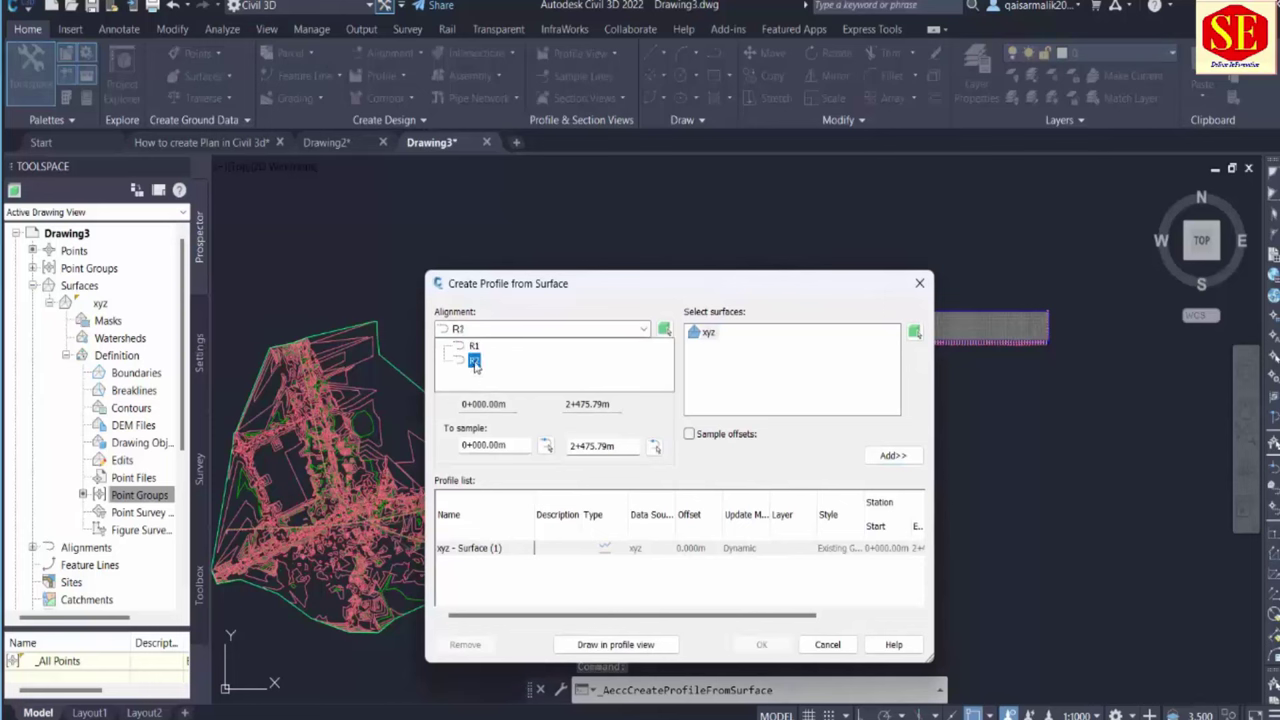
pyautogui.click(474, 361)
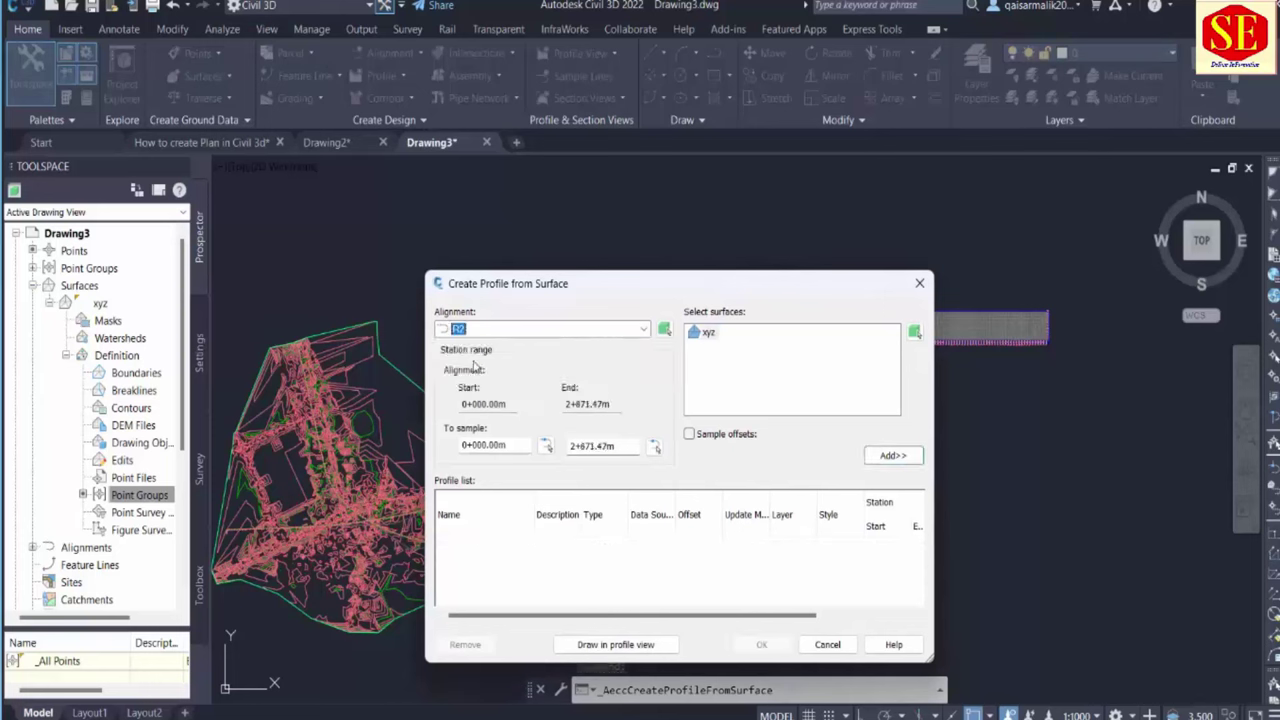
pyautogui.click(691, 436)
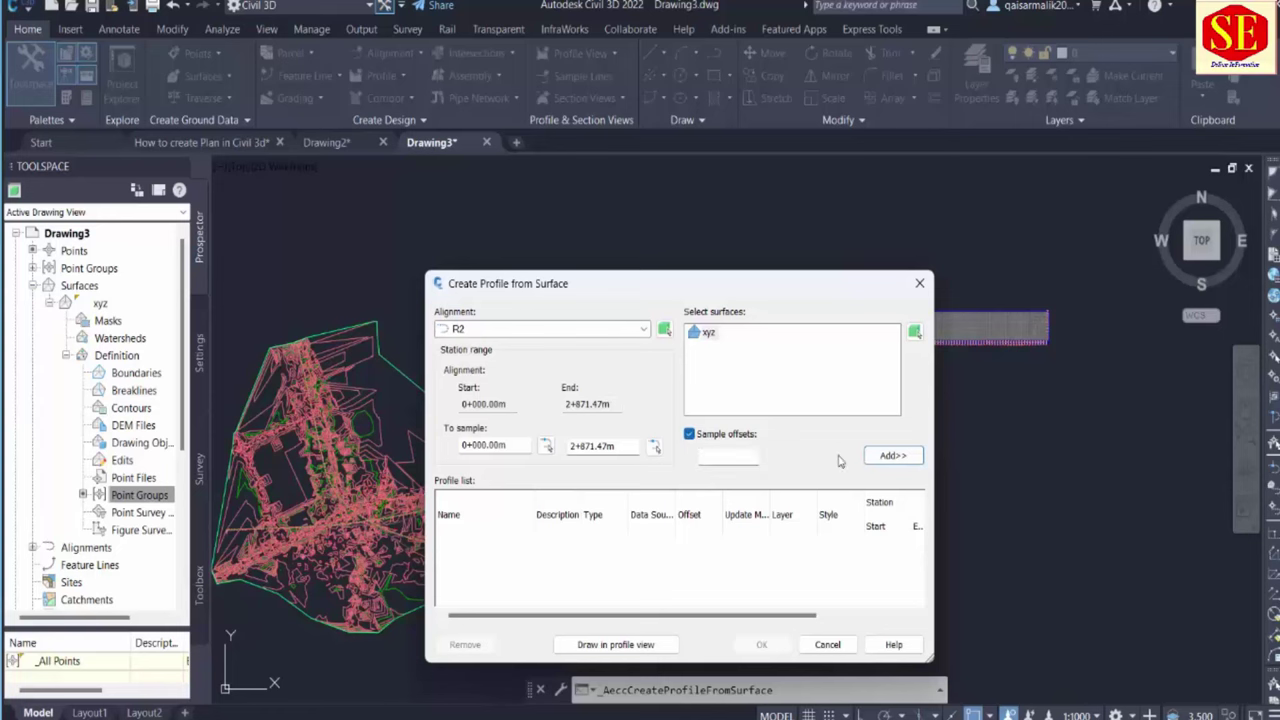
pyautogui.click(893, 456)
pyautogui.click(615, 644)
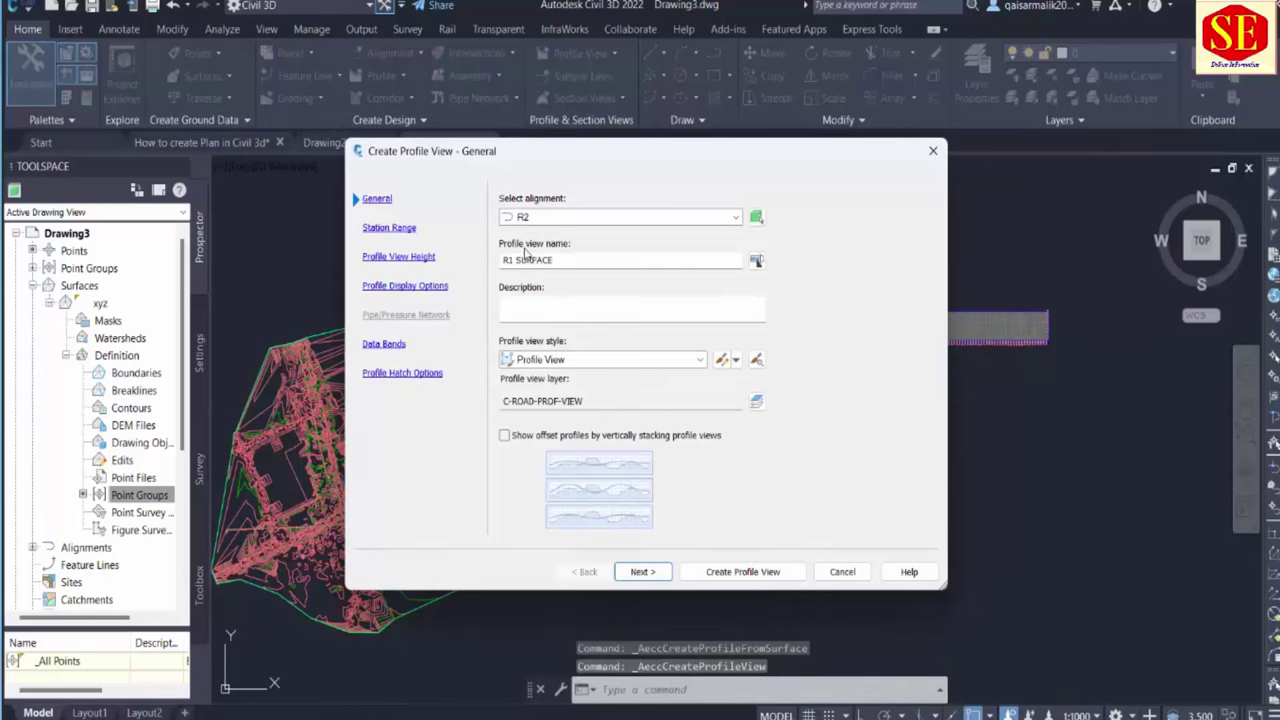
# Create the R2 profile view with default station range and height below the first view, then select it
pyautogui.click(642, 574)
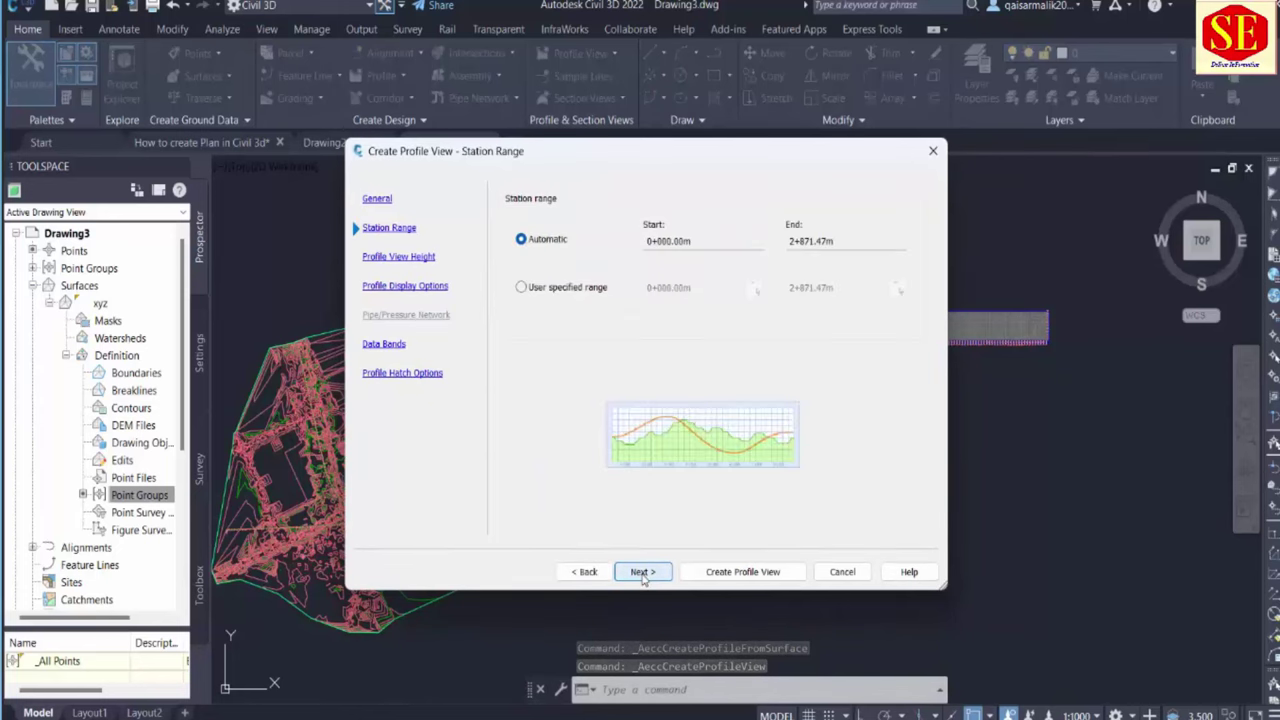
pyautogui.click(642, 573)
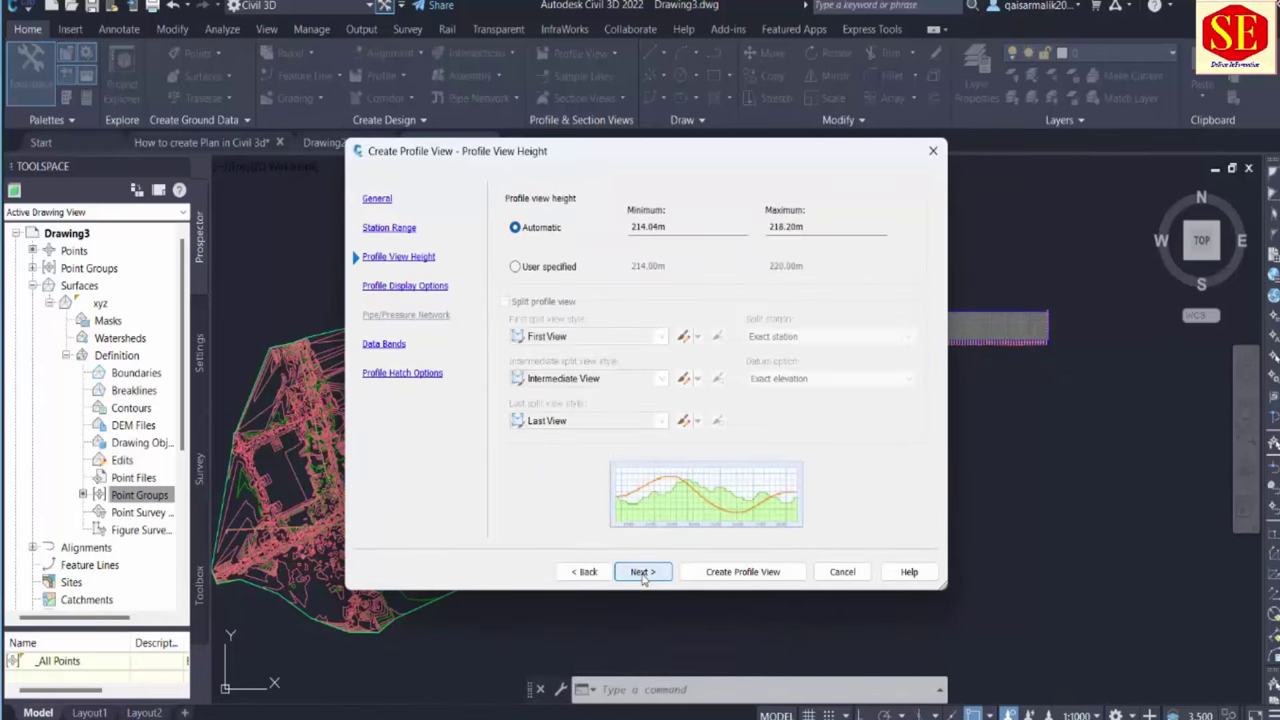
pyautogui.click(642, 573)
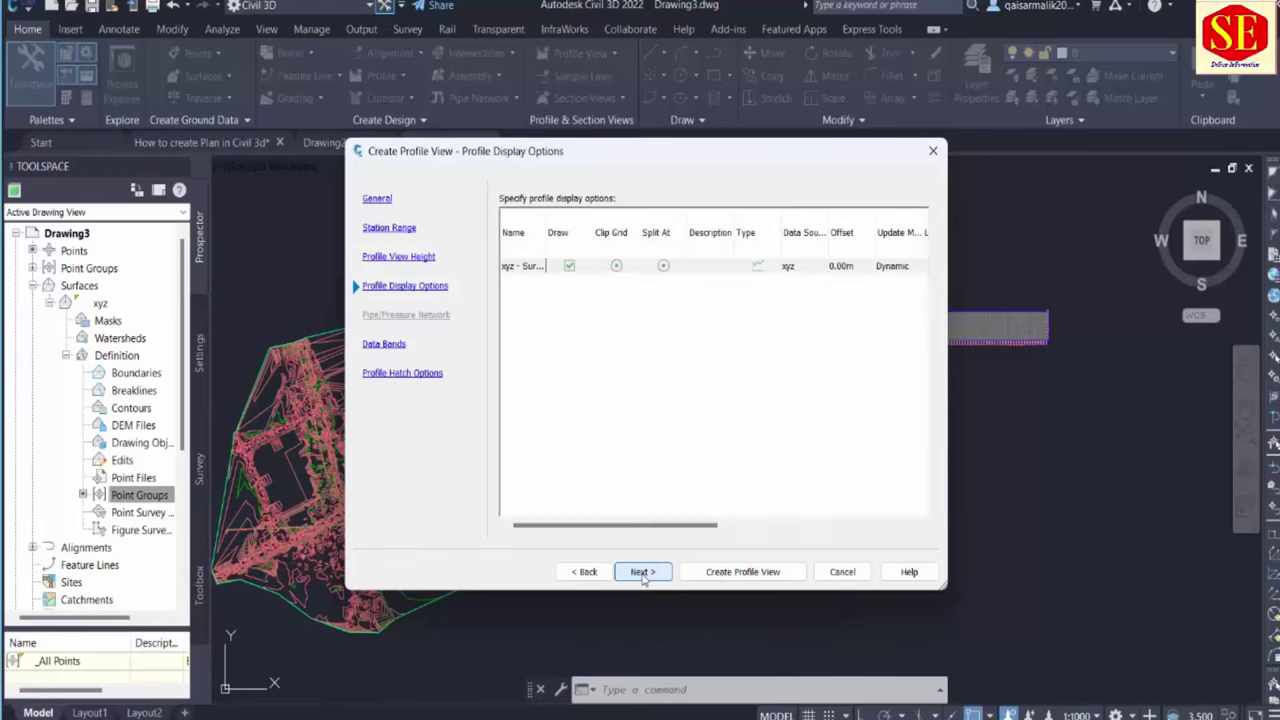
pyautogui.click(740, 573)
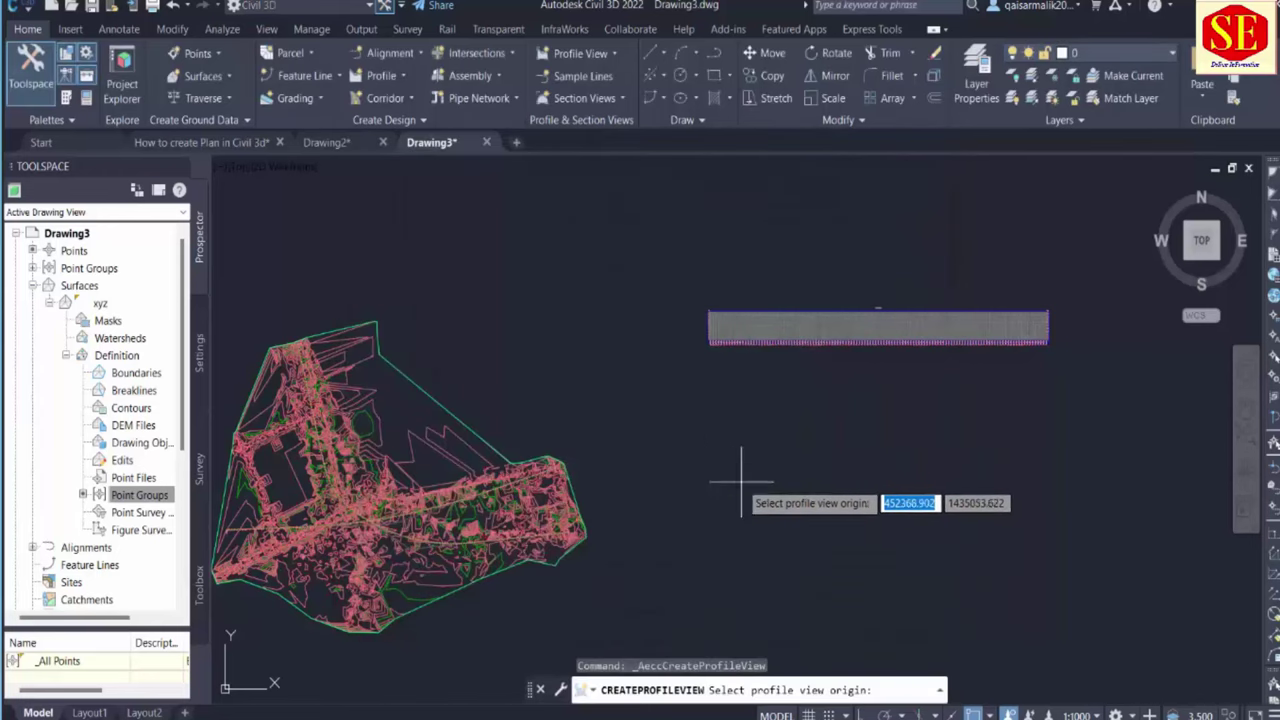
pyautogui.click(699, 466)
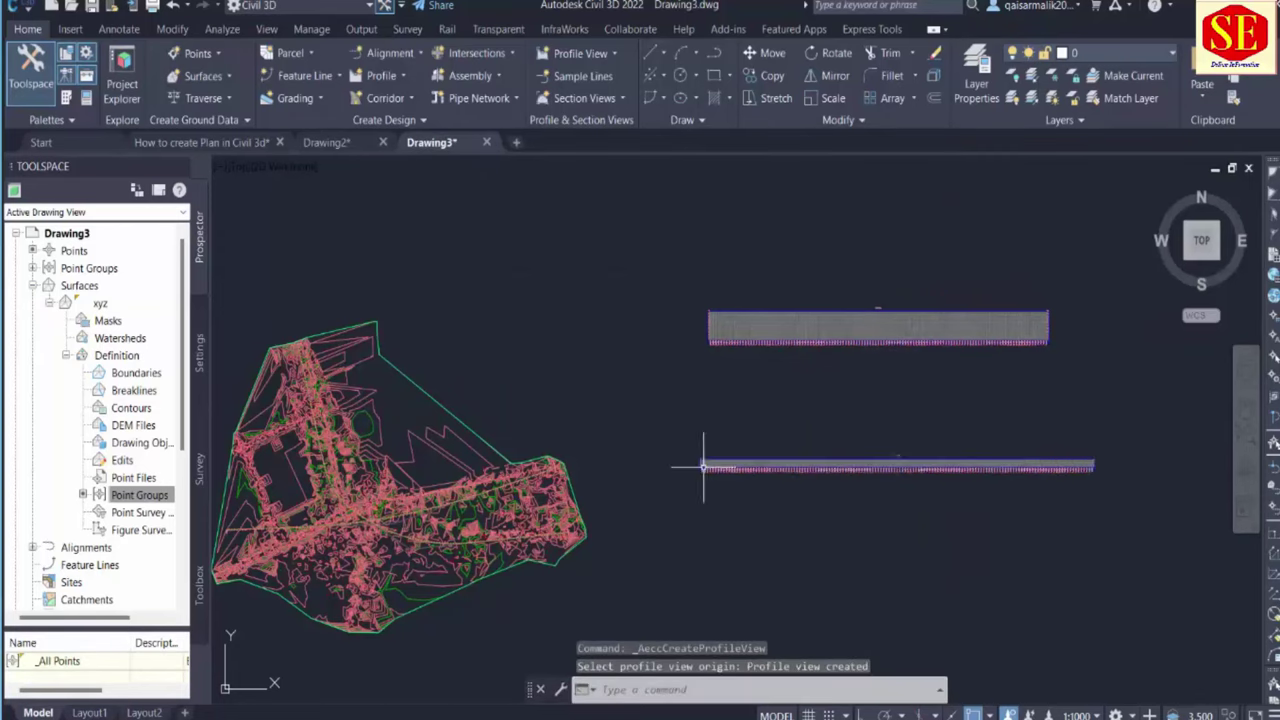
pyautogui.scroll(3, 700, 464)
pyautogui.scroll(1, 702, 440)
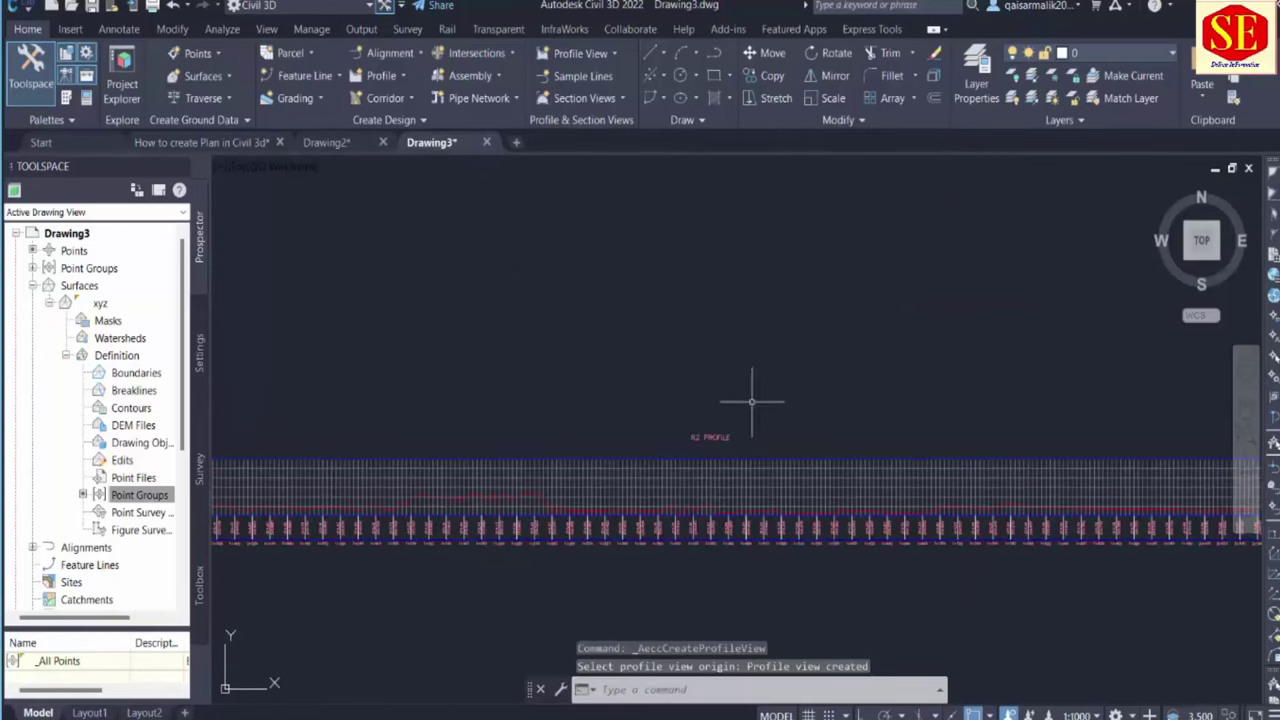
pyautogui.scroll(1, 805, 437)
pyautogui.scroll(-2, 840, 482)
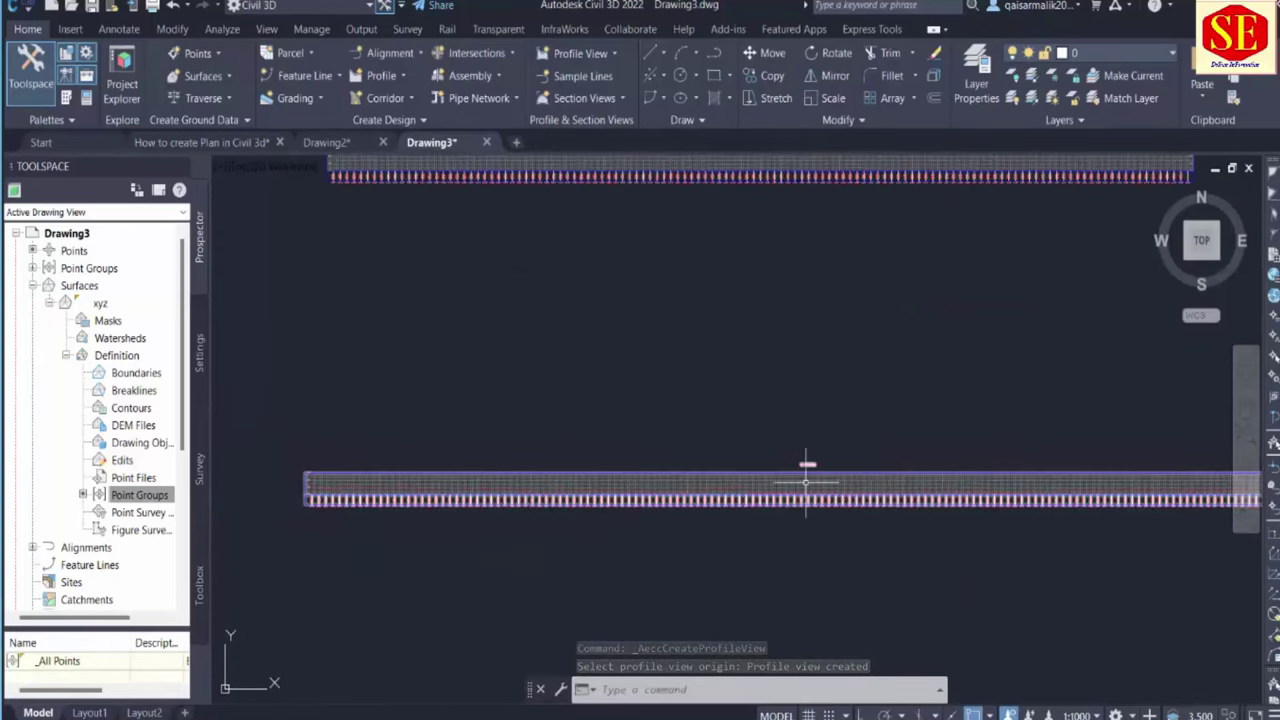
pyautogui.click(806, 482)
# Set the R2 profile view's elevation range to user-specified 208 m to 235 m and deselect it
pyautogui.click(480, 100)
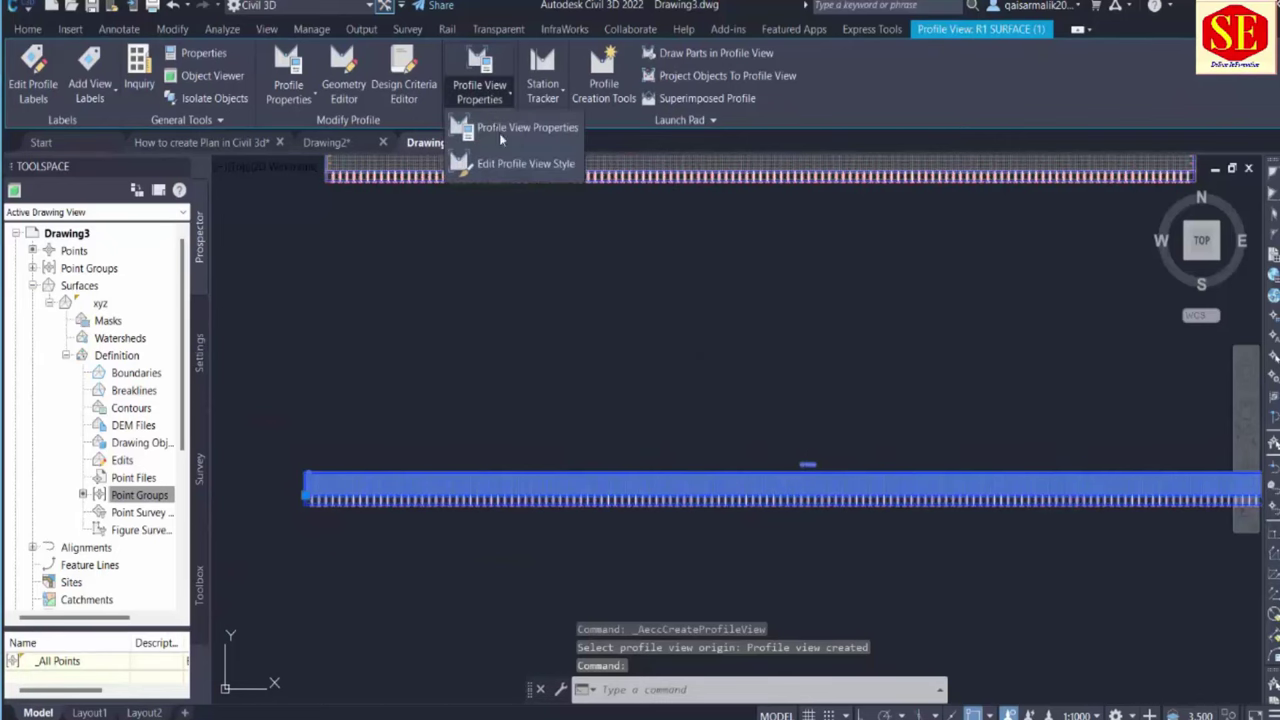
pyautogui.click(501, 129)
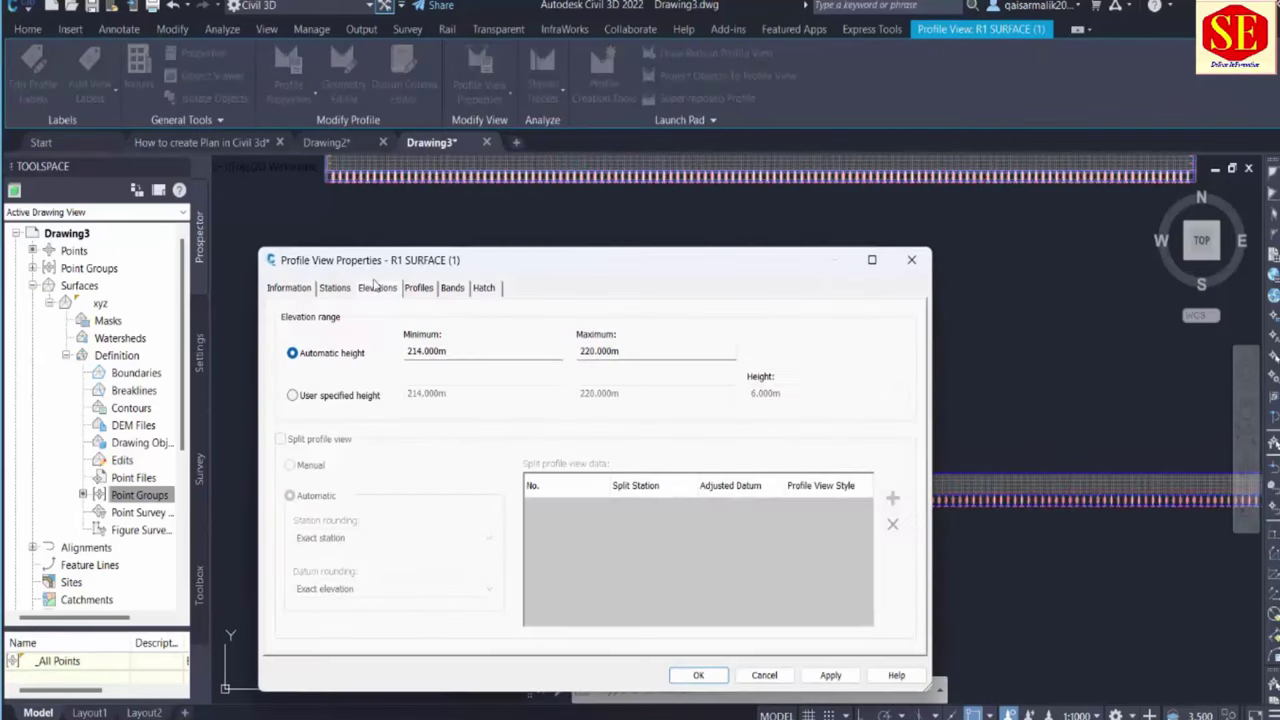
pyautogui.click(342, 397)
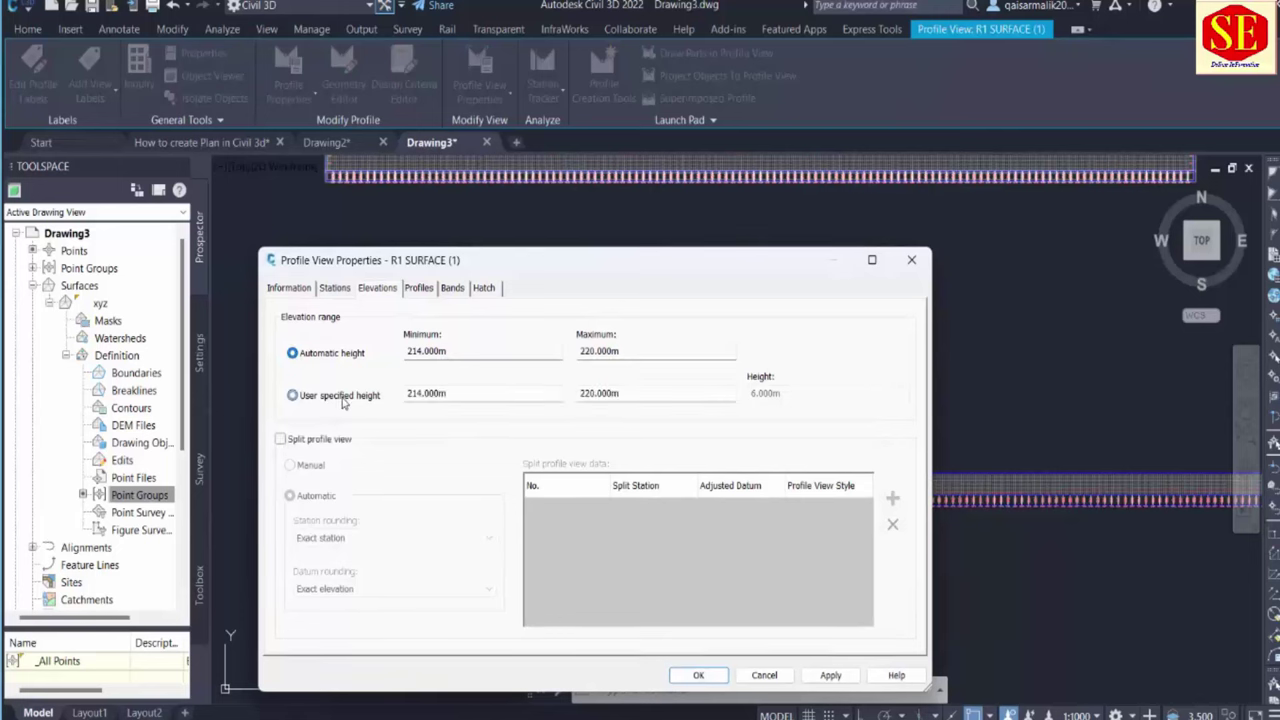
pyautogui.moveTo(462, 392); pyautogui.dragTo(382, 395)
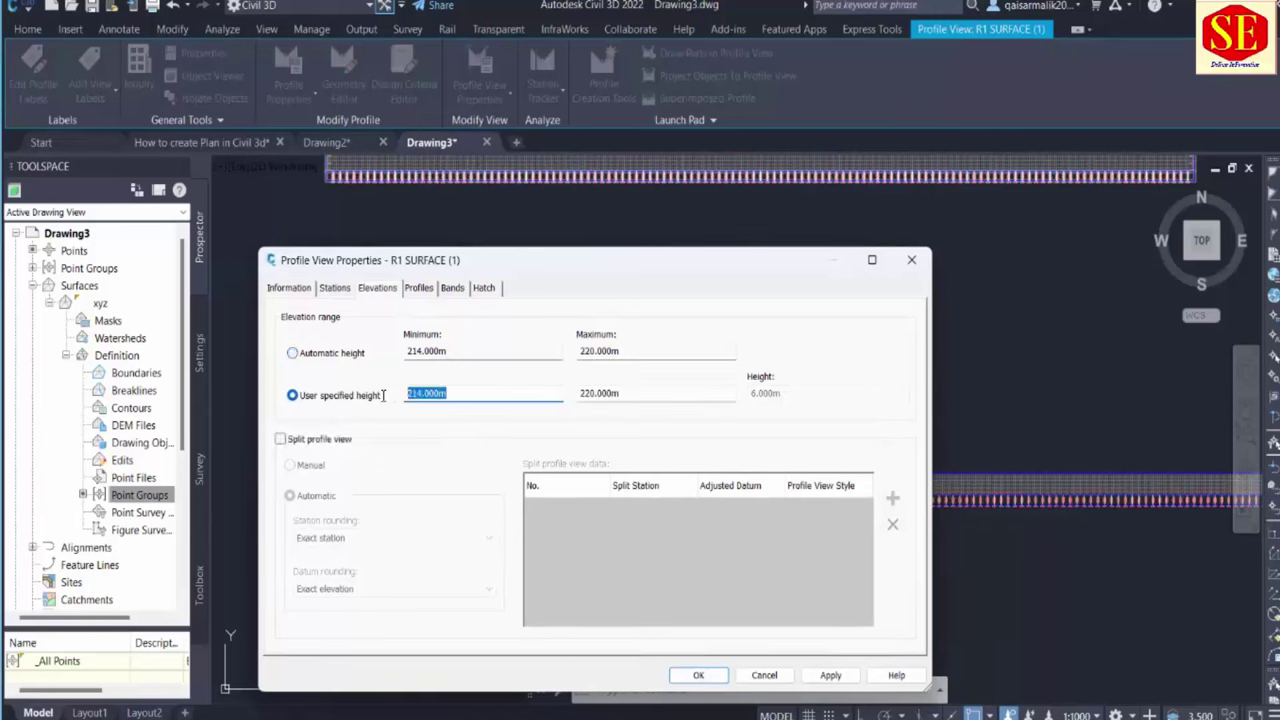
pyautogui.write('208')
pyautogui.moveTo(633, 393); pyautogui.dragTo(537, 397)
pyautogui.write('235')
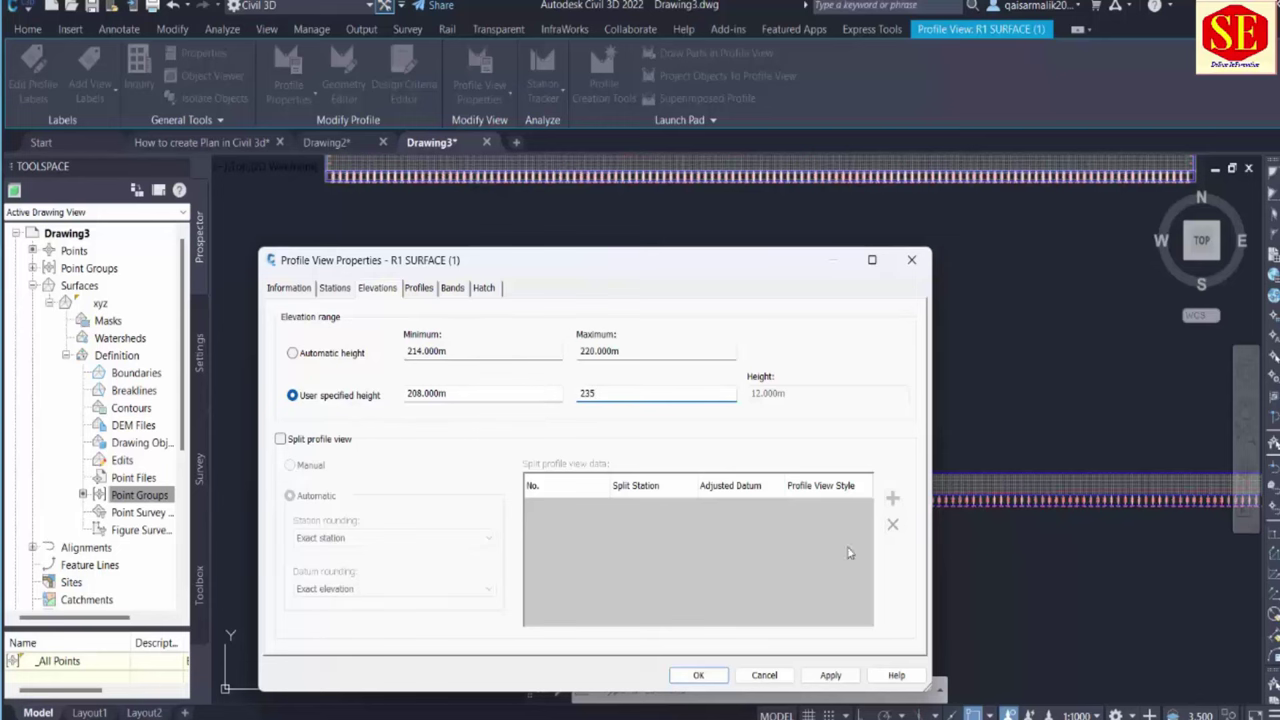
pyautogui.click(828, 676)
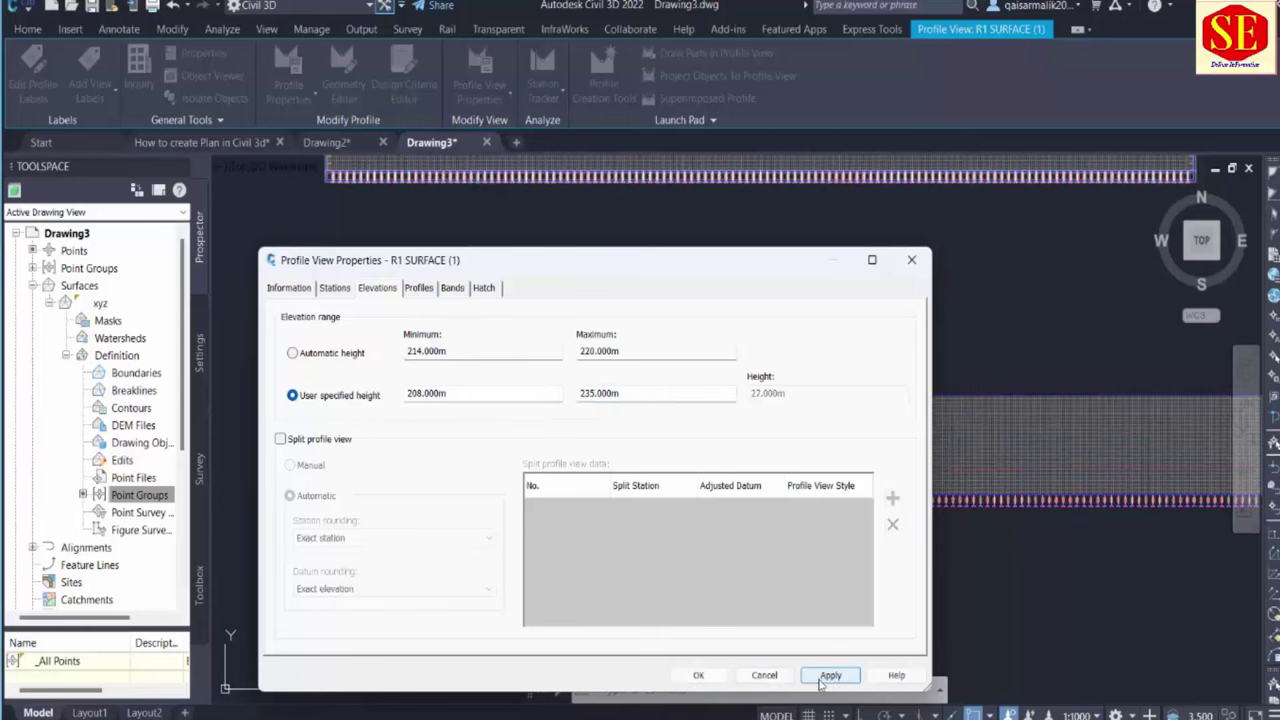
pyautogui.click(697, 676)
pyautogui.press('Escape')
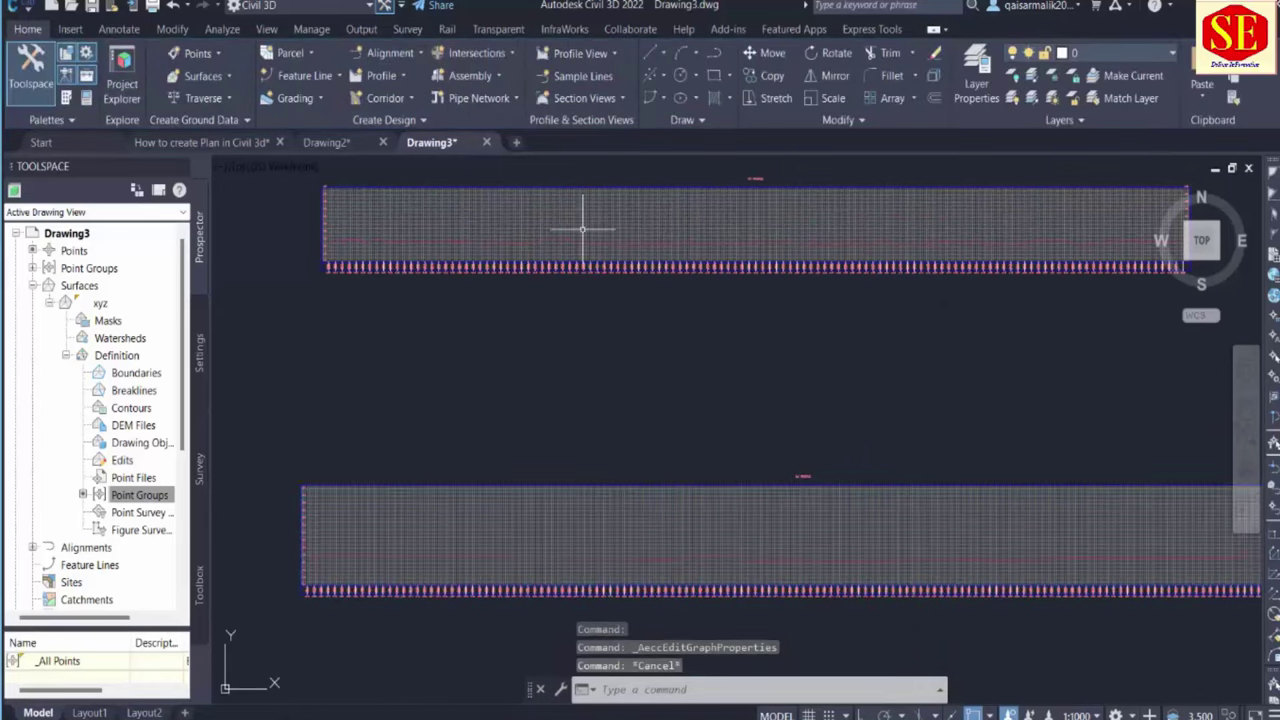
# Pan and zoom to frame both profile views, from station 0+000, beside the contour plan
pyautogui.scroll(-2, 750, 424)
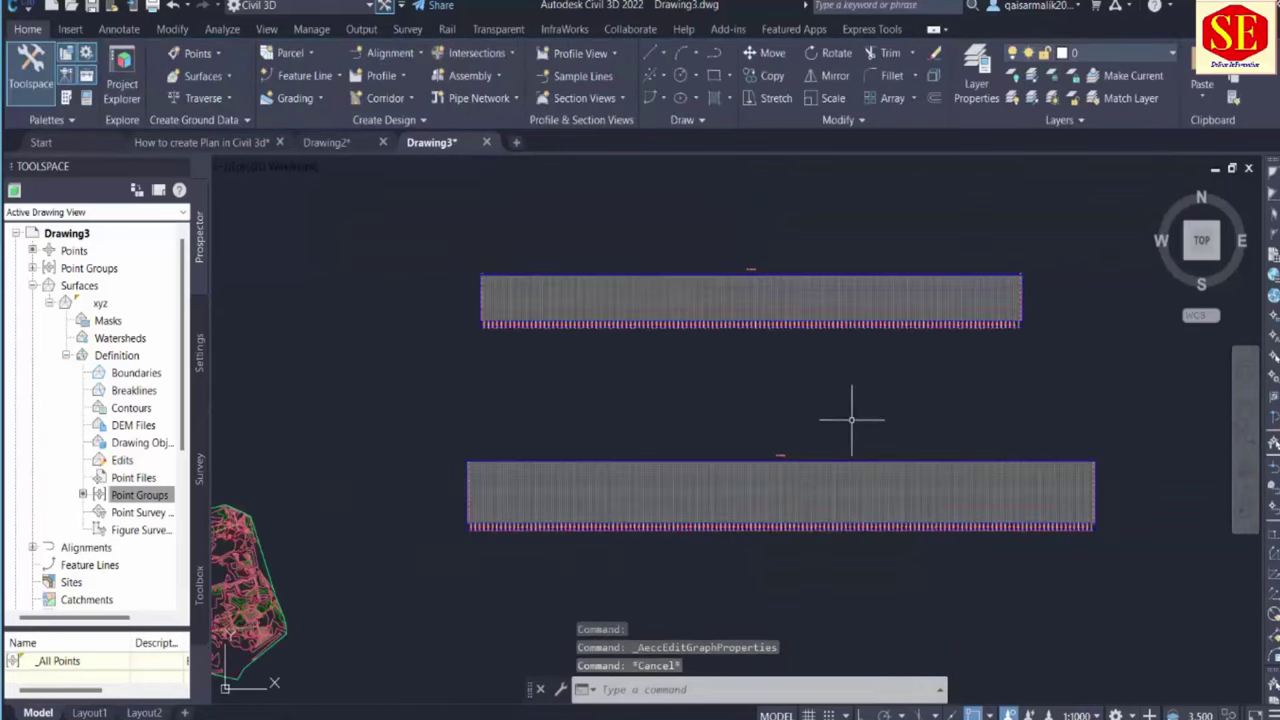
pyautogui.moveTo(683, 395); pyautogui.dragTo(706, 364, button='middle')
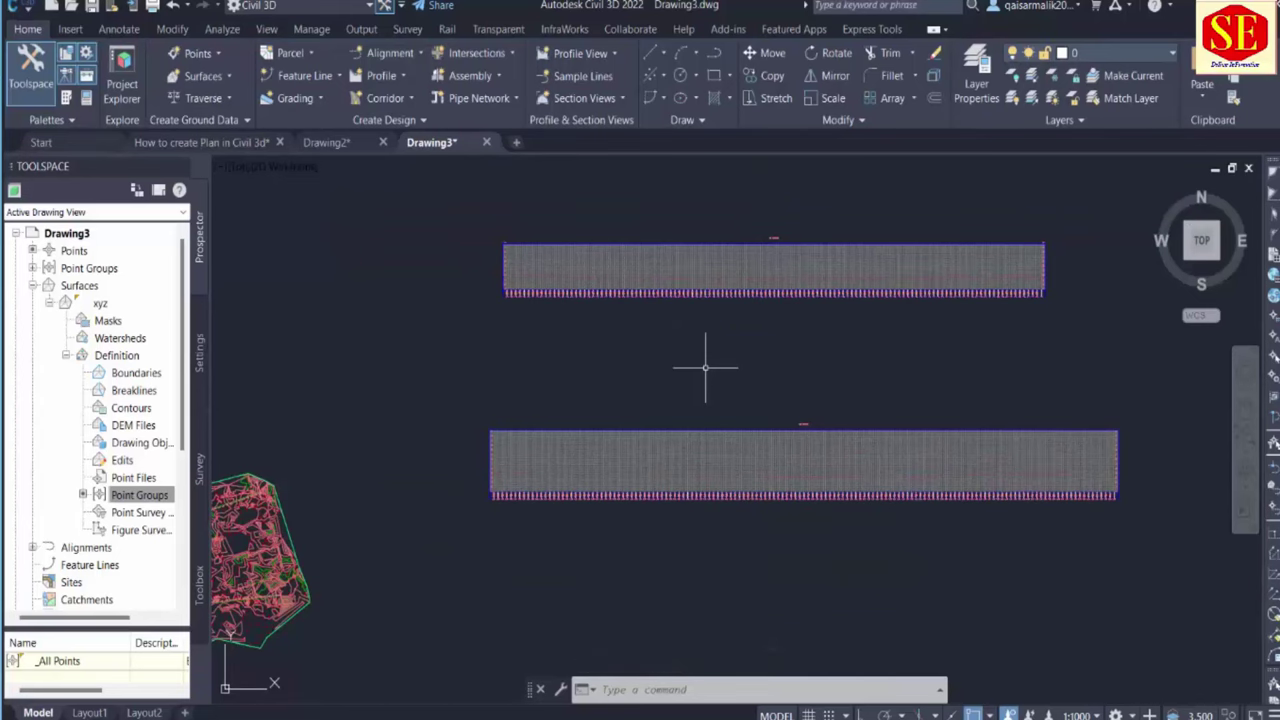
pyautogui.scroll(5, 514, 255)
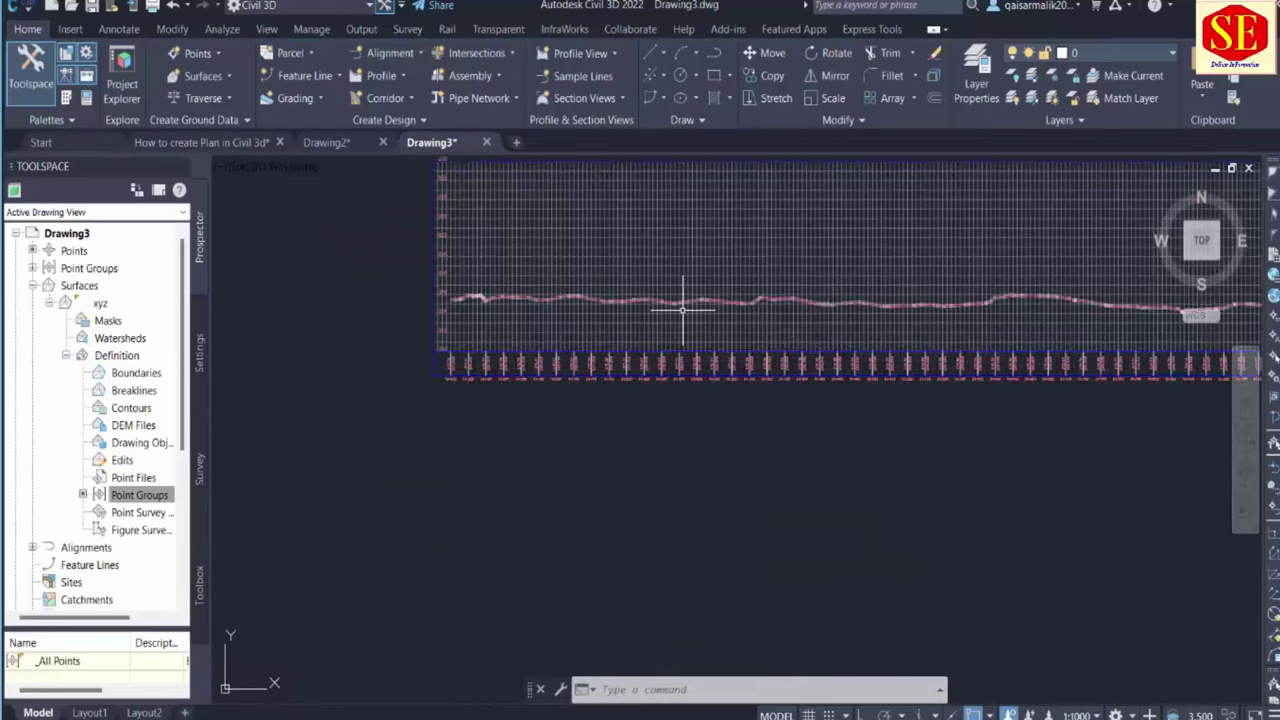
pyautogui.scroll(3, 843, 308)
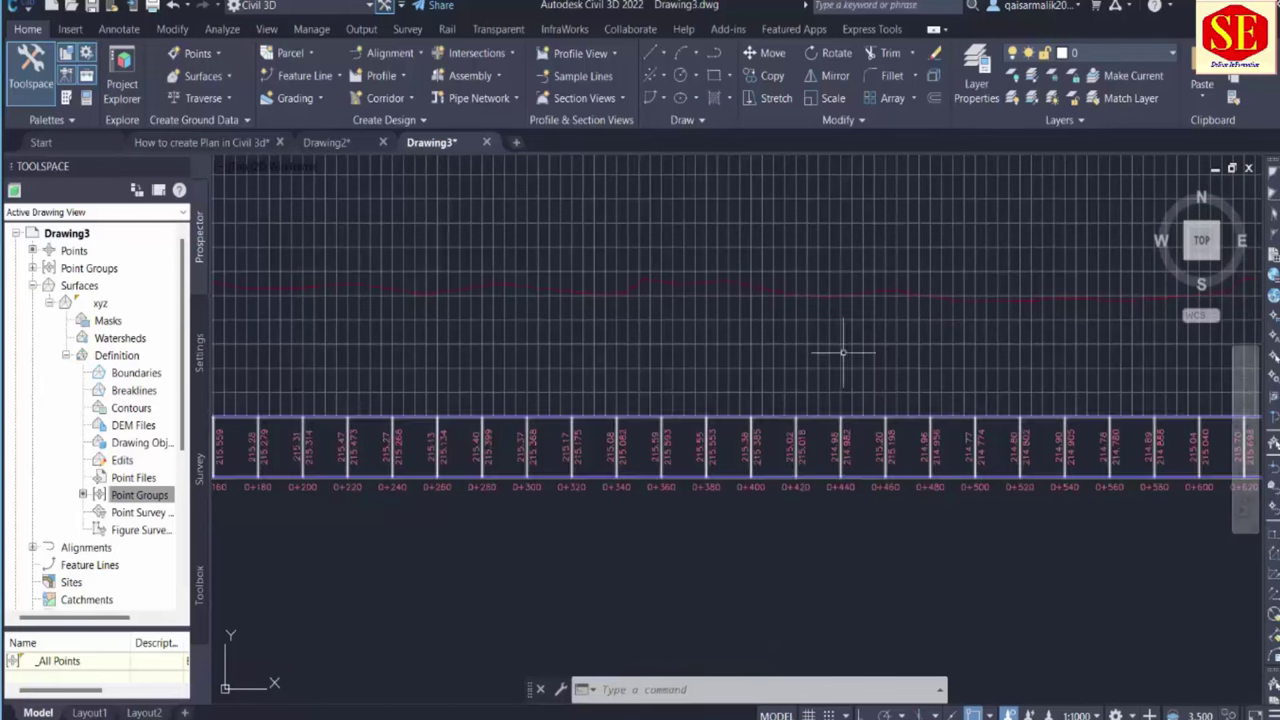
pyautogui.moveTo(634, 509); pyautogui.dragTo(983, 497, button='middle')
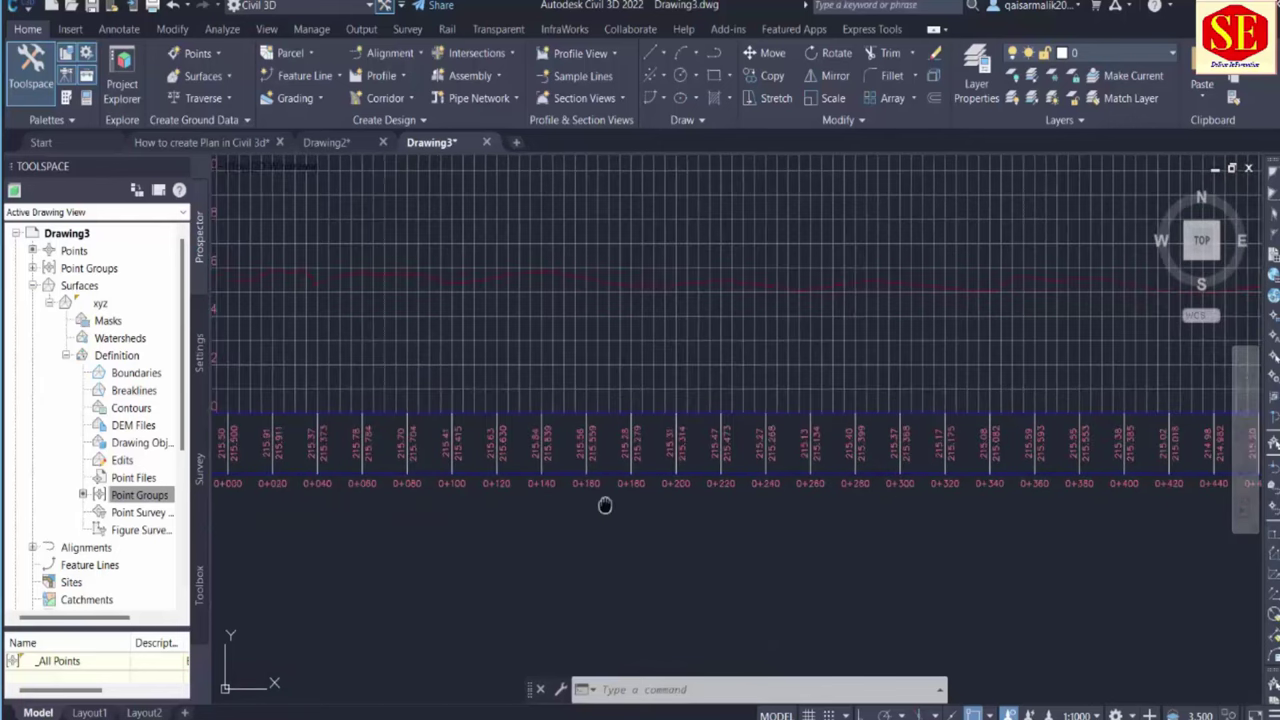
pyautogui.moveTo(603, 506); pyautogui.dragTo(677, 514, button='middle')
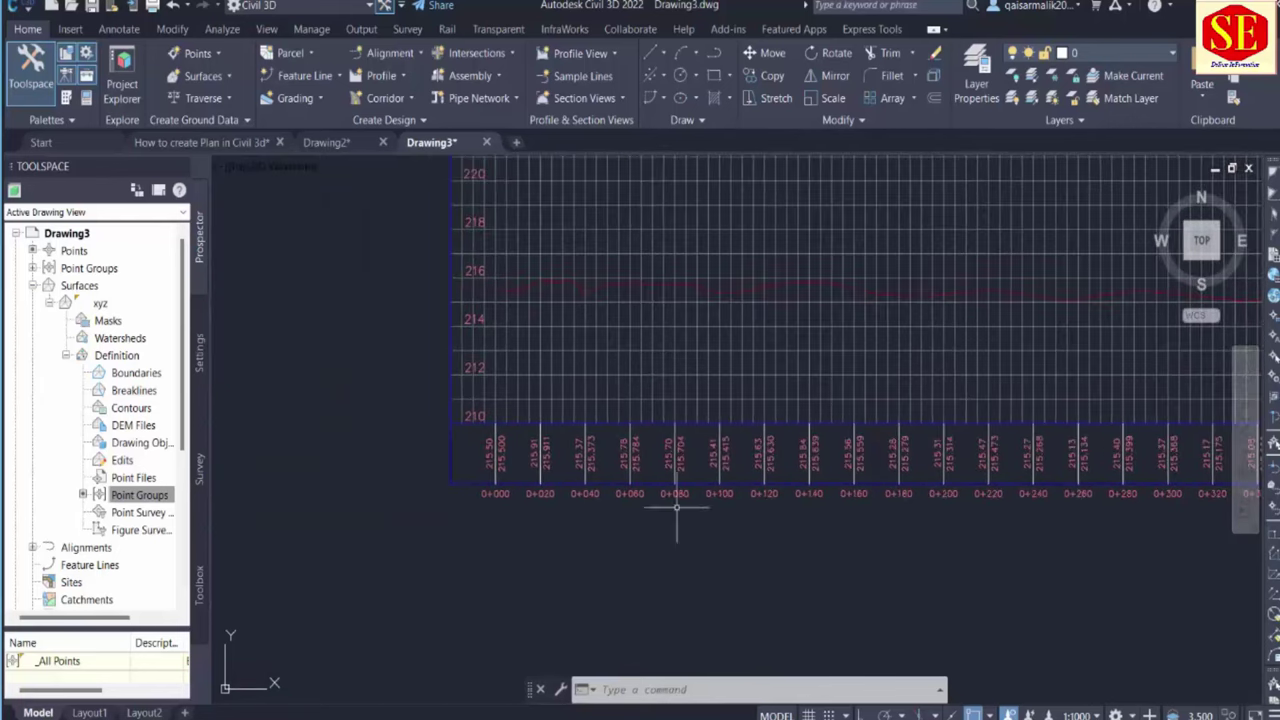
pyautogui.scroll(-3, 530, 370)
pyautogui.scroll(1, 541, 296)
pyautogui.moveTo(928, 429); pyautogui.dragTo(758, 313, button='middle')
pyautogui.scroll(2, 620, 331)
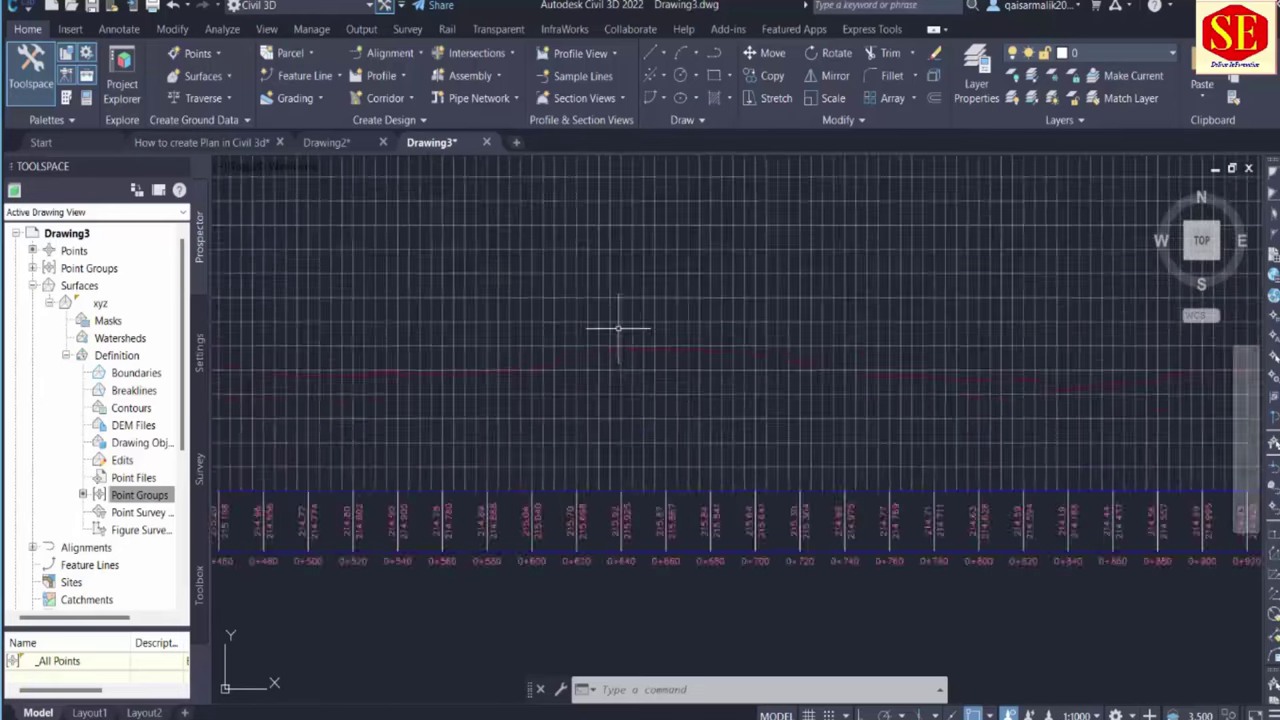
pyautogui.scroll(-2, 1057, 306)
pyautogui.scroll(-3, 624, 509)
pyautogui.scroll(2, 624, 509)
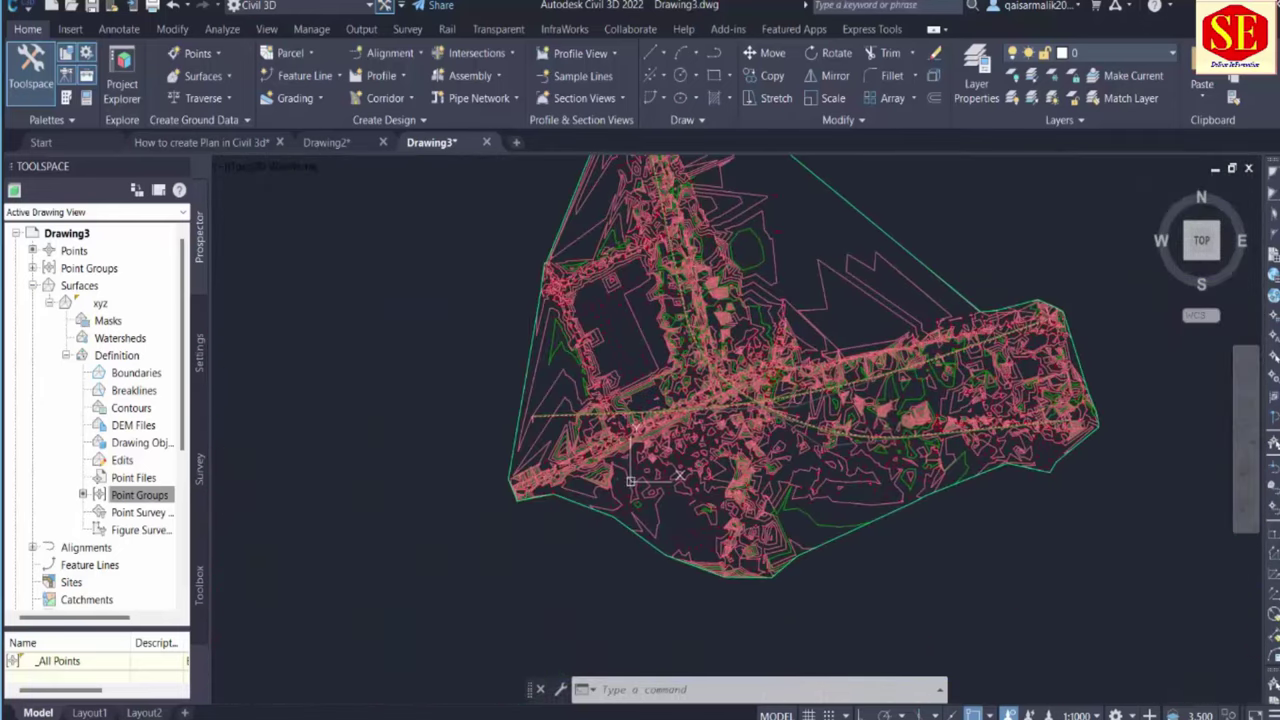
pyautogui.scroll(3, 1012, 350)
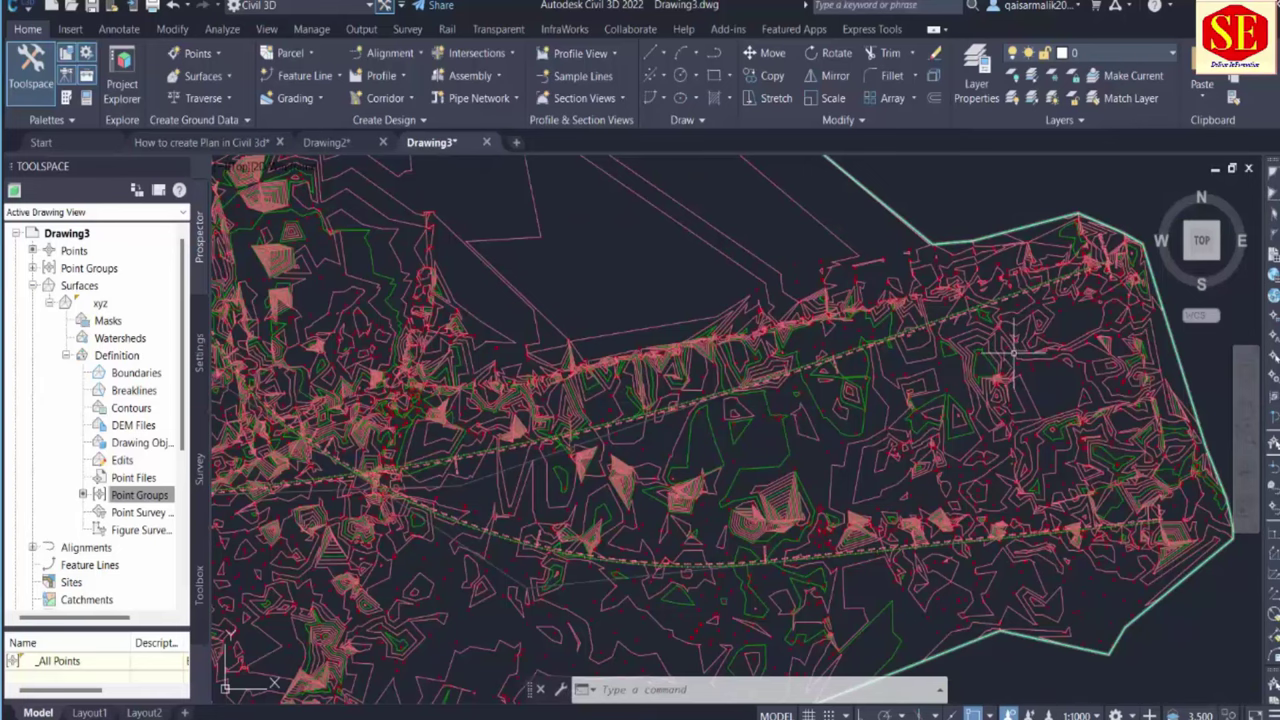
pyautogui.moveTo(1013, 352)
pyautogui.scroll(3, 820, 300)
pyautogui.click(855, 498)
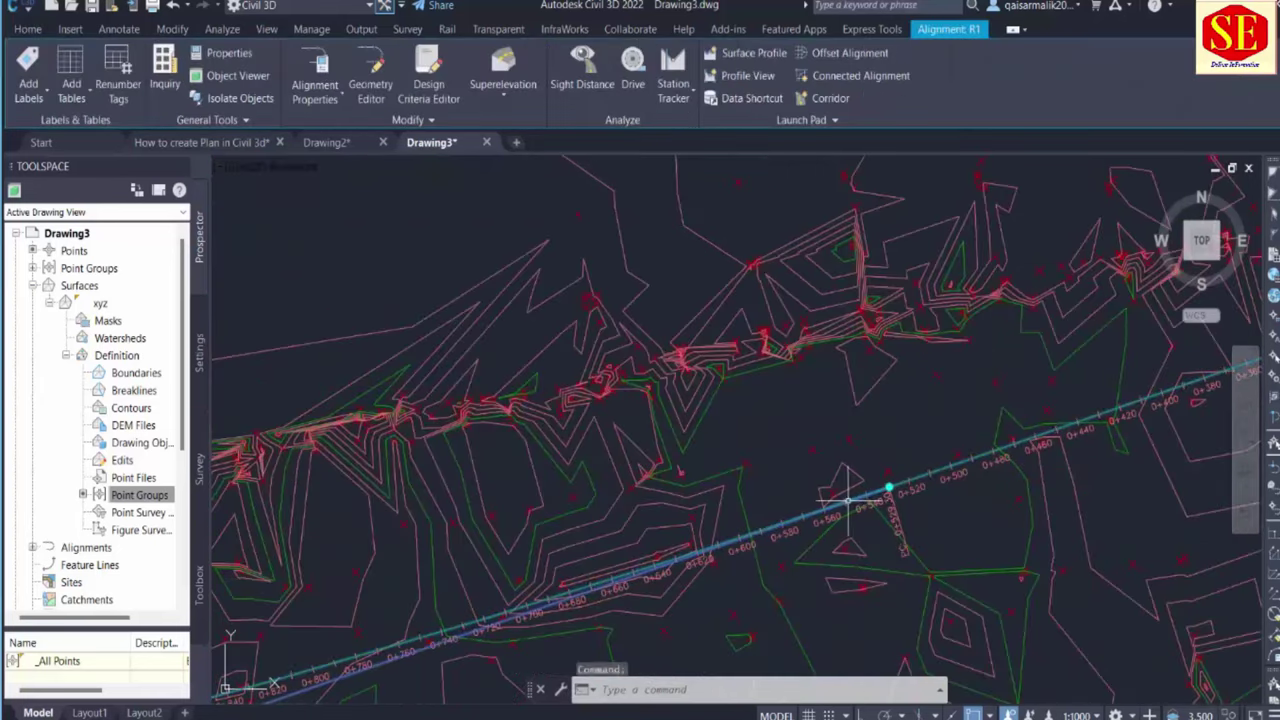
pyautogui.scroll(-3, 924, 380)
pyautogui.scroll(-2, 924, 380)
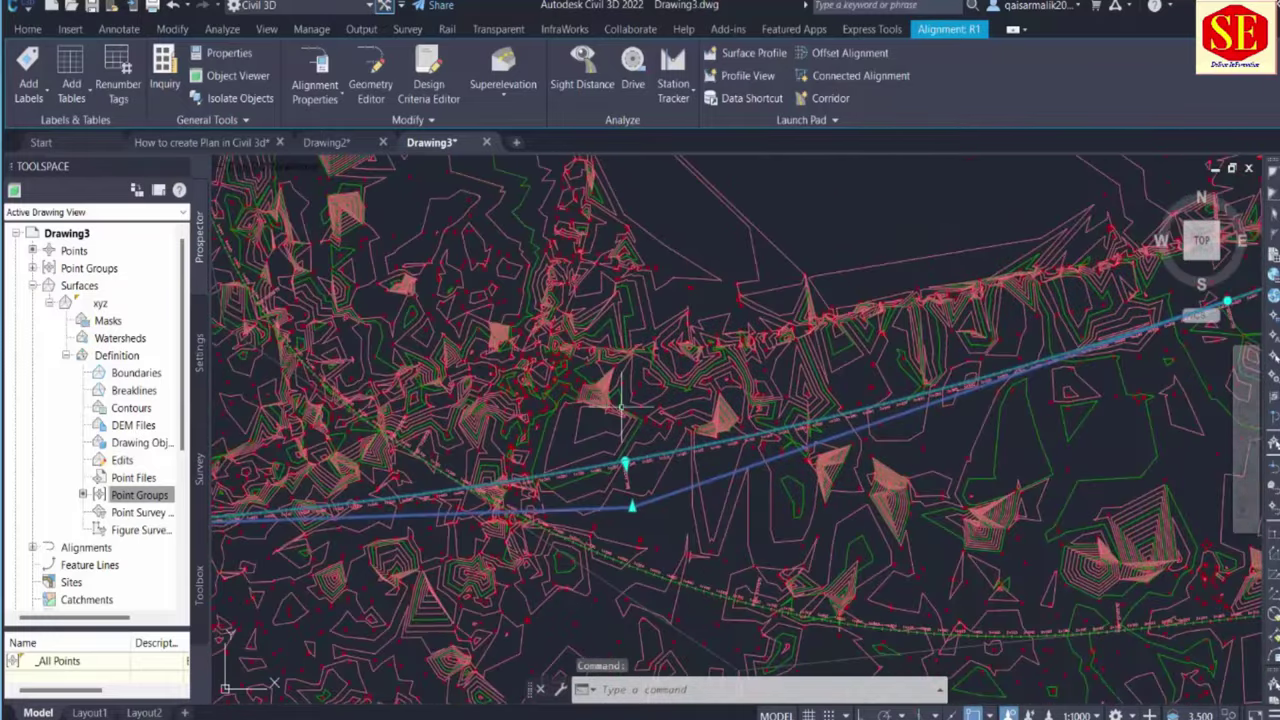
pyautogui.scroll(-4, 918, 283)
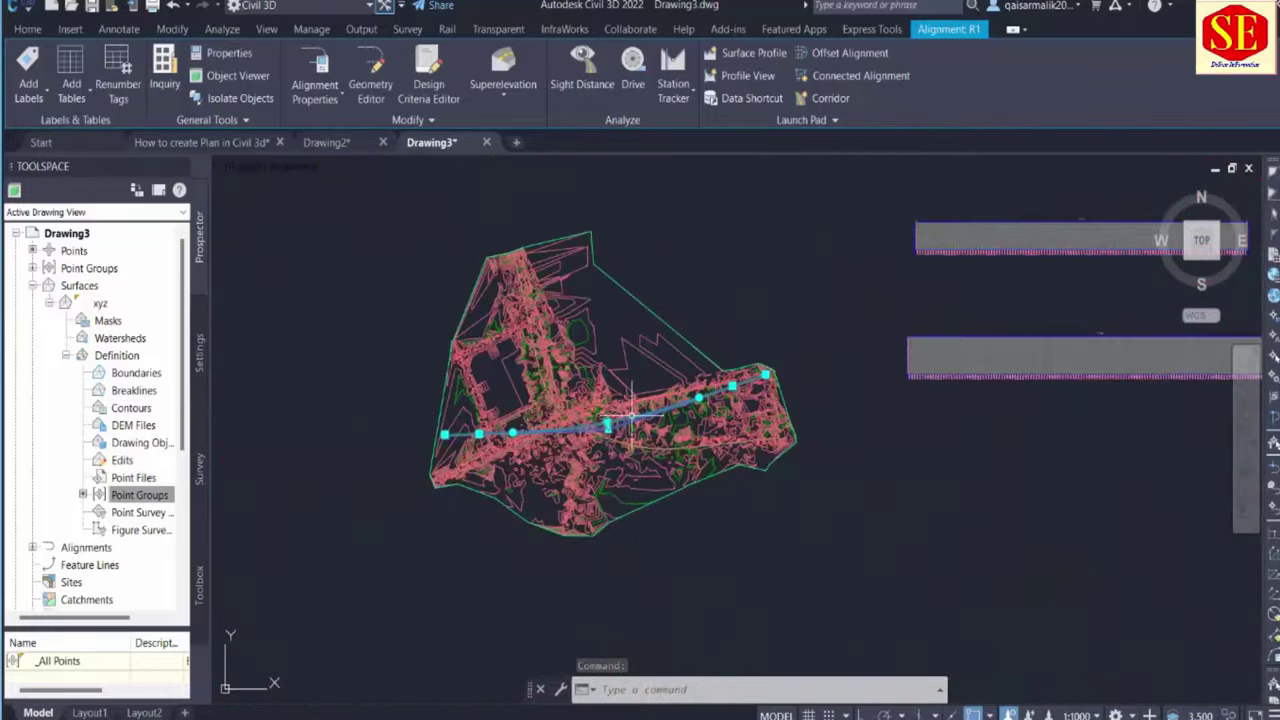
pyautogui.scroll(5, 638, 400)
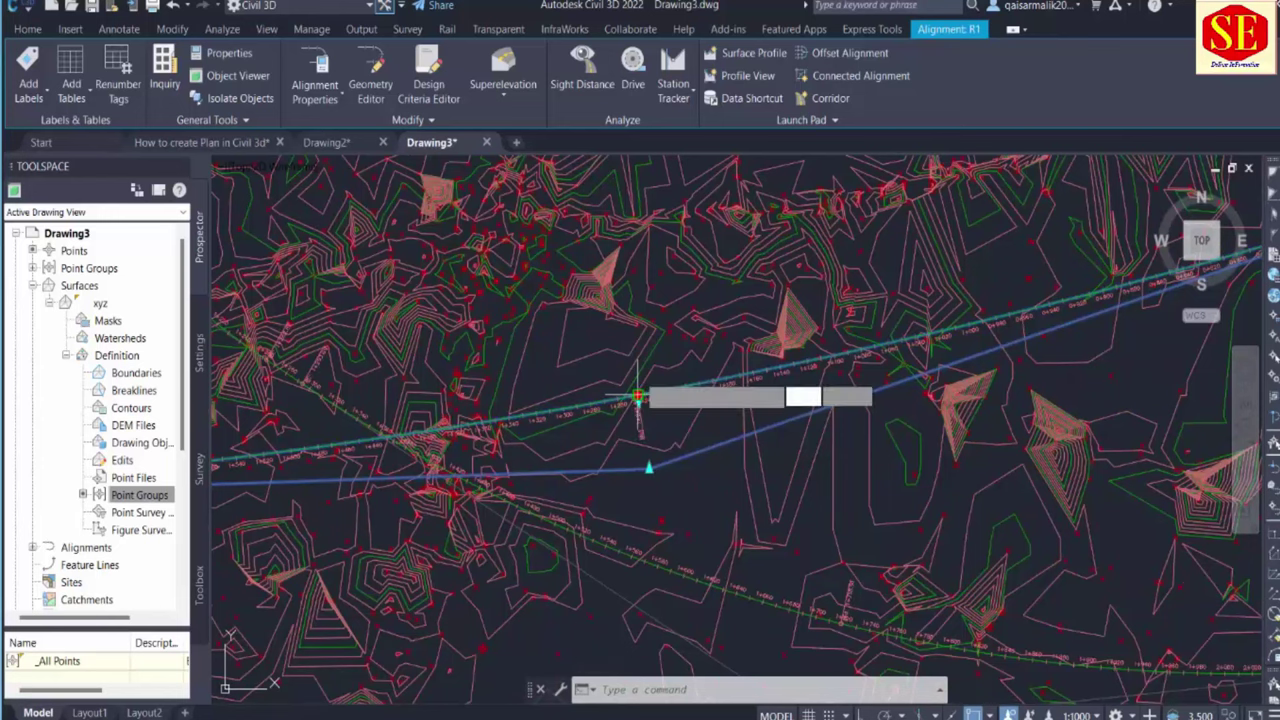
pyautogui.click(638, 400)
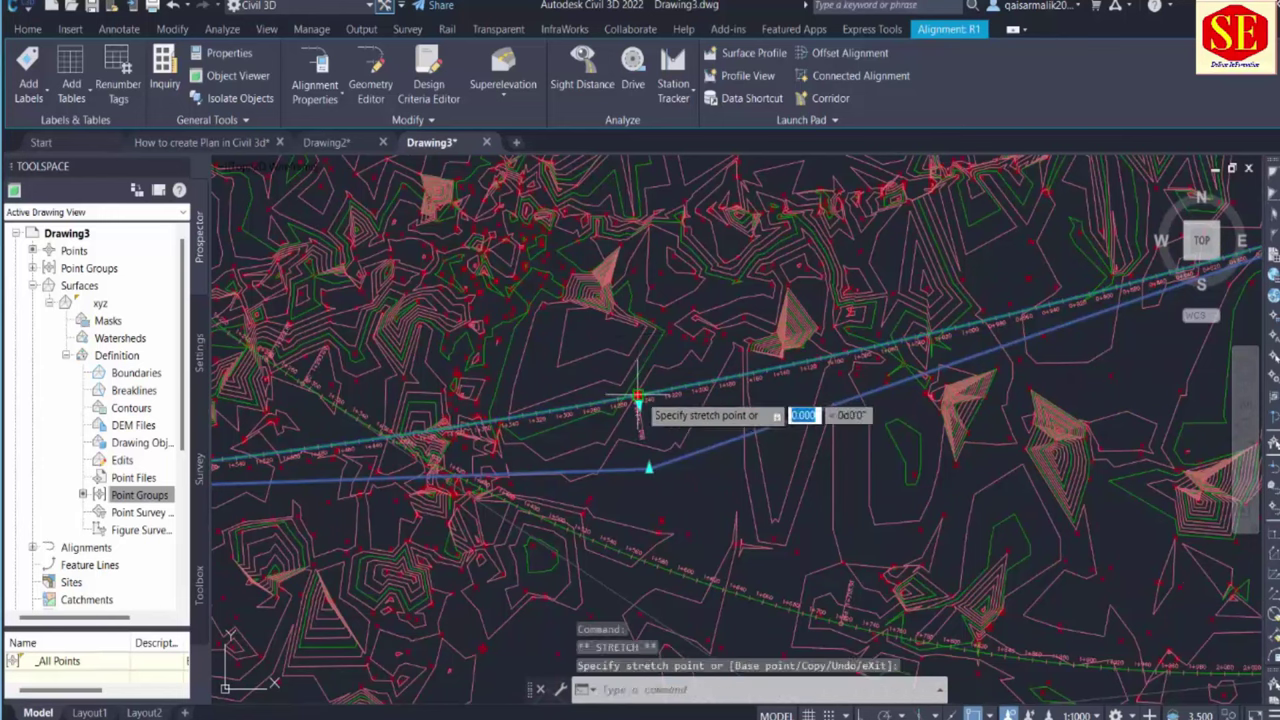
pyautogui.scroll(-2, 641, 420)
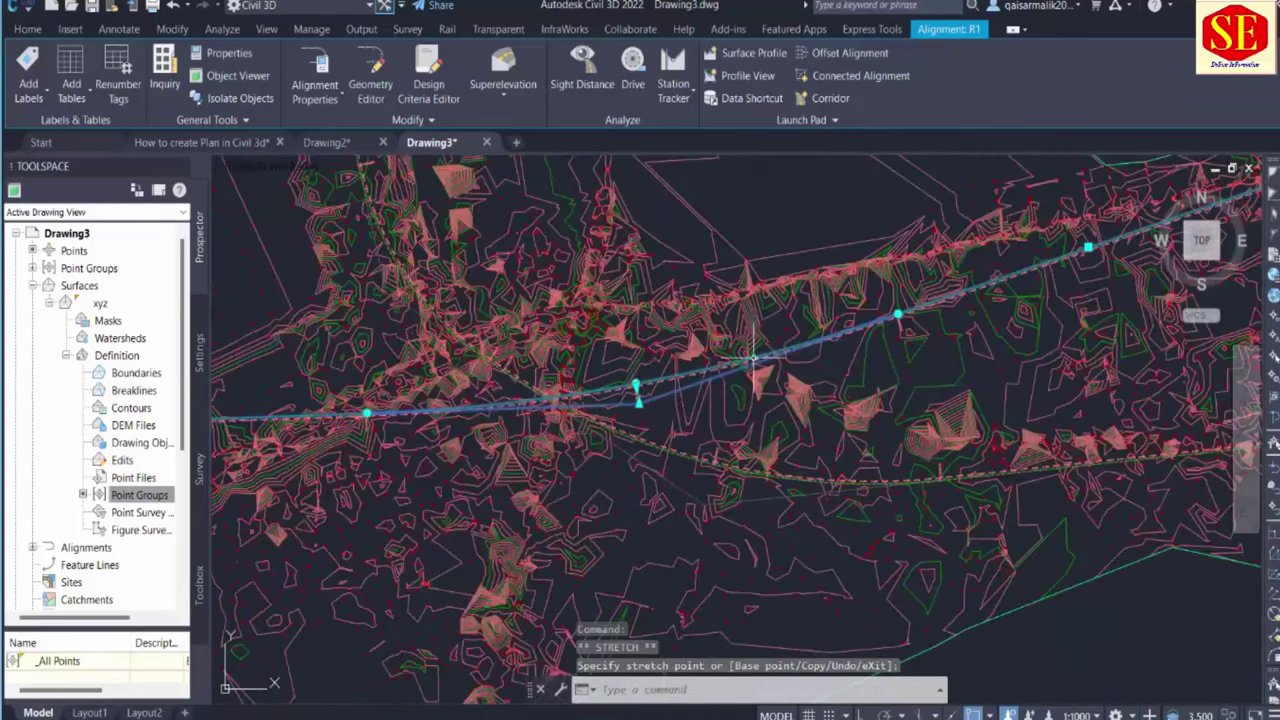
pyautogui.scroll(2, 641, 380)
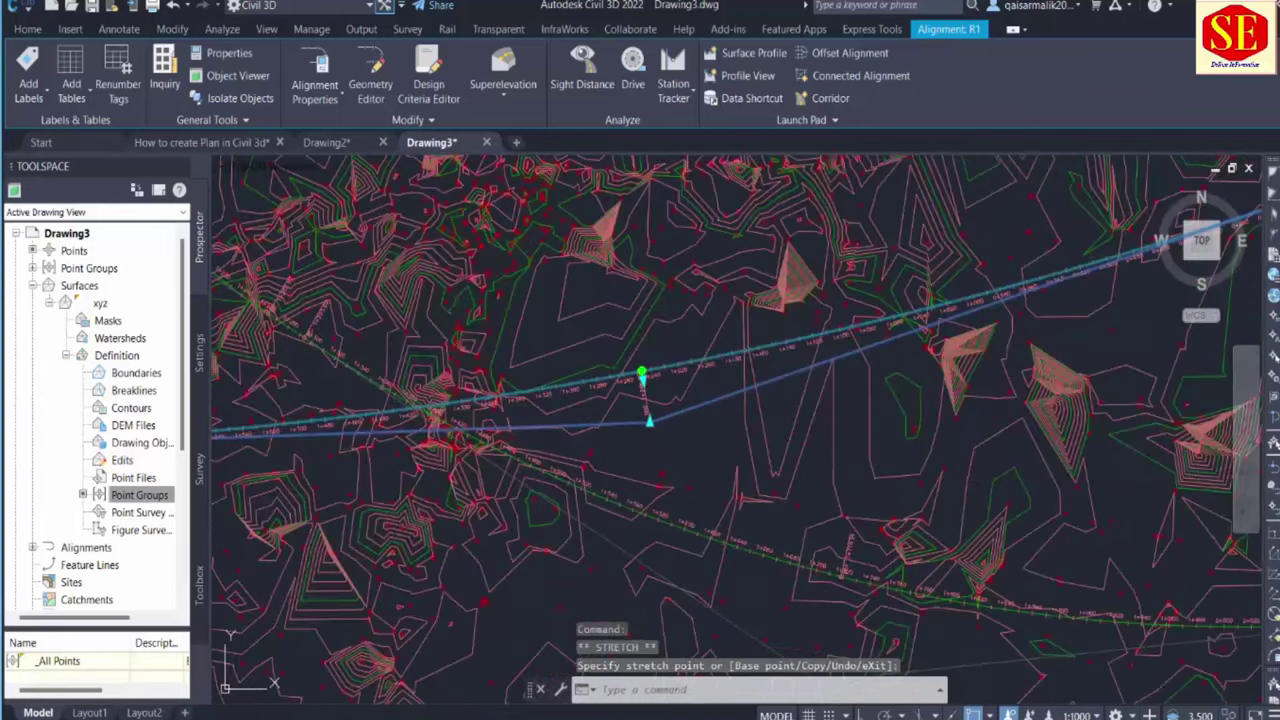
pyautogui.press('Escape')
pyautogui.middleClick(631, 358)
pyautogui.middleClick(631, 358)
pyautogui.press('Escape')
pyautogui.scroll(-3, 640, 355)
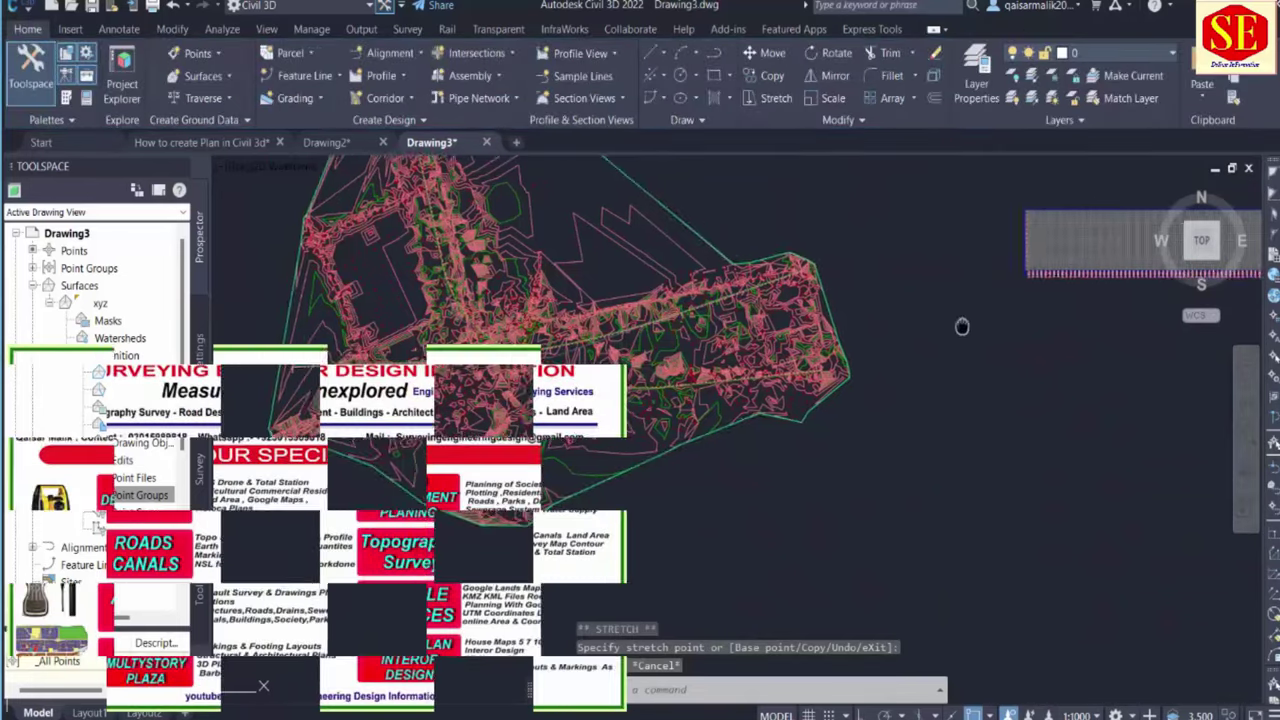
pyautogui.scroll(4, 923, 349)
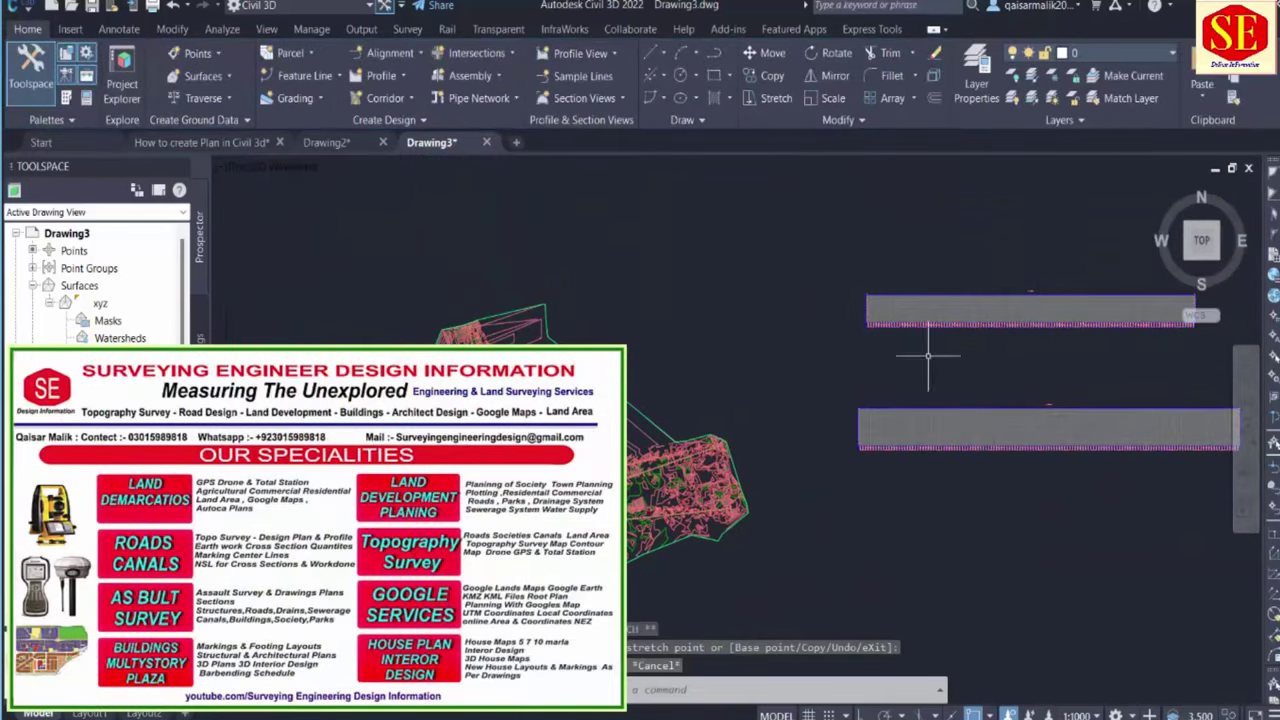
pyautogui.scroll(-3, 703, 318)
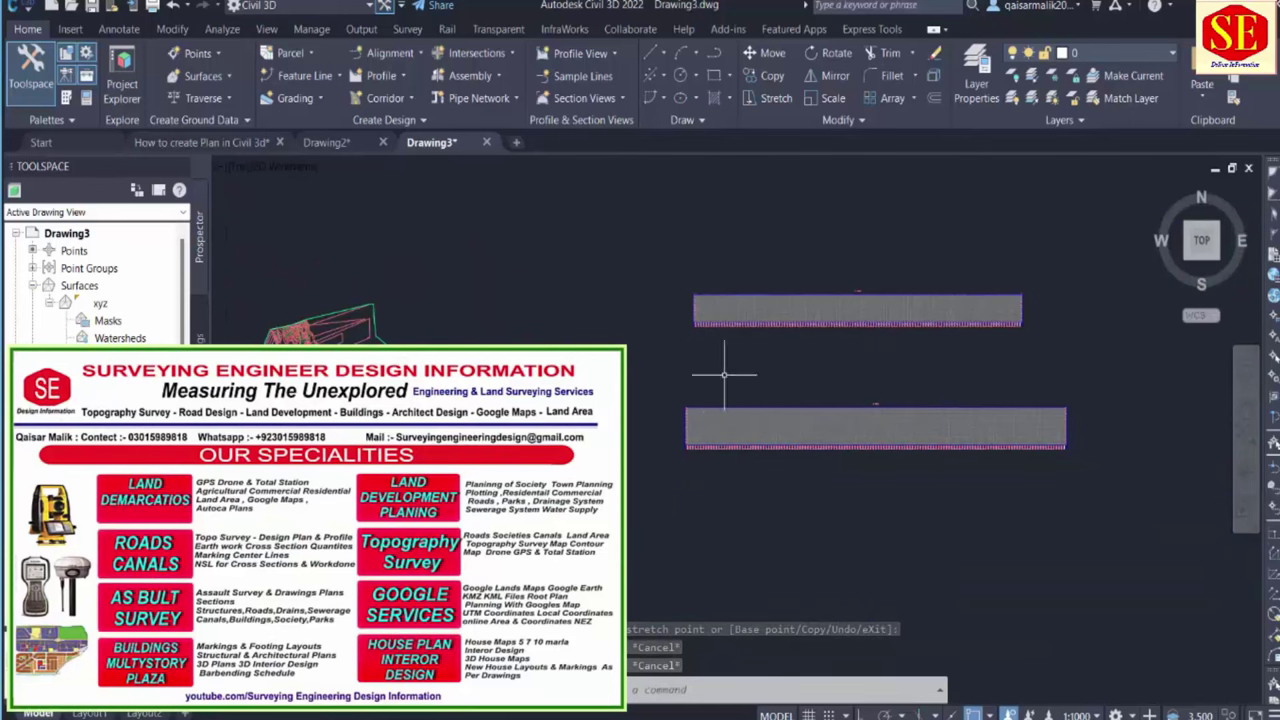
pyautogui.moveTo(540, 405); pyautogui.dragTo(605, 393, button='middle')
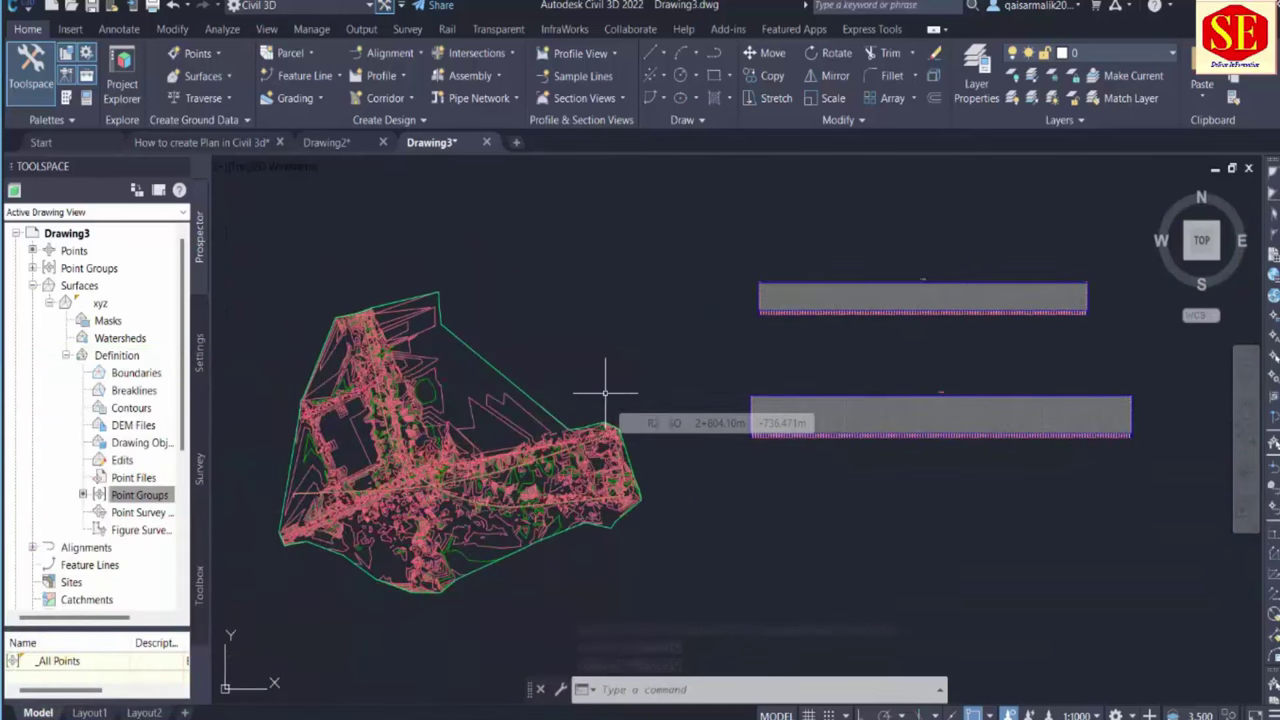
pyautogui.scroll(5, 434, 555)
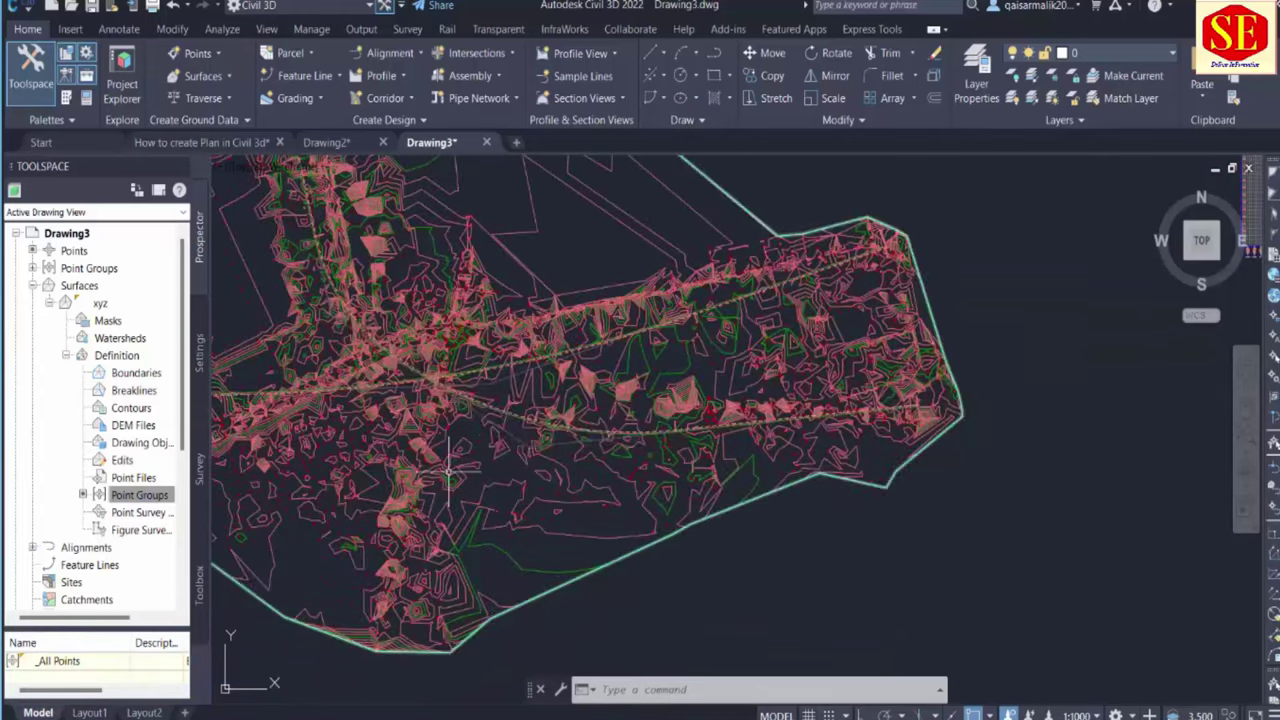
pyautogui.scroll(-2, 650, 490)
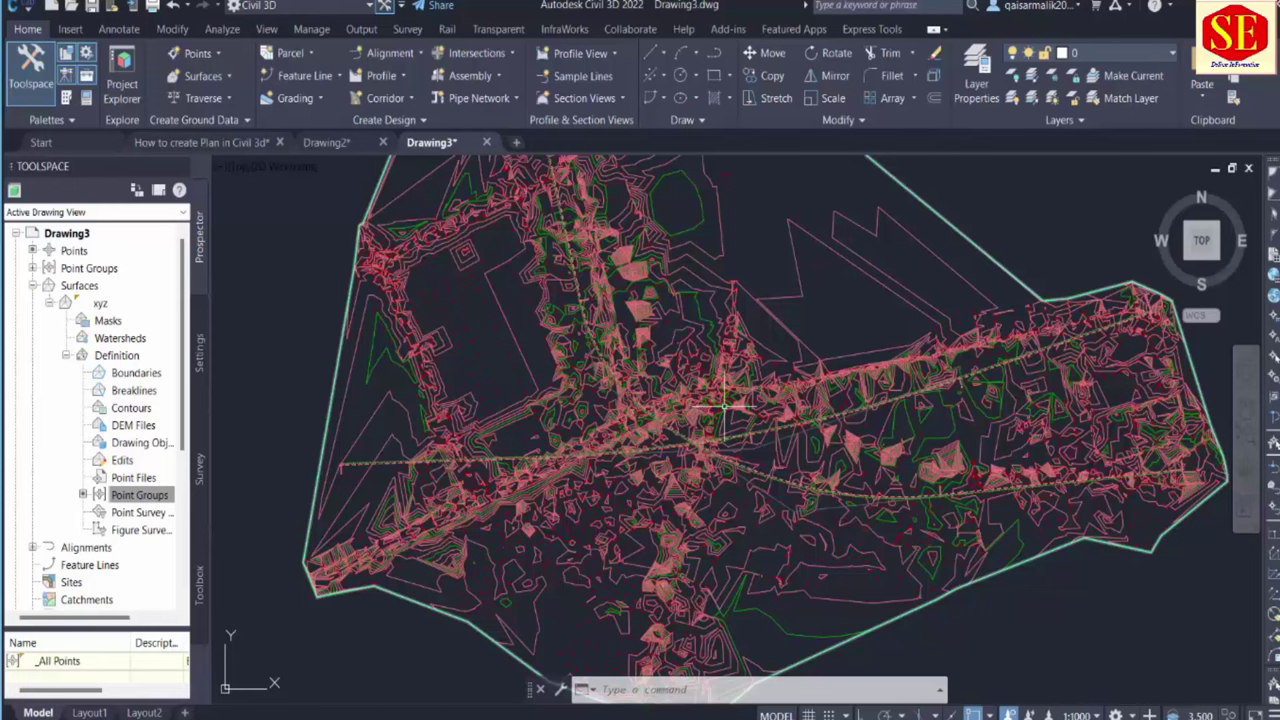
pyautogui.moveTo(724, 406)
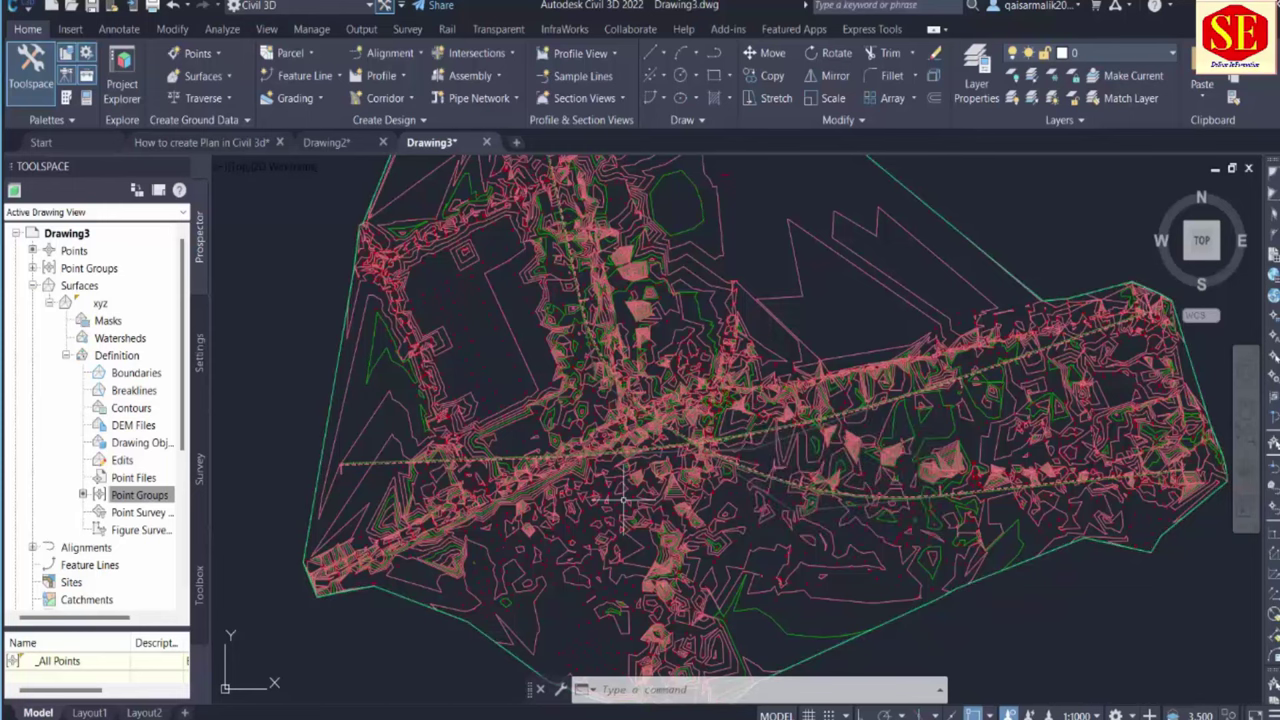
pyautogui.scroll(-5, 625, 495)
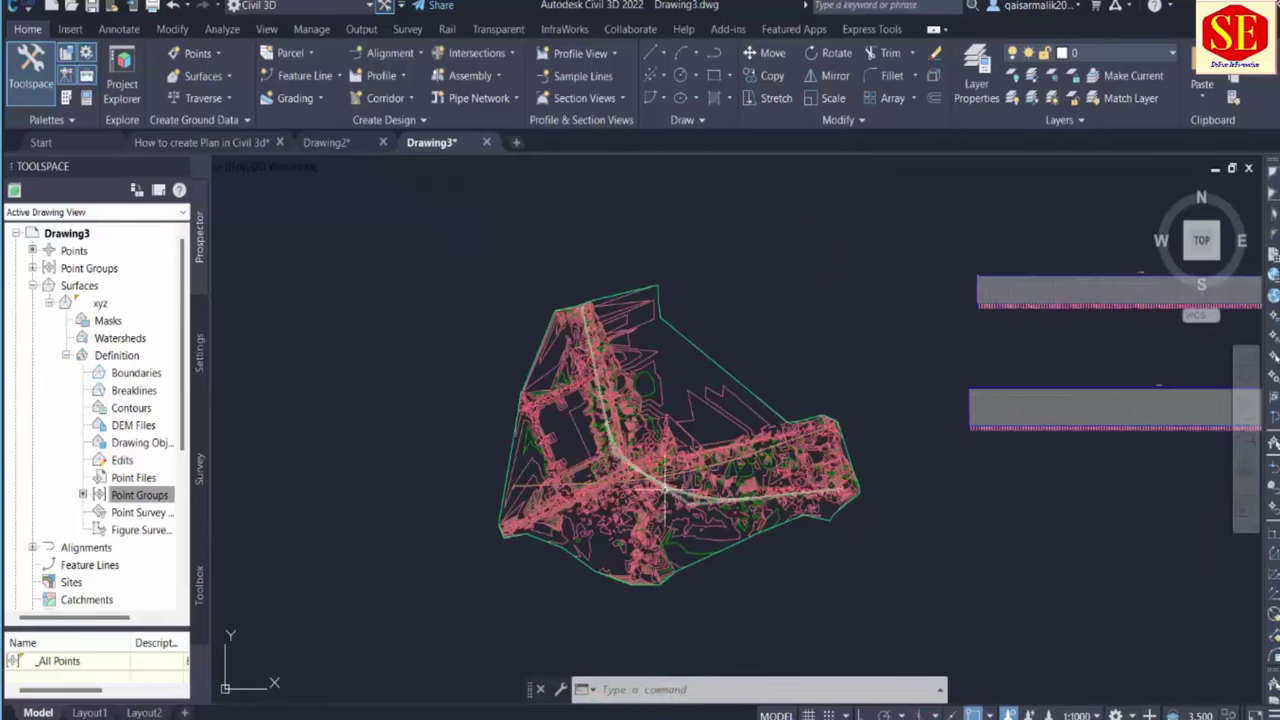
pyautogui.moveTo(669, 421); pyautogui.dragTo(360, 498, button='middle')
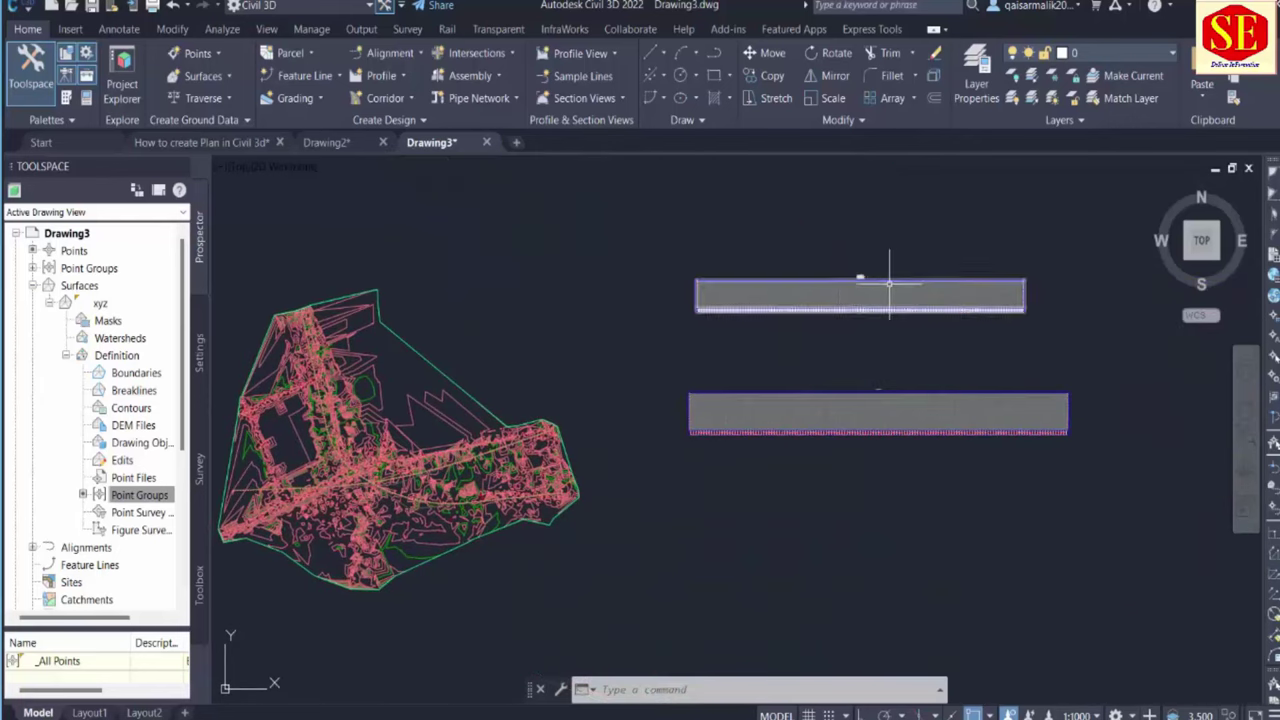
pyautogui.scroll(4, 885, 285)
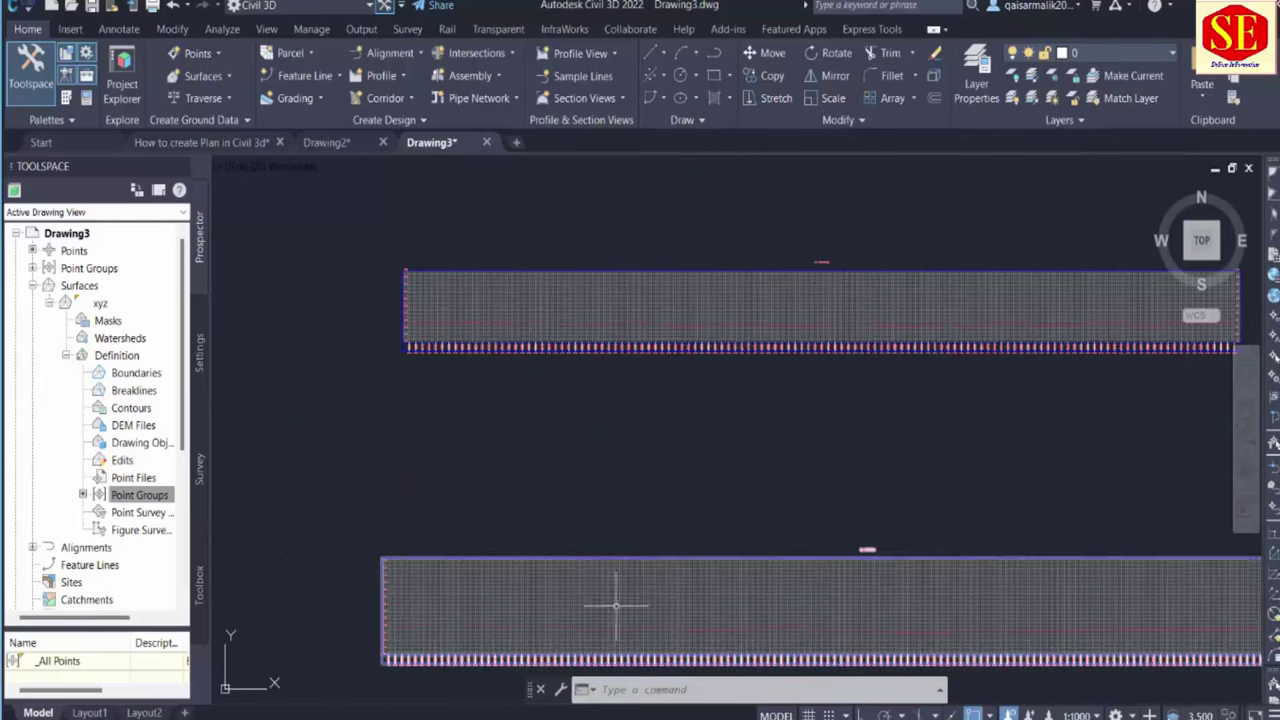
pyautogui.scroll(4, 424, 322)
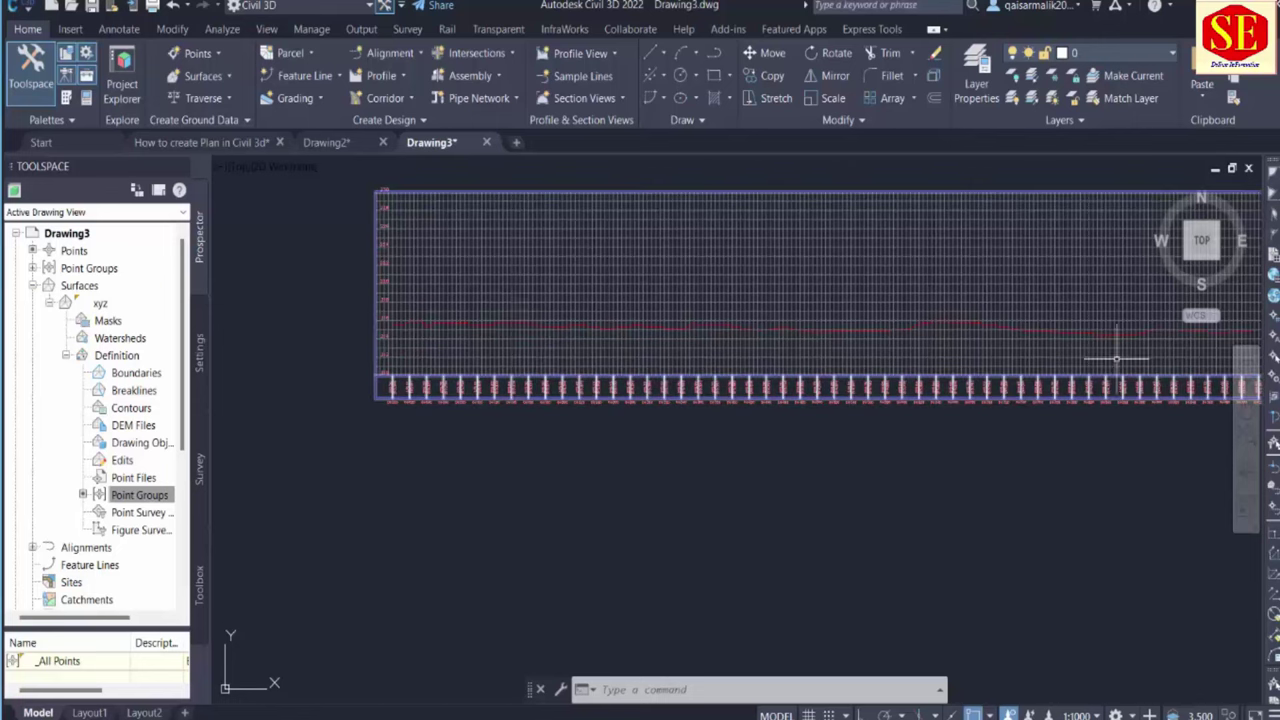
pyautogui.moveTo(1108, 354); pyautogui.dragTo(717, 405, button='middle')
pyautogui.scroll(-2, 693, 400)
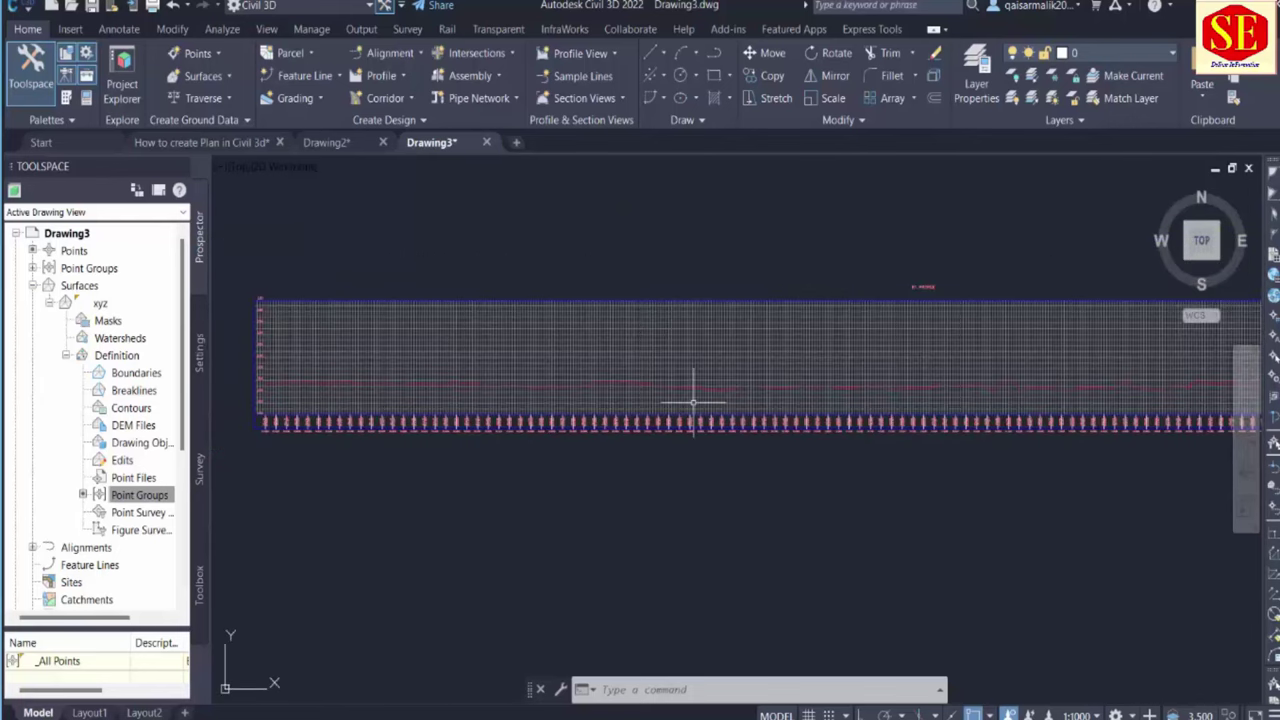
pyautogui.scroll(3, 693, 400)
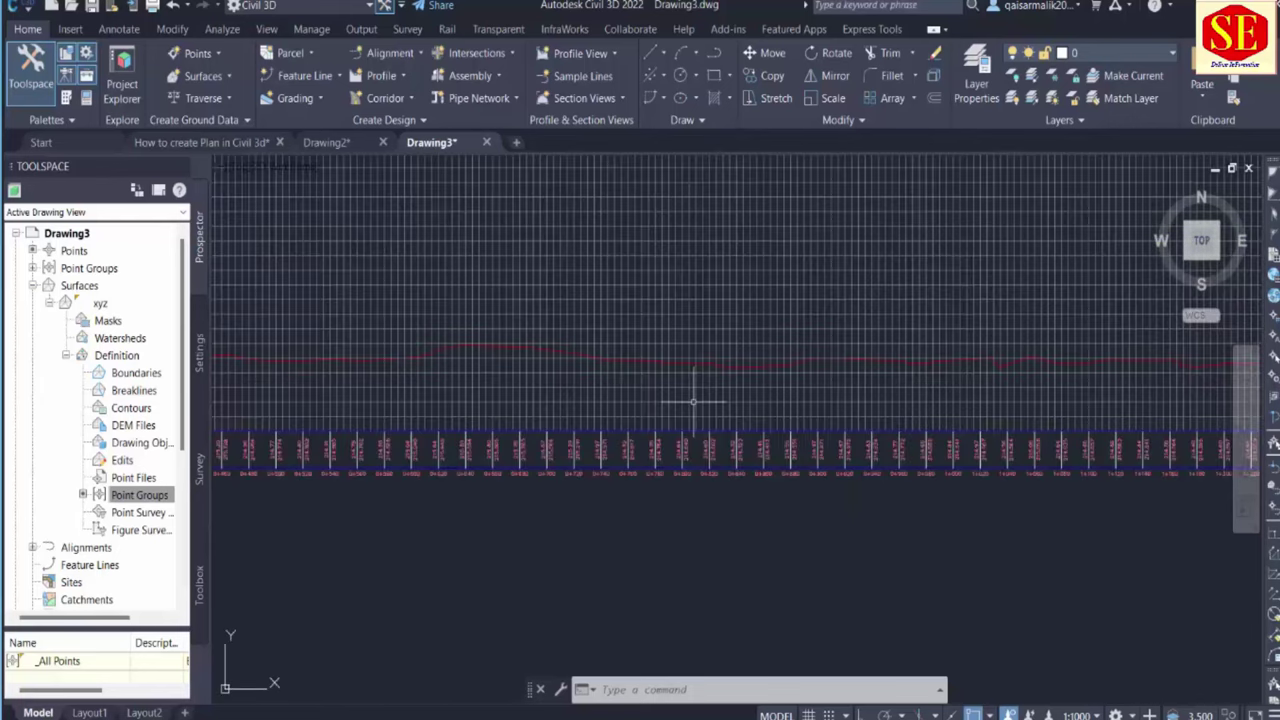
pyautogui.scroll(-2, 693, 400)
pyautogui.moveTo(700, 509); pyautogui.dragTo(723, 366, button='middle')
pyautogui.scroll(3, 920, 600)
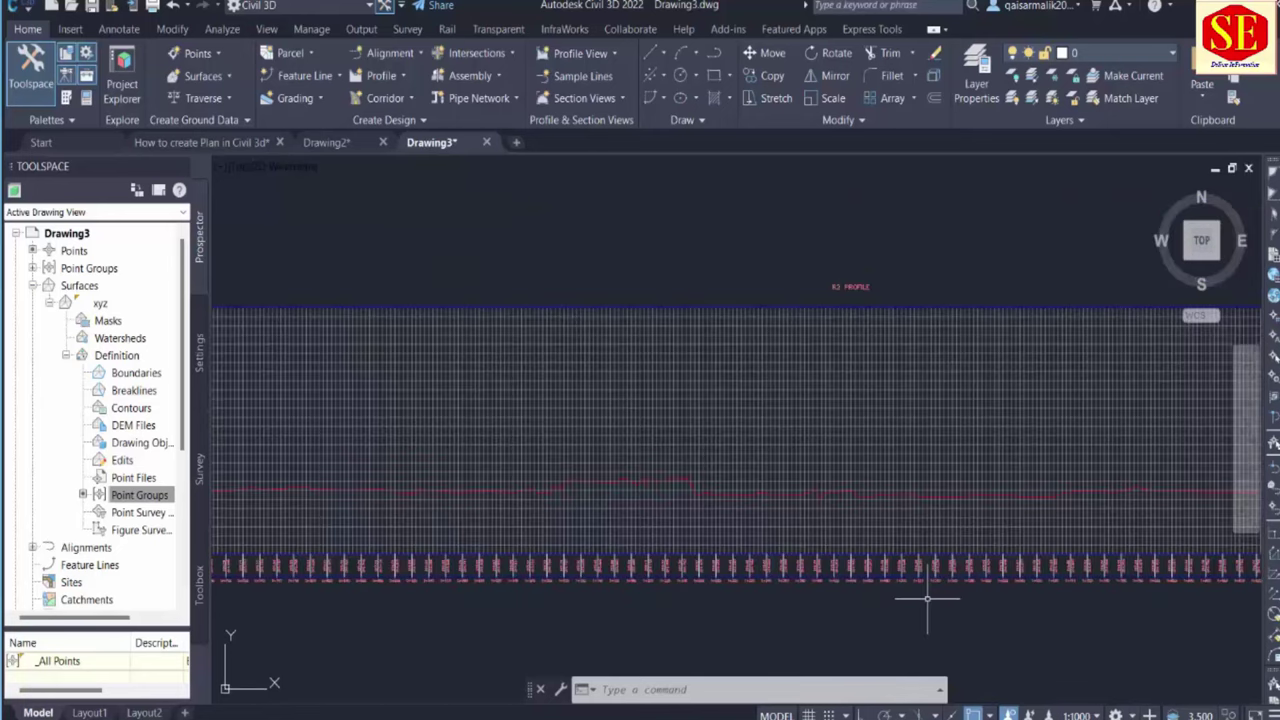
pyautogui.scroll(-1, 927, 598)
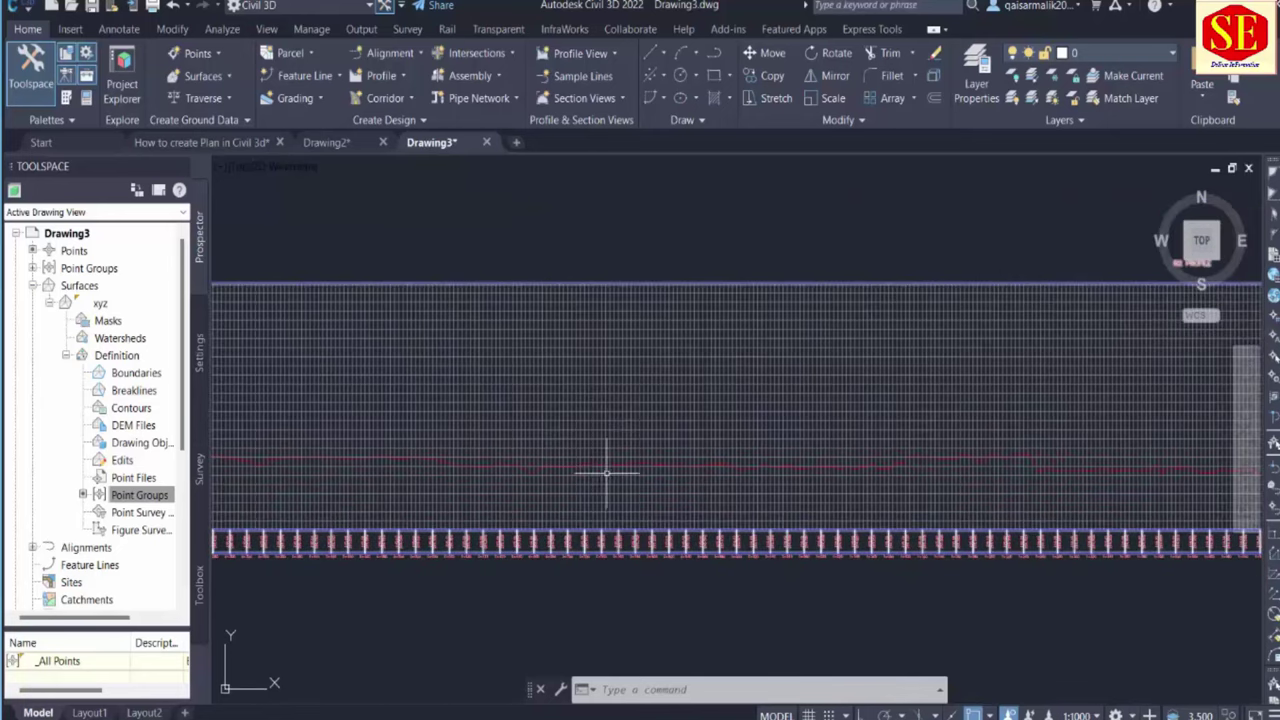
pyautogui.scroll(-2, 608, 474)
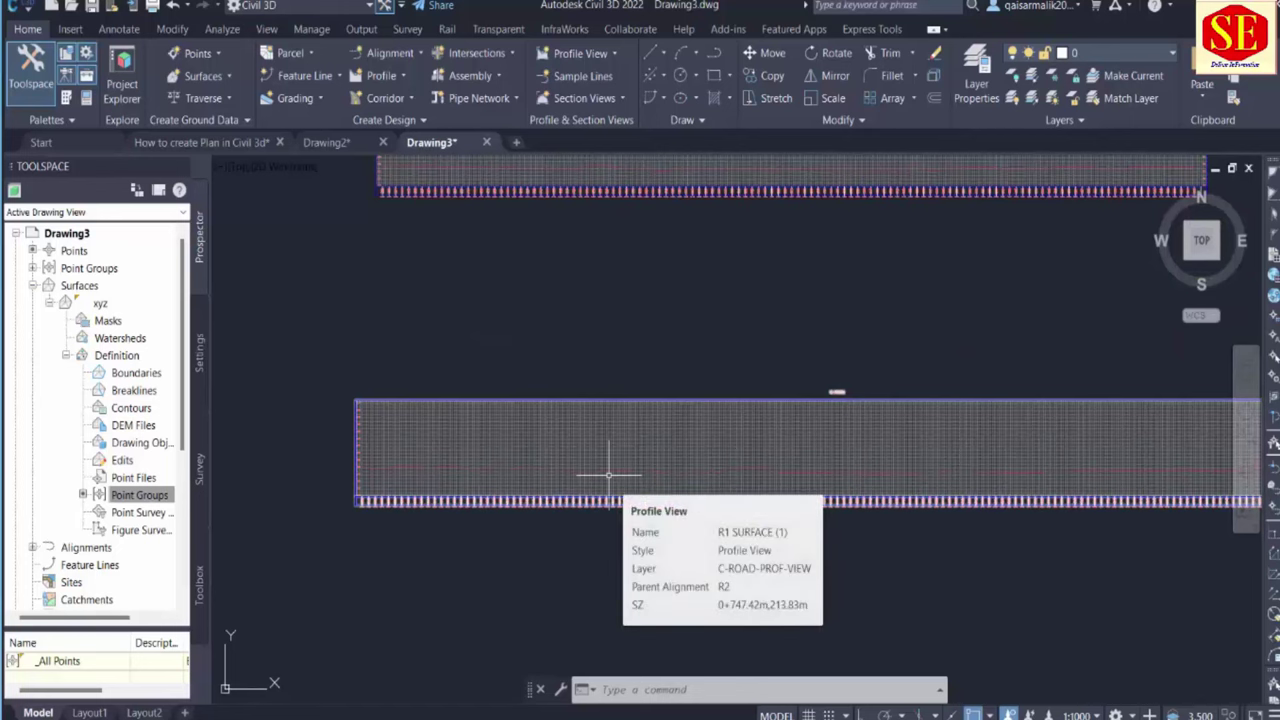
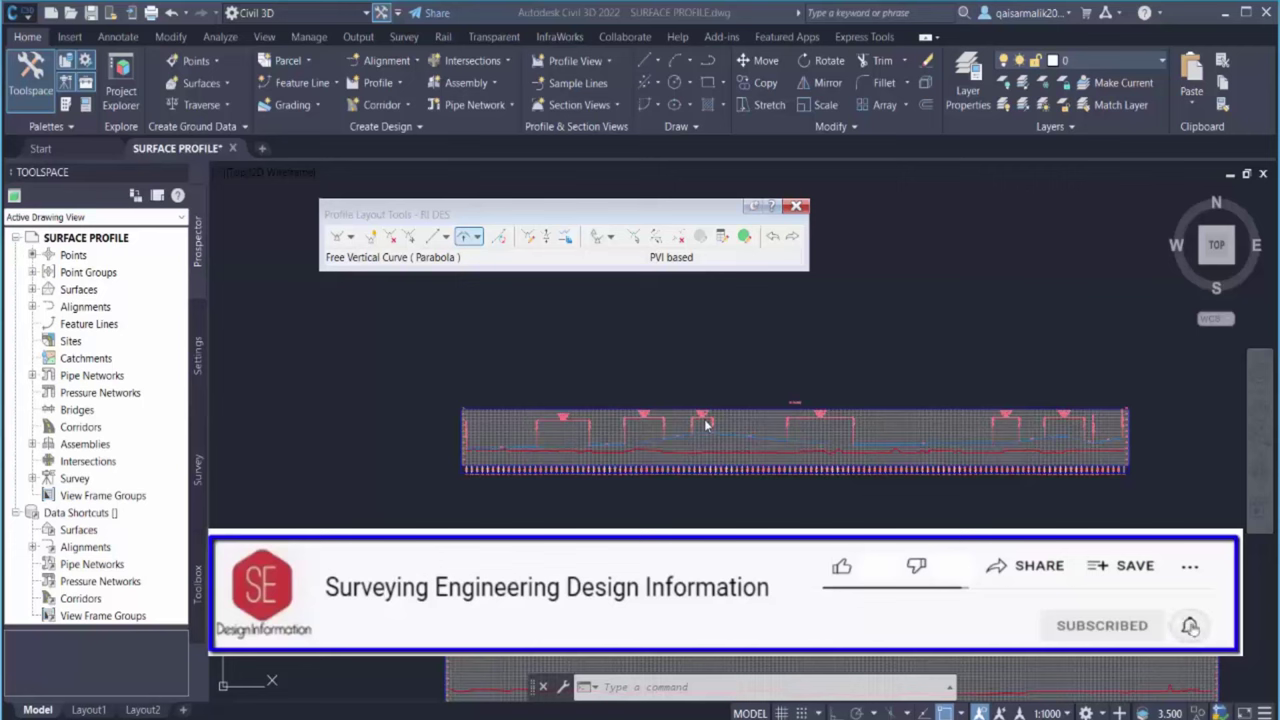
# Close Profile Layout Tools, leaving the tangent and vertical curve options unchanged
pyautogui.scroll(4, 698, 424)
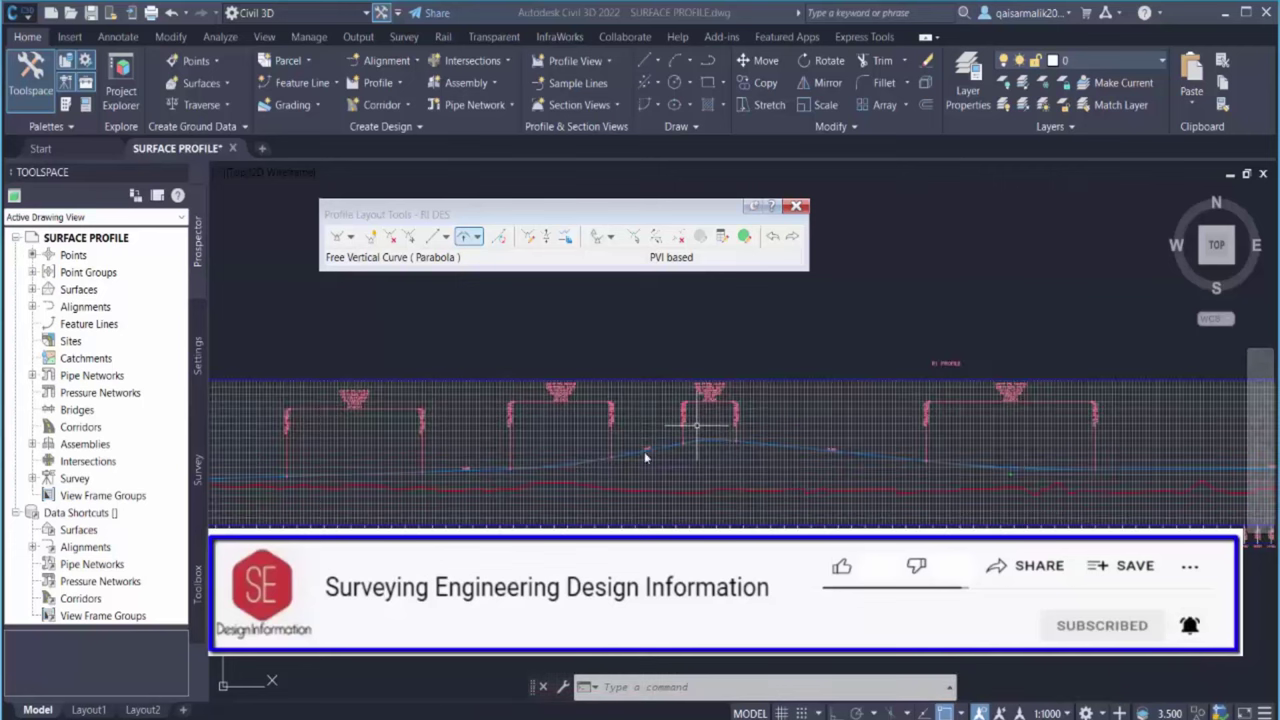
pyautogui.click(501, 456)
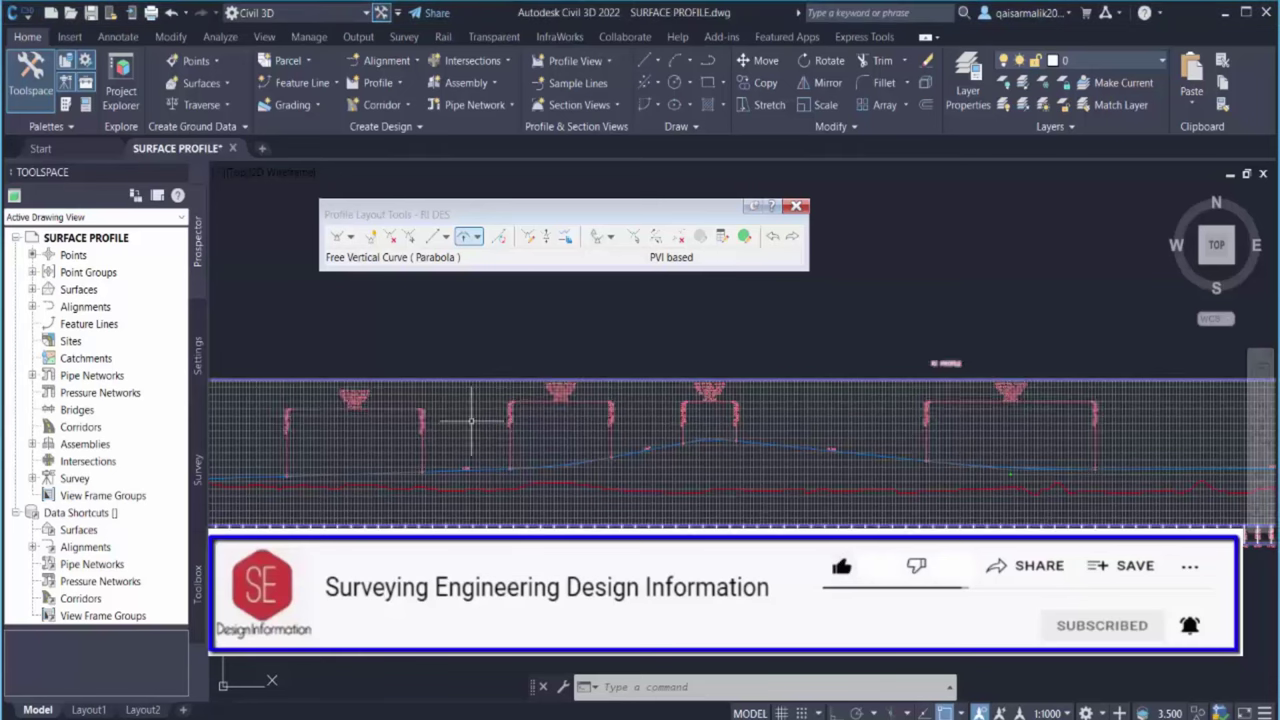
pyautogui.click(351, 237)
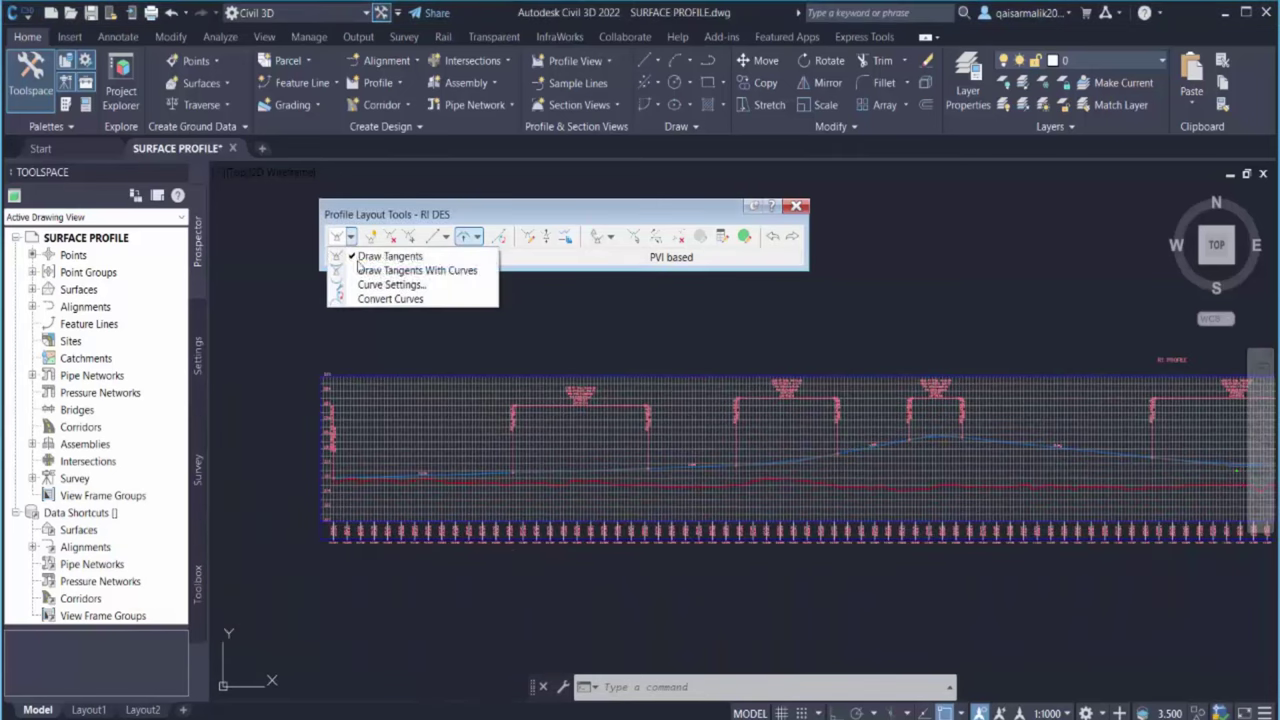
pyautogui.click(424, 348)
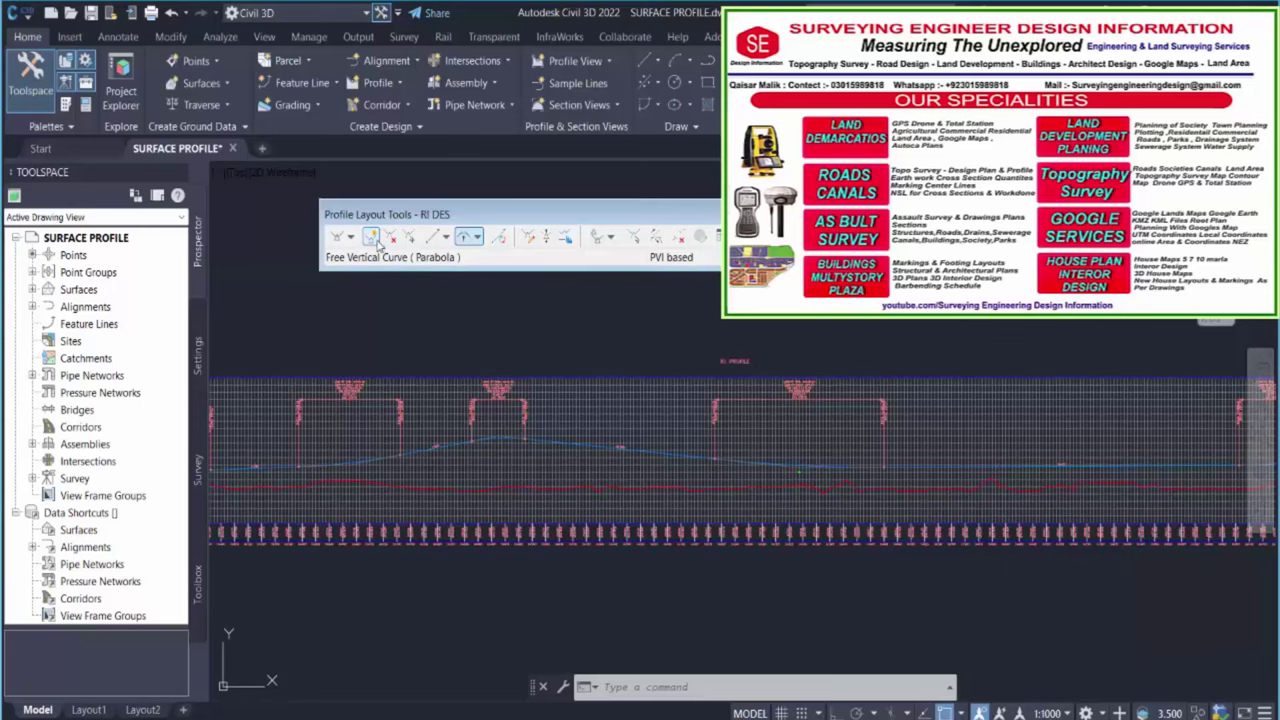
pyautogui.click(477, 240)
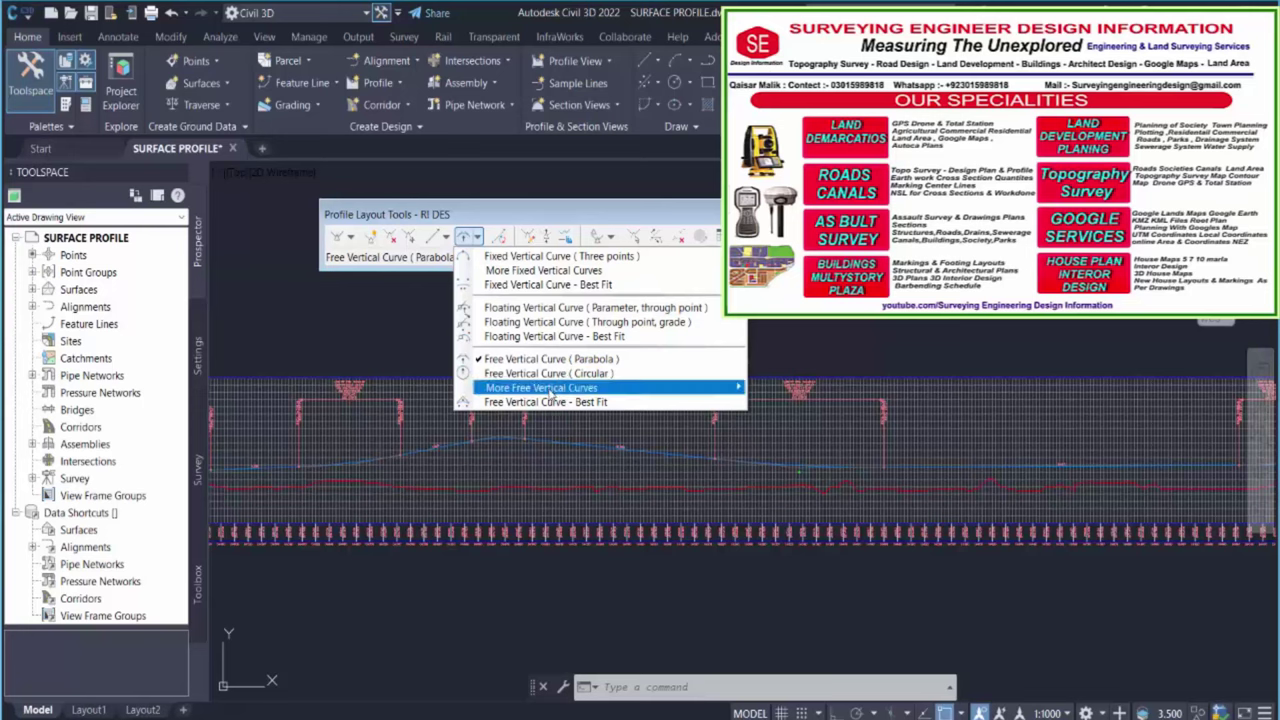
pyautogui.press('Escape')
pyautogui.press('Escape')
pyautogui.press('Escape')
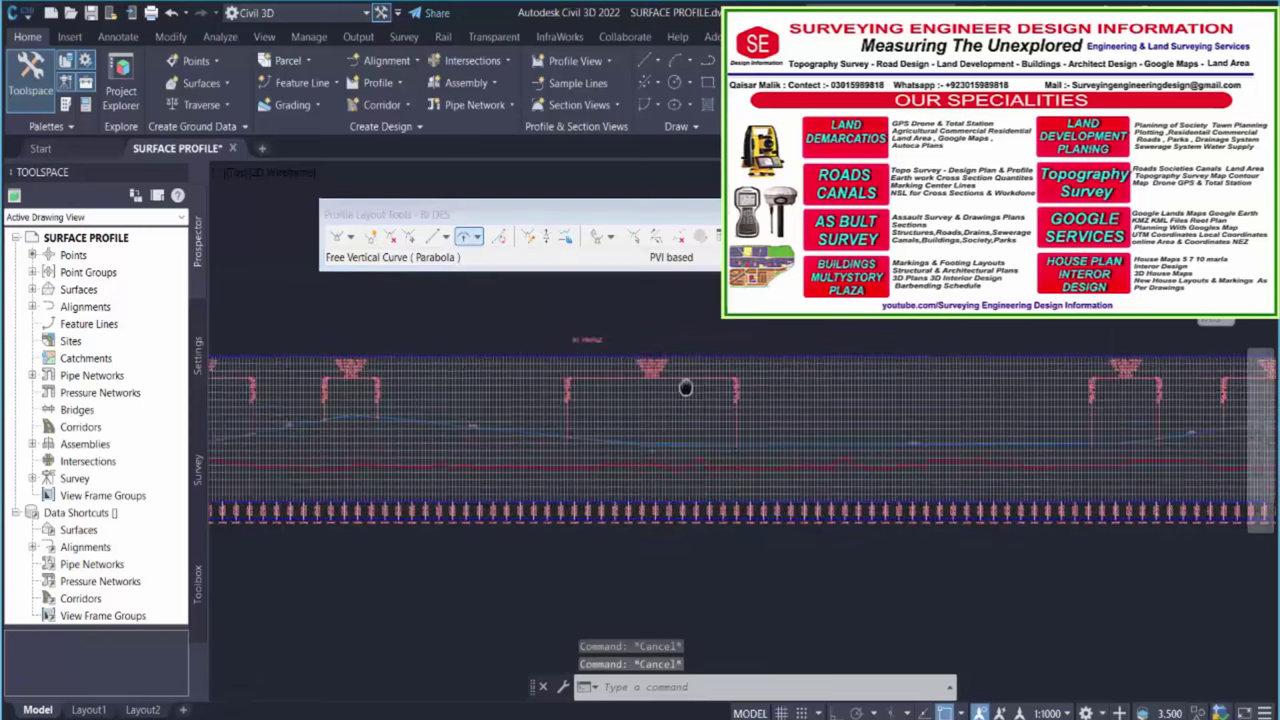
# Zoom and pan until both profile views and their red ground lines are visible
pyautogui.scroll(-2, 766, 457)
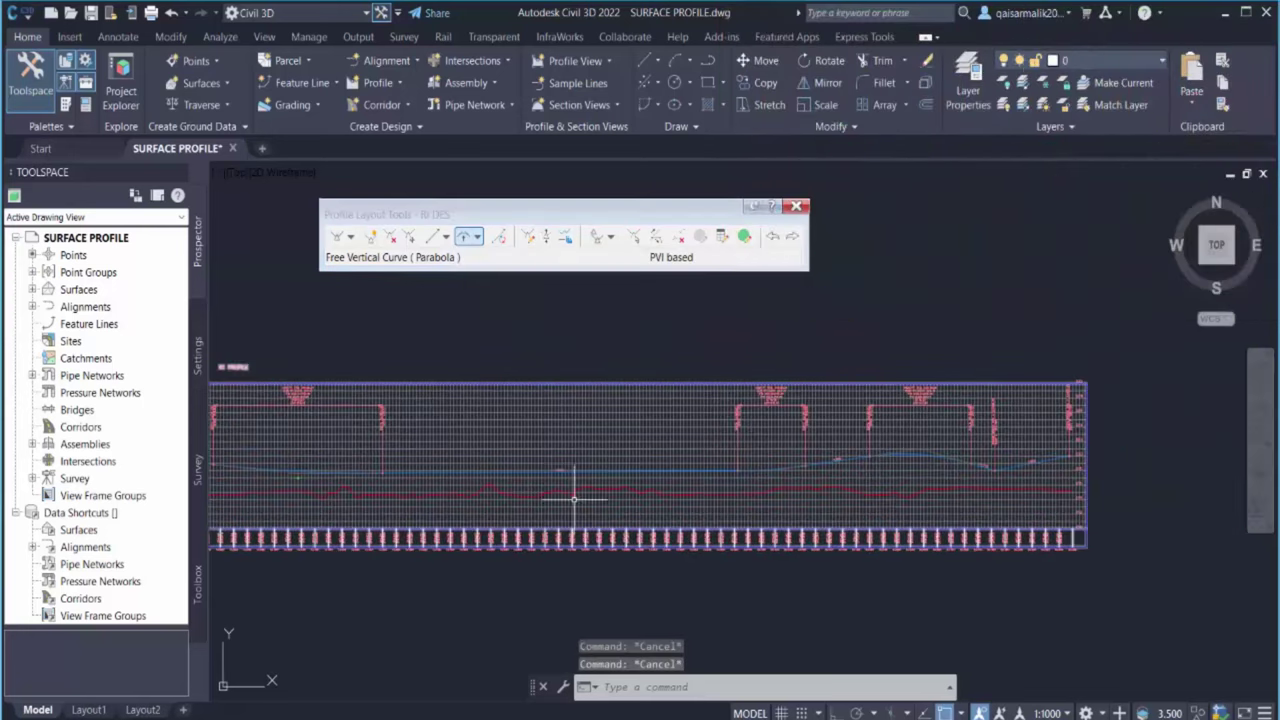
pyautogui.scroll(2, 743, 477)
pyautogui.moveTo(523, 486); pyautogui.dragTo(837, 489, button='middle')
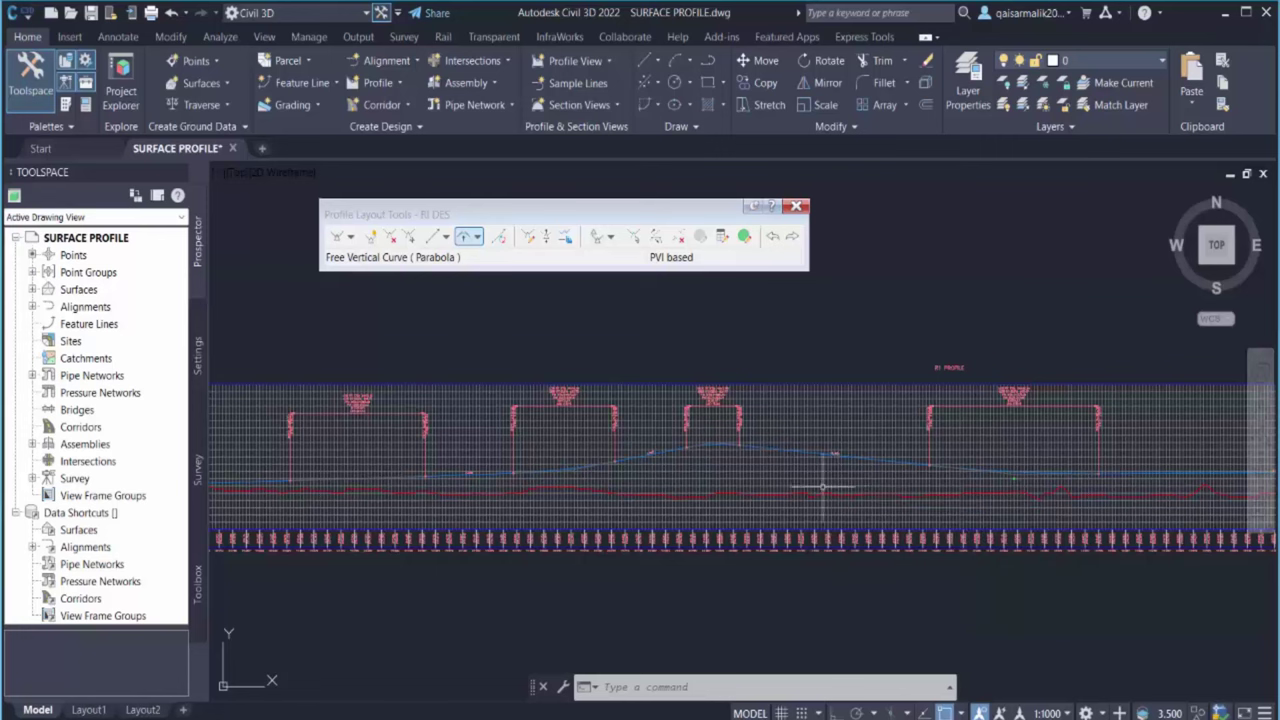
pyautogui.scroll(-3, 590, 451)
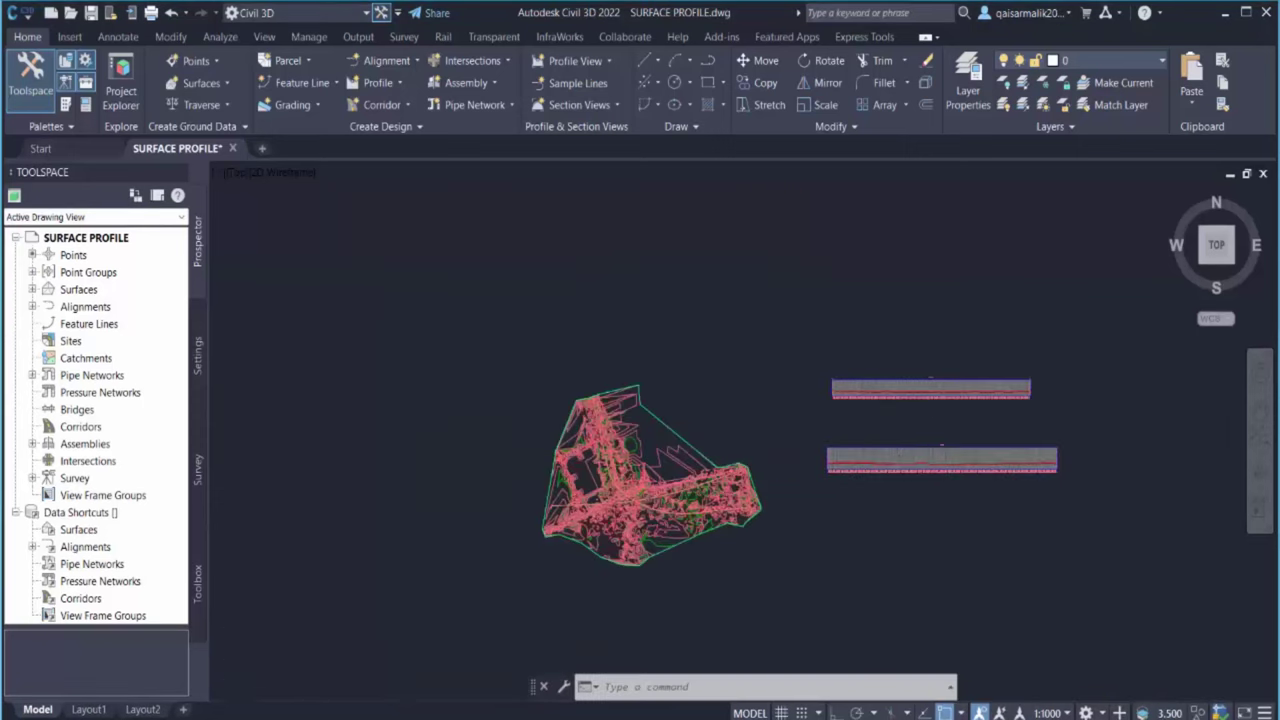
pyautogui.scroll(6, 897, 426)
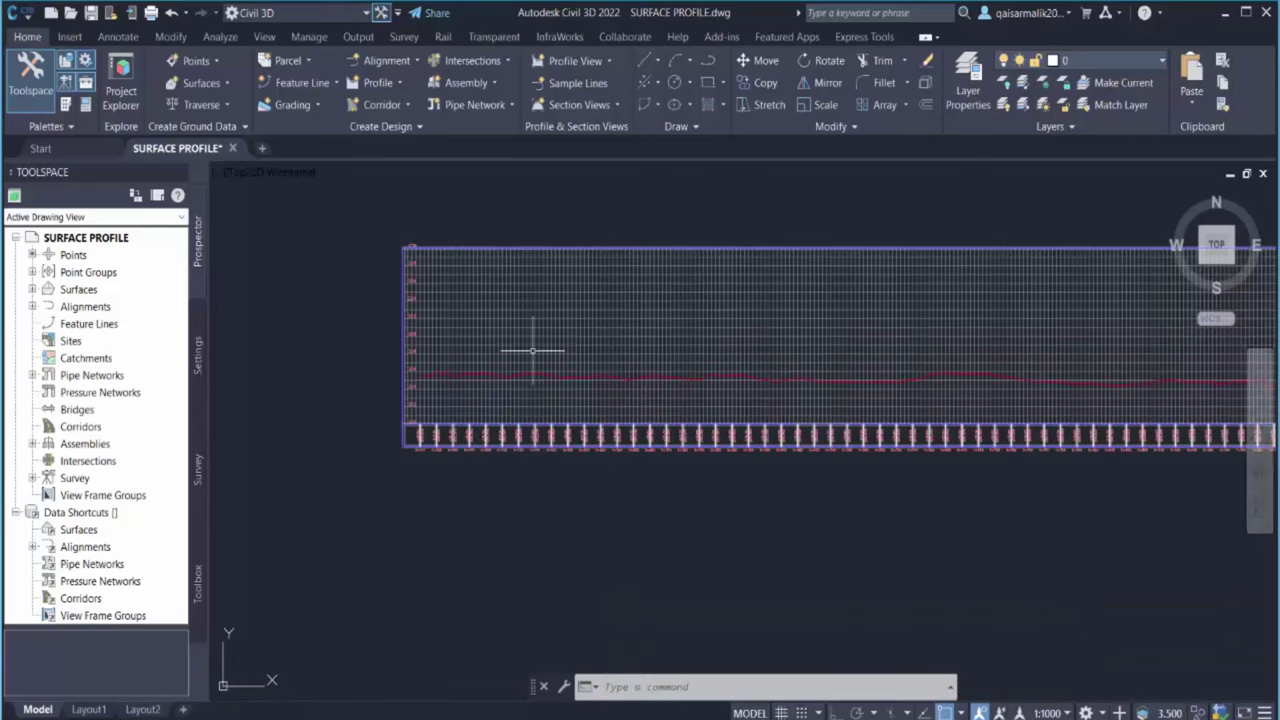
pyautogui.scroll(-3, 571, 314)
pyautogui.moveTo(649, 463); pyautogui.dragTo(620, 306, button='middle')
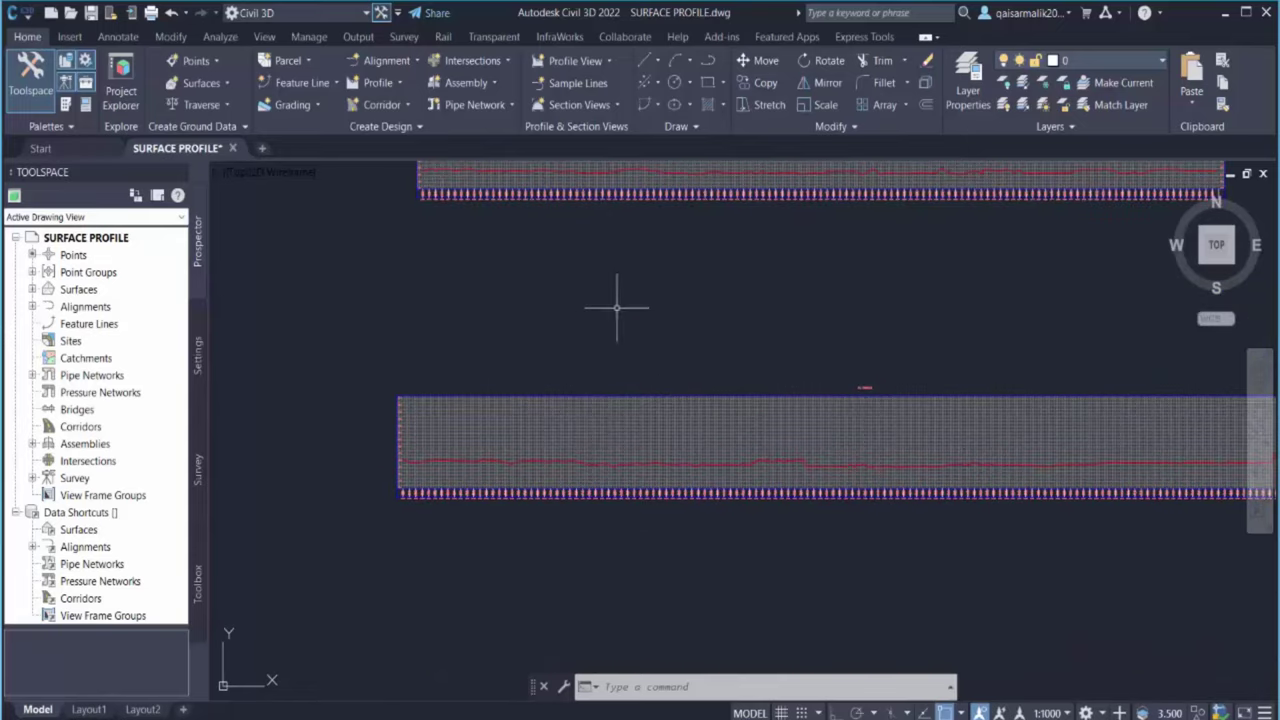
pyautogui.scroll(-8, 782, 344)
pyautogui.scroll(2, 544, 395)
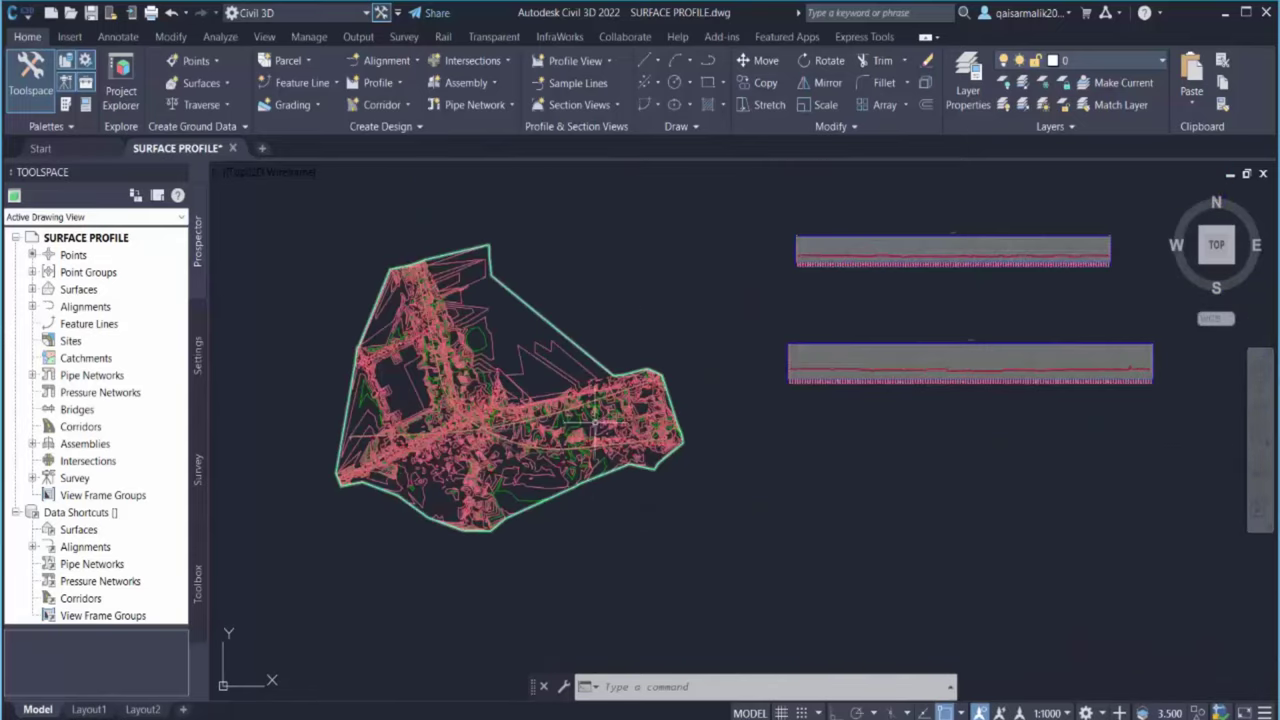
pyautogui.scroll(2, 924, 318)
pyautogui.scroll(2, 480, 434)
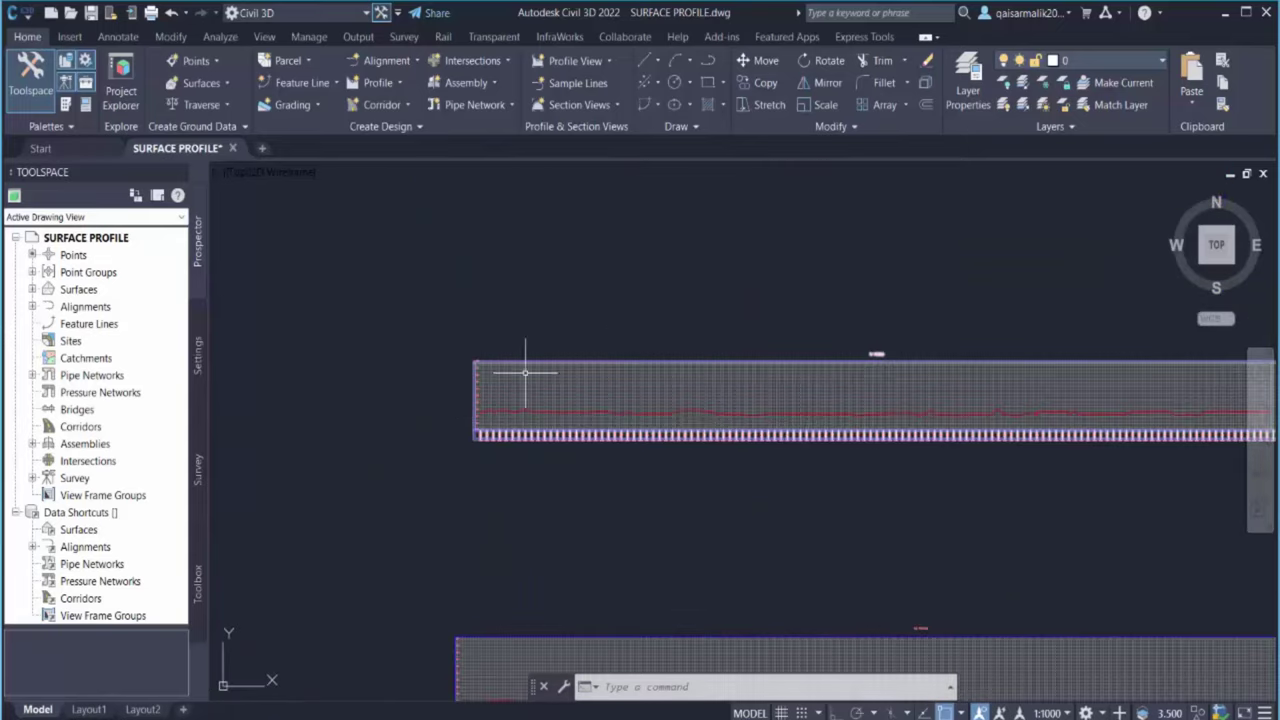
pyautogui.moveTo(667, 418); pyautogui.dragTo(571, 448, button='middle')
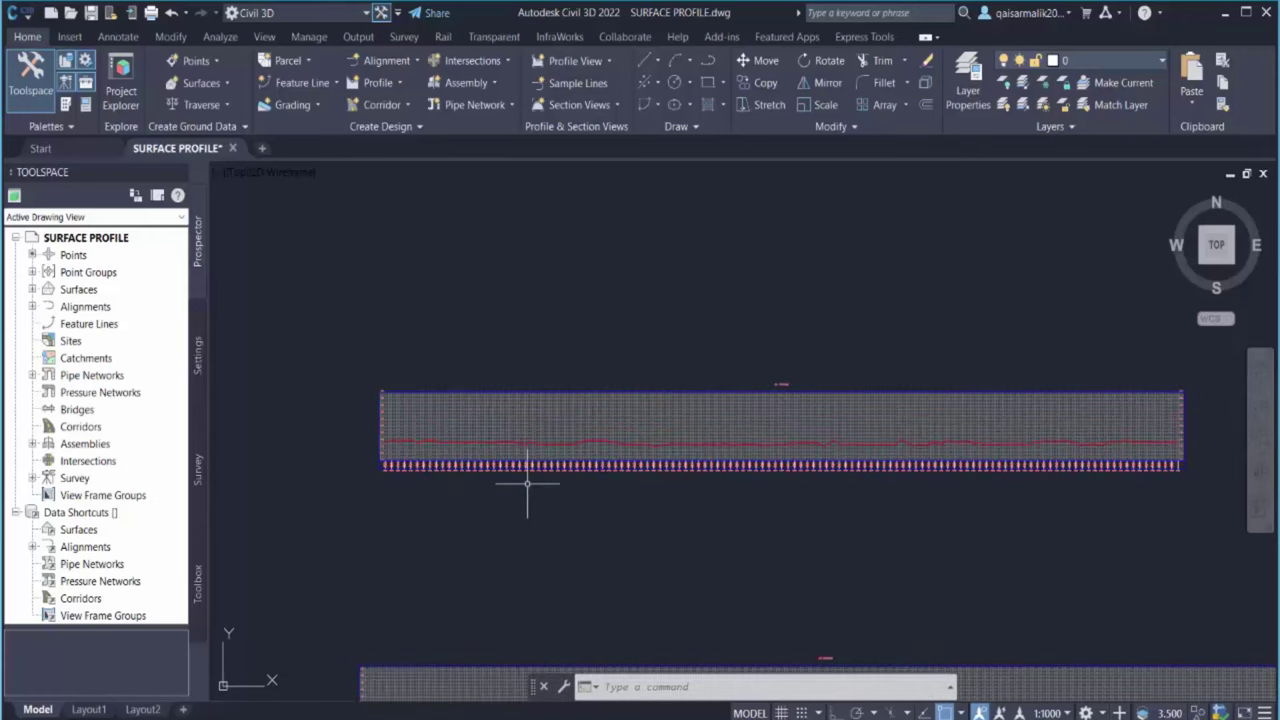
pyautogui.moveTo(598, 401); pyautogui.dragTo(572, 203, button='middle')
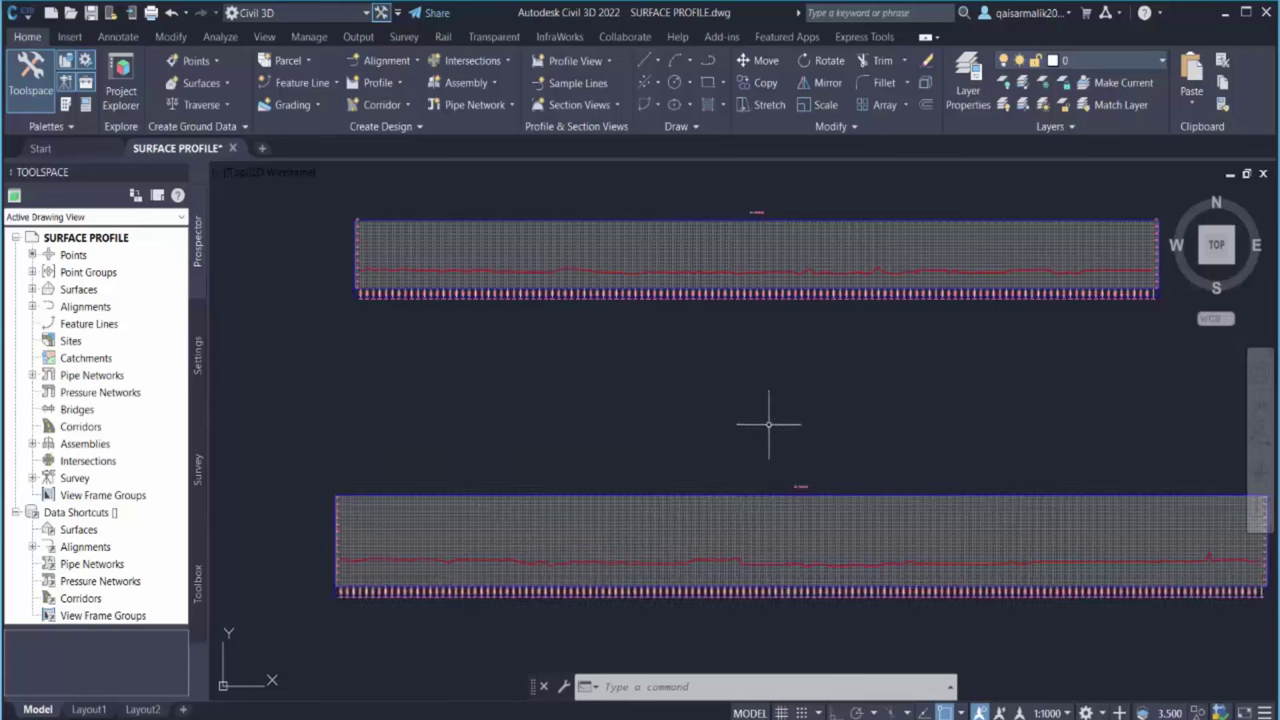
# Start Profile Creation Tools and pick the R1 profile view to open Create Profile - Draw New
pyautogui.click(397, 85)
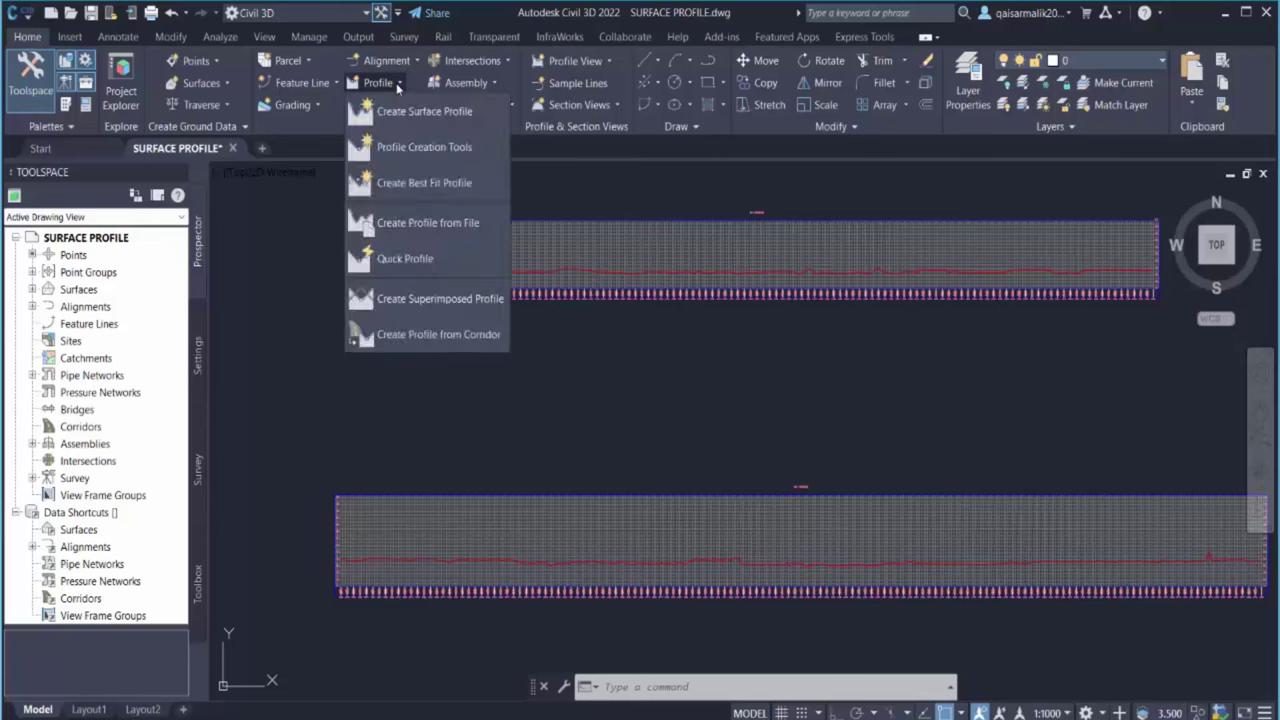
pyautogui.click(400, 148)
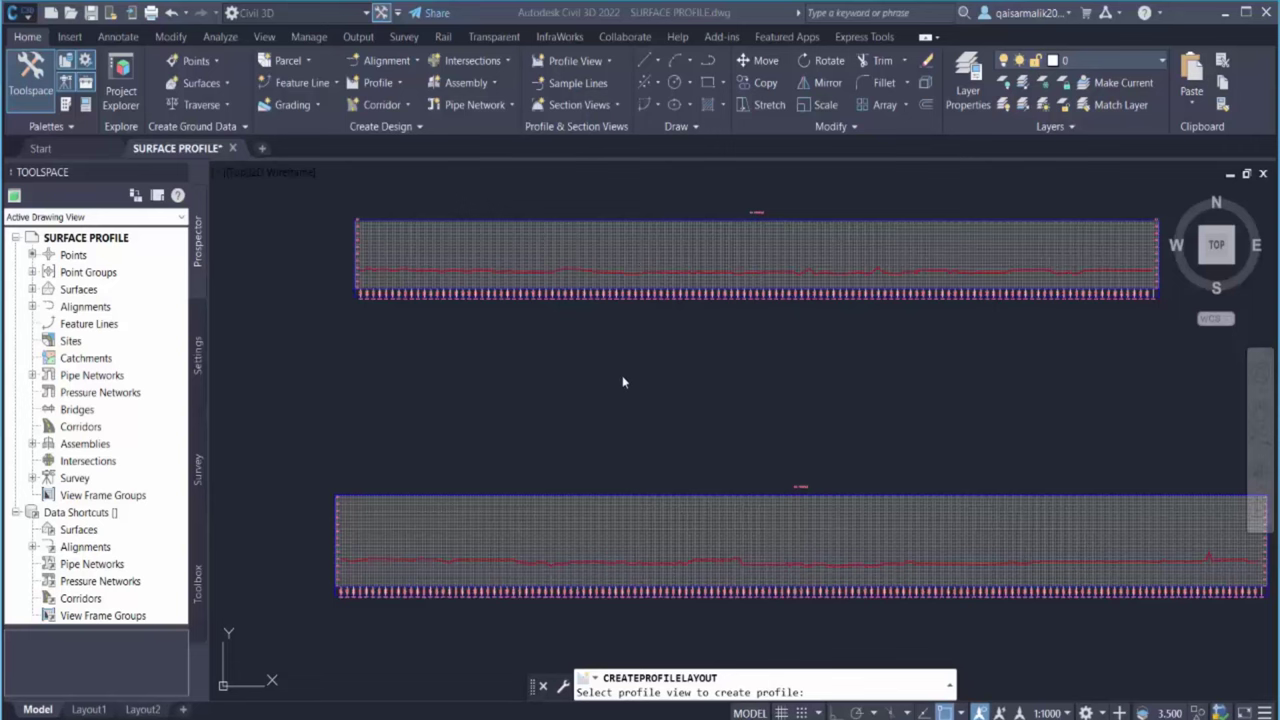
pyautogui.moveTo(747, 367)
pyautogui.mouseDown(button='middle')
pyautogui.moveTo(727, 352)
pyautogui.moveTo(794, 323)
pyautogui.mouseUp(button='middle')
pyautogui.scroll(5, 746, 380)
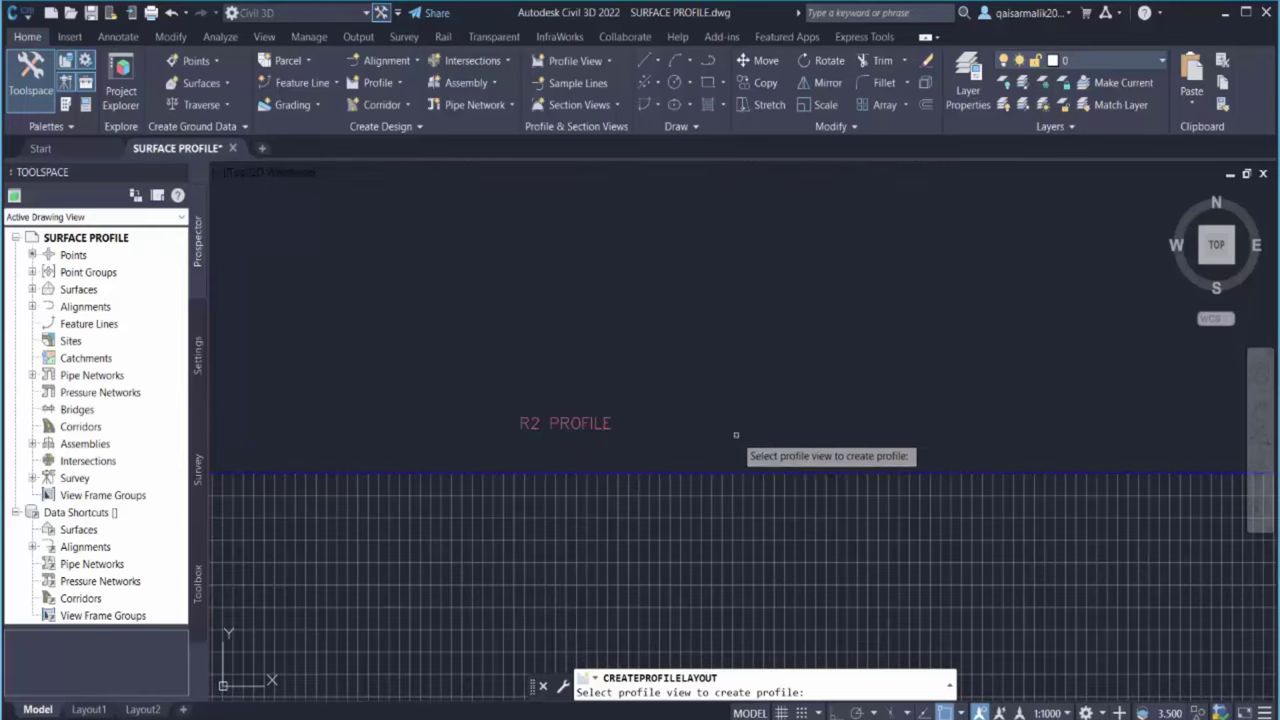
pyautogui.scroll(-5, 734, 471)
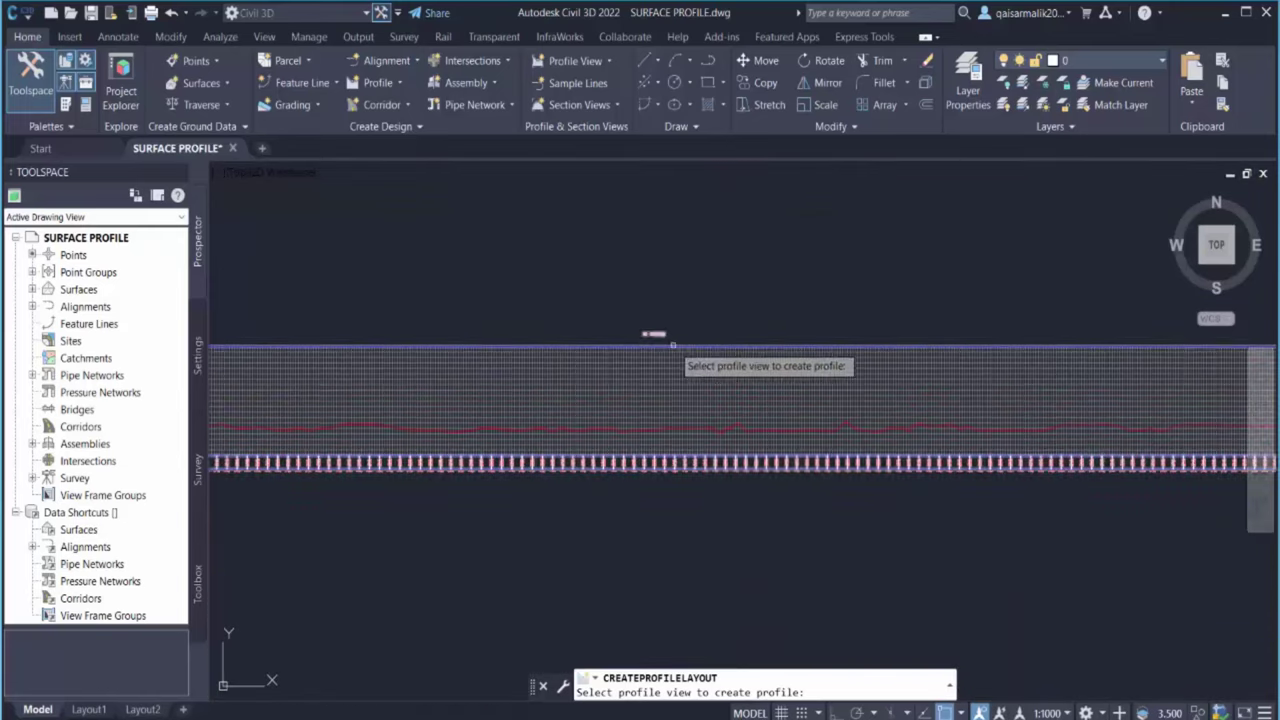
pyautogui.scroll(3, 672, 345)
pyautogui.scroll(-2, 746, 366)
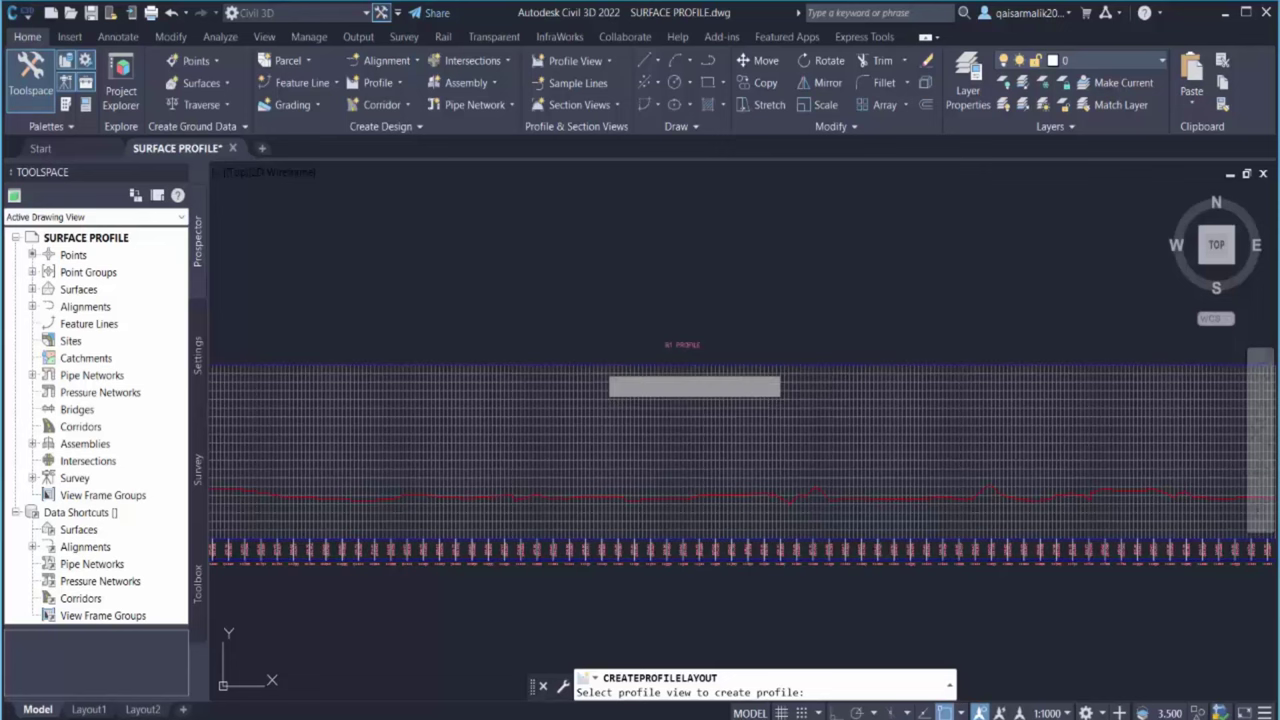
pyautogui.click(604, 372)
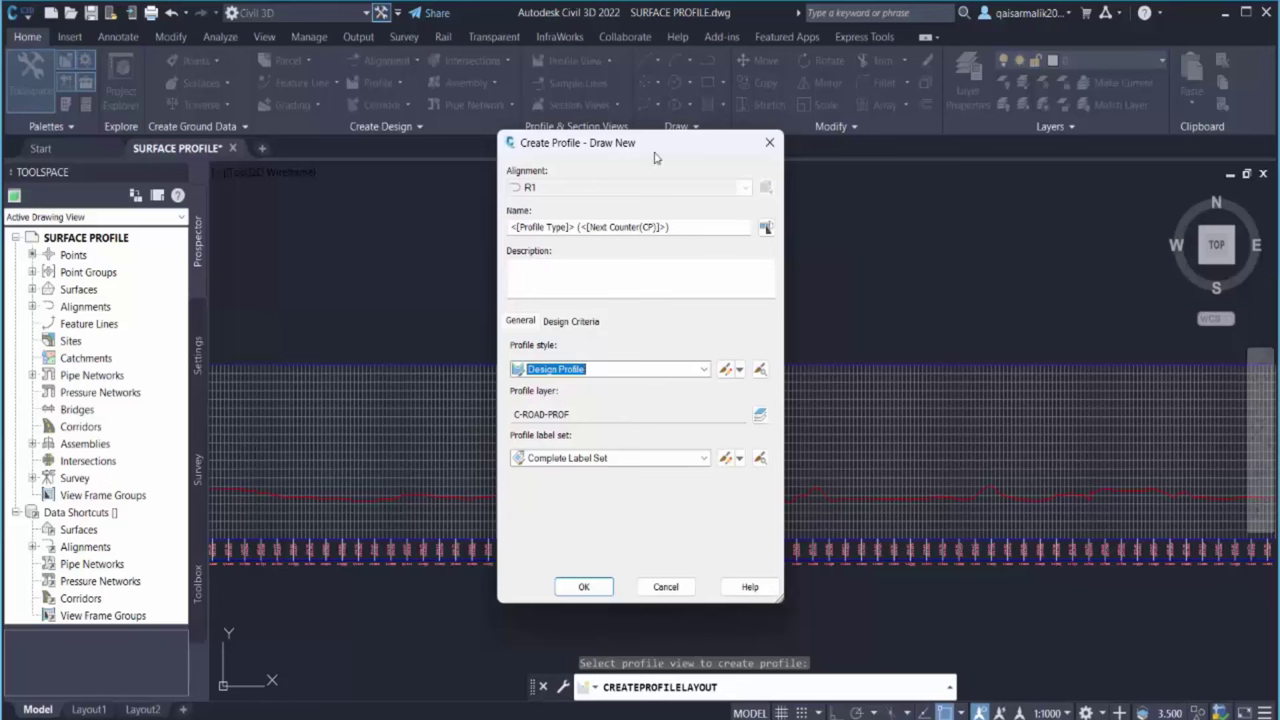
# Rename the new profile to 'R1 DES' and confirm Design Profile as its profile style
pyautogui.moveTo(691, 226); pyautogui.dragTo(366, 238)
pyautogui.write('R')
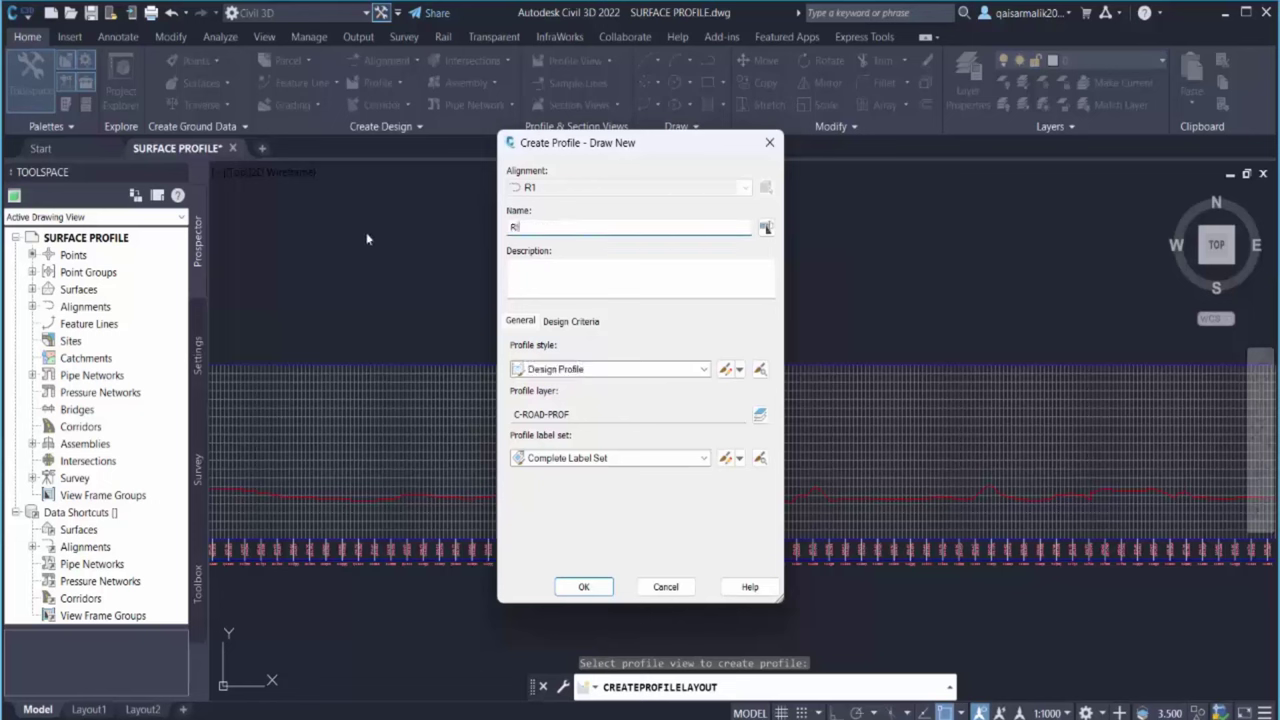
pyautogui.write('1 DES')
pyautogui.click(530, 268)
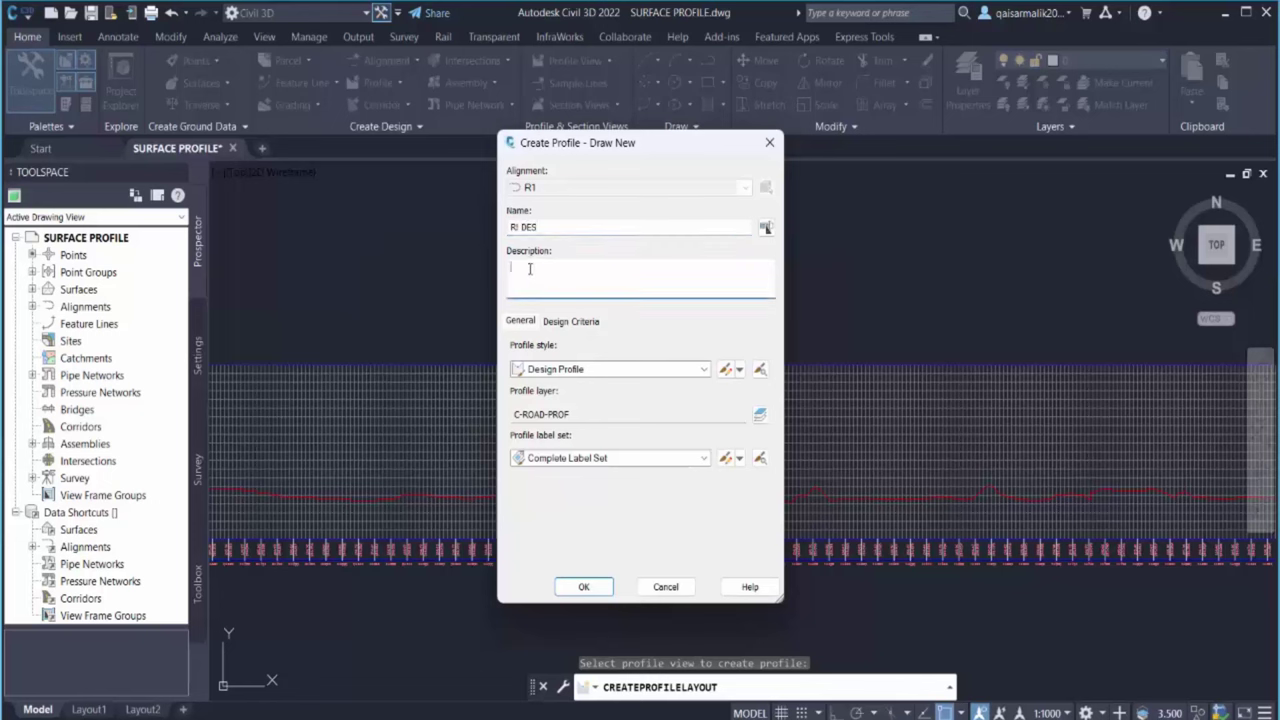
pyautogui.click(555, 370)
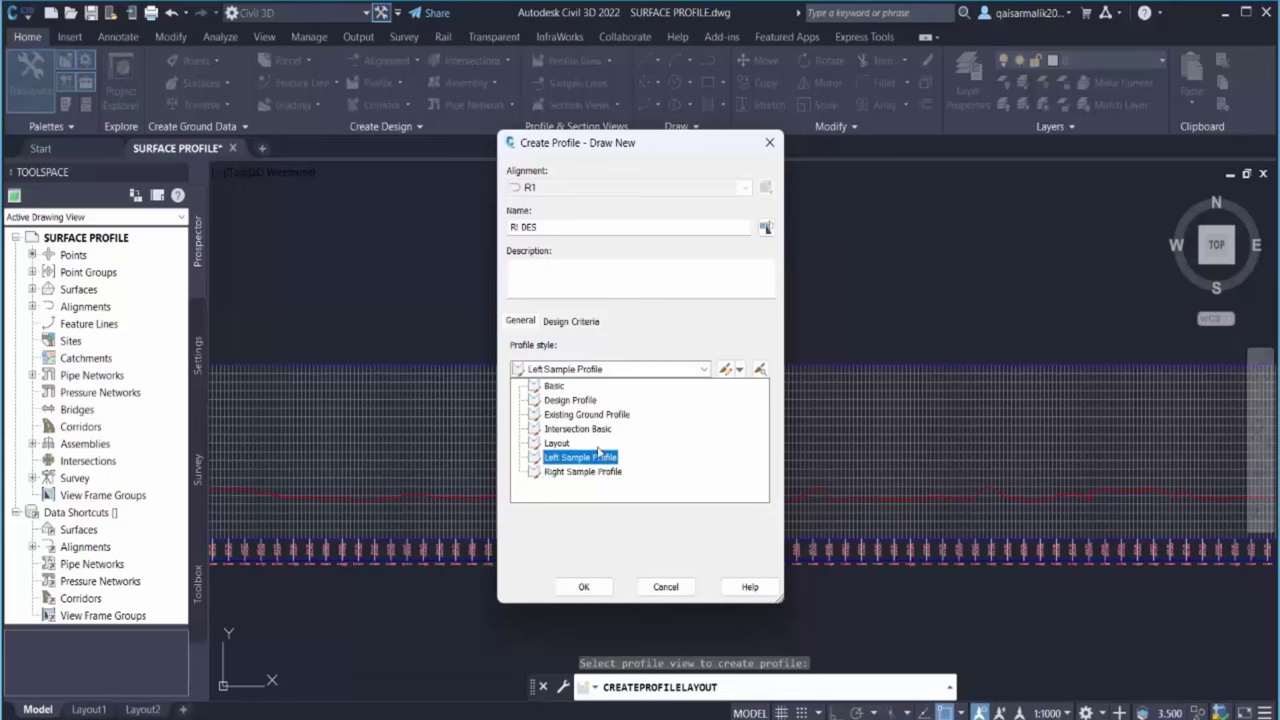
pyautogui.click(580, 402)
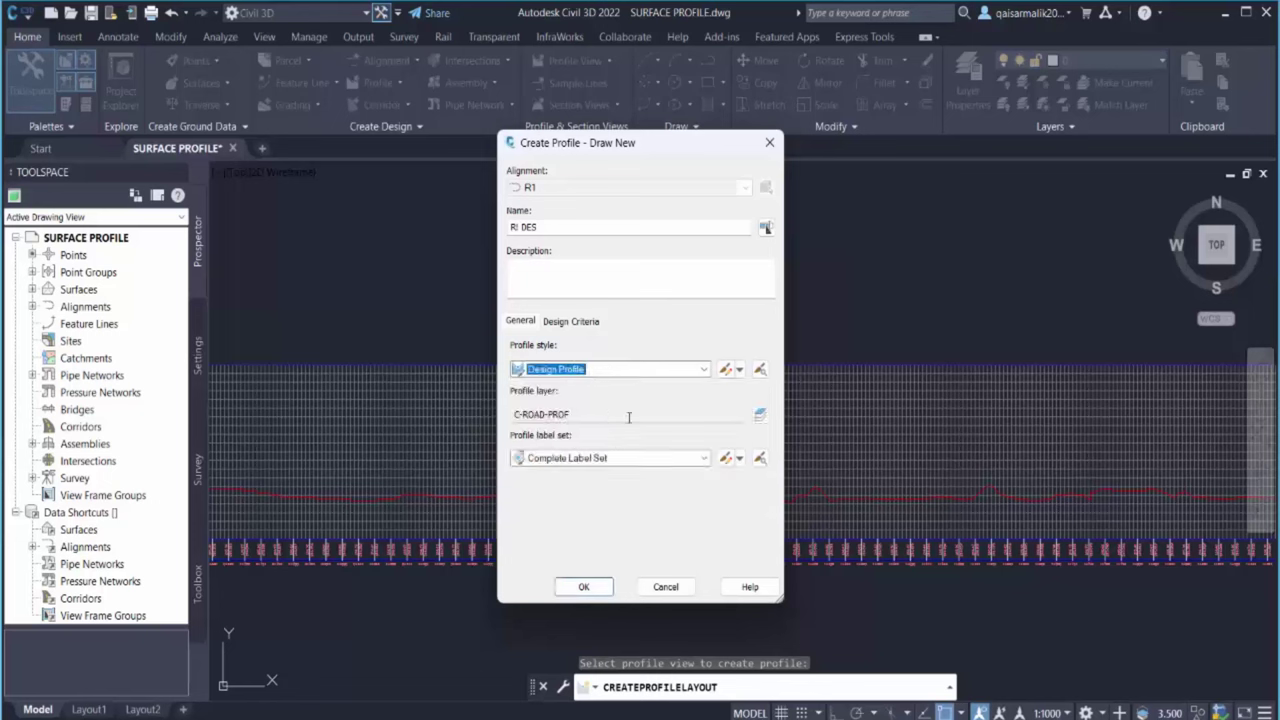
pyautogui.click(726, 369)
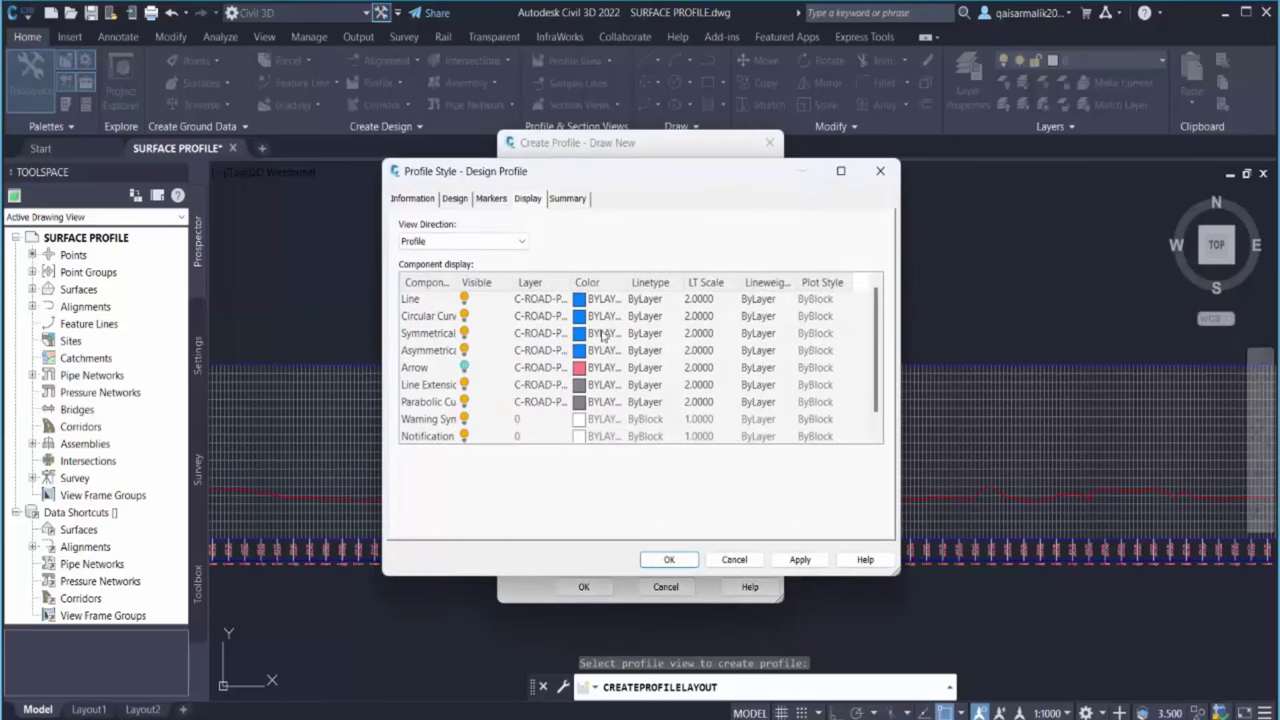
pyautogui.scroll(-1, 603, 334)
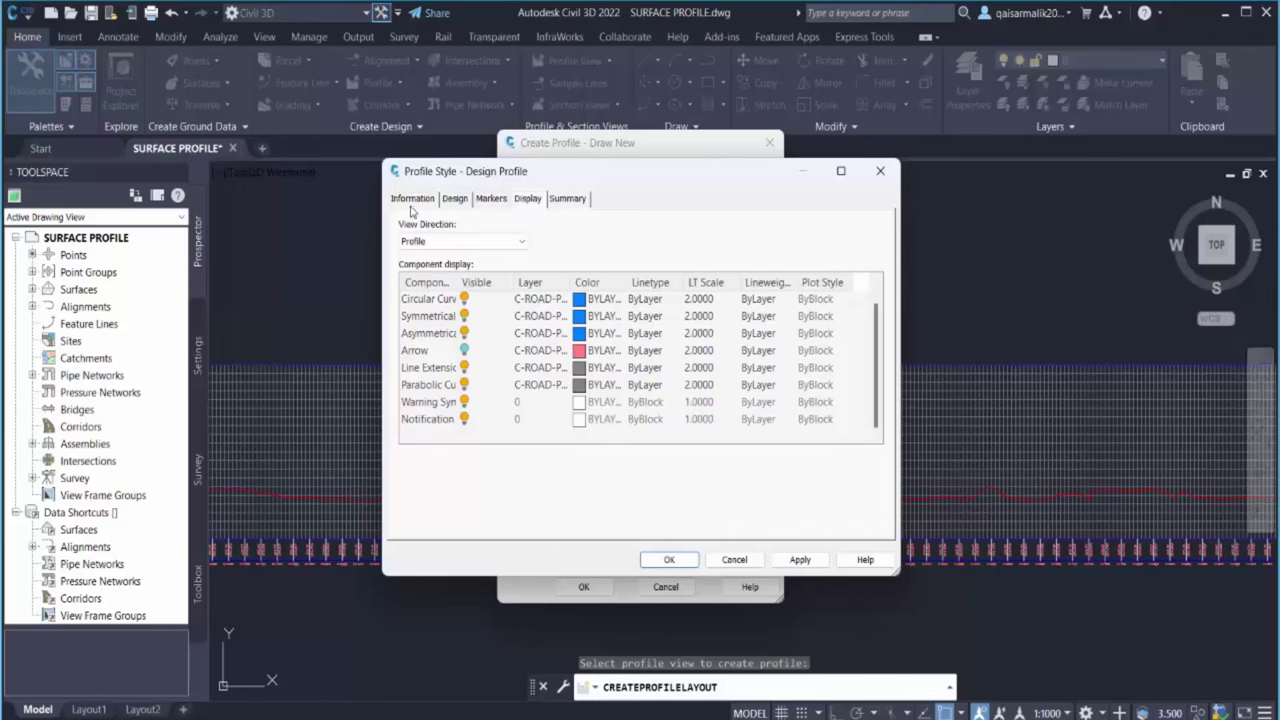
pyautogui.click(412, 202)
pyautogui.click(458, 201)
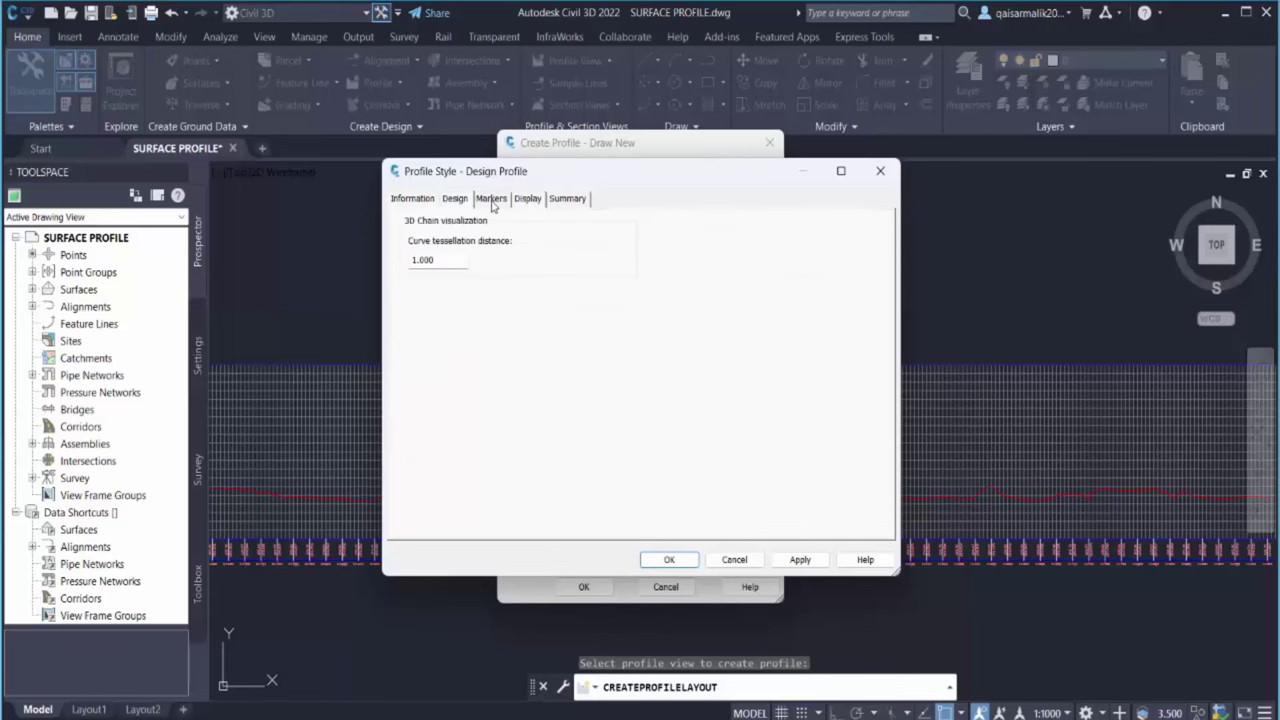
pyautogui.click(492, 203)
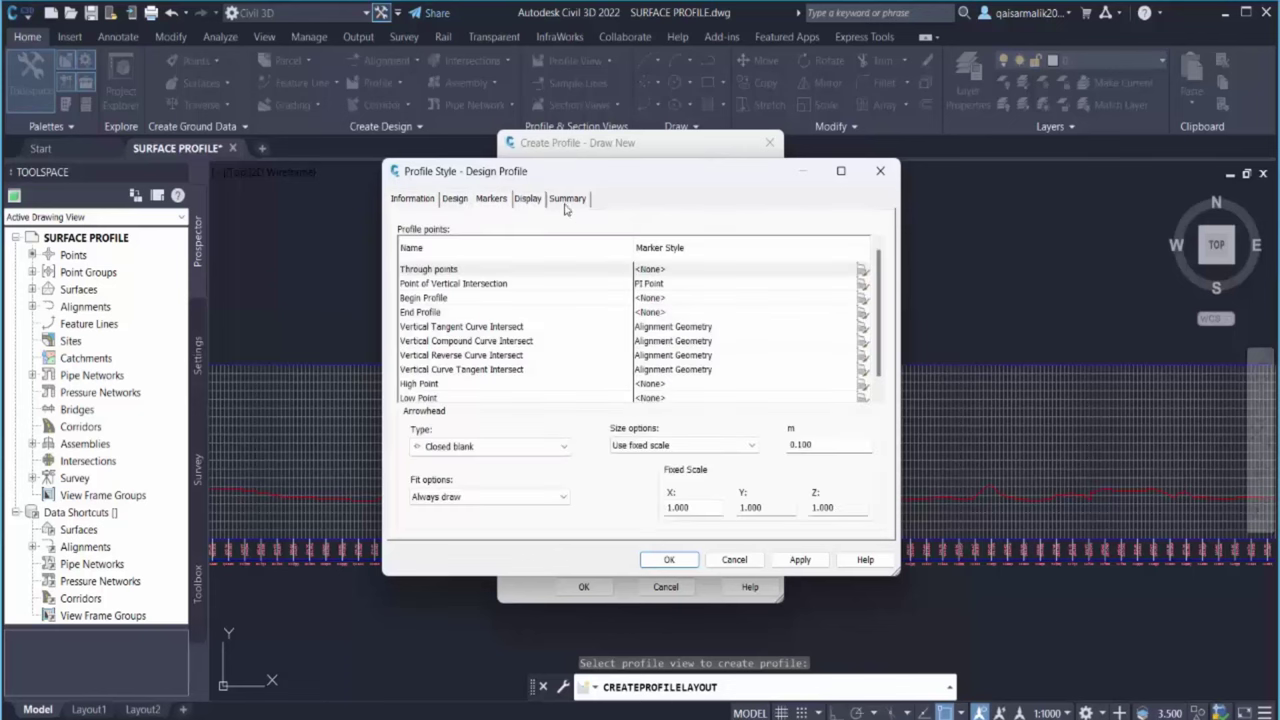
pyautogui.click(525, 200)
pyautogui.click(566, 199)
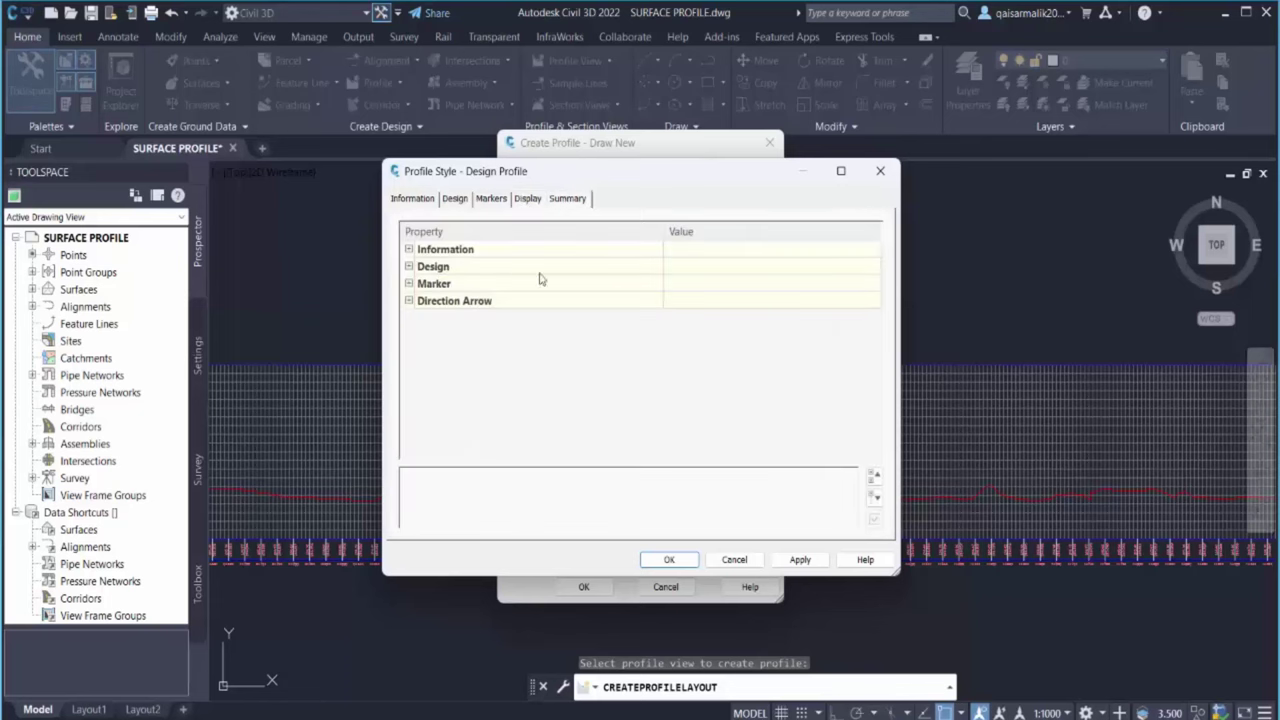
pyautogui.click(670, 561)
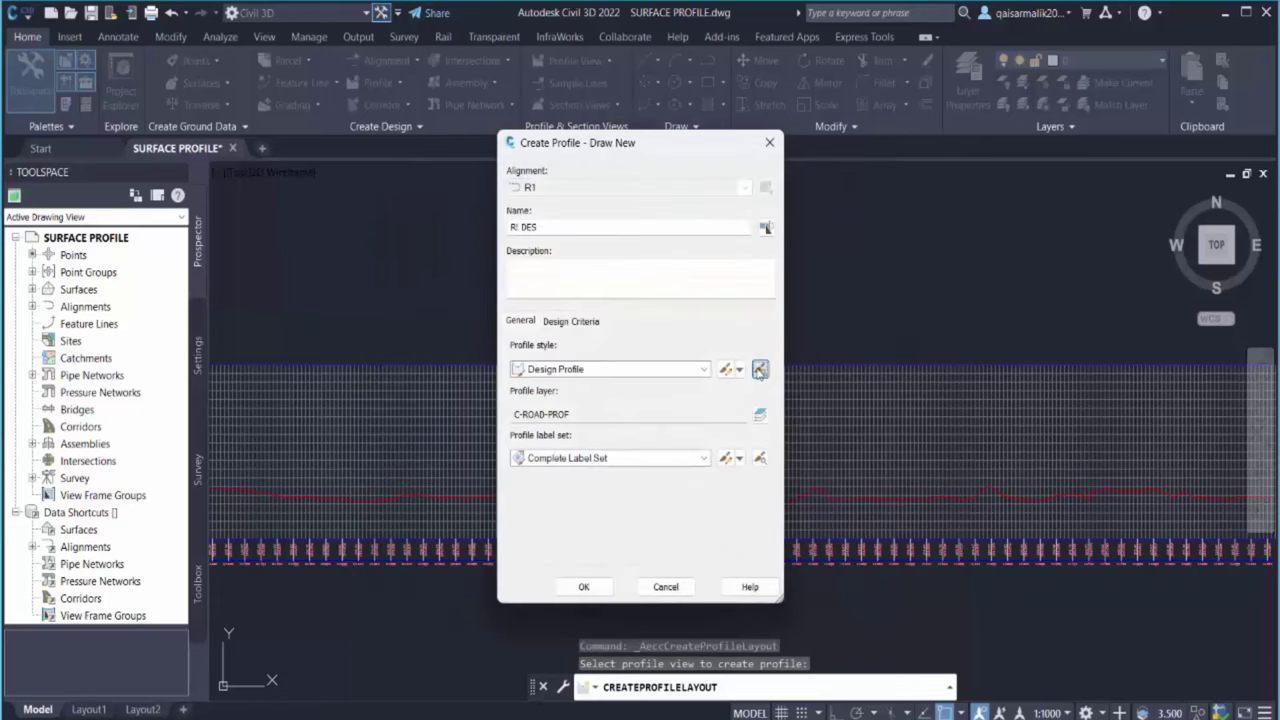
pyautogui.click(760, 370)
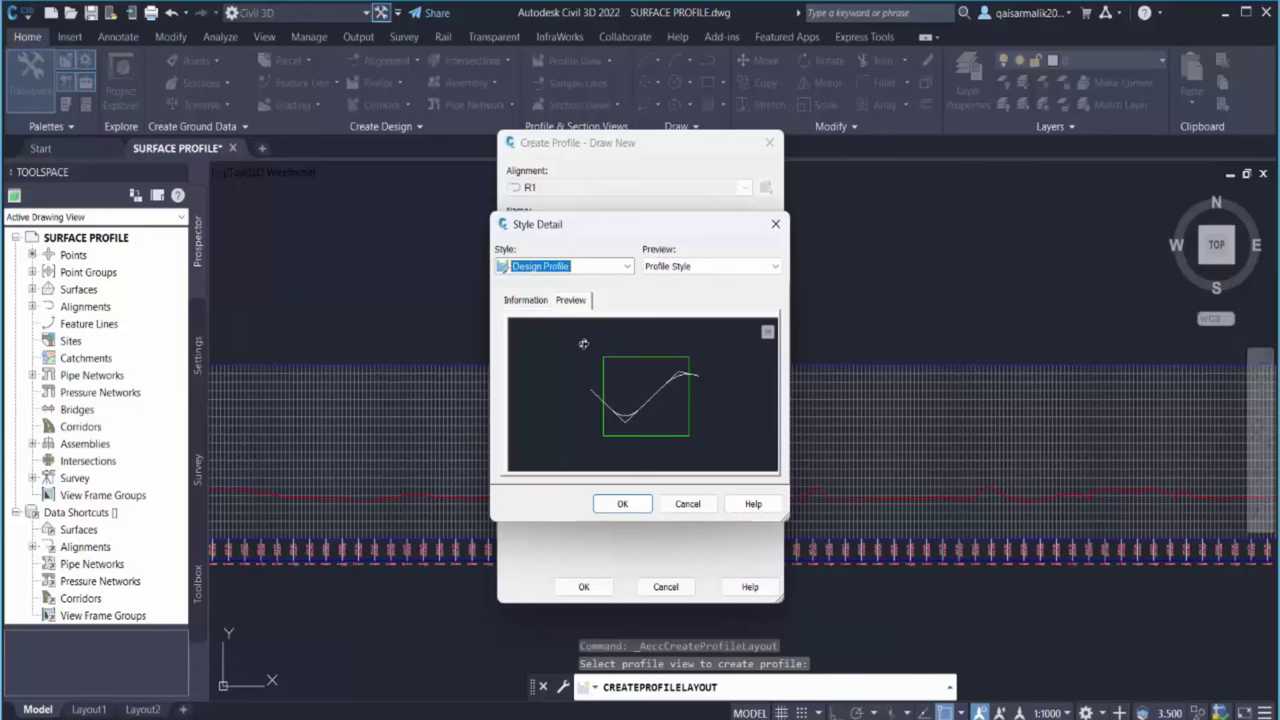
pyautogui.click(622, 504)
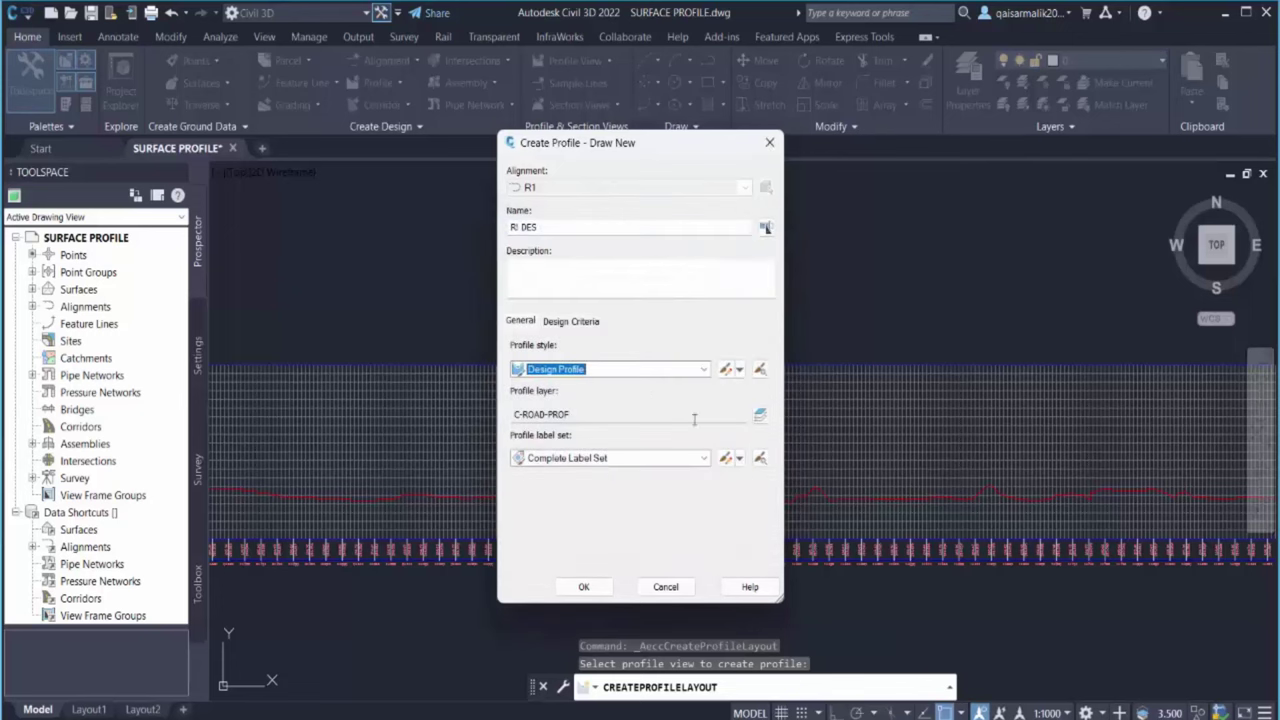
# Enable Use criteria-based design on the Design Criteria tab, then edit the Complete Label Set
pyautogui.click(516, 322)
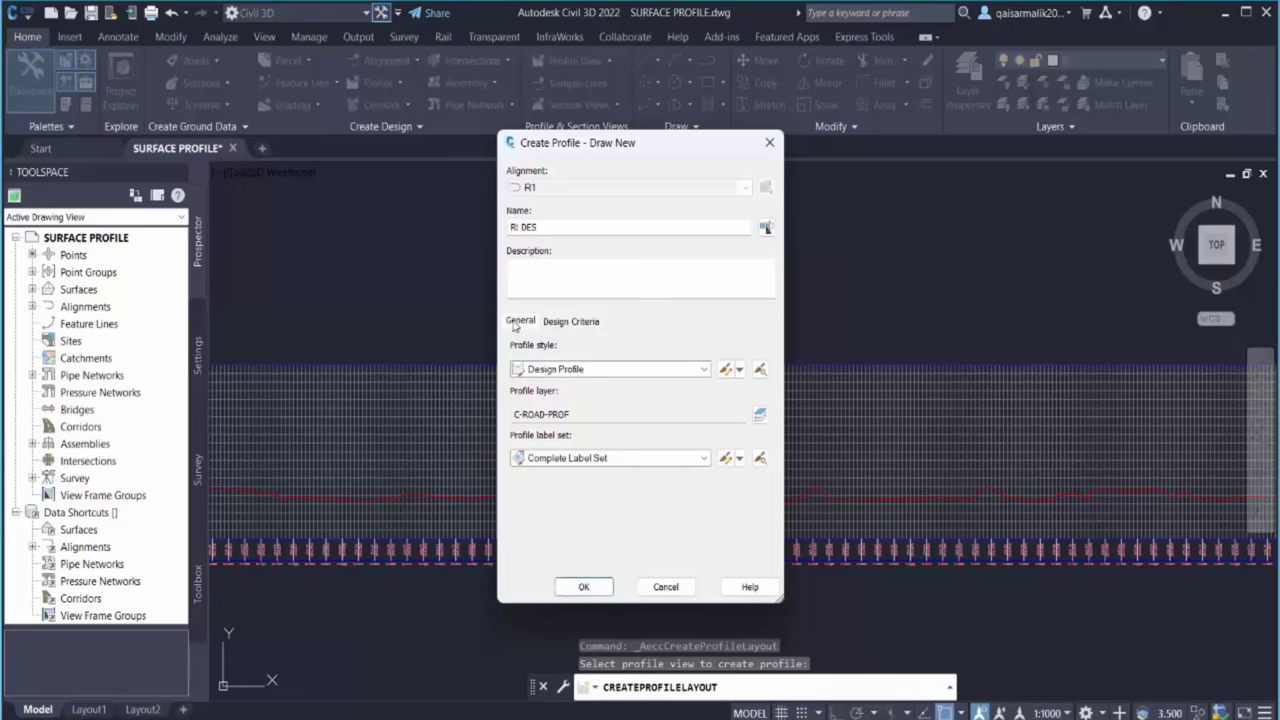
pyautogui.click(567, 324)
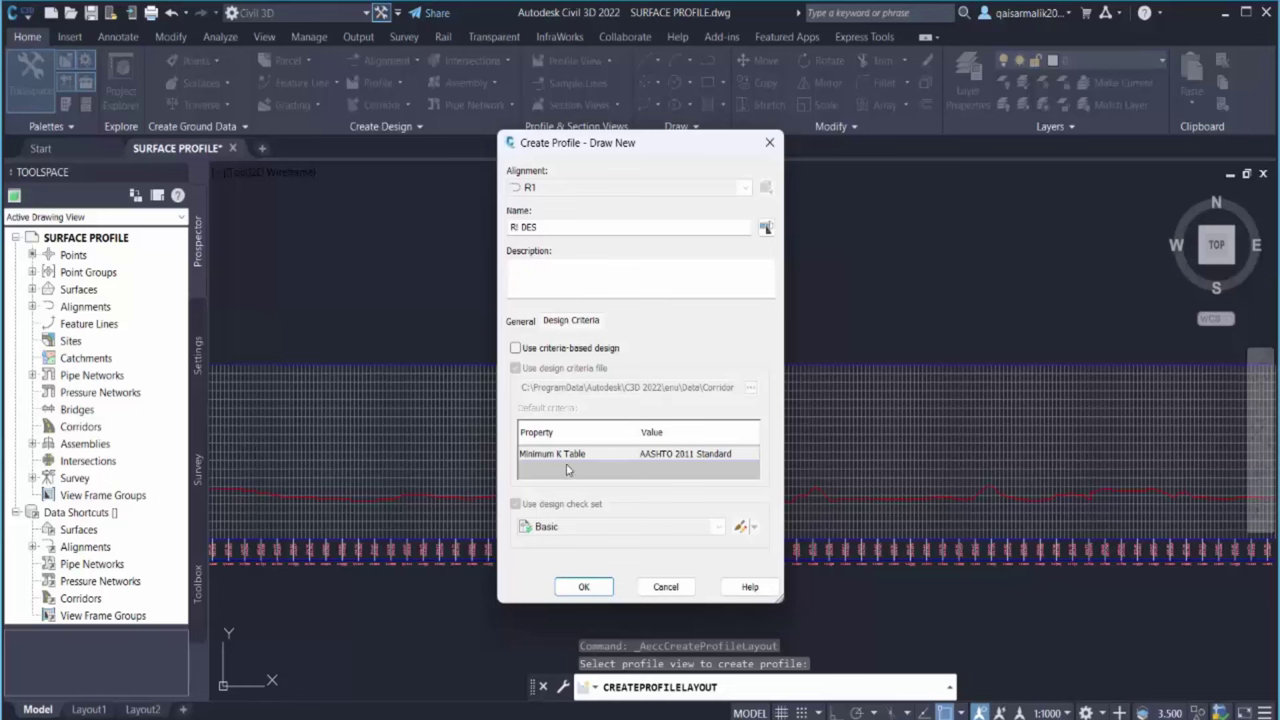
pyautogui.click(558, 348)
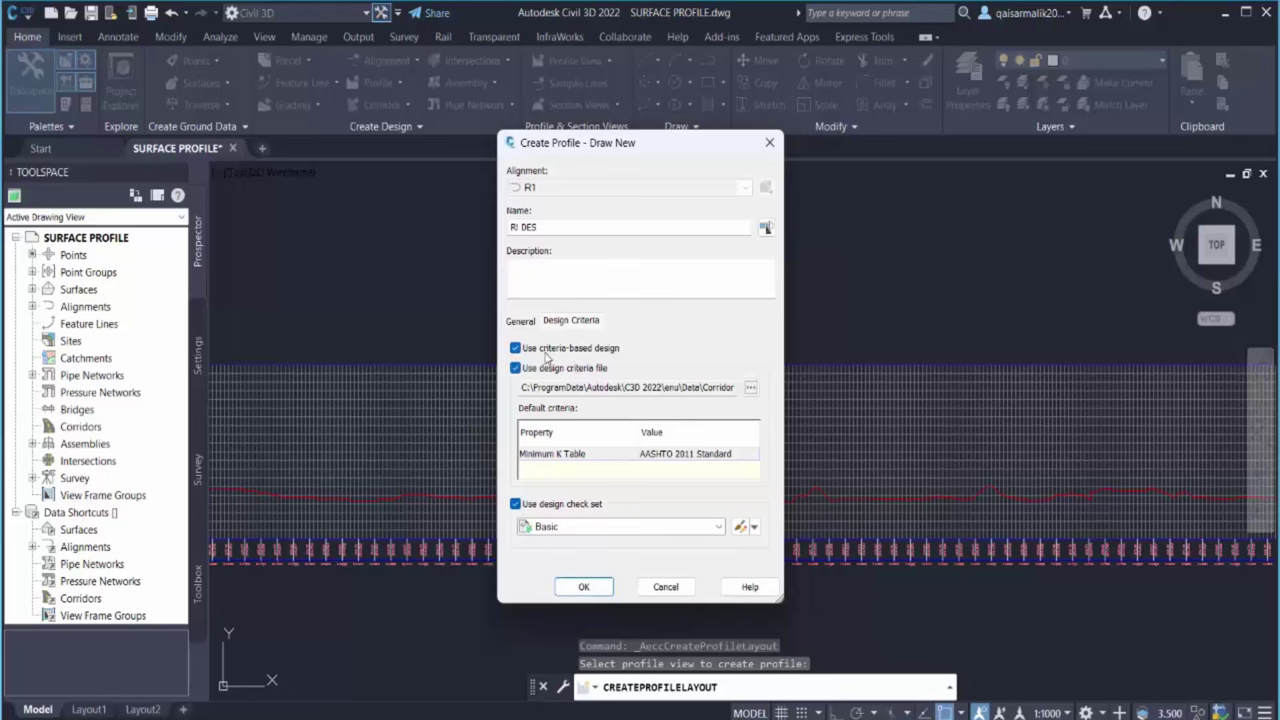
pyautogui.click(520, 324)
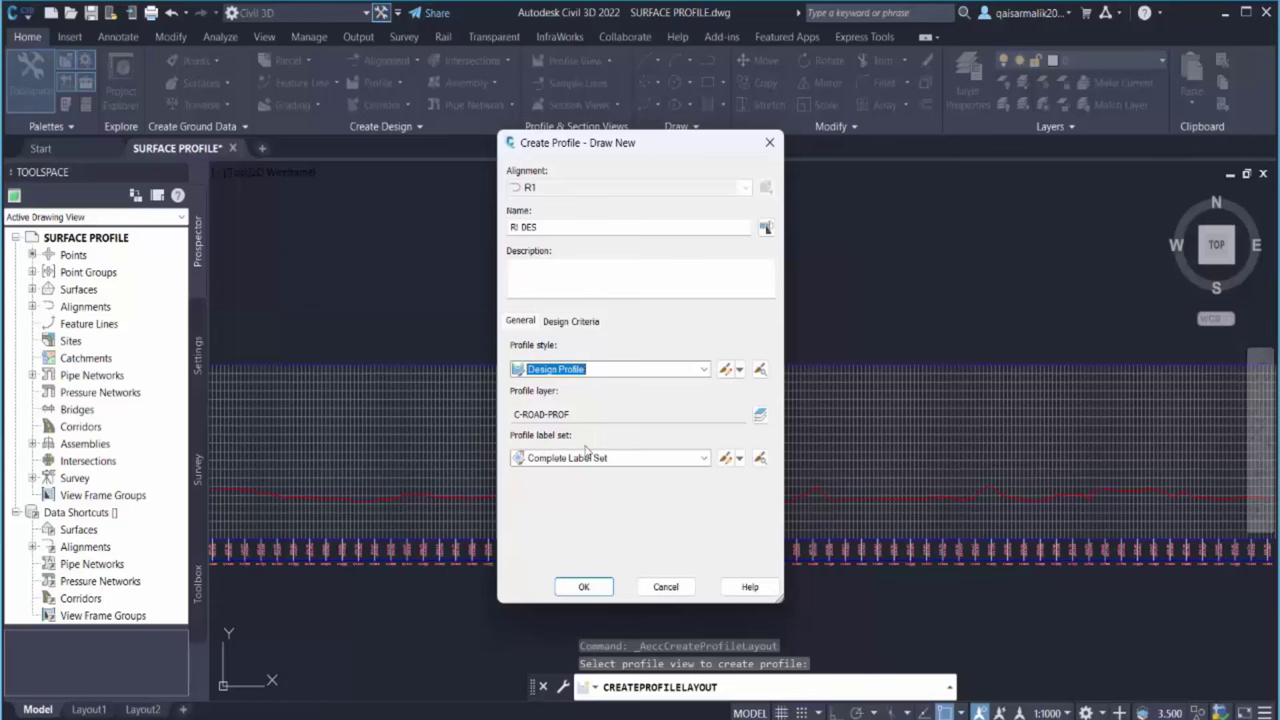
pyautogui.click(728, 458)
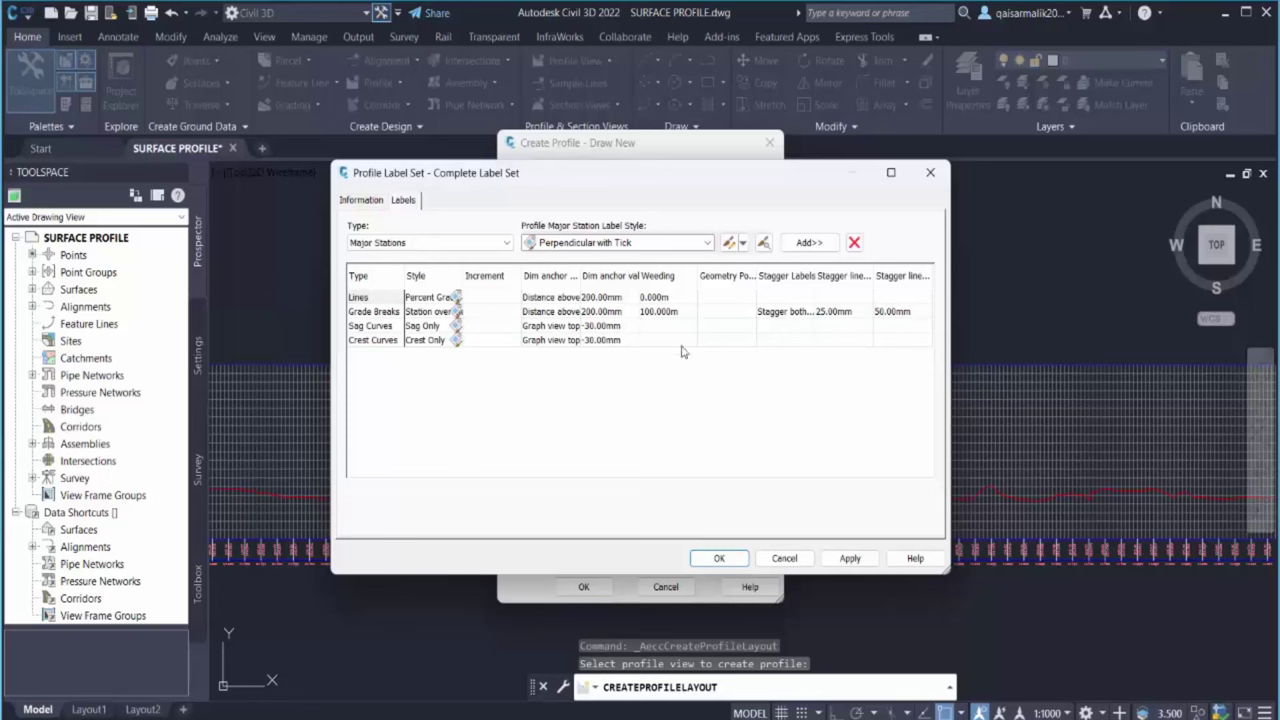
# Review the Complete Label Set's labels and information, keeping Perpendicular with Tick, and close it
pyautogui.click(634, 243)
pyautogui.click(634, 262)
pyautogui.click(507, 243)
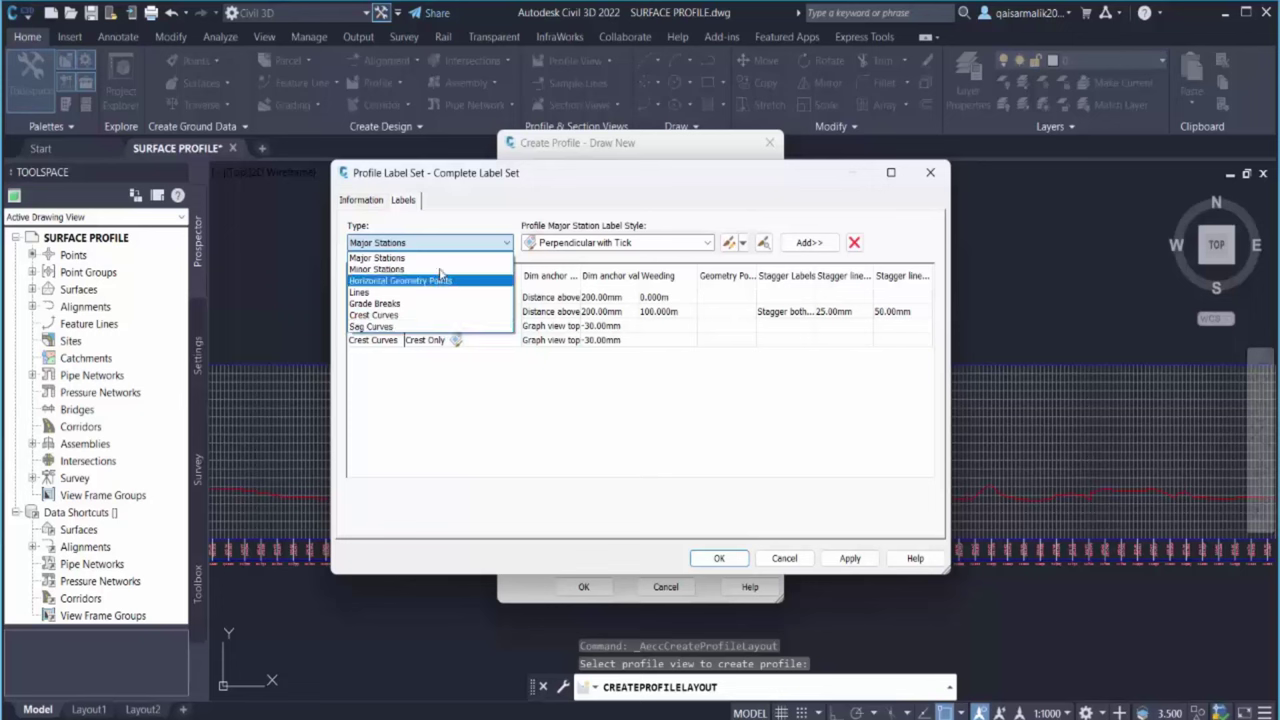
pyautogui.click(377, 204)
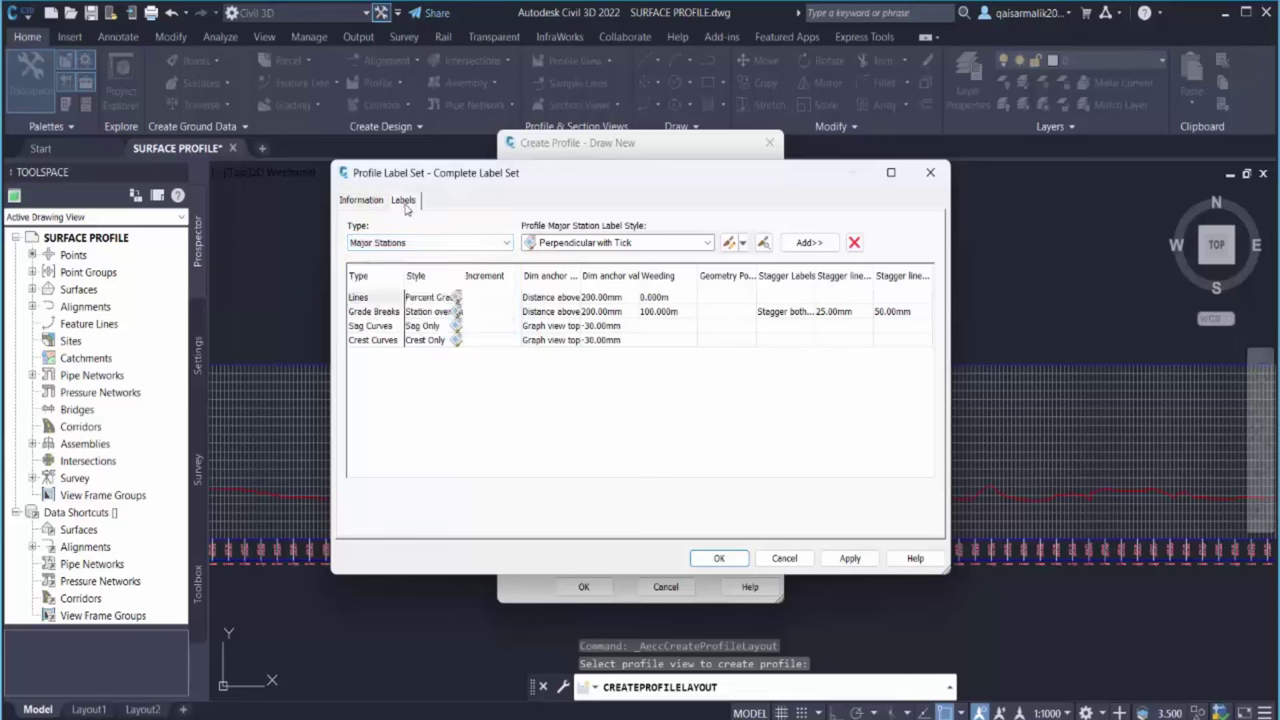
pyautogui.click(372, 203)
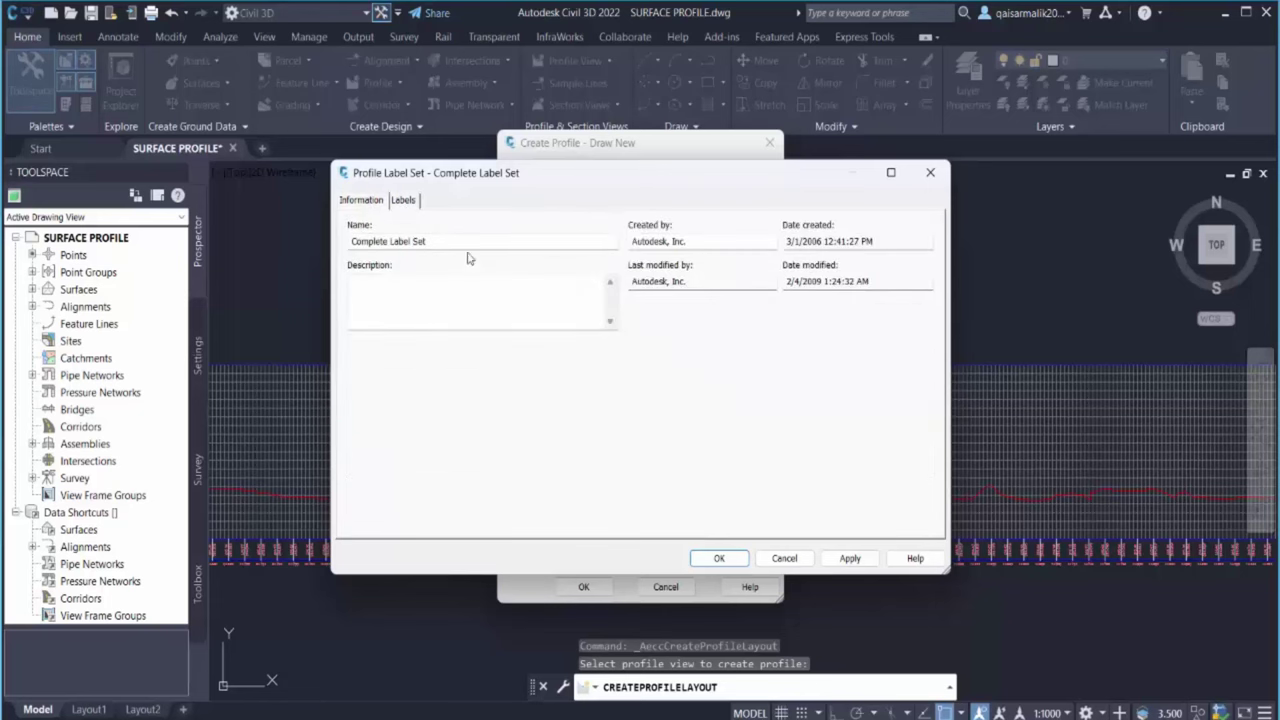
pyautogui.click(410, 203)
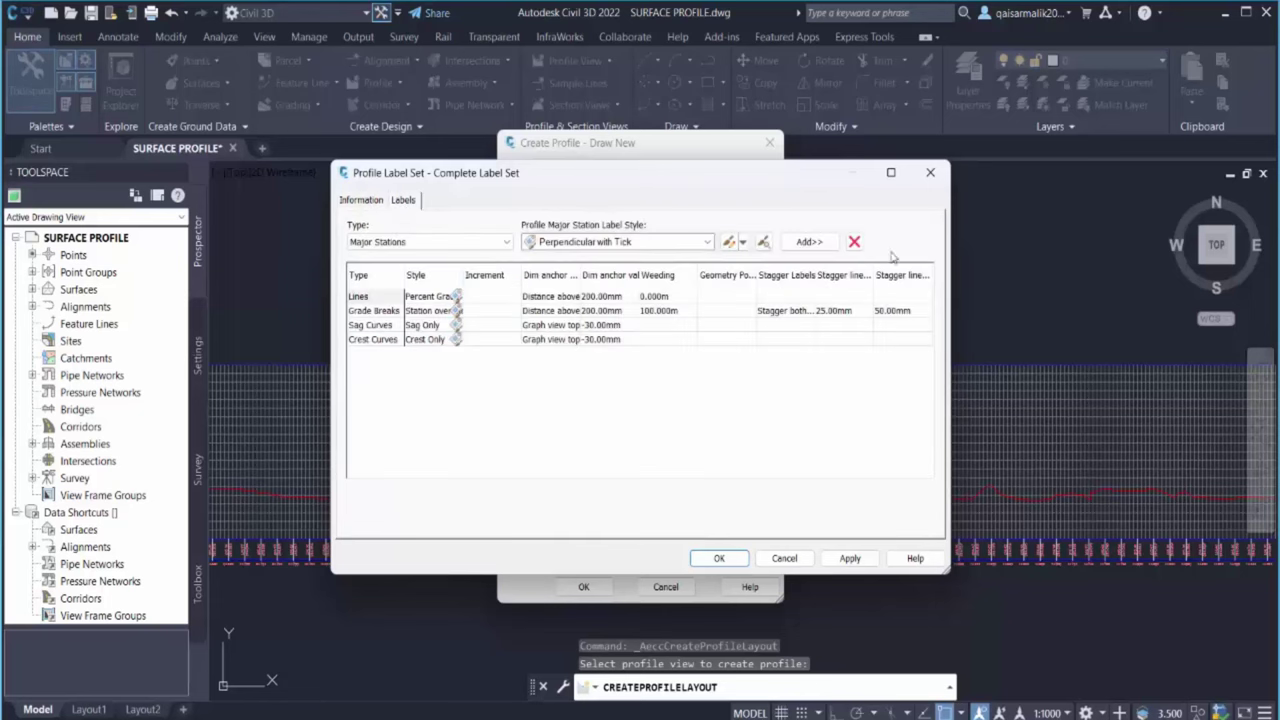
pyautogui.click(722, 557)
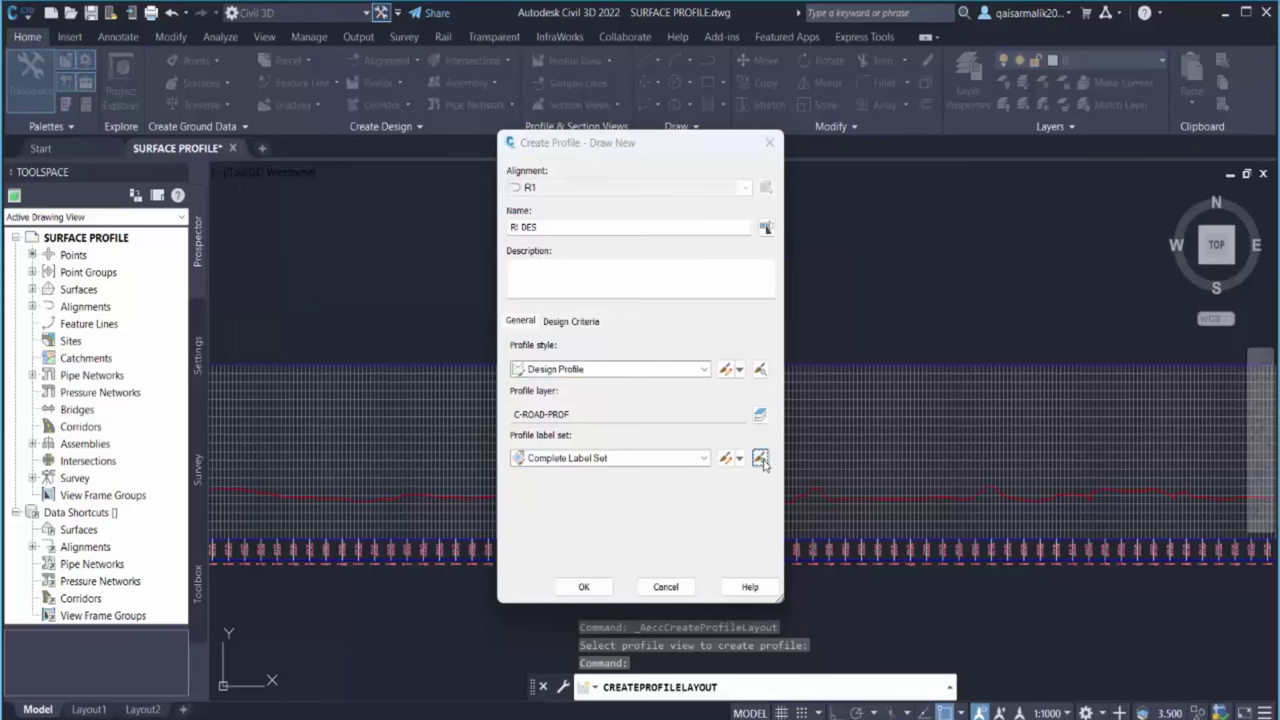
# Preview the label set, reselect Complete Label Set, and create the R1 DES profile
pyautogui.click(762, 458)
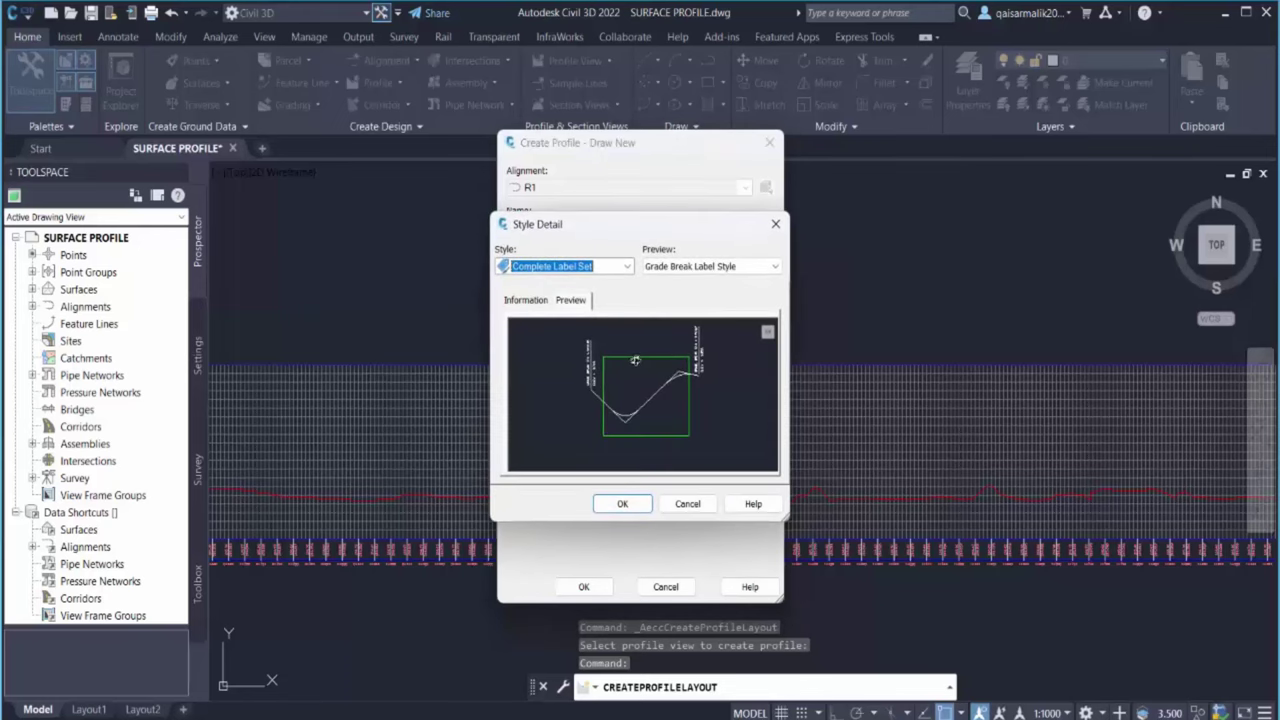
pyautogui.click(624, 505)
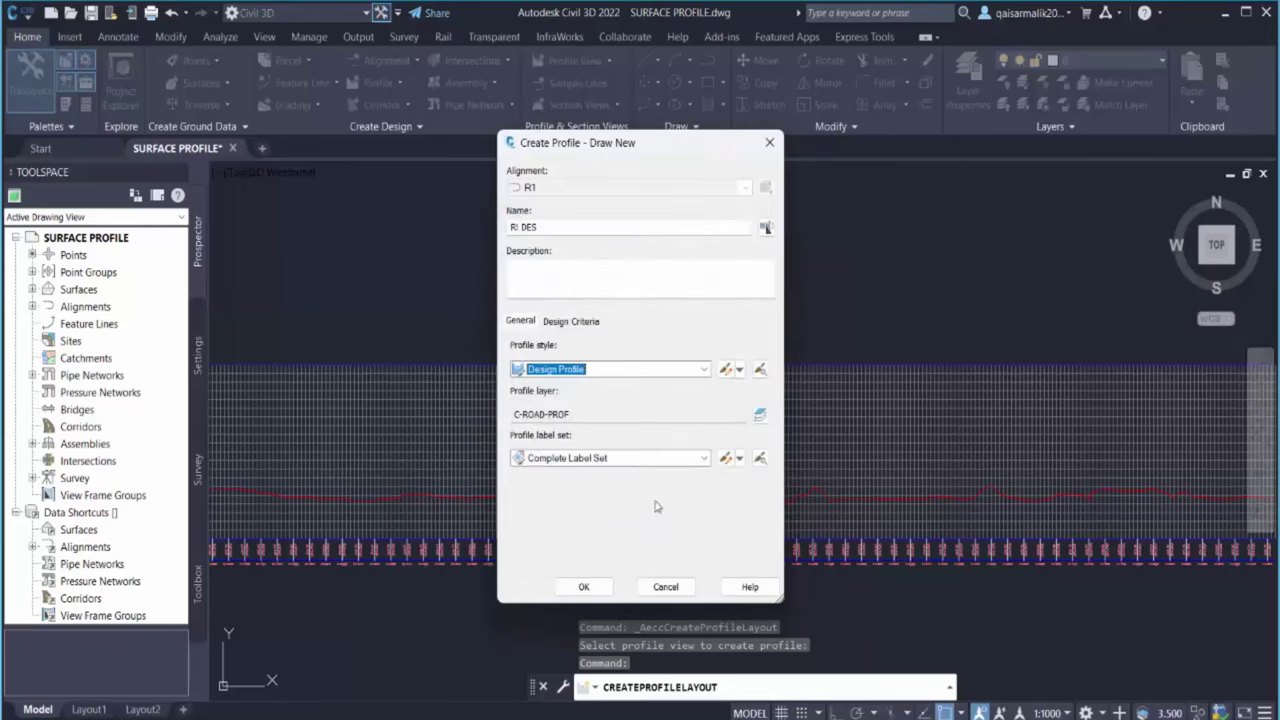
pyautogui.click(584, 460)
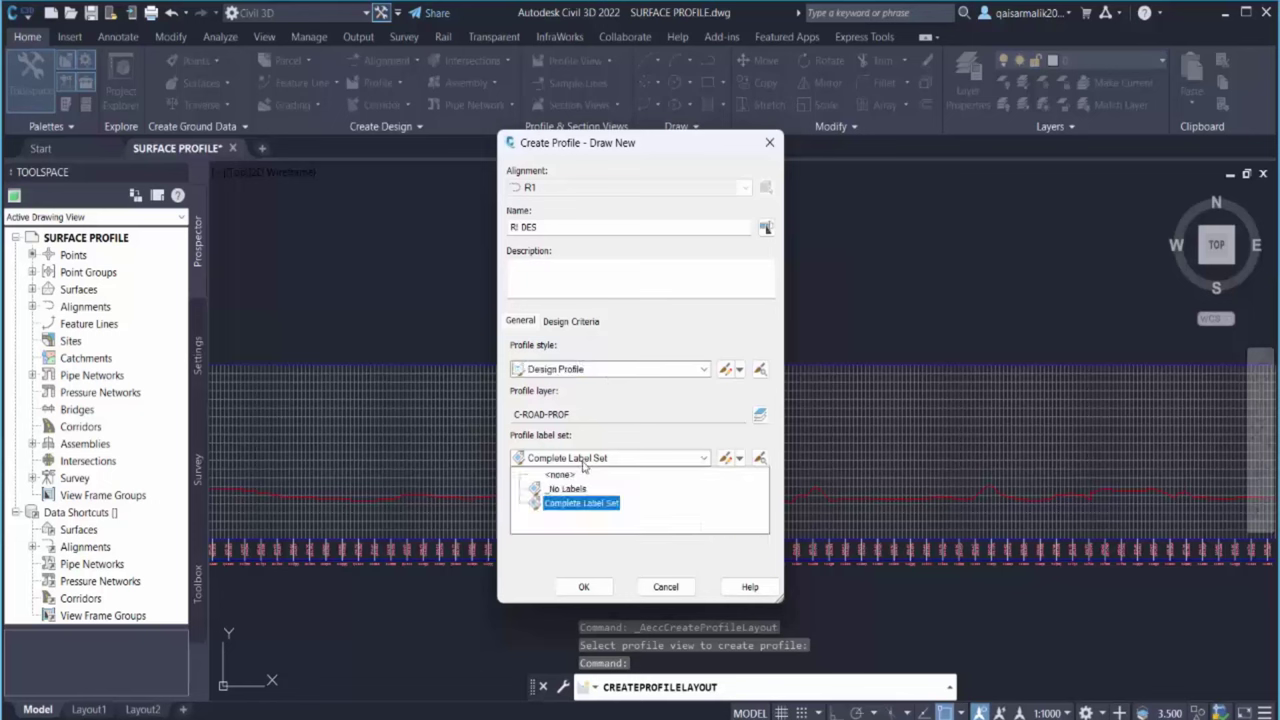
pyautogui.click(562, 474)
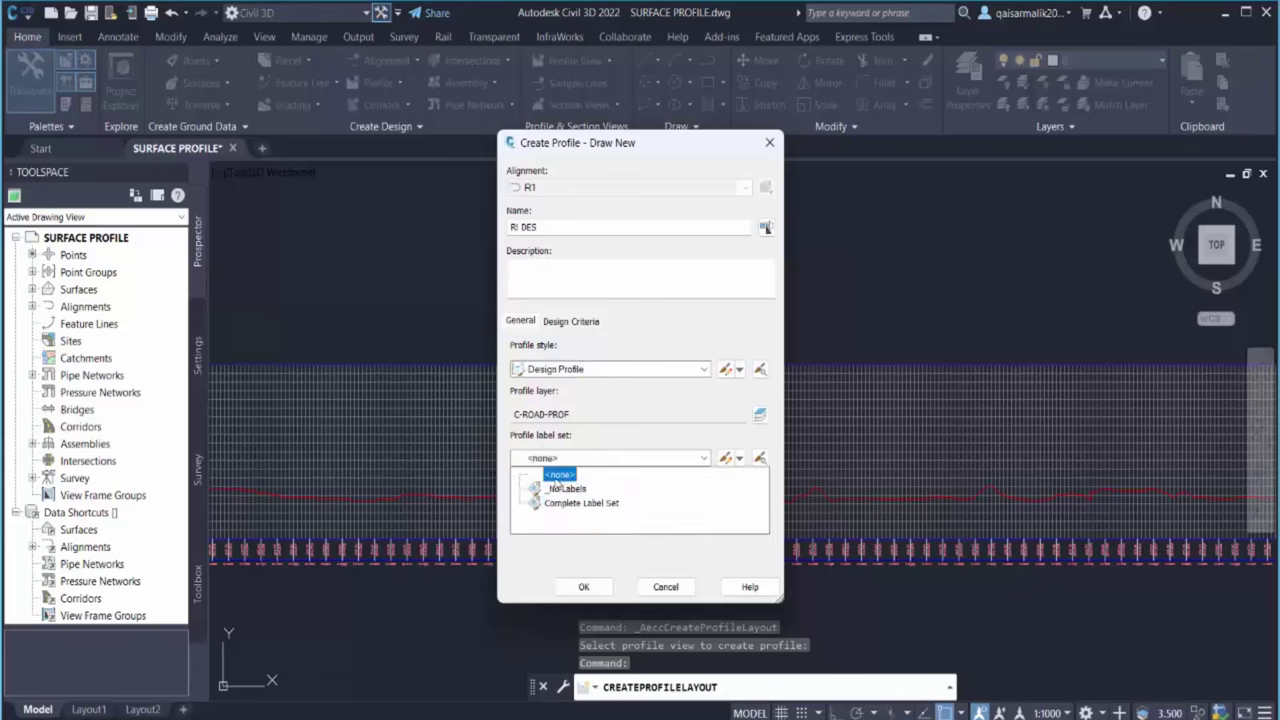
pyautogui.click(563, 489)
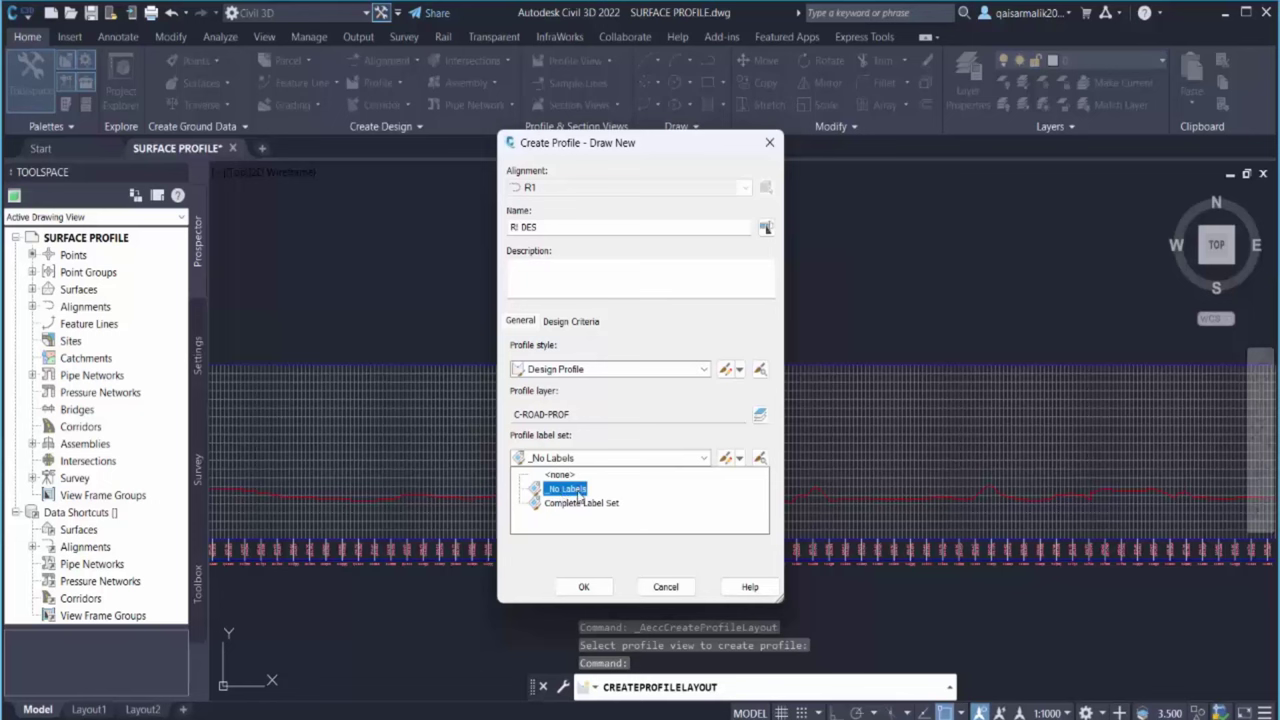
pyautogui.click(580, 502)
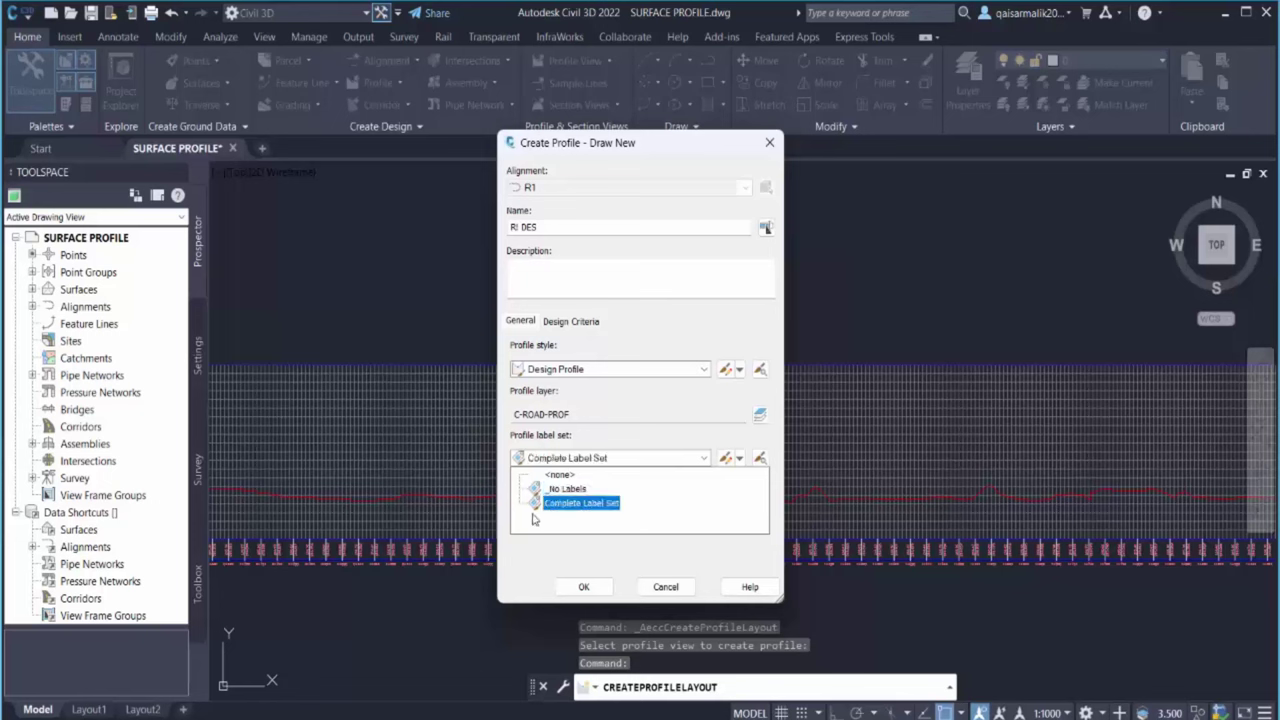
pyautogui.click(589, 506)
pyautogui.click(727, 457)
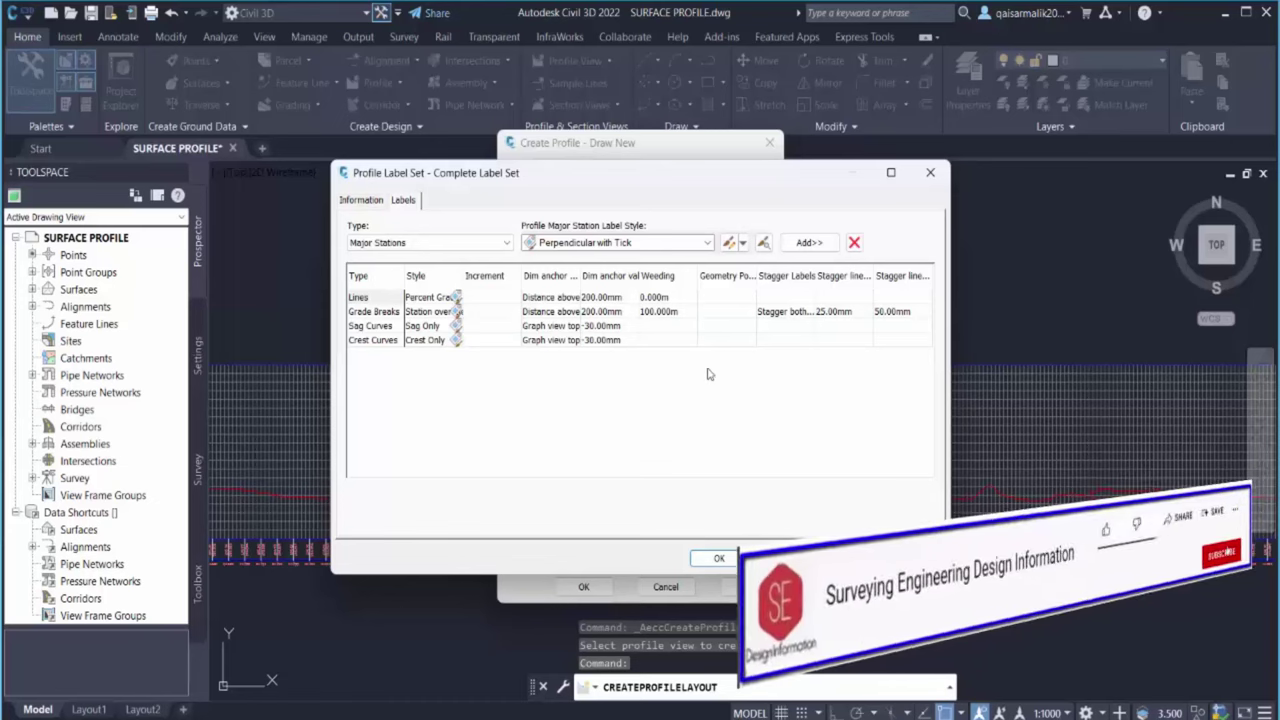
pyautogui.click(719, 558)
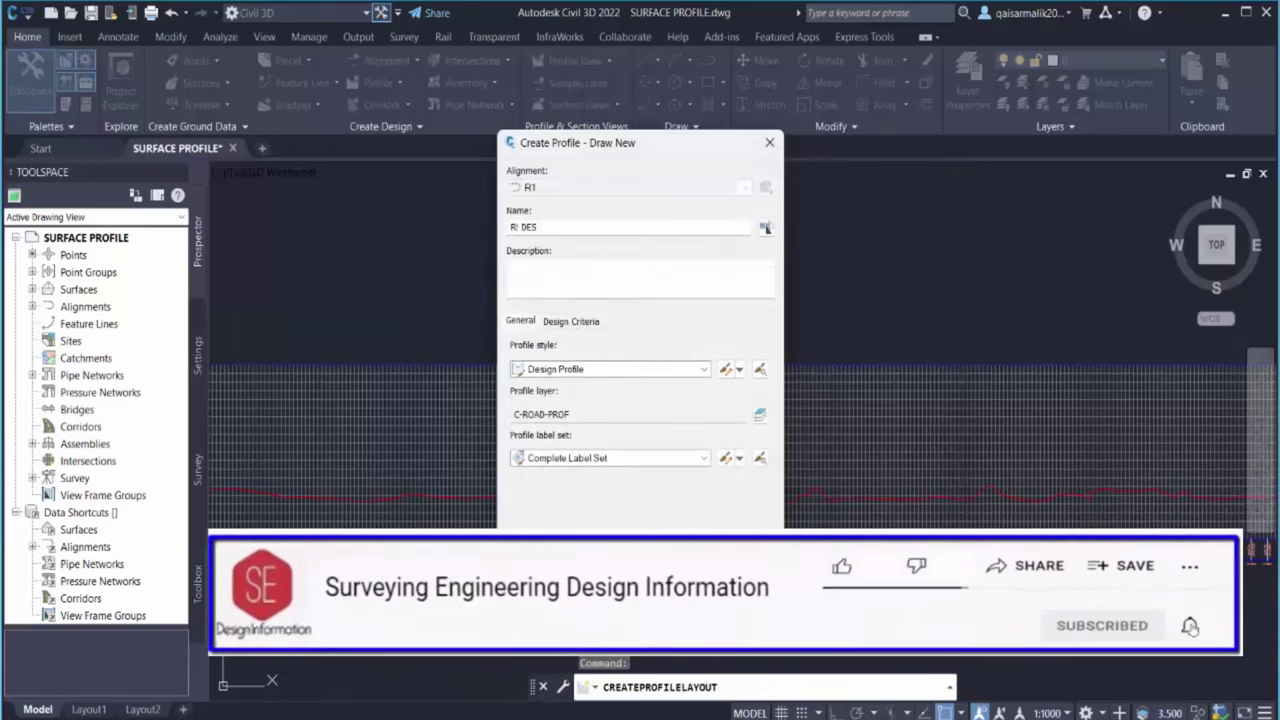
pyautogui.press('Return')
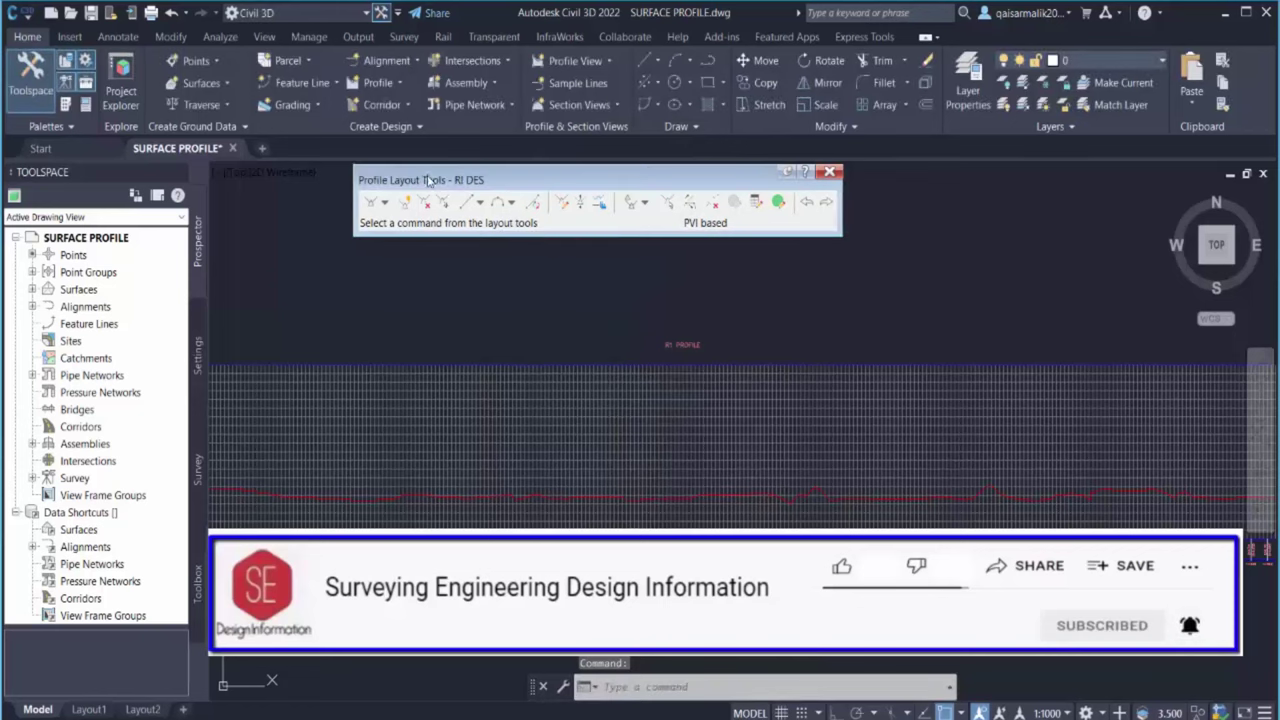
# Reposition the Profile Layout Tools toolbar, zoom out, and bring up the Draw Tangents options
pyautogui.moveTo(430, 180); pyautogui.dragTo(476, 217)
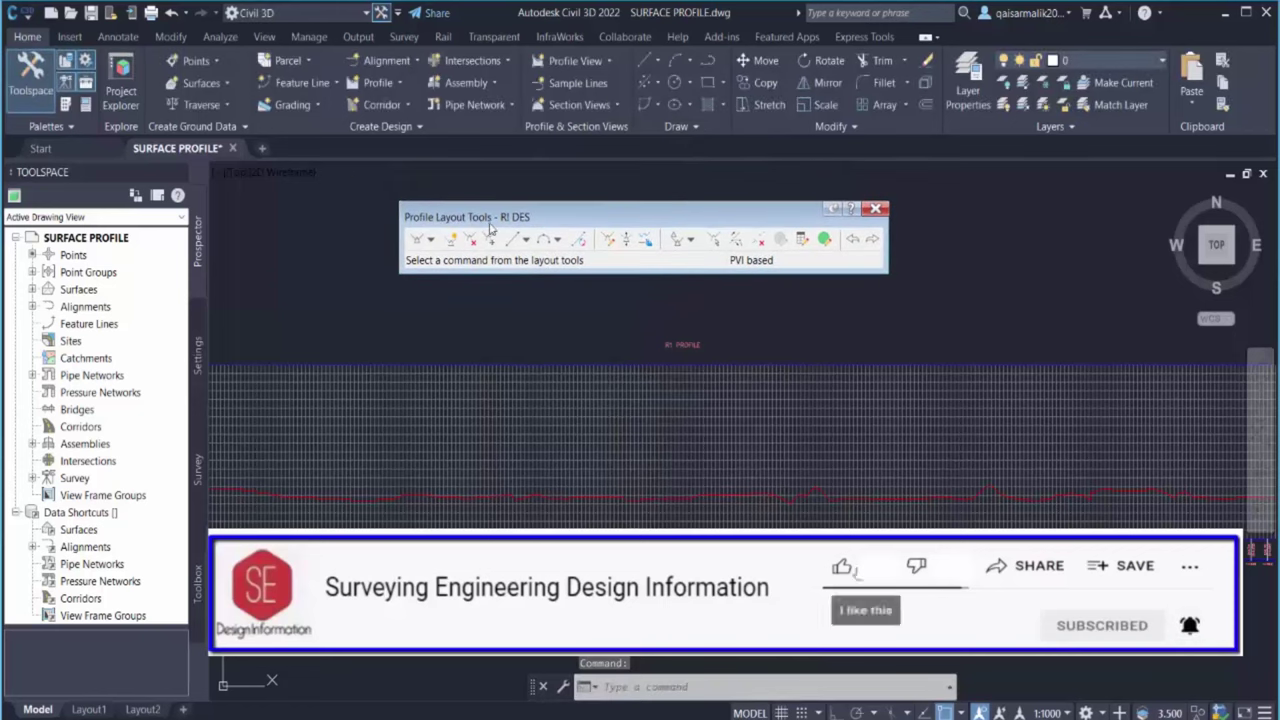
pyautogui.scroll(-2, 775, 355)
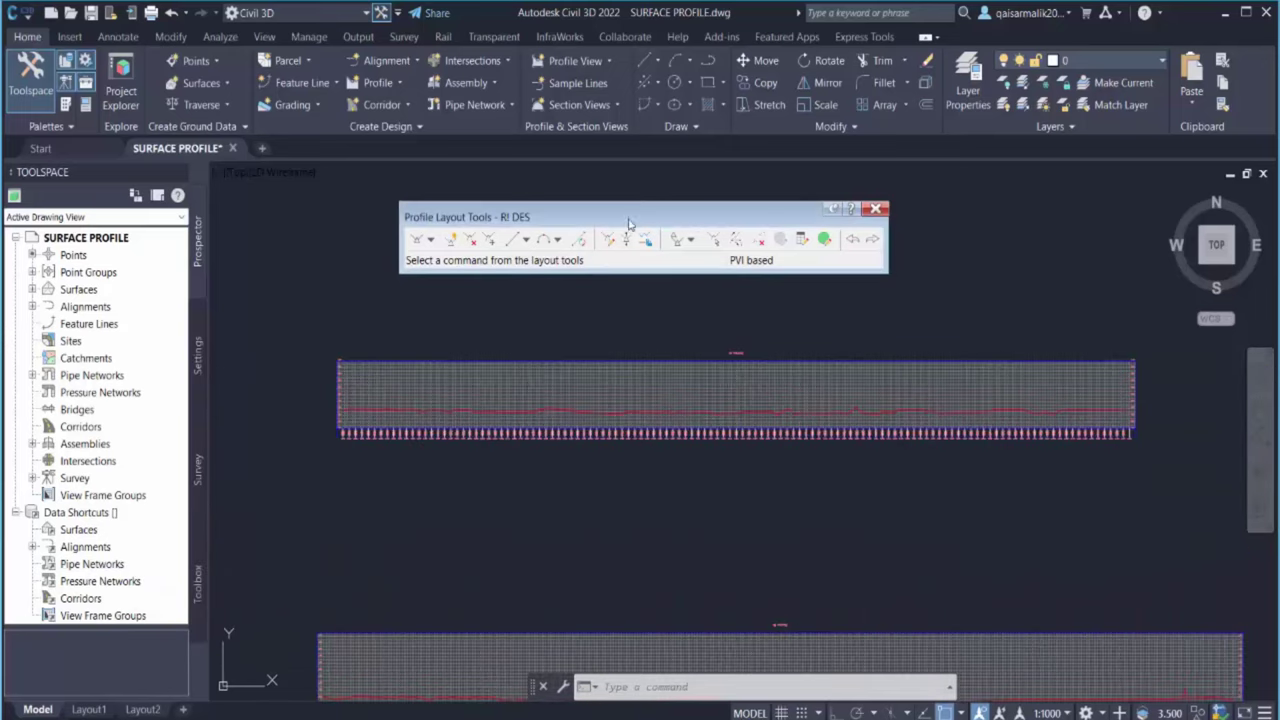
pyautogui.moveTo(684, 223); pyautogui.dragTo(588, 218)
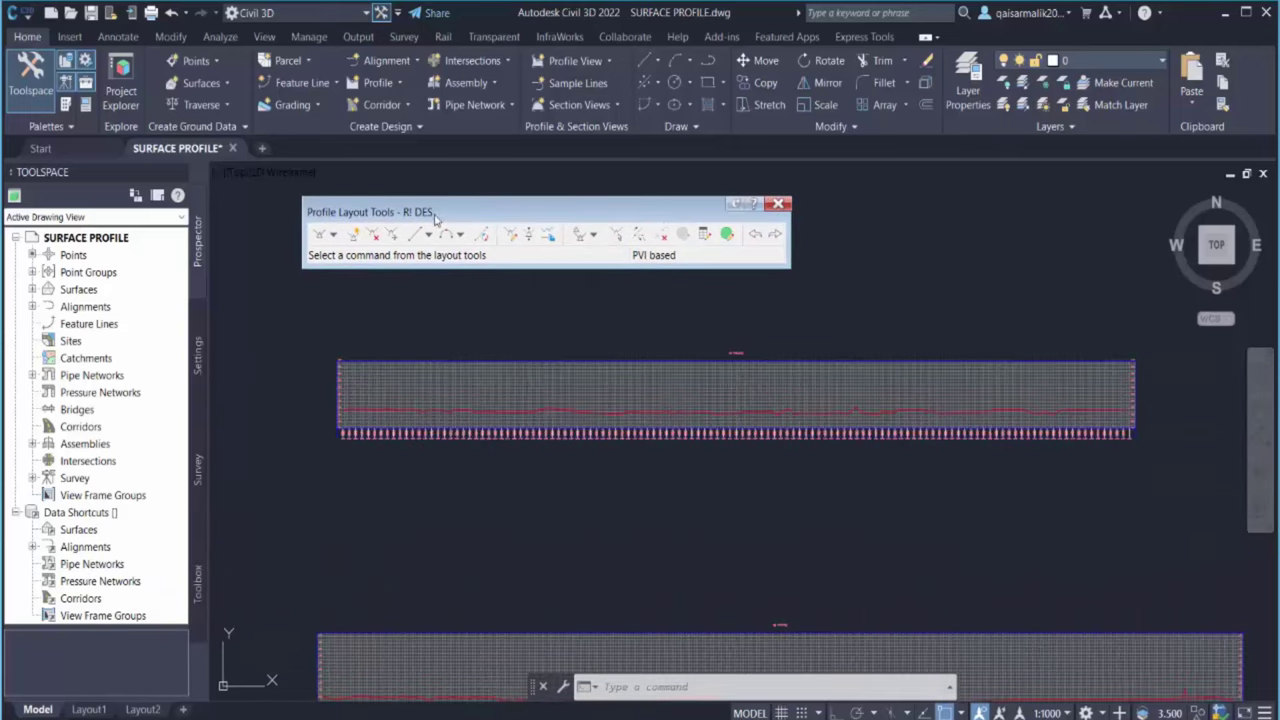
pyautogui.moveTo(436, 214); pyautogui.dragTo(464, 212)
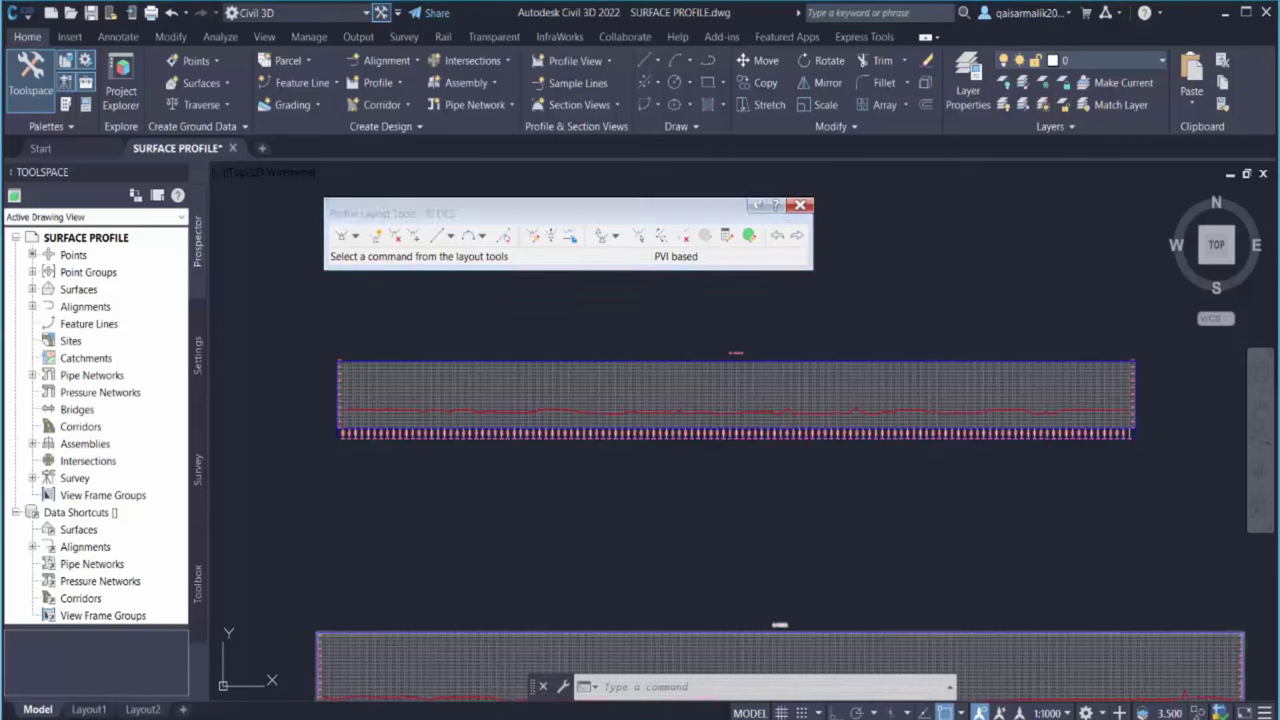
pyautogui.click(355, 237)
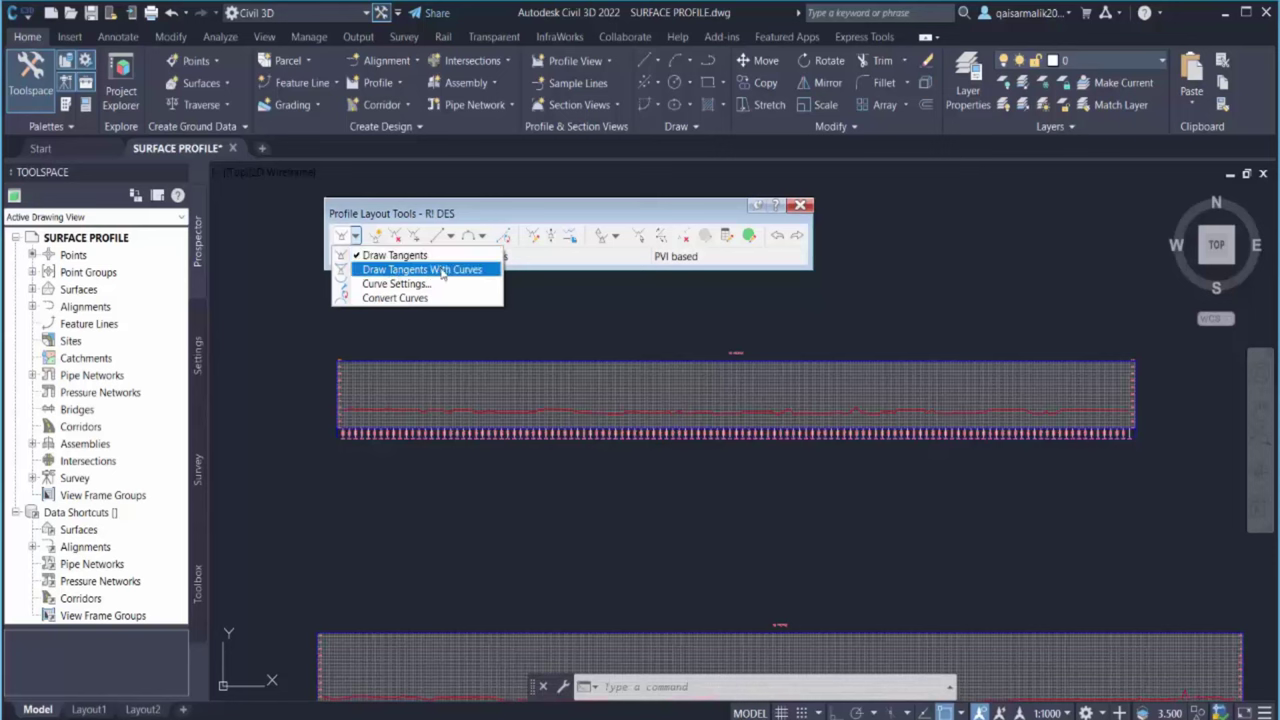
# Choose Draw Tangents and zoom into the left end of the profile view
pyautogui.click(392, 256)
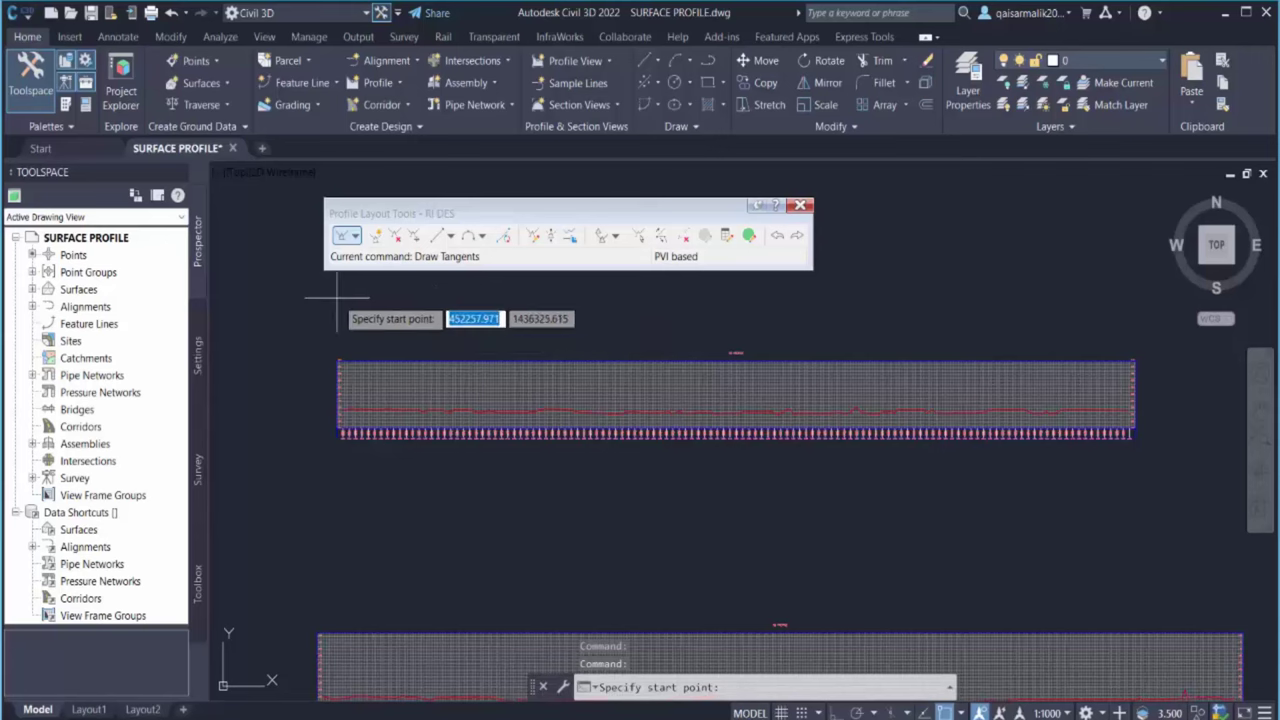
pyautogui.scroll(3, 330, 355)
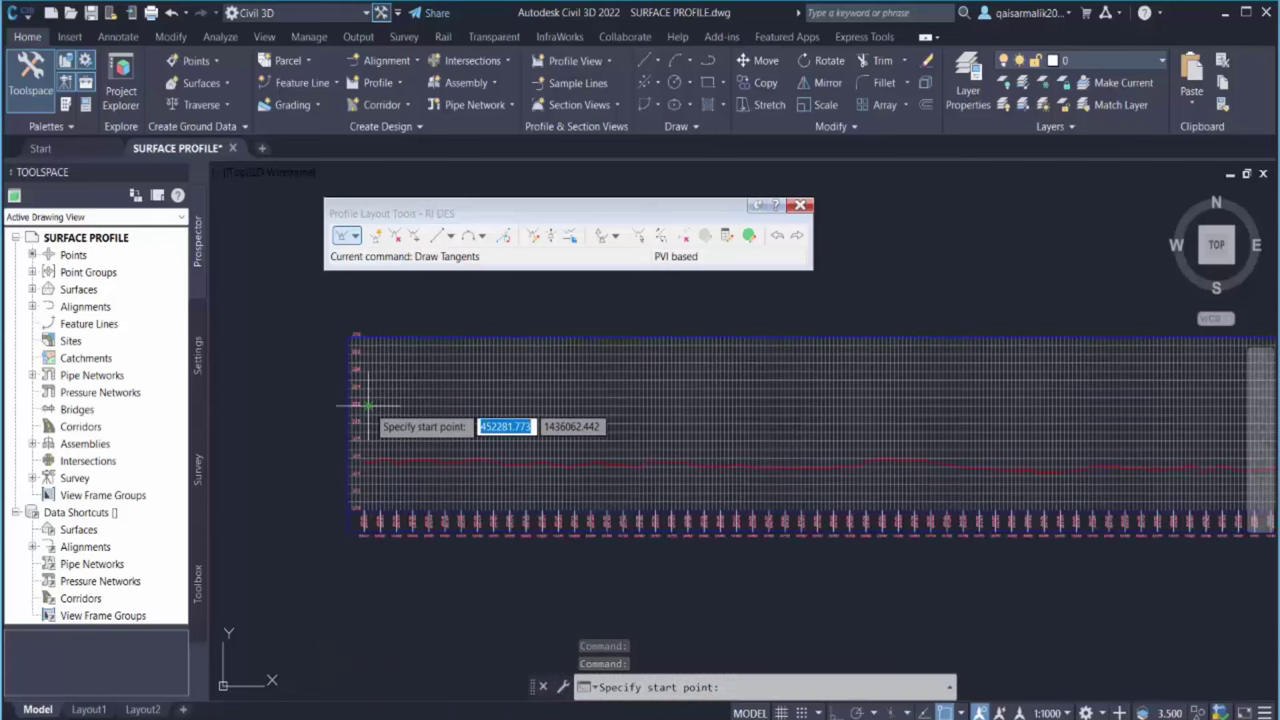
pyautogui.scroll(2, 362, 430)
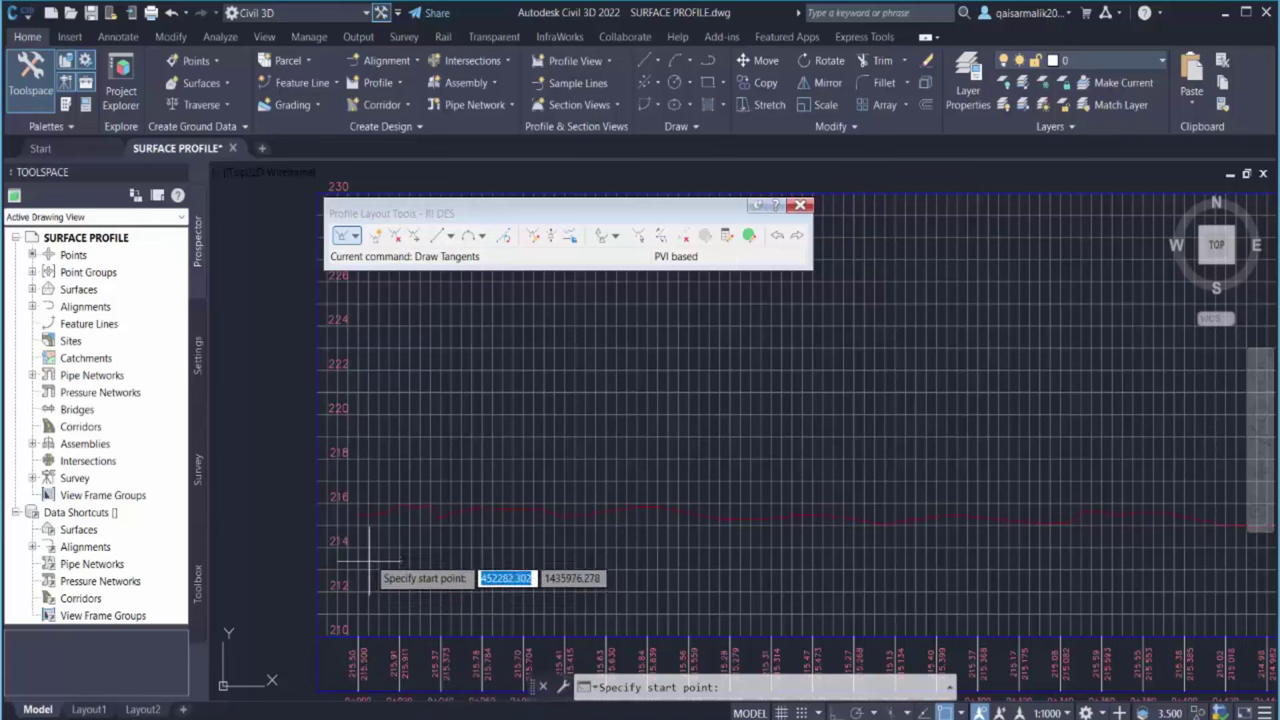
# Set the profile start at the left edge and place the first two tangent end points
pyautogui.click(358, 503)
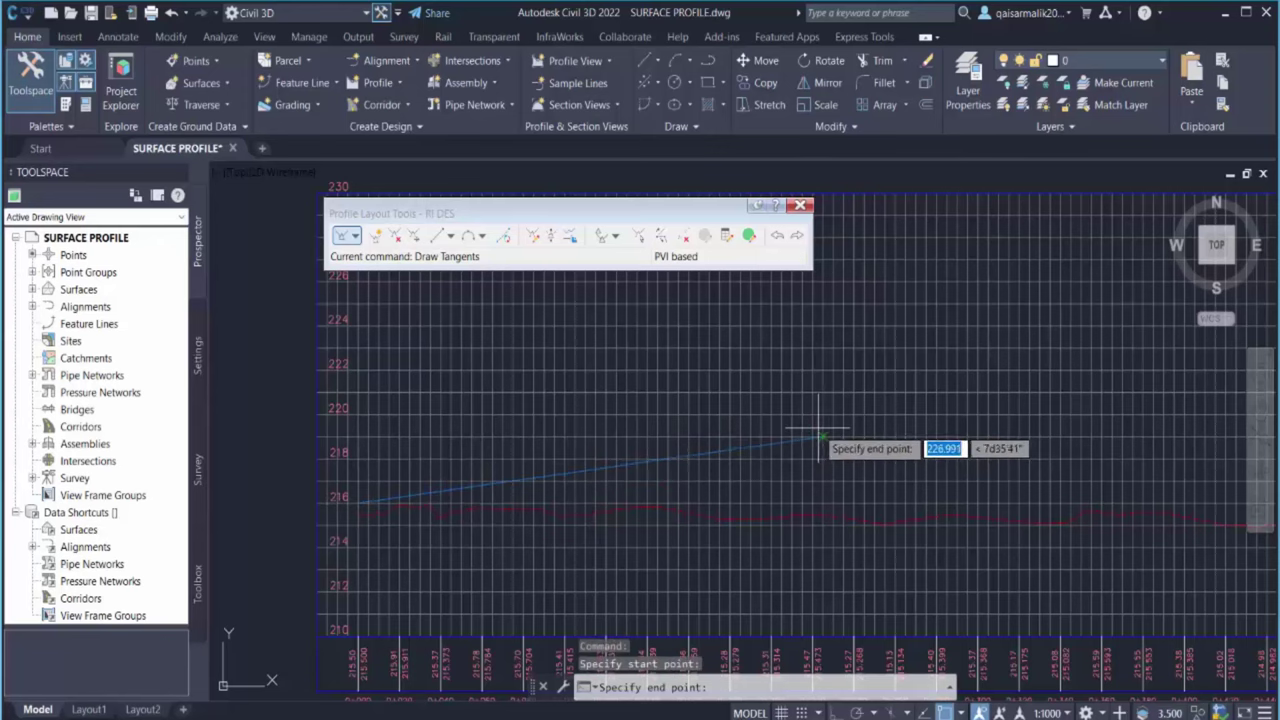
pyautogui.scroll(-3, 860, 435)
pyautogui.moveTo(908, 437); pyautogui.dragTo(587, 466, button='middle')
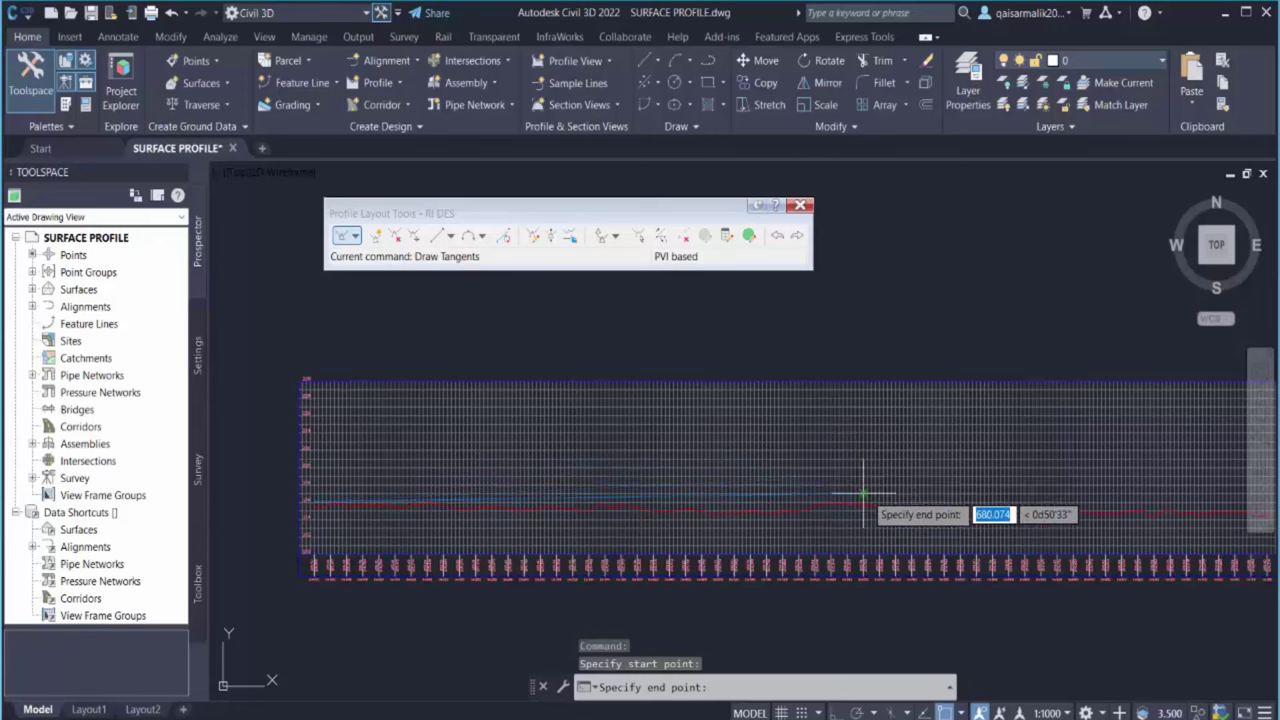
pyautogui.scroll(2, 867, 493)
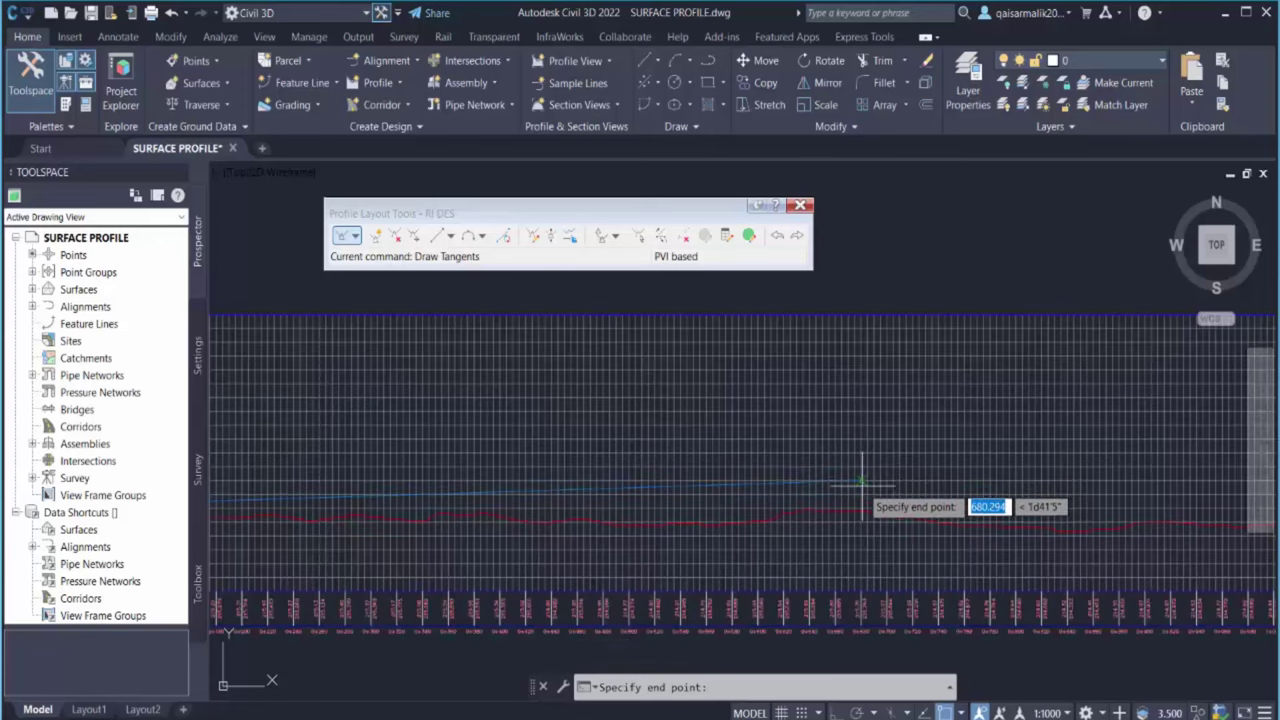
pyautogui.scroll(2, 860, 495)
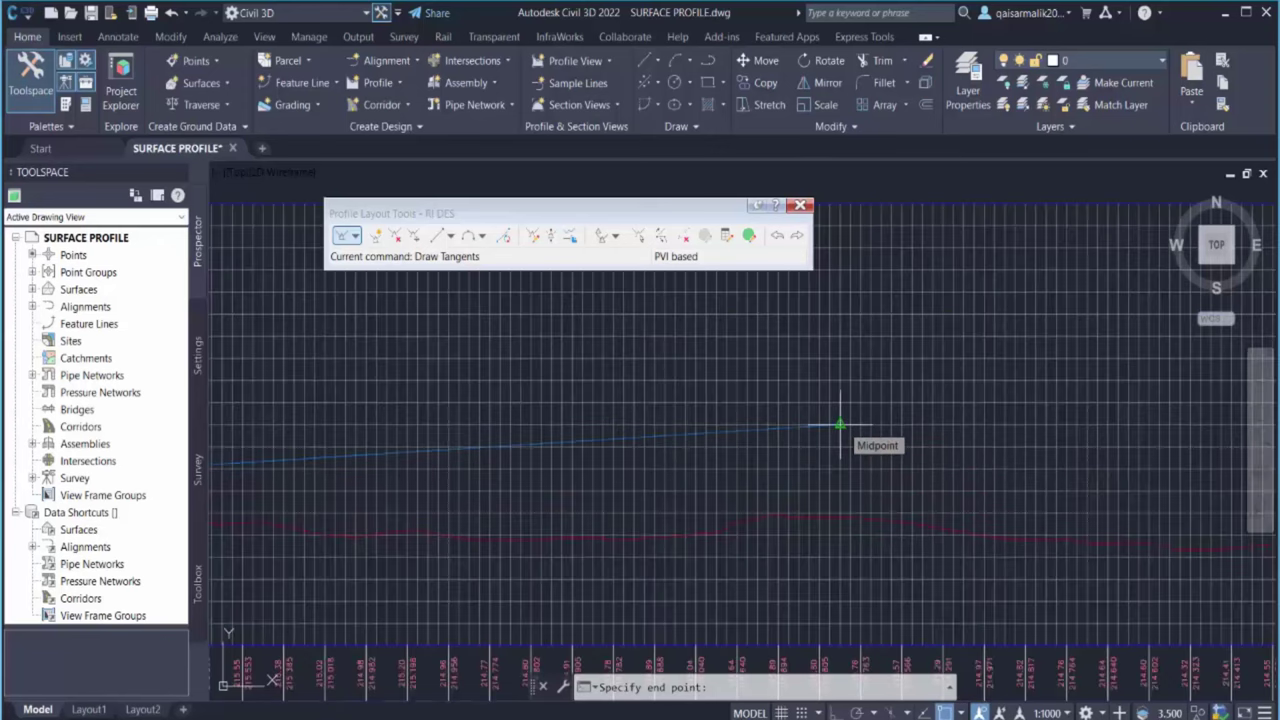
pyautogui.click(840, 425)
pyautogui.scroll(-4, 830, 432)
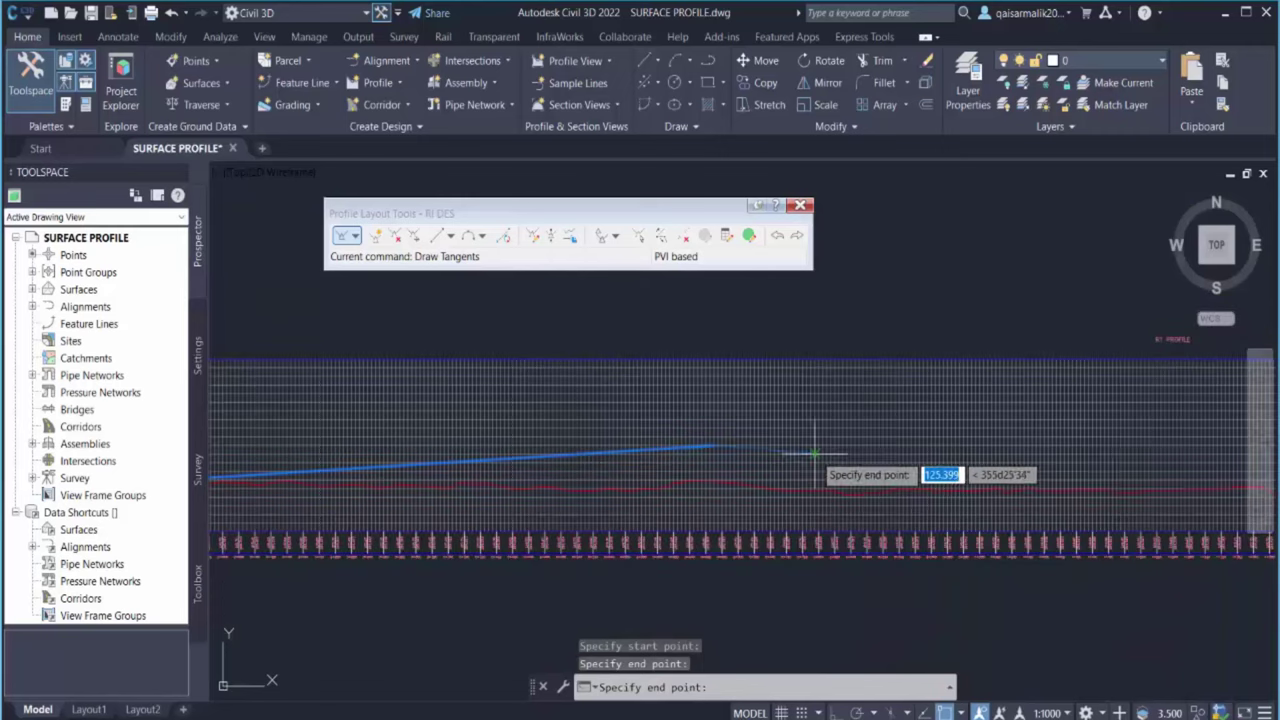
pyautogui.moveTo(780, 455); pyautogui.dragTo(611, 454, button='middle')
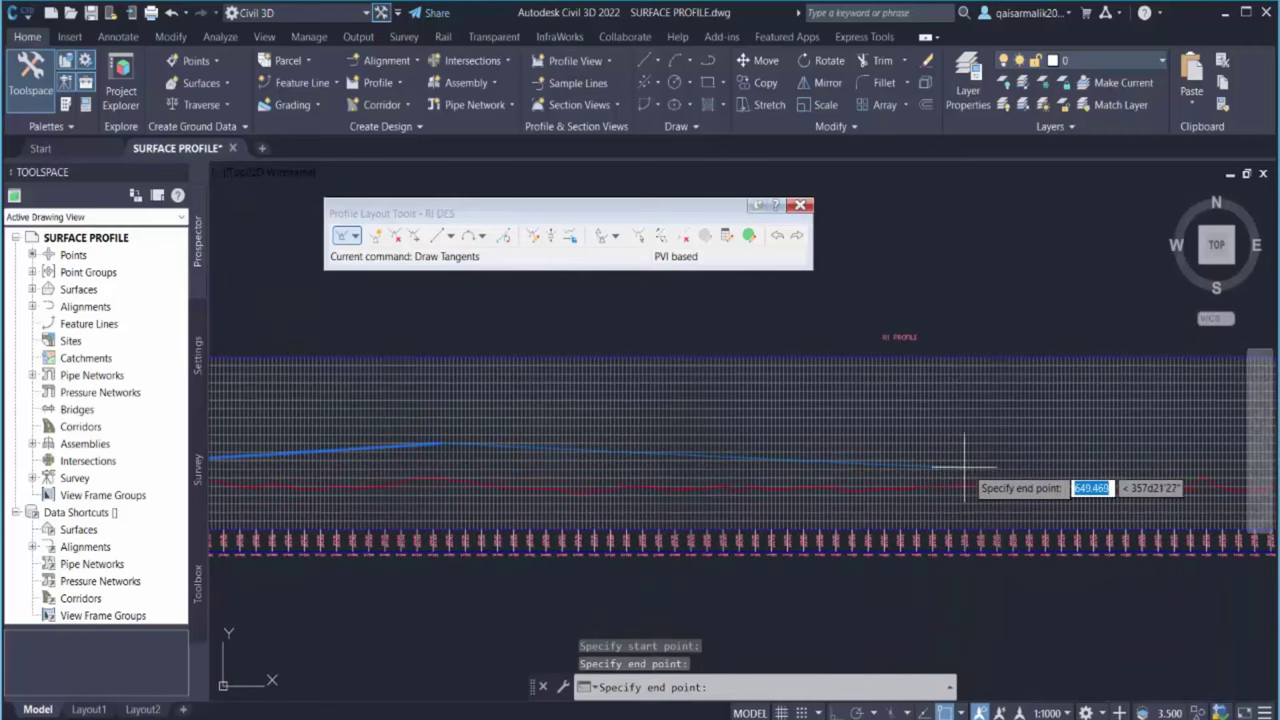
pyautogui.click(977, 468)
# Place the remaining tangent points, ending near elevation 220, and finish the command
pyautogui.moveTo(980, 466); pyautogui.dragTo(791, 452, button='middle')
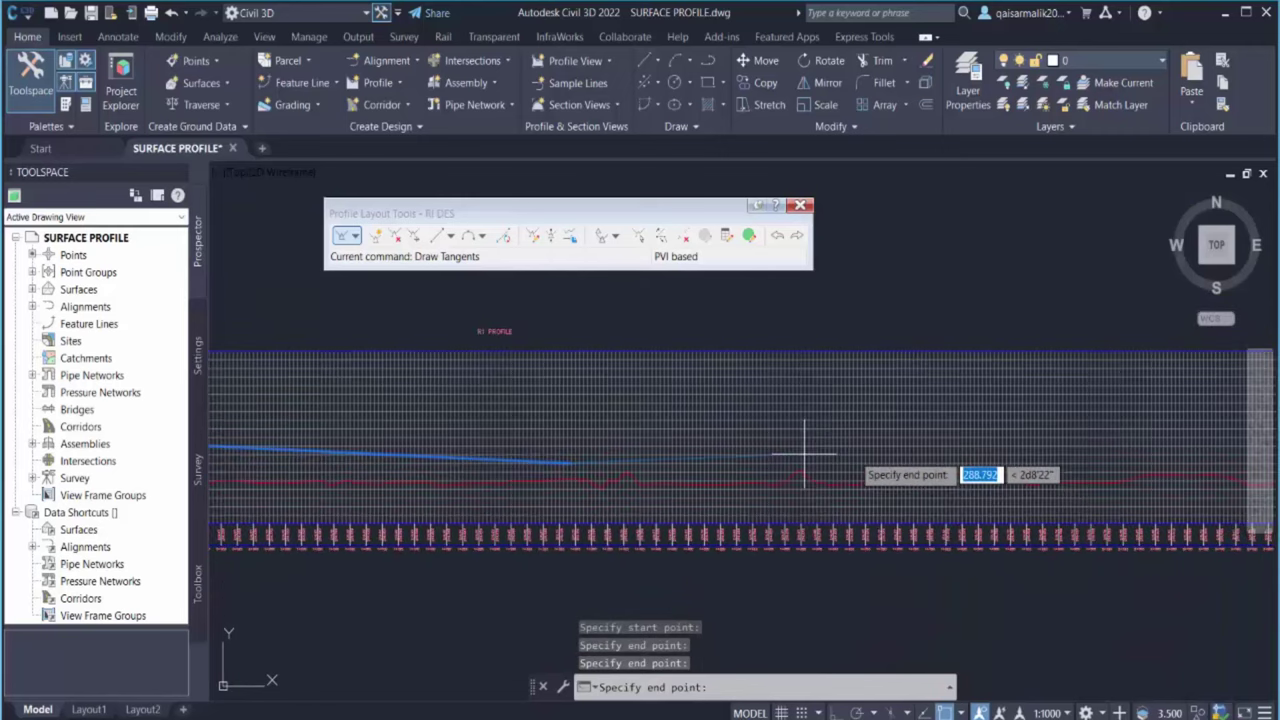
pyautogui.moveTo(1167, 456); pyautogui.dragTo(860, 451, button='middle')
pyautogui.click(943, 457)
pyautogui.scroll(4, 1028, 443)
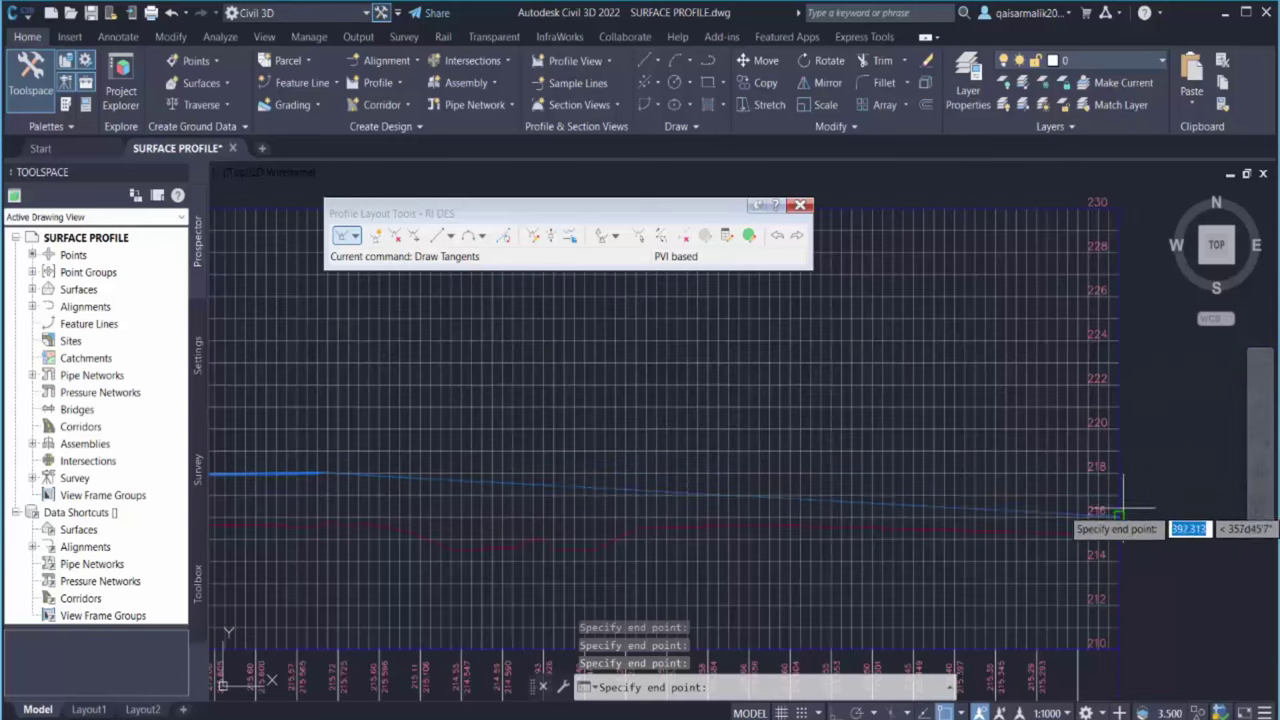
pyautogui.click(1068, 428)
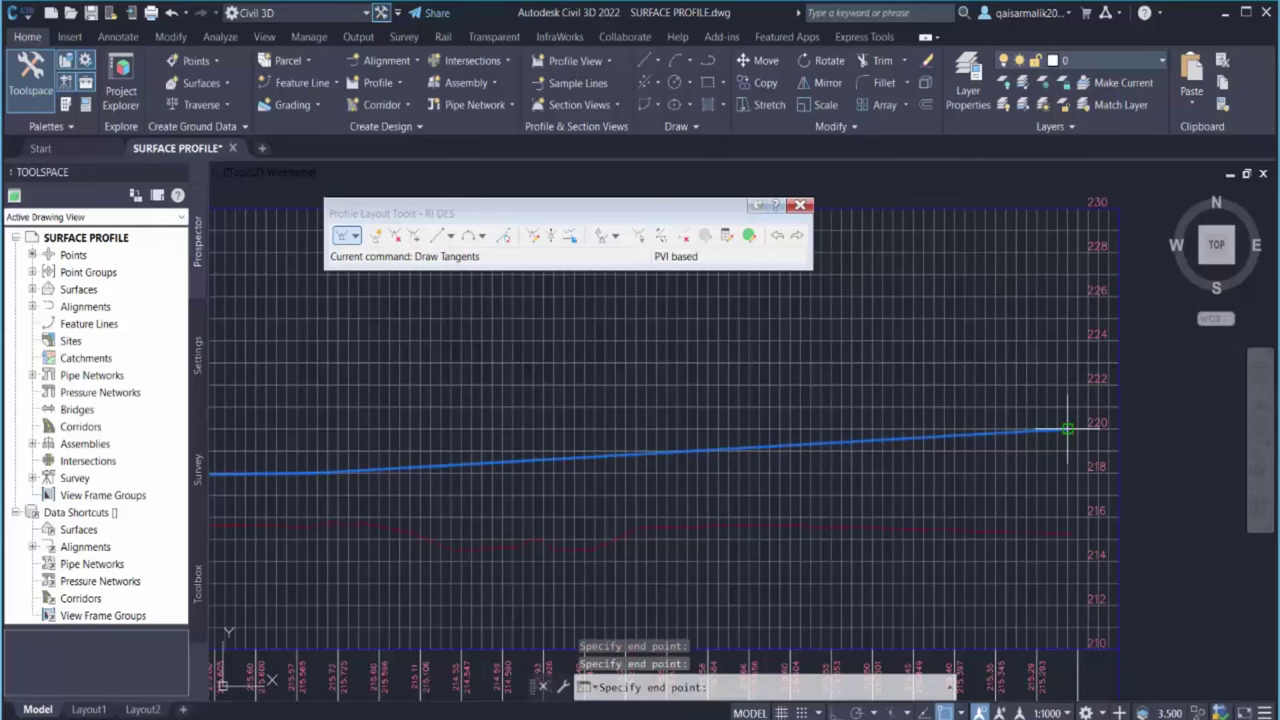
pyautogui.scroll(-5, 1070, 435)
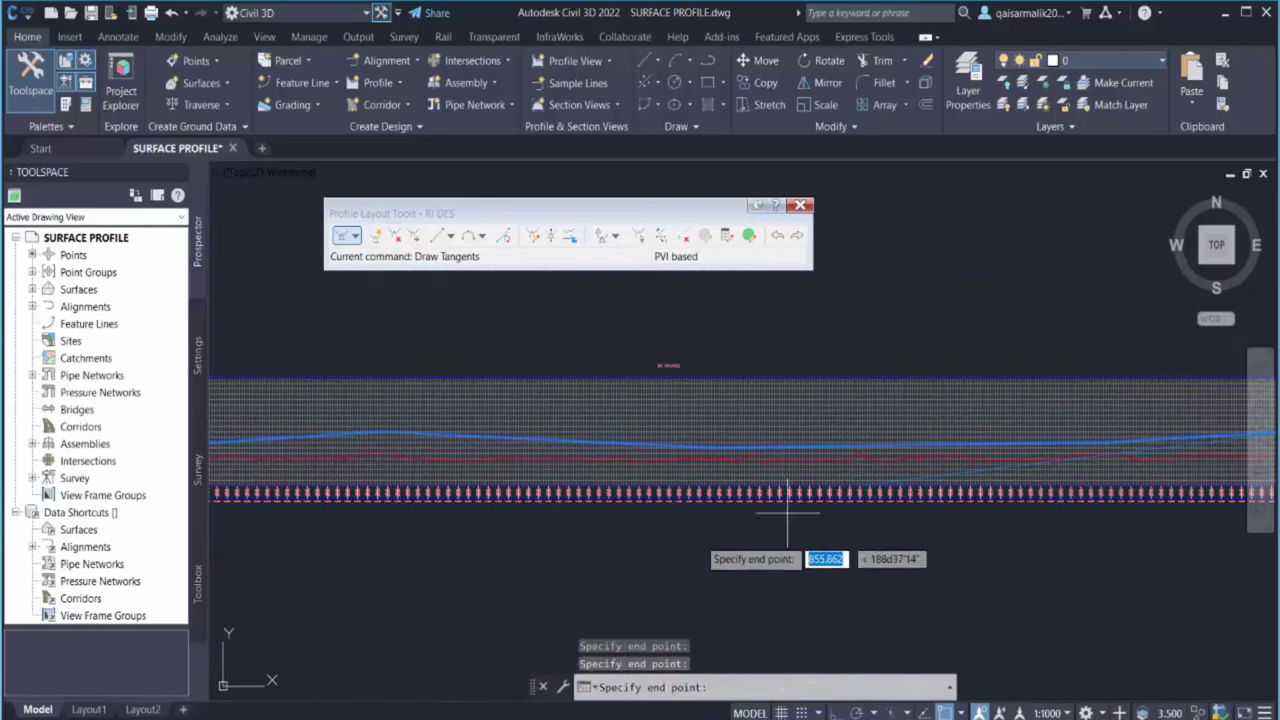
pyautogui.scroll(-2, 560, 500)
pyautogui.scroll(6, 605, 470)
pyautogui.press('Return')
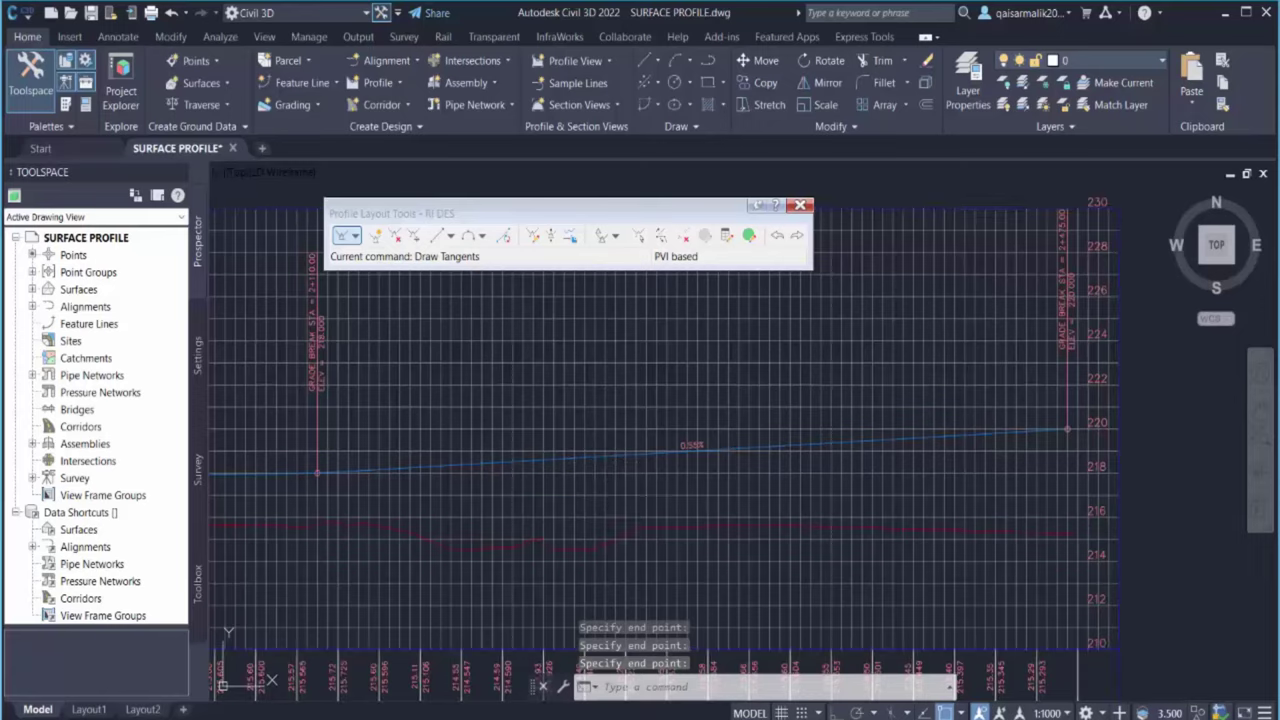
pyautogui.scroll(-3, 605, 462)
pyautogui.scroll(-2, 1143, 491)
pyautogui.moveTo(457, 500); pyautogui.dragTo(1058, 513, button='middle')
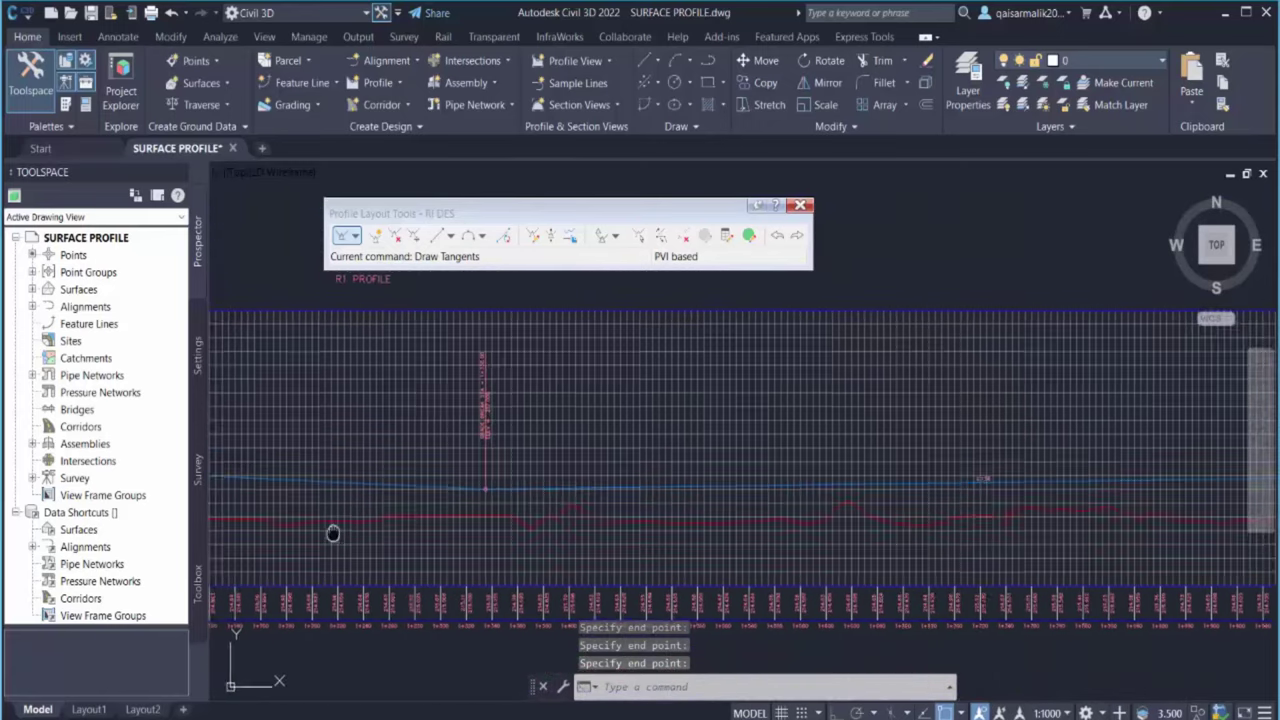
pyautogui.moveTo(334, 531)
pyautogui.mouseDown(button='middle')
pyautogui.moveTo(894, 491)
pyautogui.moveTo(1169, 504)
pyautogui.mouseUp(button='middle')
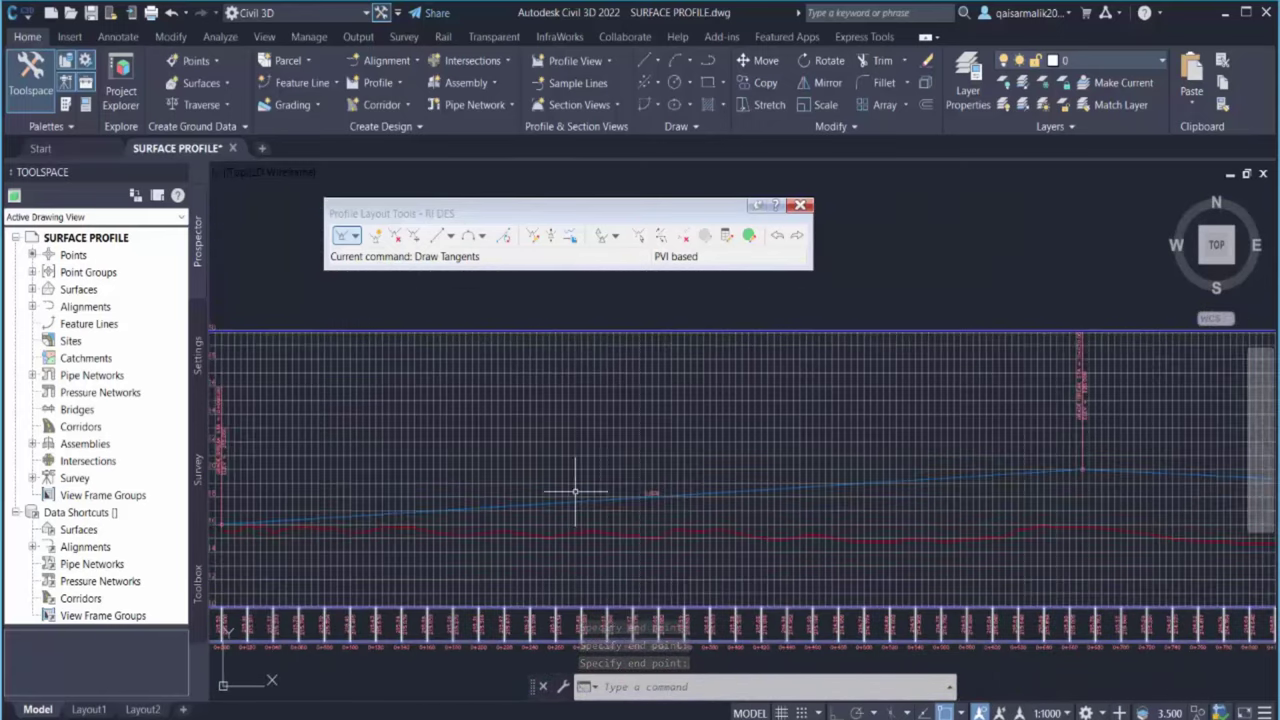
pyautogui.moveTo(600, 455); pyautogui.dragTo(610, 457, button='middle')
pyautogui.scroll(1, 491, 528)
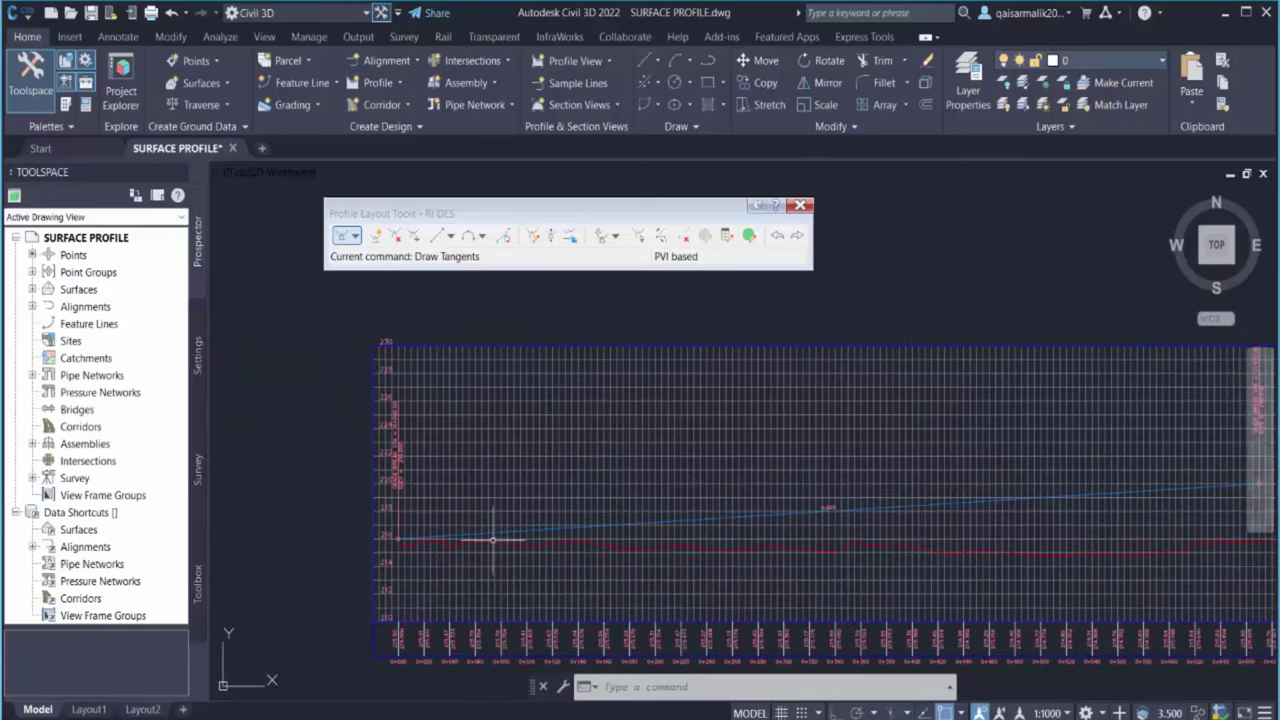
pyautogui.scroll(1, 366, 557)
pyautogui.scroll(2, 424, 374)
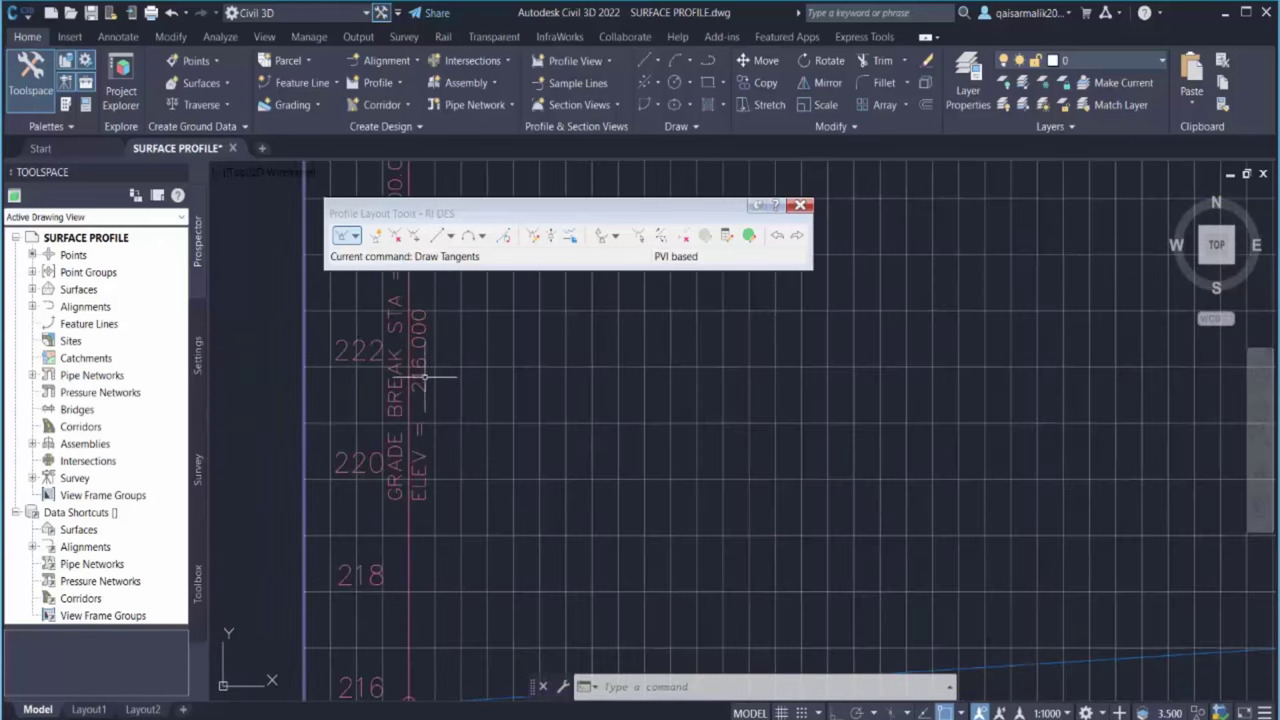
pyautogui.scroll(-4, 387, 473)
pyautogui.scroll(3, 387, 473)
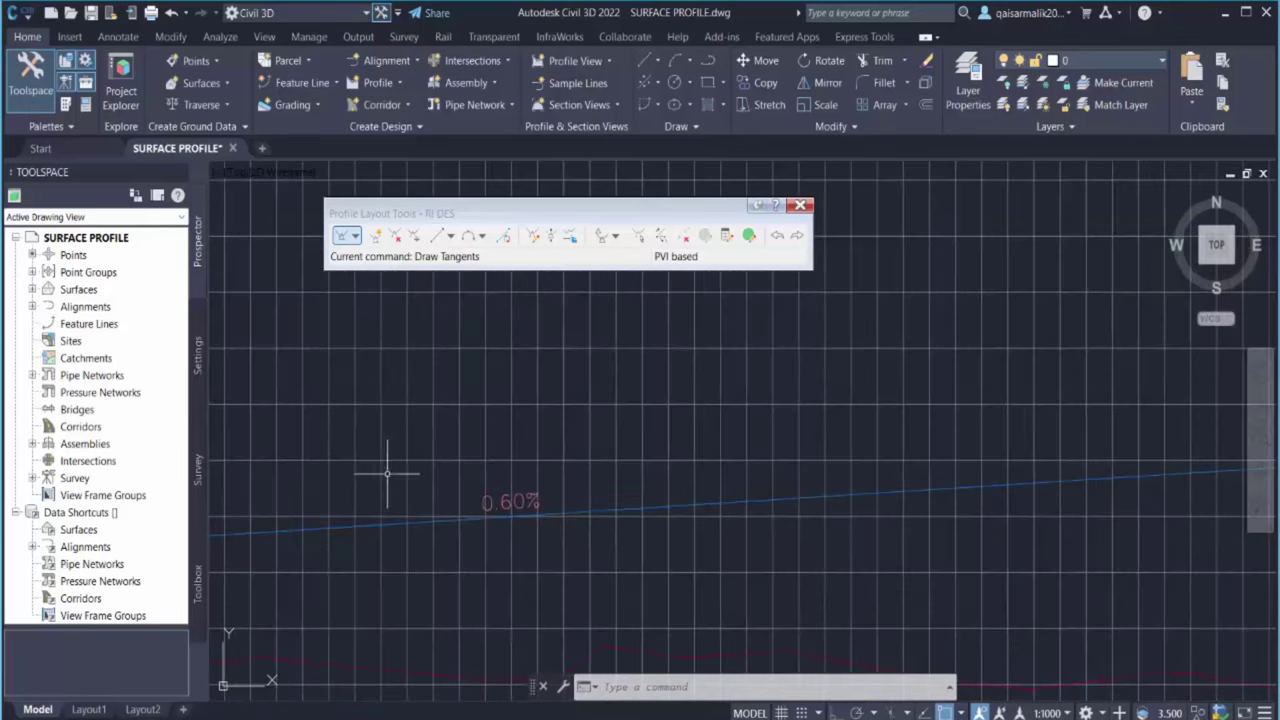
pyautogui.scroll(-1, 463, 523)
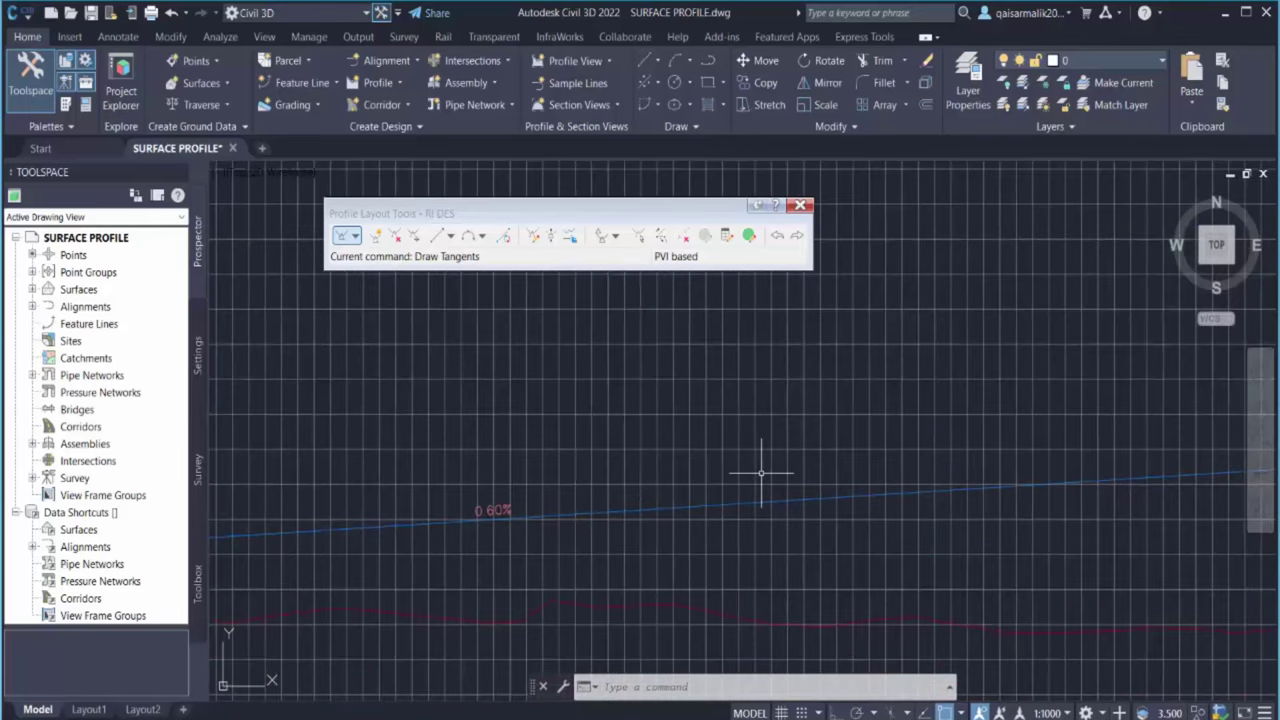
pyautogui.scroll(-2, 765, 473)
pyautogui.scroll(1, 720, 440)
pyautogui.scroll(1, 683, 525)
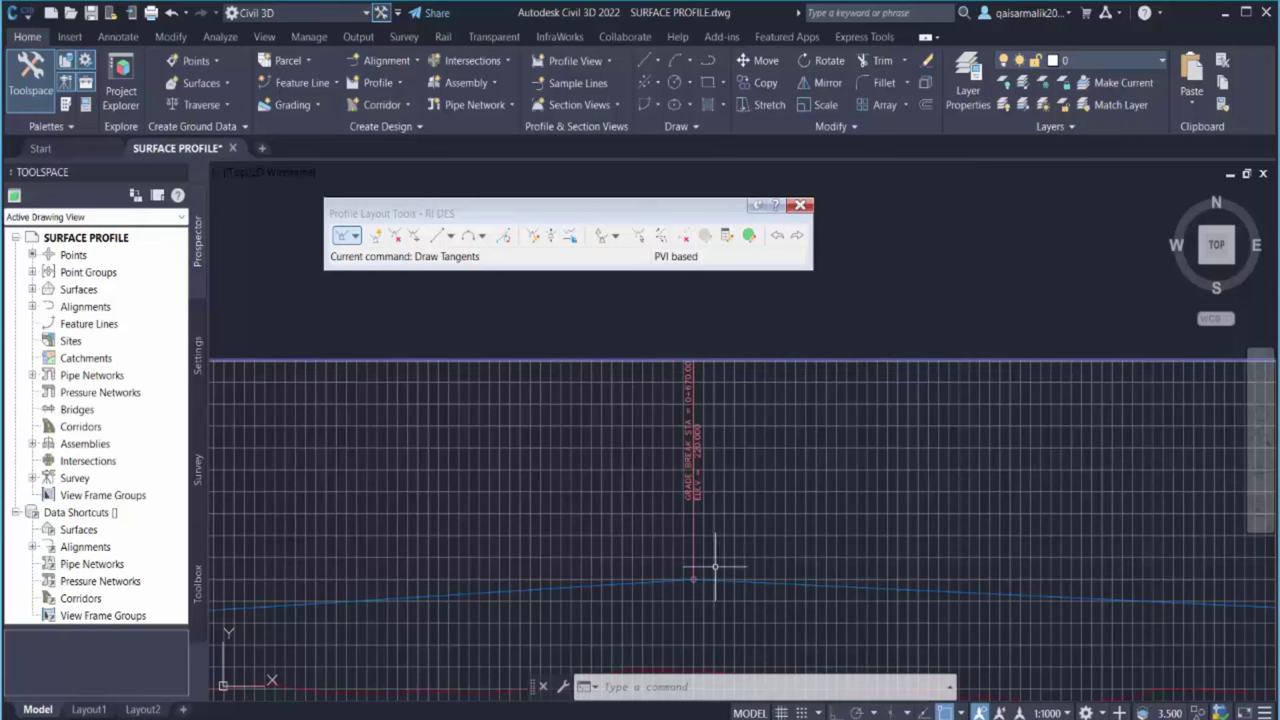
pyautogui.scroll(-1, 774, 514)
pyautogui.scroll(1, 731, 501)
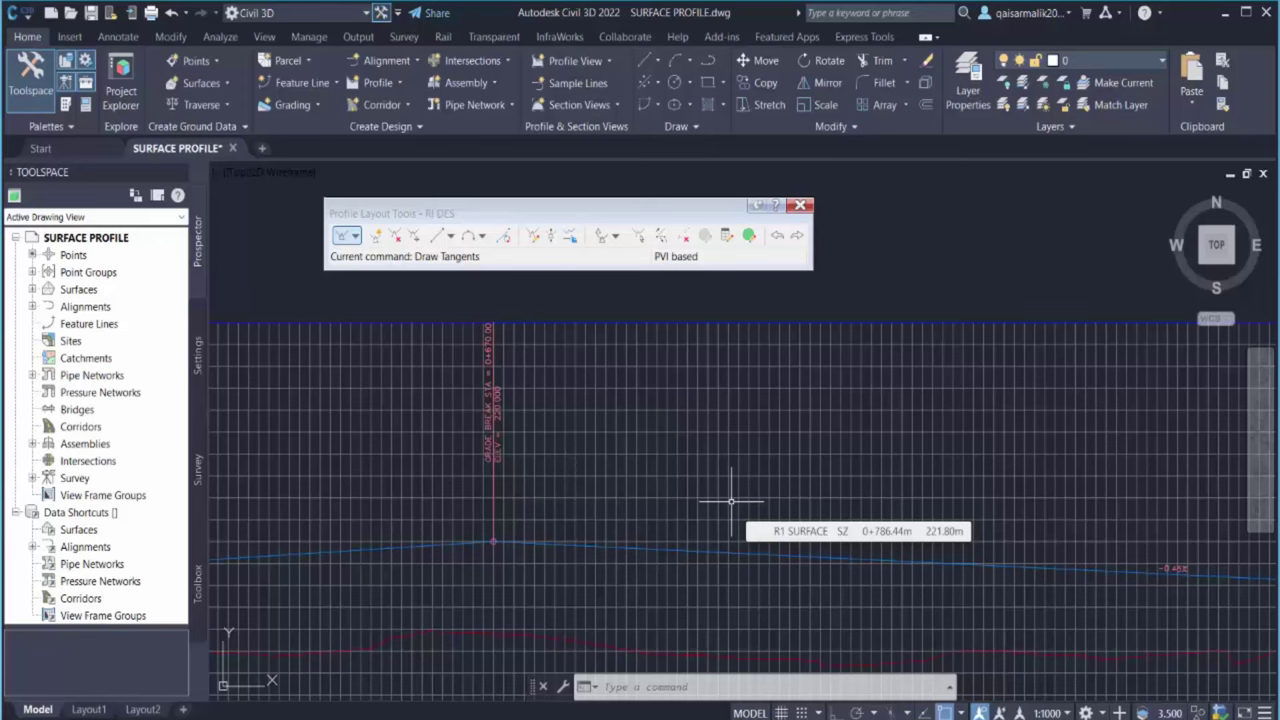
pyautogui.moveTo(920, 506); pyautogui.dragTo(614, 480, button='middle')
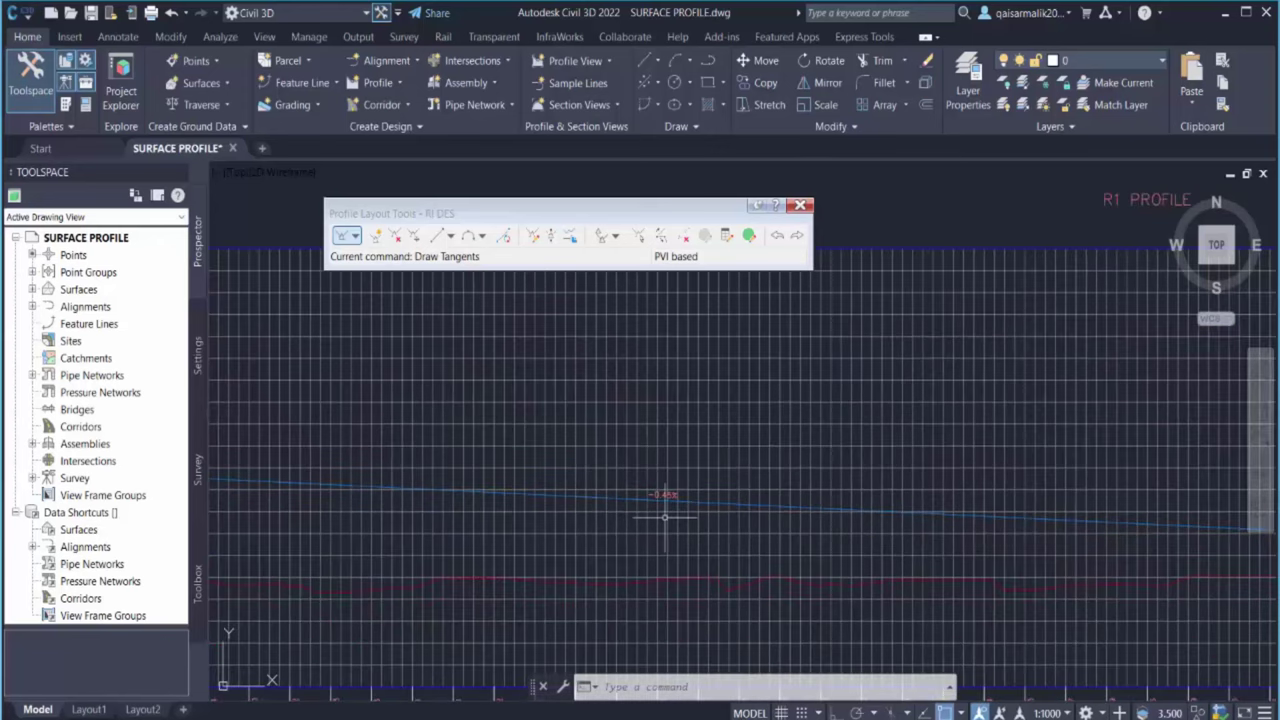
pyautogui.scroll(-2, 1019, 519)
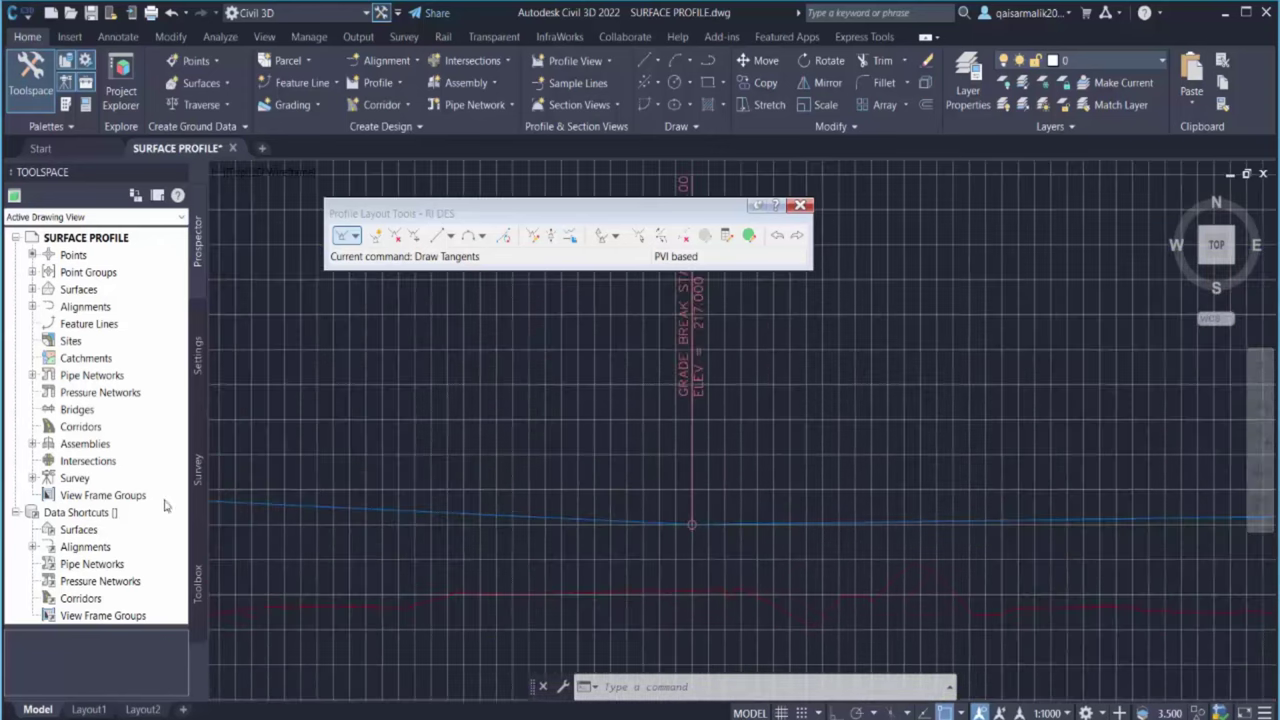
pyautogui.moveTo(1019, 519); pyautogui.dragTo(909, 486, button='middle')
pyautogui.scroll(-2, 909, 486)
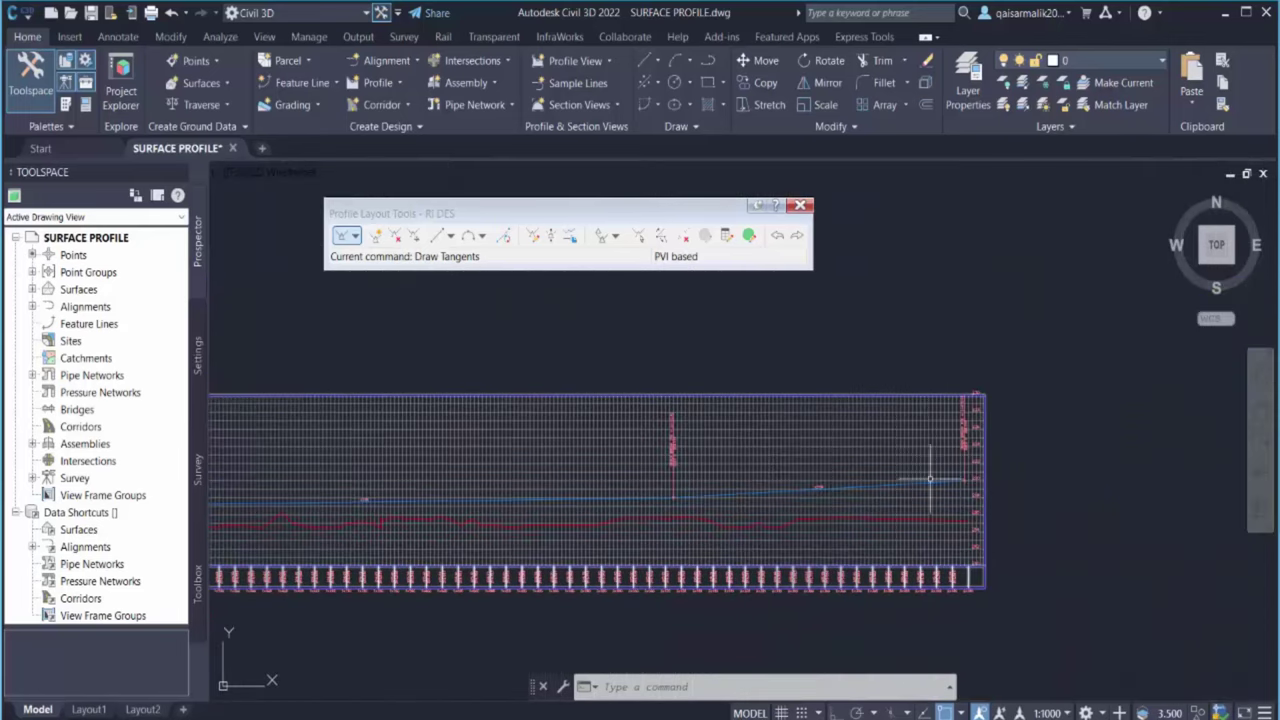
pyautogui.moveTo(788, 511); pyautogui.dragTo(853, 514, button='middle')
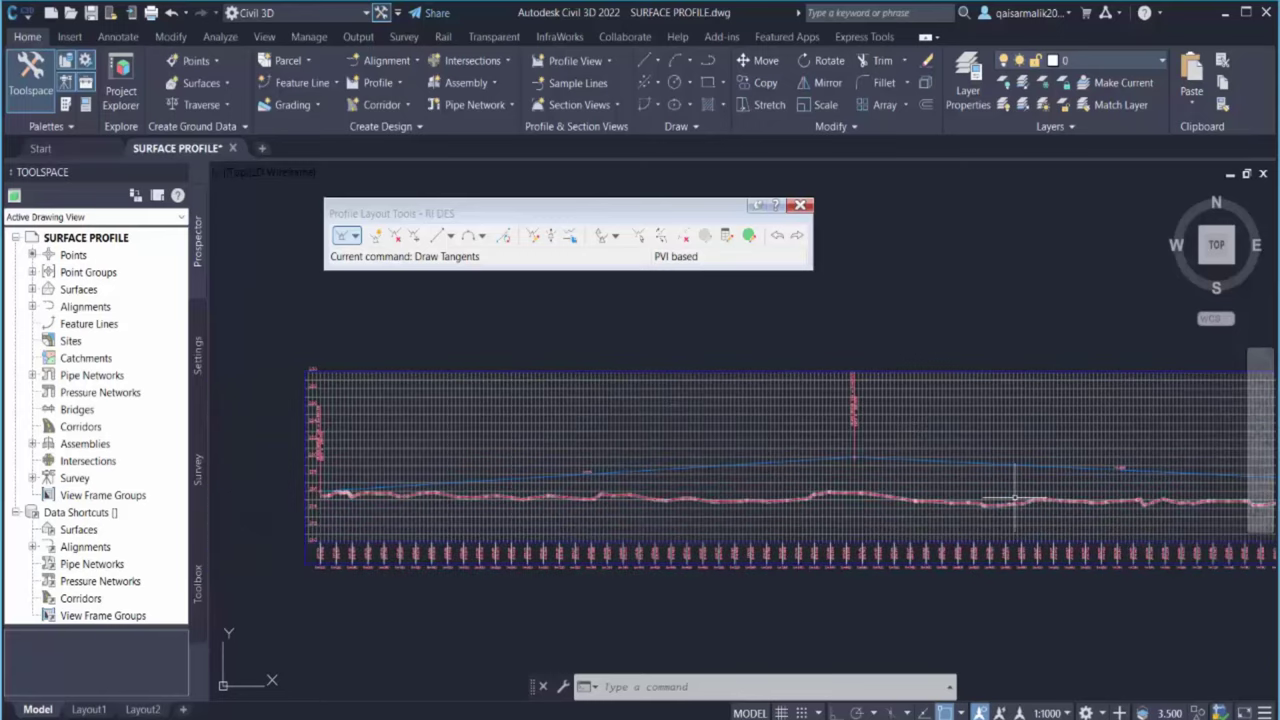
pyautogui.moveTo(703, 404); pyautogui.dragTo(642, 519, button='middle')
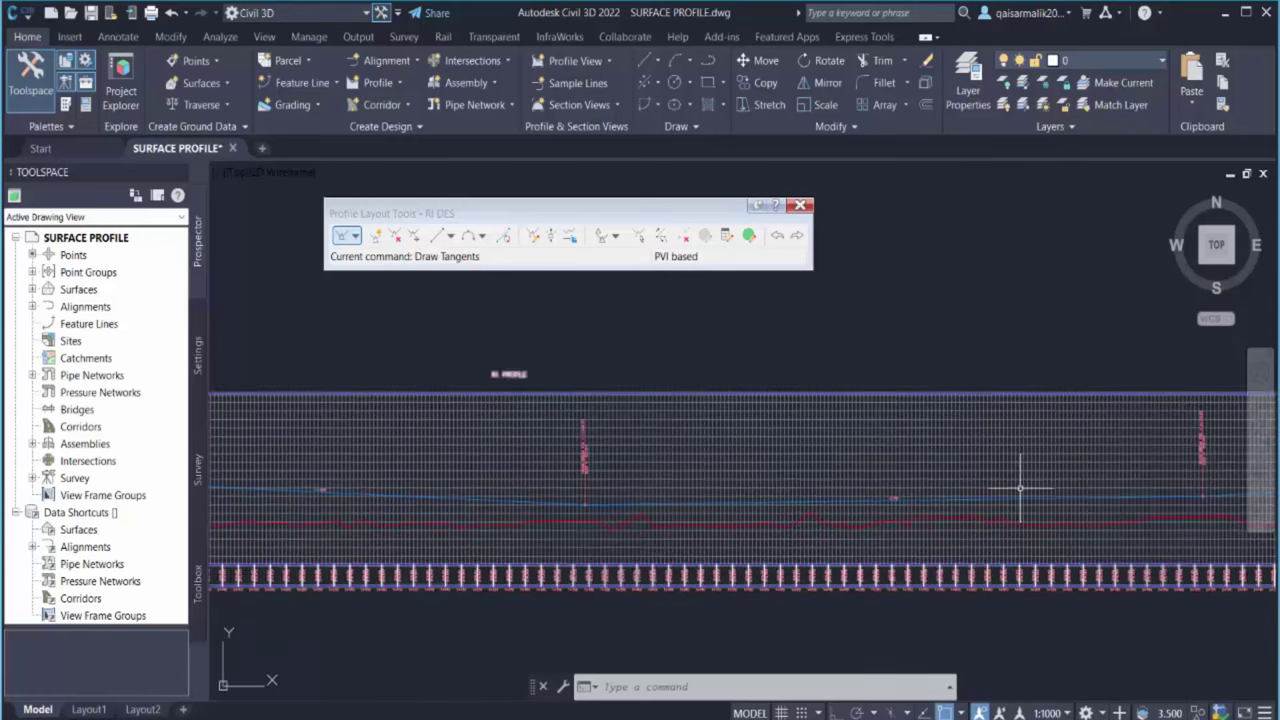
pyautogui.middleClick(995, 430)
pyautogui.middleClick(995, 430)
pyautogui.moveTo(705, 462); pyautogui.dragTo(1095, 470, button='middle')
pyautogui.moveTo(818, 460); pyautogui.dragTo(349, 434, button='middle')
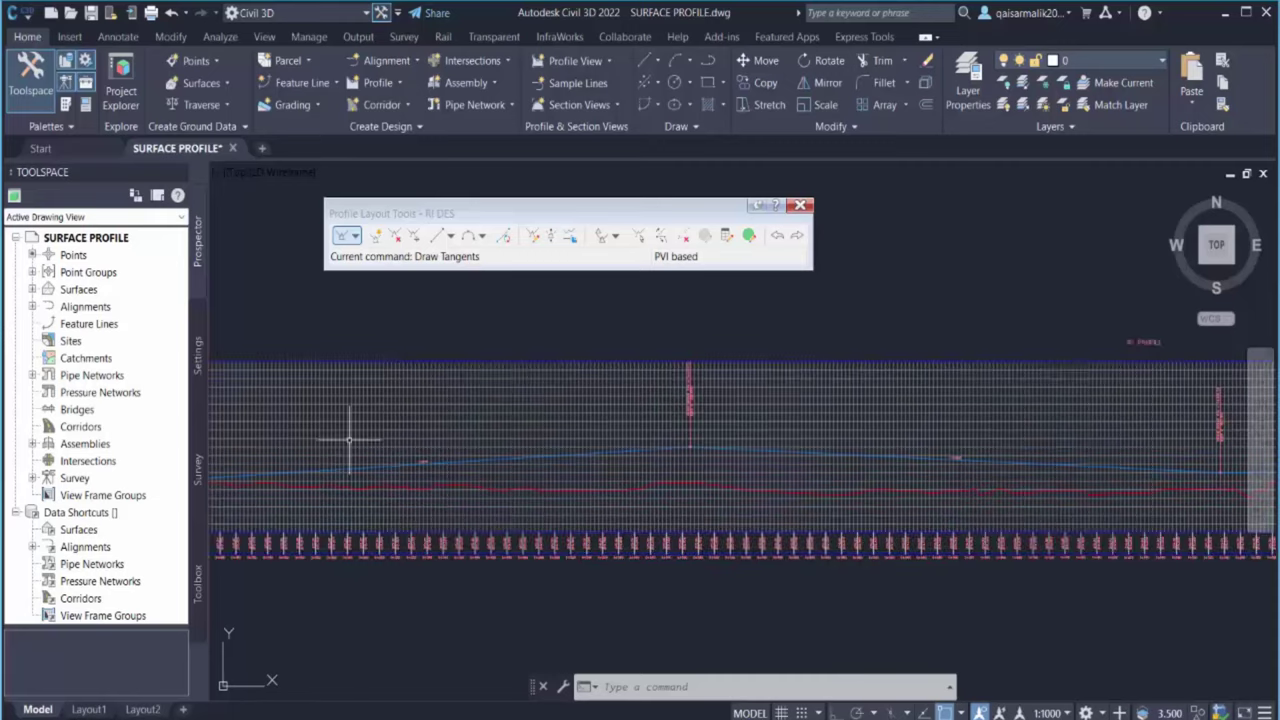
pyautogui.scroll(5, 709, 423)
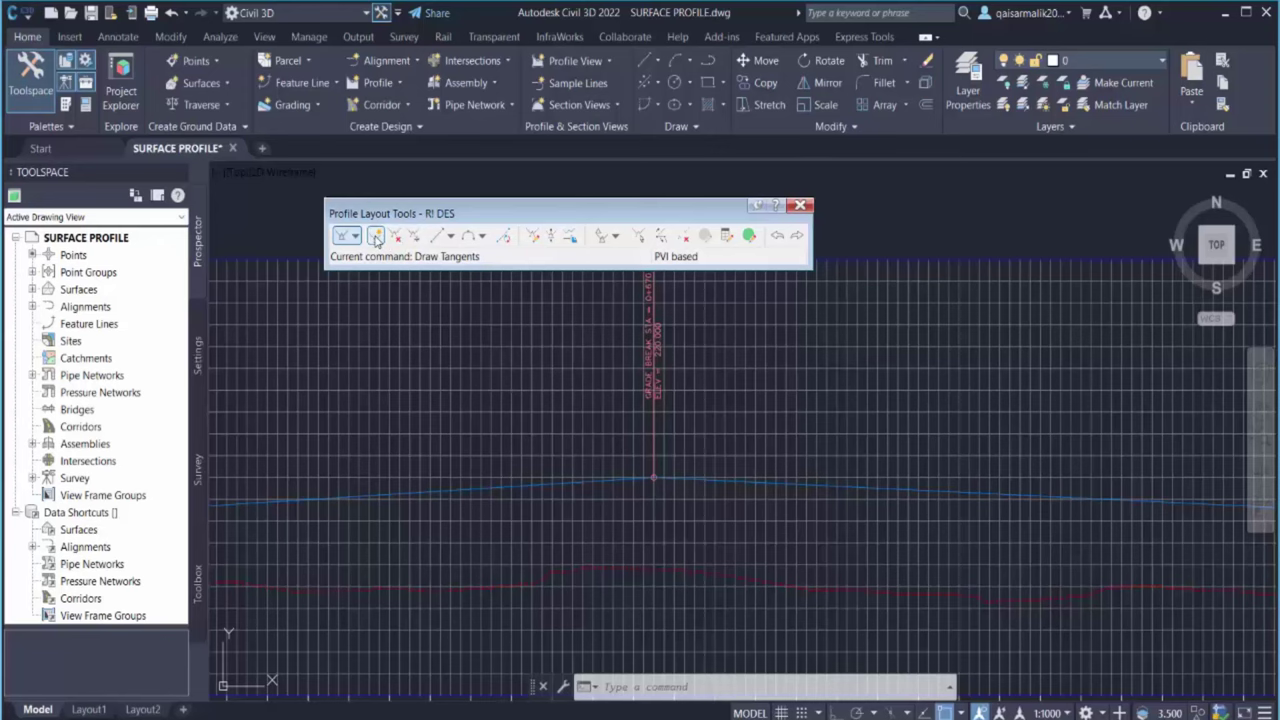
# Insert PVIs at station 0+400 (elevation 221) and 0+860 (elevation 220)
pyautogui.click(376, 236)
pyautogui.scroll(-3, 440, 337)
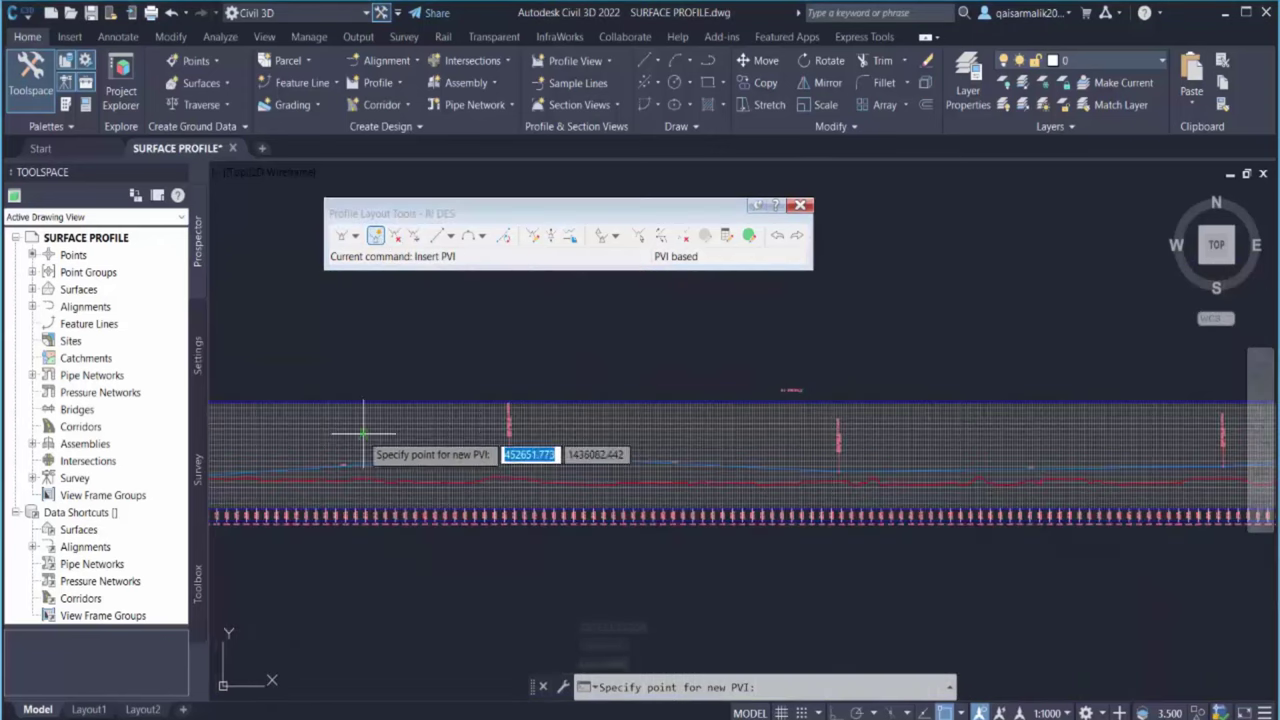
pyautogui.scroll(-2, 600, 357)
pyautogui.scroll(5, 555, 412)
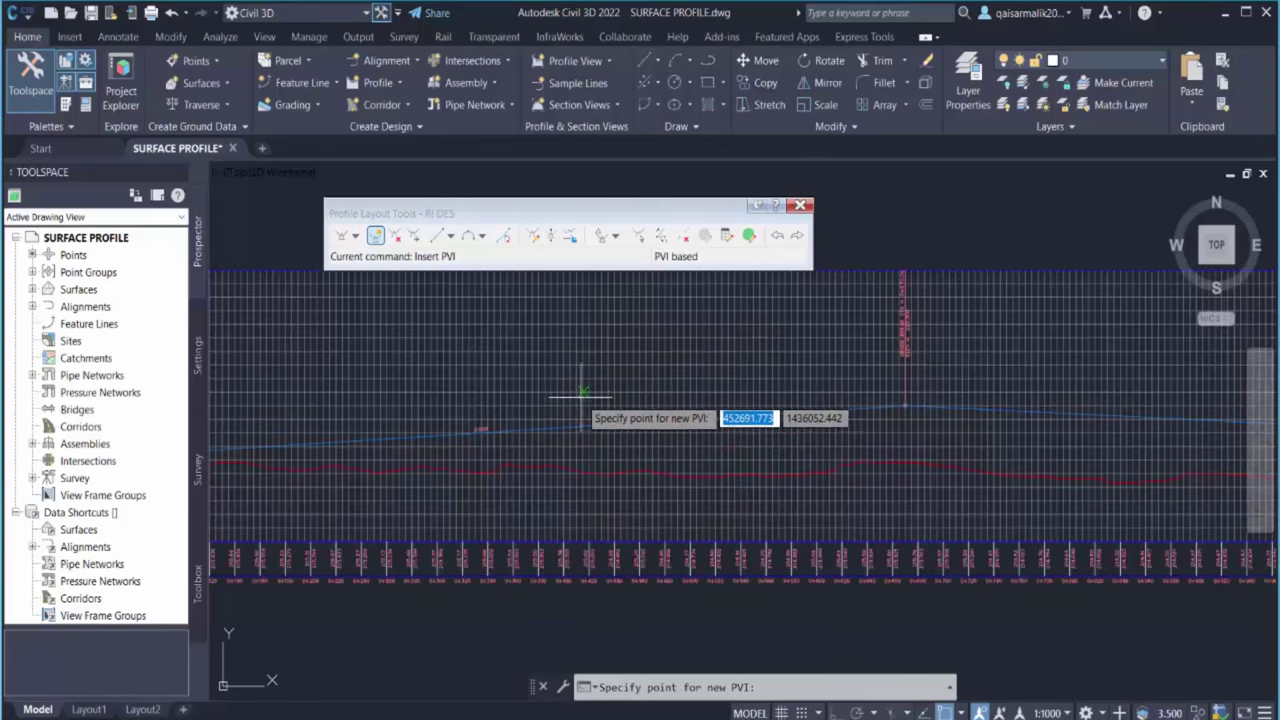
pyautogui.scroll(2, 580, 394)
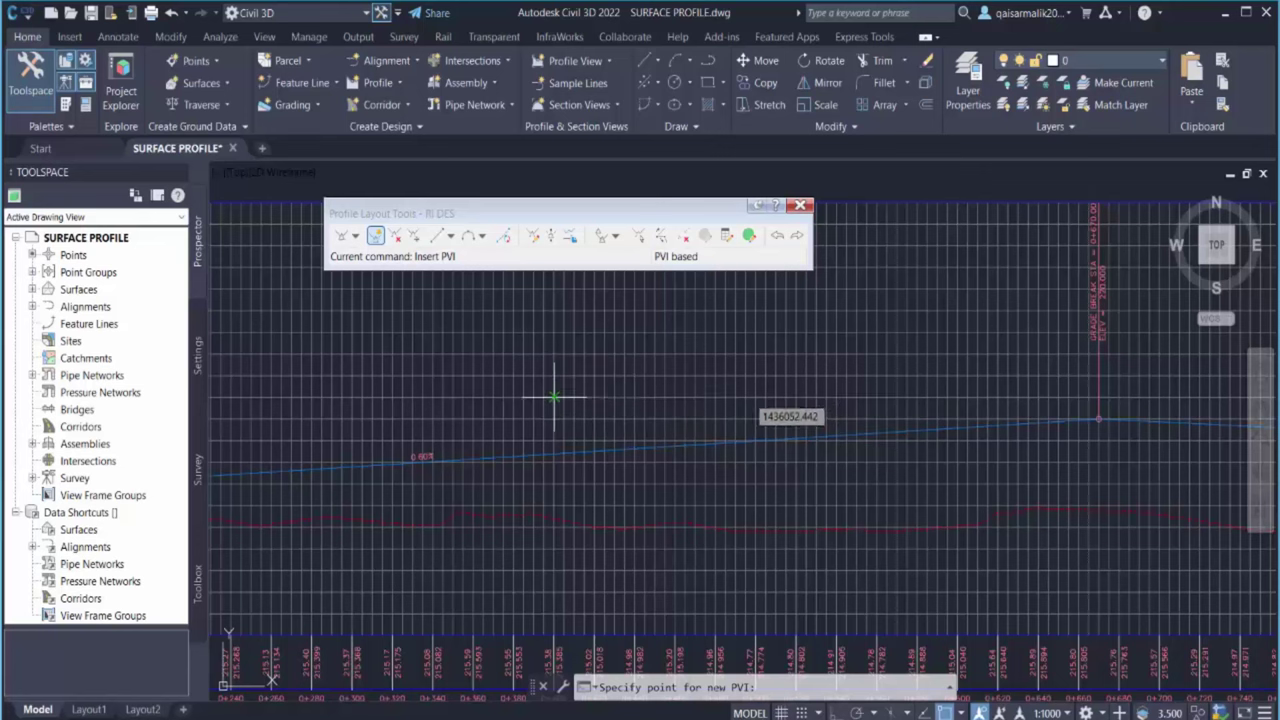
pyautogui.click(554, 397)
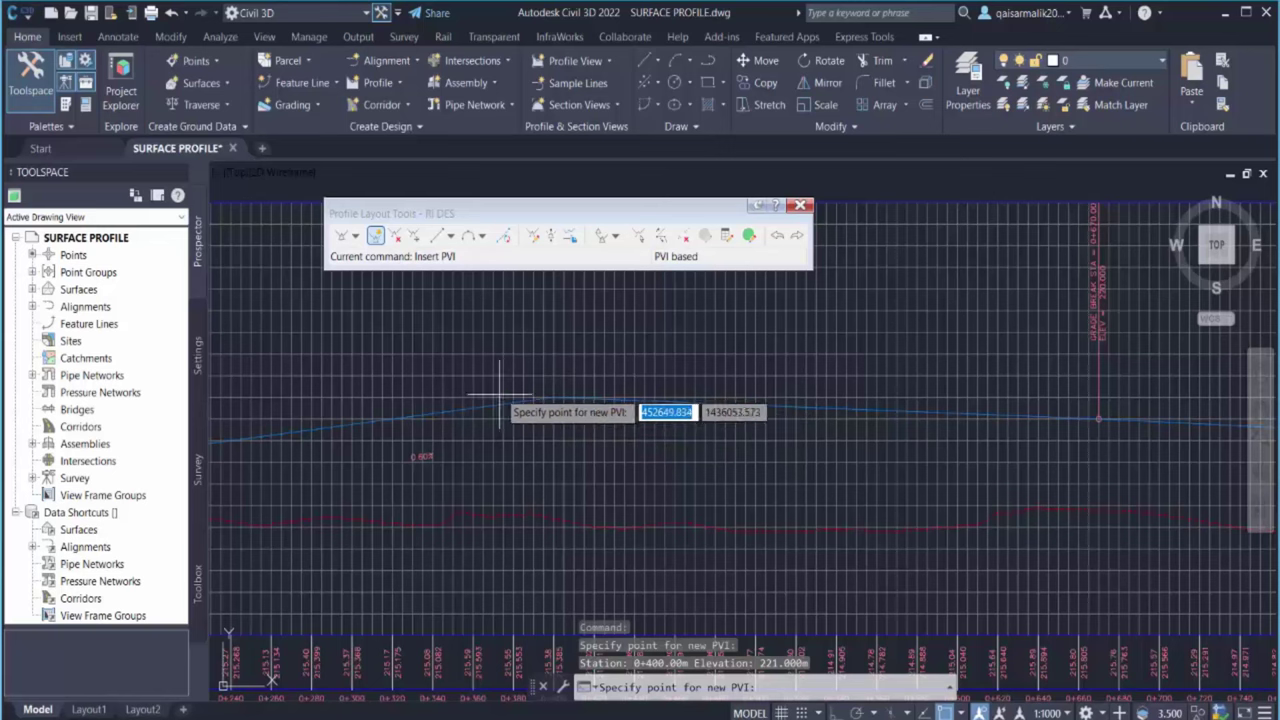
pyautogui.scroll(-3, 505, 385)
pyautogui.scroll(3, 583, 417)
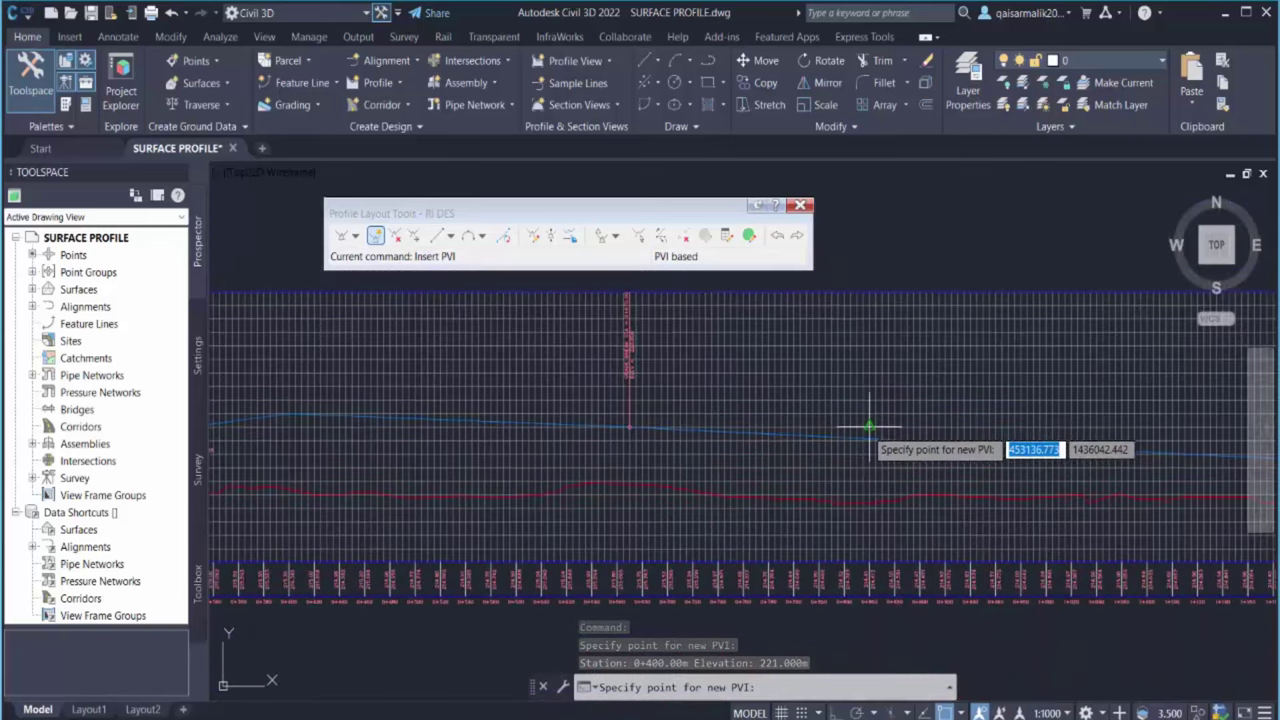
pyautogui.scroll(2, 870, 427)
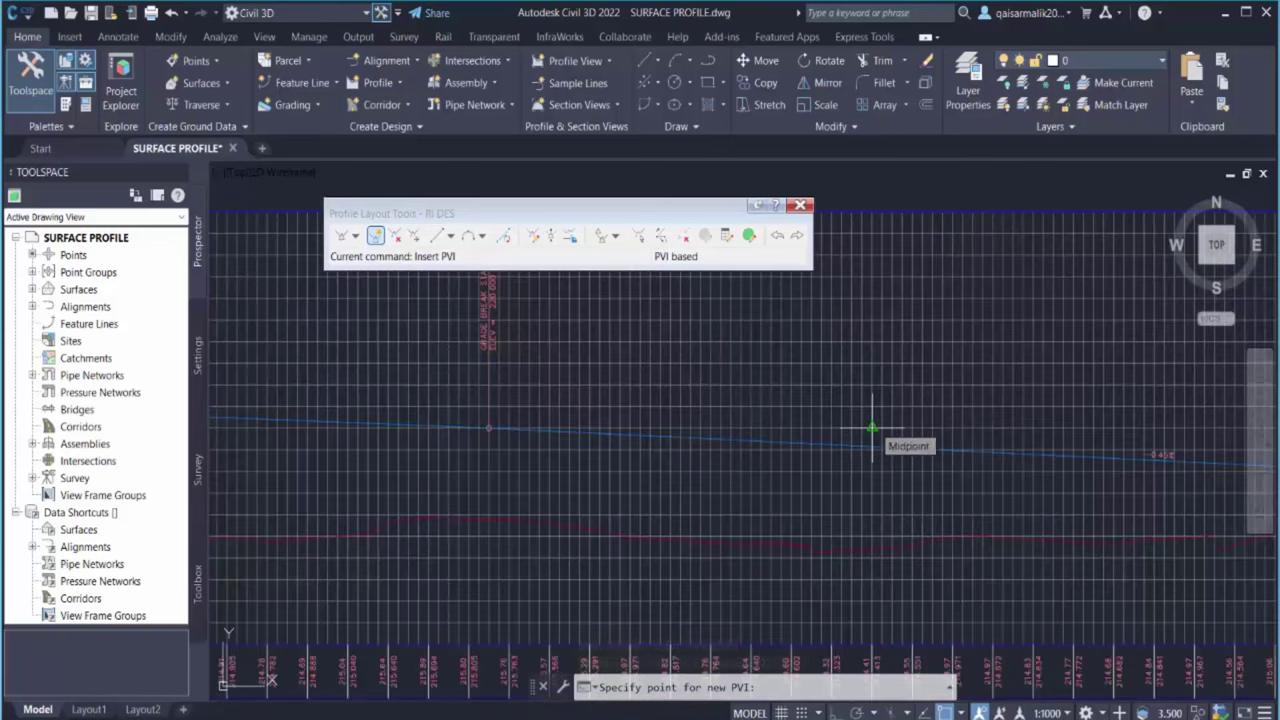
pyautogui.click(872, 427)
# Insert a PVI at station 1+615 (elevation 214) plus one more, then pan to check
pyautogui.scroll(-3, 630, 482)
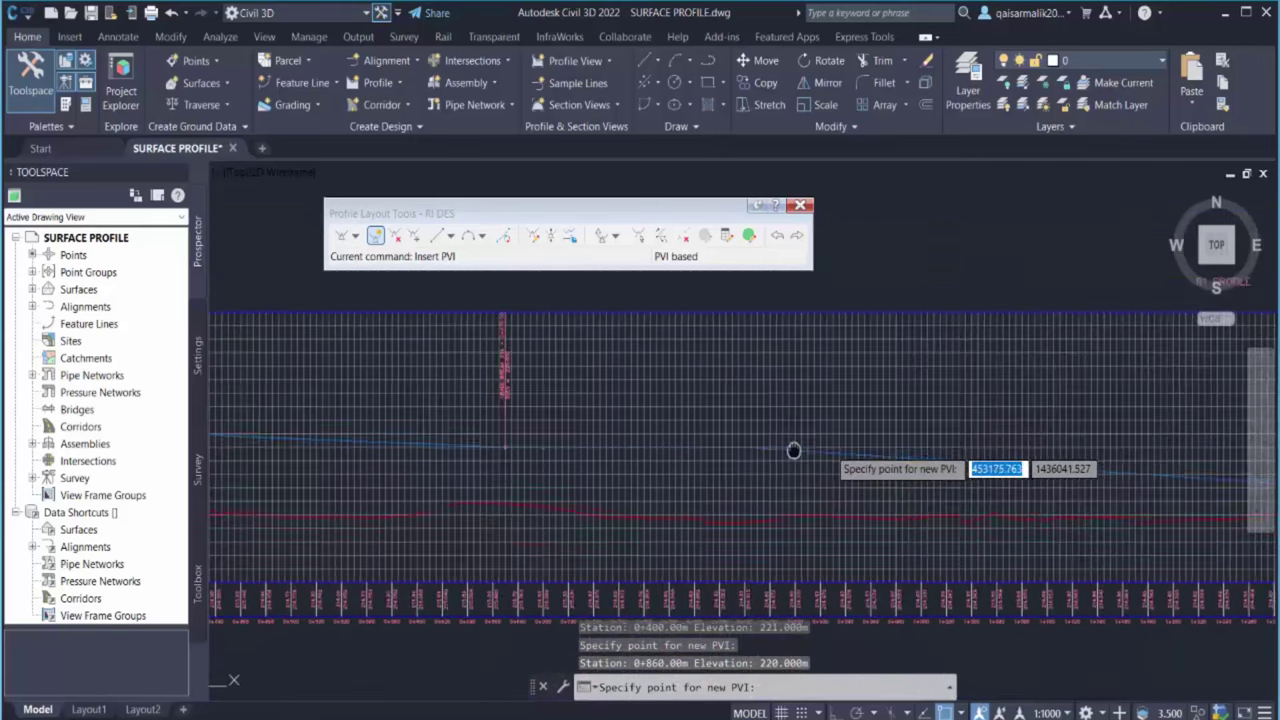
pyautogui.moveTo(884, 466); pyautogui.dragTo(623, 463, button='middle')
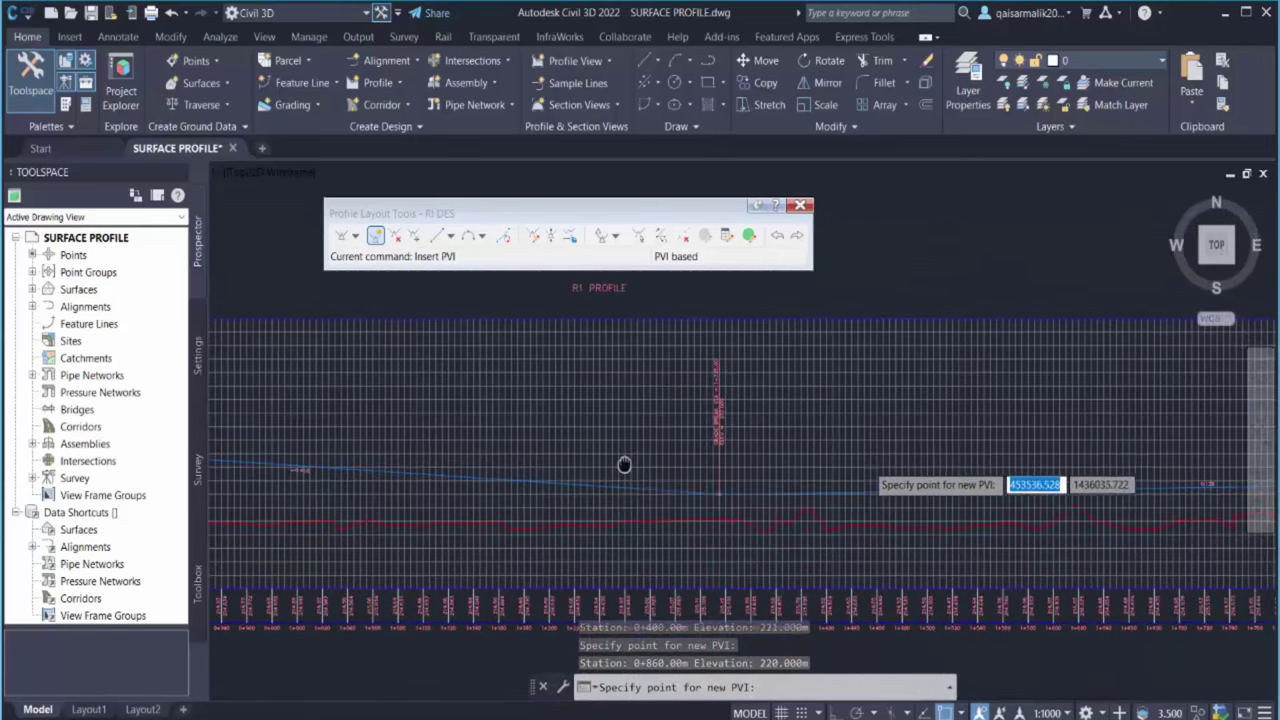
pyautogui.moveTo(1000, 478); pyautogui.dragTo(892, 460, button='middle')
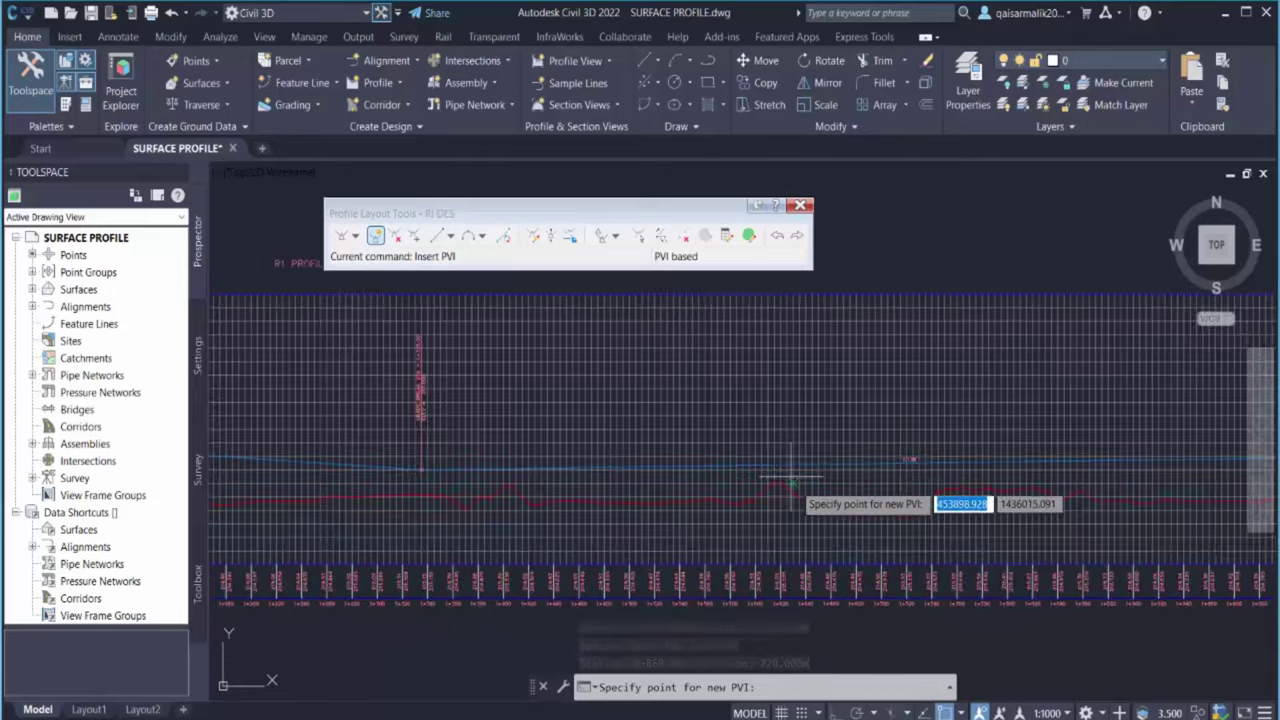
pyautogui.scroll(2, 787, 478)
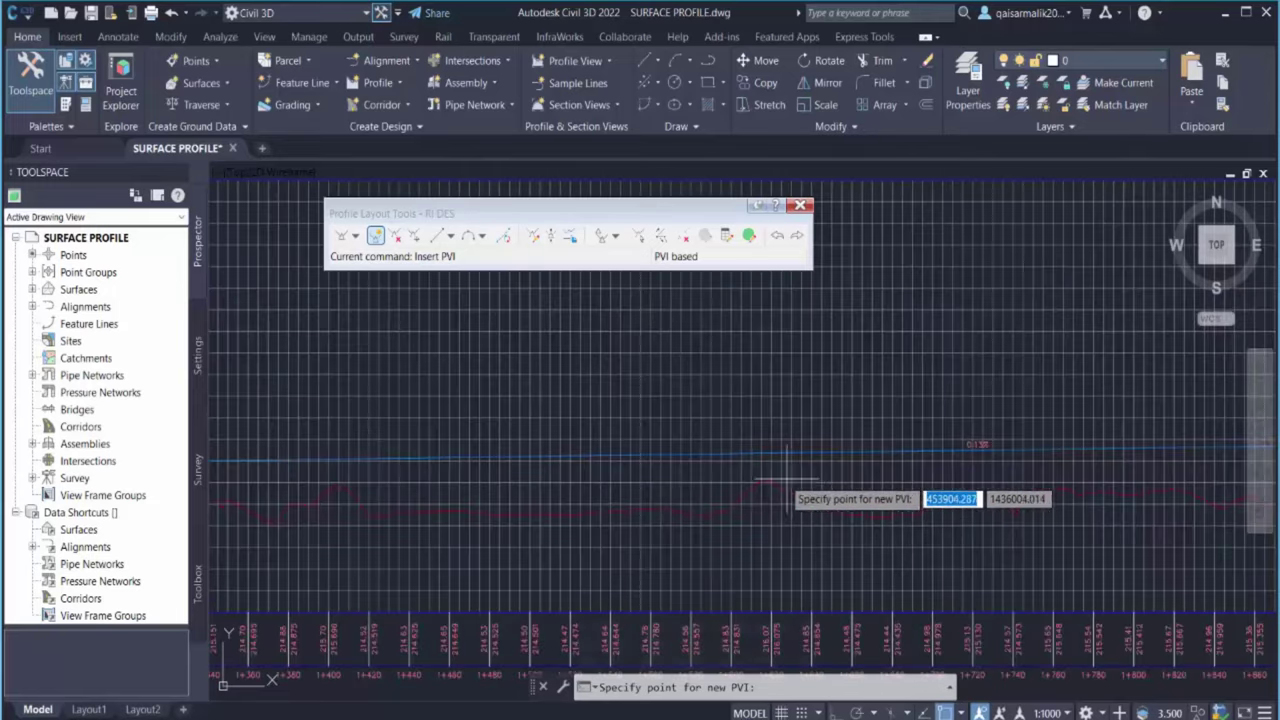
pyautogui.click(760, 524)
pyautogui.scroll(-3, 757, 424)
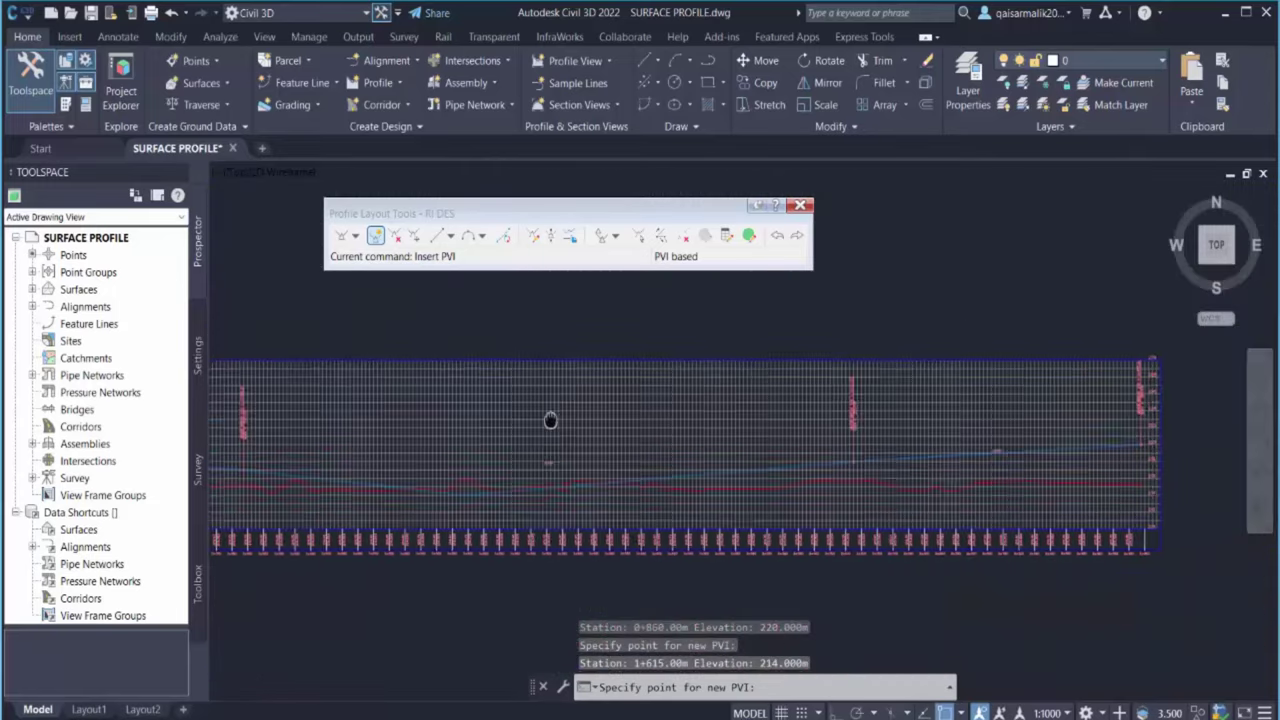
pyautogui.scroll(3, 757, 424)
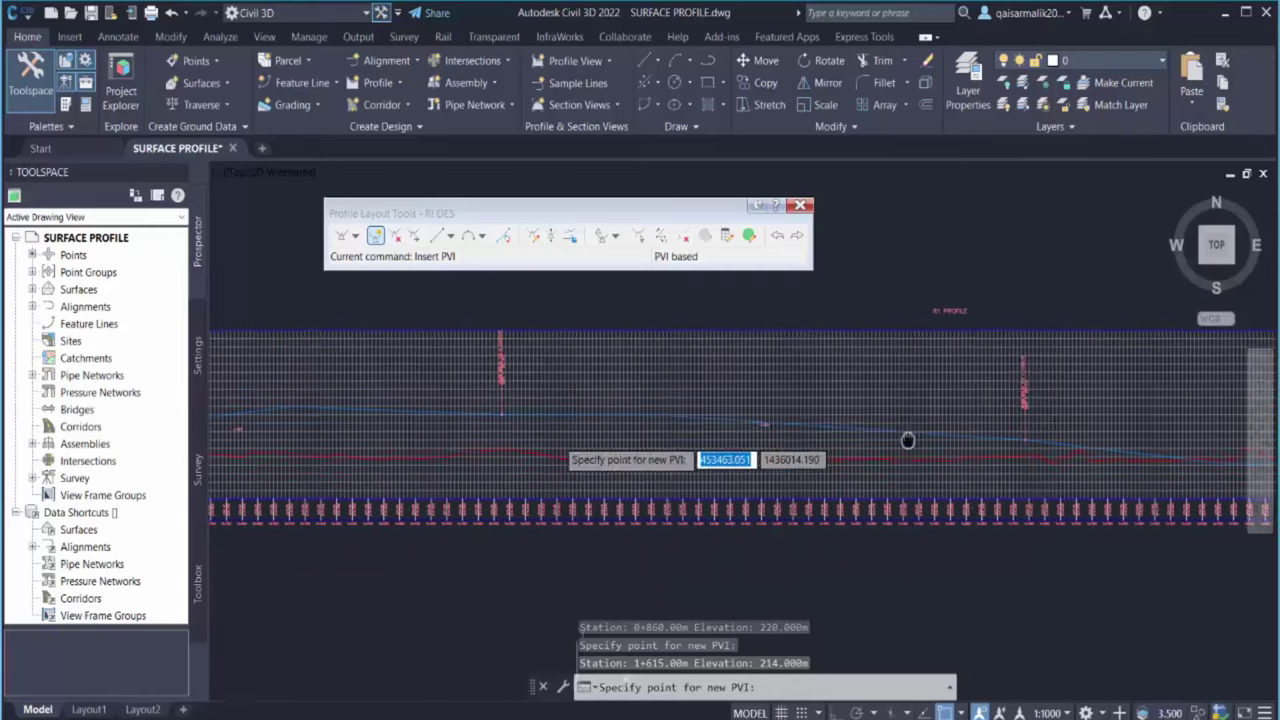
pyautogui.scroll(-2, 740, 437)
pyautogui.scroll(2, 748, 440)
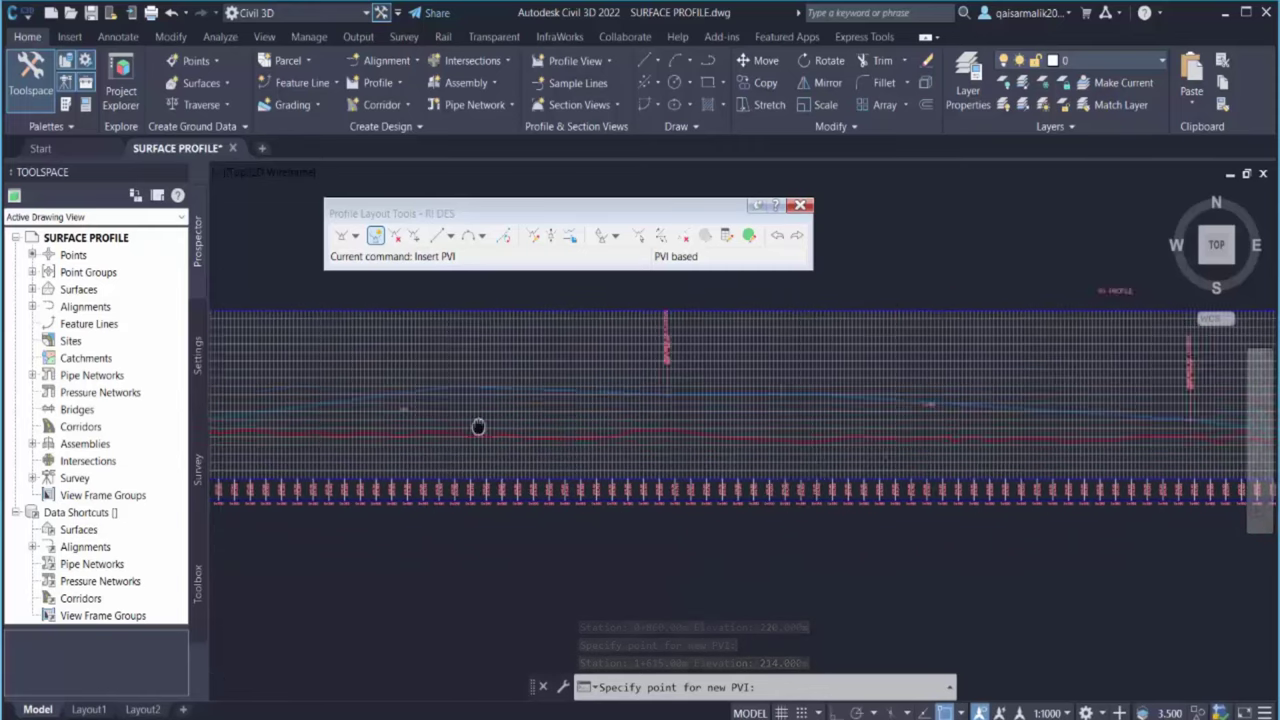
pyautogui.scroll(-2, 658, 412)
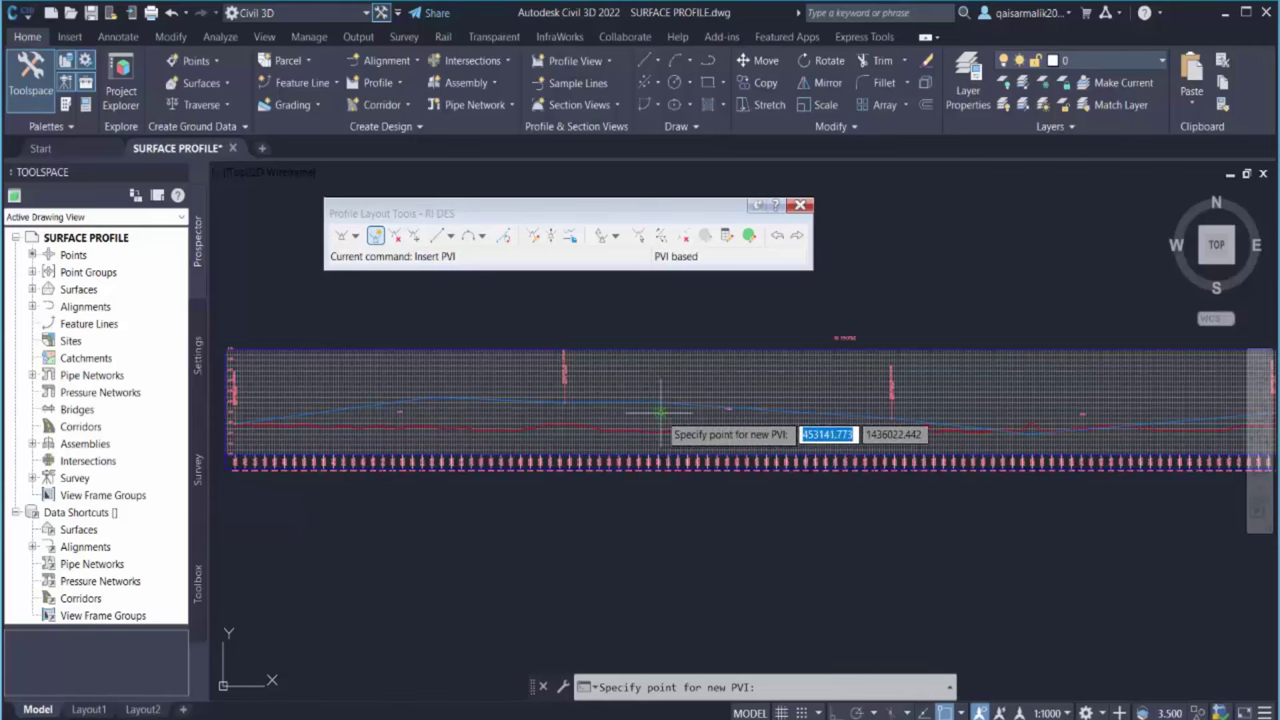
pyautogui.click(660, 412)
pyautogui.scroll(3, 471, 371)
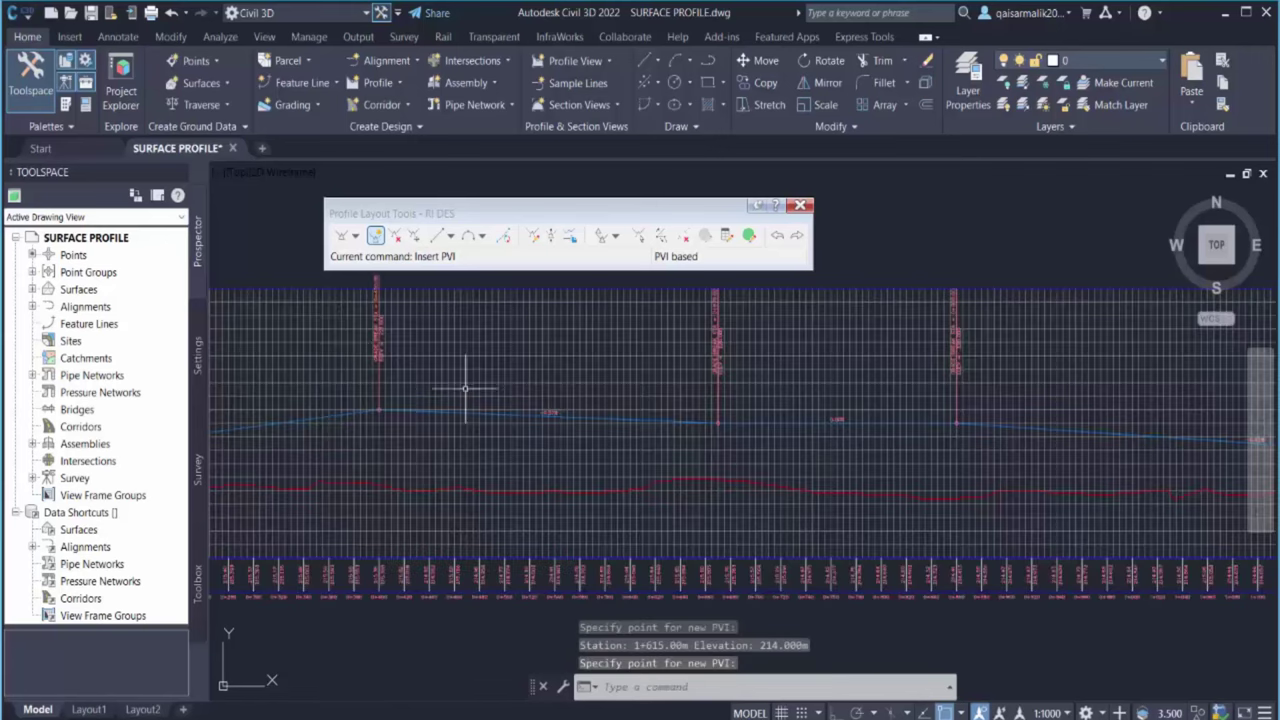
pyautogui.moveTo(900, 390); pyautogui.dragTo(594, 400, button='middle')
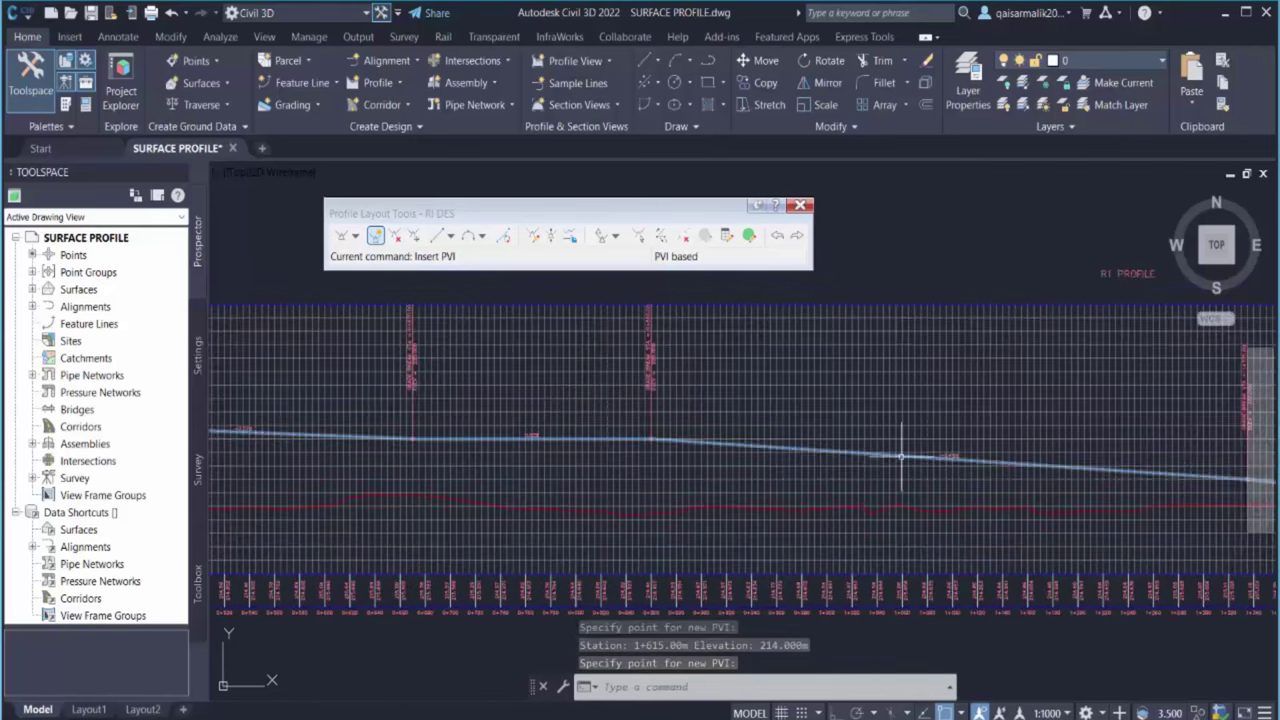
pyautogui.moveTo(943, 457); pyautogui.dragTo(587, 428, button='middle')
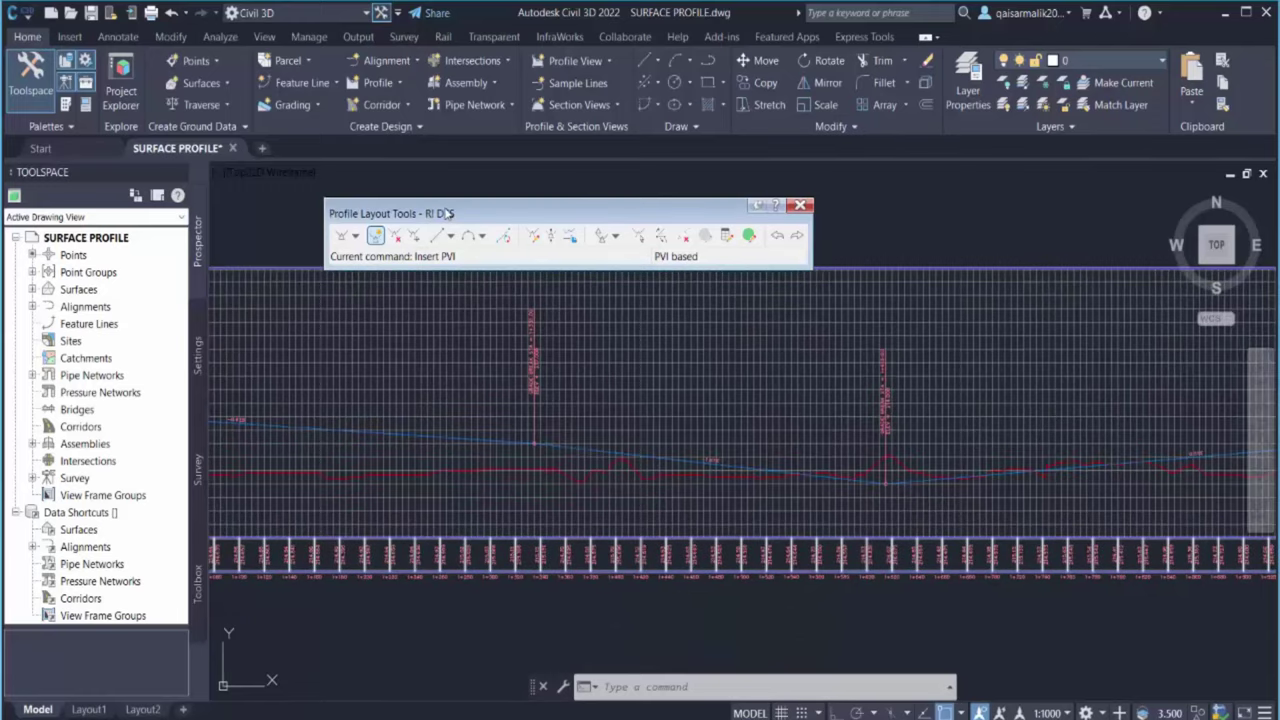
# Delete the low PVI near station 1+615 and the crest PVI, then end the command
pyautogui.click(396, 237)
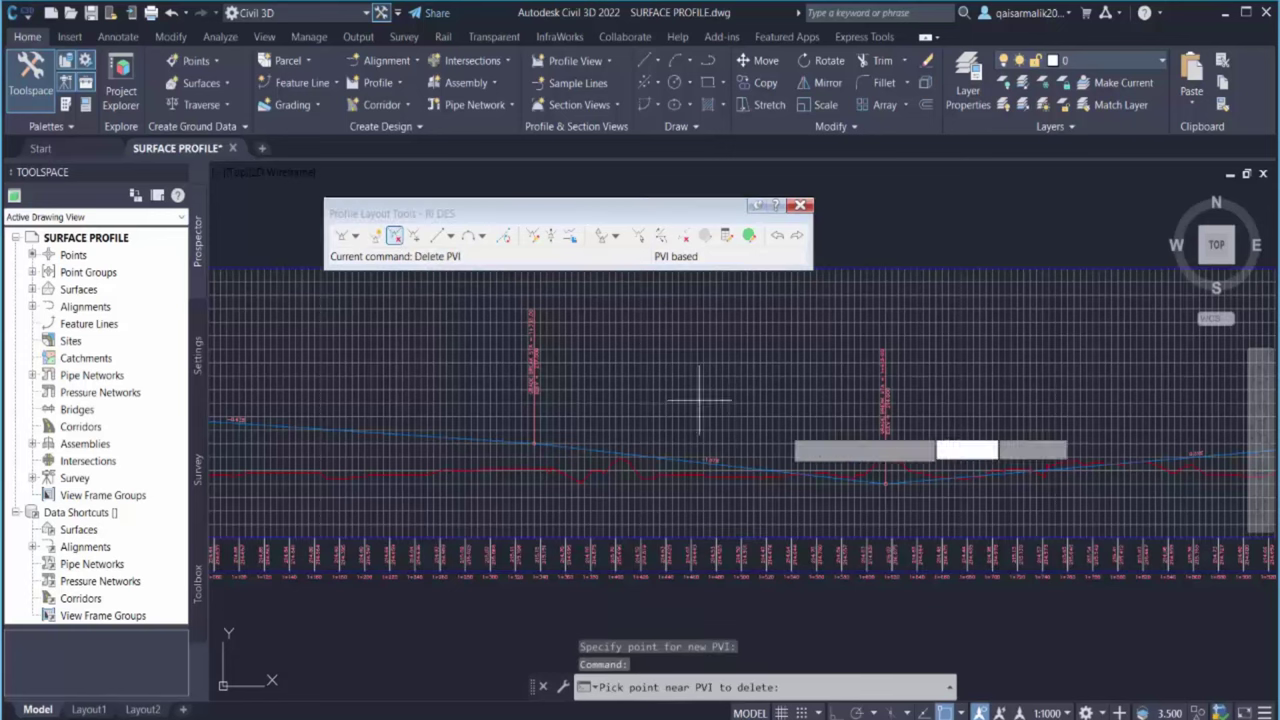
pyautogui.scroll(3, 882, 480)
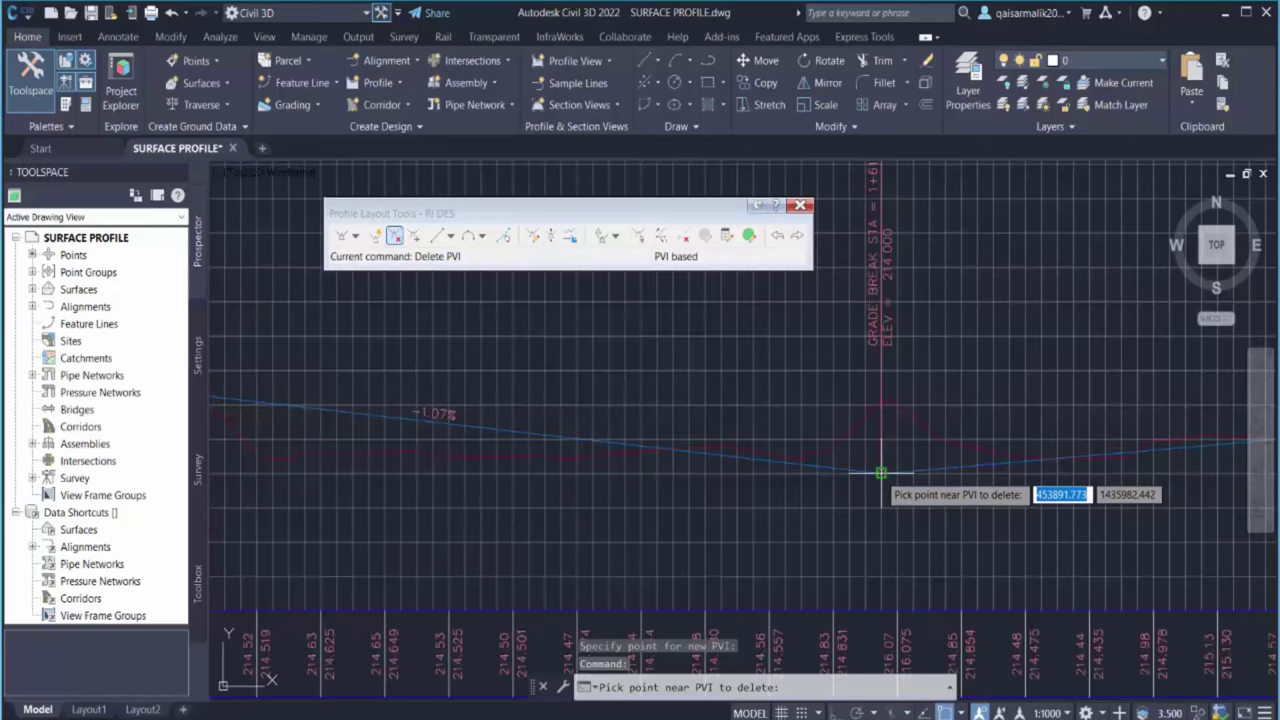
pyautogui.click(881, 478)
pyautogui.scroll(-2, 839, 349)
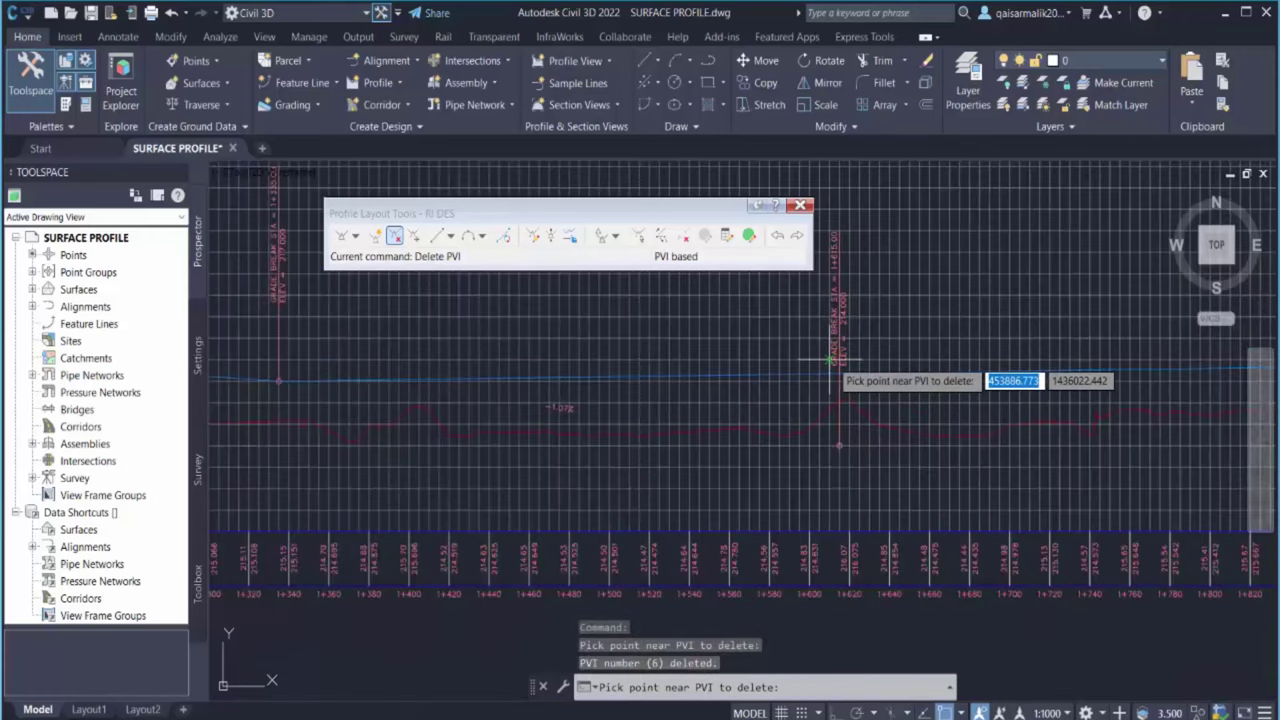
pyautogui.scroll(-2, 836, 350)
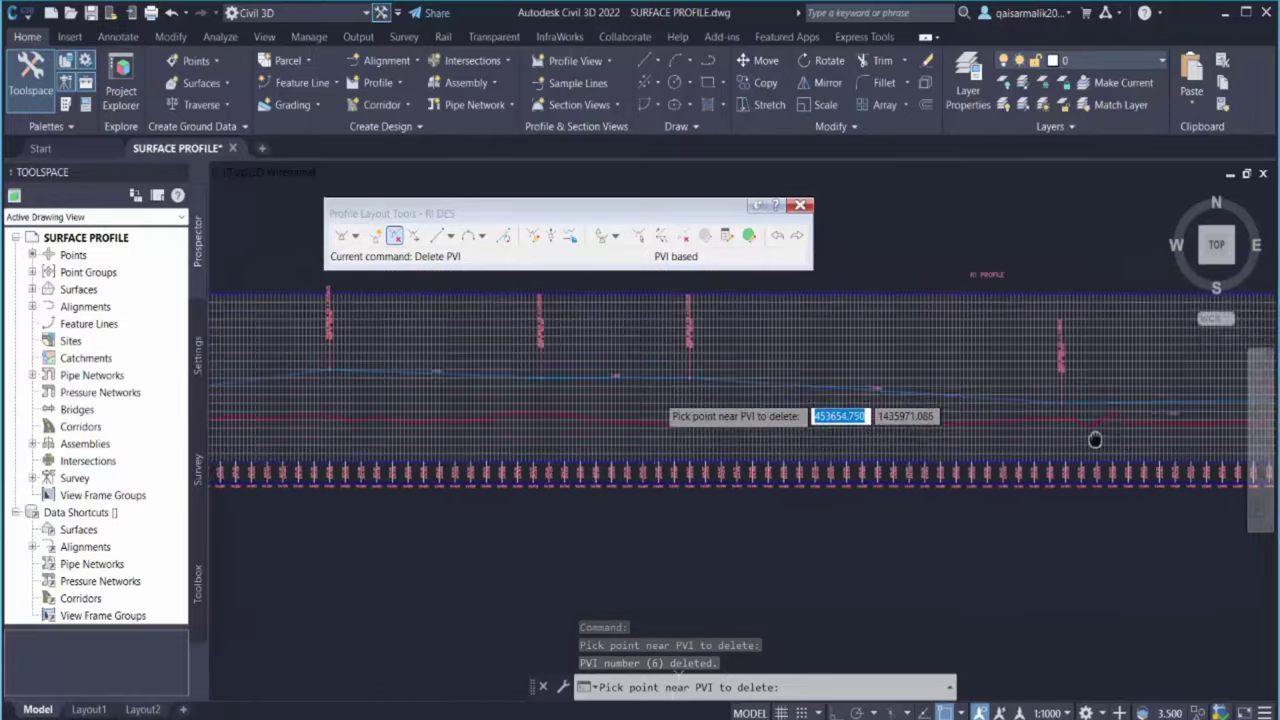
pyautogui.scroll(3, 540, 400)
pyautogui.moveTo(529, 400); pyautogui.dragTo(930, 414, button='middle')
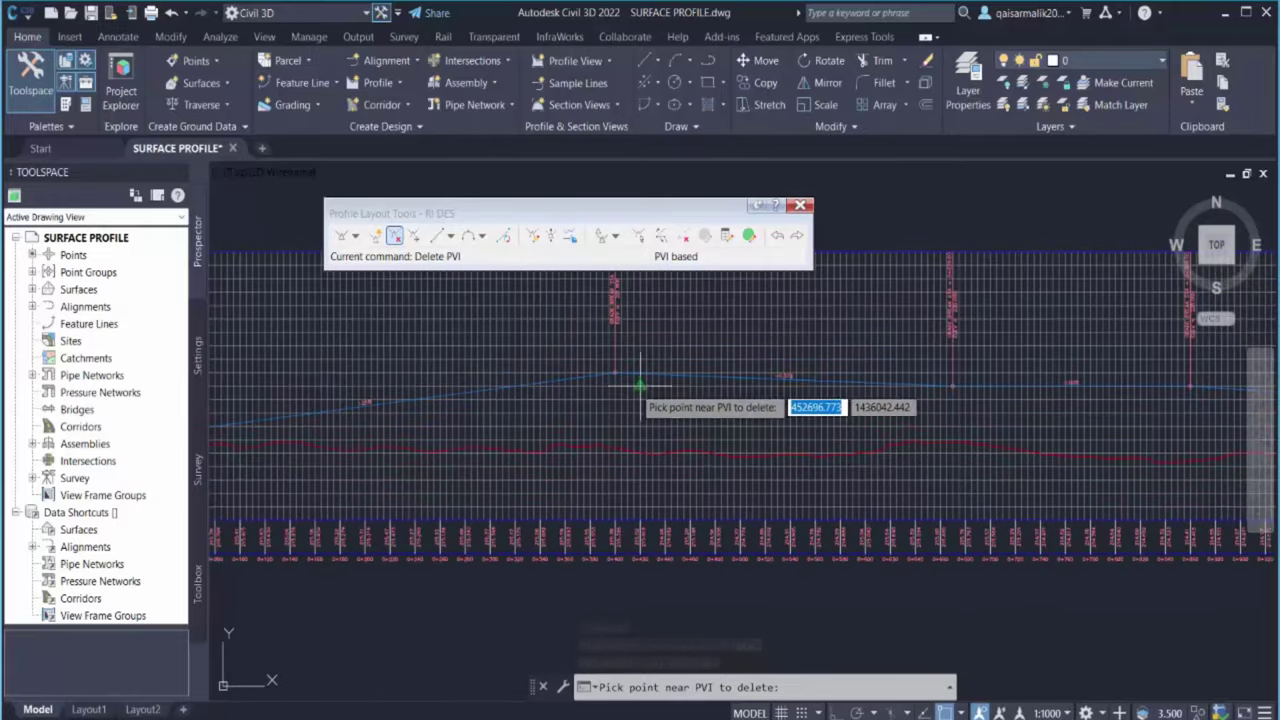
pyautogui.scroll(5, 614, 373)
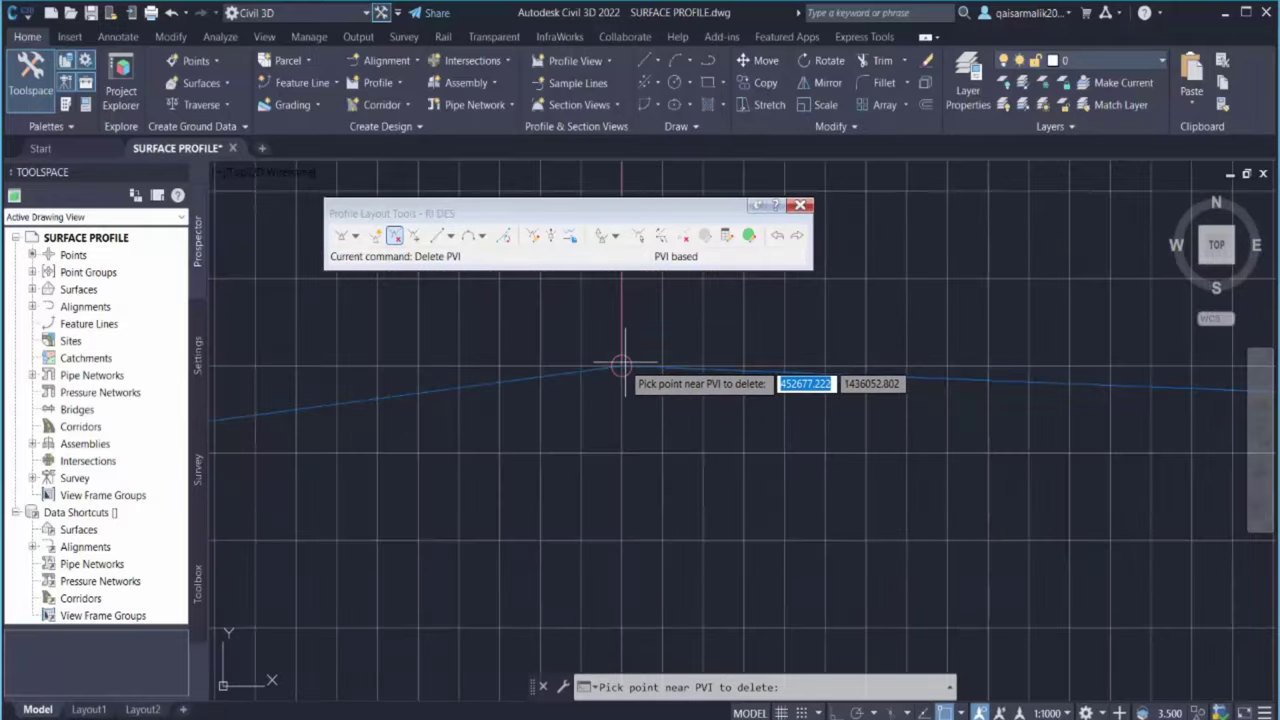
pyautogui.click(620, 366)
pyautogui.scroll(-5, 656, 380)
pyautogui.press('Return')
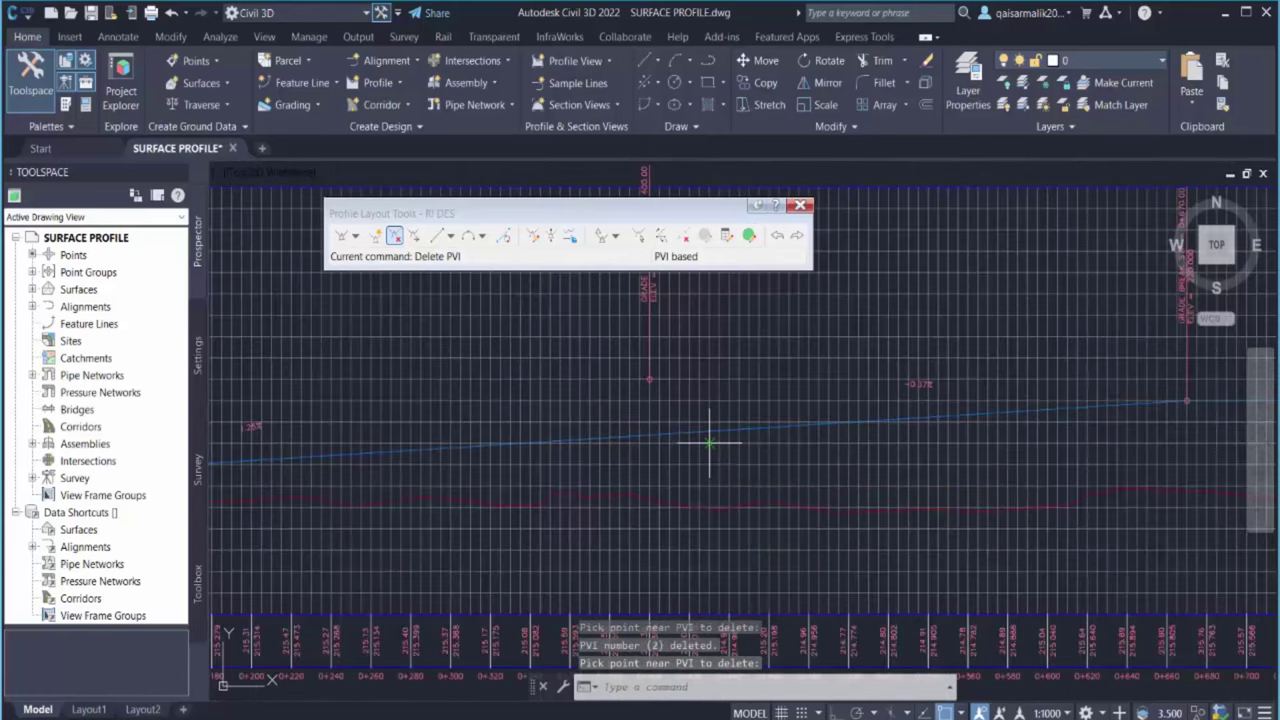
# Pan along the R1 DES profile to review it after the deletions
pyautogui.scroll(-5, 713, 447)
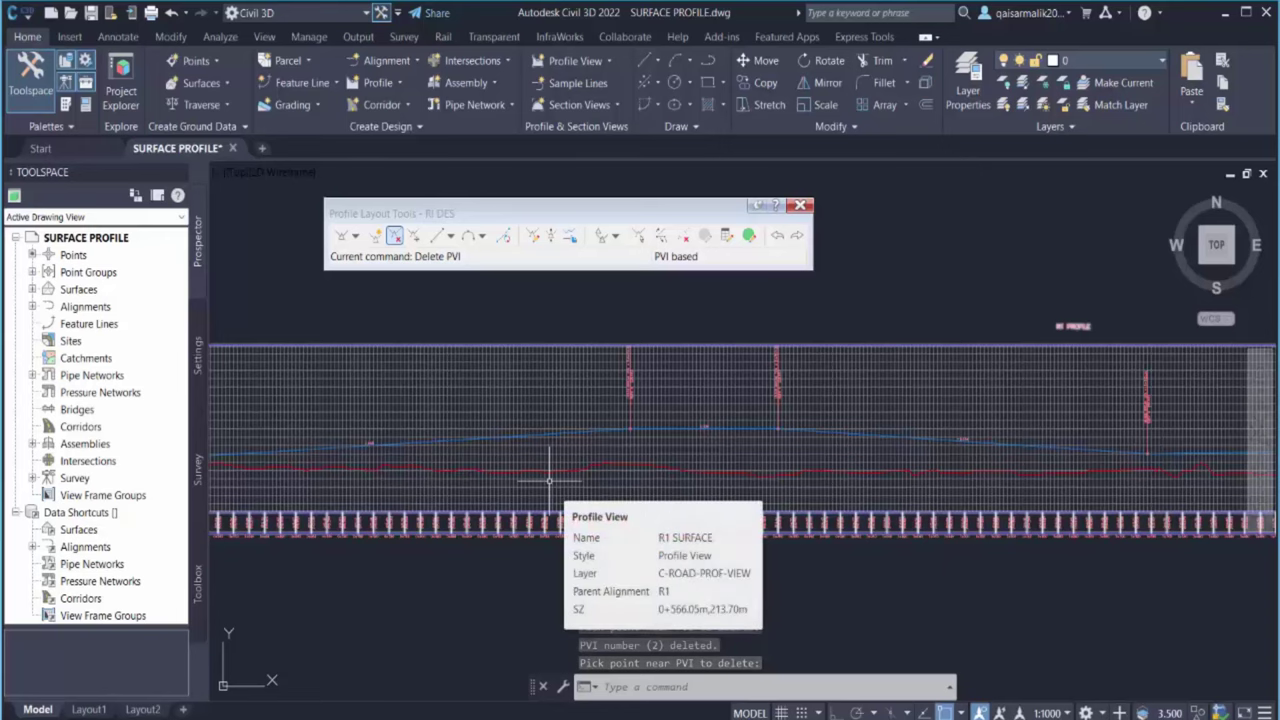
pyautogui.moveTo(703, 437); pyautogui.dragTo(676, 442, button='middle')
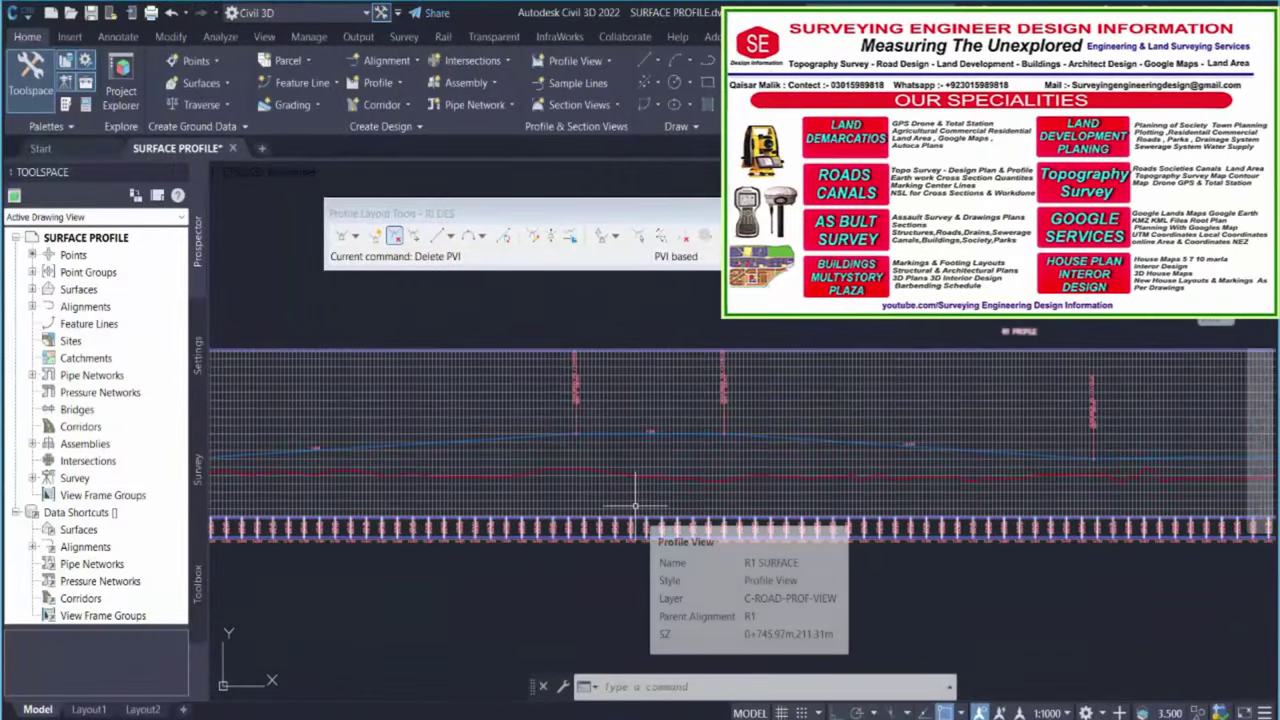
pyautogui.moveTo(634, 505); pyautogui.dragTo(633, 490, button='middle')
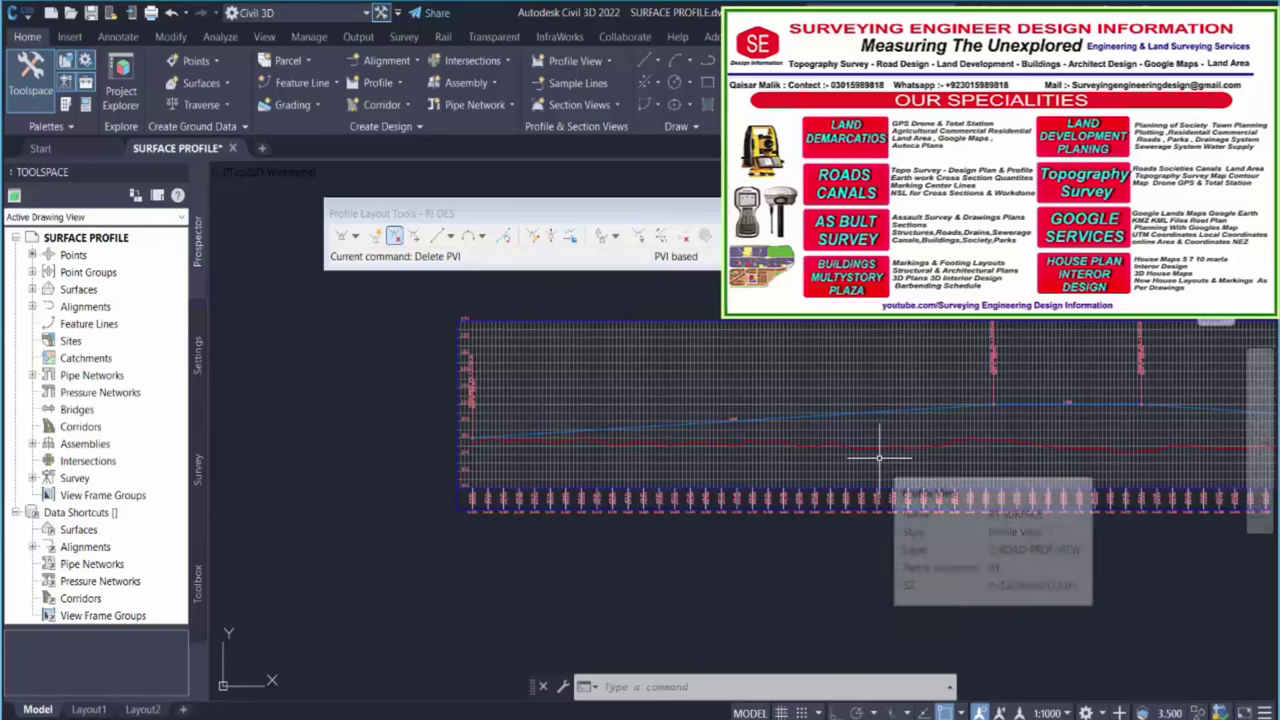
pyautogui.moveTo(988, 392)
pyautogui.mouseDown(button='middle')
pyautogui.moveTo(760, 440)
pyautogui.moveTo(723, 500)
pyautogui.mouseUp(button='middle')
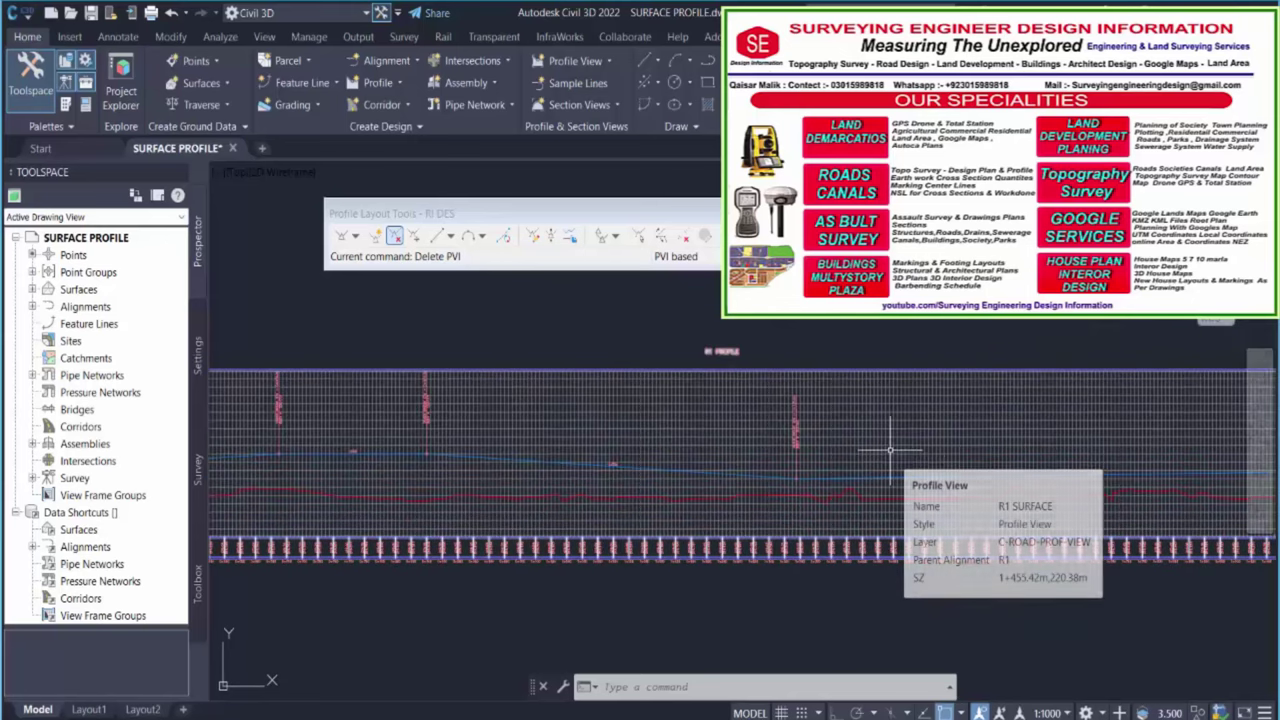
pyautogui.moveTo(900, 420); pyautogui.dragTo(708, 468, button='middle')
pyautogui.scroll(2, 572, 468)
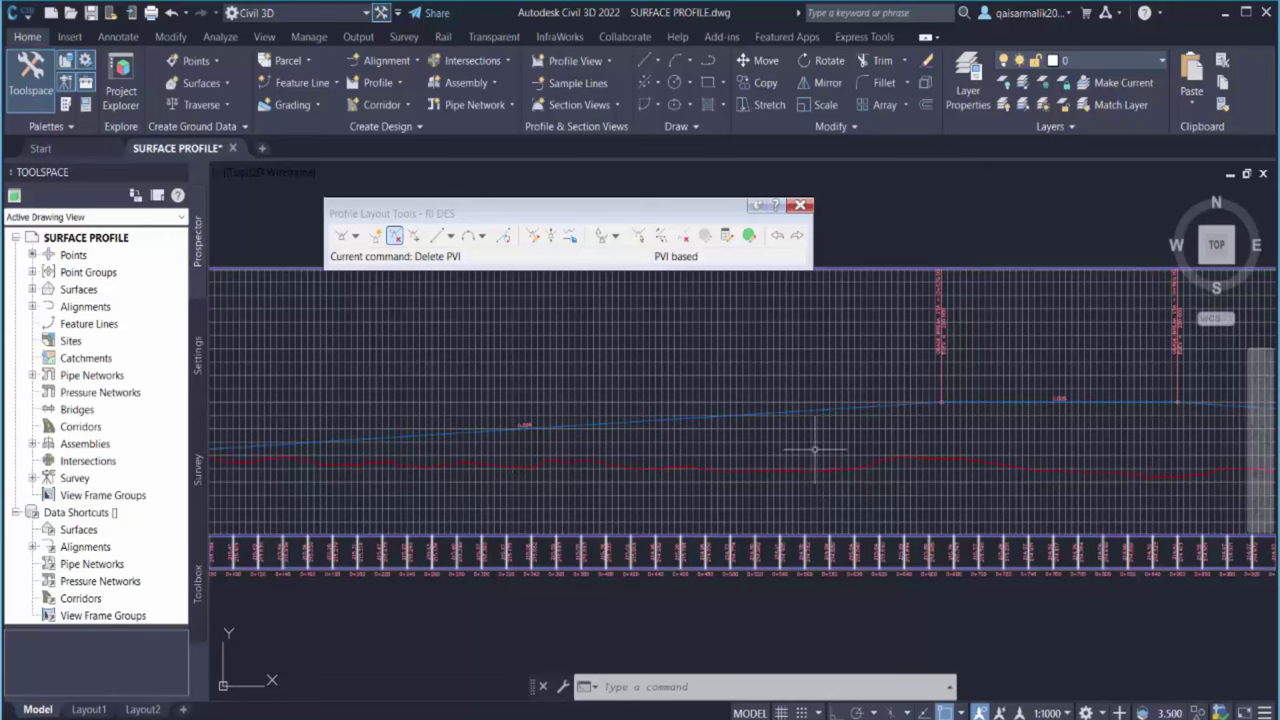
pyautogui.moveTo(815, 452); pyautogui.dragTo(623, 423, button='middle')
pyautogui.moveTo(800, 450); pyautogui.dragTo(741, 432, button='middle')
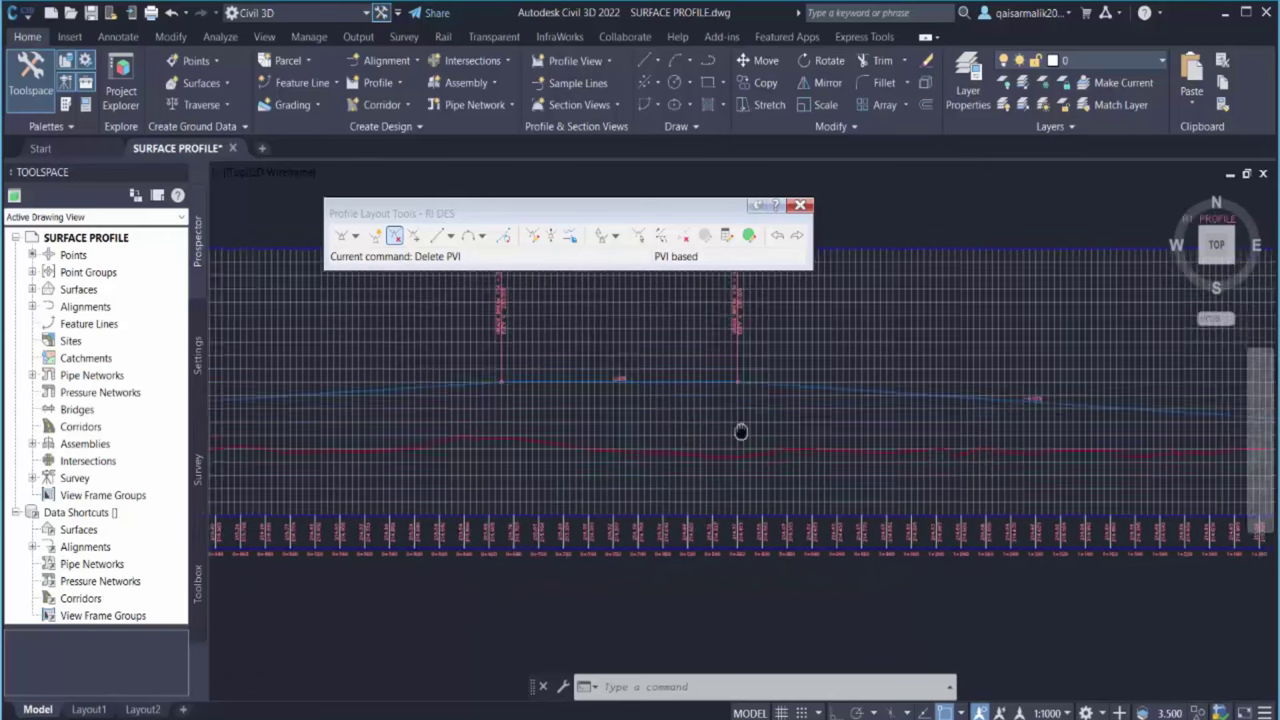
pyautogui.scroll(-2, 623, 386)
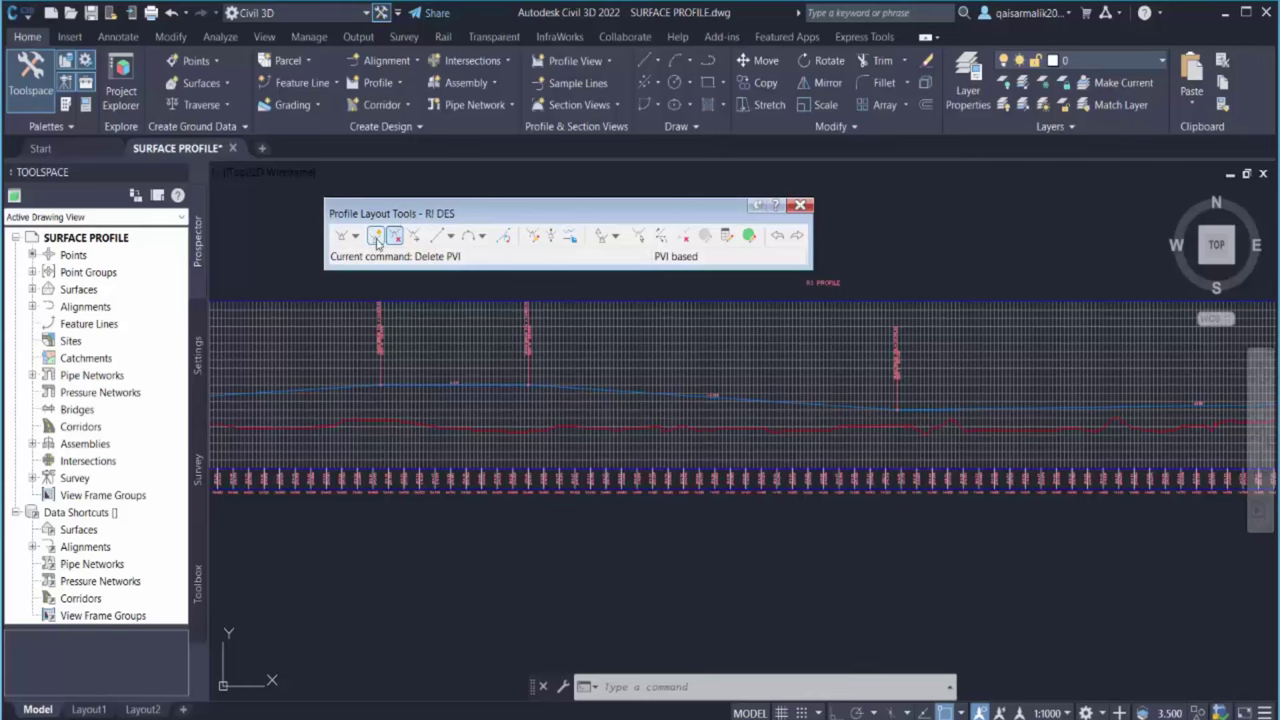
pyautogui.scroll(2, 809, 419)
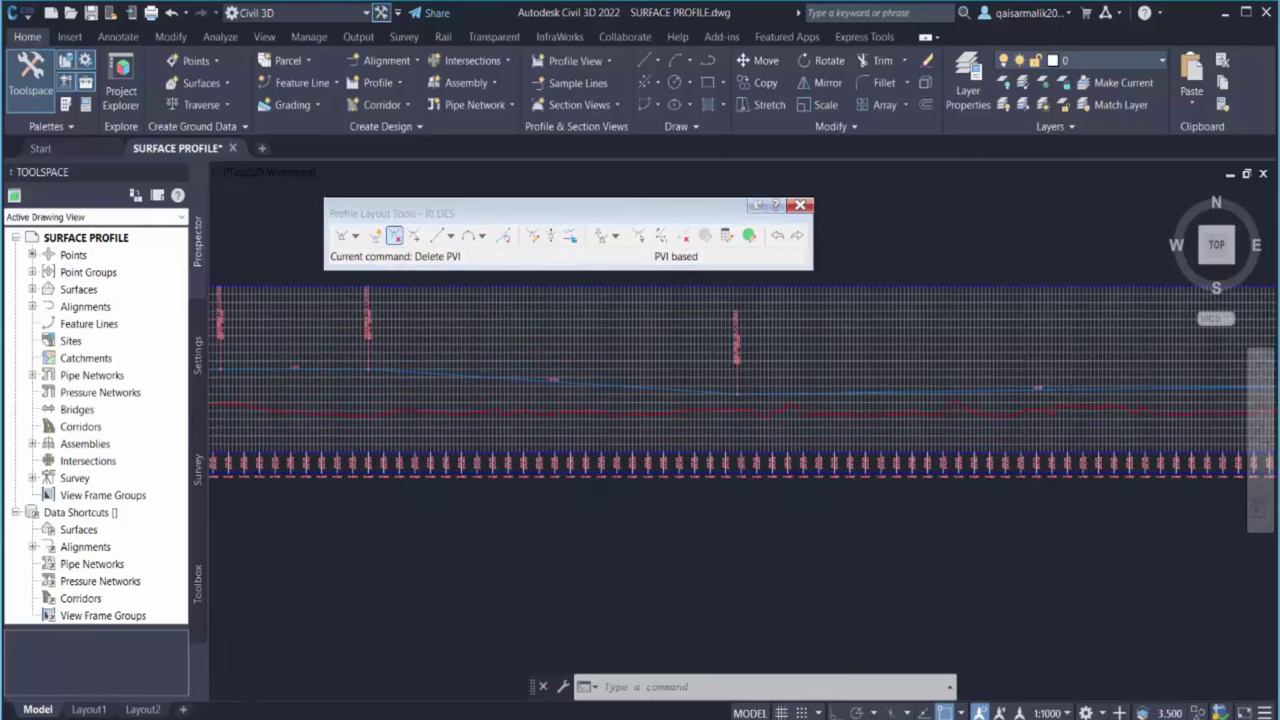
pyautogui.scroll(2, 986, 366)
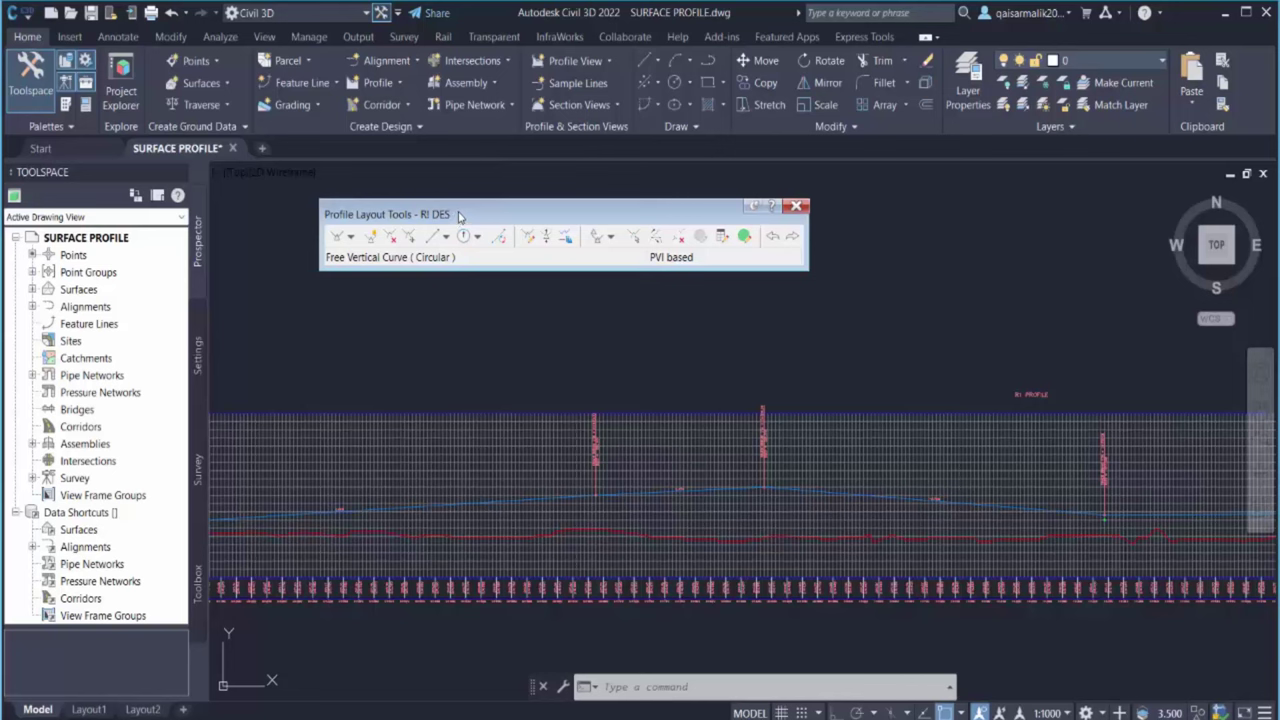
# Add a 150 m free circular vertical curve at the PVI at 0+670
pyautogui.click(479, 236)
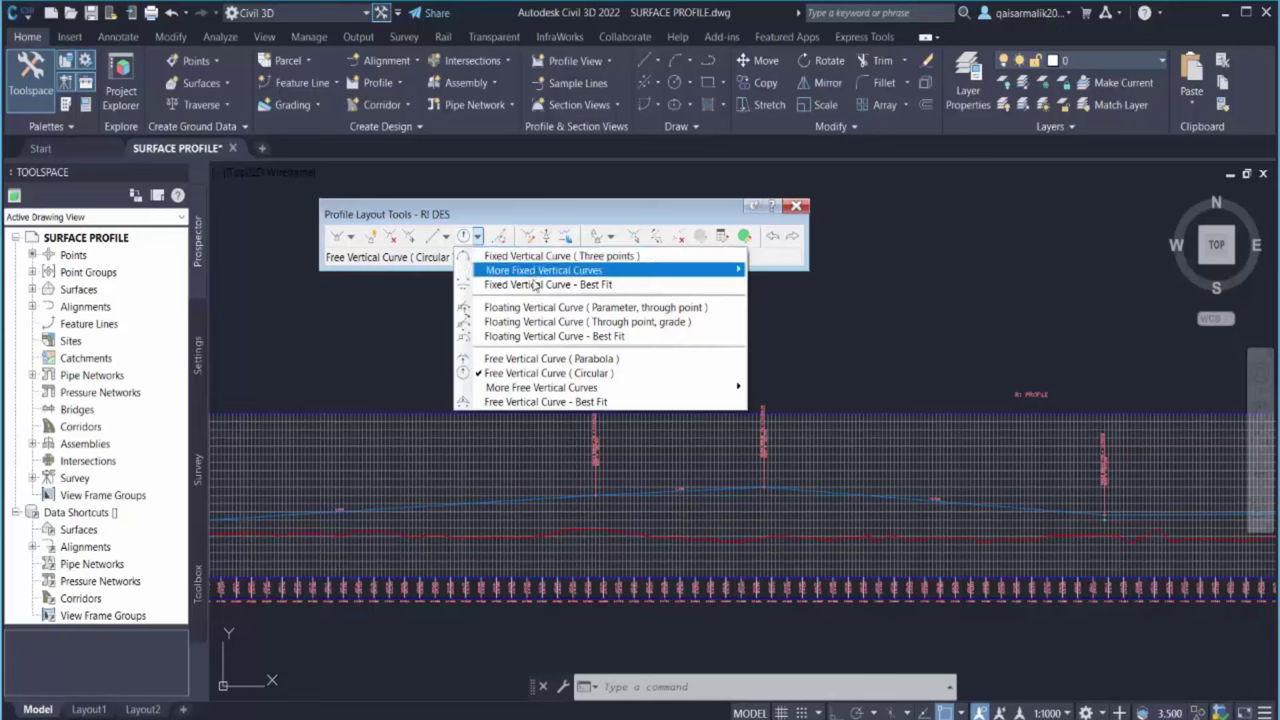
pyautogui.click(566, 373)
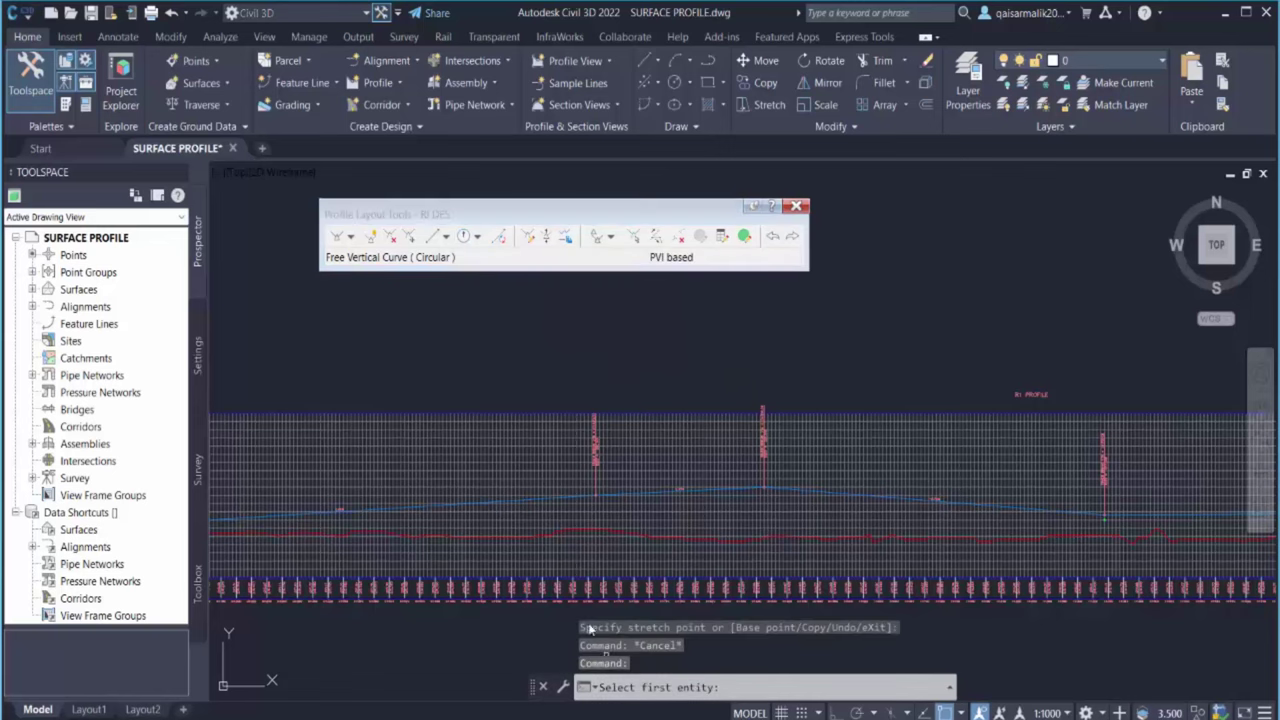
pyautogui.scroll(3, 539, 511)
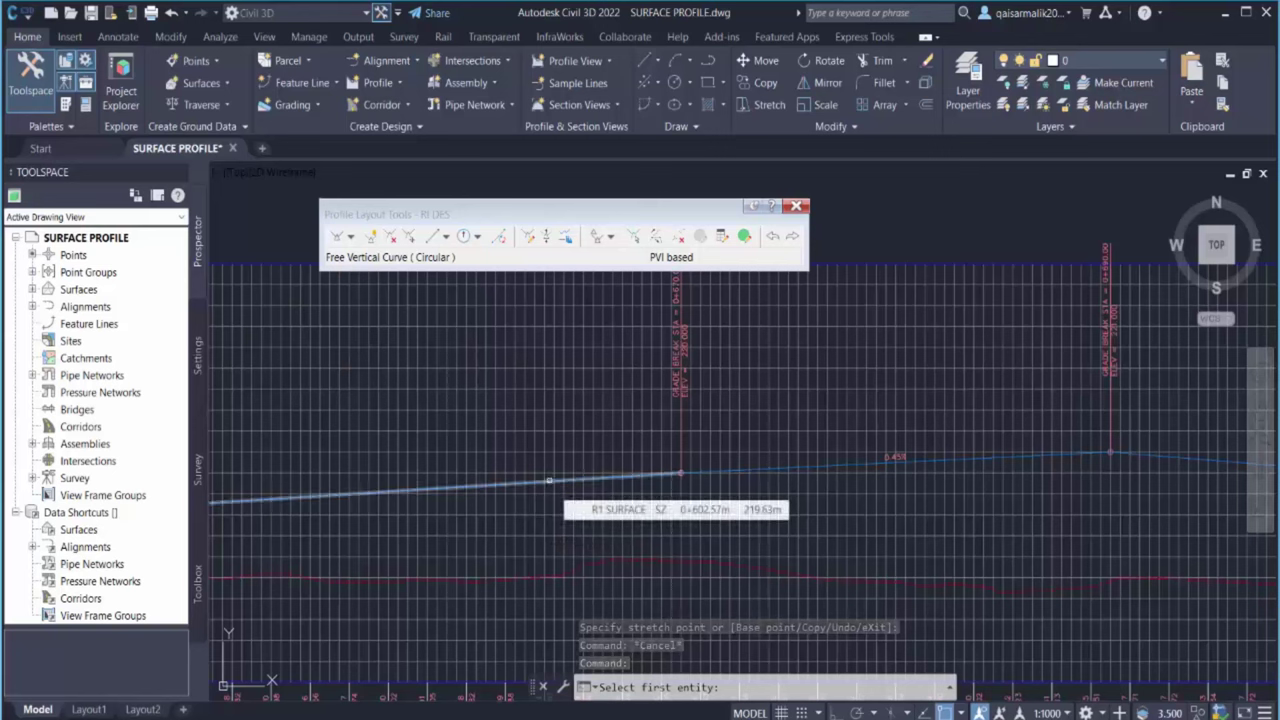
pyautogui.click(549, 481)
pyautogui.moveTo(868, 487); pyautogui.dragTo(829, 486, button='middle')
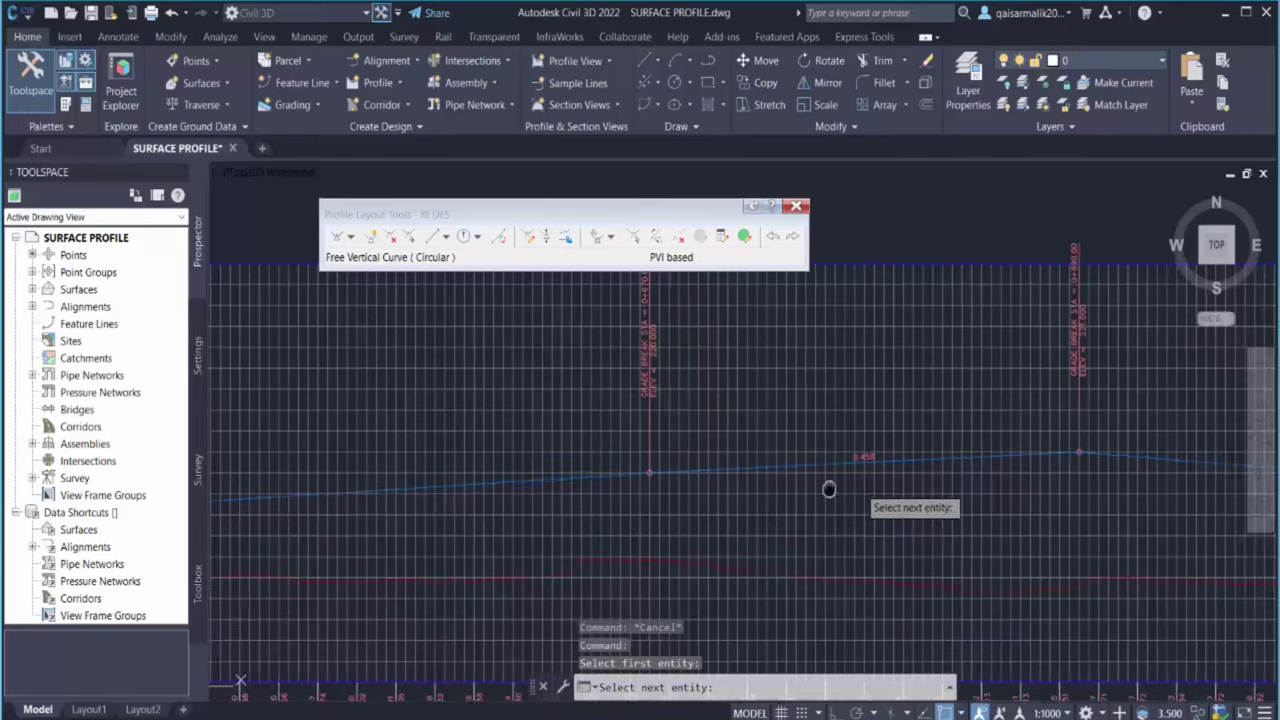
pyautogui.click(668, 452)
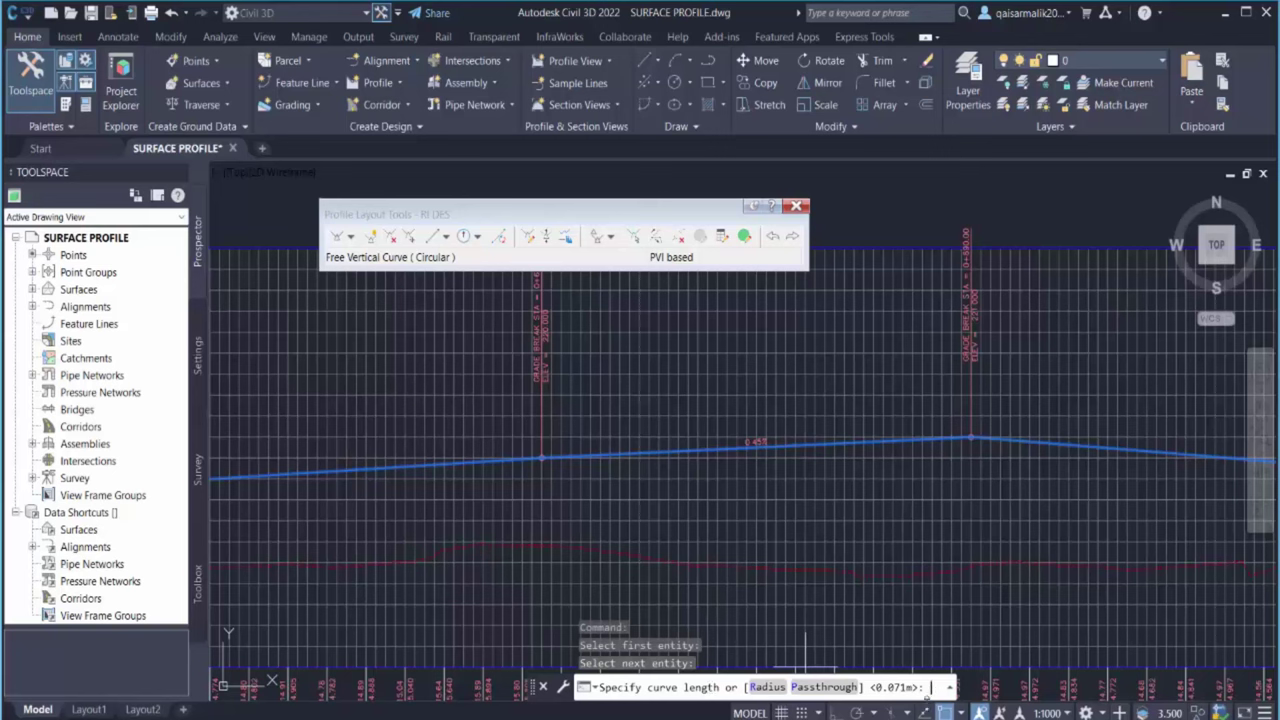
pyautogui.write('150')
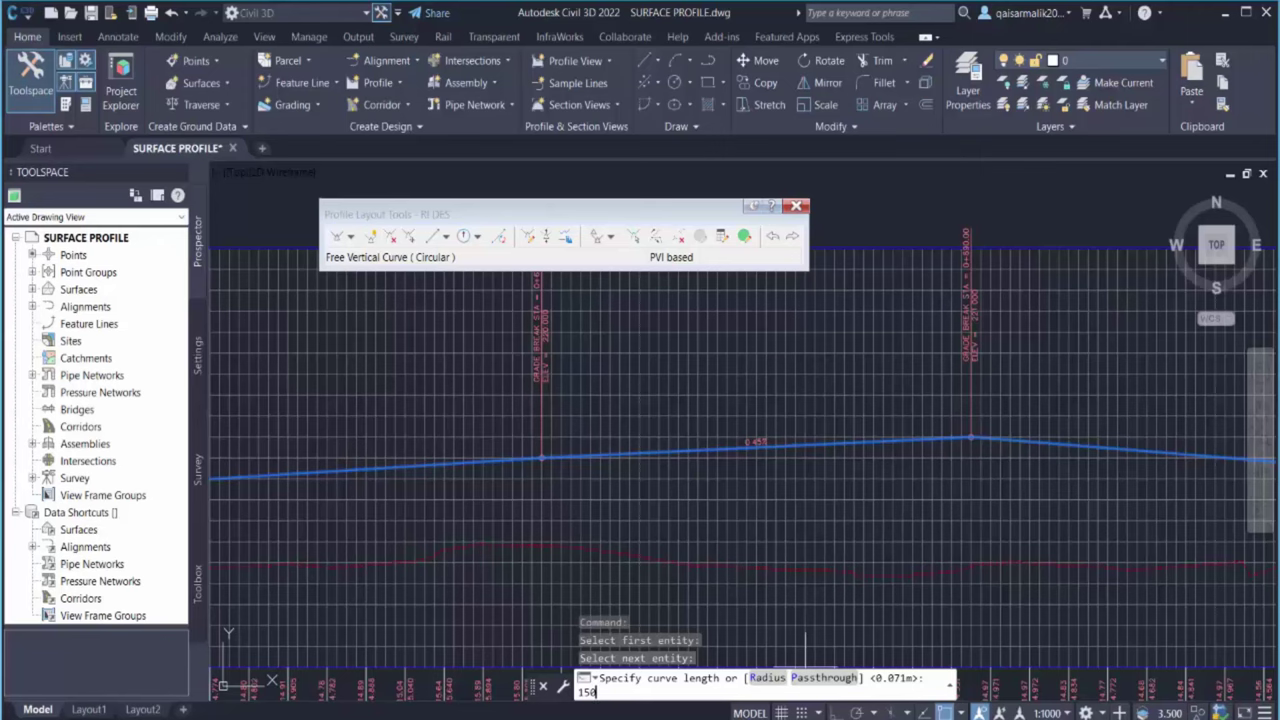
pyautogui.press('Return')
pyautogui.scroll(-2, 535, 395)
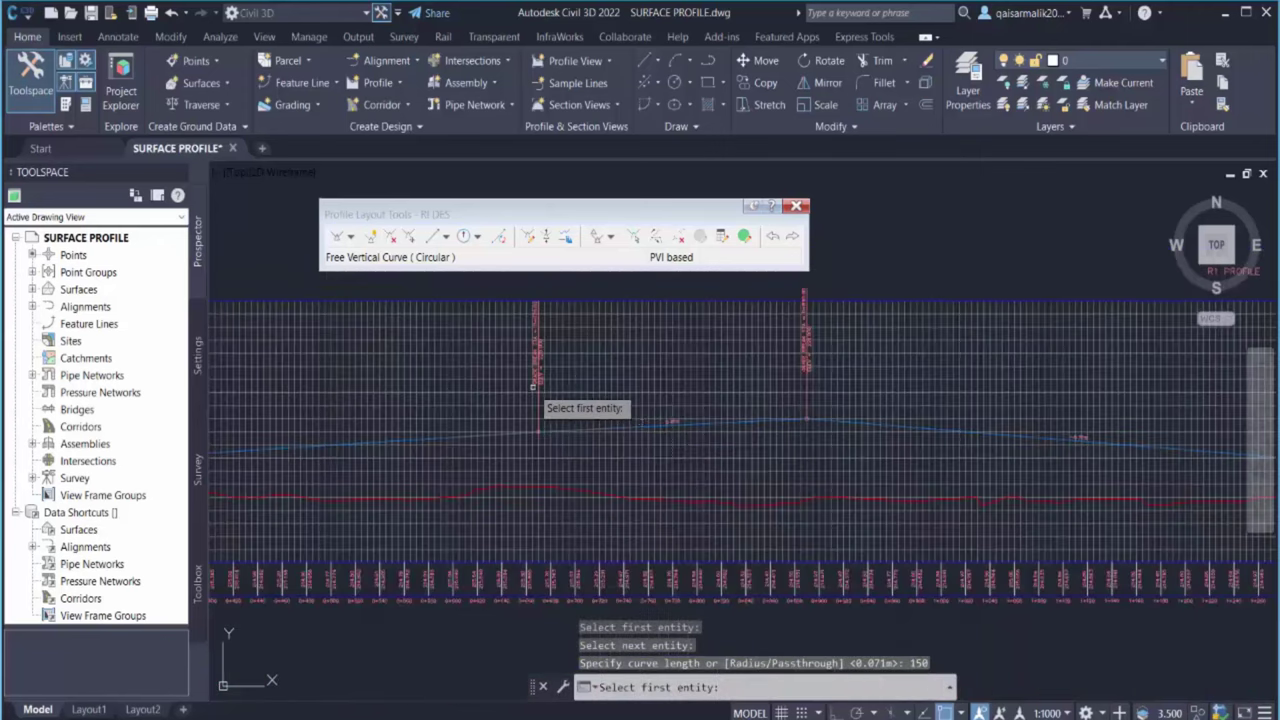
pyautogui.scroll(3, 623, 397)
pyautogui.press('Return')
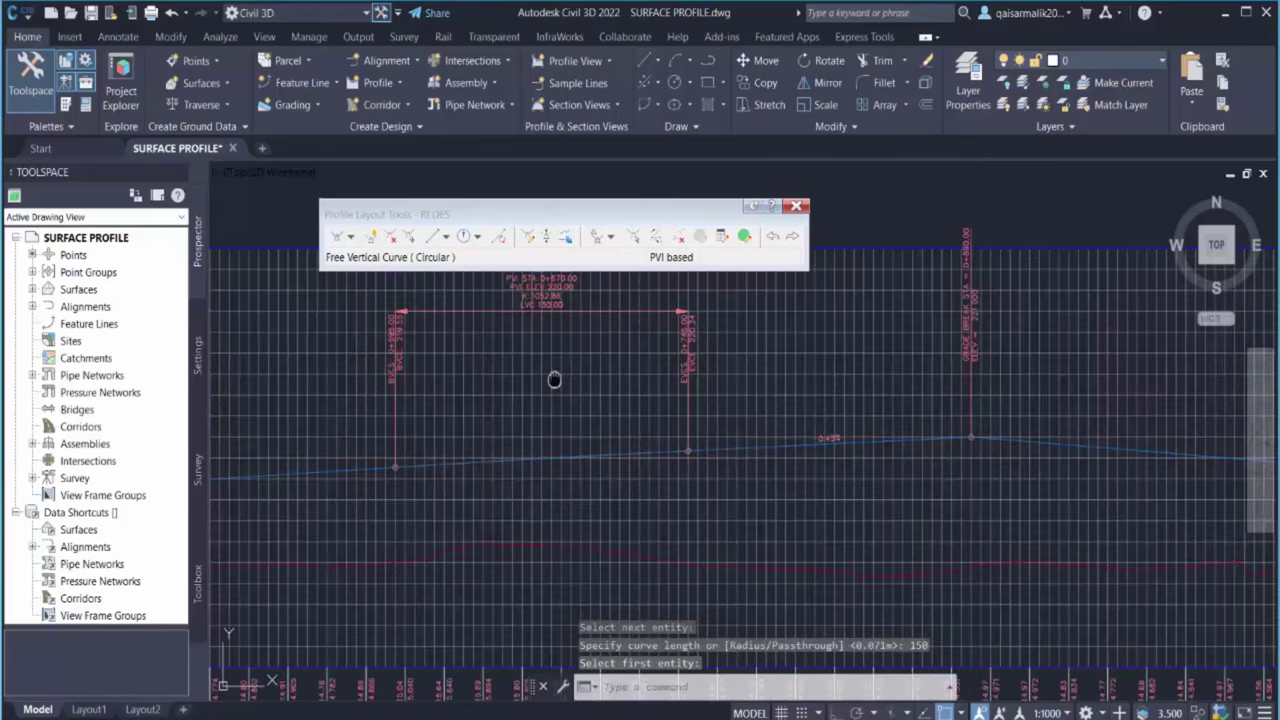
pyautogui.moveTo(554, 379); pyautogui.dragTo(586, 529, button='middle')
pyautogui.scroll(3, 563, 428)
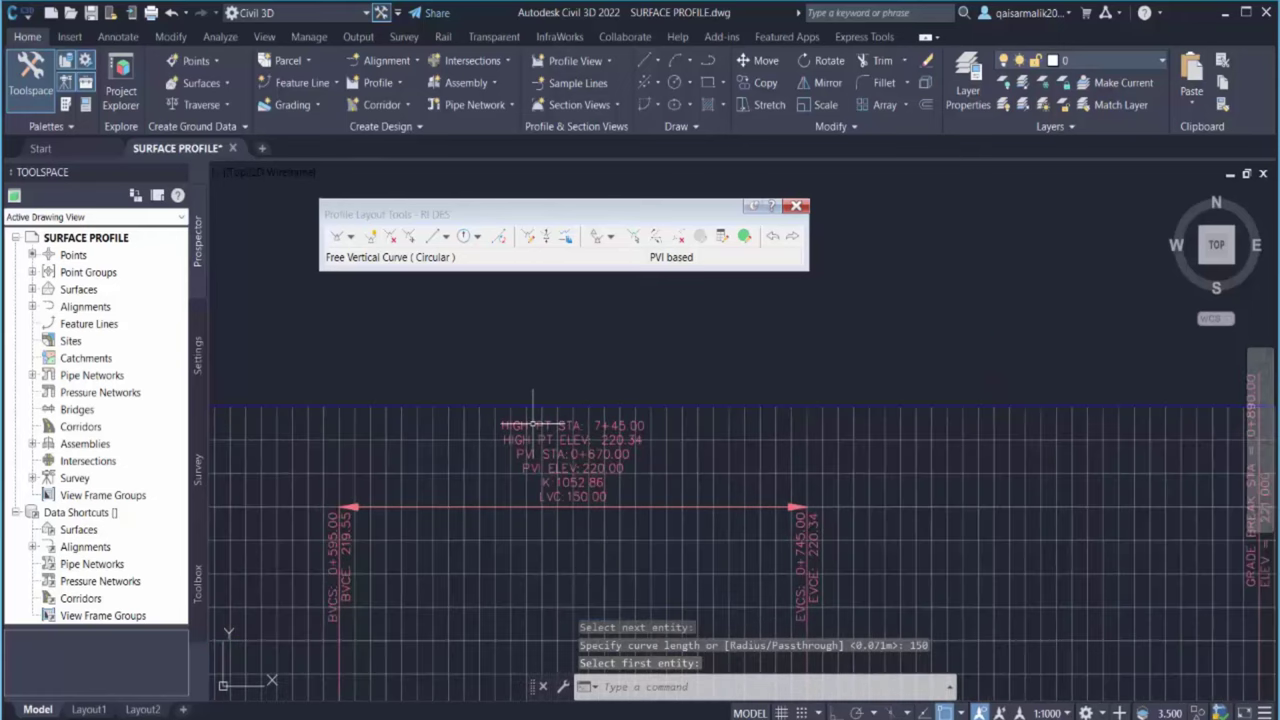
pyautogui.scroll(-3, 533, 424)
pyautogui.scroll(2, 948, 521)
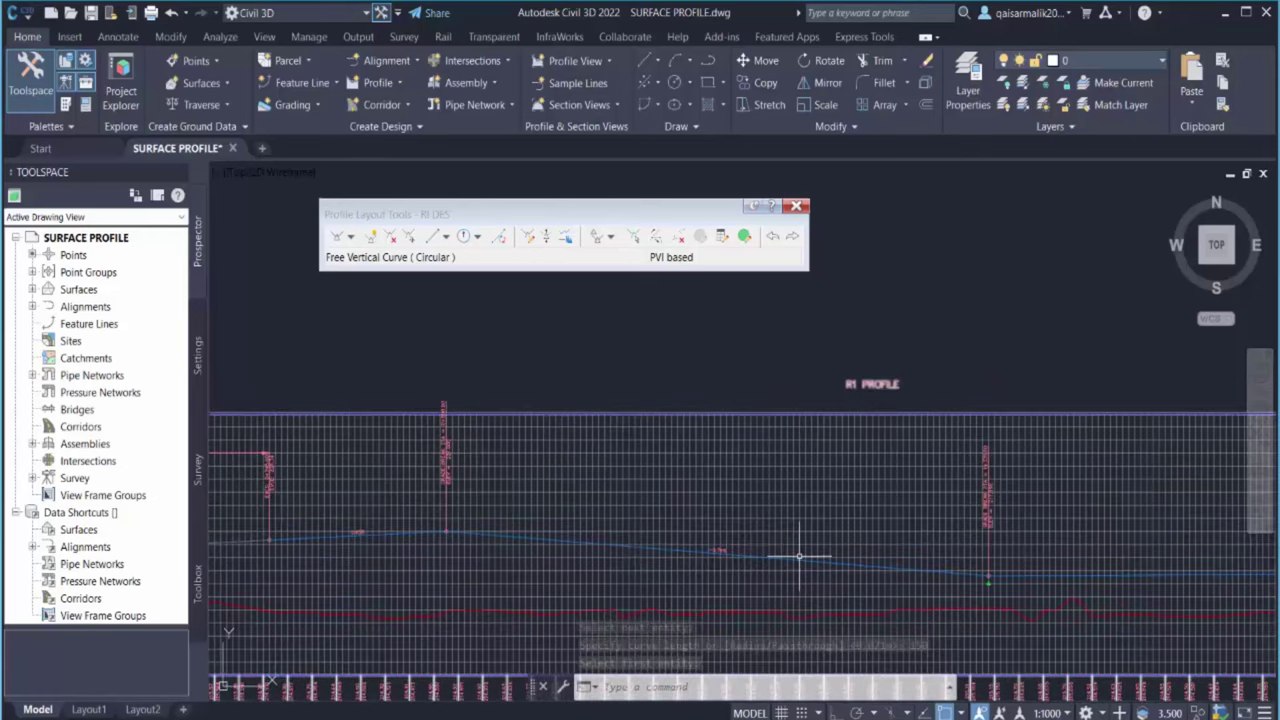
pyautogui.scroll(-2, 1071, 529)
pyautogui.scroll(2, 624, 470)
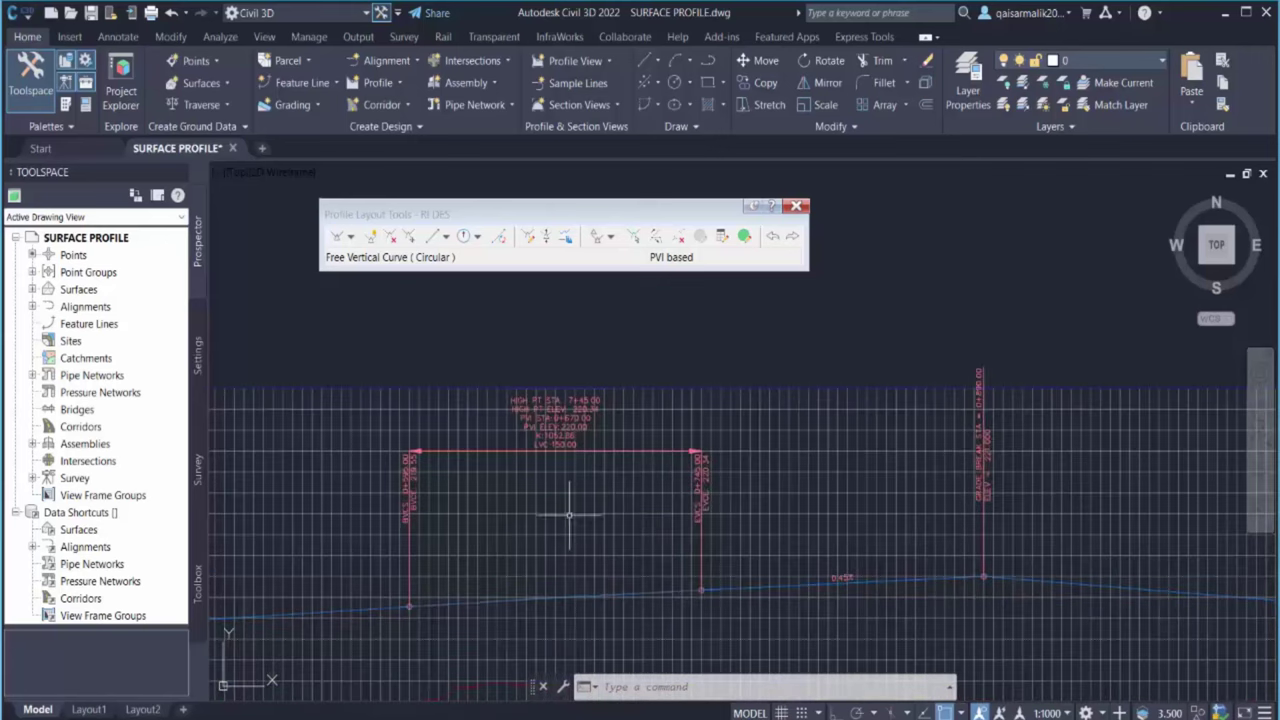
pyautogui.scroll(-2, 486, 449)
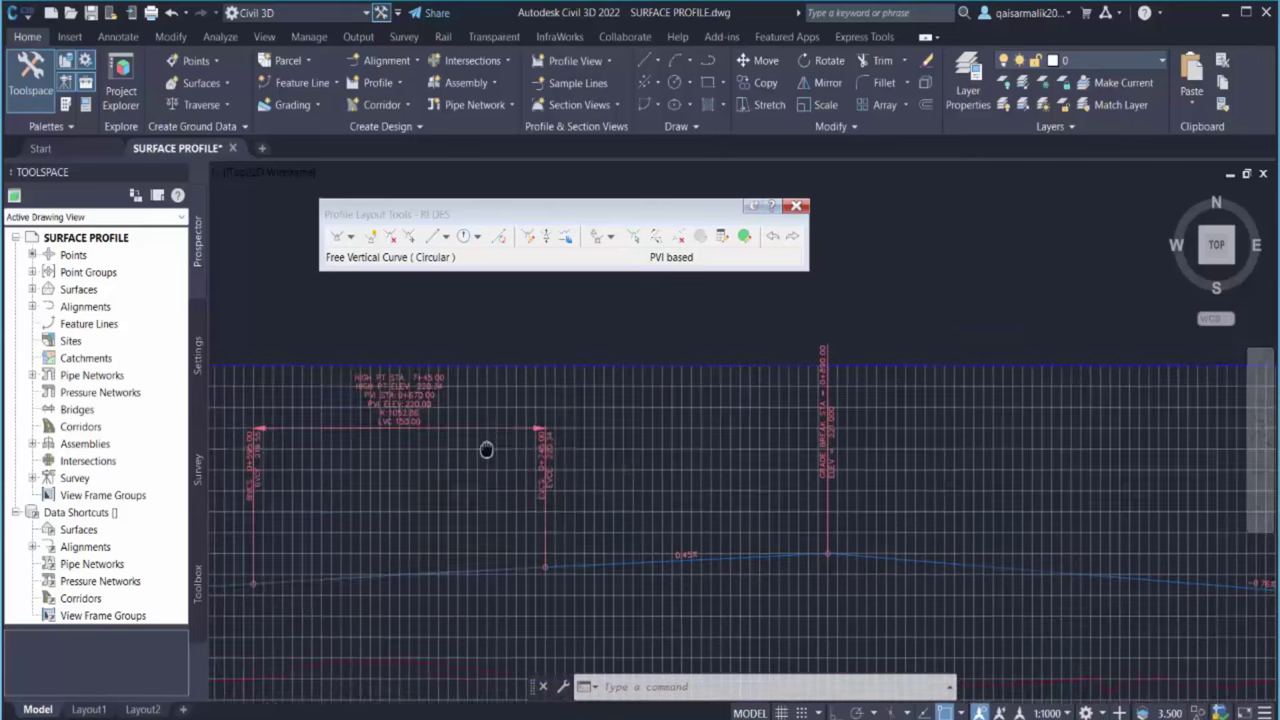
pyautogui.scroll(2, 602, 425)
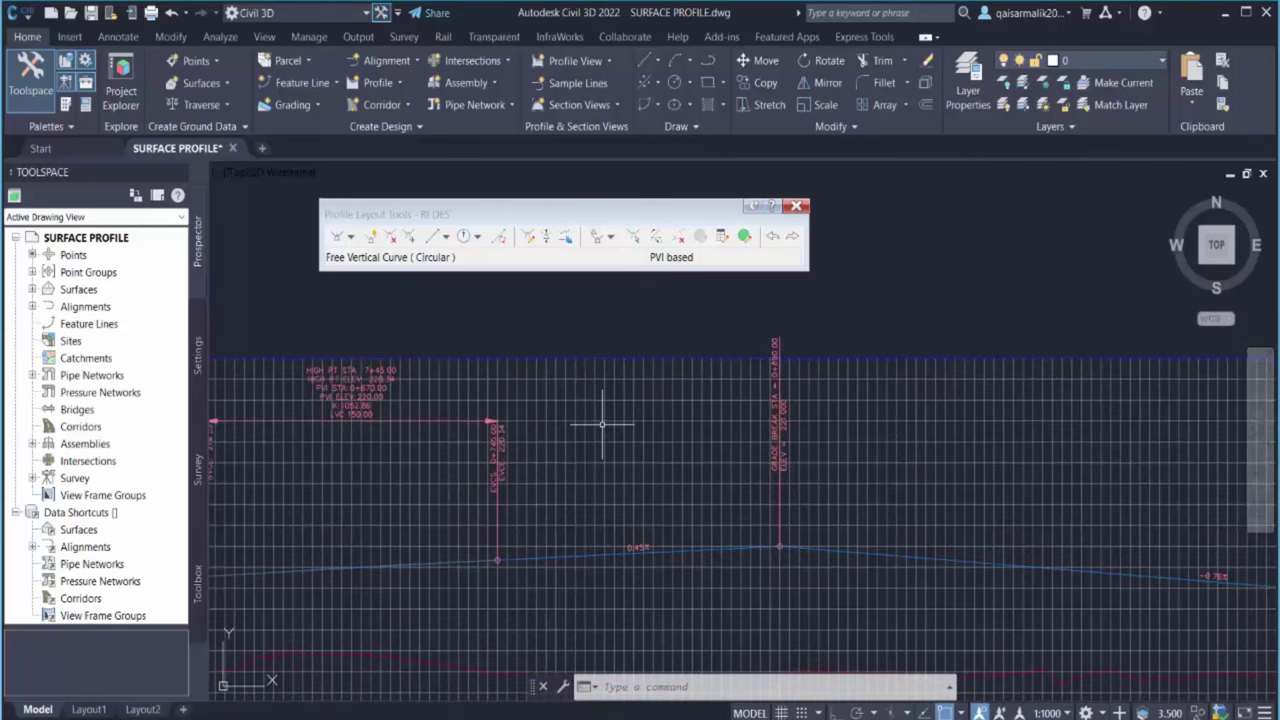
# Add a 75 m free circular crest curve at the PVI near 0+890
pyautogui.click(479, 236)
pyautogui.click(522, 373)
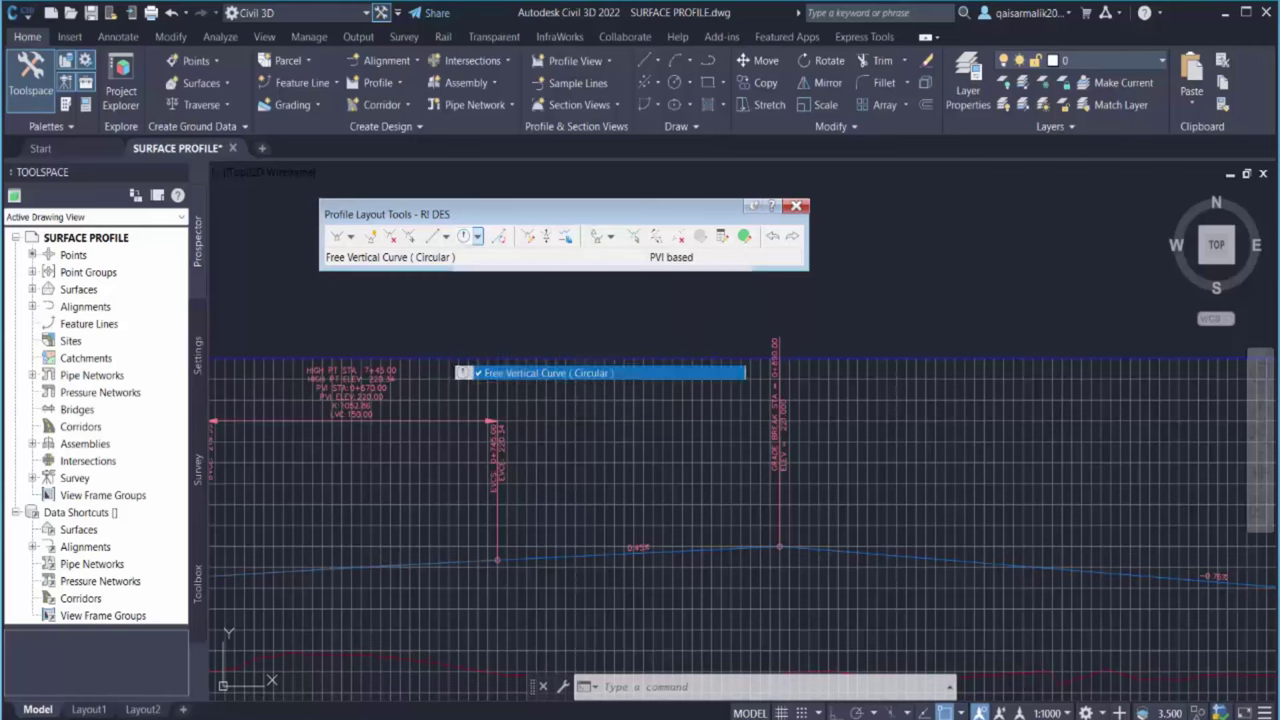
pyautogui.scroll(-2, 686, 451)
pyautogui.scroll(2, 480, 470)
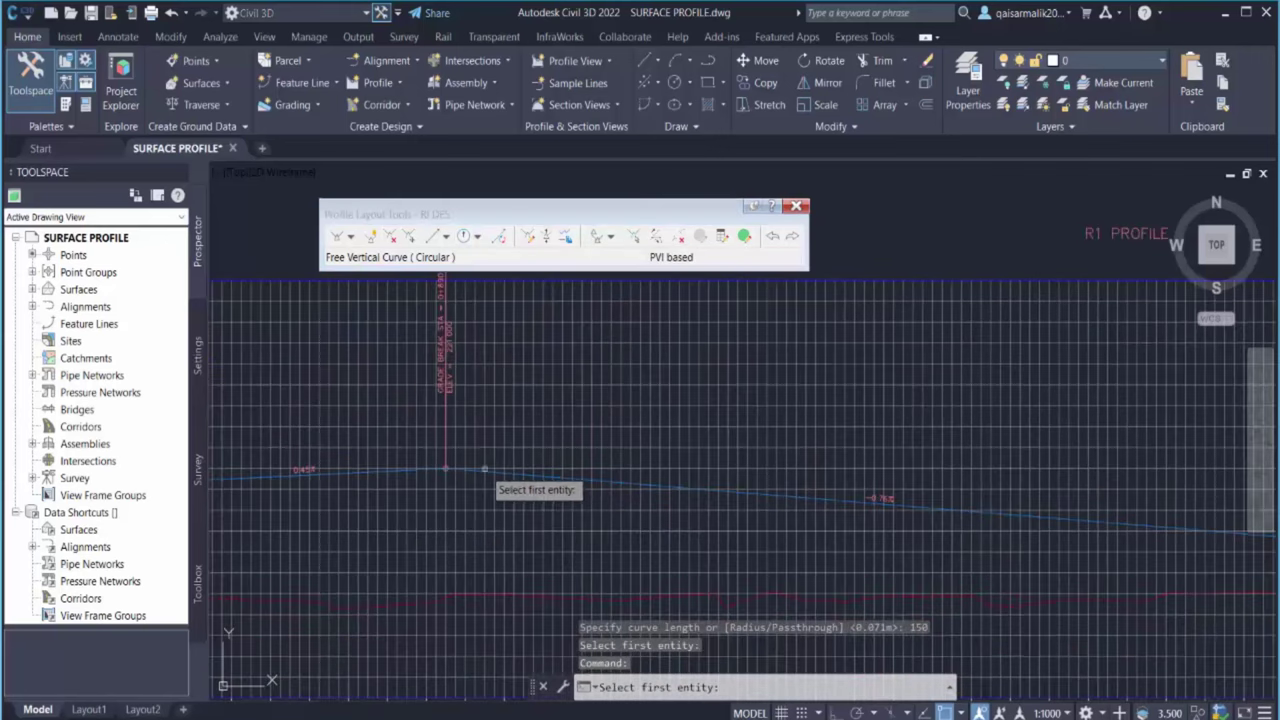
pyautogui.click(405, 470)
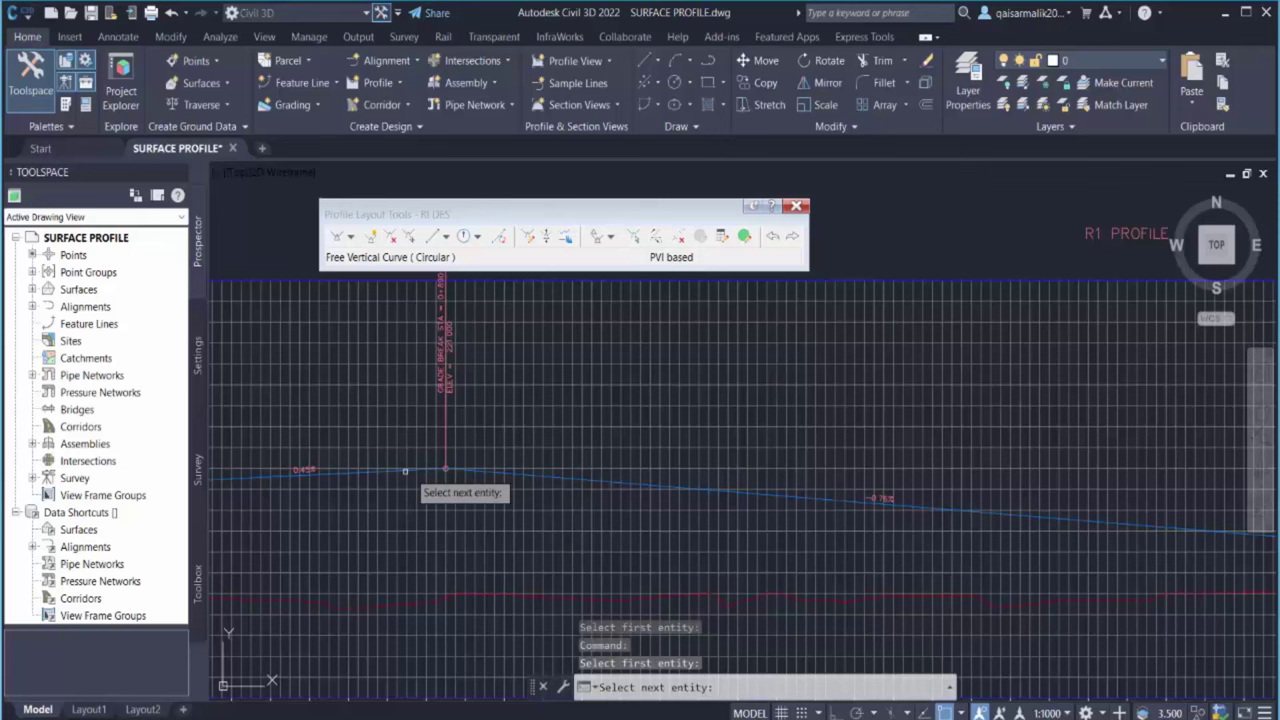
pyautogui.click(548, 477)
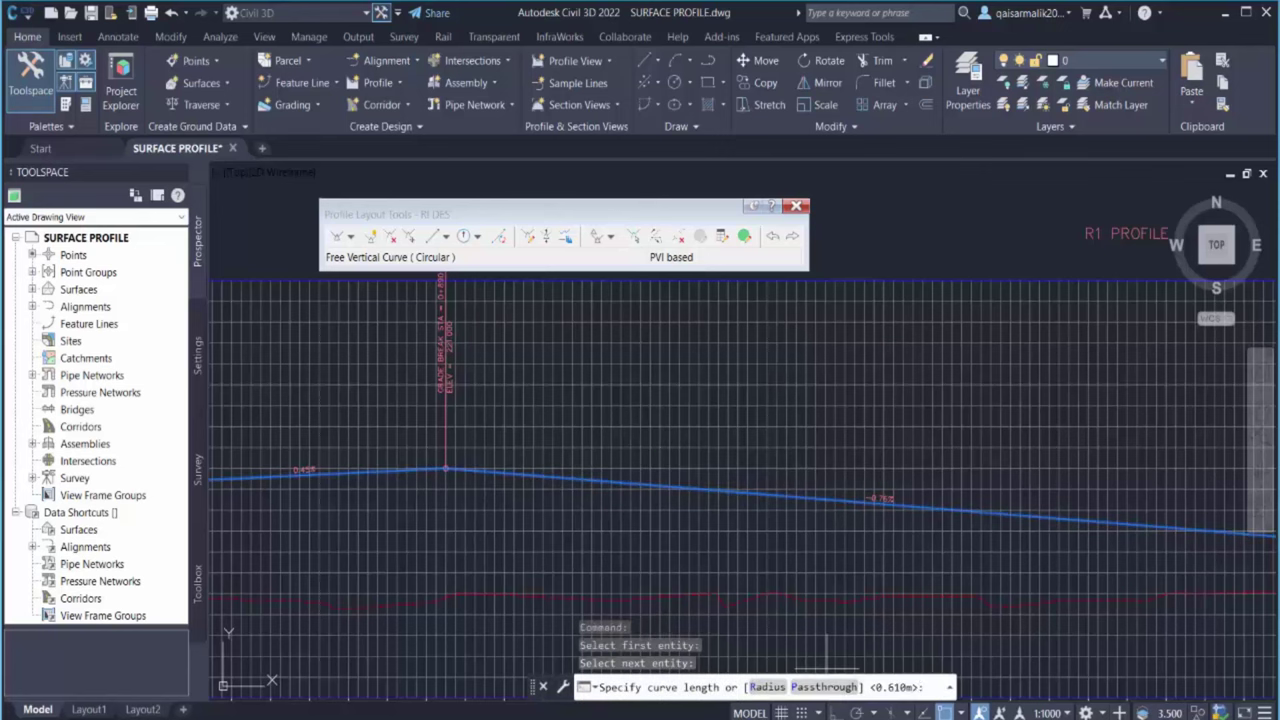
pyautogui.write('75')
pyautogui.press('Return')
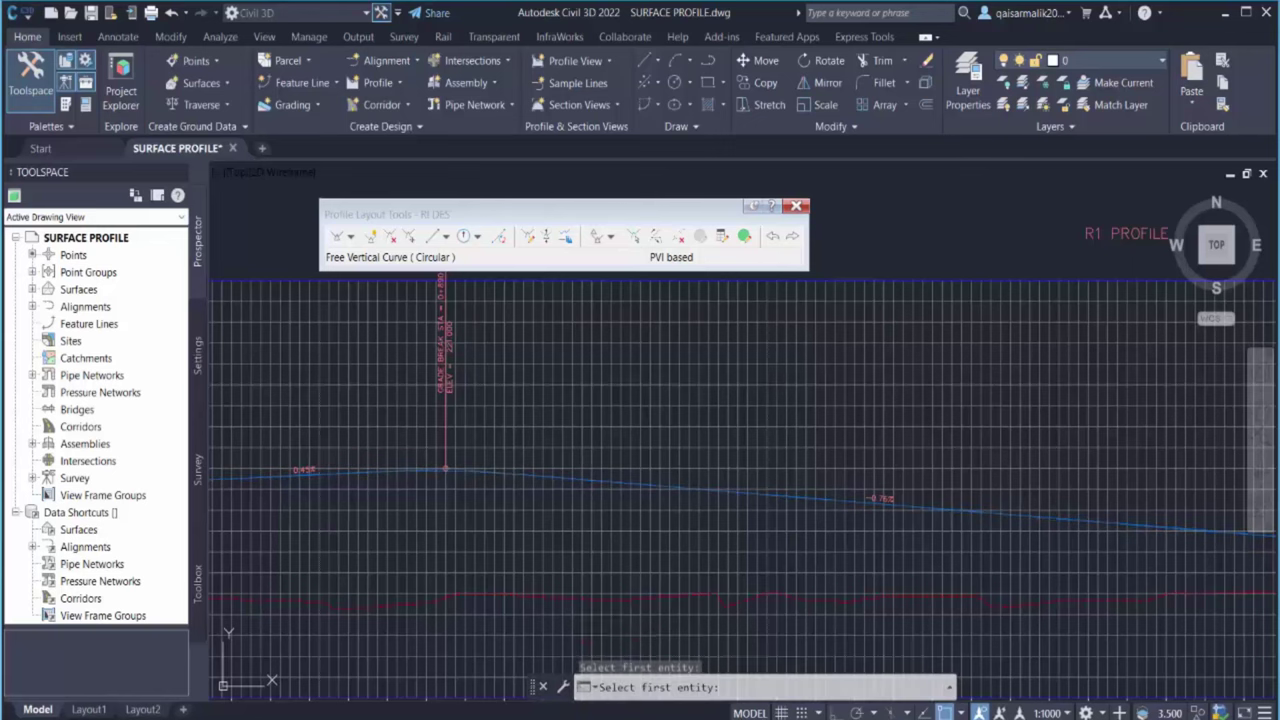
pyautogui.scroll(-3, 610, 445)
pyautogui.press('Escape')
pyautogui.scroll(3, 636, 437)
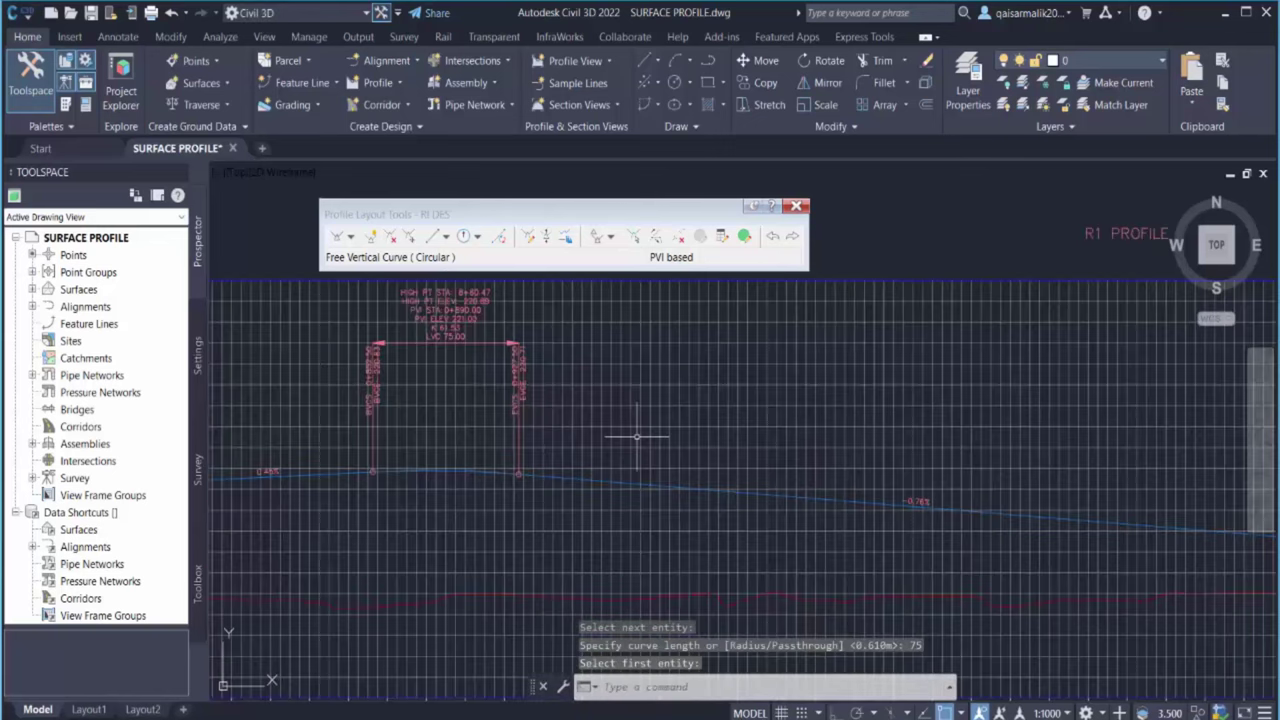
pyautogui.scroll(2, 536, 398)
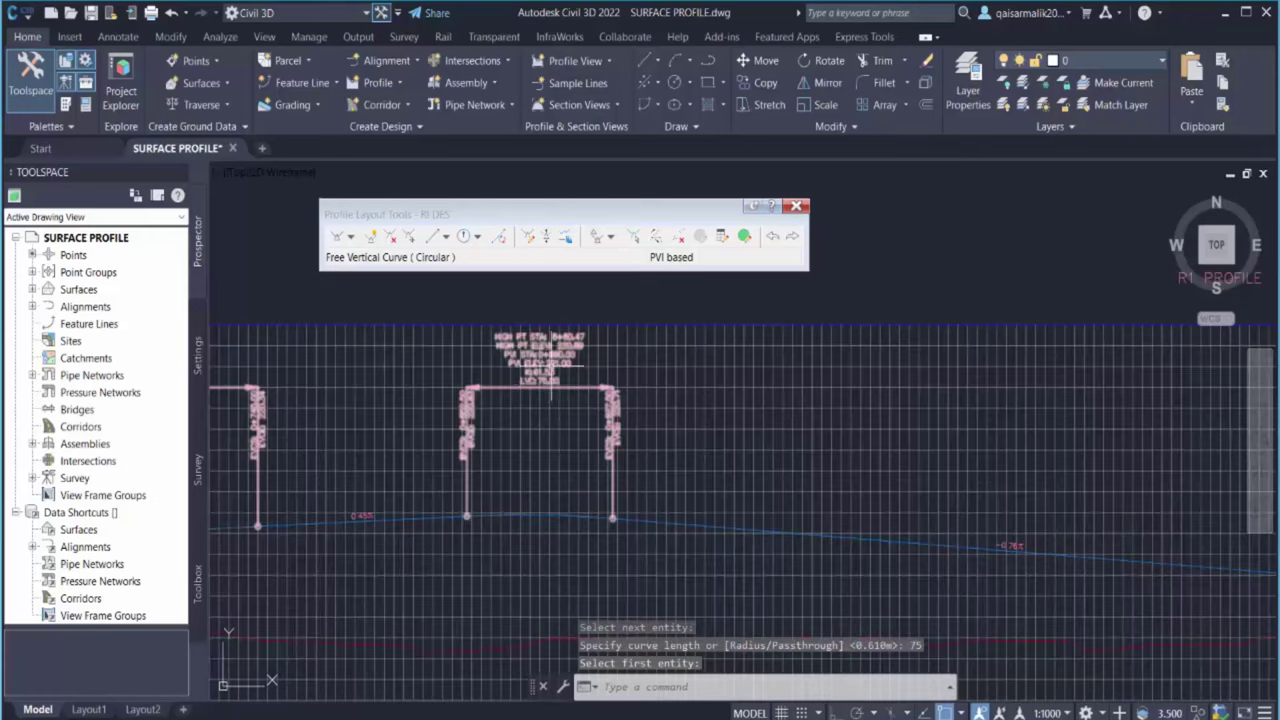
pyautogui.scroll(-2, 622, 422)
pyautogui.scroll(2, 690, 425)
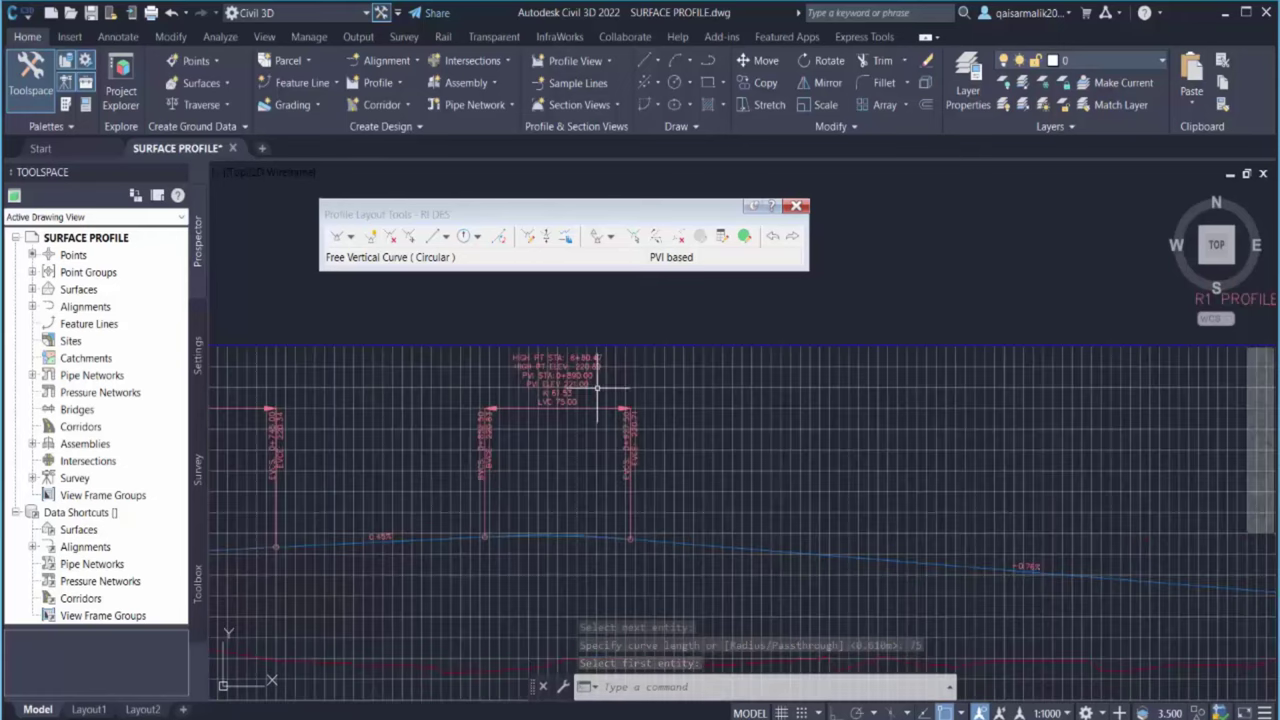
pyautogui.moveTo(518, 450); pyautogui.dragTo(259, 442, button='middle')
pyautogui.scroll(-2, 420, 443)
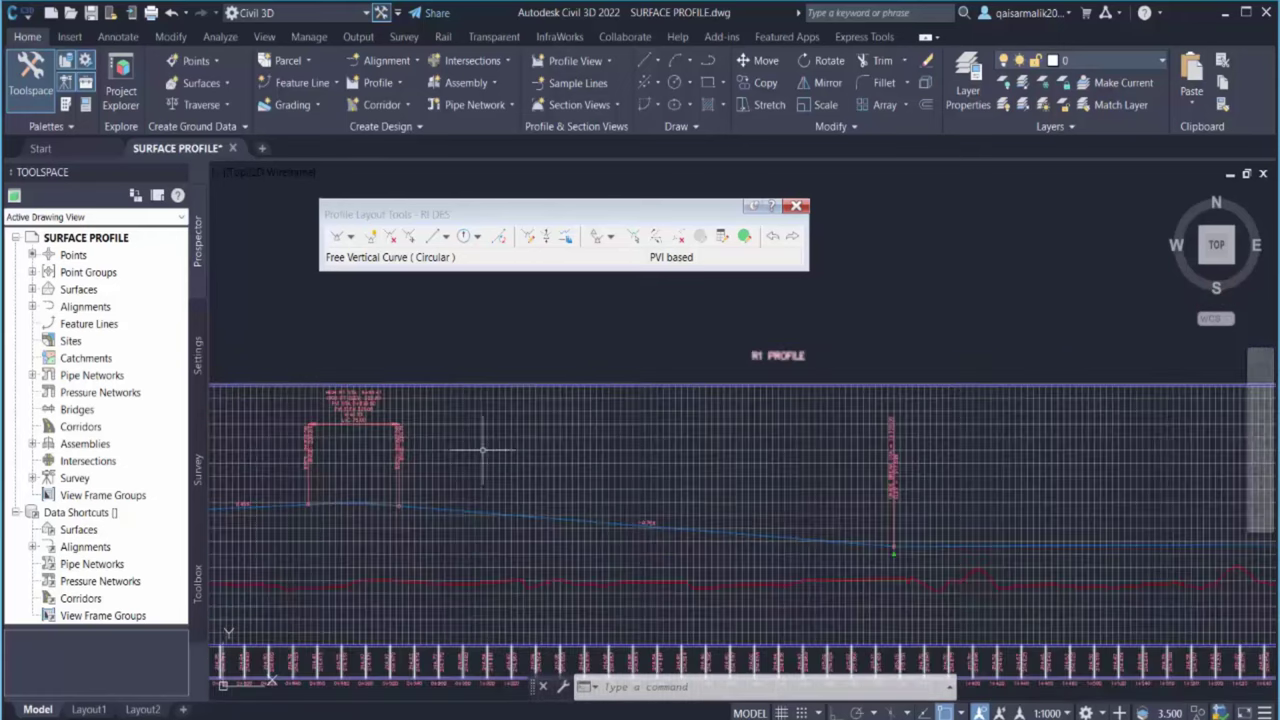
pyautogui.scroll(-1, 674, 486)
pyautogui.moveTo(674, 486); pyautogui.dragTo(491, 463, button='middle')
pyautogui.scroll(-2, 808, 500)
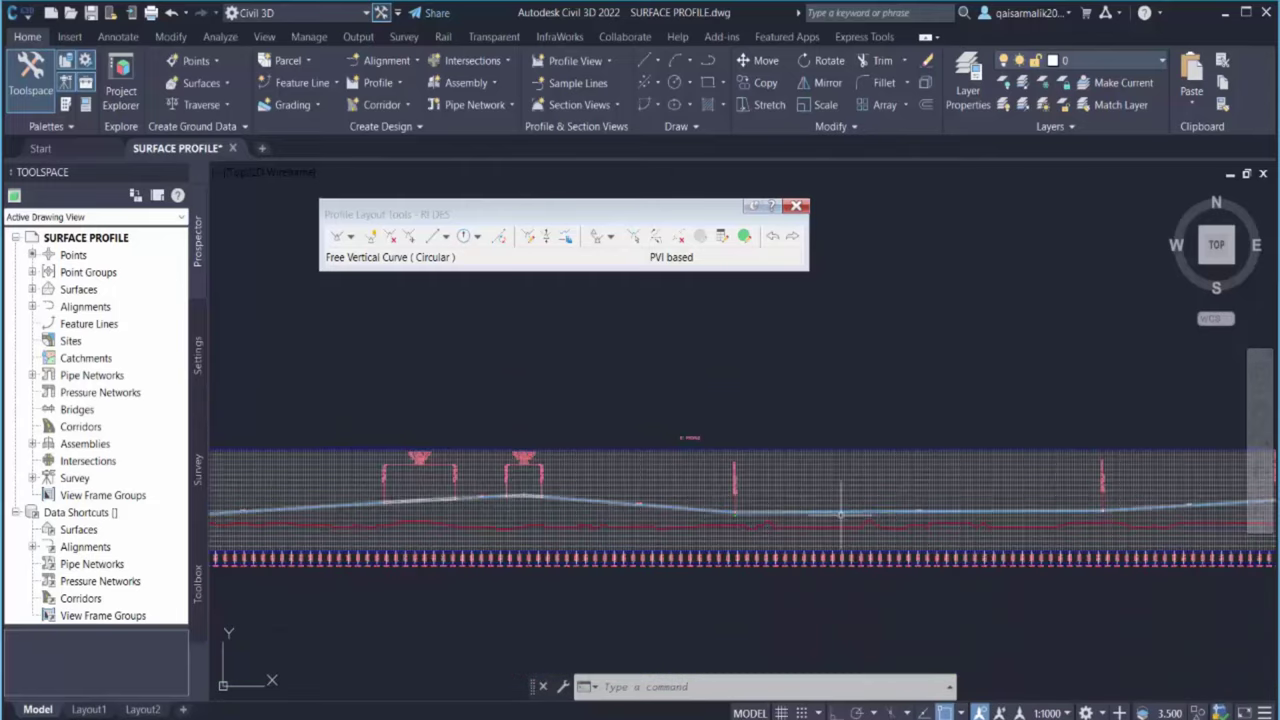
pyautogui.scroll(2, 790, 490)
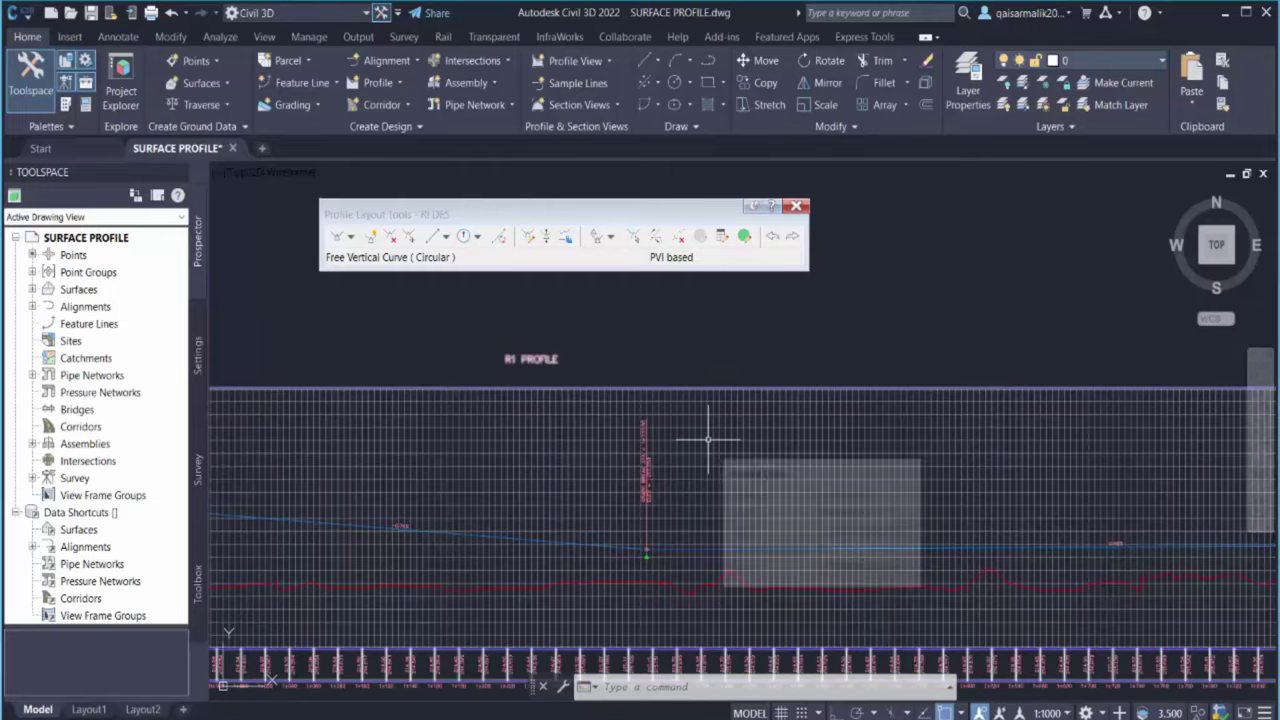
# Round the 1+335 grade break with a 250 m free circular vertical curve
pyautogui.click(463, 237)
pyautogui.scroll(2, 543, 577)
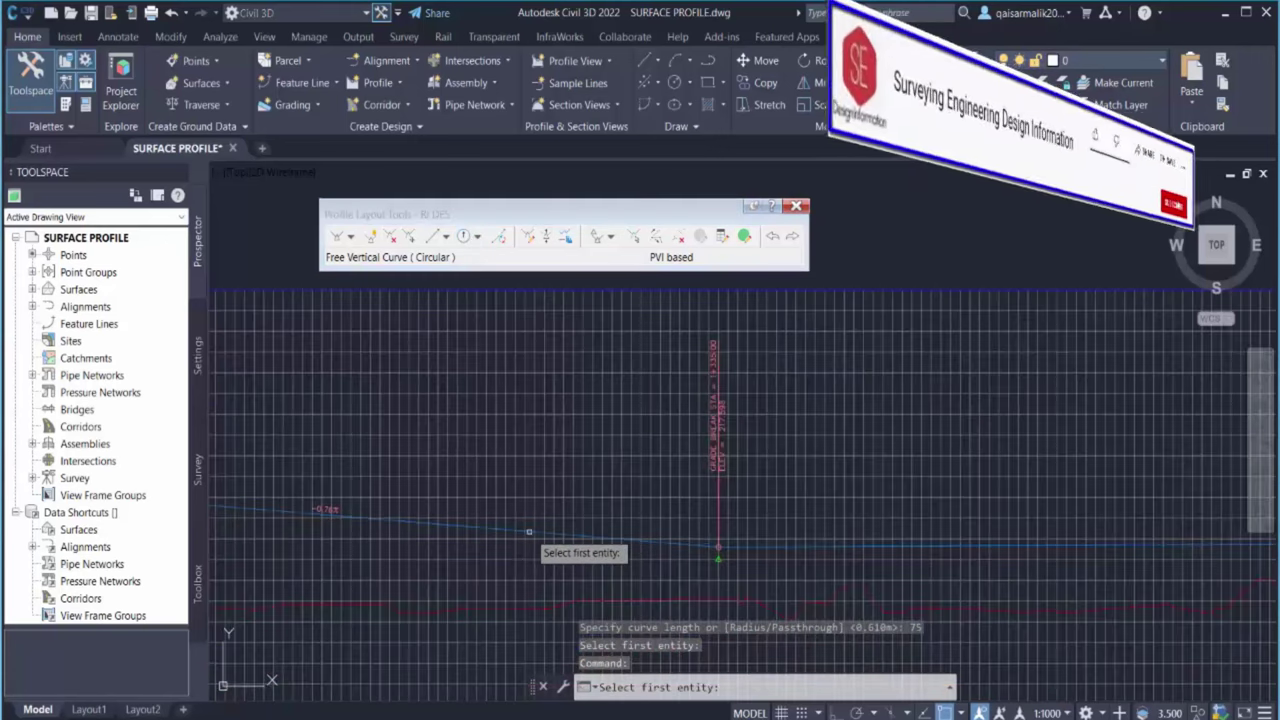
pyautogui.click(529, 532)
pyautogui.click(825, 546)
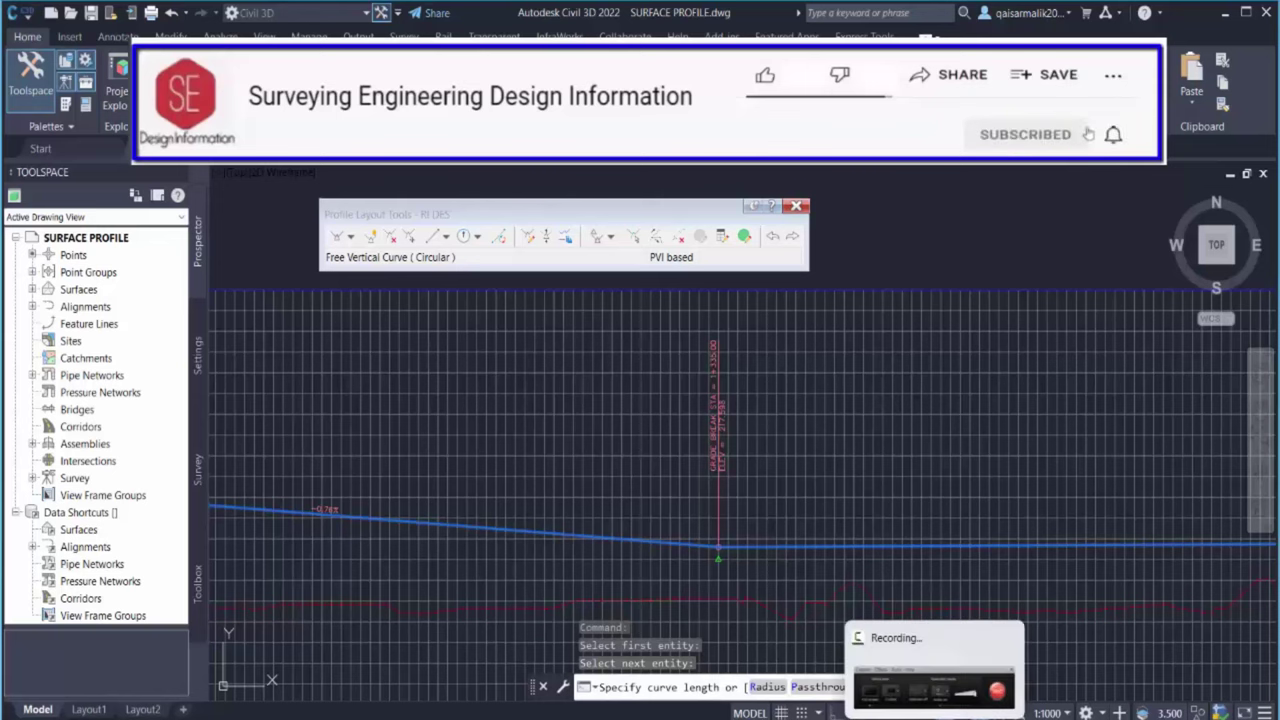
pyautogui.write('250')
pyautogui.press('Return')
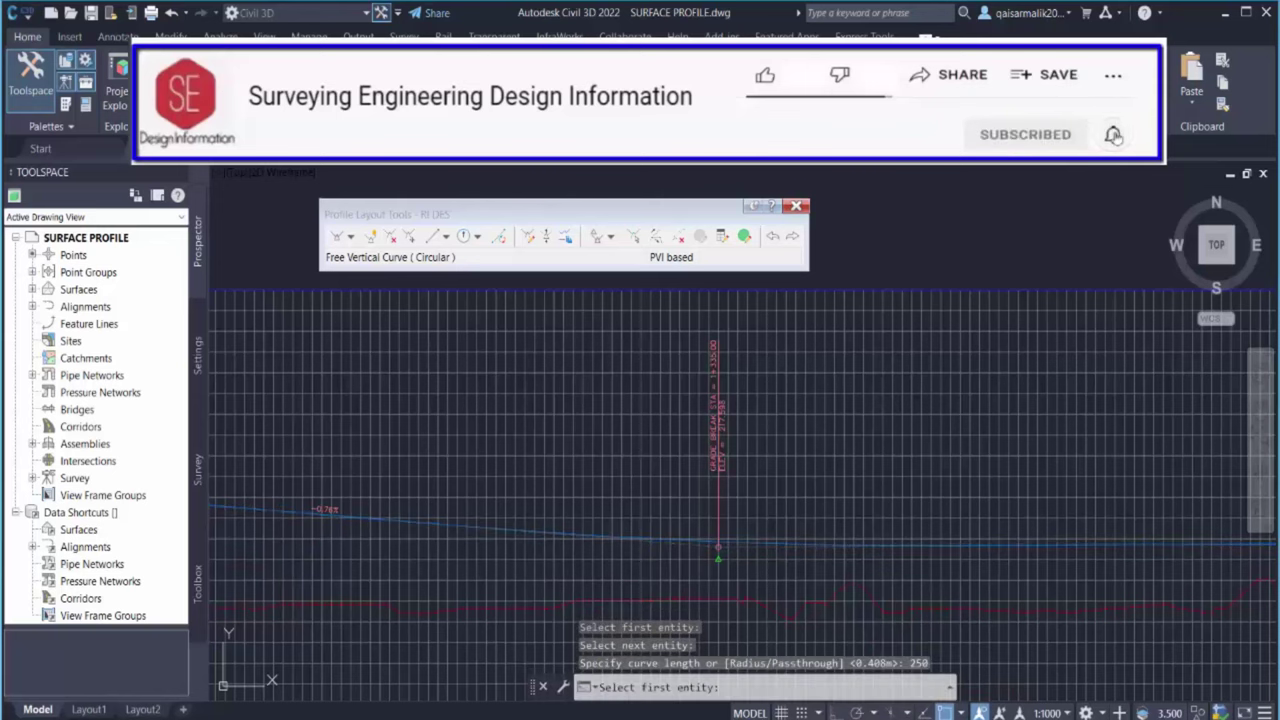
pyautogui.scroll(-1, 548, 482)
pyautogui.scroll(-1, 660, 478)
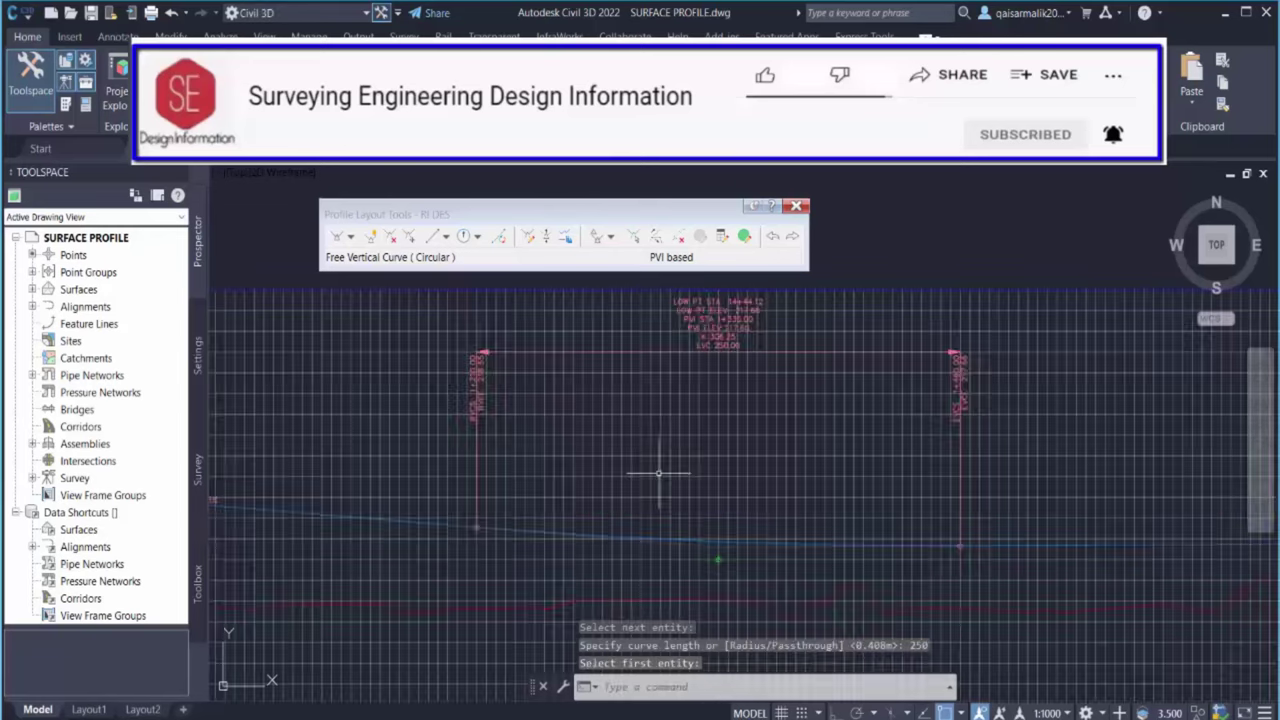
pyautogui.scroll(-1, 792, 468)
pyautogui.scroll(4, 656, 480)
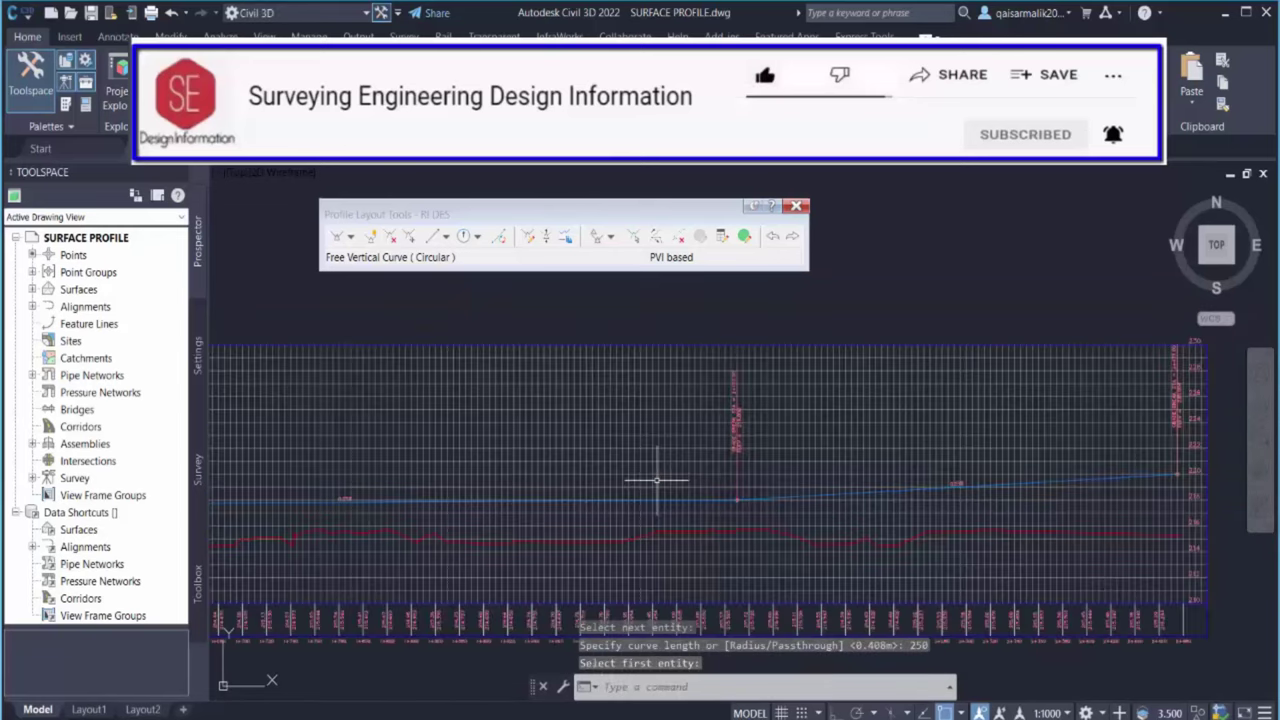
# Join the flat tangent and the rising 0.55% tangent at 2+110 with a 350 m circular curve
pyautogui.click(466, 239)
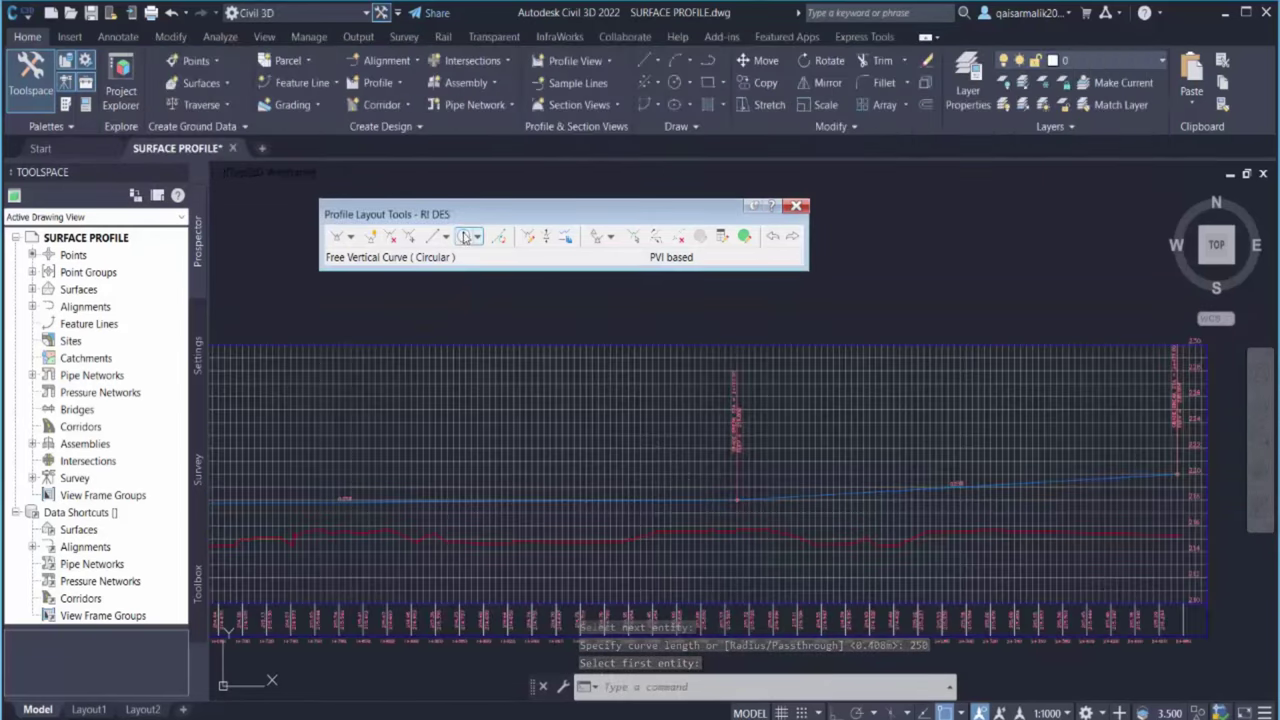
pyautogui.click(466, 239)
pyautogui.scroll(5, 555, 515)
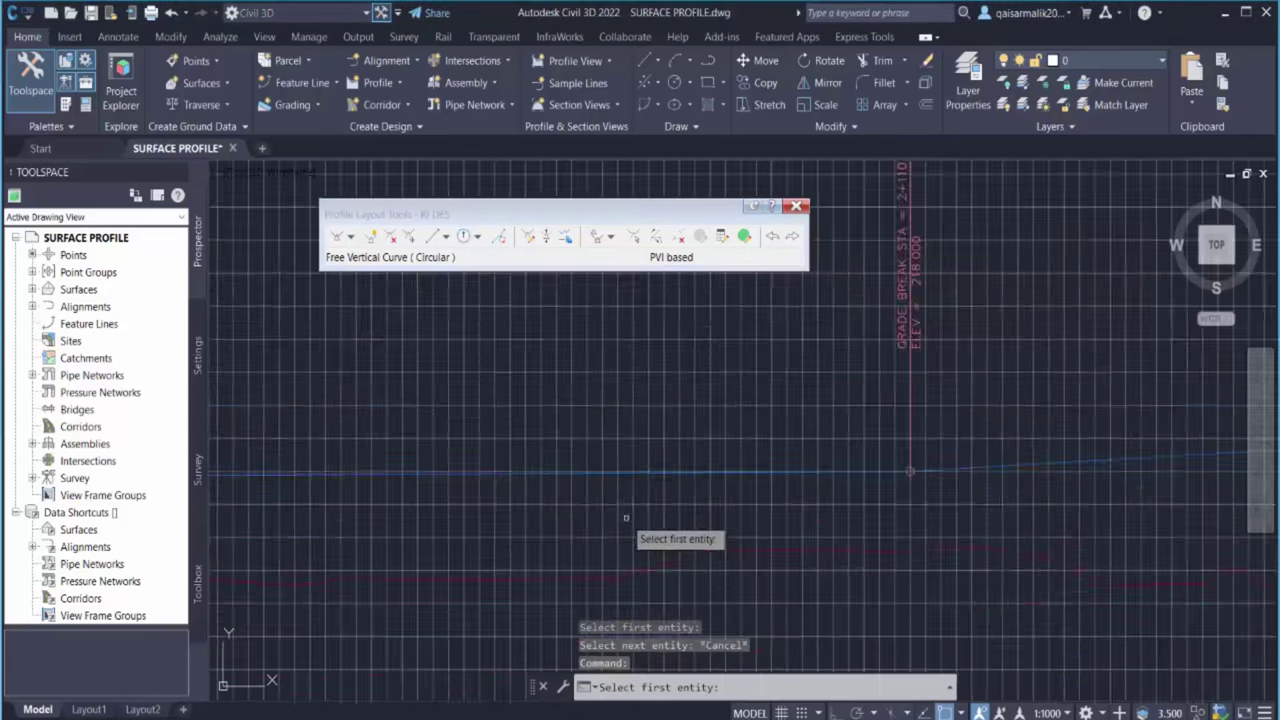
pyautogui.click(590, 402)
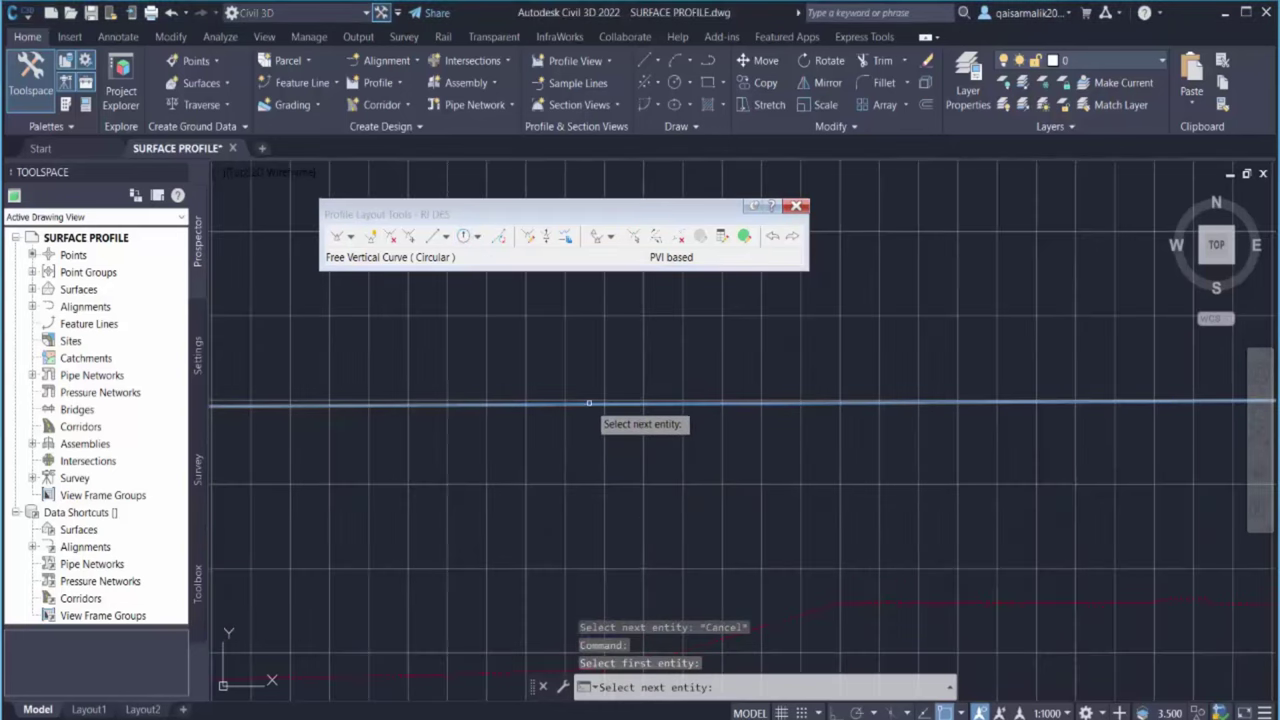
pyautogui.scroll(-3, 515, 444)
pyautogui.scroll(2, 754, 429)
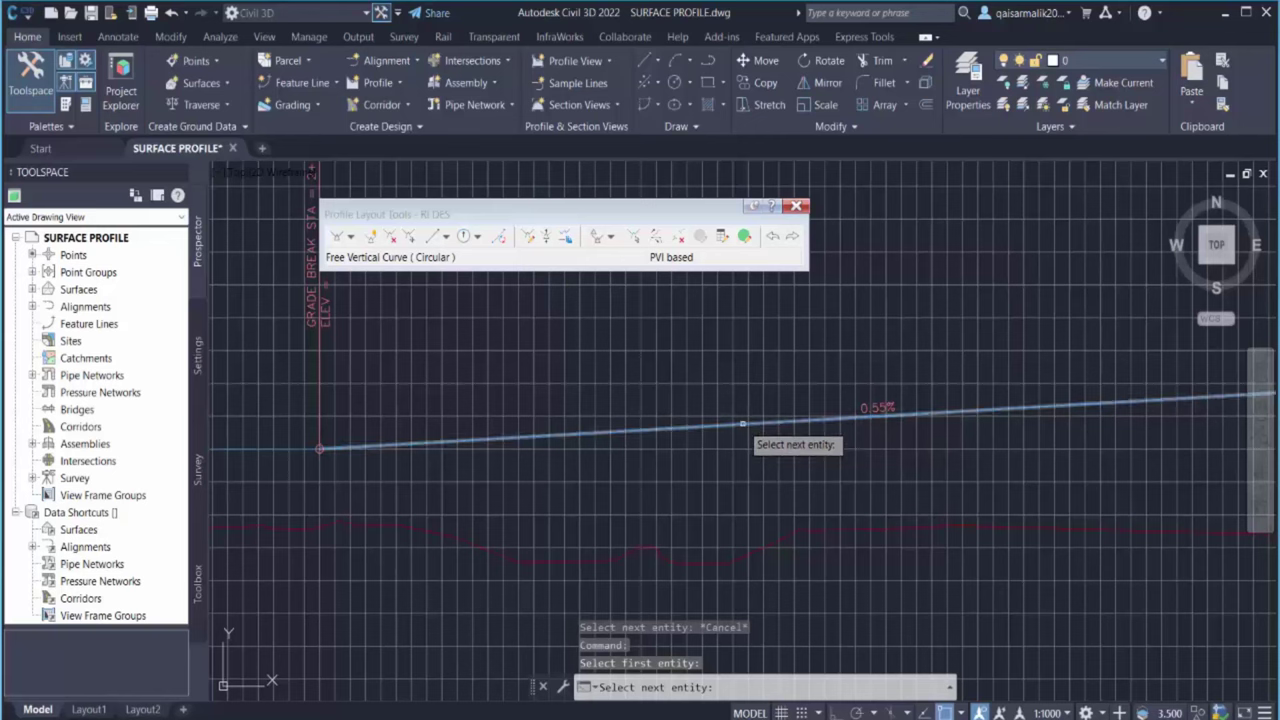
pyautogui.click(754, 429)
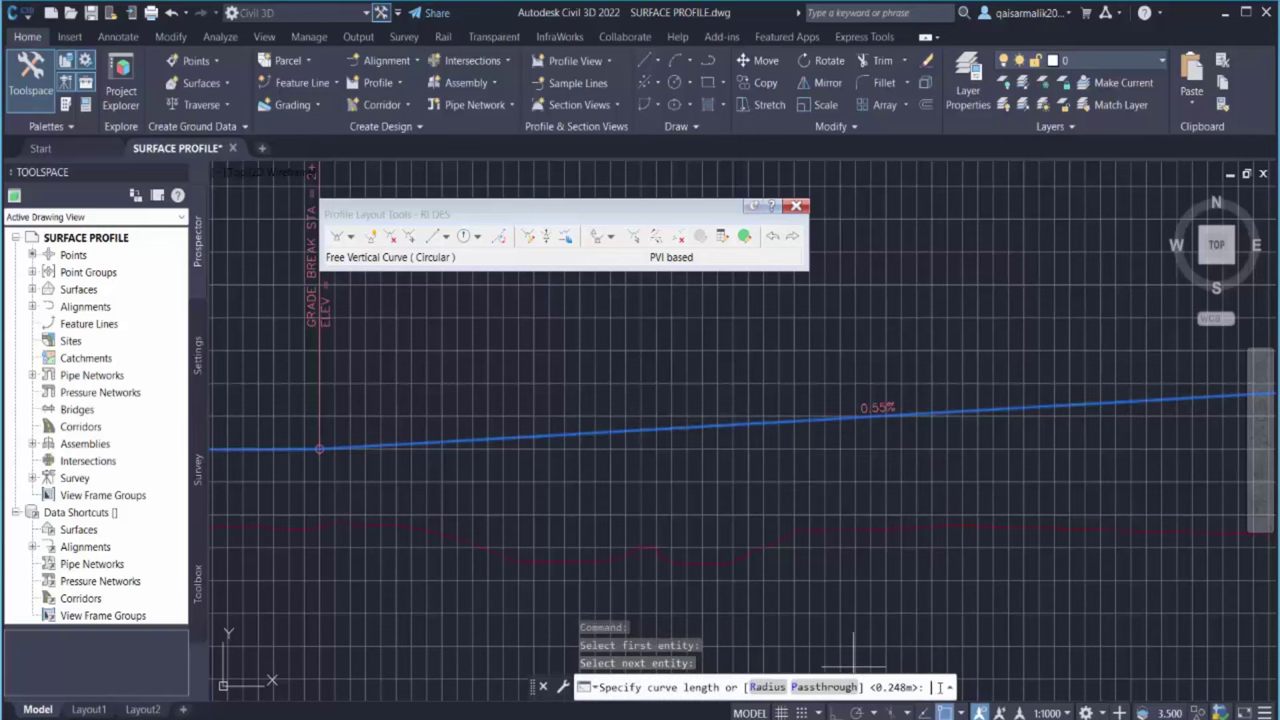
pyautogui.write('350')
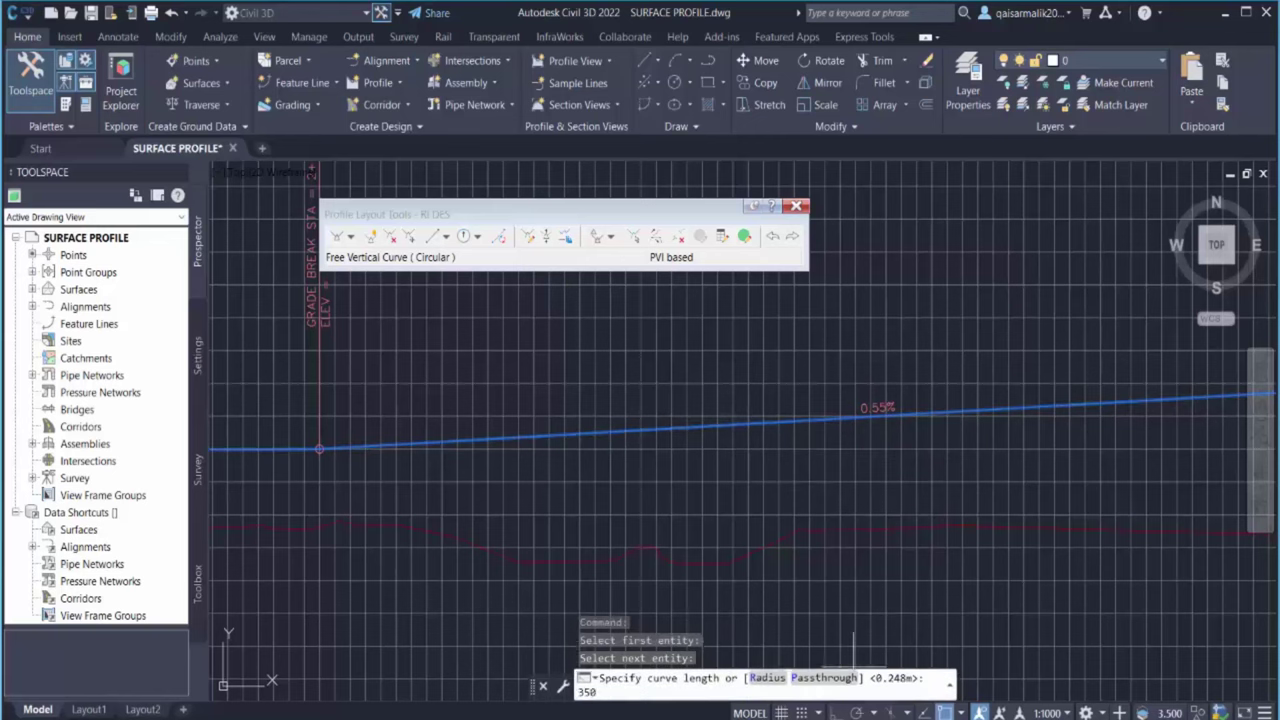
pyautogui.press('Return')
pyautogui.scroll(-3, 740, 415)
pyautogui.scroll(3, 733, 404)
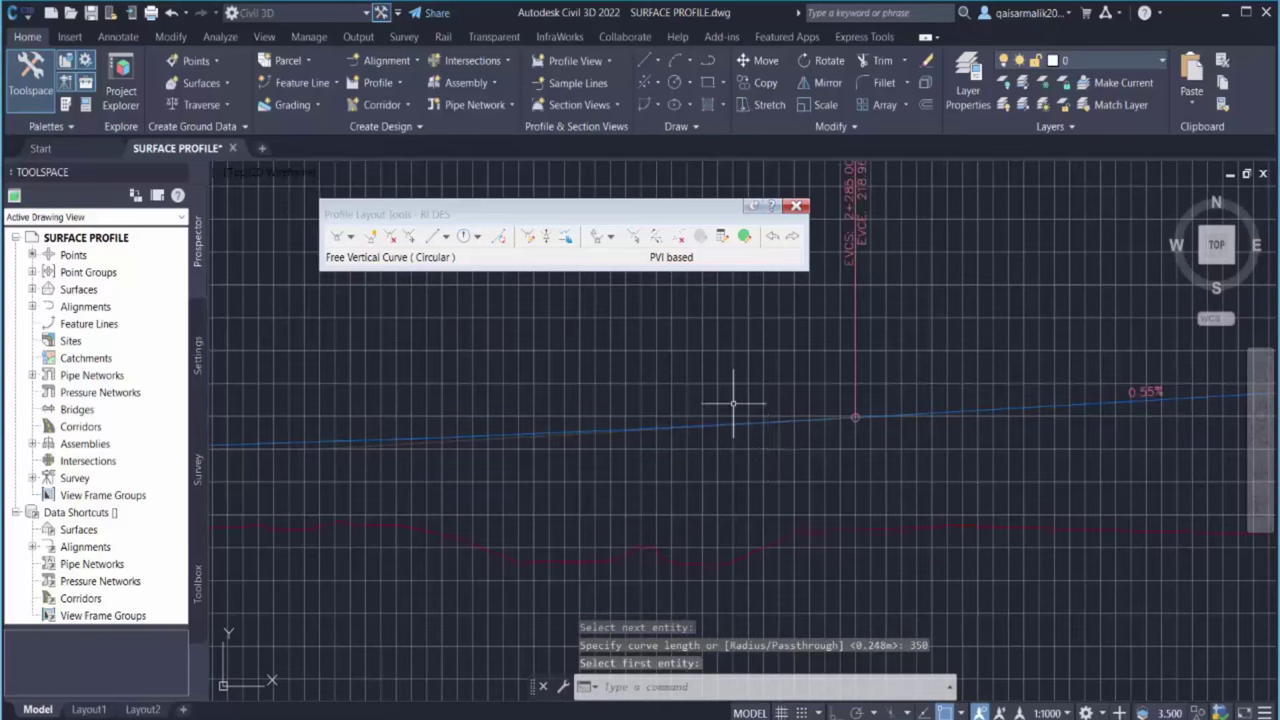
pyautogui.scroll(-5, 733, 404)
pyautogui.scroll(3, 748, 420)
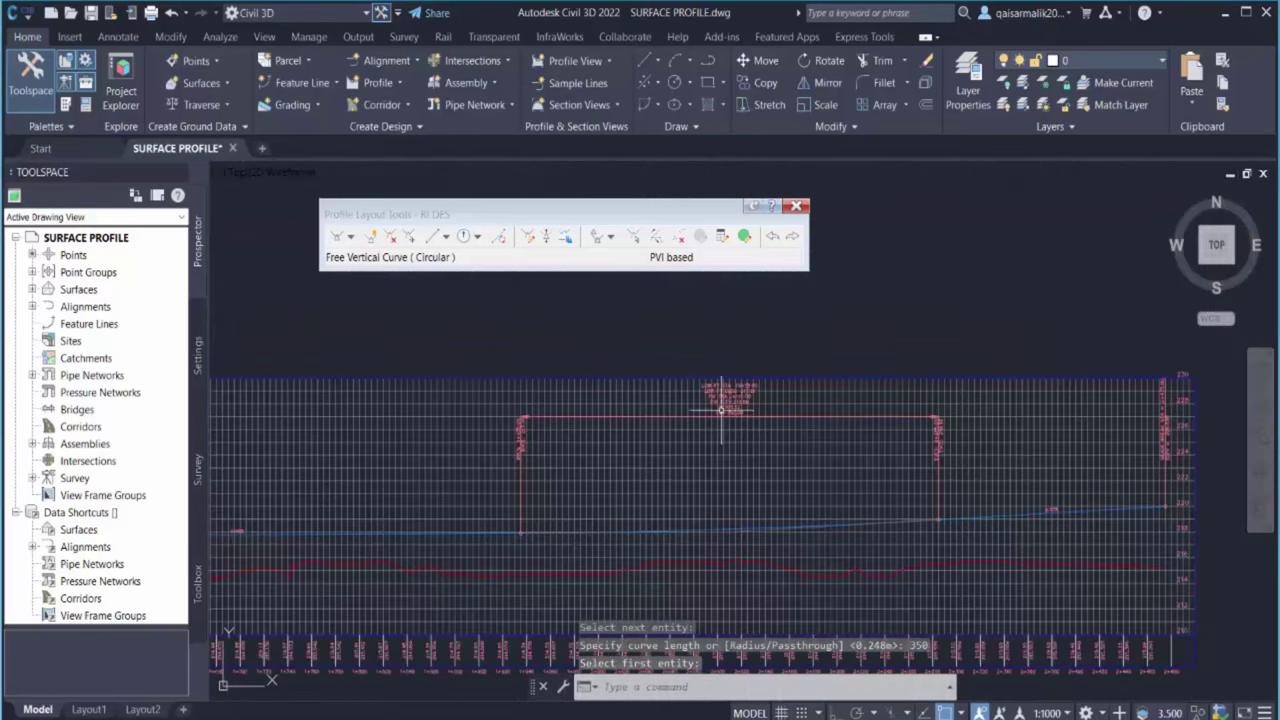
pyautogui.scroll(2, 1094, 486)
pyautogui.scroll(-3, 614, 531)
pyautogui.moveTo(614, 531); pyautogui.dragTo(961, 555, button='middle')
pyautogui.scroll(-1, 714, 586)
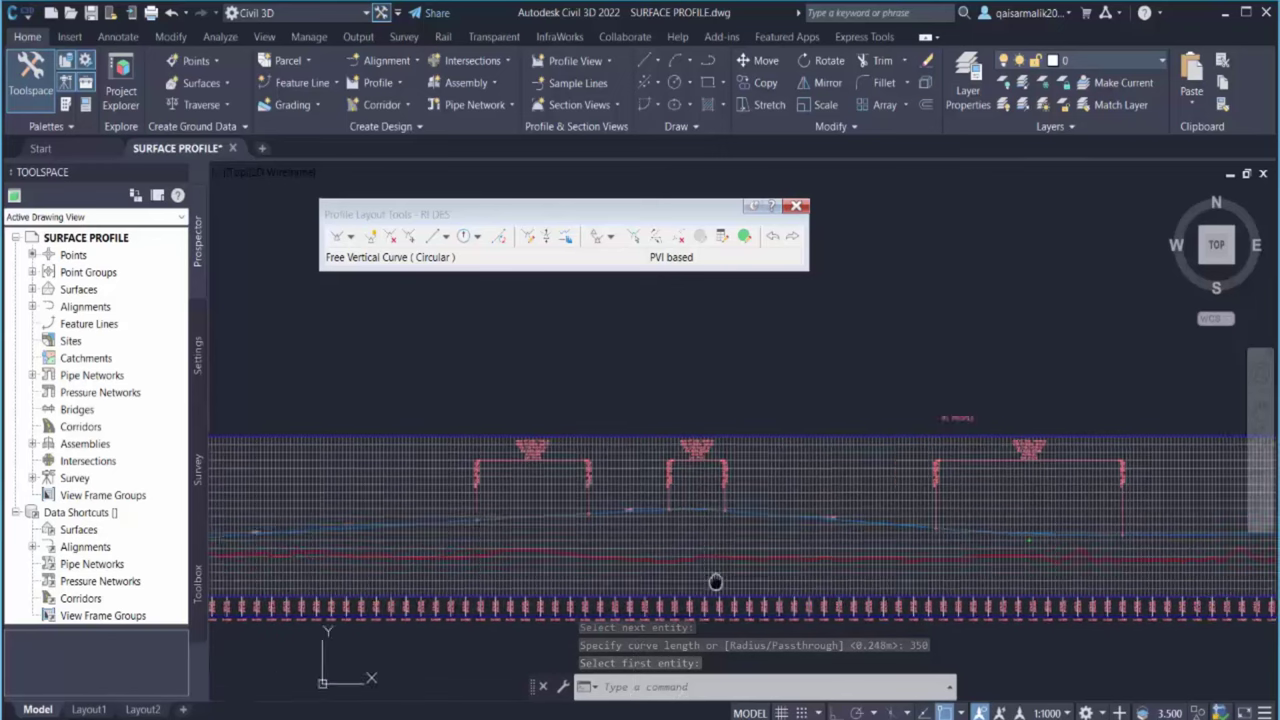
pyautogui.scroll(1, 714, 586)
pyautogui.scroll(-1, 700, 534)
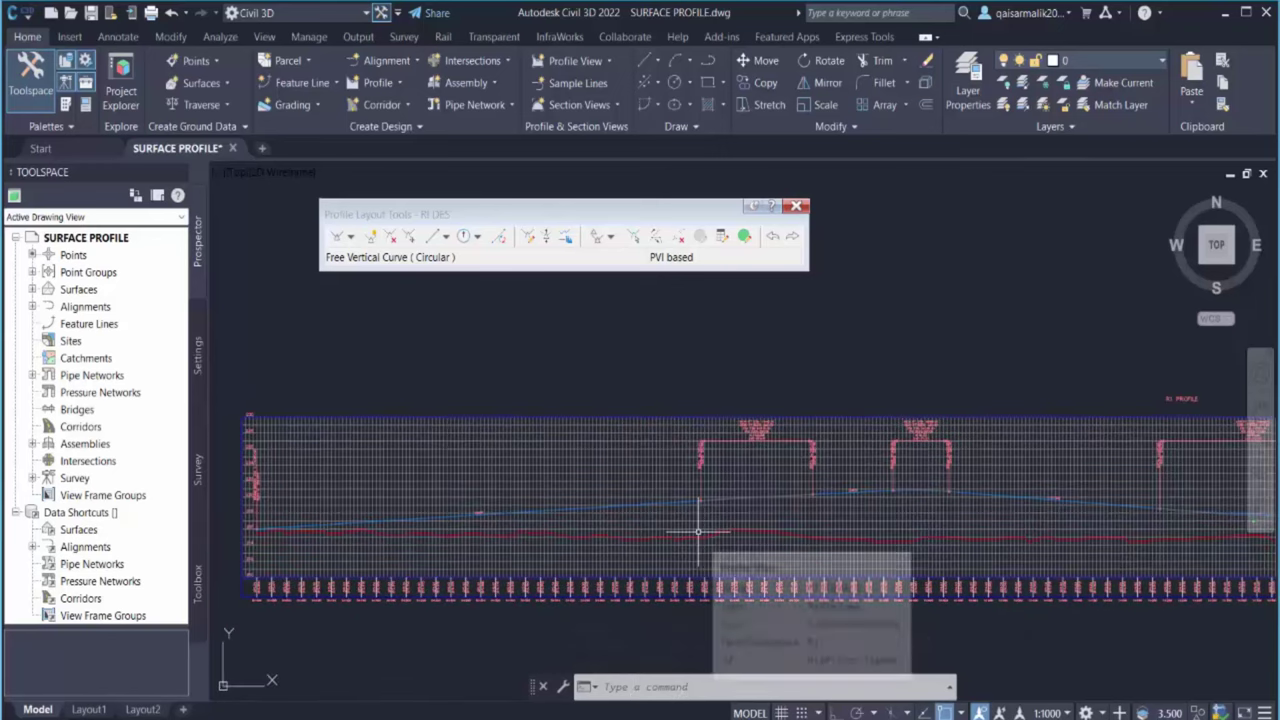
pyautogui.moveTo(871, 465); pyautogui.dragTo(686, 465, button='middle')
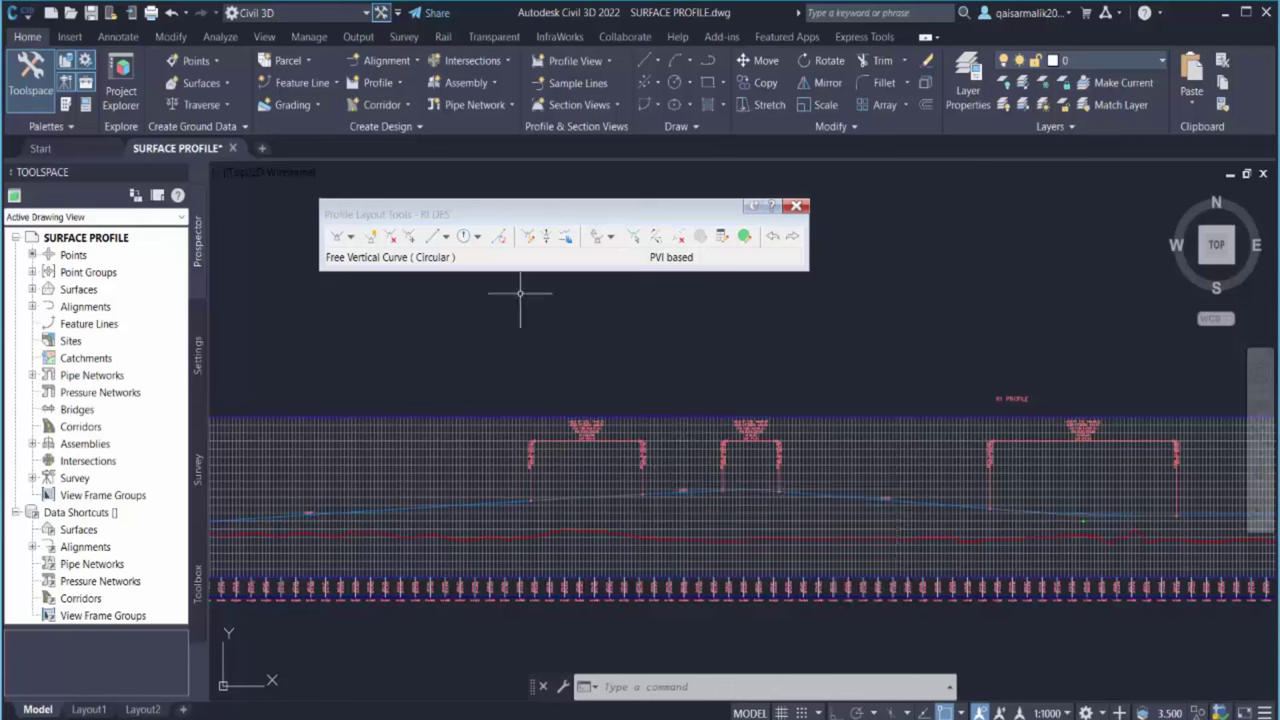
# Insert a new PVI on the R1 DES design profile
pyautogui.click(370, 237)
pyautogui.scroll(5, 680, 440)
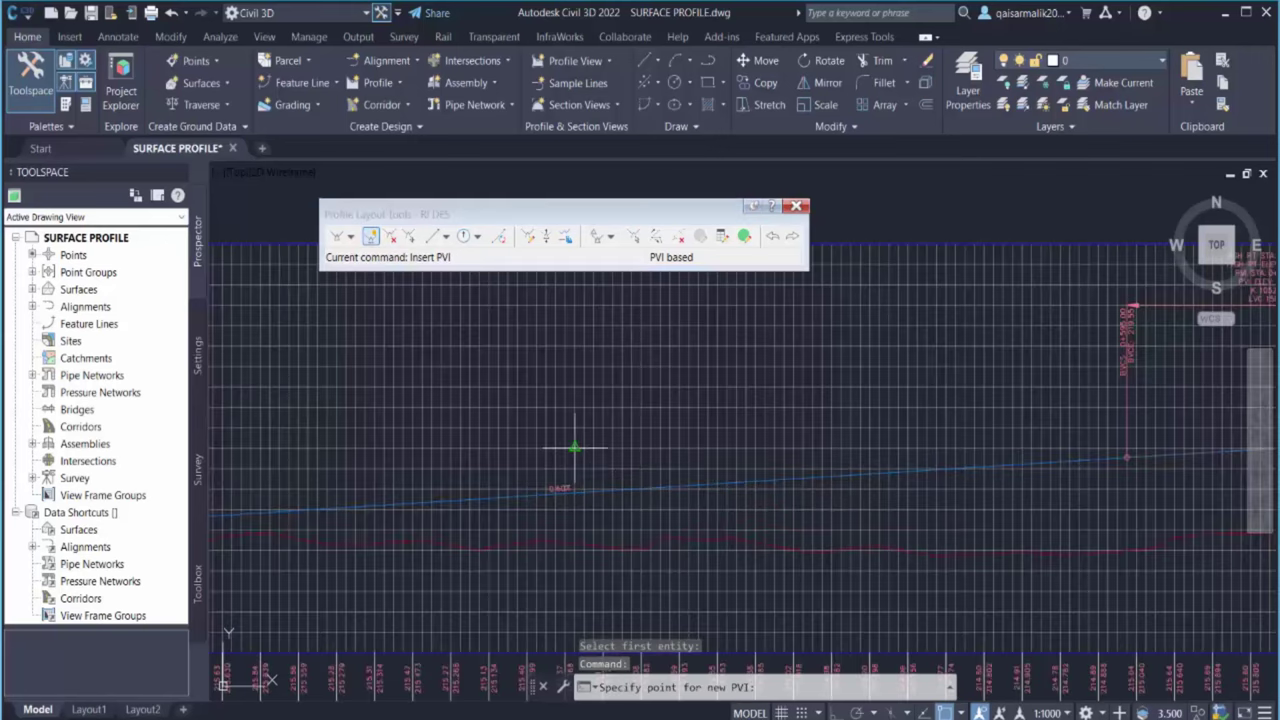
pyautogui.scroll(2, 690, 500)
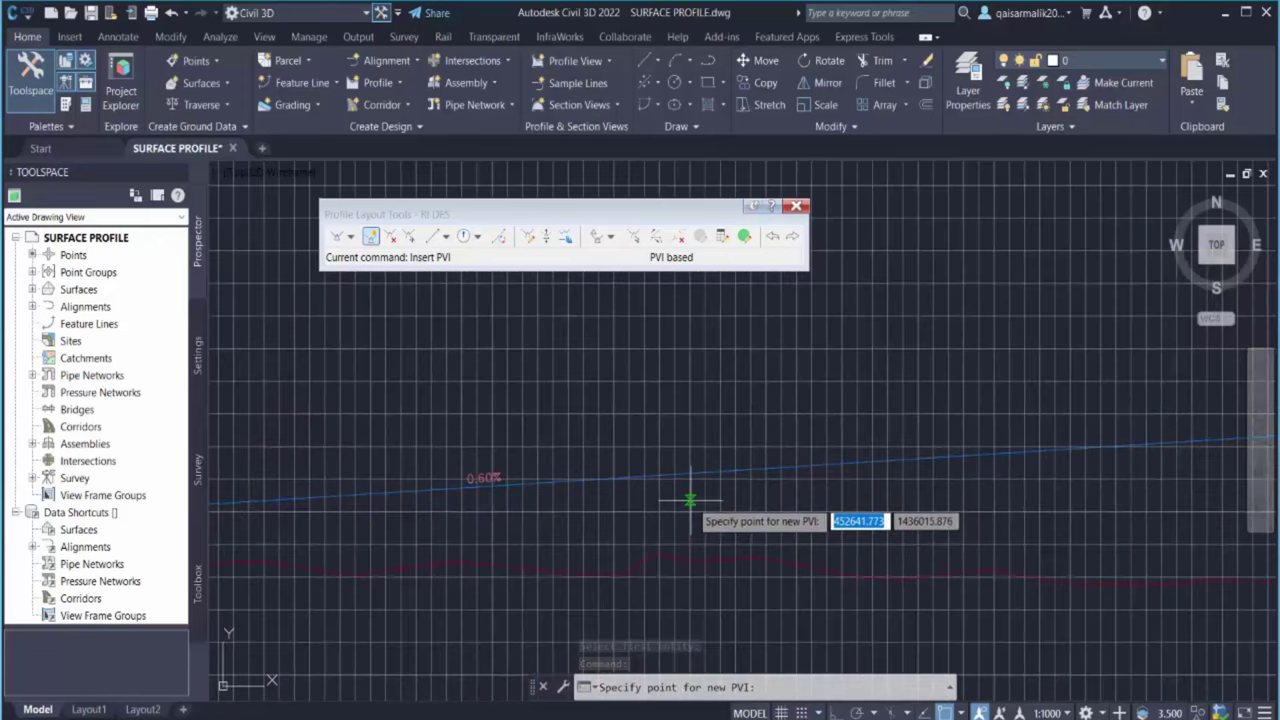
pyautogui.click(690, 497)
pyautogui.scroll(-3, 512, 420)
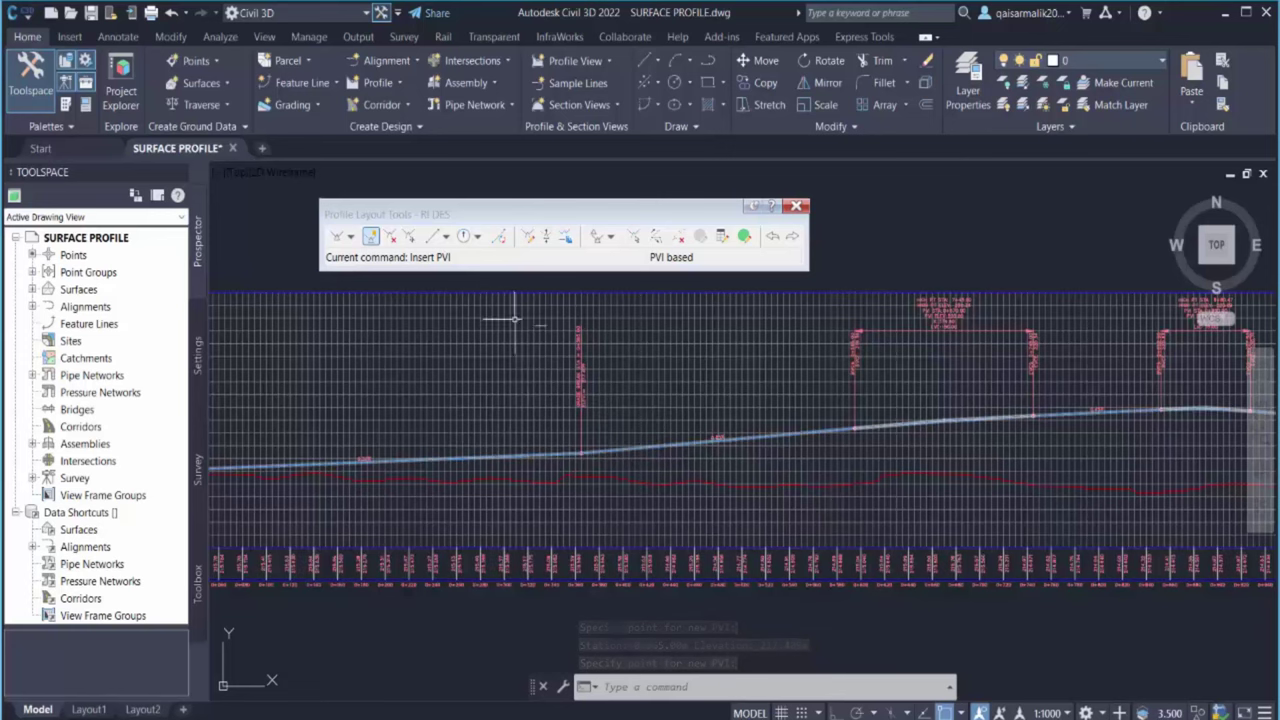
# Join the two tangents at the grade break with a 200 m free circular vertical curve
pyautogui.click(476, 238)
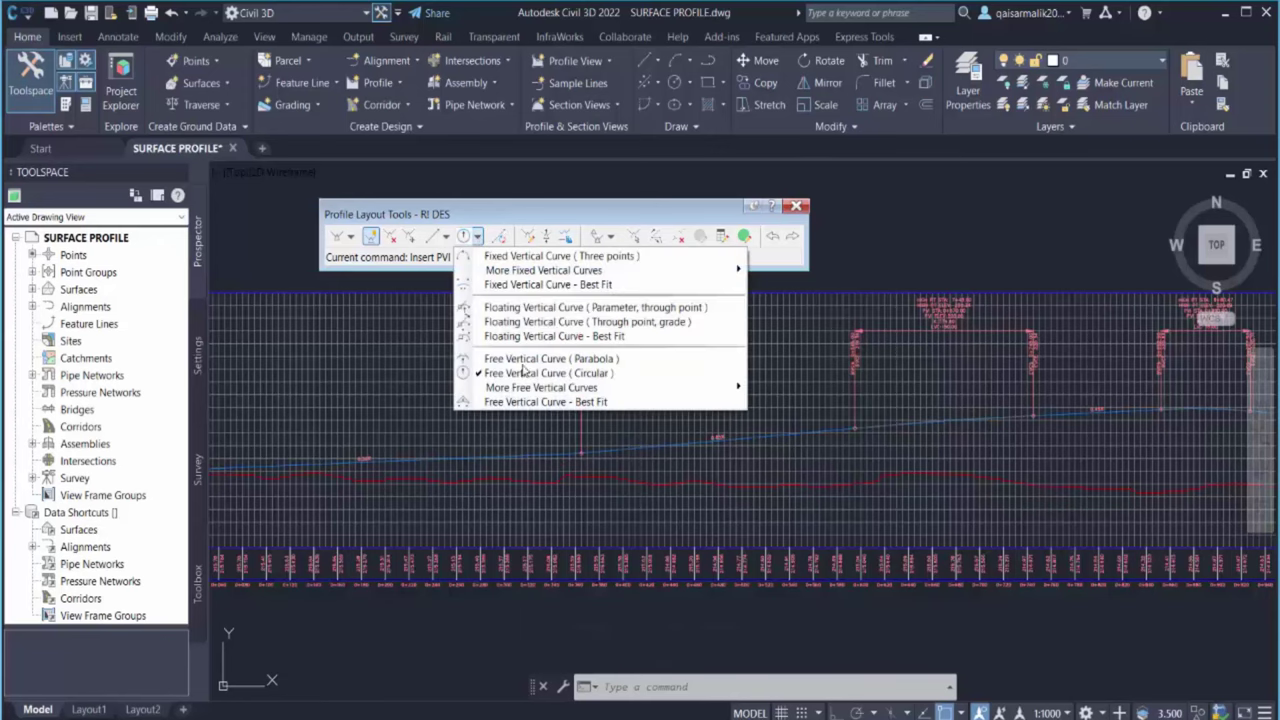
pyautogui.click(530, 373)
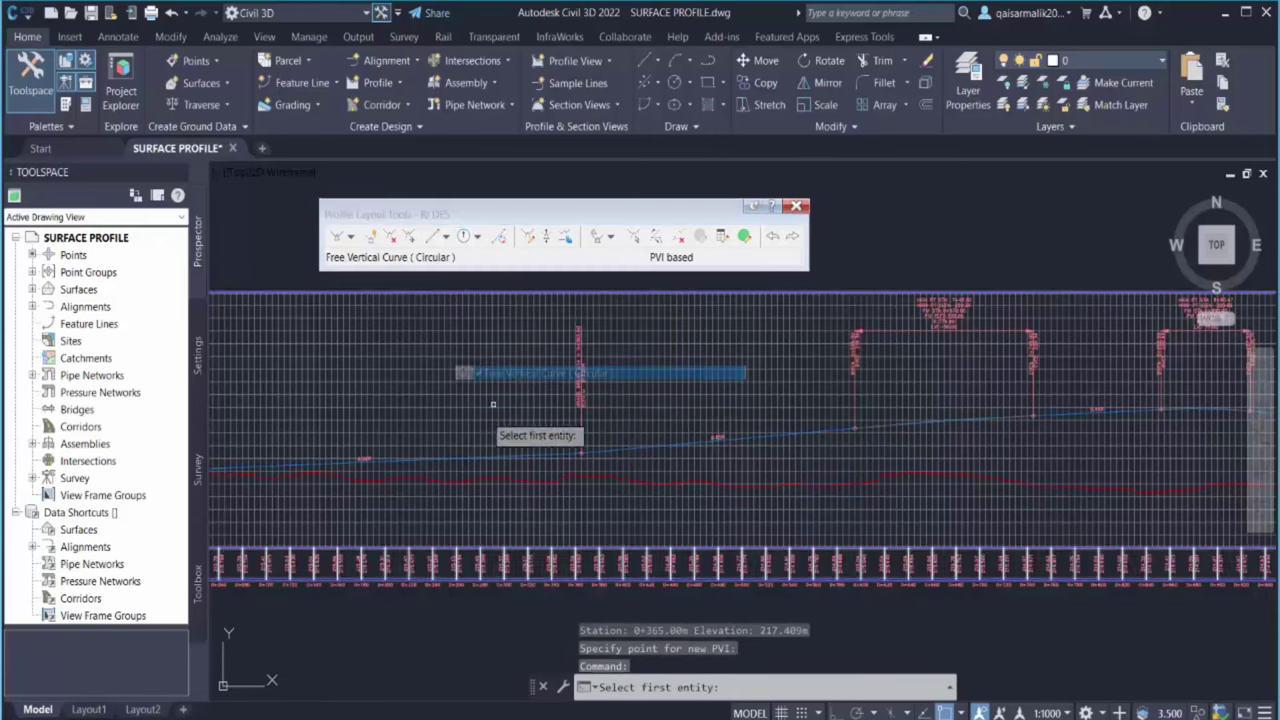
pyautogui.scroll(4, 425, 425)
pyautogui.click(397, 330)
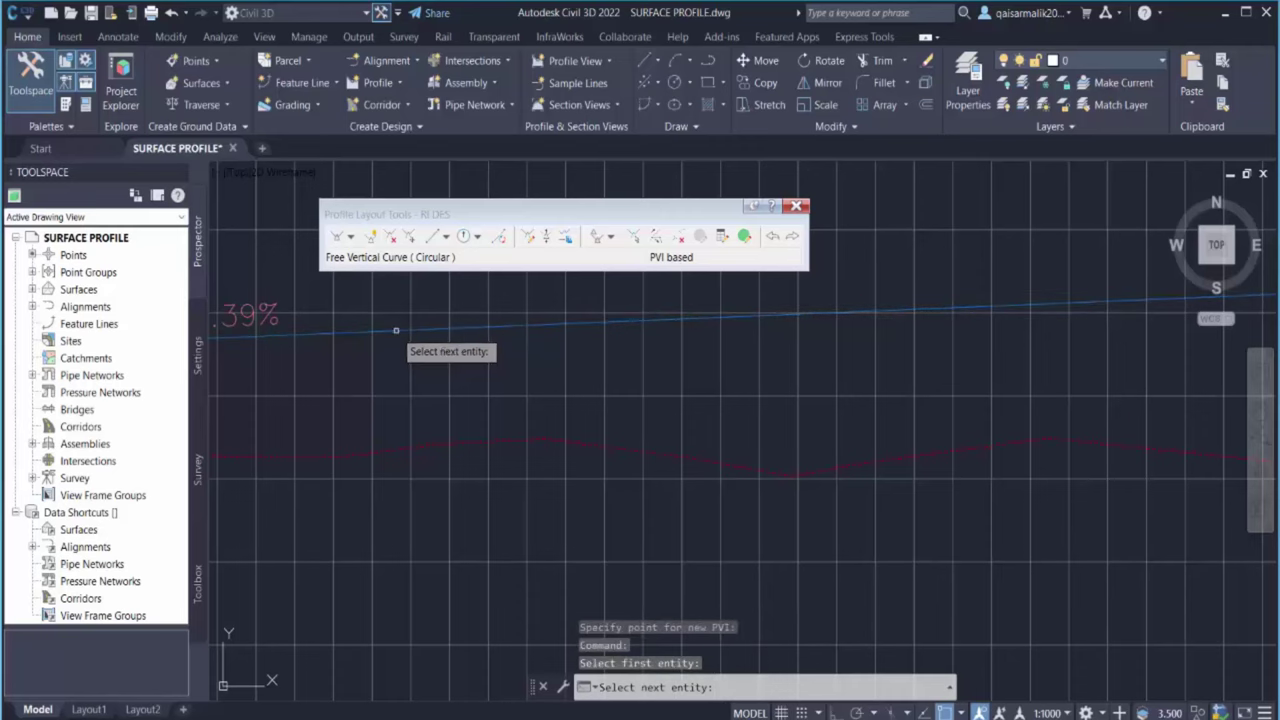
pyautogui.scroll(-2, 394, 371)
pyautogui.scroll(-2, 701, 362)
pyautogui.scroll(2, 714, 366)
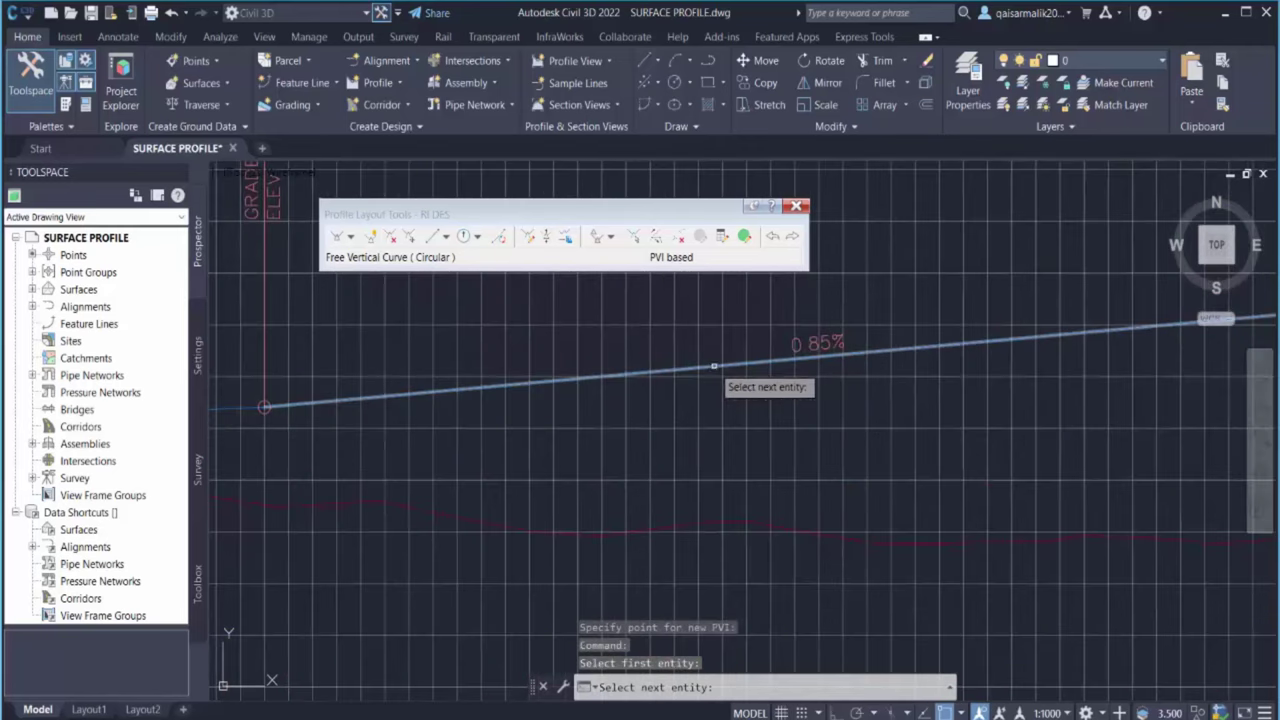
pyautogui.click(710, 367)
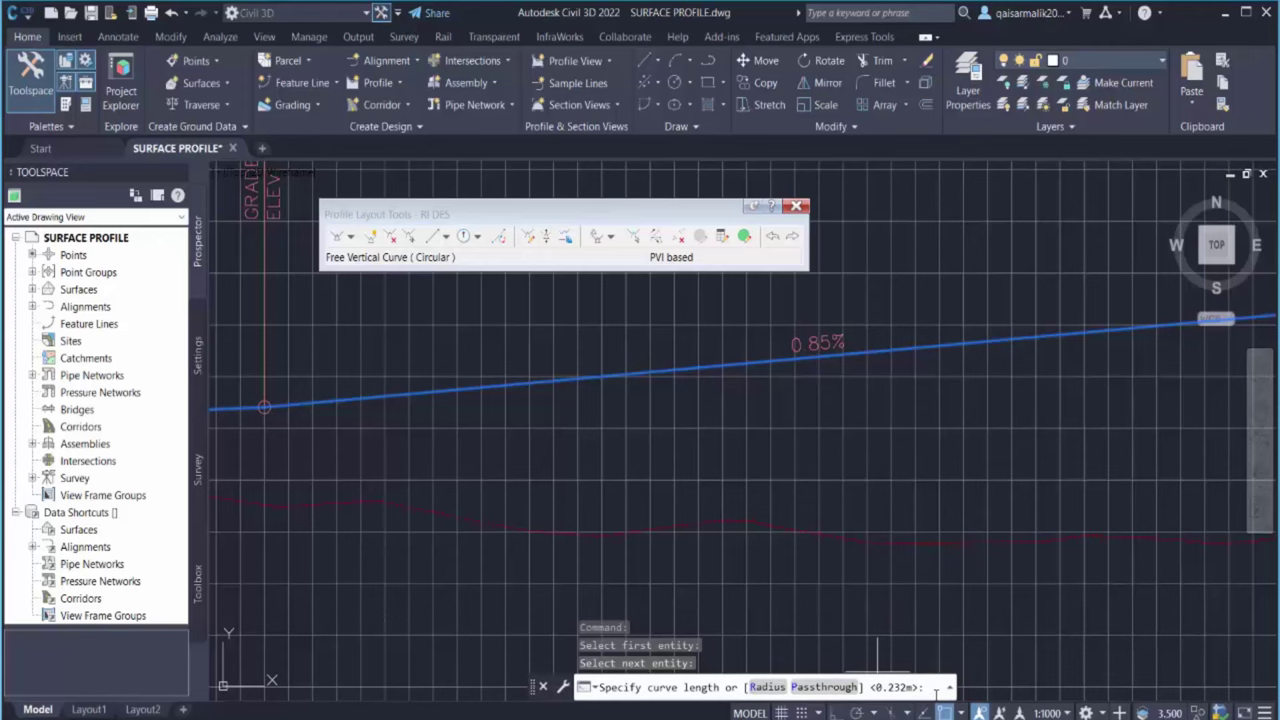
pyautogui.write('200')
pyautogui.press('Return')
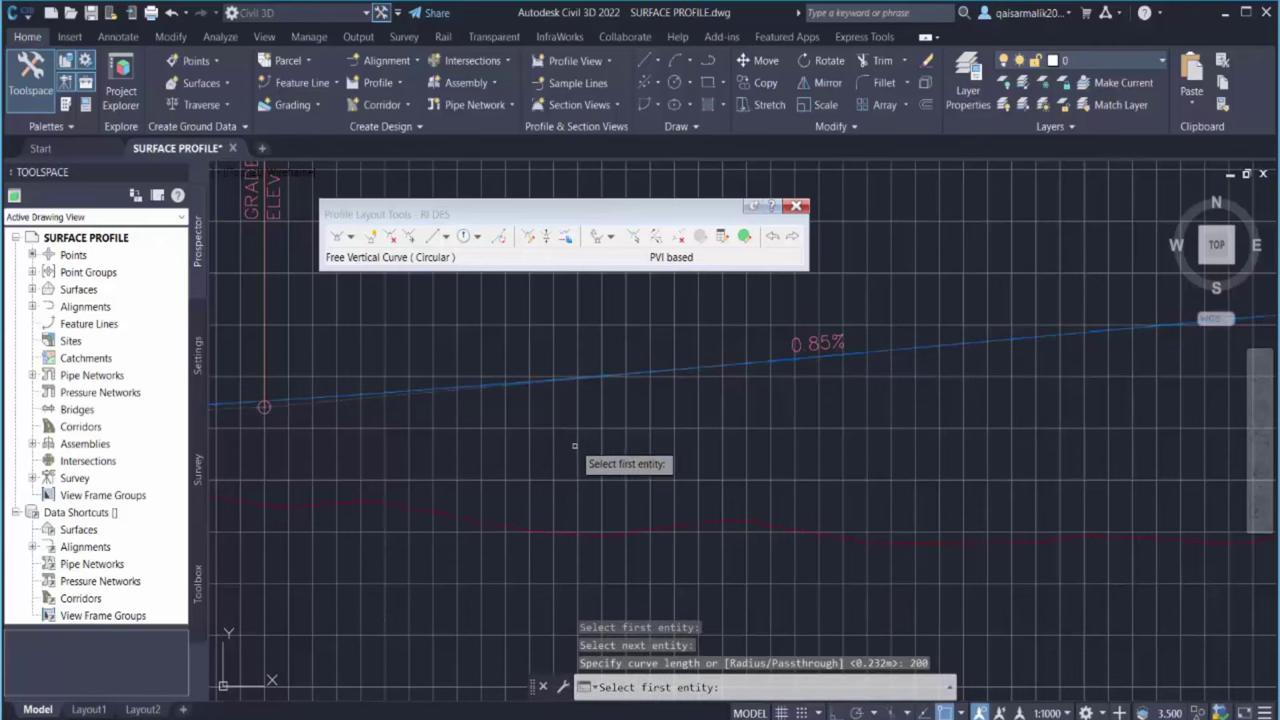
pyautogui.scroll(-3, 586, 455)
pyautogui.scroll(2, 585, 440)
pyautogui.scroll(-3, 631, 486)
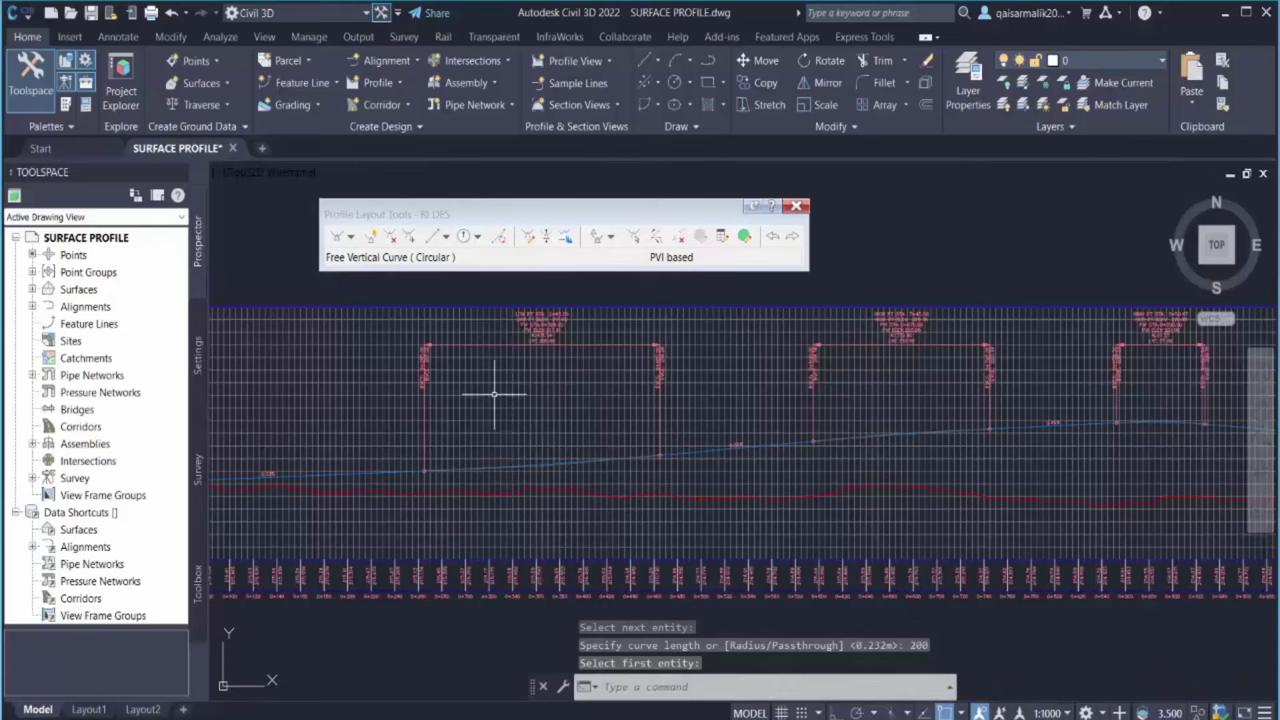
pyautogui.scroll(-2, 600, 405)
pyautogui.scroll(-2, 820, 440)
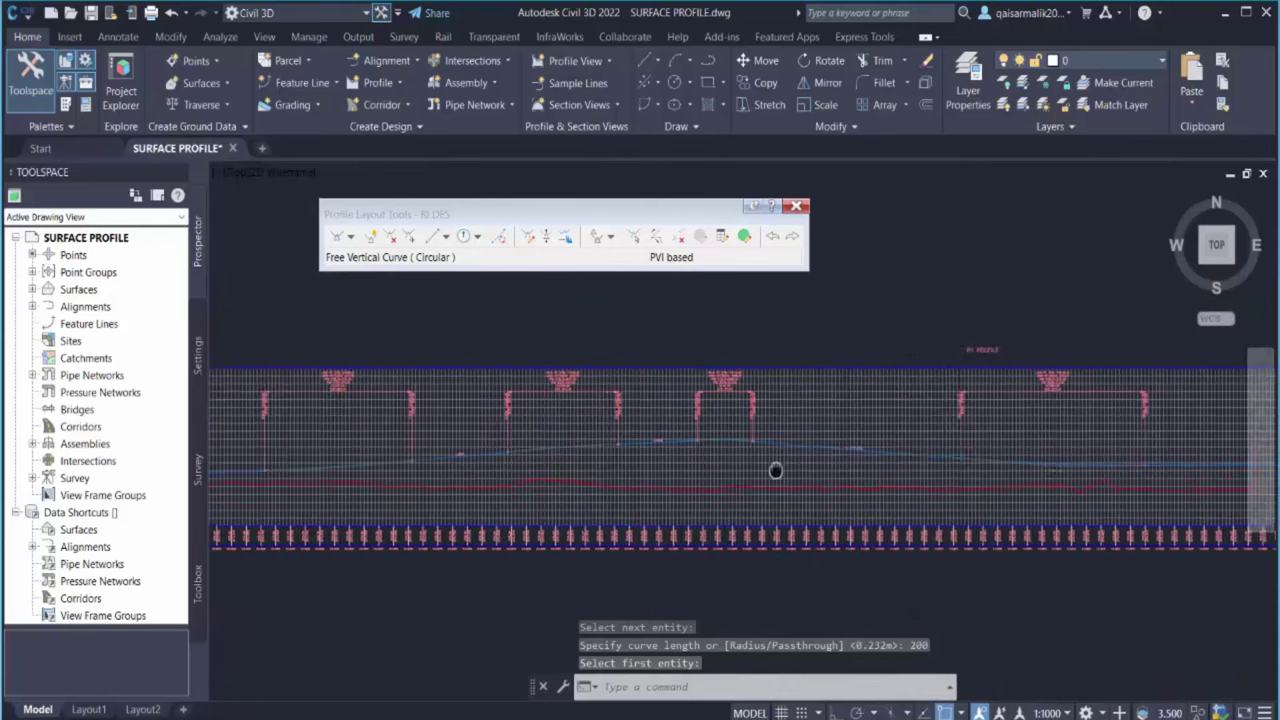
pyautogui.scroll(1, 580, 449)
pyautogui.scroll(2, 670, 460)
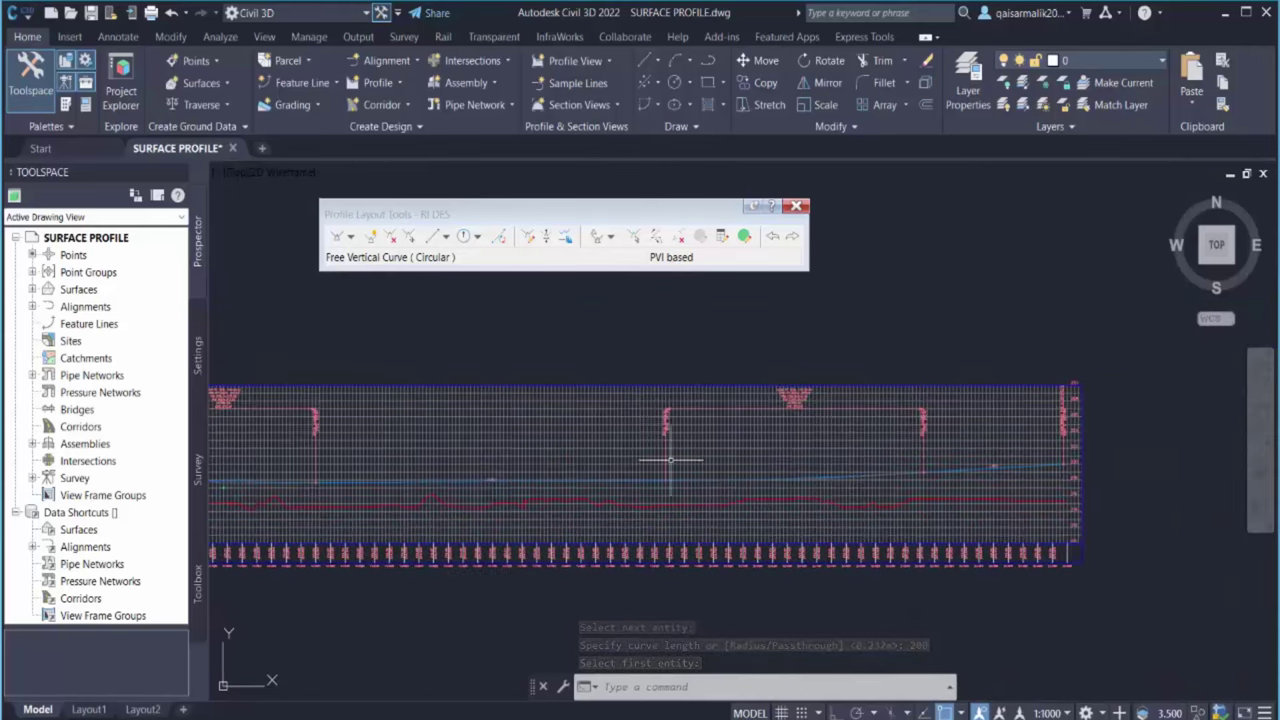
pyautogui.scroll(1, 509, 434)
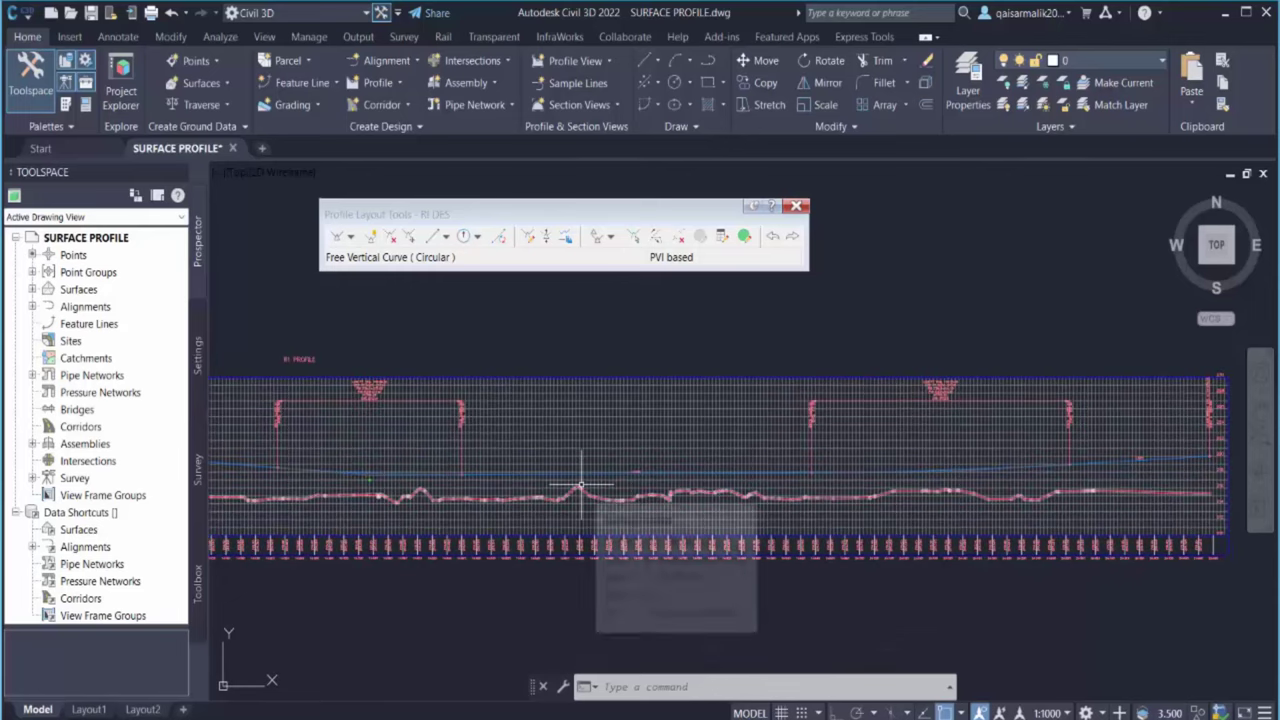
# Switch the tangent drawing mode to Draw Tangents With Curves
pyautogui.click(351, 237)
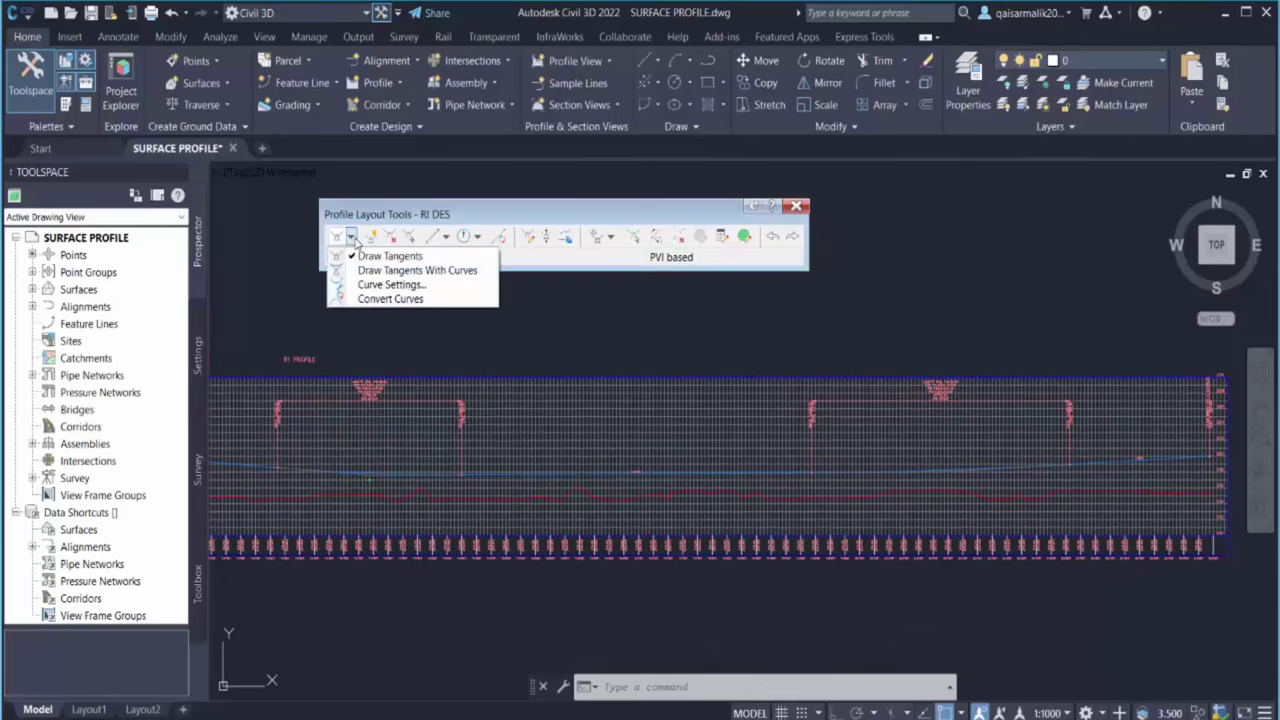
pyautogui.click(476, 271)
pyautogui.scroll(-1, 746, 343)
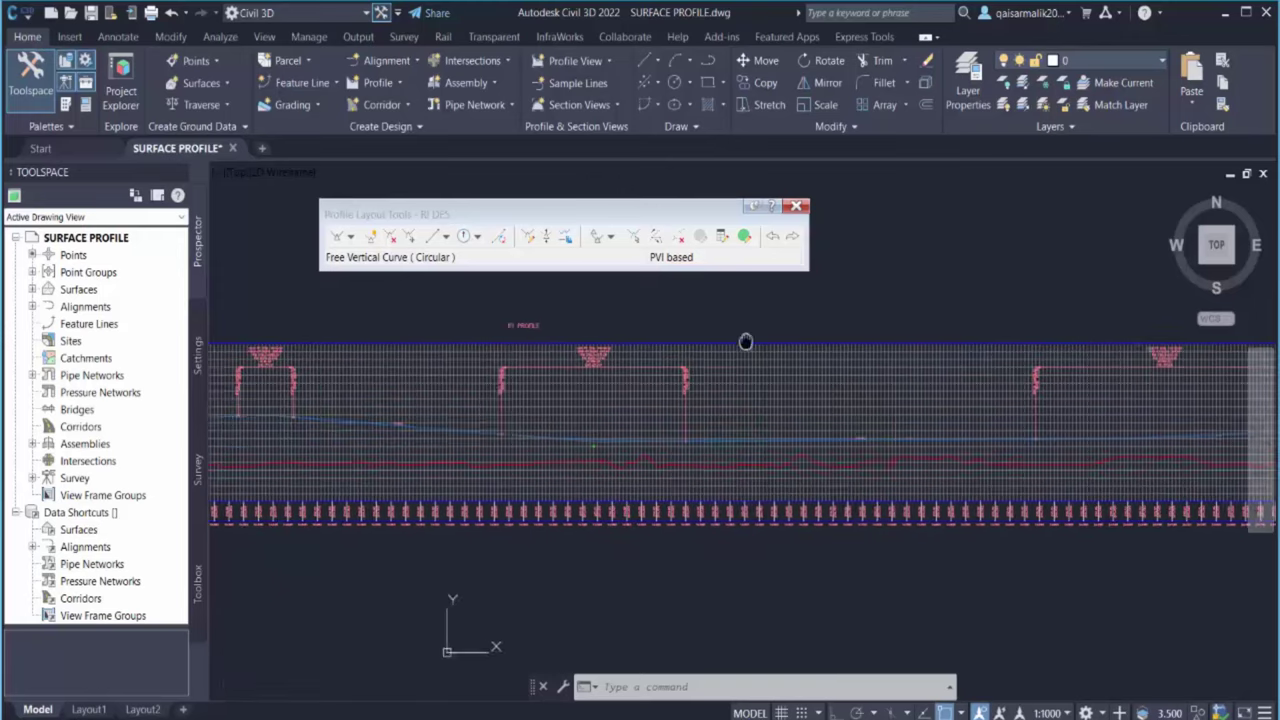
pyautogui.scroll(1, 539, 464)
pyautogui.scroll(-1, 539, 464)
pyautogui.scroll(2, 811, 449)
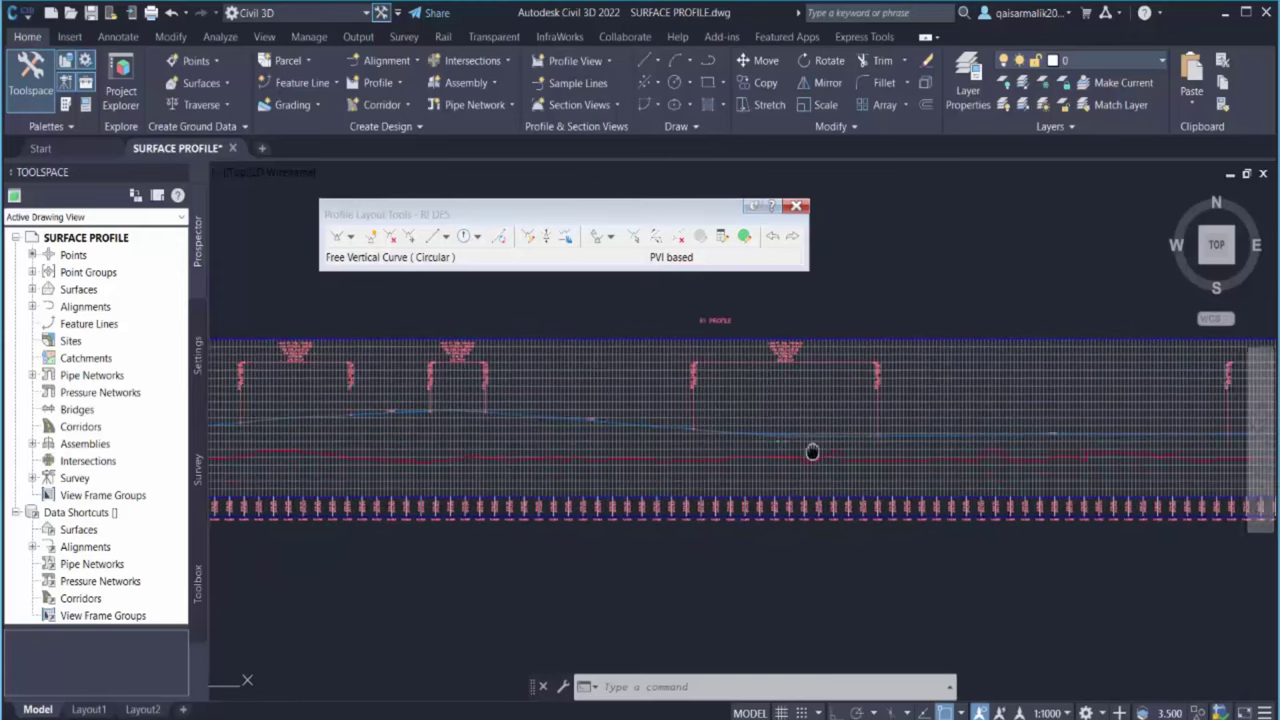
pyautogui.scroll(1, 905, 472)
pyautogui.scroll(1, 905, 399)
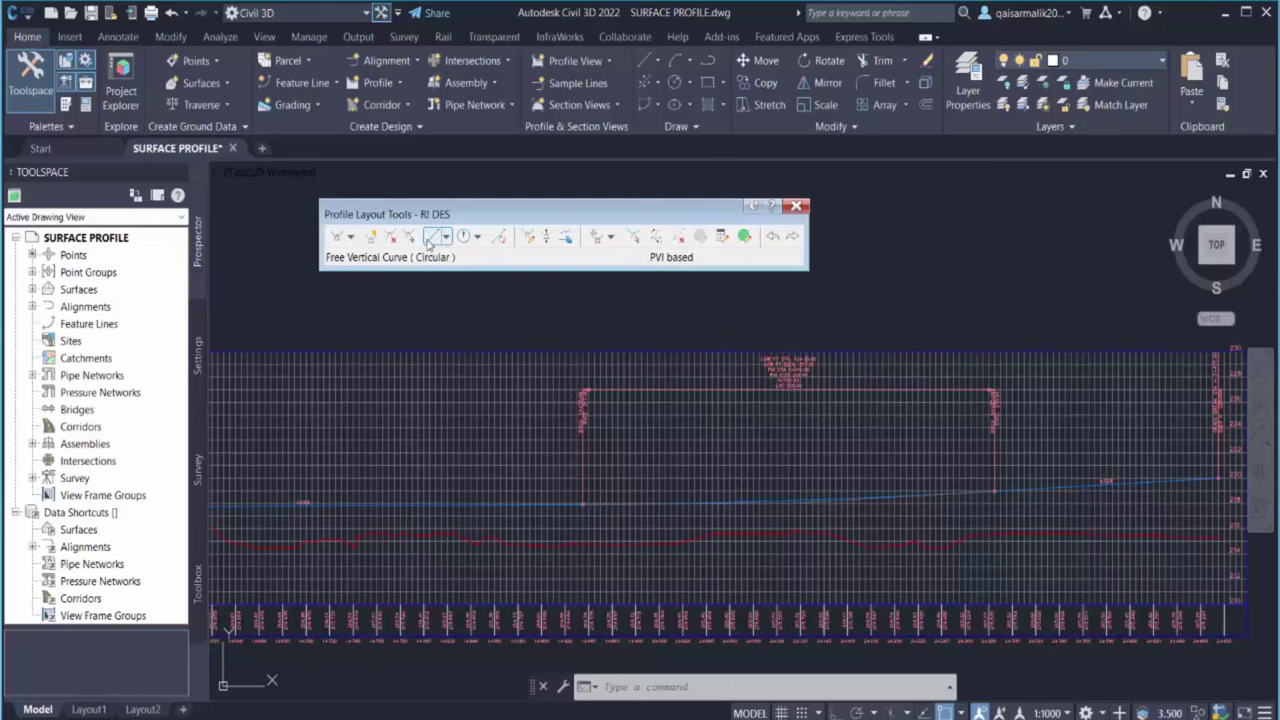
# Delete PVI number 6 from the R1 DES profile
pyautogui.click(392, 237)
pyautogui.scroll(2, 826, 495)
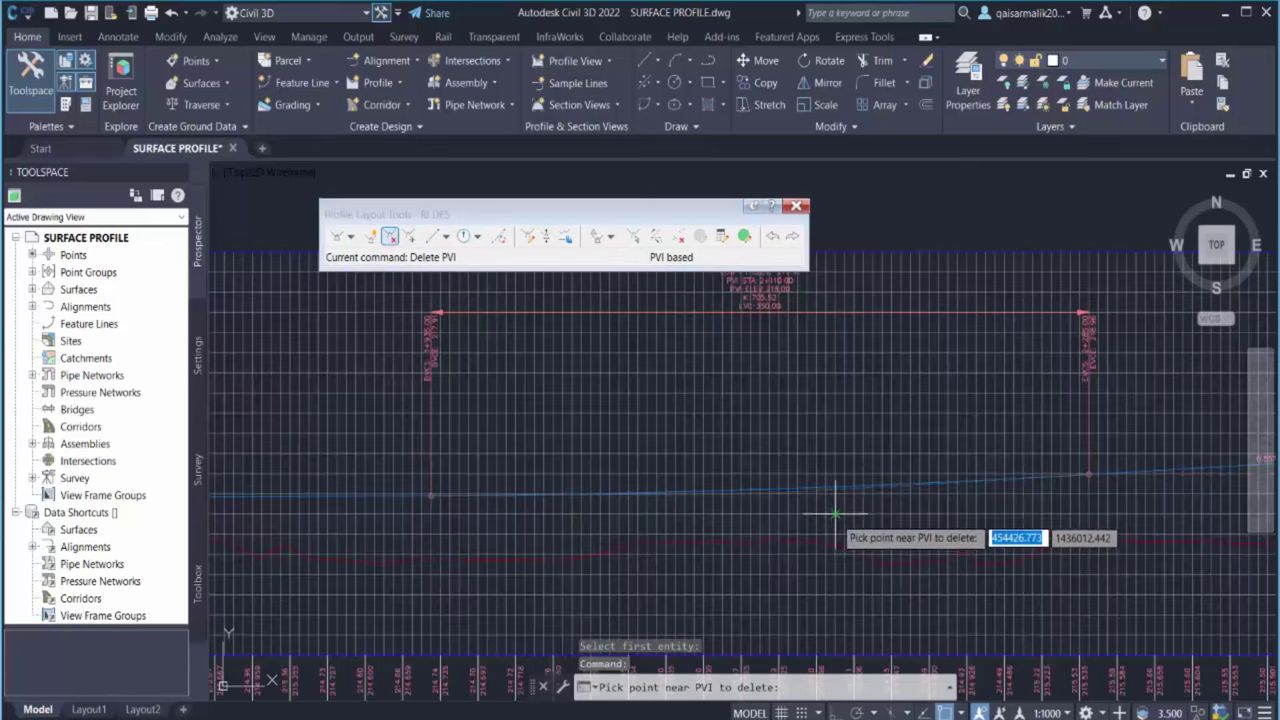
pyautogui.click(731, 493)
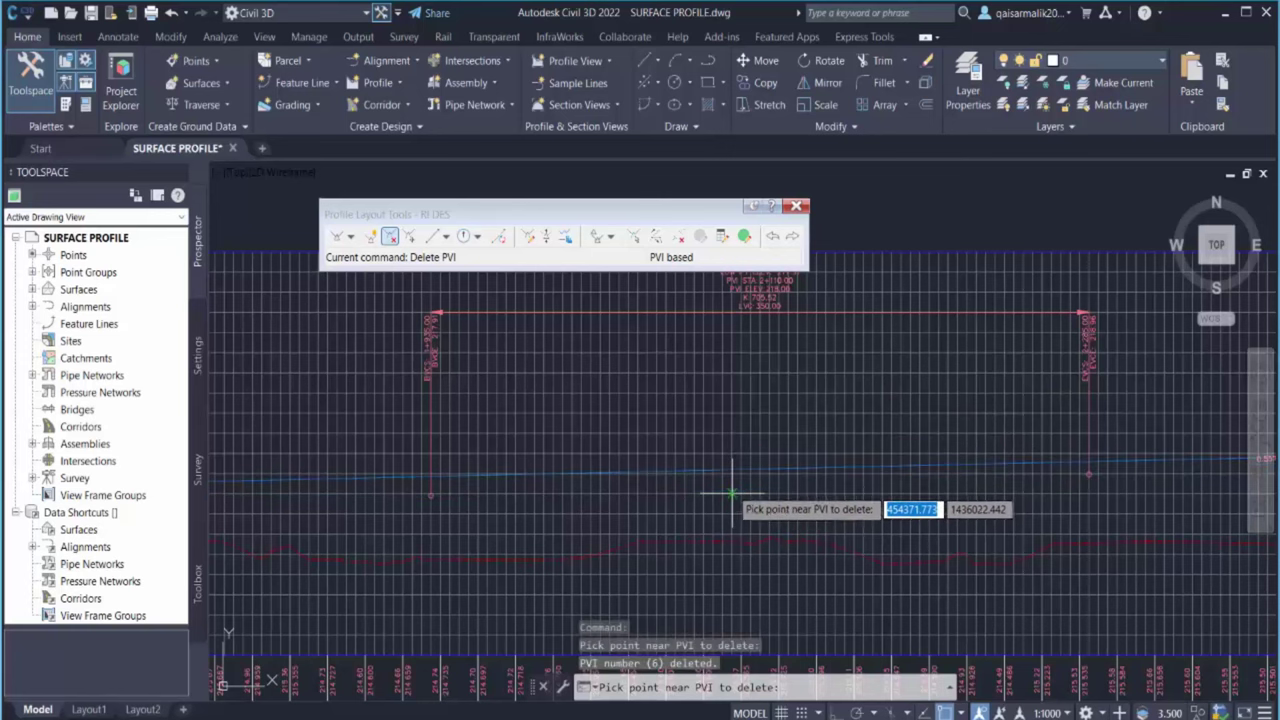
pyautogui.scroll(-5, 738, 470)
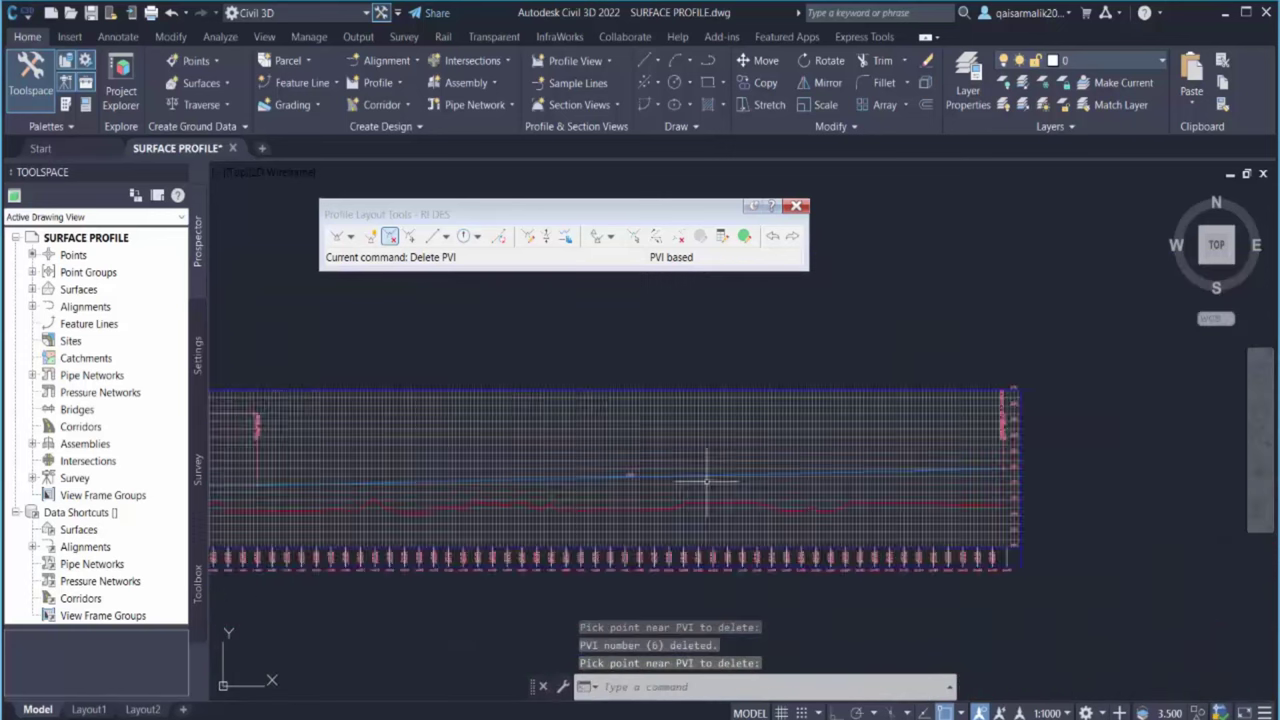
pyautogui.scroll(5, 760, 470)
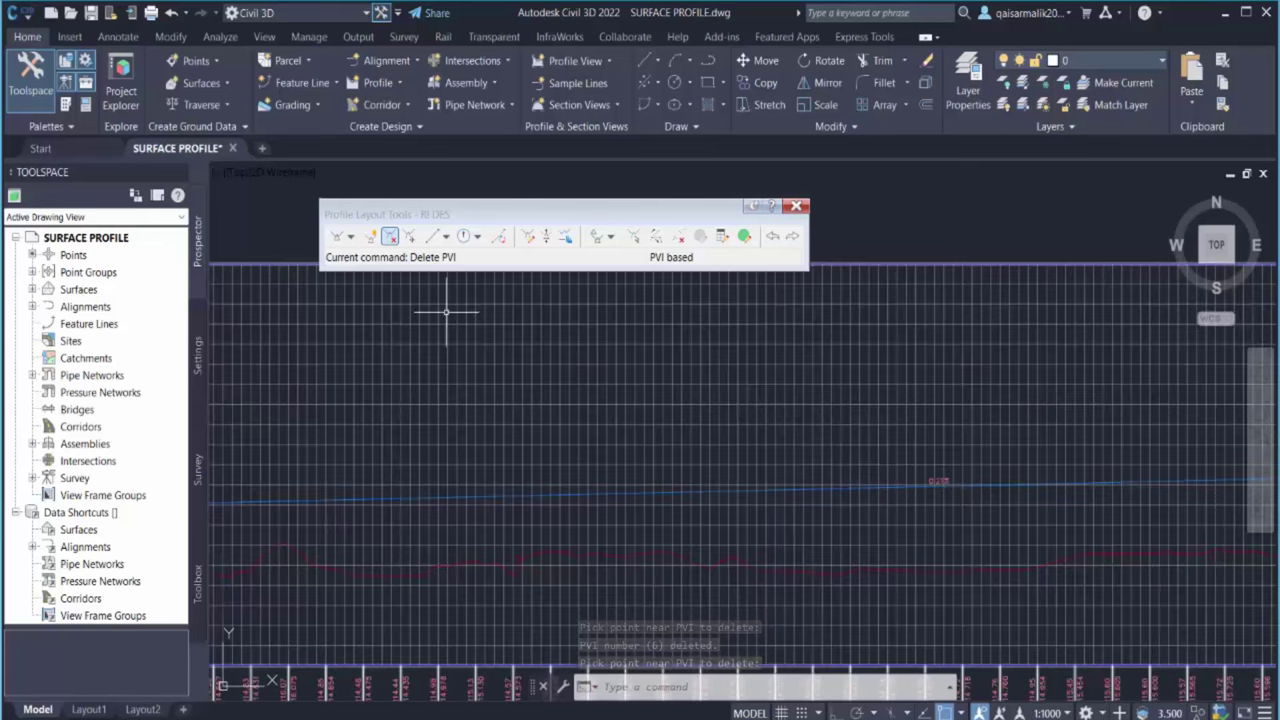
# Insert PVIs at 2+035 (218 m), 2+255 (221 m) and 2+365 (218 m)
pyautogui.click(371, 237)
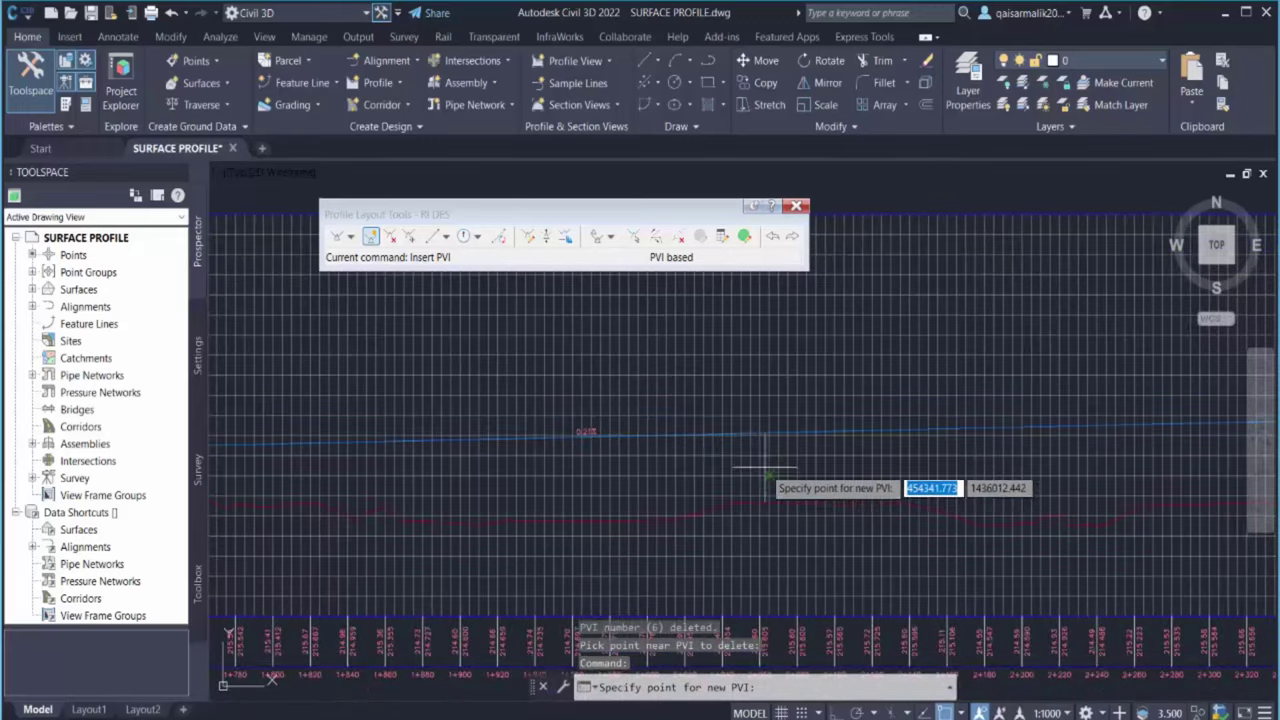
pyautogui.click(712, 455)
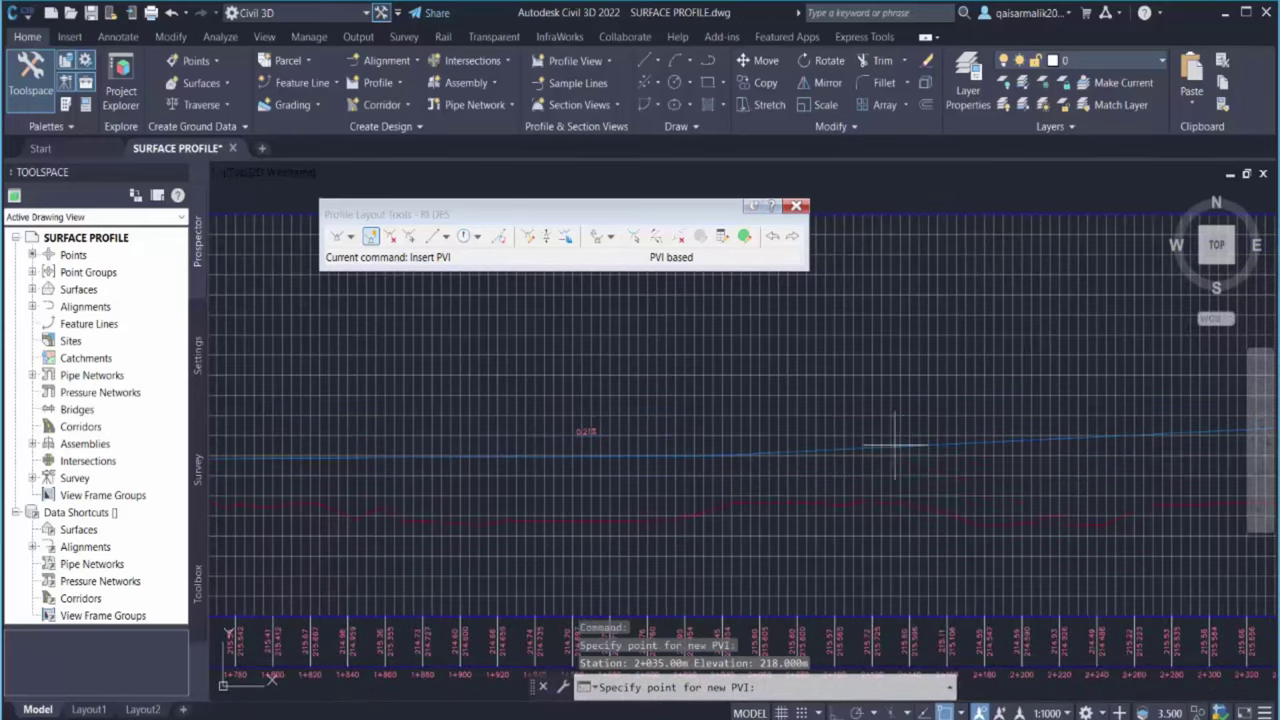
pyautogui.moveTo(1100, 415); pyautogui.dragTo(543, 395, button='middle')
pyautogui.click(565, 378)
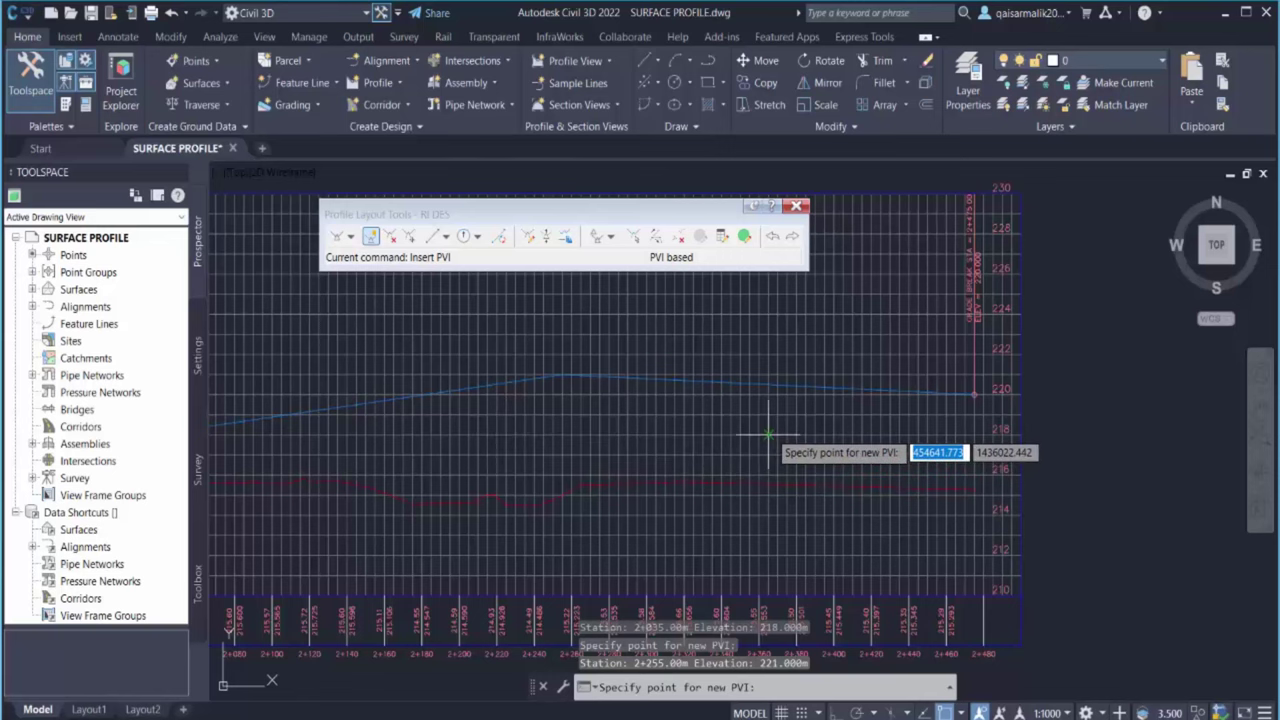
pyautogui.scroll(-2, 765, 435)
pyautogui.scroll(-2, 600, 610)
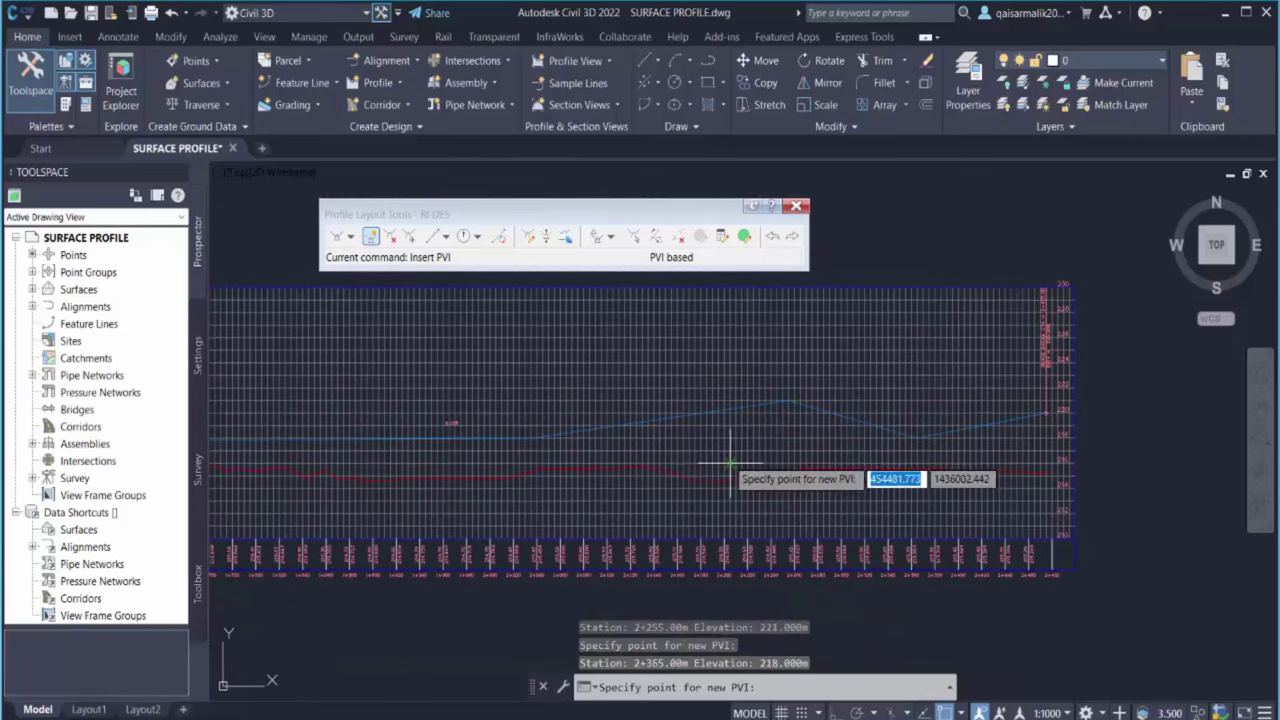
pyautogui.scroll(2, 729, 449)
pyautogui.scroll(-1, 457, 449)
pyautogui.scroll(1, 657, 457)
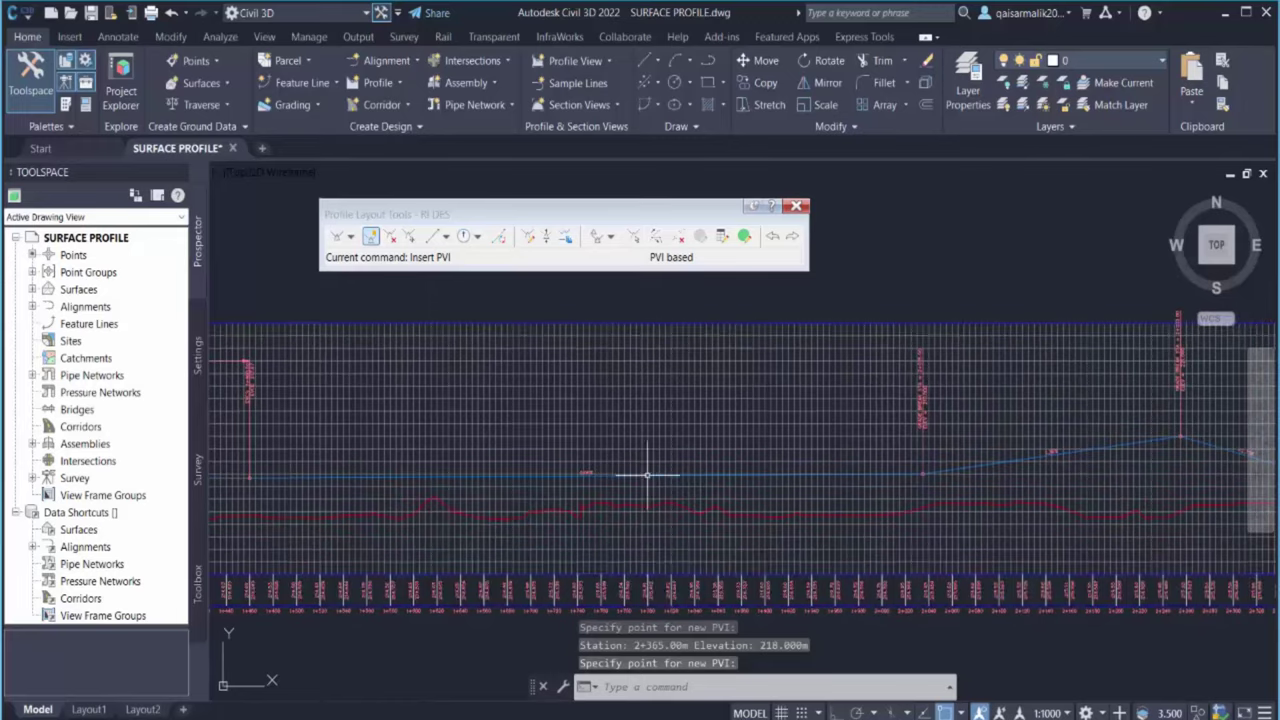
pyautogui.click(371, 237)
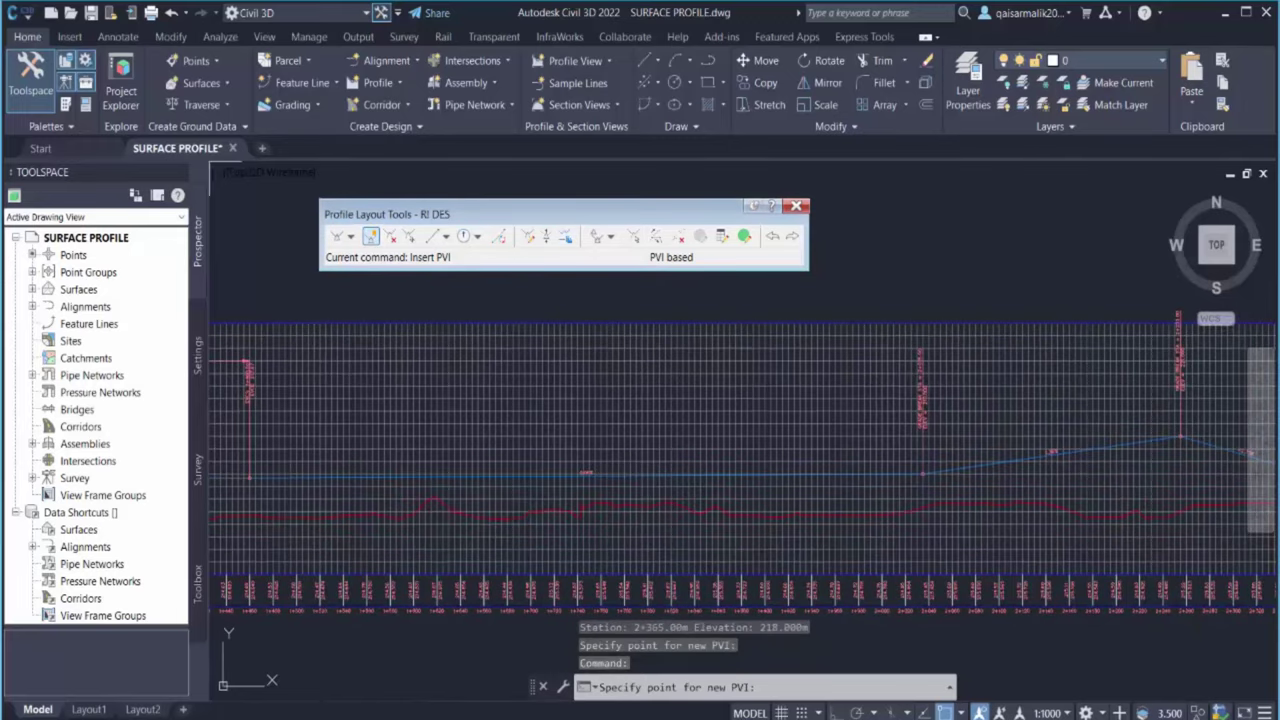
pyautogui.moveTo(357, 459); pyautogui.dragTo(603, 407, button='middle')
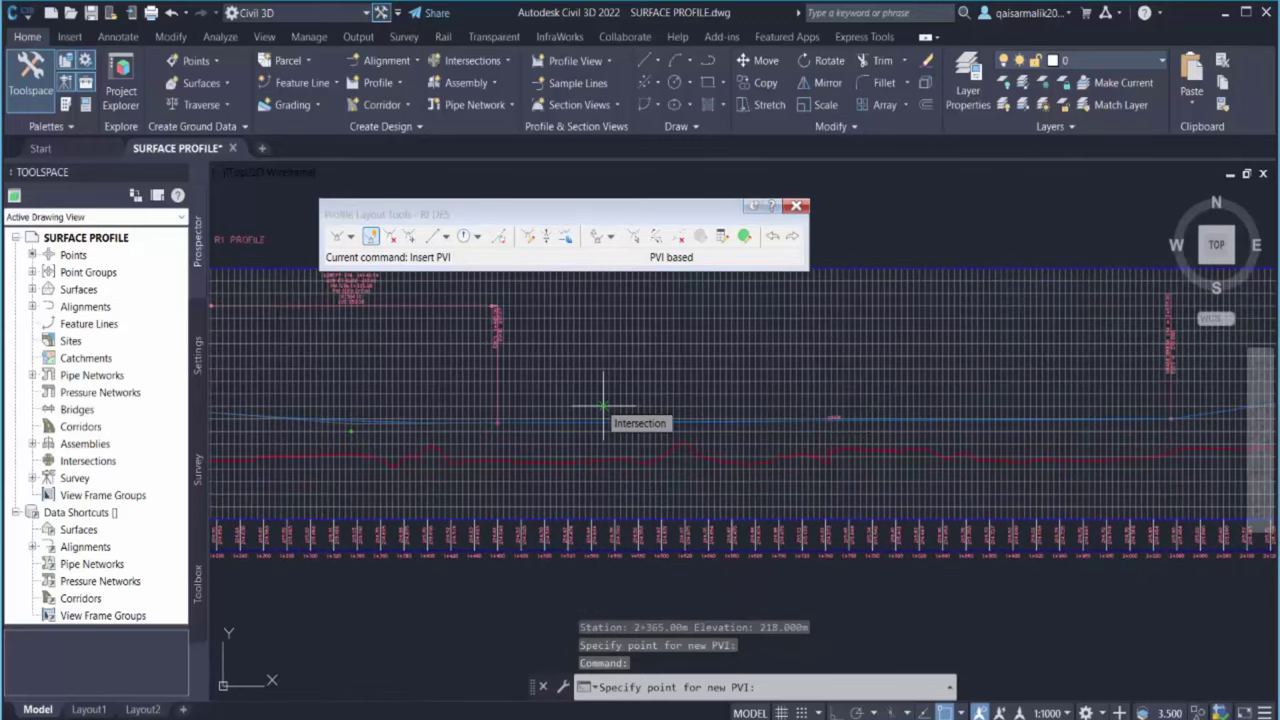
pyautogui.scroll(-3, 500, 451)
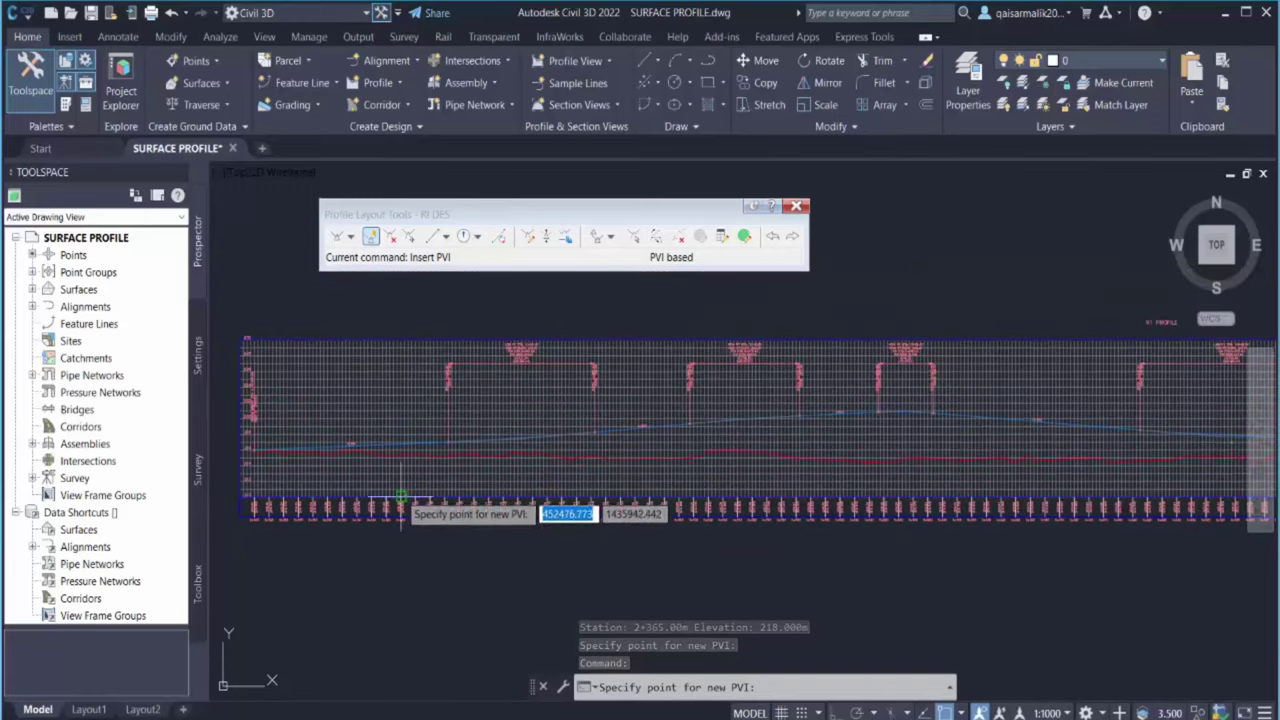
pyautogui.press('Escape')
pyautogui.scroll(-2, 500, 470)
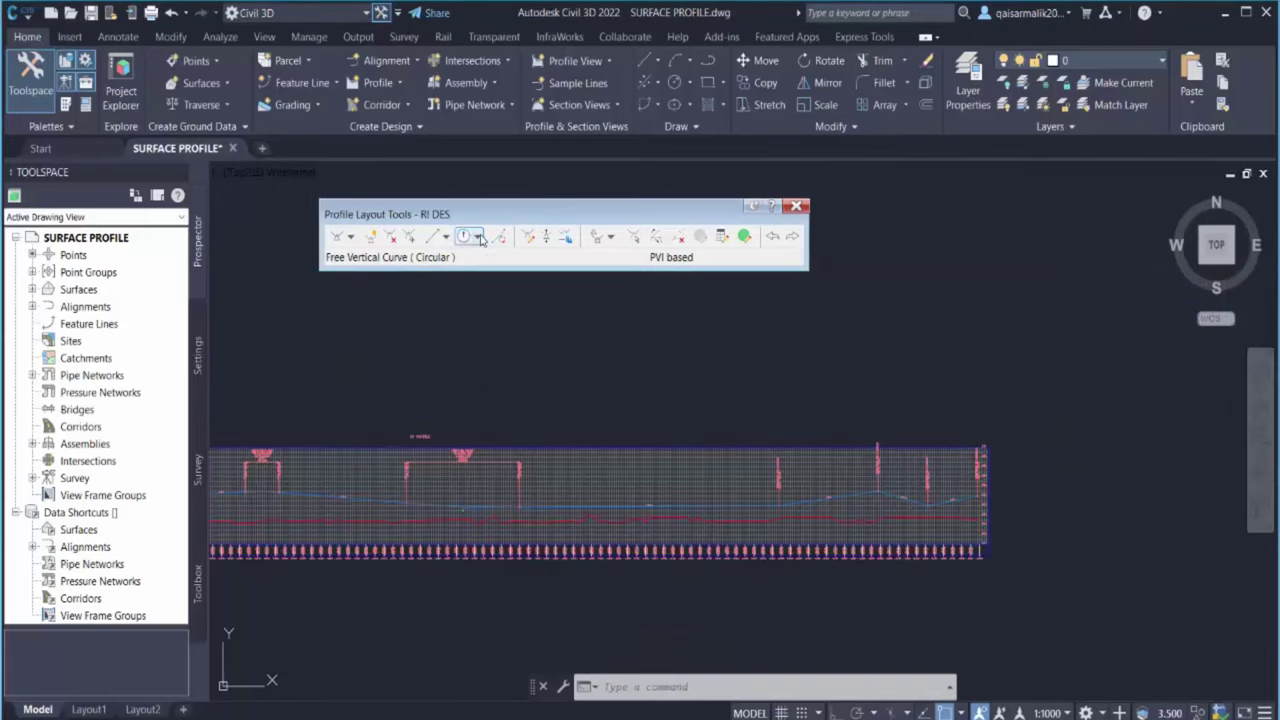
# Join the flat grade and the 1.36% grade at 2+035 with a 100 m parabolic sag curve
pyautogui.click(479, 237)
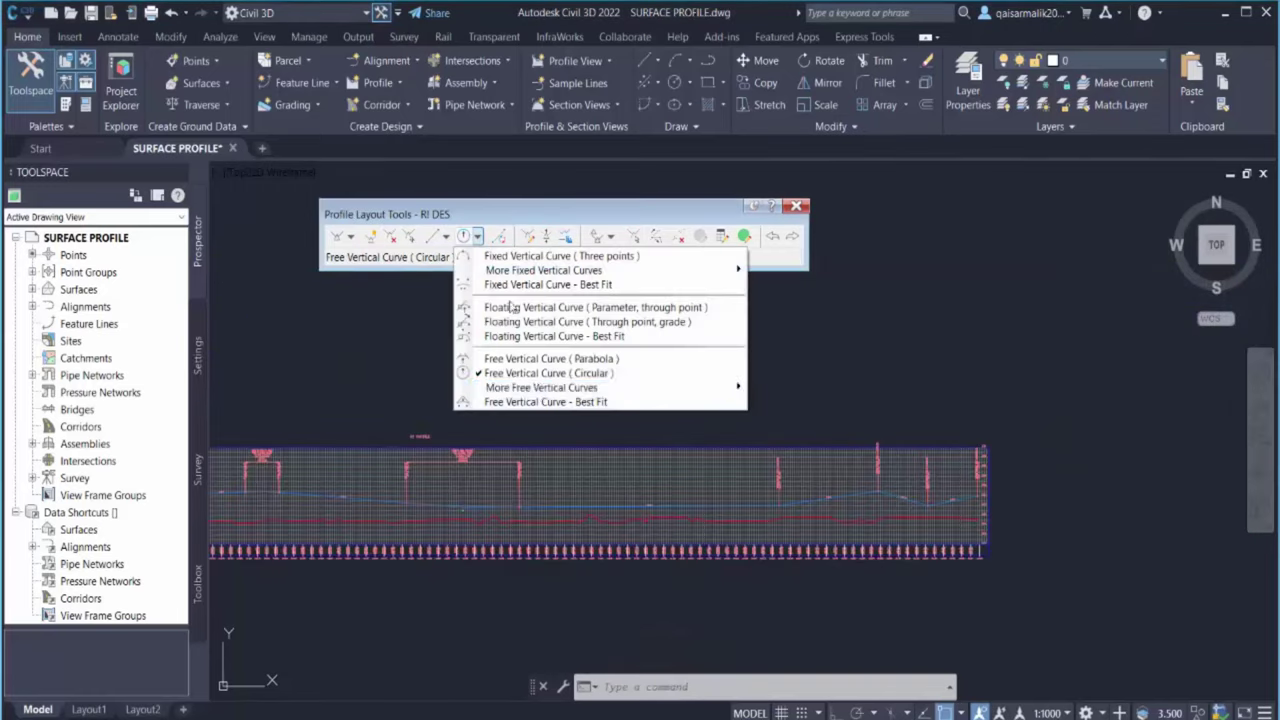
pyautogui.click(591, 360)
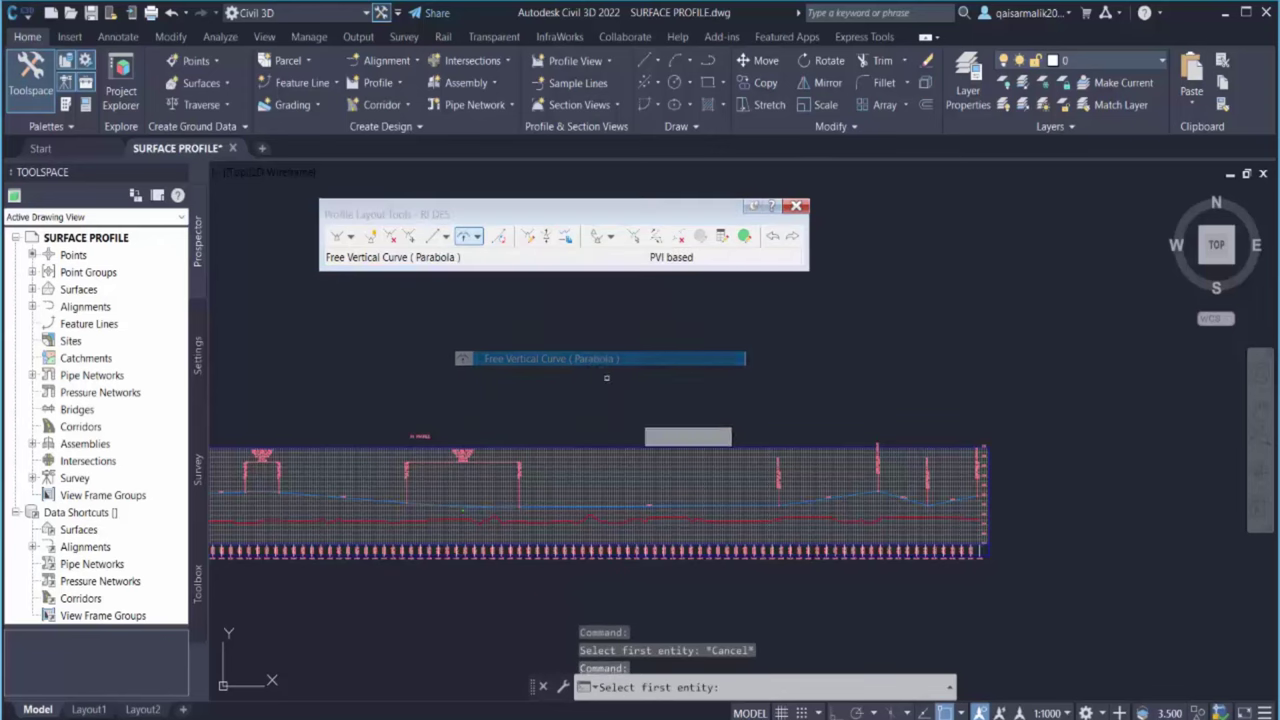
pyautogui.scroll(5, 770, 528)
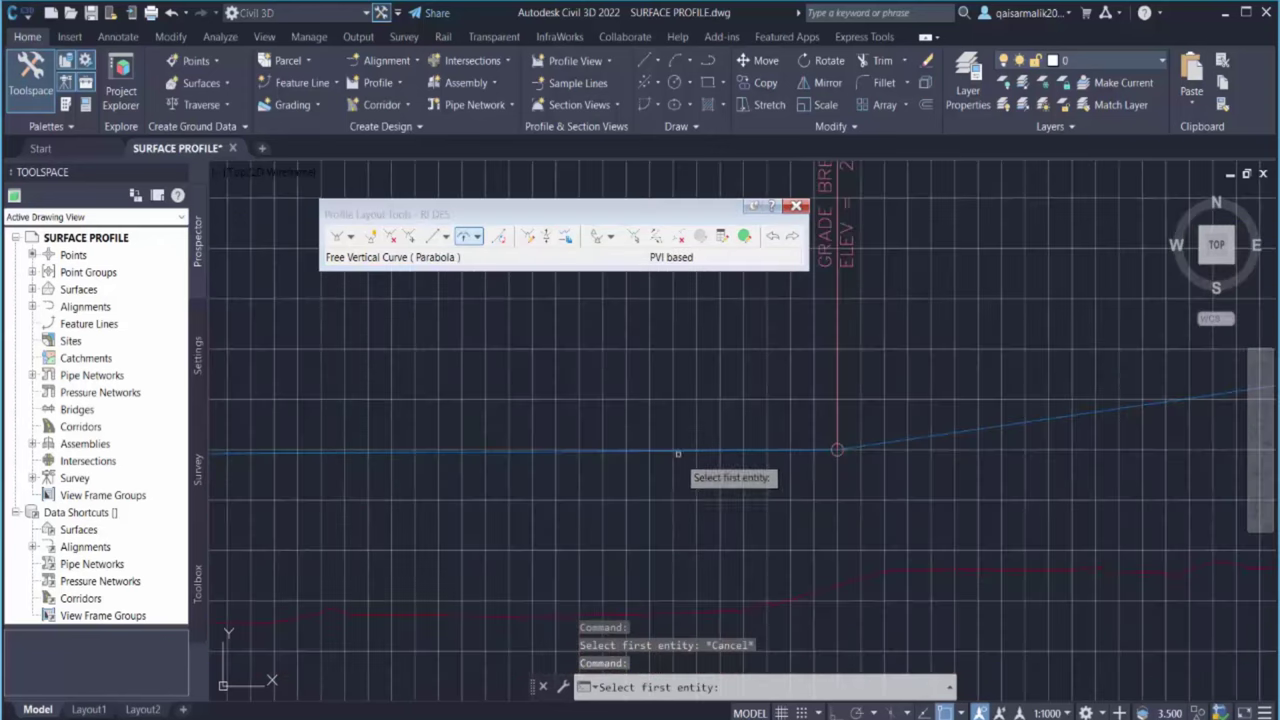
pyautogui.scroll(4, 688, 500)
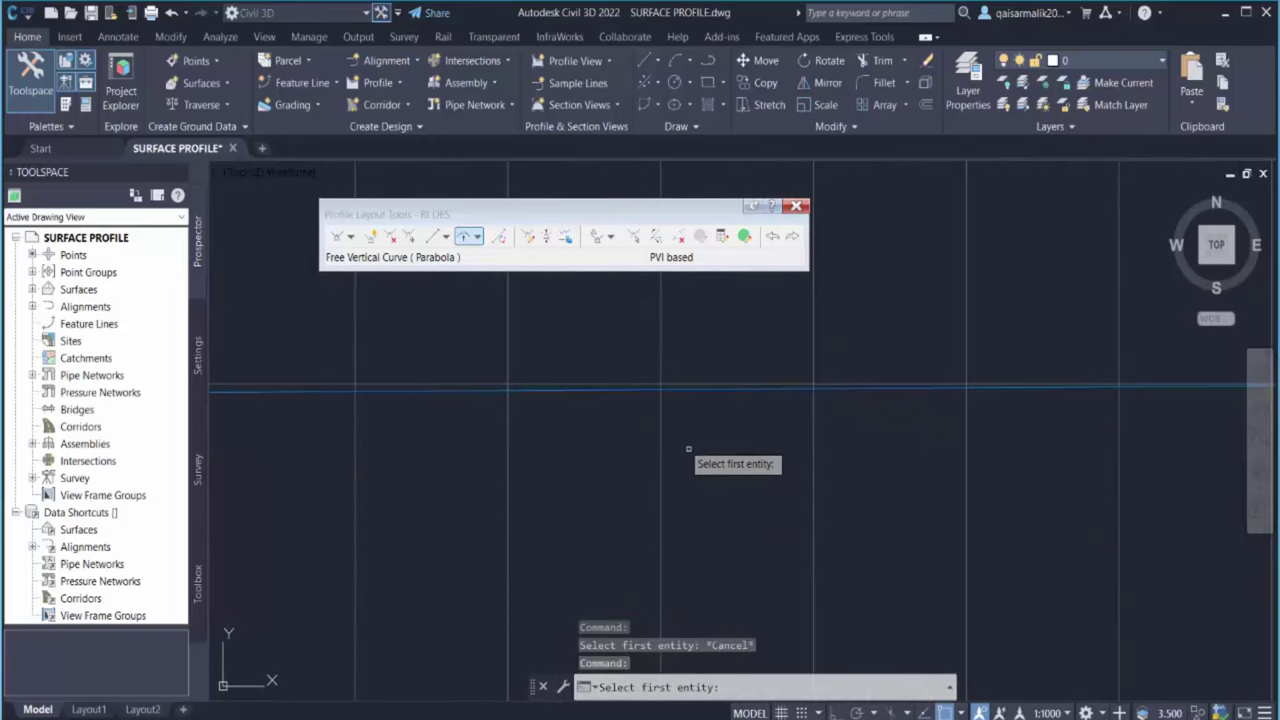
pyautogui.click(578, 390)
pyautogui.scroll(-2, 560, 450)
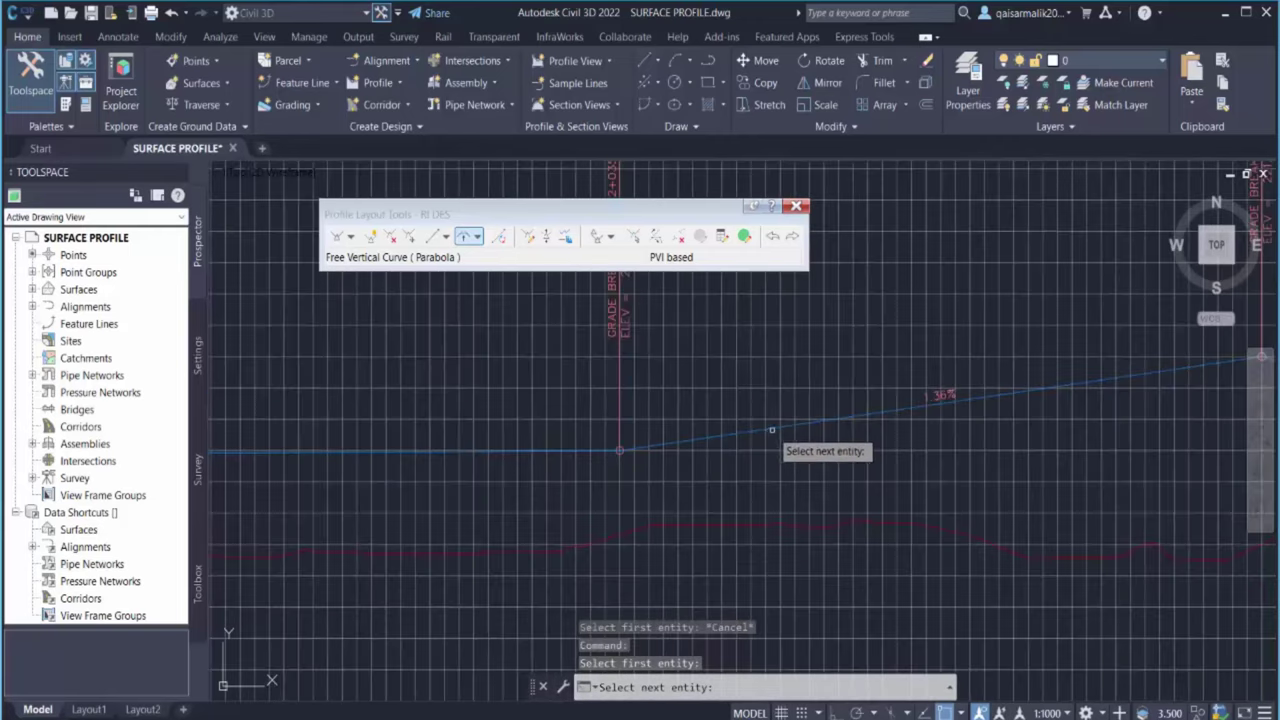
pyautogui.click(775, 428)
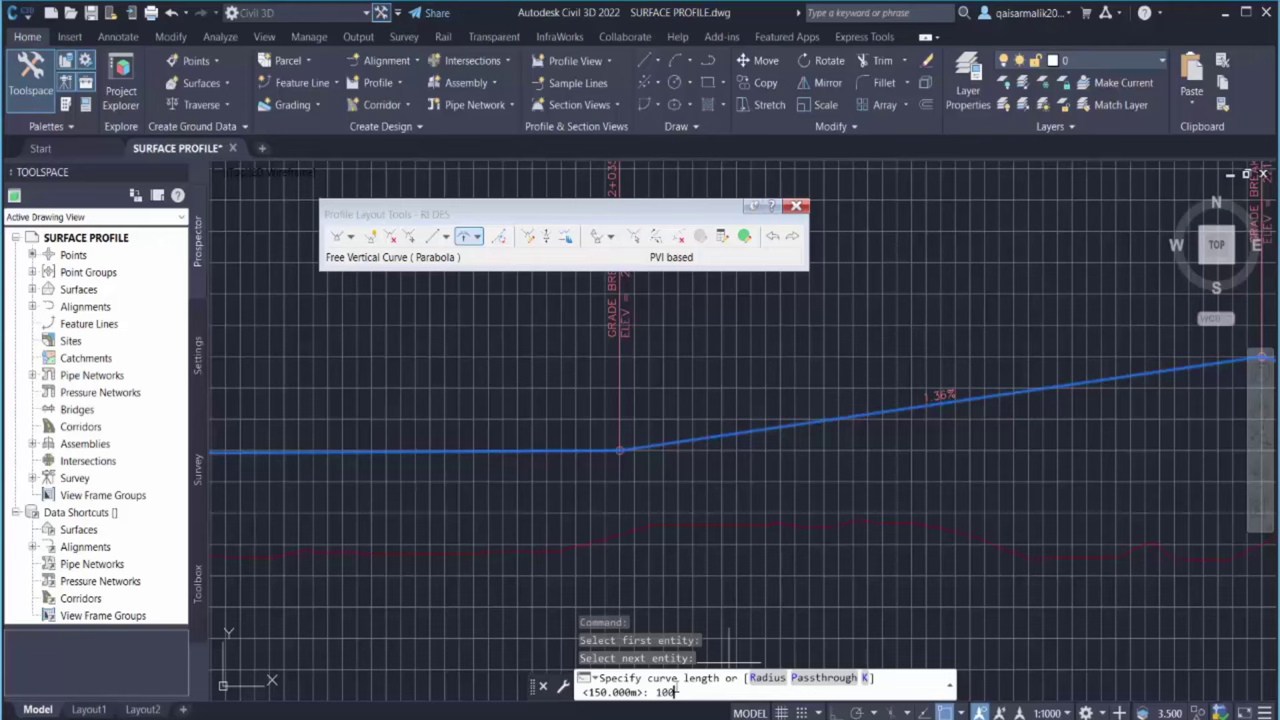
pyautogui.press('Return')
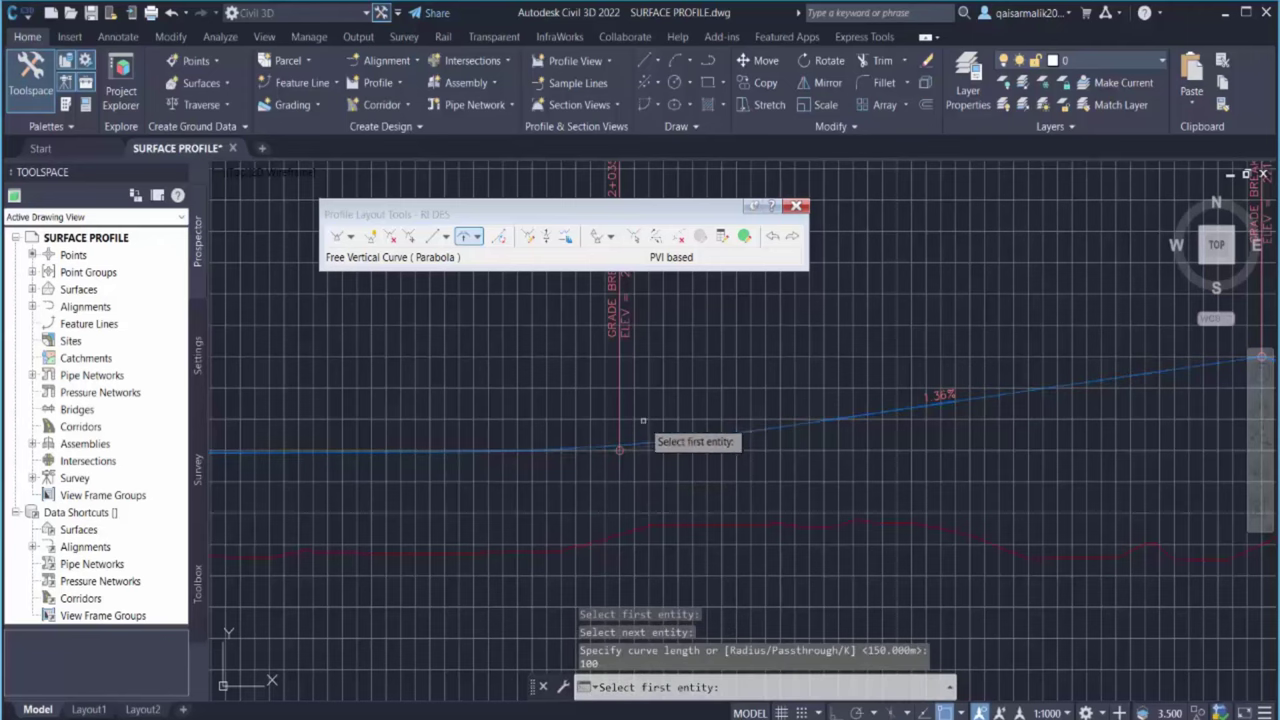
pyautogui.press('Return')
pyautogui.scroll(3, 657, 391)
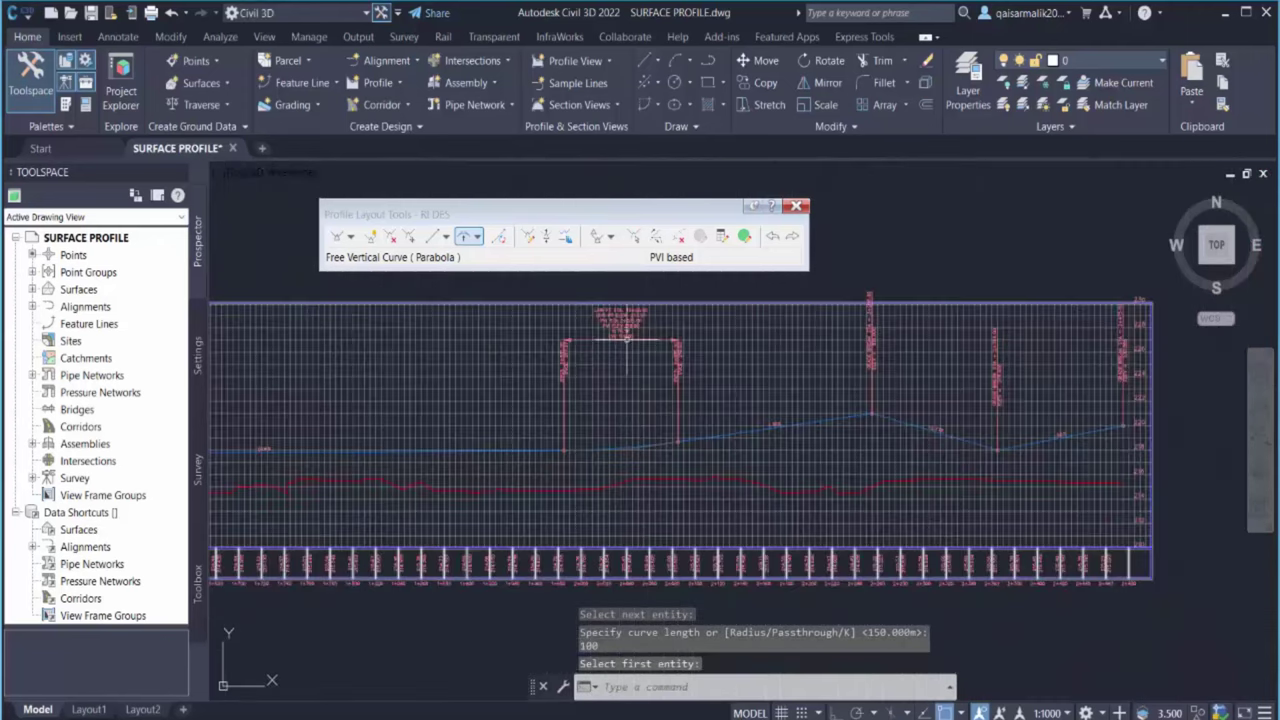
pyautogui.moveTo(626, 322); pyautogui.dragTo(551, 461, button='middle')
pyautogui.scroll(3, 503, 421)
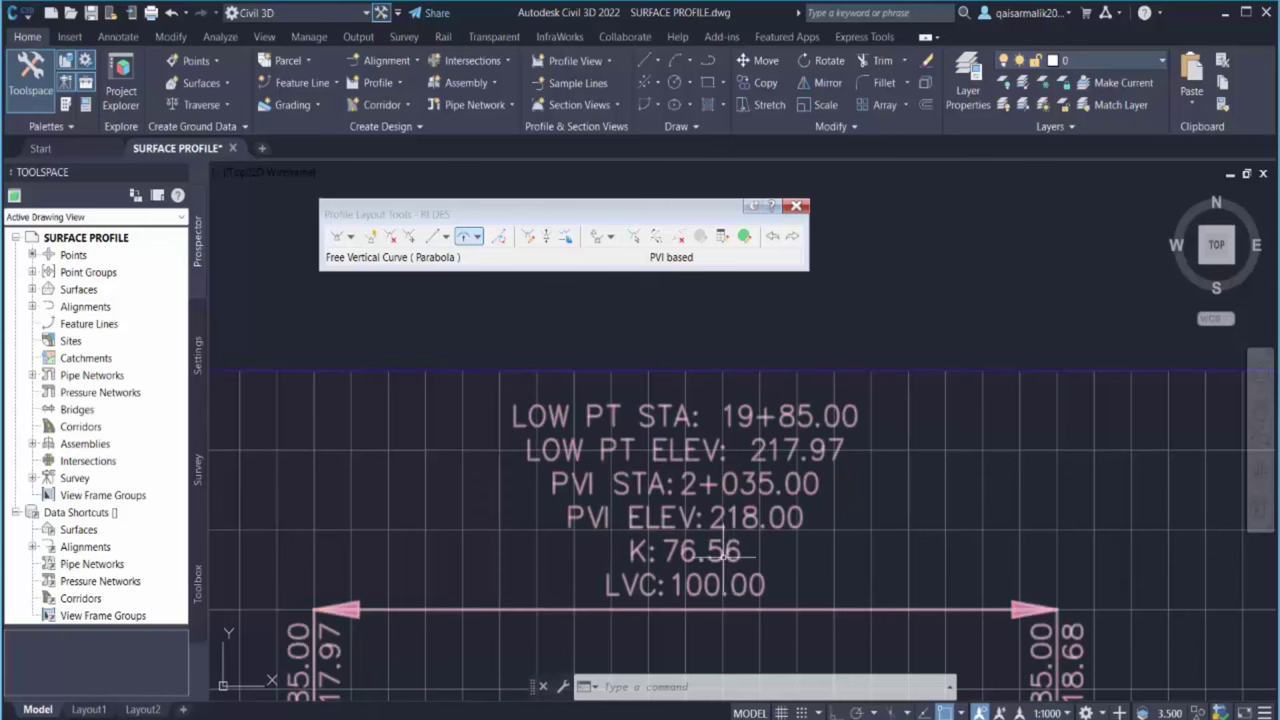
pyautogui.scroll(-5, 529, 471)
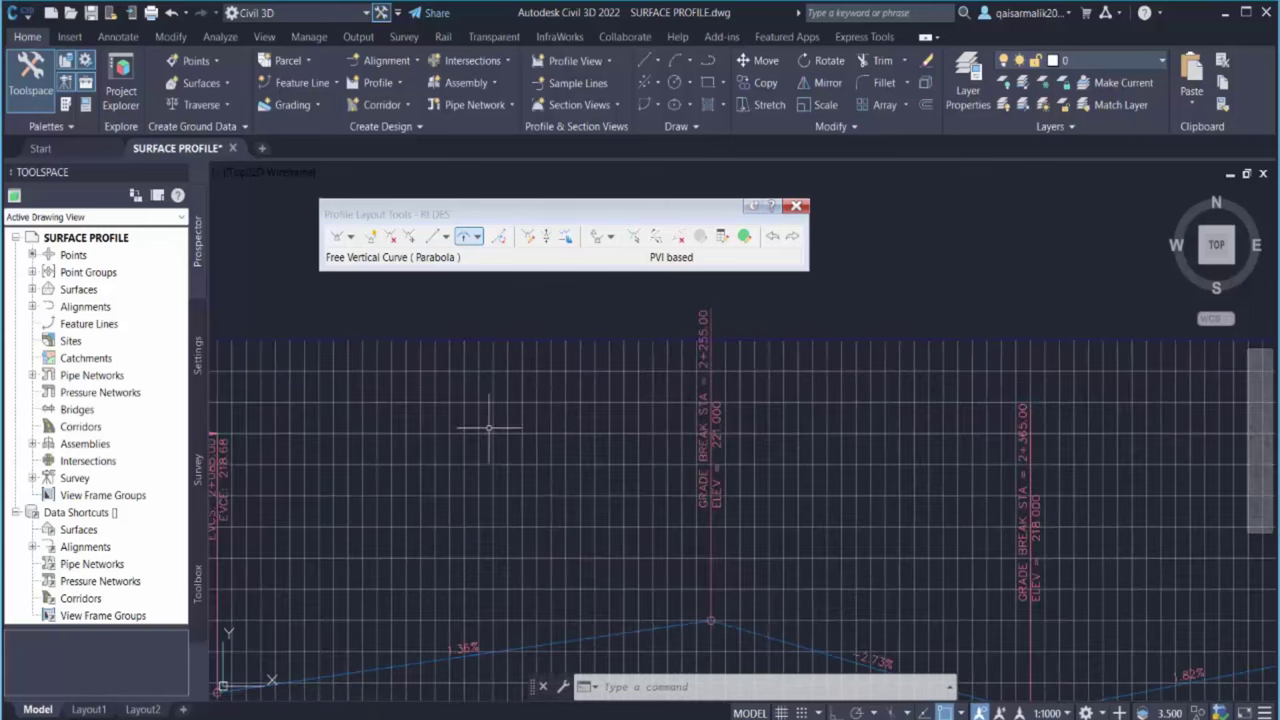
# Add a 150 m free parabolic crest curve between the 1.36% and −2.73% tangents
pyautogui.click(468, 237)
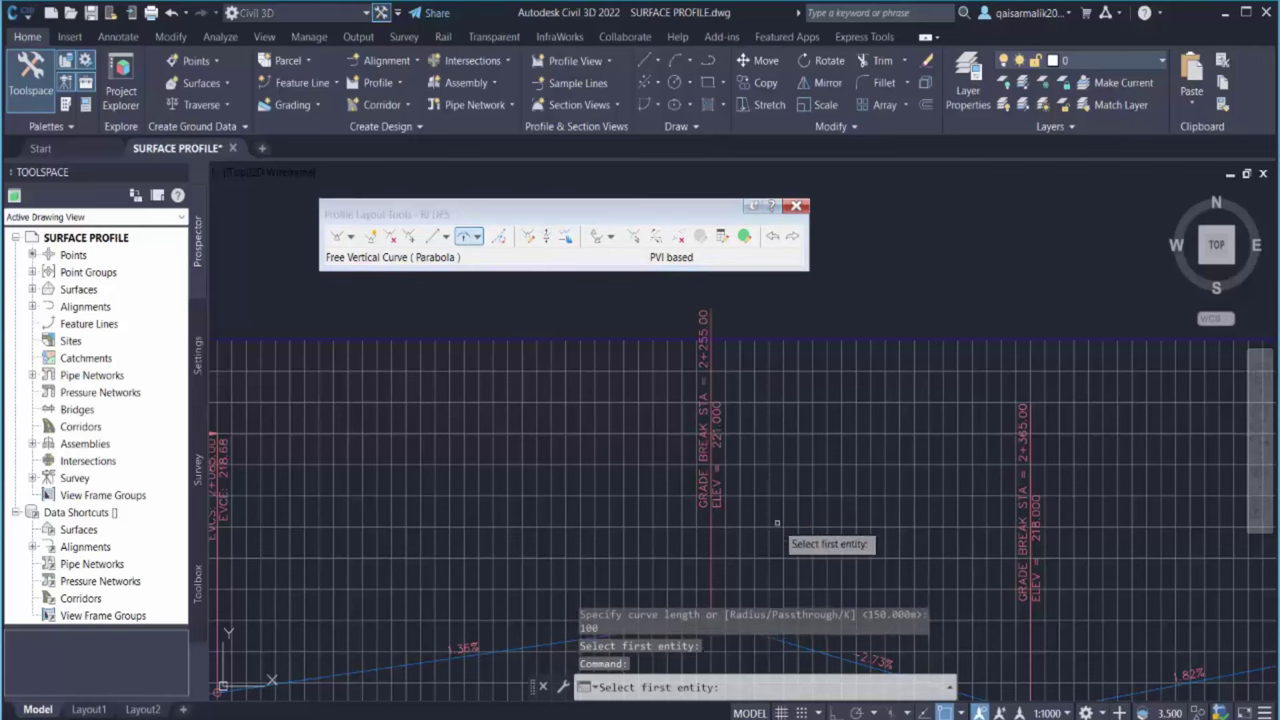
pyautogui.scroll(3, 710, 540)
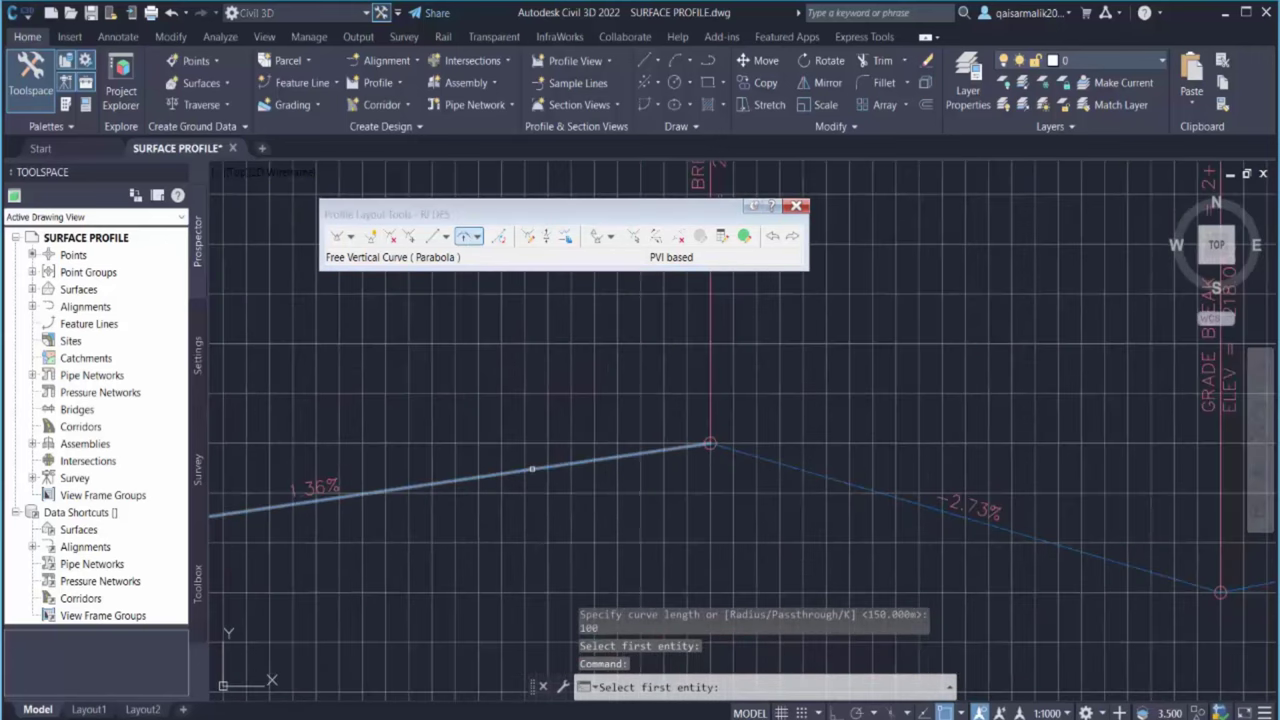
pyautogui.click(532, 468)
pyautogui.click(766, 460)
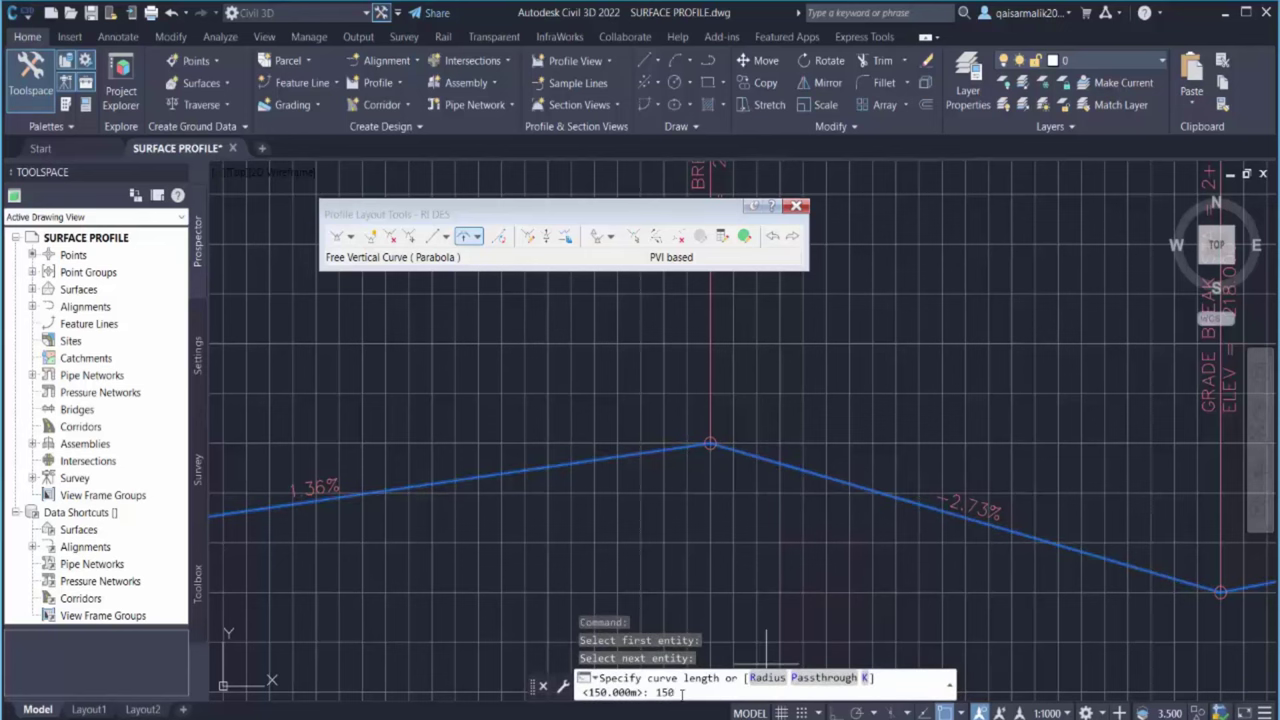
pyautogui.press('Return')
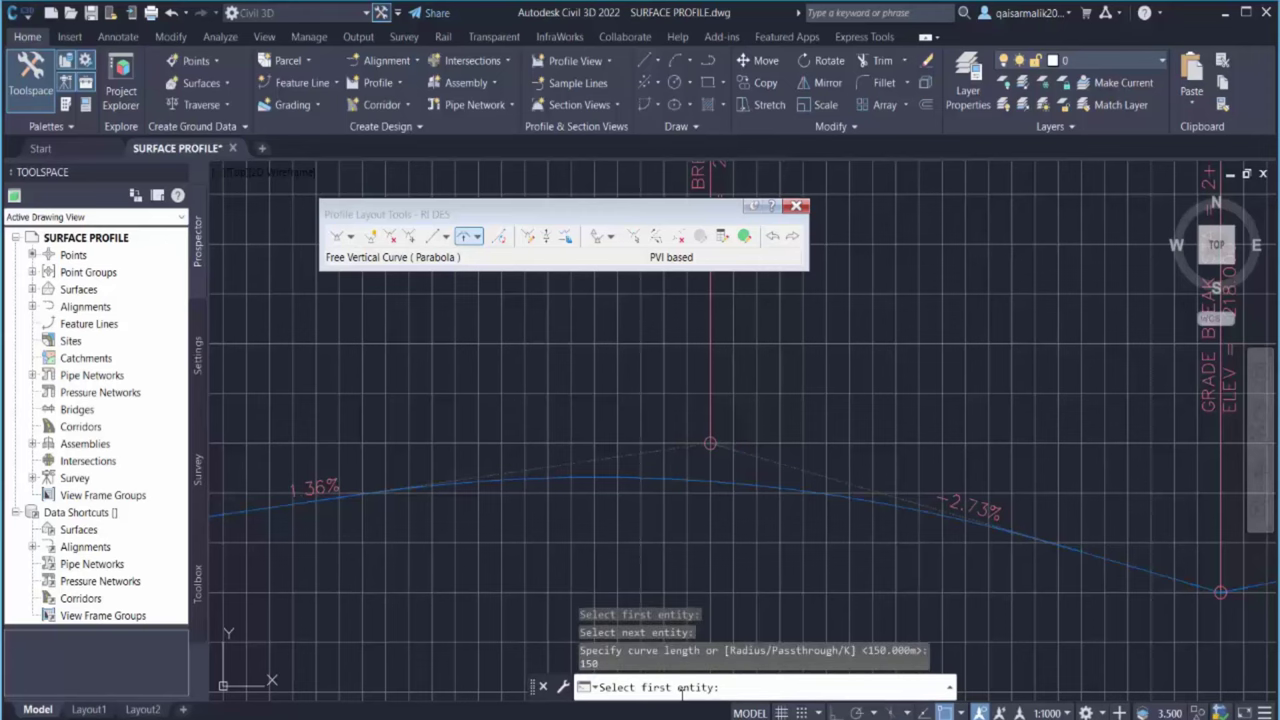
pyautogui.press('Return')
# Zoom and pan across the profile view to review the whole R1 DES profile
pyautogui.scroll(-3, 514, 529)
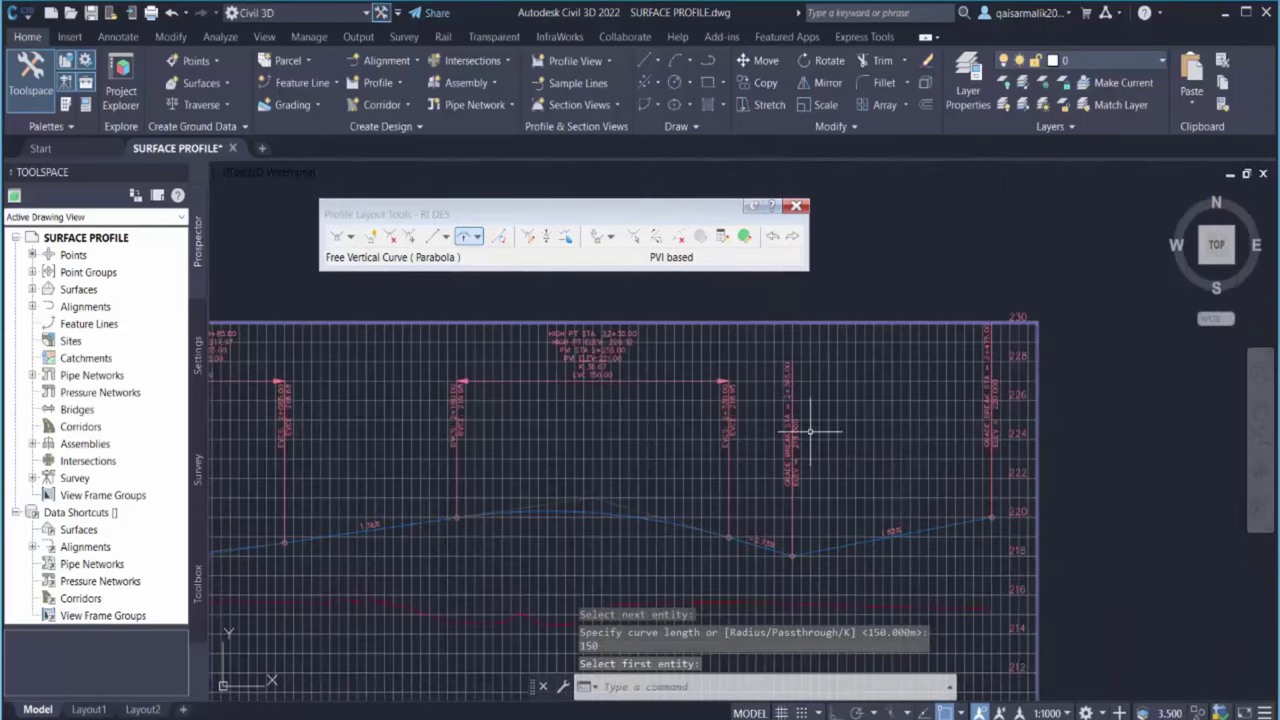
pyautogui.scroll(3, 614, 443)
pyautogui.moveTo(463, 534); pyautogui.dragTo(915, 525, button='middle')
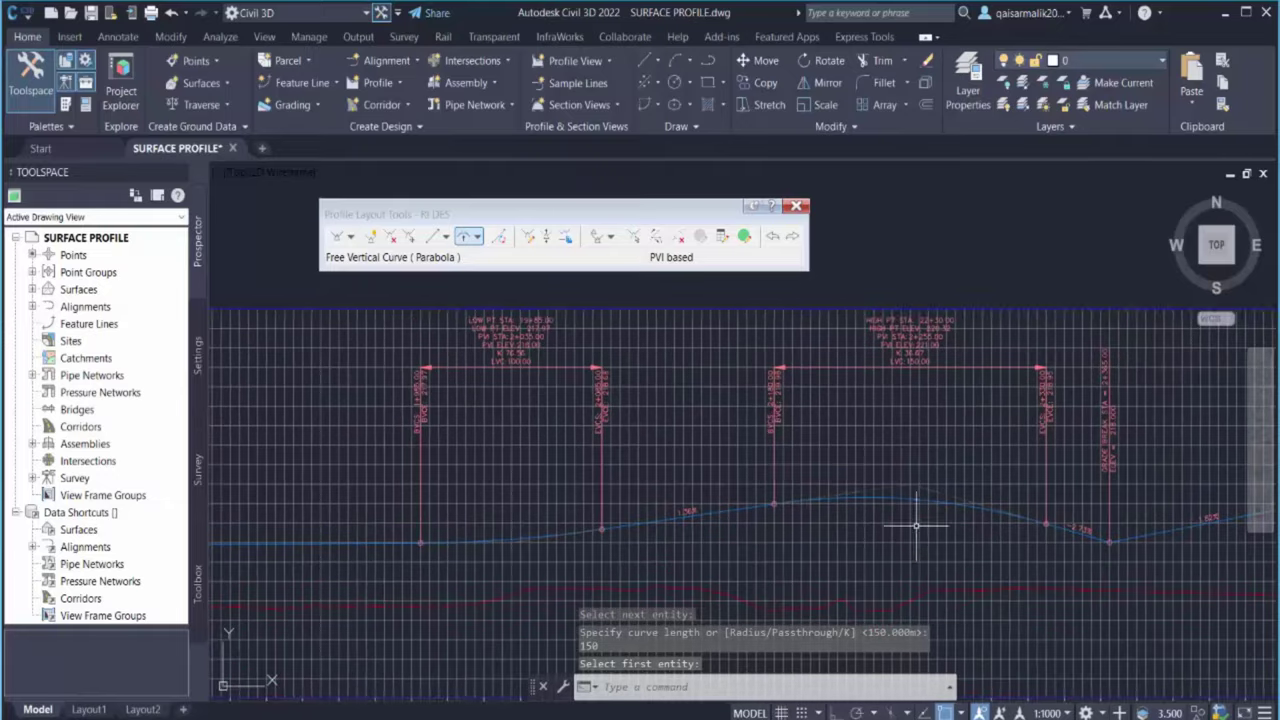
pyautogui.scroll(-4, 889, 500)
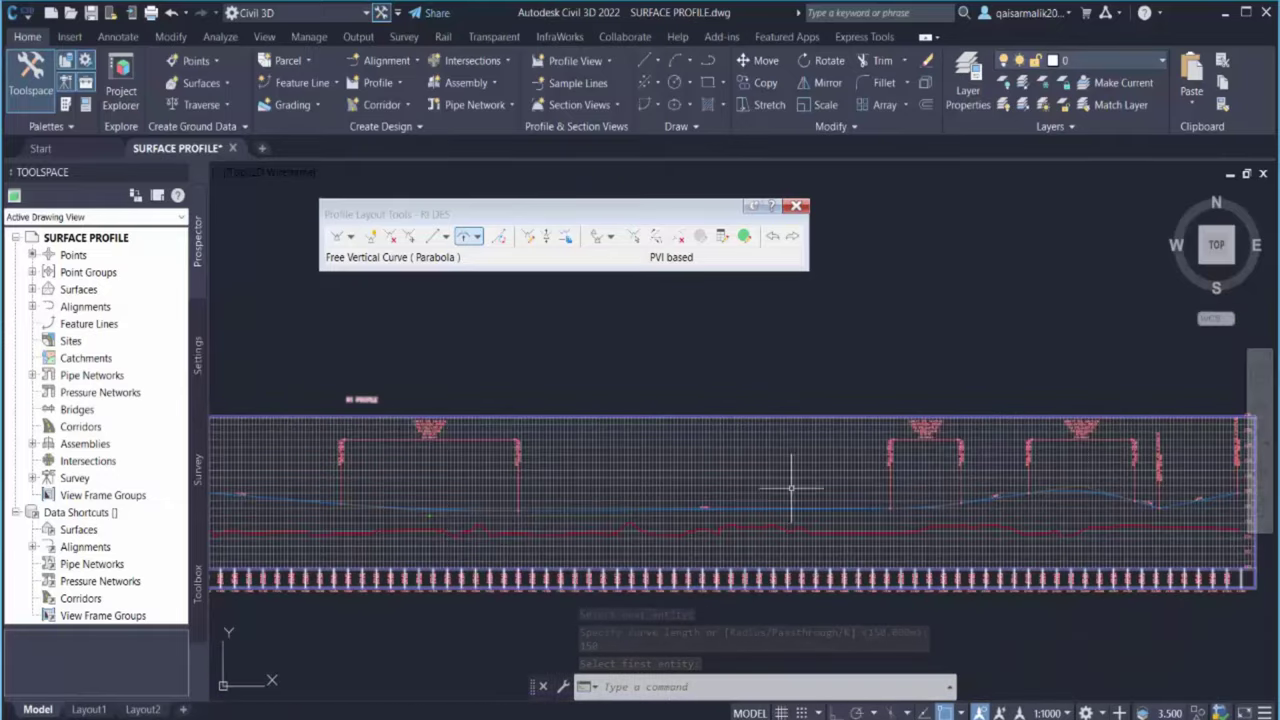
pyautogui.scroll(3, 790, 488)
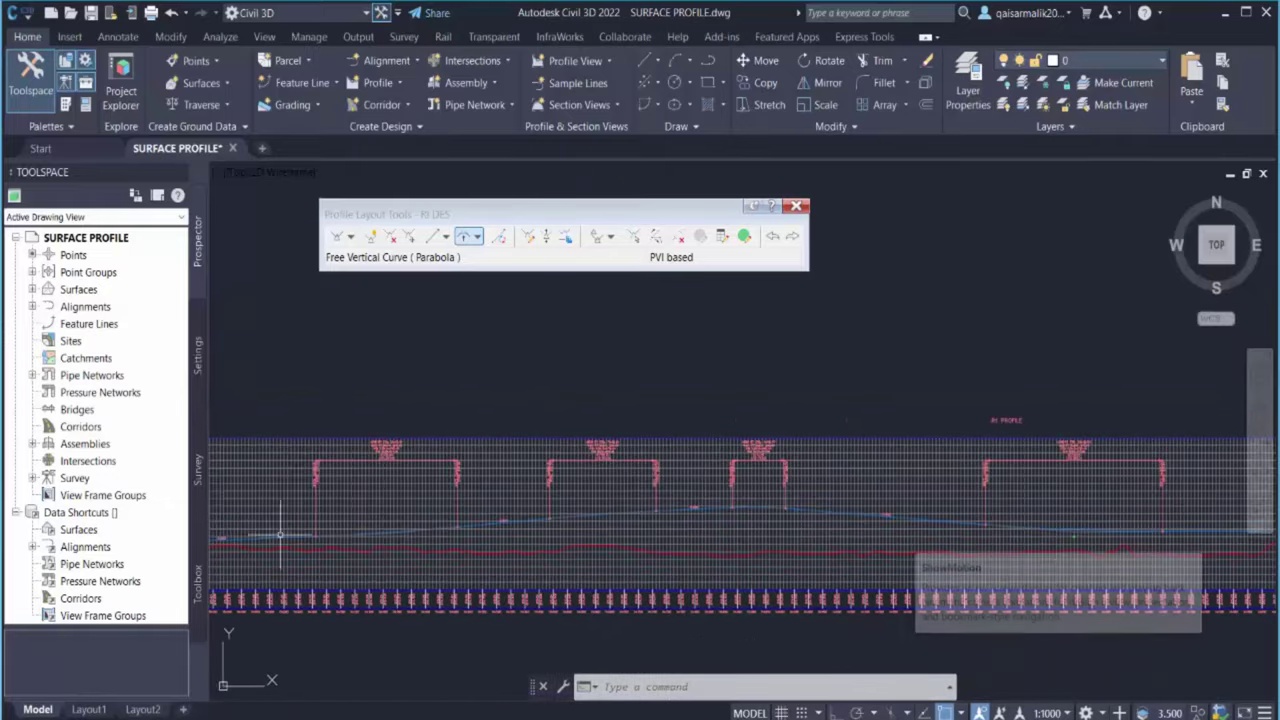
pyautogui.scroll(3, 600, 510)
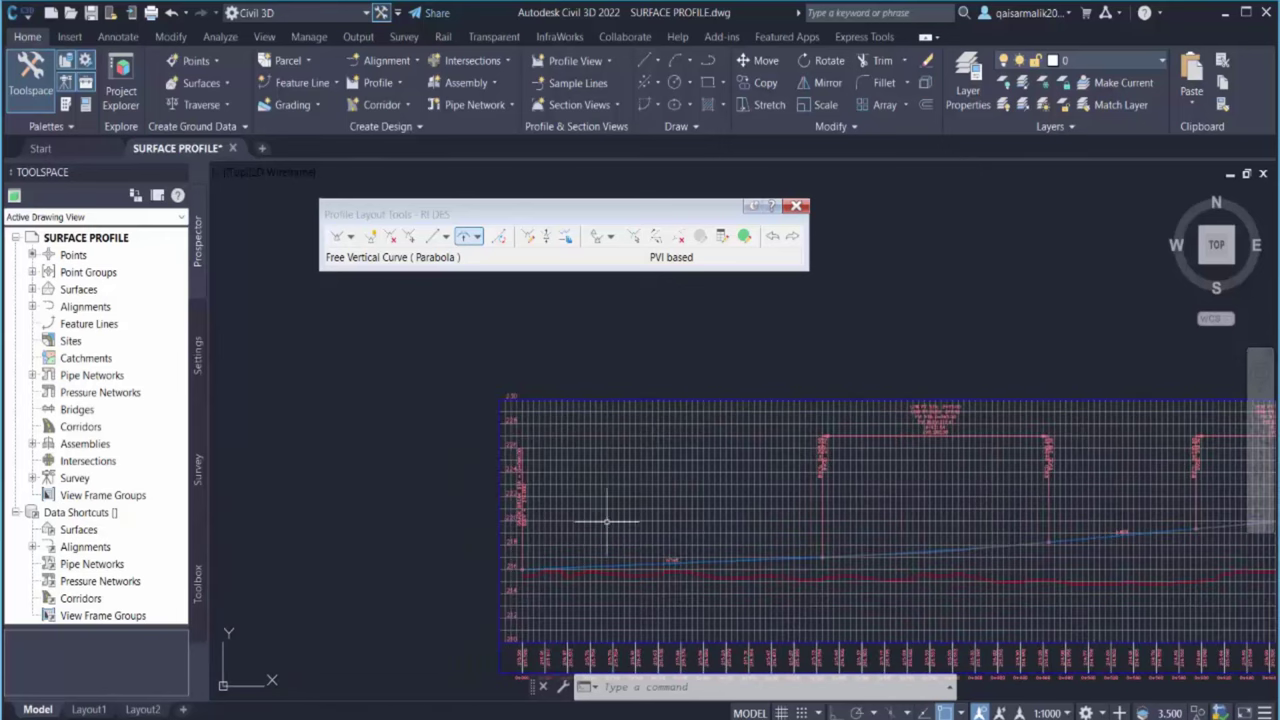
pyautogui.scroll(-2, 630, 515)
pyautogui.scroll(2, 826, 523)
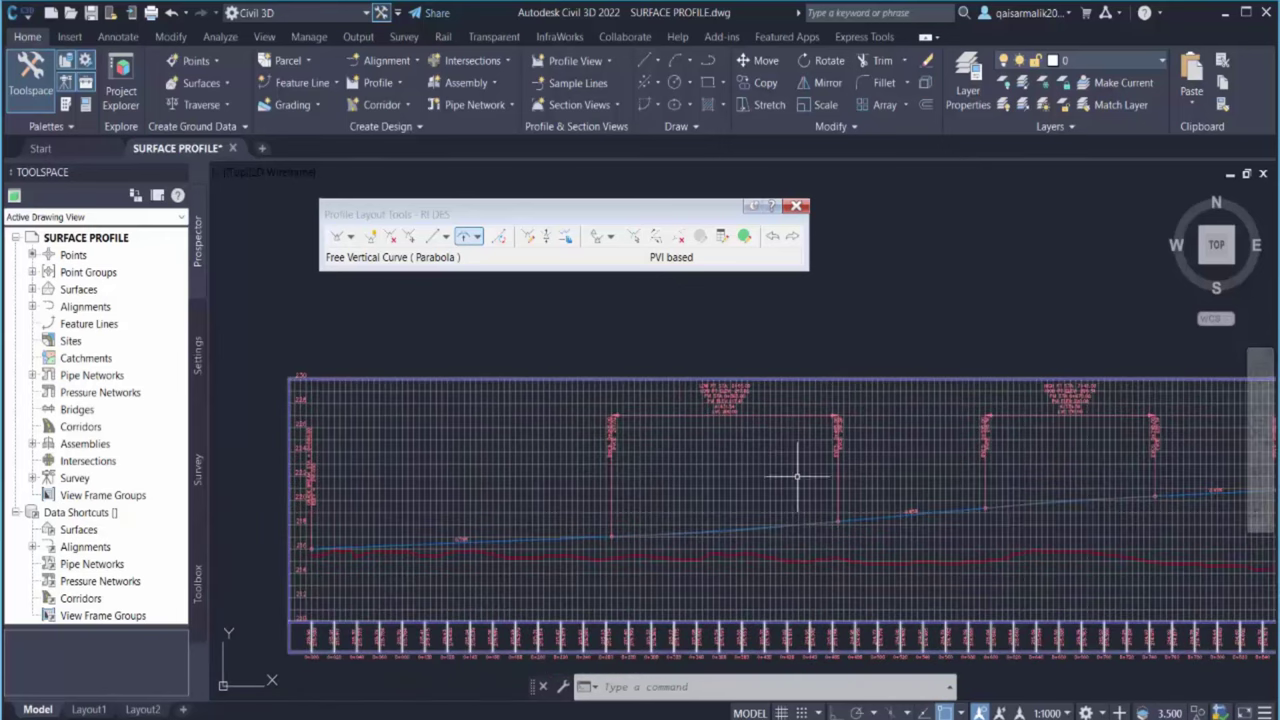
pyautogui.scroll(4, 797, 476)
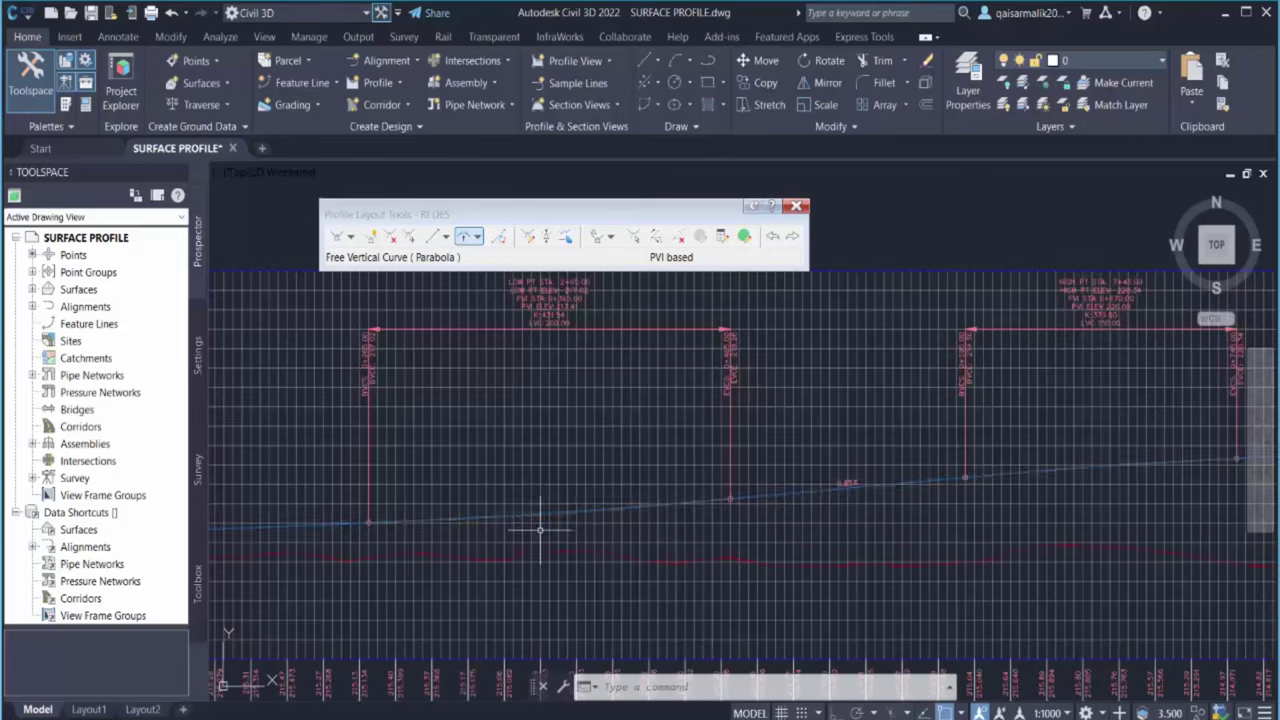
# Stretch a PVI of the R1 DES profile down onto the intersection point, then cancel the edit
pyautogui.click(542, 515)
pyautogui.scroll(3, 560, 516)
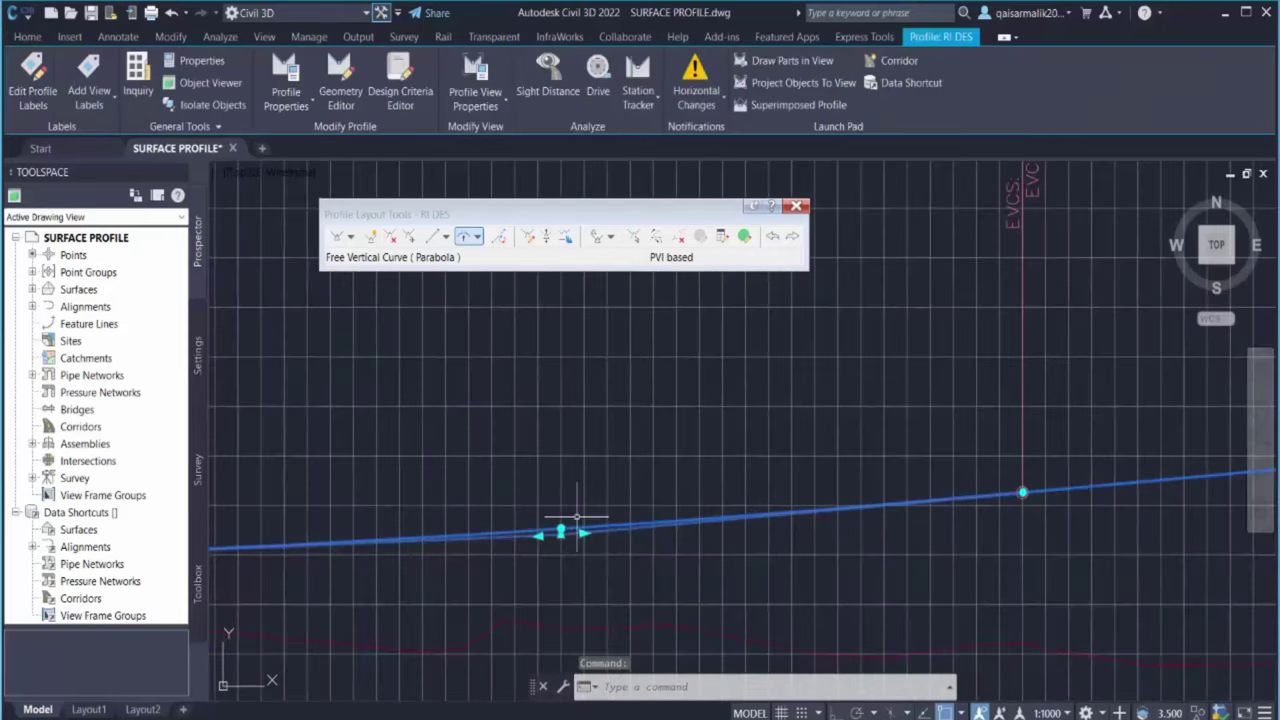
pyautogui.scroll(3, 570, 527)
pyautogui.scroll(-4, 571, 434)
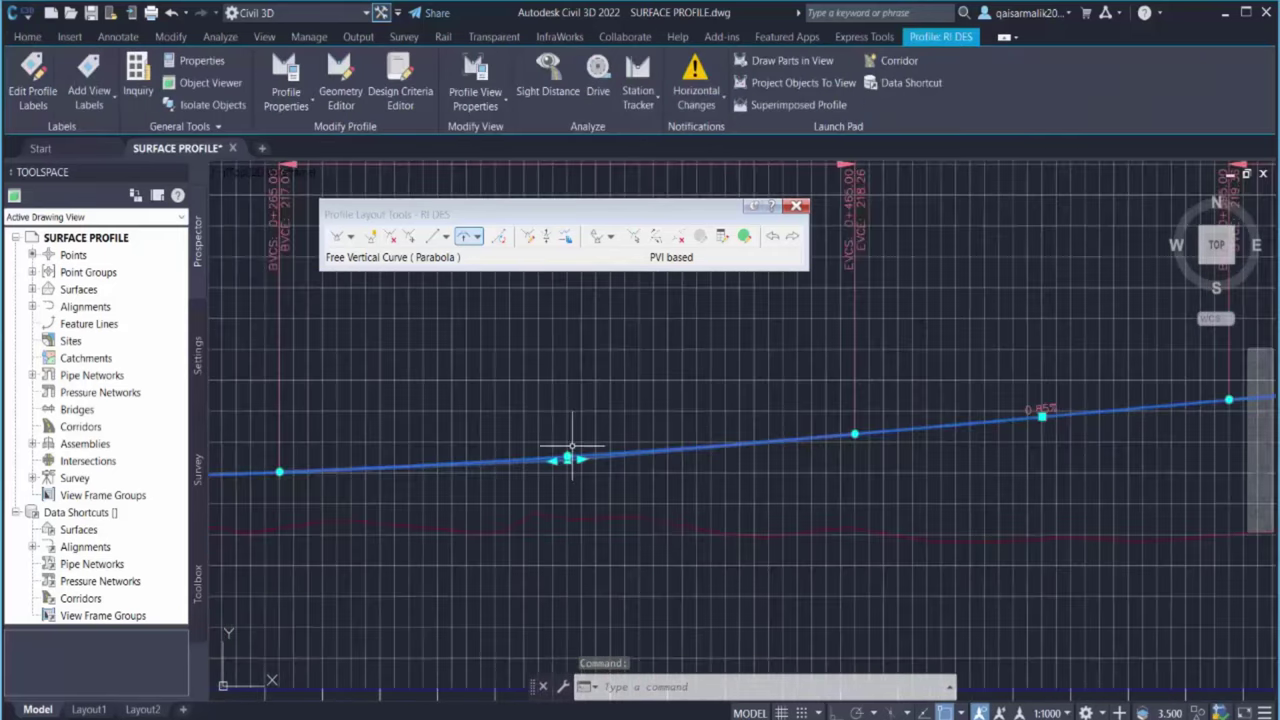
pyautogui.scroll(4, 566, 462)
pyautogui.click(565, 455)
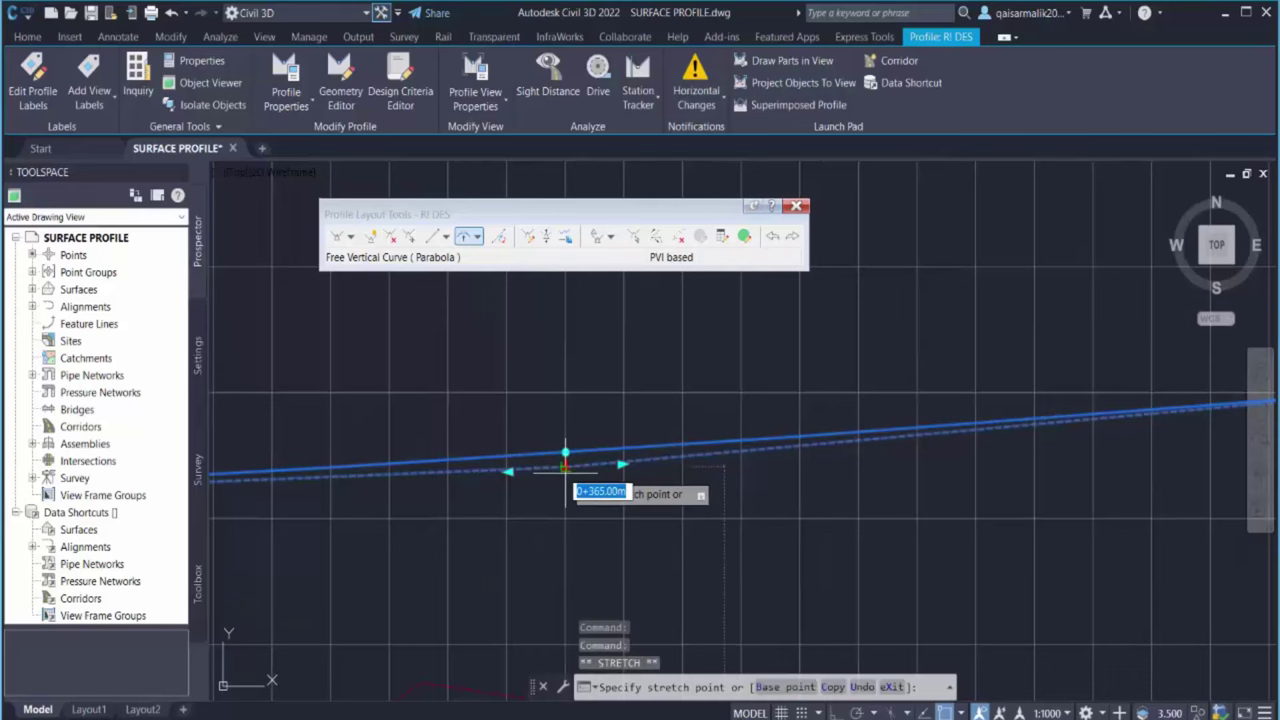
pyautogui.click(565, 518)
pyautogui.scroll(-4, 560, 540)
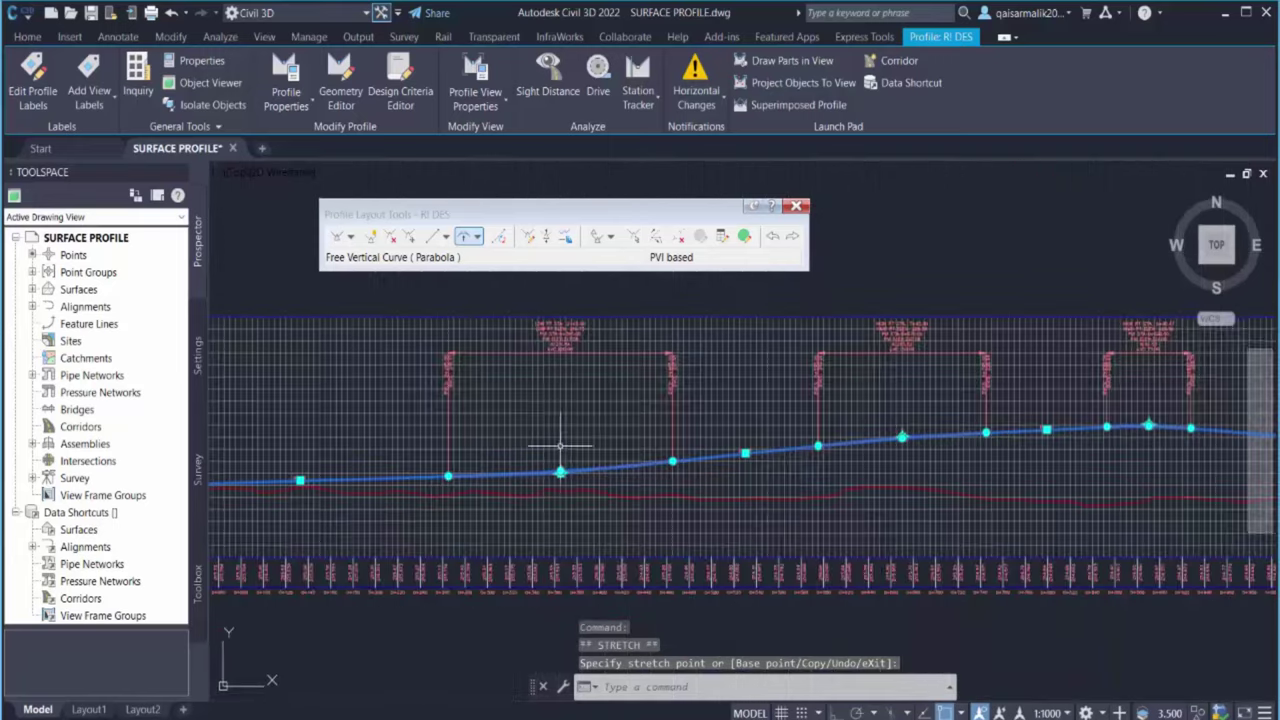
pyautogui.scroll(5, 671, 488)
pyautogui.press('Escape')
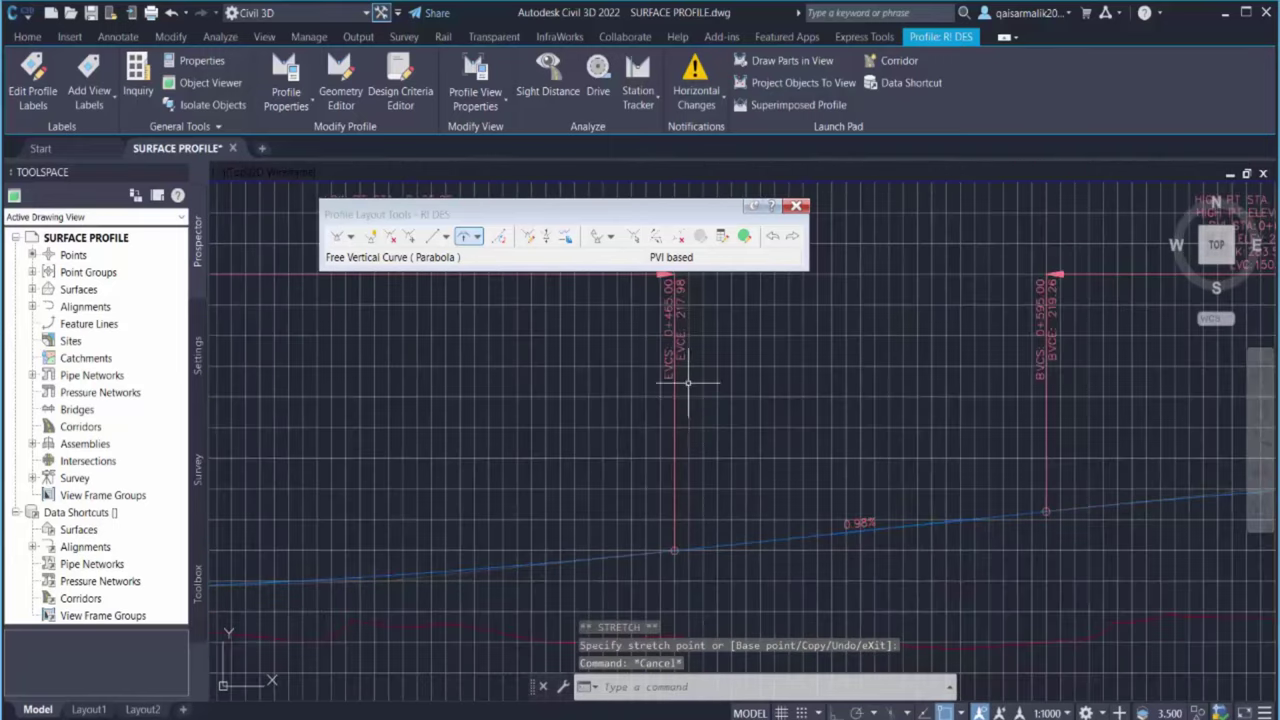
# Move the 200 m sag curve label at PVI 0+365 higher above the profile
pyautogui.click(688, 382)
pyautogui.scroll(-4, 736, 543)
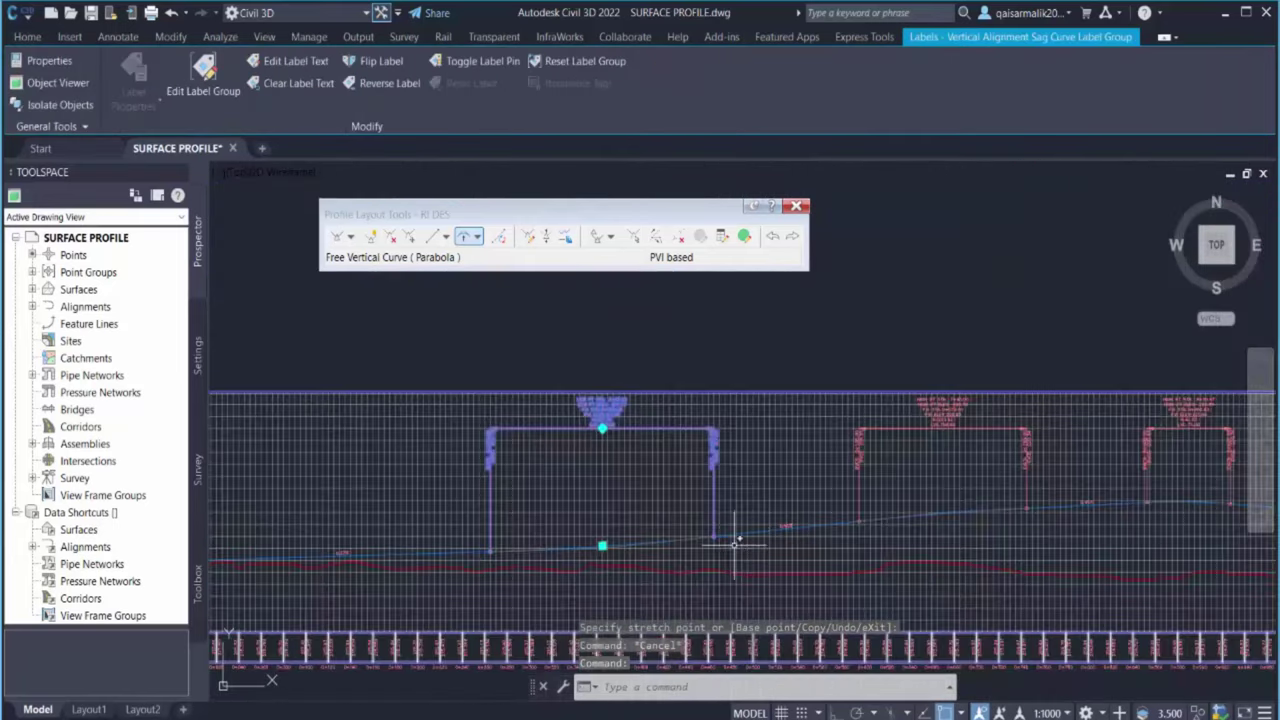
pyautogui.scroll(4, 736, 543)
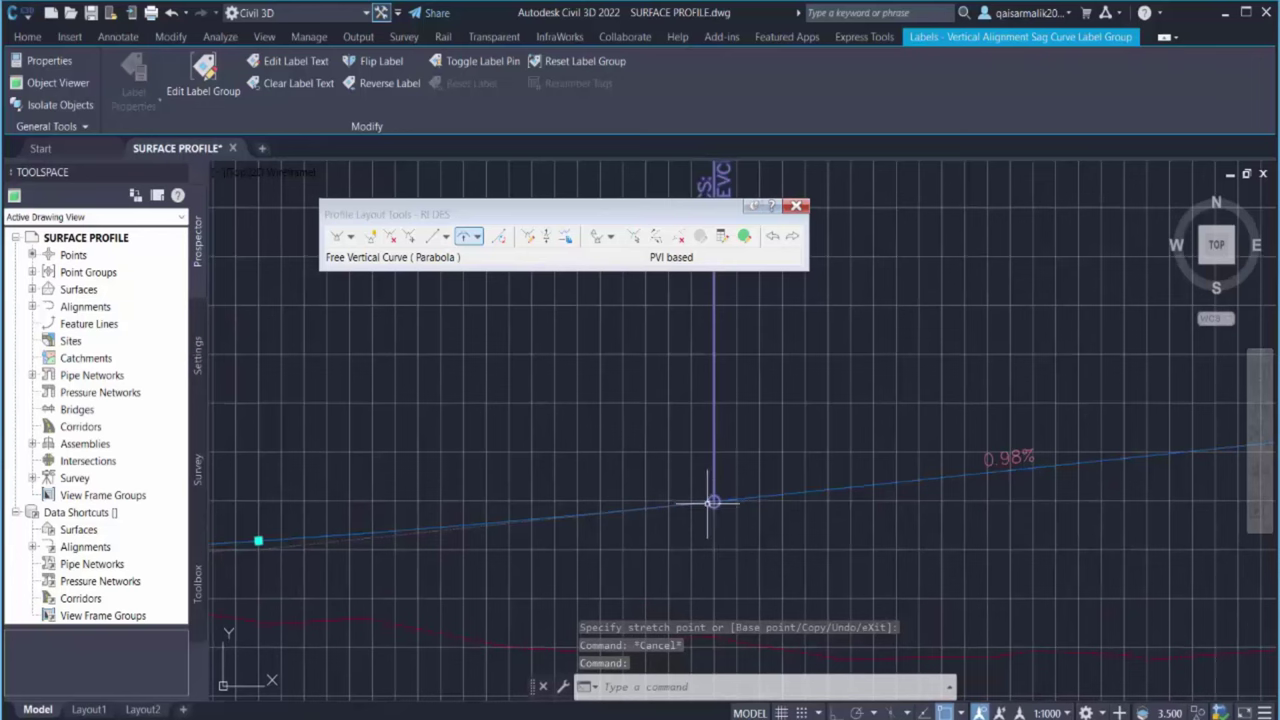
pyautogui.scroll(-4, 710, 502)
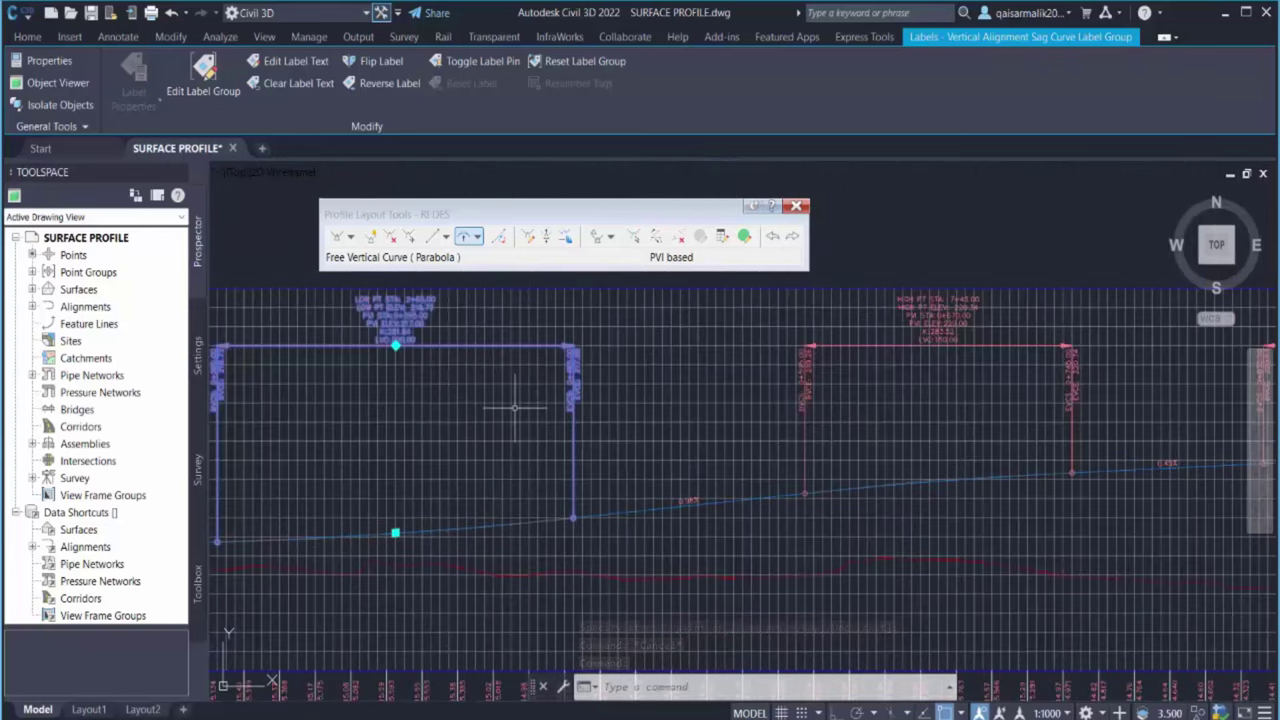
pyautogui.scroll(4, 385, 330)
pyautogui.click(411, 363)
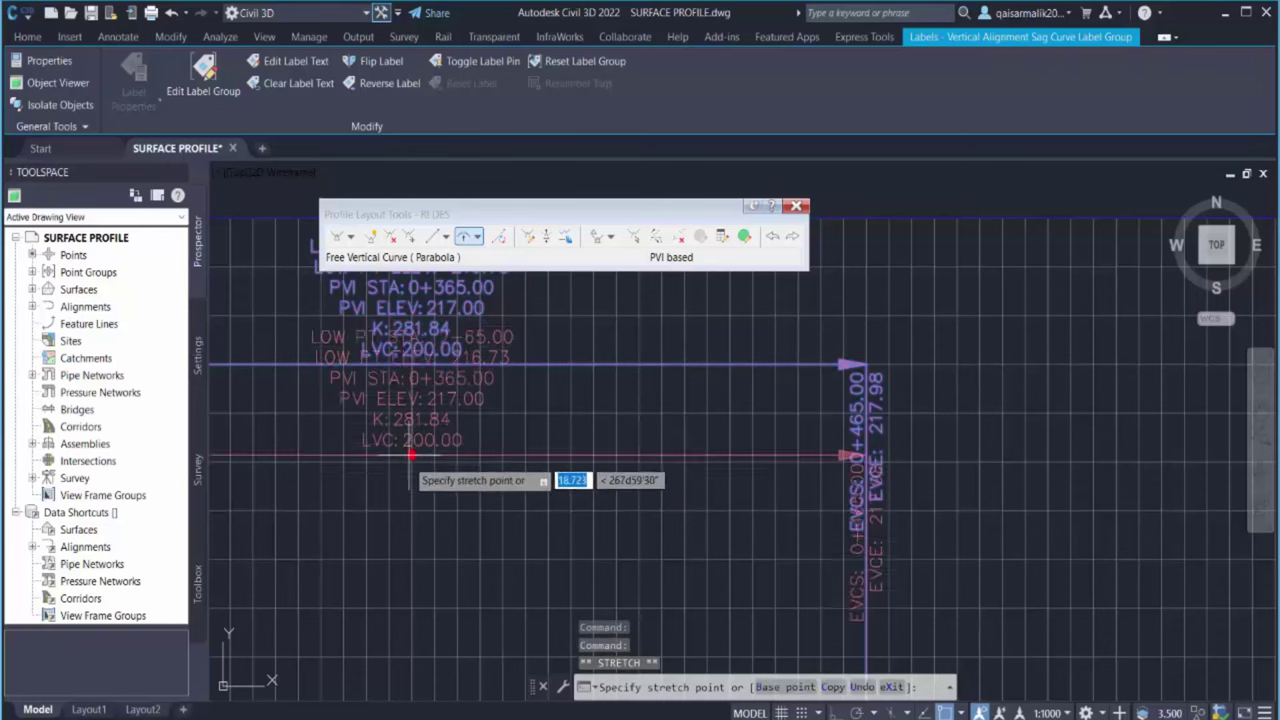
pyautogui.scroll(-4, 414, 470)
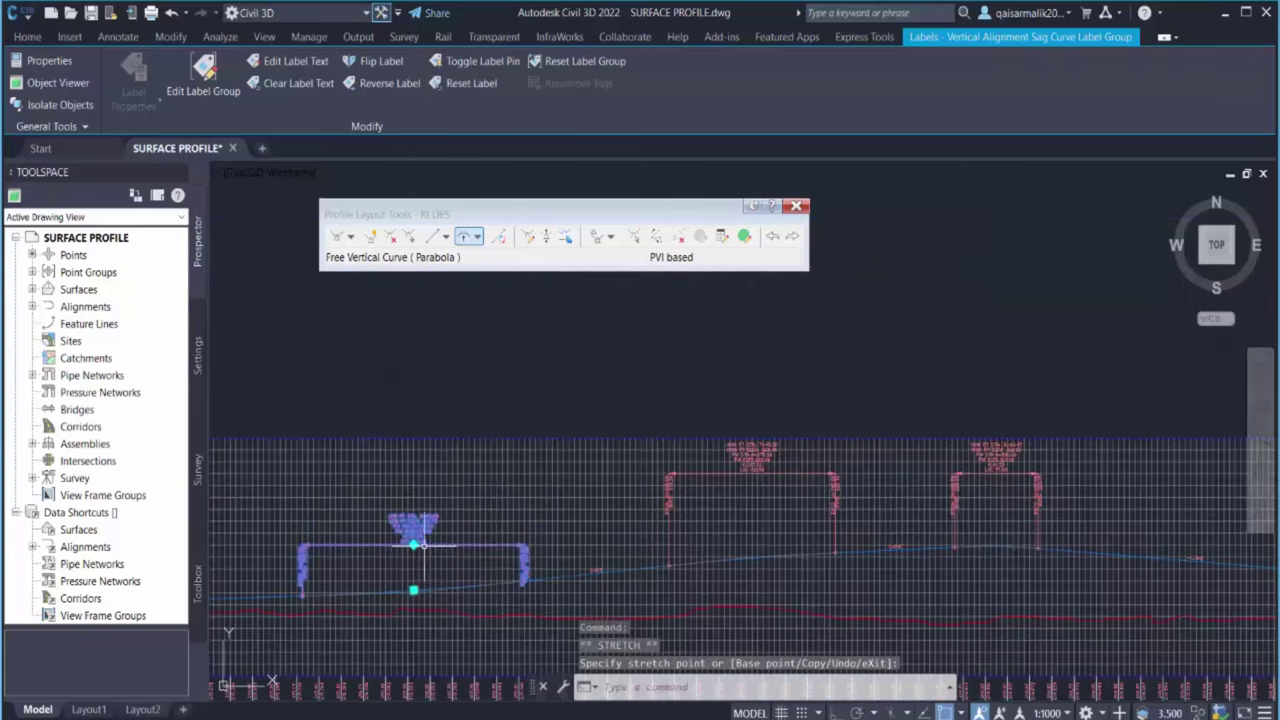
pyautogui.scroll(4, 440, 552)
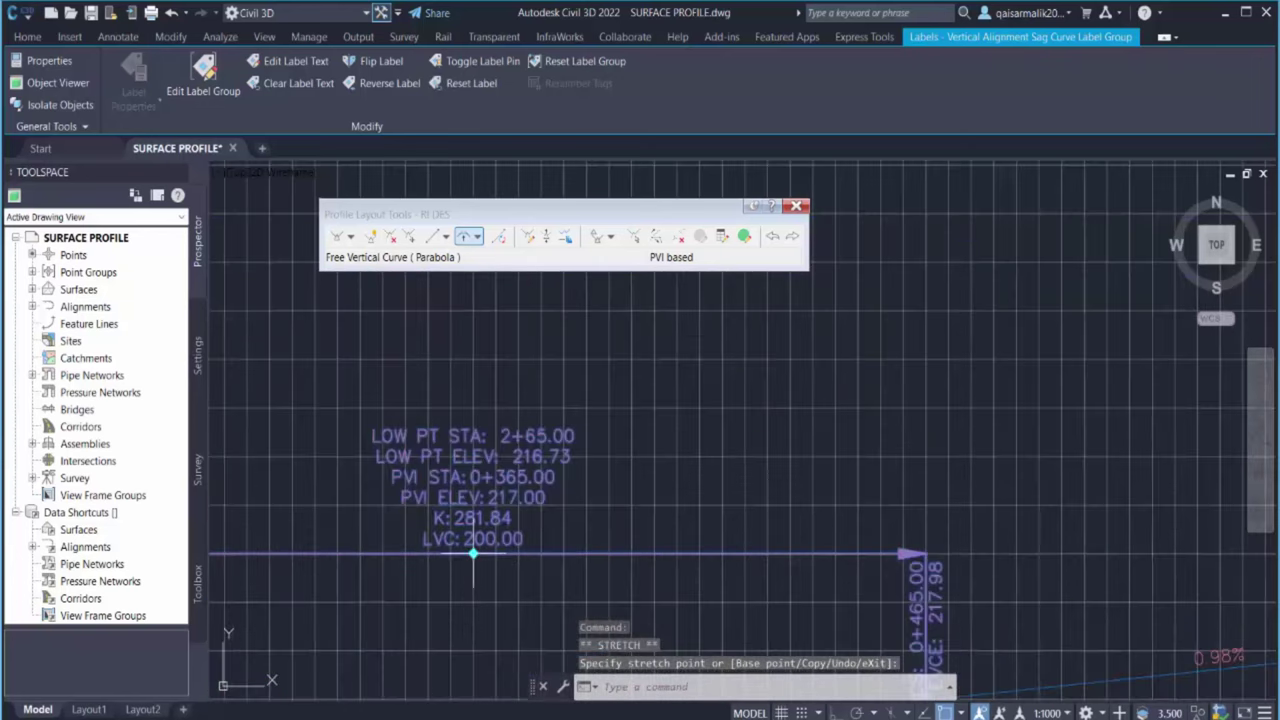
pyautogui.click(473, 311)
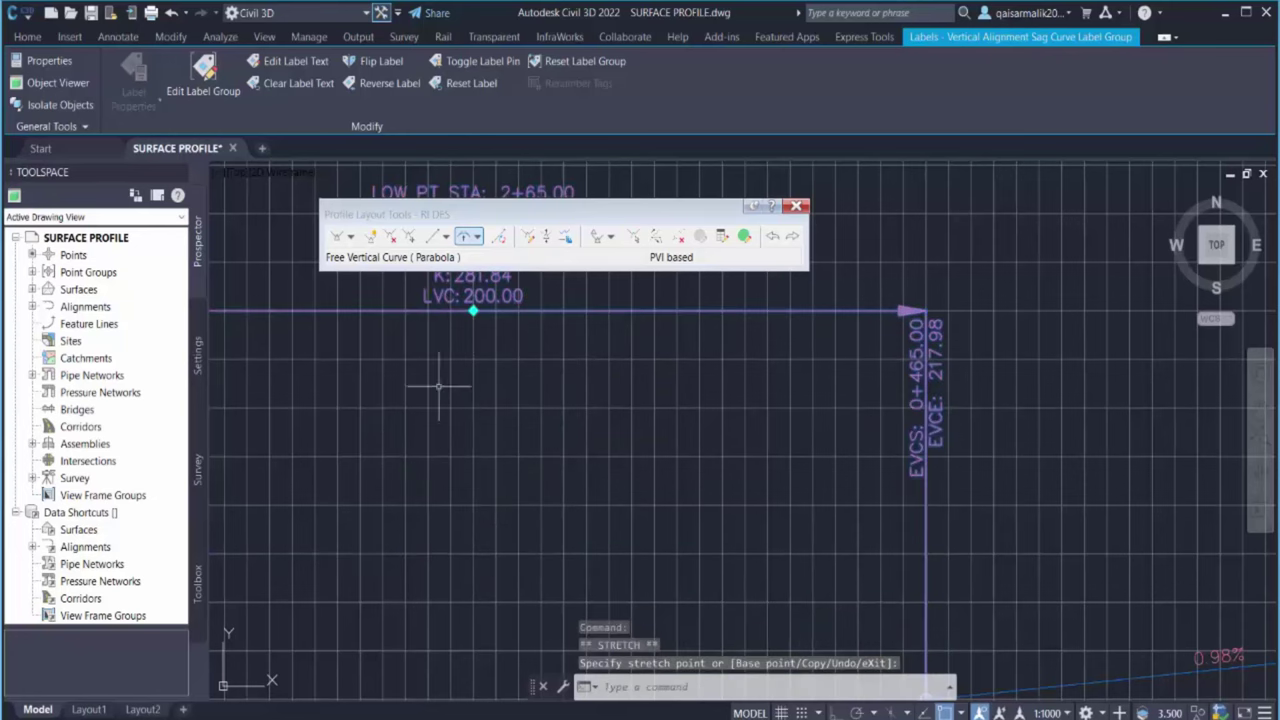
pyautogui.scroll(-3, 608, 443)
pyautogui.scroll(4, 586, 434)
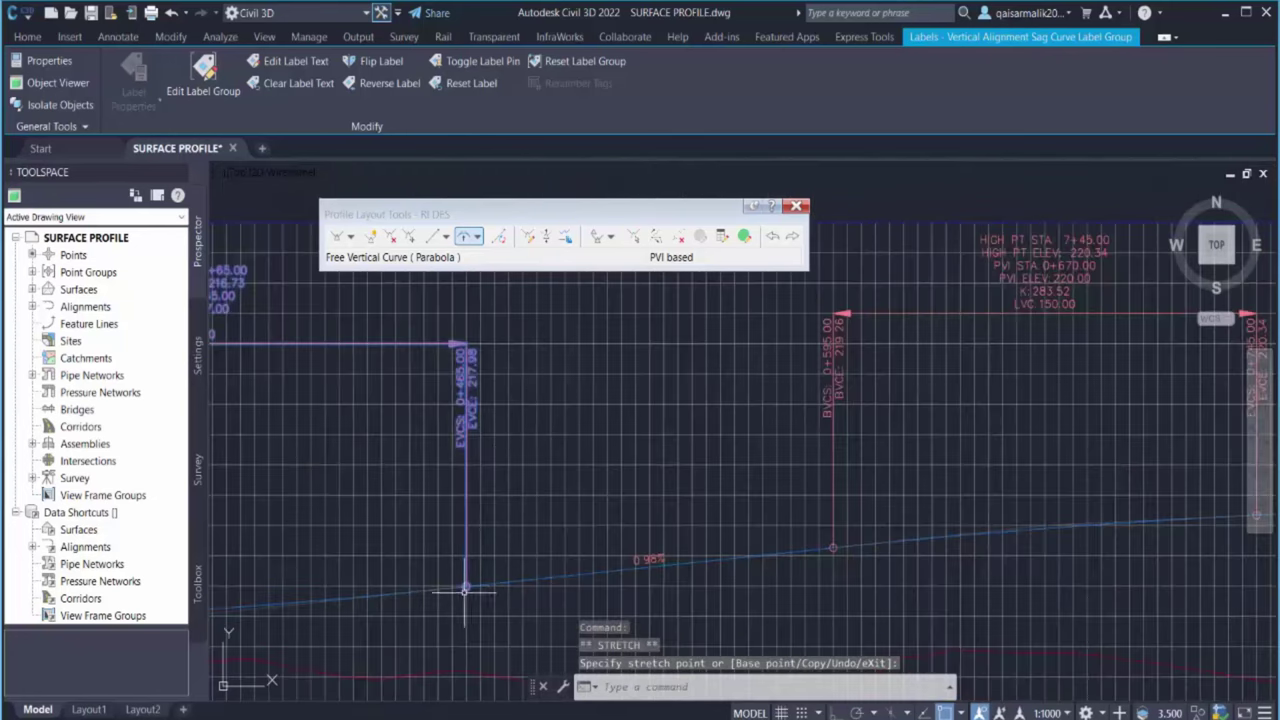
pyautogui.press('Escape')
pyautogui.press('Escape')
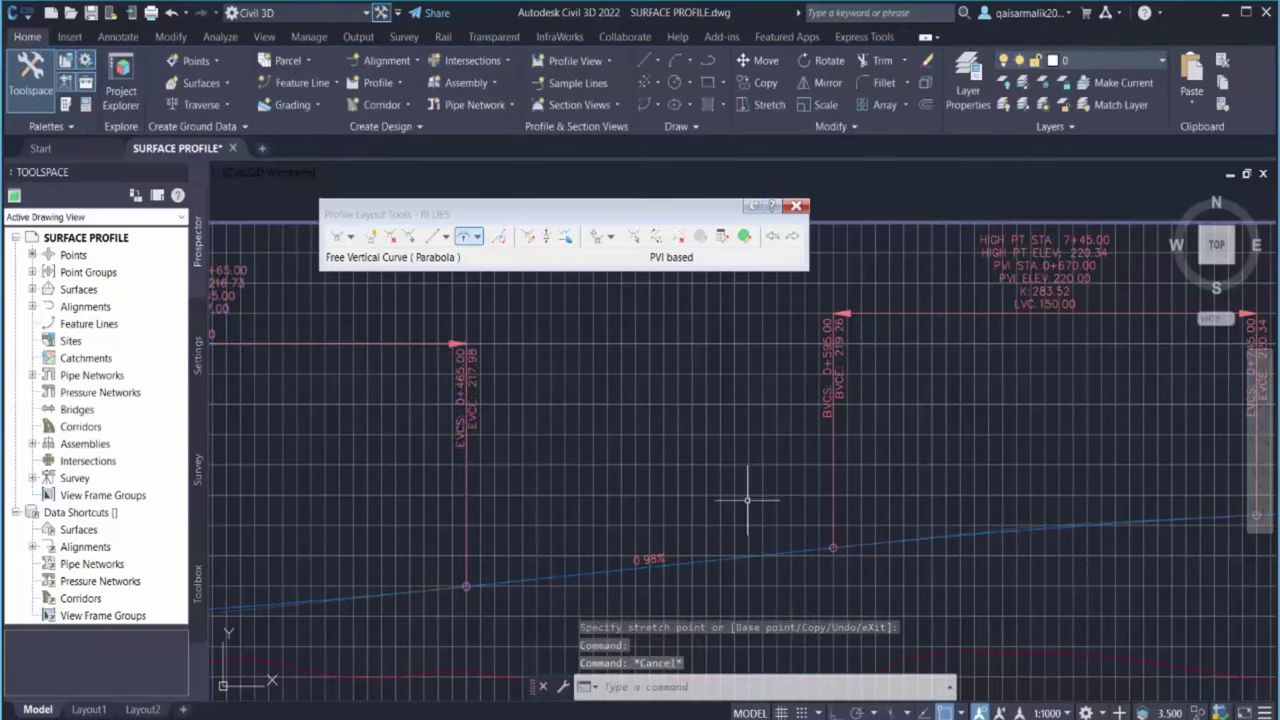
pyautogui.moveTo(1073, 510); pyautogui.dragTo(828, 520, button='middle')
# Drag the 0+670 PVI grip down to elevation 218.00, giving its 150 m sag curve K 144.82
pyautogui.click(777, 531)
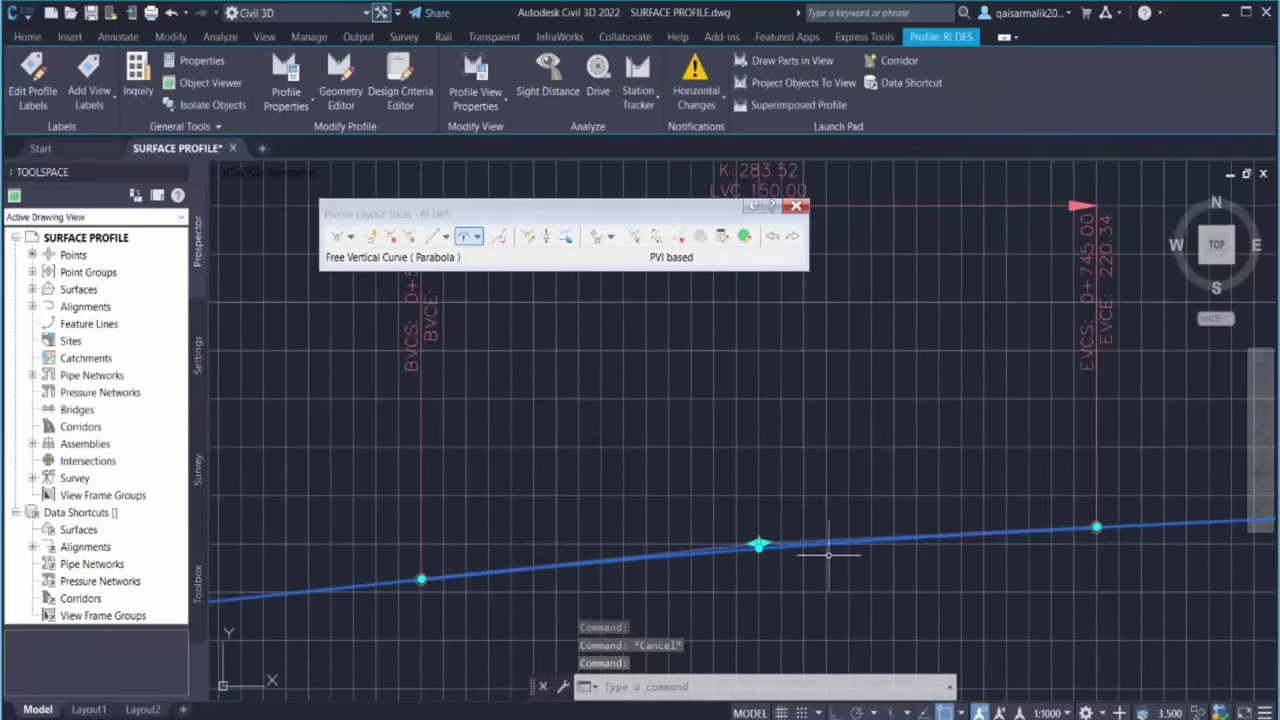
pyautogui.click(750, 538)
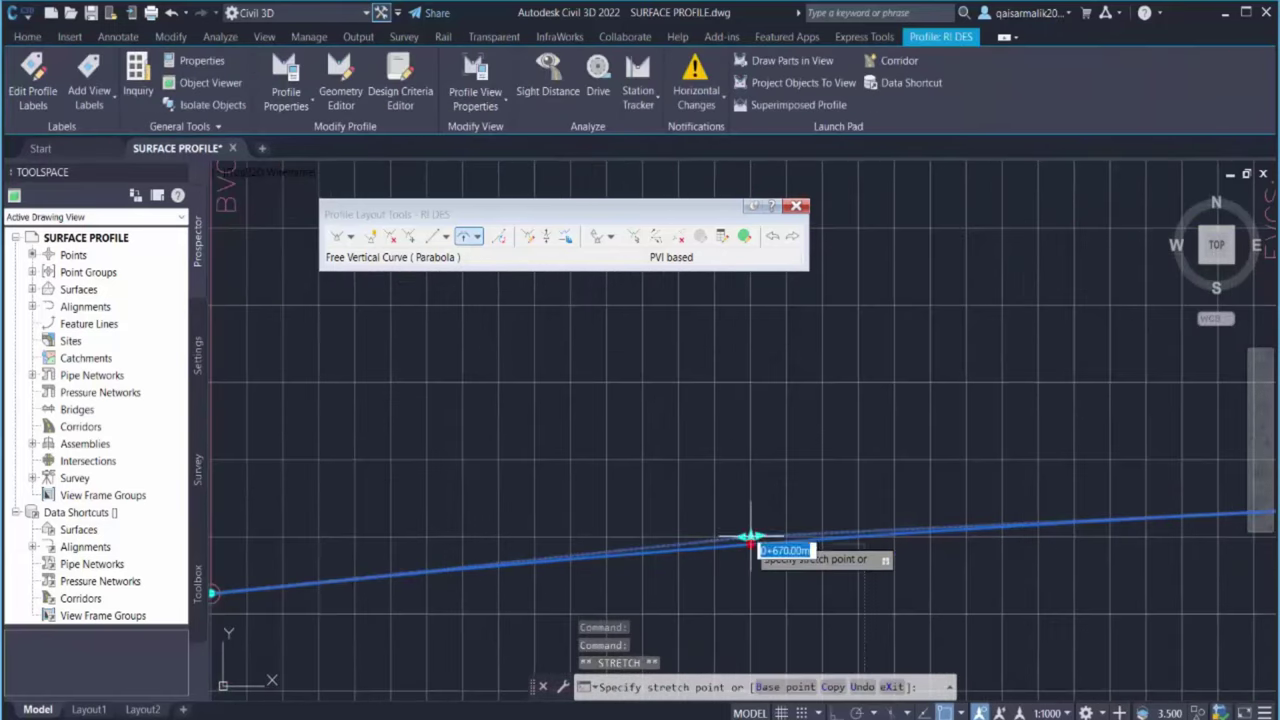
pyautogui.moveTo(749, 531); pyautogui.dragTo(735, 337, button='middle')
pyautogui.click(736, 490)
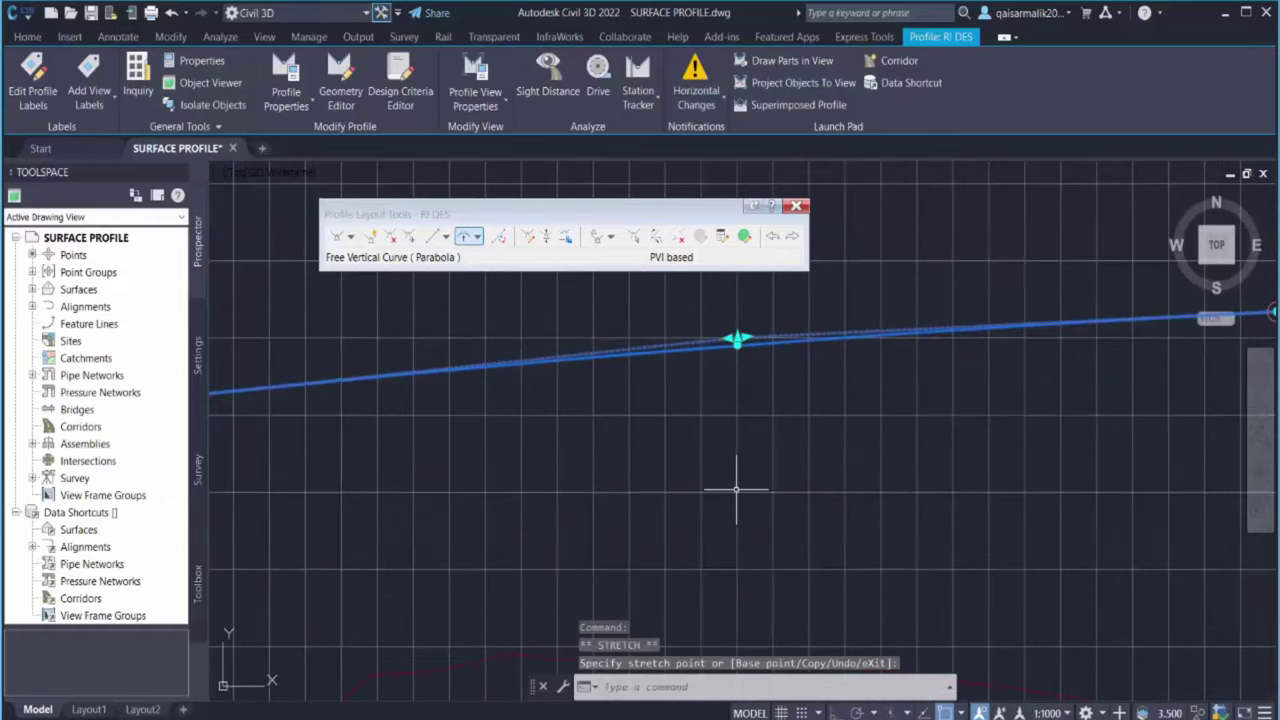
pyautogui.click(736, 339)
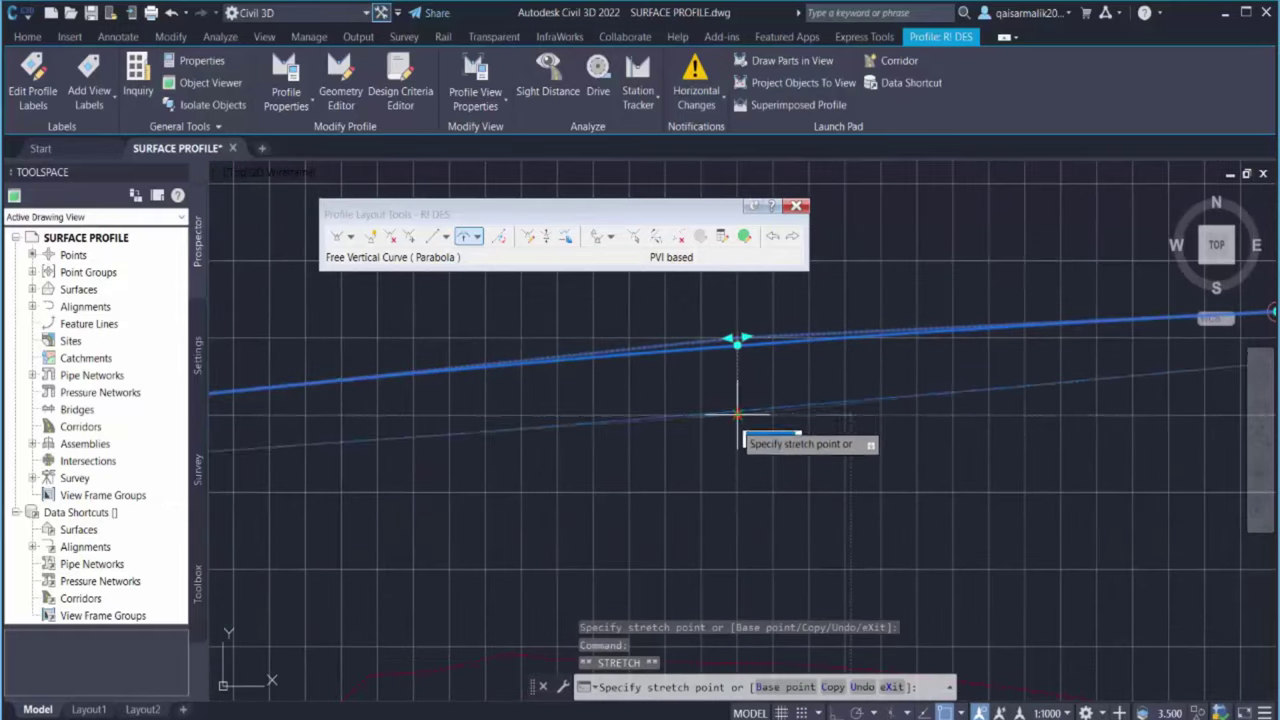
pyautogui.click(737, 490)
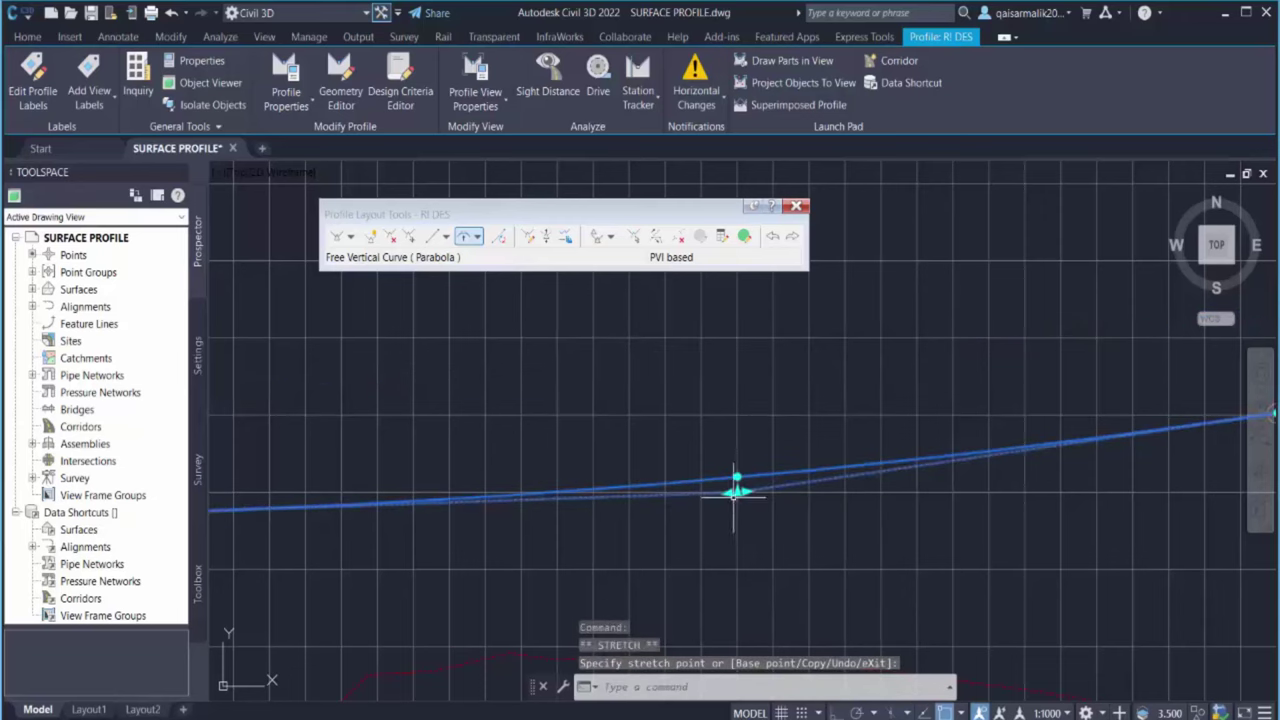
pyautogui.scroll(-4, 700, 495)
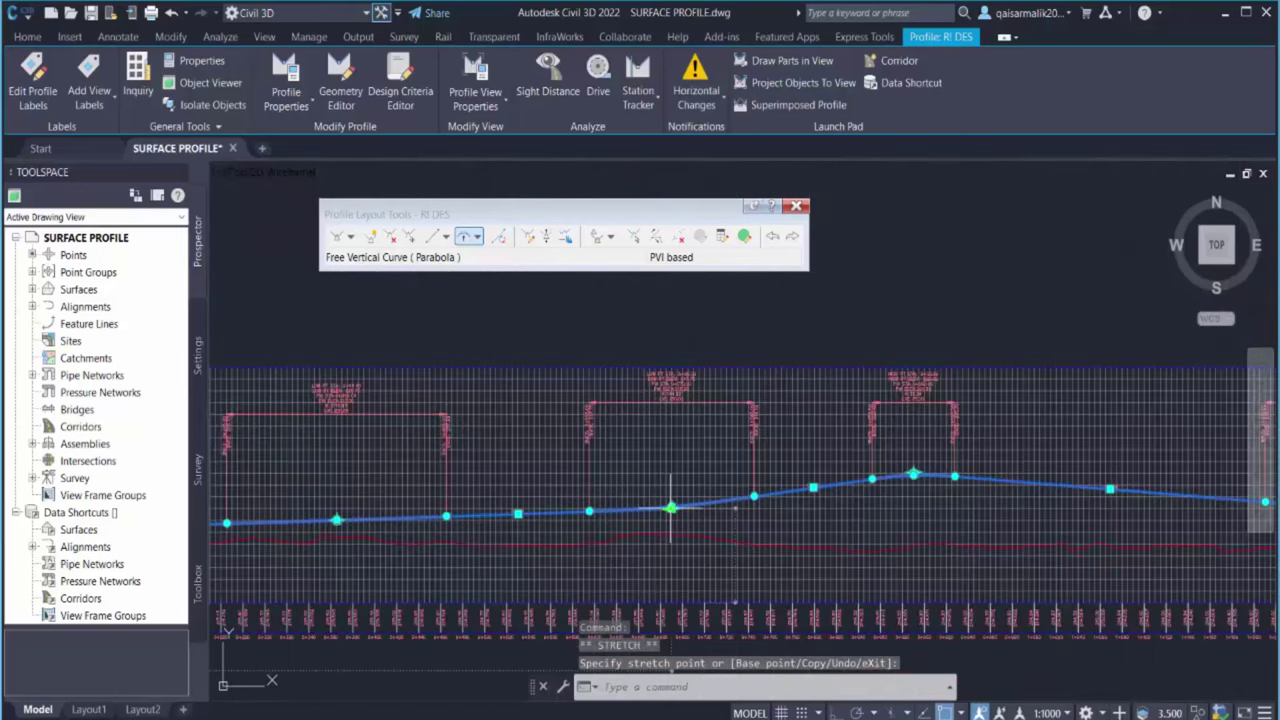
pyautogui.scroll(4, 723, 534)
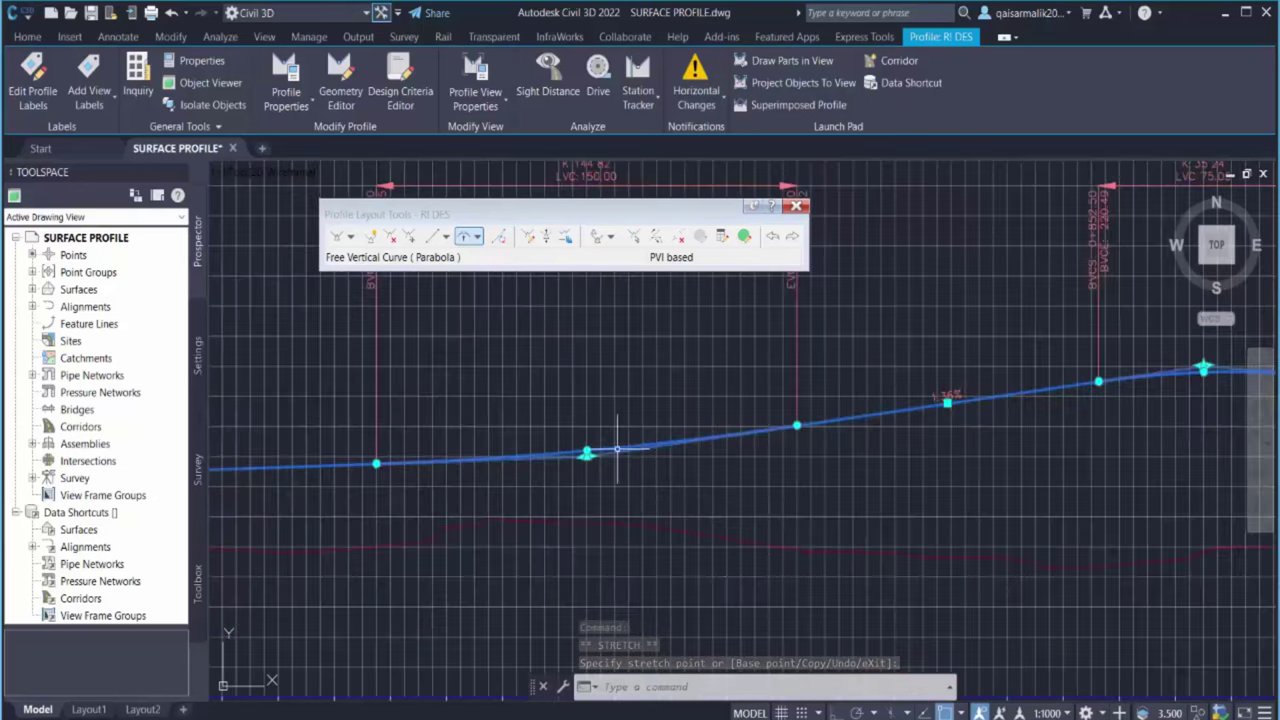
pyautogui.moveTo(575, 361); pyautogui.dragTo(578, 475, button='middle')
# Raise the 0+890 PVI of R1 DES to elevation 222.00
pyautogui.press('Escape')
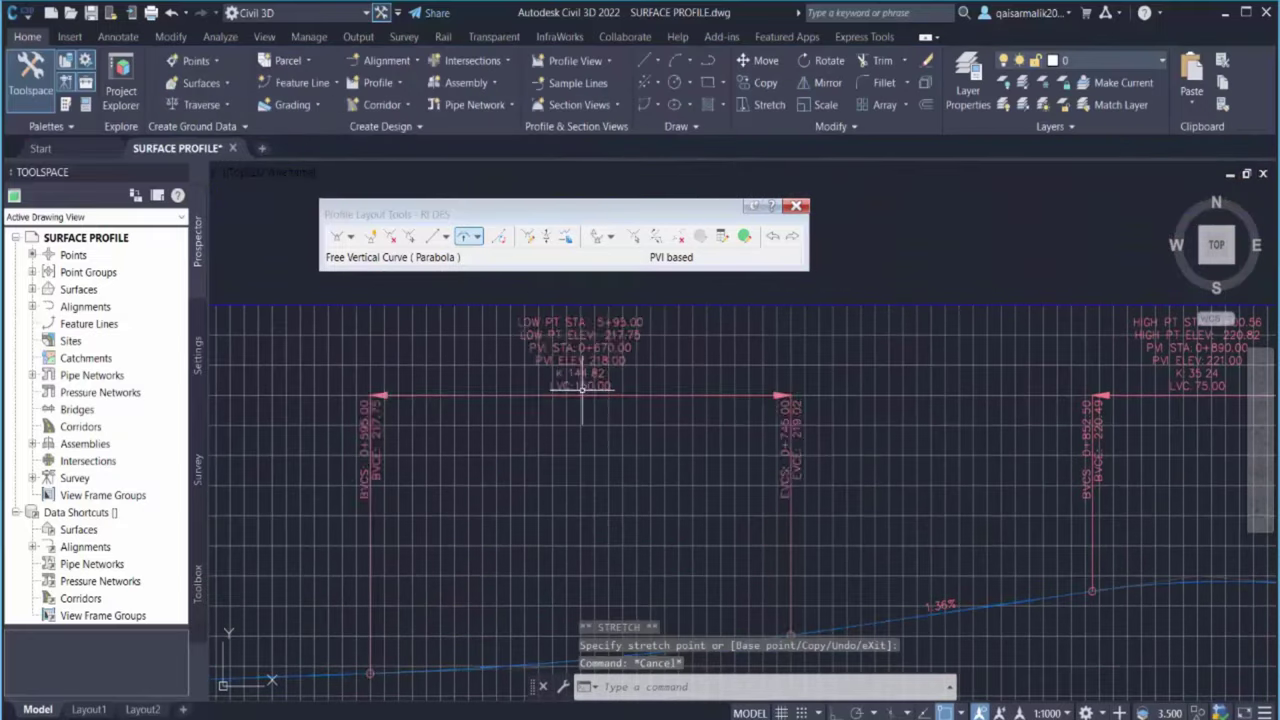
pyautogui.scroll(-2, 629, 444)
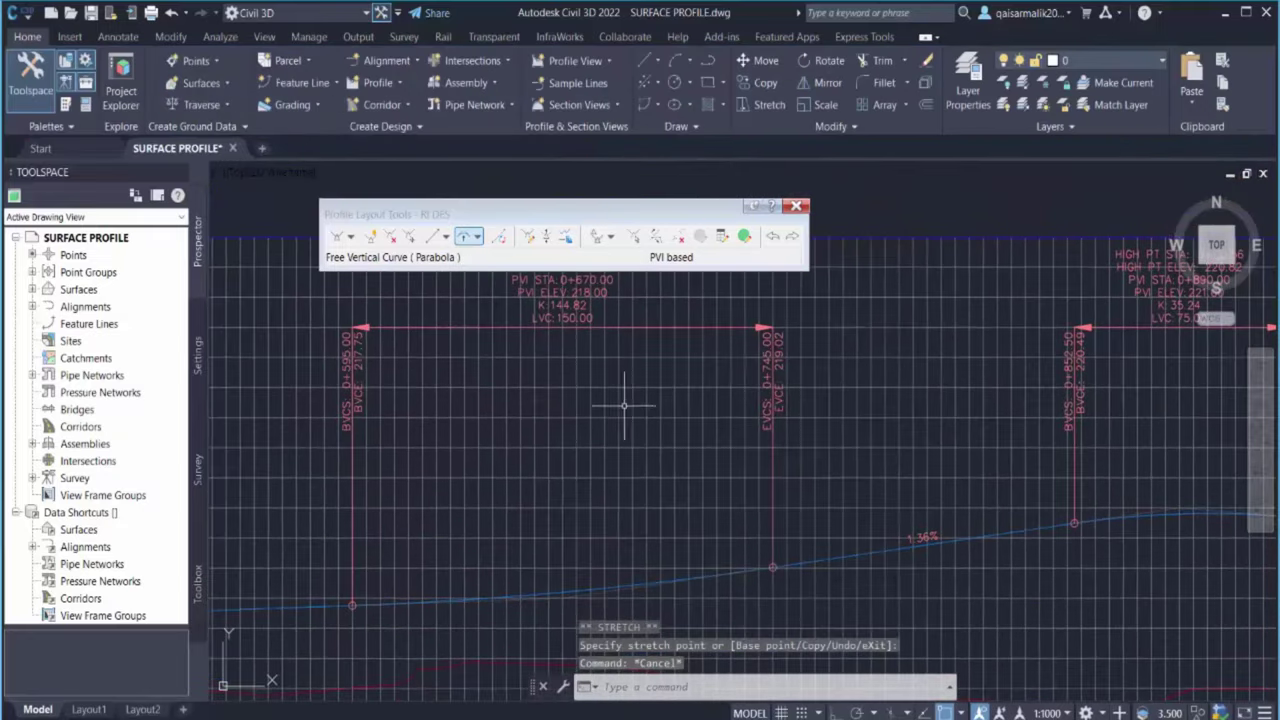
pyautogui.scroll(2, 783, 515)
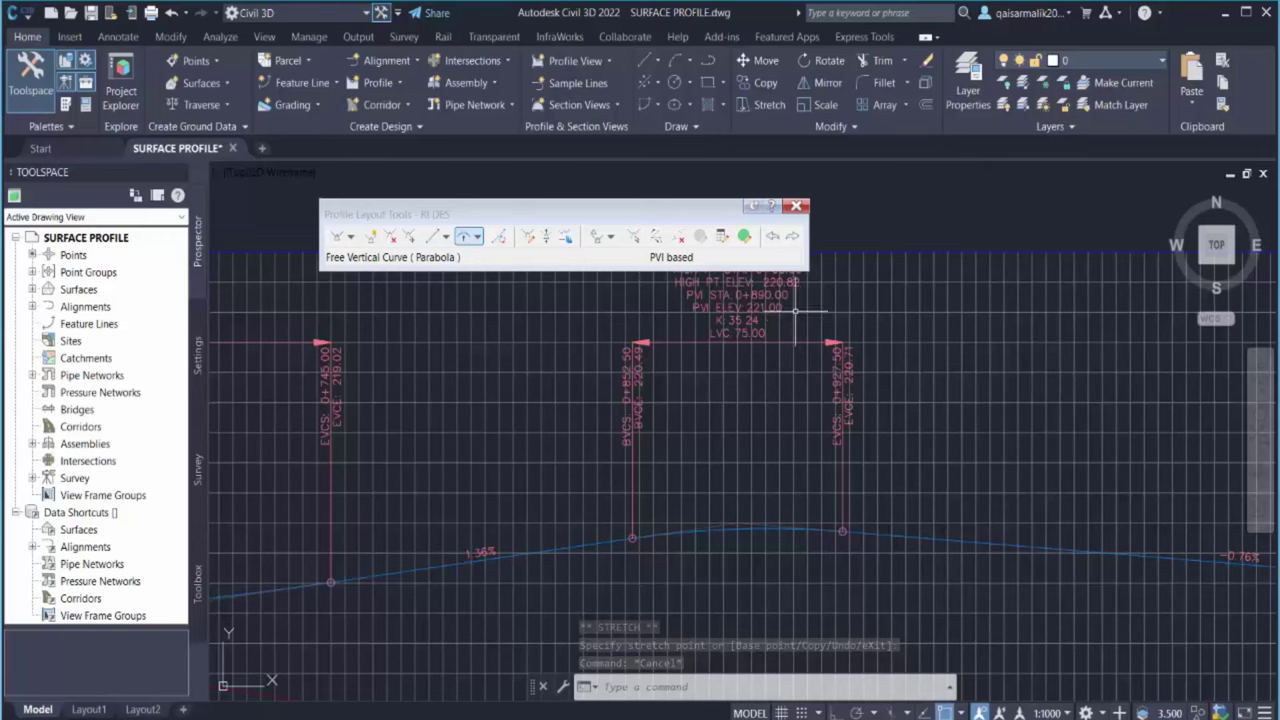
pyautogui.scroll(2, 732, 323)
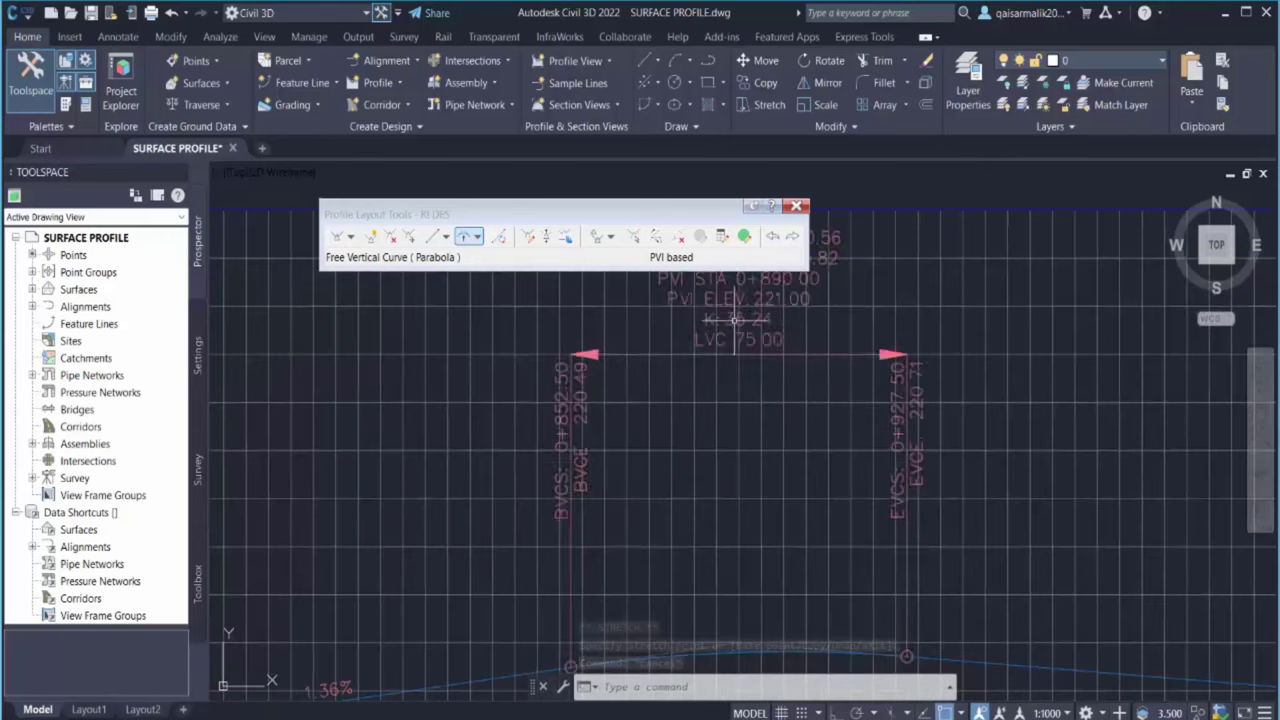
pyautogui.click(738, 646)
pyautogui.click(738, 643)
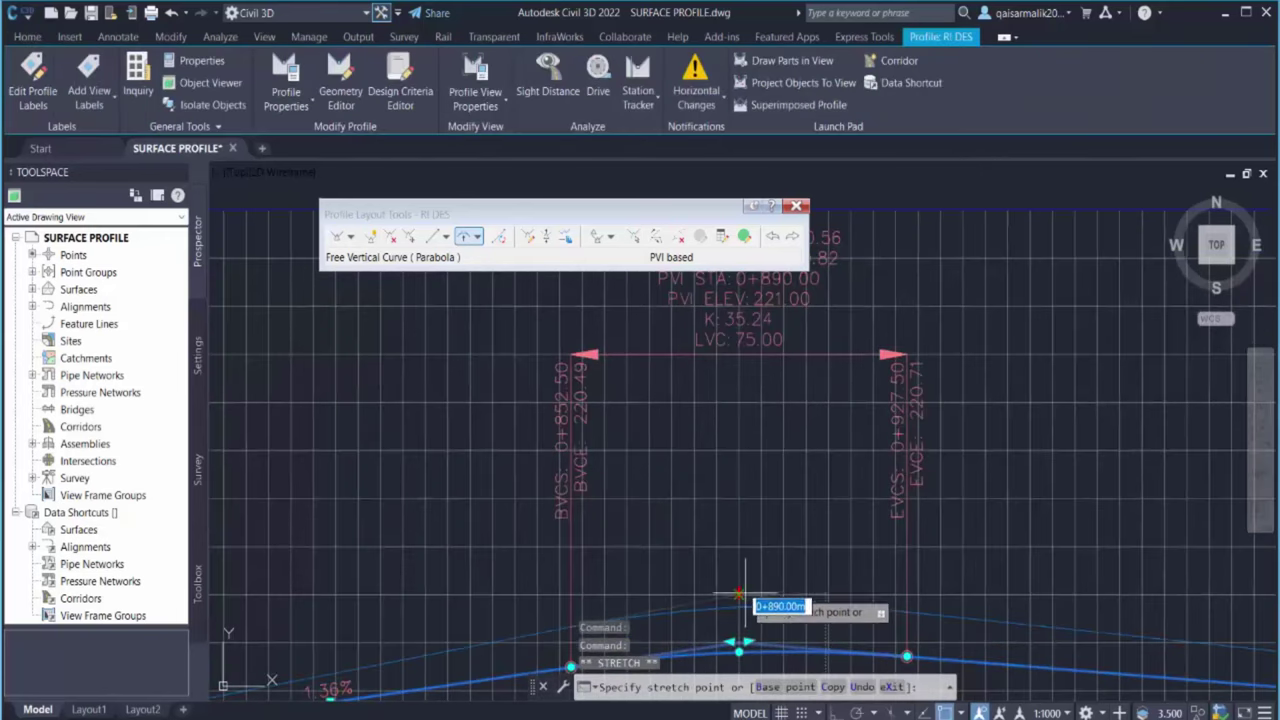
pyautogui.click(738, 596)
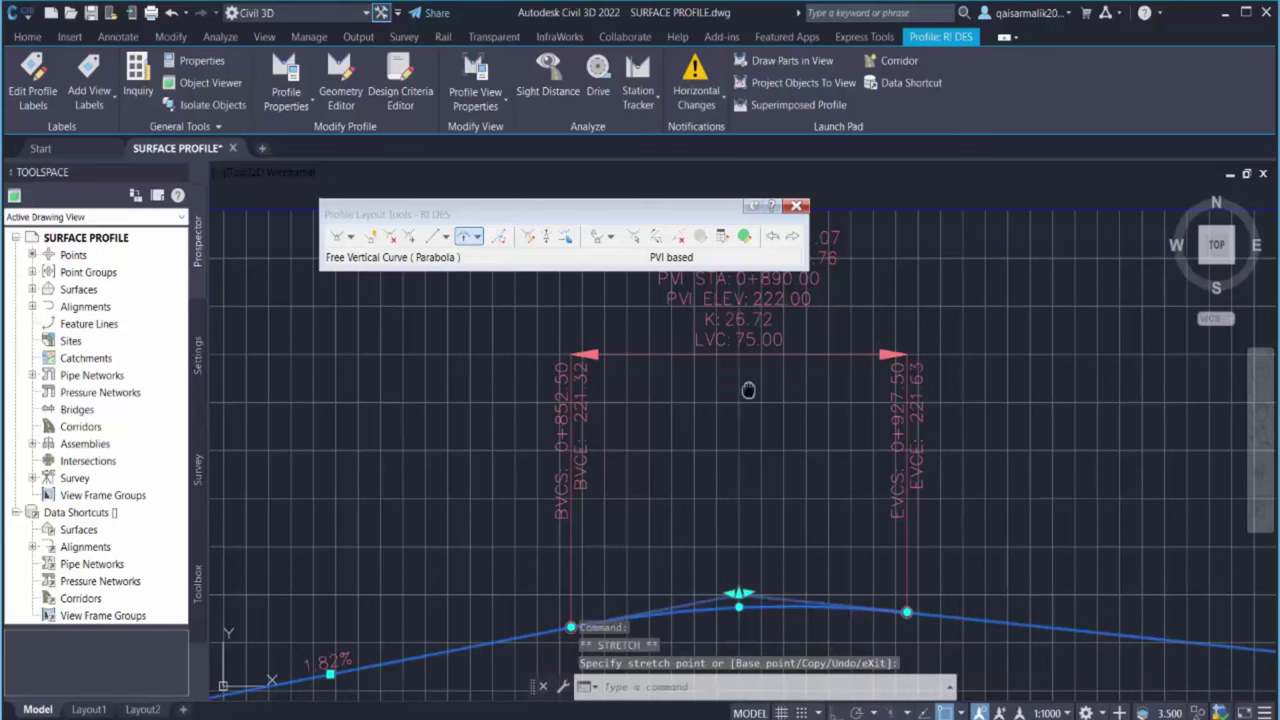
pyautogui.moveTo(748, 390); pyautogui.dragTo(748, 455, button='middle')
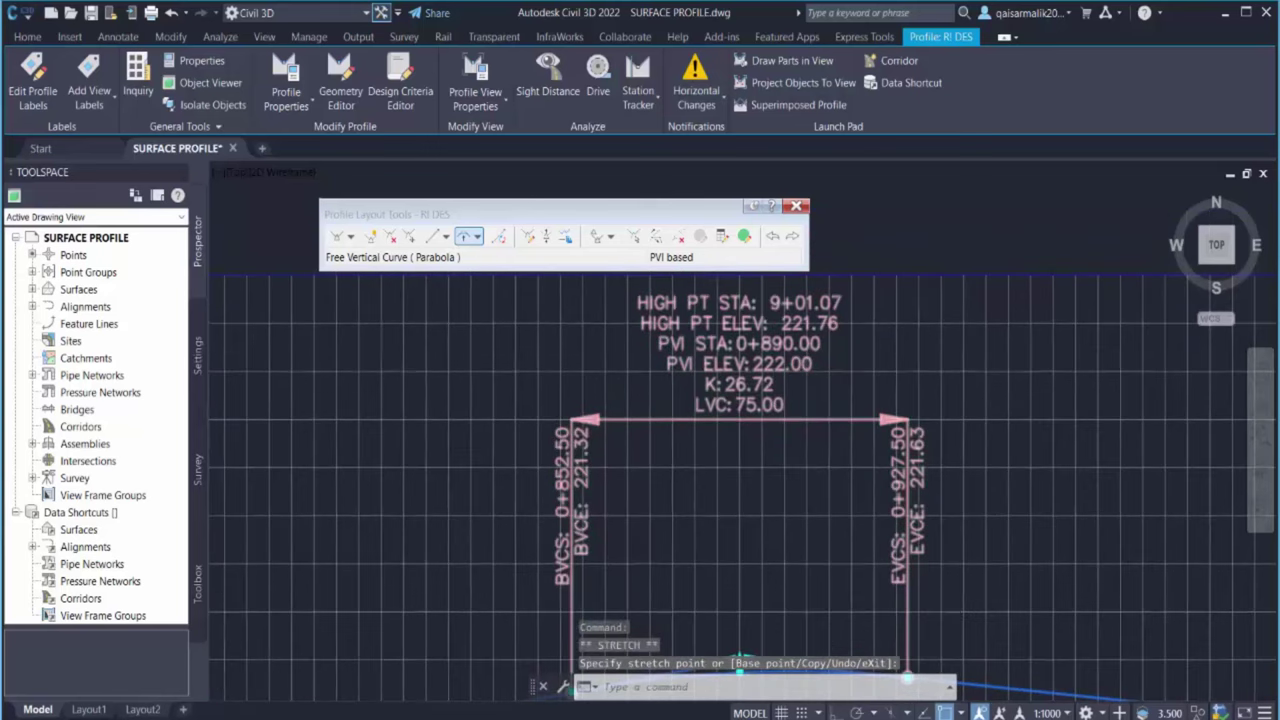
# Move the crest curve's end point to about station 0+929 and release the profile
pyautogui.scroll(-3, 740, 378)
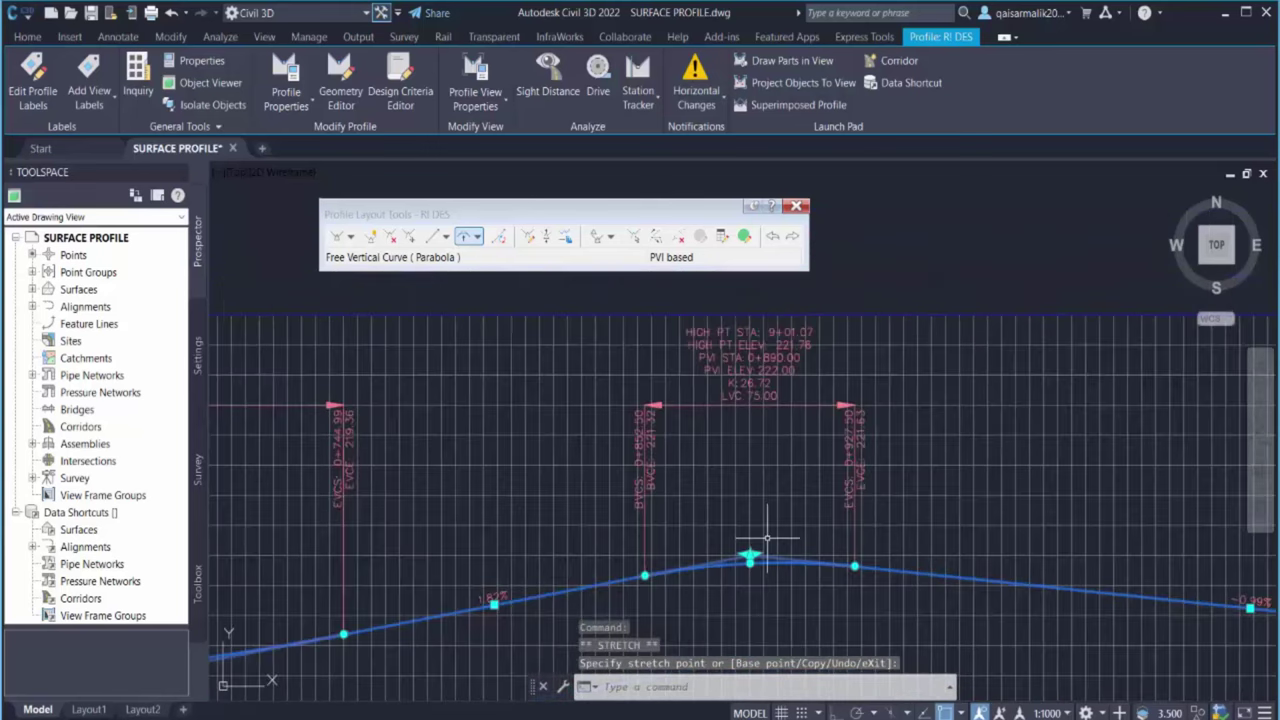
pyautogui.click(855, 567)
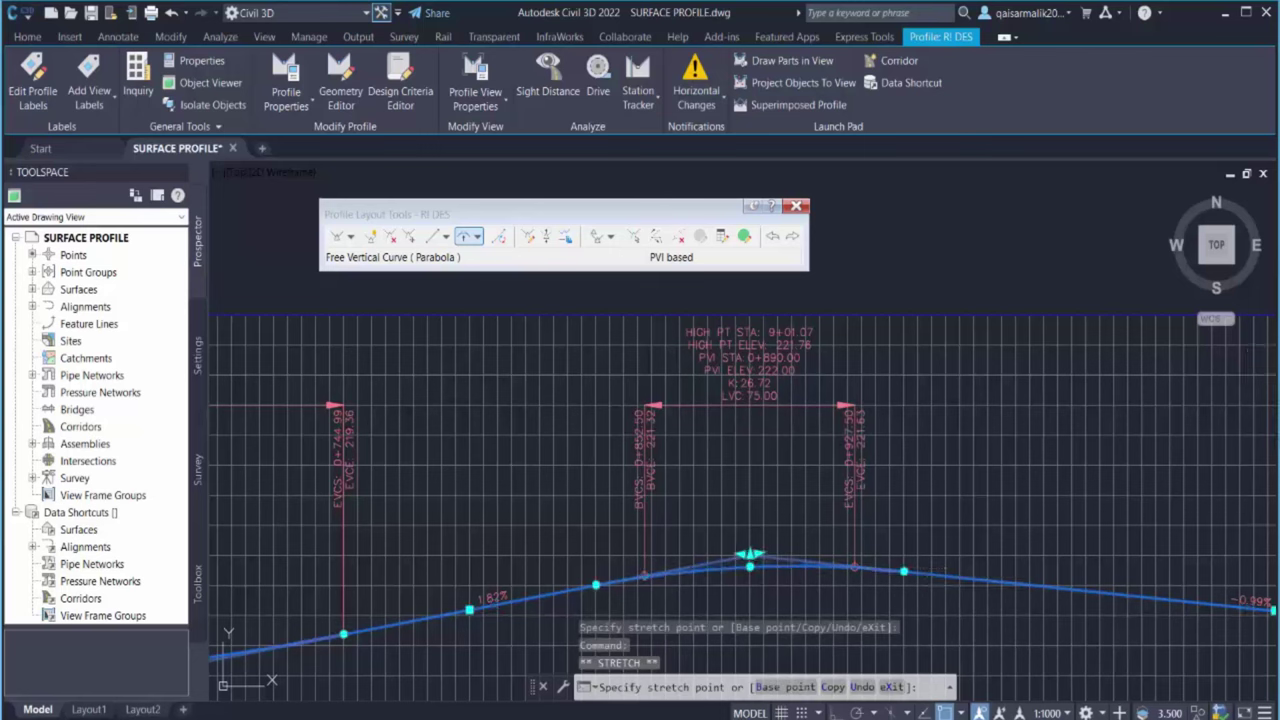
pyautogui.click(904, 571)
pyautogui.click(904, 571)
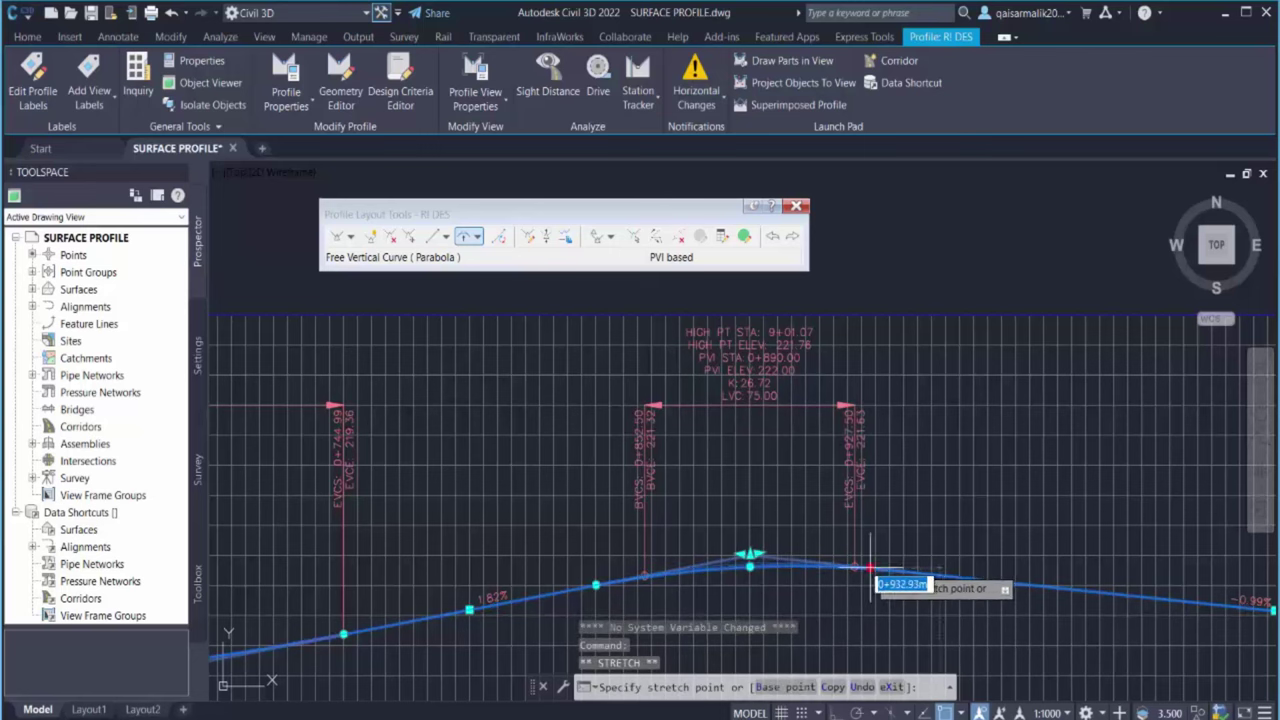
pyautogui.click(859, 567)
pyautogui.scroll(-4, 620, 500)
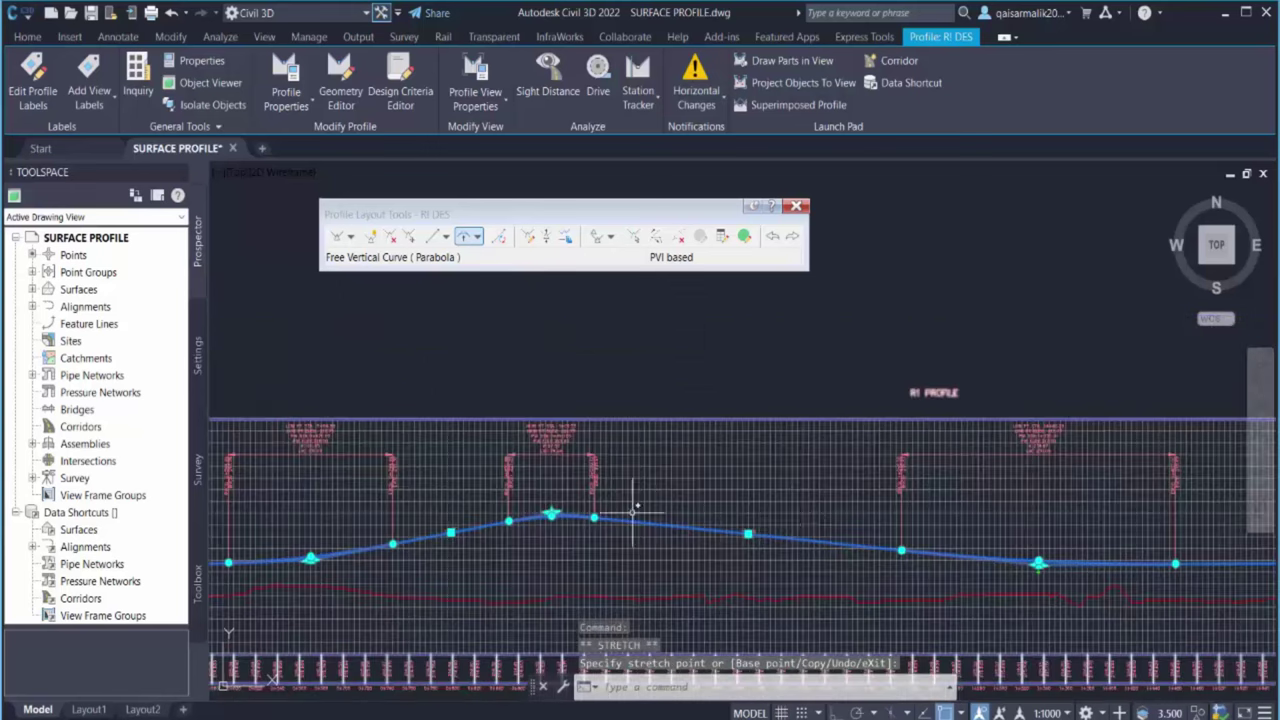
pyautogui.press('Escape')
pyautogui.press('Escape')
pyautogui.scroll(-3, 604, 490)
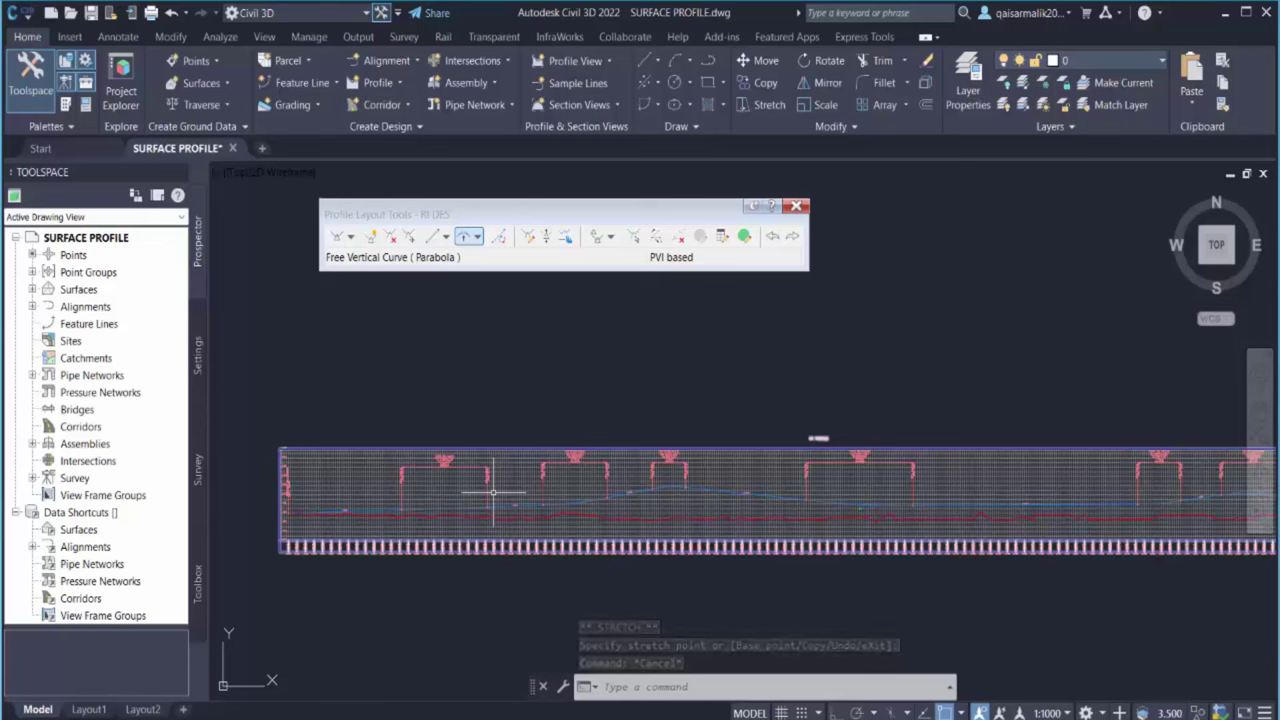
pyautogui.click(351, 237)
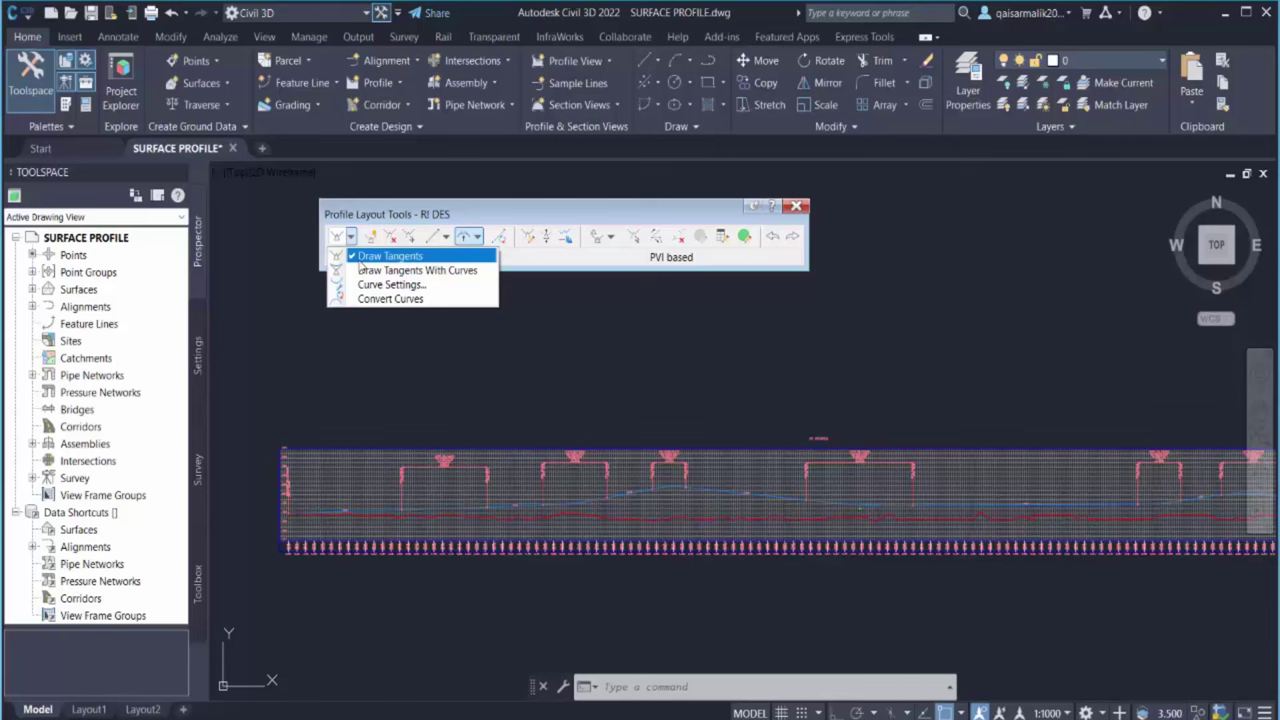
pyautogui.click(415, 212)
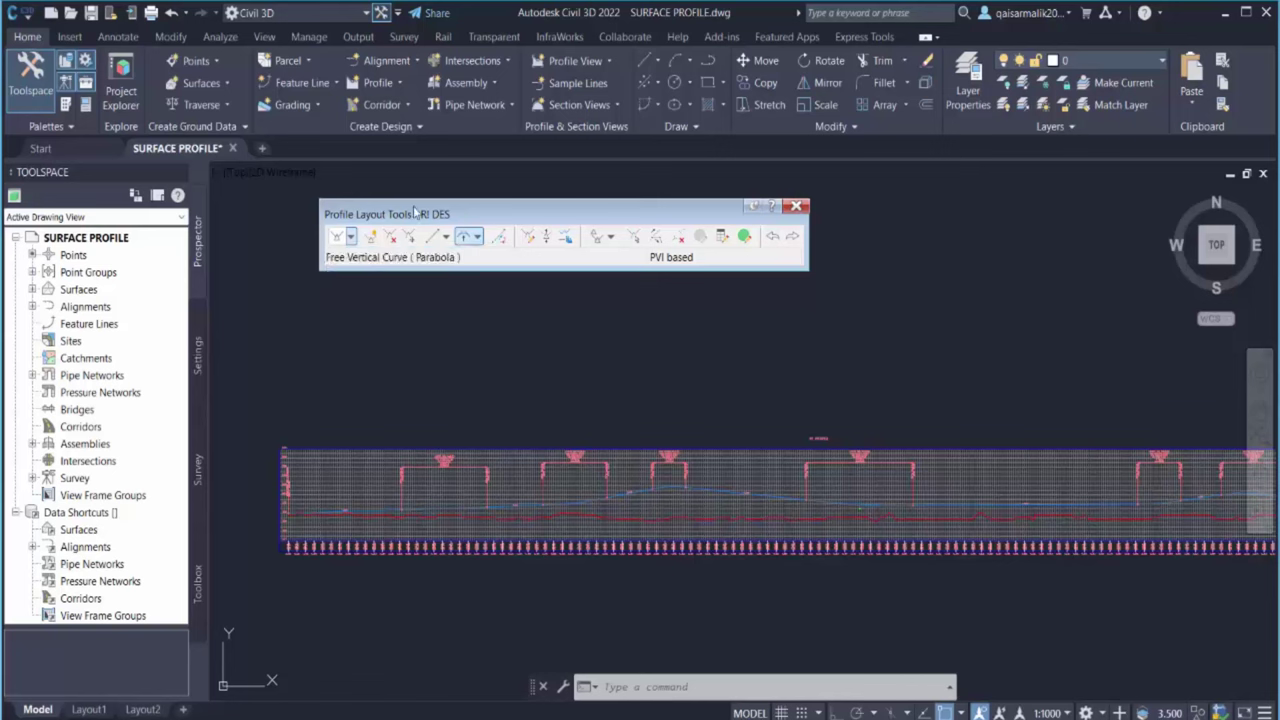
pyautogui.click(478, 240)
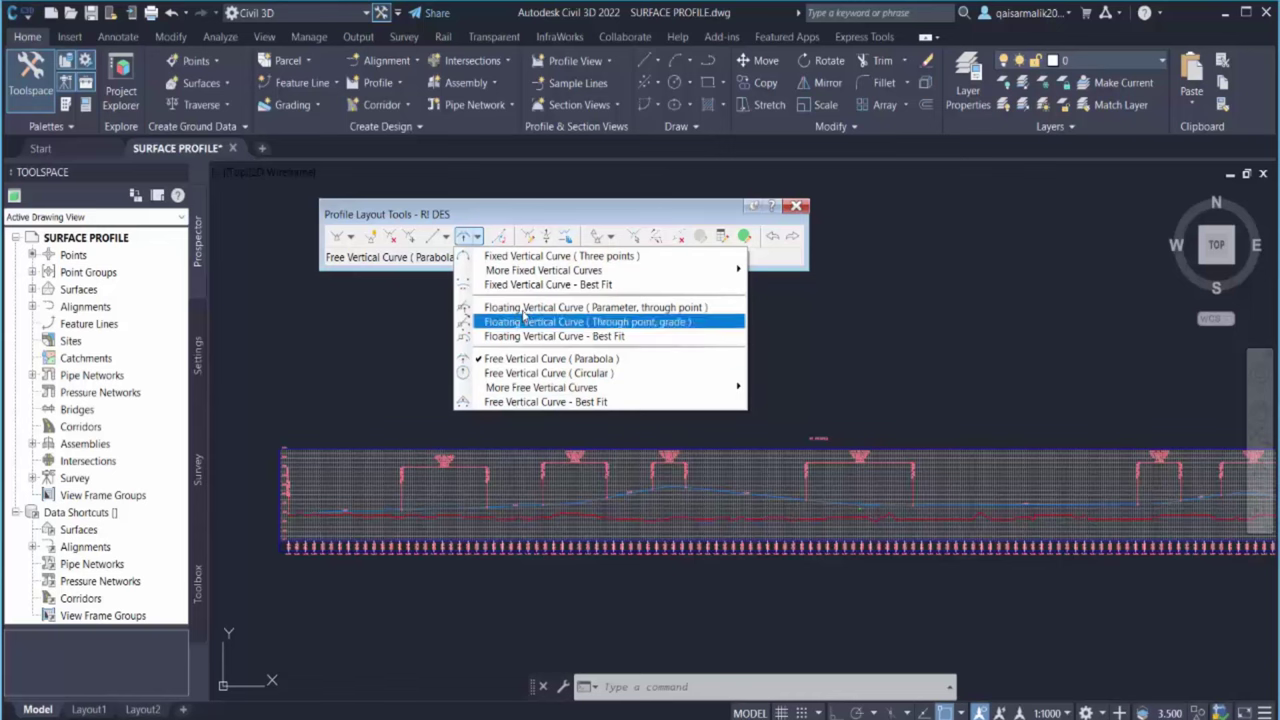
pyautogui.click(559, 572)
pyautogui.scroll(3, 662, 487)
pyautogui.scroll(-5, 698, 486)
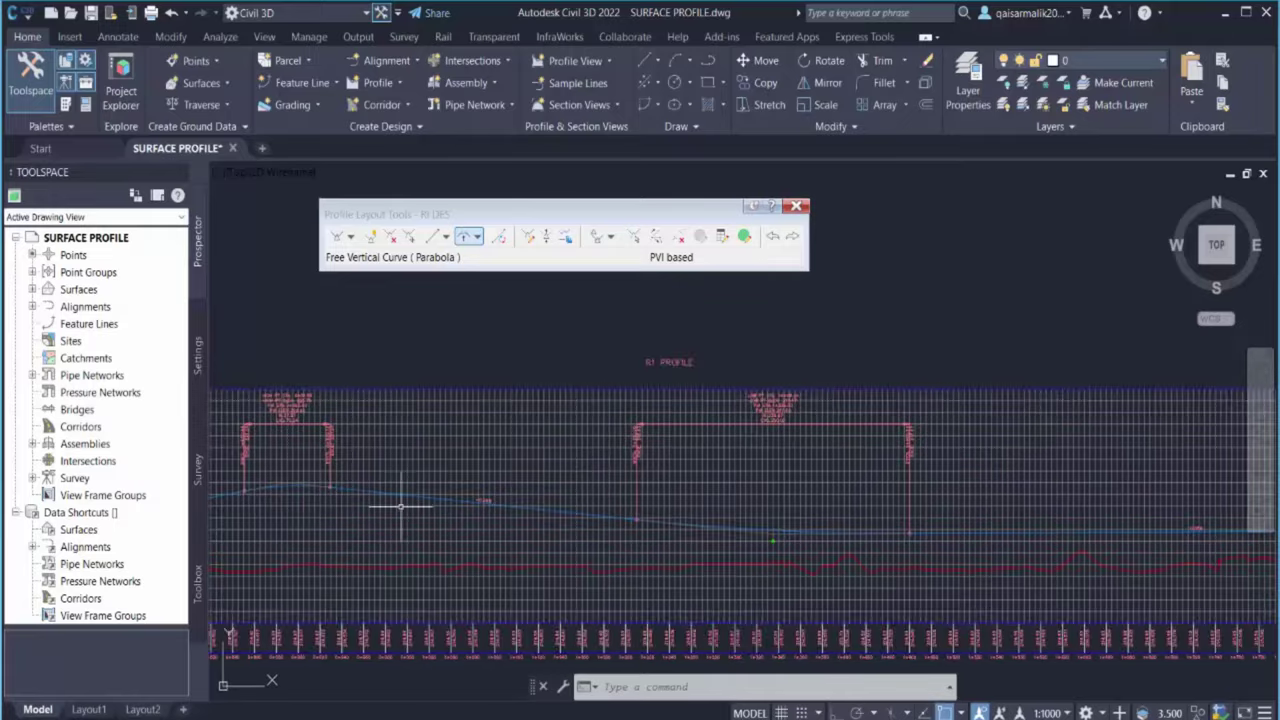
pyautogui.moveTo(930, 485); pyautogui.dragTo(841, 509, button='middle')
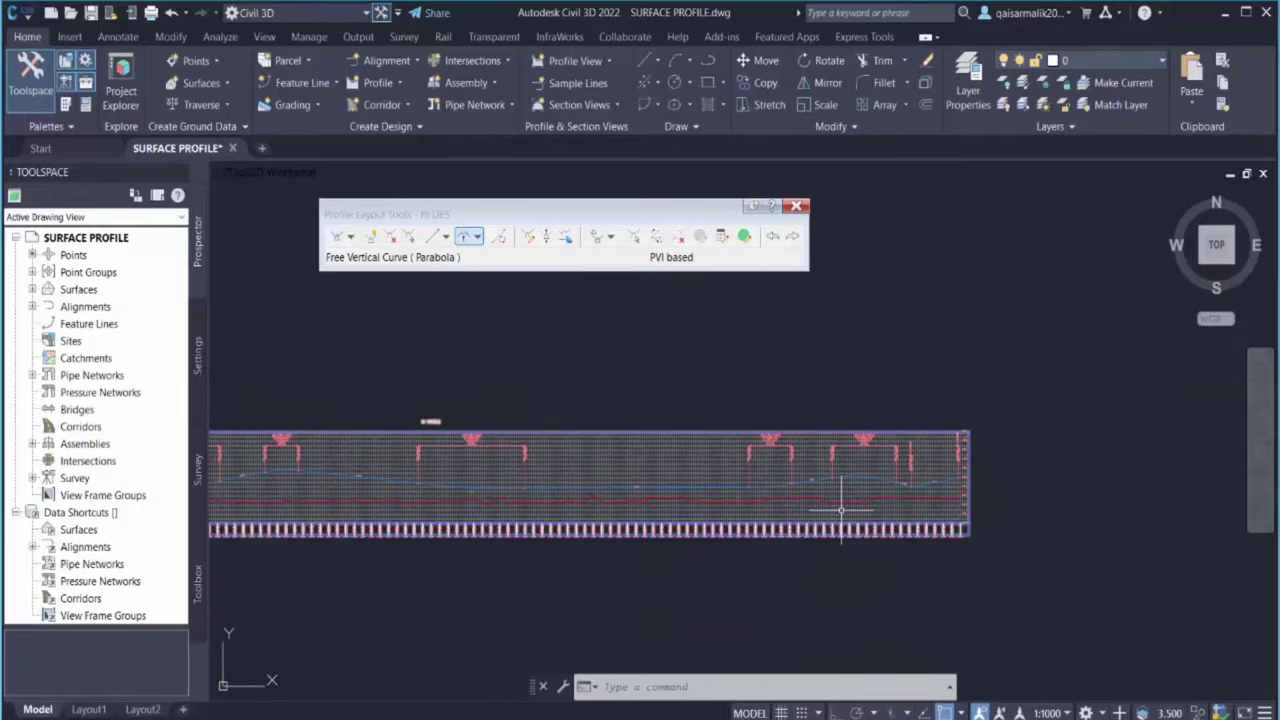
pyautogui.moveTo(841, 509)
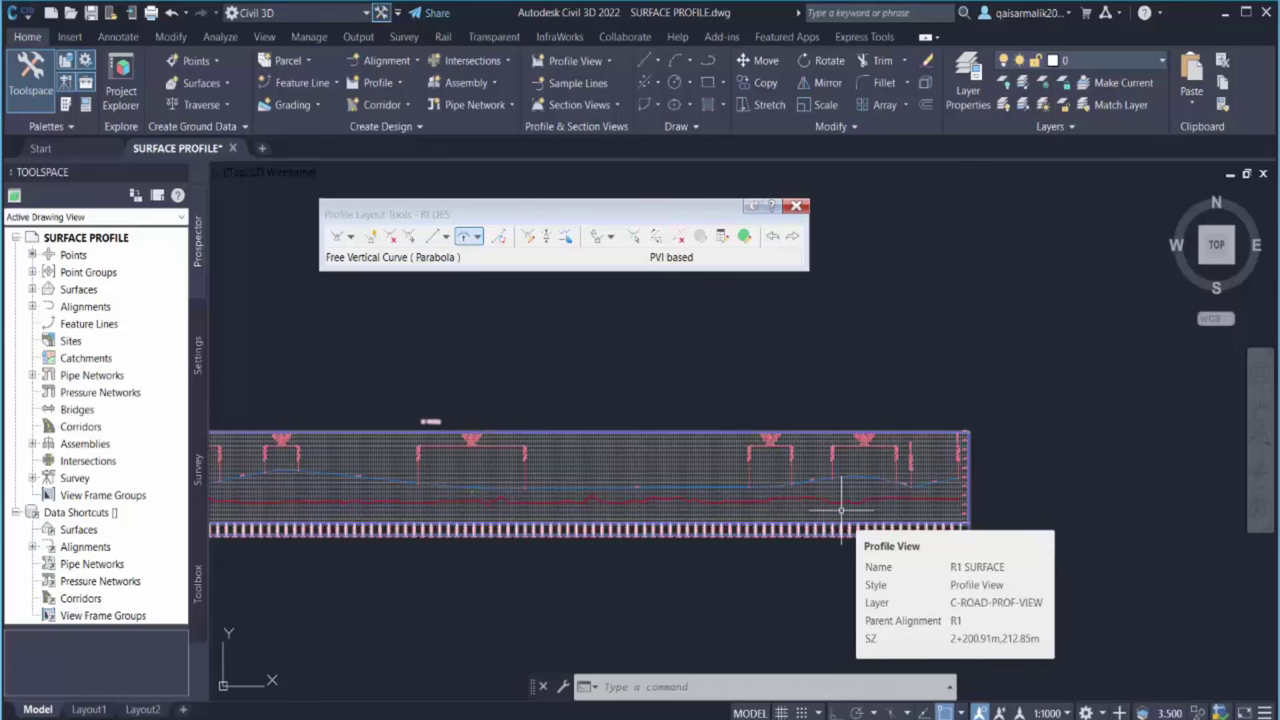
pyautogui.moveTo(638, 514); pyautogui.dragTo(1023, 520, button='middle')
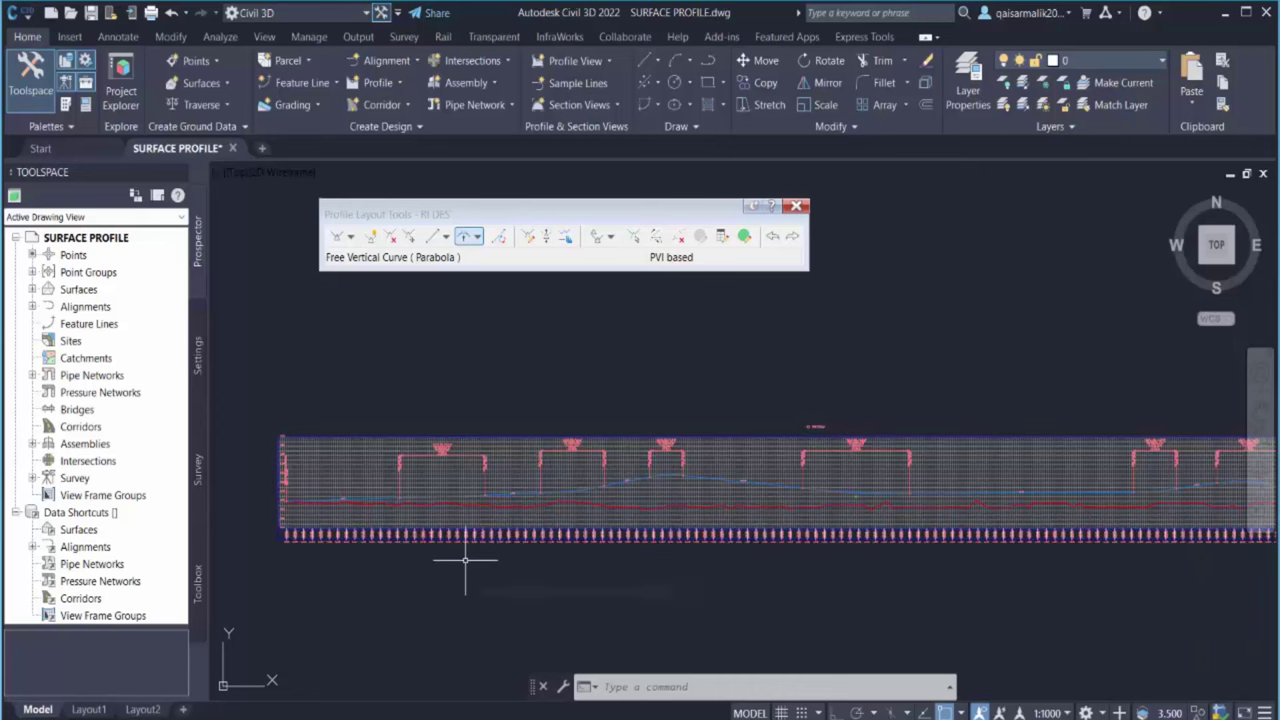
pyautogui.scroll(4, 465, 562)
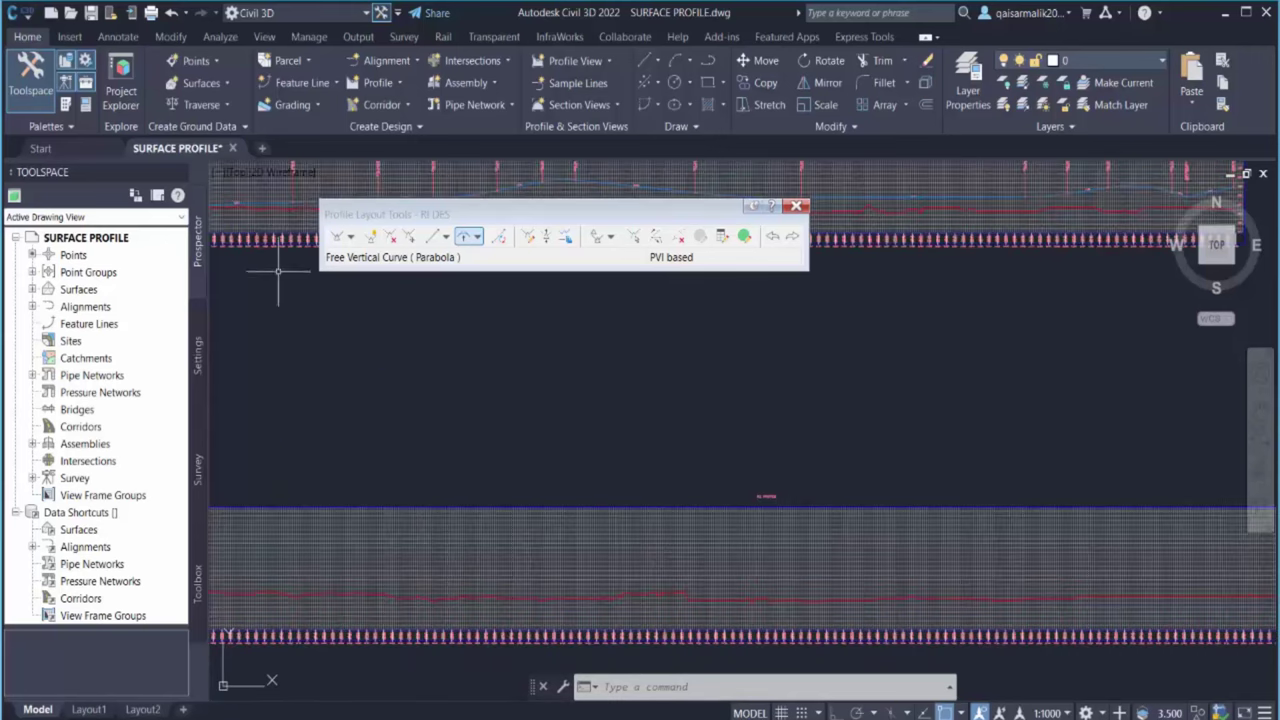
pyautogui.click(351, 237)
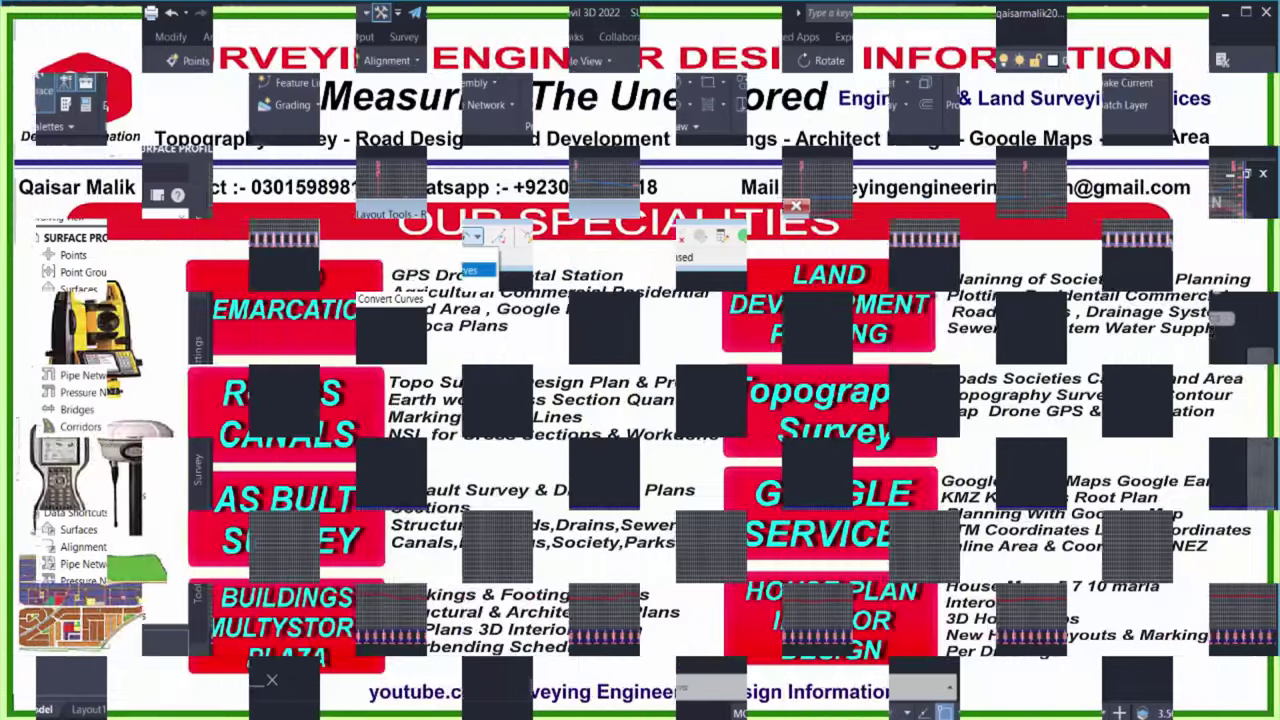
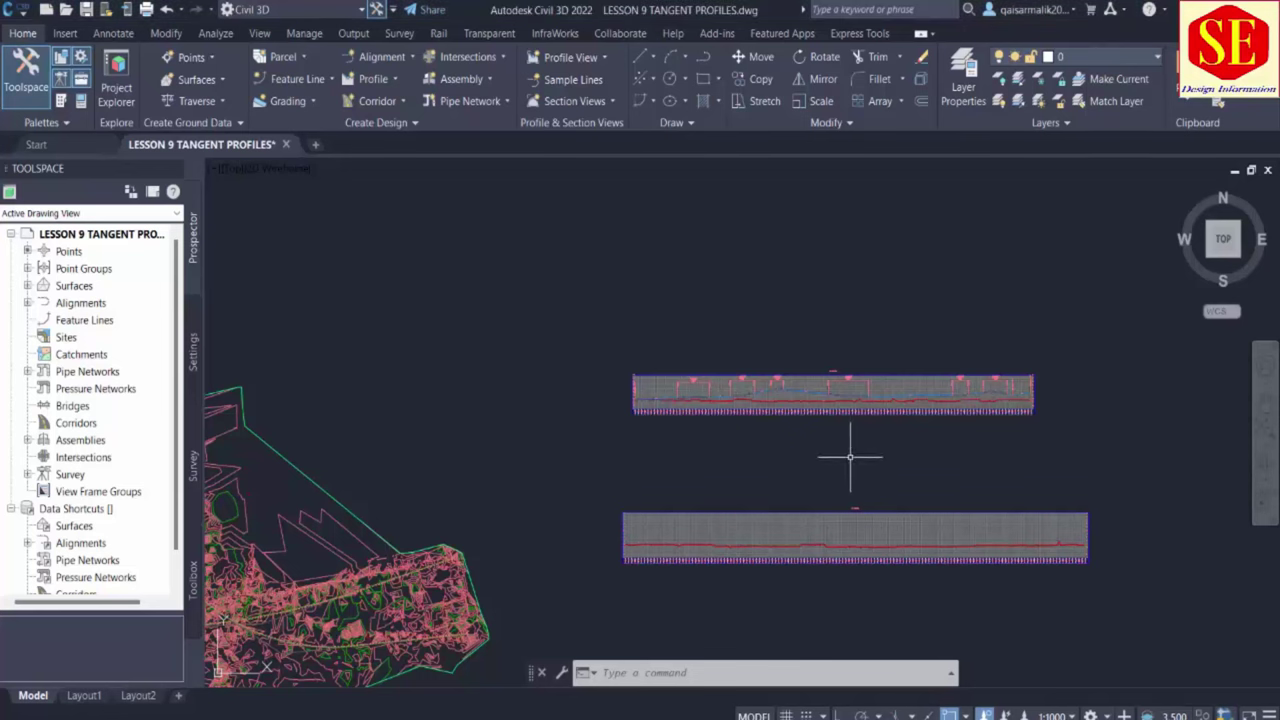
# Pan and zoom to center both profile views, dismissing a notification along the way
pyautogui.scroll(2, 823, 395)
pyautogui.scroll(-4, 823, 395)
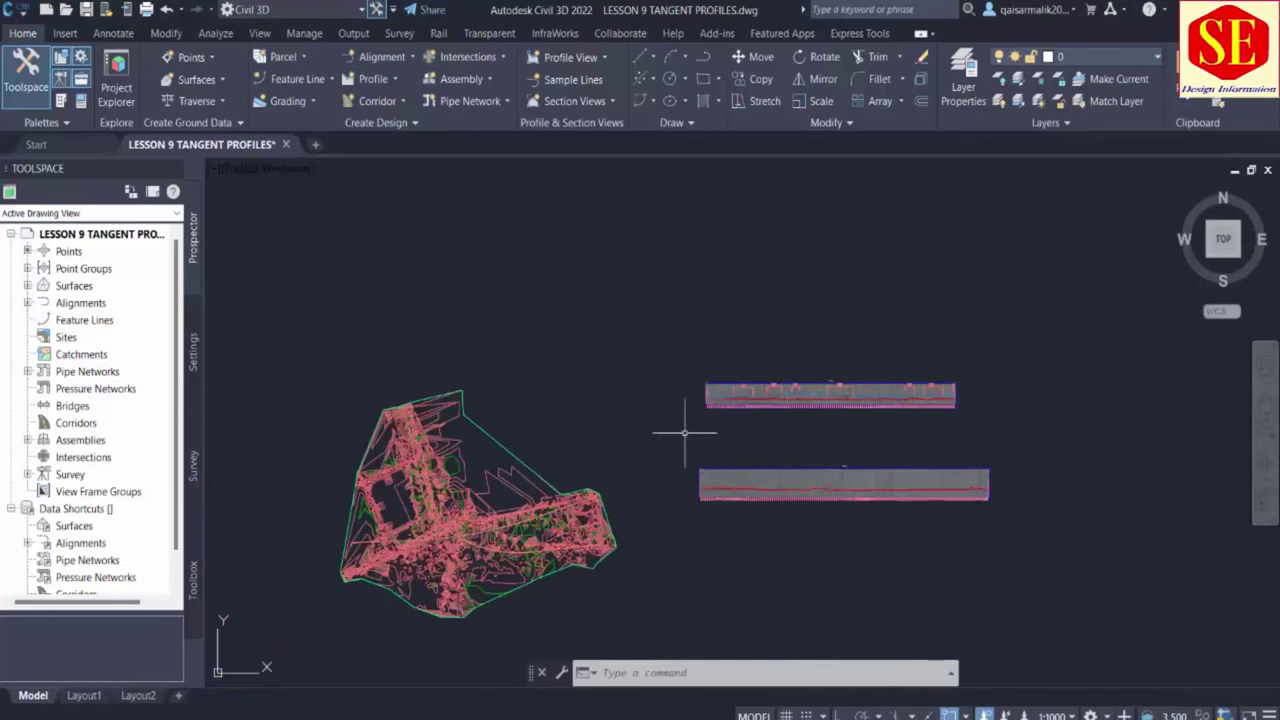
pyautogui.scroll(2, 879, 400)
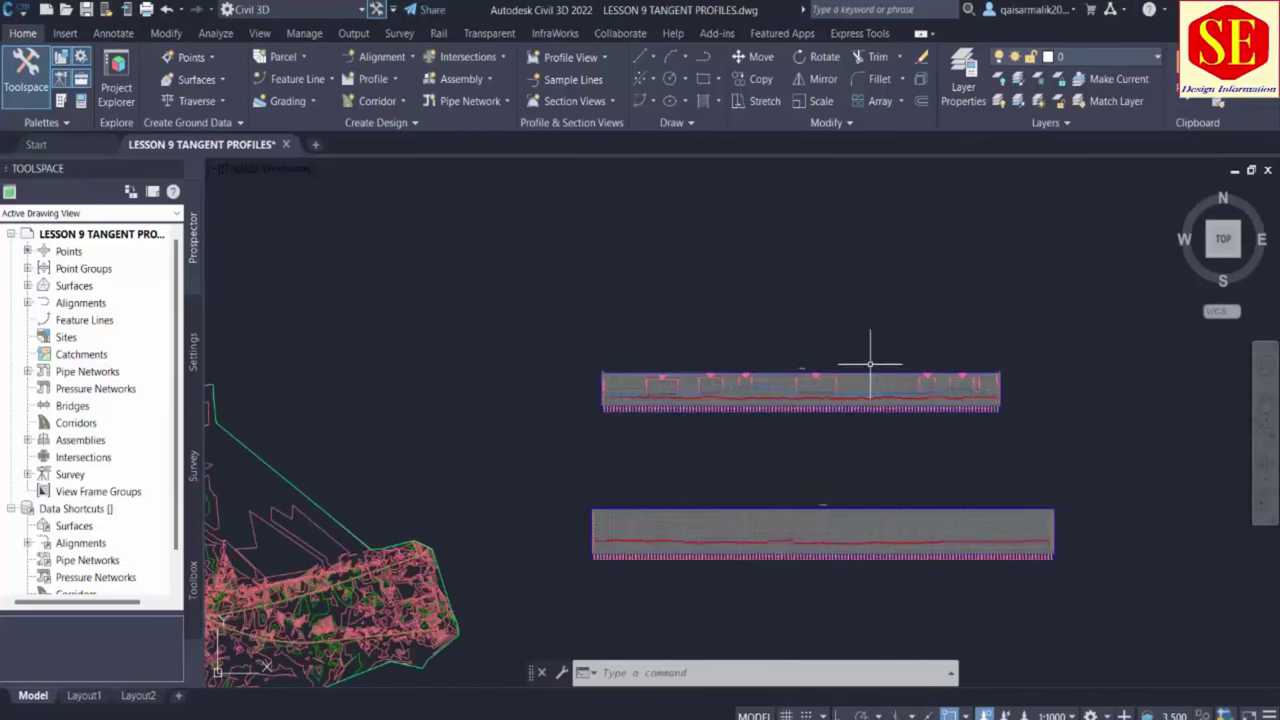
pyautogui.scroll(3, 866, 358)
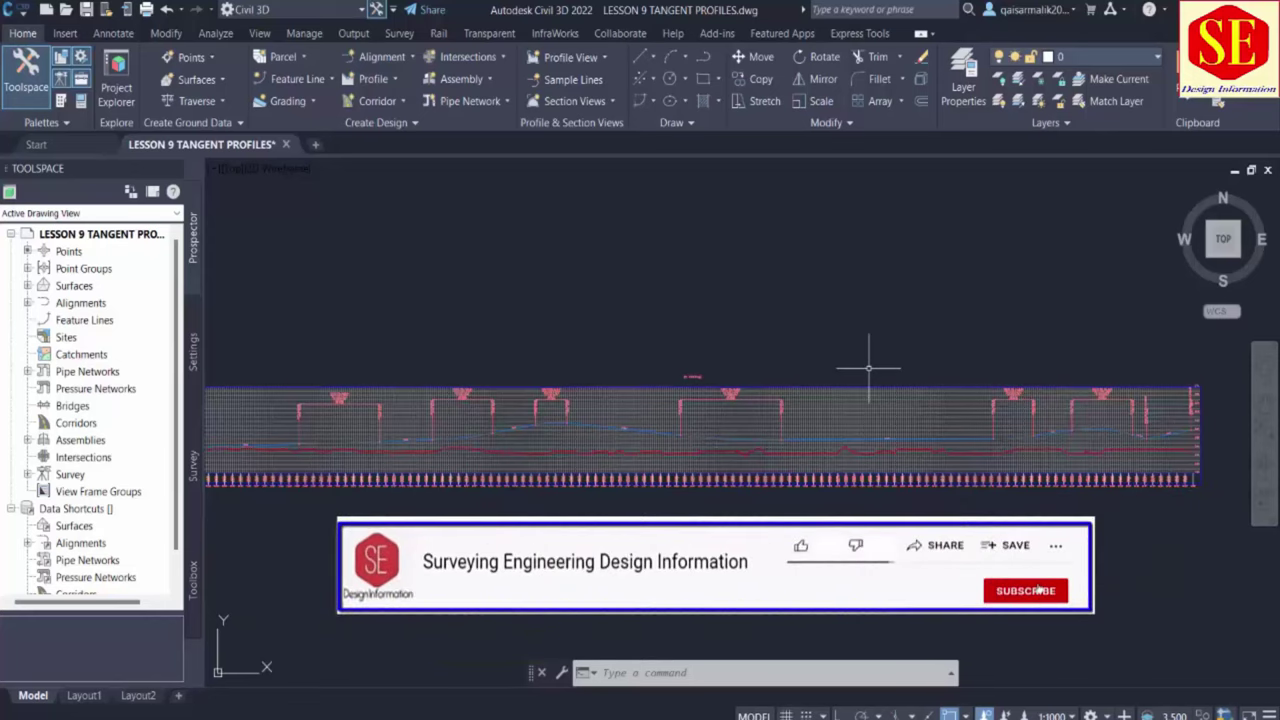
pyautogui.moveTo(677, 339); pyautogui.dragTo(784, 311, button='middle')
pyautogui.scroll(2, 395, 405)
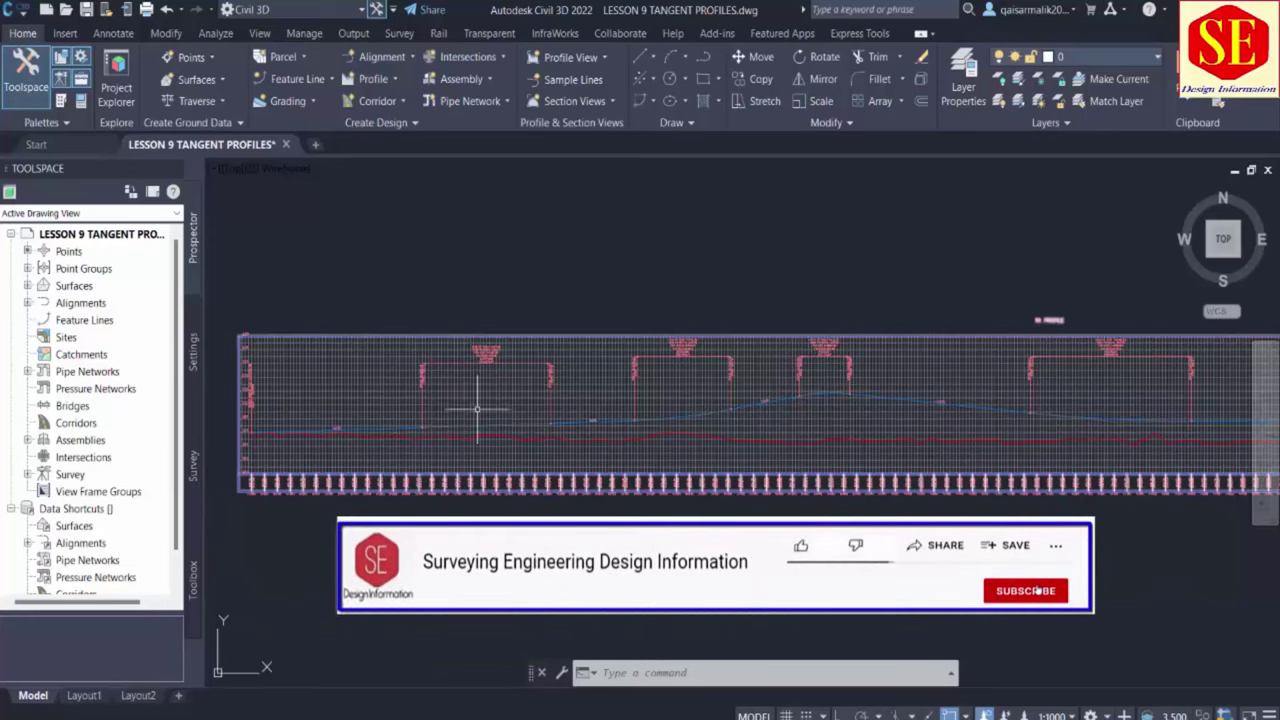
pyautogui.moveTo(883, 425); pyautogui.dragTo(766, 434, button='middle')
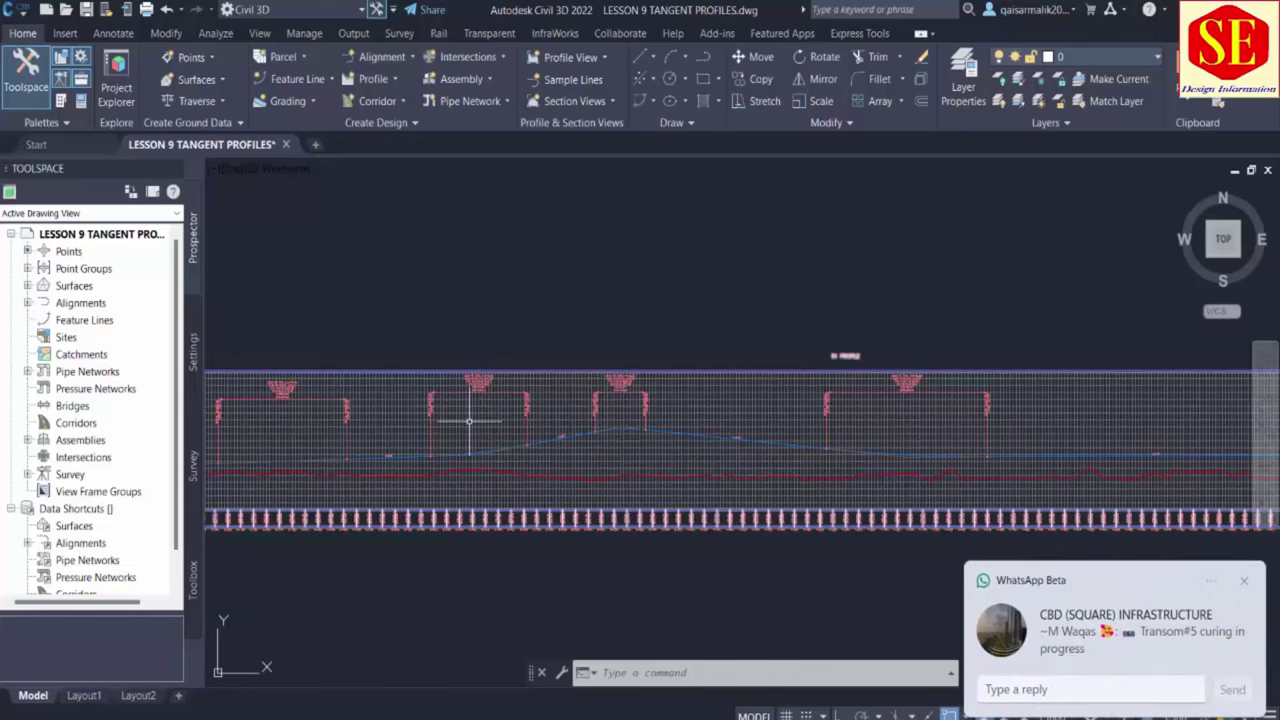
pyautogui.click(1245, 581)
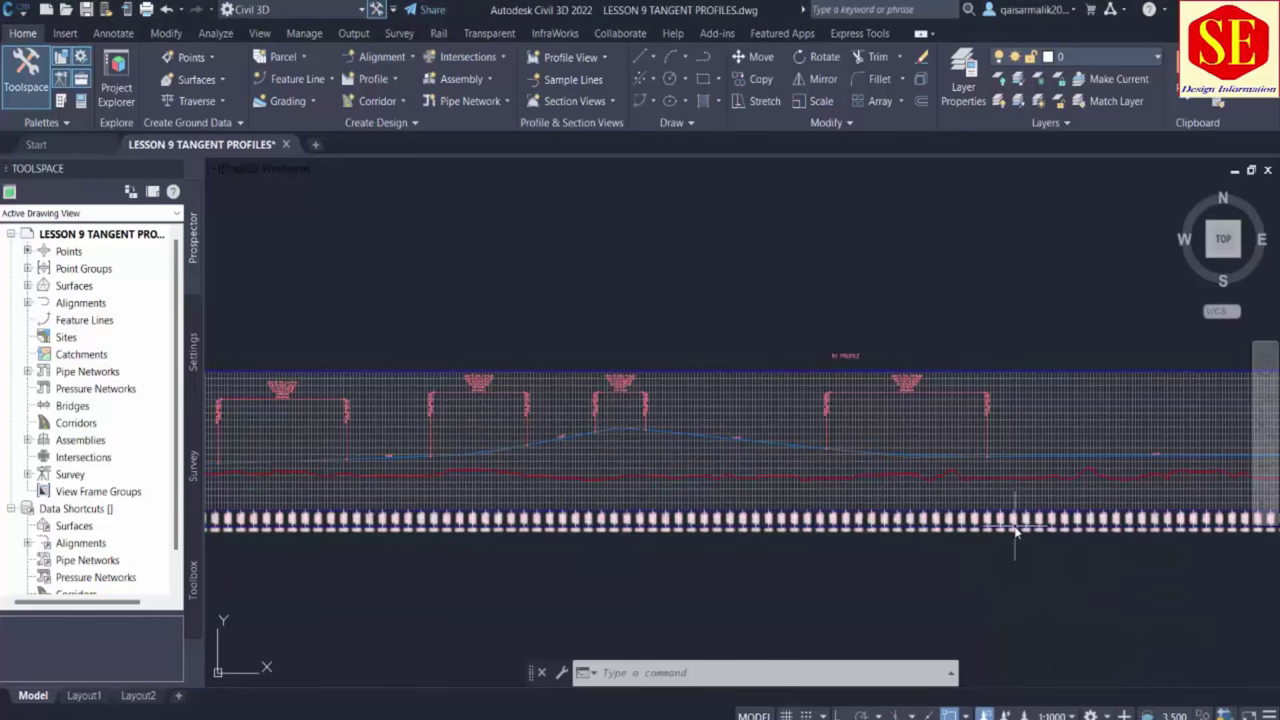
pyautogui.scroll(-3, 866, 543)
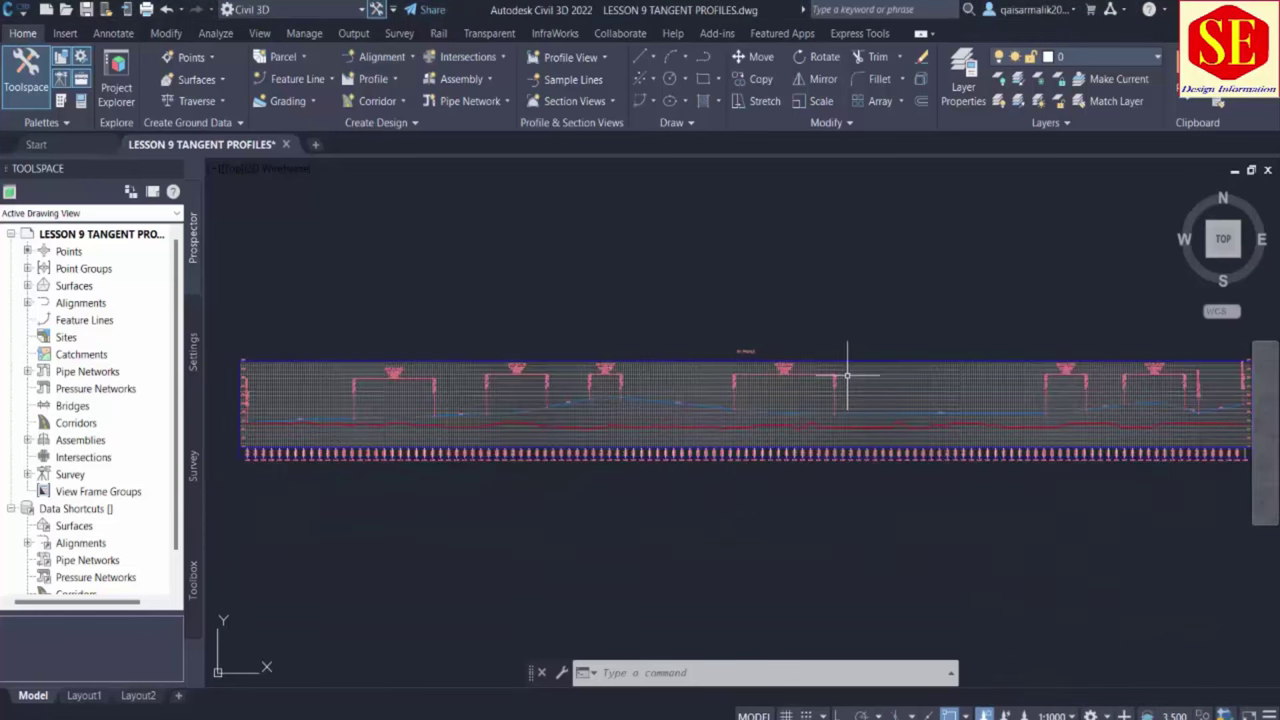
pyautogui.scroll(-2, 800, 323)
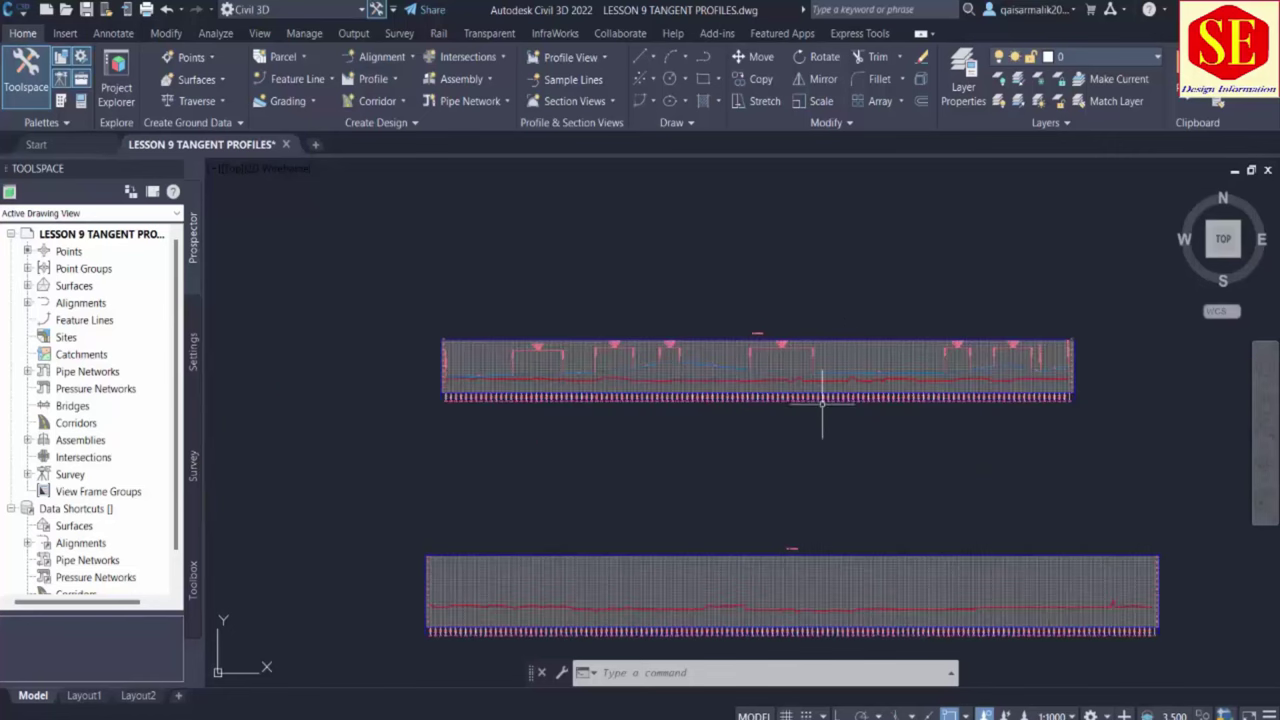
pyautogui.moveTo(787, 481); pyautogui.dragTo(801, 398, button='middle')
pyautogui.moveTo(628, 504); pyautogui.dragTo(678, 467, button='middle')
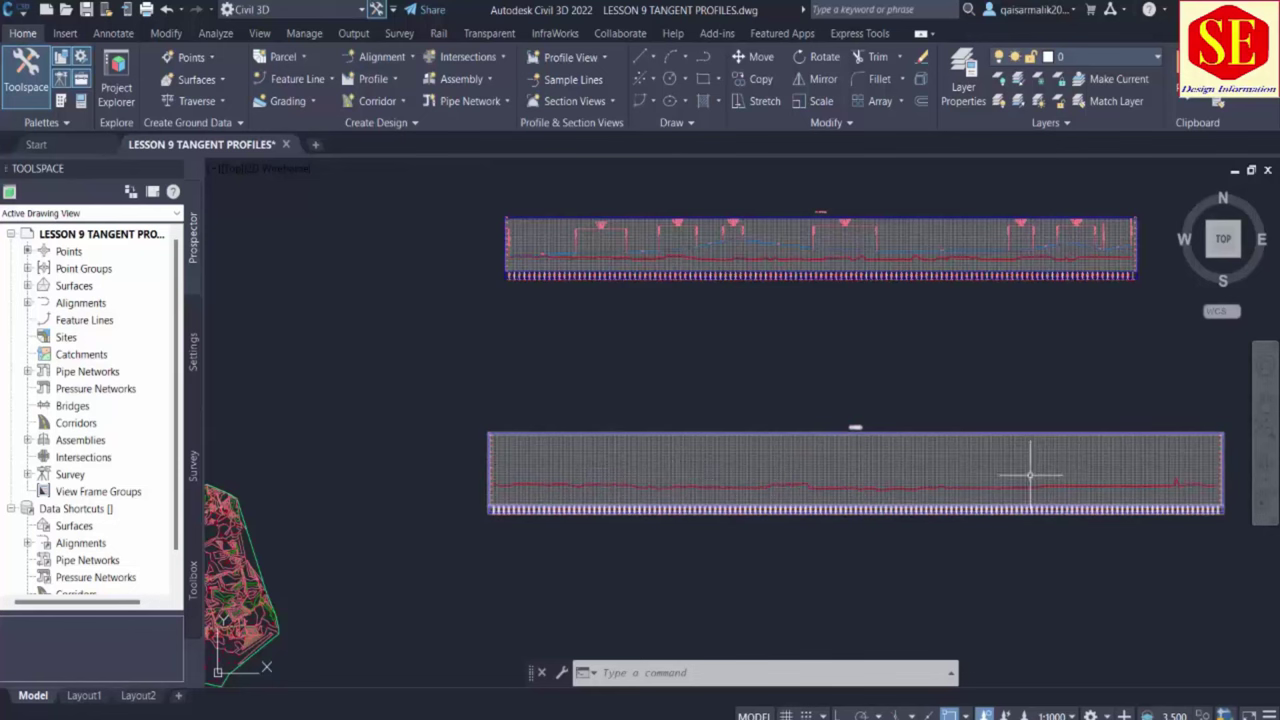
pyautogui.moveTo(936, 455); pyautogui.dragTo(870, 429, button='middle')
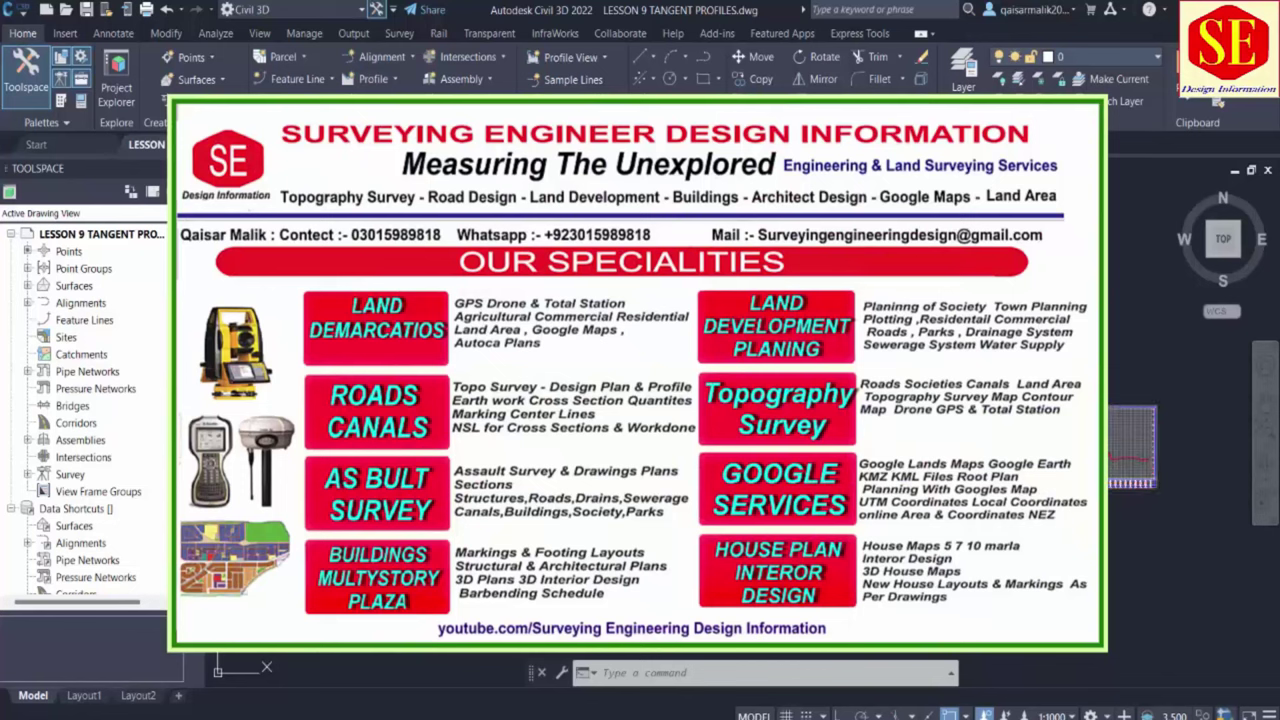
pyautogui.scroll(5, 676, 342)
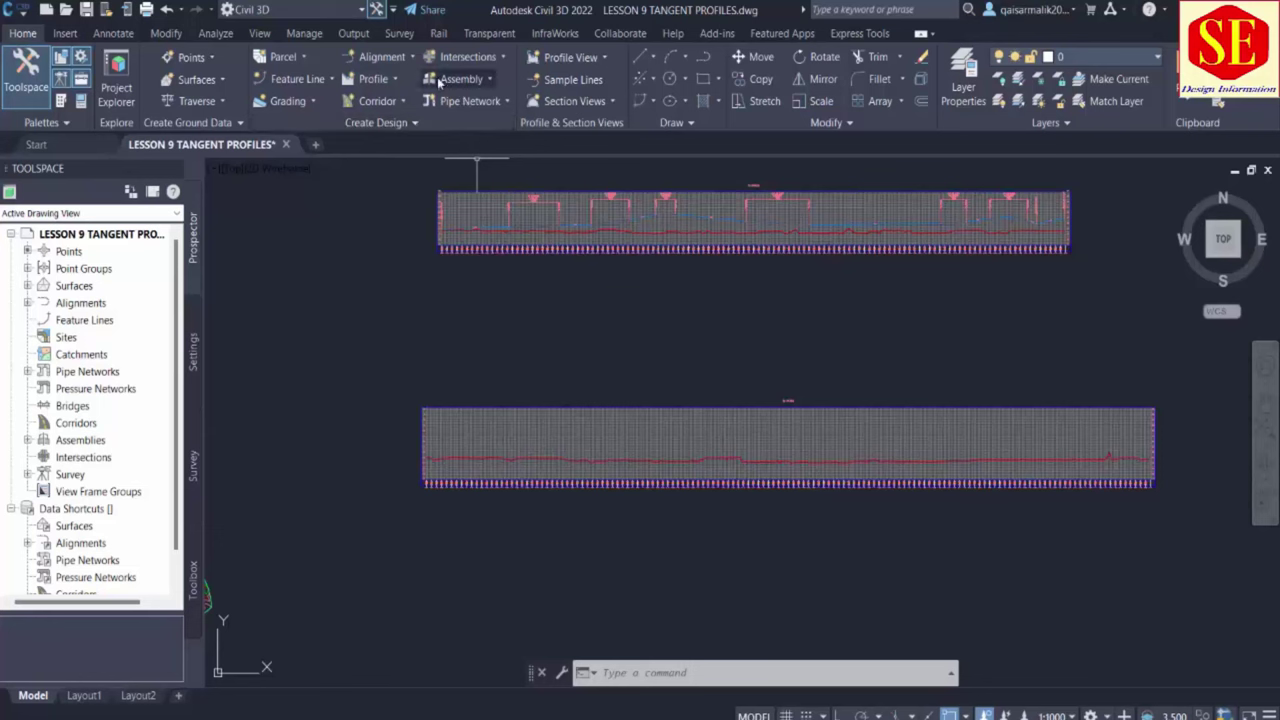
# Create a profile in the lower view with Design Profile style and Complete Label Set
pyautogui.click(393, 80)
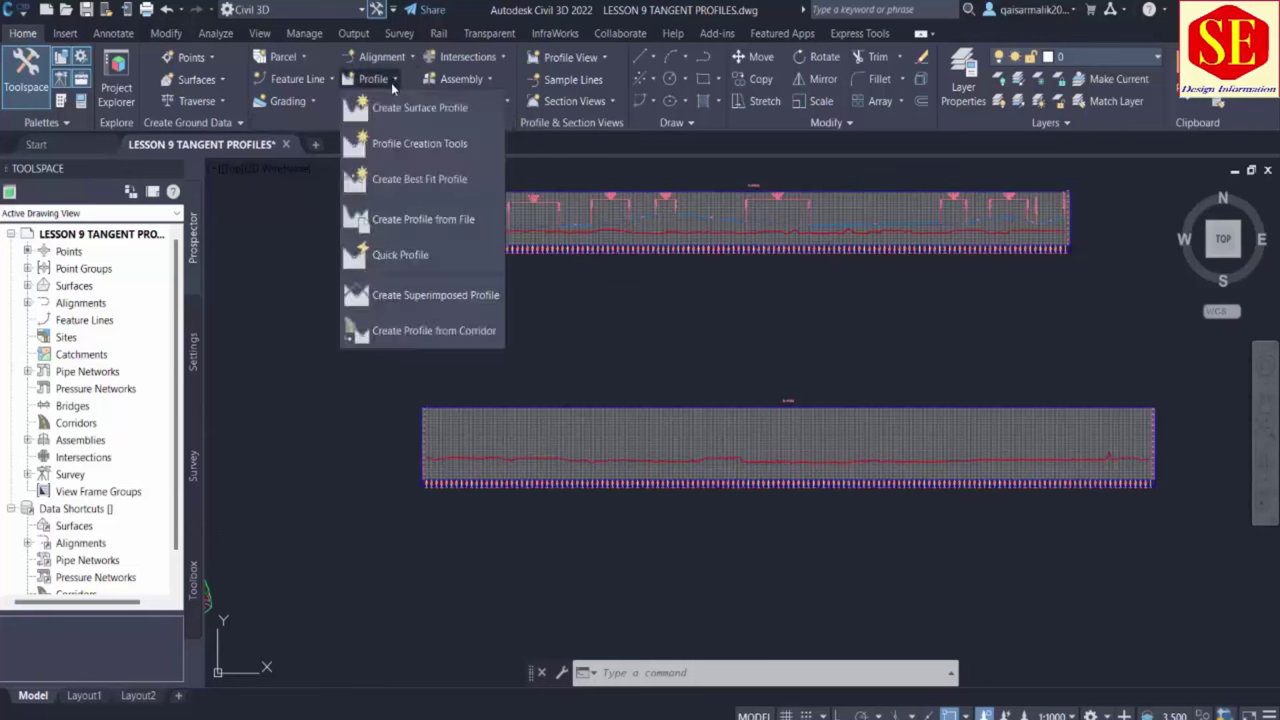
pyautogui.click(410, 143)
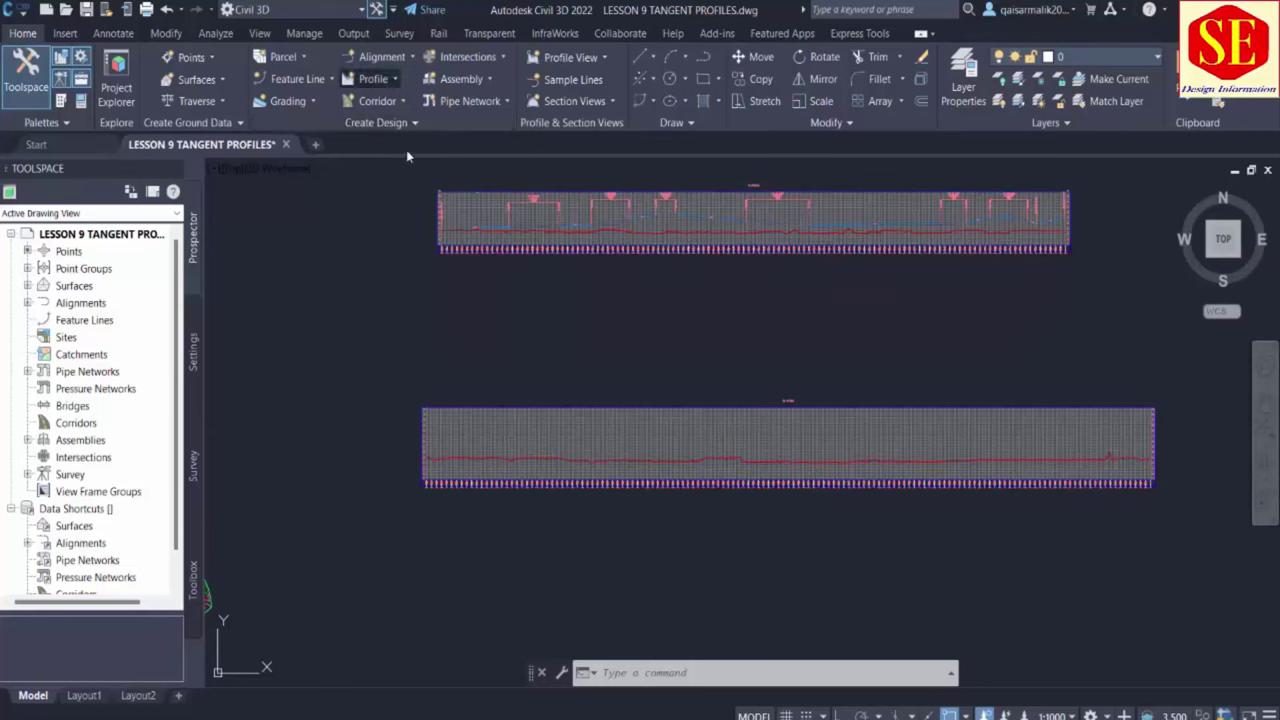
pyautogui.click(478, 406)
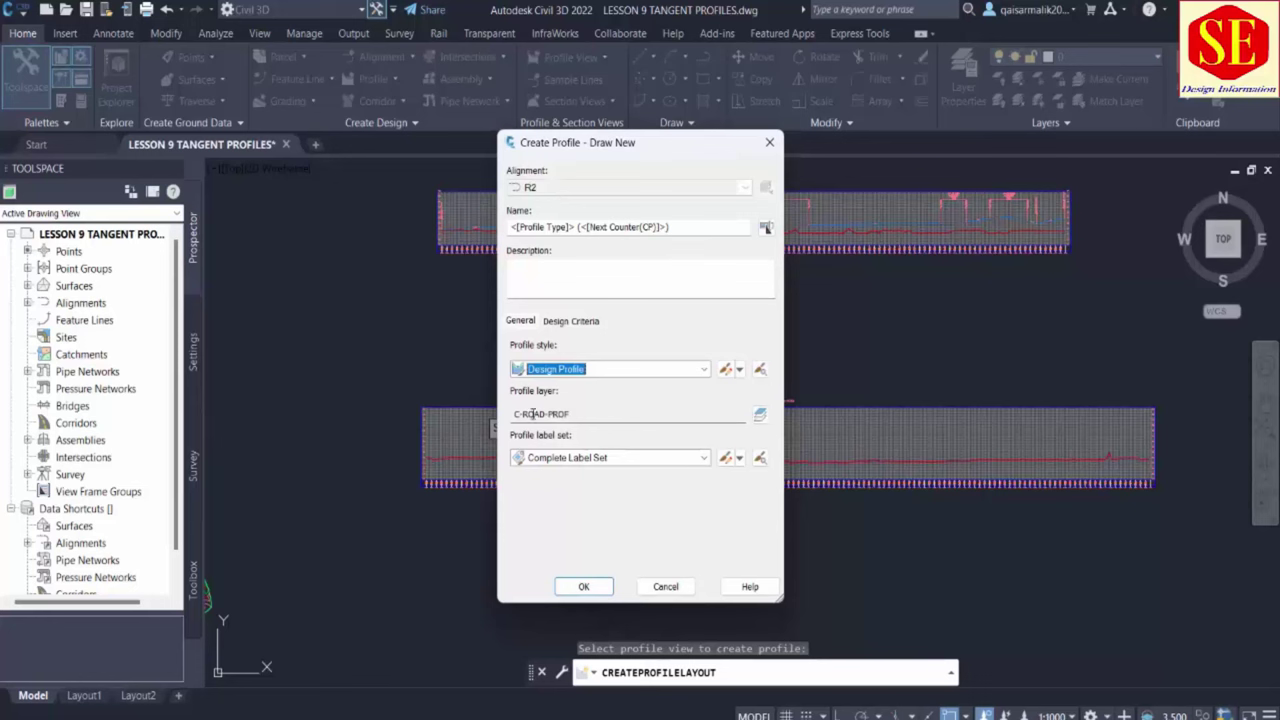
pyautogui.click(649, 371)
pyautogui.click(574, 401)
pyautogui.click(553, 460)
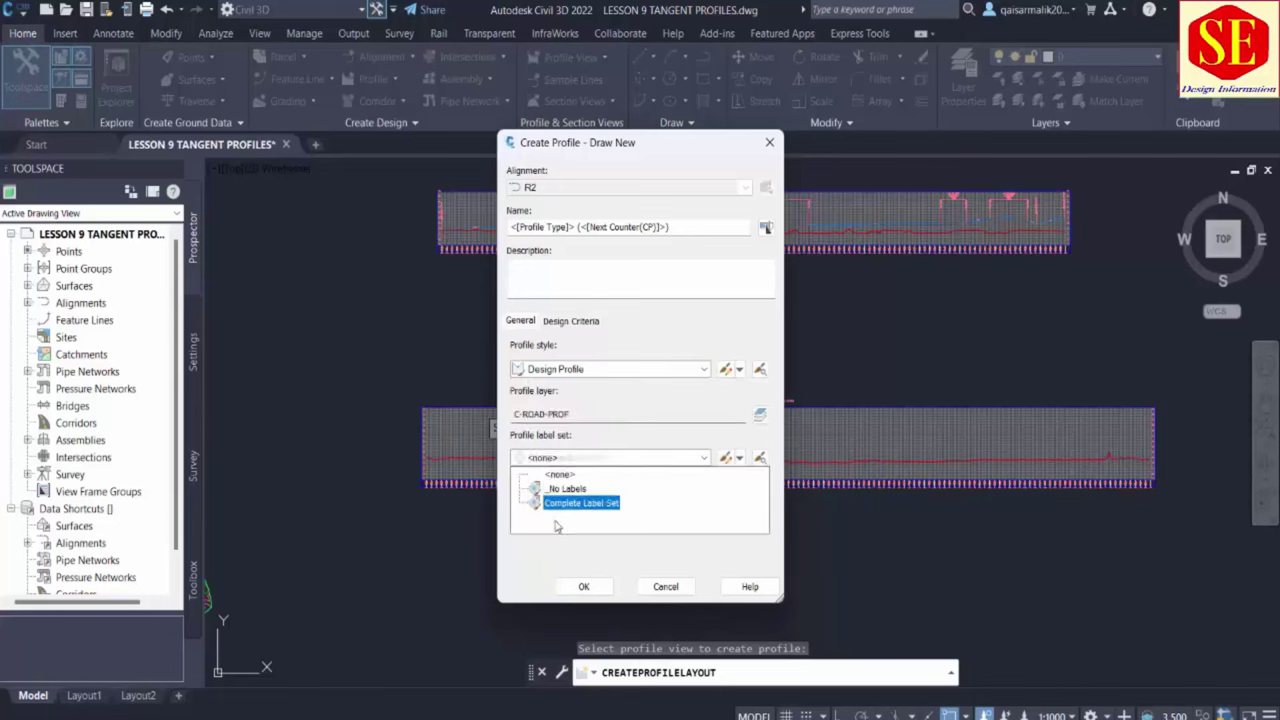
pyautogui.click(558, 505)
pyautogui.click(586, 587)
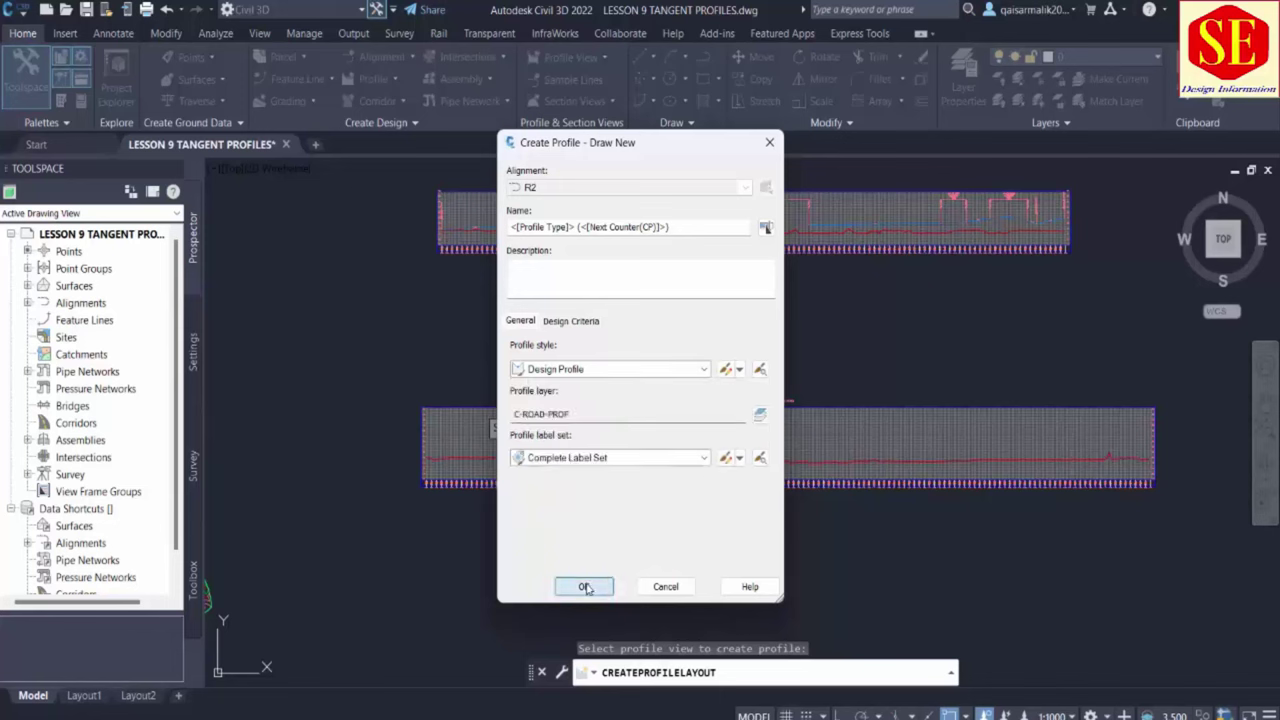
pyautogui.moveTo(461, 214); pyautogui.dragTo(464, 288)
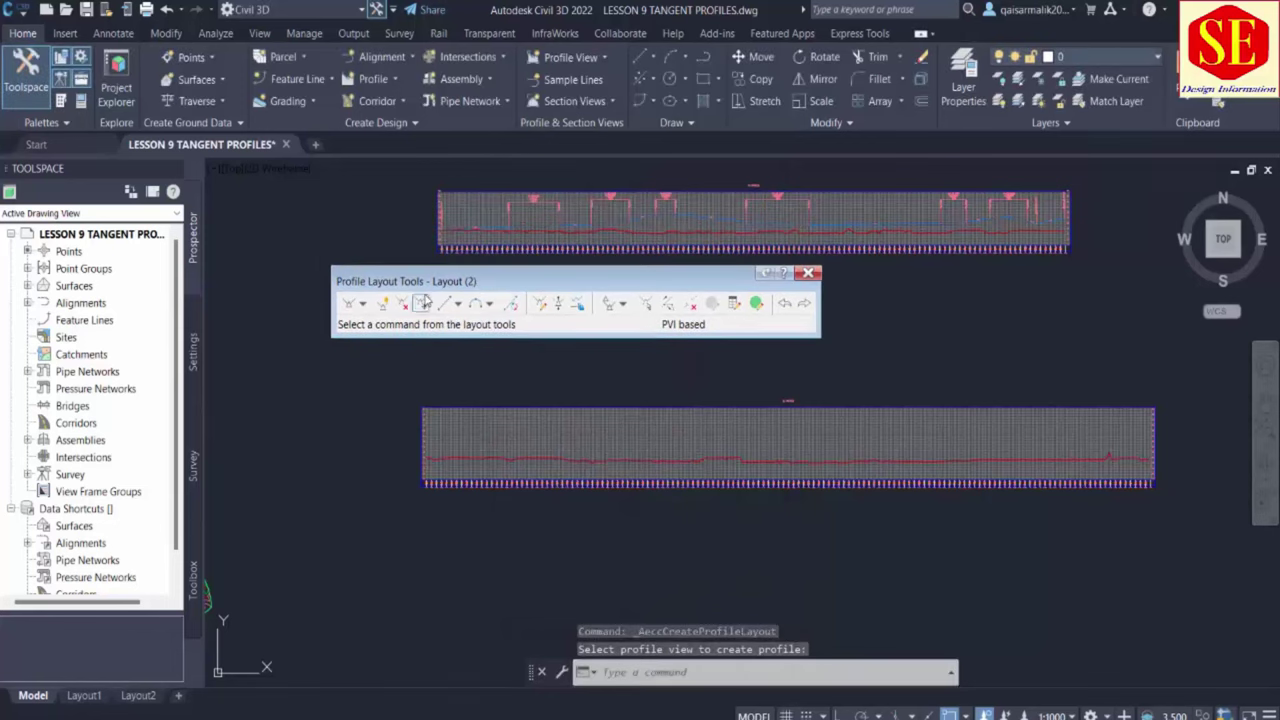
# Choose Draw Tangents With Curves from the tangent drawing dropdown
pyautogui.click(363, 304)
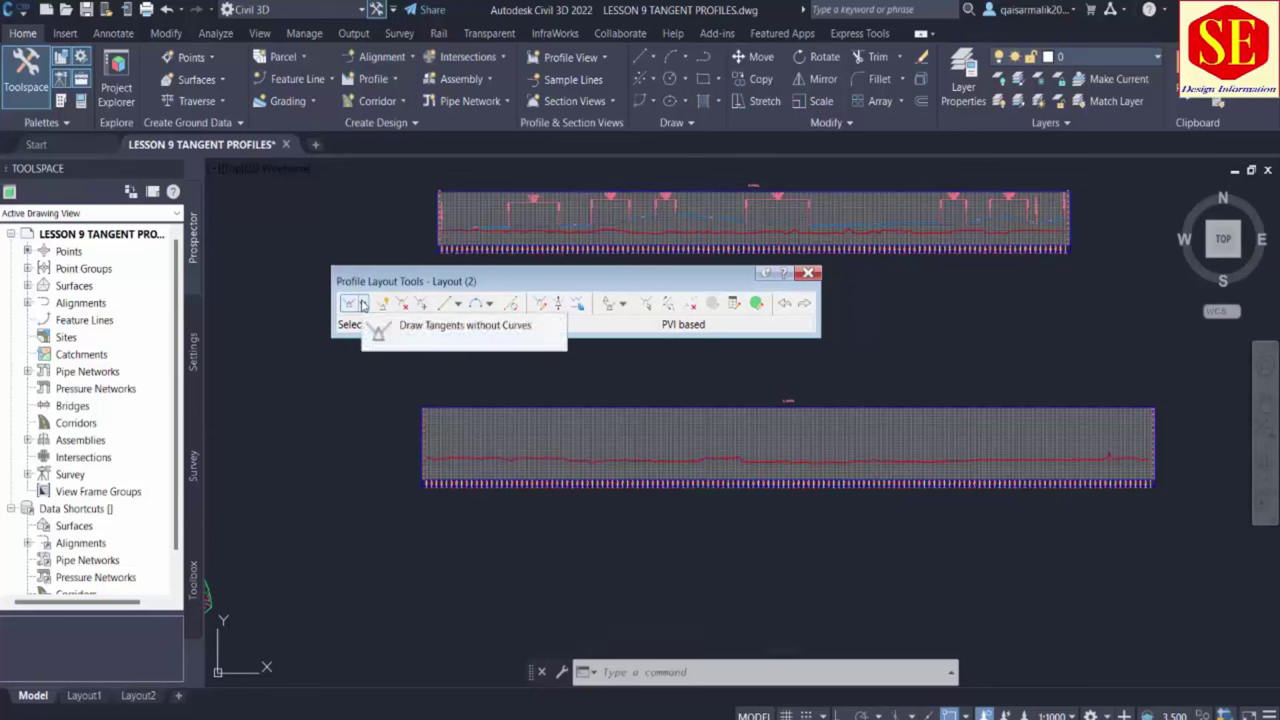
pyautogui.click(434, 251)
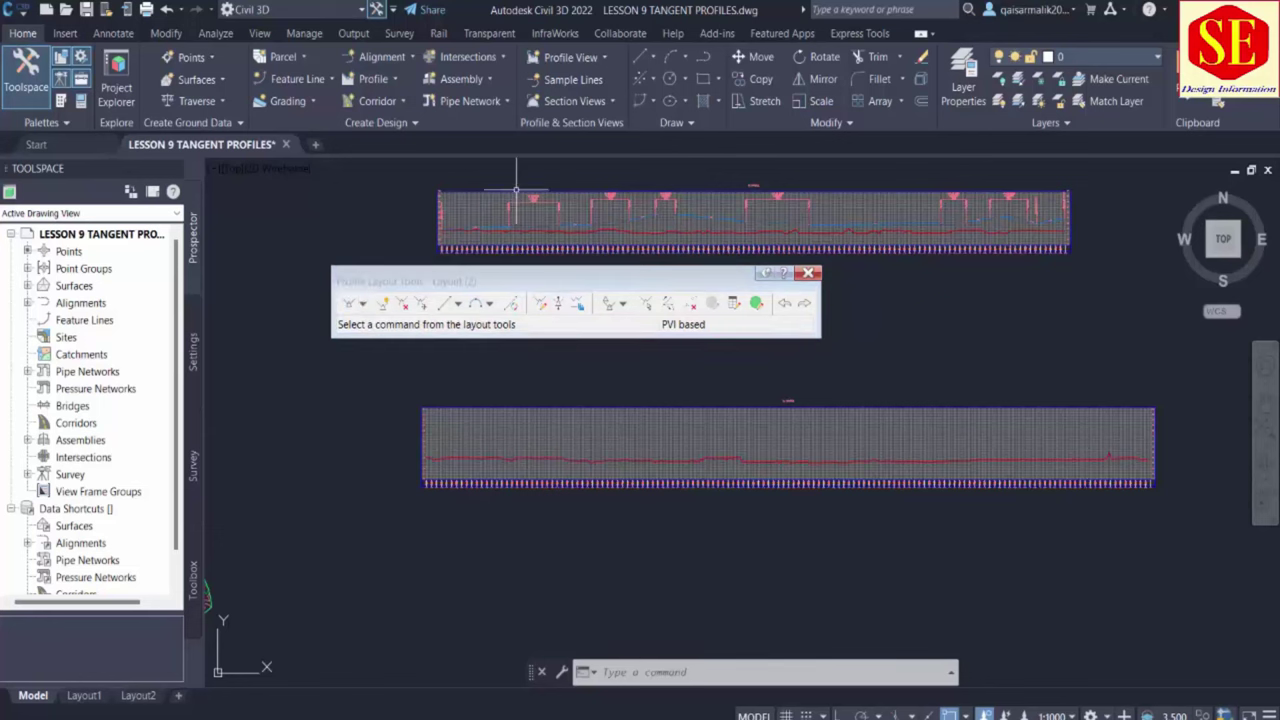
pyautogui.click(365, 306)
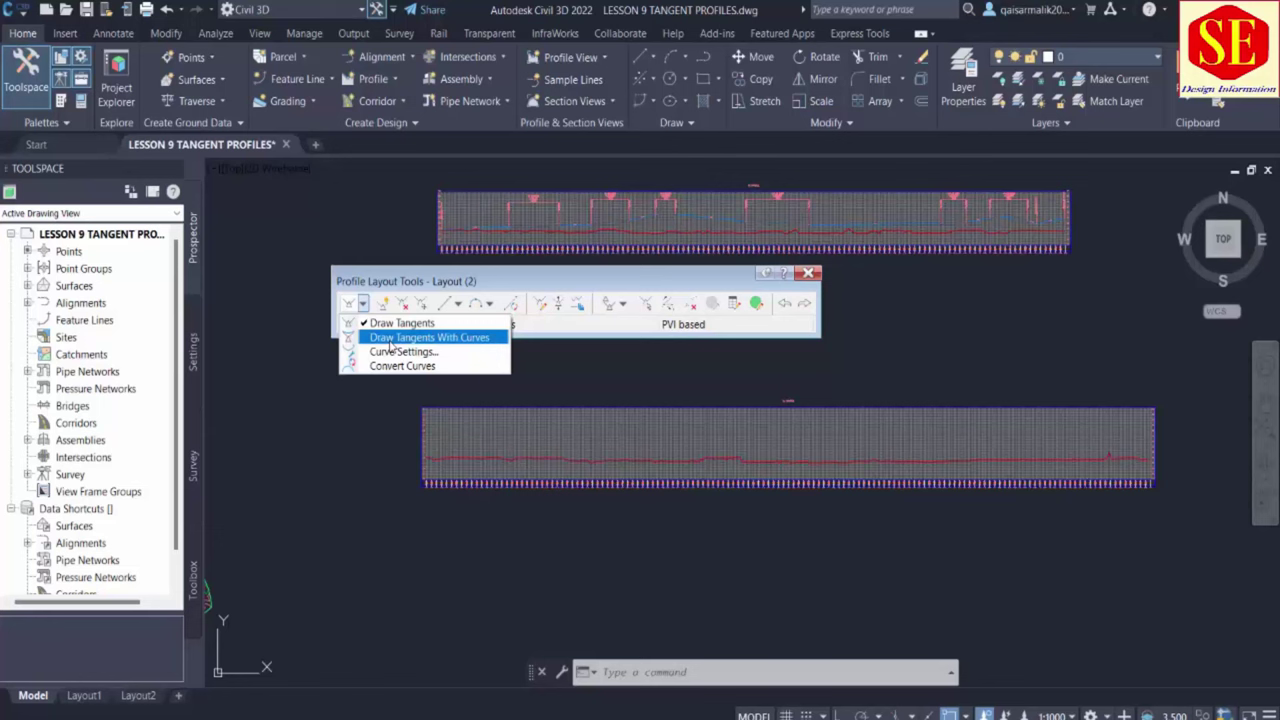
pyautogui.click(448, 338)
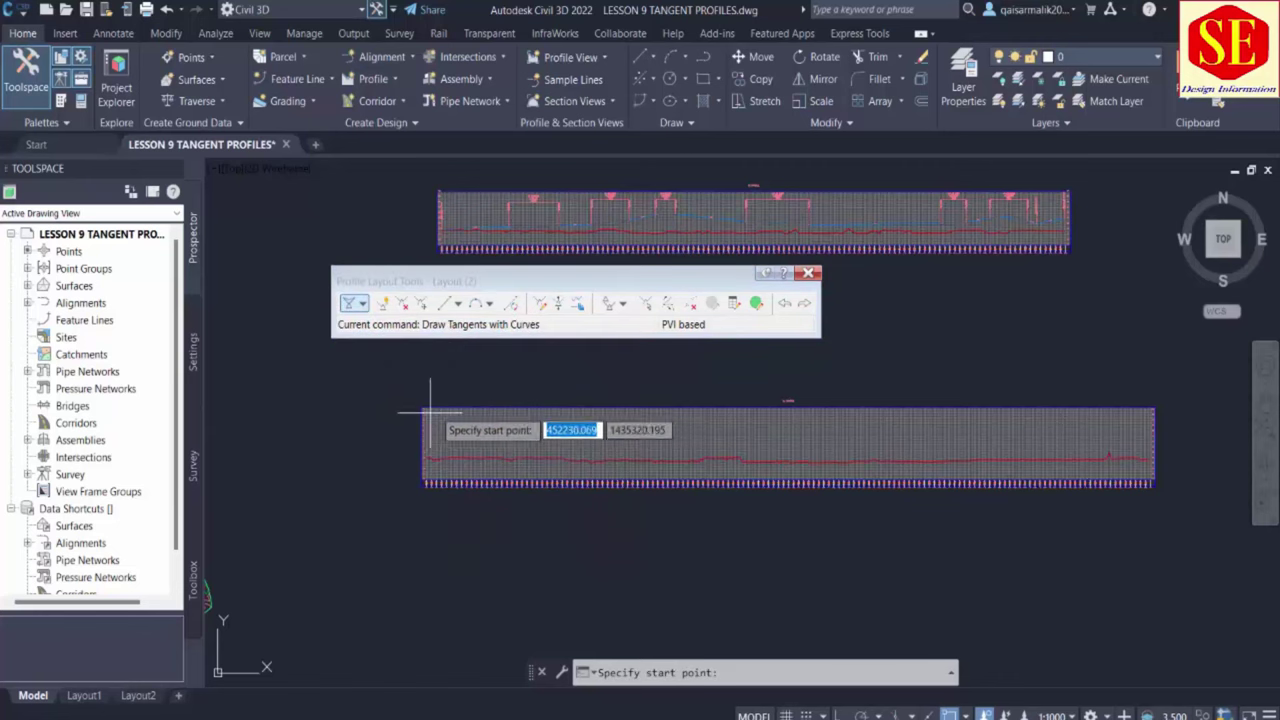
# Place the profile start point at the view's left edge and the first tangent end
pyautogui.scroll(2, 487, 400)
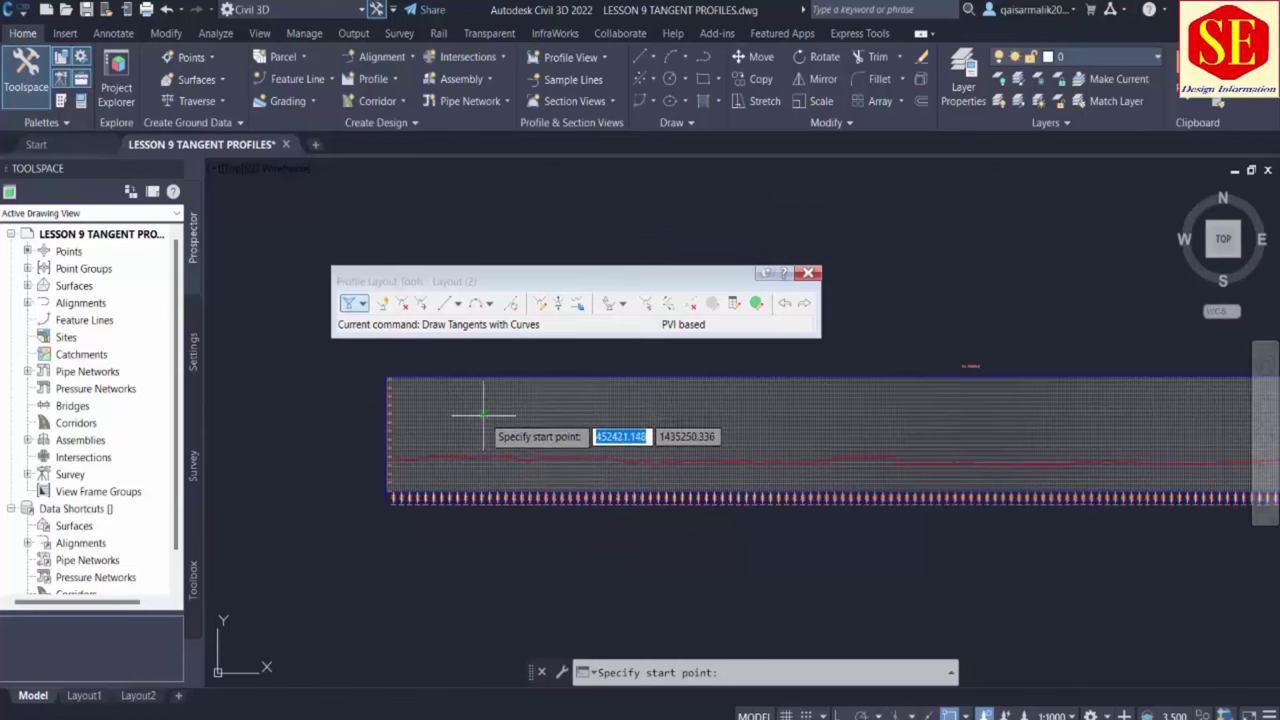
pyautogui.scroll(1, 388, 455)
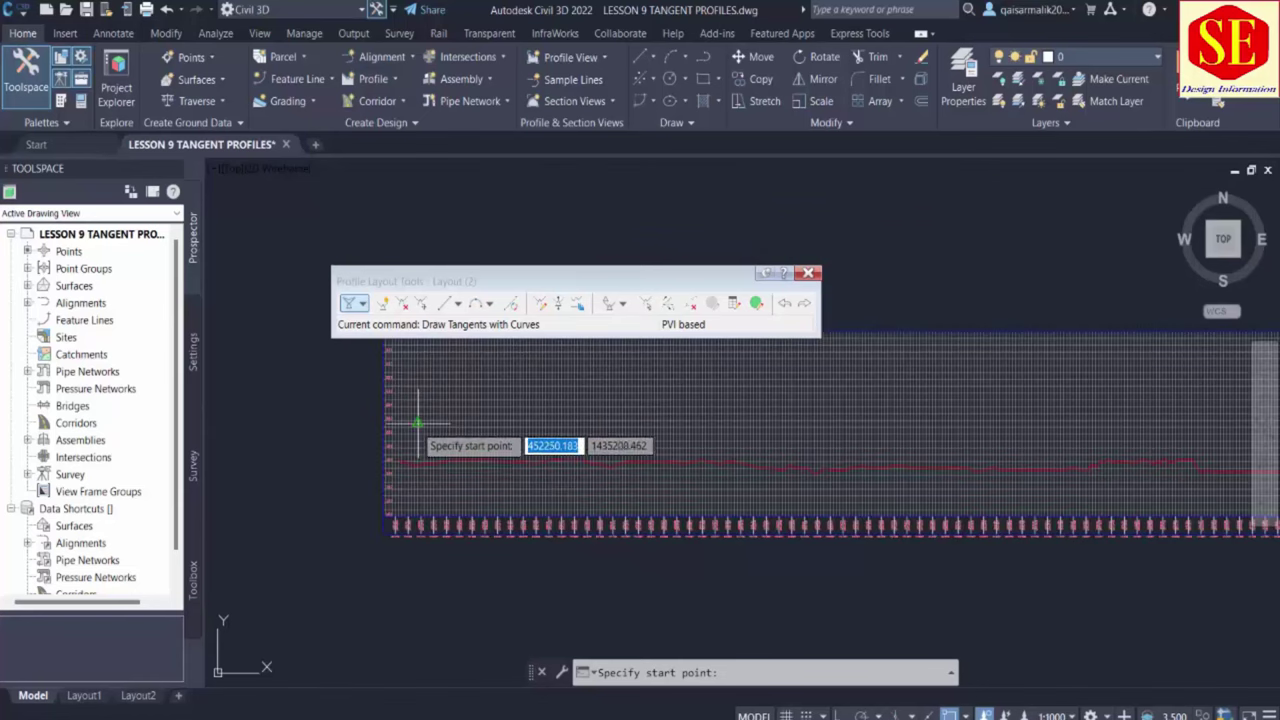
pyautogui.scroll(1, 418, 458)
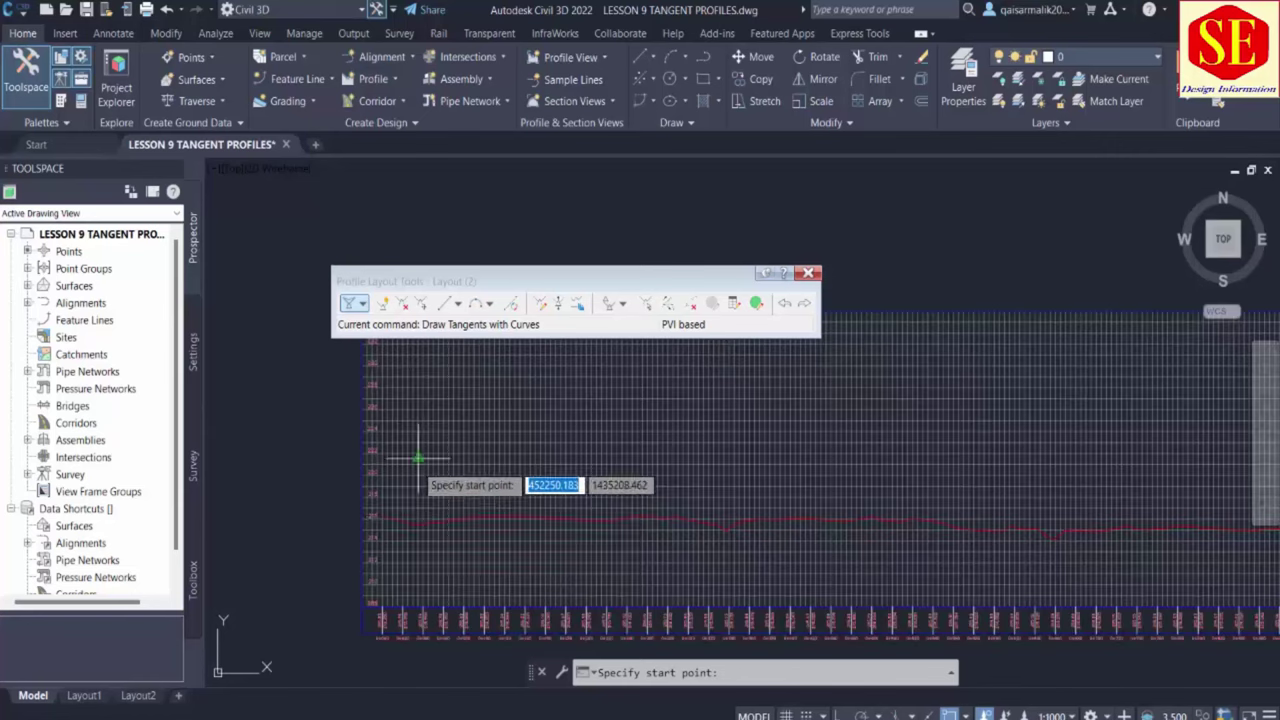
pyautogui.scroll(3, 423, 457)
pyautogui.moveTo(380, 437); pyautogui.dragTo(378, 526, button='middle')
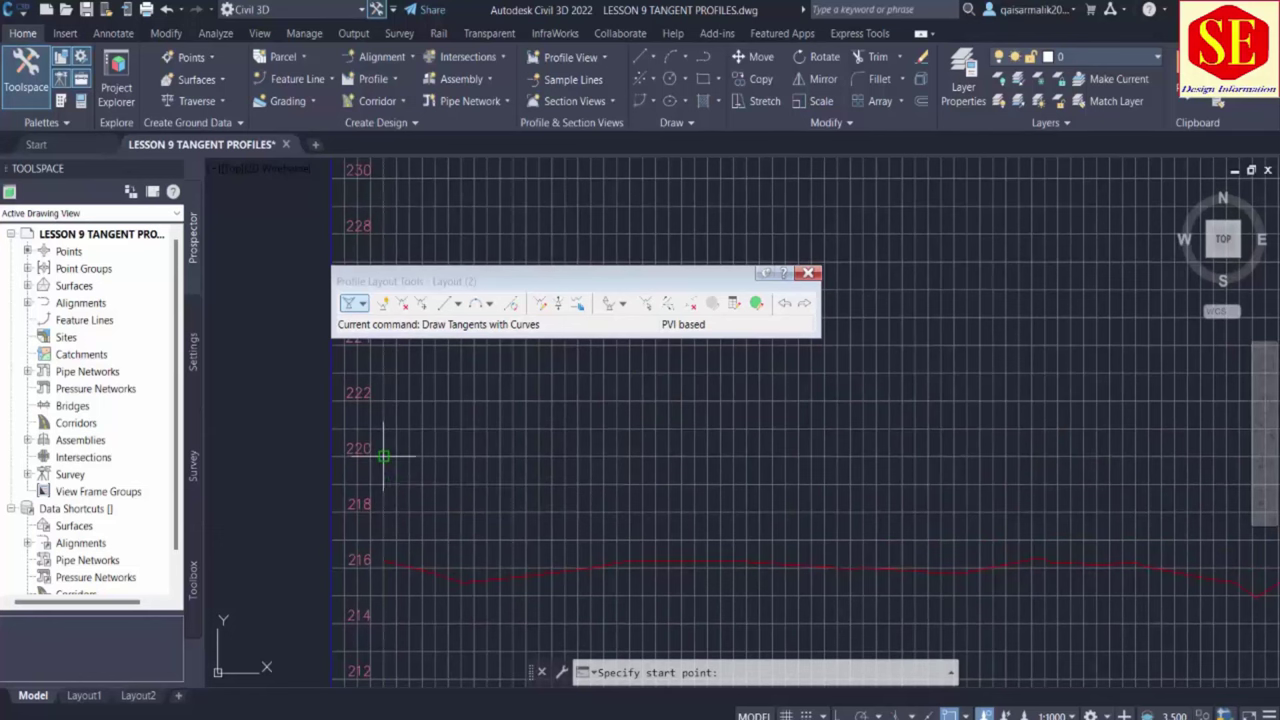
pyautogui.click(383, 456)
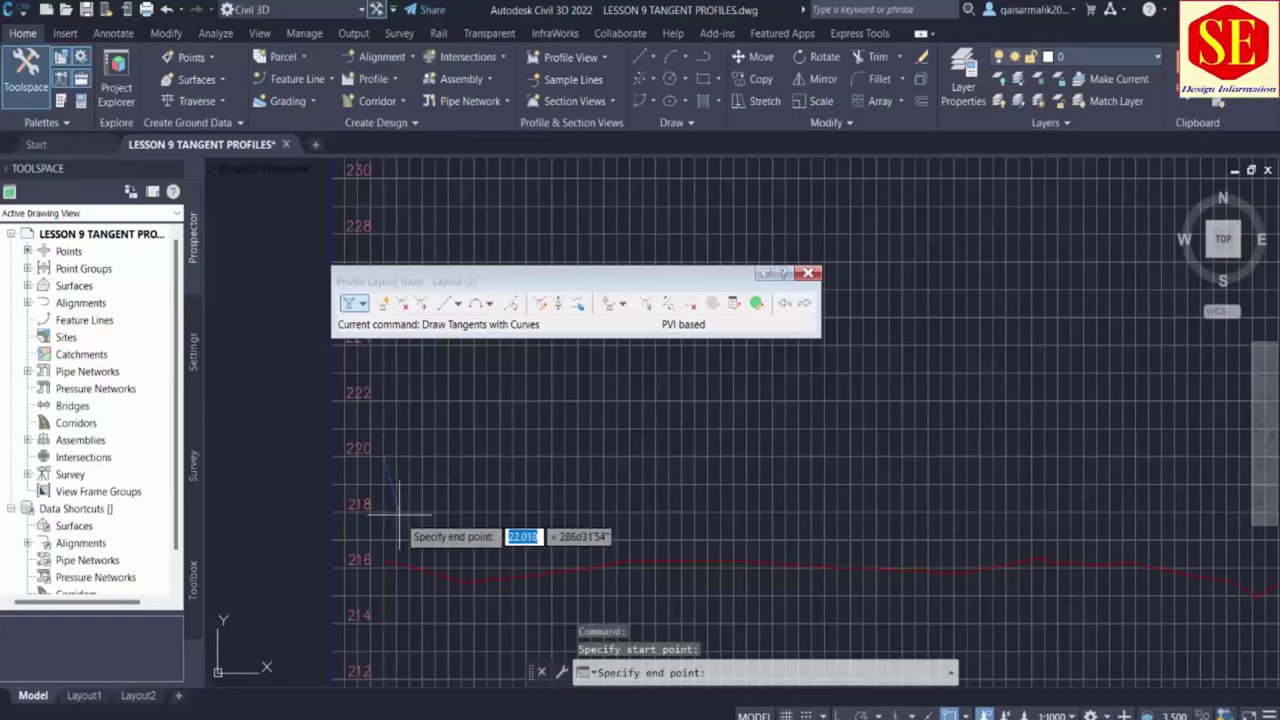
pyautogui.scroll(-3, 410, 530)
pyautogui.scroll(-4, 771, 446)
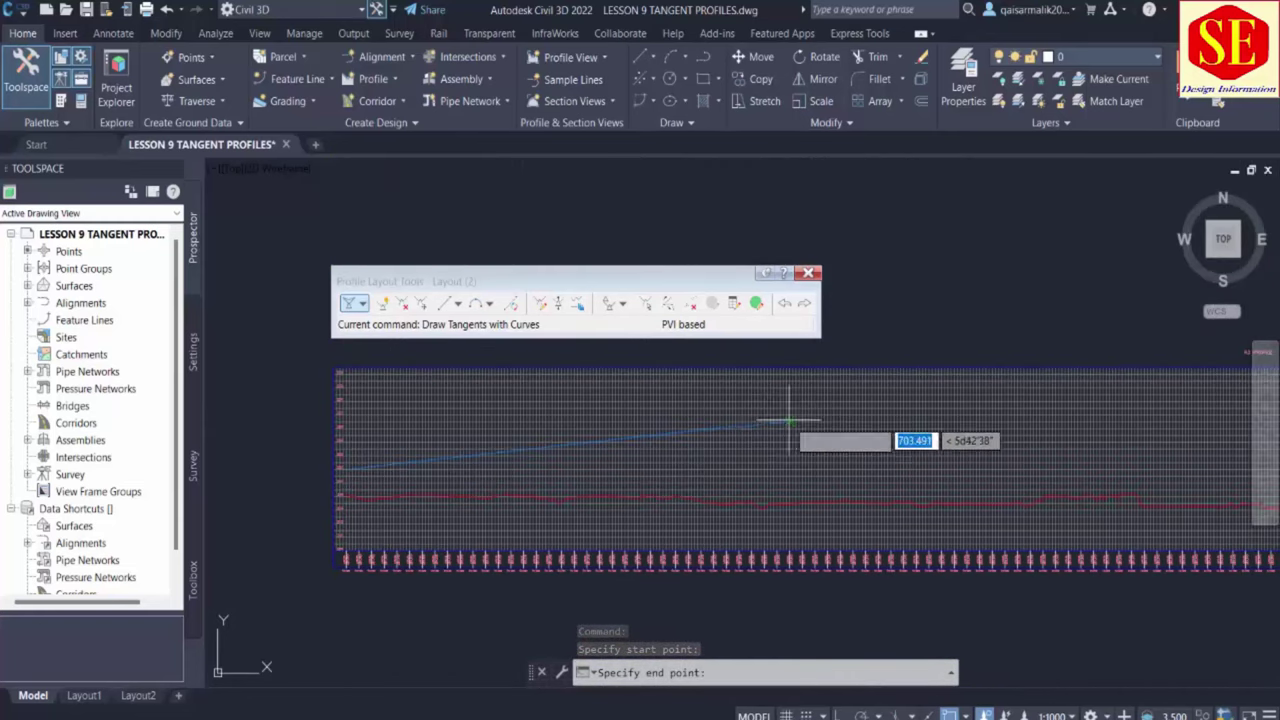
pyautogui.scroll(4, 368, 420)
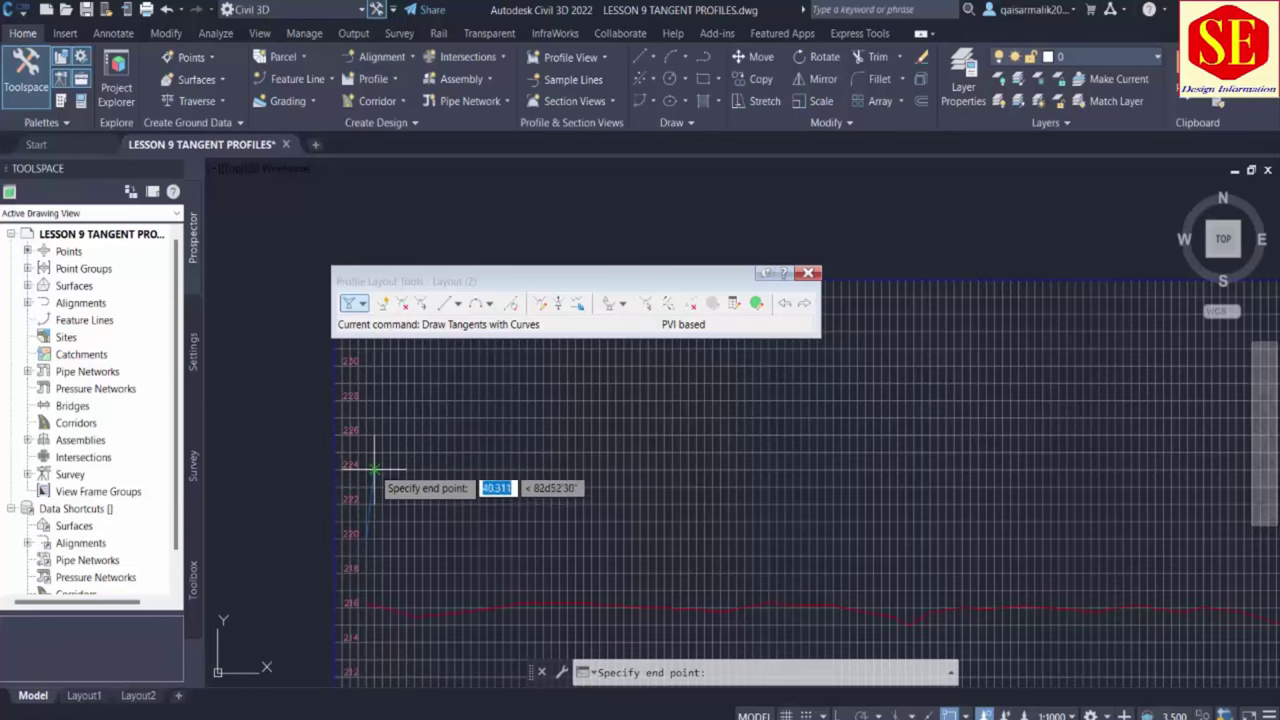
pyautogui.moveTo(1026, 475); pyautogui.dragTo(846, 463, button='middle')
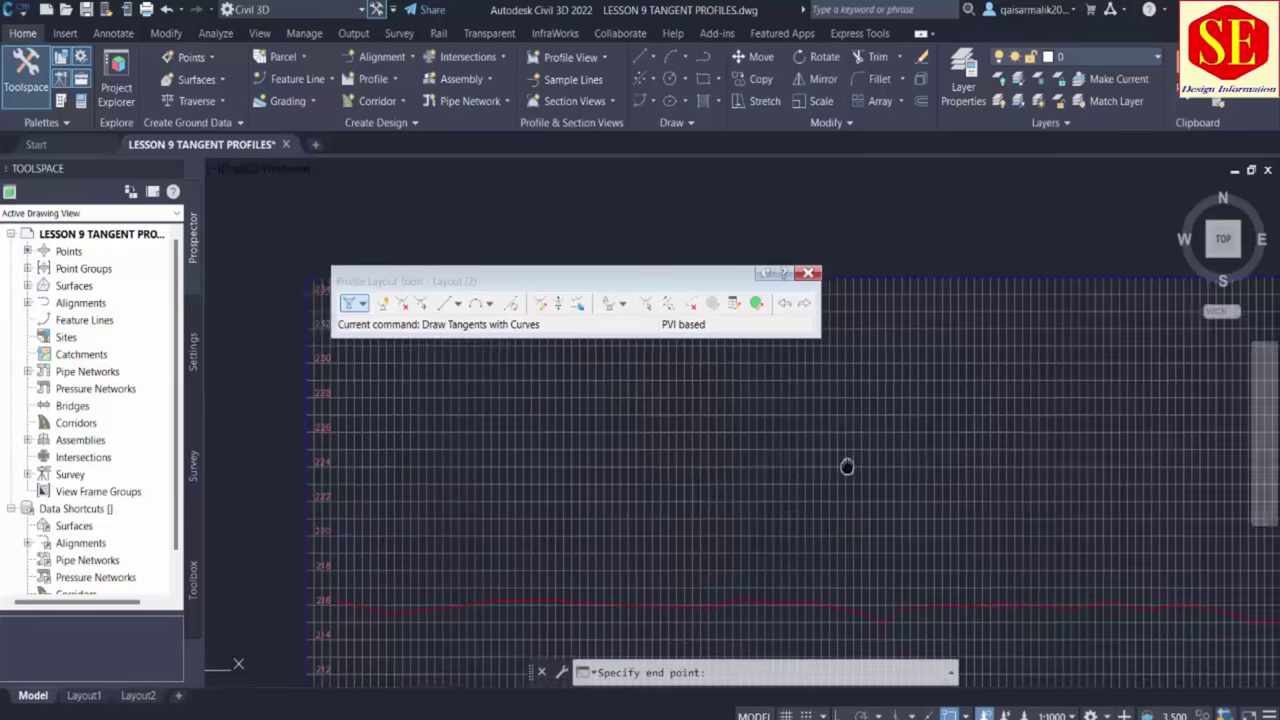
pyautogui.click(905, 438)
# Add the peak and following PVIs, end at the right edge, and finish the command
pyautogui.scroll(-5, 910, 455)
pyautogui.moveTo(943, 494); pyautogui.dragTo(600, 446, button='middle')
pyautogui.click(1012, 475)
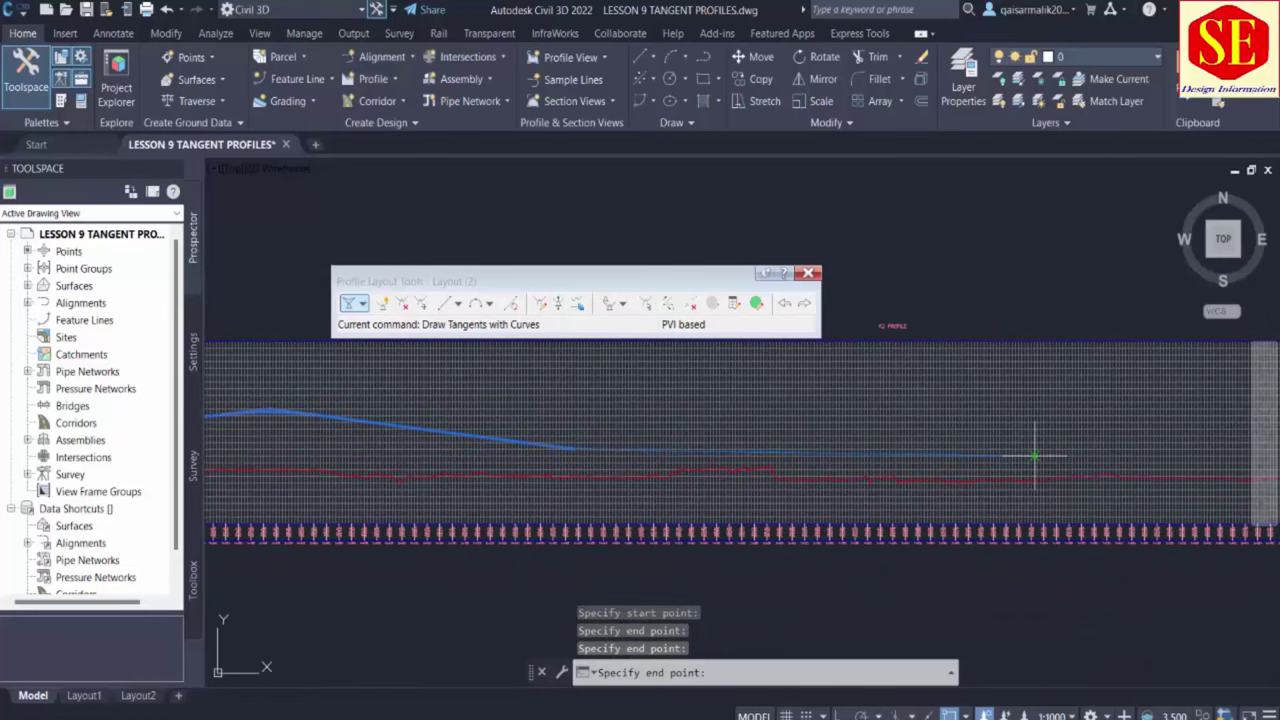
pyautogui.moveTo(1035, 456); pyautogui.dragTo(957, 449, button='middle')
pyautogui.click(800, 450)
pyautogui.moveTo(800, 450); pyautogui.dragTo(913, 450, button='middle')
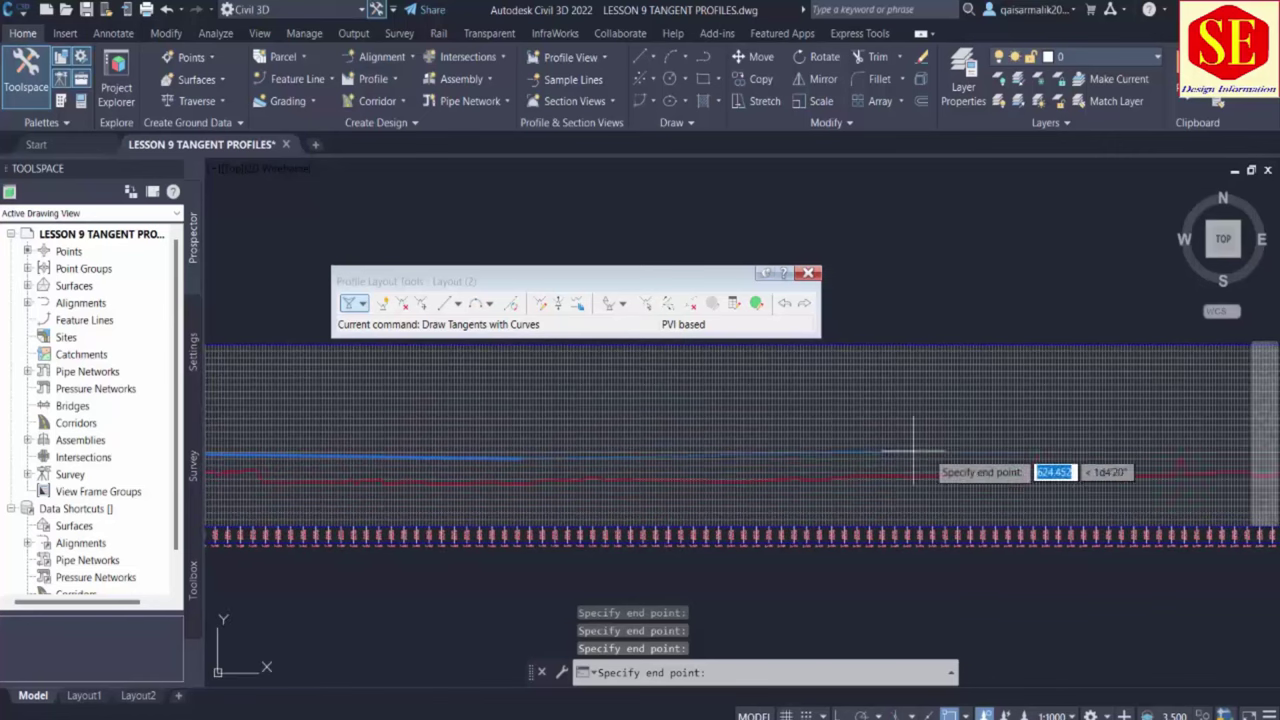
pyautogui.moveTo(1069, 457); pyautogui.dragTo(903, 451, button='middle')
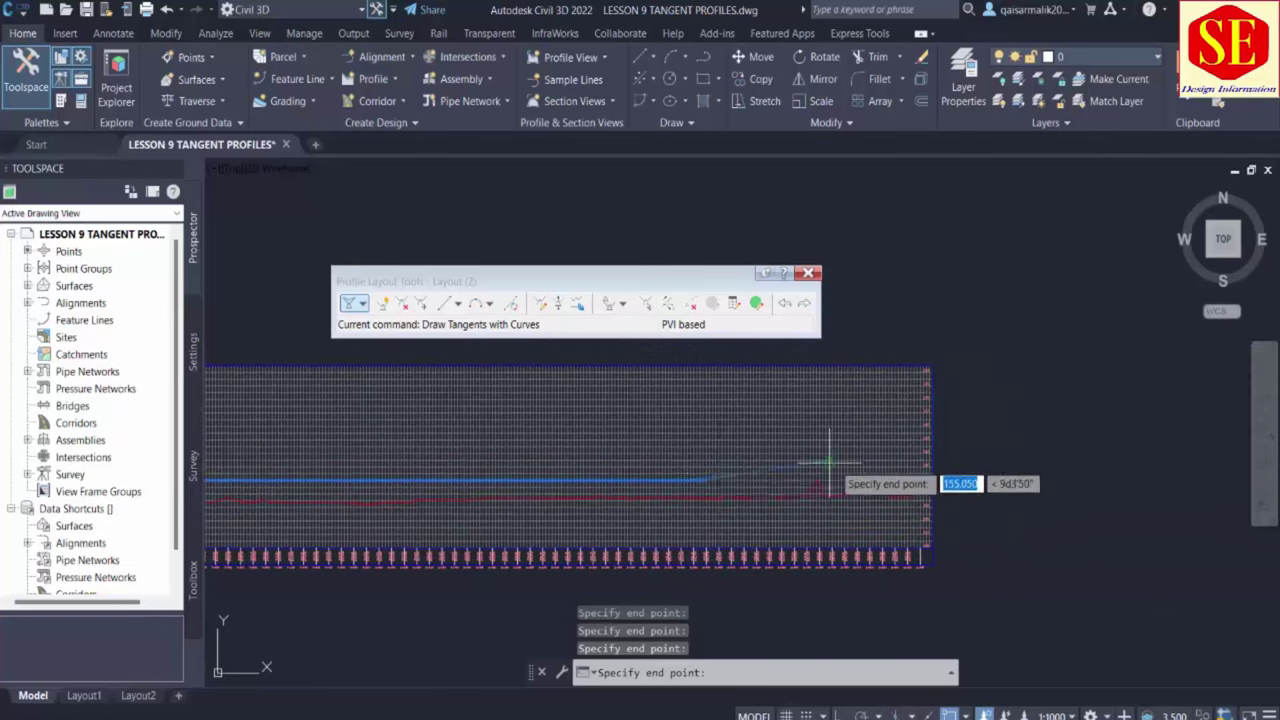
pyautogui.scroll(2, 915, 458)
pyautogui.scroll(2, 910, 452)
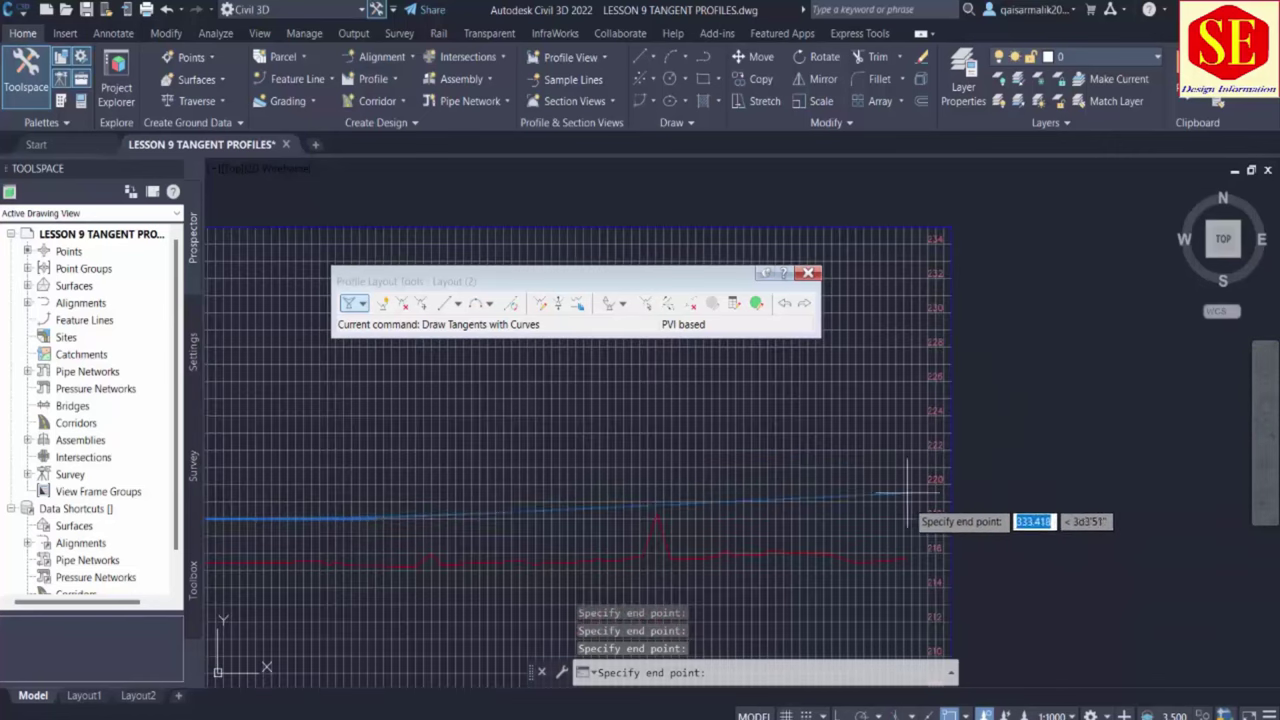
pyautogui.click(912, 433)
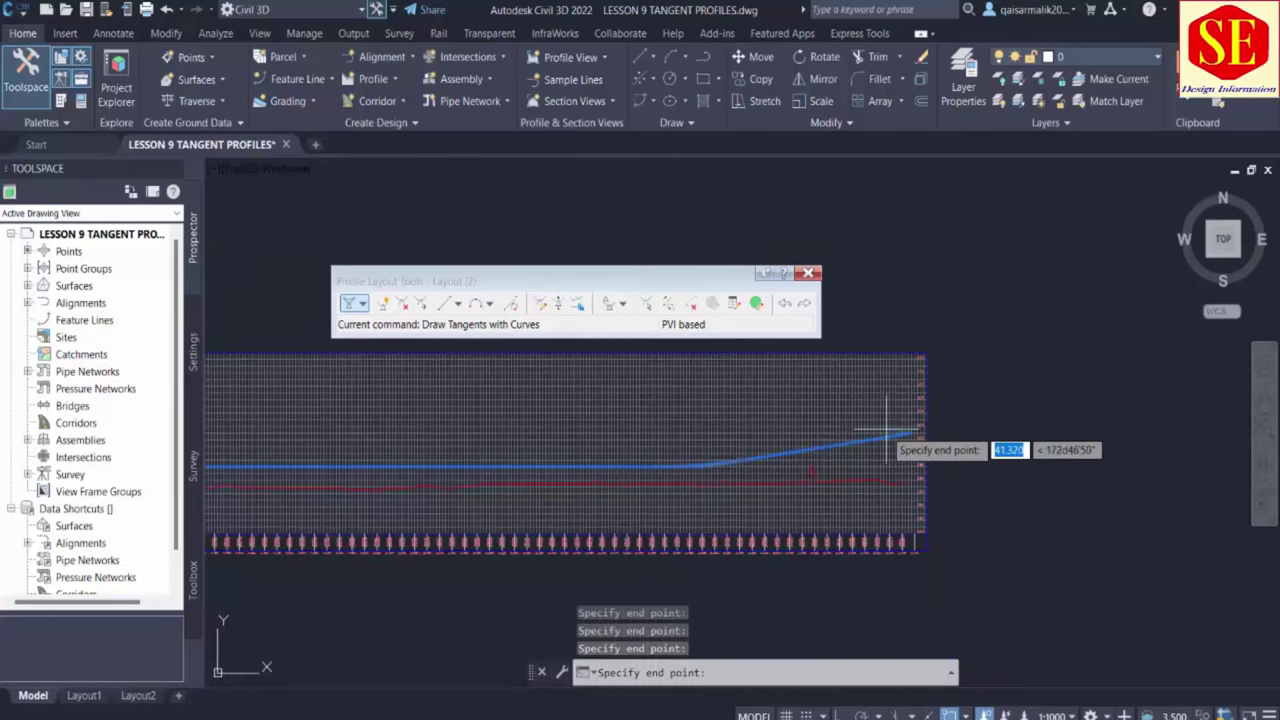
pyautogui.press('Return')
pyautogui.scroll(-2, 853, 462)
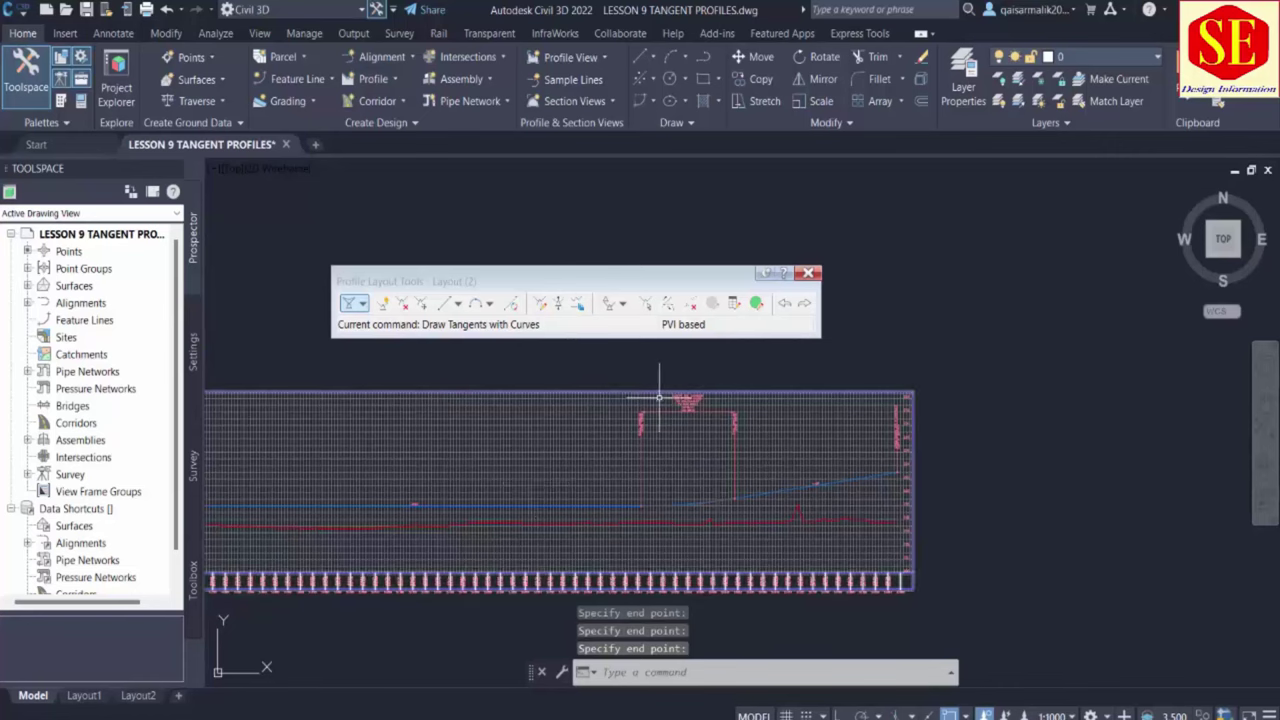
pyautogui.scroll(1, 620, 427)
pyautogui.moveTo(600, 510); pyautogui.dragTo(785, 513, button='middle')
pyautogui.scroll(-1, 785, 513)
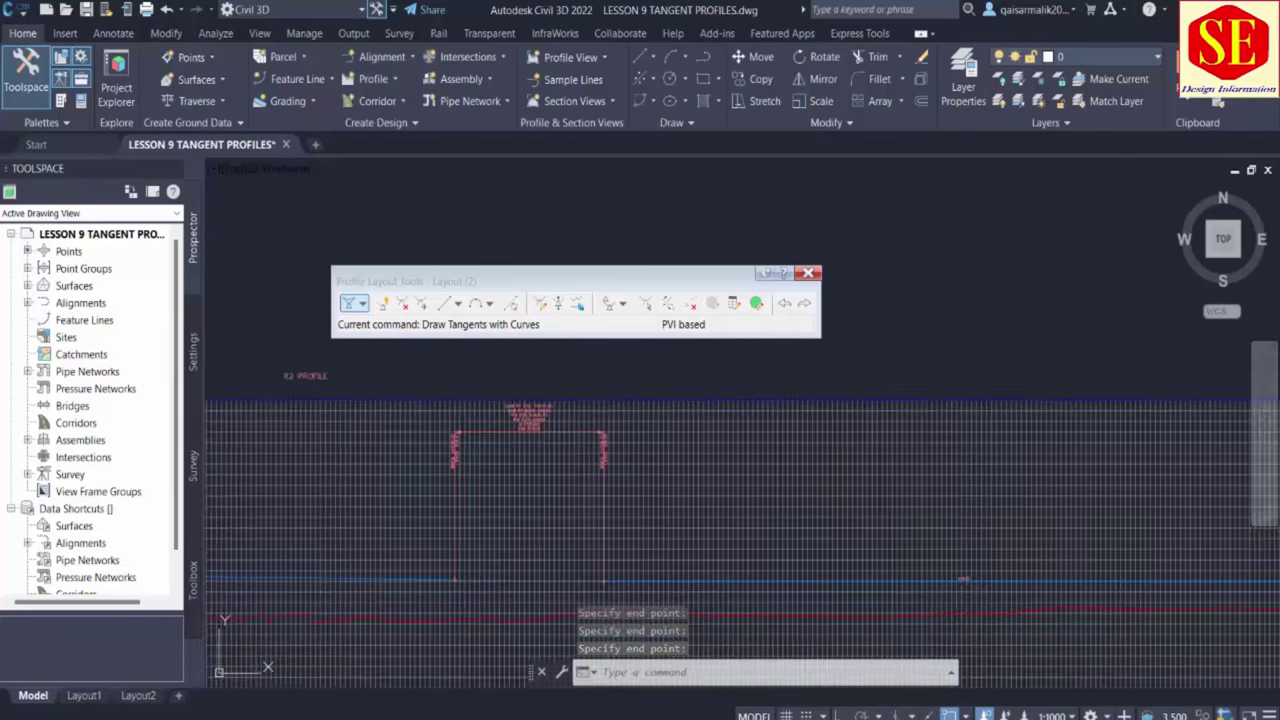
pyautogui.scroll(1, 658, 500)
pyautogui.scroll(-1, 797, 507)
pyautogui.scroll(-1, 414, 509)
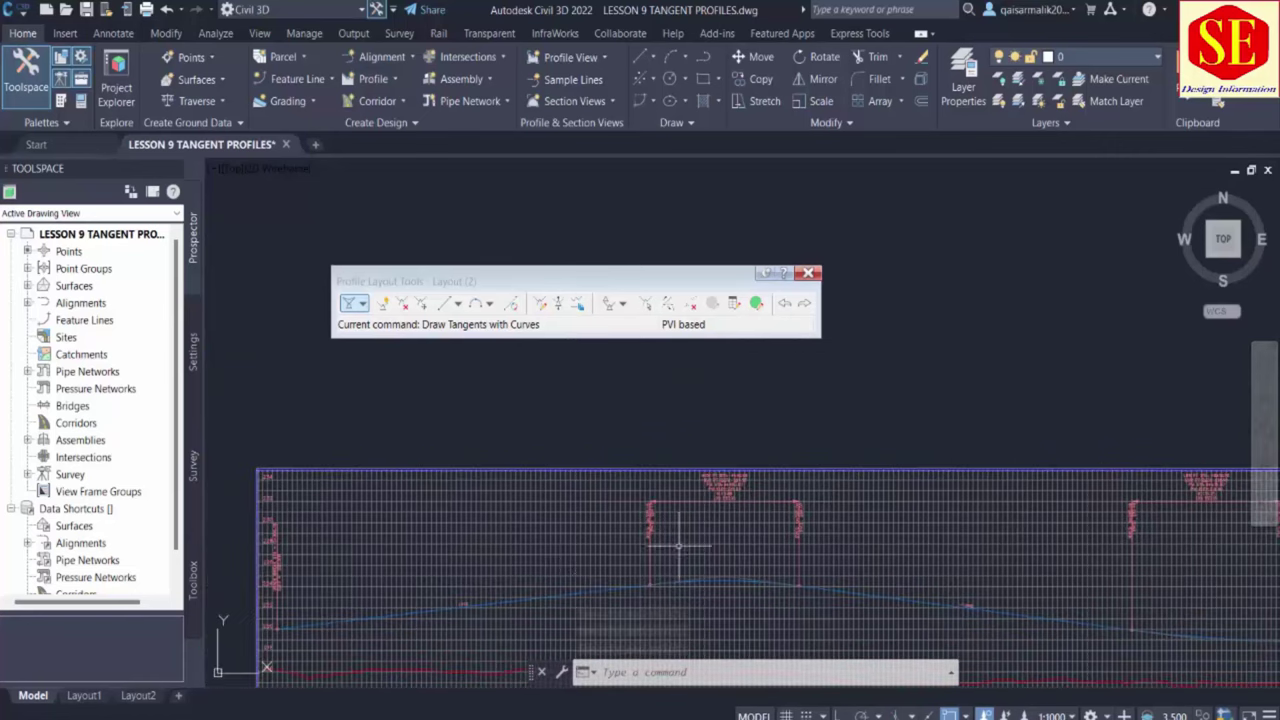
pyautogui.scroll(1, 620, 528)
pyautogui.scroll(1, 317, 556)
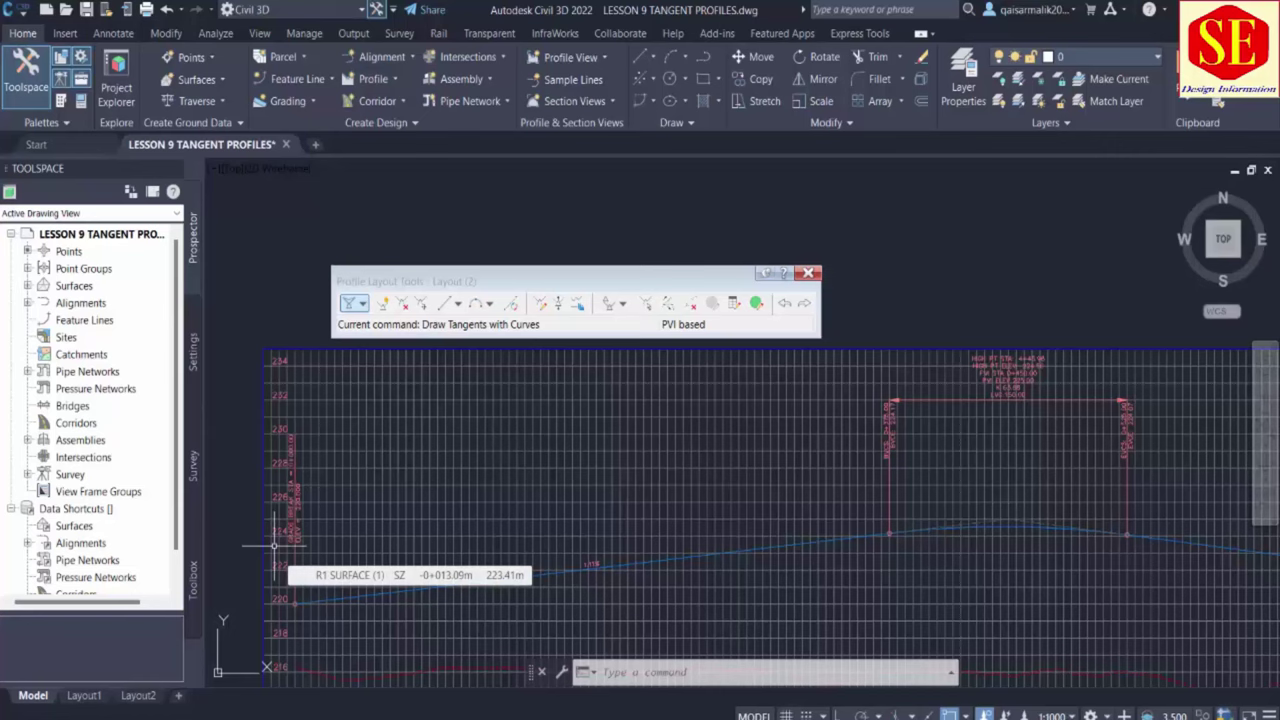
pyautogui.moveTo(595, 578); pyautogui.dragTo(546, 509, button='middle')
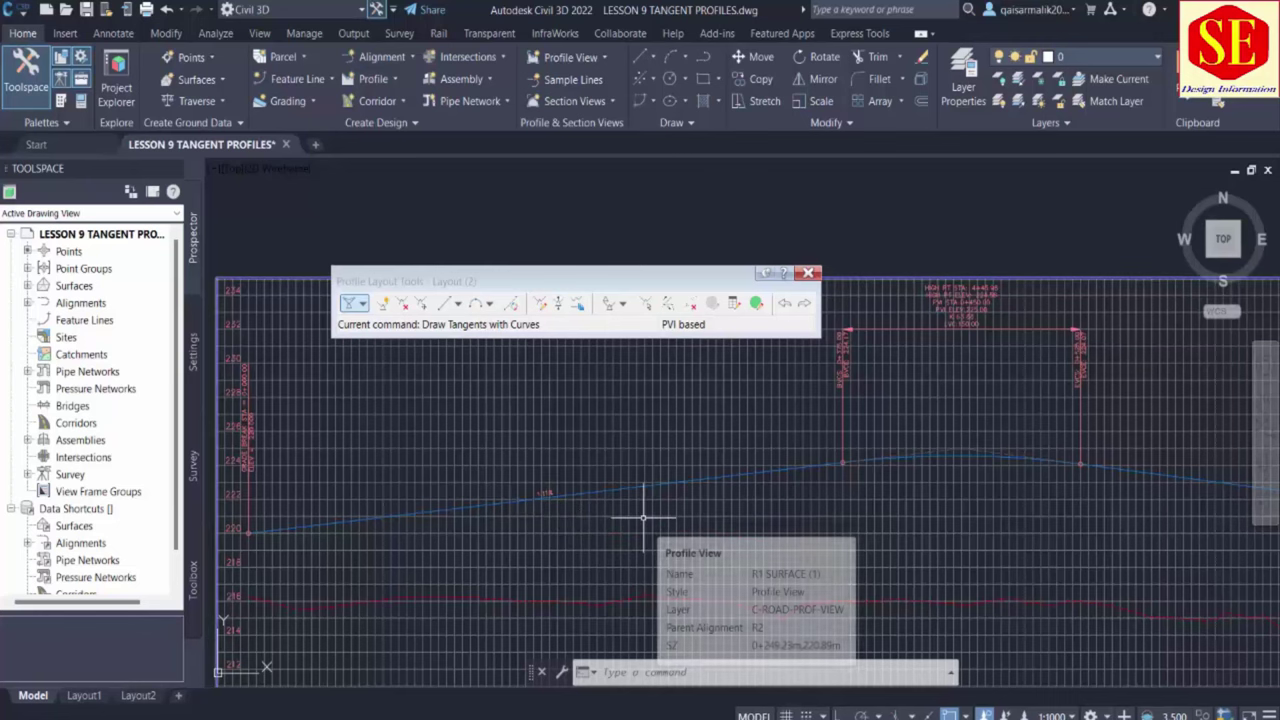
pyautogui.scroll(-5, 643, 518)
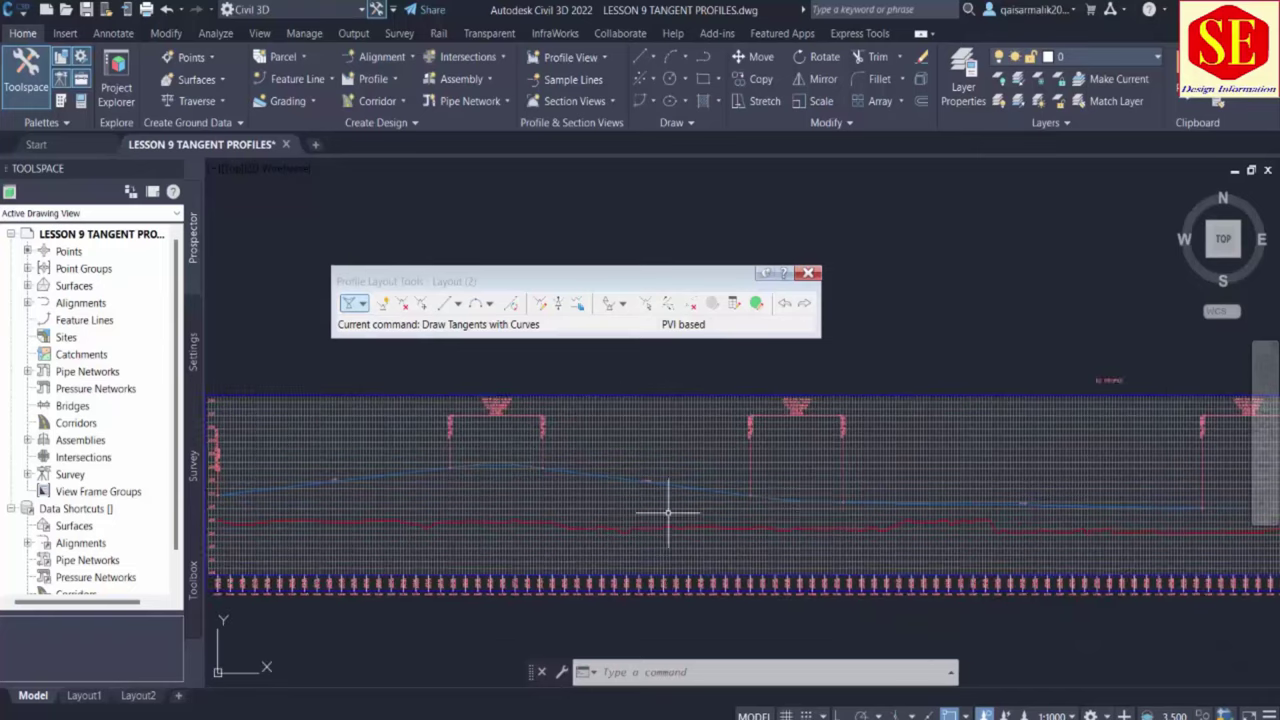
pyautogui.moveTo(965, 510); pyautogui.dragTo(484, 475, button='middle')
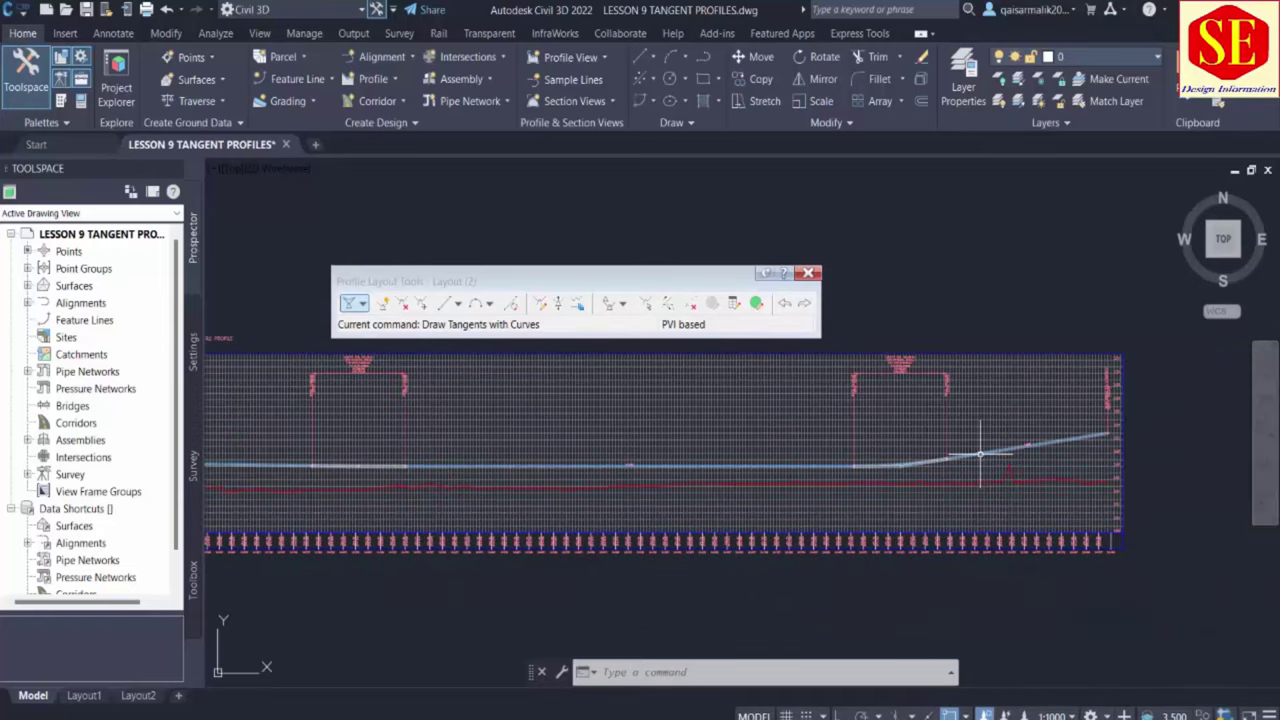
pyautogui.moveTo(980, 455)
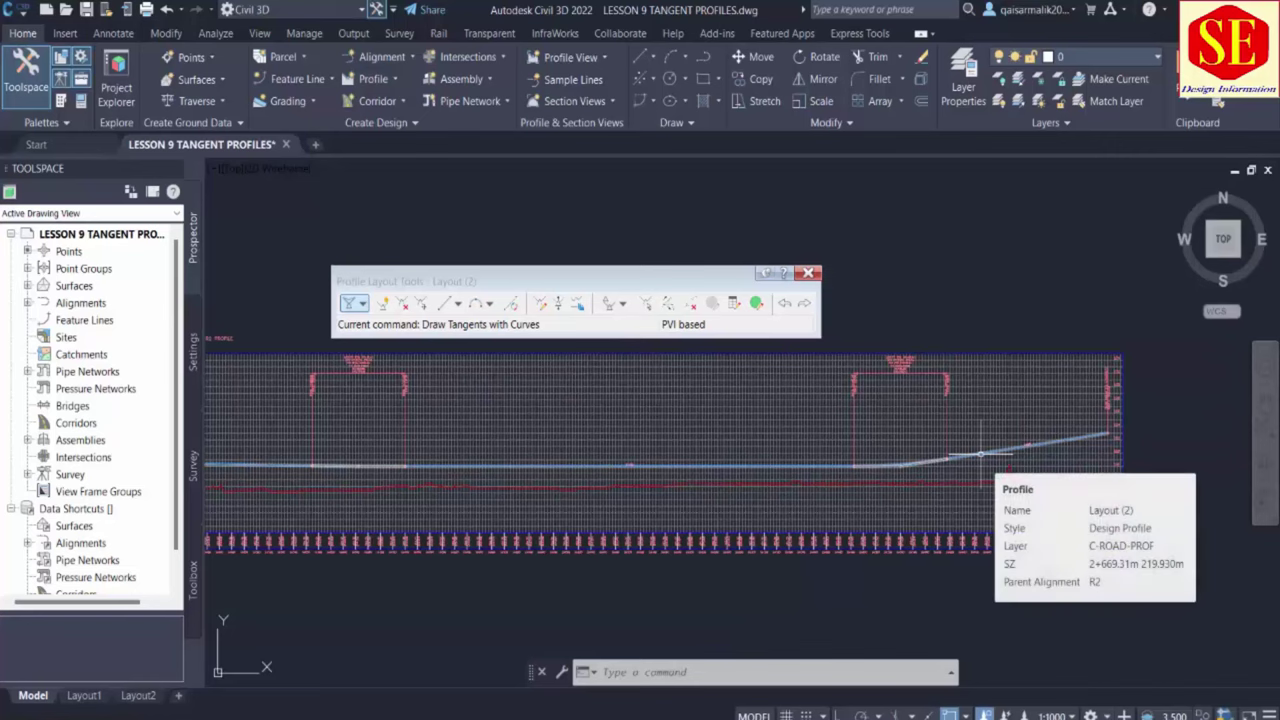
pyautogui.moveTo(366, 500); pyautogui.dragTo(641, 523, button='middle')
pyautogui.scroll(2, 471, 571)
pyautogui.scroll(2, 475, 556)
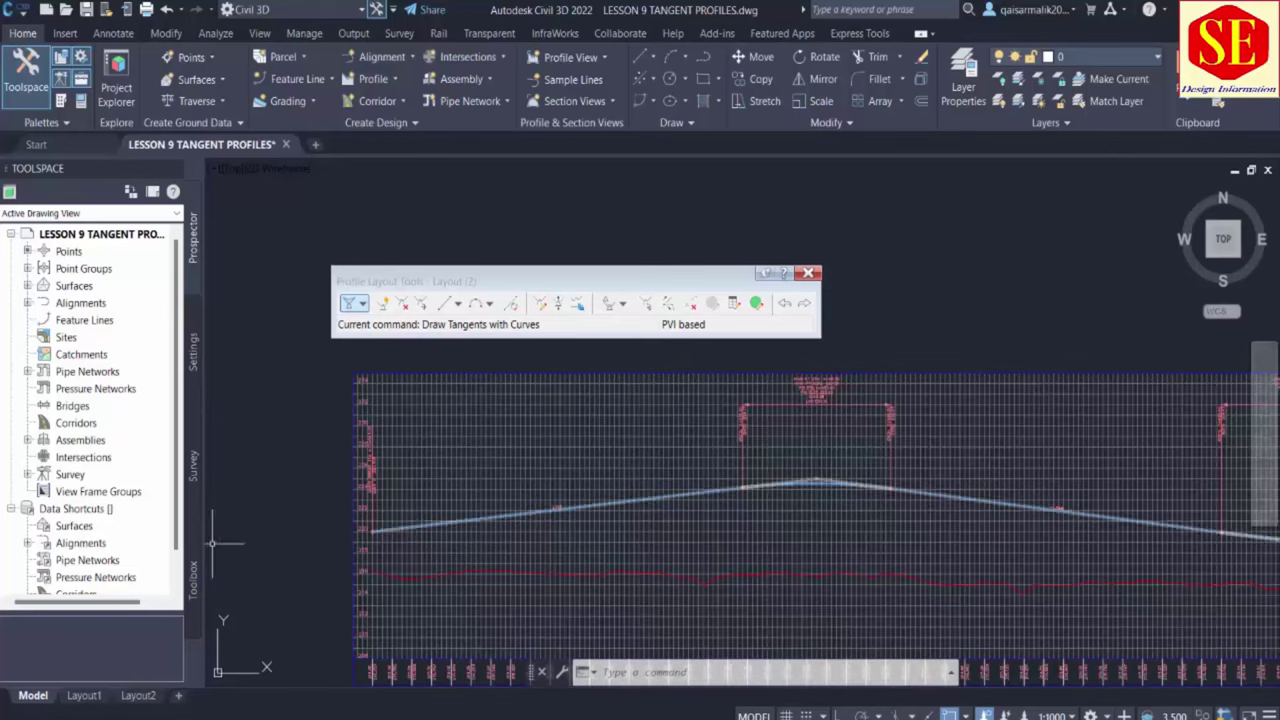
pyautogui.moveTo(928, 534); pyautogui.dragTo(634, 511, button='middle')
pyautogui.scroll(-1, 443, 486)
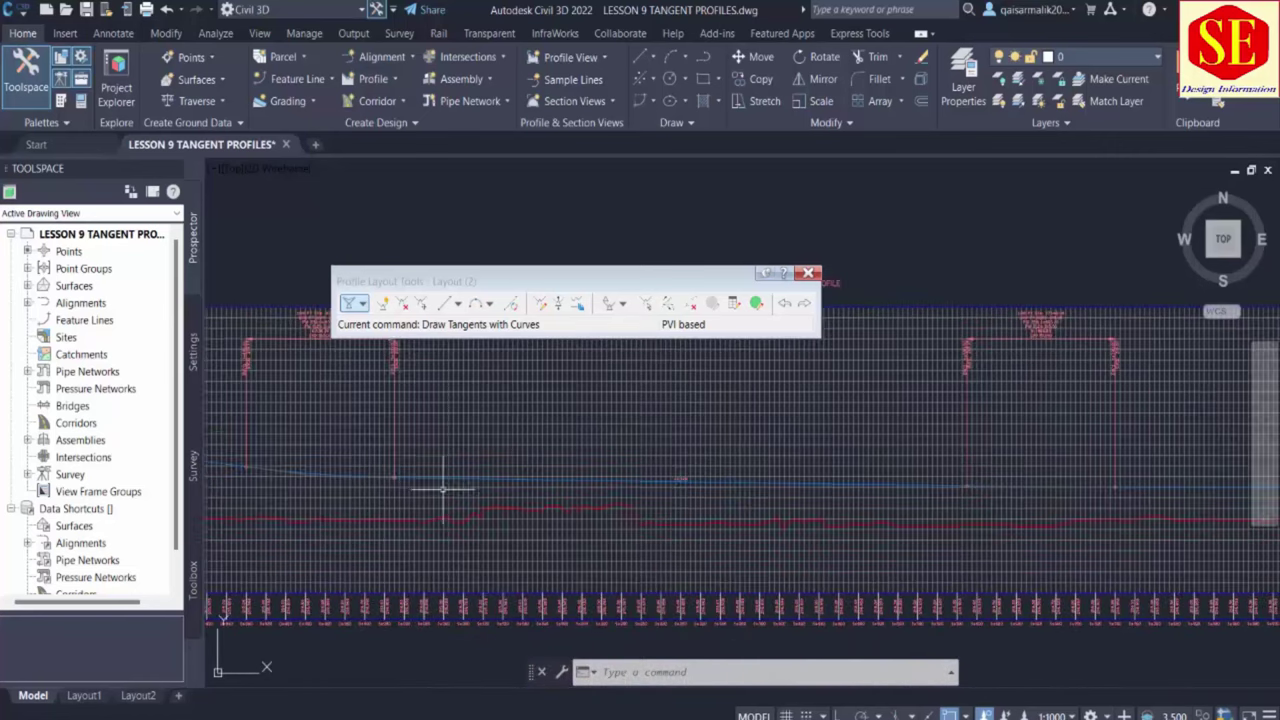
pyautogui.scroll(1, 1080, 460)
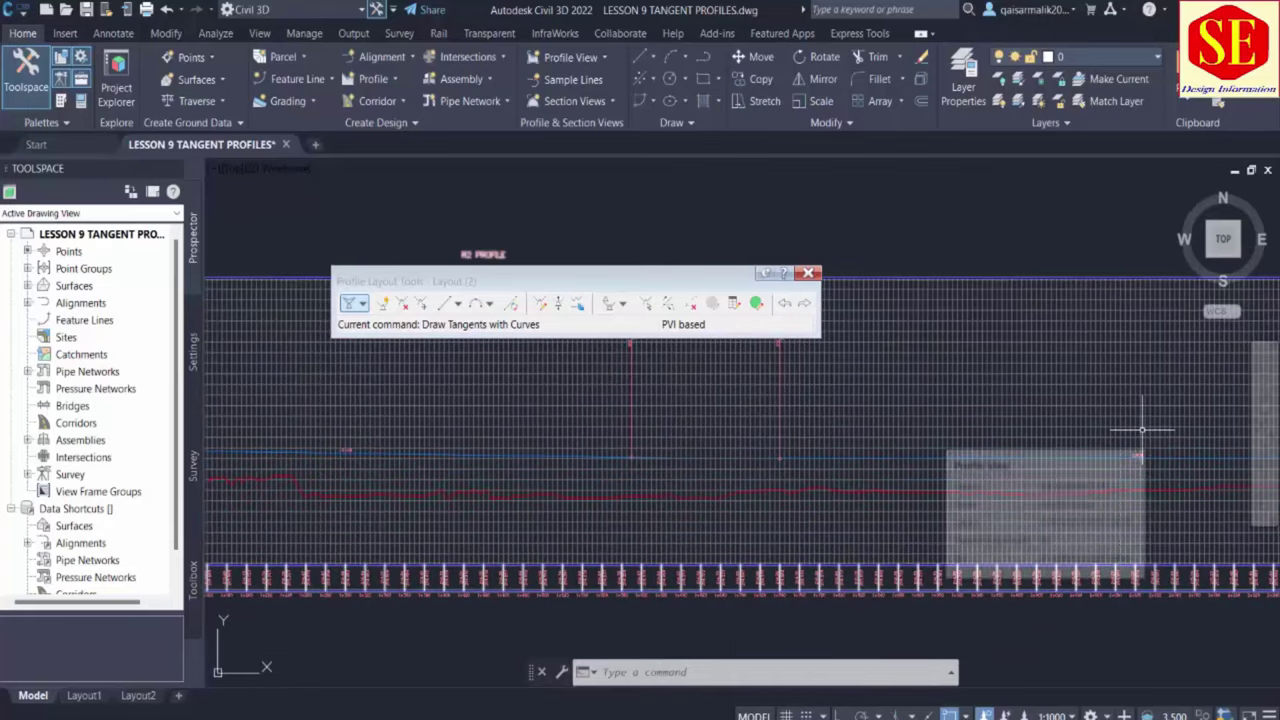
pyautogui.scroll(-1, 1120, 445)
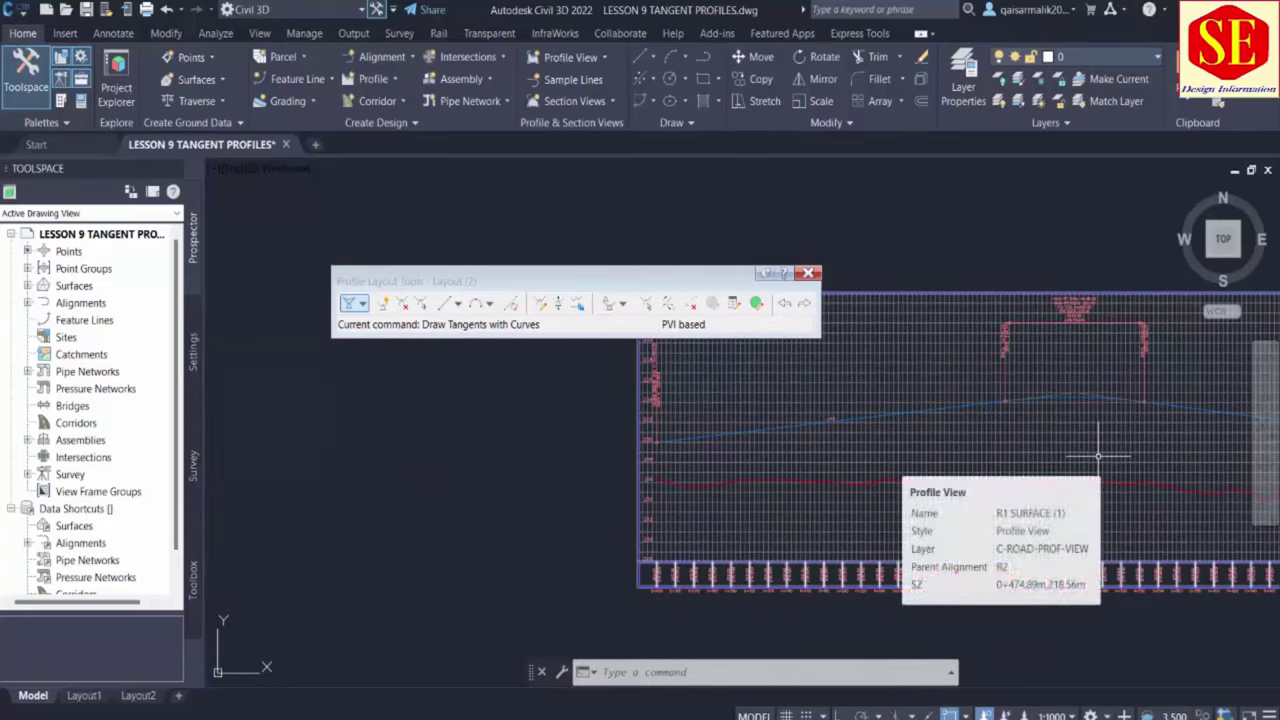
pyautogui.scroll(3, 660, 480)
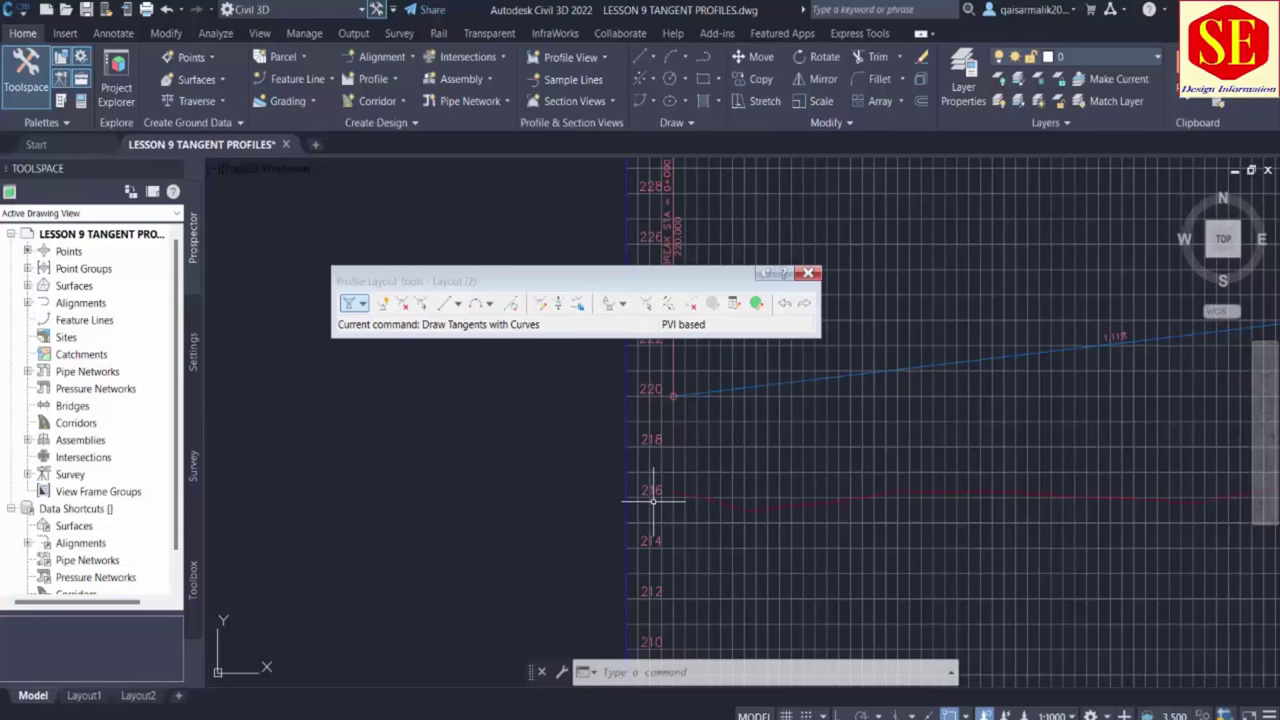
pyautogui.scroll(-2, 655, 497)
pyautogui.scroll(-3, 1020, 591)
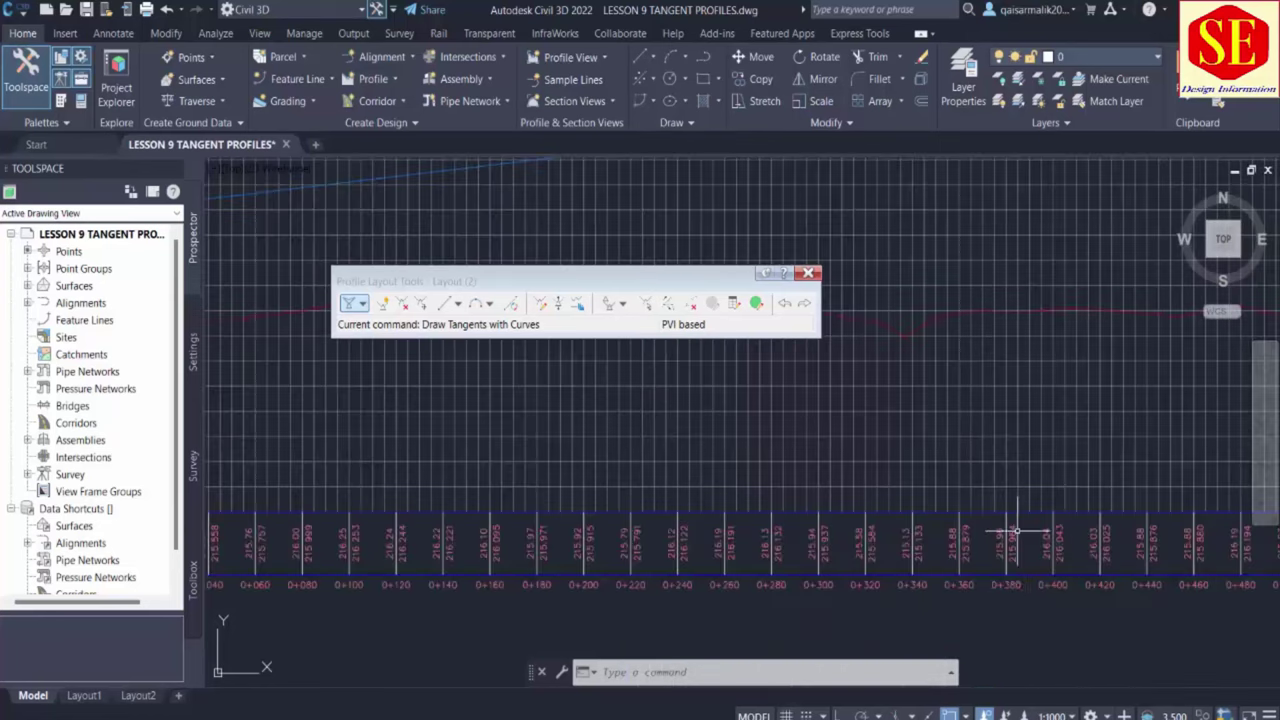
pyautogui.scroll(-3, 790, 640)
pyautogui.scroll(3, 897, 567)
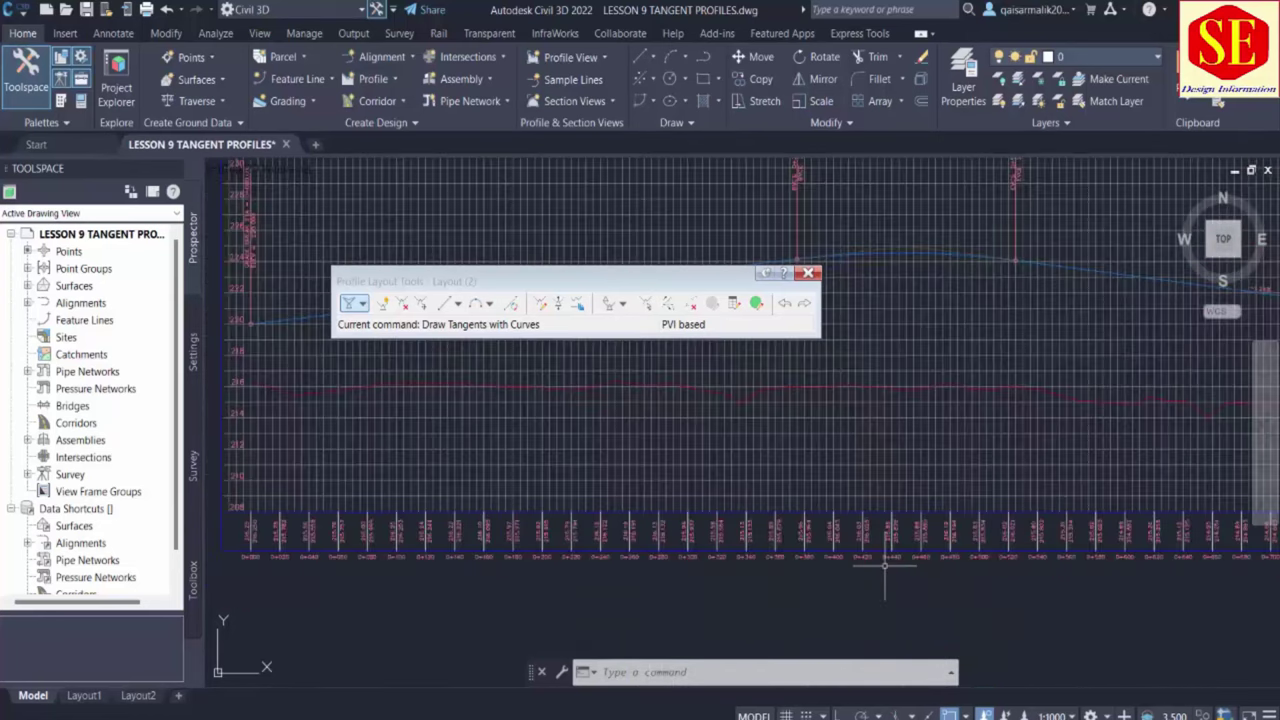
pyautogui.moveTo(1103, 565); pyautogui.dragTo(963, 578, button='middle')
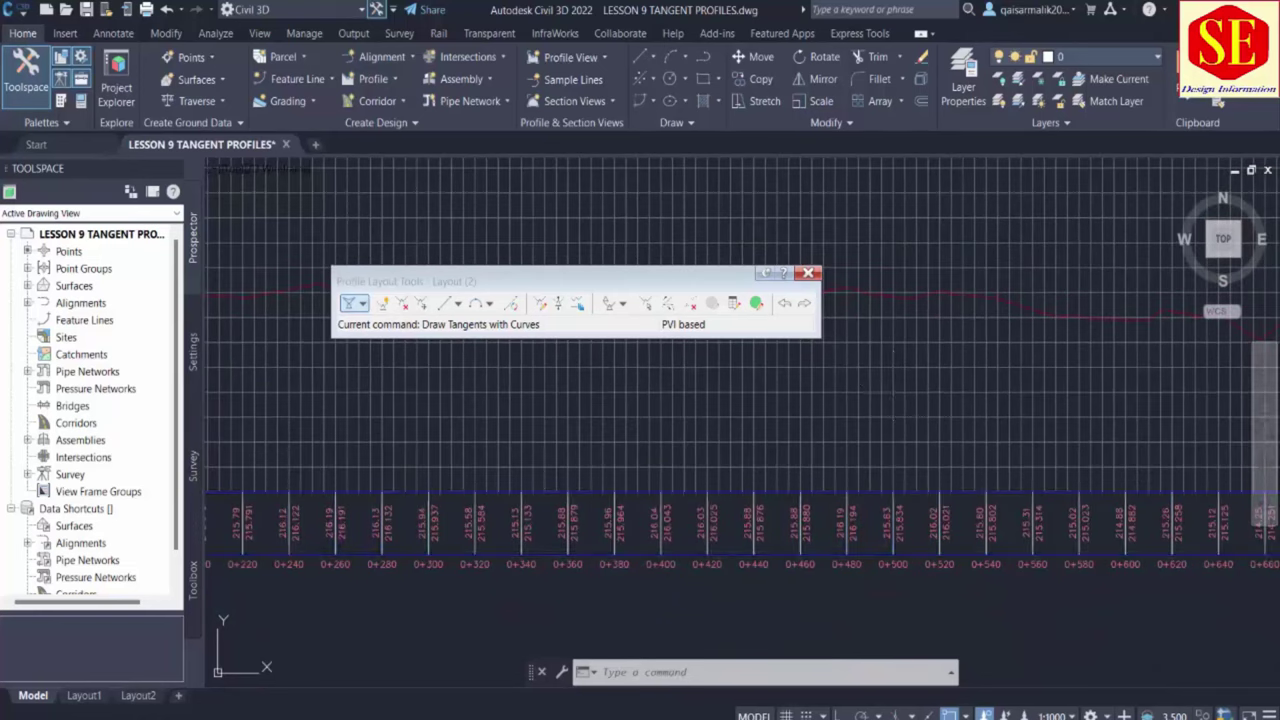
pyautogui.click(897, 371)
pyautogui.moveTo(888, 531); pyautogui.dragTo(888, 676, button='middle')
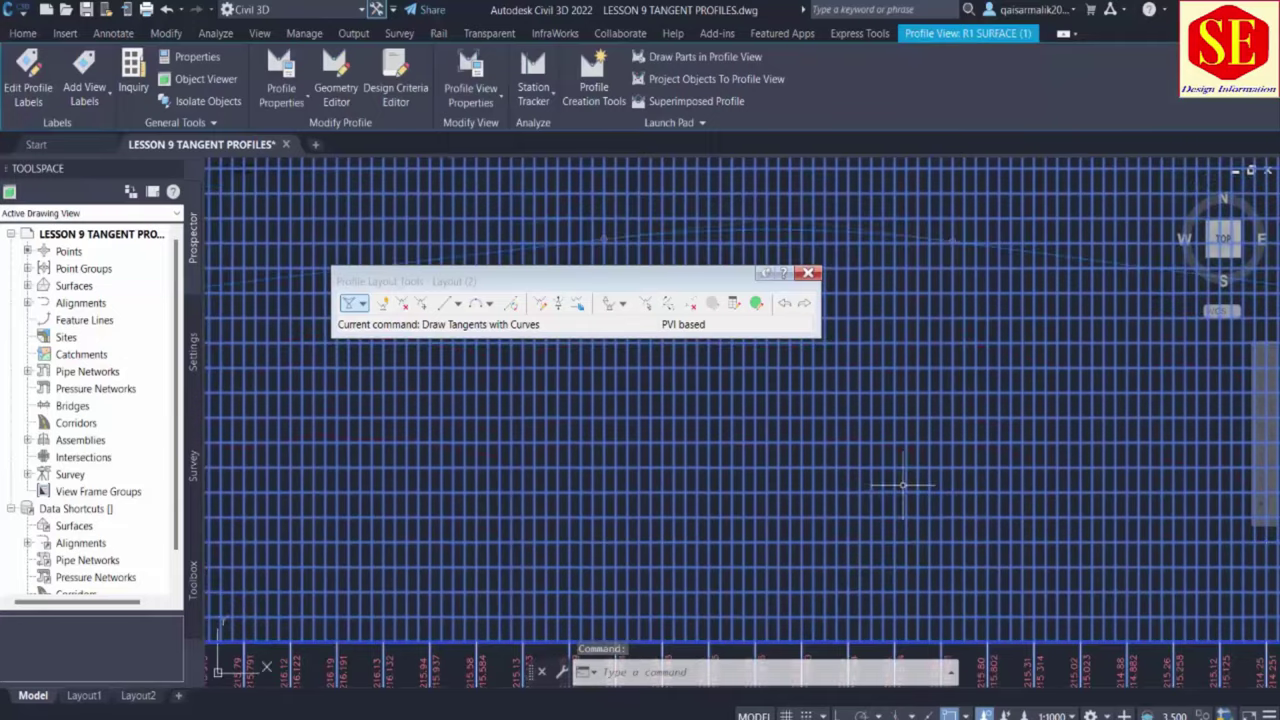
pyautogui.press('Escape')
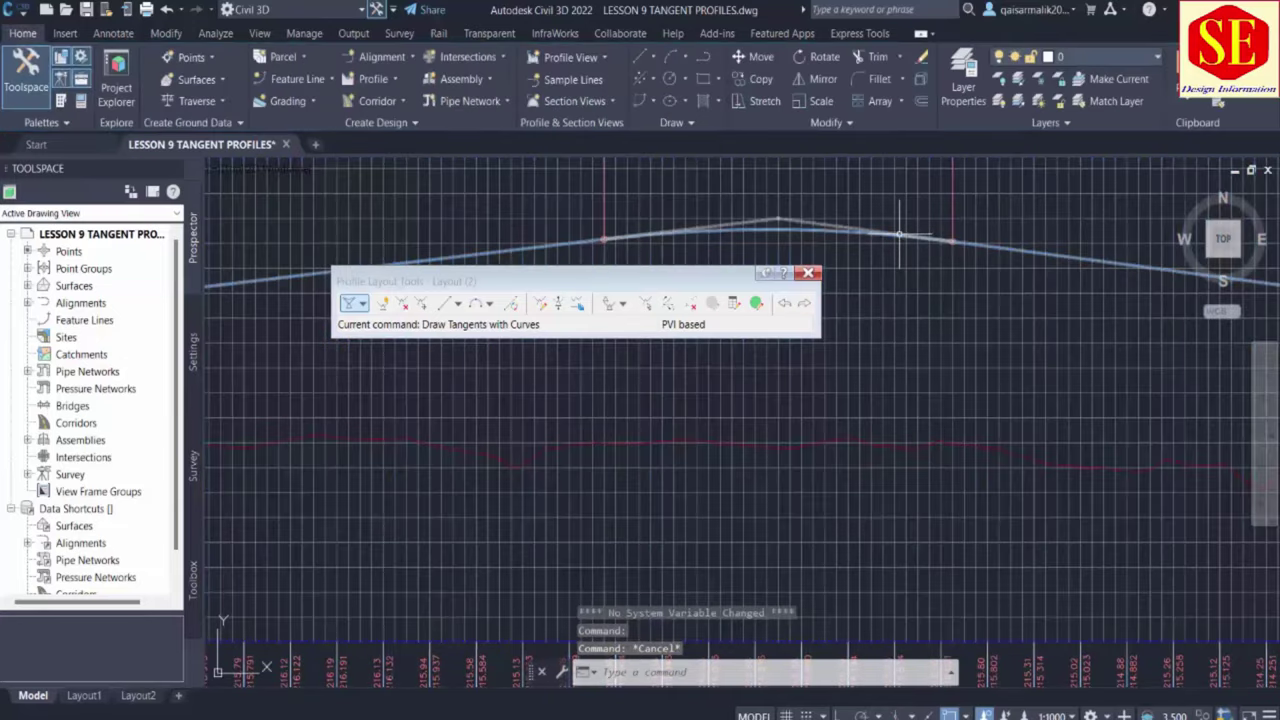
# Select the design profile and reposition the crest PVI grip twice
pyautogui.click(900, 233)
pyautogui.click(778, 218)
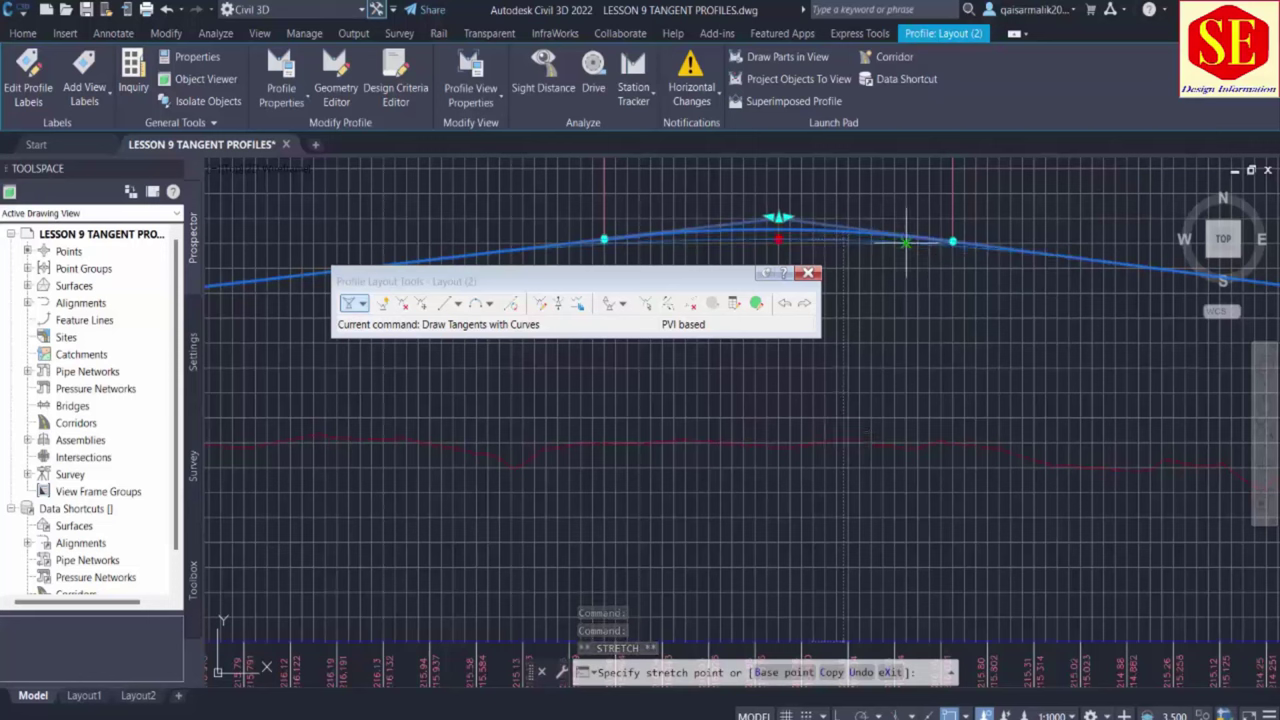
pyautogui.click(905, 242)
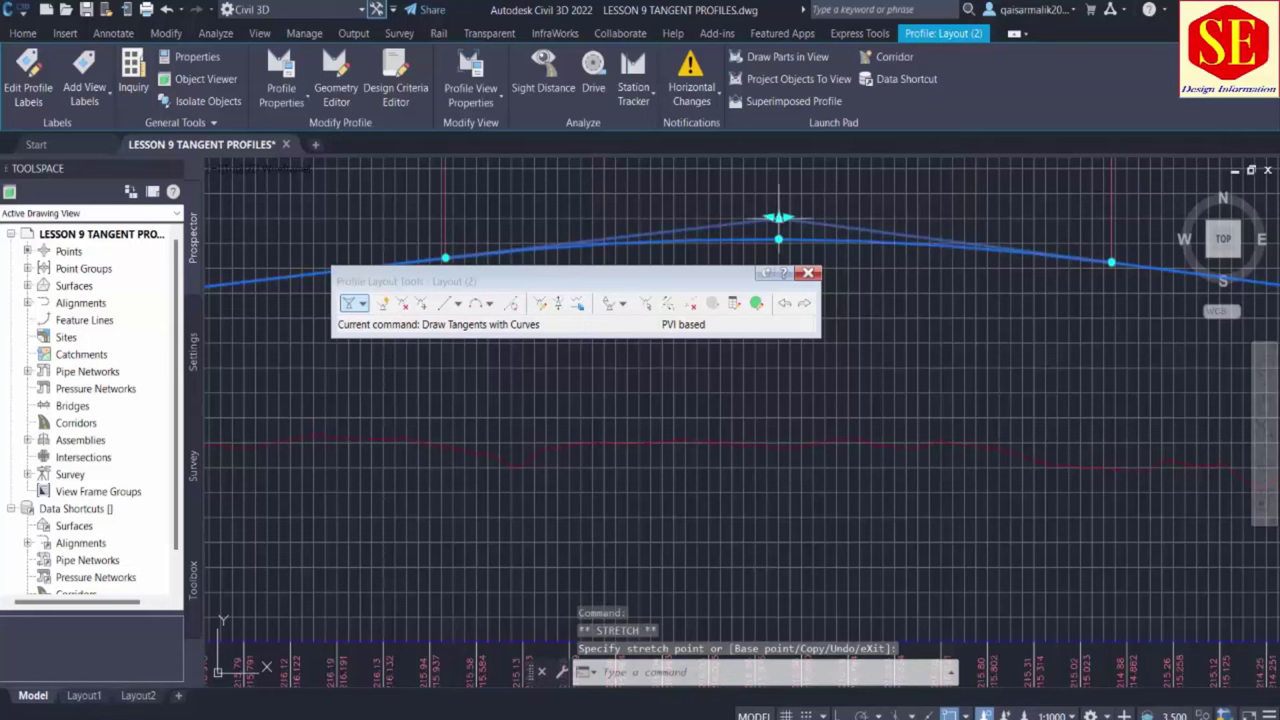
pyautogui.click(778, 218)
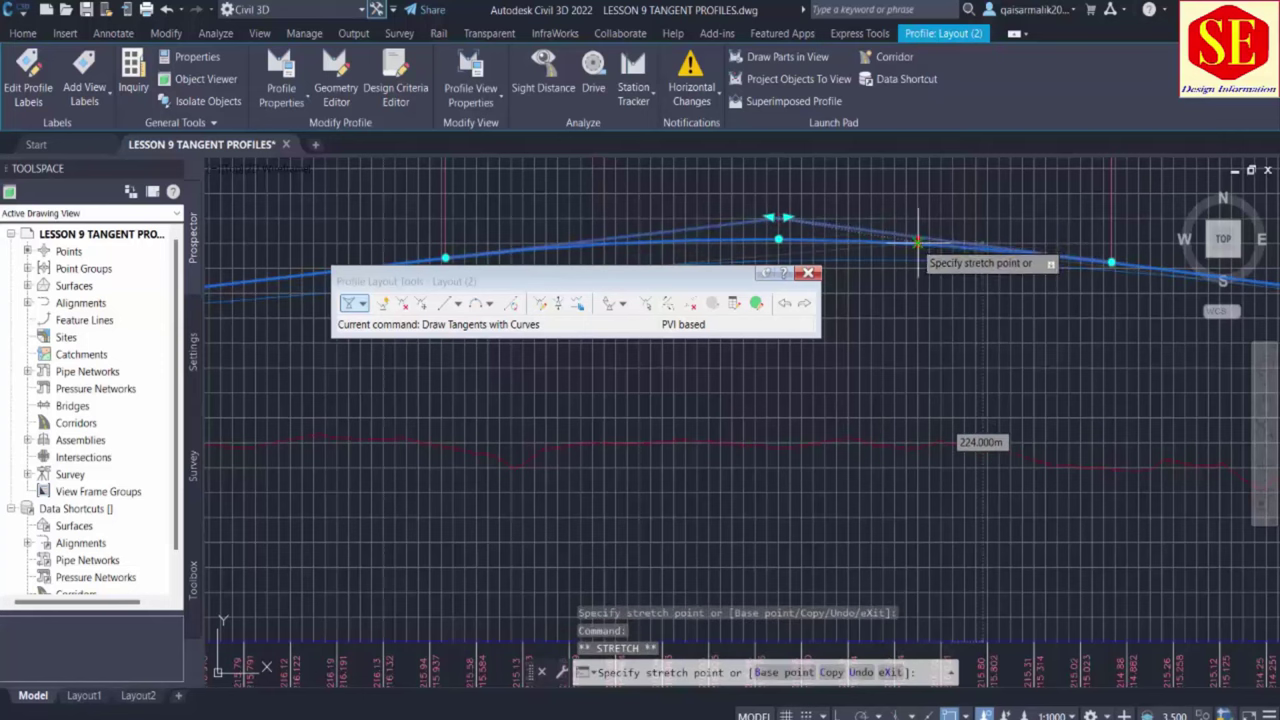
pyautogui.click(918, 242)
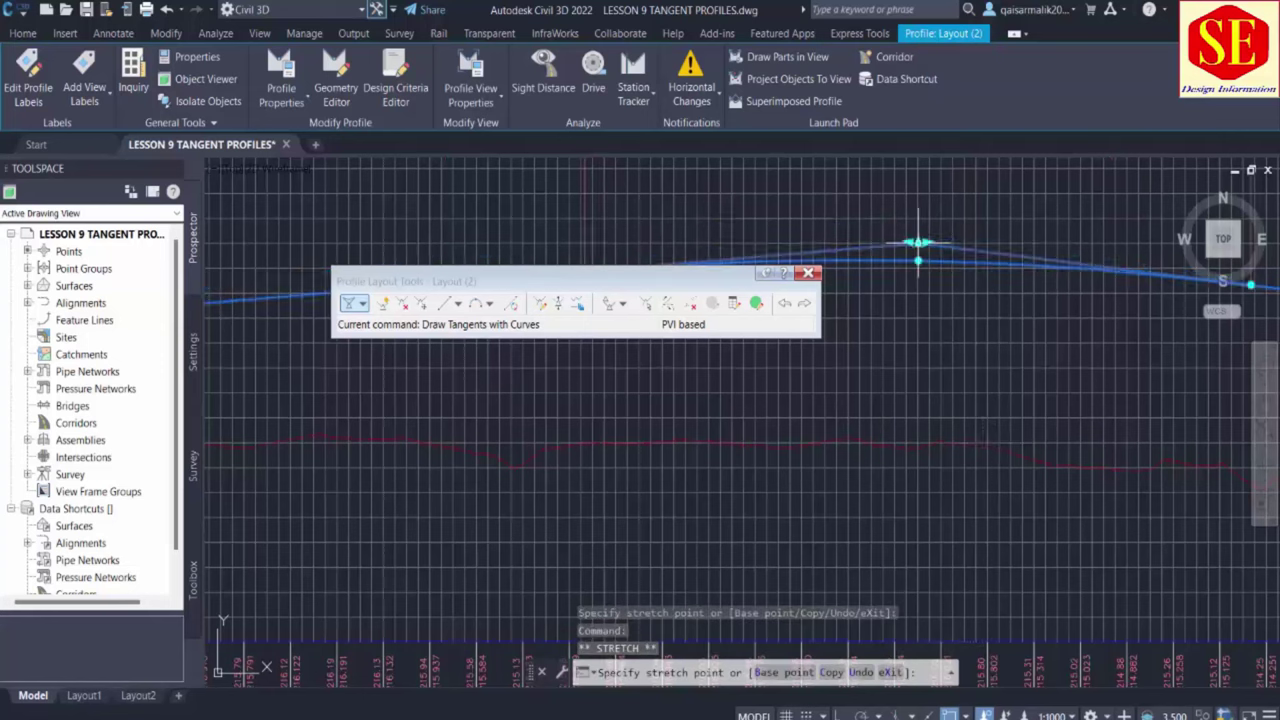
# Stretch the 0+510 PVI grip upward until its elevation reads 231.00
pyautogui.scroll(-3, 975, 285)
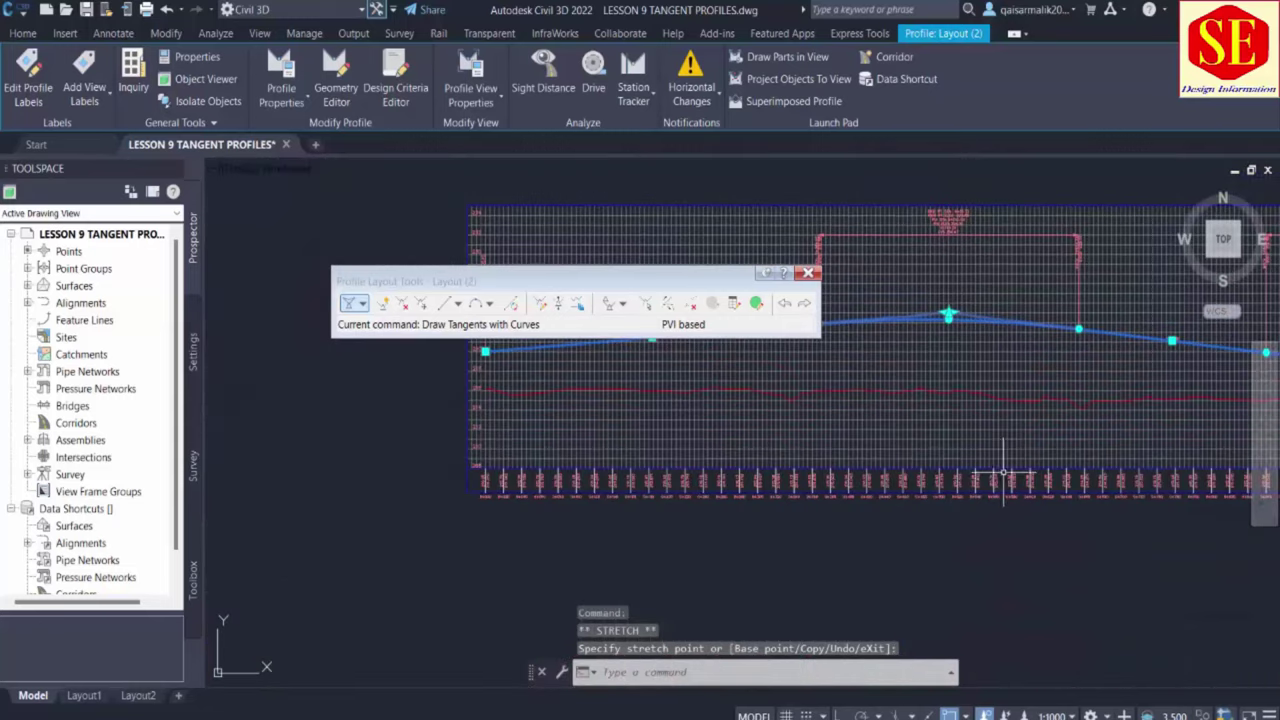
pyautogui.scroll(3, 977, 493)
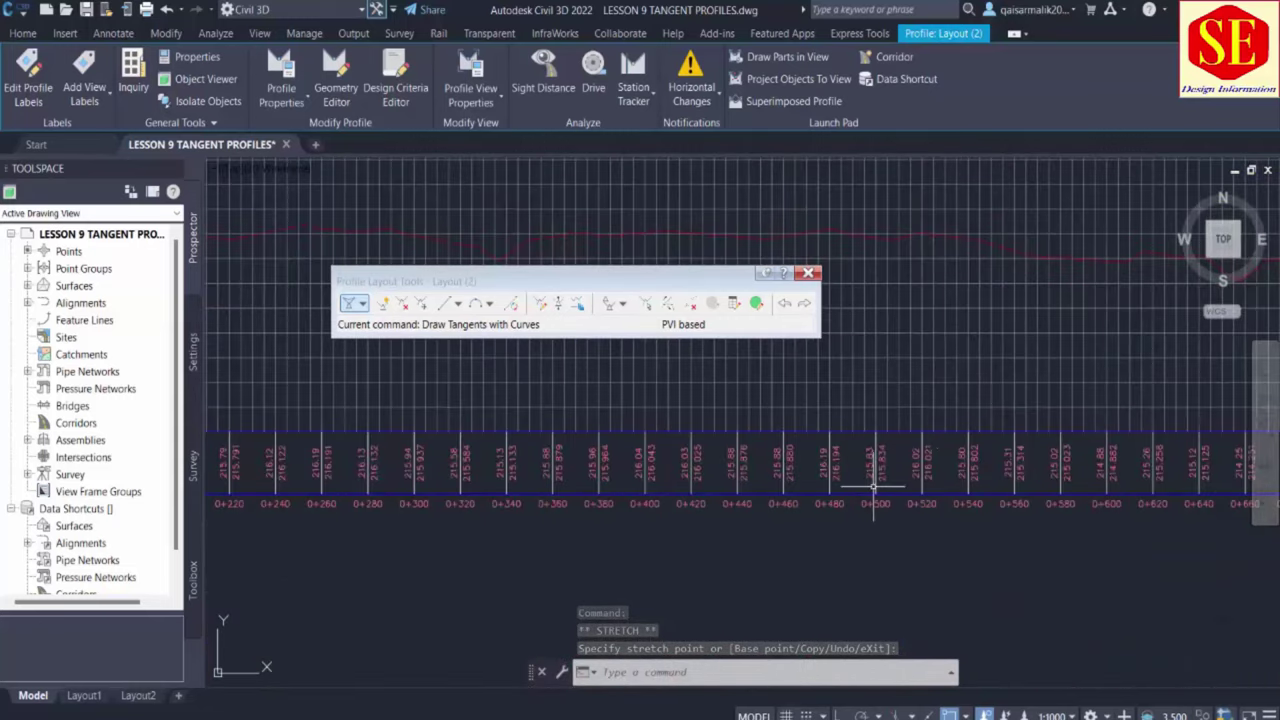
pyautogui.scroll(-5, 890, 335)
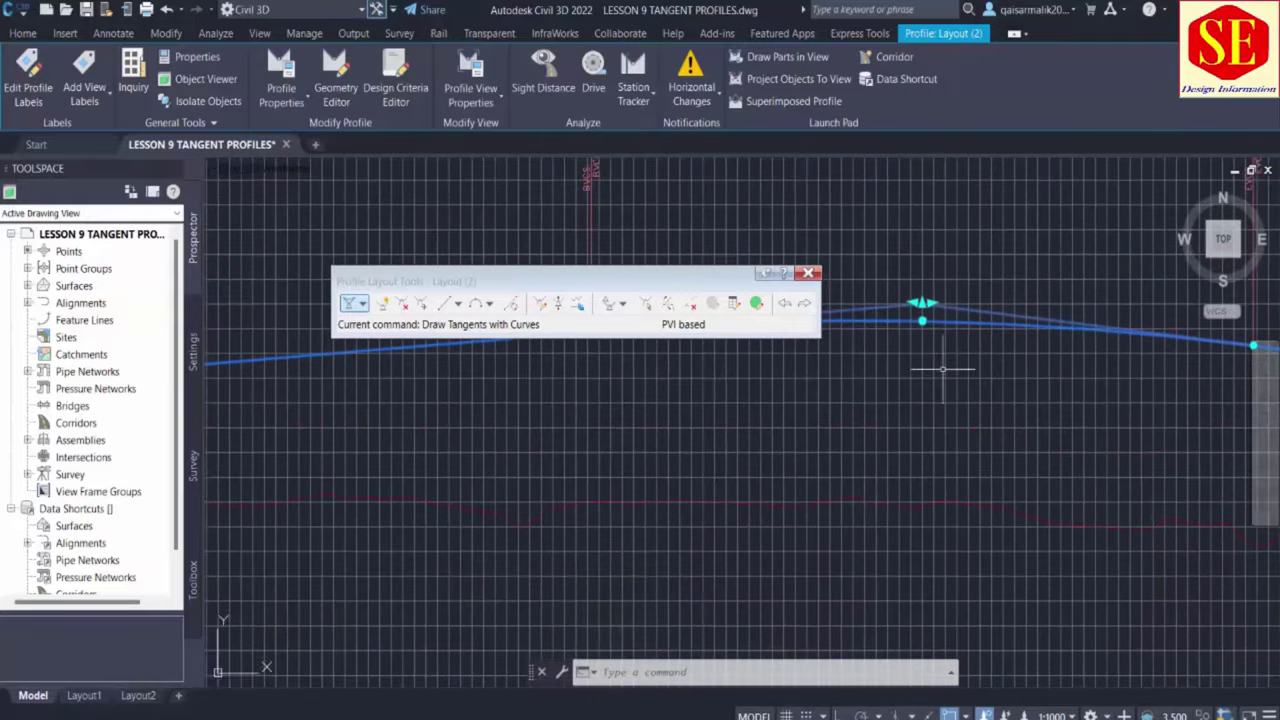
pyautogui.scroll(5, 931, 310)
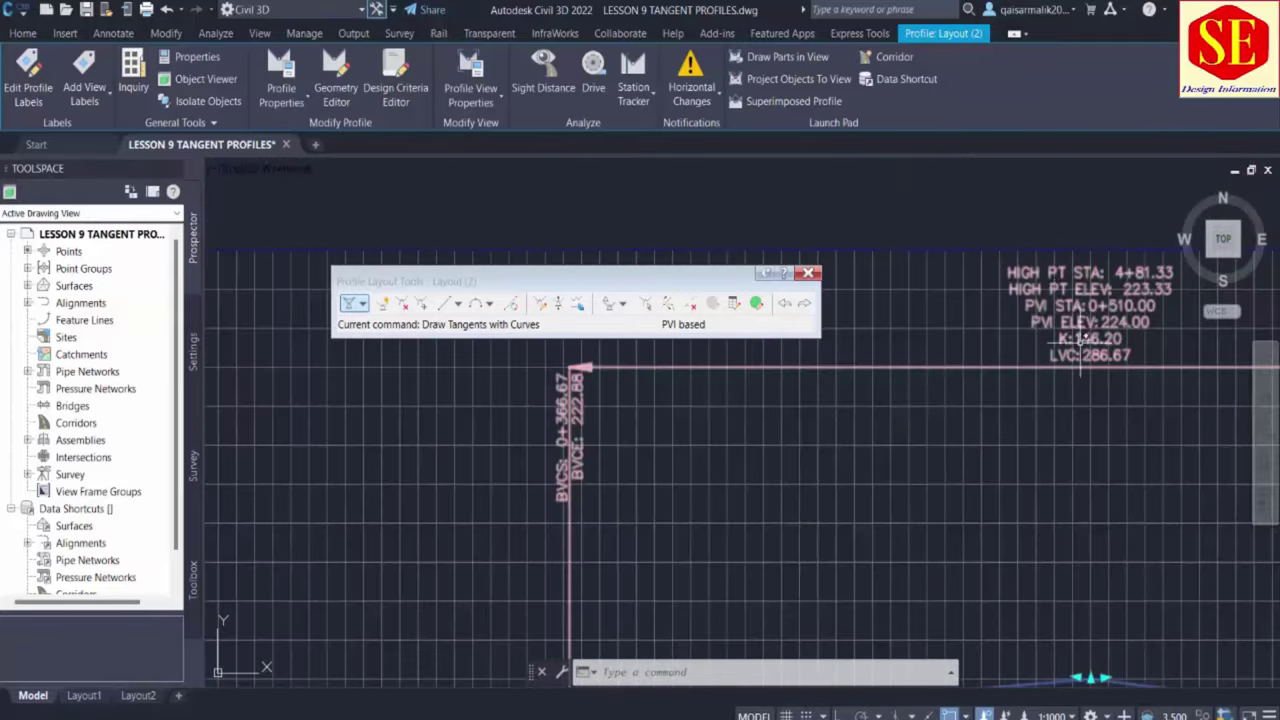
pyautogui.scroll(-5, 997, 428)
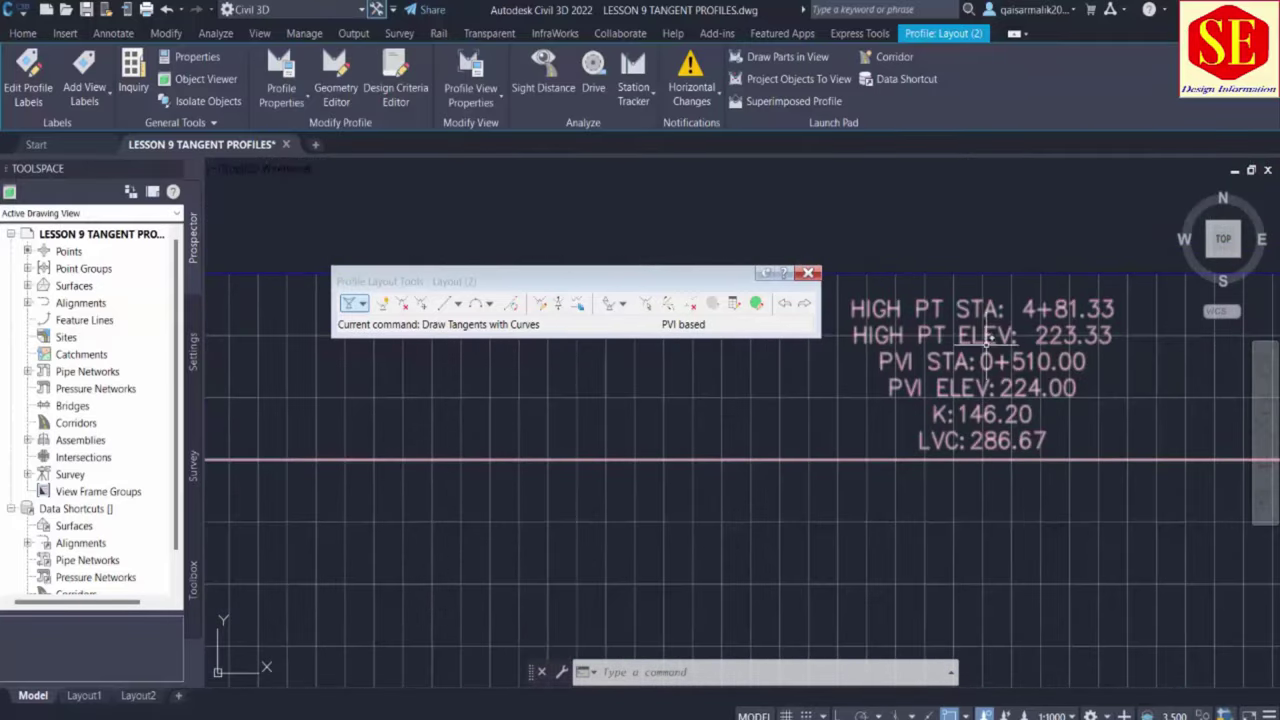
pyautogui.scroll(3, 1015, 600)
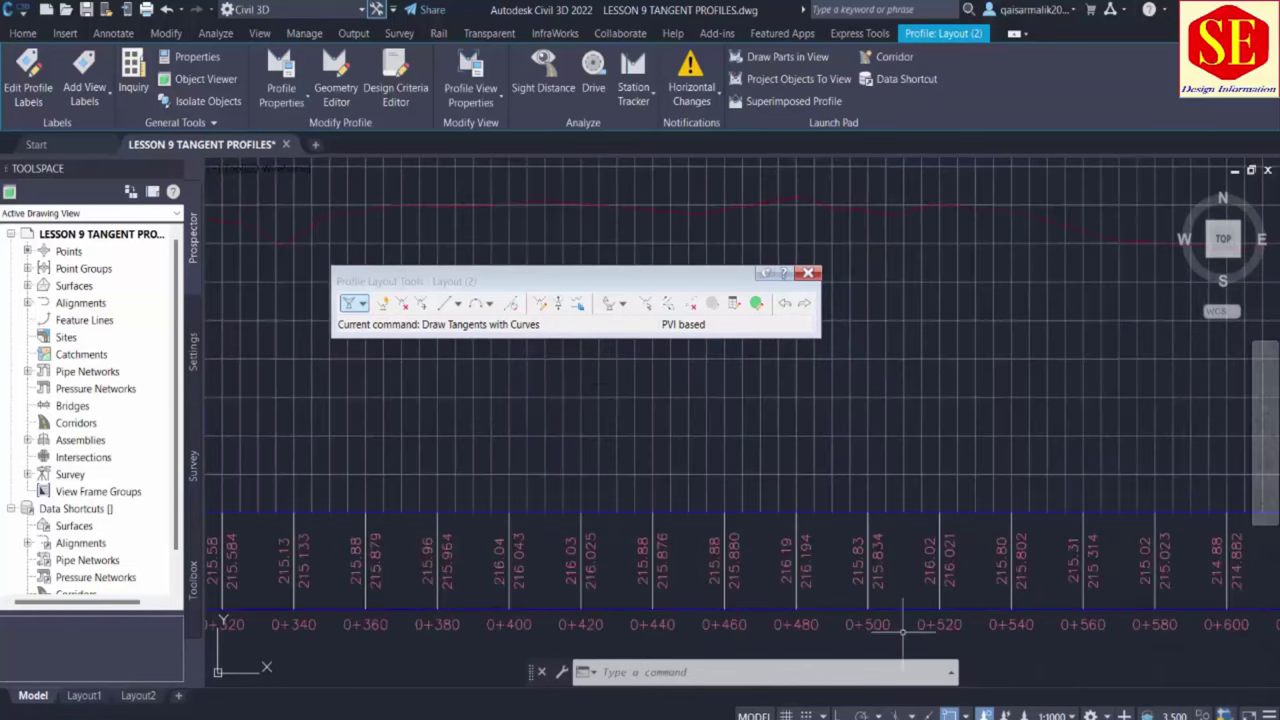
pyautogui.scroll(-5, 856, 600)
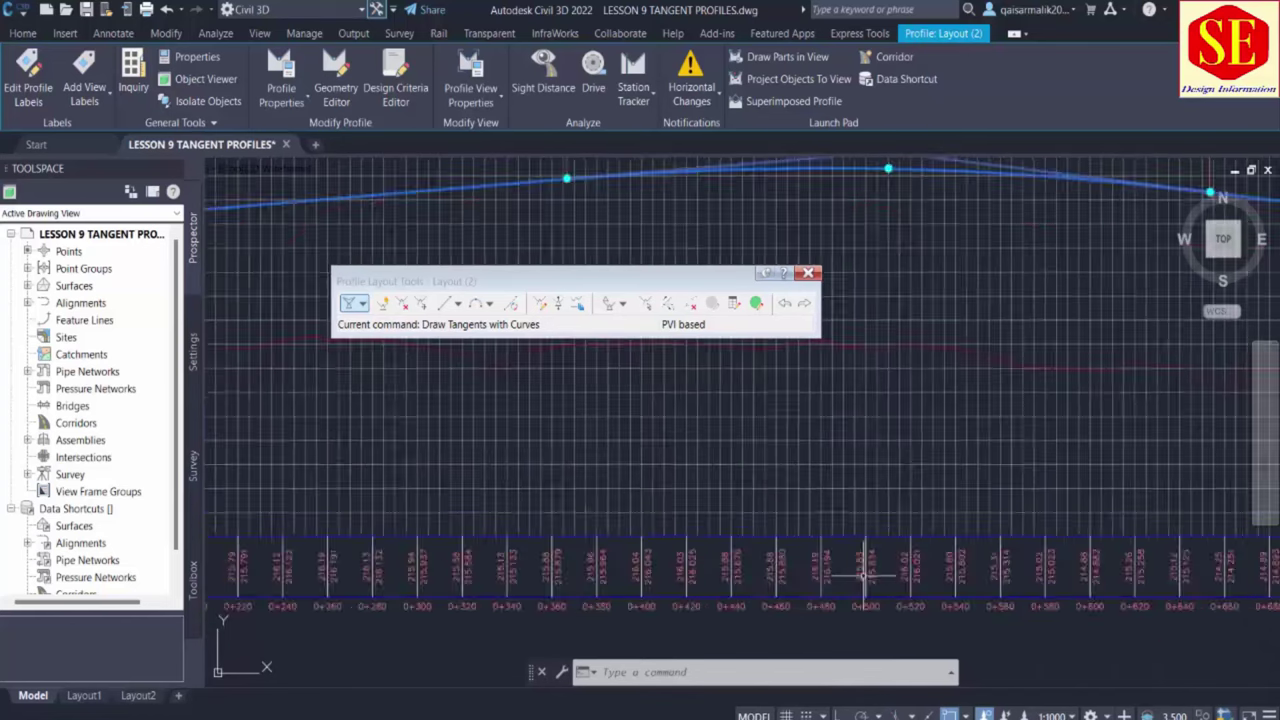
pyautogui.scroll(5, 876, 430)
pyautogui.scroll(-2, 887, 399)
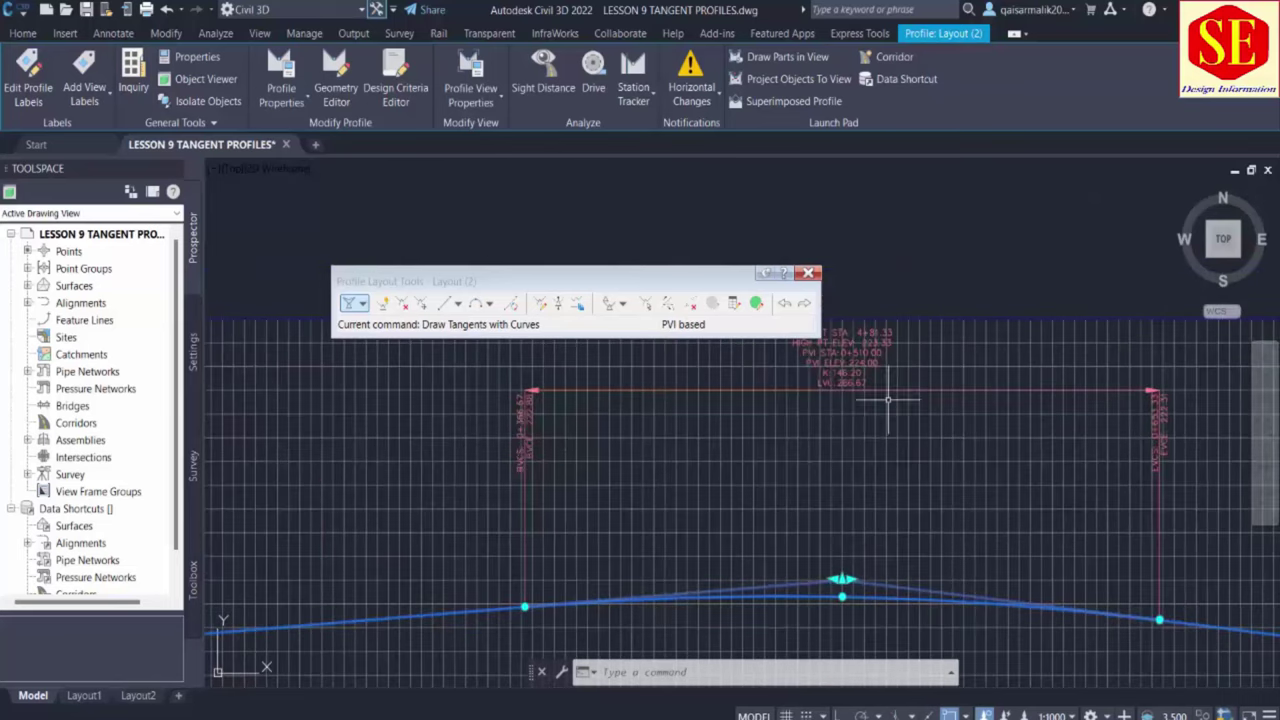
pyautogui.moveTo(927, 491); pyautogui.dragTo(951, 321, button='middle')
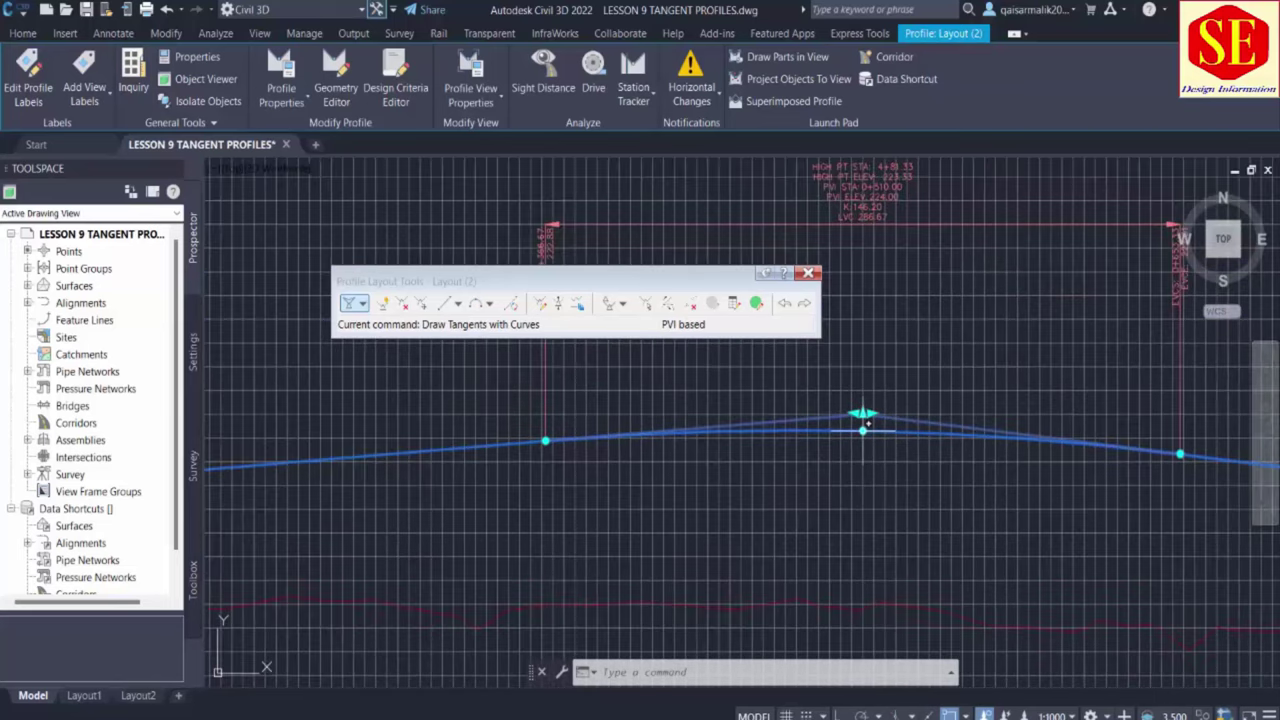
pyautogui.click(862, 413)
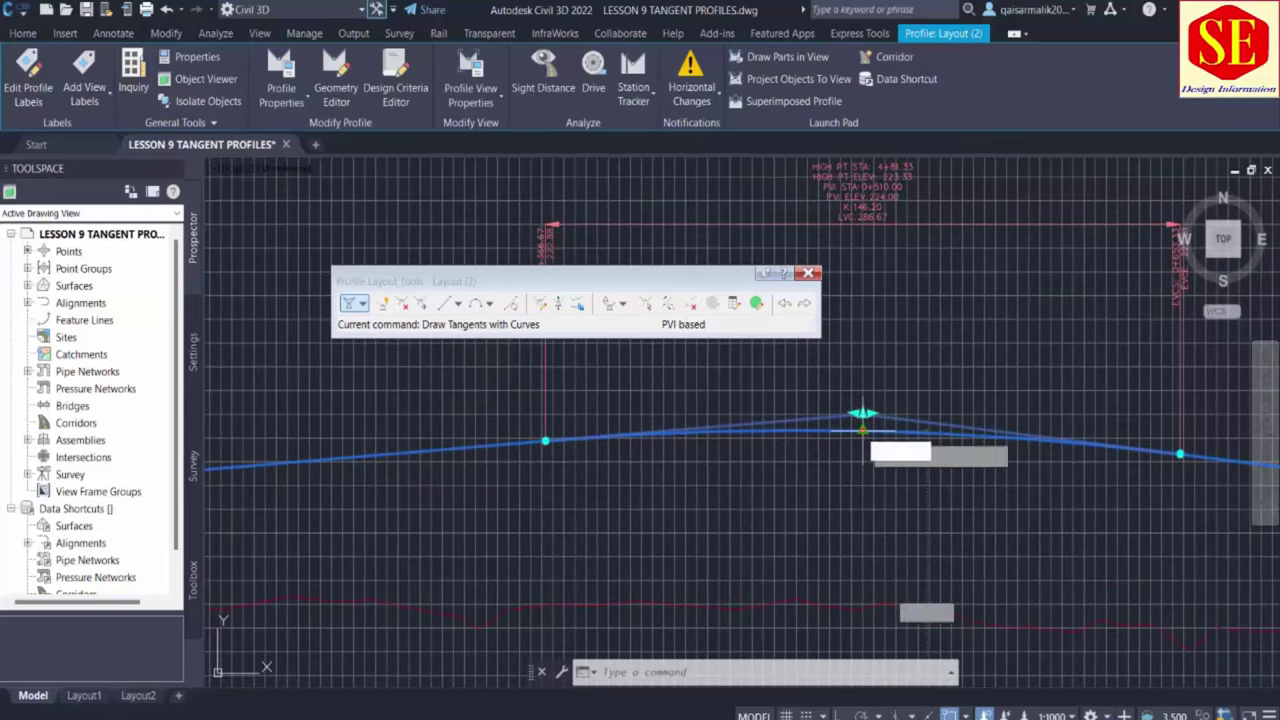
pyautogui.click(864, 320)
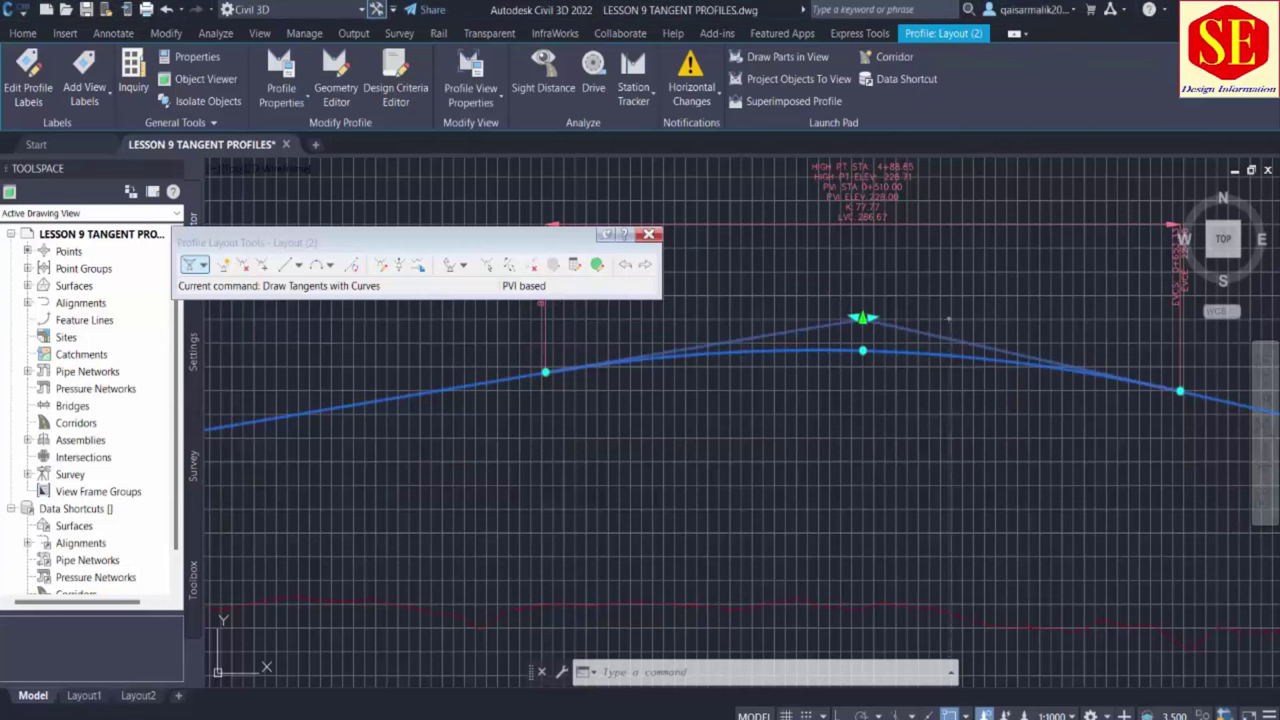
pyautogui.click(862, 318)
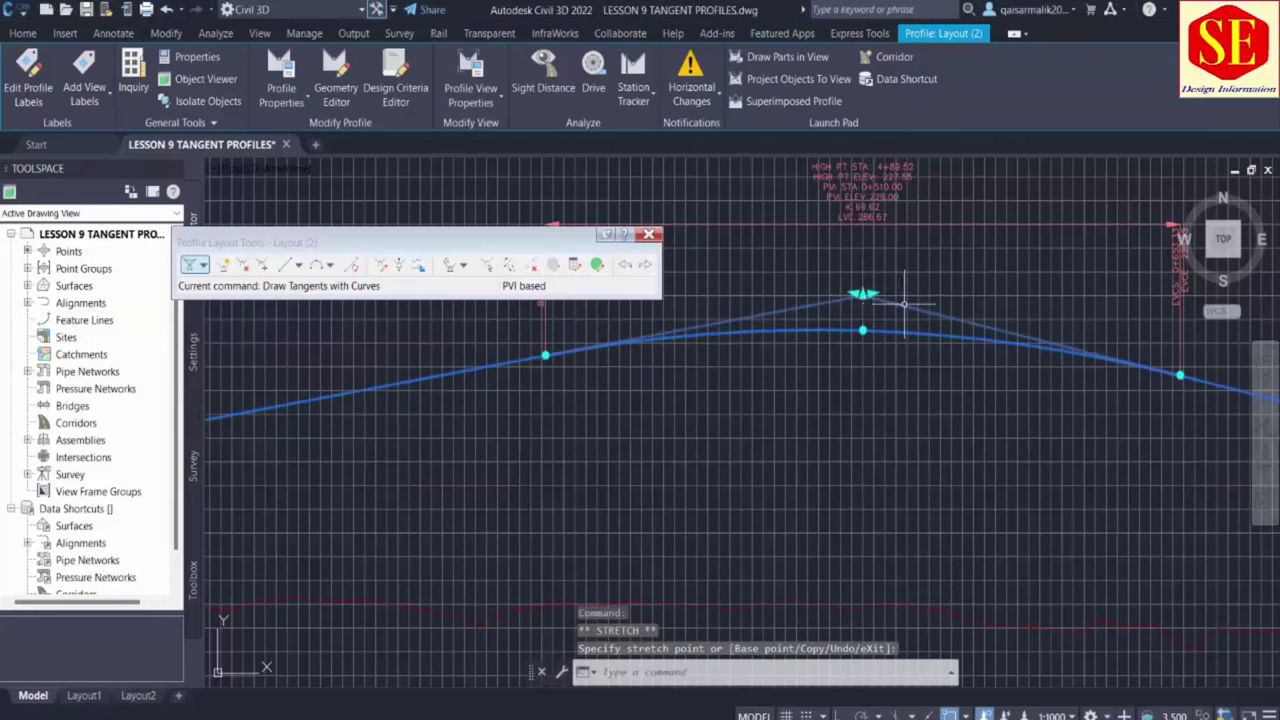
pyautogui.scroll(2, 862, 196)
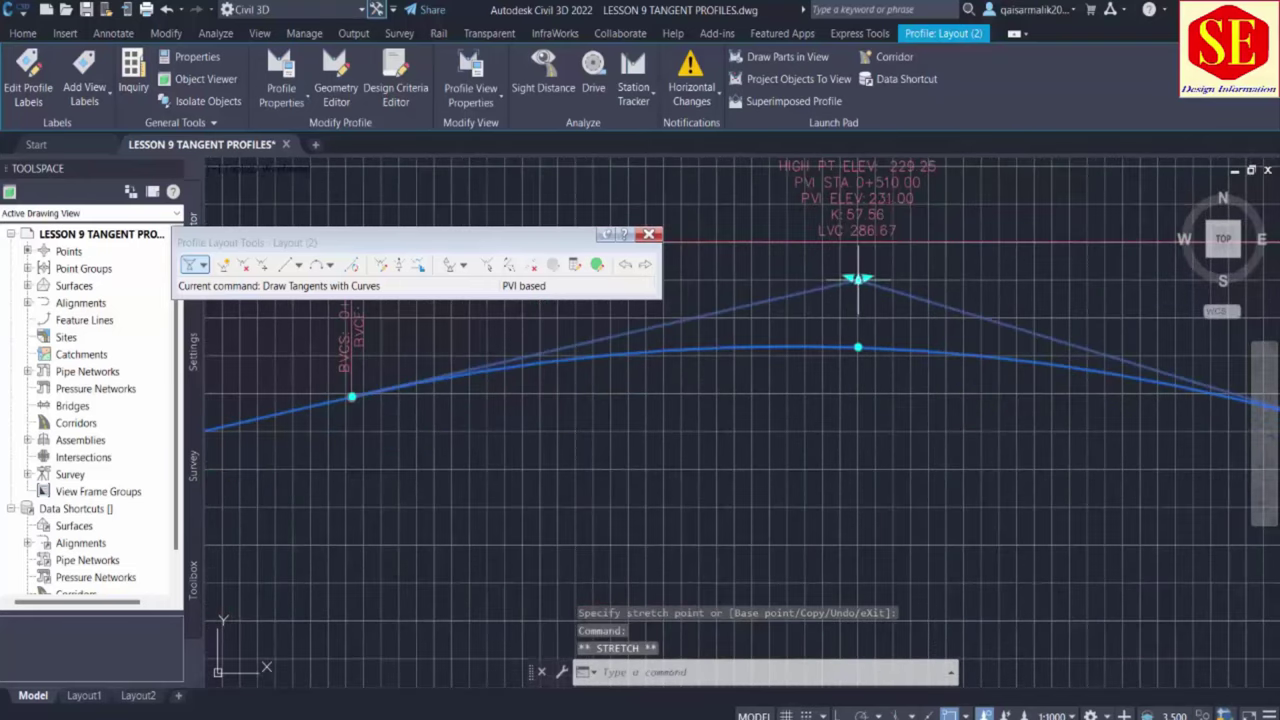
pyautogui.click(895, 280)
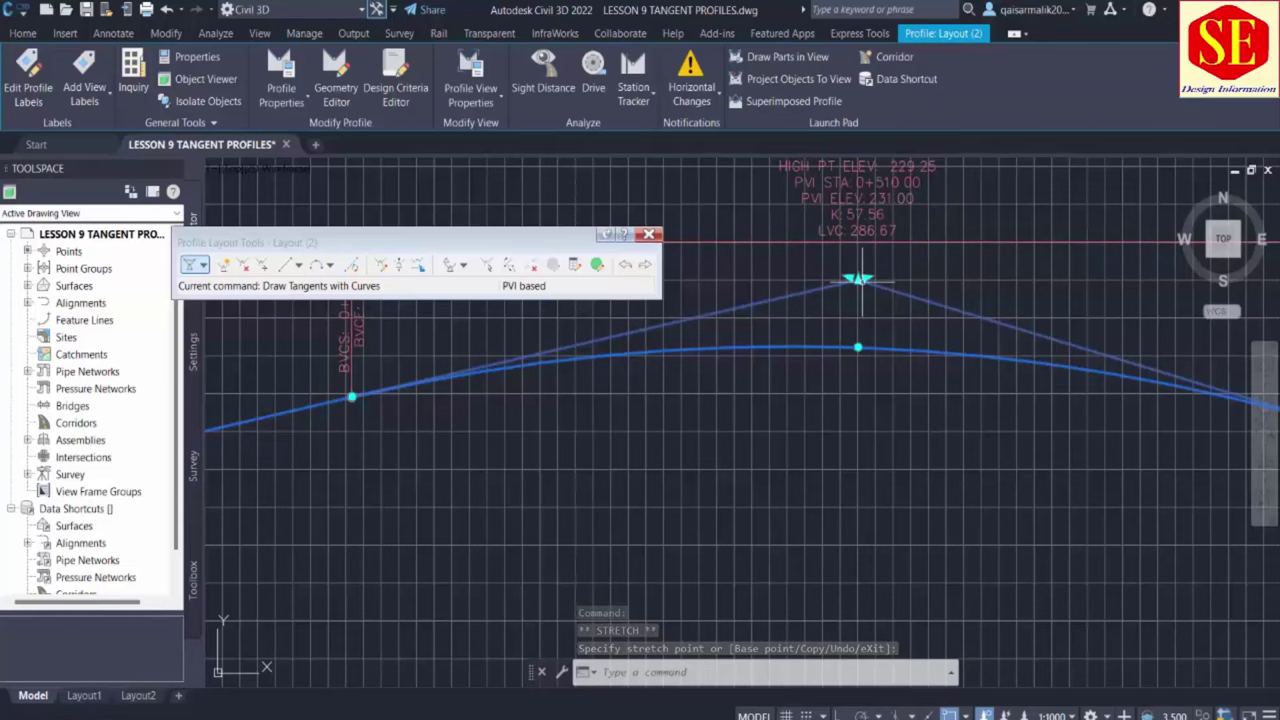
pyautogui.scroll(-2, 857, 279)
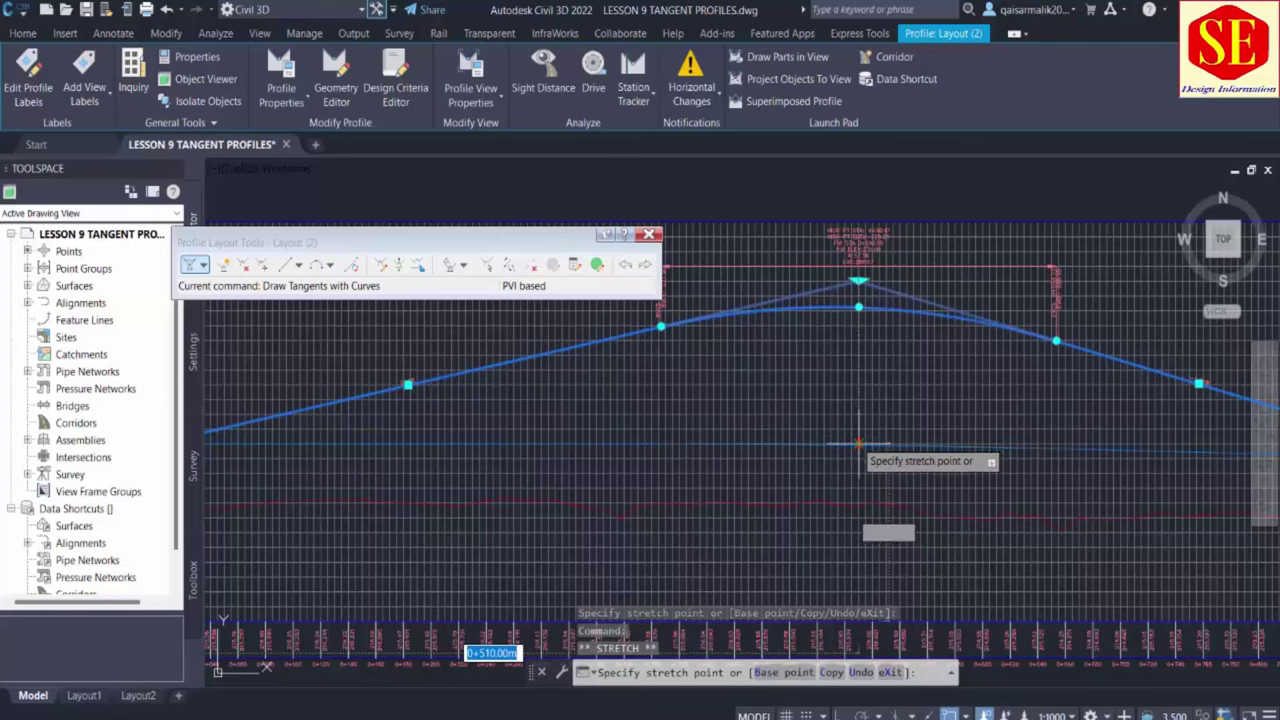
# Drag the 0+510 PVI down below the adjoining tangents
pyautogui.click(858, 443)
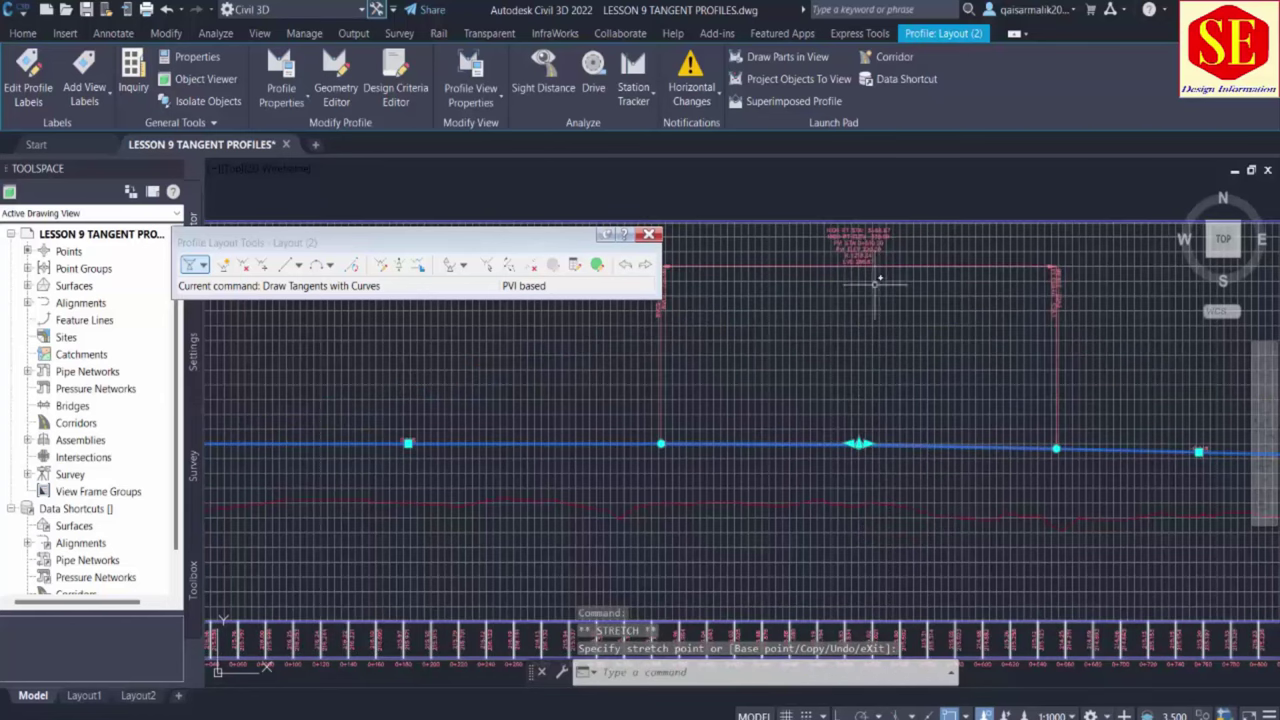
pyautogui.scroll(5, 875, 284)
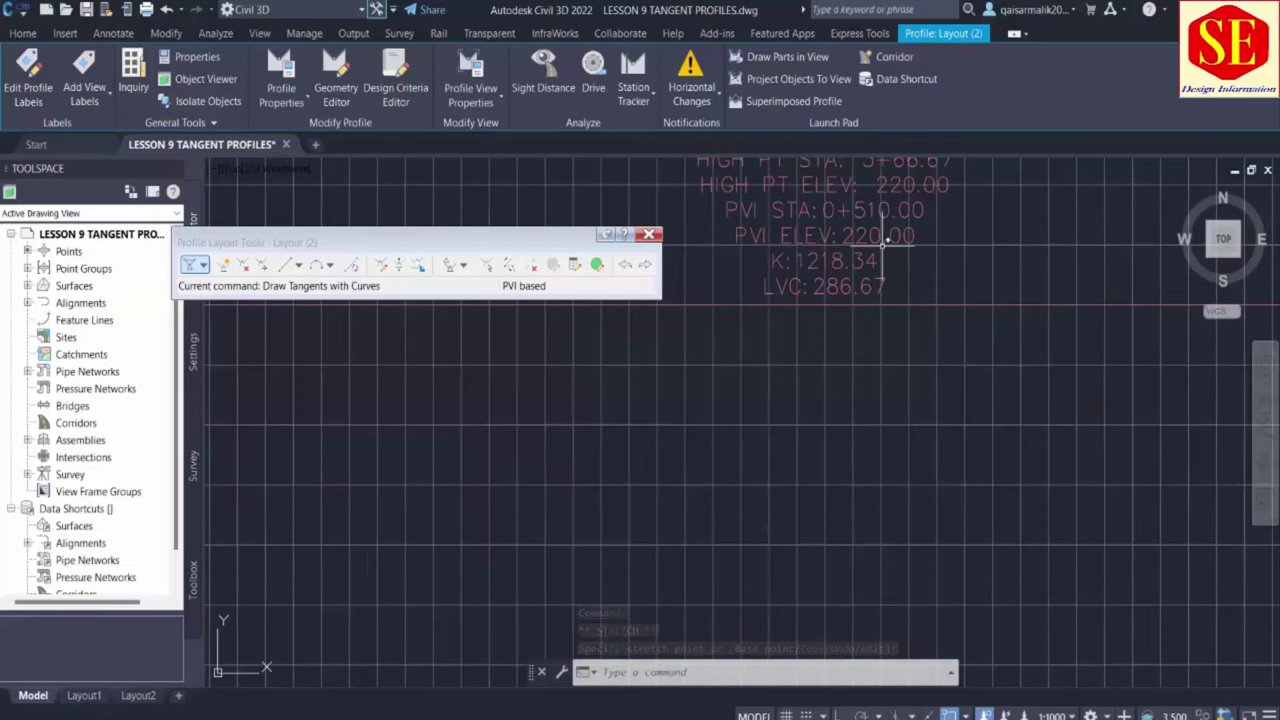
pyautogui.scroll(-3, 884, 240)
pyautogui.scroll(4, 829, 471)
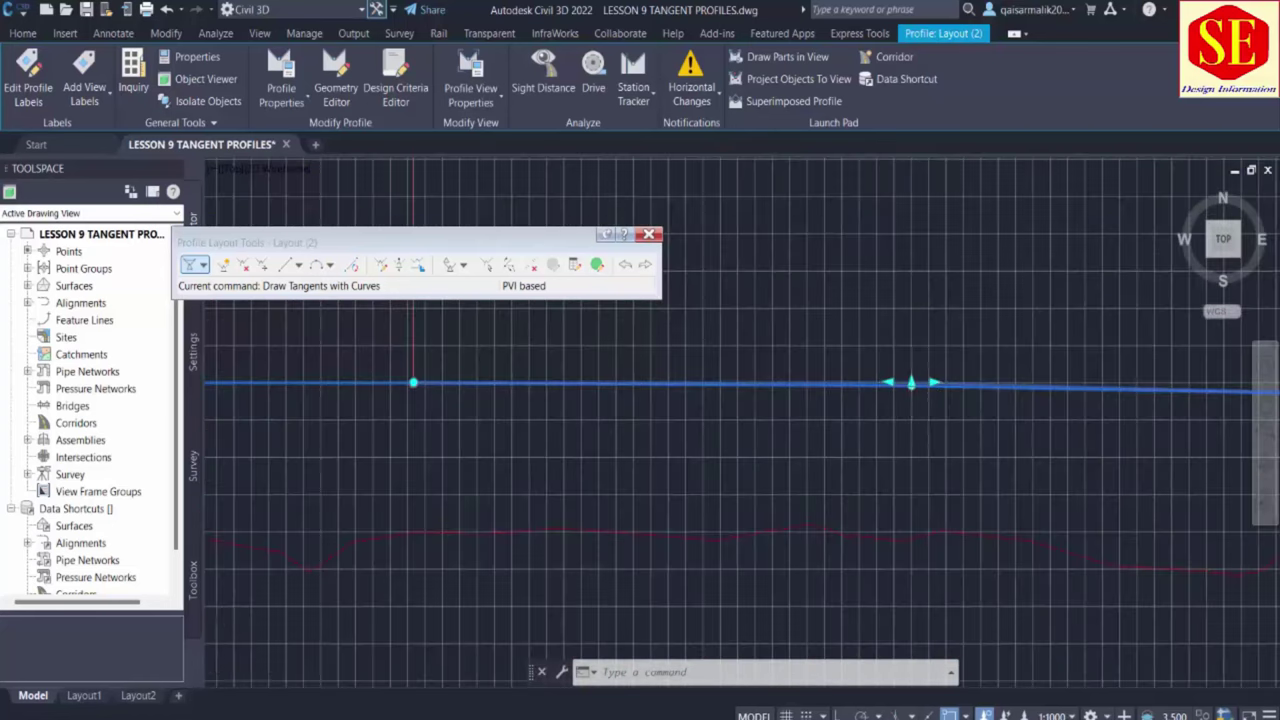
pyautogui.scroll(3, 911, 383)
pyautogui.click(906, 383)
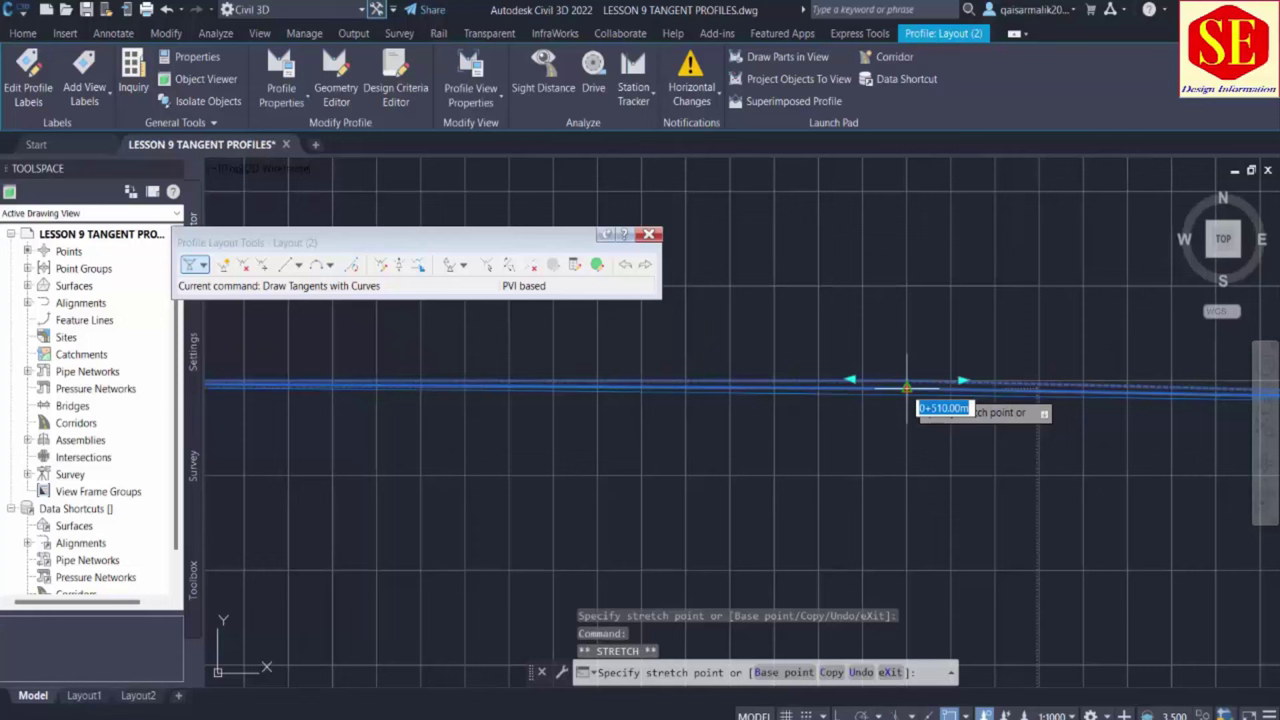
pyautogui.click(906, 470)
# Check the curve and ground labels, then set the 0+510 PVI to elevation 218.00
pyautogui.scroll(-3, 873, 330)
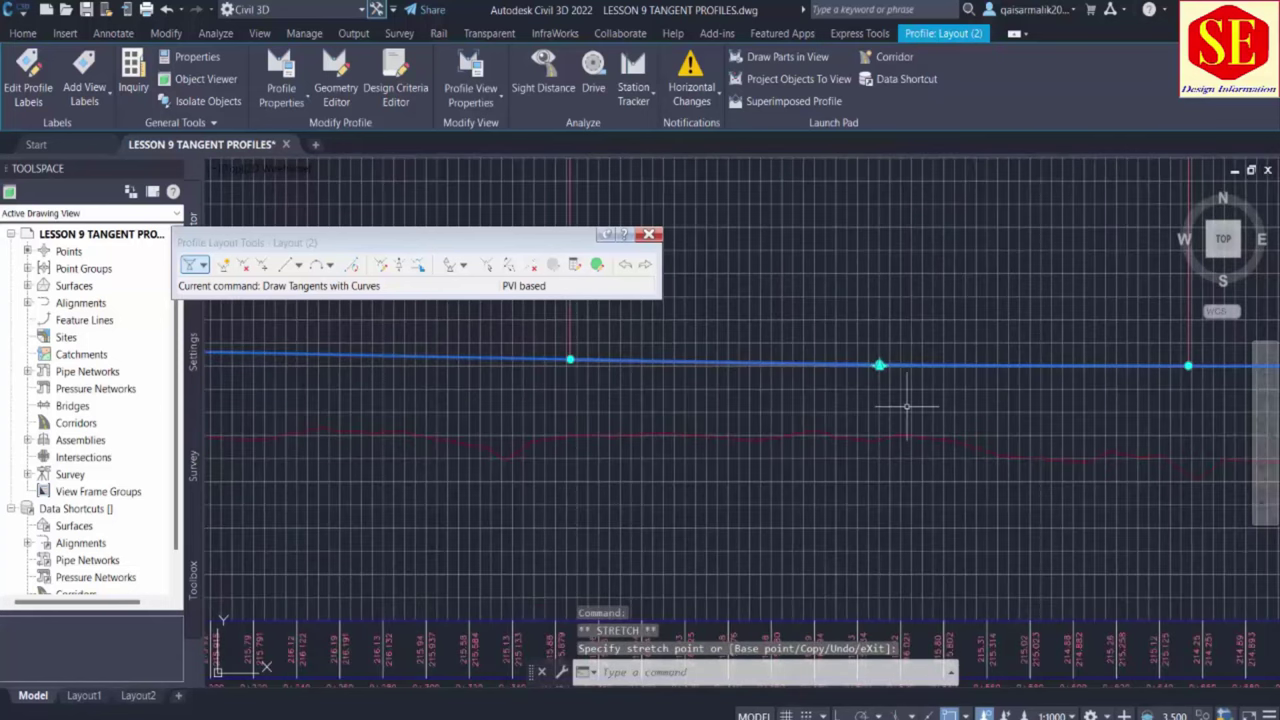
pyautogui.moveTo(893, 337)
pyautogui.mouseDown(button='middle')
pyautogui.moveTo(879, 539)
pyautogui.moveTo(879, 521)
pyautogui.mouseUp(button='middle')
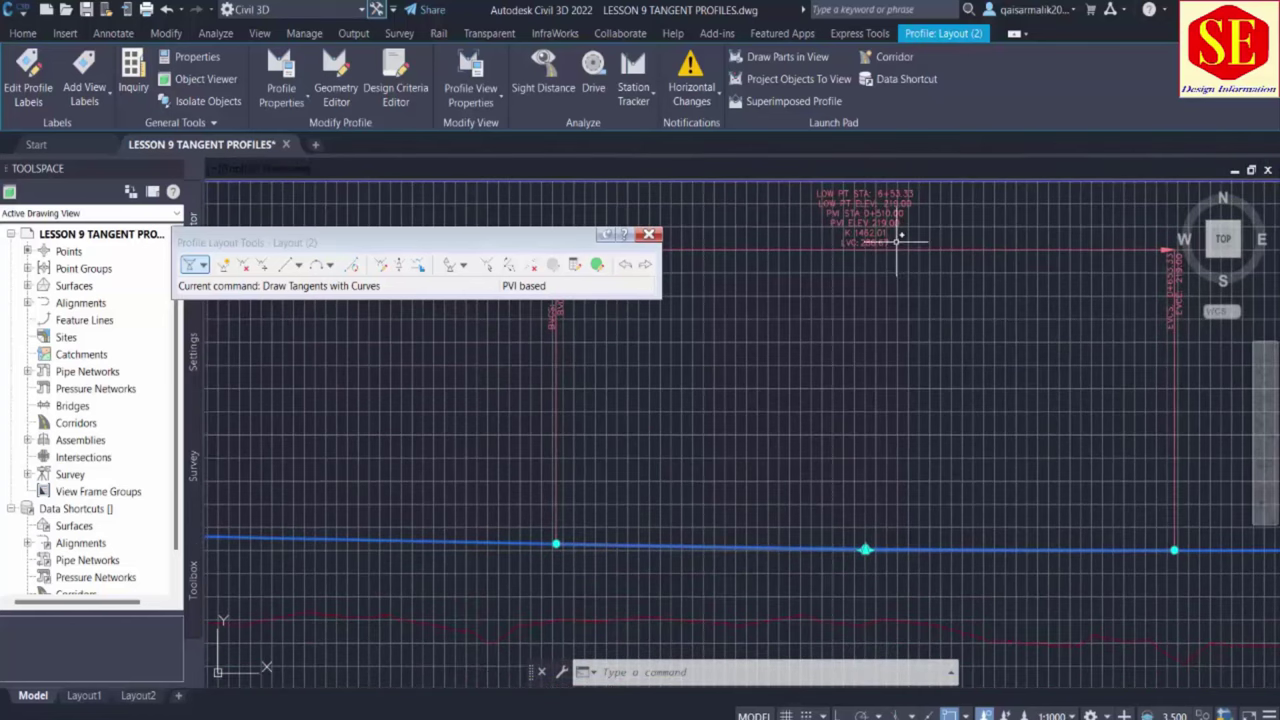
pyautogui.moveTo(871, 463); pyautogui.dragTo(894, 329, button='middle')
pyautogui.moveTo(845, 582); pyautogui.dragTo(848, 548, button='middle')
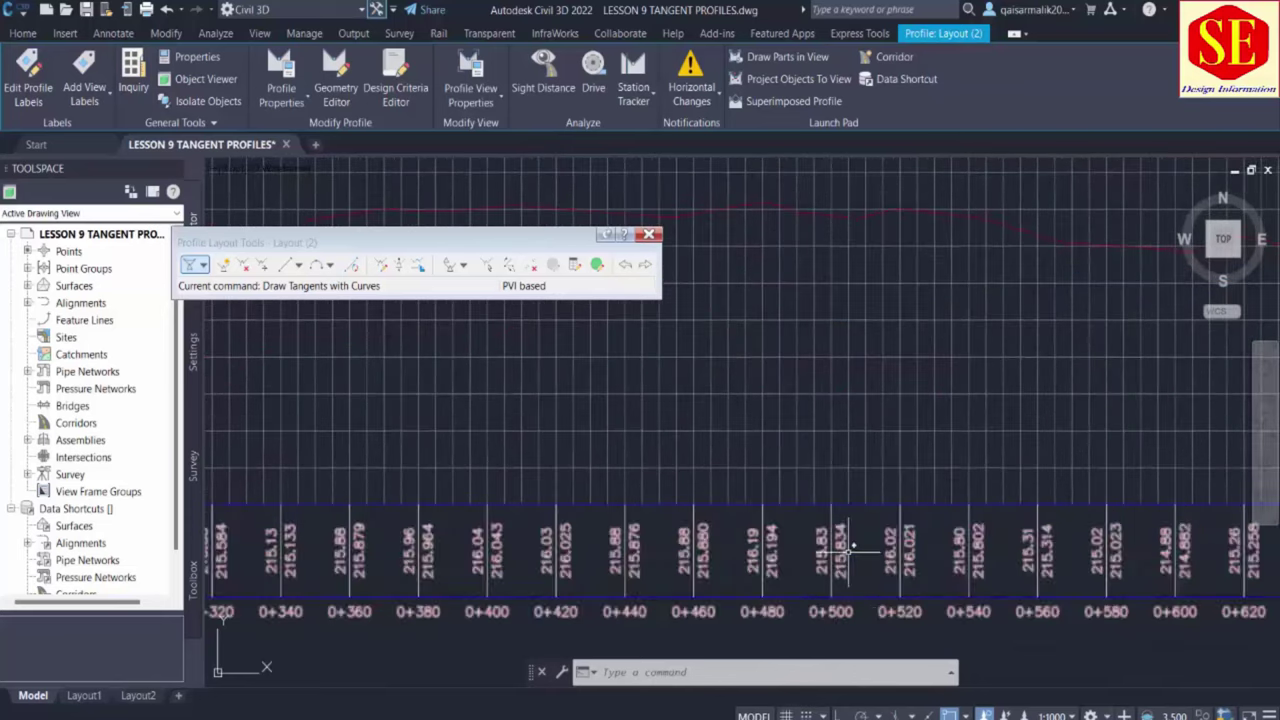
pyautogui.scroll(-3, 833, 593)
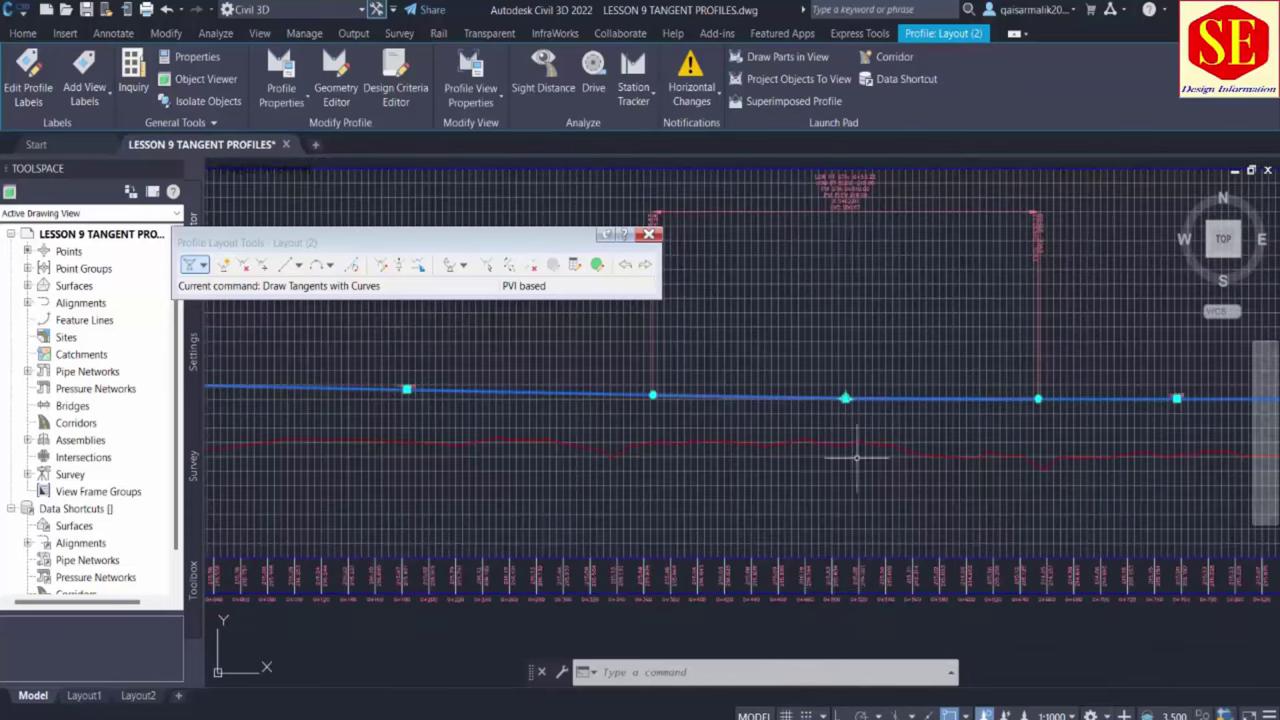
pyautogui.scroll(3, 843, 407)
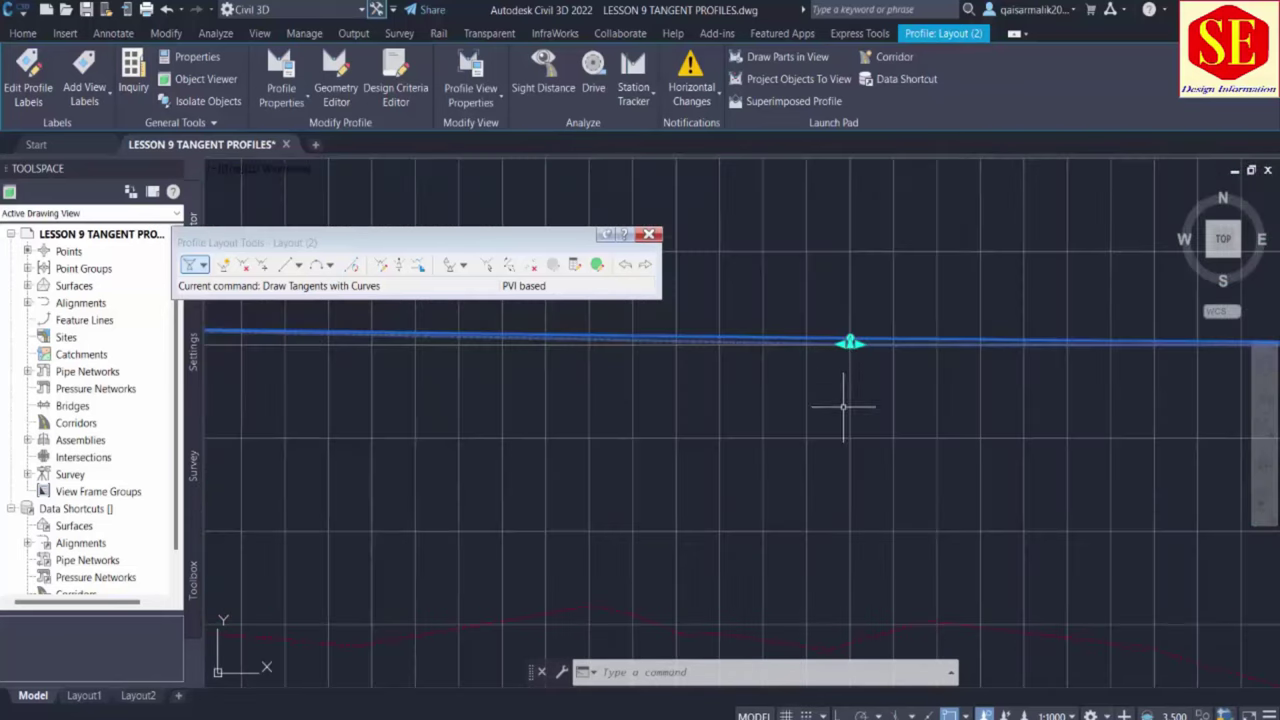
pyautogui.click(849, 342)
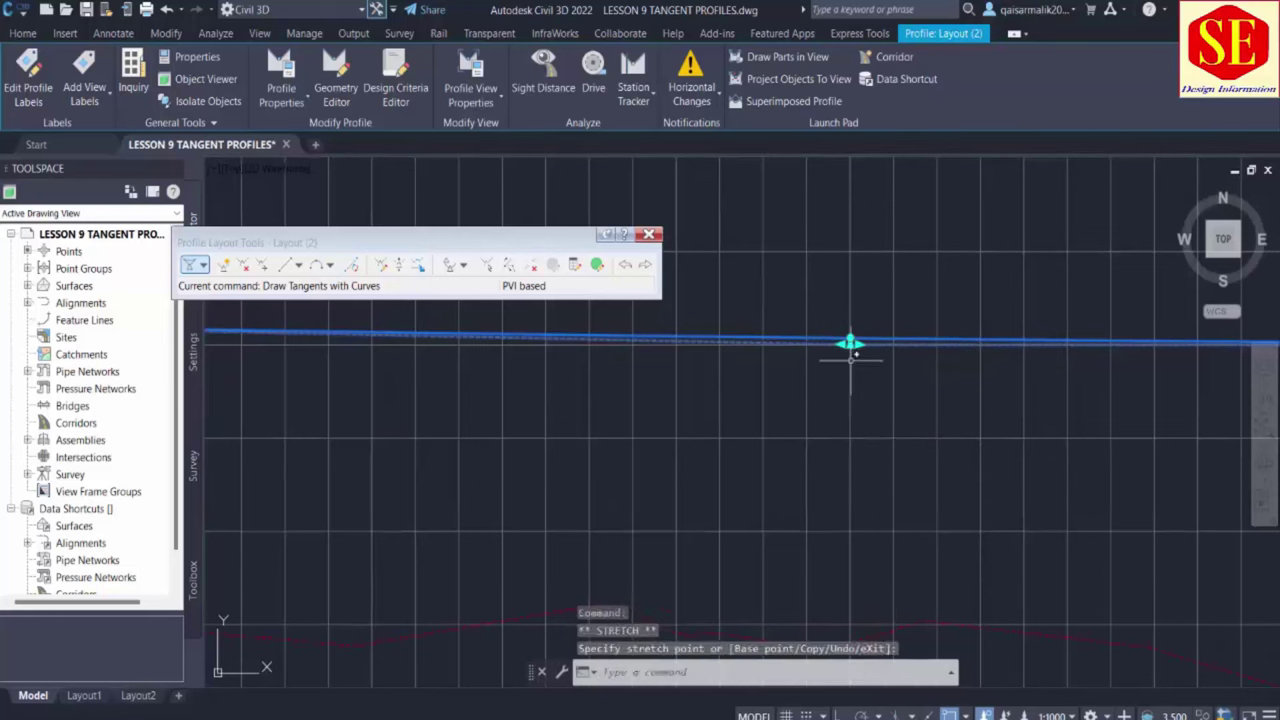
pyautogui.click(849, 342)
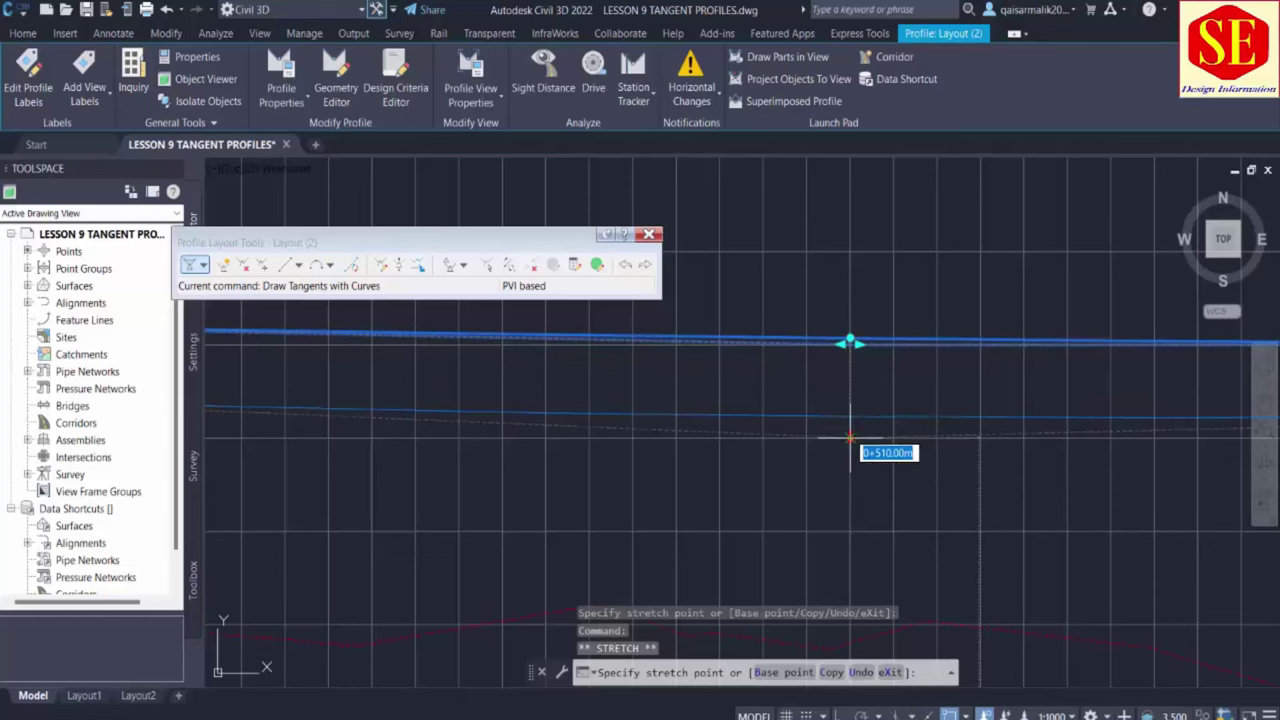
pyautogui.click(849, 437)
# Zoom and pan to inspect the crest curve labels at station 0+935
pyautogui.scroll(-2, 883, 336)
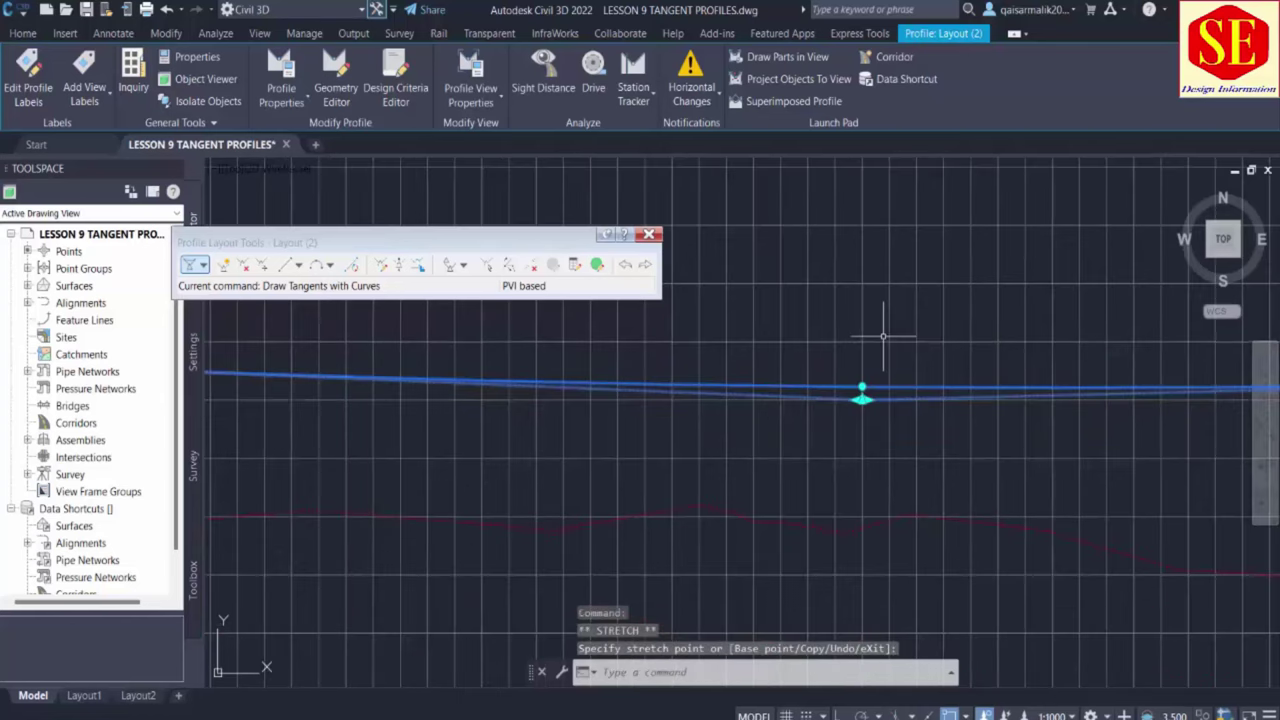
pyautogui.scroll(-3, 717, 385)
pyautogui.scroll(2, 752, 280)
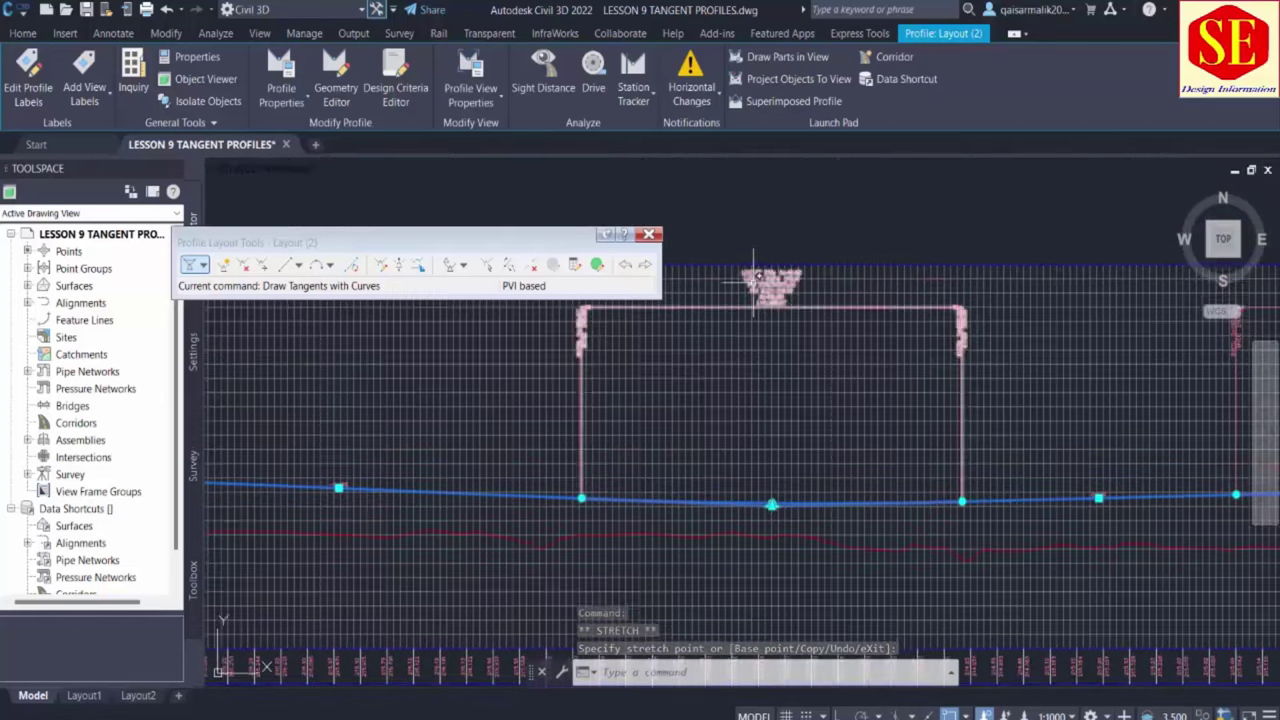
pyautogui.scroll(4, 755, 283)
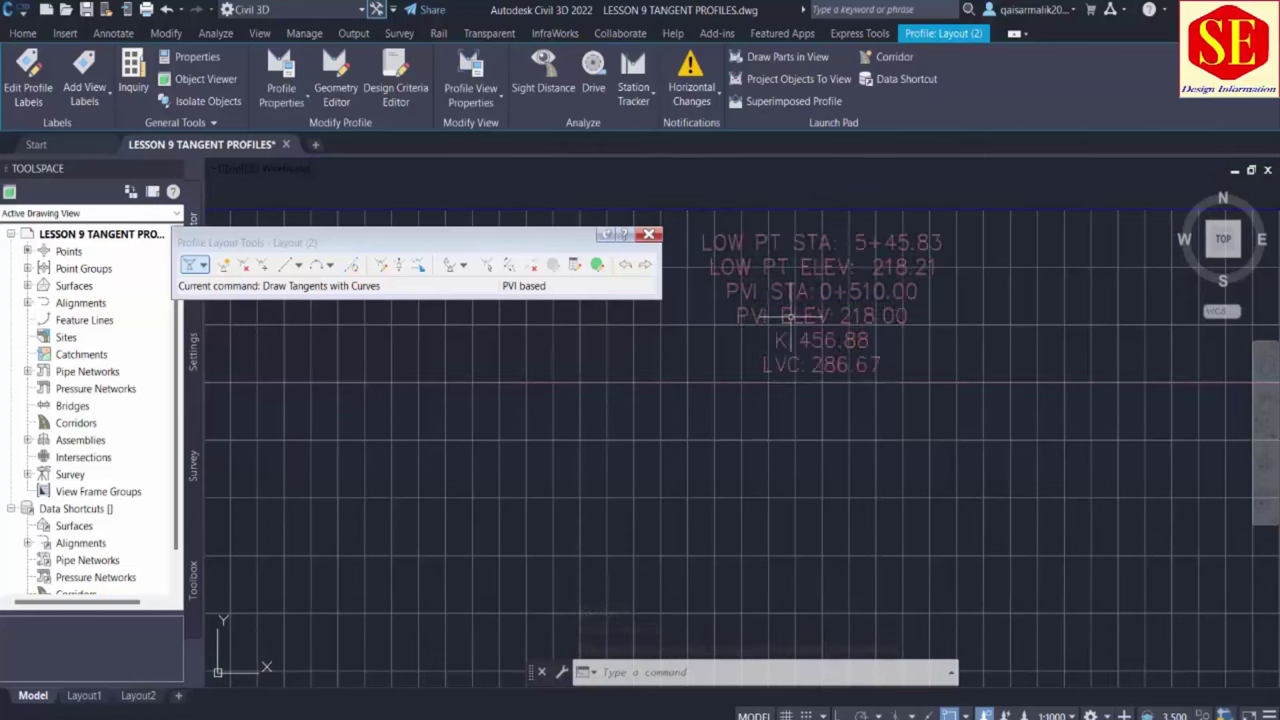
pyautogui.scroll(-5, 752, 315)
pyautogui.scroll(1, 755, 471)
pyautogui.scroll(5, 755, 471)
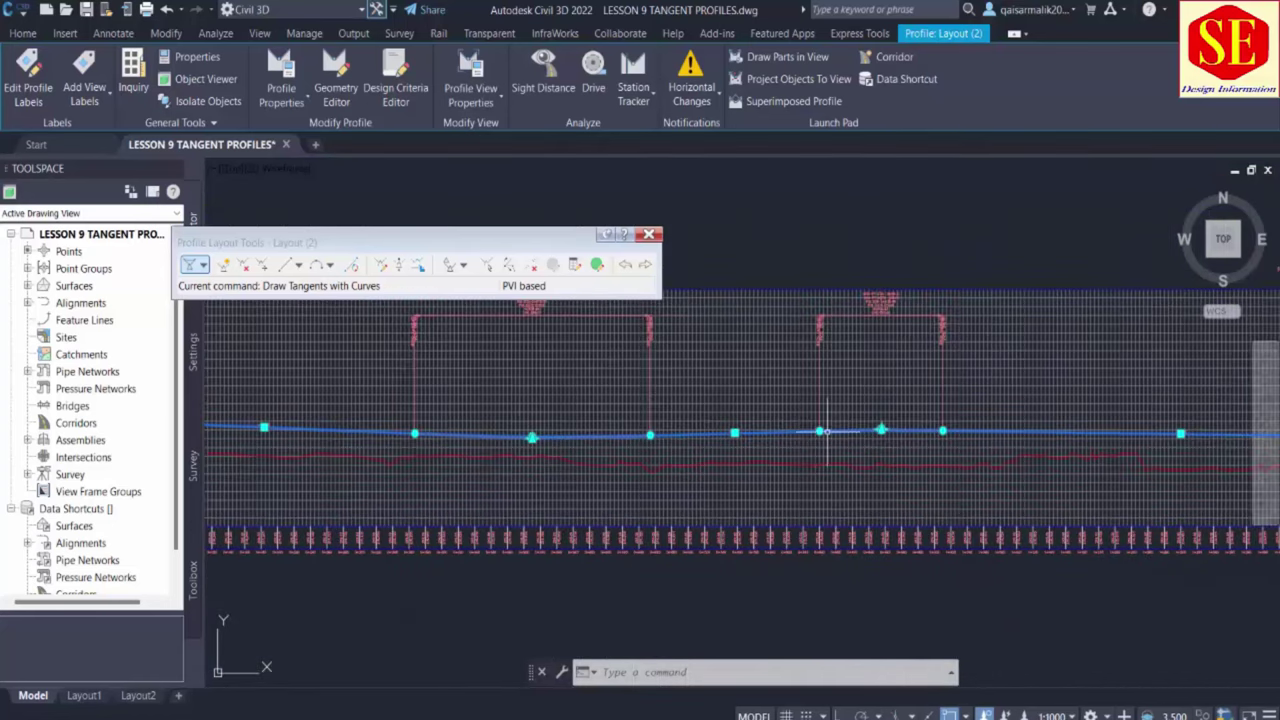
pyautogui.moveTo(883, 360); pyautogui.dragTo(920, 434, button='middle')
pyautogui.scroll(4, 920, 434)
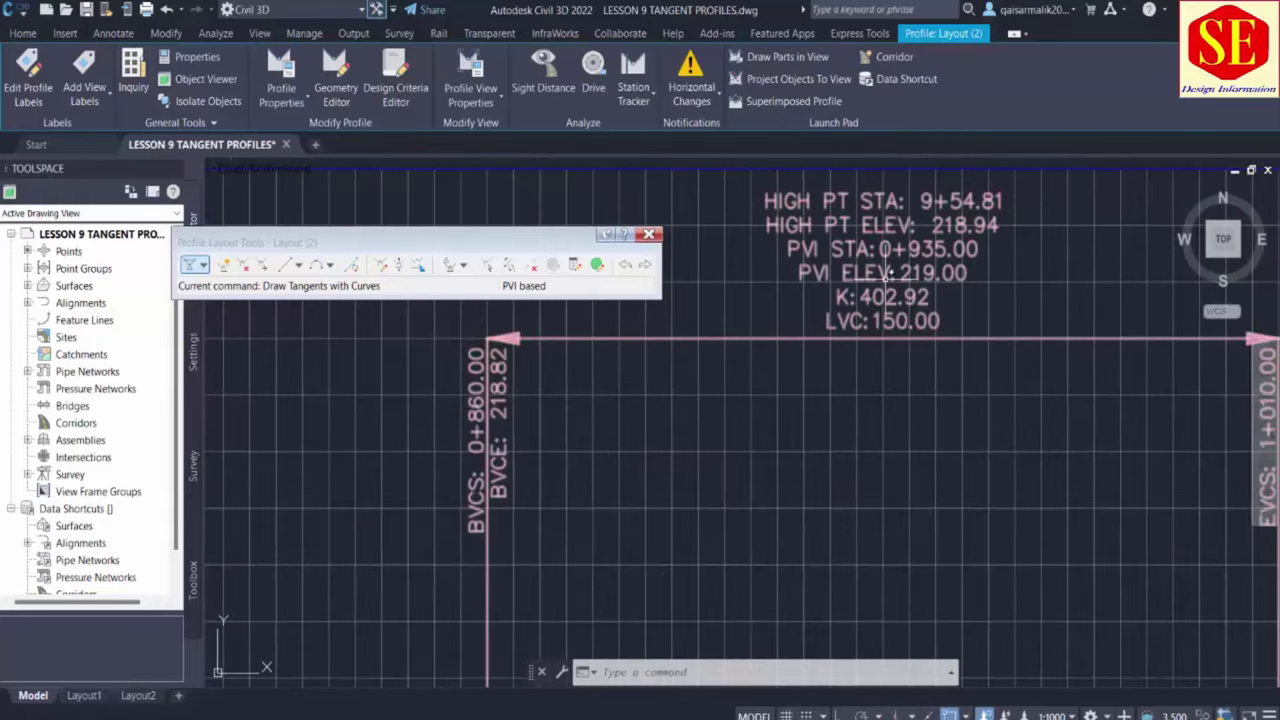
pyautogui.scroll(-5, 938, 280)
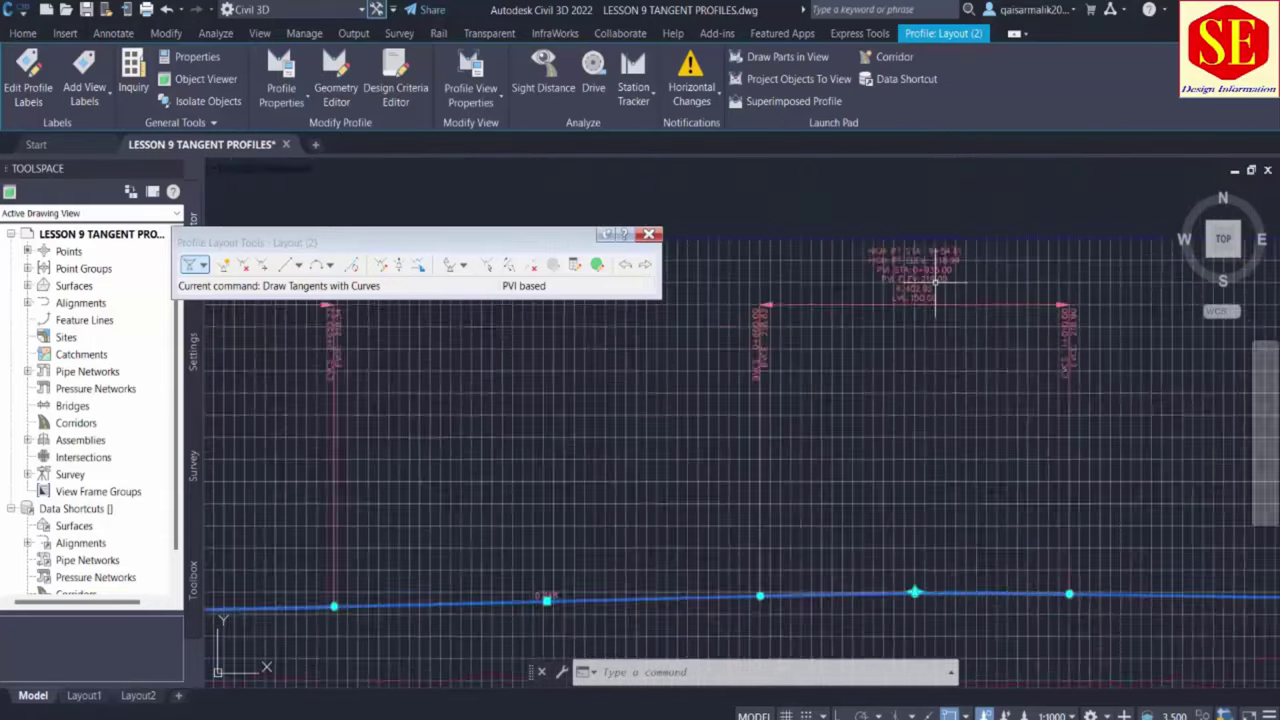
pyautogui.scroll(4, 943, 514)
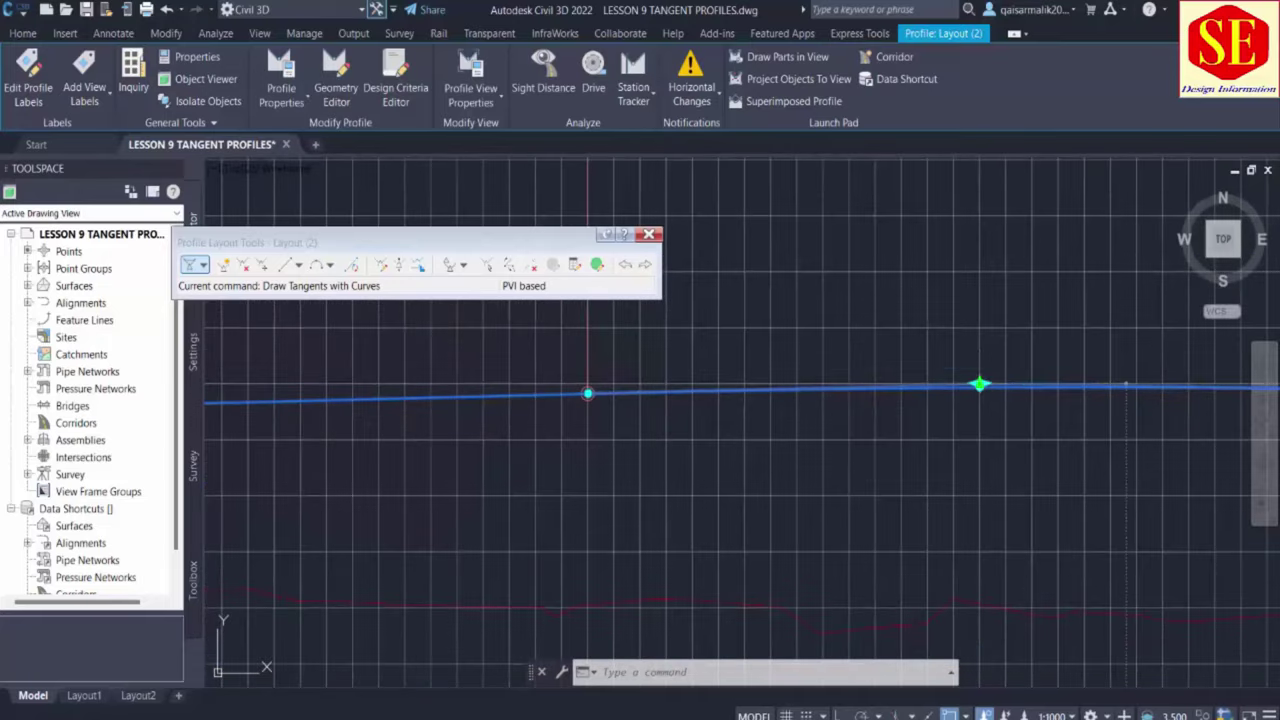
# Stretch the crest PVI grip from station 0+935 to station 0+925
pyautogui.click(979, 384)
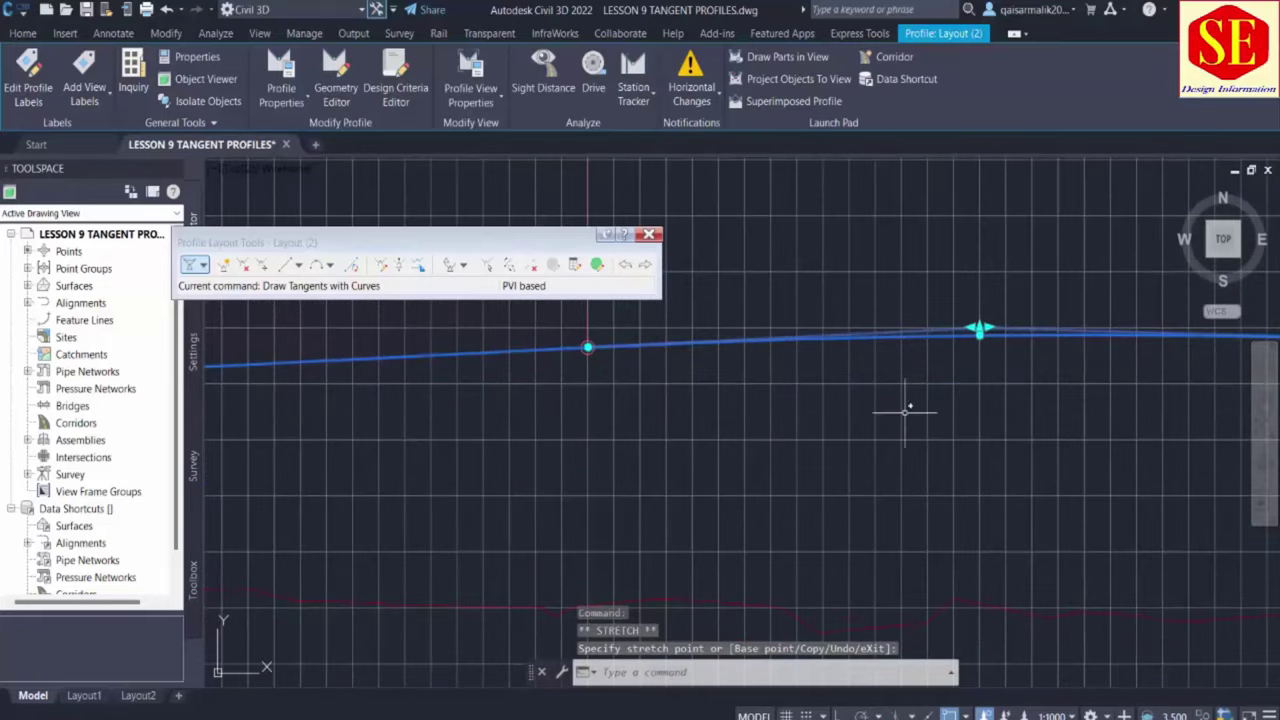
pyautogui.scroll(-2, 905, 410)
pyautogui.moveTo(903, 334); pyautogui.dragTo(903, 540, button='middle')
pyautogui.scroll(3, 906, 351)
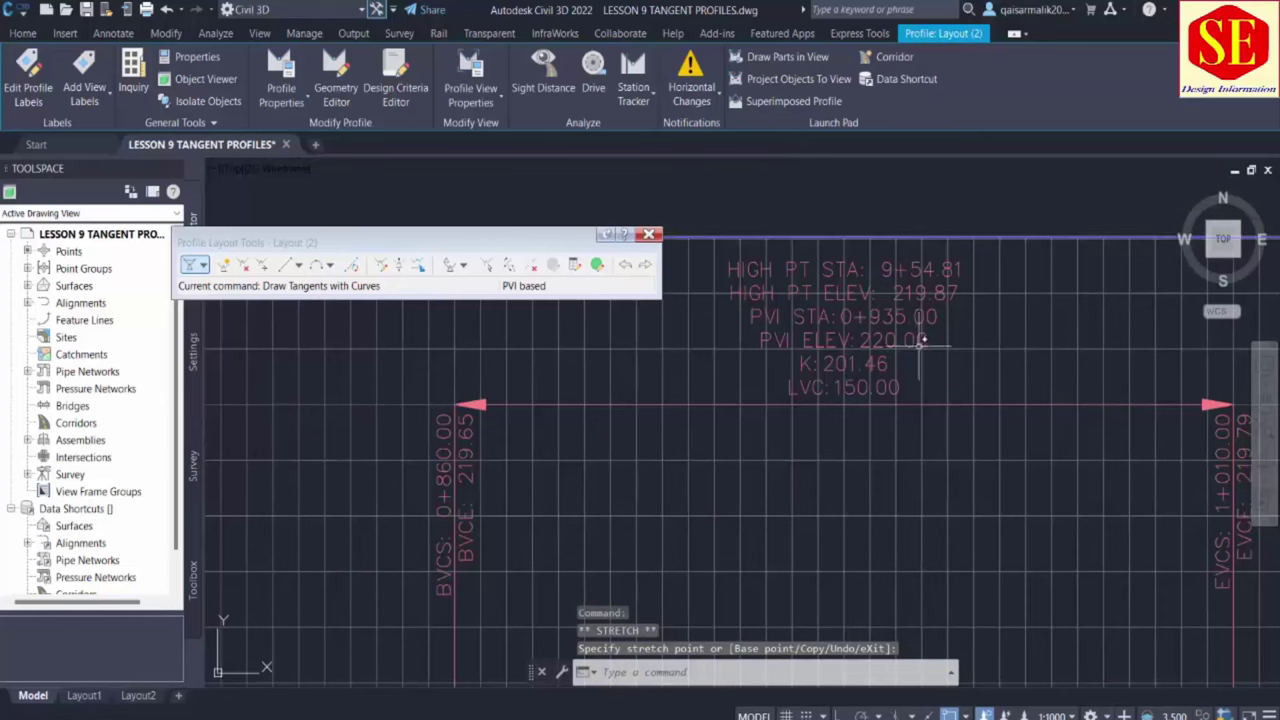
pyautogui.scroll(-3, 920, 341)
pyautogui.scroll(3, 903, 457)
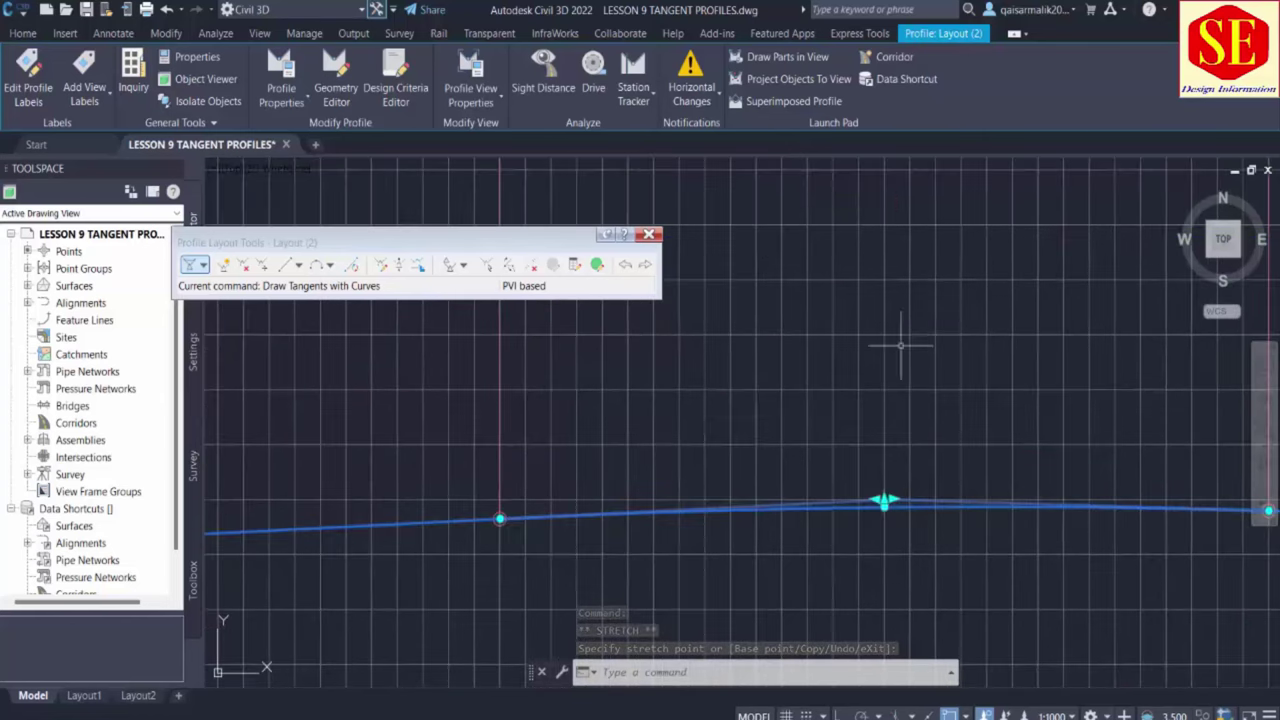
pyautogui.scroll(-3, 900, 345)
pyautogui.scroll(4, 925, 292)
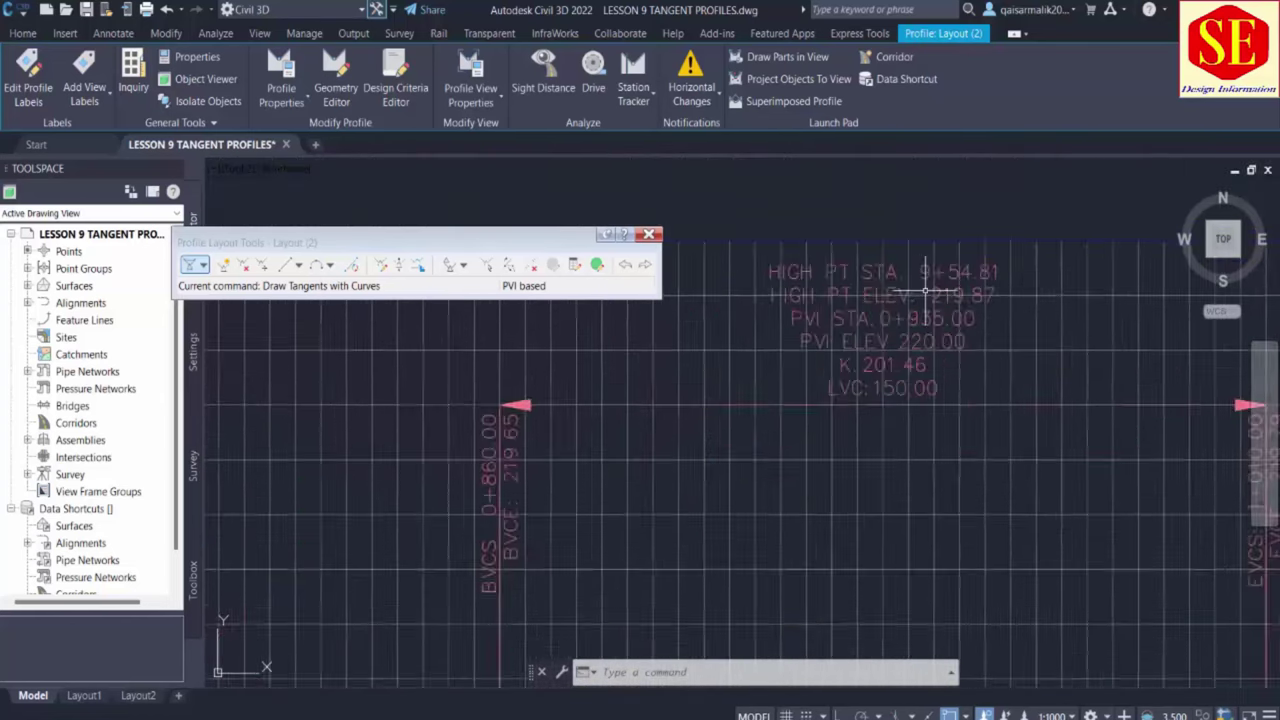
pyautogui.scroll(2, 925, 292)
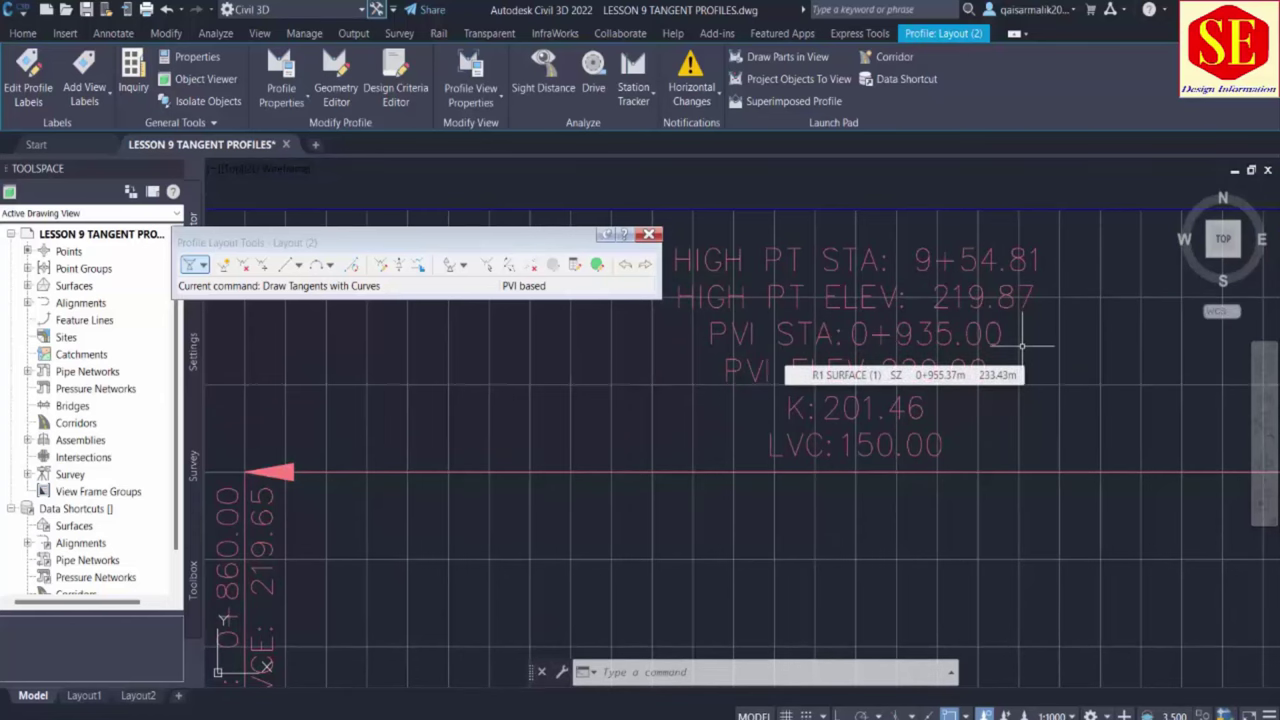
pyautogui.scroll(-3, 857, 437)
pyautogui.scroll(4, 776, 399)
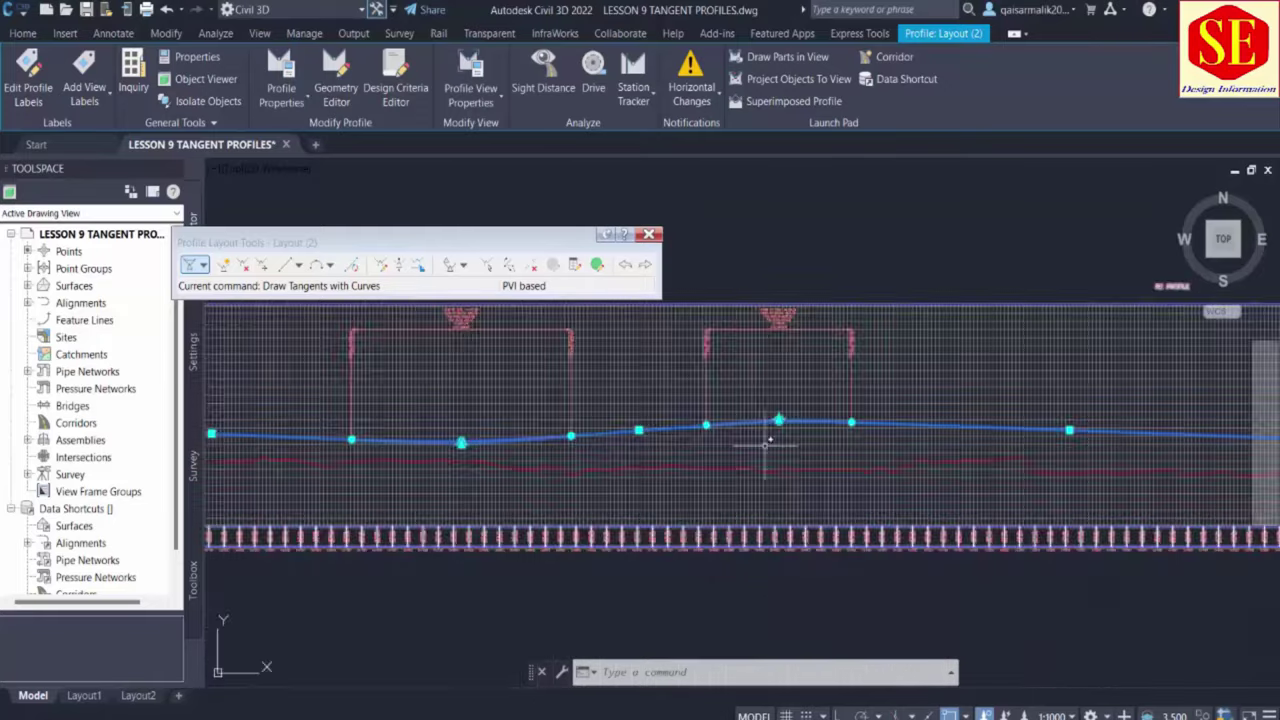
pyautogui.scroll(3, 796, 521)
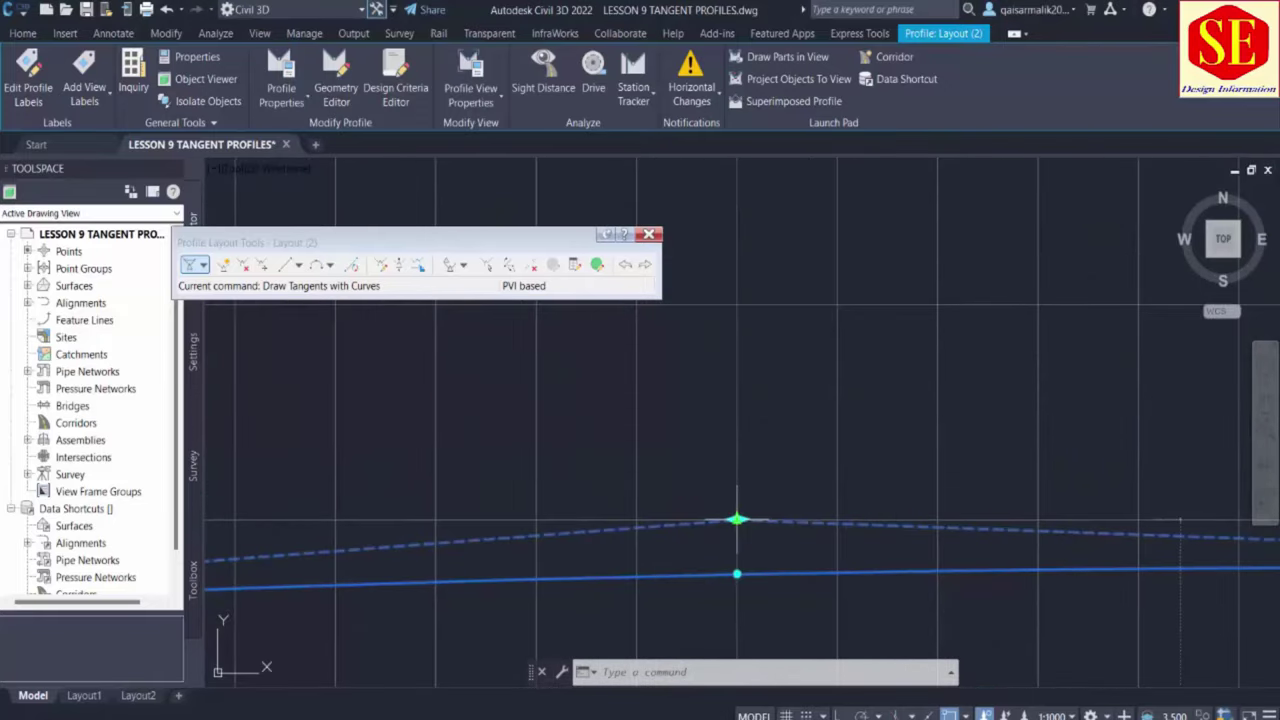
pyautogui.click(737, 519)
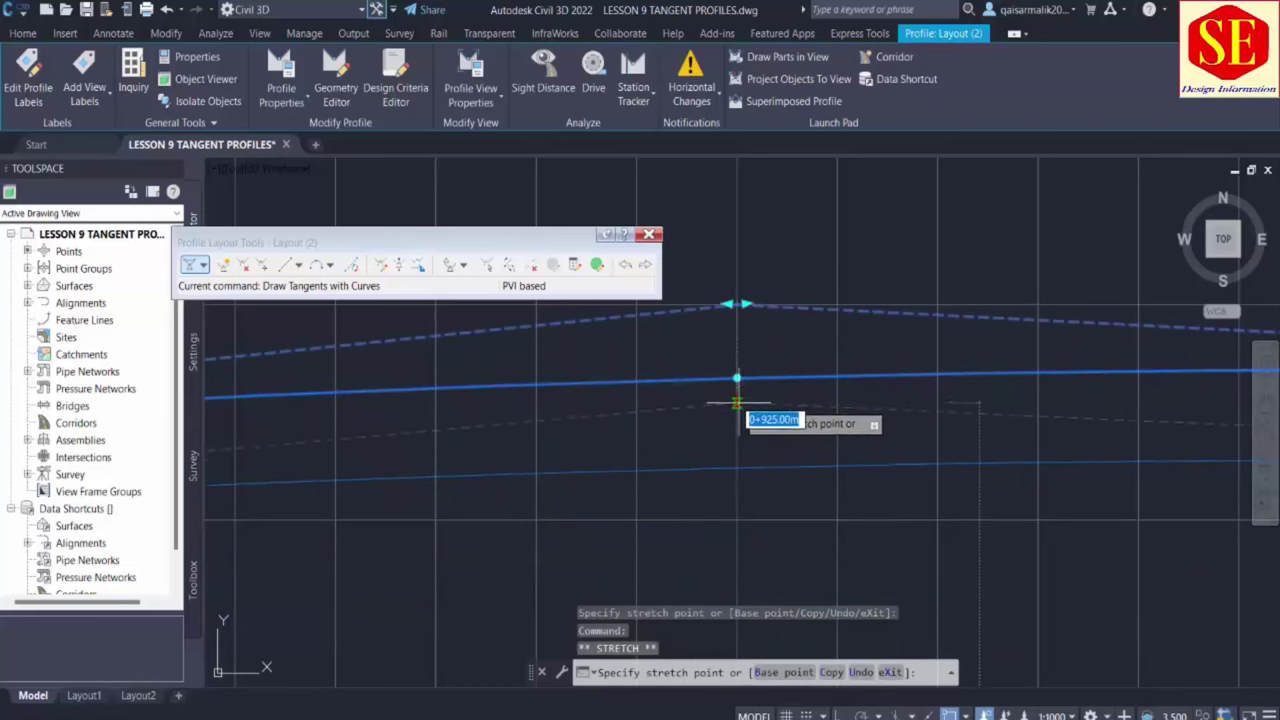
pyautogui.click(737, 409)
pyautogui.scroll(-3, 785, 505)
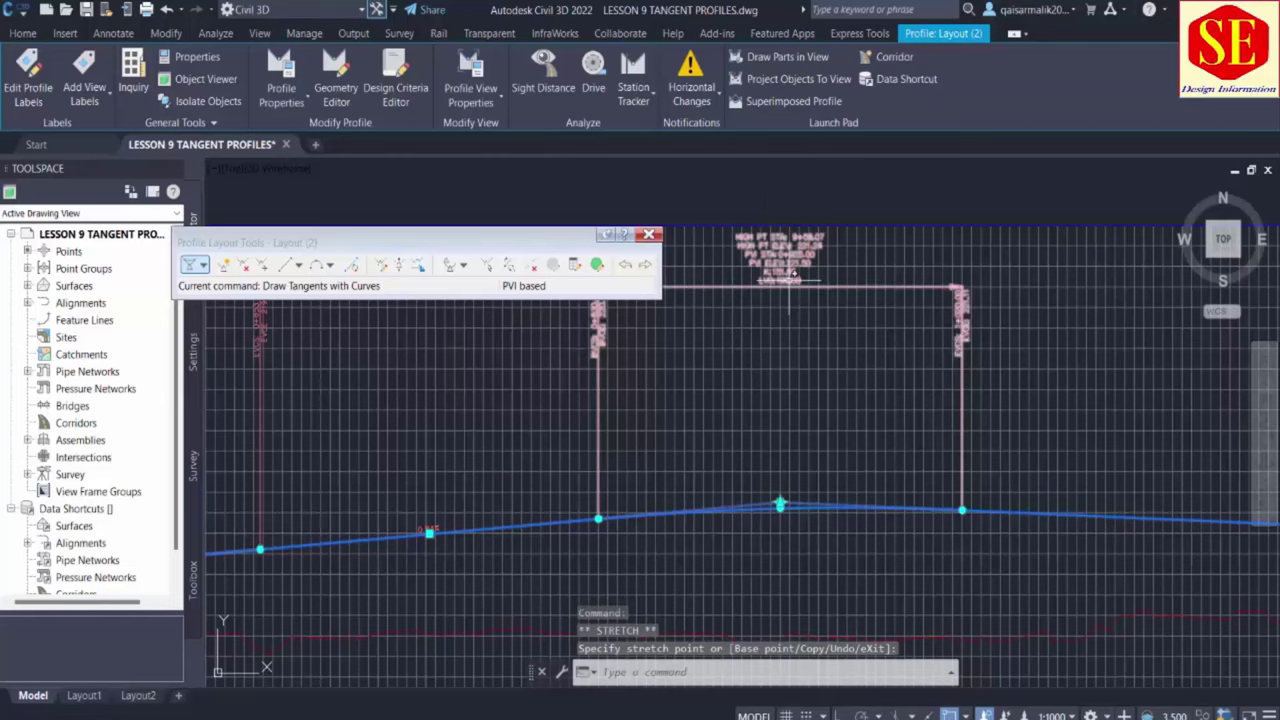
pyautogui.press('Escape')
pyautogui.scroll(3, 914, 467)
pyautogui.scroll(5, 729, 495)
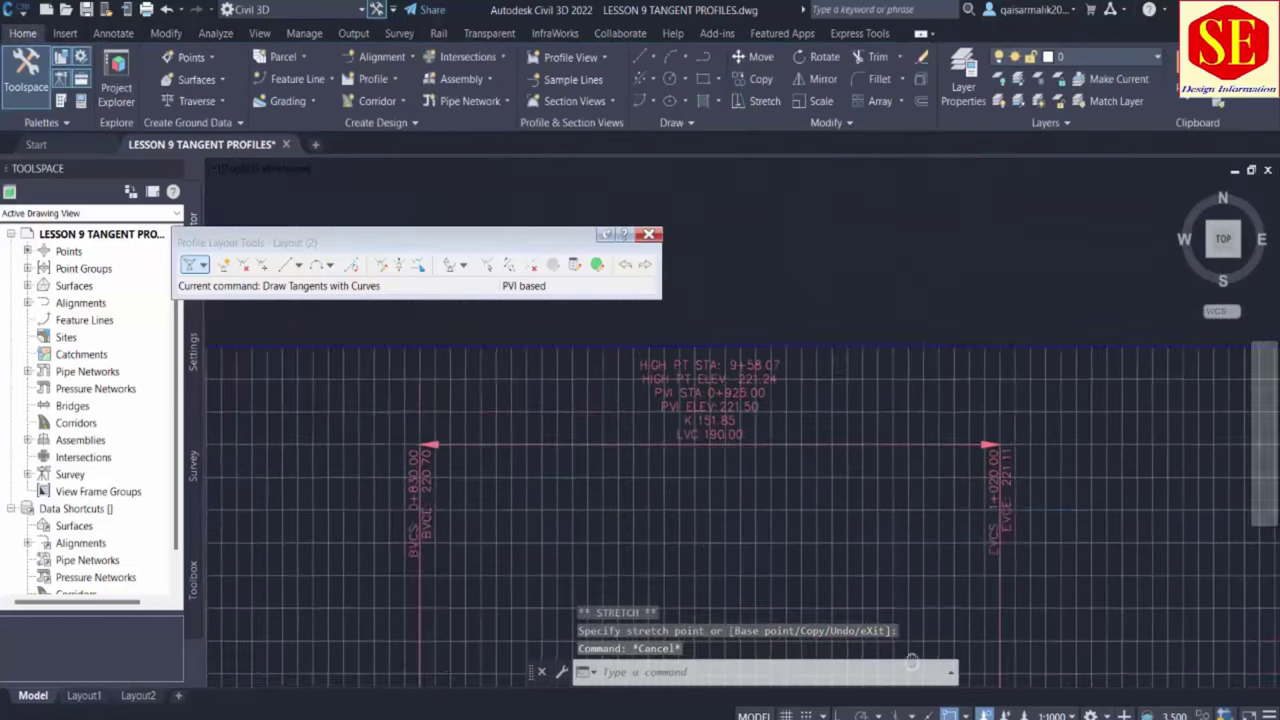
pyautogui.scroll(1, 729, 495)
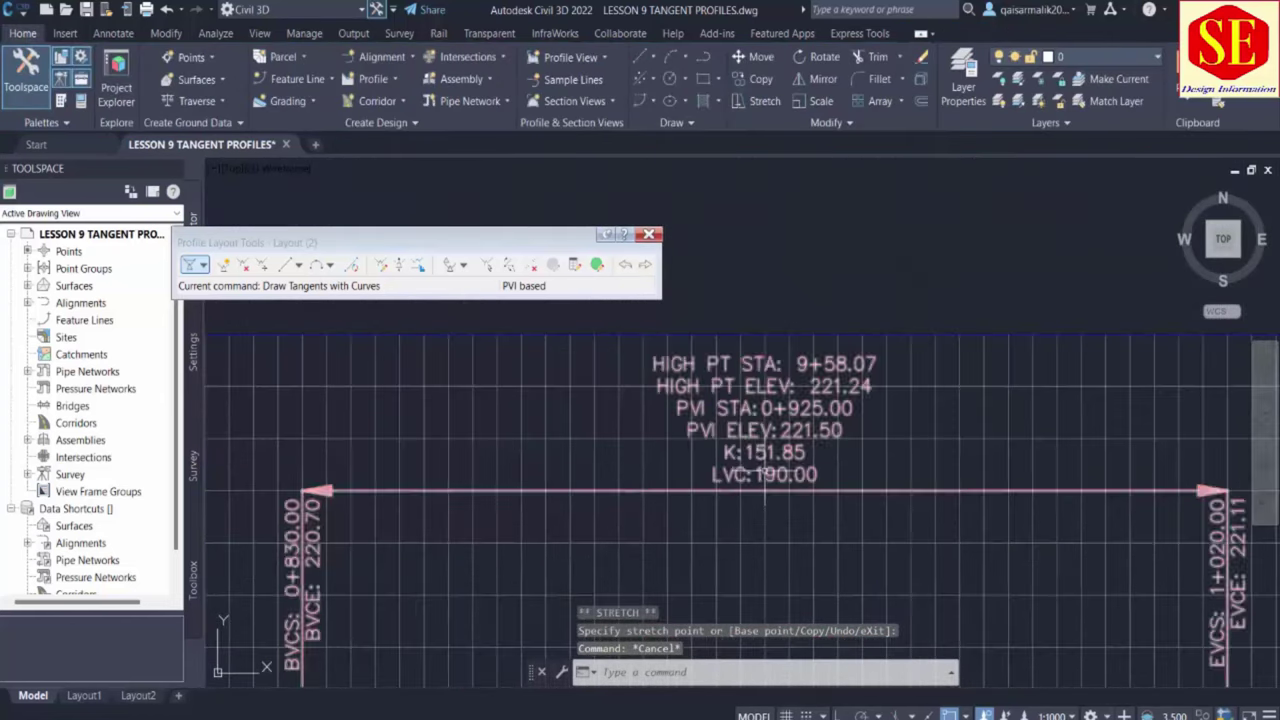
pyautogui.scroll(-5, 729, 495)
pyautogui.scroll(5, 437, 477)
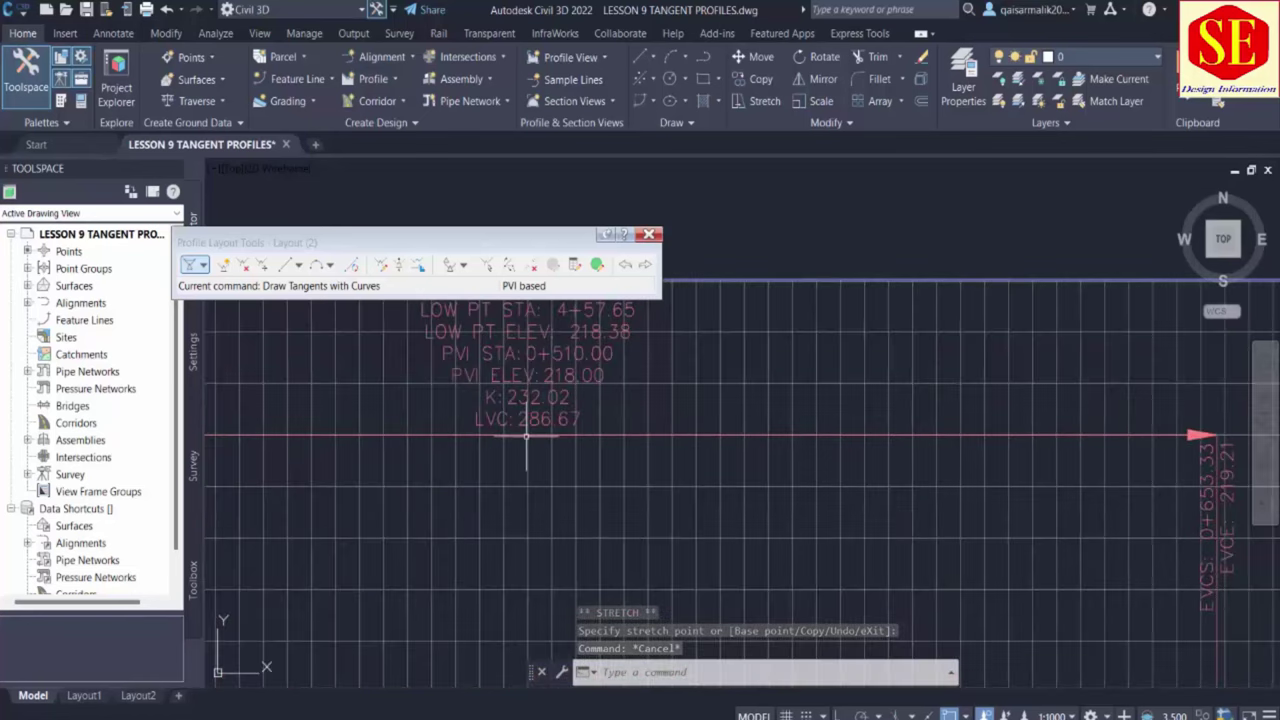
pyautogui.scroll(-5, 529, 349)
pyautogui.scroll(1, 651, 471)
pyautogui.scroll(1, 831, 430)
pyautogui.scroll(2, 831, 430)
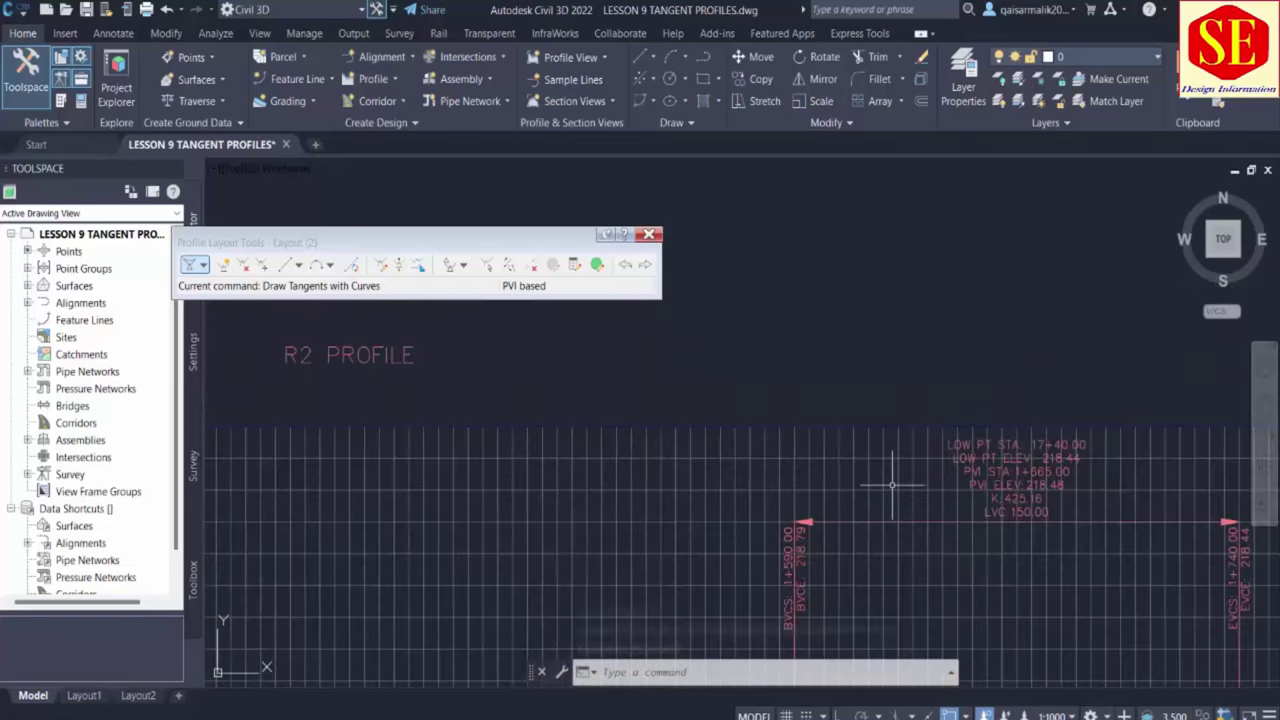
pyautogui.scroll(-3, 380, 491)
pyautogui.scroll(-1, 877, 512)
pyautogui.scroll(5, 990, 490)
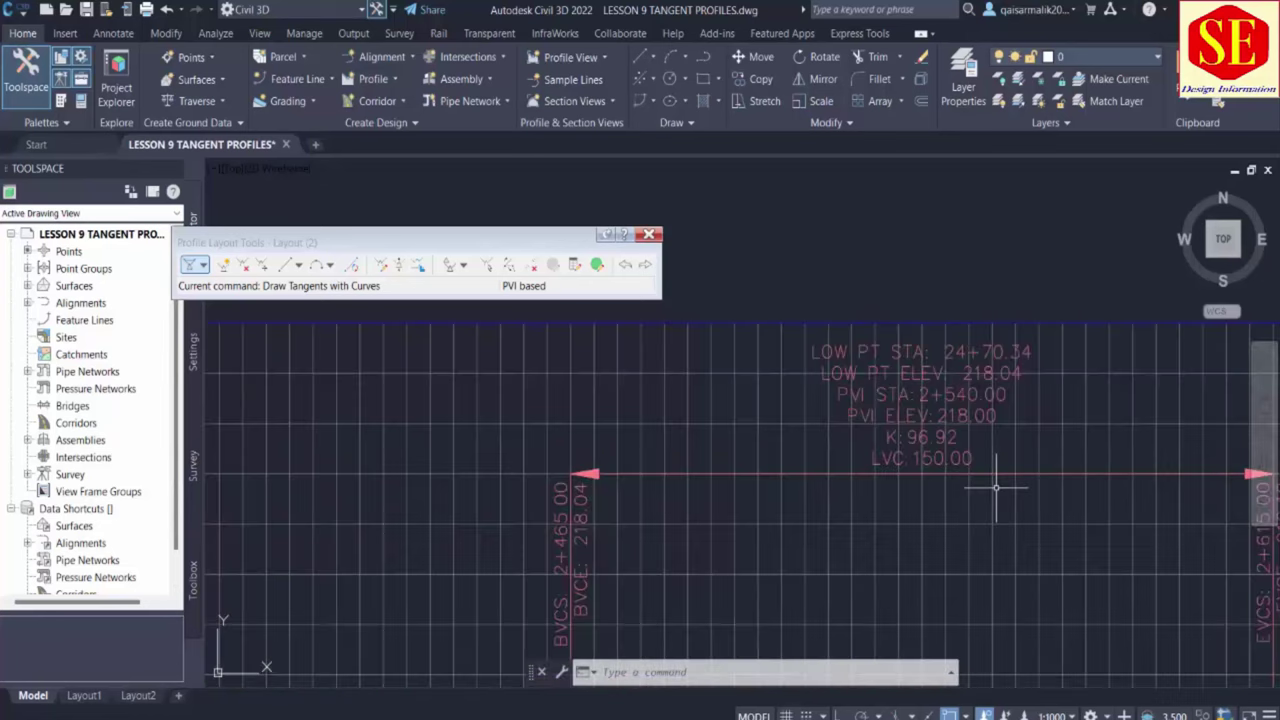
pyautogui.scroll(-5, 787, 447)
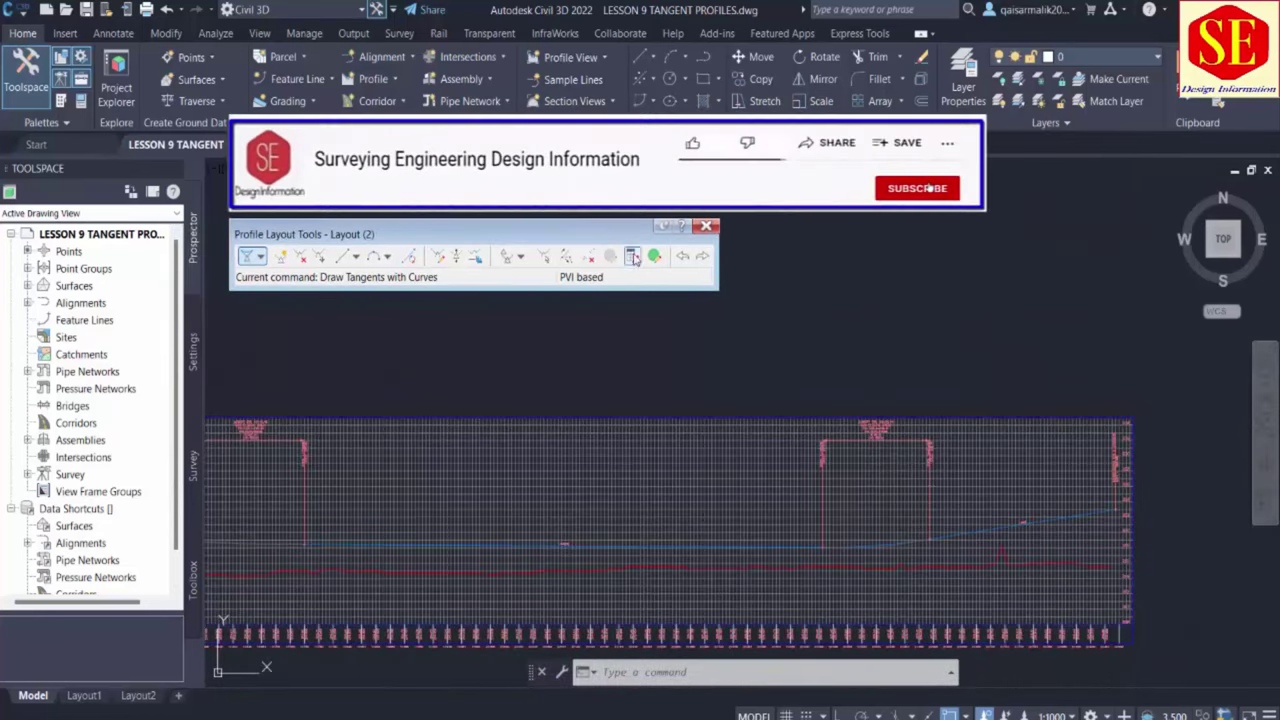
pyautogui.moveTo(858, 486); pyautogui.dragTo(1095, 454, button='middle')
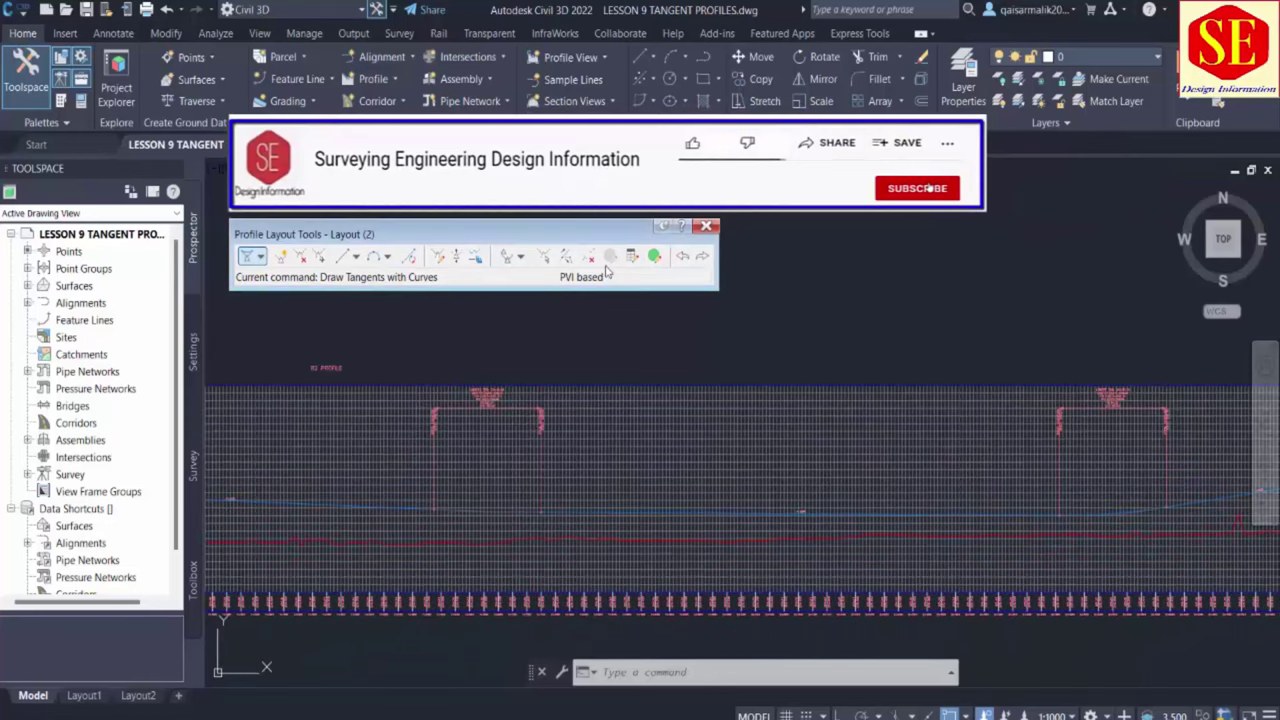
pyautogui.scroll(-2, 801, 510)
pyautogui.moveTo(651, 486); pyautogui.dragTo(1014, 543, button='middle')
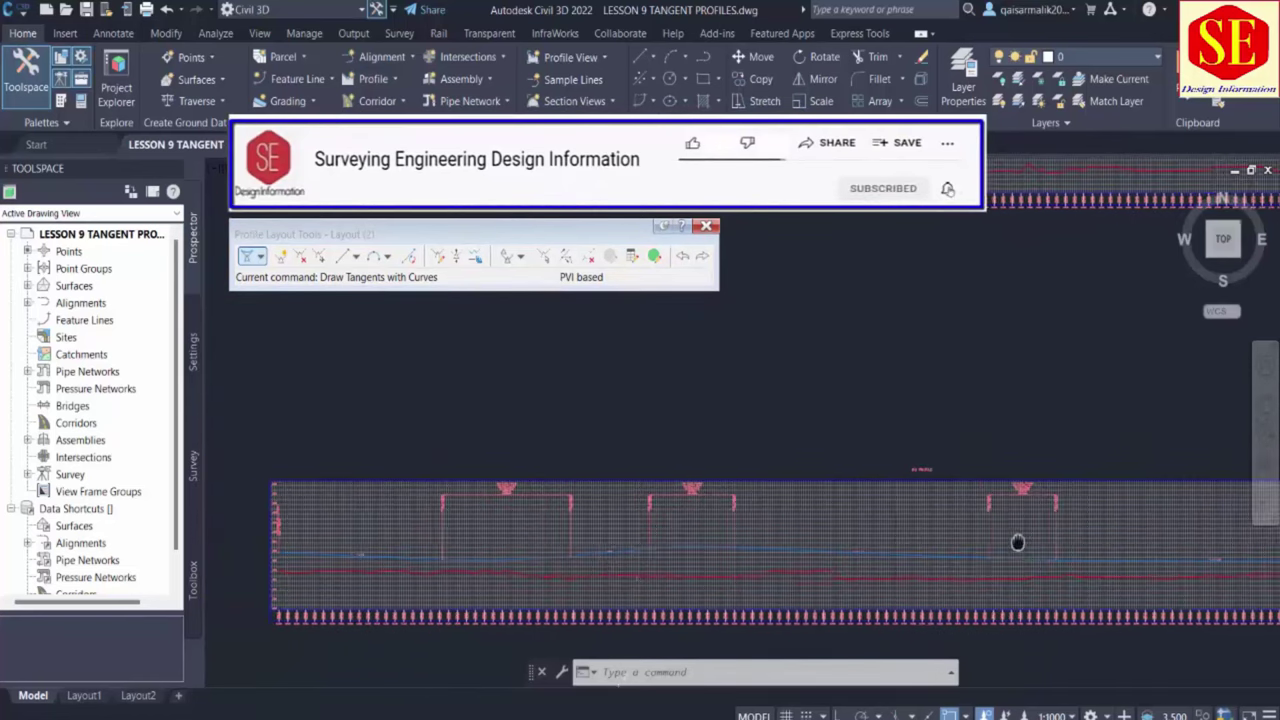
pyautogui.scroll(4, 481, 553)
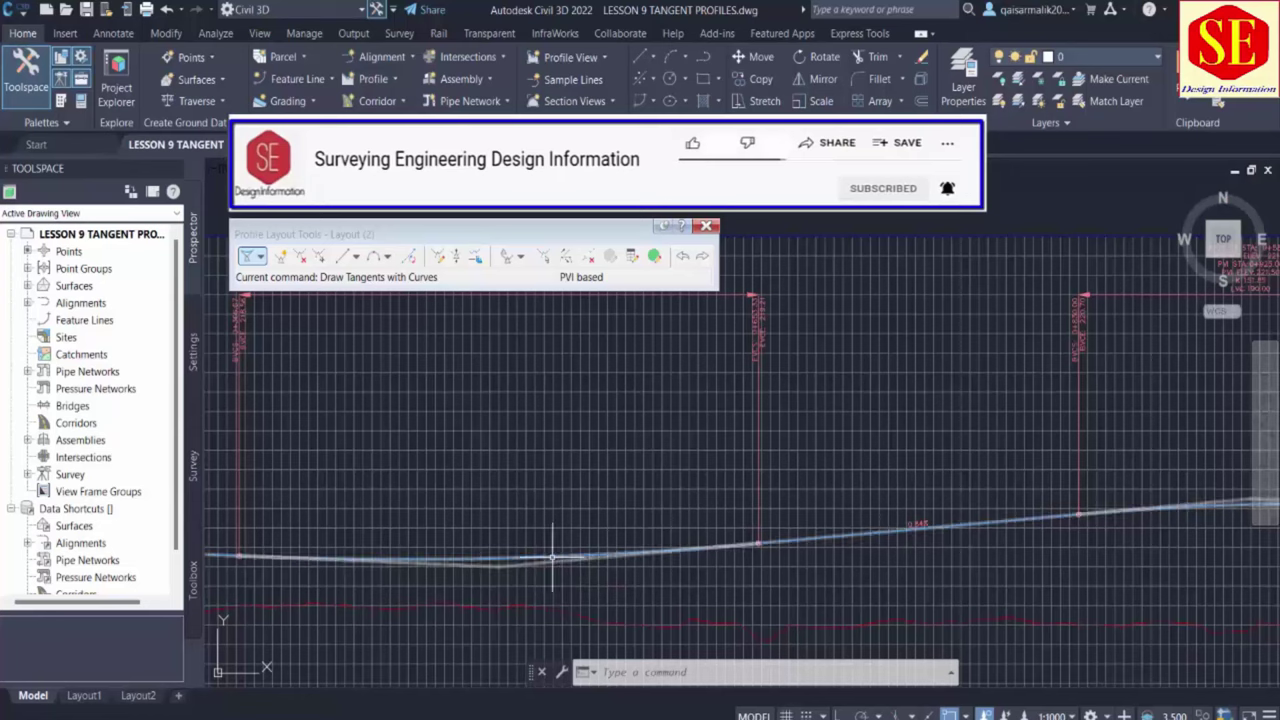
pyautogui.click(549, 556)
pyautogui.scroll(3, 500, 562)
pyautogui.press('Escape')
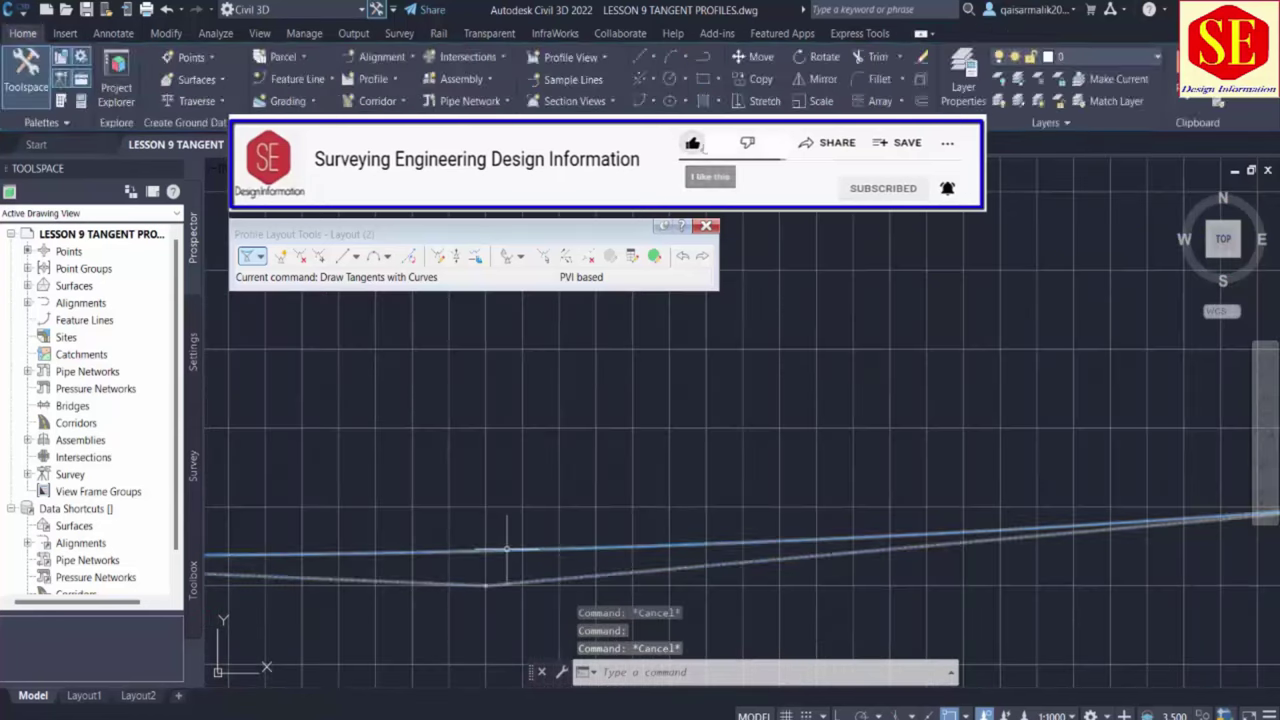
pyautogui.click(492, 550)
pyautogui.scroll(-3, 500, 560)
pyautogui.scroll(3, 515, 510)
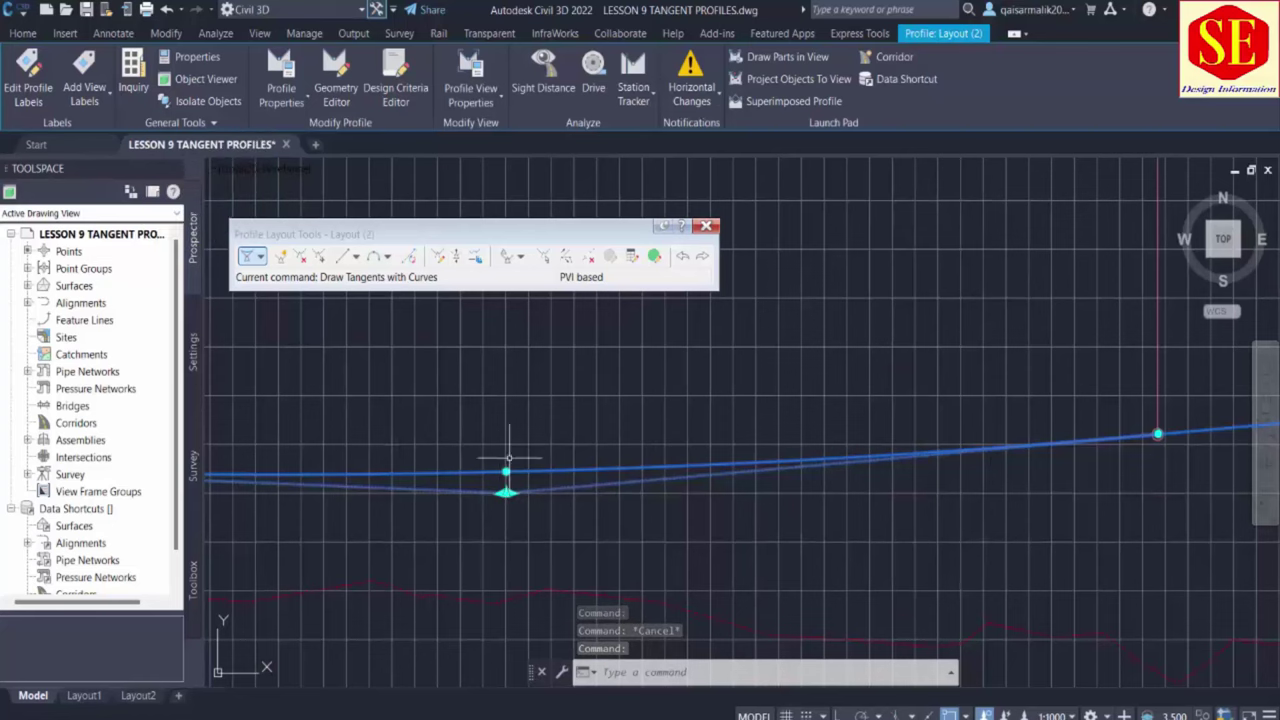
# Move a rising-tangent PVI onto the tangent intersection and shift another PVI to reshape the sag curve
pyautogui.scroll(-3, 690, 493)
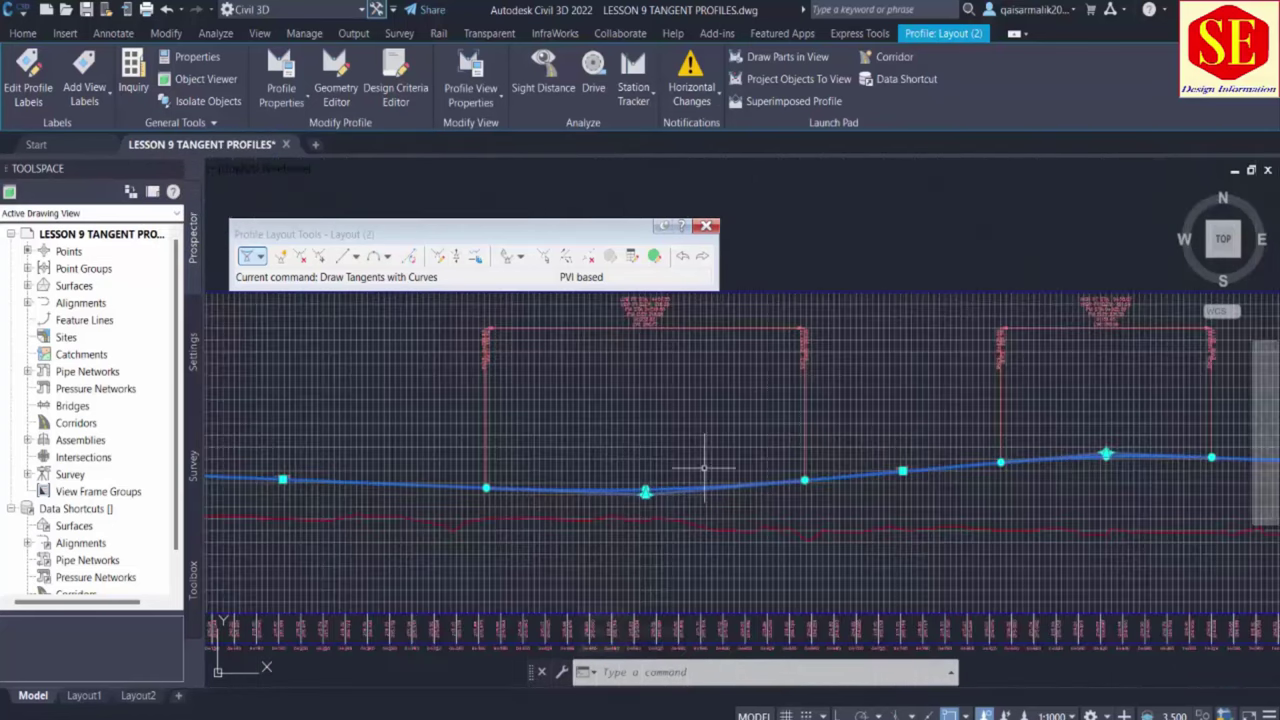
pyautogui.scroll(5, 655, 370)
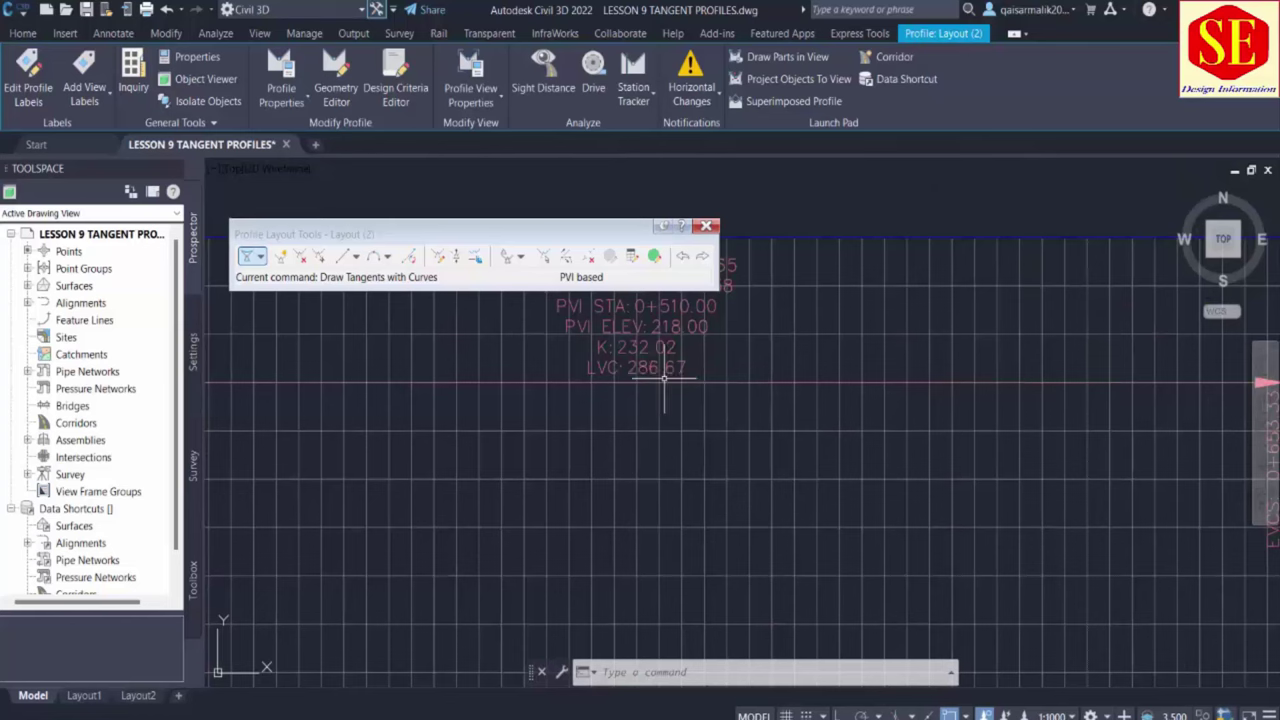
pyautogui.scroll(-5, 650, 545)
pyautogui.scroll(2, 825, 555)
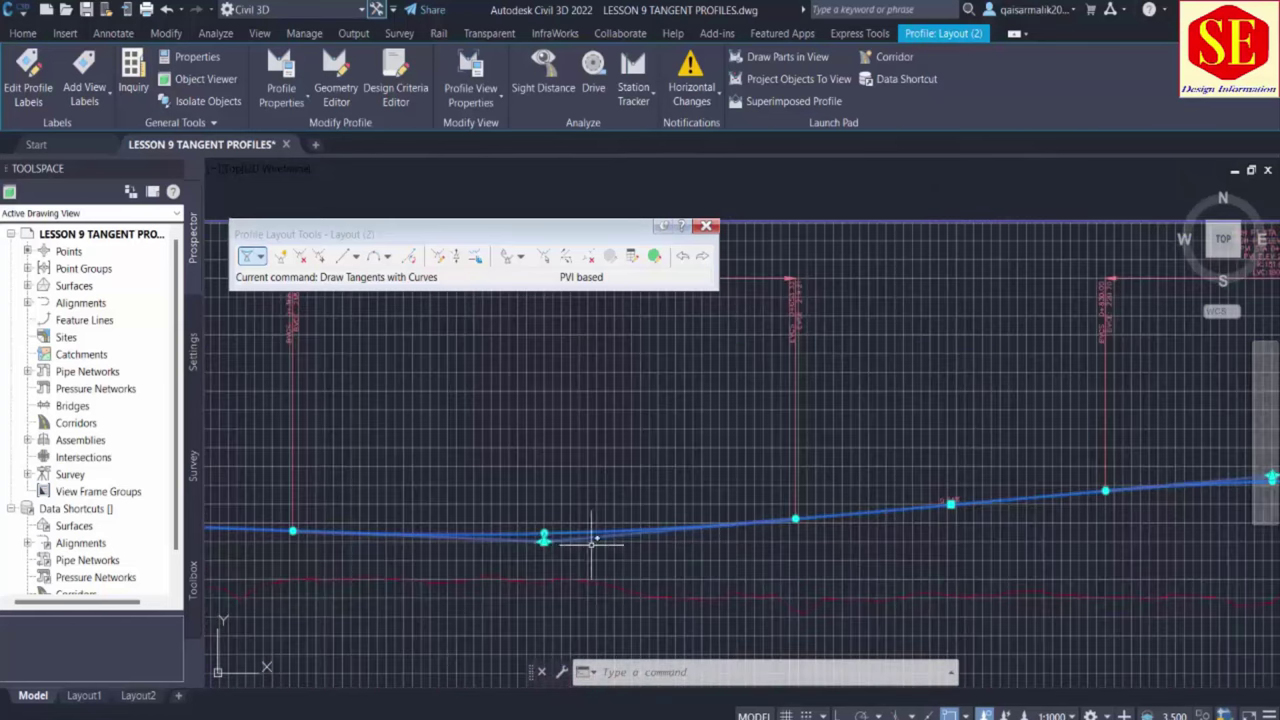
pyautogui.scroll(4, 537, 535)
pyautogui.scroll(-5, 671, 527)
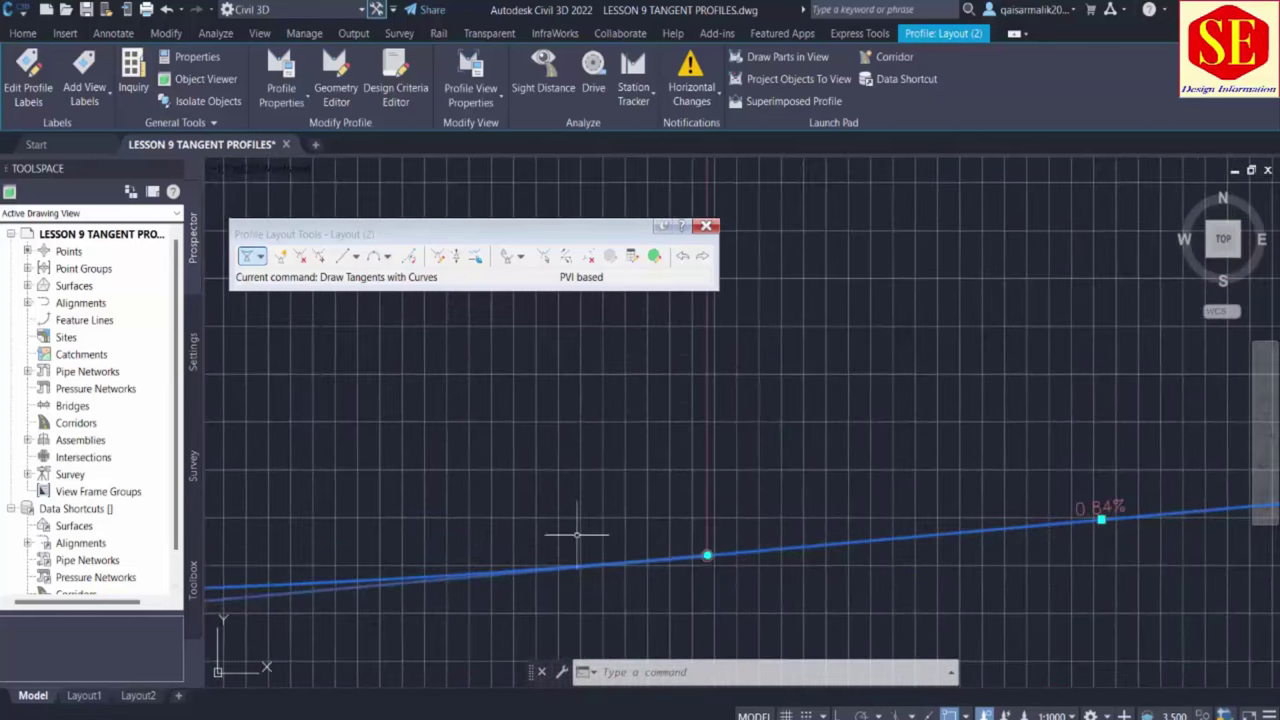
pyautogui.scroll(2, 616, 537)
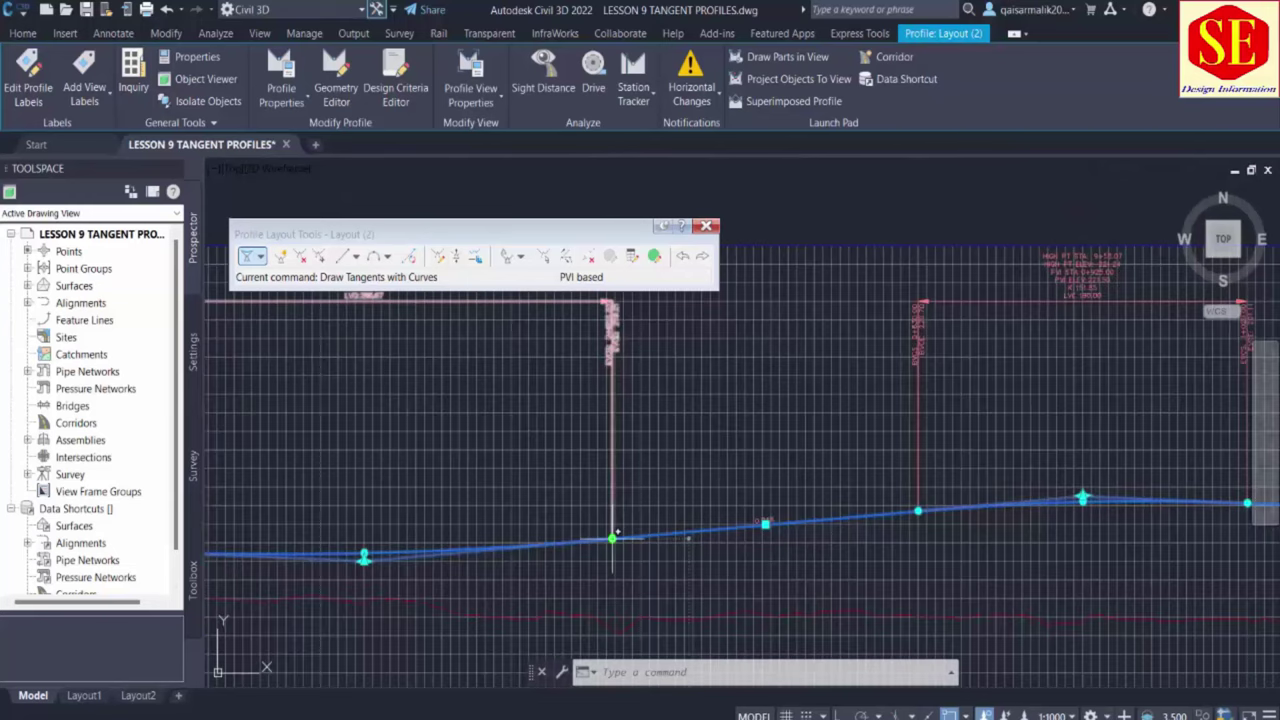
pyautogui.click(612, 538)
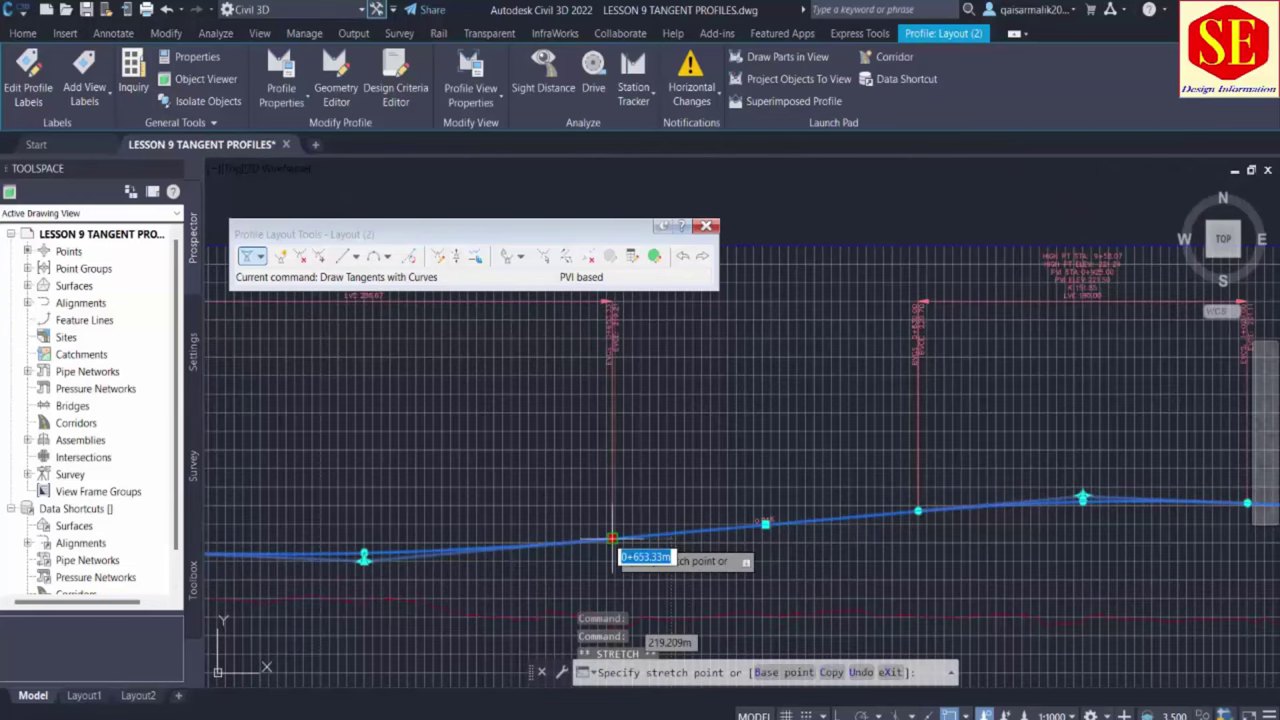
pyautogui.scroll(2, 628, 537)
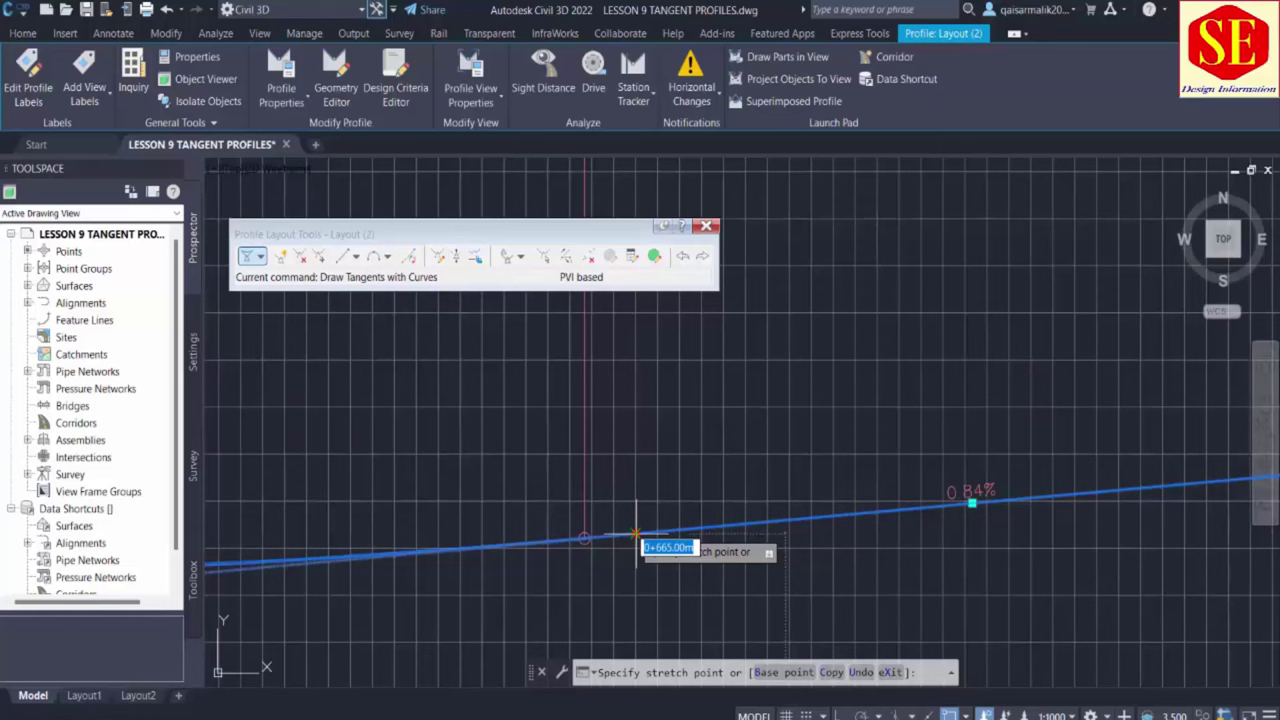
pyautogui.click(636, 533)
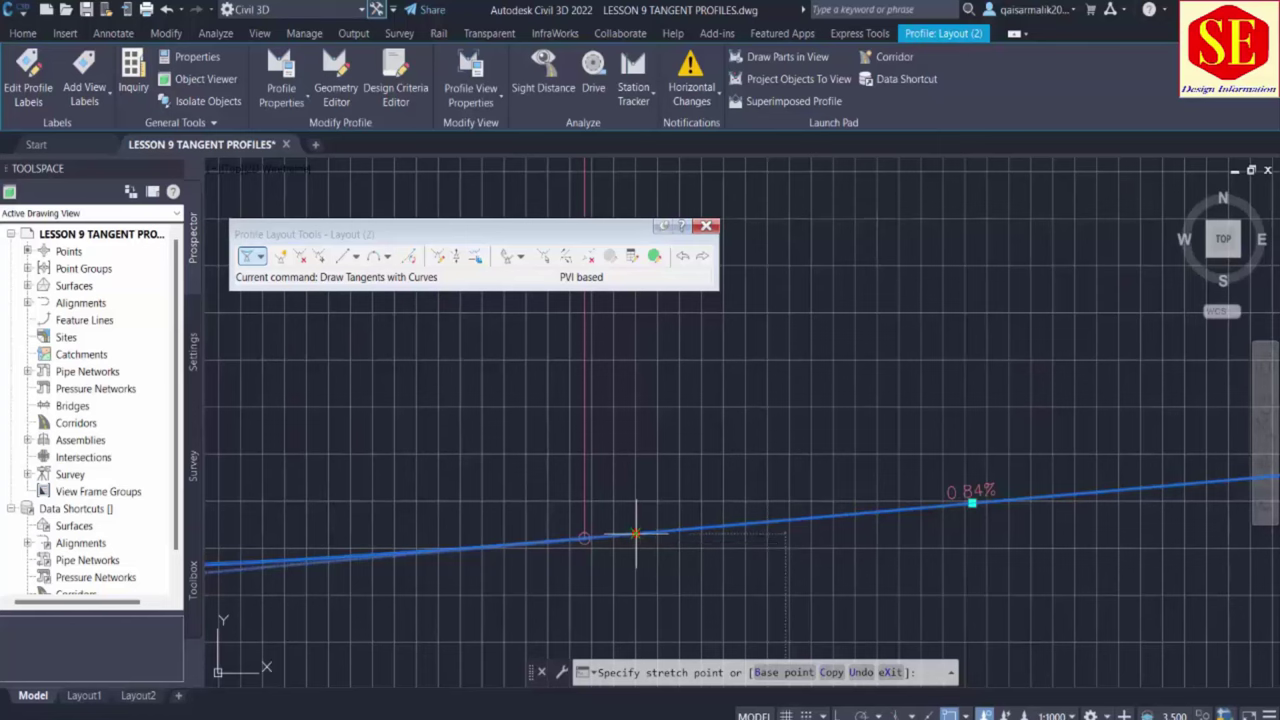
pyautogui.scroll(-5, 646, 530)
pyautogui.scroll(5, 586, 471)
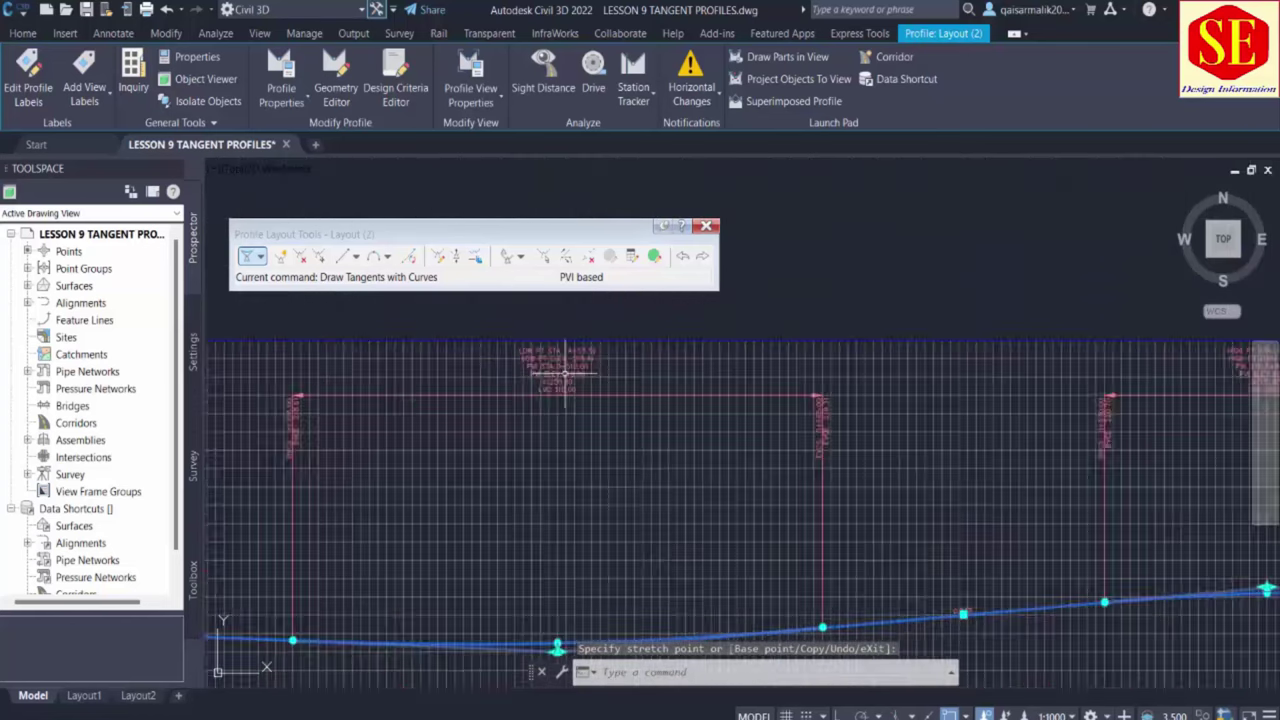
pyautogui.scroll(-5, 558, 450)
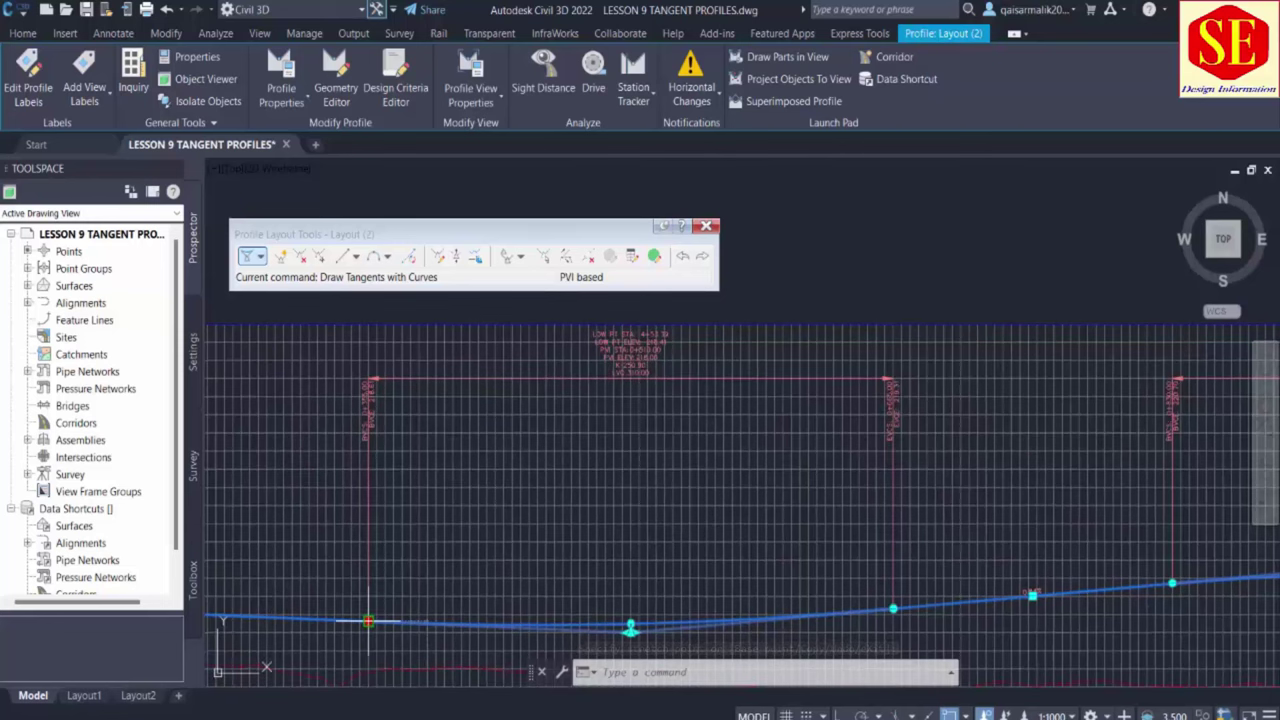
pyautogui.click(368, 622)
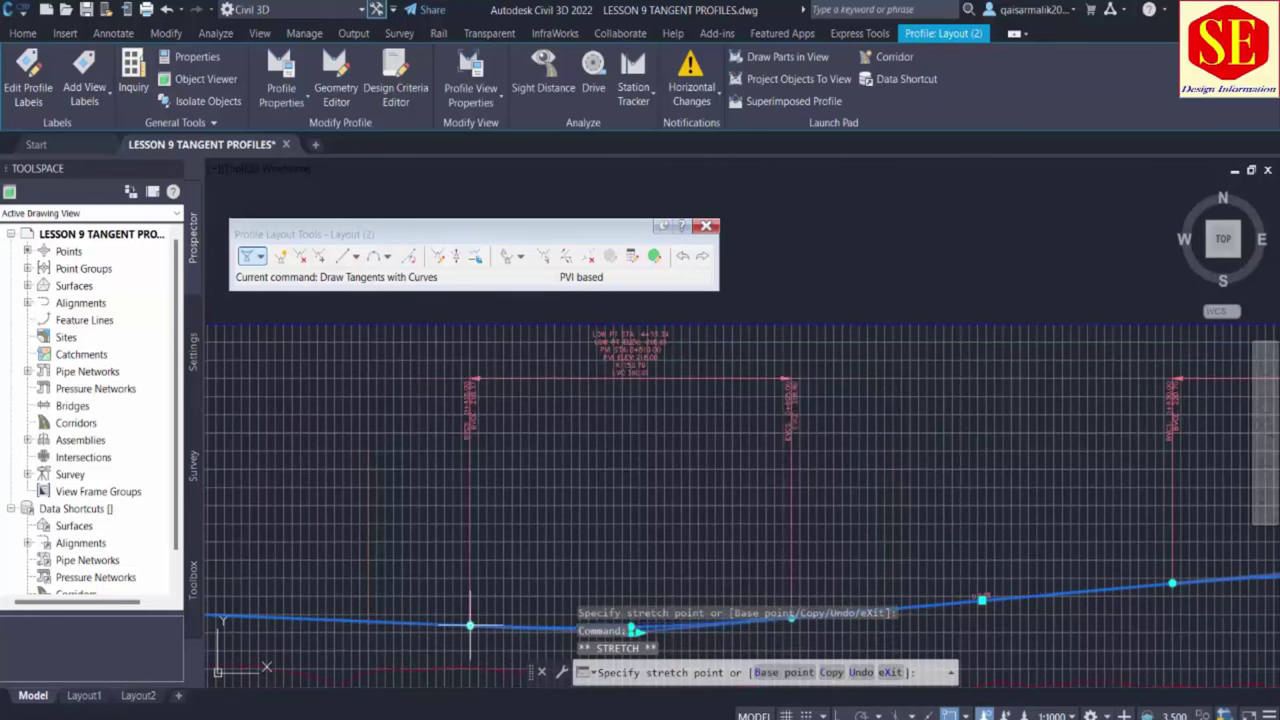
pyautogui.click(470, 625)
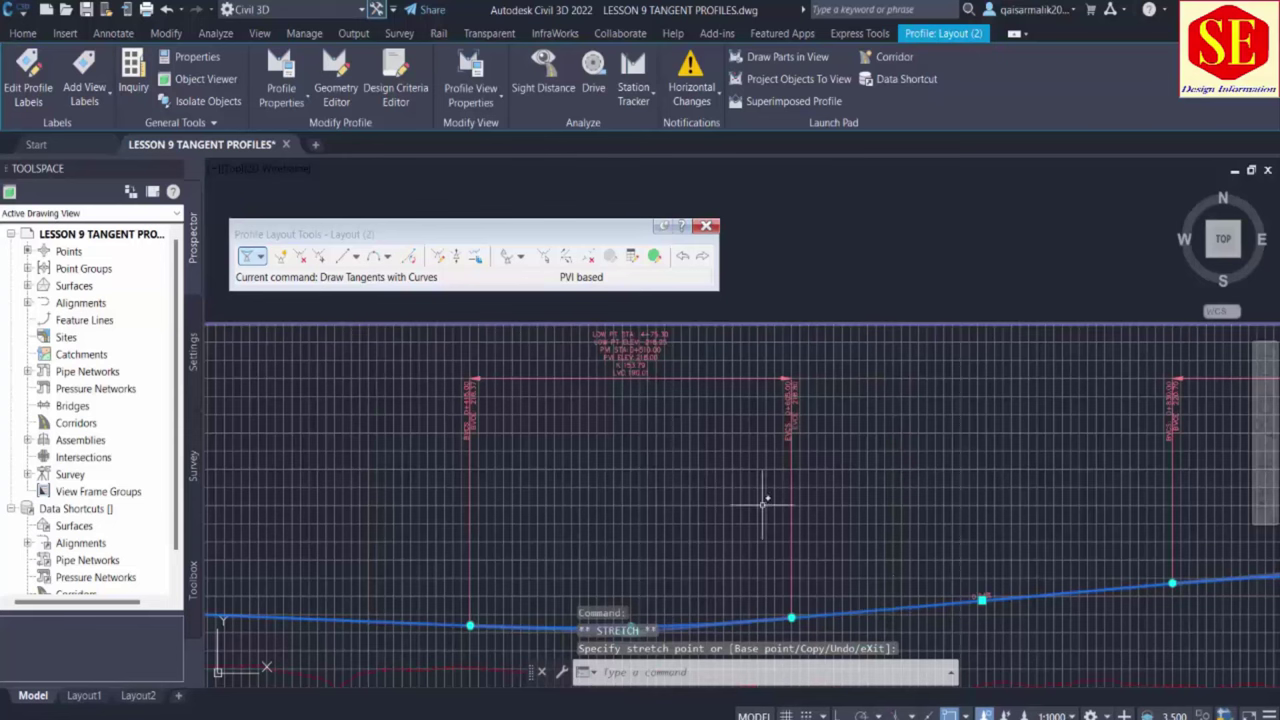
# Move the sag curve's start PVI and drop another PVI to form a crest, then undo two moves
pyautogui.scroll(2, 663, 360)
pyautogui.scroll(-3, 663, 360)
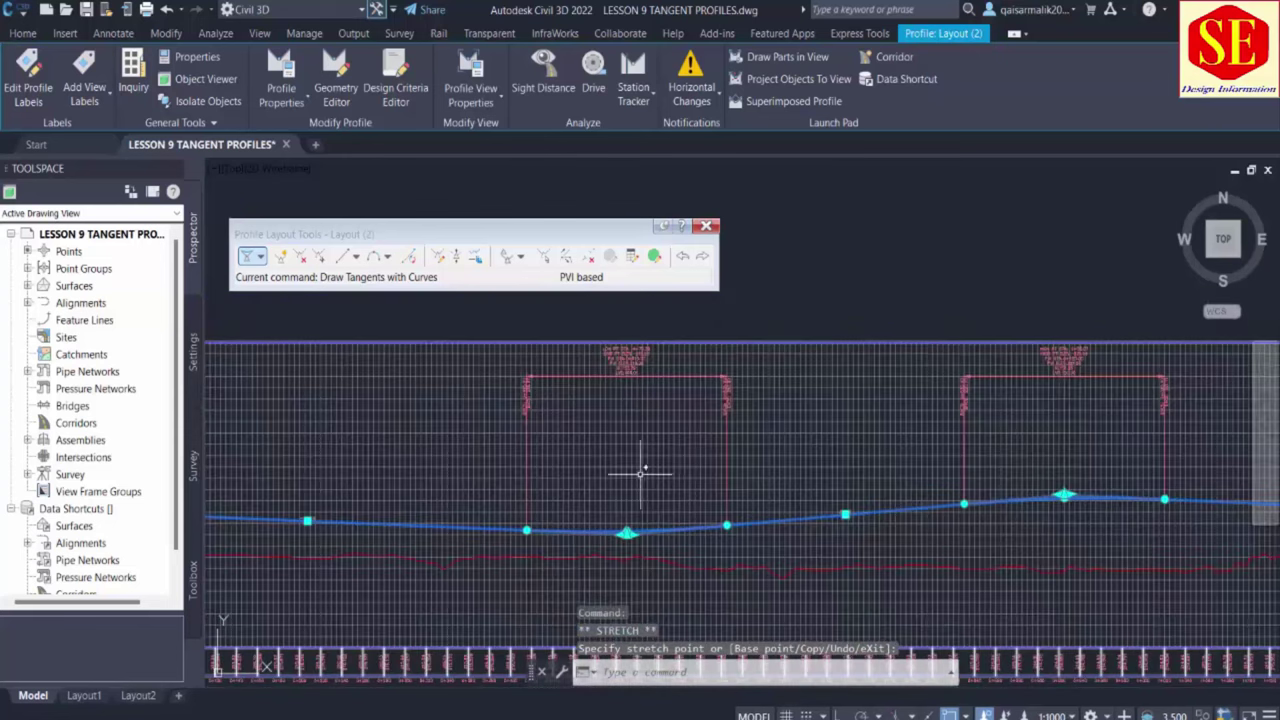
pyautogui.scroll(3, 514, 514)
pyautogui.click(509, 499)
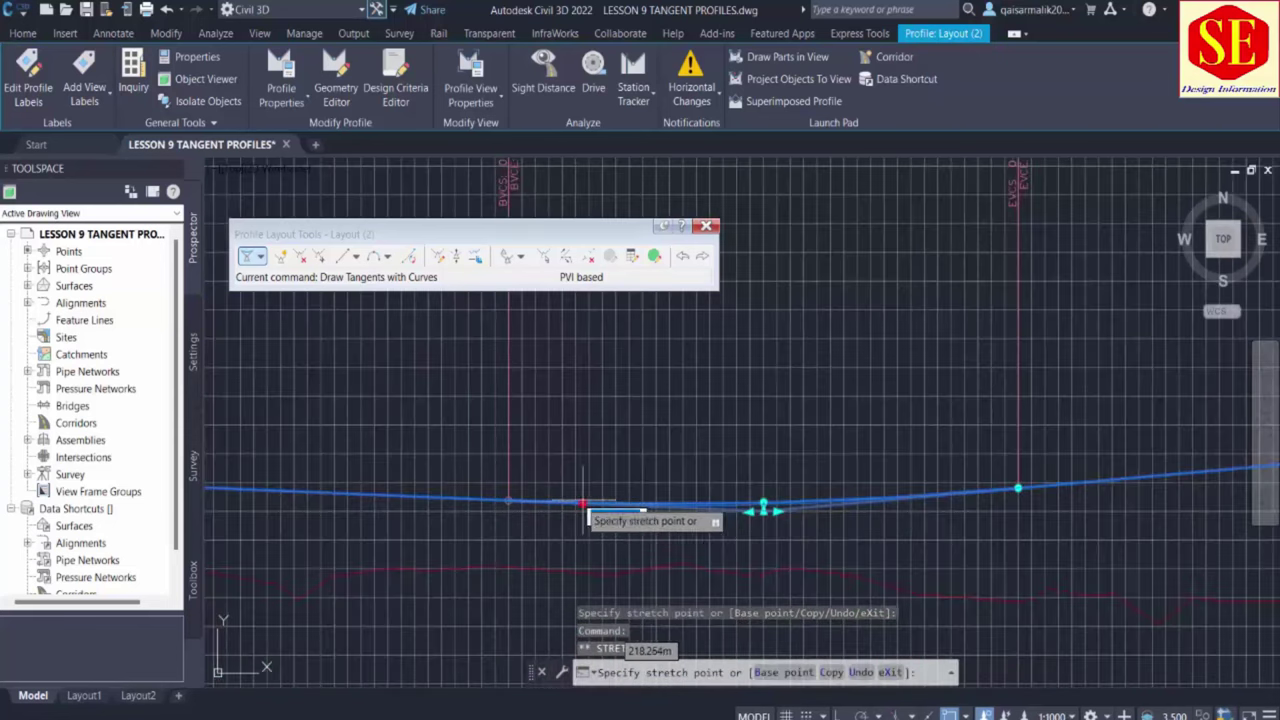
pyautogui.click(575, 503)
pyautogui.scroll(3, 671, 386)
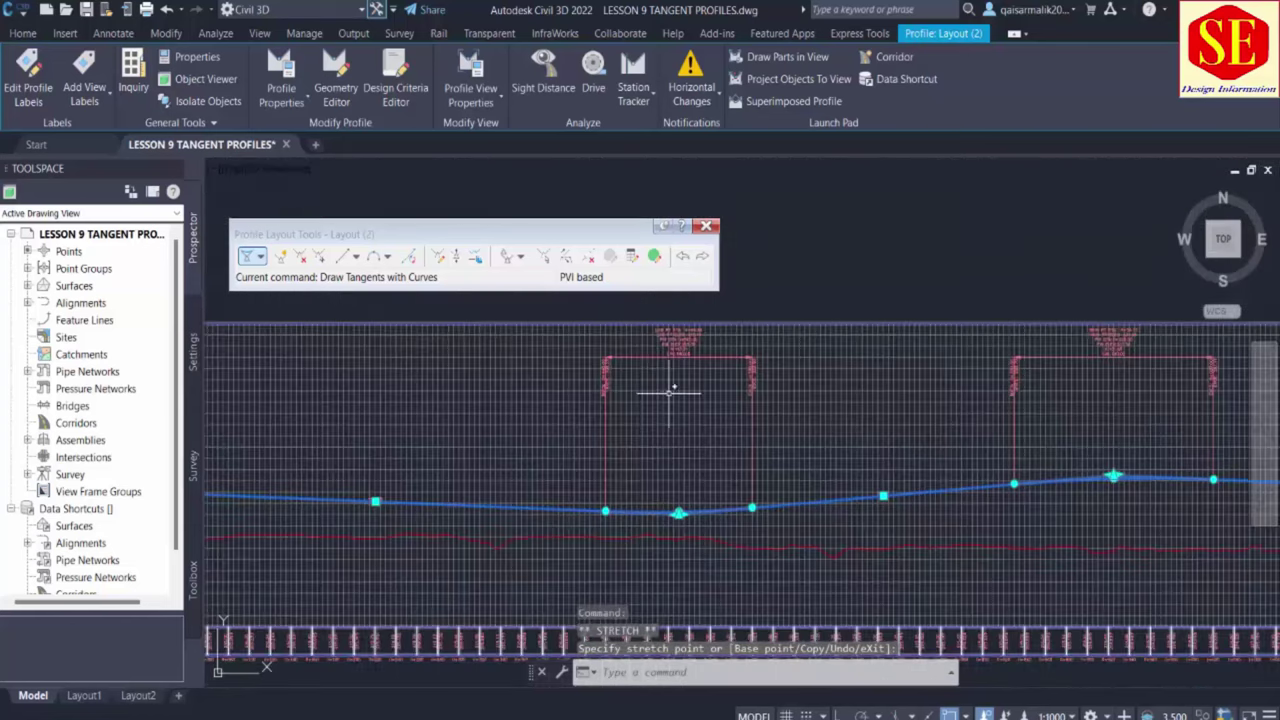
pyautogui.scroll(-3, 688, 357)
pyautogui.click(808, 612)
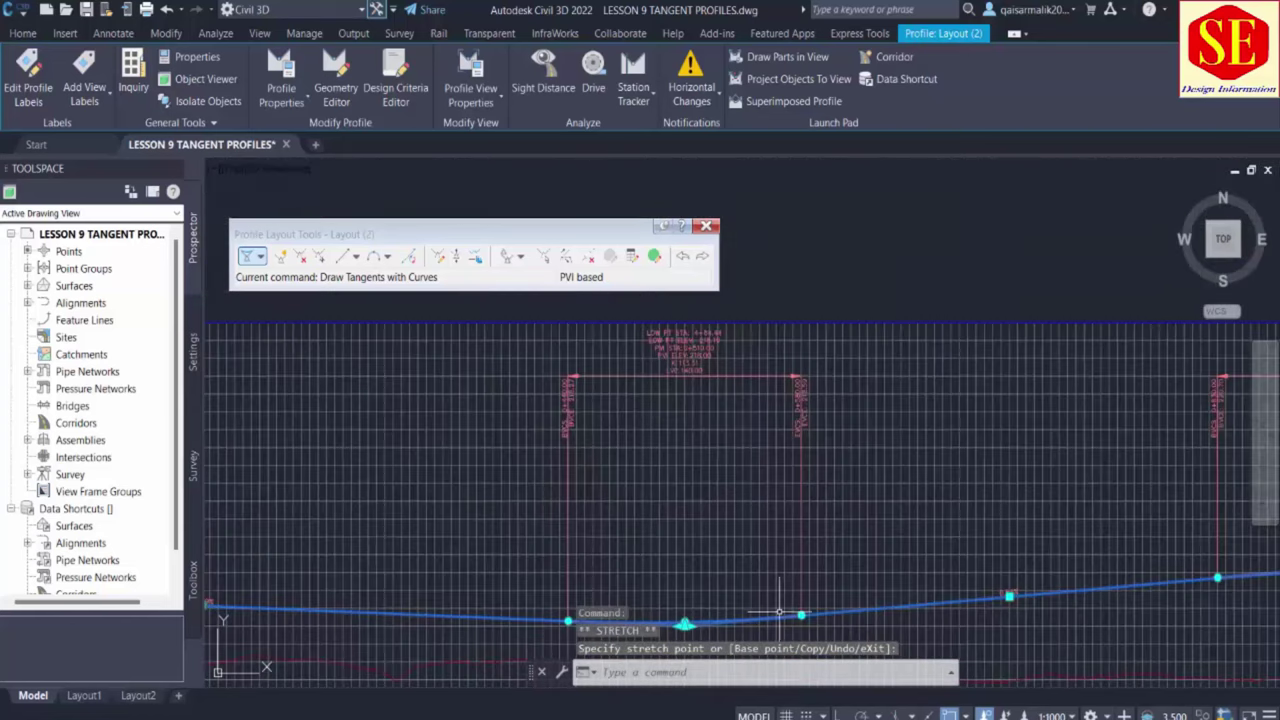
pyautogui.scroll(2, 838, 618)
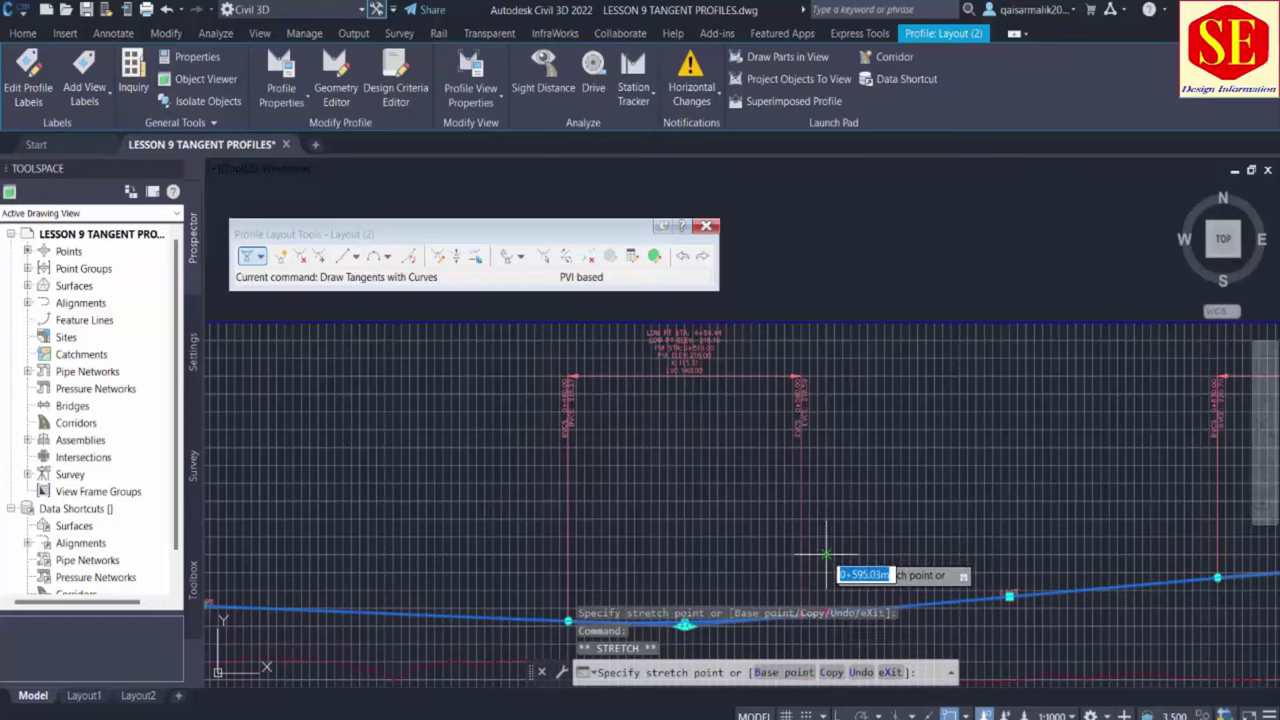
pyautogui.moveTo(860, 556); pyautogui.dragTo(790, 474, button='middle')
pyautogui.click(828, 510)
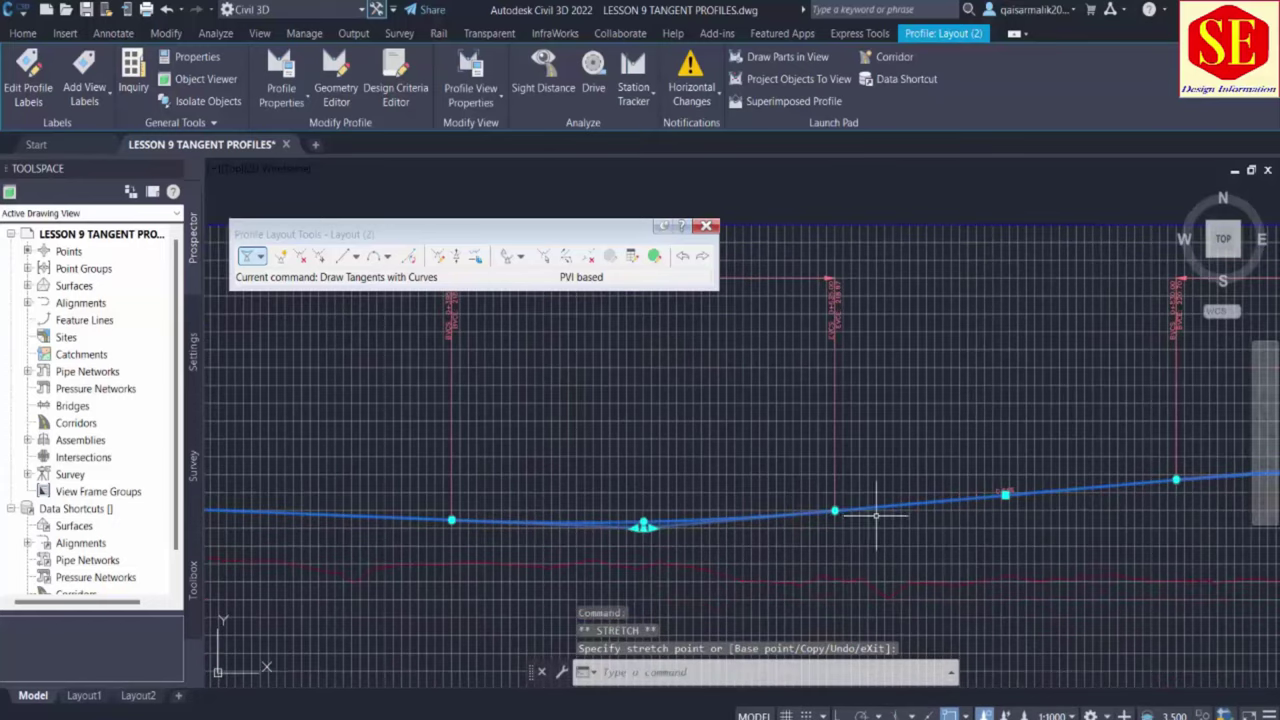
pyautogui.hotkey('ctrl', 'z')
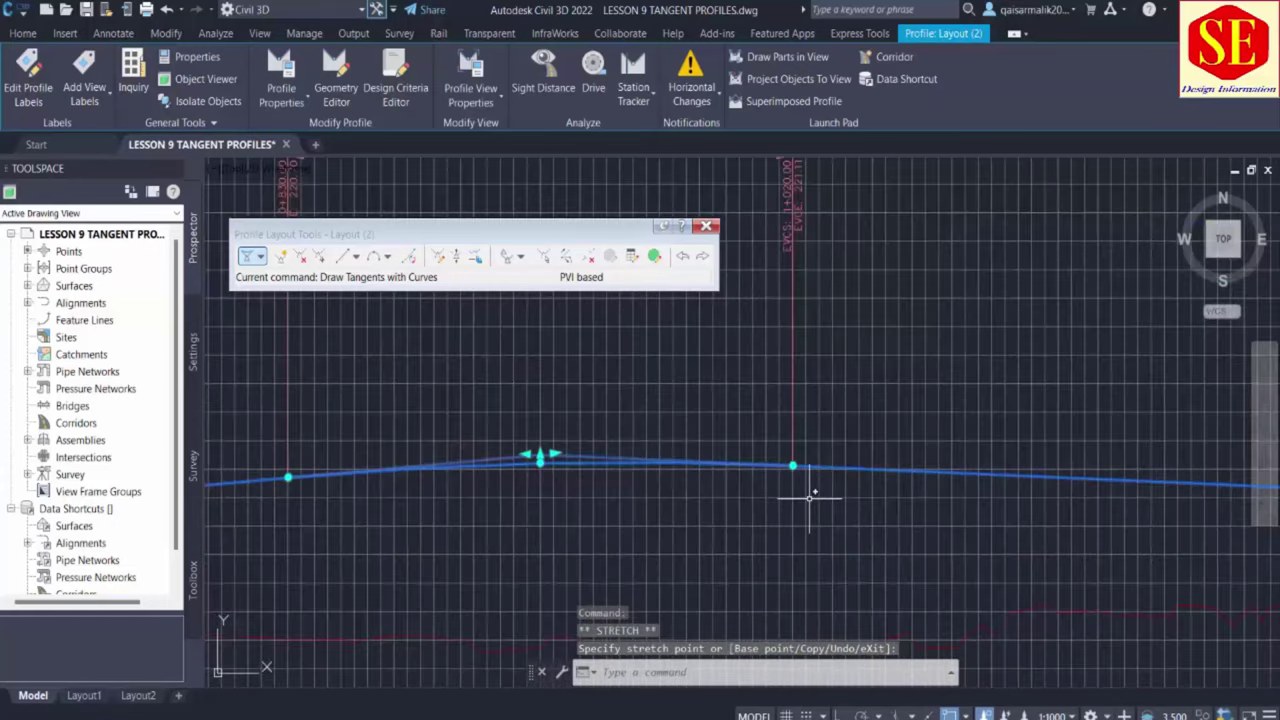
pyautogui.hotkey('ctrl', 'z')
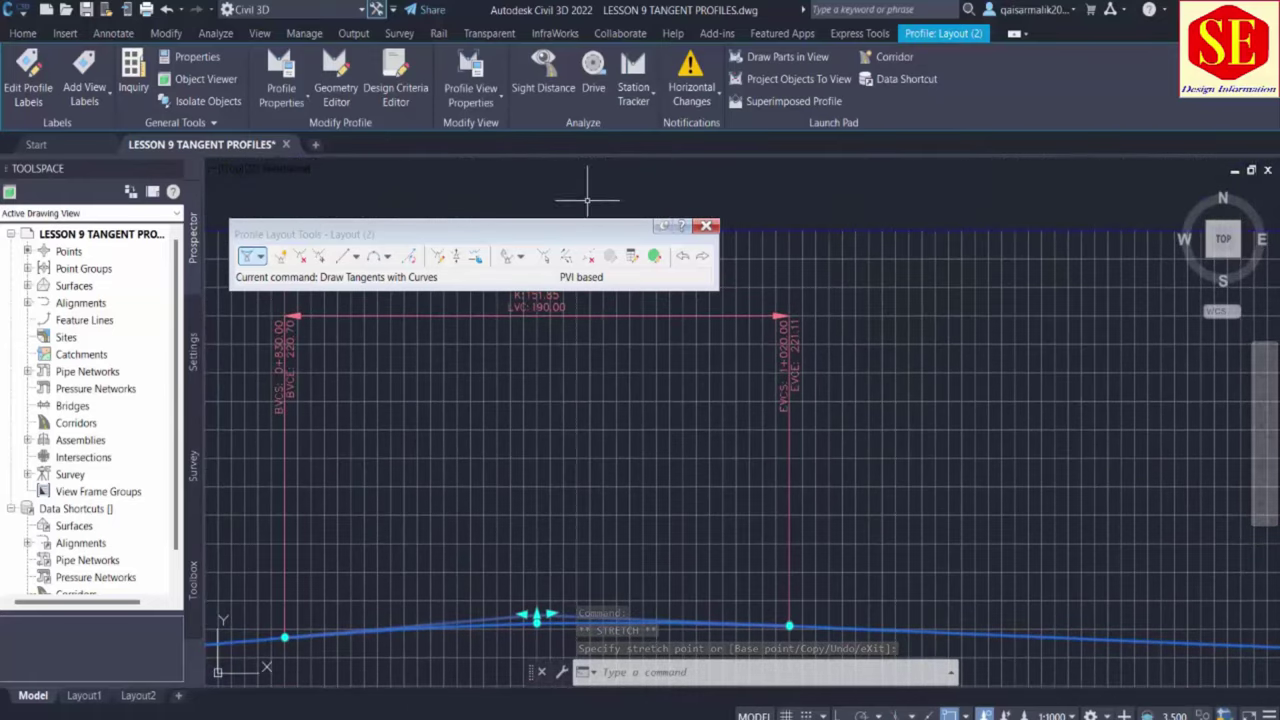
# Reposition the crest PVI to a new location on the profile
pyautogui.moveTo(570, 233); pyautogui.dragTo(580, 174)
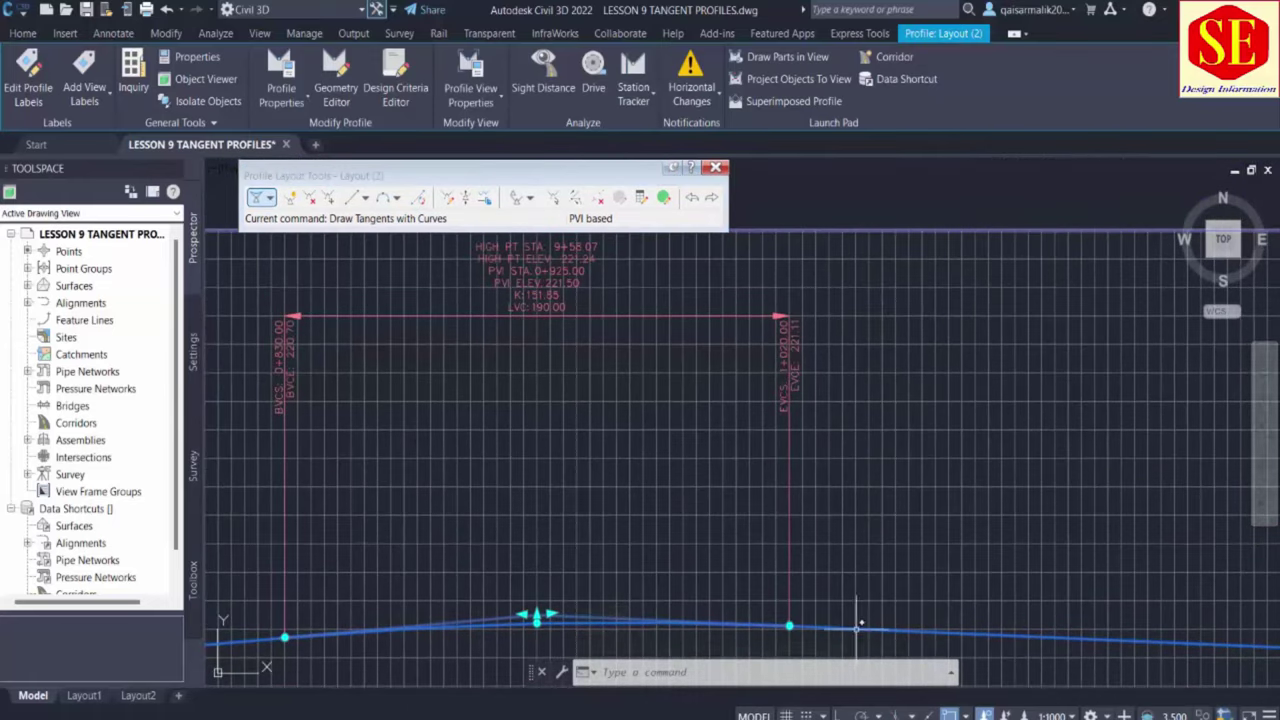
pyautogui.scroll(2, 790, 624)
pyautogui.click(790, 624)
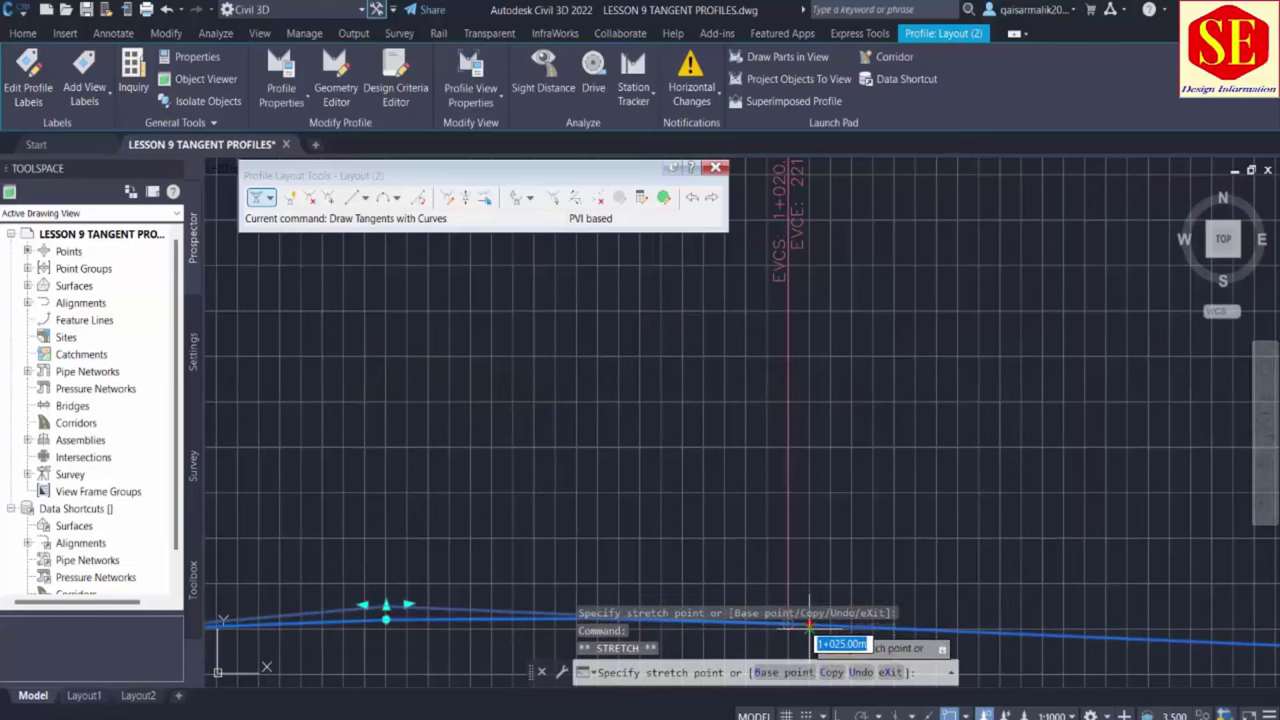
pyautogui.scroll(-3, 691, 429)
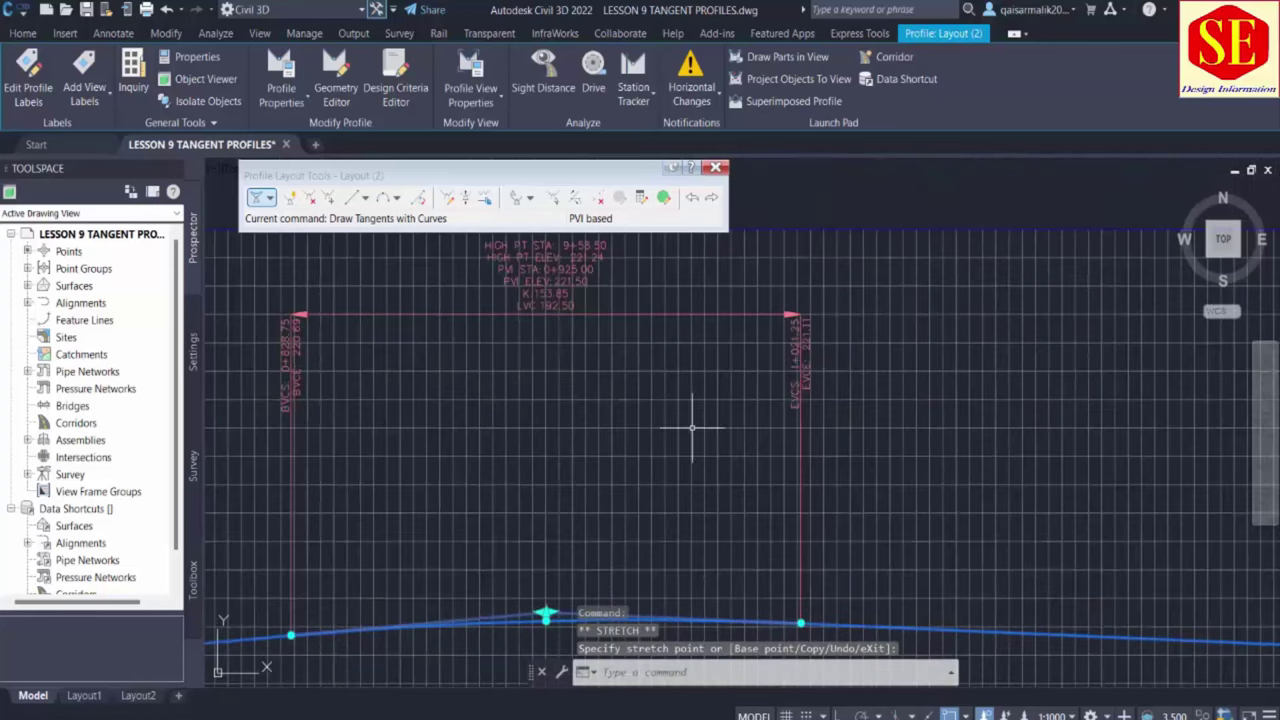
pyautogui.scroll(3, 889, 621)
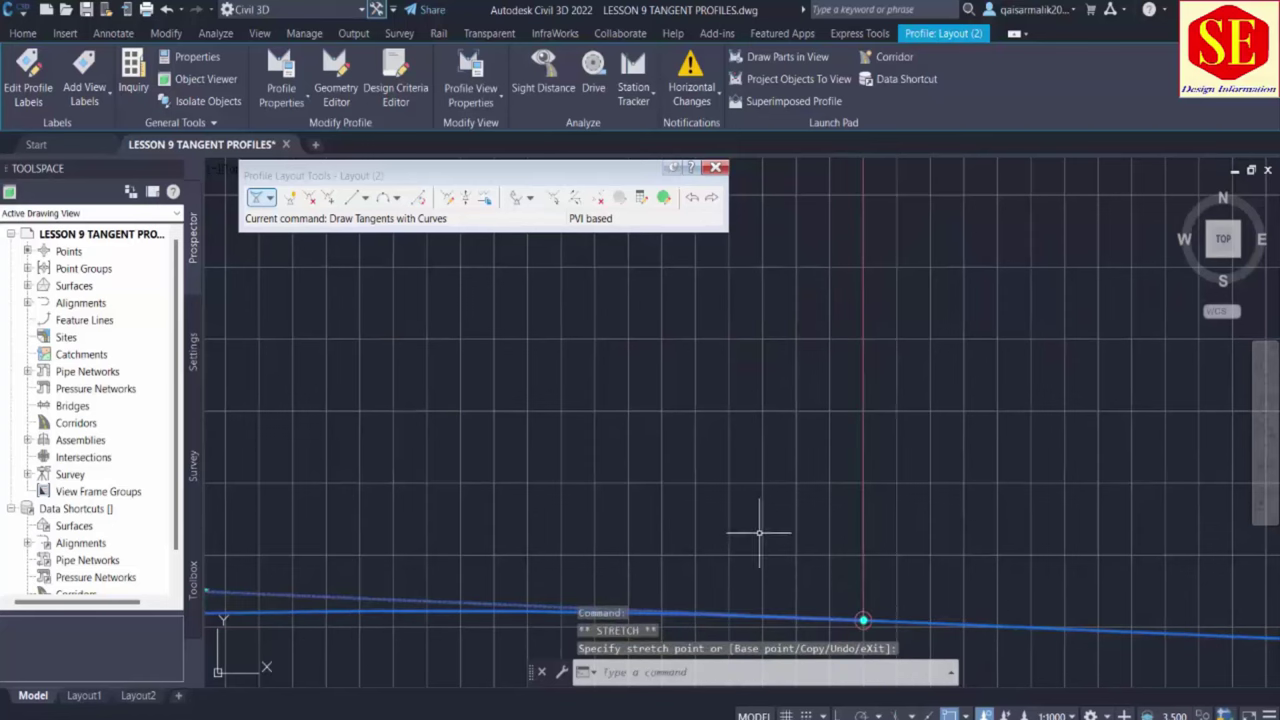
pyautogui.scroll(-2, 757, 529)
pyautogui.click(535, 641)
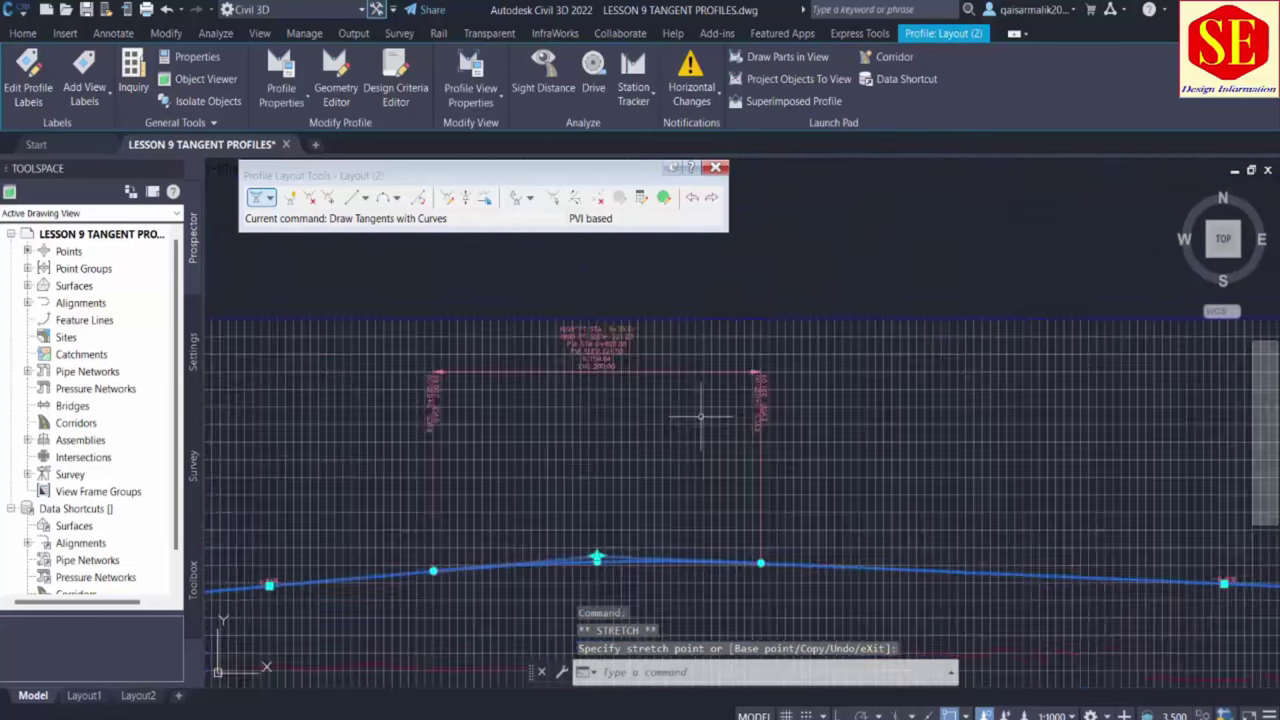
pyautogui.scroll(-2, 700, 414)
# Cancel the pending PVI edit and open Profile Grid View listing Layout (2)'s six PVIs
pyautogui.press('Escape')
pyautogui.scroll(-2, 757, 449)
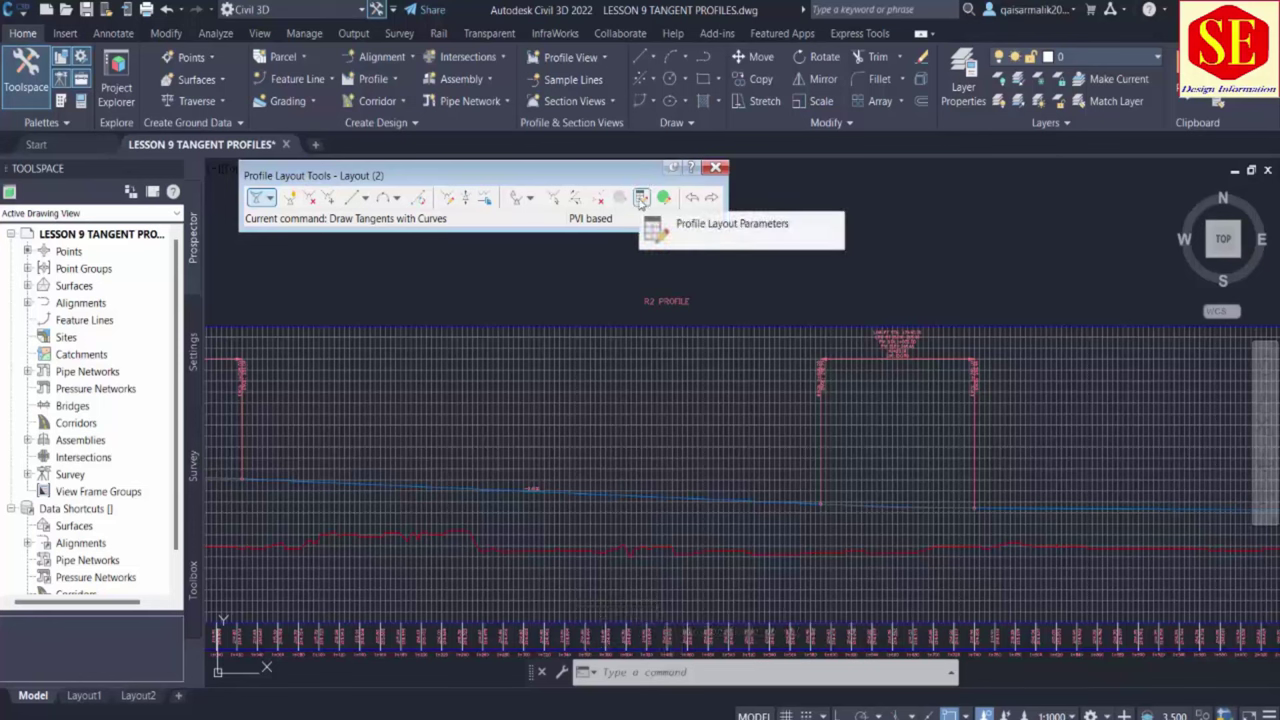
pyautogui.click(641, 199)
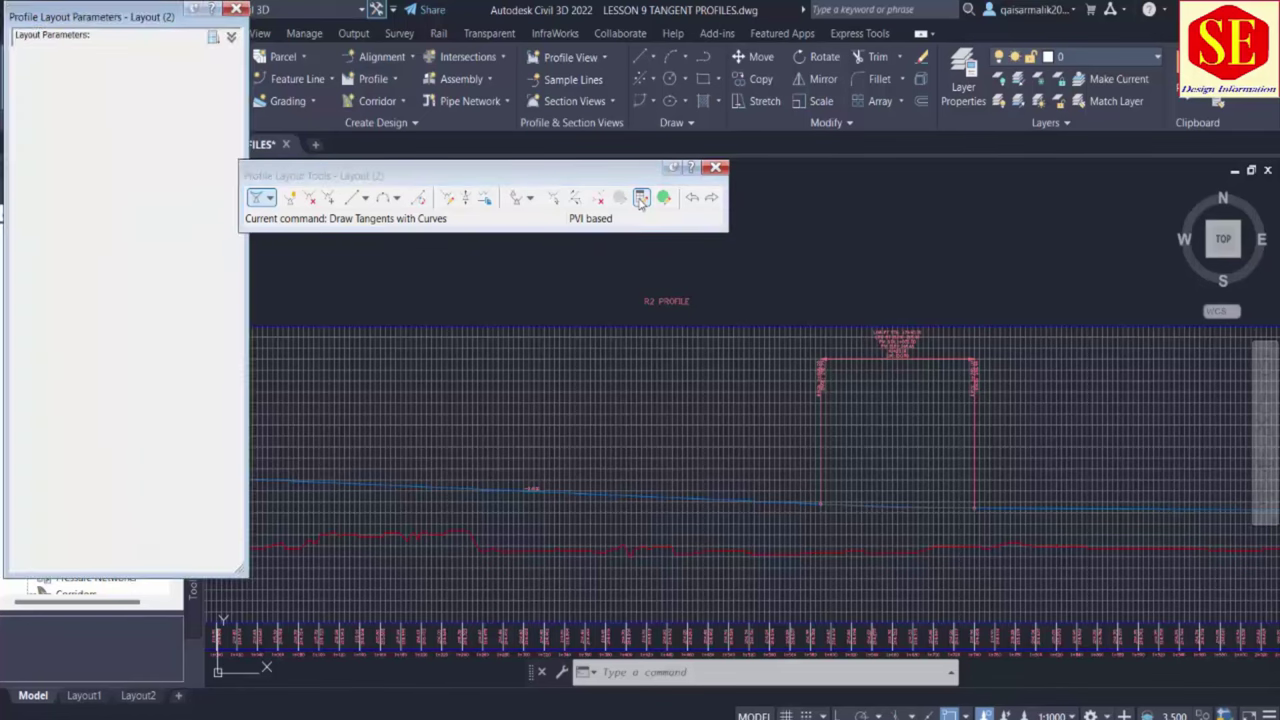
pyautogui.click(235, 10)
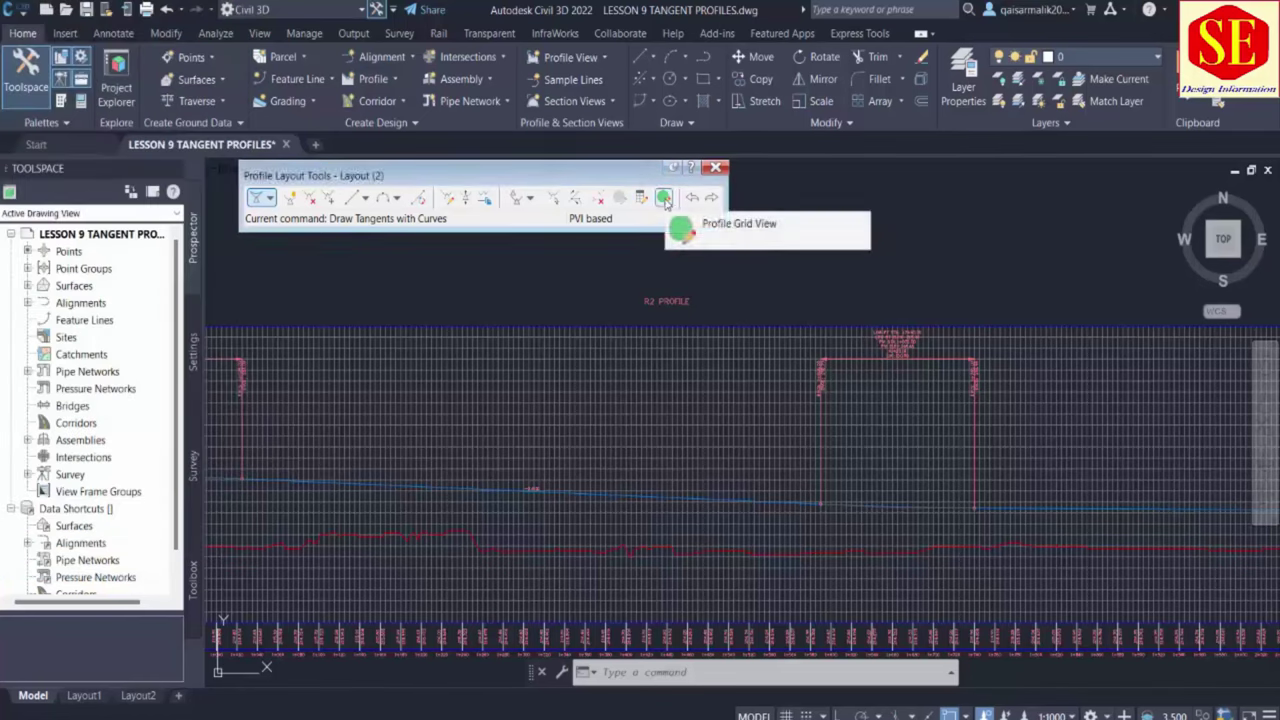
pyautogui.click(664, 198)
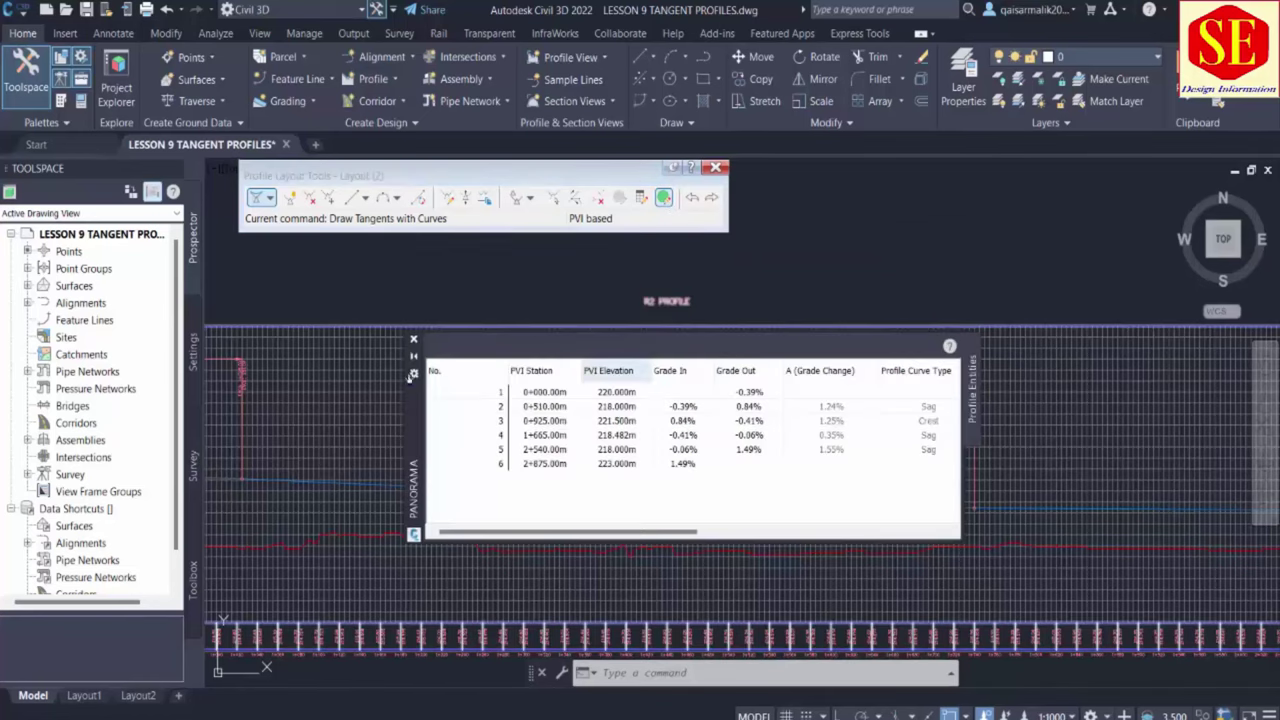
pyautogui.click(550, 393)
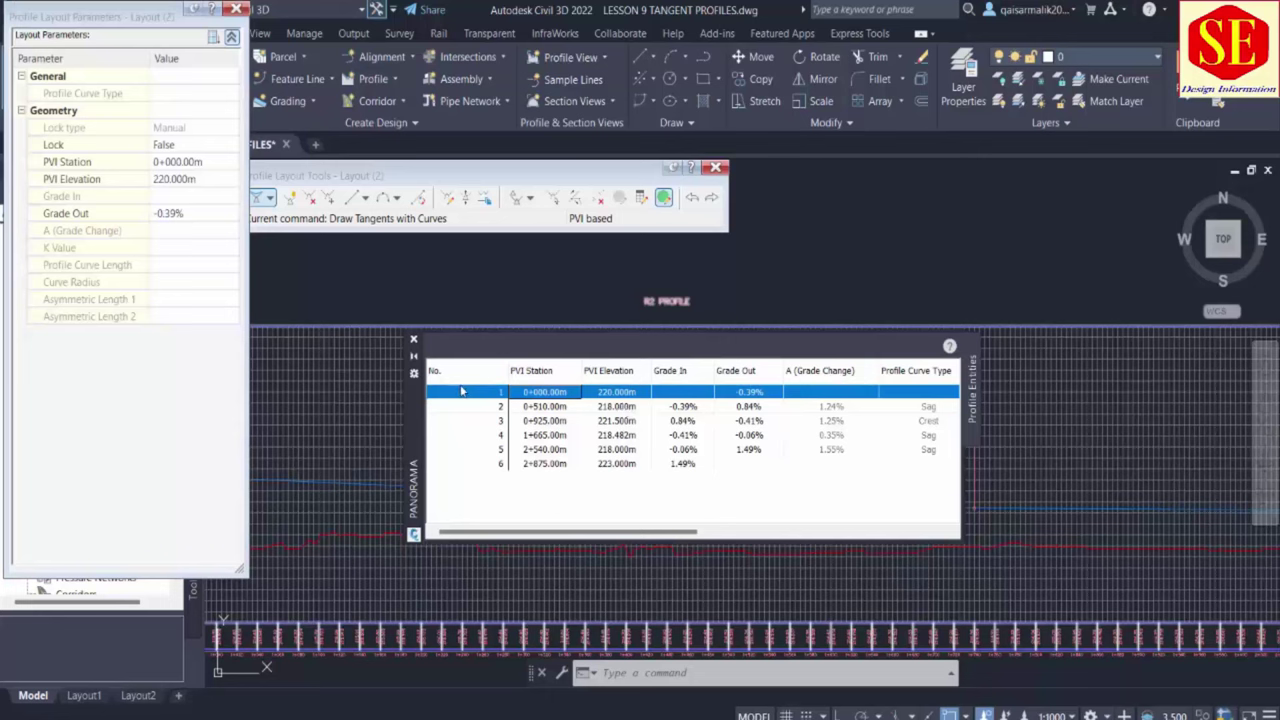
pyautogui.click(233, 10)
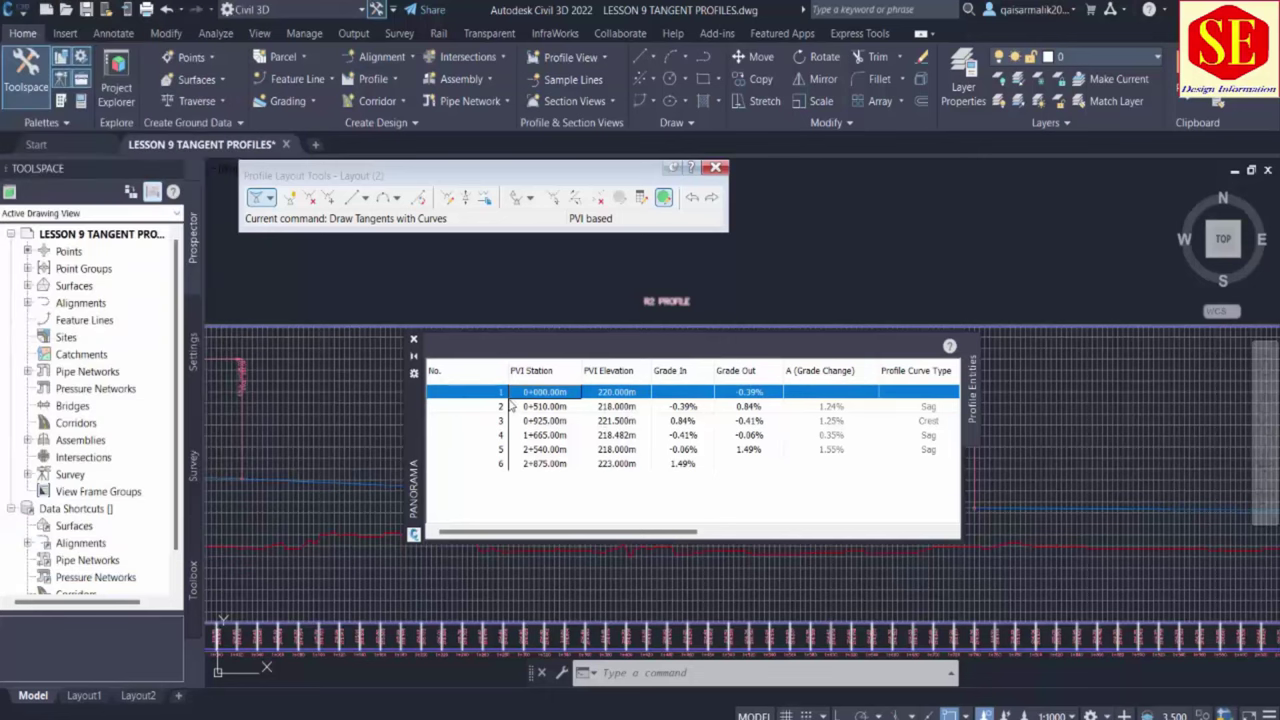
pyautogui.click(540, 409)
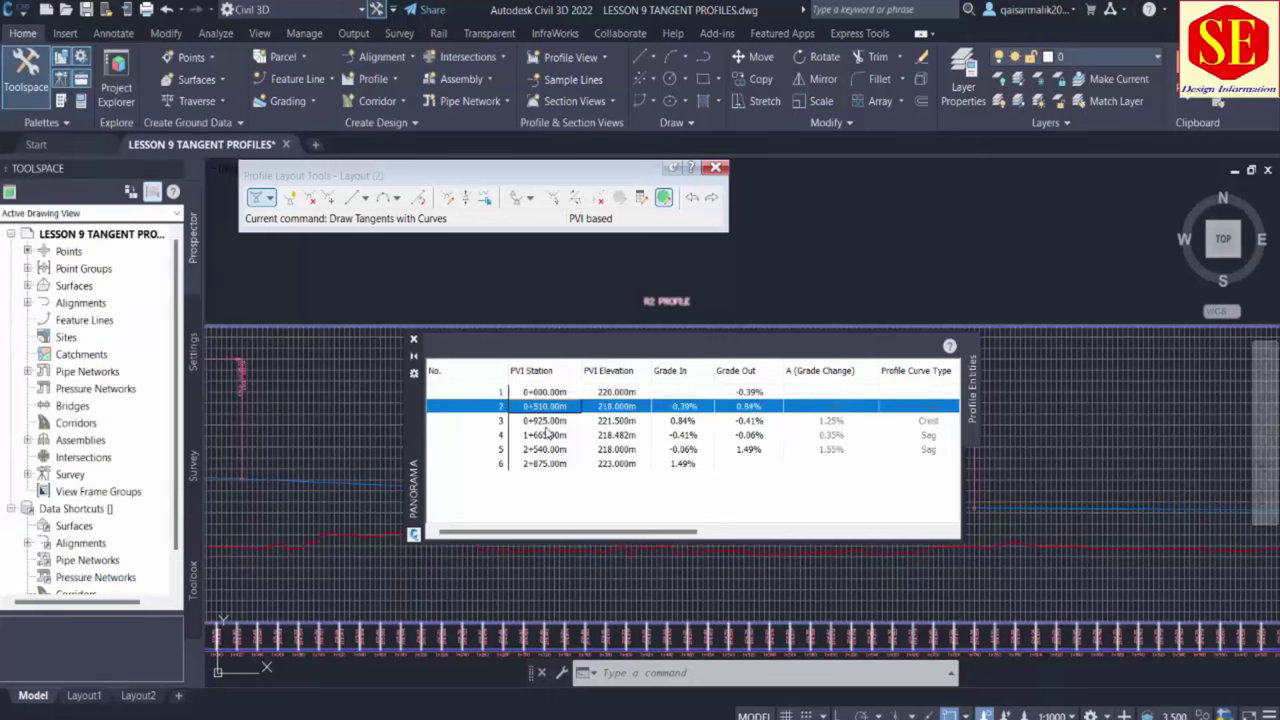
pyautogui.click(547, 422)
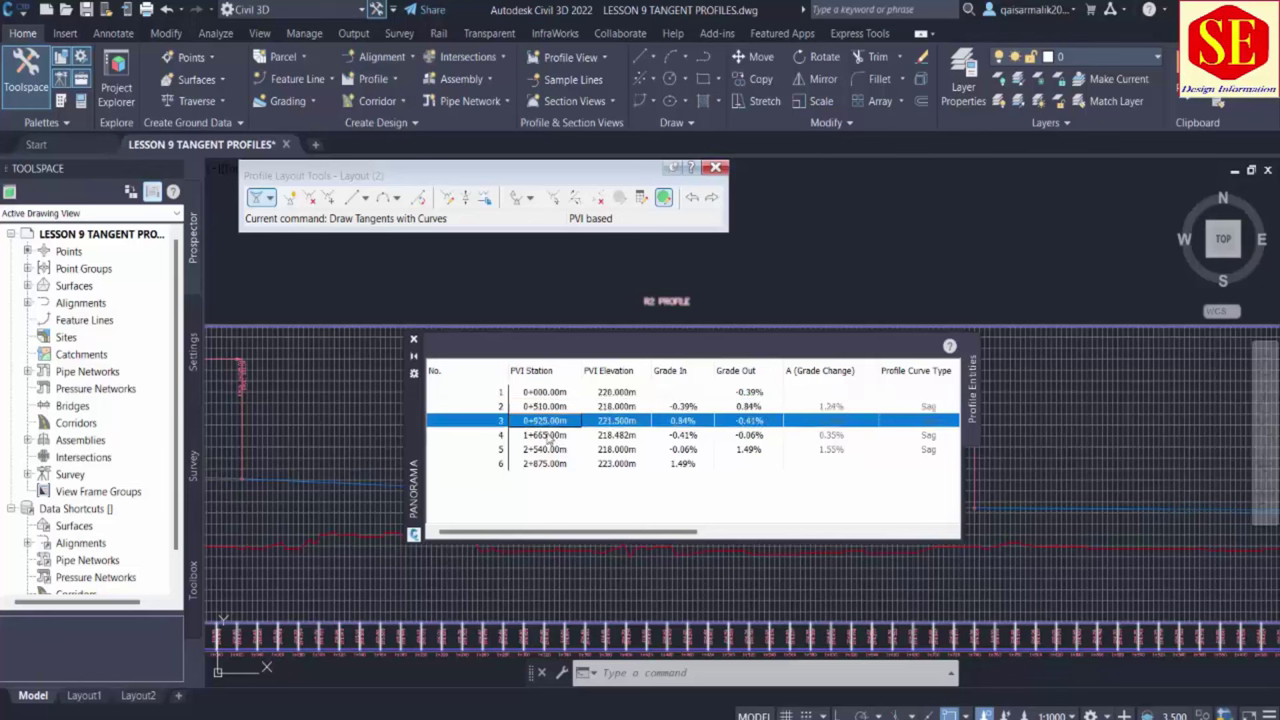
pyautogui.click(549, 436)
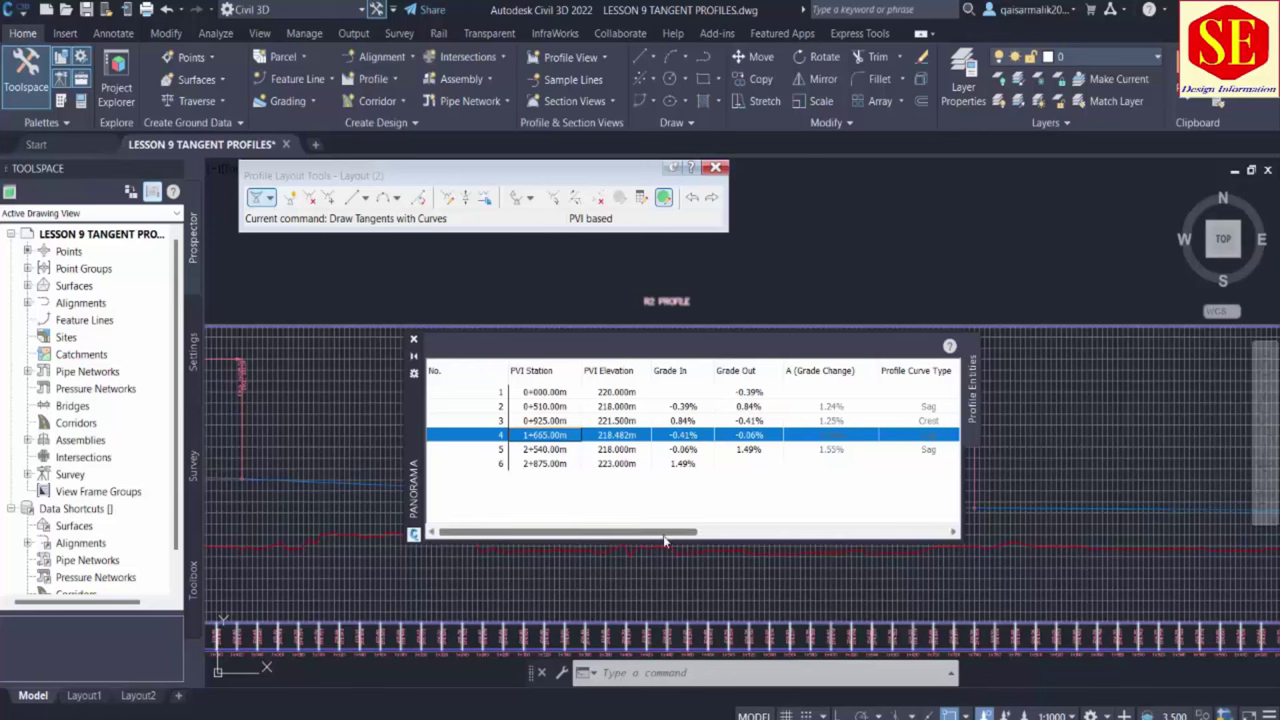
pyautogui.moveTo(672, 540); pyautogui.dragTo(745, 548)
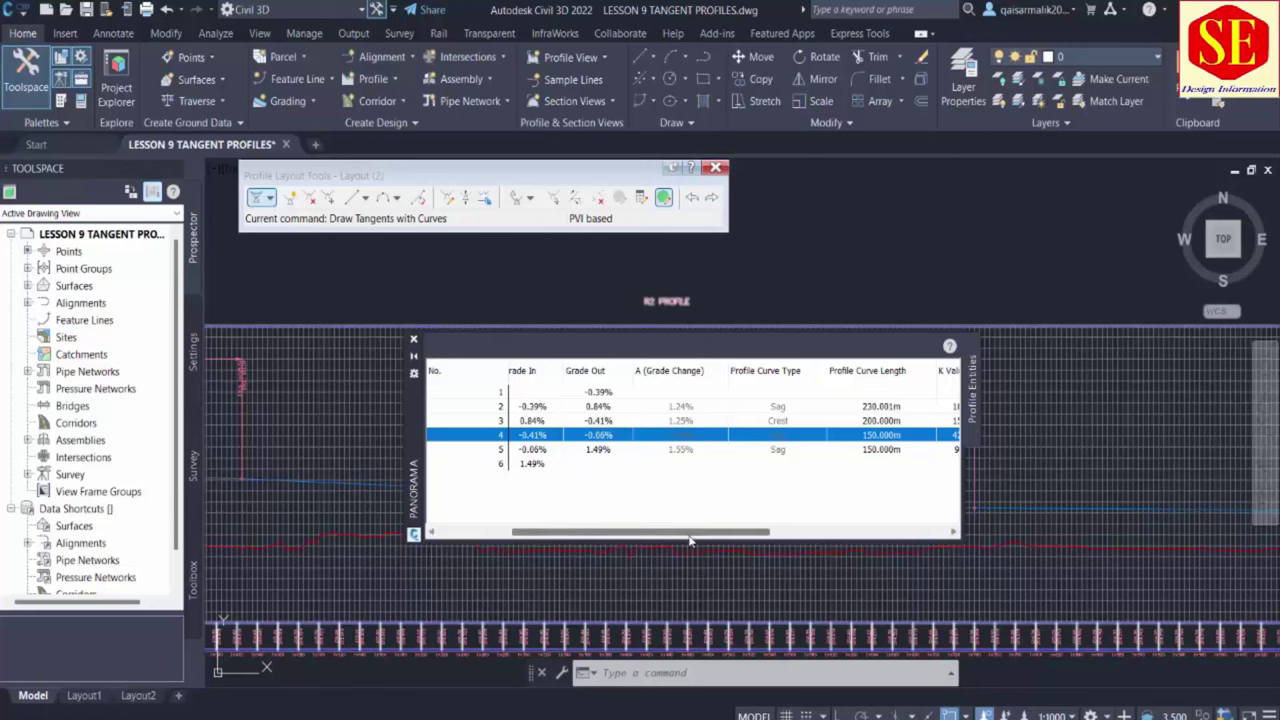
pyautogui.moveTo(690, 541); pyautogui.dragTo(741, 512)
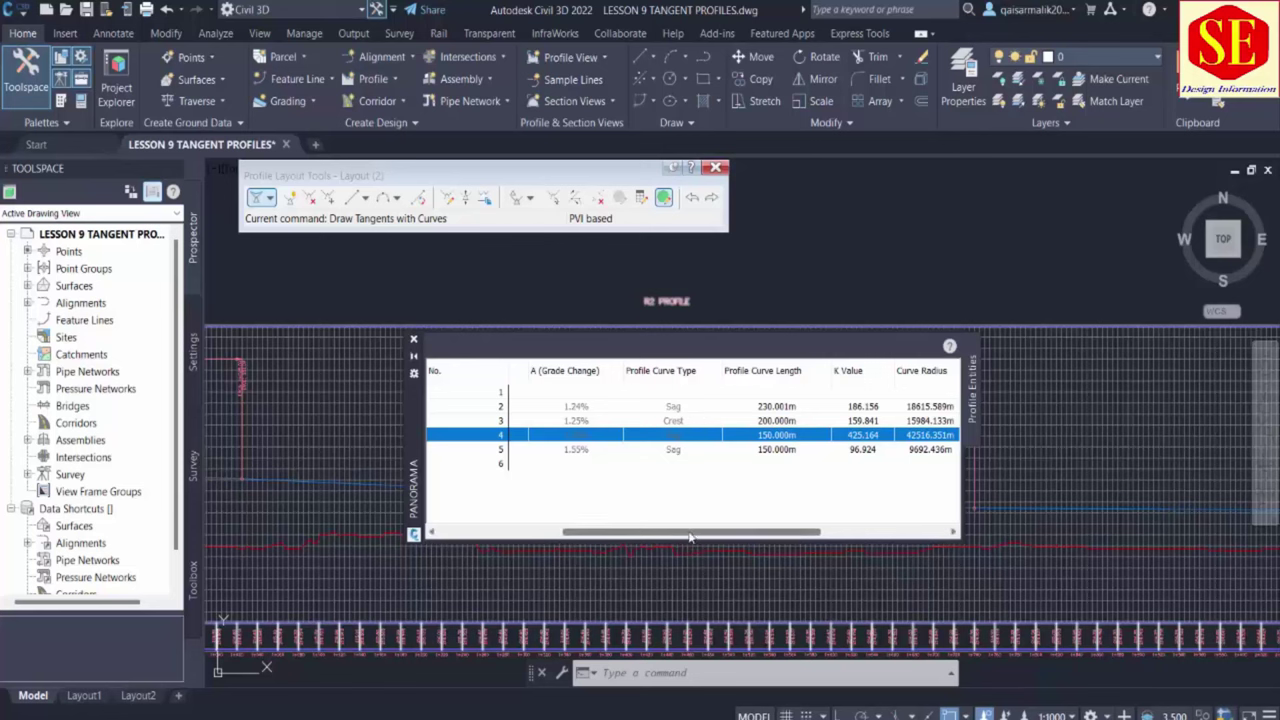
pyautogui.moveTo(688, 538); pyautogui.dragTo(720, 522)
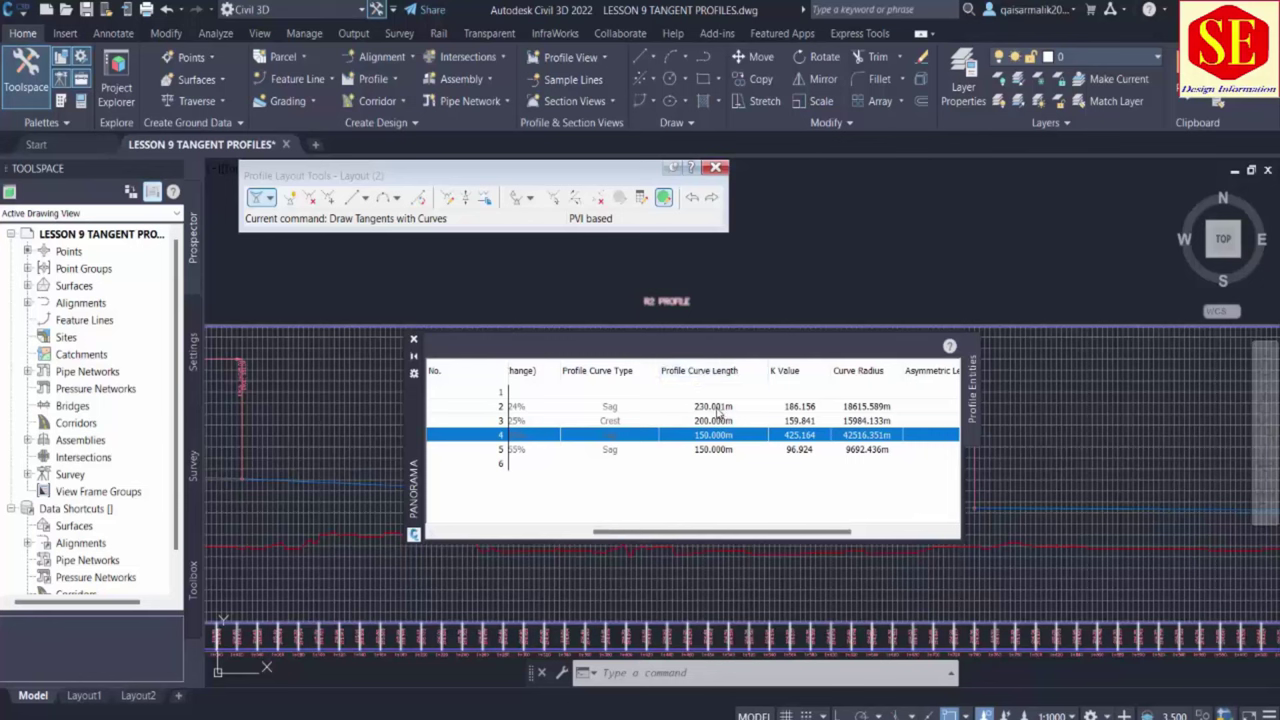
# Set PVI 2's vertical curve length to 250 m
pyautogui.click(717, 408)
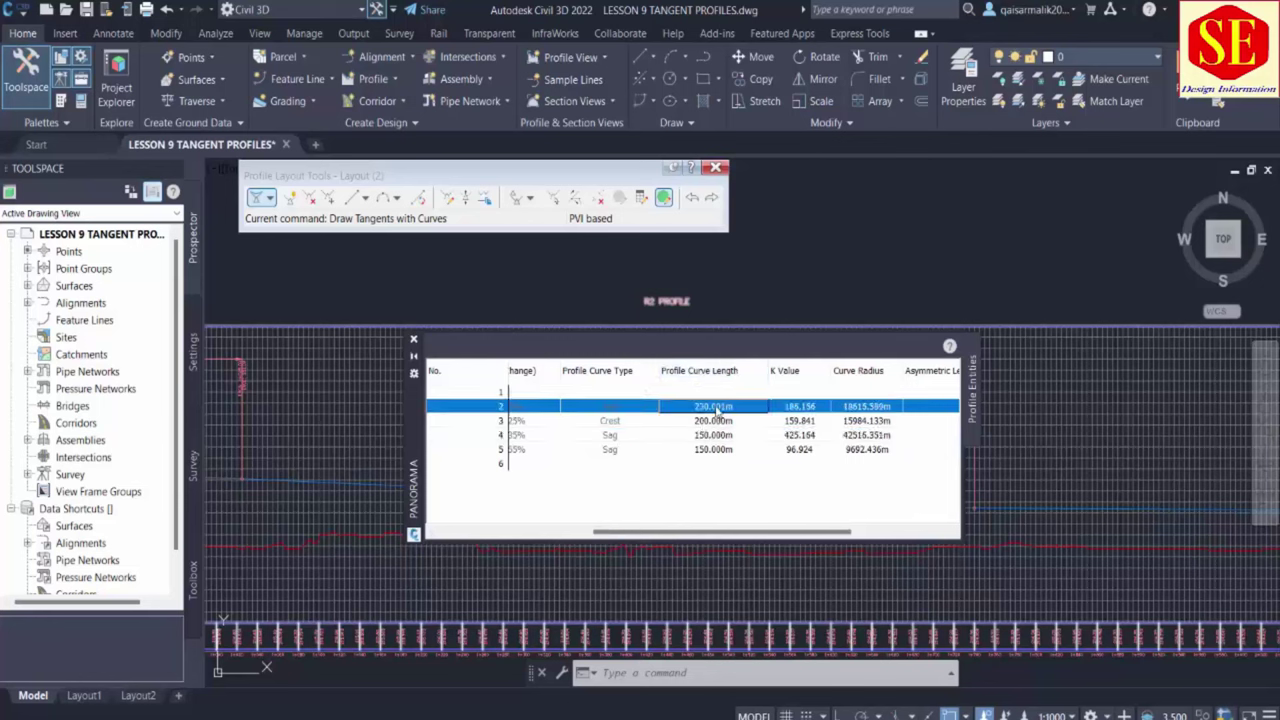
pyautogui.click(717, 408)
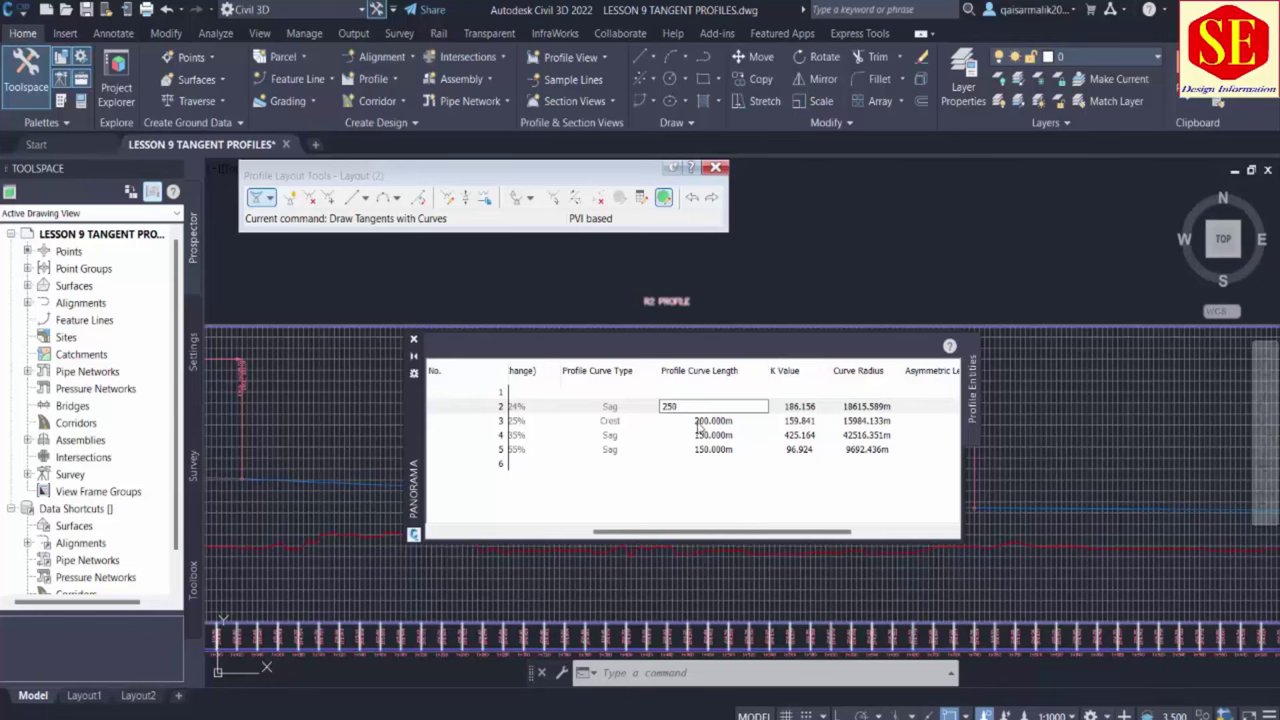
pyautogui.write('250')
pyautogui.press('Return')
pyautogui.scroll(-2, 1100, 371)
pyautogui.moveTo(1100, 371)
pyautogui.mouseDown(button='middle')
pyautogui.moveTo(1003, 557)
pyautogui.moveTo(766, 634)
pyautogui.moveTo(761, 655)
pyautogui.mouseUp(button='middle')
pyautogui.scroll(5, 761, 655)
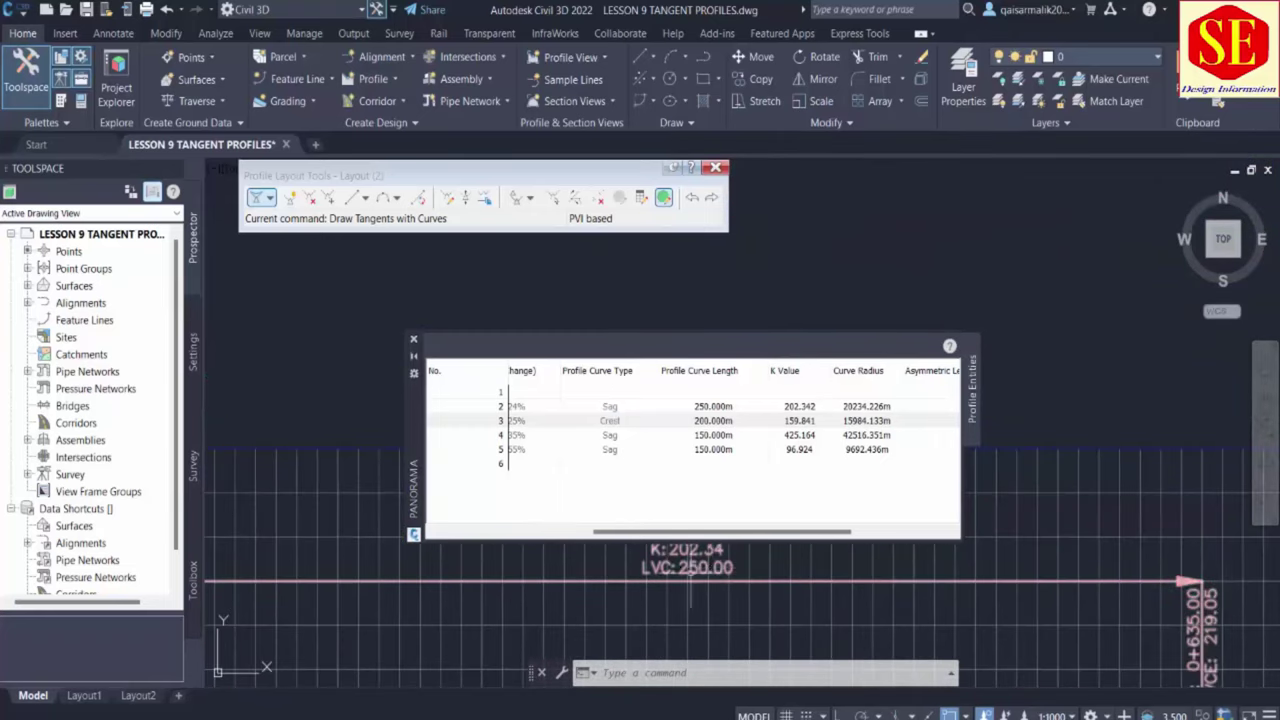
pyautogui.scroll(-5, 600, 600)
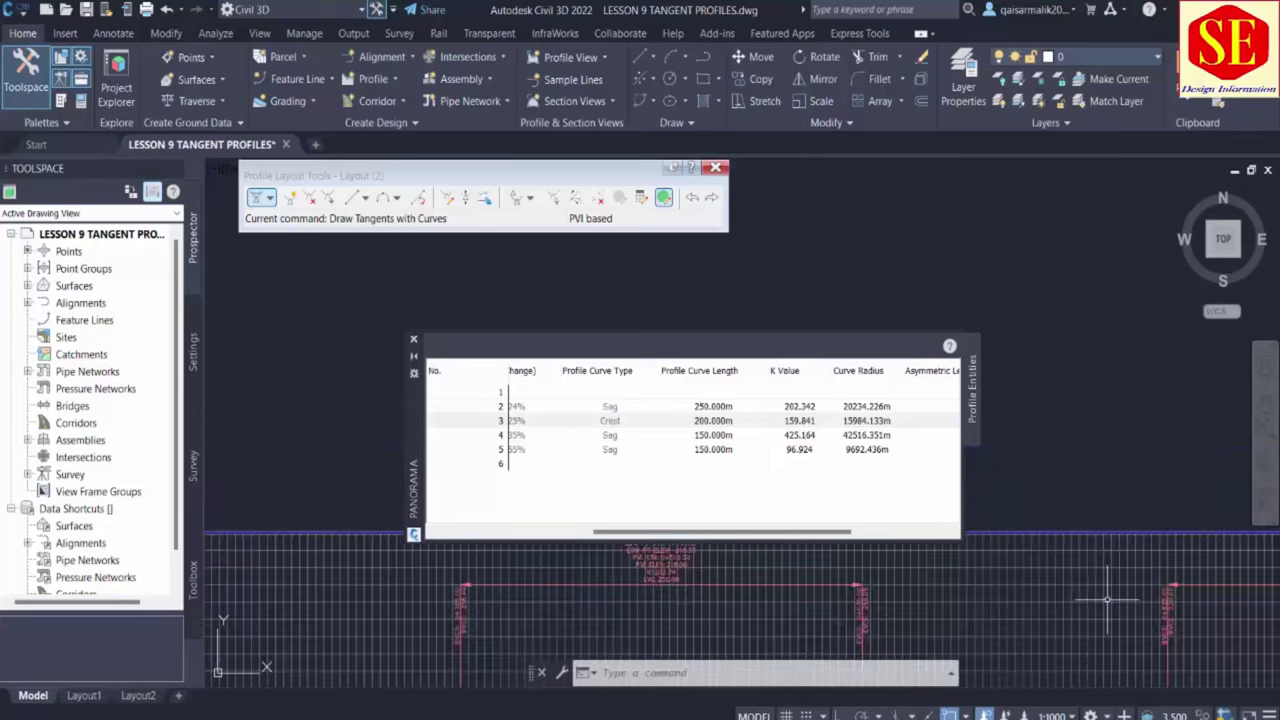
pyautogui.scroll(2, 371, 591)
pyautogui.scroll(3, 540, 563)
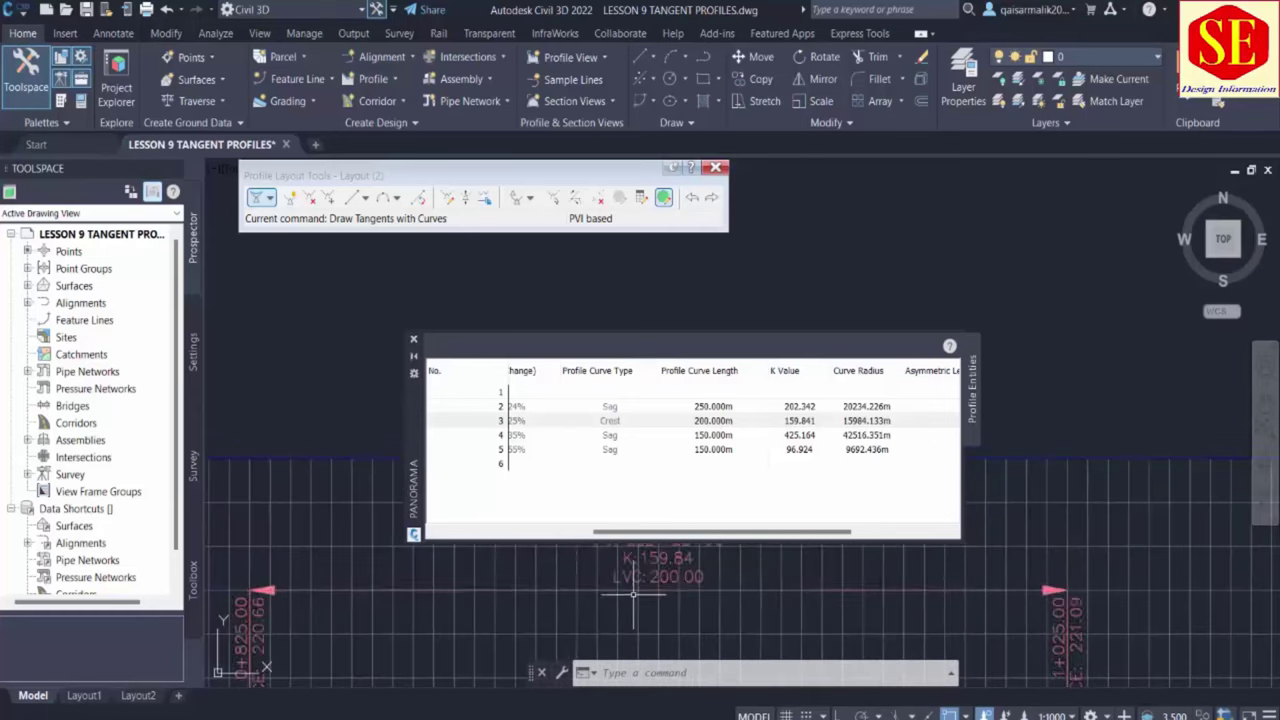
# Set the crest curve in row 3 to a 300 m length
pyautogui.click(806, 421)
pyautogui.click(806, 424)
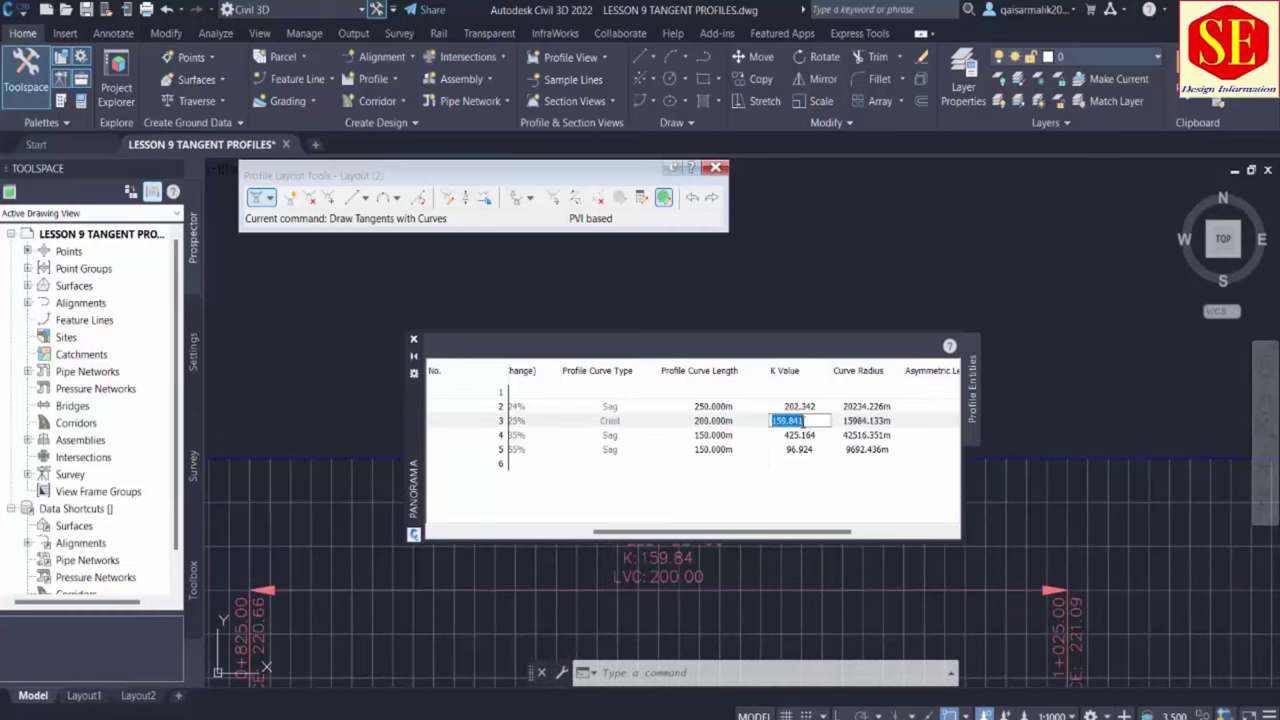
pyautogui.click(714, 421)
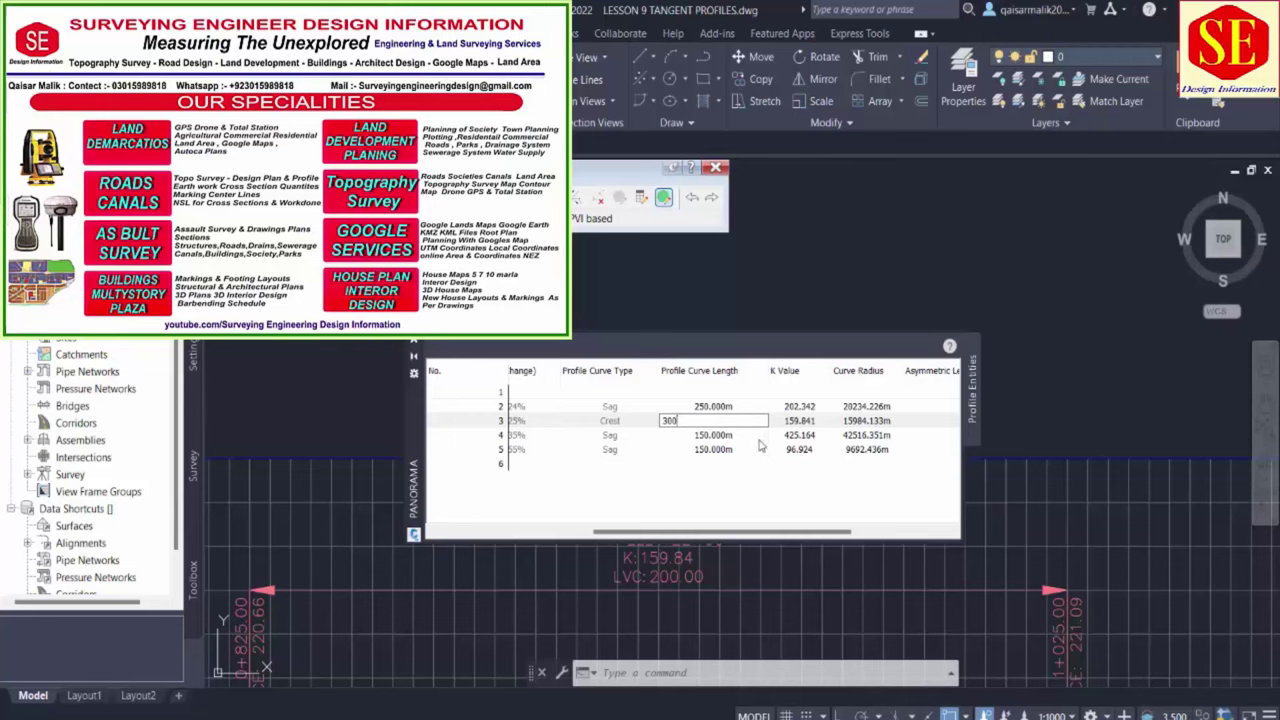
pyautogui.press('Return')
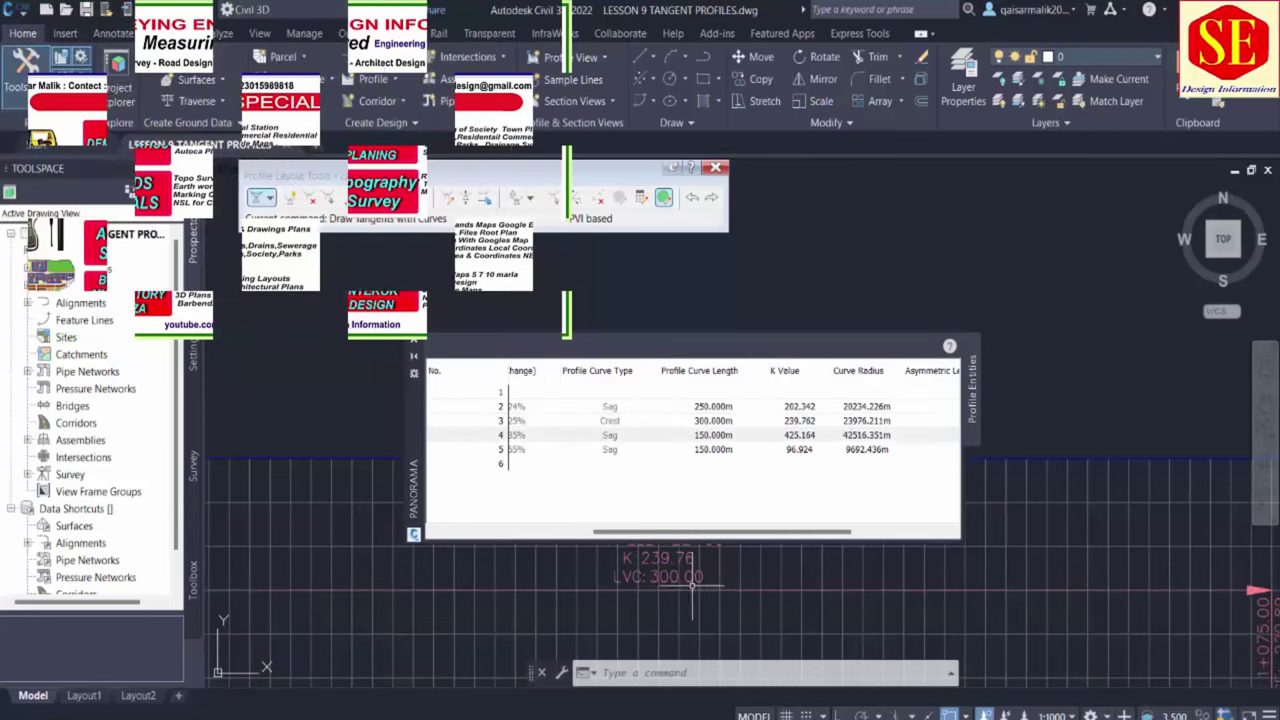
pyautogui.scroll(-3, 913, 602)
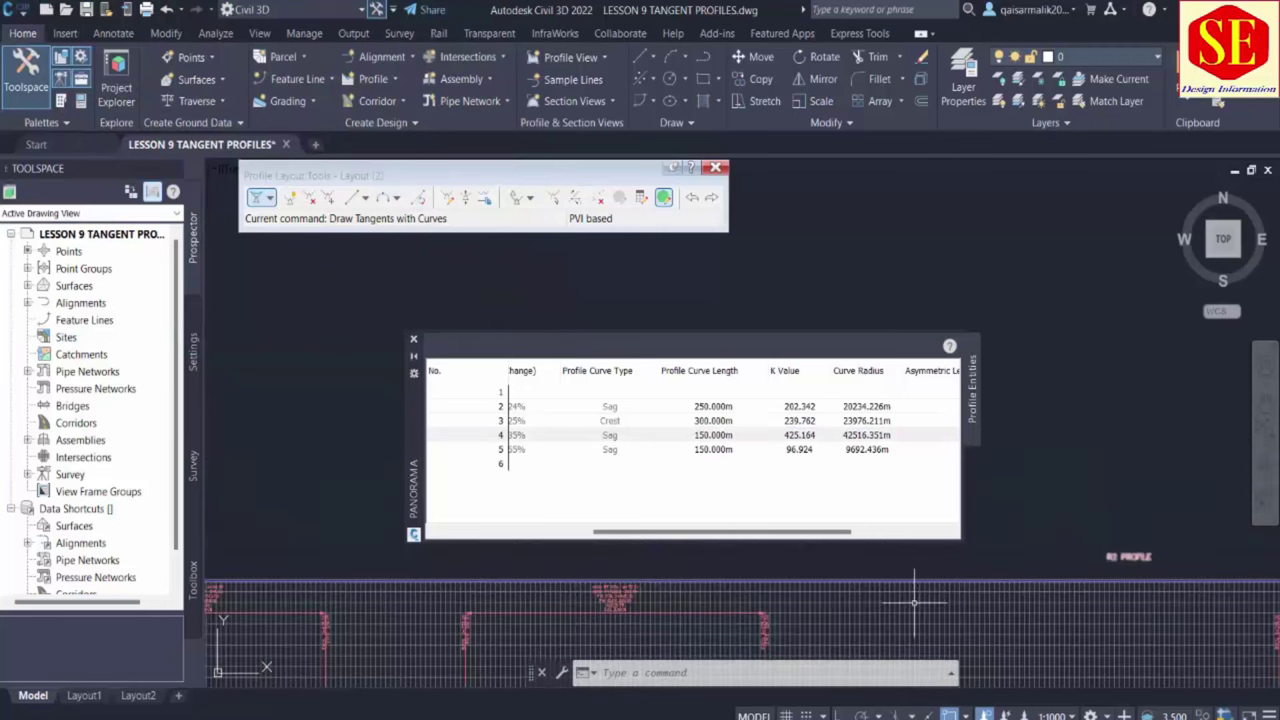
pyautogui.moveTo(913, 602); pyautogui.dragTo(133, 590, button='middle')
pyautogui.scroll(3, 413, 615)
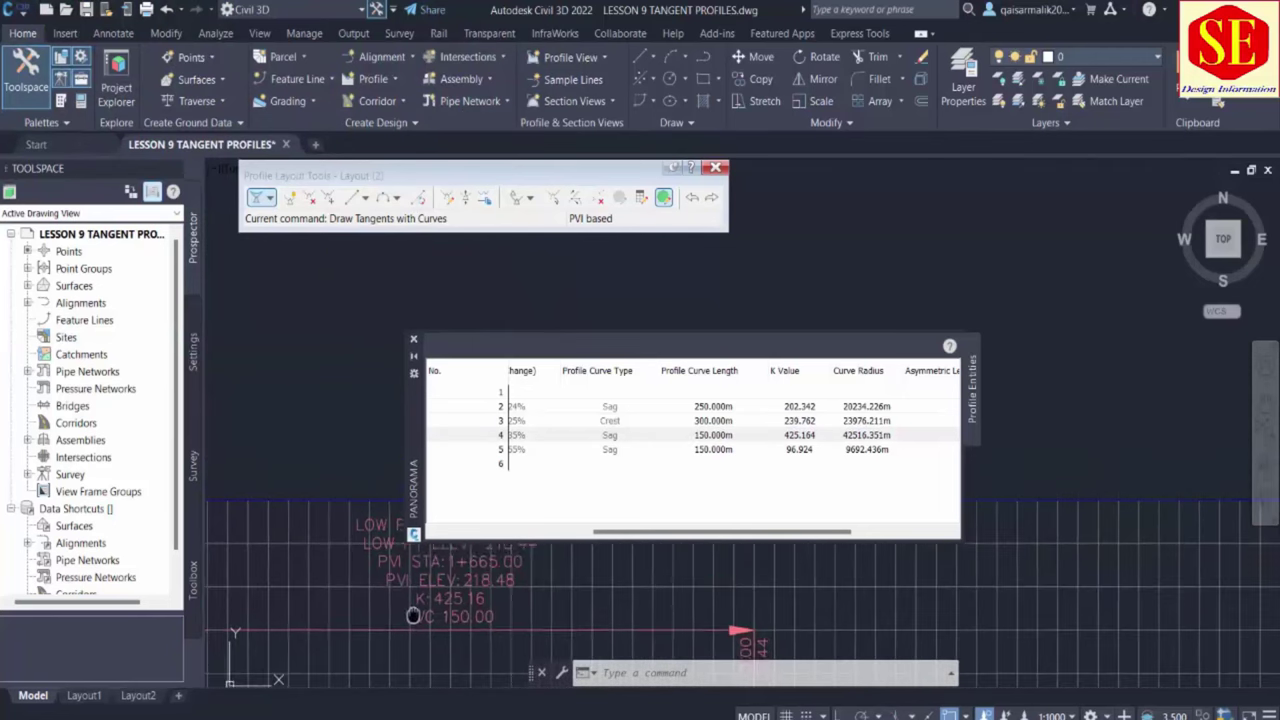
# Set the fourth curve length to 200 m and the fifth to 100 m
pyautogui.click(714, 436)
pyautogui.click(715, 437)
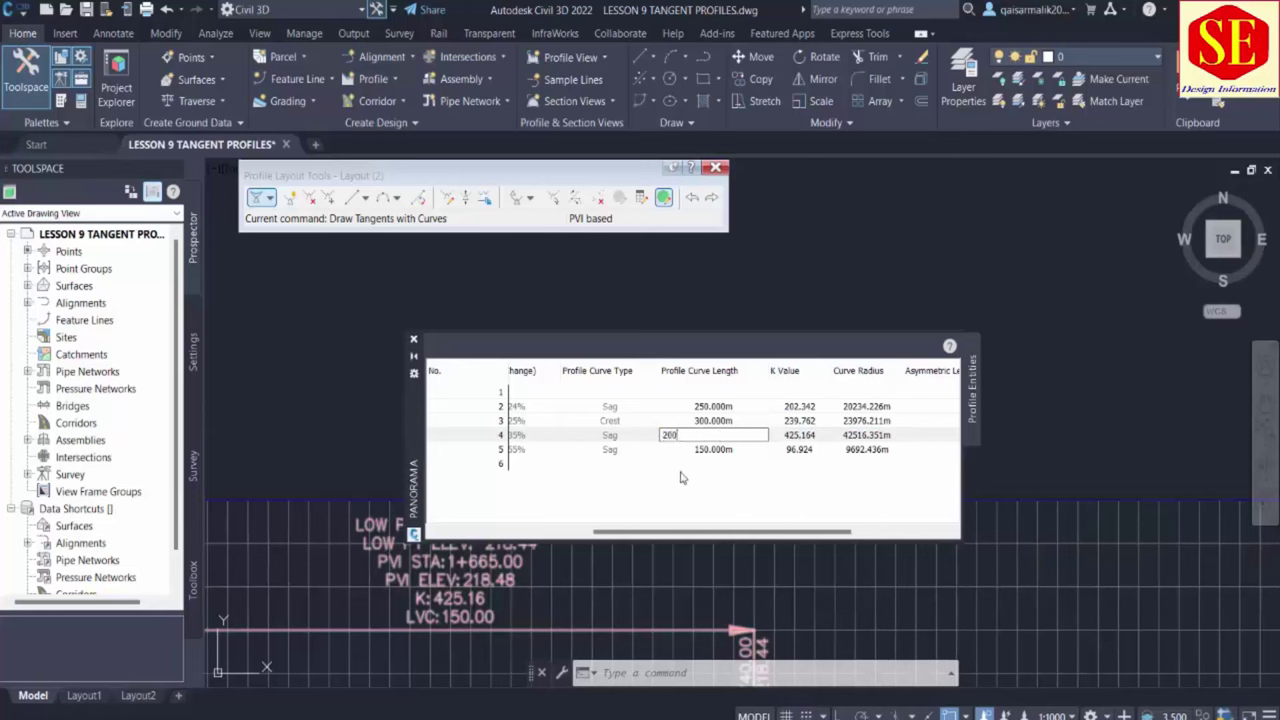
pyautogui.press('Return')
pyautogui.scroll(-2, 522, 619)
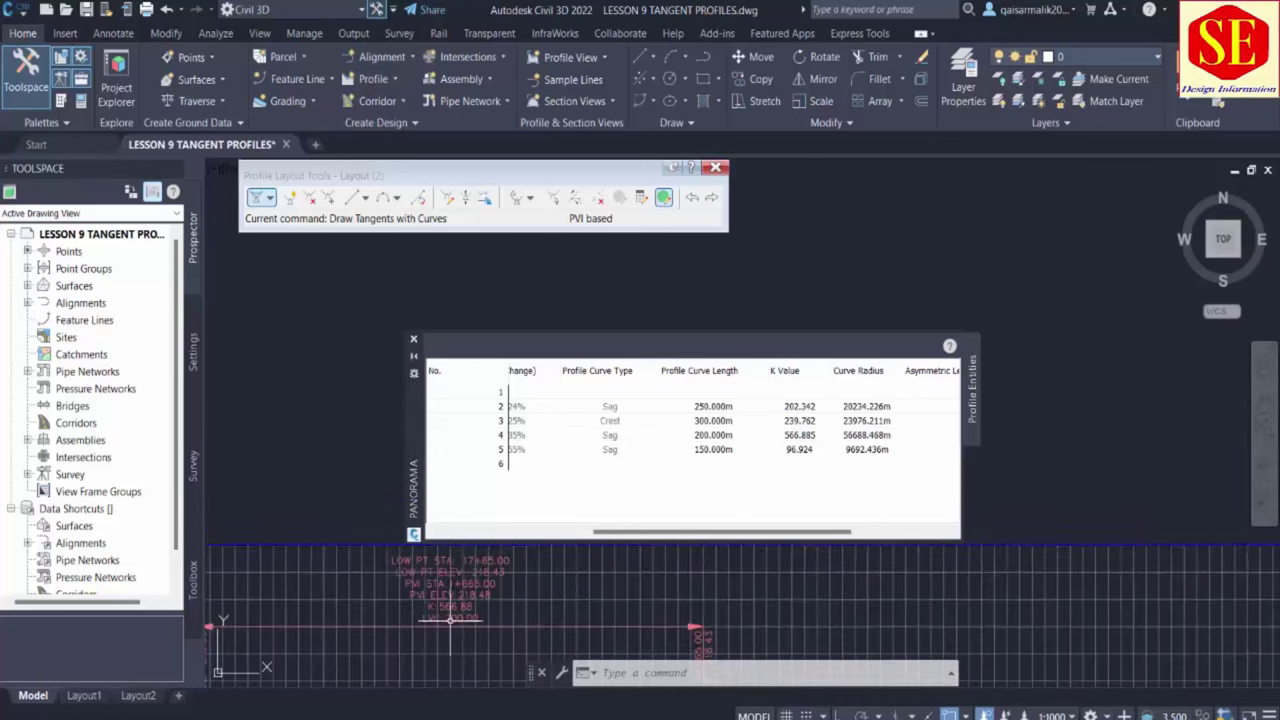
pyautogui.click(714, 450)
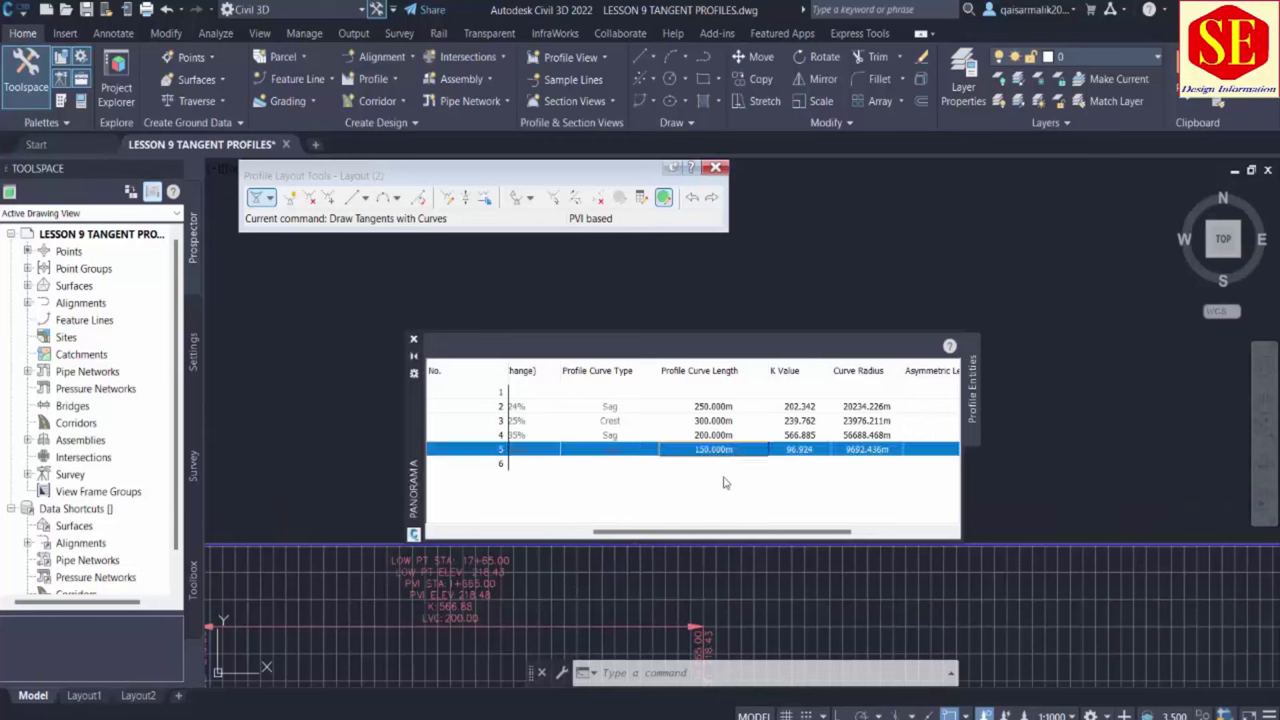
pyautogui.click(727, 459)
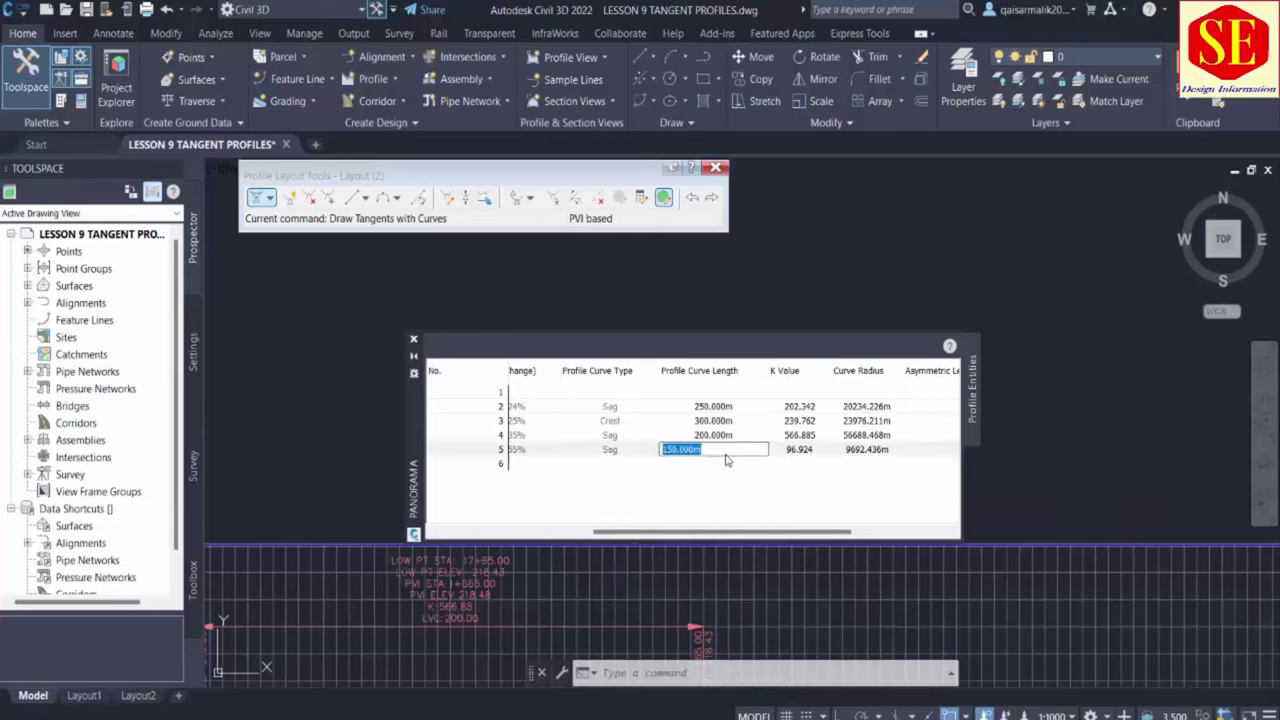
pyautogui.scroll(-3, 600, 600)
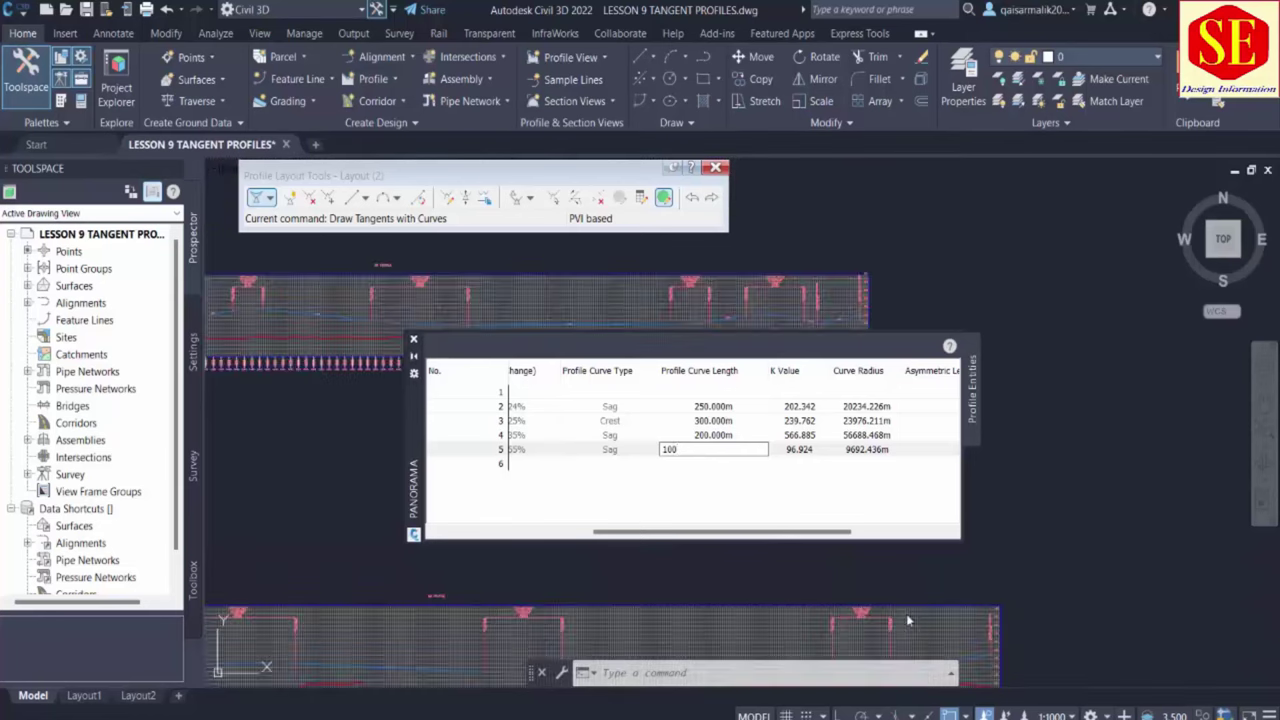
pyautogui.scroll(4, 851, 612)
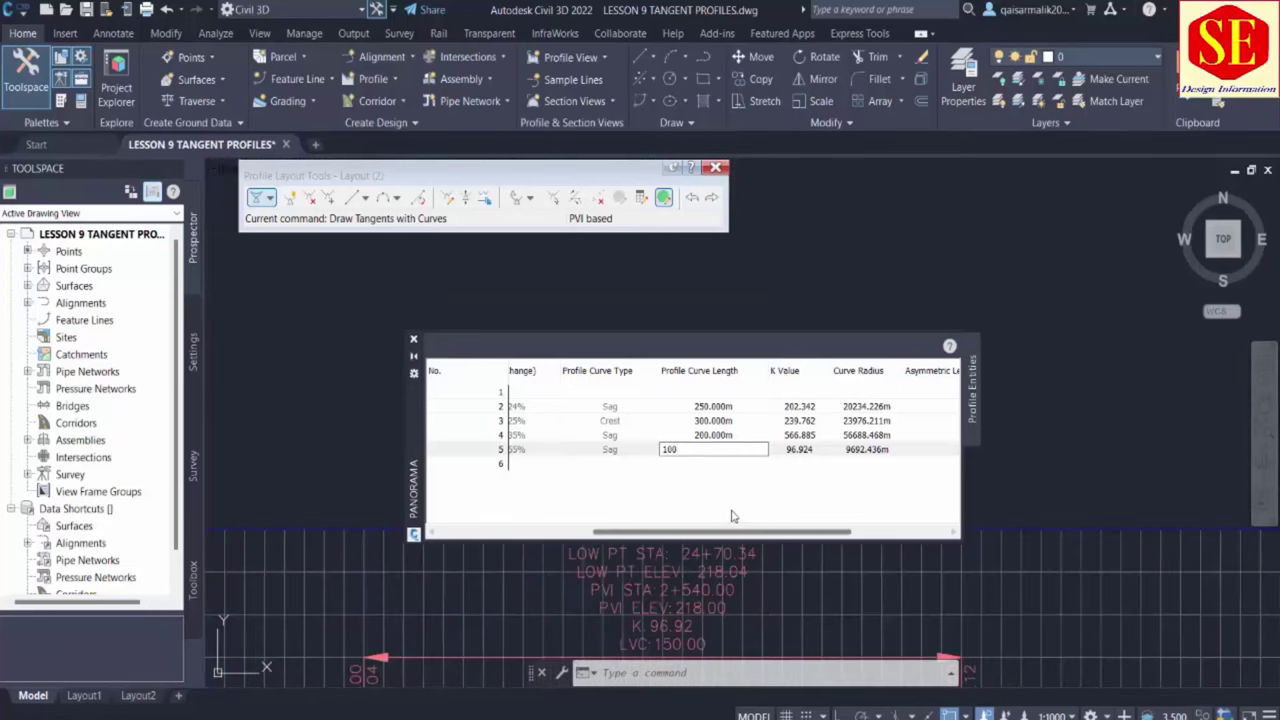
pyautogui.press('Return')
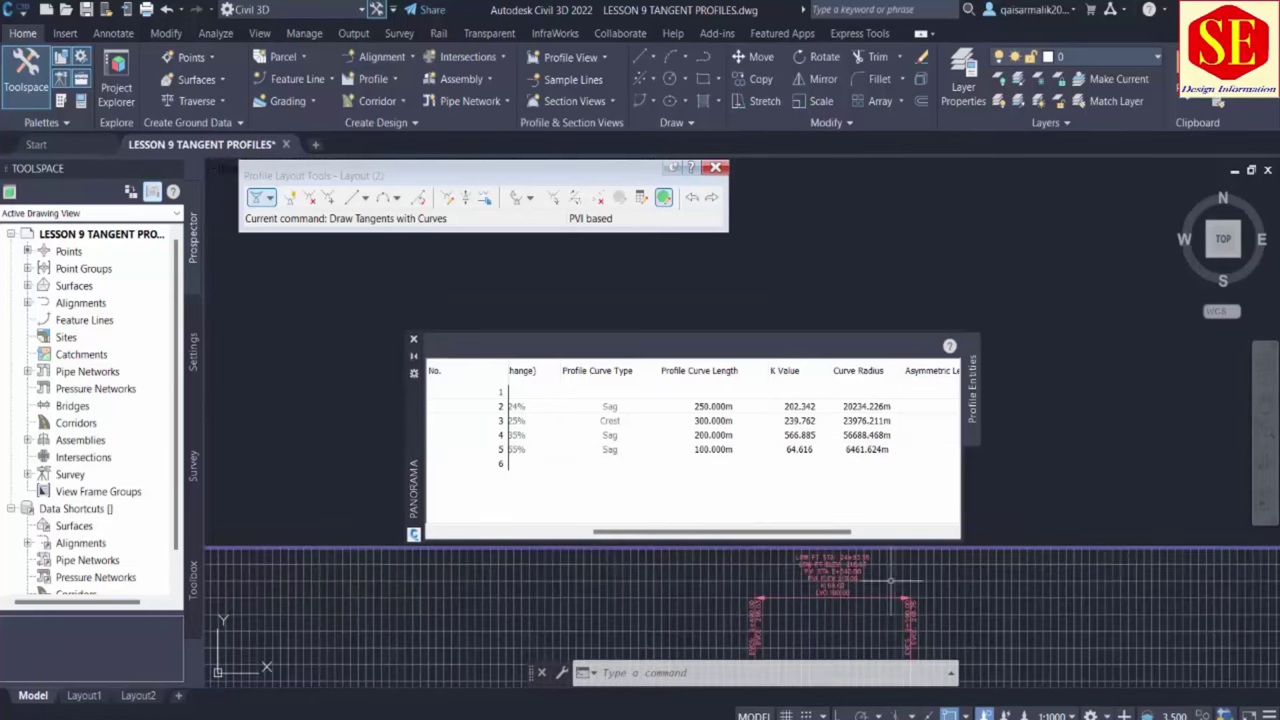
# Review the second curve's radius unchanged and locate the PVI at station 0+510
pyautogui.scroll(-3, 1000, 530)
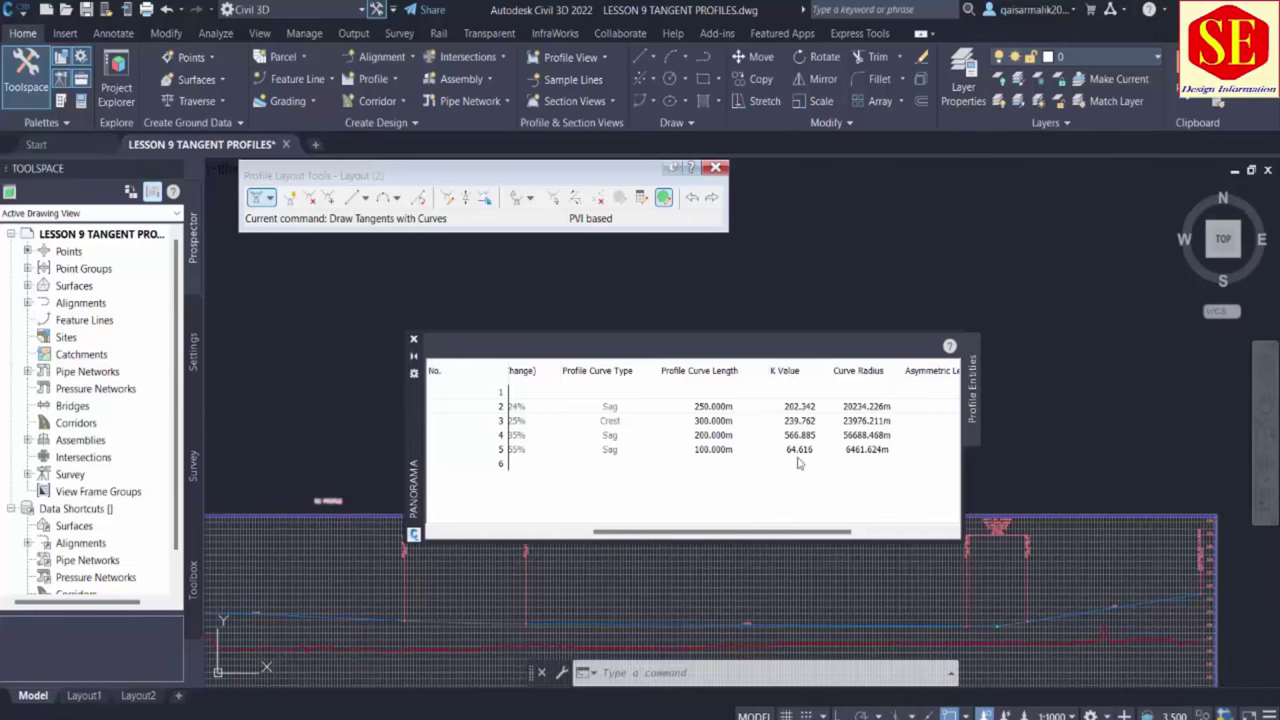
pyautogui.scroll(3, 1029, 571)
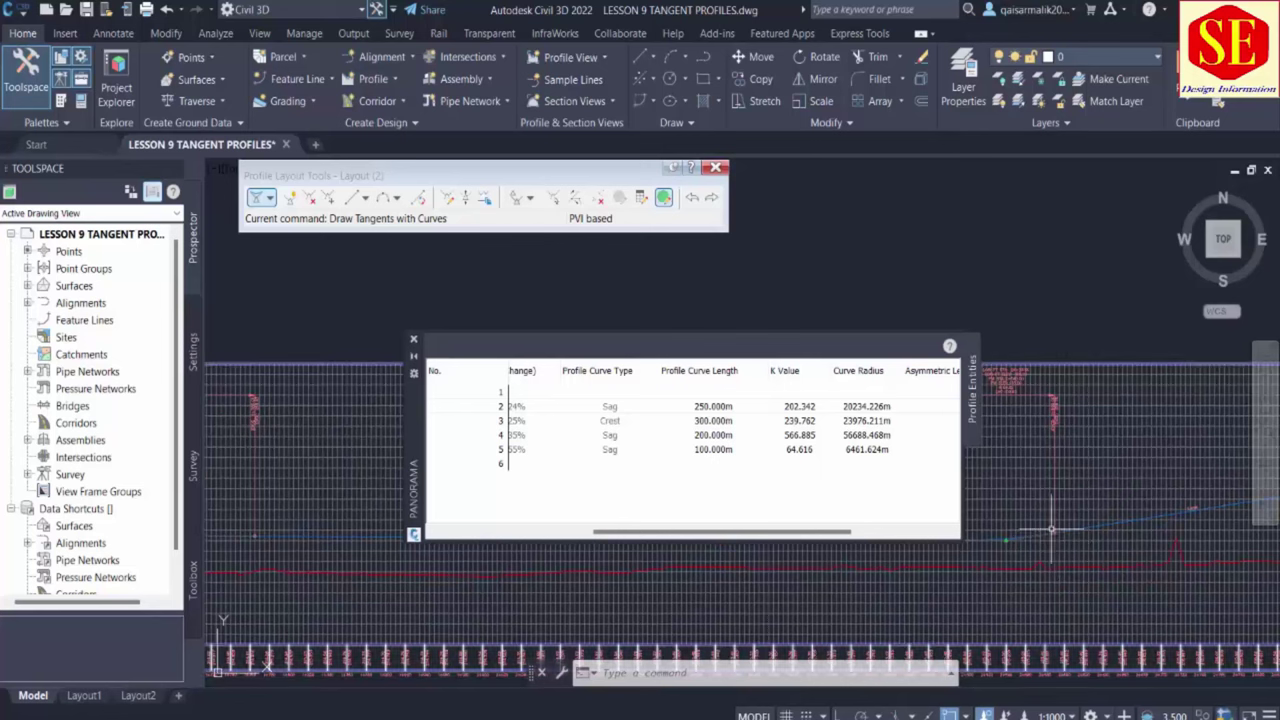
pyautogui.click(857, 407)
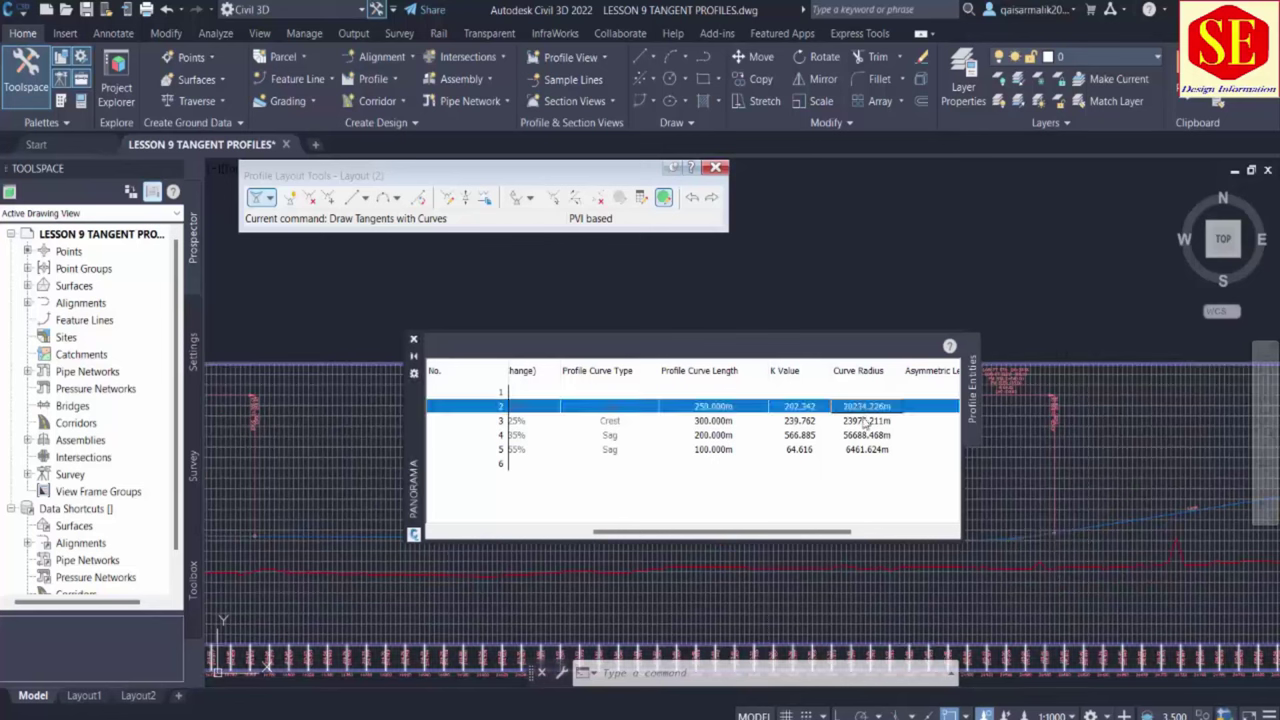
pyautogui.click(866, 410)
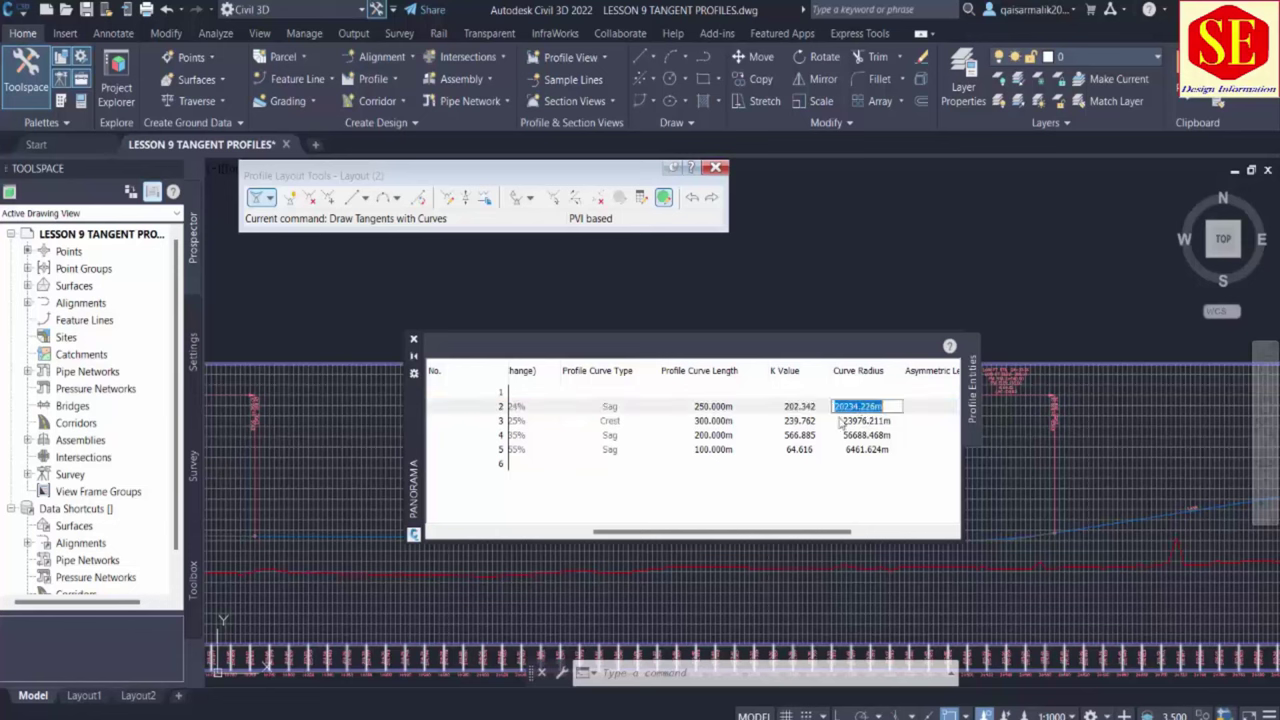
pyautogui.press('Return')
pyautogui.moveTo(697, 532); pyautogui.dragTo(543, 540)
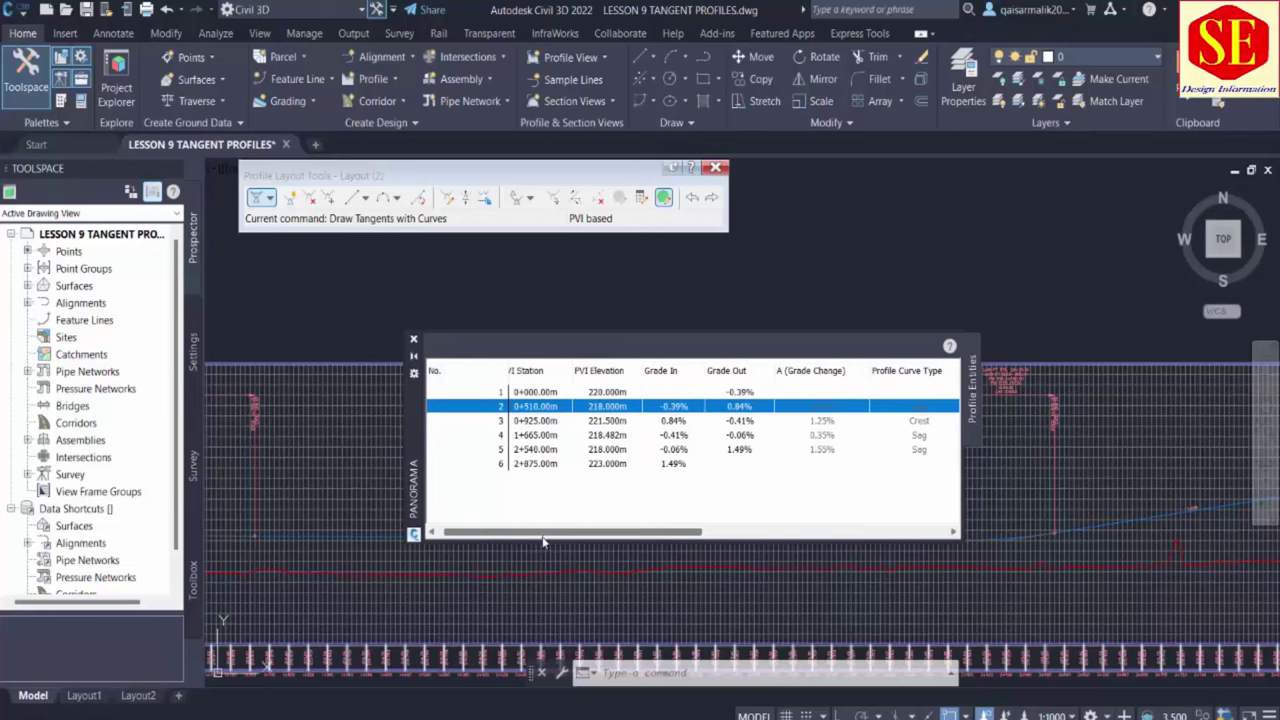
pyautogui.click(614, 400)
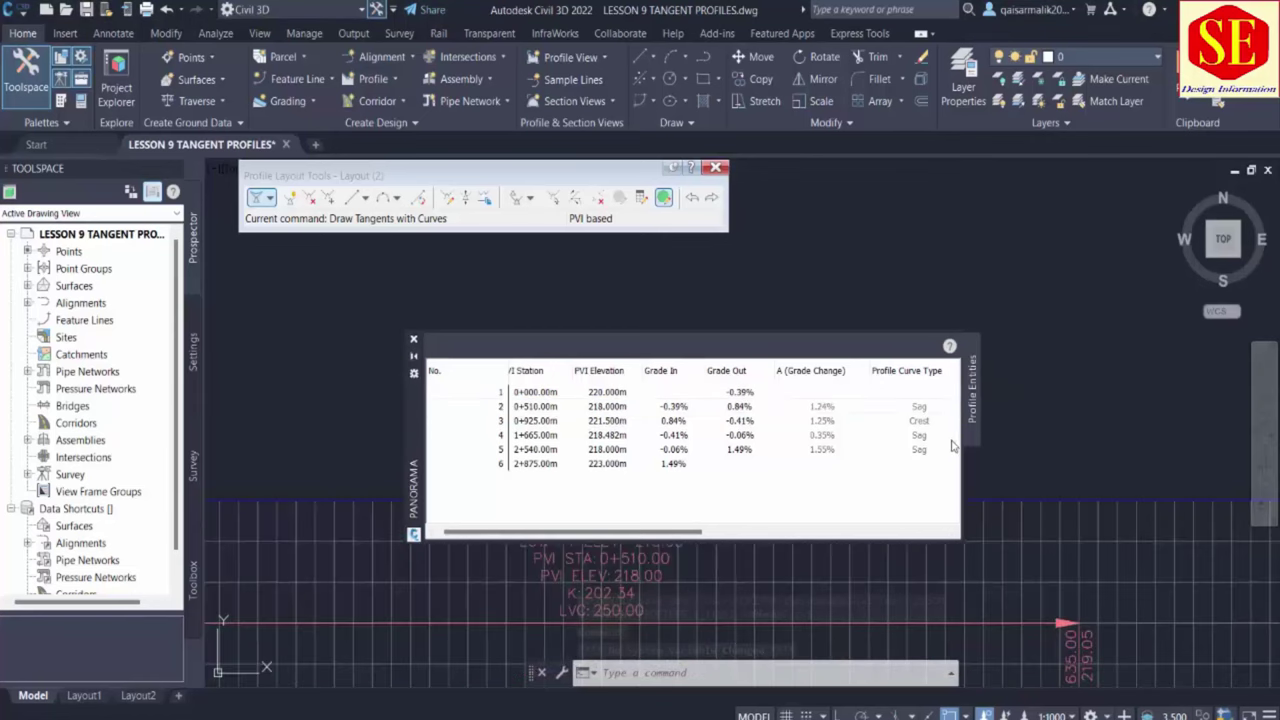
# Close the grid, reselect the layout profile, and reopen then close its PVI grid
pyautogui.click(414, 340)
pyautogui.scroll(-6, 1029, 357)
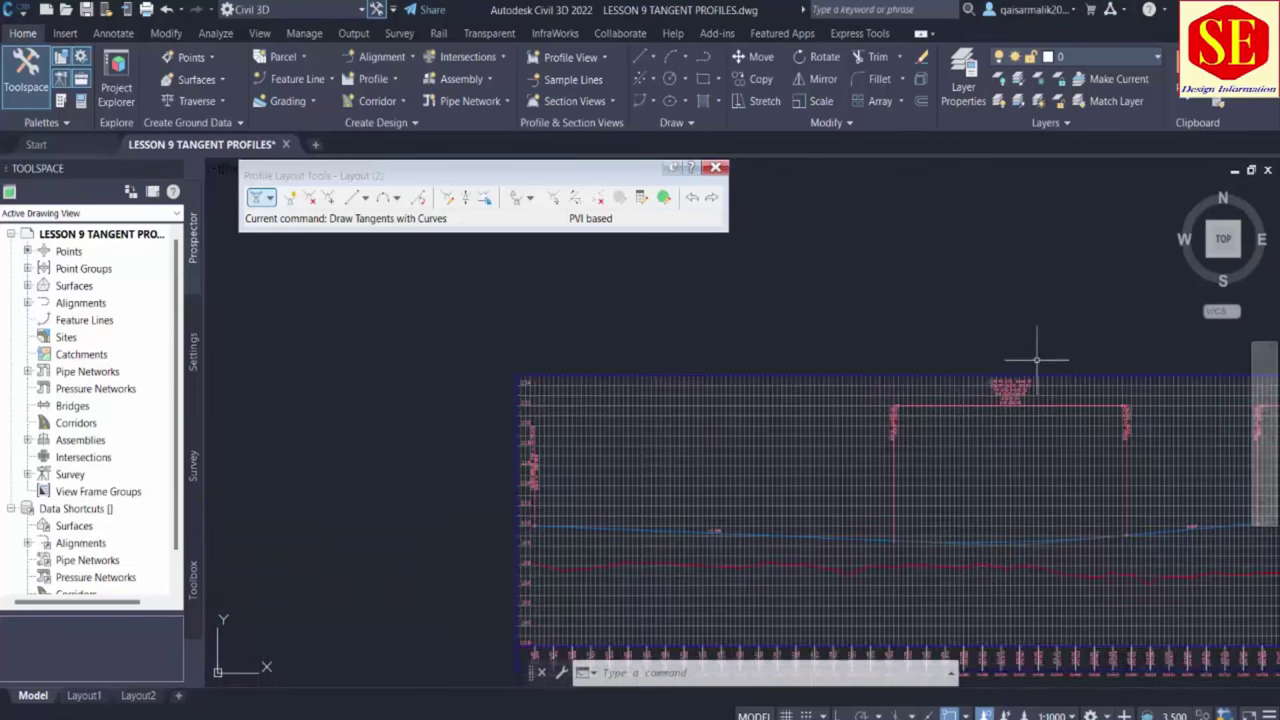
pyautogui.scroll(3, 741, 369)
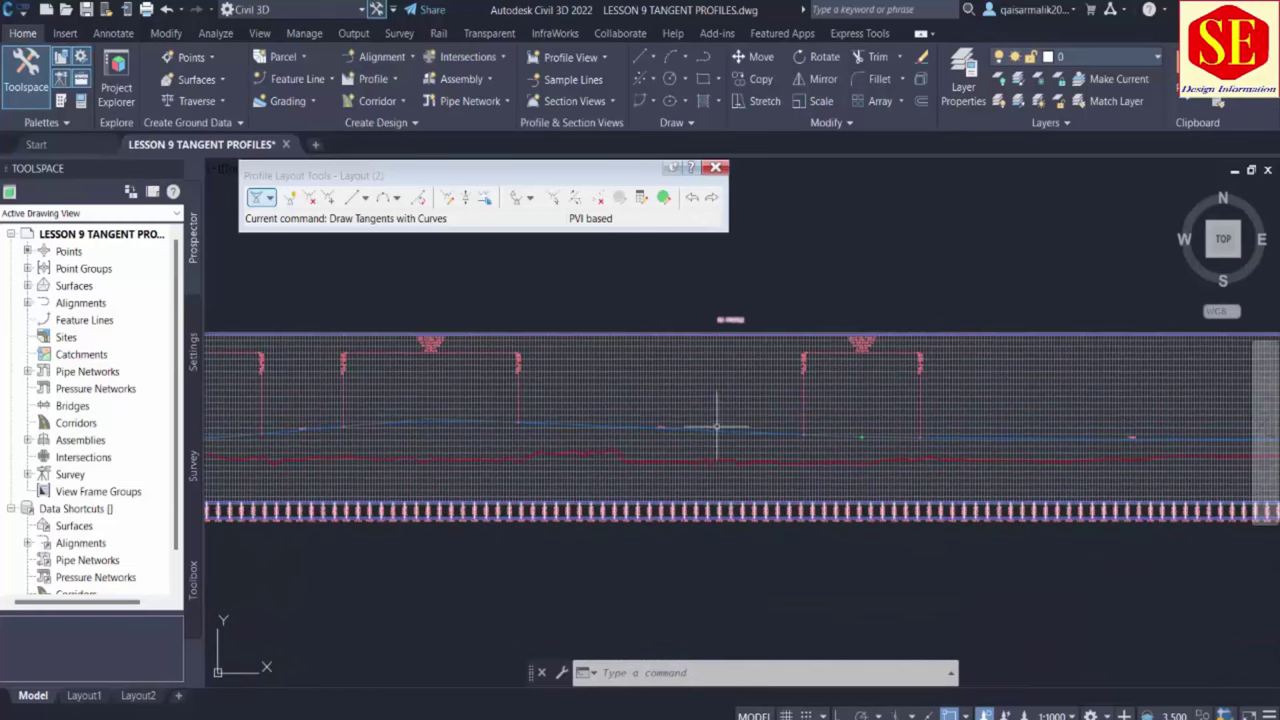
pyautogui.press('Escape')
pyautogui.click(634, 427)
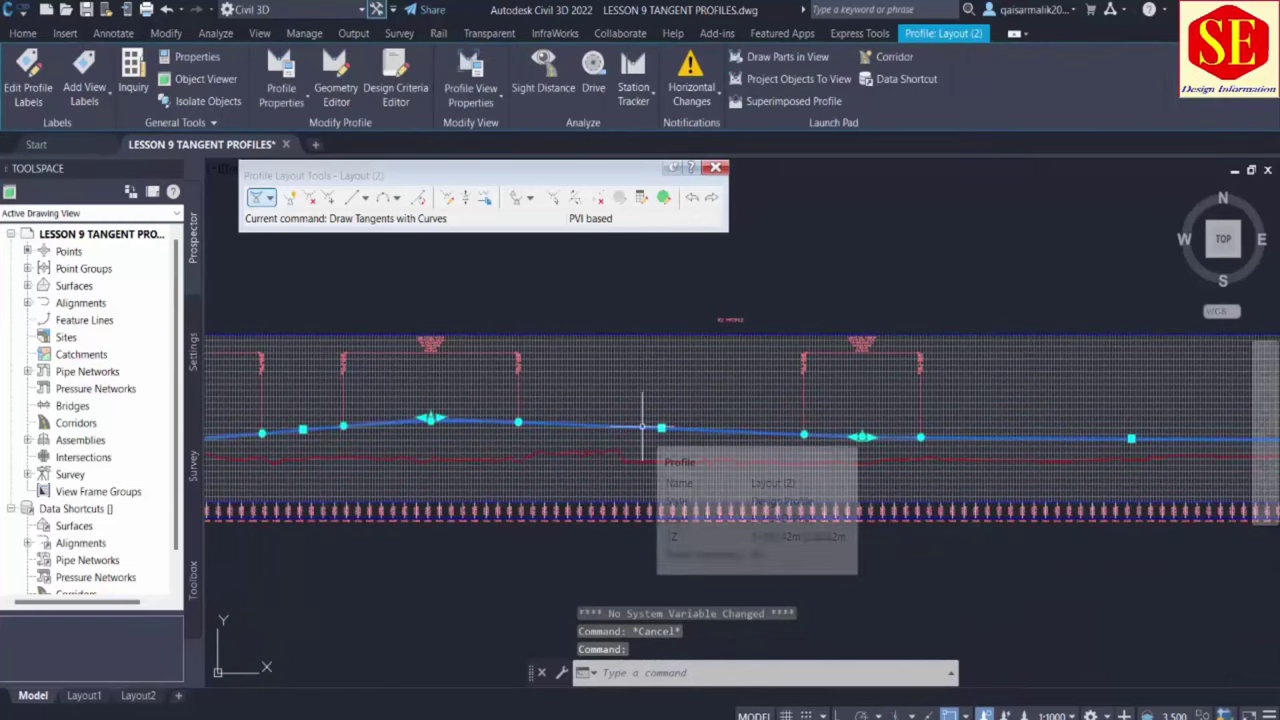
pyautogui.click(665, 199)
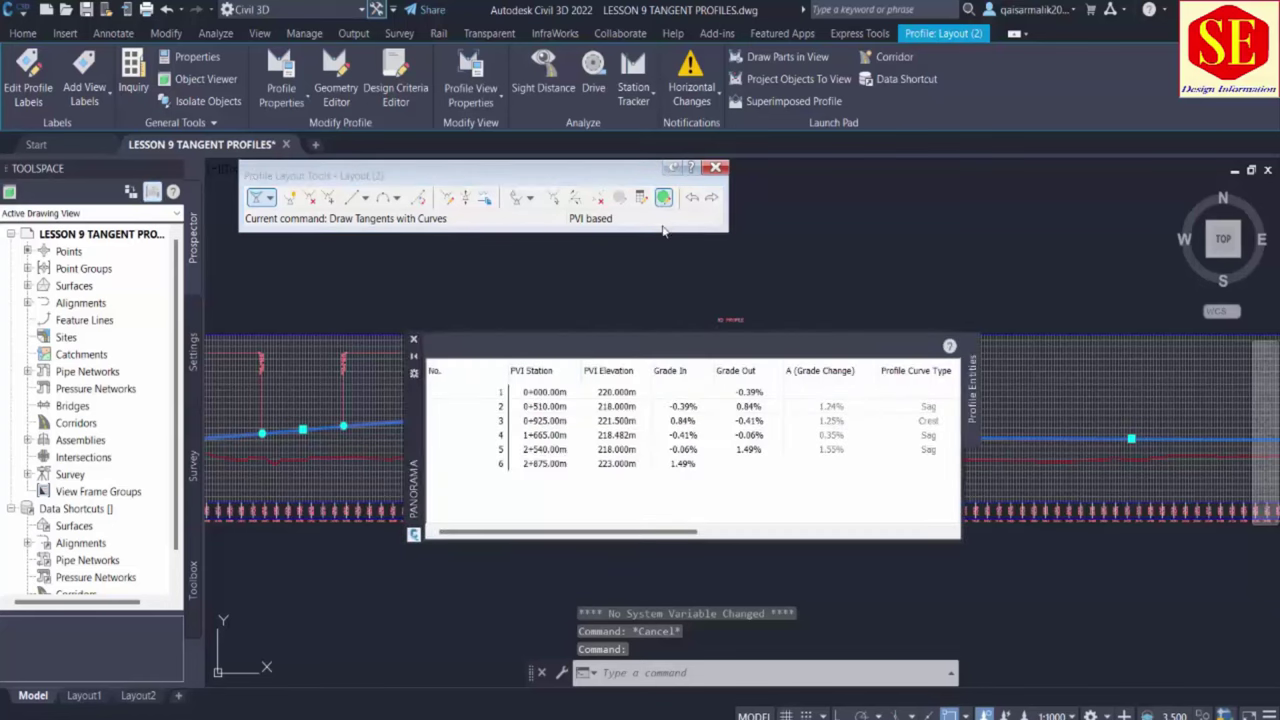
pyautogui.click(413, 339)
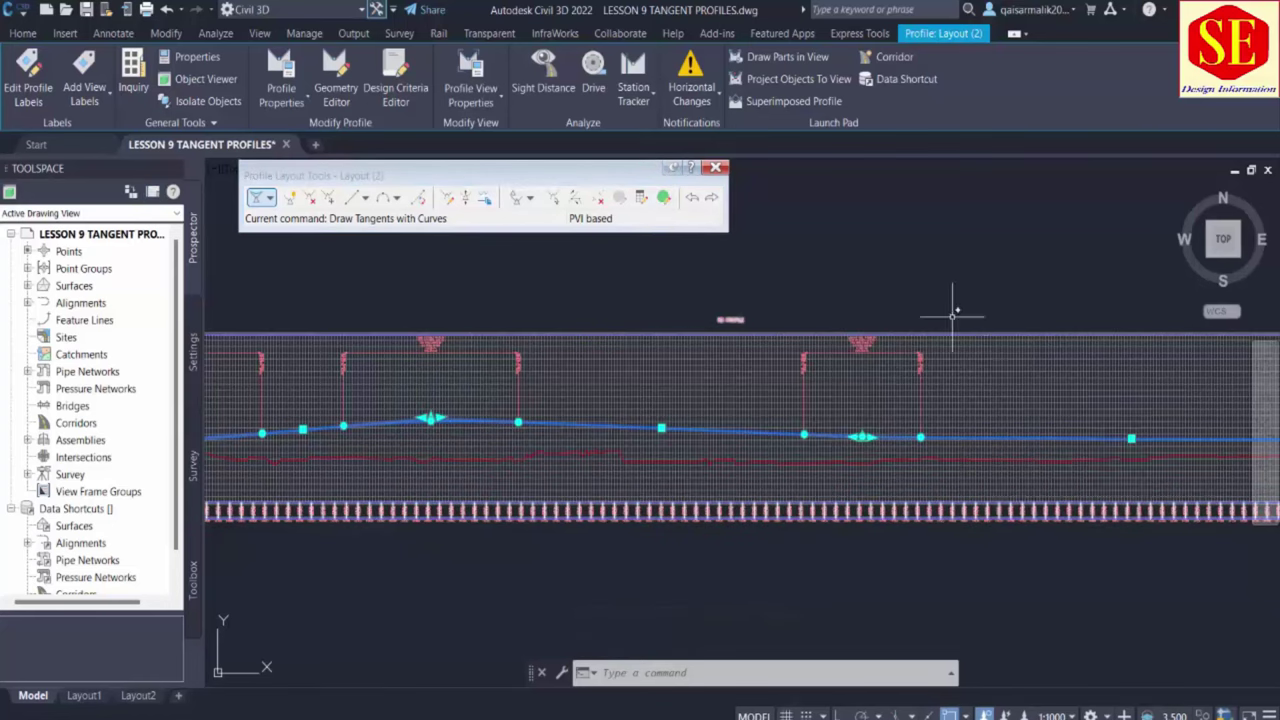
# Erase the selected Layout (2) profile
pyautogui.press('Return')
pyautogui.press('Escape')
pyautogui.press('Escape')
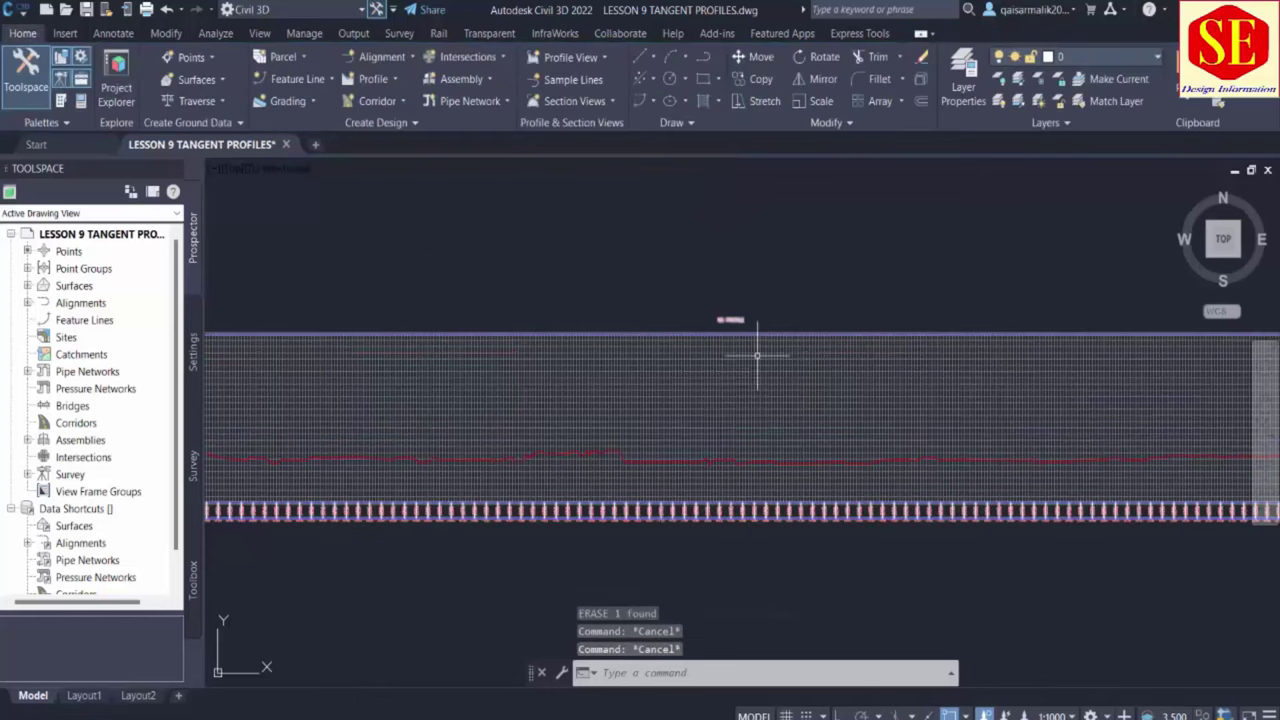
pyautogui.scroll(-3, 751, 357)
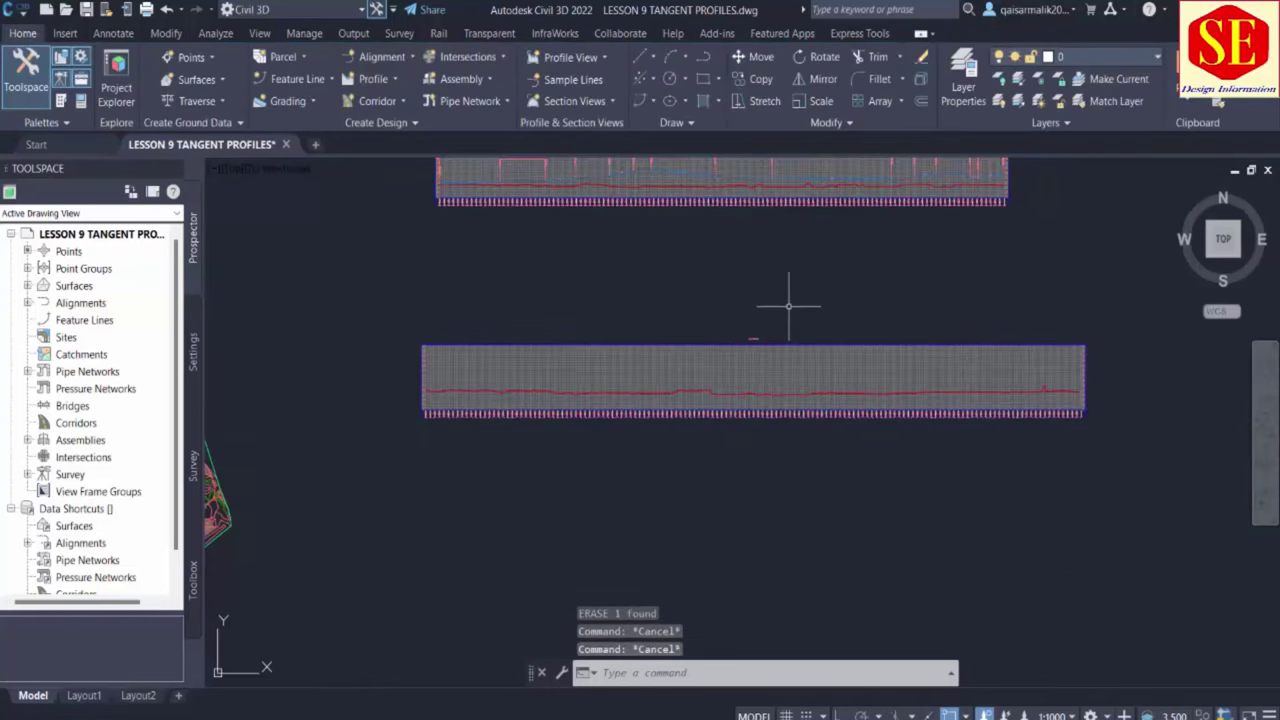
# Create design profile Layout (3) in the lower R2 profile view using Draw Tangents with Curves
pyautogui.click(378, 79)
pyautogui.click(410, 147)
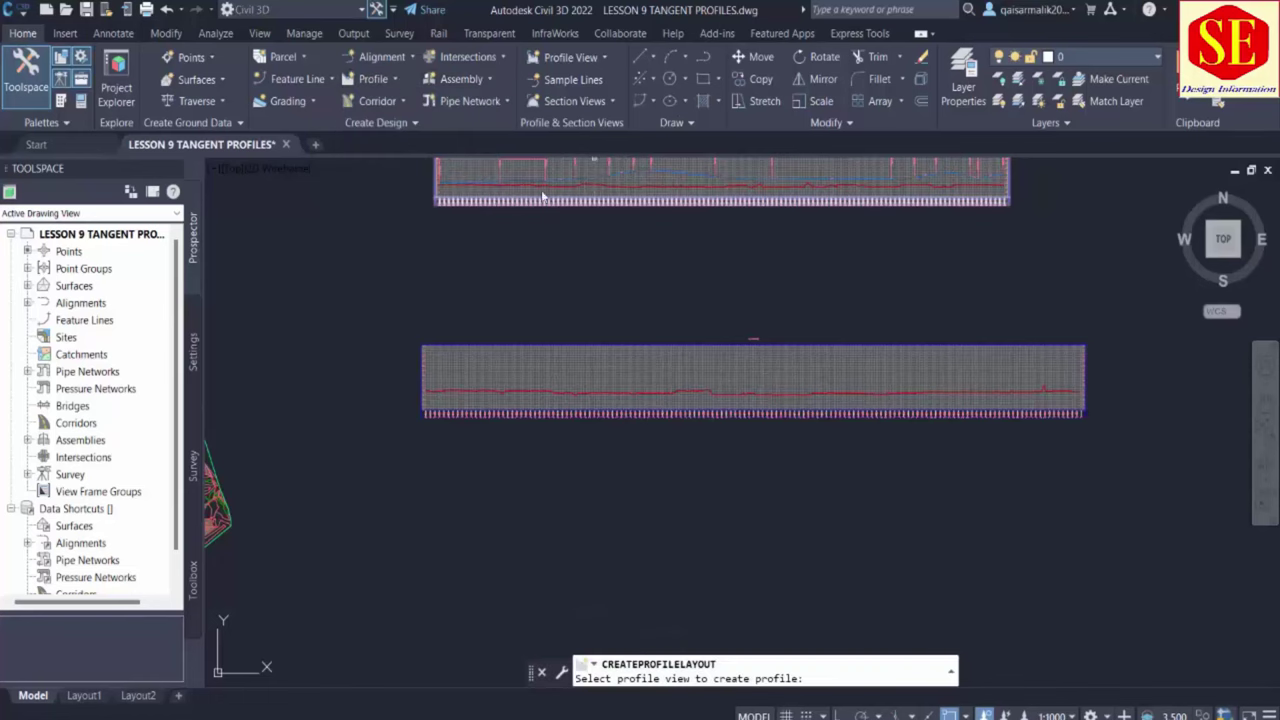
pyautogui.click(545, 352)
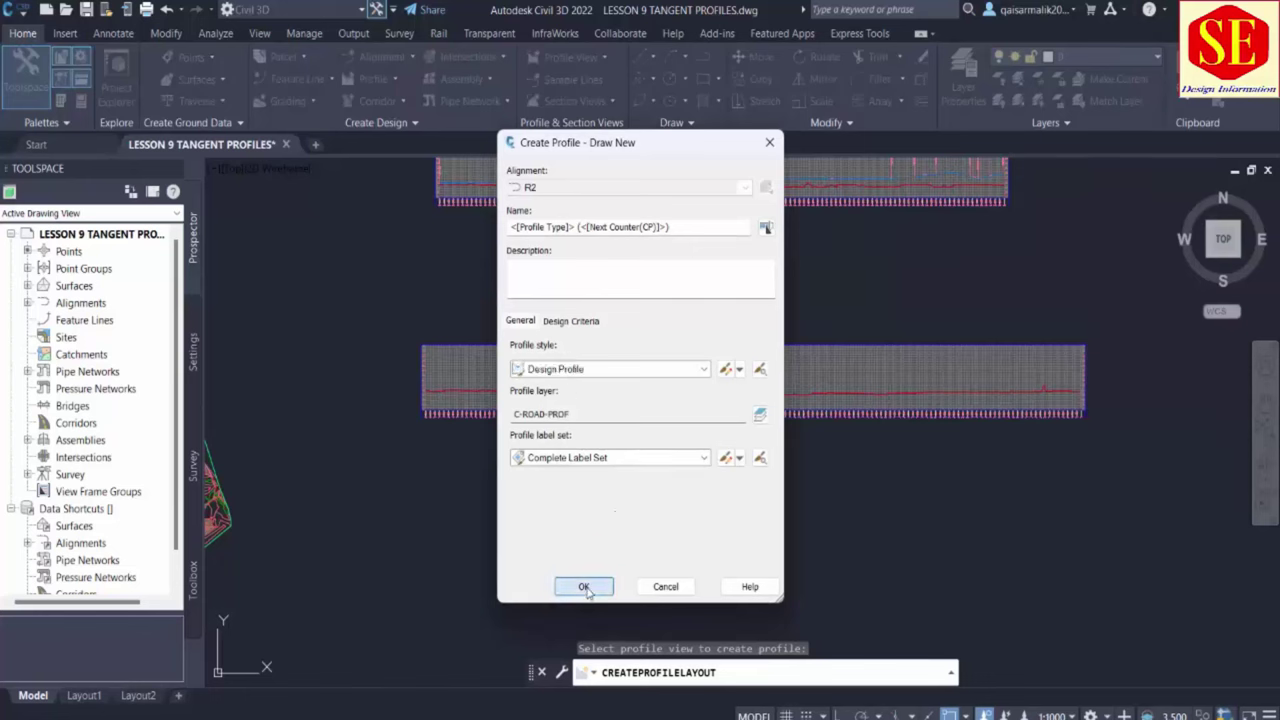
pyautogui.click(584, 586)
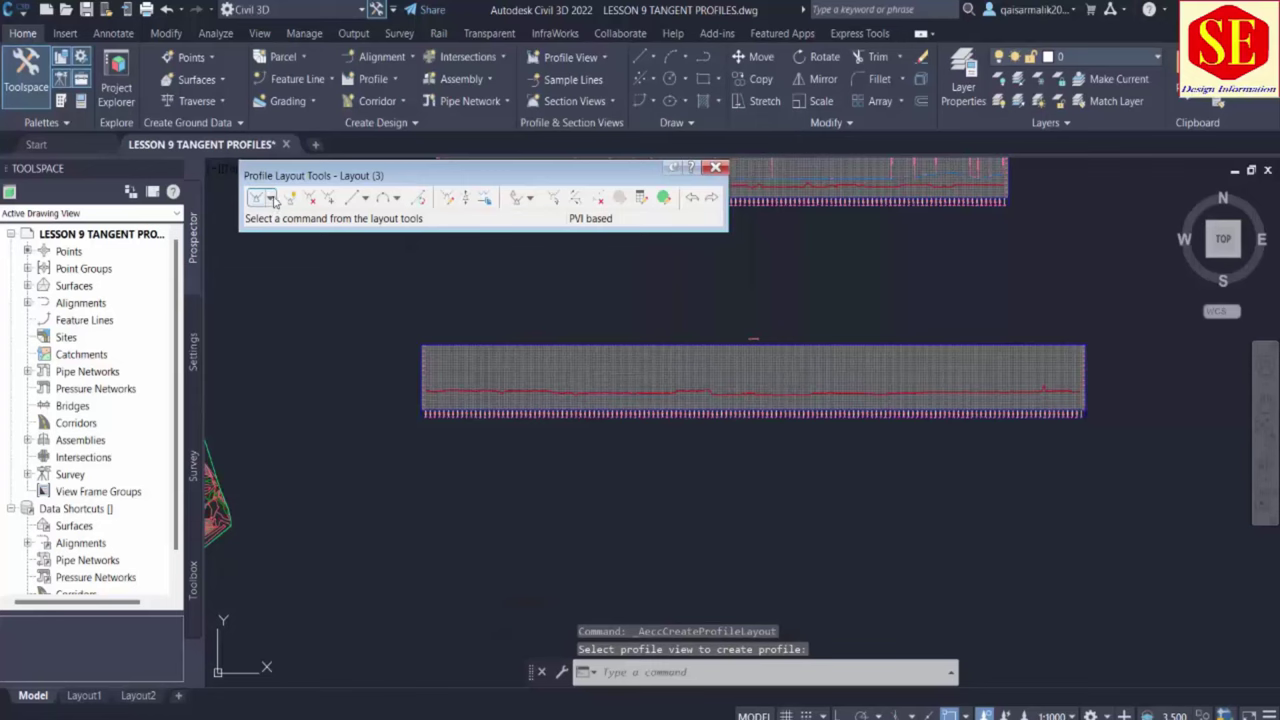
pyautogui.click(271, 201)
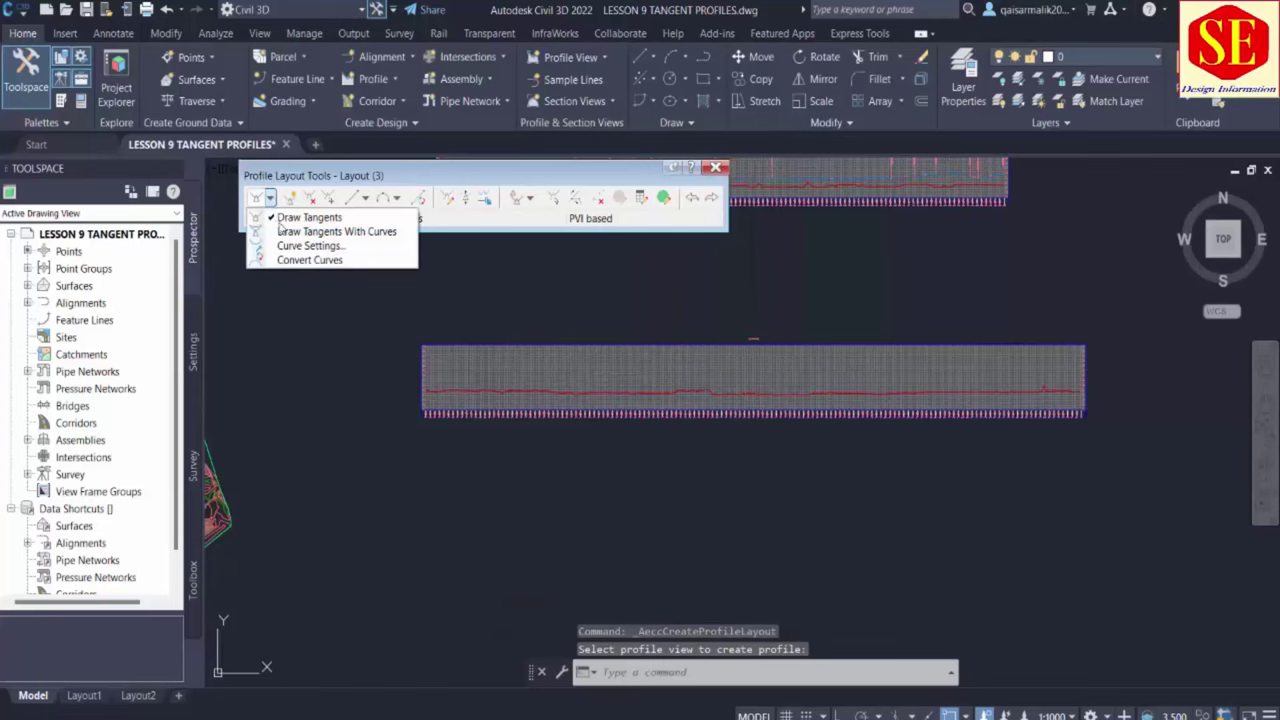
pyautogui.click(335, 231)
# Draw Layout (3) from its start point through successive PVIs, including a dip and a peak, to the right end
pyautogui.scroll(5, 423, 375)
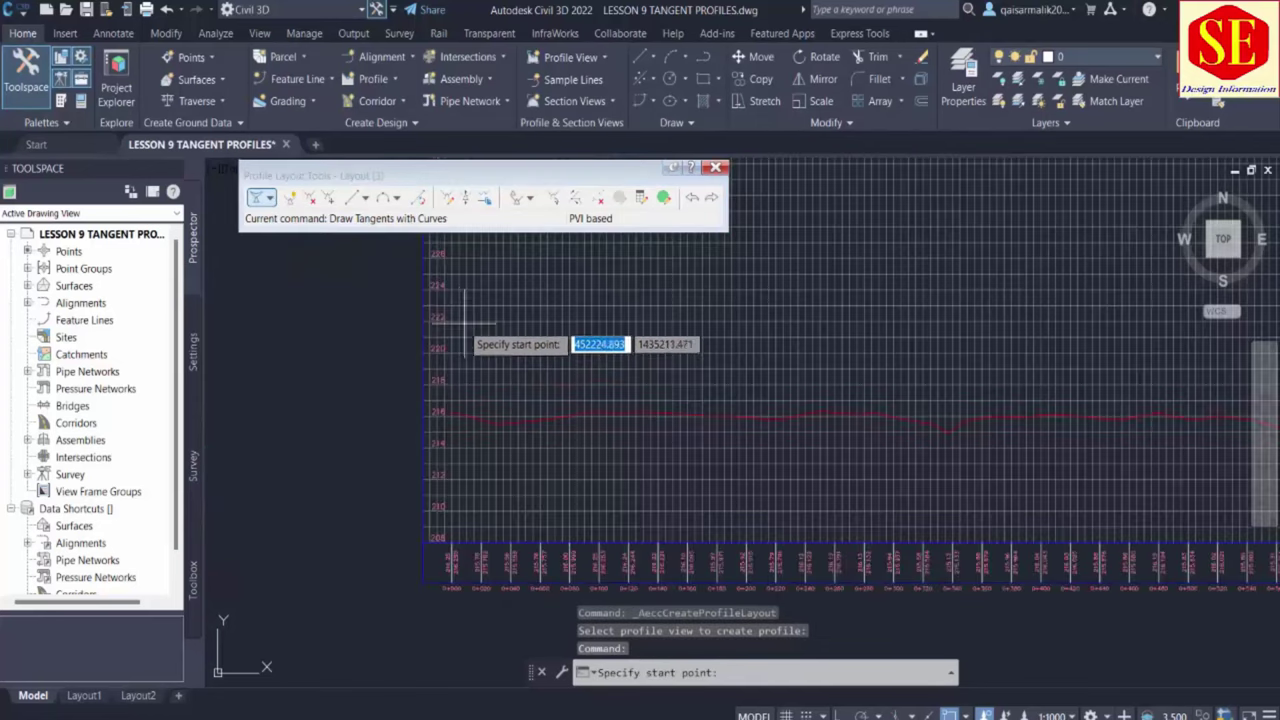
pyautogui.click(459, 321)
pyautogui.scroll(-5, 917, 360)
pyautogui.scroll(2, 775, 358)
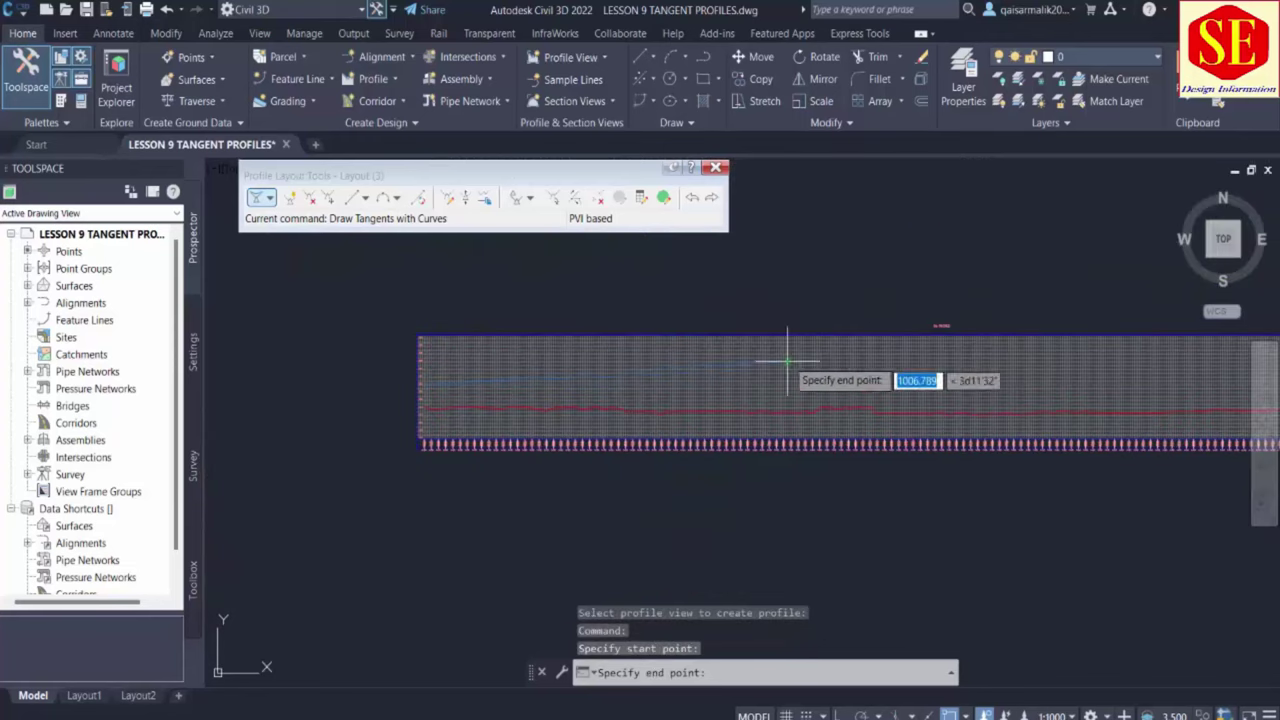
pyautogui.scroll(3, 809, 389)
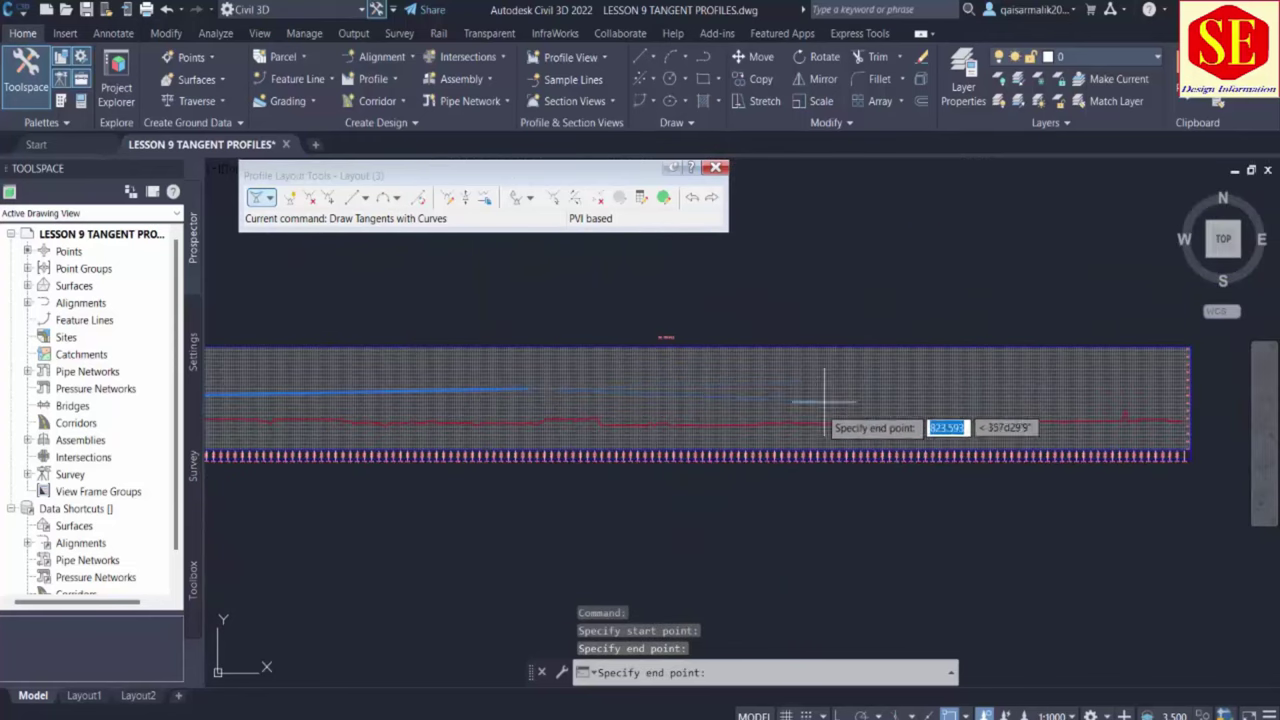
pyautogui.click(790, 412)
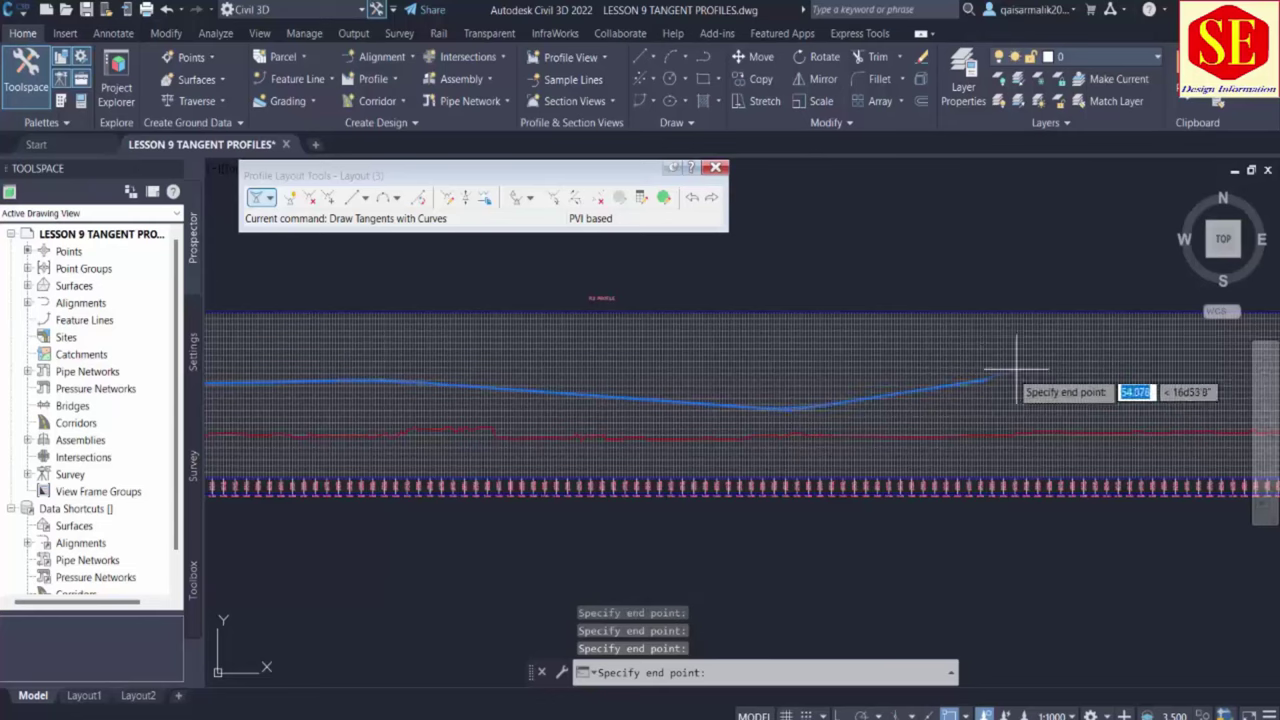
pyautogui.click(1000, 372)
pyautogui.moveTo(1000, 372); pyautogui.dragTo(740, 380, button='middle')
pyautogui.click(852, 404)
pyautogui.click(950, 394)
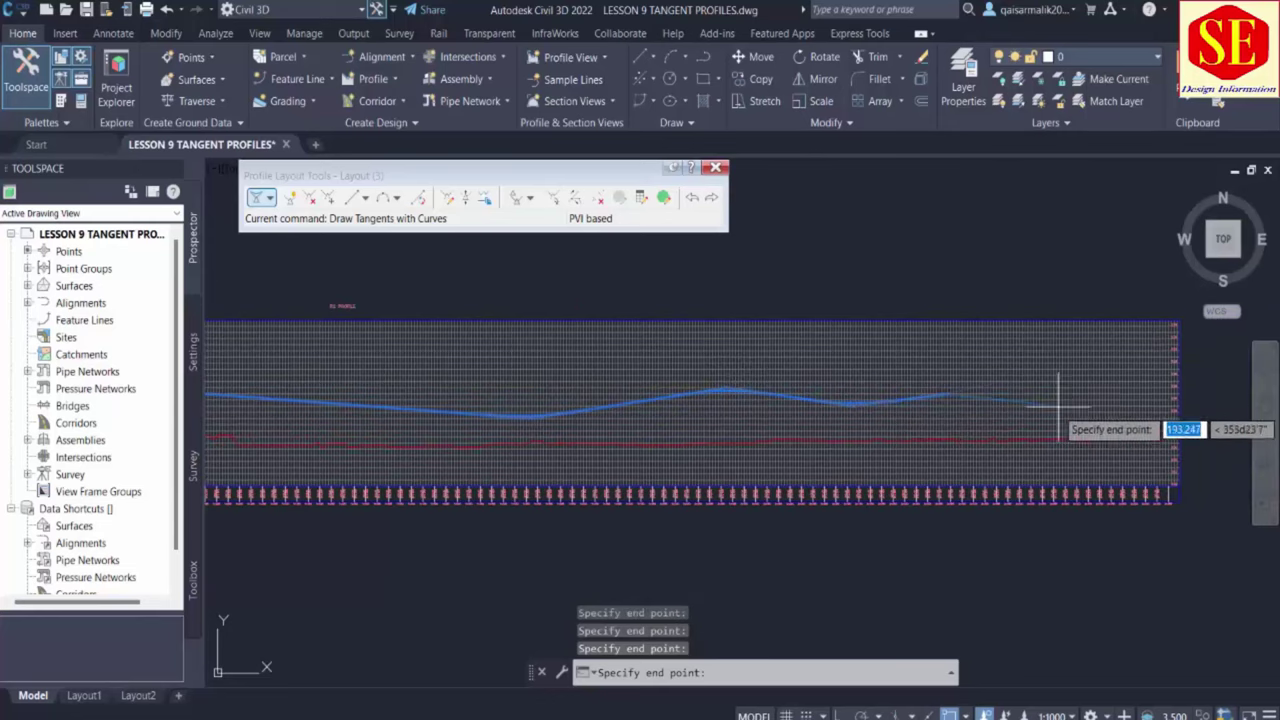
pyautogui.click(1146, 359)
pyautogui.press('Return')
pyautogui.scroll(2, 886, 366)
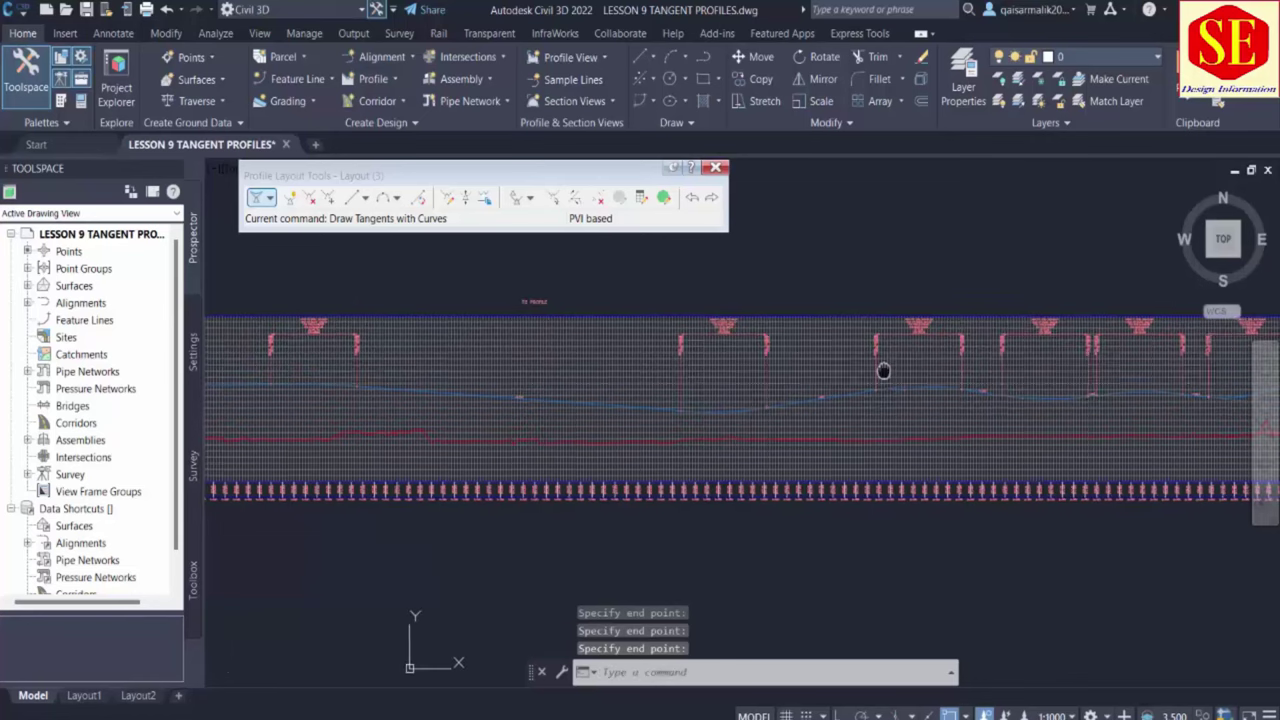
pyautogui.scroll(-4, 806, 414)
pyautogui.scroll(4, 846, 477)
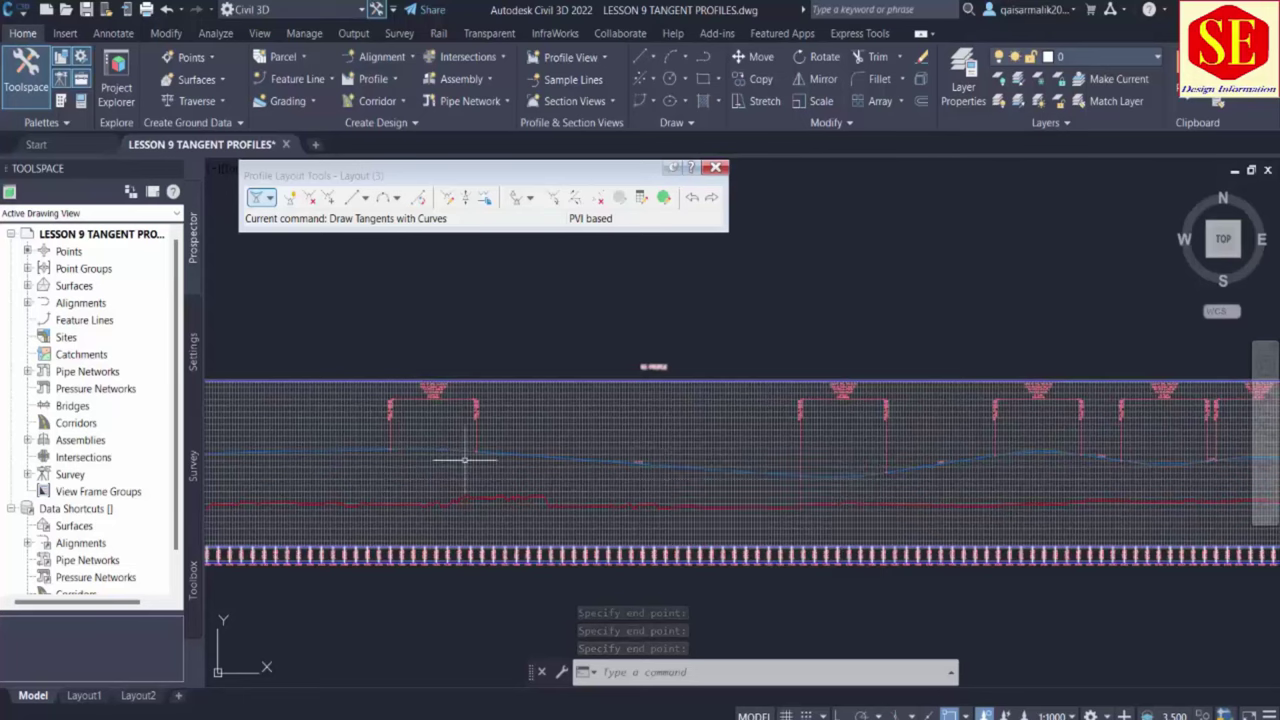
pyautogui.moveTo(457, 443); pyautogui.dragTo(690, 475, button='middle')
pyautogui.moveTo(690, 475)
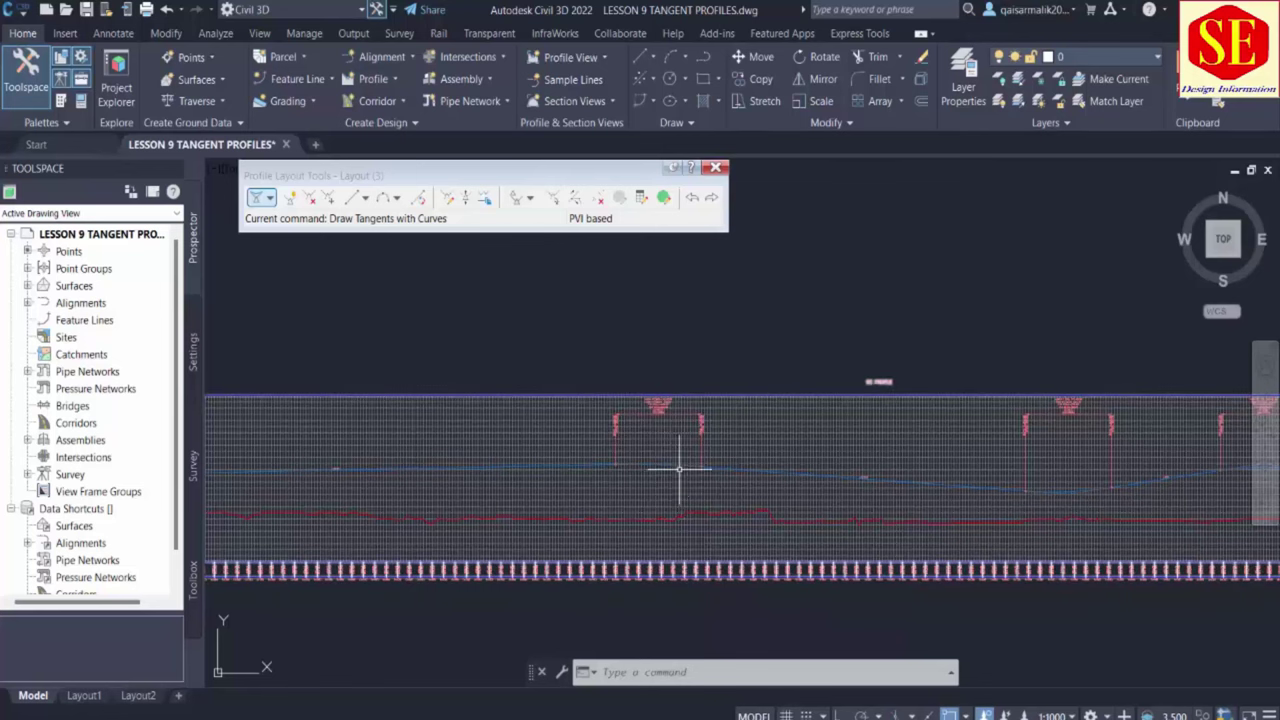
# Open the Profile Grid View PVI table and set PVI 1's station to 0+000
pyautogui.click(663, 199)
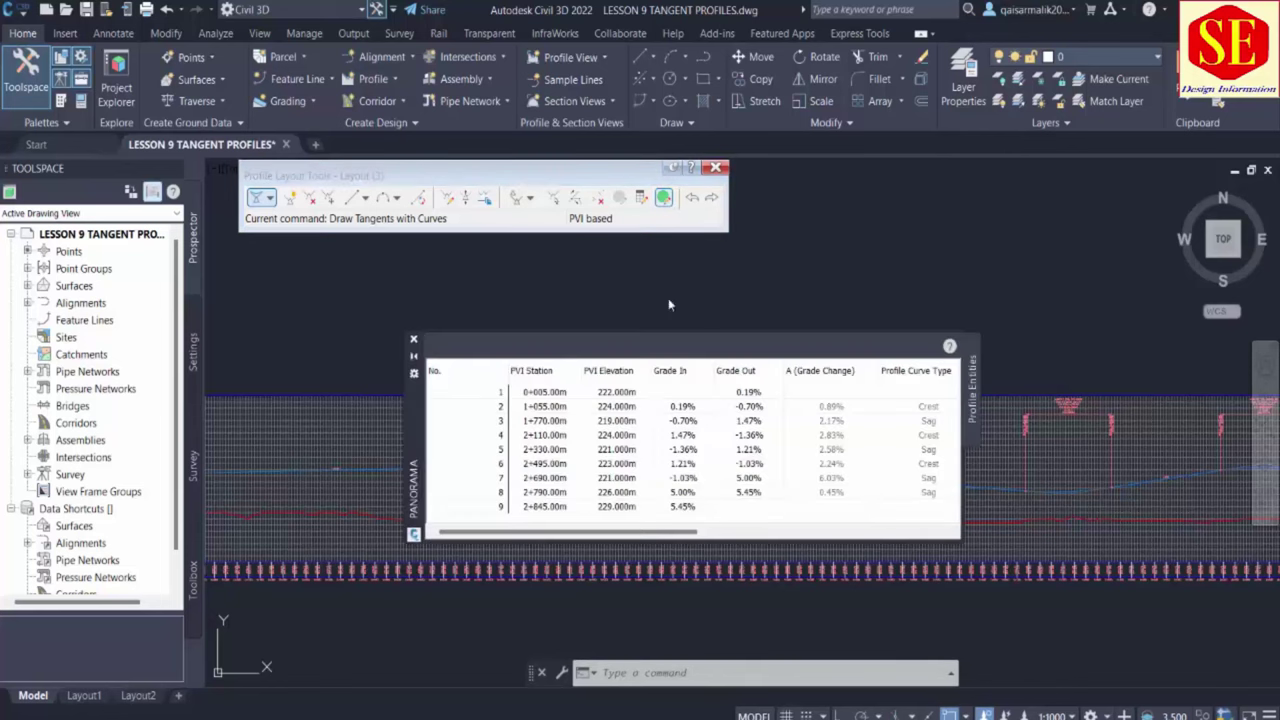
pyautogui.click(542, 393)
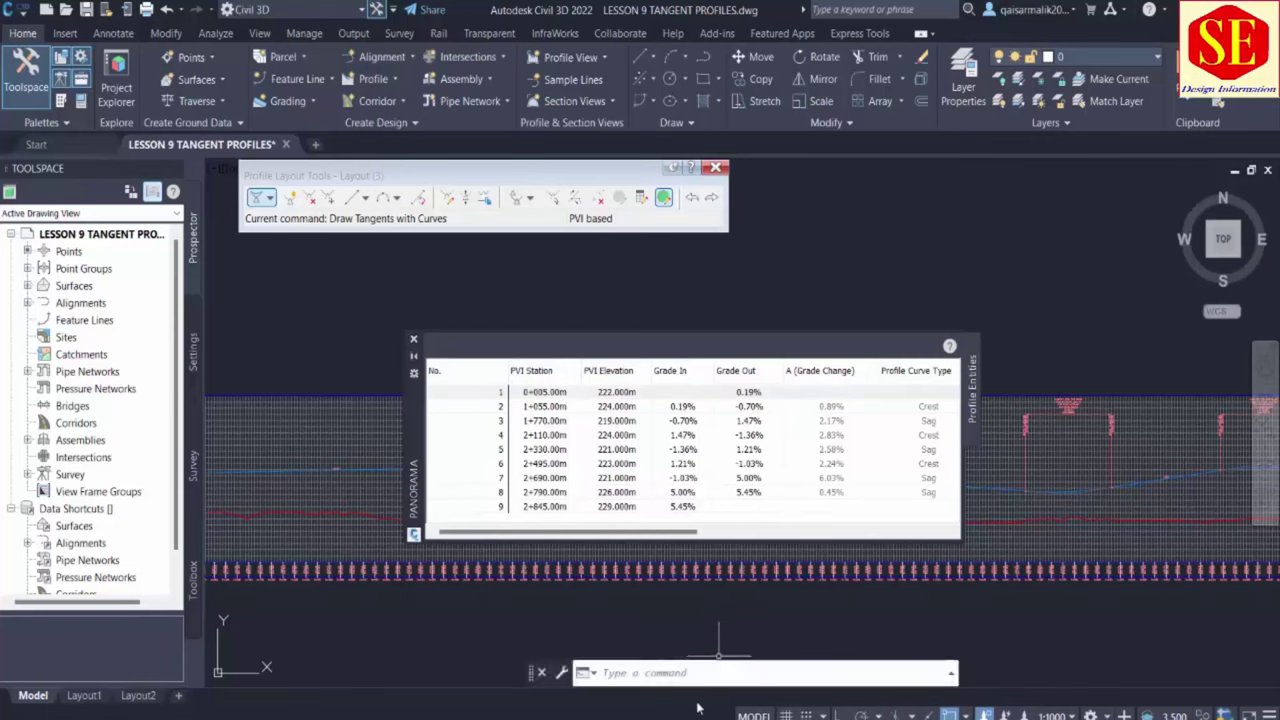
pyautogui.scroll(4, 326, 585)
pyautogui.scroll(3, 326, 585)
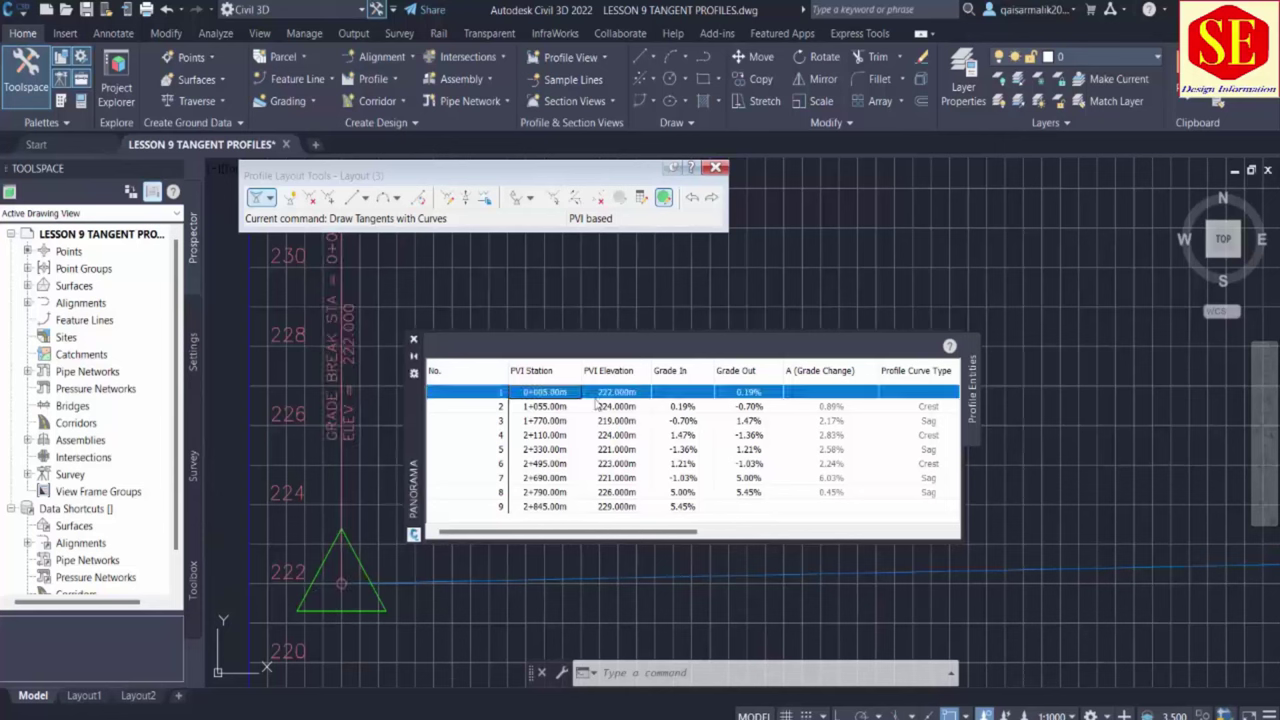
pyautogui.click(537, 395)
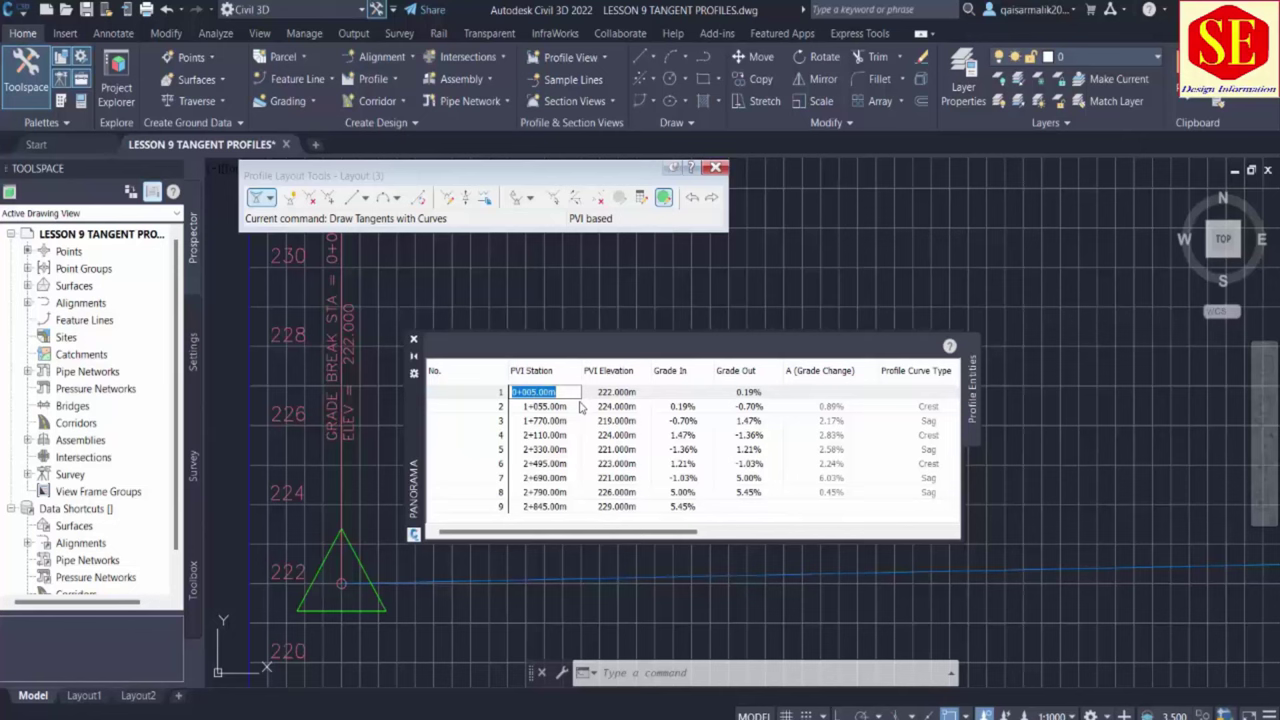
pyautogui.write('0')
pyautogui.press('Return')
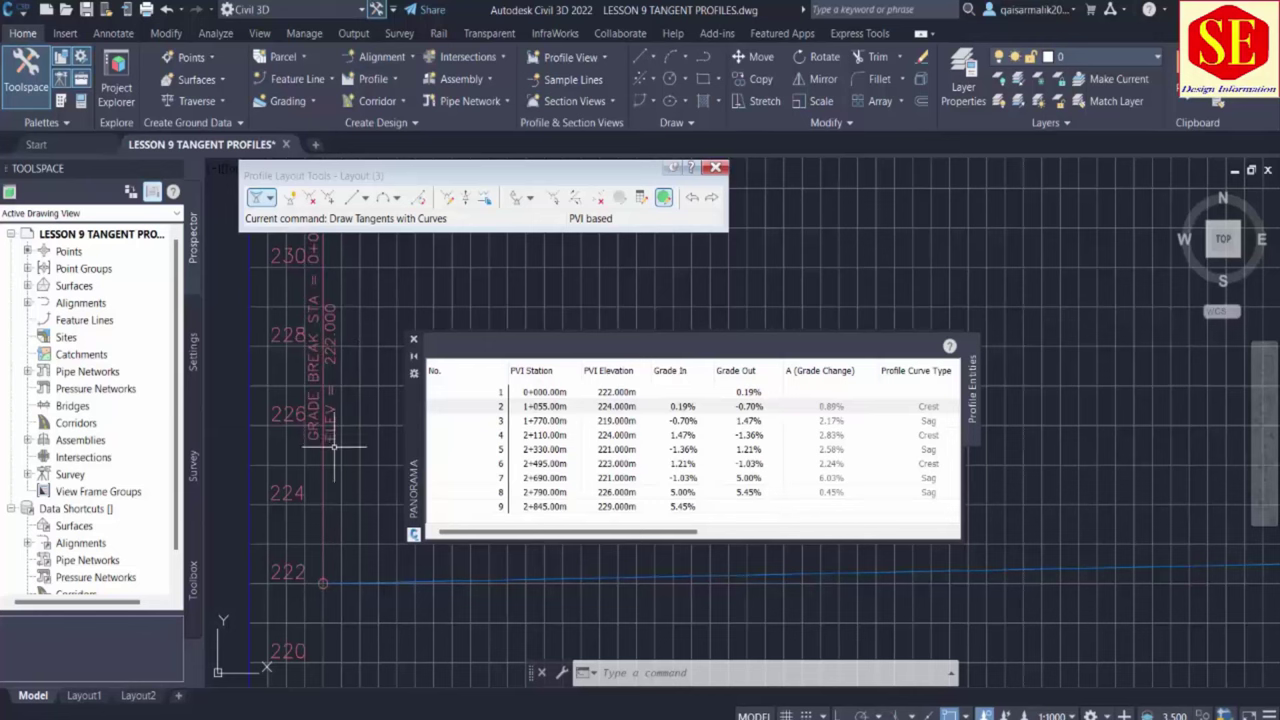
# Enter trial elevations for PVI 1, first 215 m and then 215.5 m
pyautogui.click(604, 409)
pyautogui.click(608, 394)
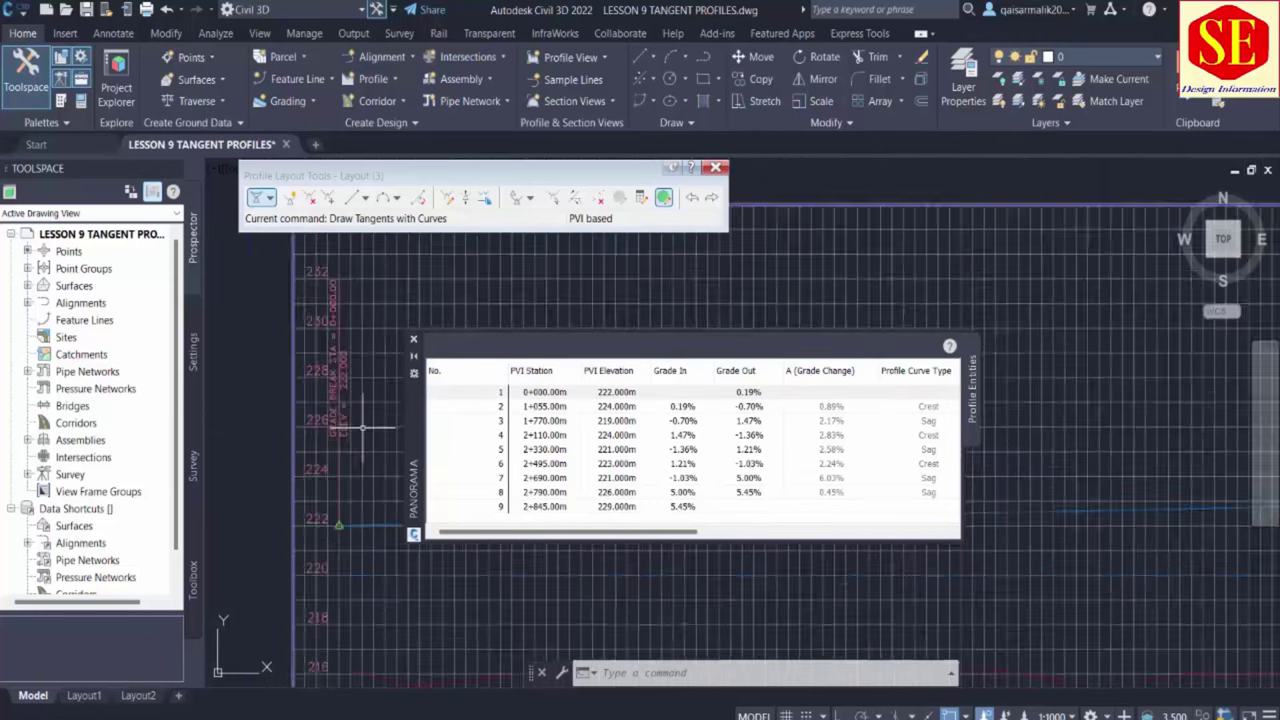
pyautogui.click(620, 394)
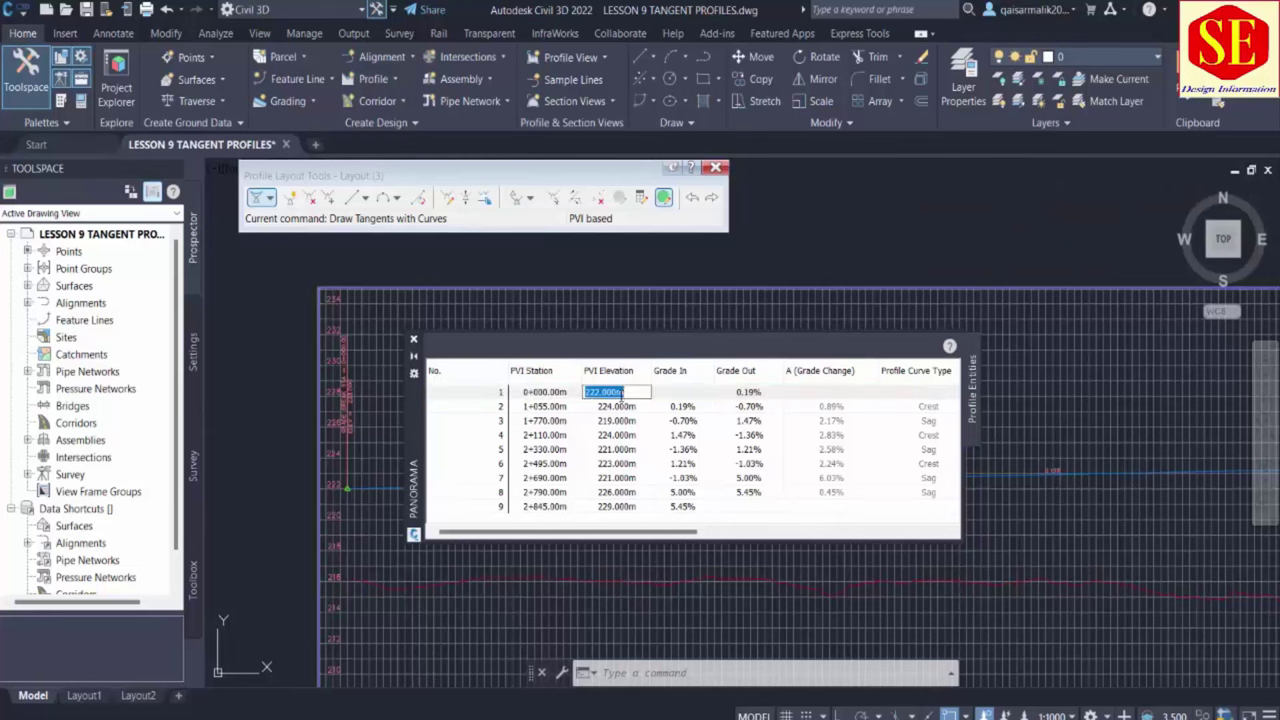
pyautogui.write('215')
pyautogui.click(617, 413)
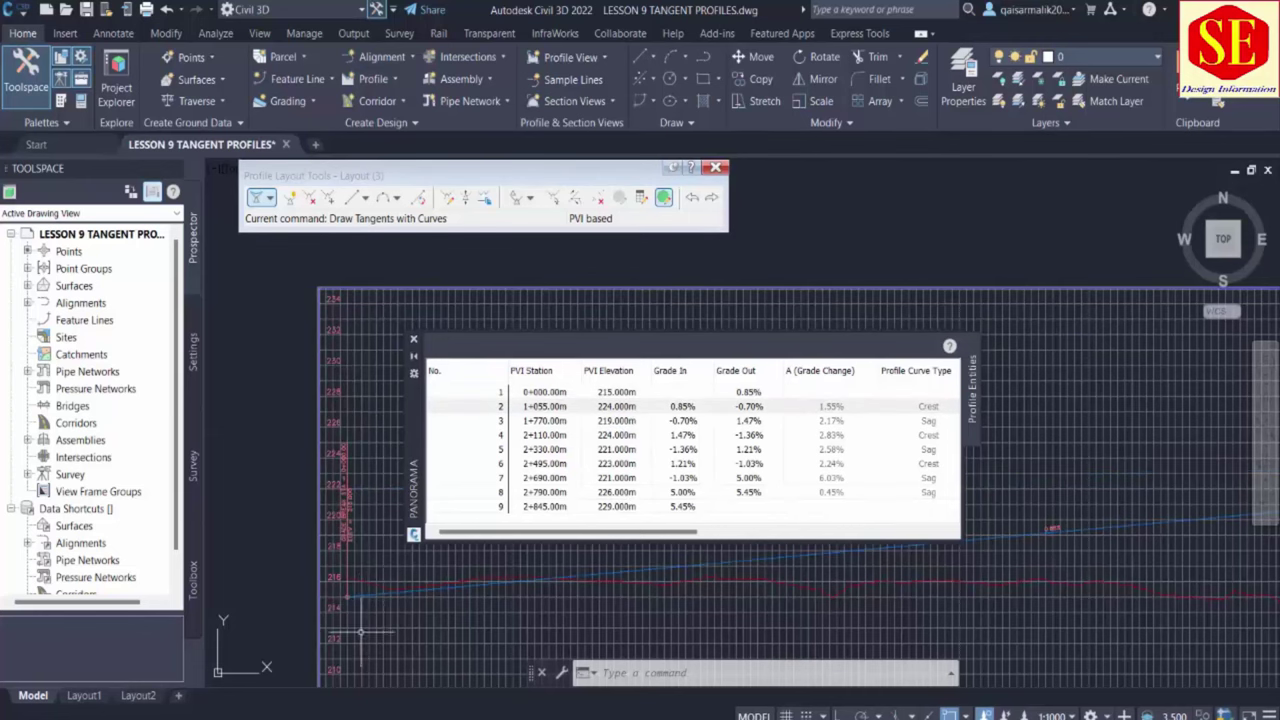
pyautogui.scroll(3, 340, 605)
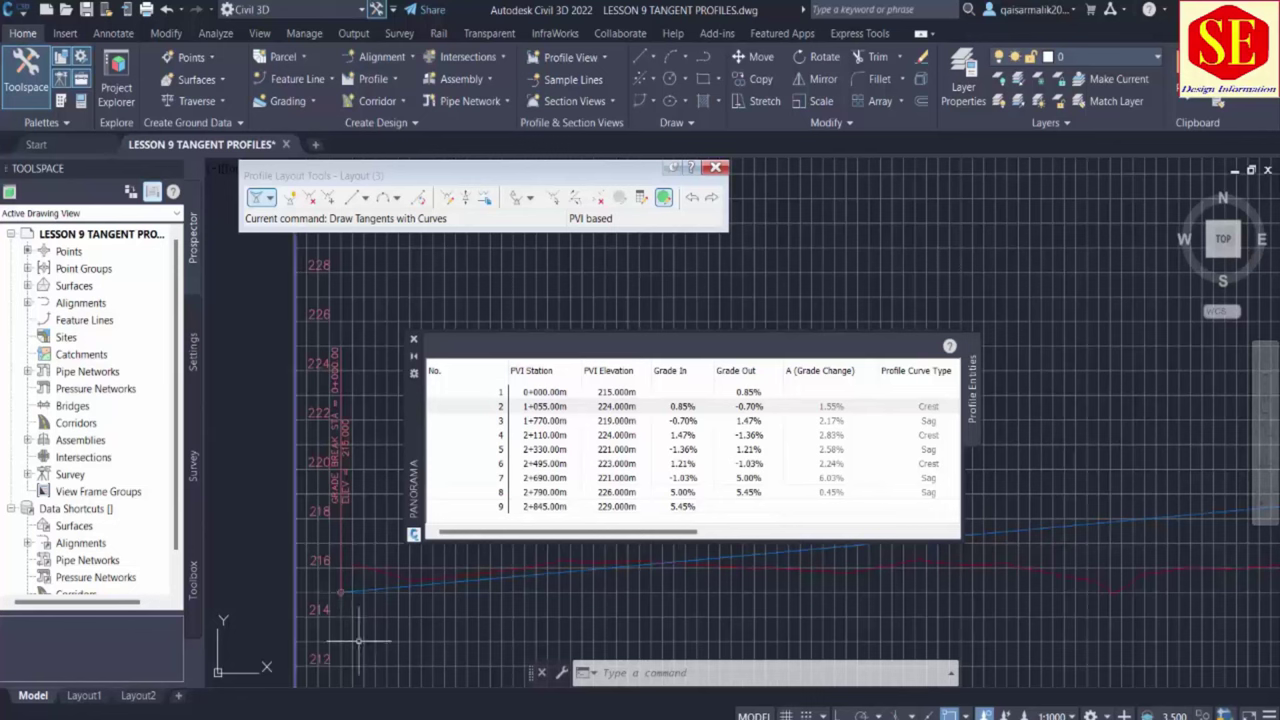
pyautogui.click(615, 407)
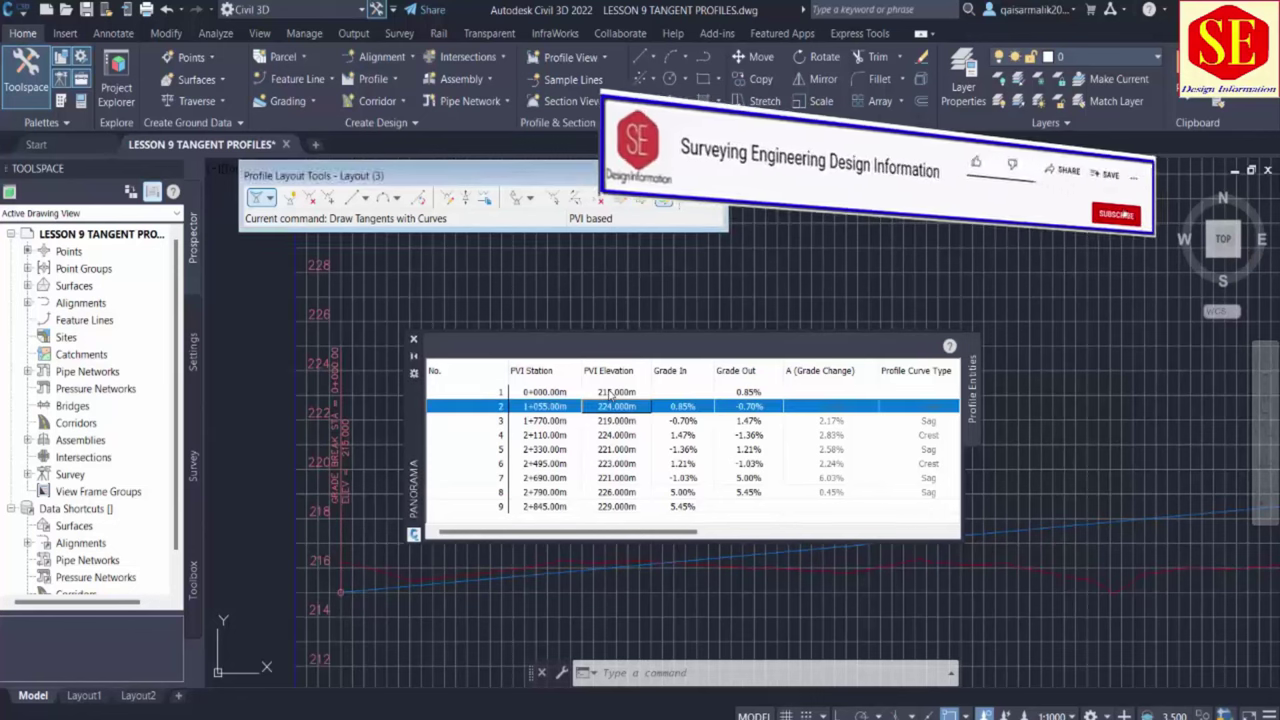
pyautogui.click(610, 392)
pyautogui.click(610, 392)
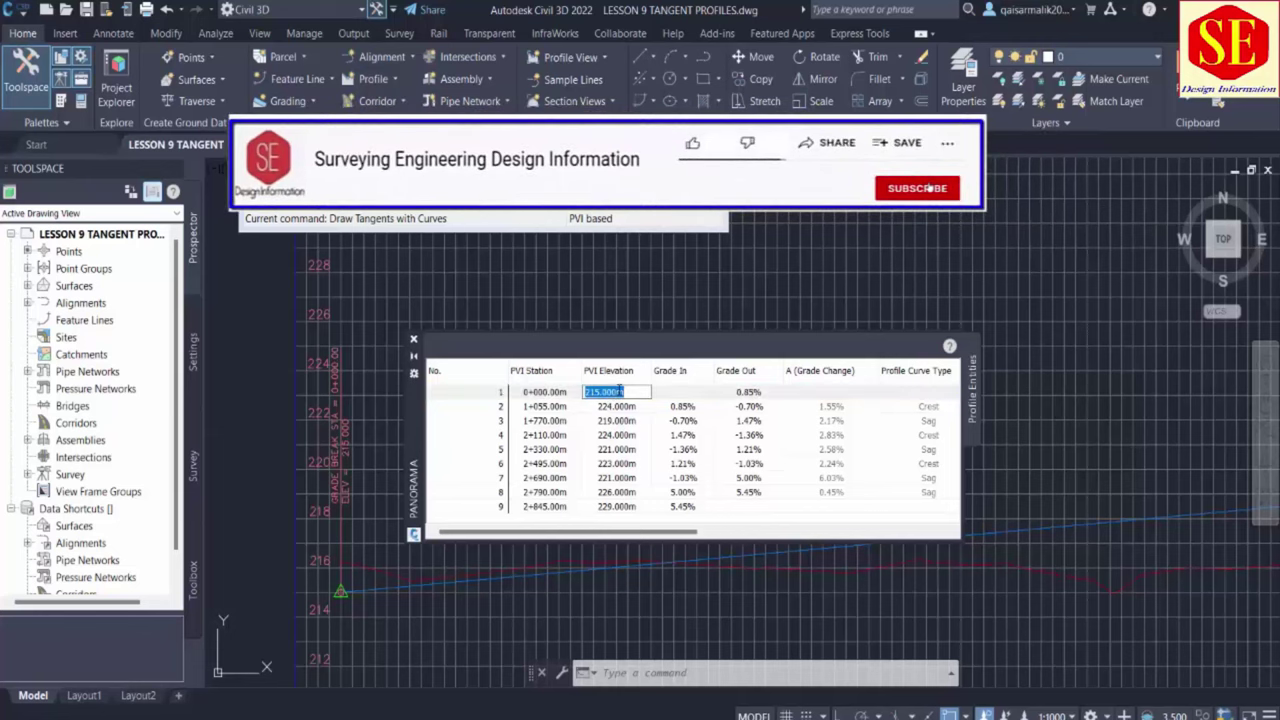
pyautogui.write('215.5')
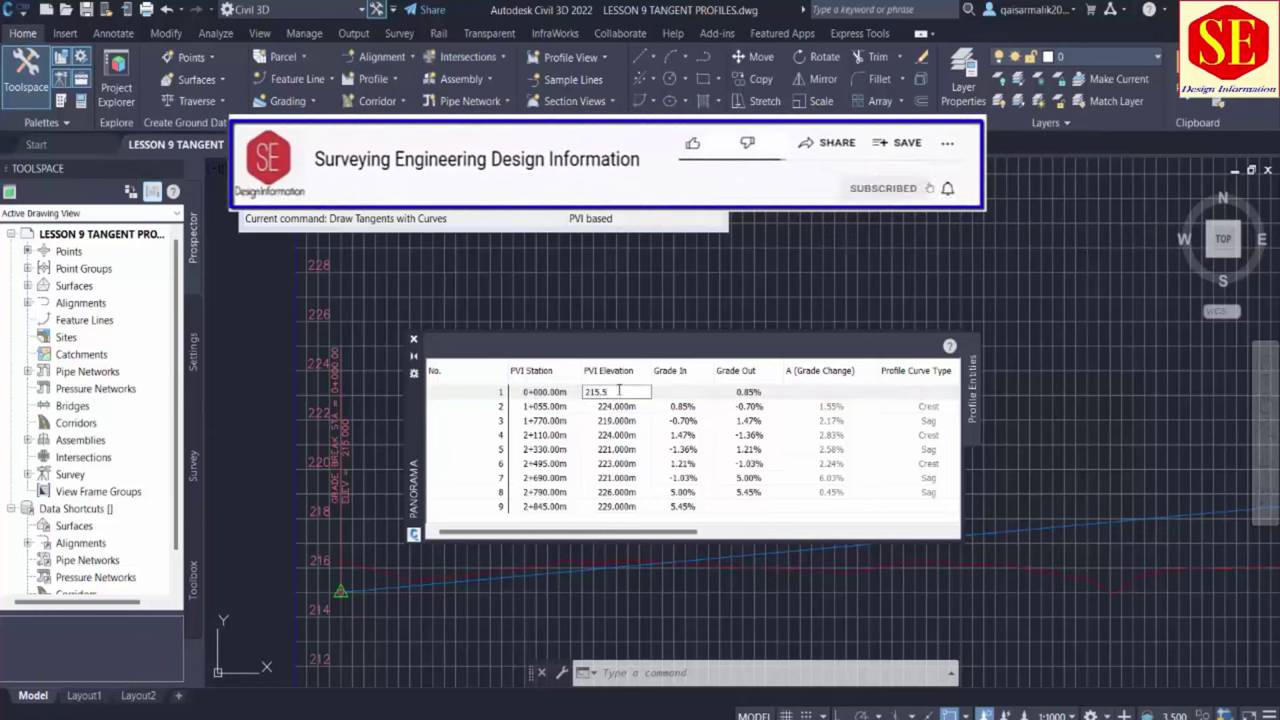
pyautogui.press('Return')
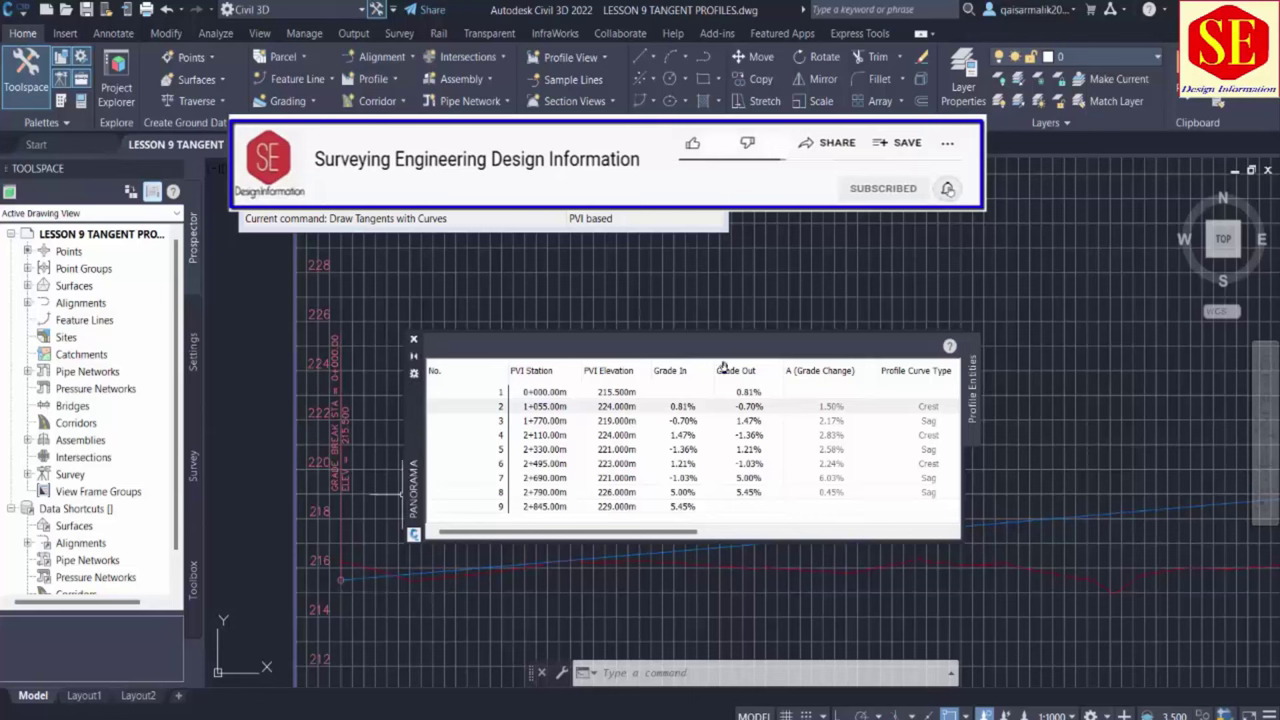
# Settle PVI 1's elevation at 216 m
pyautogui.click(636, 393)
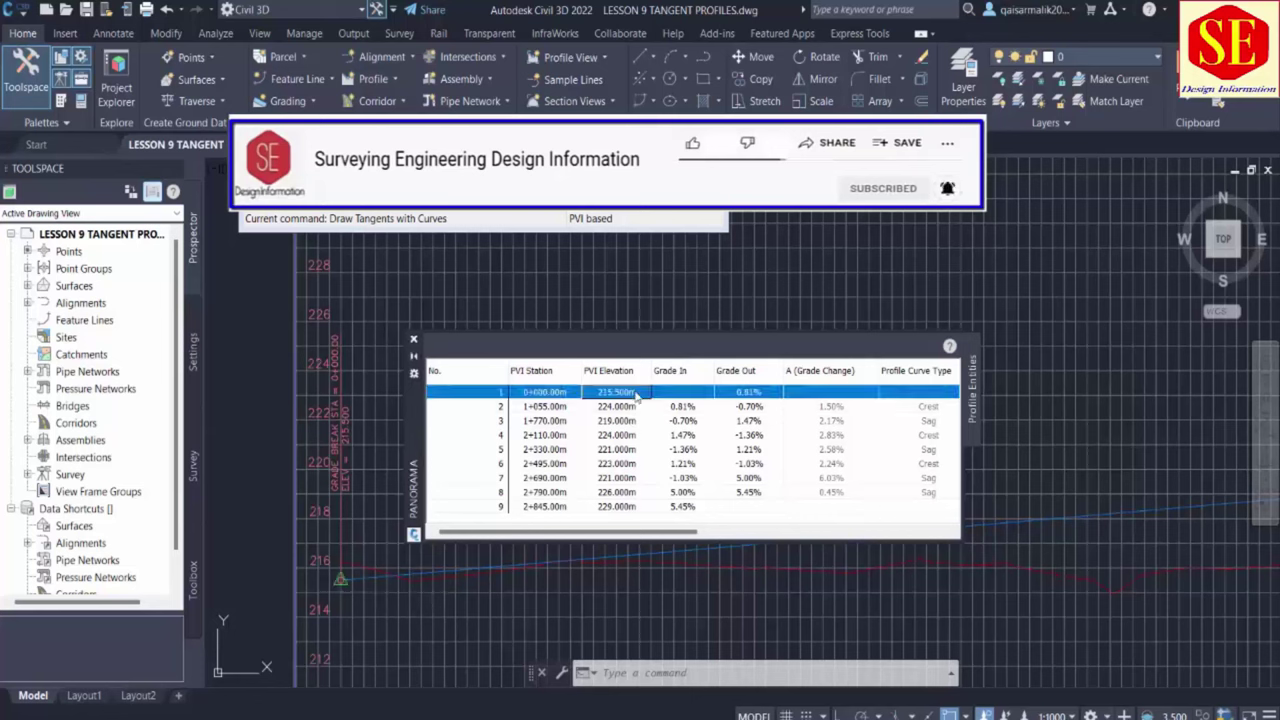
pyautogui.click(636, 393)
pyautogui.write('216')
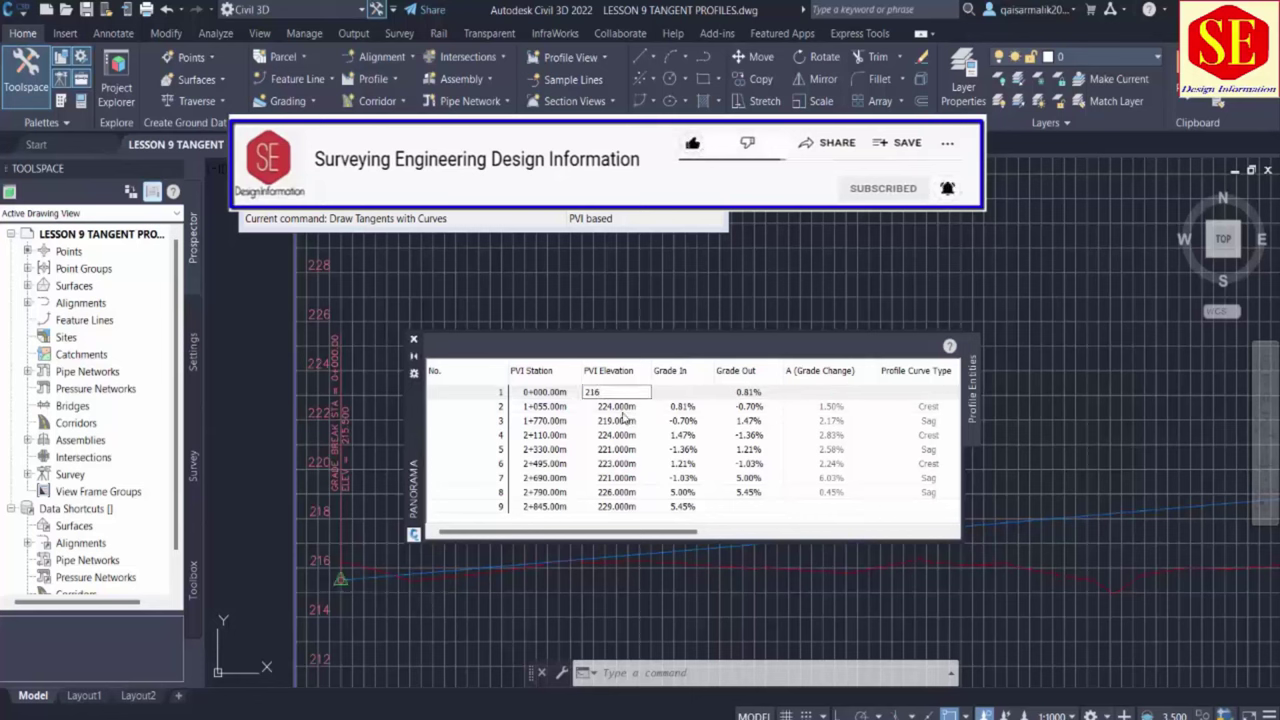
pyautogui.press('Return')
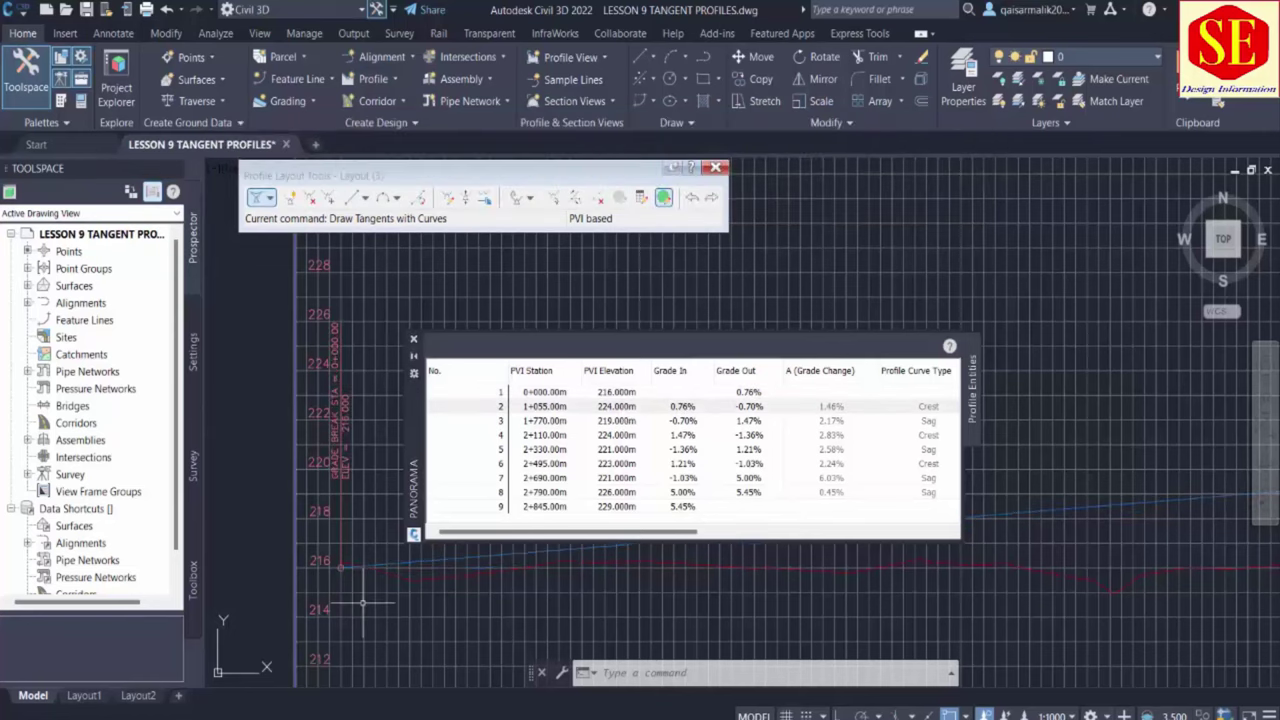
# Set PVI 2's station to 1+000
pyautogui.scroll(-2, 362, 603)
pyautogui.scroll(2, 623, 600)
pyautogui.moveTo(701, 595); pyautogui.dragTo(670, 609, button='middle')
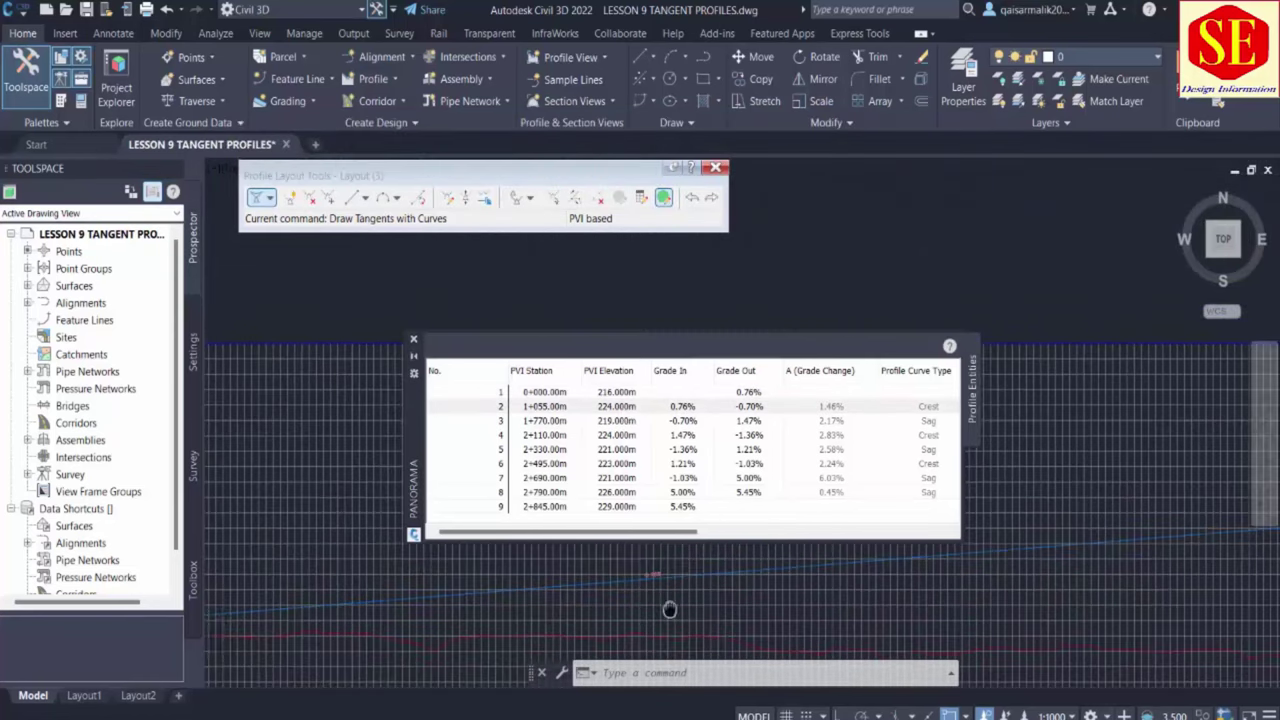
pyautogui.scroll(-4, 620, 563)
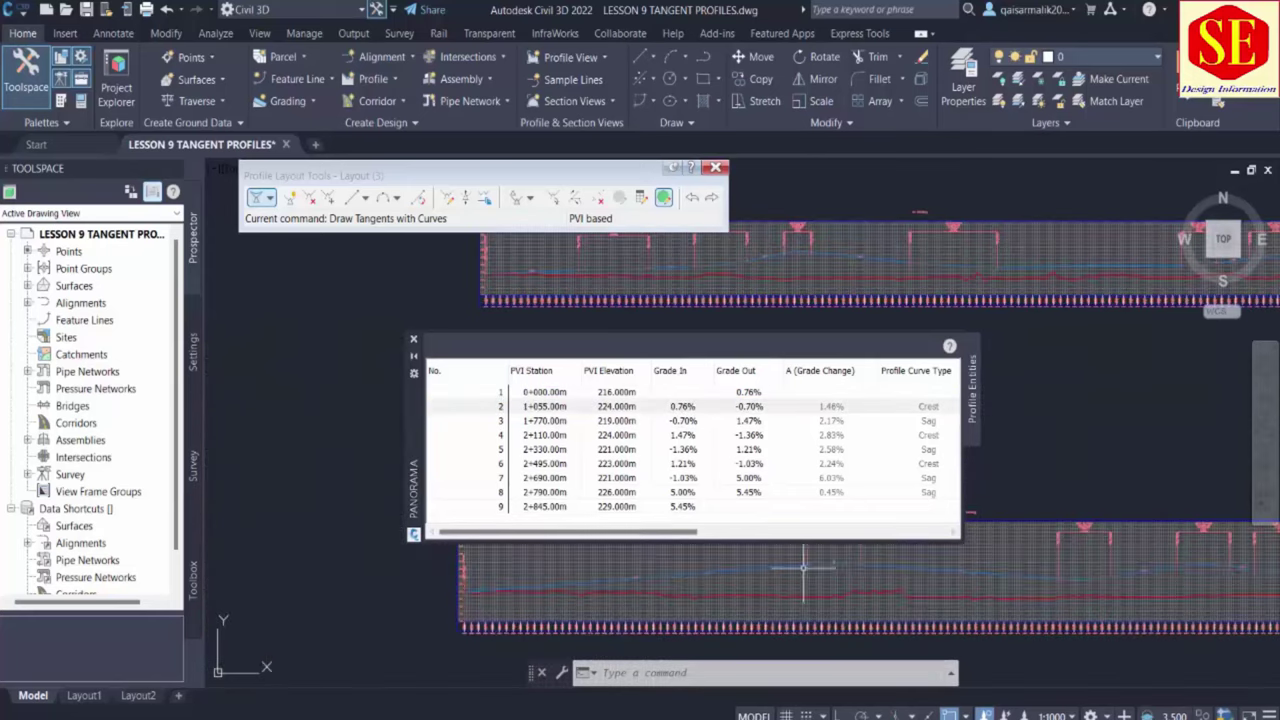
pyautogui.scroll(6, 815, 605)
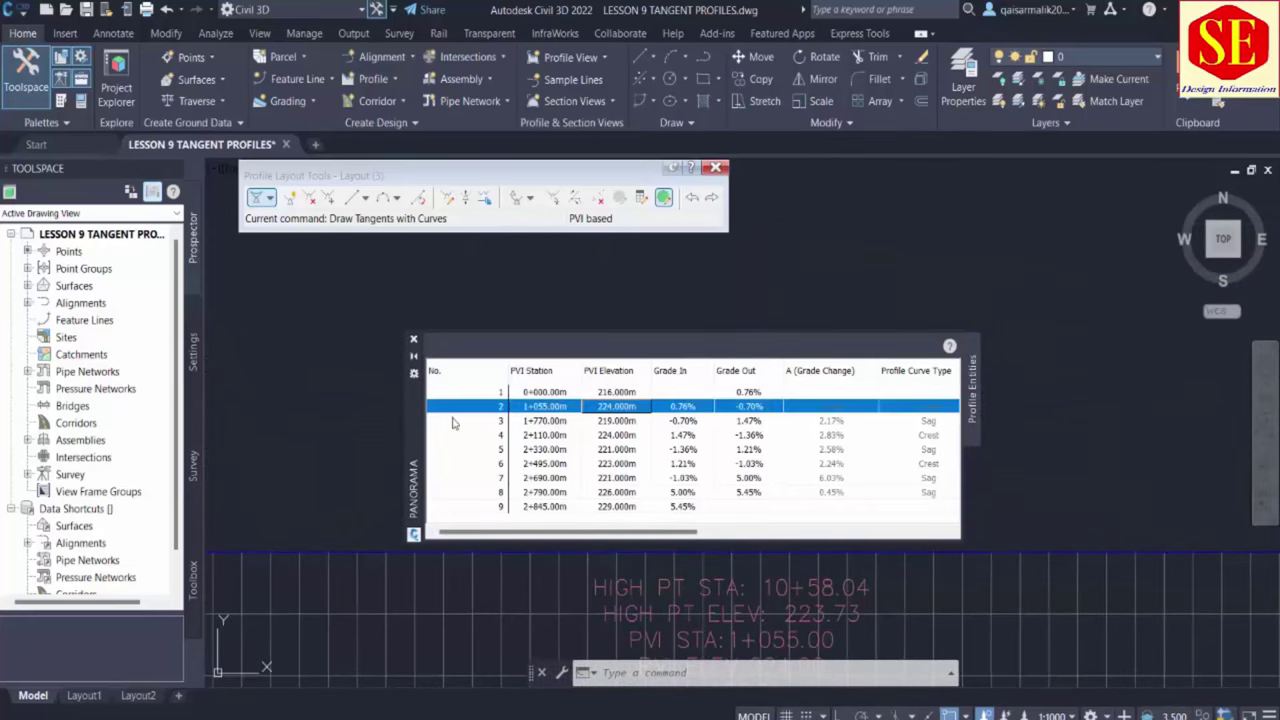
pyautogui.doubleClick(549, 408)
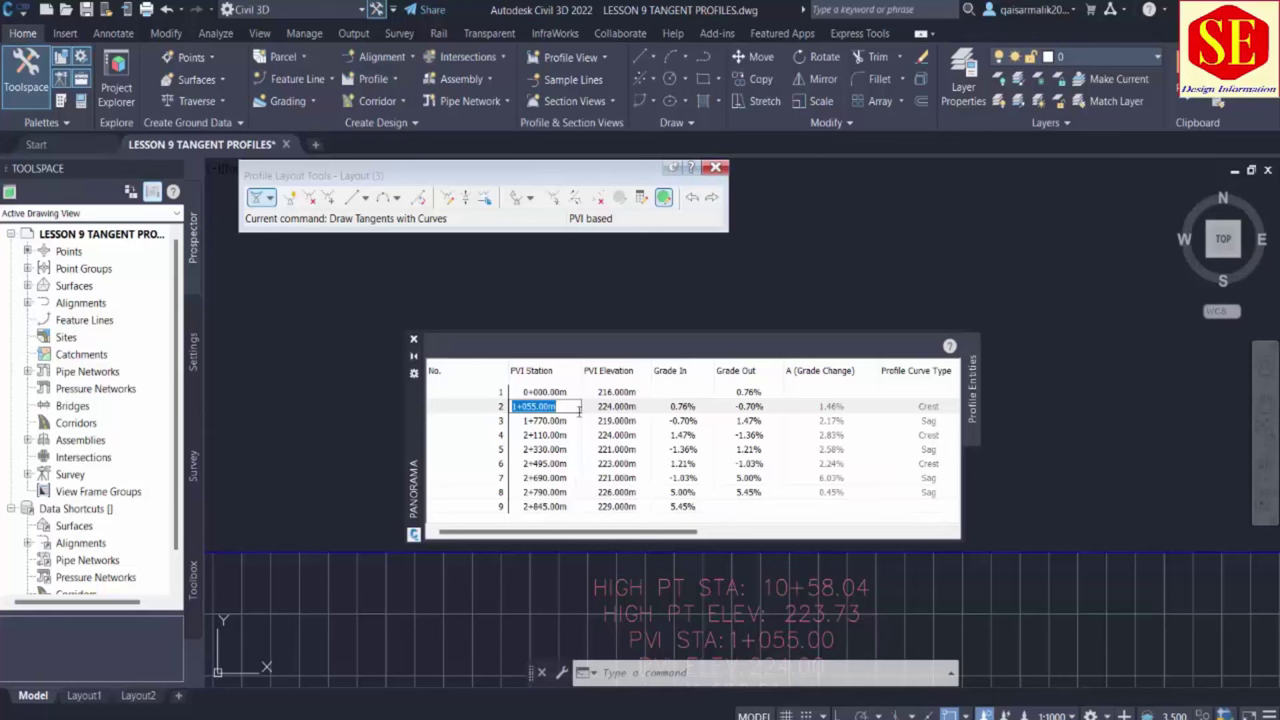
pyautogui.write('1000')
pyautogui.press('Return')
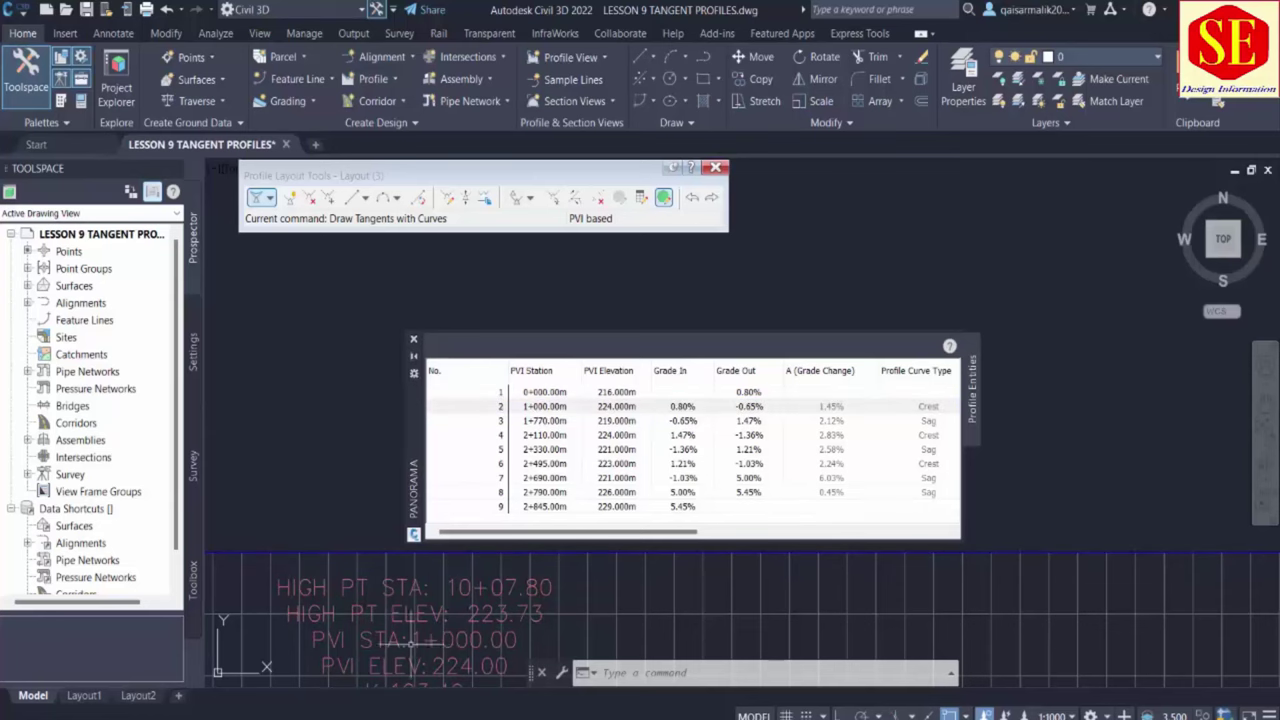
# Set PVI 2's elevation to 218.5 m, with the K and LVC labels in view
pyautogui.moveTo(519, 688); pyautogui.dragTo(455, 608, button='middle')
pyautogui.click(616, 406)
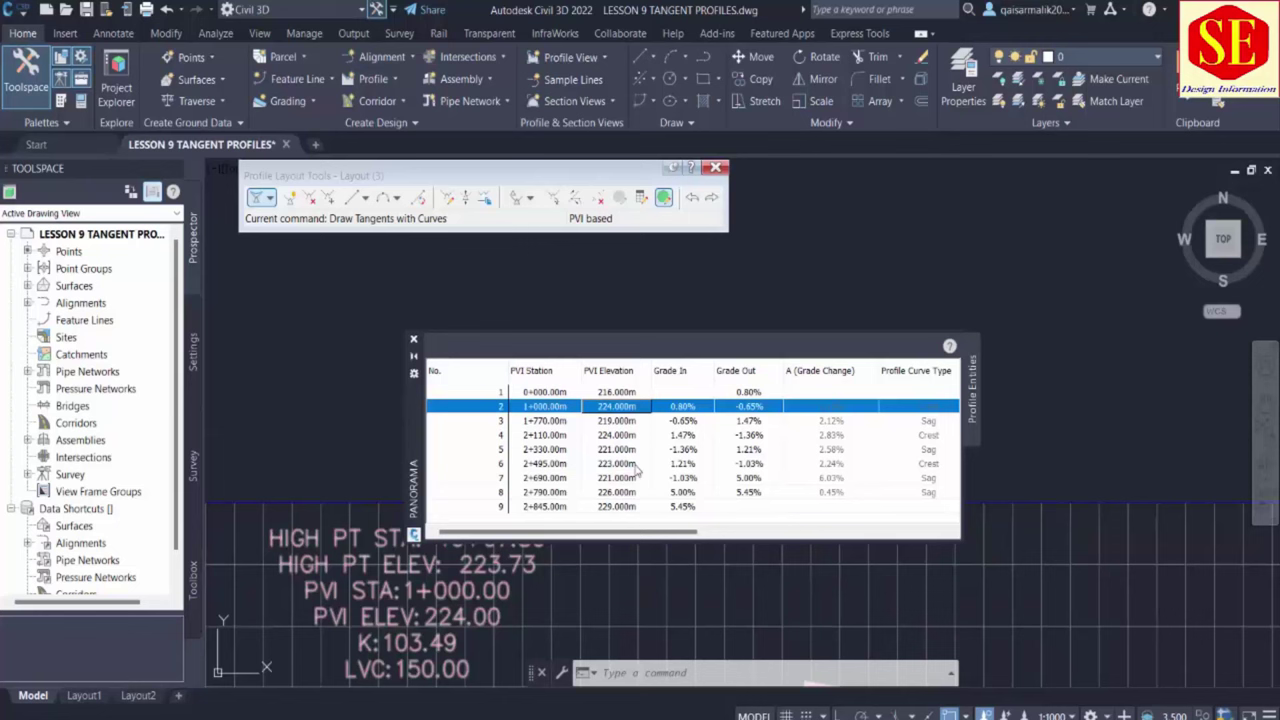
pyautogui.click(616, 406)
pyautogui.scroll(-3, 485, 591)
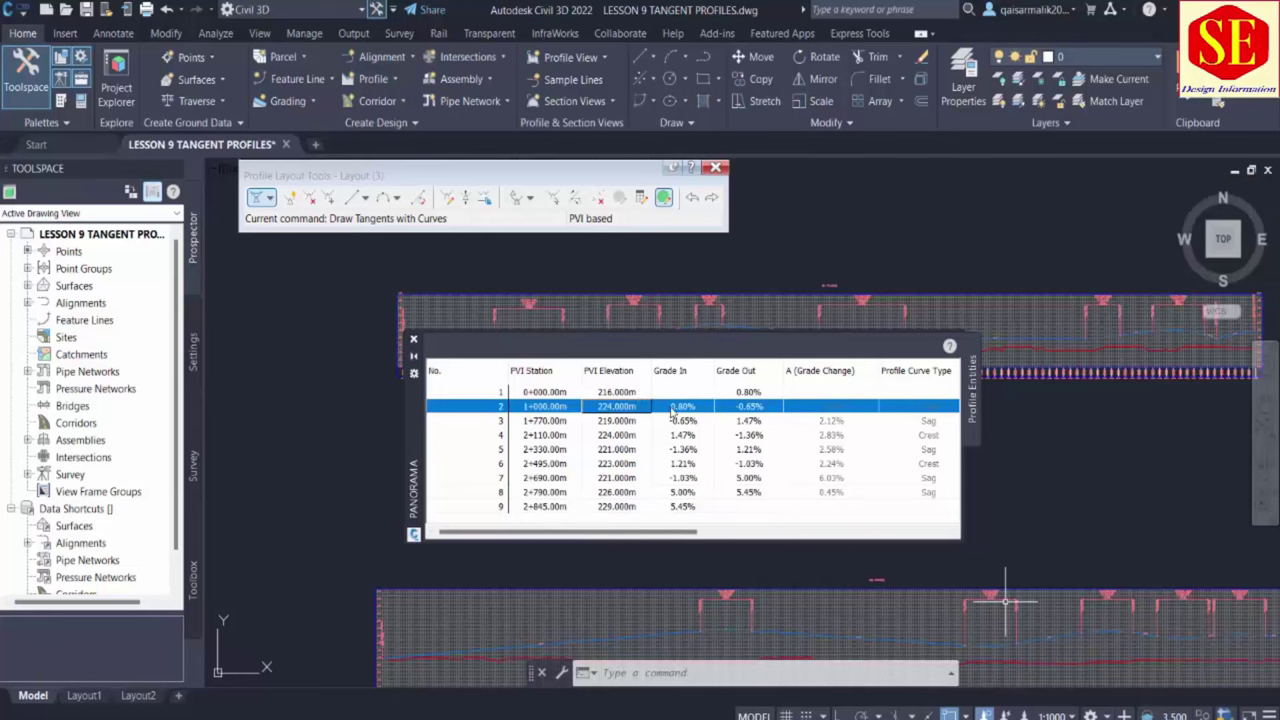
pyautogui.click(640, 408)
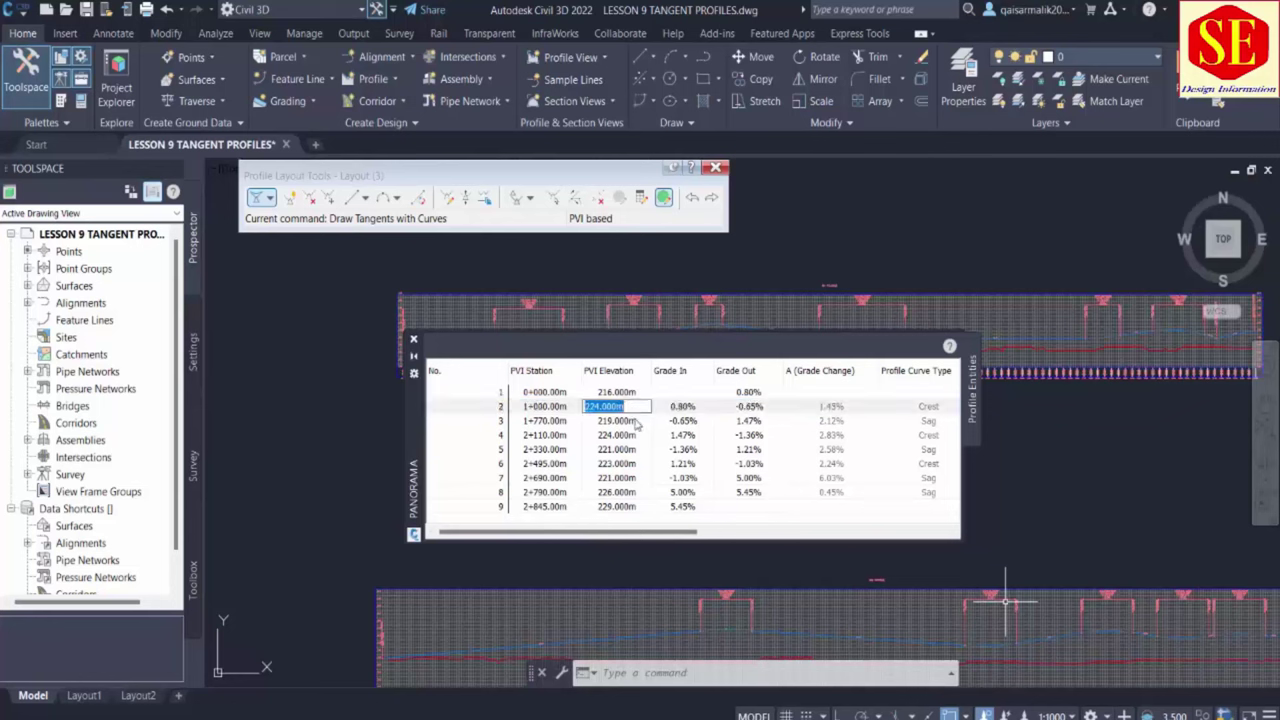
pyautogui.write('218.5')
pyautogui.click(628, 421)
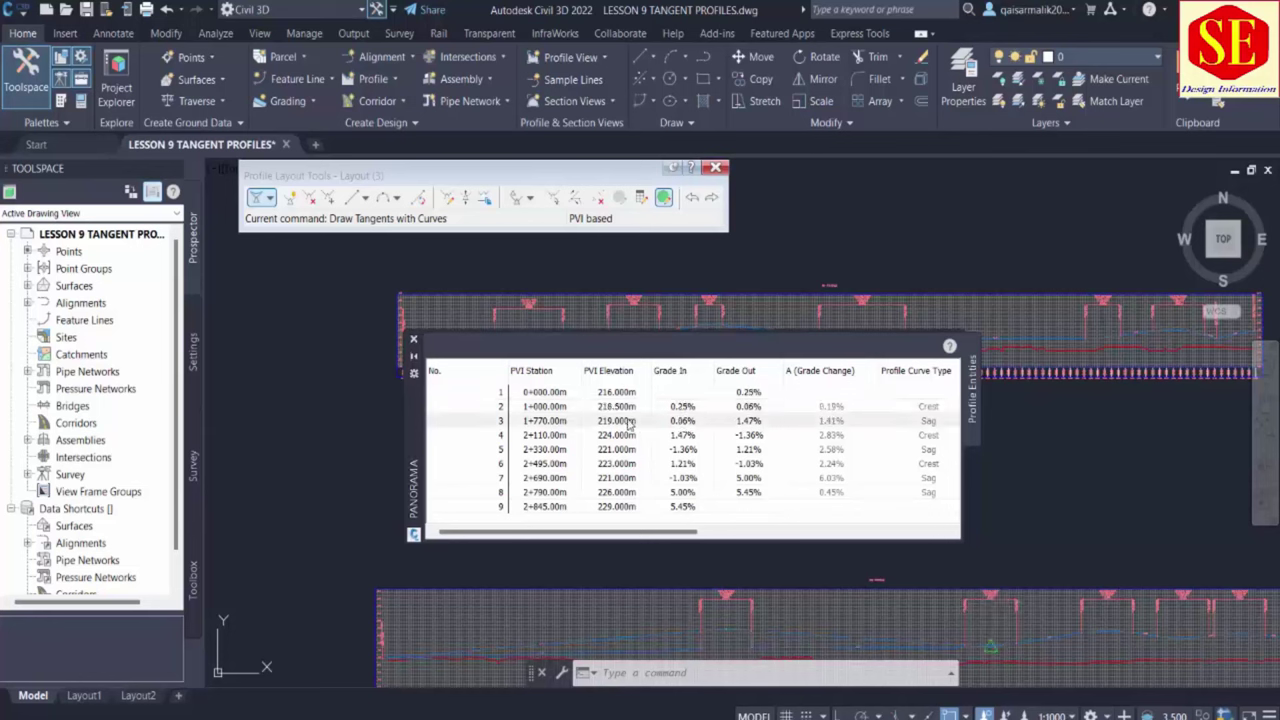
pyautogui.scroll(5, 718, 583)
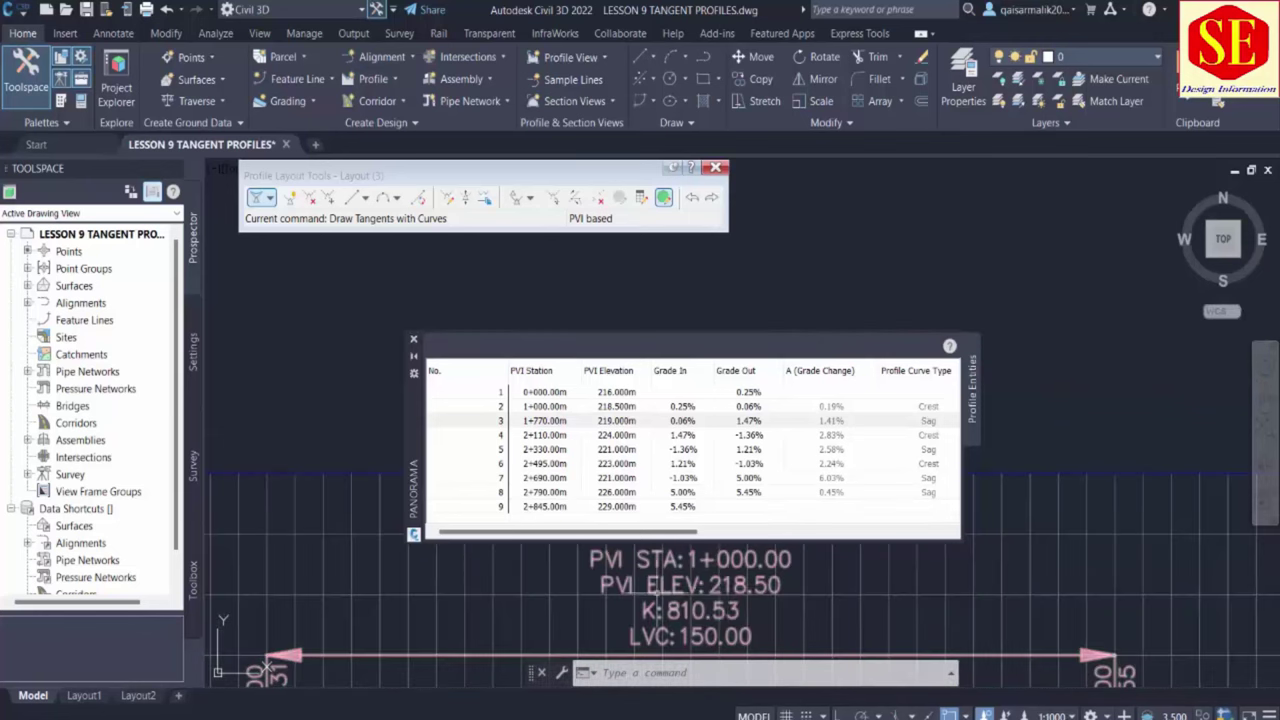
pyautogui.scroll(-6, 718, 583)
pyautogui.scroll(-3, 718, 583)
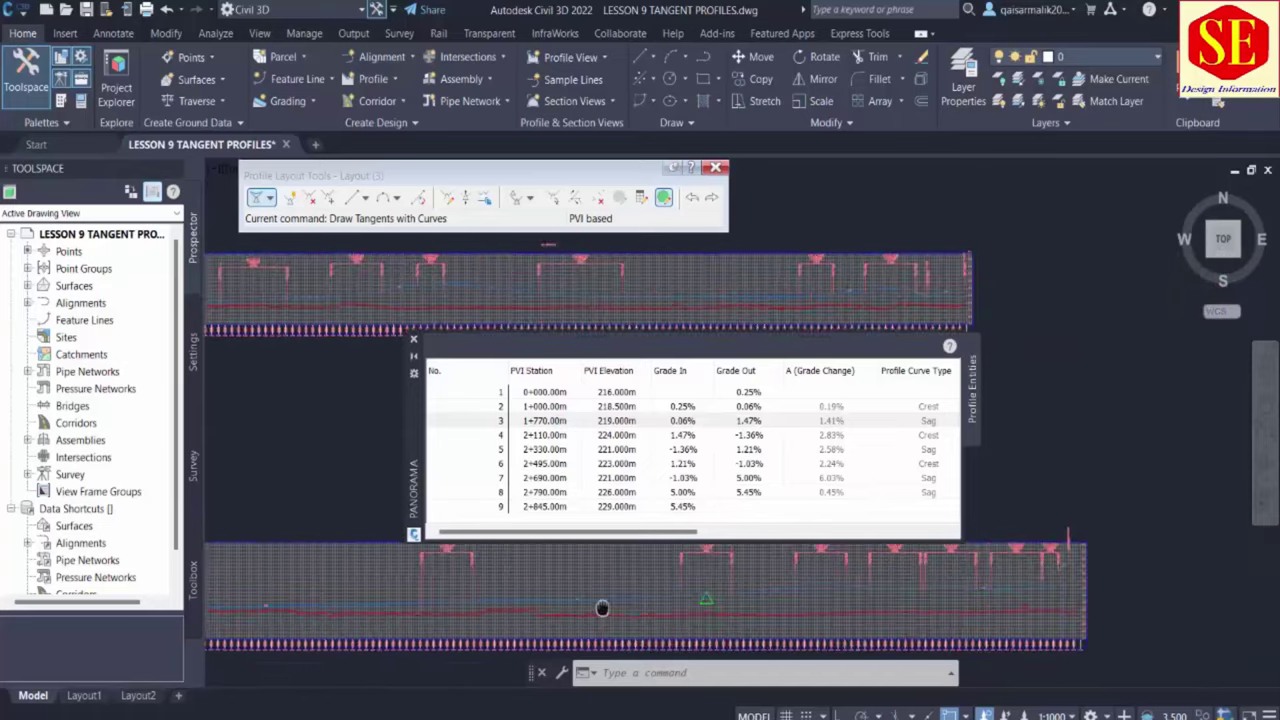
pyautogui.scroll(5, 610, 600)
# Move PVI 3 to station 1+500 at elevation 216.150 m
pyautogui.click(628, 572)
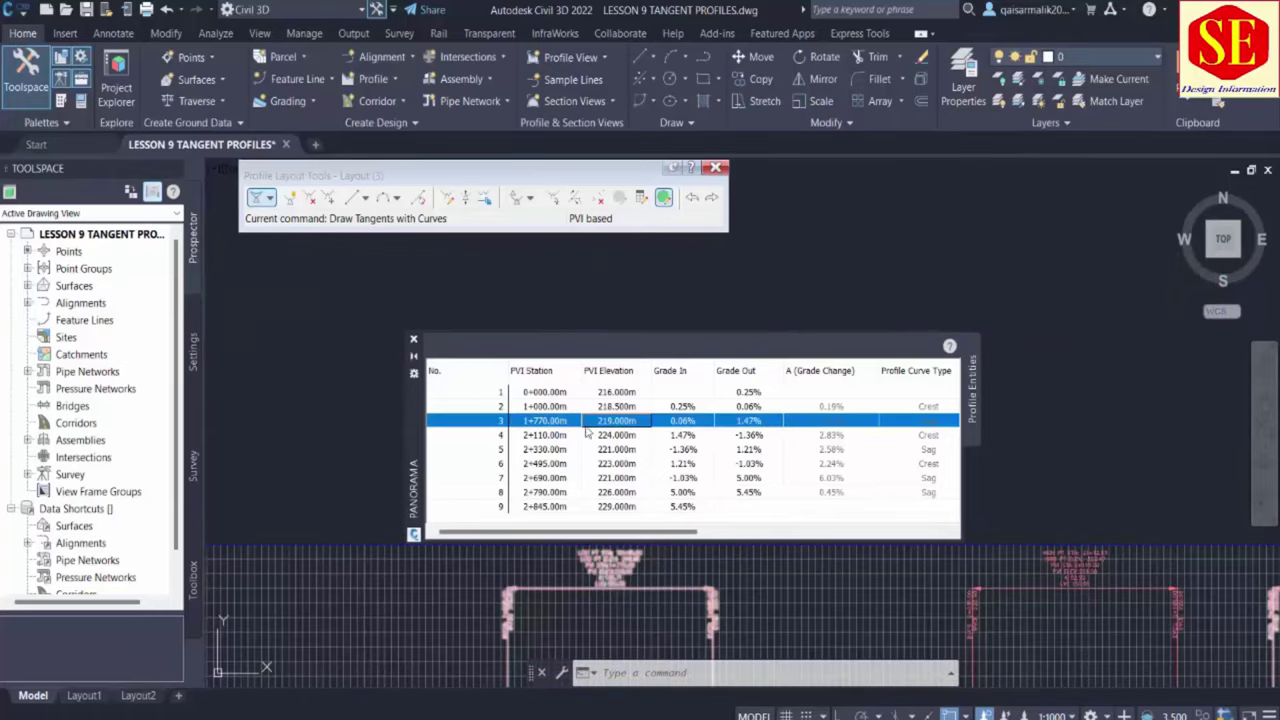
pyautogui.click(545, 424)
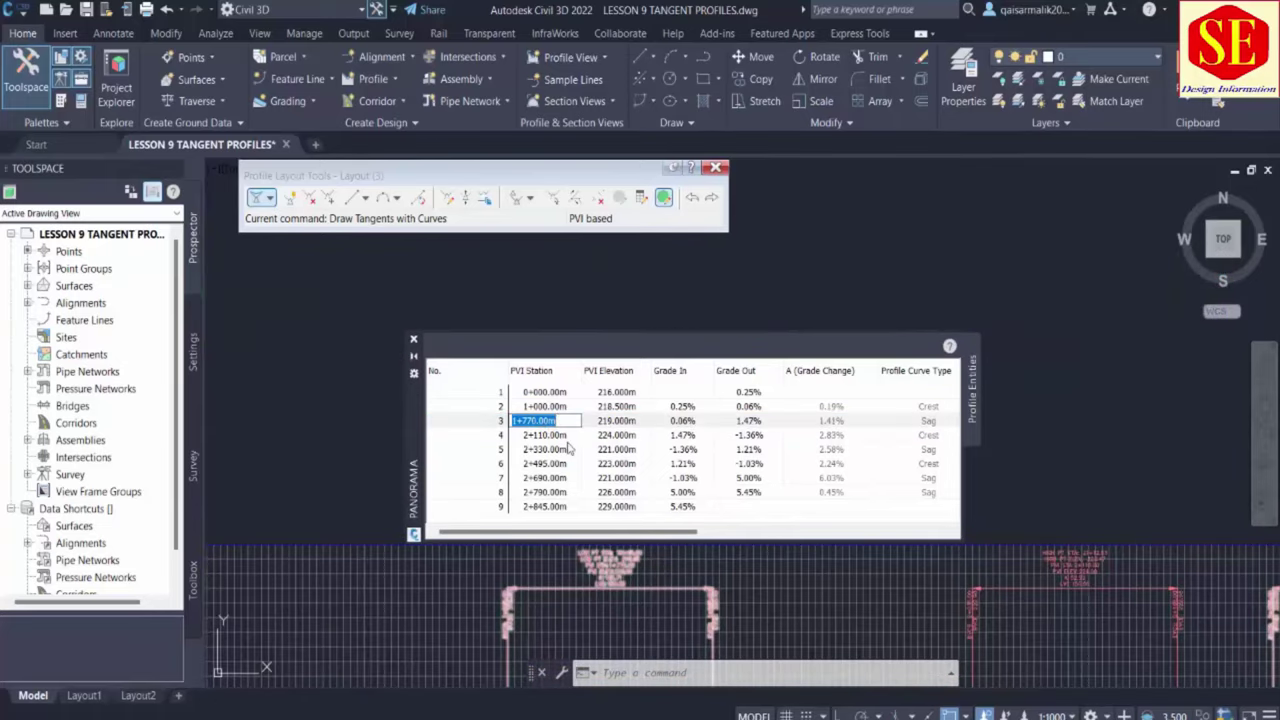
pyautogui.write('1500')
pyautogui.press('Return')
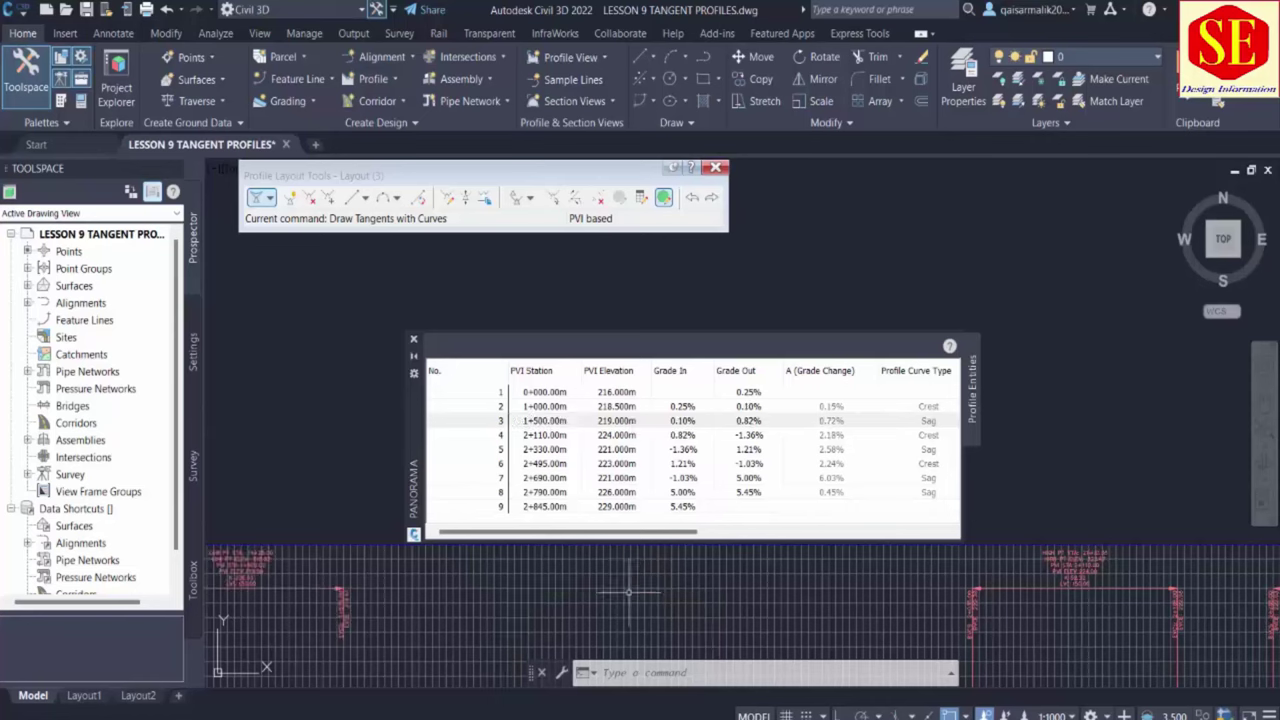
pyautogui.click(625, 421)
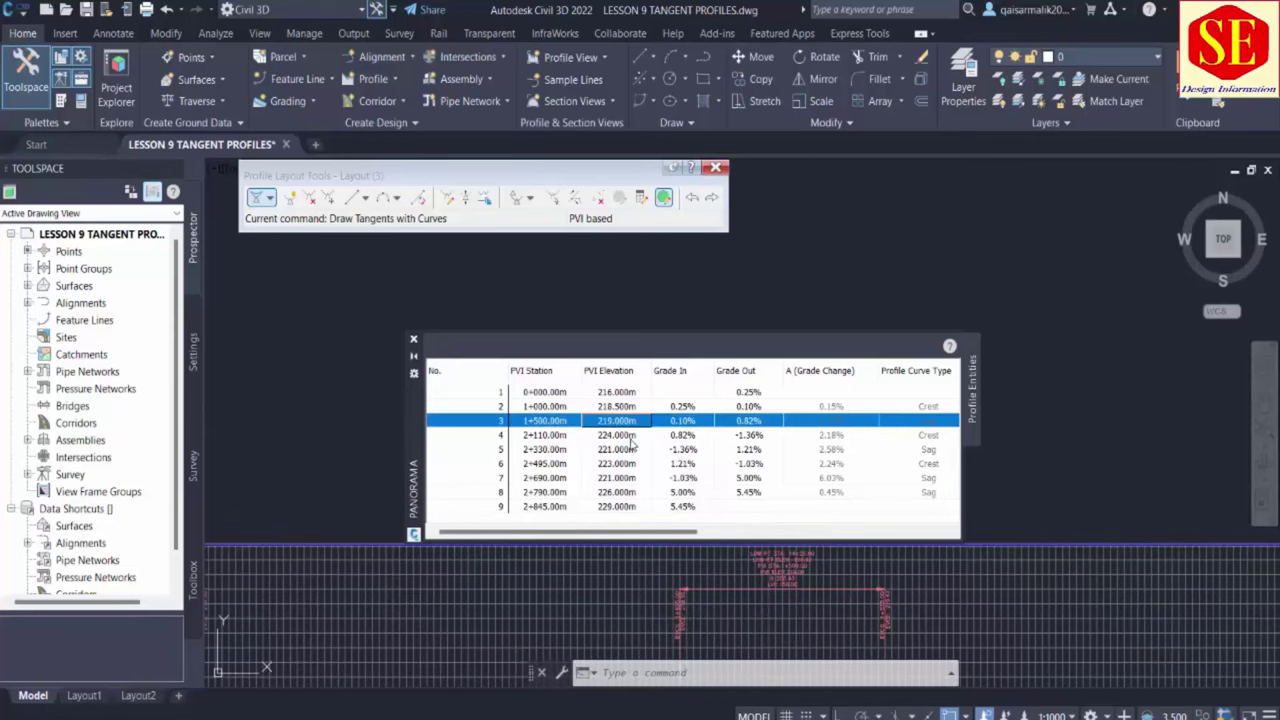
pyautogui.click(619, 424)
pyautogui.hotkey('ctrl', 'a')
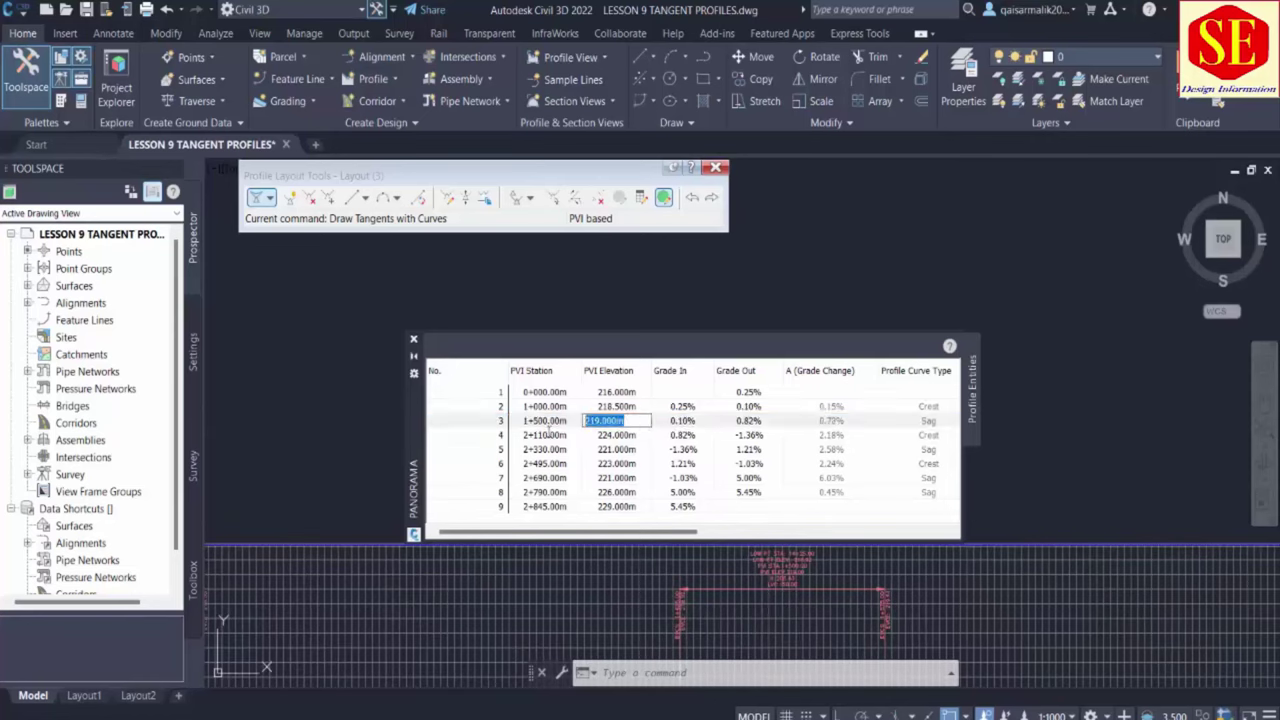
pyautogui.write('216.15')
pyautogui.press('Return')
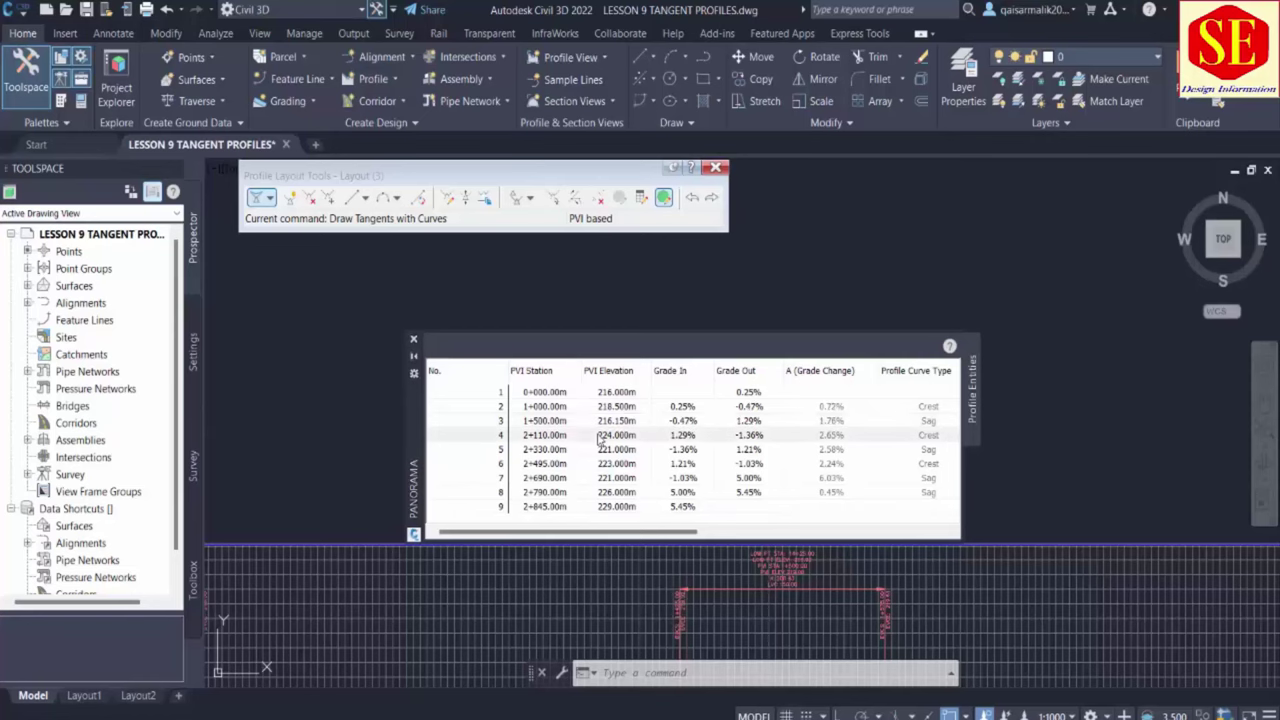
# Move PVI 4 to station 2+000 at elevation 218.250 m
pyautogui.scroll(-3, 1057, 392)
pyautogui.scroll(-2, 903, 591)
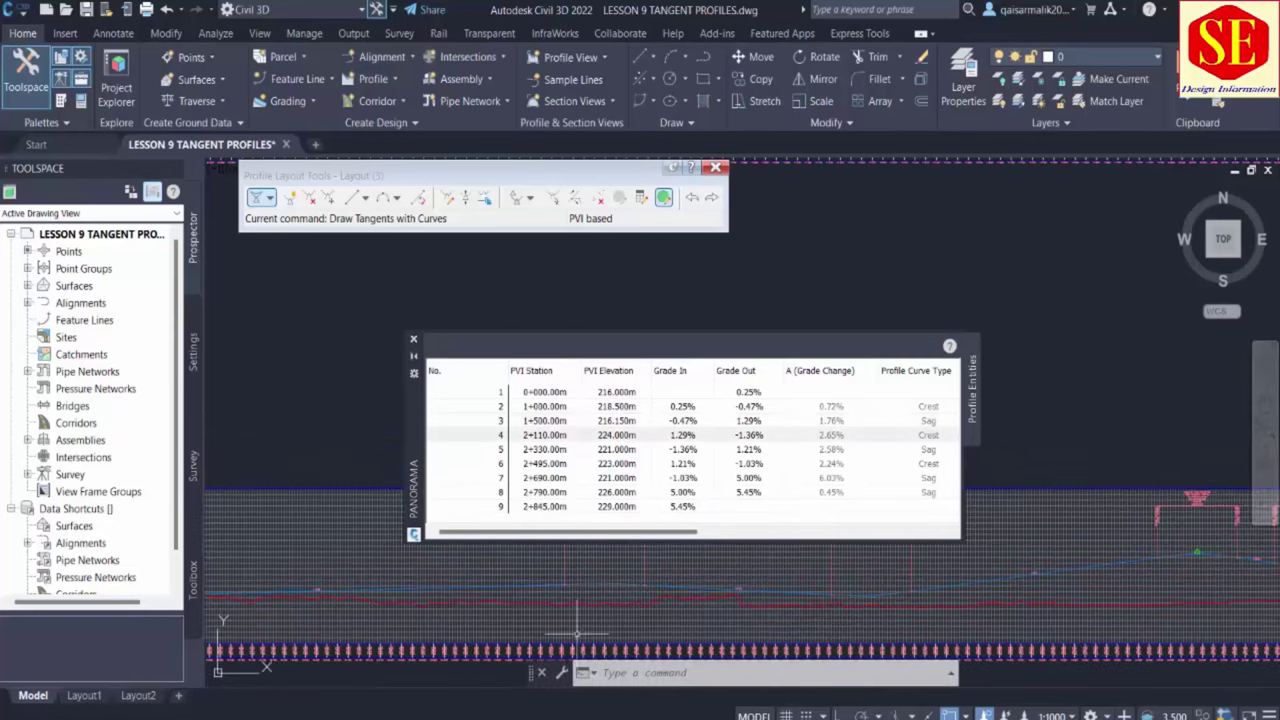
pyautogui.scroll(2, 699, 593)
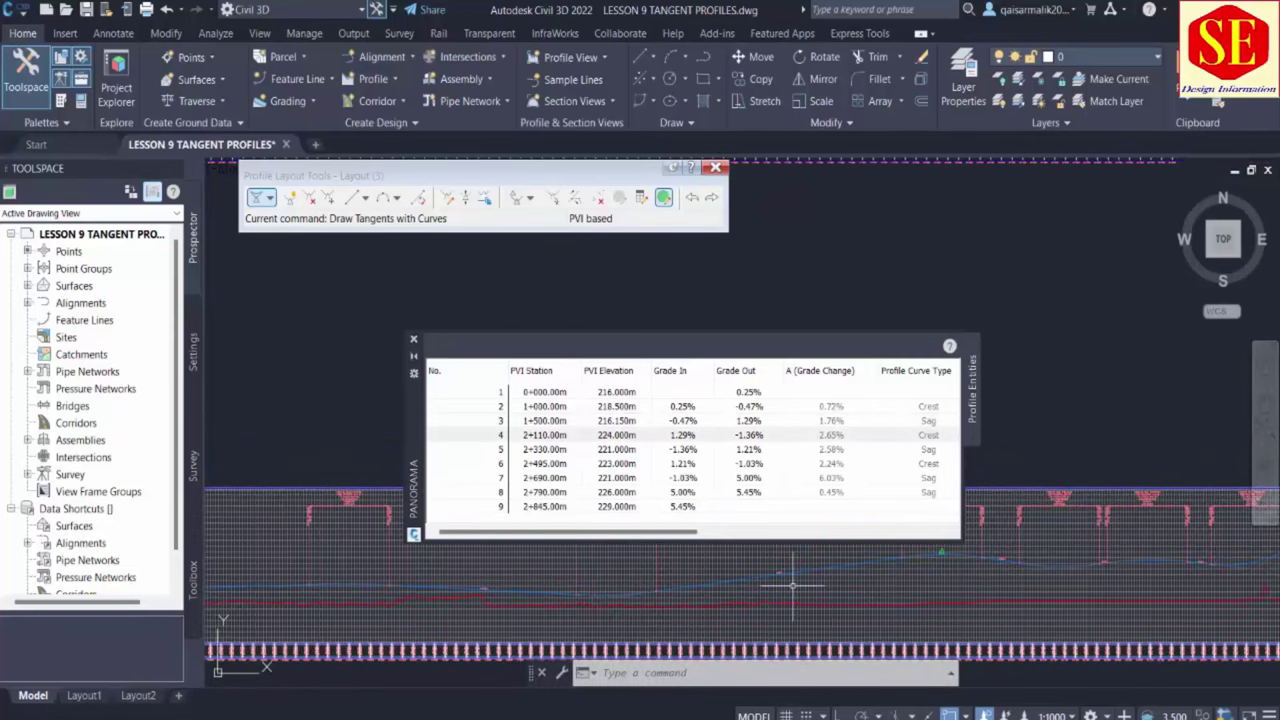
pyautogui.moveTo(600, 610); pyautogui.dragTo(551, 640, button='middle')
pyautogui.click(548, 437)
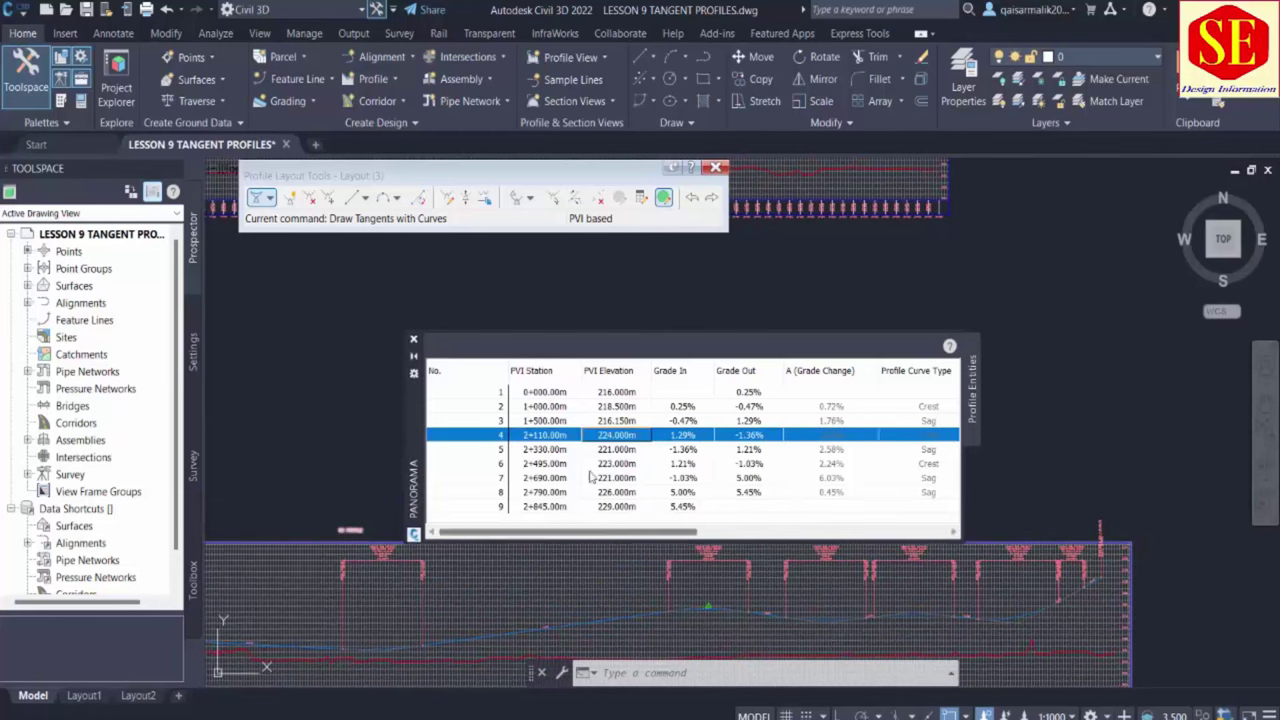
pyautogui.click(537, 438)
pyautogui.write('2000')
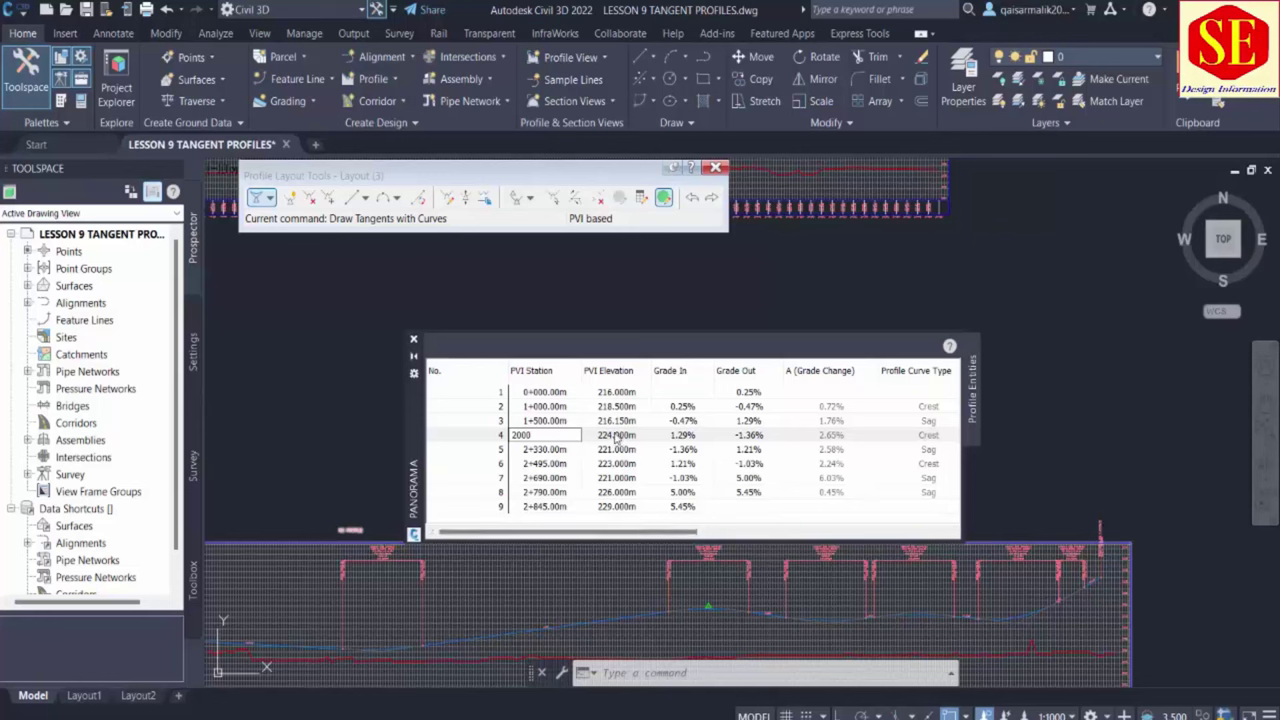
pyautogui.click(617, 440)
pyautogui.click(617, 438)
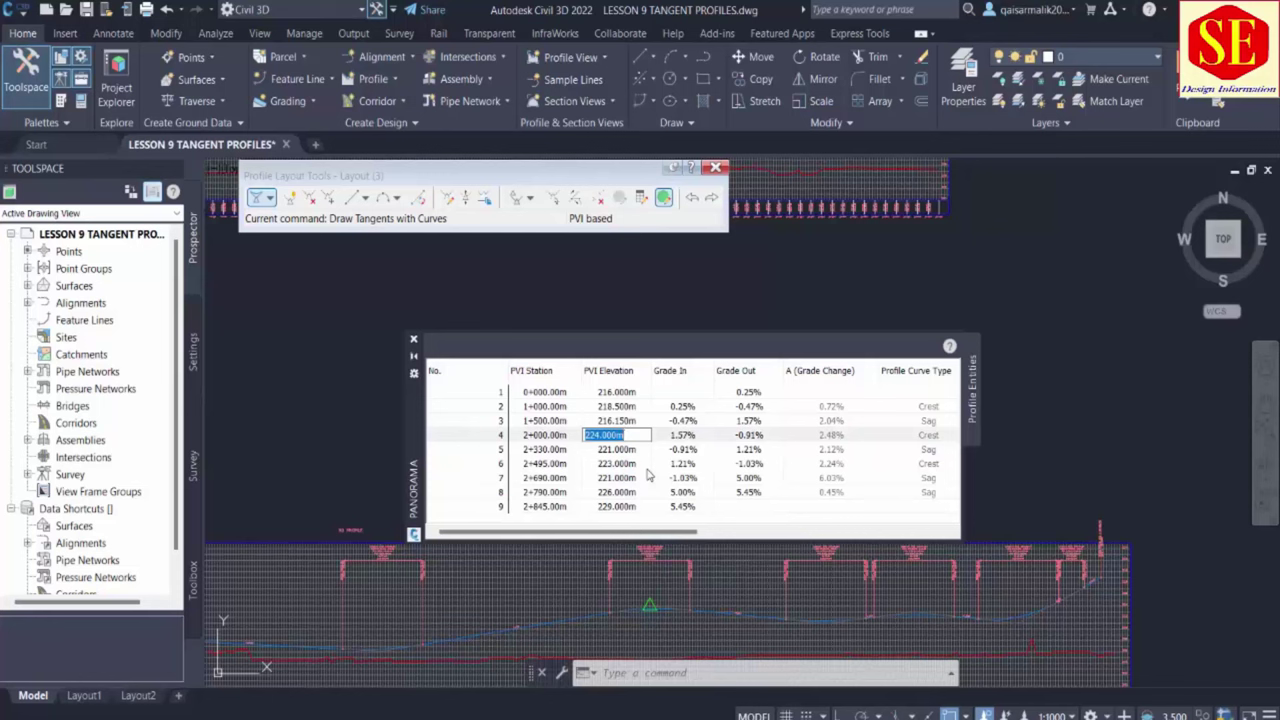
pyautogui.write('218.25')
pyautogui.click(640, 452)
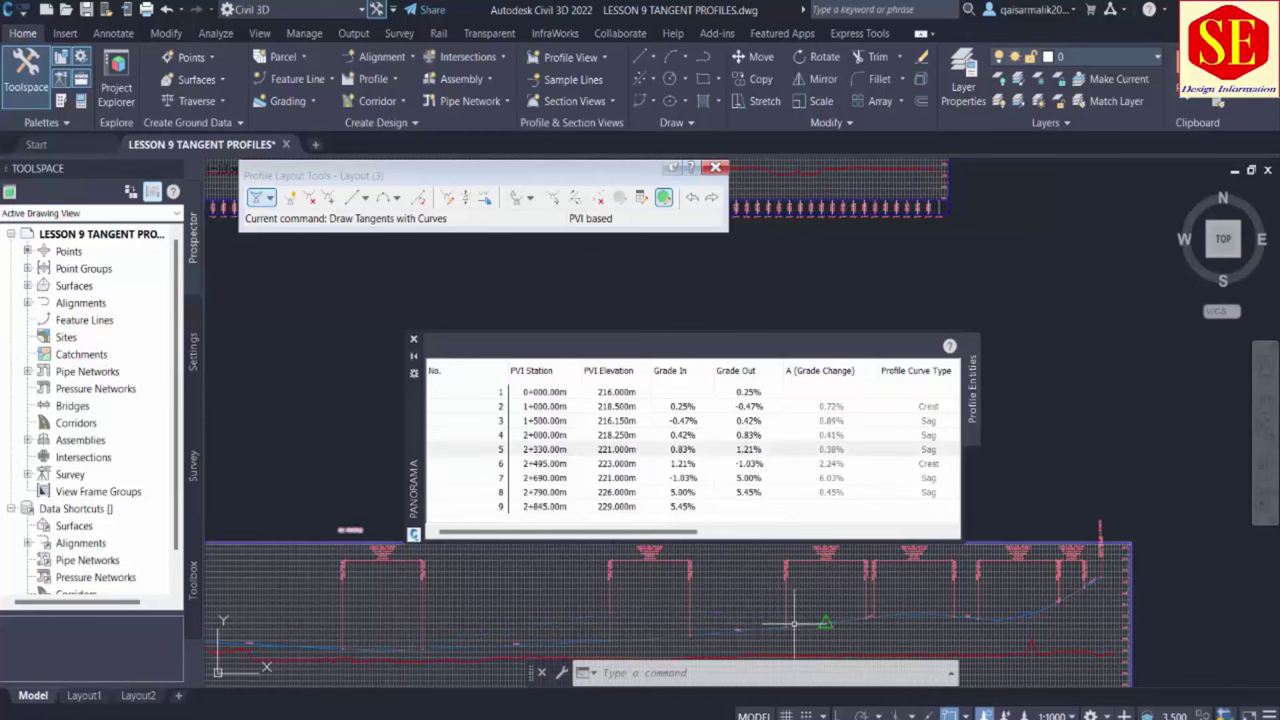
# Check PVI 6's station without changing it, then select PVI 2's row
pyautogui.moveTo(793, 623); pyautogui.dragTo(628, 579, button='middle')
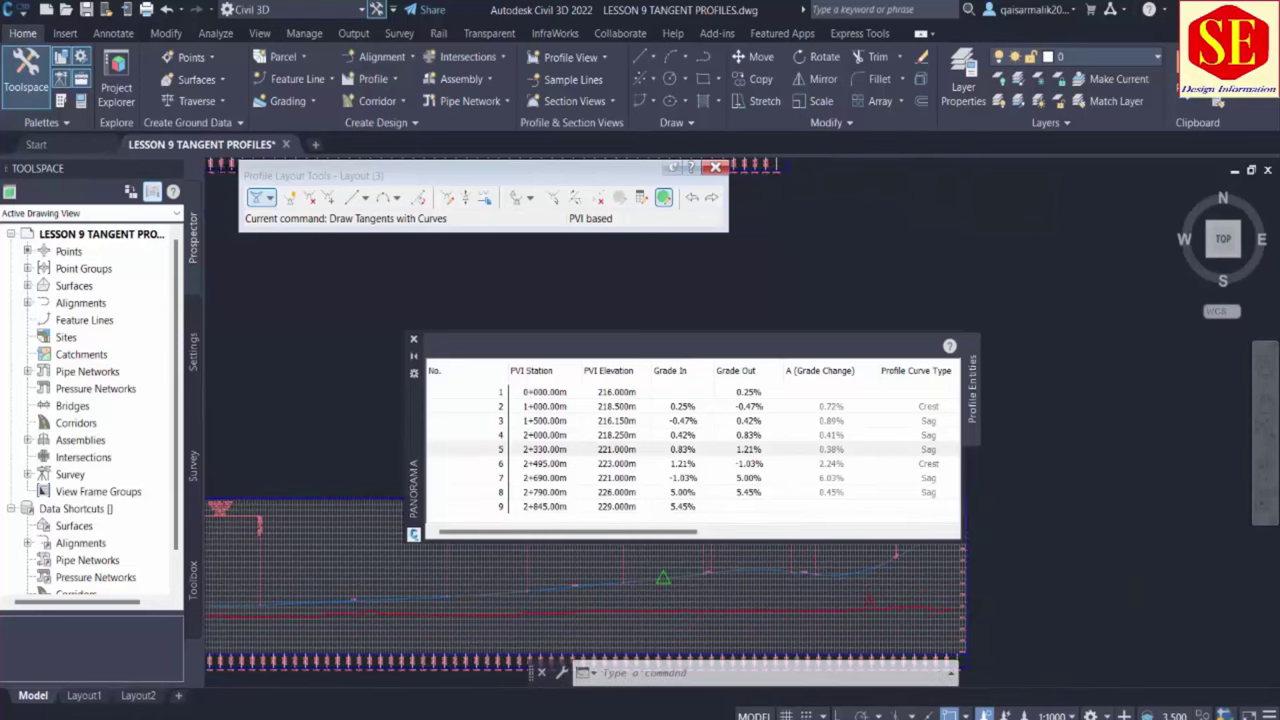
pyautogui.click(540, 465)
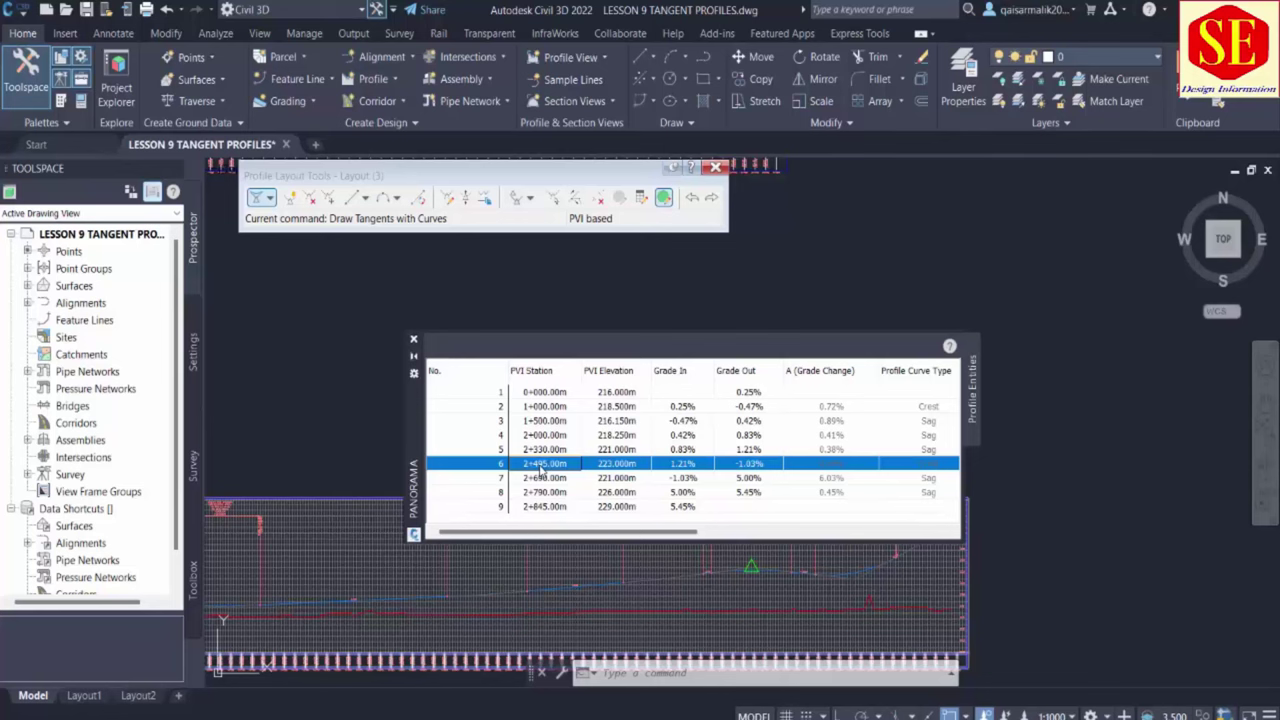
pyautogui.click(541, 465)
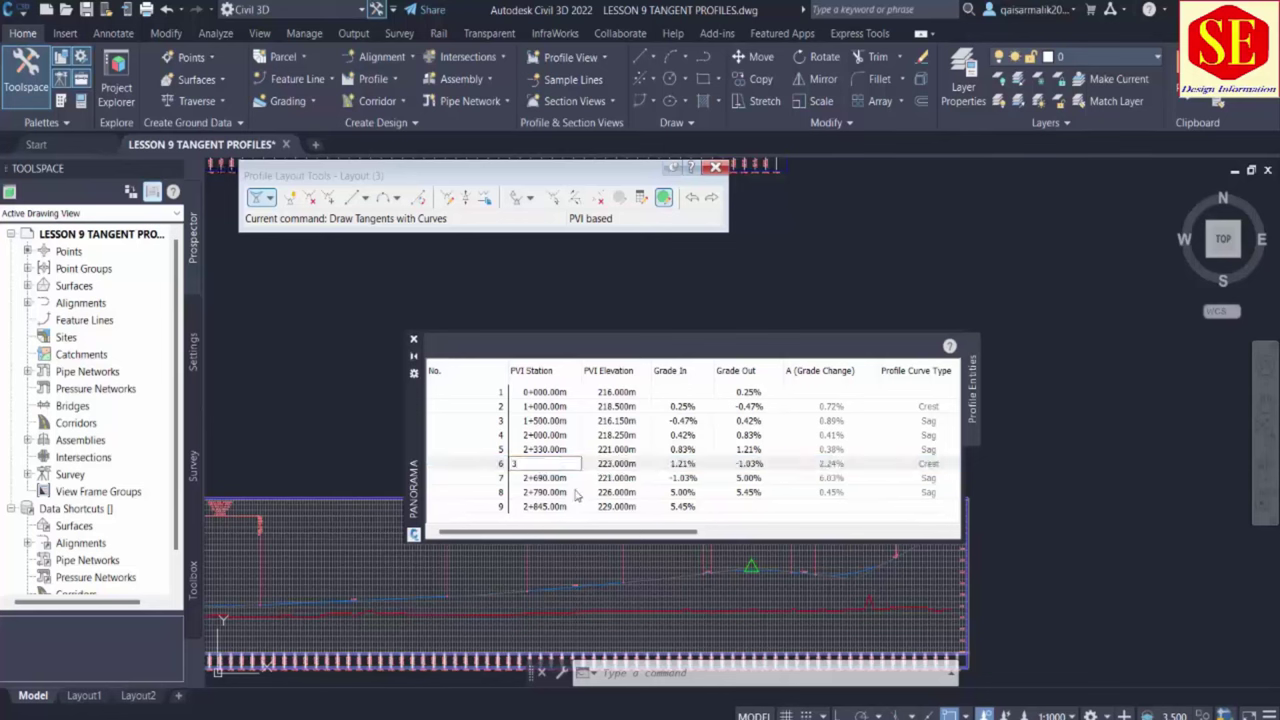
pyautogui.press('Return')
pyautogui.click(680, 408)
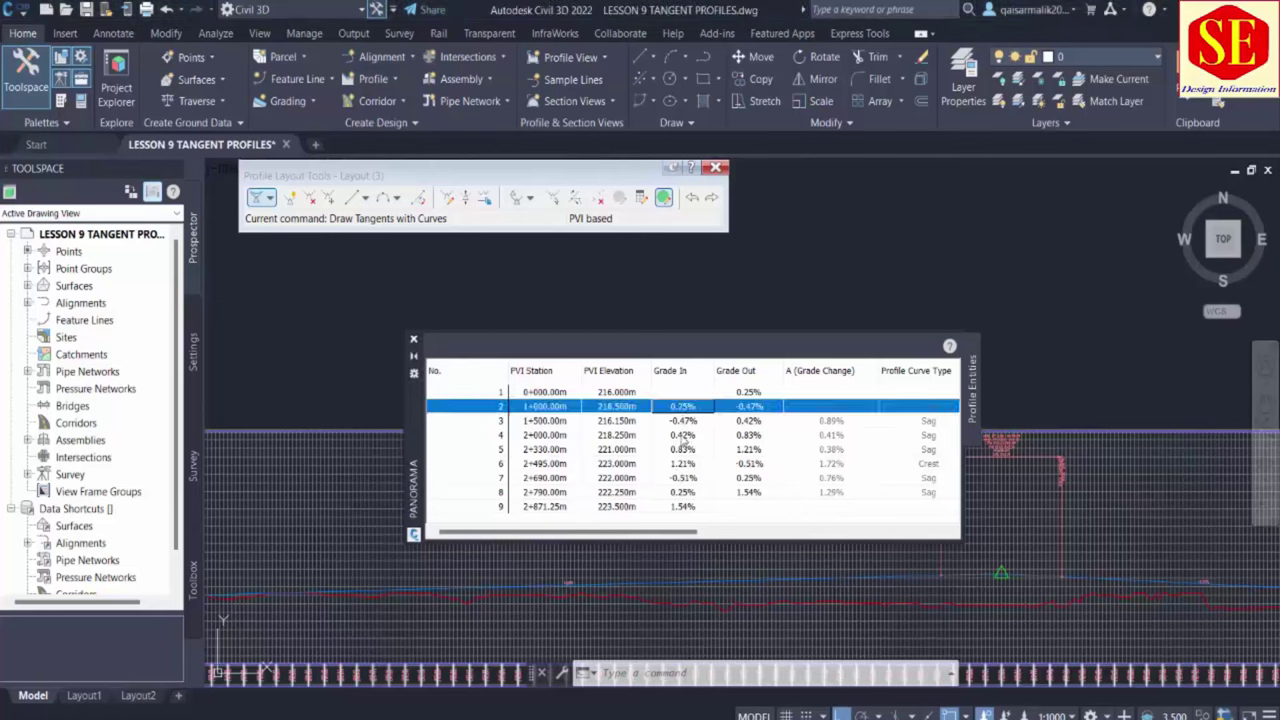
# Replace PVI 2's 0.25% incoming grade with 0.30%
pyautogui.click(688, 408)
pyautogui.scroll(5, 1234, 604)
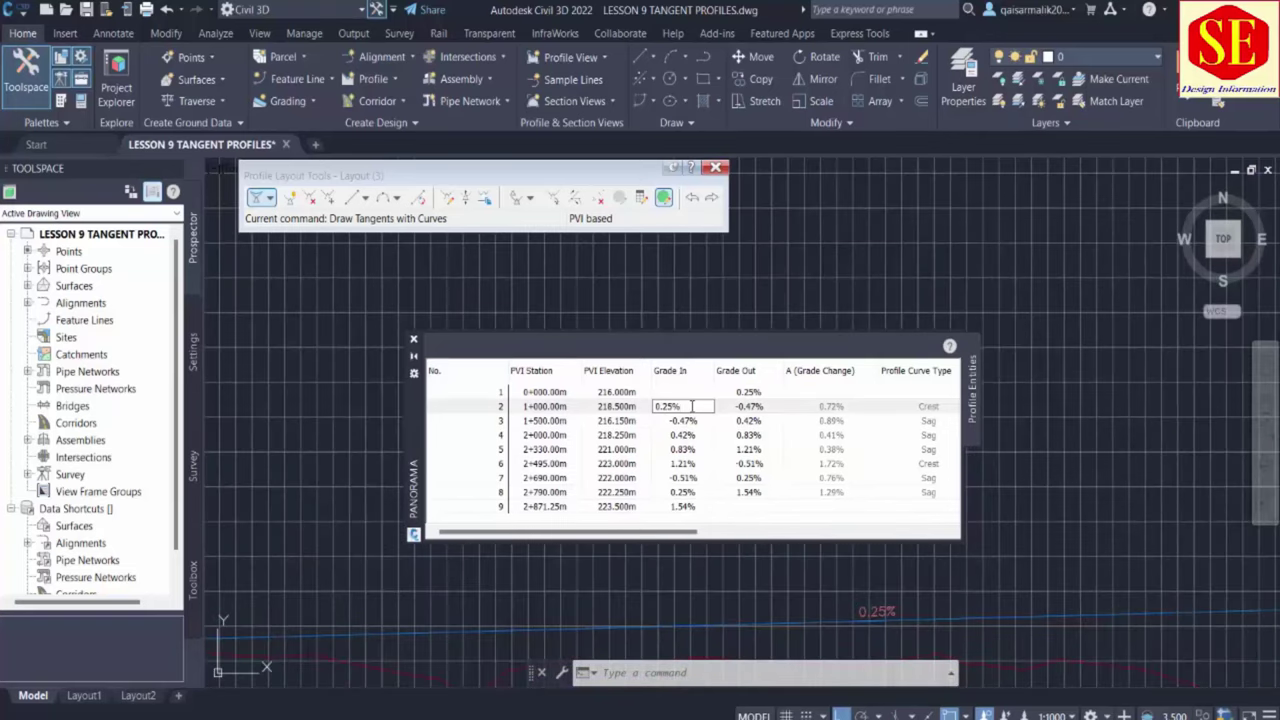
pyautogui.moveTo(691, 405); pyautogui.dragTo(621, 408)
pyautogui.write('-')
pyautogui.write('3')
pyautogui.click(701, 422)
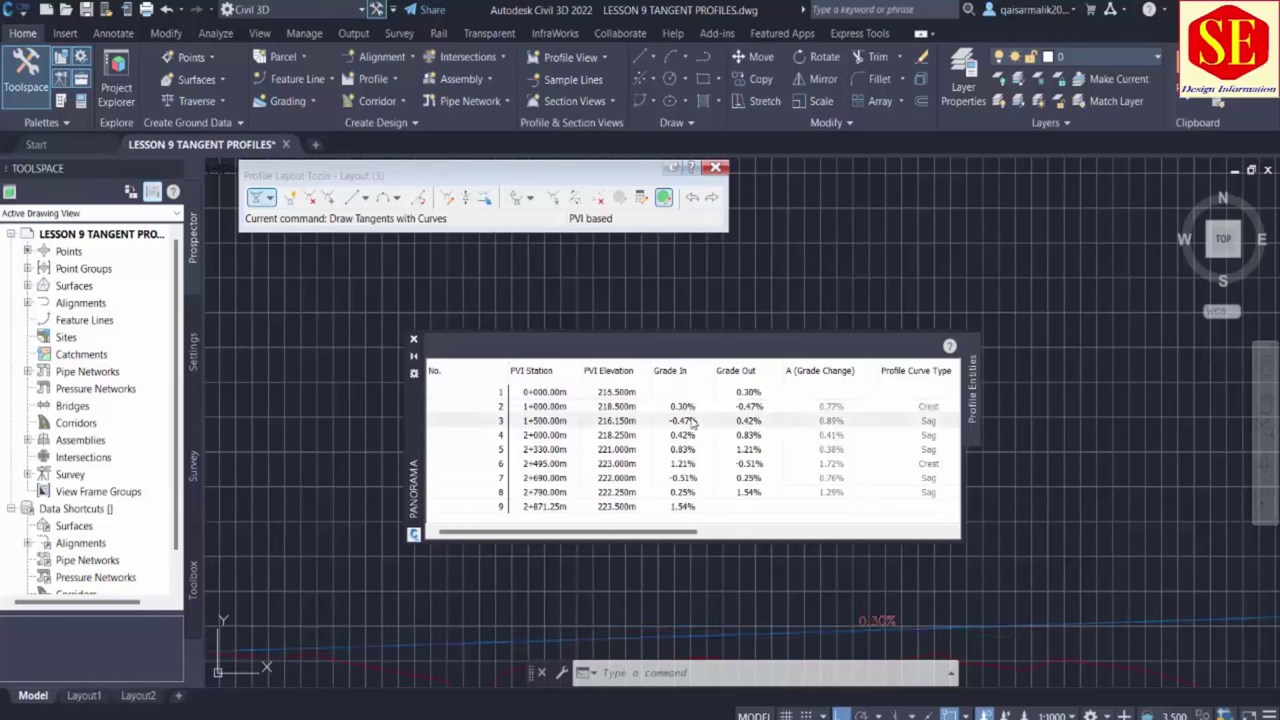
pyautogui.scroll(-2, 851, 606)
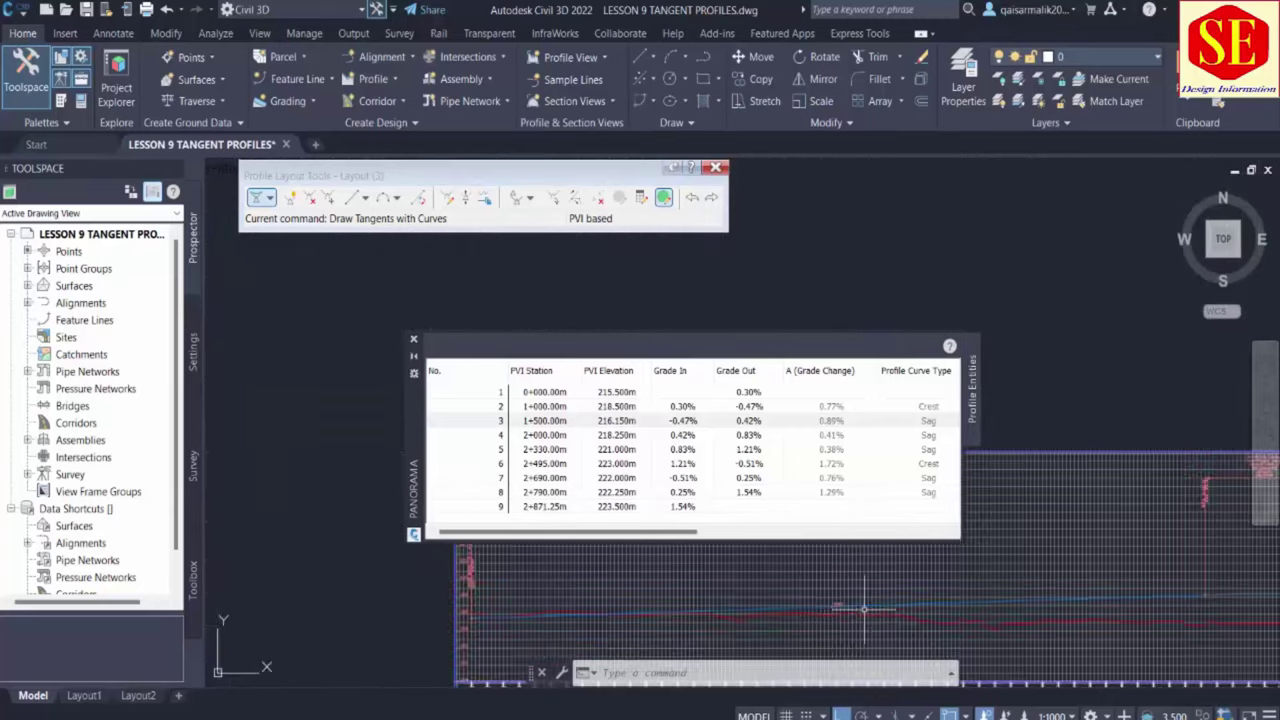
pyautogui.moveTo(851, 606)
pyautogui.mouseDown(button='middle')
pyautogui.moveTo(983, 600)
pyautogui.moveTo(908, 625)
pyautogui.mouseUp(button='middle')
# Set PVI 3's incoming grade to -0.50%
pyautogui.click(733, 422)
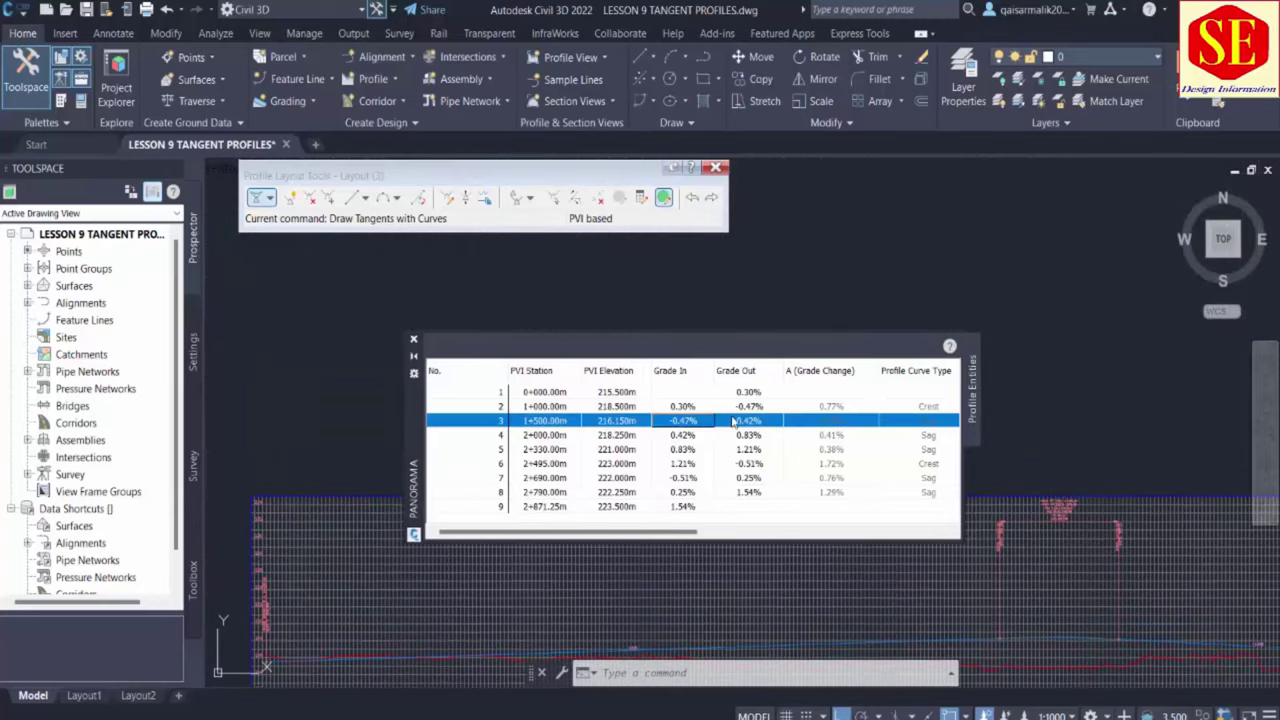
pyautogui.click(693, 422)
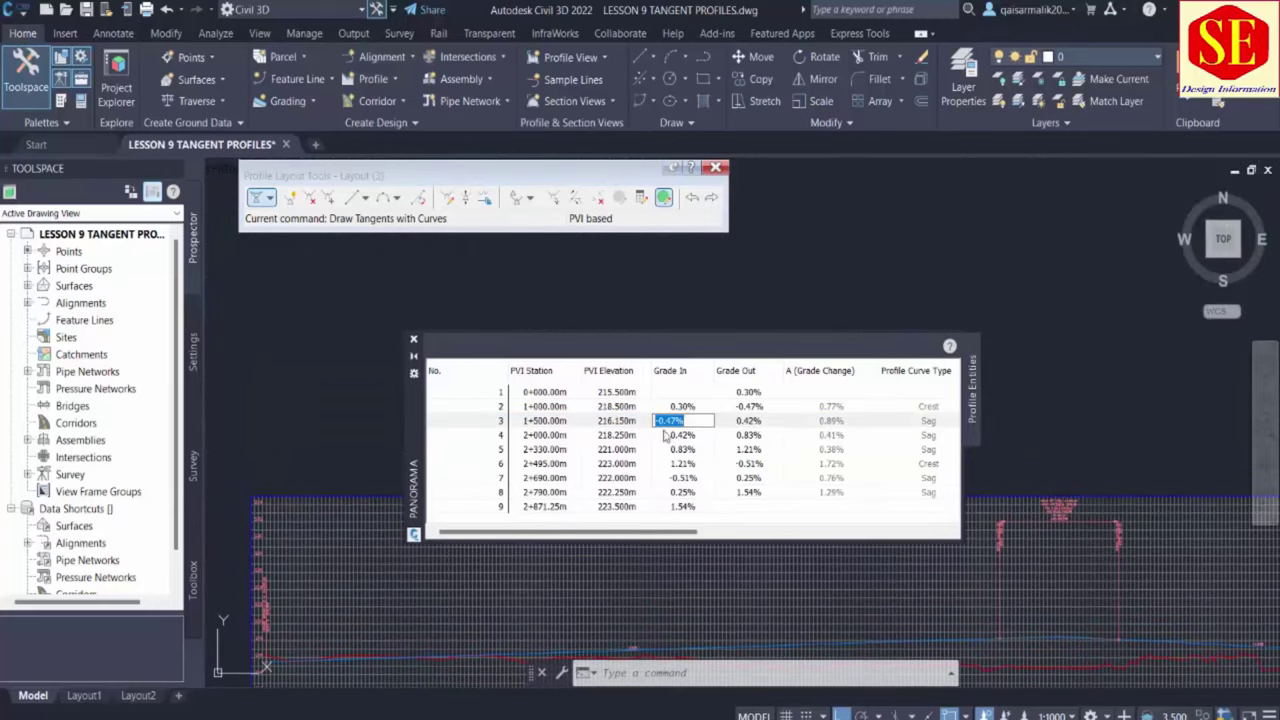
pyautogui.write('-.5')
pyautogui.click(698, 438)
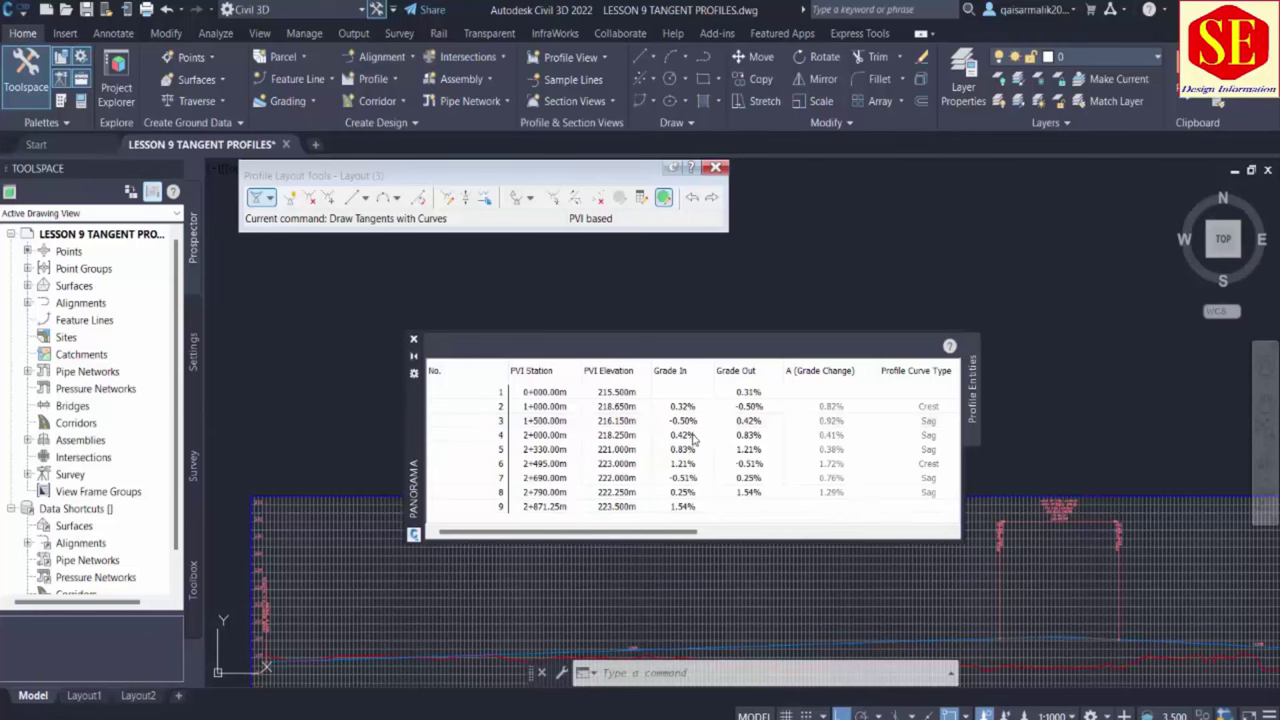
pyautogui.scroll(3, 1240, 636)
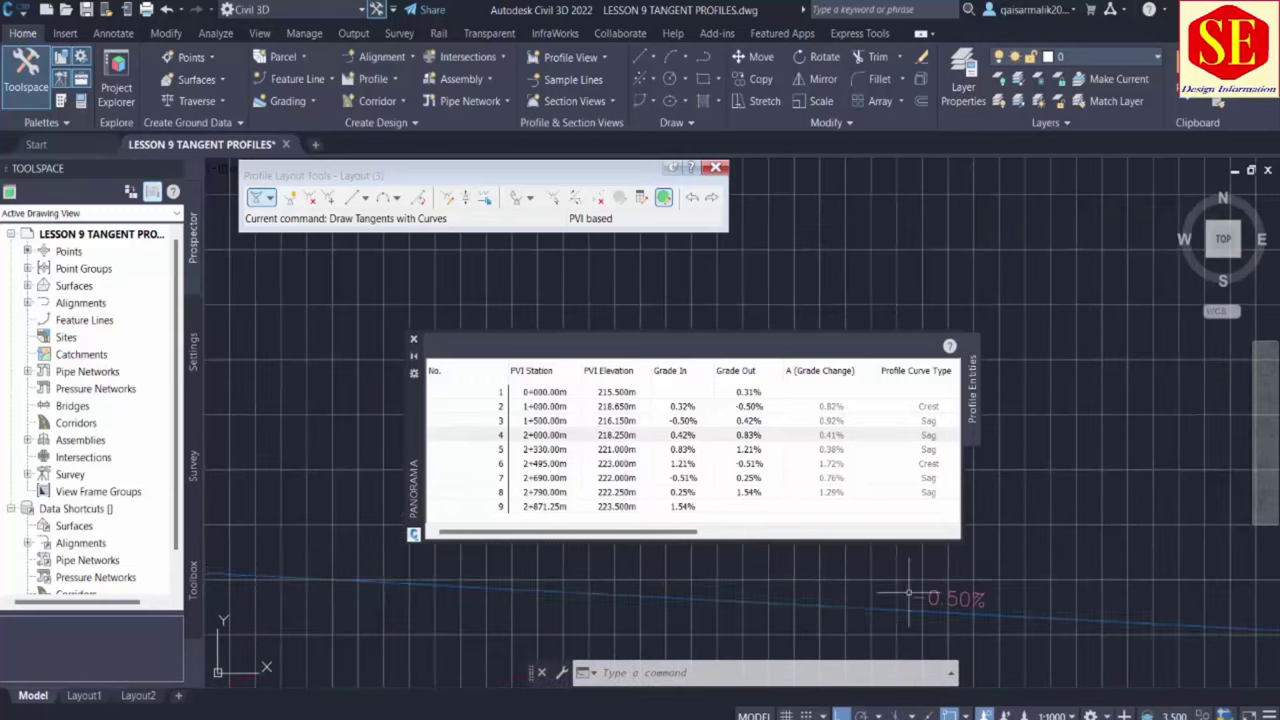
pyautogui.scroll(5, 1060, 606)
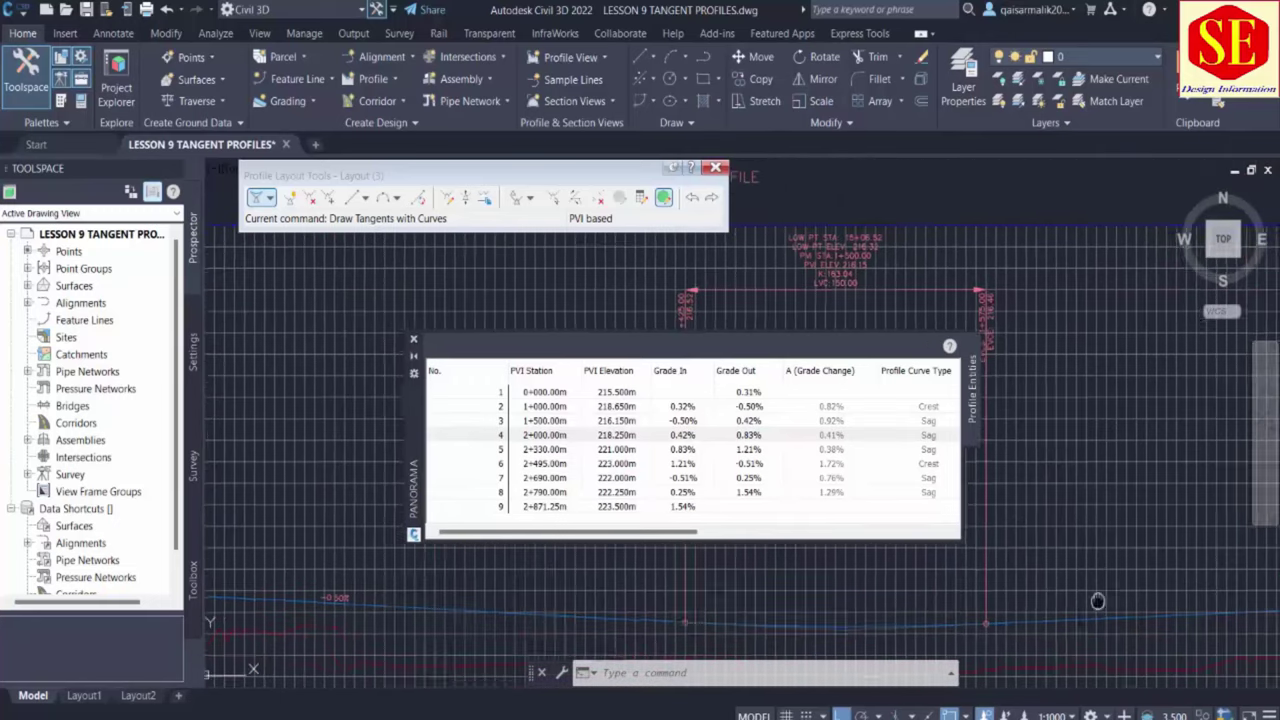
# Set PVI 4's incoming grade to -0.60%, making PVI 3 a crest at 221.250 m
pyautogui.click(673, 440)
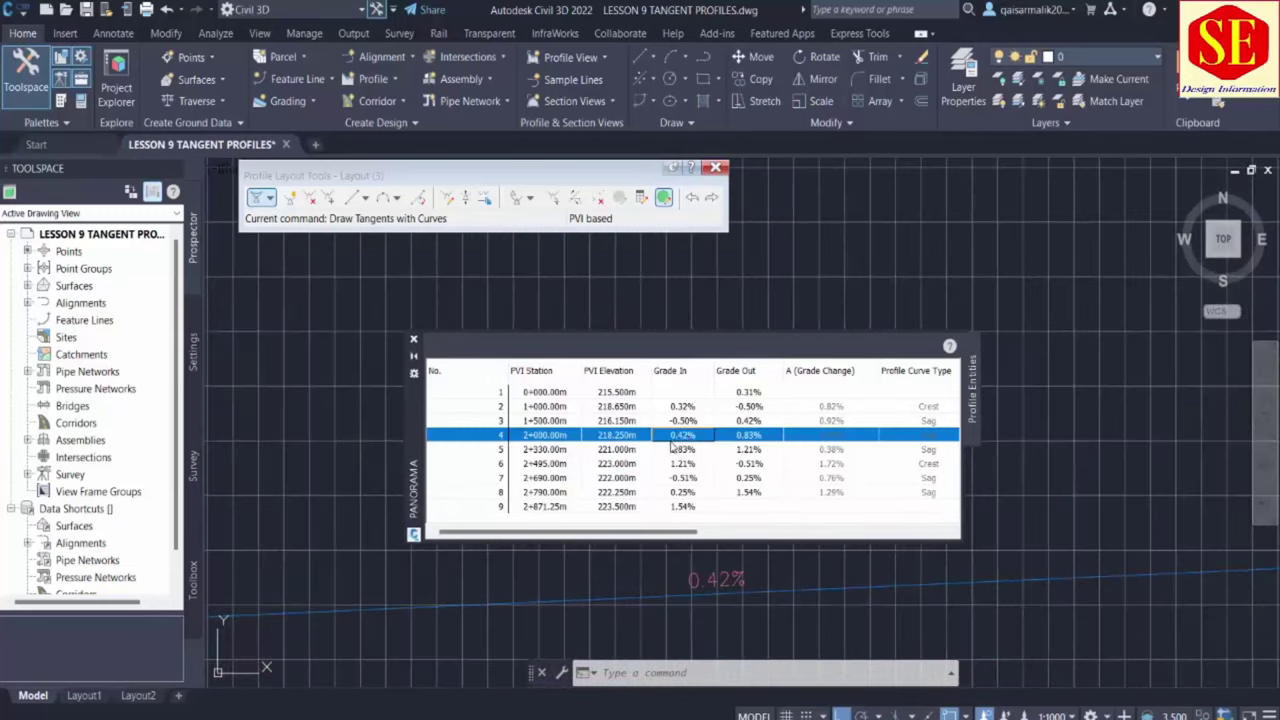
pyautogui.click(688, 440)
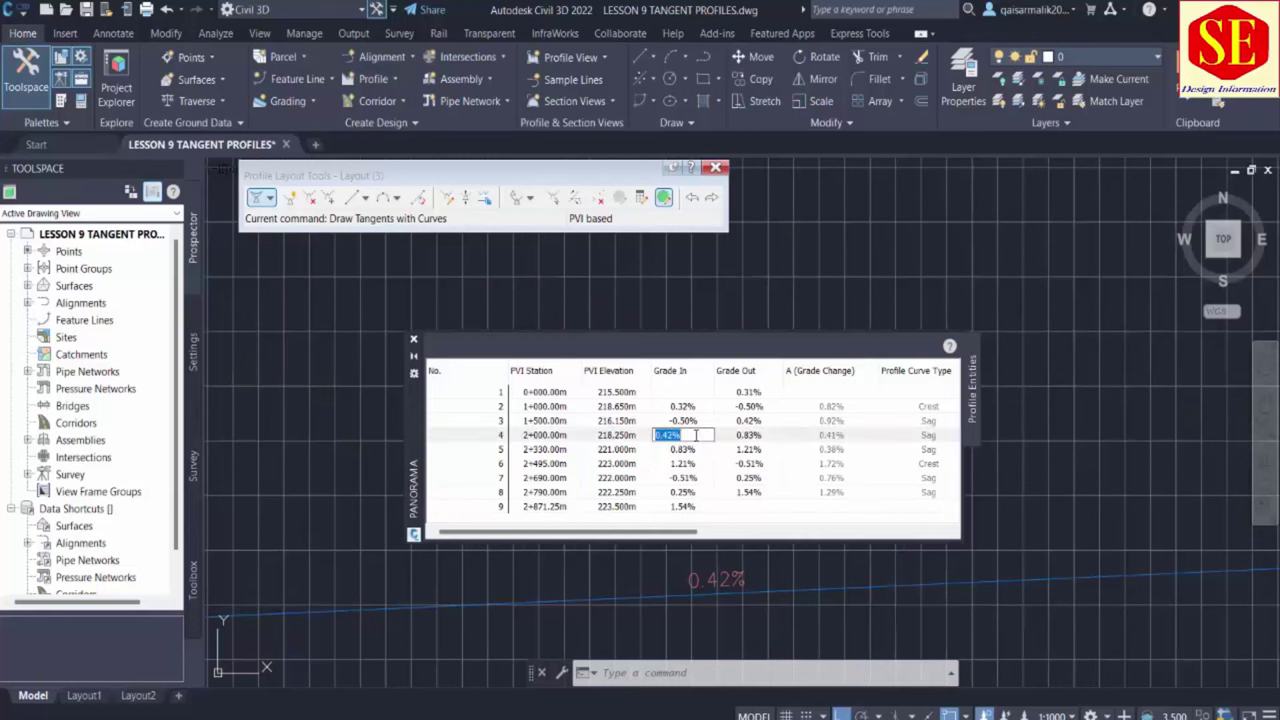
pyautogui.write('.6')
pyautogui.click(702, 455)
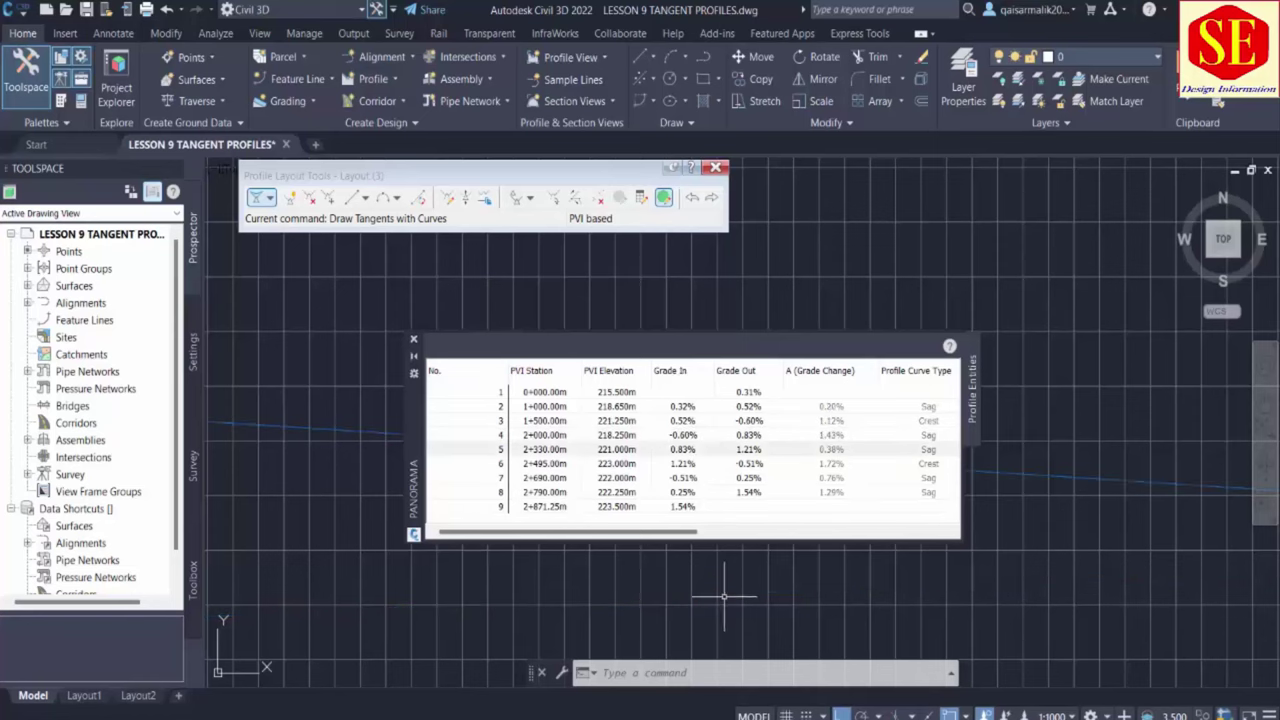
pyautogui.scroll(-3, 1130, 505)
pyautogui.scroll(-3, 1000, 571)
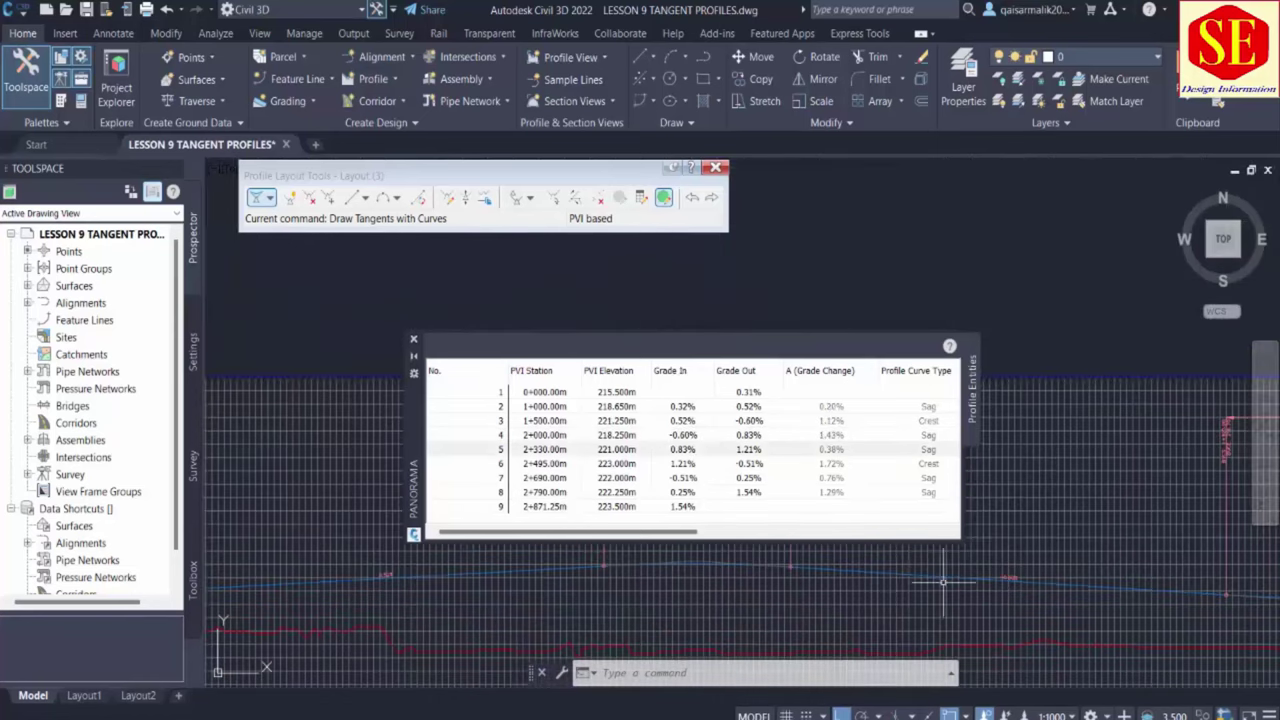
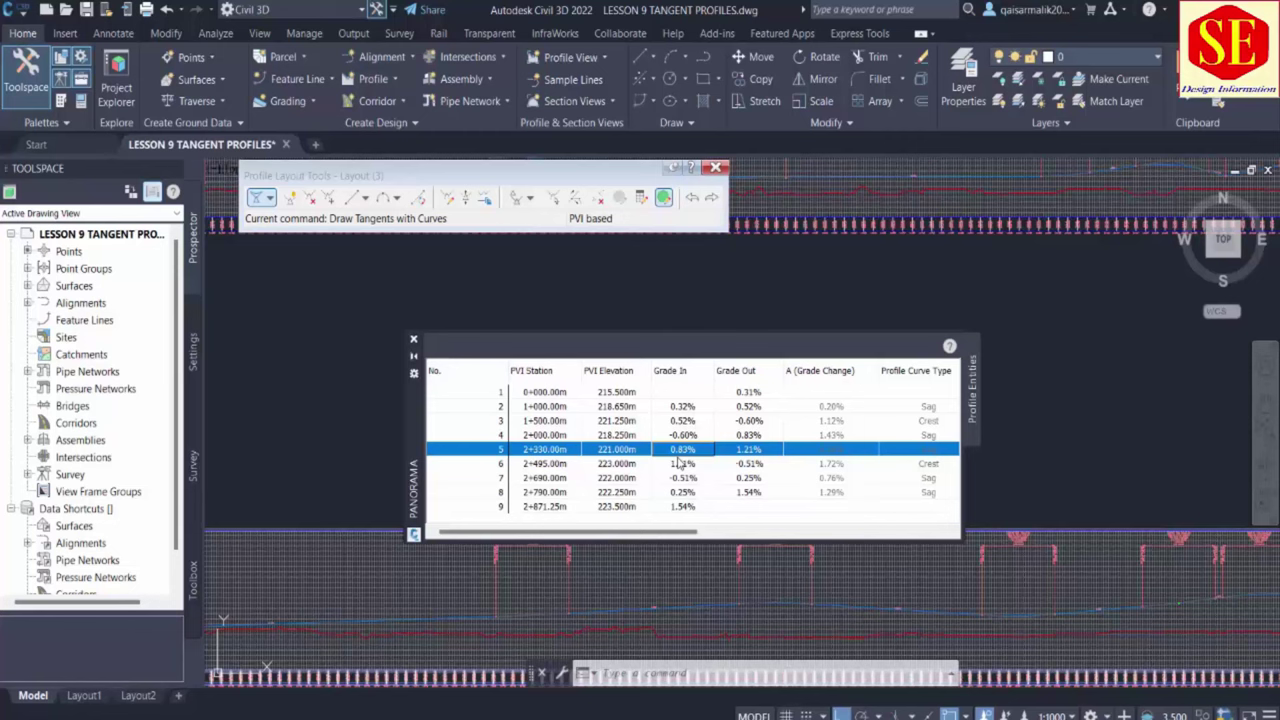
# Set the profile curve lengths at PVIs 2, 3 and 4 to 200, 175 and 250 m
pyautogui.moveTo(676, 538); pyautogui.dragTo(790, 539)
pyautogui.click(786, 406)
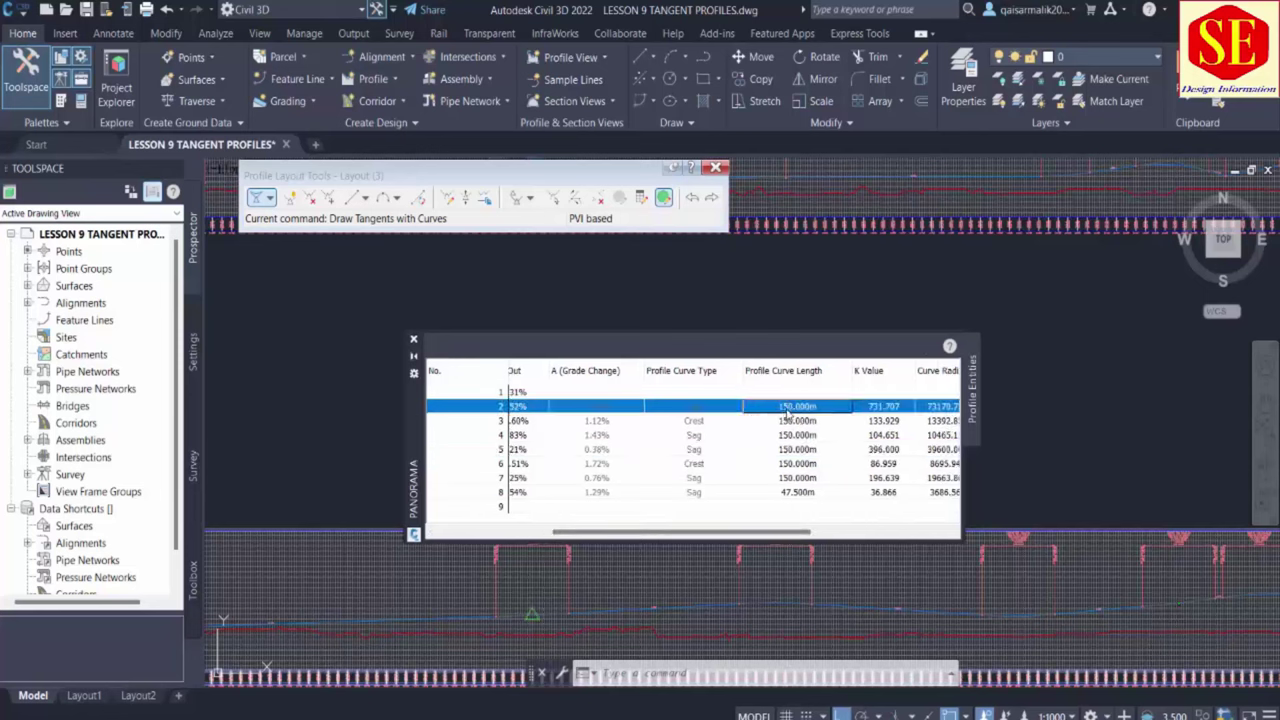
pyautogui.click(787, 409)
pyautogui.write('20')
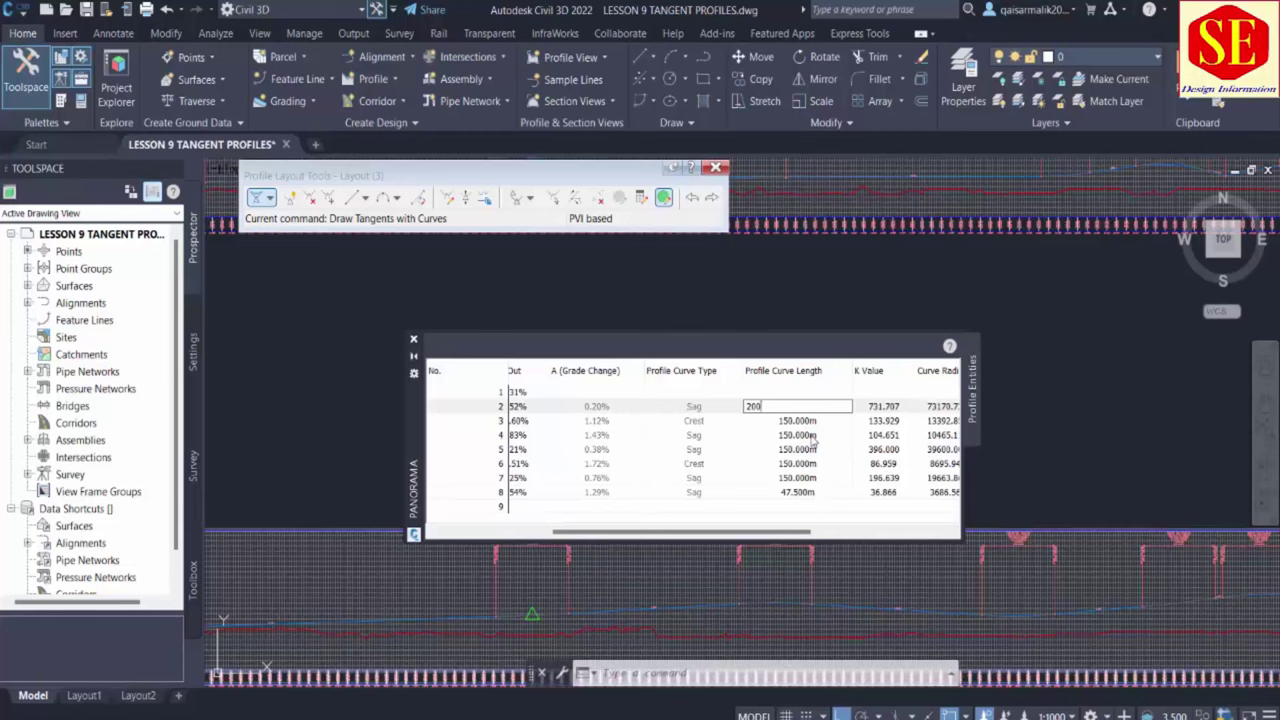
pyautogui.write('0')
pyautogui.press('Return')
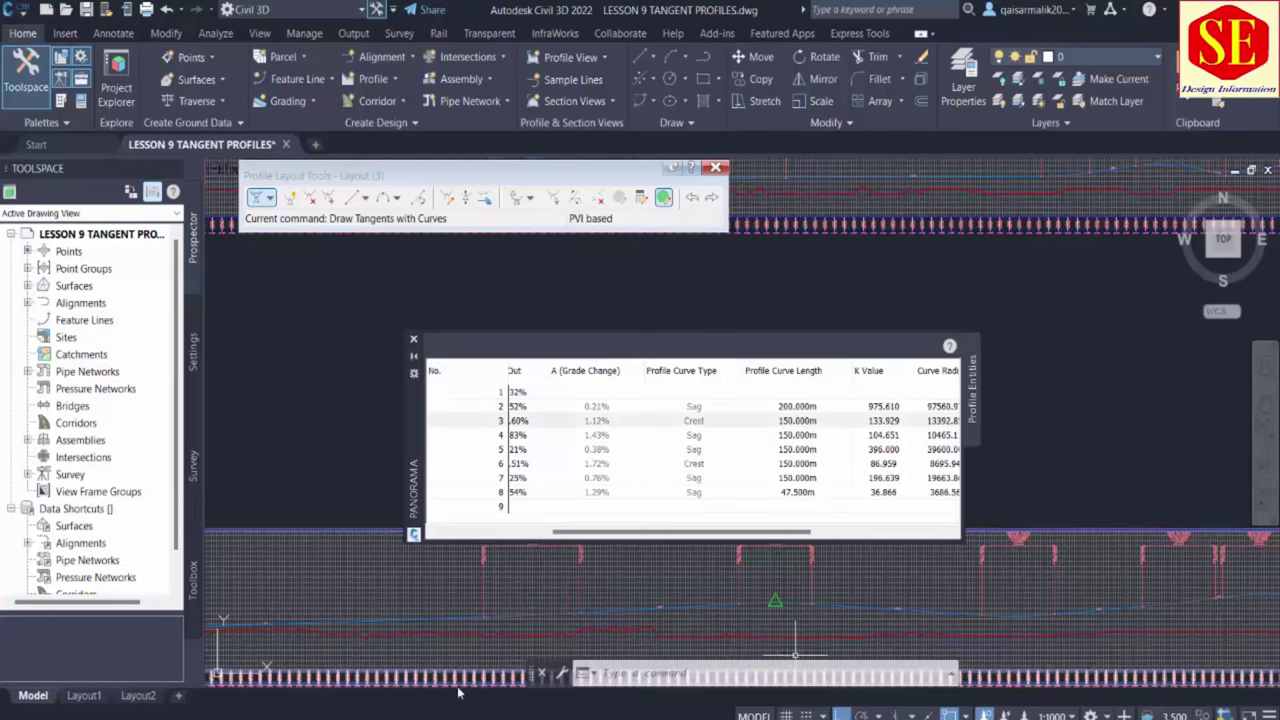
pyautogui.click(799, 422)
pyautogui.write('175')
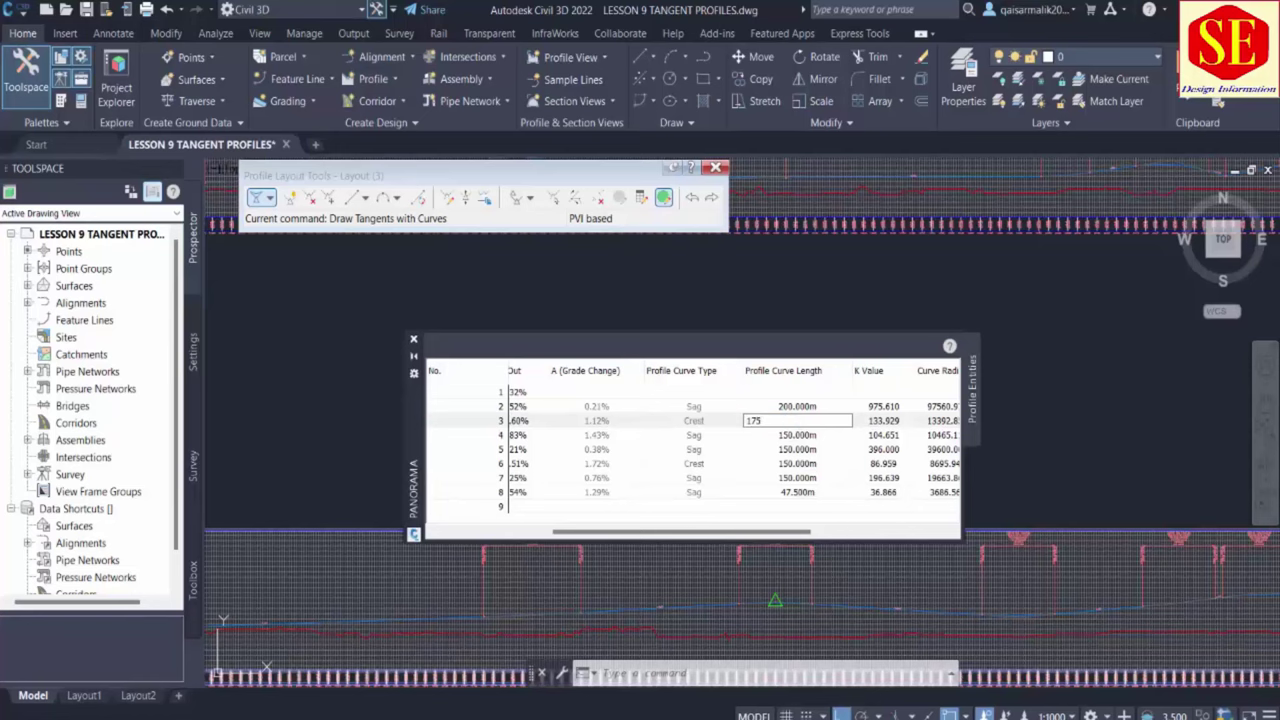
pyautogui.press('Return')
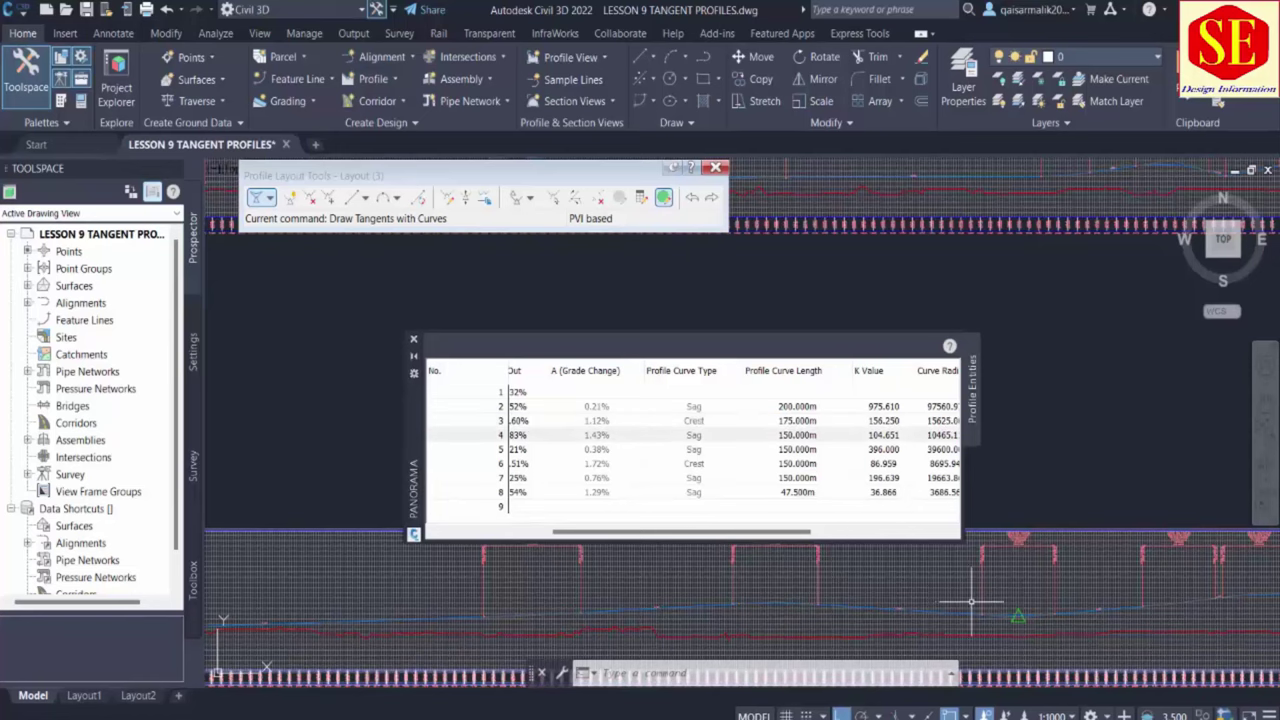
pyautogui.click(800, 436)
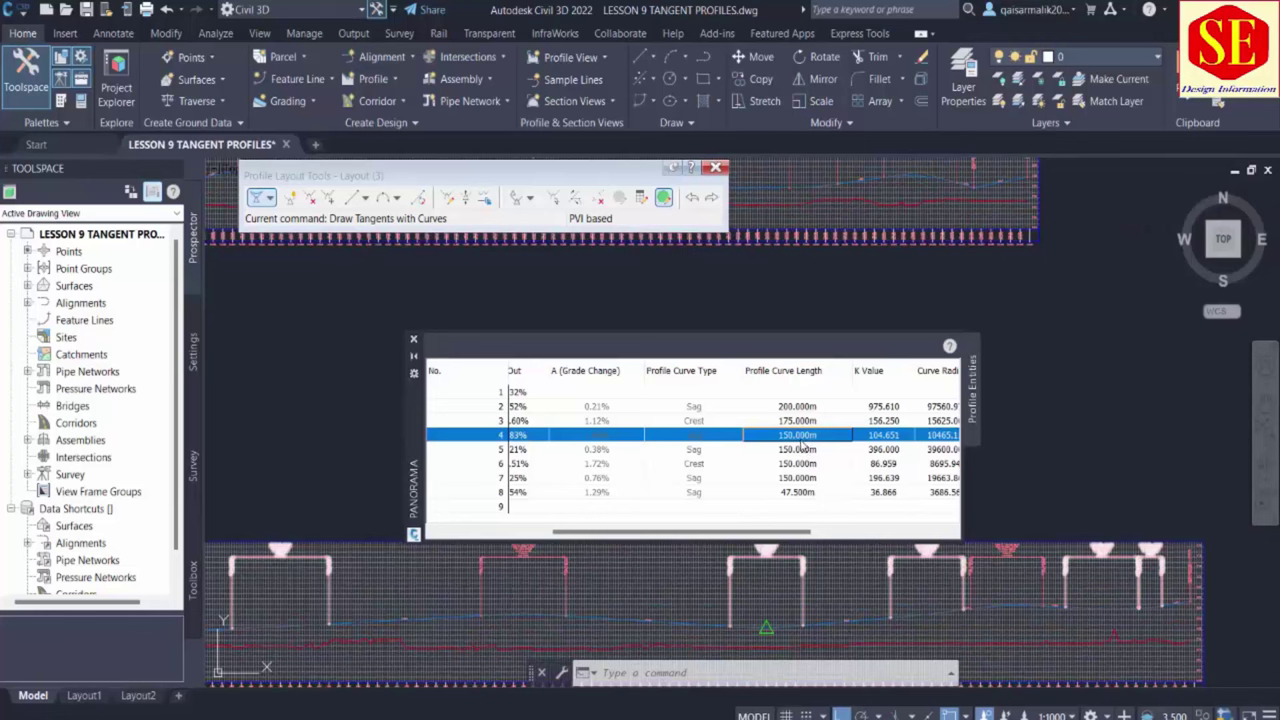
pyautogui.click(803, 440)
pyautogui.write('250')
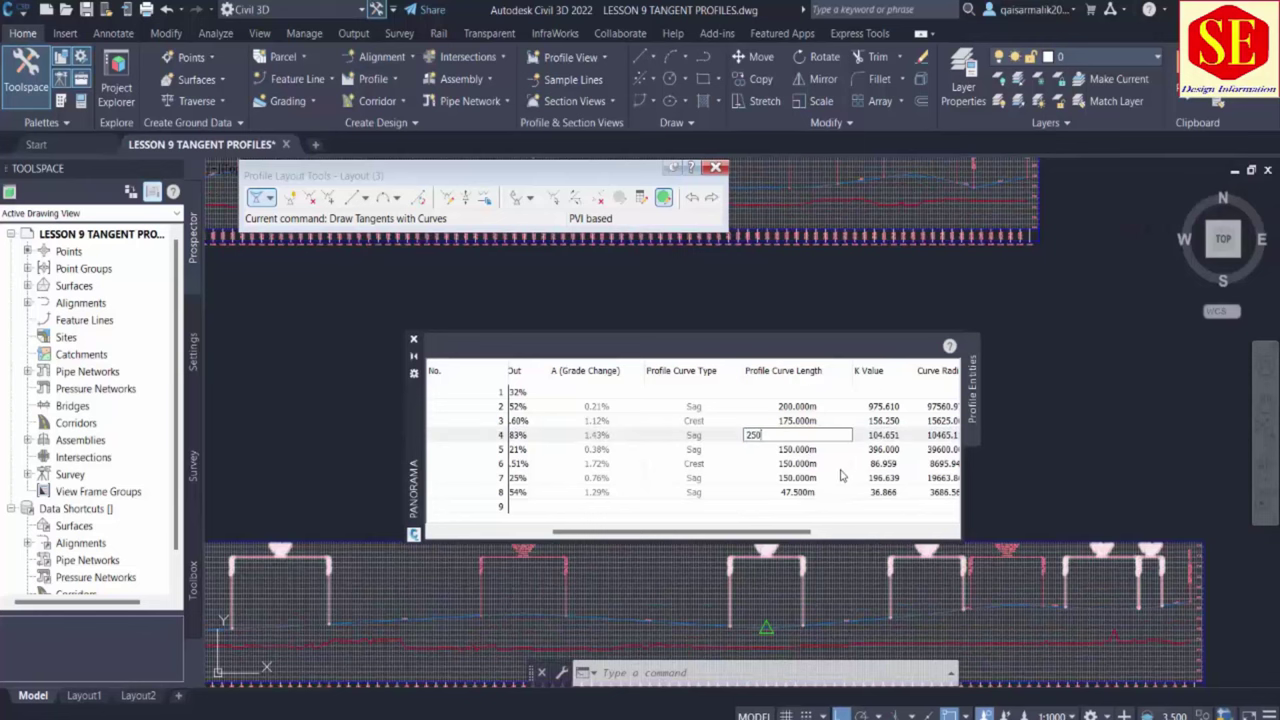
pyautogui.press('Return')
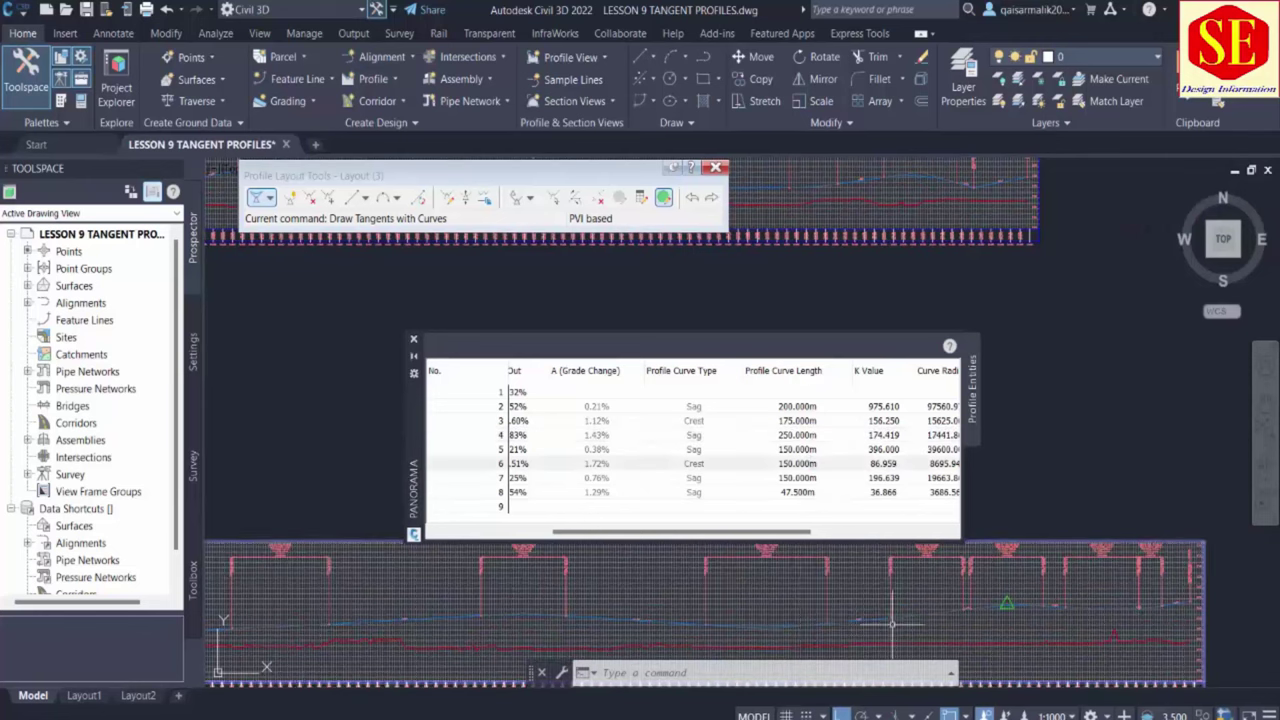
# Set the curve lengths at PVIs 6, 7 and 8 to 100, 100 and 75 m
pyautogui.moveTo(817, 606); pyautogui.dragTo(744, 626, button='middle')
pyautogui.click(797, 463)
pyautogui.click(797, 465)
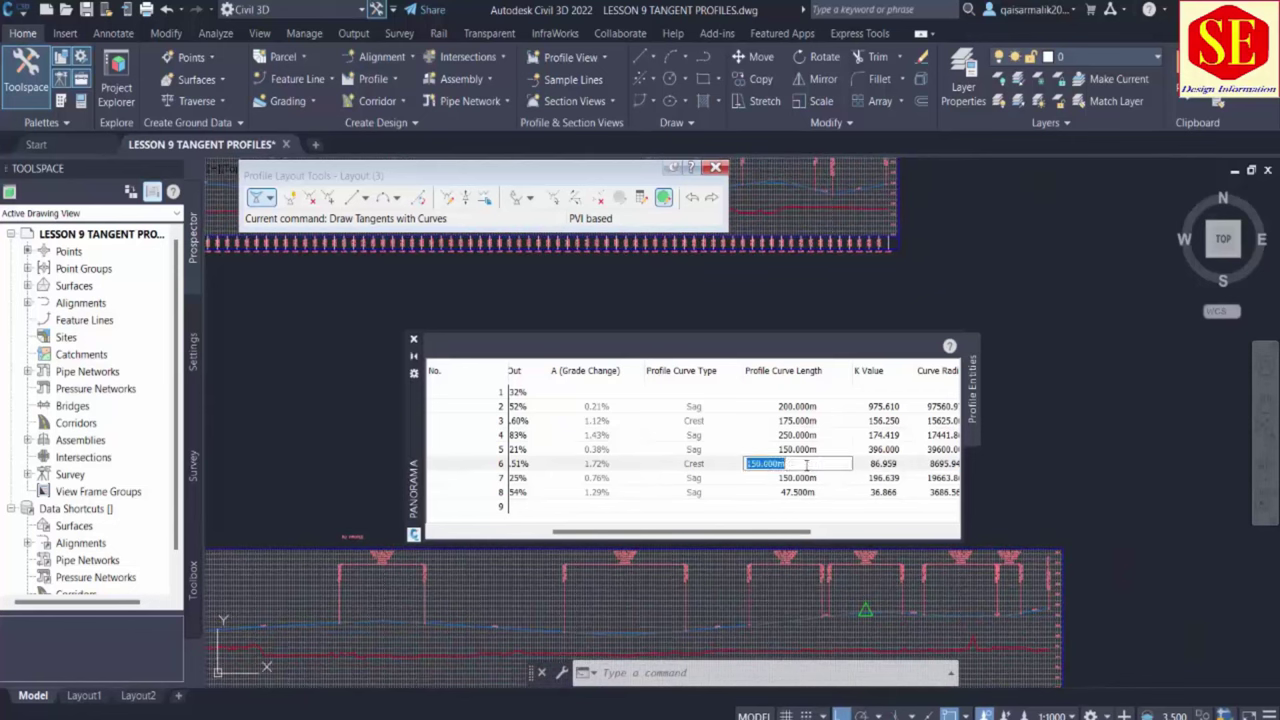
pyautogui.write('100')
pyautogui.press('Return')
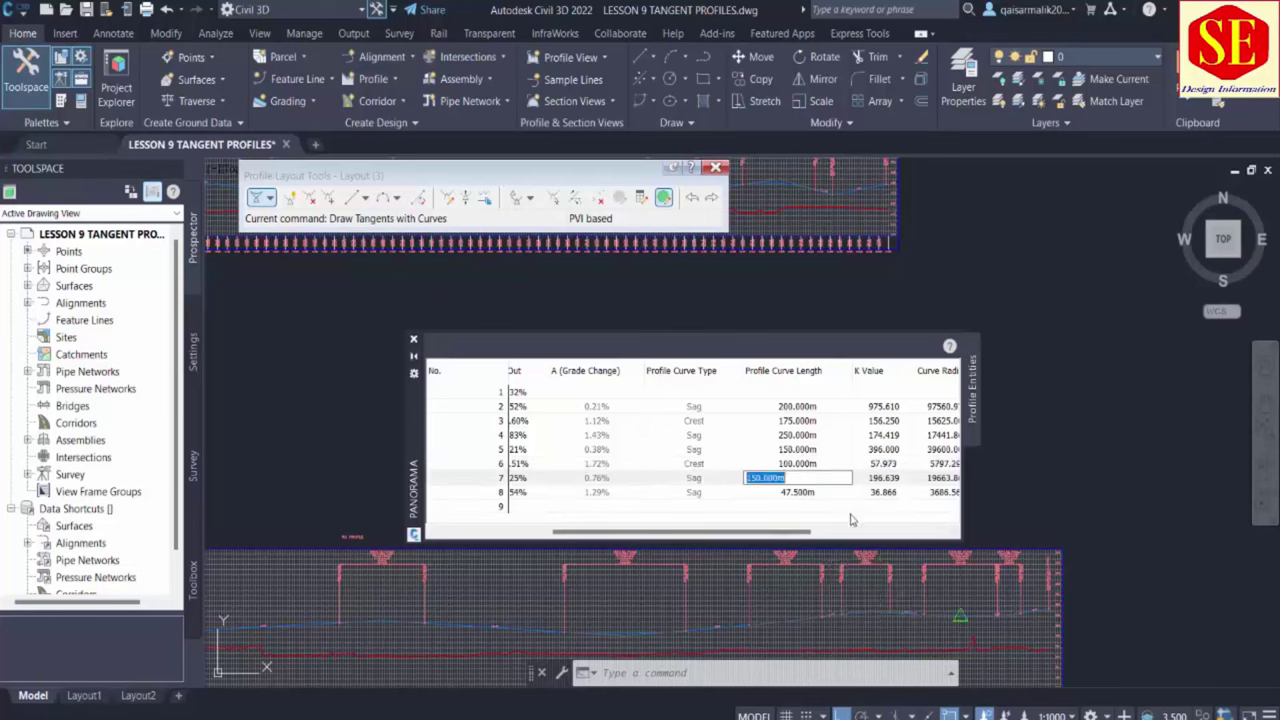
pyautogui.write('100')
pyautogui.click(795, 494)
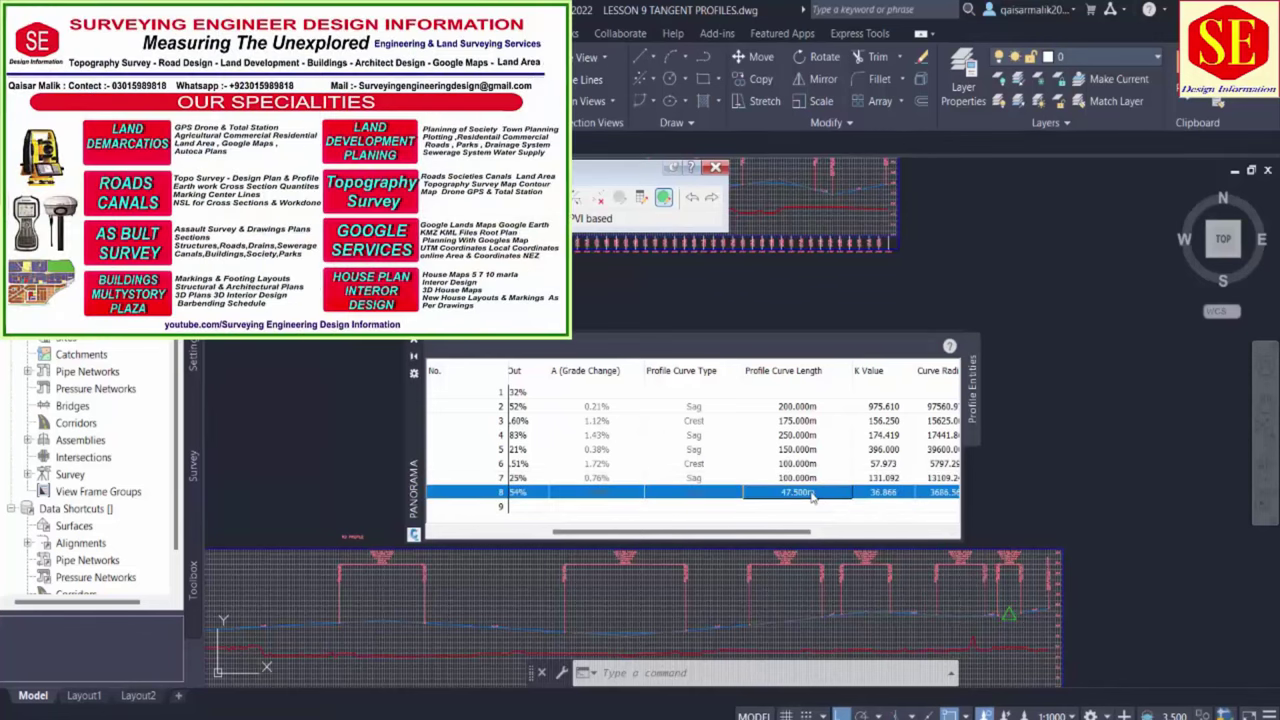
pyautogui.click(812, 494)
pyautogui.write('75')
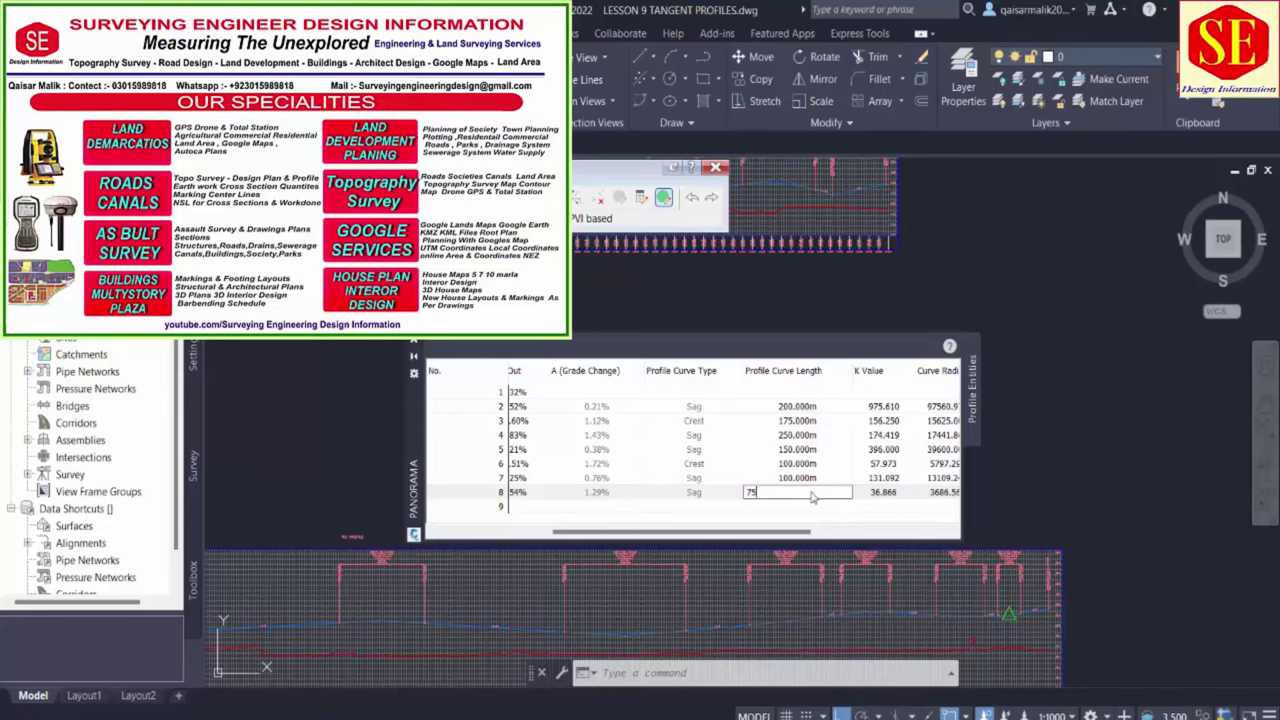
pyautogui.click(794, 456)
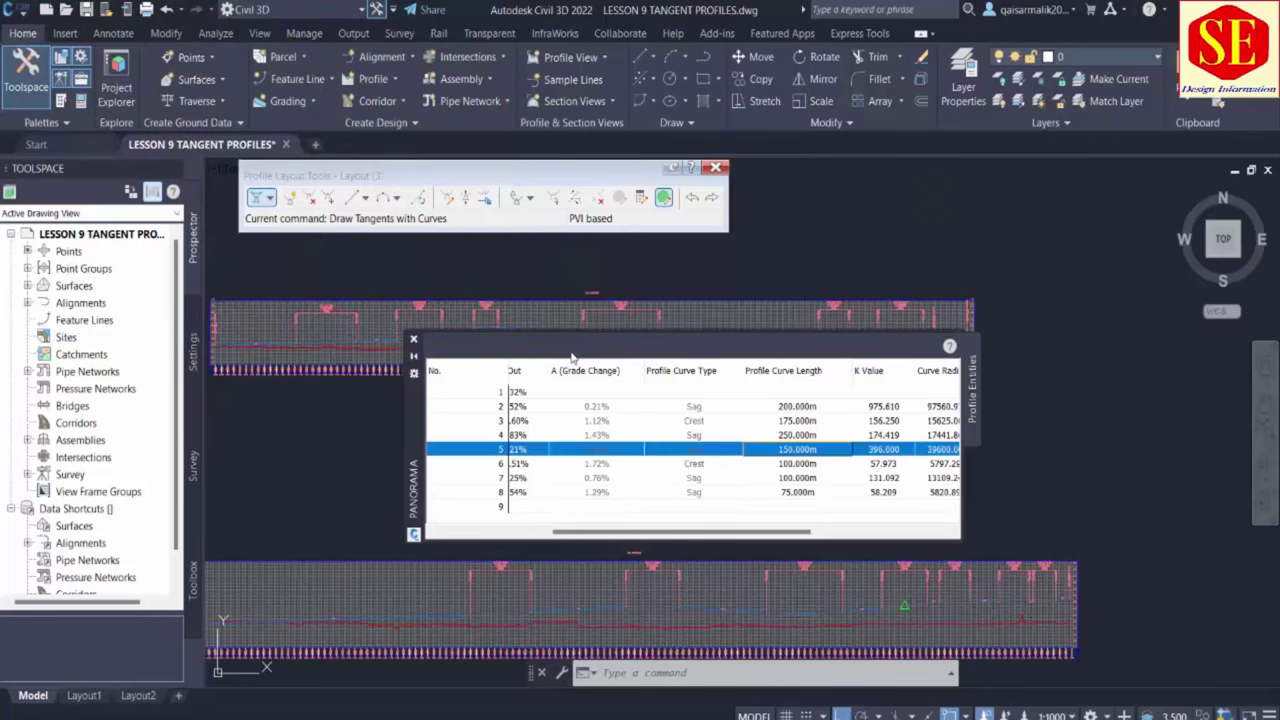
# Close the Profile Entities table and pan to bring both profile views into view
pyautogui.click(414, 341)
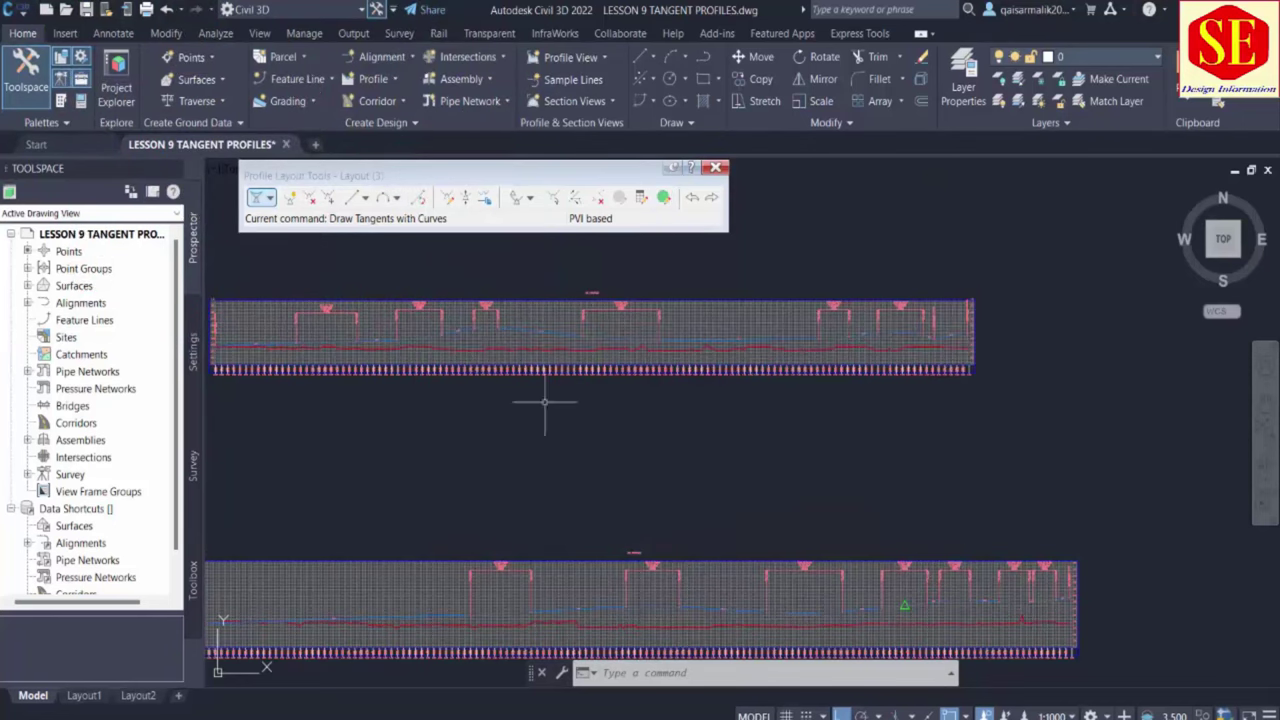
pyautogui.moveTo(786, 586); pyautogui.dragTo(1096, 508, button='middle')
pyautogui.moveTo(948, 552); pyautogui.dragTo(623, 577, button='middle')
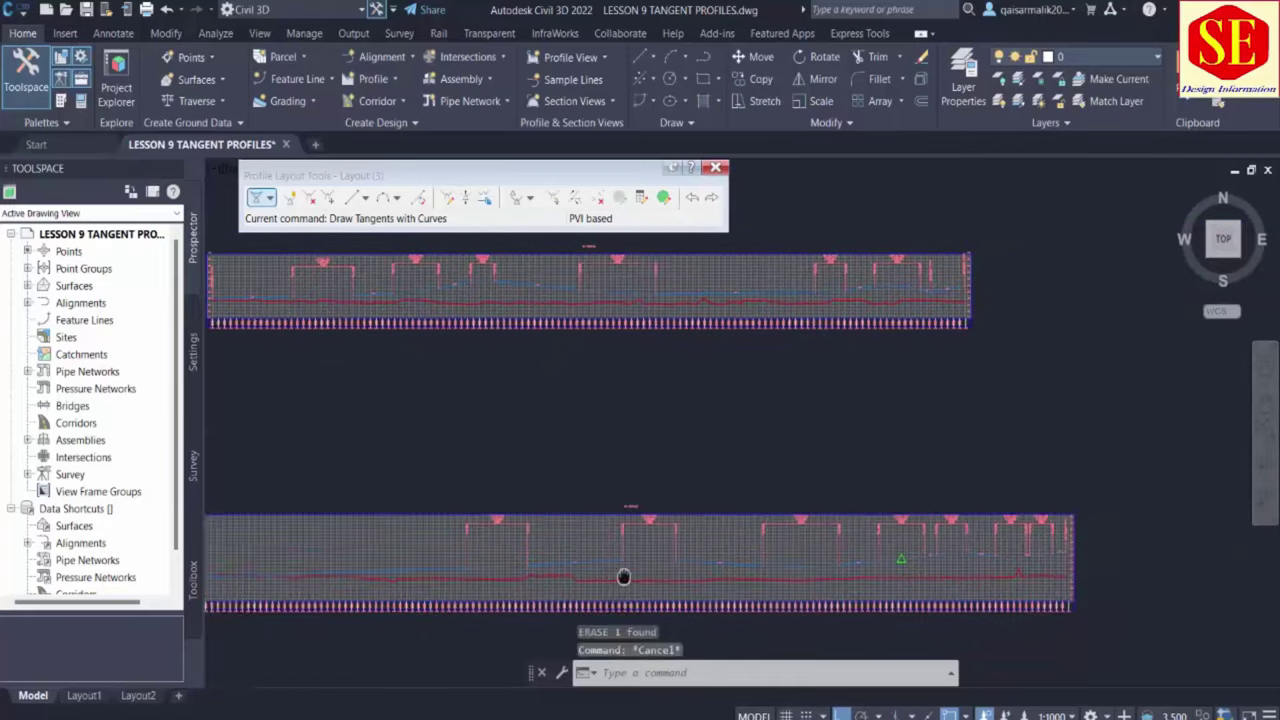
pyautogui.press('Escape')
pyautogui.press('Escape')
pyautogui.moveTo(611, 476); pyautogui.dragTo(980, 471, button='middle')
pyautogui.scroll(-2, 612, 438)
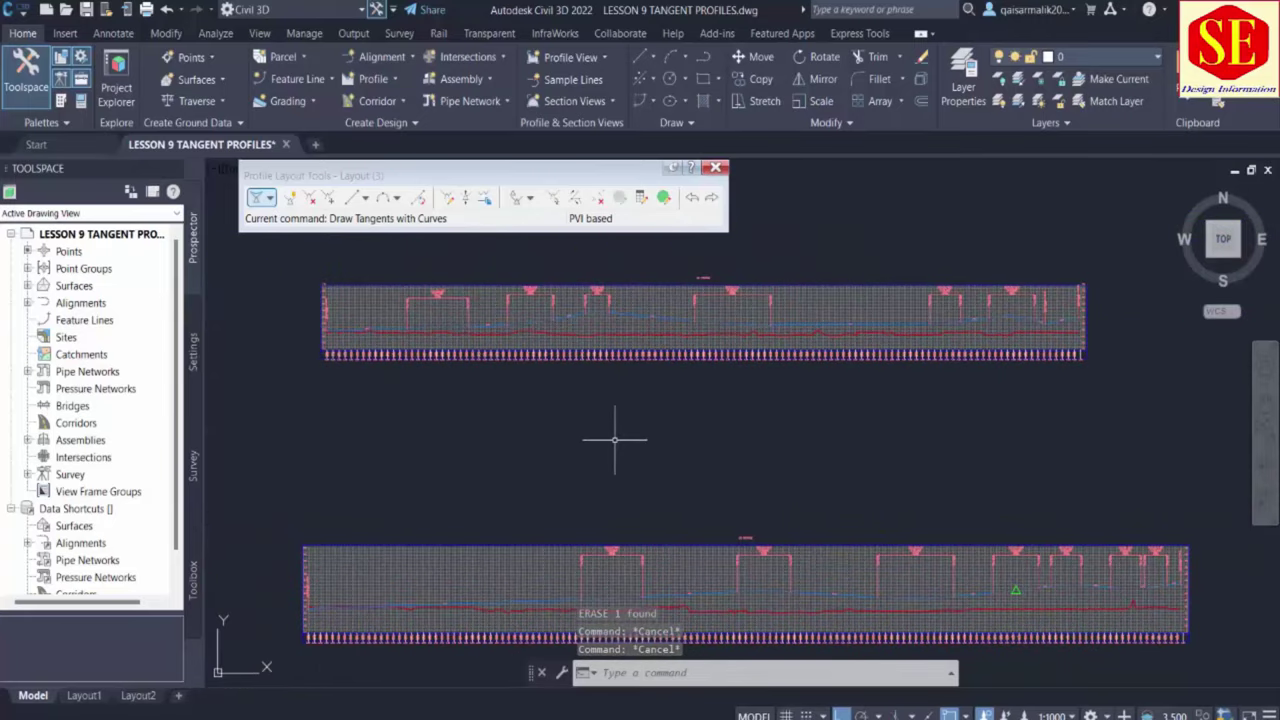
pyautogui.scroll(-2, 615, 438)
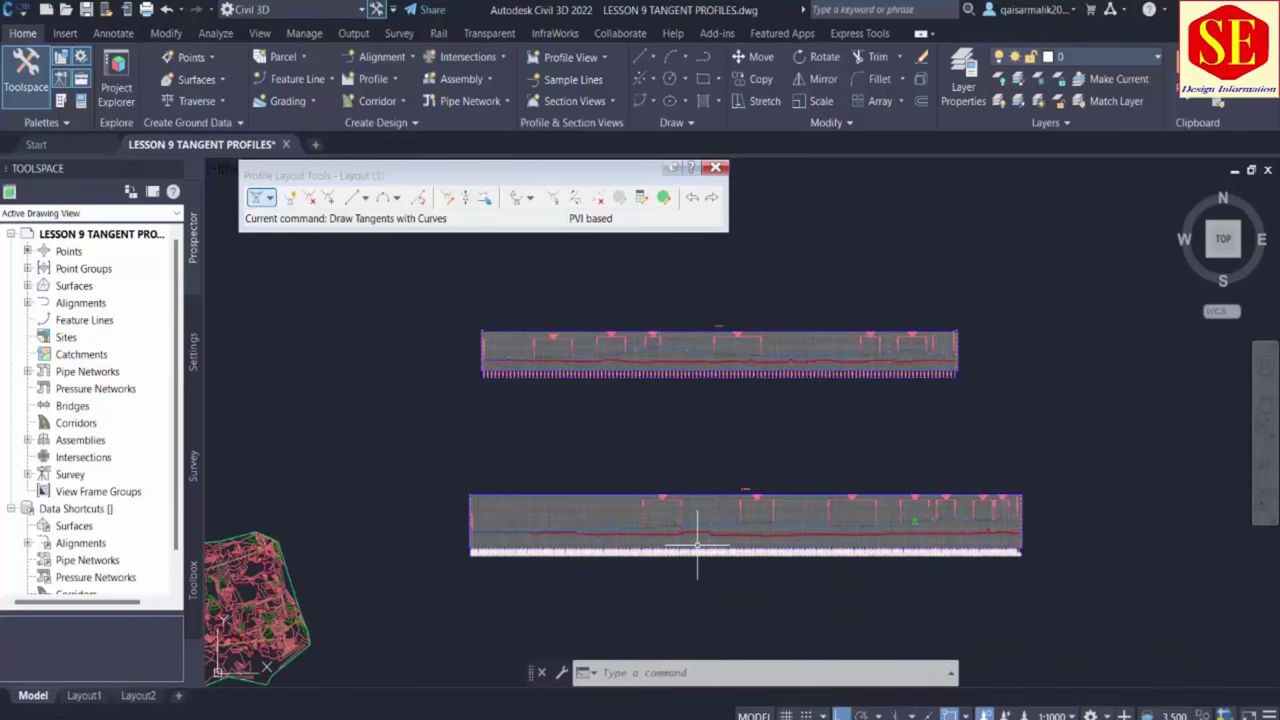
# Switch the tangent drawing mode to Draw Tangents with Curves
pyautogui.click(268, 200)
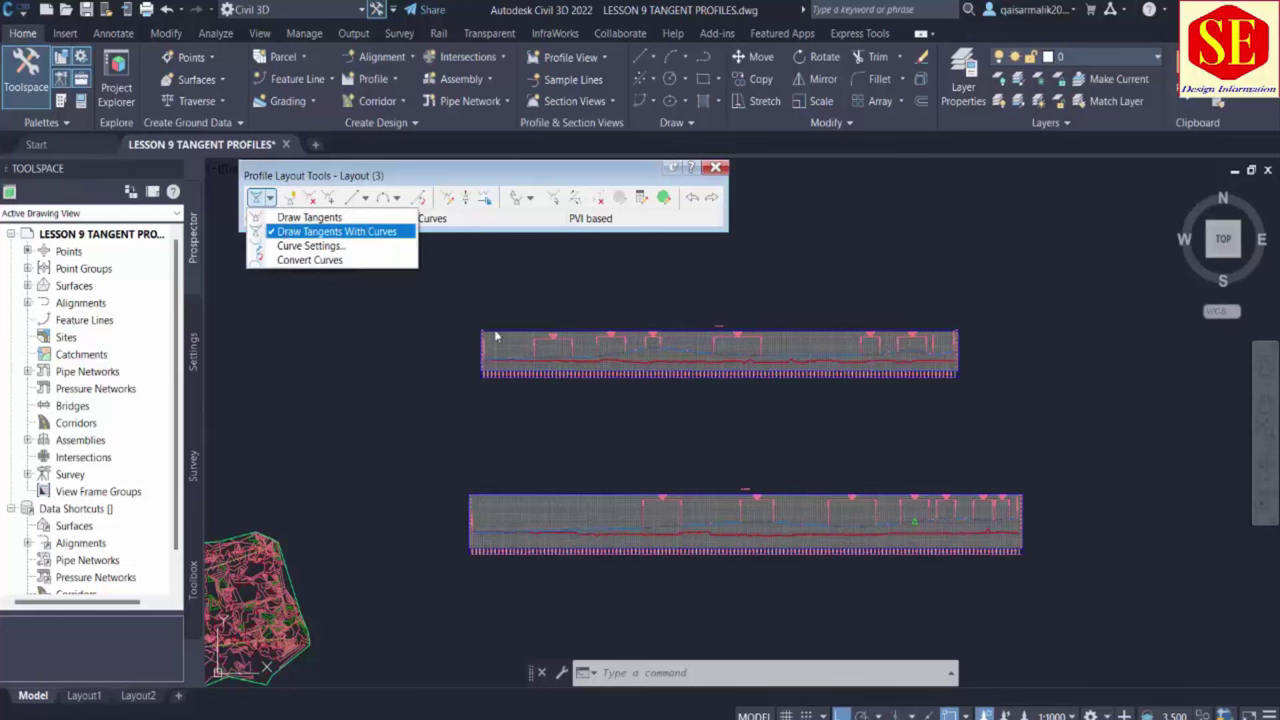
pyautogui.click(336, 231)
pyautogui.scroll(2, 748, 522)
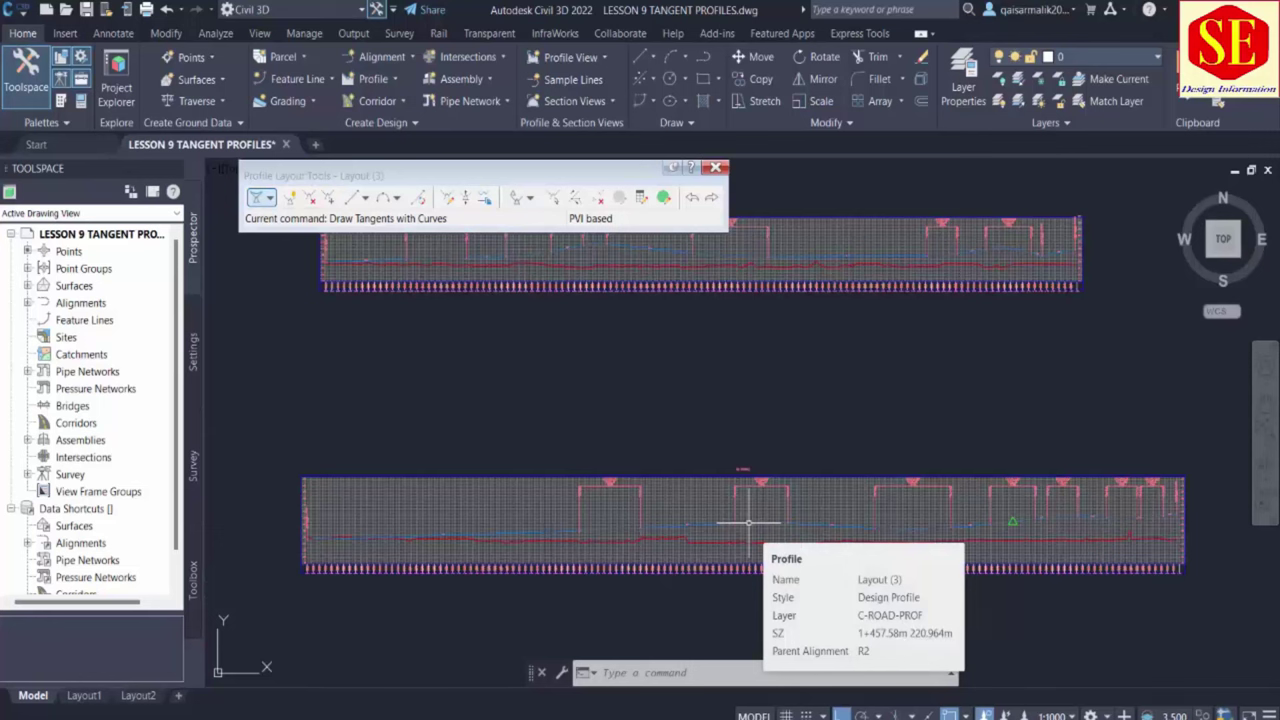
pyautogui.click(840, 398)
pyautogui.press('Escape')
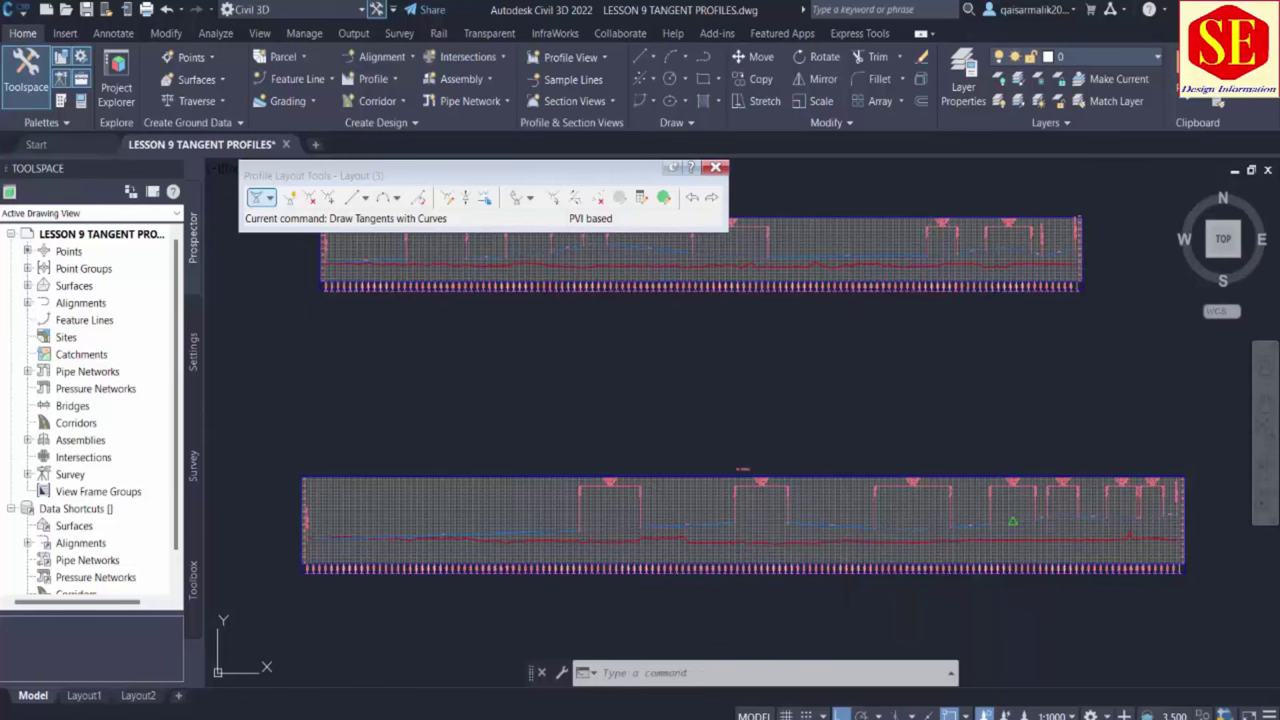
pyautogui.scroll(-2, 519, 411)
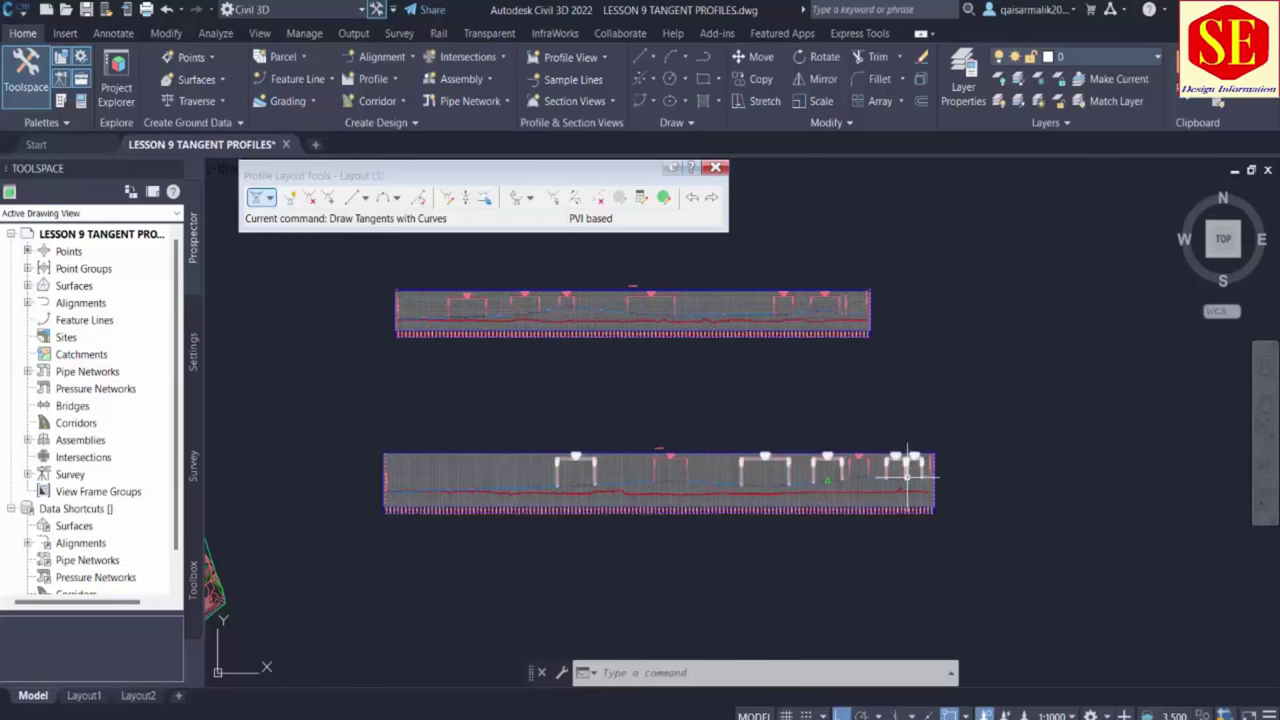
# Review the PVI at station 0+000.00m in the entities table, then end tangent drawing and fit both views
pyautogui.click(663, 197)
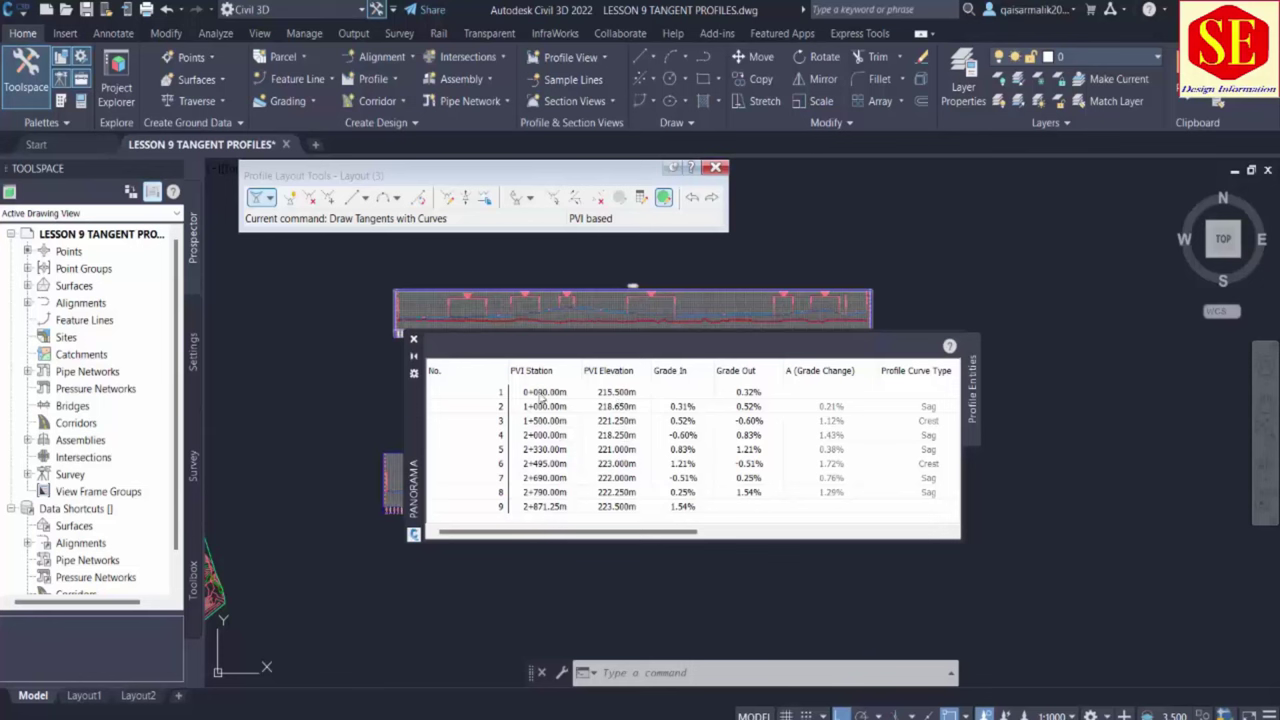
pyautogui.click(542, 394)
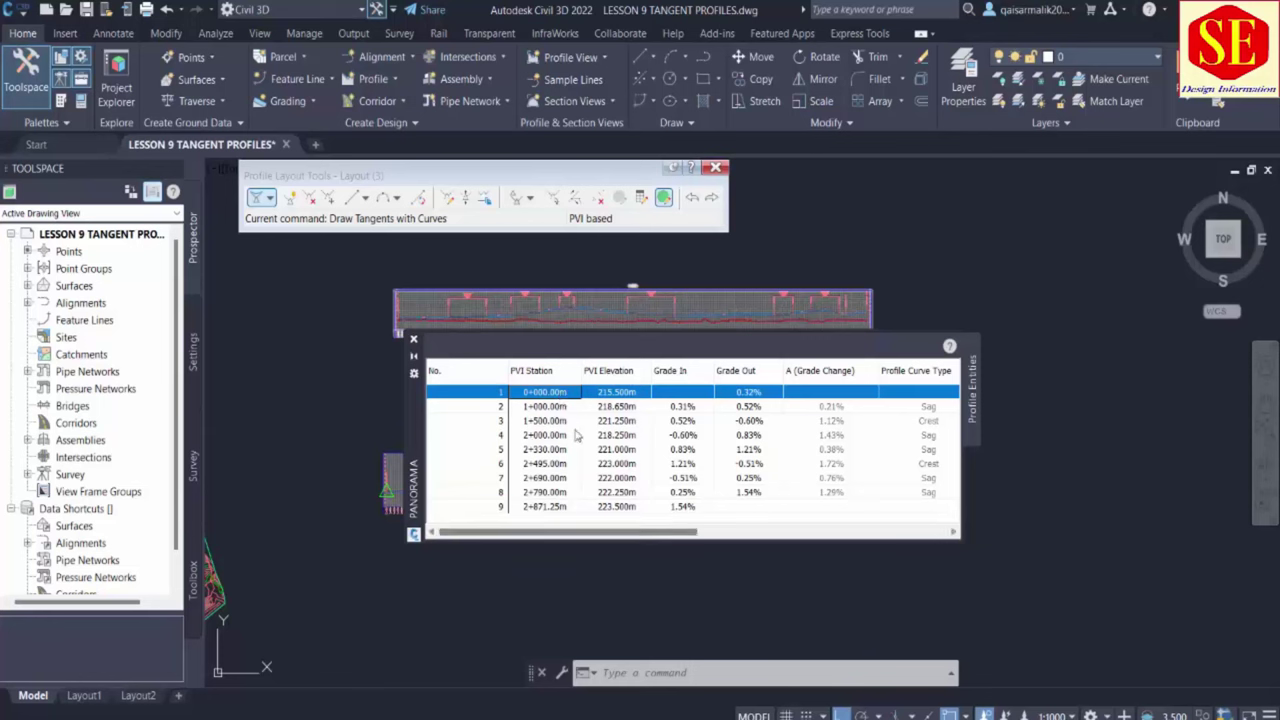
pyautogui.click(578, 581)
pyautogui.scroll(2, 560, 570)
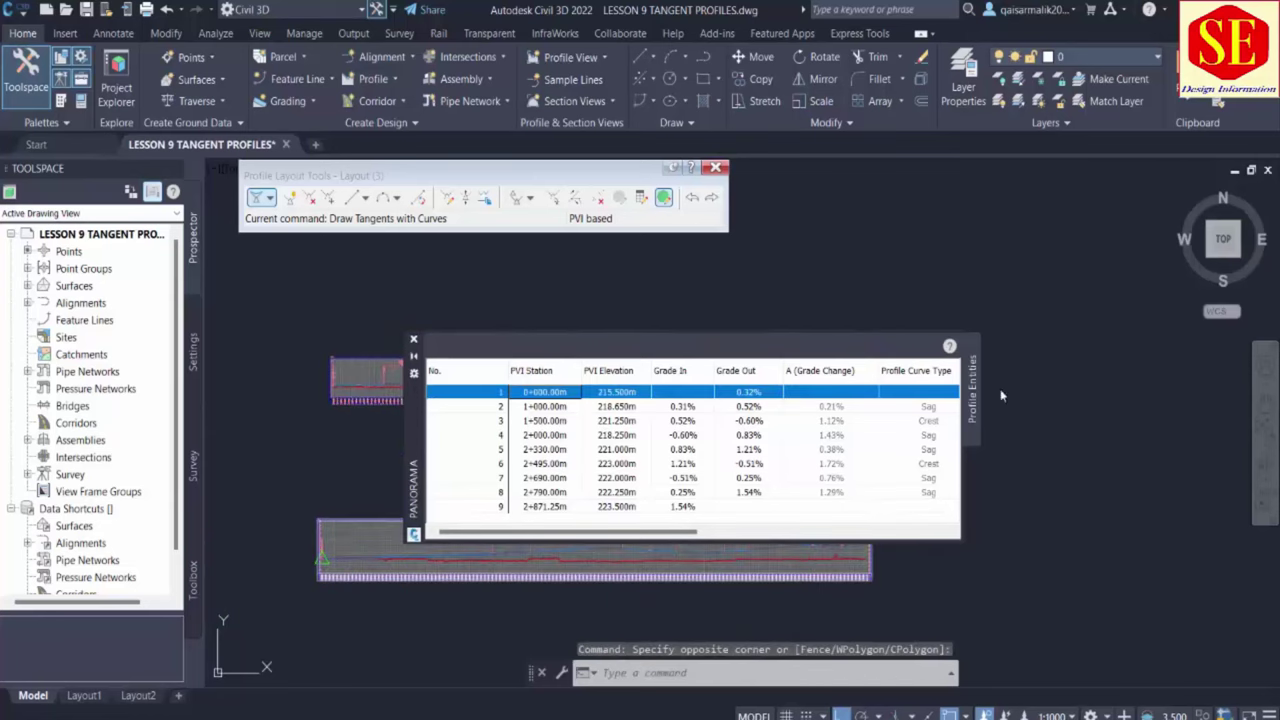
pyautogui.click(413, 339)
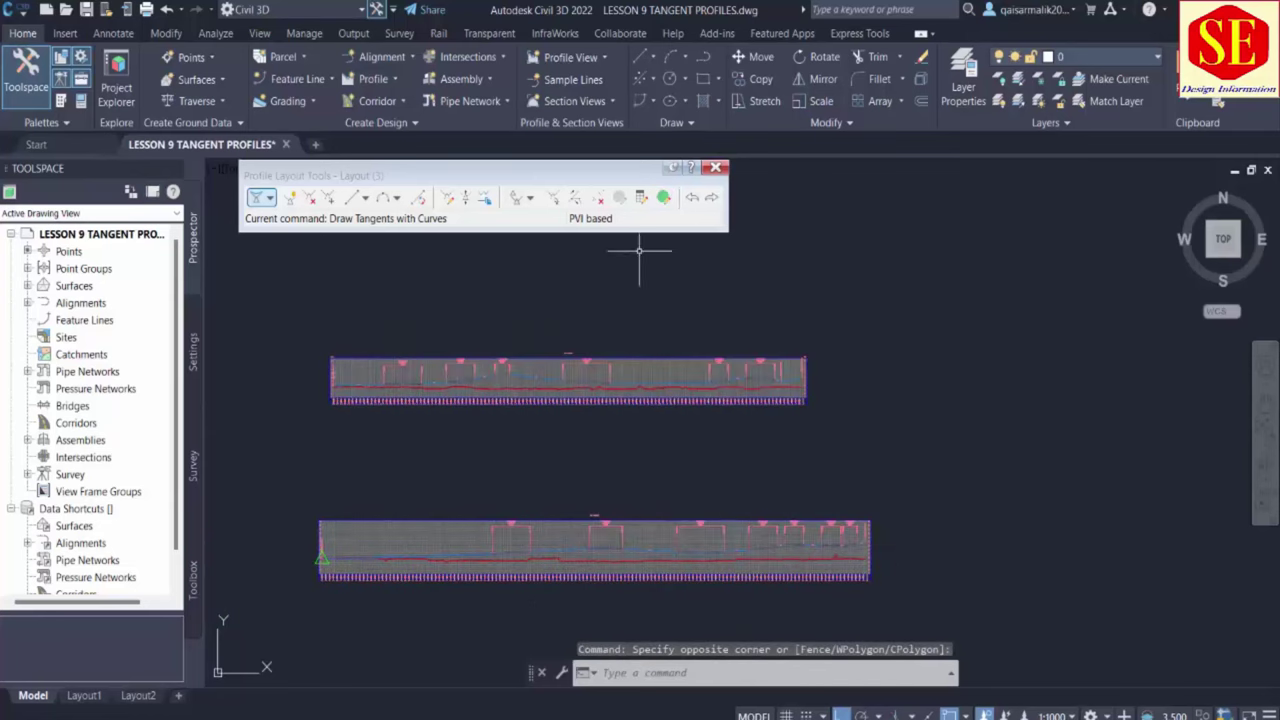
pyautogui.scroll(5, 500, 600)
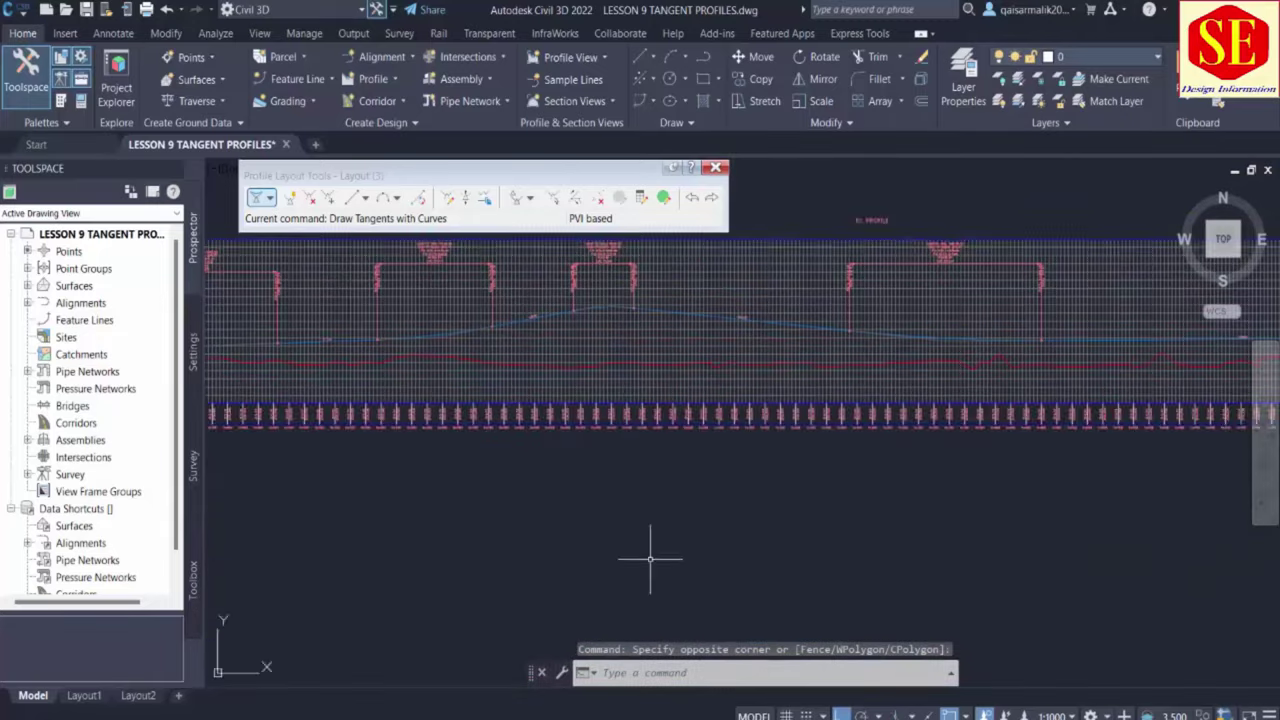
pyautogui.scroll(4, 660, 480)
pyautogui.scroll(-5, 657, 377)
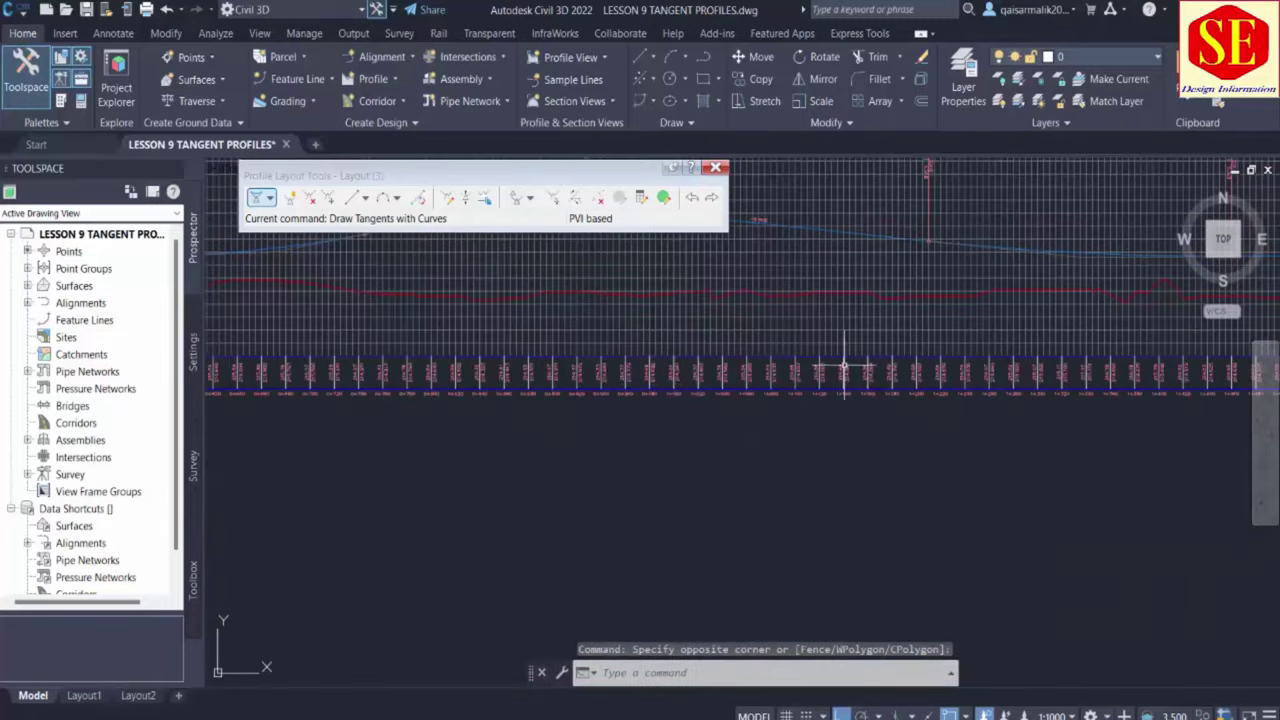
pyautogui.scroll(-2, 845, 368)
pyautogui.scroll(3, 847, 334)
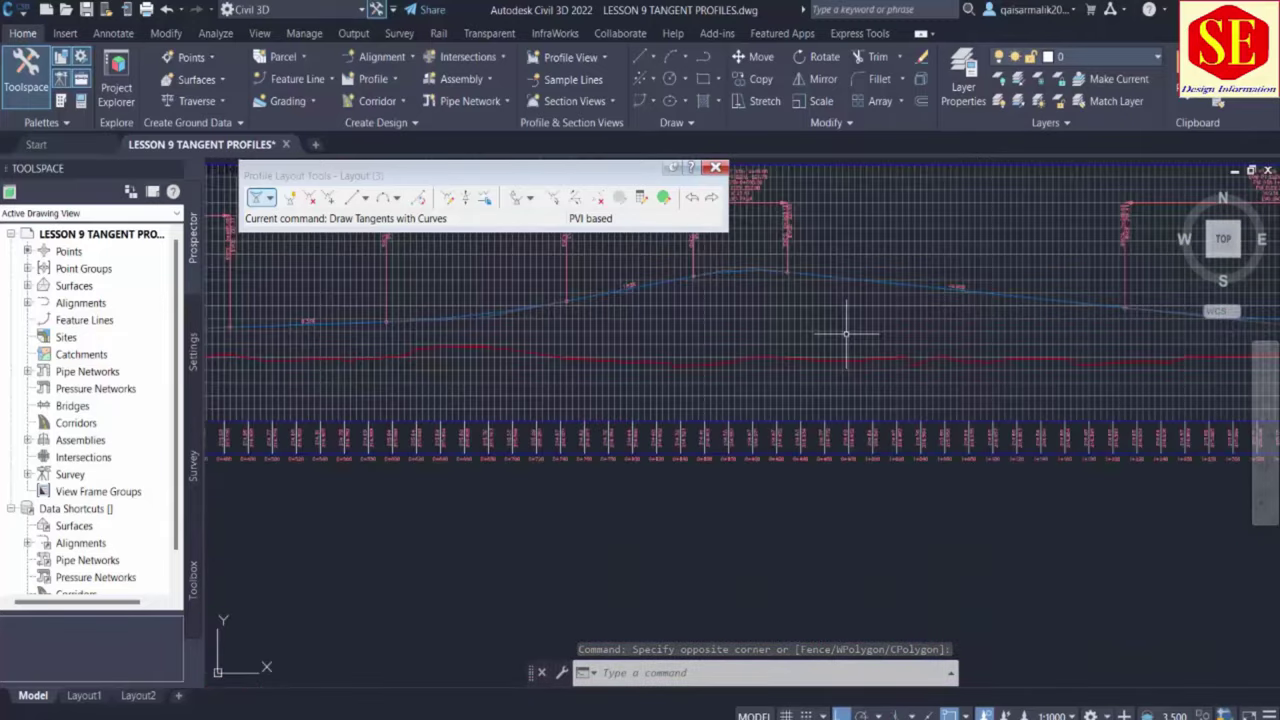
pyautogui.scroll(3, 697, 464)
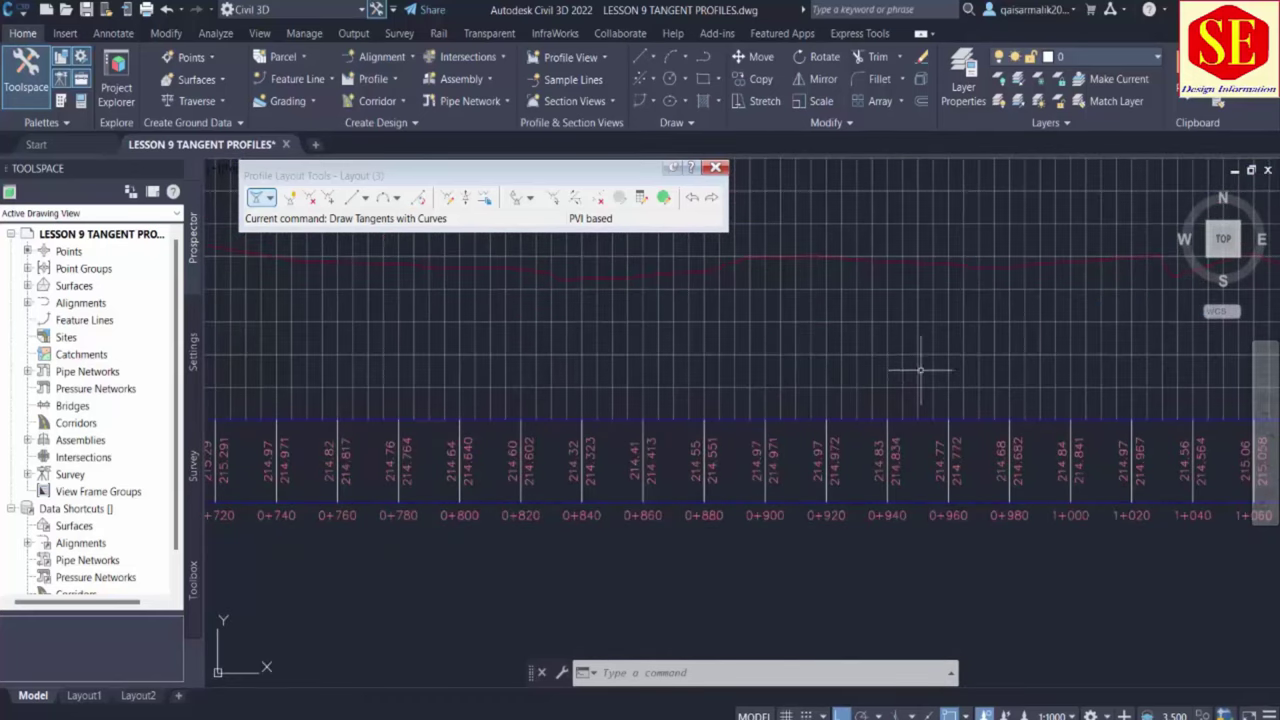
pyautogui.scroll(-5, 857, 257)
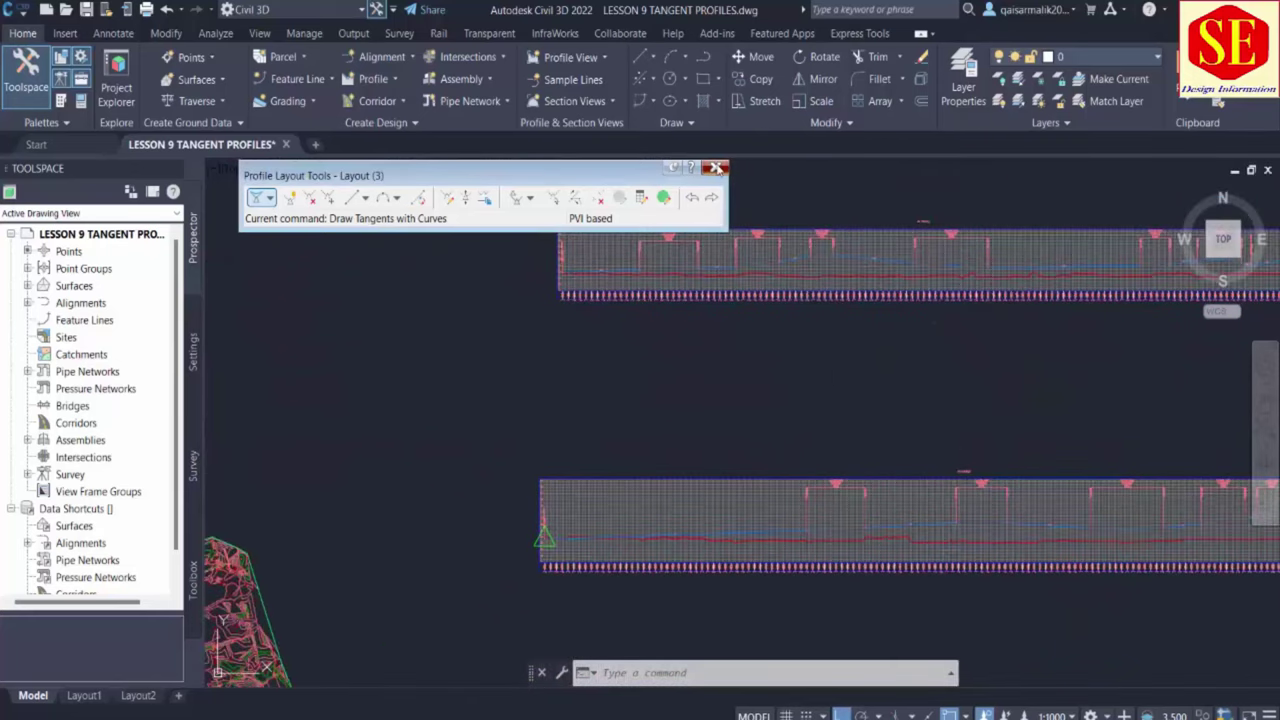
pyautogui.click(716, 168)
pyautogui.moveTo(791, 337); pyautogui.dragTo(555, 422, button='middle')
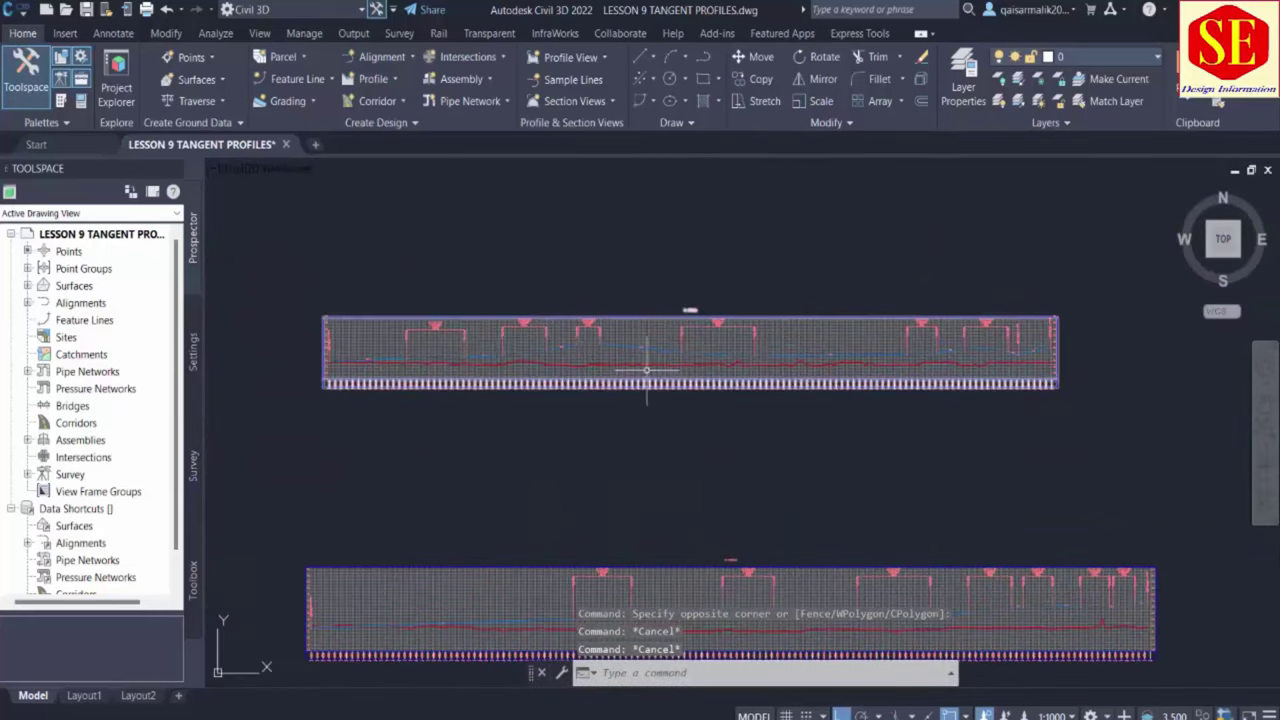
# Open the R1 SURFACE profile view's properties and review its stations, elevations and profiles
pyautogui.click(650, 334)
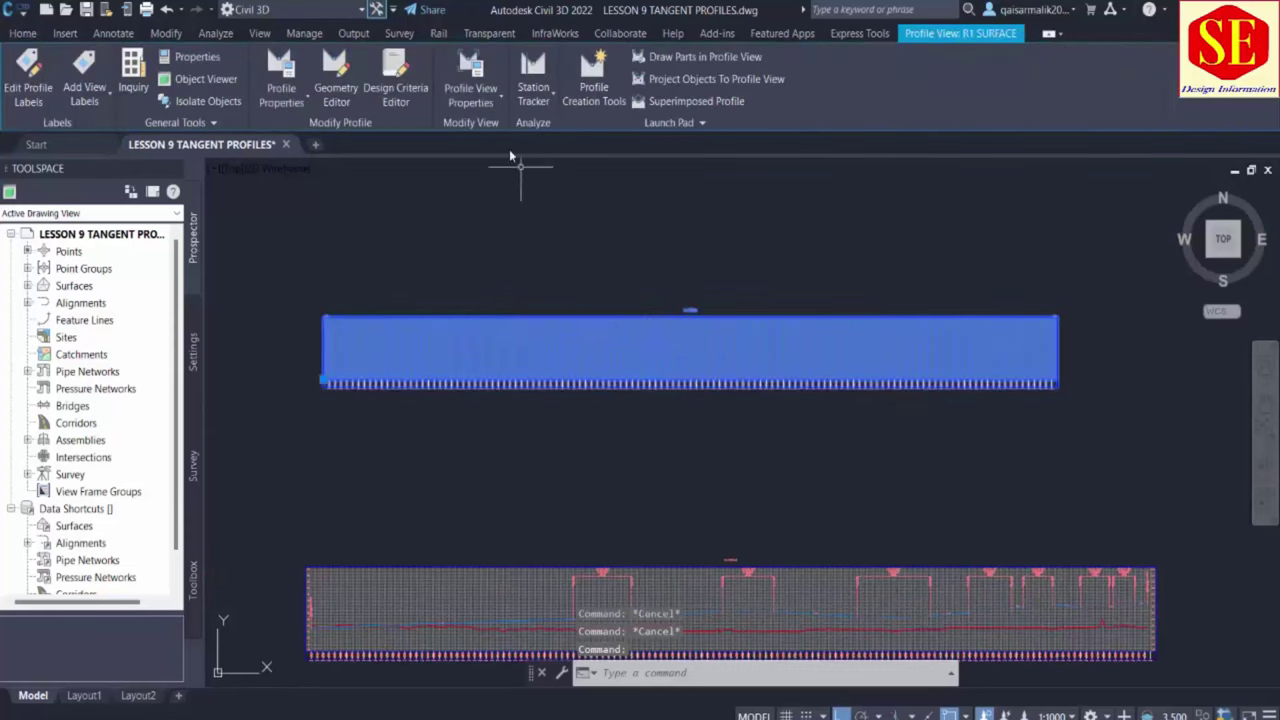
pyautogui.click(470, 98)
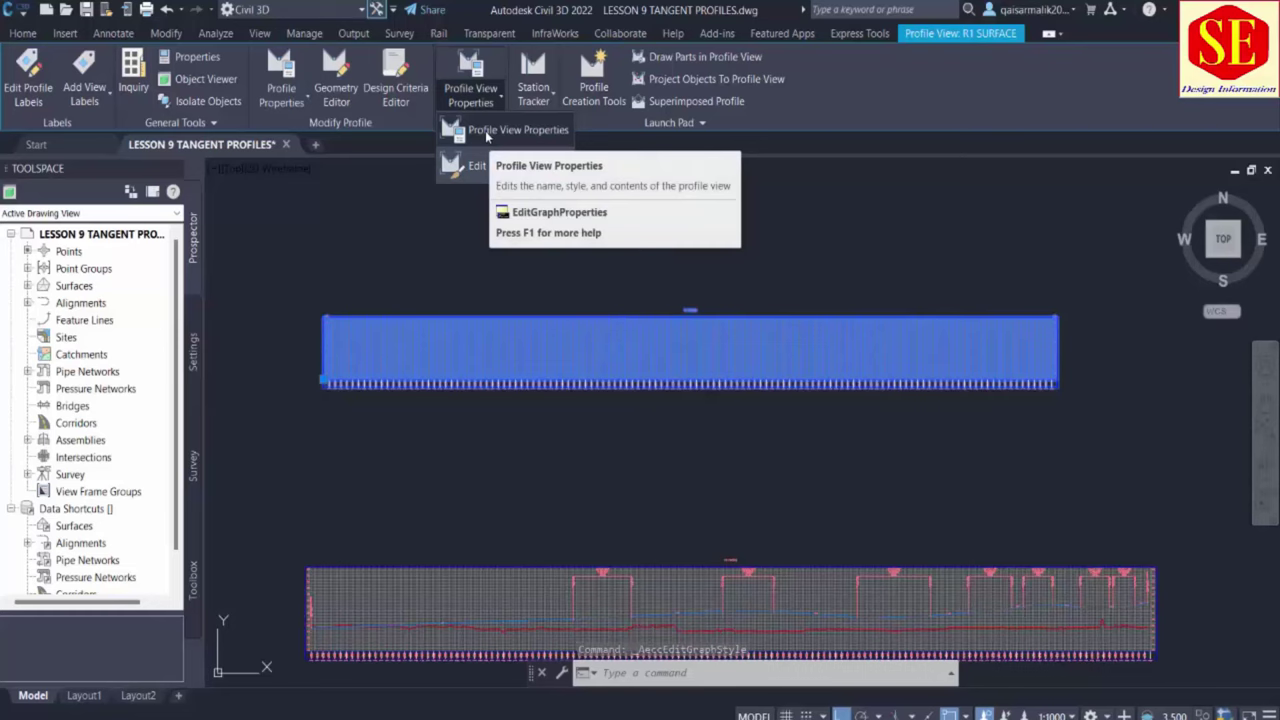
pyautogui.click(487, 131)
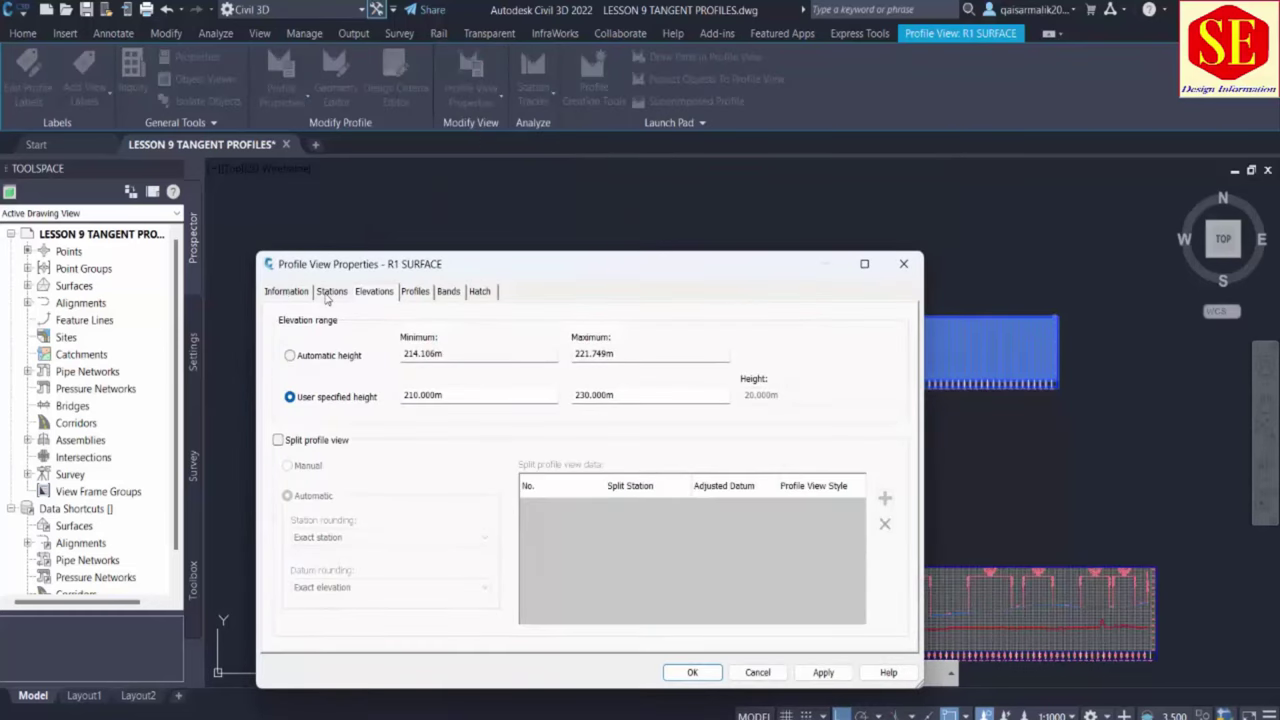
pyautogui.click(330, 292)
pyautogui.click(372, 298)
pyautogui.click(414, 295)
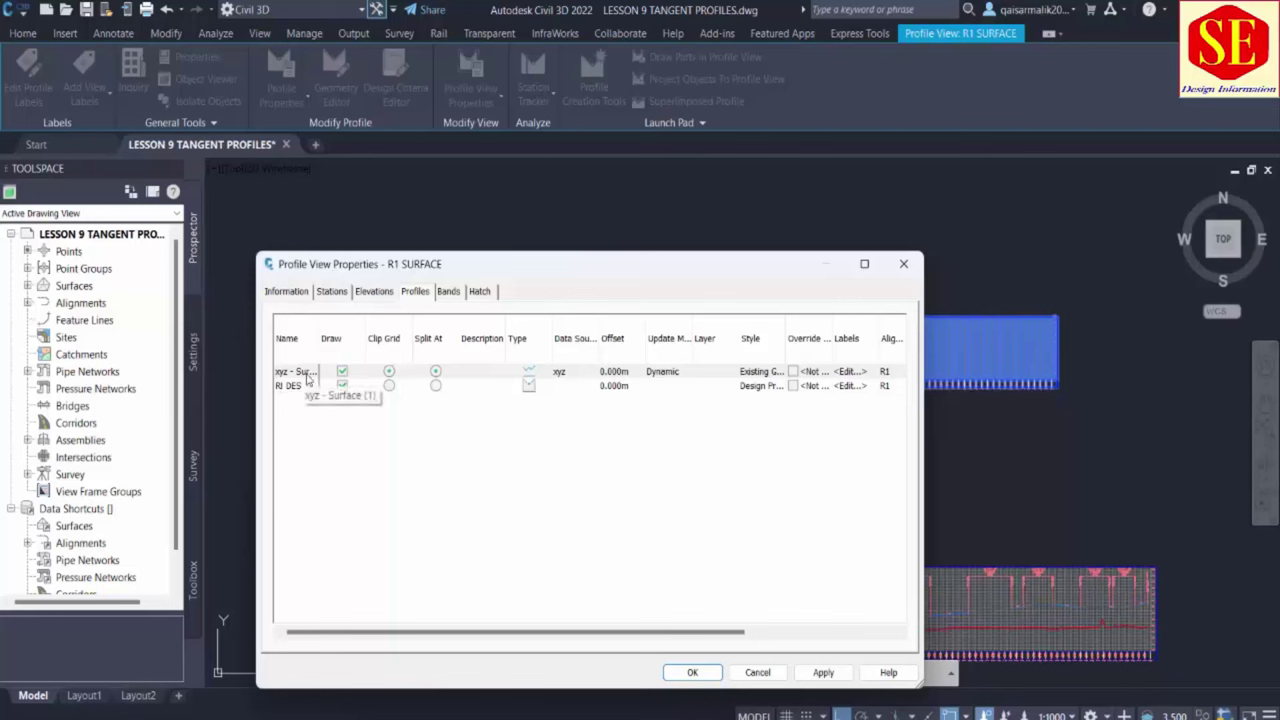
# Set the profile data band's Profile2 to R1 DES and apply the change
pyautogui.click(446, 292)
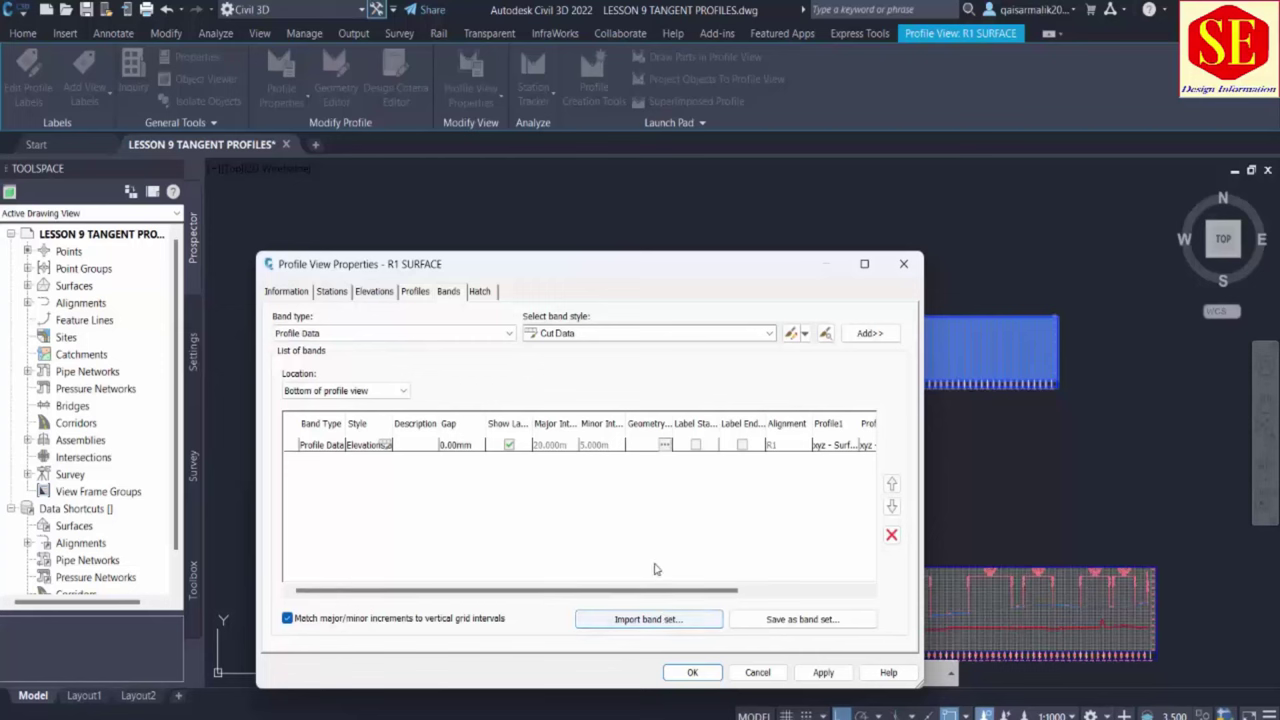
pyautogui.moveTo(606, 591); pyautogui.dragTo(662, 428)
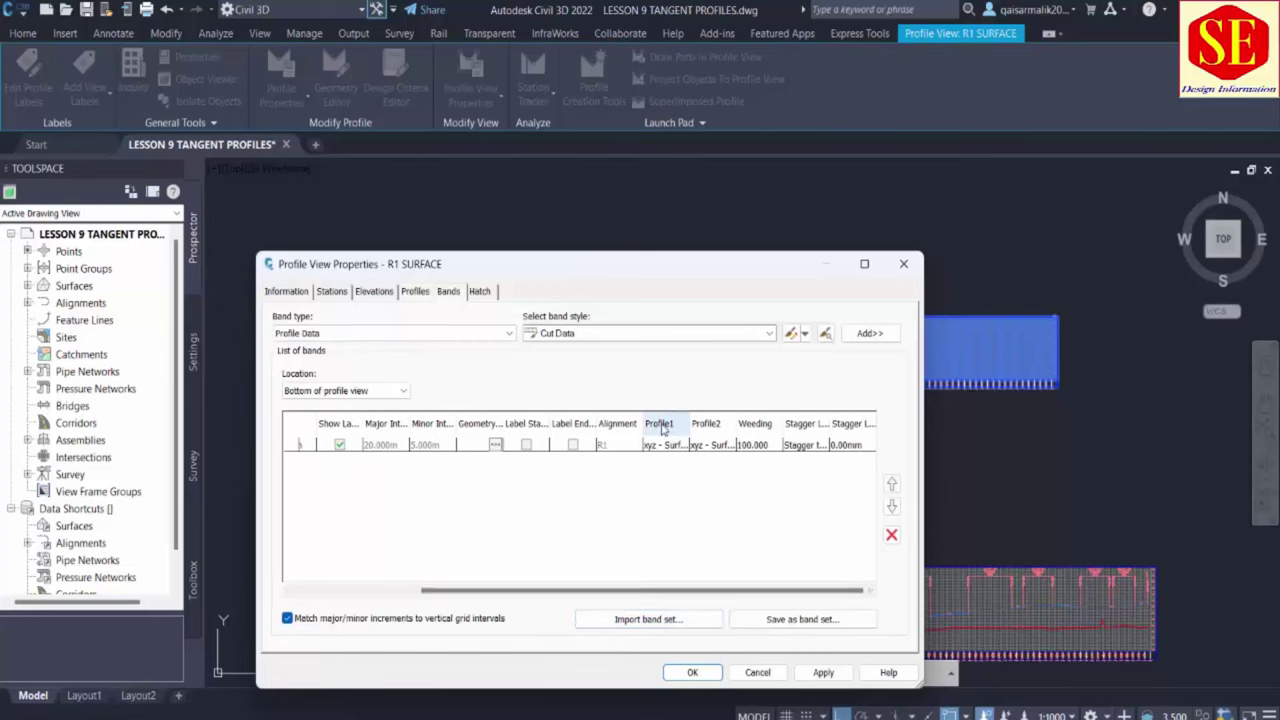
pyautogui.click(709, 447)
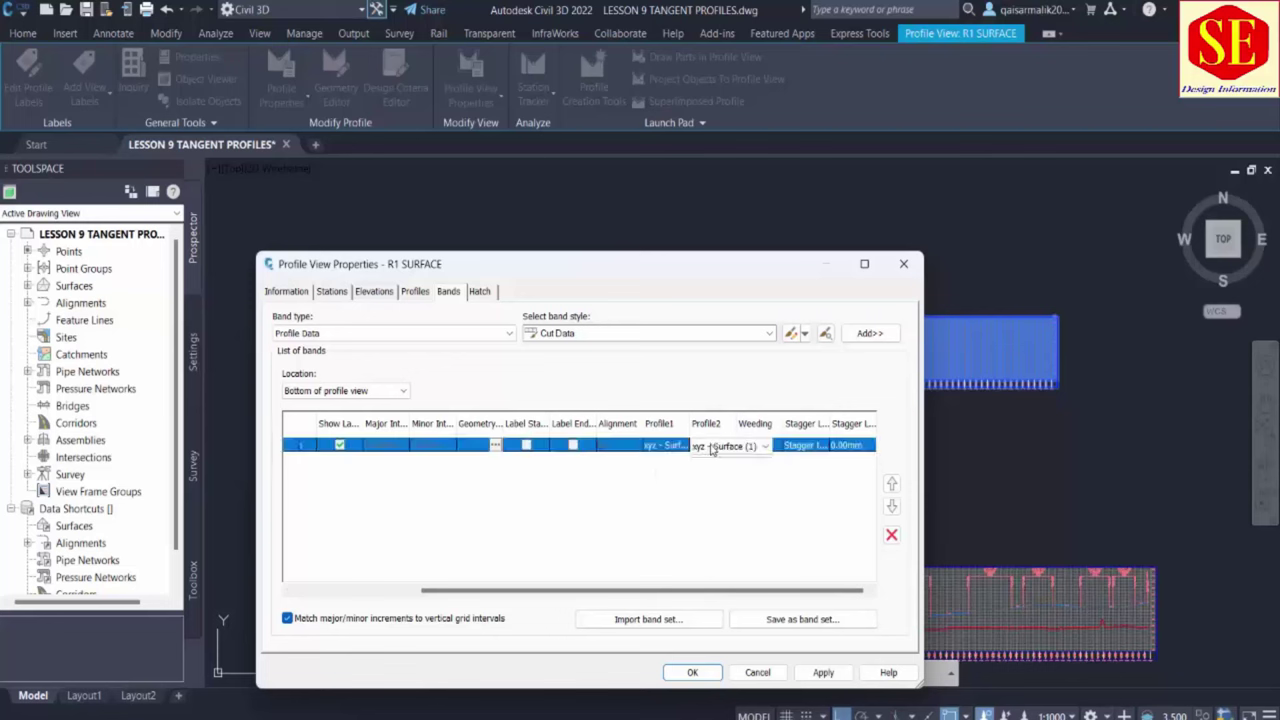
pyautogui.click(737, 447)
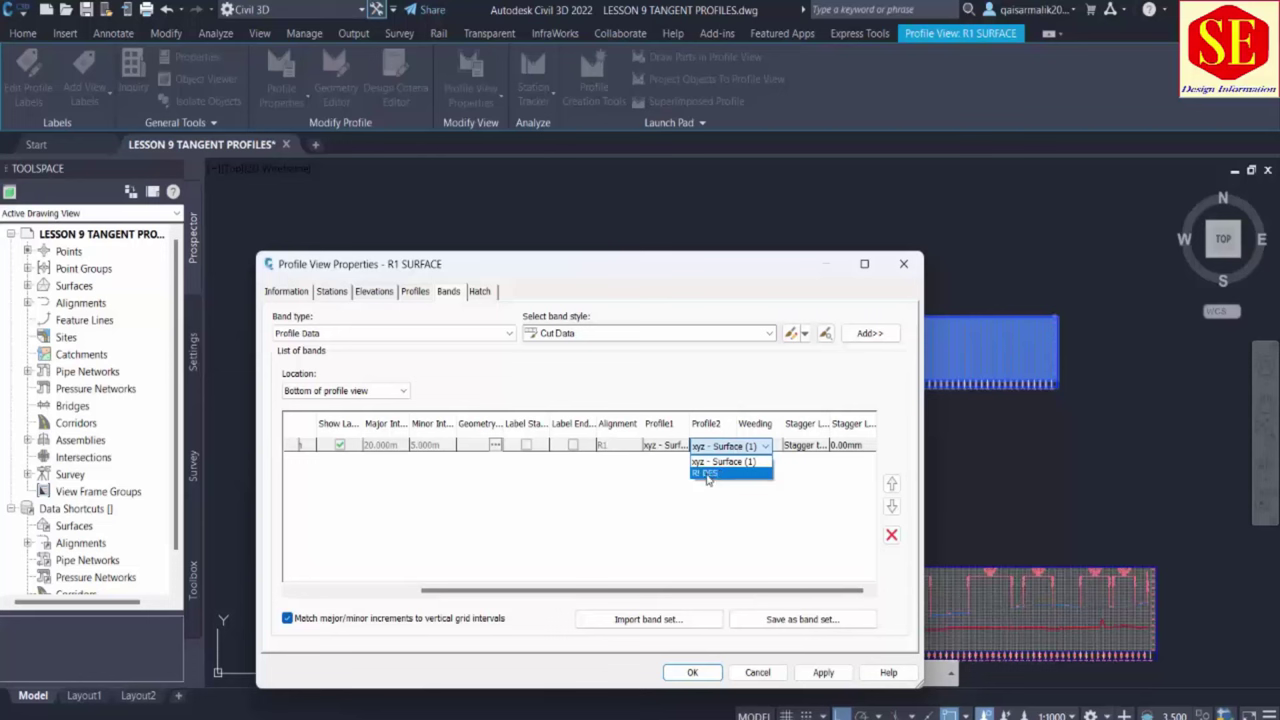
pyautogui.click(707, 474)
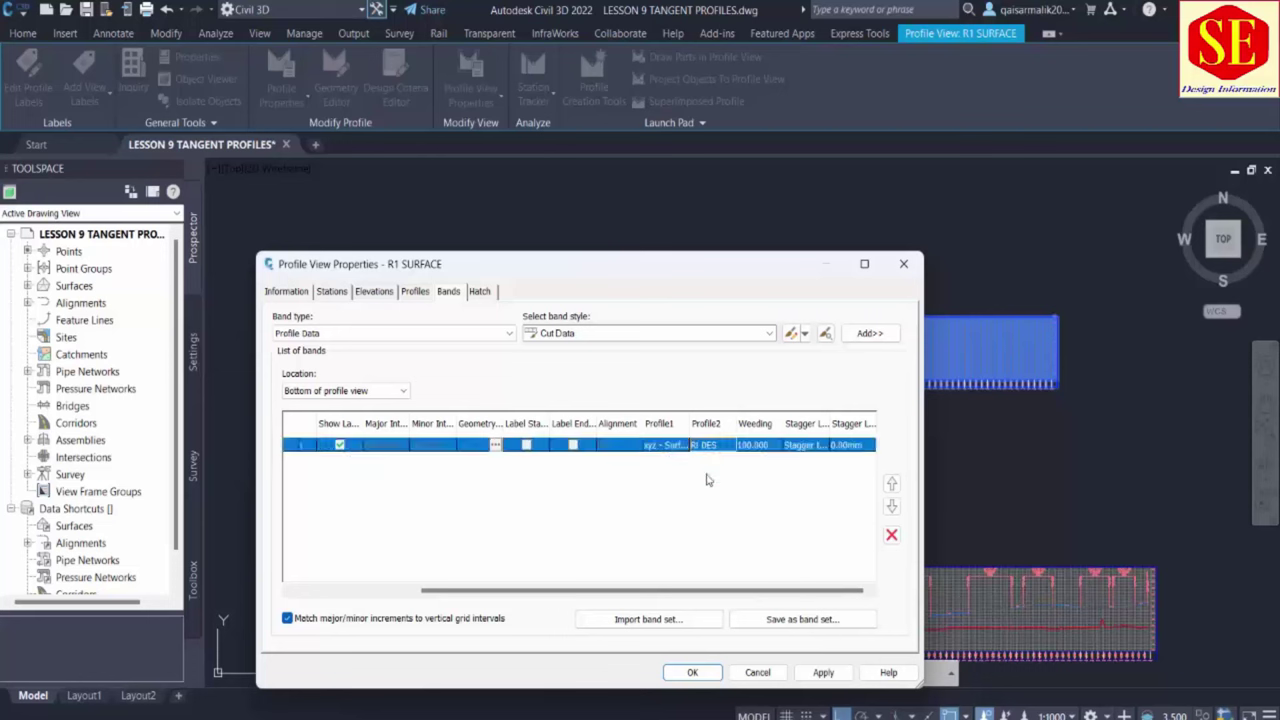
pyautogui.click(823, 673)
pyautogui.click(692, 672)
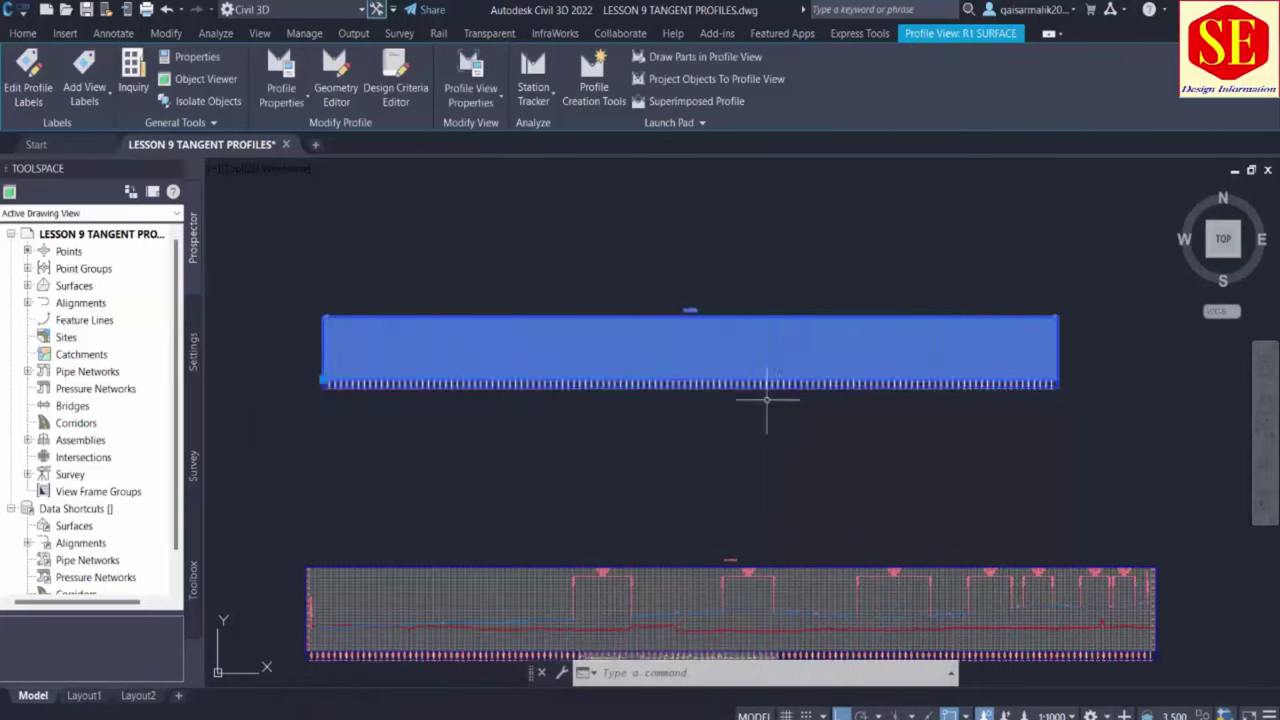
# Zoom over the band's paired elevations, like 214.79/214.791 at 0+980, then select R1 SURFACE (1)
pyautogui.scroll(5, 660, 380)
pyautogui.scroll(4, 651, 382)
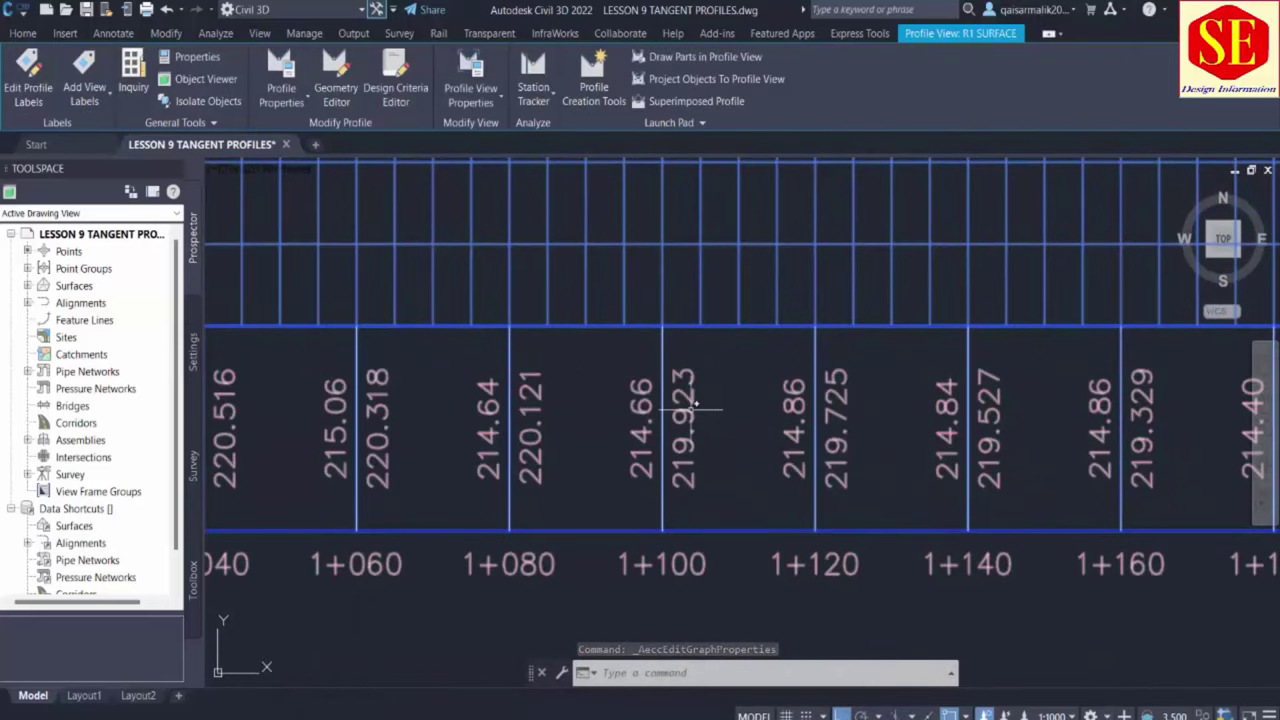
pyautogui.scroll(-6, 680, 409)
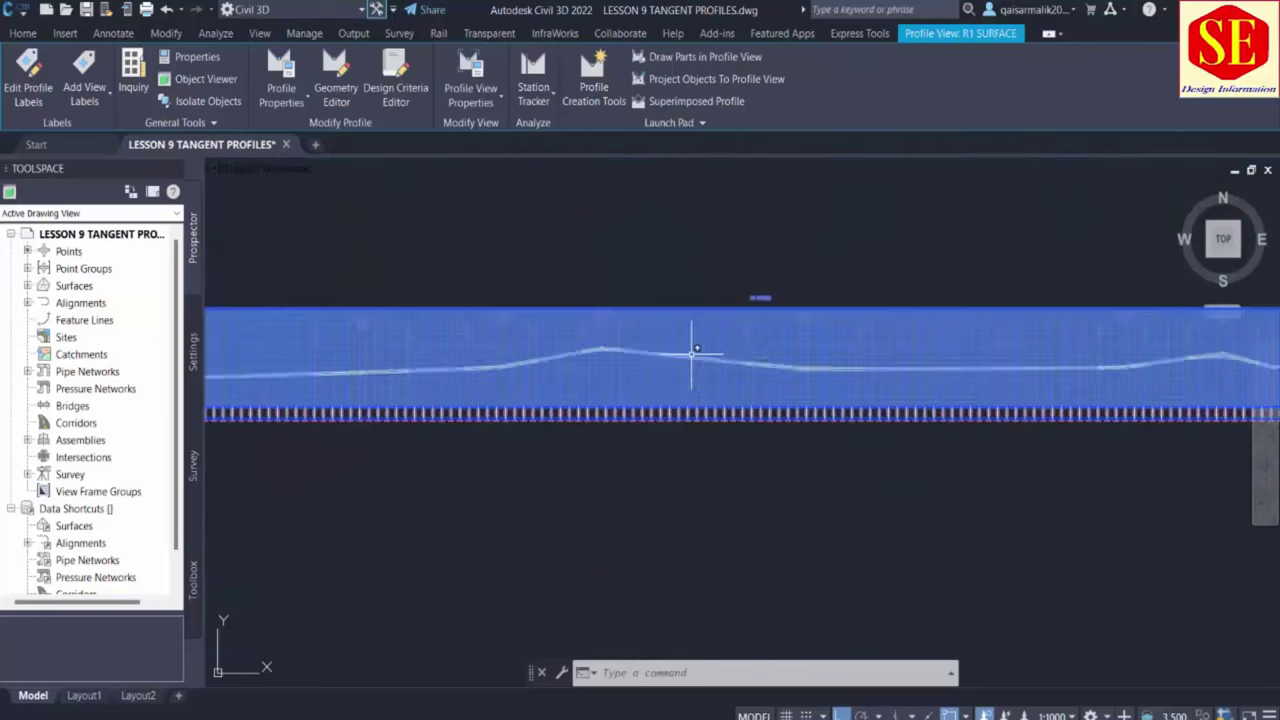
pyautogui.scroll(5, 700, 346)
pyautogui.press('Escape')
pyautogui.scroll(-3, 586, 363)
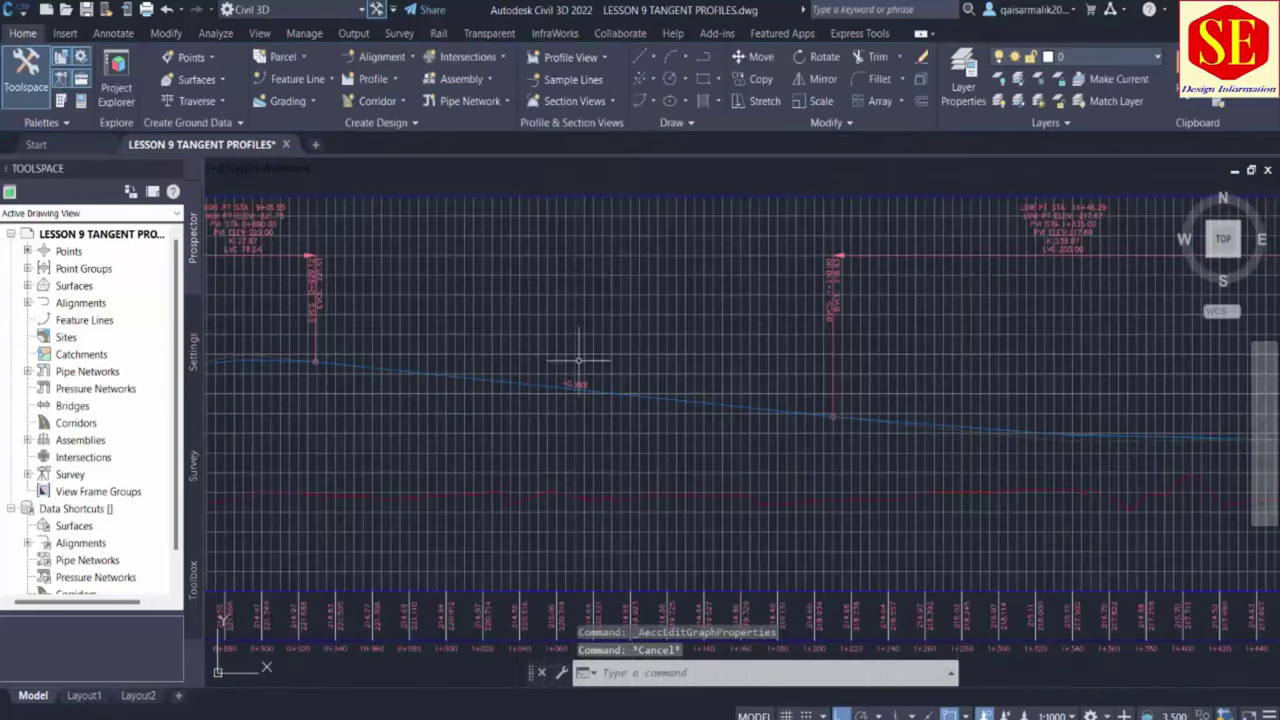
pyautogui.scroll(-2, 870, 515)
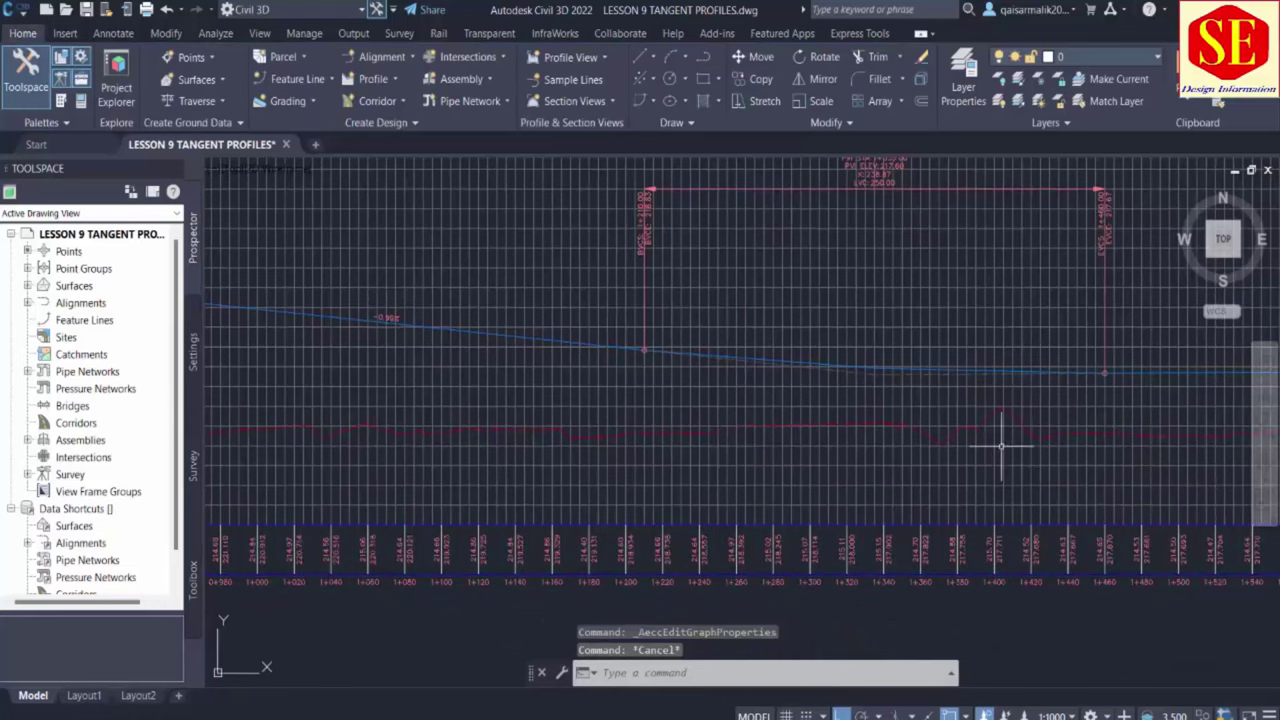
pyautogui.scroll(-3, 1032, 335)
pyautogui.scroll(-2, 786, 343)
pyautogui.scroll(5, 800, 288)
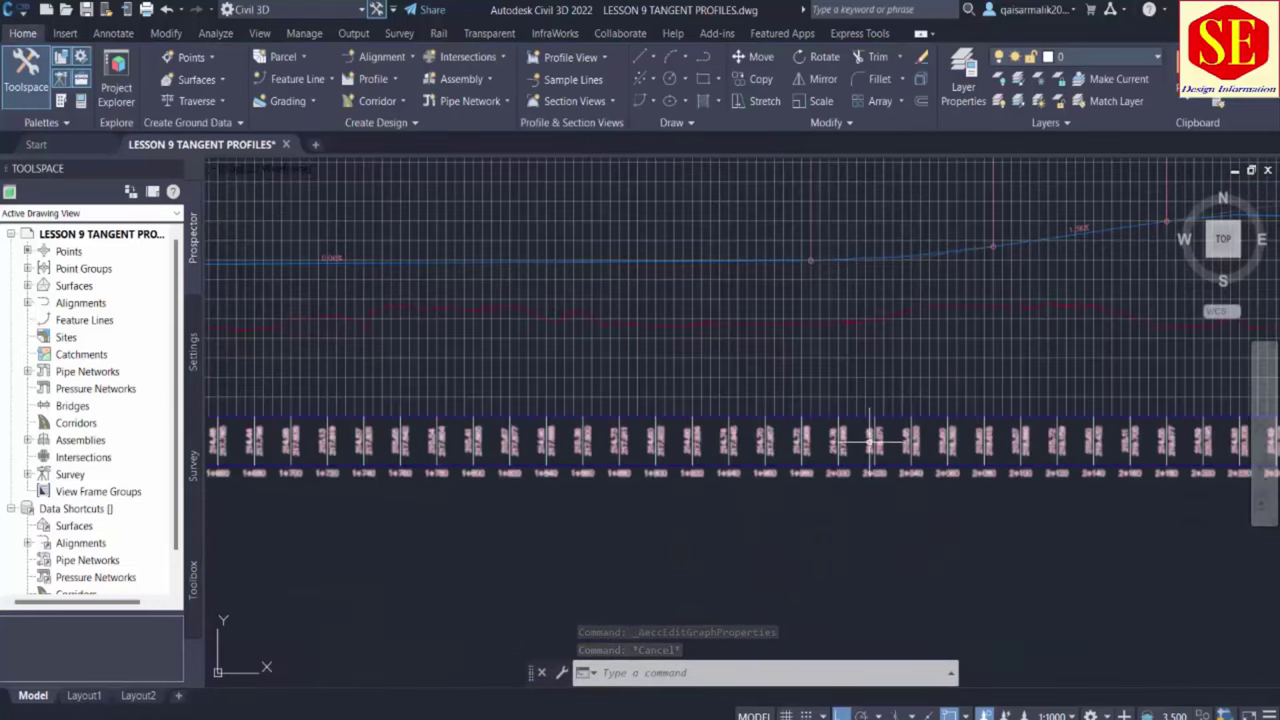
pyautogui.scroll(-5, 736, 495)
pyautogui.scroll(2, 923, 220)
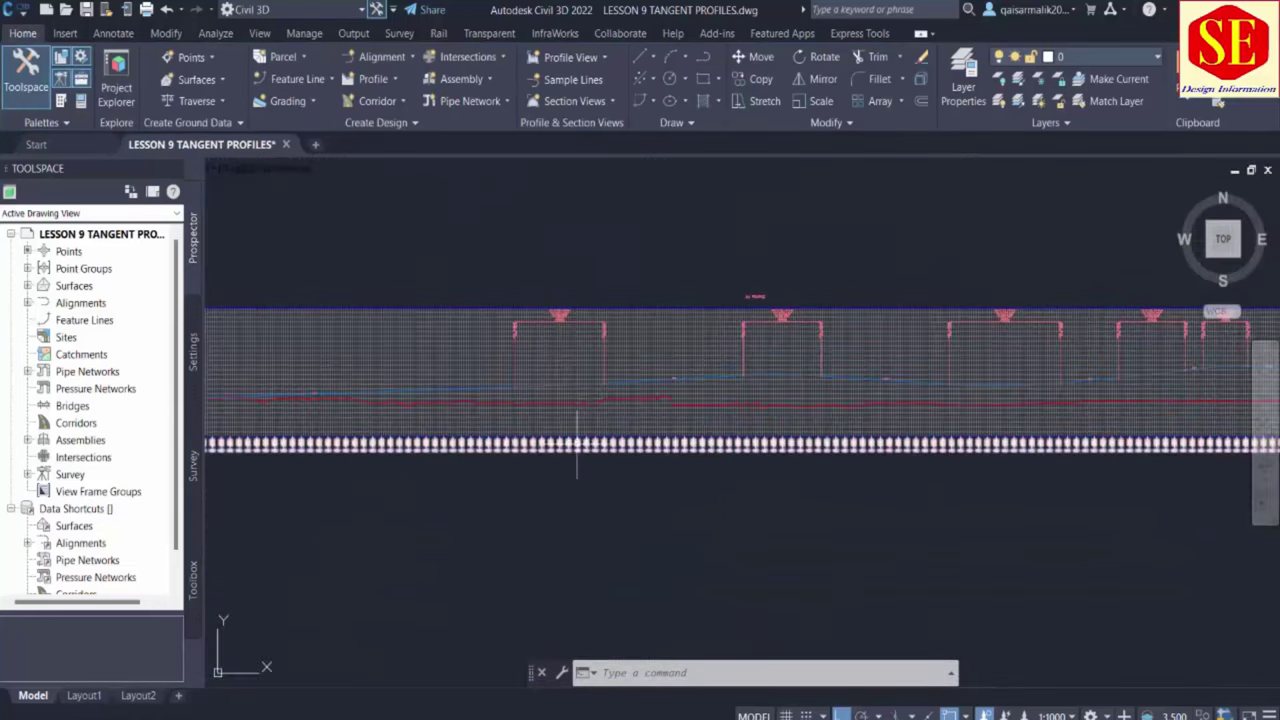
pyautogui.scroll(8, 586, 434)
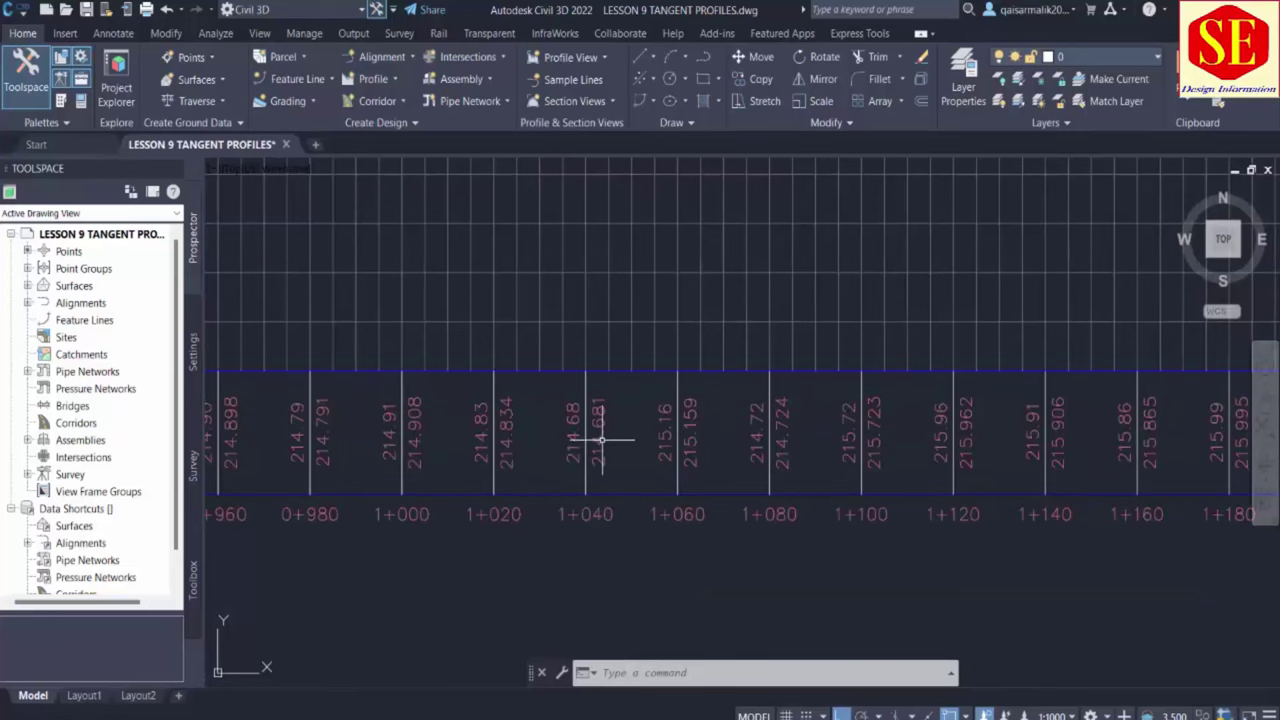
pyautogui.scroll(-8, 630, 460)
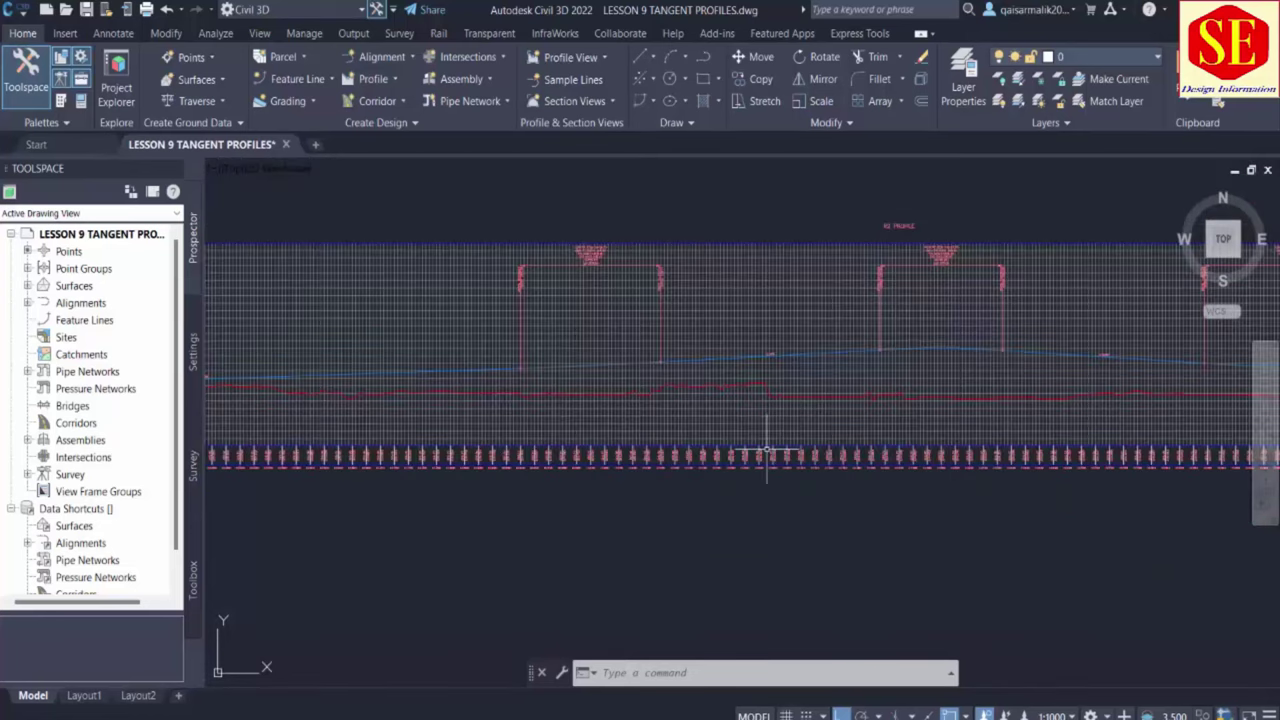
pyautogui.scroll(3, 839, 384)
pyautogui.scroll(-4, 847, 374)
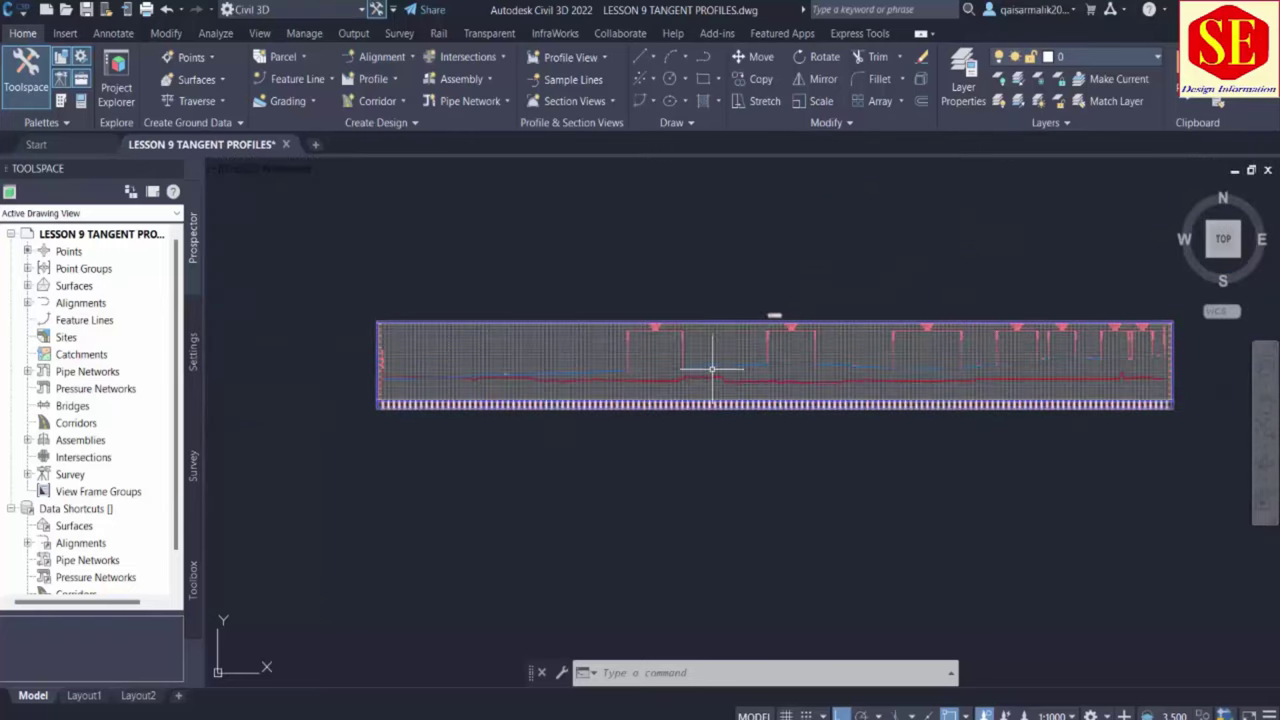
pyautogui.click(717, 340)
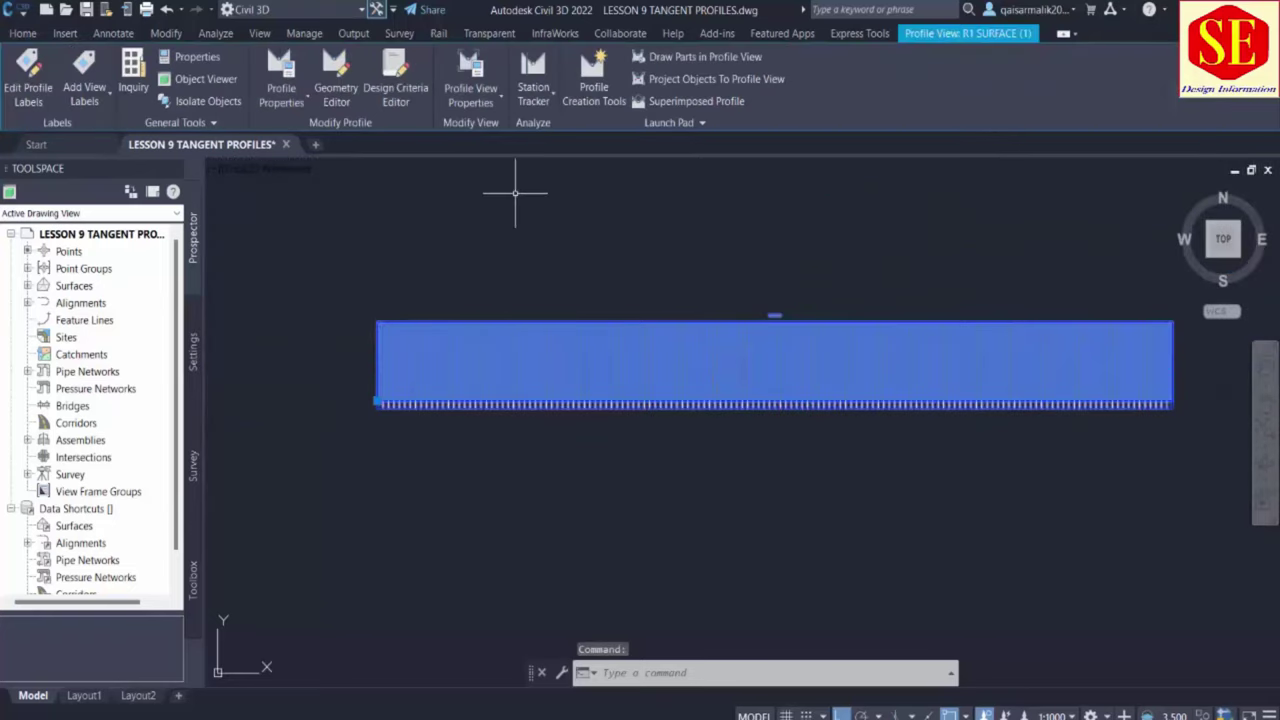
# In R1 SURFACE (1)'s properties, stop drawing the Layout (1) profile and select Layout (3)
pyautogui.click(471, 98)
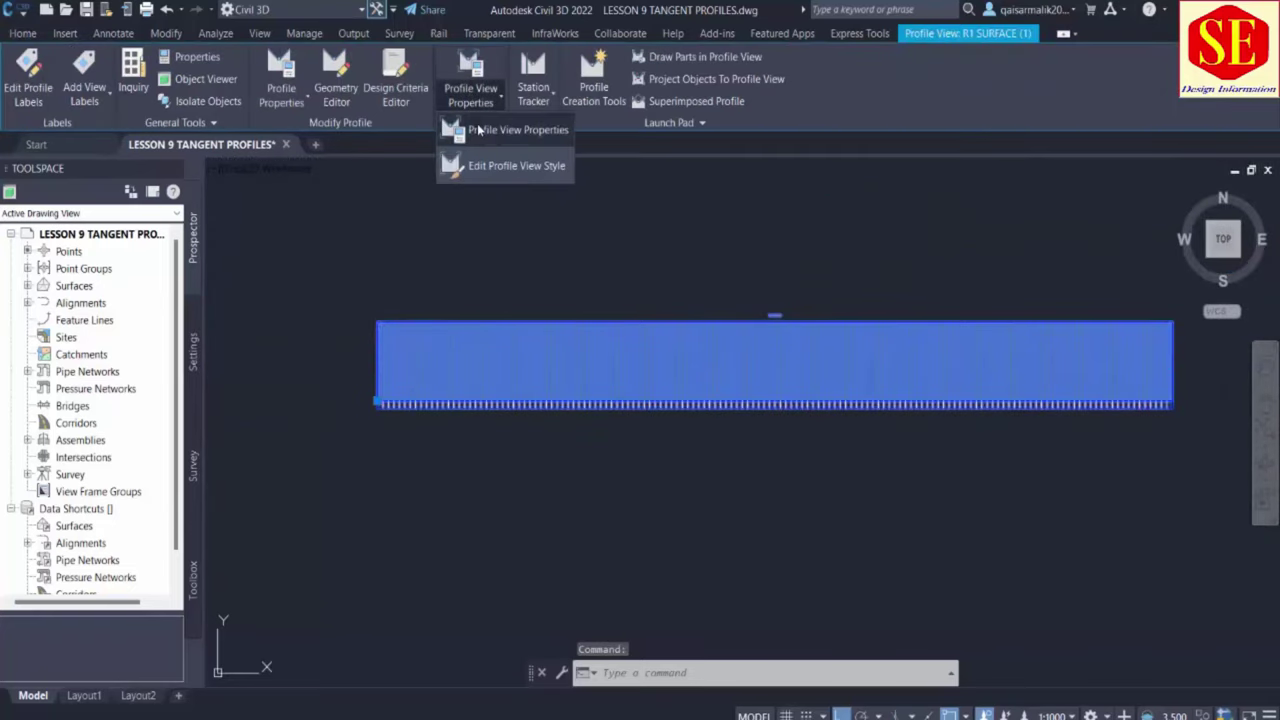
pyautogui.click(479, 130)
pyautogui.click(415, 291)
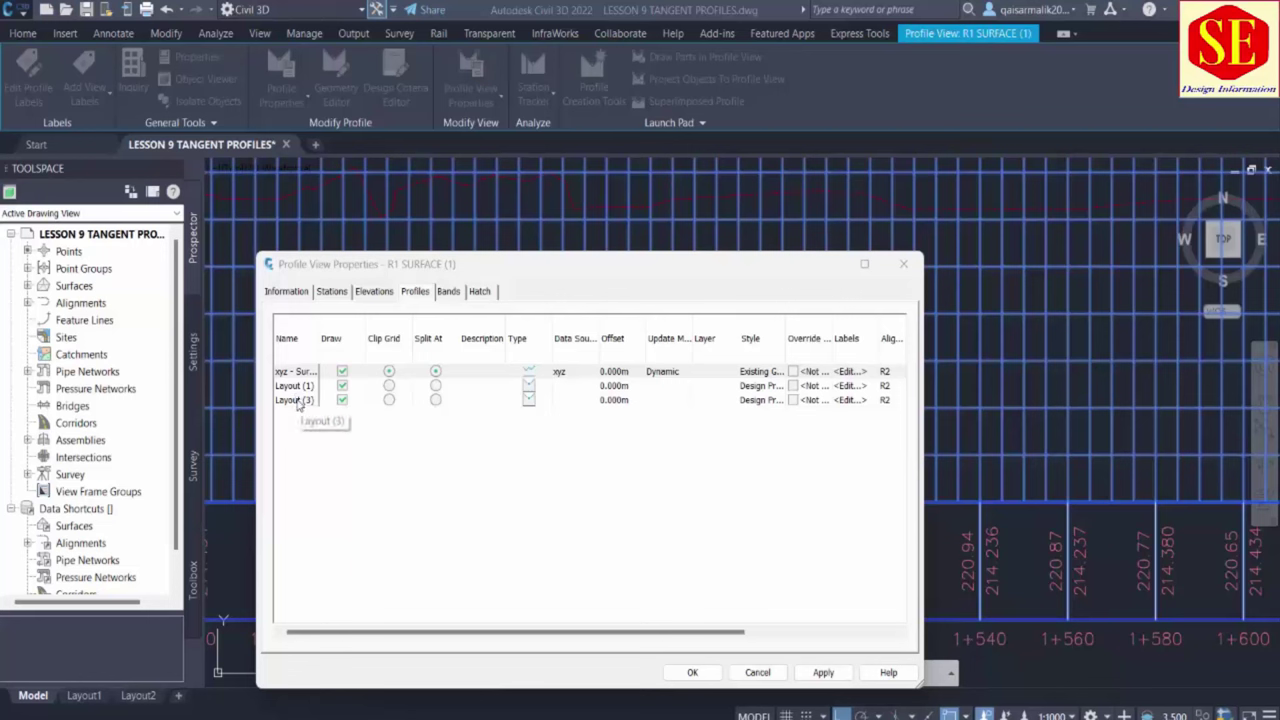
pyautogui.click(309, 387)
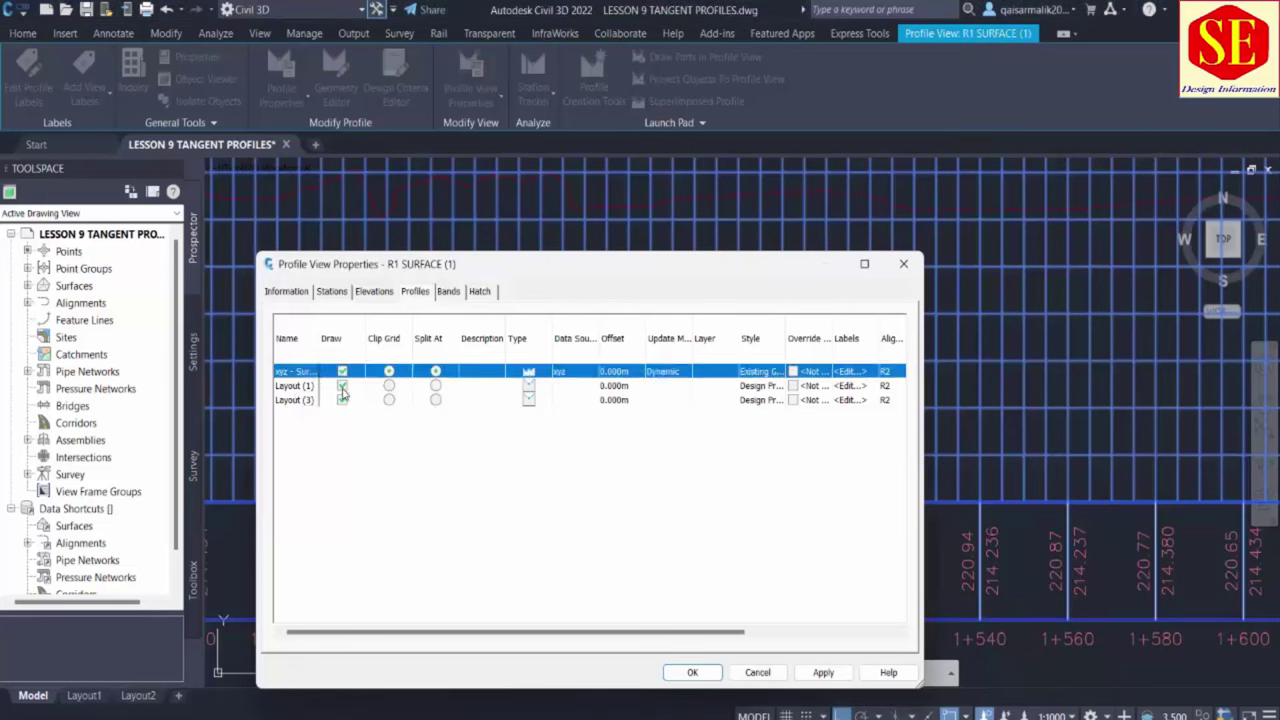
pyautogui.click(312, 399)
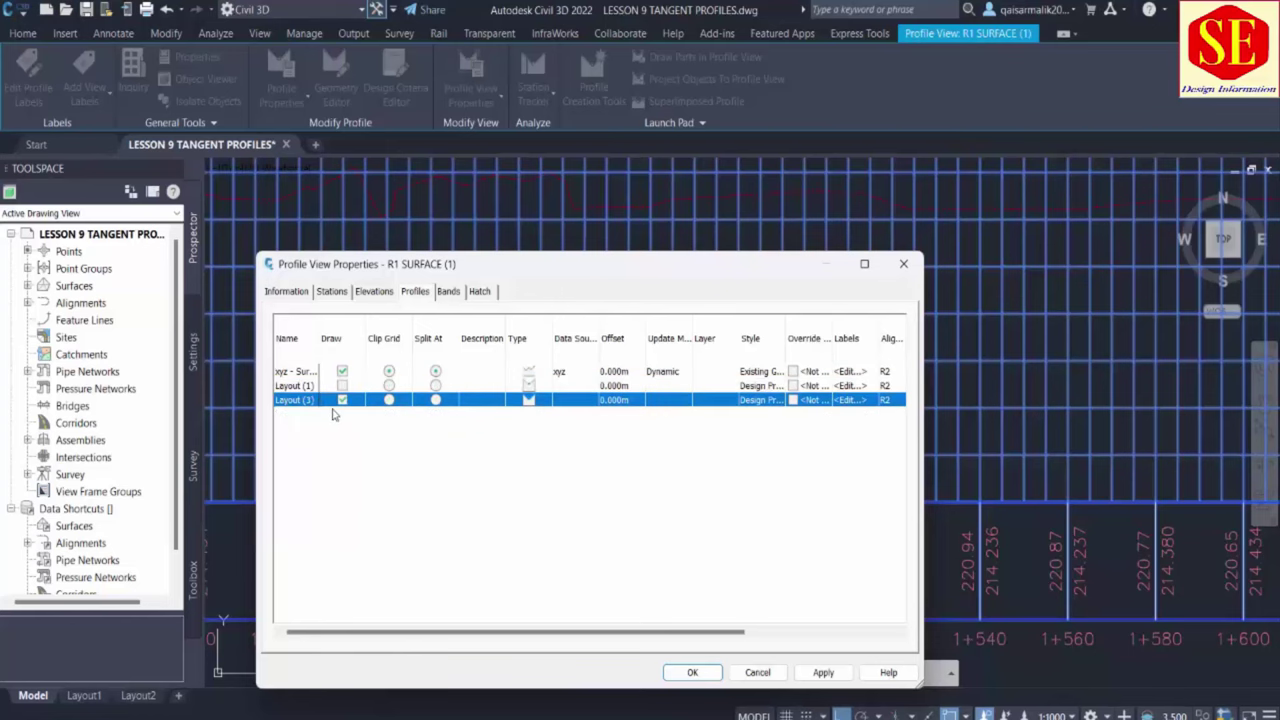
# Set the profile data band's Profile1 to Layout (3) and apply the changes
pyautogui.click(448, 291)
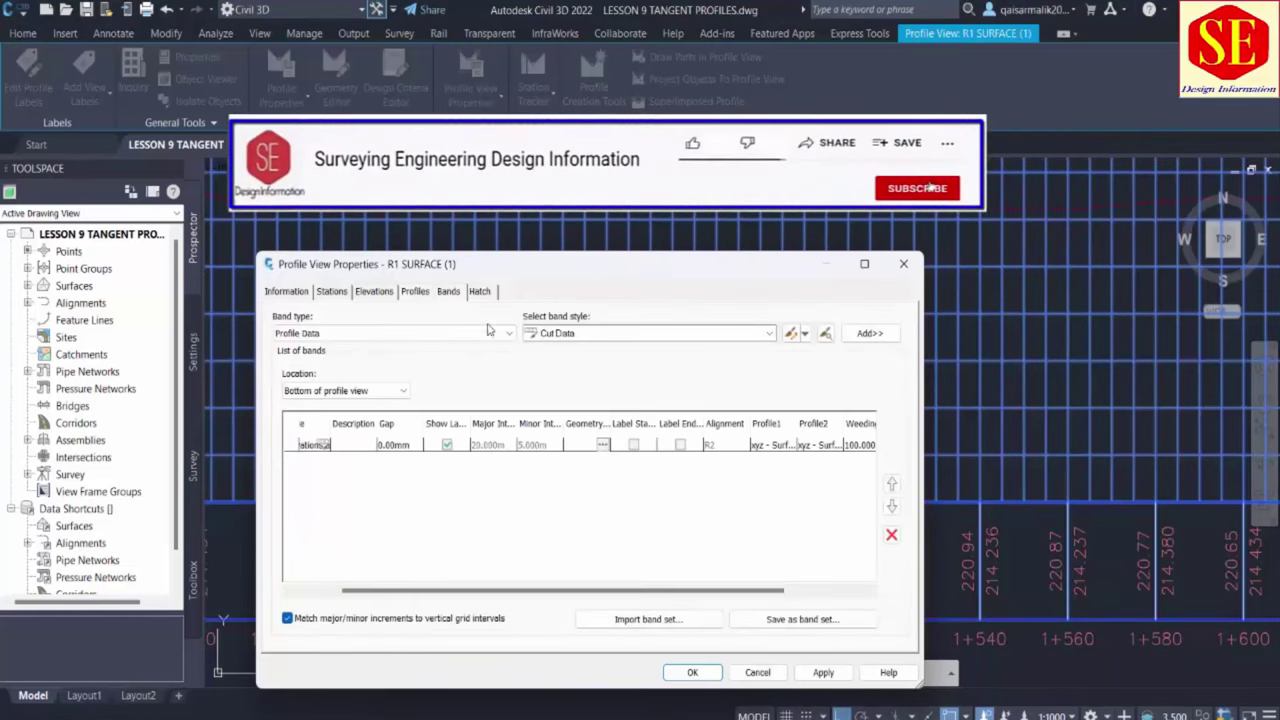
pyautogui.hscroll(3, 713, 590)
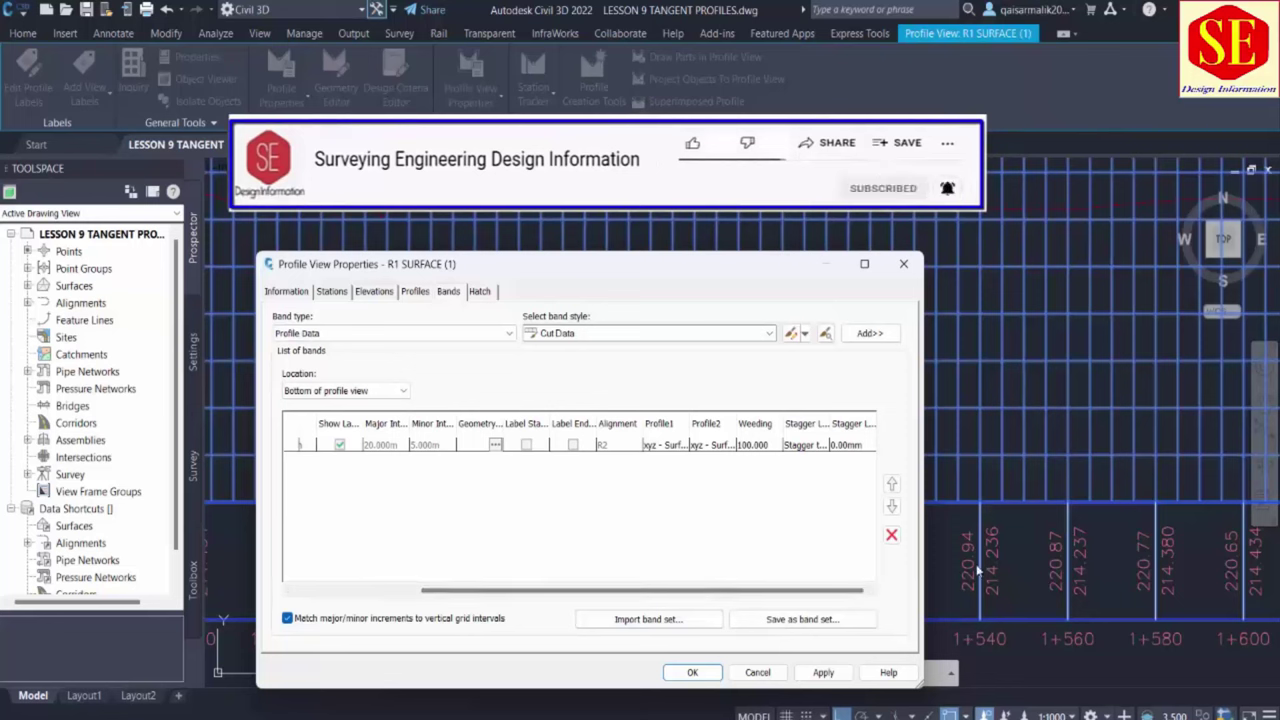
pyautogui.click(667, 444)
pyautogui.click(667, 444)
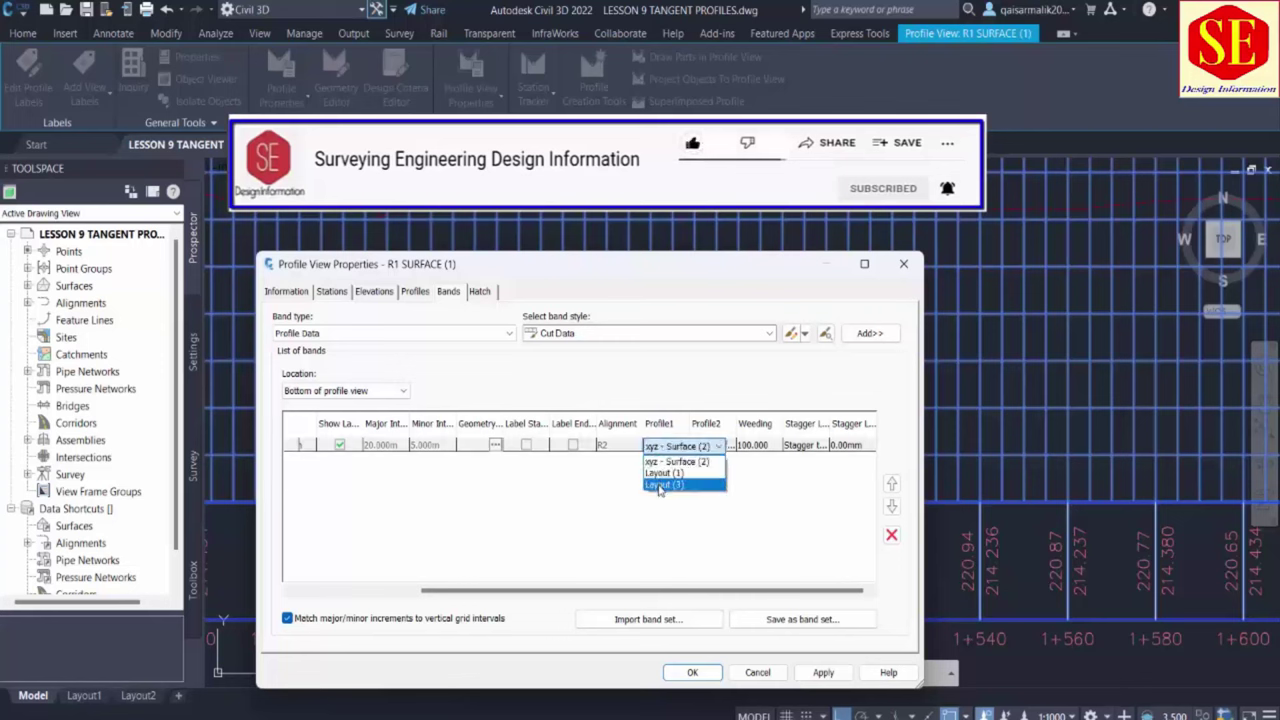
pyautogui.click(662, 484)
pyautogui.click(824, 674)
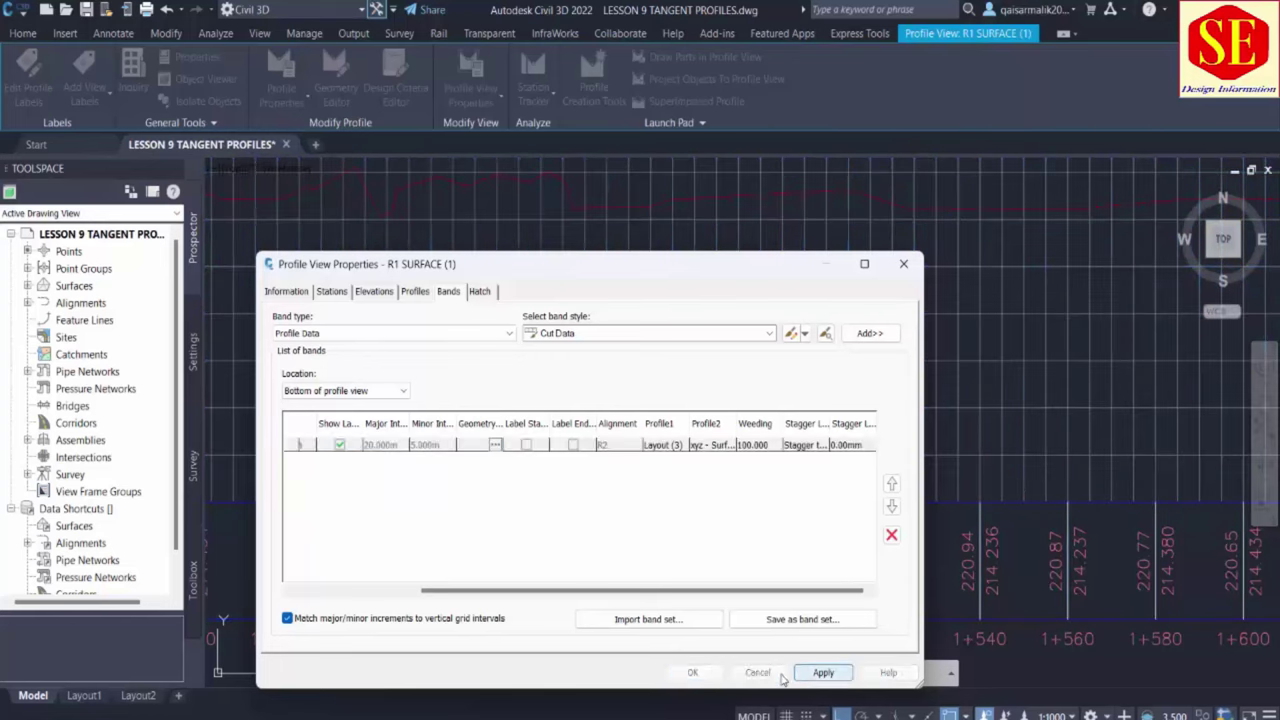
pyautogui.click(690, 673)
pyautogui.scroll(2, 590, 600)
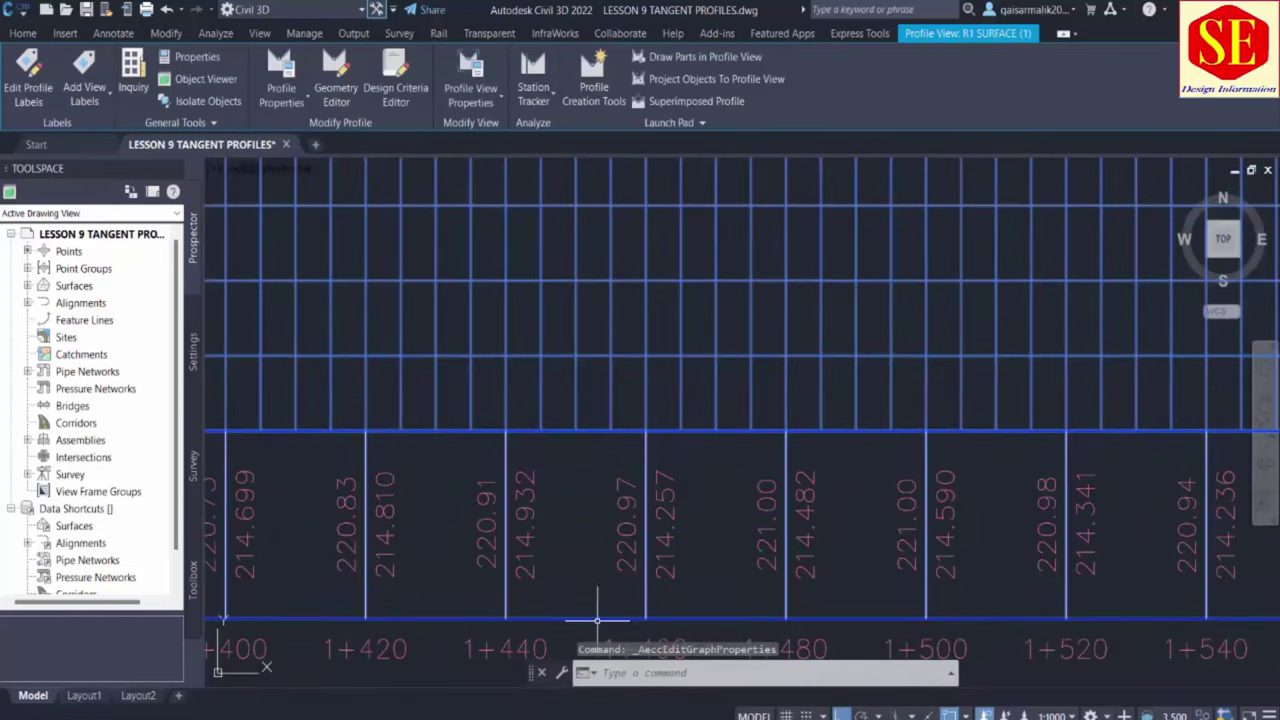
pyautogui.press('Escape')
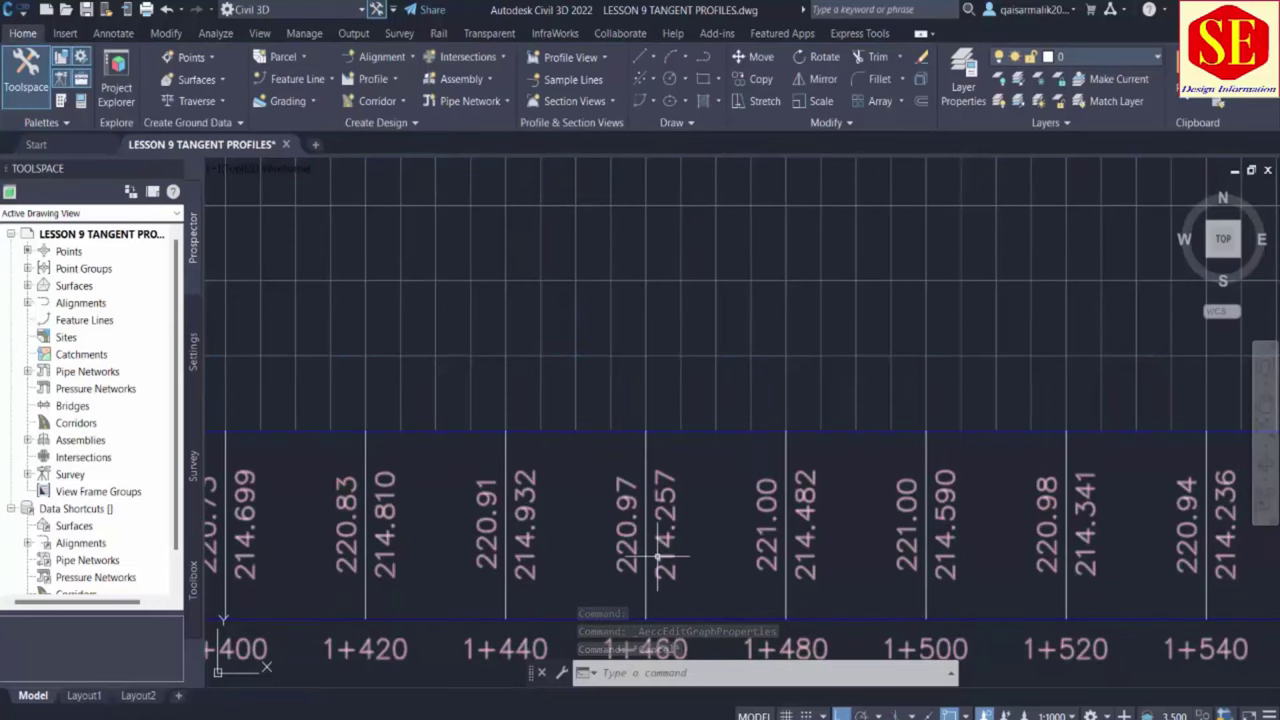
pyautogui.scroll(-4, 658, 556)
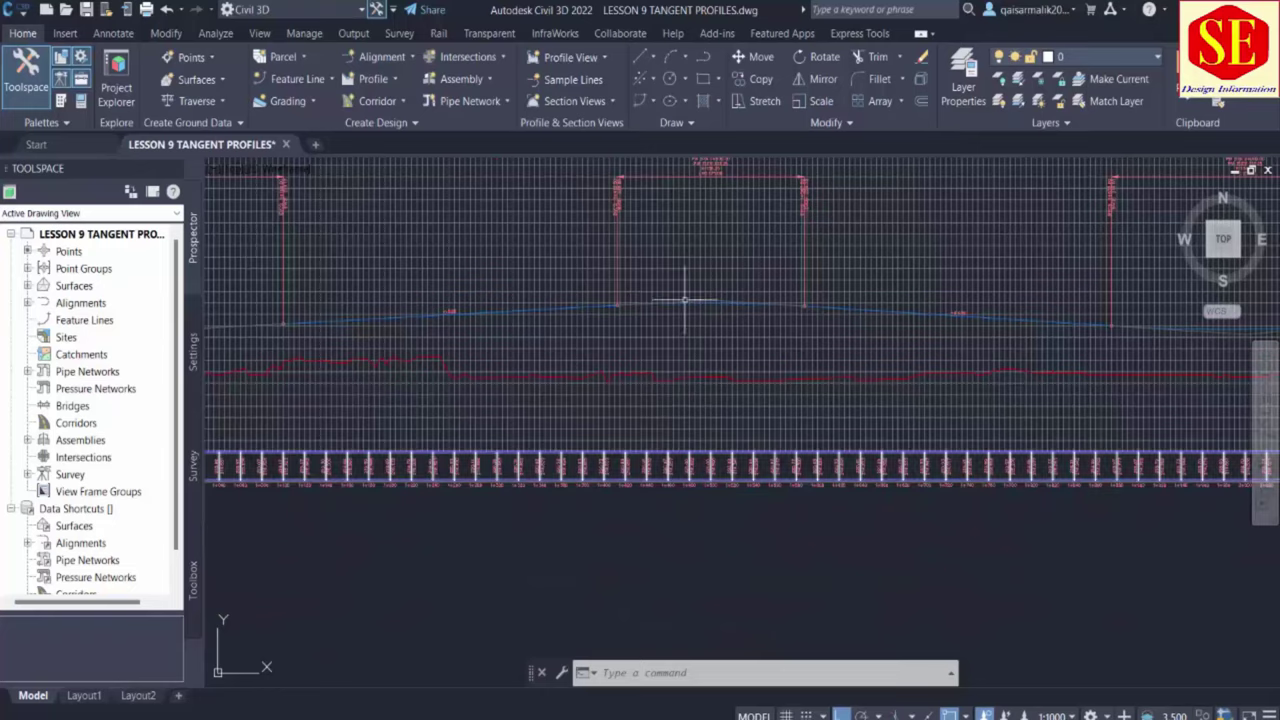
pyautogui.scroll(2, 686, 623)
pyautogui.scroll(-3, 723, 277)
pyautogui.scroll(3, 696, 220)
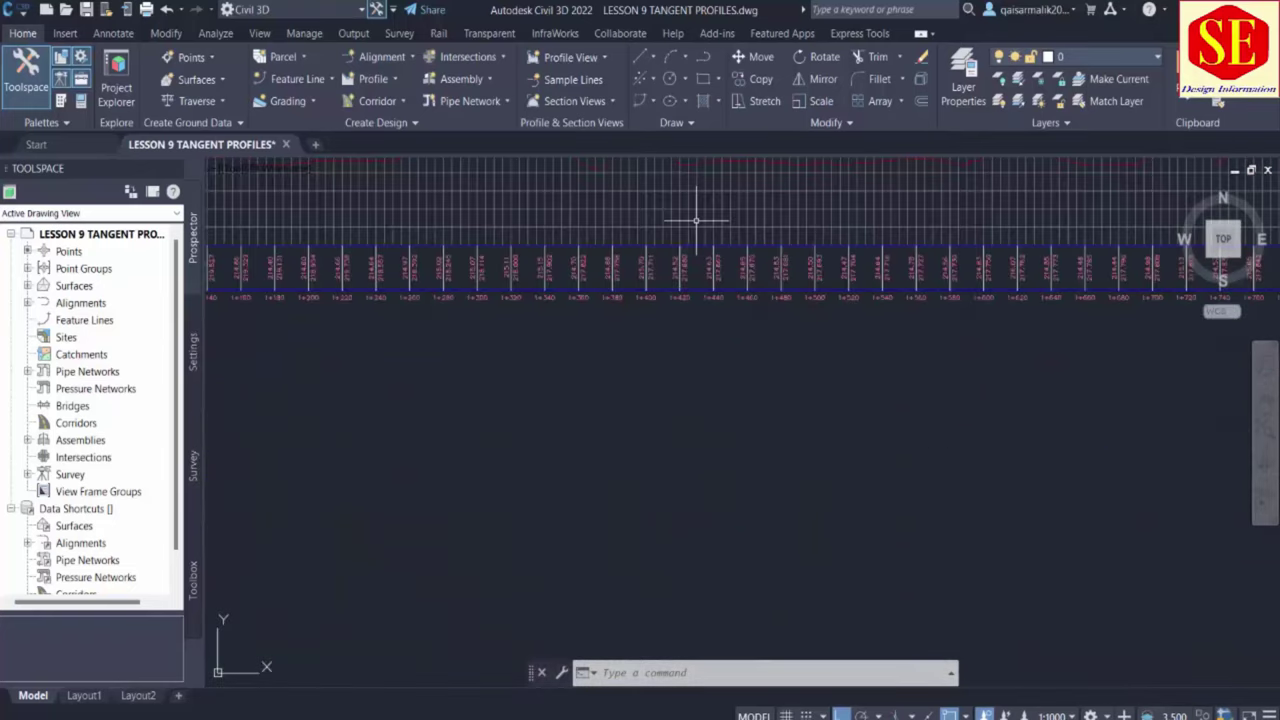
pyautogui.scroll(3, 571, 257)
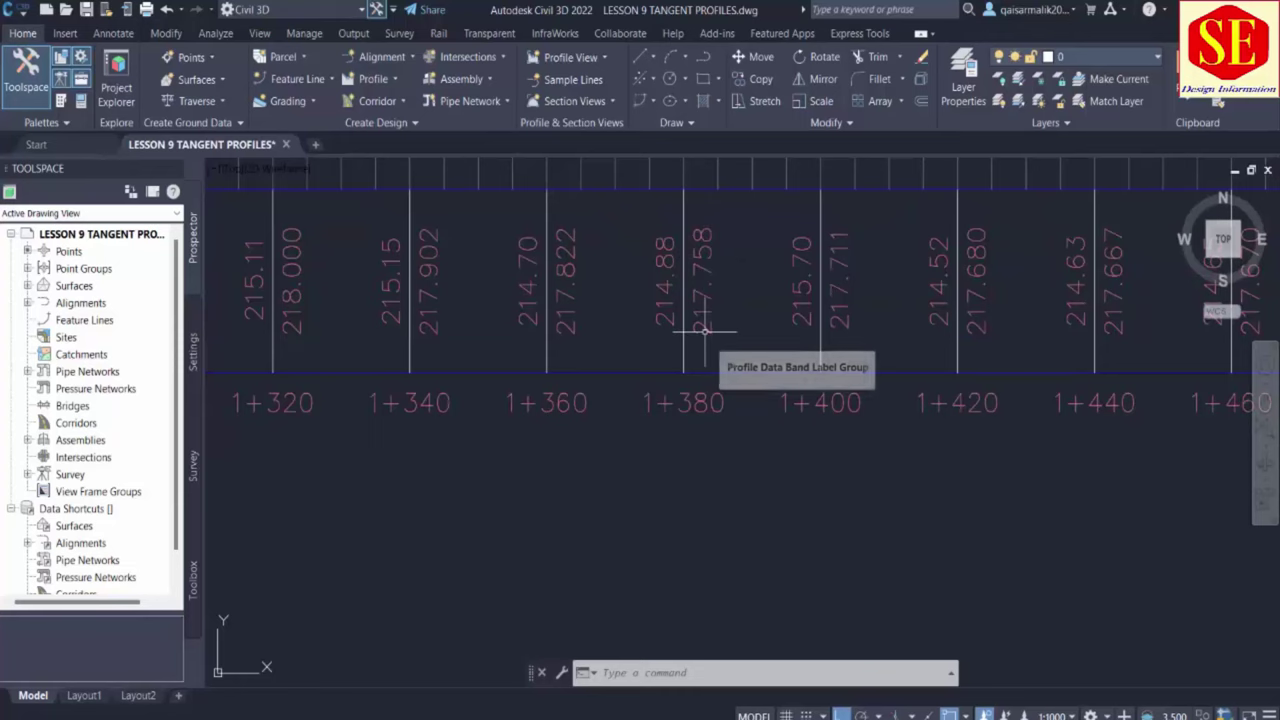
pyautogui.scroll(-5, 705, 331)
pyautogui.scroll(-3, 708, 426)
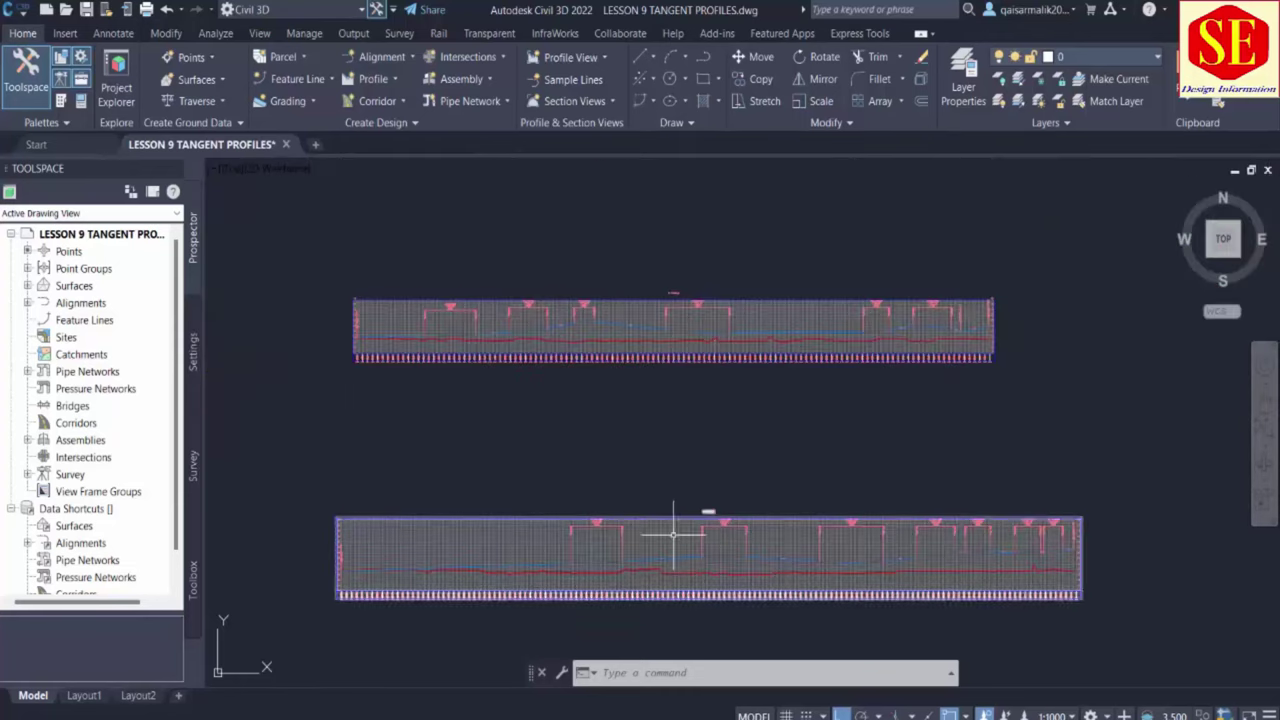
pyautogui.scroll(5, 657, 614)
pyautogui.scroll(2, 586, 448)
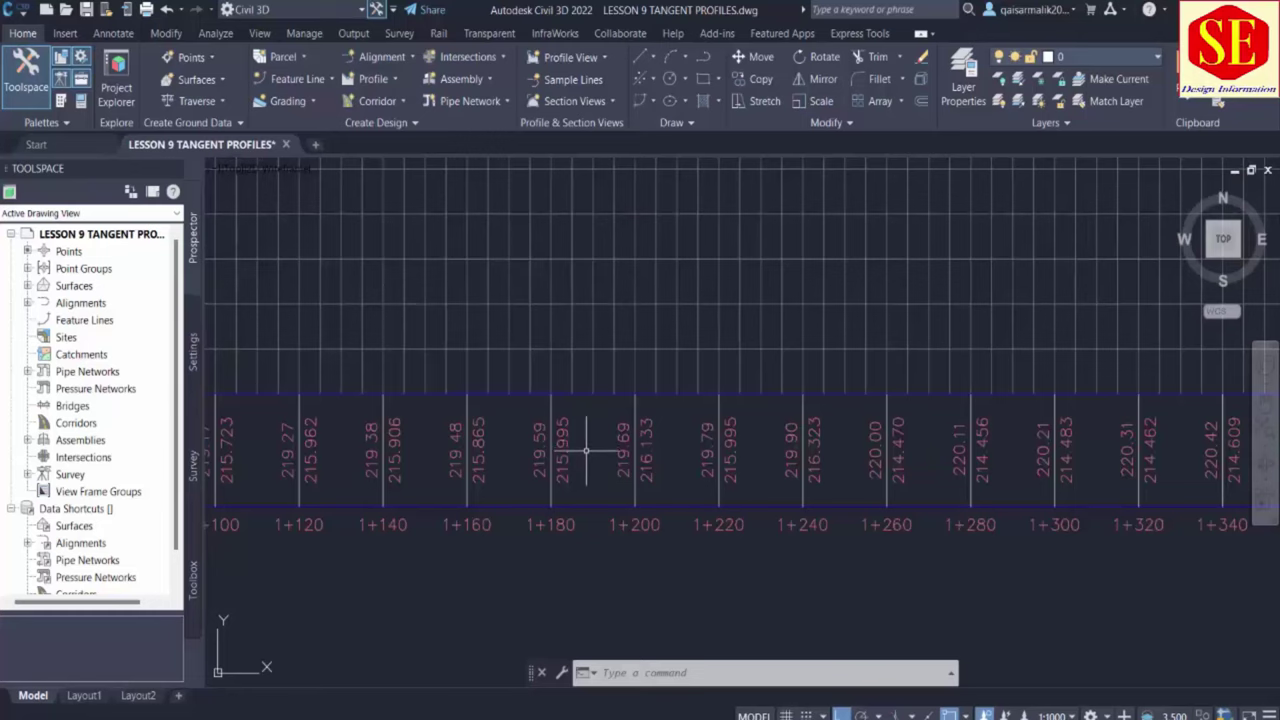
pyautogui.scroll(-6, 586, 450)
pyautogui.scroll(2, 559, 372)
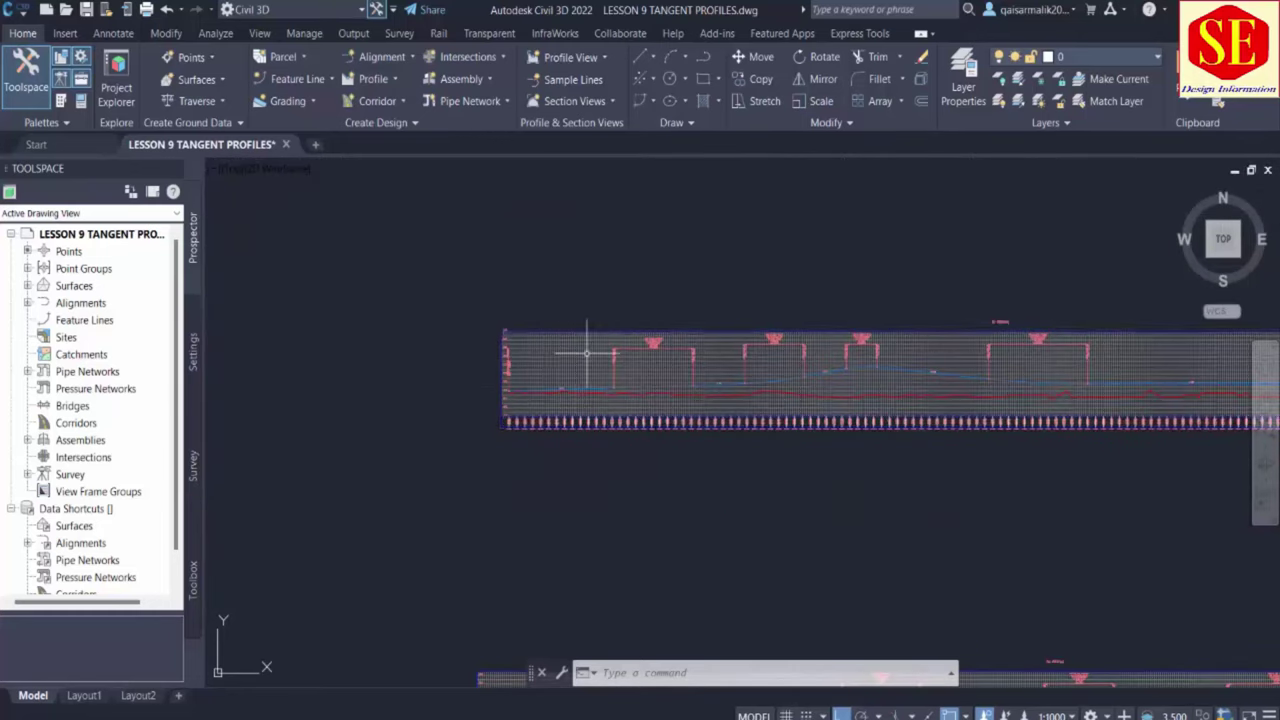
pyautogui.click(575, 357)
pyautogui.click(499, 103)
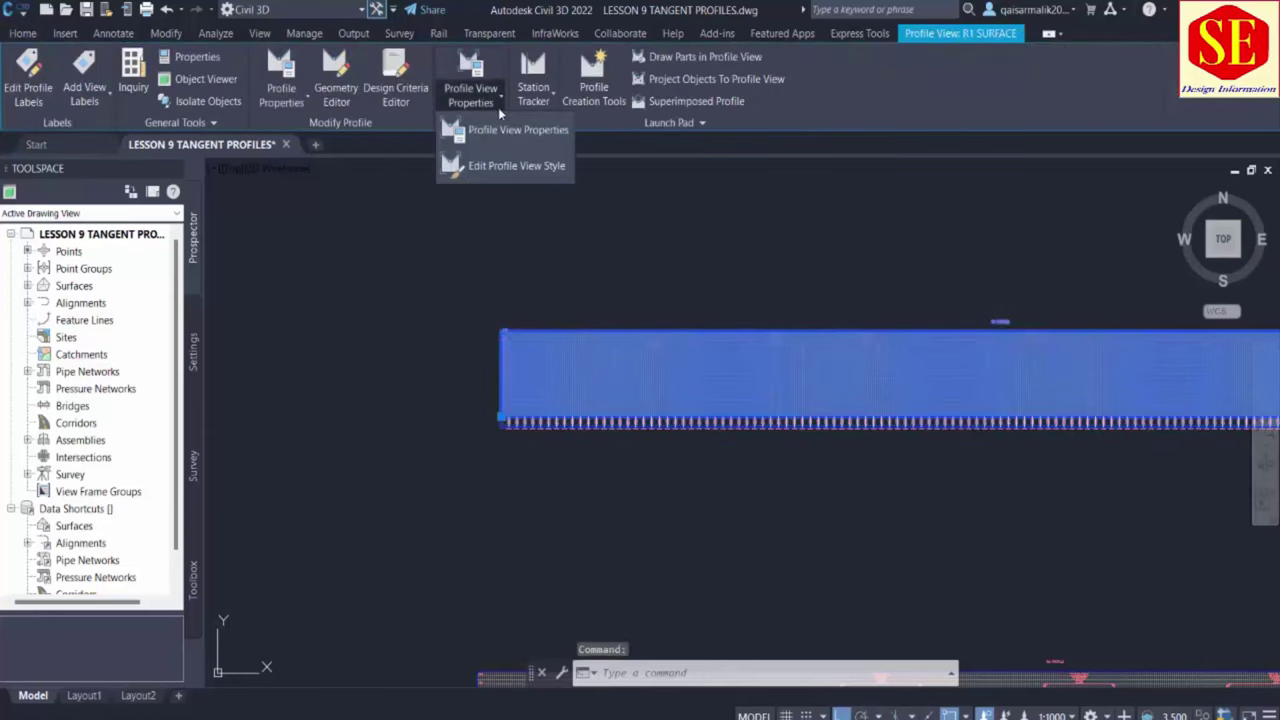
pyautogui.click(504, 172)
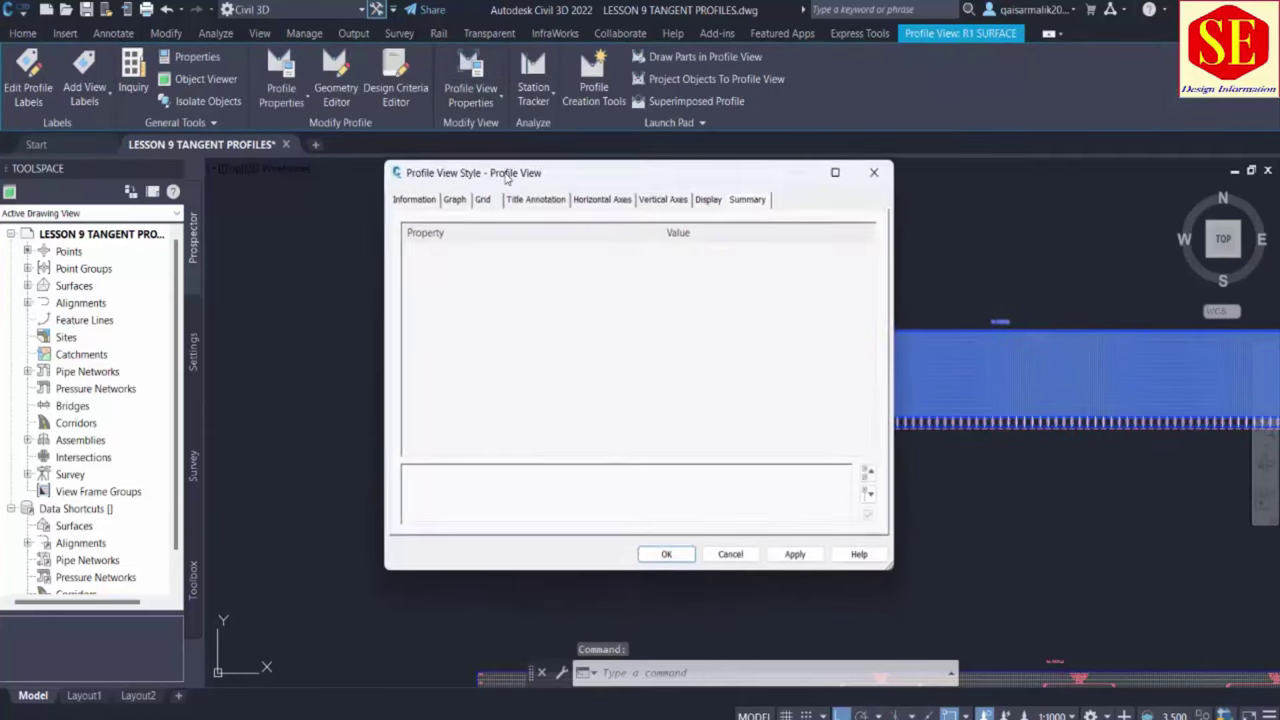
pyautogui.click(452, 198)
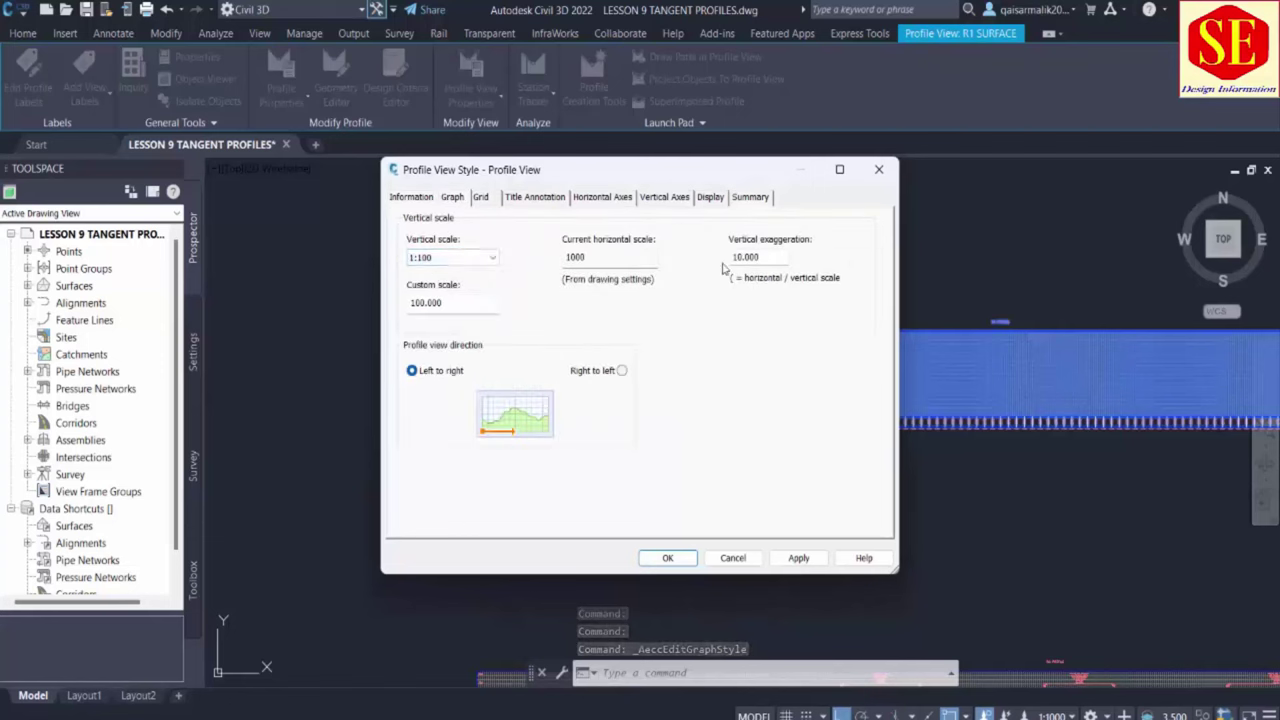
pyautogui.click(521, 198)
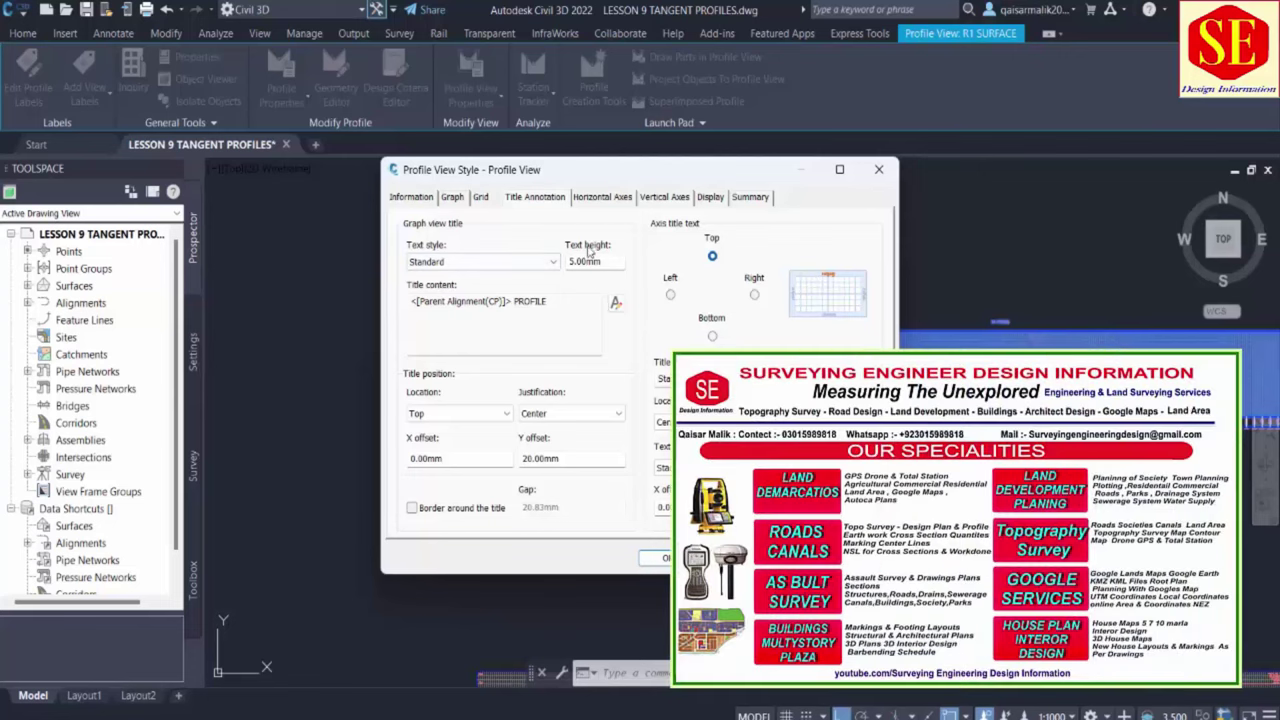
pyautogui.click(482, 198)
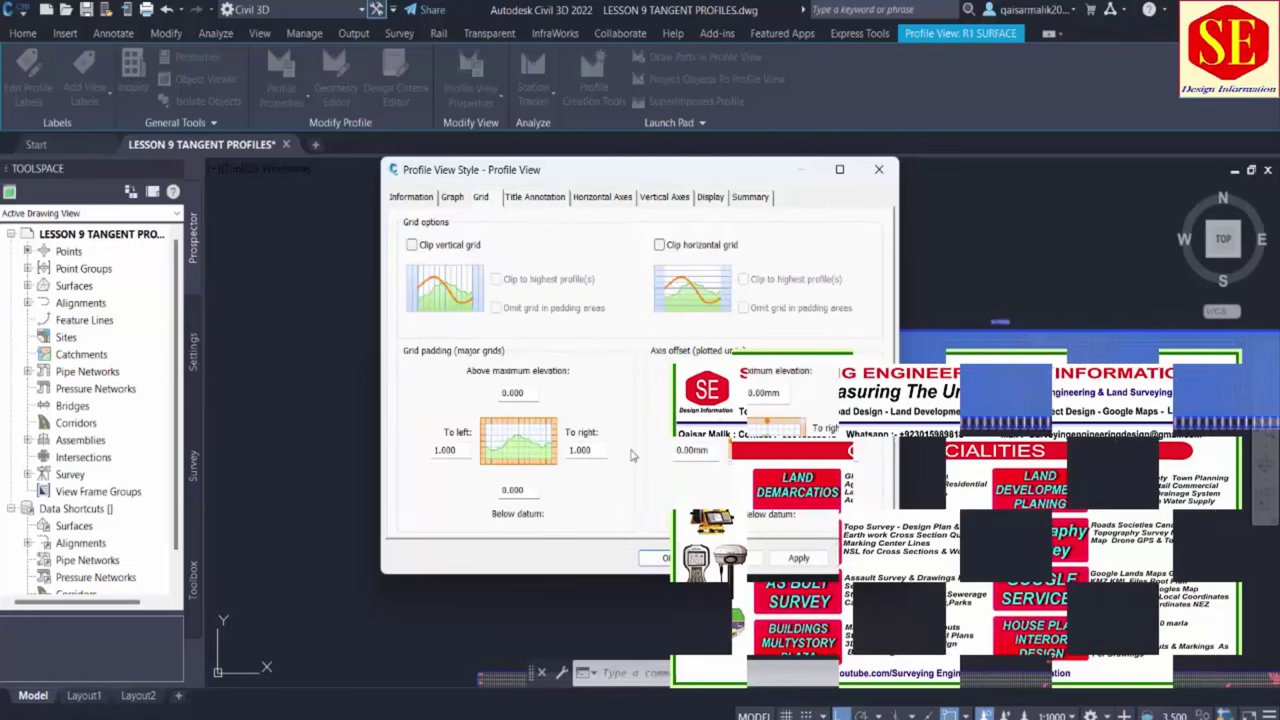
pyautogui.click(522, 201)
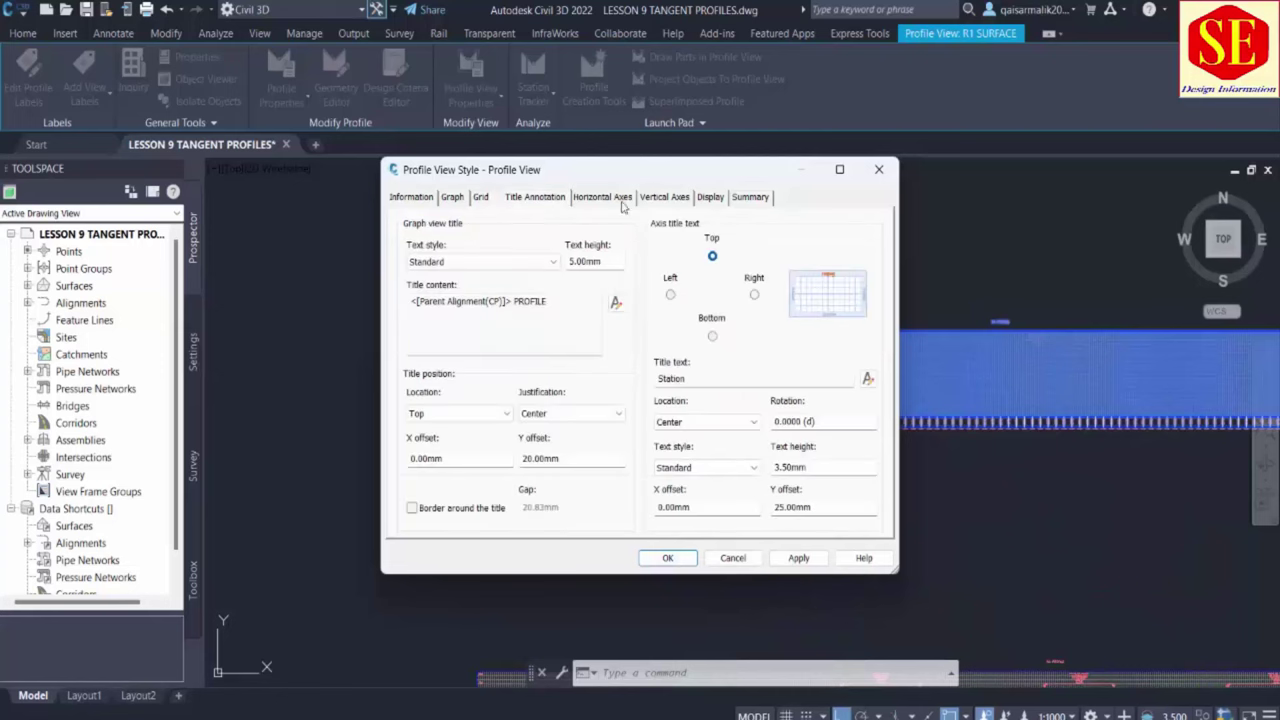
pyautogui.click(605, 198)
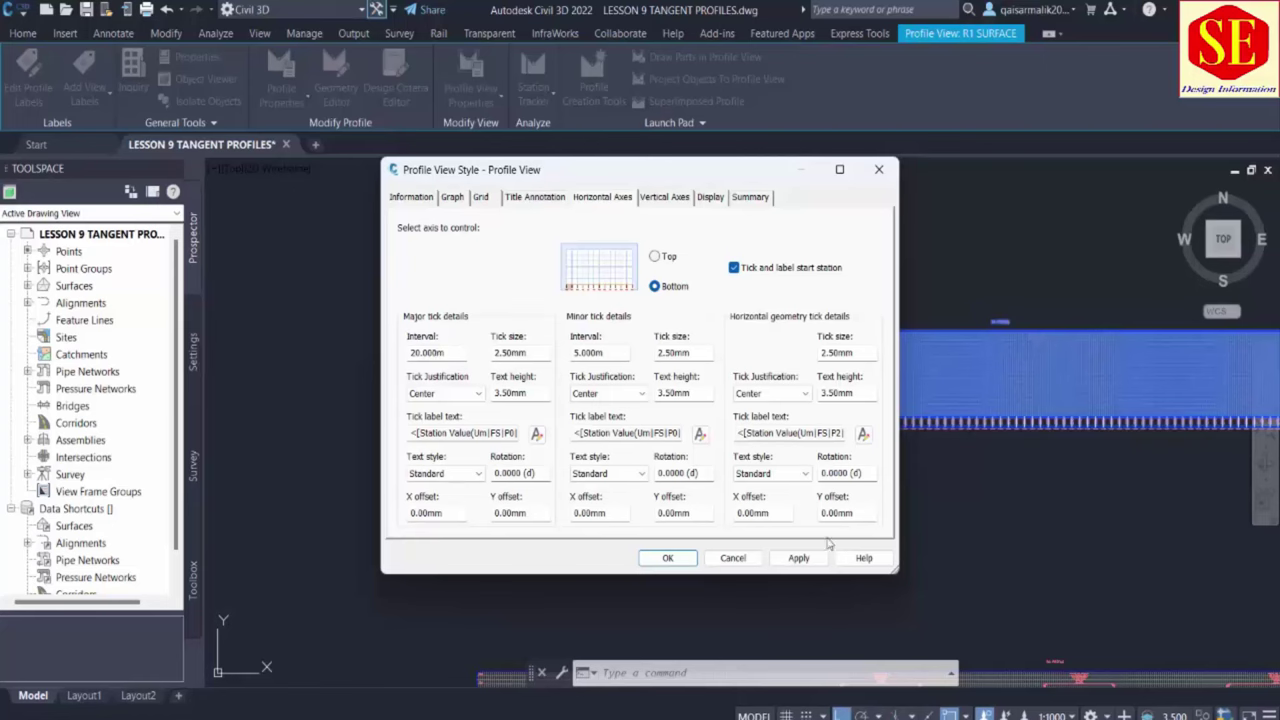
pyautogui.moveTo(716, 169); pyautogui.dragTo(641, 183)
pyautogui.click(659, 281)
pyautogui.click(593, 572)
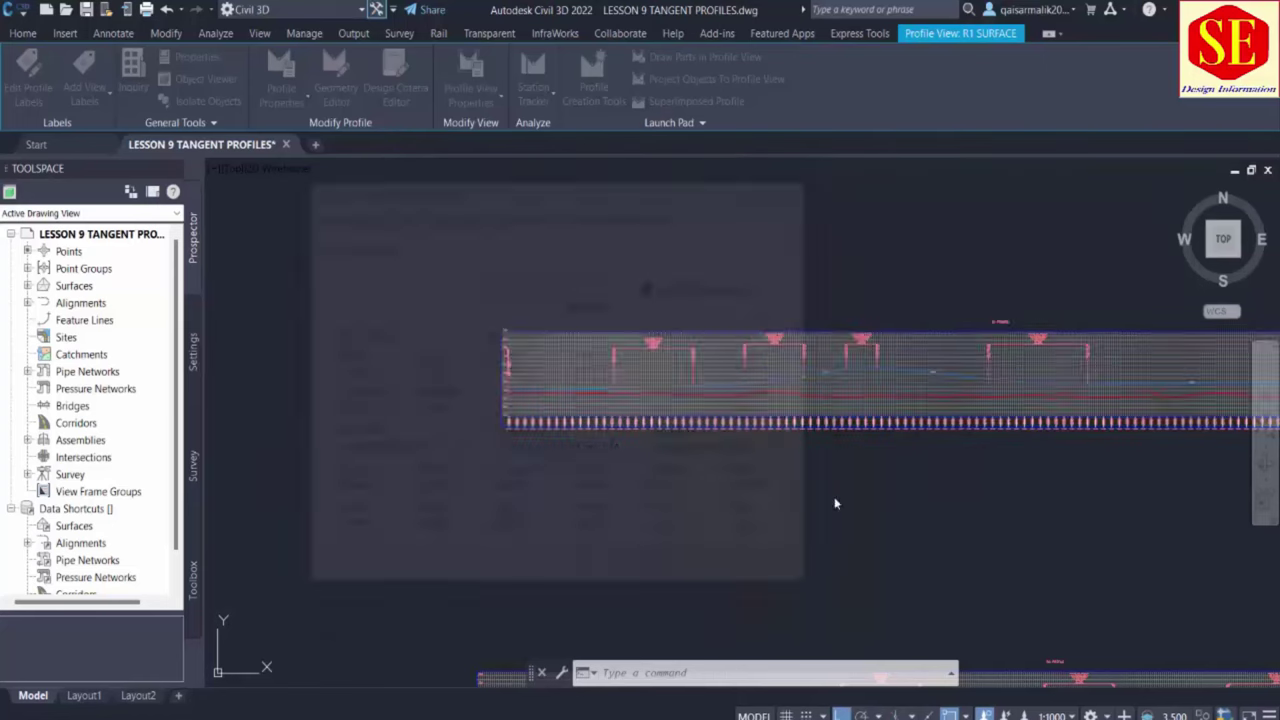
pyautogui.scroll(6, 834, 423)
pyautogui.press('Escape')
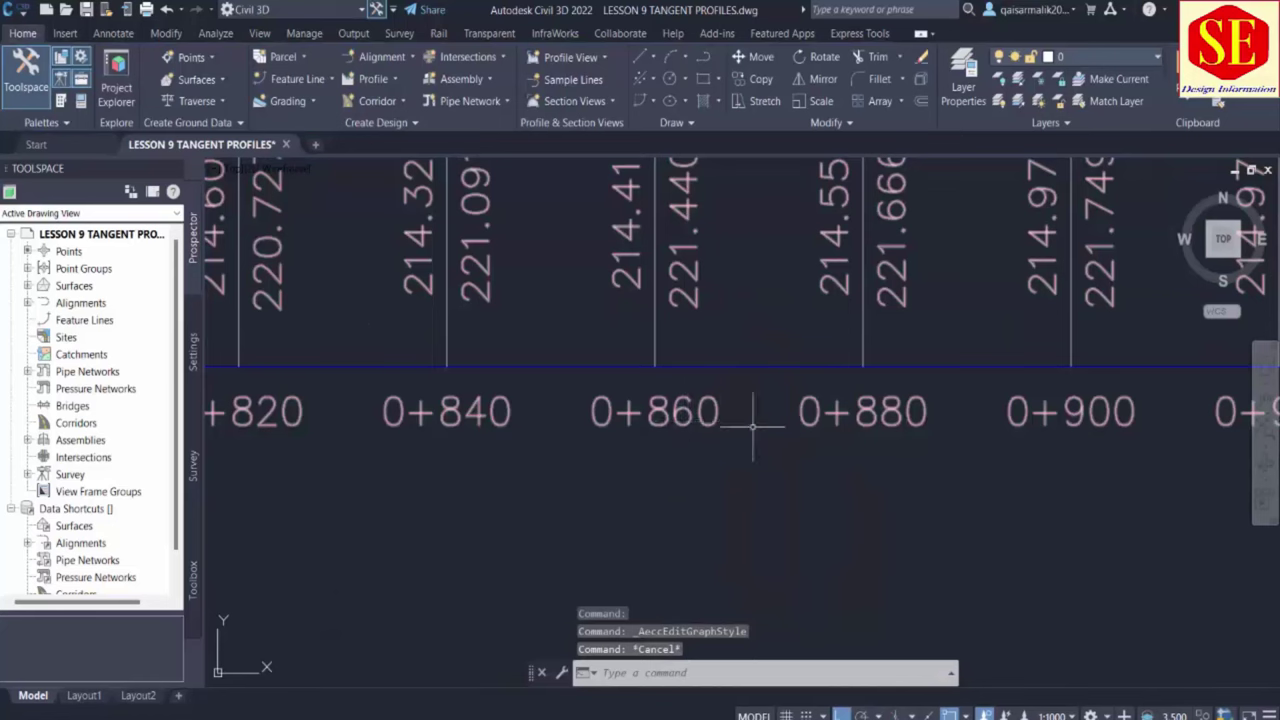
# Change the profile view style's major tick interval from 20 m to 10 m
pyautogui.scroll(-6, 866, 429)
pyautogui.click(716, 254)
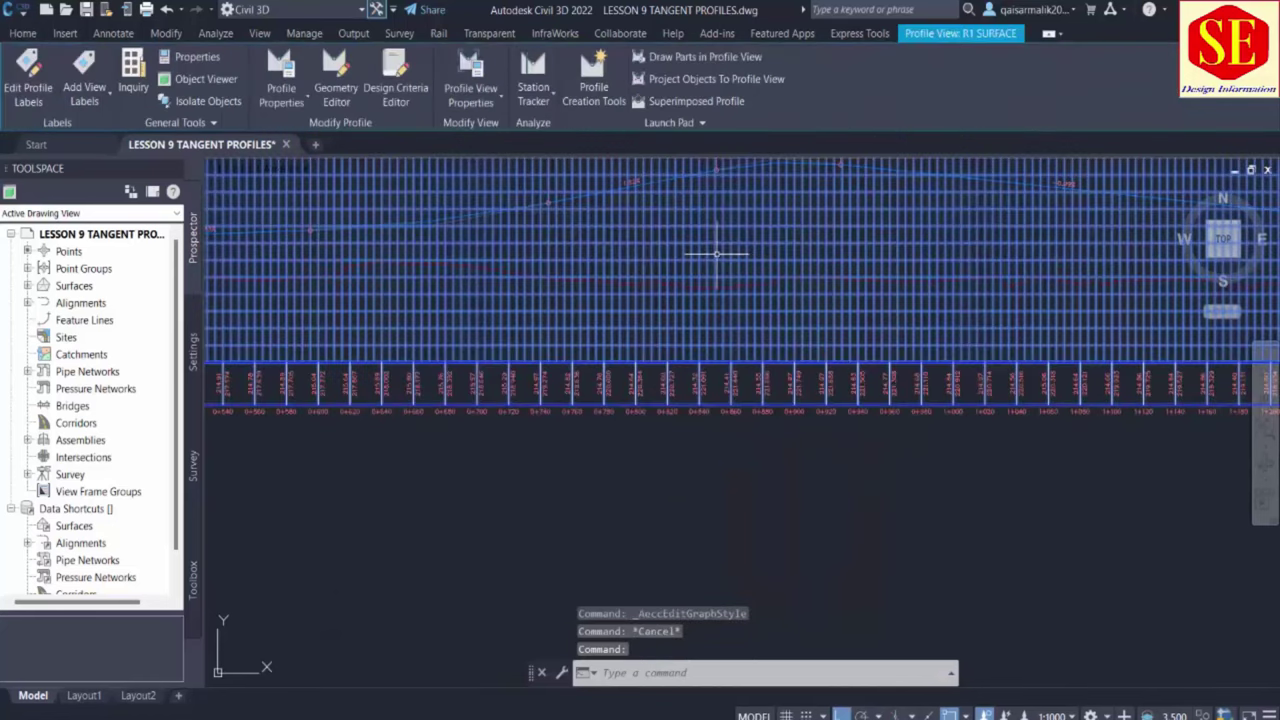
pyautogui.click(470, 102)
pyautogui.click(476, 164)
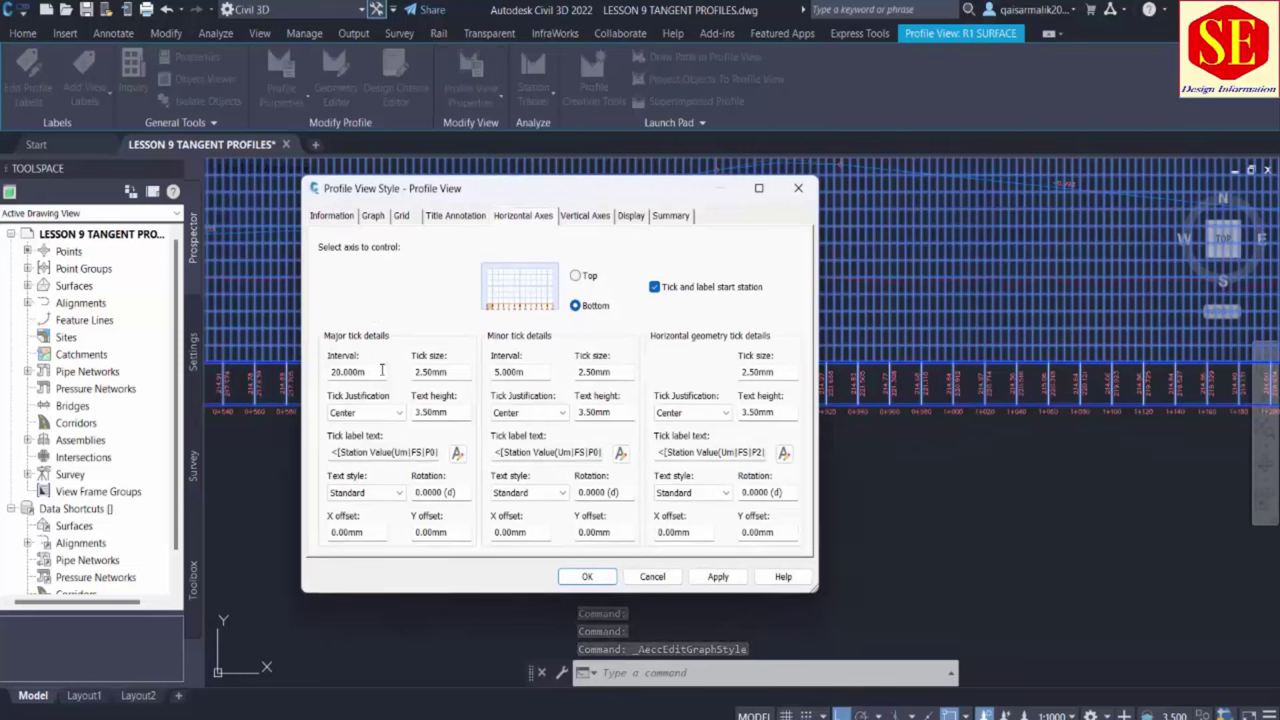
pyautogui.doubleClick(348, 371)
pyautogui.write('10')
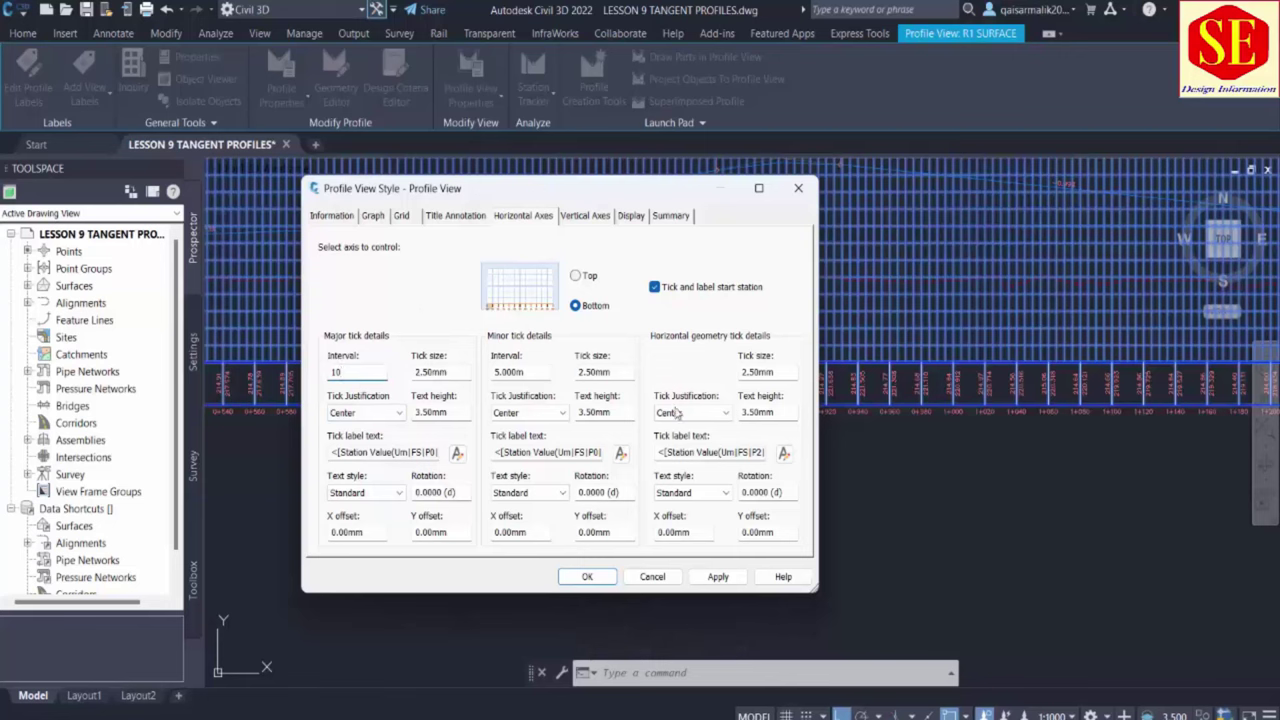
pyautogui.click(718, 577)
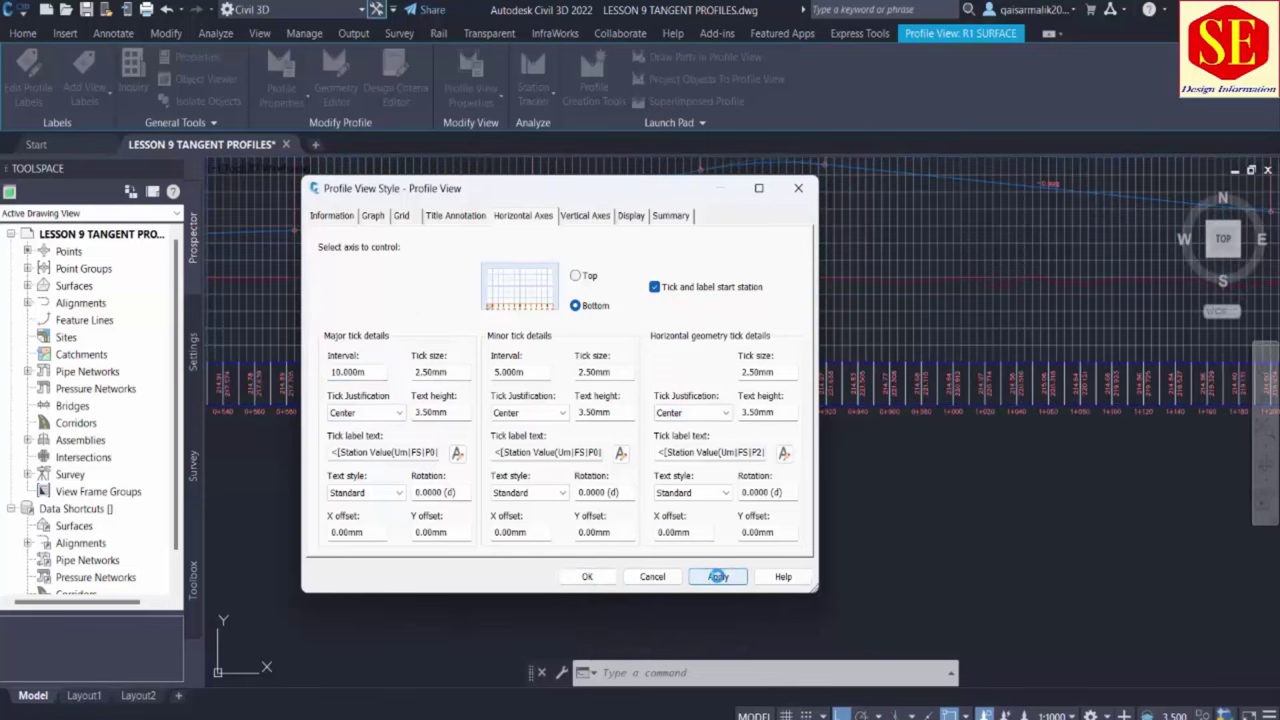
pyautogui.click(589, 577)
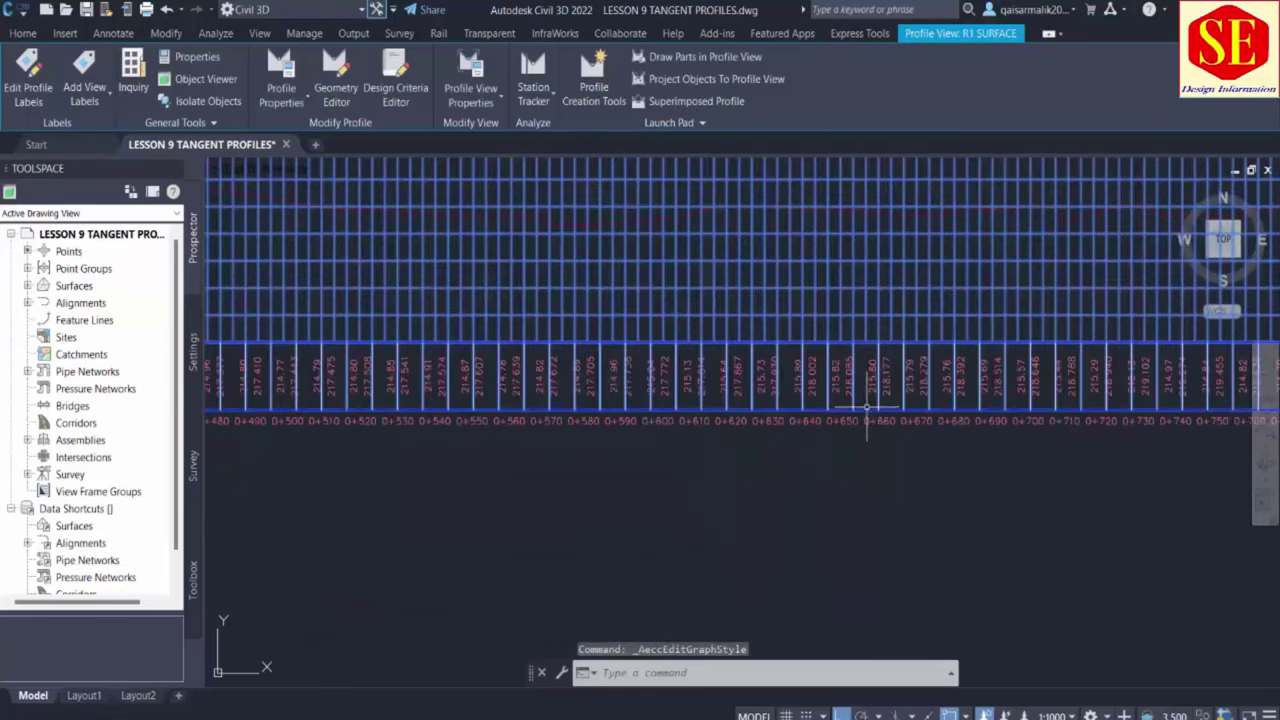
pyautogui.scroll(4, 866, 408)
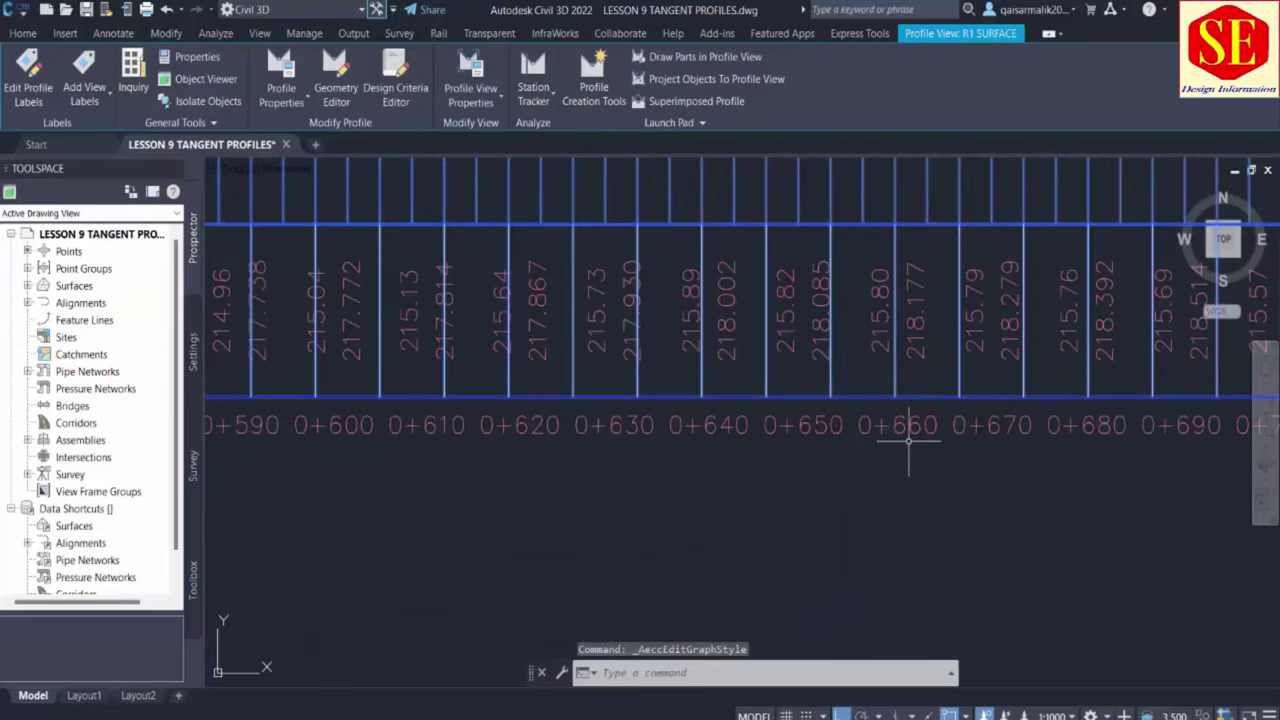
pyautogui.scroll(-5, 1009, 432)
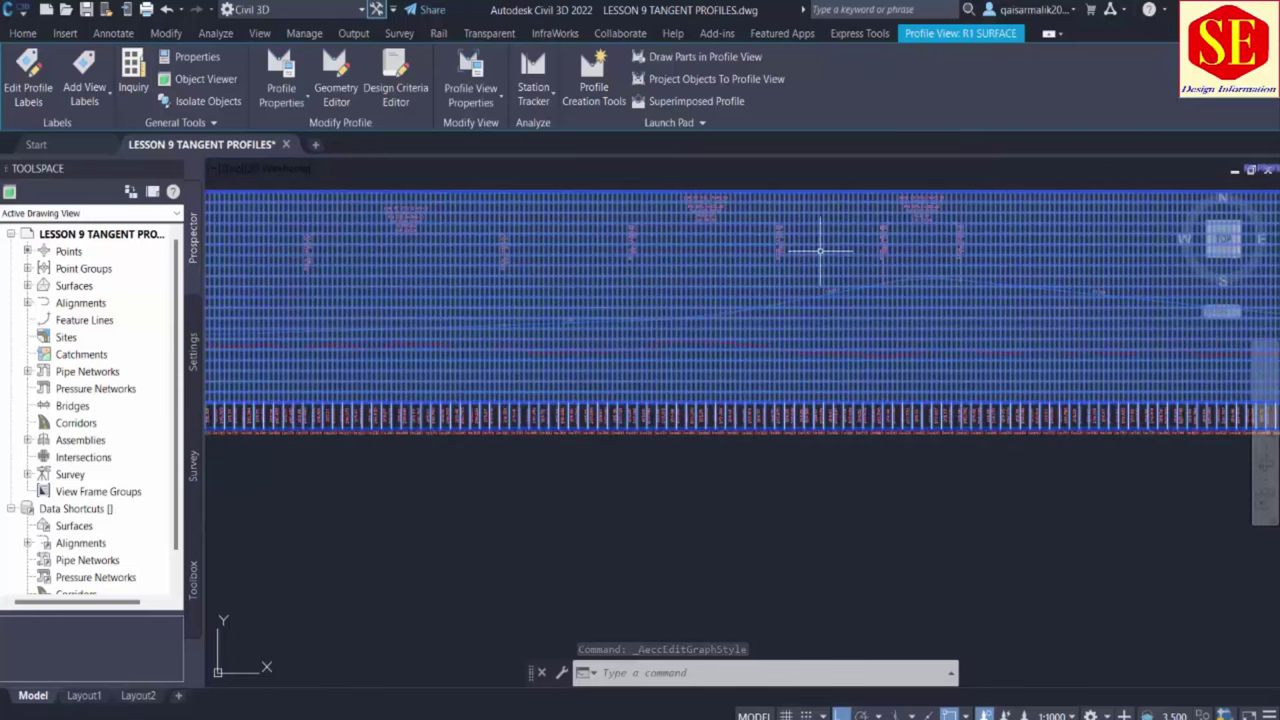
pyautogui.press('Escape')
# Change the profile view style's major tick interval to 25 m and reselect the long profile view
pyautogui.click(730, 278)
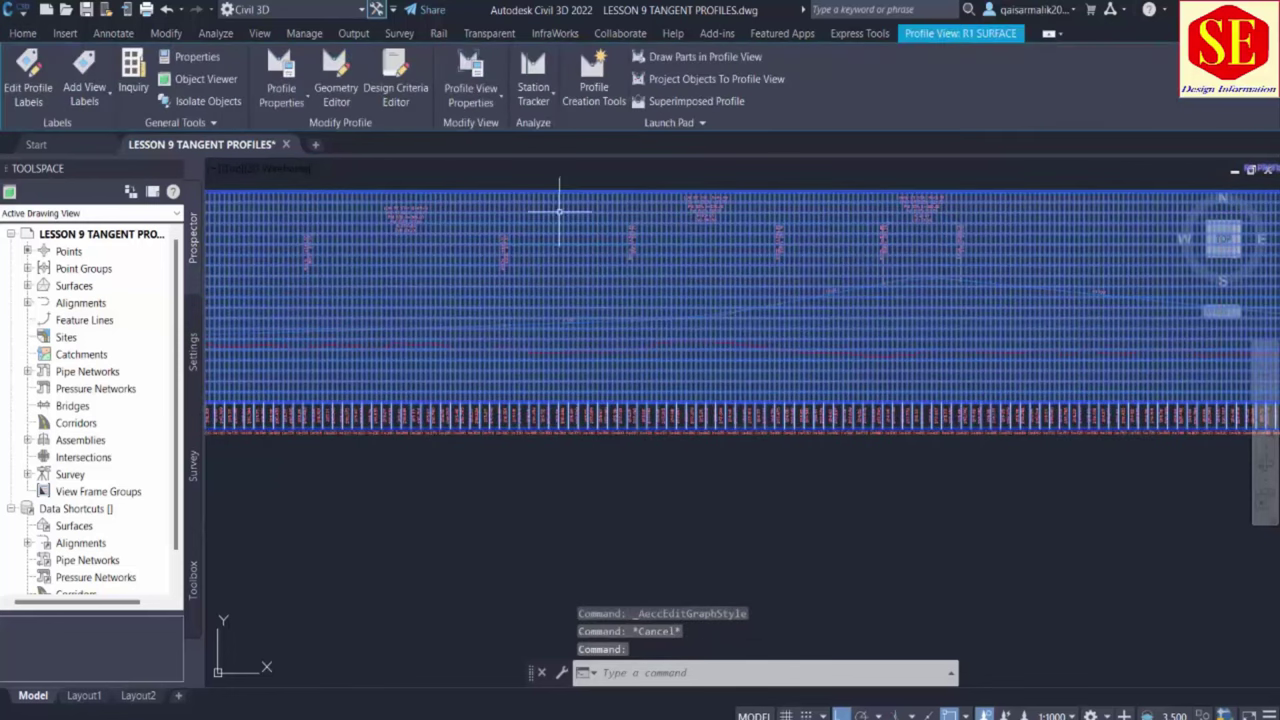
pyautogui.click(474, 97)
pyautogui.click(482, 165)
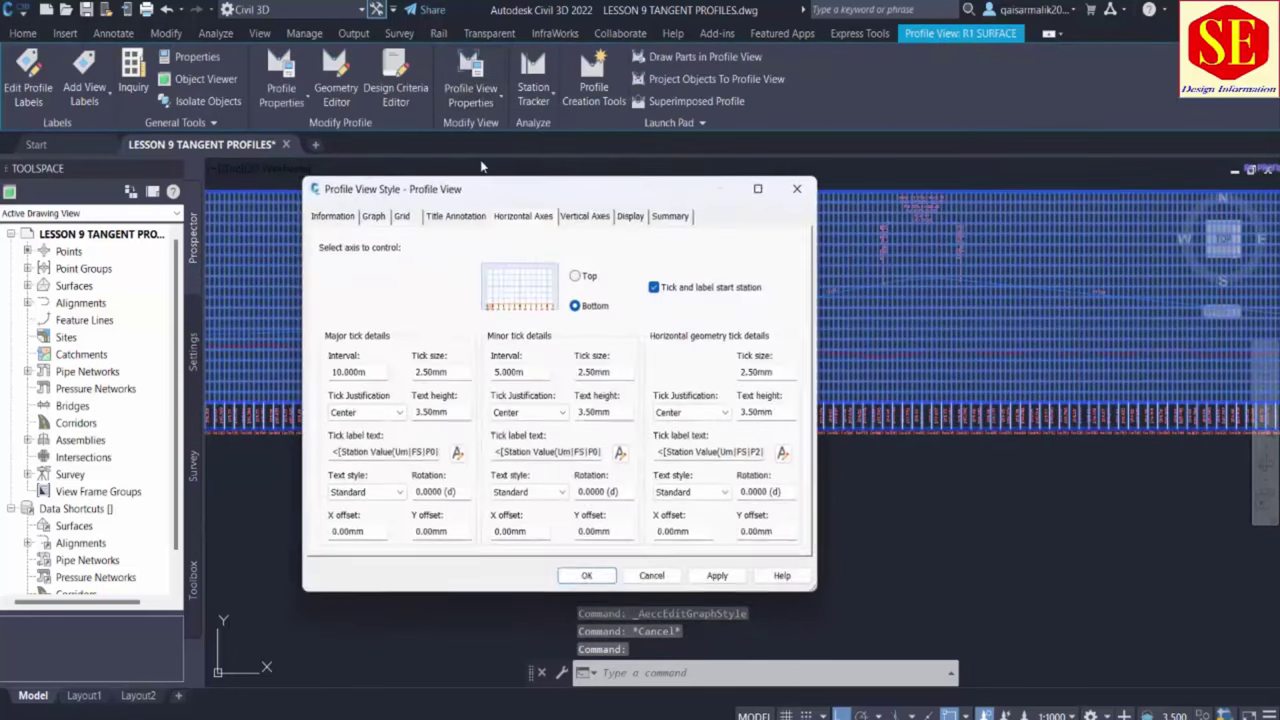
pyautogui.doubleClick(384, 376)
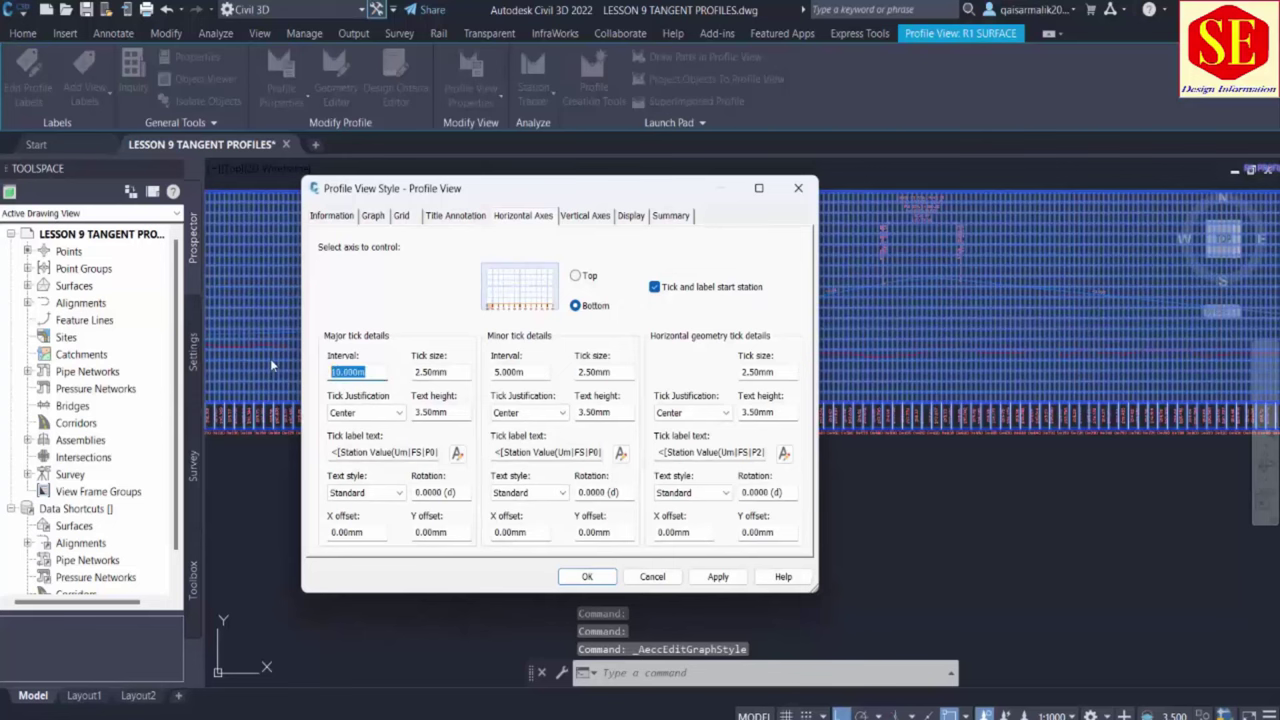
pyautogui.click(718, 577)
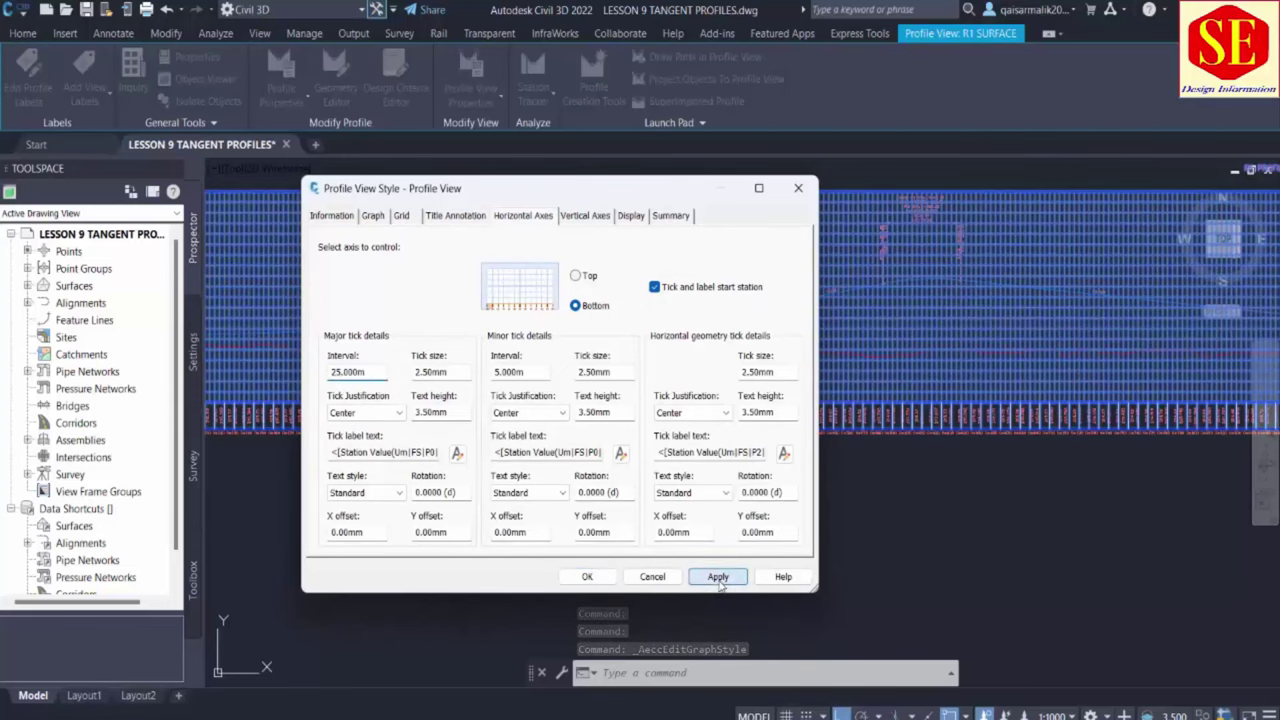
pyautogui.click(588, 577)
pyautogui.scroll(3, 886, 500)
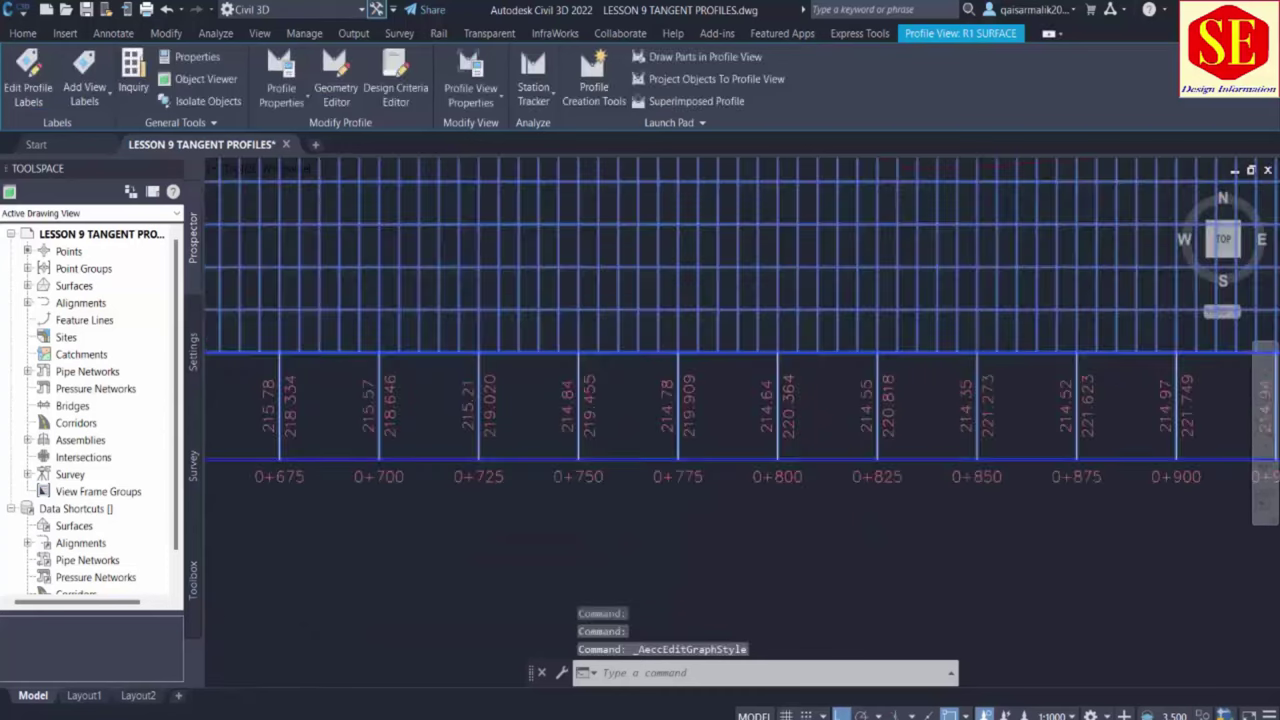
pyautogui.press('Escape')
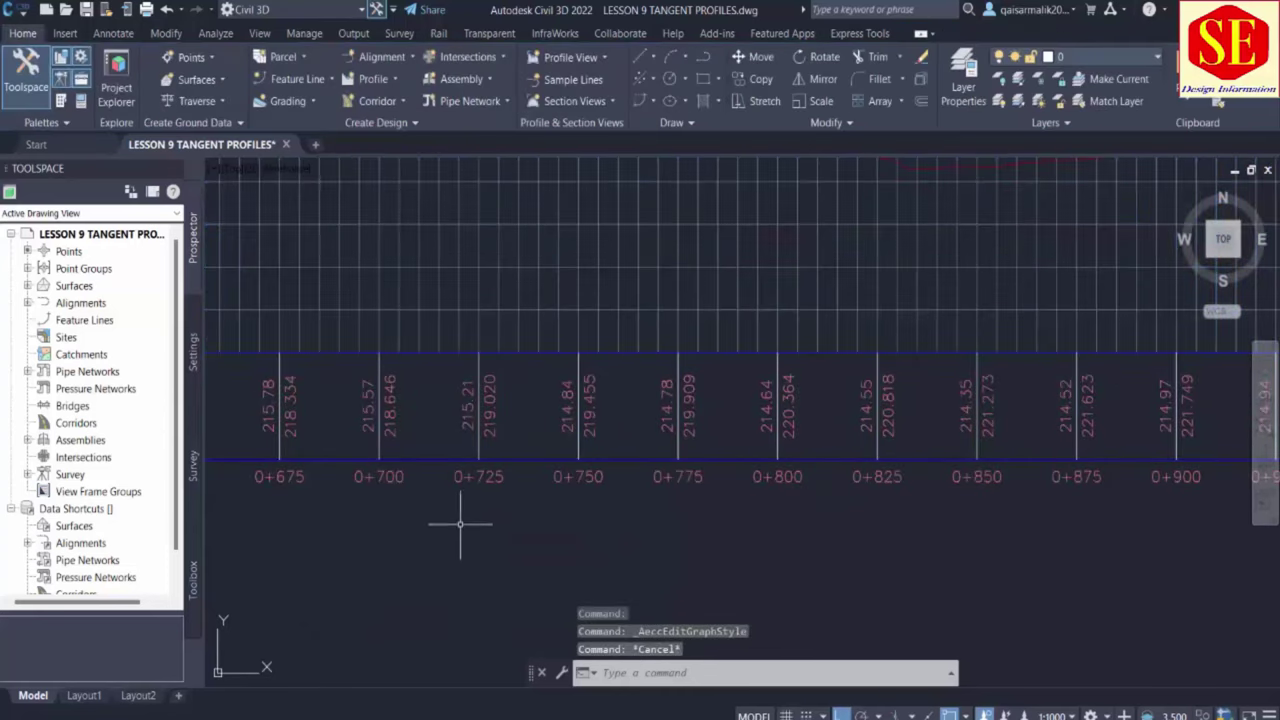
pyautogui.scroll(-5, 460, 522)
pyautogui.scroll(4, 620, 410)
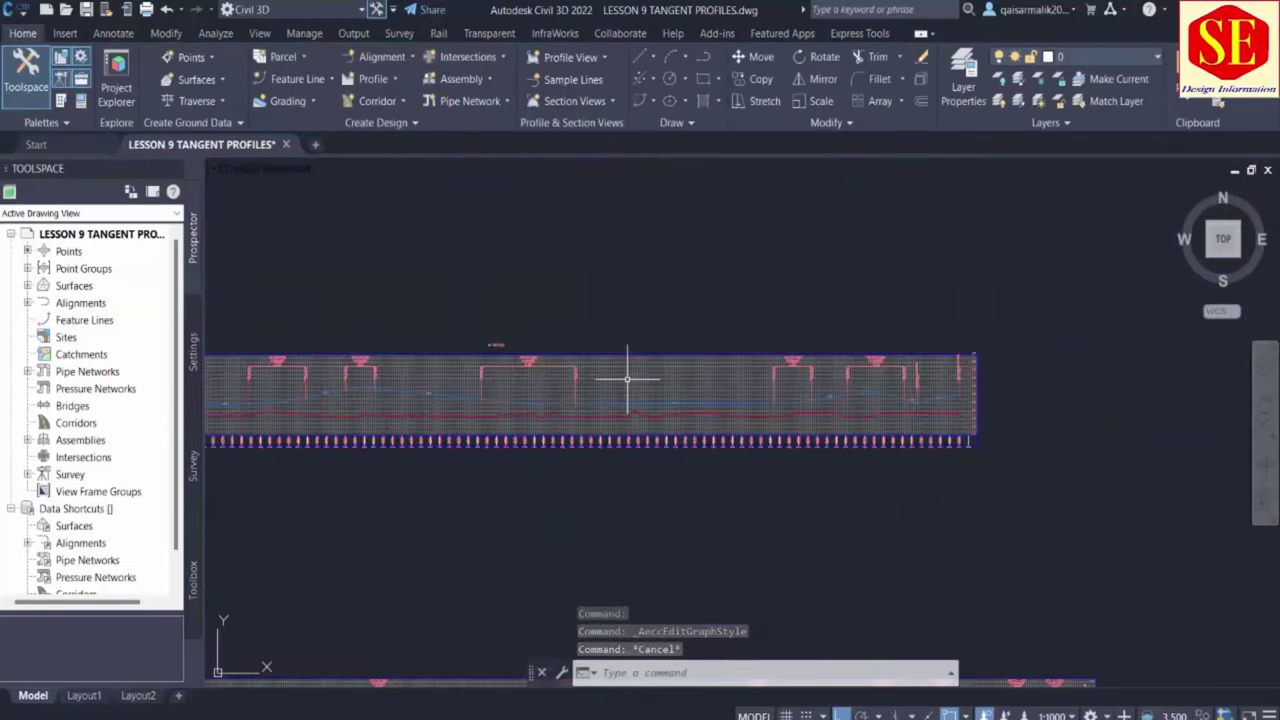
pyautogui.click(623, 371)
# Review the profile view style's vertical axis tick settings and close without changes
pyautogui.click(471, 100)
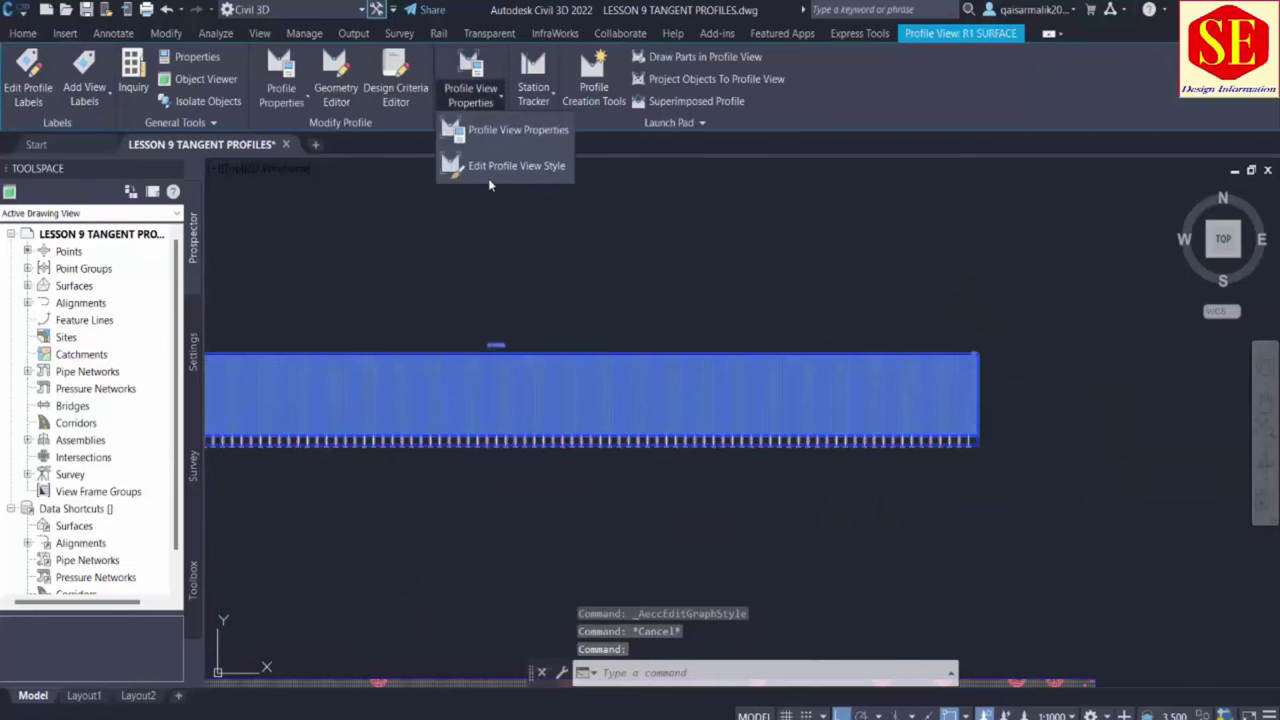
pyautogui.click(488, 175)
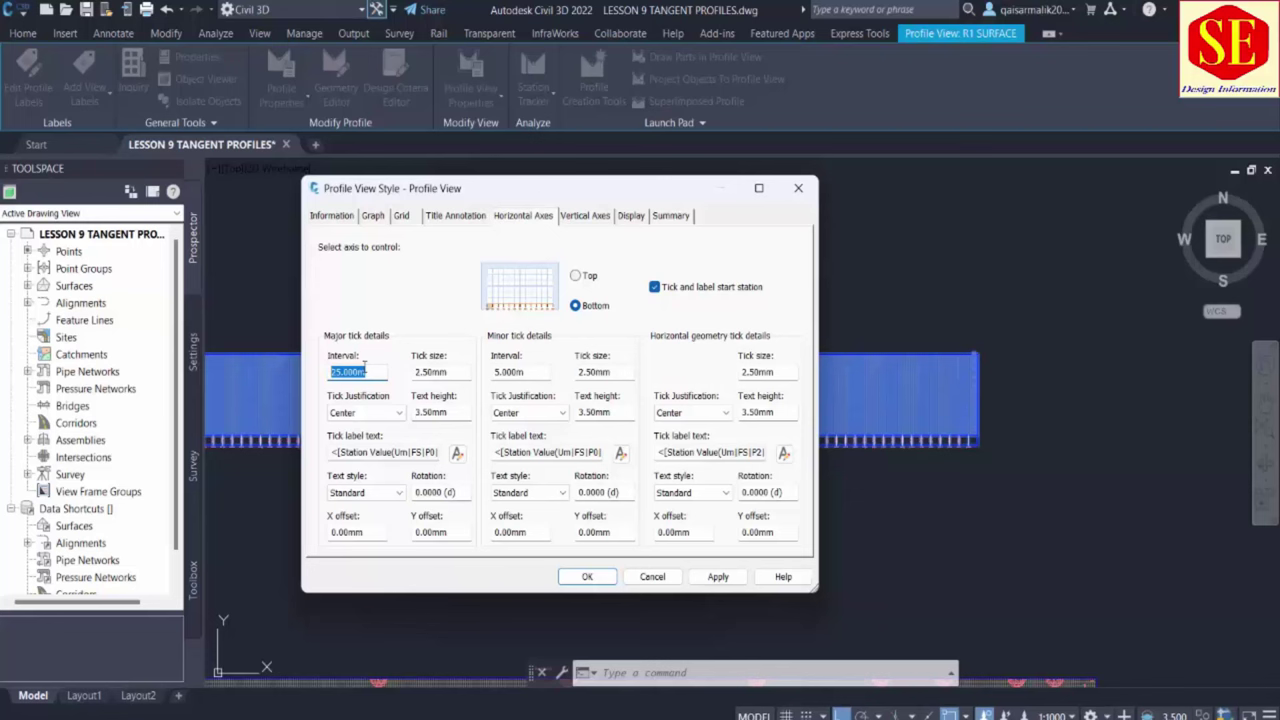
pyautogui.click(601, 216)
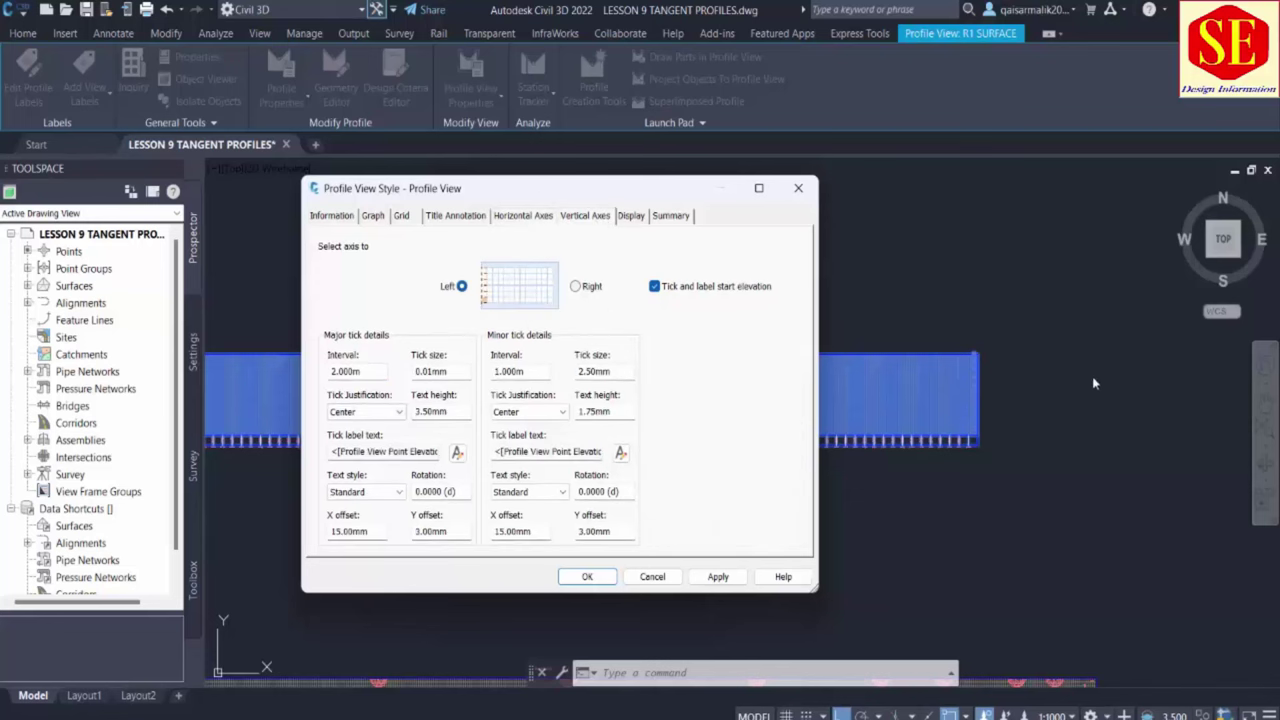
pyautogui.click(652, 577)
pyautogui.scroll(5, 1063, 434)
pyautogui.press('Escape')
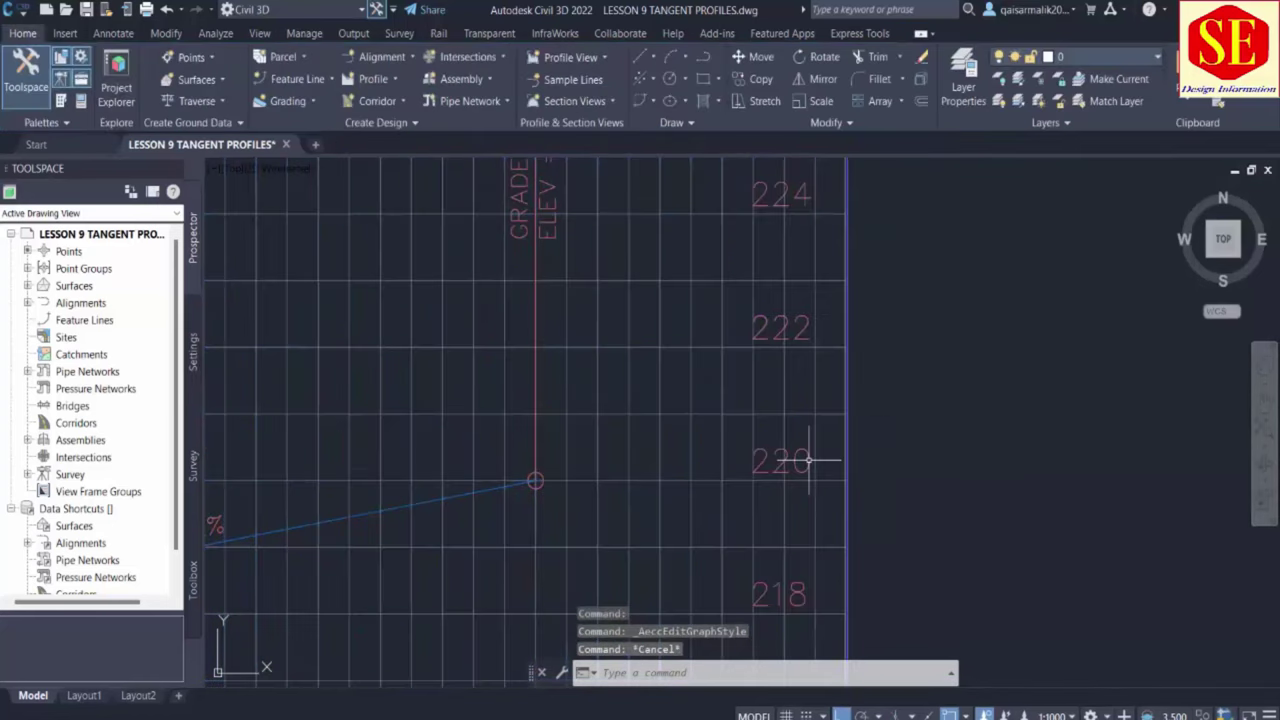
pyautogui.scroll(-3, 785, 320)
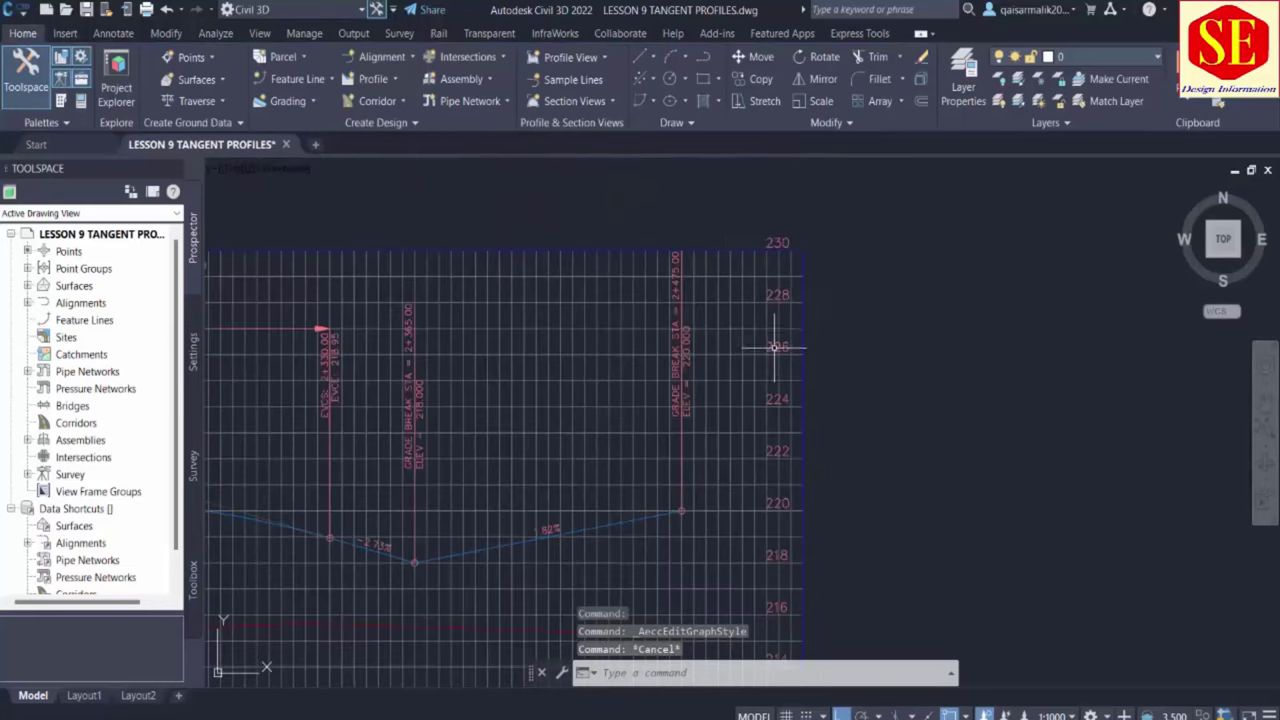
pyautogui.scroll(-4, 858, 338)
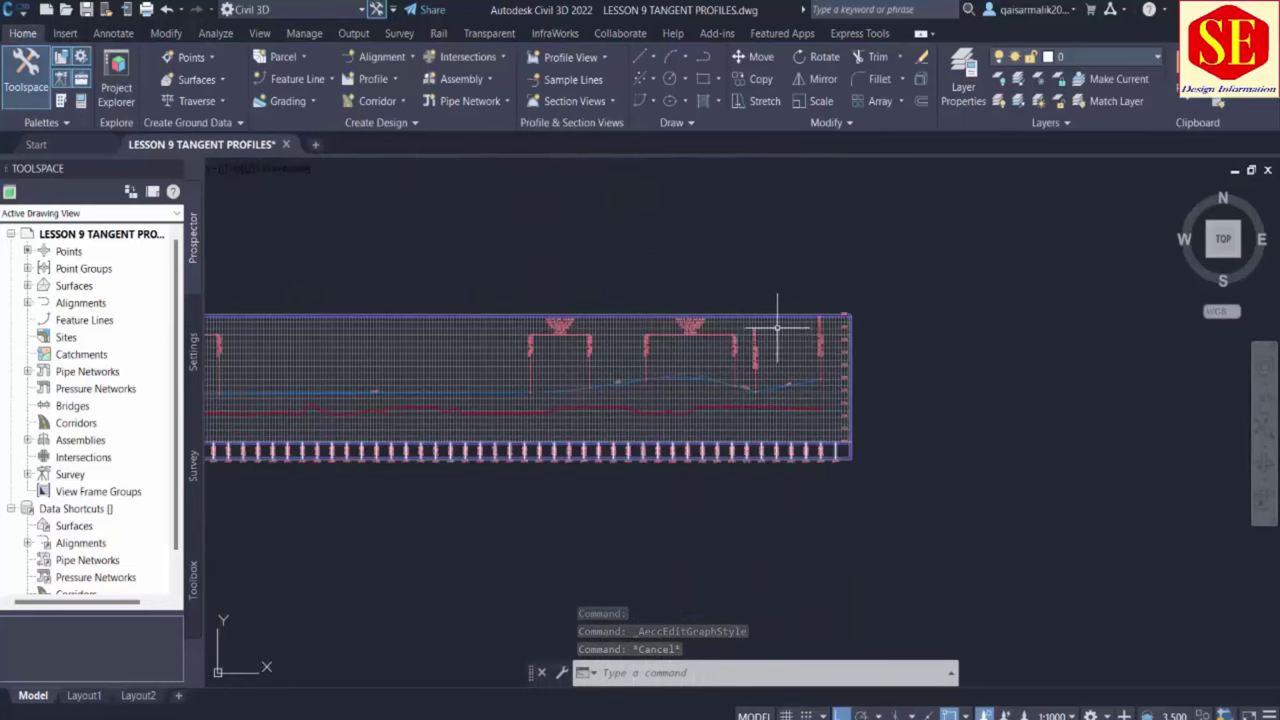
pyautogui.scroll(2, 843, 412)
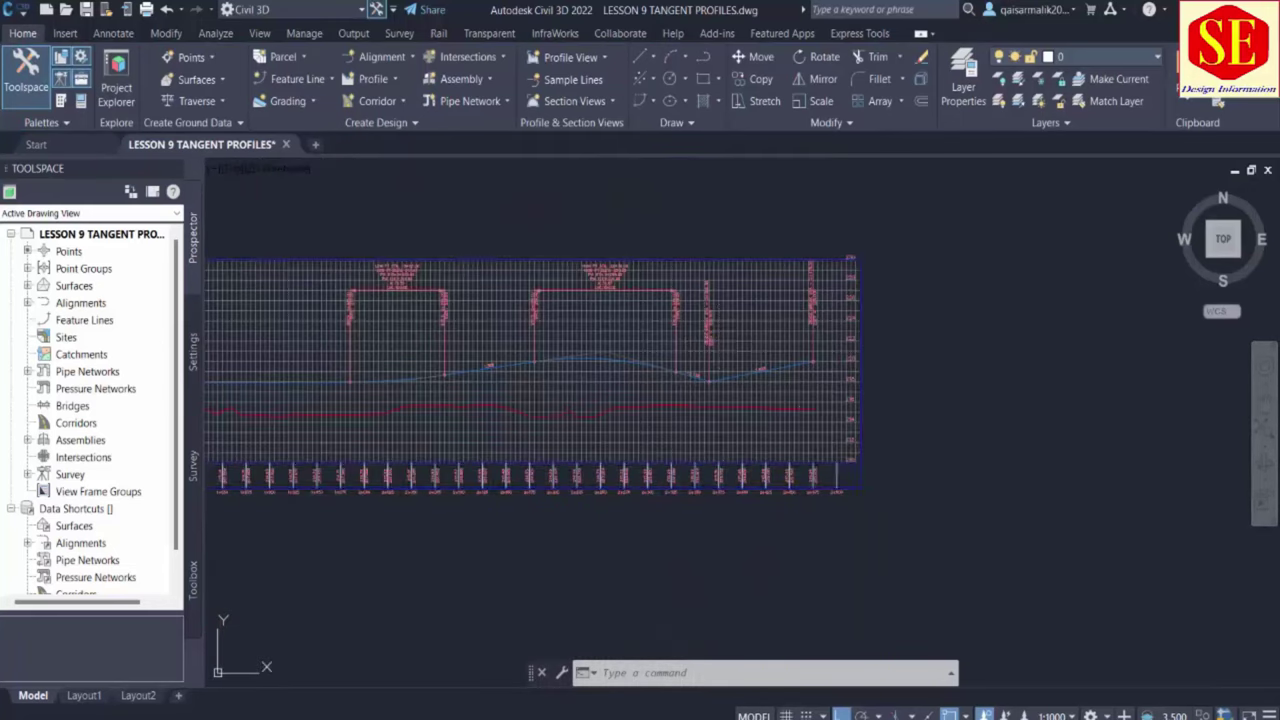
# Set the vertical axis major tick interval to 1.000m and apply it
pyautogui.click(760, 318)
pyautogui.click(470, 102)
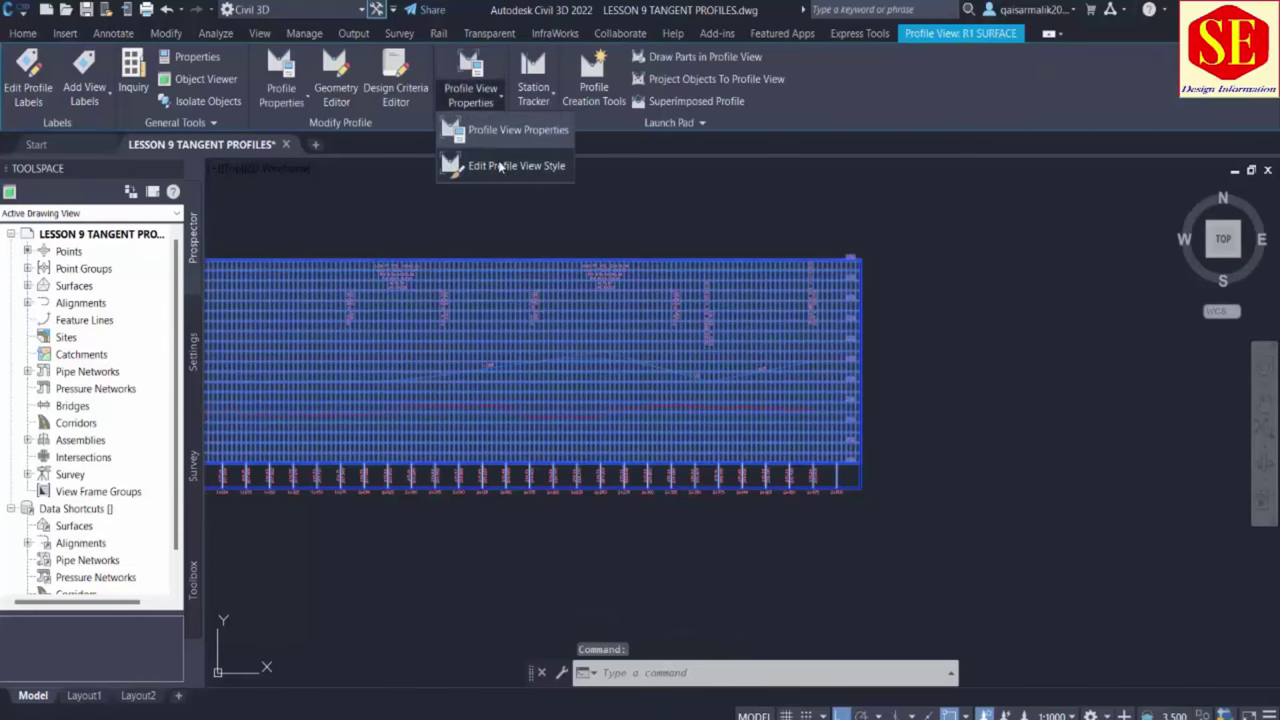
pyautogui.click(500, 166)
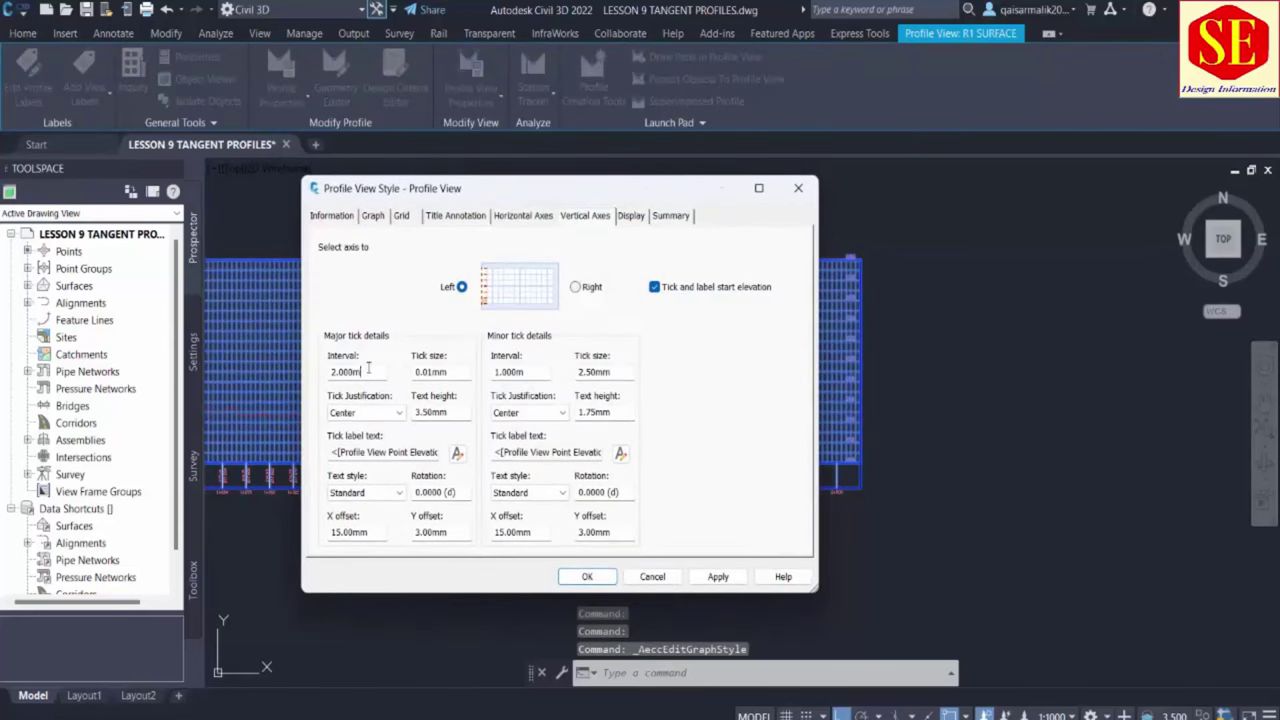
pyautogui.click(718, 576)
pyautogui.click(651, 575)
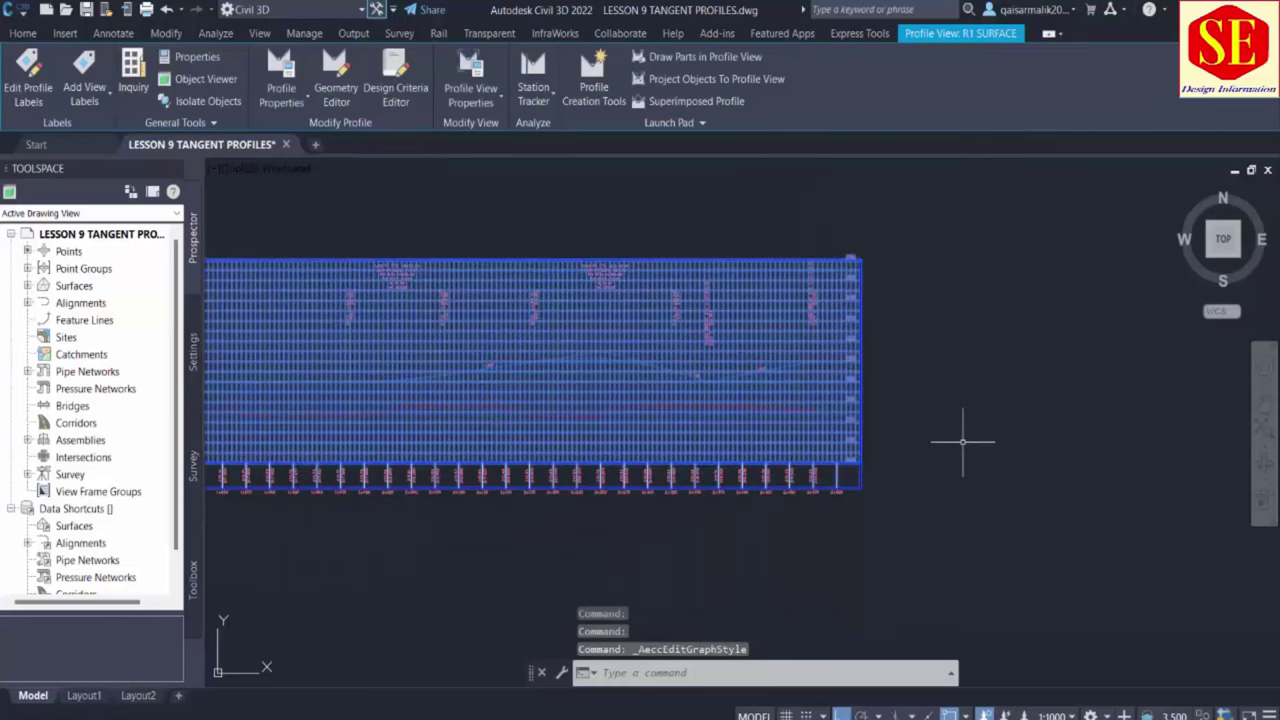
pyautogui.scroll(5, 340, 415)
pyautogui.scroll(6, 487, 375)
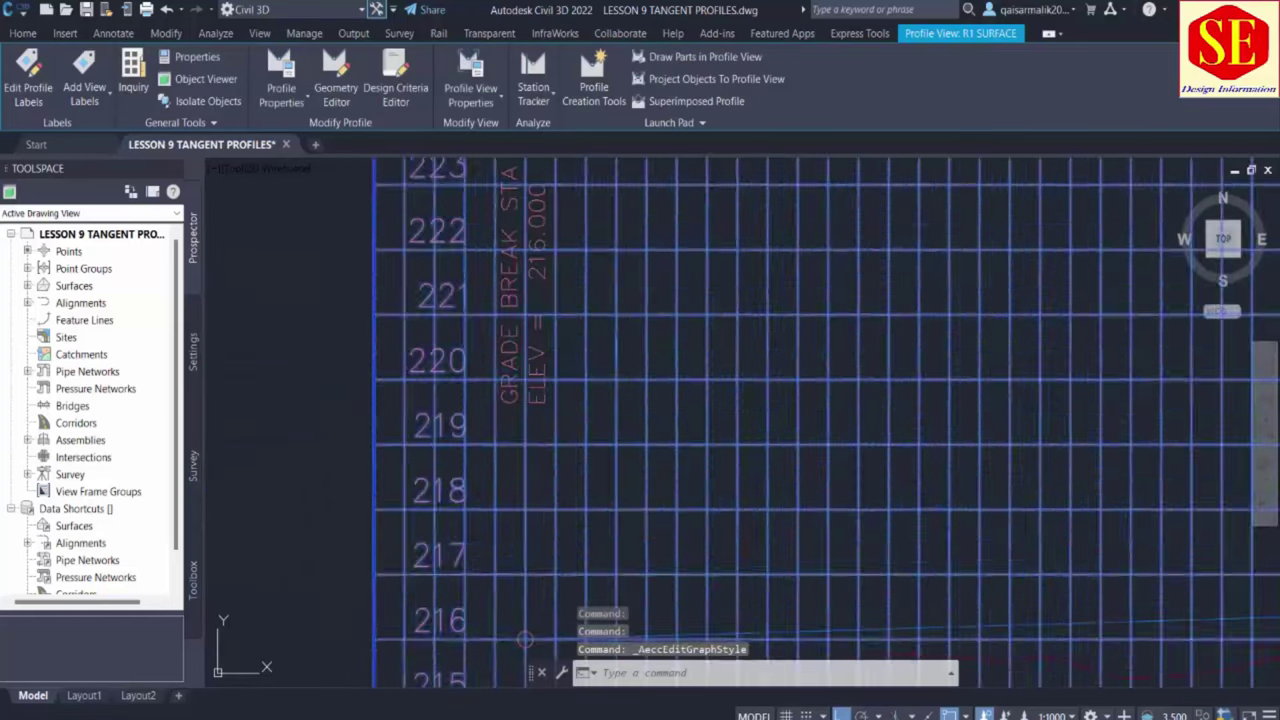
pyautogui.press('Escape')
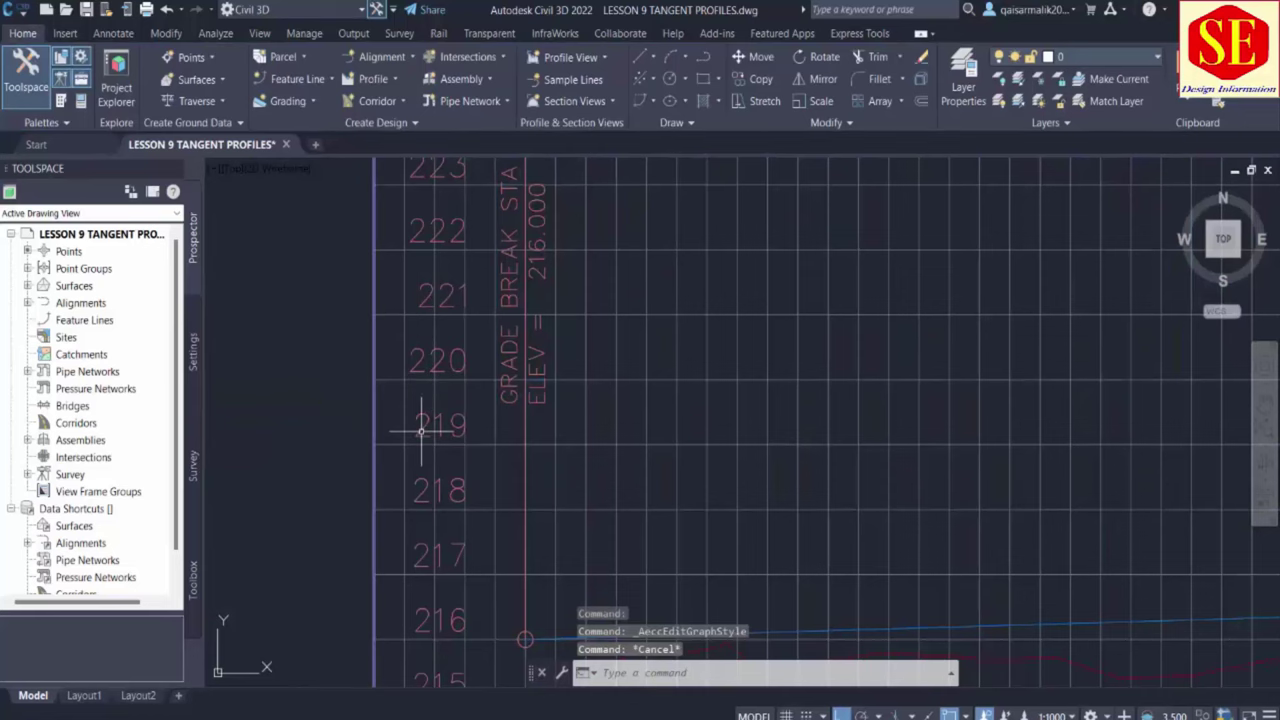
pyautogui.scroll(-8, 436, 332)
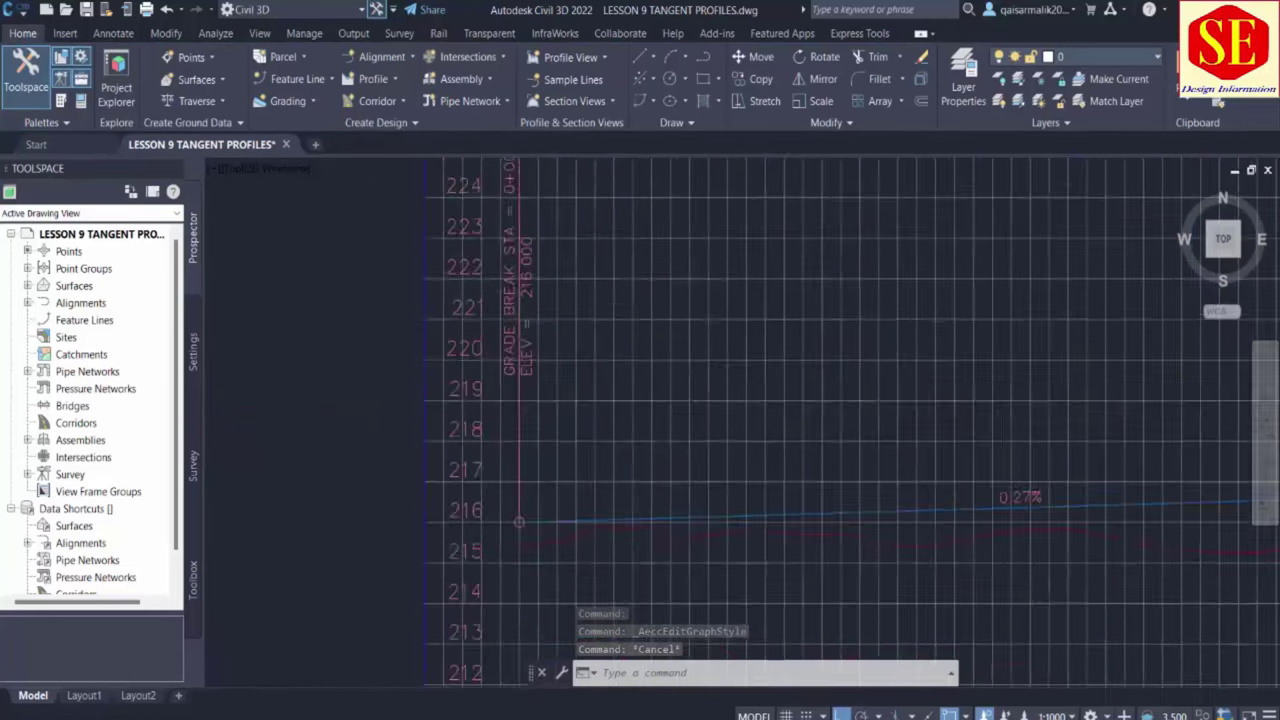
# Reopen the profile view style, check its Display settings and confirm with OK
pyautogui.click(684, 348)
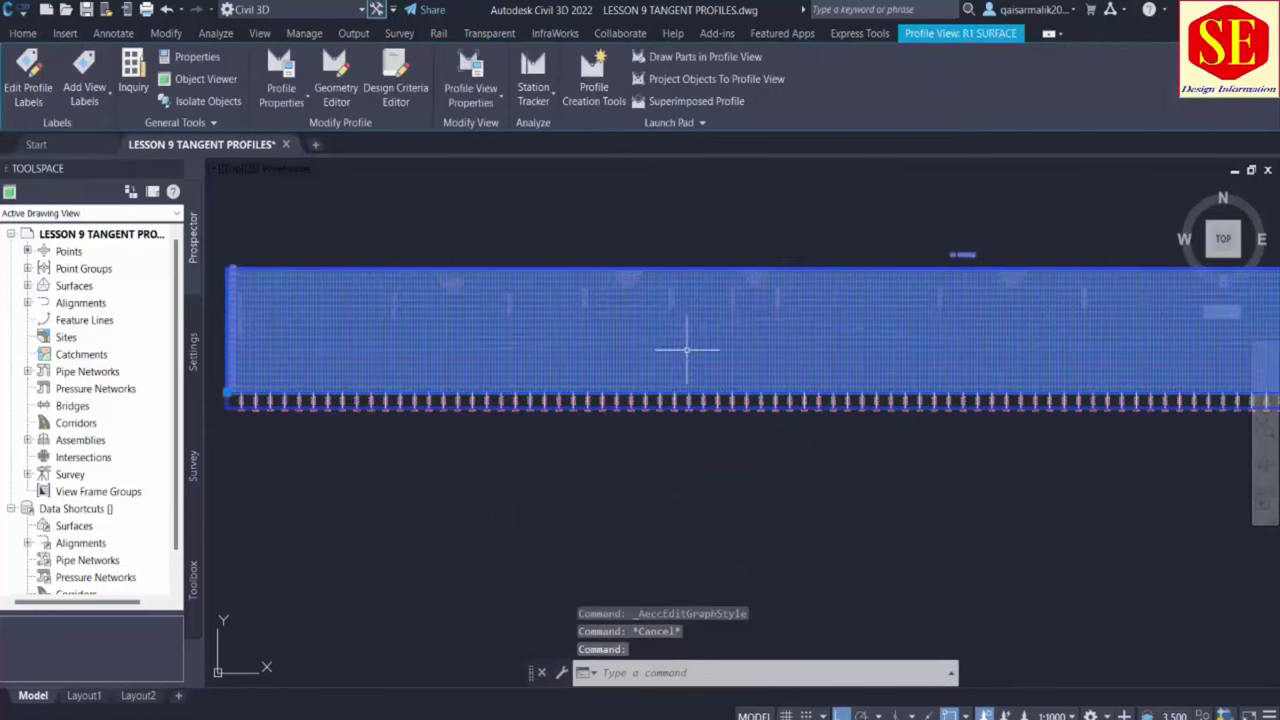
pyautogui.click(472, 110)
pyautogui.click(470, 165)
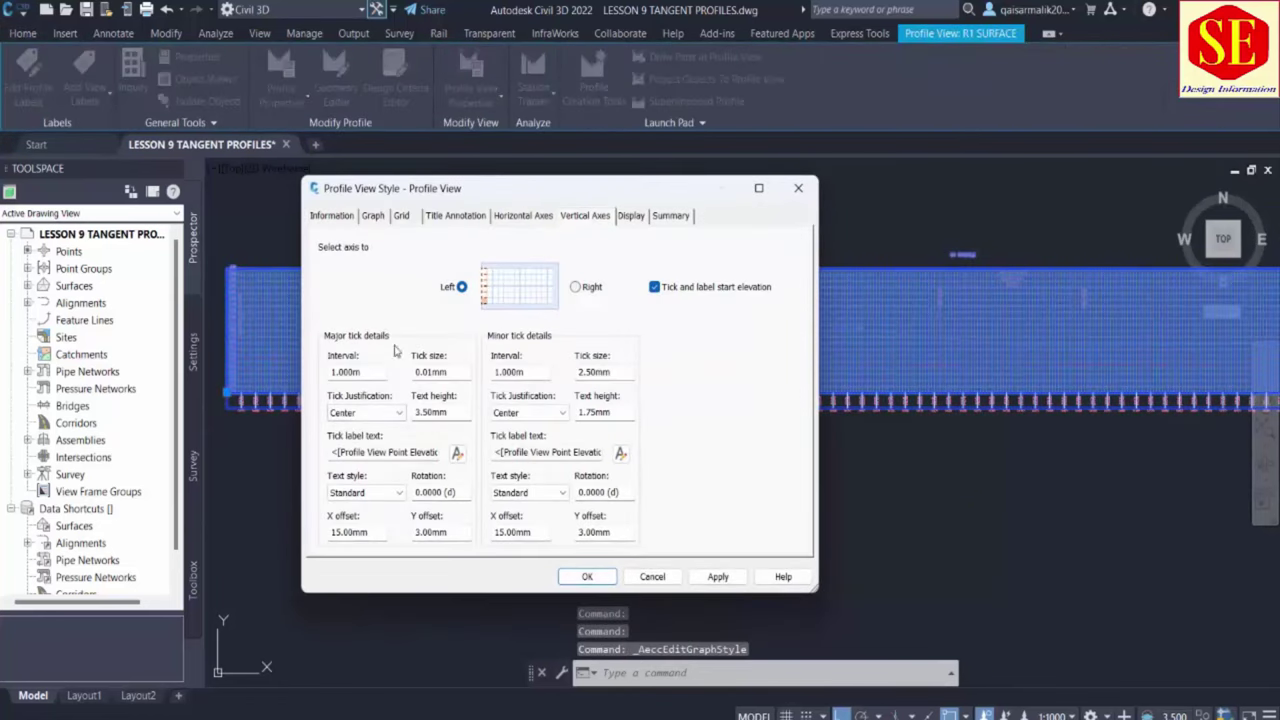
pyautogui.click(630, 215)
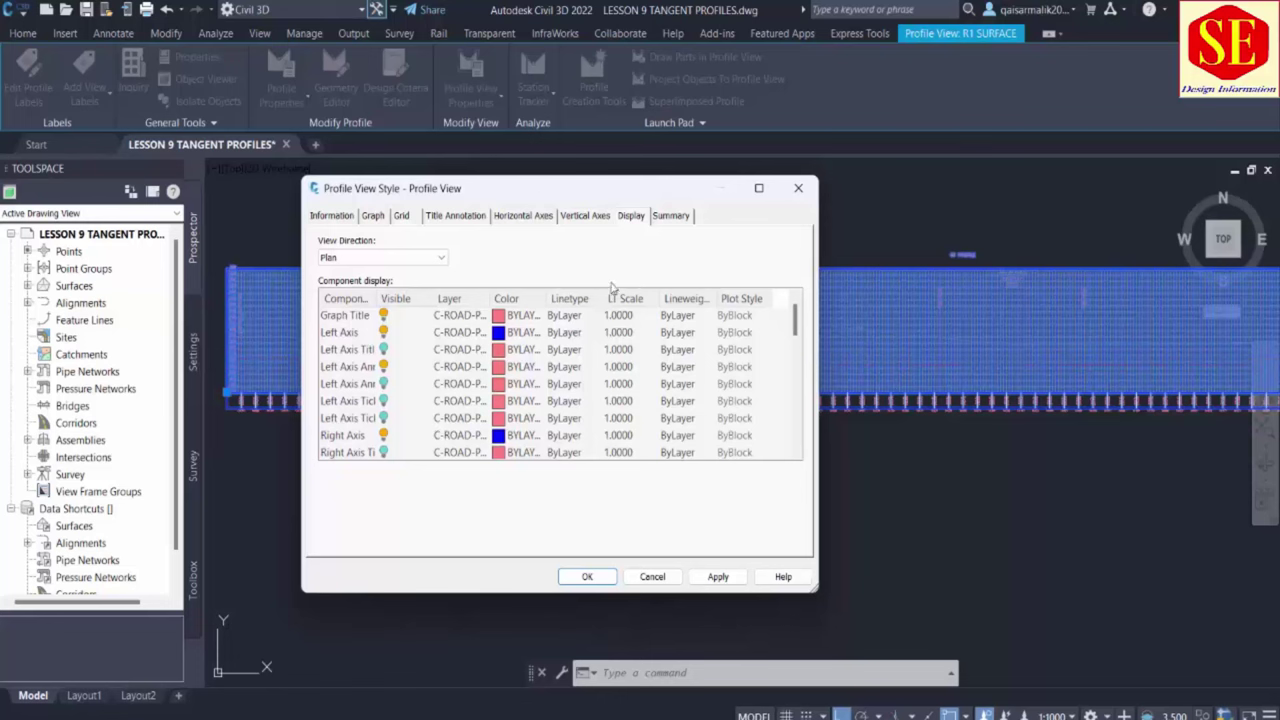
pyautogui.click(587, 577)
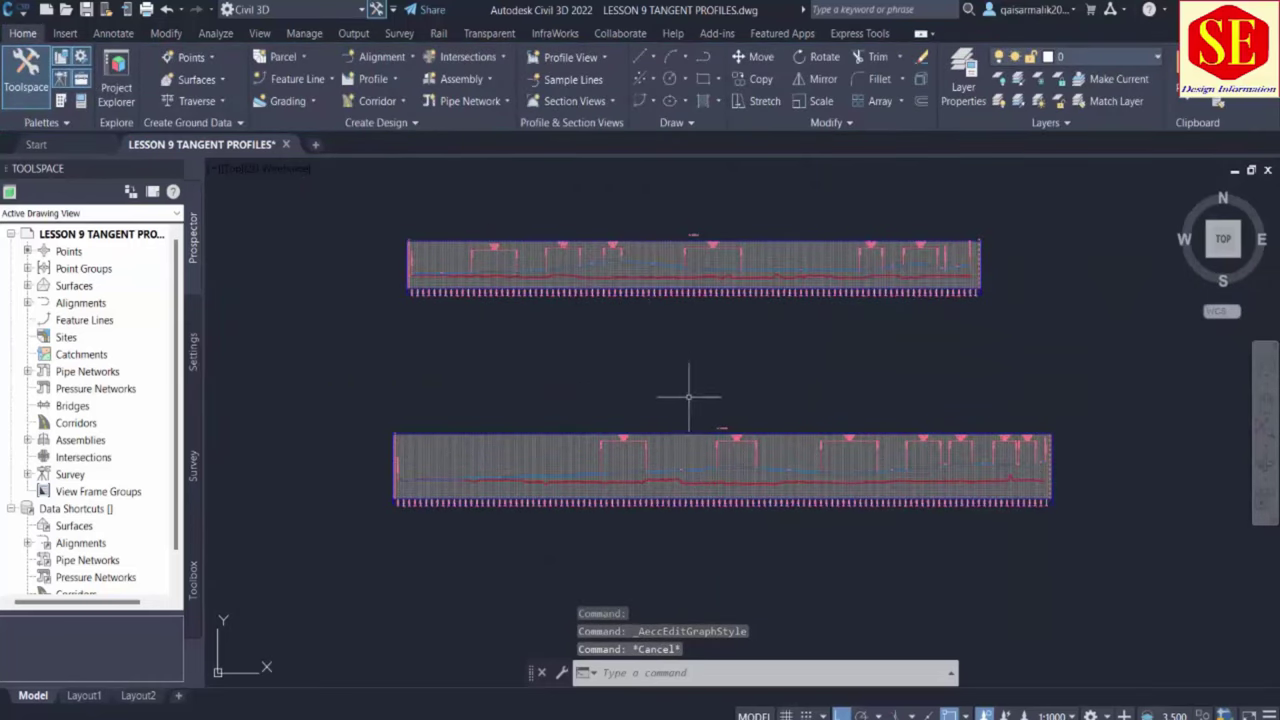
# Zoom in and out to inspect the surface and its profile views
pyautogui.scroll(1, 789, 500)
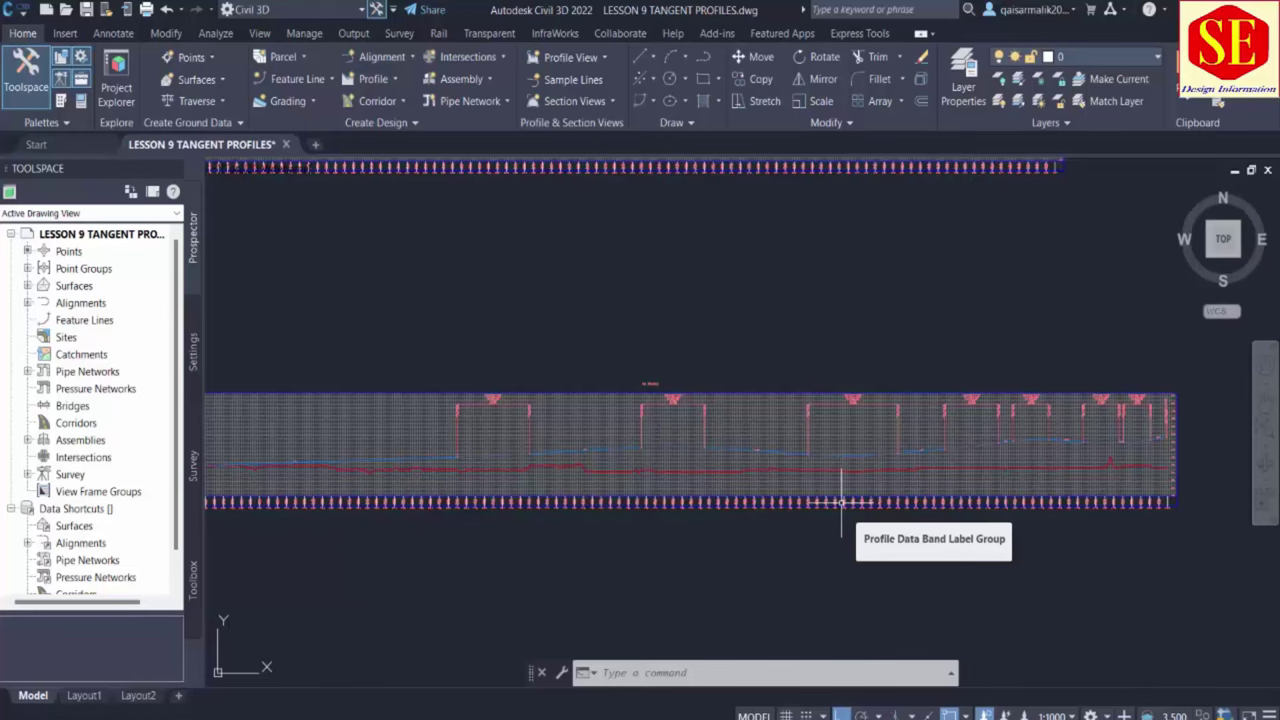
pyautogui.scroll(-2, 750, 515)
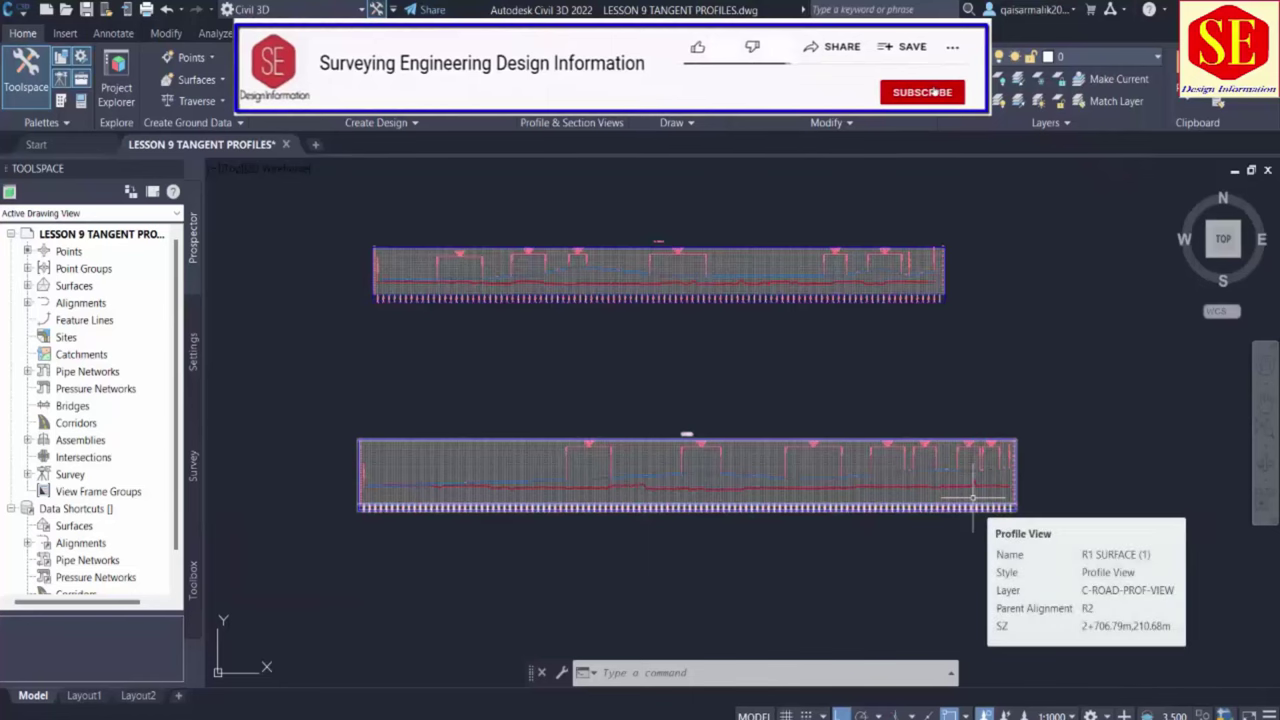
pyautogui.scroll(-4, 900, 560)
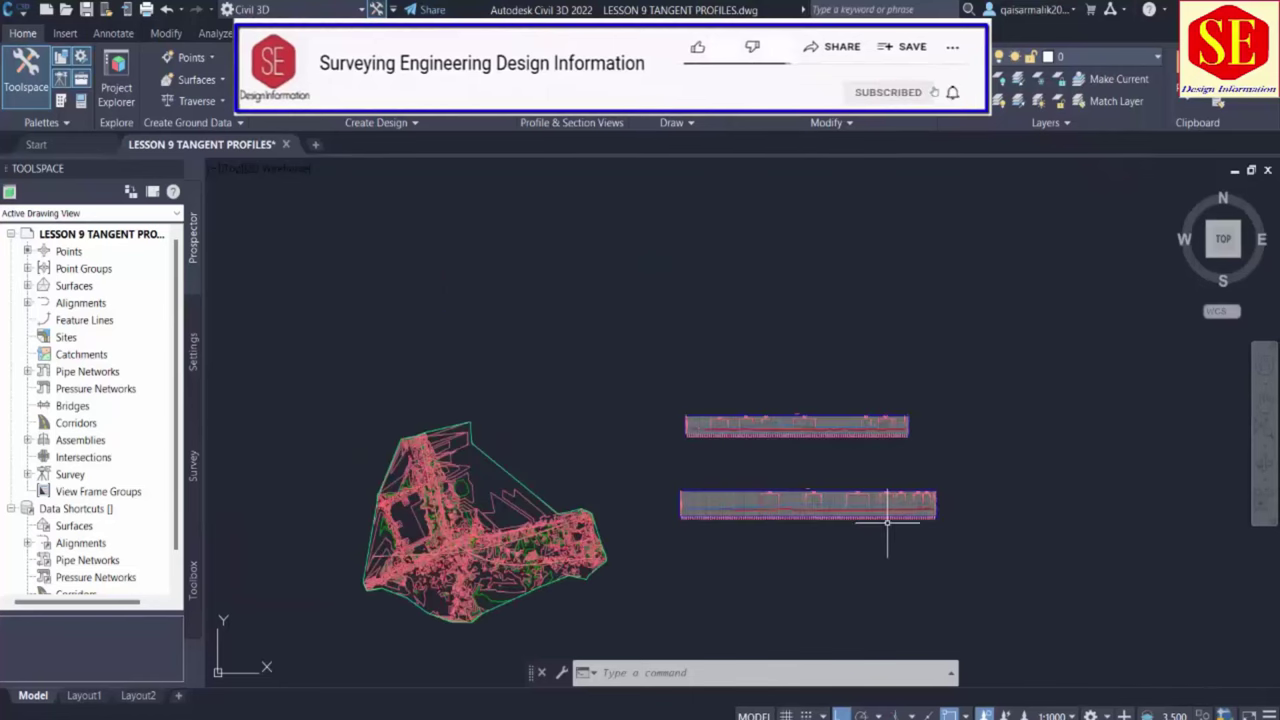
pyautogui.scroll(2, 820, 467)
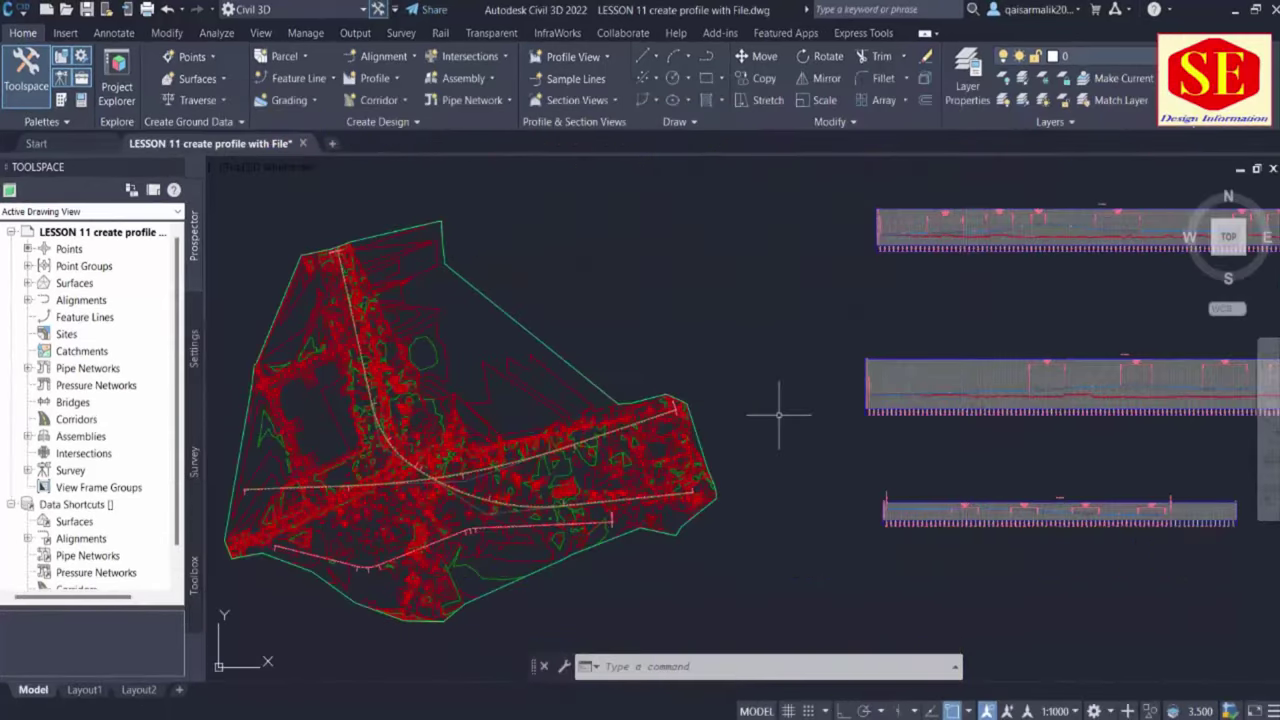
# Review the Profile creation commands list and zoom through the R3 profile view
pyautogui.click(393, 77)
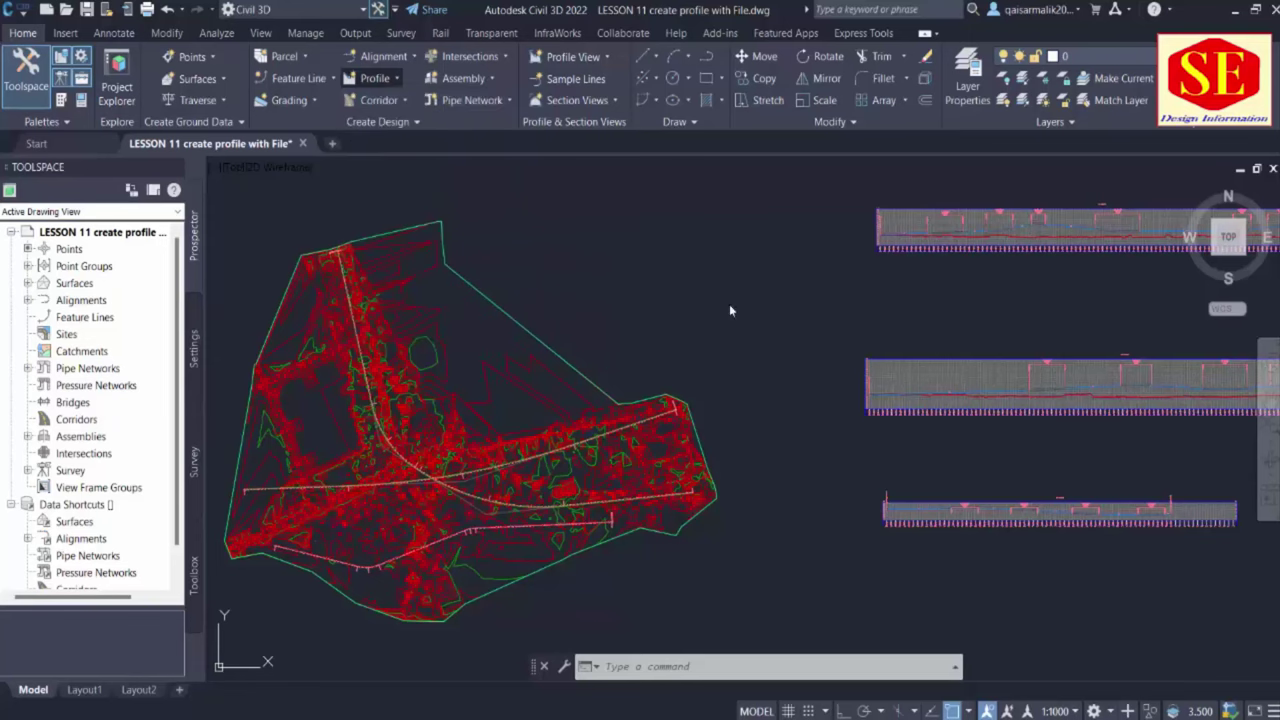
pyautogui.scroll(5, 897, 433)
pyautogui.scroll(-4, 897, 433)
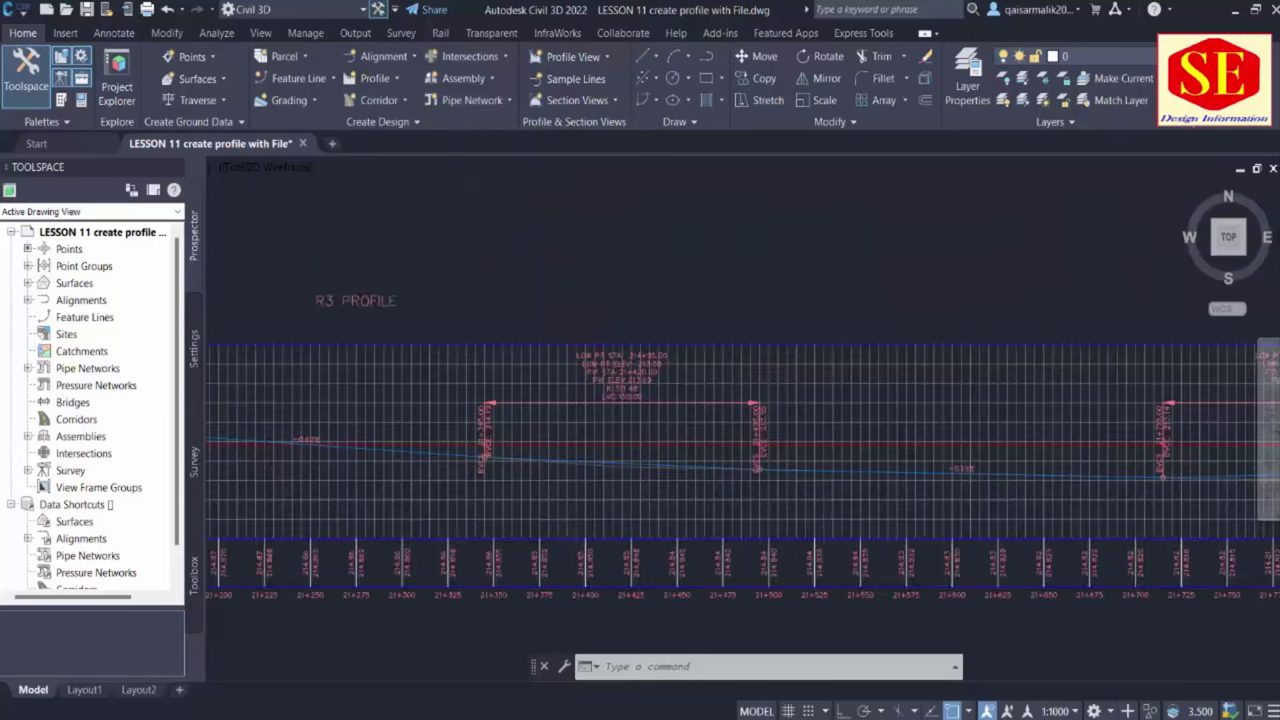
pyautogui.scroll(-2, 1040, 505)
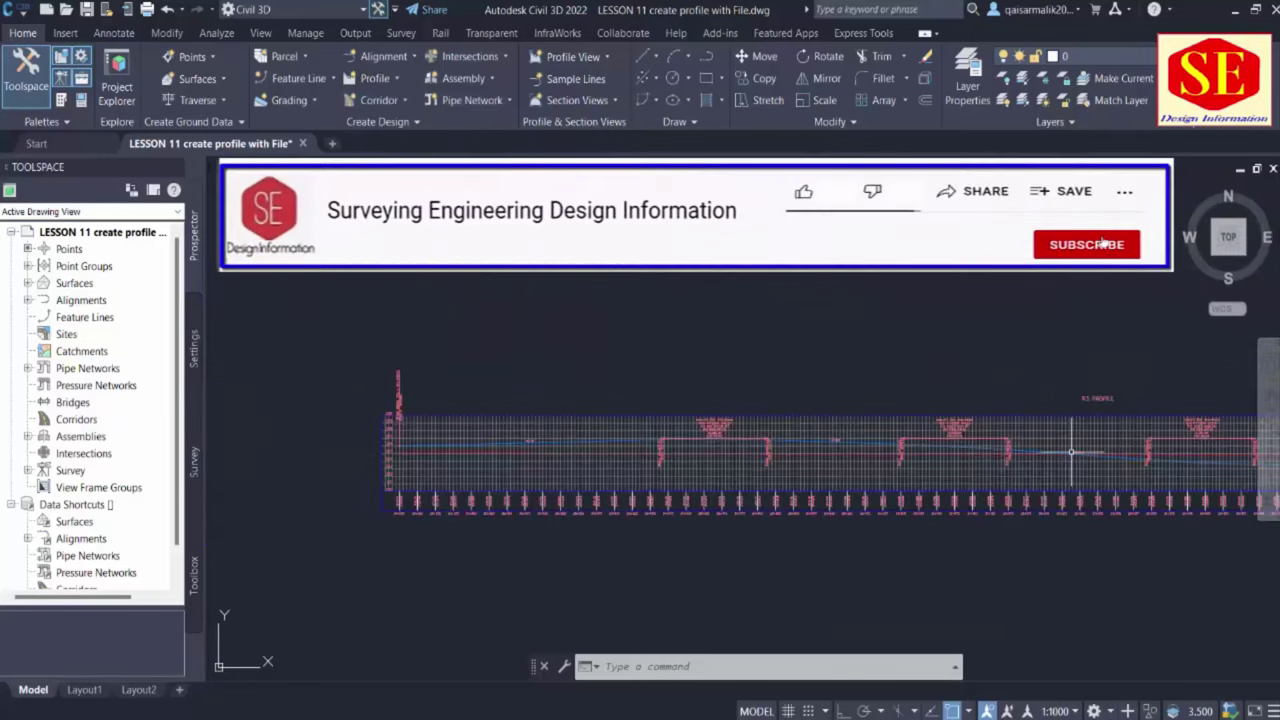
pyautogui.scroll(-1, 825, 480)
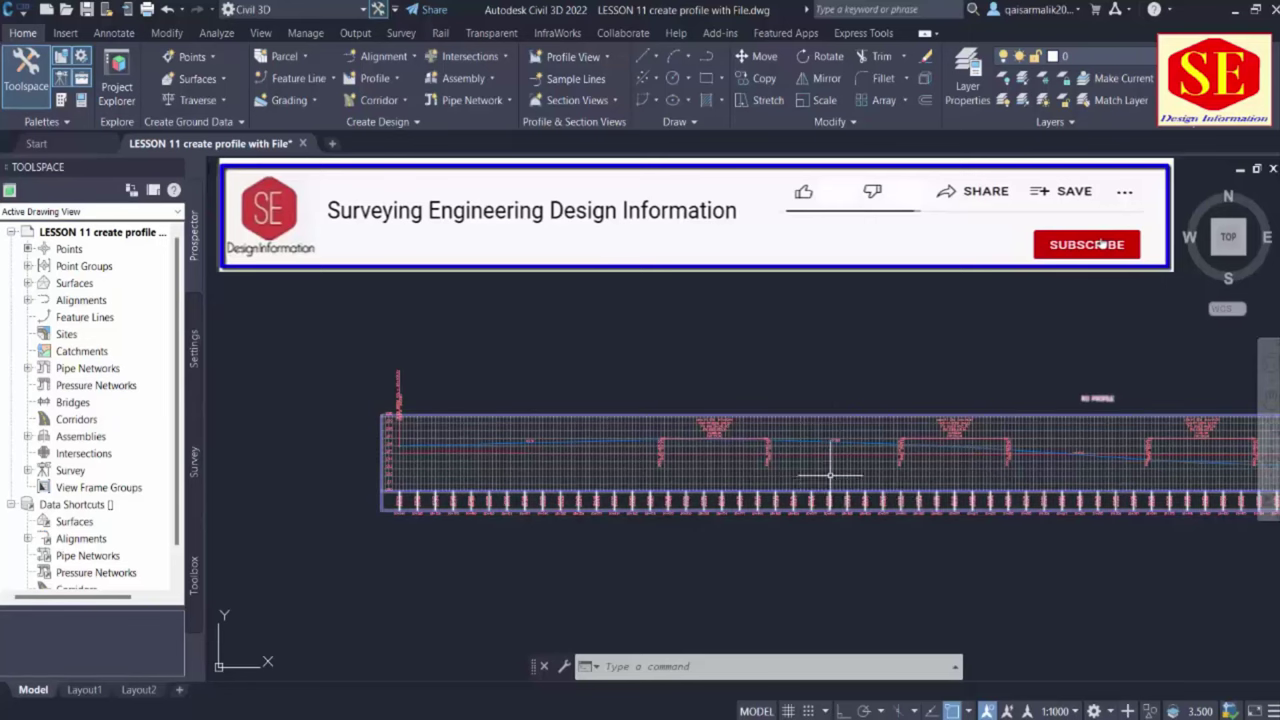
pyautogui.scroll(-3, 975, 435)
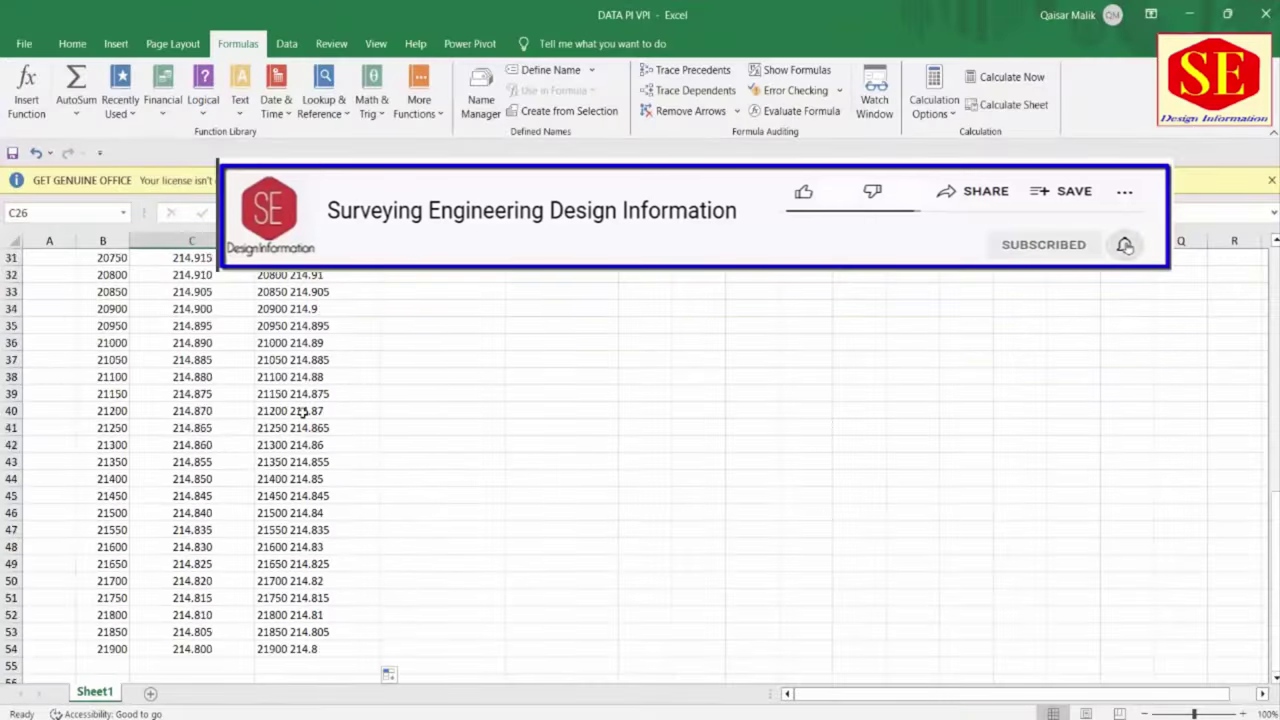
pyautogui.scroll(5, 302, 411)
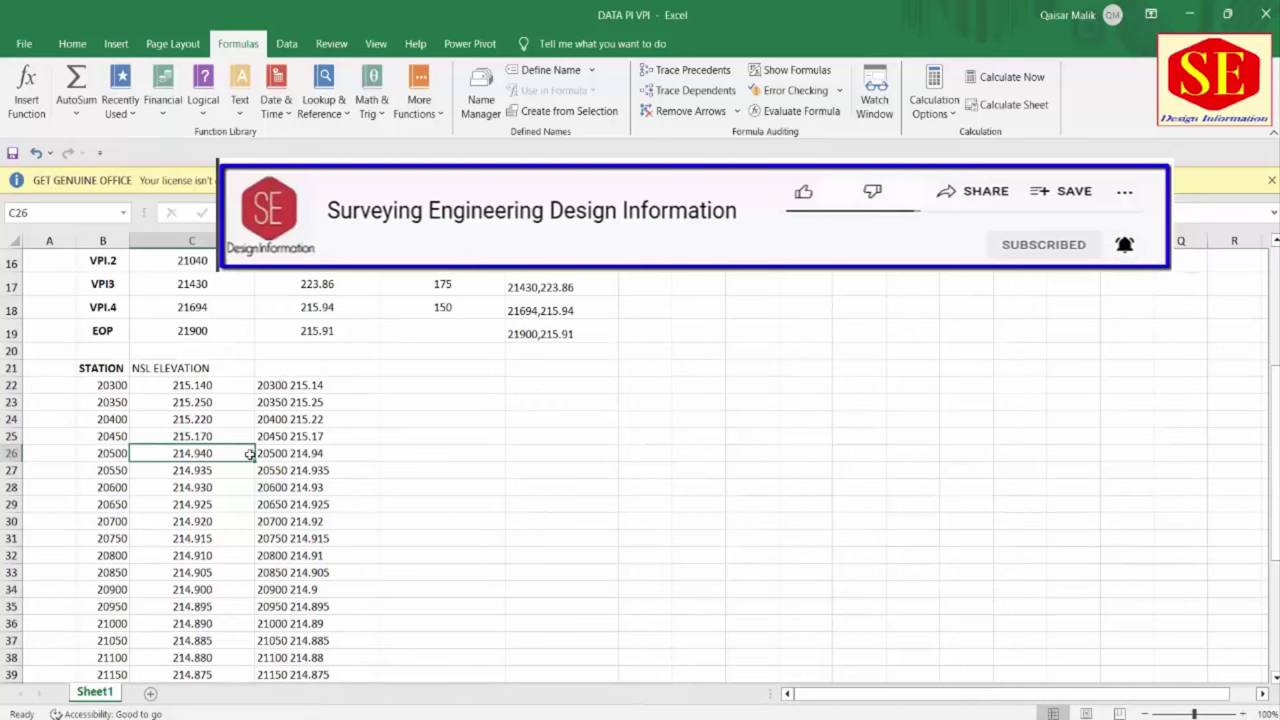
# Check cells B22, C22 and D22, then select the station-elevation range B22:D53
pyautogui.click(92, 388)
pyautogui.click(191, 394)
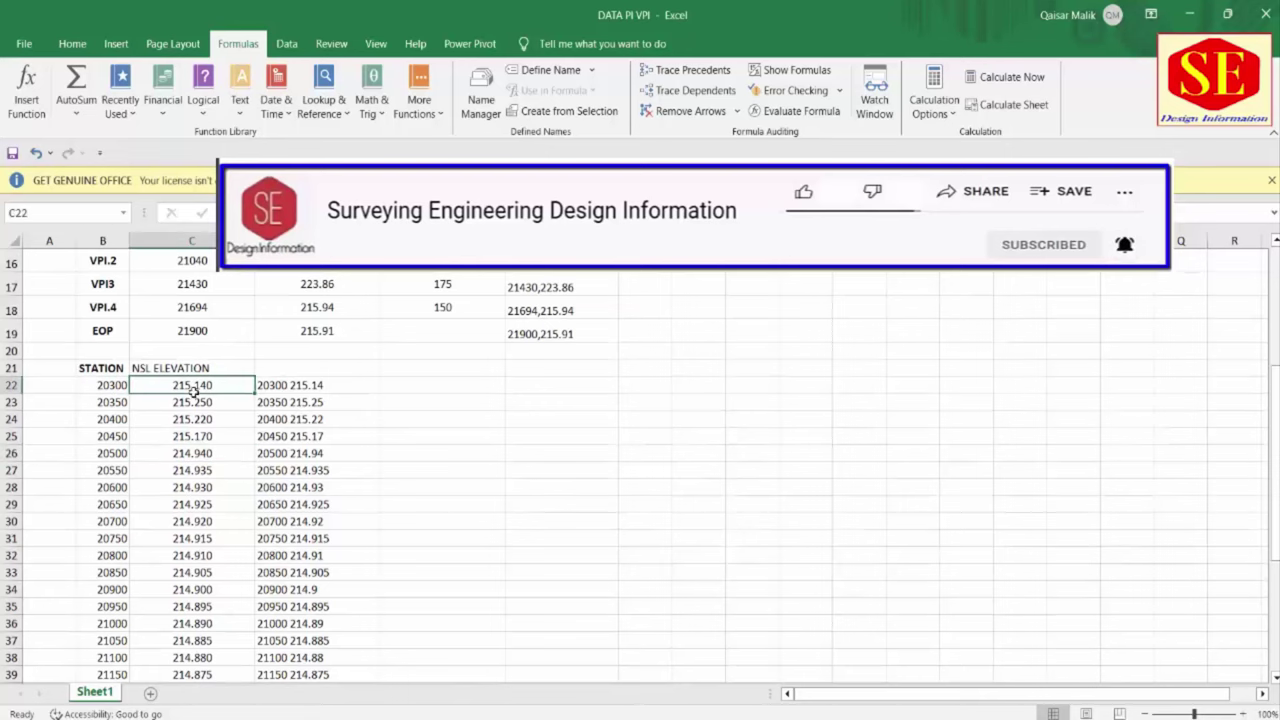
pyautogui.click(290, 385)
pyautogui.scroll(-1, 290, 385)
pyautogui.moveTo(118, 318); pyautogui.dragTo(295, 502)
pyautogui.moveTo(290, 550); pyautogui.dragTo(370, 650)
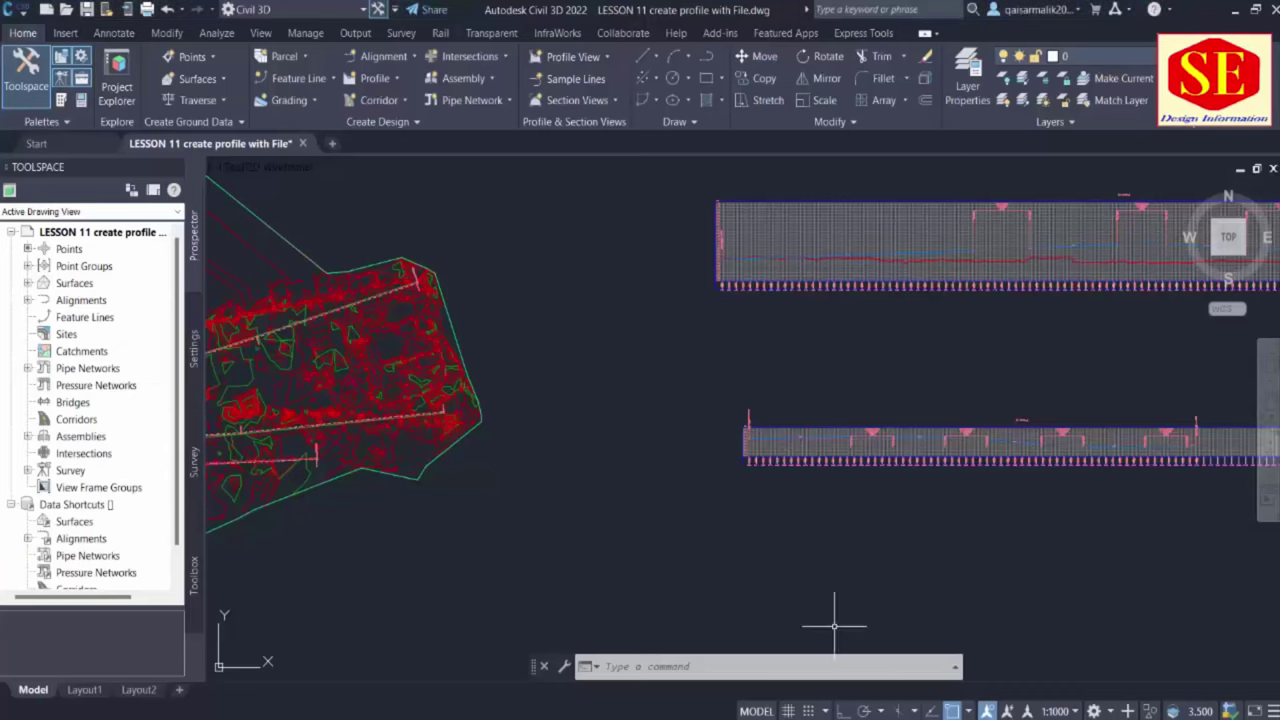
# Pan and zoom over the surface plan to reveal the profile views beside it
pyautogui.scroll(3, 740, 390)
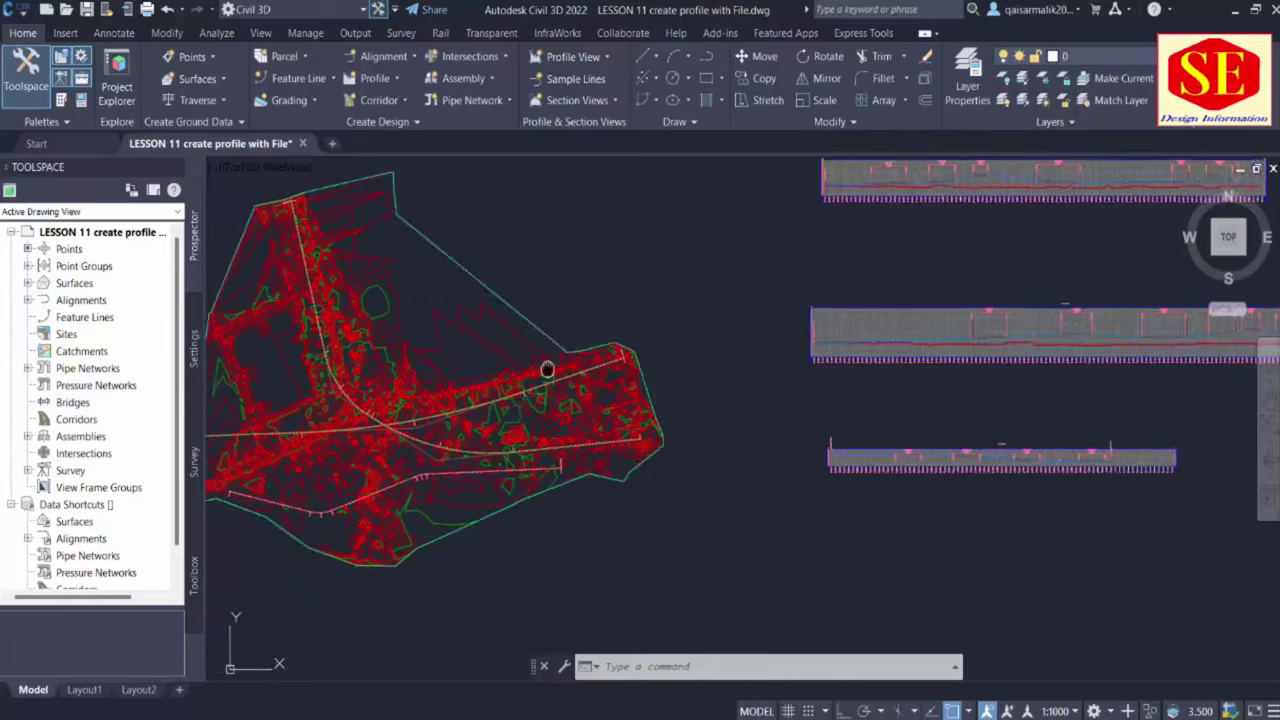
pyautogui.moveTo(546, 366); pyautogui.dragTo(751, 423, button='middle')
pyautogui.scroll(2, 737, 553)
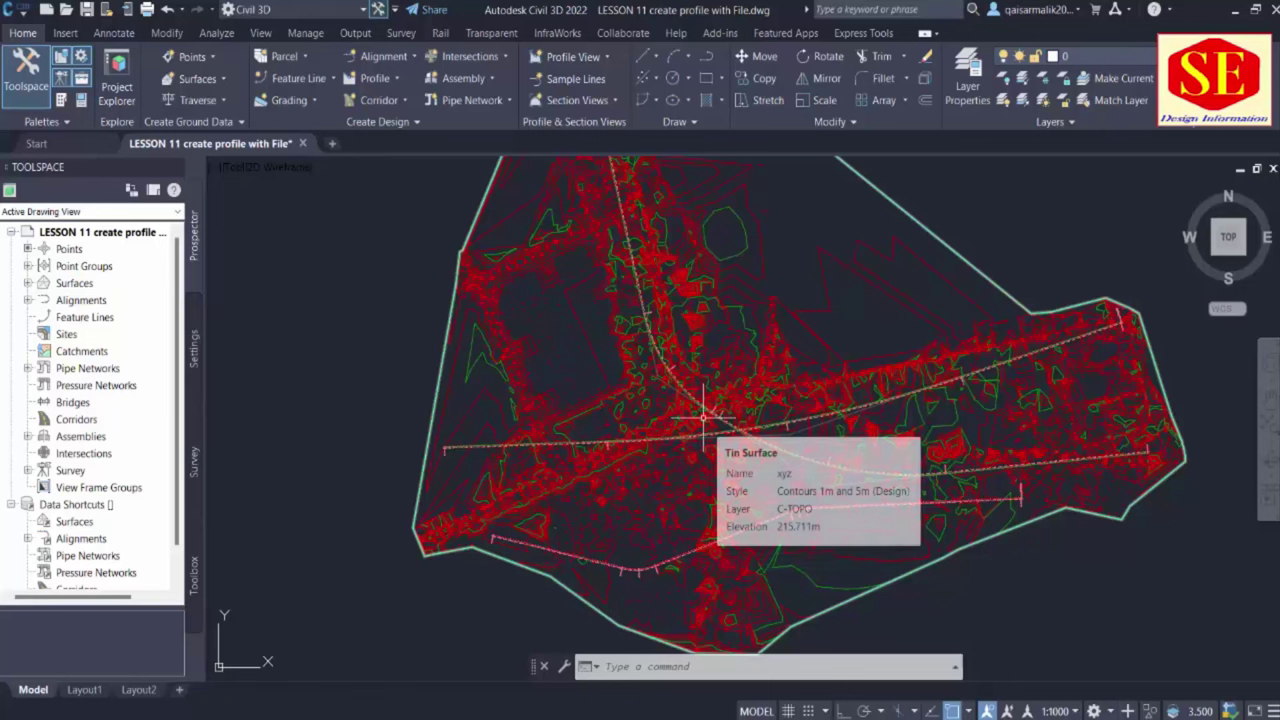
pyautogui.scroll(-2, 714, 414)
pyautogui.moveTo(900, 451); pyautogui.dragTo(691, 482, button='middle')
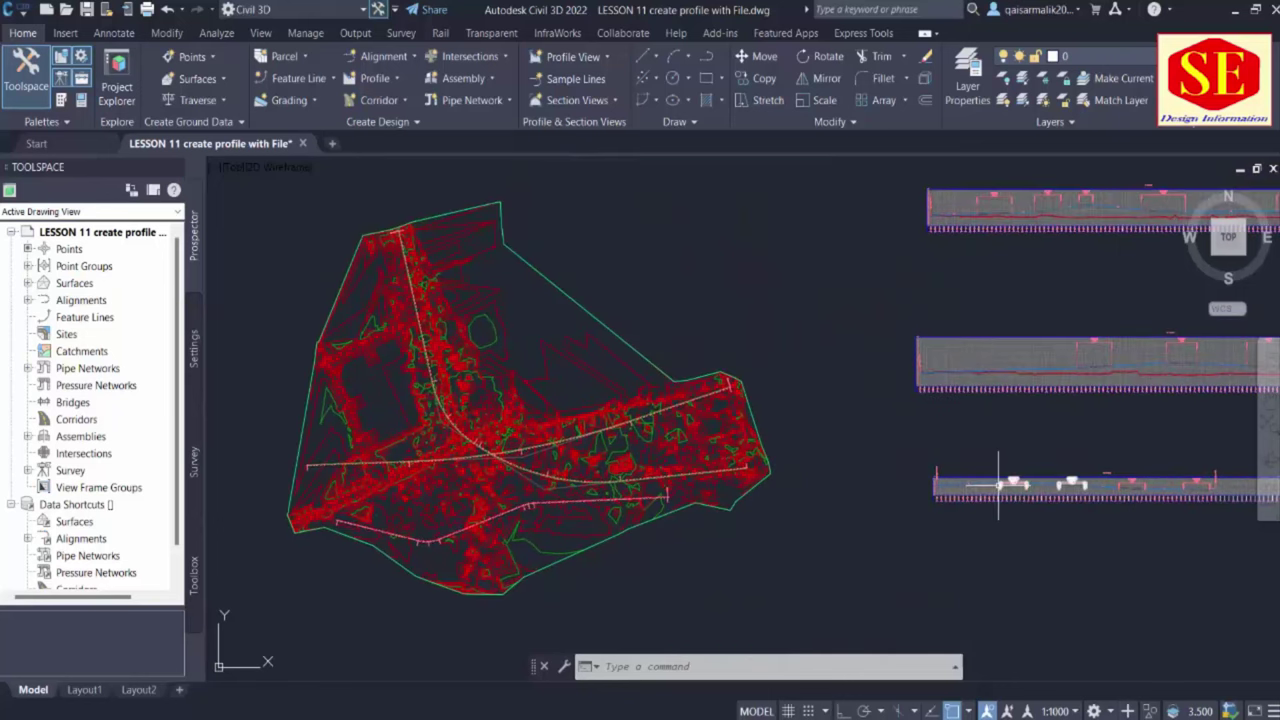
pyautogui.scroll(2, 475, 533)
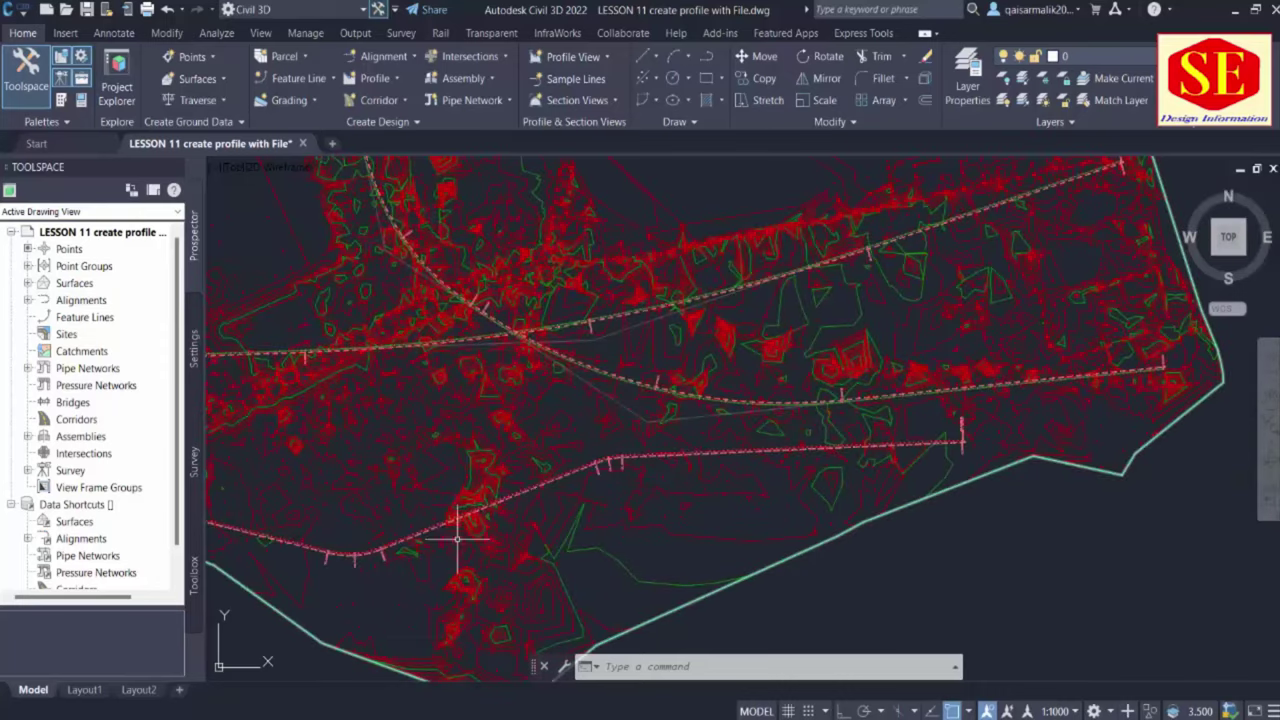
pyautogui.scroll(-2, 457, 529)
pyautogui.scroll(4, 871, 557)
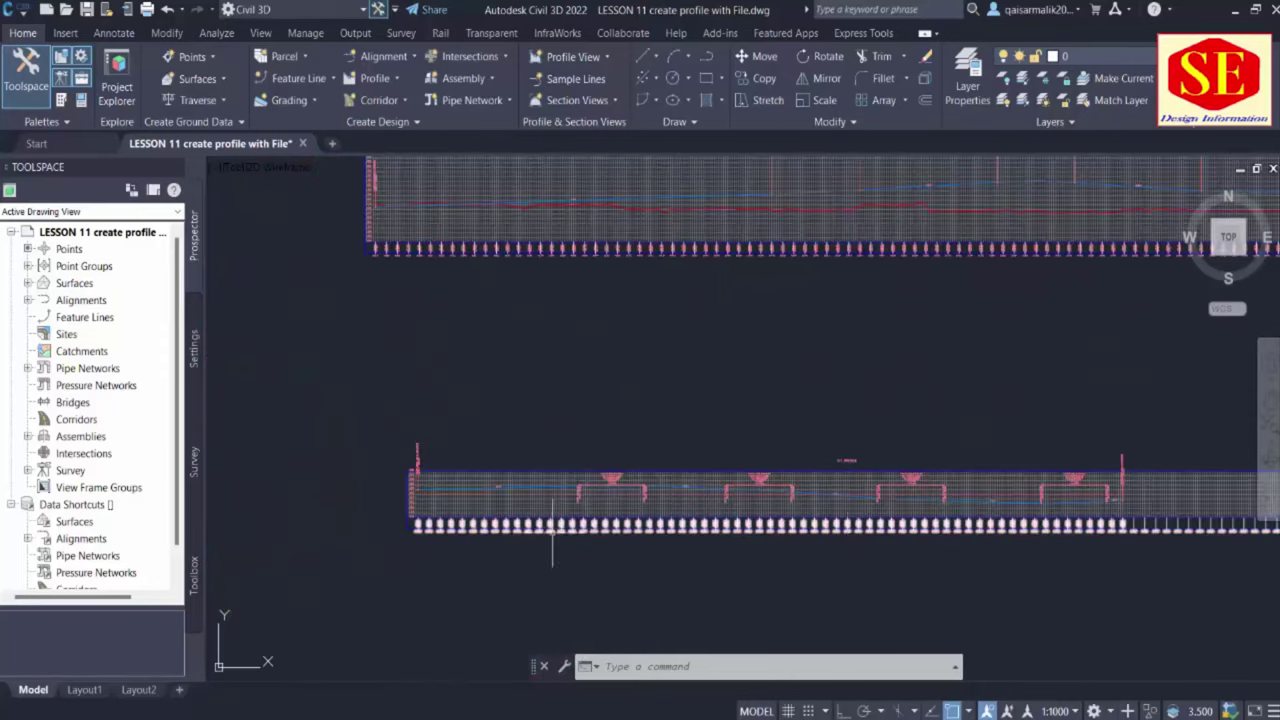
pyautogui.scroll(-5, 1040, 400)
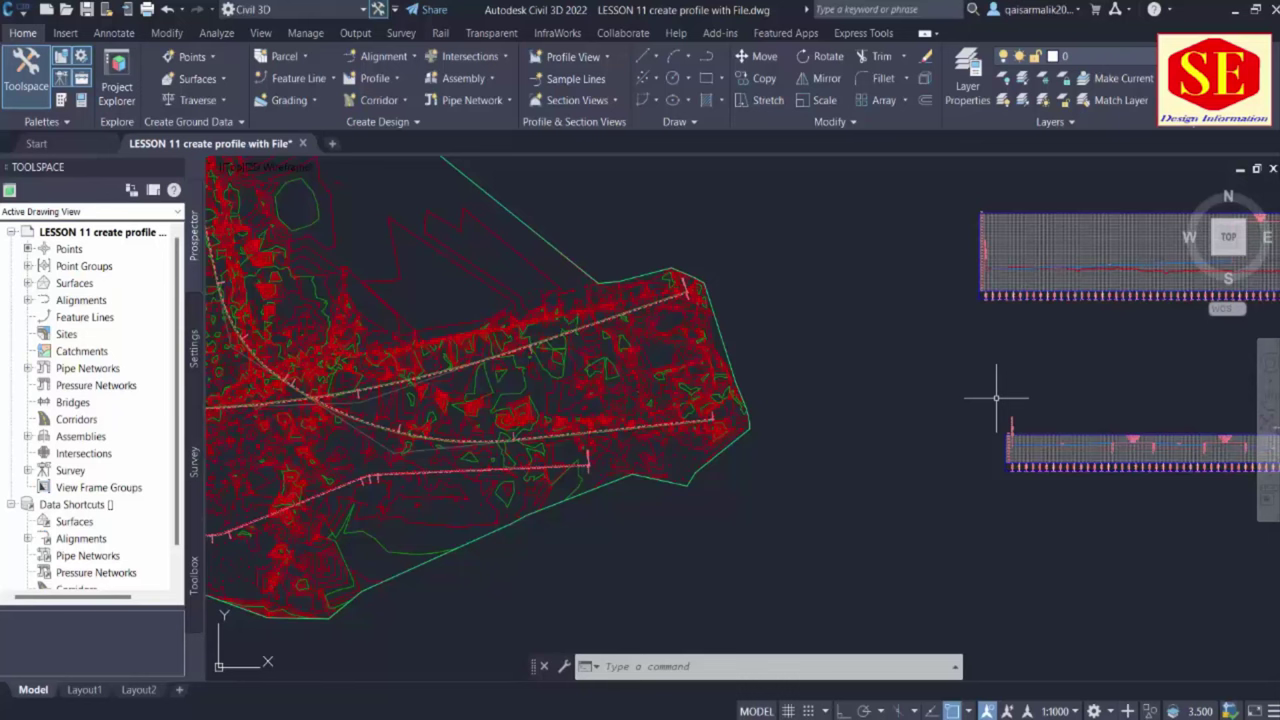
# Zoom in on the profile views and shift the view toward the site's top
pyautogui.scroll(3, 534, 271)
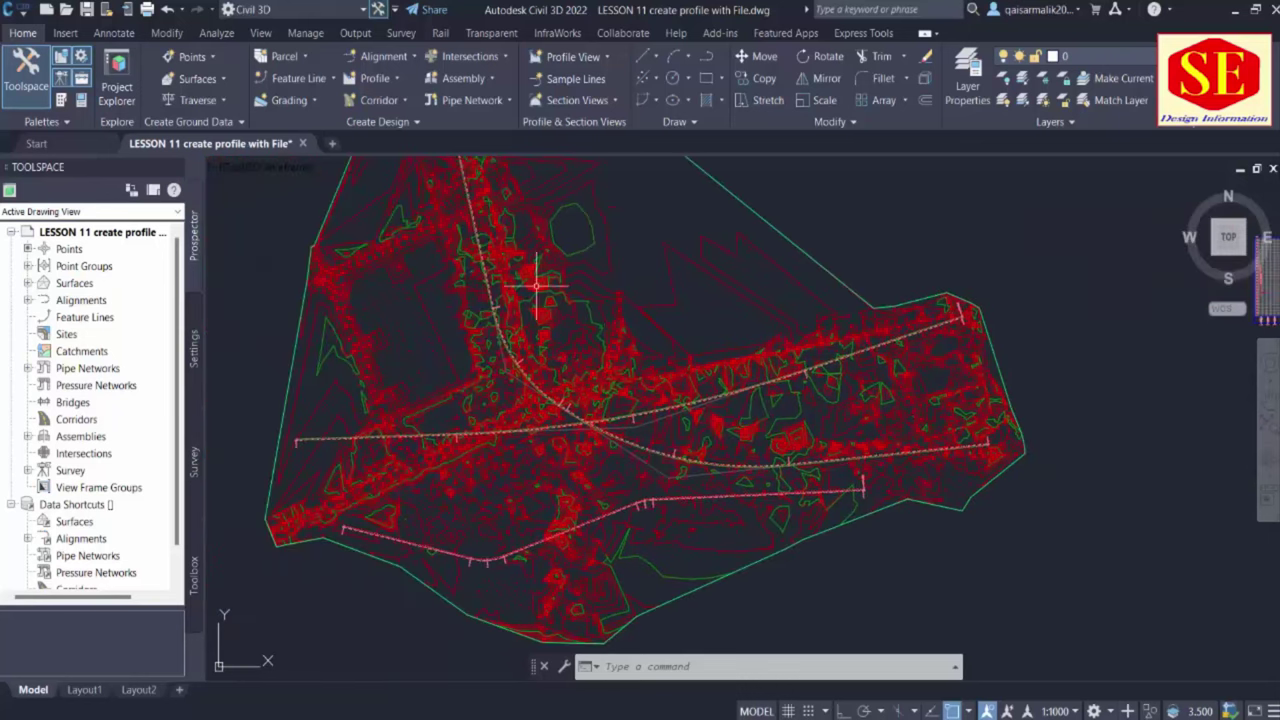
pyautogui.scroll(-3, 486, 251)
pyautogui.scroll(2, 640, 440)
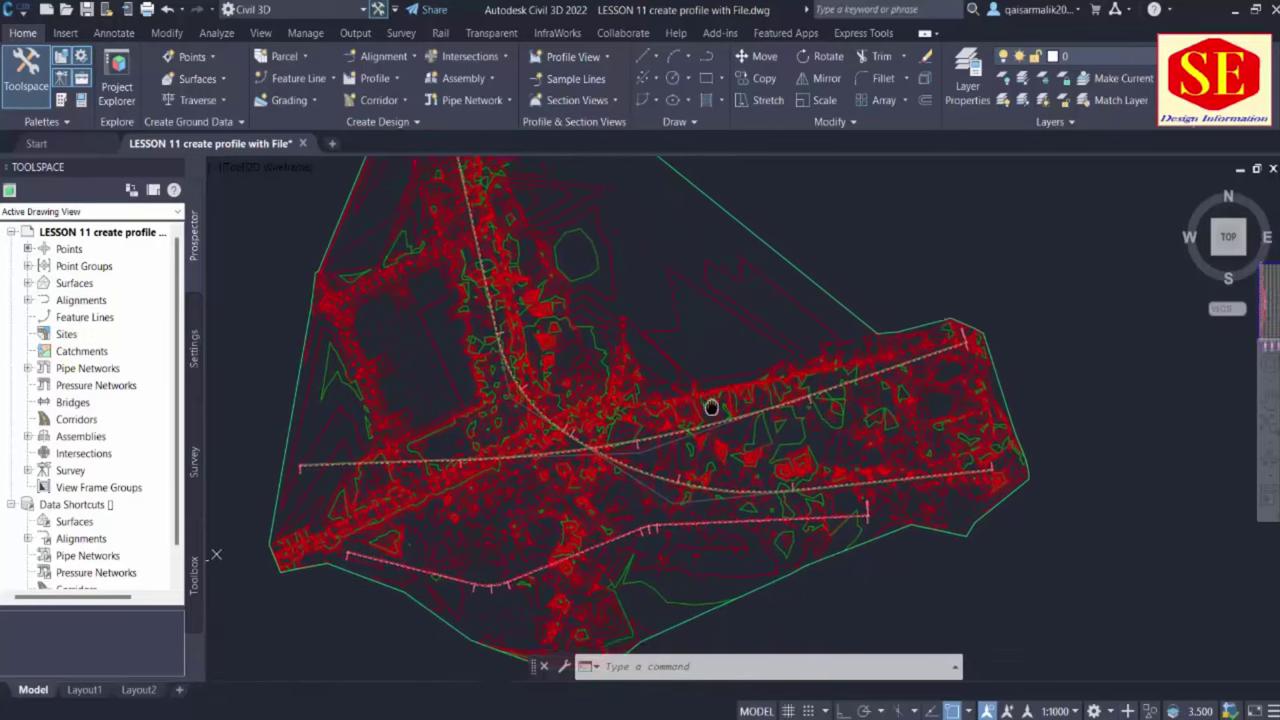
pyautogui.scroll(-2, 586, 429)
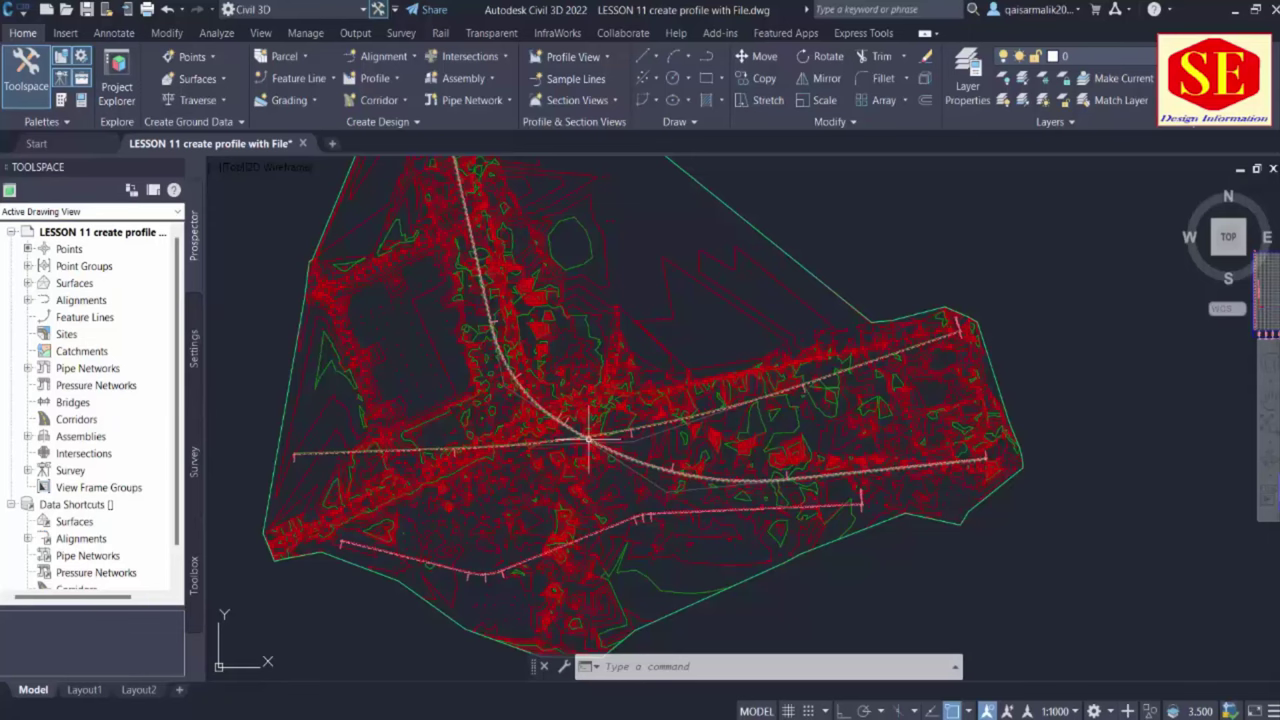
pyautogui.moveTo(508, 238); pyautogui.dragTo(535, 323, button='middle')
pyautogui.scroll(2, 535, 323)
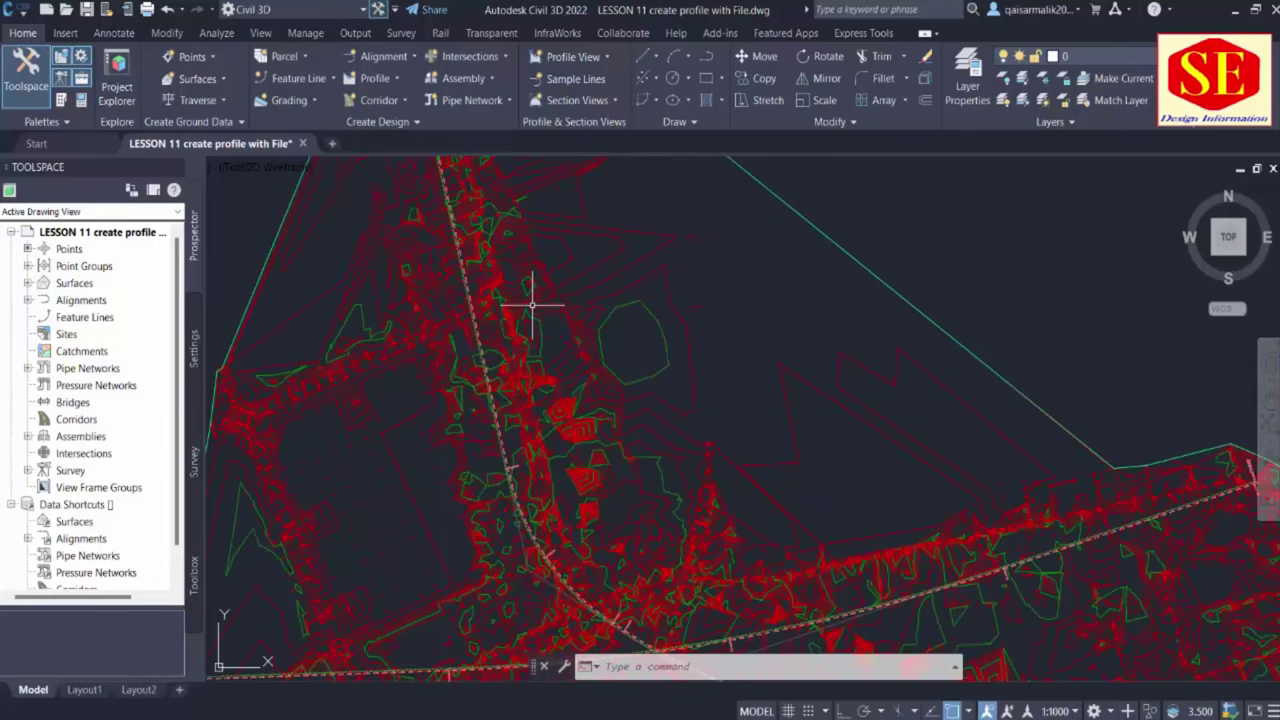
pyautogui.scroll(-2, 538, 251)
pyautogui.scroll(-2, 538, 251)
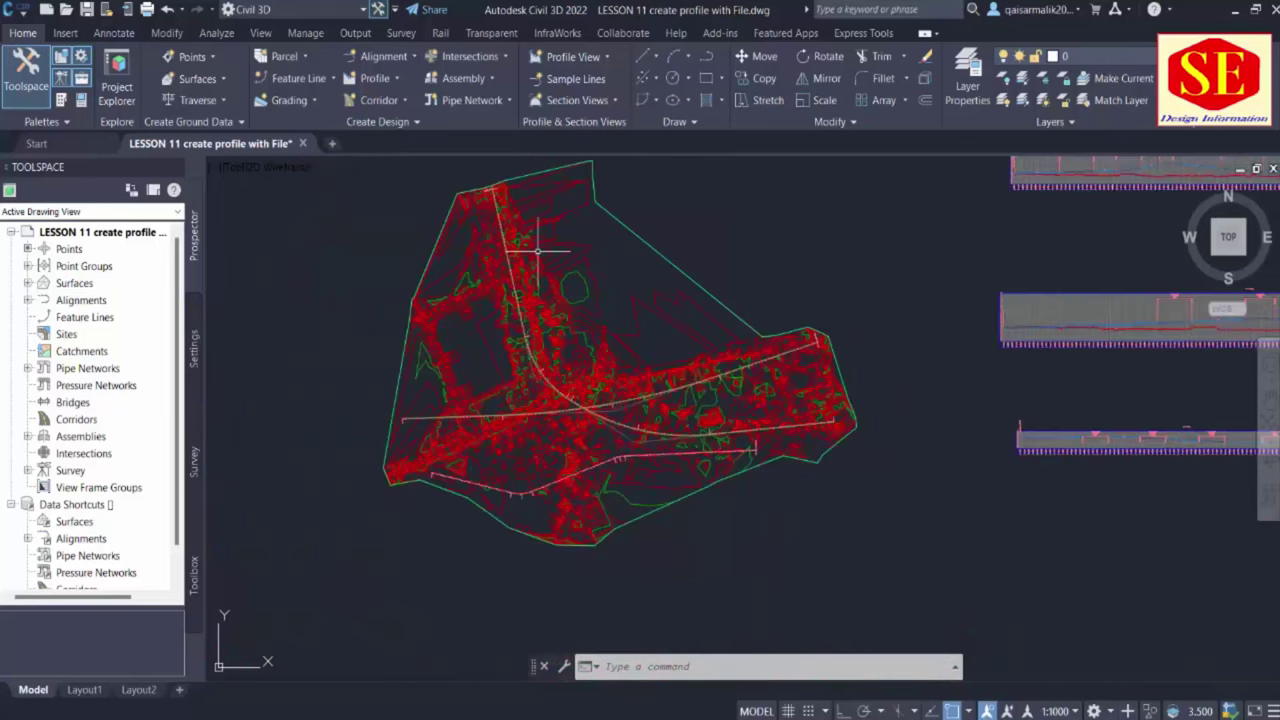
pyautogui.scroll(2, 513, 307)
pyautogui.scroll(-2, 513, 307)
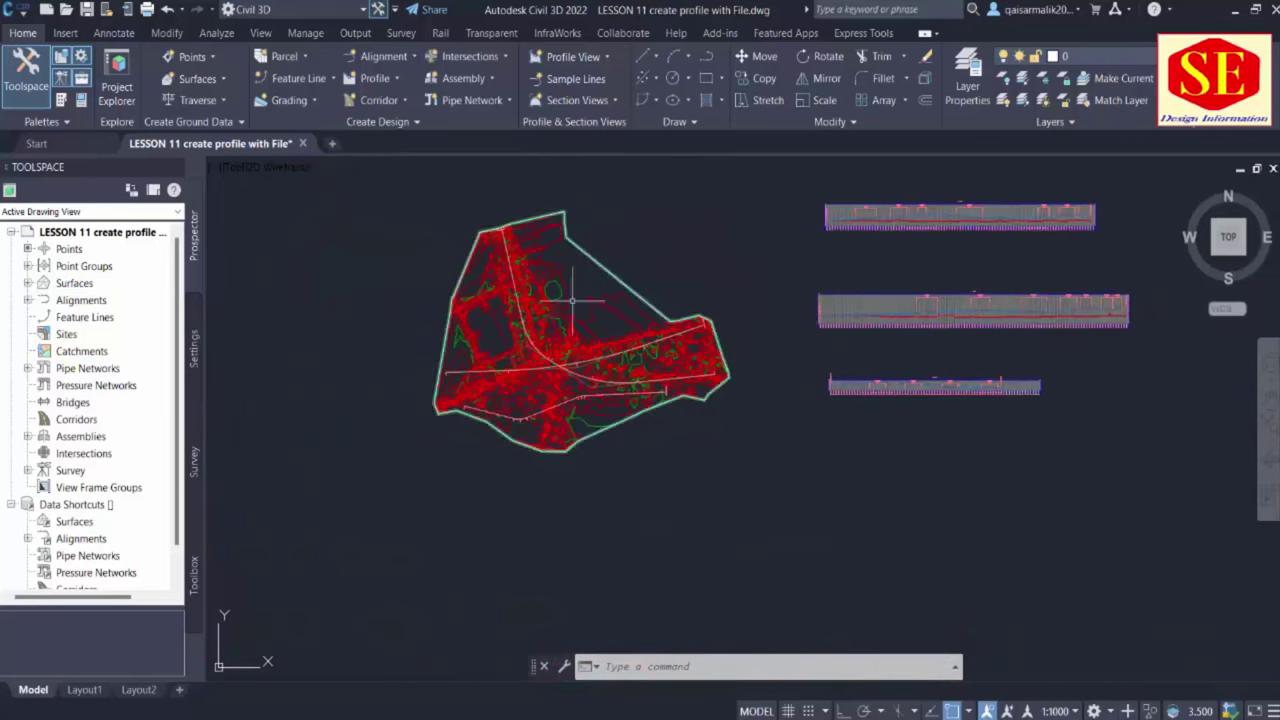
pyautogui.scroll(3, 760, 380)
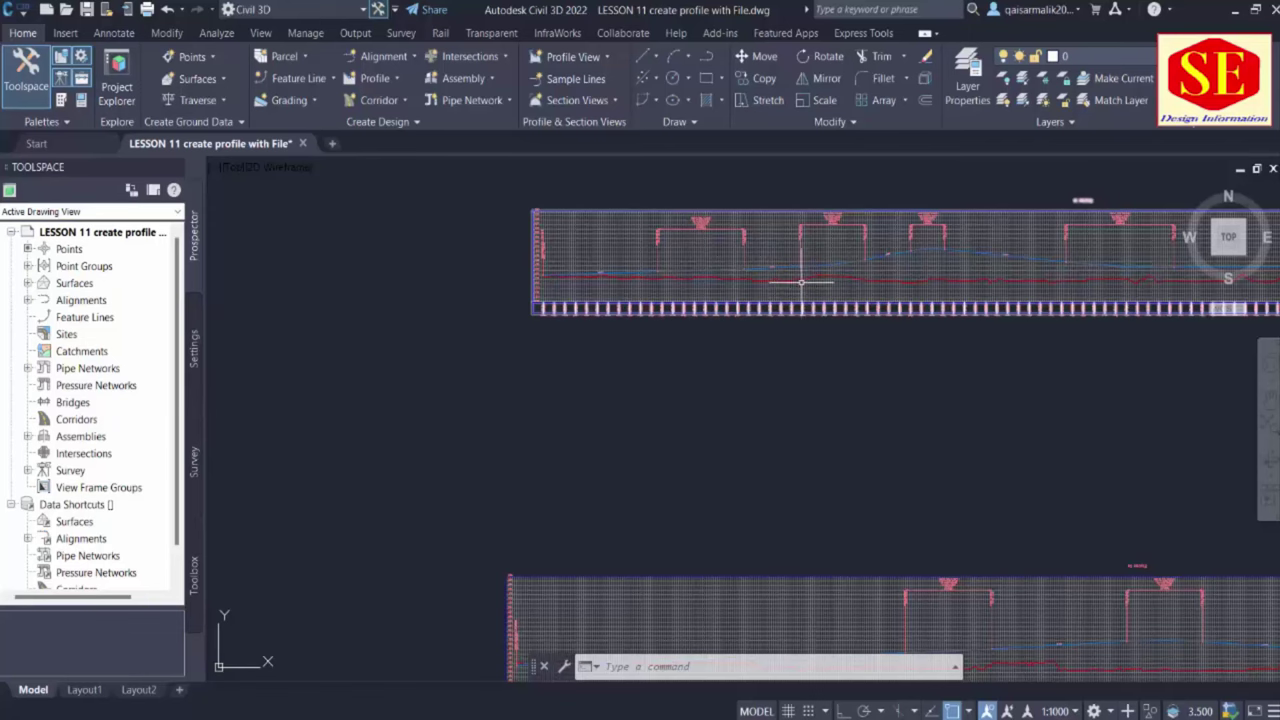
pyautogui.scroll(2, 806, 285)
# Select the surface profile in the profile view, then clear the selection and zoom around it
pyautogui.scroll(-1, 808, 272)
pyautogui.click(808, 272)
pyautogui.scroll(-2, 820, 240)
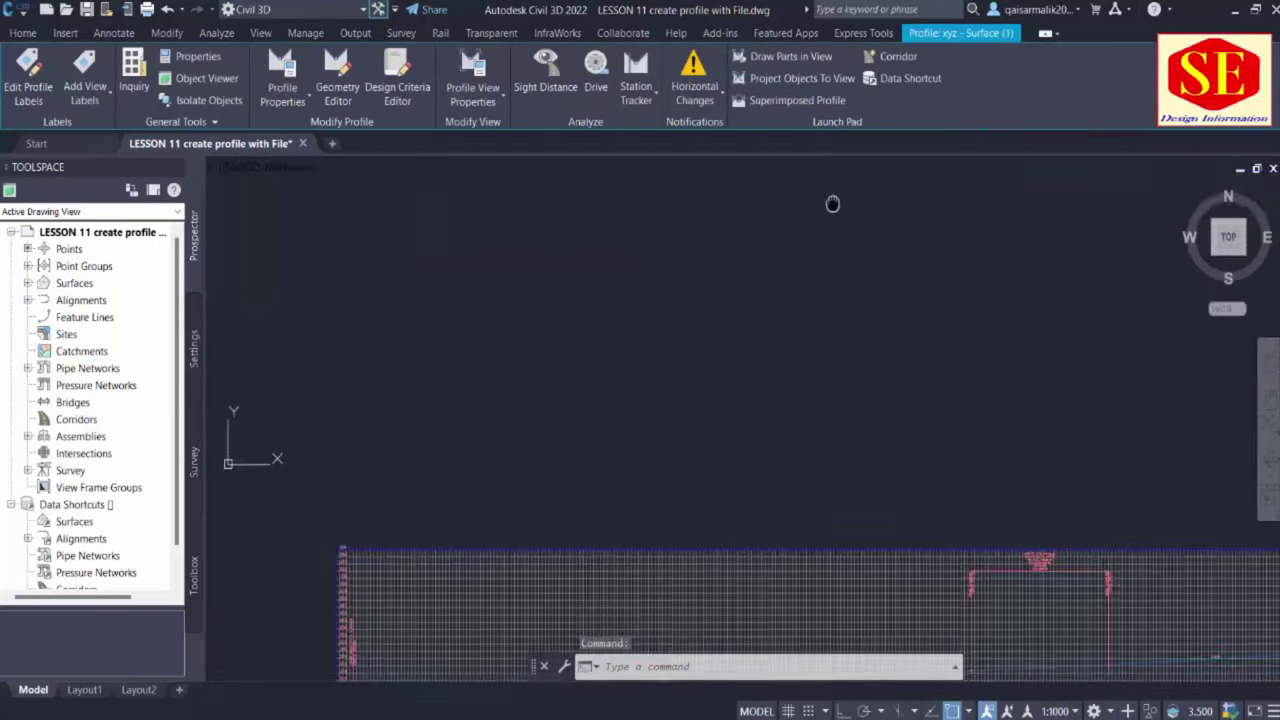
pyautogui.scroll(3, 860, 440)
pyautogui.press('Escape')
pyautogui.press('Escape')
pyautogui.scroll(-4, 836, 428)
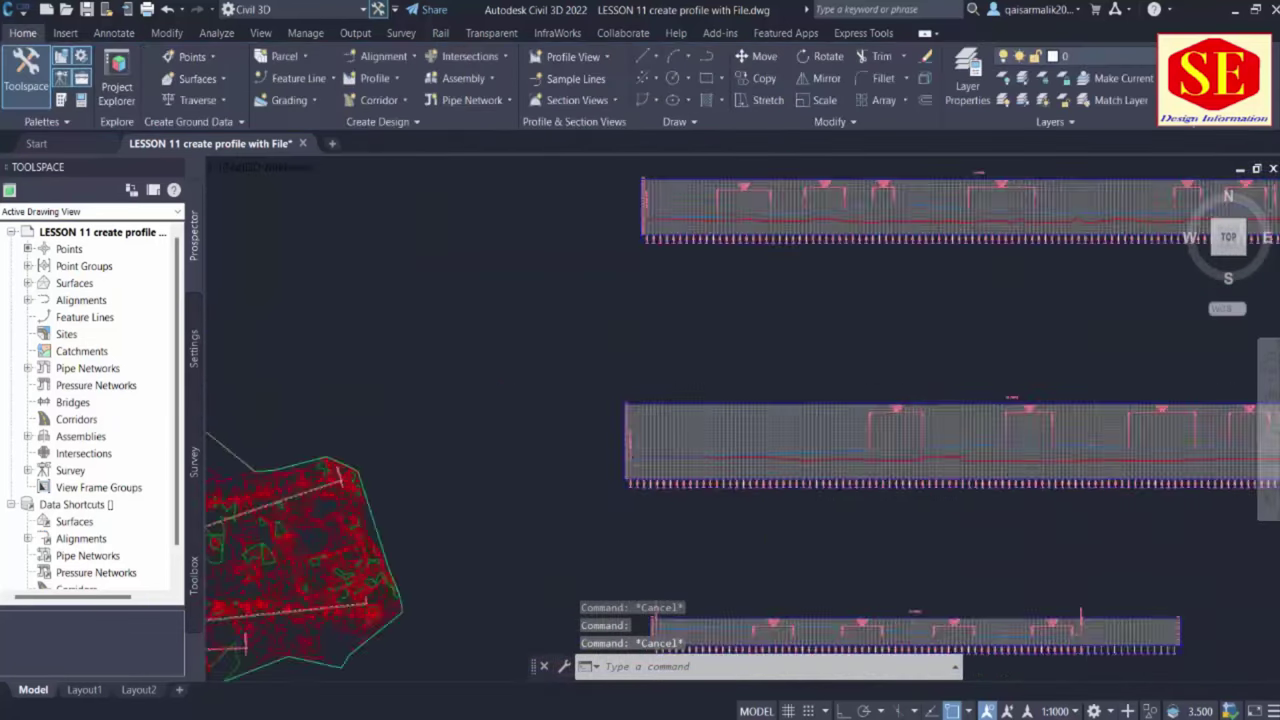
pyautogui.scroll(3, 486, 432)
pyautogui.scroll(-1, 481, 337)
pyautogui.scroll(-2, 481, 337)
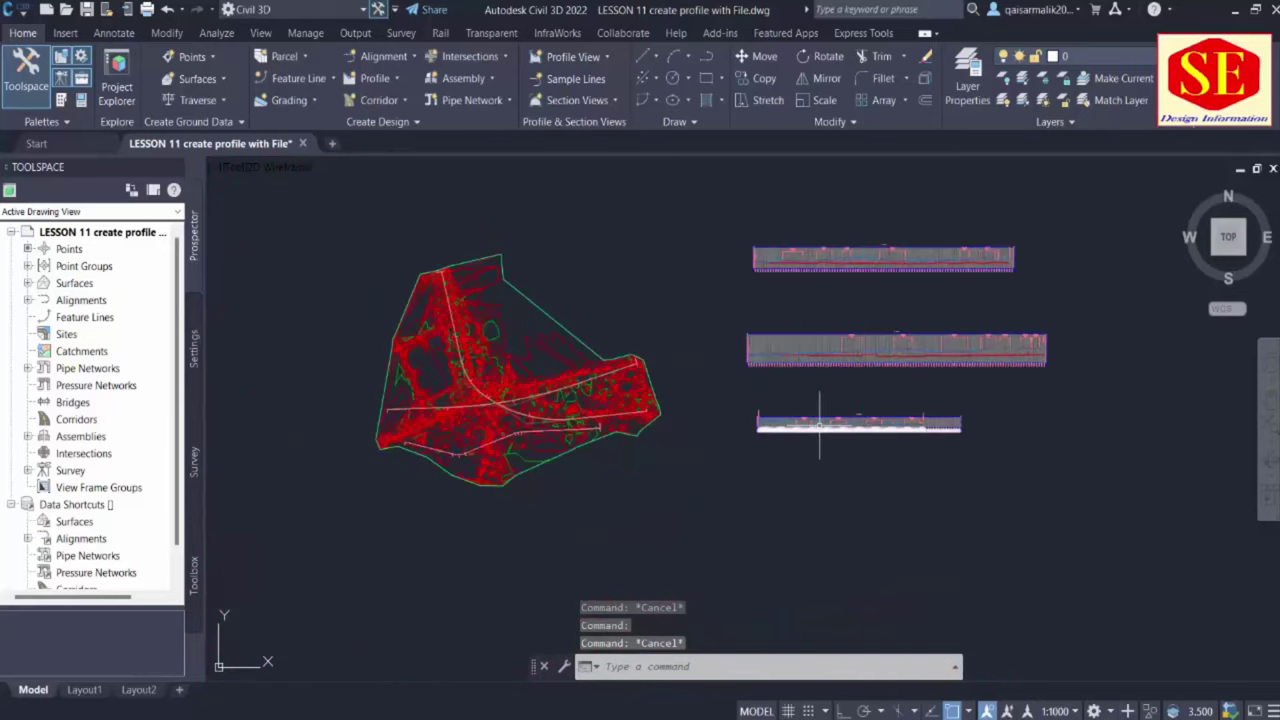
pyautogui.scroll(2, 829, 438)
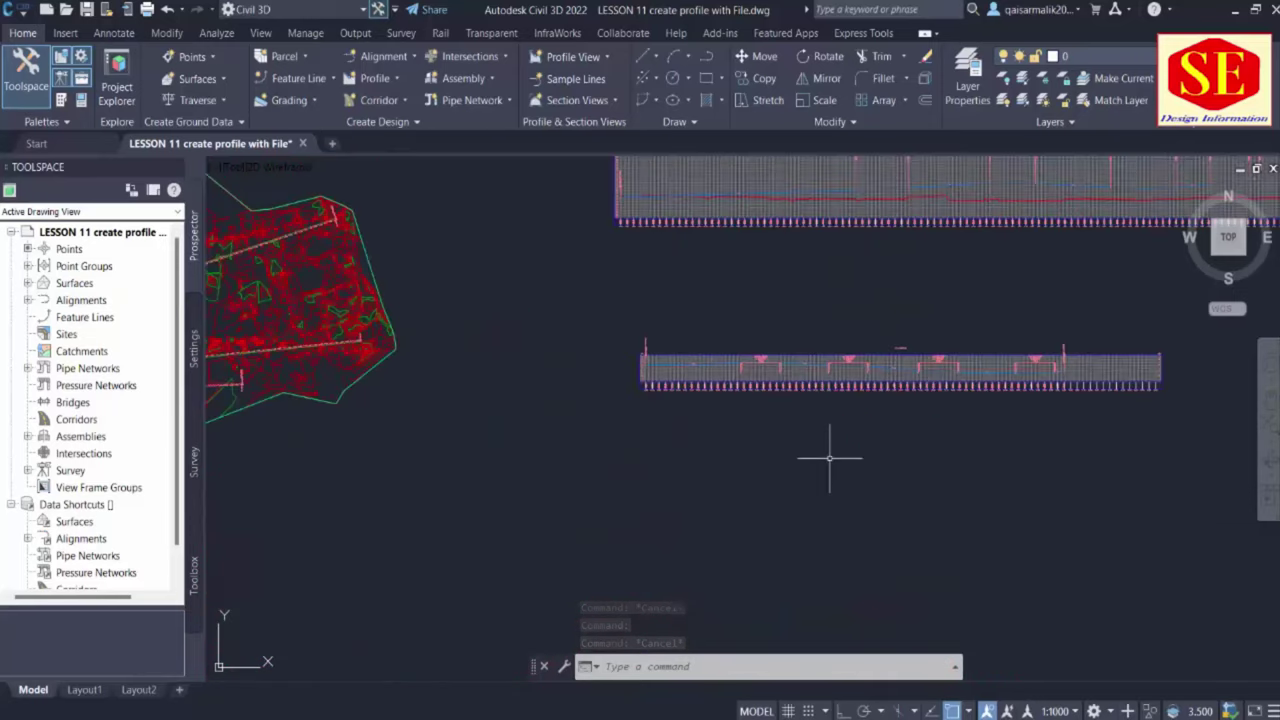
# Pan and zoom back over the site plan
pyautogui.moveTo(486, 434); pyautogui.dragTo(948, 483, button='middle')
pyautogui.scroll(1, 508, 506)
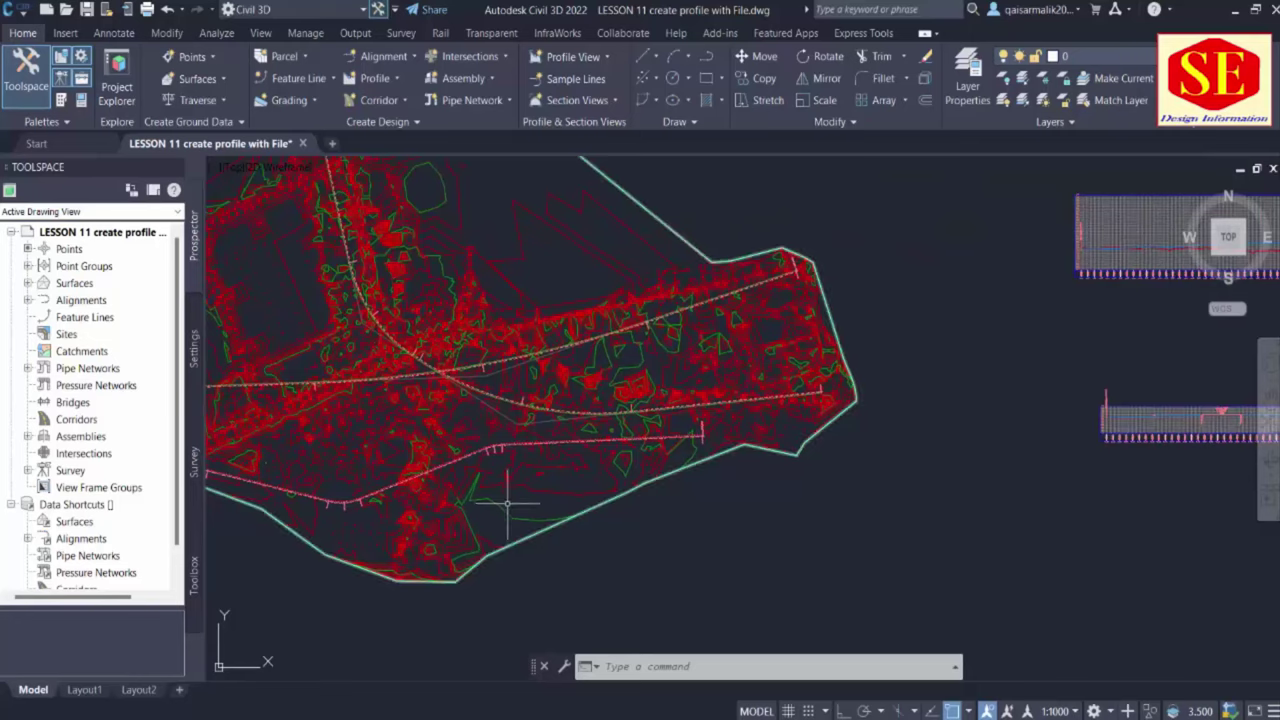
pyautogui.scroll(3, 766, 457)
pyautogui.scroll(-3, 718, 328)
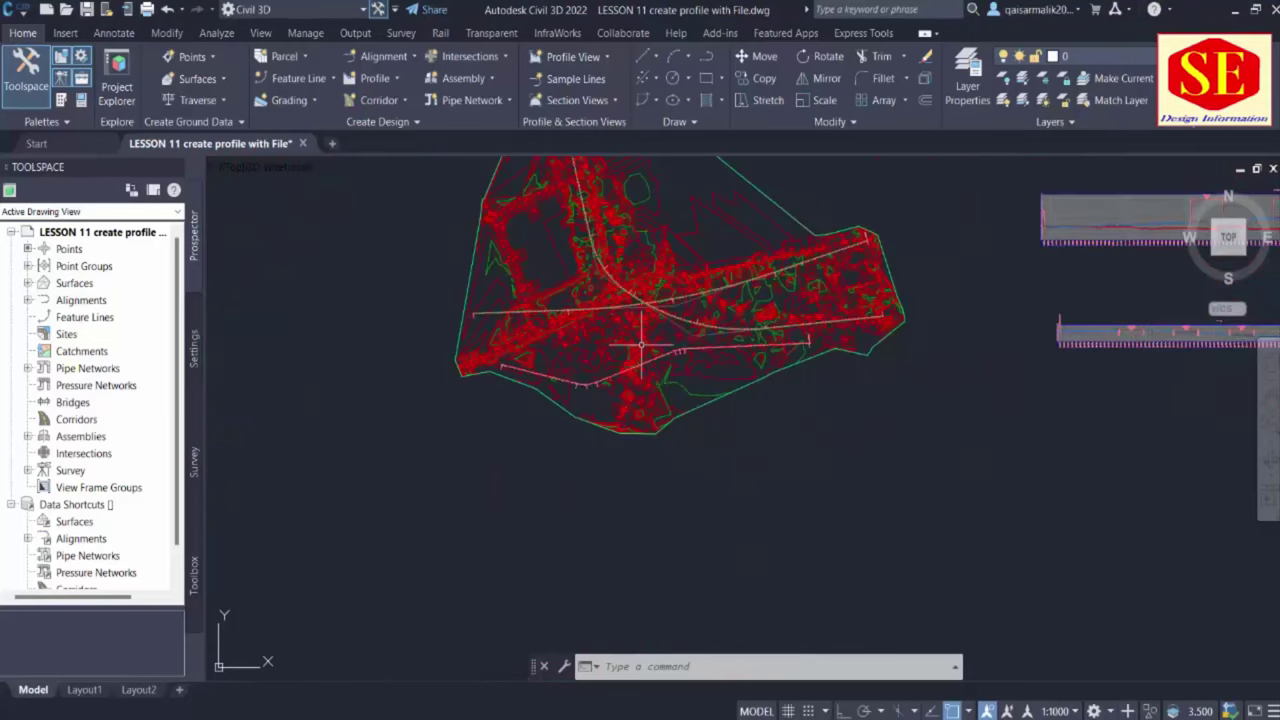
pyautogui.scroll(2, 772, 330)
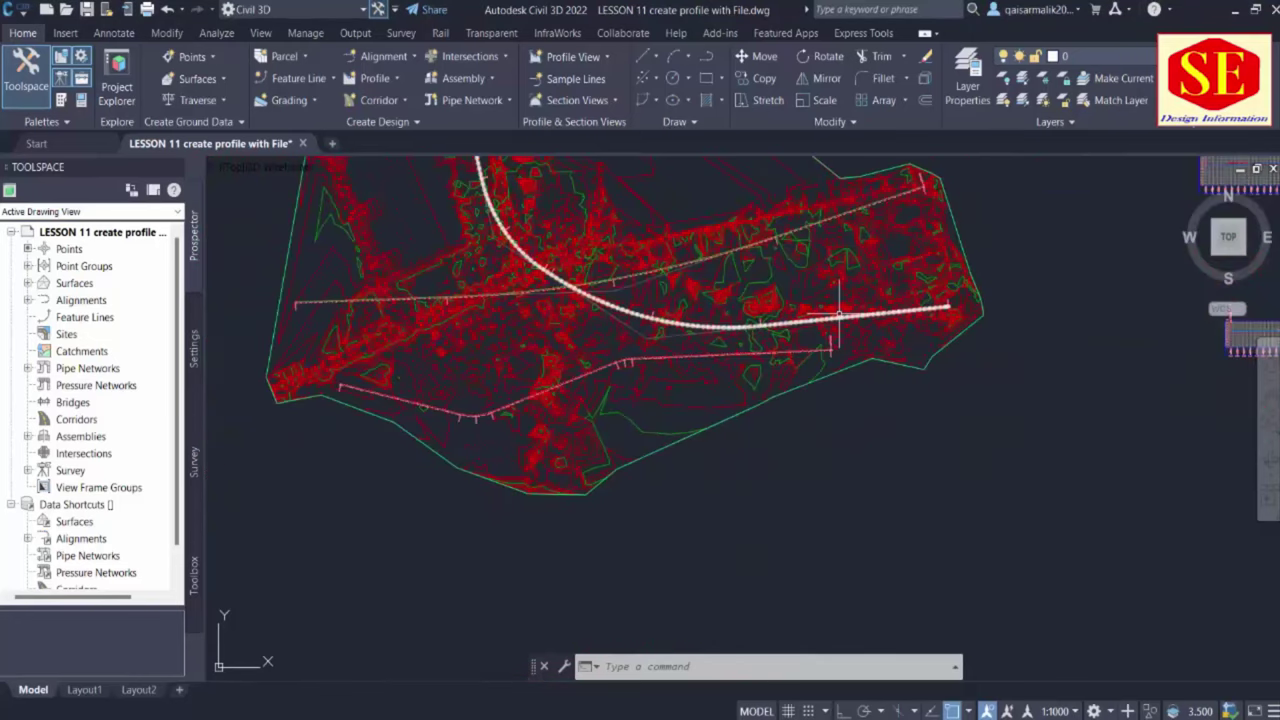
# Inspect the profile line in the profile view, then clear it and shift along its stations
pyautogui.moveTo(838, 315); pyautogui.dragTo(571, 503, button='middle')
pyautogui.scroll(4, 729, 449)
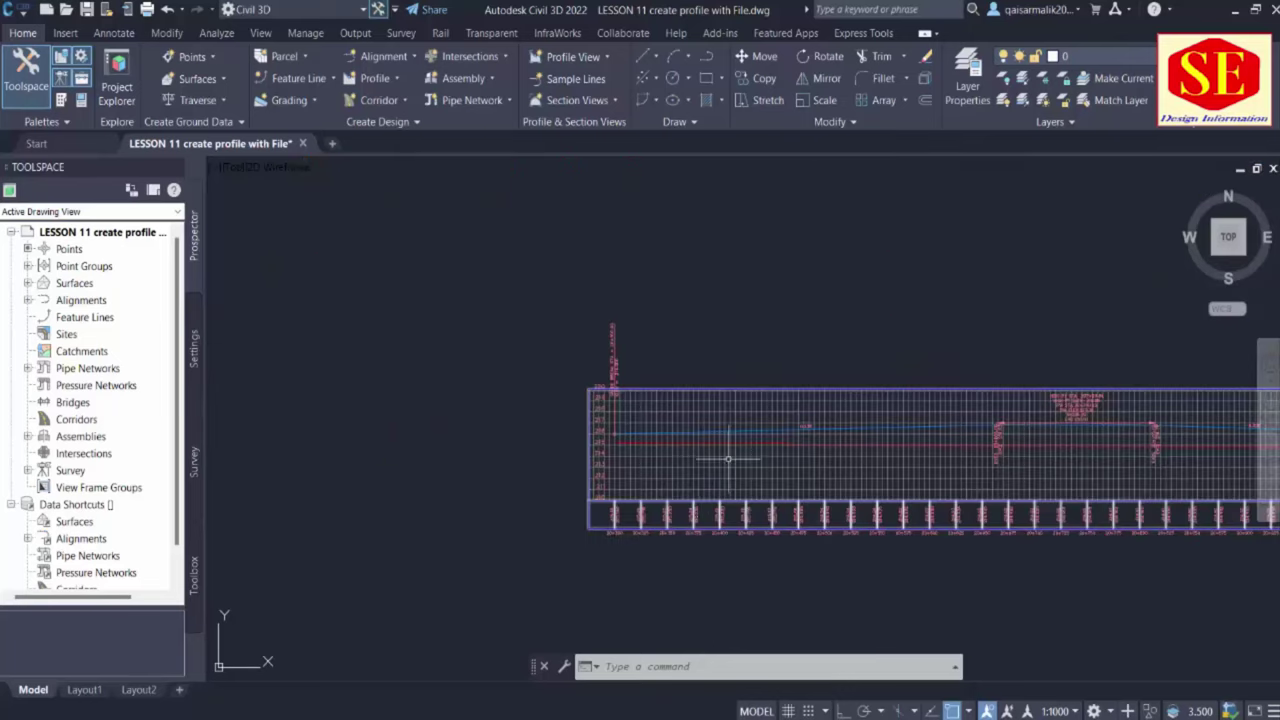
pyautogui.click(728, 443)
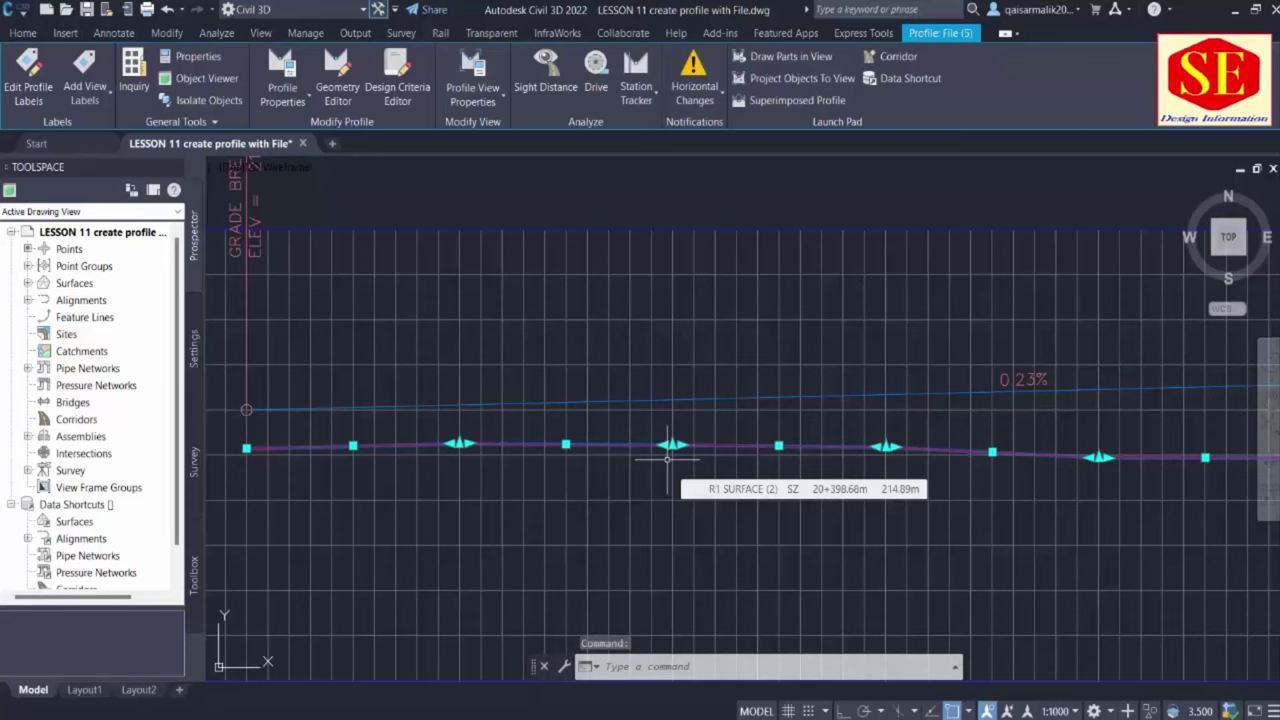
pyautogui.press('Escape')
pyautogui.press('Escape')
pyautogui.scroll(-4, 667, 459)
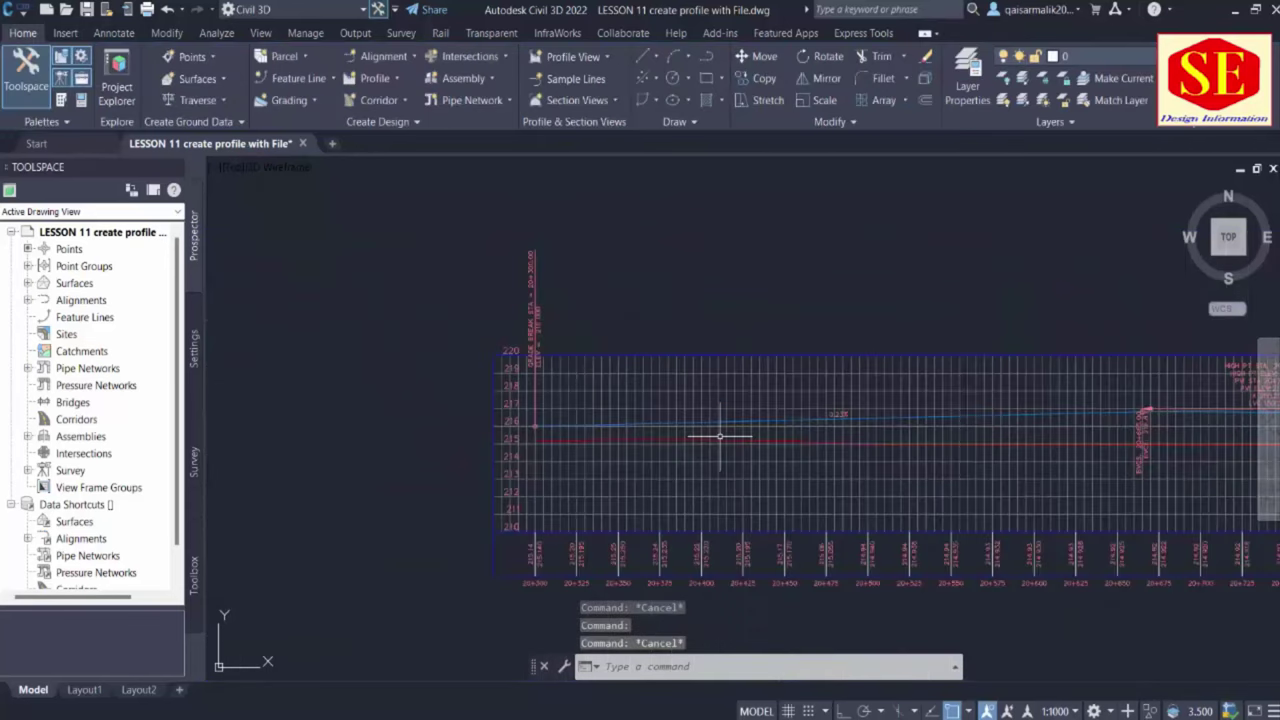
pyautogui.moveTo(857, 391); pyautogui.dragTo(851, 389, button='middle')
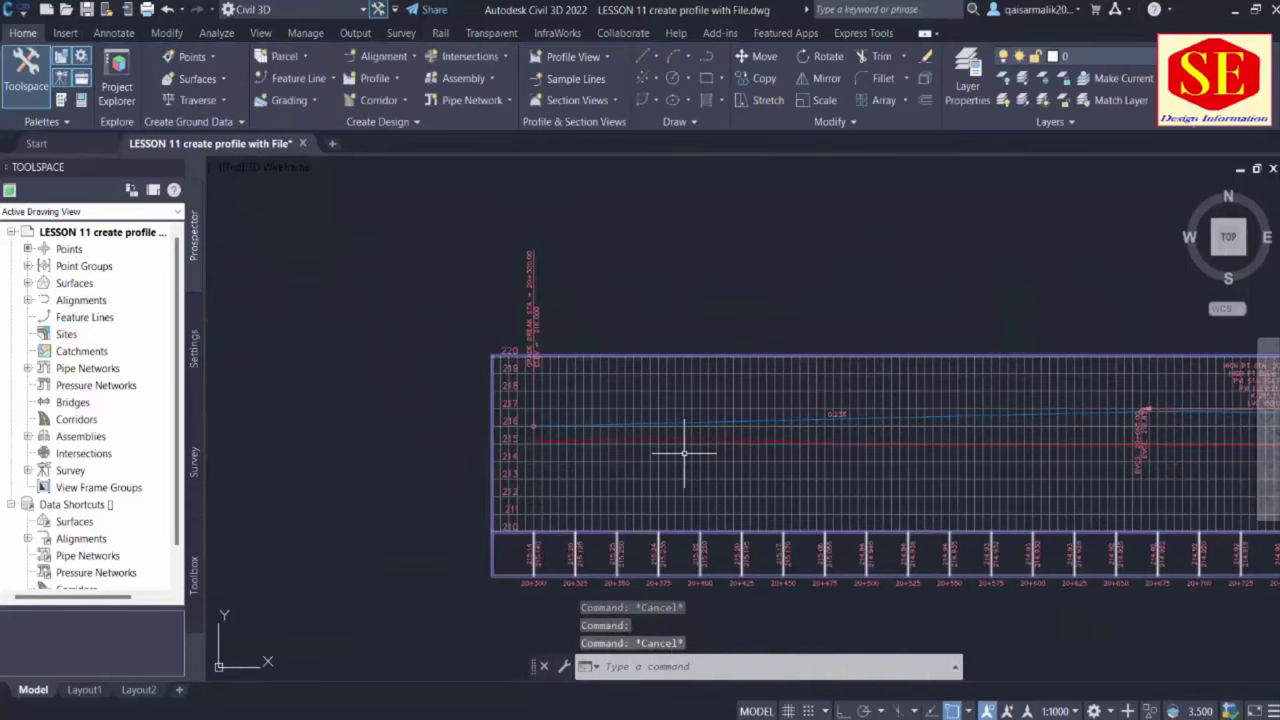
pyautogui.scroll(-2, 686, 451)
pyautogui.scroll(5, 893, 454)
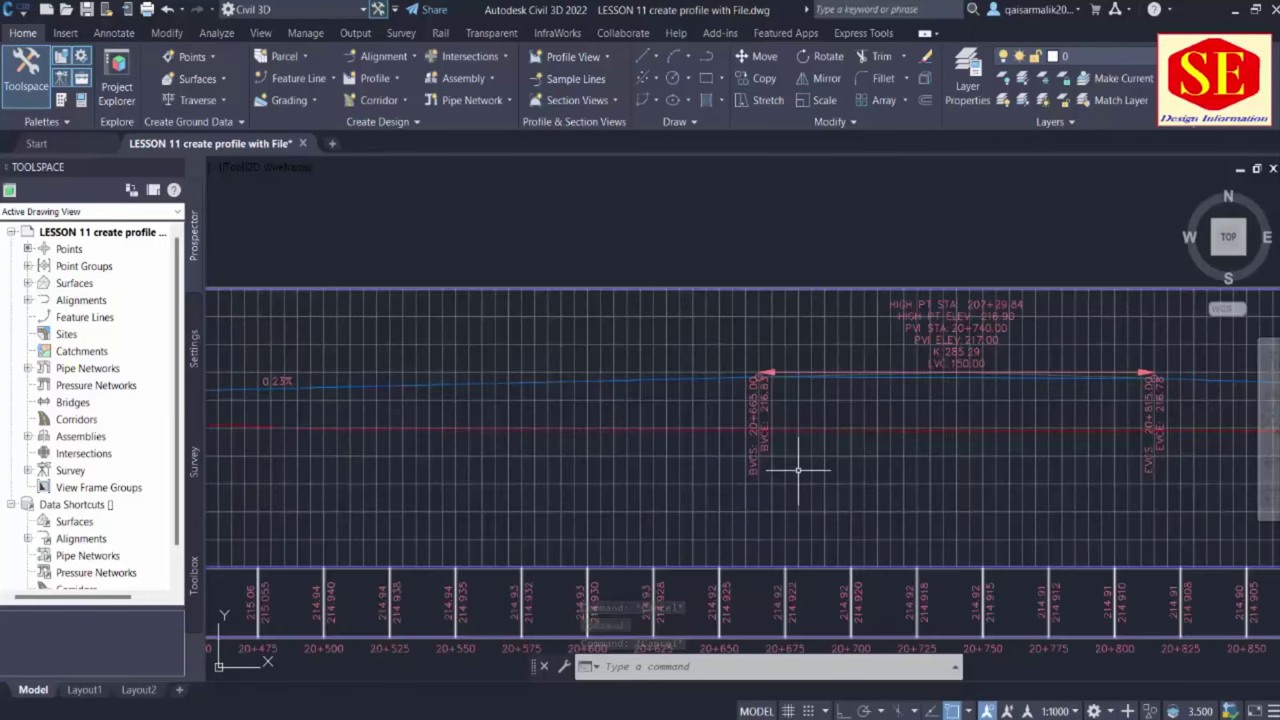
pyautogui.scroll(-4, 543, 434)
# Bring the surface plan back into view and zoom around it
pyautogui.moveTo(646, 444); pyautogui.dragTo(1096, 489, button='middle')
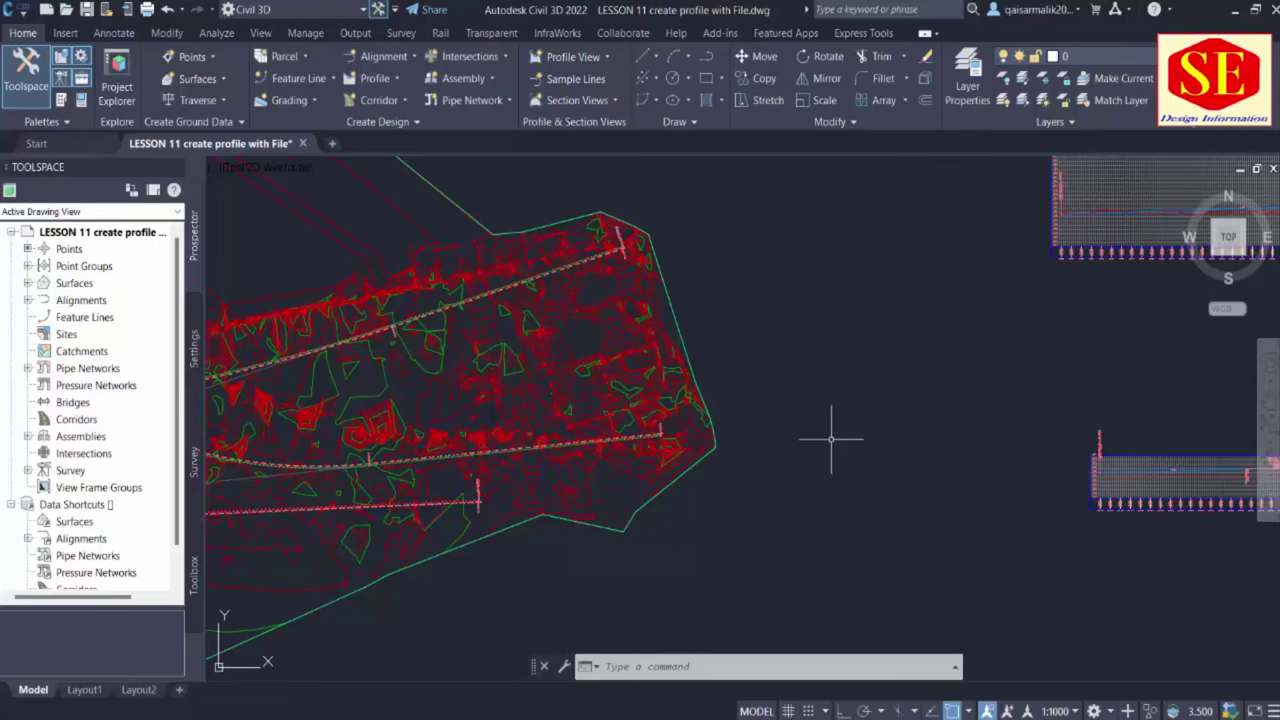
pyautogui.scroll(-3, 829, 434)
pyautogui.scroll(5, 842, 462)
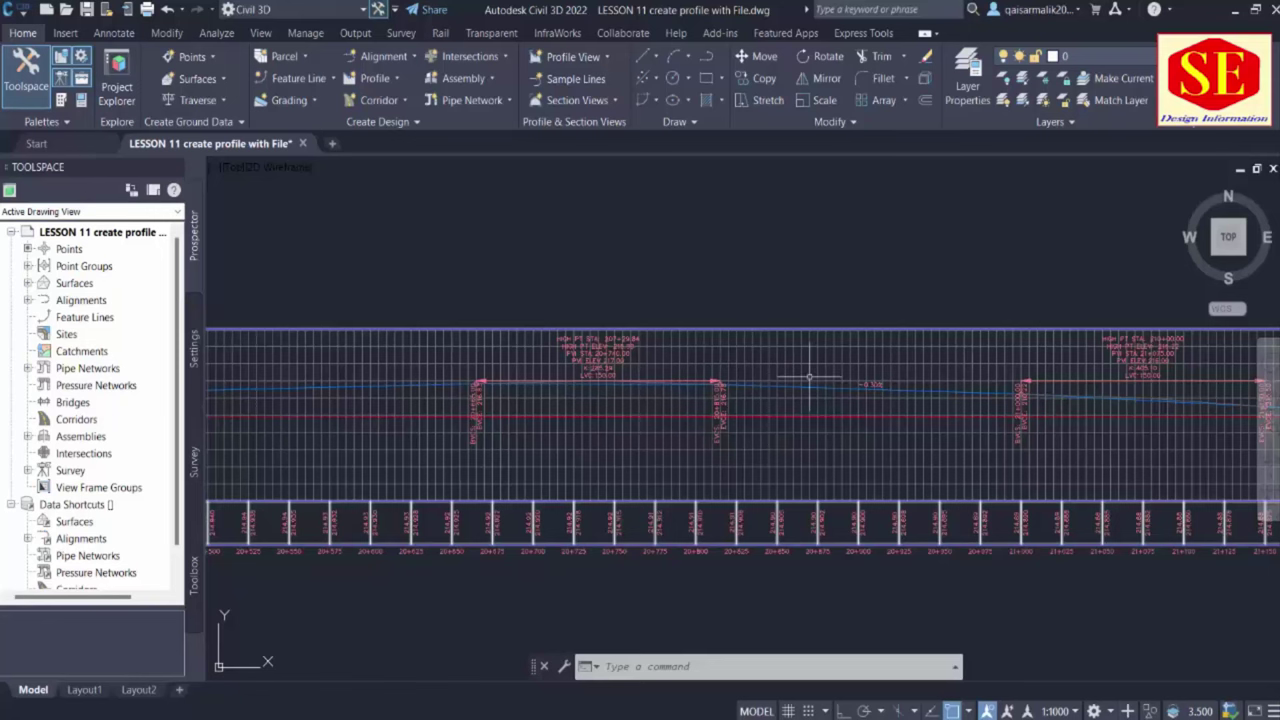
pyautogui.scroll(-3, 848, 400)
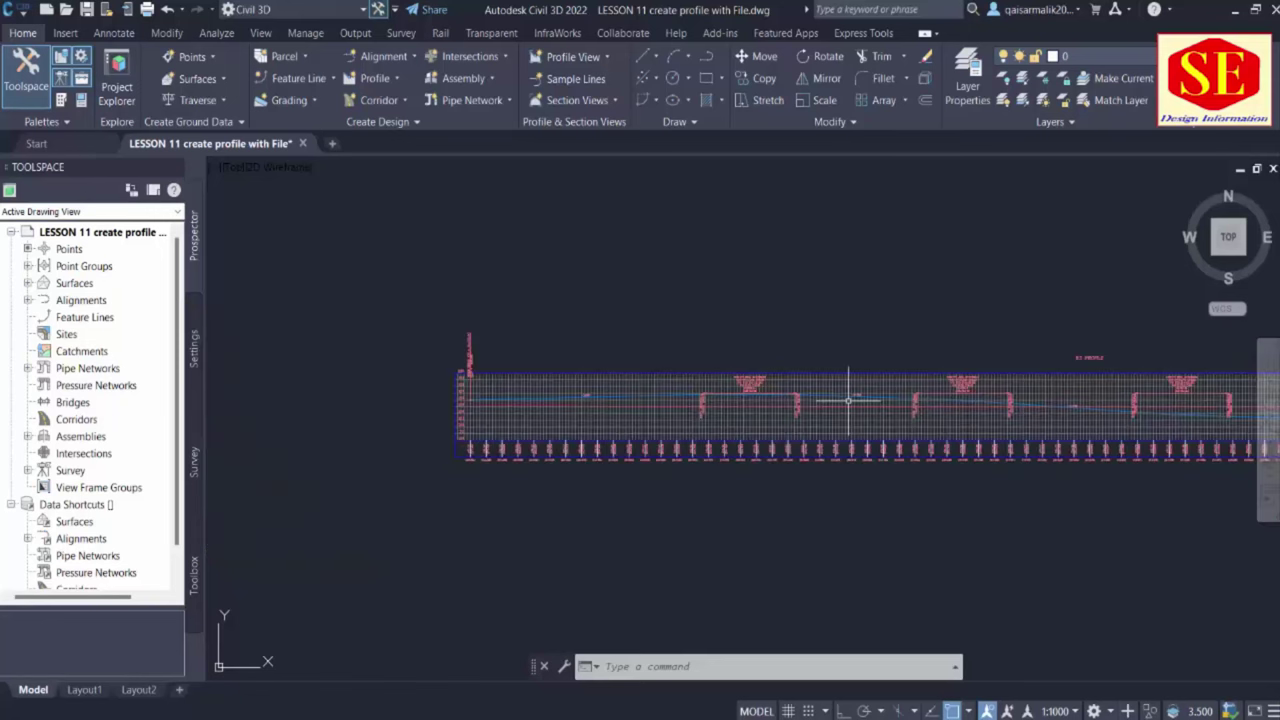
pyautogui.scroll(-4, 848, 400)
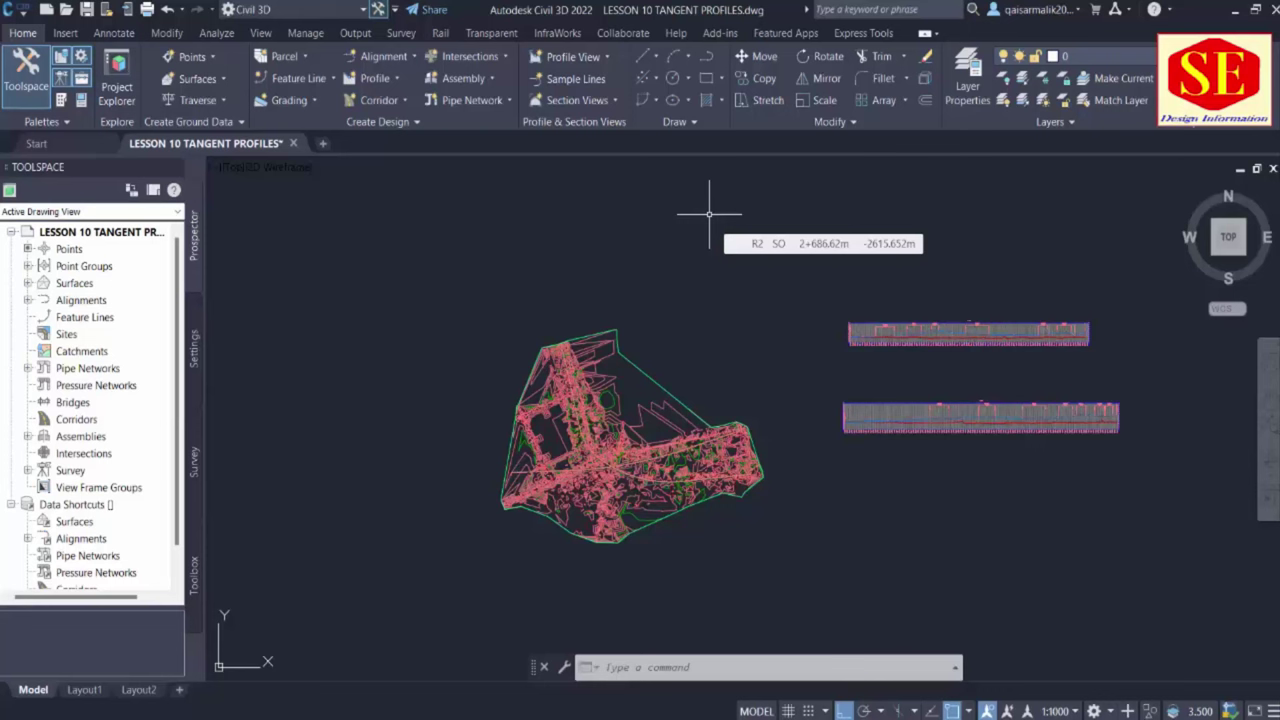
# Review the Profile creation commands list and zoom around the drawing
pyautogui.click(369, 82)
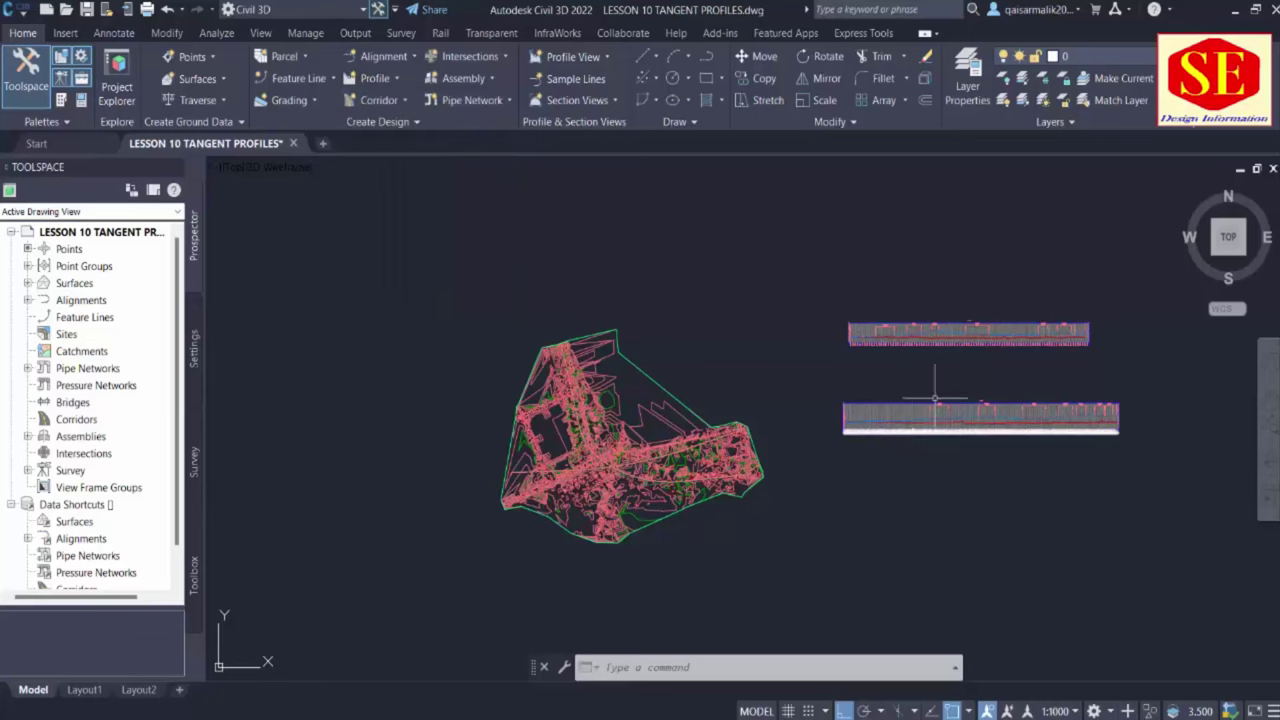
pyautogui.scroll(6, 950, 288)
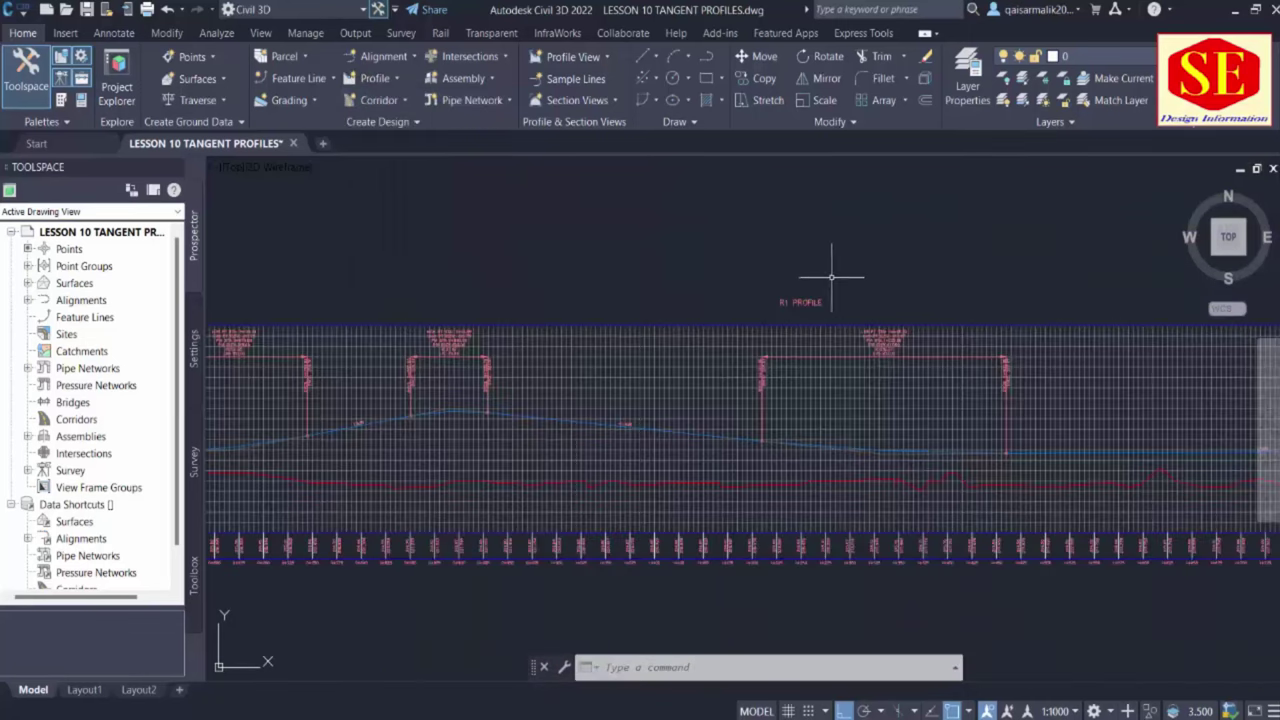
pyautogui.scroll(-3, 829, 286)
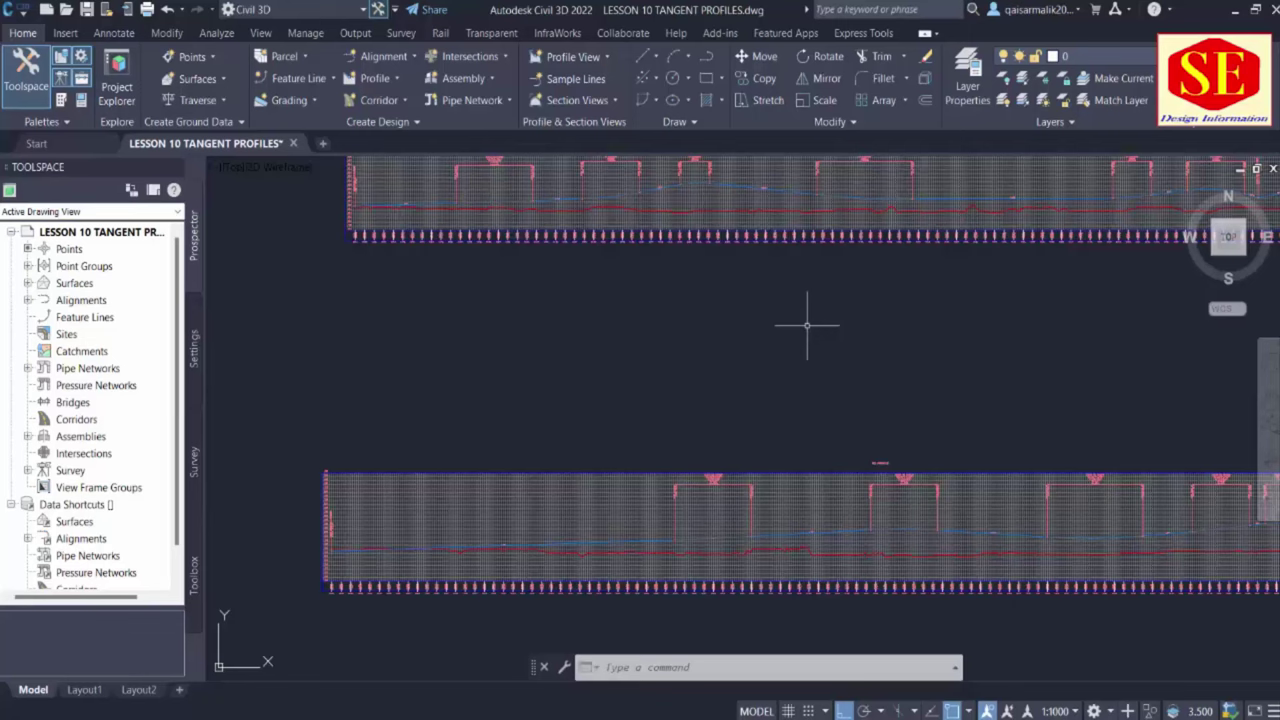
pyautogui.scroll(-3, 830, 320)
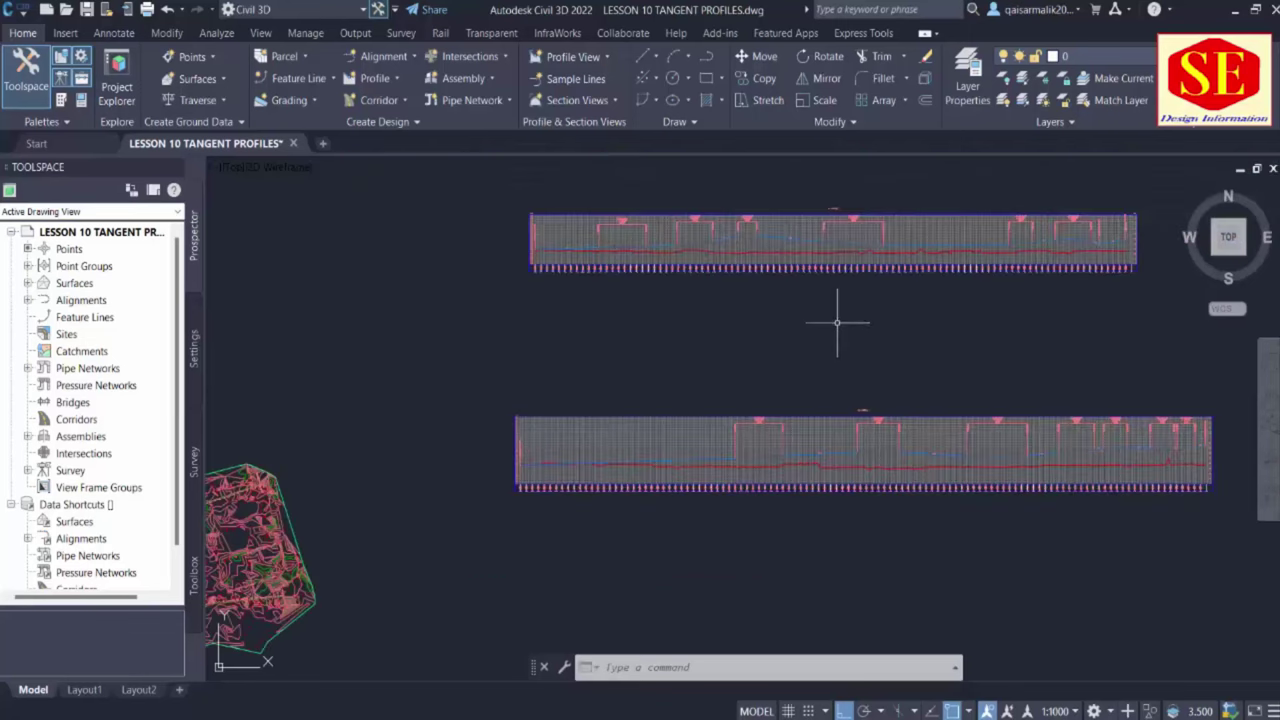
pyautogui.scroll(3, 369, 457)
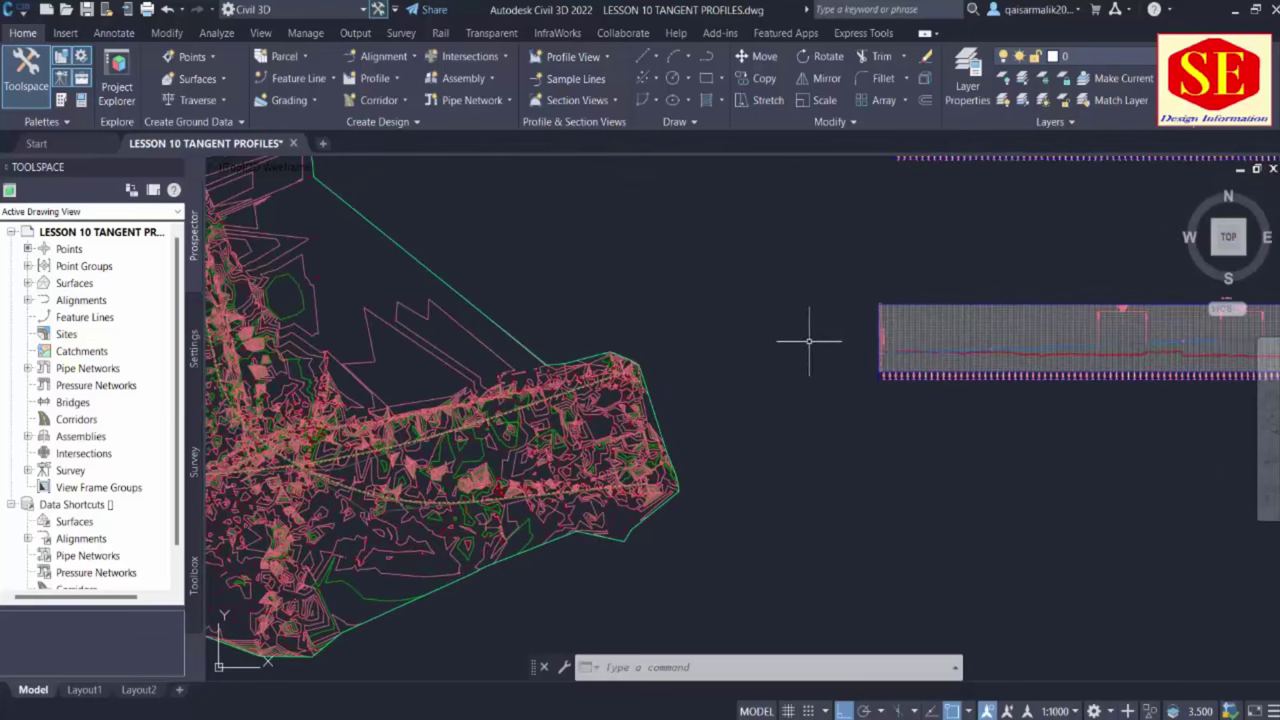
pyautogui.scroll(-2, 808, 340)
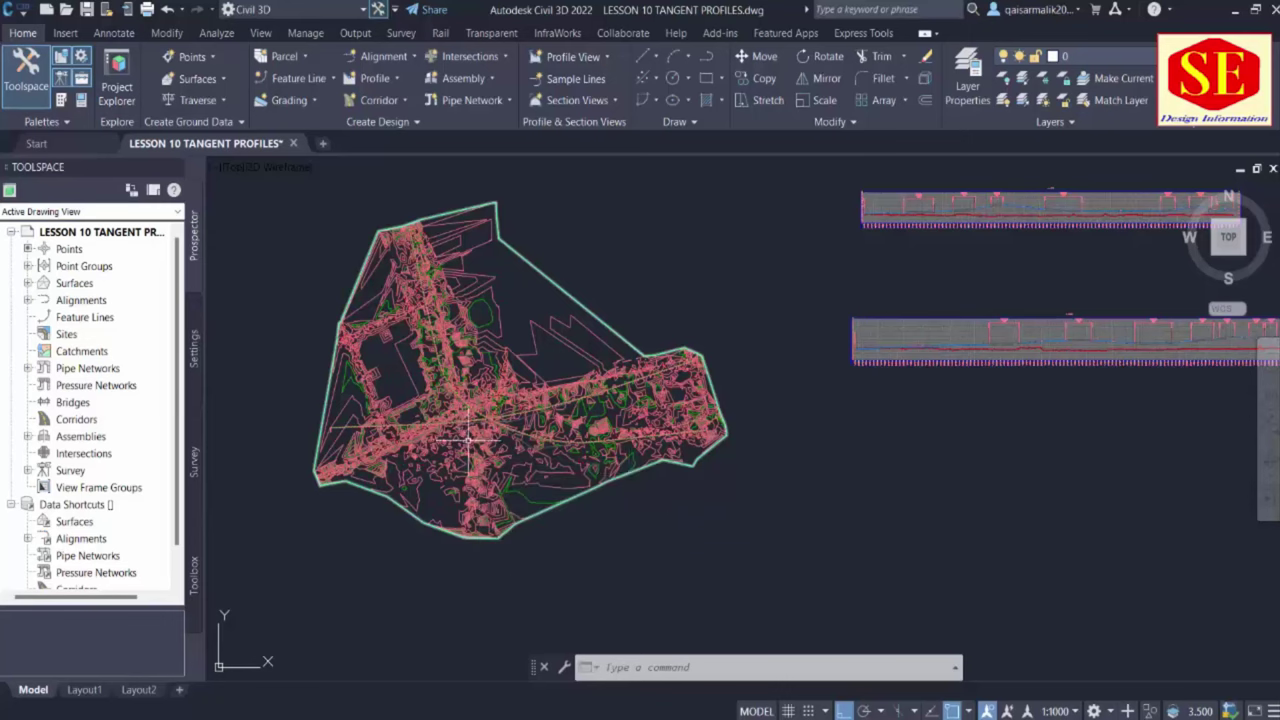
pyautogui.scroll(2, 563, 457)
# Recentre the whole surface plan in view and bring up the Alignment creation options
pyautogui.moveTo(563, 457); pyautogui.dragTo(662, 457, button='middle')
pyautogui.moveTo(662, 457)
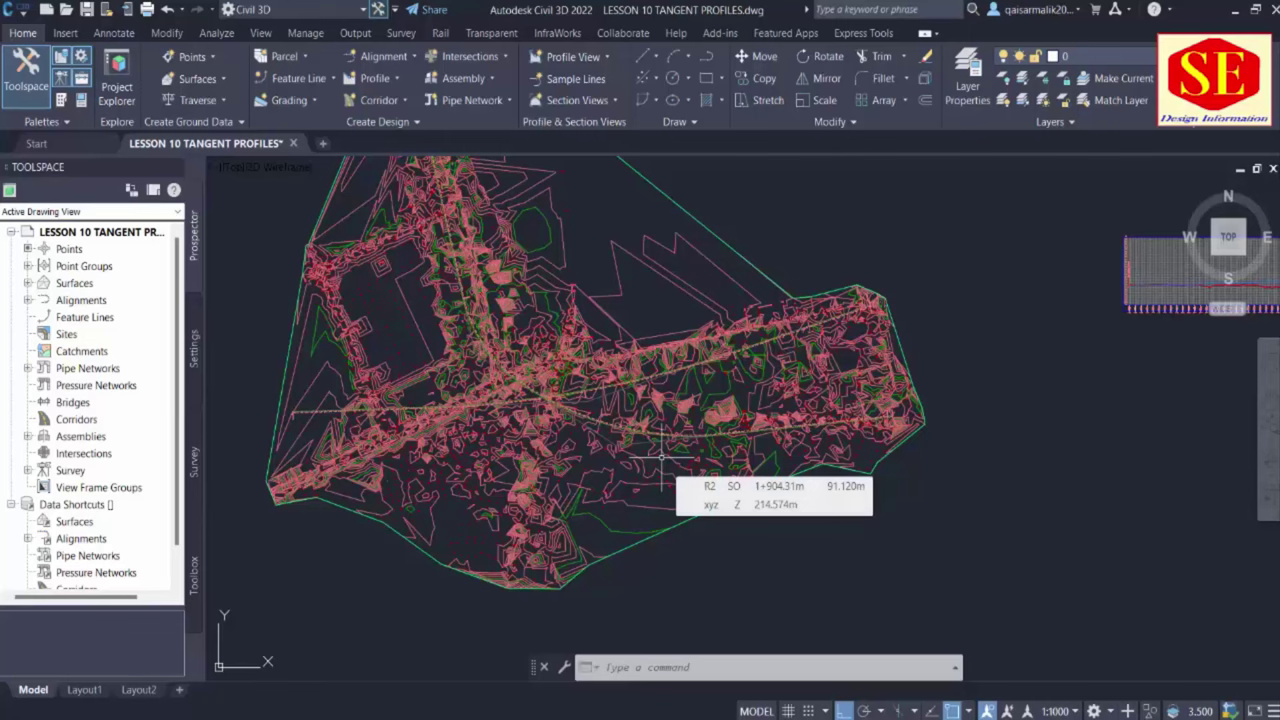
pyautogui.scroll(1, 662, 457)
pyautogui.scroll(-6, 730, 410)
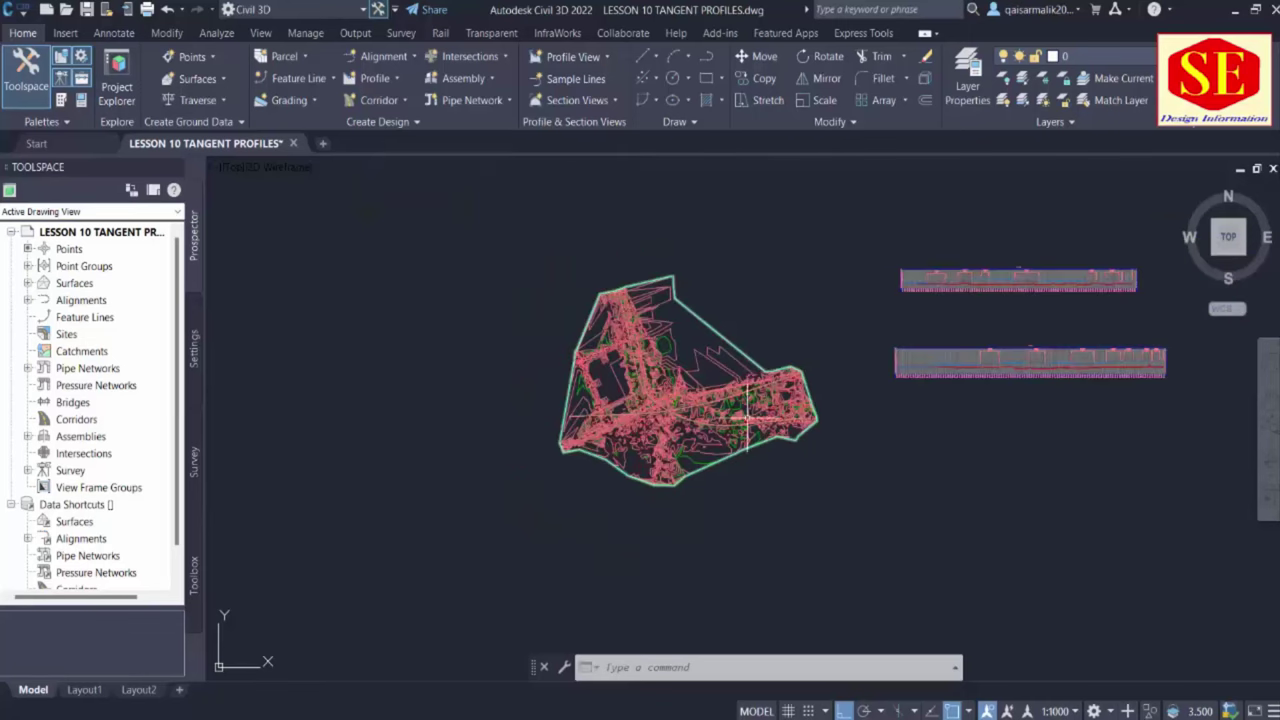
pyautogui.scroll(3, 710, 393)
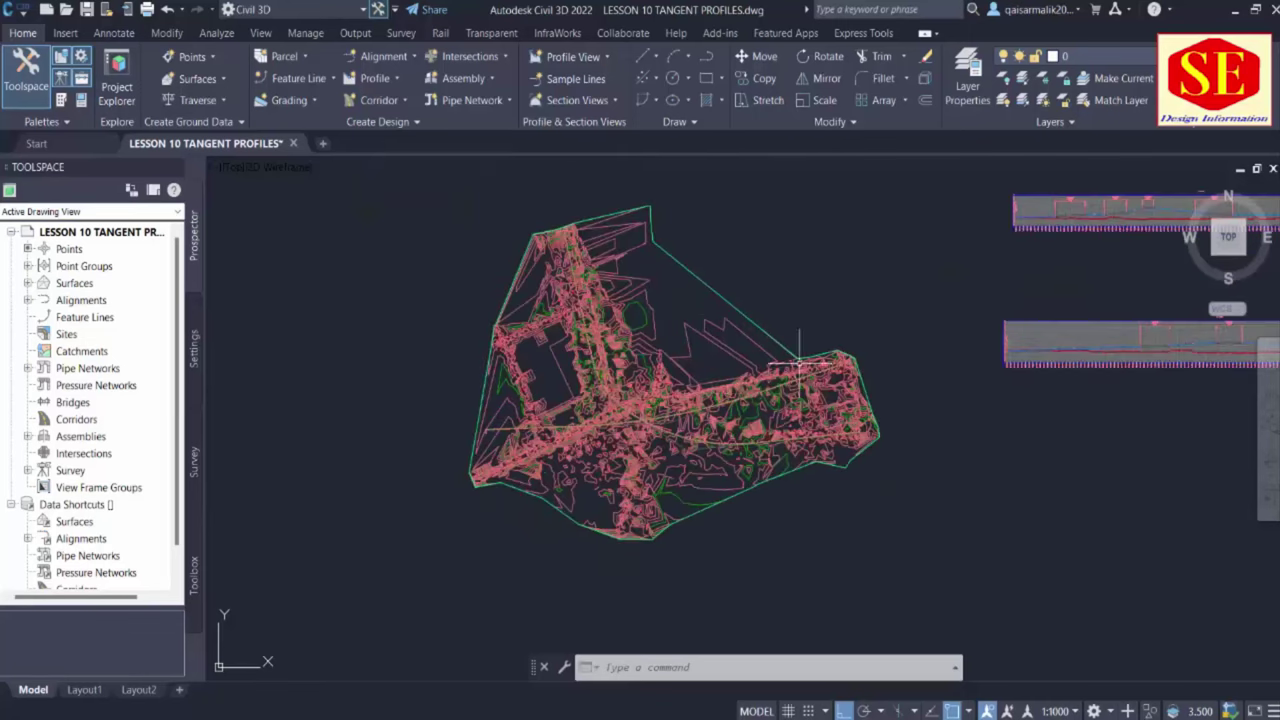
pyautogui.scroll(1, 1038, 387)
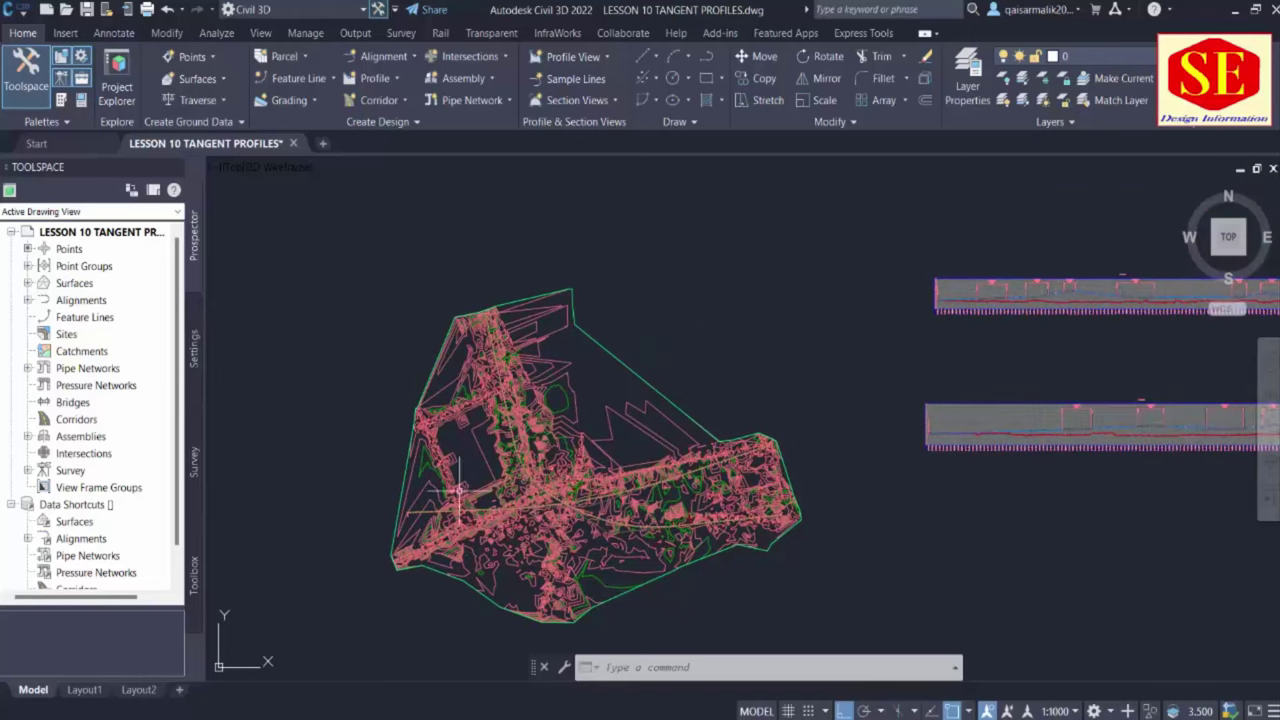
pyautogui.scroll(2, 522, 555)
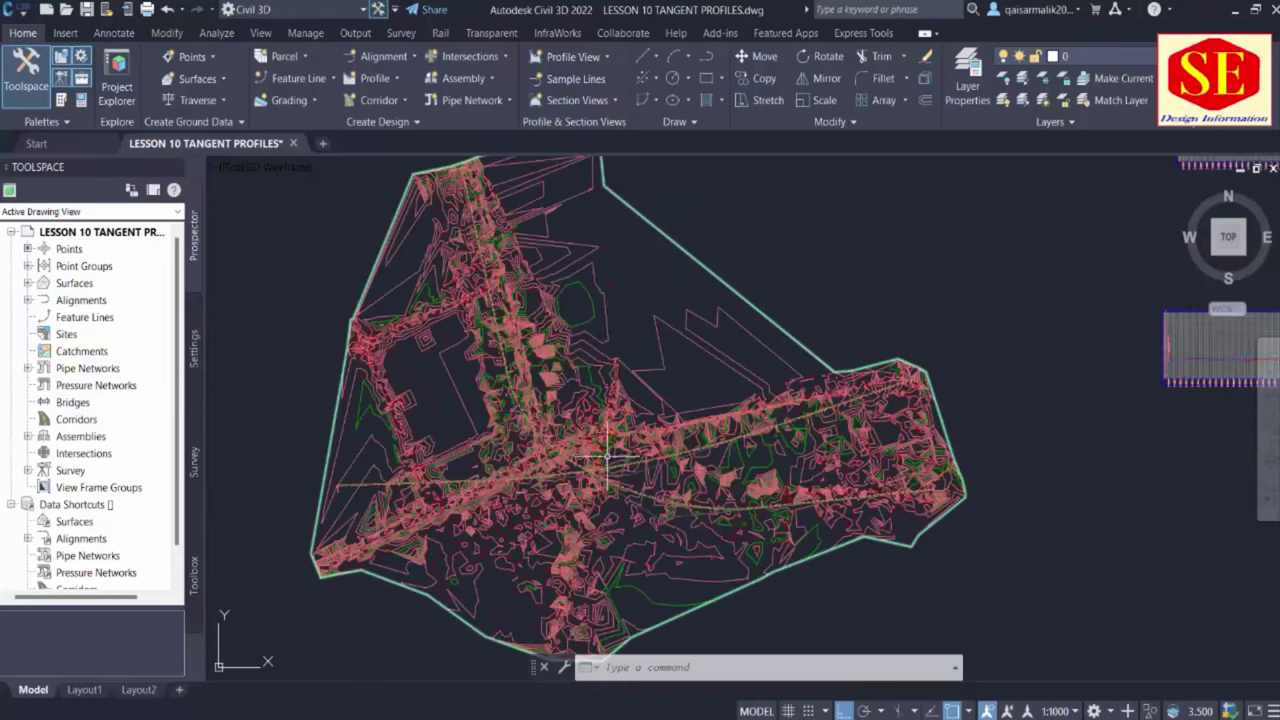
pyautogui.moveTo(607, 455)
pyautogui.moveTo(607, 455); pyautogui.dragTo(599, 389, button='middle')
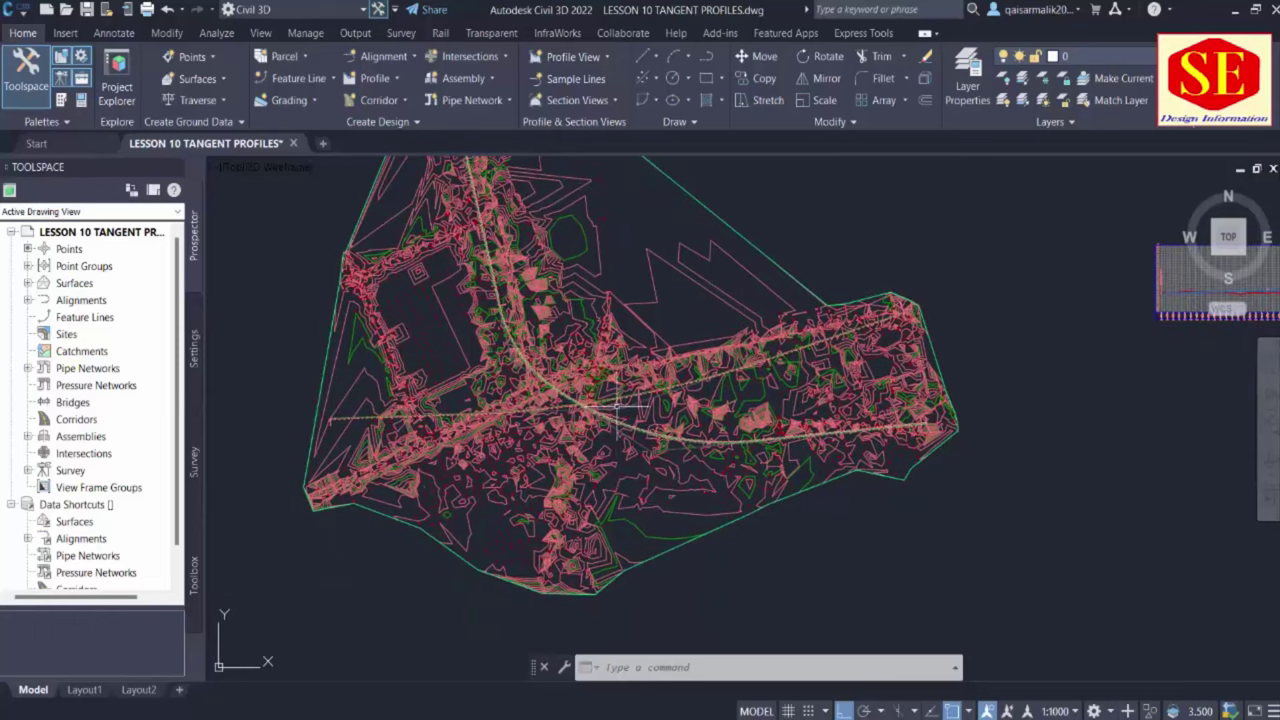
pyautogui.click(381, 58)
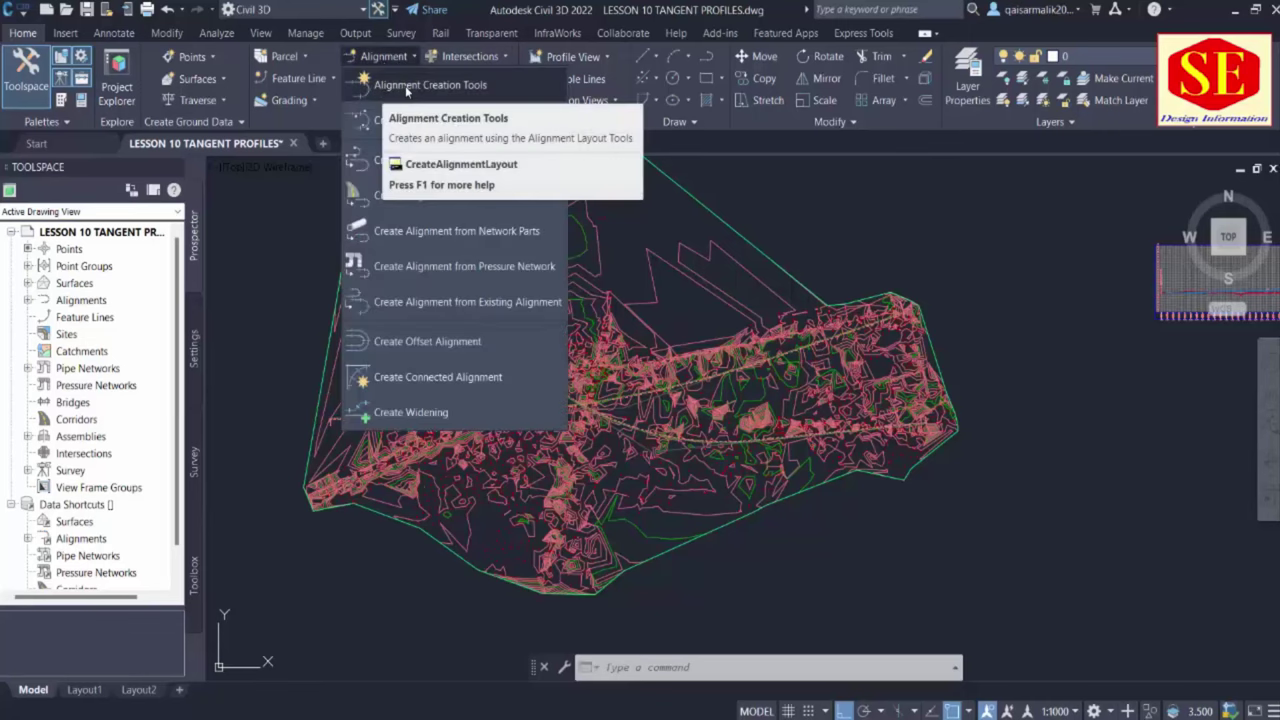
# Create alignment R3 with the Existing style and starting station 20 via Alignment Creation Tools
pyautogui.click(380, 86)
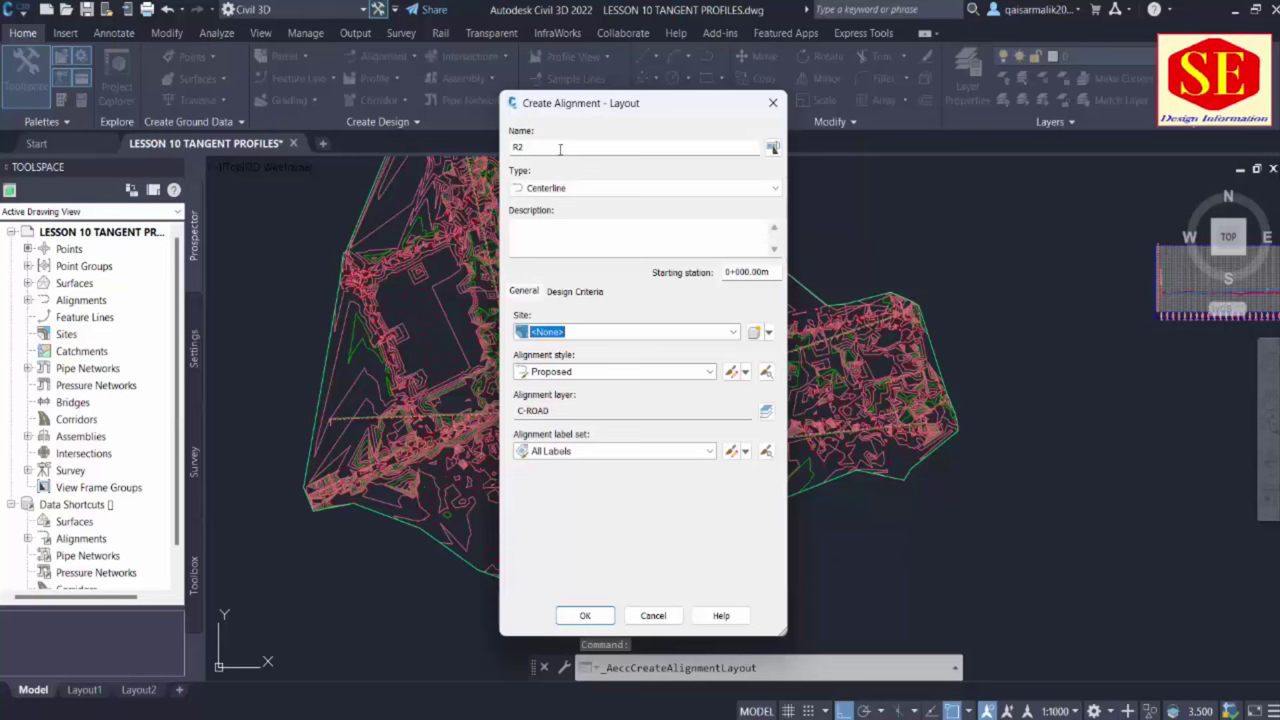
pyautogui.click(565, 148)
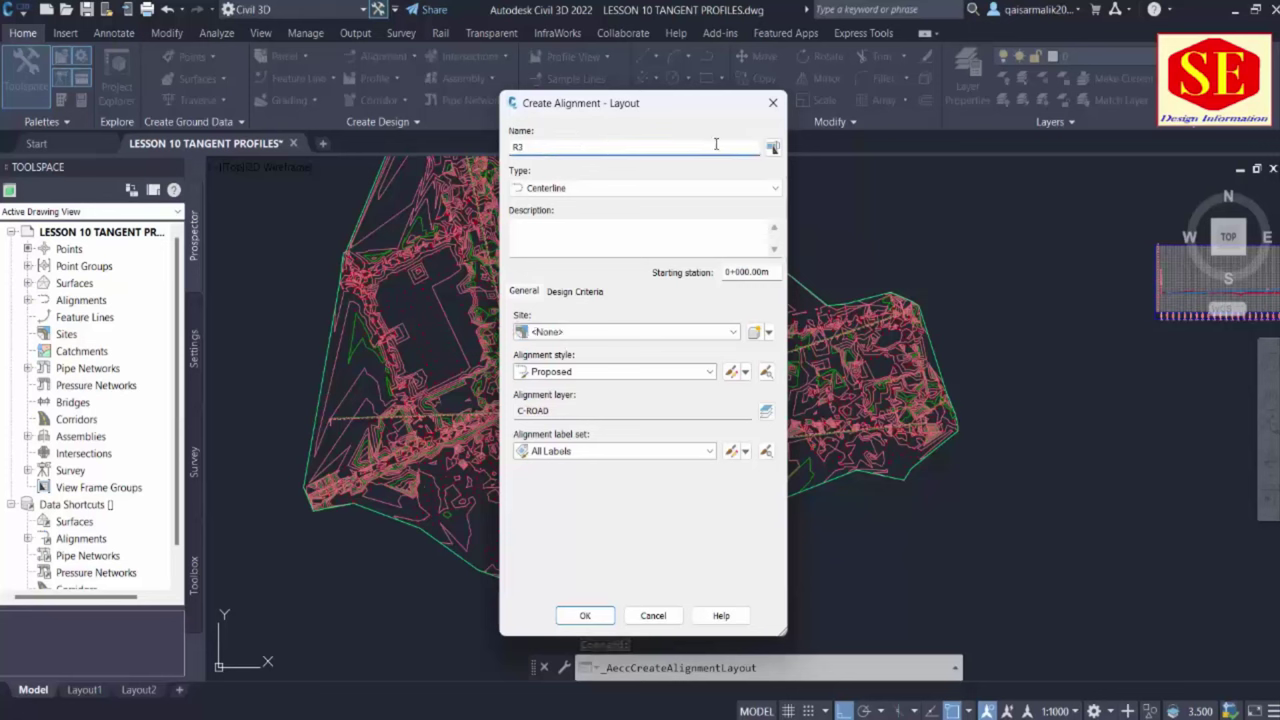
pyautogui.click(547, 378)
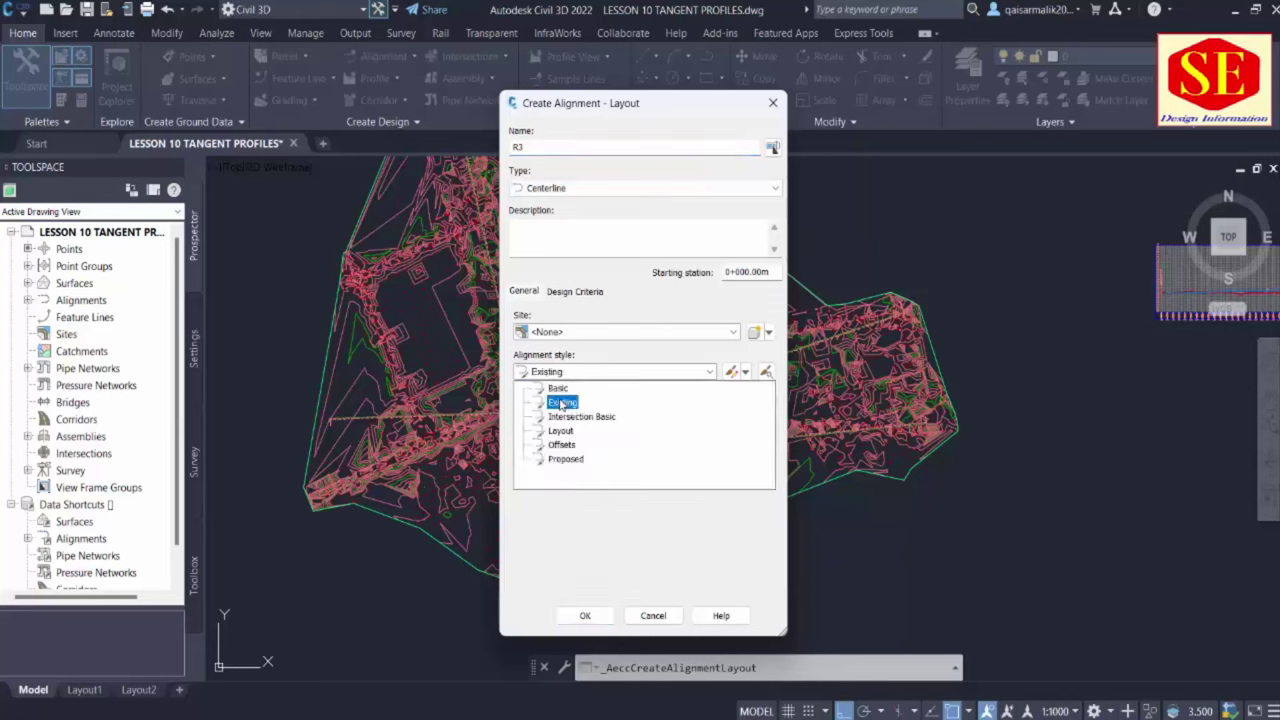
pyautogui.click(561, 403)
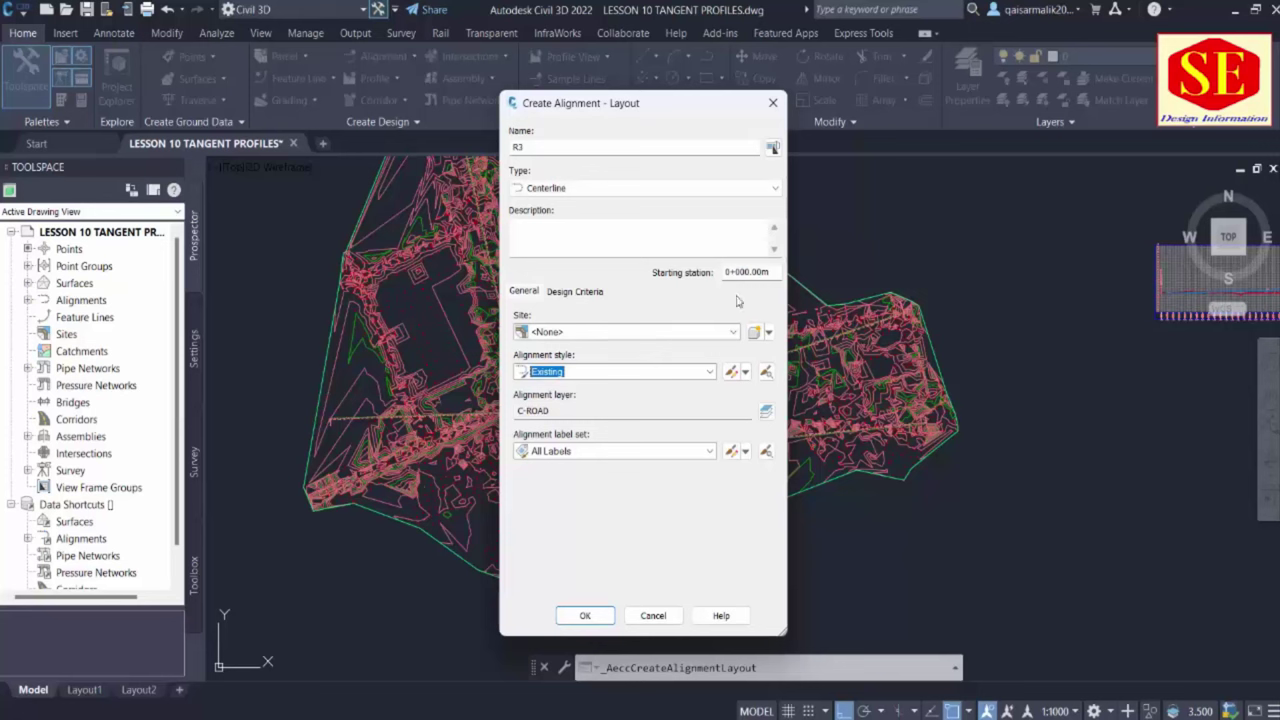
pyautogui.moveTo(759, 280); pyautogui.dragTo(693, 283)
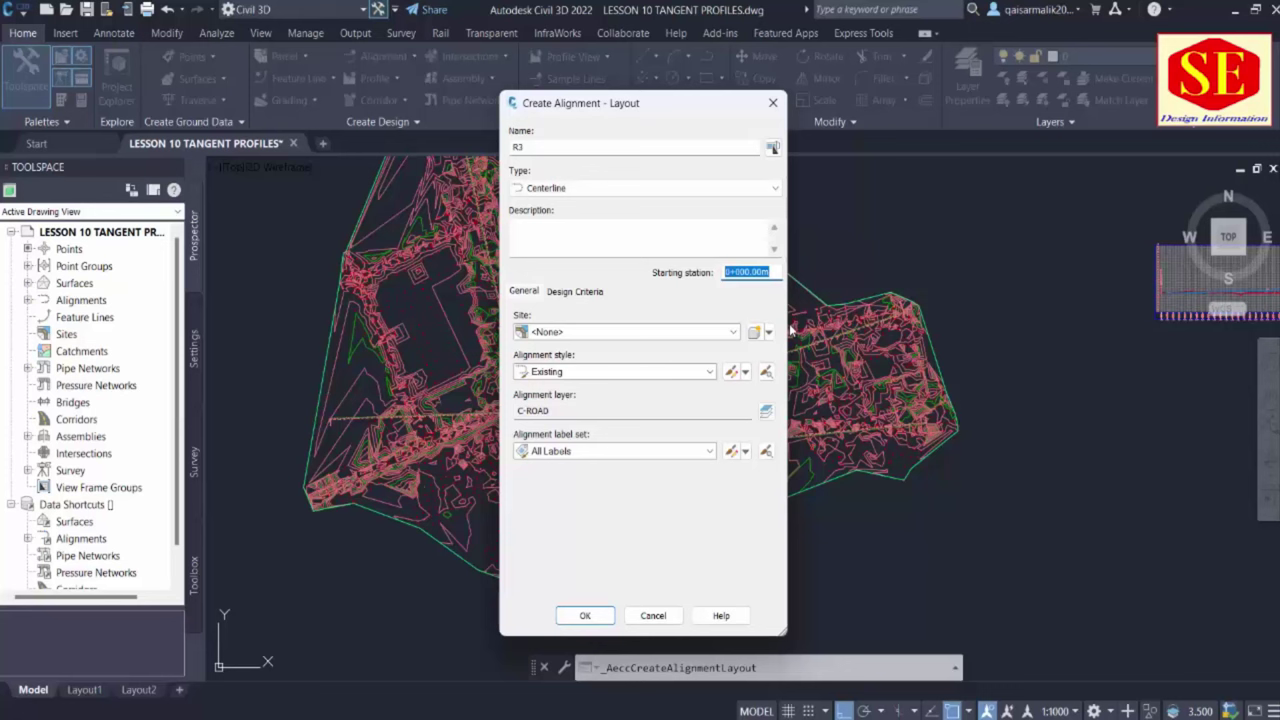
pyautogui.write('20')
pyautogui.click(585, 615)
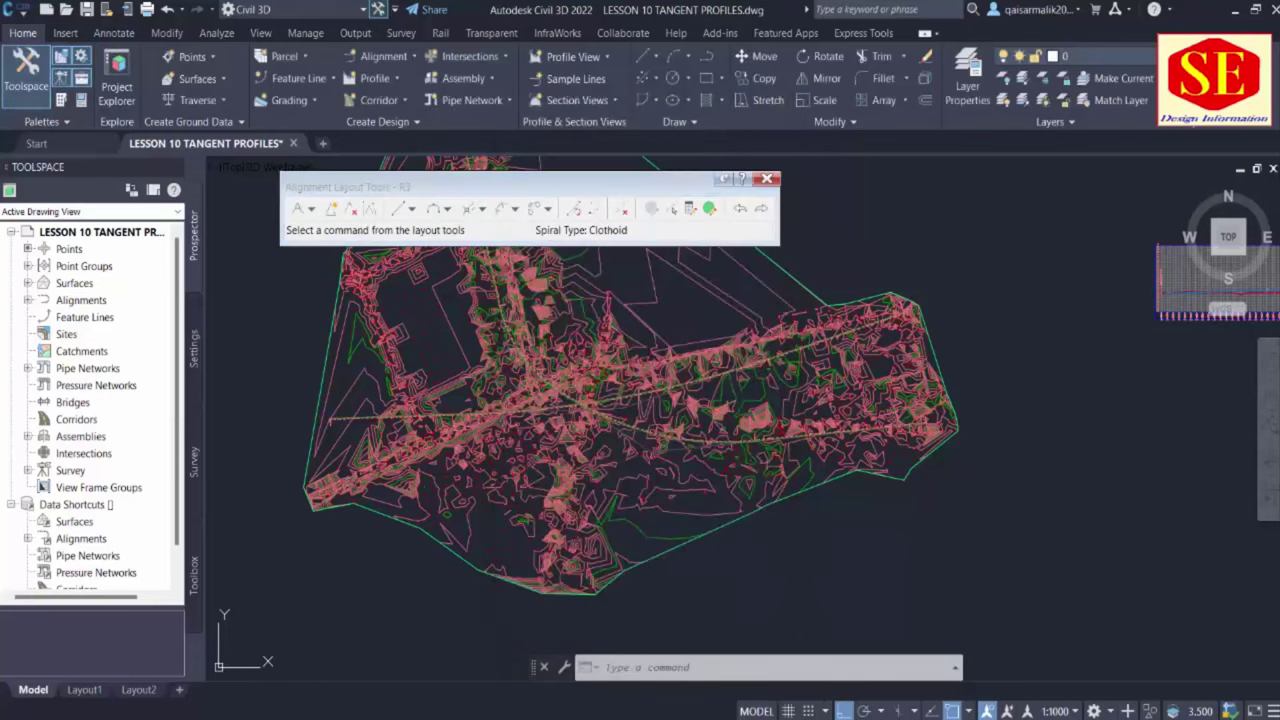
pyautogui.click(311, 208)
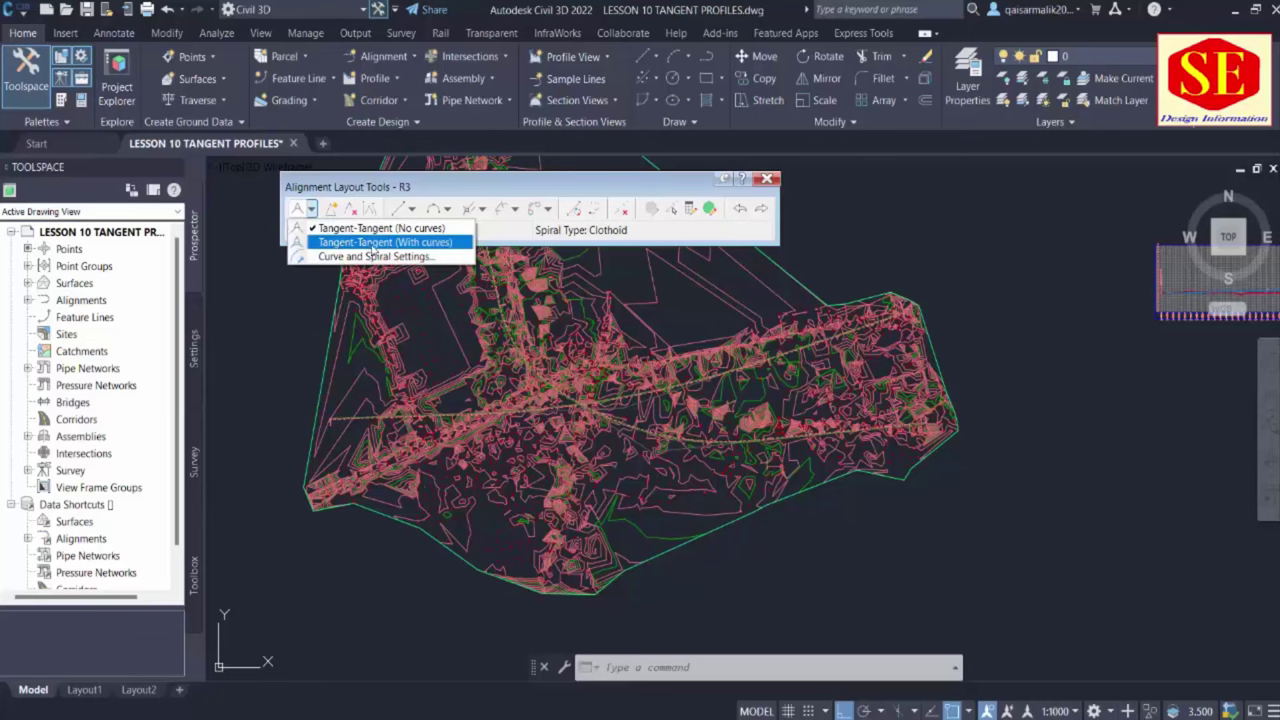
pyautogui.click(432, 246)
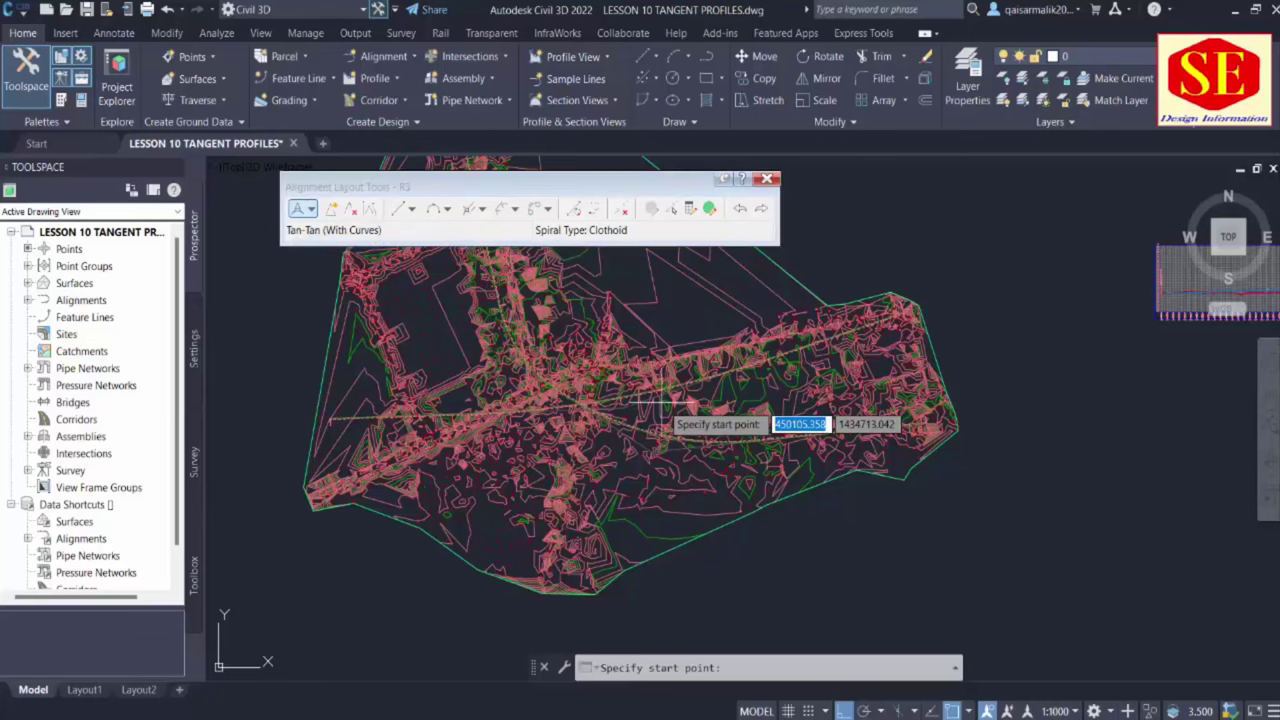
pyautogui.scroll(3, 760, 440)
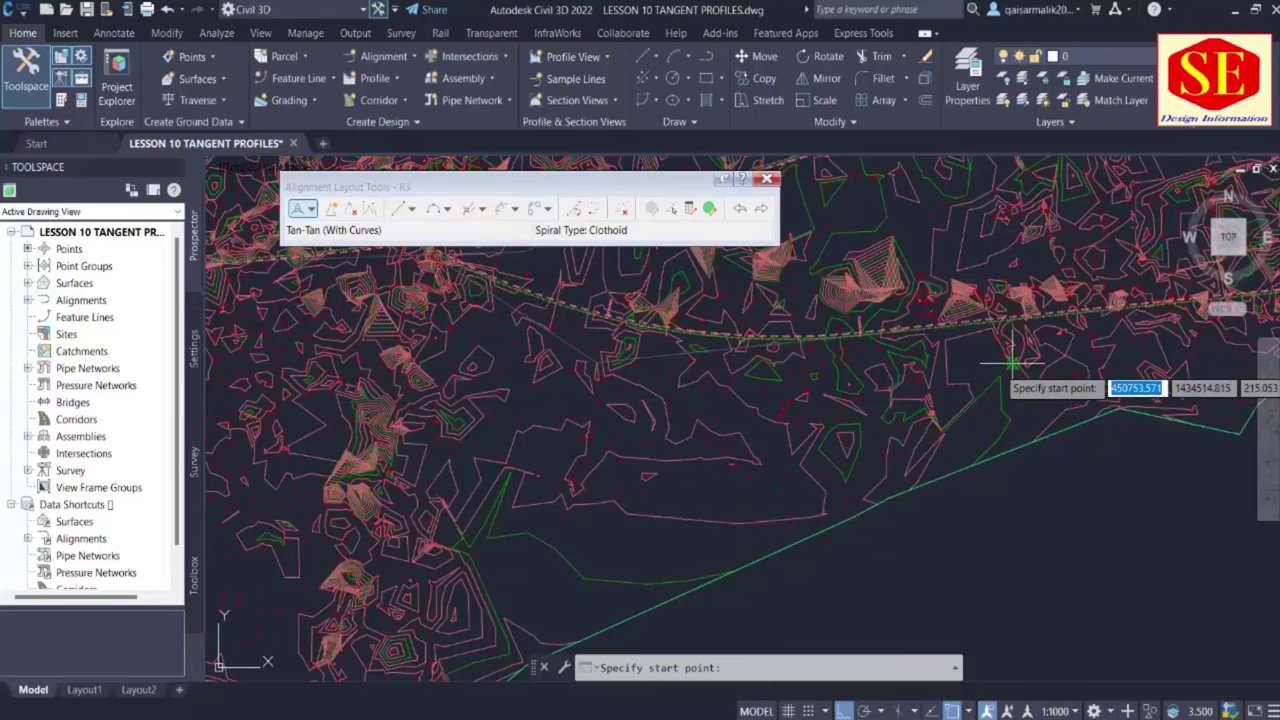
pyautogui.scroll(2, 1020, 383)
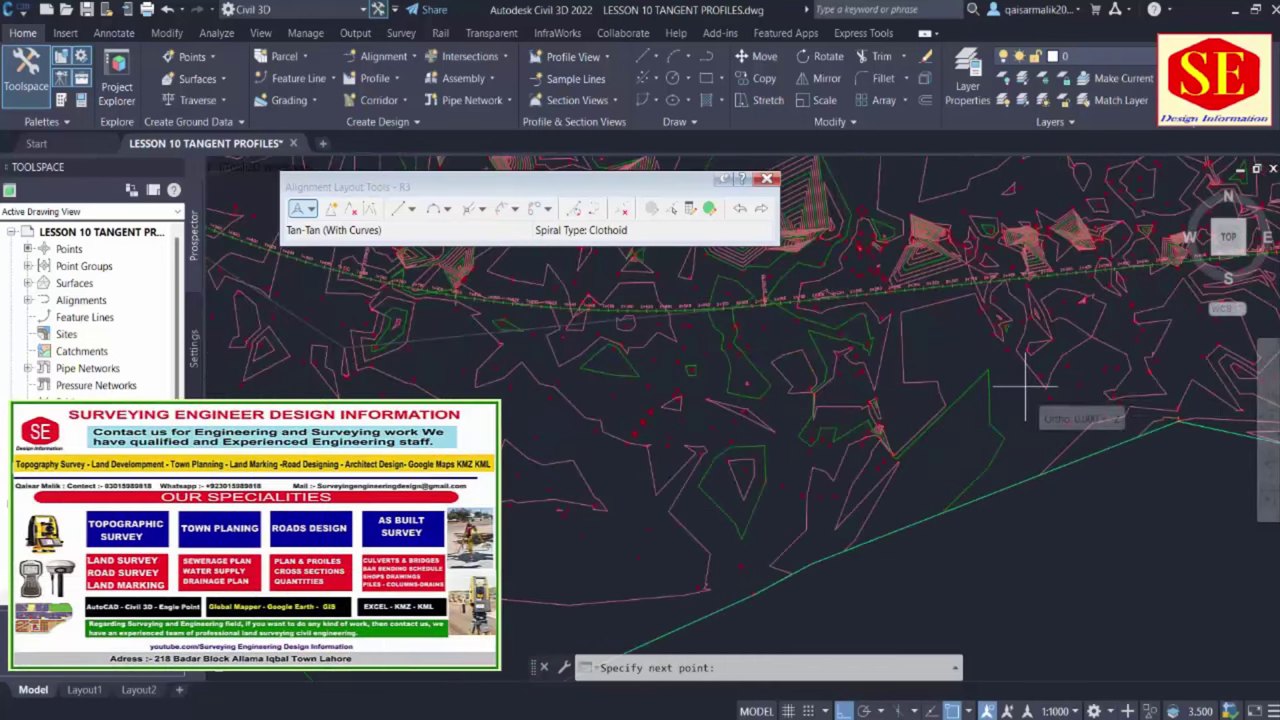
pyautogui.click(1020, 383)
pyautogui.moveTo(790, 365); pyautogui.dragTo(748, 398, button='middle')
pyautogui.scroll(-2, 748, 398)
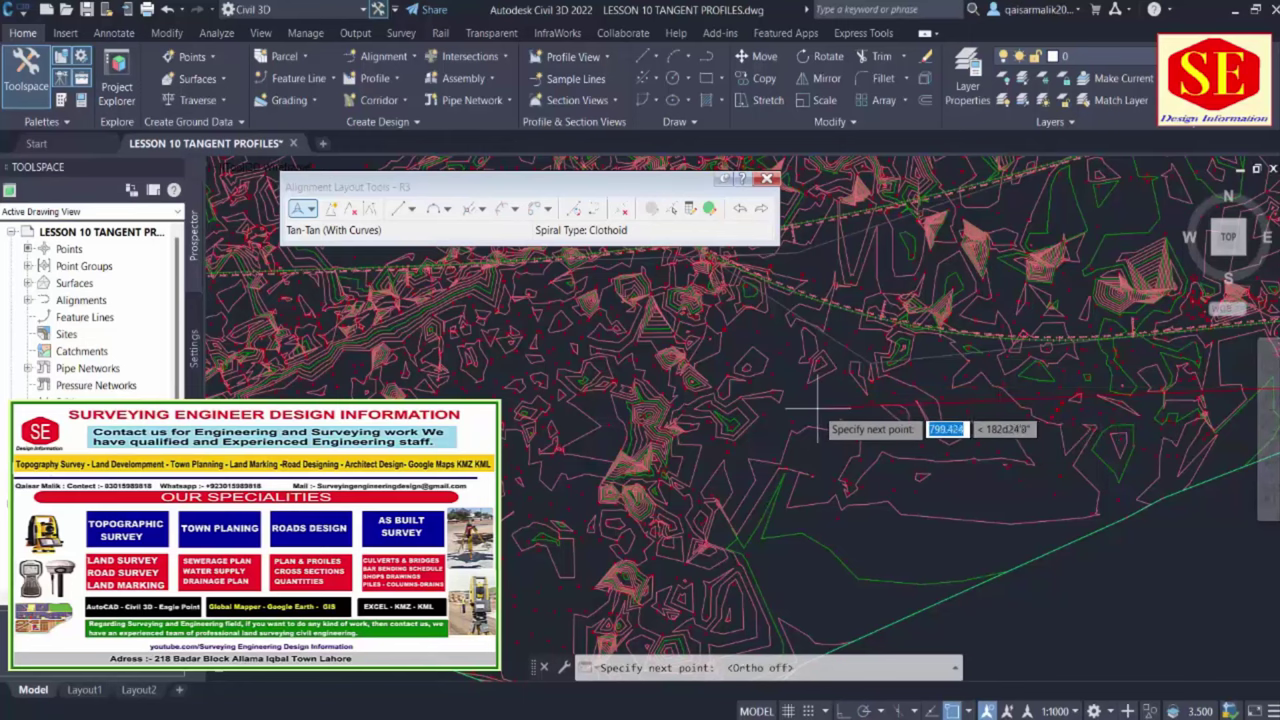
pyautogui.moveTo(815, 405)
pyautogui.keyDown('shift'); pyautogui.mouseDown(button='middle')
pyautogui.moveTo(992, 455)
pyautogui.moveTo(816, 560)
pyautogui.mouseUp(button='middle'); pyautogui.keyUp('shift')
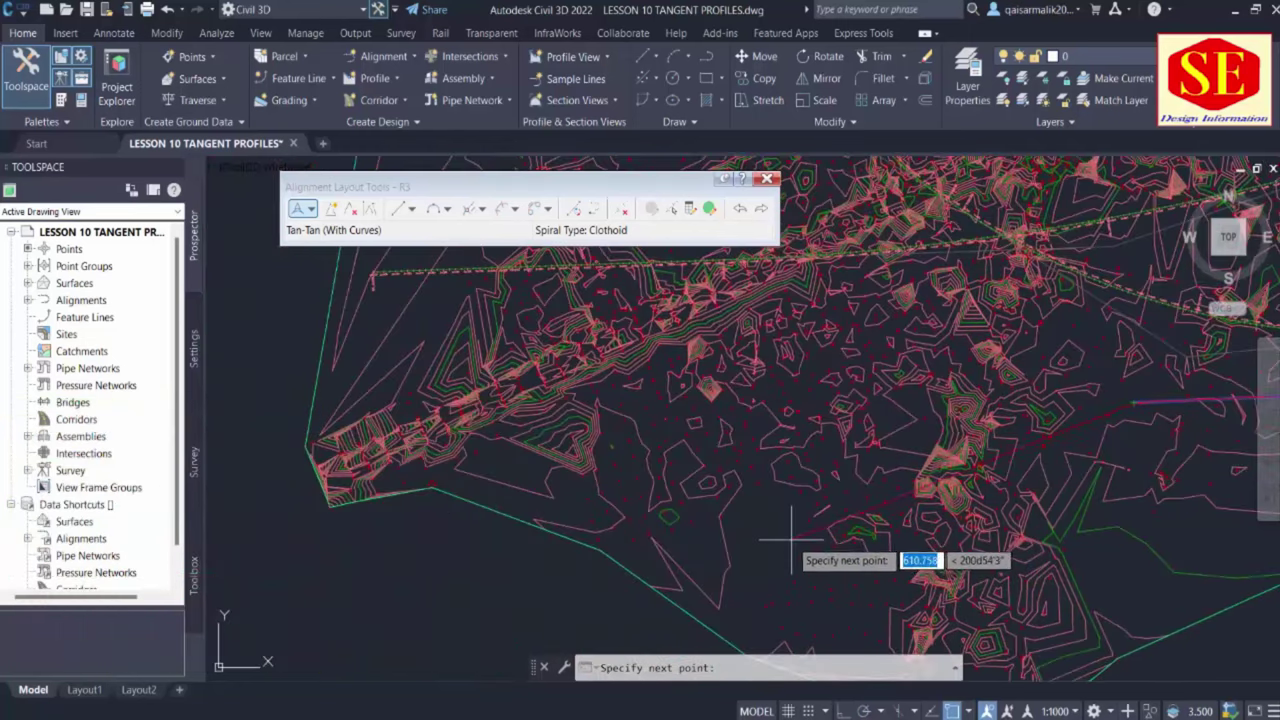
pyautogui.scroll(2, 479, 463)
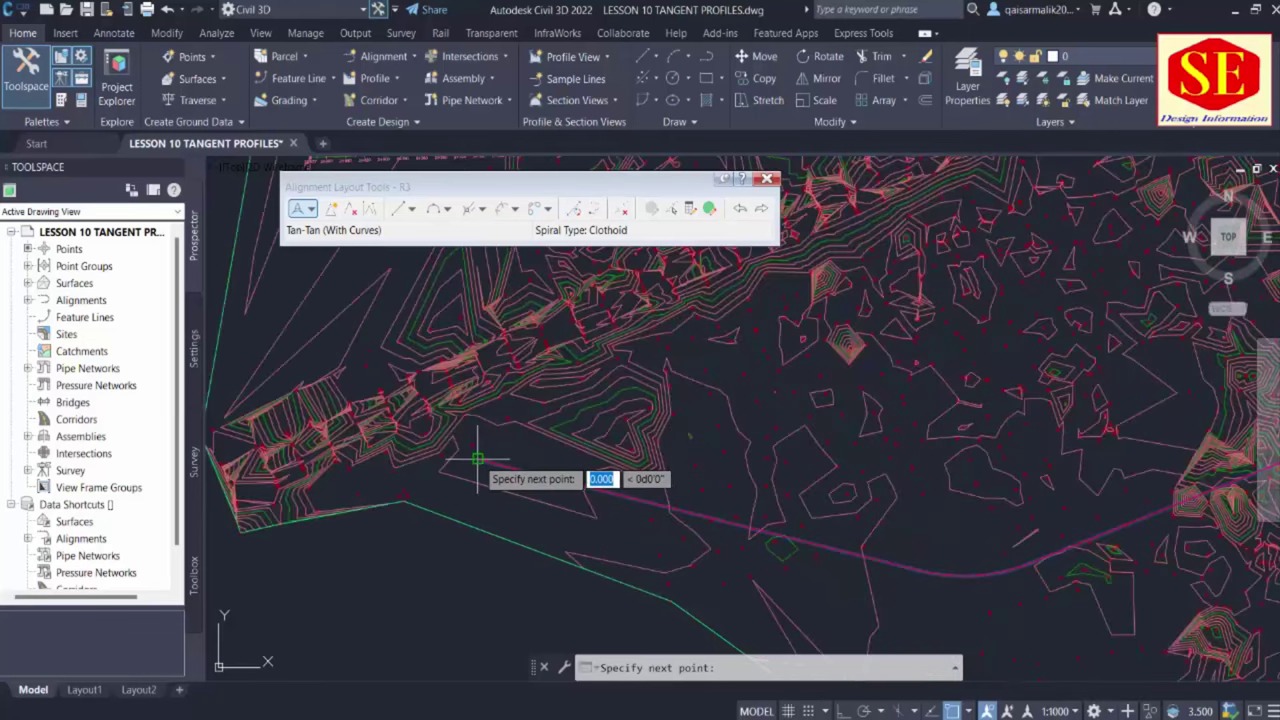
pyautogui.scroll(-2, 476, 458)
pyautogui.press('Return')
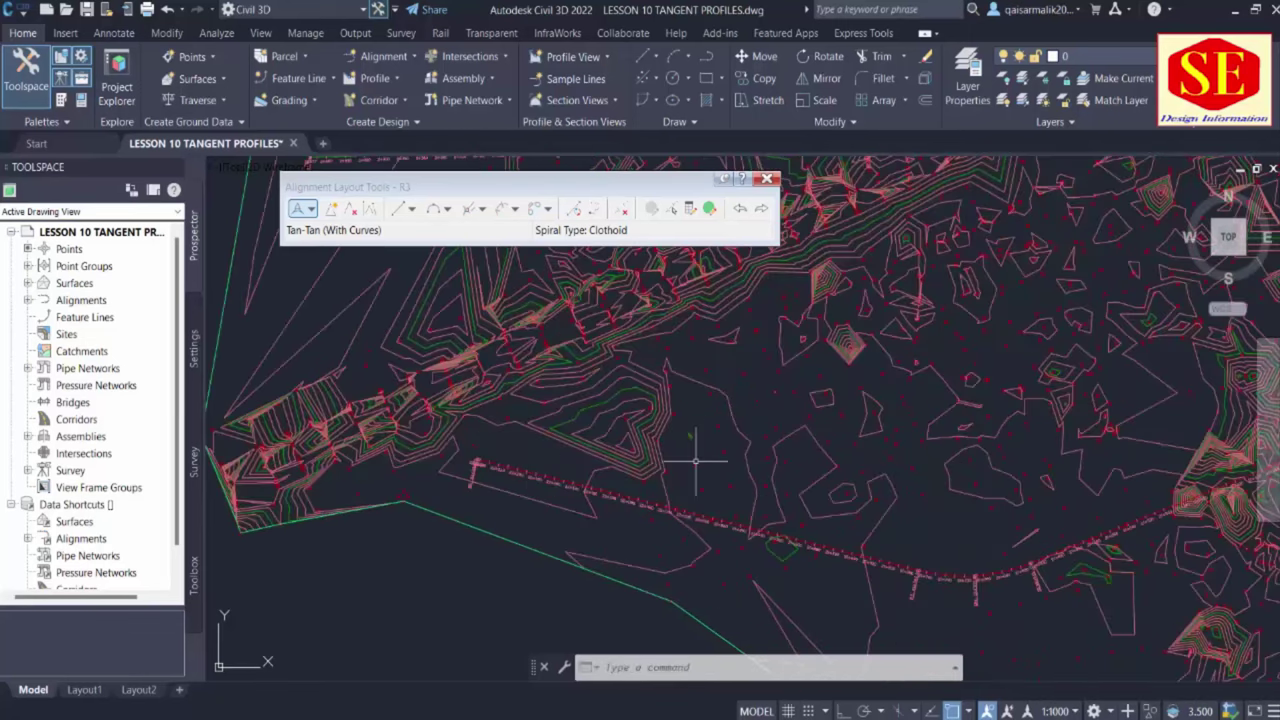
pyautogui.scroll(2, 460, 470)
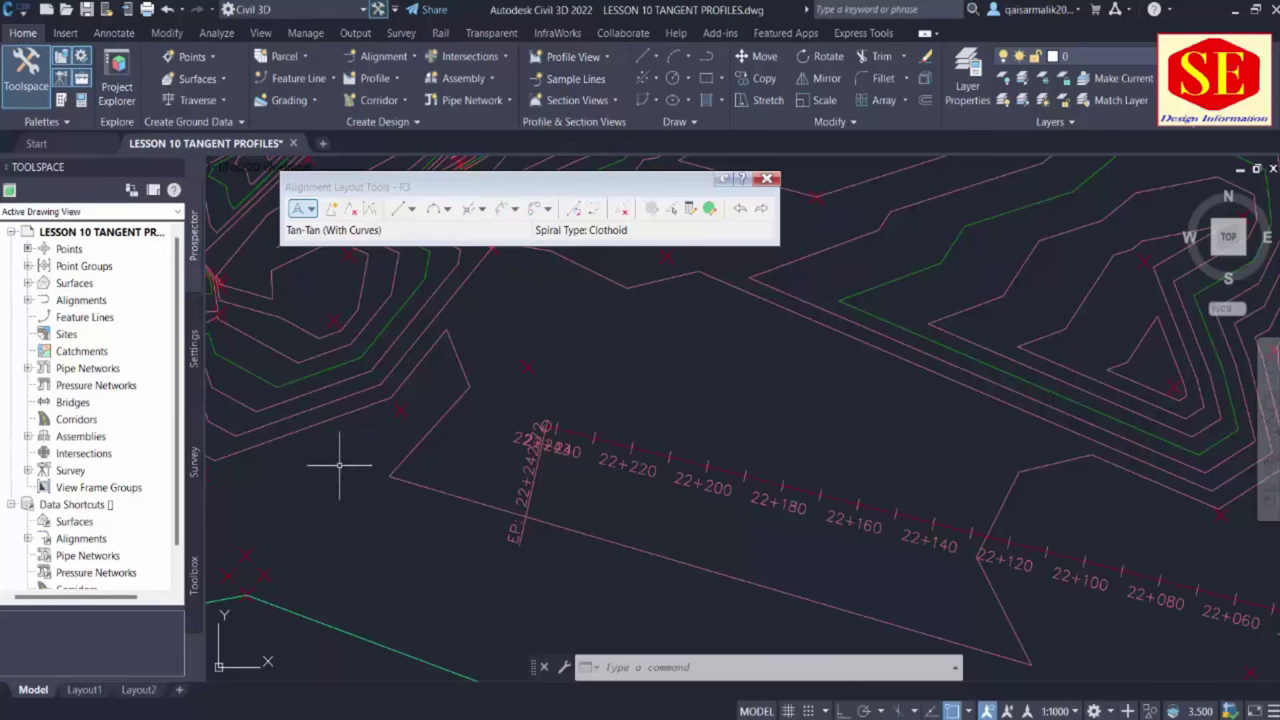
pyautogui.scroll(-3, 343, 455)
pyautogui.moveTo(682, 467); pyautogui.dragTo(337, 457, button='middle')
pyautogui.scroll(2, 677, 443)
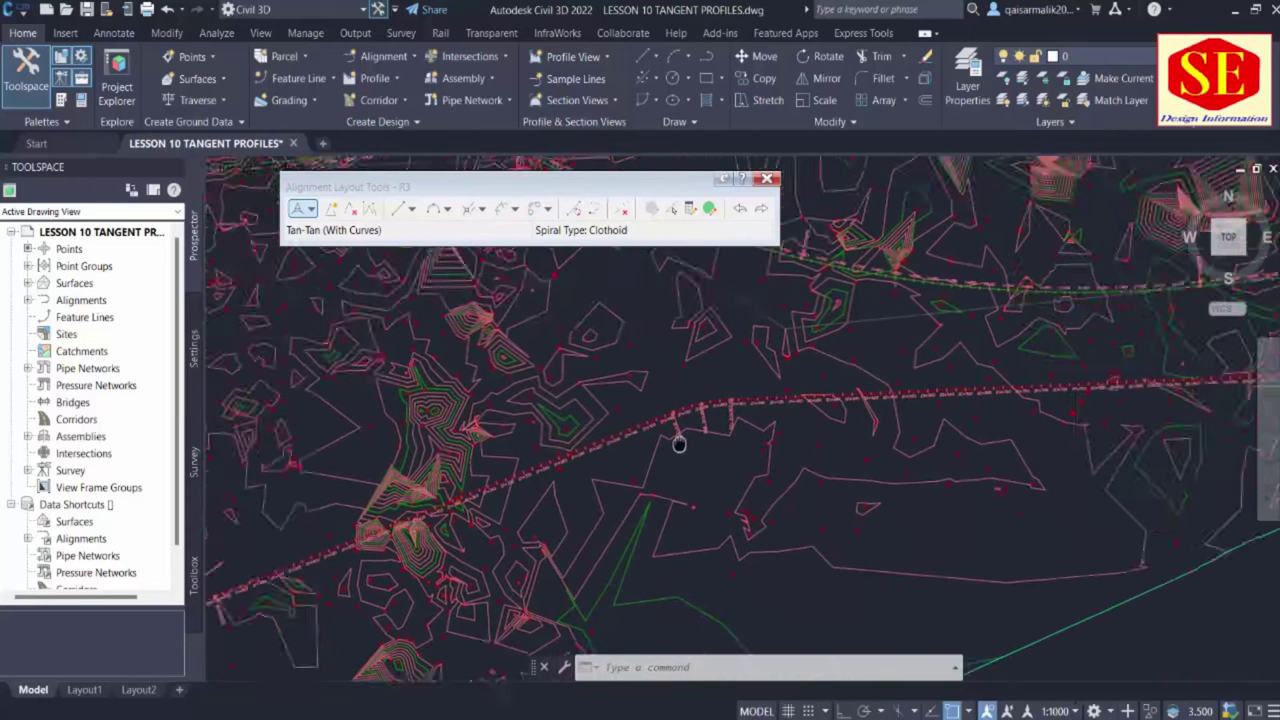
pyautogui.scroll(1, 1042, 454)
pyautogui.scroll(-3, 1162, 448)
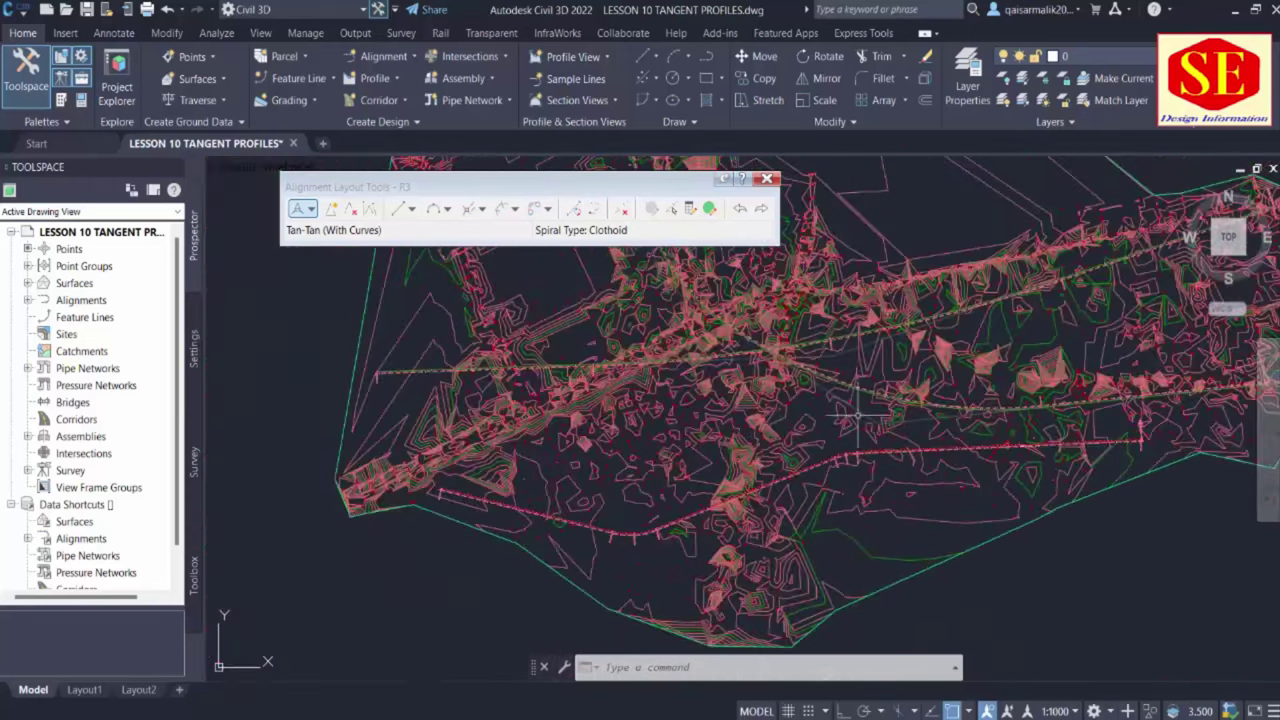
pyautogui.scroll(4, 858, 430)
pyautogui.press('Escape')
pyautogui.scroll(-6, 896, 452)
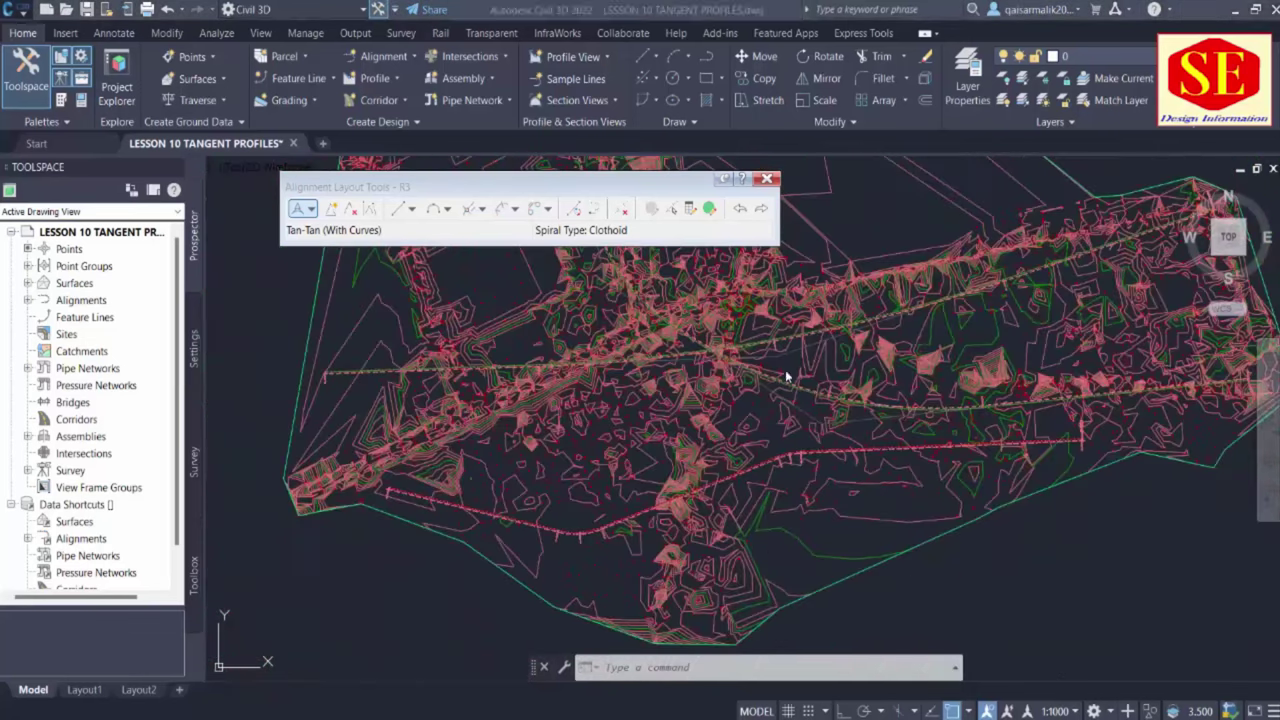
pyautogui.click(766, 178)
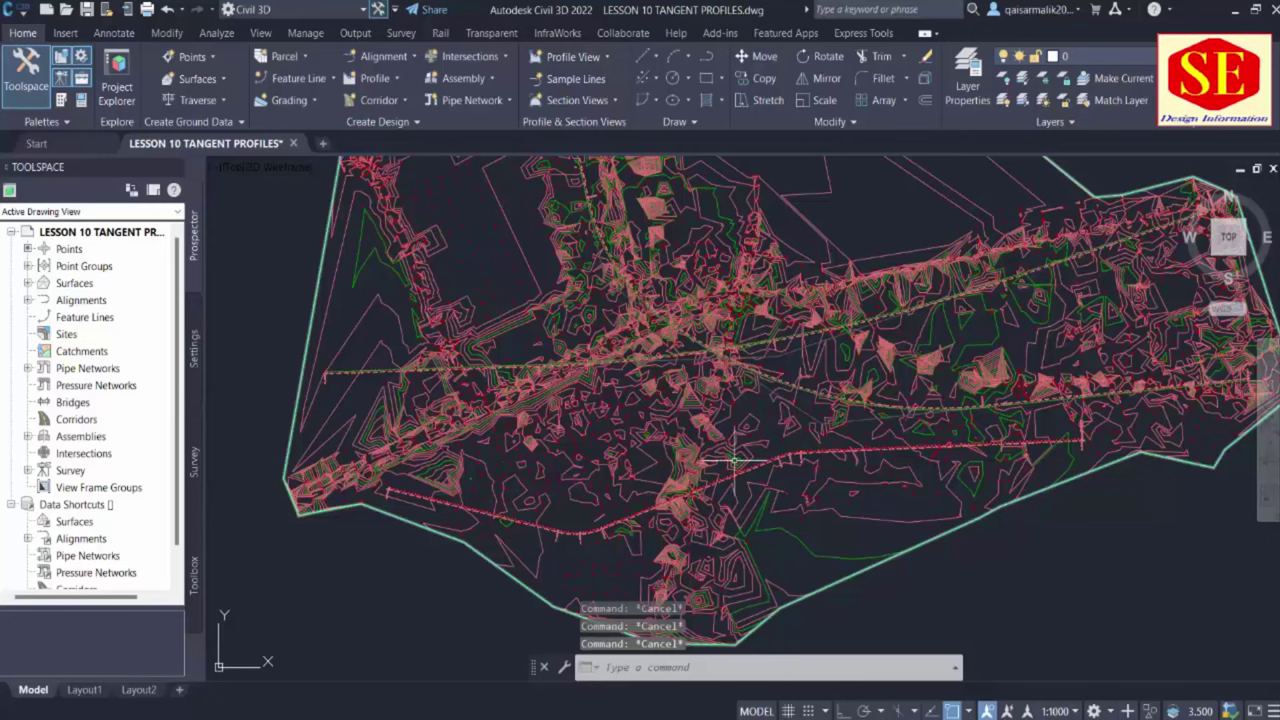
pyautogui.scroll(2, 727, 352)
pyautogui.scroll(1, 727, 352)
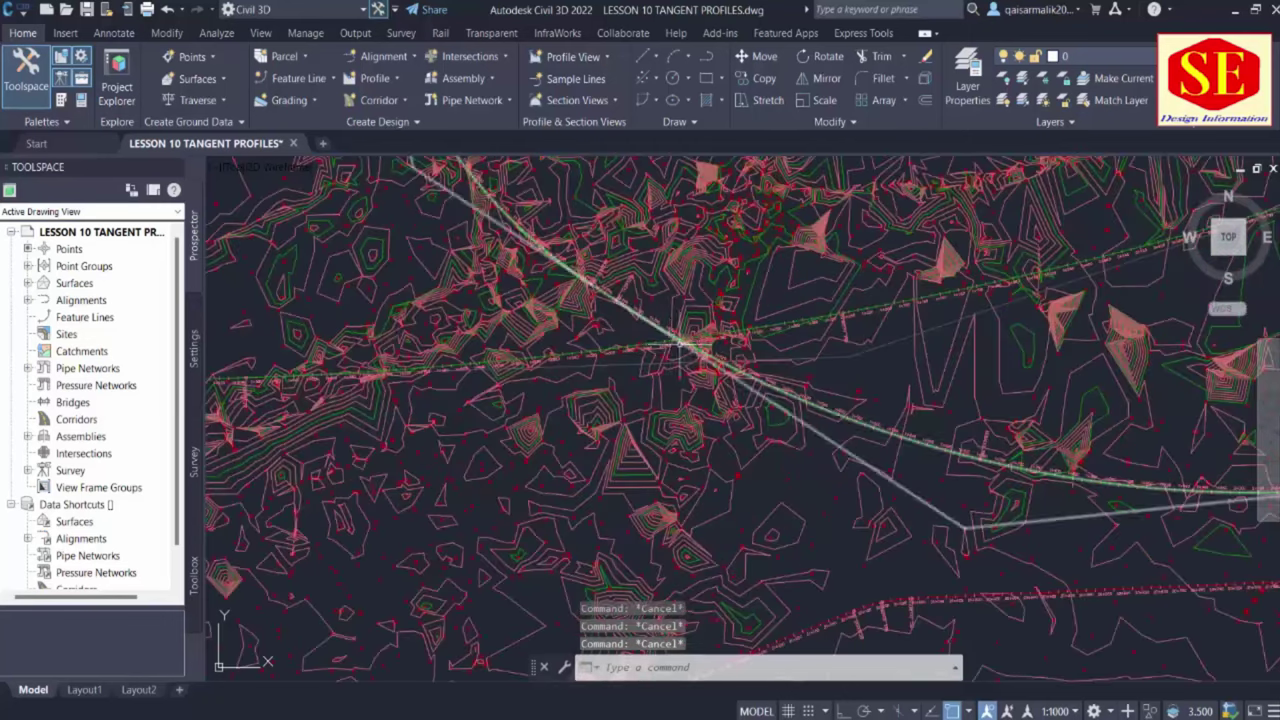
pyautogui.scroll(-4, 660, 388)
# Set the TIN surface style's Minor Contours colour to red and apply it
pyautogui.click(660, 388)
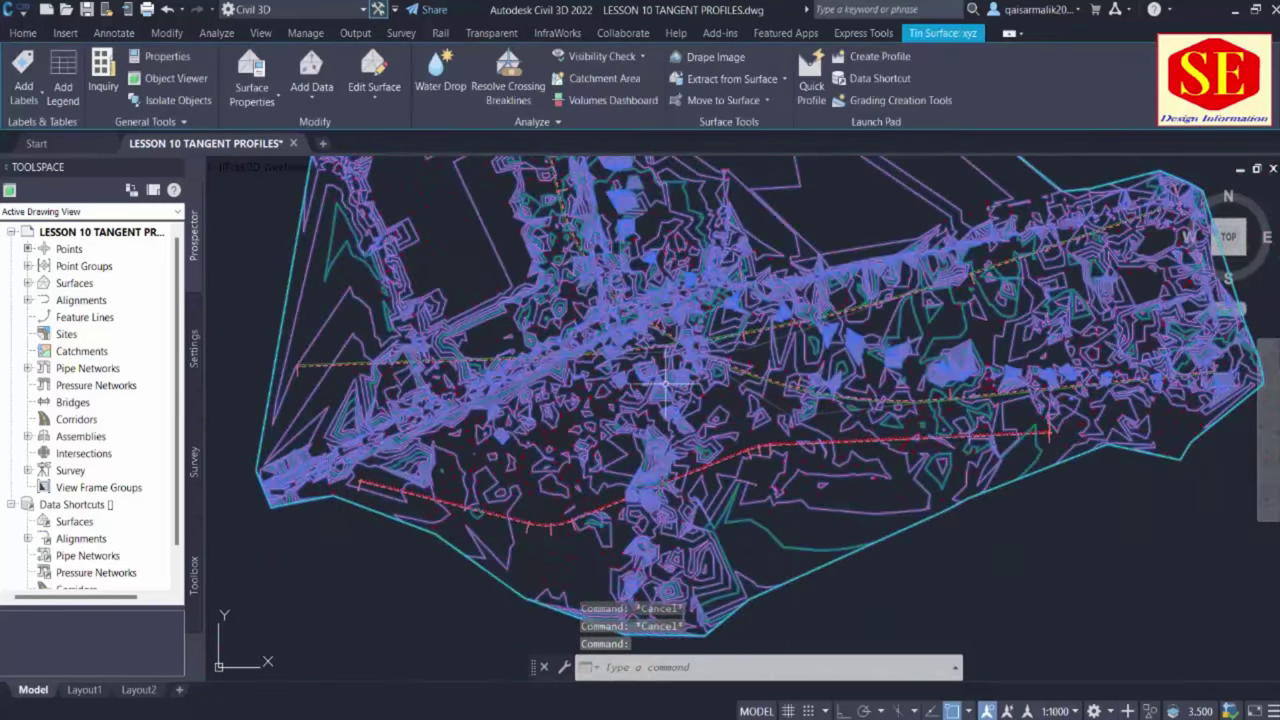
pyautogui.rightClick(665, 386)
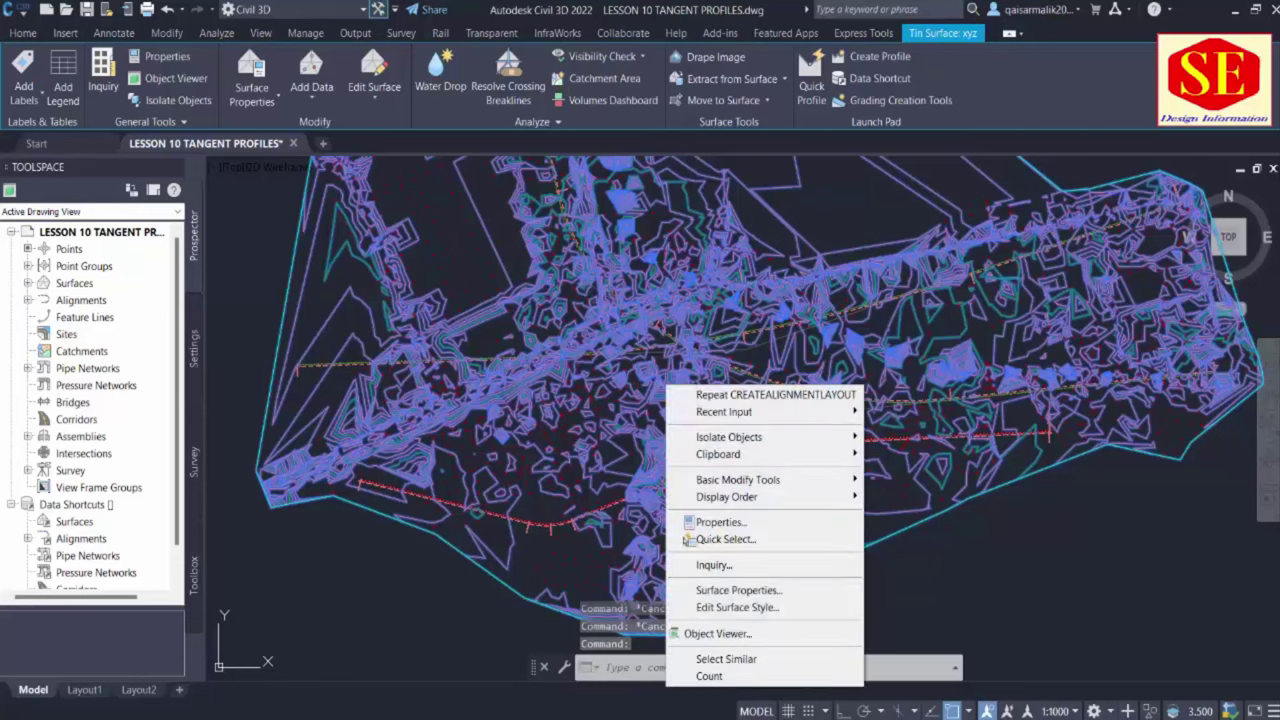
pyautogui.click(737, 609)
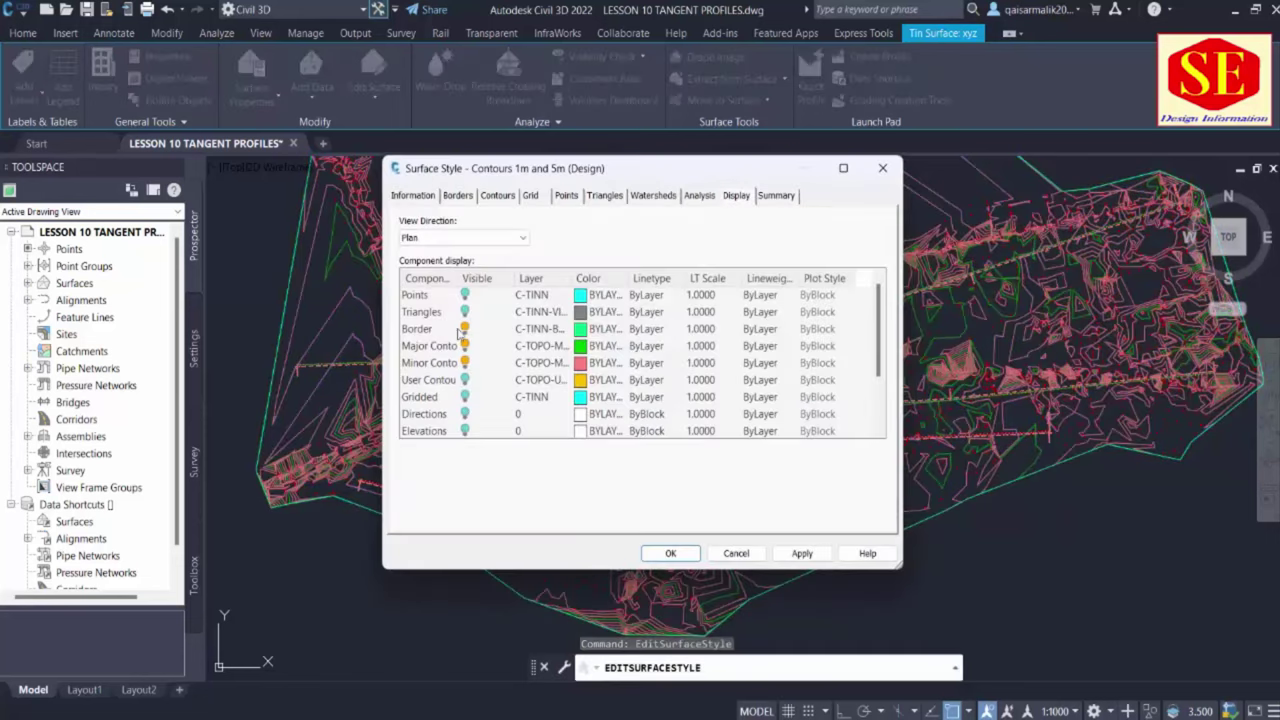
pyautogui.click(402, 198)
pyautogui.click(736, 196)
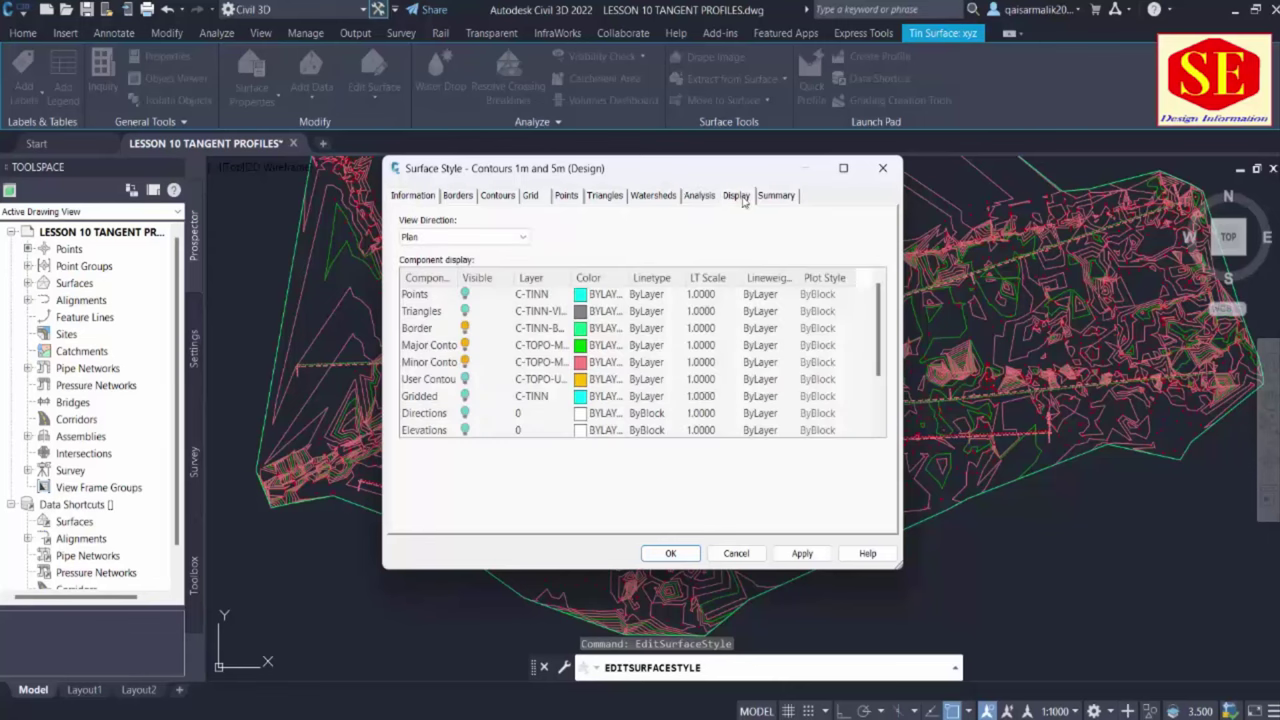
pyautogui.click(588, 362)
pyautogui.click(502, 410)
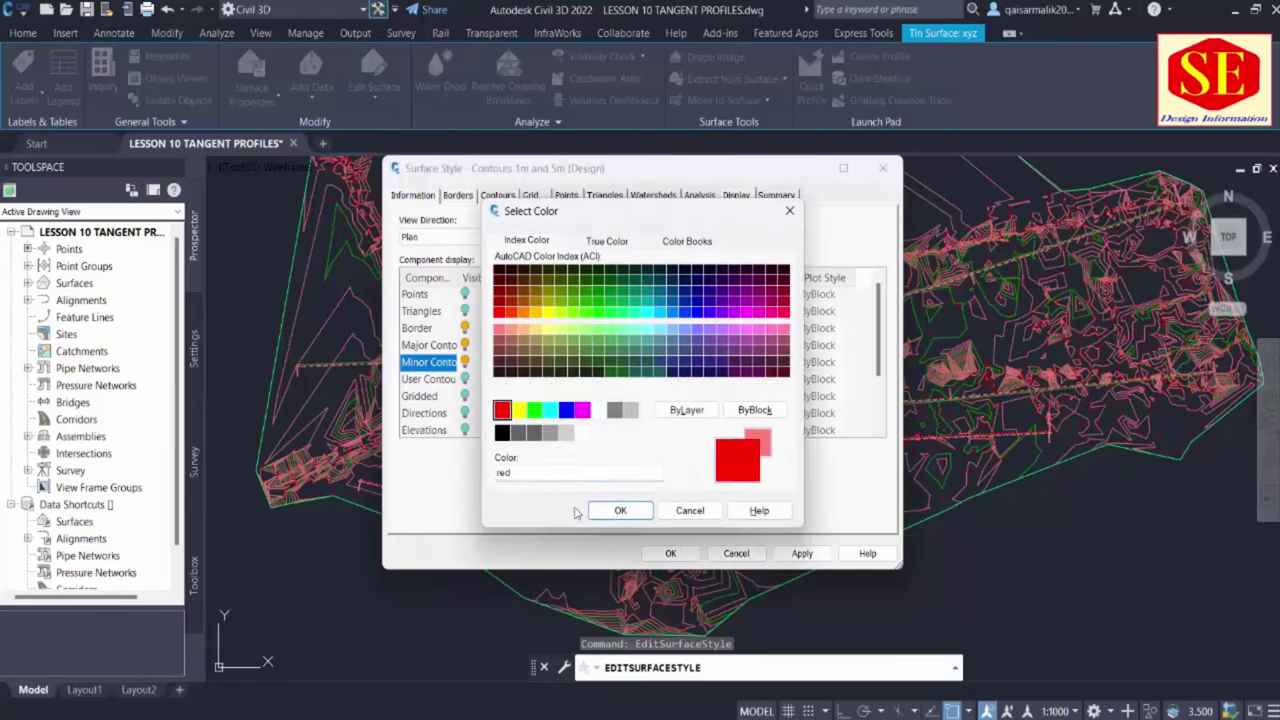
pyautogui.click(620, 510)
pyautogui.click(802, 553)
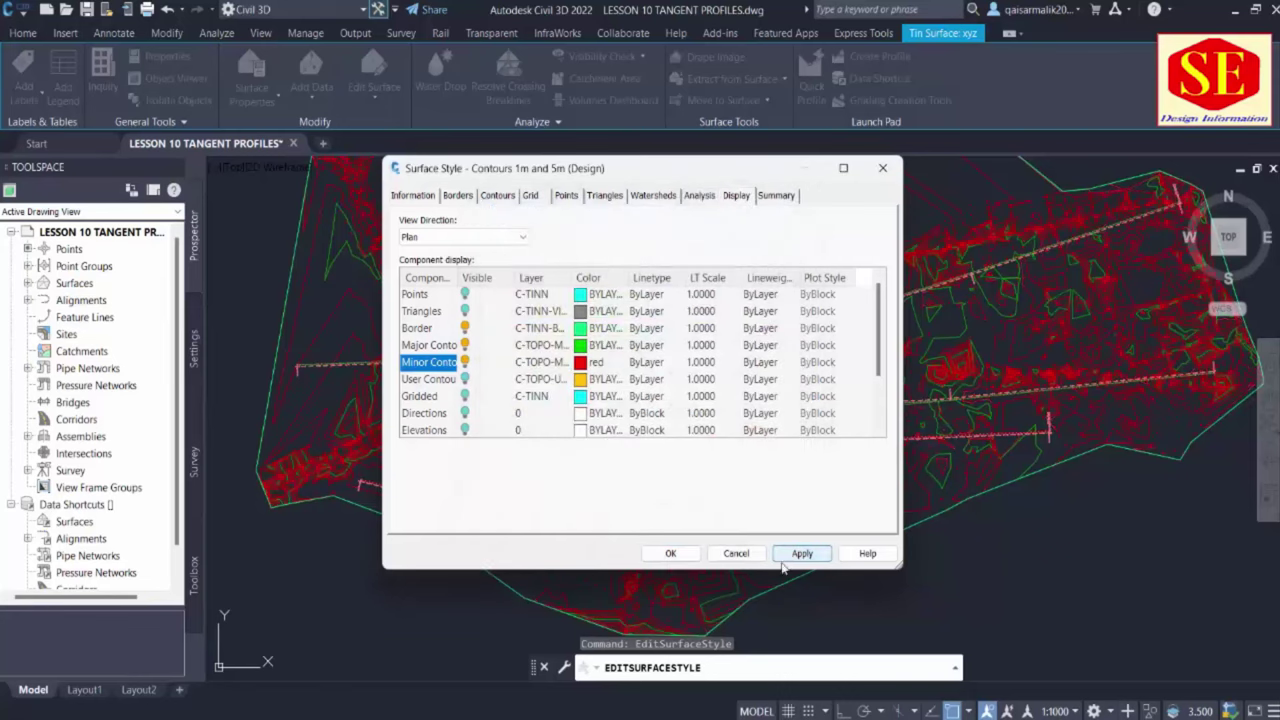
pyautogui.click(671, 555)
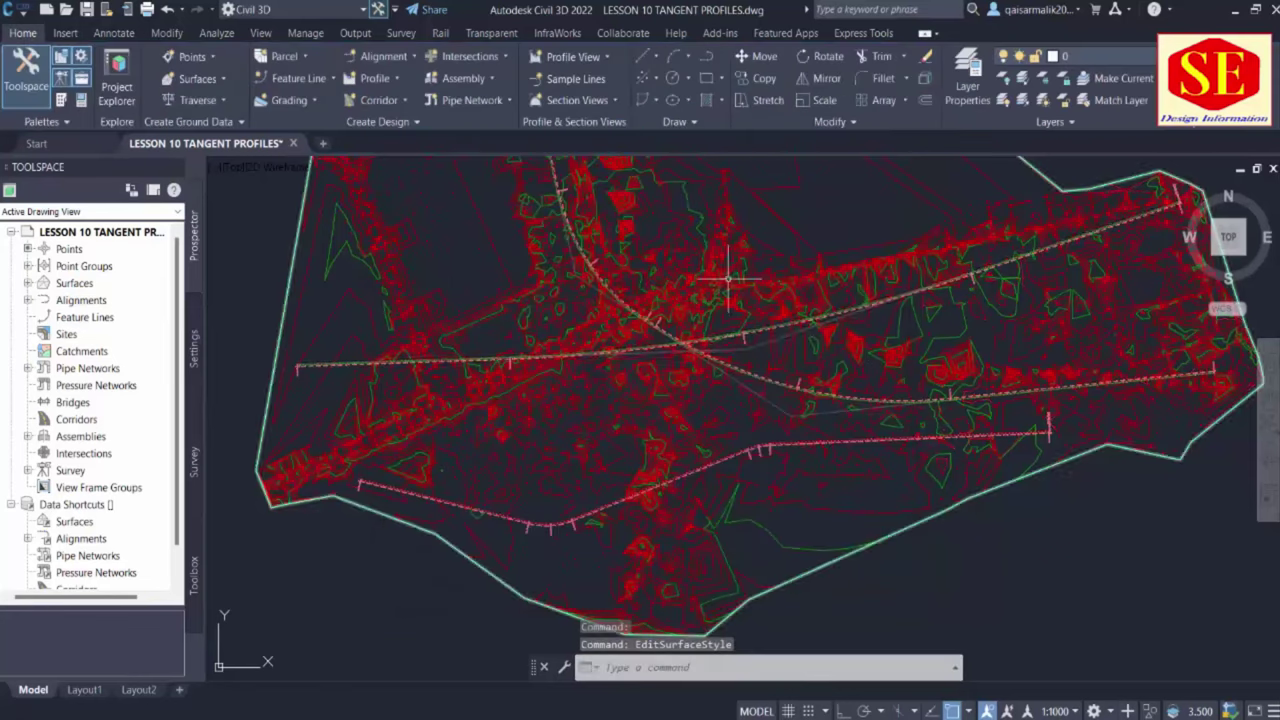
# Zoom and pan the view over to the profile views
pyautogui.scroll(2, 728, 278)
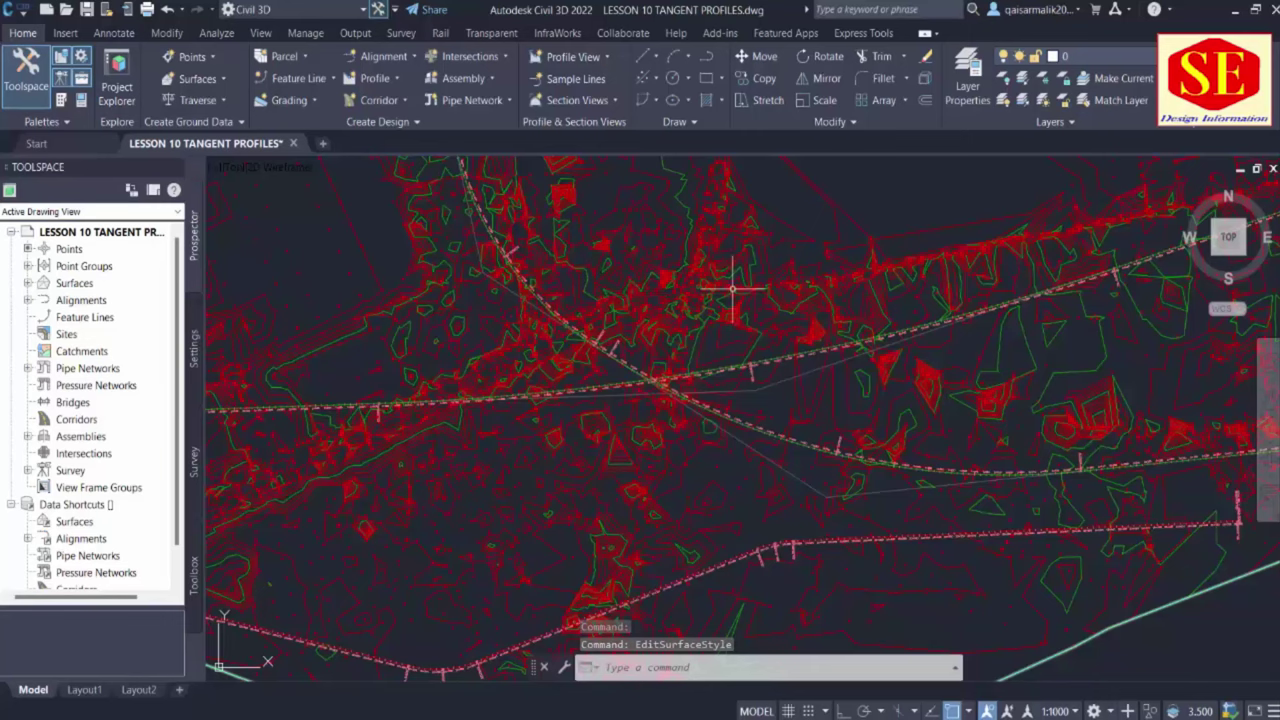
pyautogui.scroll(-2, 852, 275)
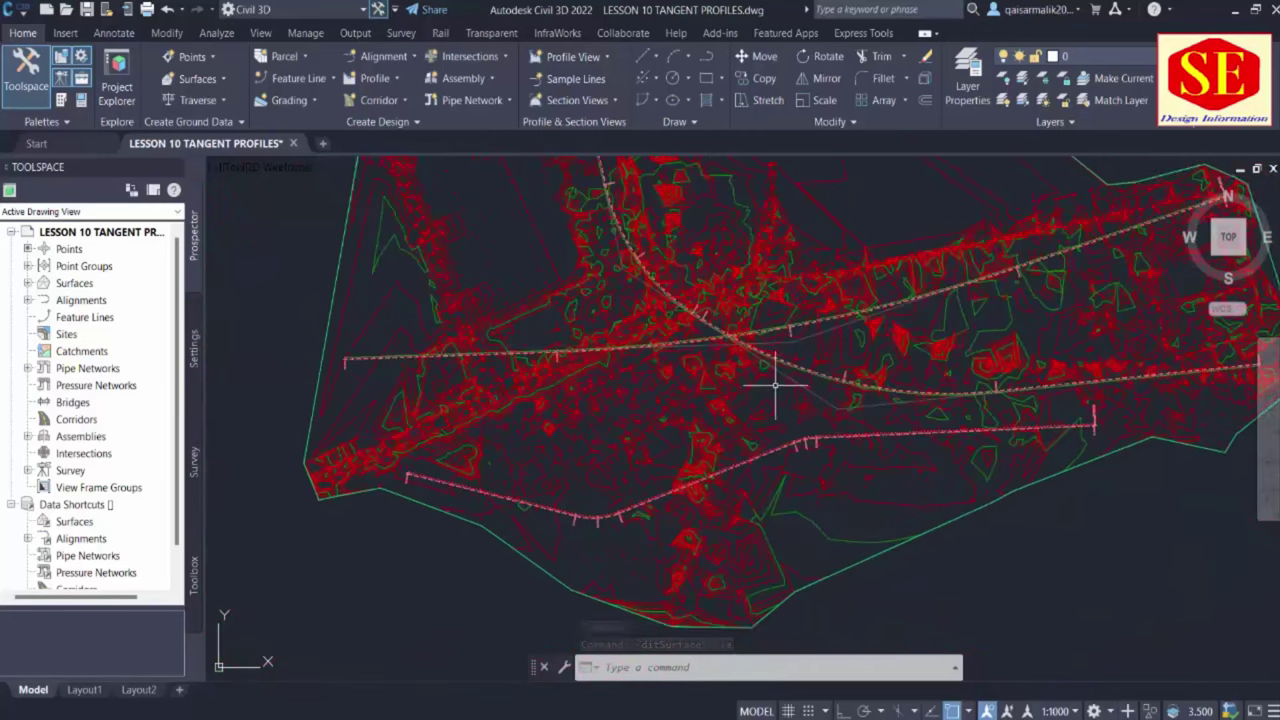
pyautogui.scroll(-2, 700, 320)
pyautogui.scroll(-3, 634, 351)
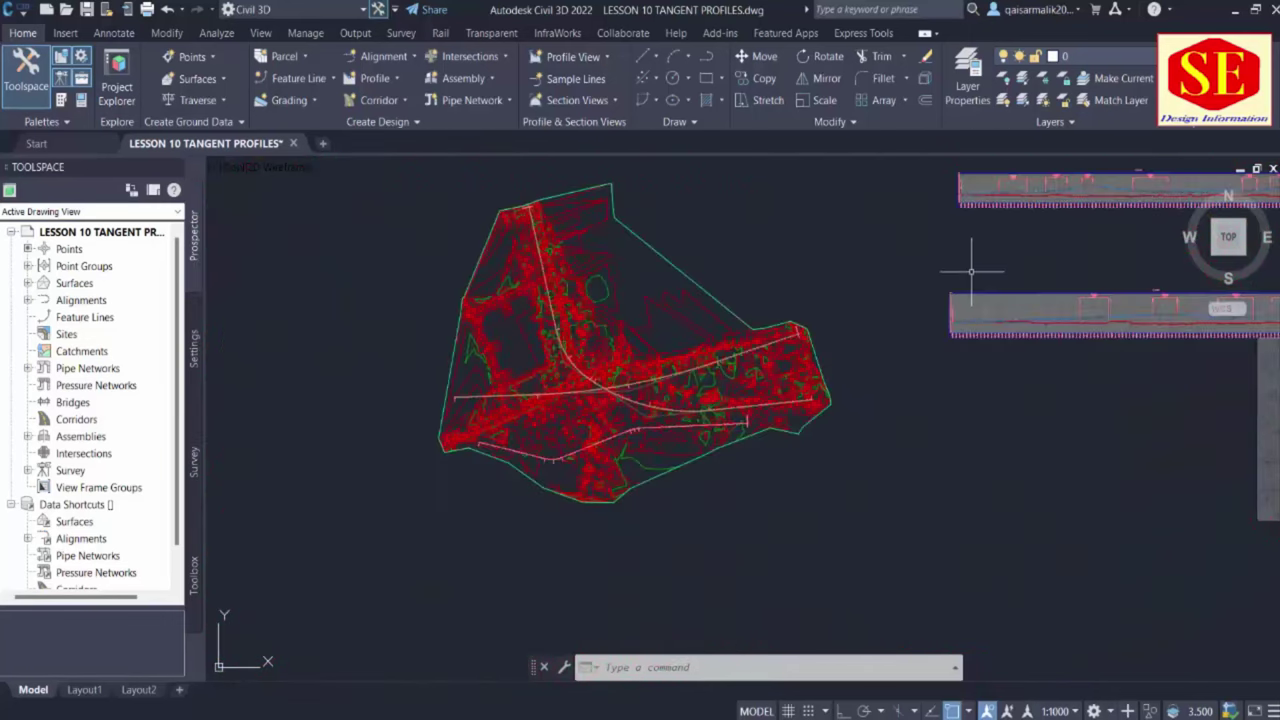
pyautogui.moveTo(971, 270); pyautogui.dragTo(951, 277, button='middle')
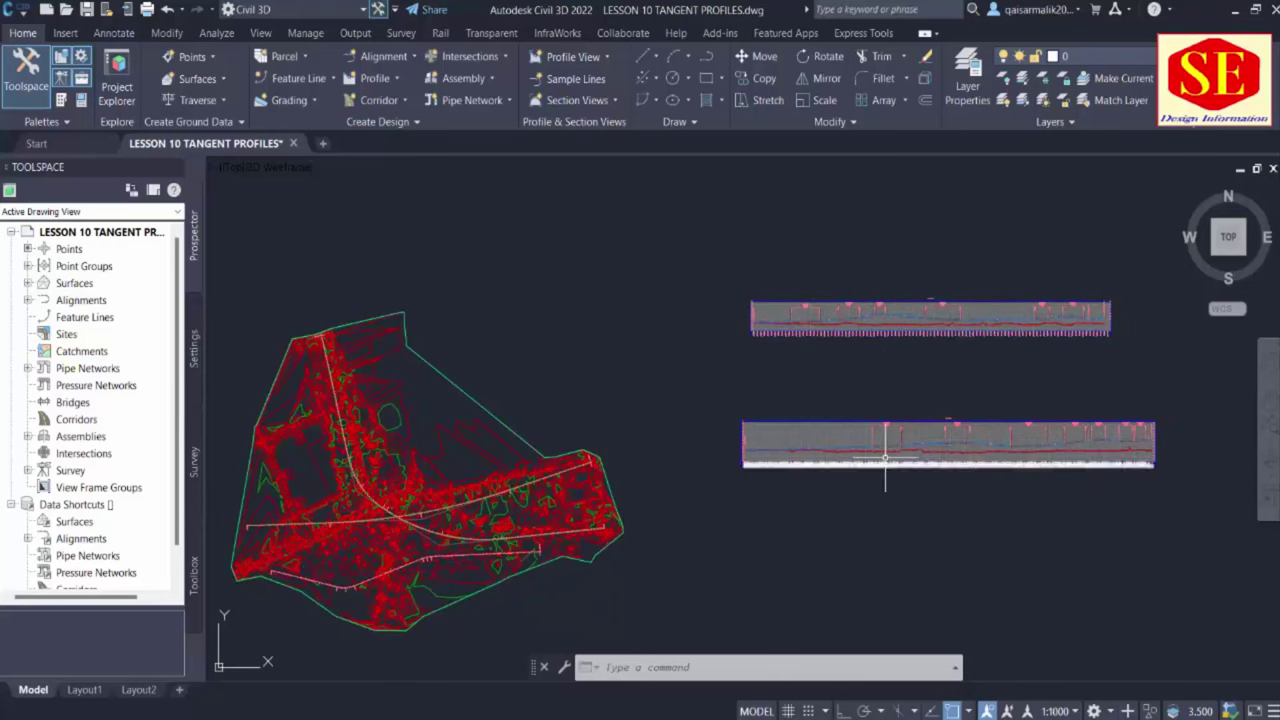
pyautogui.scroll(5, 634, 460)
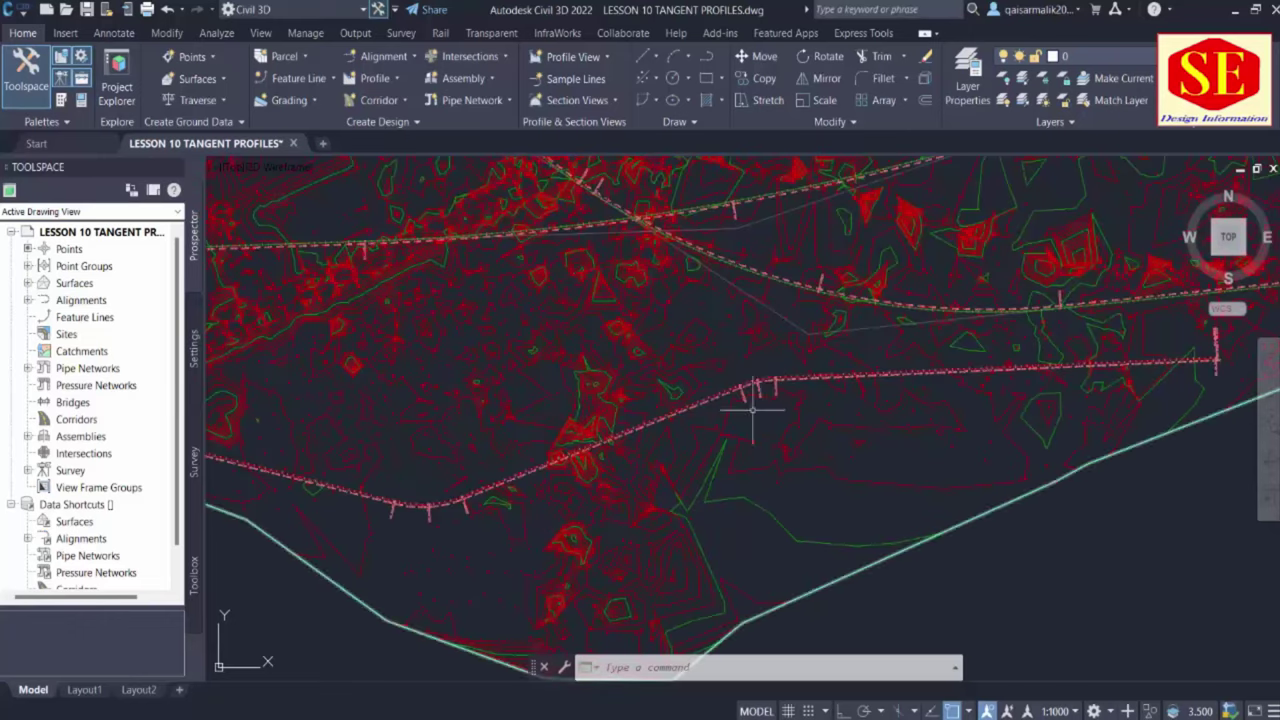
# Start Create Profile from File and select the DISTANCE ELEVATIONS text file
pyautogui.scroll(-5, 470, 505)
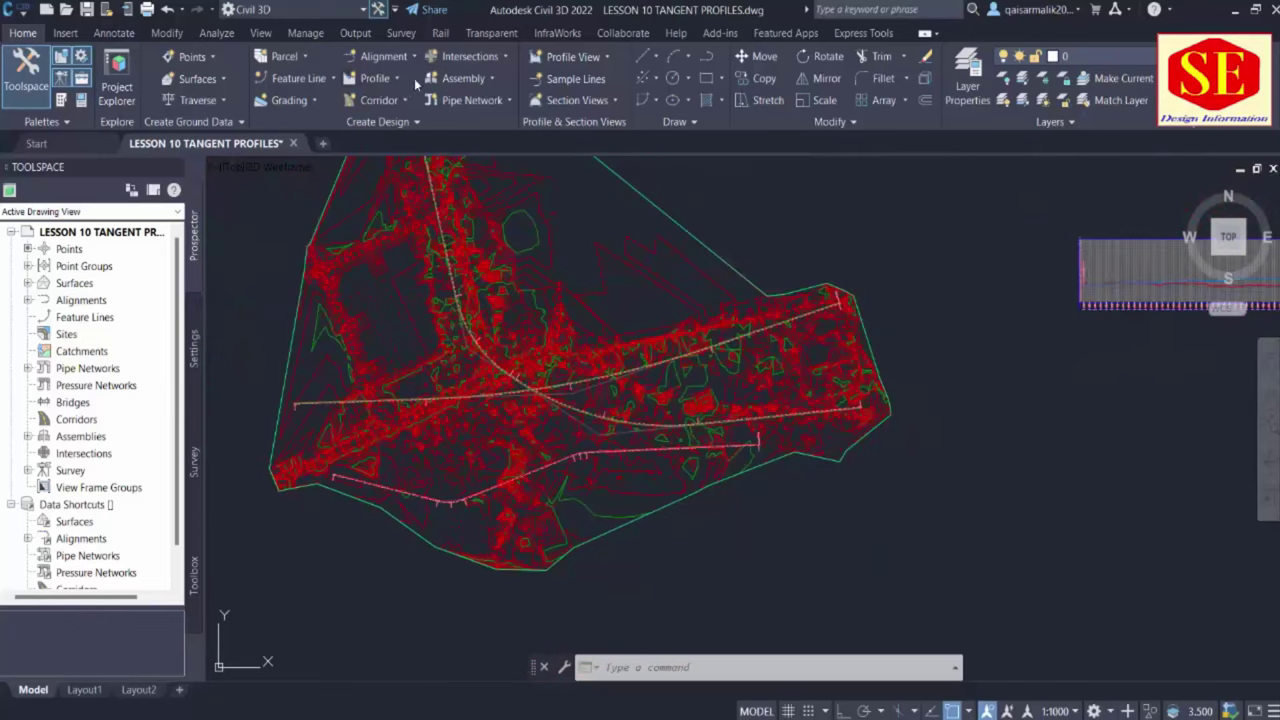
pyautogui.click(380, 78)
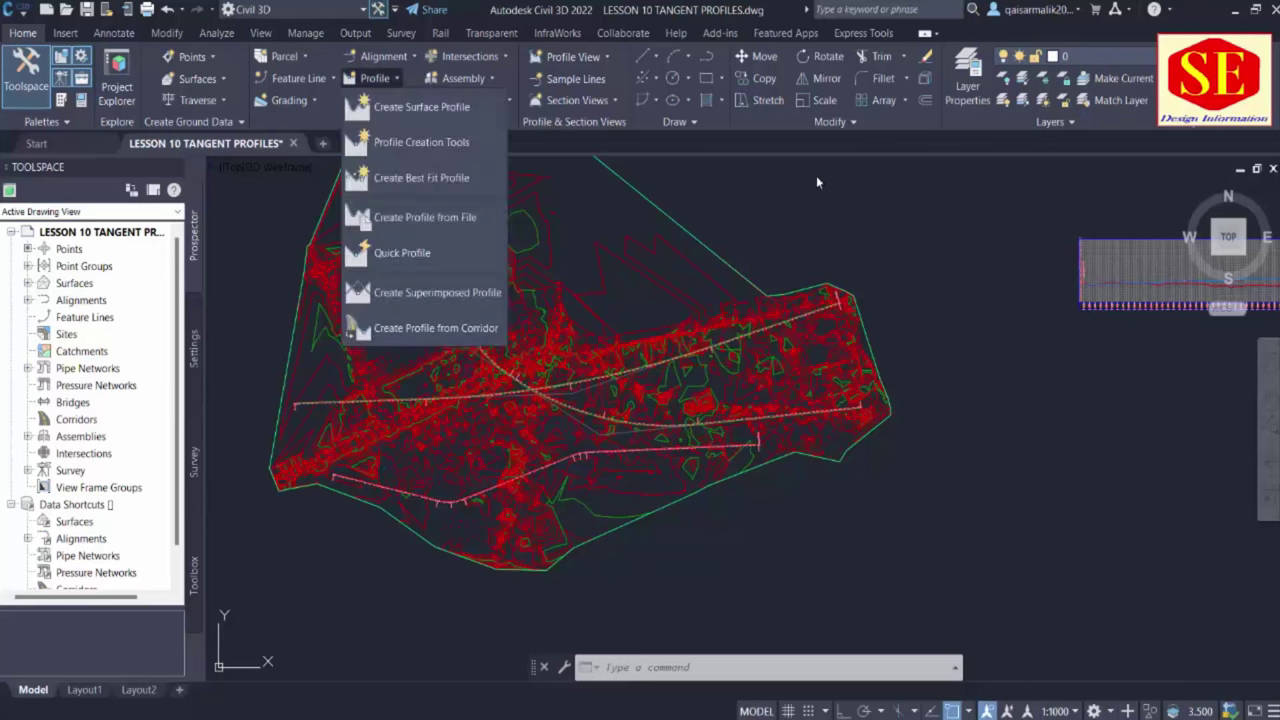
pyautogui.click(399, 78)
pyautogui.click(452, 228)
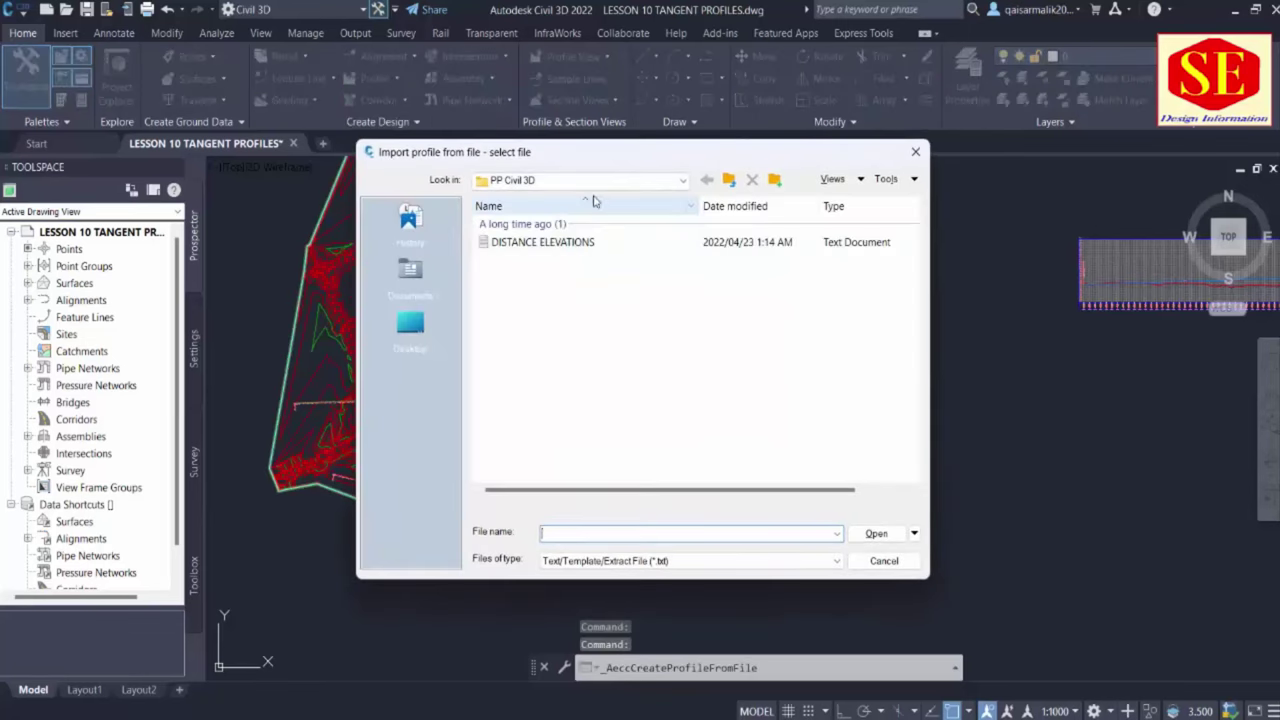
pyautogui.click(513, 248)
# Open DISTANCE ELEVATIONS in Notepad, review its 20300–21900 pairs, and close it
pyautogui.rightClick(513, 248)
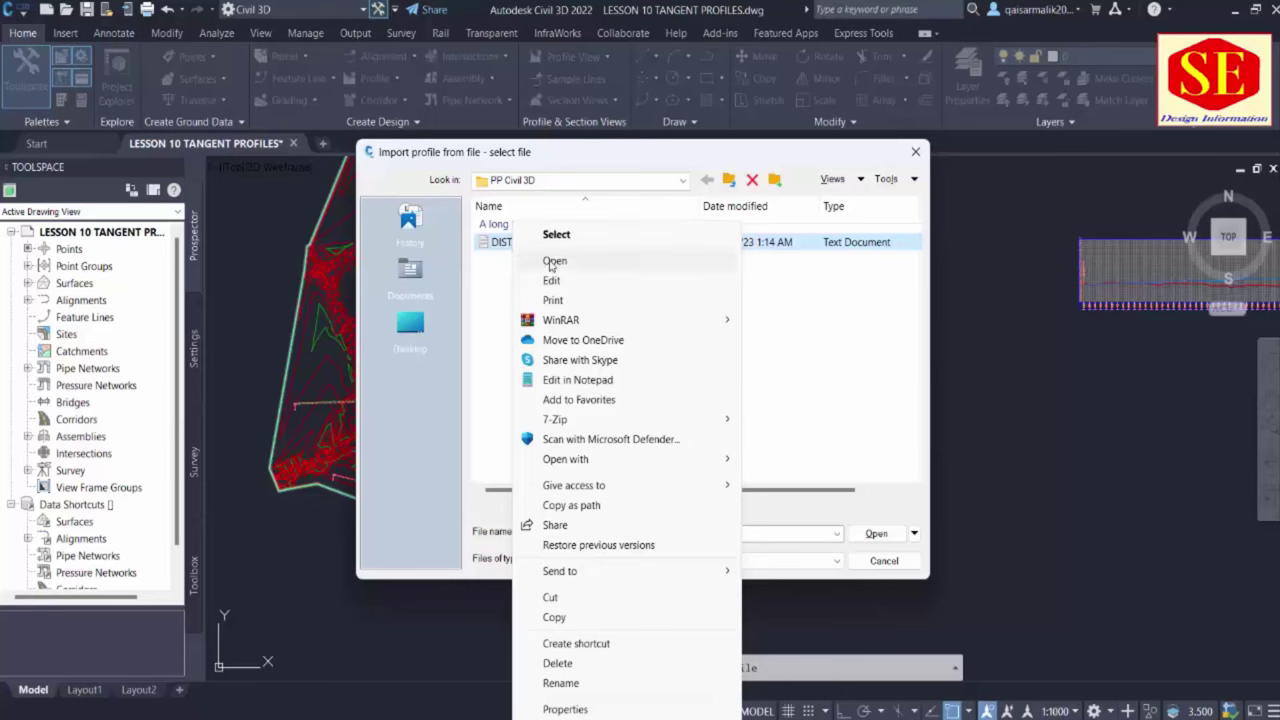
pyautogui.click(551, 264)
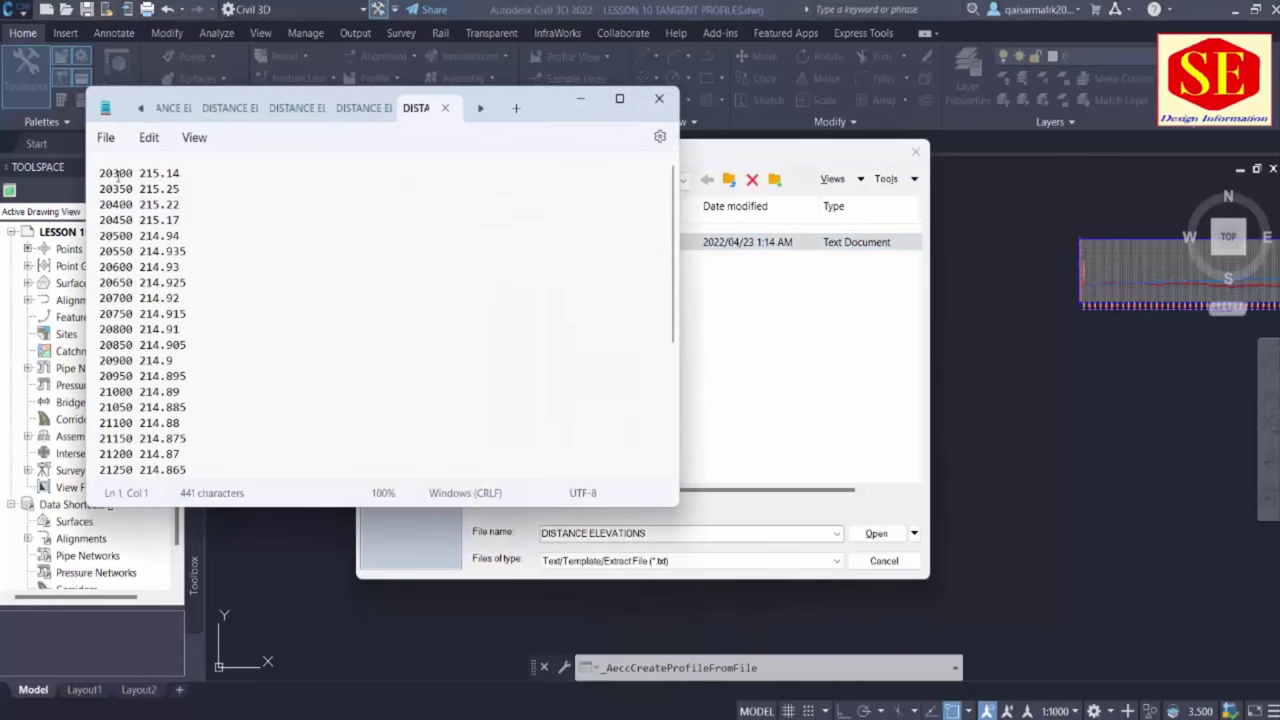
pyautogui.scroll(-5, 147, 251)
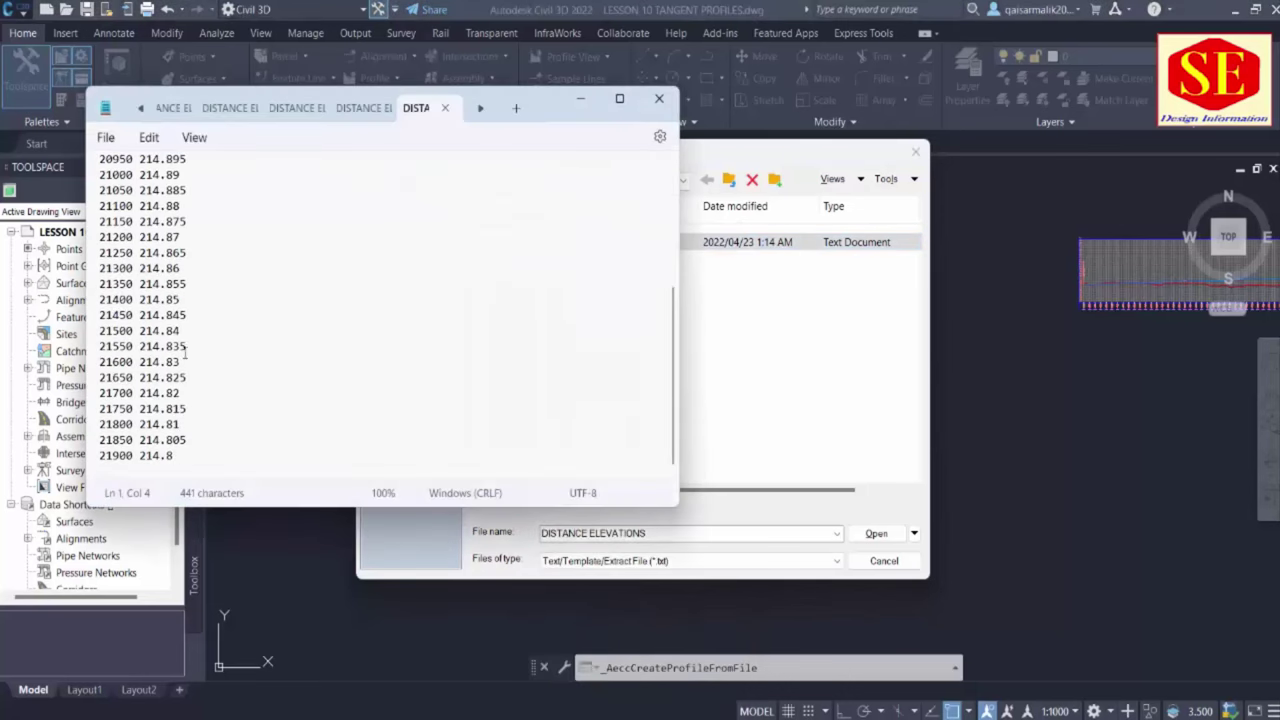
pyautogui.scroll(4, 125, 457)
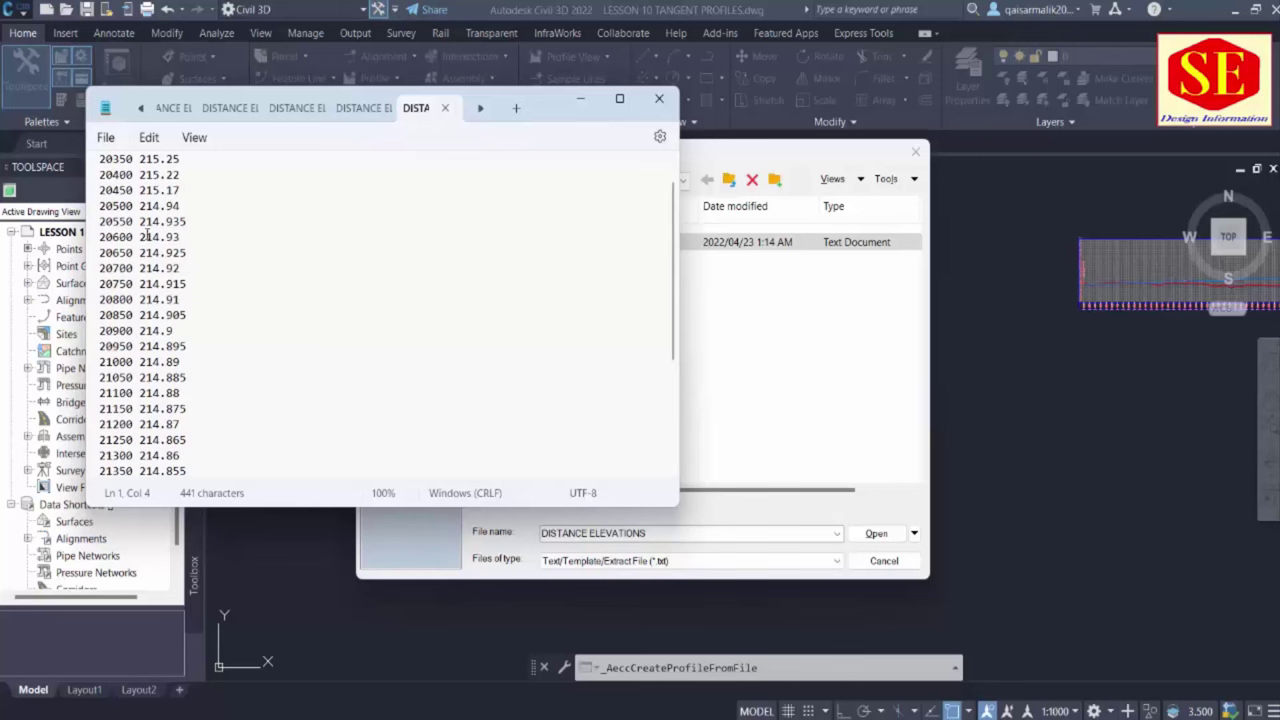
pyautogui.scroll(1, 143, 185)
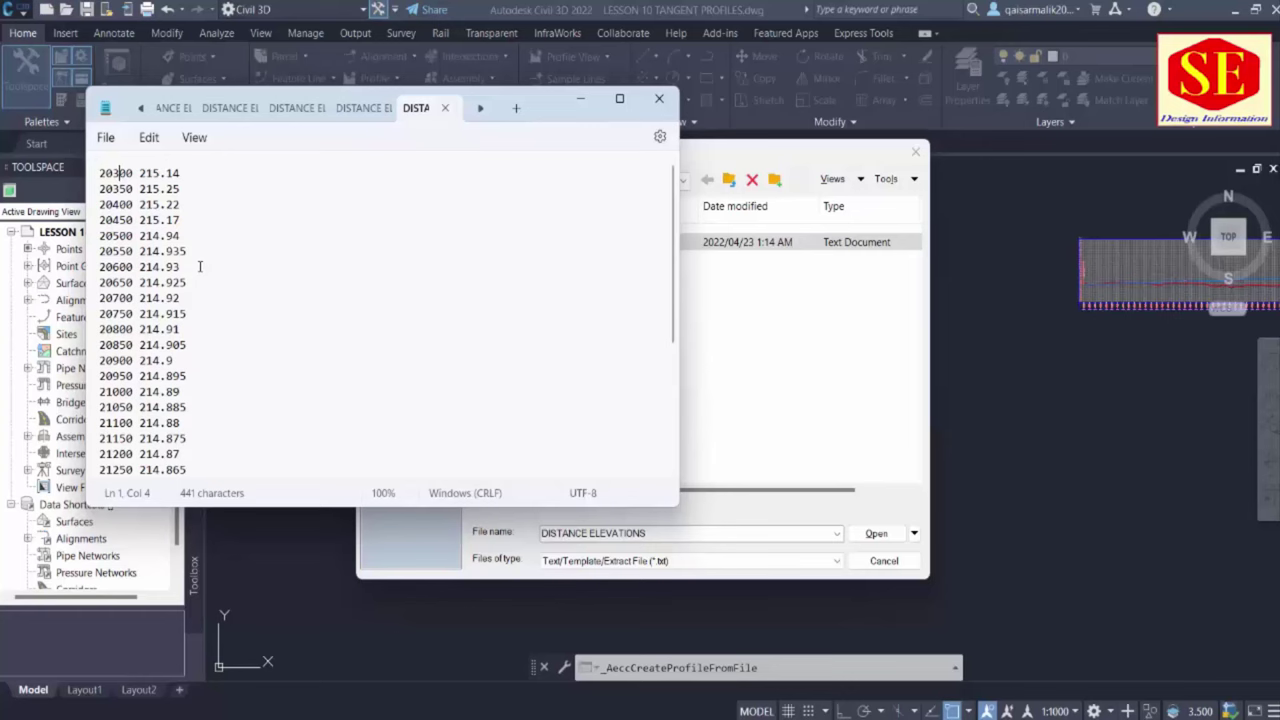
pyautogui.click(659, 98)
# Return to the DATA PI VPI workbook and select the NSL elevations C22 to C37
pyautogui.click(797, 635)
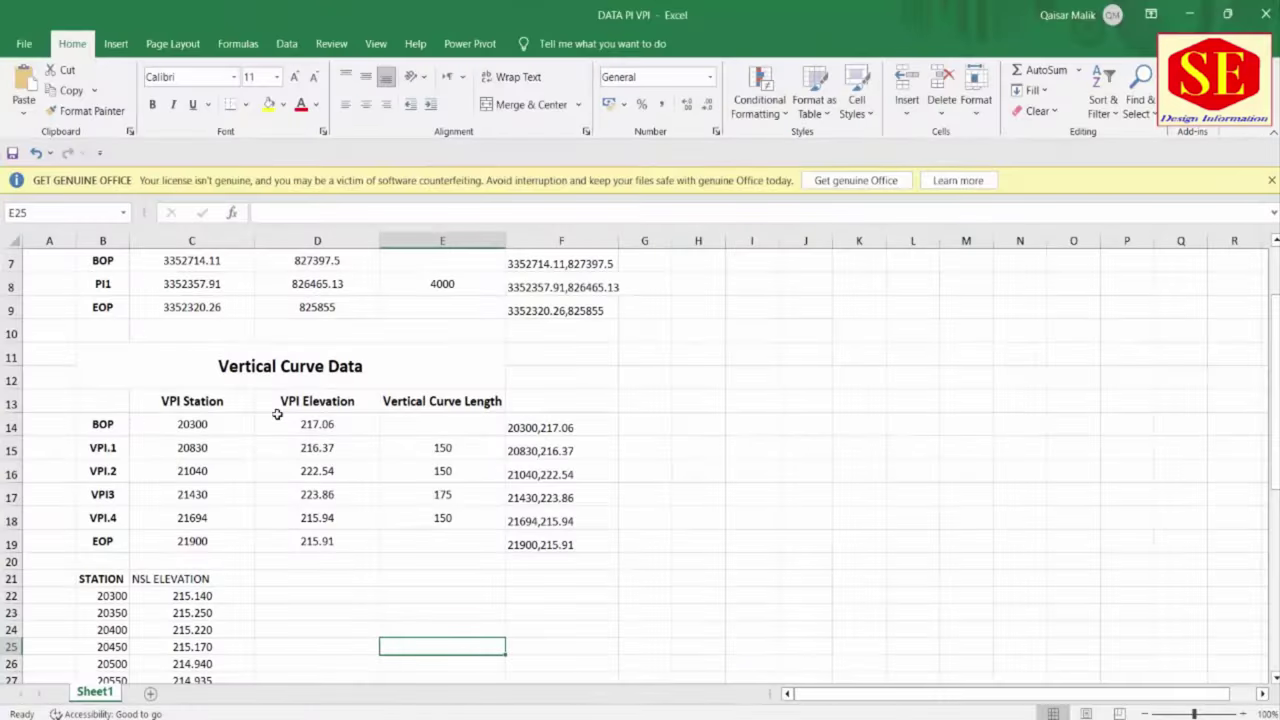
pyautogui.scroll(-4, 354, 383)
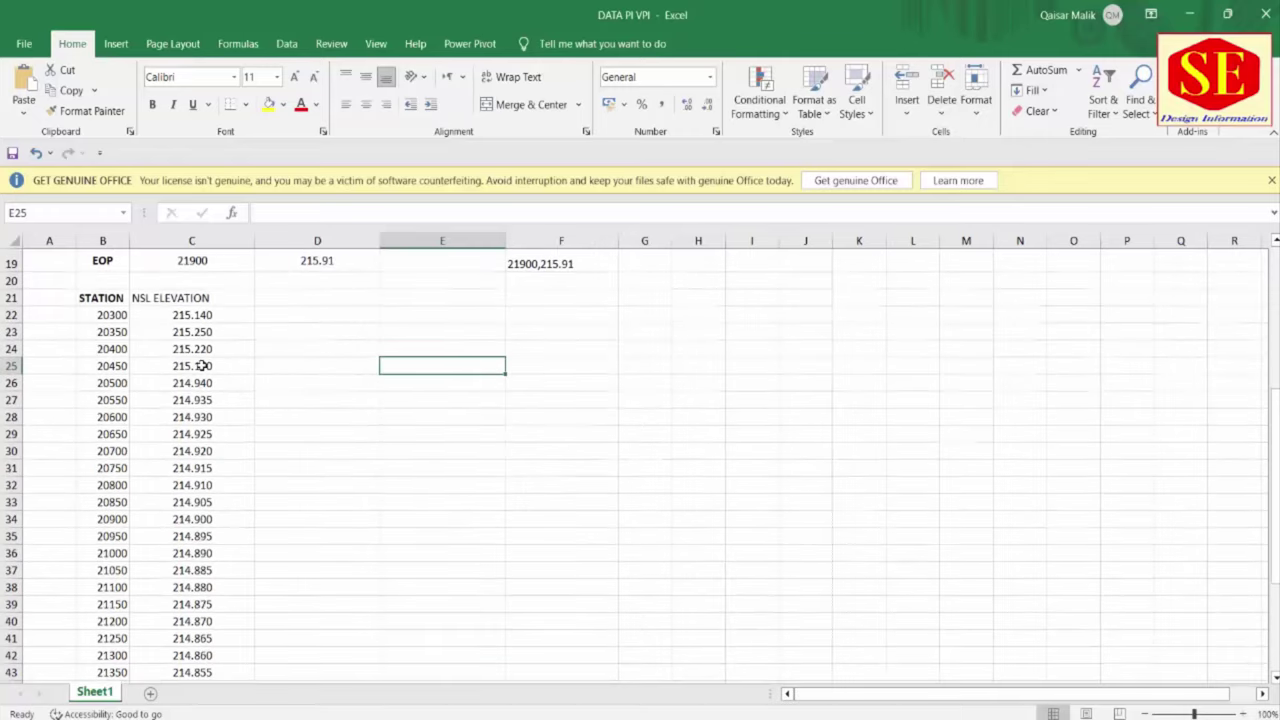
pyautogui.scroll(3, 202, 366)
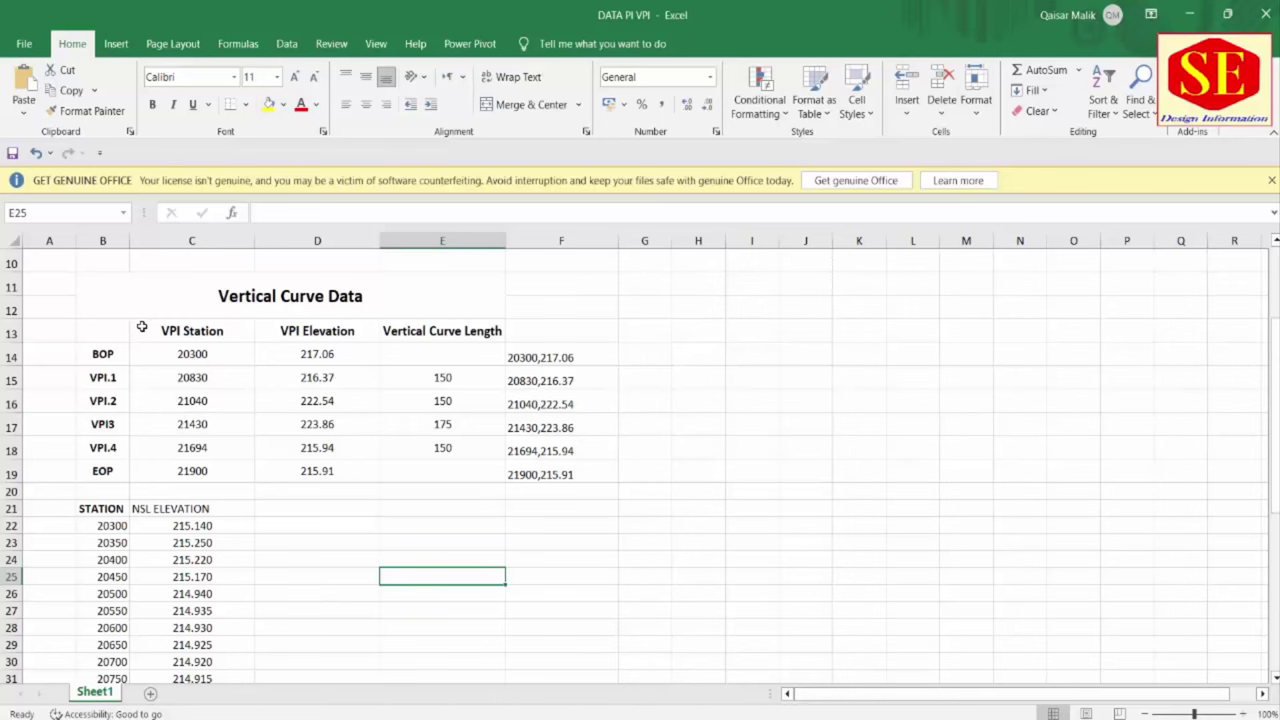
pyautogui.scroll(-2, 440, 477)
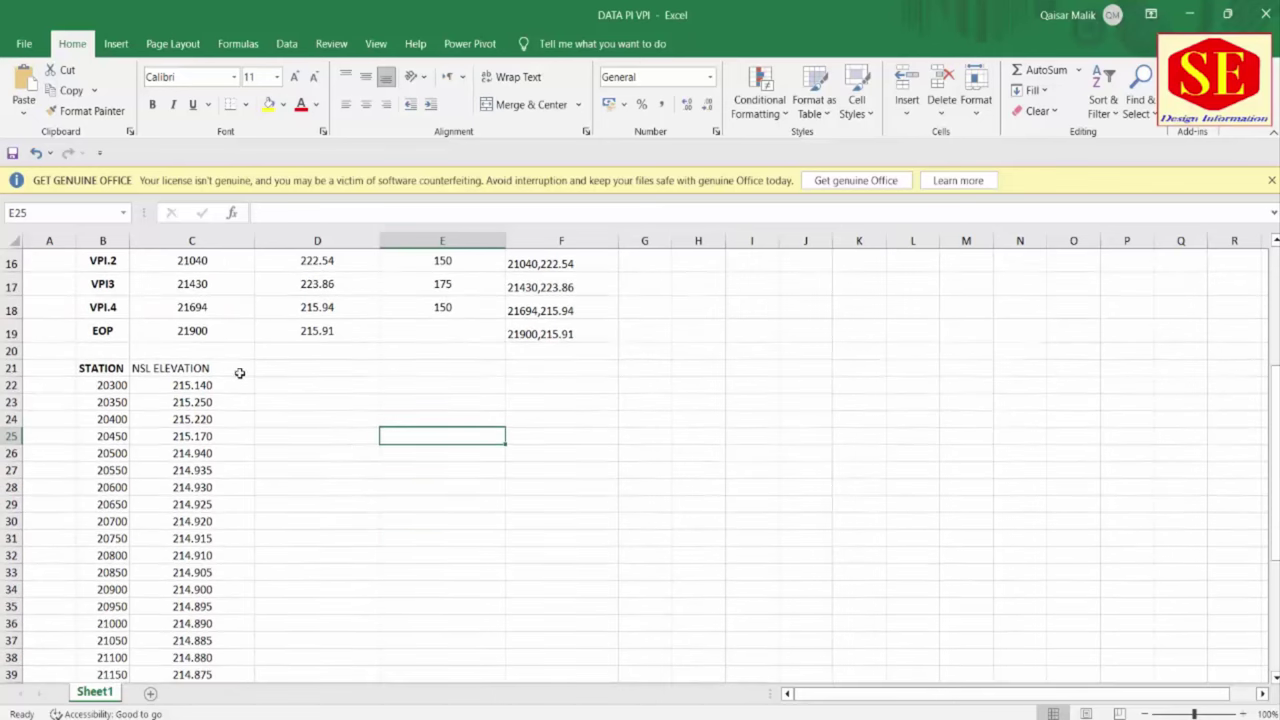
pyautogui.click(215, 384)
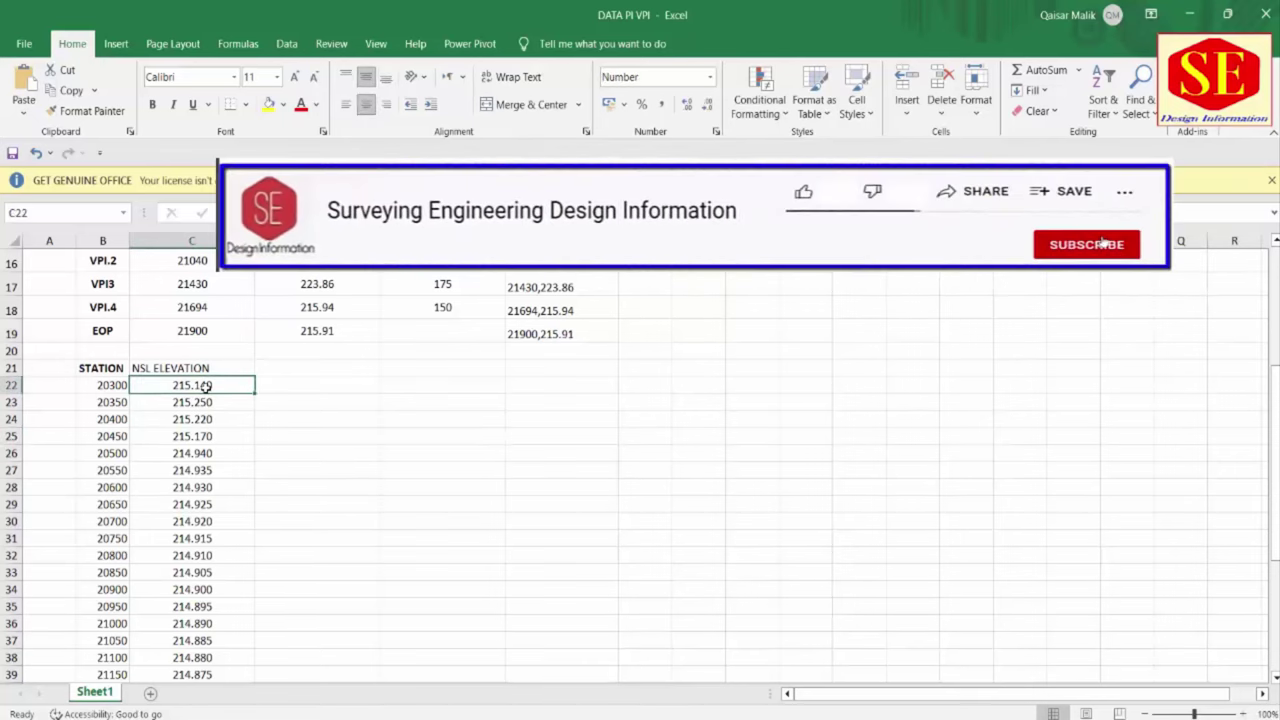
pyautogui.moveTo(204, 386); pyautogui.dragTo(200, 640)
pyautogui.click(194, 385)
pyautogui.scroll(-1, 214, 385)
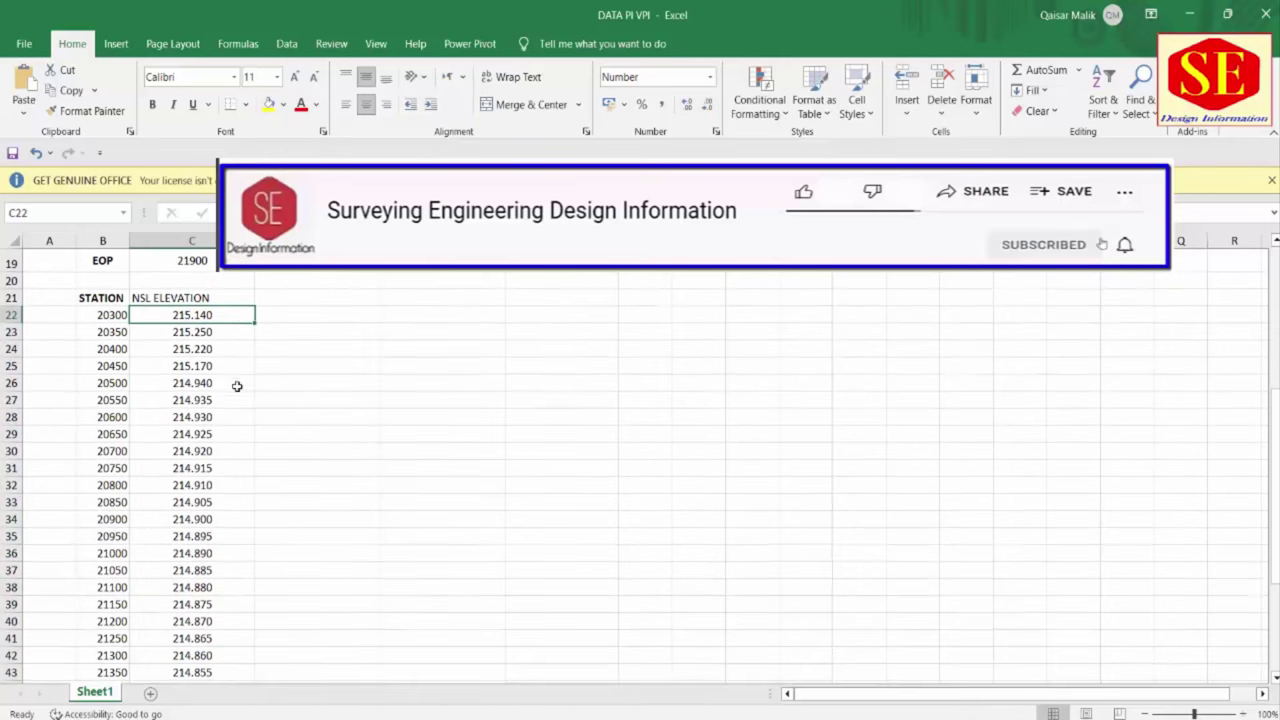
# Check stations 20300–20400 in column B and their elevations, then select cell D22
pyautogui.click(102, 315)
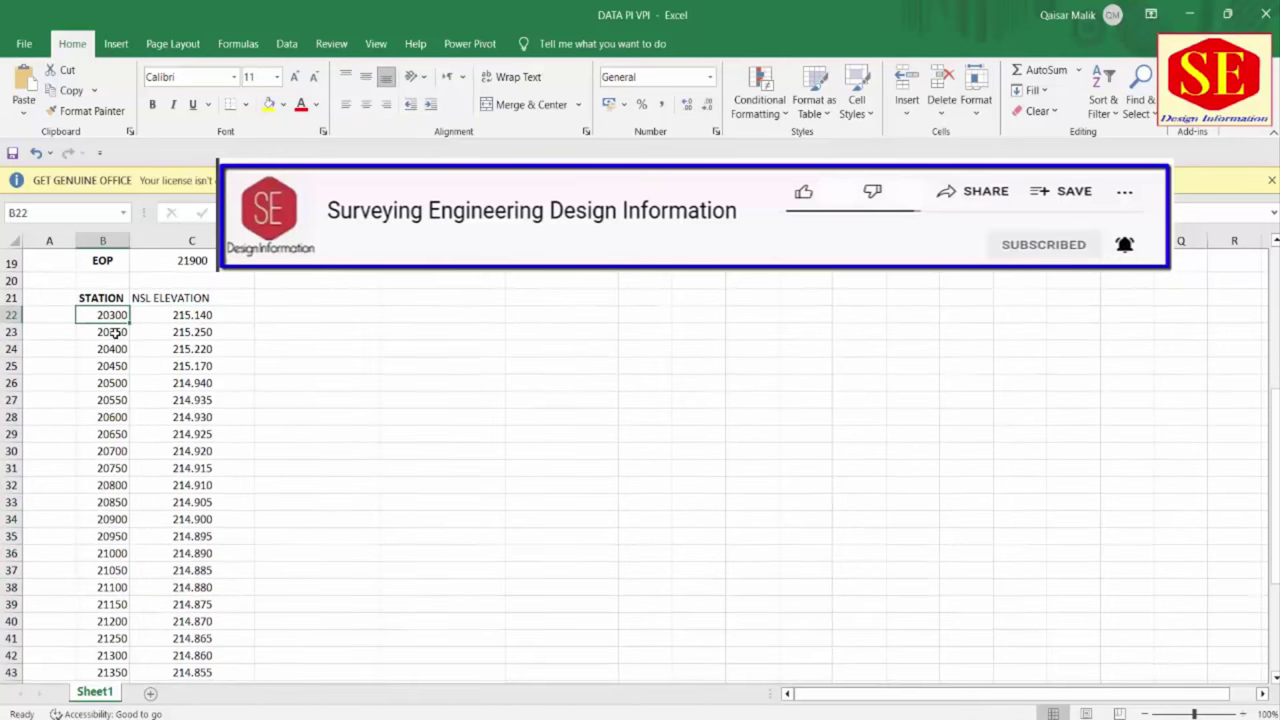
pyautogui.click(113, 335)
pyautogui.click(108, 317)
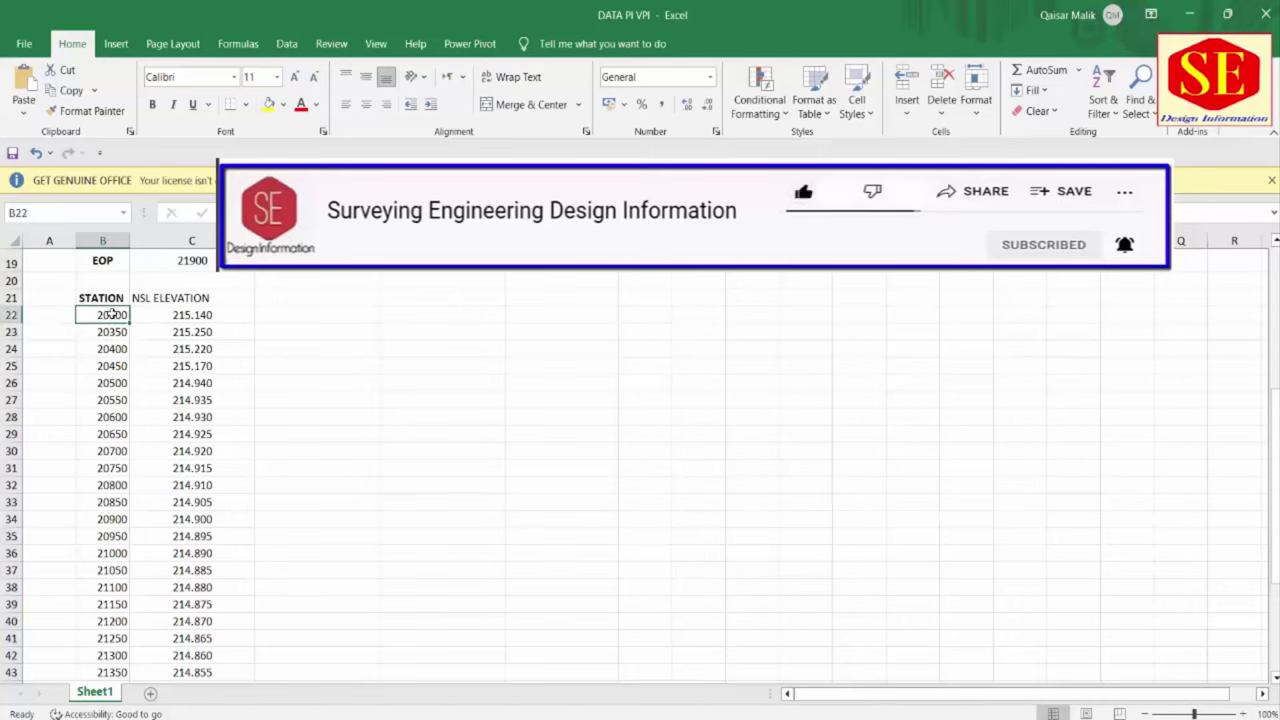
pyautogui.click(115, 350)
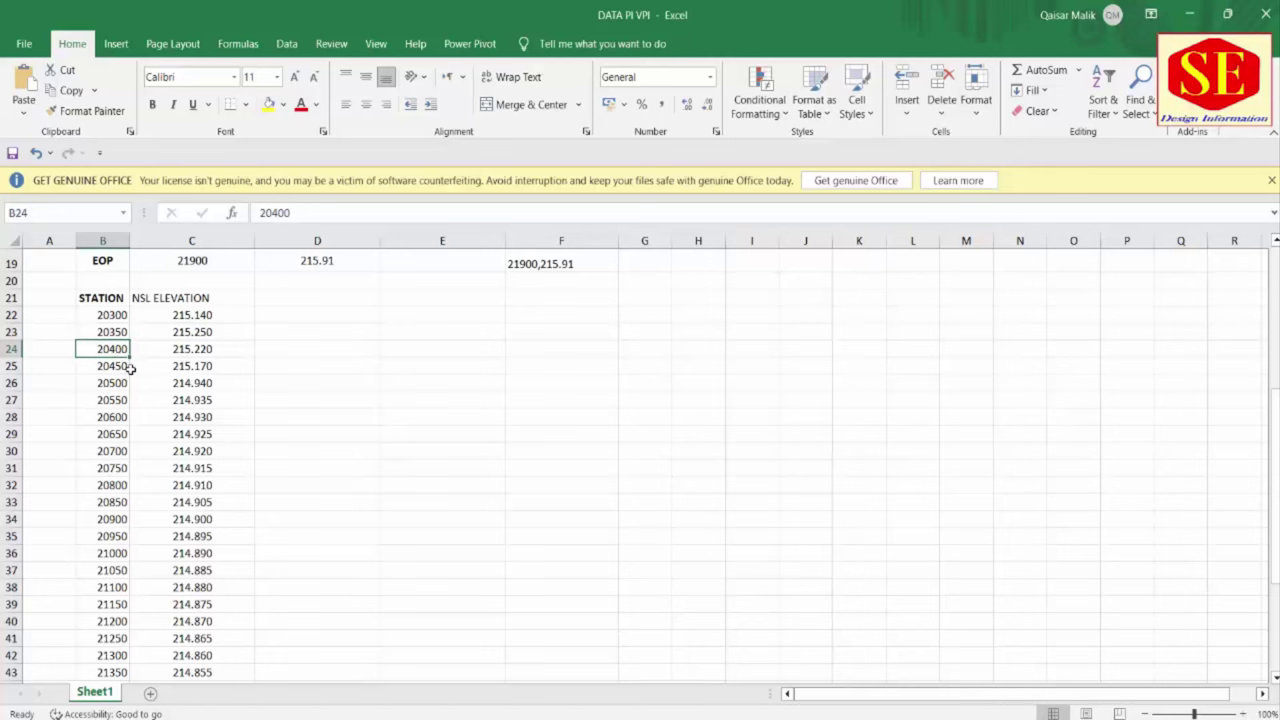
pyautogui.click(199, 318)
pyautogui.click(195, 330)
pyautogui.click(191, 350)
pyautogui.click(196, 380)
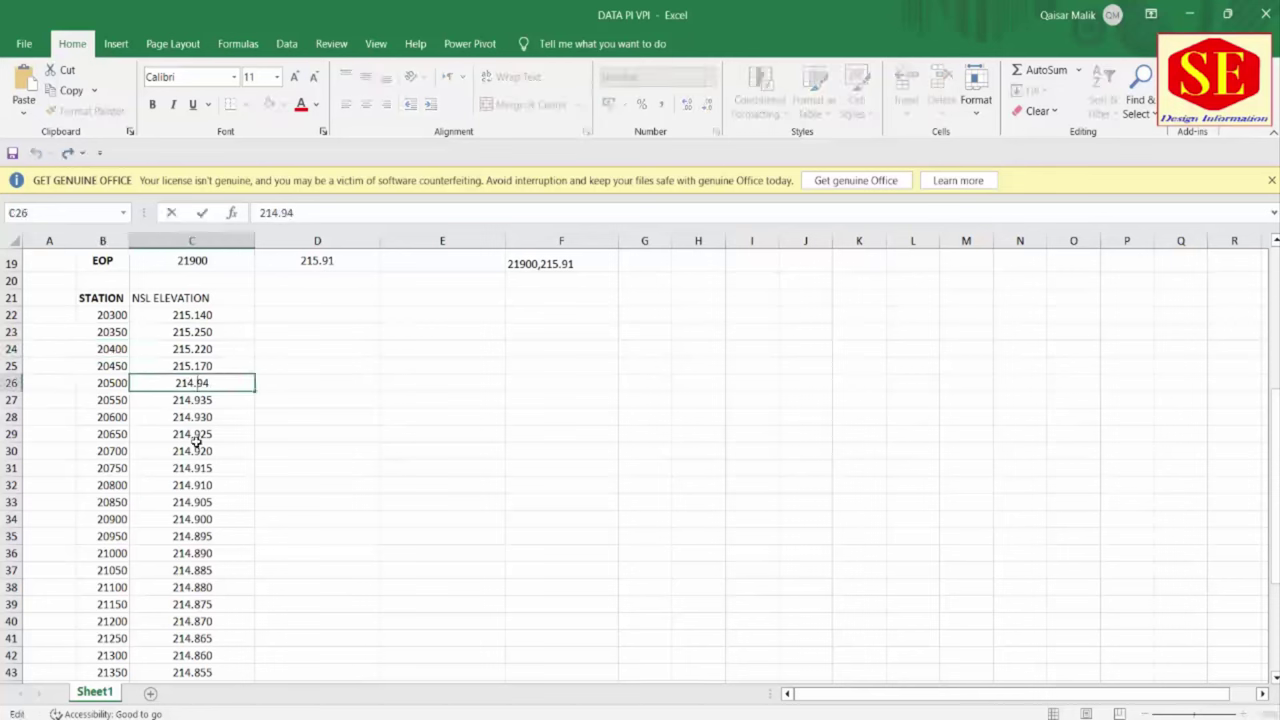
pyautogui.click(197, 447)
pyautogui.hotkey('ctrl', 'Up')
pyautogui.click(309, 321)
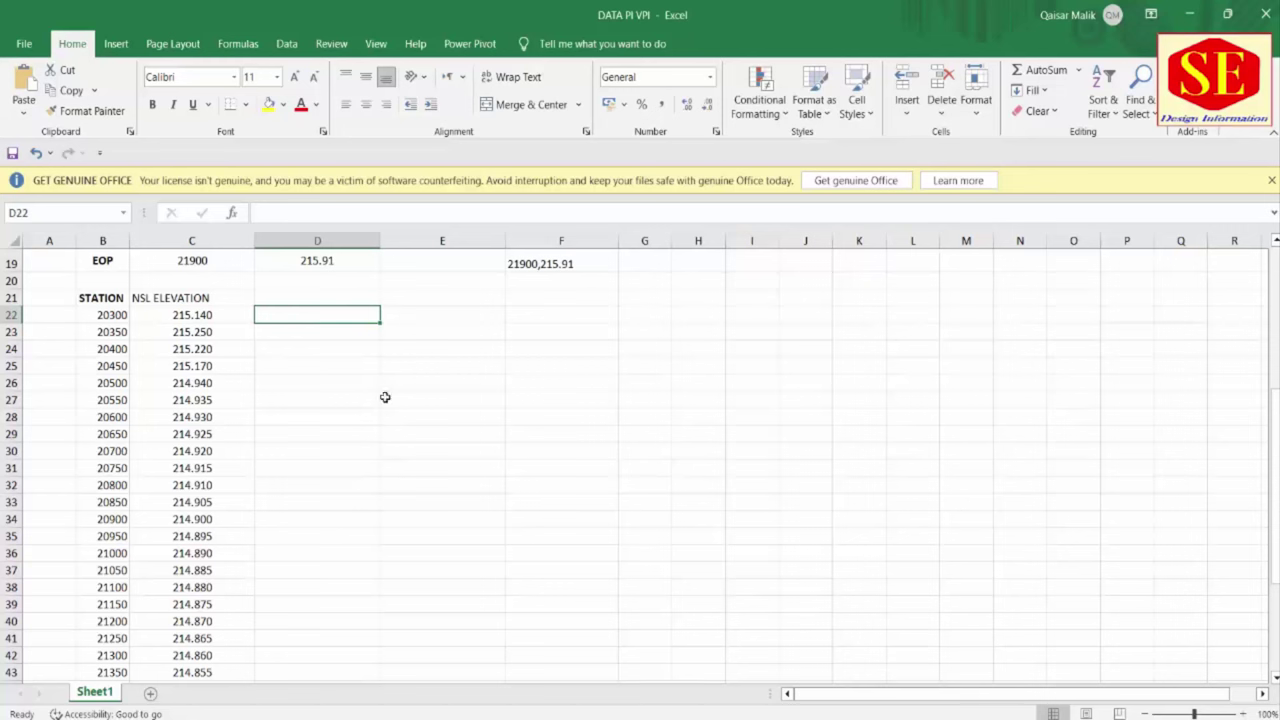
# Start a formula with = in cell D22 and bring up the Insert Function dialog
pyautogui.write('=')
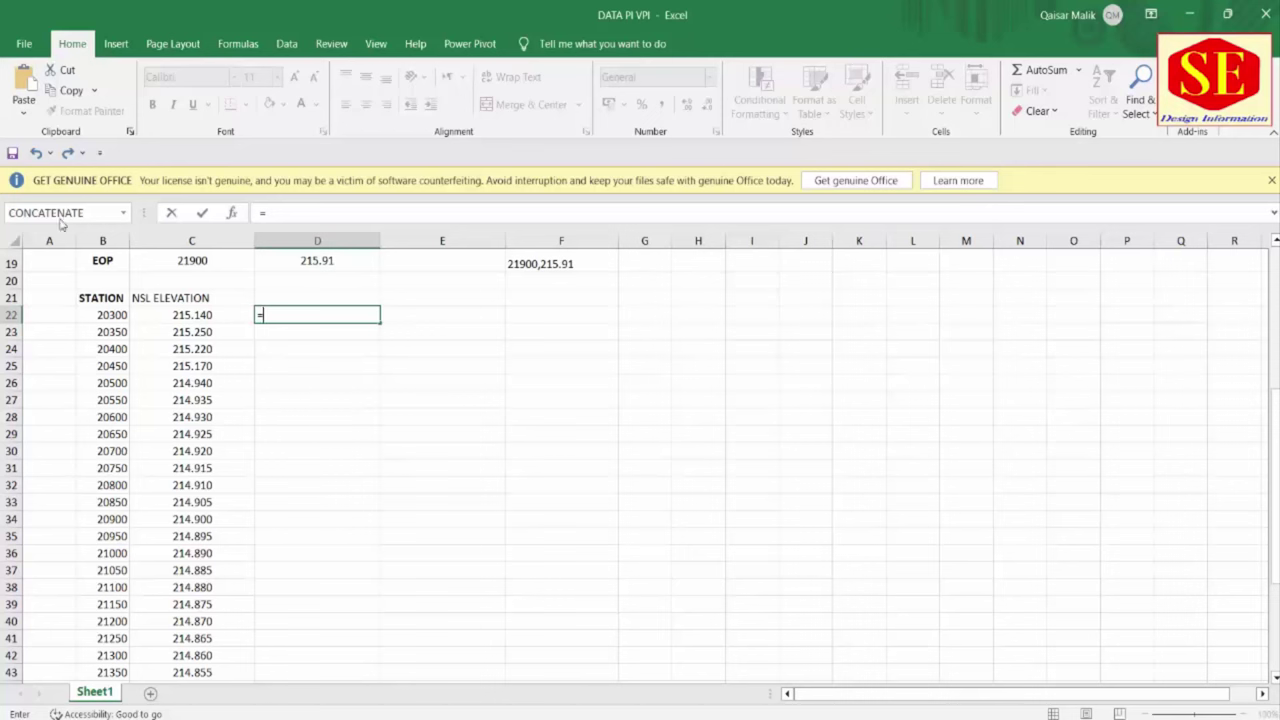
pyautogui.click(123, 213)
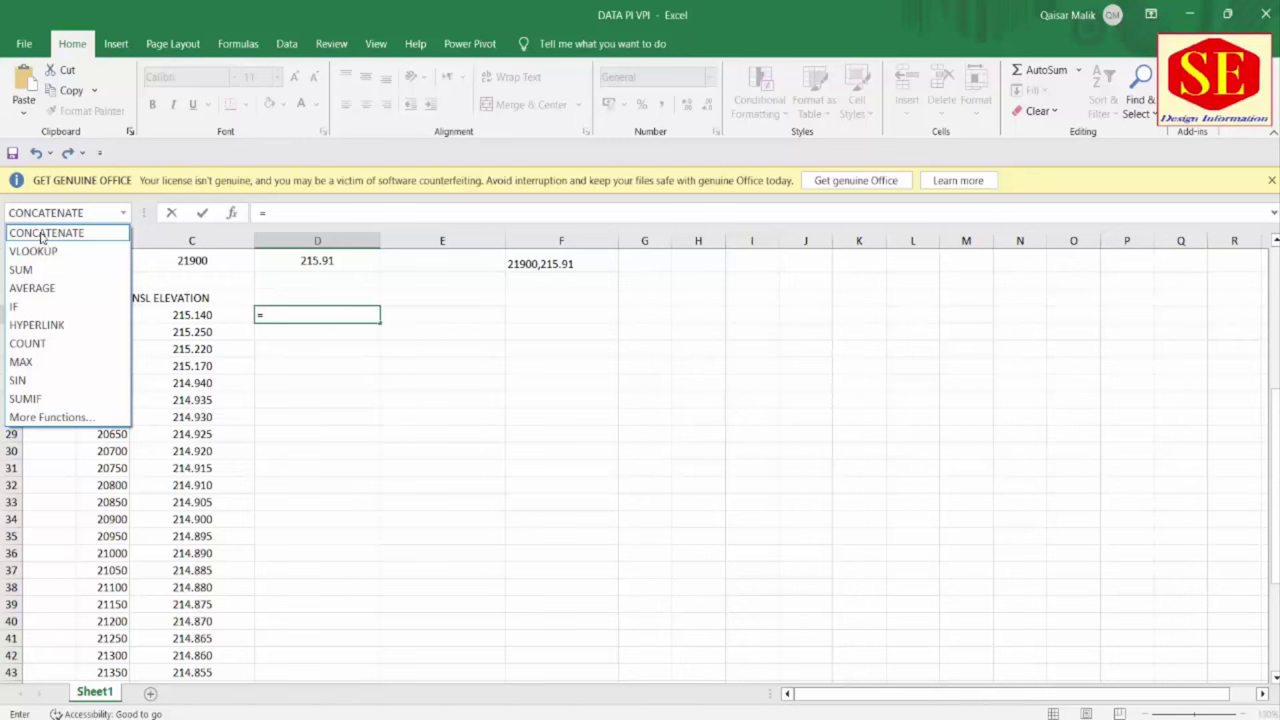
pyautogui.press('Escape')
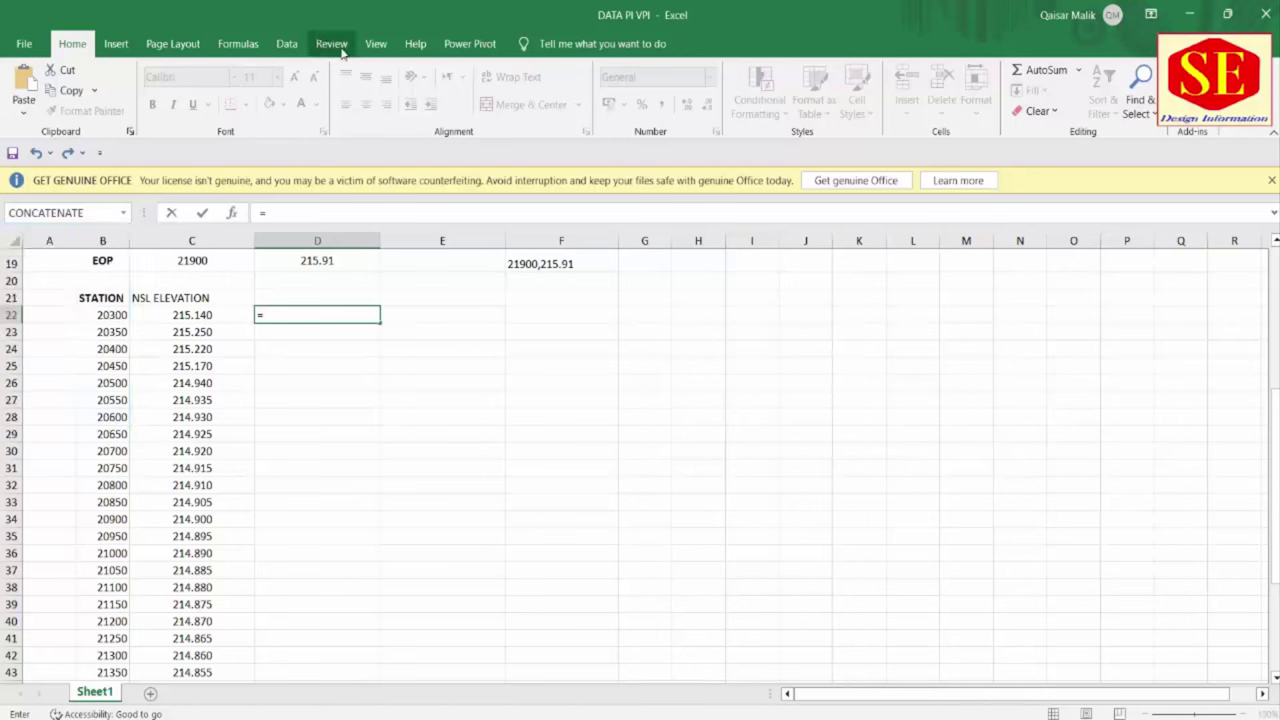
pyautogui.click(232, 46)
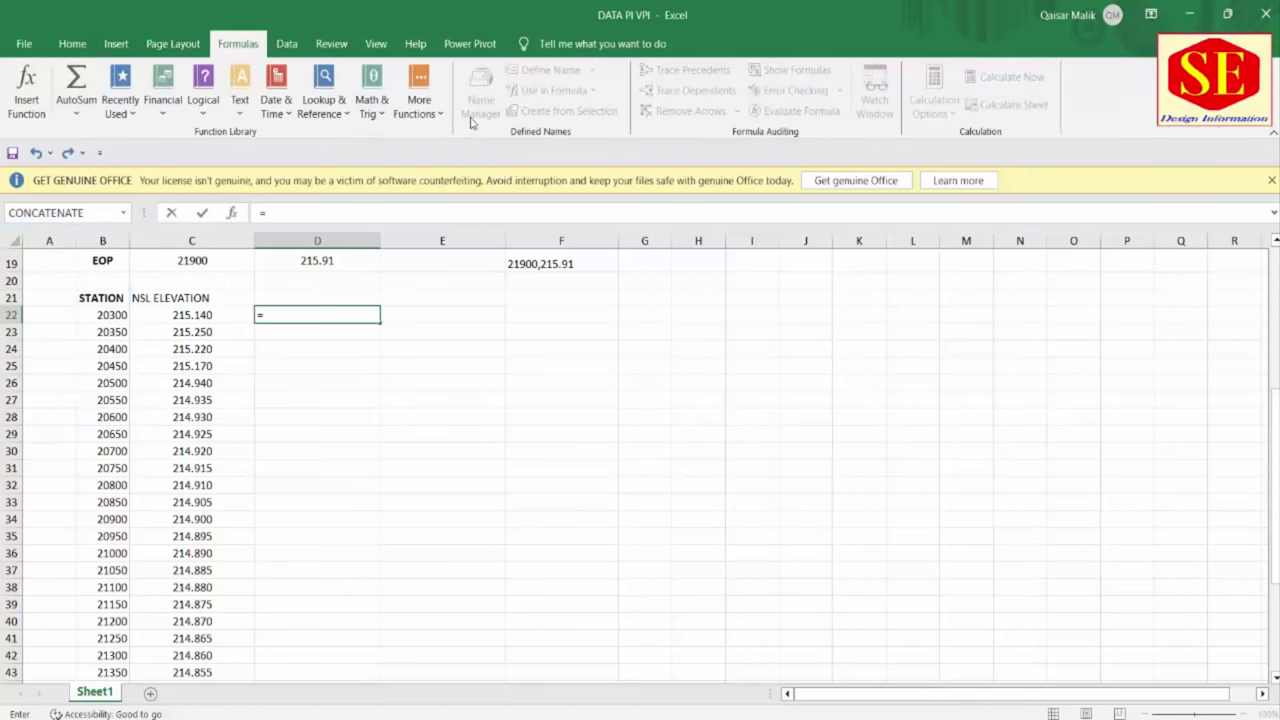
pyautogui.click(30, 110)
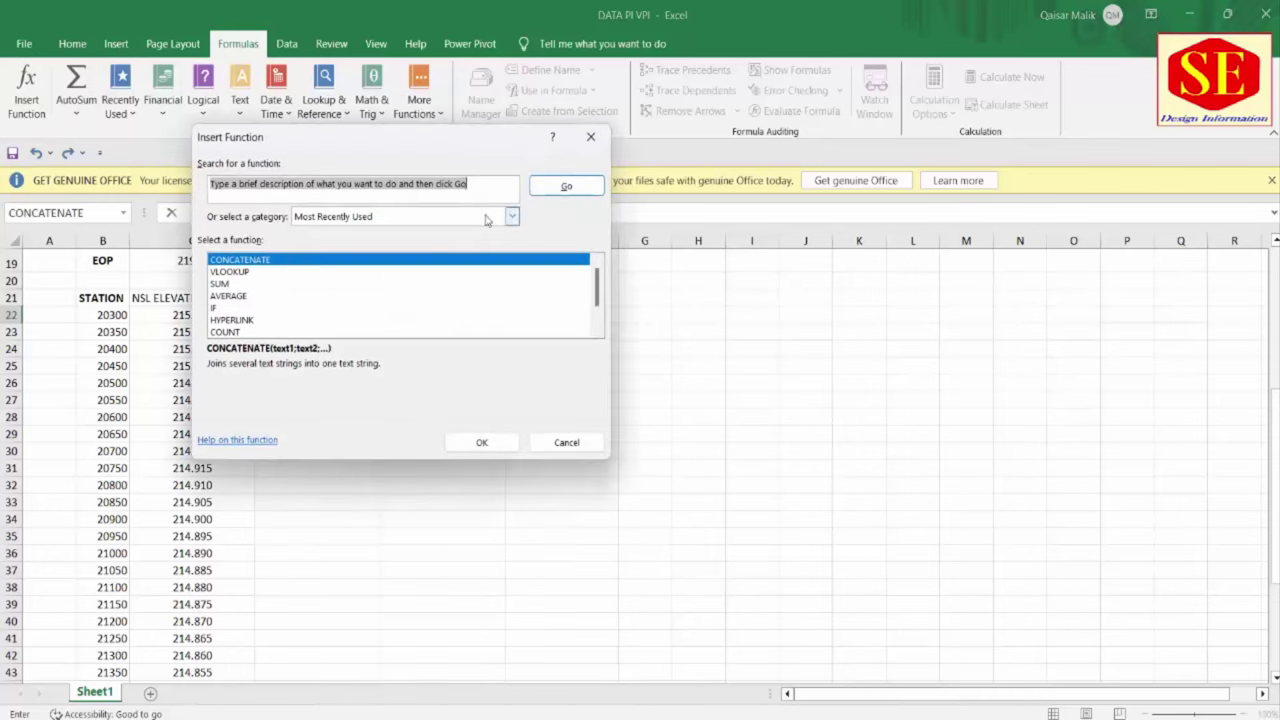
# Pick CONCATENATE from the All functions category and confirm it
pyautogui.click(225, 272)
pyautogui.click(321, 216)
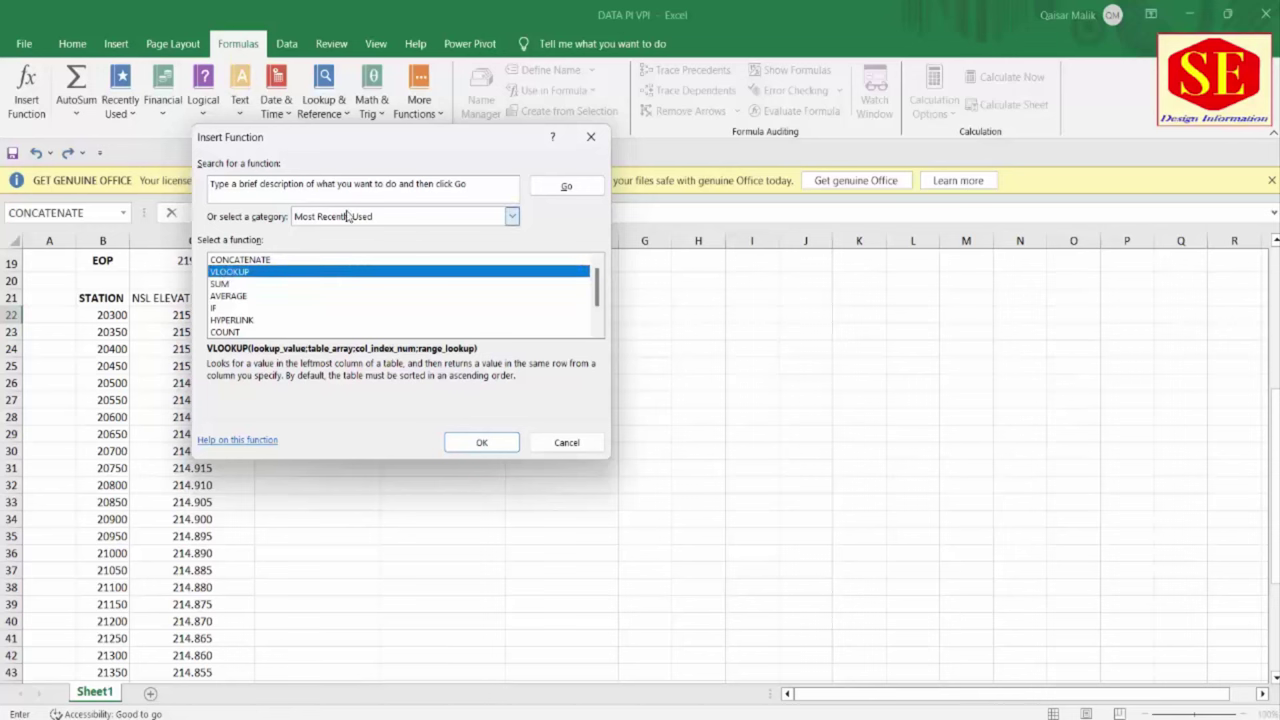
pyautogui.click(322, 250)
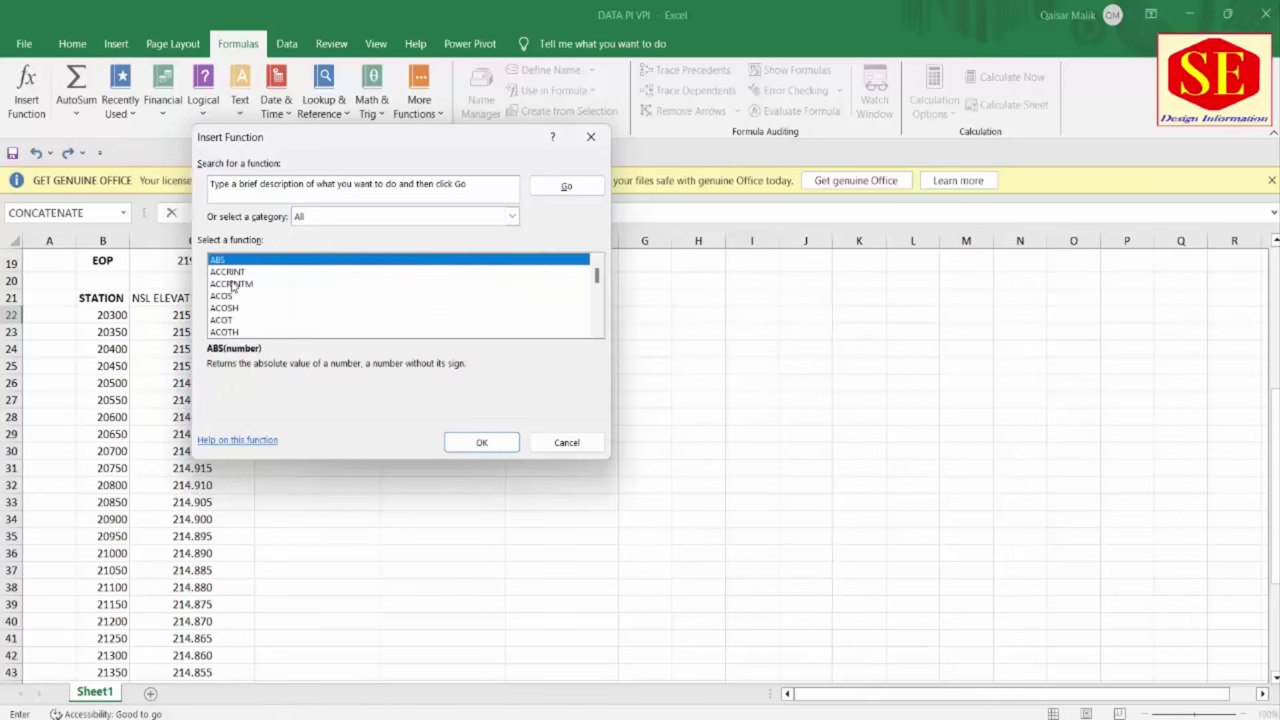
pyautogui.press('Down')
pyautogui.press('Down')
pyautogui.press('Down')
pyautogui.press('Down')
pyautogui.press('Down')
pyautogui.press('Down')
pyautogui.press('Down')
pyautogui.press('Down')
pyautogui.press('Down')
pyautogui.press('Down')
pyautogui.press('Down')
pyautogui.press('Down')
pyautogui.press('Down')
pyautogui.press('Down')
pyautogui.press('Down')
pyautogui.press('Down')
pyautogui.press('Down')
pyautogui.press('Down')
pyautogui.press('Down')
pyautogui.press('Down')
pyautogui.press('Down')
pyautogui.press('Down')
pyautogui.press('Down')
pyautogui.press('Down')
pyautogui.press('Down')
pyautogui.press('Down')
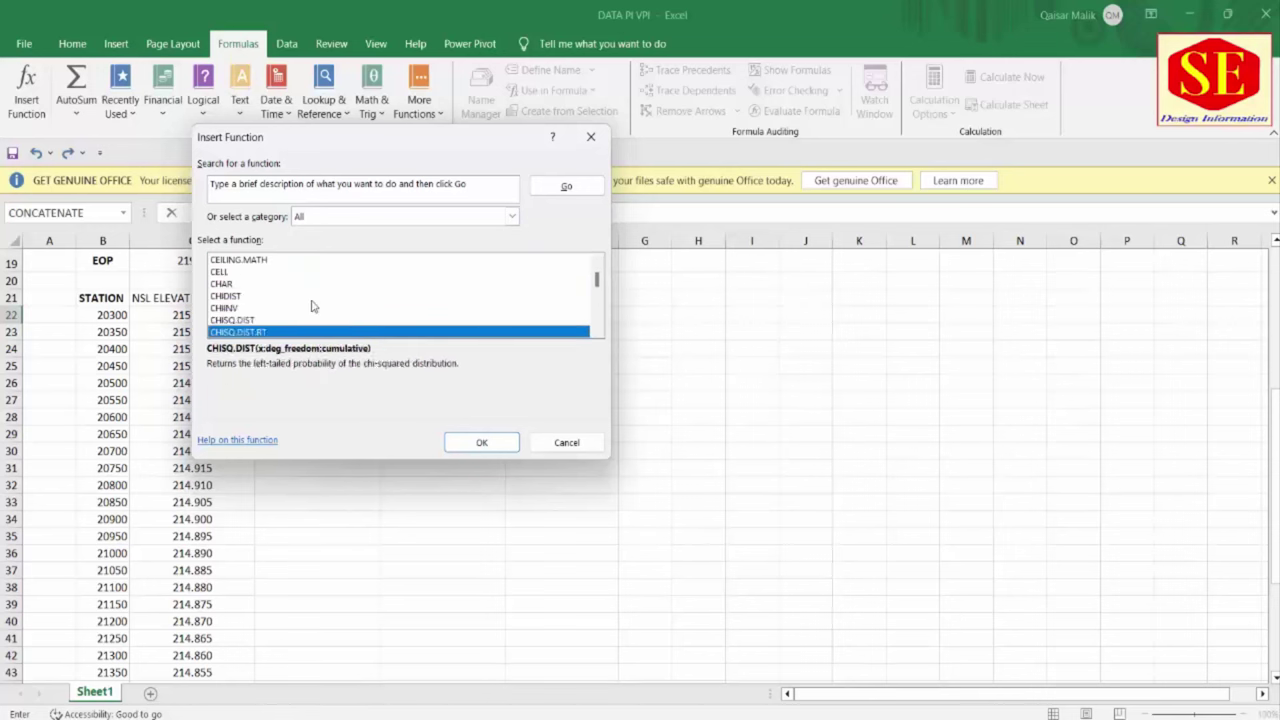
pyautogui.scroll(-5, 311, 306)
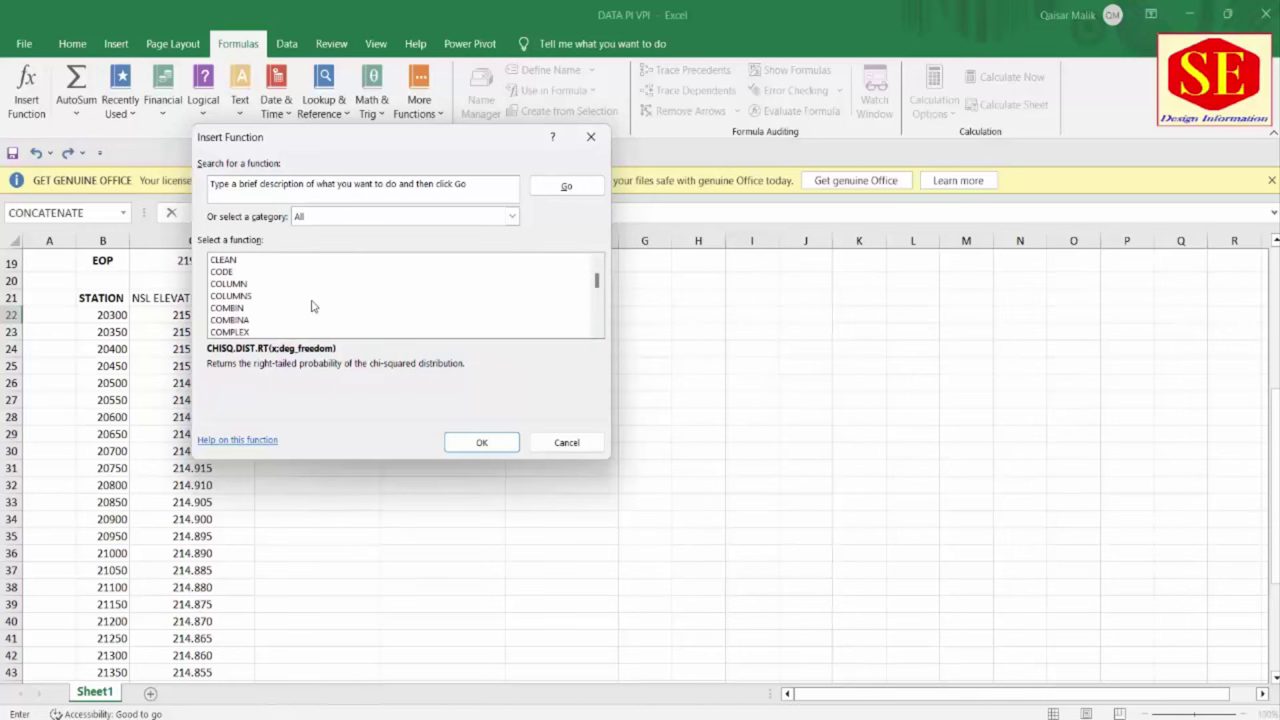
pyautogui.scroll(-8, 306, 308)
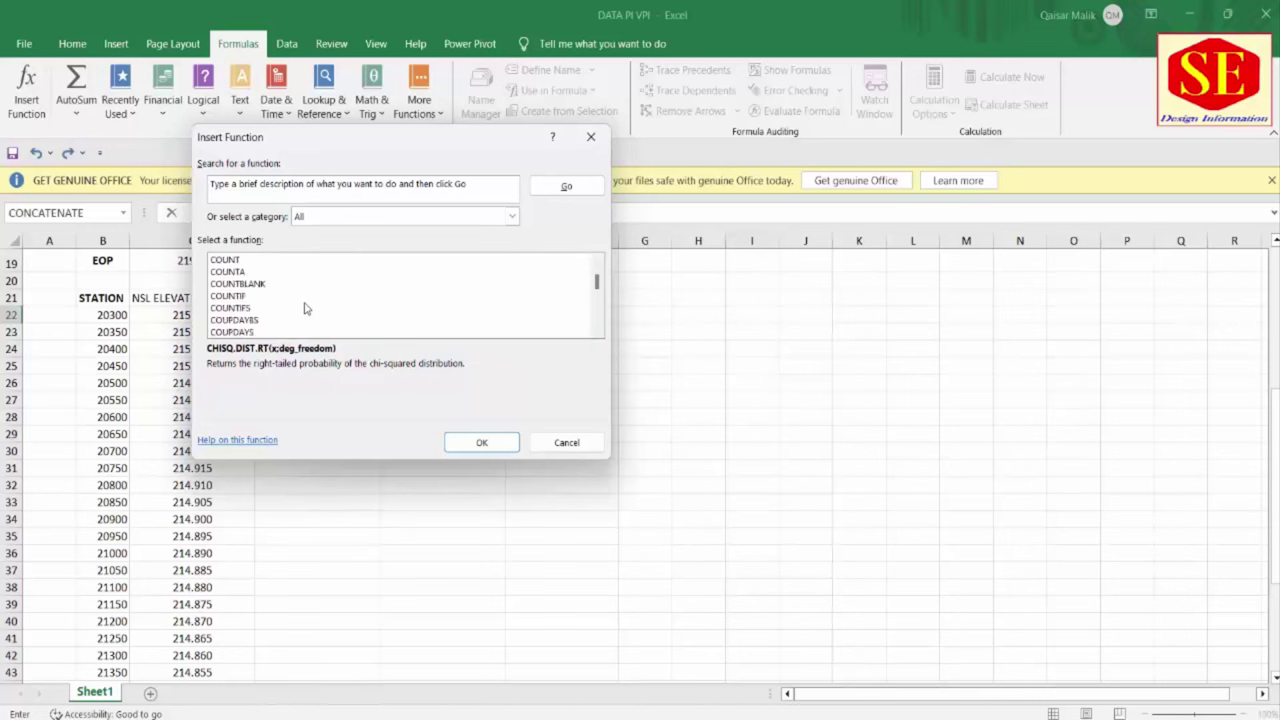
pyautogui.scroll(-5, 305, 308)
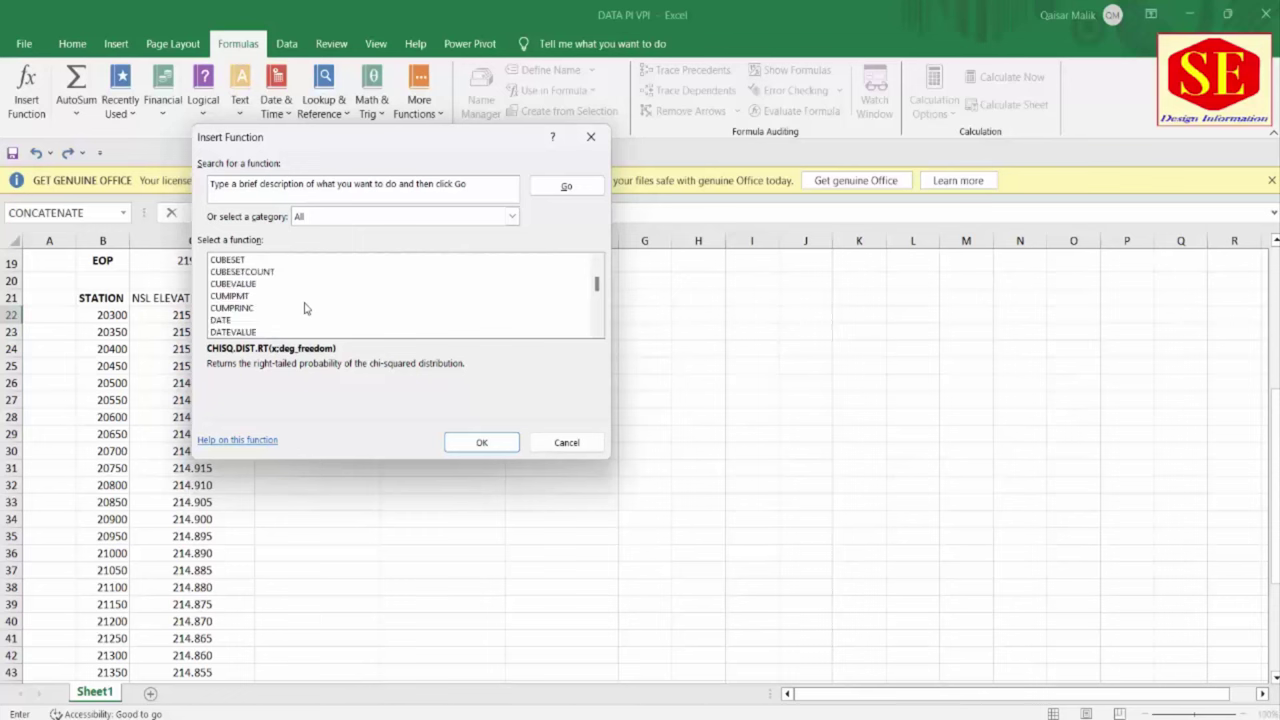
pyautogui.scroll(3, 306, 308)
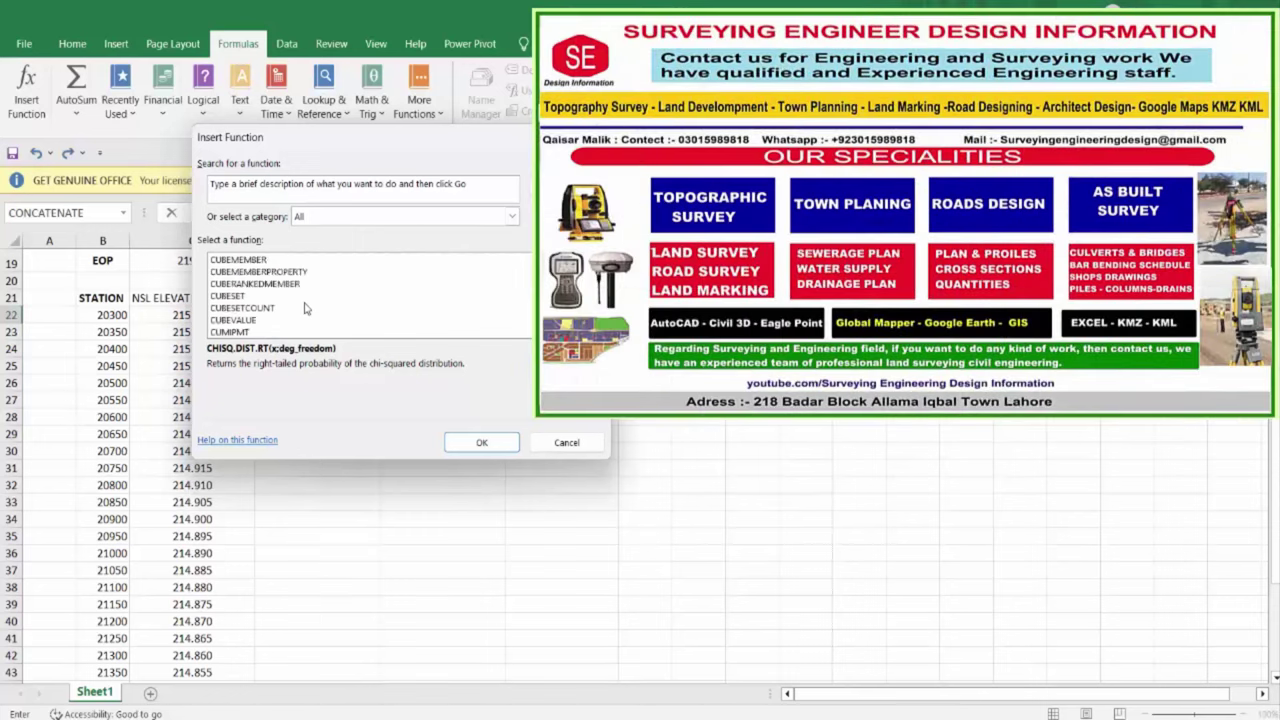
pyautogui.scroll(2, 306, 308)
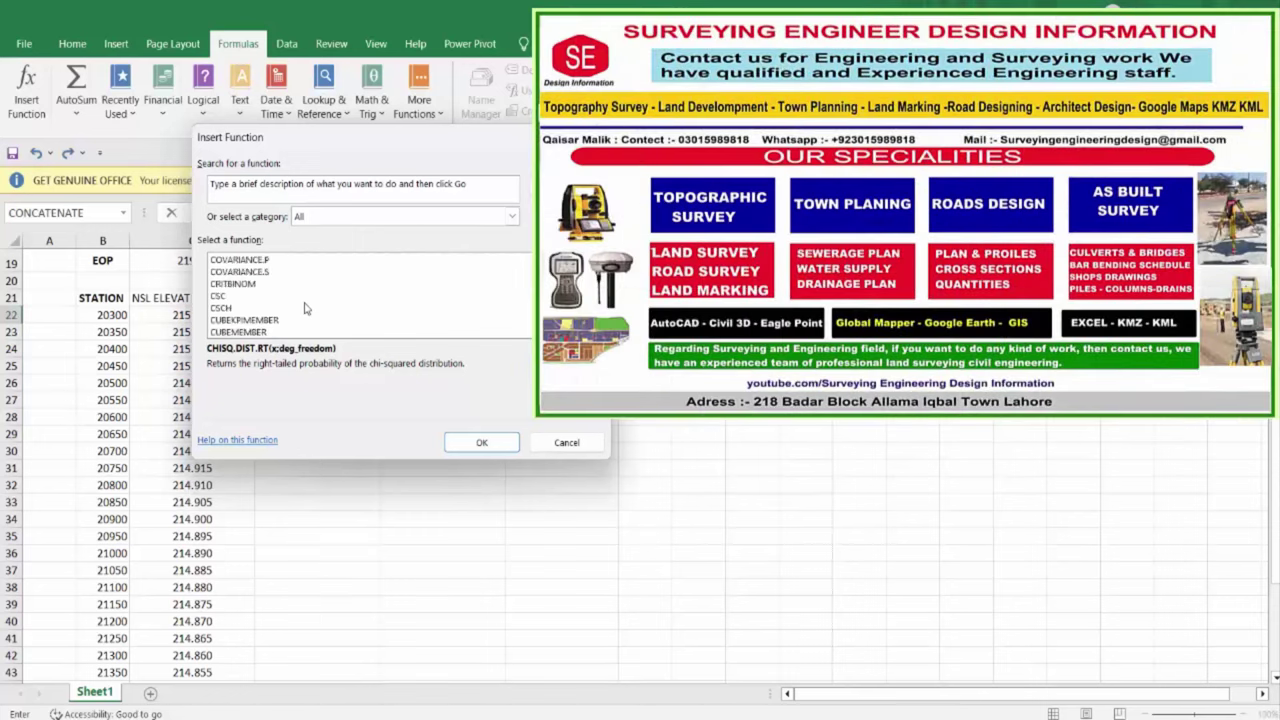
pyautogui.scroll(5, 305, 308)
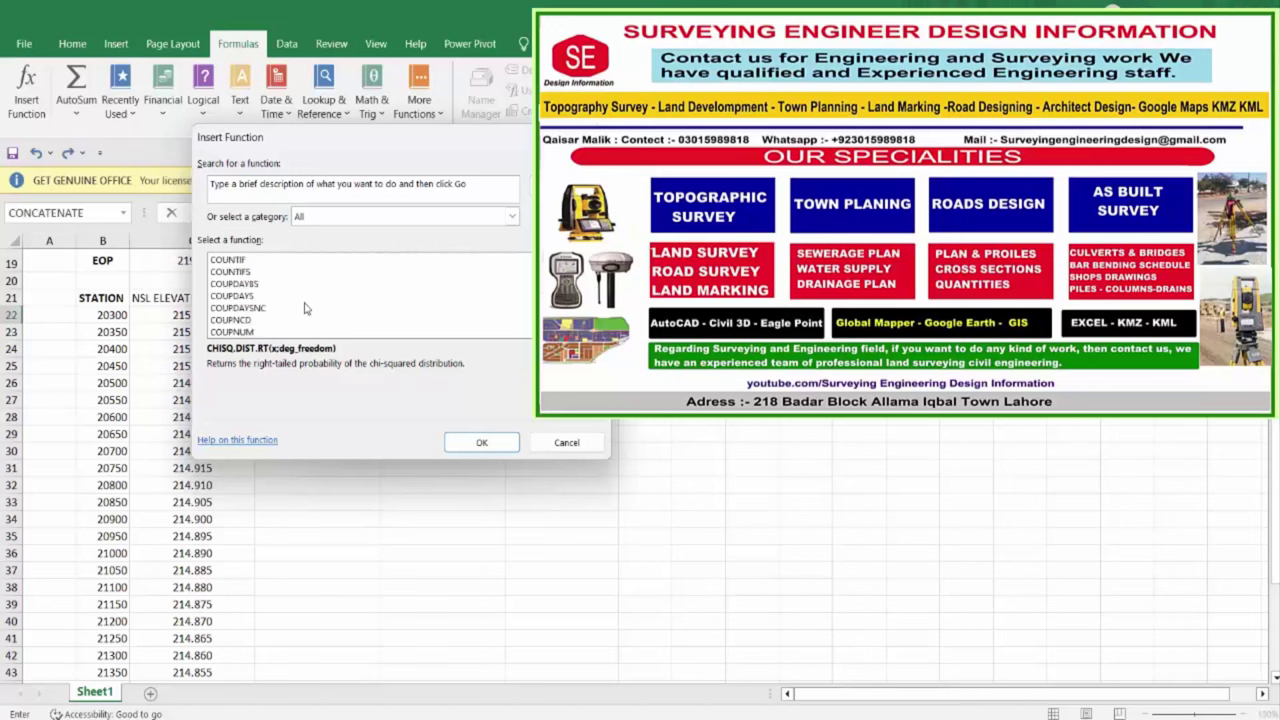
pyautogui.scroll(3, 306, 308)
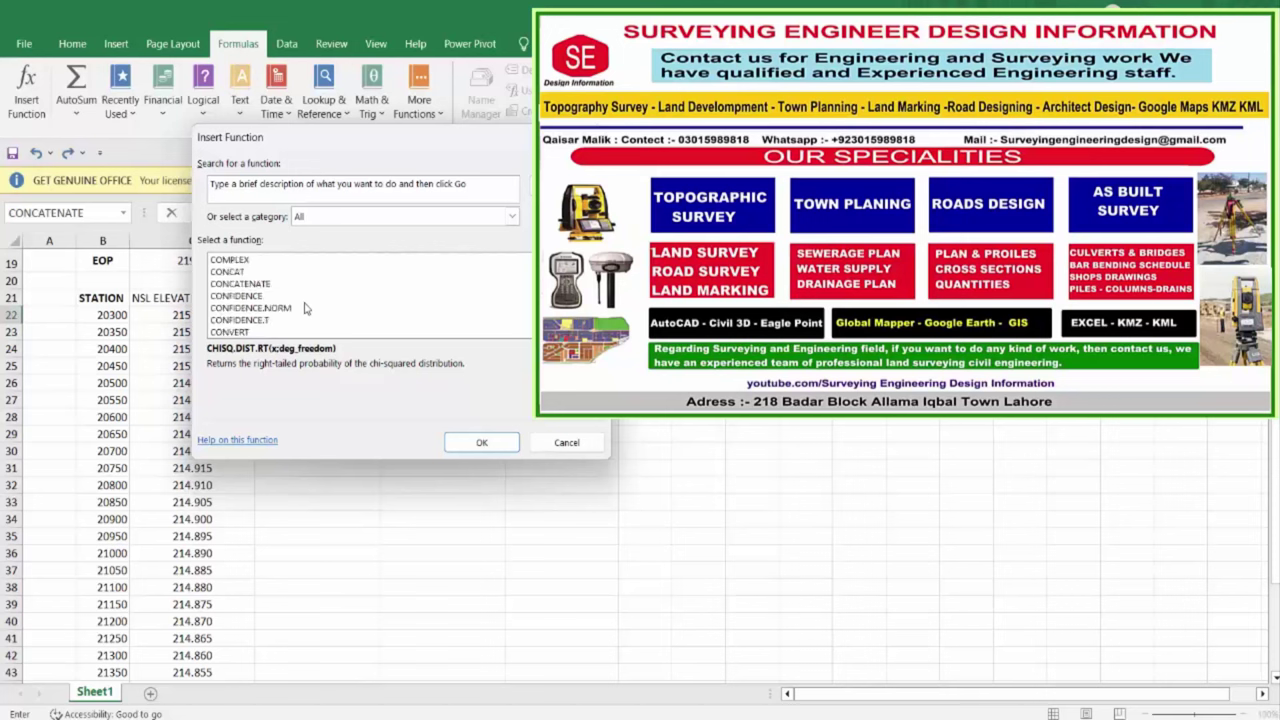
pyautogui.scroll(1, 306, 308)
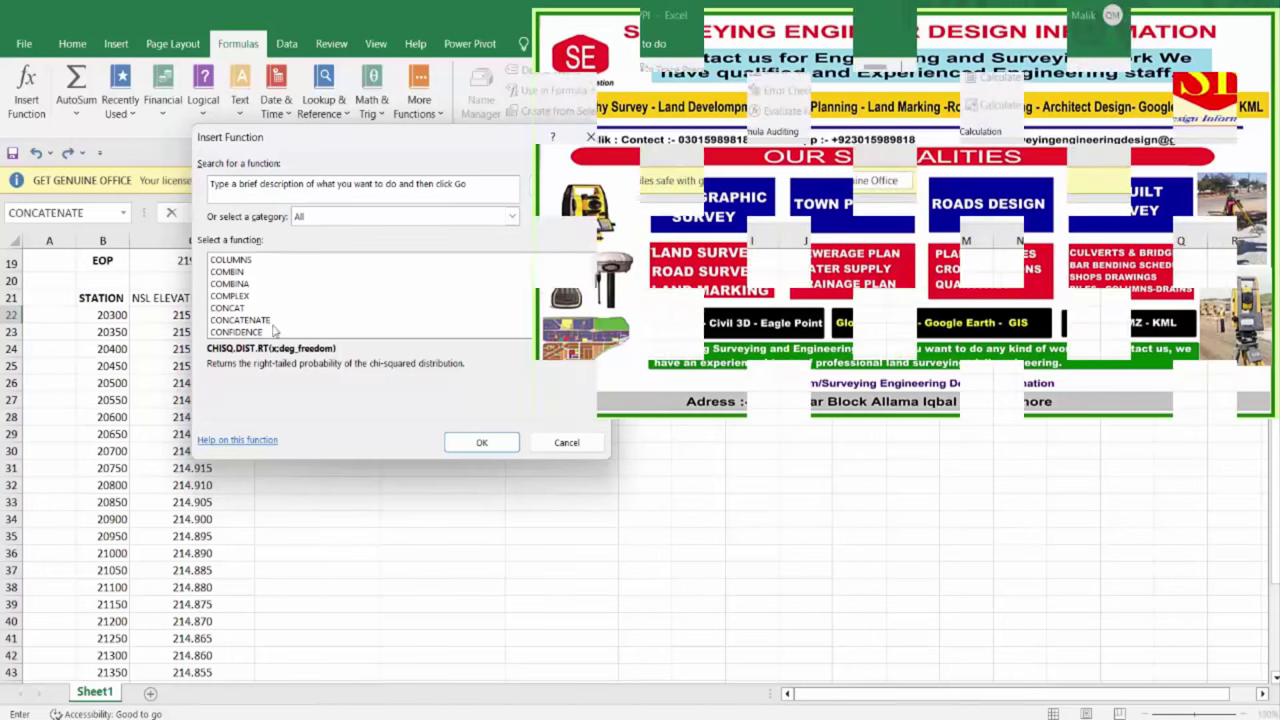
pyautogui.click(262, 320)
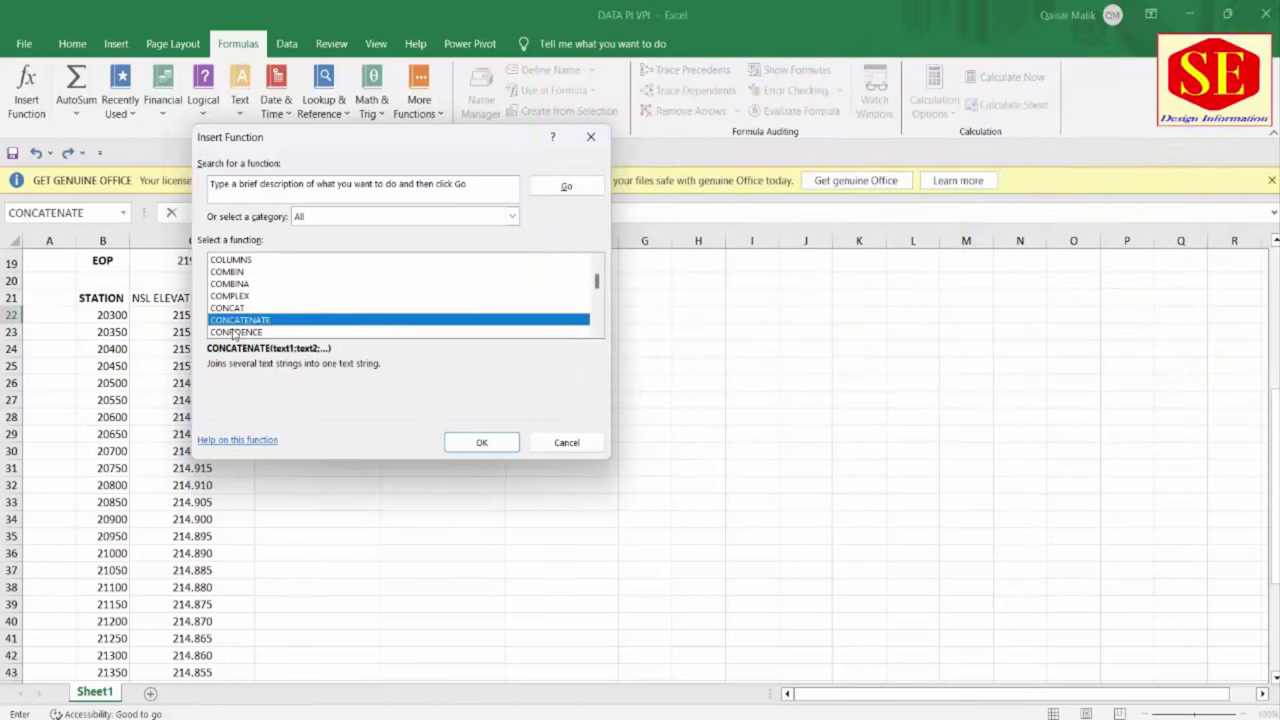
pyautogui.click(481, 442)
# Fill CONCATENATE with B22, a space and C22, giving 20300 215.14 in D22
pyautogui.moveTo(390, 160); pyautogui.dragTo(758, 257)
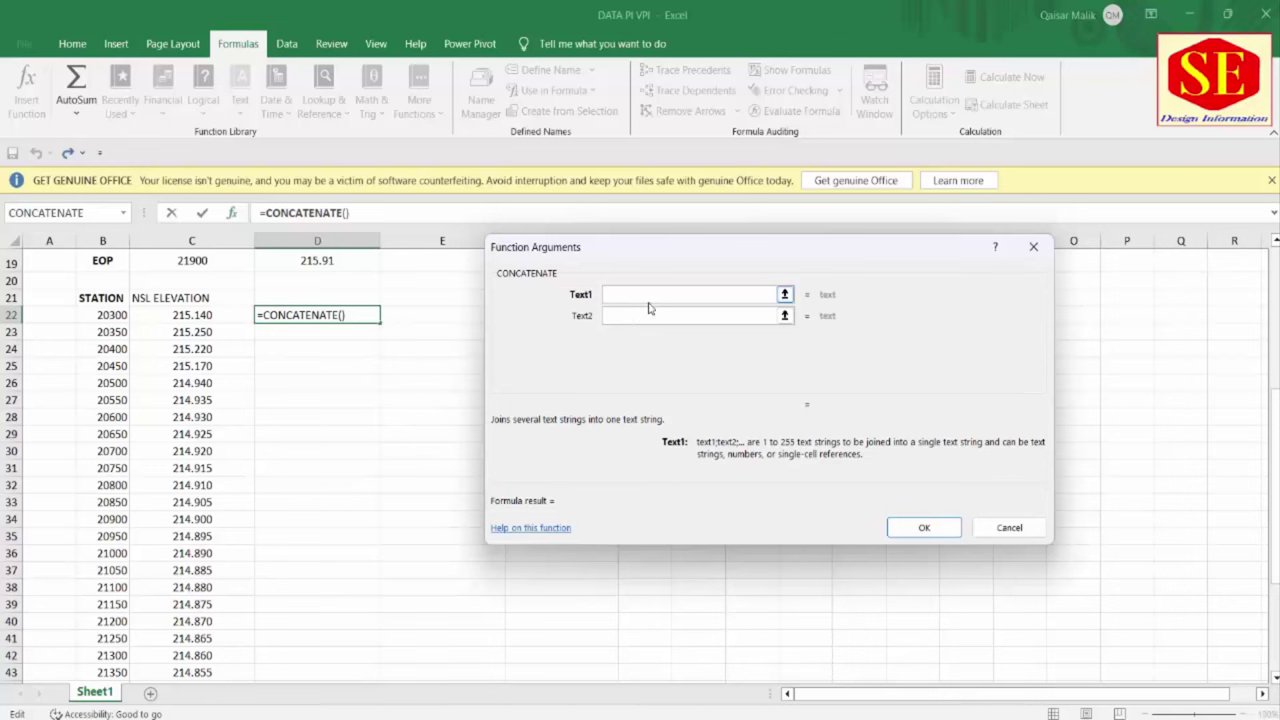
pyautogui.click(105, 316)
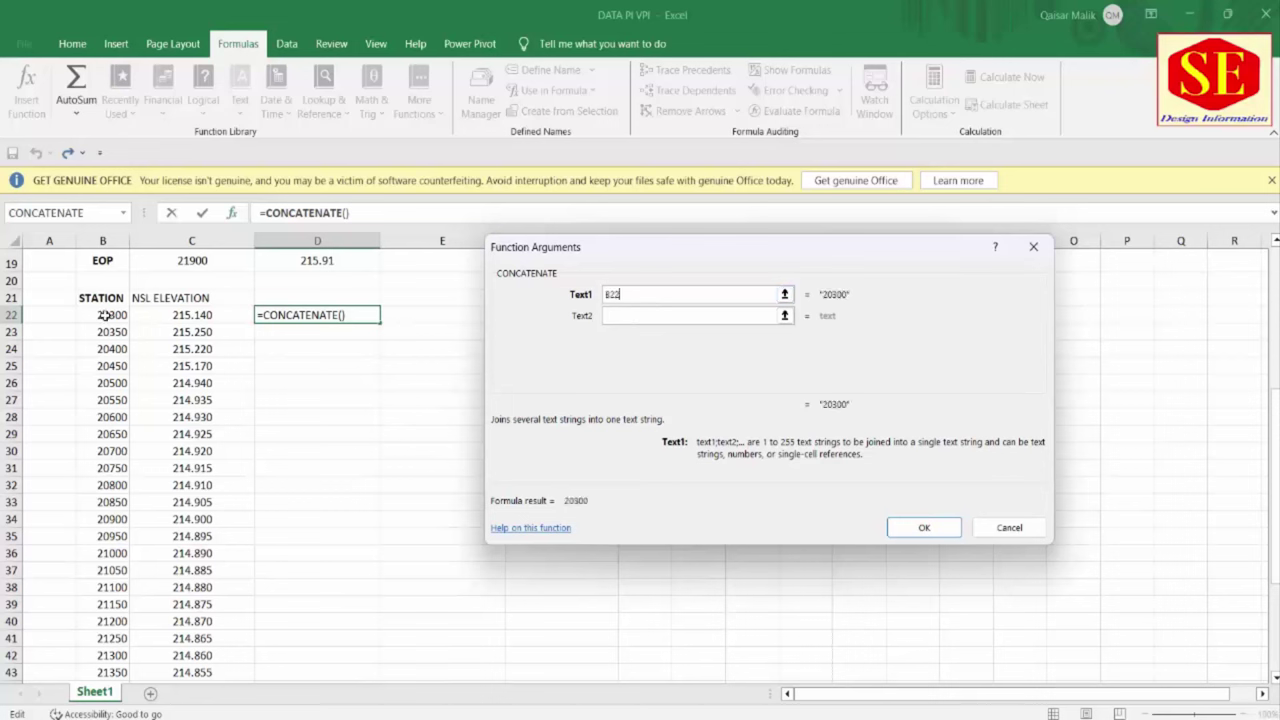
pyautogui.click(610, 316)
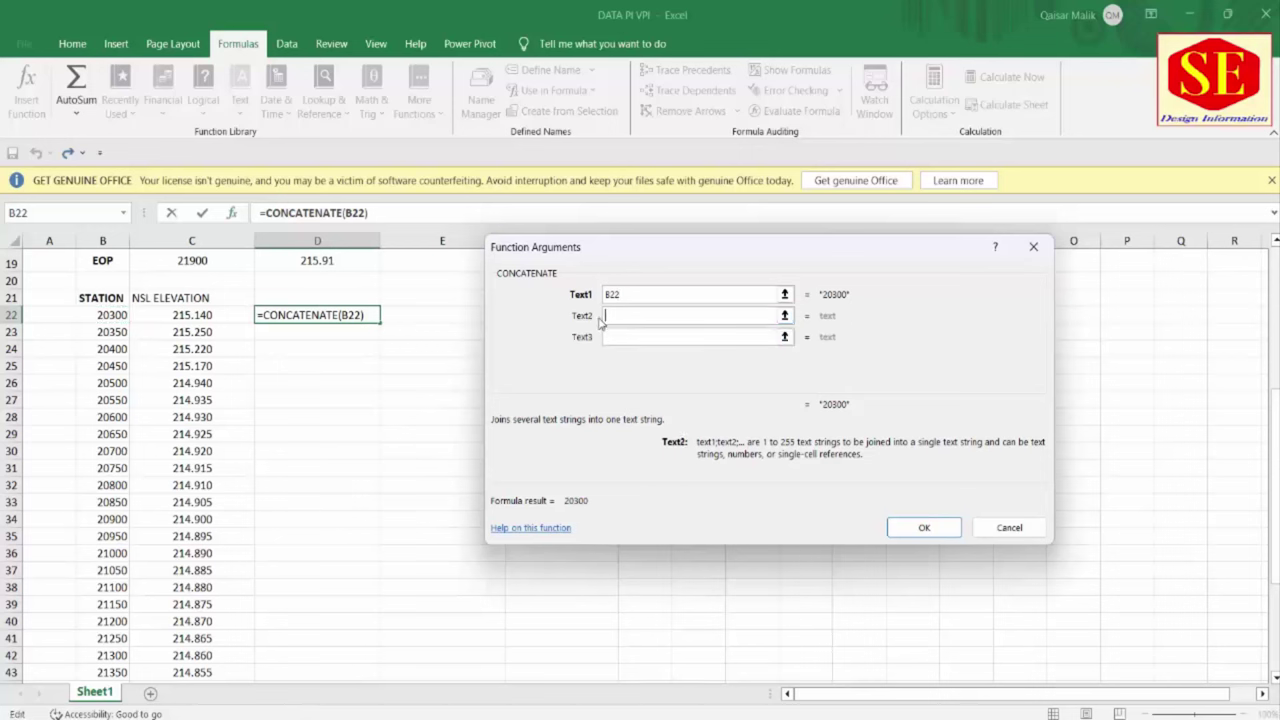
pyautogui.click(673, 338)
pyautogui.click(636, 339)
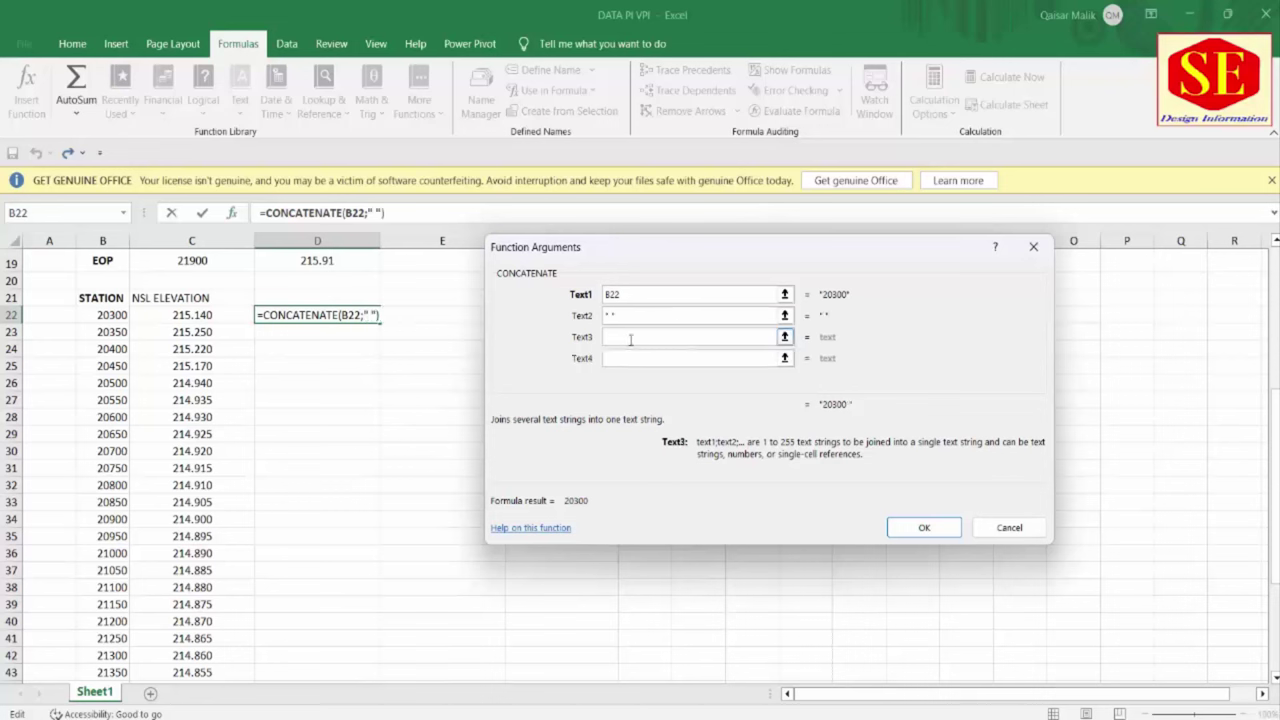
pyautogui.click(605, 318)
pyautogui.click(178, 314)
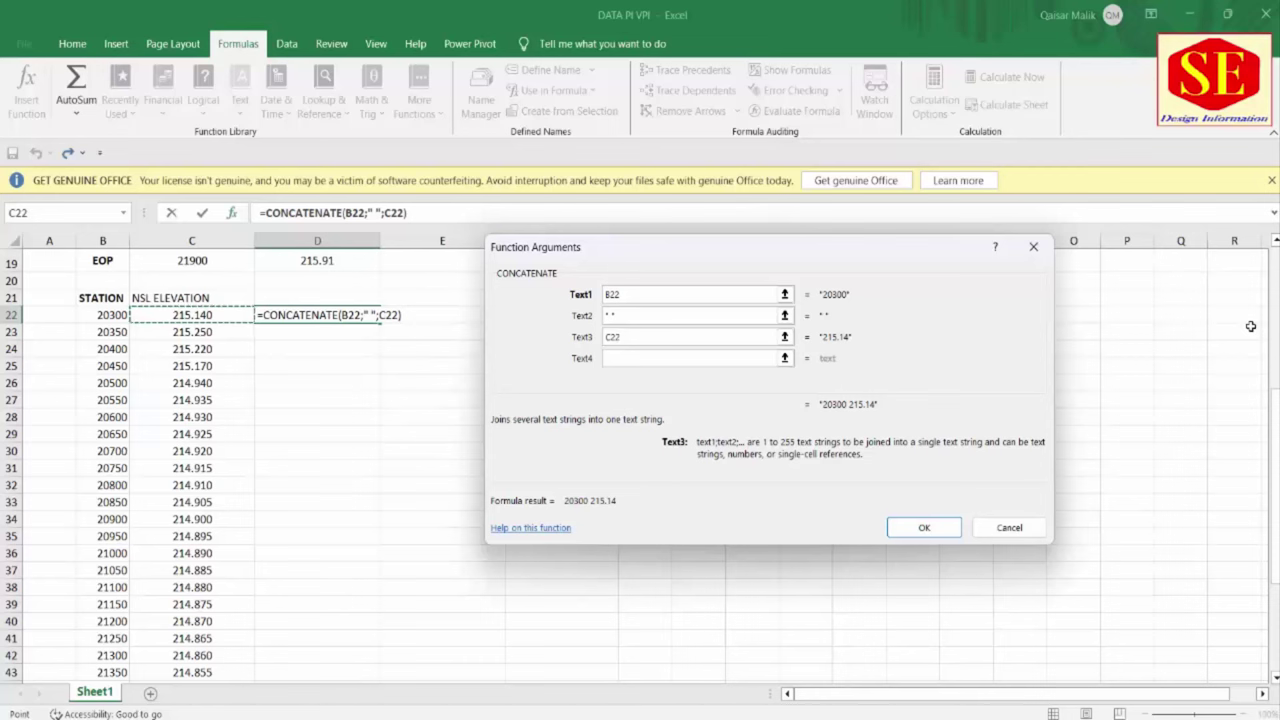
pyautogui.press('Return')
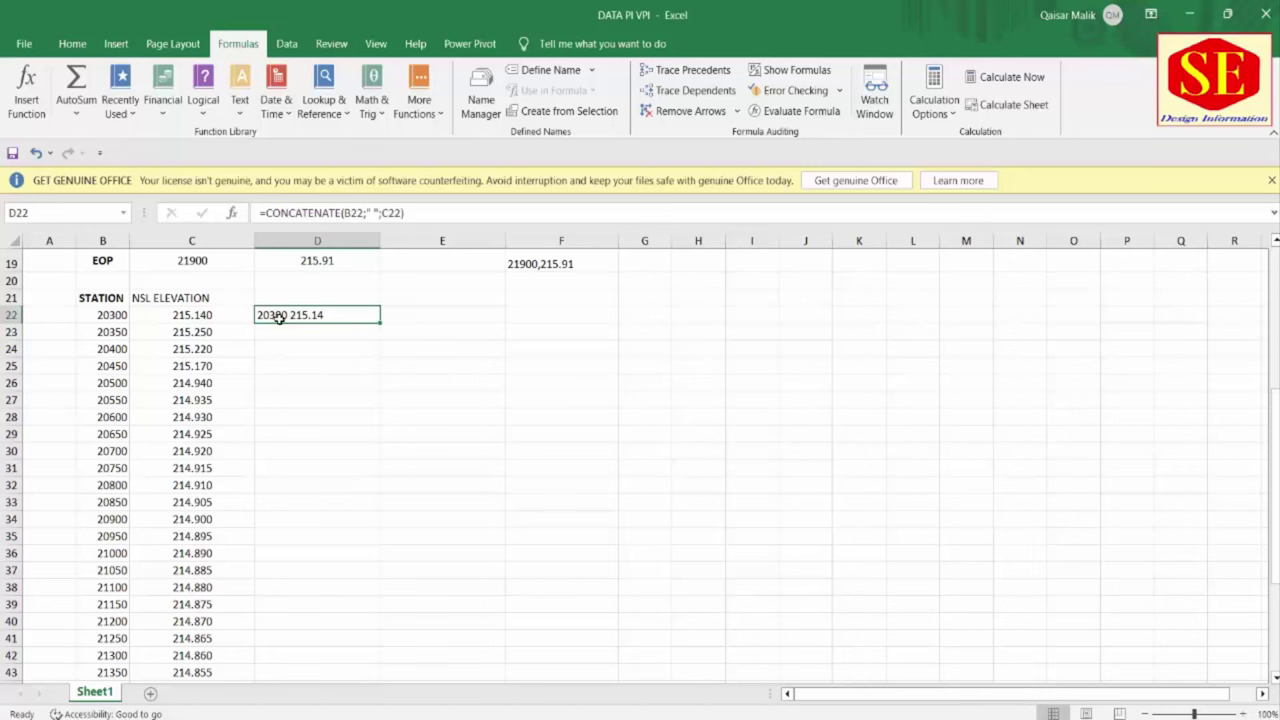
# Enter a CONCATENATE formula in D23 joining station B23, a space, and elevation C23
pyautogui.click(297, 333)
pyautogui.write('=')
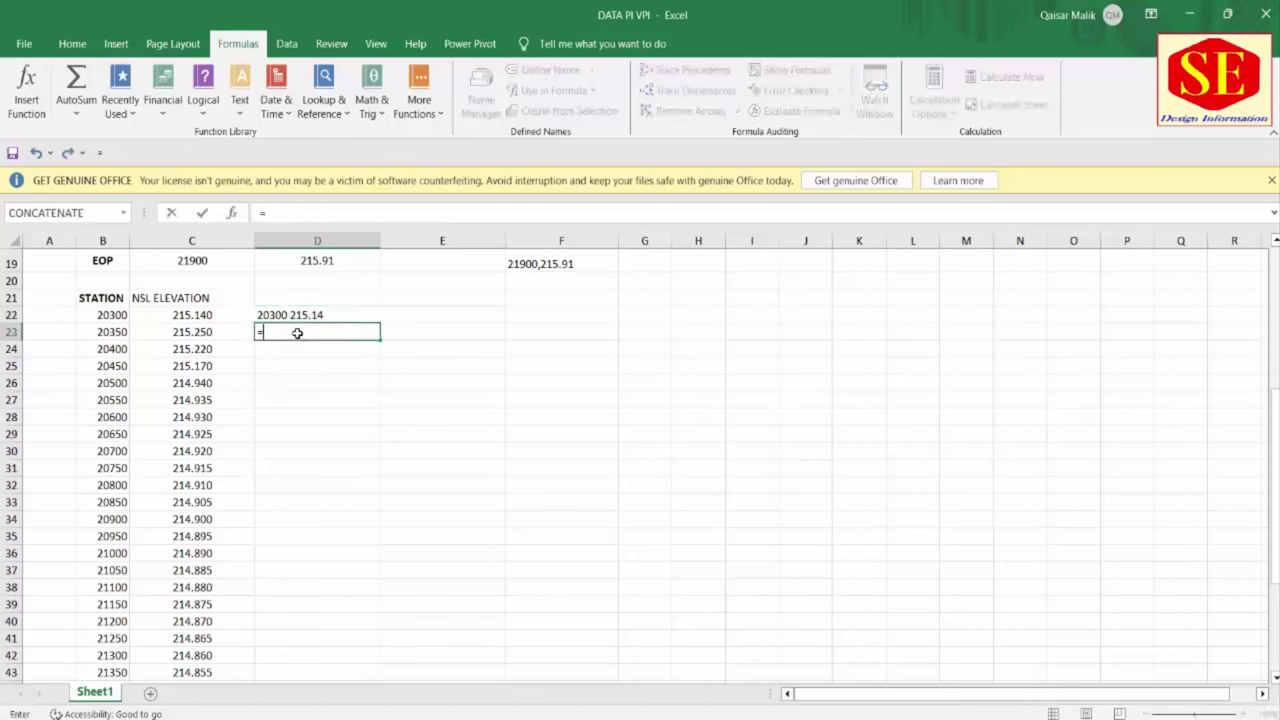
pyautogui.click(55, 216)
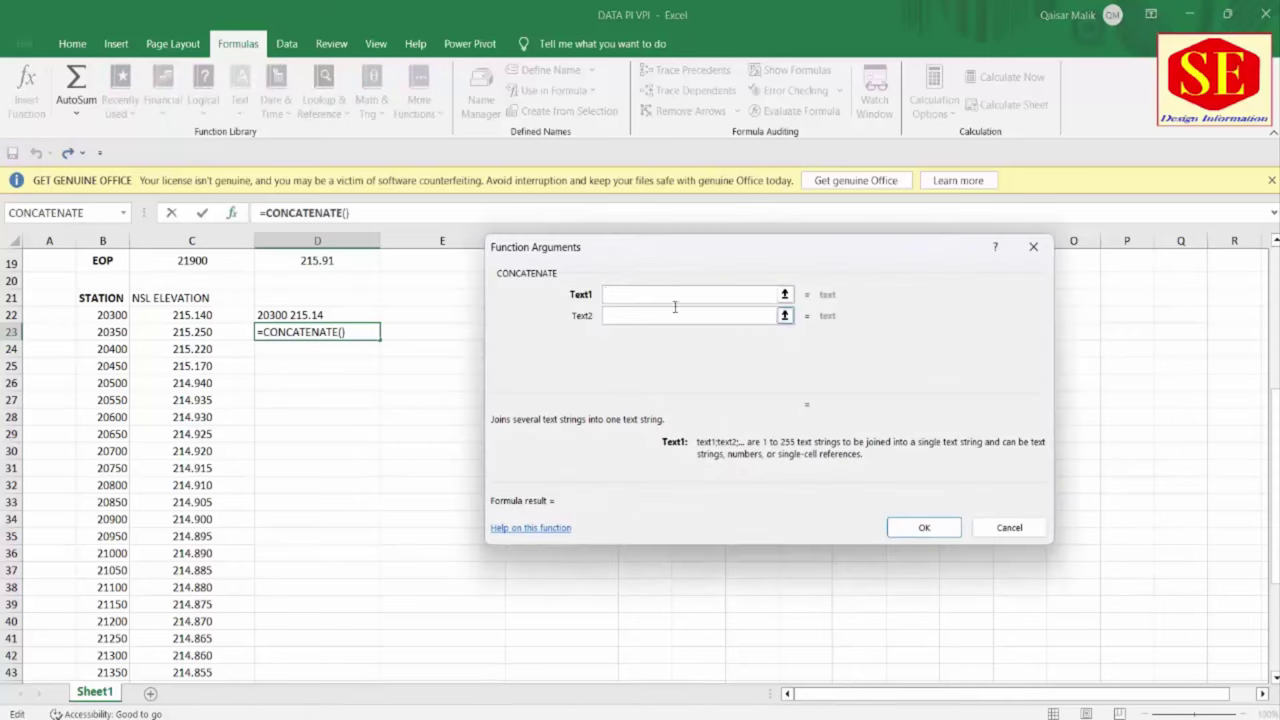
pyautogui.click(108, 334)
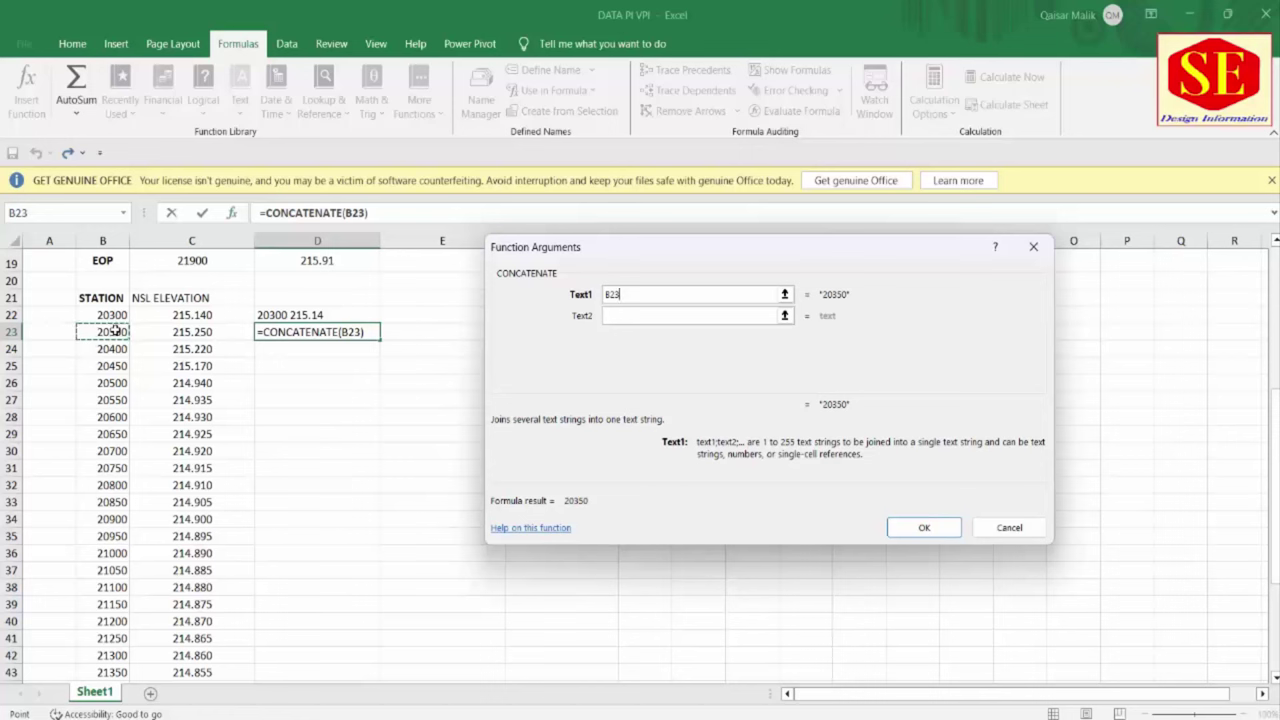
pyautogui.click(675, 317)
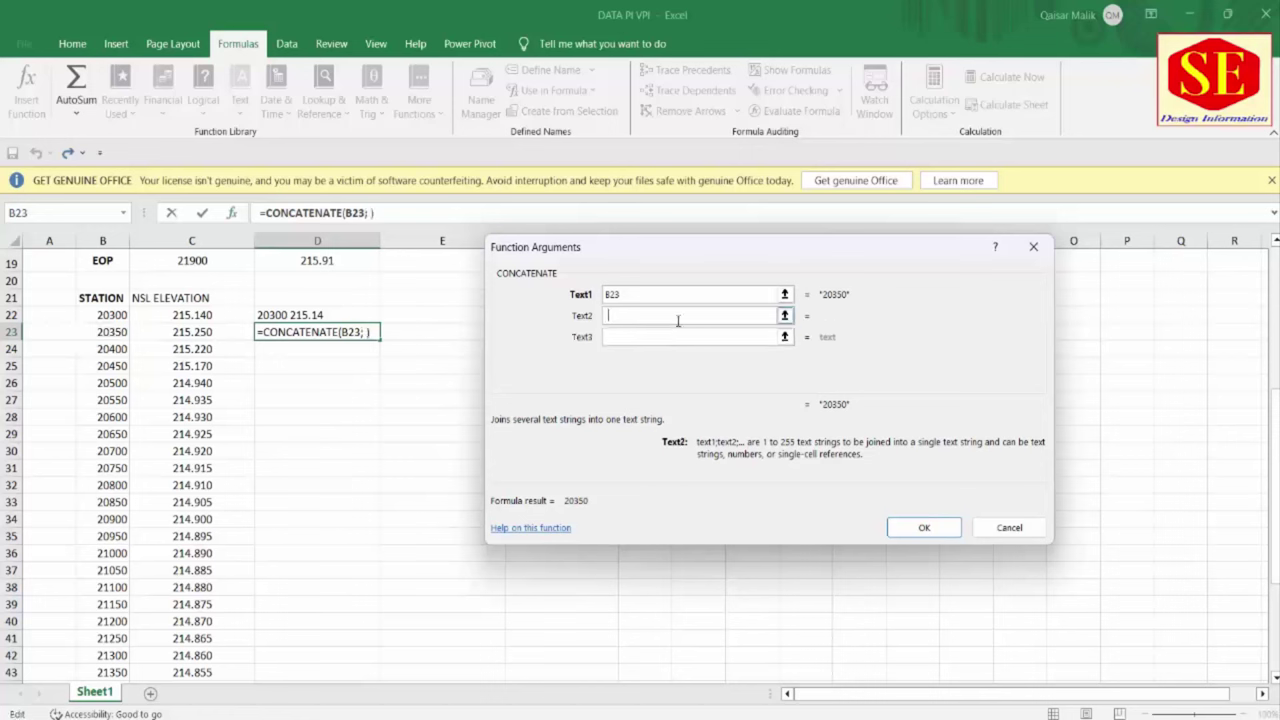
pyautogui.click(650, 339)
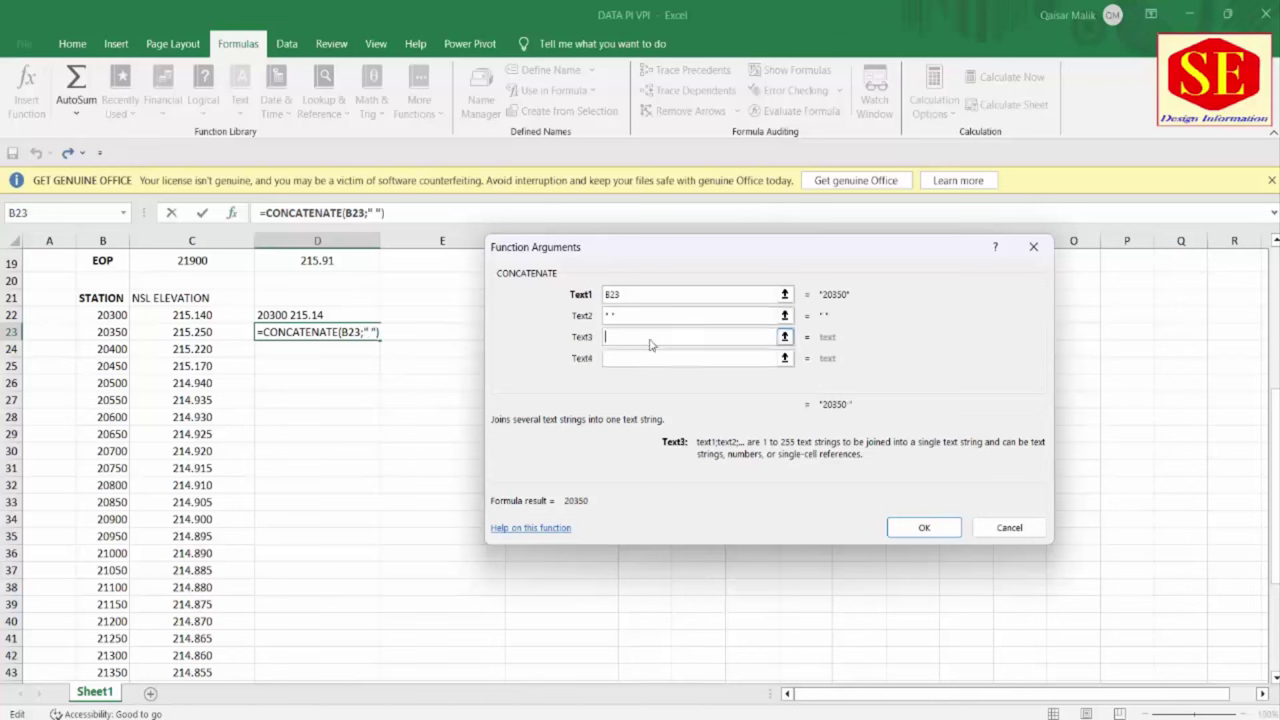
pyautogui.click(200, 335)
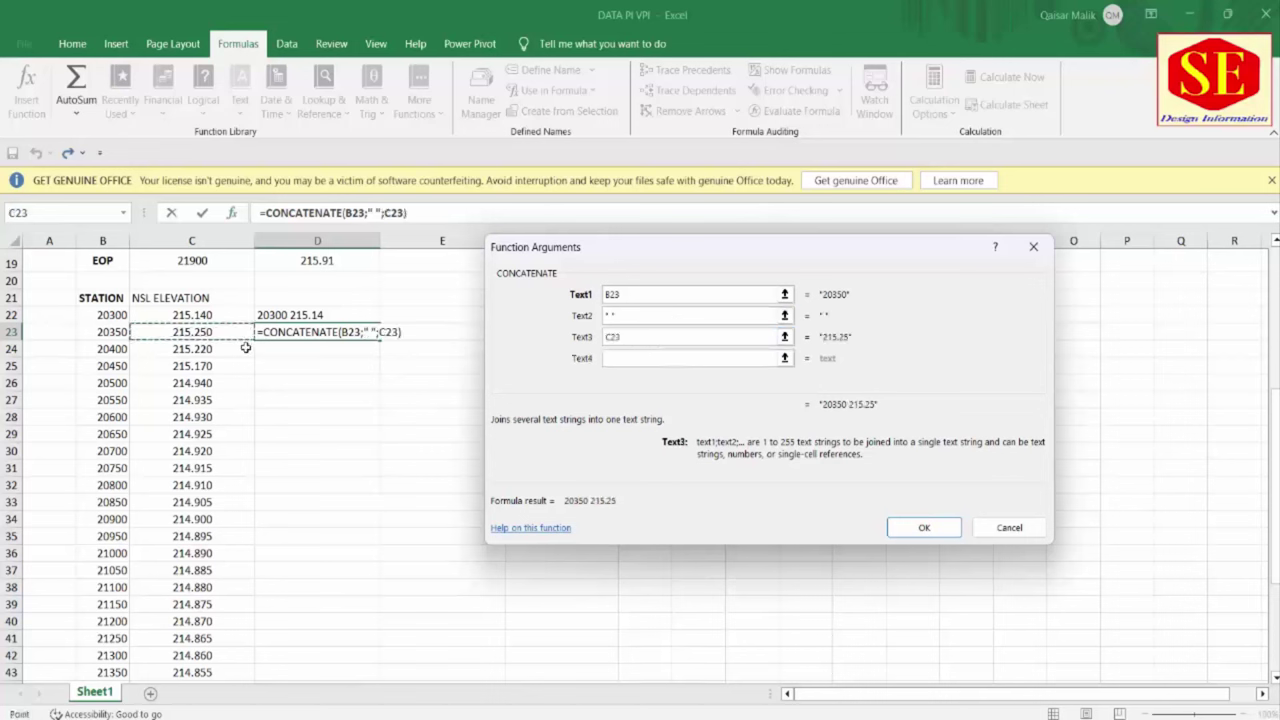
pyautogui.press('Return')
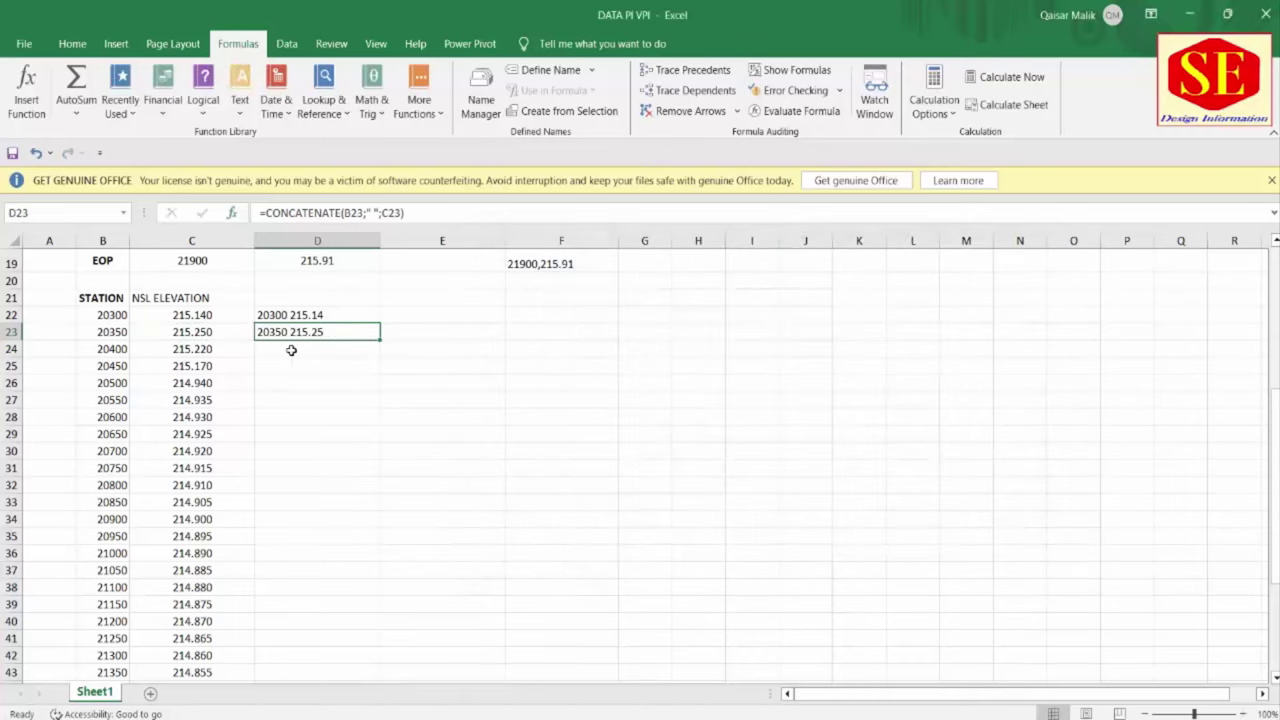
# Fill the D23 formula down to row 54 and select D22:D54
pyautogui.doubleClick(379, 340)
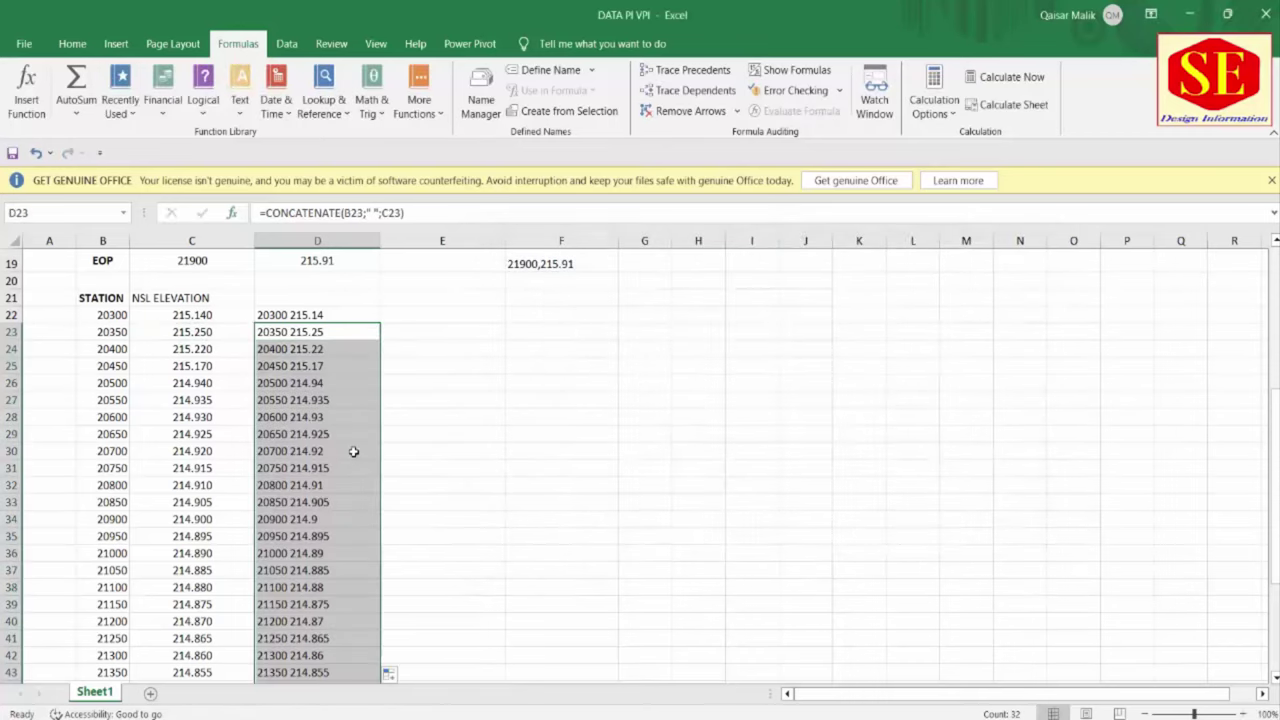
pyautogui.scroll(-2, 353, 451)
pyautogui.scroll(-3, 353, 451)
pyautogui.scroll(6, 386, 614)
pyautogui.click(346, 401)
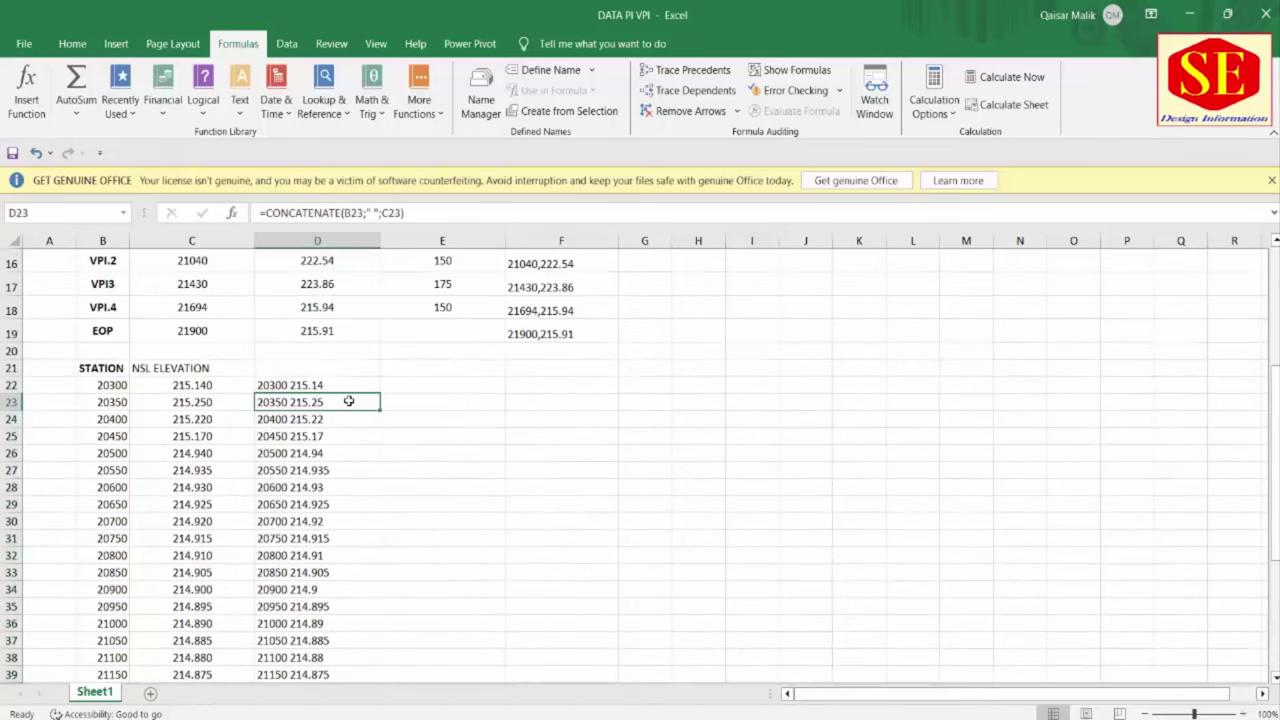
pyautogui.moveTo(378, 414); pyautogui.dragTo(380, 640)
pyautogui.scroll(5, 370, 400)
pyautogui.moveTo(334, 362); pyautogui.dragTo(328, 664)
# Copy D22:D54 and paste the station–elevation pairs into a new Notepad file
pyautogui.rightClick(340, 520)
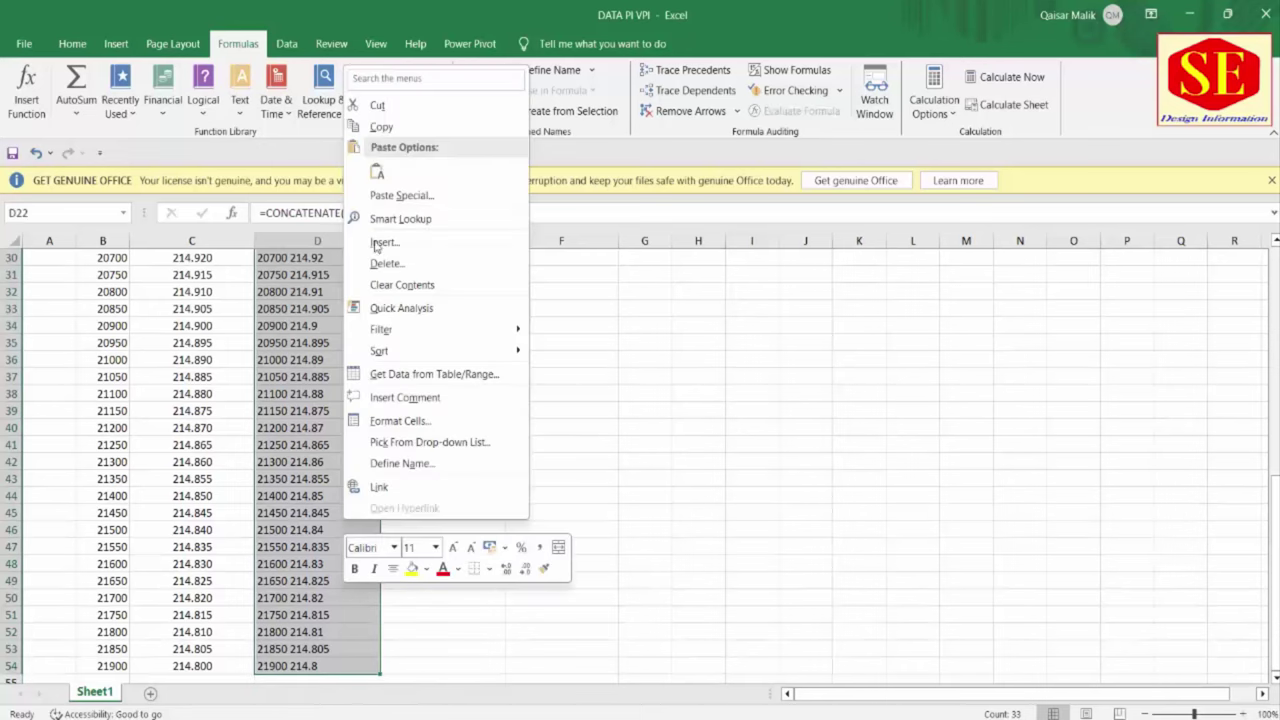
pyautogui.click(403, 131)
pyautogui.scroll(6, 257, 514)
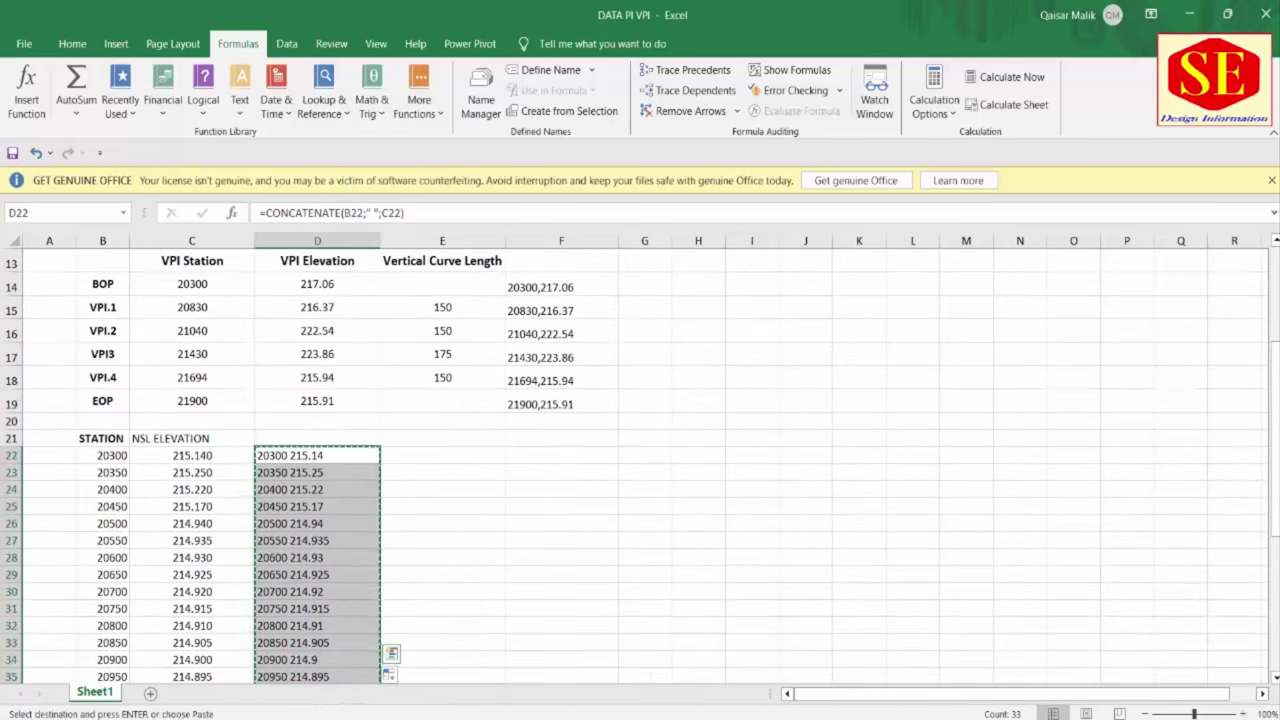
pyautogui.write('notepad')
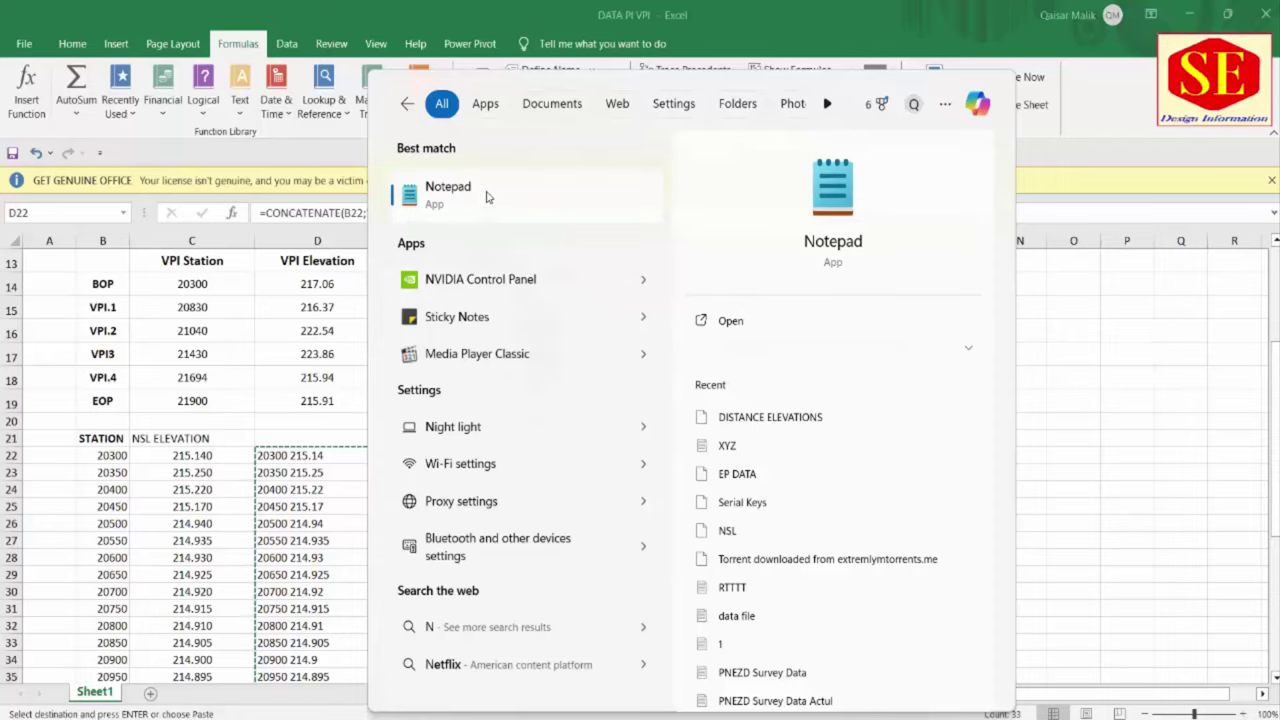
pyautogui.click(486, 197)
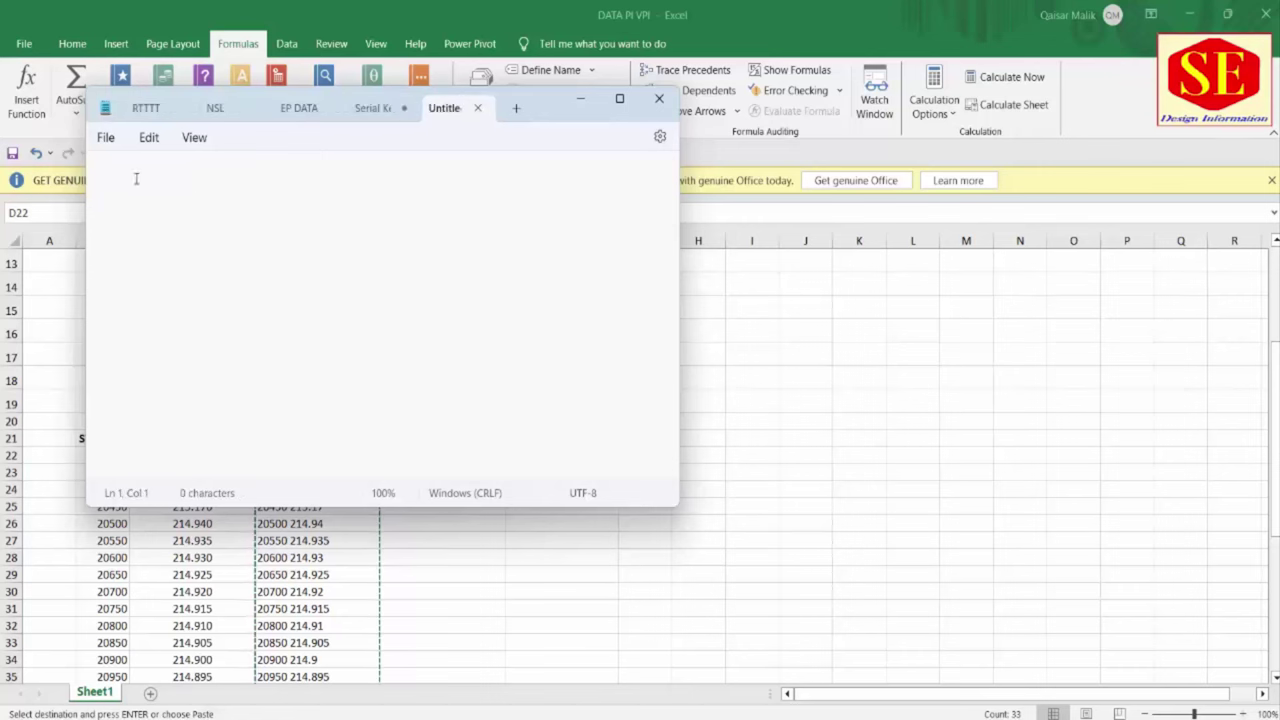
pyautogui.rightClick(136, 178)
pyautogui.click(180, 311)
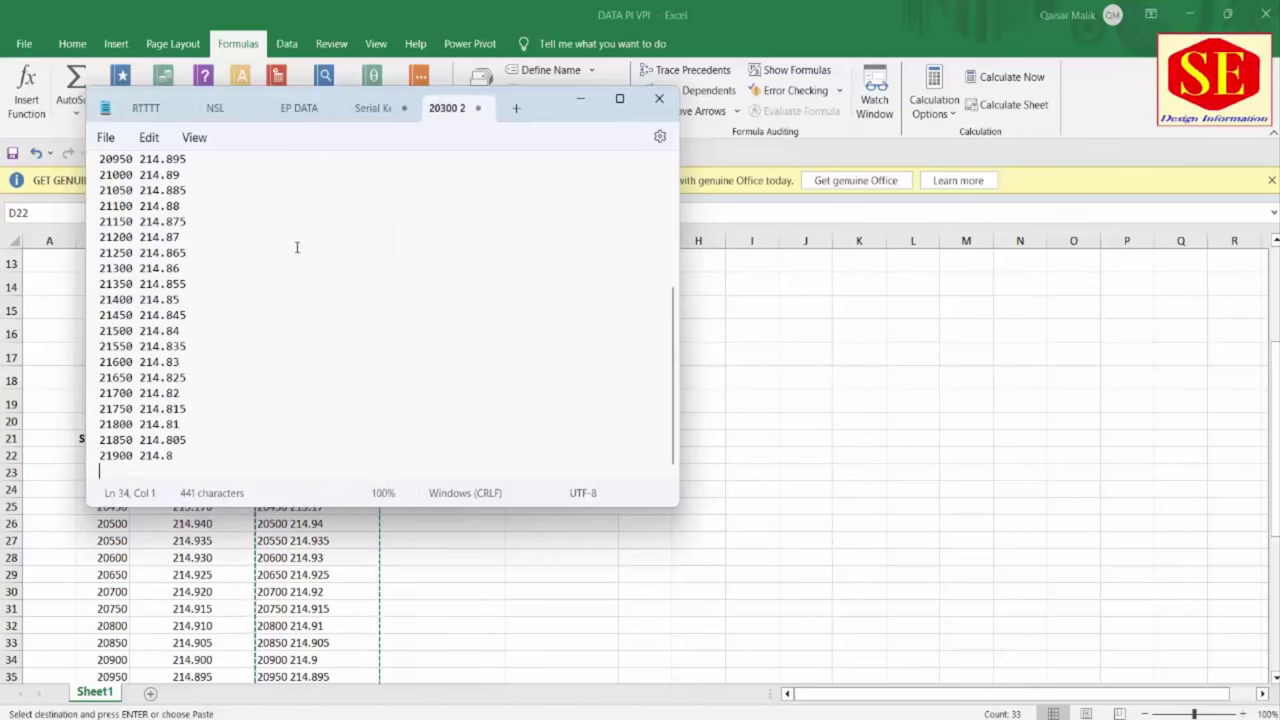
# Save the pasted list over the existing NSL text file, then close Notepad and minimize Excel
pyautogui.scroll(5, 384, 375)
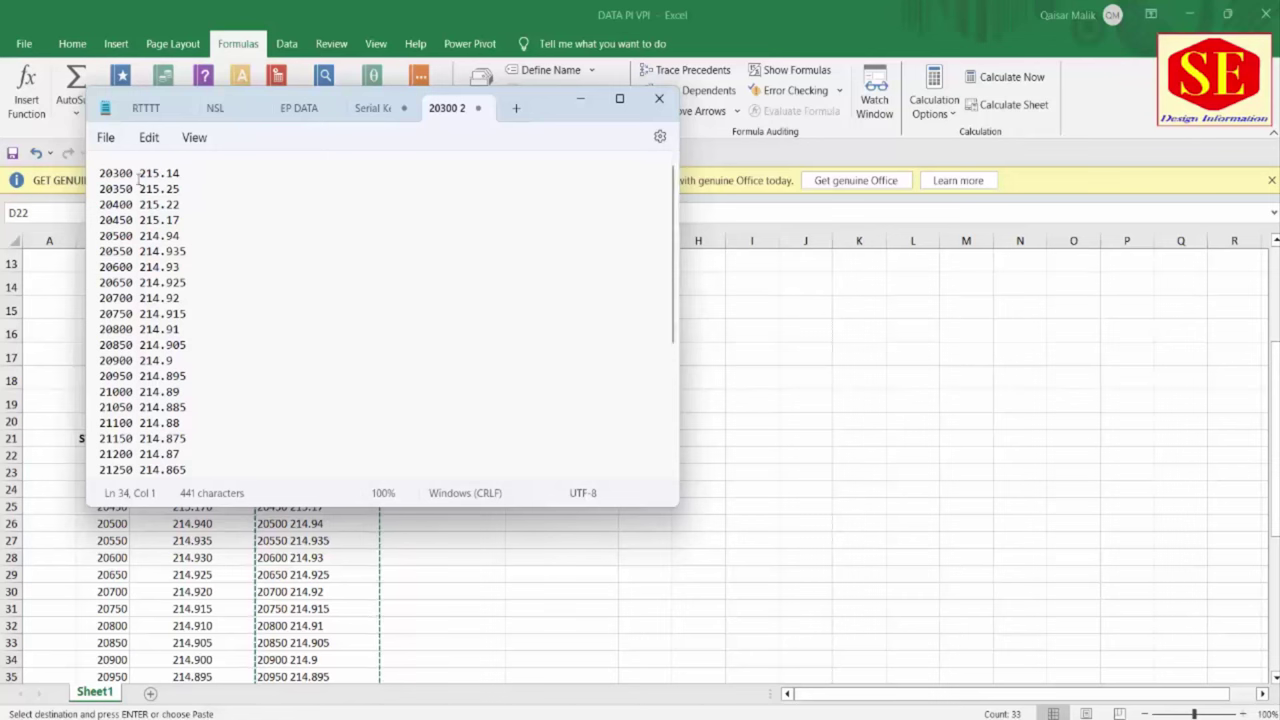
pyautogui.scroll(-5, 160, 253)
pyautogui.scroll(5, 186, 361)
pyautogui.click(106, 139)
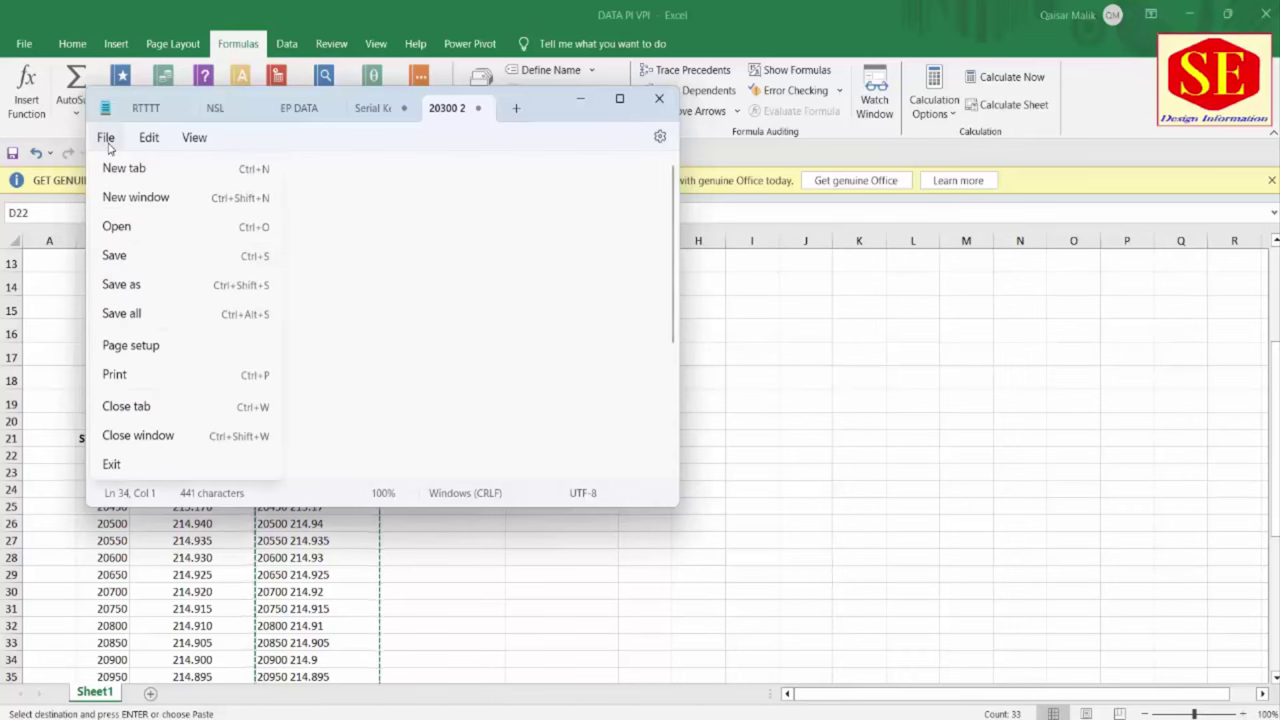
pyautogui.click(120, 254)
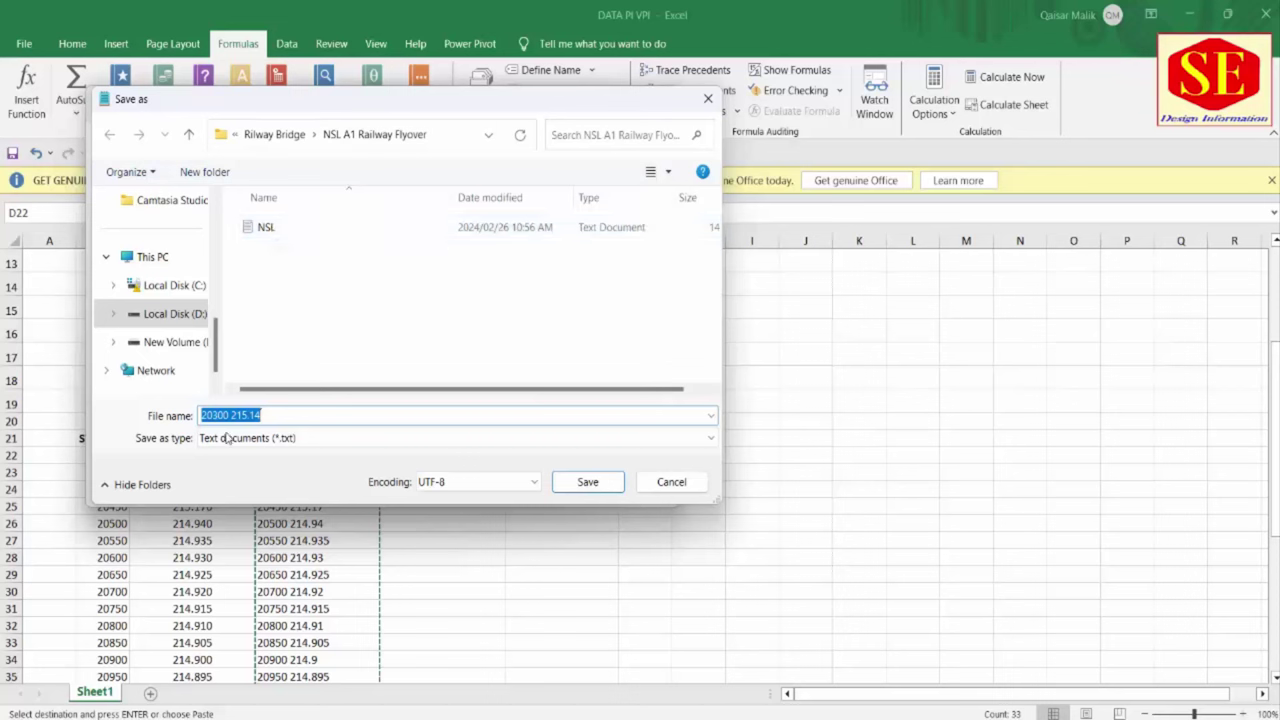
pyautogui.click(262, 227)
pyautogui.click(595, 482)
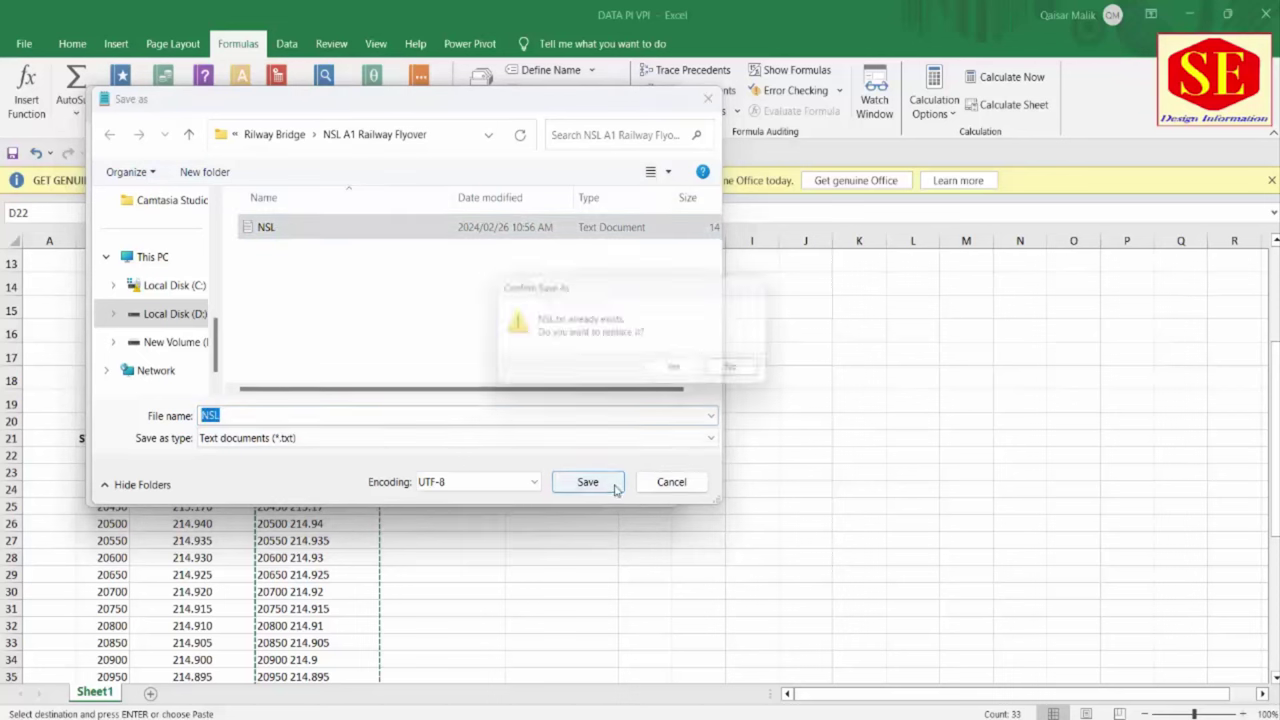
pyautogui.click(680, 371)
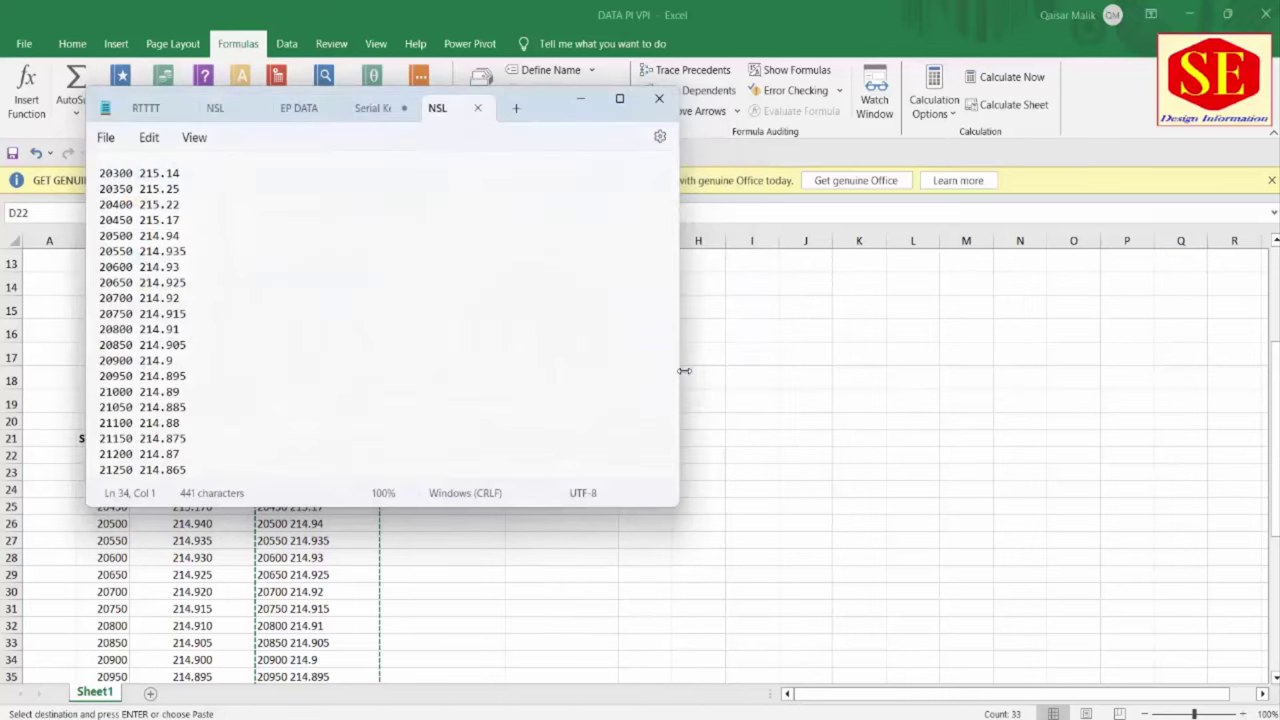
pyautogui.click(659, 98)
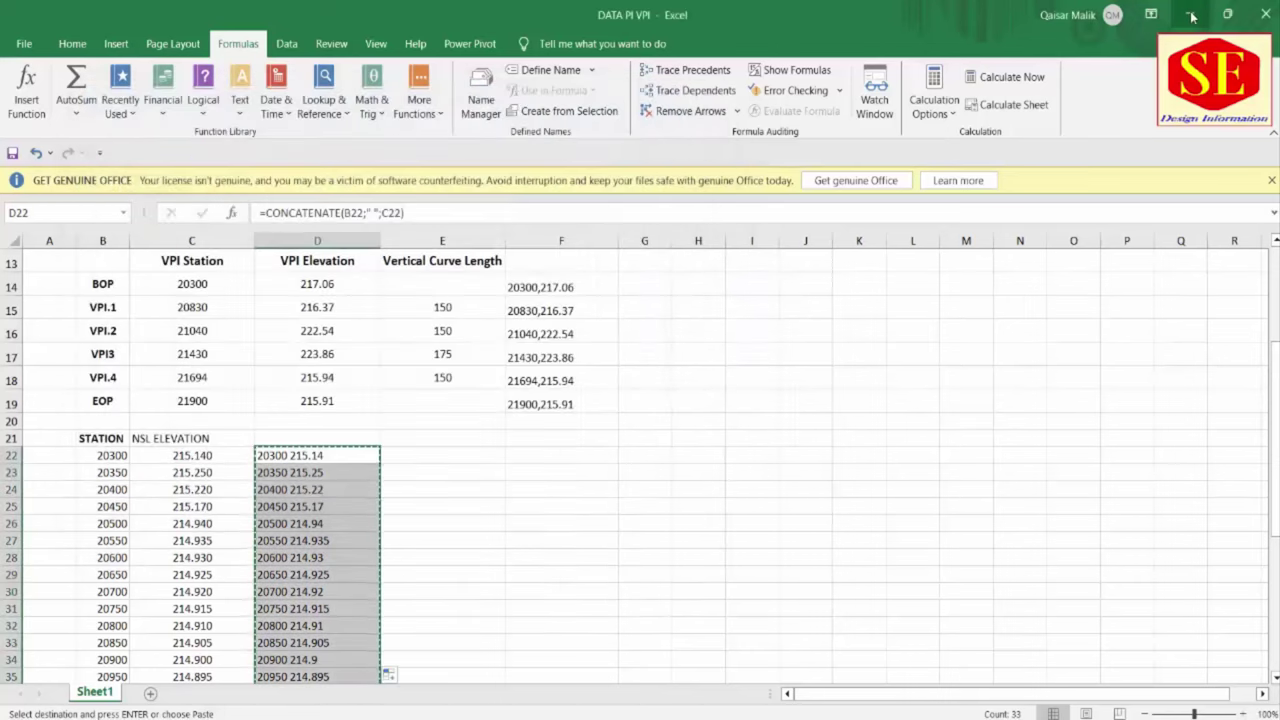
pyautogui.click(1227, 14)
# In Civil 3D, cancel the pending import and start Create Profile from File
pyautogui.click(995, 100)
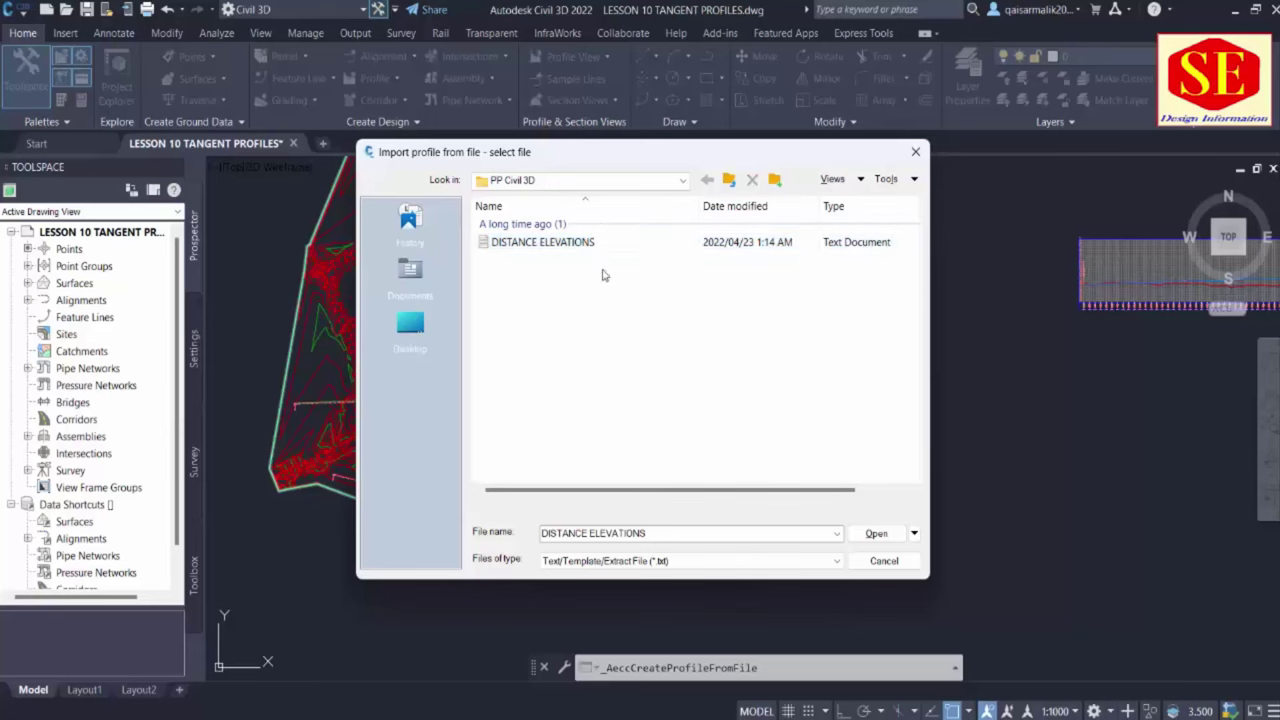
pyautogui.click(884, 560)
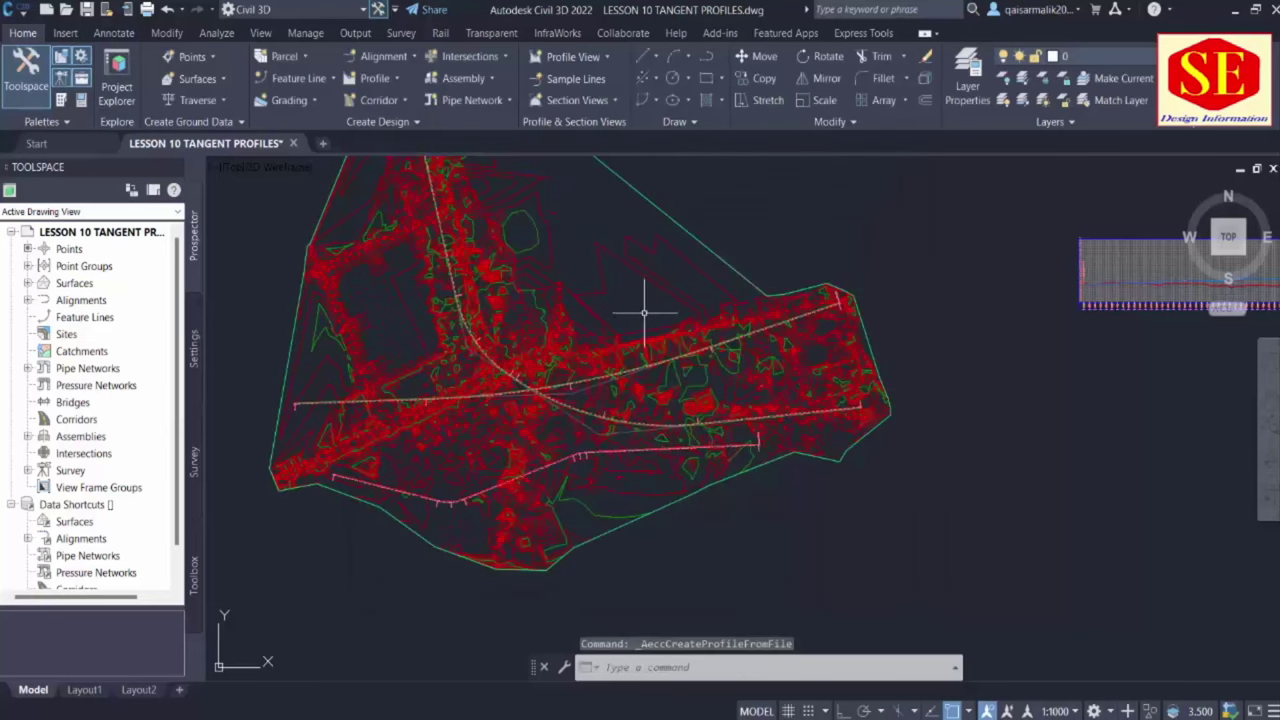
pyautogui.moveTo(646, 309); pyautogui.dragTo(686, 444, button='middle')
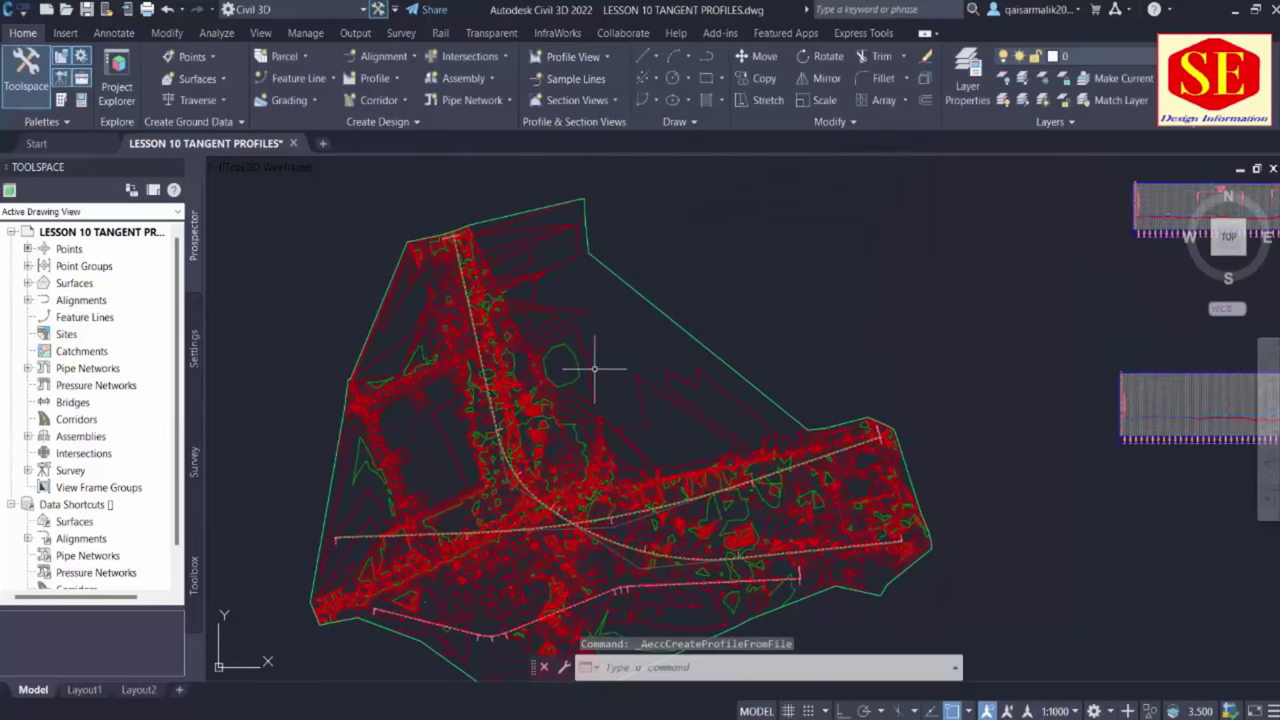
pyautogui.click(375, 80)
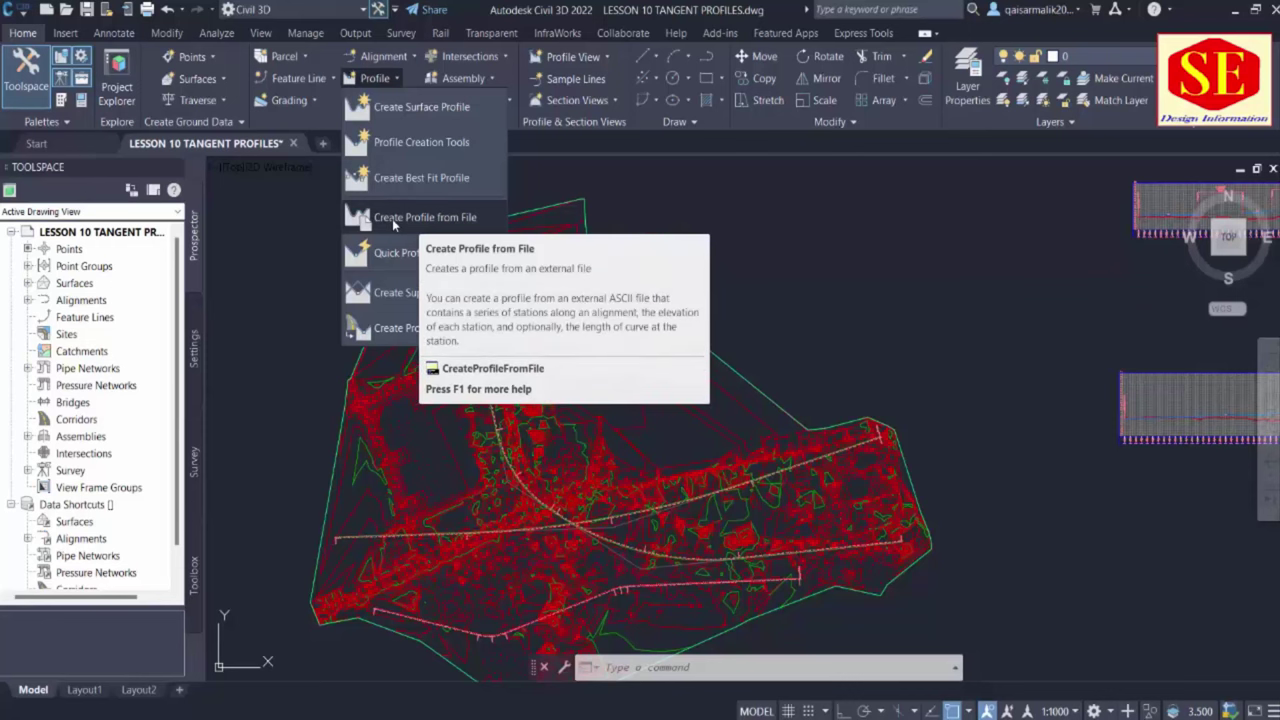
pyautogui.click(393, 222)
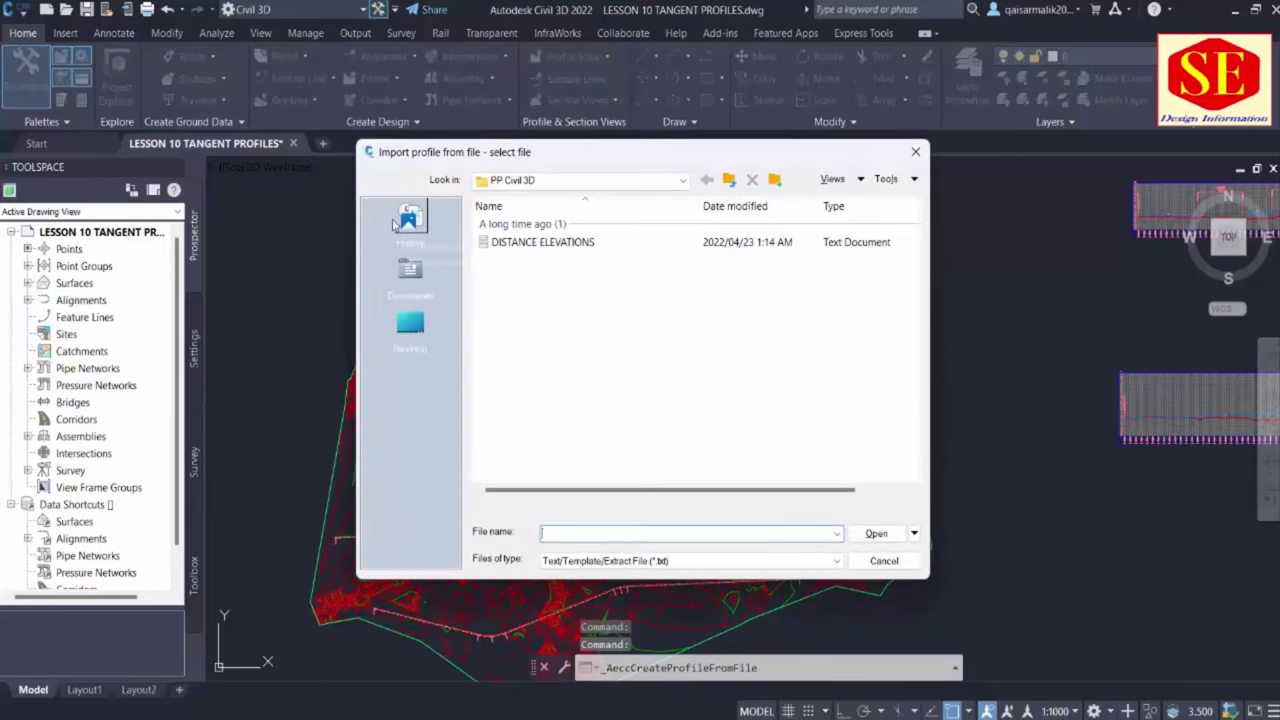
# Verify the DISTANCE ELEVATIONS file's contents in Notepad, then open it as the profile source
pyautogui.click(570, 243)
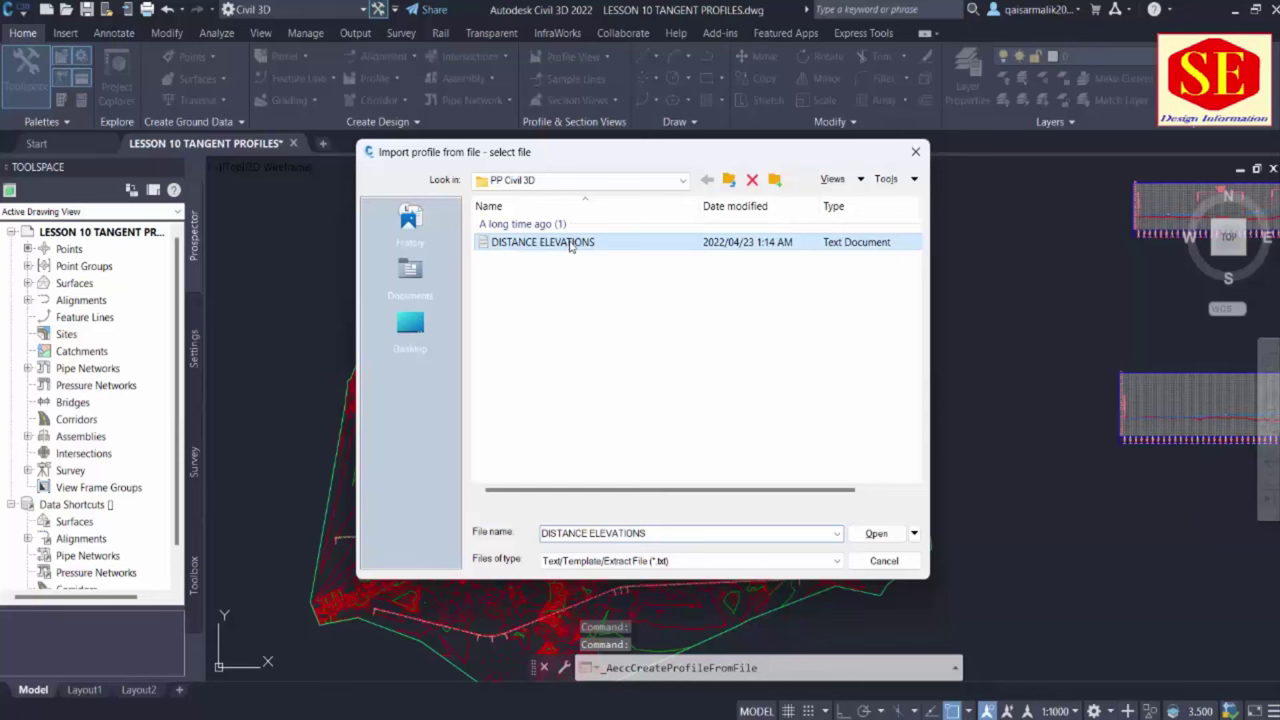
pyautogui.click(496, 248)
pyautogui.rightClick(535, 240)
pyautogui.click(560, 259)
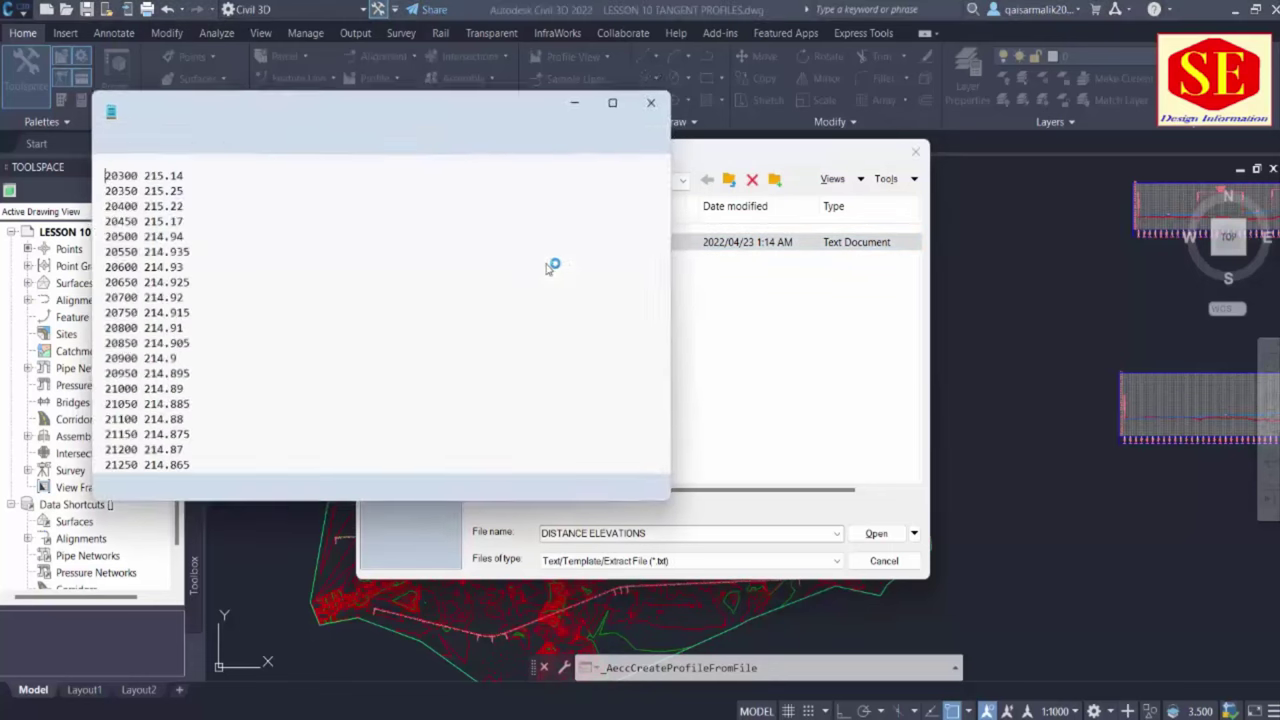
pyautogui.scroll(-5, 198, 360)
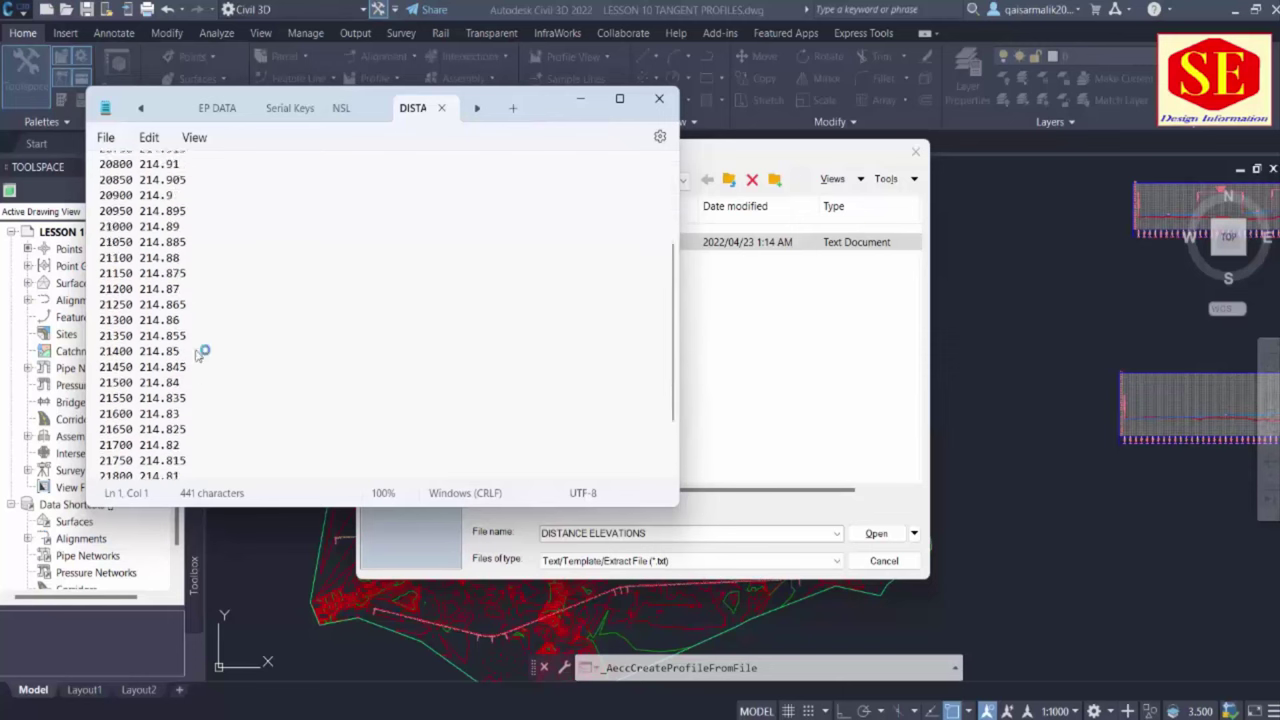
pyautogui.click(659, 98)
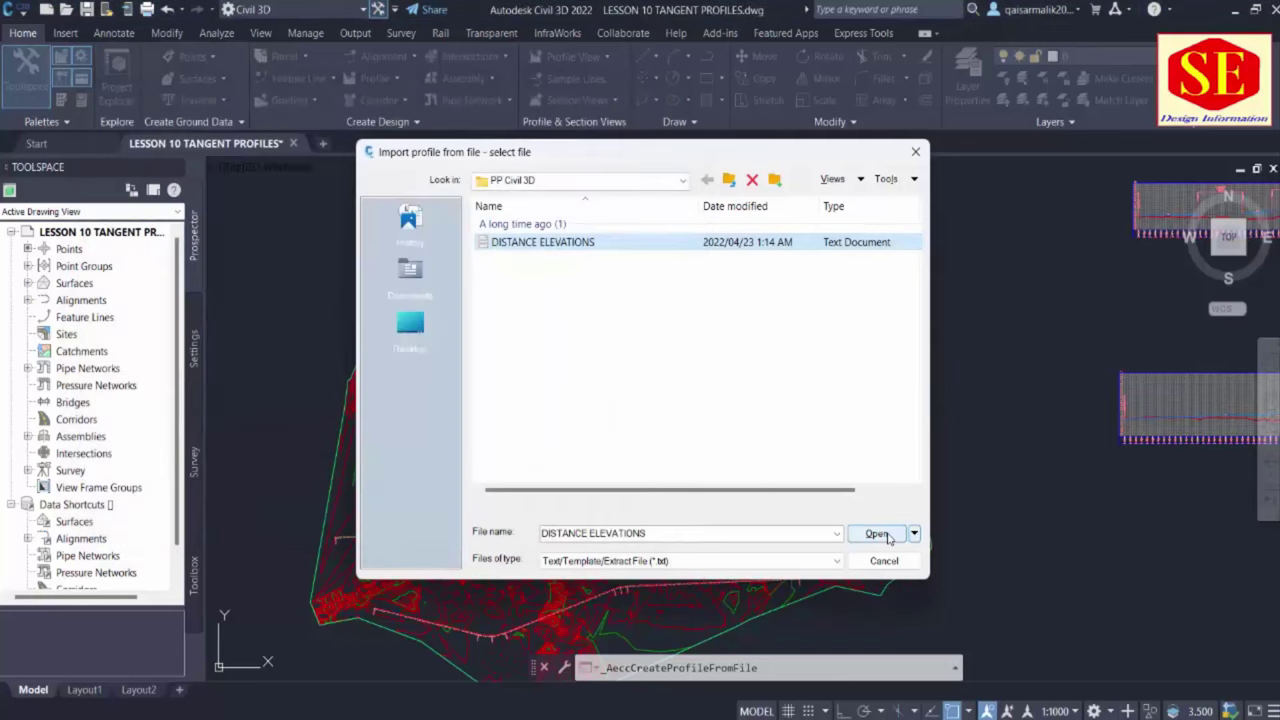
pyautogui.click(877, 533)
# Create the profile on alignment R3 with Existing Ground Profile style and Complete Label Set
pyautogui.click(566, 188)
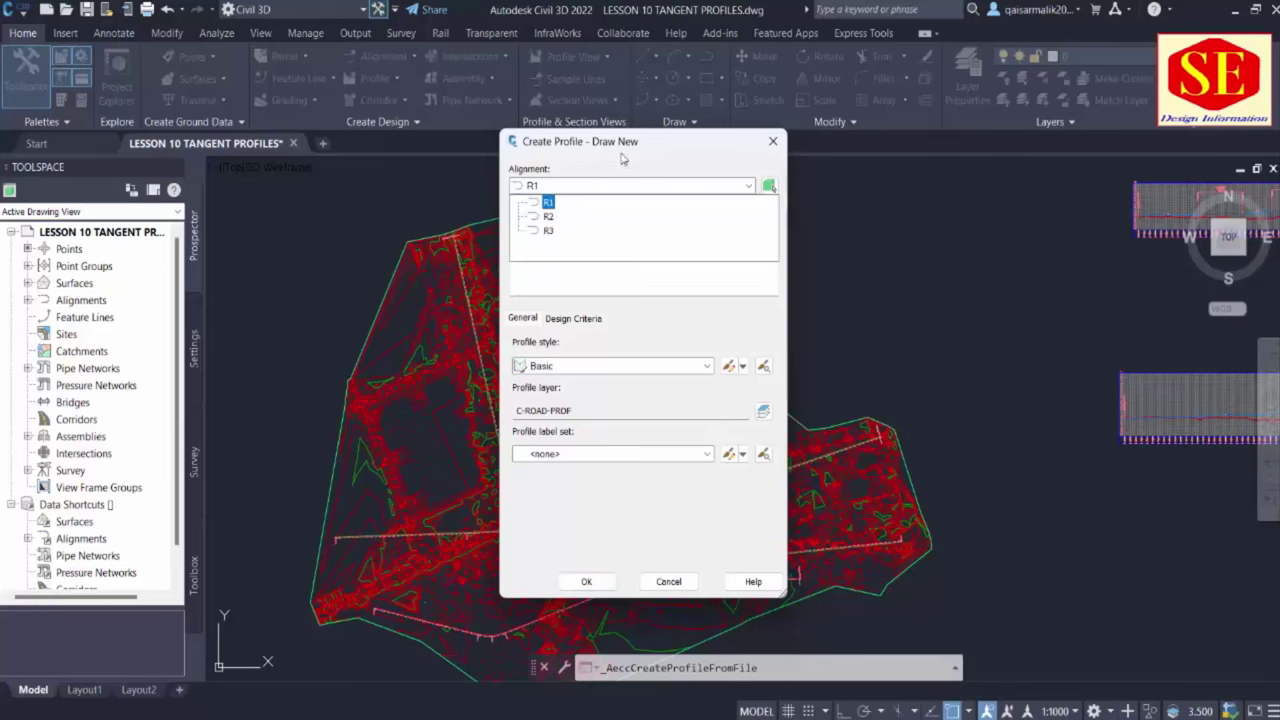
pyautogui.click(549, 231)
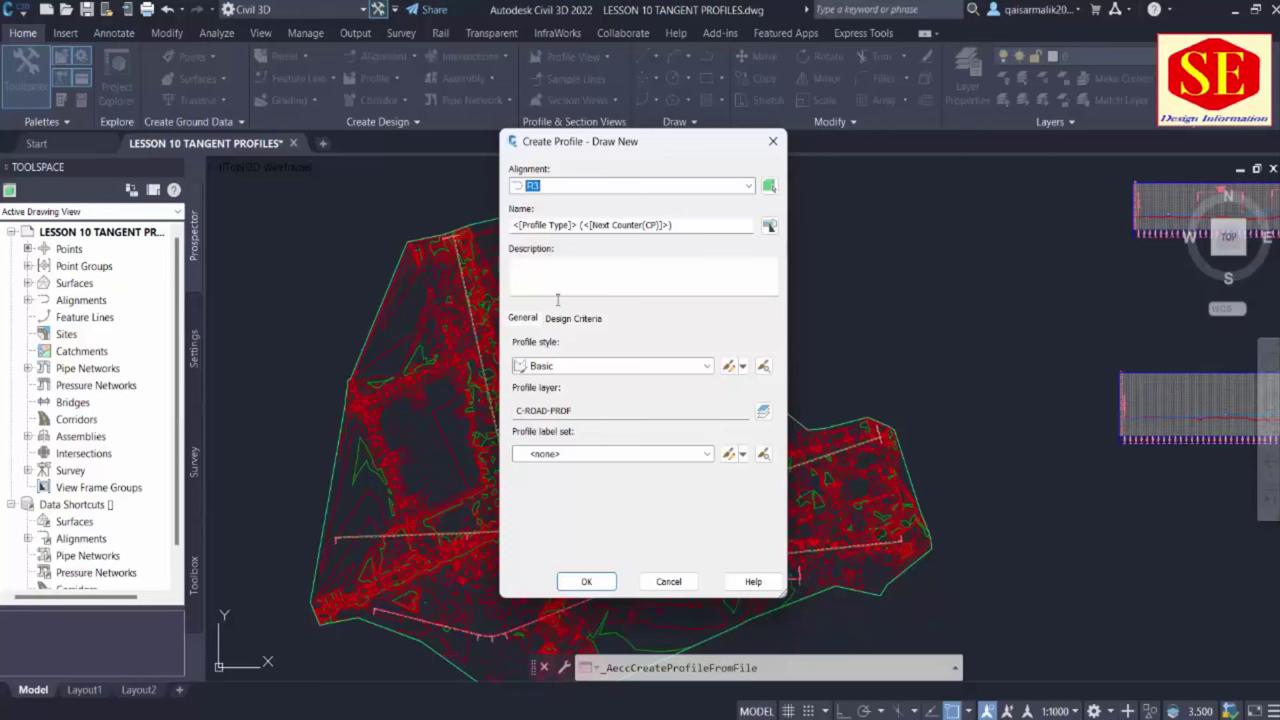
pyautogui.click(563, 366)
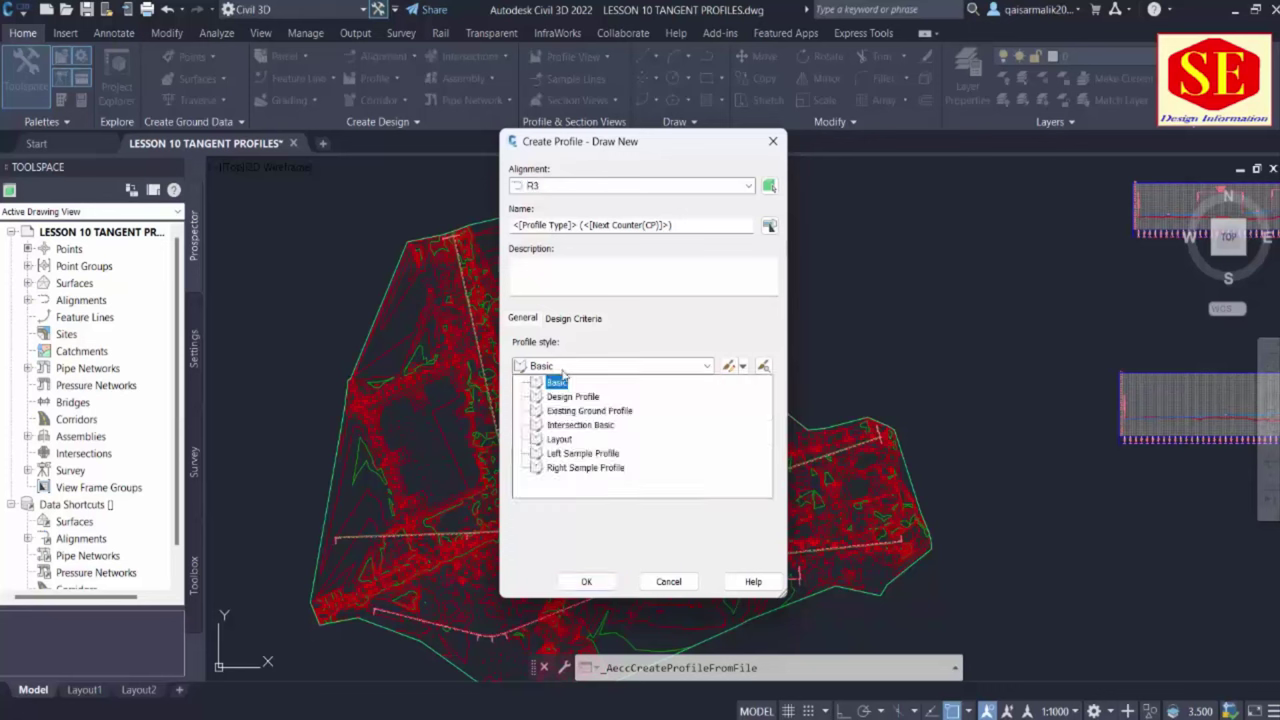
pyautogui.click(567, 424)
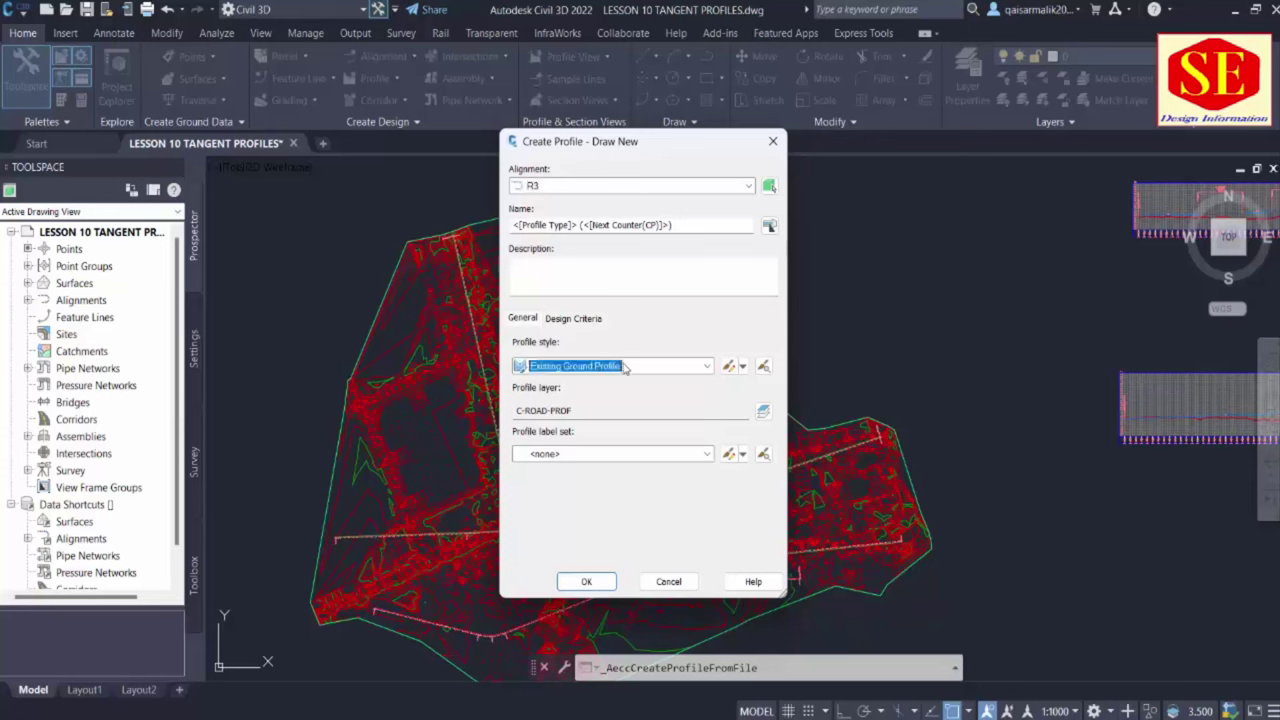
pyautogui.click(575, 456)
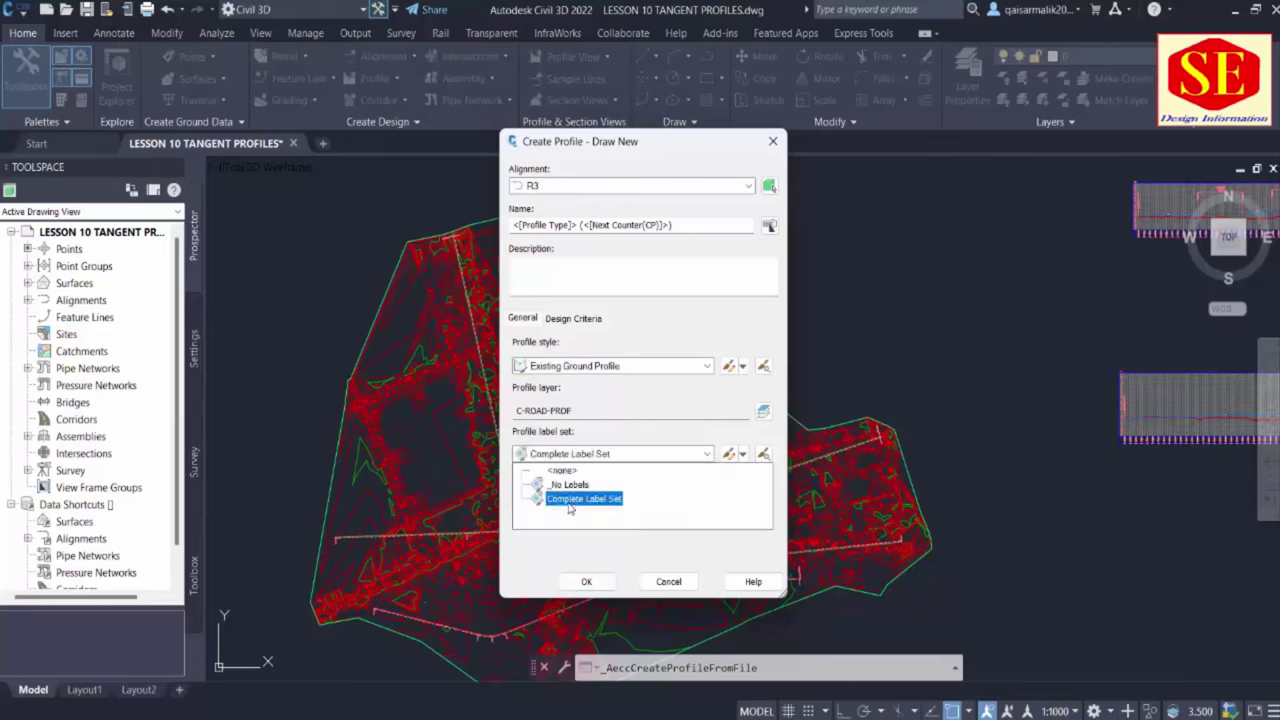
pyautogui.click(570, 500)
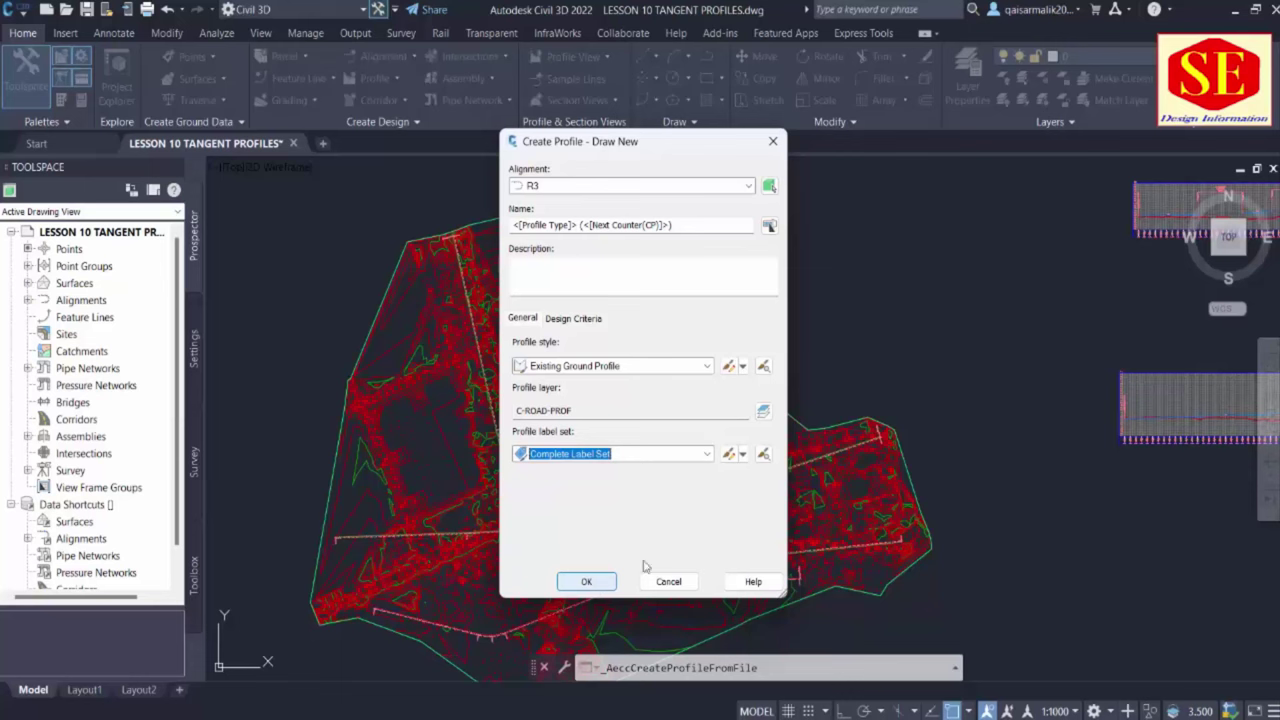
pyautogui.click(586, 581)
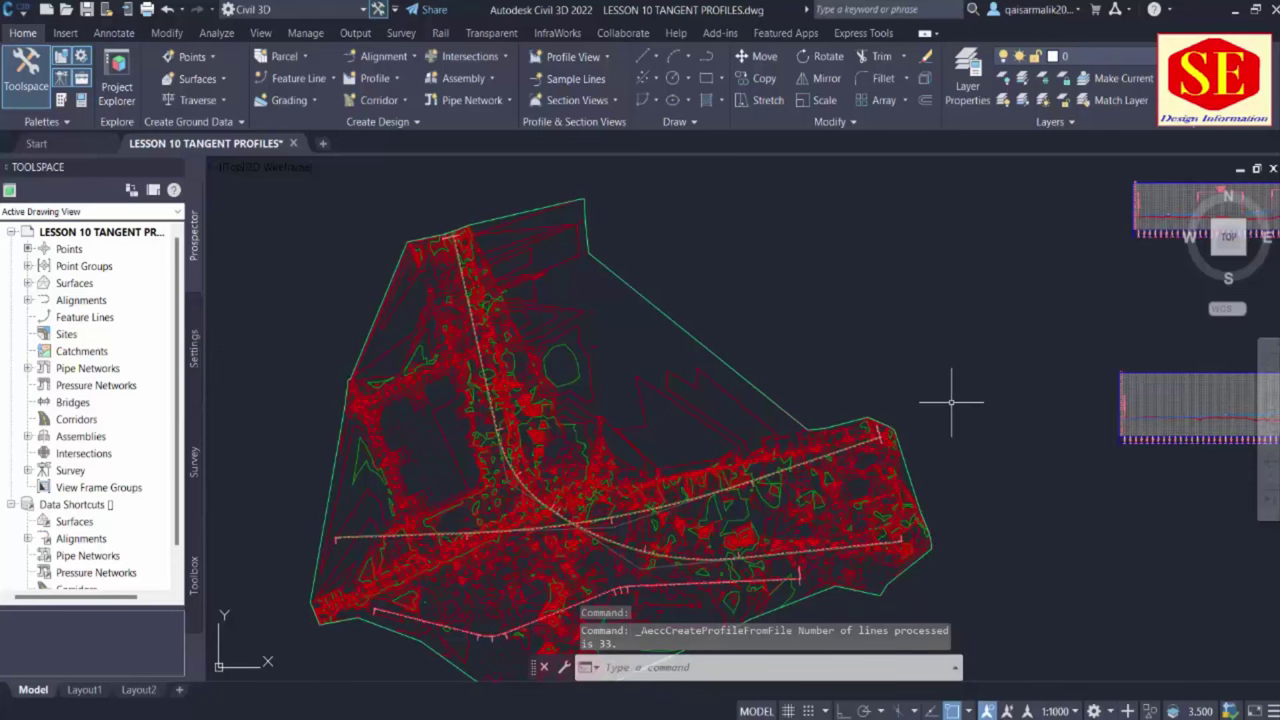
# Start Create Profile View for alignment R3 using the Profile View style
pyautogui.scroll(-5, 951, 402)
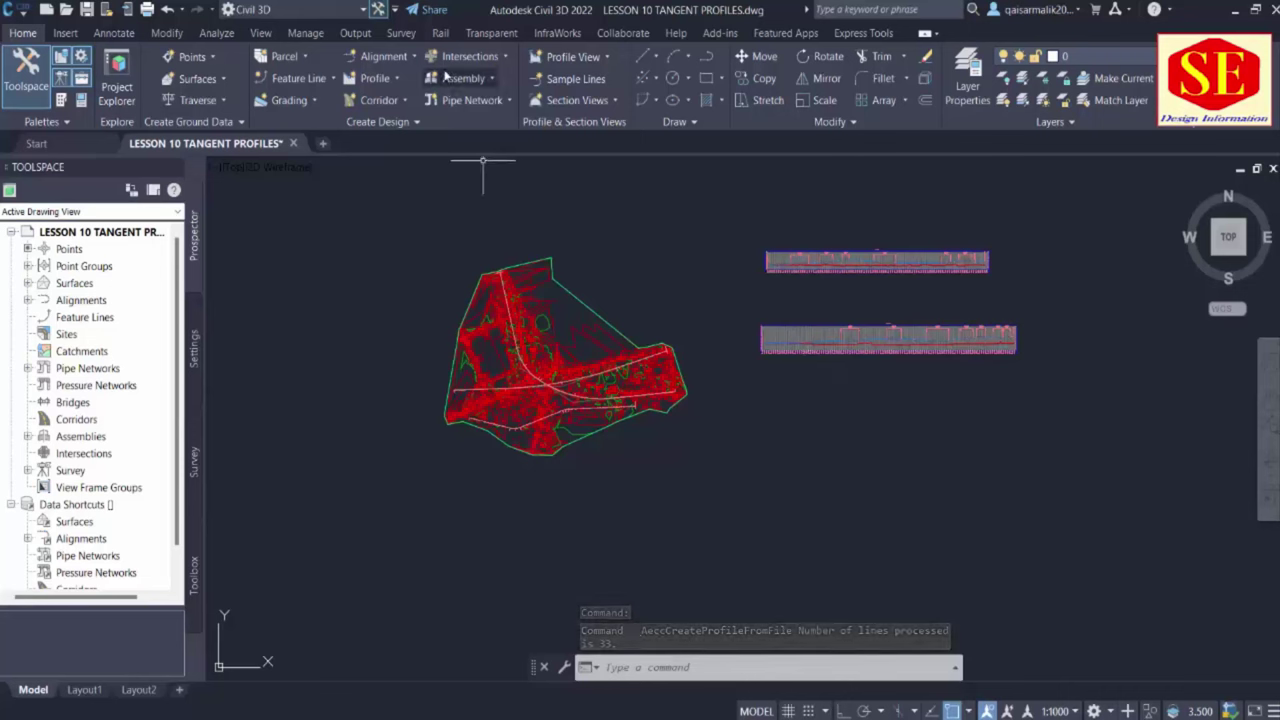
pyautogui.click(607, 57)
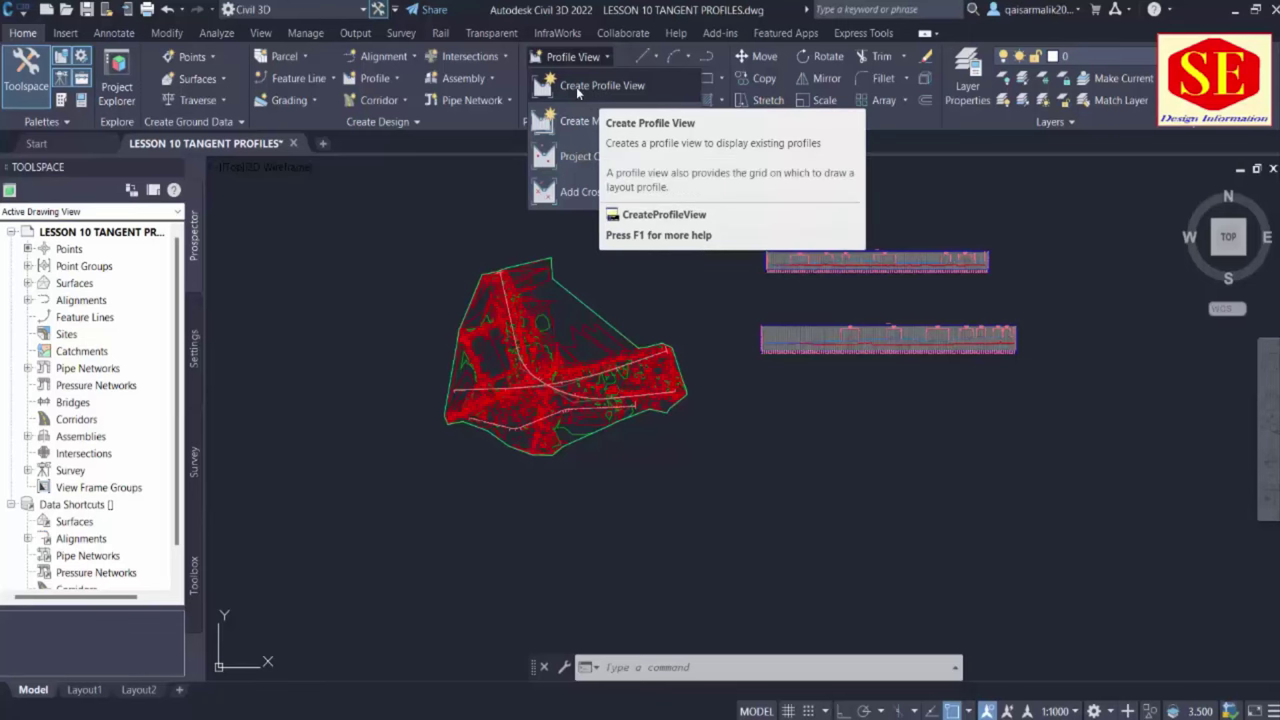
pyautogui.click(607, 86)
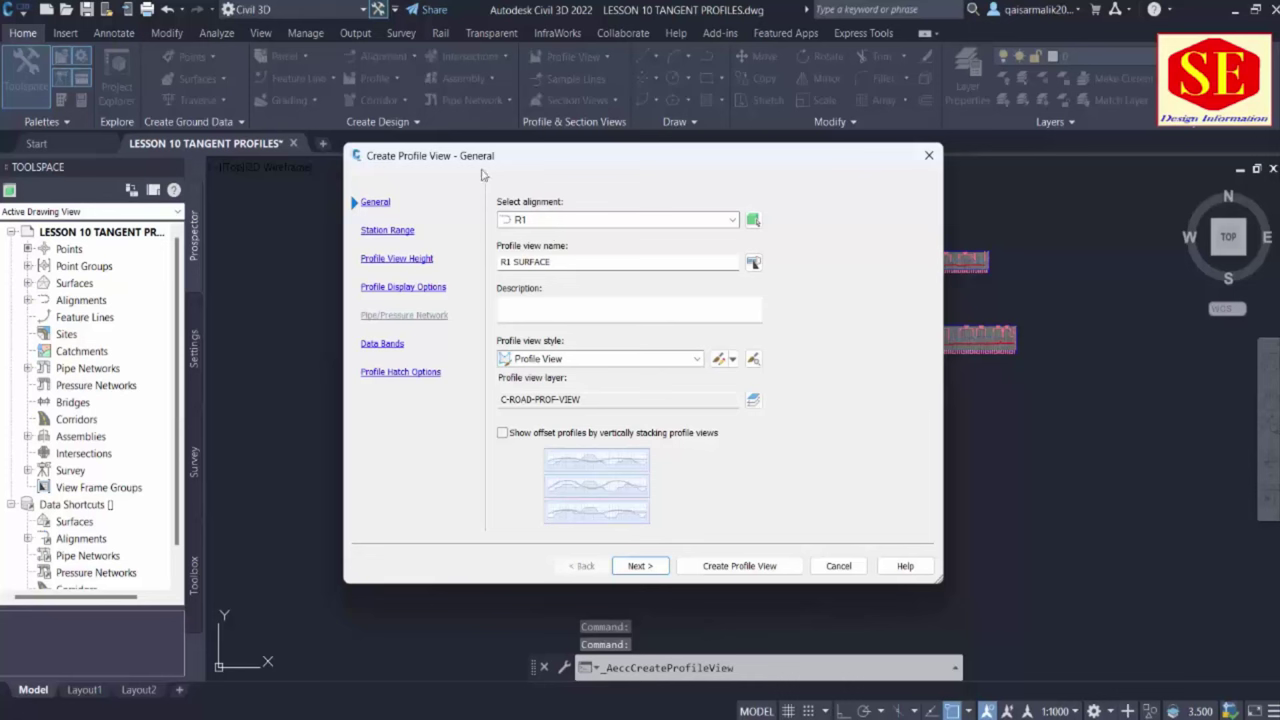
pyautogui.click(575, 222)
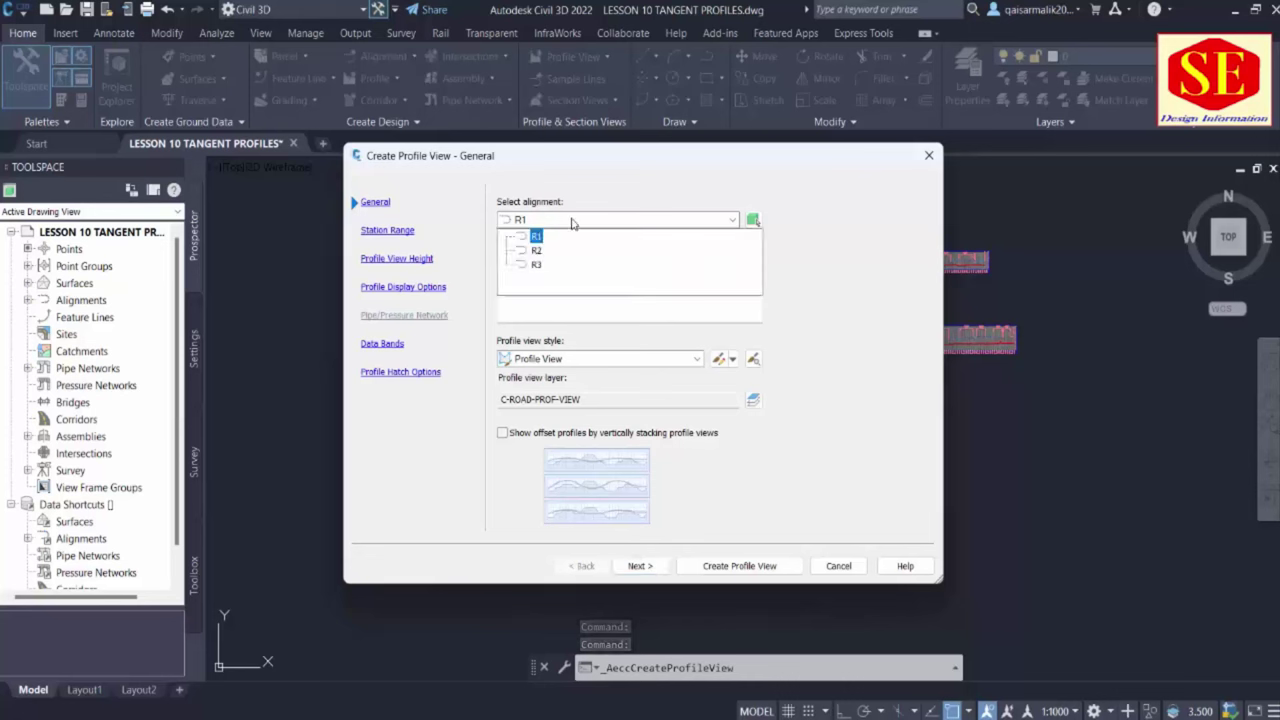
pyautogui.click(536, 266)
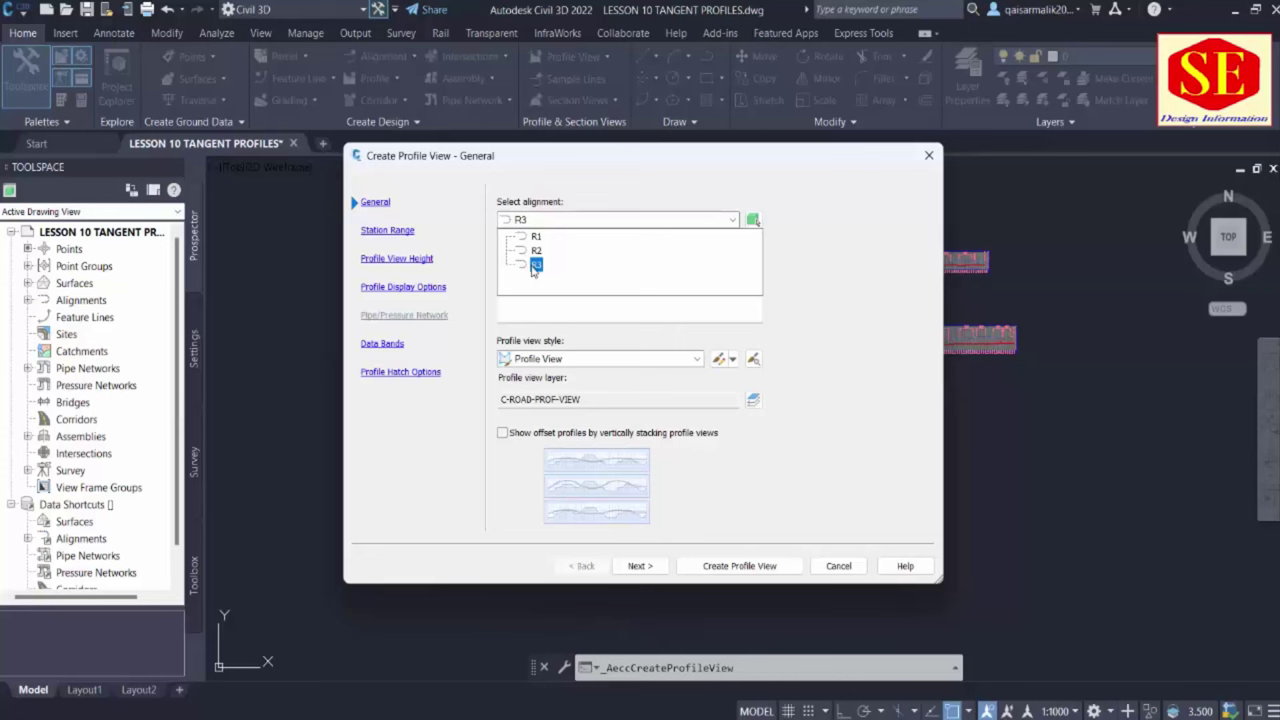
pyautogui.click(536, 265)
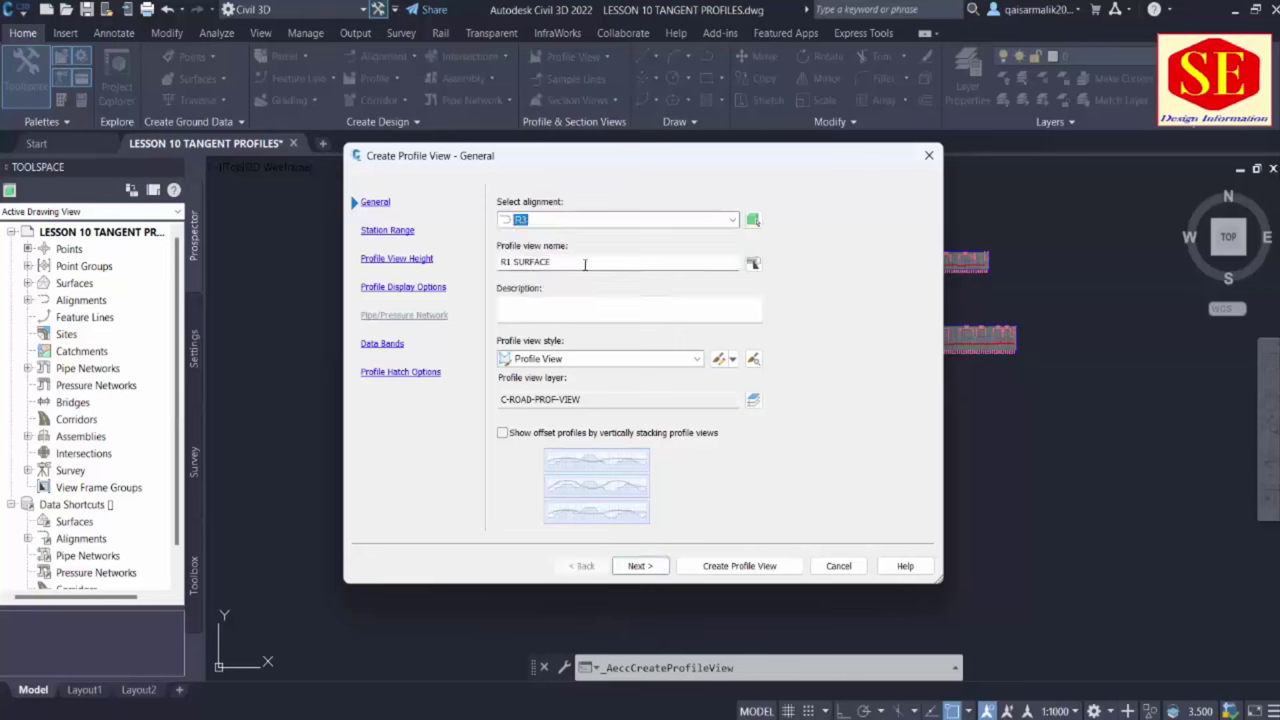
pyautogui.click(567, 360)
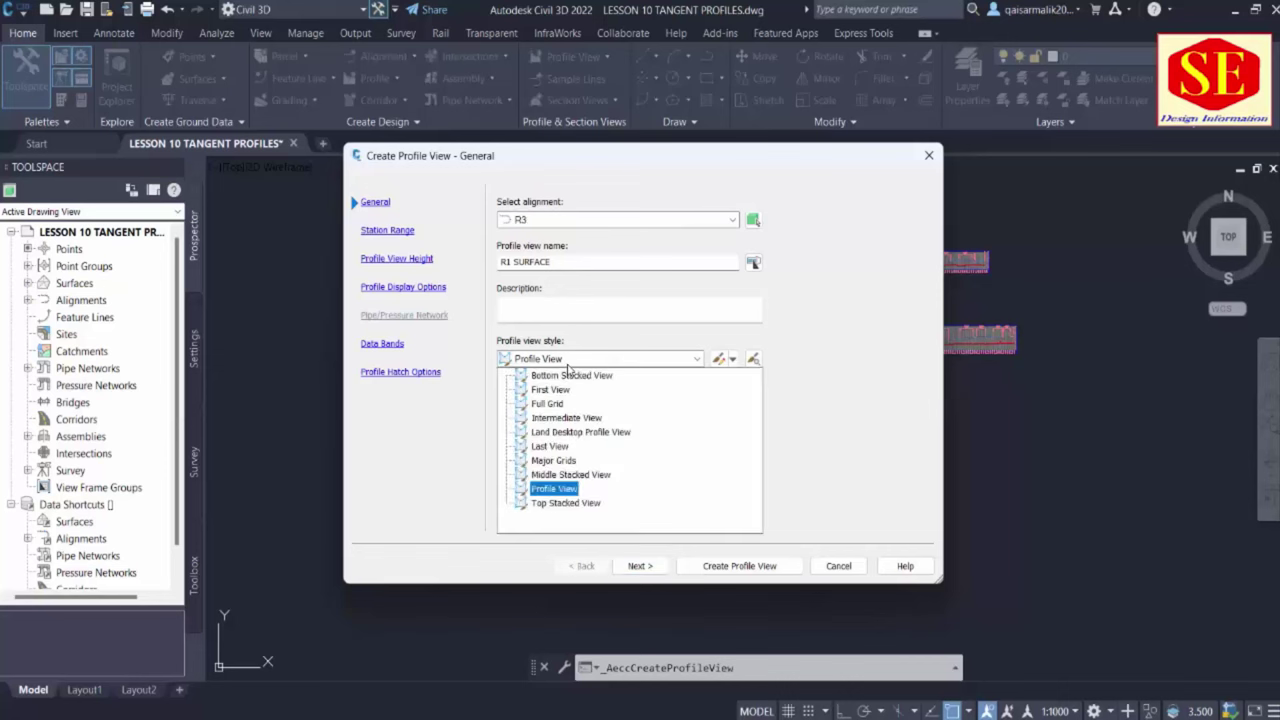
pyautogui.click(550, 489)
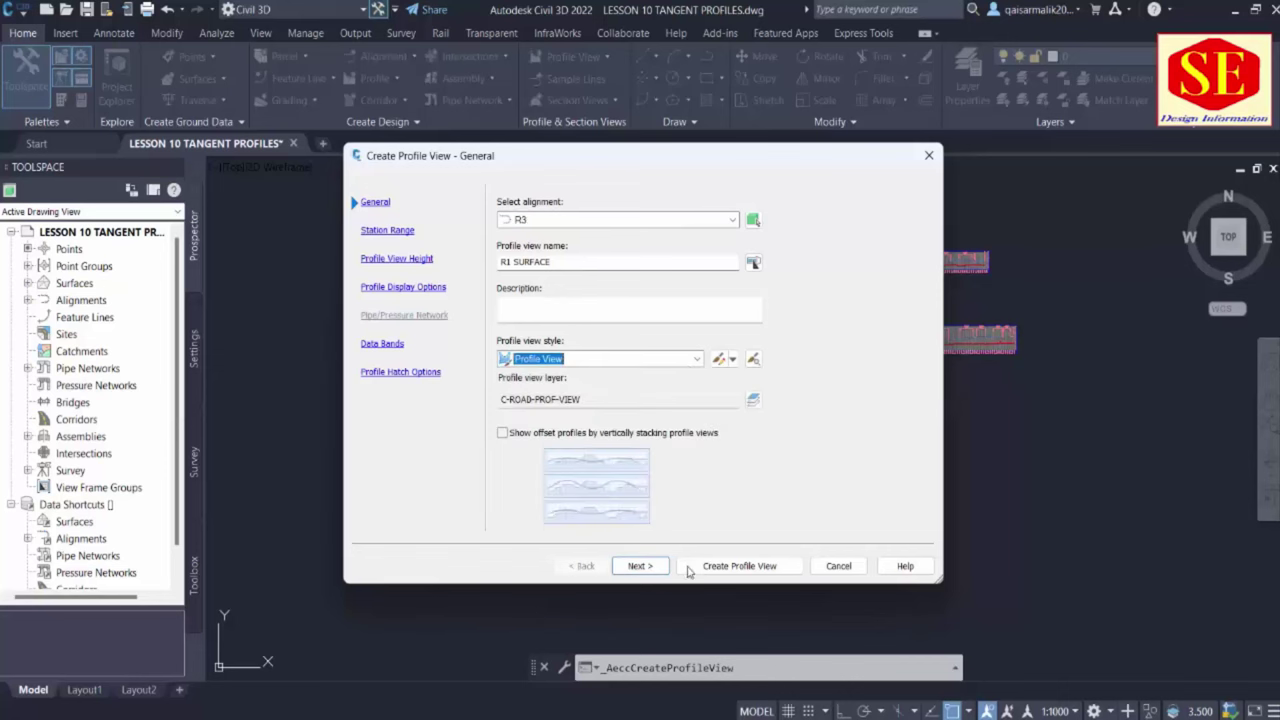
# Accept the default station range, view height and display options, and create the profile view
pyautogui.click(658, 568)
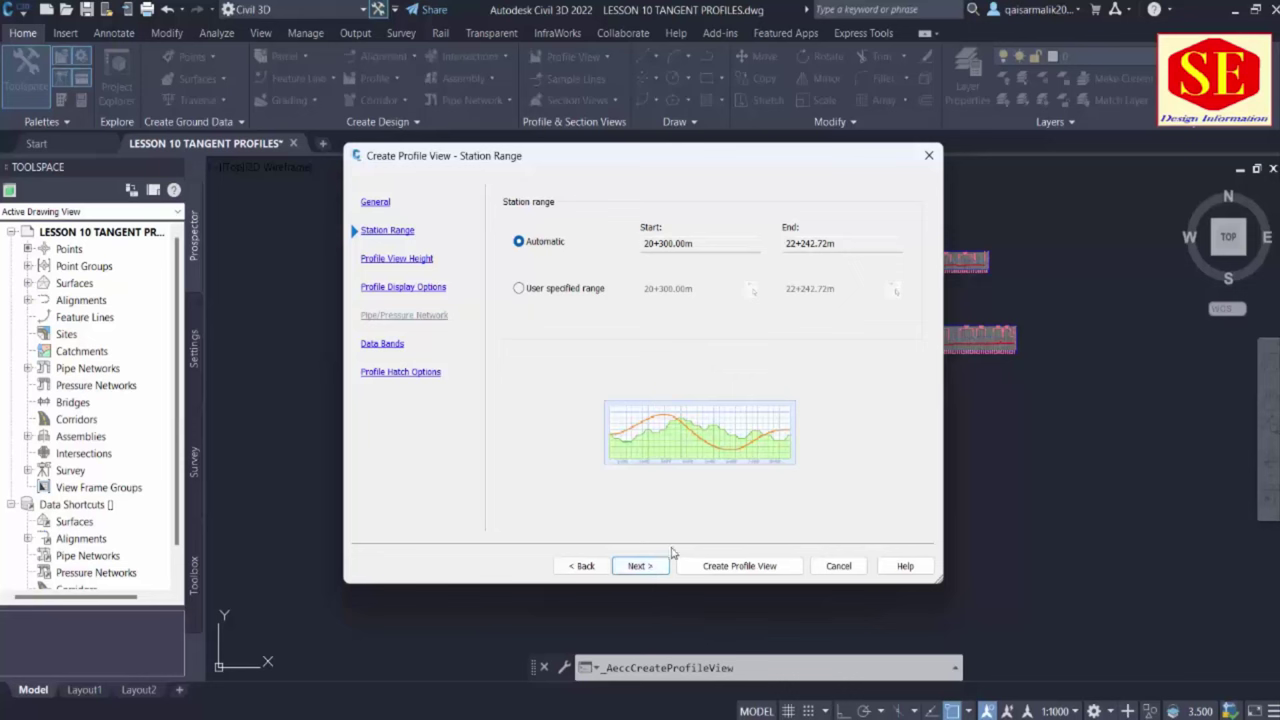
pyautogui.click(640, 566)
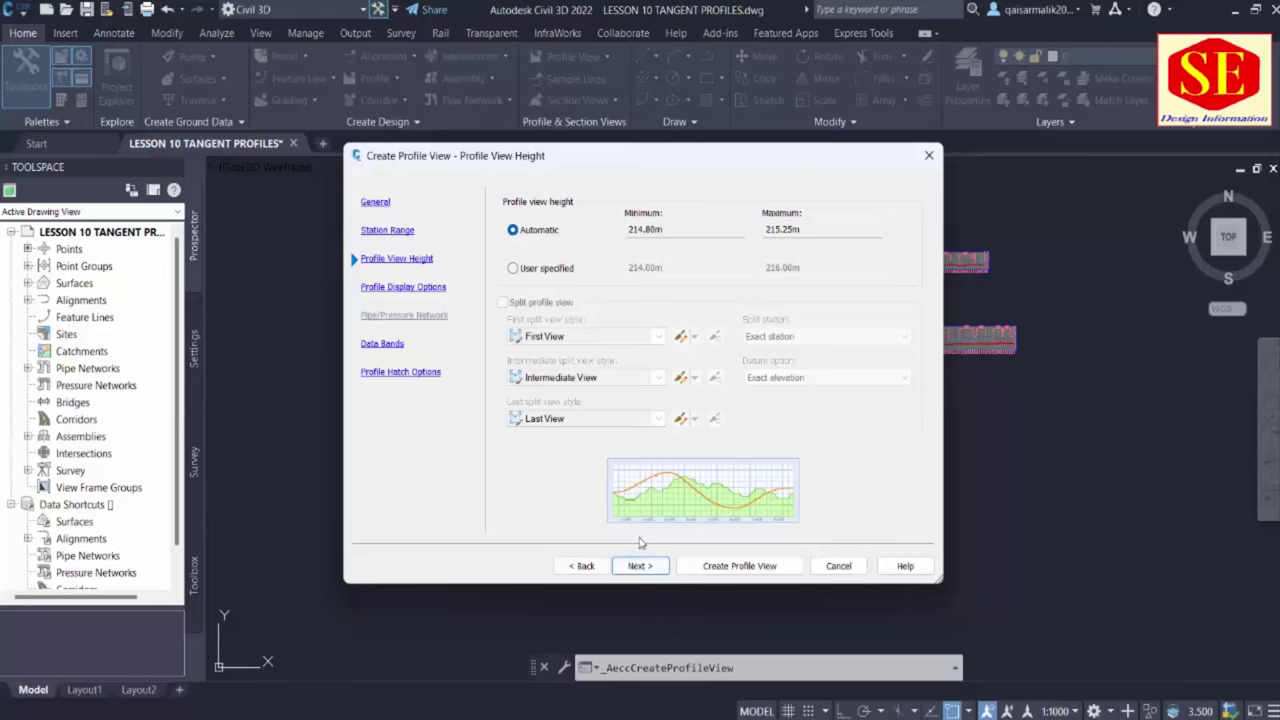
pyautogui.click(640, 566)
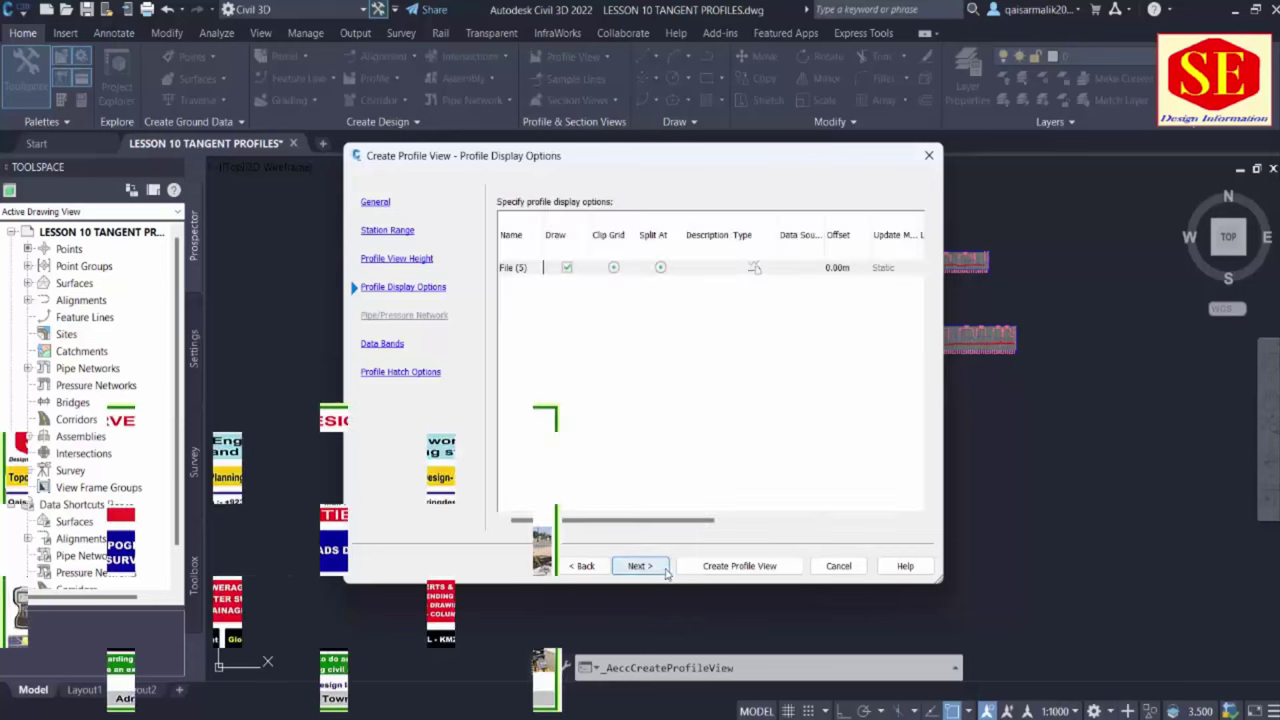
pyautogui.click(740, 566)
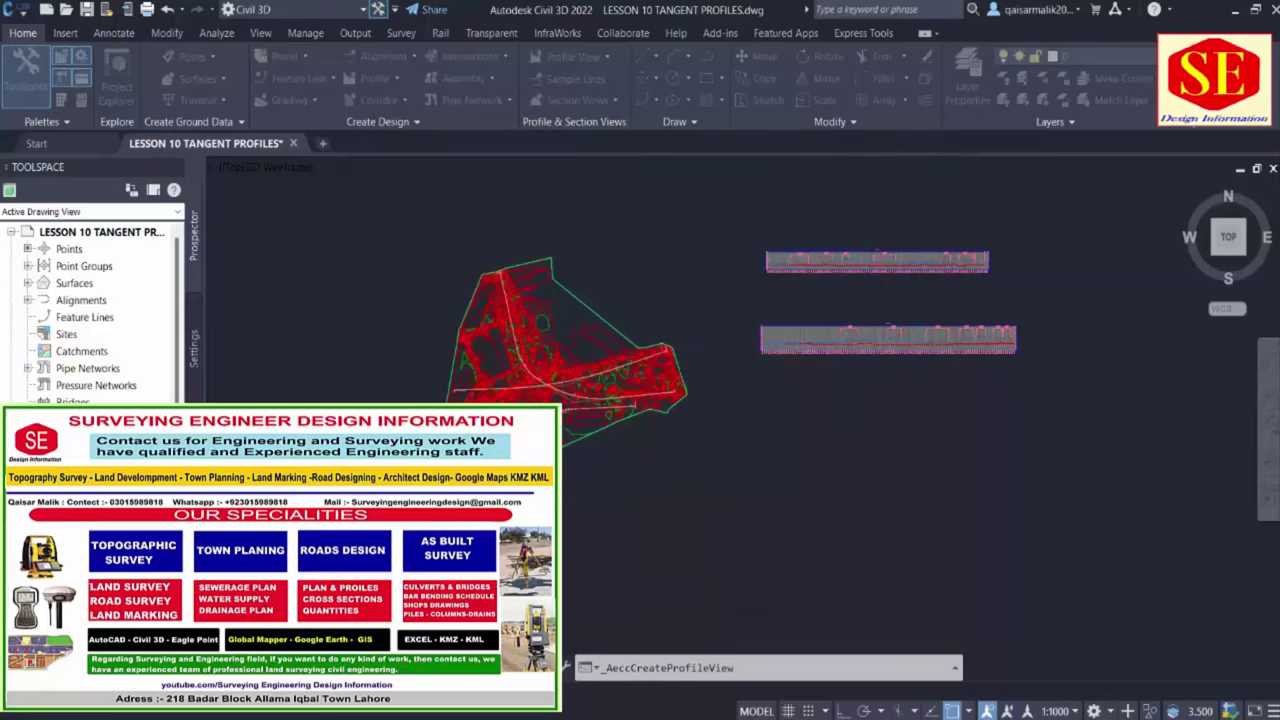
# Place the R3 profile view origin below the existing profile views and zoom to inspect it
pyautogui.click(776, 406)
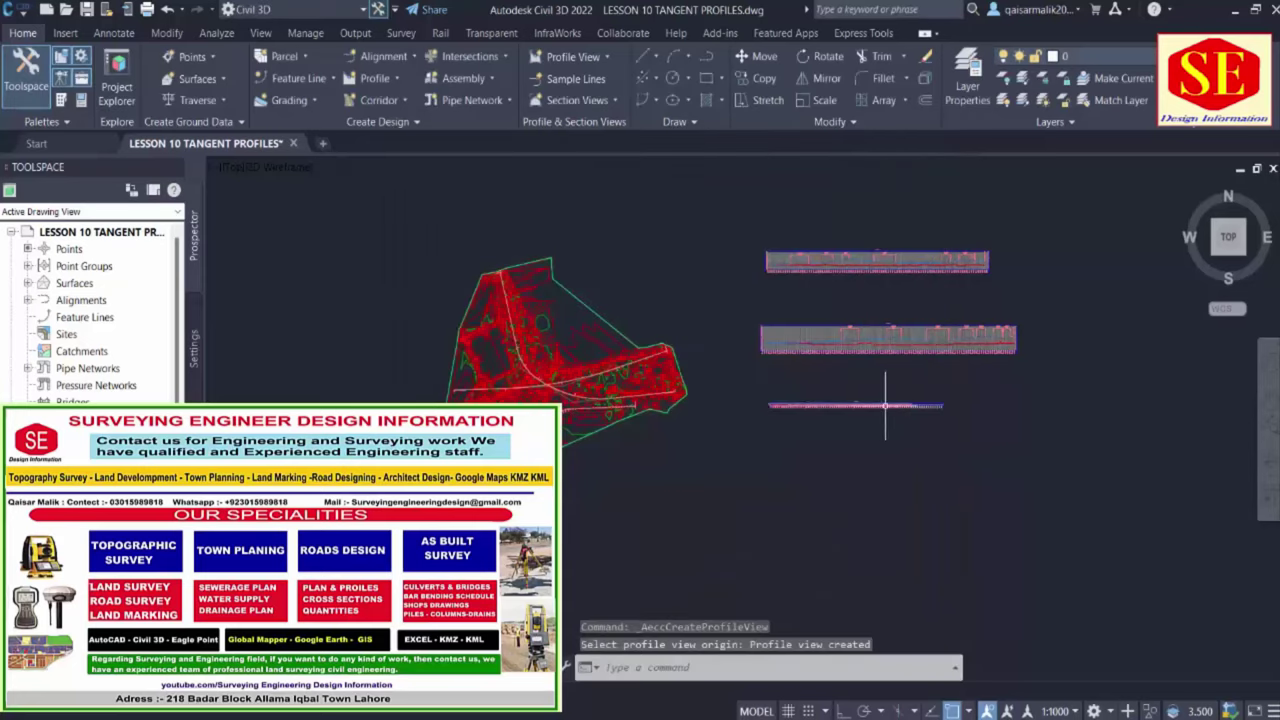
pyautogui.scroll(6, 780, 385)
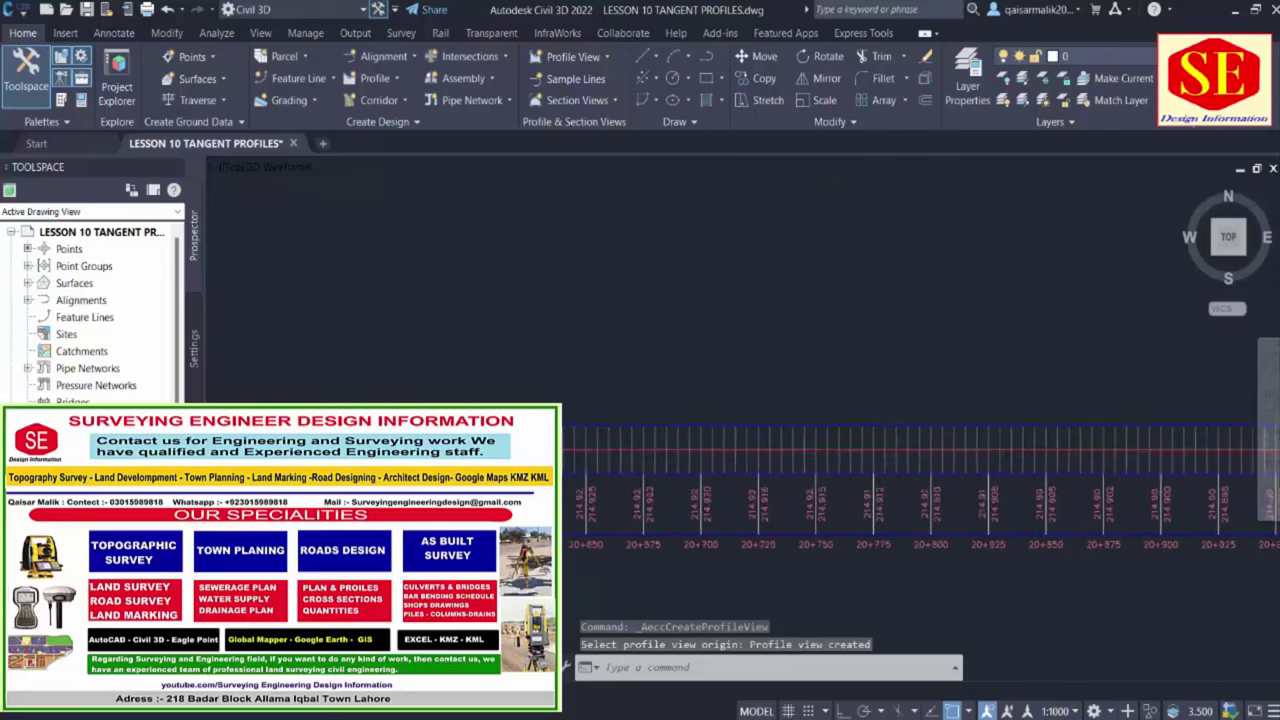
pyautogui.scroll(3, 700, 400)
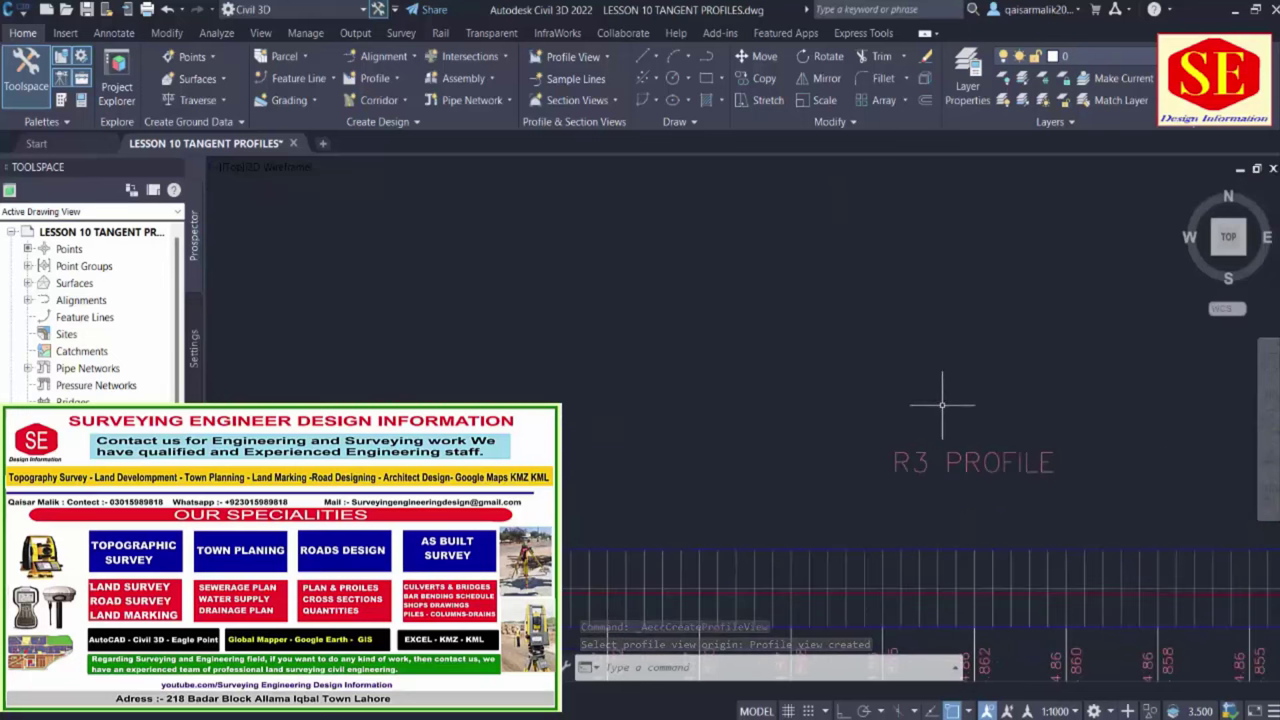
pyautogui.scroll(-2, 941, 405)
pyautogui.scroll(5, 297, 473)
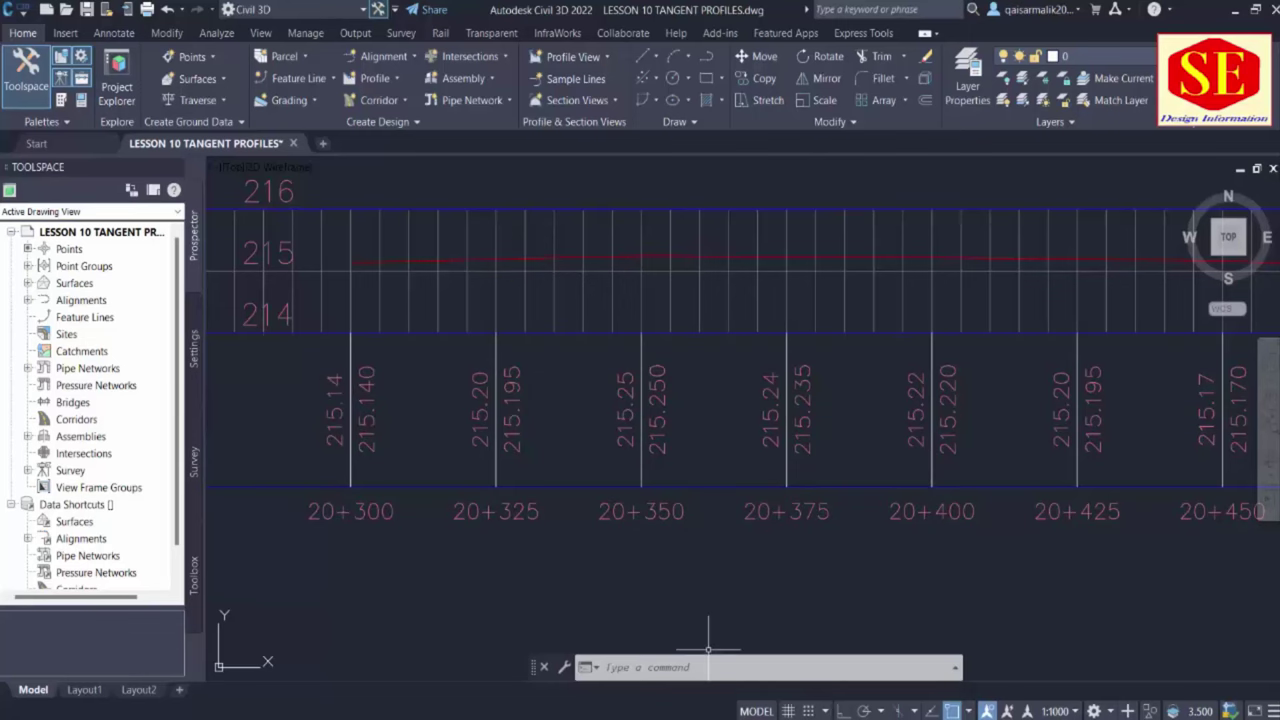
# Switch back to Excel and check the elevation at station 20300
pyautogui.moveTo(754, 716)
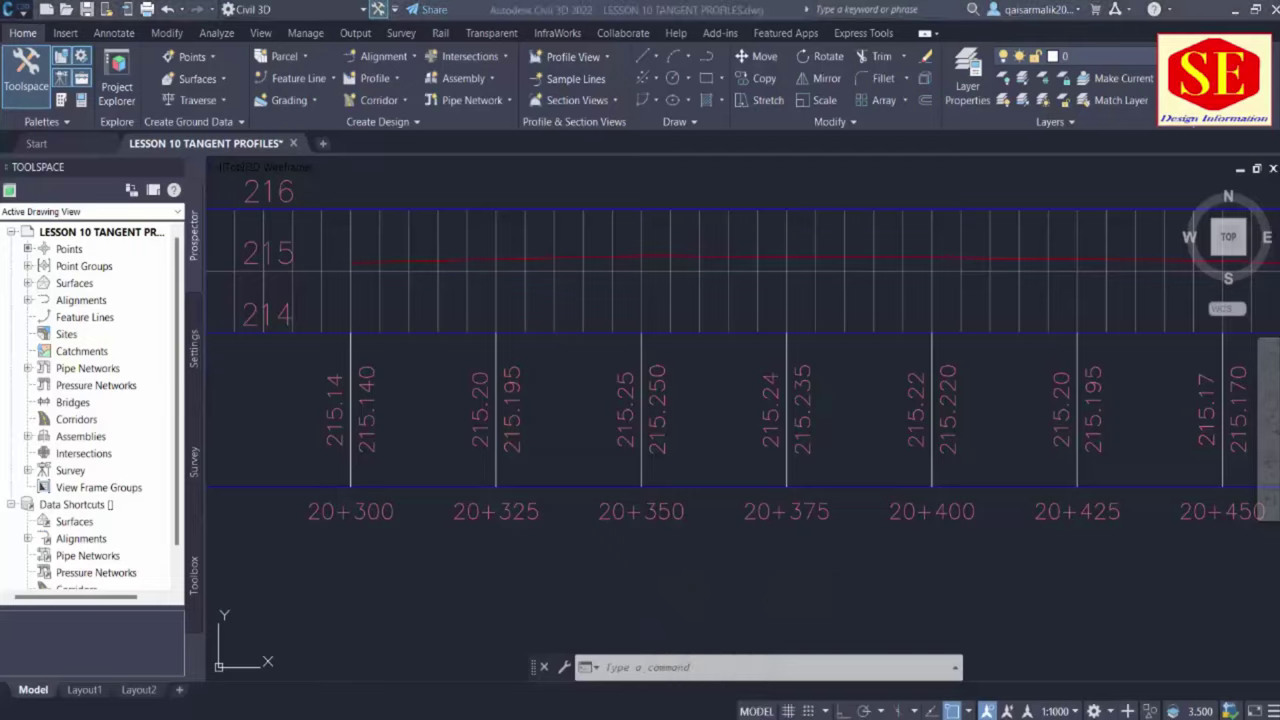
pyautogui.hotkey('alt', 'Tab')
pyautogui.click(198, 457)
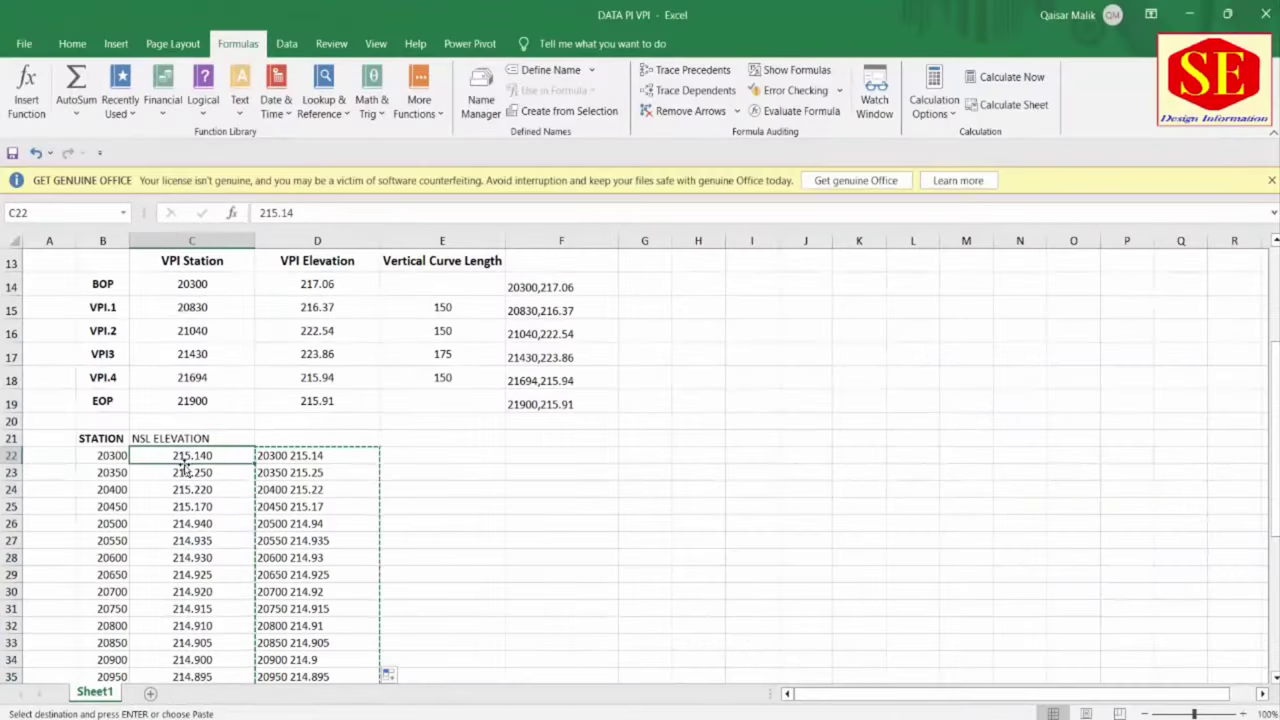
# Check the Excel elevations listed for stations 20350 through 20500
pyautogui.click(205, 478)
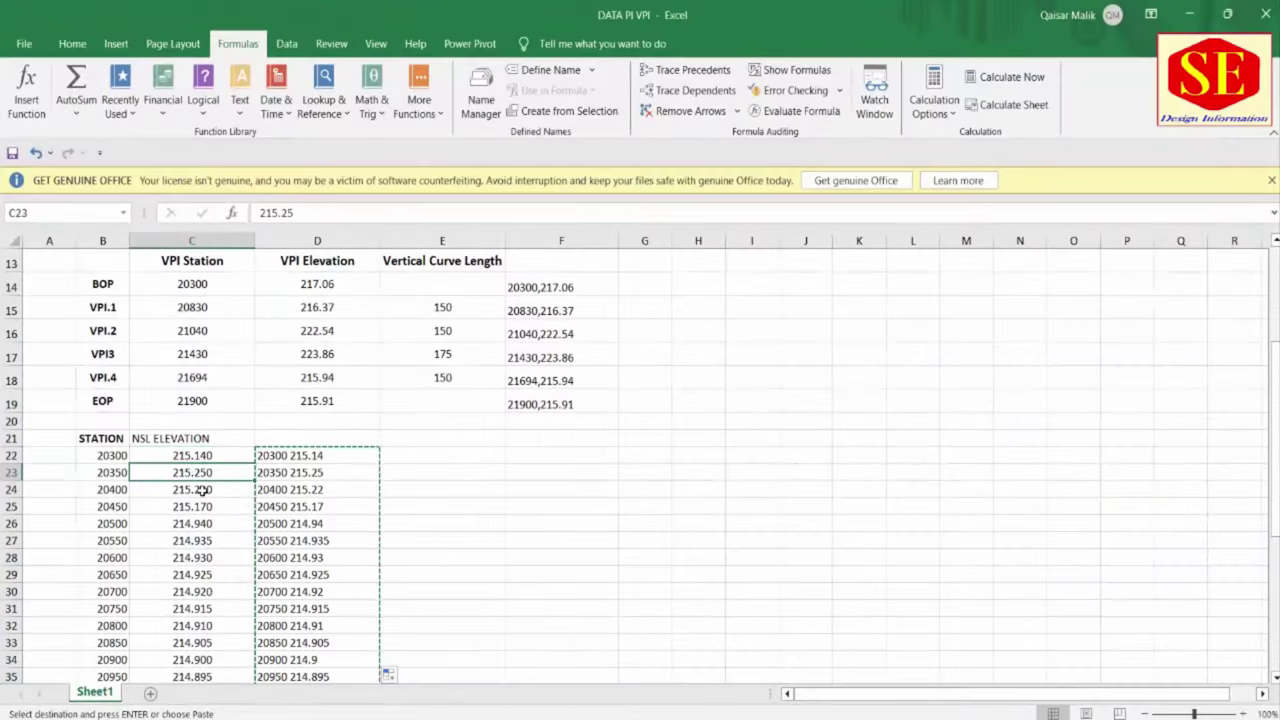
pyautogui.click(201, 490)
pyautogui.click(207, 507)
pyautogui.click(220, 526)
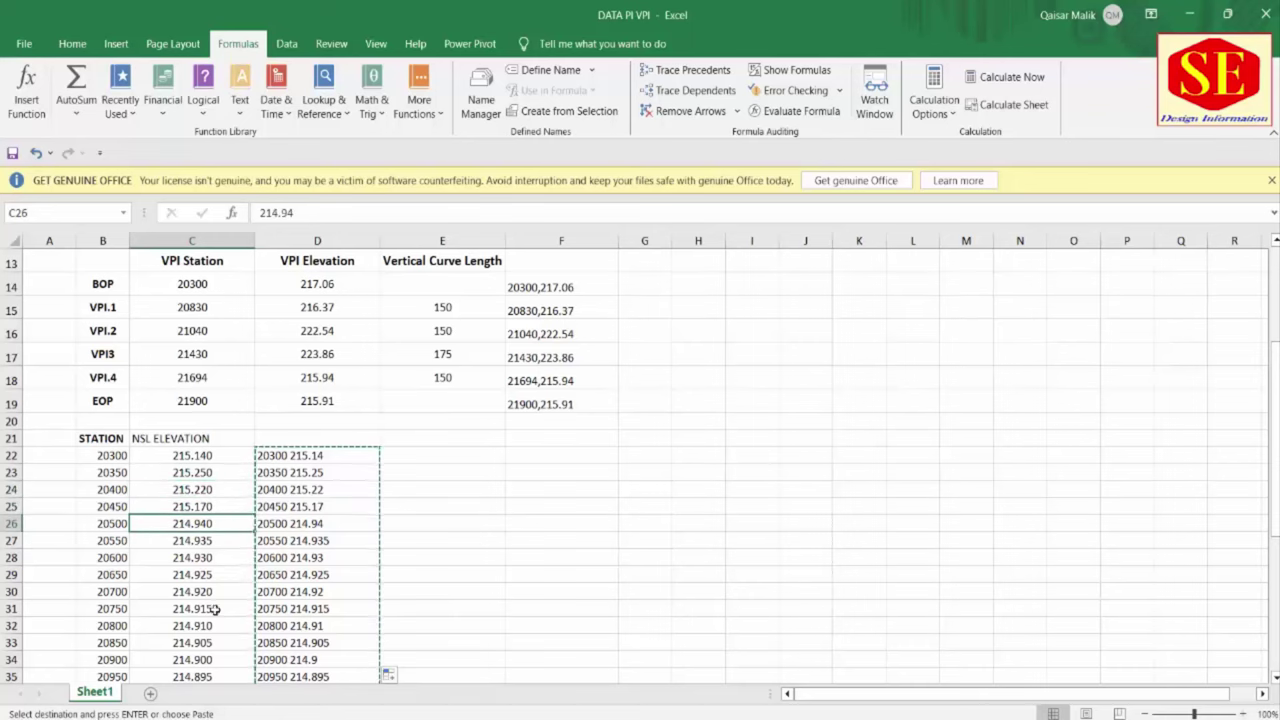
pyautogui.click(1227, 14)
pyautogui.scroll(-2, 1076, 452)
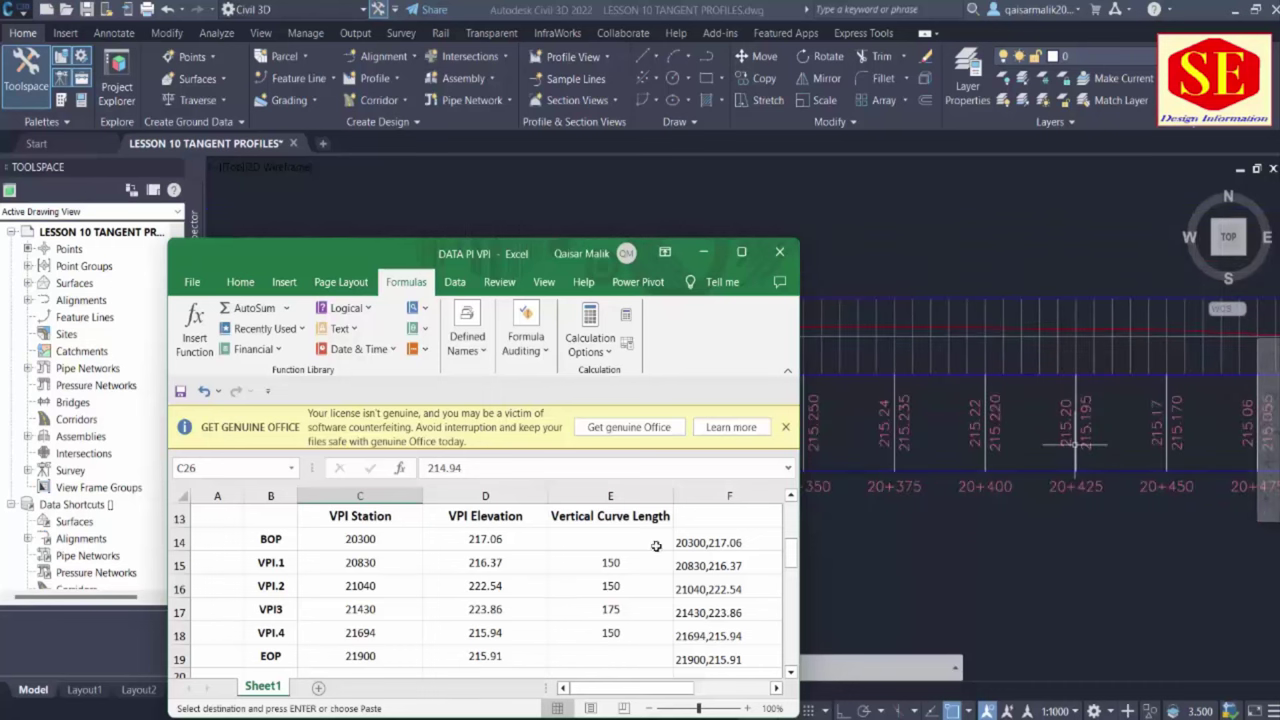
pyautogui.scroll(-4, 514, 609)
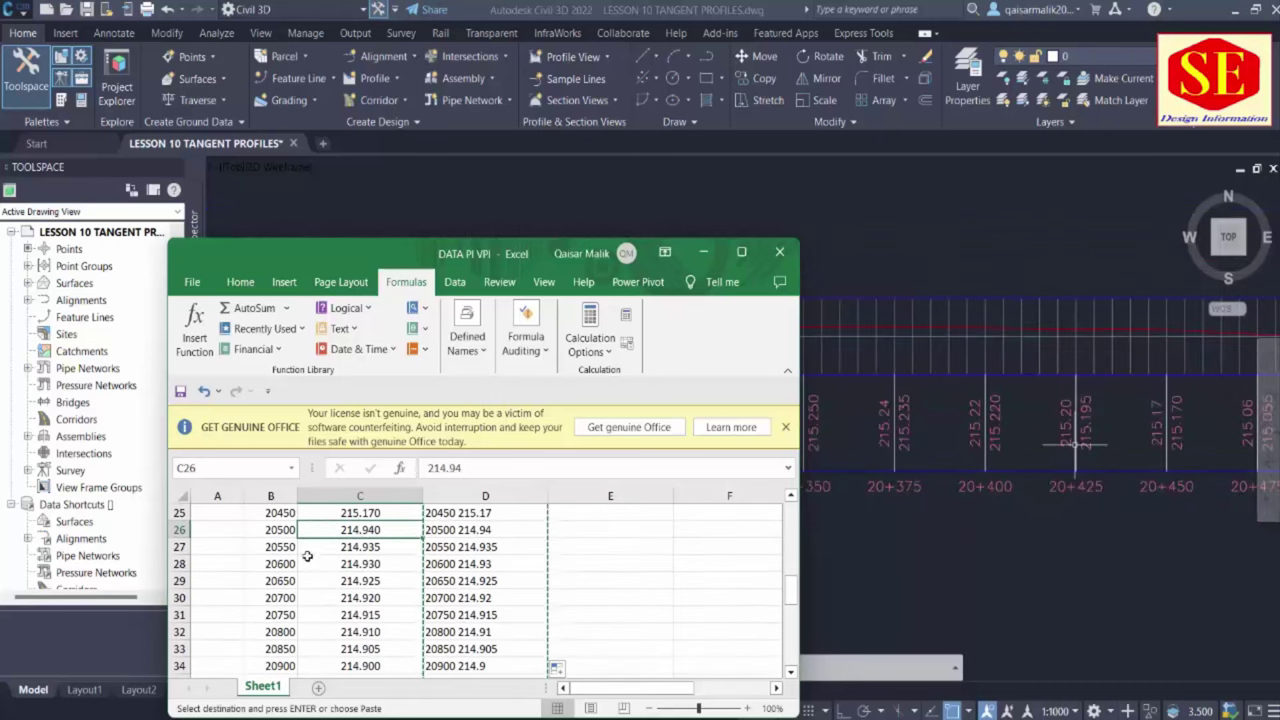
pyautogui.scroll(1, 317, 531)
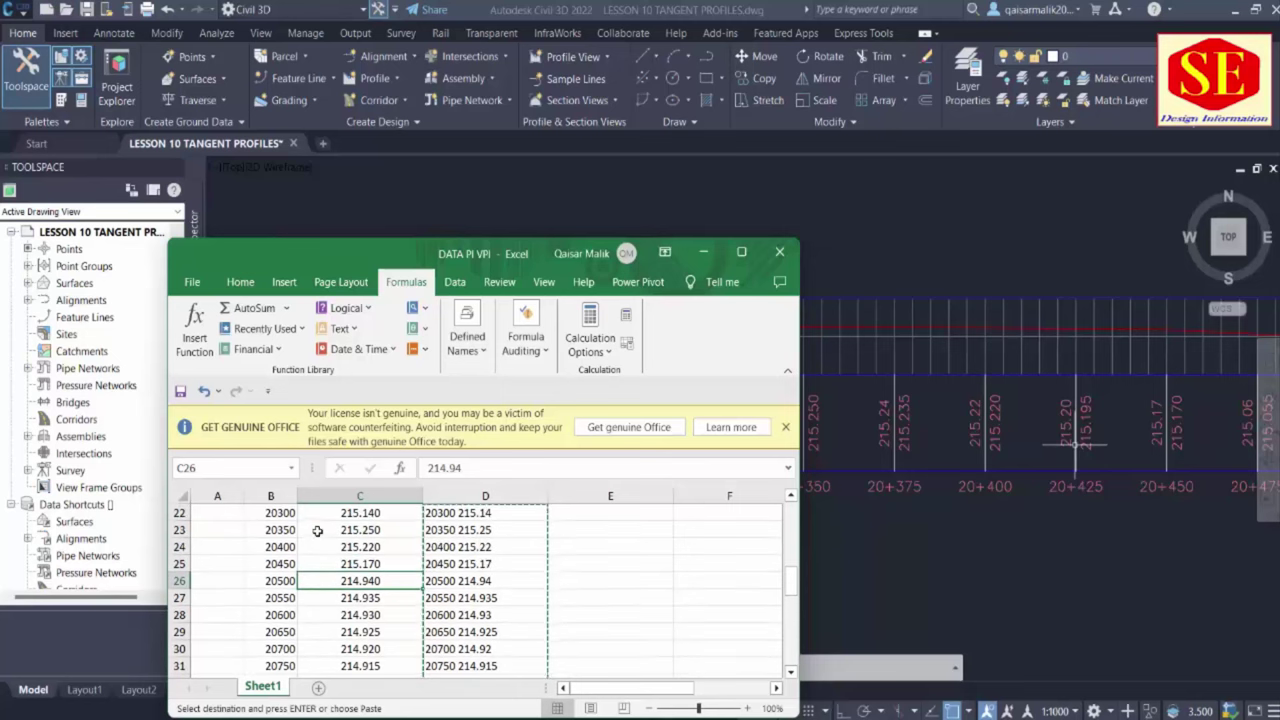
pyautogui.click(355, 565)
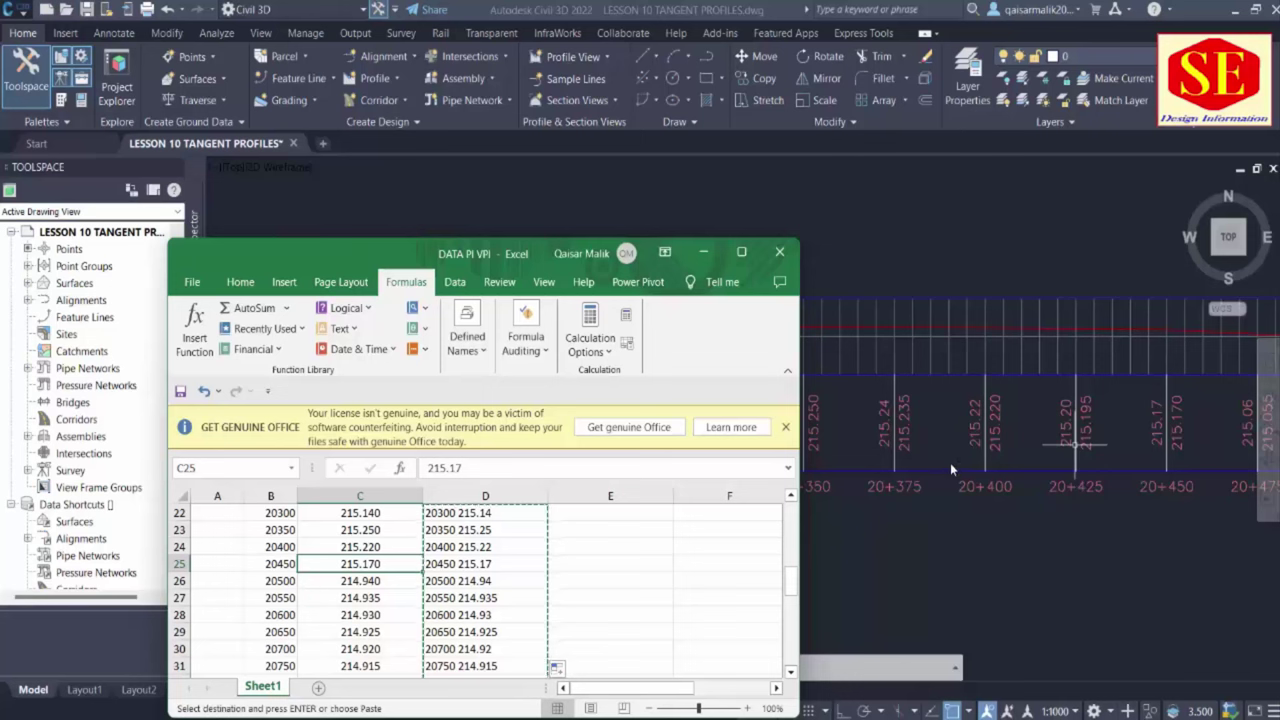
pyautogui.click(372, 550)
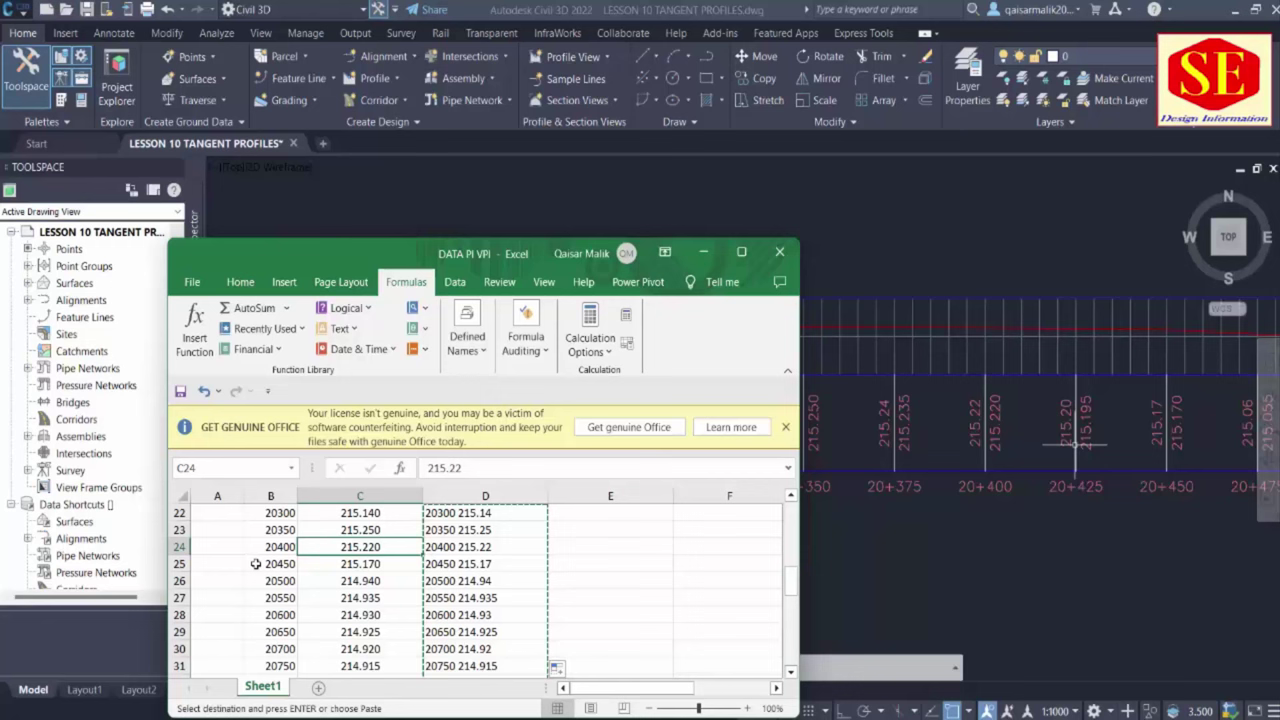
pyautogui.click(360, 563)
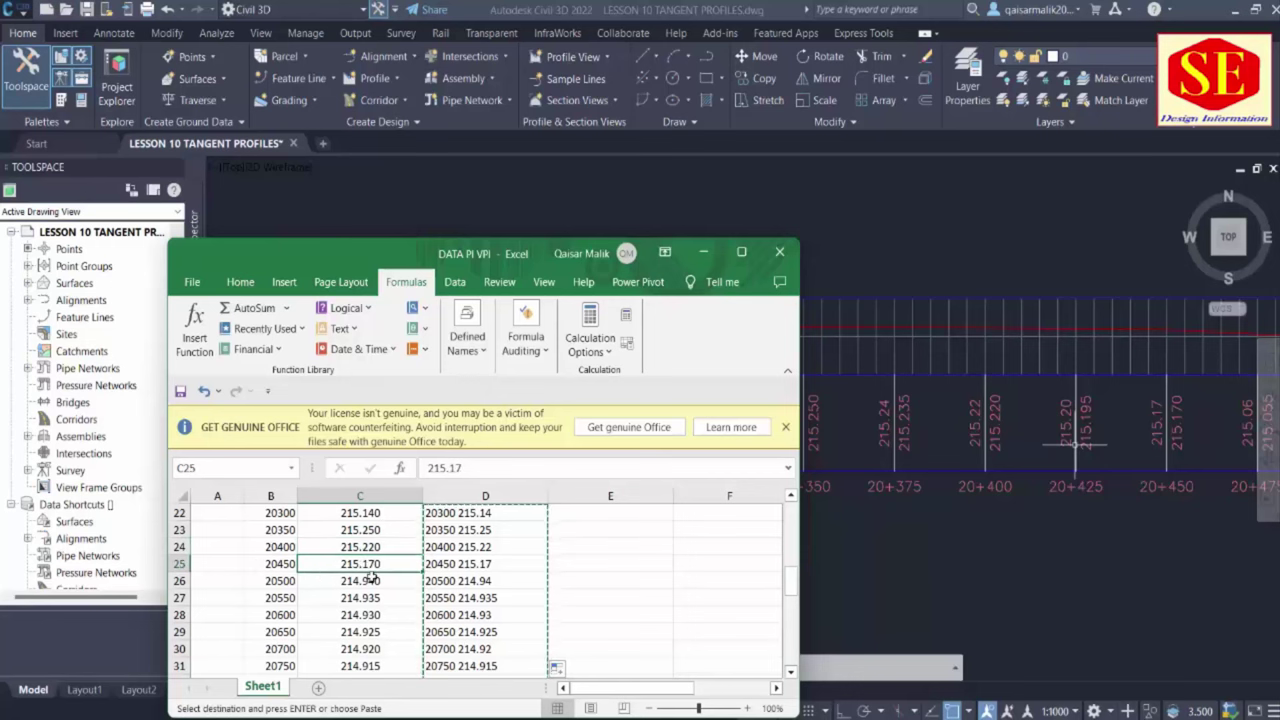
# Return to Civil 3D and pan and zoom over to the R3 profile view grid
pyautogui.click(1068, 420)
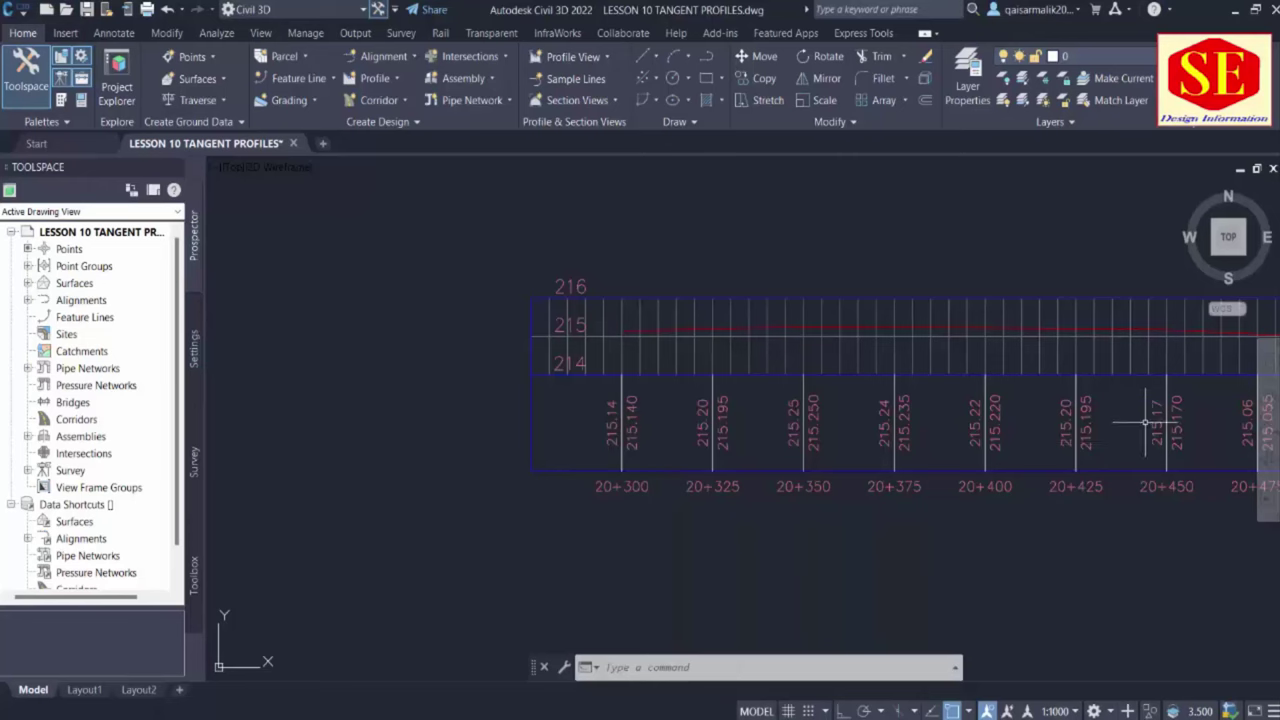
pyautogui.moveTo(1151, 423); pyautogui.dragTo(878, 433, button='middle')
pyautogui.scroll(-6, 878, 433)
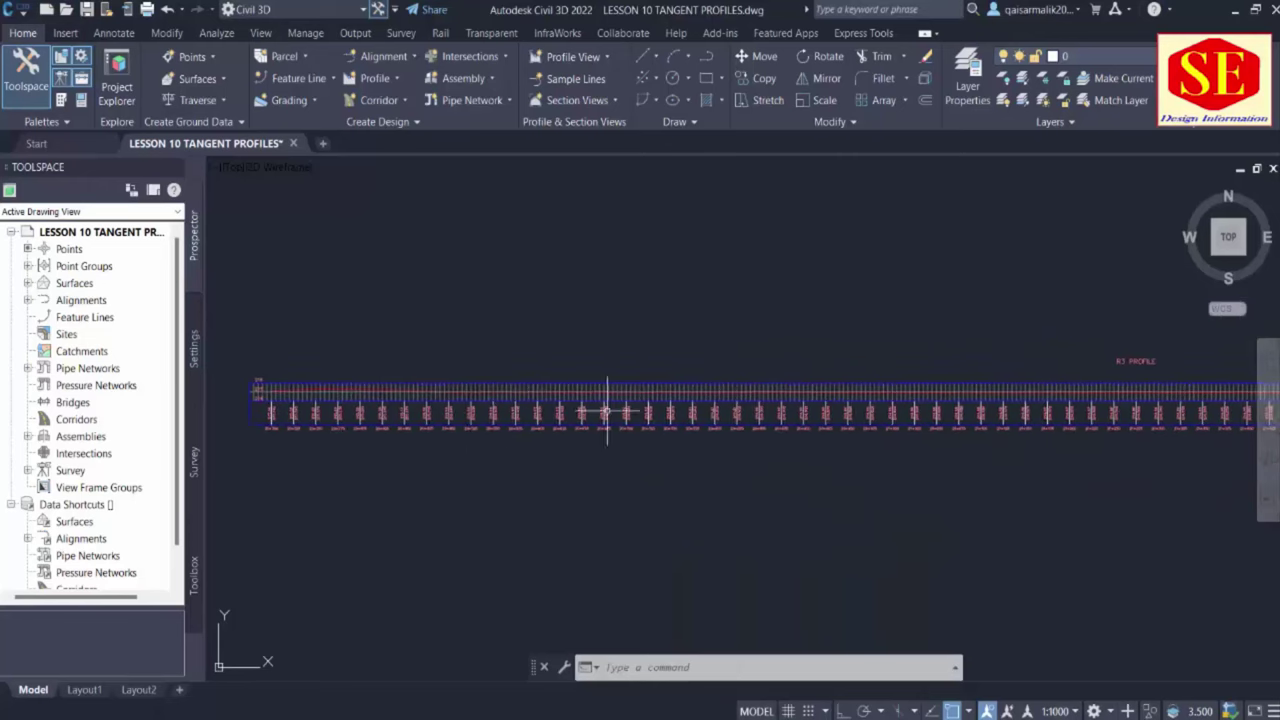
pyautogui.scroll(3, 775, 405)
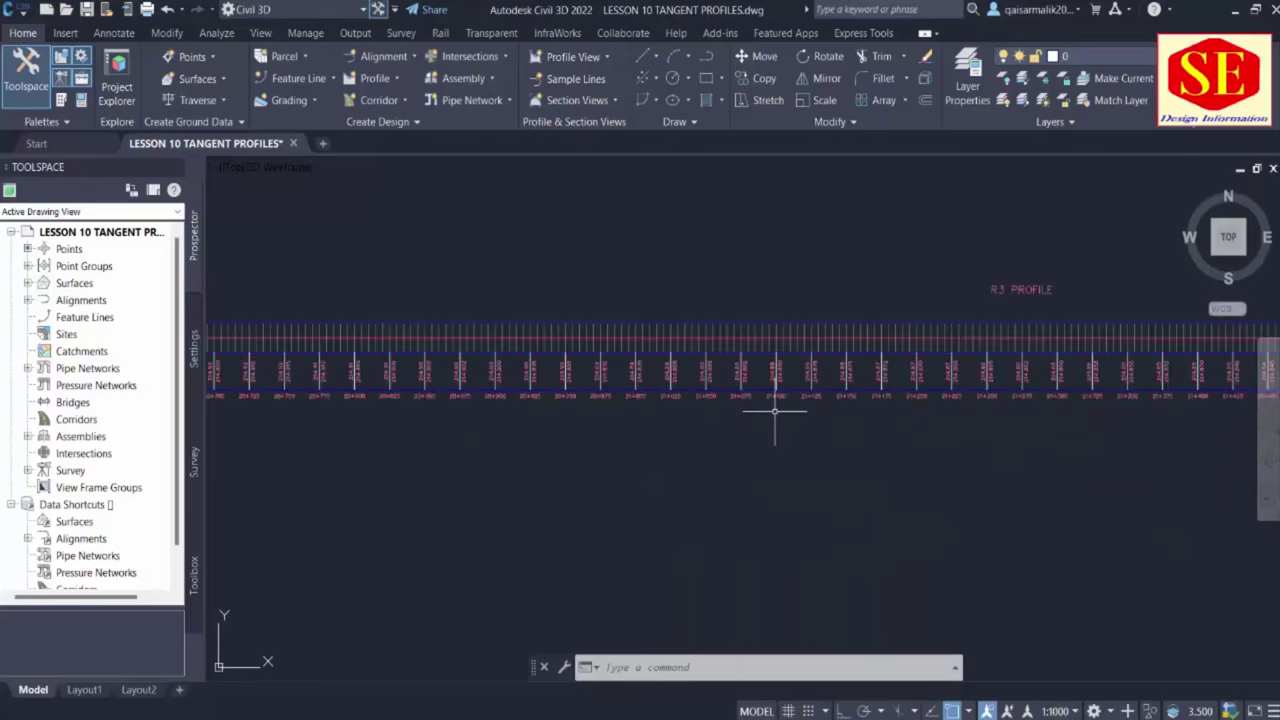
pyautogui.scroll(-4, 950, 428)
pyautogui.moveTo(503, 355); pyautogui.dragTo(787, 401, button='middle')
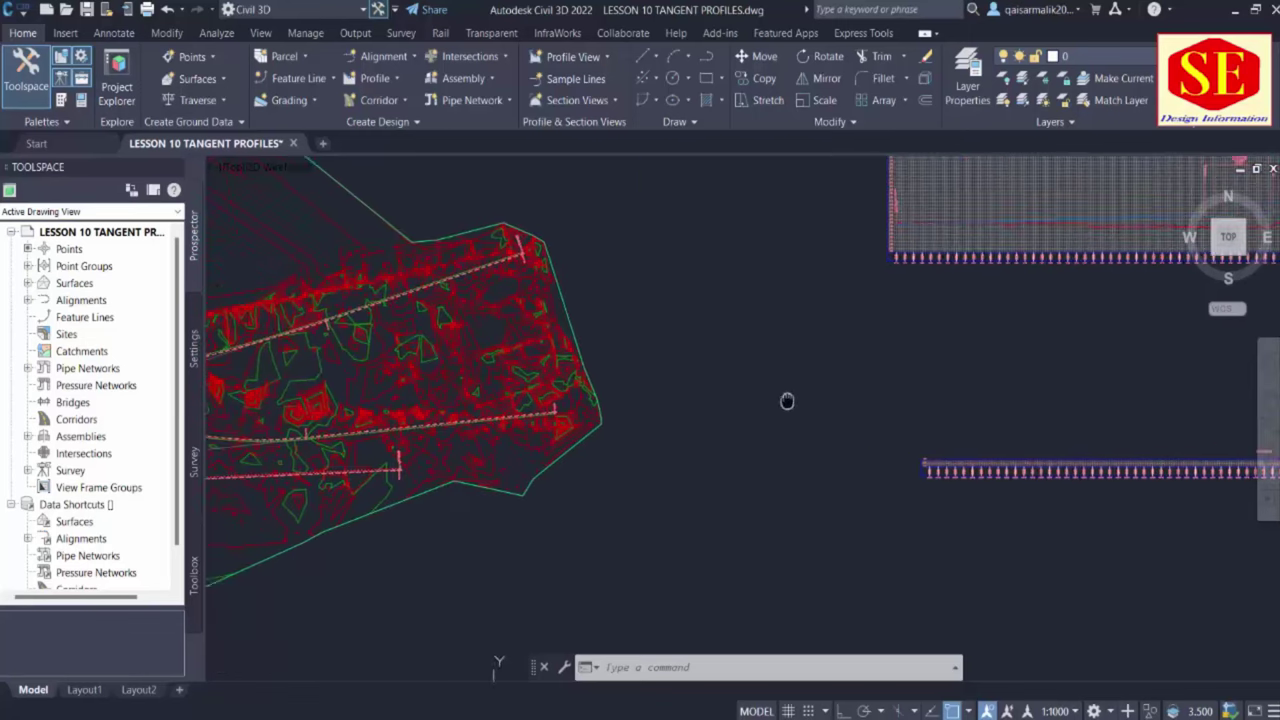
pyautogui.scroll(2, 434, 451)
pyautogui.scroll(2, 623, 423)
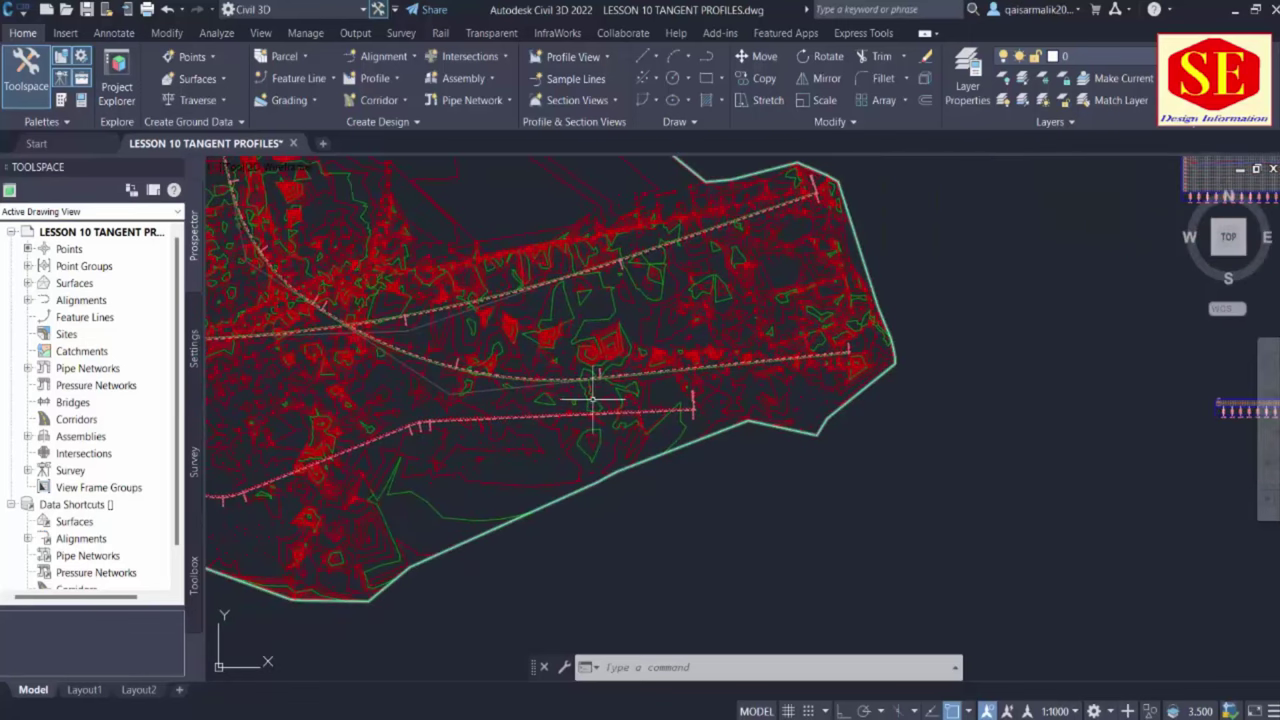
pyautogui.hotkey('alt', 'Tab')
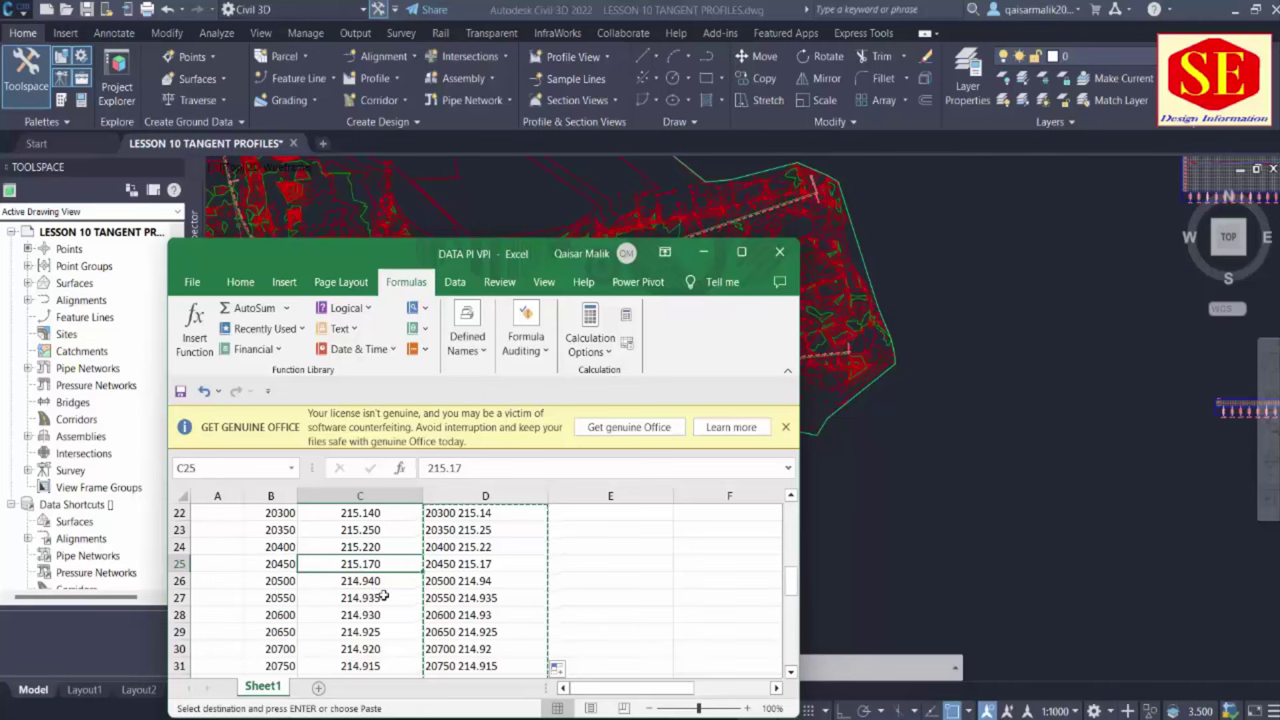
pyautogui.hotkey('alt', 'Tab')
pyautogui.moveTo(1049, 449); pyautogui.dragTo(551, 491, button='middle')
pyautogui.scroll(2, 613, 375)
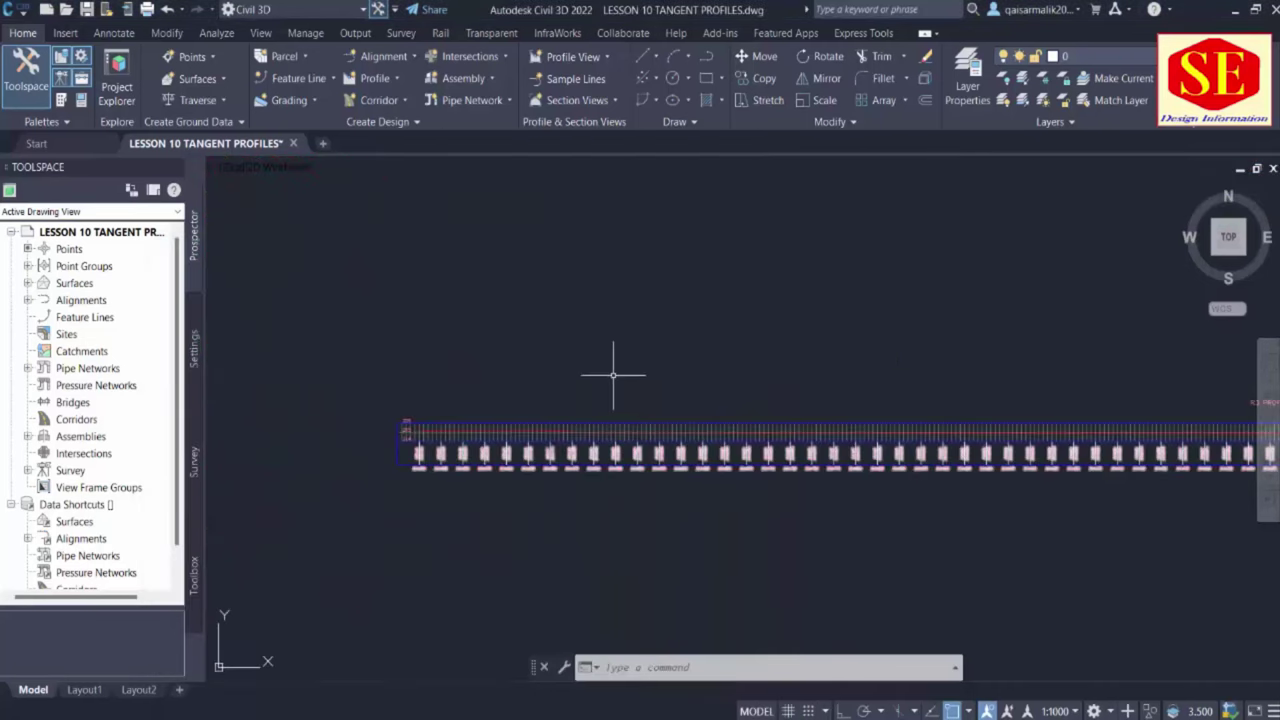
pyautogui.scroll(2, 571, 425)
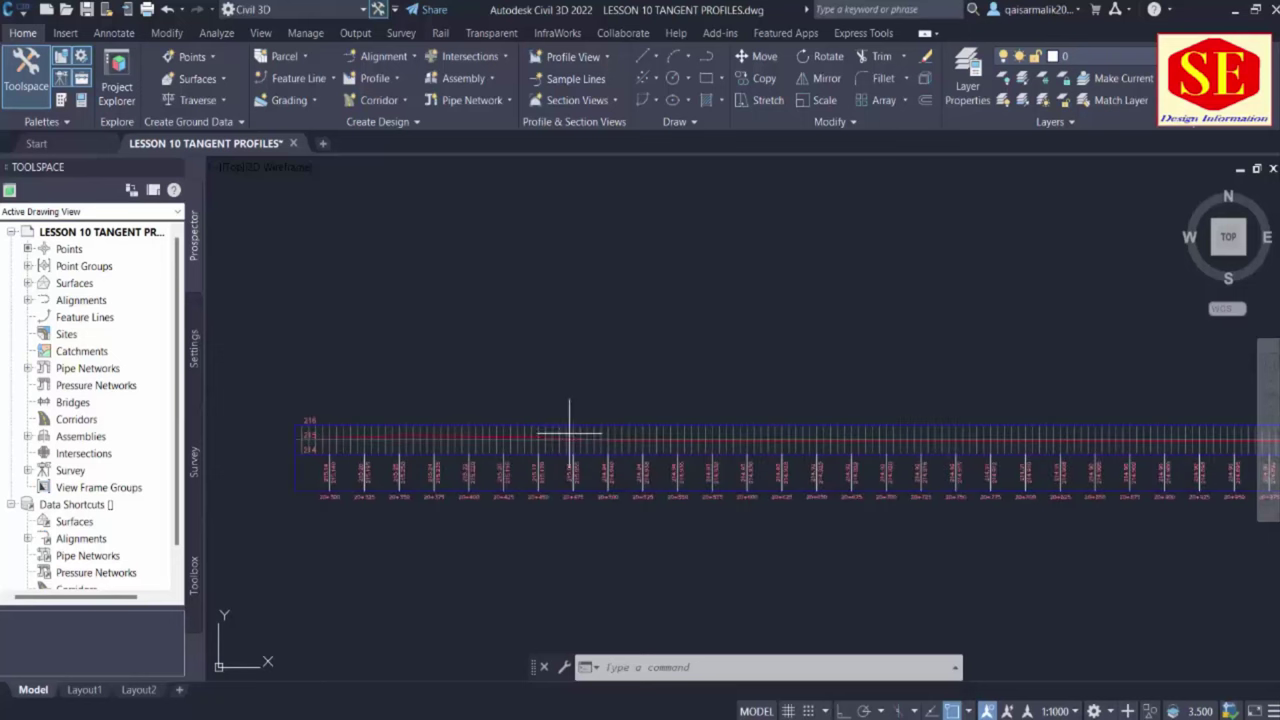
# Select the R1 SURFACE (2) profile view and open its Properties at the Elevations tab
pyautogui.click(569, 433)
pyautogui.click(565, 434)
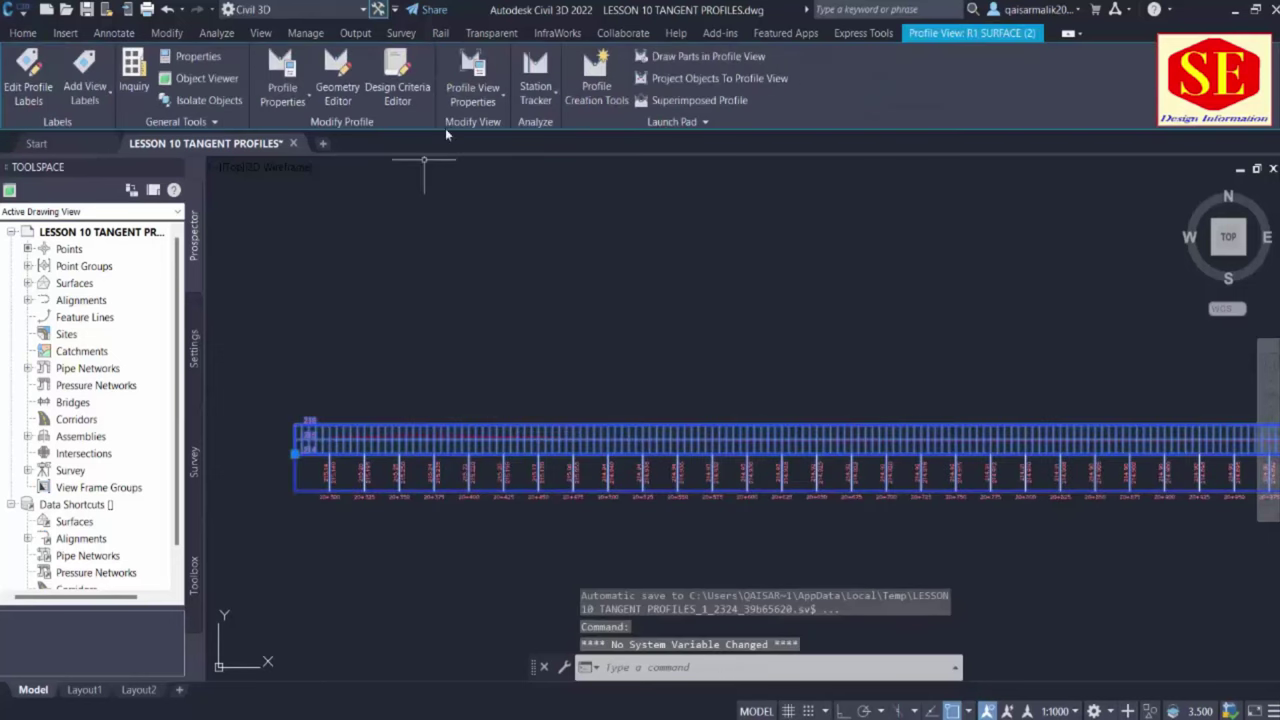
pyautogui.click(475, 100)
pyautogui.click(508, 167)
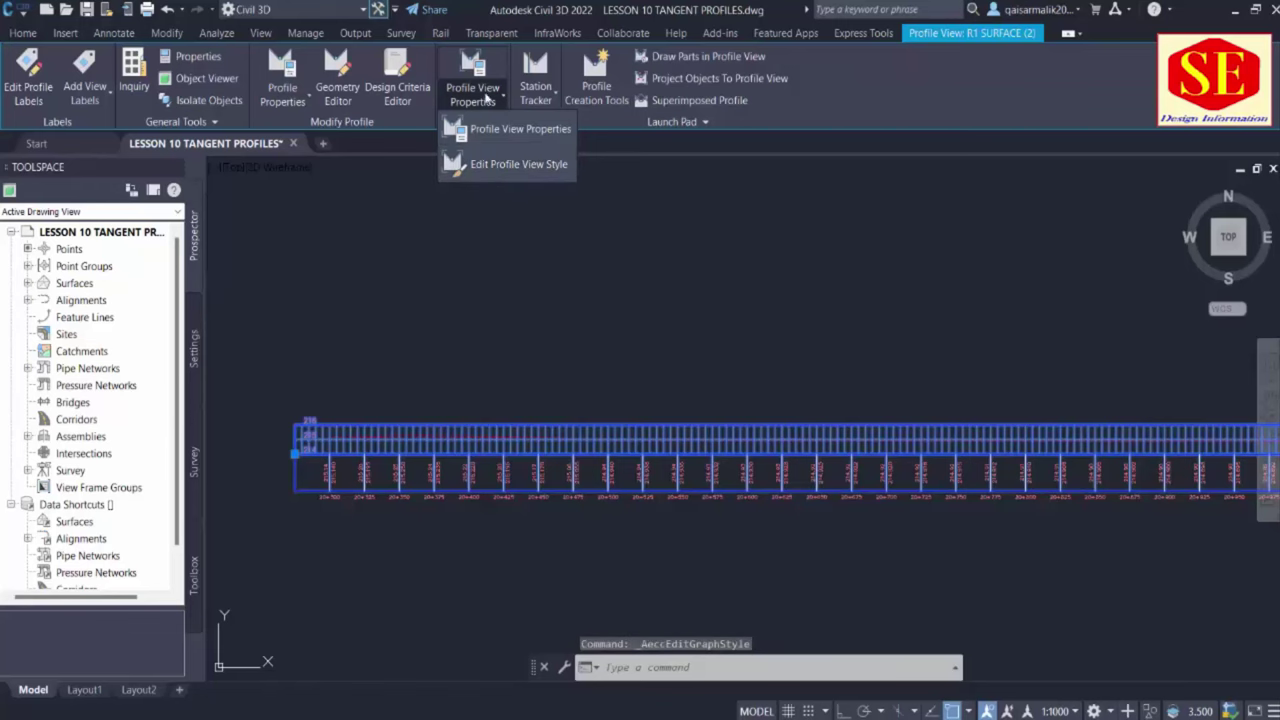
pyautogui.click(488, 131)
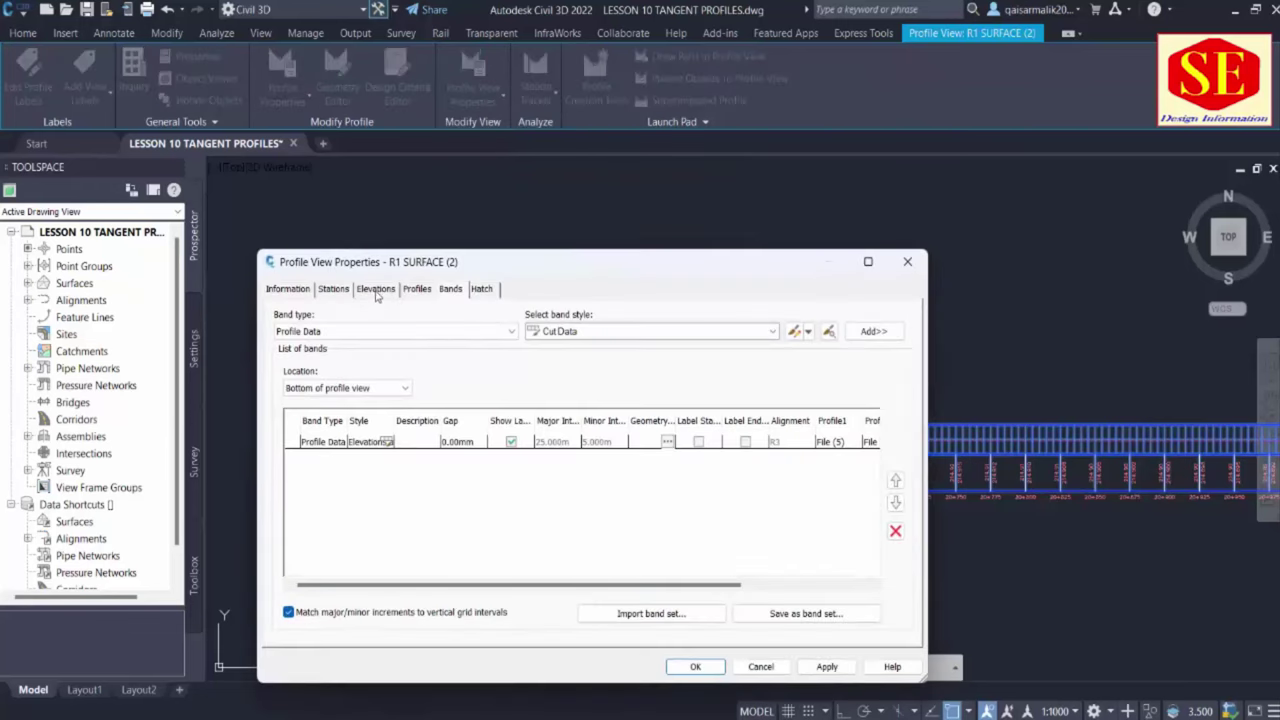
pyautogui.click(377, 292)
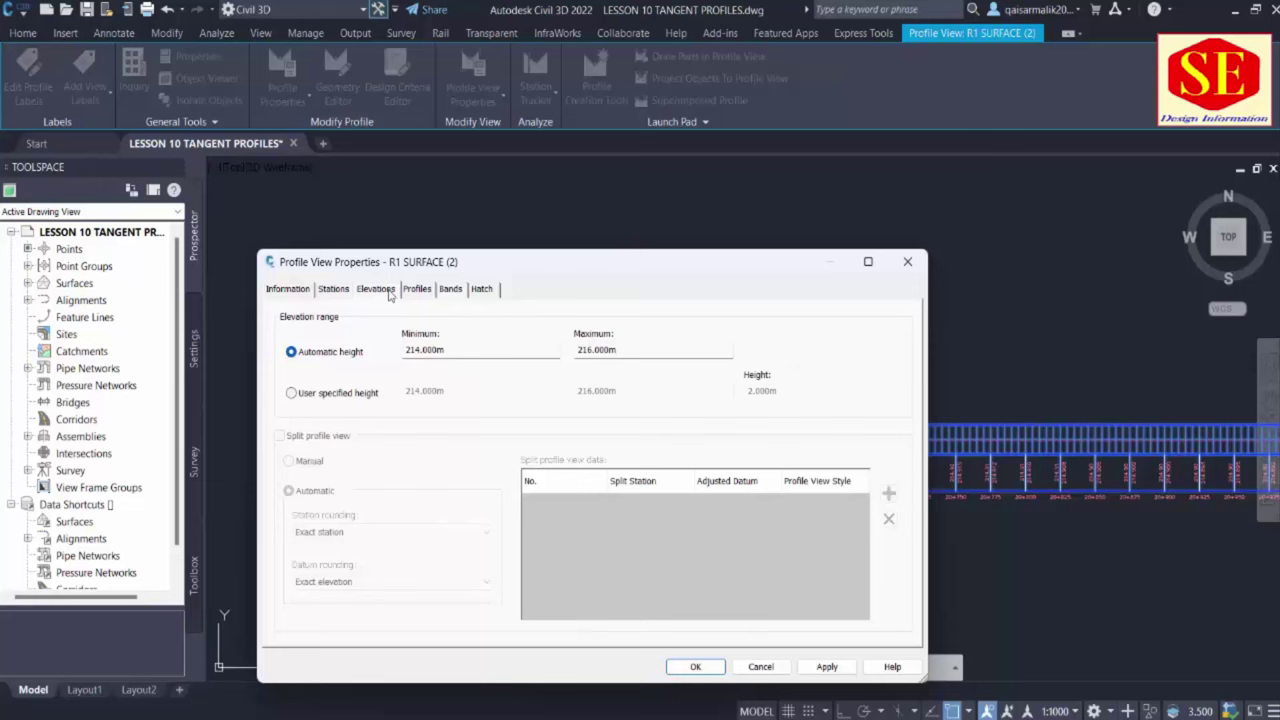
pyautogui.click(336, 291)
pyautogui.click(380, 291)
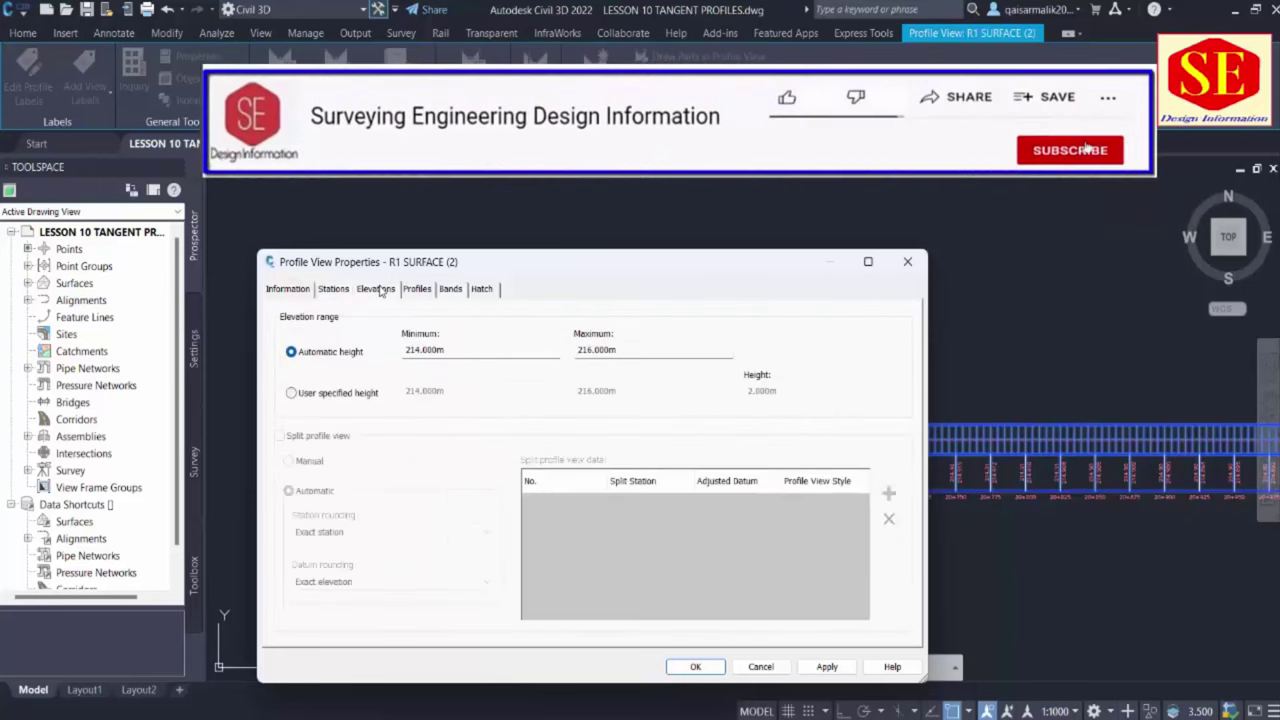
# Set a user-specified elevation range of 210 m minimum to 220 m maximum and apply
pyautogui.click(339, 395)
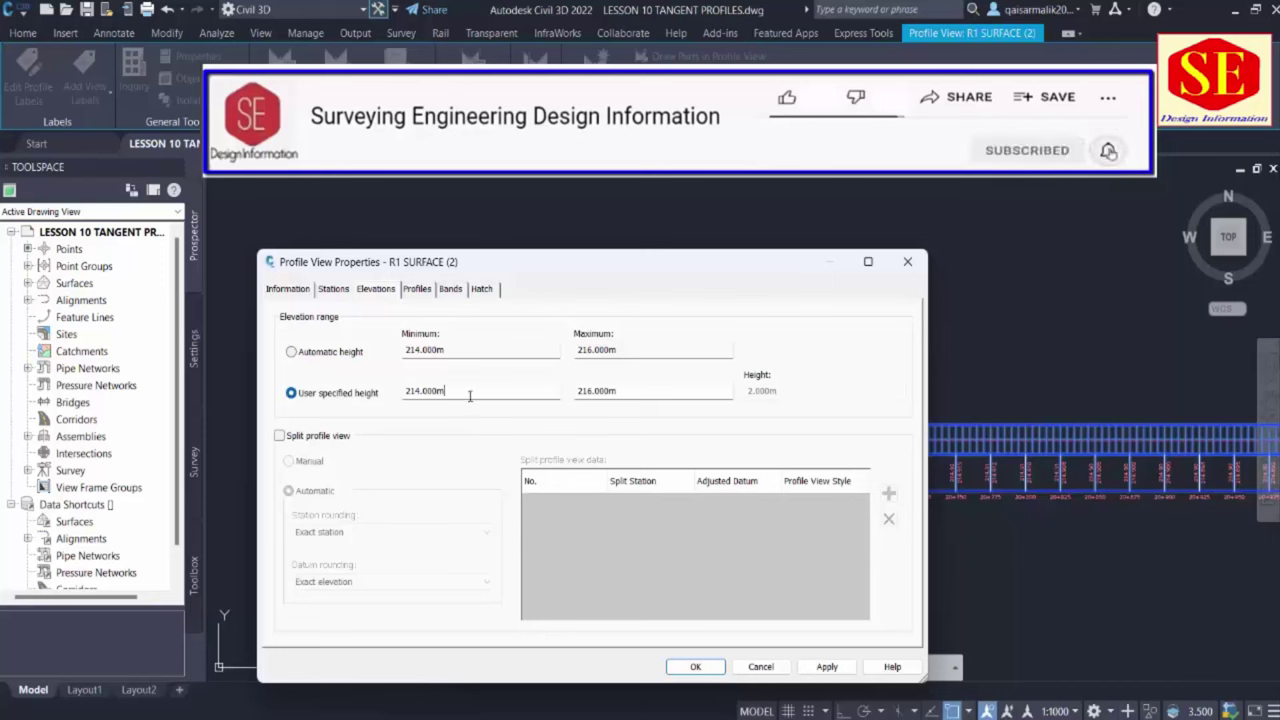
pyautogui.moveTo(469, 396); pyautogui.dragTo(328, 393)
pyautogui.write('218')
pyautogui.press('Tab')
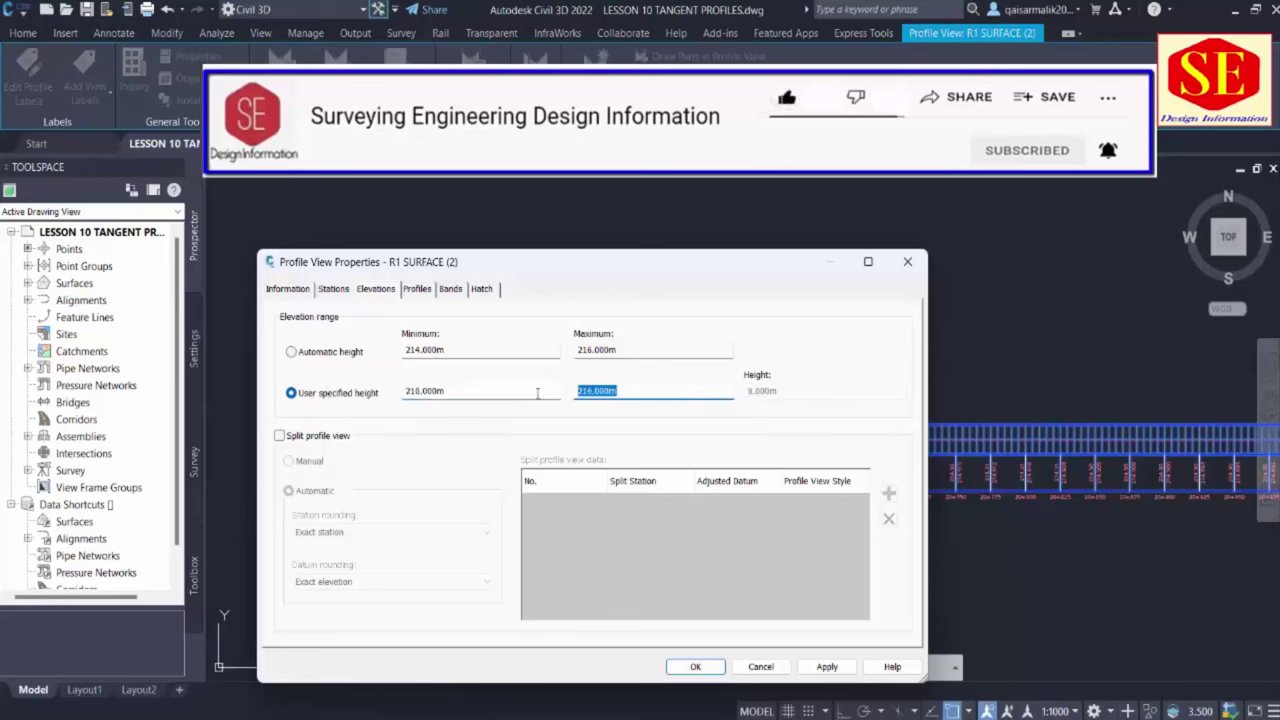
pyautogui.write('220')
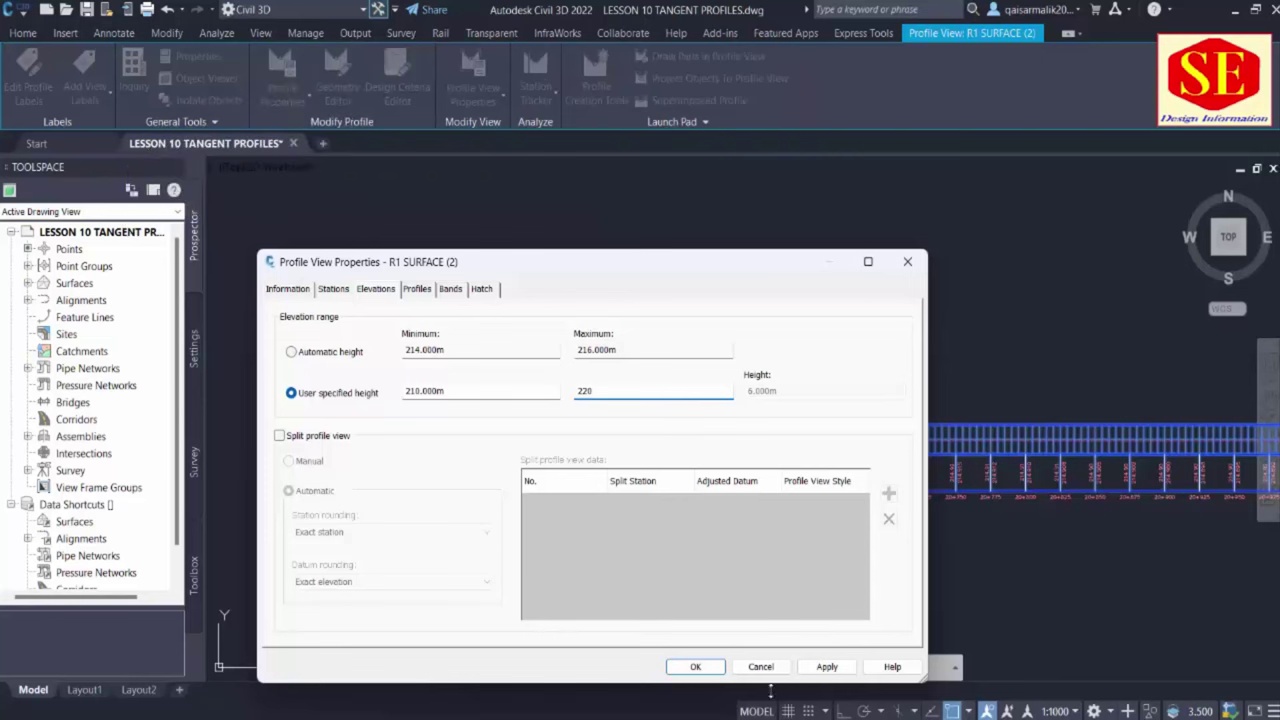
pyautogui.click(825, 667)
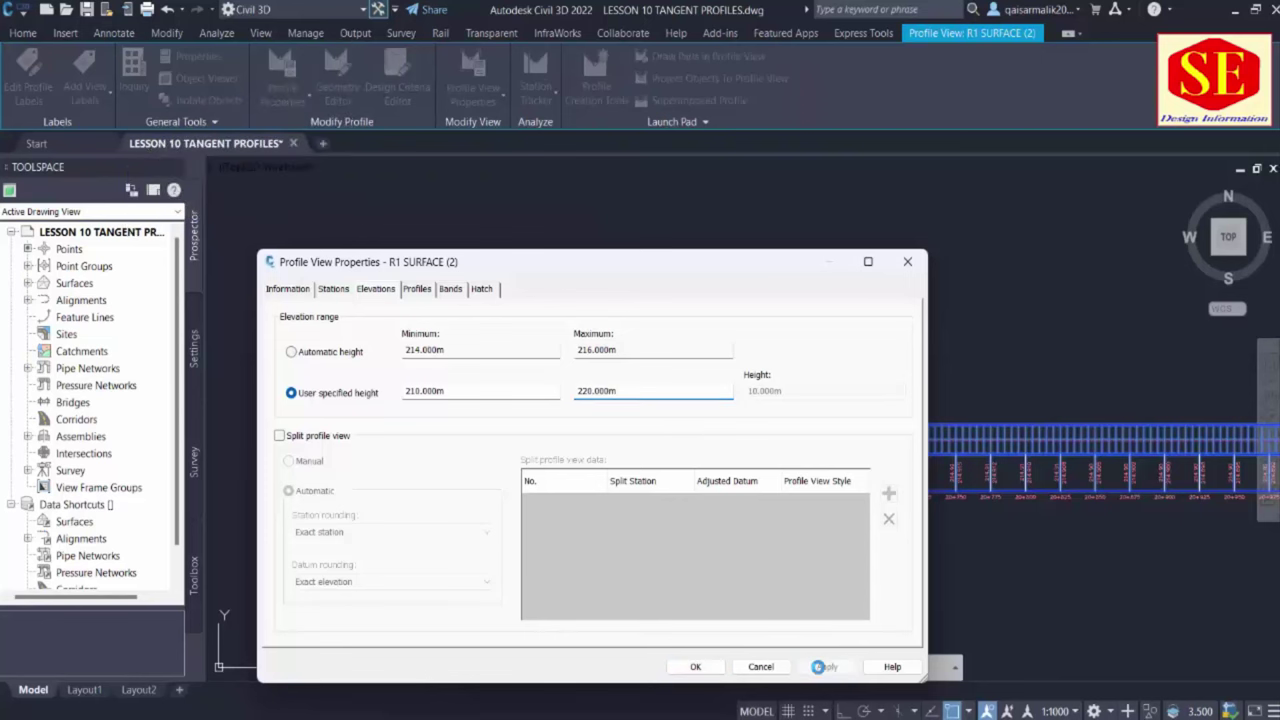
pyautogui.click(707, 665)
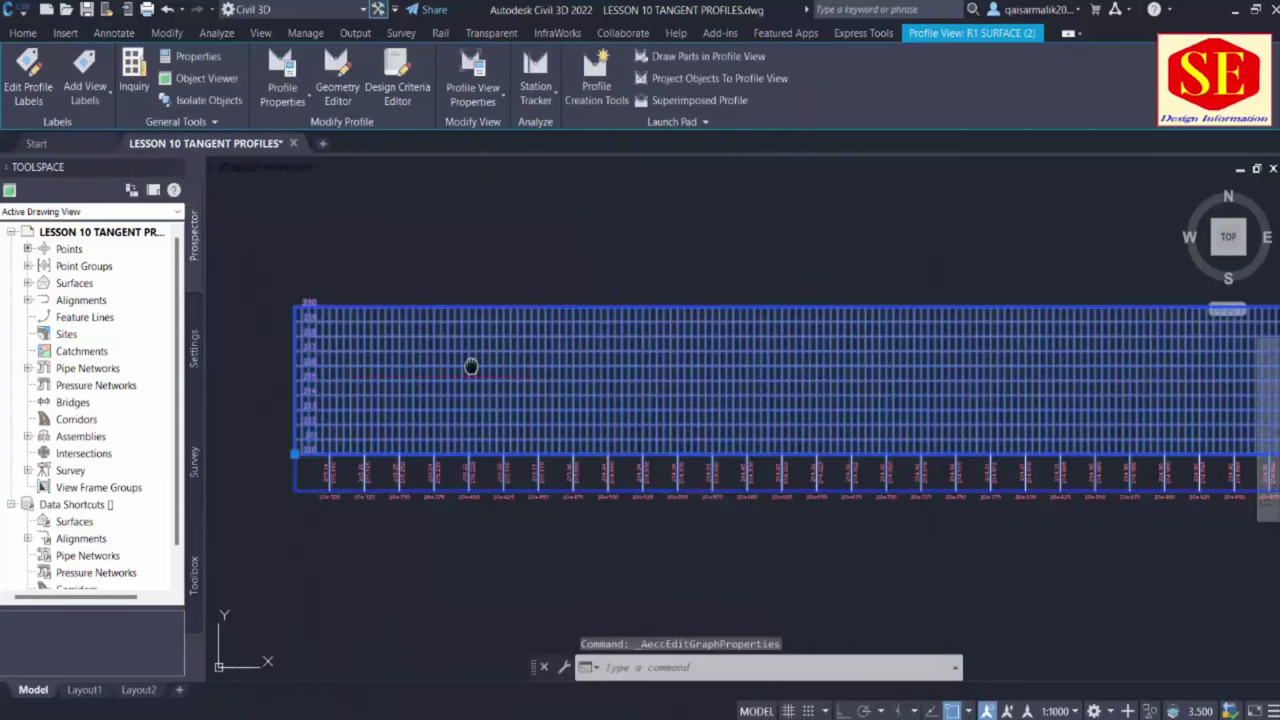
# Clear the selection and pan from the TIN surface plan to a close-up of the R3 profile view grid
pyautogui.scroll(-3, 471, 366)
pyautogui.press('Escape')
pyautogui.scroll(-5, 530, 390)
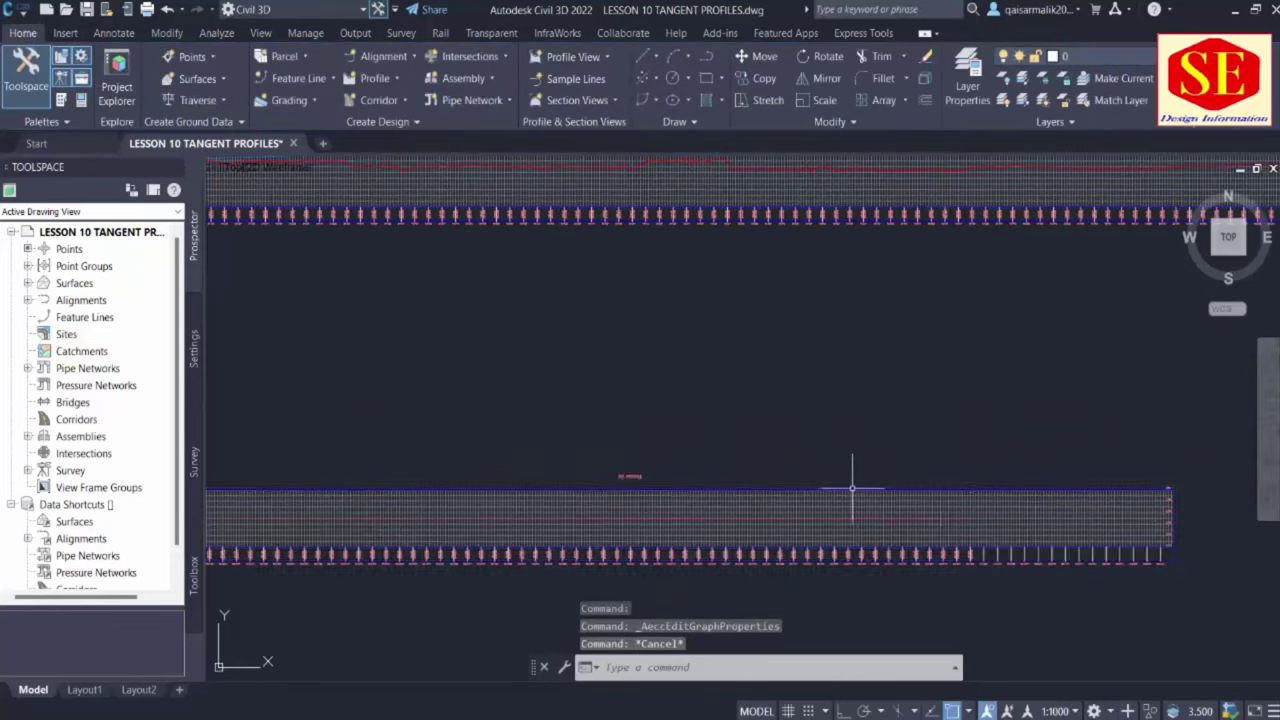
pyautogui.scroll(3, 766, 549)
pyautogui.scroll(-1, 900, 471)
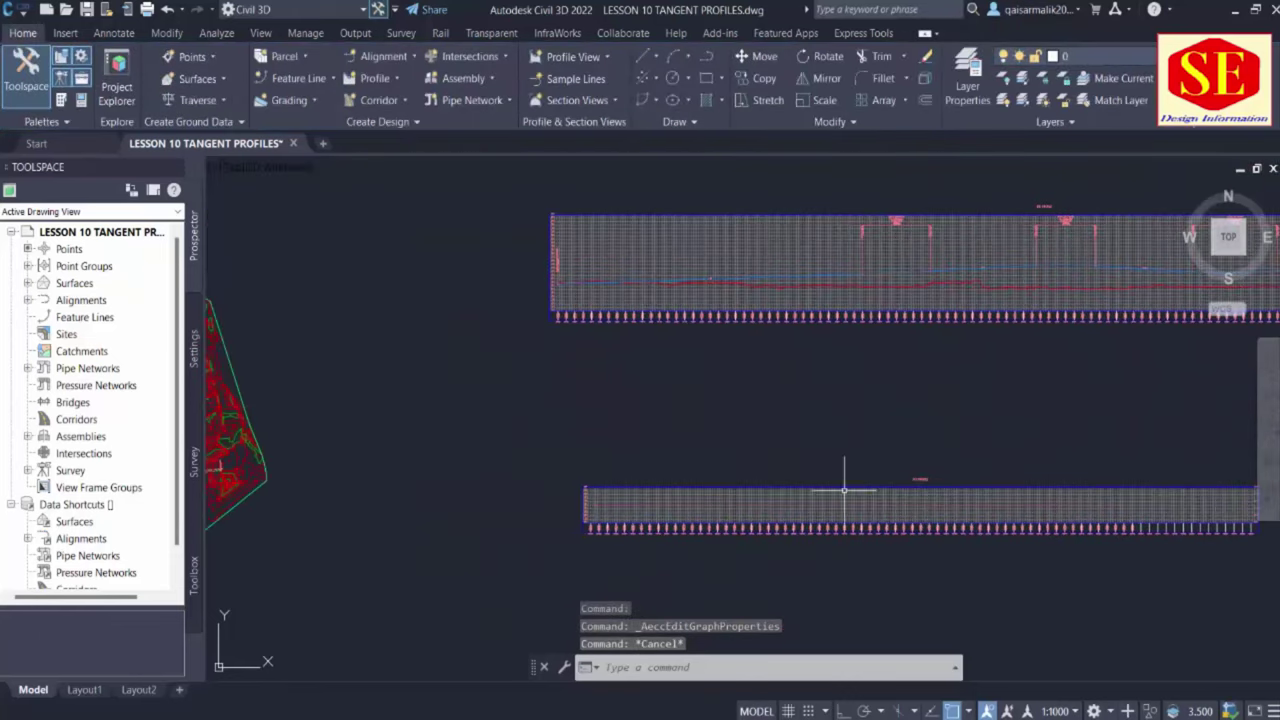
pyautogui.scroll(3, 594, 518)
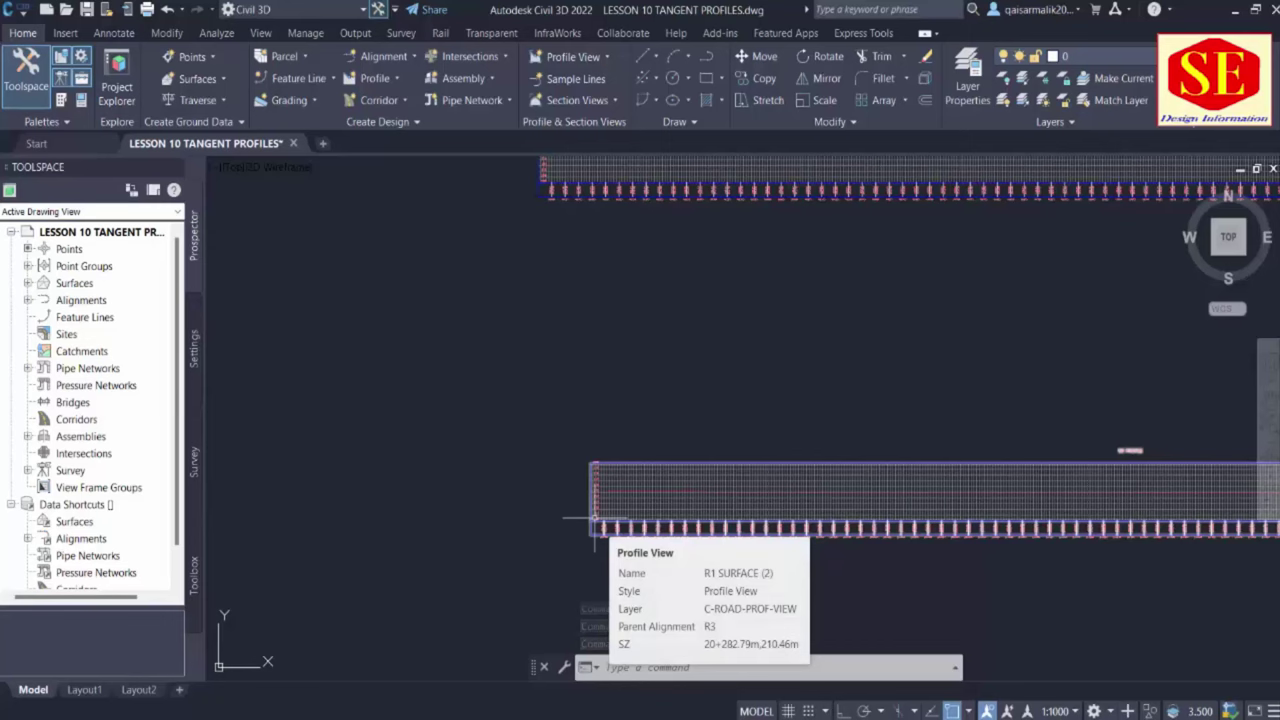
pyautogui.moveTo(1089, 595); pyautogui.dragTo(939, 567, button='middle')
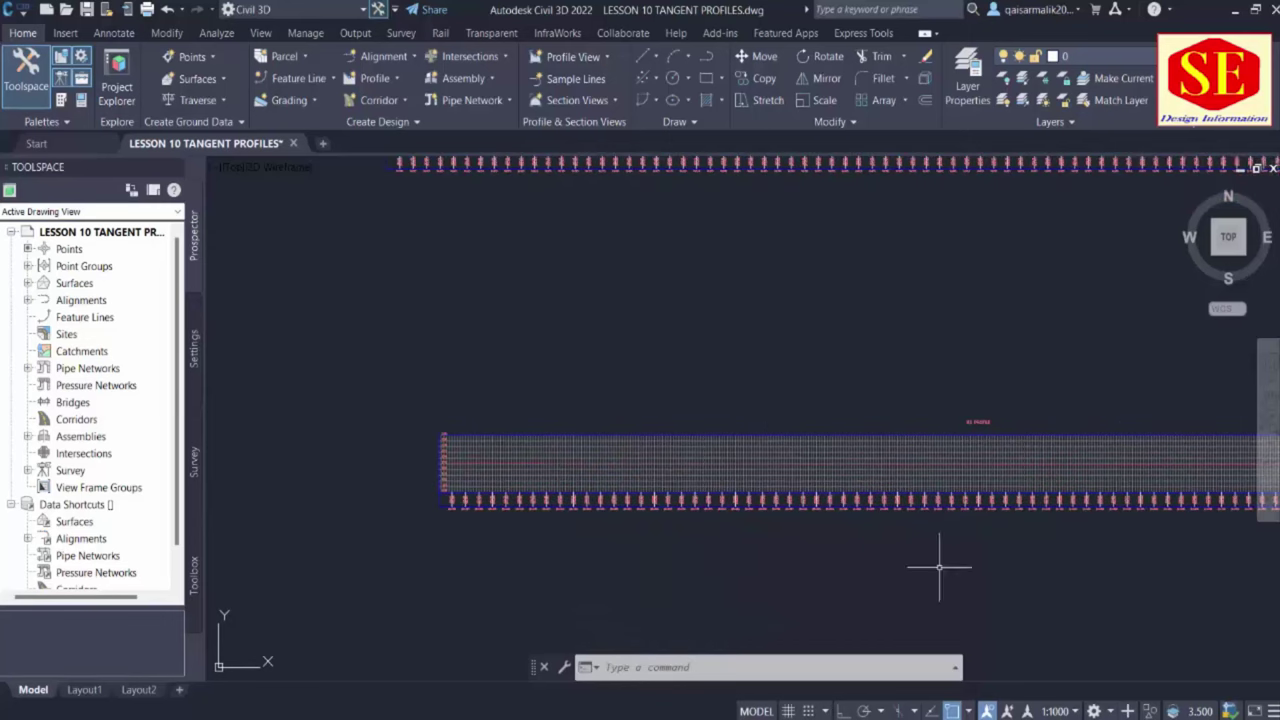
pyautogui.scroll(1, 443, 429)
pyautogui.scroll(4, 537, 417)
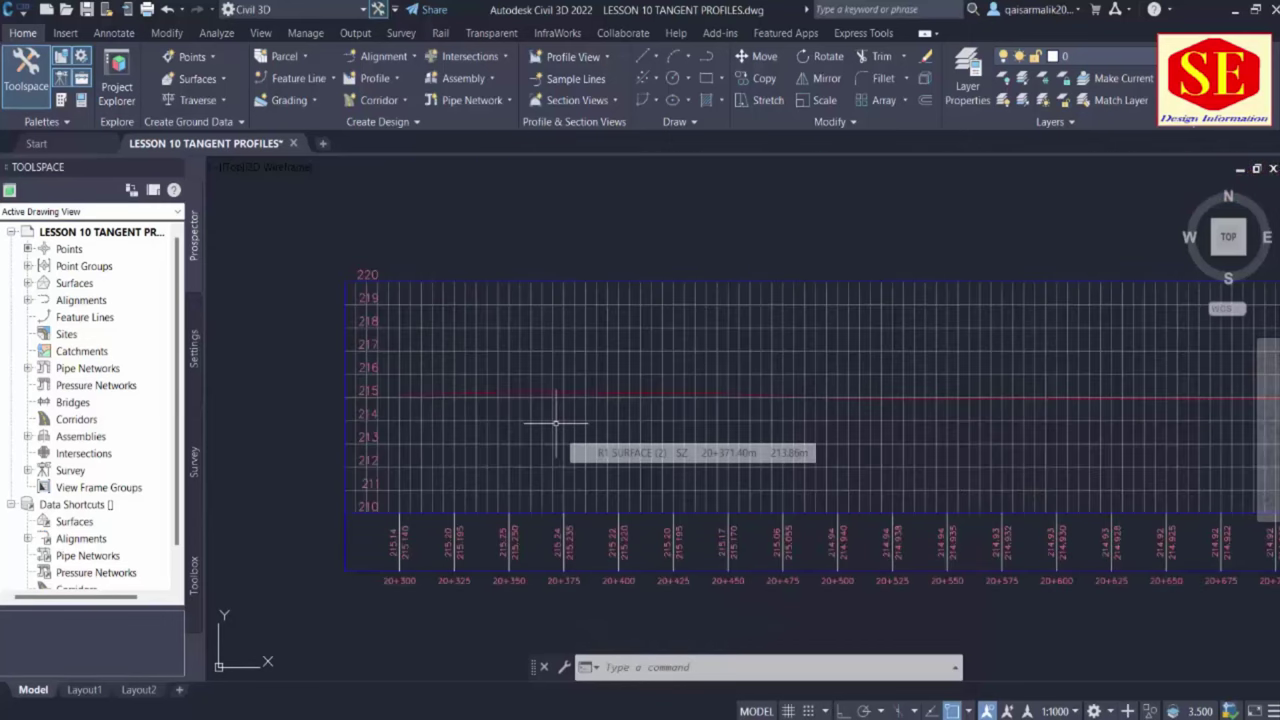
pyautogui.scroll(-6, 580, 417)
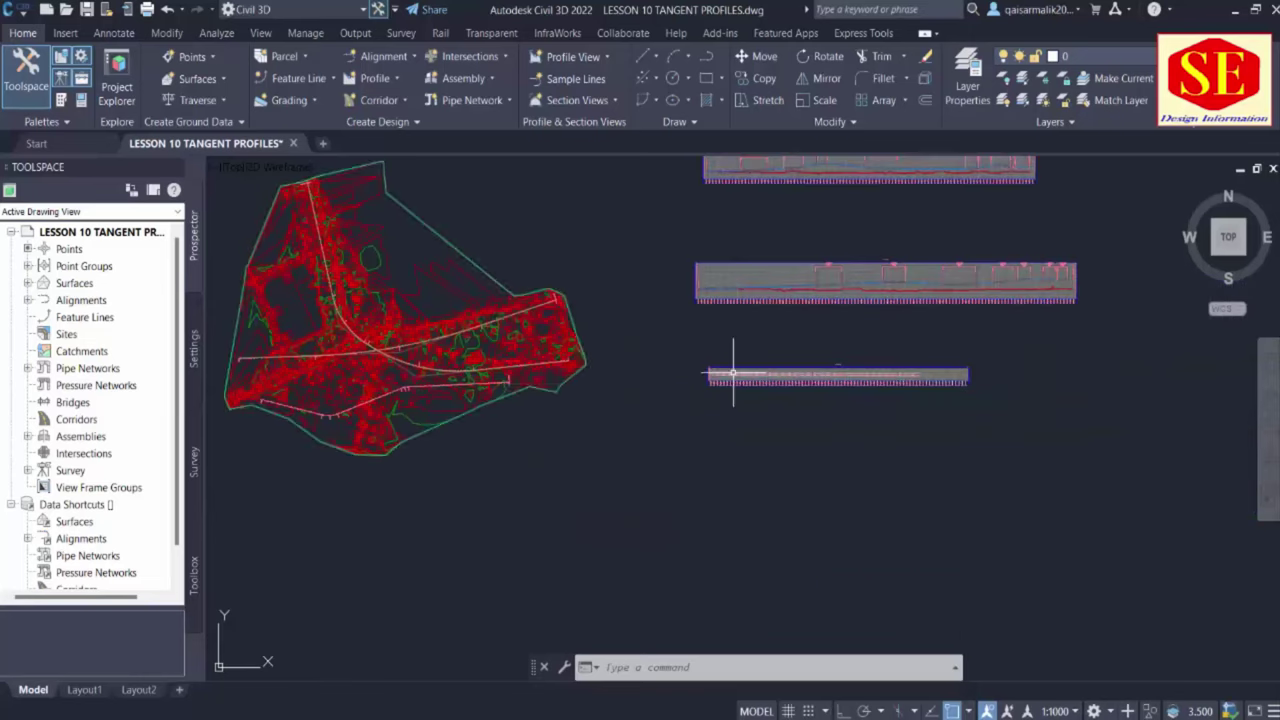
pyautogui.moveTo(531, 380); pyautogui.dragTo(646, 485, button='middle')
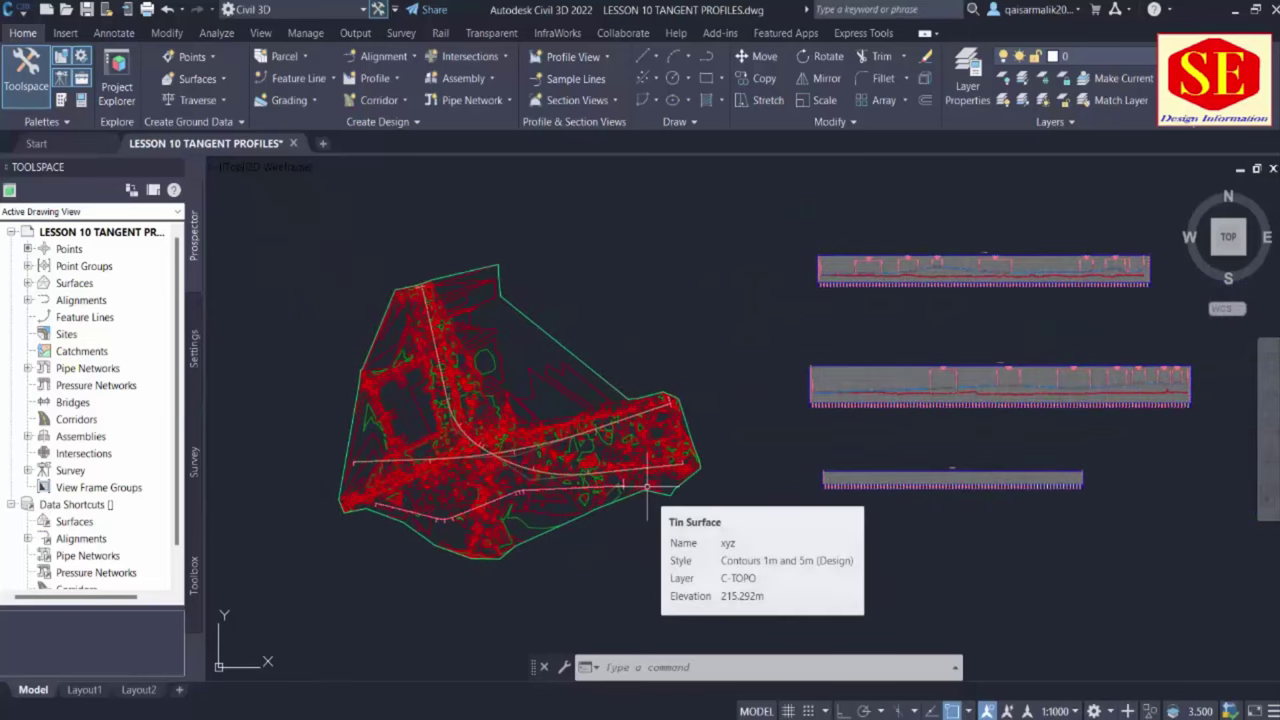
pyautogui.scroll(4, 503, 508)
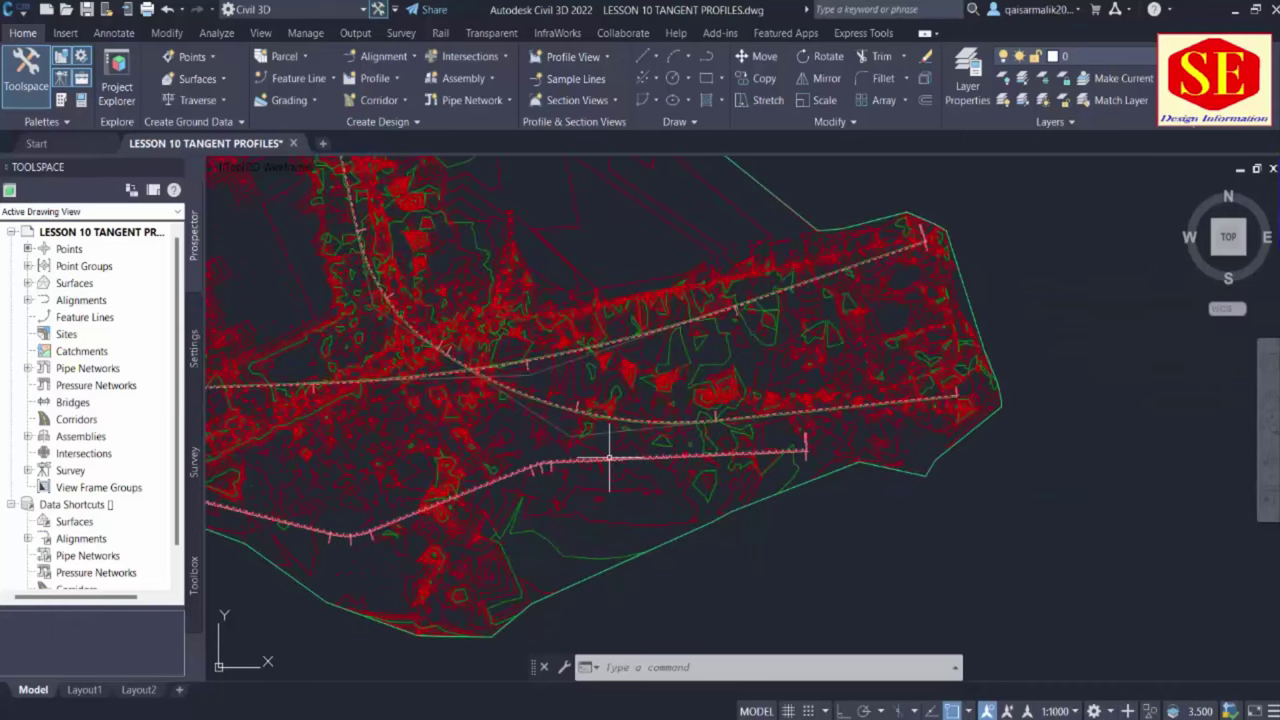
pyautogui.scroll(-5, 870, 425)
pyautogui.moveTo(1057, 434); pyautogui.dragTo(686, 400, button='middle')
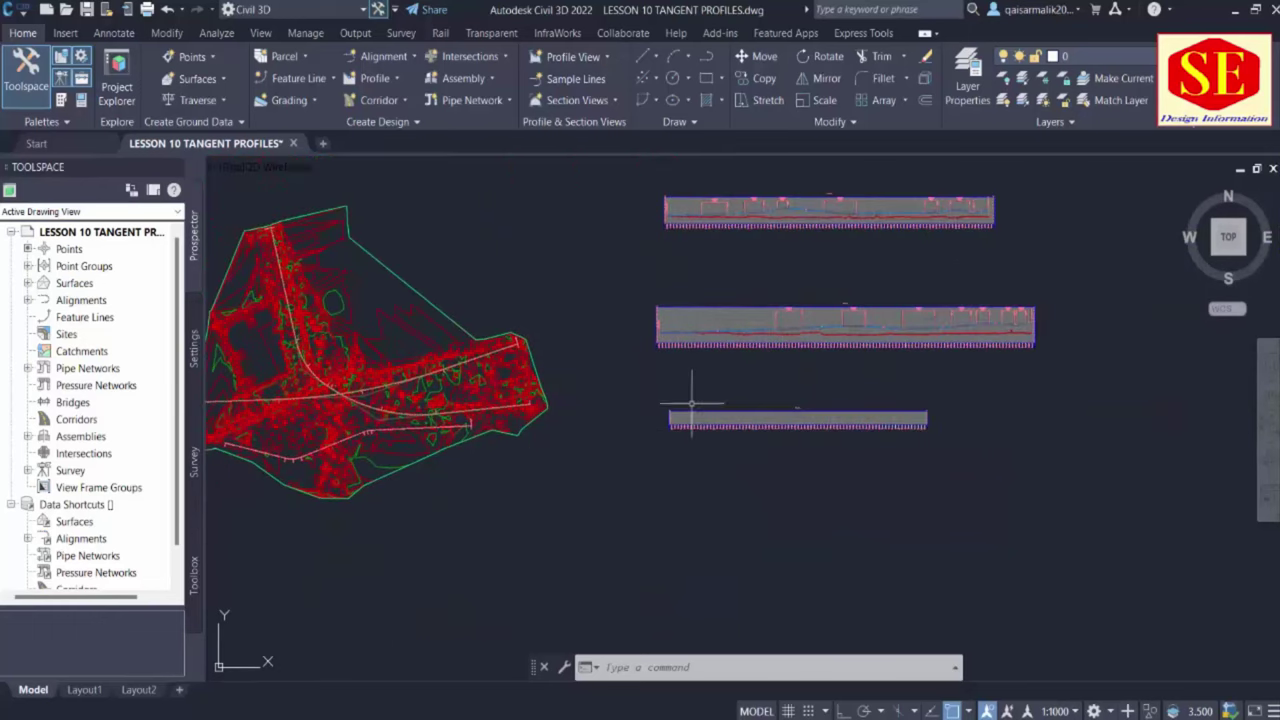
pyautogui.scroll(5, 766, 400)
pyautogui.scroll(3, 834, 460)
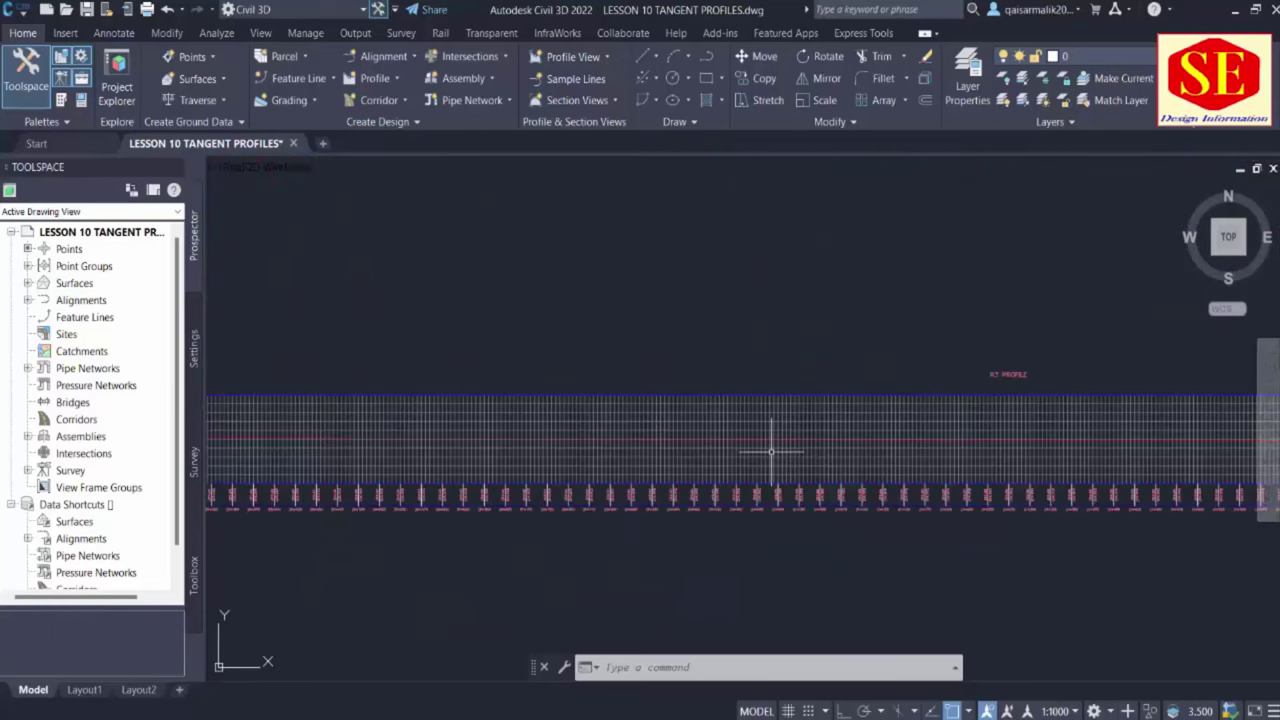
pyautogui.moveTo(525, 389); pyautogui.dragTo(763, 343, button='middle')
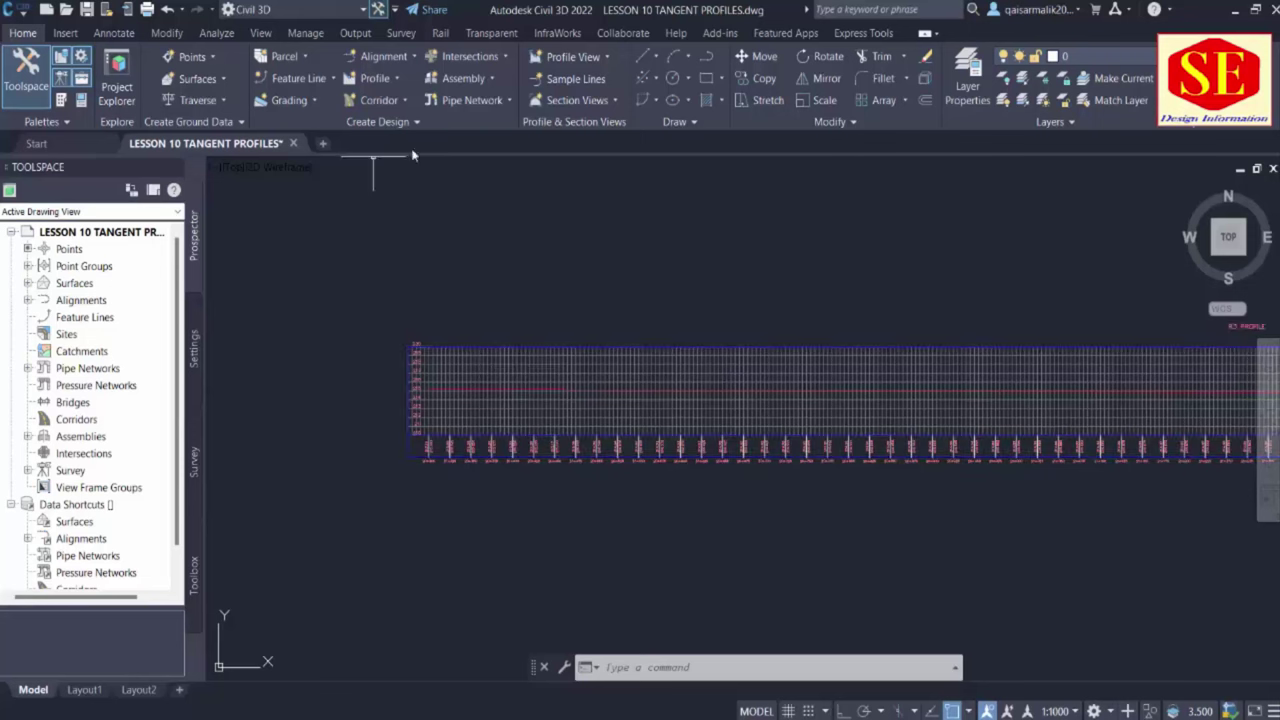
pyautogui.click(378, 78)
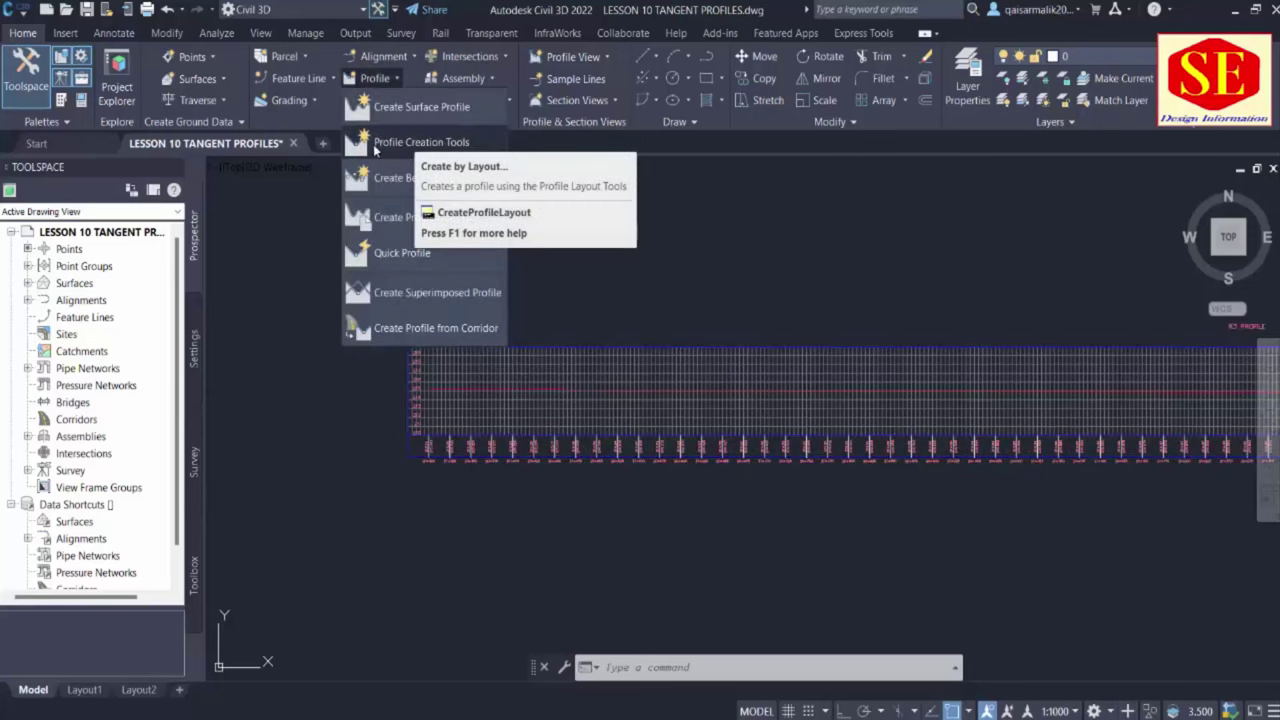
# Start a new layout profile in the R3 profile view using Draw Tangents With Curves
pyautogui.click(398, 145)
pyautogui.click(670, 372)
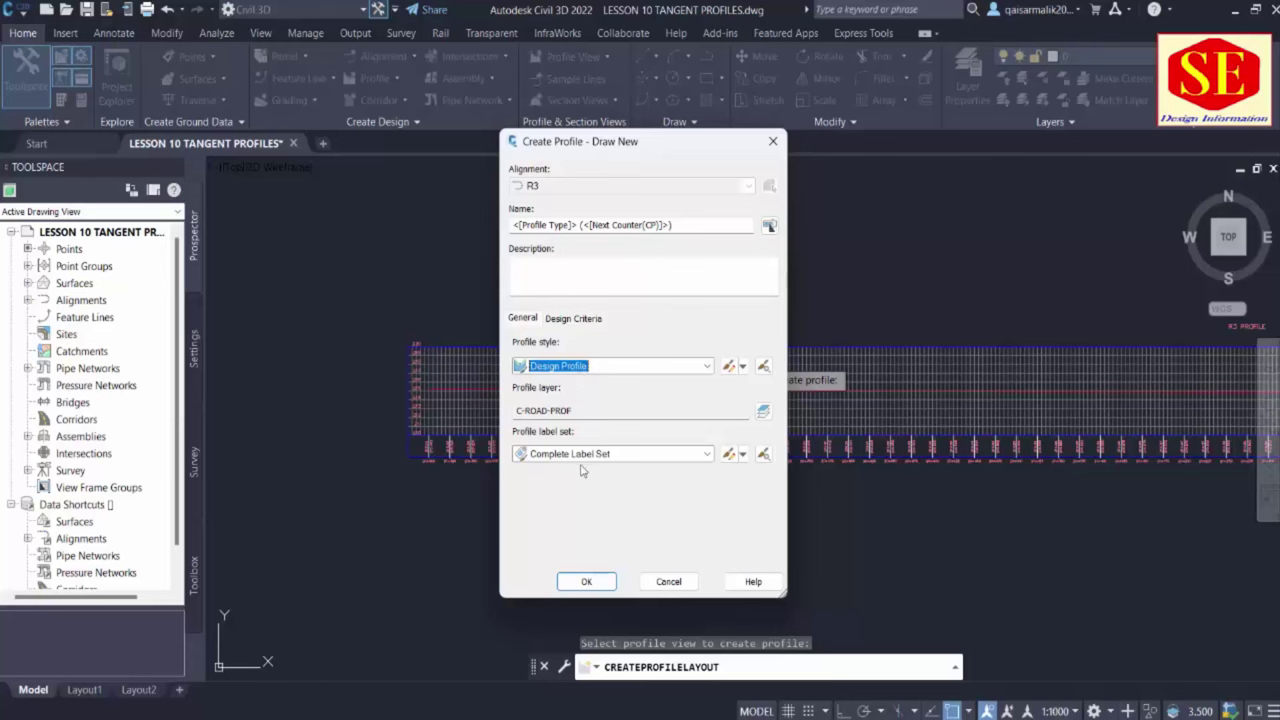
pyautogui.click(587, 582)
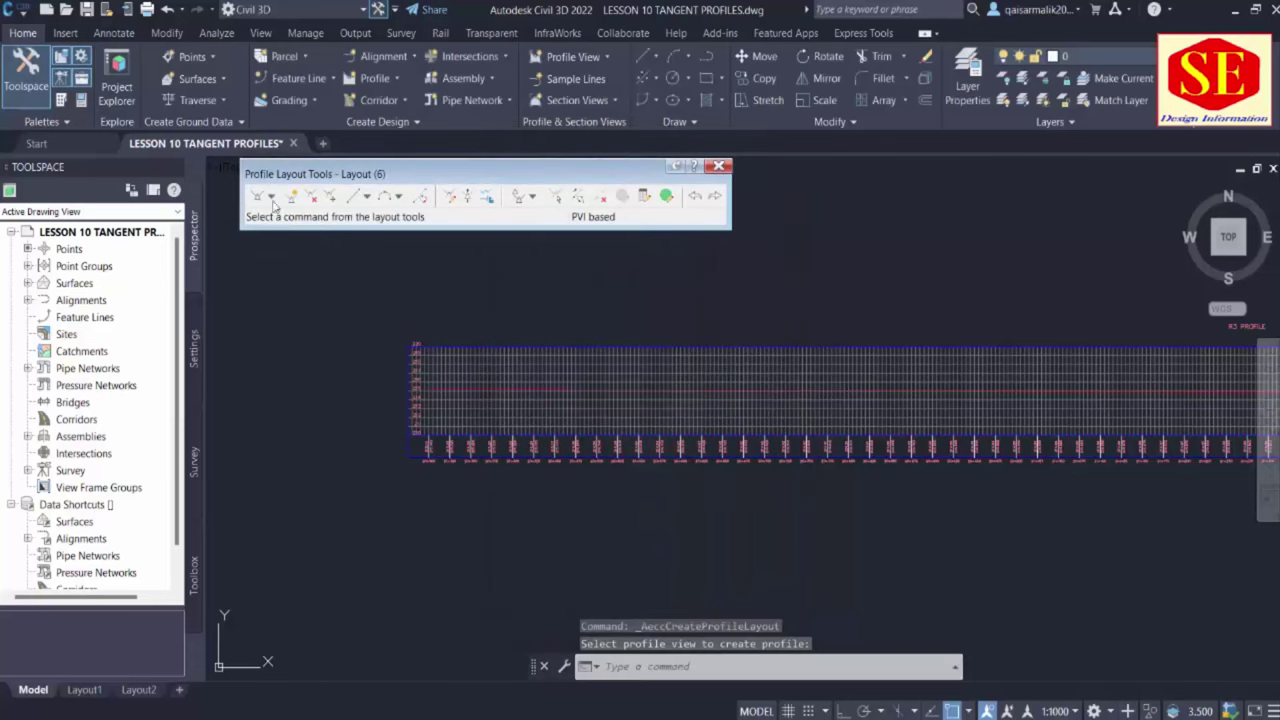
pyautogui.moveTo(282, 185); pyautogui.dragTo(415, 190)
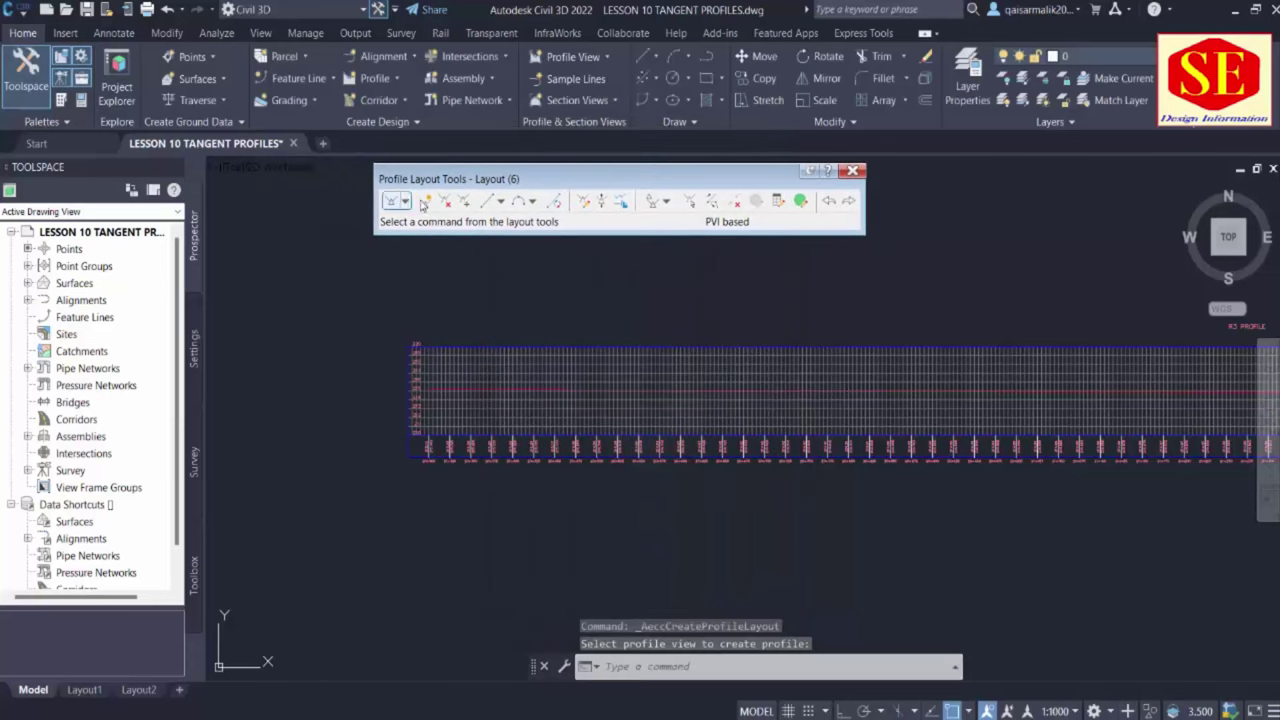
pyautogui.click(405, 201)
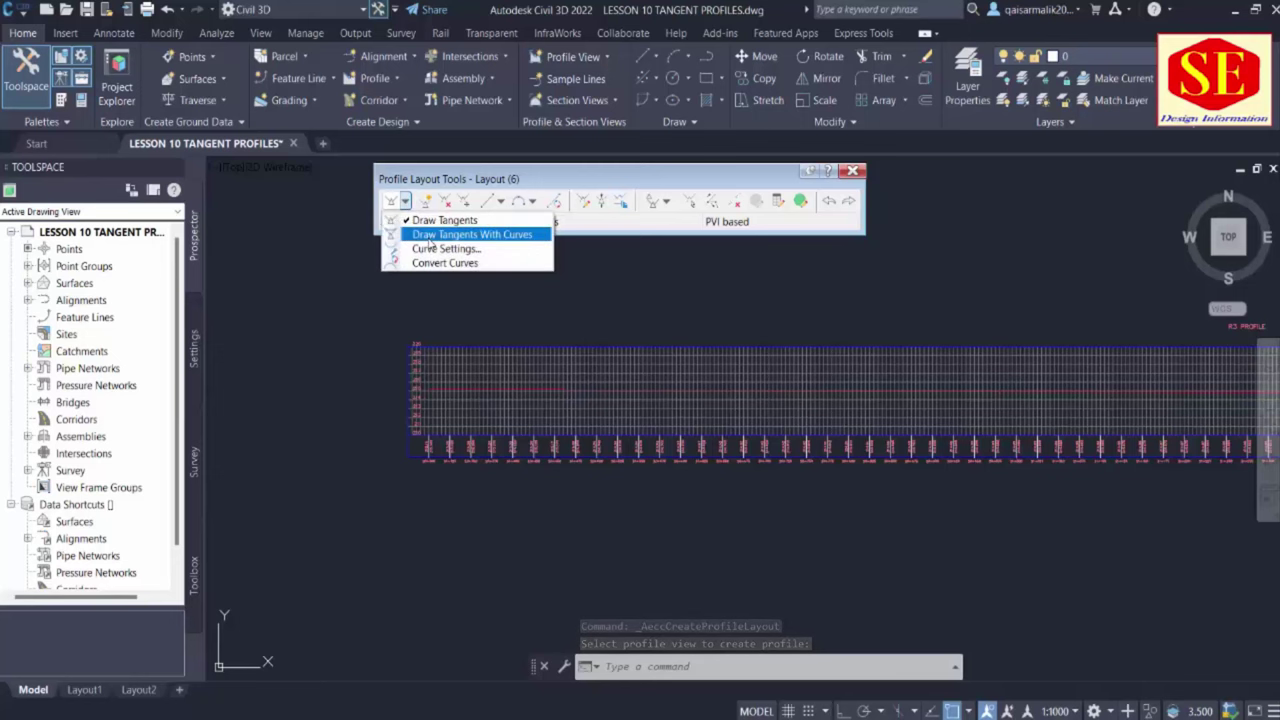
pyautogui.click(430, 236)
# Draw the profile from a start near elevation 215 through three more PVIs, then finish
pyautogui.scroll(8, 443, 386)
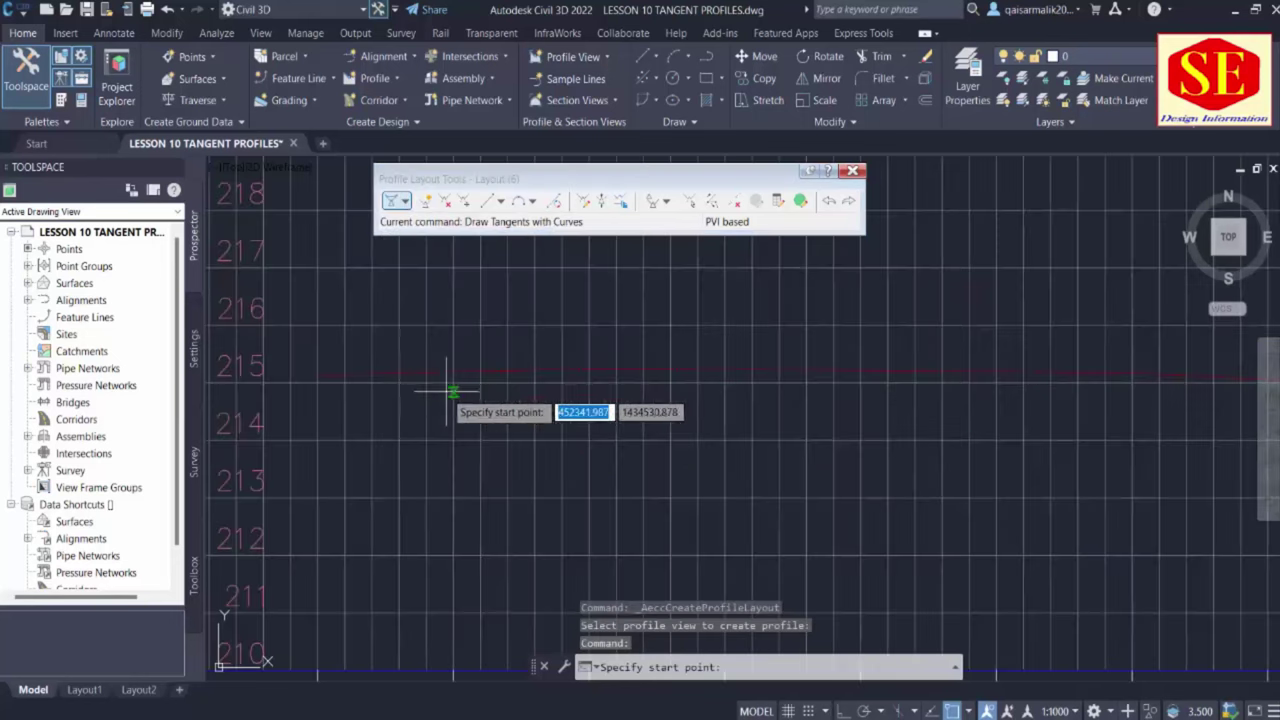
pyautogui.click(318, 375)
pyautogui.scroll(-6, 445, 455)
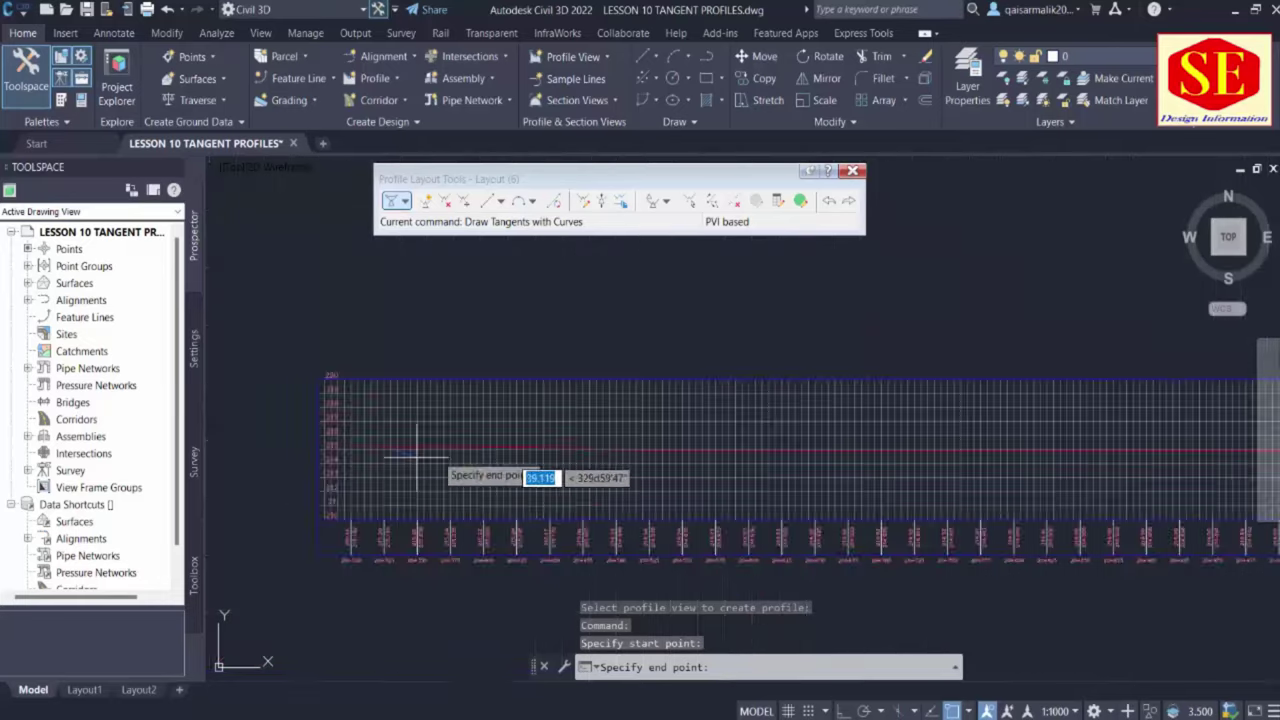
pyautogui.click(930, 395)
pyautogui.scroll(-5, 660, 408)
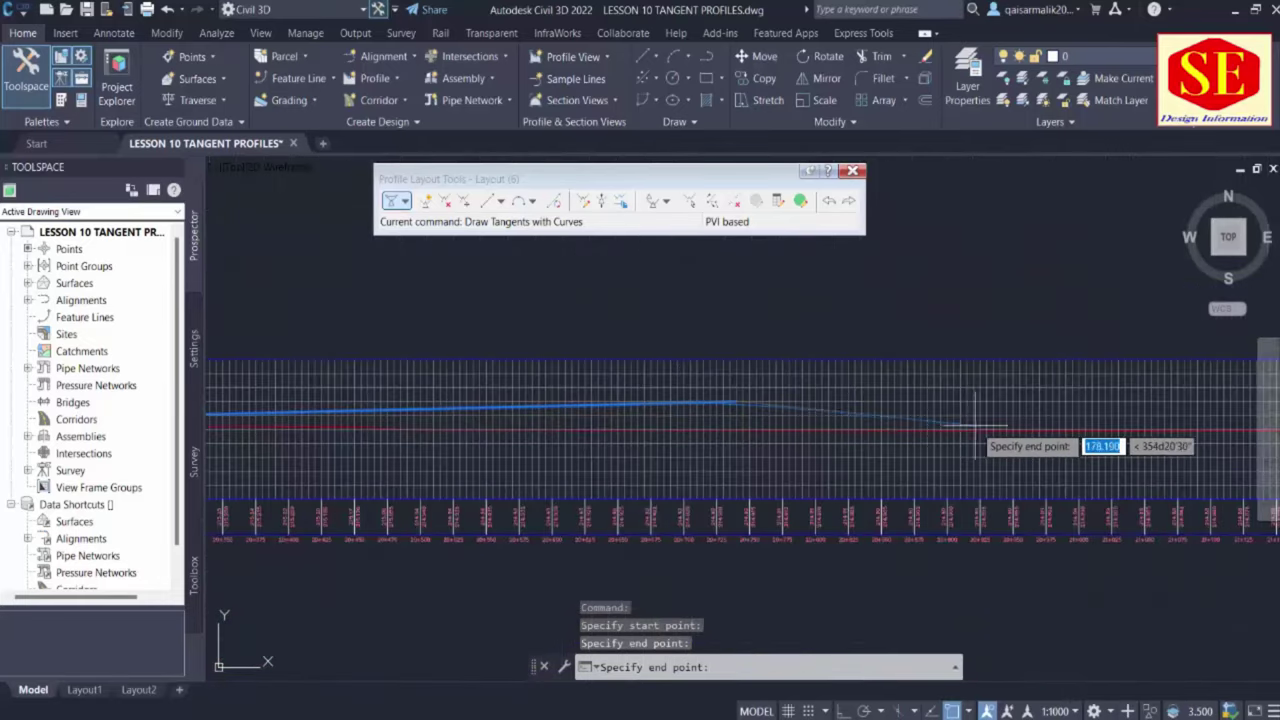
pyautogui.scroll(6, 860, 432)
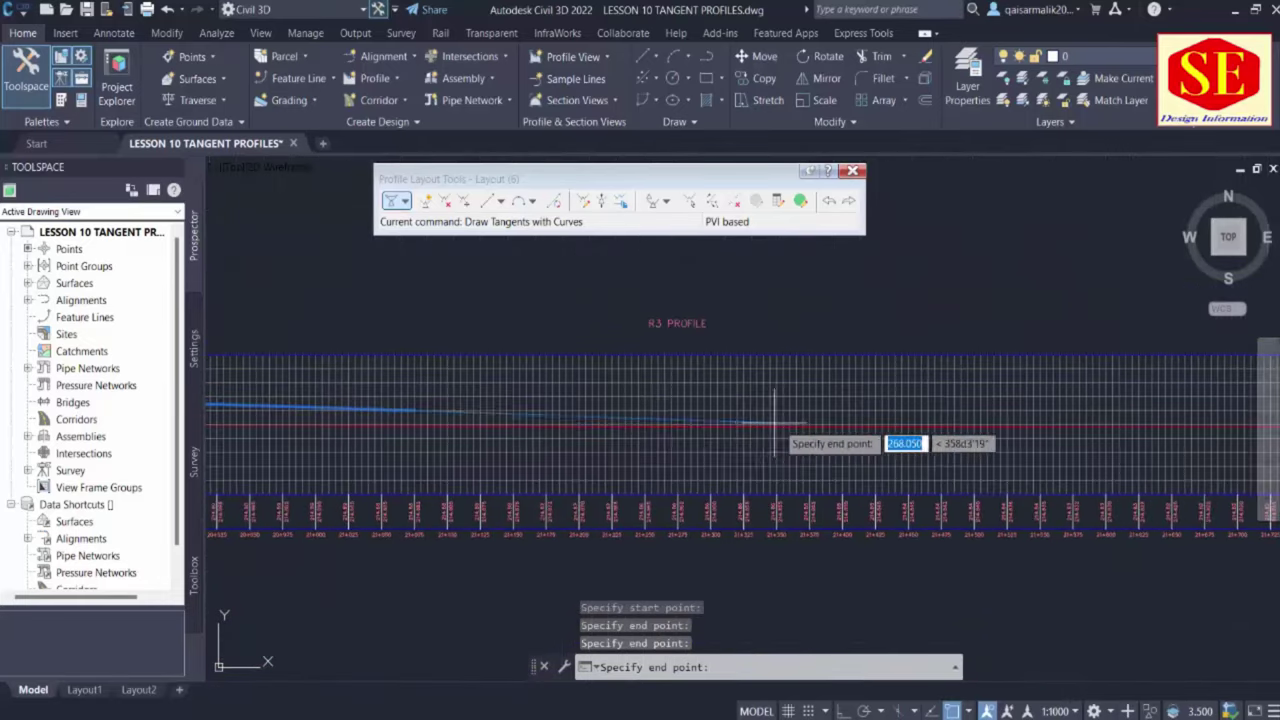
pyautogui.click(971, 468)
pyautogui.scroll(-4, 971, 465)
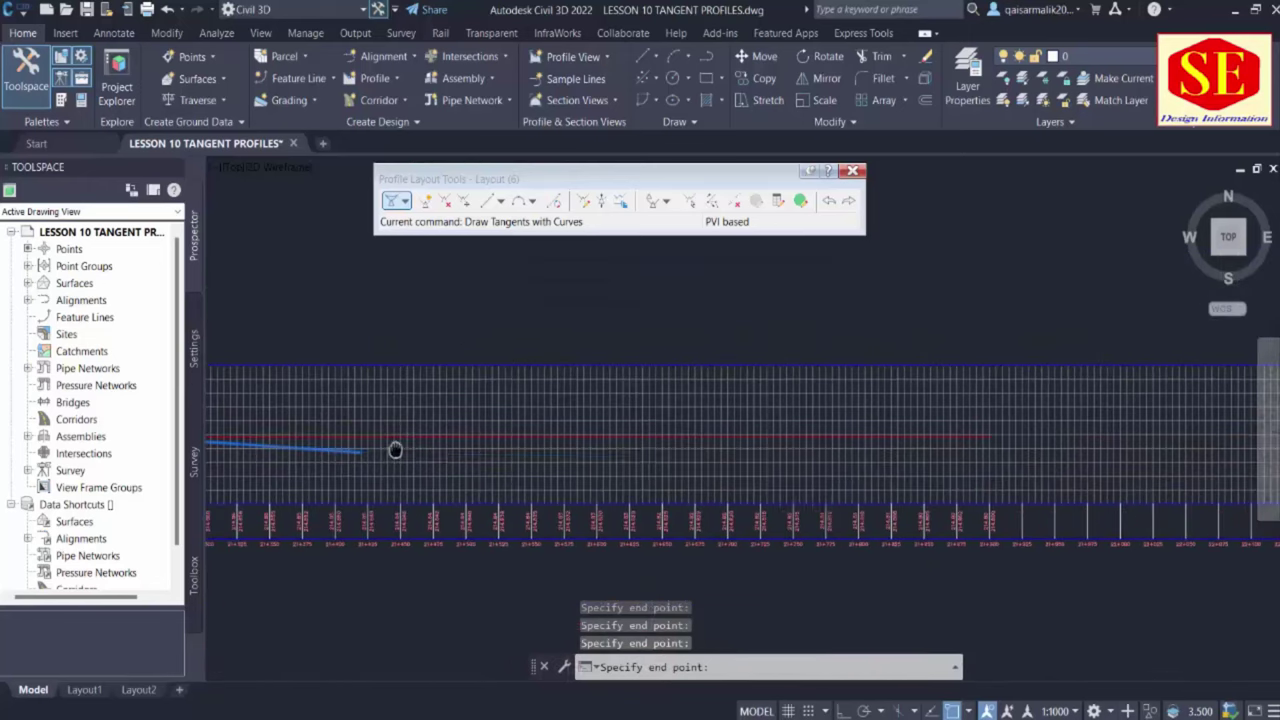
pyautogui.scroll(4, 950, 455)
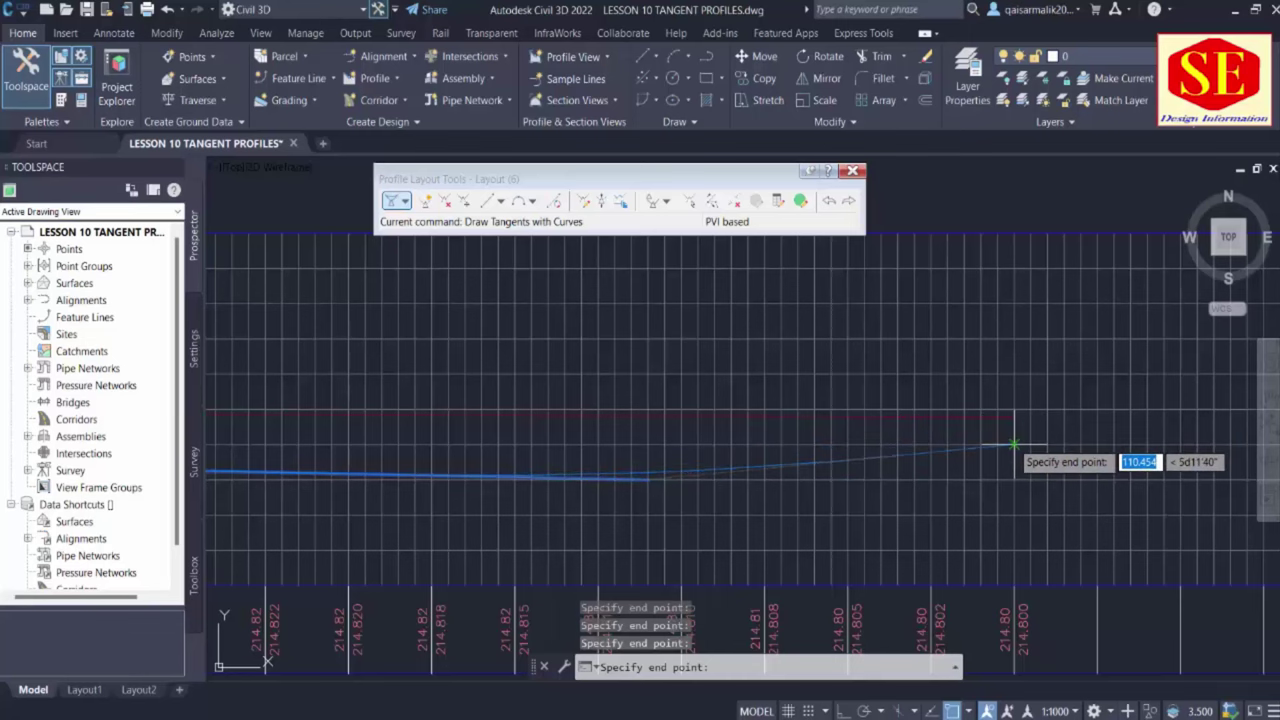
pyautogui.click(1014, 453)
pyautogui.press('Return')
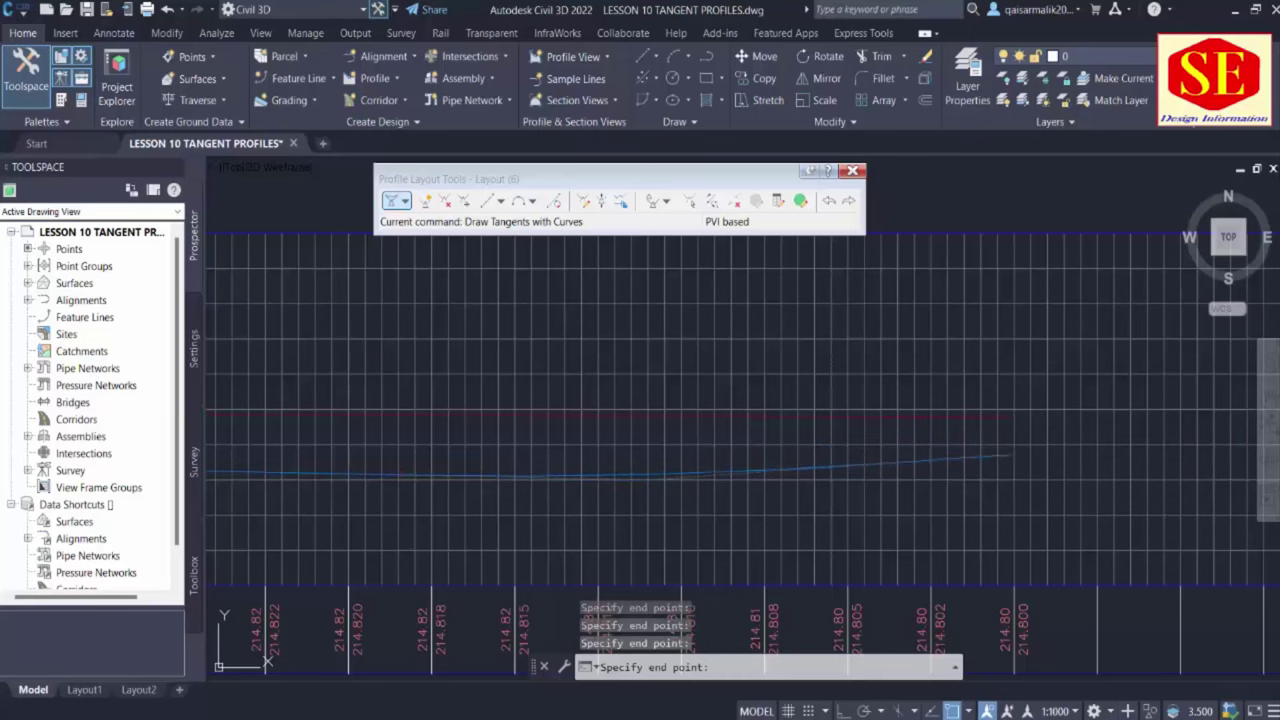
pyautogui.scroll(-6, 1043, 475)
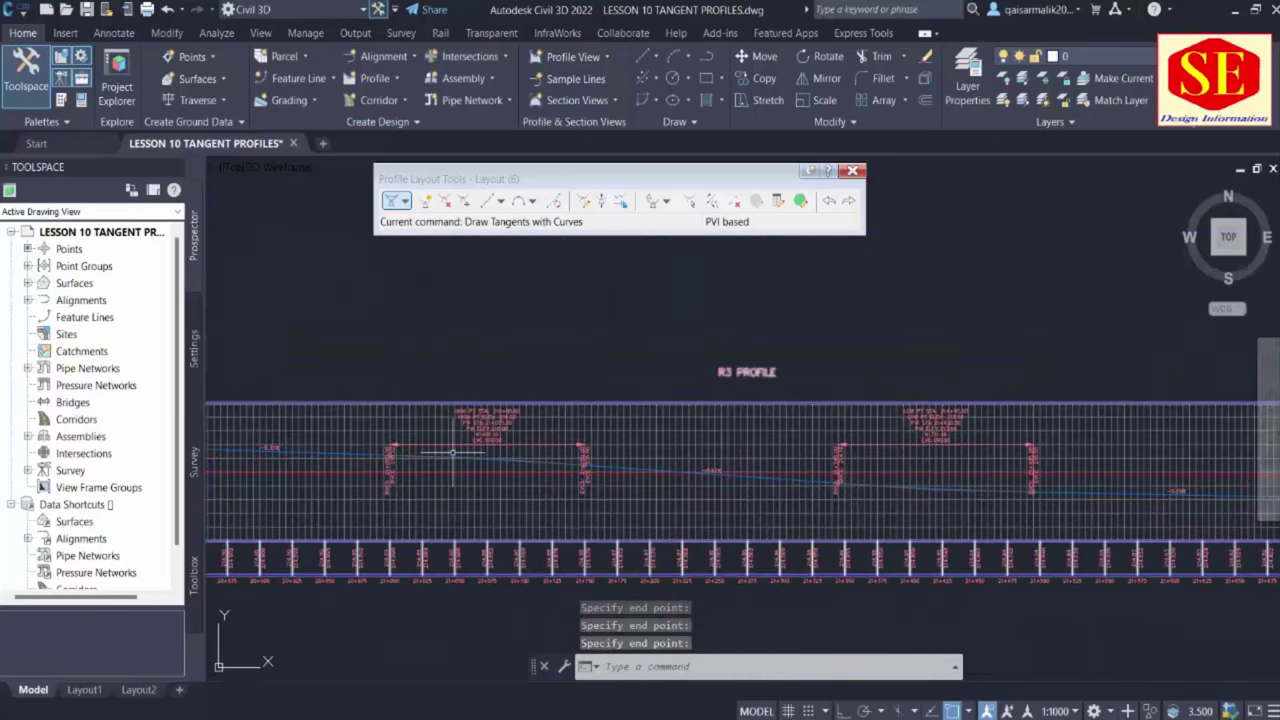
# End the profile layout command with the profile views beside the site plan, then dismiss the Profile menu
pyautogui.scroll(-4, 941, 471)
pyautogui.scroll(3, 697, 551)
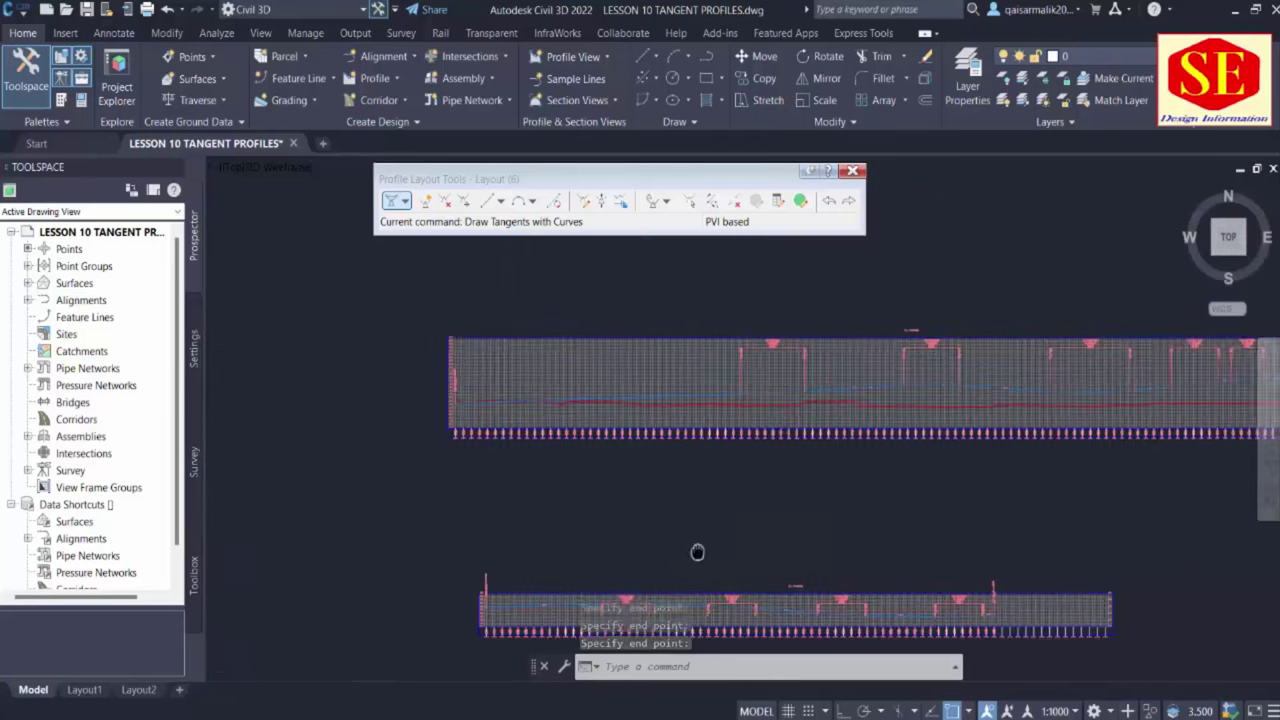
pyautogui.scroll(-2, 638, 494)
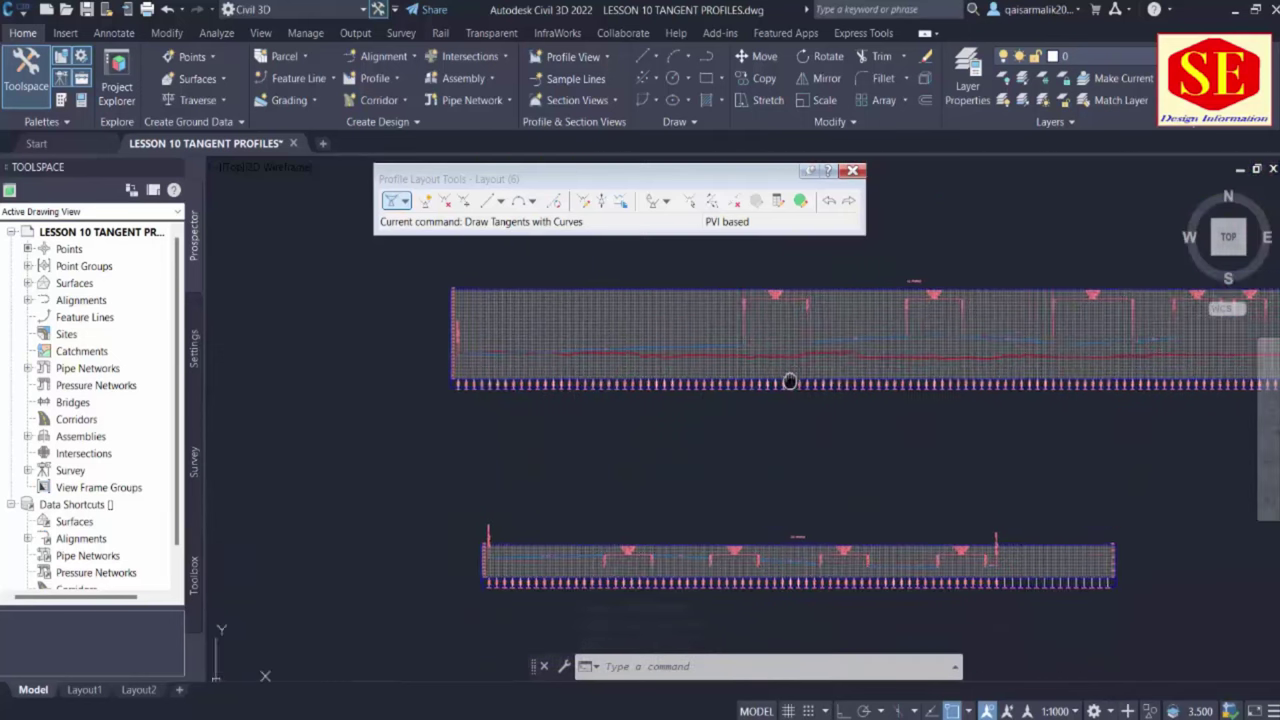
pyautogui.scroll(2, 782, 353)
pyautogui.scroll(-3, 683, 360)
pyautogui.scroll(4, 700, 490)
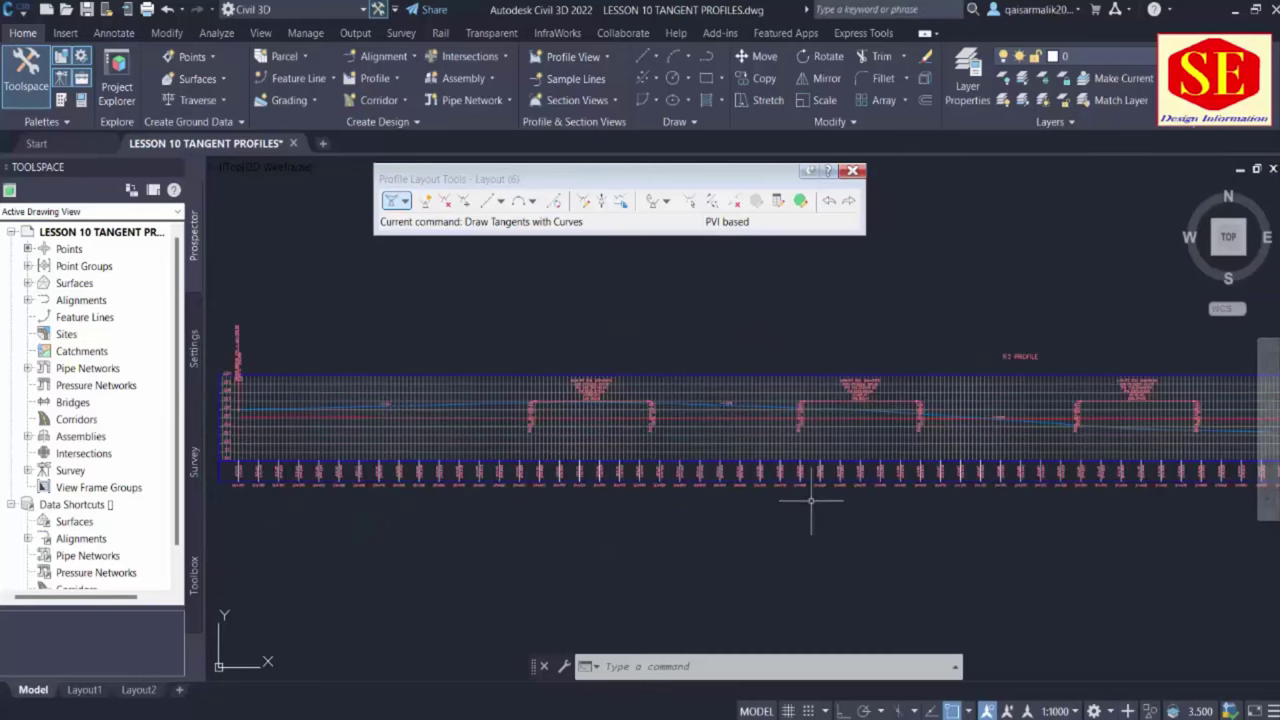
pyautogui.scroll(-4, 811, 502)
pyautogui.scroll(3, 651, 409)
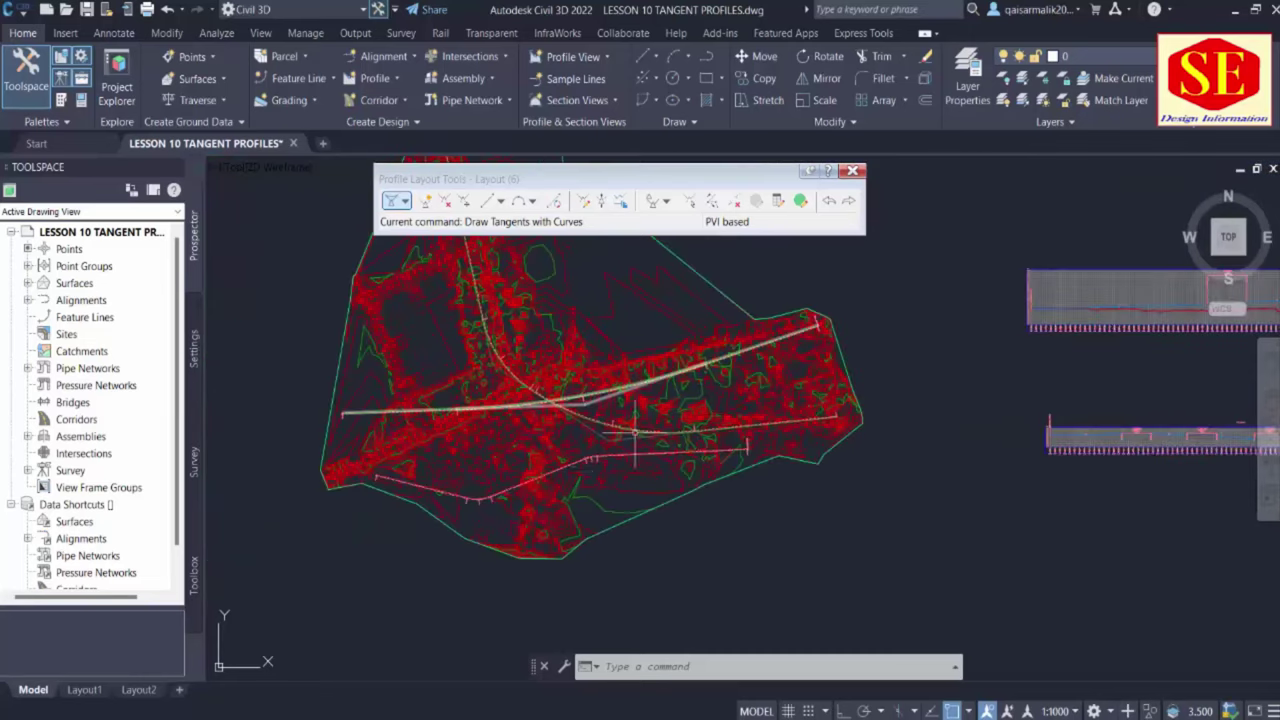
pyautogui.moveTo(635, 432); pyautogui.dragTo(384, 445, button='middle')
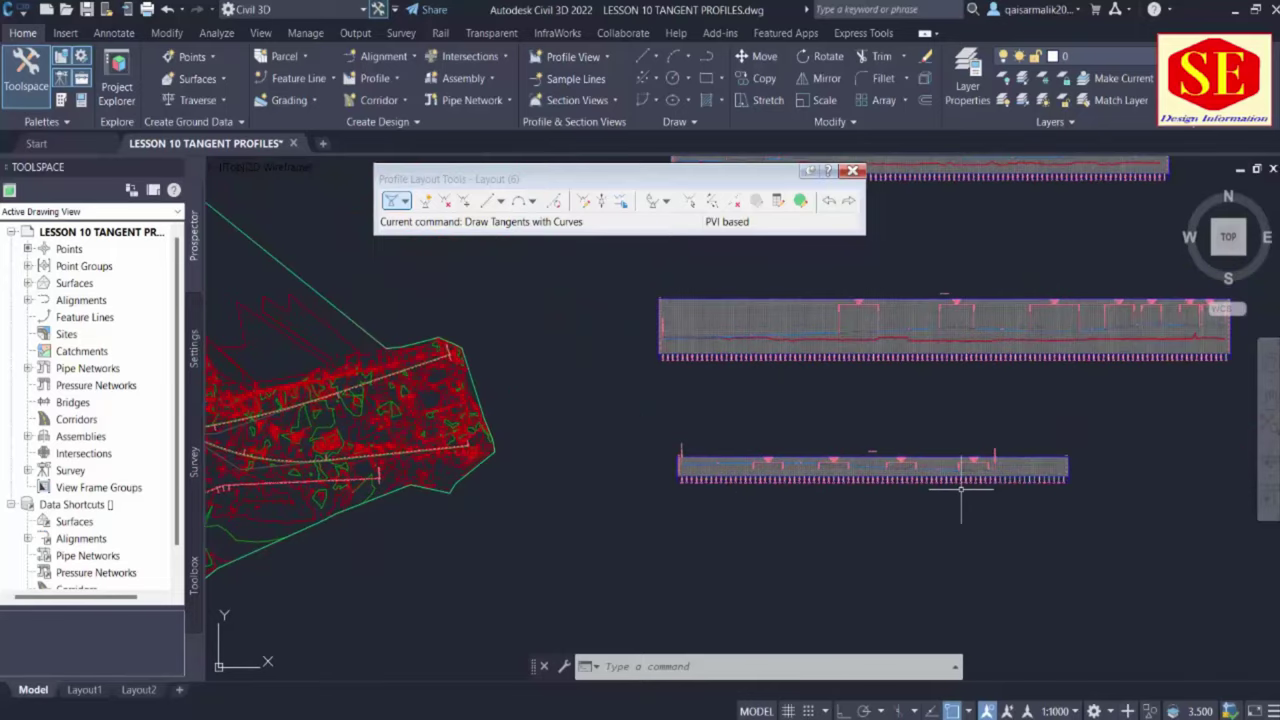
pyautogui.press('Escape')
pyautogui.press('Escape')
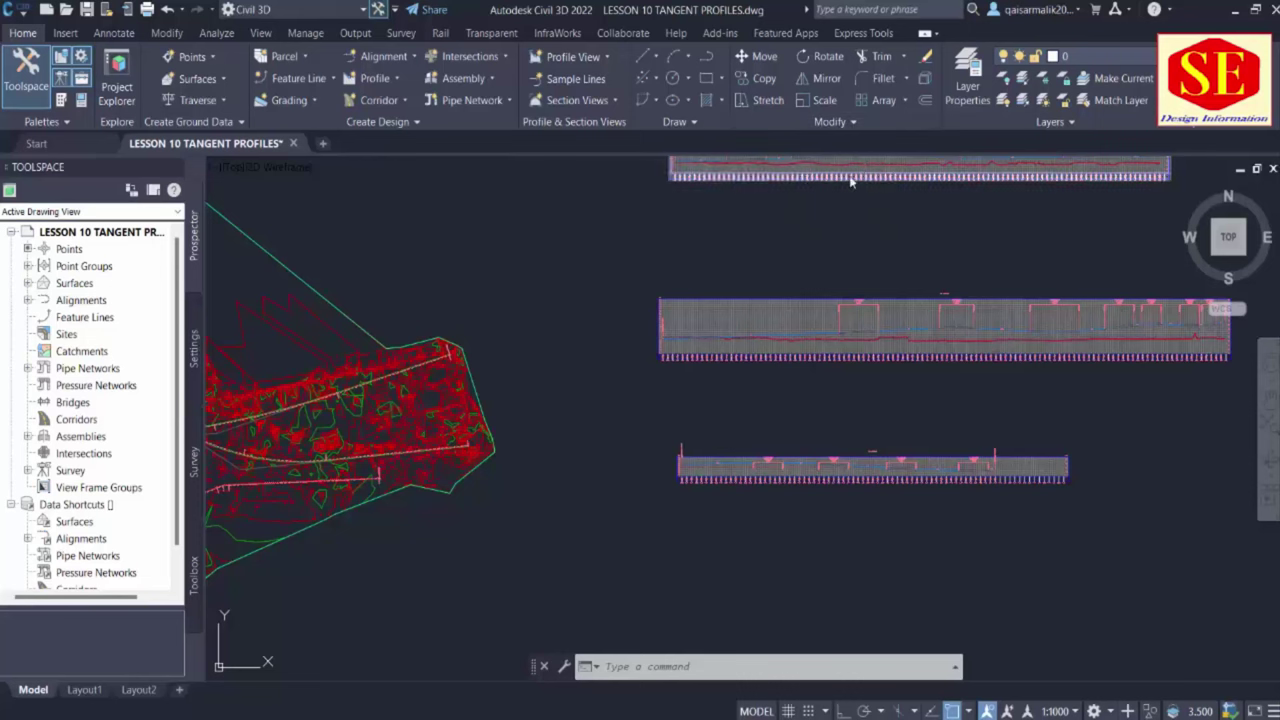
pyautogui.click(390, 80)
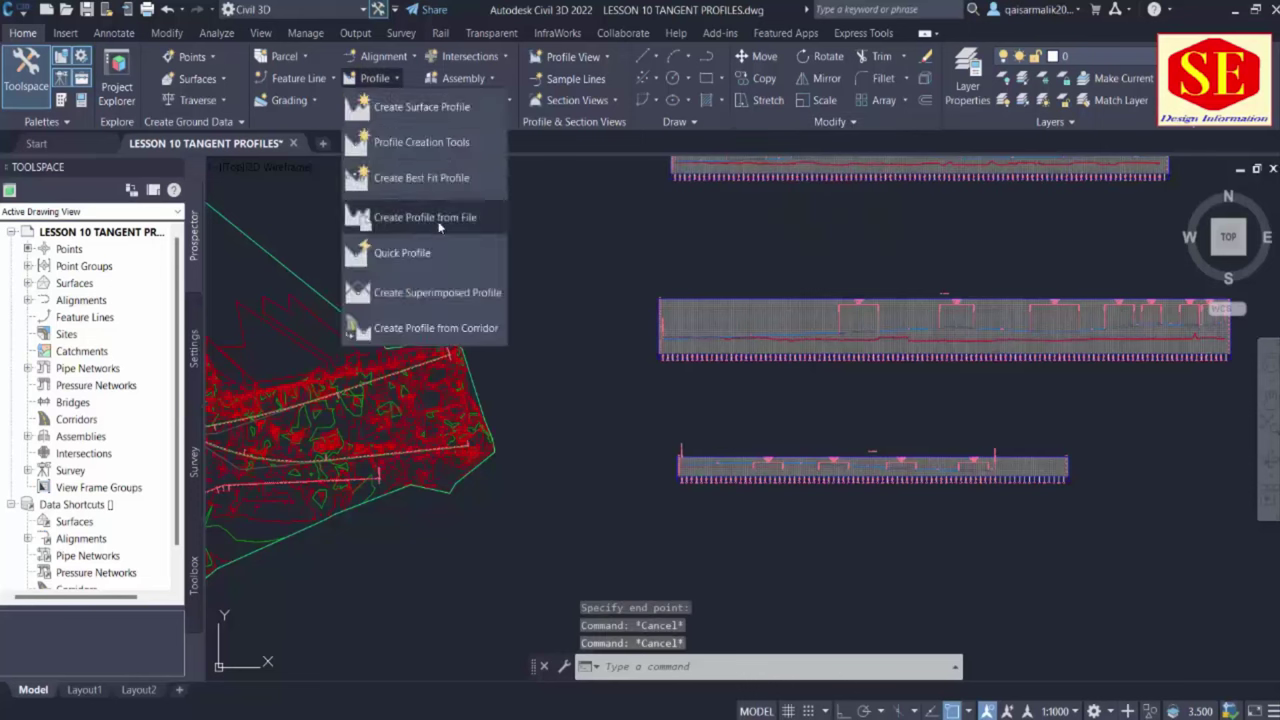
pyautogui.click(889, 416)
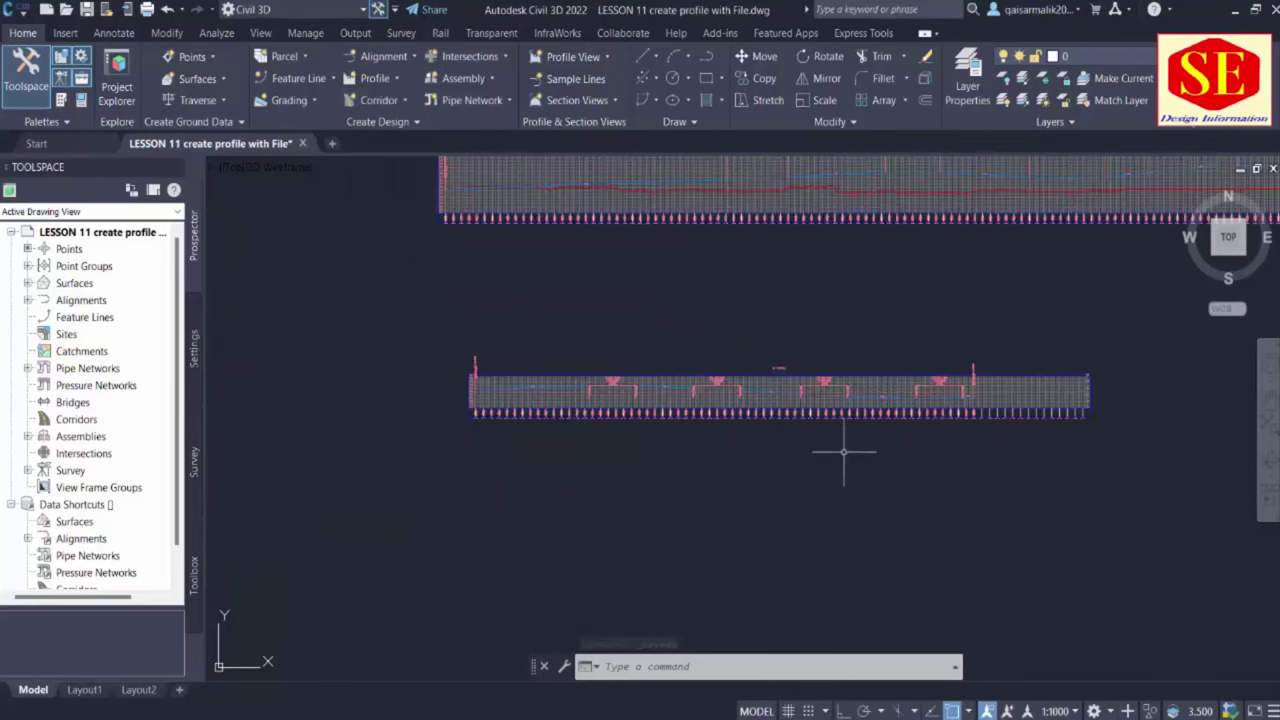
# Inspect the site surface and the third profile view, reading their surface and profile tooltips
pyautogui.scroll(3, 675, 427)
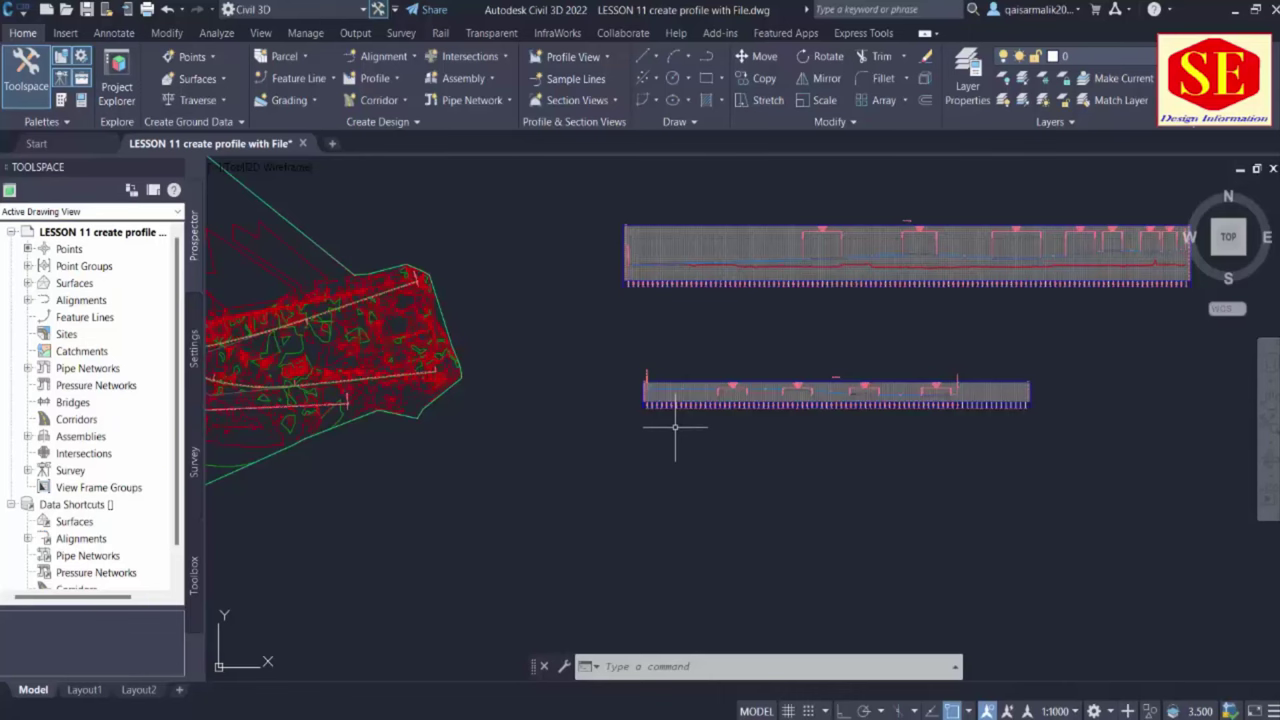
pyautogui.scroll(2, 720, 410)
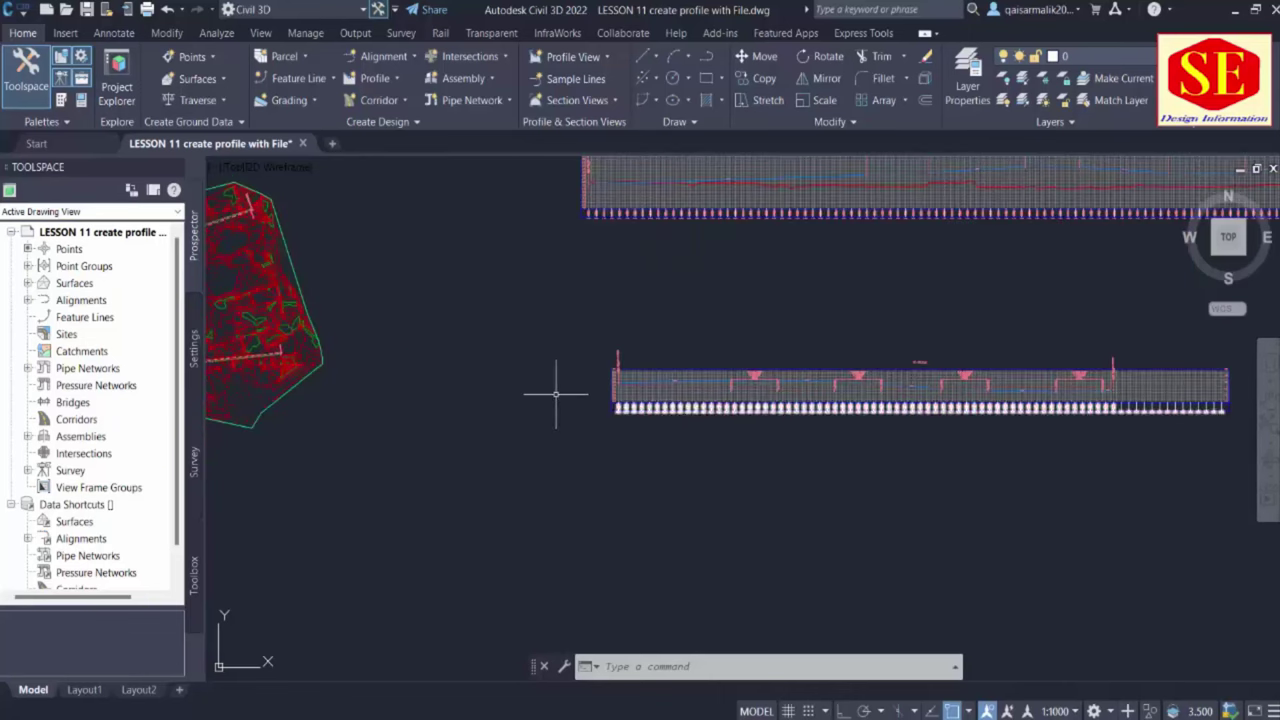
pyautogui.moveTo(557, 391); pyautogui.dragTo(937, 437, button='middle')
pyautogui.scroll(2, 937, 437)
pyautogui.scroll(-3, 663, 414)
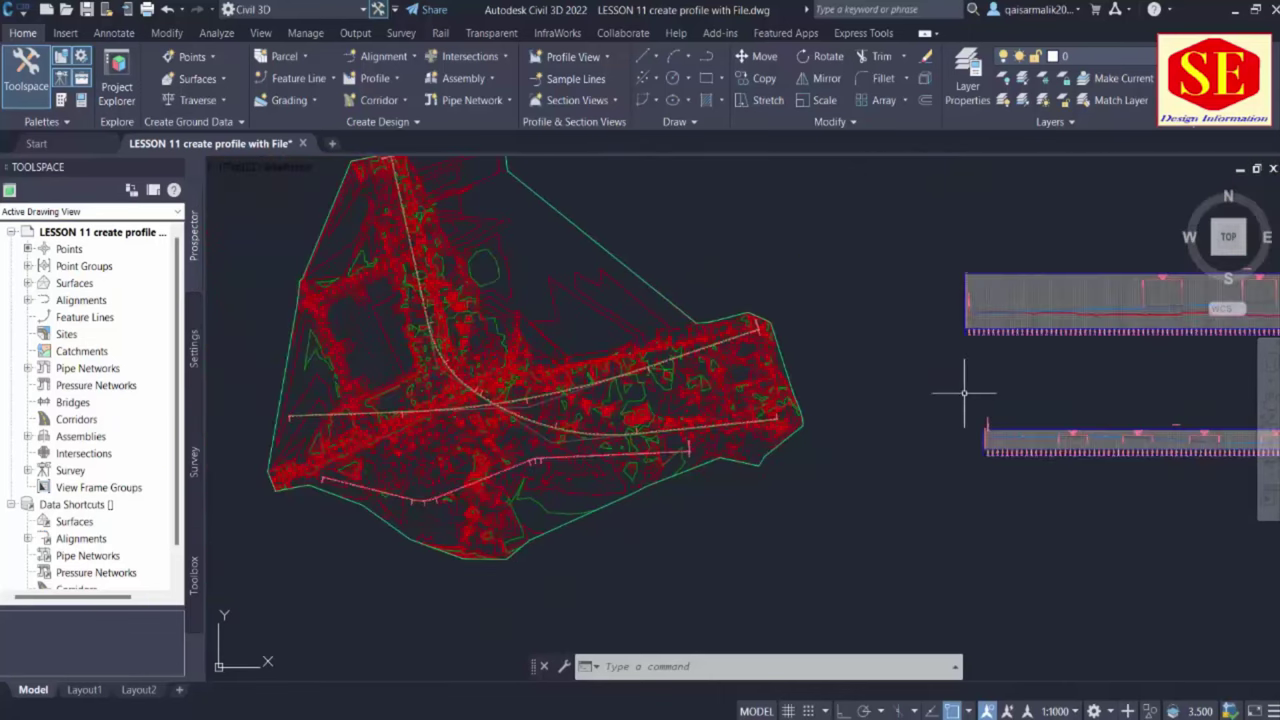
pyautogui.moveTo(691, 427); pyautogui.dragTo(775, 489, button='middle')
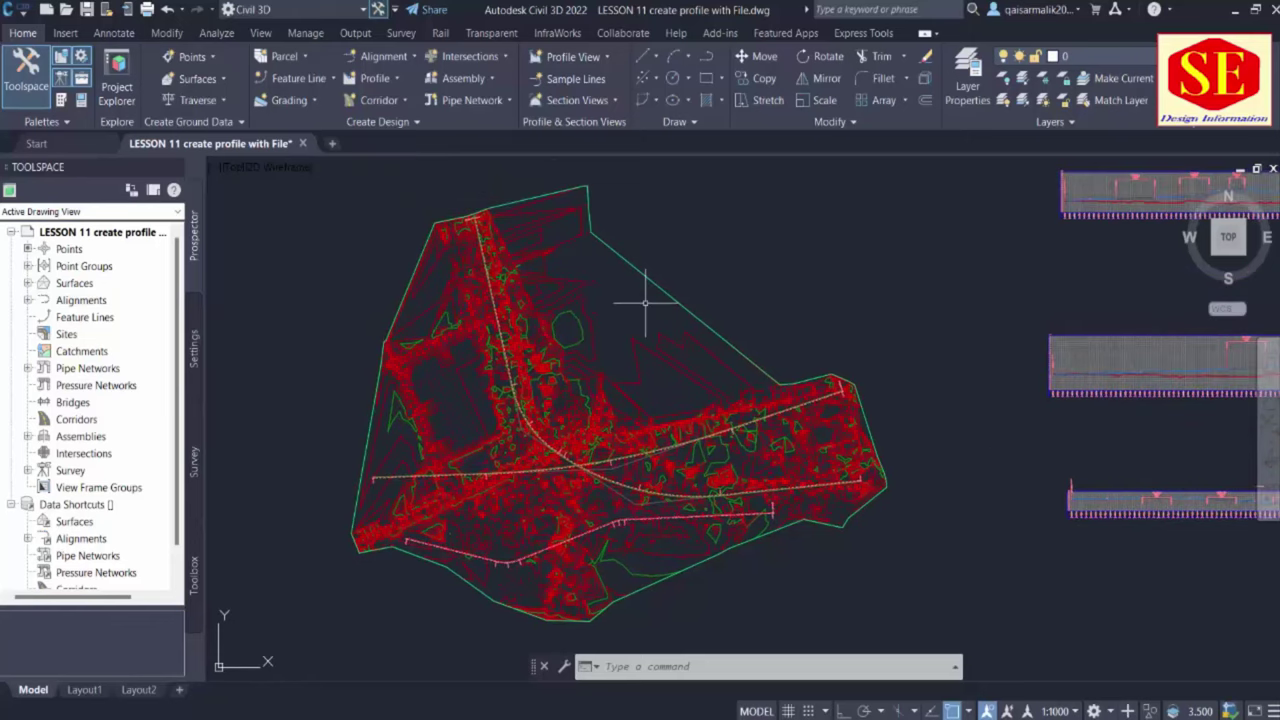
pyautogui.moveTo(645, 301)
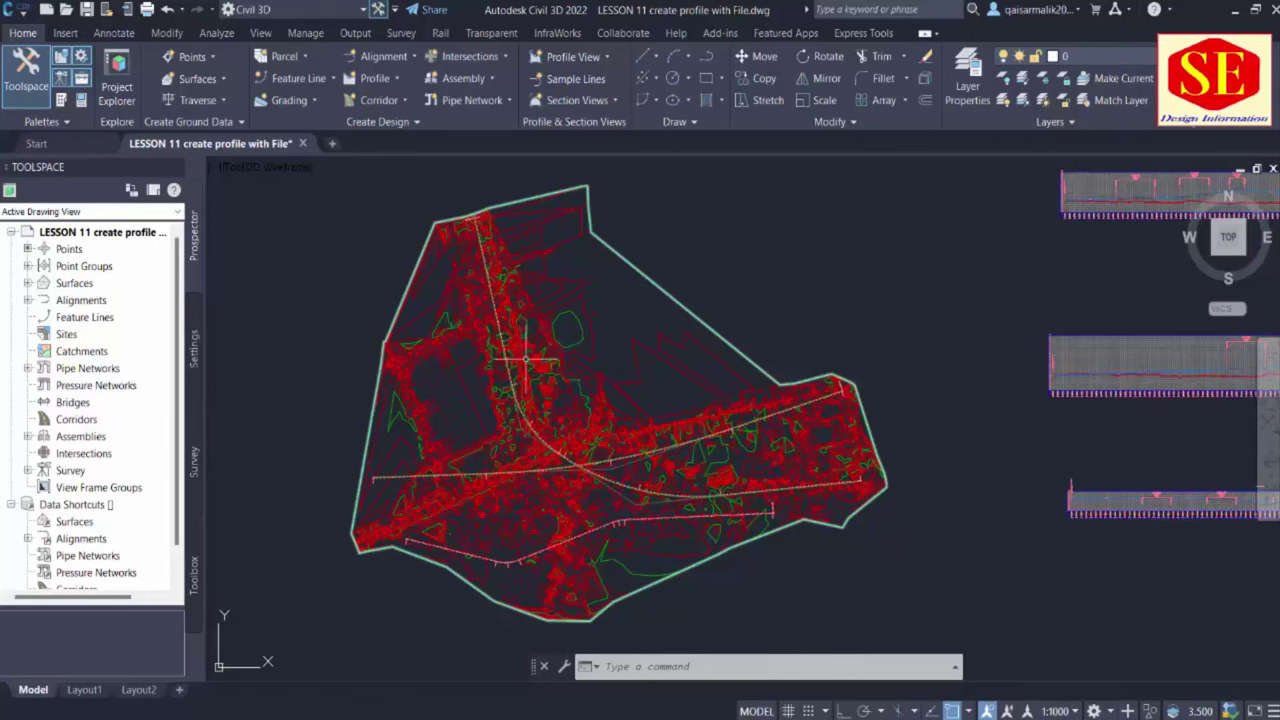
pyautogui.scroll(2, 532, 341)
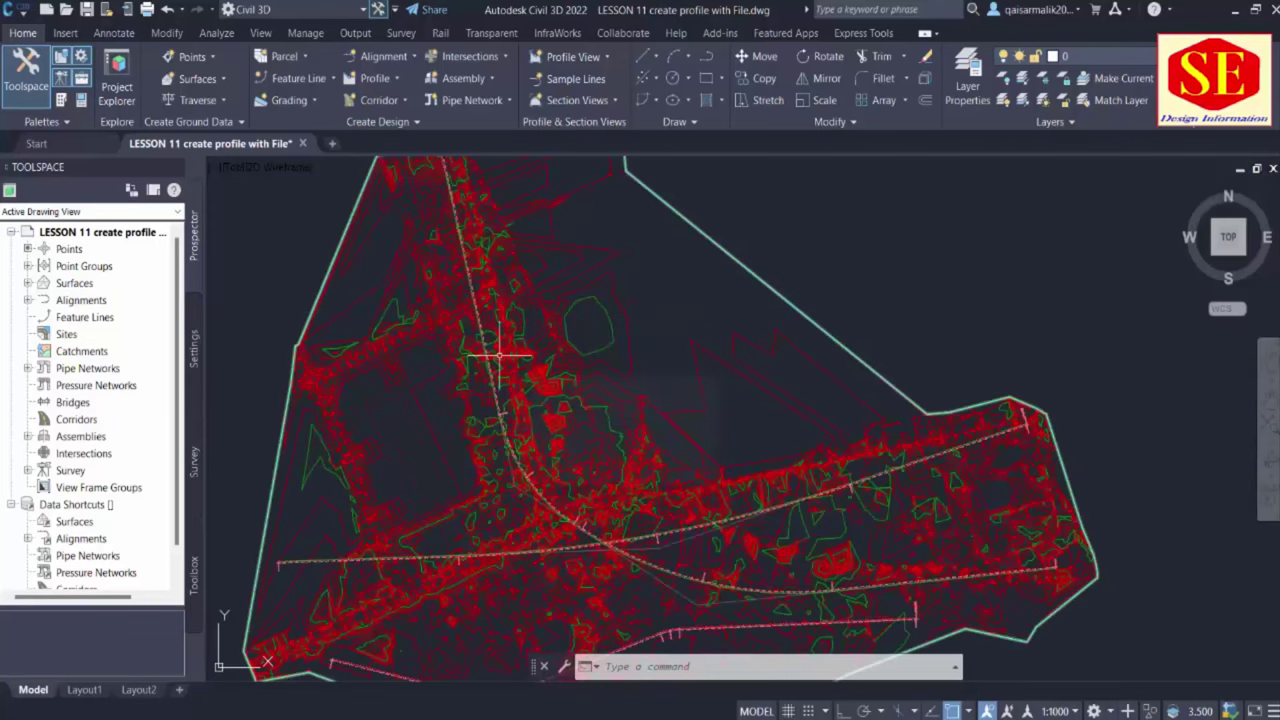
pyautogui.moveTo(499, 354)
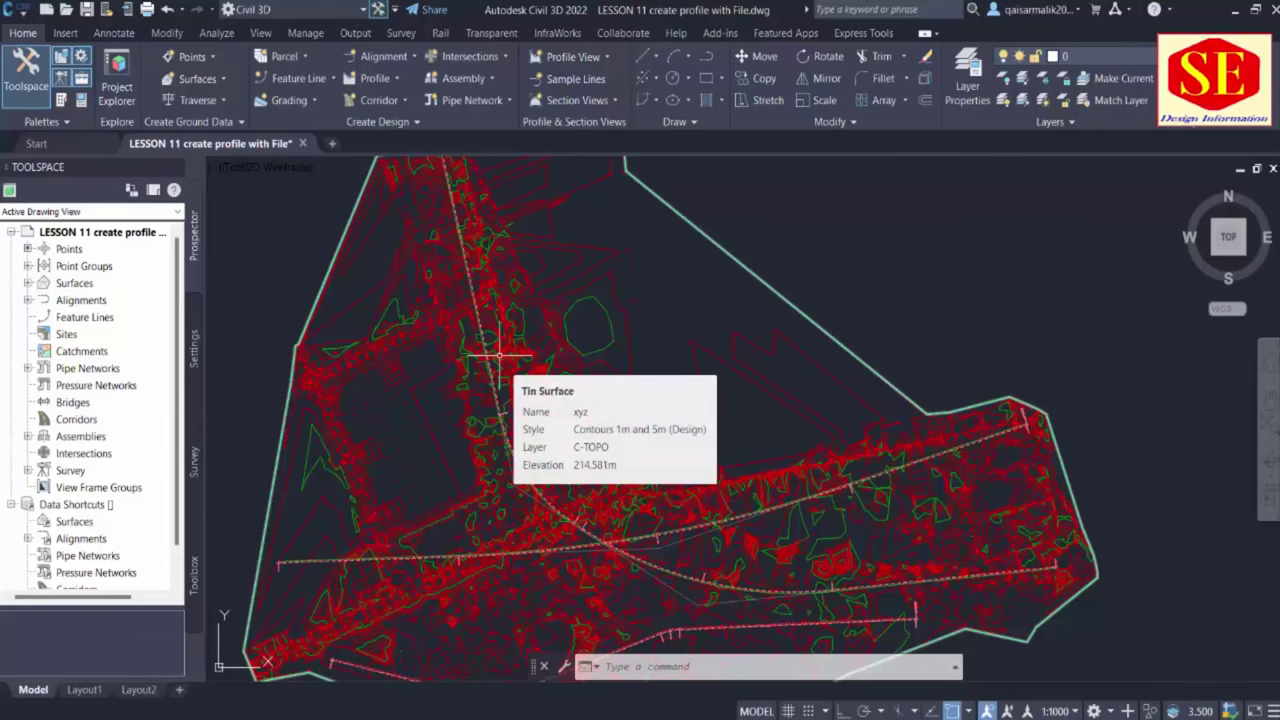
pyautogui.scroll(-3, 499, 354)
pyautogui.scroll(6, 1030, 366)
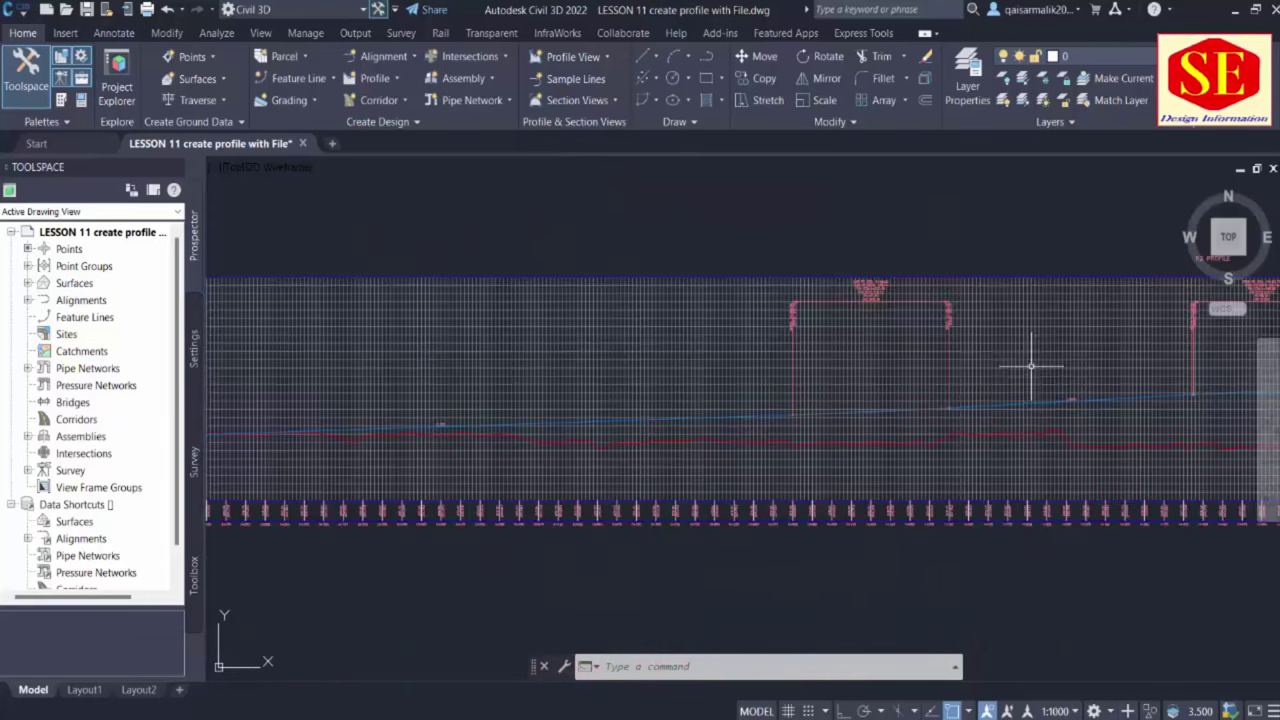
pyautogui.scroll(3, 1030, 366)
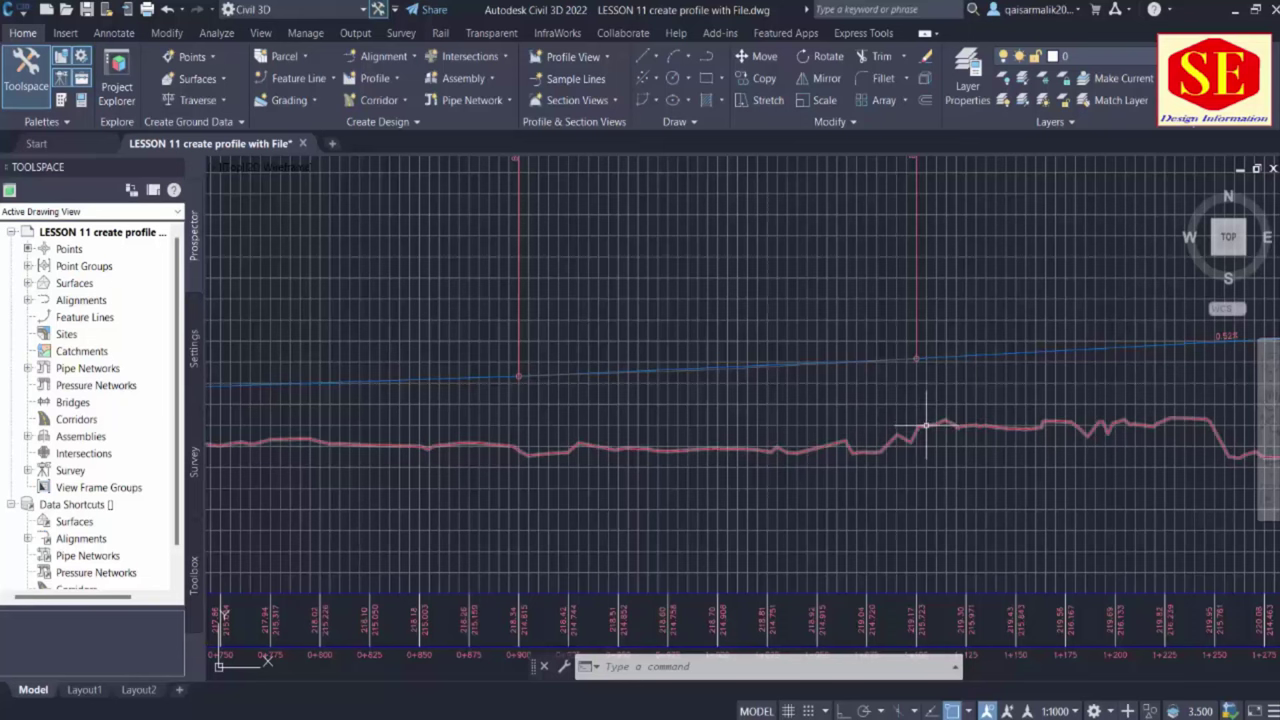
pyautogui.moveTo(926, 424)
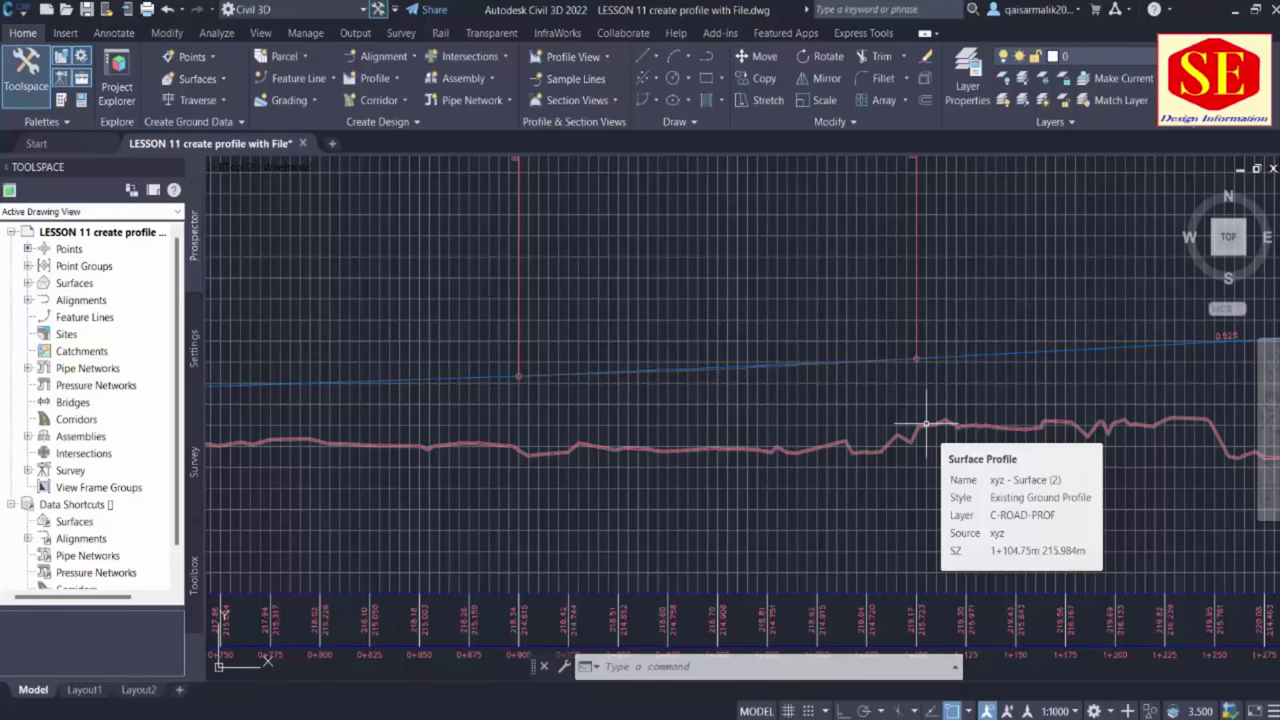
pyautogui.scroll(-6, 926, 424)
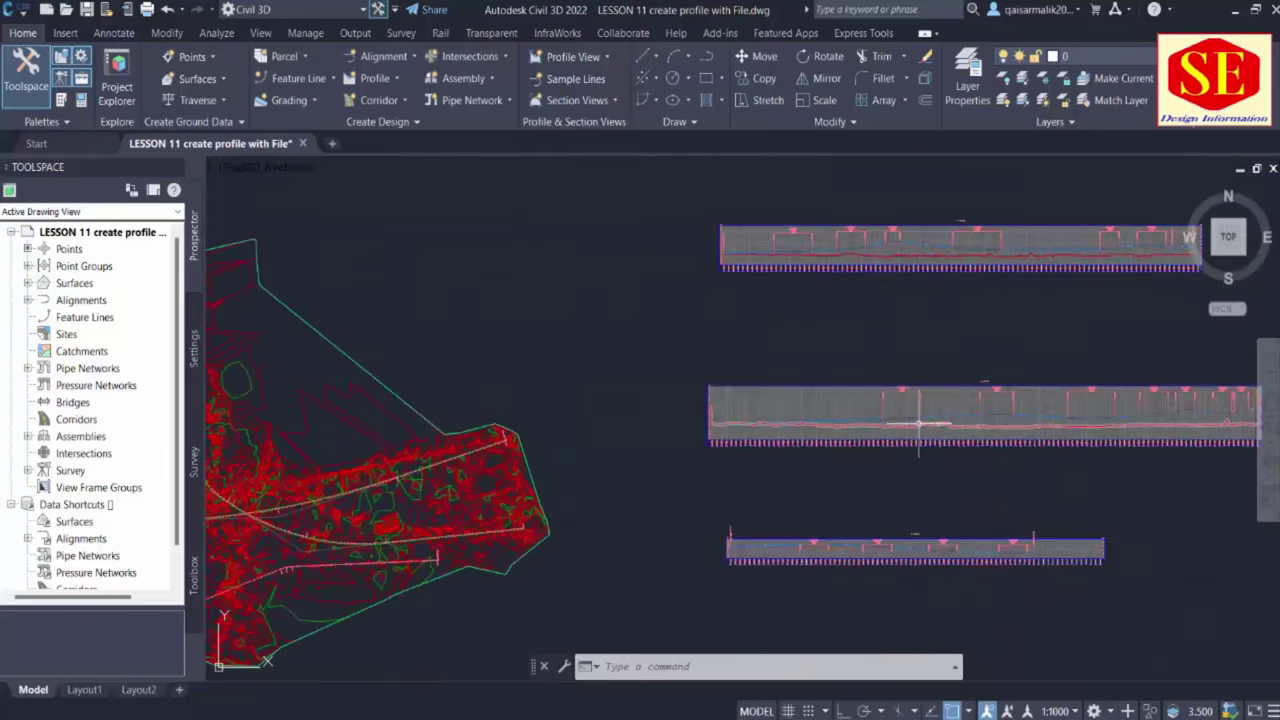
# Frame the whole site plan and profile views, then switch to the DATA PI VPI workbook
pyautogui.moveTo(900, 400); pyautogui.dragTo(980, 395, button='middle')
pyautogui.scroll(5, 470, 340)
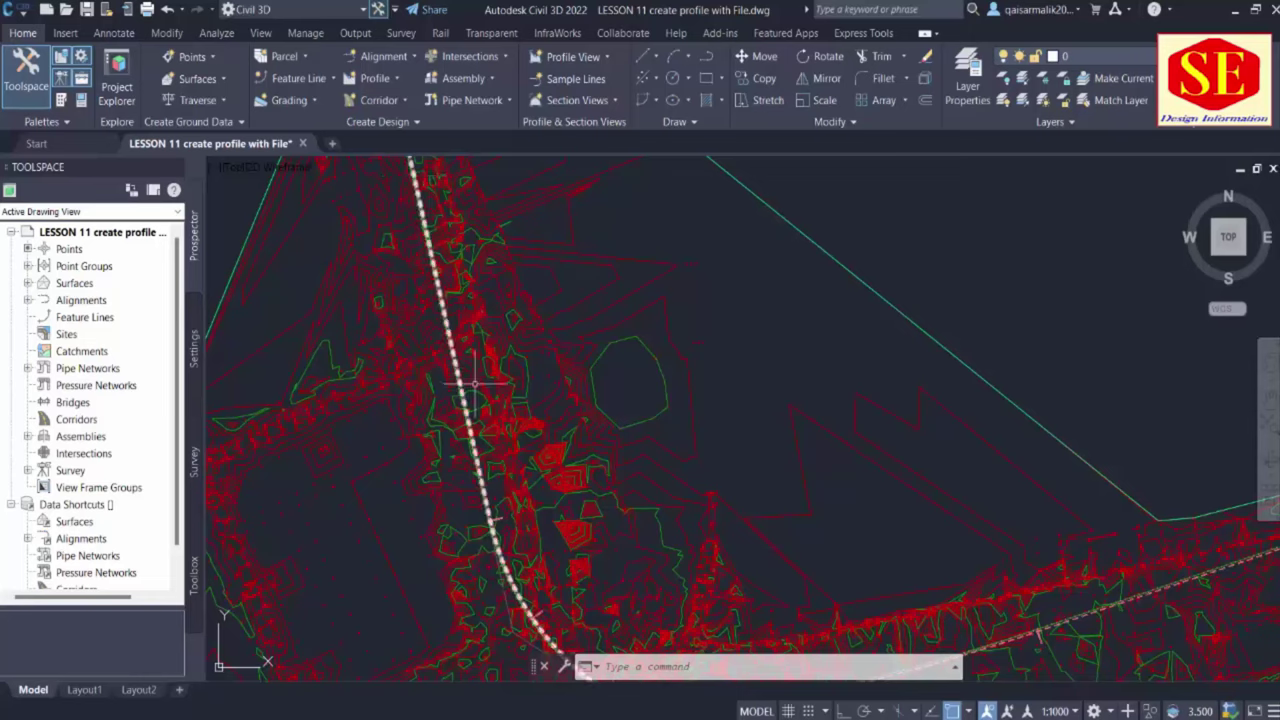
pyautogui.moveTo(500, 330); pyautogui.dragTo(529, 336, button='middle')
pyautogui.scroll(-2, 623, 534)
pyautogui.scroll(-2, 509, 391)
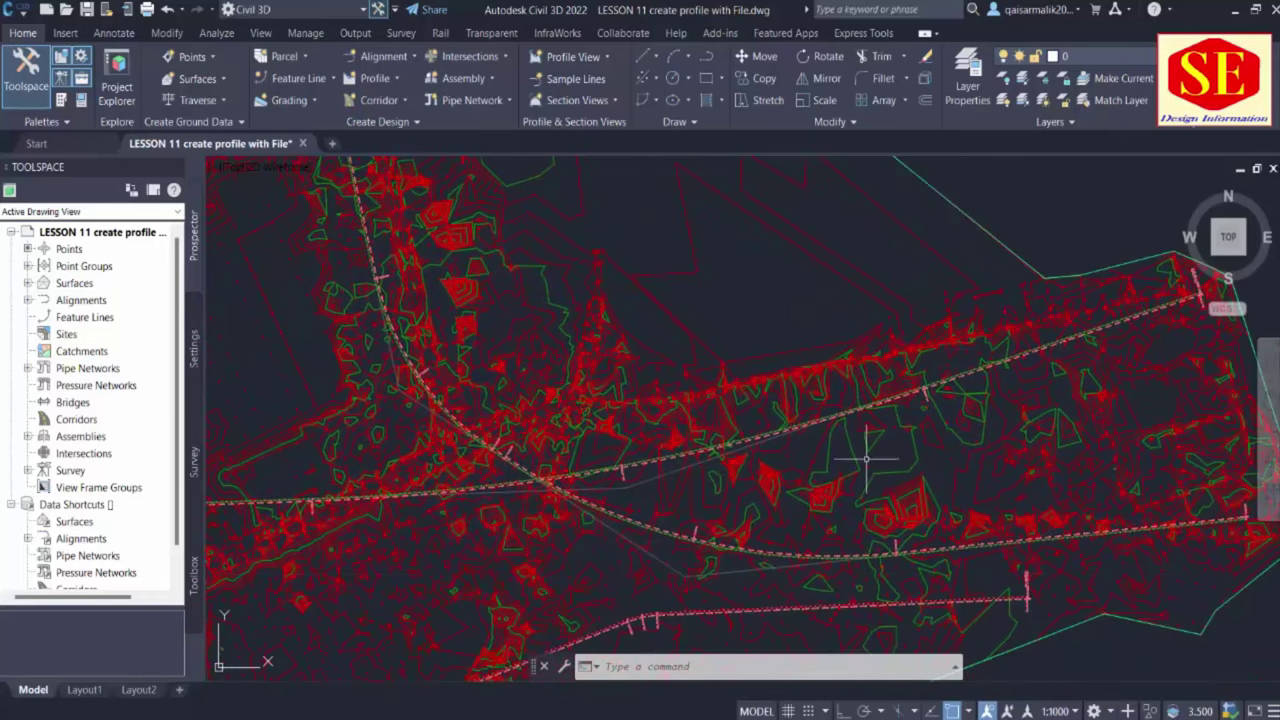
pyautogui.scroll(-3, 1044, 398)
pyautogui.moveTo(1044, 398); pyautogui.dragTo(700, 457, button='middle')
pyautogui.scroll(2, 1006, 443)
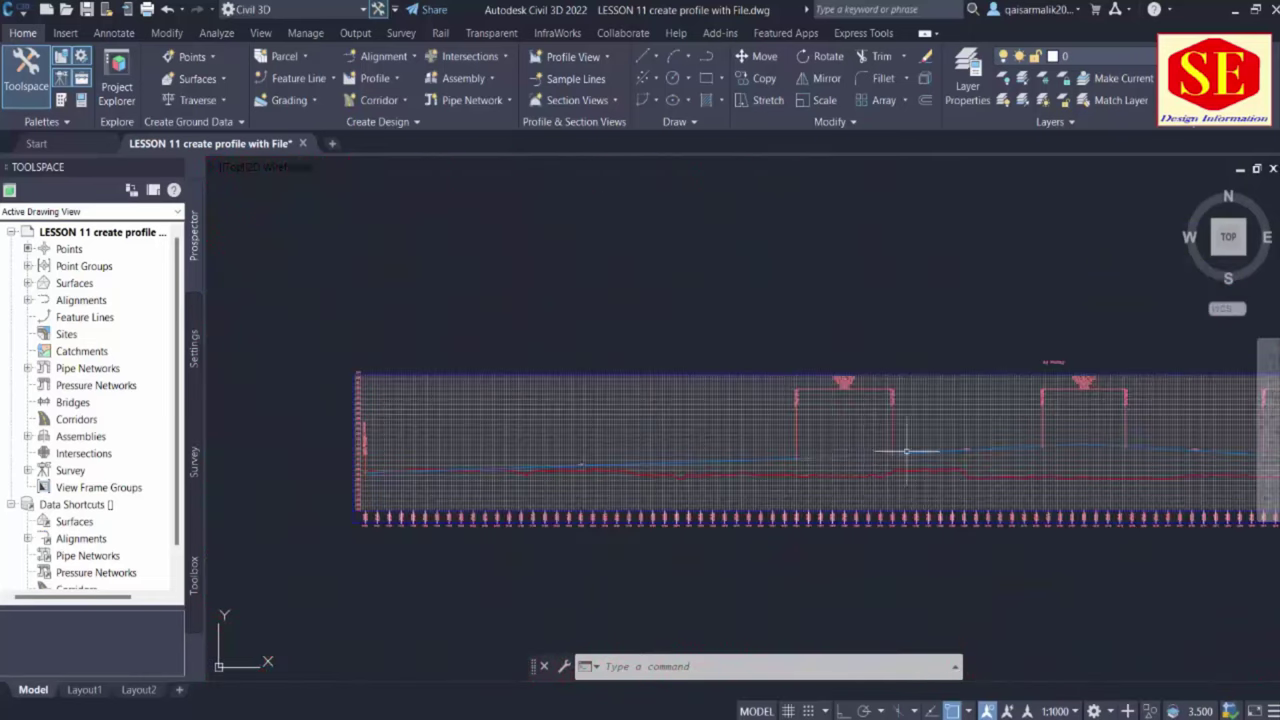
pyautogui.scroll(-2, 887, 519)
pyautogui.scroll(3, 814, 529)
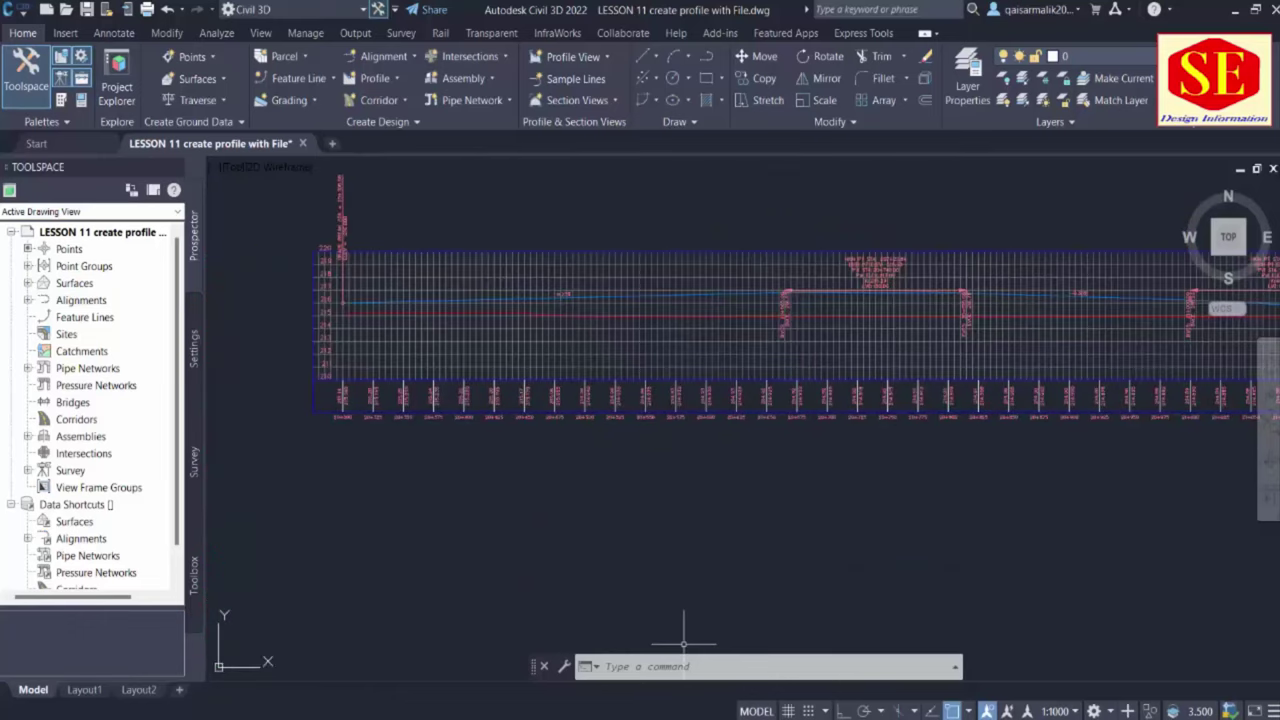
pyautogui.hotkey('alt', 'Tab')
pyautogui.scroll(-2, 480, 590)
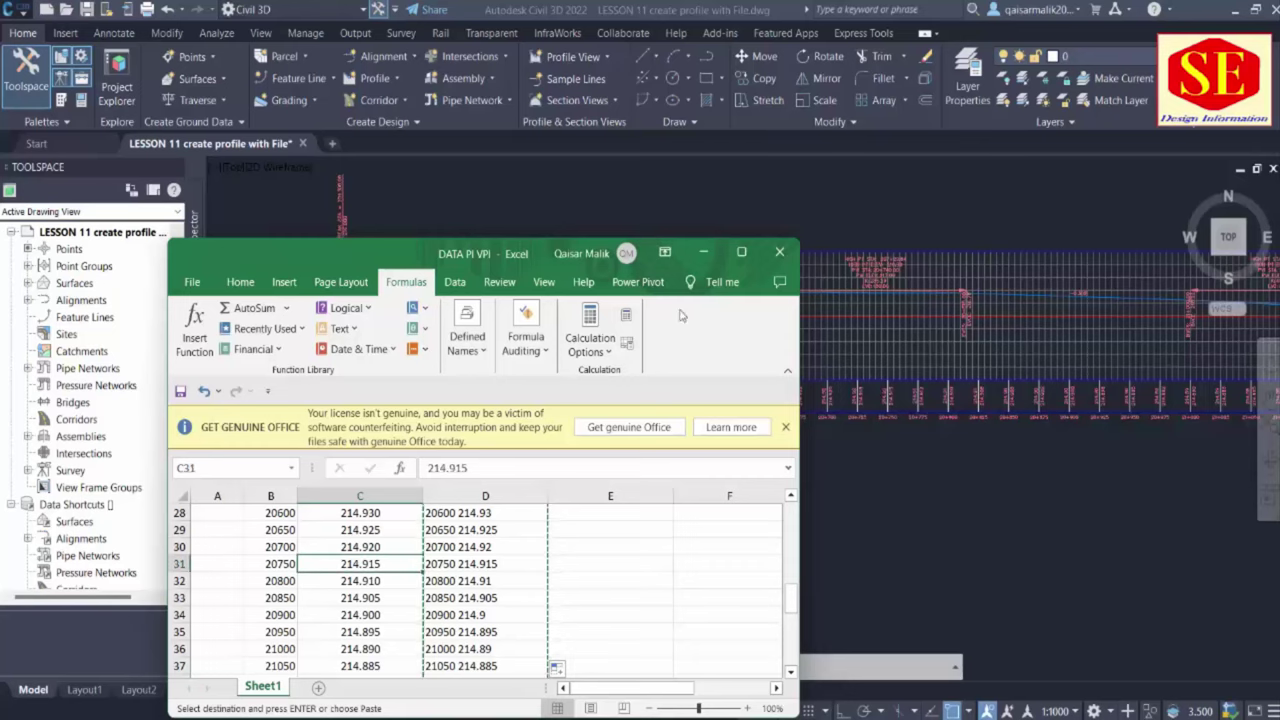
# Maximize the DATA PI VPI workbook, check cells B22, C22 and C26 (214.94), then minimize it
pyautogui.click(741, 251)
pyautogui.scroll(5, 82, 485)
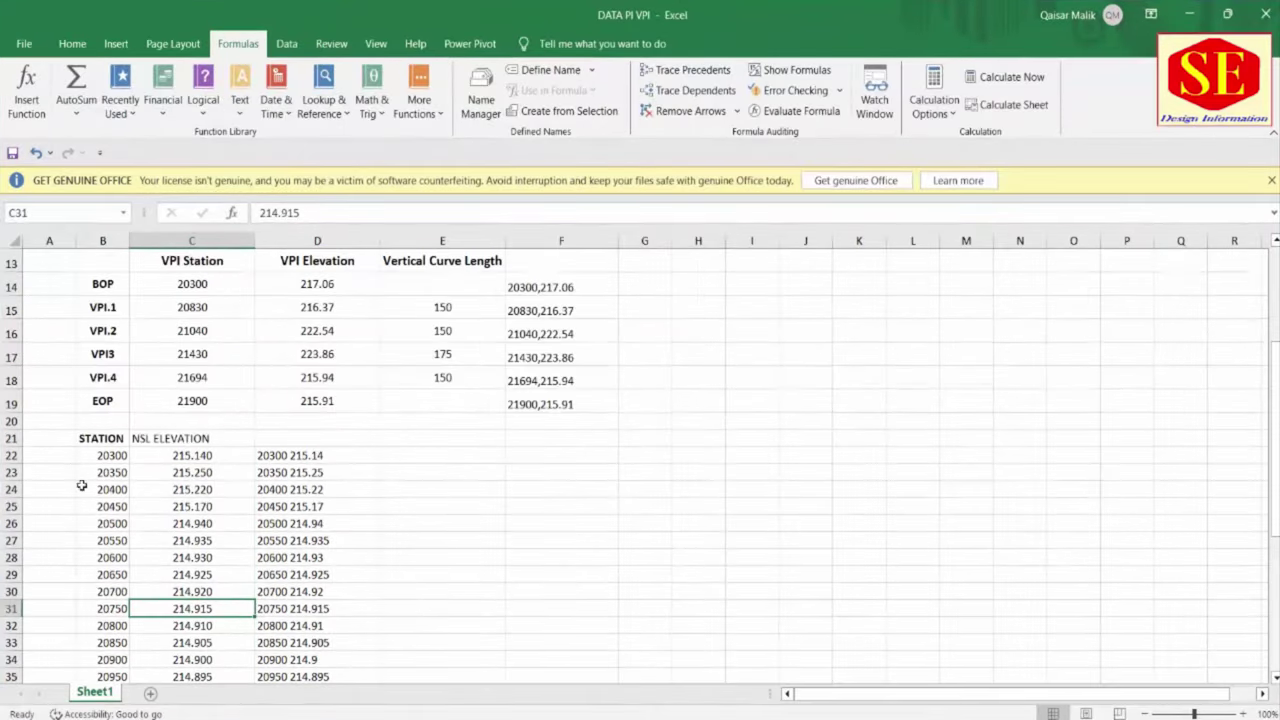
pyautogui.click(117, 455)
pyautogui.click(202, 455)
pyautogui.click(190, 523)
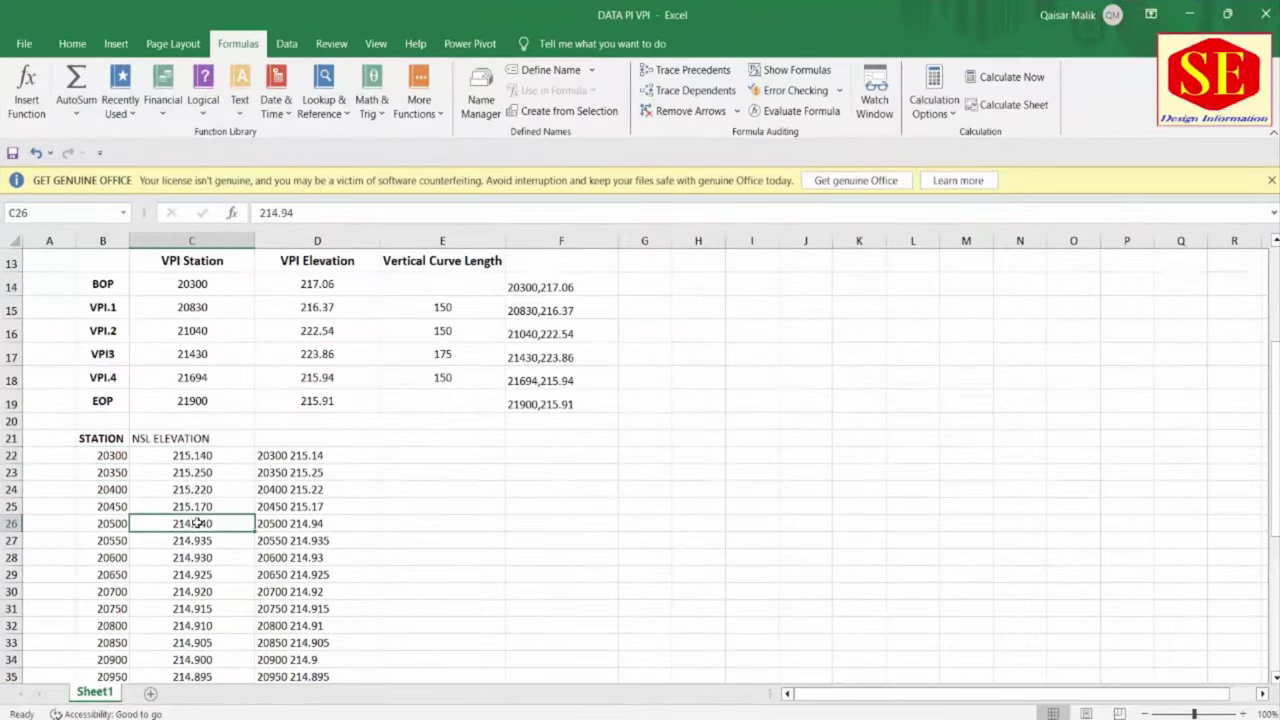
pyautogui.scroll(-2, 169, 578)
pyautogui.scroll(-7, 169, 578)
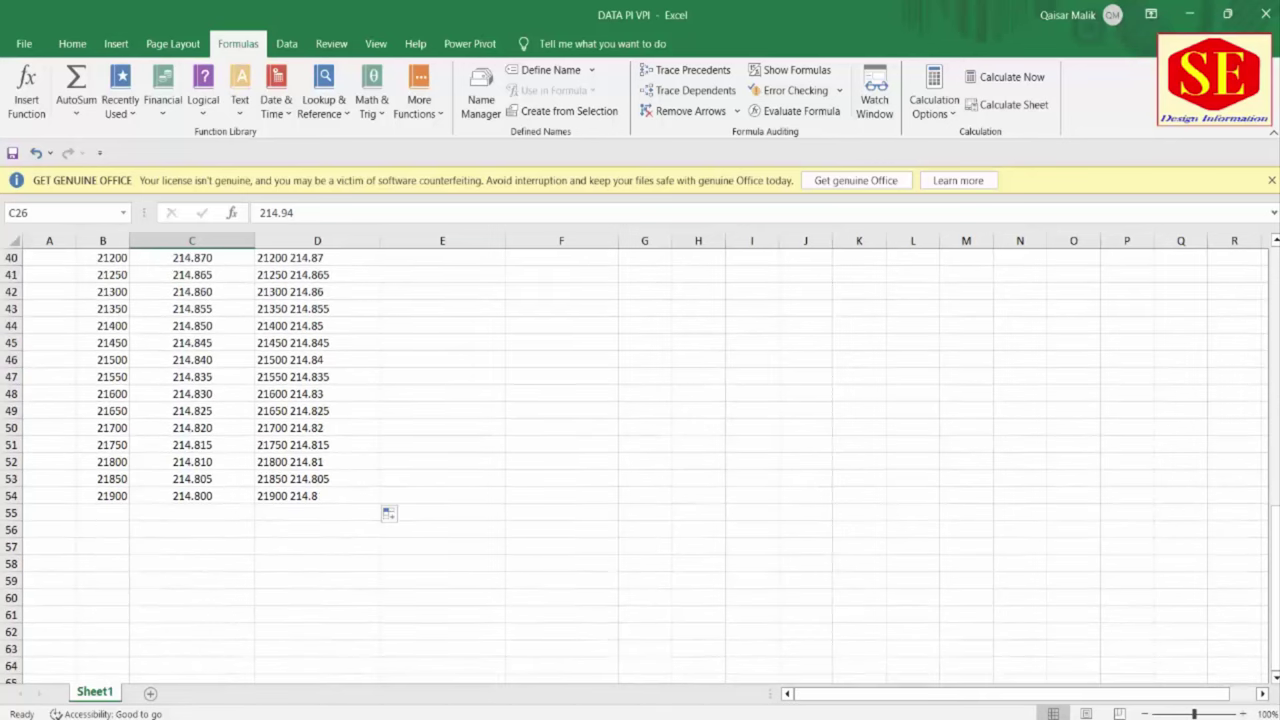
pyautogui.click(1189, 14)
# Cancel the stray SAVEAS command and bring the elevation labels around station 20+700 into view
pyautogui.moveTo(674, 420); pyautogui.dragTo(609, 517, button='middle')
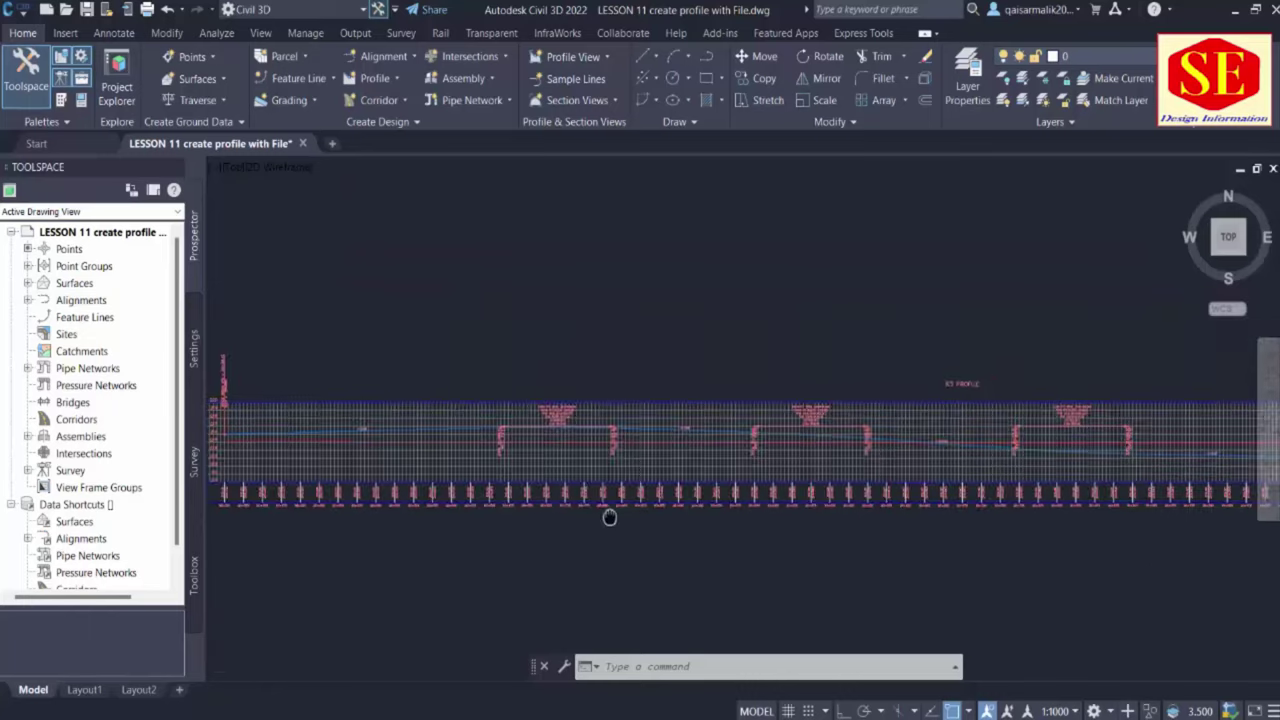
pyautogui.press('Escape')
pyautogui.scroll(4, 542, 510)
pyautogui.scroll(5, 514, 505)
pyautogui.moveTo(471, 443); pyautogui.dragTo(800, 450, button='middle')
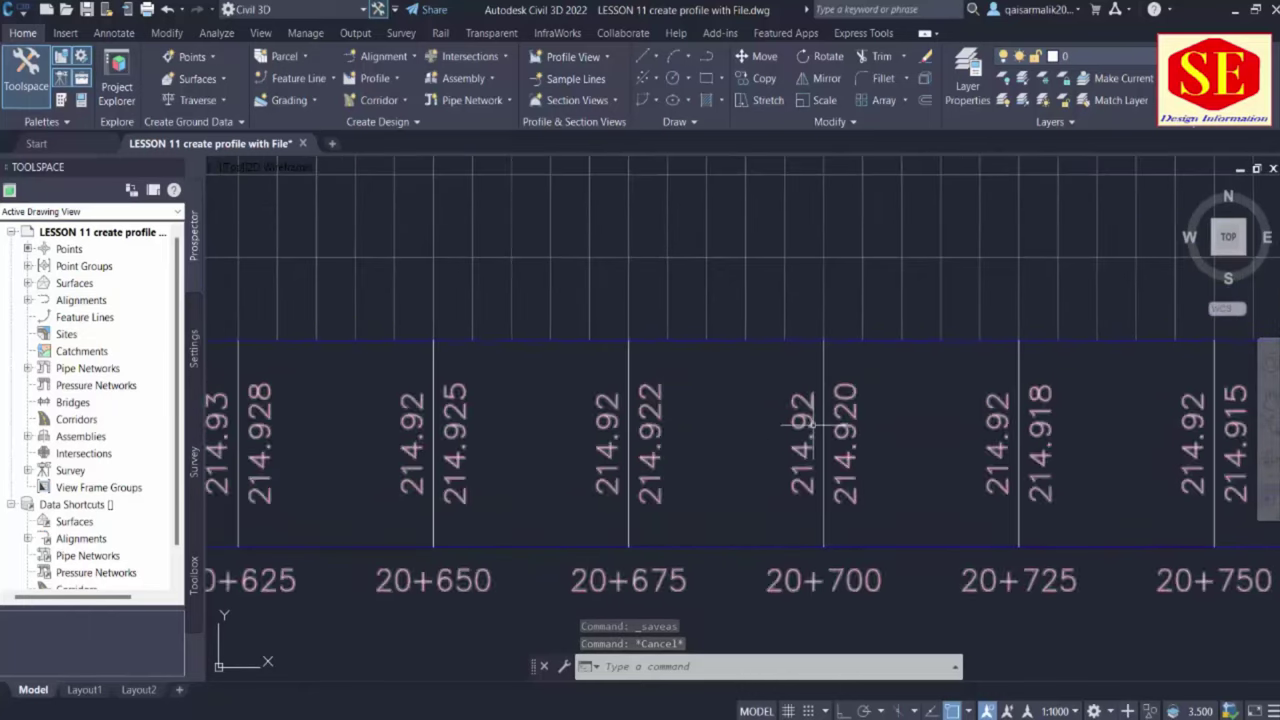
pyautogui.scroll(-3, 750, 465)
pyautogui.scroll(-3, 750, 465)
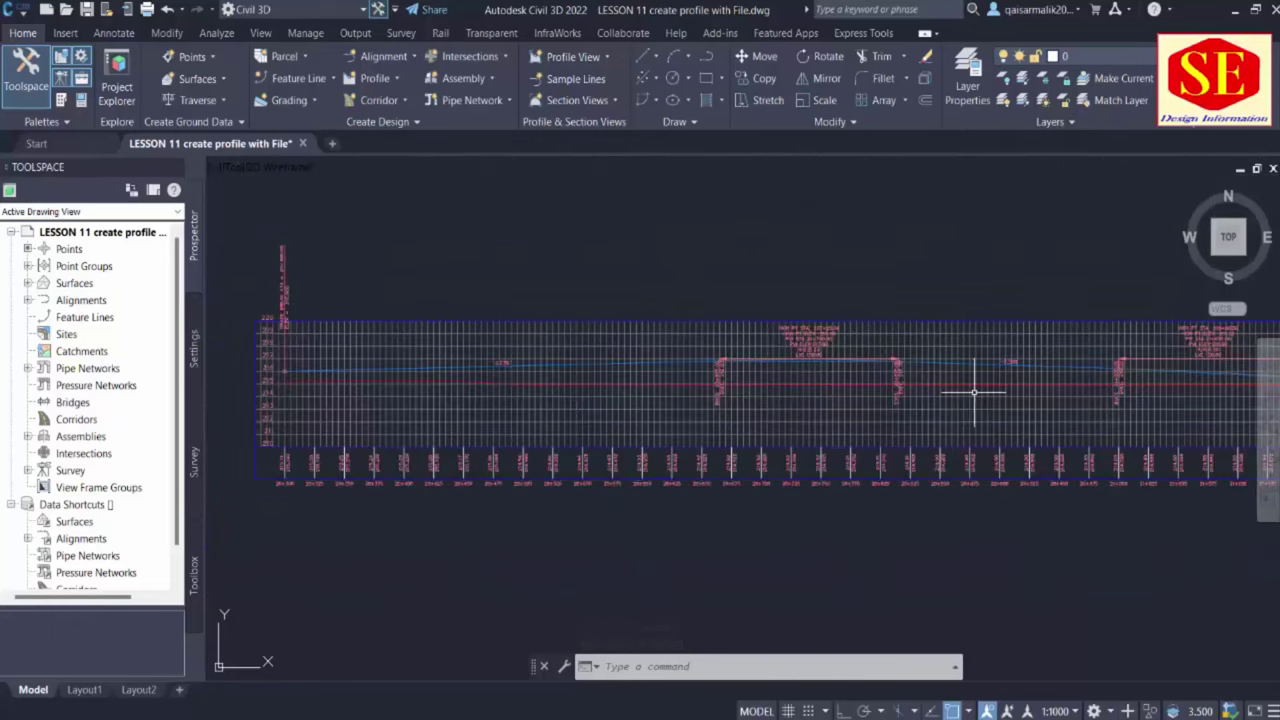
# Frame the full R3 PROFILE grid and its stations, then bring the site surface plan into view
pyautogui.moveTo(980, 371)
pyautogui.mouseDown(button='middle')
pyautogui.moveTo(663, 457)
pyautogui.moveTo(887, 430)
pyautogui.mouseUp(button='middle')
pyautogui.scroll(4, 887, 430)
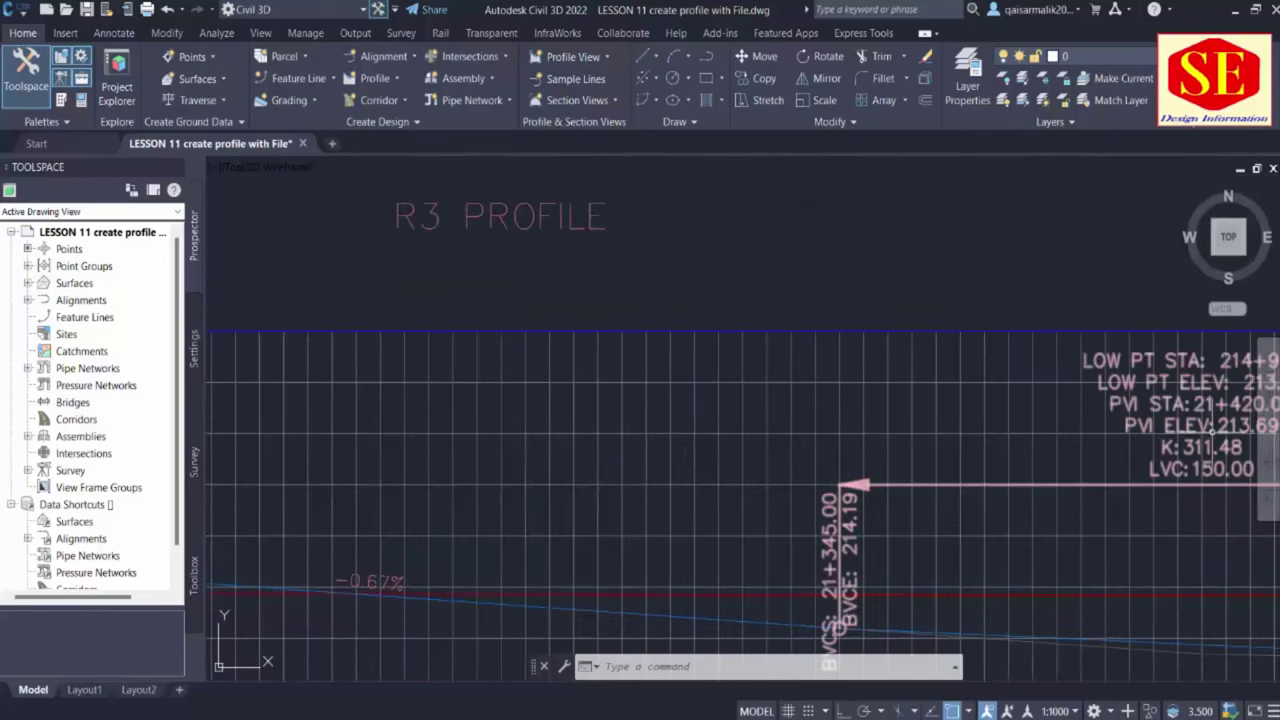
pyautogui.scroll(-2, 862, 375)
pyautogui.scroll(-2, 862, 375)
pyautogui.moveTo(523, 410); pyautogui.dragTo(860, 421, button='middle')
pyautogui.scroll(-3, 860, 421)
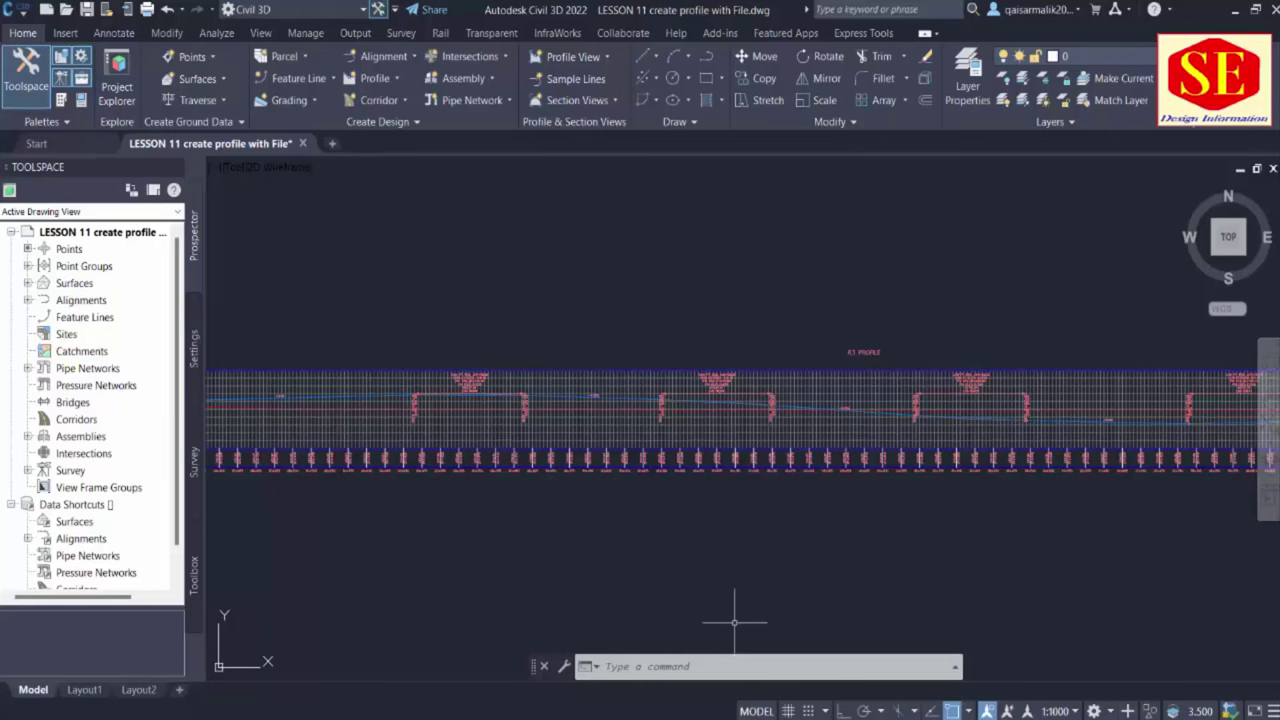
pyautogui.moveTo(734, 622)
pyautogui.mouseDown(button='middle')
pyautogui.moveTo(520, 558)
pyautogui.moveTo(856, 430)
pyautogui.moveTo(729, 306)
pyautogui.moveTo(686, 423)
pyautogui.moveTo(674, 423)
pyautogui.moveTo(839, 500)
pyautogui.mouseUp(button='middle')
pyautogui.scroll(4, 839, 500)
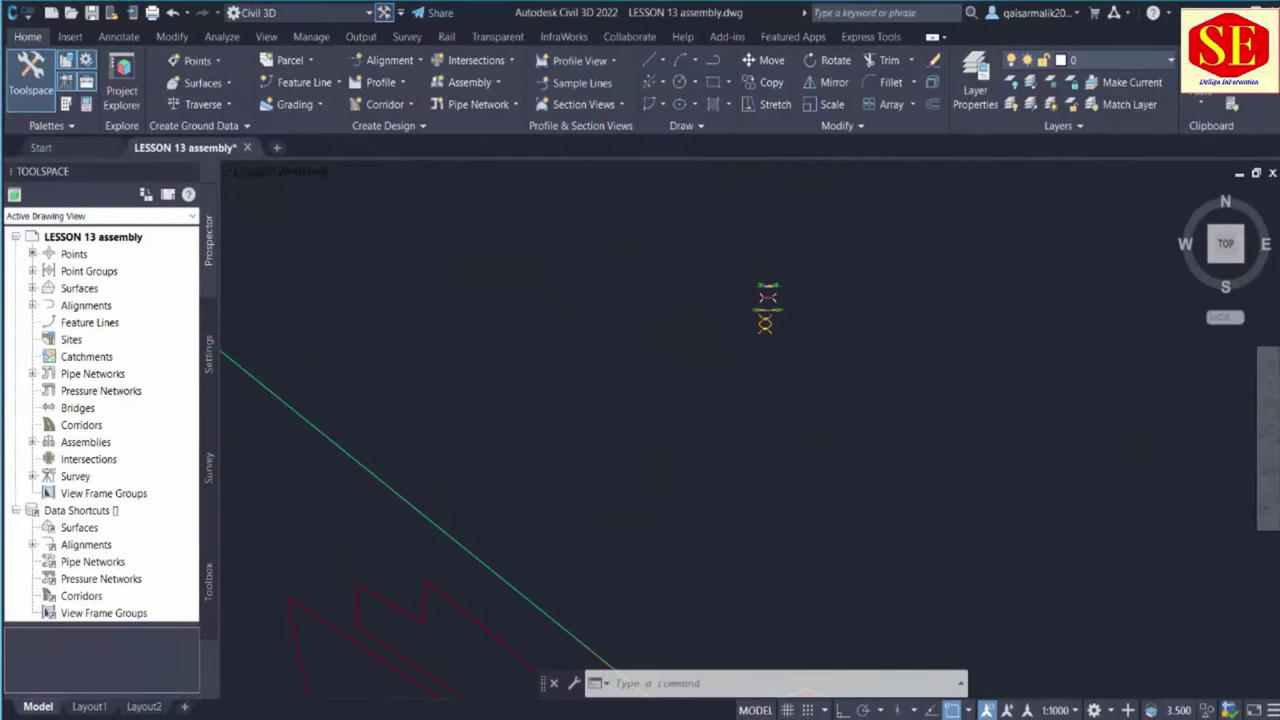
# Zoom in on the upper assembly's subassemblies, then pan to show both assemblies together
pyautogui.scroll(5, 780, 278)
pyautogui.moveTo(840, 297); pyautogui.dragTo(897, 406, button='middle')
pyautogui.scroll(2, 801, 400)
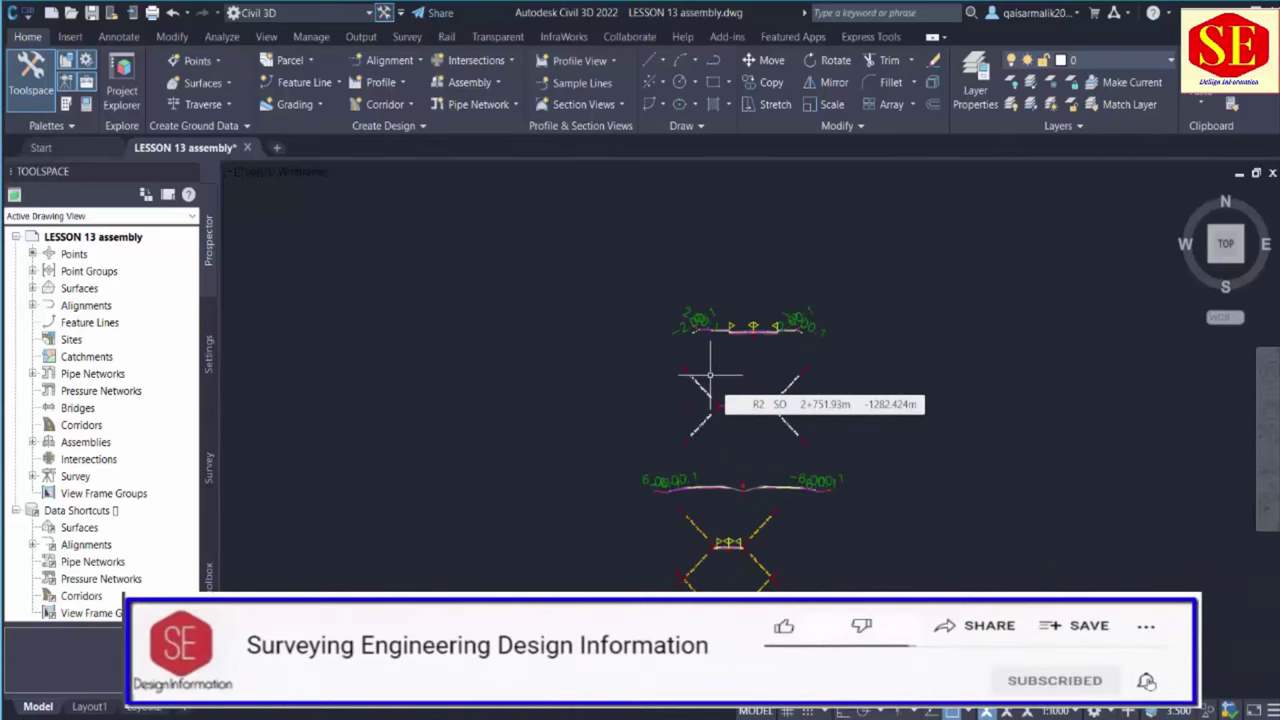
pyautogui.scroll(3, 800, 320)
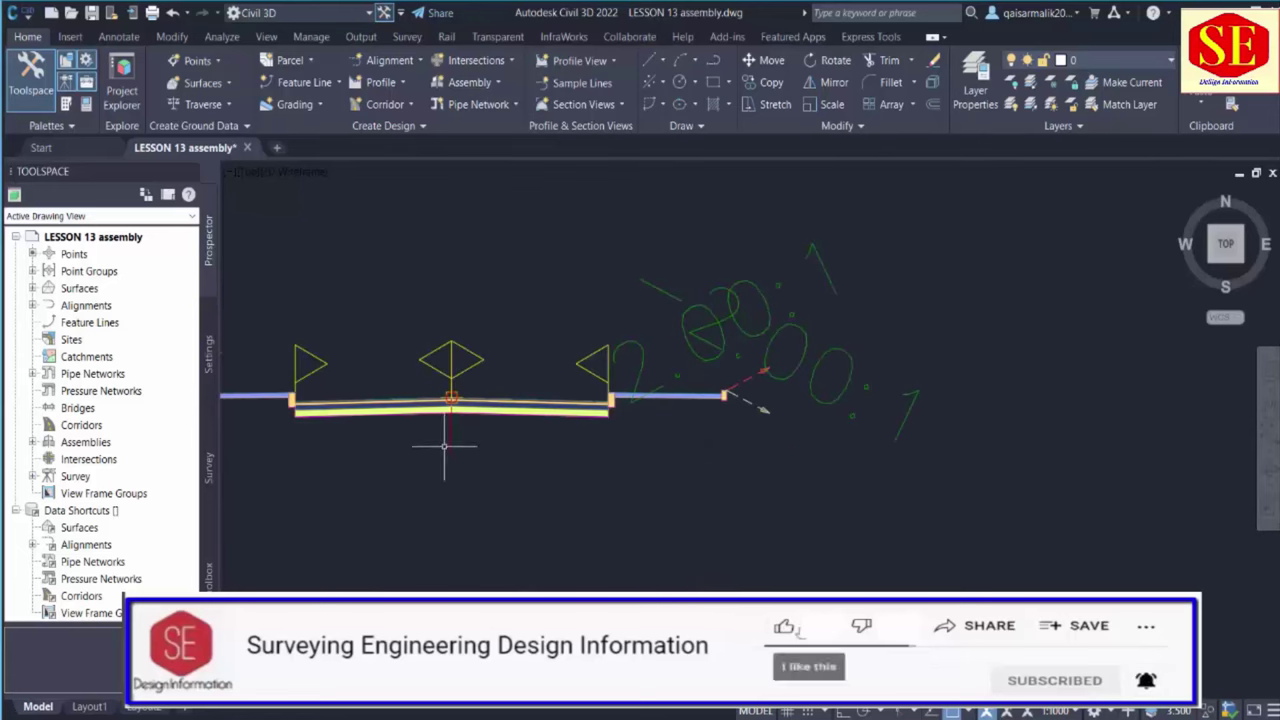
pyautogui.moveTo(444, 446)
pyautogui.mouseDown(button='middle')
pyautogui.moveTo(580, 428)
pyautogui.moveTo(600, 470)
pyautogui.mouseUp(button='middle')
pyautogui.scroll(3, 590, 498)
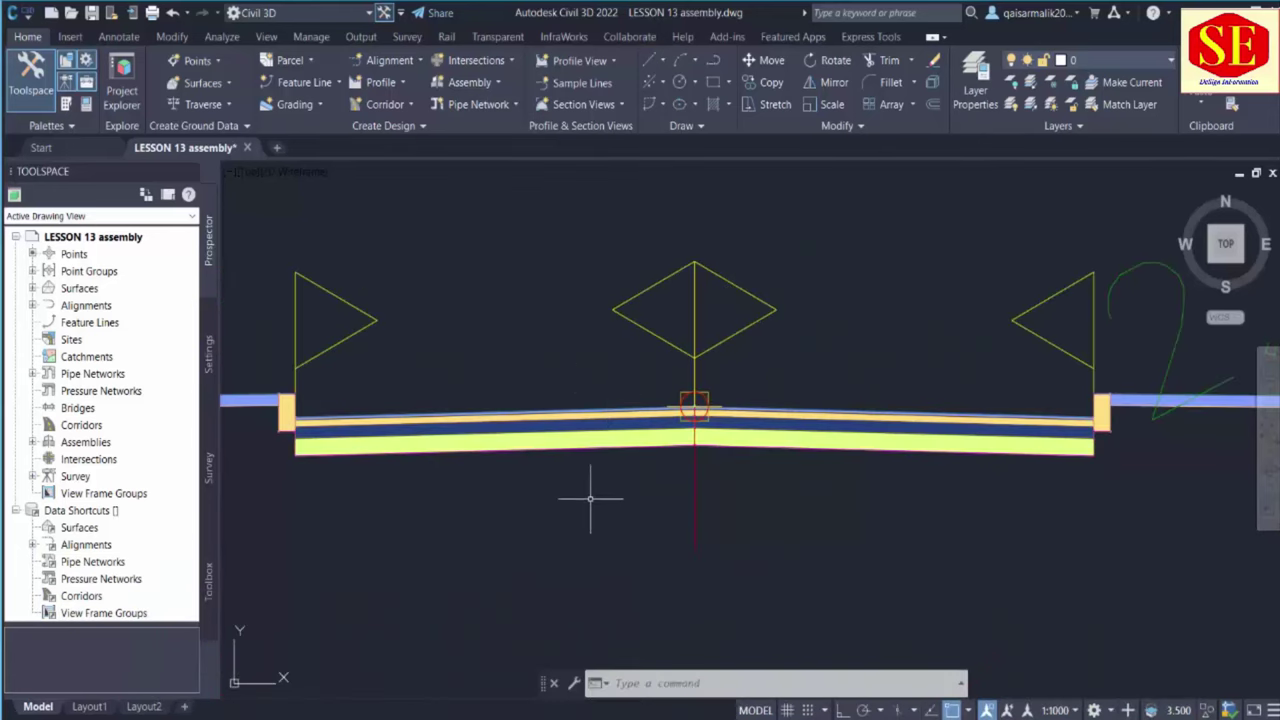
pyautogui.scroll(4, 921, 452)
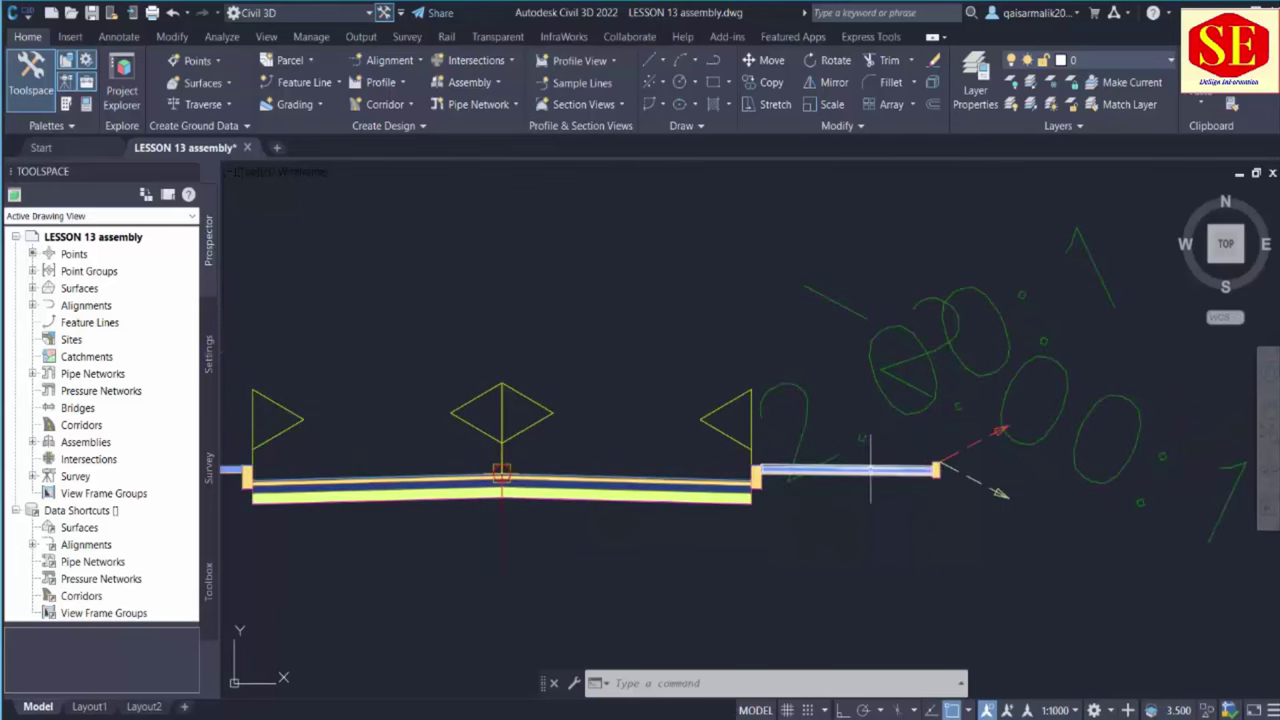
pyautogui.scroll(-2, 736, 447)
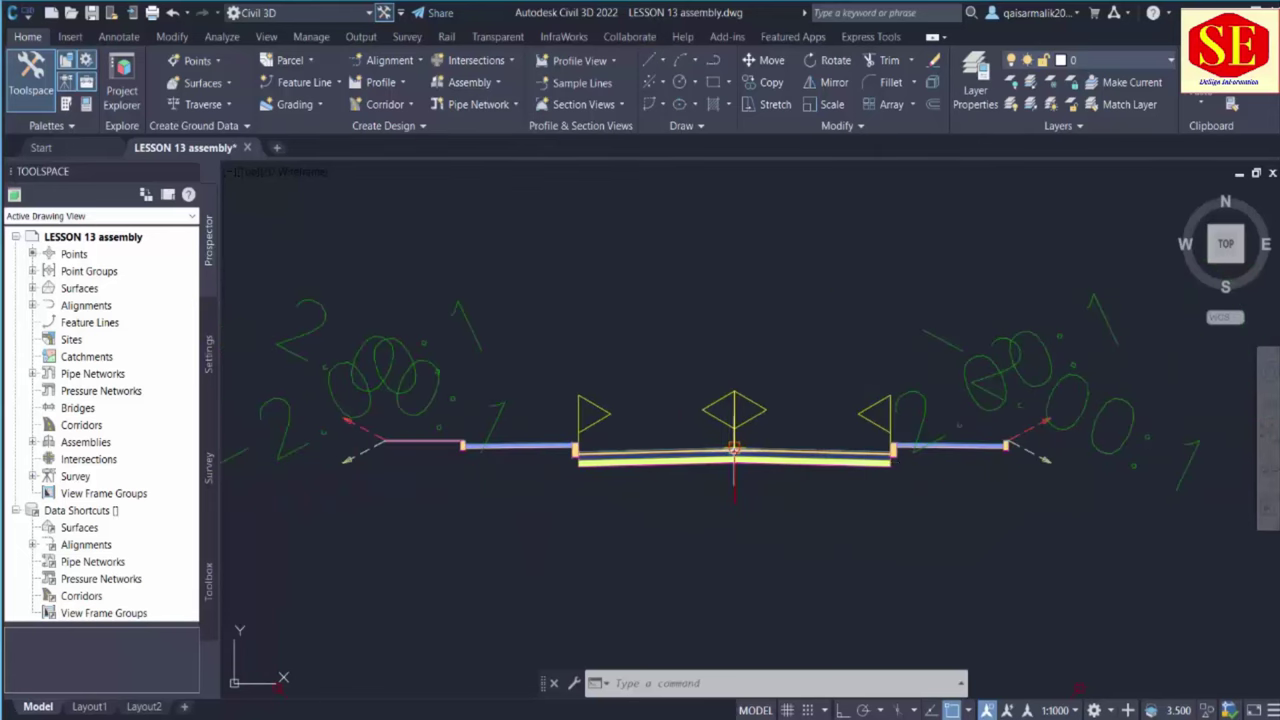
pyautogui.scroll(-3, 965, 490)
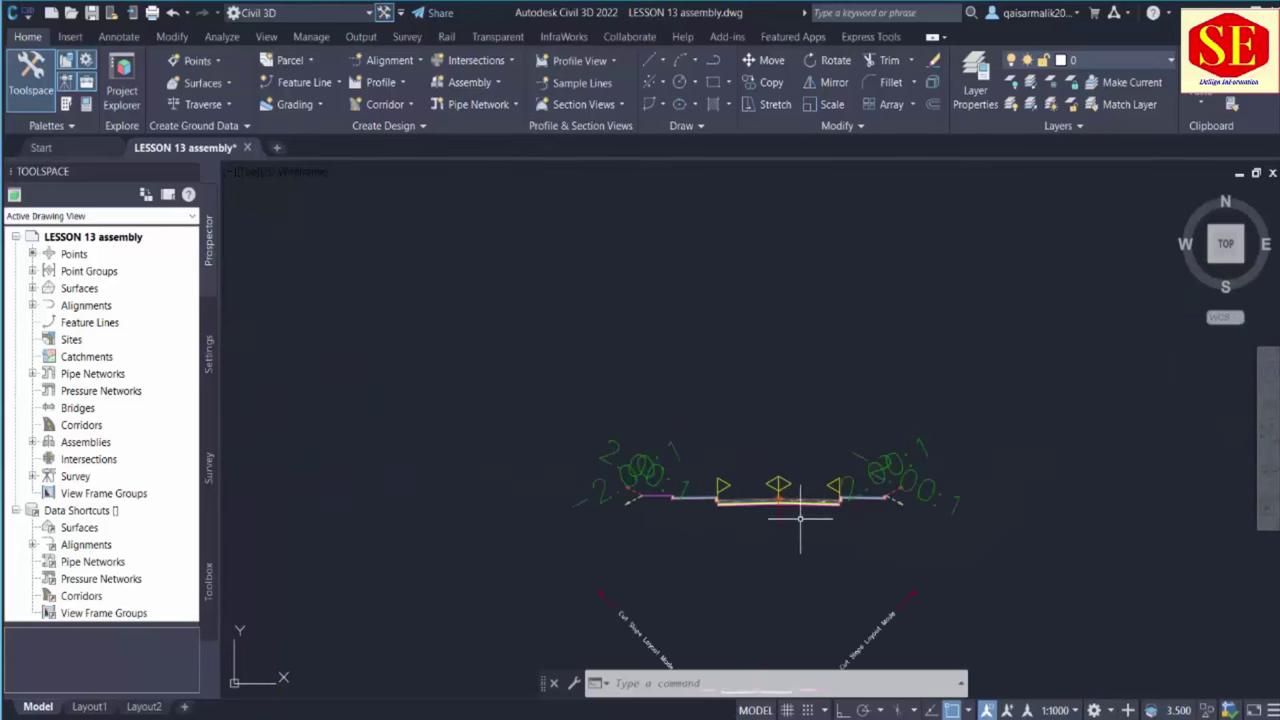
pyautogui.moveTo(790, 520); pyautogui.dragTo(730, 362, button='middle')
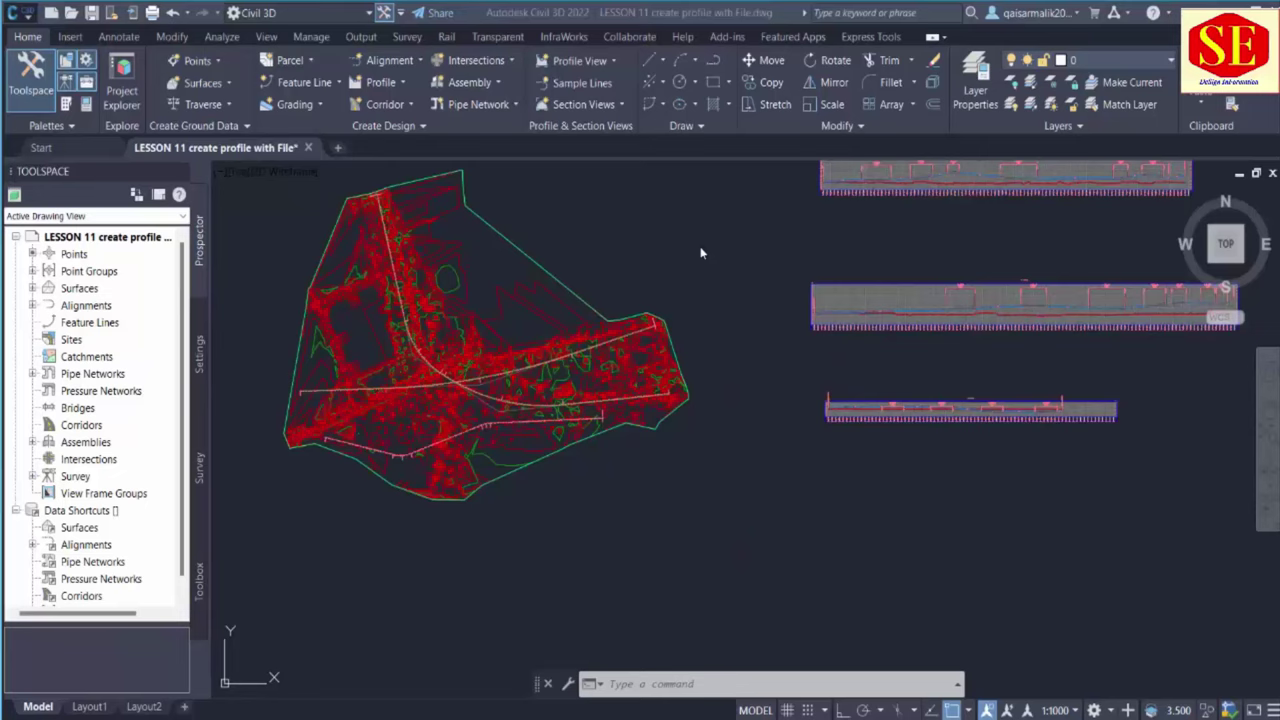
pyautogui.moveTo(706, 211); pyautogui.dragTo(714, 286, button='middle')
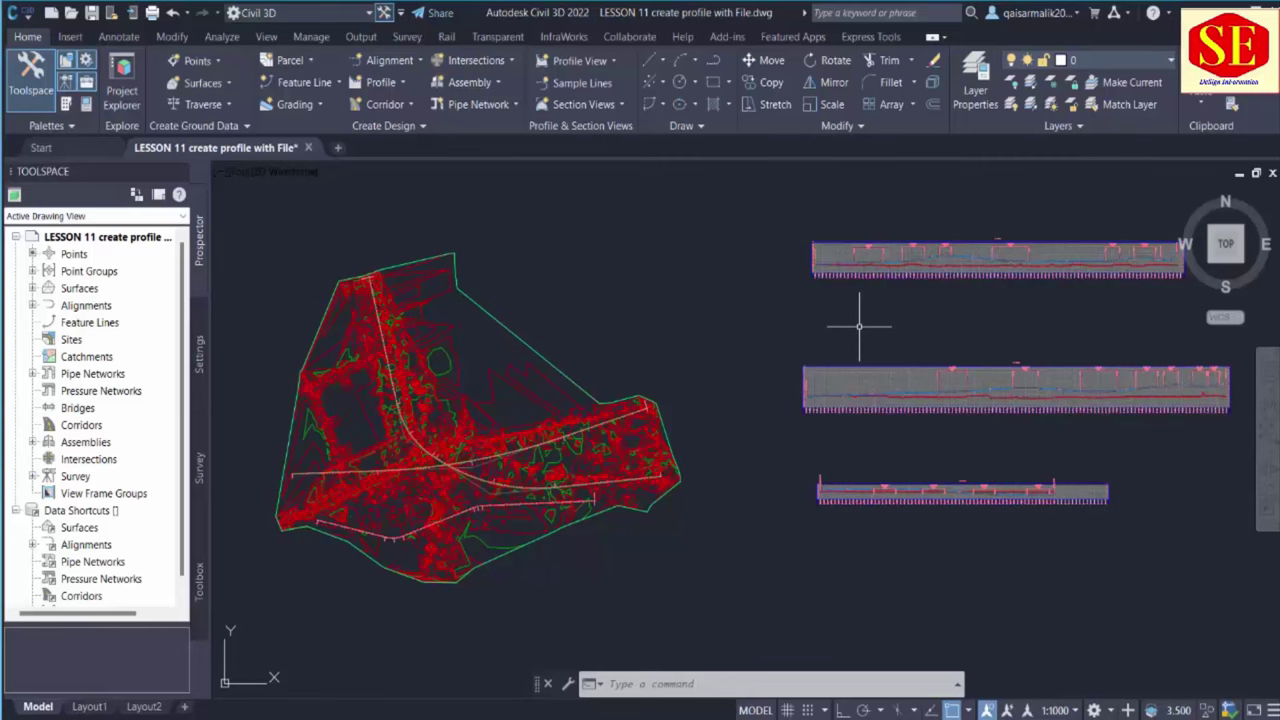
pyautogui.moveTo(894, 343); pyautogui.dragTo(806, 403, button='middle')
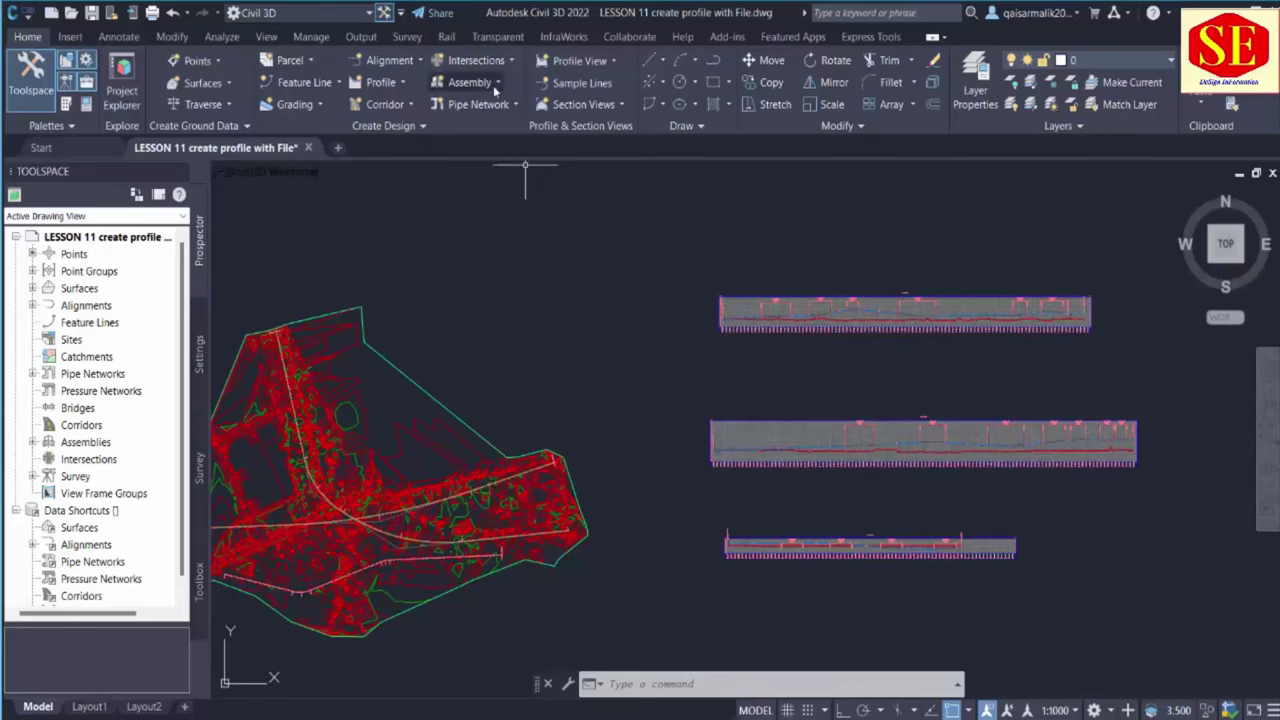
pyautogui.scroll(-2, 560, 200)
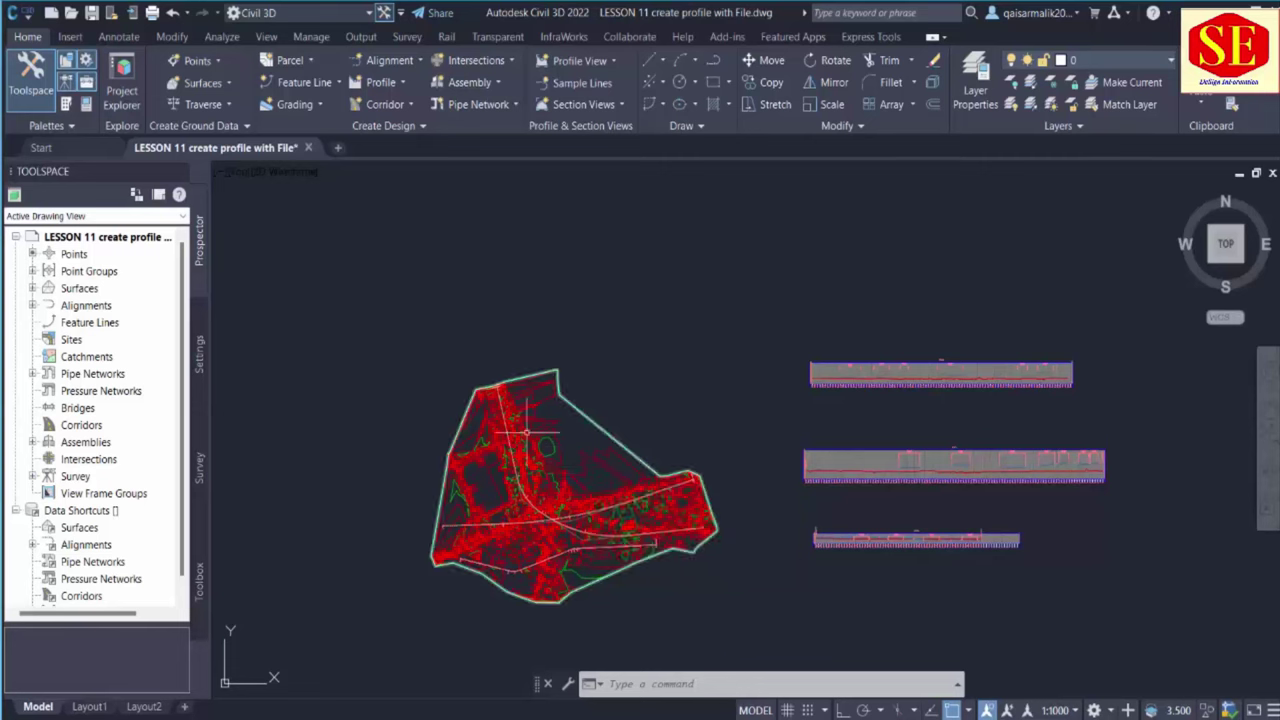
pyautogui.click(470, 83)
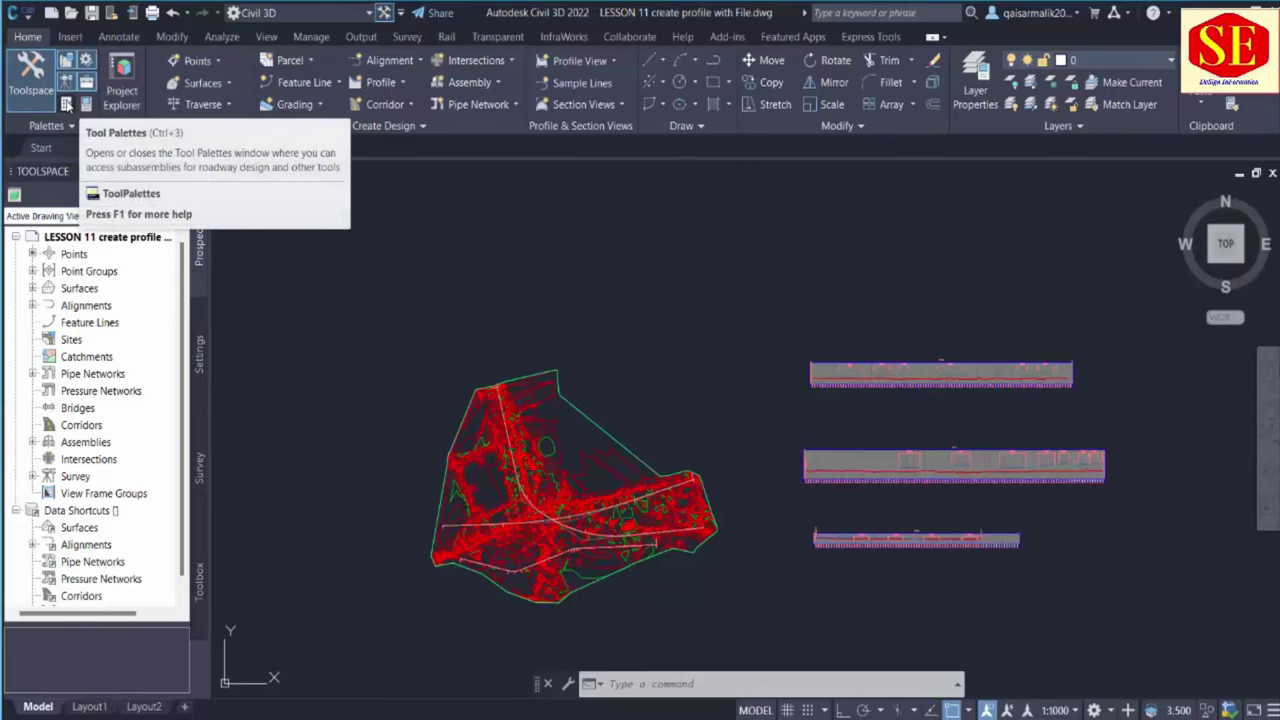
# Open the metric subassembly Tool Palettes and look through the Basic and Lanes tabs
pyautogui.click(67, 104)
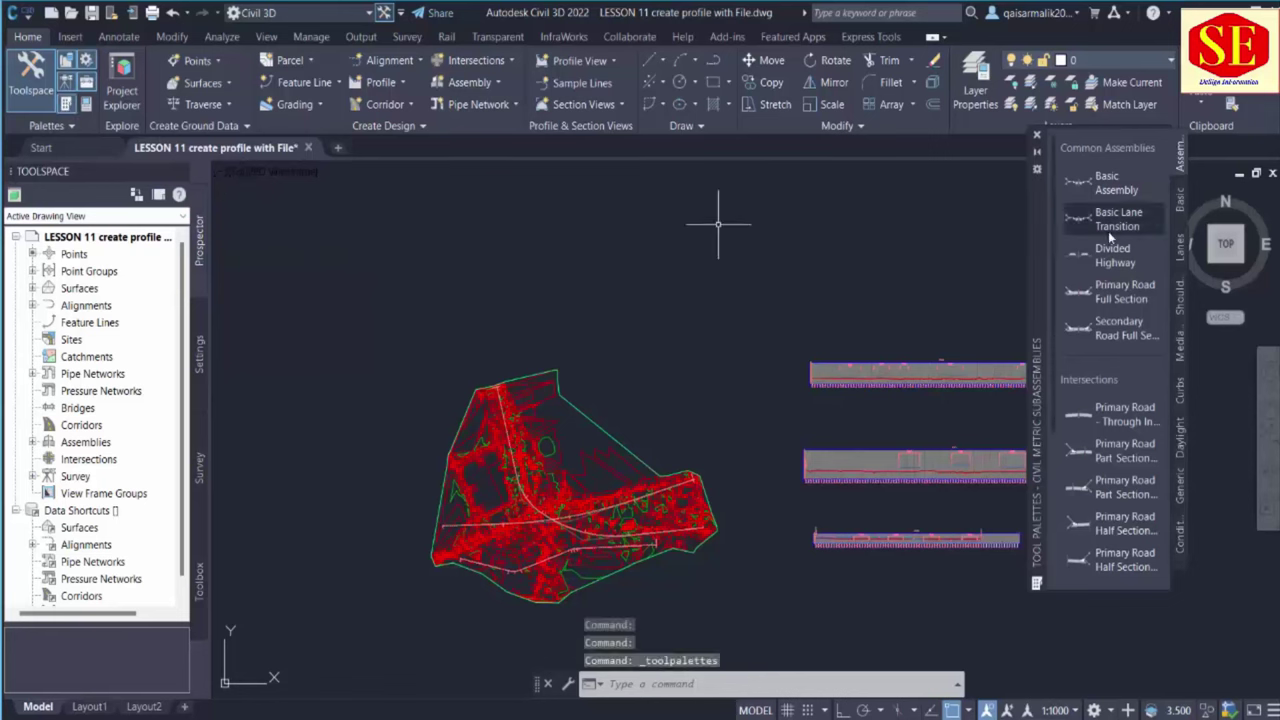
pyautogui.scroll(-3, 1111, 232)
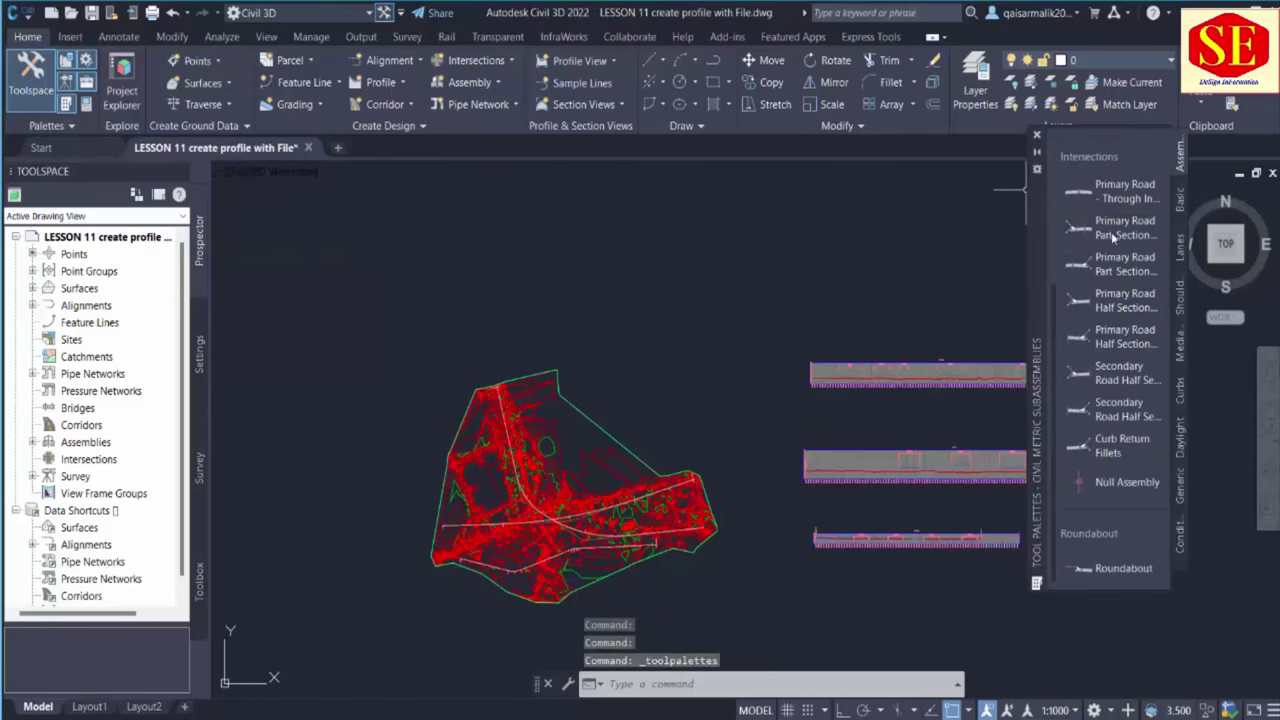
pyautogui.scroll(3, 1145, 262)
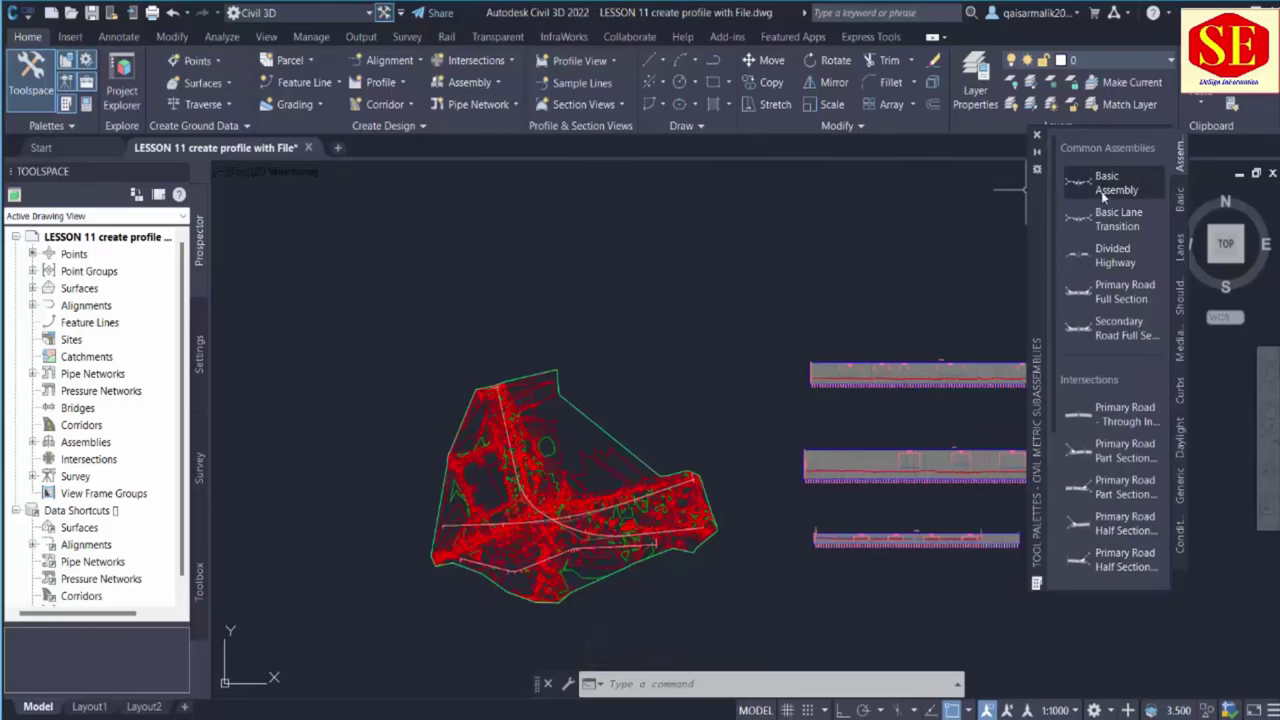
pyautogui.scroll(-3, 1114, 347)
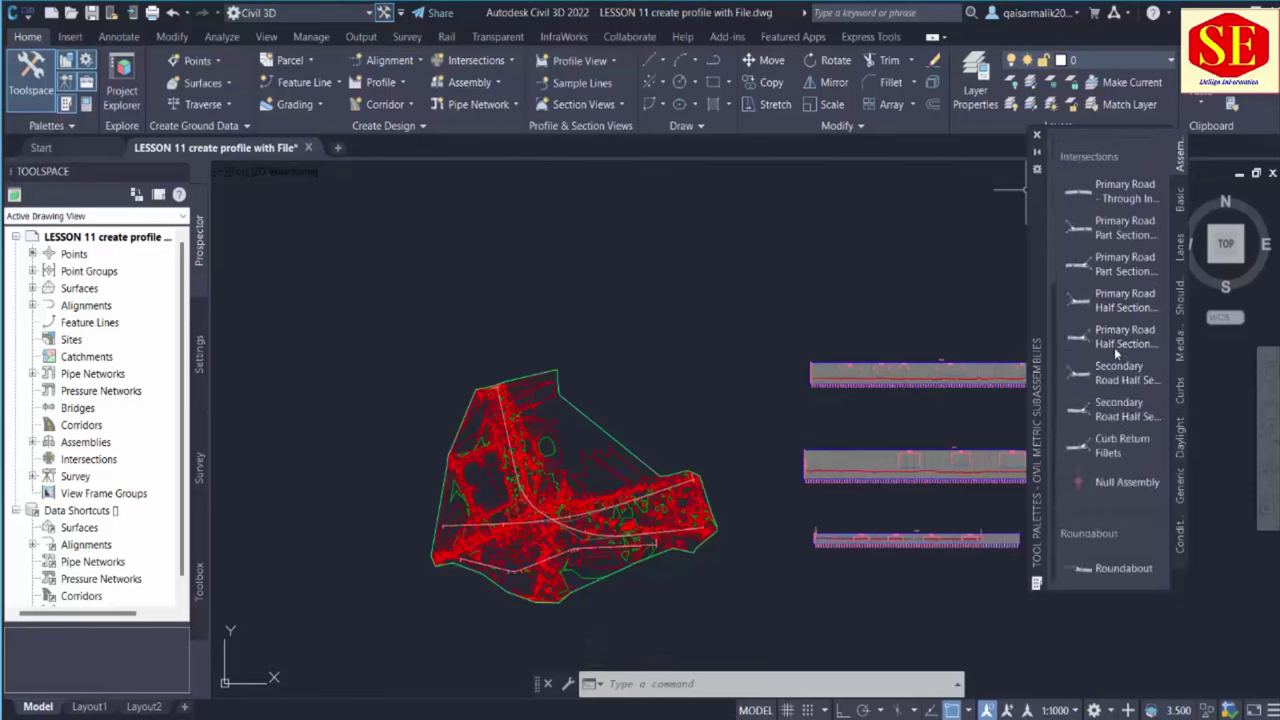
pyautogui.scroll(3, 1115, 330)
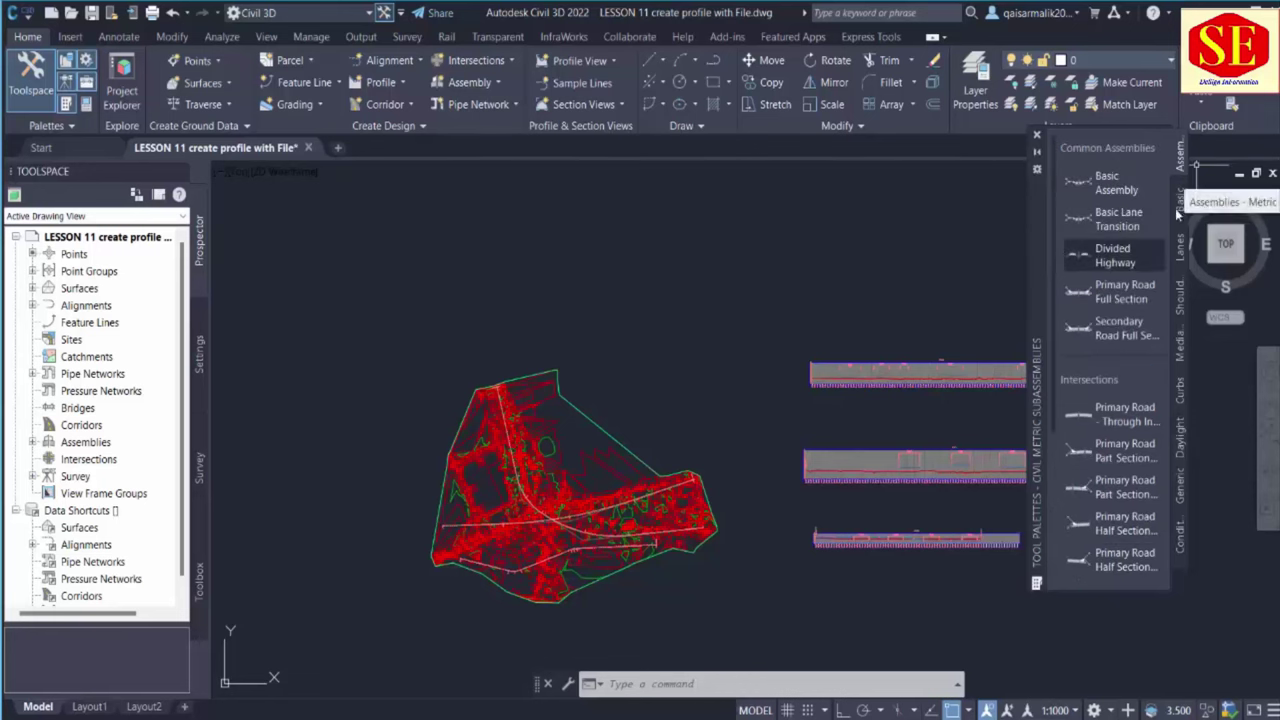
pyautogui.click(1182, 205)
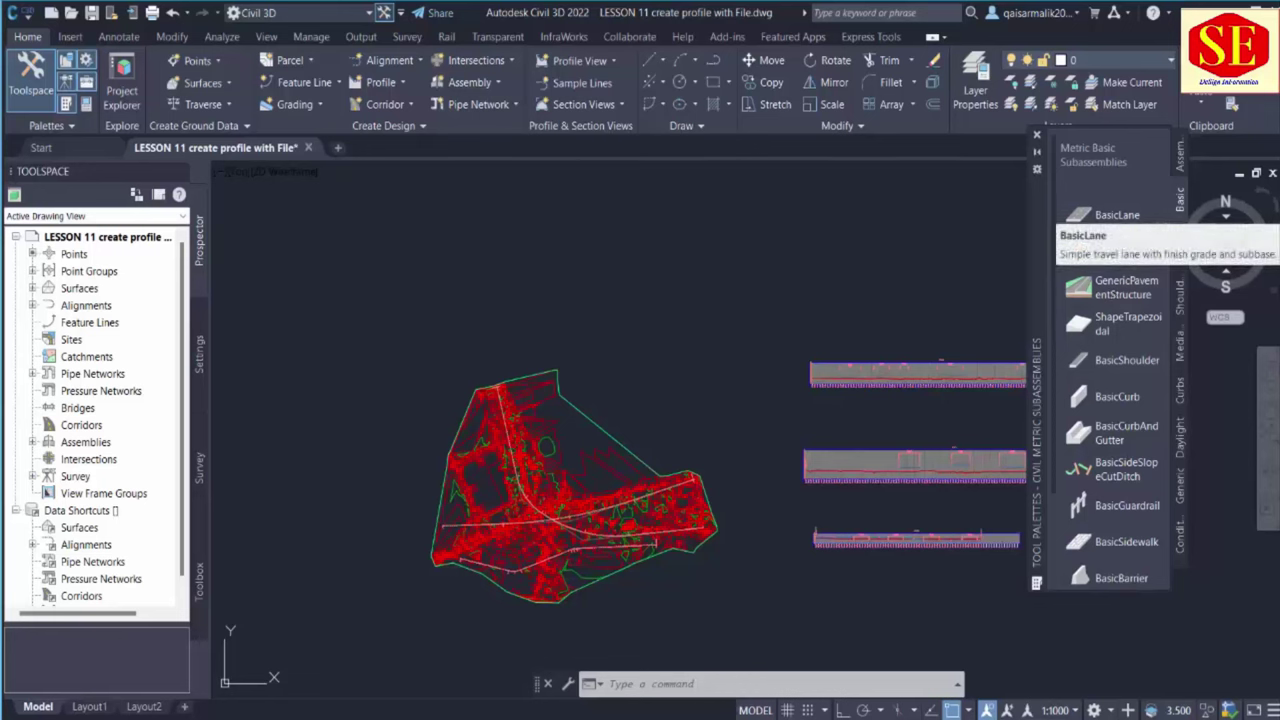
pyautogui.click(1182, 249)
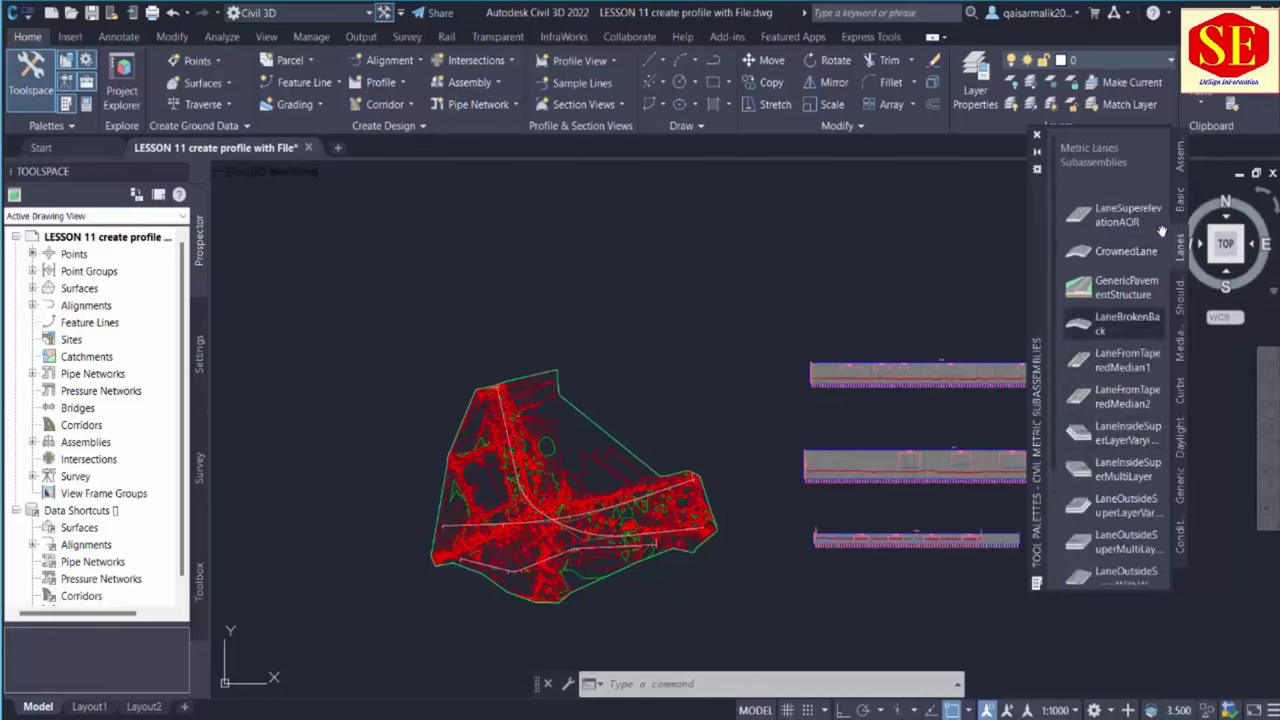
# Browse the Shoulders, Medians, Curbs, Daylight, Generic and Conditional tabs, then start Basic Assembly from Assemblies
pyautogui.click(1180, 310)
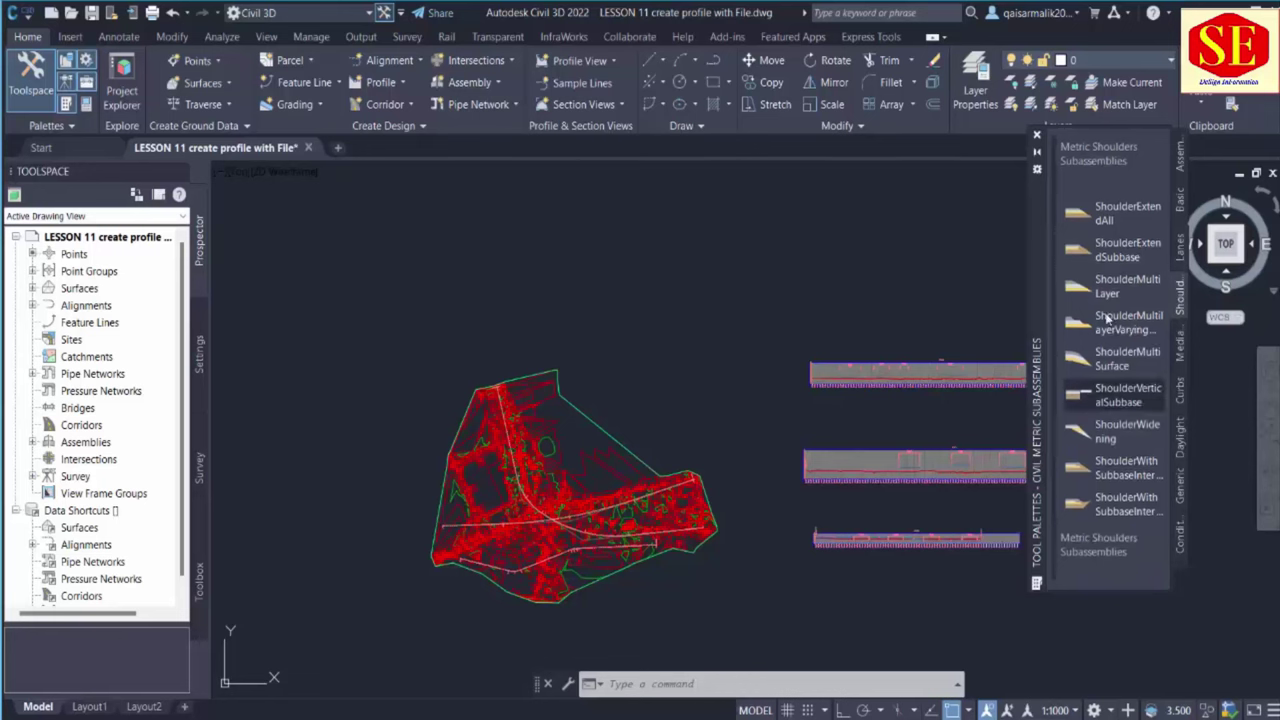
pyautogui.click(1181, 350)
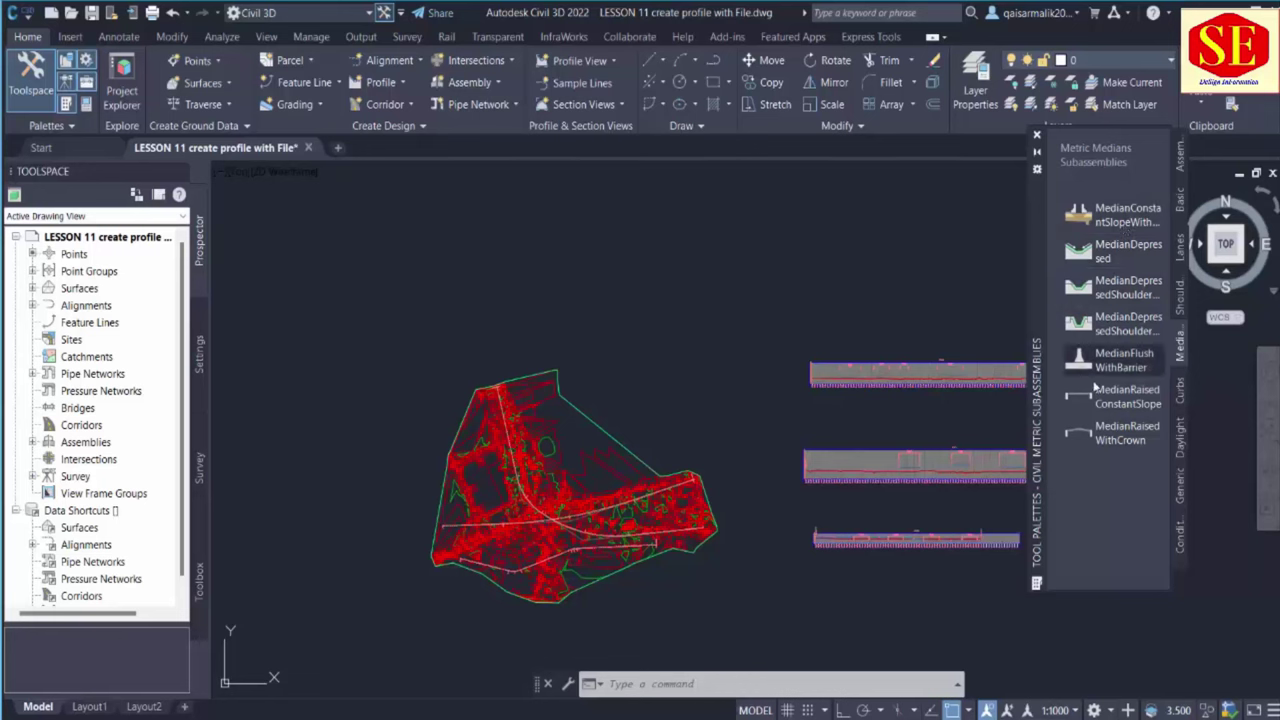
pyautogui.click(1180, 403)
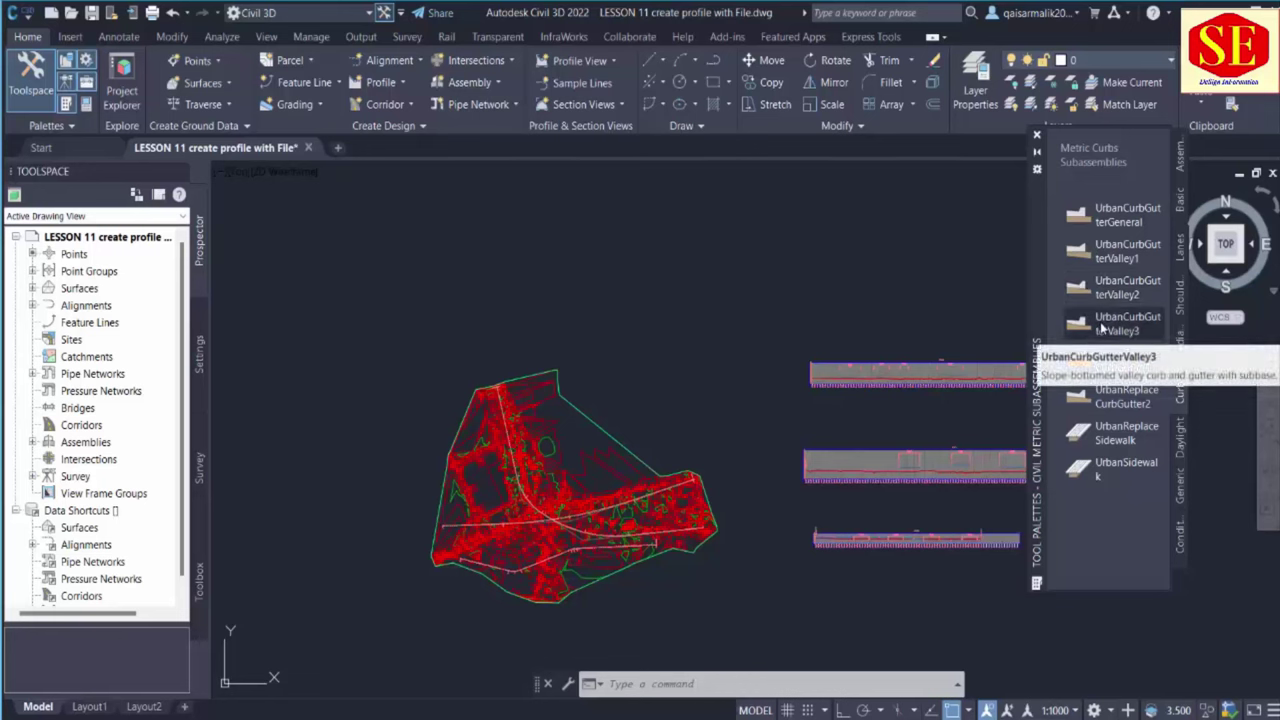
pyautogui.click(1182, 440)
pyautogui.scroll(-5, 1183, 480)
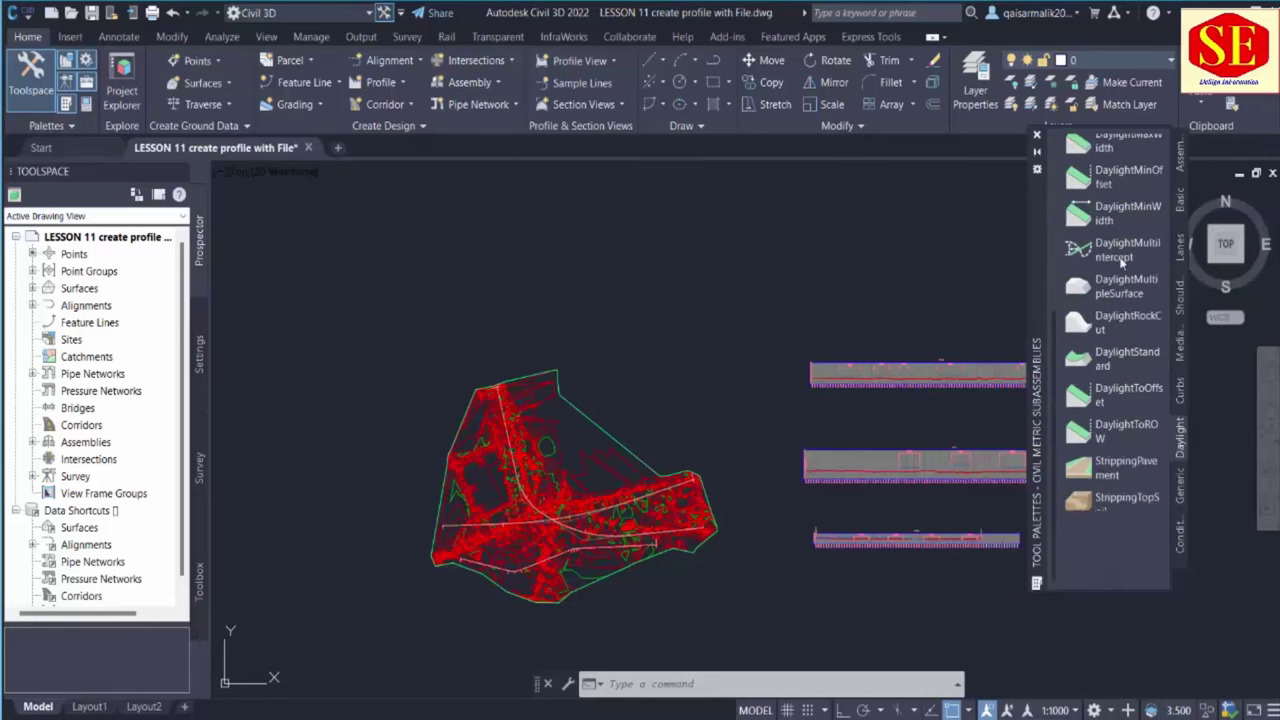
pyautogui.click(1182, 498)
pyautogui.scroll(-8, 1155, 510)
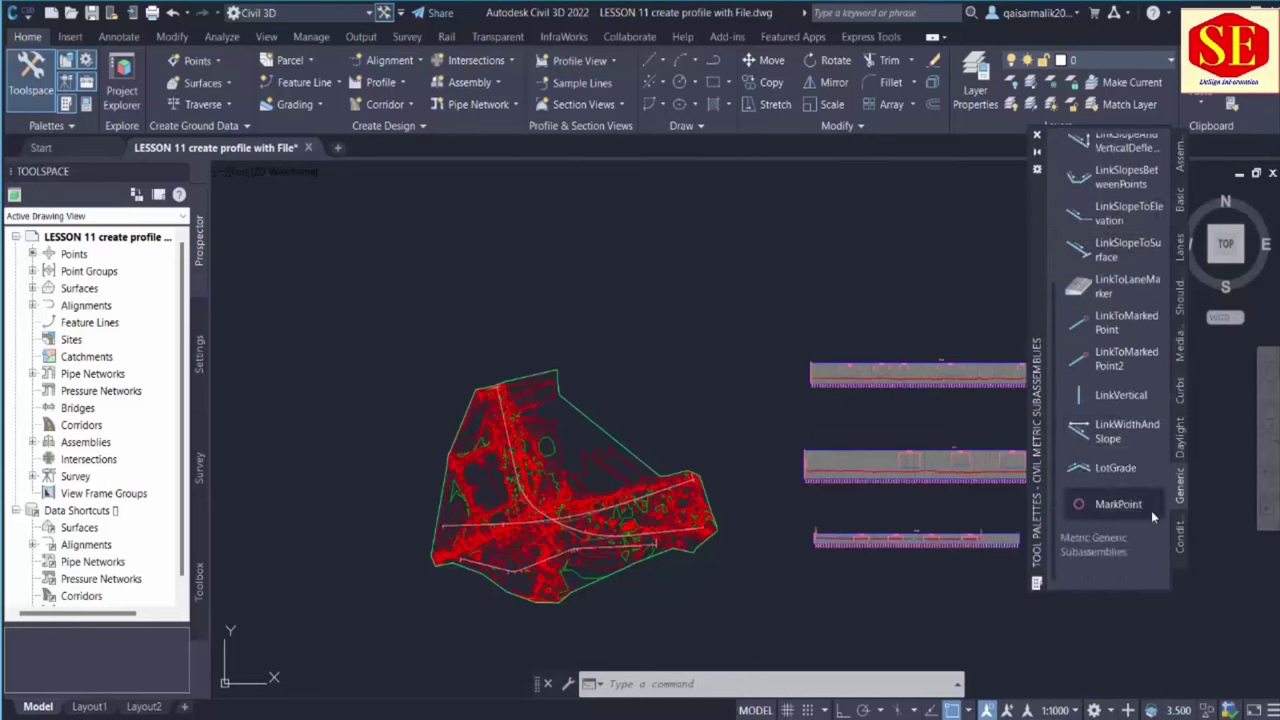
pyautogui.click(1181, 537)
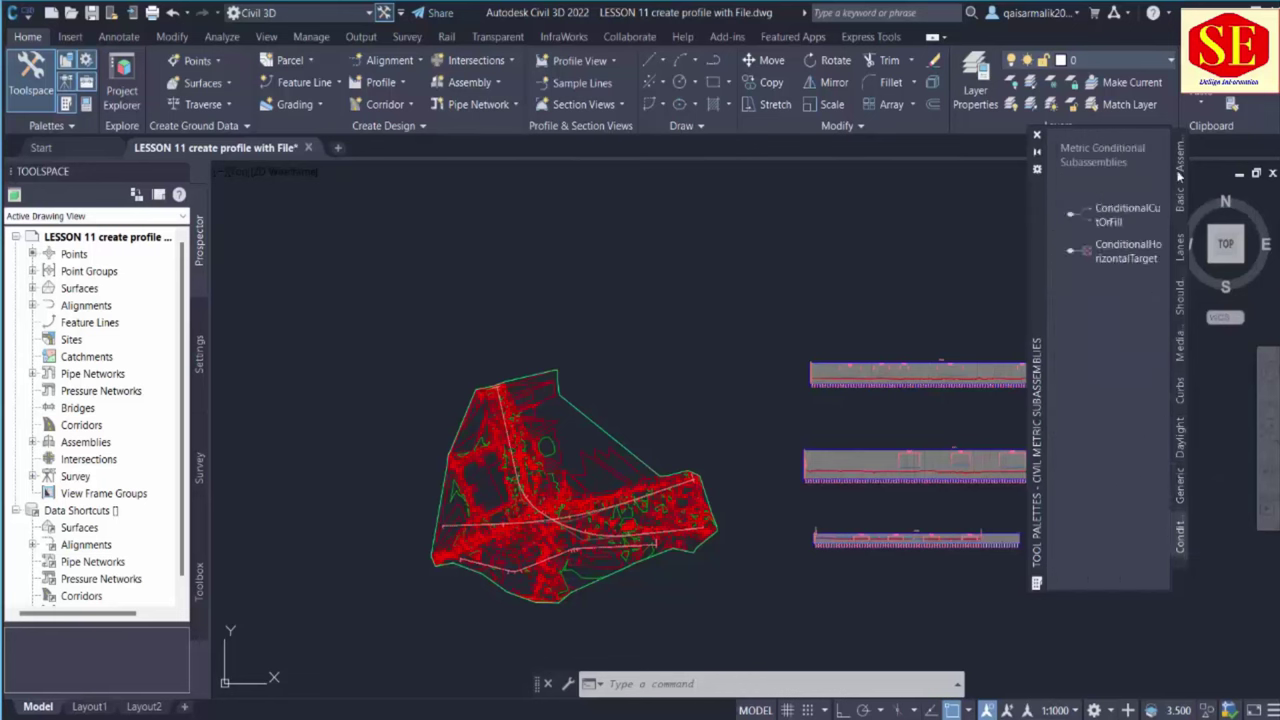
pyautogui.click(1180, 176)
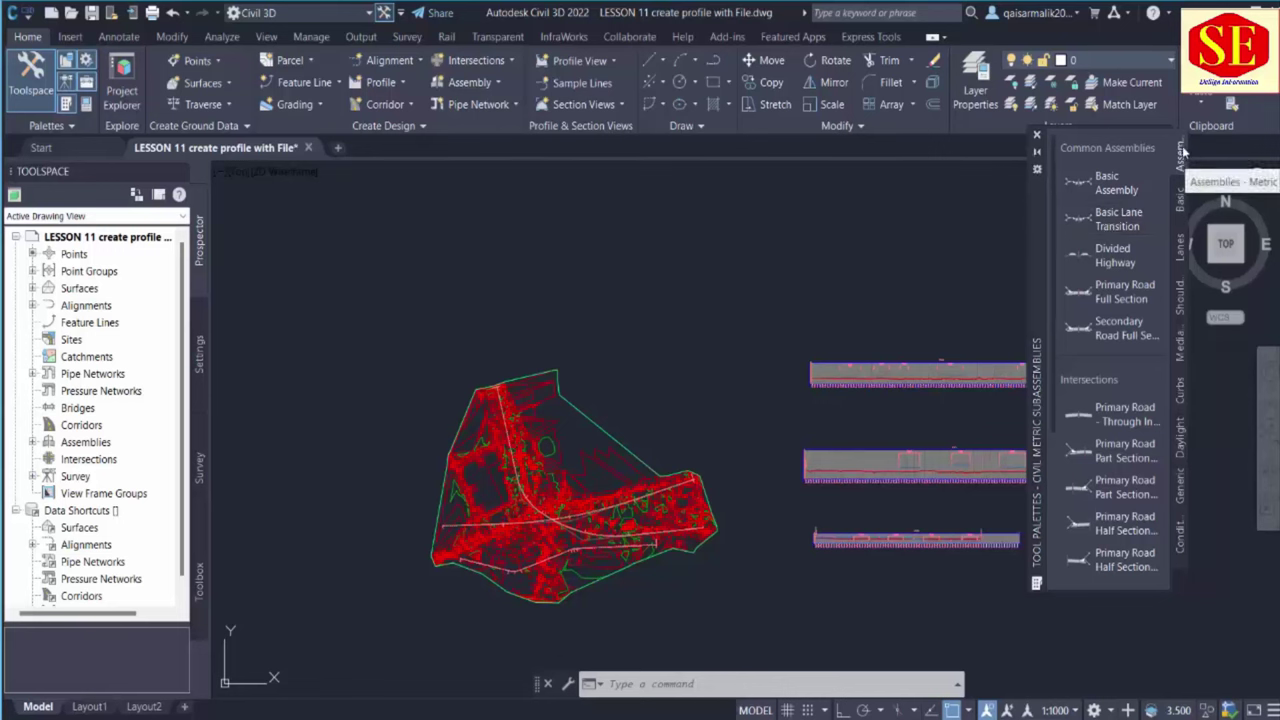
pyautogui.click(1127, 185)
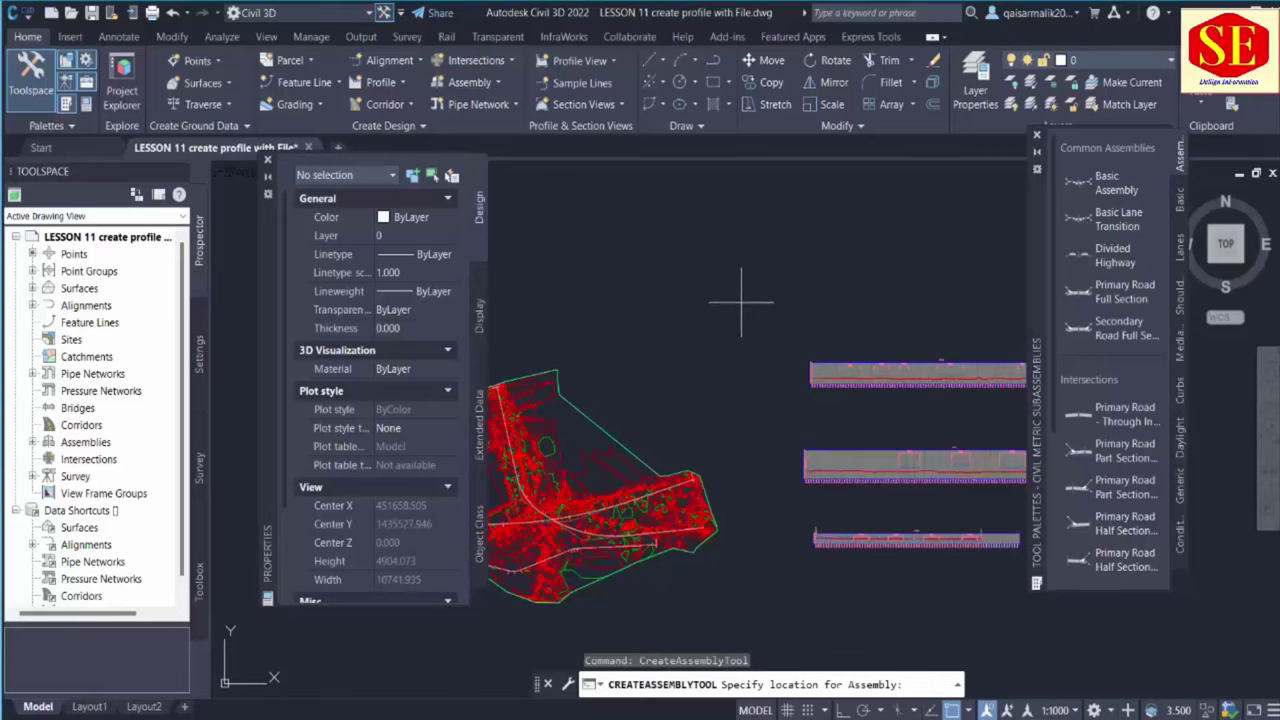
# Place the Basic Assembly at an empty spot in the drawing and end the command
pyautogui.scroll(2, 658, 388)
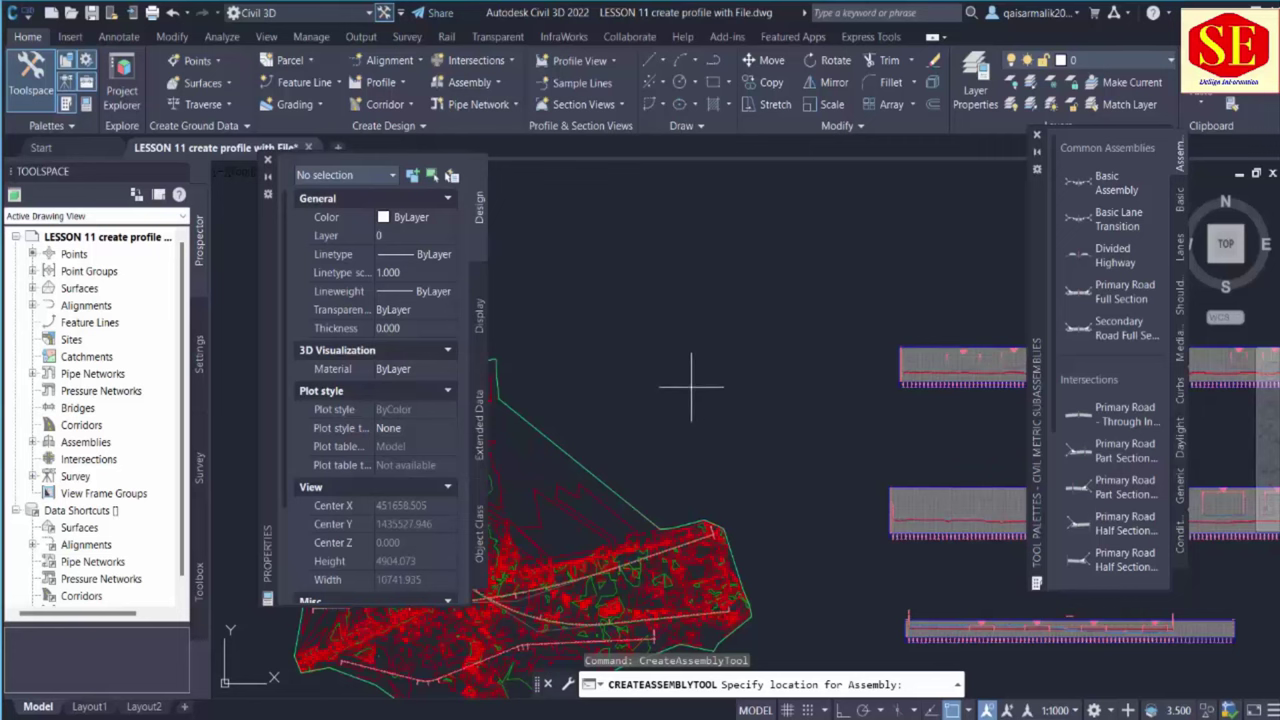
pyautogui.scroll(3, 700, 380)
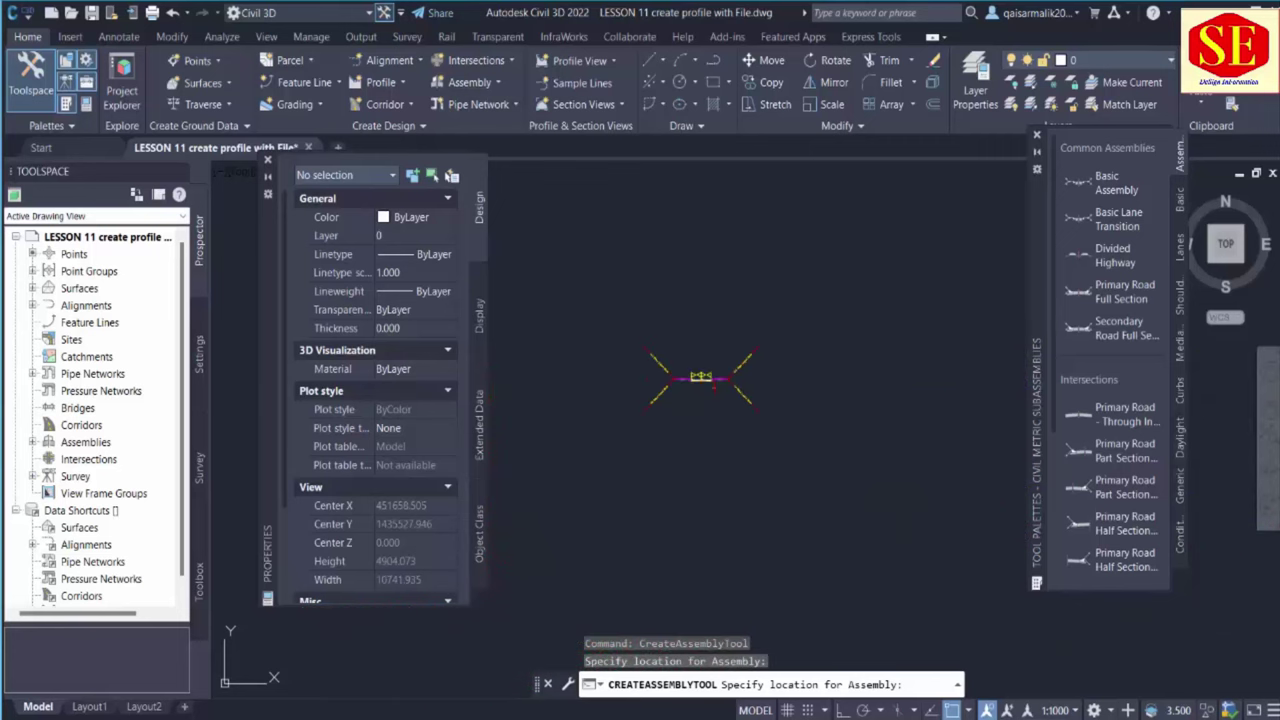
pyautogui.click(700, 377)
pyautogui.scroll(3, 666, 343)
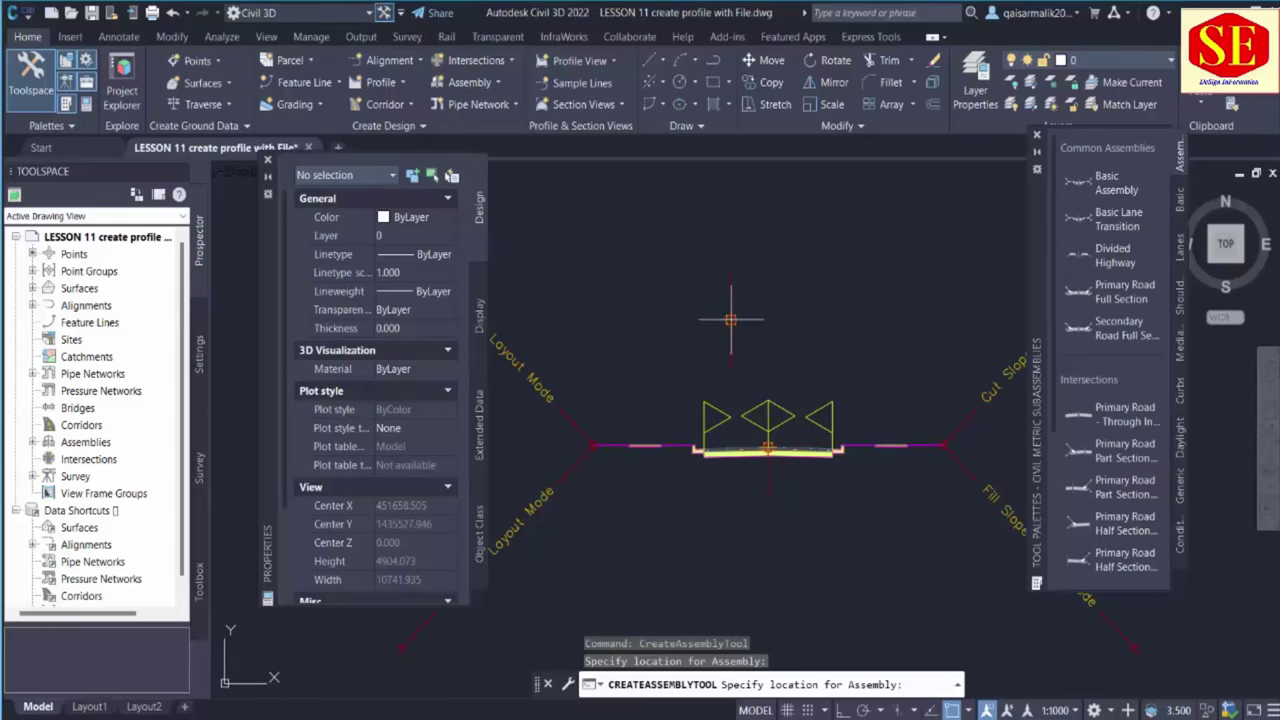
pyautogui.scroll(-2, 742, 235)
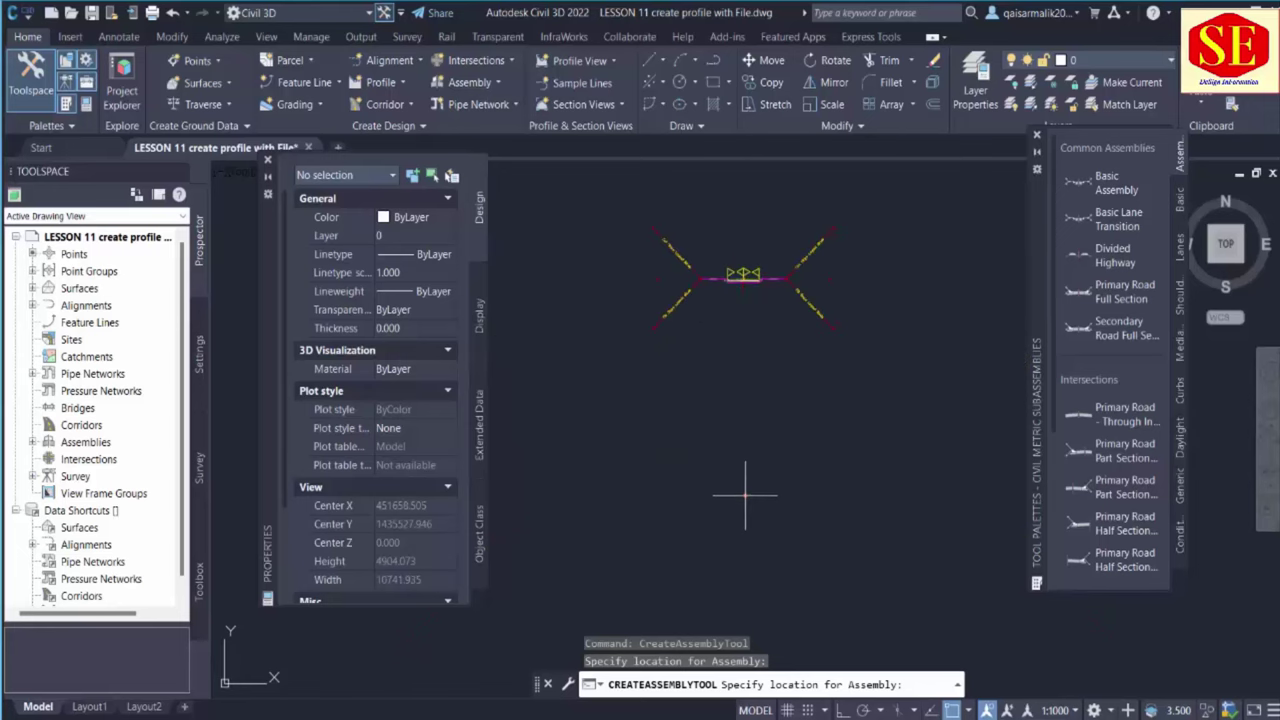
pyautogui.press('Escape')
# Select the placed assembly and show its properties with Ctrl+1
pyautogui.scroll(5, 745, 290)
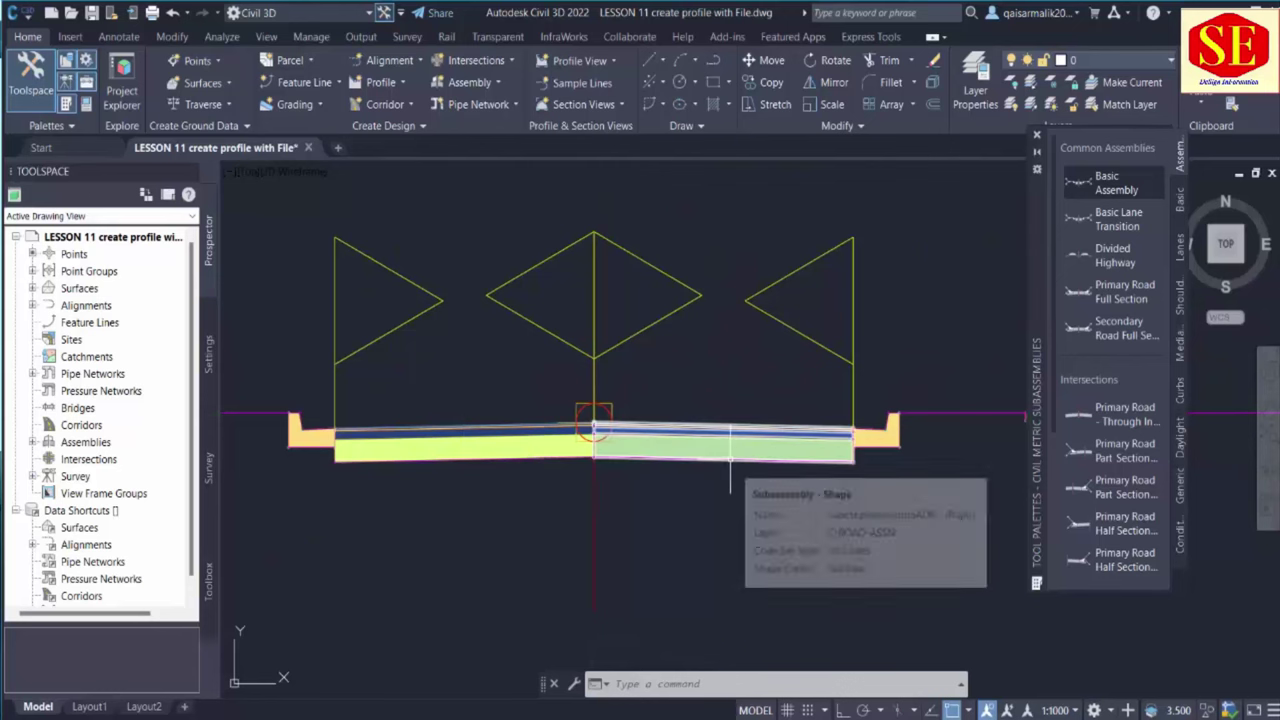
pyautogui.scroll(-2, 730, 460)
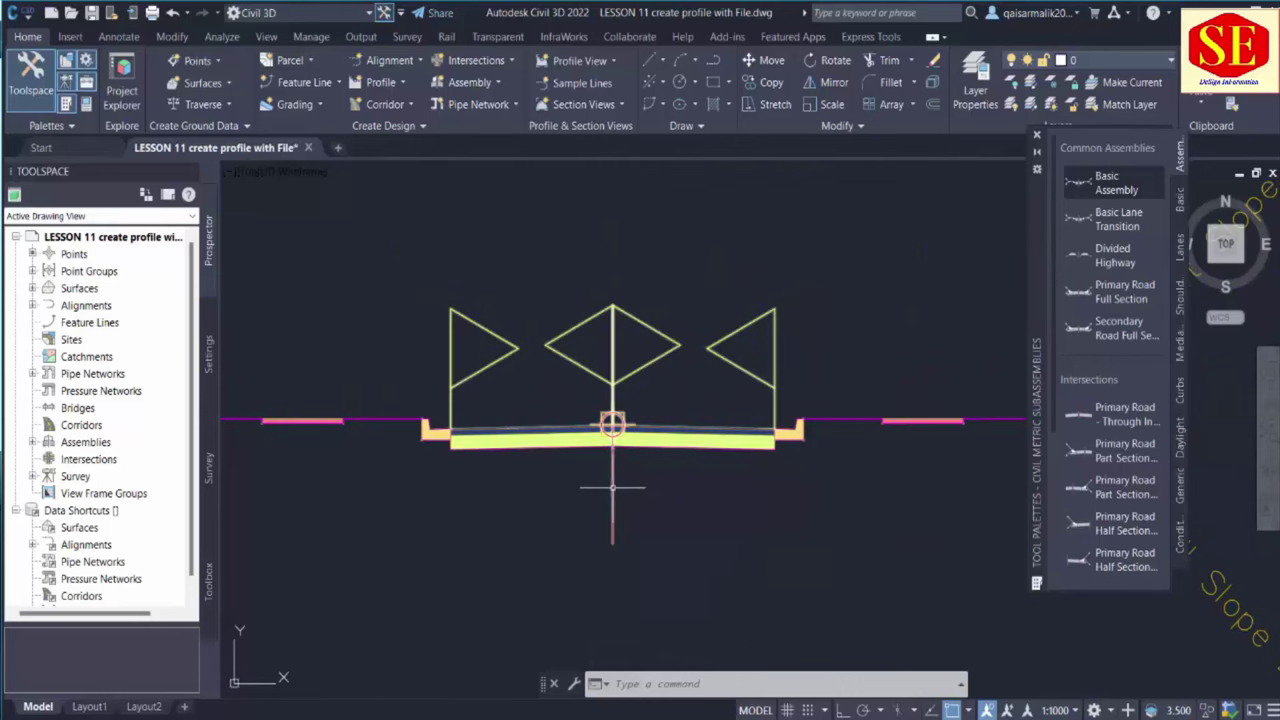
pyautogui.click(612, 488)
pyautogui.hotkey('ctrl', '1')
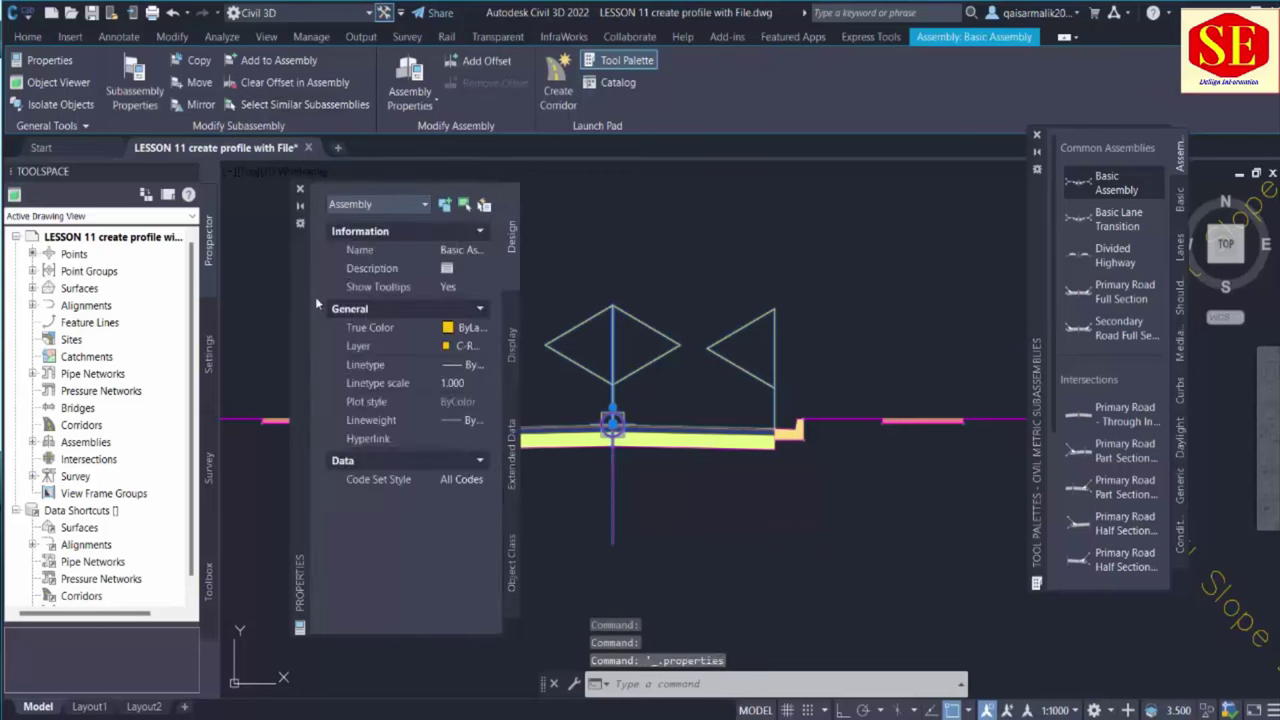
# Reselect the assembly to view its properties, then clear the selection
pyautogui.press('Escape')
pyautogui.press('Escape')
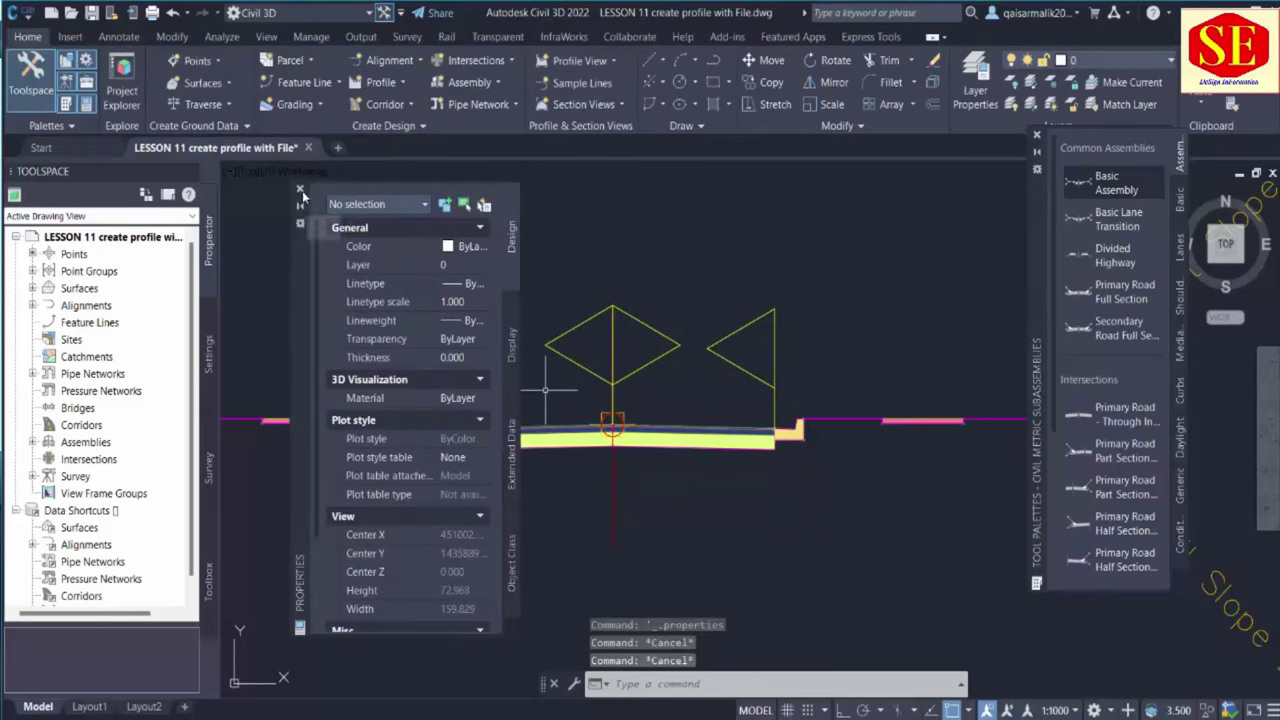
pyautogui.click(300, 189)
pyautogui.click(612, 491)
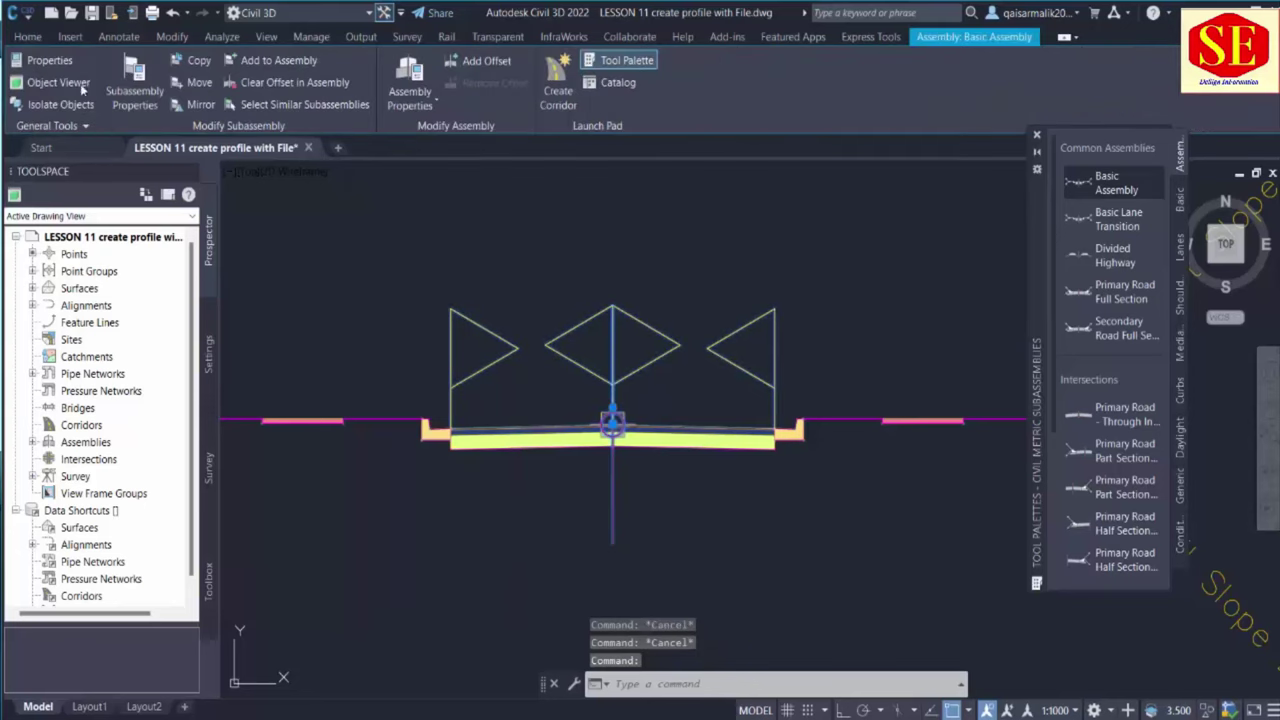
pyautogui.click(42, 60)
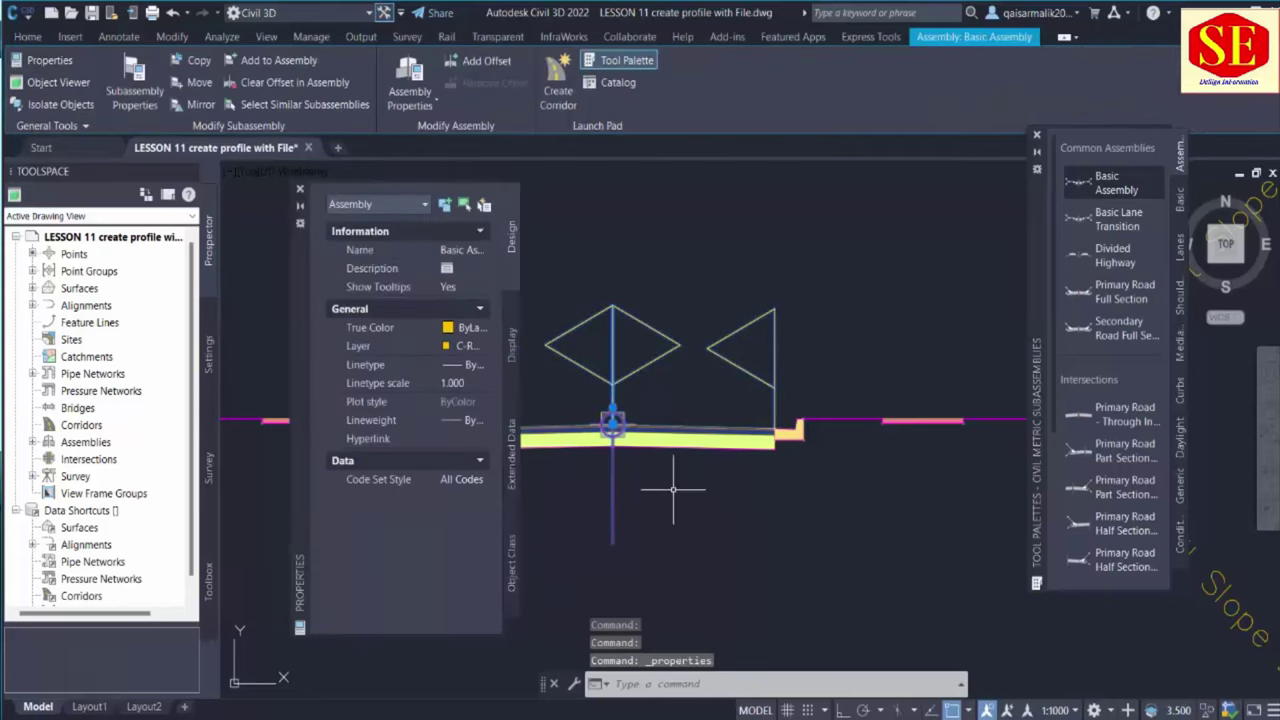
pyautogui.press('Escape')
# Select the right and left lane subassemblies together
pyautogui.moveTo(730, 389); pyautogui.dragTo(847, 339, button='middle')
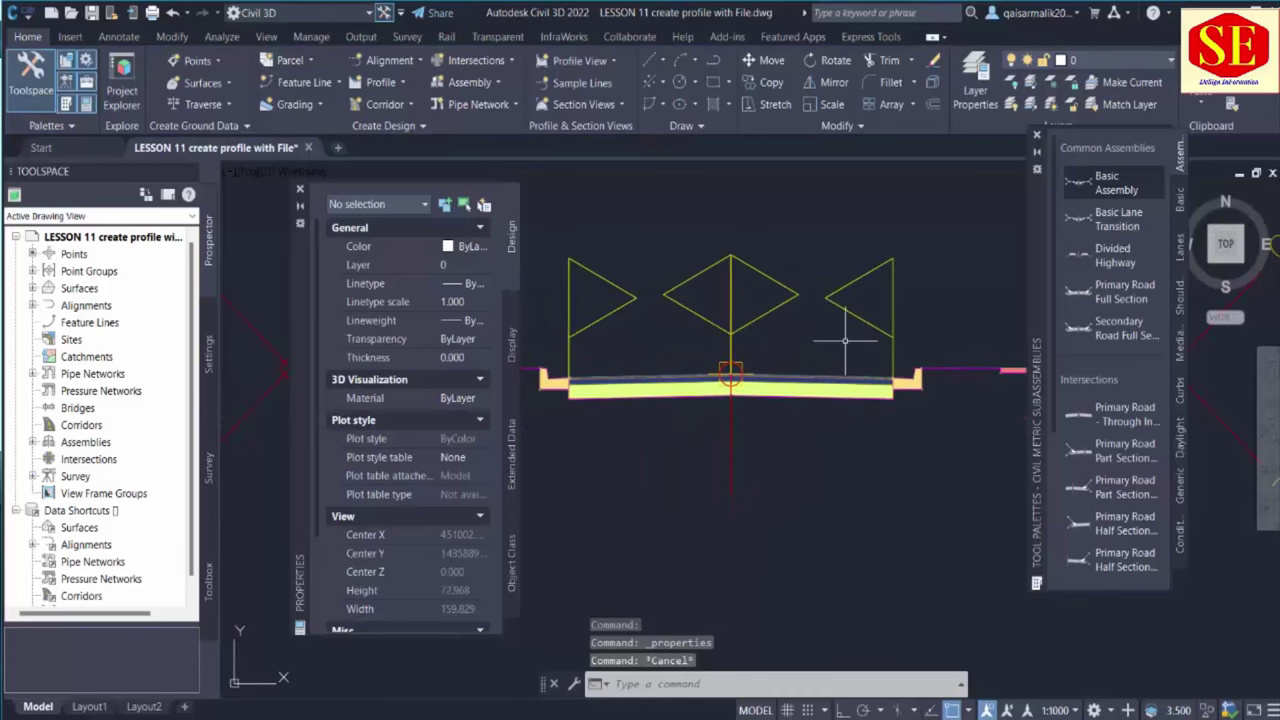
pyautogui.scroll(-3, 483, 360)
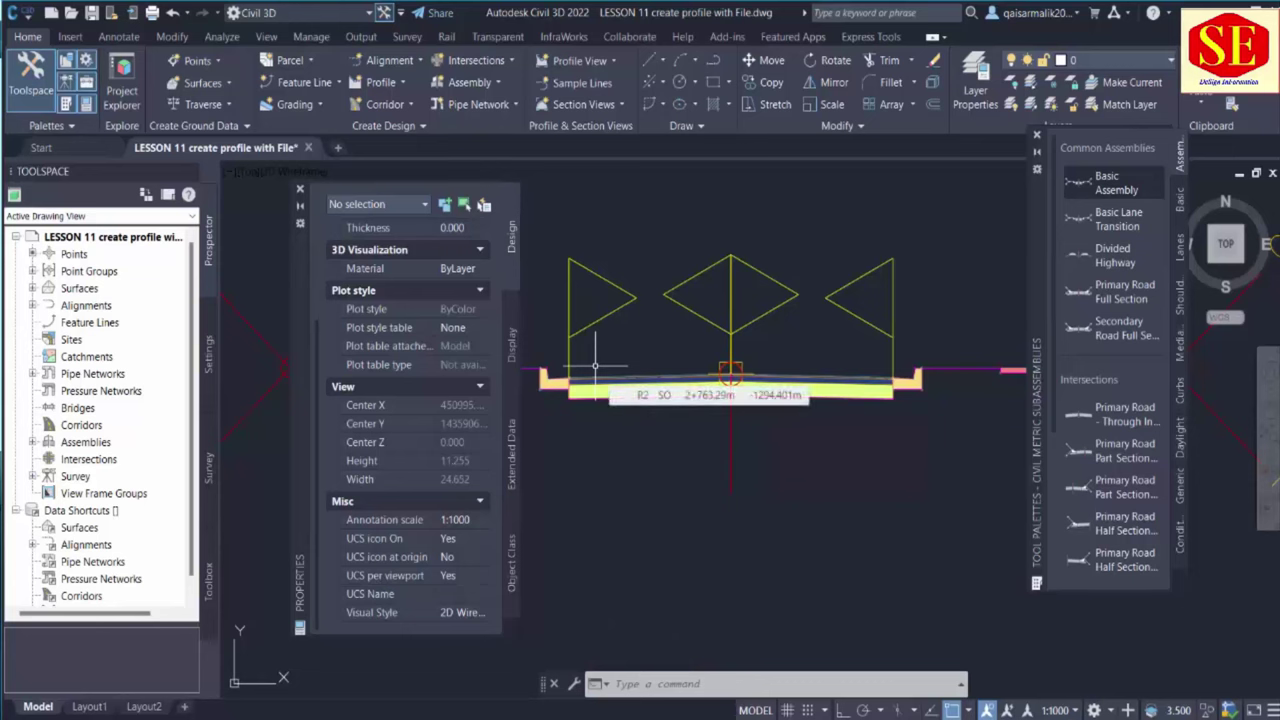
pyautogui.click(789, 380)
pyautogui.click(653, 380)
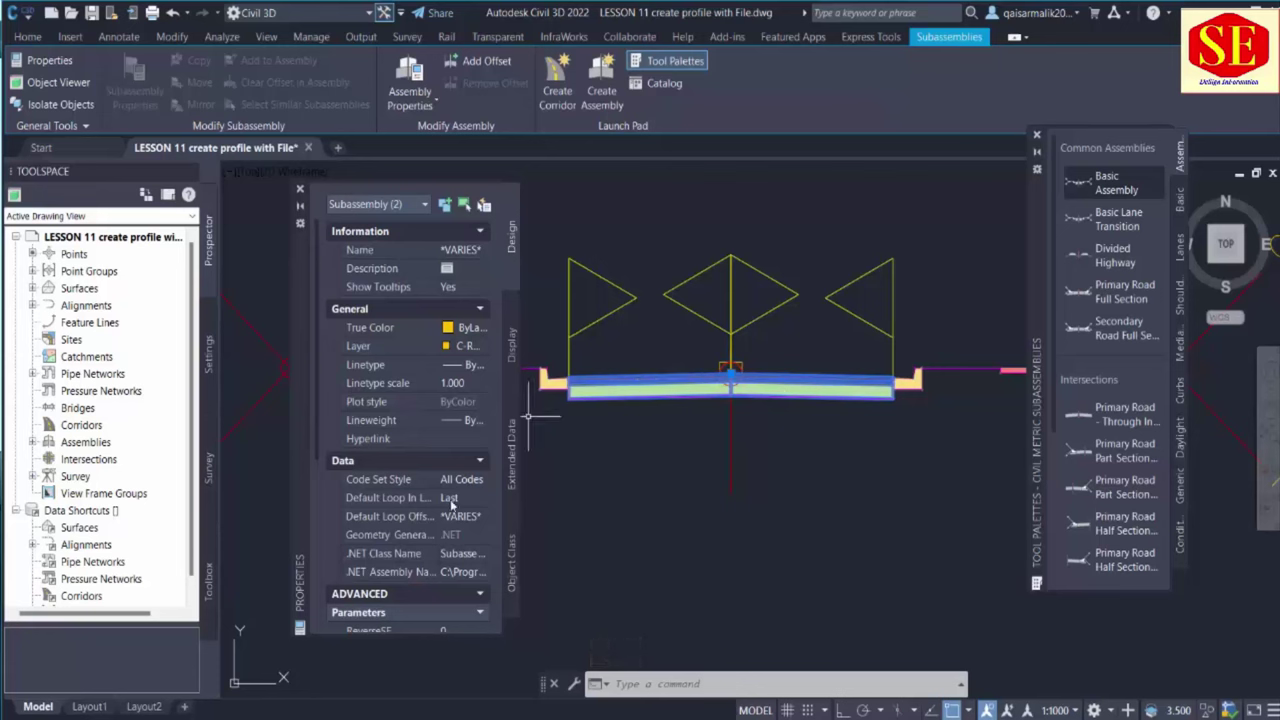
# Read the lanes' 3.600m width, -2.00% slope, 0.025m pavement and 0.100m base depths, then deselect
pyautogui.scroll(-5, 410, 516)
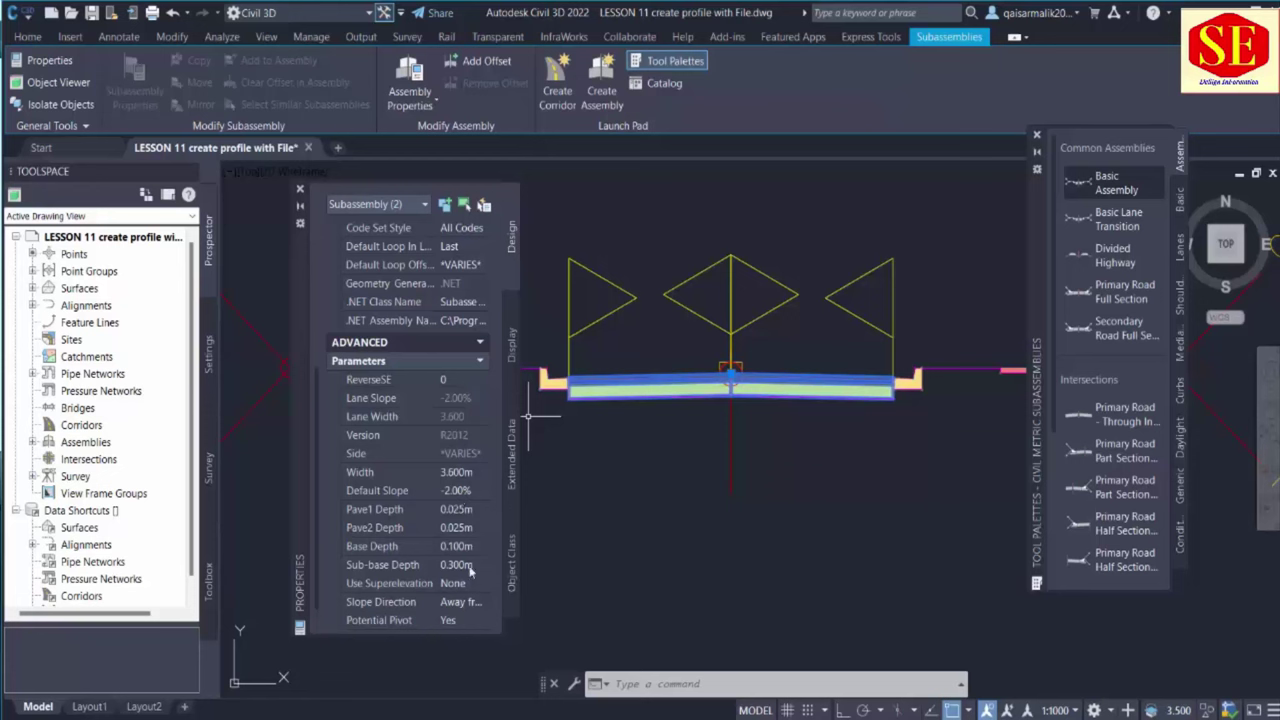
pyautogui.scroll(-1, 452, 600)
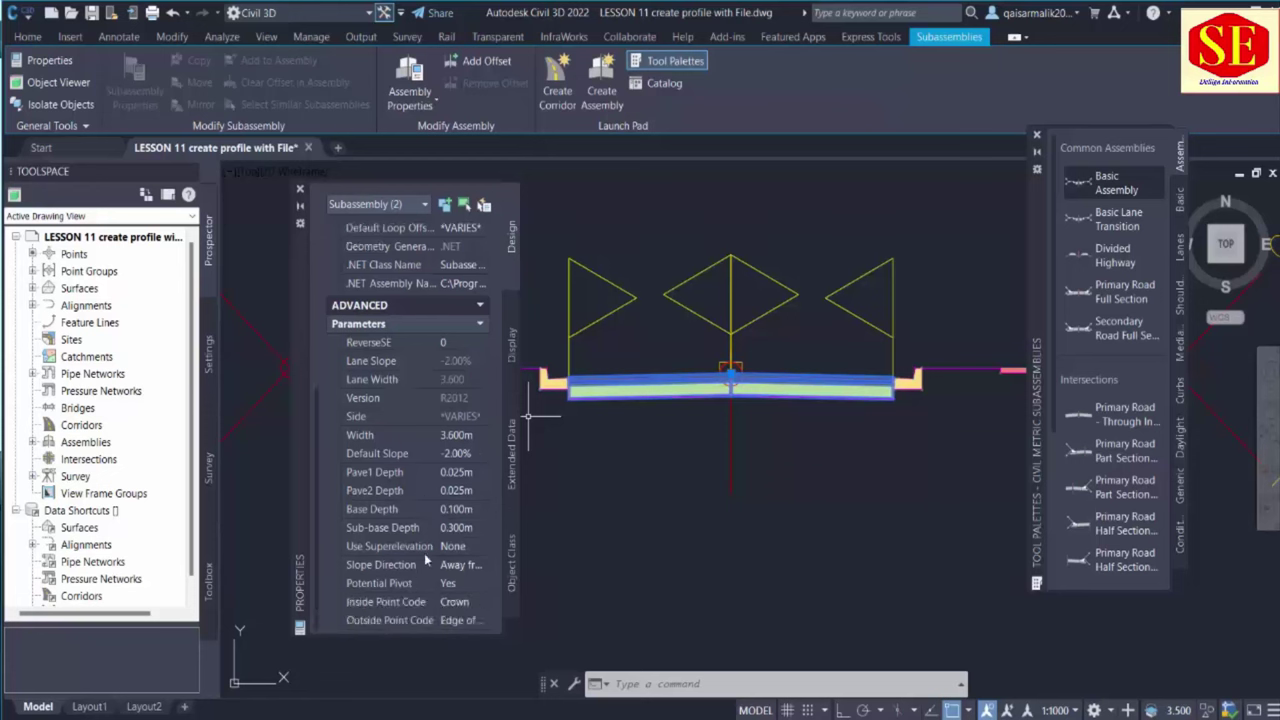
pyautogui.press('Escape')
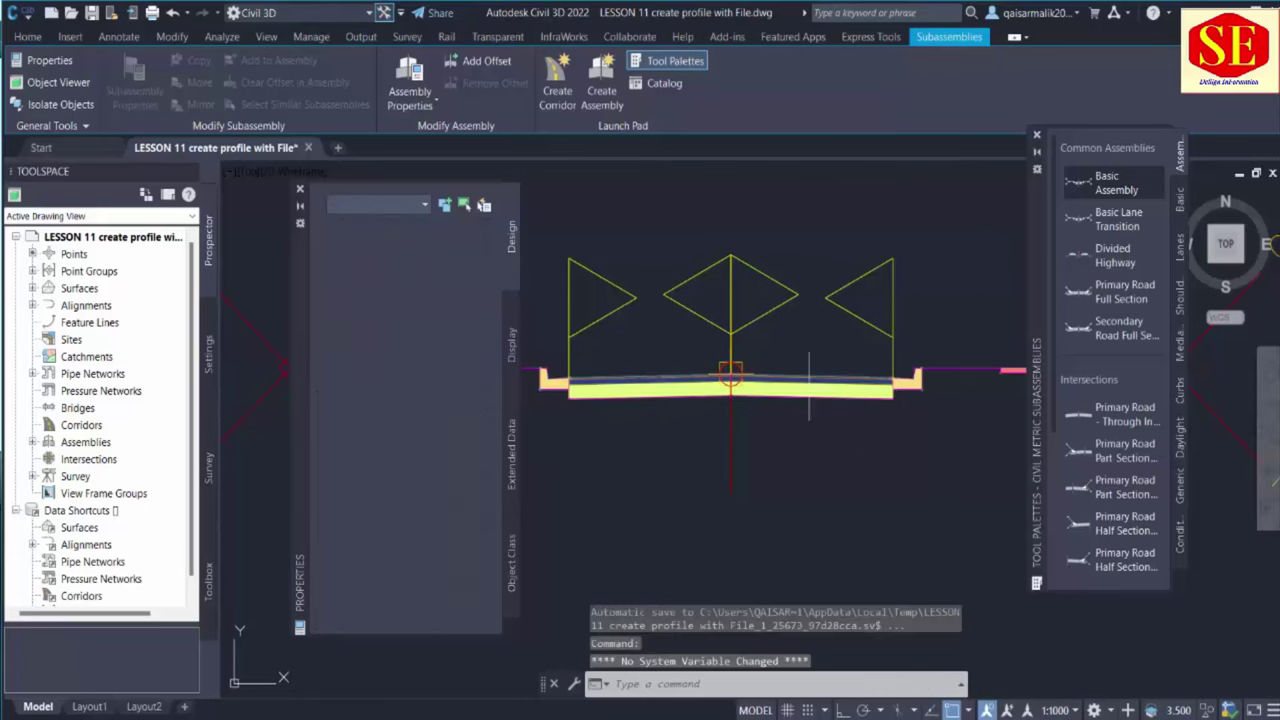
pyautogui.click(662, 252)
pyautogui.press('Escape')
pyautogui.click(796, 385)
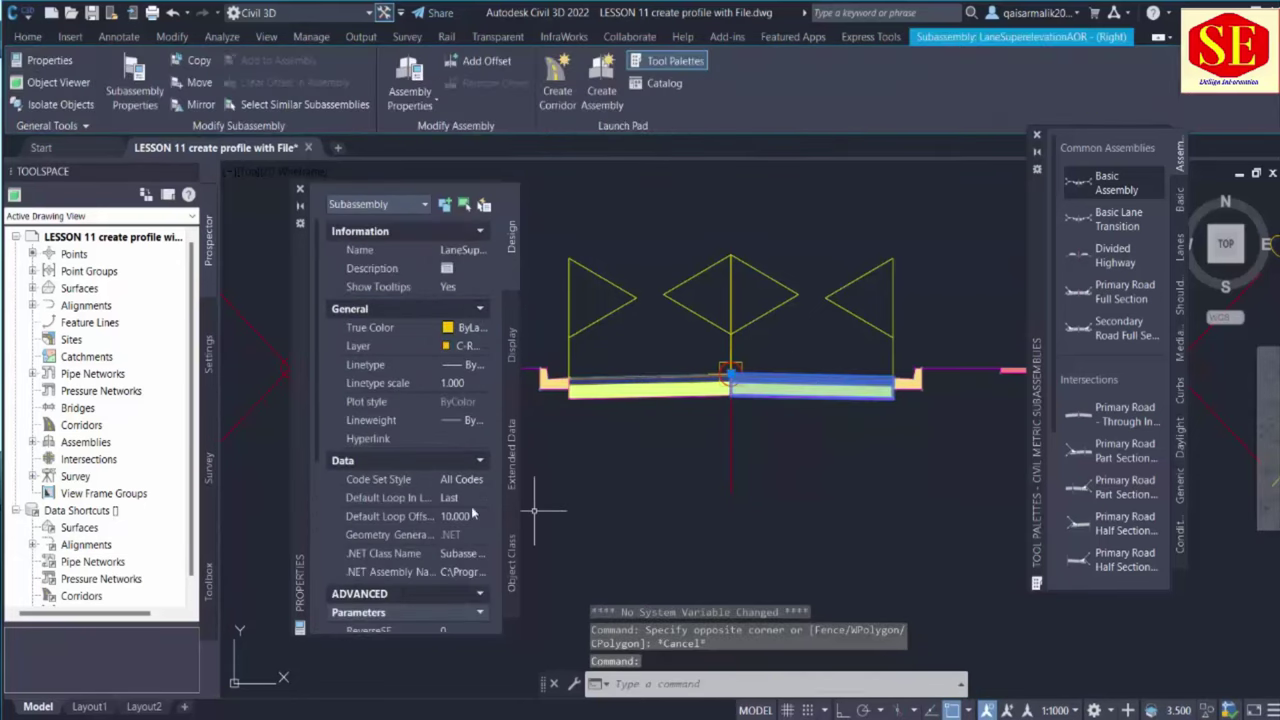
pyautogui.scroll(-5, 470, 495)
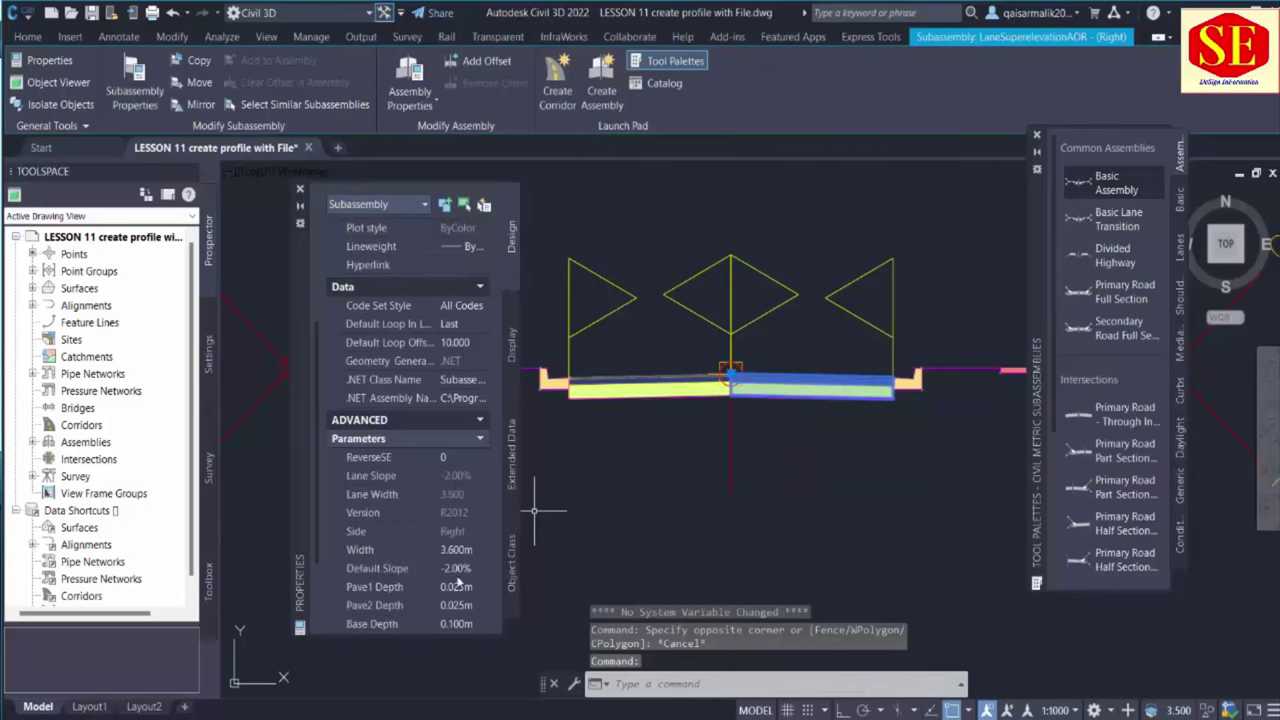
pyautogui.scroll(2, 462, 454)
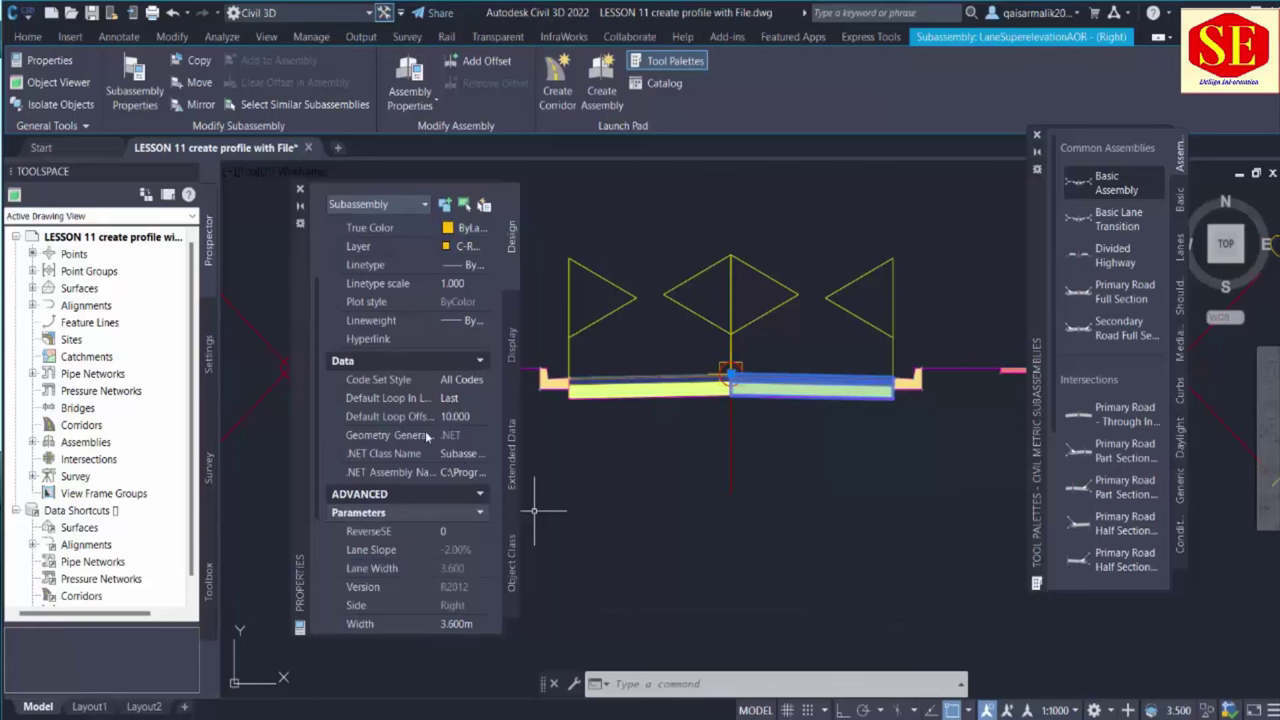
pyautogui.scroll(-2, 427, 437)
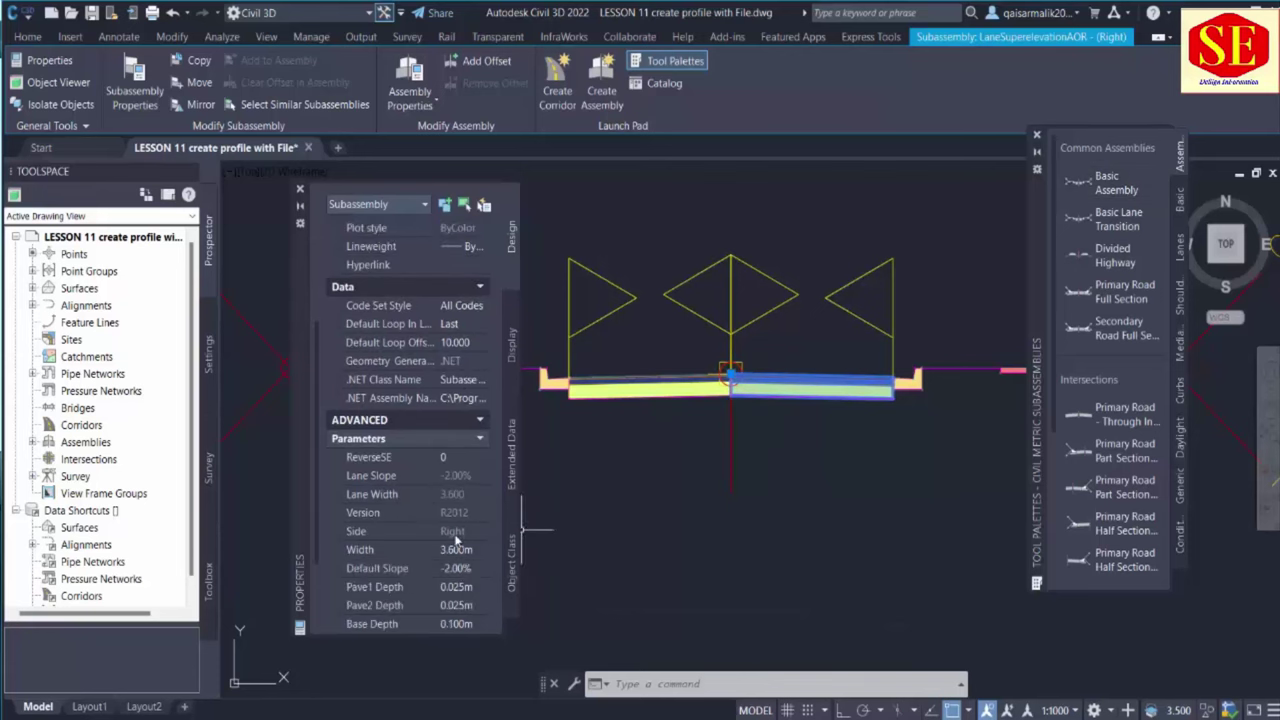
pyautogui.click(671, 378)
pyautogui.press('Escape')
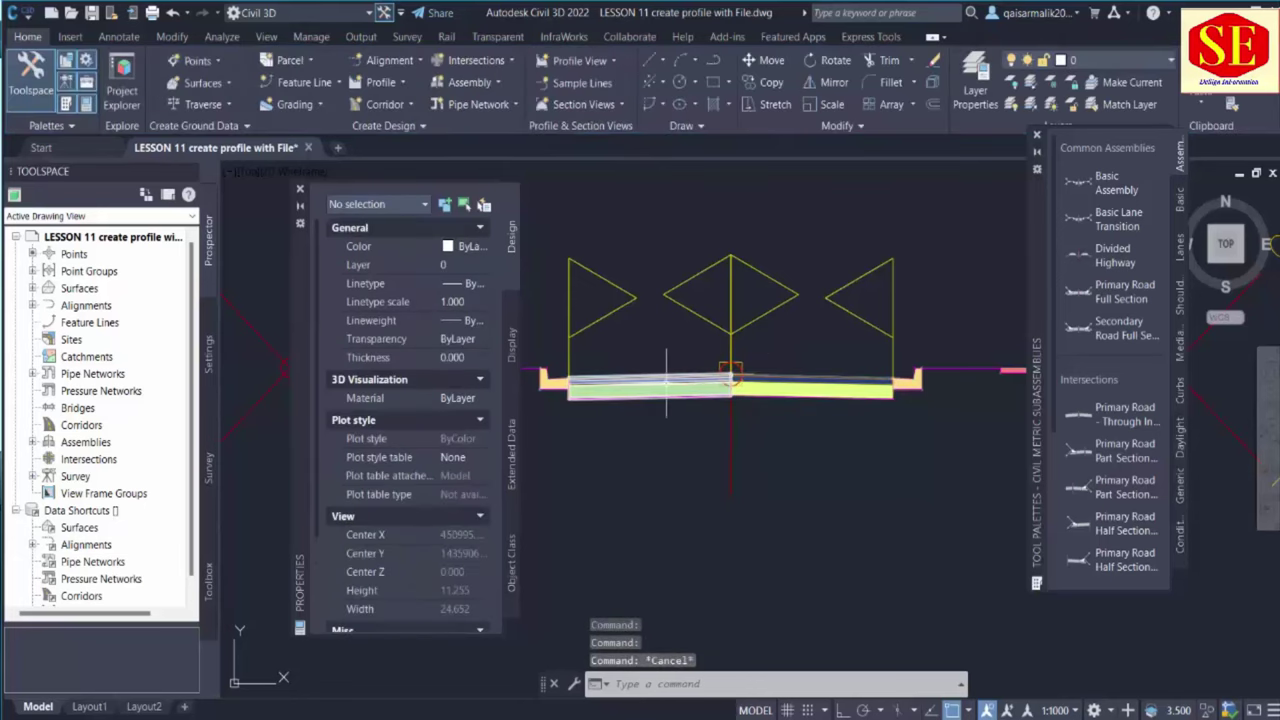
# Select only the left lane subassembly and set its width to 7.3 m
pyautogui.click(667, 380)
pyautogui.scroll(-5, 480, 535)
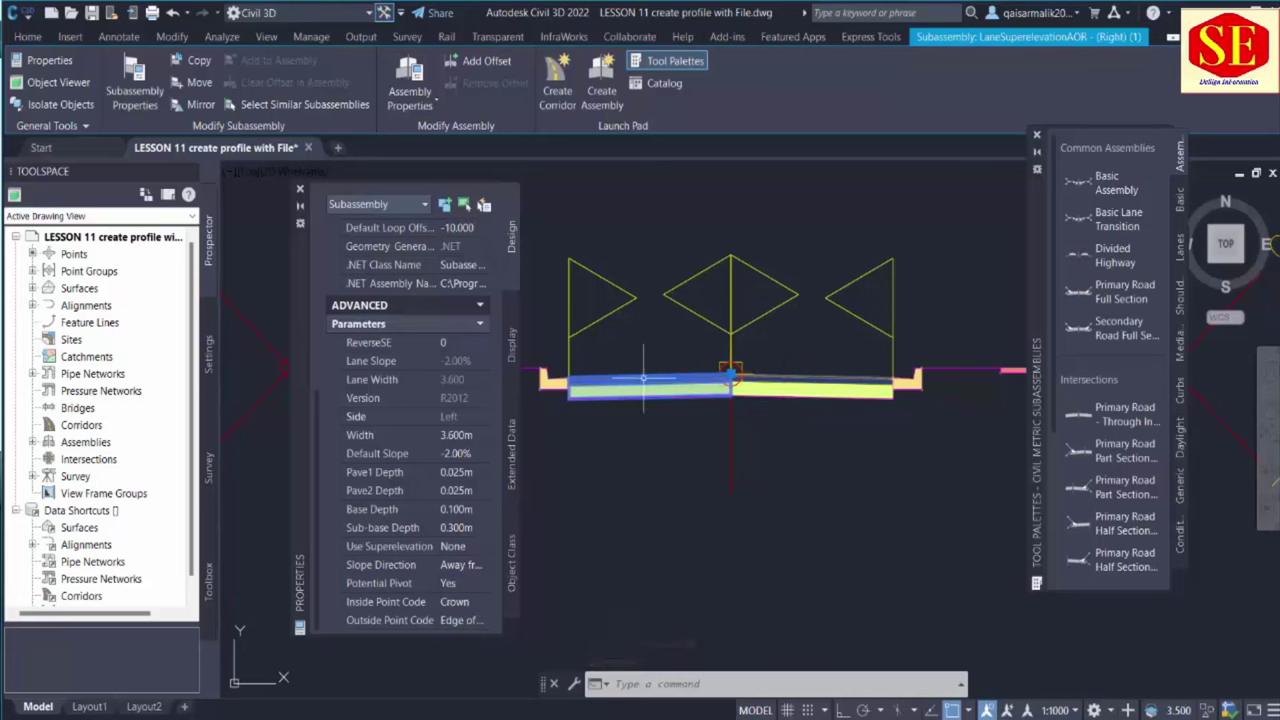
pyautogui.click(460, 438)
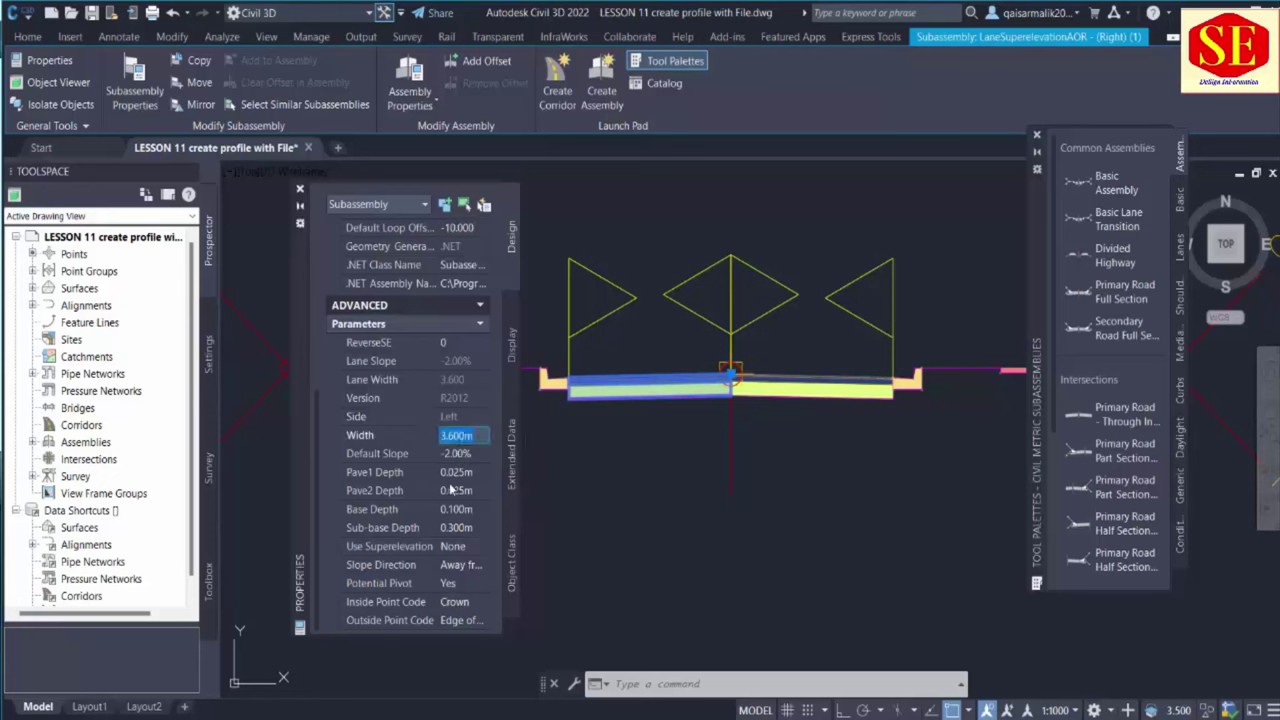
pyautogui.write('7.3')
pyautogui.click(462, 455)
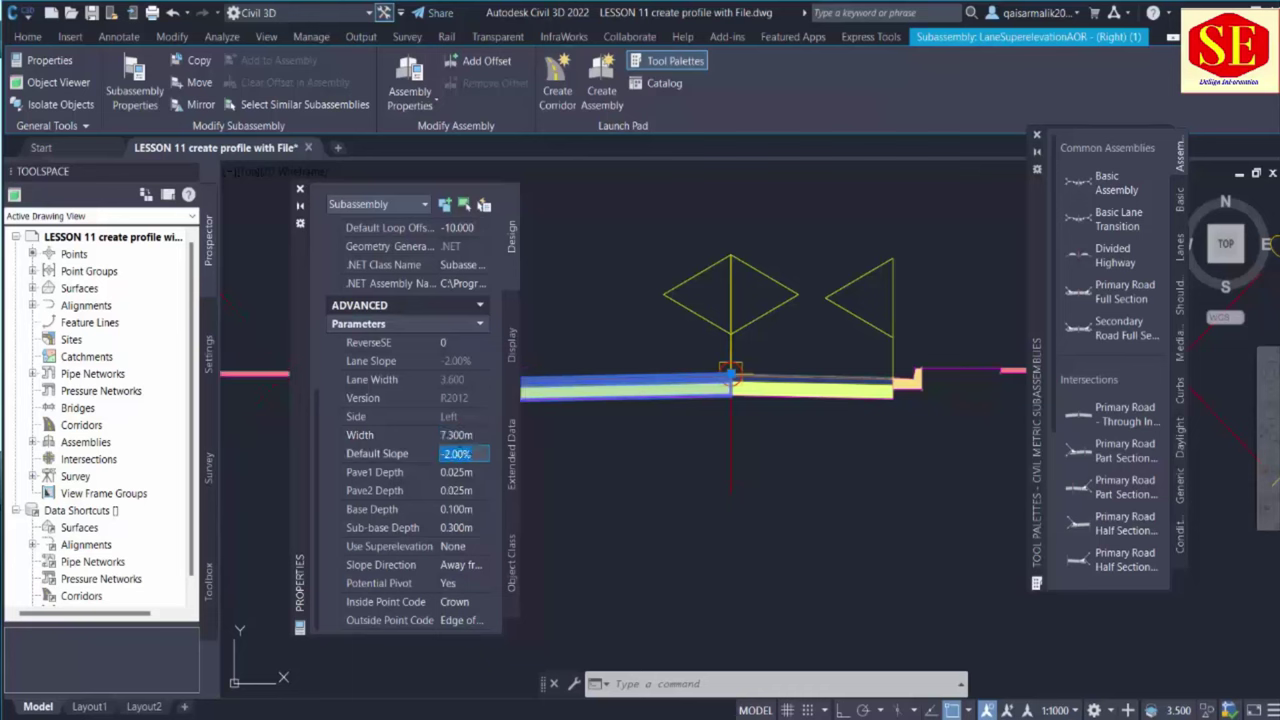
pyautogui.scroll(-3, 800, 455)
pyautogui.scroll(4, 846, 453)
pyautogui.moveTo(830, 400); pyautogui.dragTo(781, 449, button='middle')
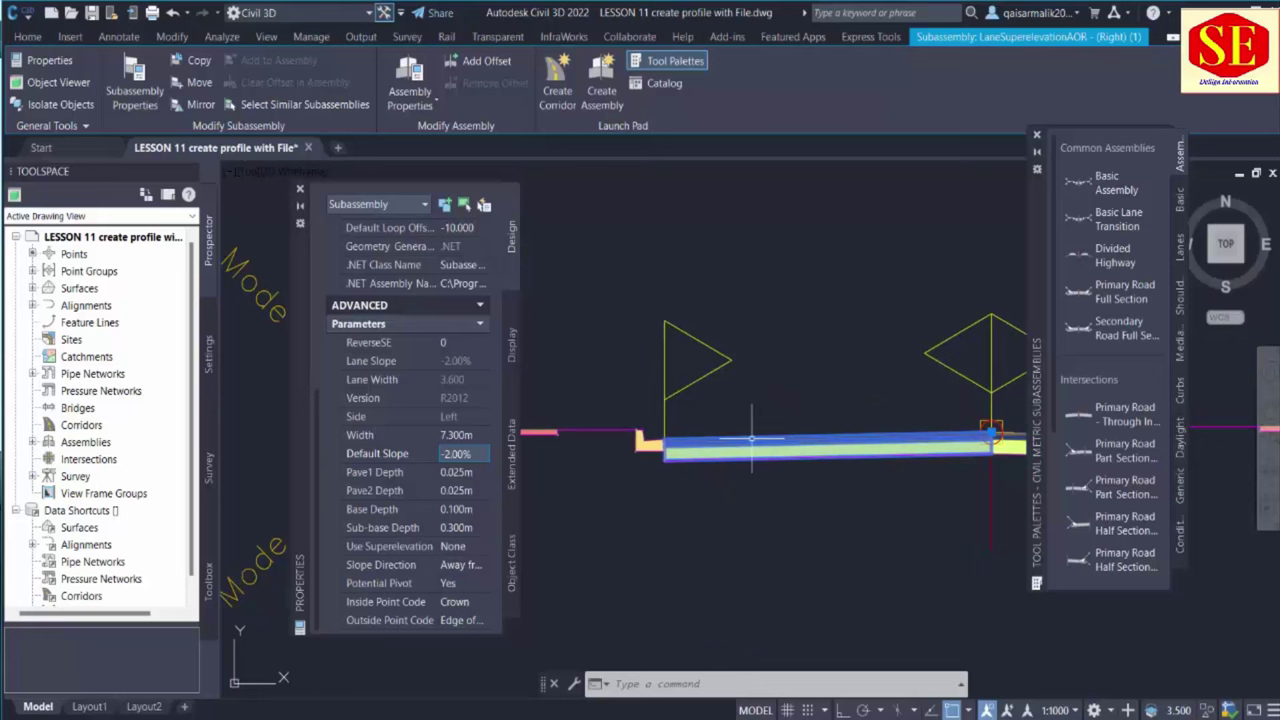
# Try left lane widths of 10 m and then 15 m
pyautogui.click(454, 436)
pyautogui.write('1')
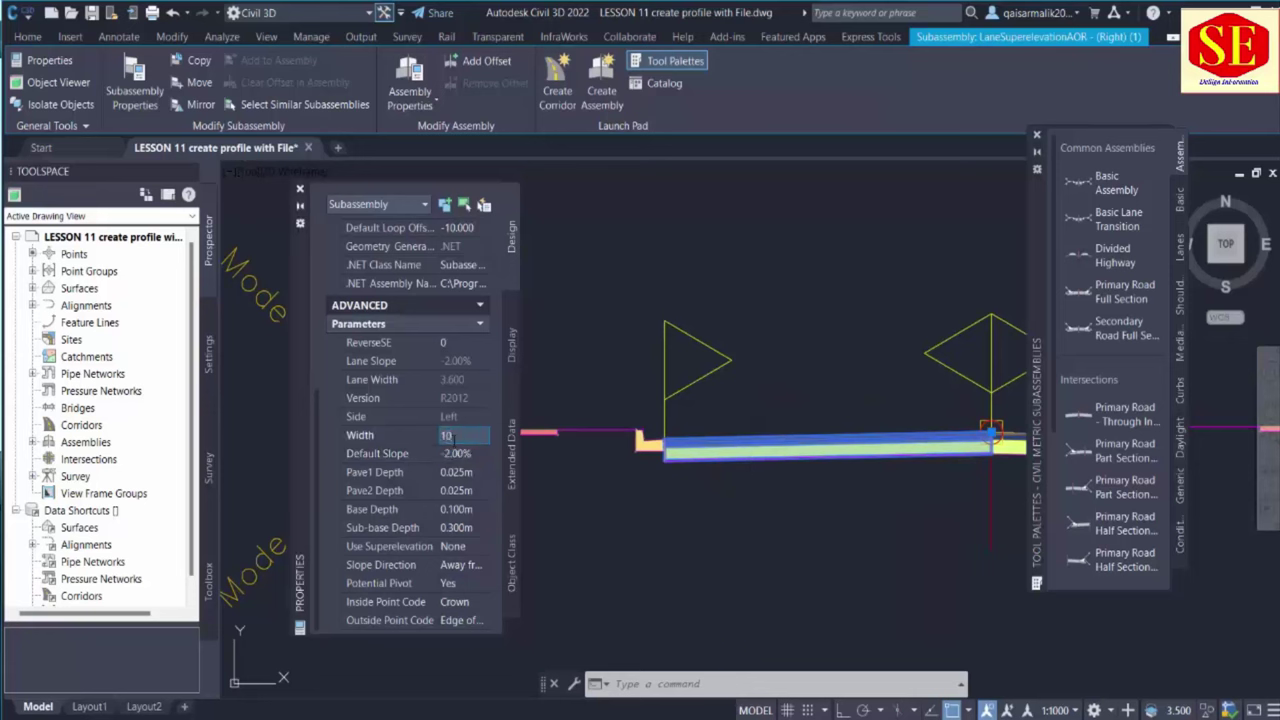
pyautogui.write('0')
pyautogui.click(454, 455)
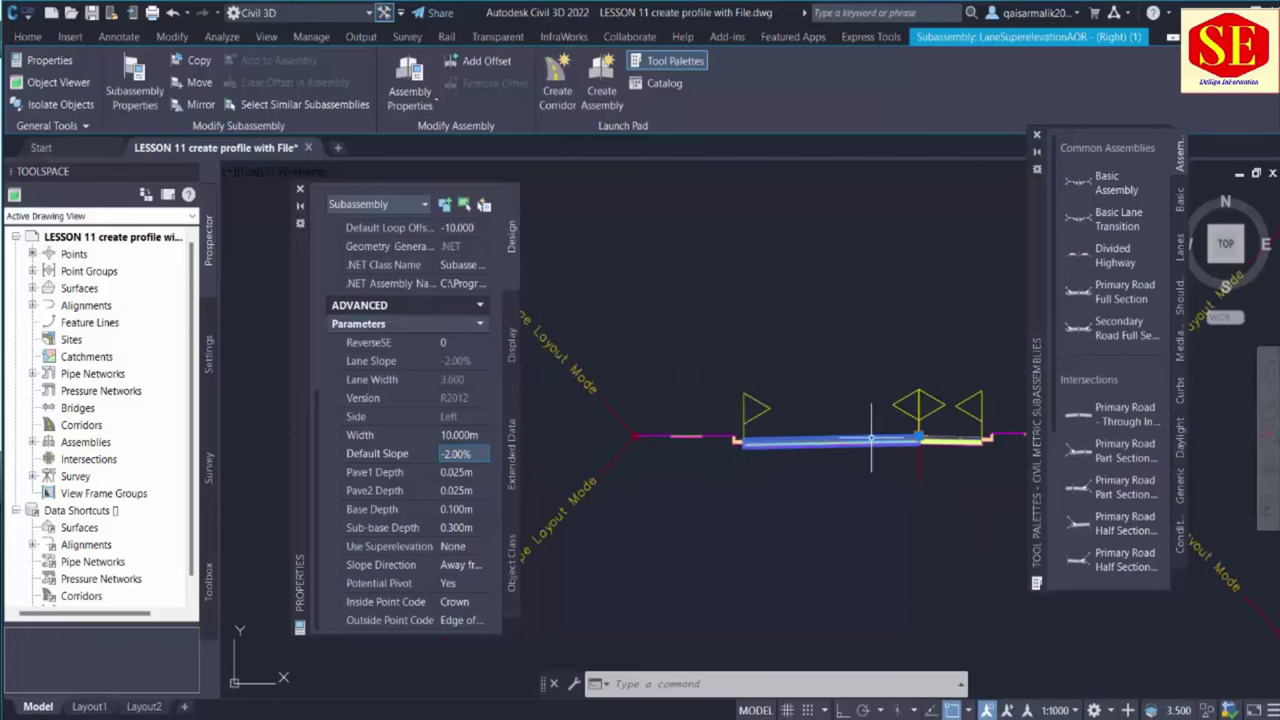
pyautogui.click(463, 436)
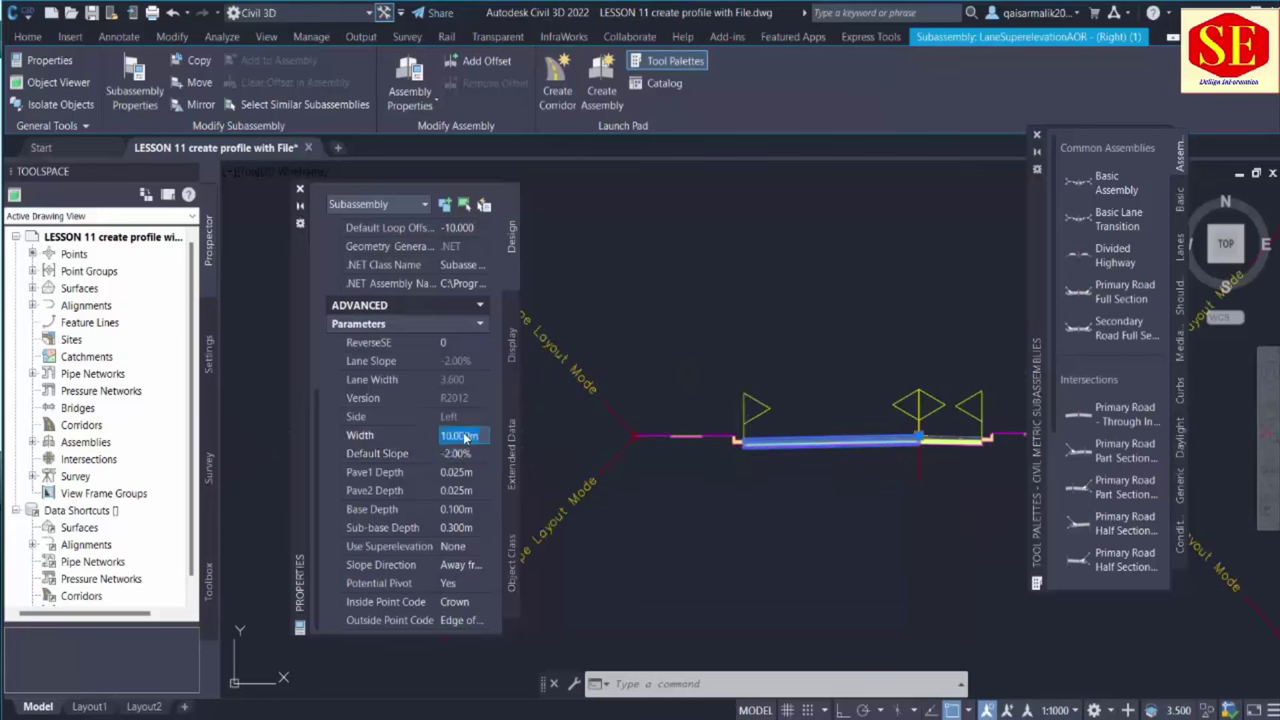
pyautogui.write('15')
pyautogui.click(456, 472)
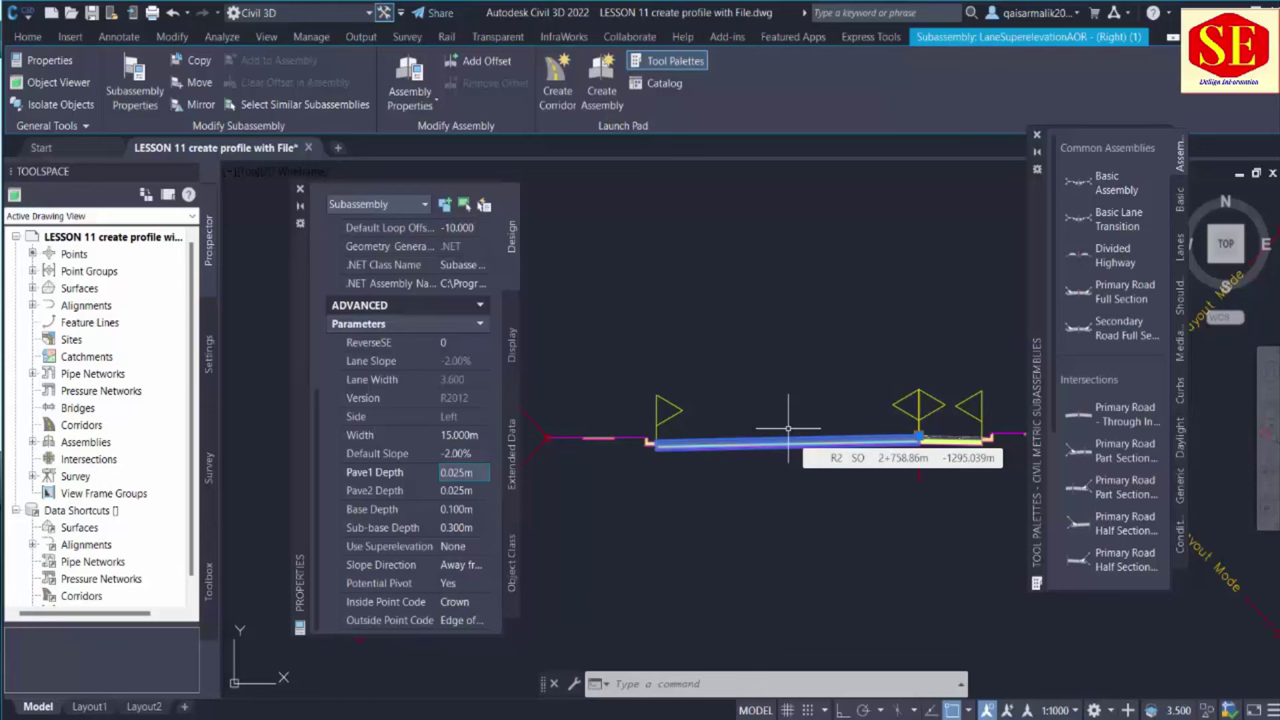
# Change the left lane width to 3.6 m, then settle on 7.2 m
pyautogui.click(462, 435)
pyautogui.write('3')
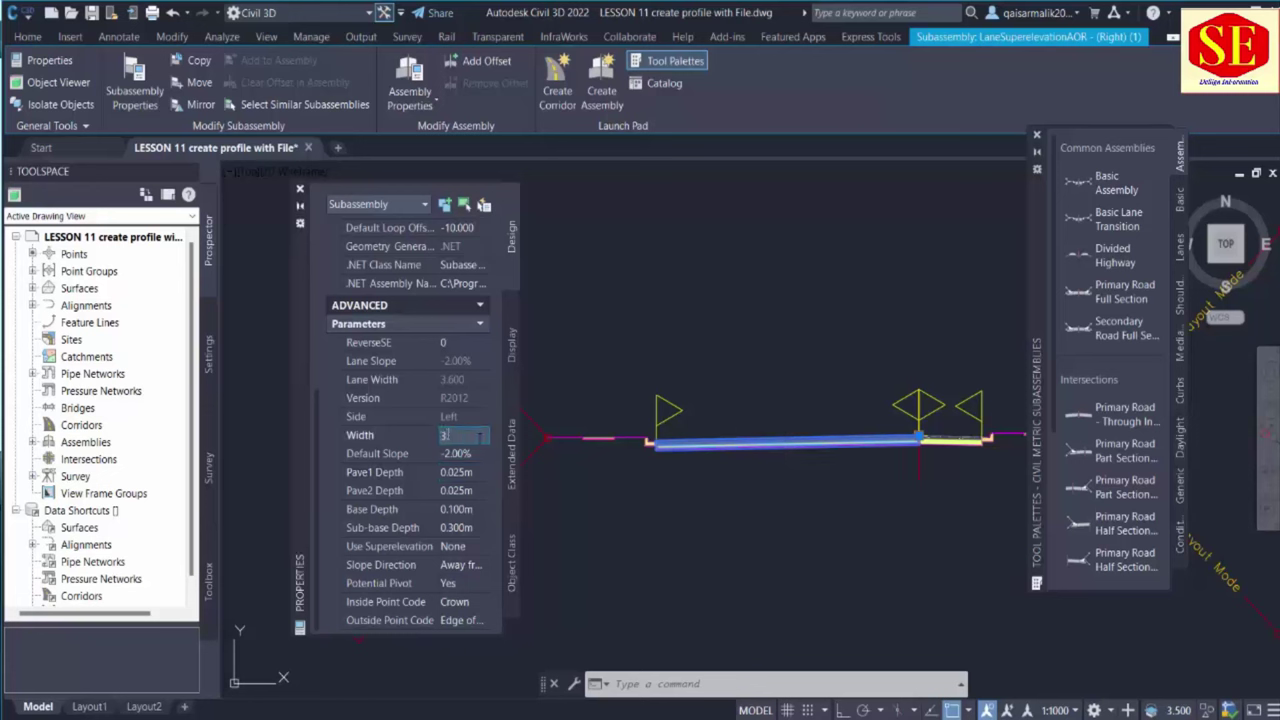
pyautogui.write('.6')
pyautogui.press('Return')
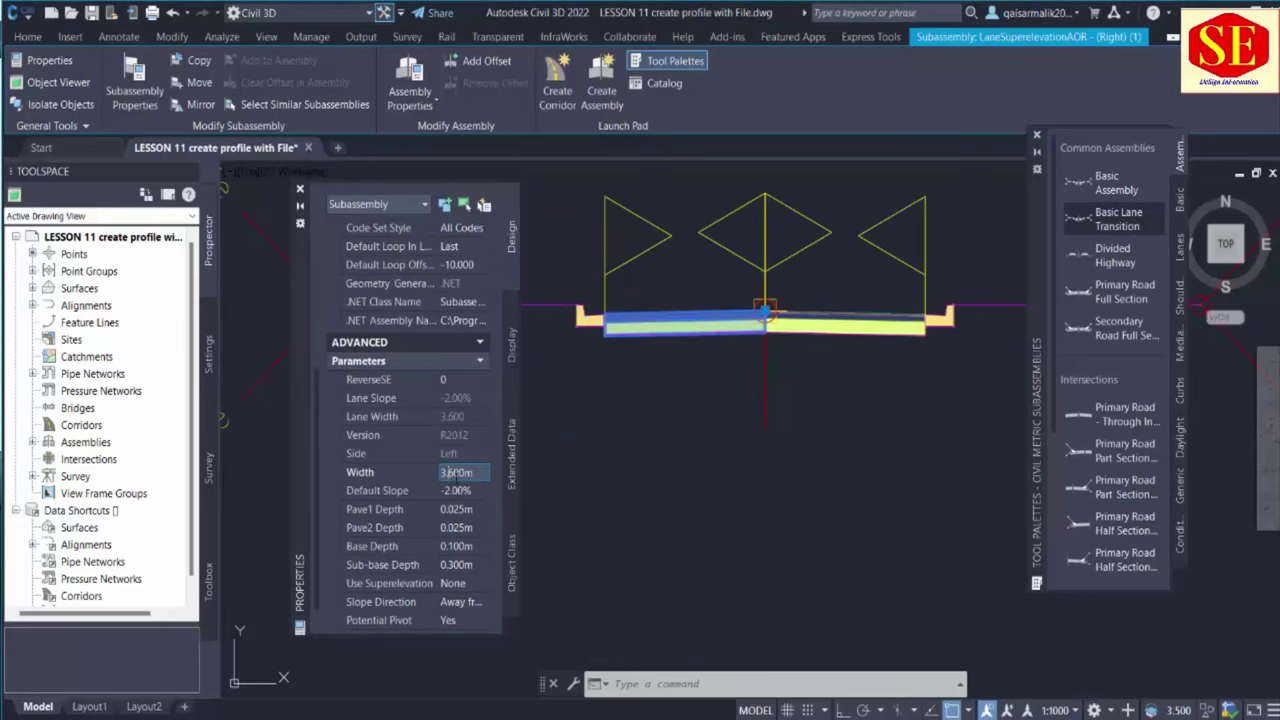
pyautogui.moveTo(481, 473); pyautogui.dragTo(408, 478)
pyautogui.write('7.2')
pyautogui.click(462, 489)
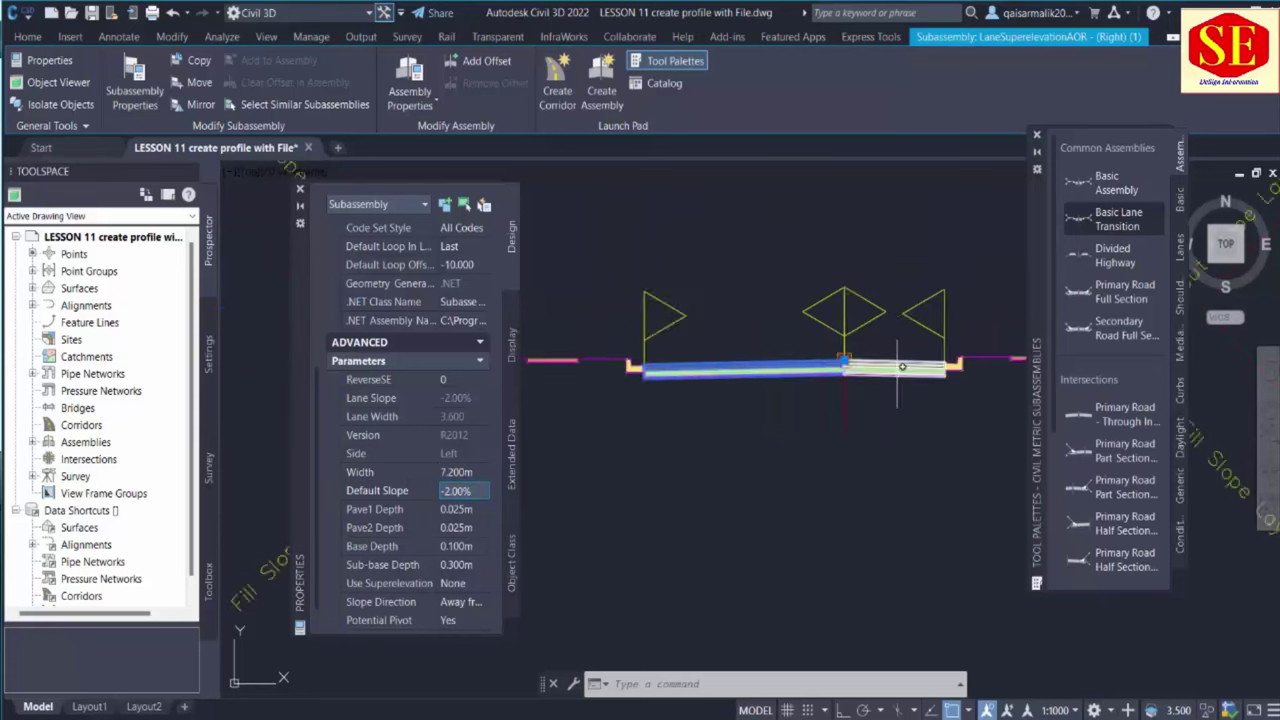
# Add the right lane to the selection and give both lanes a 7.3 m width
pyautogui.click(900, 370)
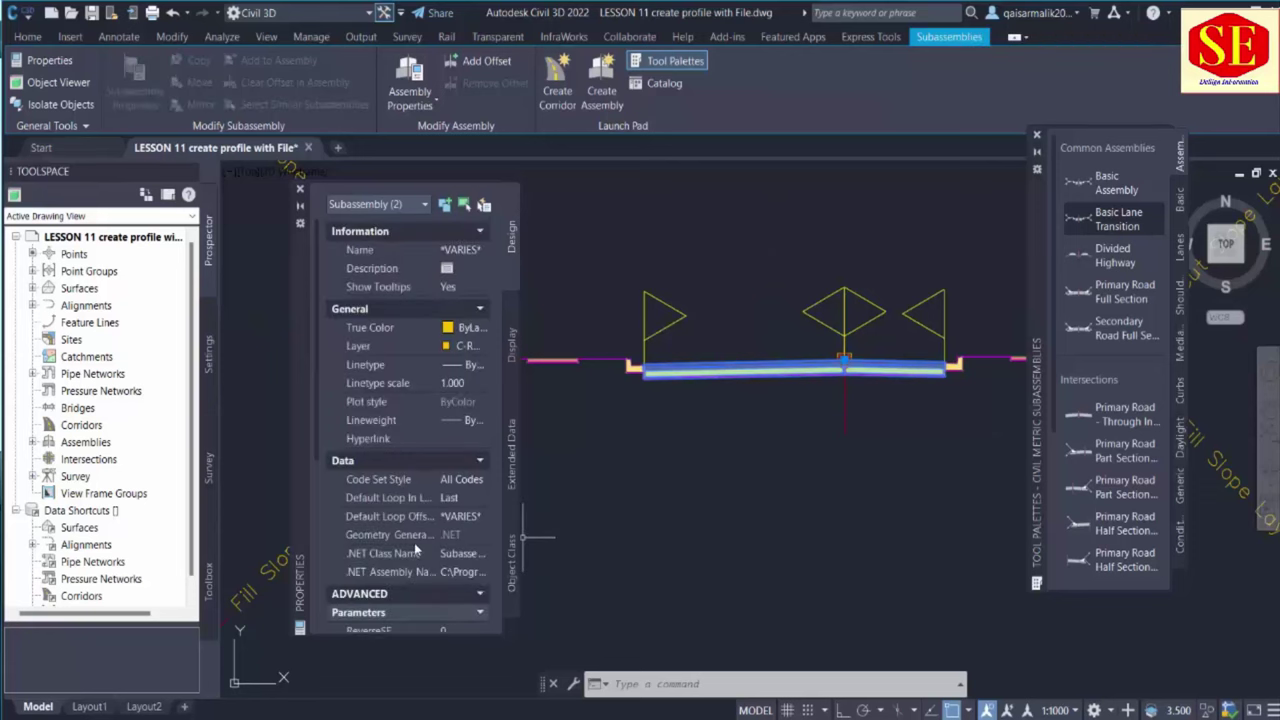
pyautogui.scroll(-5, 414, 542)
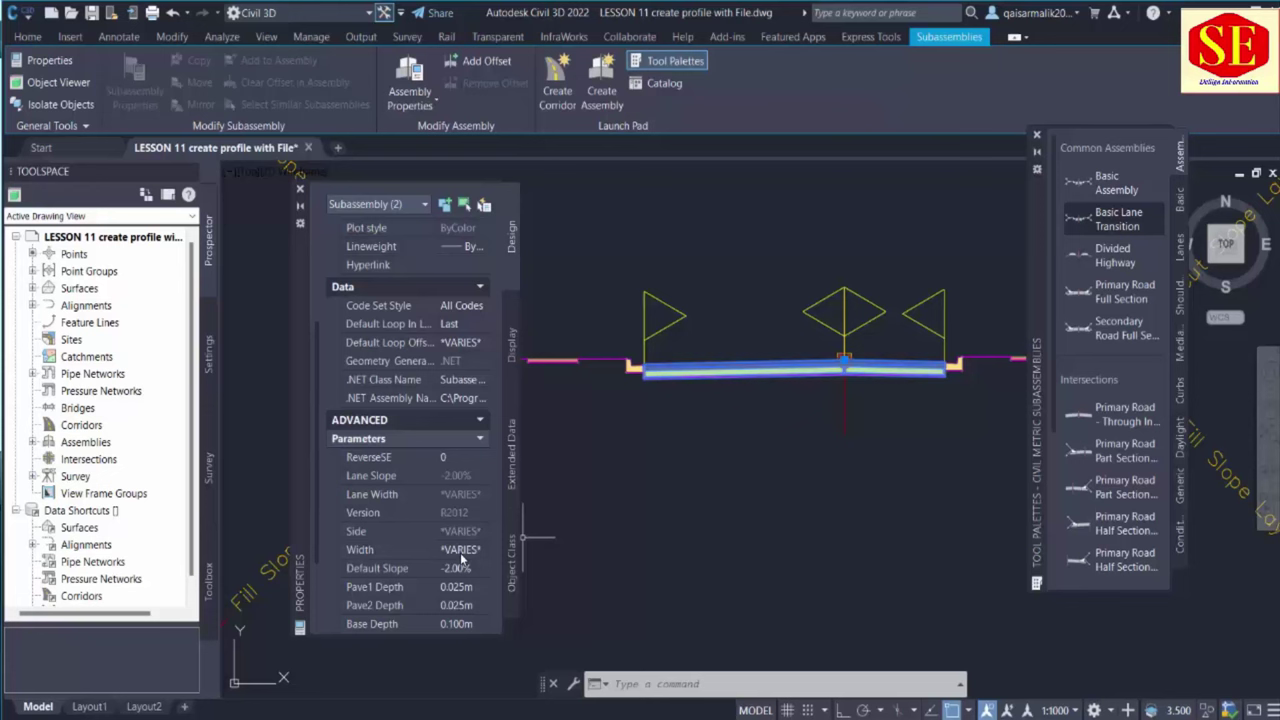
pyautogui.click(460, 550)
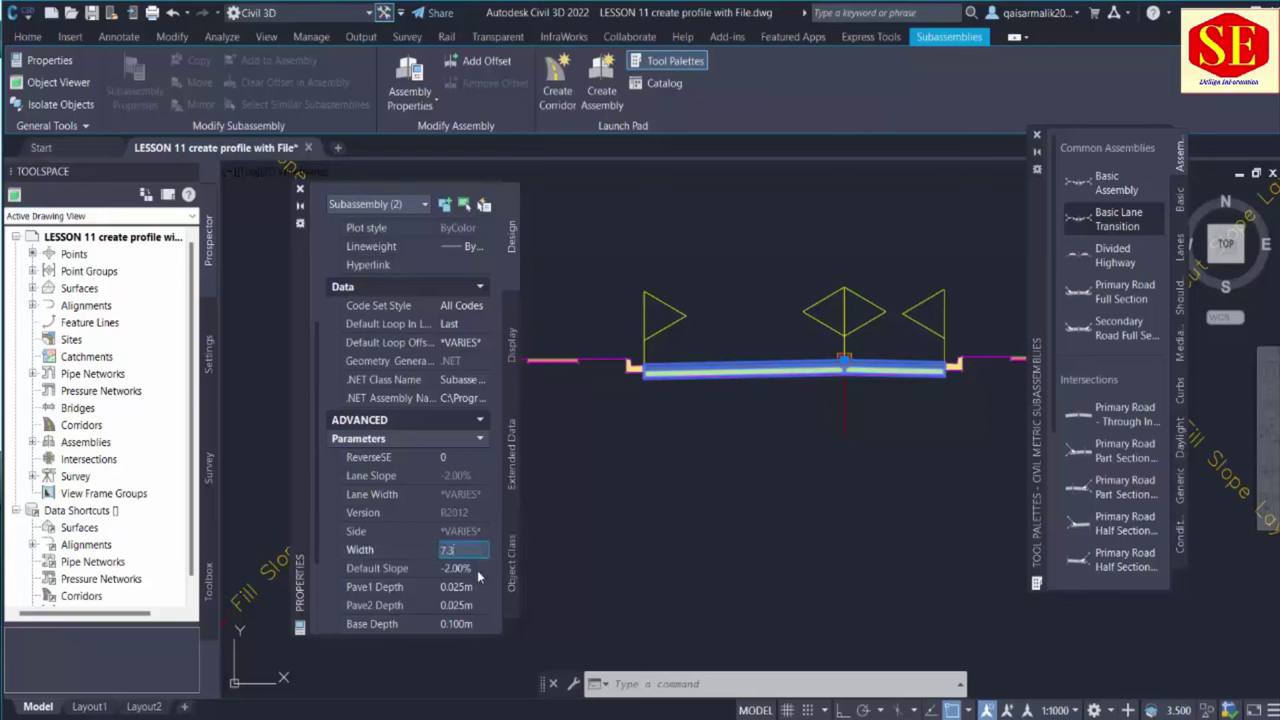
pyautogui.press('Tab')
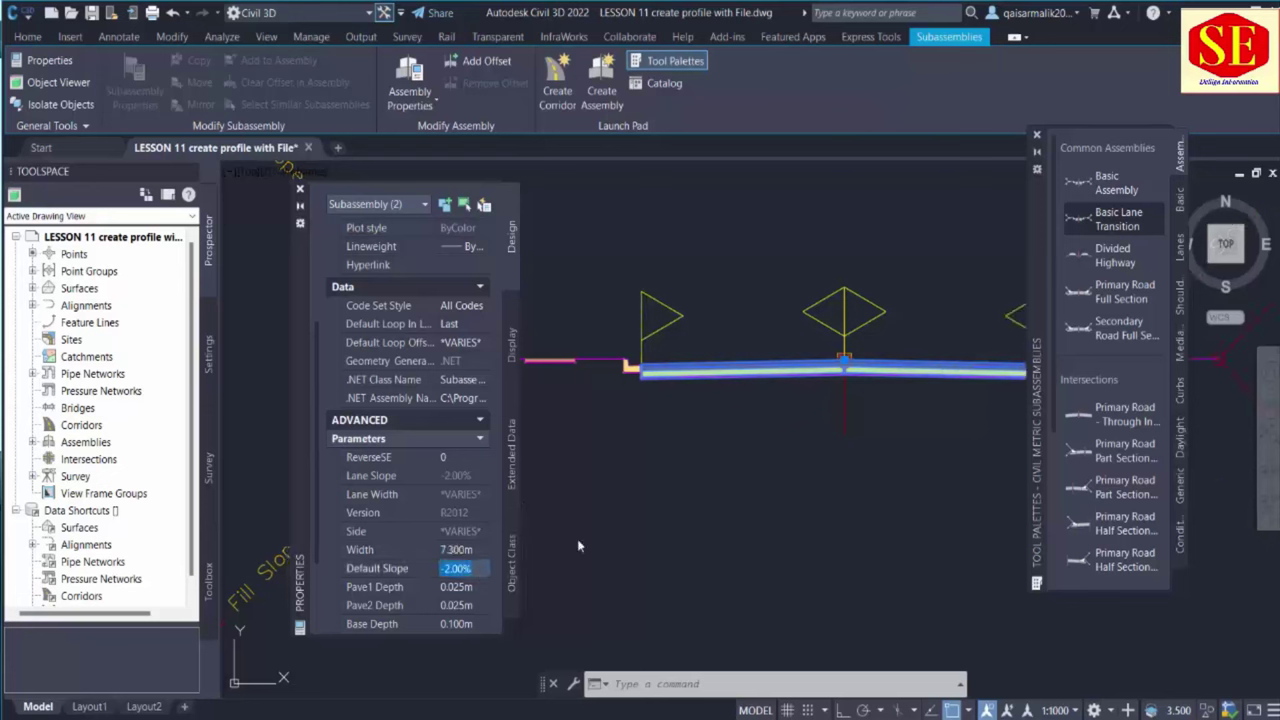
pyautogui.scroll(2, 812, 395)
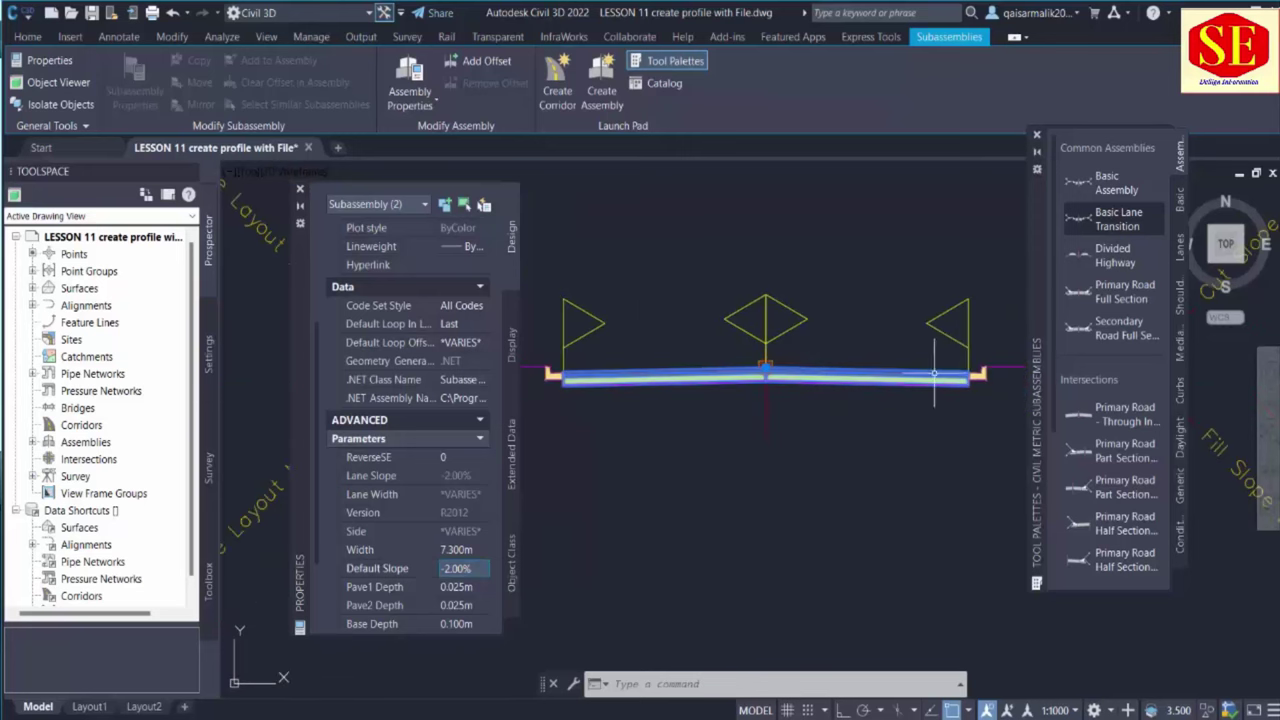
# Try shared lane widths of 10 m and then 12 m
pyautogui.moveTo(934, 372)
pyautogui.click(462, 551)
pyautogui.write('10')
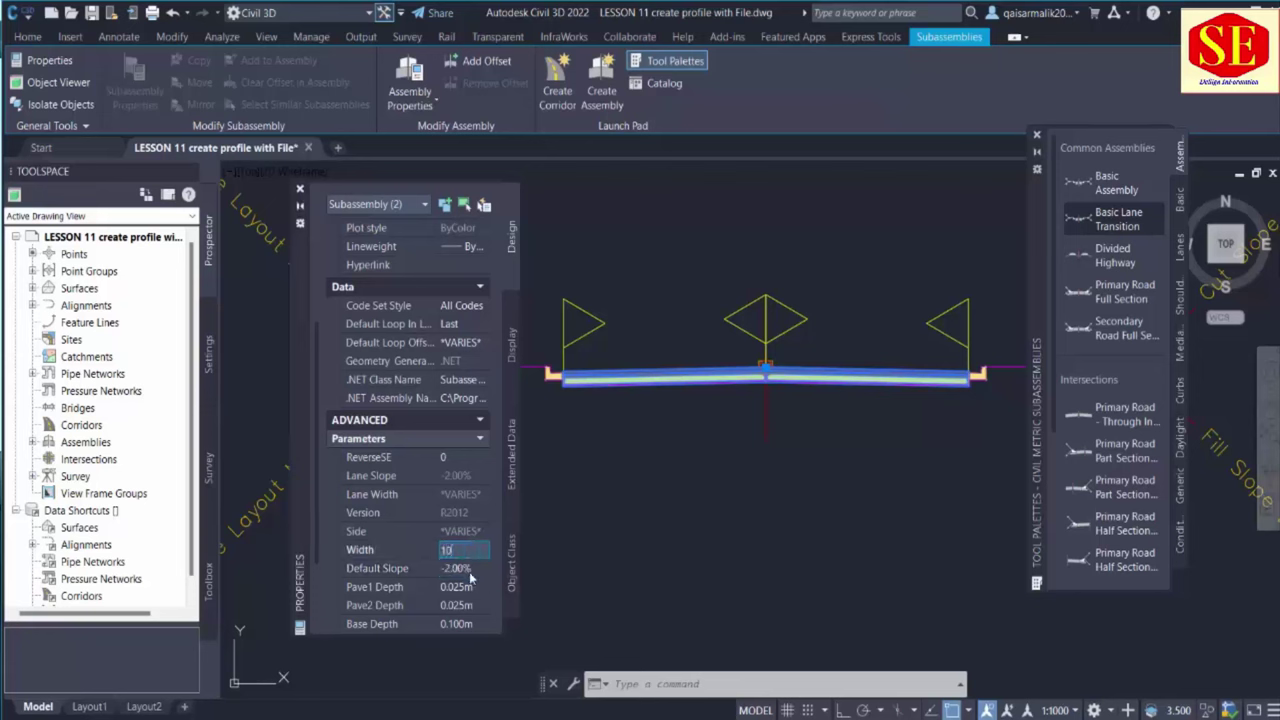
pyautogui.click(459, 570)
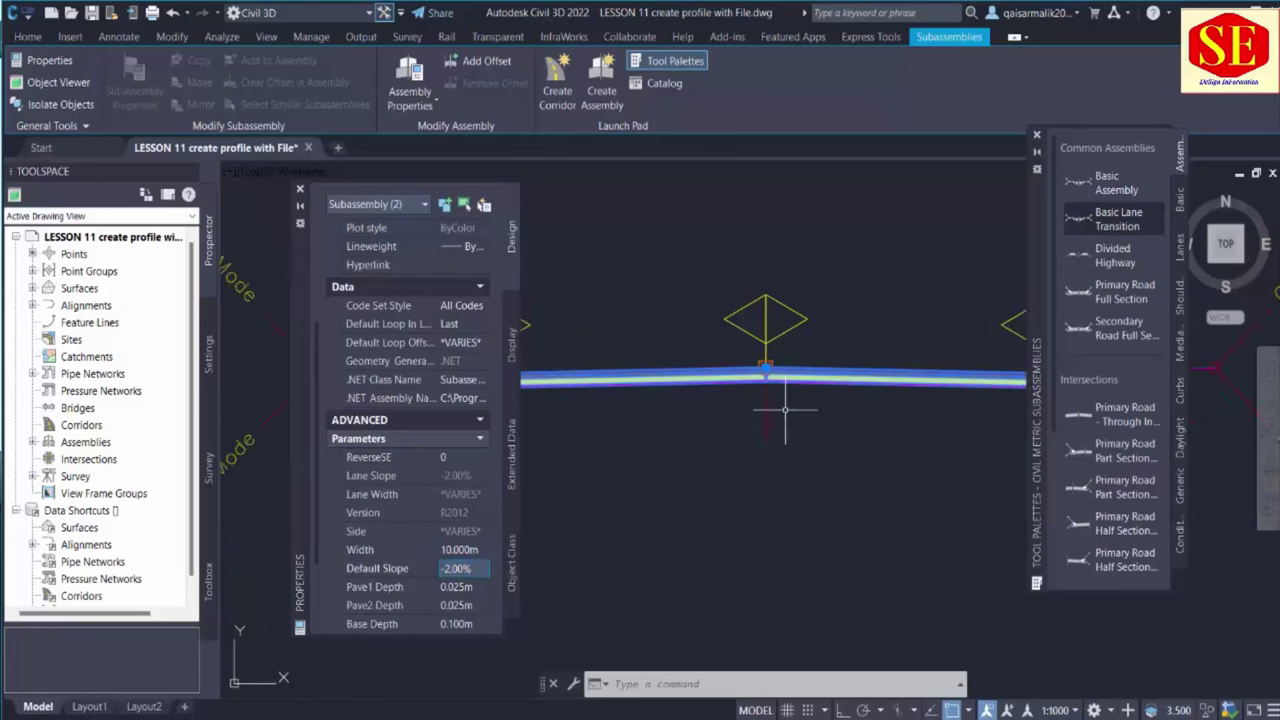
pyautogui.scroll(-2, 657, 443)
pyautogui.click(466, 551)
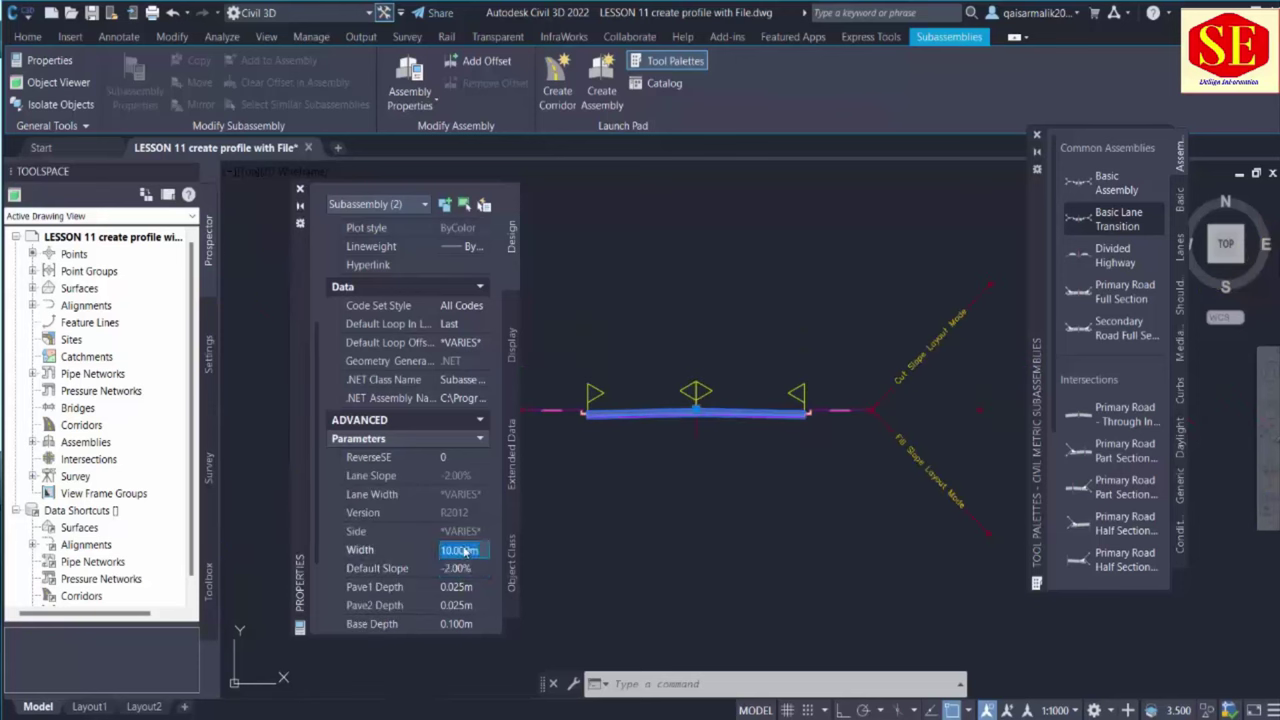
pyautogui.write('12')
pyautogui.click(468, 569)
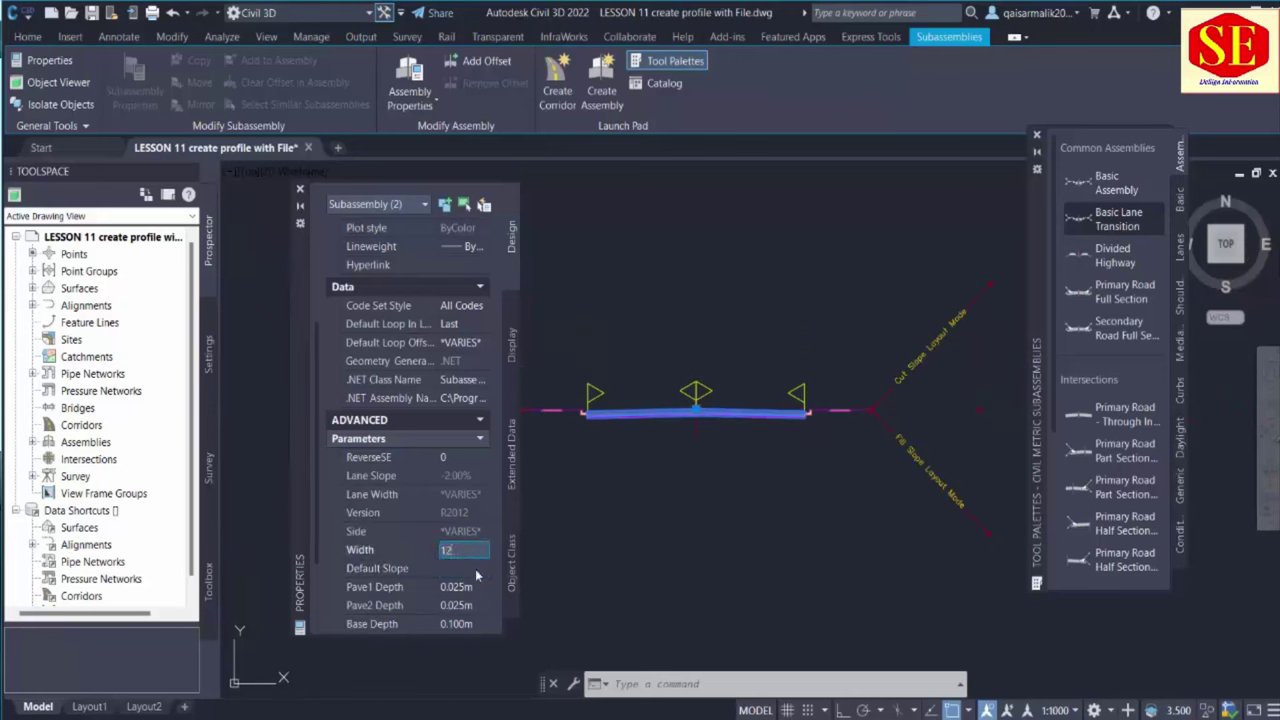
pyautogui.scroll(3, 672, 405)
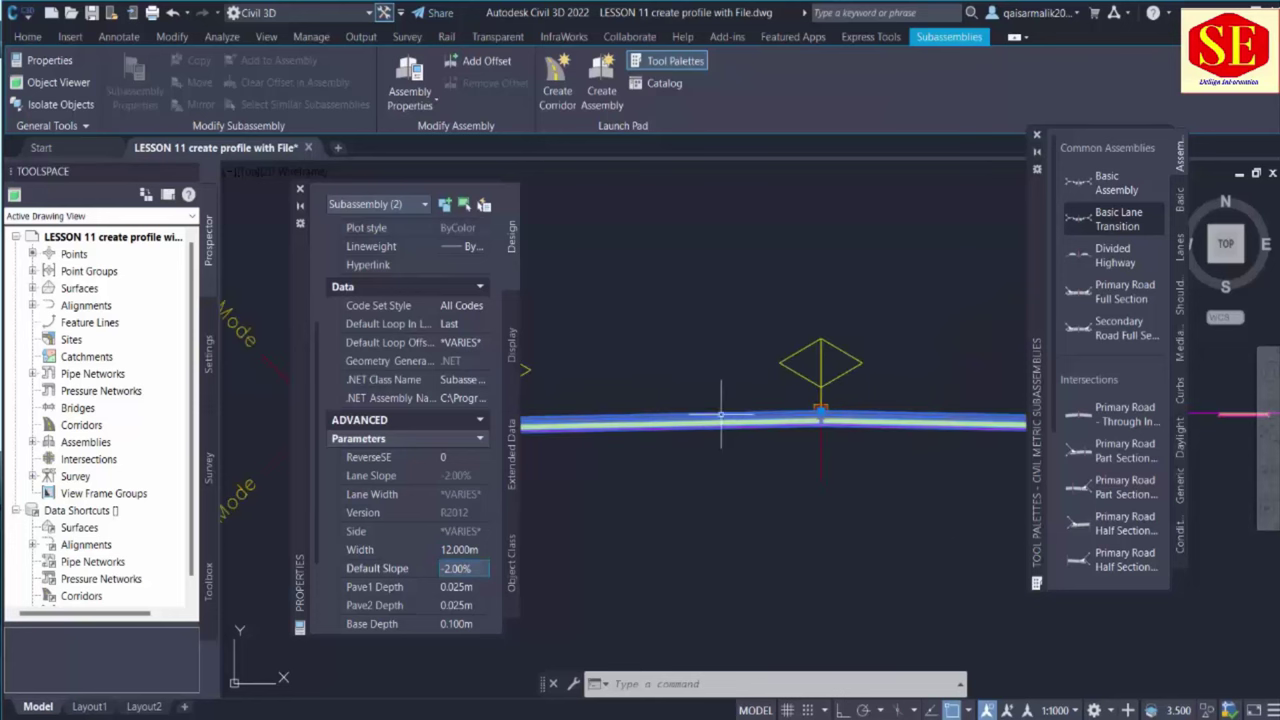
pyautogui.moveTo(720, 418); pyautogui.dragTo(720, 484, button='middle')
pyautogui.scroll(-2, 720, 484)
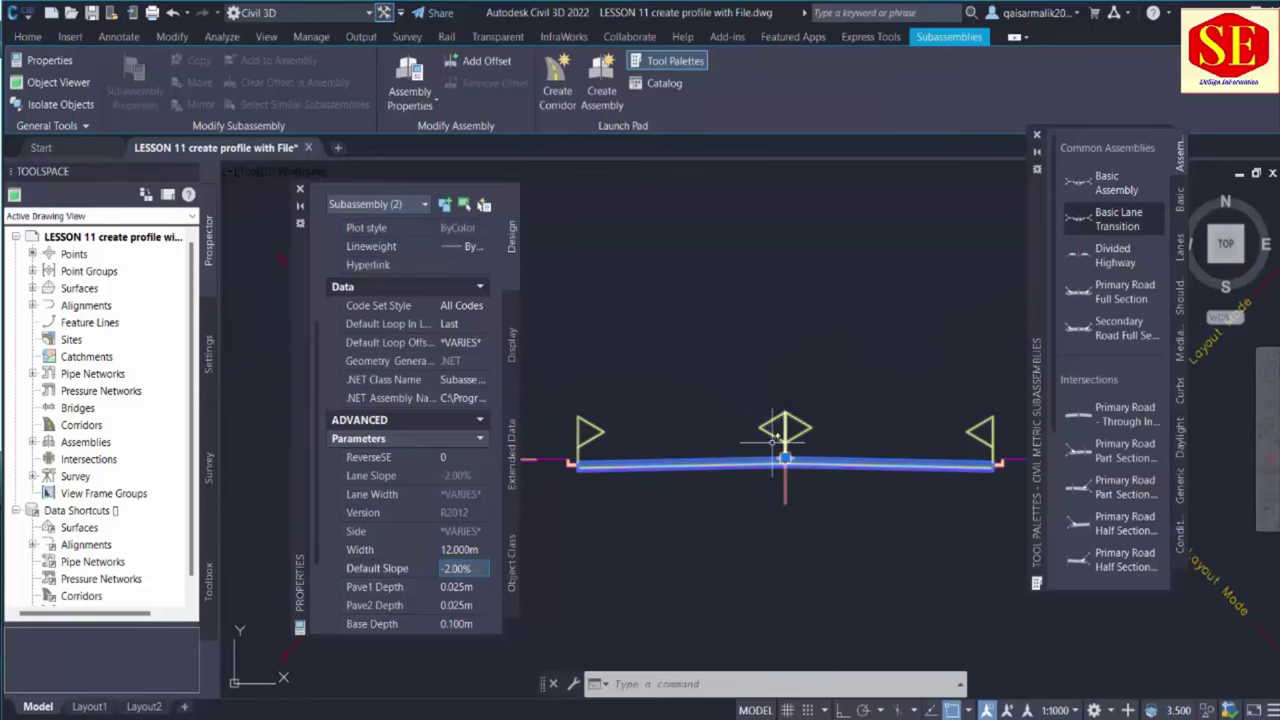
# Return both lanes' width to 7.3 m
pyautogui.click(462, 550)
pyautogui.write('7.3')
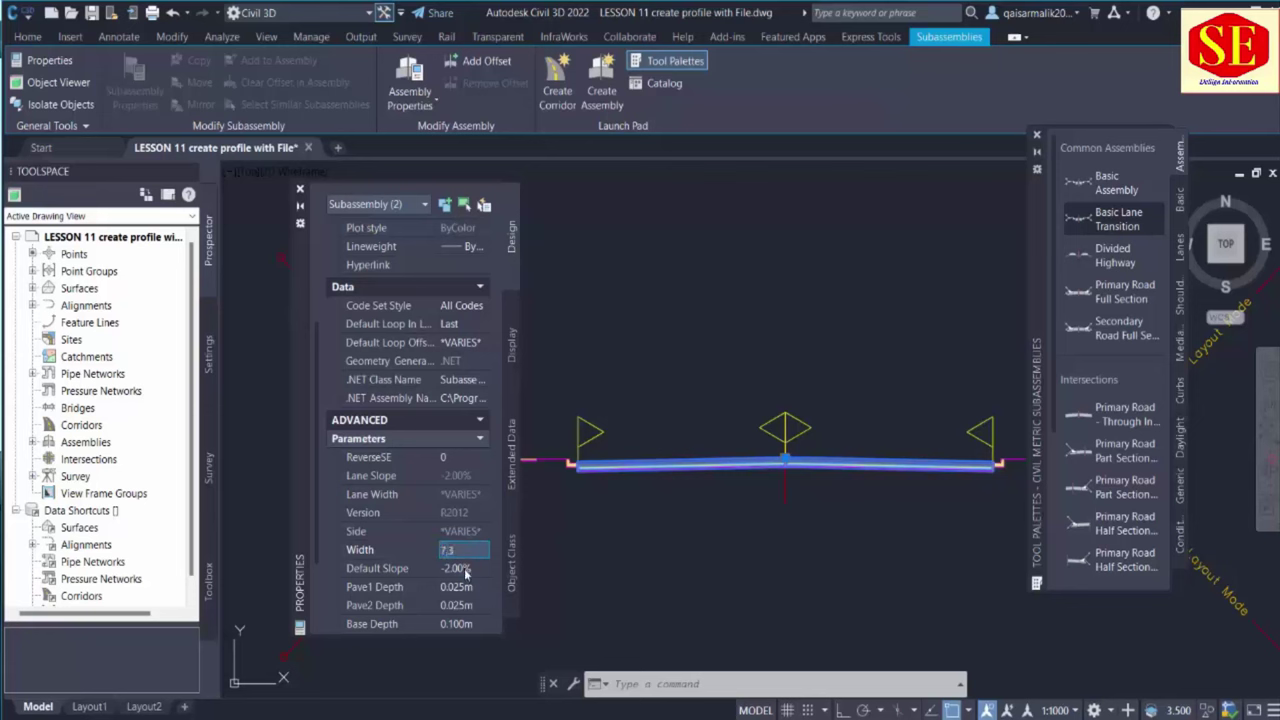
pyautogui.click(465, 568)
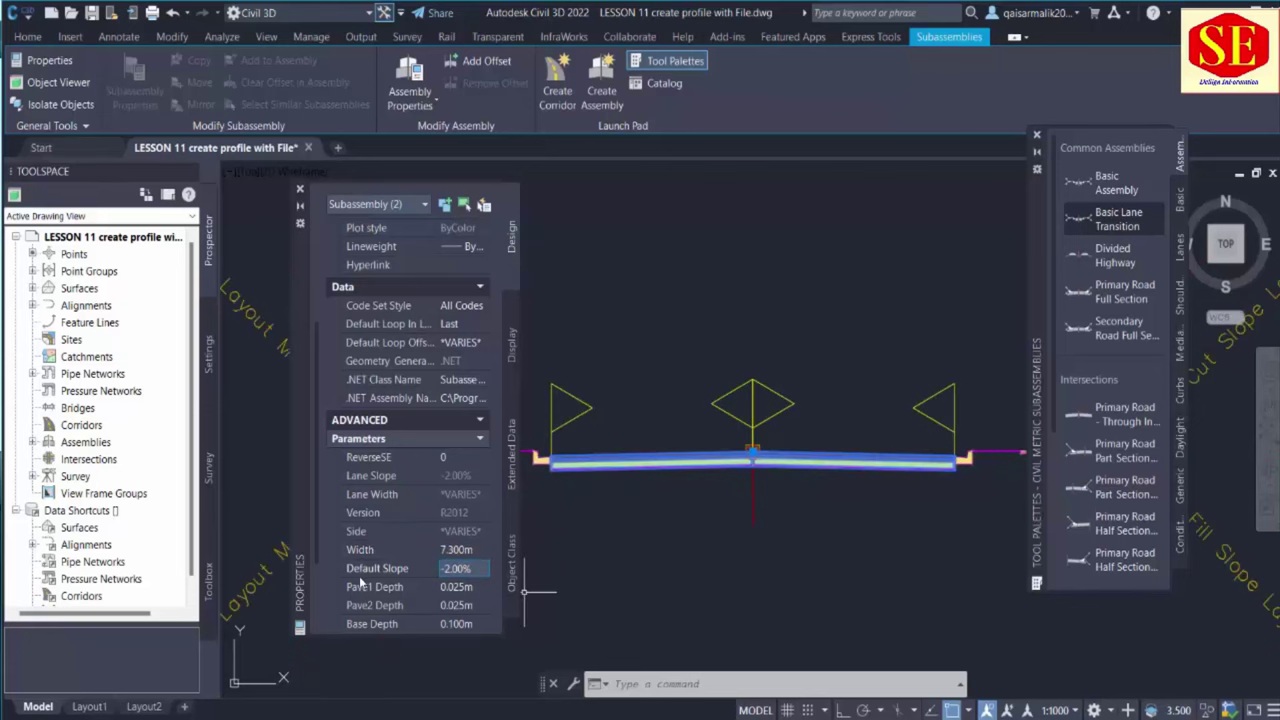
pyautogui.scroll(2, 655, 433)
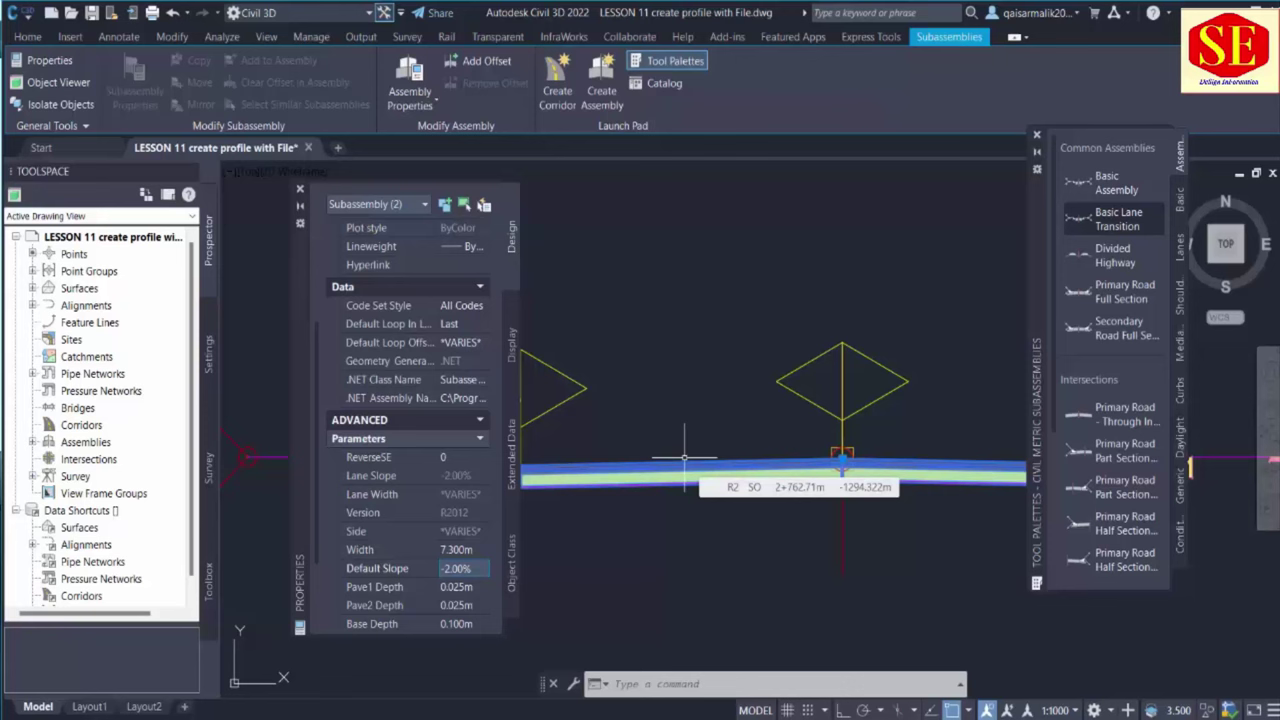
pyautogui.scroll(-2, 684, 458)
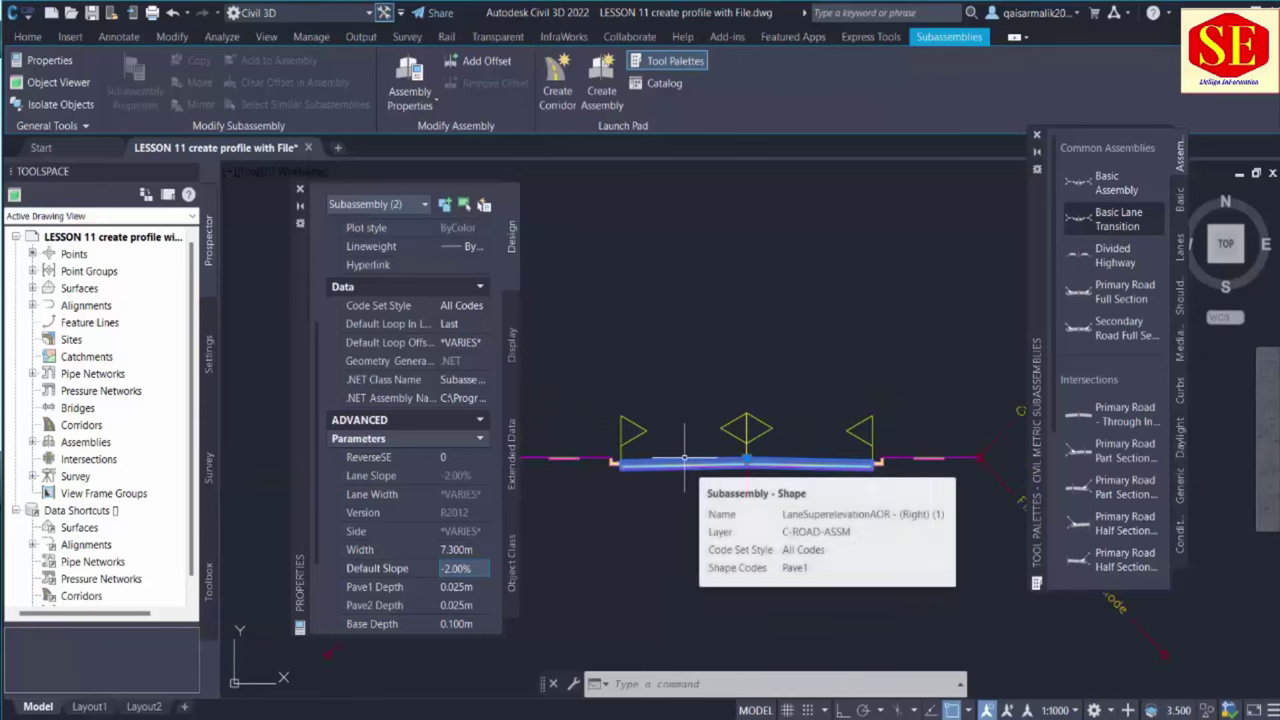
pyautogui.scroll(2, 687, 458)
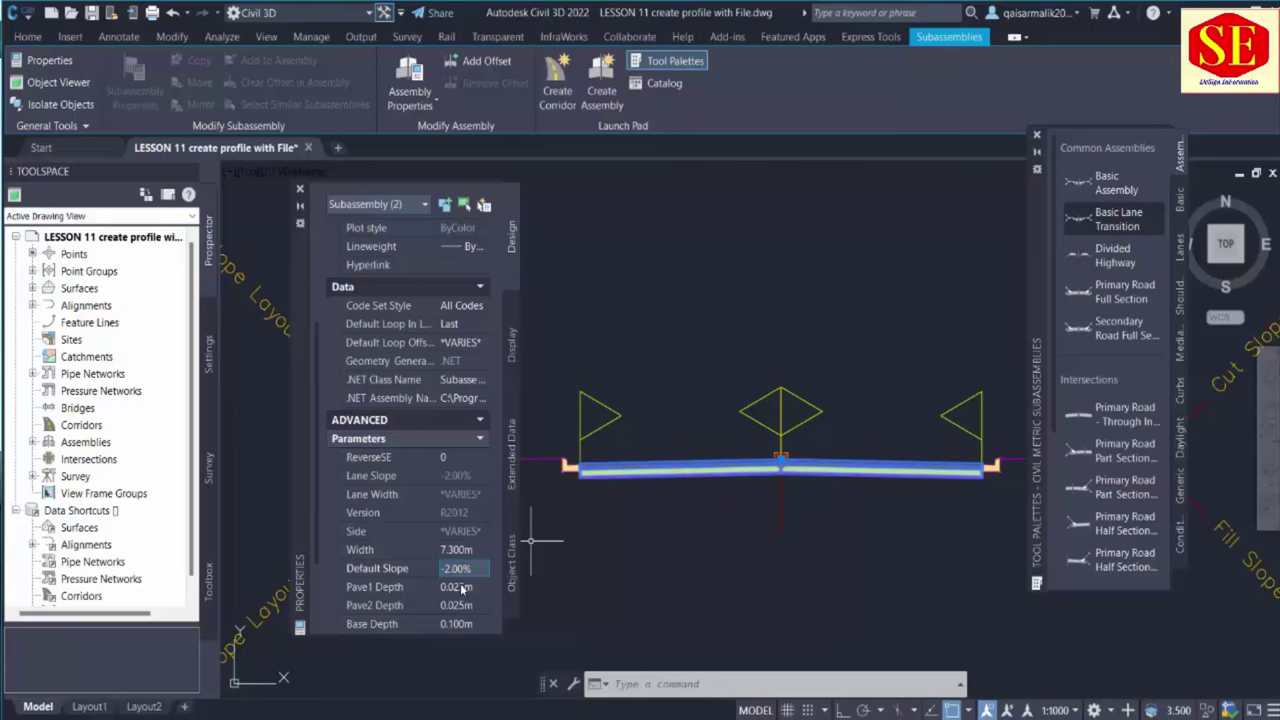
# Enter a -2.5% default slope for both lanes, then try -1%
pyautogui.write('-2.5')
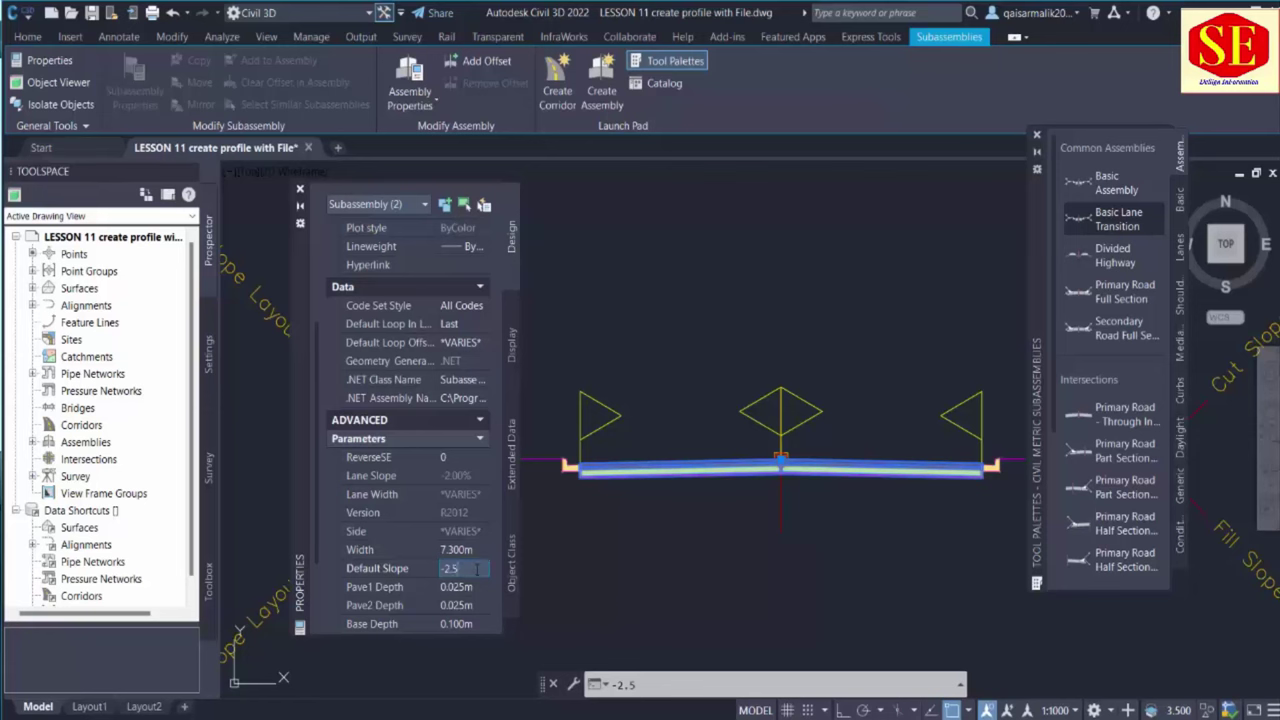
pyautogui.click(474, 588)
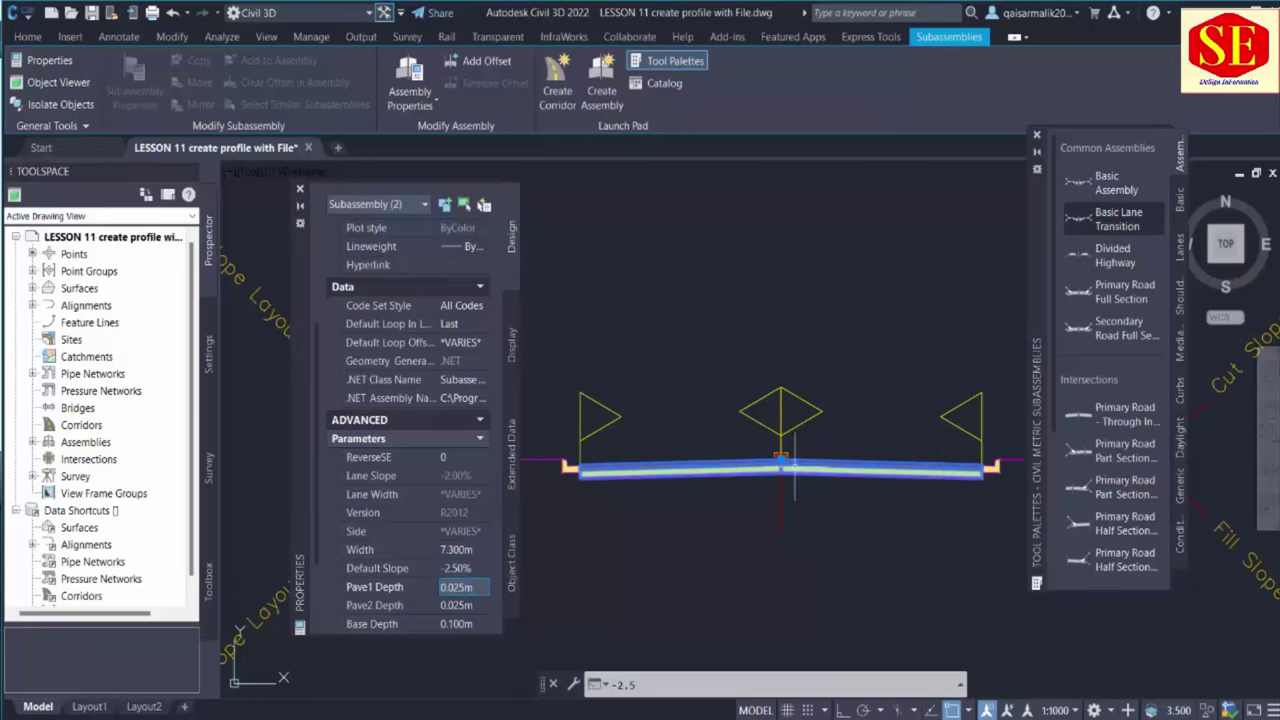
pyautogui.hotkey('shift', 'Tab')
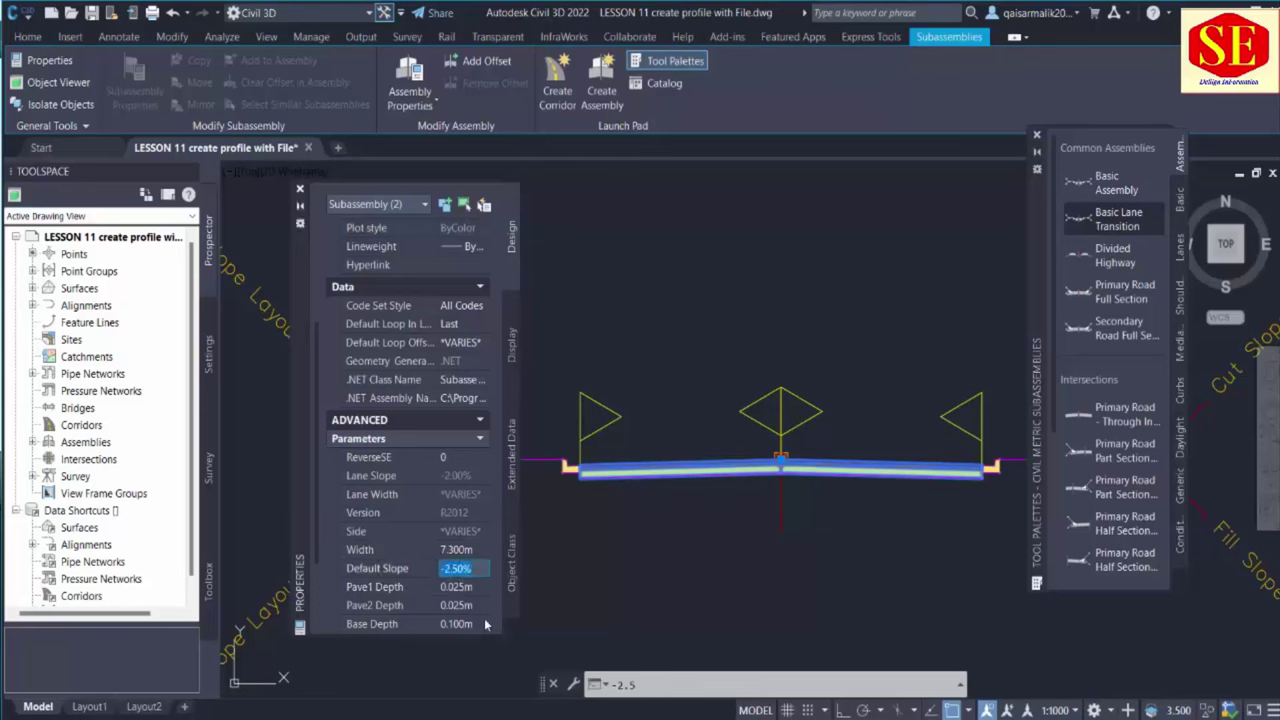
pyautogui.write('-1')
pyautogui.click(470, 589)
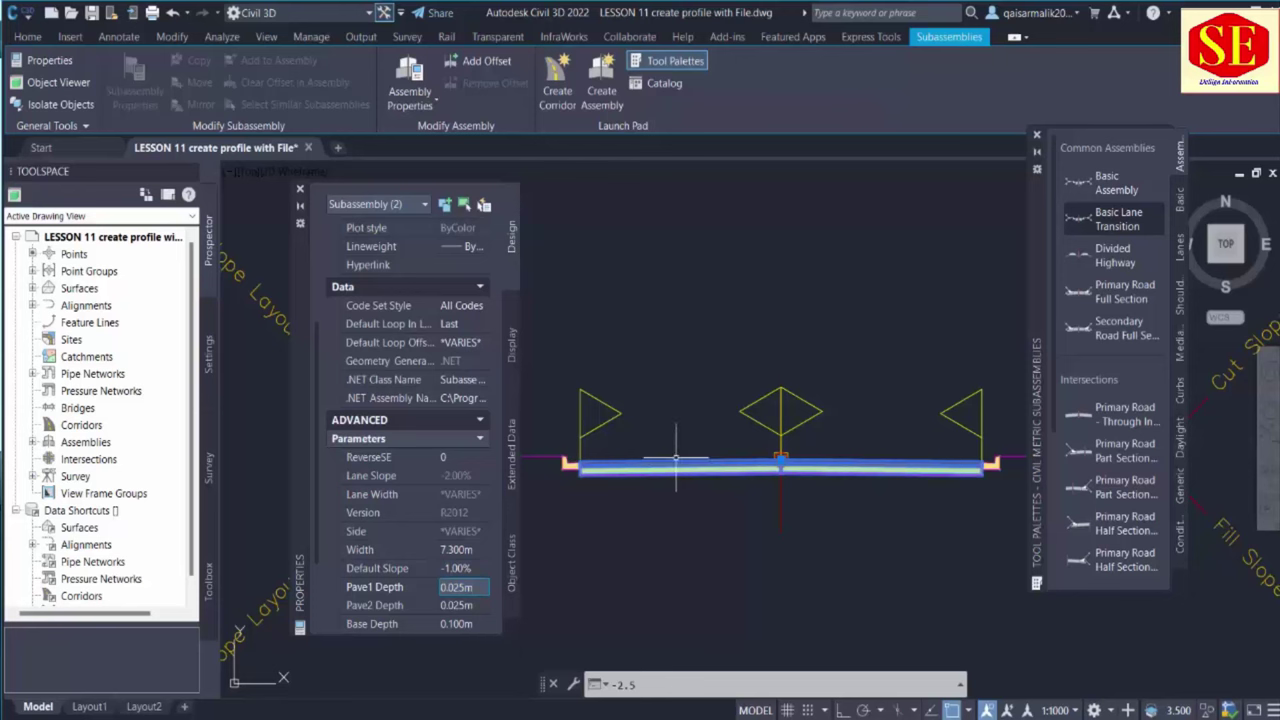
# Try a 0% default slope, then restore it to -2.5%
pyautogui.click(453, 568)
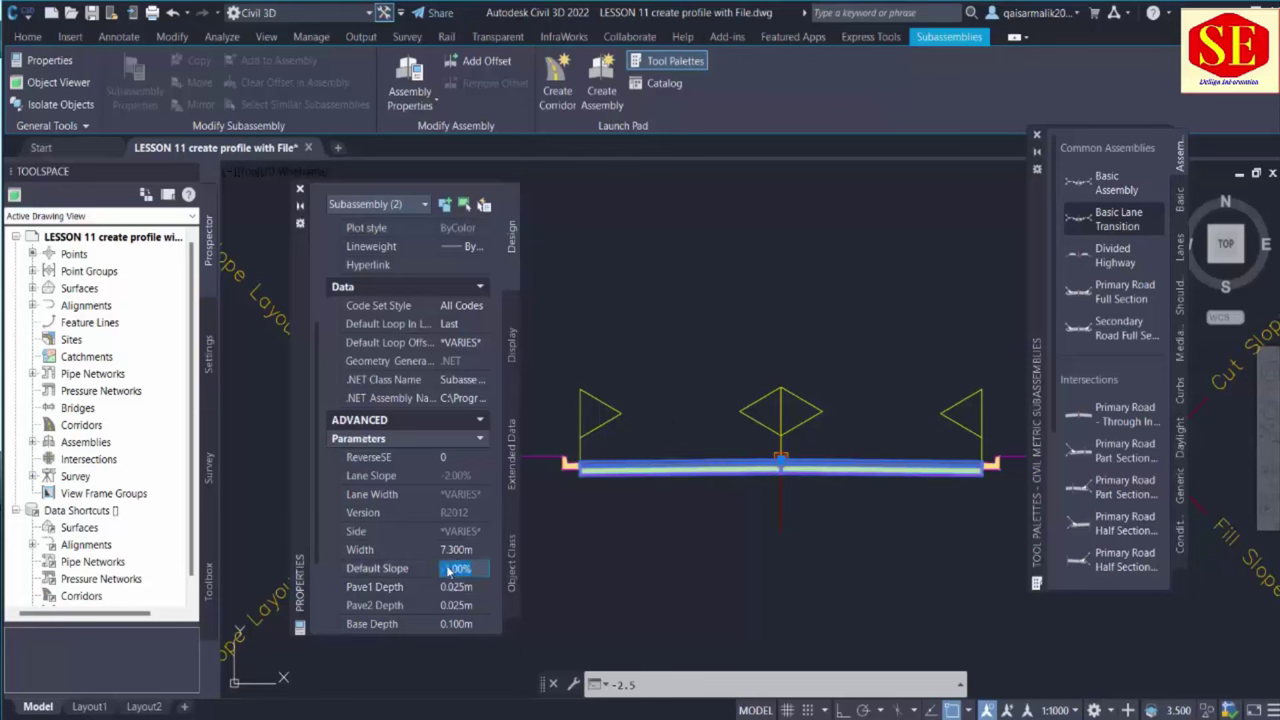
pyautogui.write('0')
pyautogui.click(458, 594)
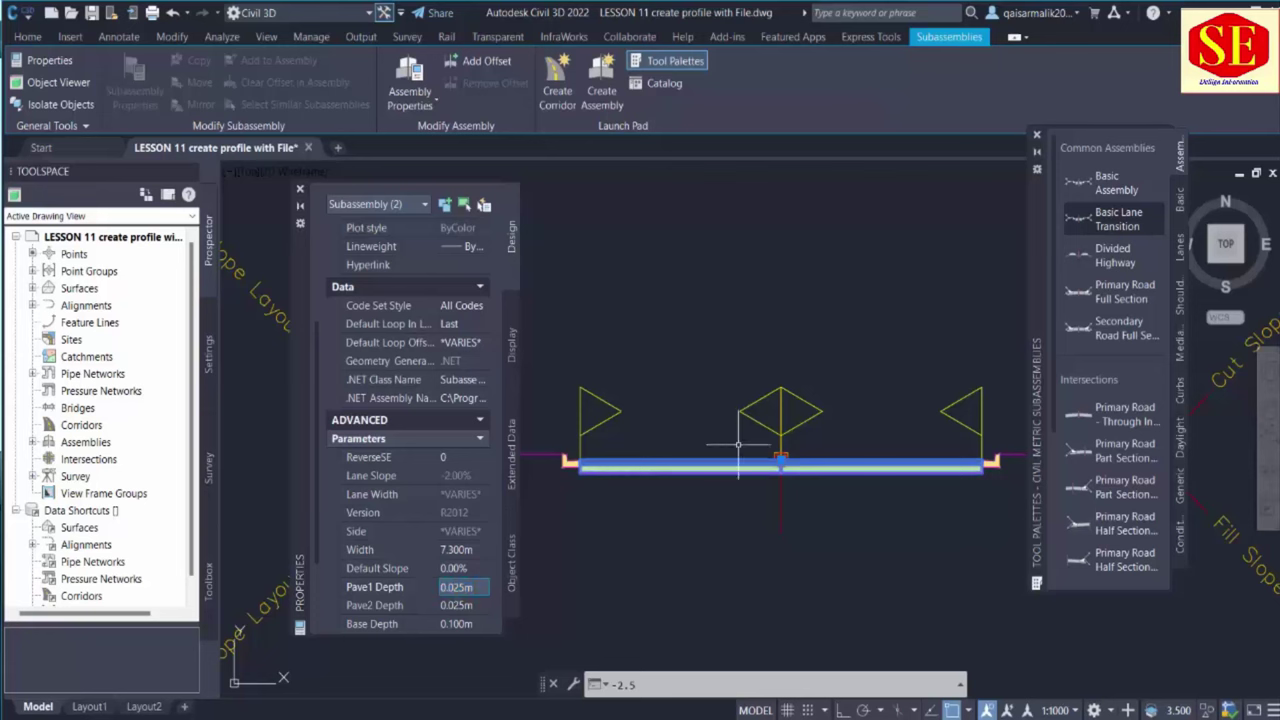
pyautogui.click(453, 568)
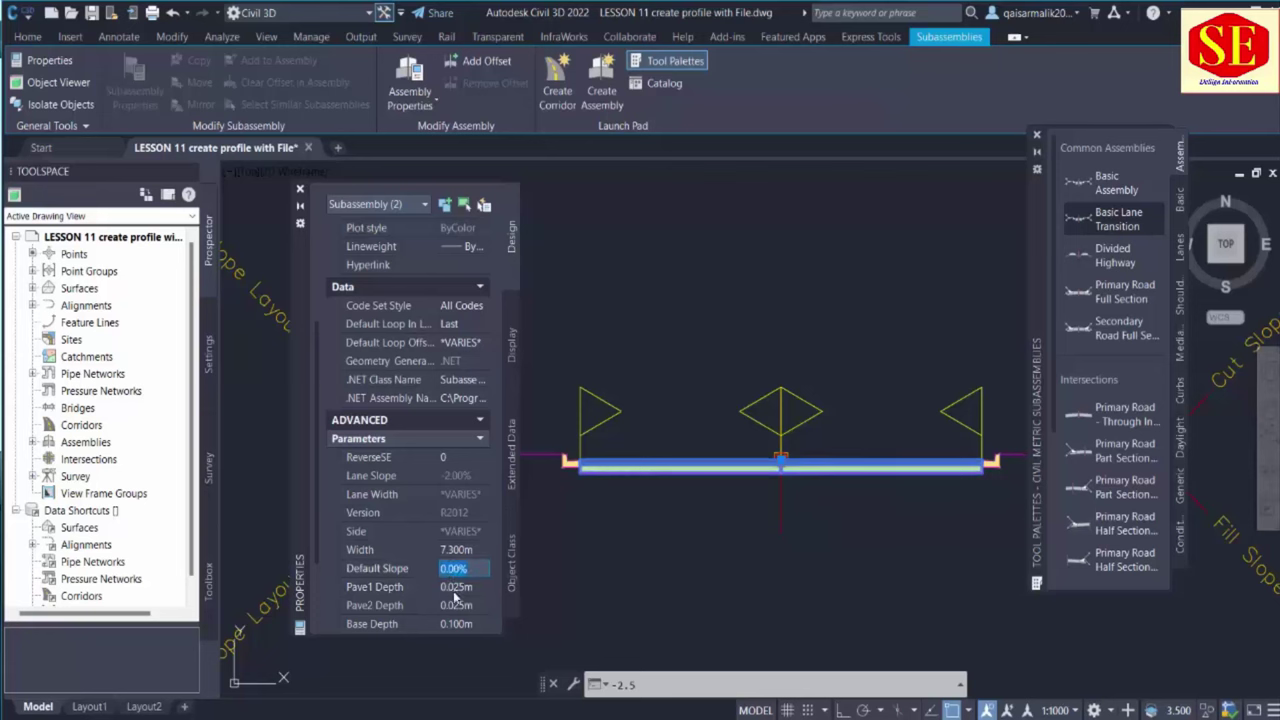
pyautogui.press('BackSpace')
pyautogui.click(462, 590)
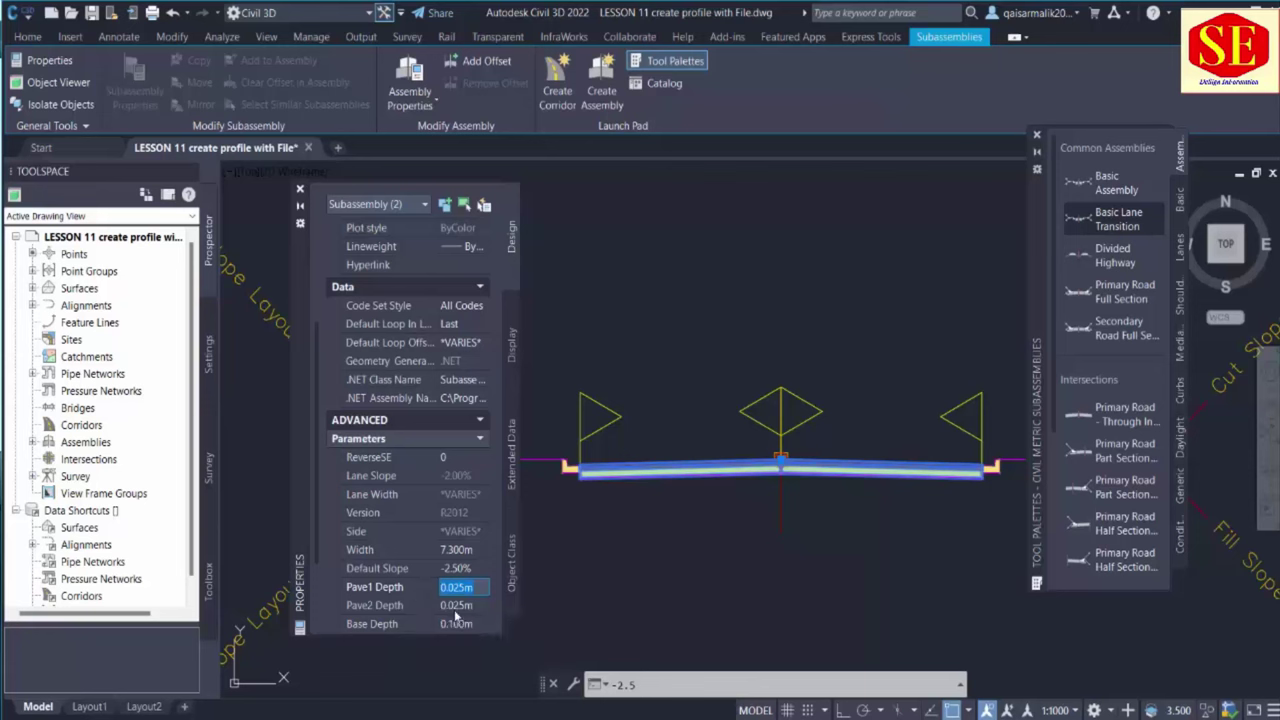
# Set the Pave1 depth to 0.050 m and the Pave2 depth to 0.120 m
pyautogui.write('0.0')
pyautogui.click(470, 607)
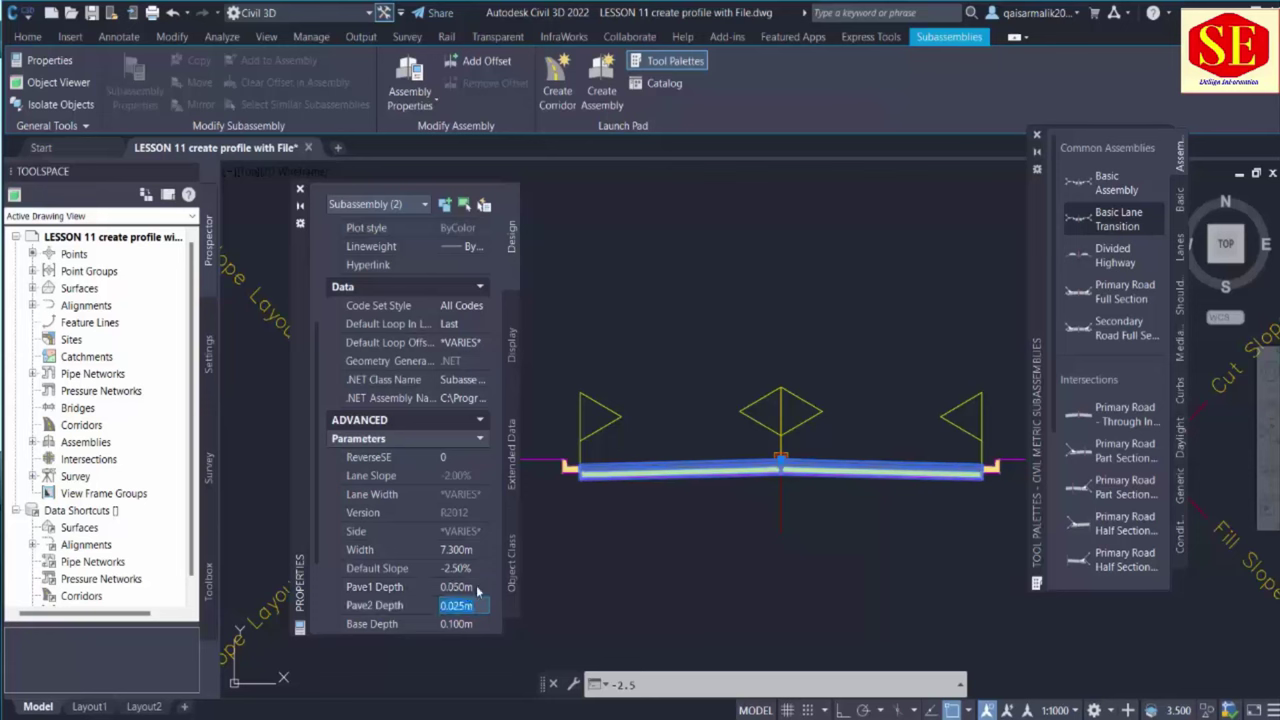
pyautogui.scroll(-3, 486, 490)
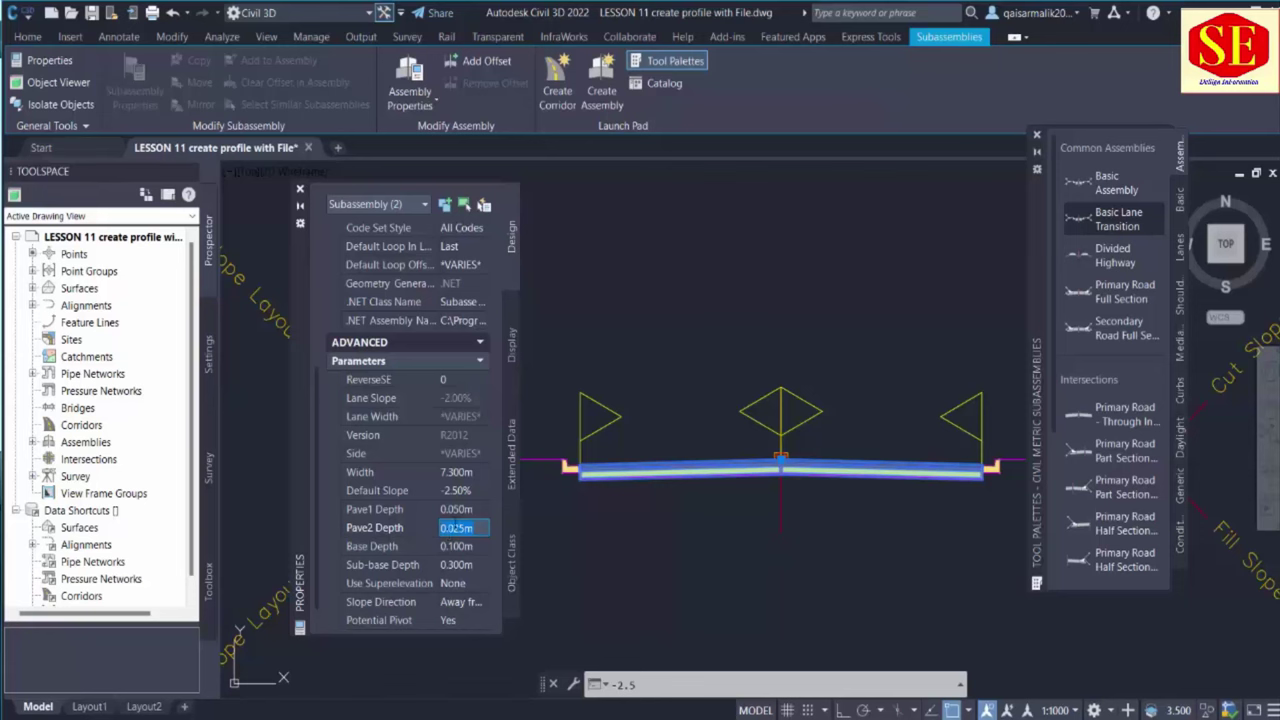
pyautogui.click(478, 528)
pyautogui.write('.12')
pyautogui.click(458, 547)
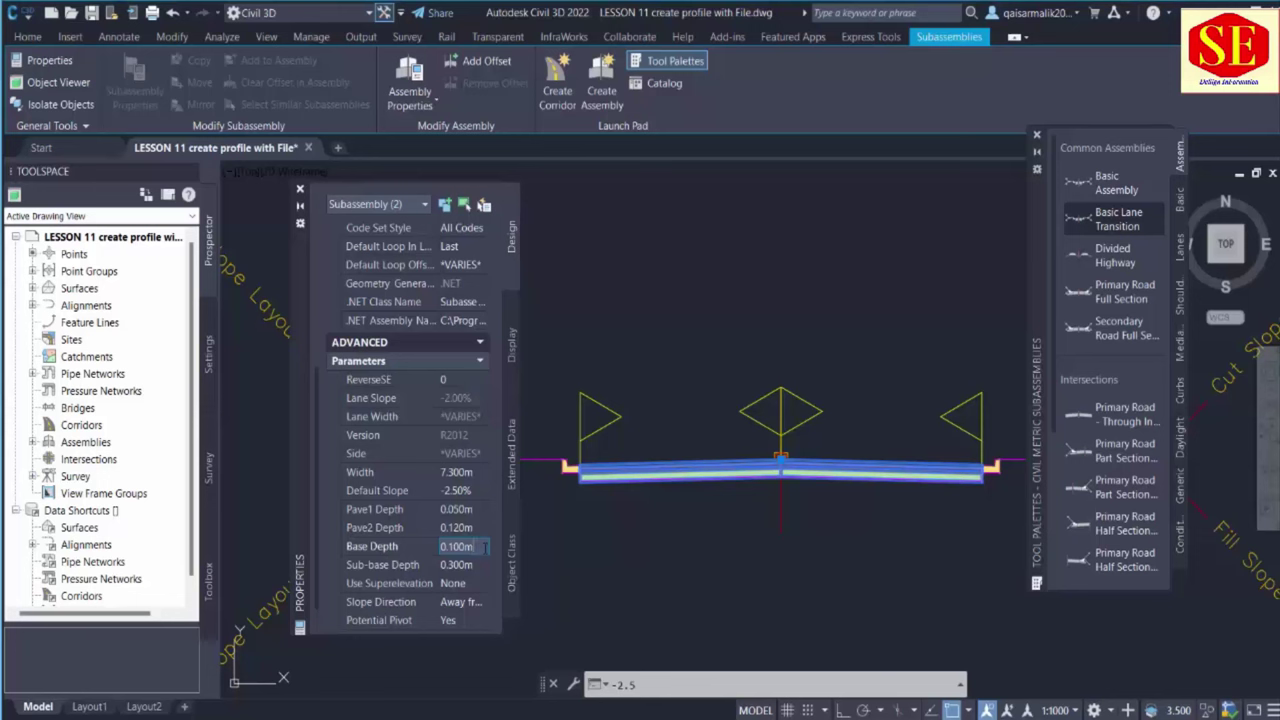
# Set the base depth to 0.250 m, then 0.200 m, and leave Use Superelevation at None
pyautogui.doubleClick(472, 546)
pyautogui.write('25')
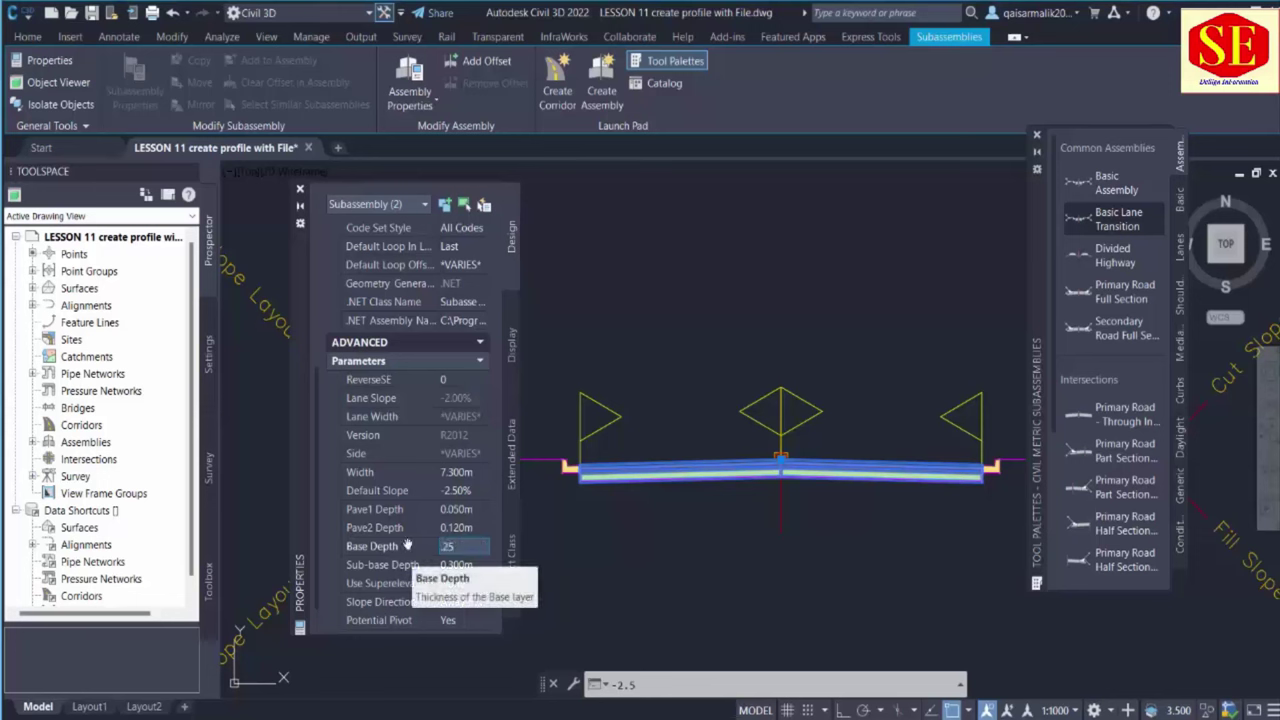
pyautogui.press('Return')
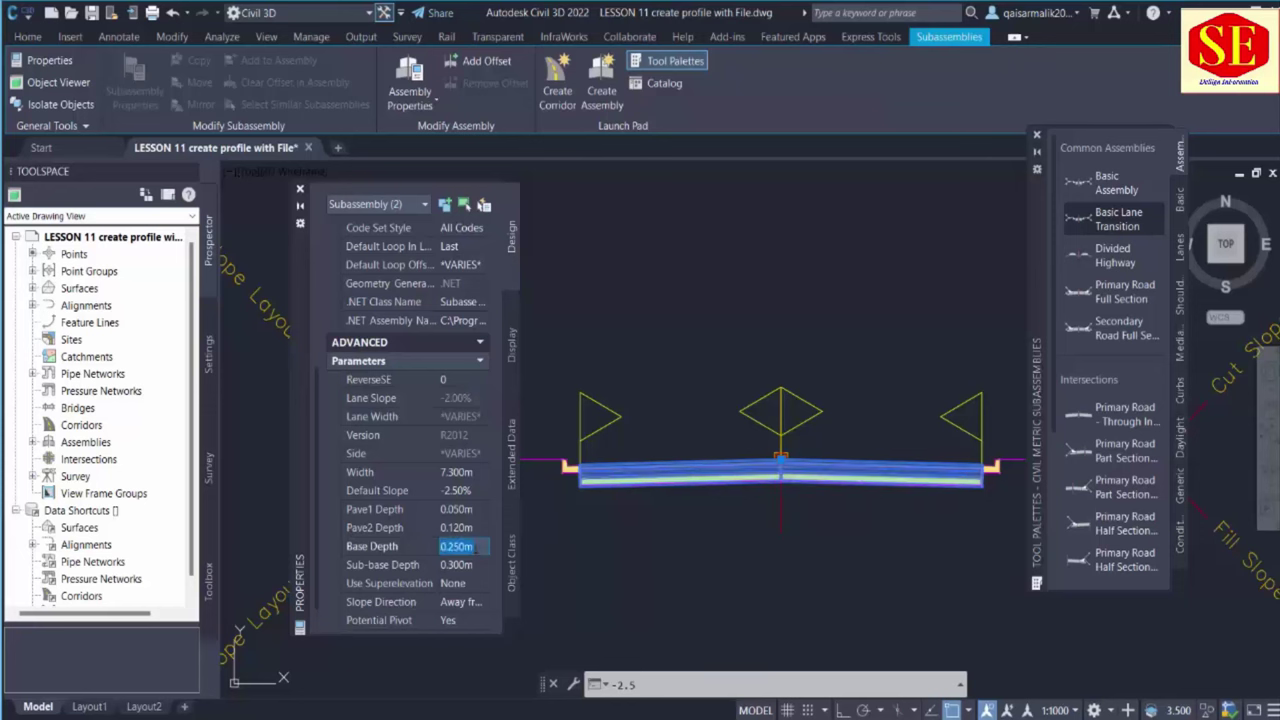
pyautogui.write('2')
pyautogui.press('Return')
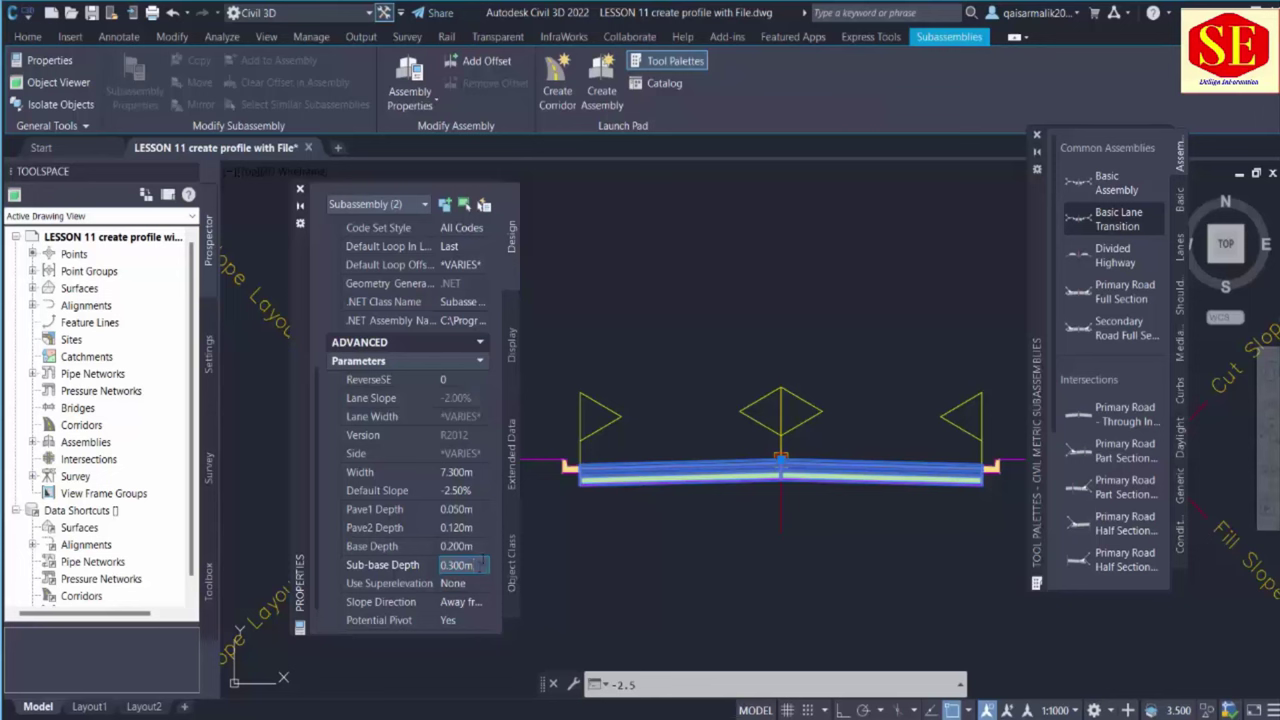
pyautogui.scroll(-1, 461, 453)
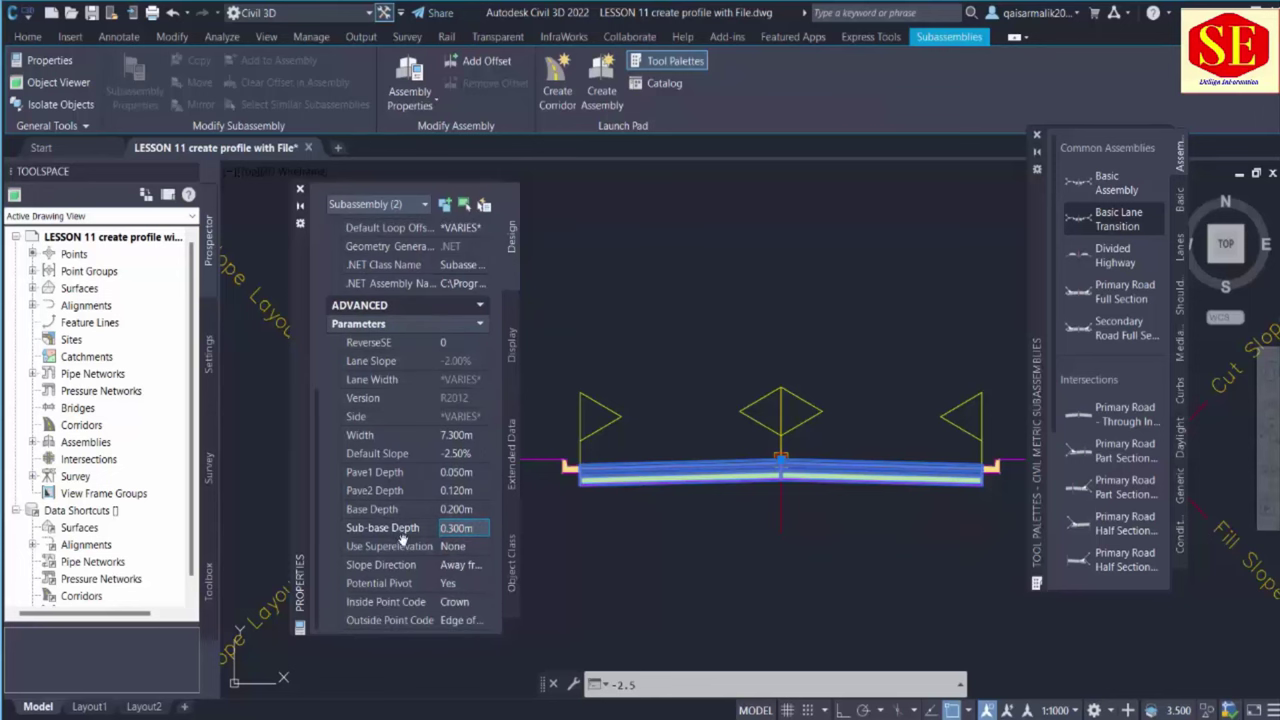
pyautogui.click(472, 550)
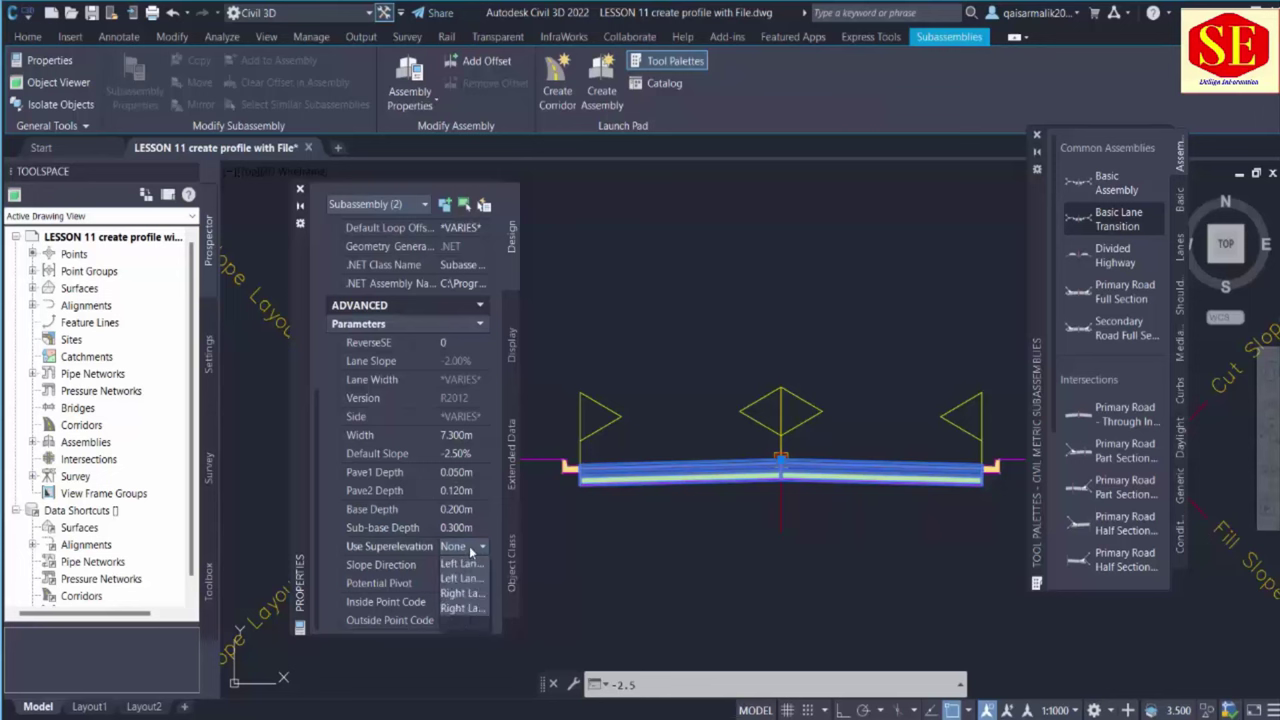
pyautogui.click(470, 552)
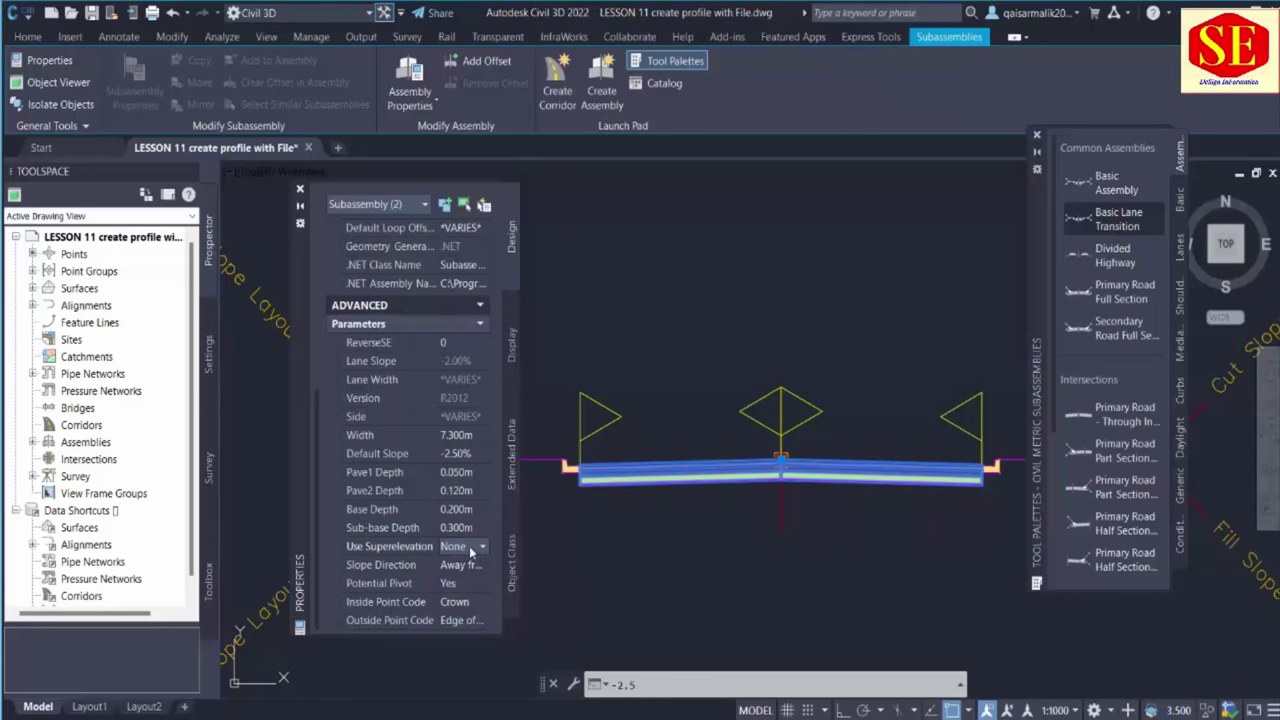
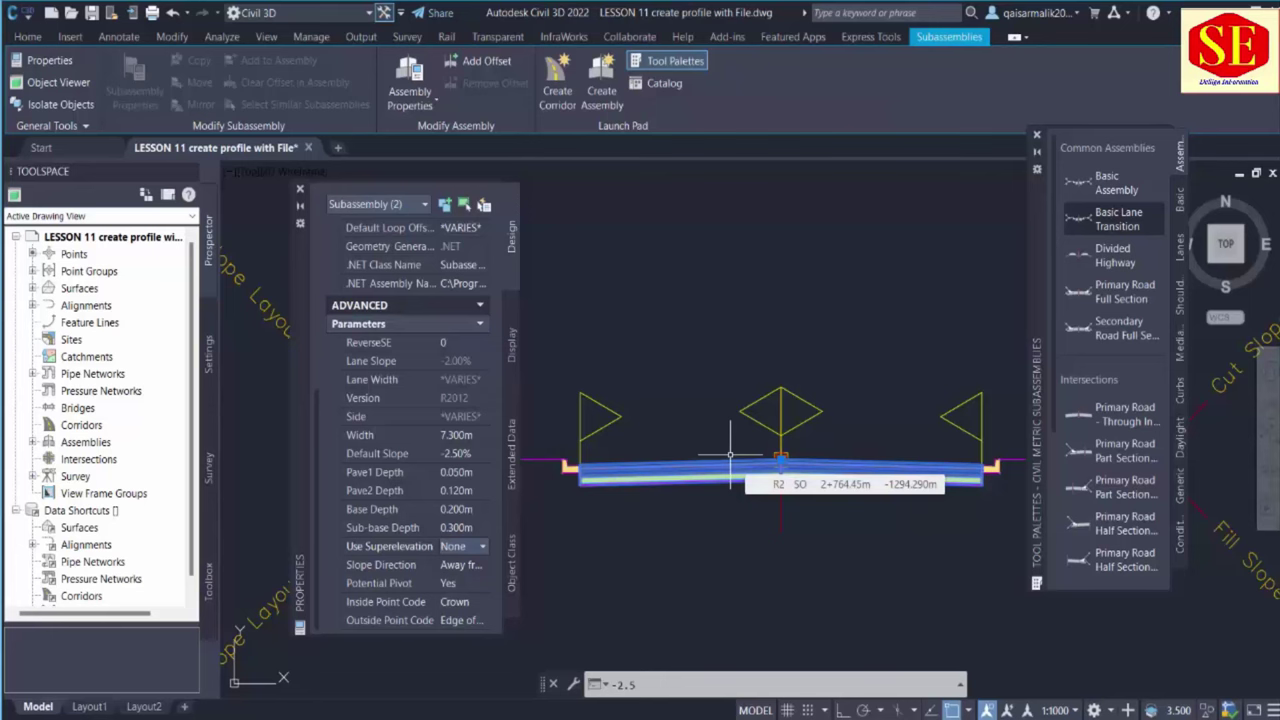
# Select both the right and left curb-and-gutter pieces on the assembly
pyautogui.press('Escape')
pyautogui.press('Escape')
pyautogui.moveTo(794, 436); pyautogui.dragTo(779, 436, button='middle')
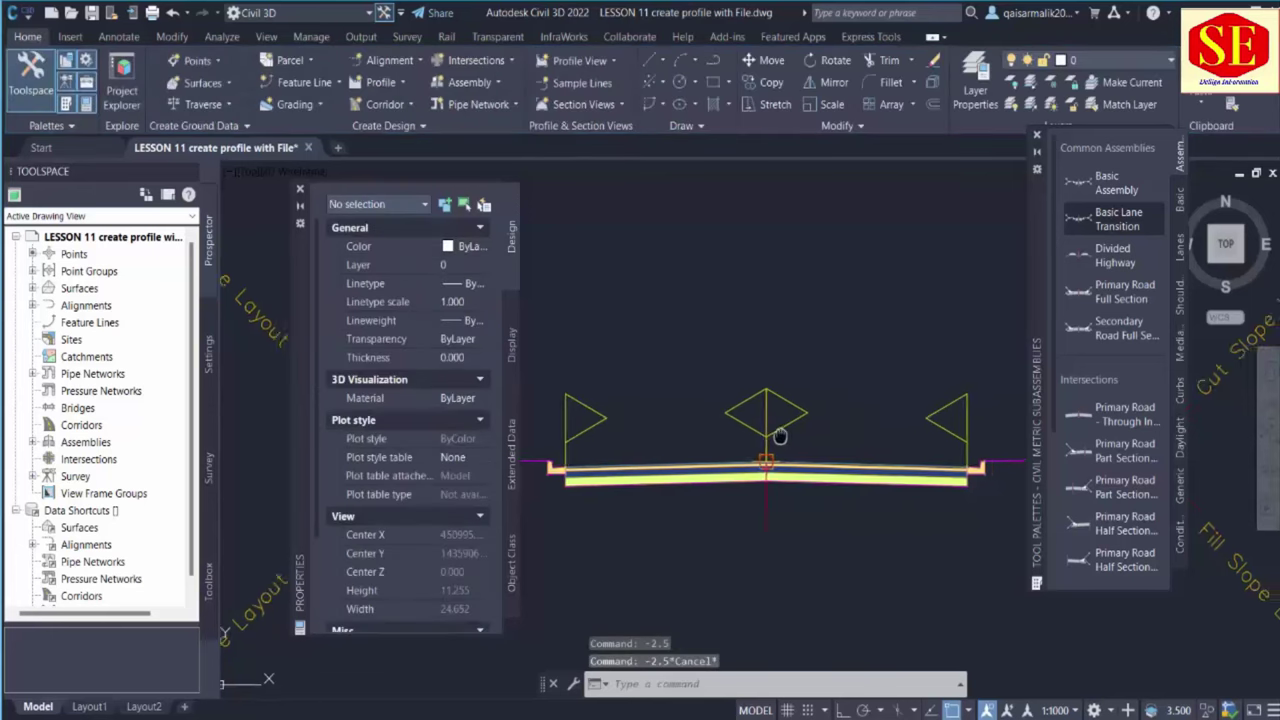
pyautogui.scroll(-1, 779, 436)
pyautogui.scroll(3, 940, 455)
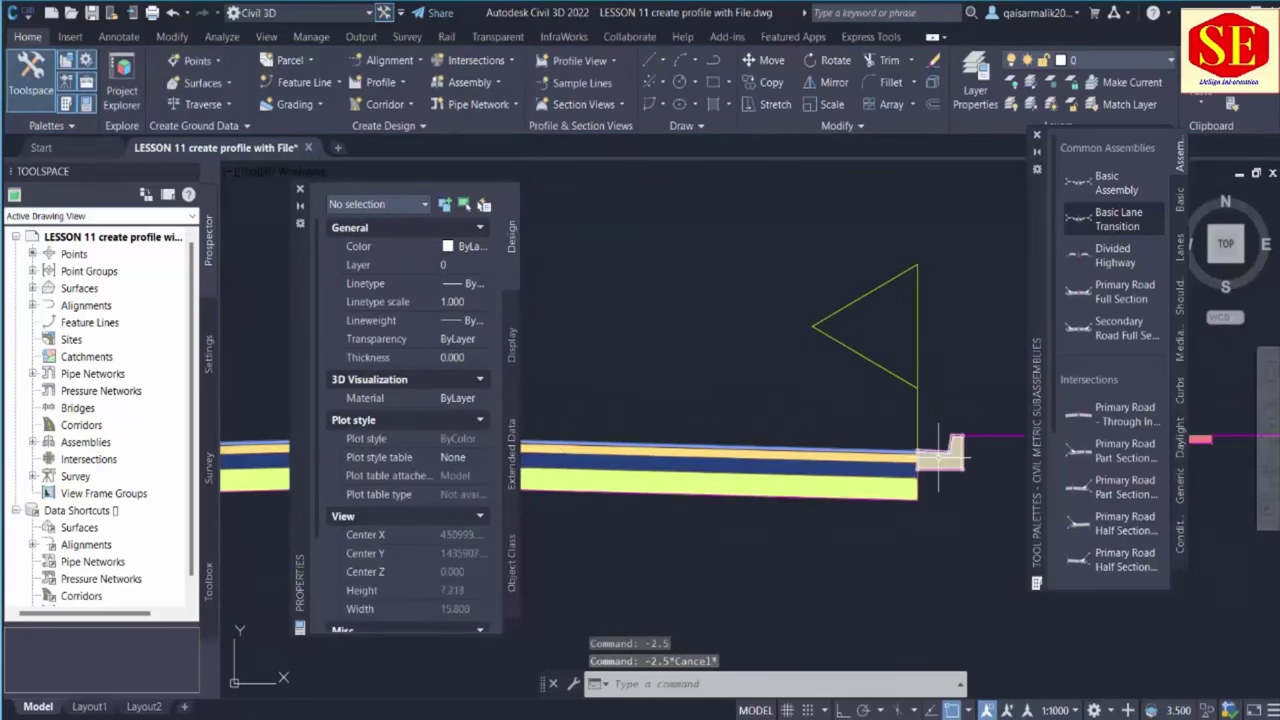
pyautogui.click(940, 455)
pyautogui.scroll(-3, 935, 455)
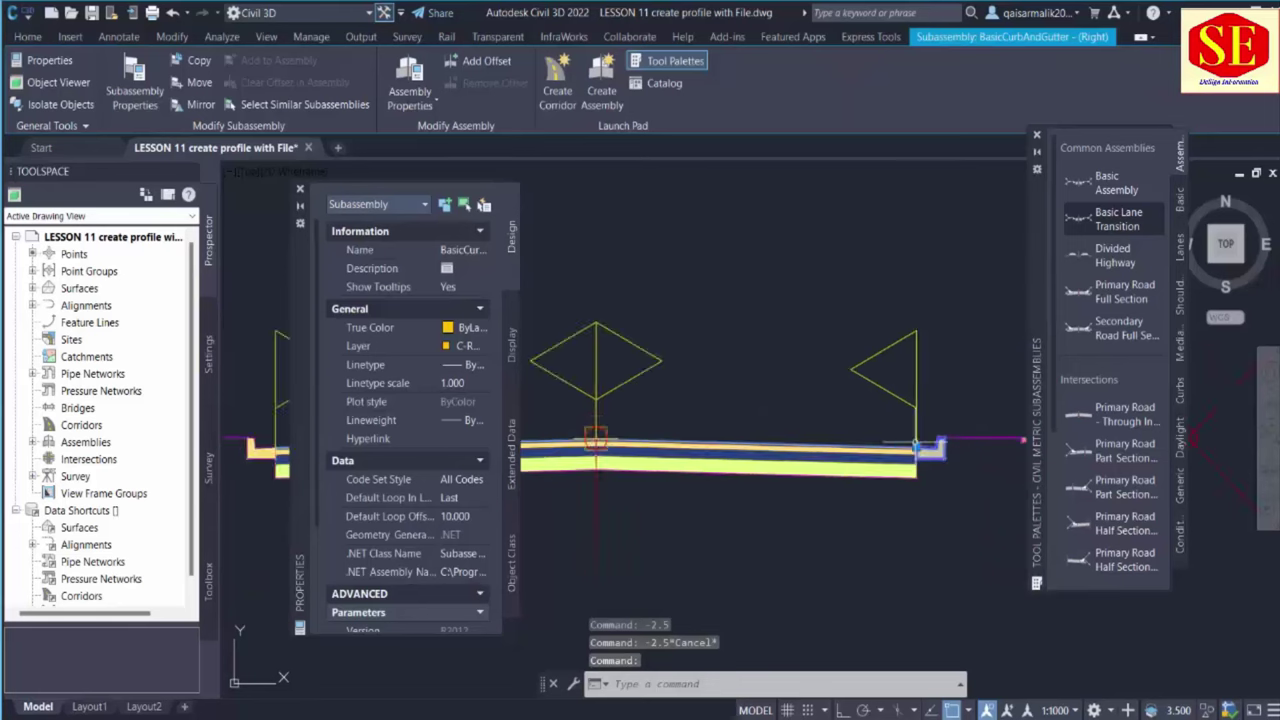
pyautogui.scroll(4, 742, 455)
pyautogui.click(742, 450)
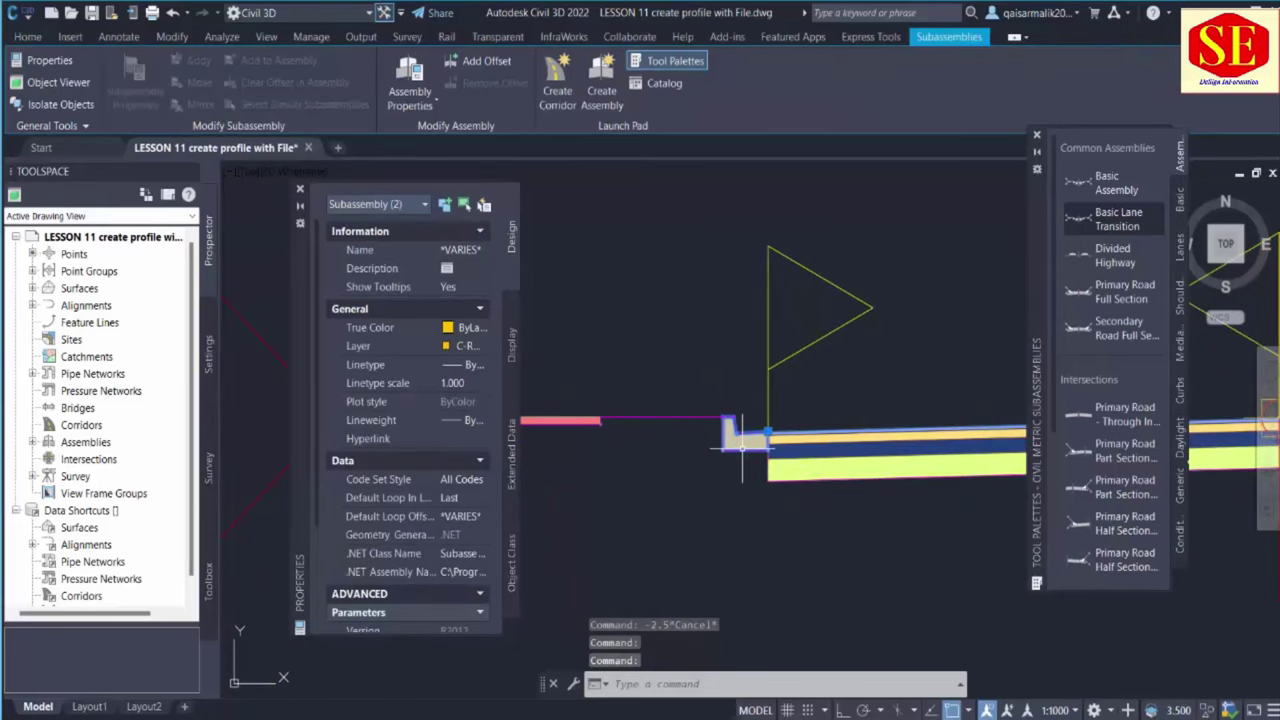
pyautogui.scroll(-2, 446, 501)
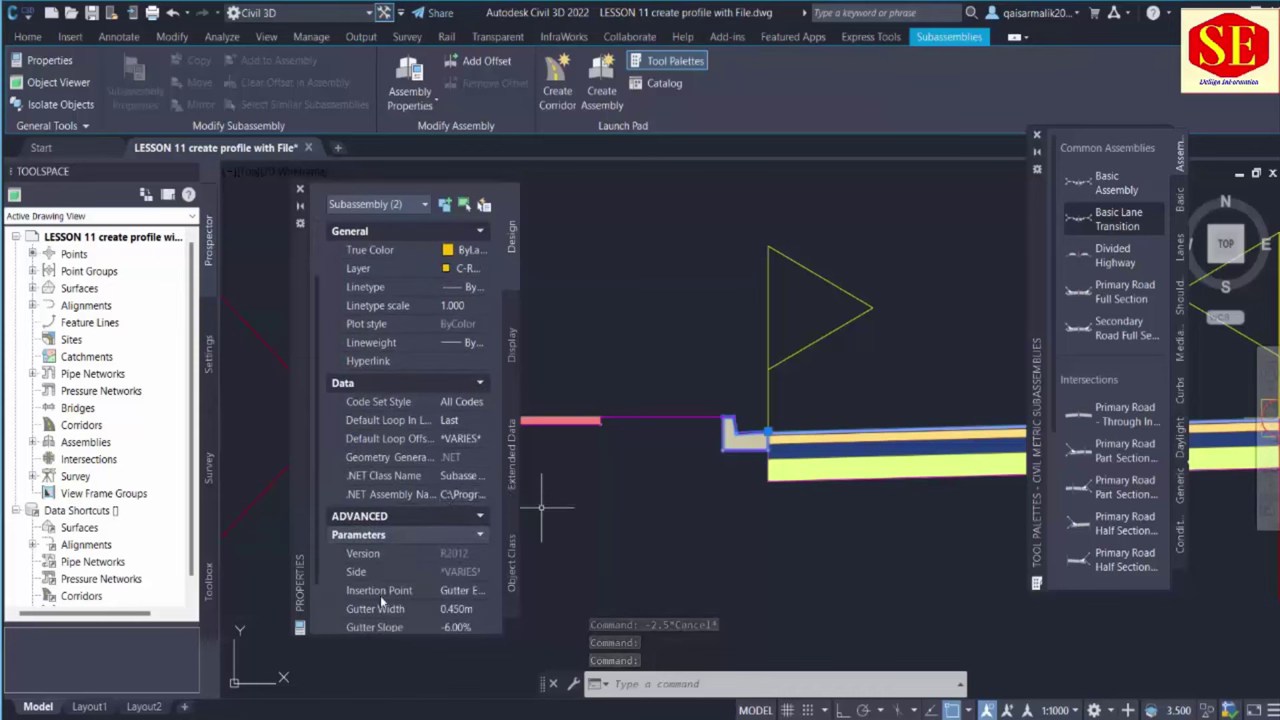
# Set the curb-and-gutter Gutter Width to 1.000 m
pyautogui.click(450, 609)
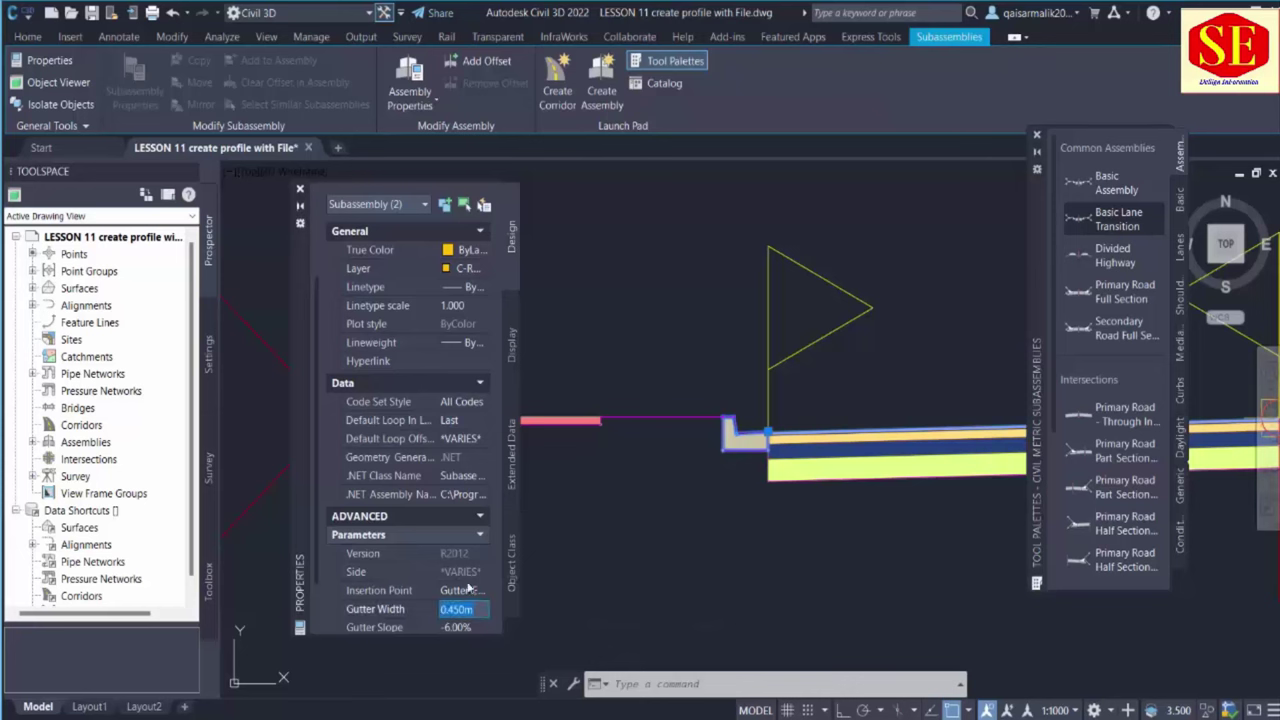
pyautogui.scroll(-2, 468, 590)
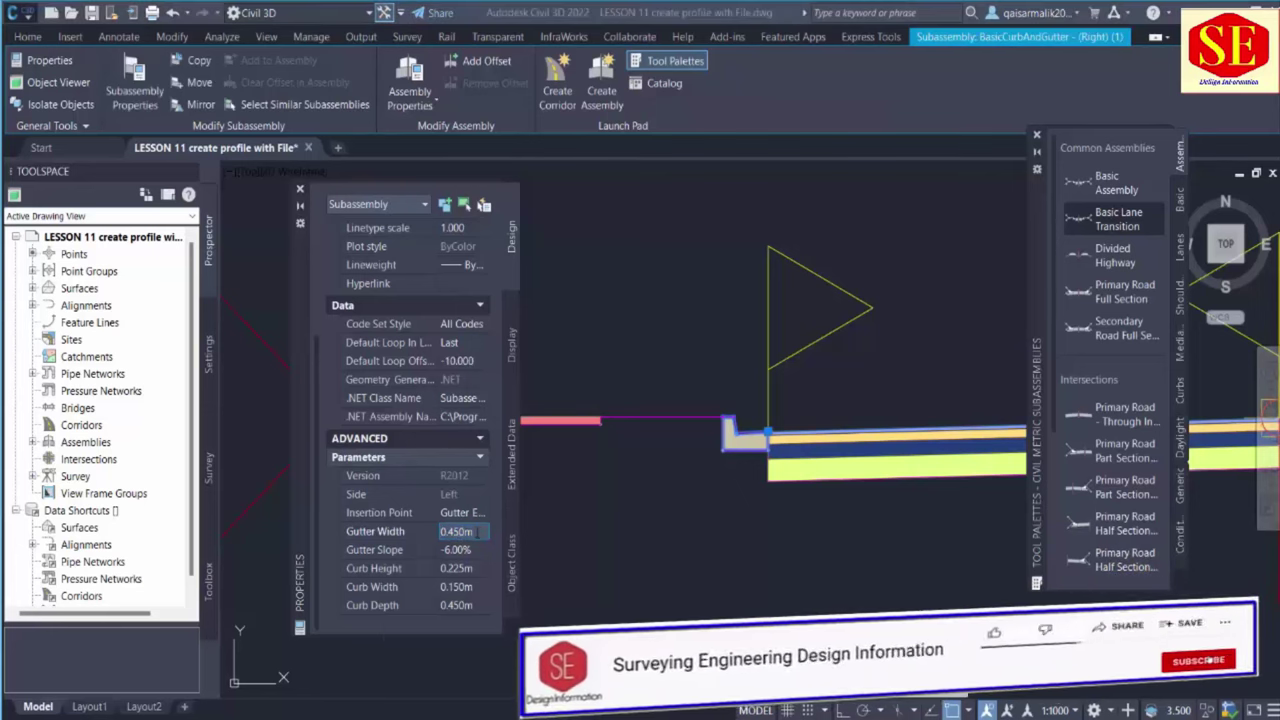
pyautogui.click(422, 534)
pyautogui.write('1')
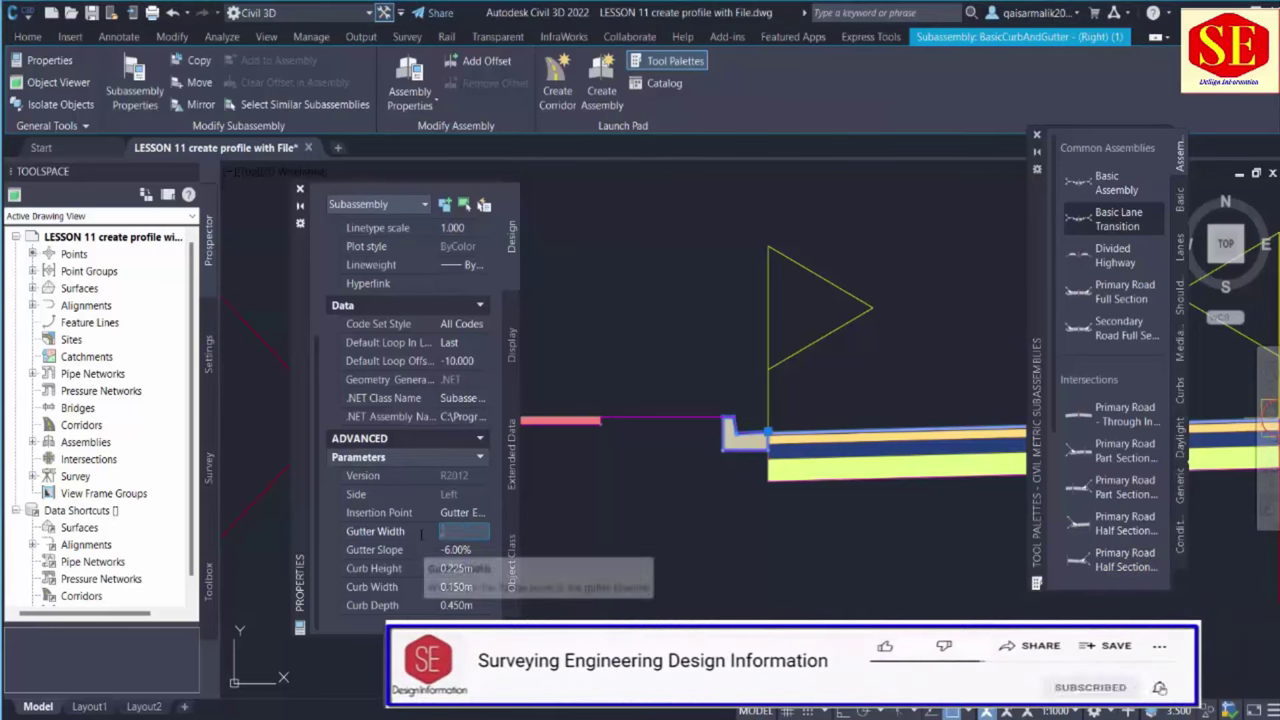
pyautogui.click(459, 551)
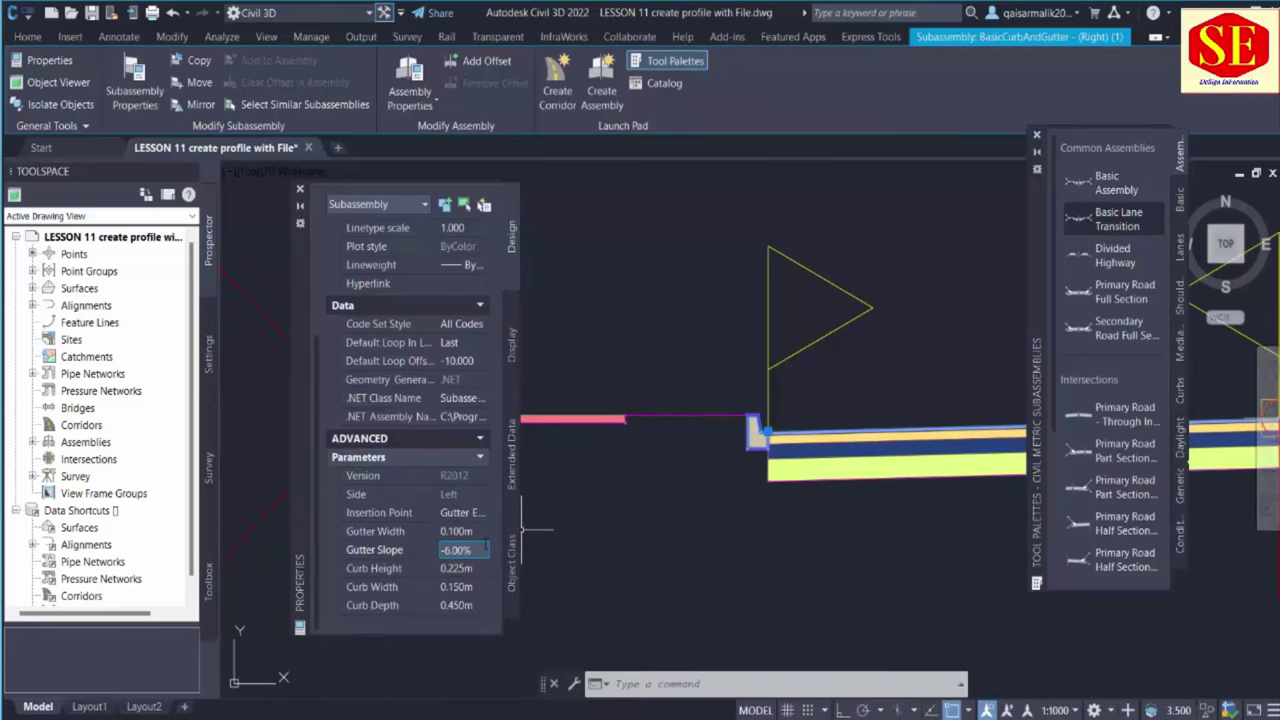
pyautogui.click(452, 538)
pyautogui.press('BackSpace')
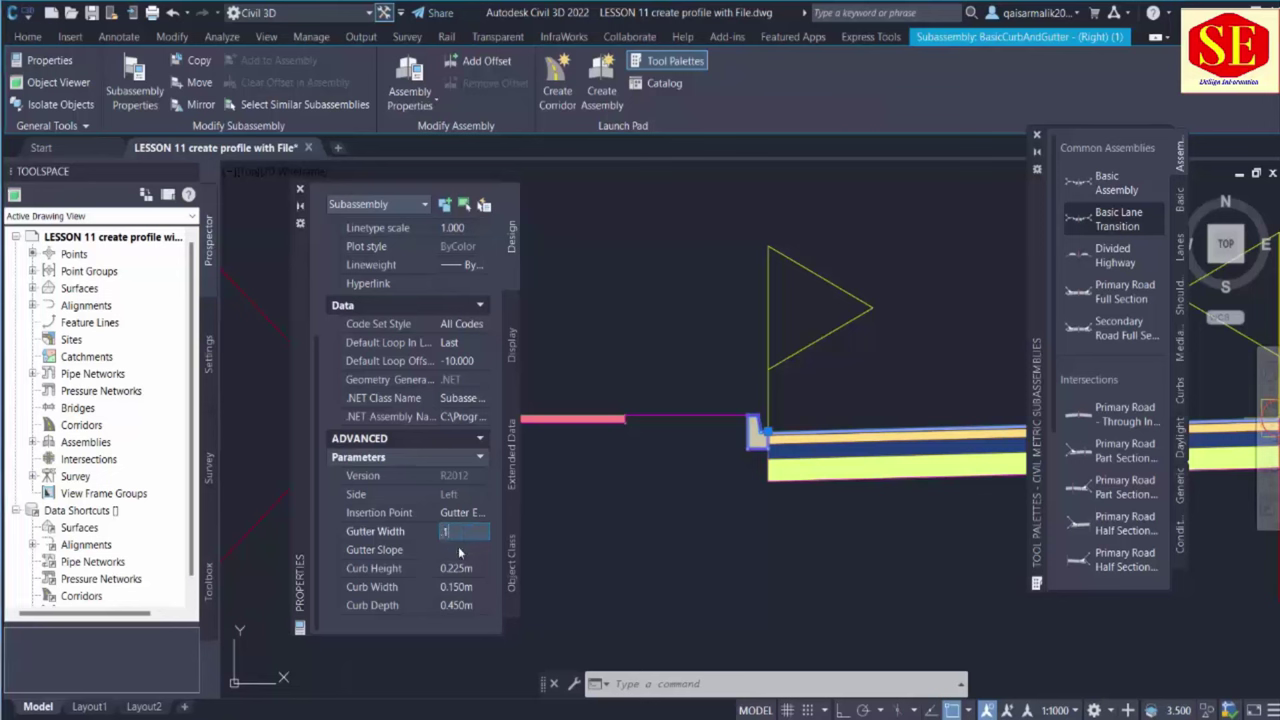
pyautogui.click(458, 550)
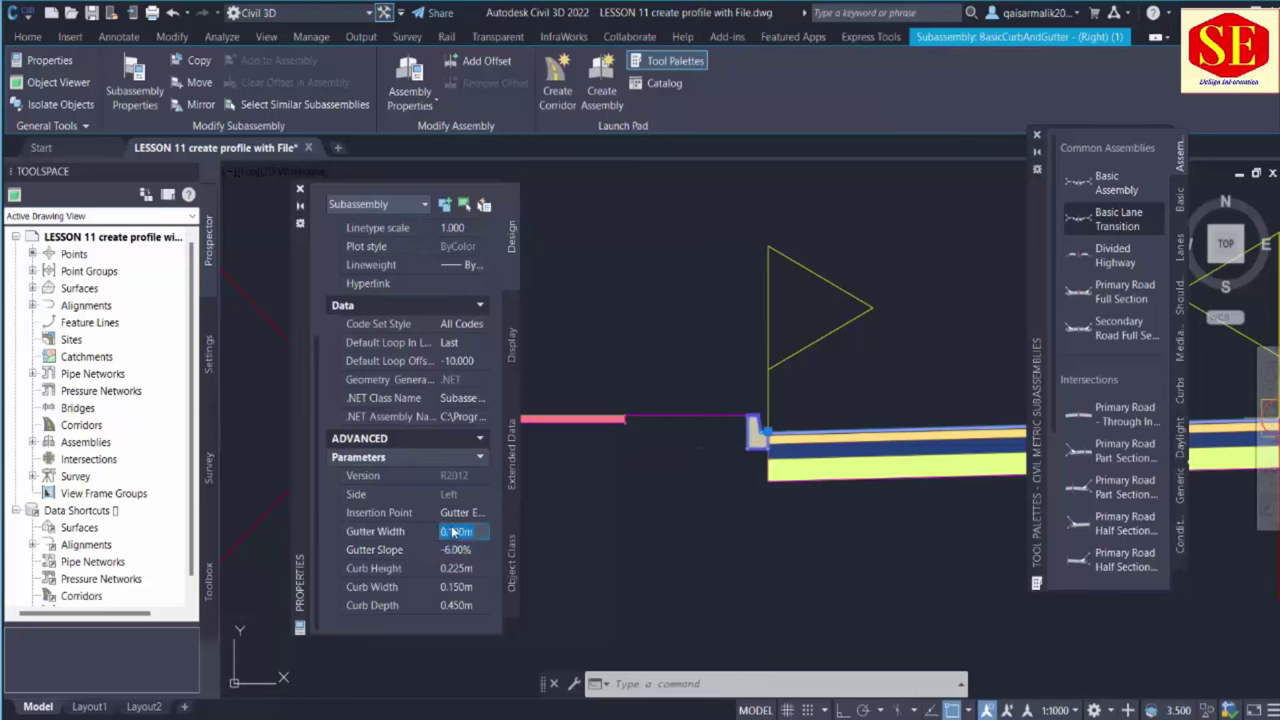
pyautogui.write('1.')
pyautogui.press('Return')
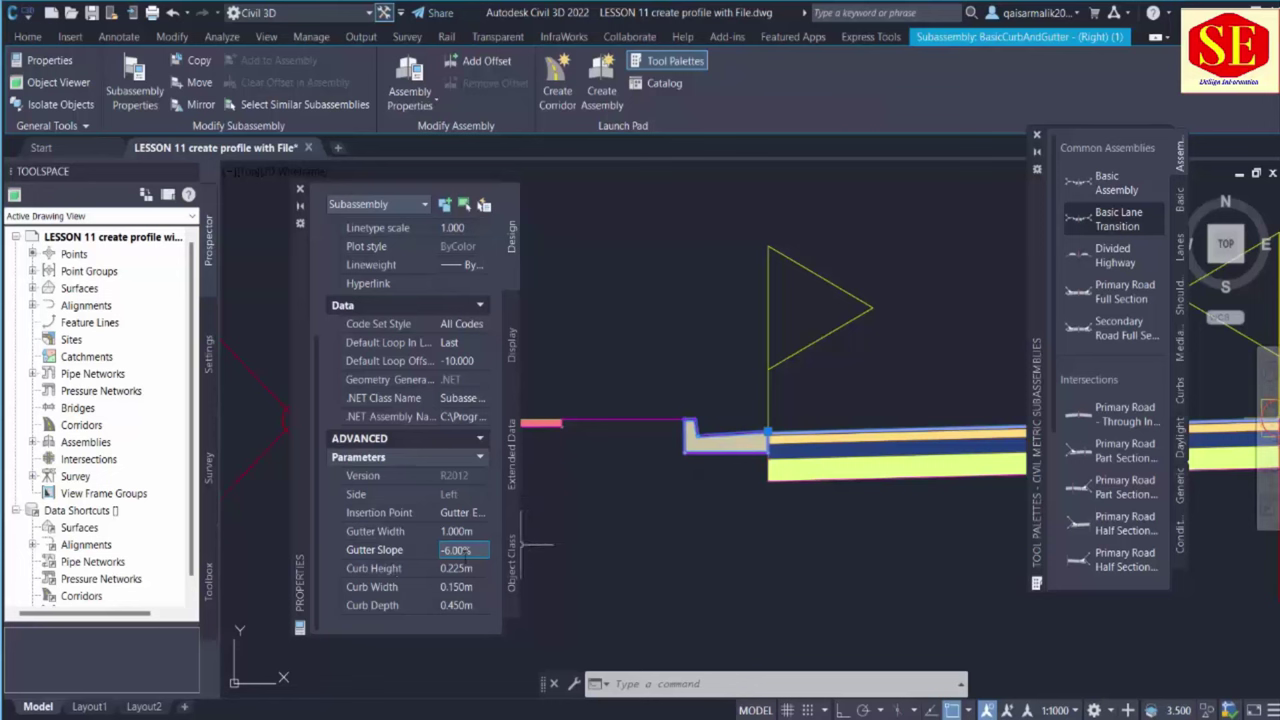
# Change the Gutter Slope from -2% to 0.00%, then clear the selection
pyautogui.click(455, 550)
pyautogui.write('-2')
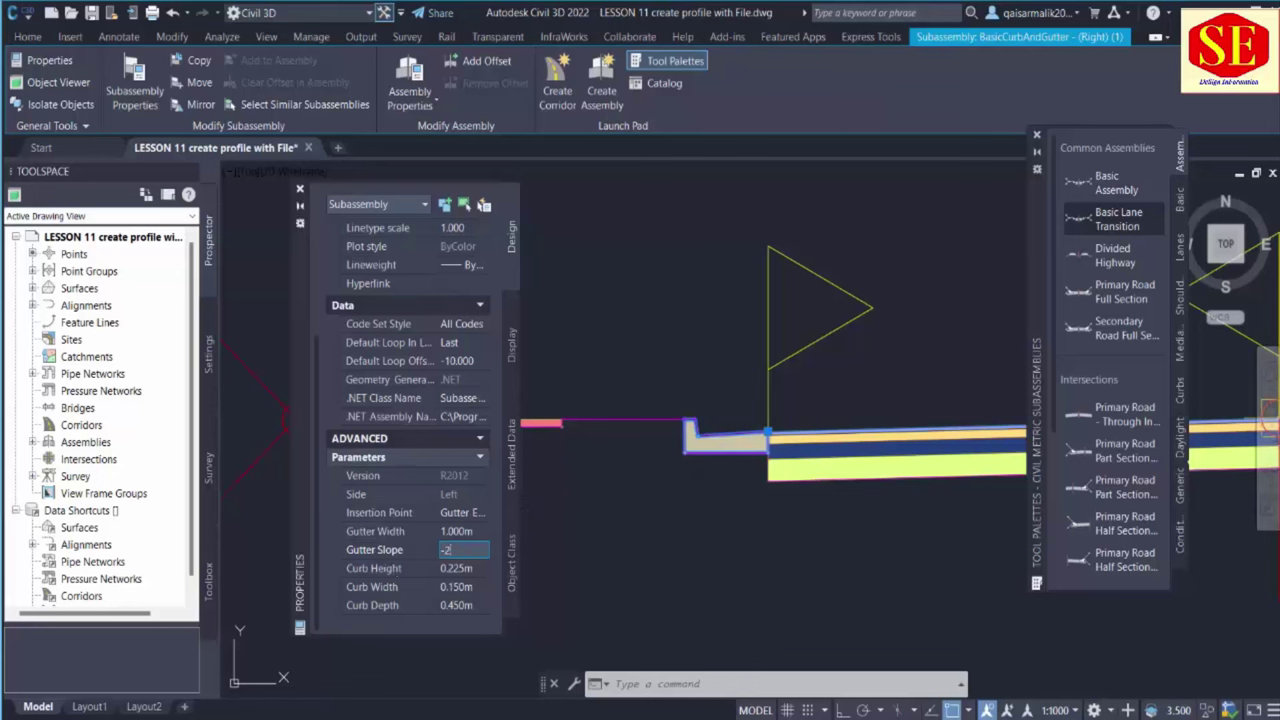
pyautogui.click(467, 569)
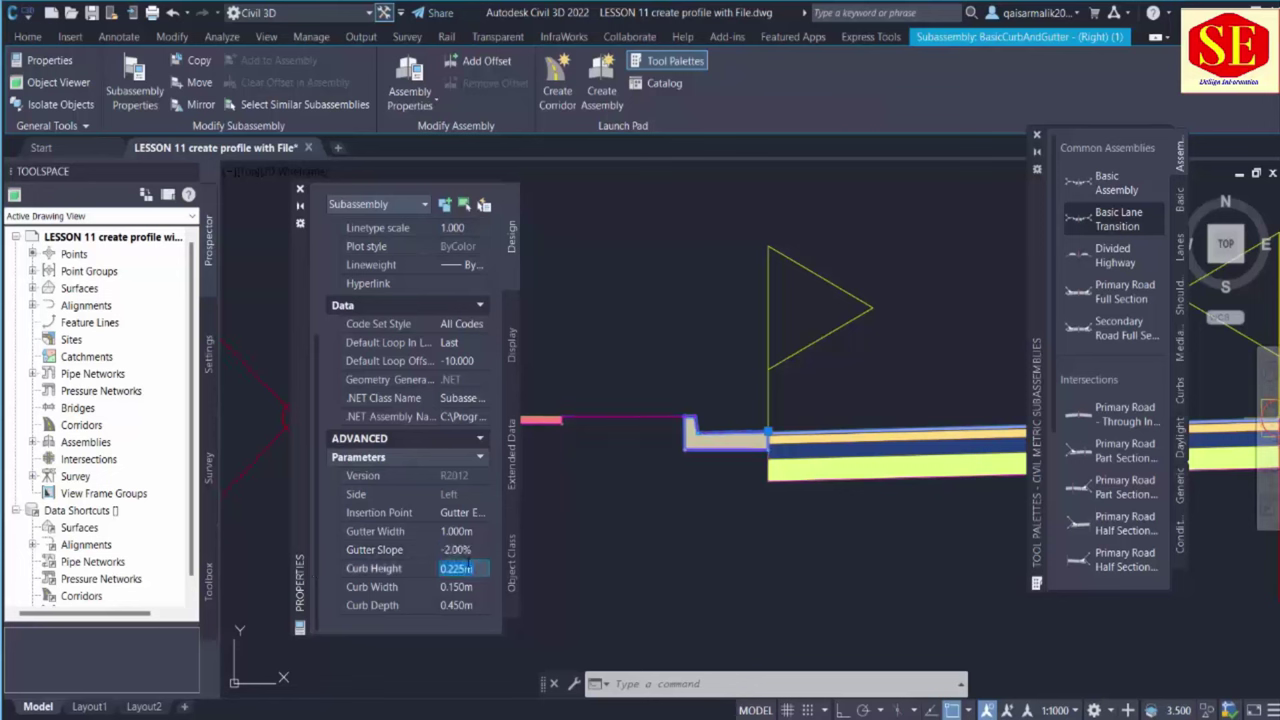
pyautogui.click(465, 550)
pyautogui.write('0')
pyautogui.click(459, 570)
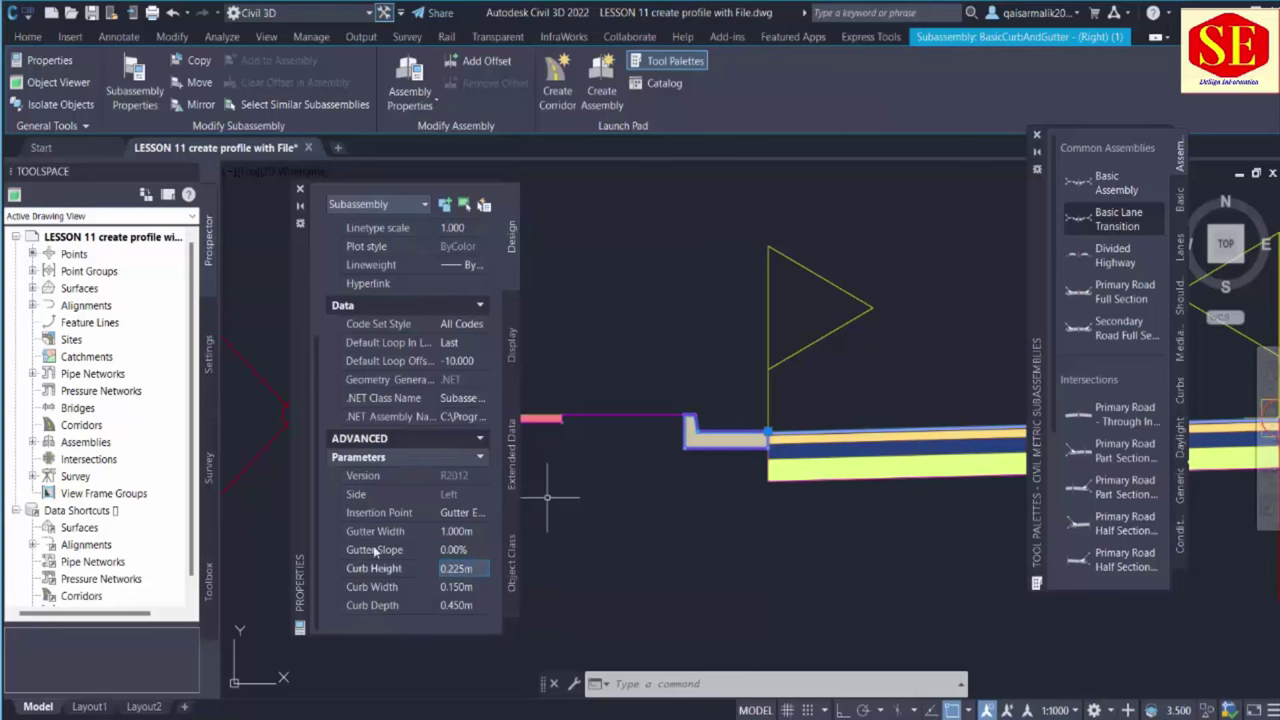
pyautogui.click(458, 590)
pyautogui.click(458, 606)
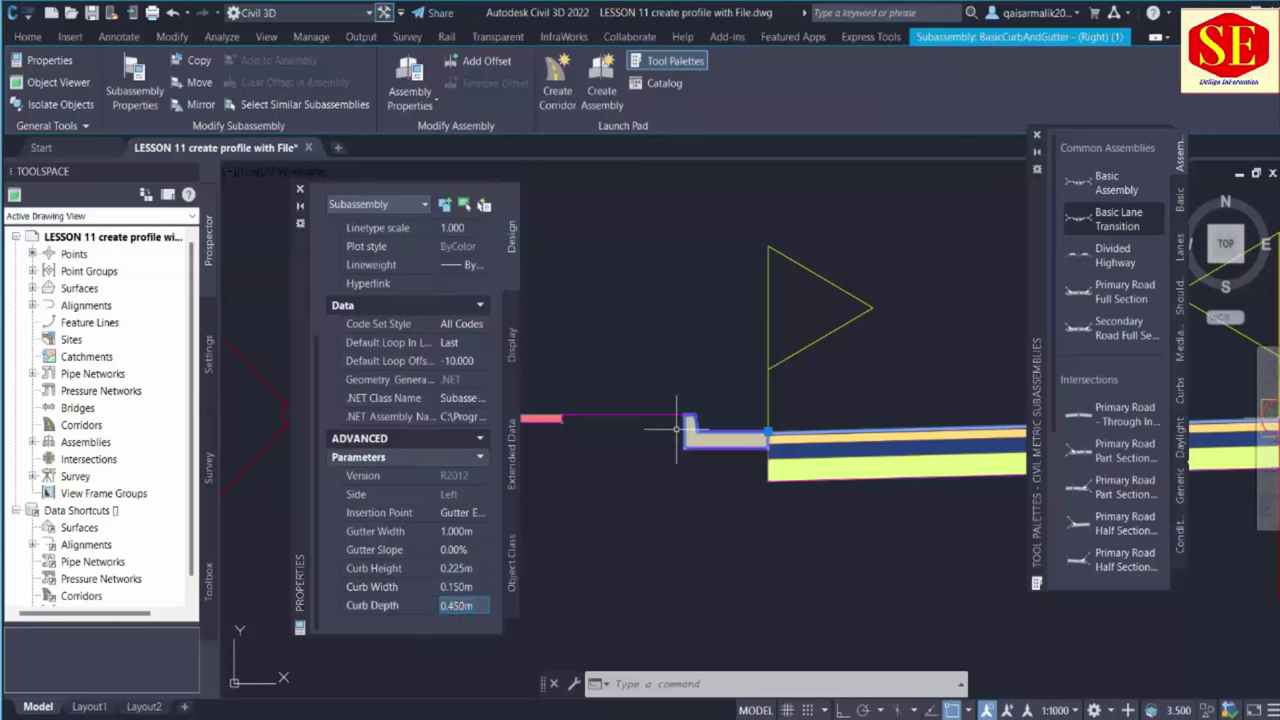
pyautogui.scroll(-2, 612, 470)
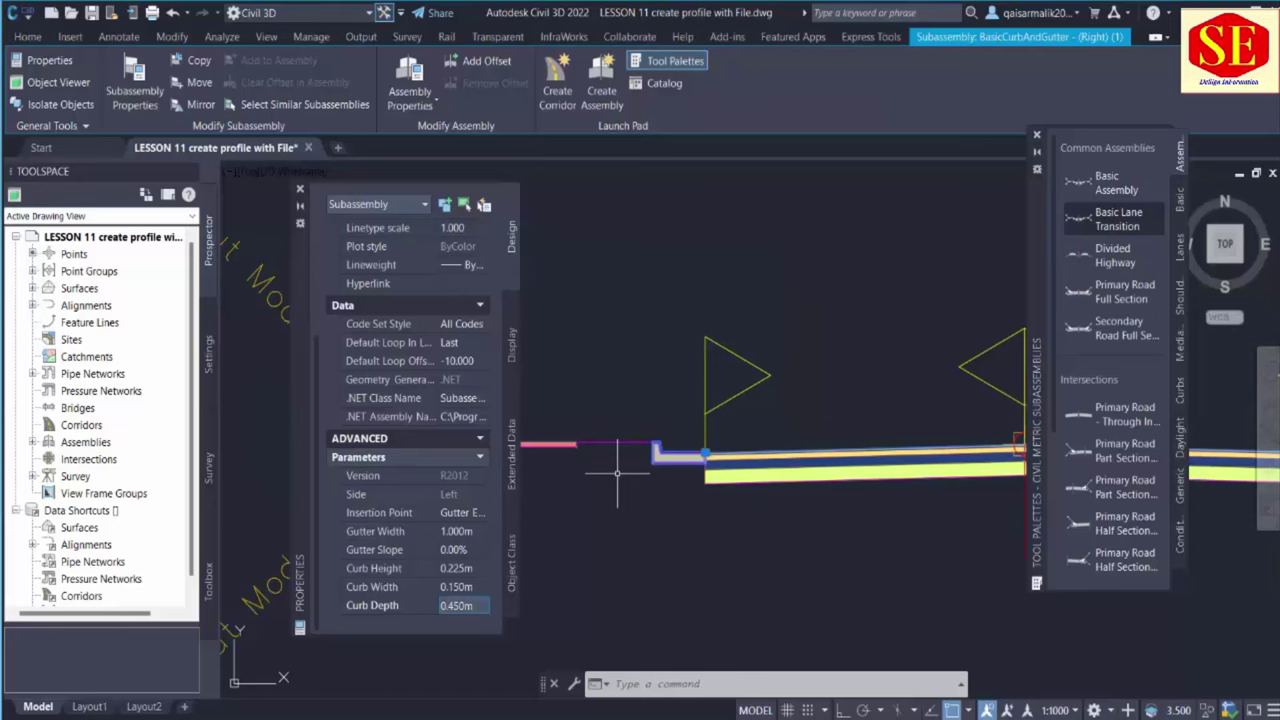
pyautogui.press('Escape')
# Delete the left and right curb-and-gutter subassemblies from the assembly
pyautogui.click(671, 458)
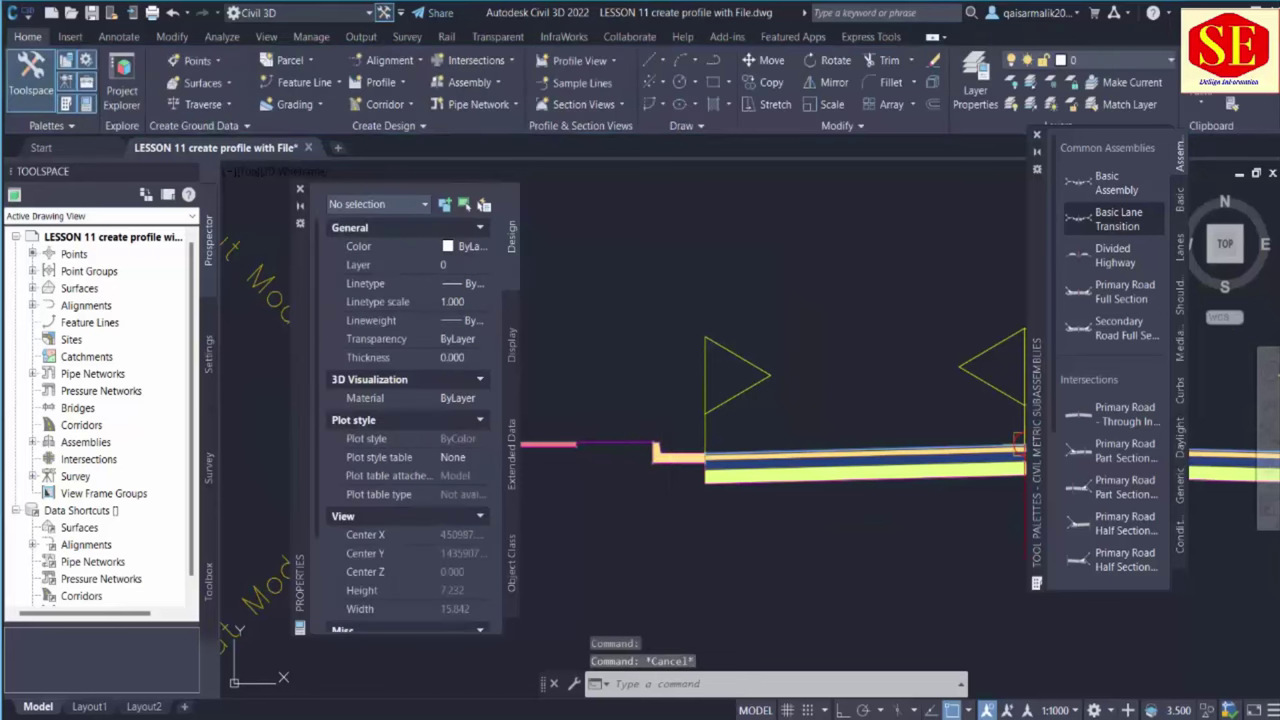
pyautogui.press('Delete')
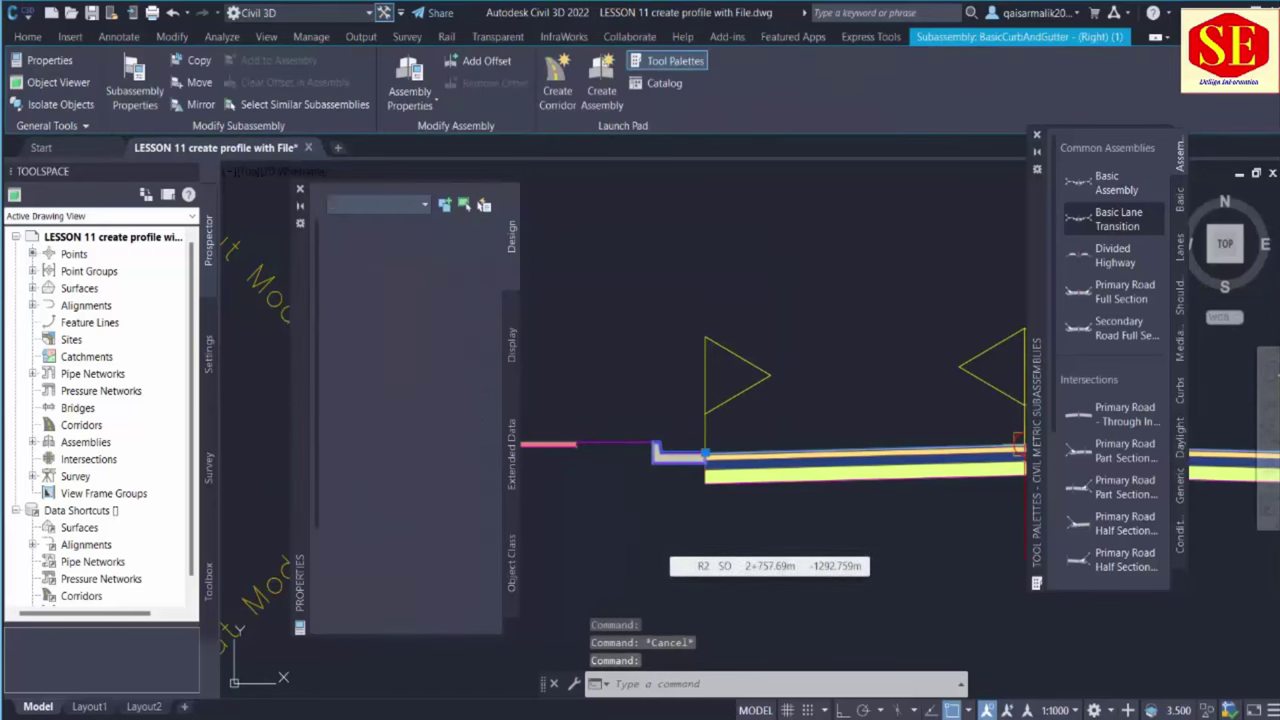
pyautogui.moveTo(599, 480)
pyautogui.mouseDown(button='middle')
pyautogui.moveTo(663, 434)
pyautogui.moveTo(886, 480)
pyautogui.moveTo(857, 457)
pyautogui.mouseUp(button='middle')
pyautogui.click(860, 462)
pyautogui.press('Delete')
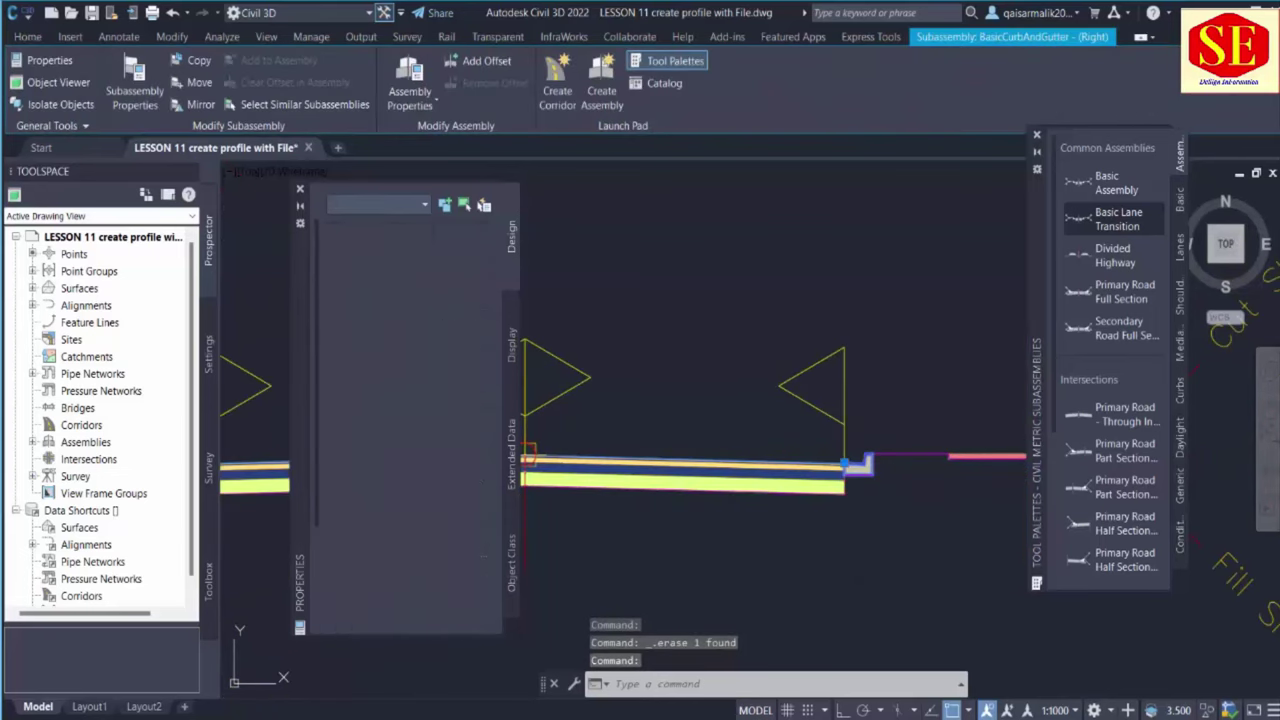
pyautogui.scroll(-3, 697, 498)
pyautogui.scroll(2, 655, 430)
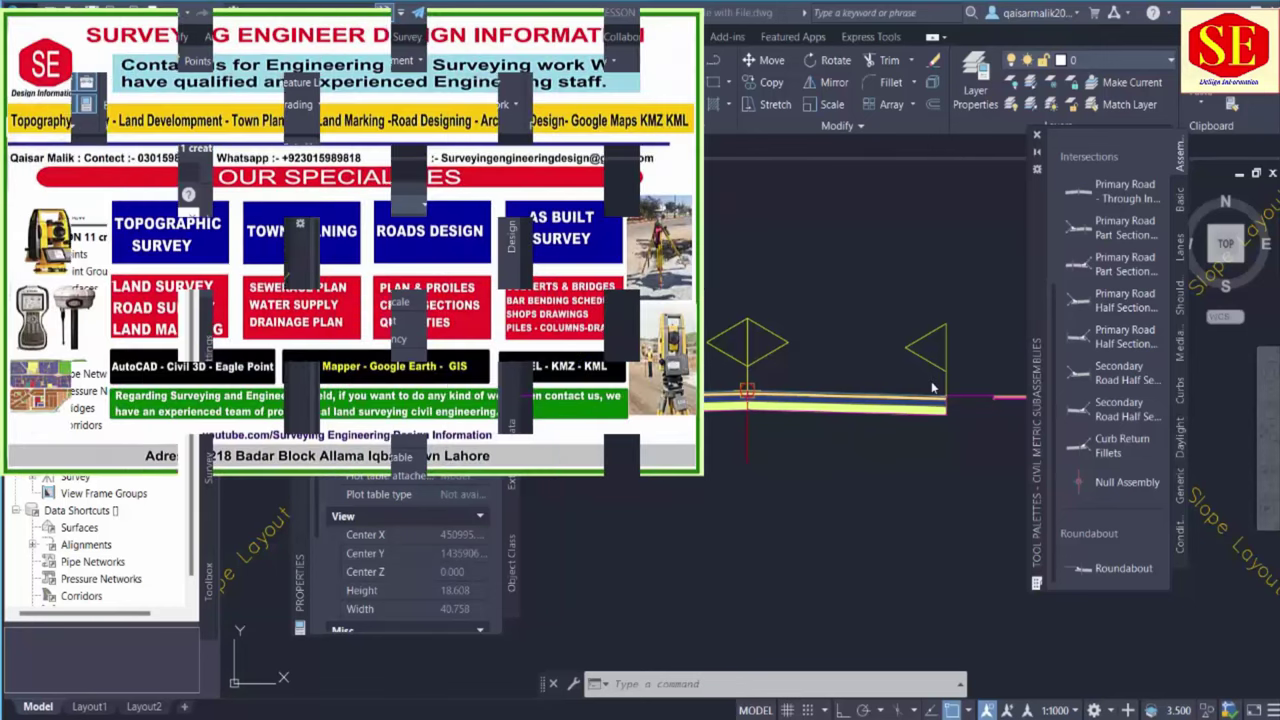
# Show the Metric Basic Subassemblies tool palette
pyautogui.scroll(1, 966, 425)
pyautogui.scroll(3, 934, 379)
pyautogui.scroll(4, 903, 329)
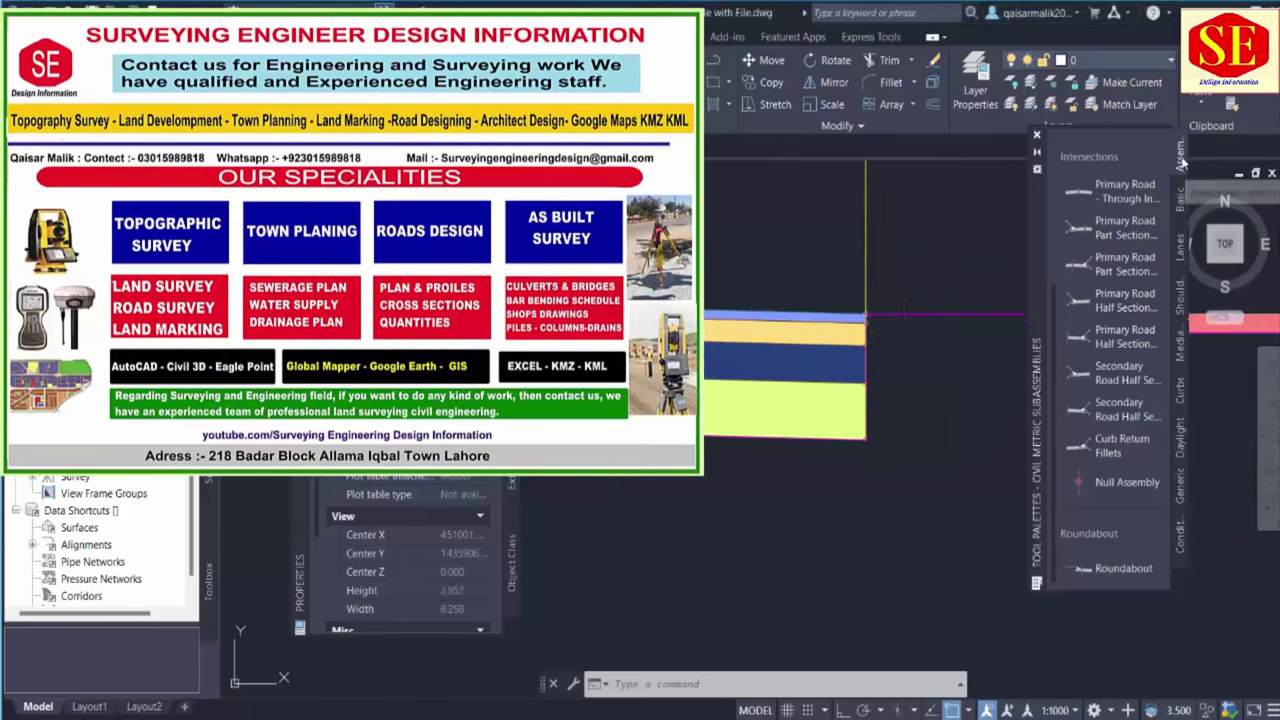
pyautogui.click(1182, 205)
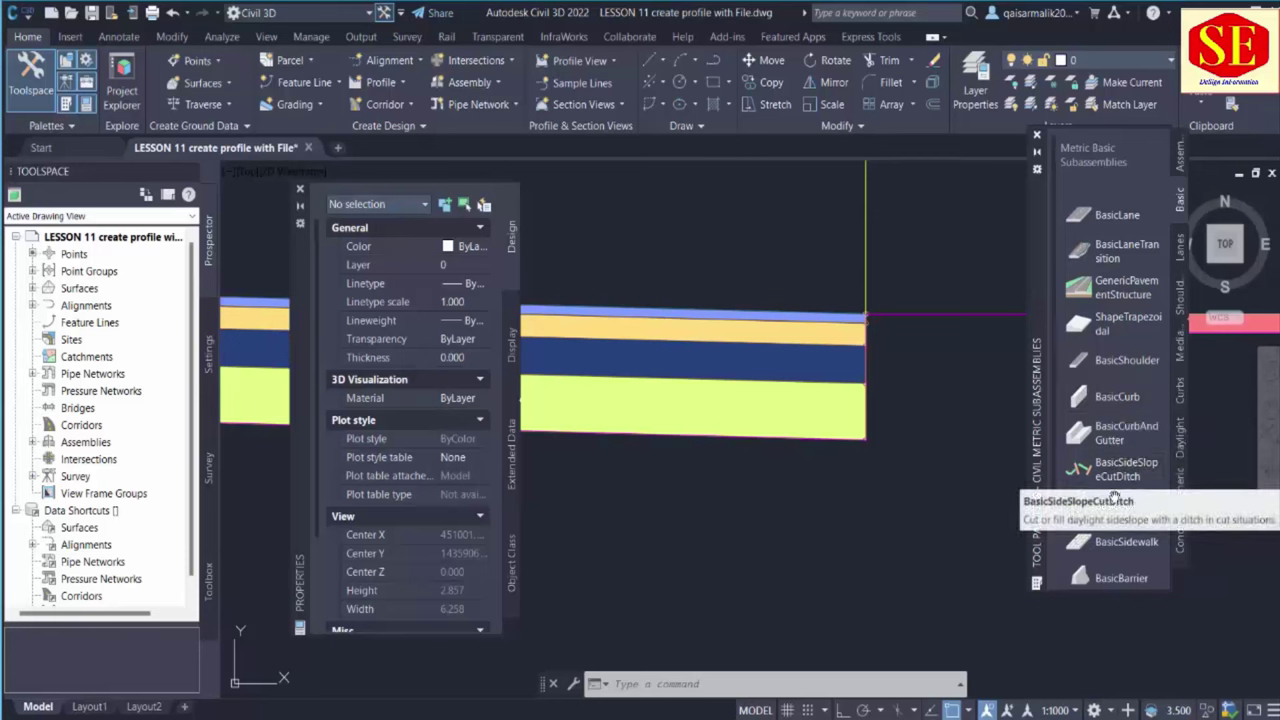
# Attach BasicCurb subassemblies at the assembly's marker point and its left end
pyautogui.scroll(-2, 1117, 524)
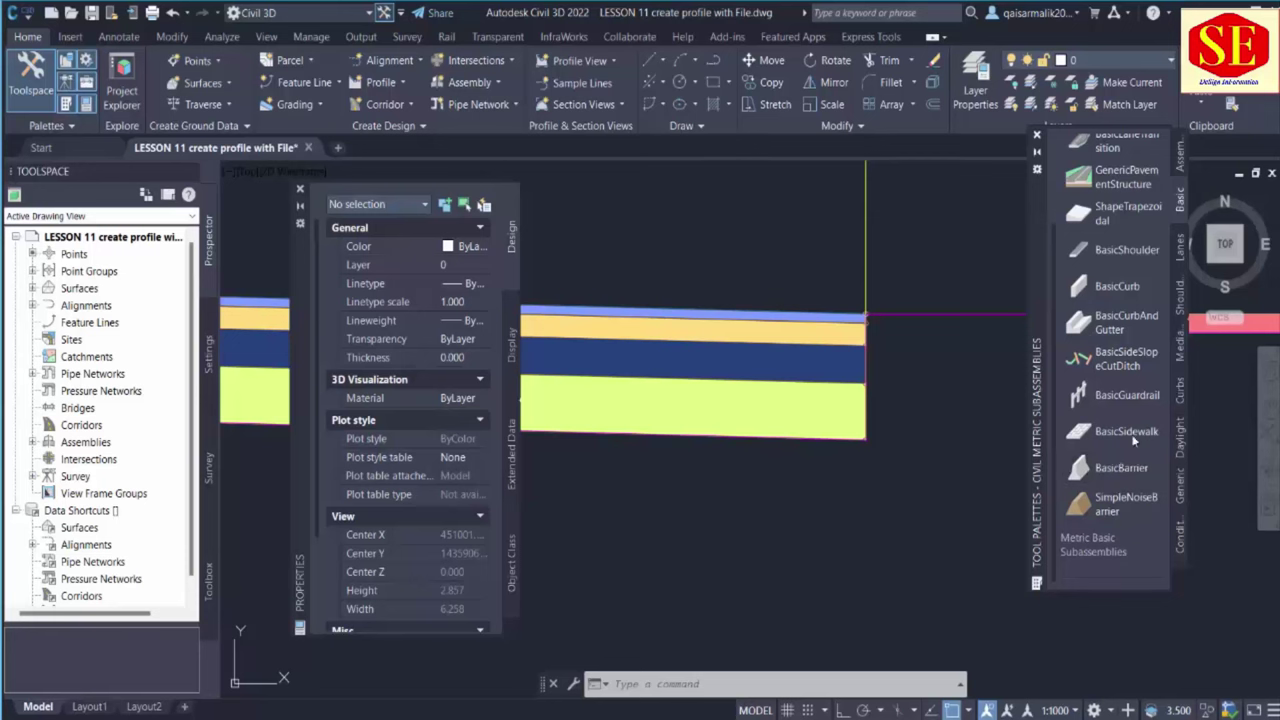
pyautogui.click(1096, 285)
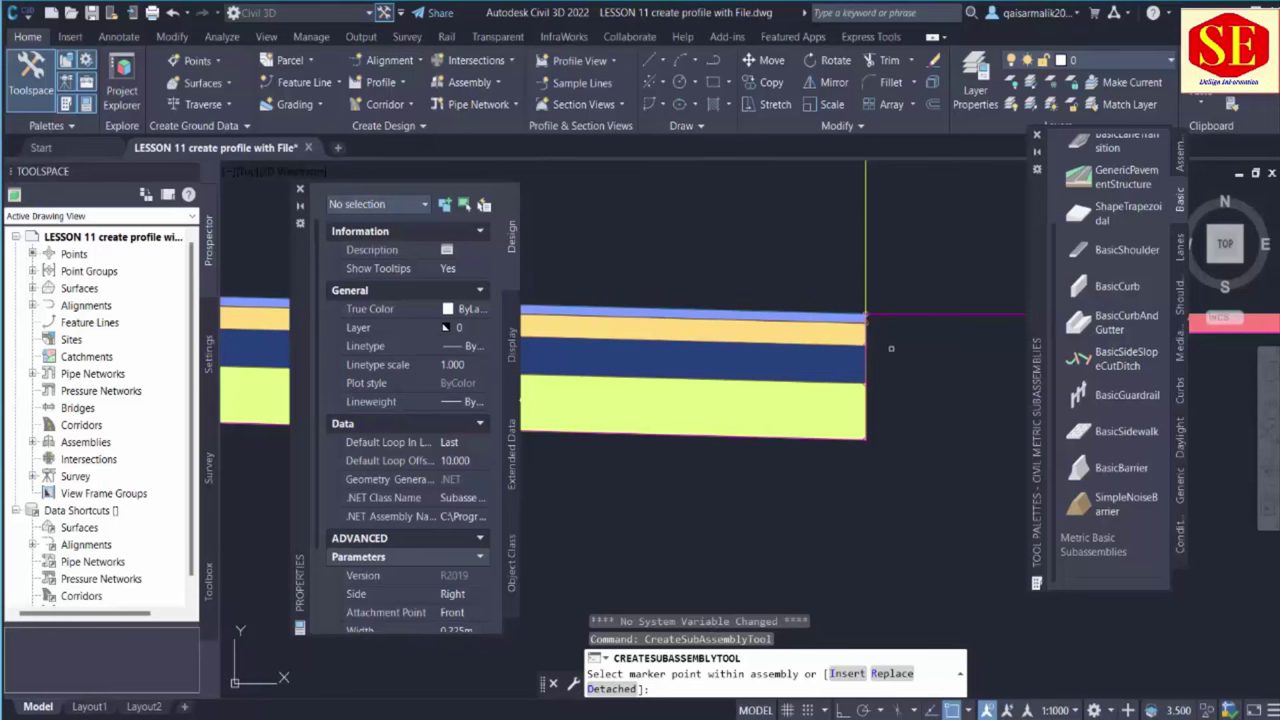
pyautogui.scroll(1, 883, 316)
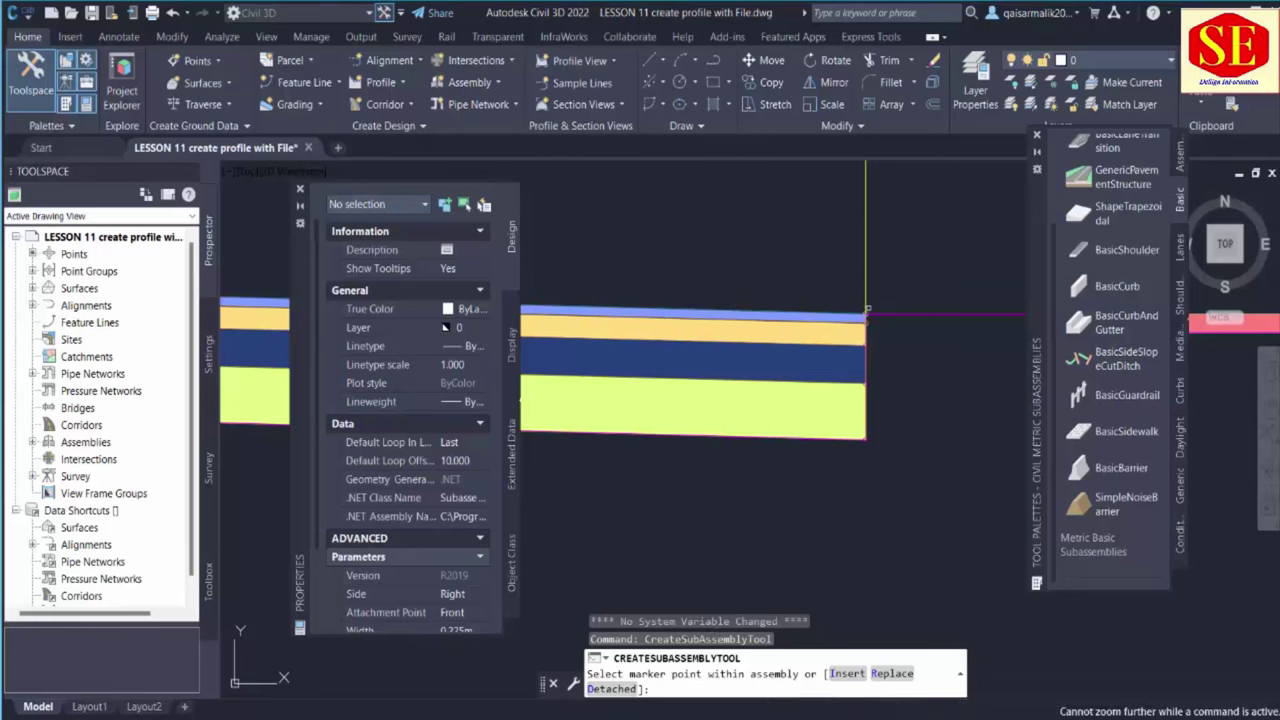
pyautogui.moveTo(866, 314)
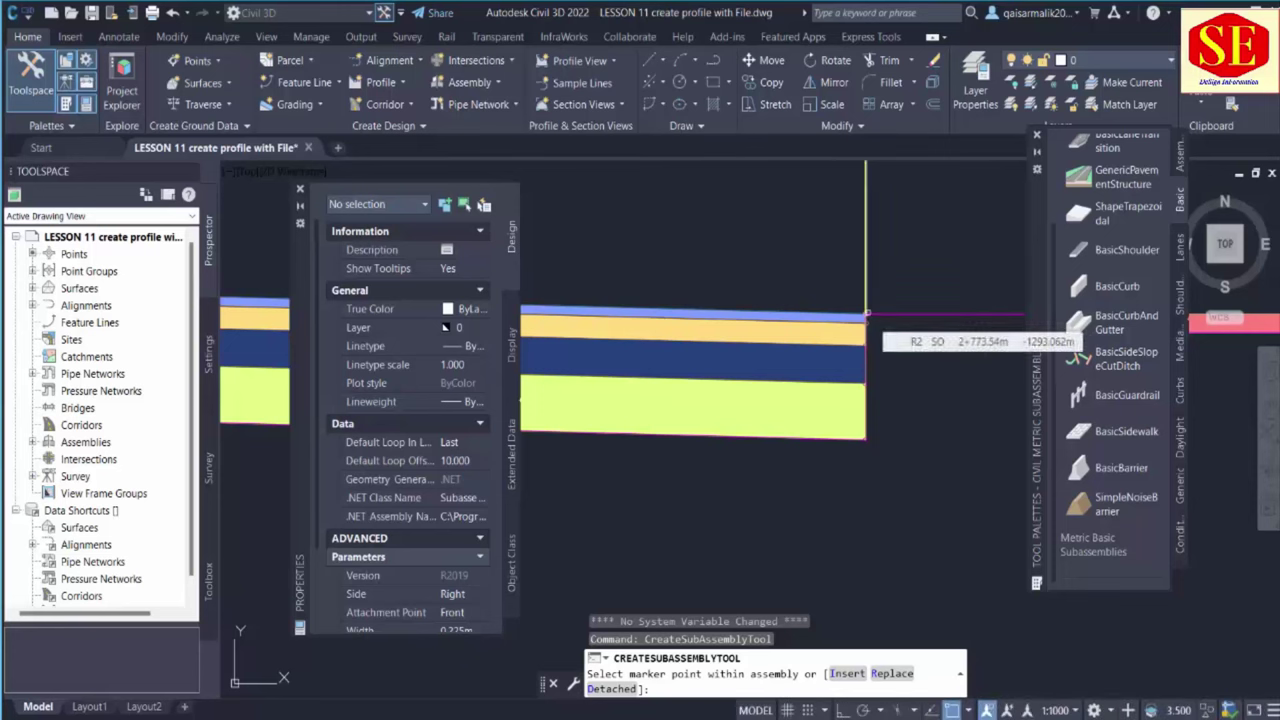
pyautogui.click(866, 314)
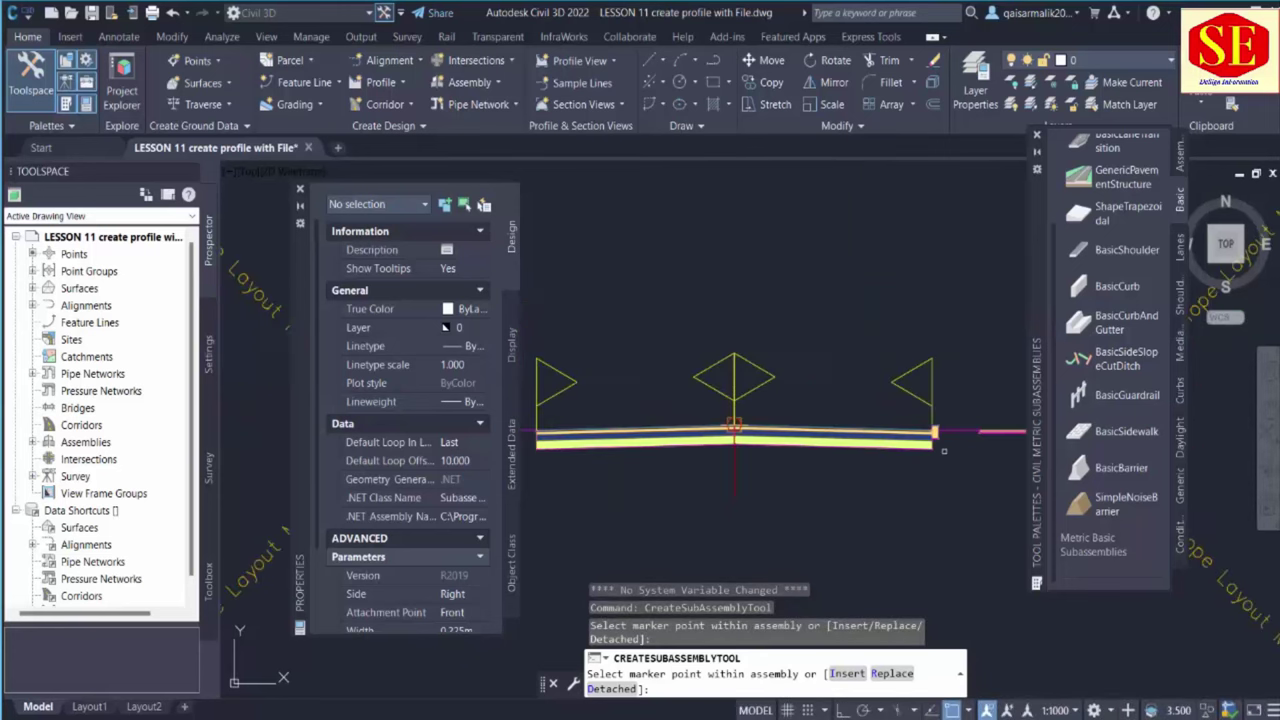
pyautogui.scroll(10, 743, 383)
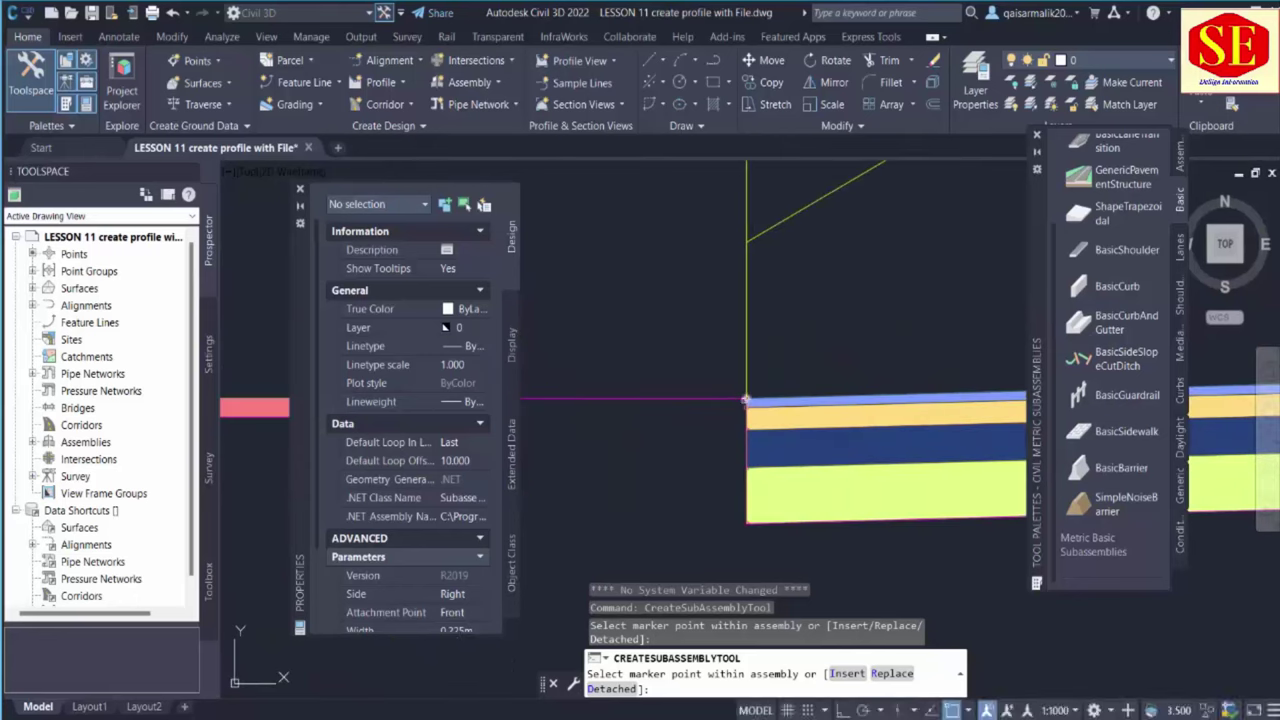
pyautogui.click(745, 400)
pyautogui.scroll(-5, 600, 292)
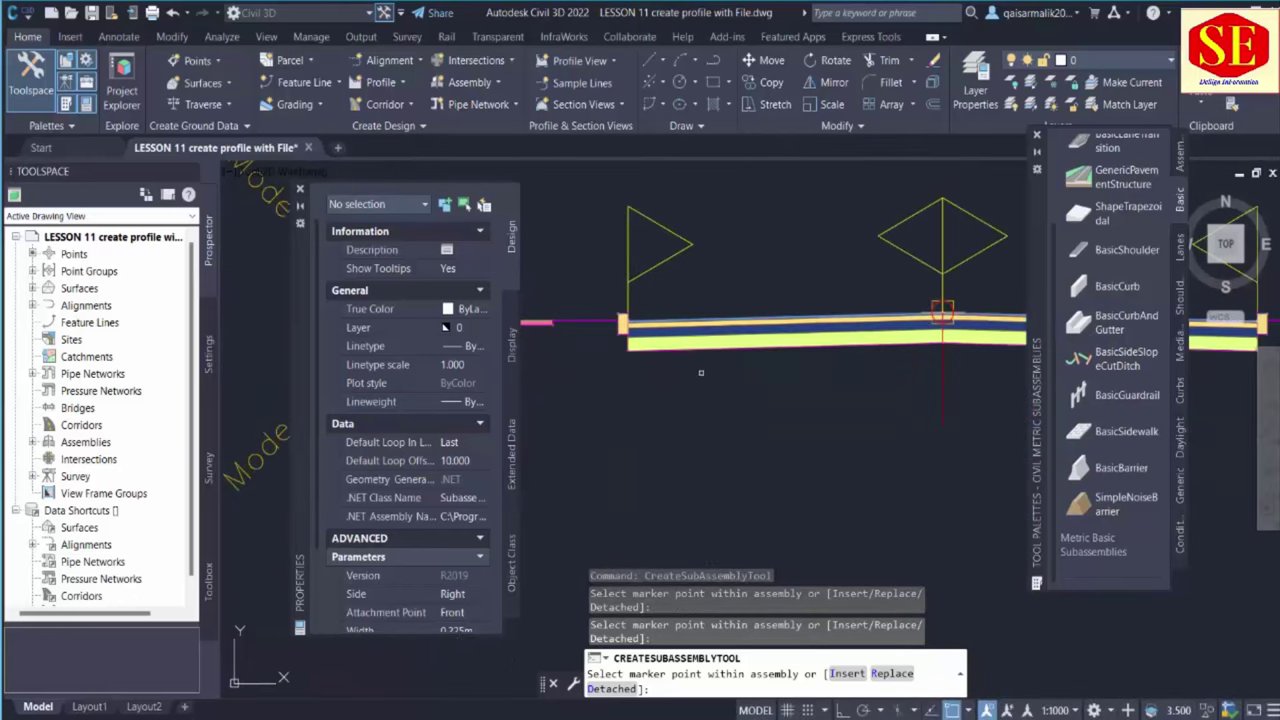
pyautogui.press('Escape')
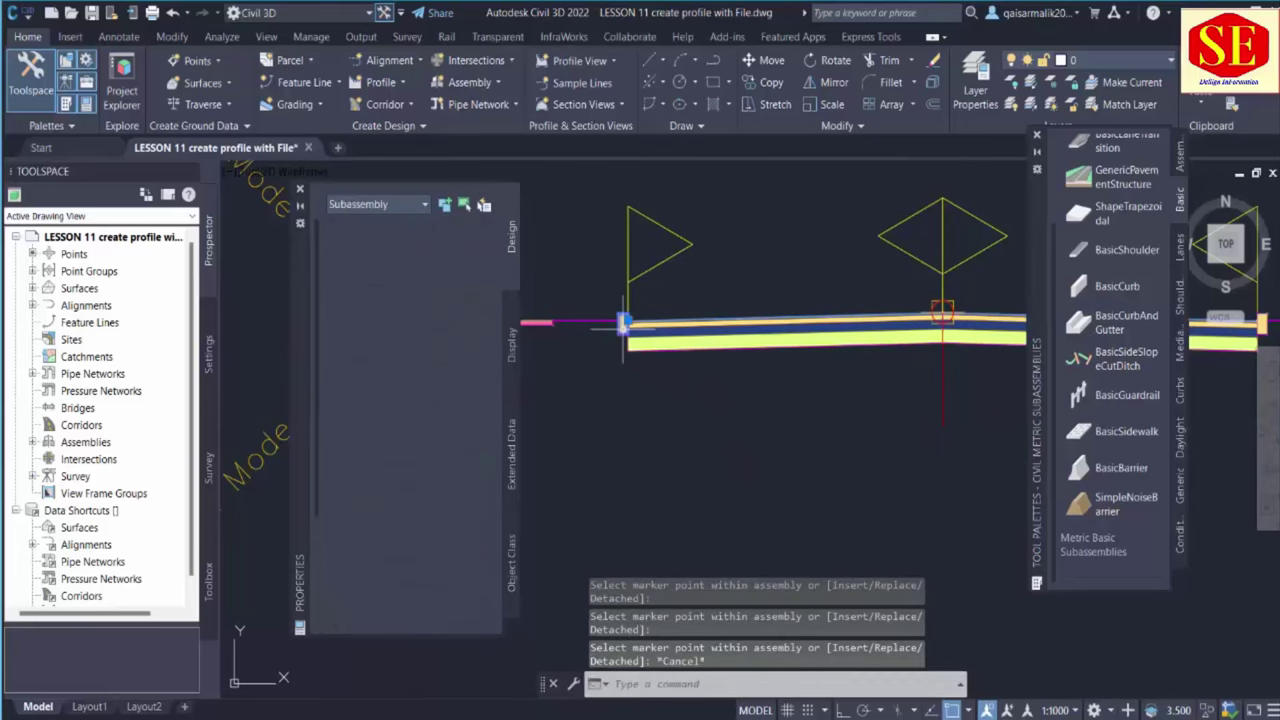
# Select both the right-hand and left-hand curbs together
pyautogui.scroll(-2, 585, 494)
pyautogui.scroll(4, 1093, 377)
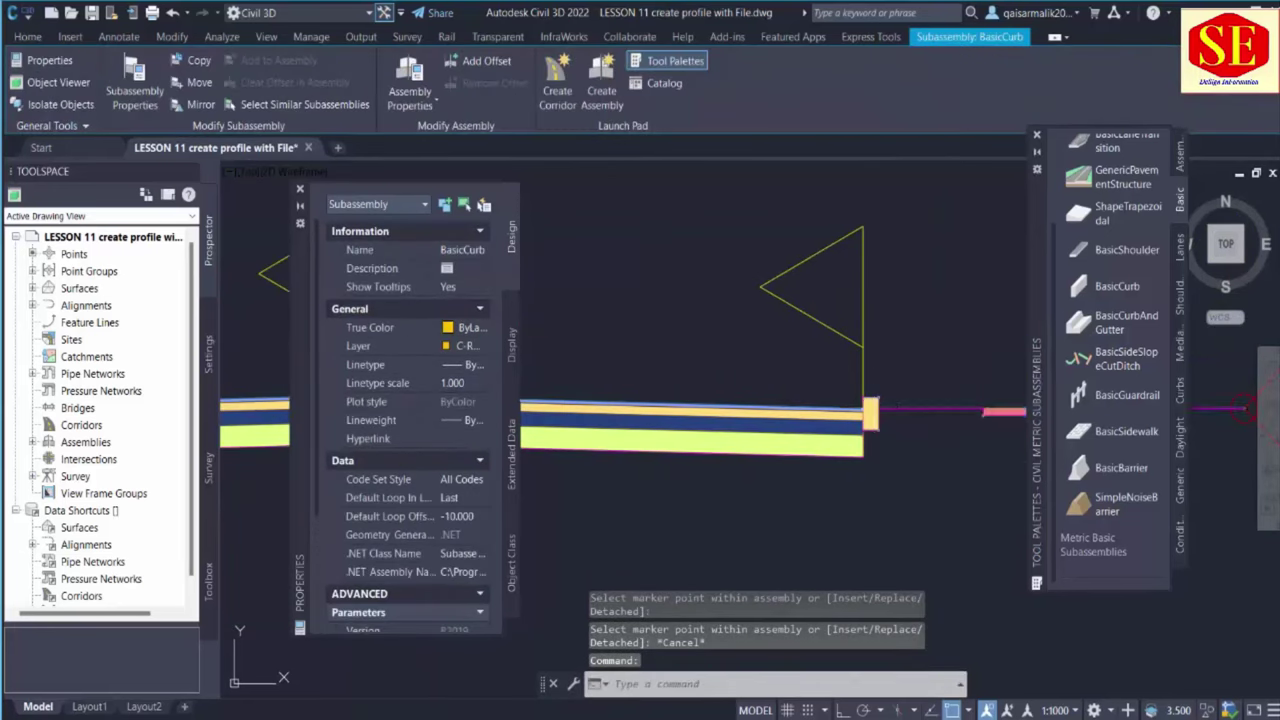
pyautogui.click(871, 403)
pyautogui.press('Escape')
pyautogui.click(871, 403)
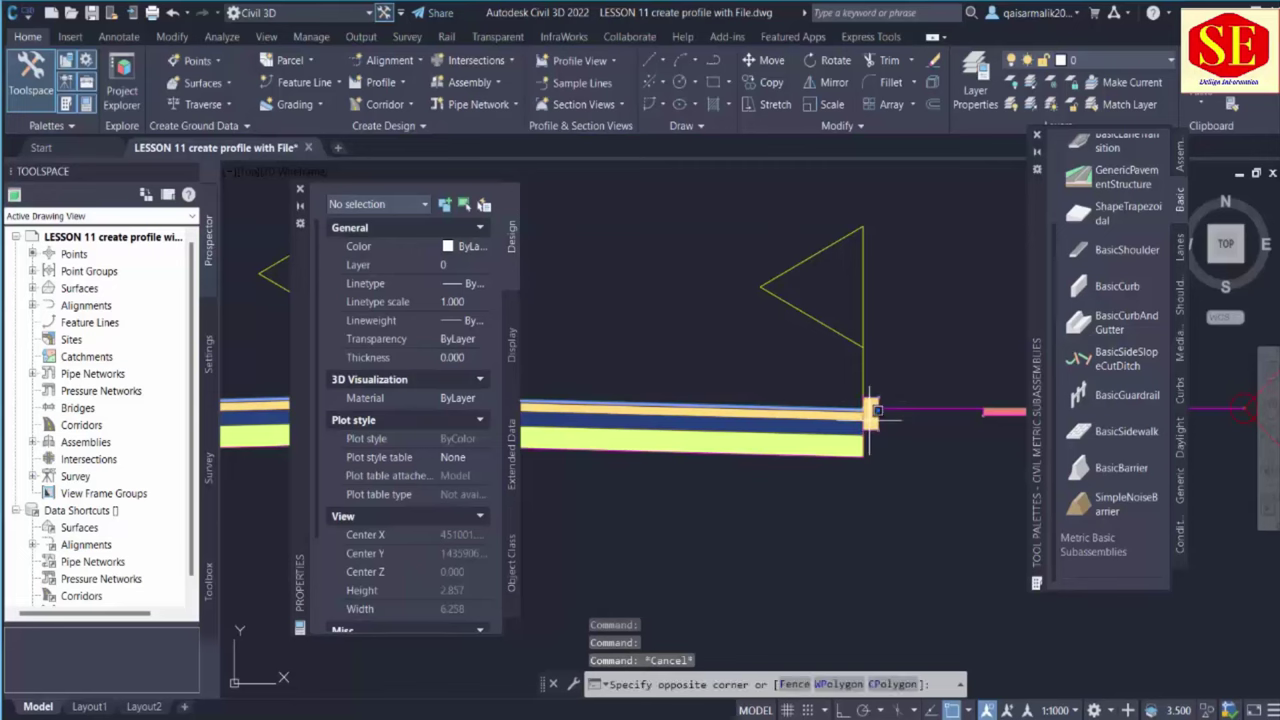
pyautogui.press('Escape')
pyautogui.click(871, 412)
pyautogui.scroll(-2, 871, 412)
pyautogui.scroll(2, 700, 440)
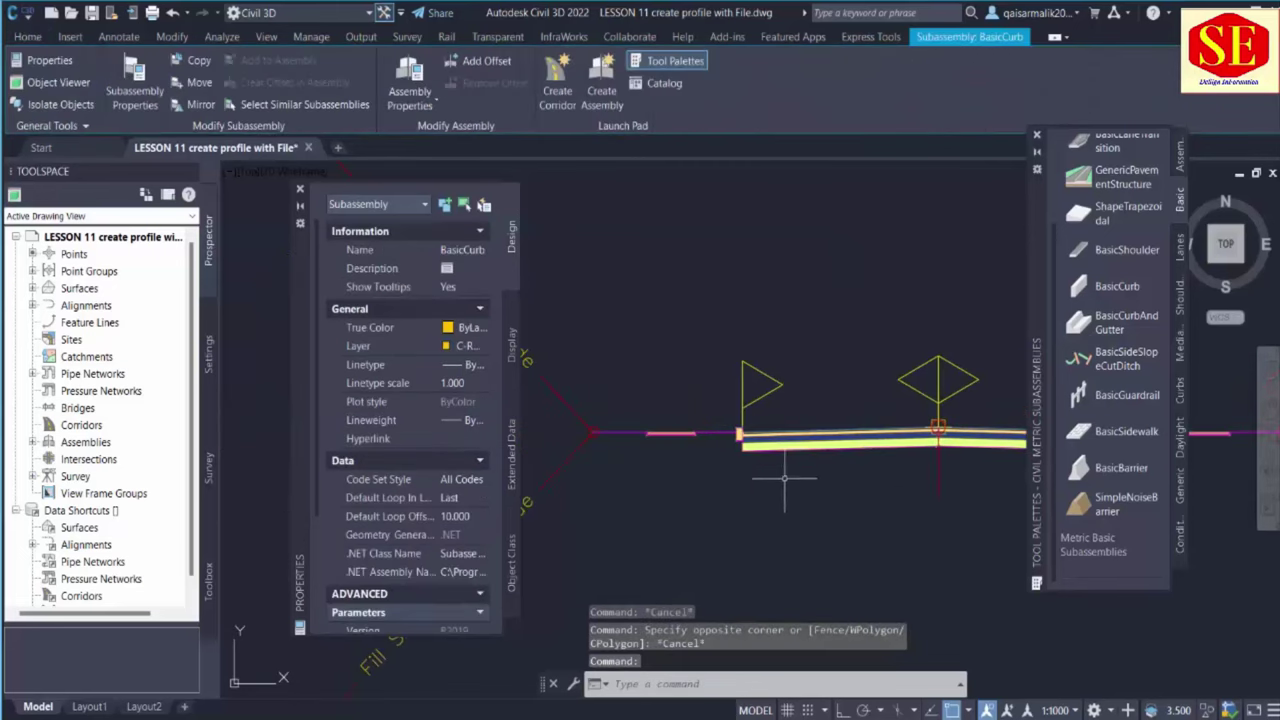
pyautogui.click(682, 368)
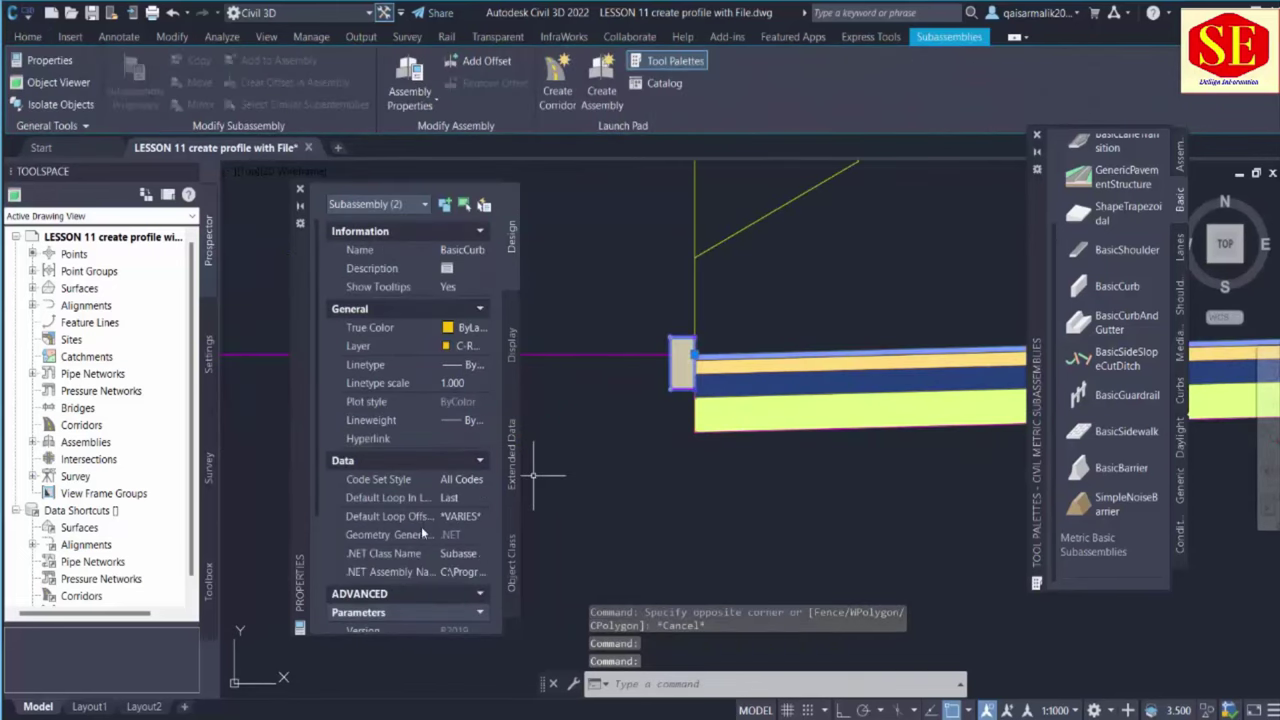
# Set both curbs' Width to 0.300 m and Depth to 0.650 m
pyautogui.scroll(-3, 460, 515)
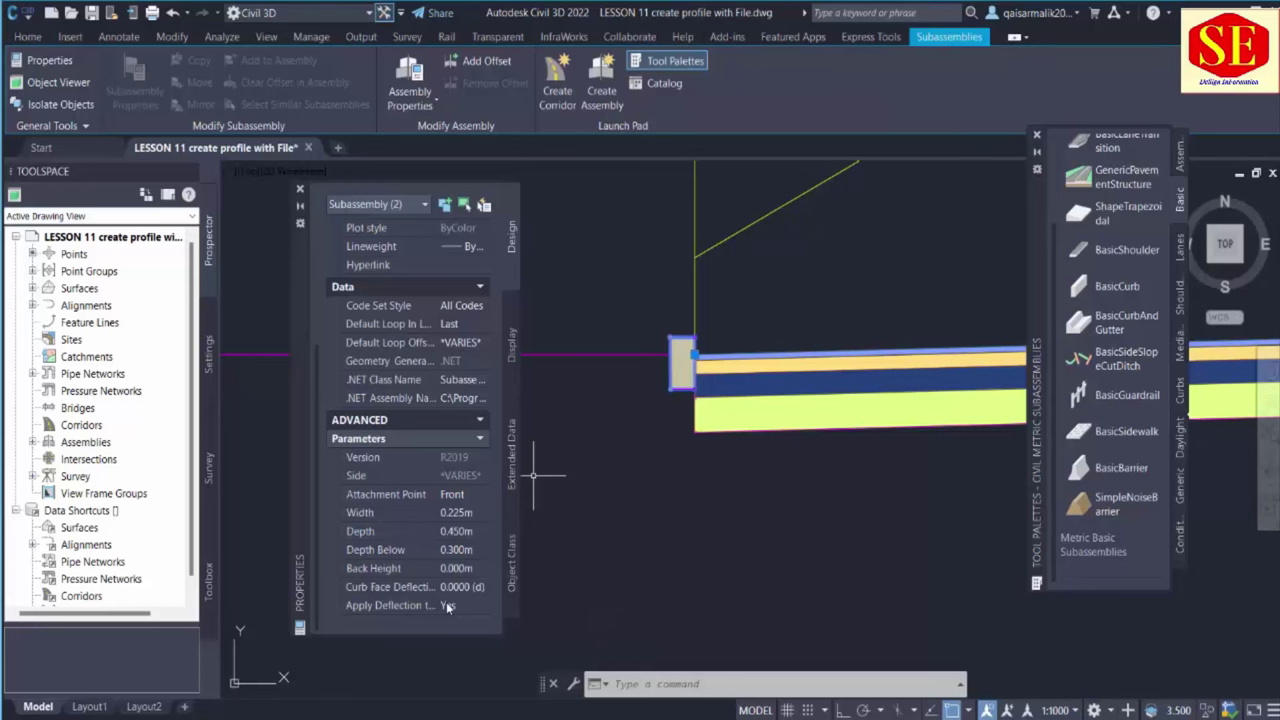
pyautogui.click(470, 513)
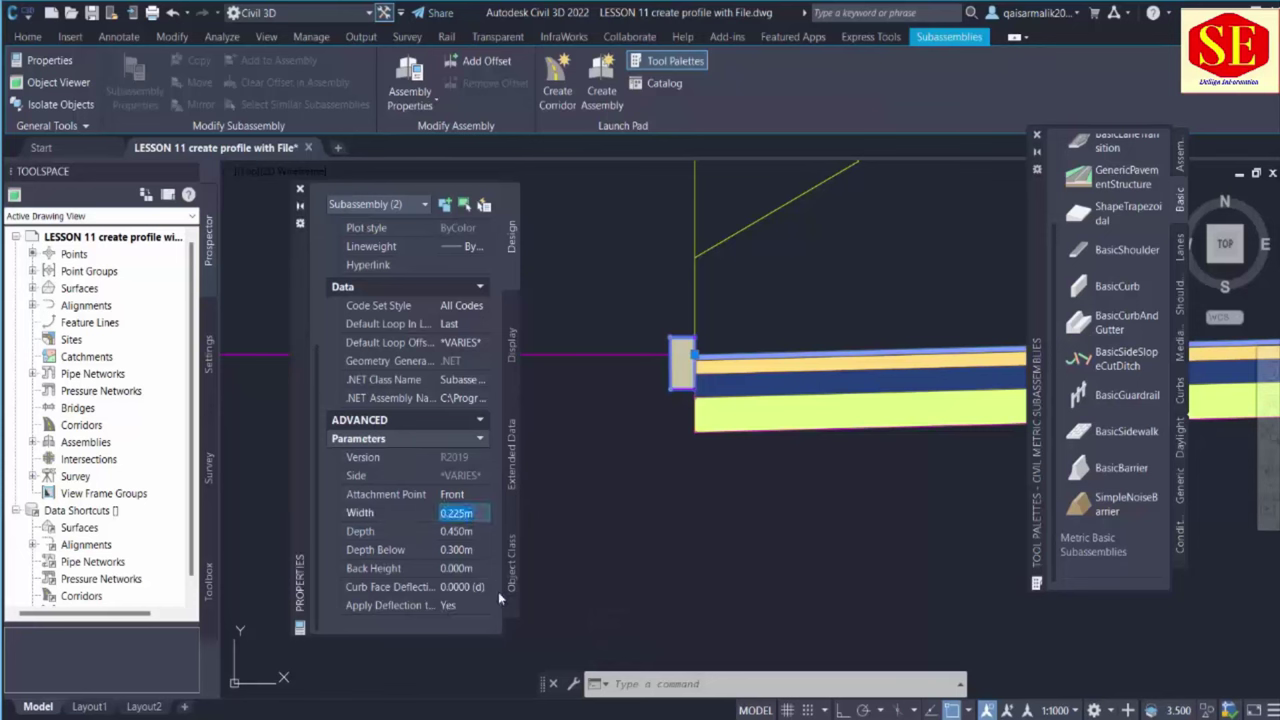
pyautogui.write('3')
pyautogui.click(466, 533)
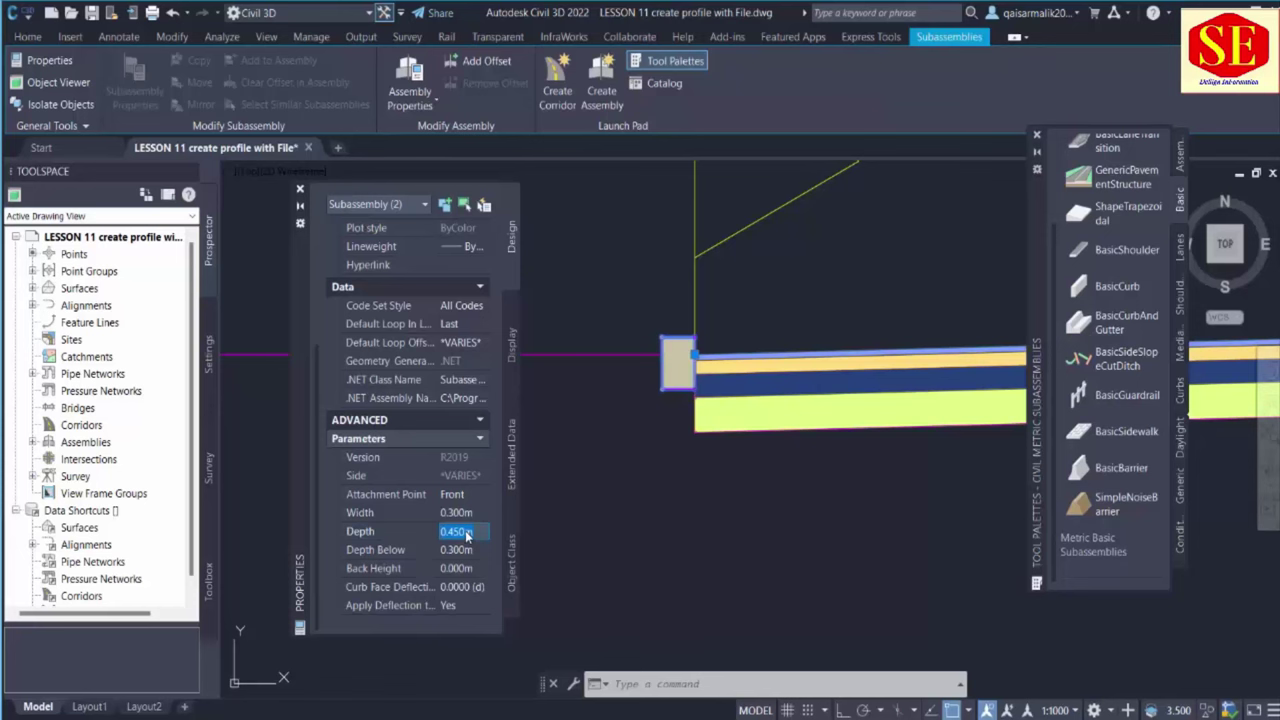
pyautogui.write('.65')
pyautogui.click(470, 550)
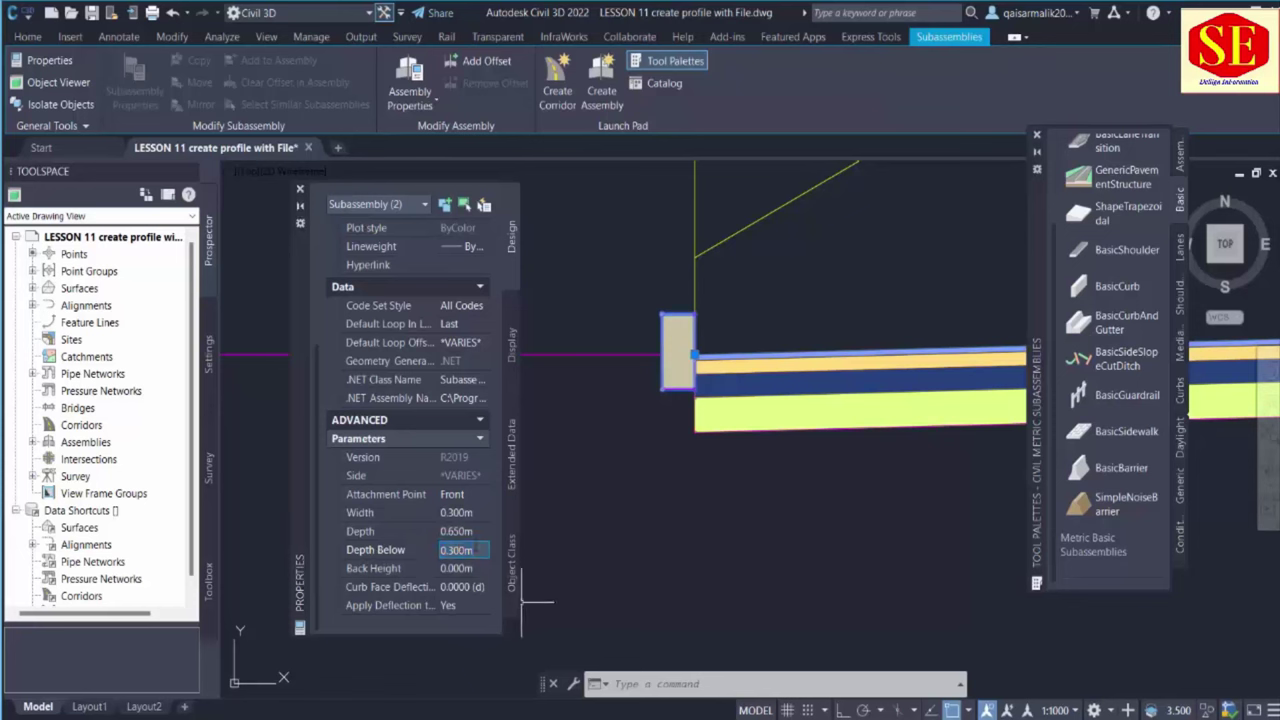
# Set the curbs' Depth Below to 0.250 m after trying 0.350 and 0.100
pyautogui.write('.25')
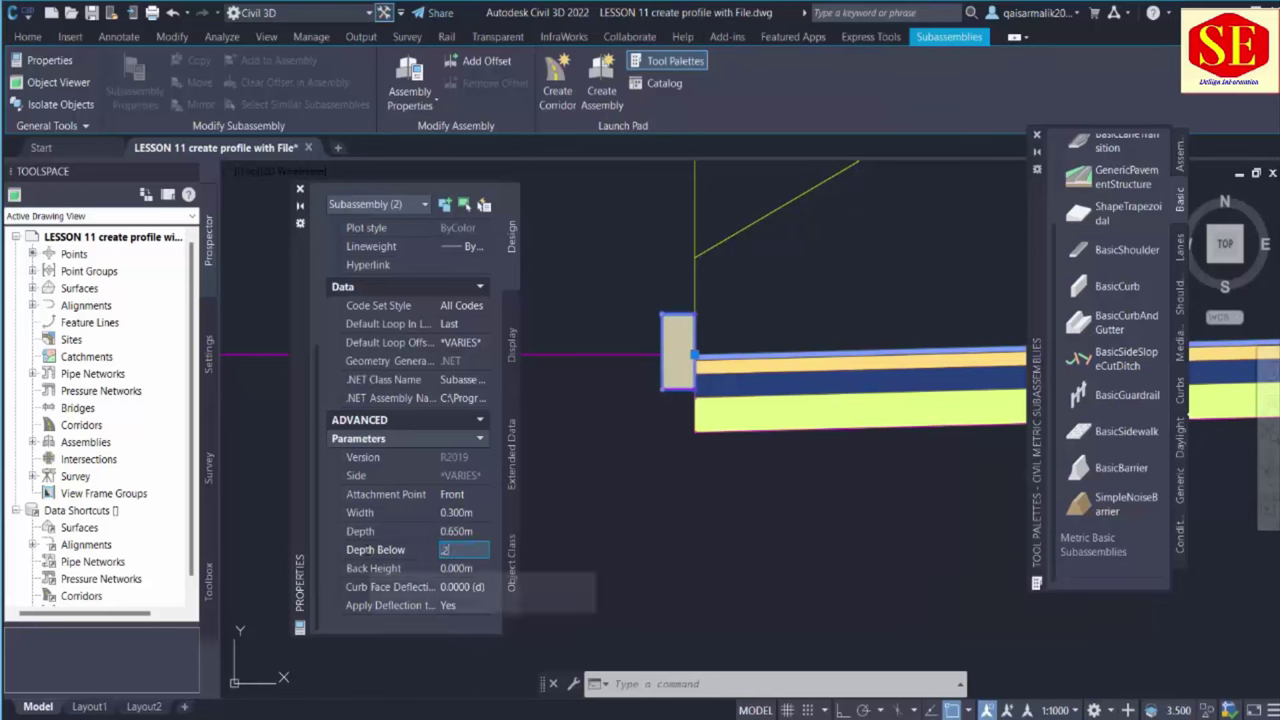
pyautogui.click(456, 568)
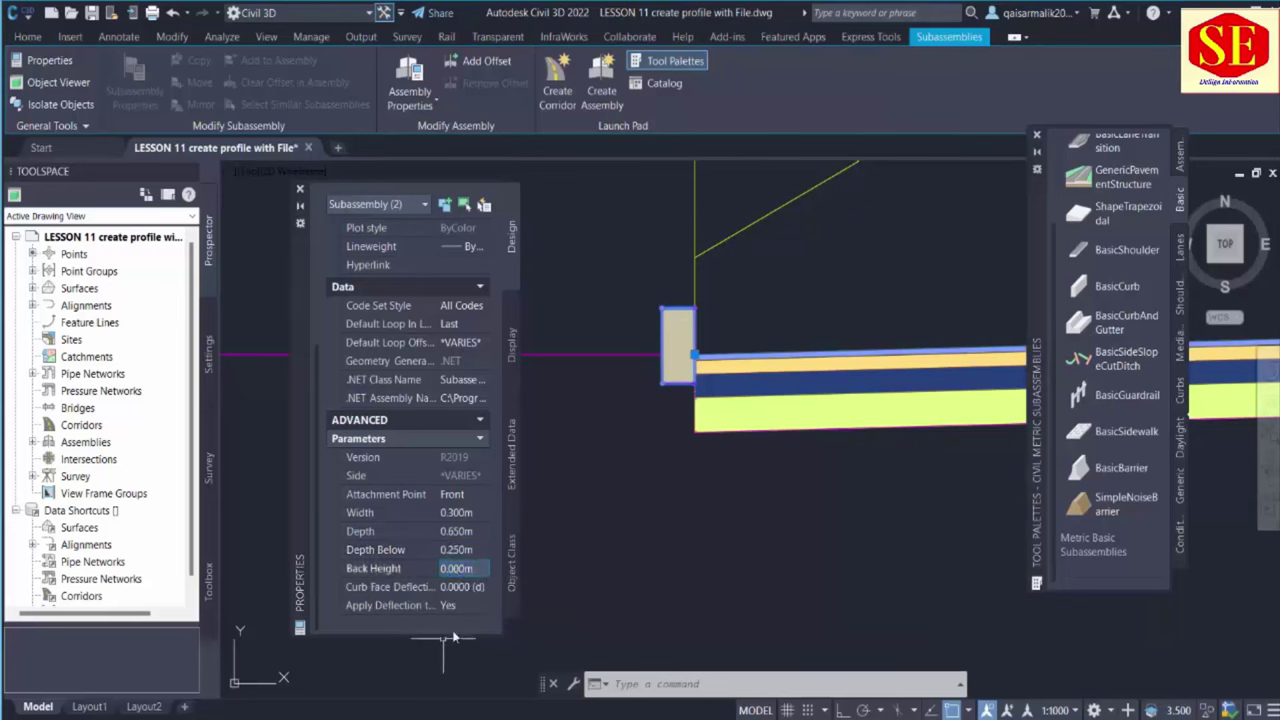
pyautogui.click(466, 550)
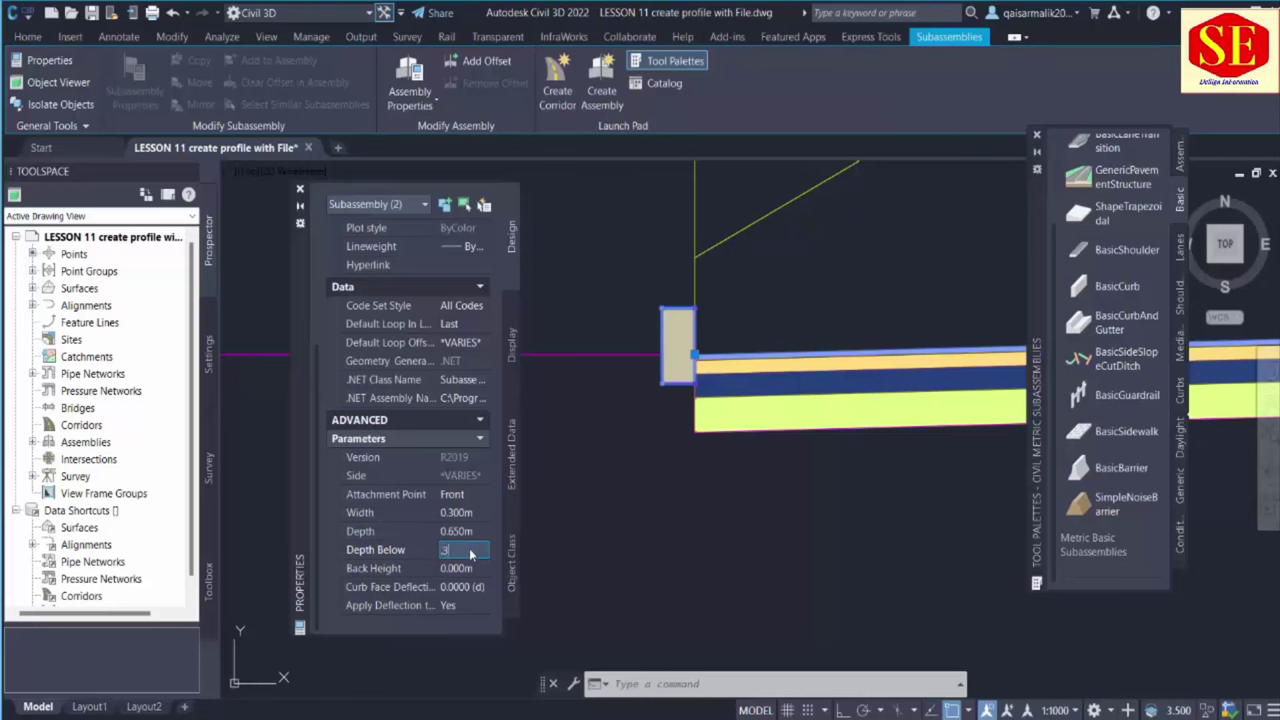
pyautogui.write('.35')
pyautogui.click(456, 568)
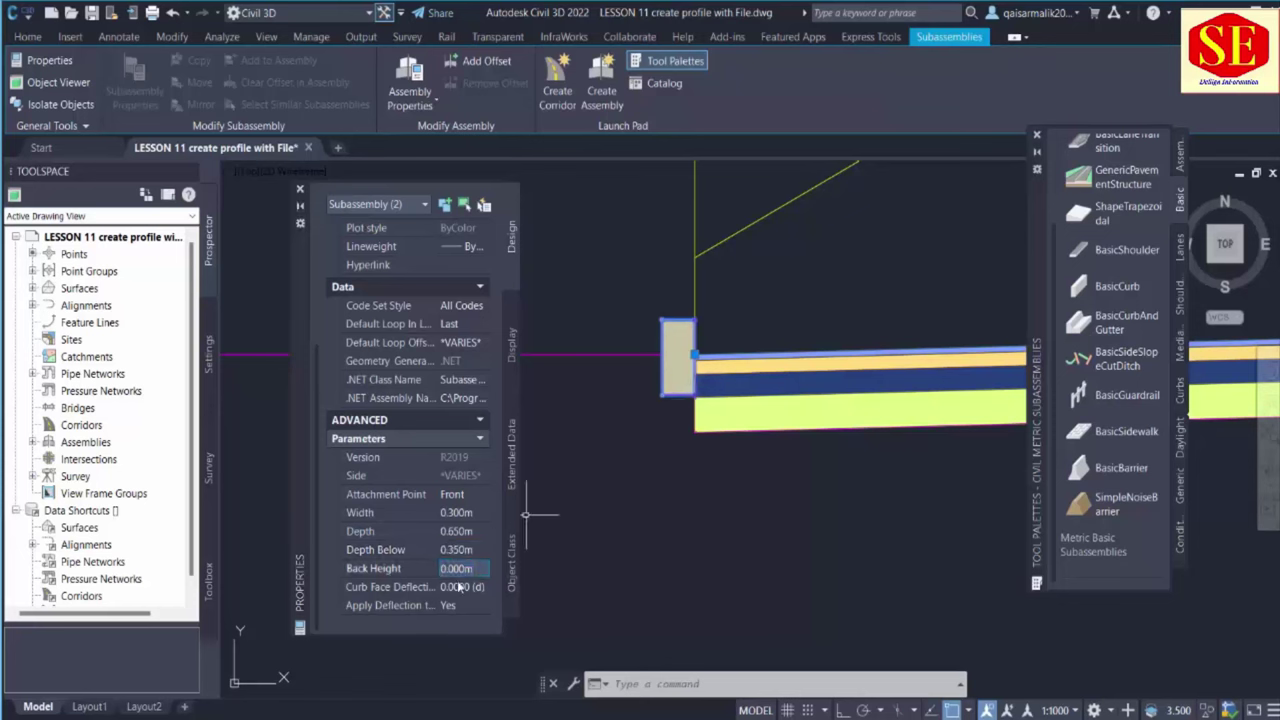
pyautogui.click(458, 551)
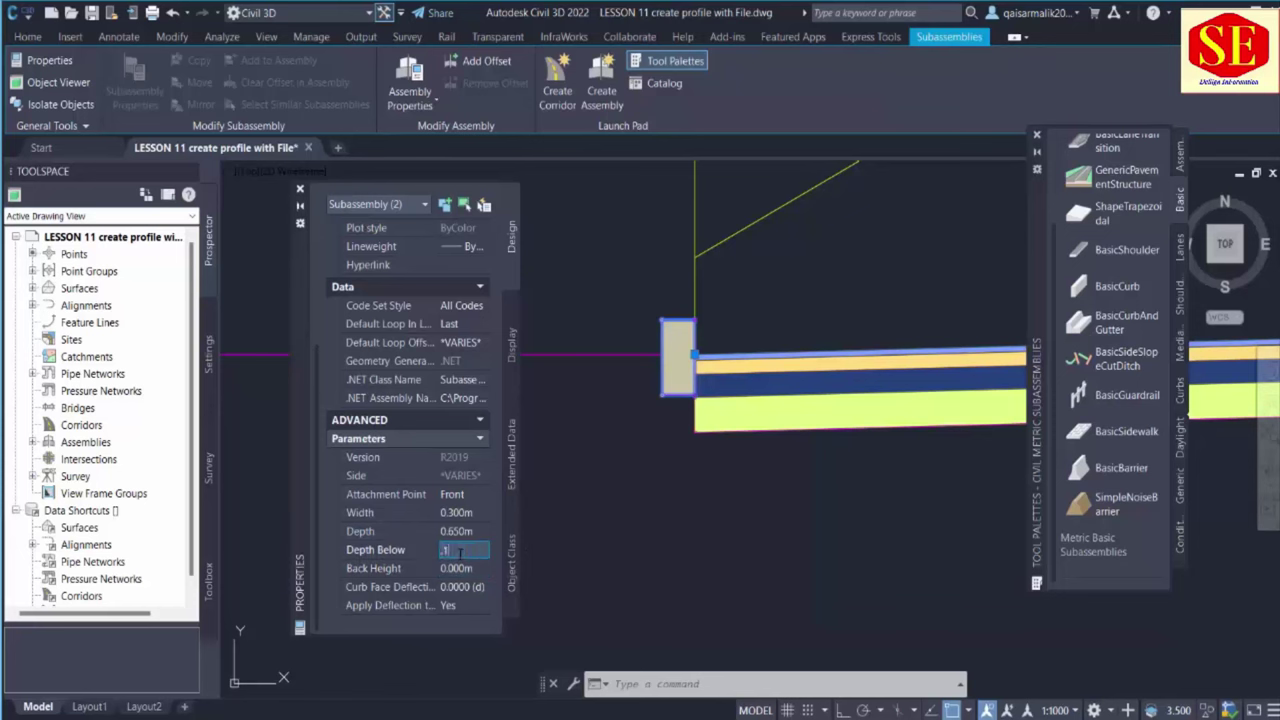
pyautogui.click(458, 568)
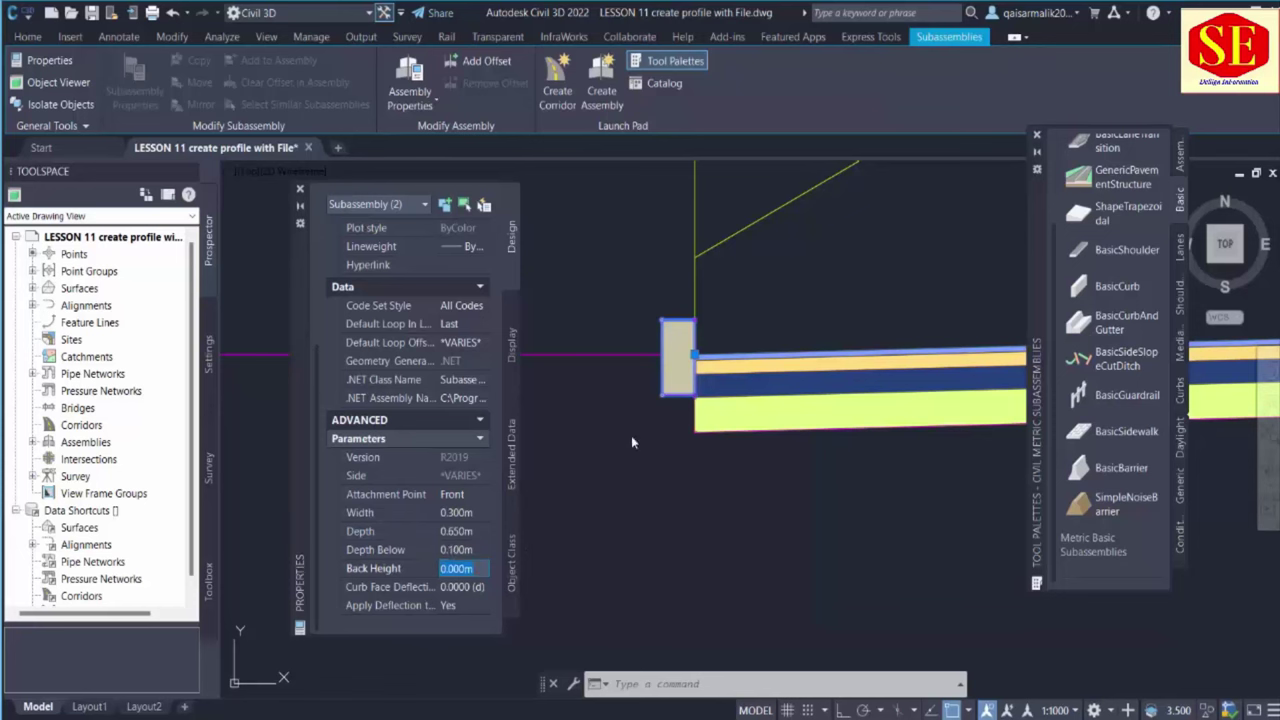
pyautogui.click(455, 550)
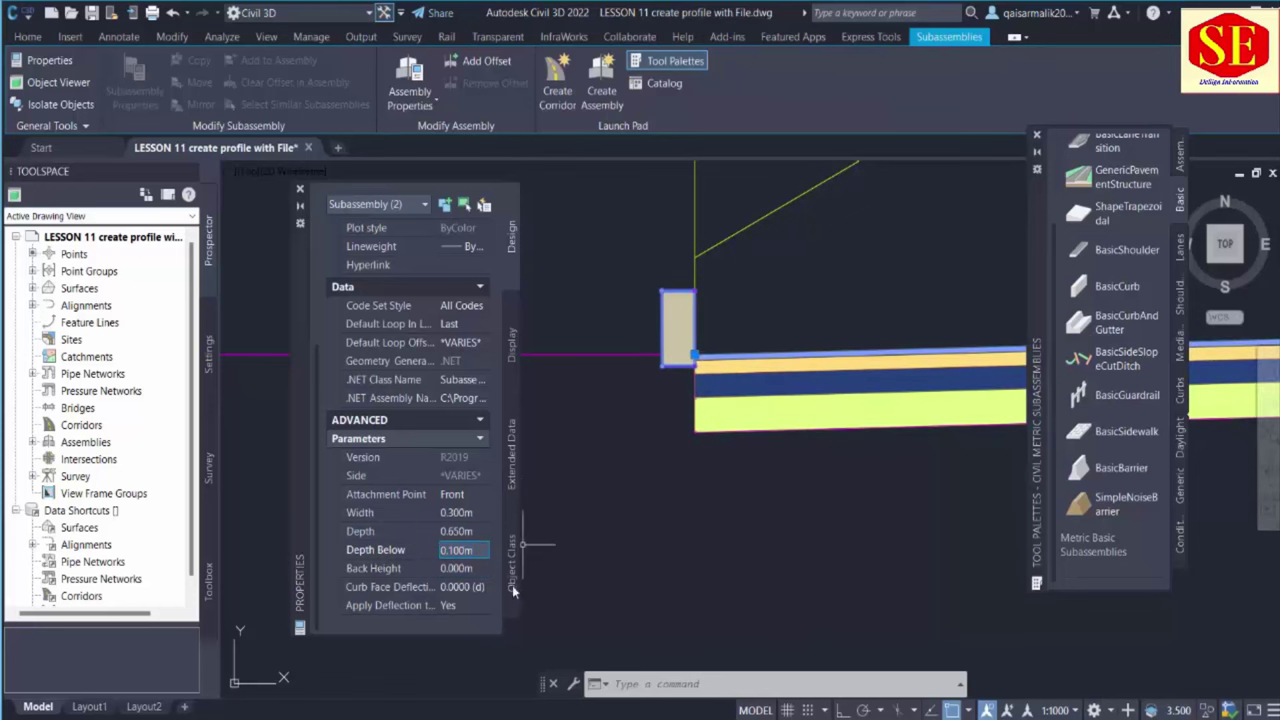
pyautogui.click(366, 553)
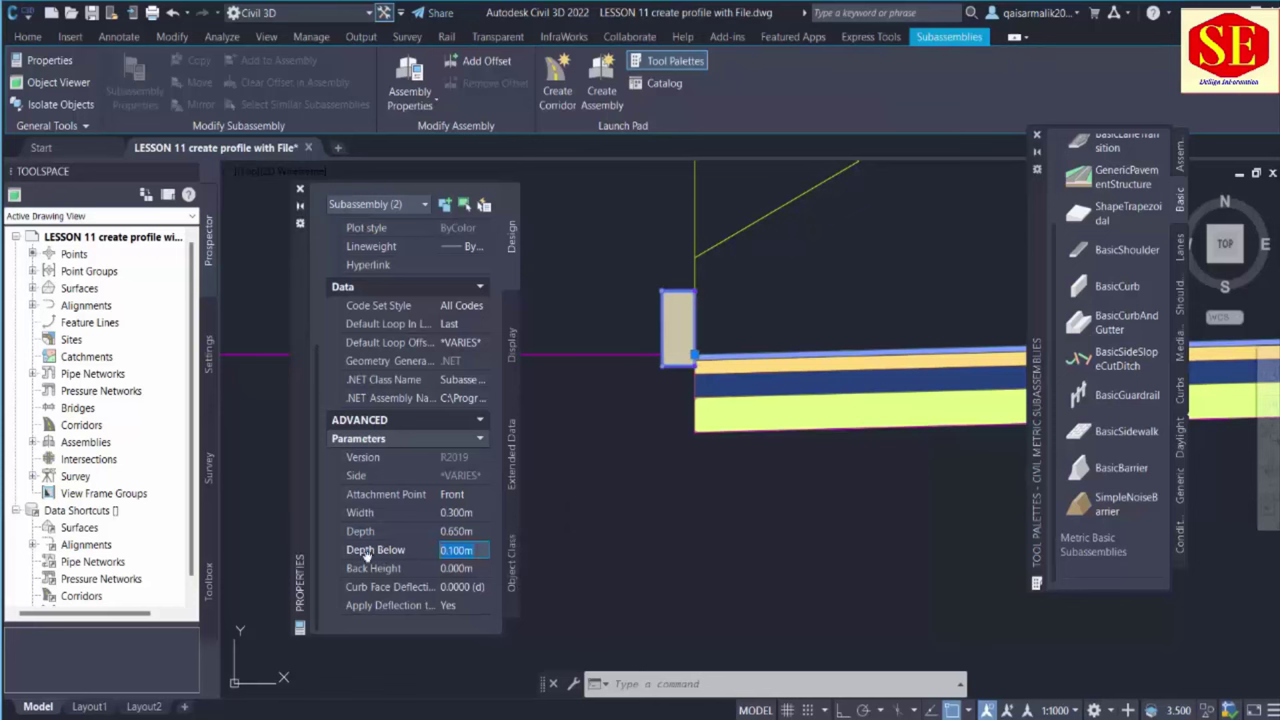
pyautogui.write('.25')
pyautogui.click(478, 569)
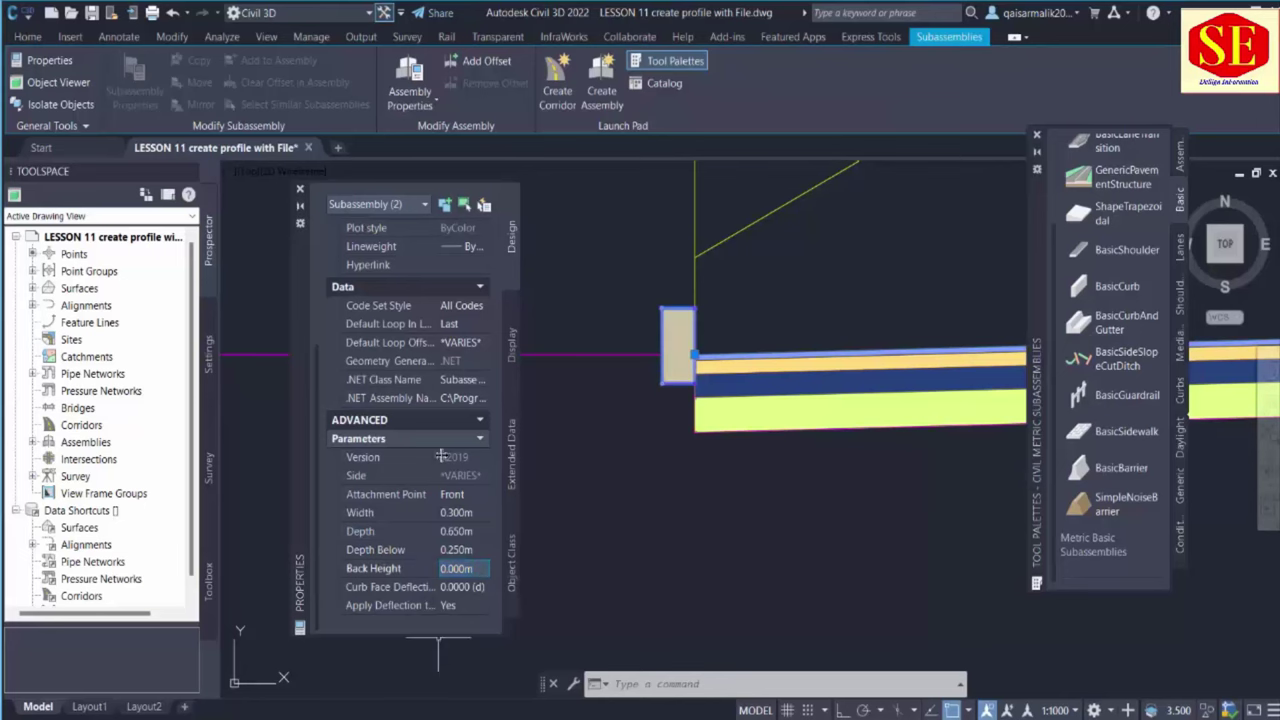
pyautogui.scroll(-4, 671, 443)
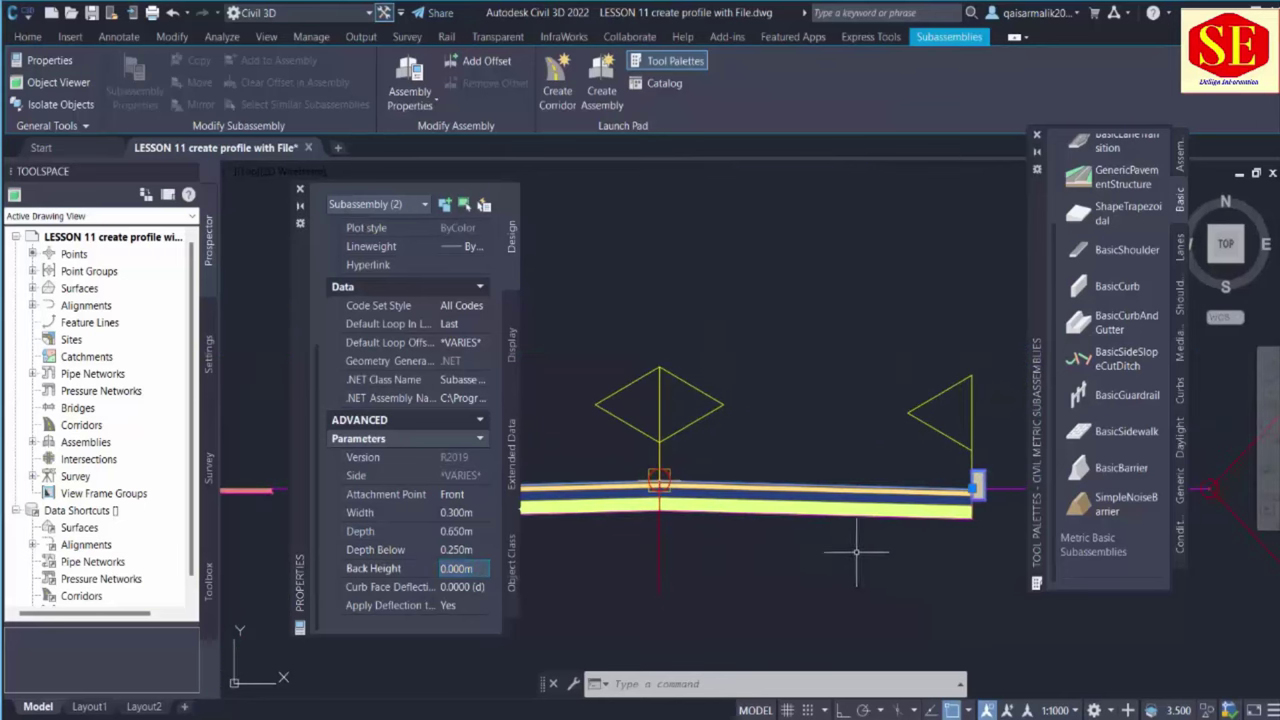
pyautogui.scroll(-3, 856, 551)
pyautogui.scroll(-2, 829, 429)
pyautogui.press('Escape')
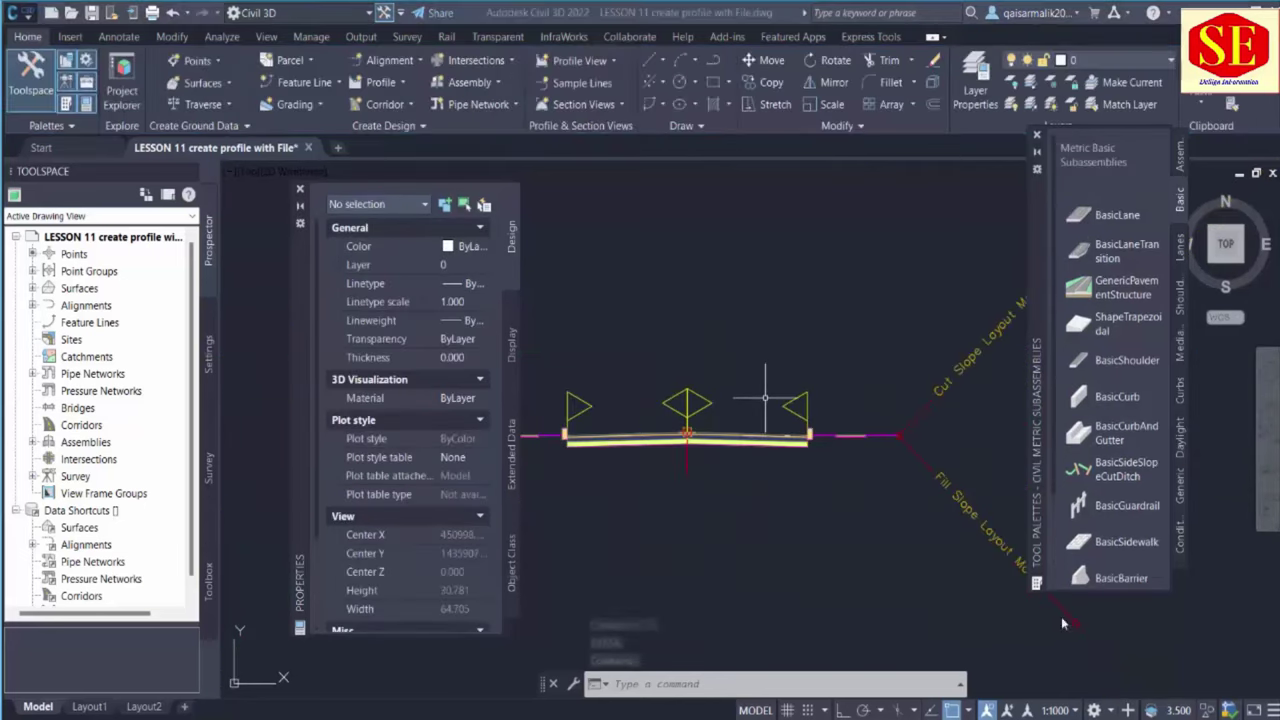
pyautogui.scroll(5, 865, 435)
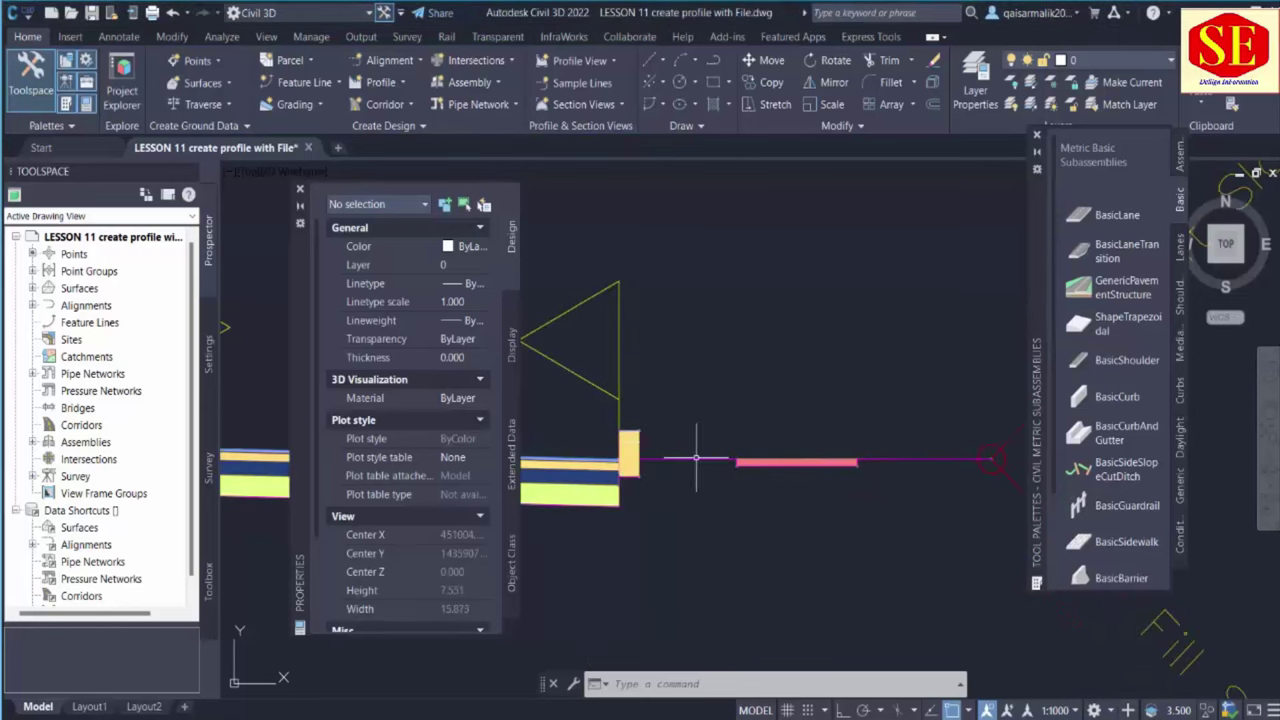
pyautogui.moveTo(700, 457); pyautogui.dragTo(661, 480, button='middle')
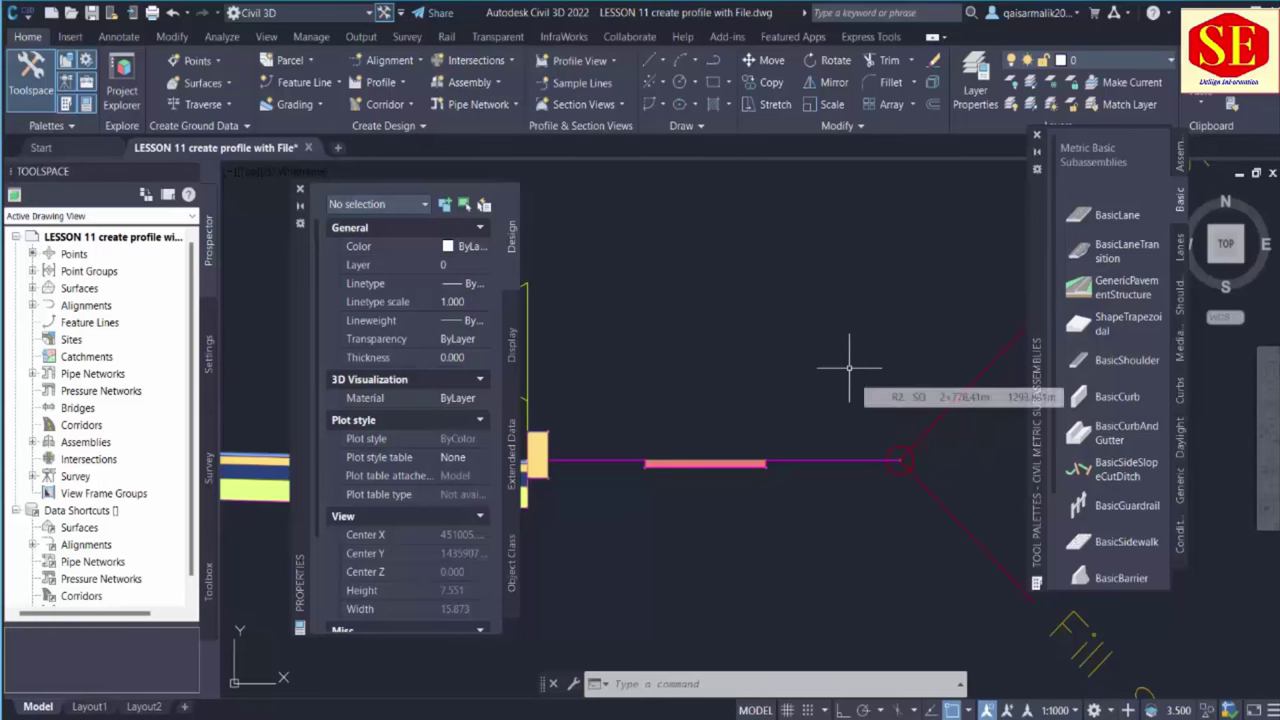
pyautogui.scroll(-2, 849, 368)
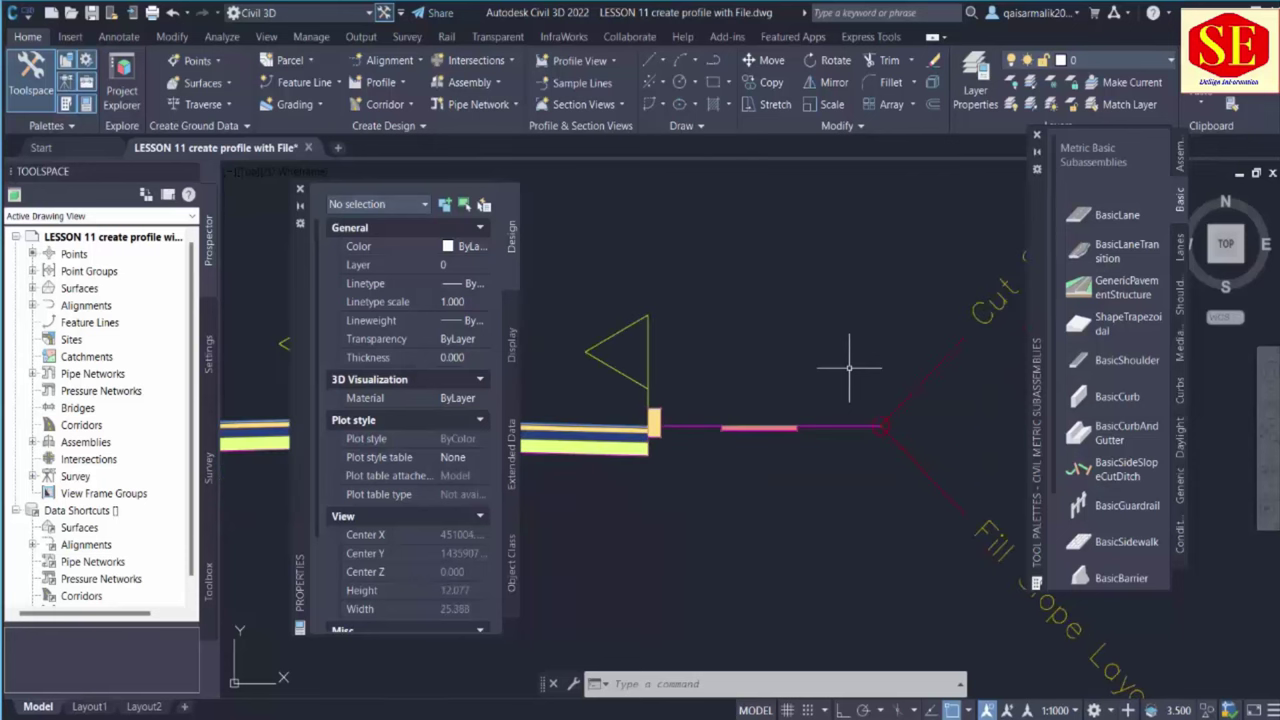
pyautogui.click(693, 425)
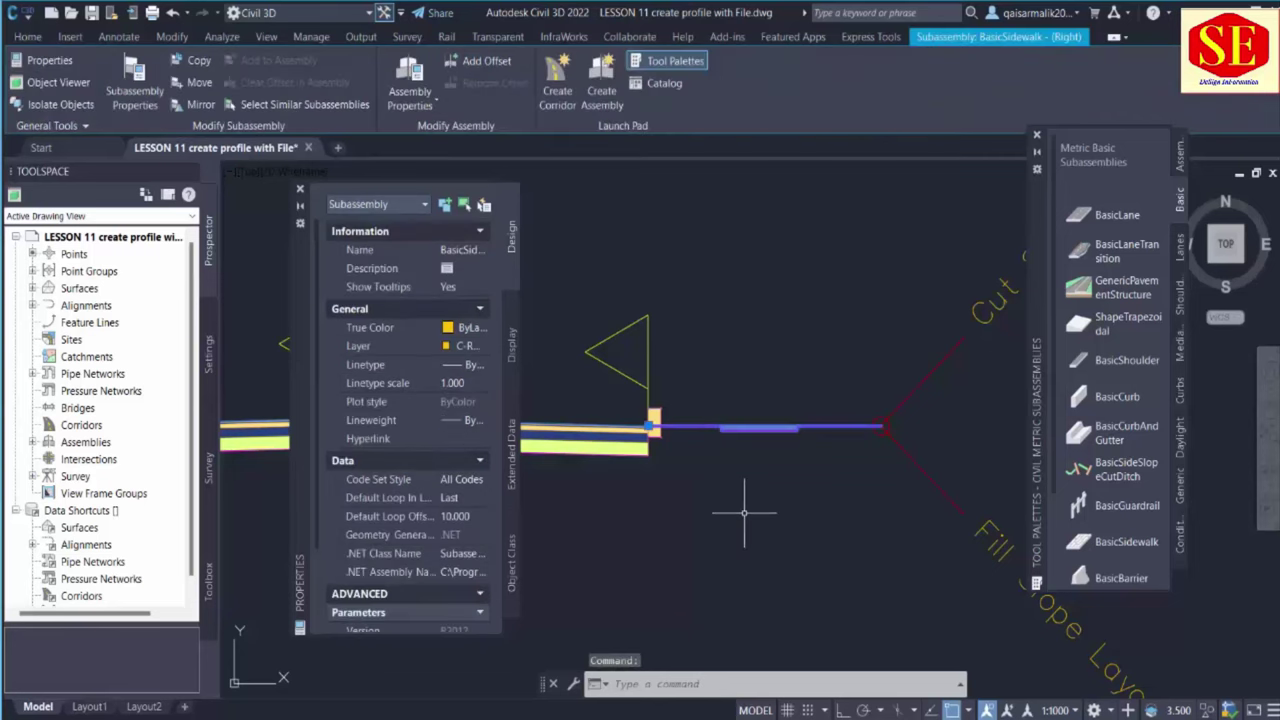
pyautogui.write('e')
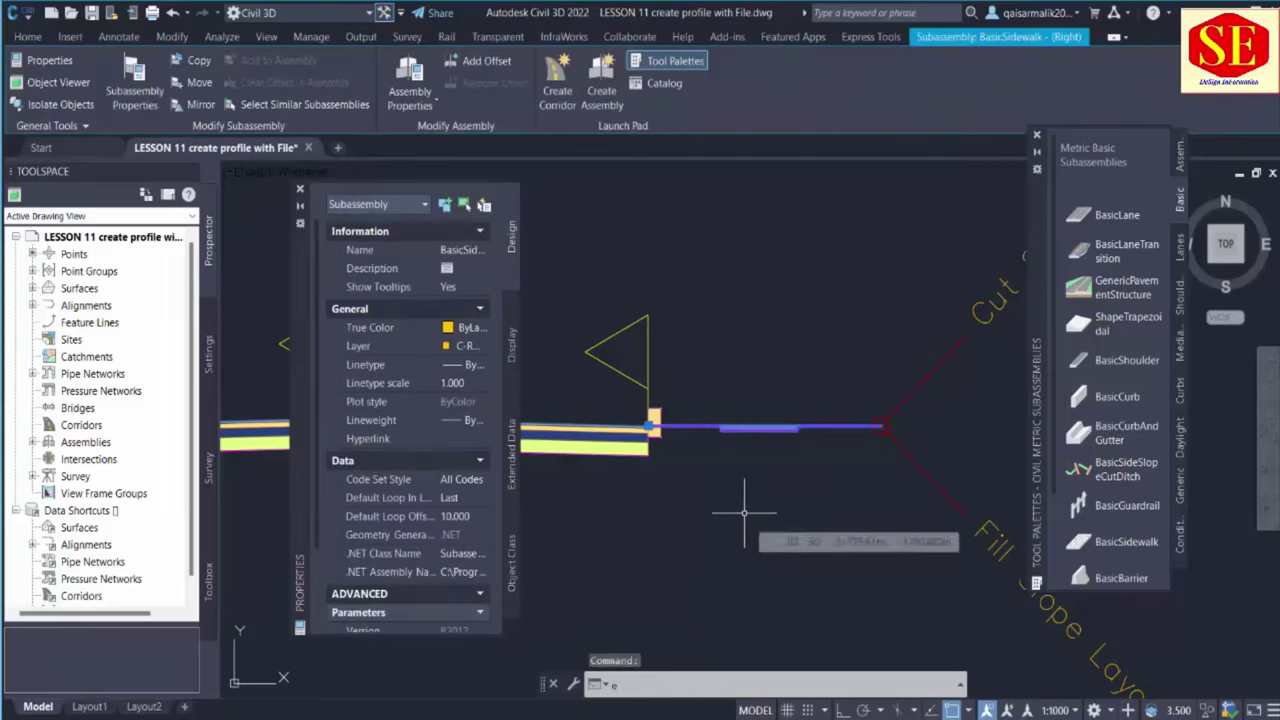
pyautogui.press('Return')
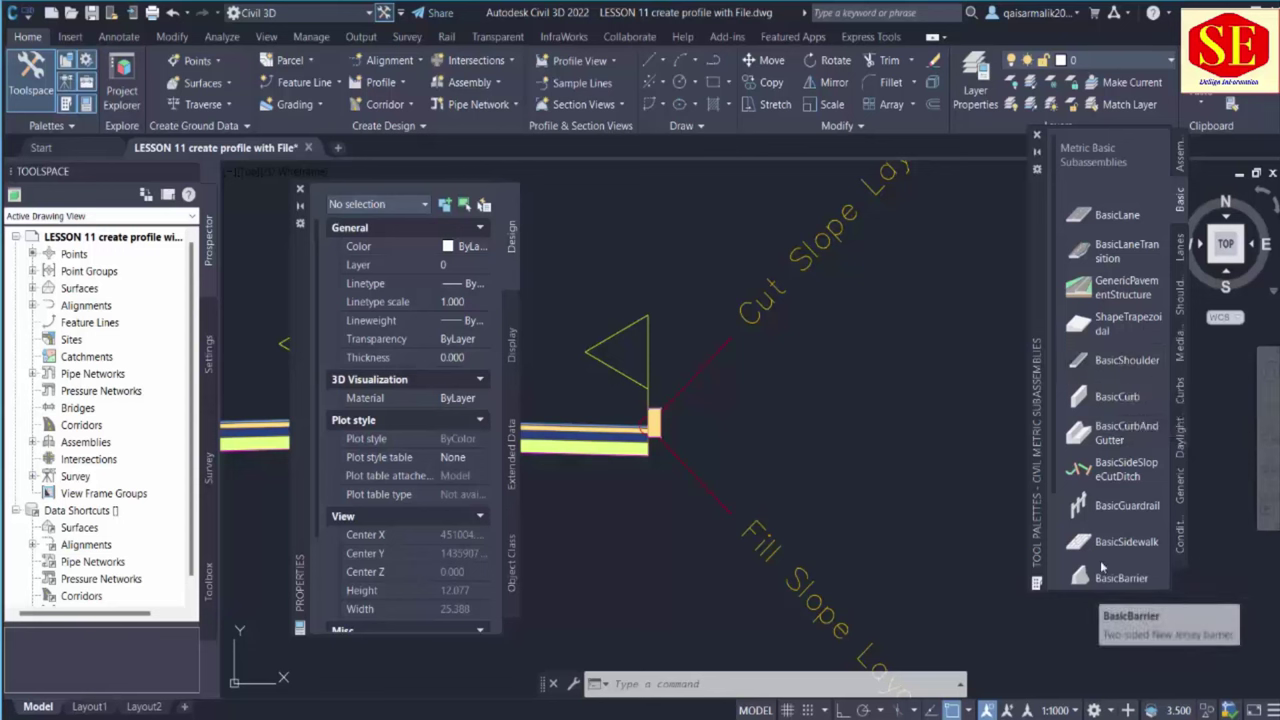
pyautogui.scroll(-2, 1110, 543)
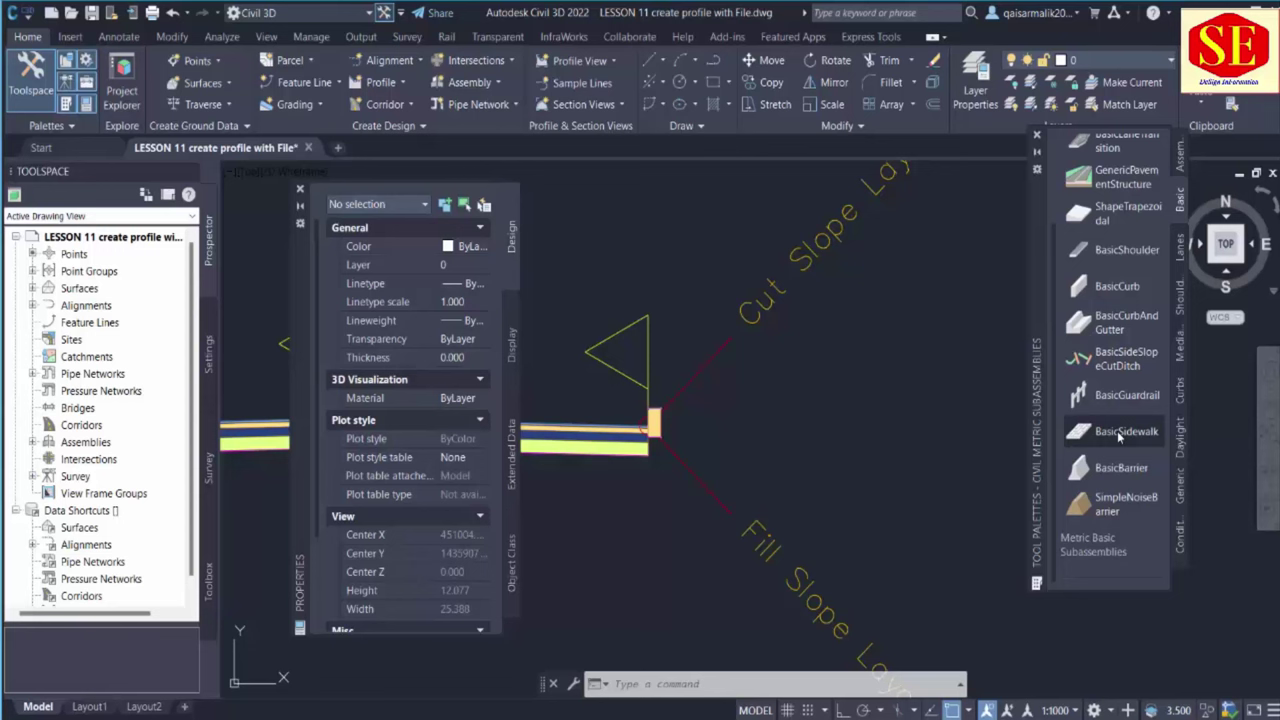
# Attach a BasicShoulder at the right curb's marker point
pyautogui.click(1110, 250)
pyautogui.scroll(8, 638, 424)
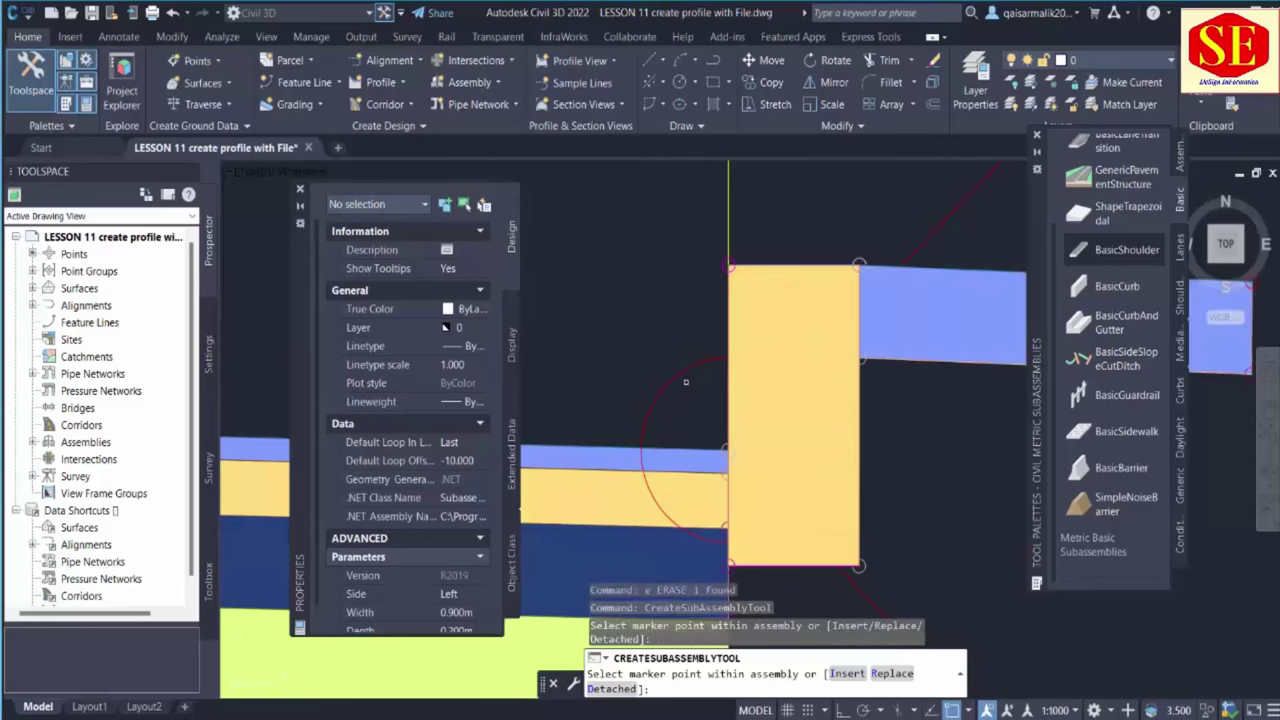
pyautogui.scroll(-4, 568, 395)
pyautogui.click(683, 345)
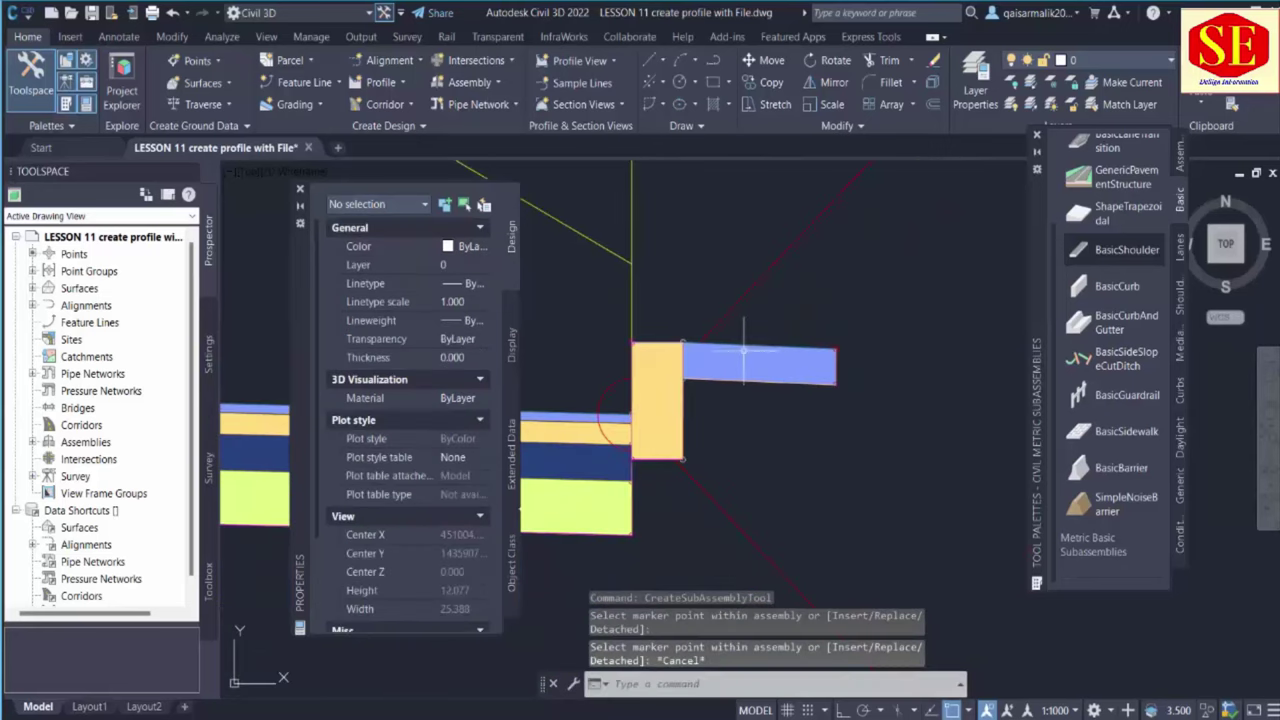
pyautogui.press('Escape')
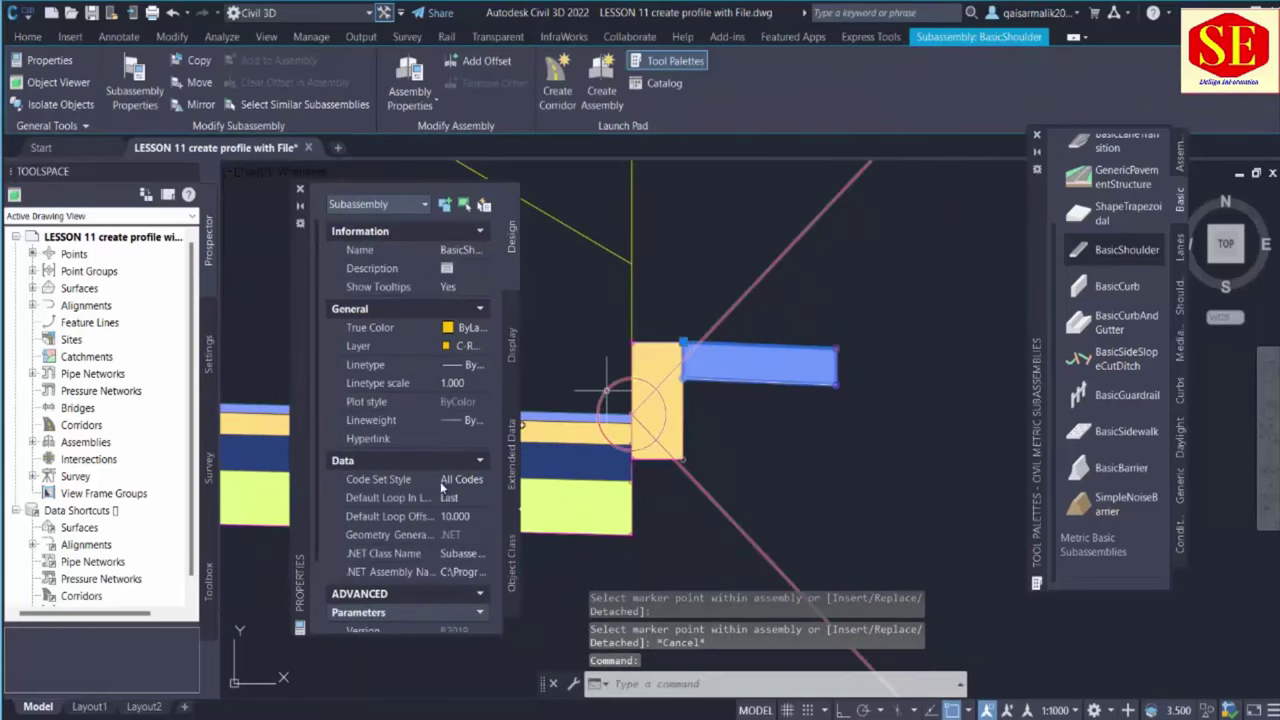
# Give the shoulder a 5 m width and a -1% slope
pyautogui.scroll(-3, 433, 572)
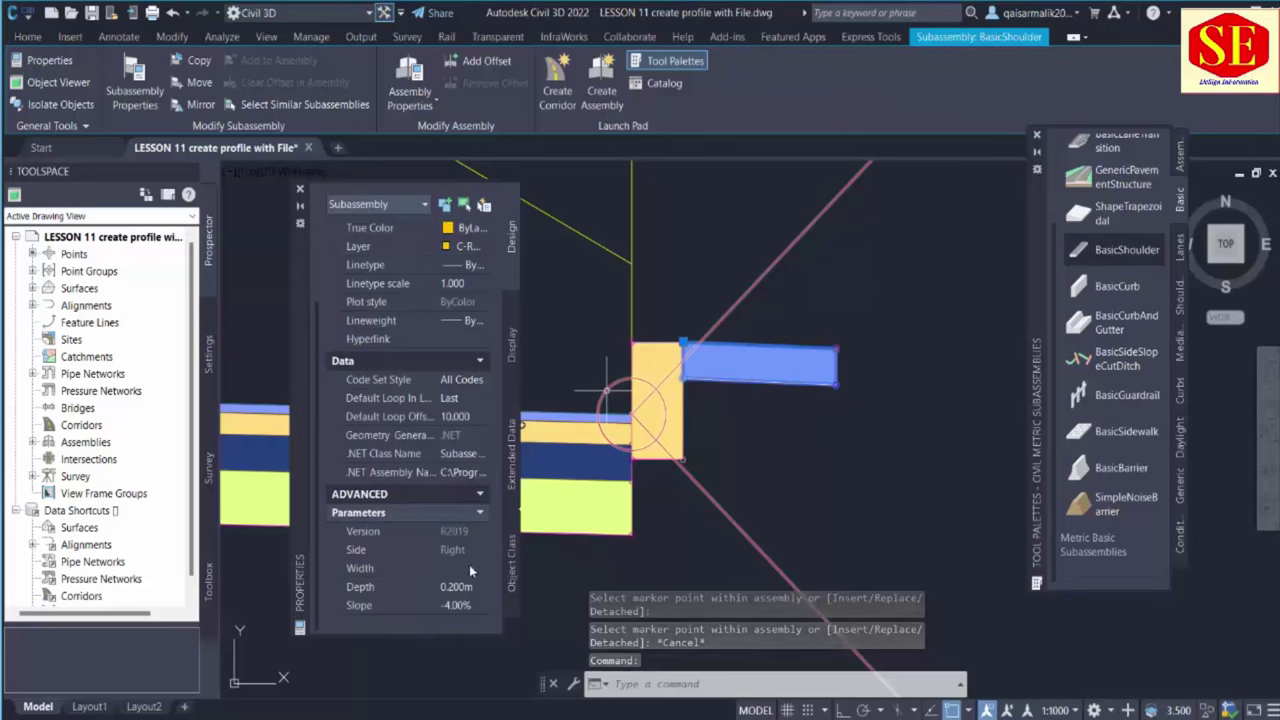
pyautogui.click(470, 569)
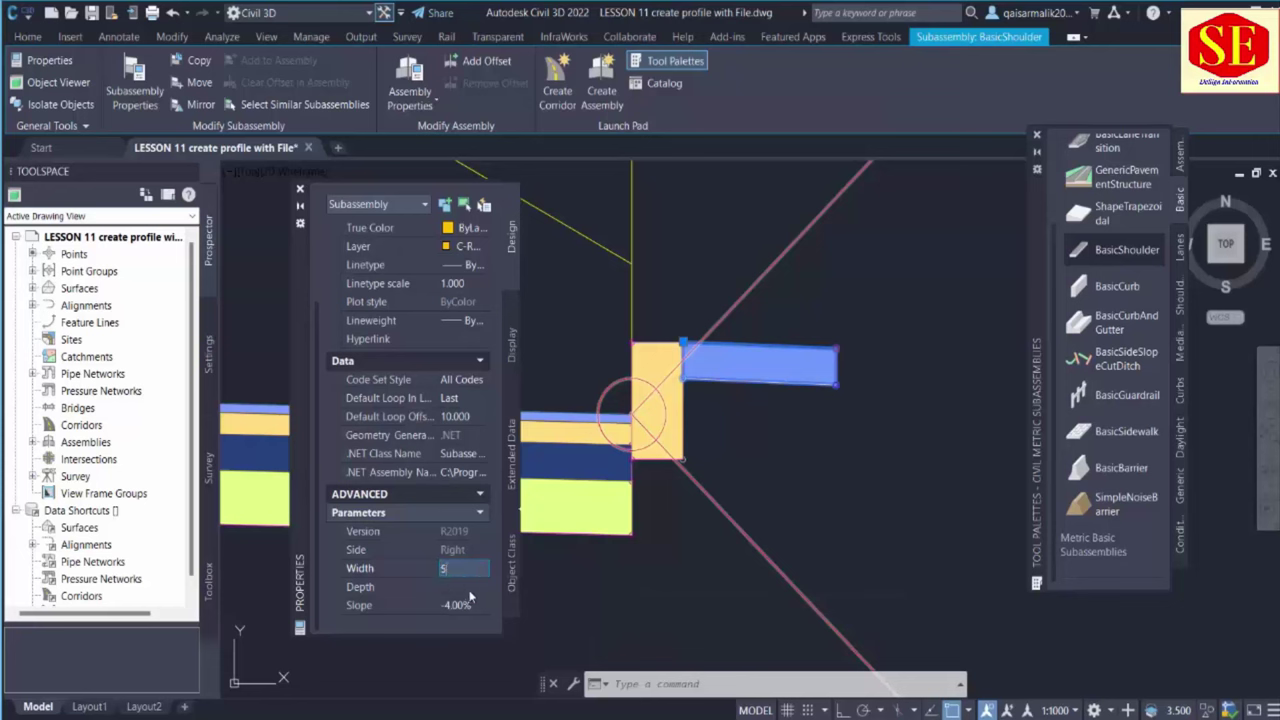
pyautogui.write('5')
pyautogui.press('Tab')
pyautogui.scroll(-3, 650, 450)
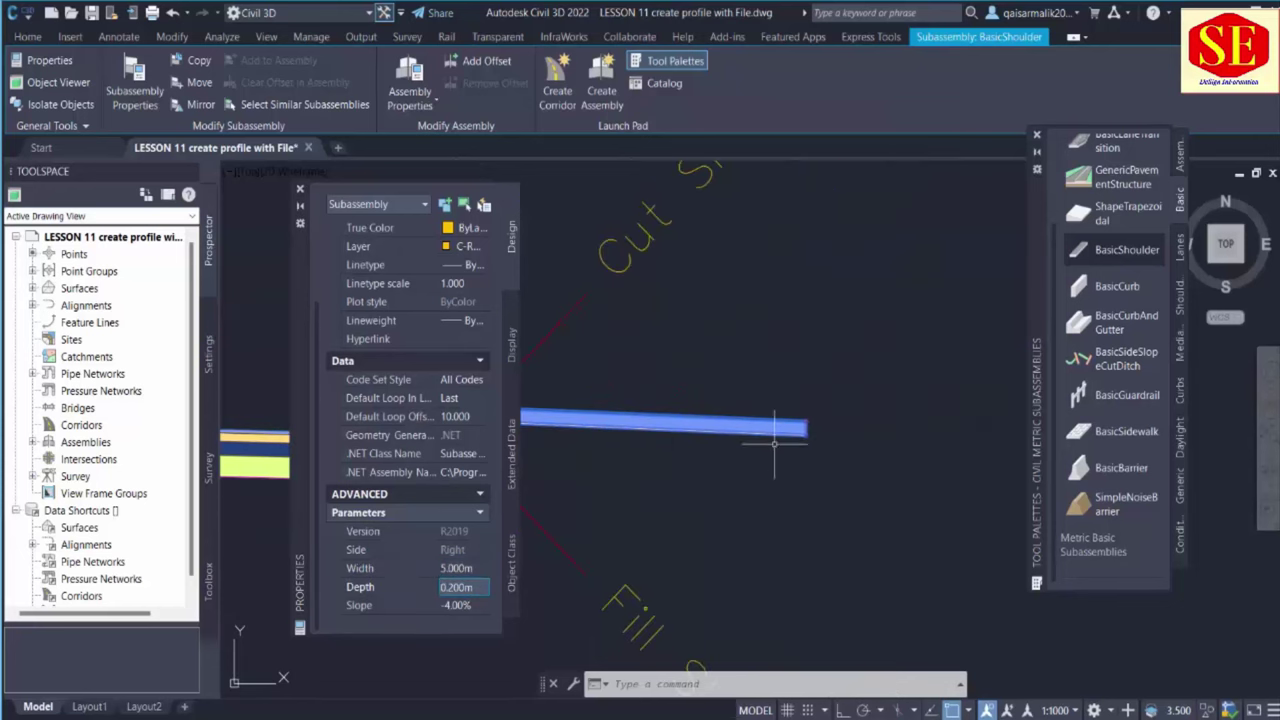
pyautogui.moveTo(774, 443); pyautogui.dragTo(960, 403, button='middle')
pyautogui.press('Tab')
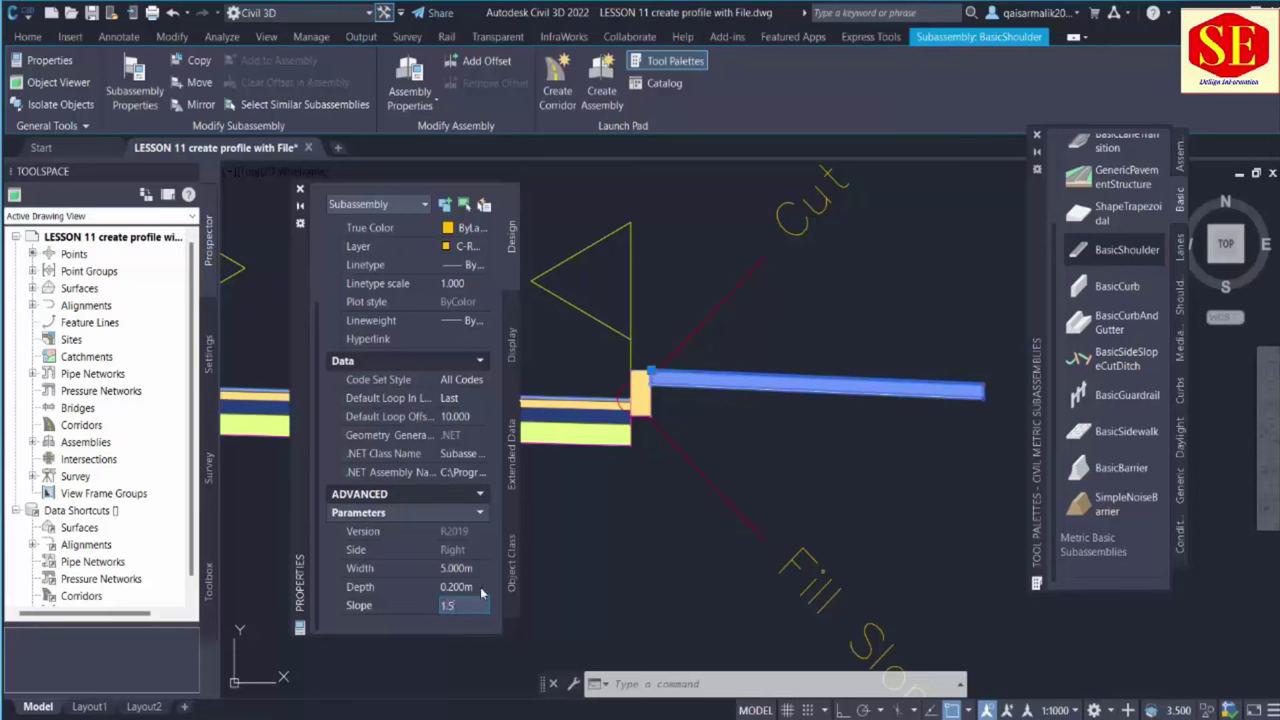
pyautogui.click(466, 592)
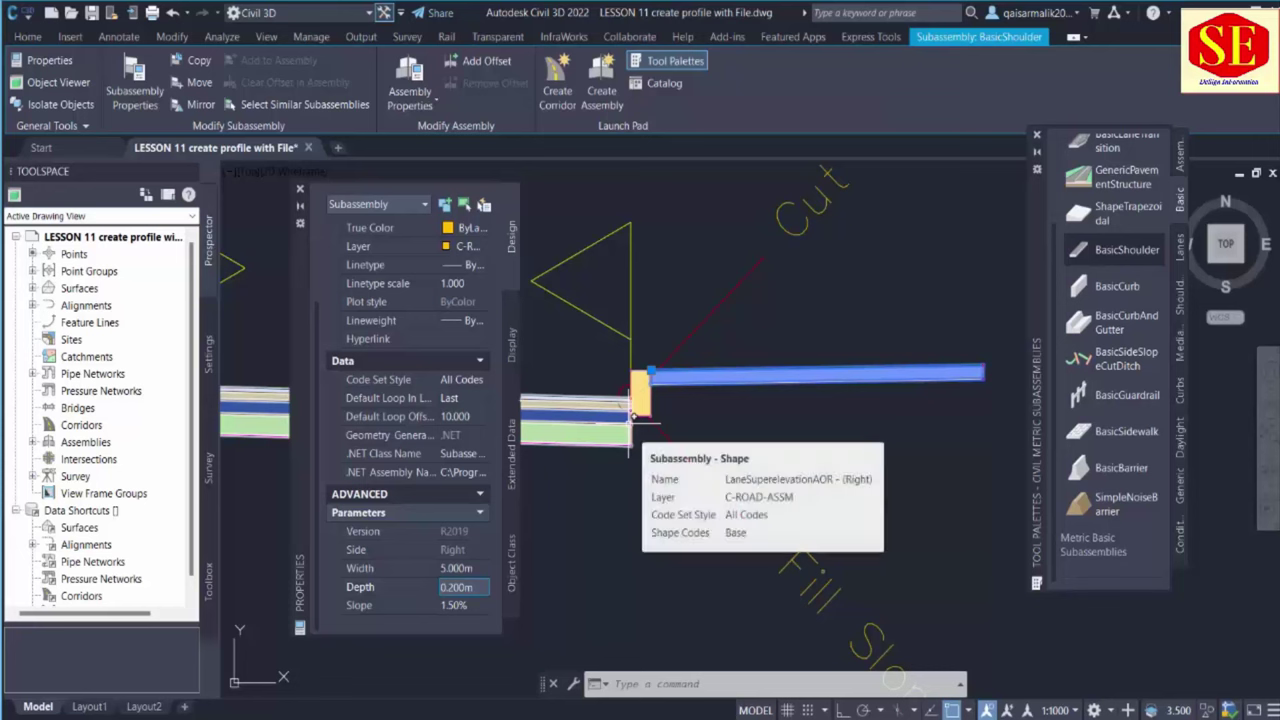
pyautogui.click(475, 609)
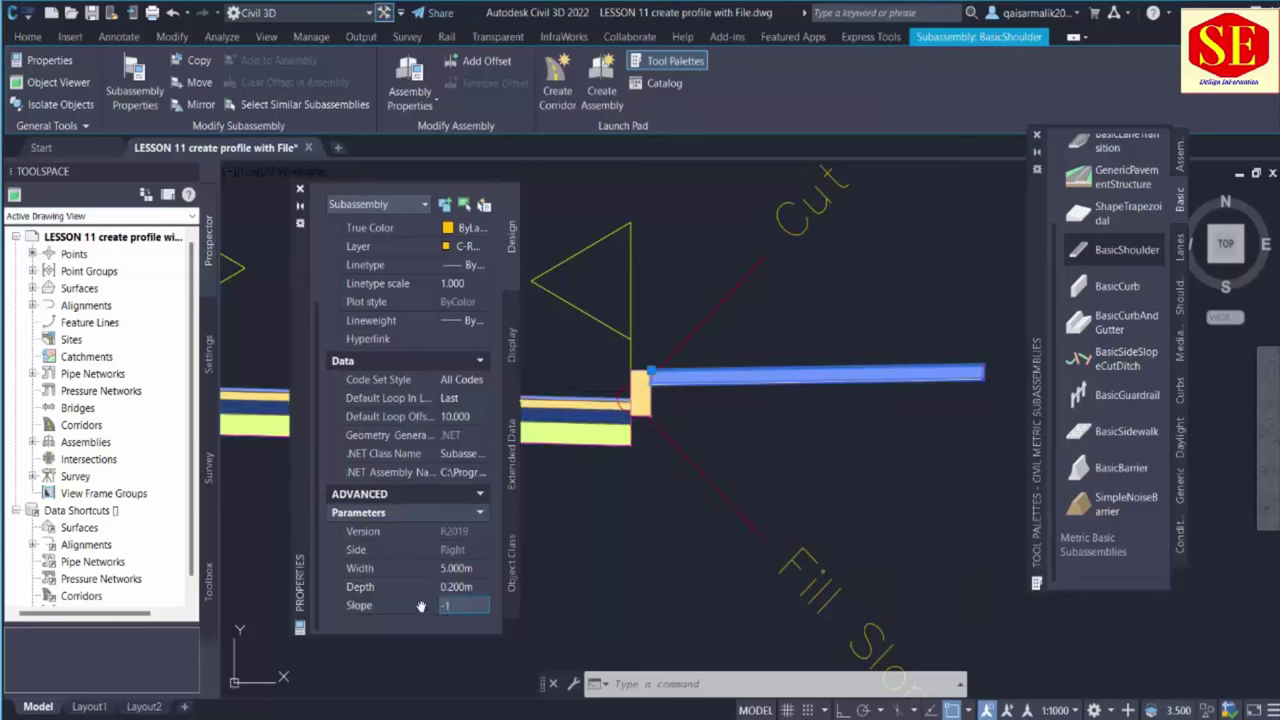
pyautogui.write('-1')
pyautogui.press('Return')
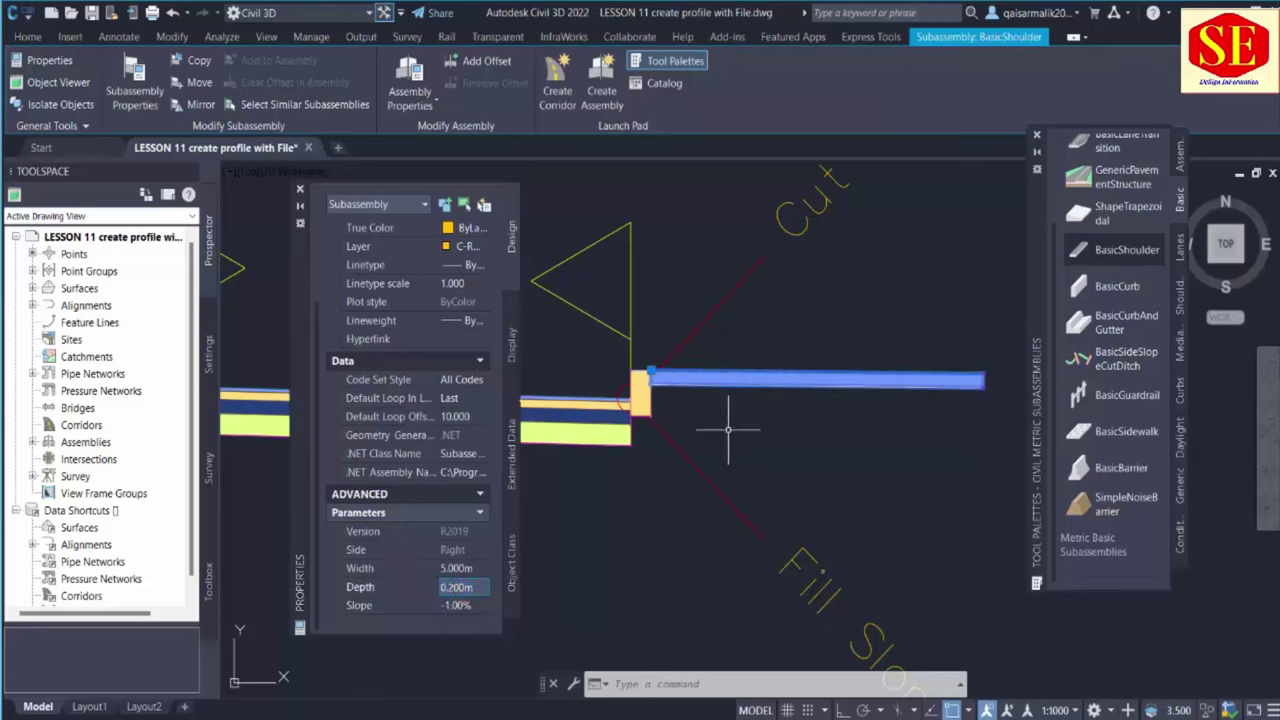
pyautogui.scroll(-2, 534, 437)
pyautogui.scroll(2, 785, 430)
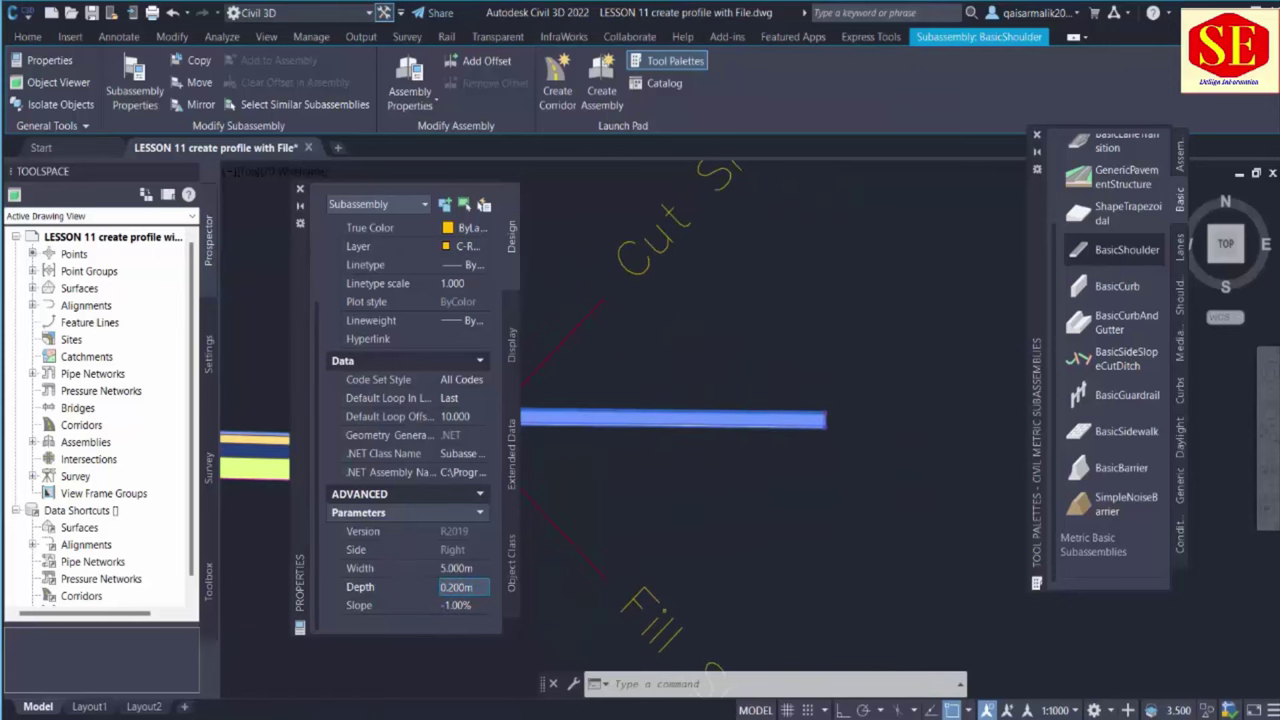
pyautogui.moveTo(855, 416); pyautogui.dragTo(884, 383, button='middle')
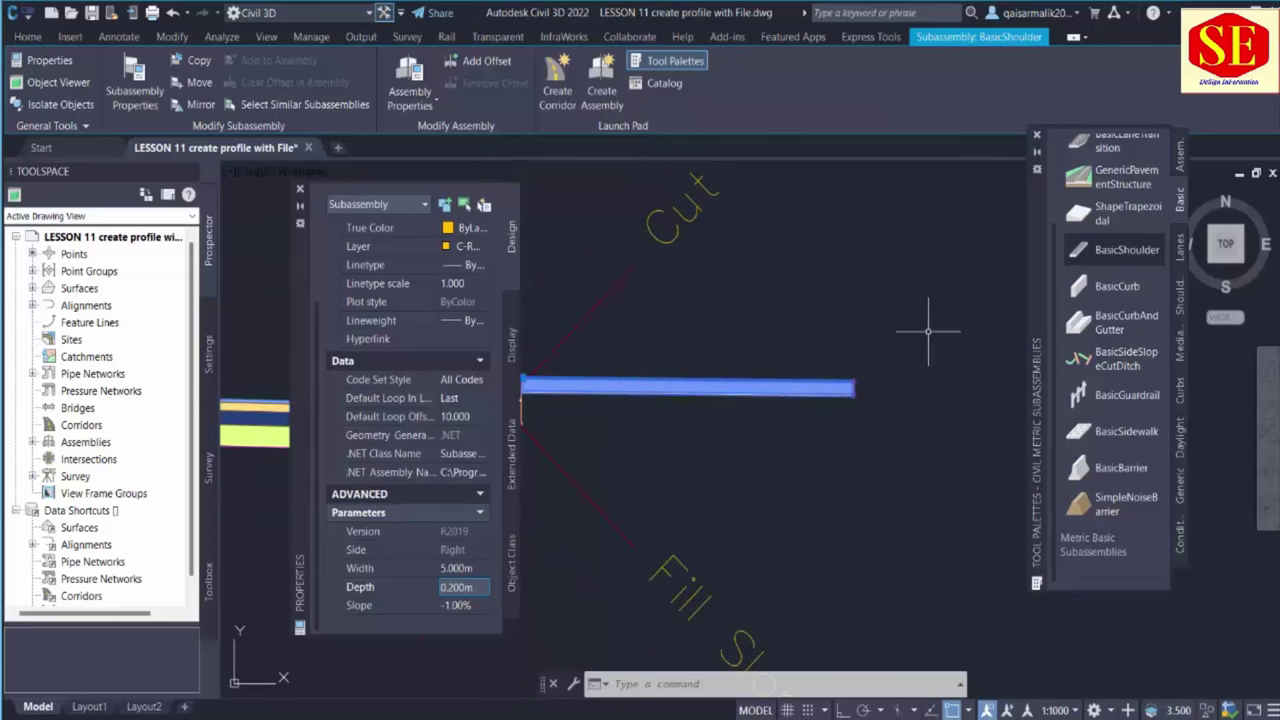
pyautogui.press('Escape')
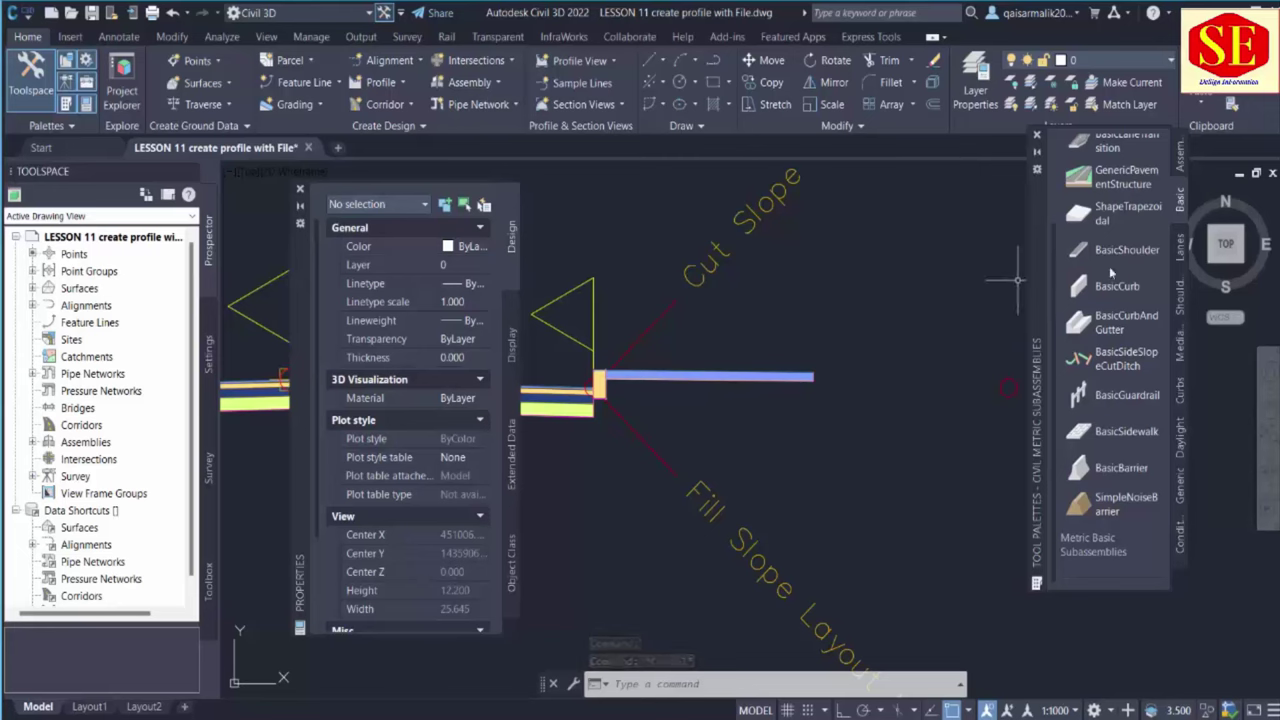
# Add a BasicCurb and a BasicSidewalk attached at the curb's top outer corner
pyautogui.click(1076, 302)
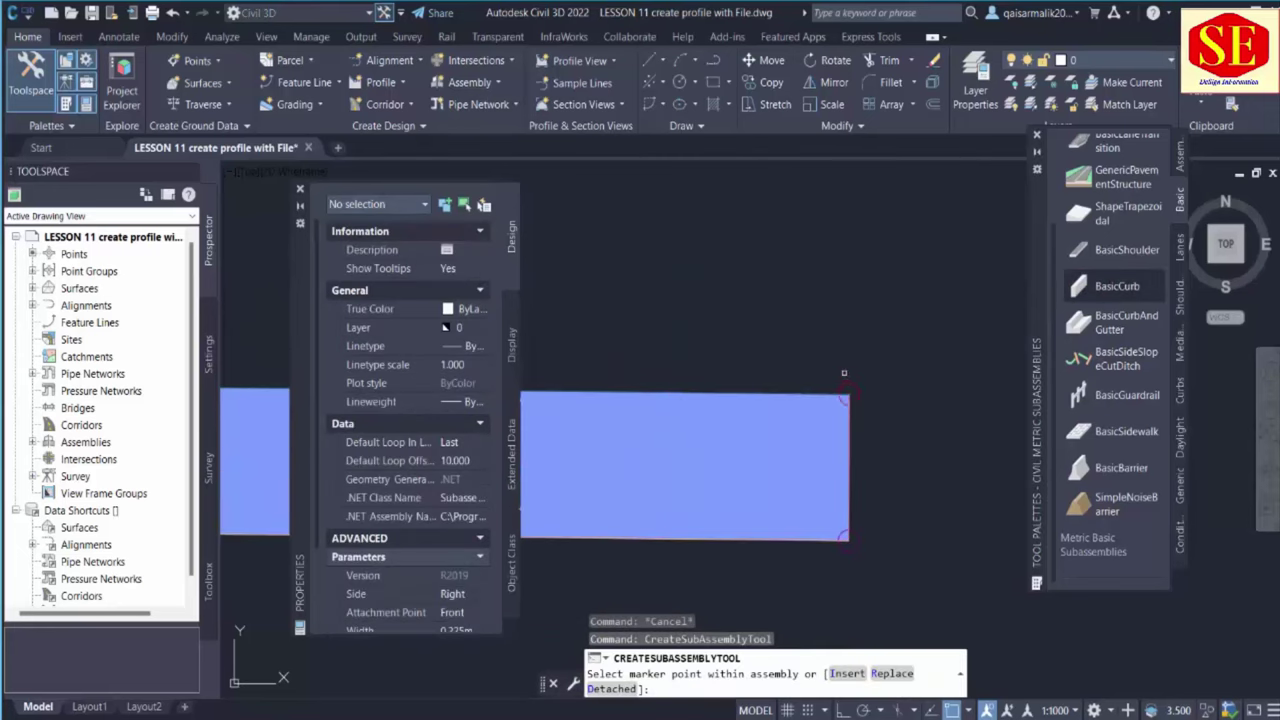
pyautogui.scroll(-5, 855, 387)
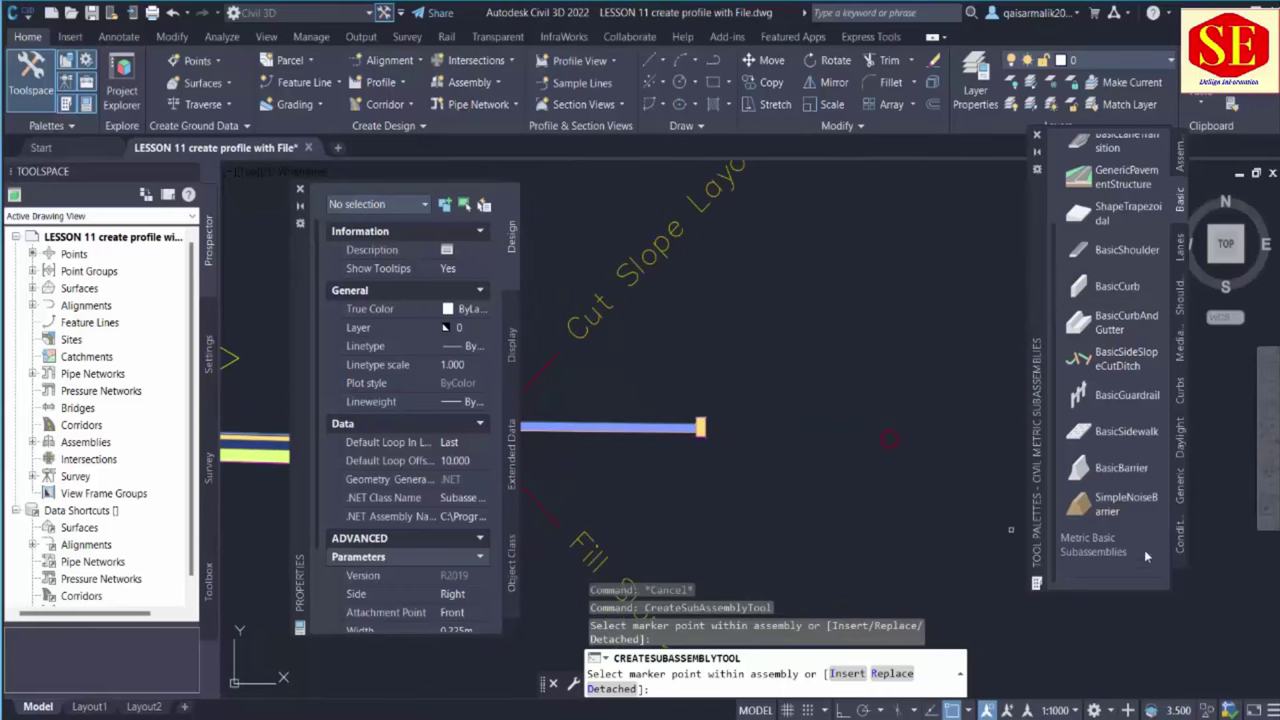
pyautogui.click(1112, 440)
pyautogui.scroll(3, 707, 401)
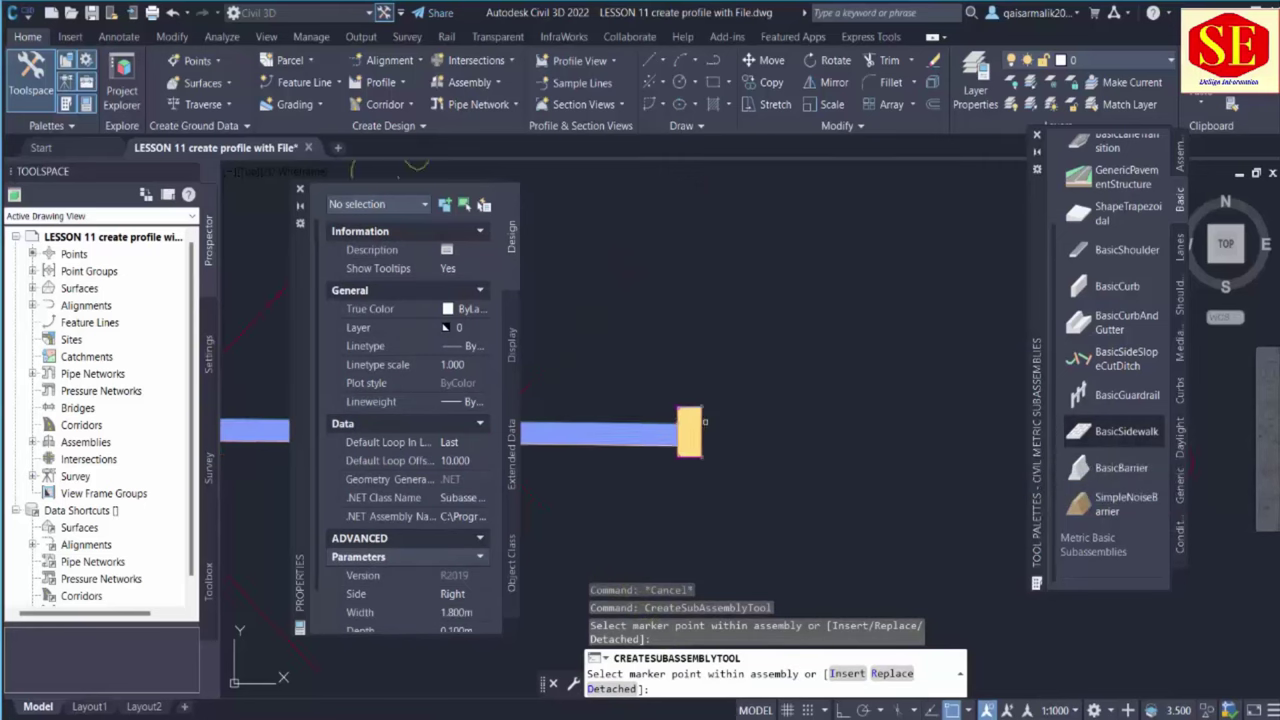
pyautogui.click(705, 399)
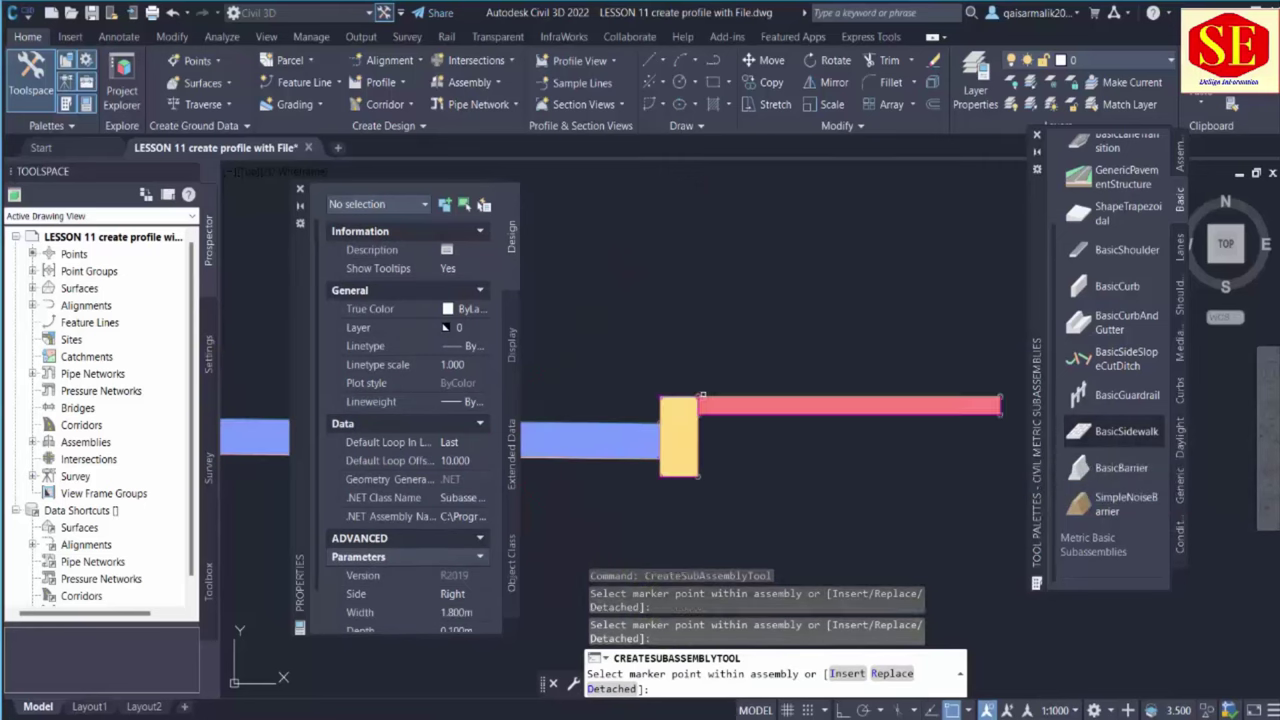
pyautogui.scroll(-3, 813, 471)
pyautogui.scroll(3, 813, 471)
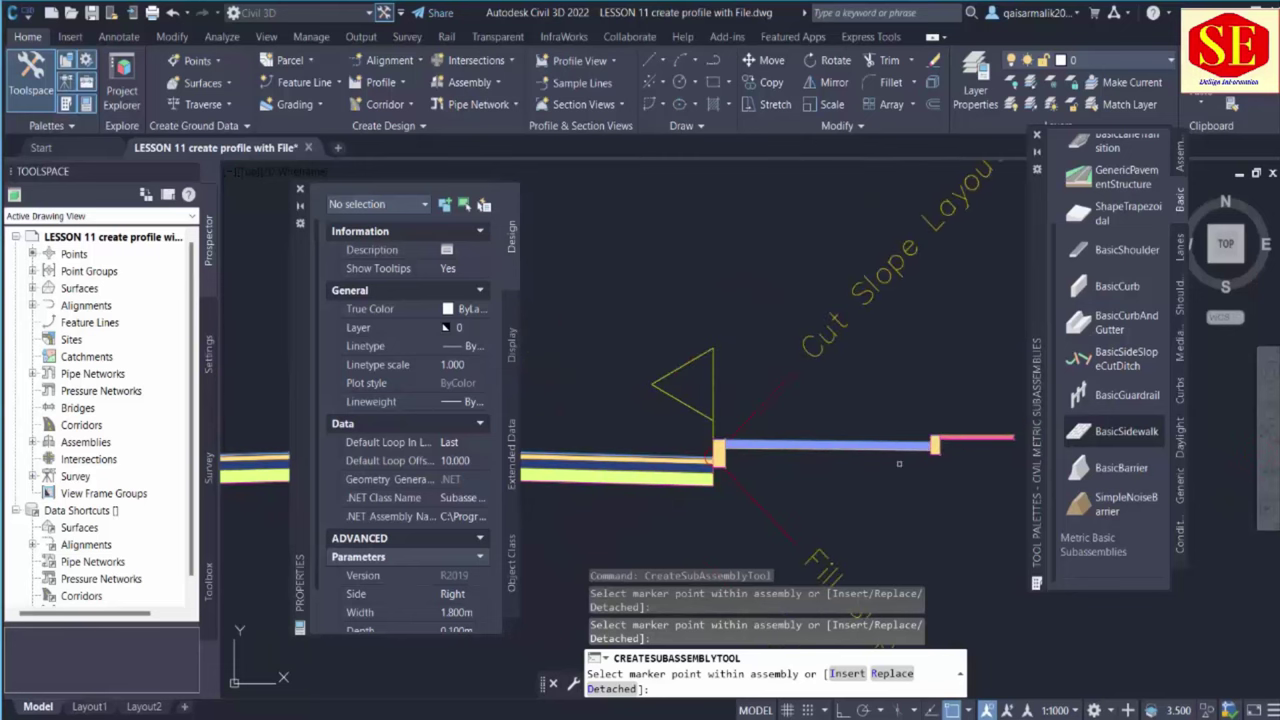
pyautogui.moveTo(920, 466); pyautogui.dragTo(738, 397, button='middle')
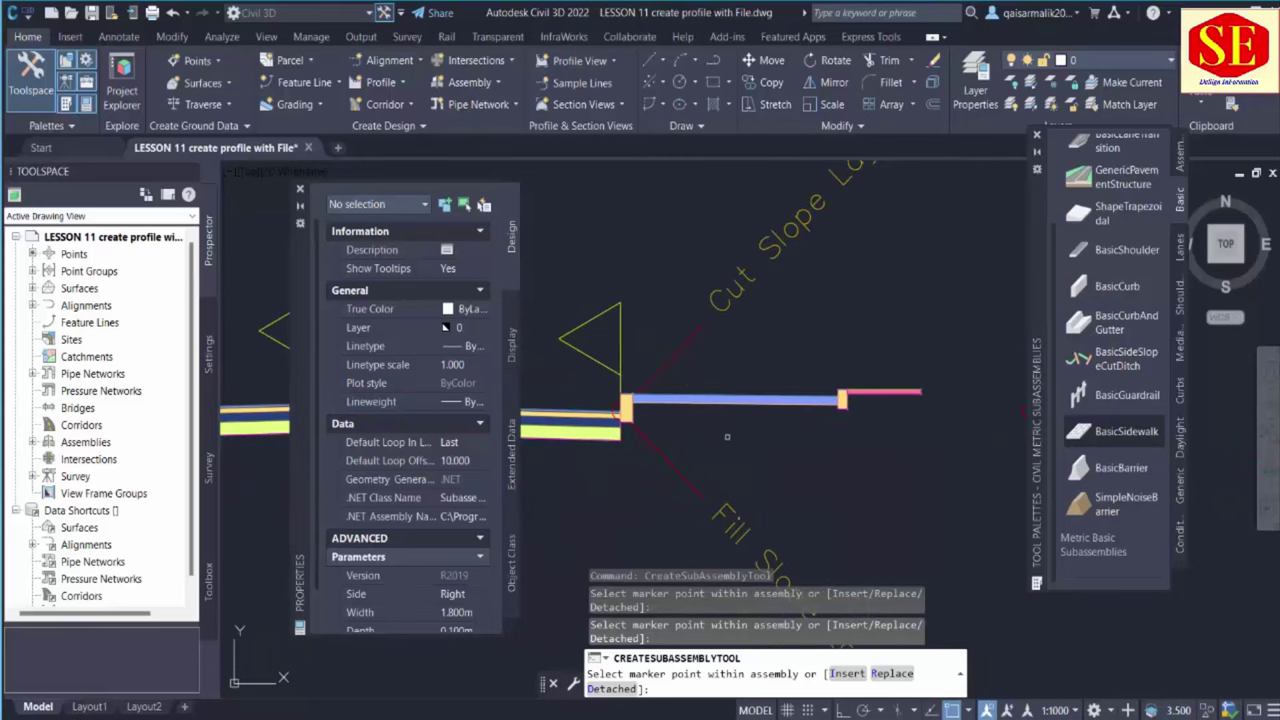
pyautogui.scroll(4, 887, 391)
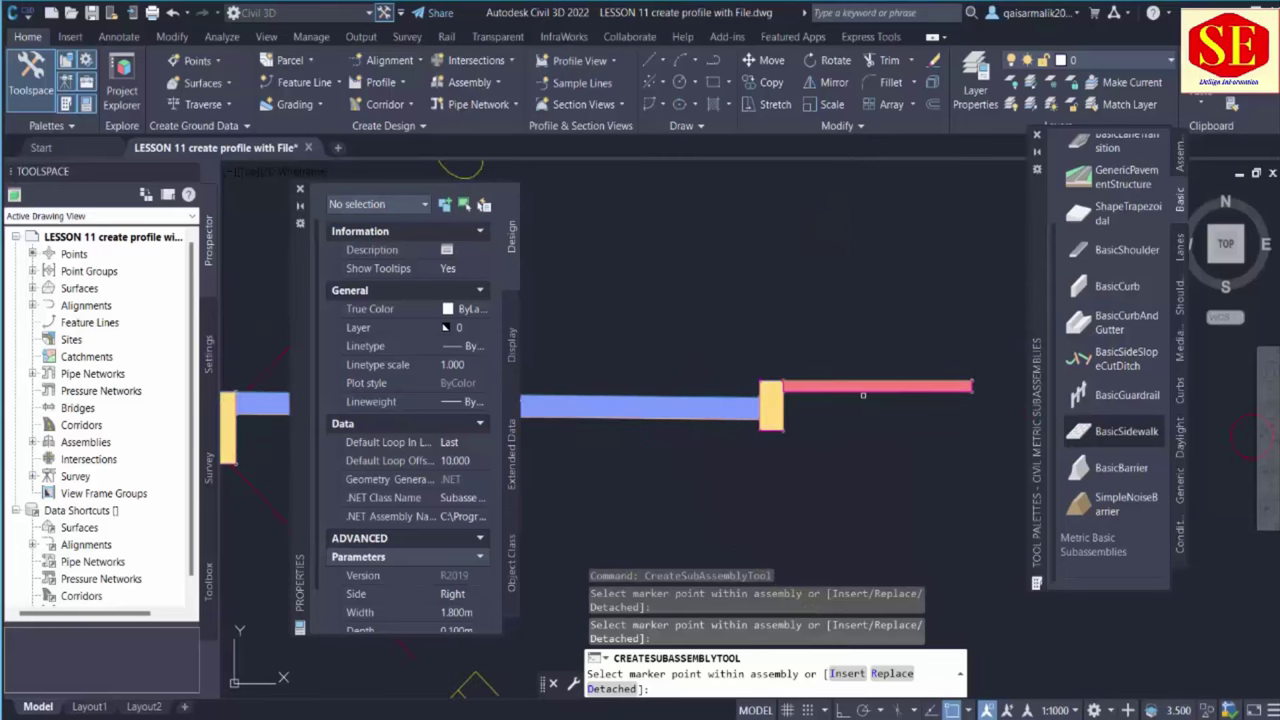
pyautogui.press('Escape')
# Window-select the new sidewalk and begin editing its Width parameter
pyautogui.click(850, 387)
pyautogui.click(846, 383)
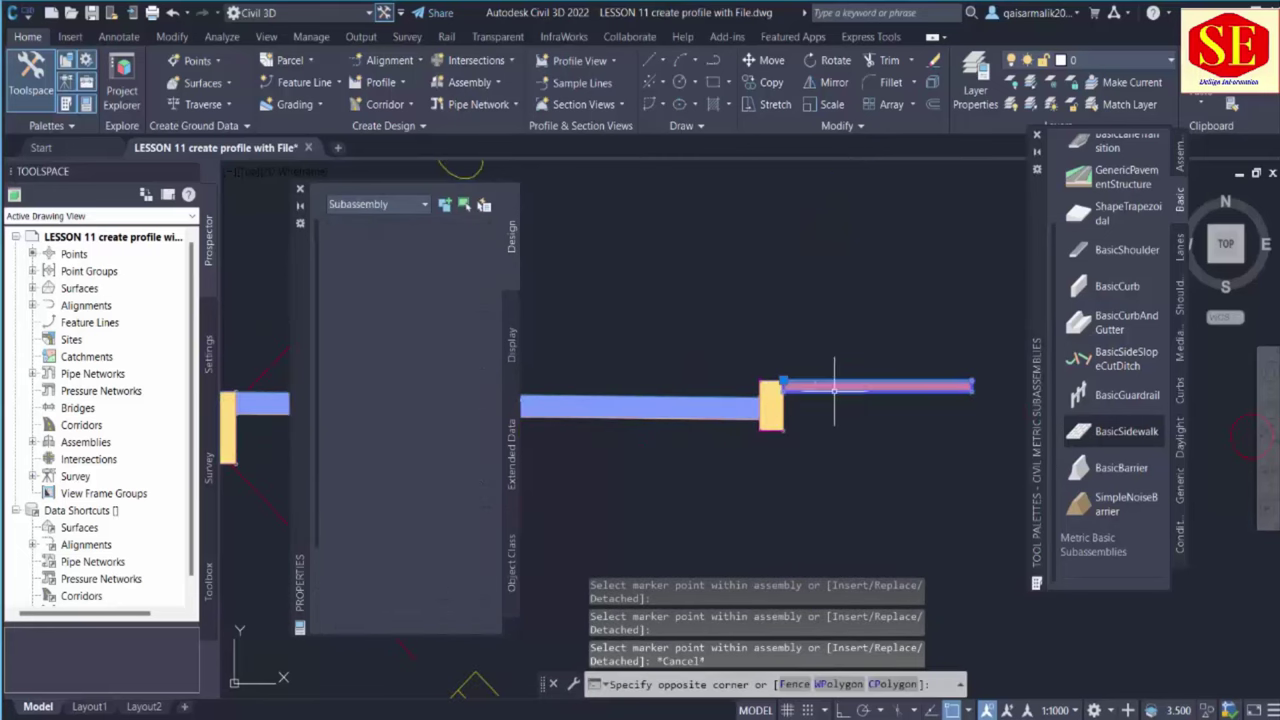
pyautogui.click(530, 517)
pyautogui.scroll(-3, 445, 508)
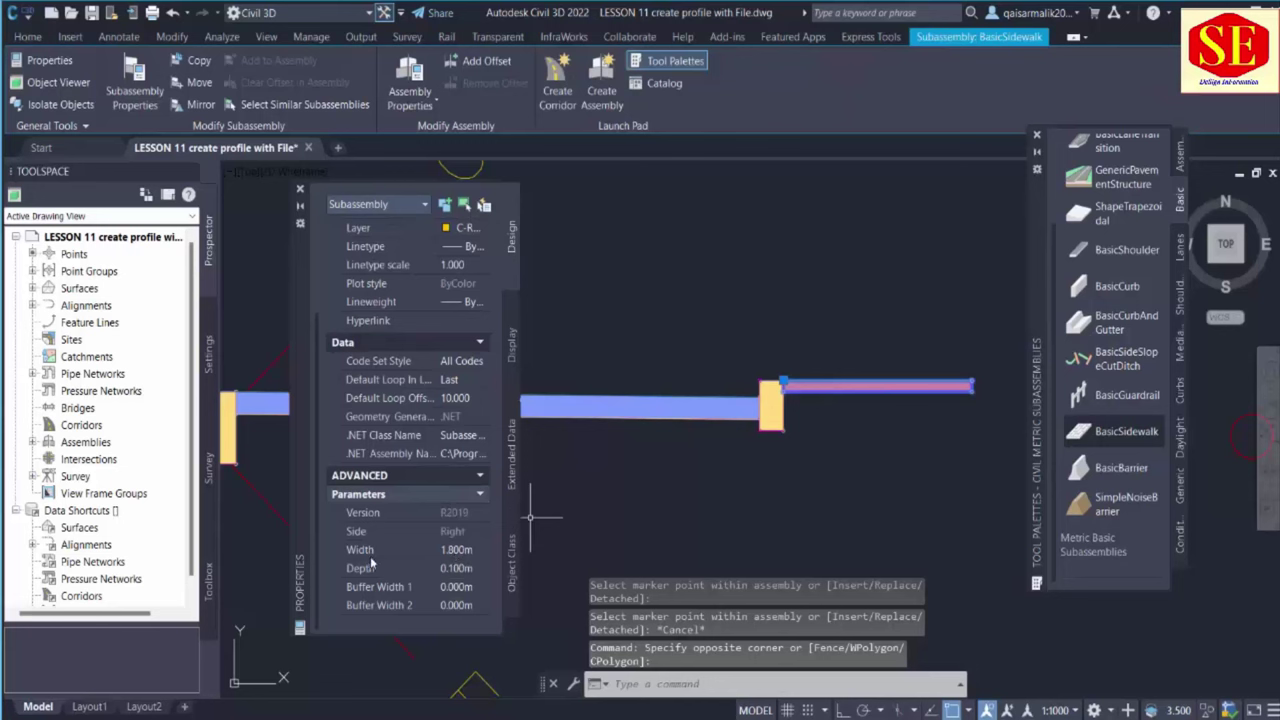
pyautogui.click(456, 551)
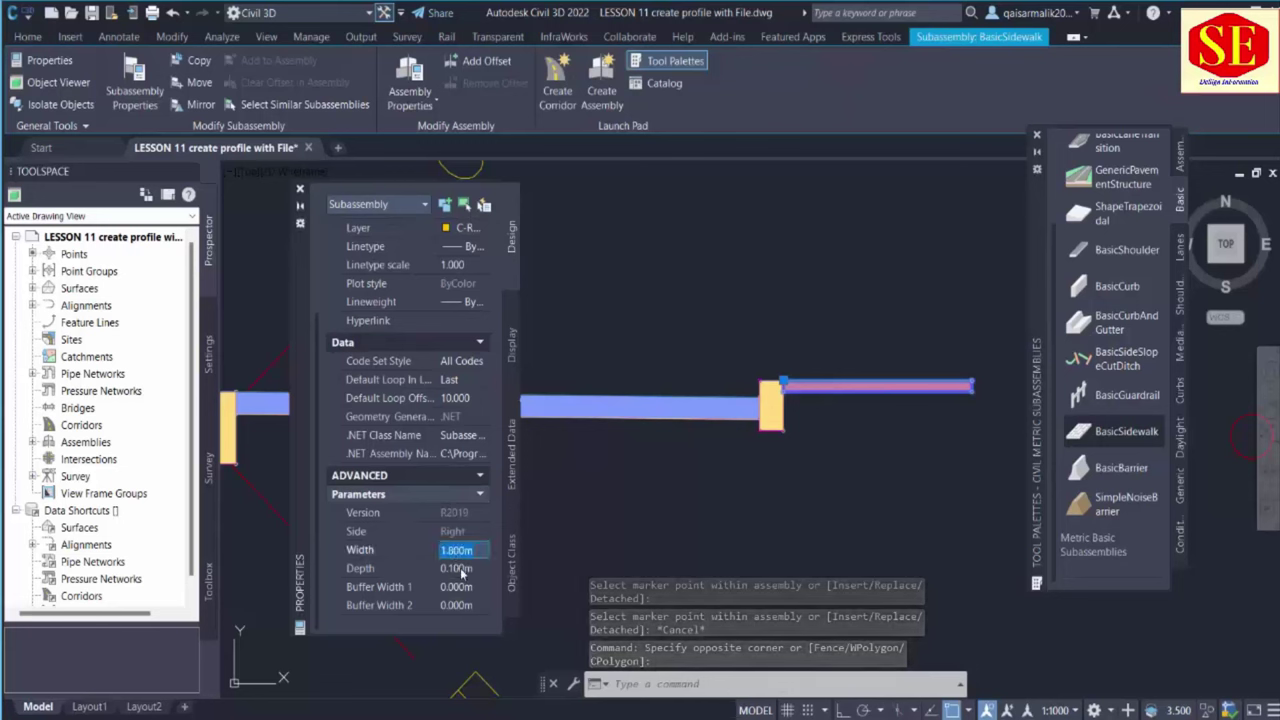
# Make the right sidewalk 3.5 m wide, keeping its 0.06 m depth
pyautogui.write('3.5')
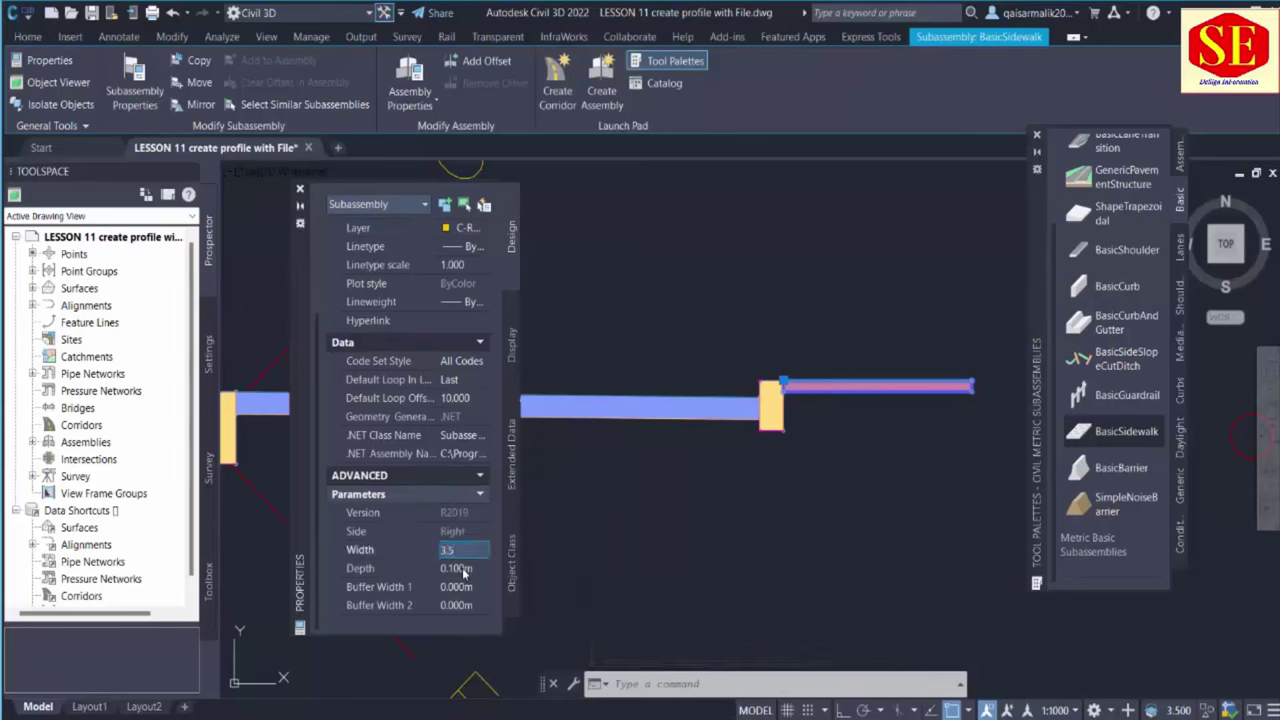
pyautogui.click(462, 574)
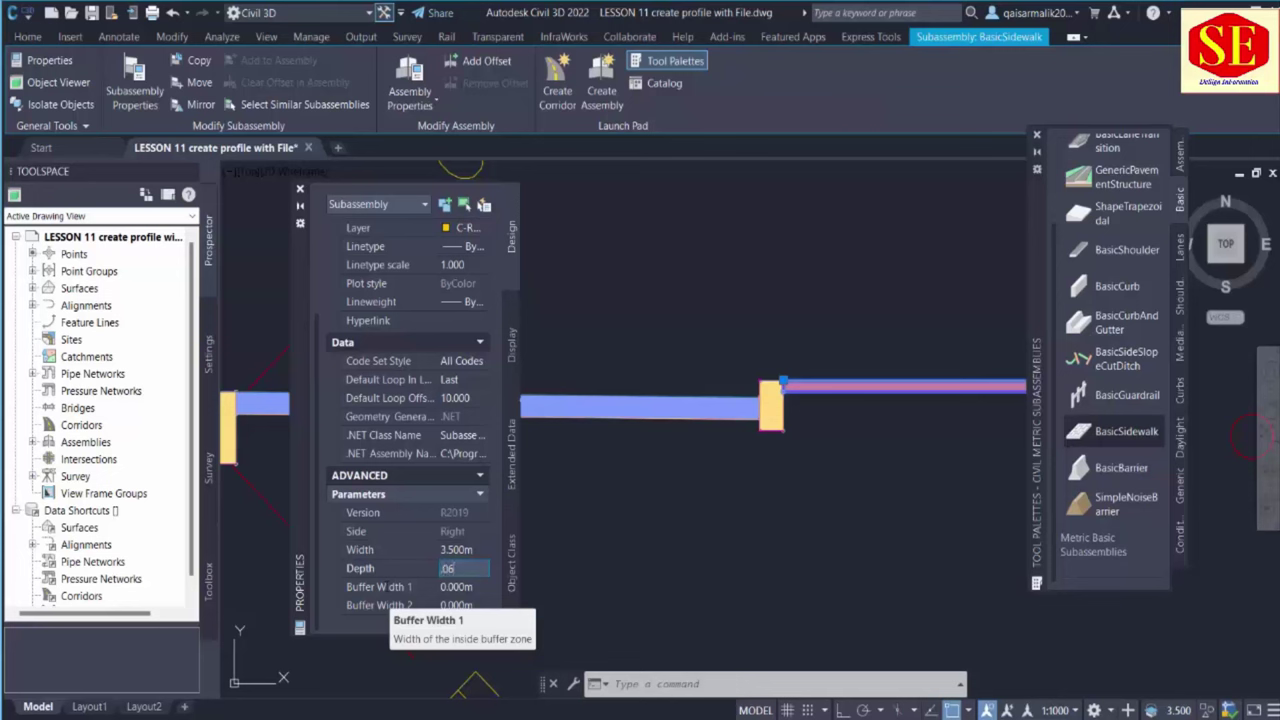
pyautogui.press('Tab')
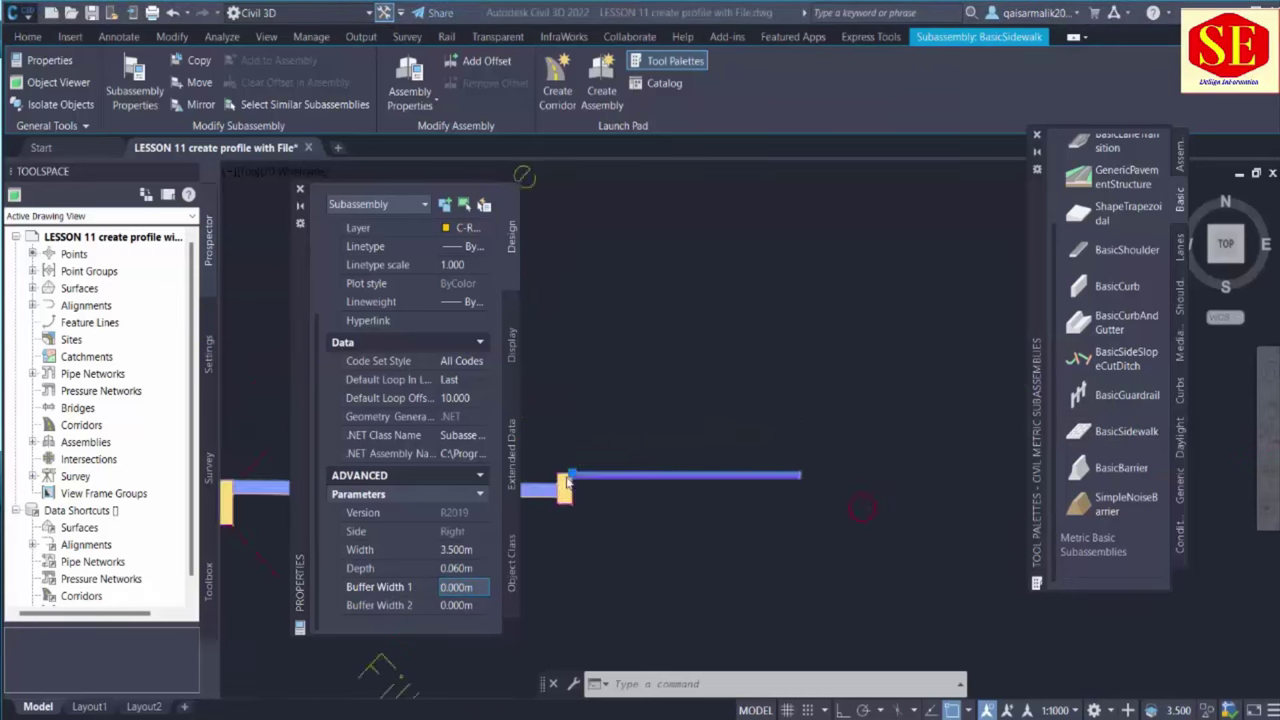
pyautogui.scroll(3, 594, 466)
pyautogui.scroll(-3, 699, 465)
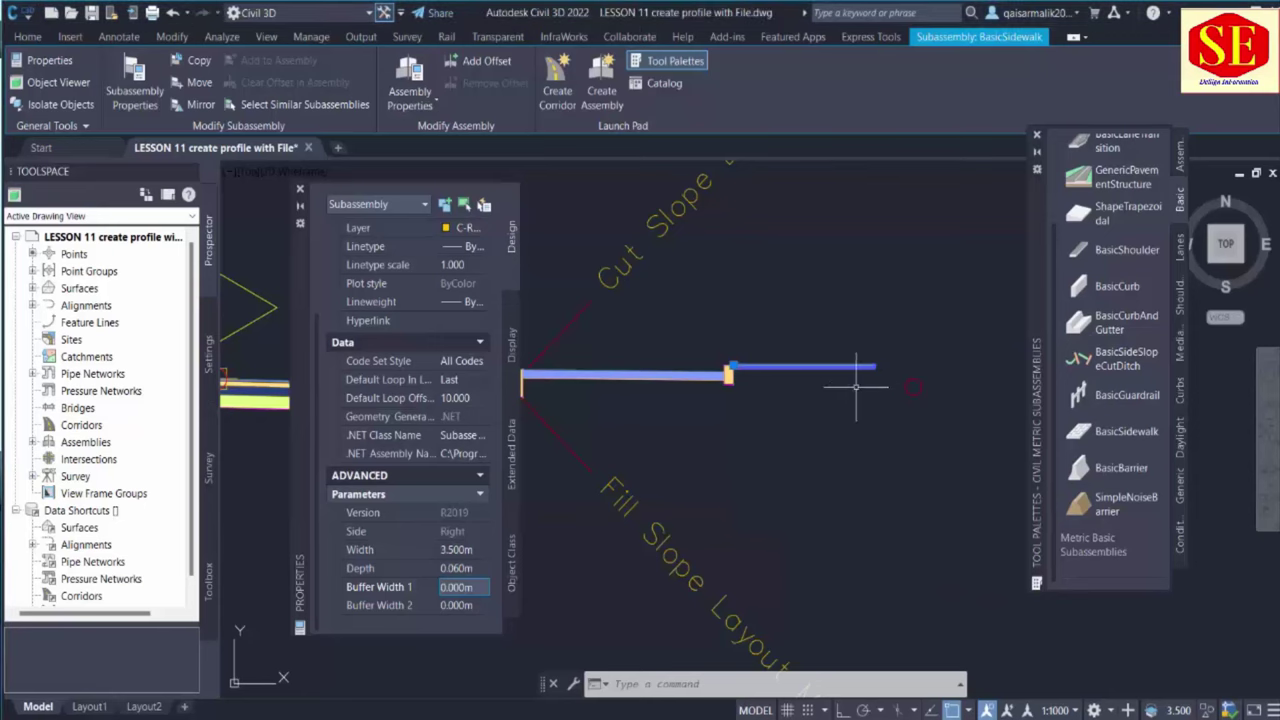
pyautogui.press('Escape')
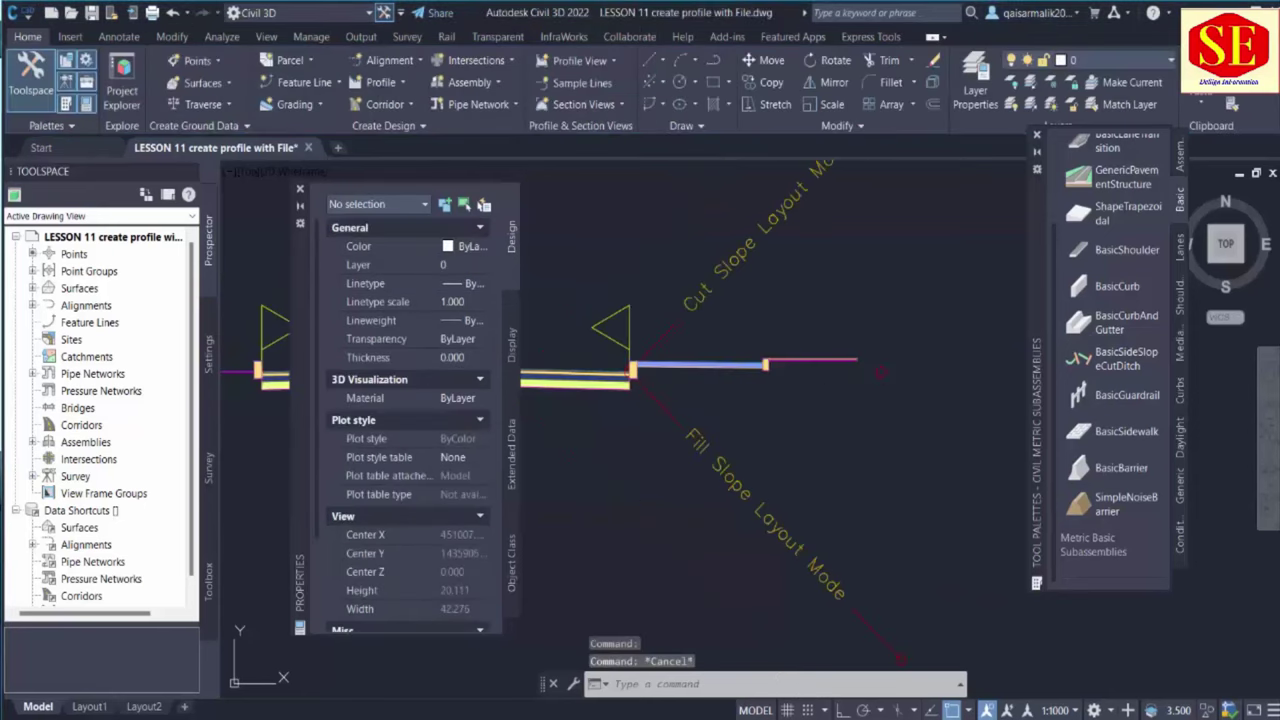
# Move the BasicSideSlopeCutDitch from its node to the perpendicular point with MOVE
pyautogui.click(668, 330)
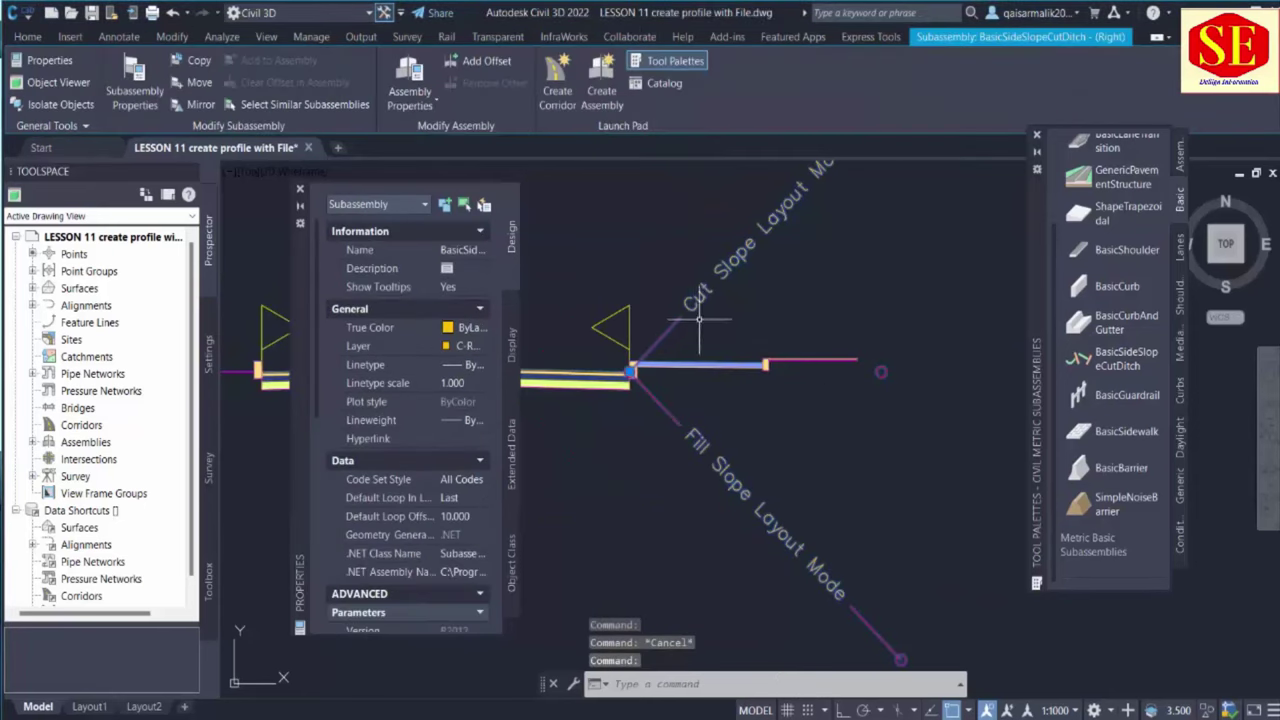
pyautogui.scroll(-2, 740, 310)
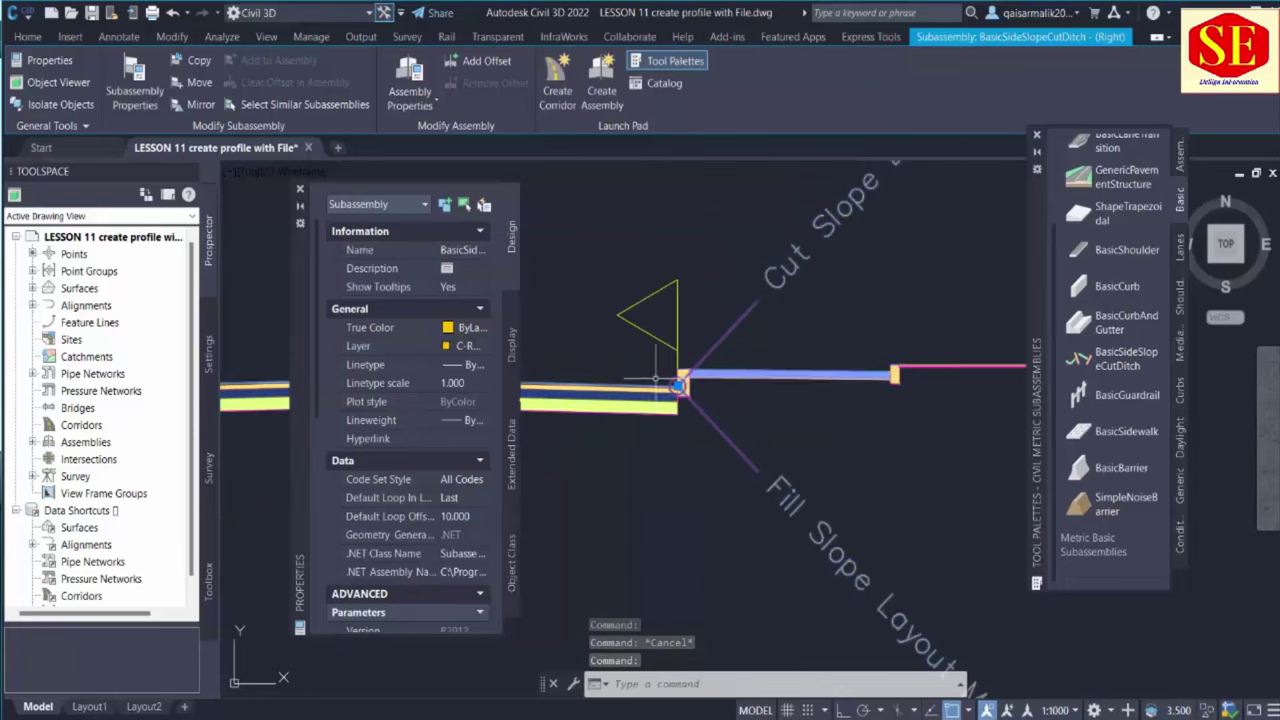
pyautogui.scroll(3, 670, 378)
pyautogui.write('m')
pyautogui.press('Return')
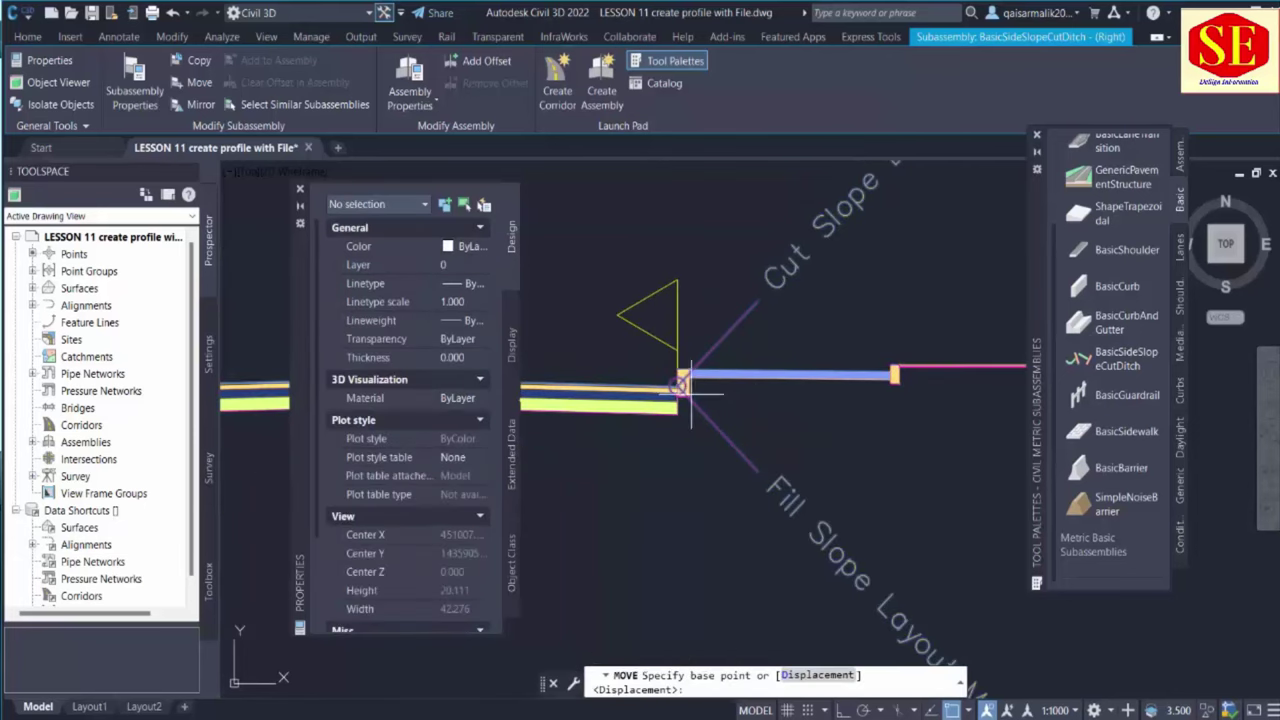
pyautogui.click(683, 383)
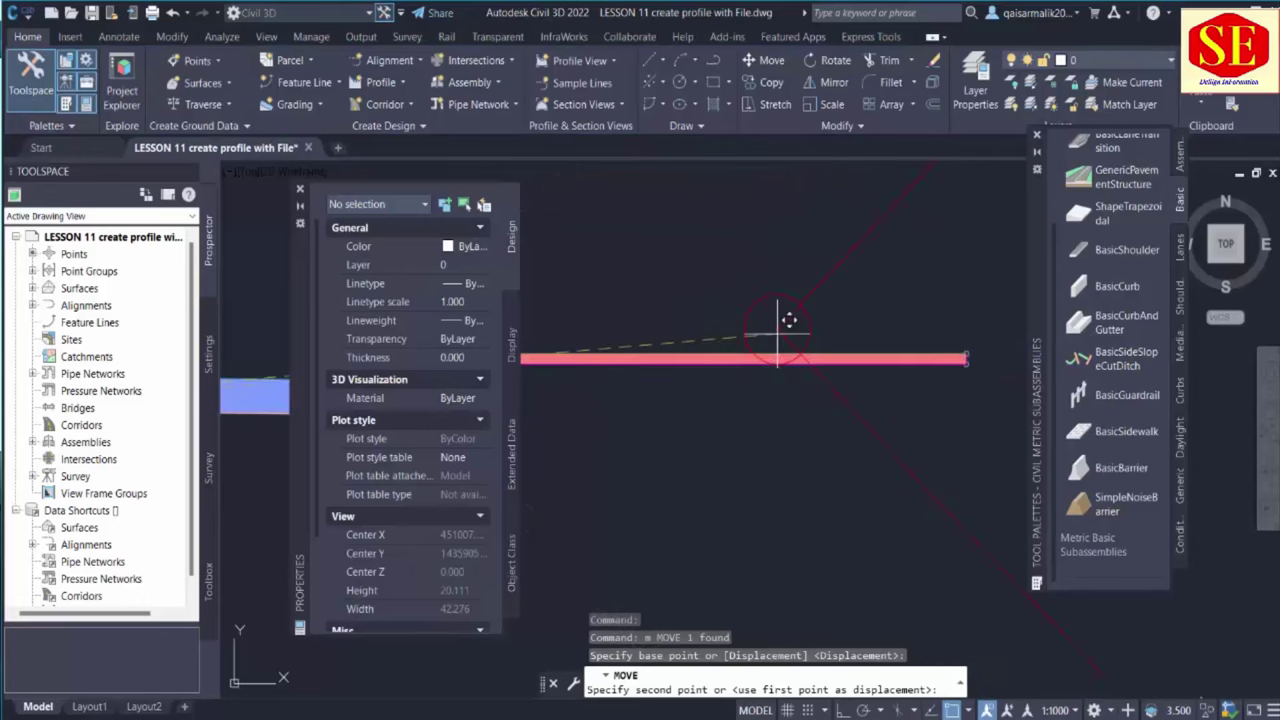
pyautogui.scroll(2, 805, 333)
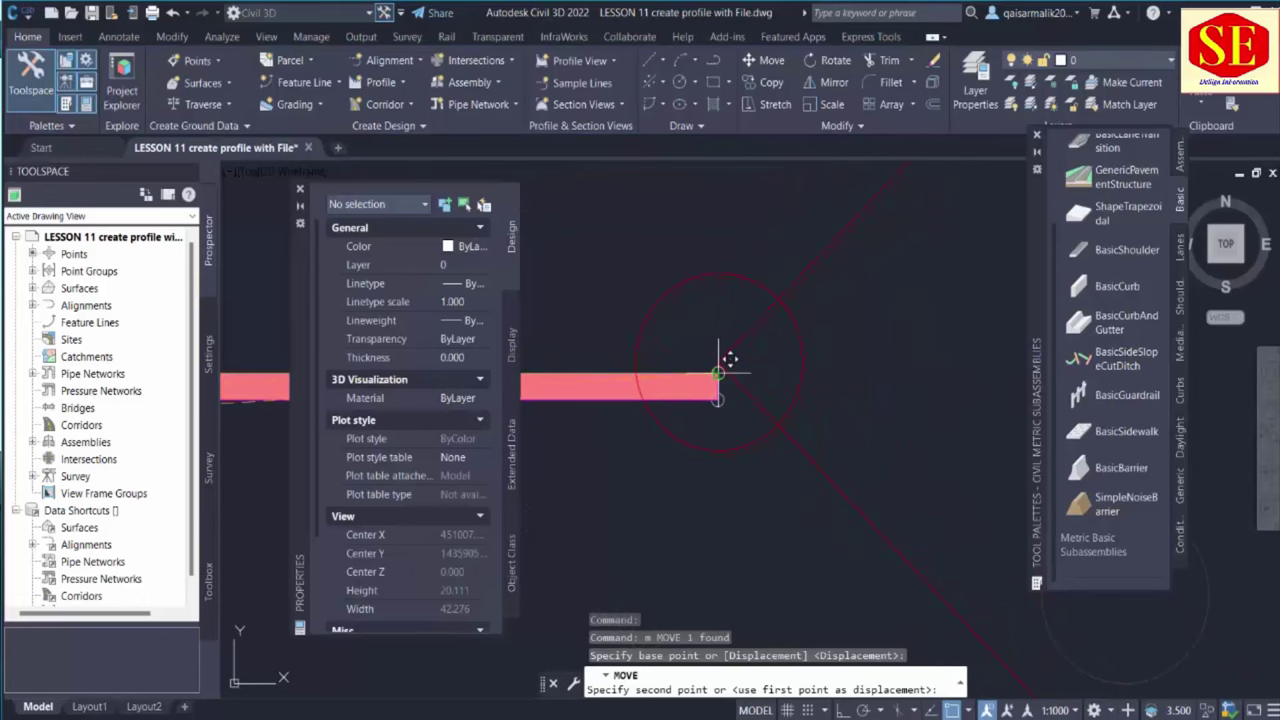
pyautogui.click(718, 373)
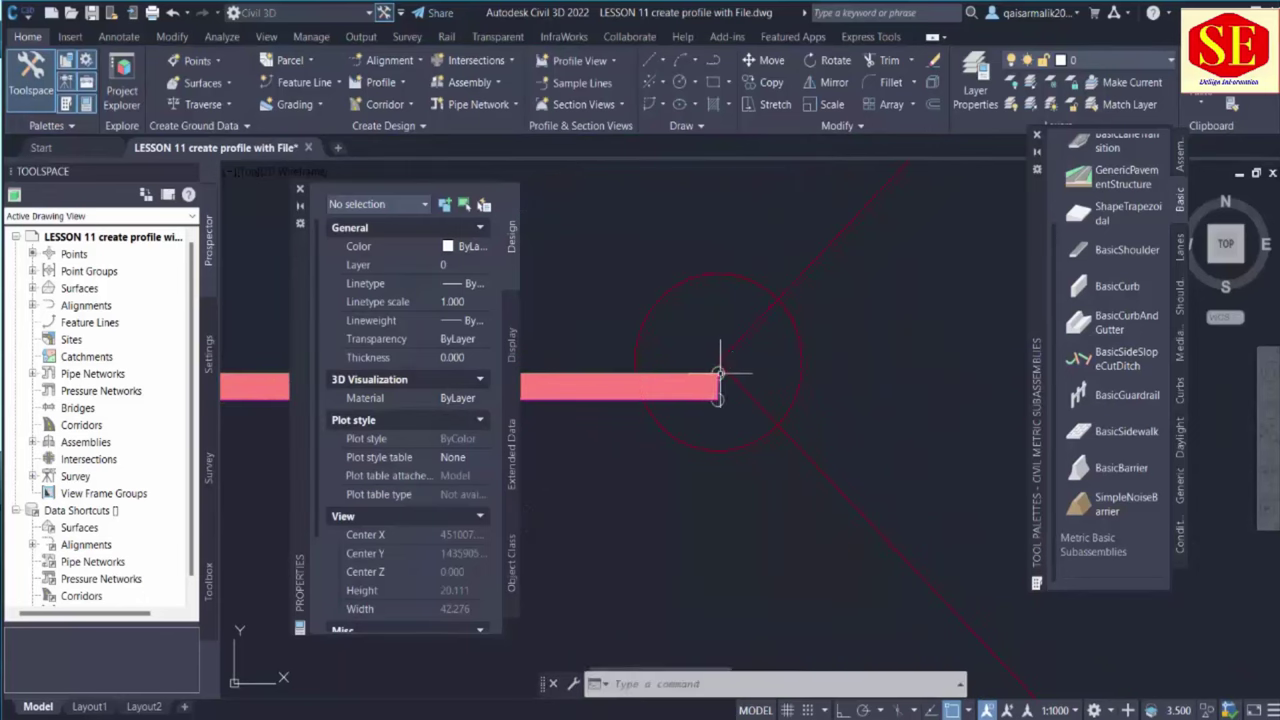
# Move a second subassembly from its base point to a new location
pyautogui.press('Return')
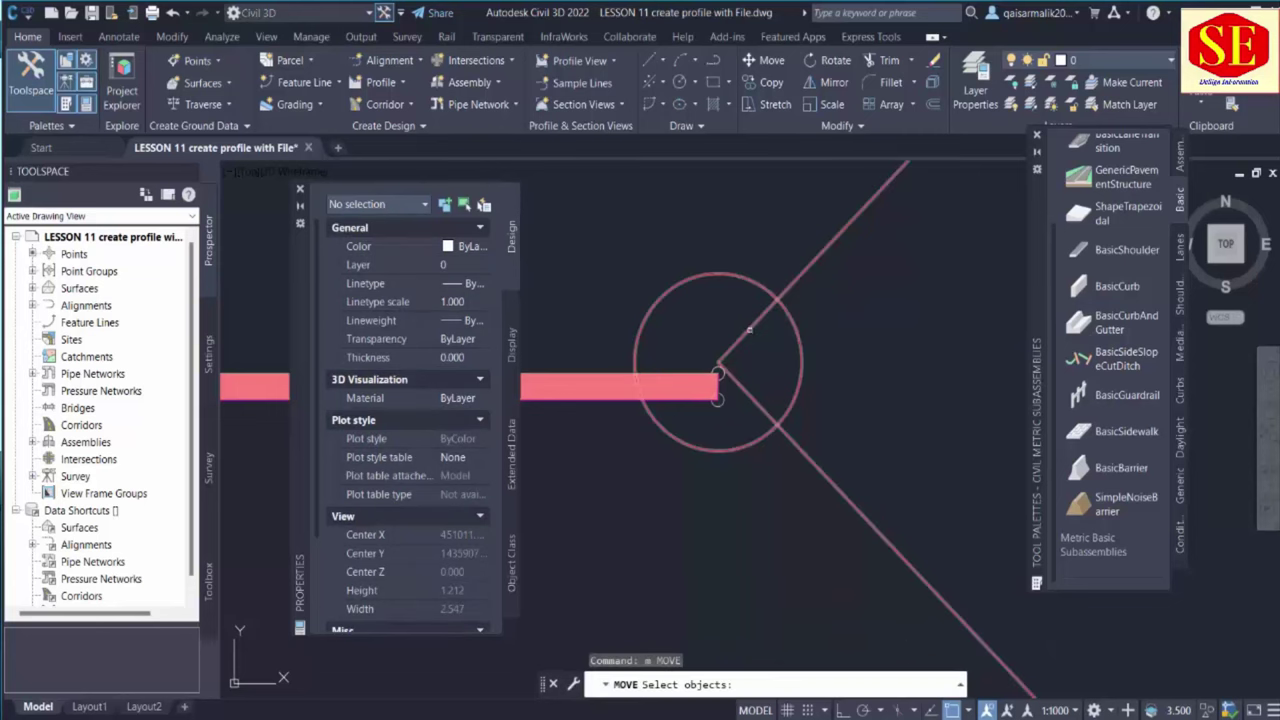
pyautogui.click(750, 330)
pyautogui.press('Return')
pyautogui.click(718, 365)
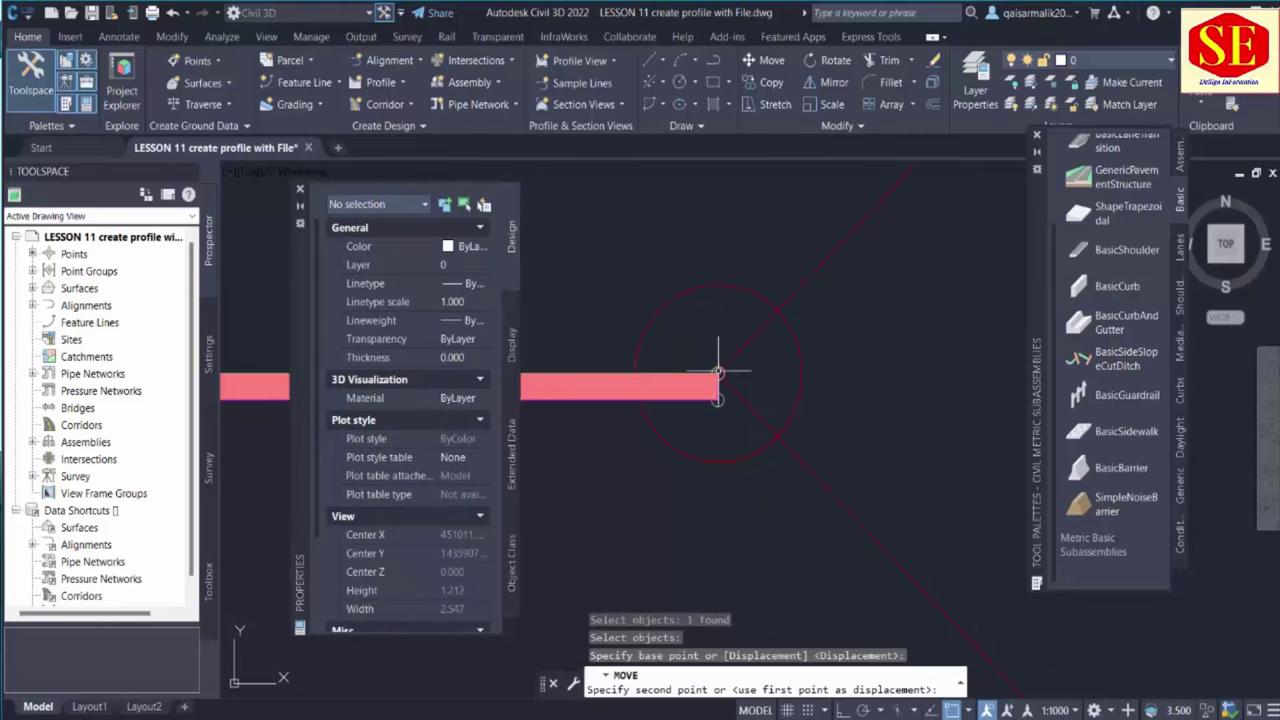
pyautogui.click(729, 350)
# Crossing-select the two stray daylight slope subassemblies and erase them
pyautogui.scroll(-4, 725, 360)
pyautogui.moveTo(720, 390)
pyautogui.mouseDown(button='middle')
pyautogui.moveTo(718, 487)
pyautogui.moveTo(608, 385)
pyautogui.mouseUp(button='middle')
pyautogui.scroll(3, 920, 440)
pyautogui.scroll(-3, 654, 415)
pyautogui.scroll(4, 608, 385)
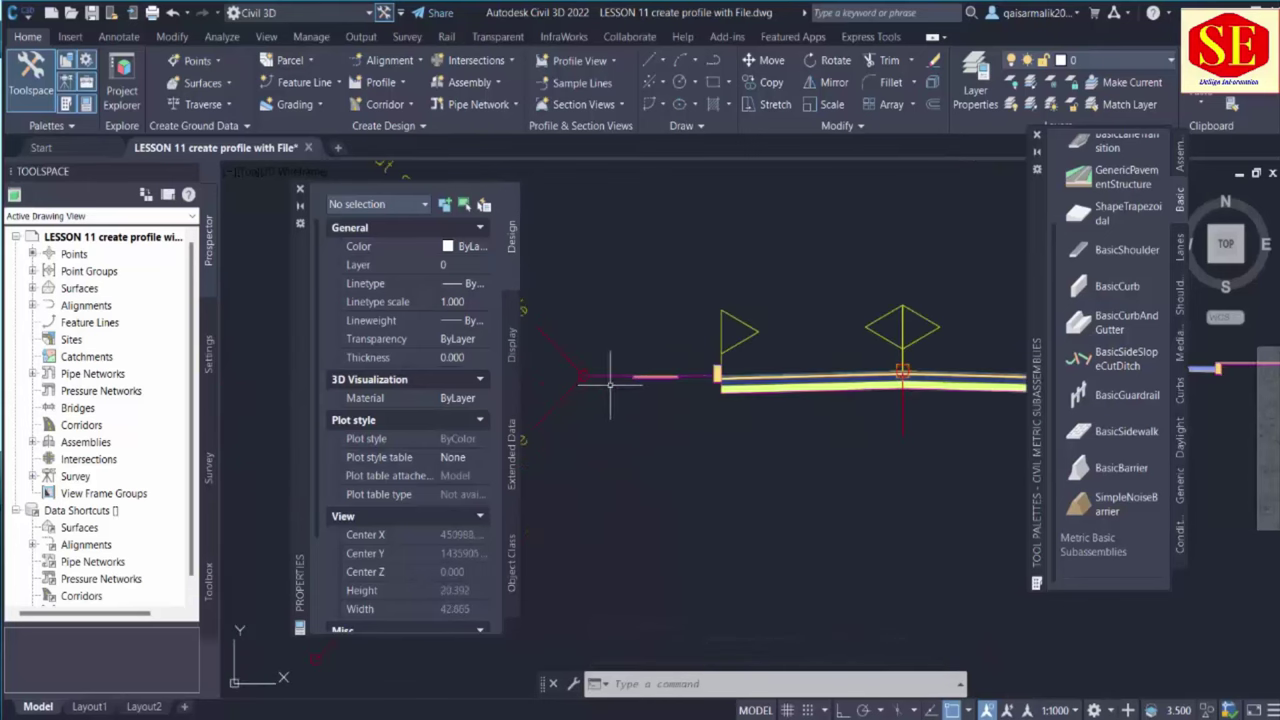
pyautogui.scroll(-2, 613, 361)
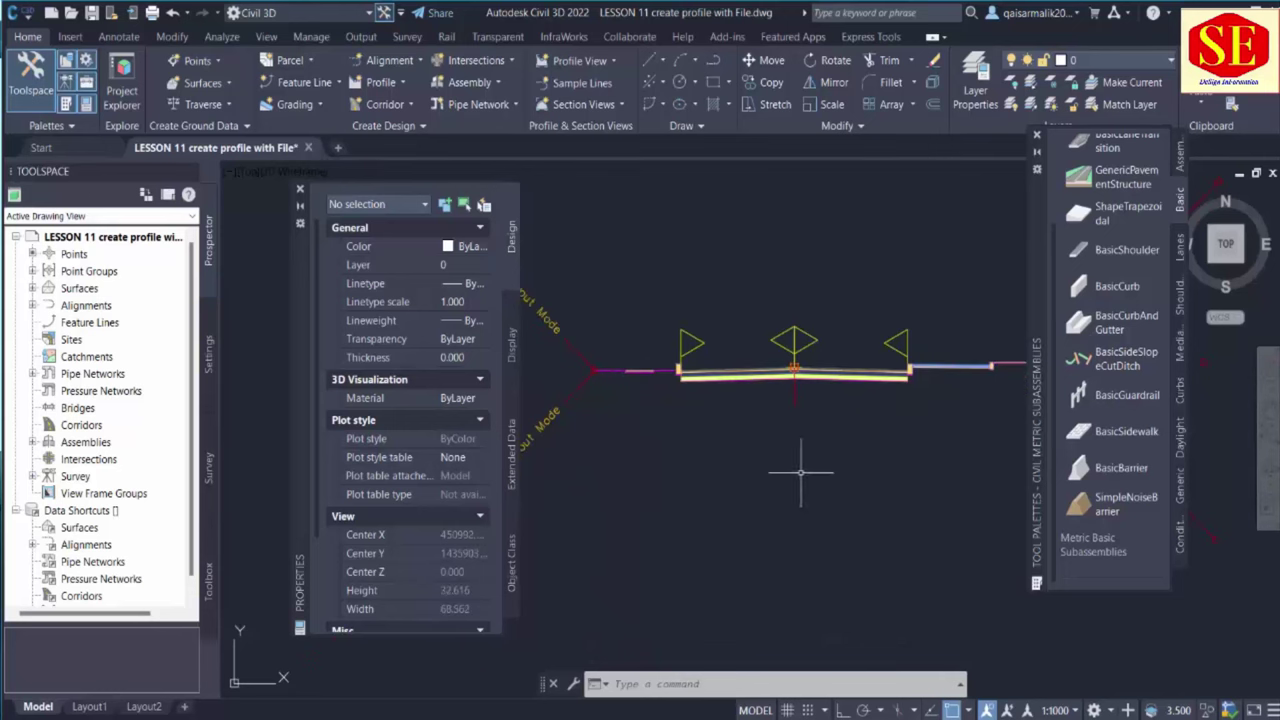
pyautogui.moveTo(640, 425); pyautogui.dragTo(732, 416, button='middle')
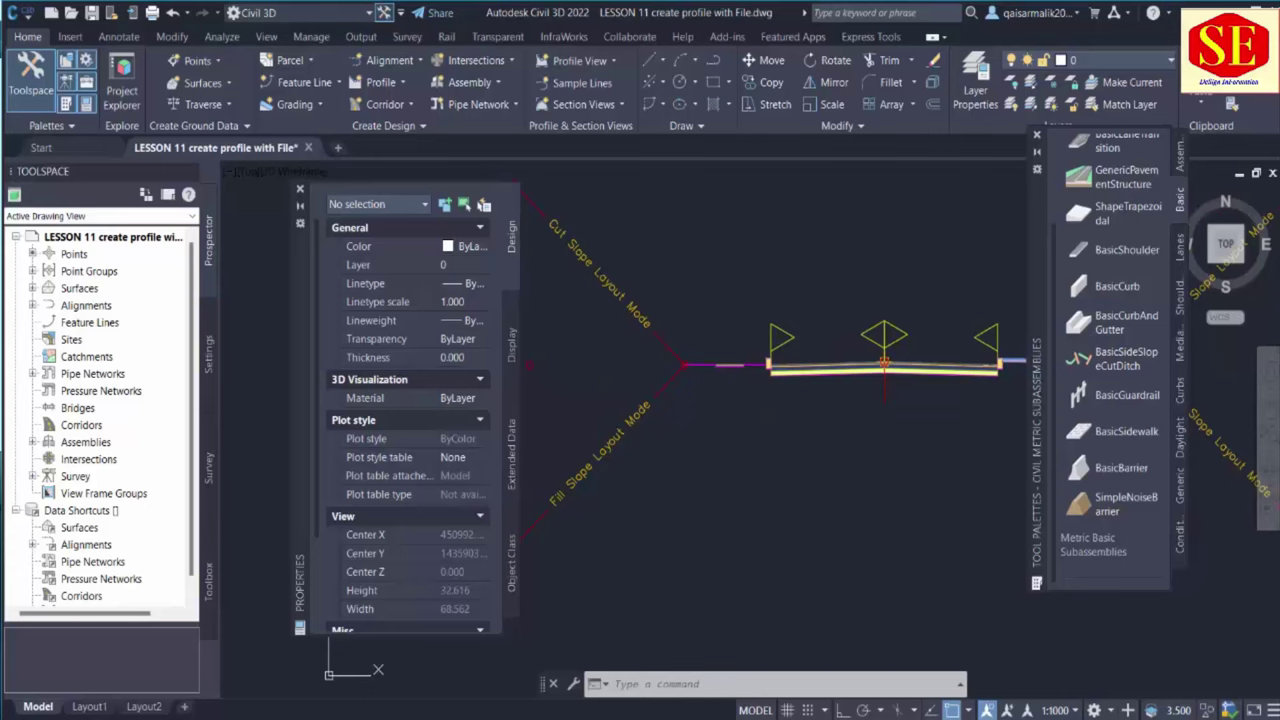
pyautogui.click(745, 320)
pyautogui.click(669, 404)
pyautogui.write('e')
pyautogui.press('Return')
pyautogui.scroll(-2, 669, 404)
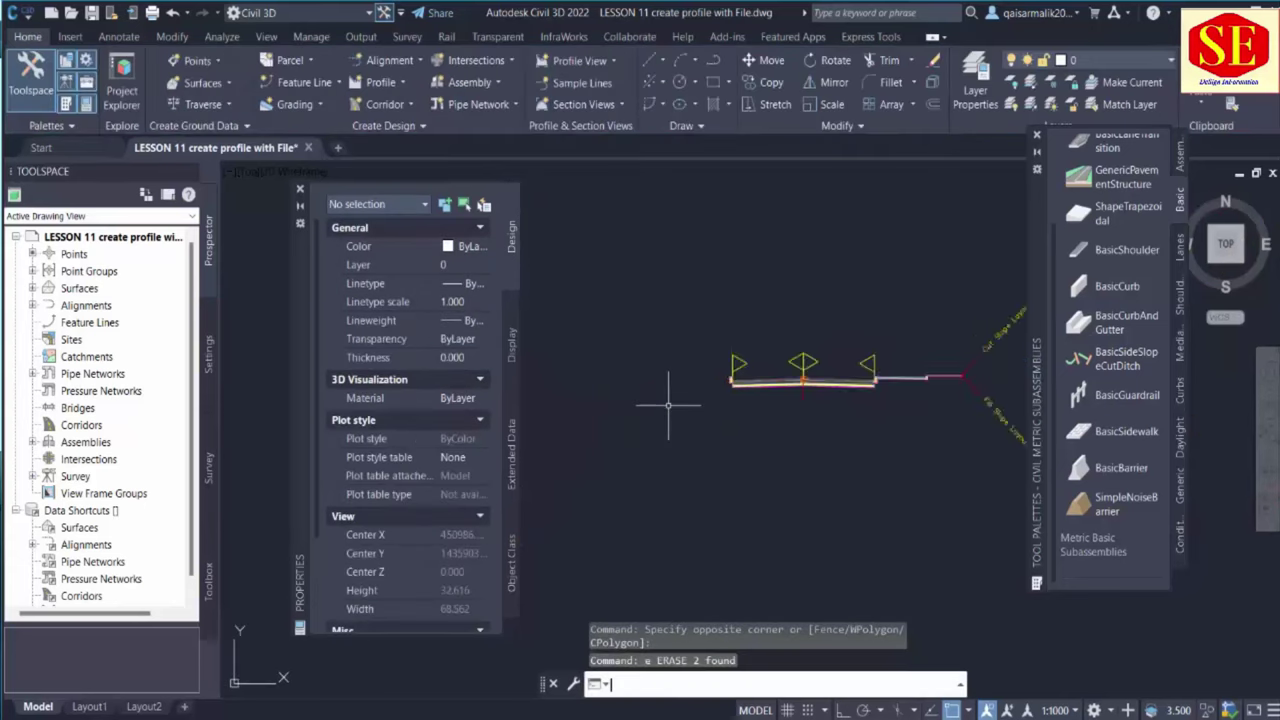
pyautogui.moveTo(829, 394); pyautogui.dragTo(749, 337, button='middle')
pyautogui.scroll(4, 552, 348)
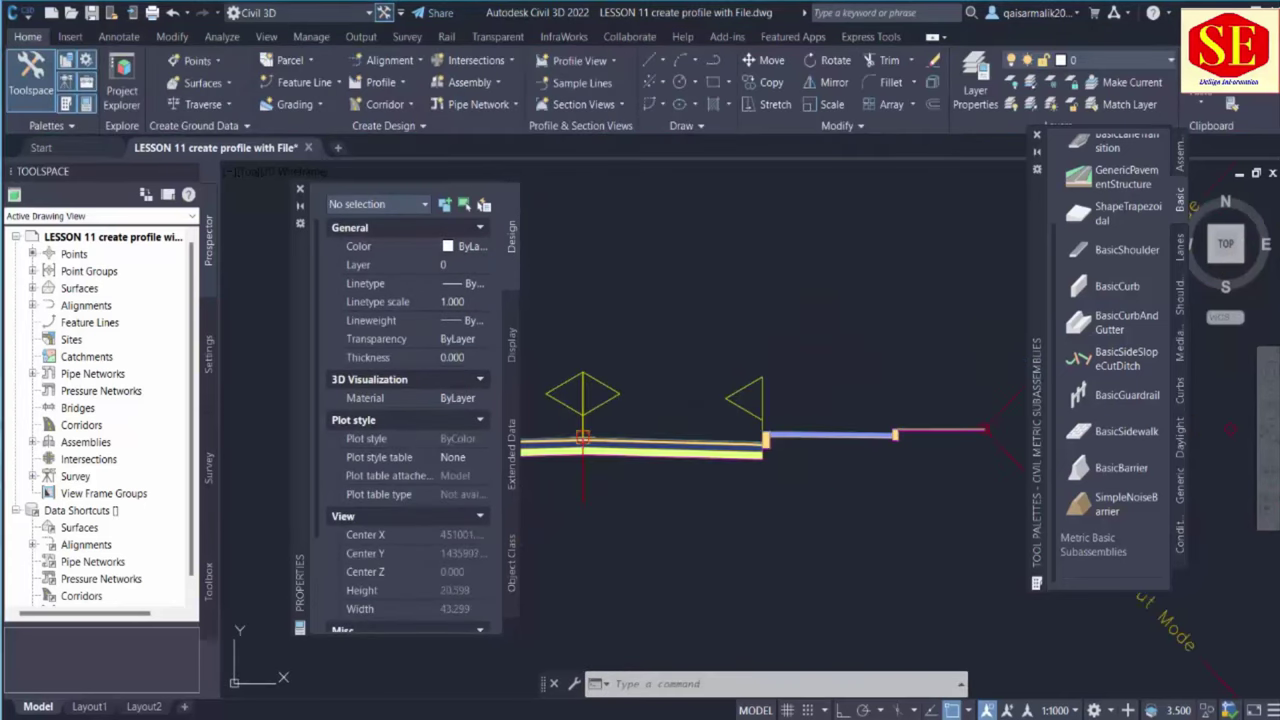
# Start mirroring the shoulder subassembly to the other side, then cancel
pyautogui.click(830, 435)
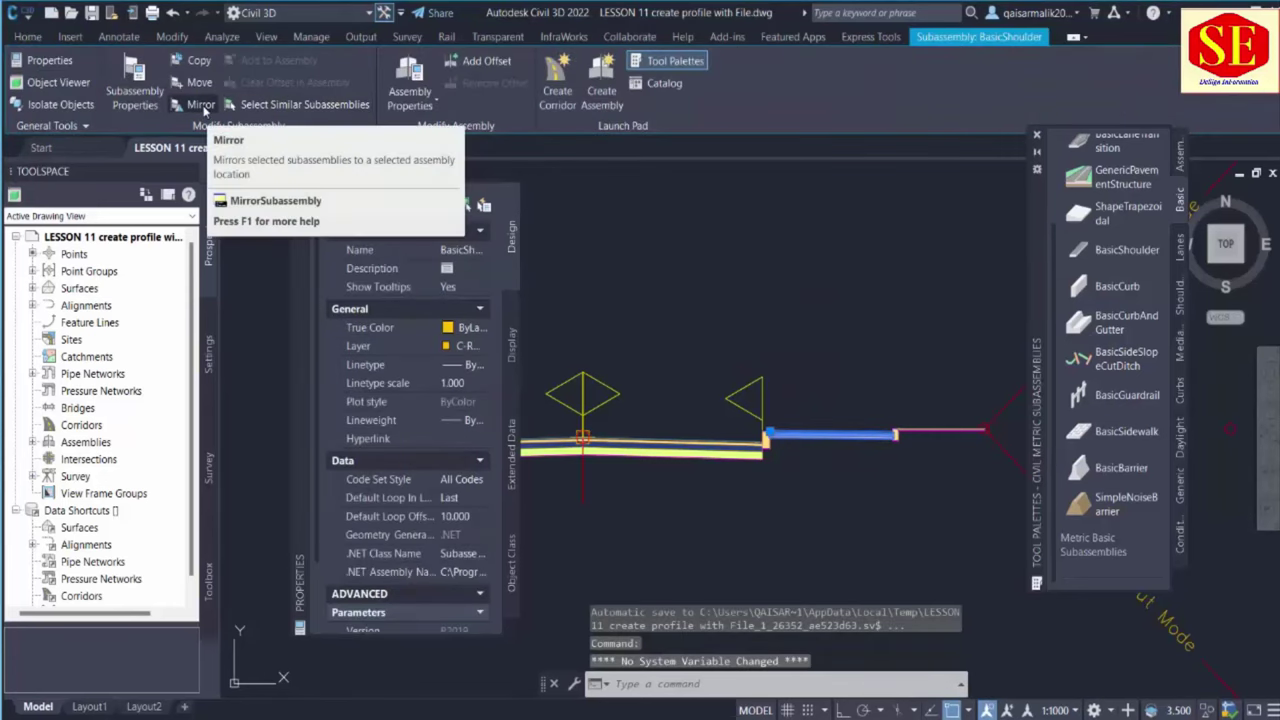
pyautogui.click(203, 106)
pyautogui.scroll(5, 860, 380)
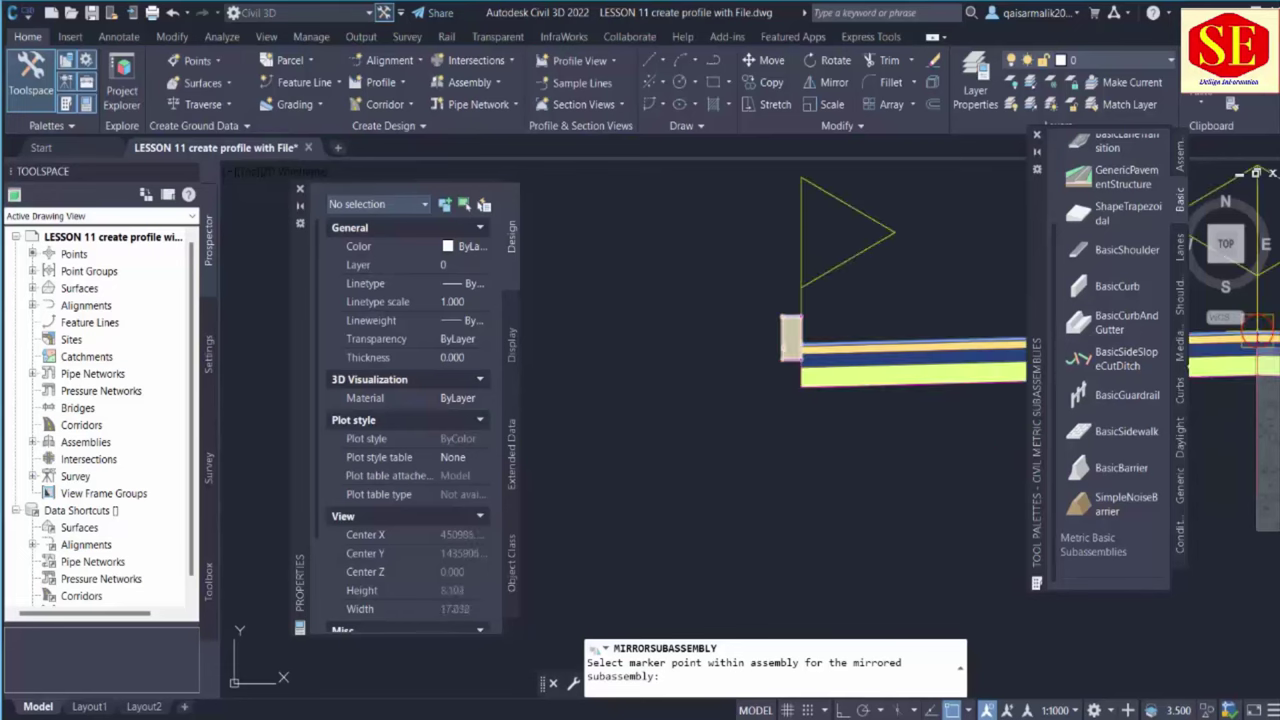
pyautogui.scroll(3, 786, 271)
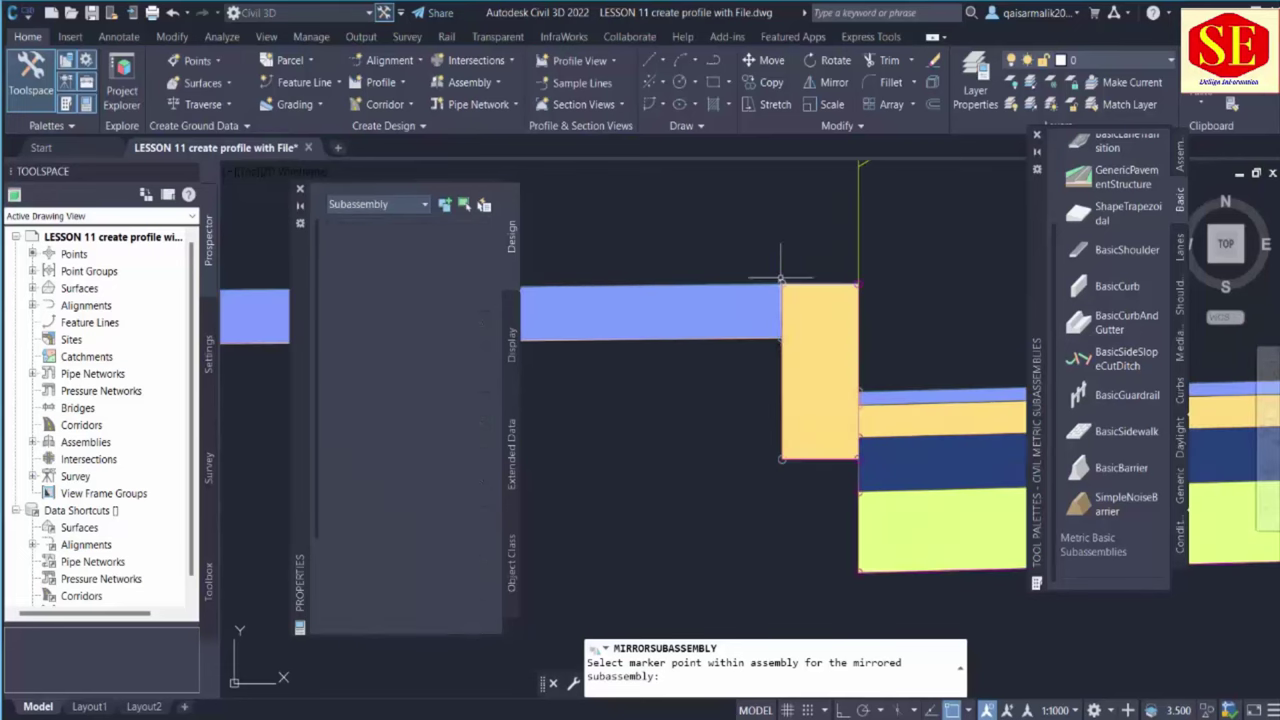
pyautogui.click(766, 371)
pyautogui.scroll(-6, 766, 371)
pyautogui.scroll(3, 615, 432)
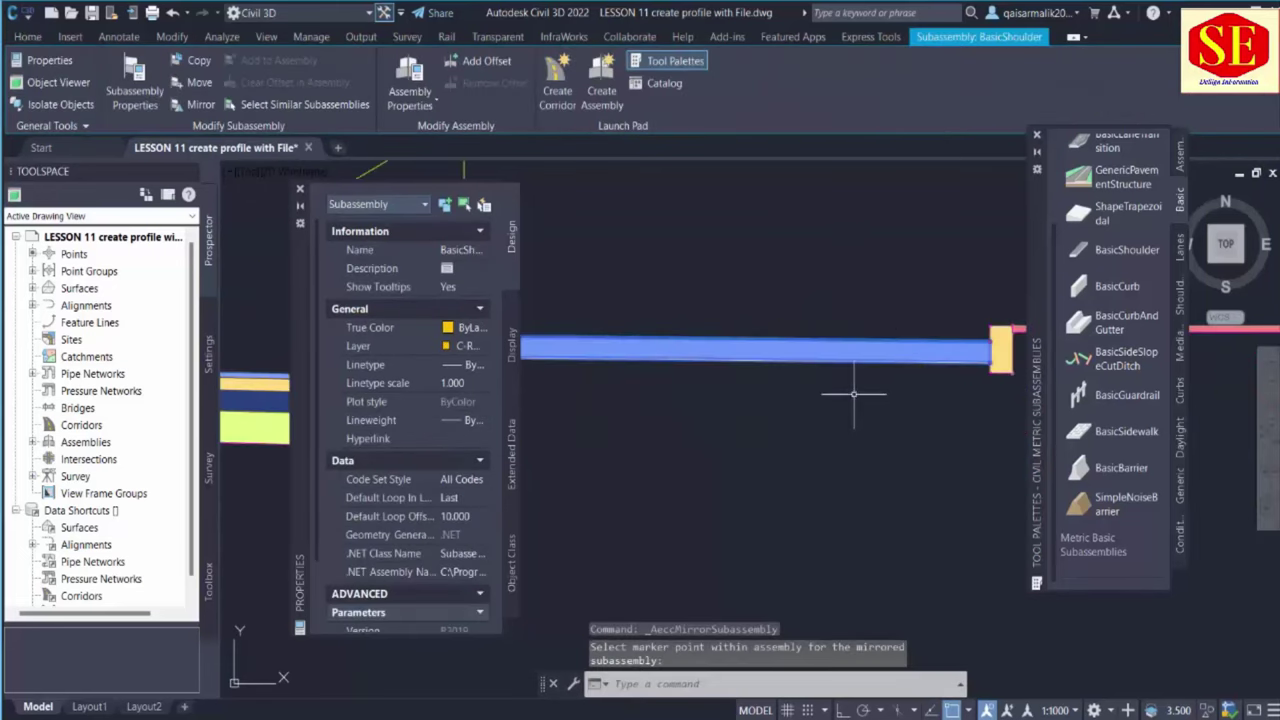
pyautogui.scroll(-2, 716, 411)
pyautogui.press('Escape')
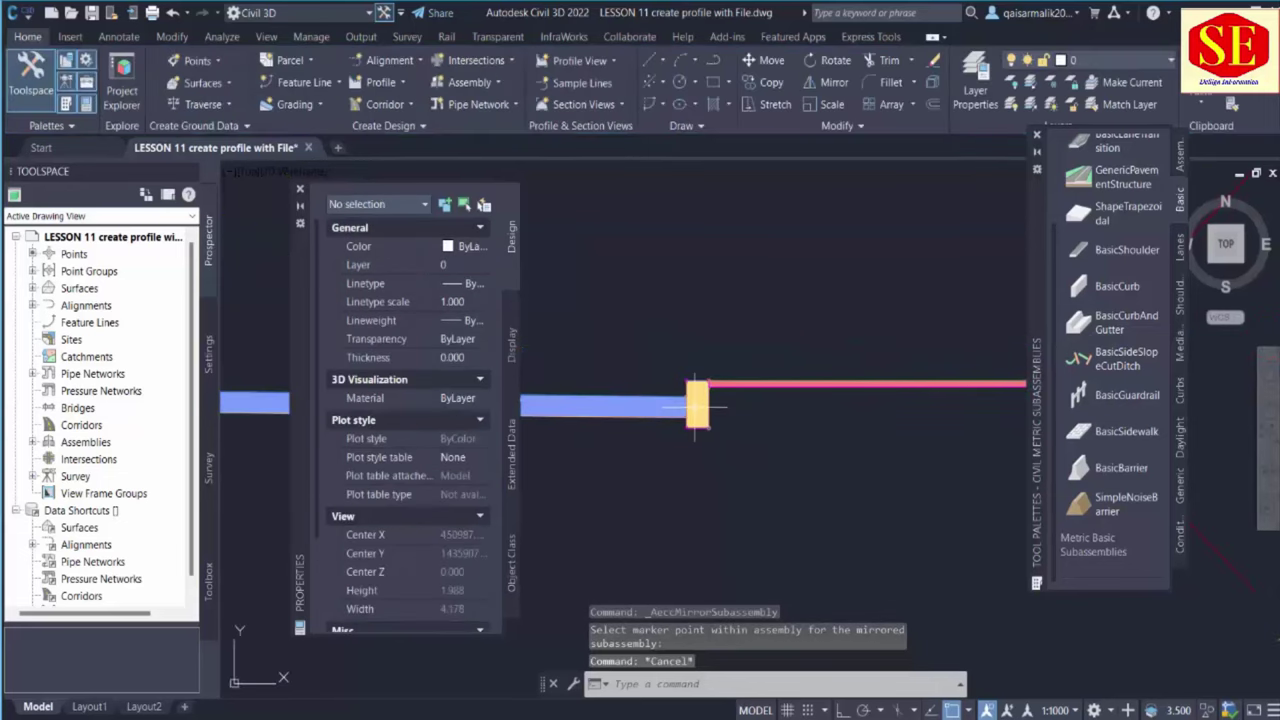
# Mirror the curb subassembly onto the lane's left end
pyautogui.click(732, 390)
pyautogui.click(698, 405)
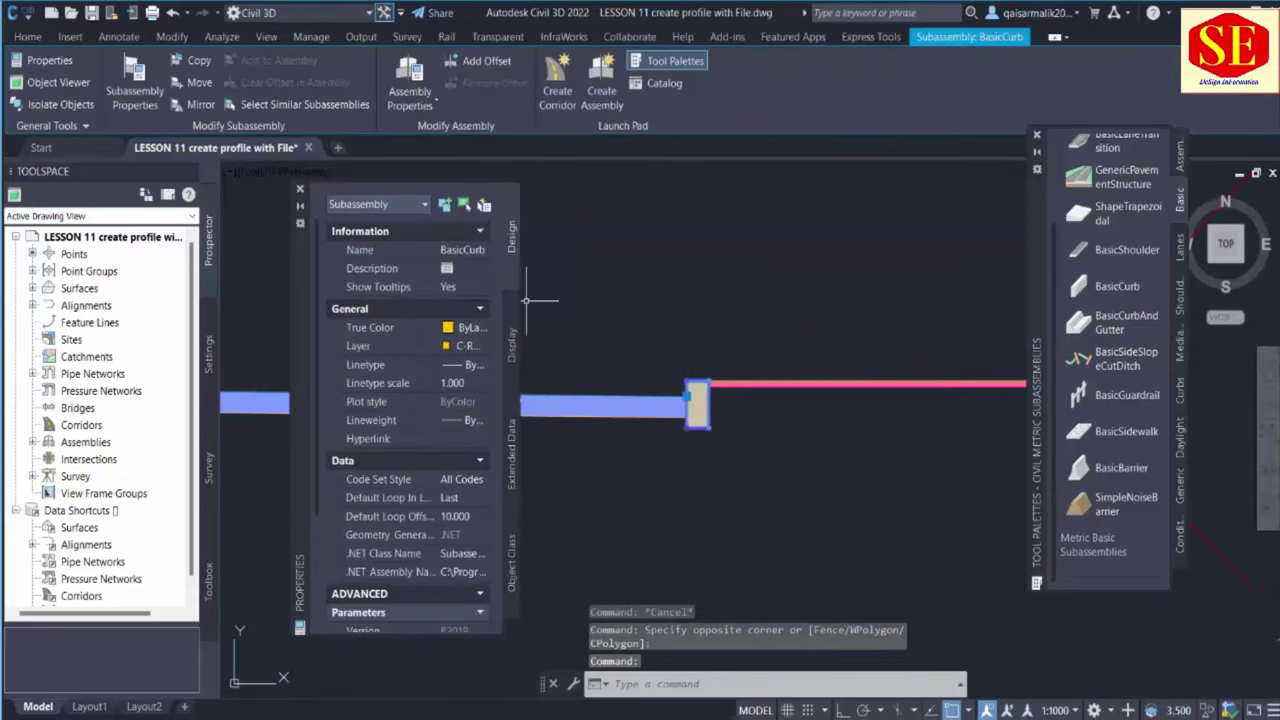
pyautogui.click(193, 108)
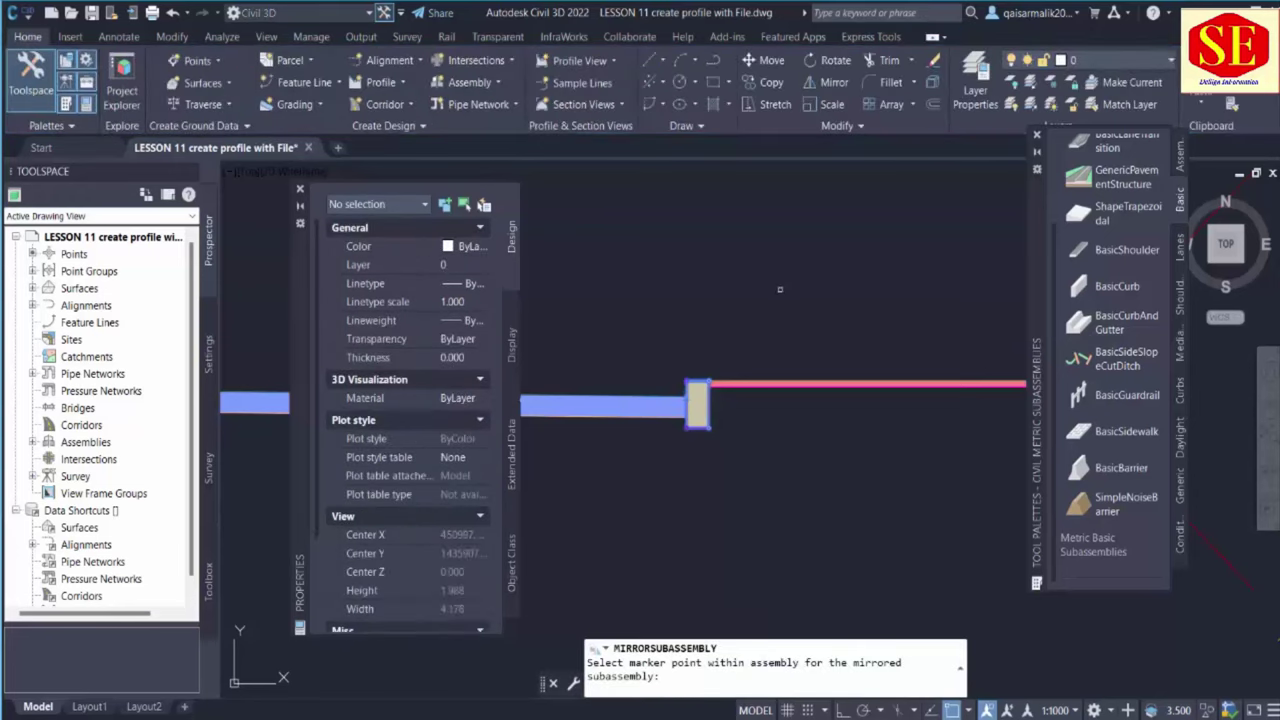
pyautogui.scroll(-2, 760, 320)
pyautogui.scroll(3, 760, 320)
pyautogui.scroll(3, 726, 343)
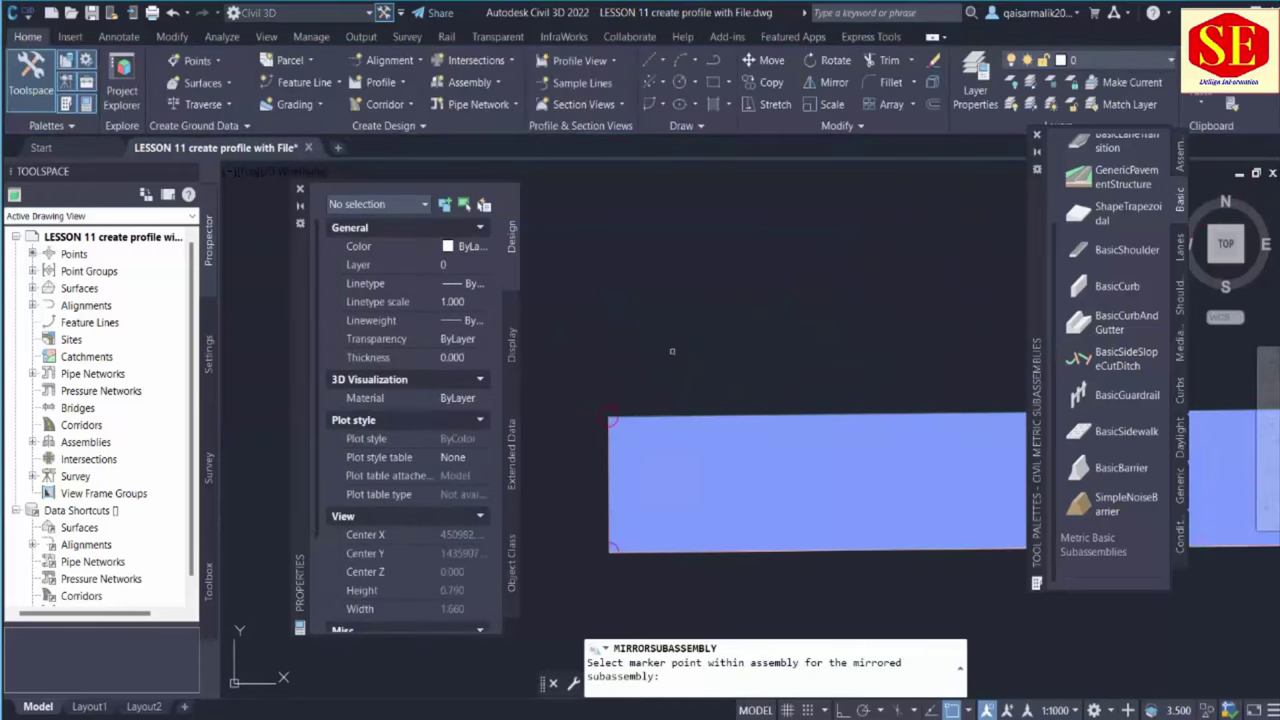
pyautogui.click(608, 410)
pyautogui.scroll(-3, 608, 410)
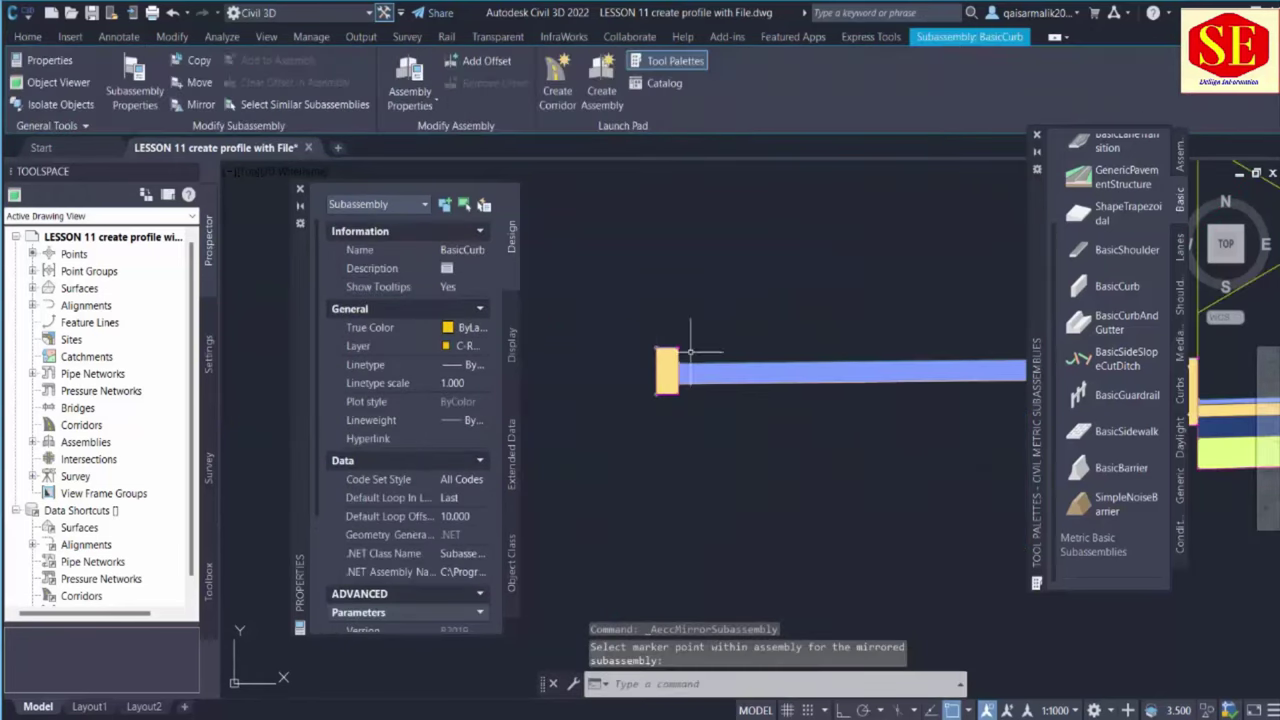
pyautogui.scroll(4, 788, 346)
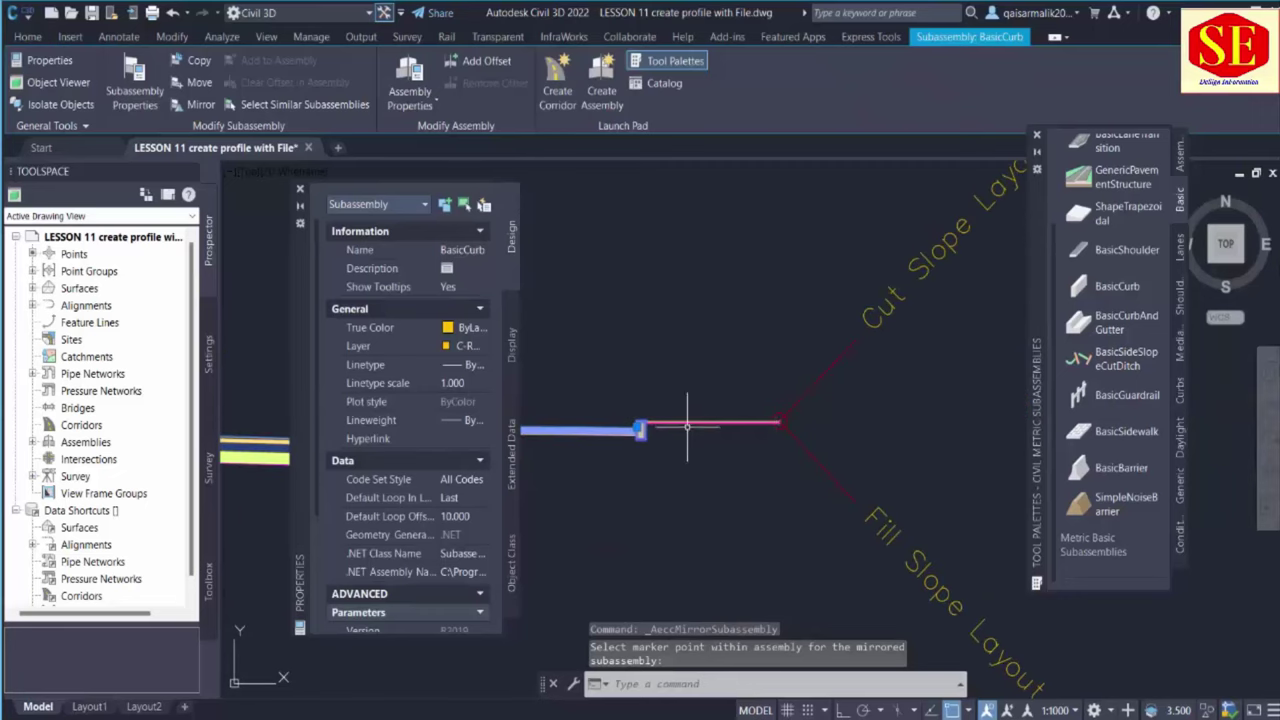
pyautogui.press('Escape')
# Mirror the sidewalk onto the curb's outer top, then erase both daylight links
pyautogui.click(686, 423)
pyautogui.click(197, 105)
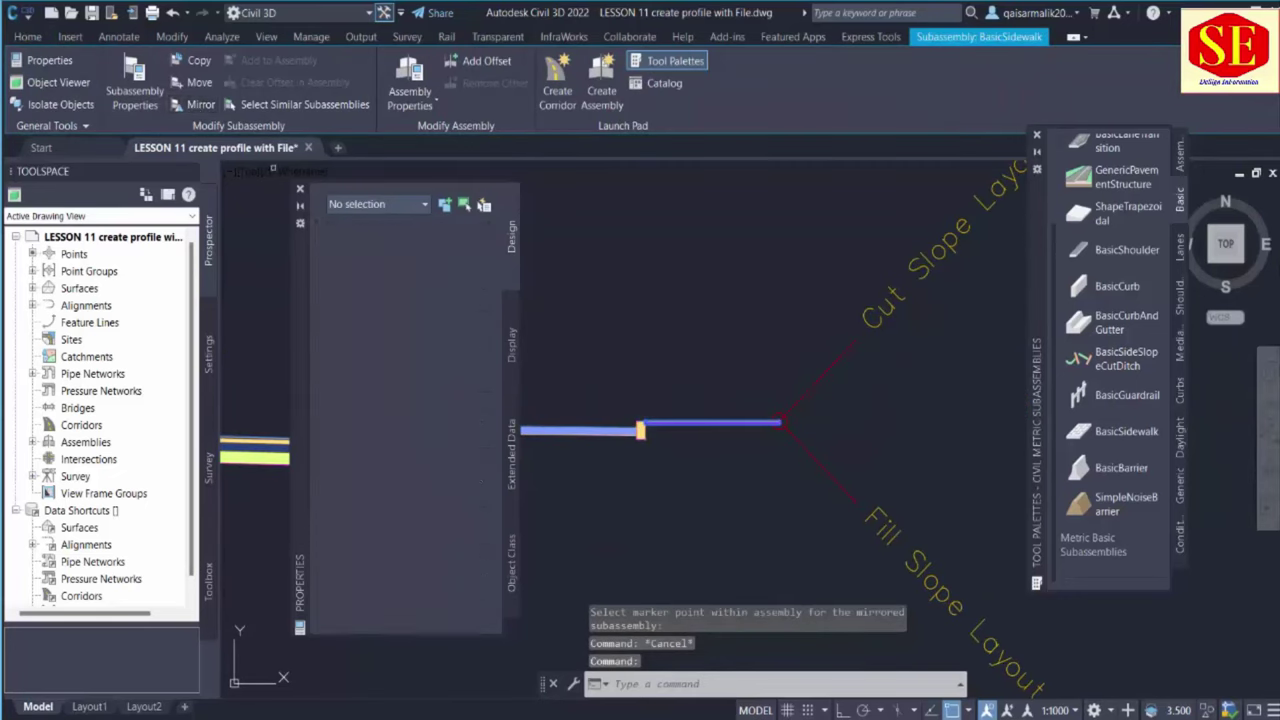
pyautogui.scroll(-3, 900, 420)
pyautogui.scroll(3, 945, 453)
pyautogui.scroll(5, 765, 452)
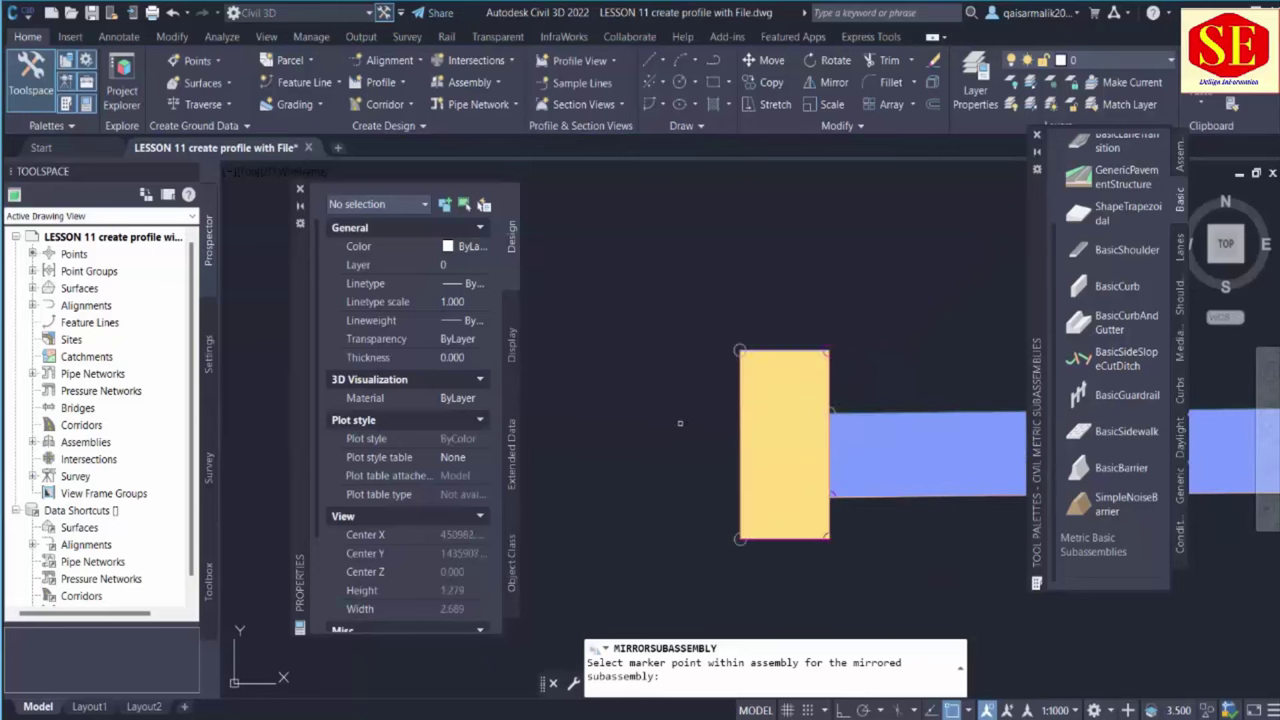
pyautogui.click(740, 352)
pyautogui.scroll(-5, 659, 388)
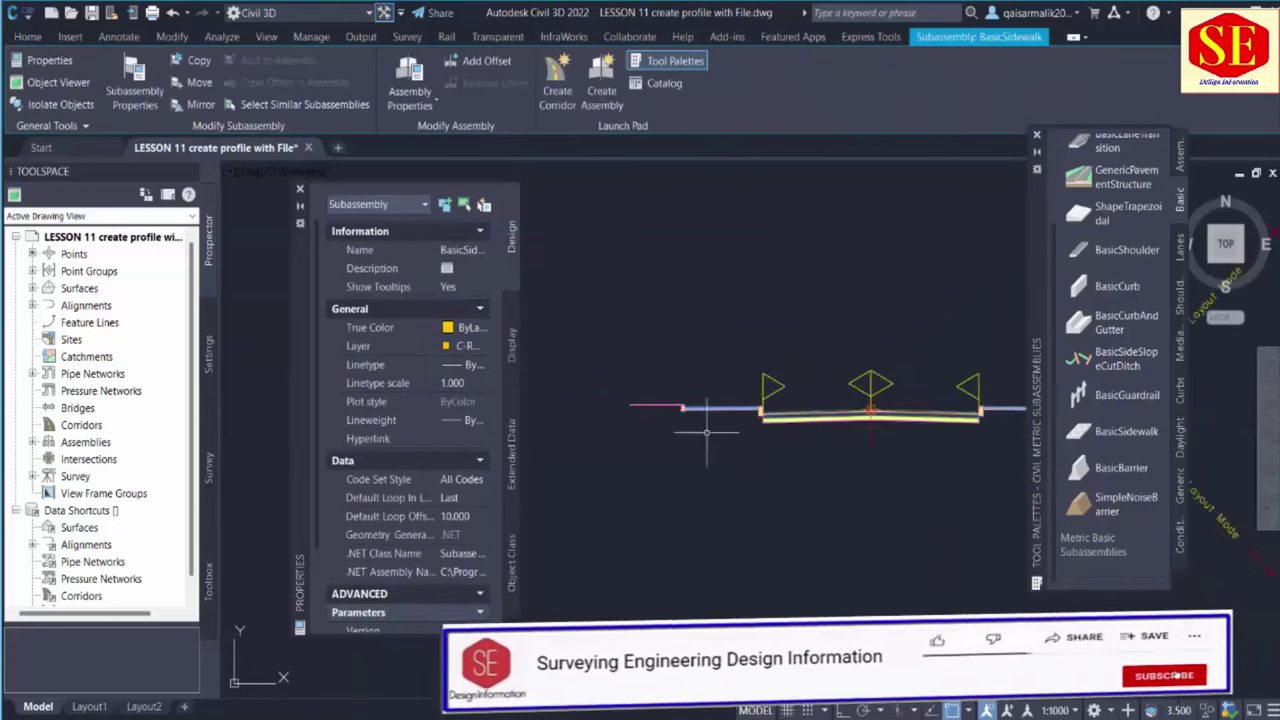
pyautogui.scroll(2, 862, 437)
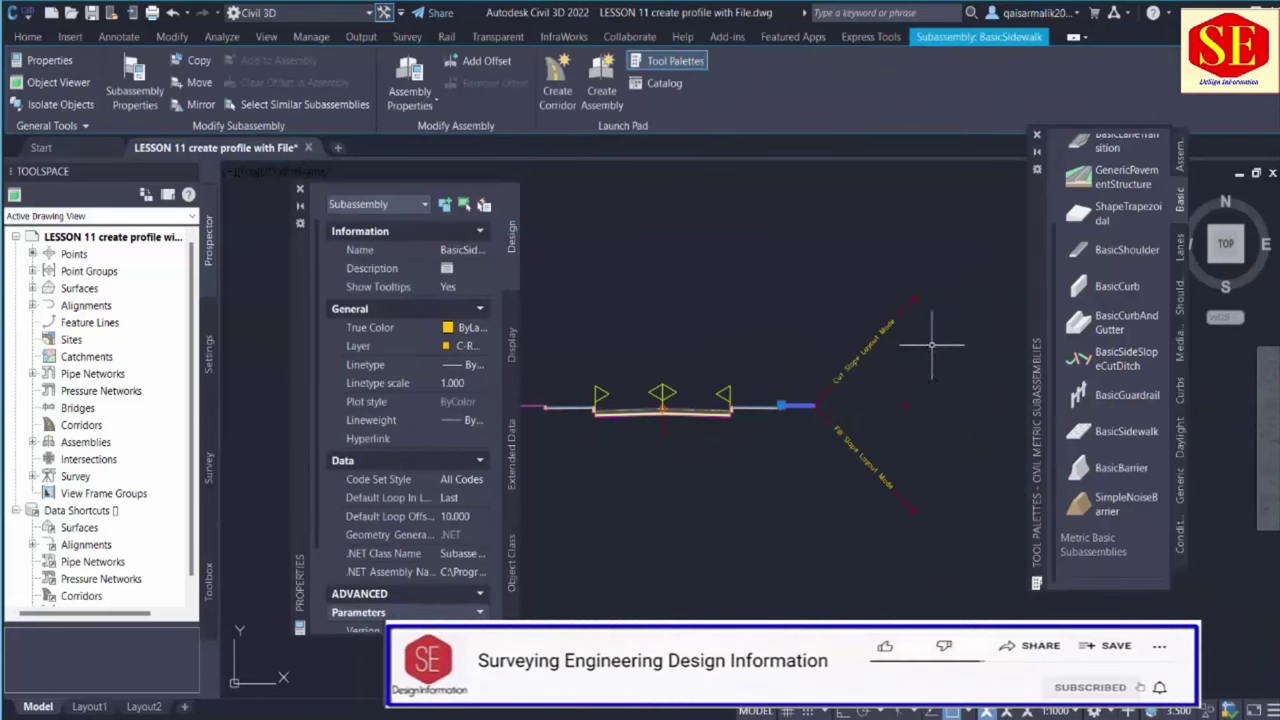
pyautogui.click(868, 343)
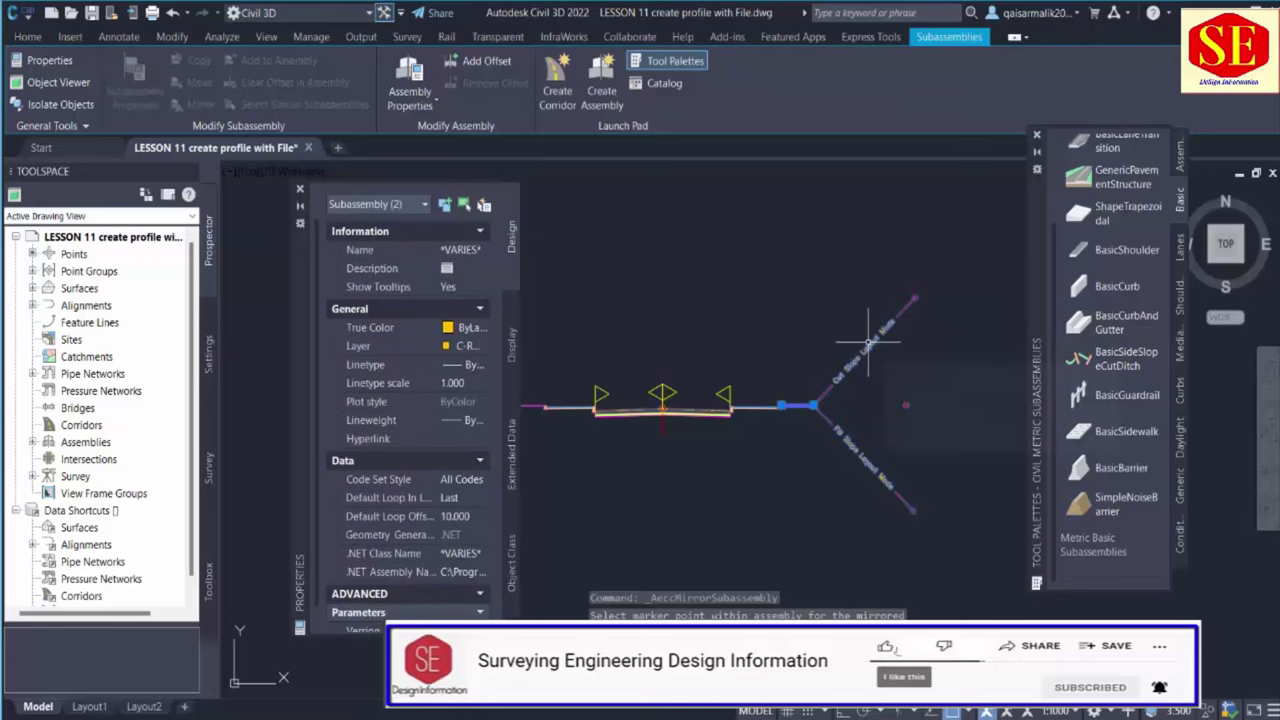
pyautogui.press('Return')
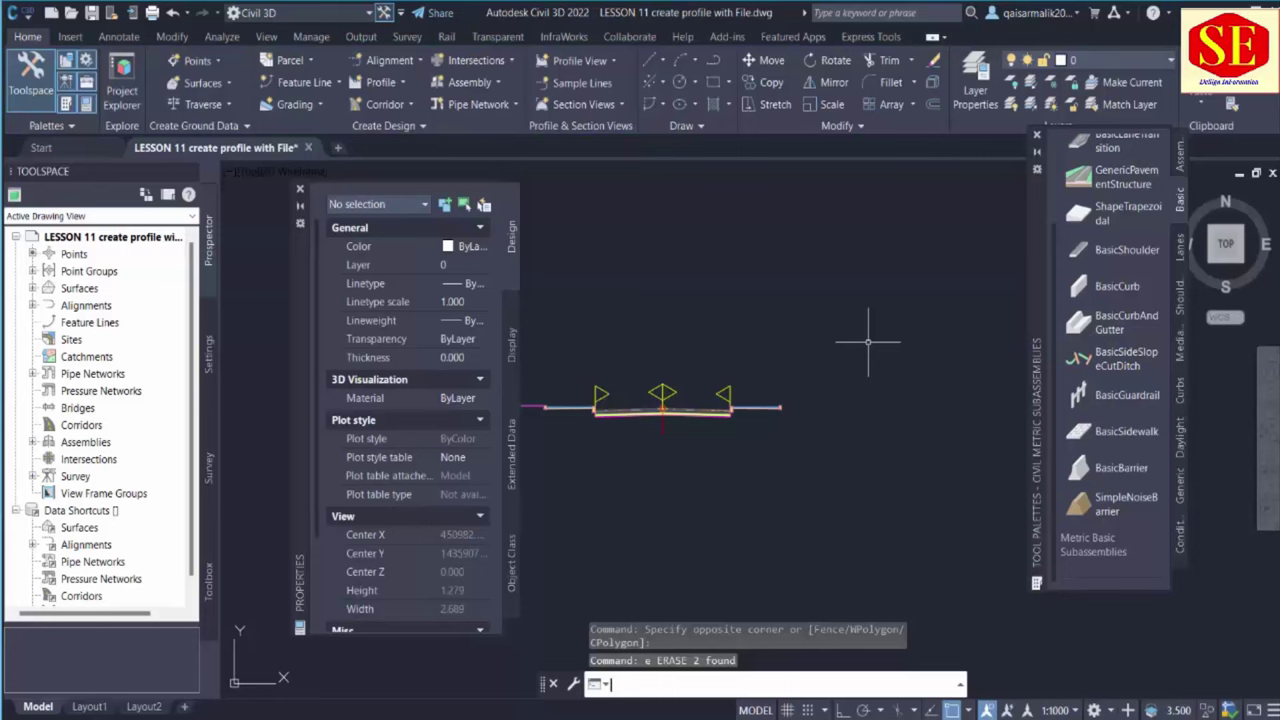
# Attach a BasicSideSlopeCutDitch from the Basic palette to the assembly's right end
pyautogui.click(1172, 150)
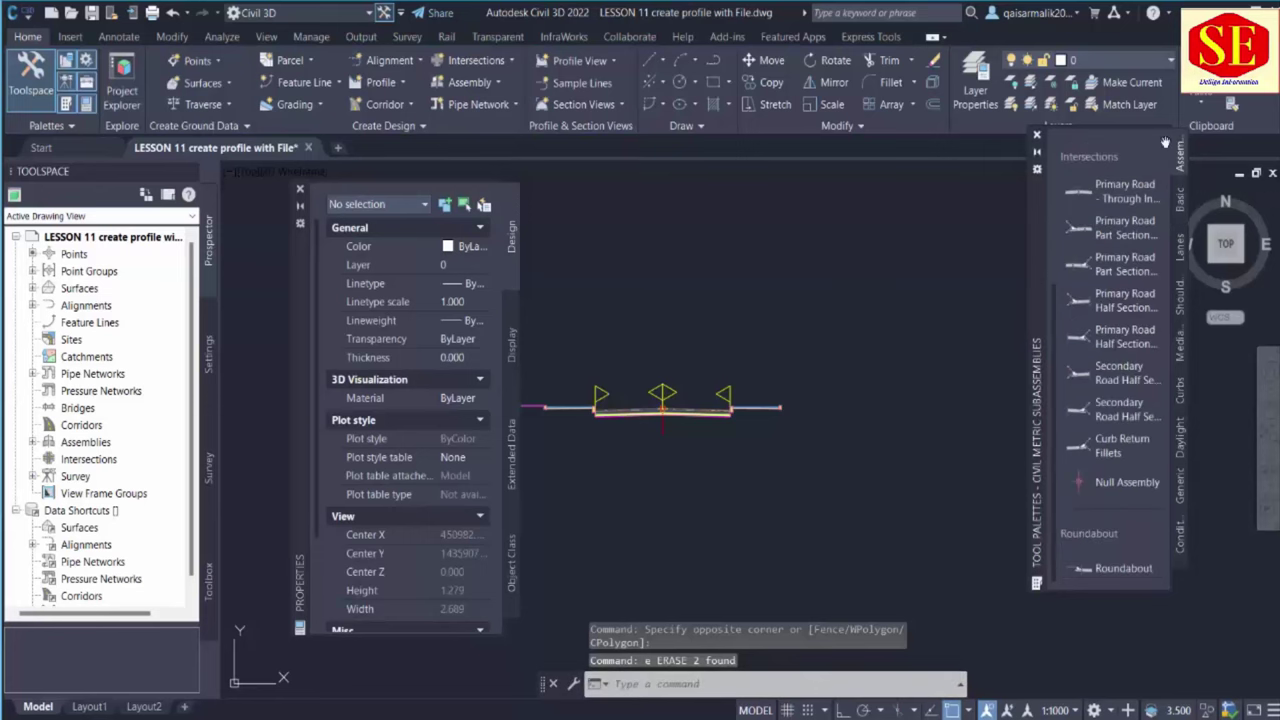
pyautogui.click(1179, 205)
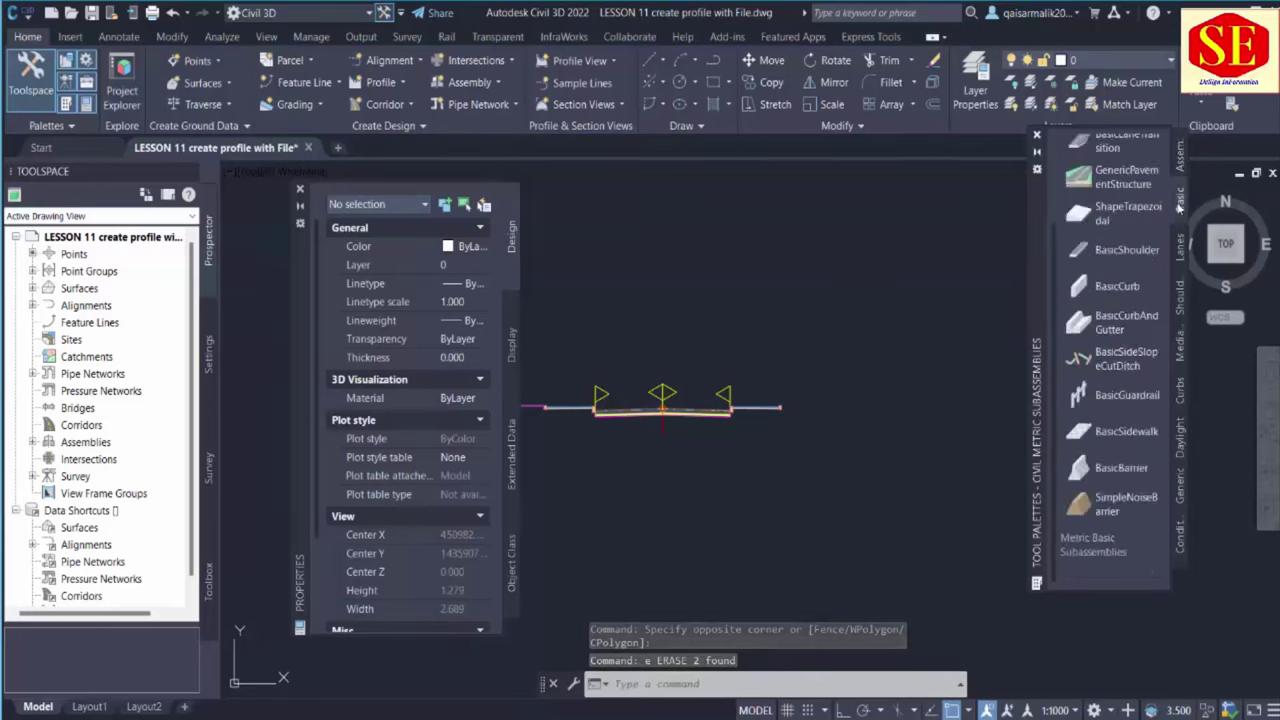
pyautogui.click(1107, 375)
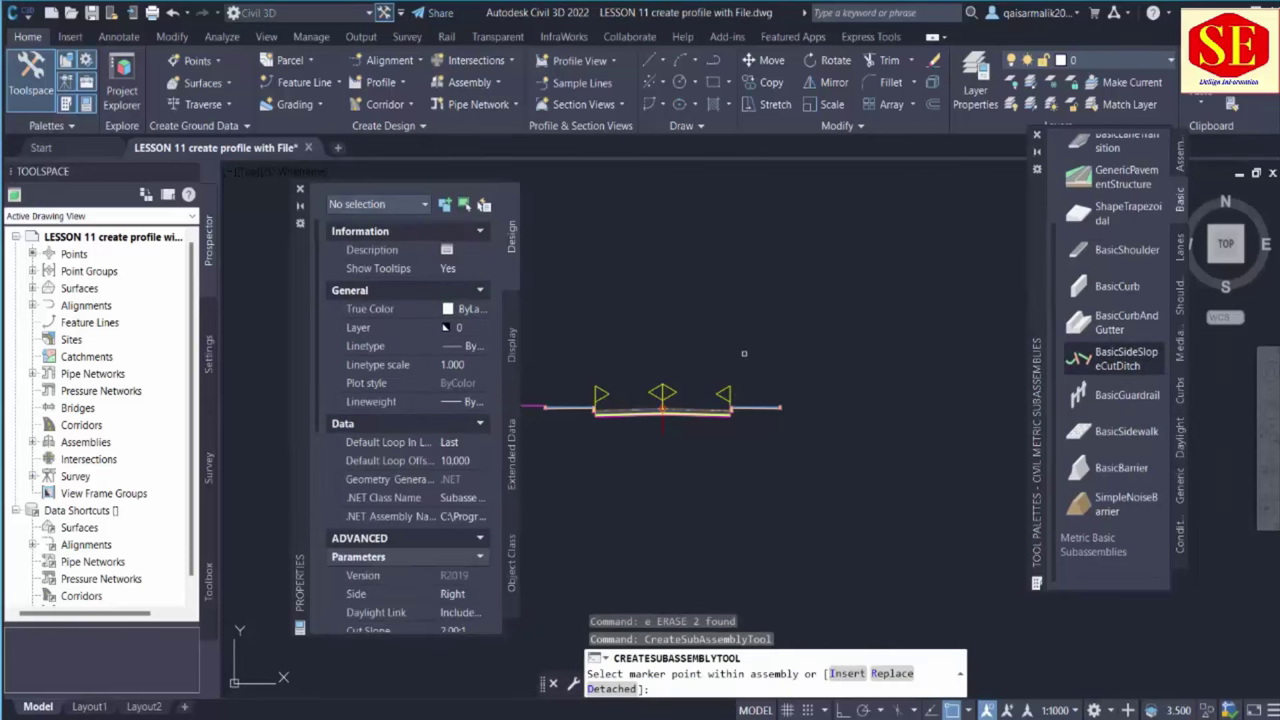
pyautogui.scroll(5, 788, 410)
pyautogui.scroll(3, 750, 375)
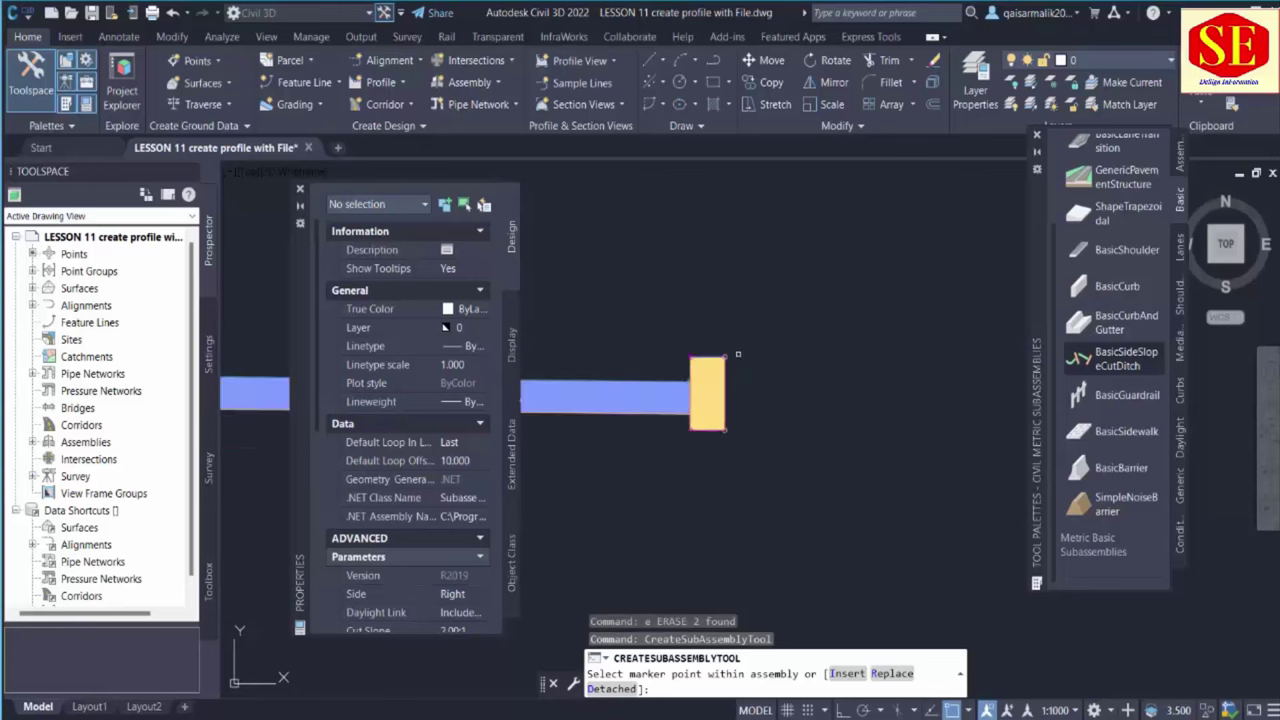
pyautogui.click(705, 385)
pyautogui.scroll(-6, 783, 418)
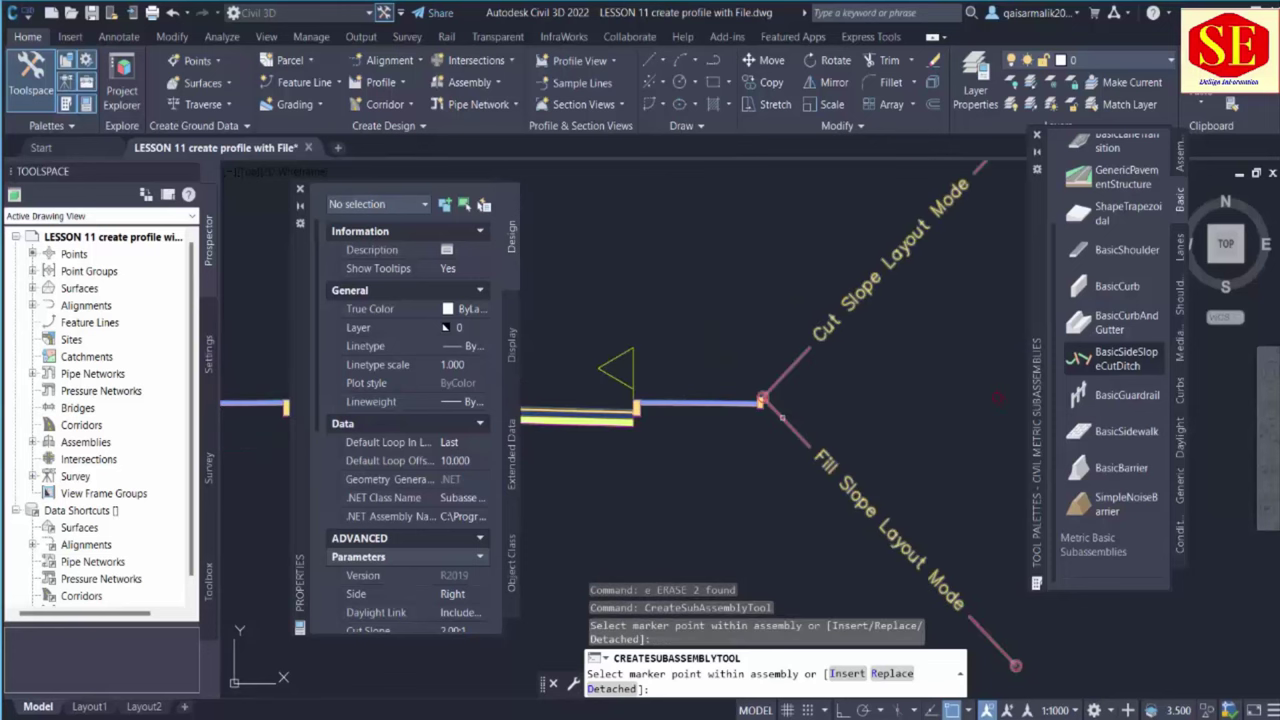
pyautogui.scroll(-3, 782, 415)
# Attach a second BasicSideSlopeCutDitch to the assembly's left end
pyautogui.moveTo(728, 443); pyautogui.dragTo(1000, 440, button='middle')
pyautogui.scroll(4, 837, 417)
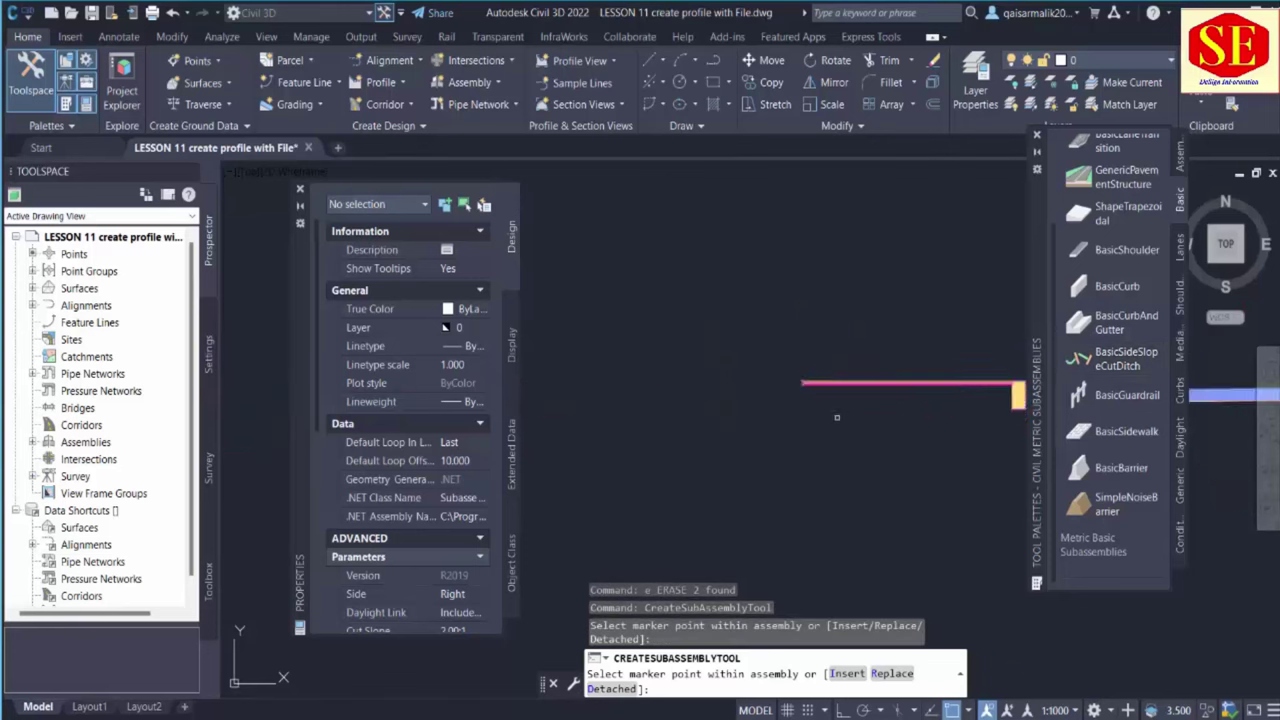
pyautogui.scroll(2, 814, 371)
pyautogui.click(893, 410)
pyautogui.scroll(-4, 893, 410)
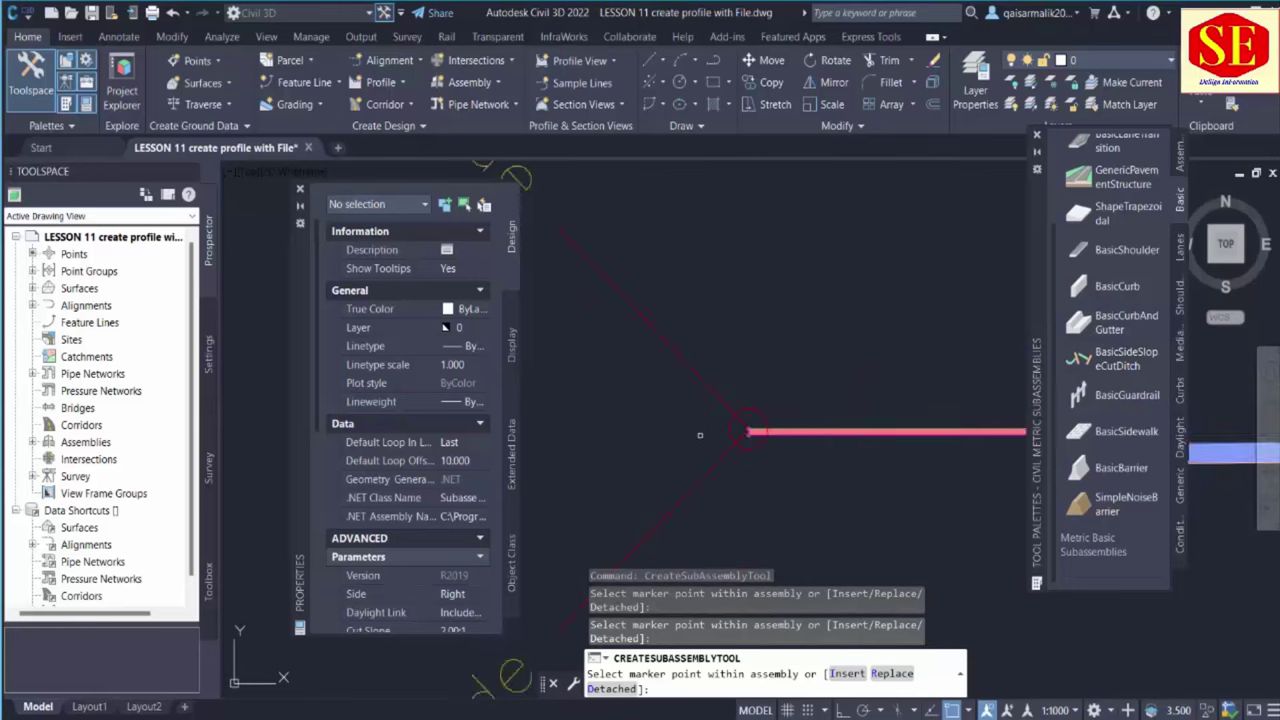
pyautogui.moveTo(762, 404); pyautogui.dragTo(567, 404, button='middle')
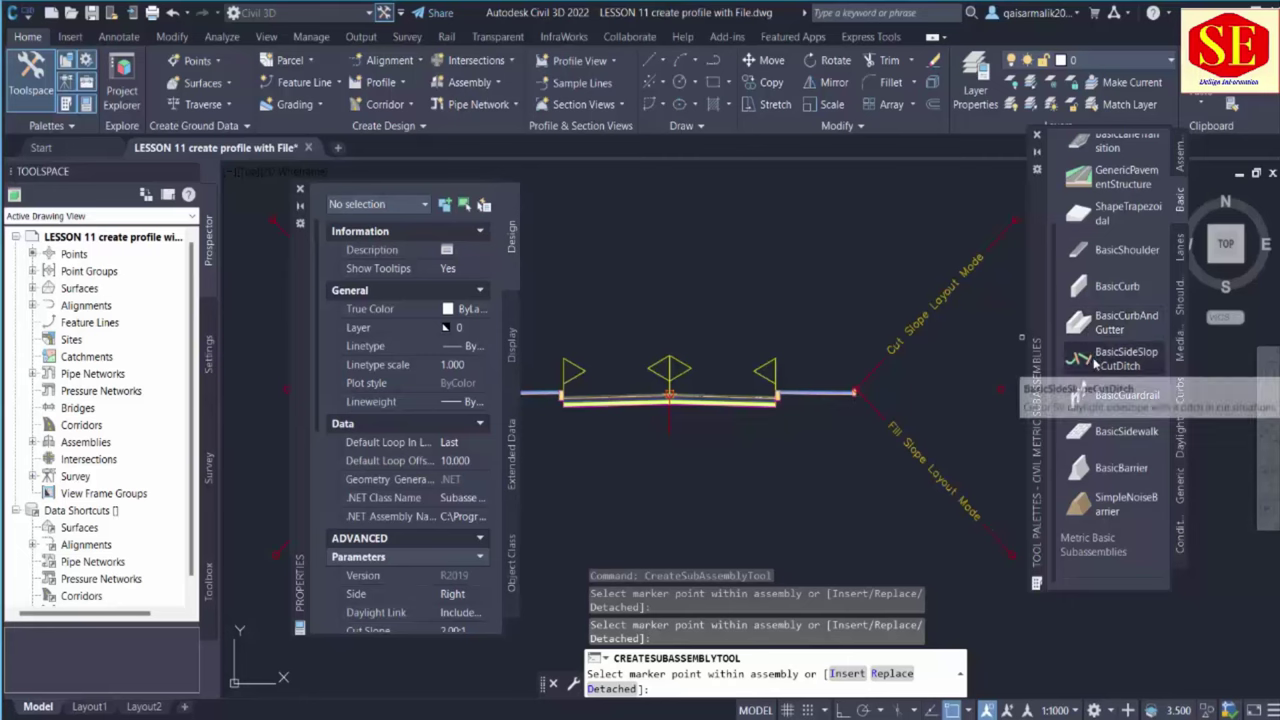
pyautogui.click(1100, 395)
pyautogui.press('Escape')
# Select both the right and left side slopes
pyautogui.click(875, 375)
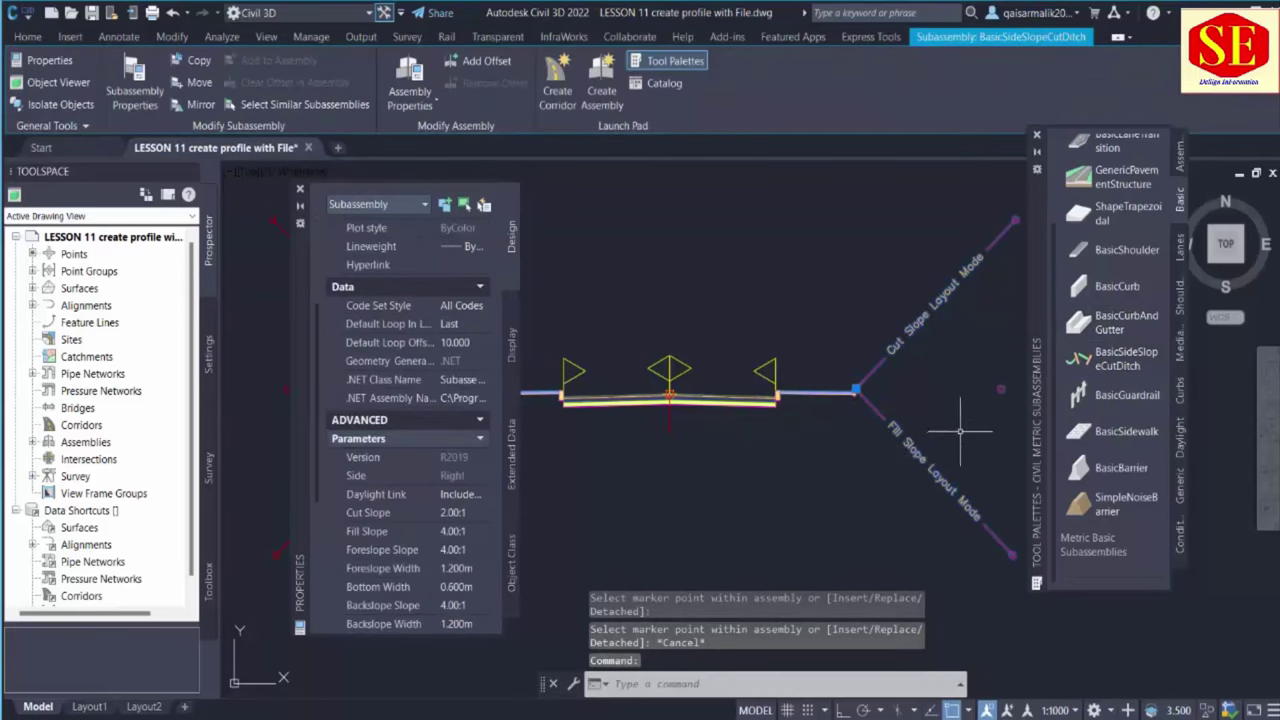
pyautogui.scroll(-3, 960, 431)
pyautogui.scroll(2, 820, 422)
pyautogui.click(820, 422)
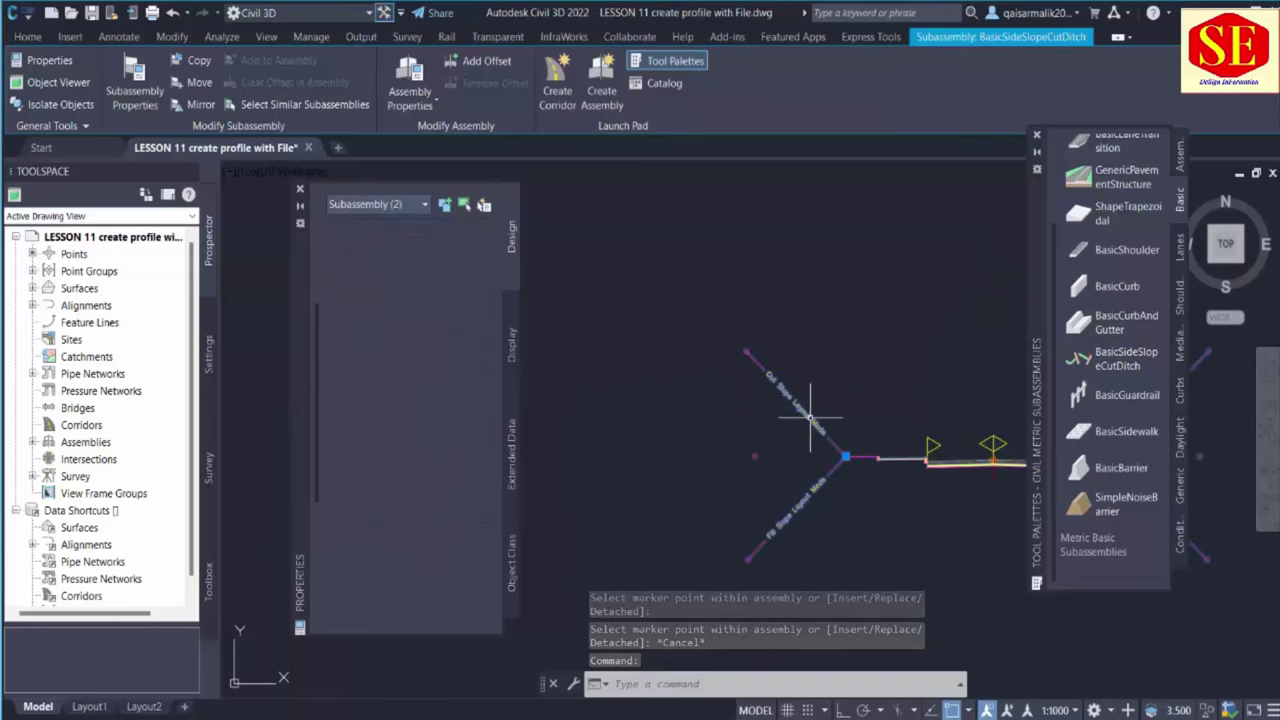
pyautogui.scroll(-2, 820, 430)
pyautogui.moveTo(870, 455); pyautogui.dragTo(760, 455, button='middle')
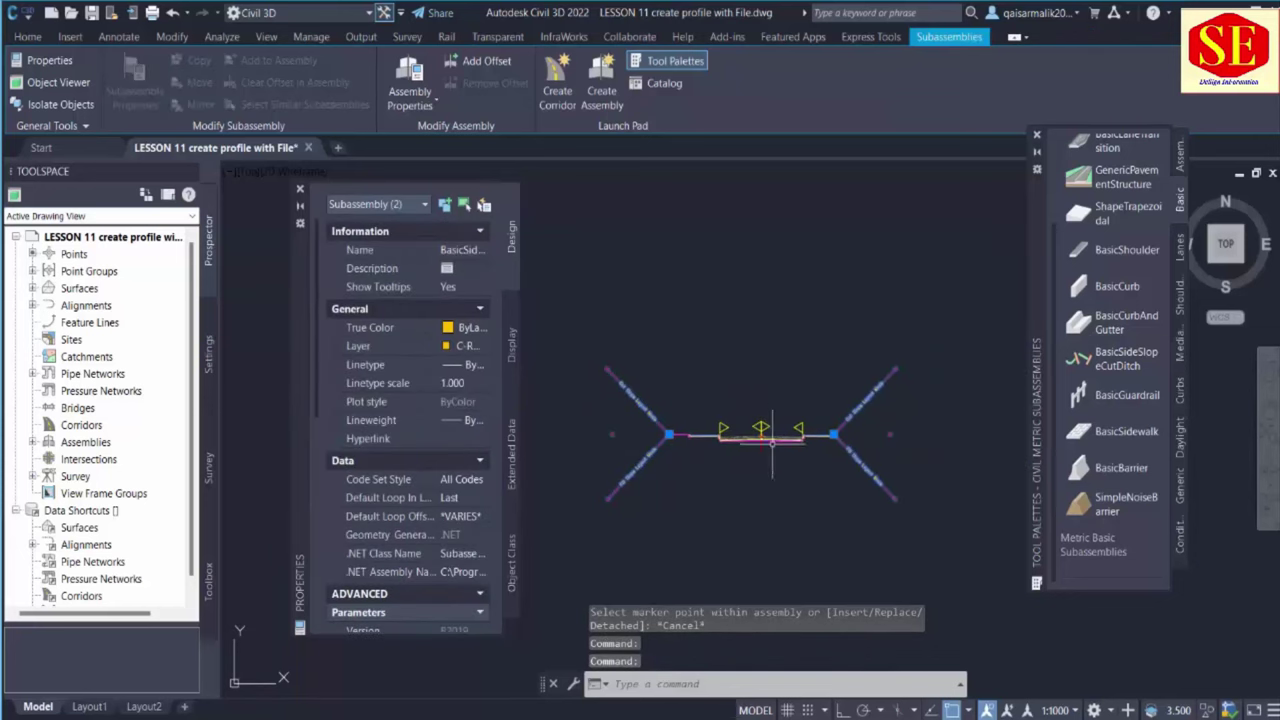
# Set both side slopes to 1.50:1 cut and 2.00:1 fill, then review foreslope and bottom widths
pyautogui.scroll(2, 770, 450)
pyautogui.scroll(-3, 463, 520)
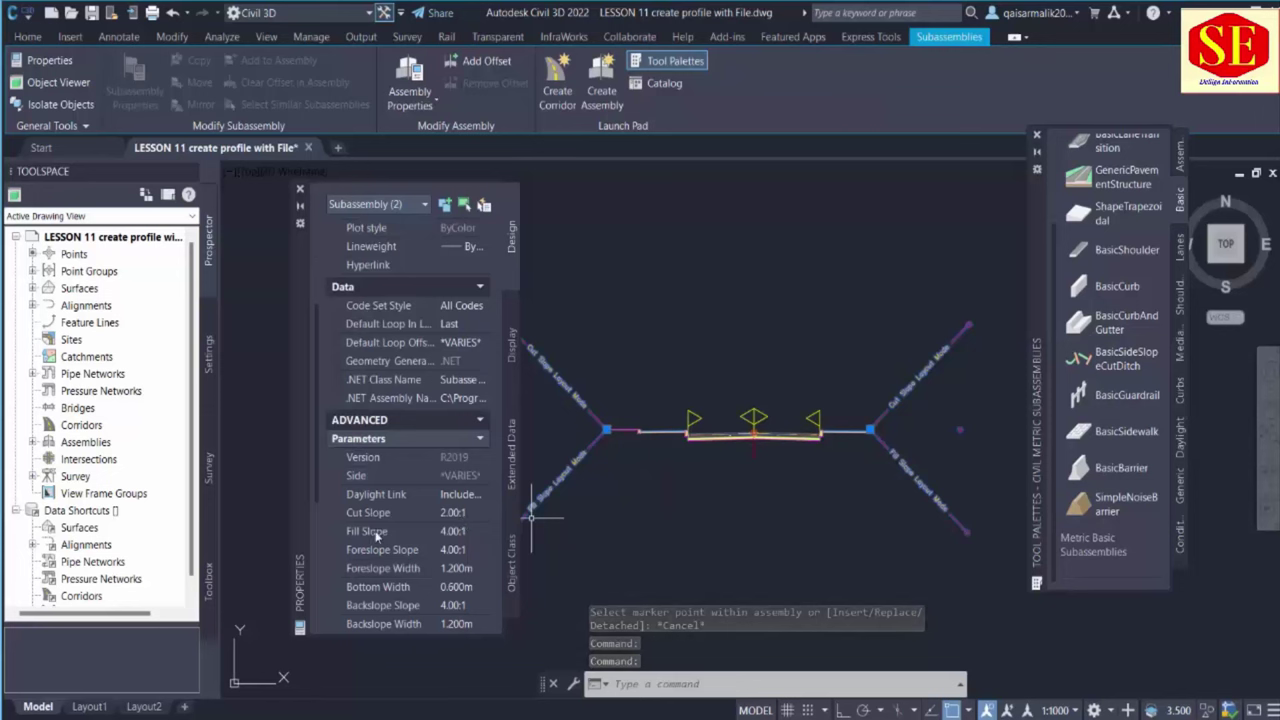
pyautogui.click(452, 513)
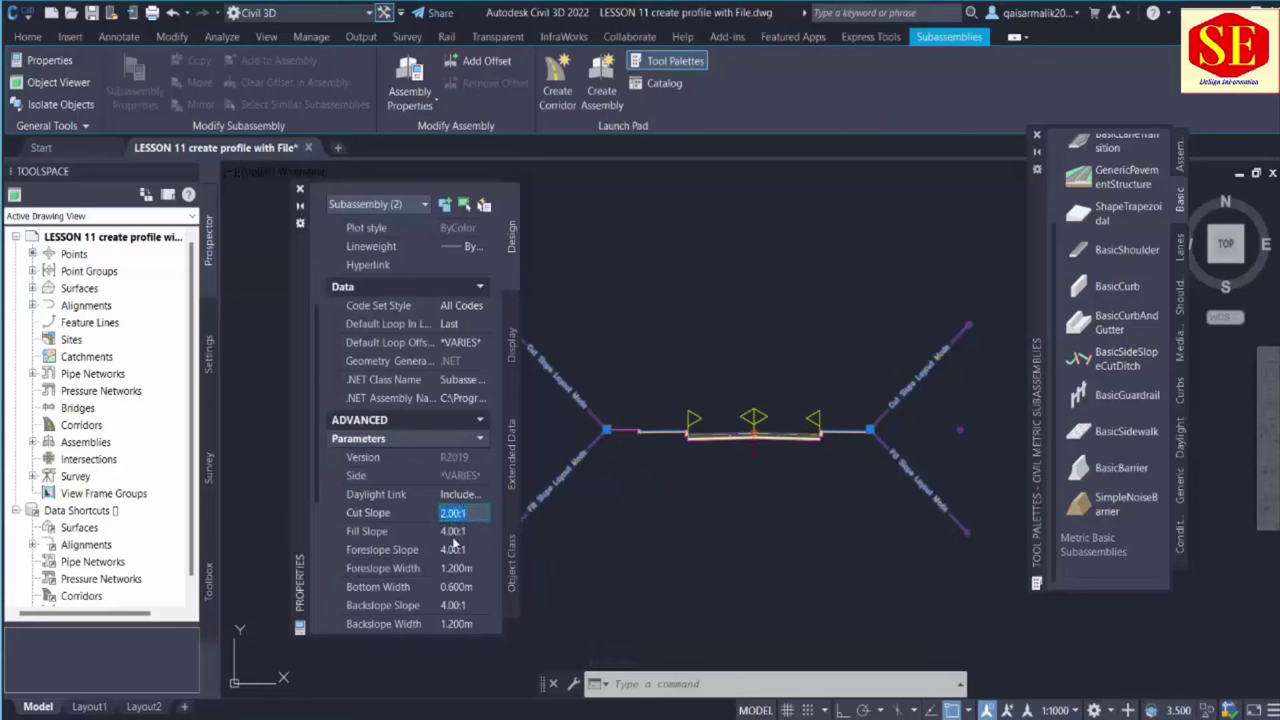
pyautogui.write('1.5')
pyautogui.click(460, 535)
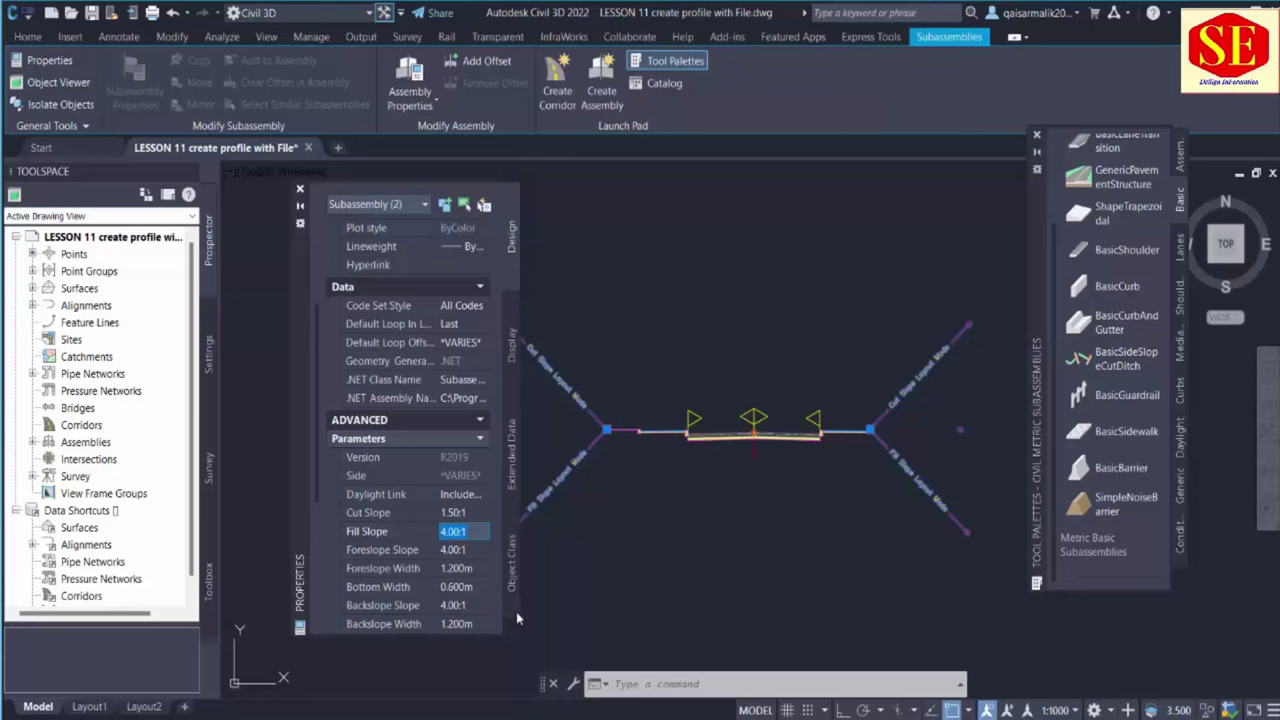
pyautogui.write('2')
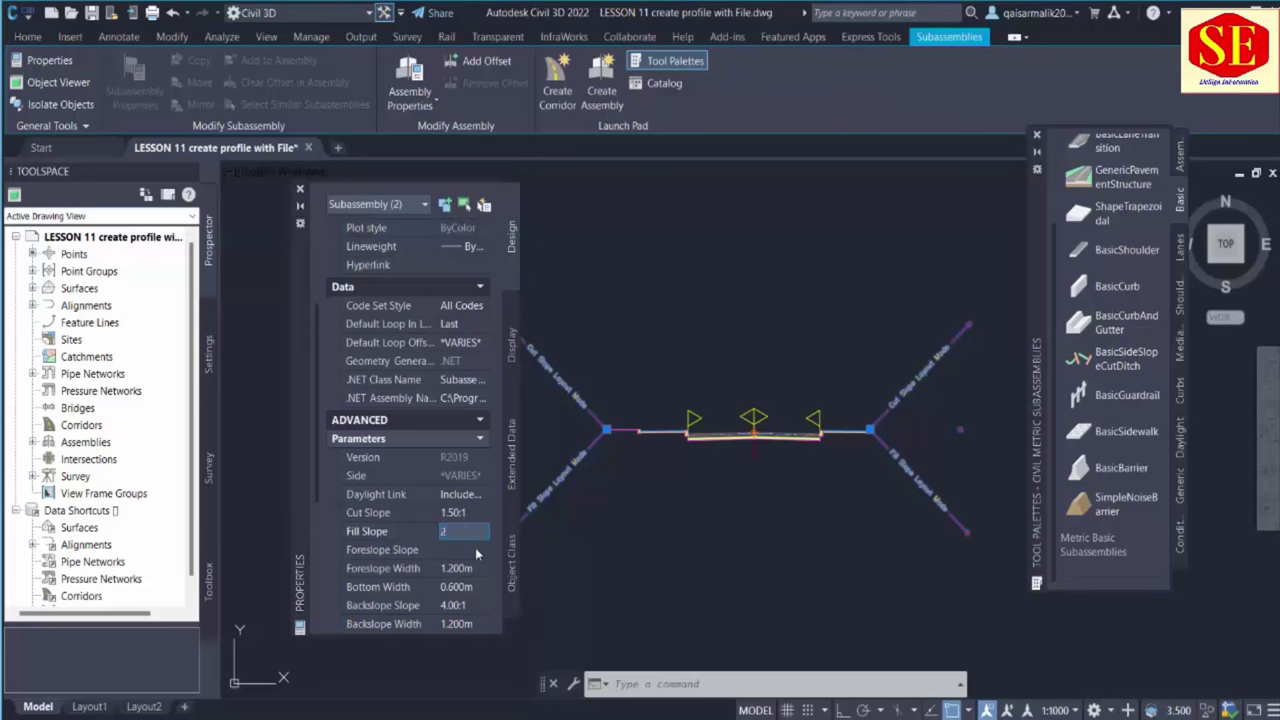
pyautogui.click(476, 553)
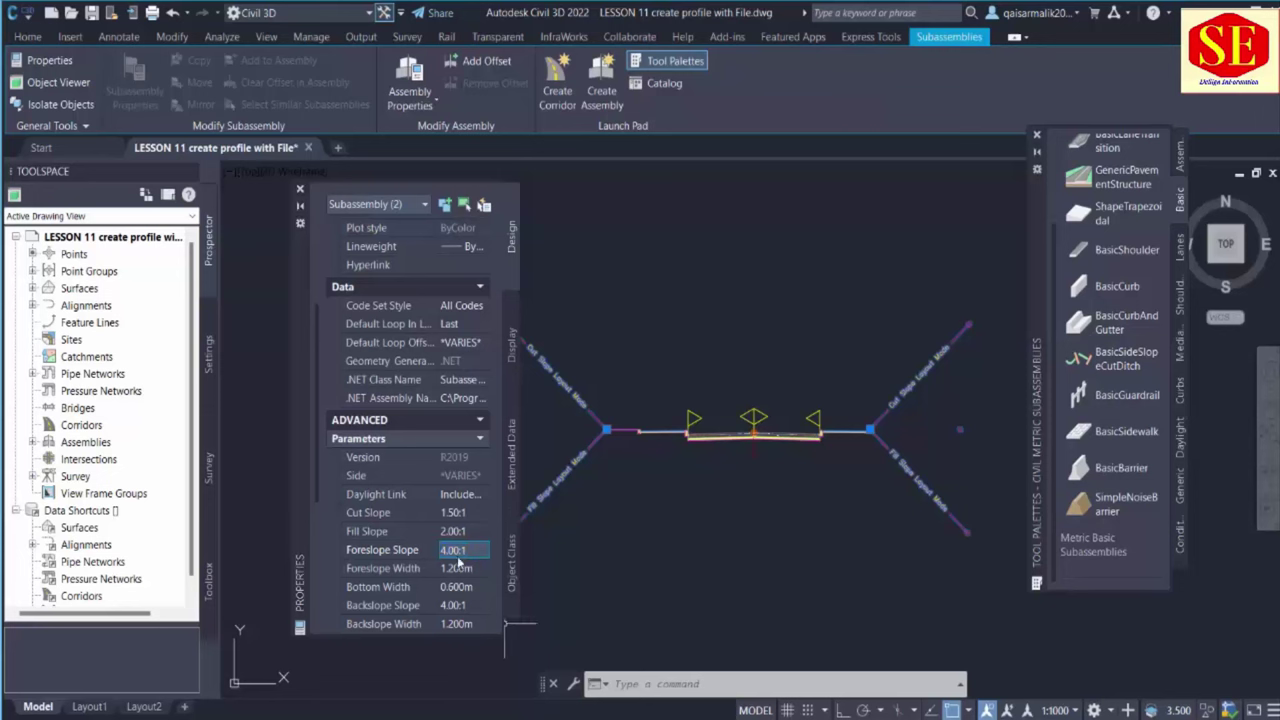
pyautogui.click(460, 568)
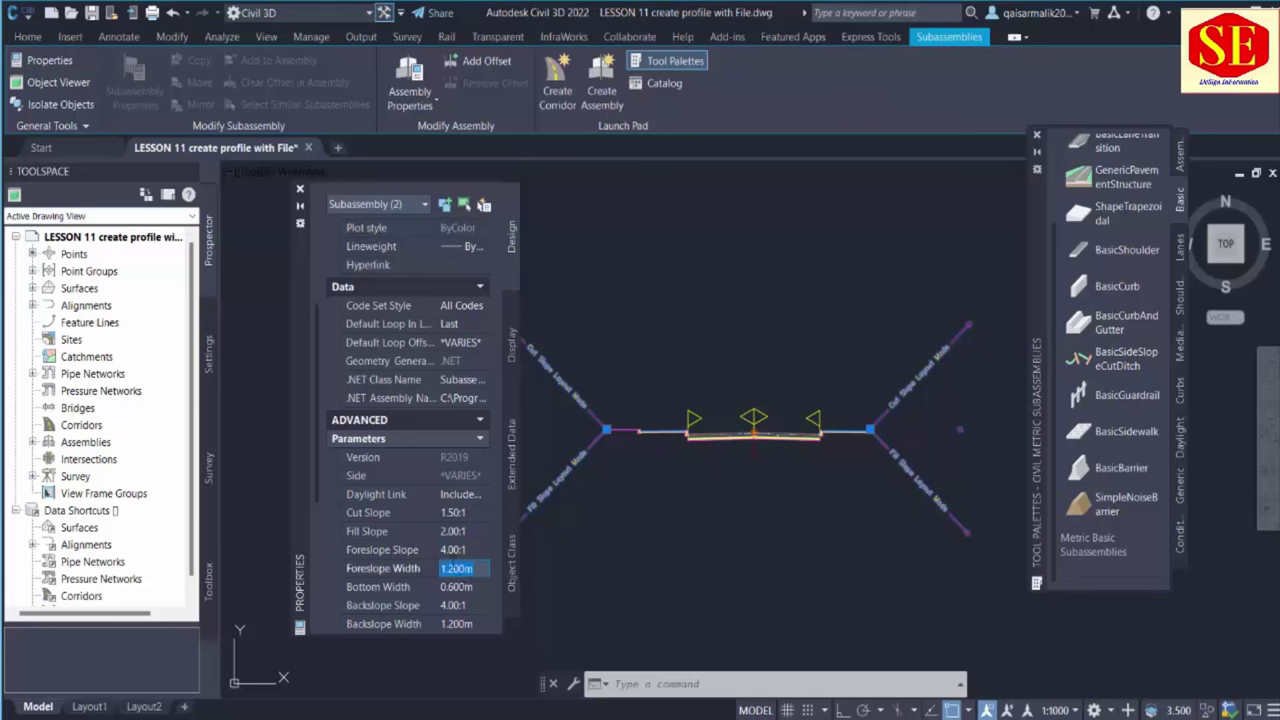
pyautogui.click(457, 588)
pyautogui.scroll(-2, 460, 596)
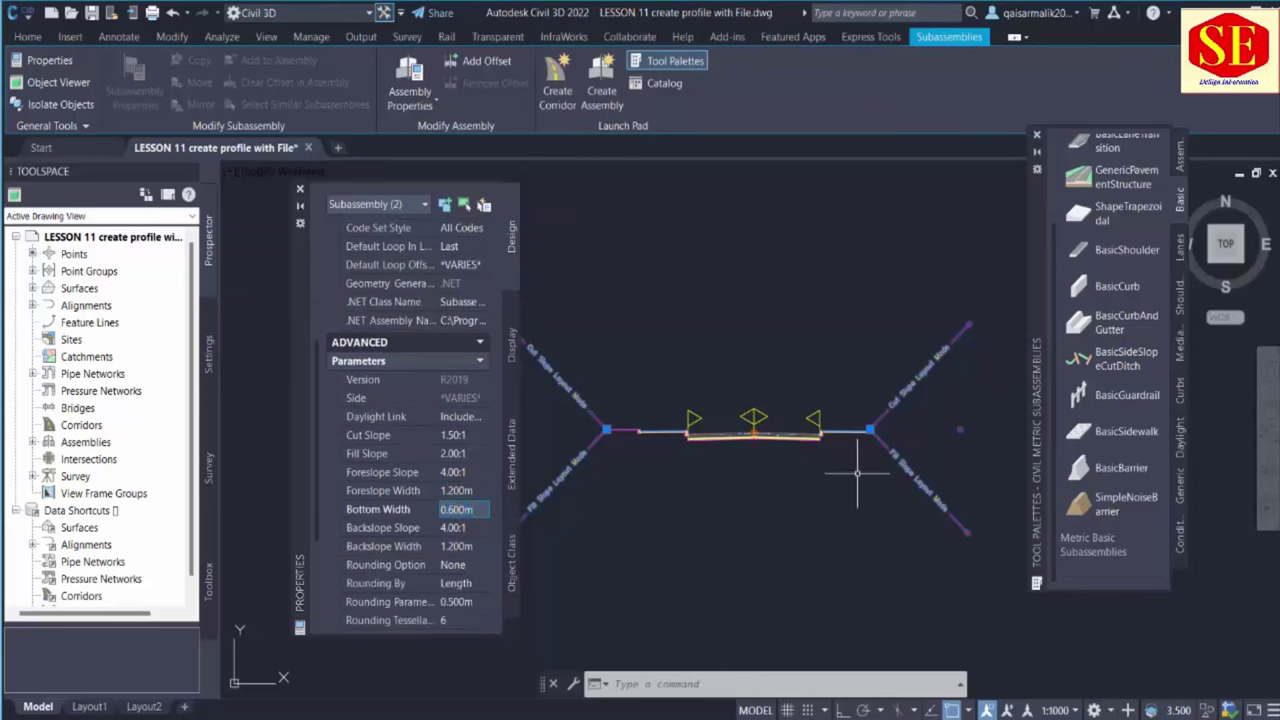
pyautogui.press('Escape')
pyautogui.scroll(3, 908, 365)
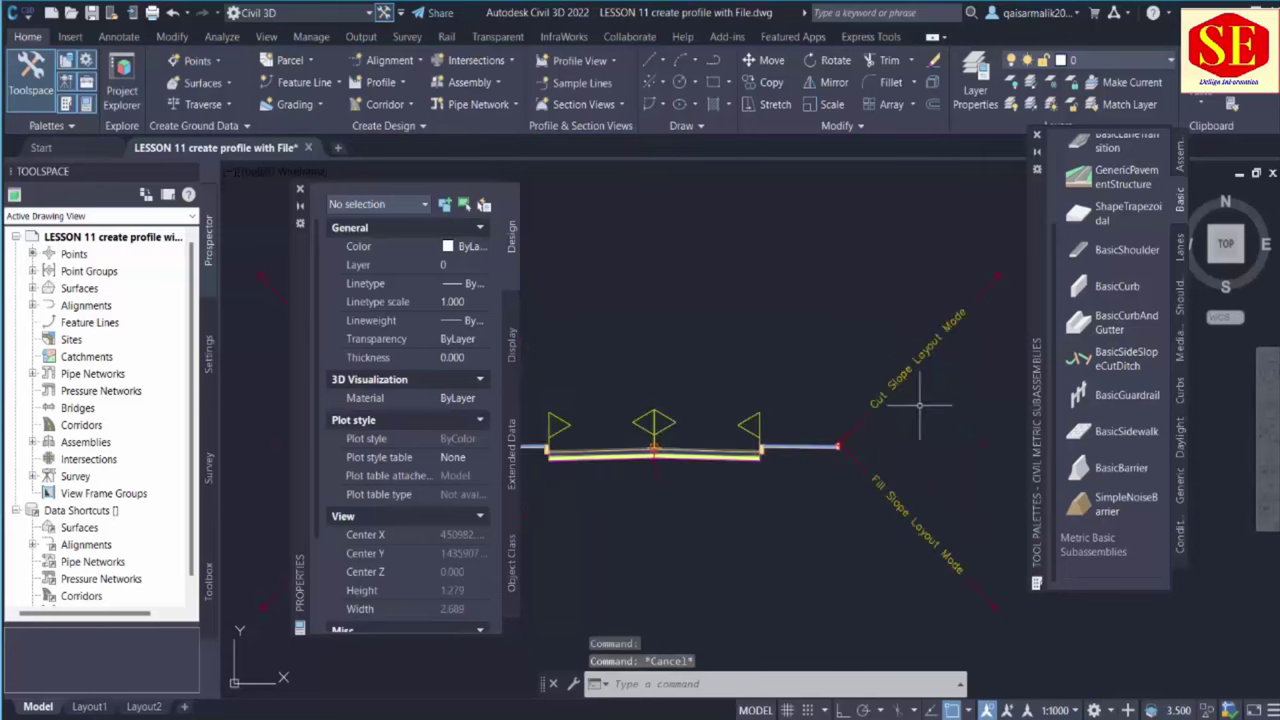
pyautogui.scroll(-3, 918, 298)
pyautogui.click(920, 300)
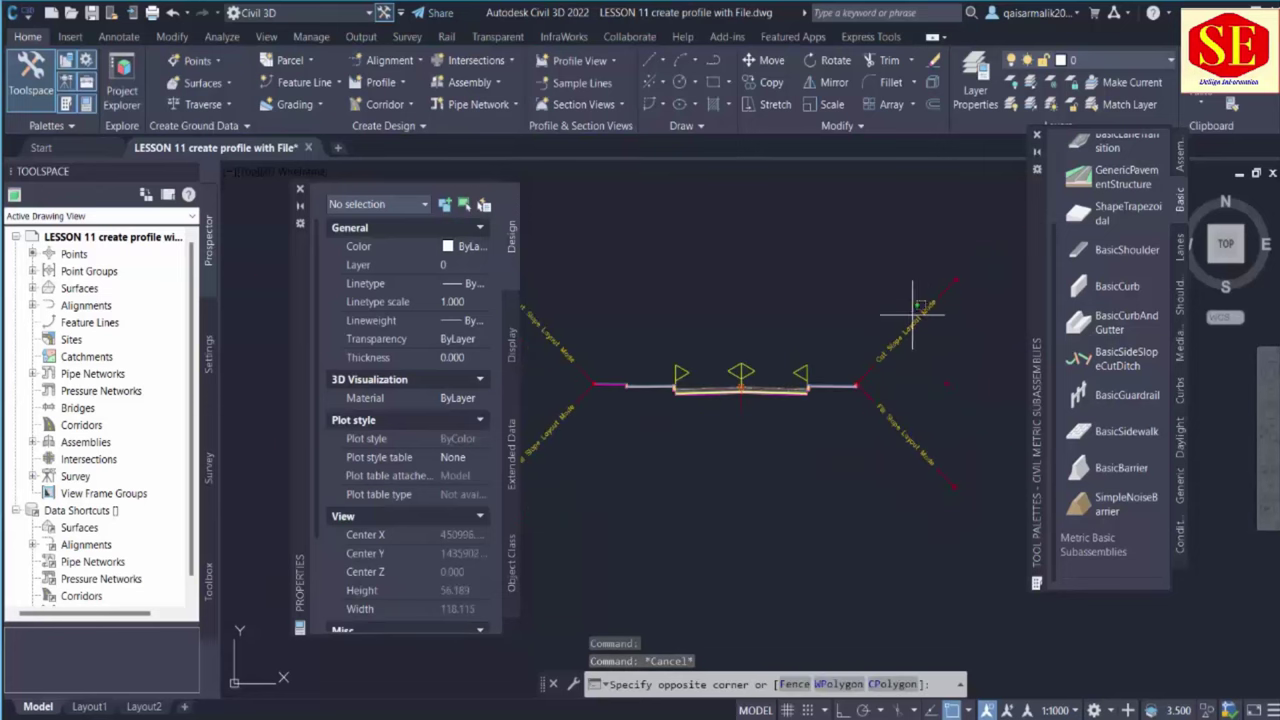
pyautogui.click(886, 343)
pyautogui.click(564, 366)
pyautogui.write('e')
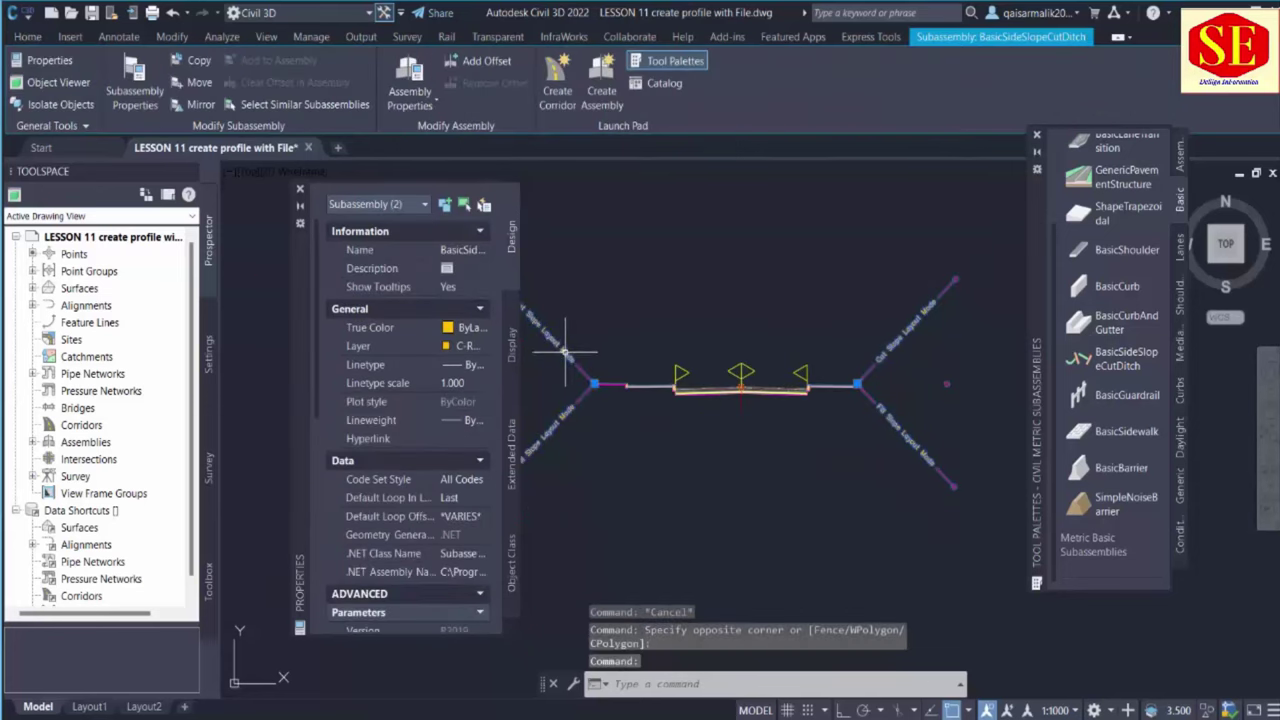
pyautogui.press('Return')
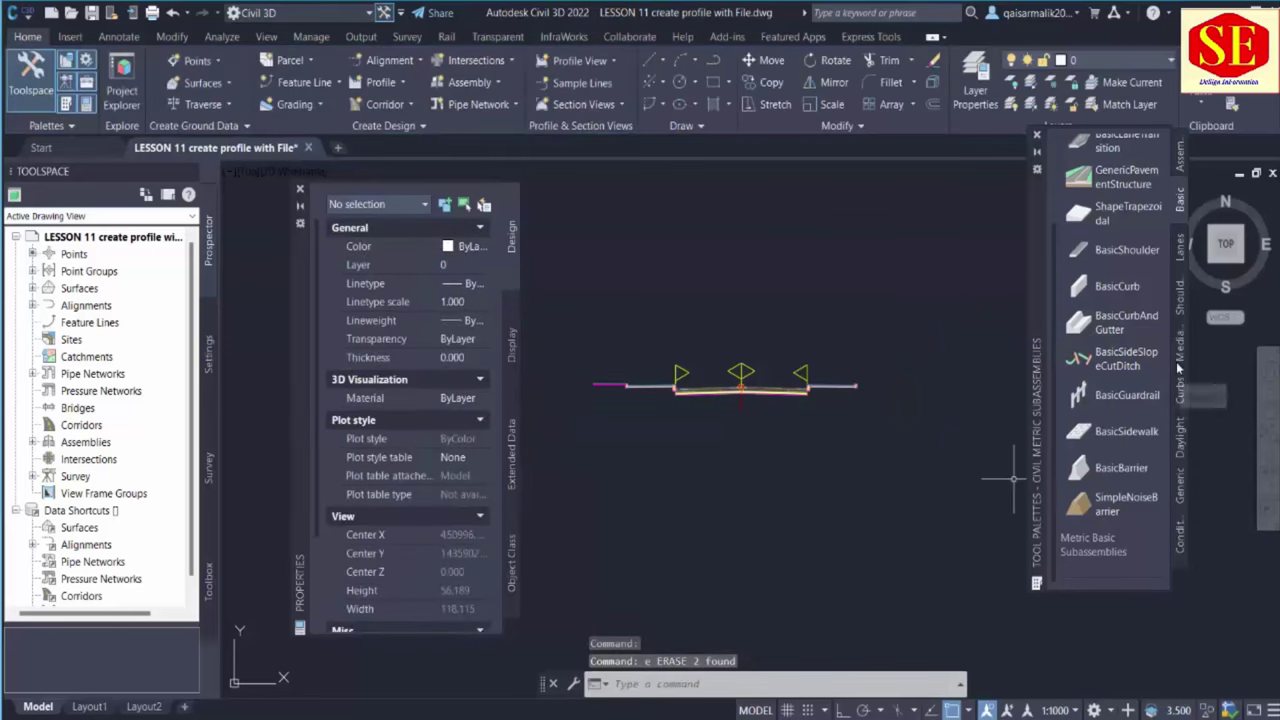
pyautogui.click(1179, 455)
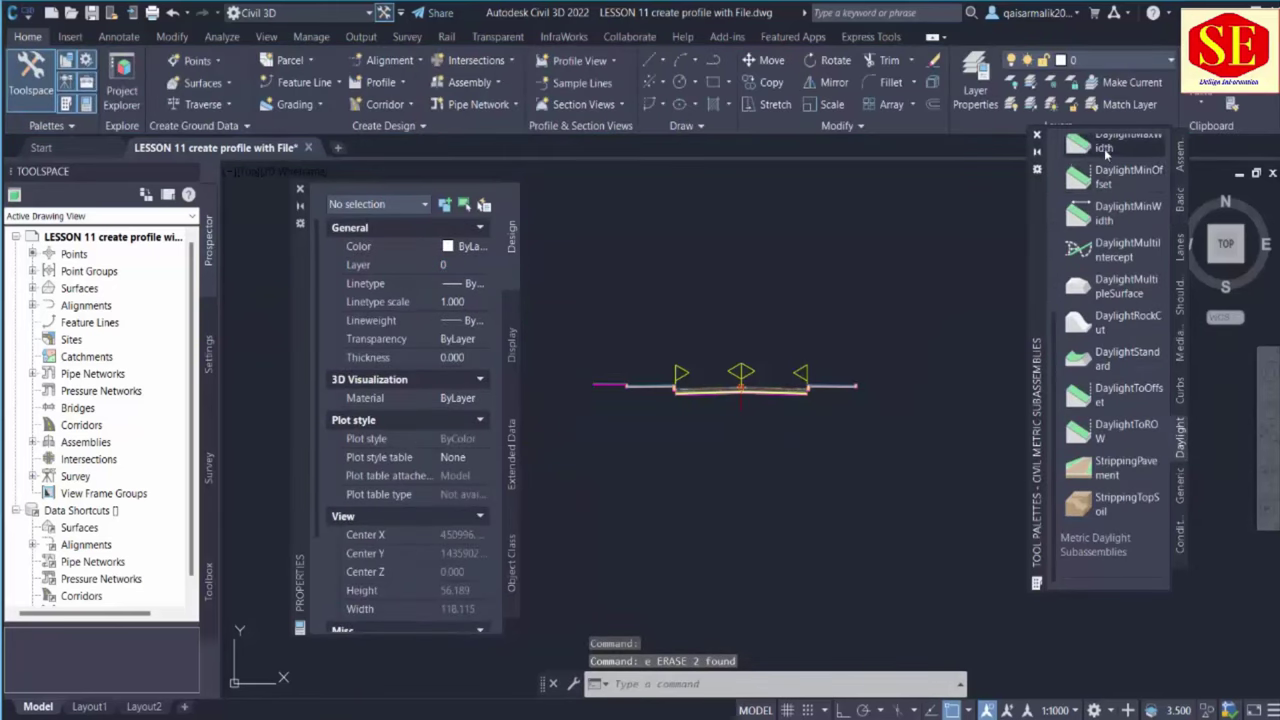
pyautogui.scroll(5, 1115, 228)
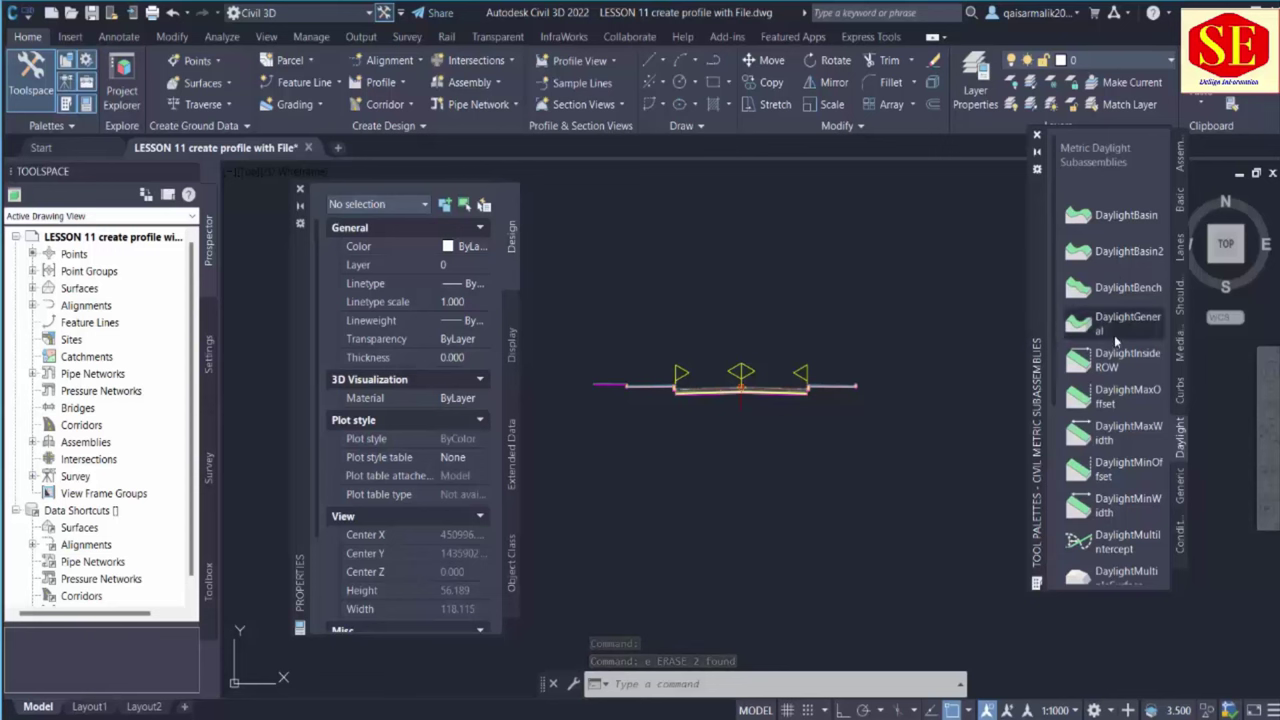
pyautogui.scroll(-3, 1119, 492)
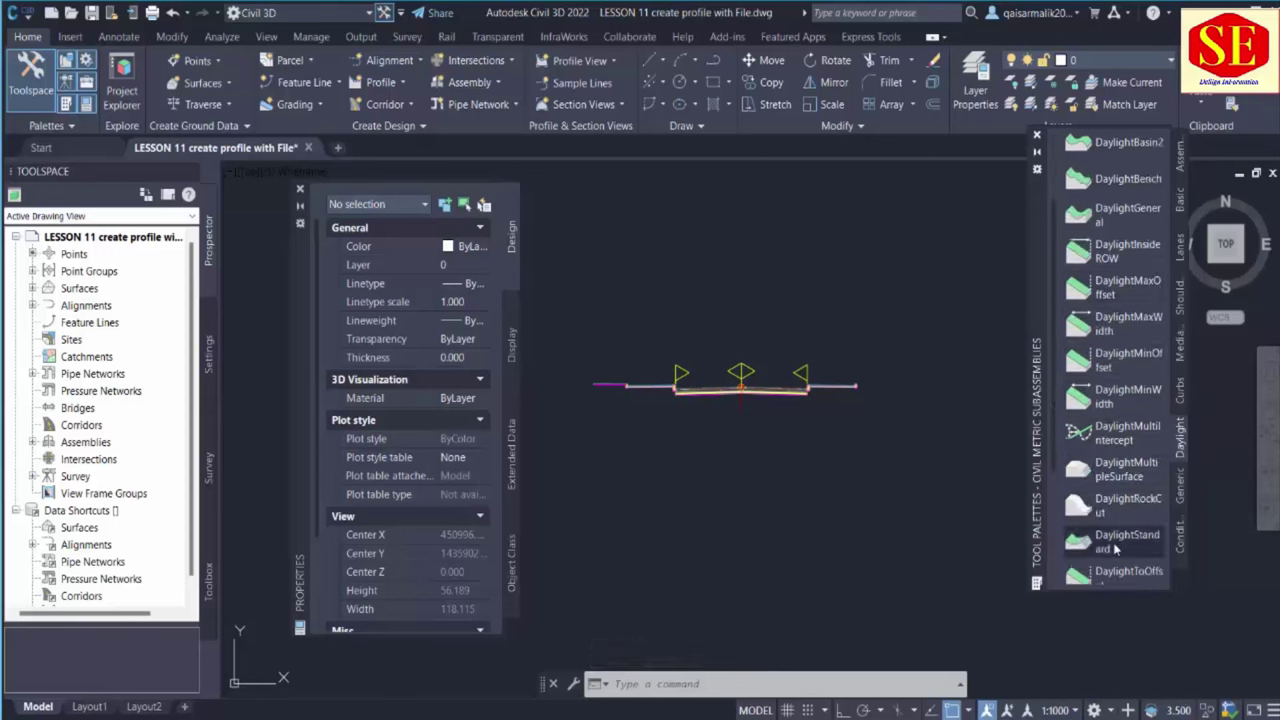
pyautogui.scroll(-3, 1112, 427)
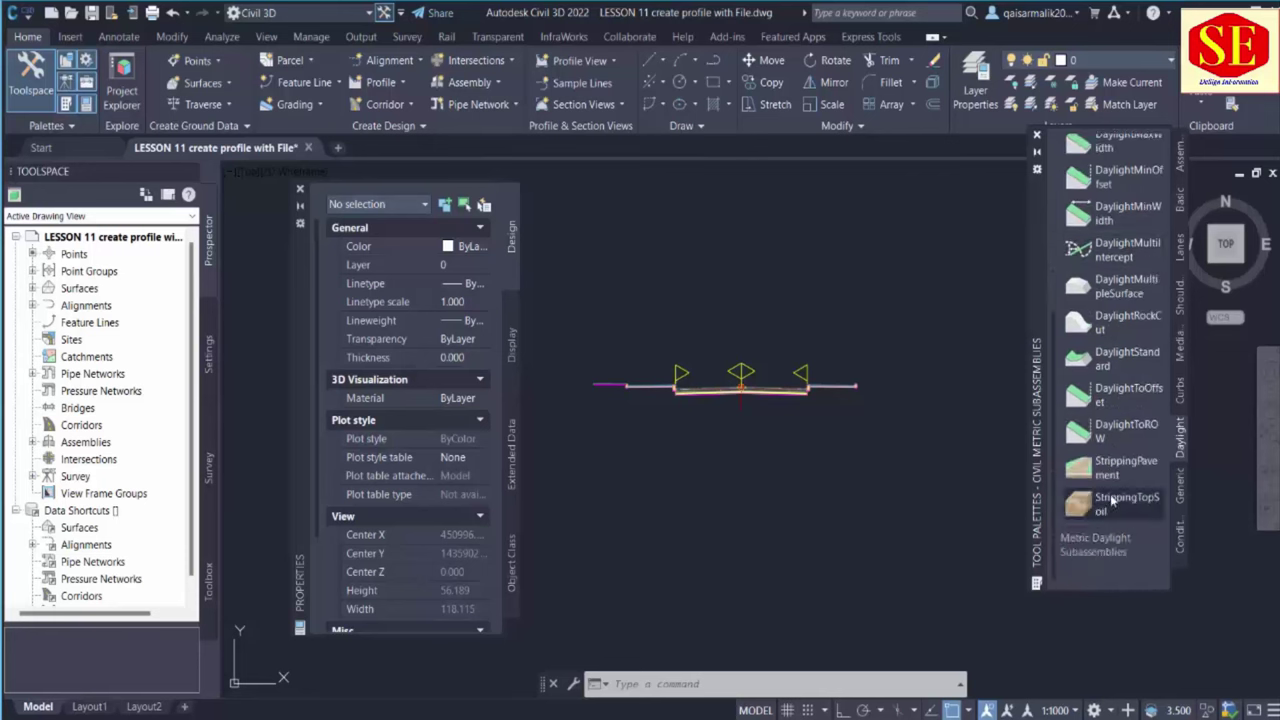
pyautogui.scroll(6, 1112, 440)
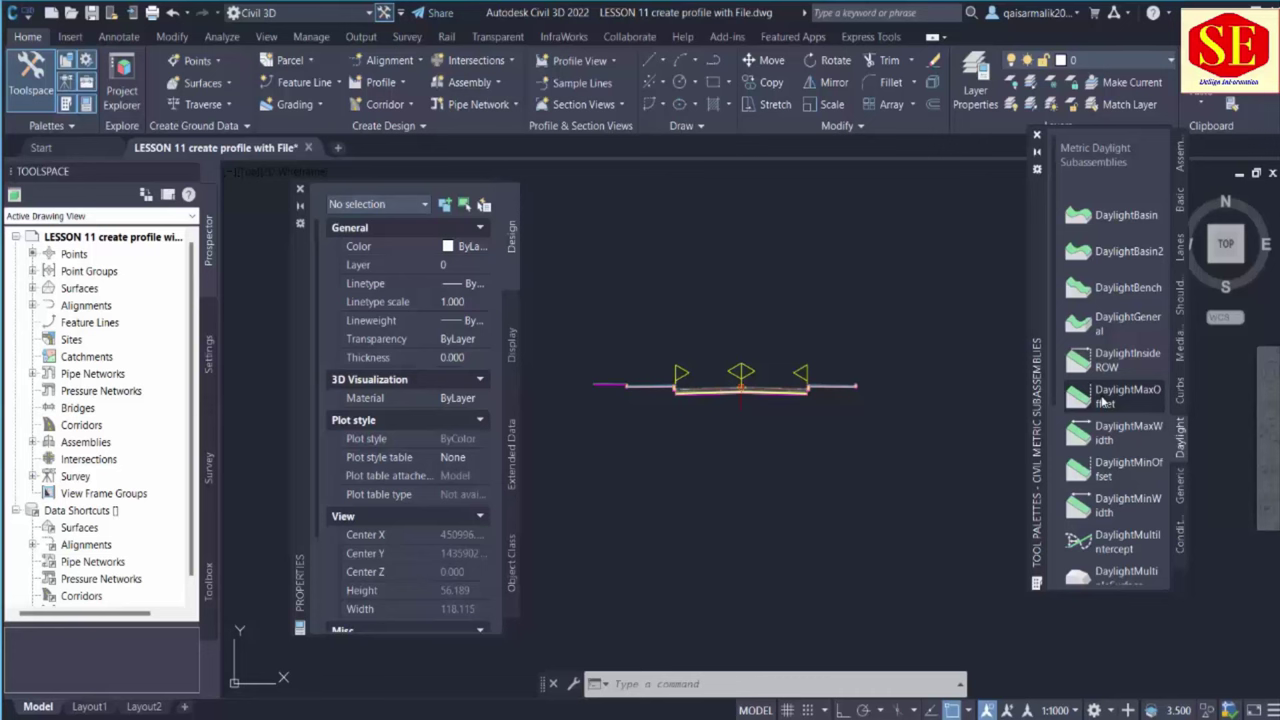
# Attach DaylightMaxWidth subassemblies to the outer edges of the assembly
pyautogui.click(1125, 441)
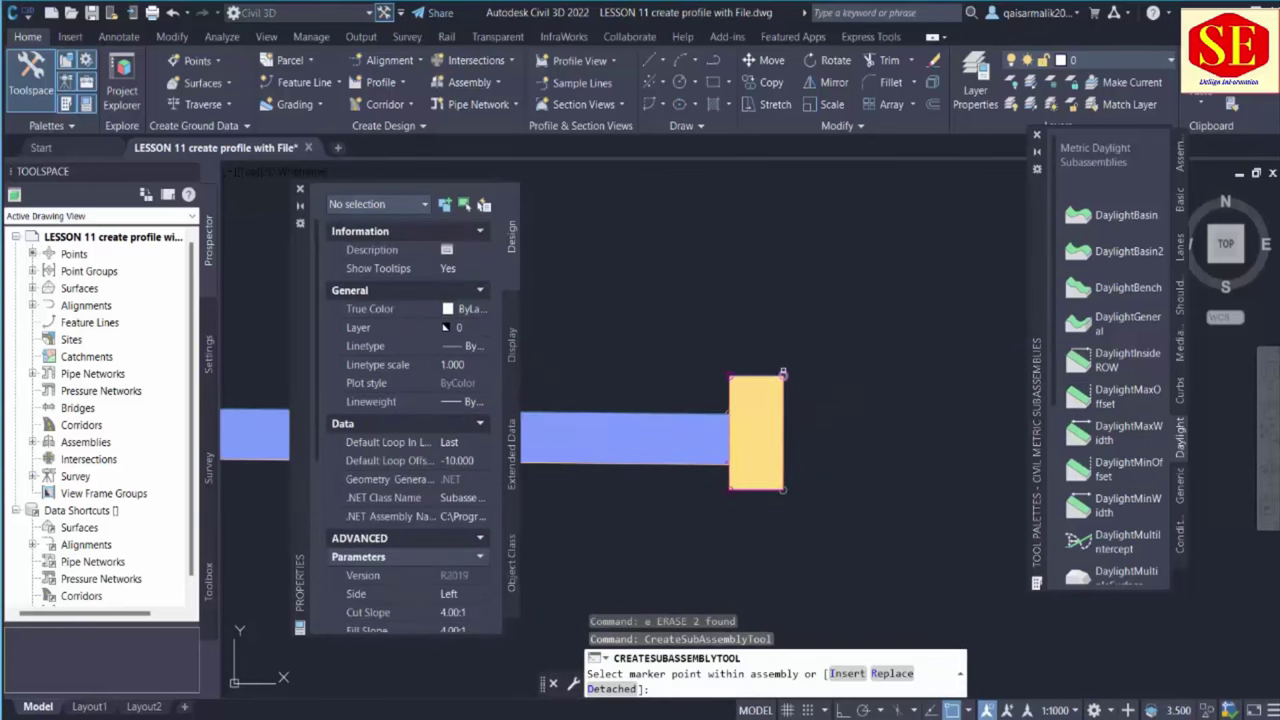
pyautogui.scroll(-5, 783, 373)
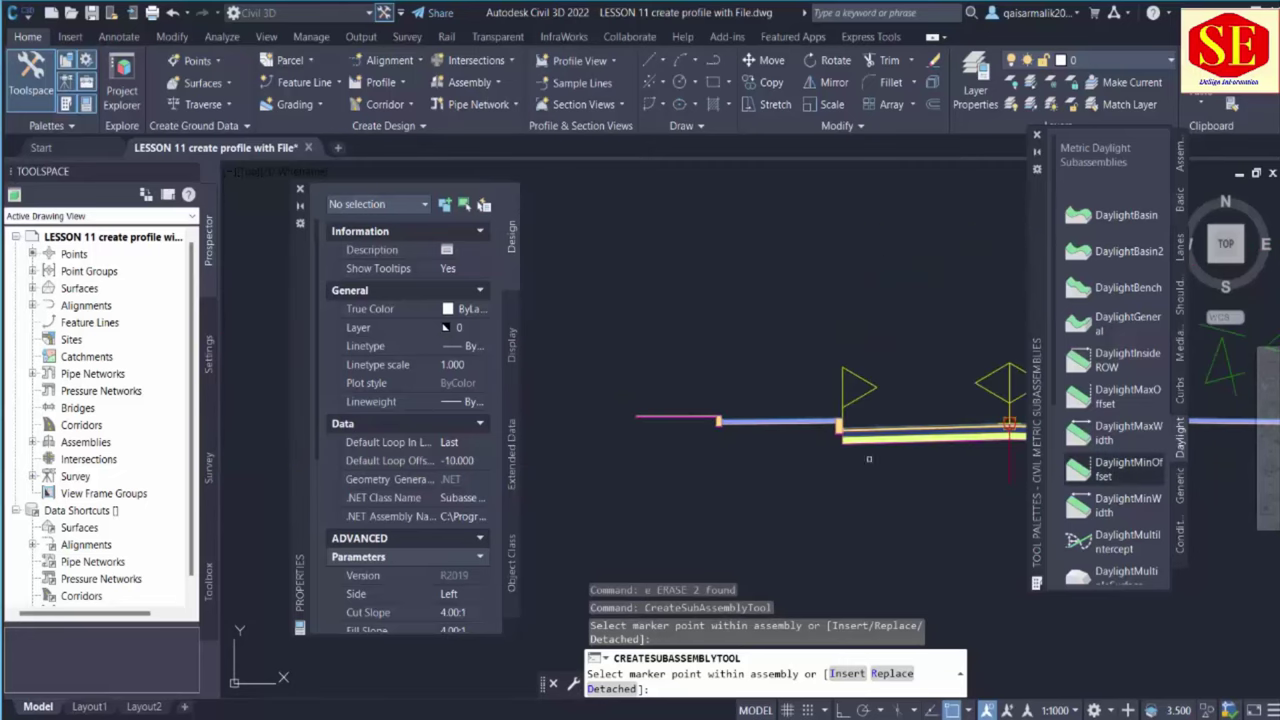
pyautogui.scroll(4, 565, 330)
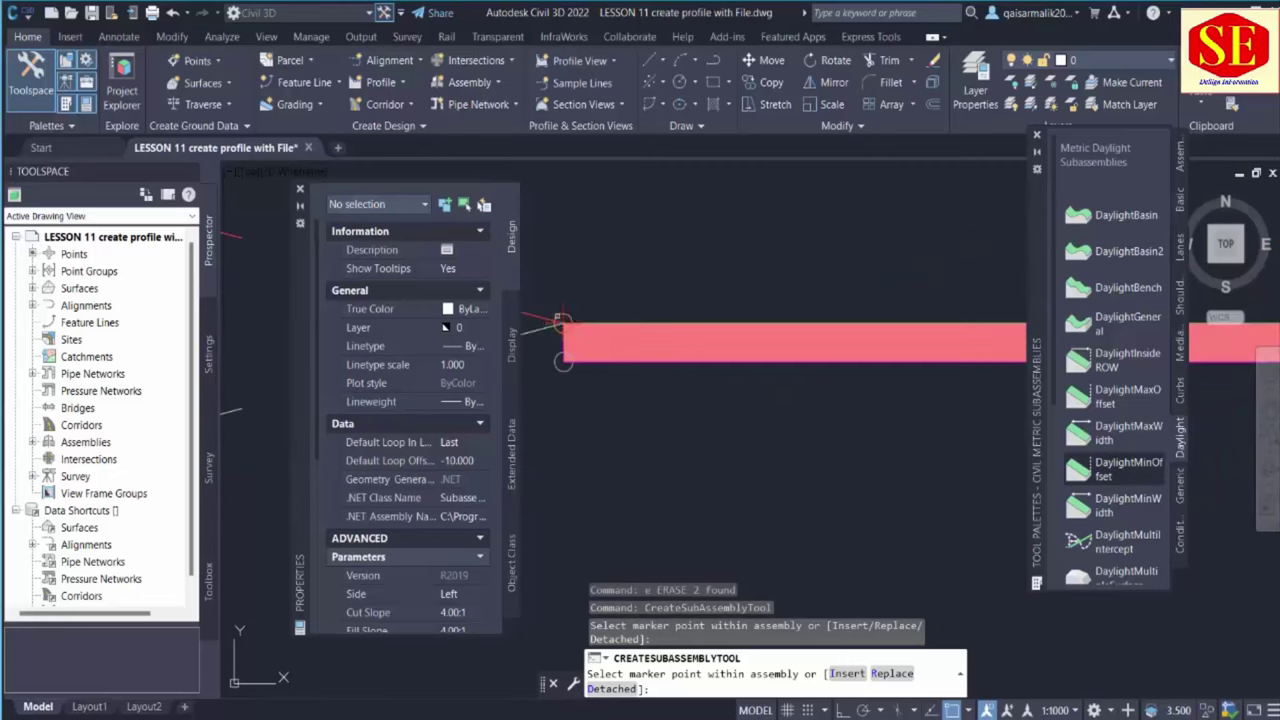
pyautogui.click(562, 321)
pyautogui.scroll(-5, 562, 321)
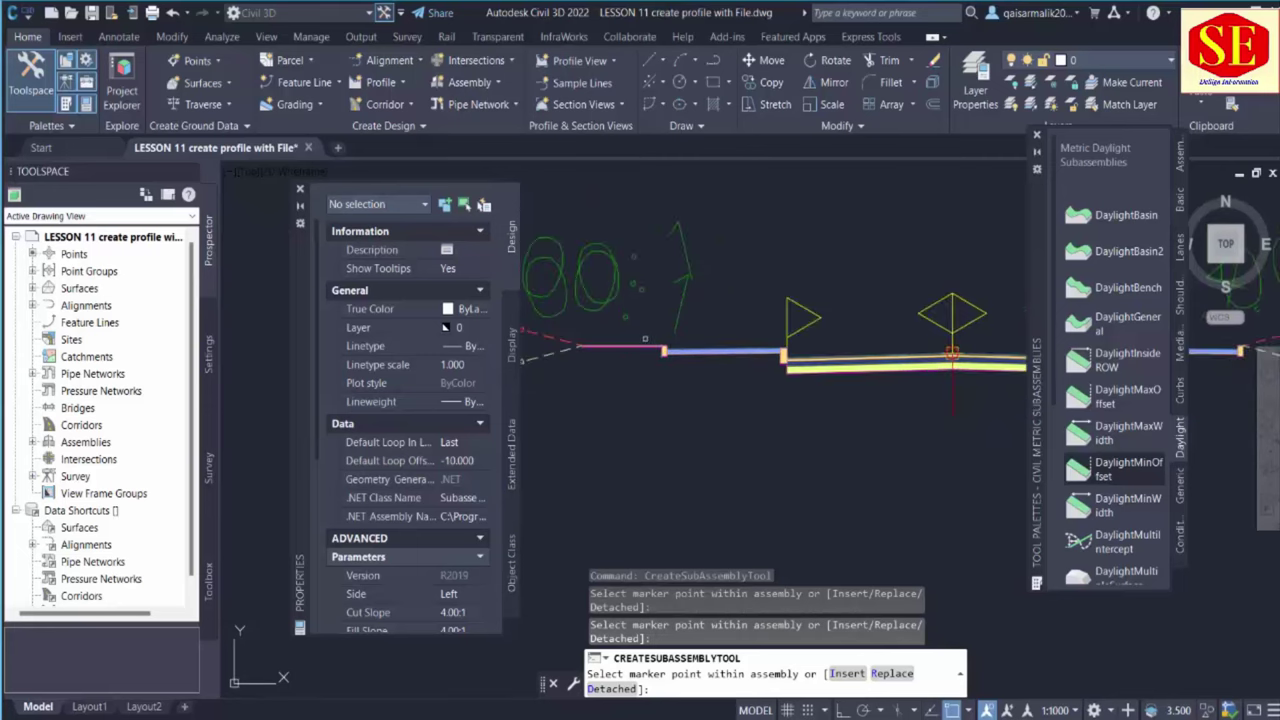
pyautogui.scroll(-3, 684, 398)
pyautogui.press('Escape')
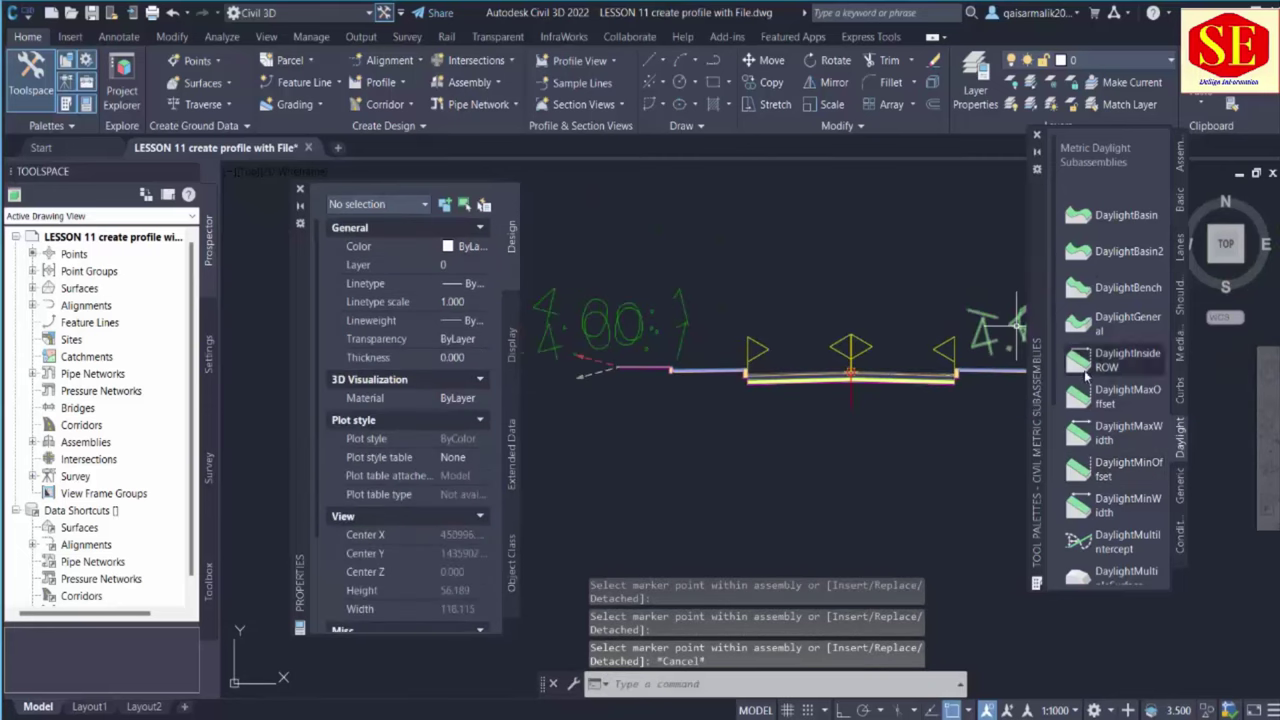
# Window-select the new DaylightMaxWidth daylight subassemblies
pyautogui.scroll(-5, 1087, 375)
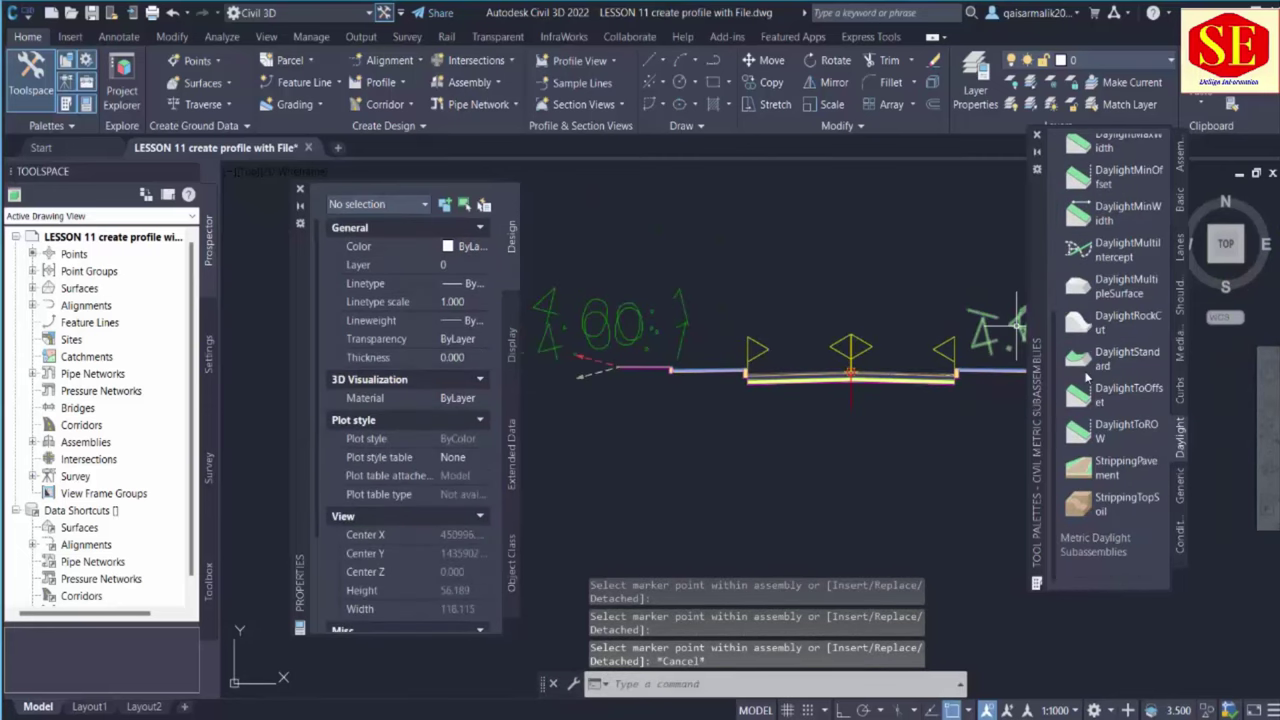
pyautogui.scroll(-2, 911, 466)
pyautogui.scroll(2, 869, 406)
pyautogui.press('Escape')
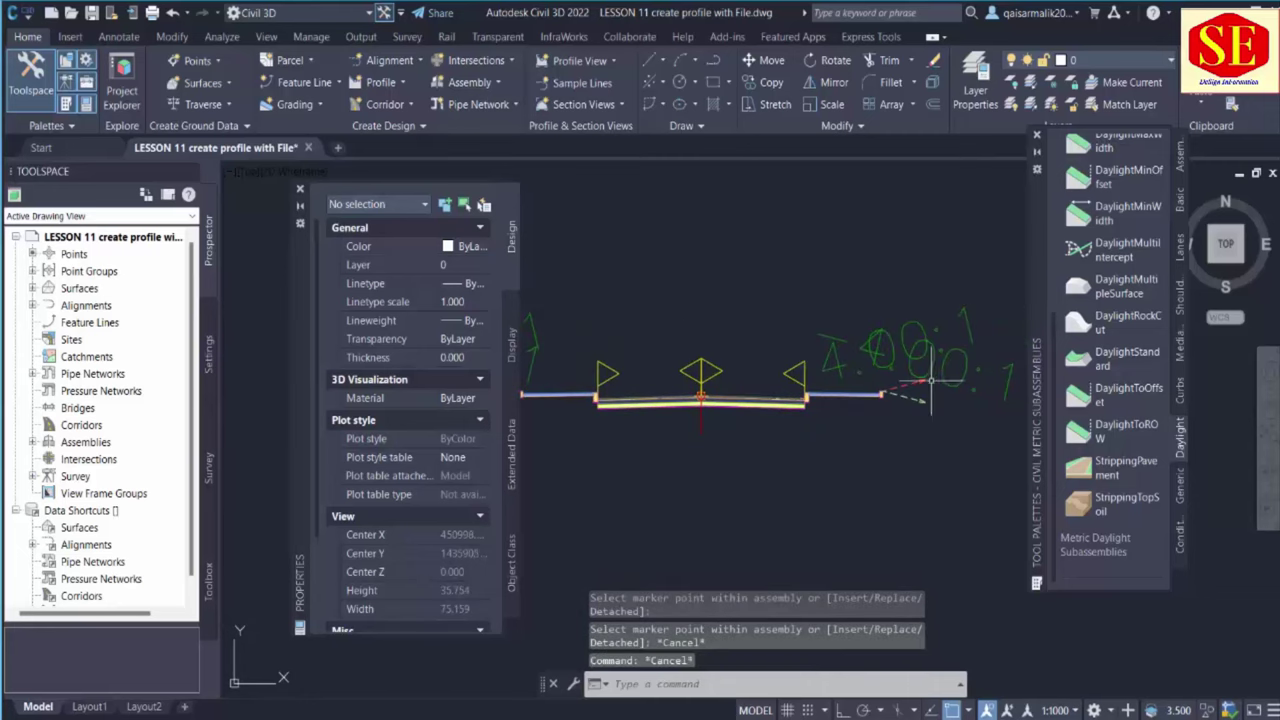
pyautogui.click(930, 381)
pyautogui.click(960, 410)
# Set Cut Slope and Fill Slope of both daylight subassemblies to 2.00:1
pyautogui.scroll(-2, 759, 442)
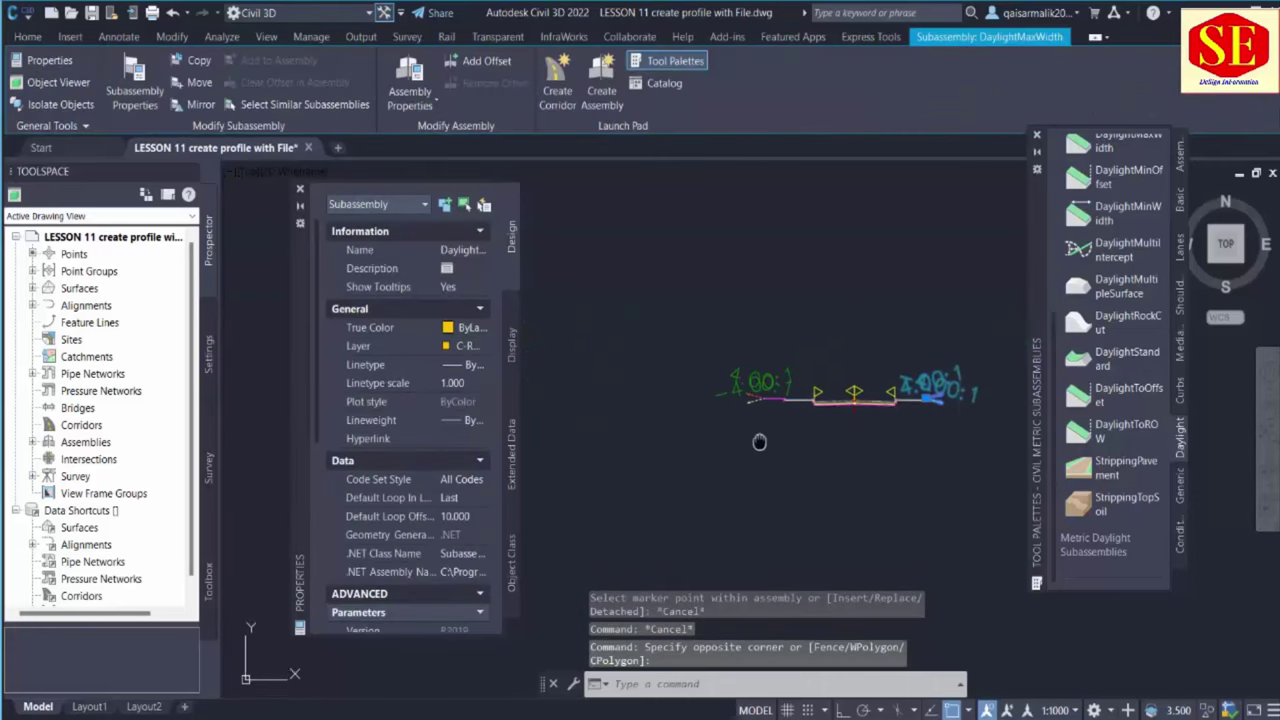
pyautogui.scroll(5, 955, 425)
pyautogui.scroll(-2, 443, 446)
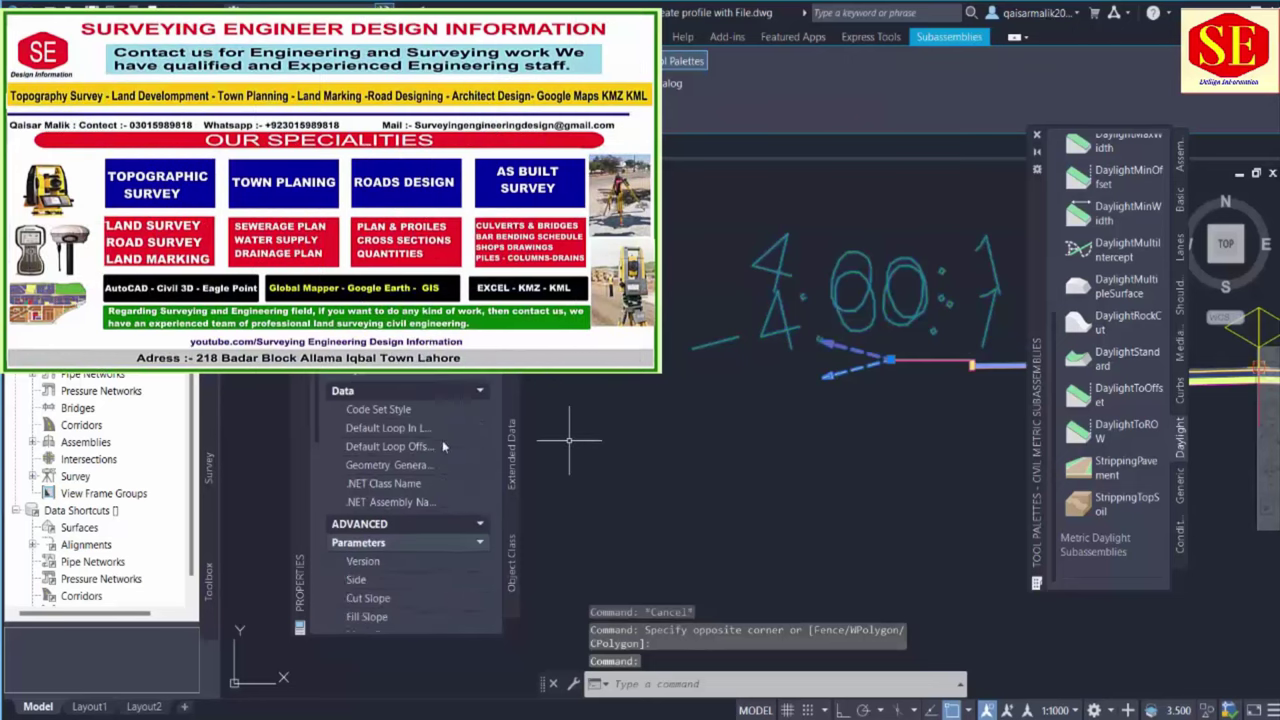
pyautogui.scroll(-3, 443, 446)
pyautogui.click(452, 494)
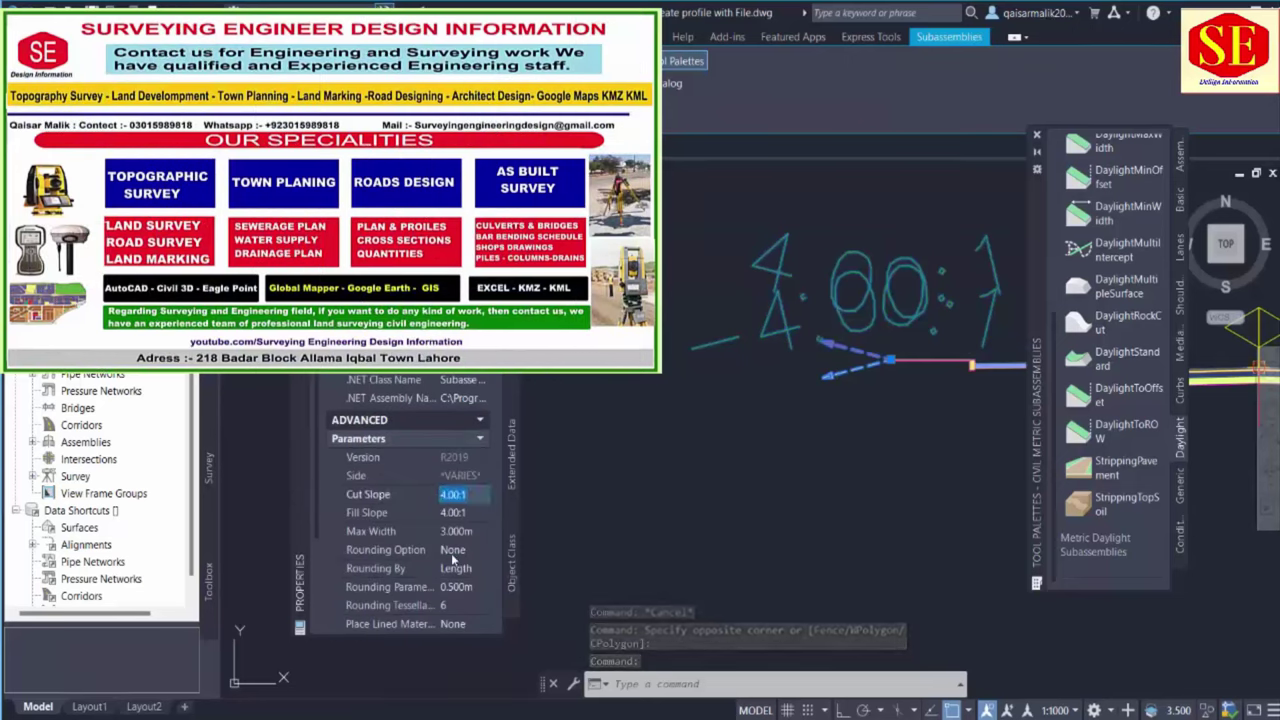
pyautogui.write('2')
pyautogui.click(458, 513)
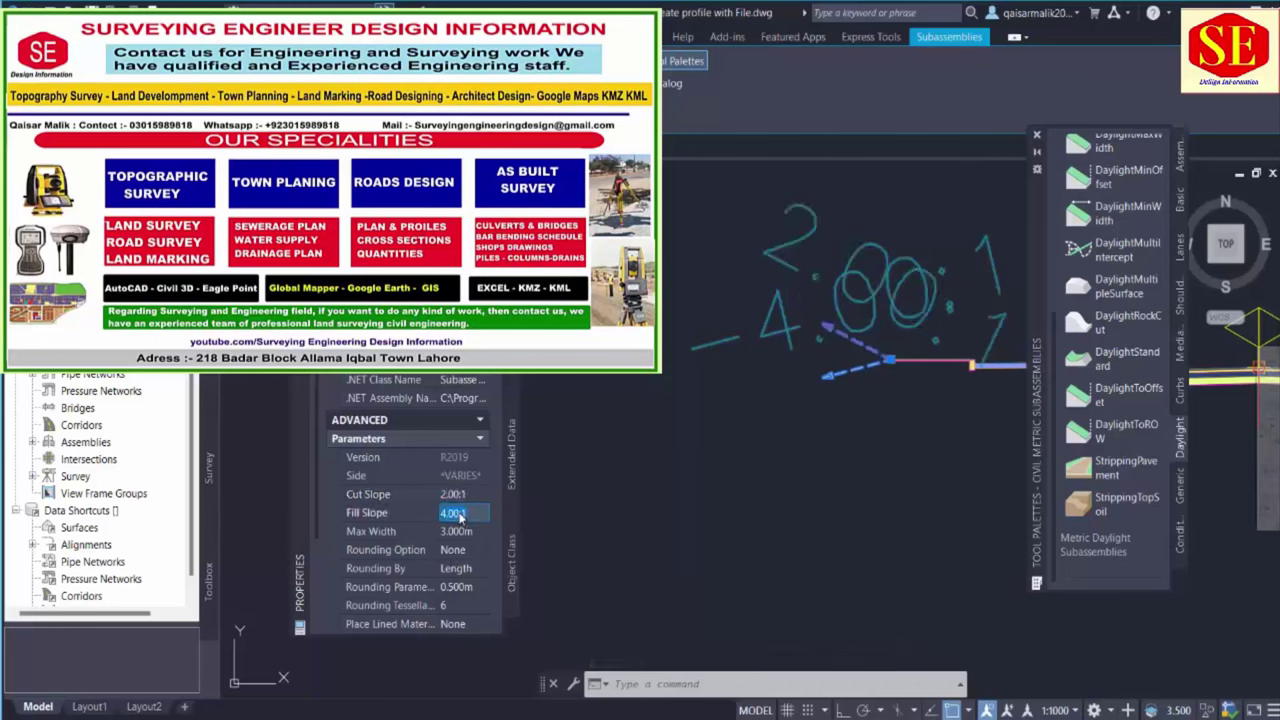
pyautogui.write('2')
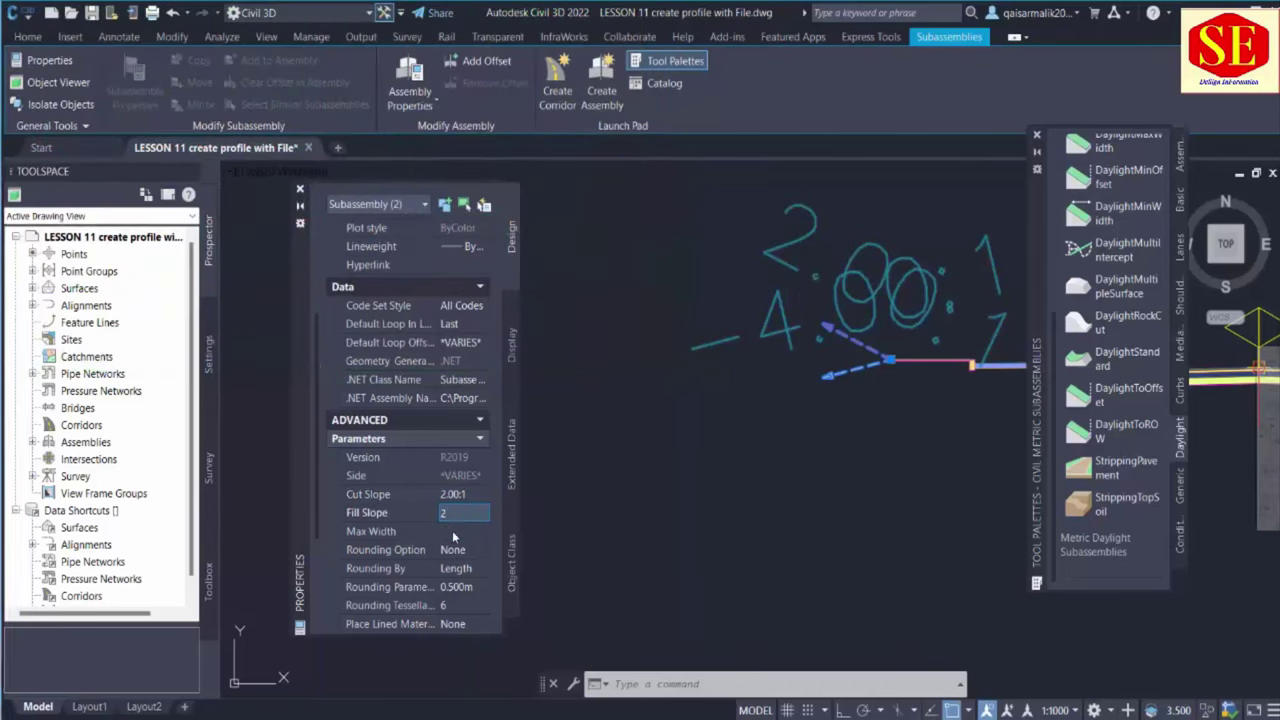
pyautogui.click(454, 532)
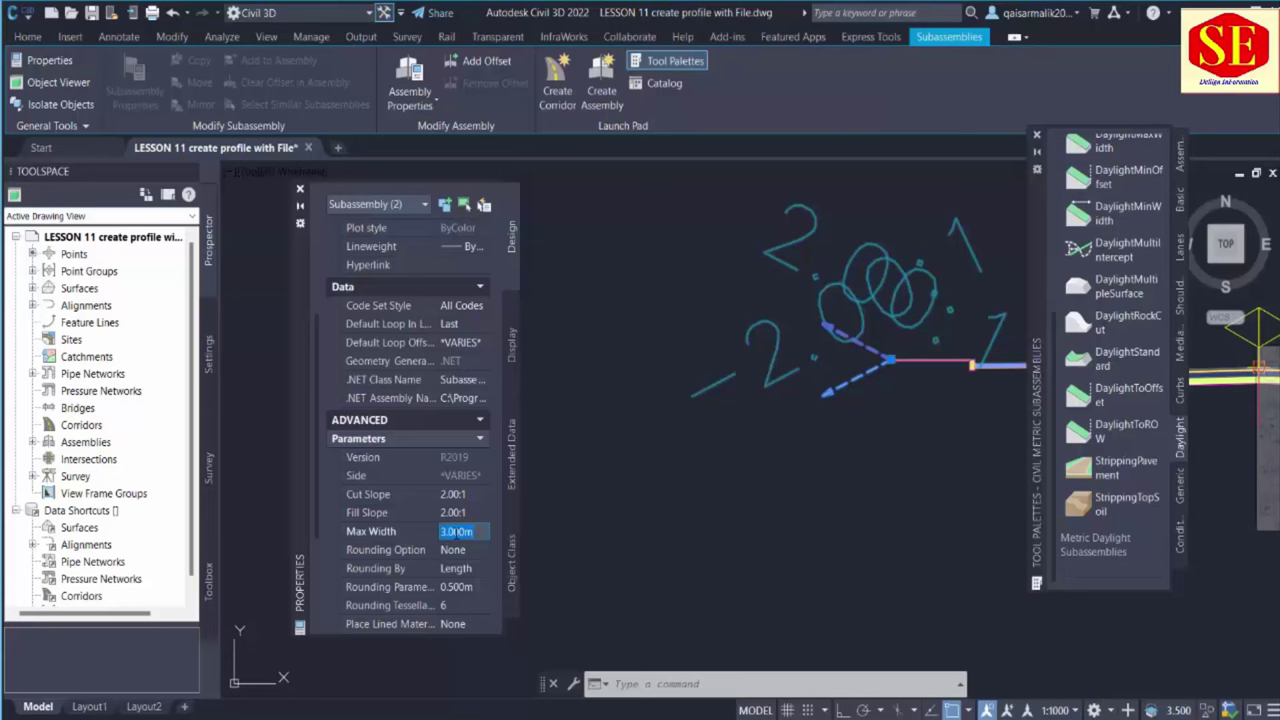
# Set Max Width, trying 6, 10 and 5, finally 2.000m
pyautogui.write('6')
pyautogui.click(466, 553)
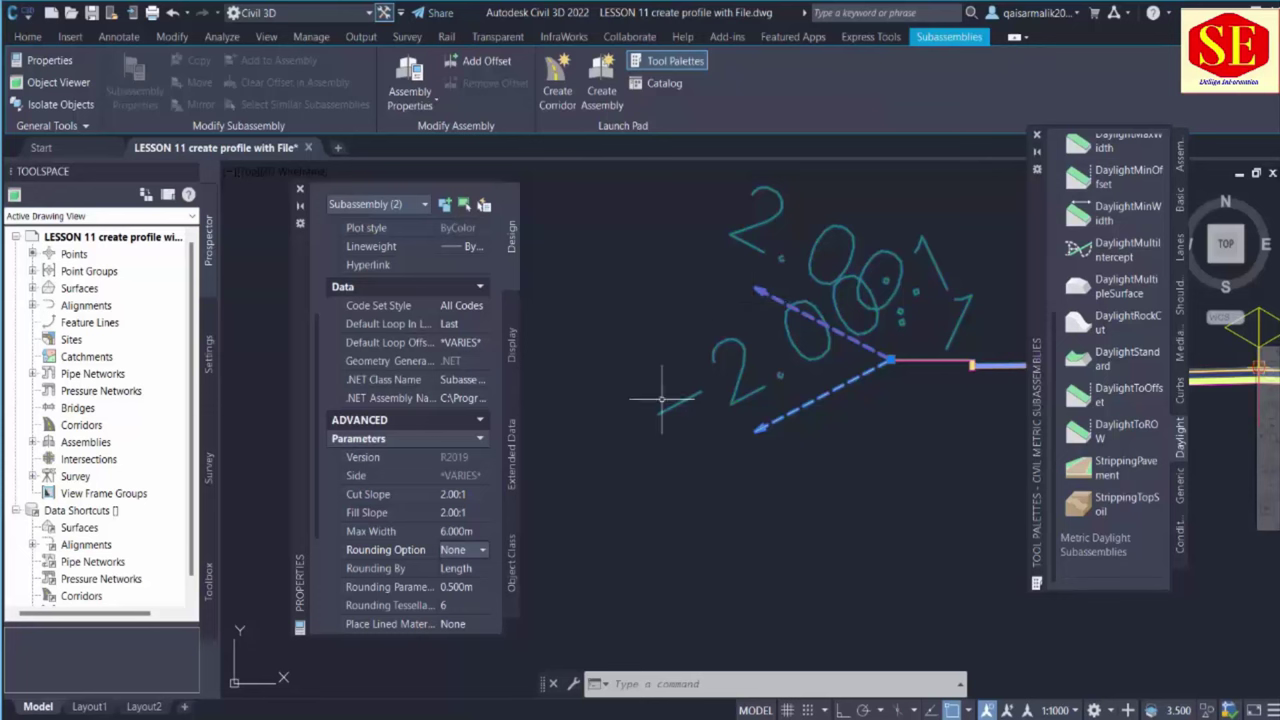
pyautogui.click(462, 533)
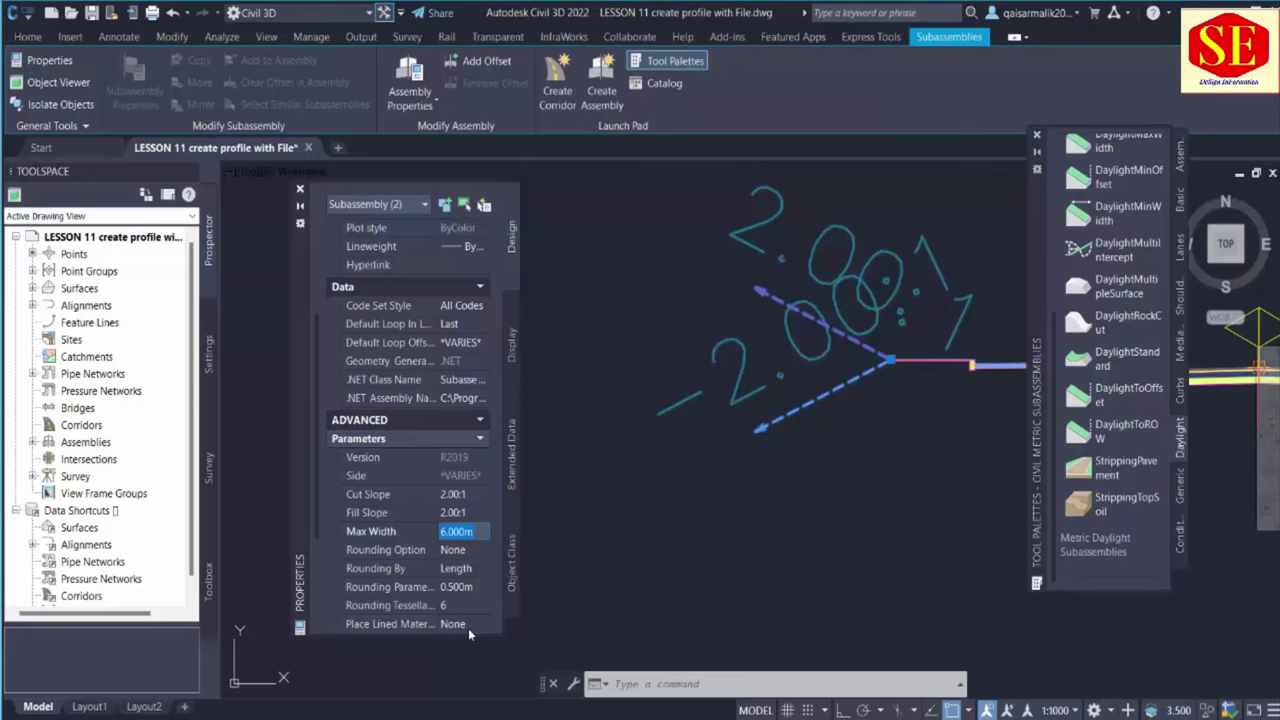
pyautogui.write('10')
pyautogui.click(464, 550)
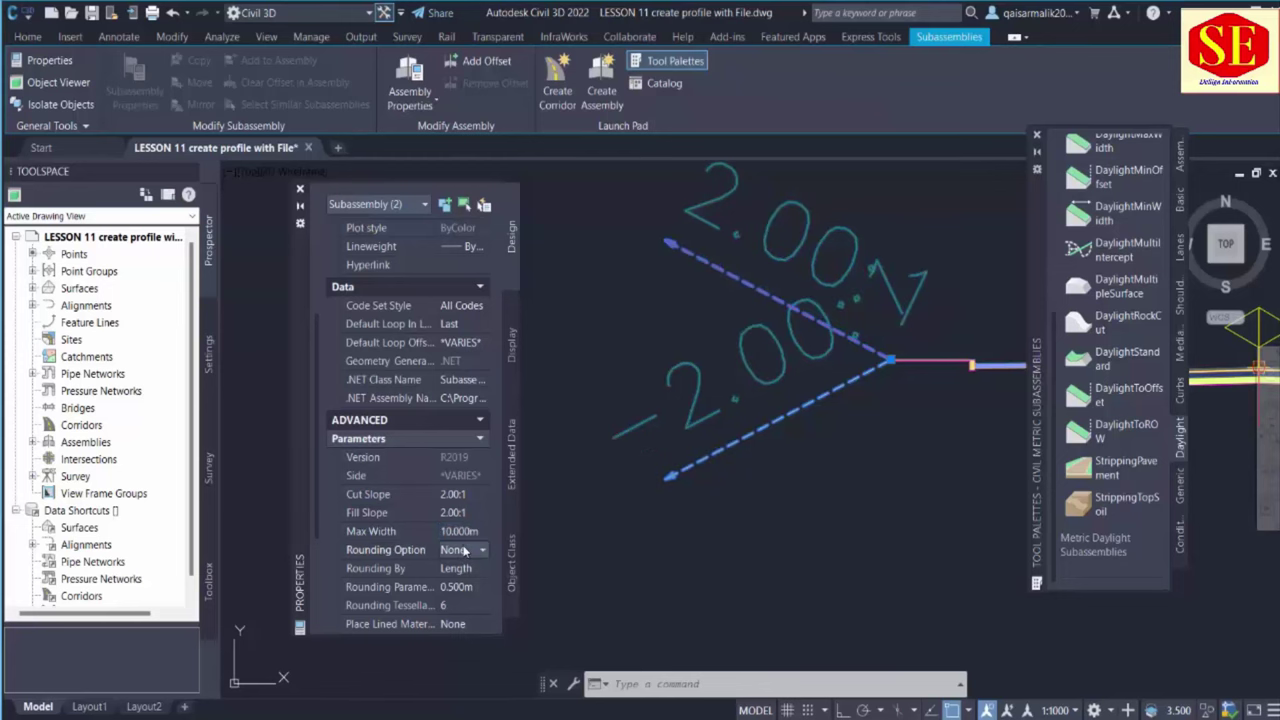
pyautogui.click(462, 533)
pyautogui.write('5')
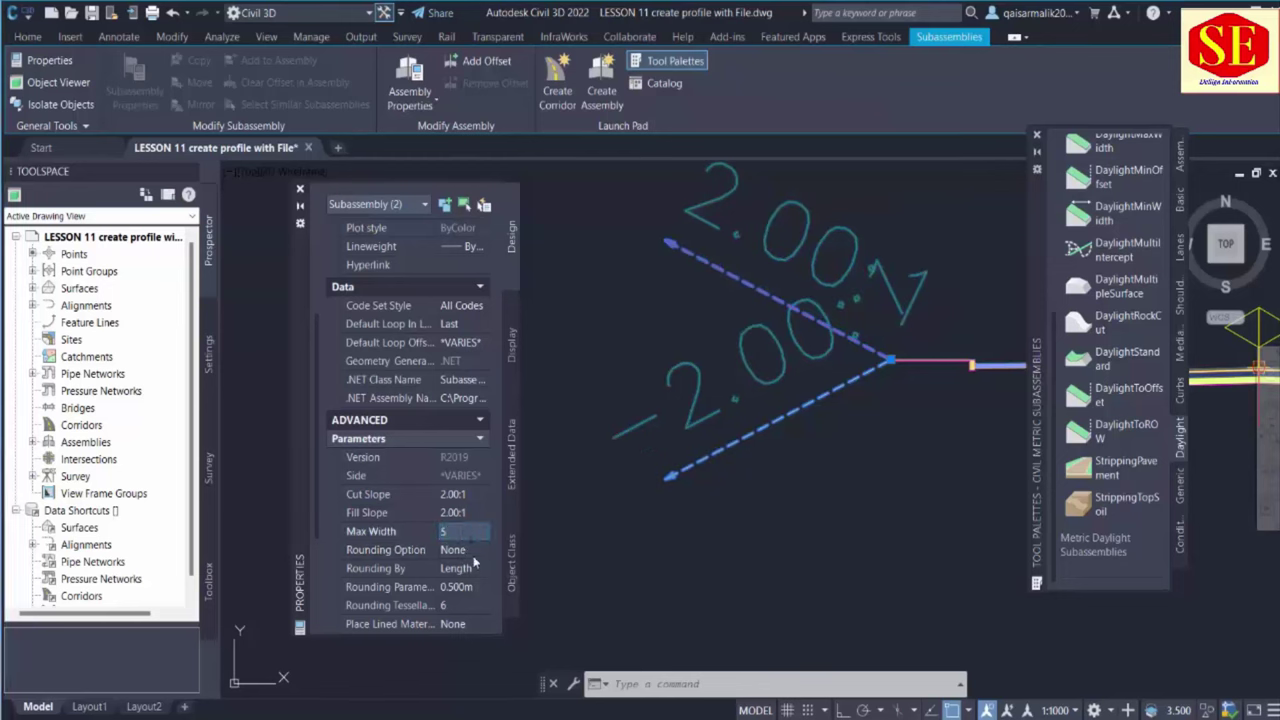
pyautogui.press('Return')
pyautogui.write('2')
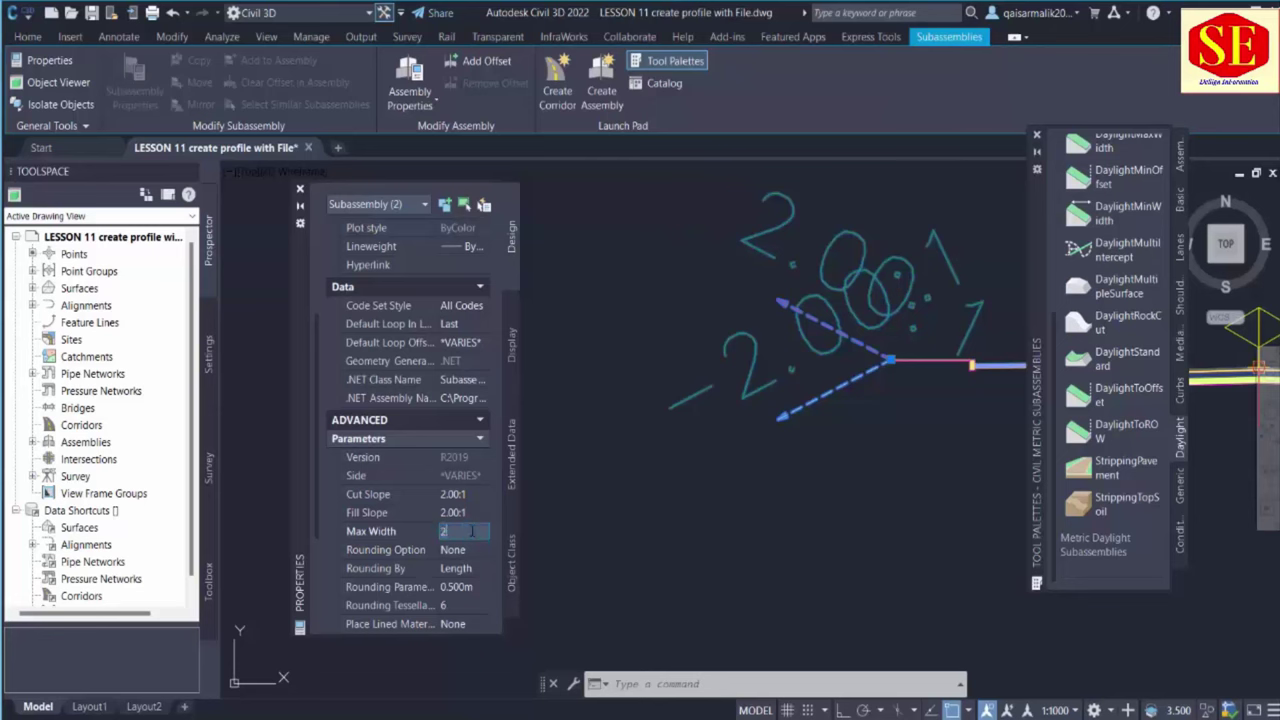
pyautogui.click(457, 551)
# Shift the view and show the list of prebuilt assemblies
pyautogui.scroll(-3, 549, 480)
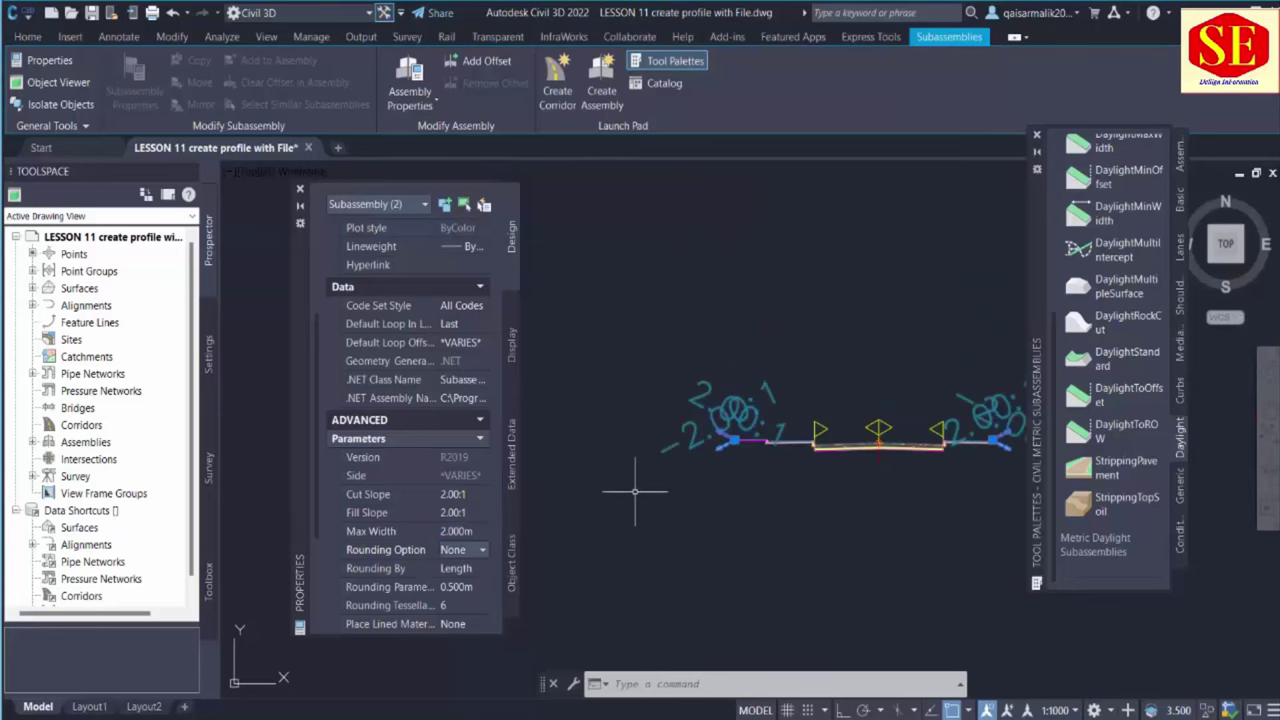
pyautogui.moveTo(719, 515); pyautogui.dragTo(677, 522, button='middle')
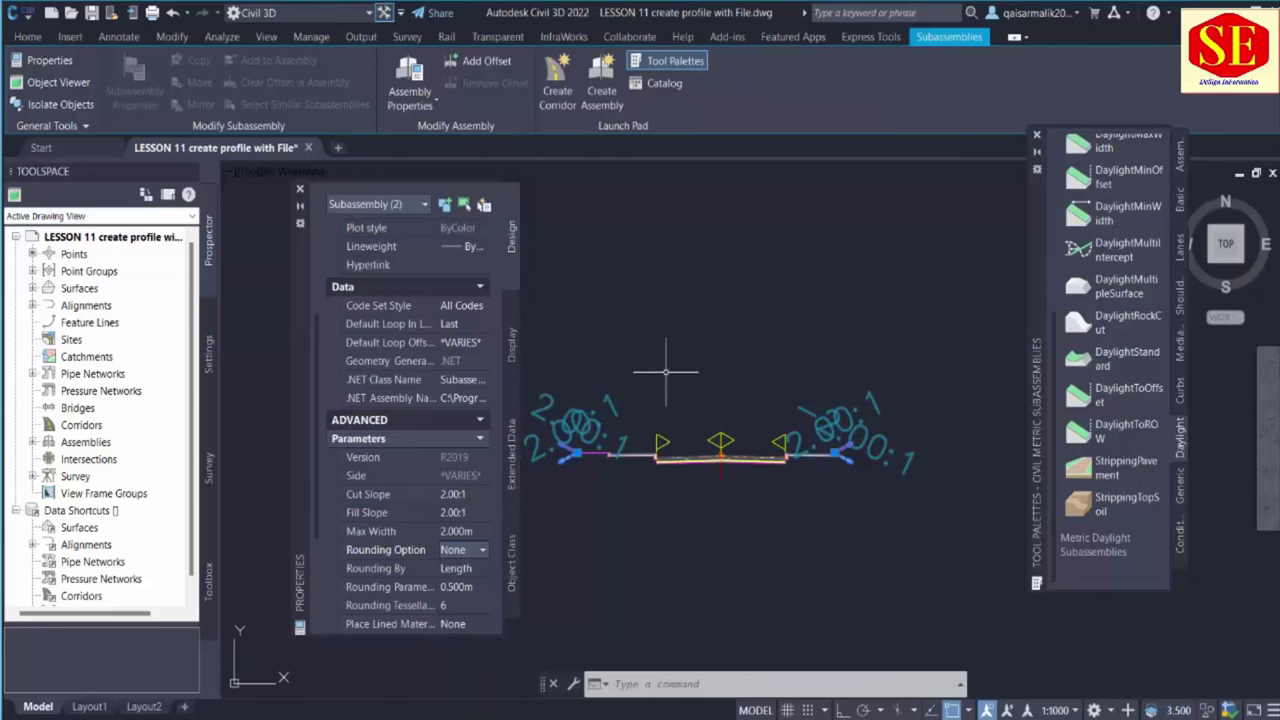
pyautogui.scroll(5, 755, 465)
pyautogui.click(1183, 145)
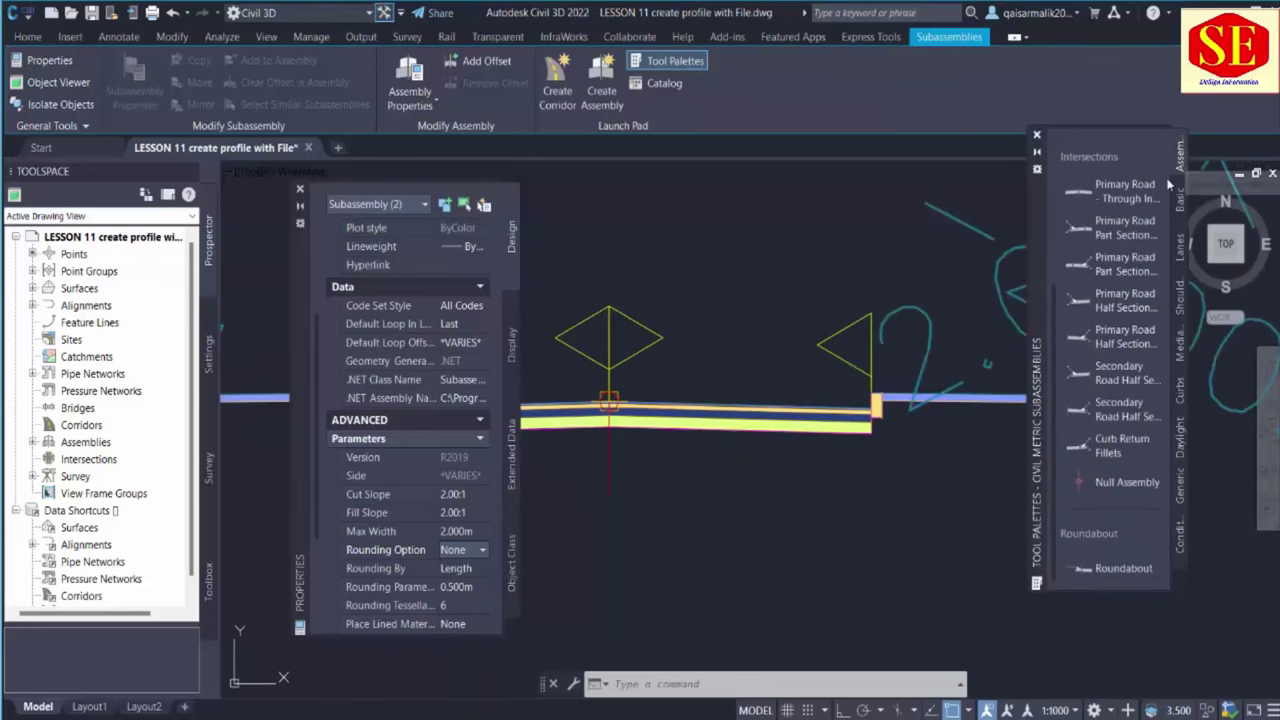
pyautogui.scroll(-3, 776, 333)
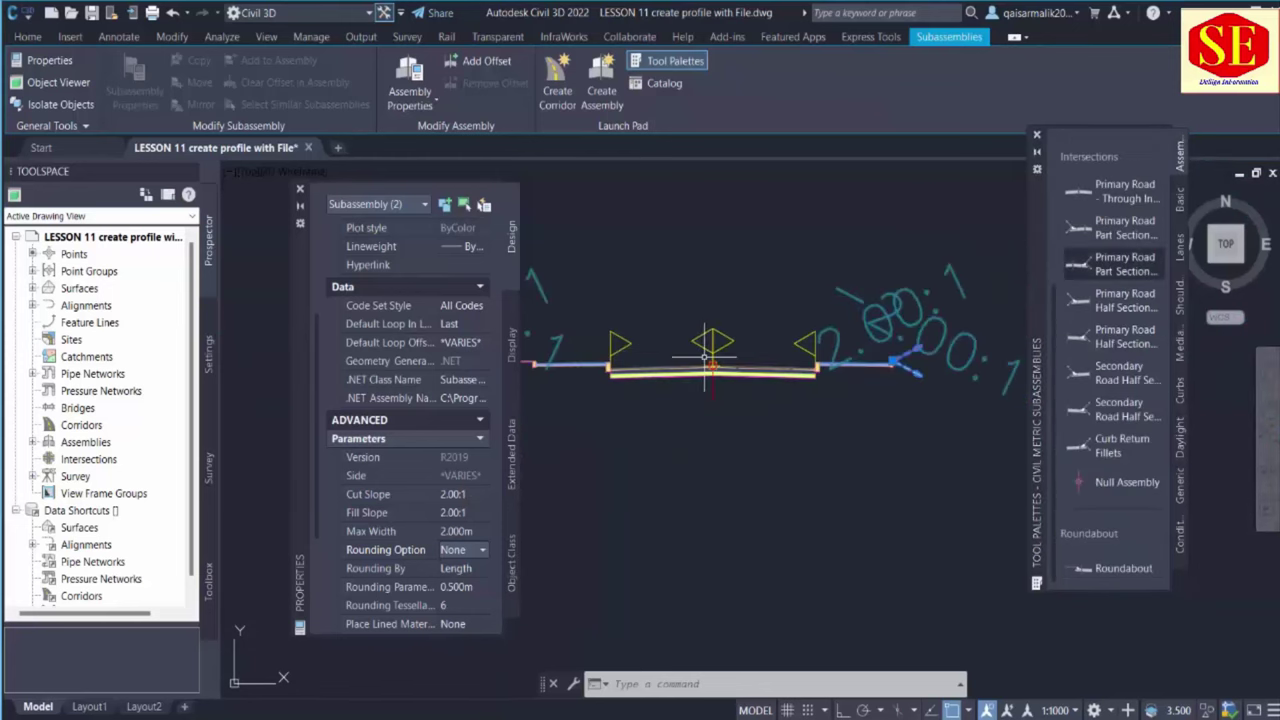
# Place a Basic Lane Transition sample assembly below the custom road assembly
pyautogui.press('Escape')
pyautogui.click(1180, 197)
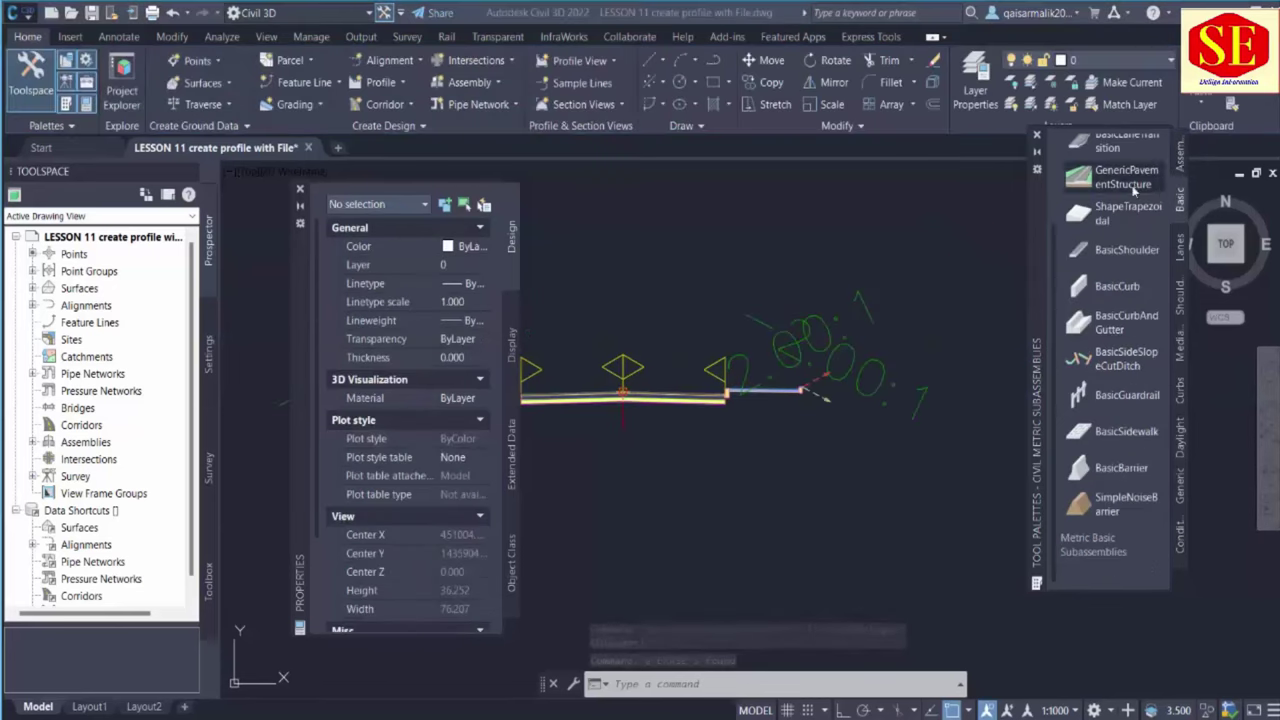
pyautogui.click(1181, 156)
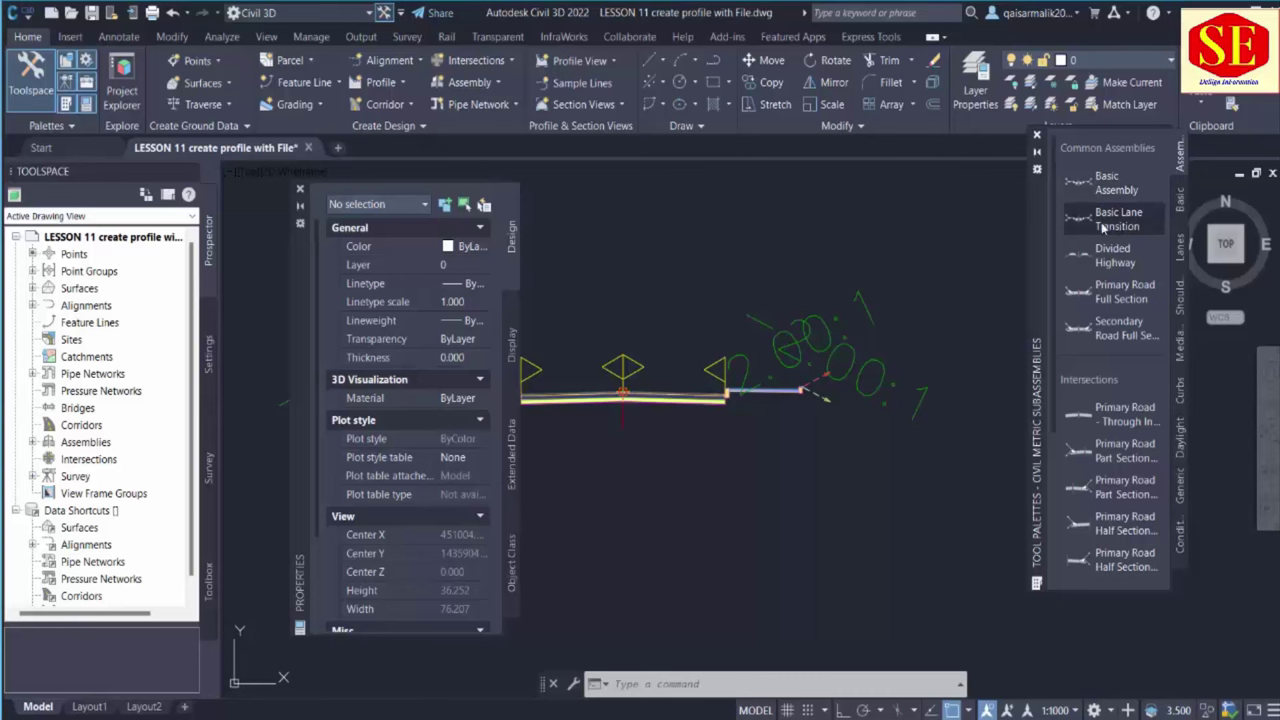
pyautogui.click(1103, 220)
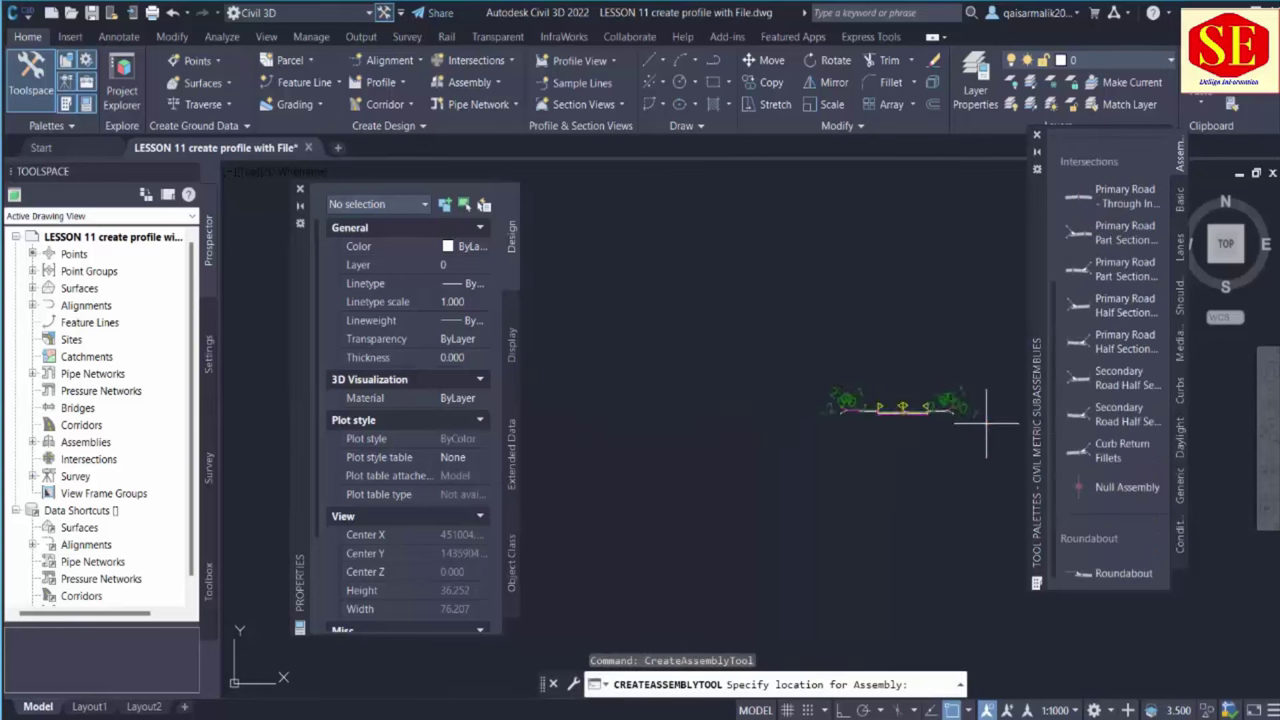
pyautogui.scroll(3, 897, 489)
pyautogui.click(903, 493)
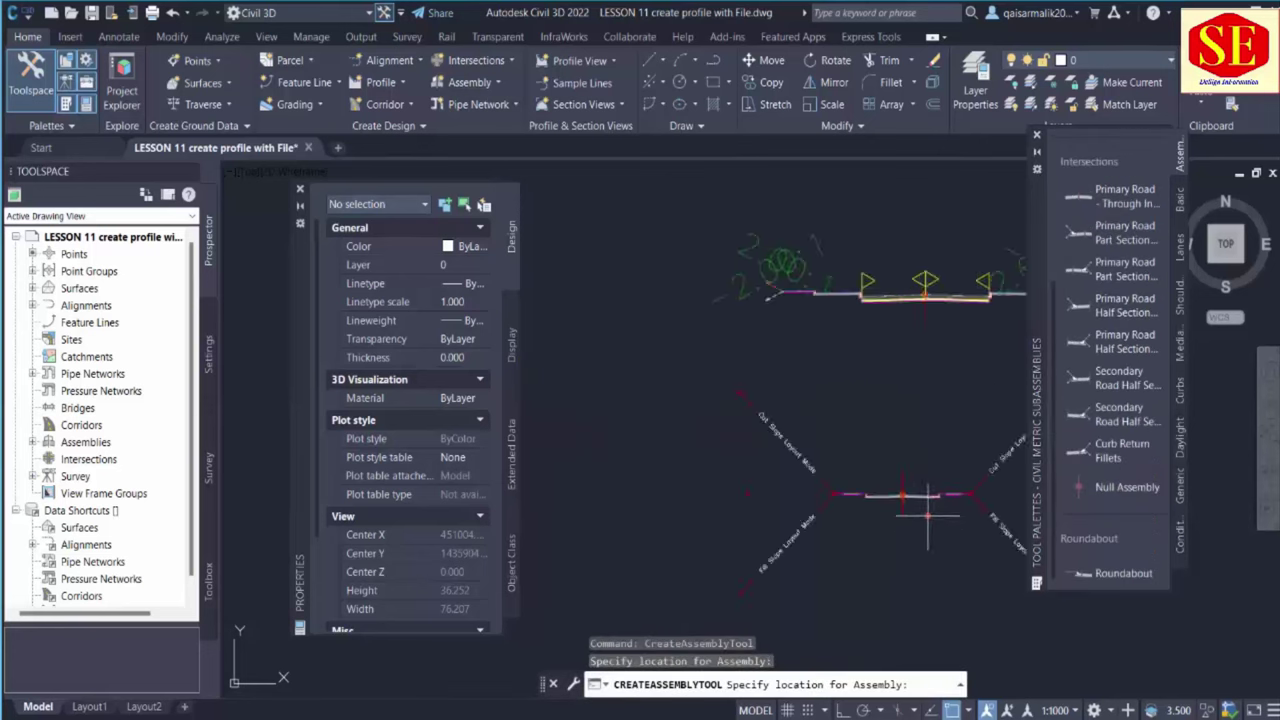
pyautogui.scroll(3, 928, 514)
pyautogui.scroll(-1, 733, 314)
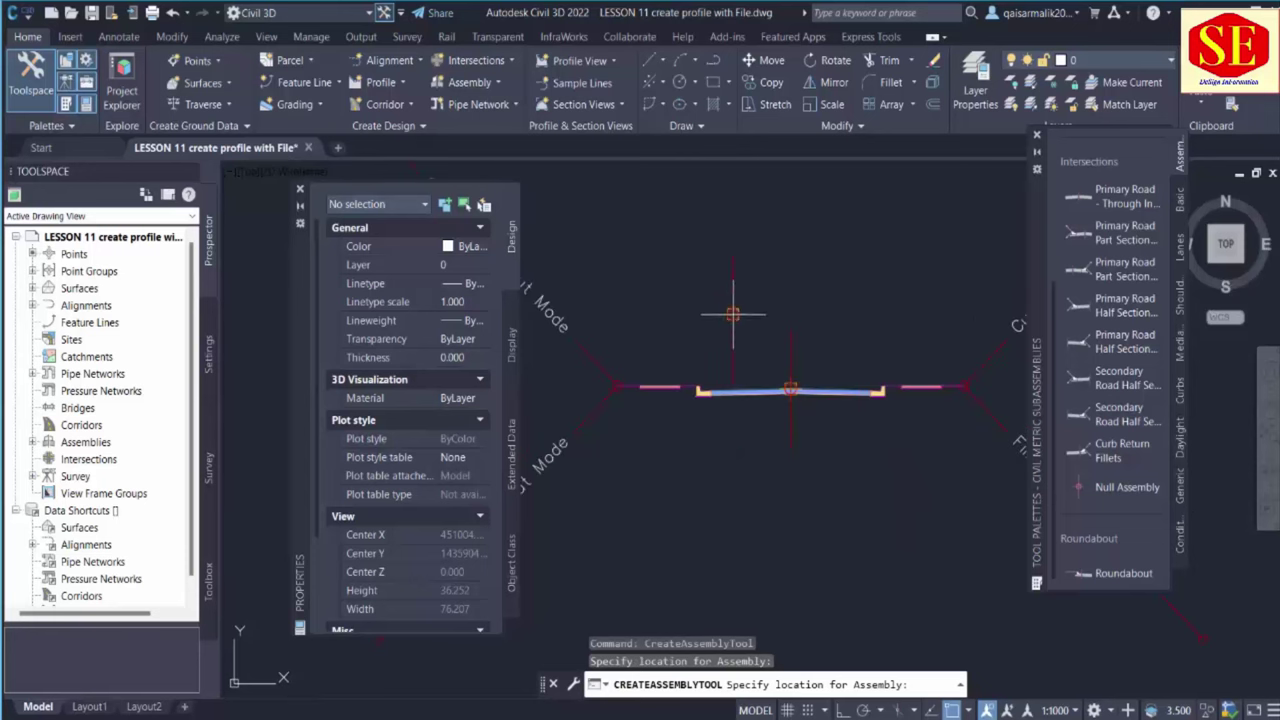
pyautogui.press('Escape')
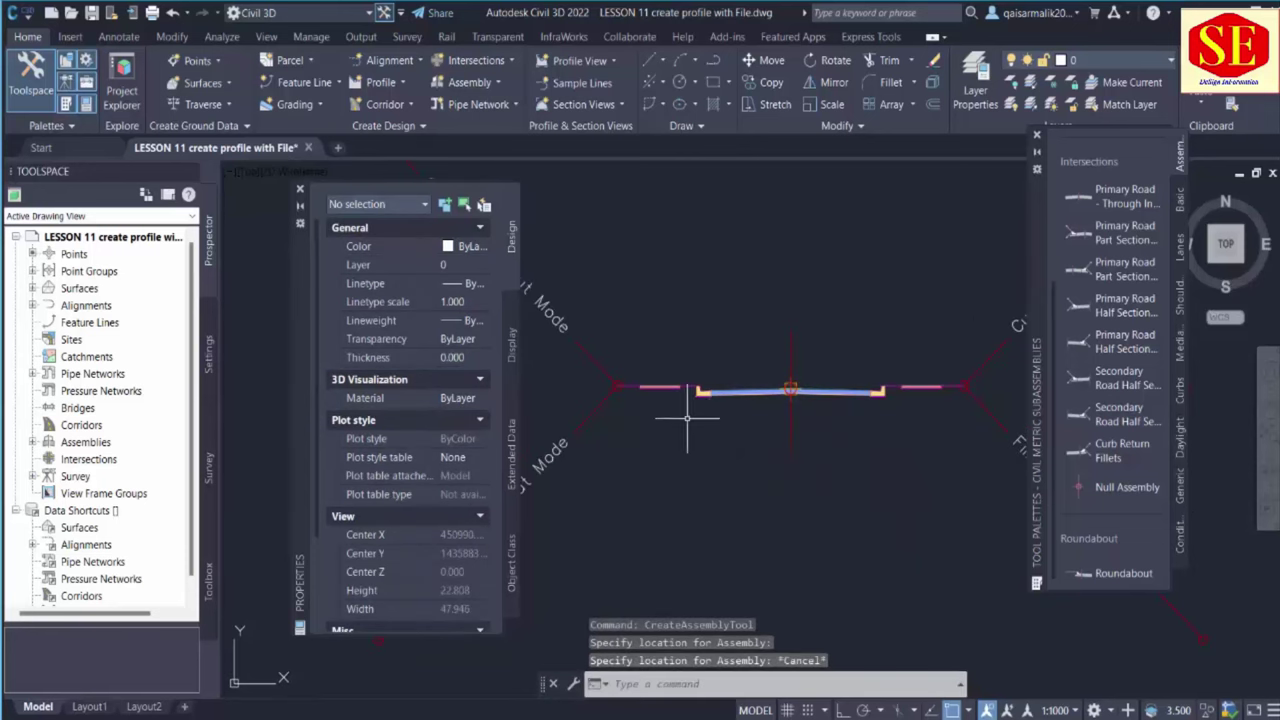
pyautogui.scroll(-2, 687, 418)
pyautogui.scroll(2, 1168, 190)
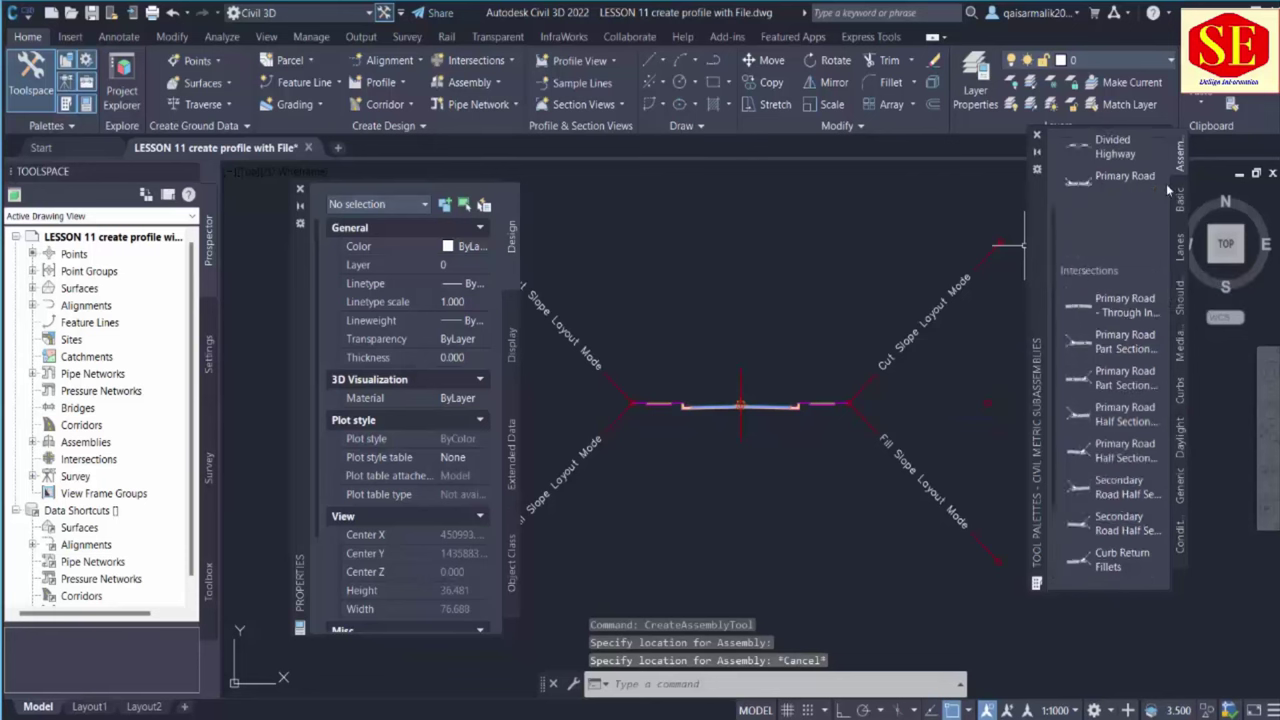
pyautogui.scroll(2, 1165, 195)
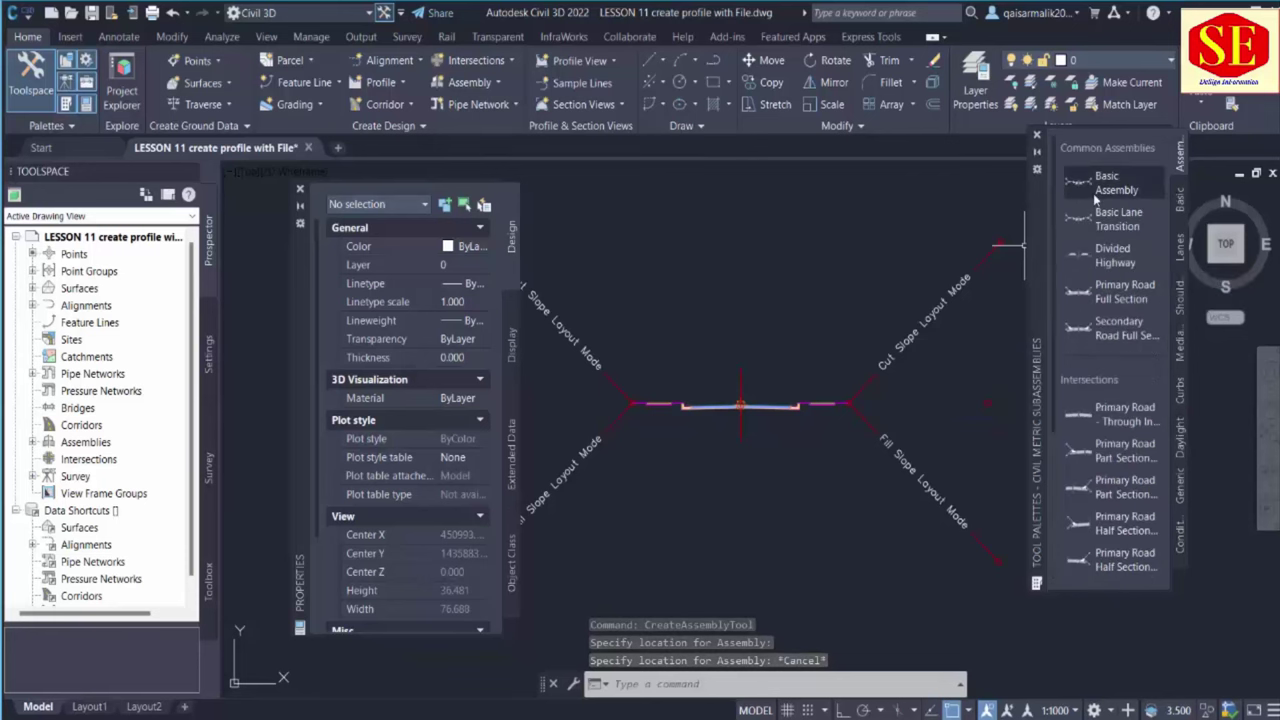
# Add a Divided Highway sample assembly to the drawing
pyautogui.click(1115, 255)
pyautogui.scroll(-3, 777, 223)
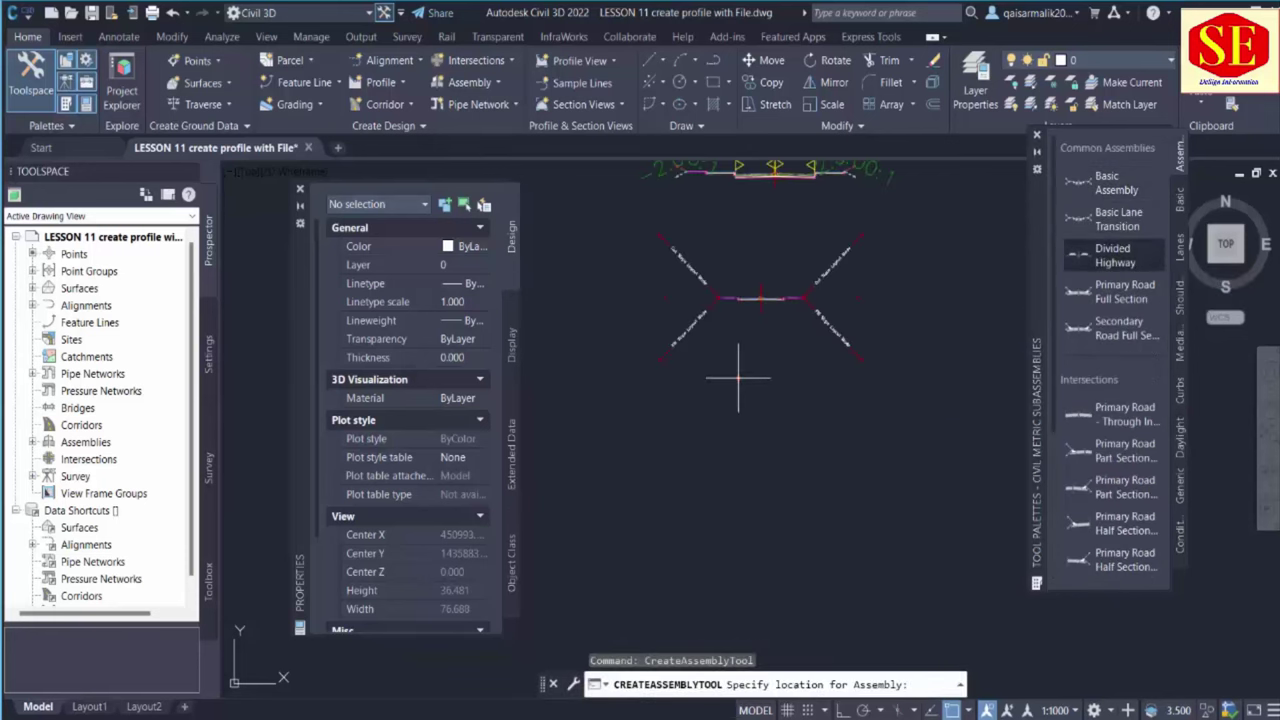
pyautogui.scroll(2, 758, 430)
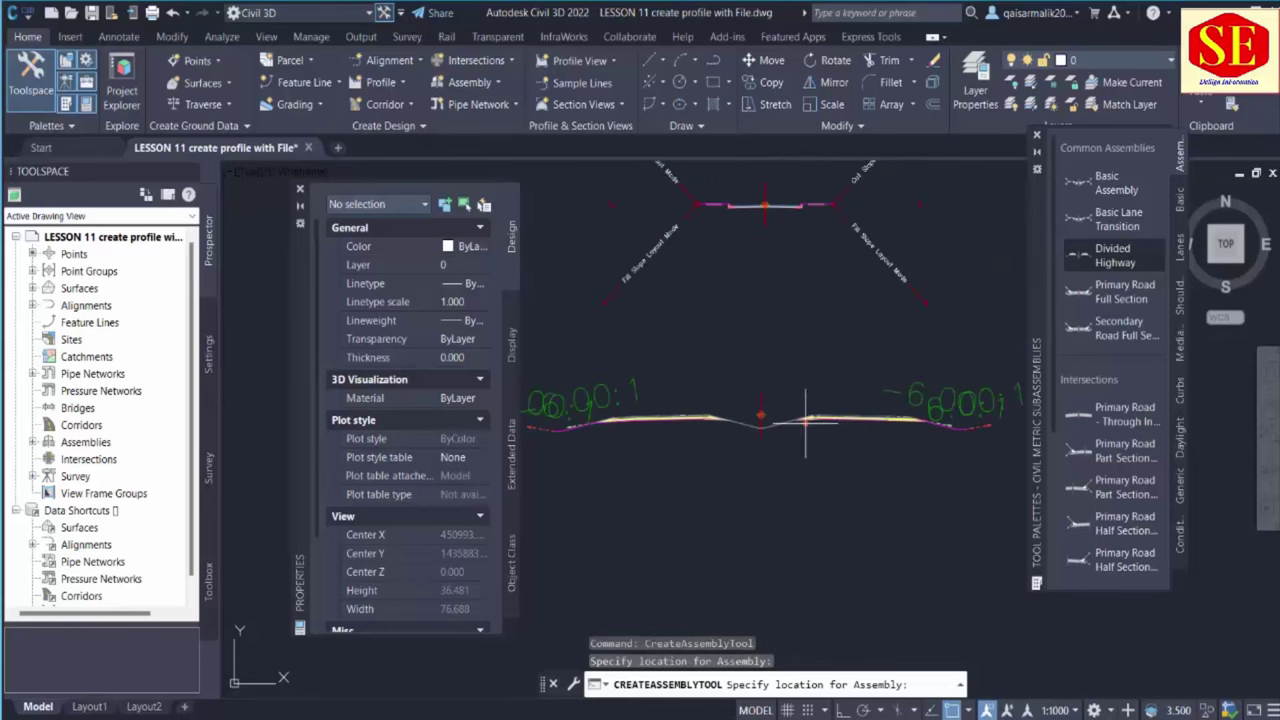
pyautogui.press('Escape')
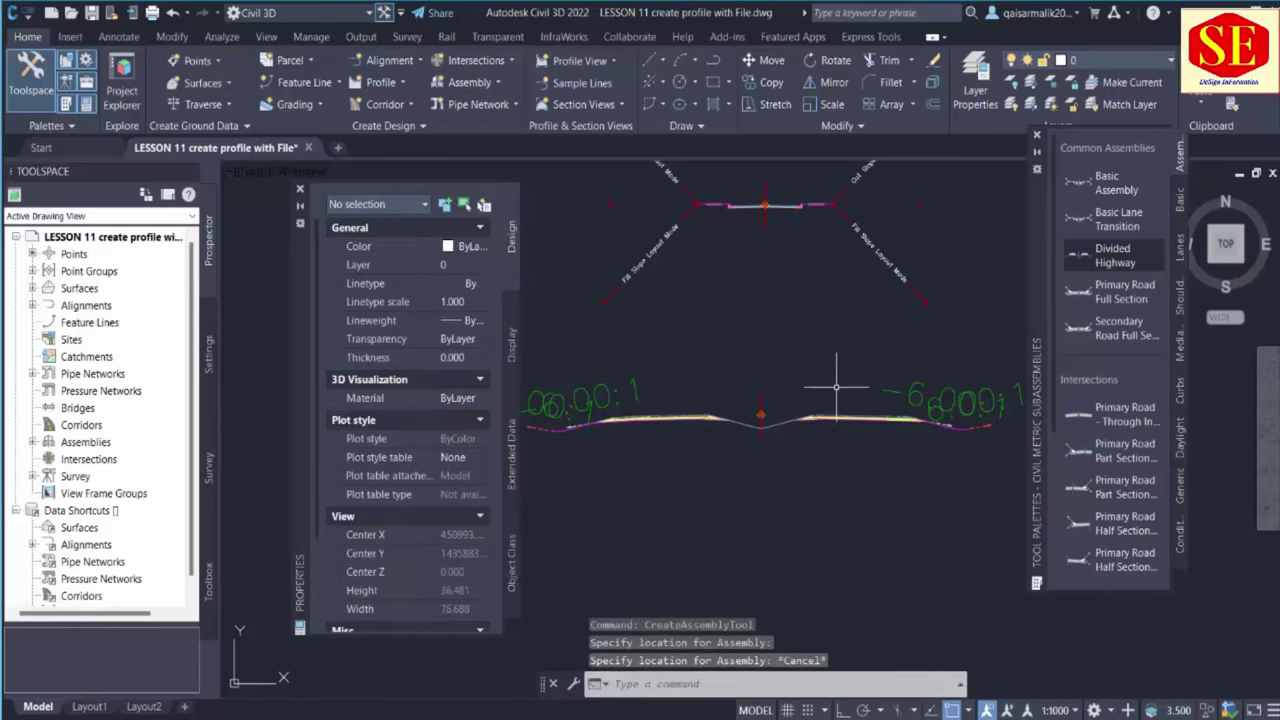
# Inspect a lane's parameters in Properties: 8.000m width with a -2.00% slope
pyautogui.click(828, 416)
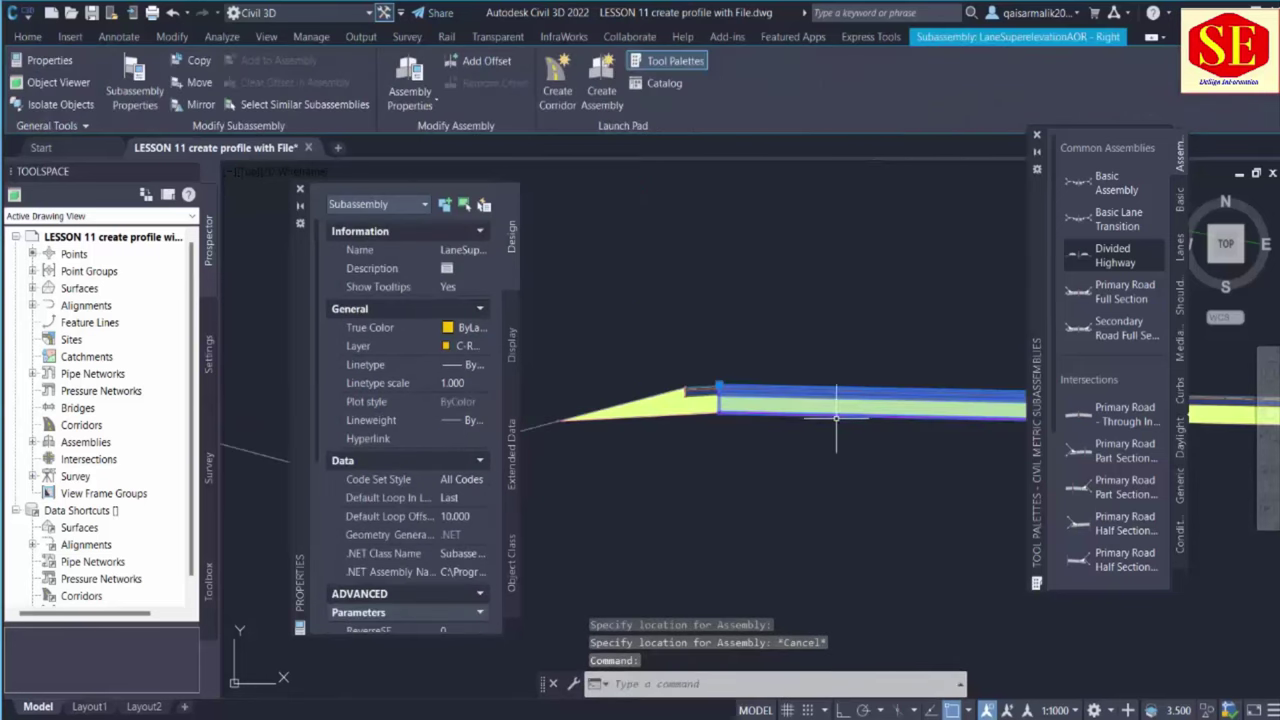
pyautogui.scroll(-5, 405, 468)
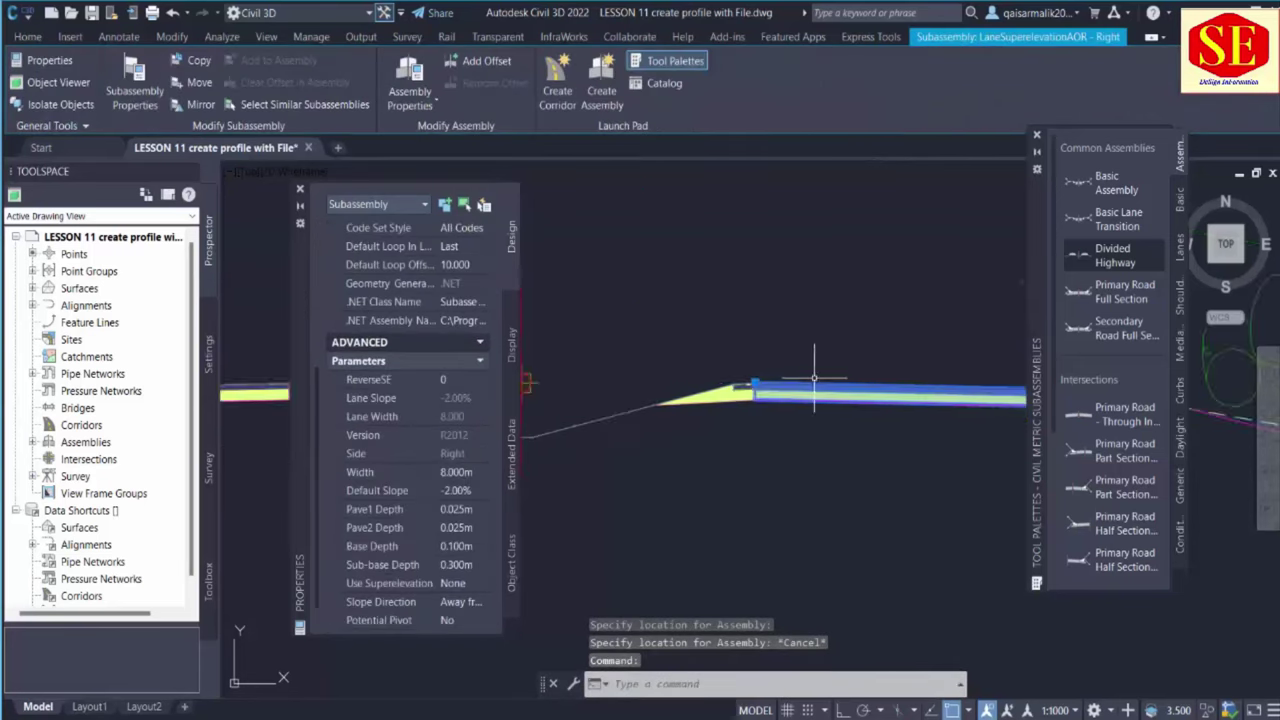
pyautogui.scroll(-1, 436, 522)
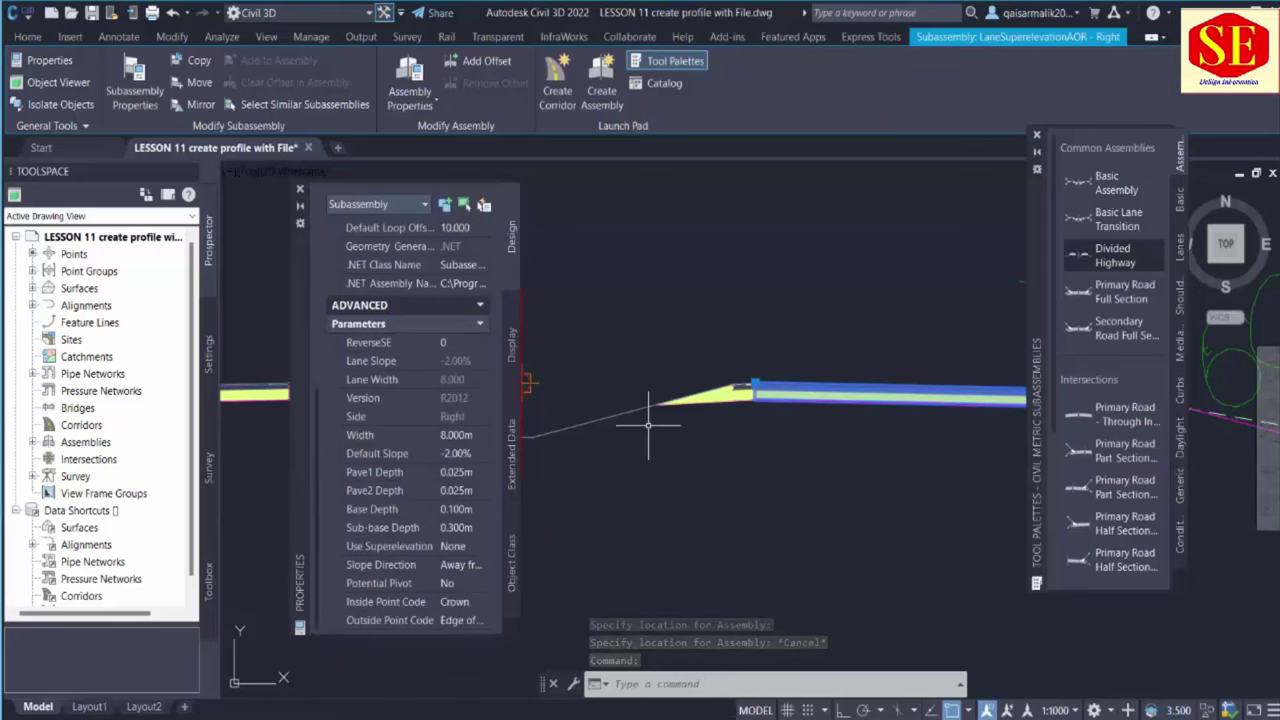
pyautogui.scroll(-5, 740, 380)
pyautogui.press('Escape')
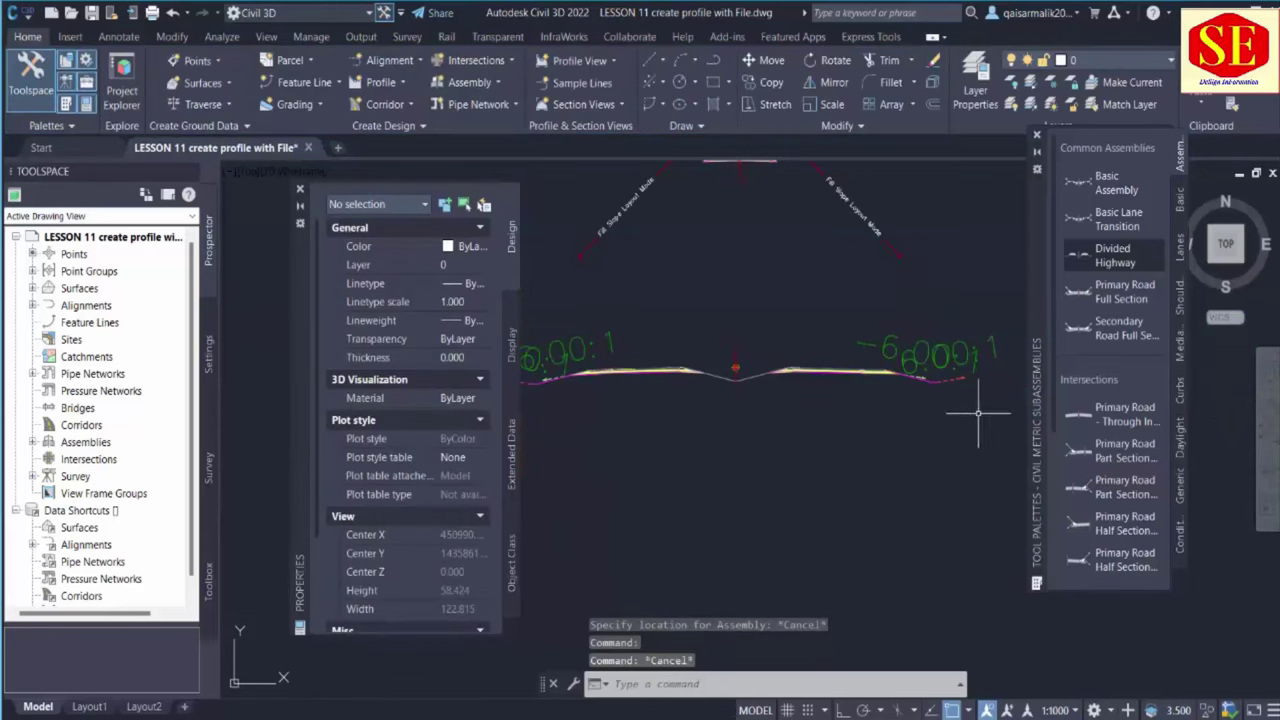
# Pick Primary Road Full Section, then place a Secondary Road Full Section below the stack
pyautogui.click(1112, 292)
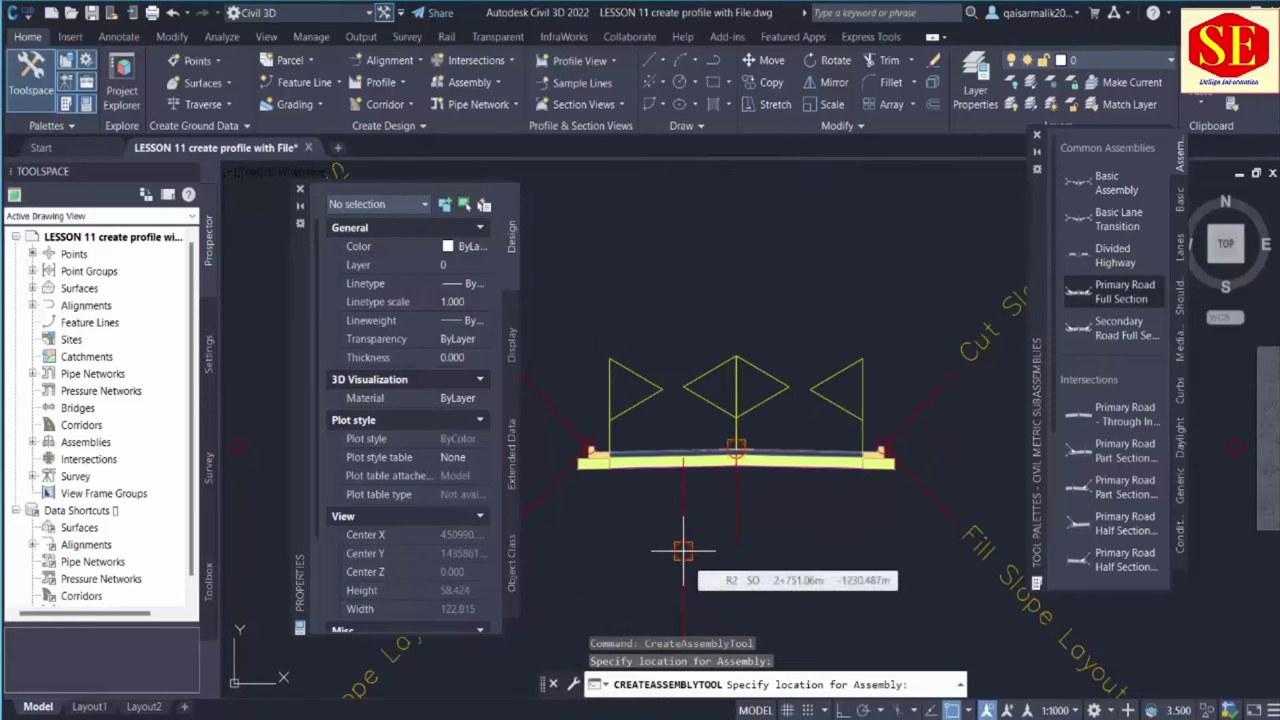
pyautogui.click(1135, 327)
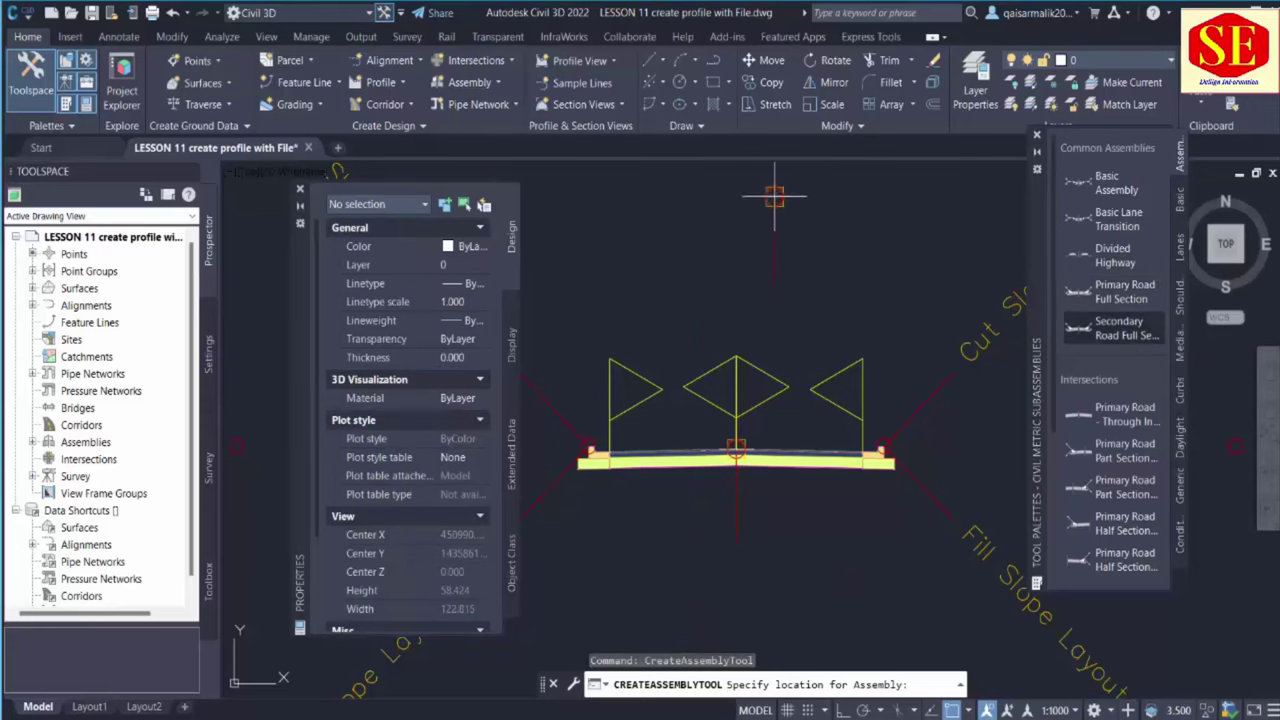
pyautogui.click(771, 567)
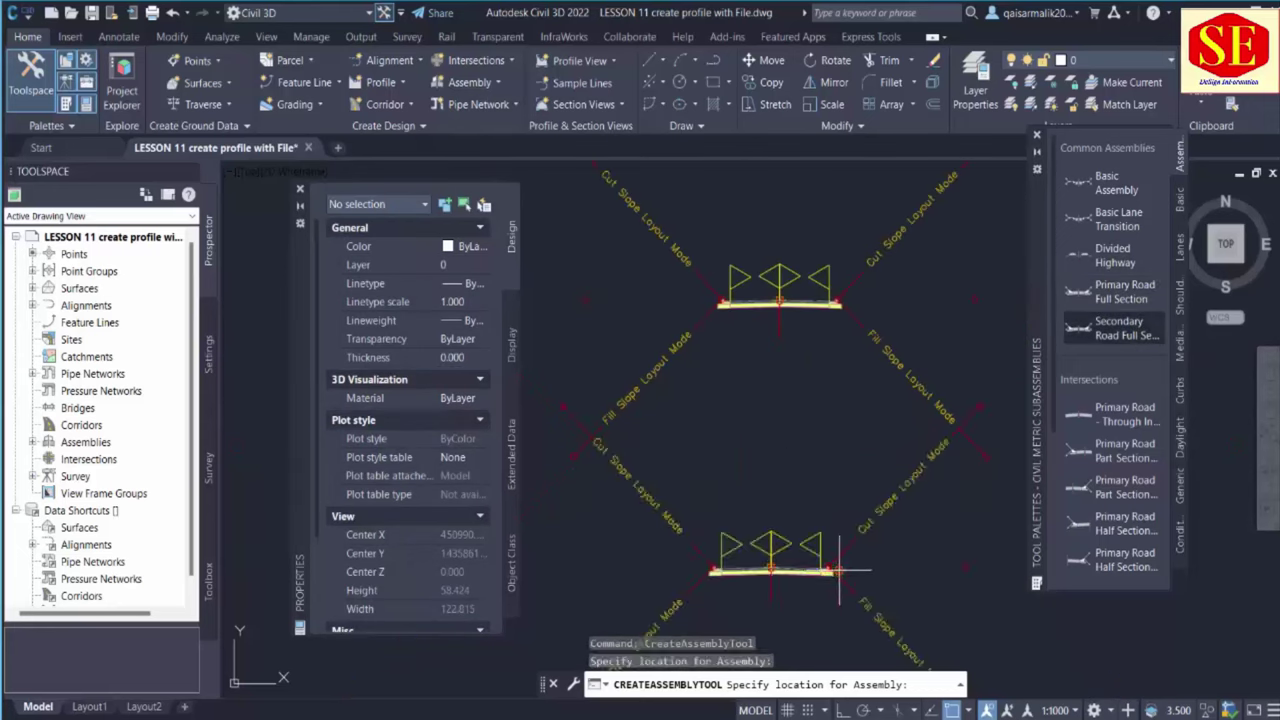
pyautogui.scroll(5, 750, 600)
pyautogui.scroll(-5, 617, 447)
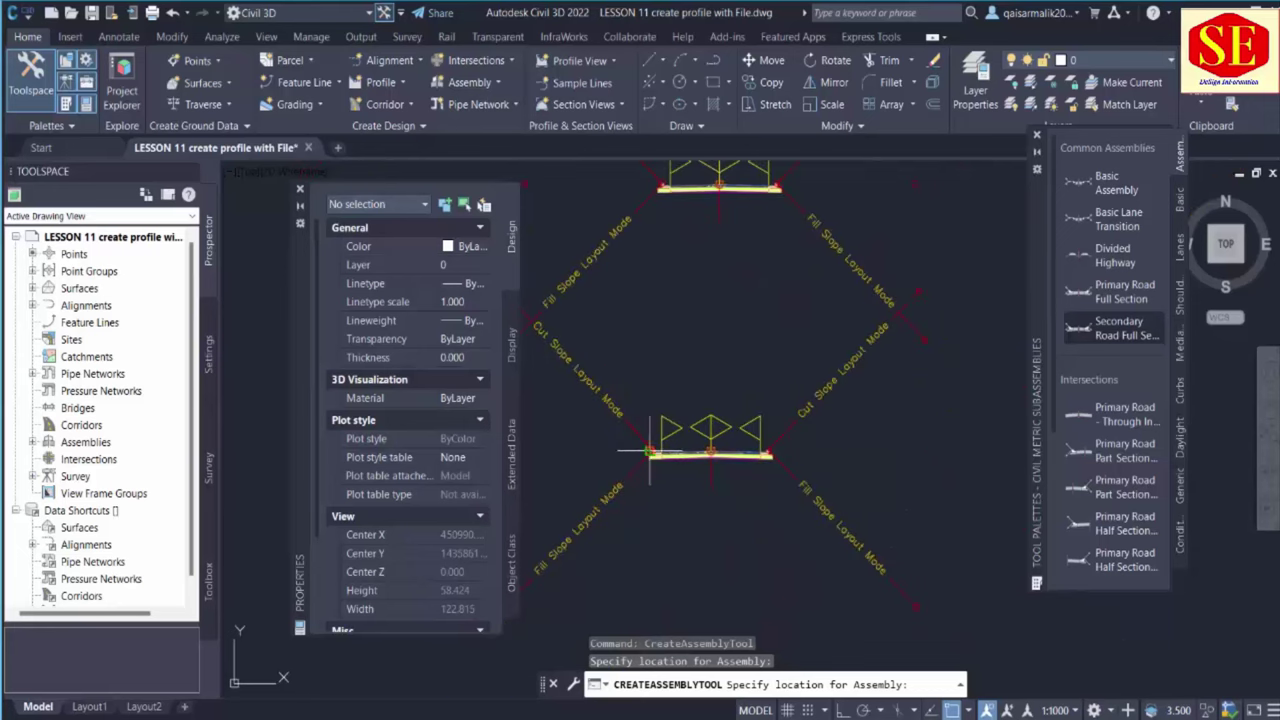
pyautogui.scroll(-2, 937, 457)
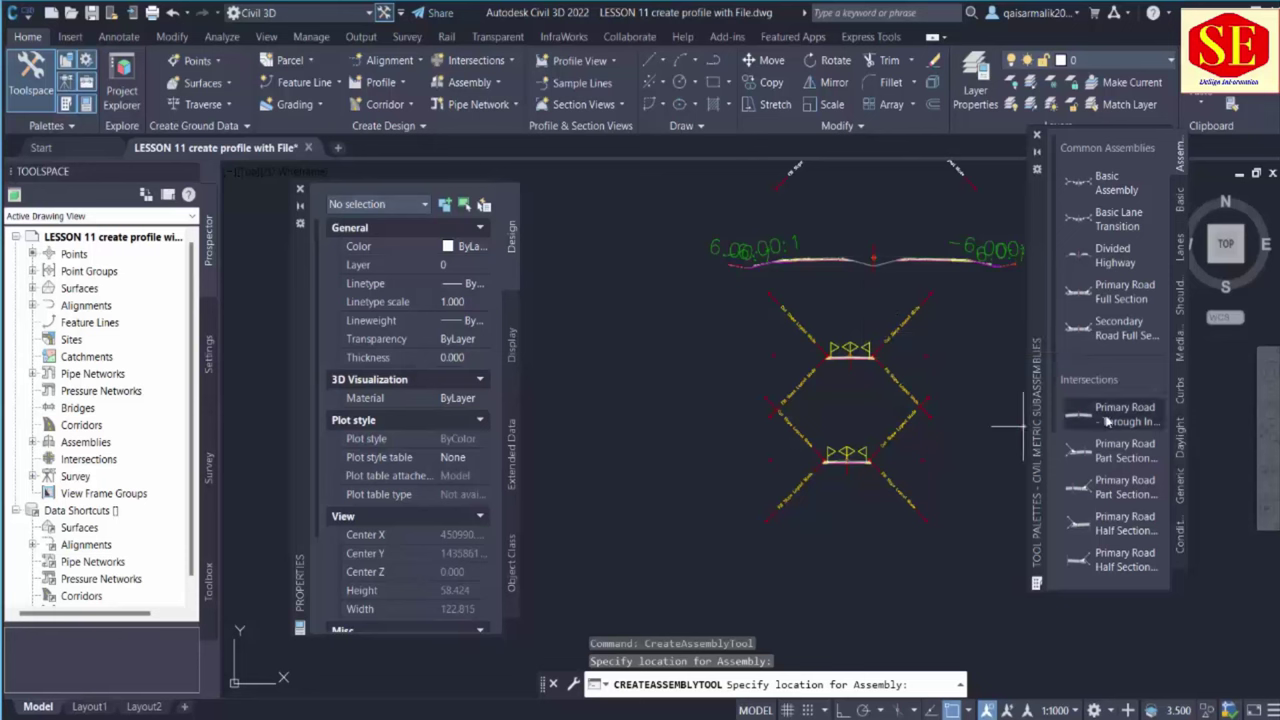
pyautogui.scroll(-3, 1108, 424)
pyautogui.scroll(3, 1118, 347)
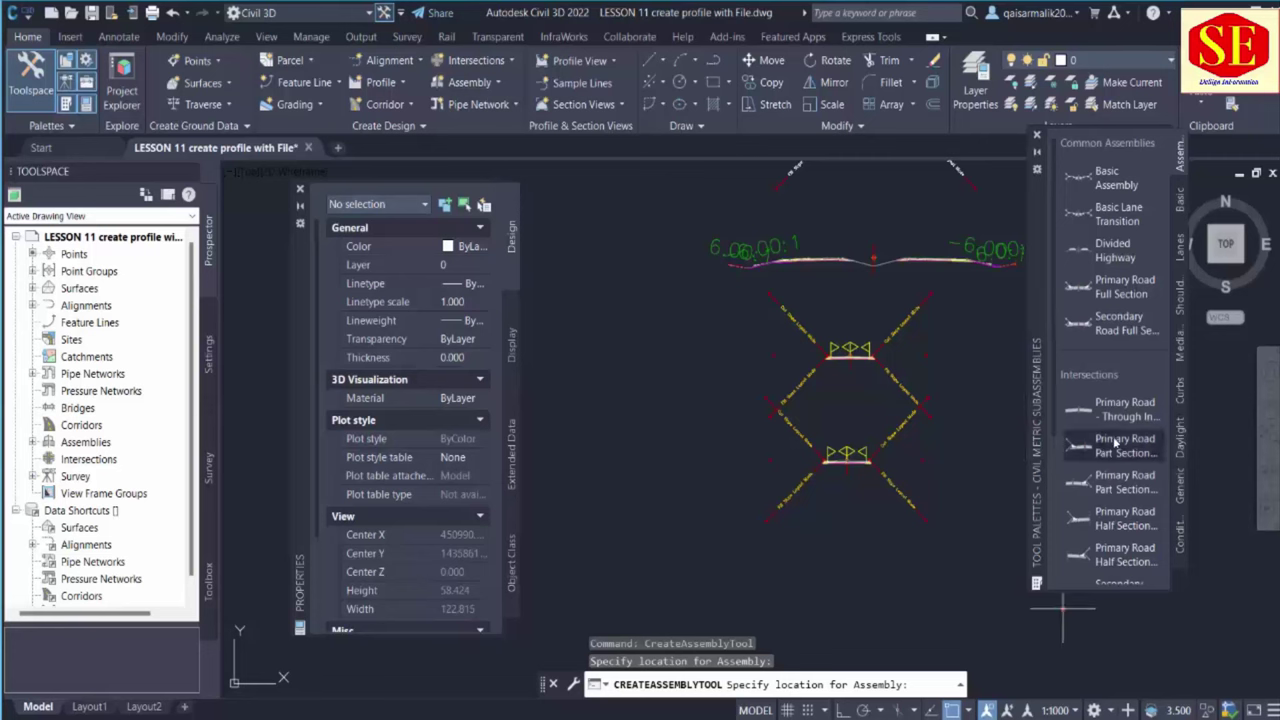
pyautogui.scroll(4, 874, 322)
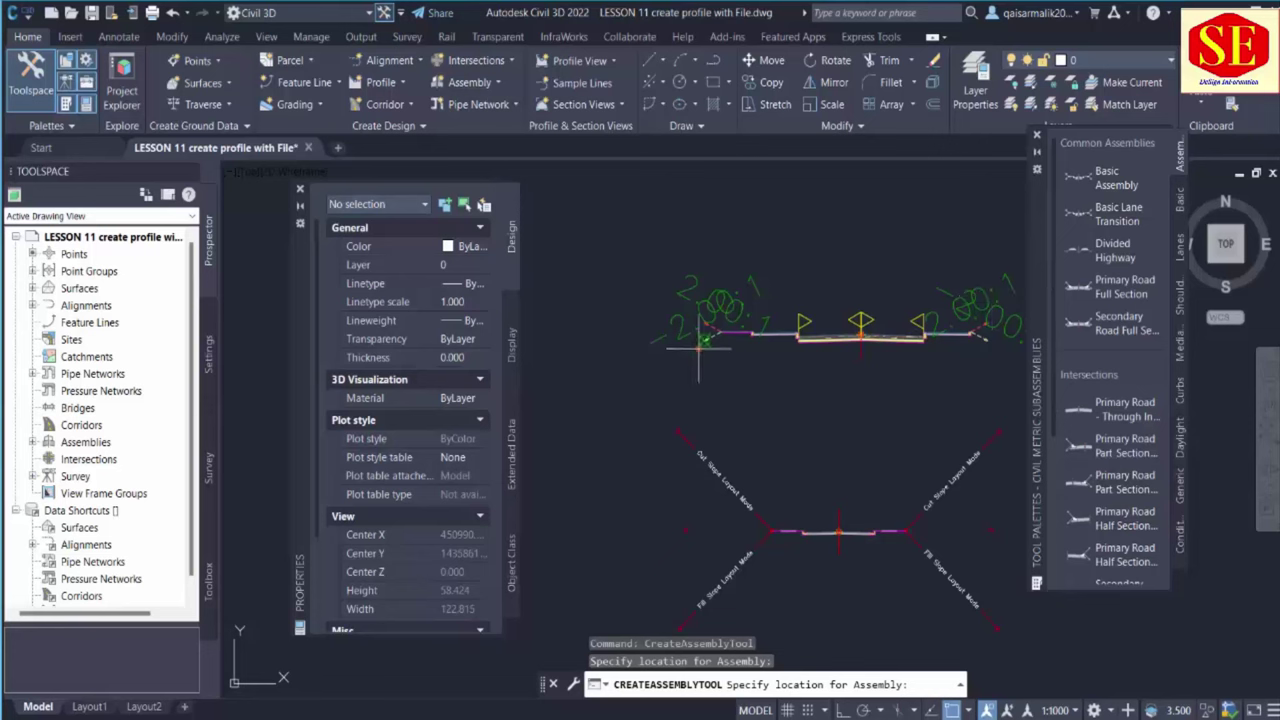
pyautogui.press('Escape')
pyautogui.scroll(-2, 846, 241)
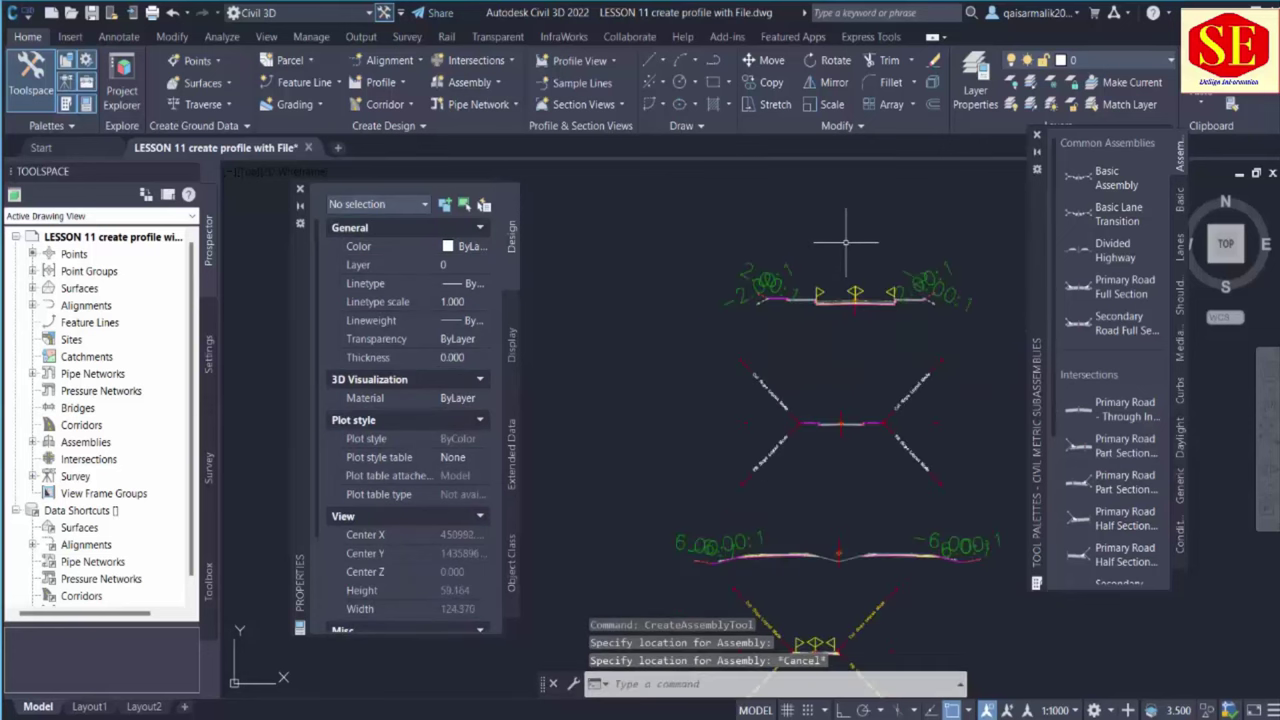
# Browse the Assembly options and Basic subassembly palette, then pan the assemblies up-left
pyautogui.click(470, 82)
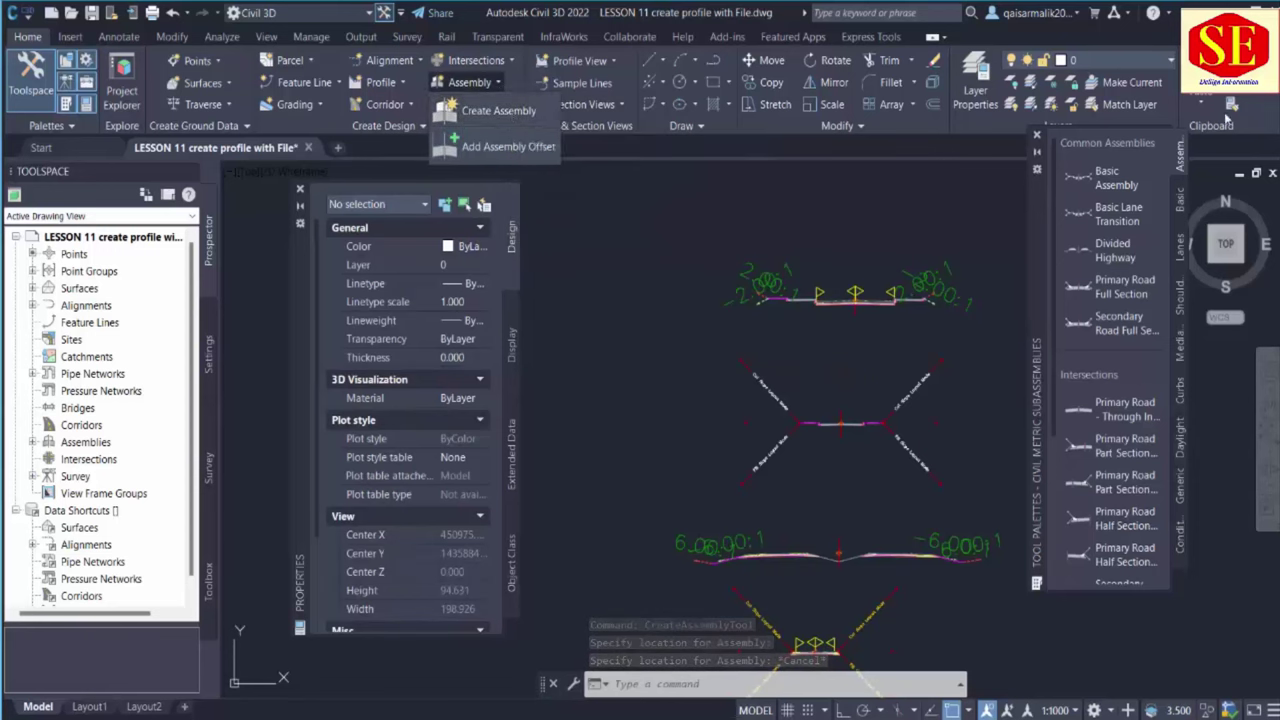
pyautogui.click(1180, 198)
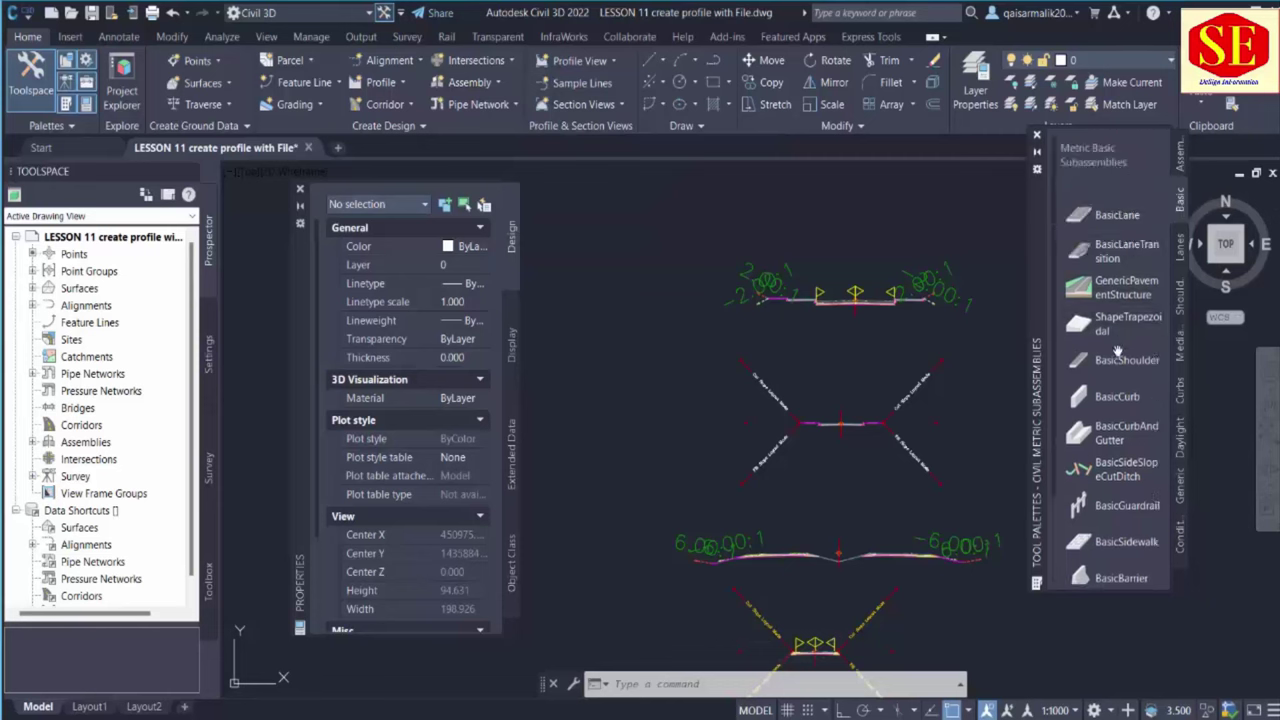
pyautogui.scroll(3, 839, 294)
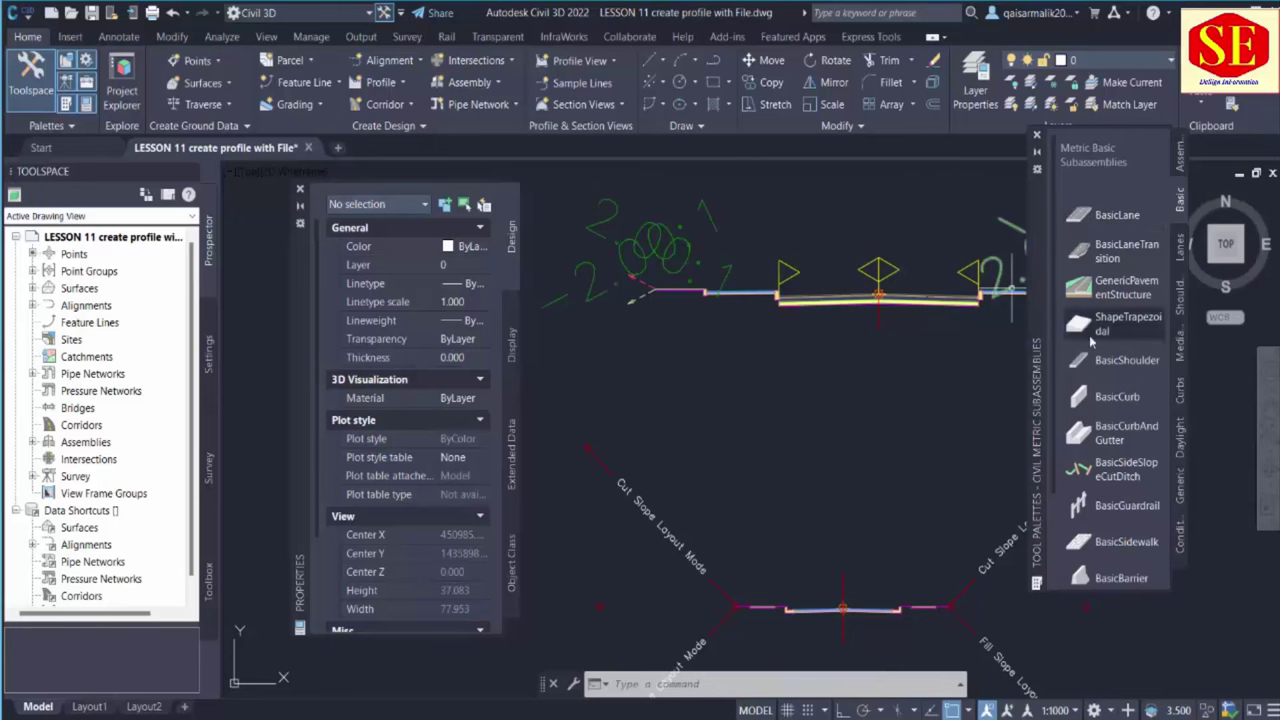
pyautogui.click(1075, 290)
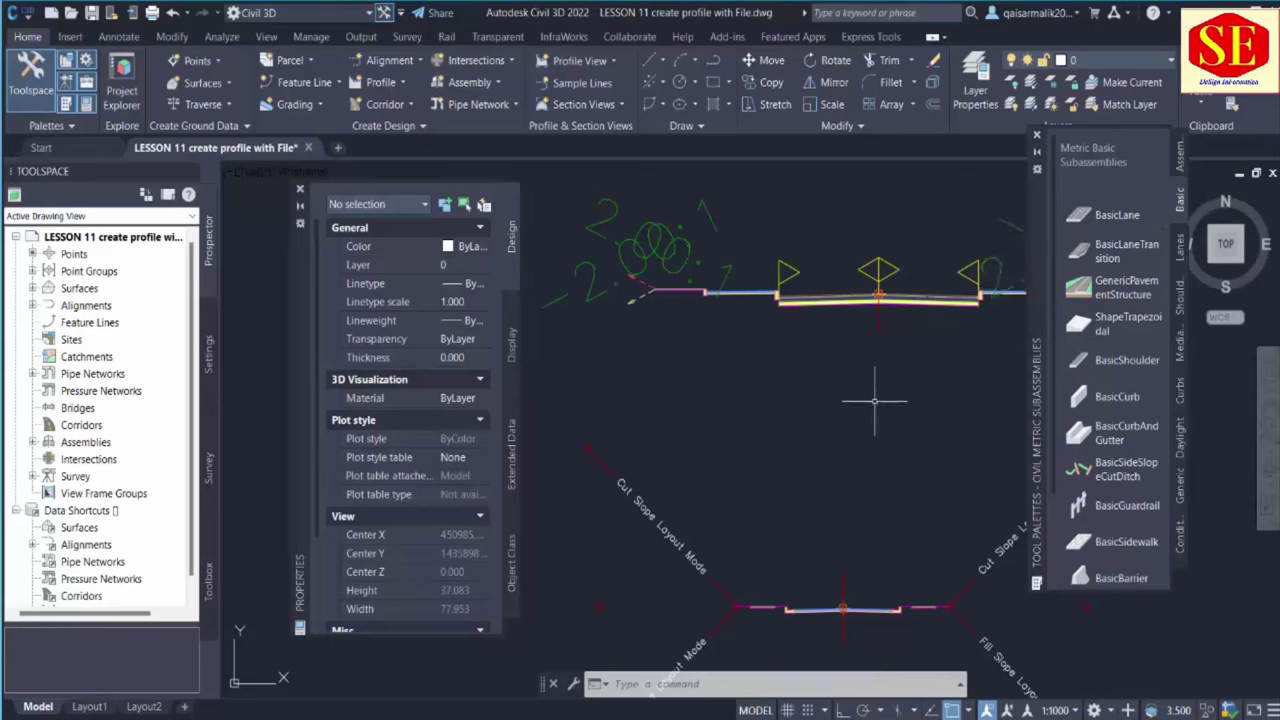
pyautogui.scroll(-8, 875, 401)
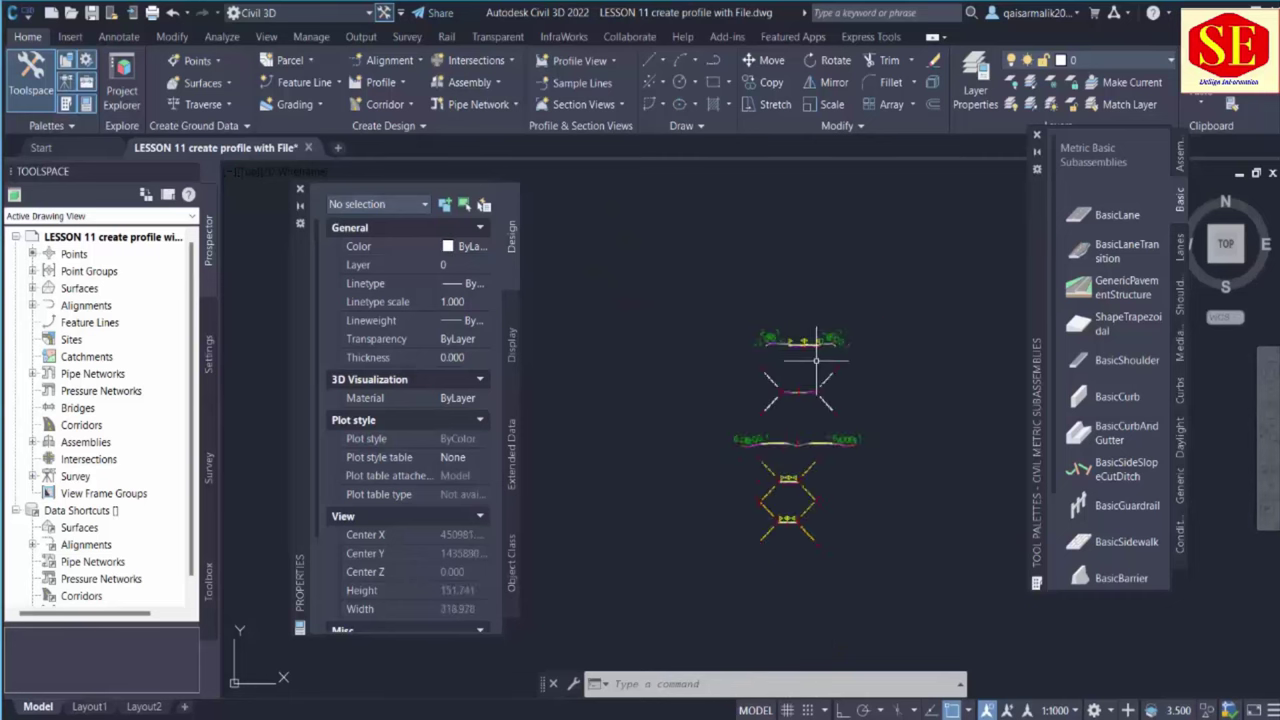
pyautogui.moveTo(844, 441); pyautogui.dragTo(719, 356, button='middle')
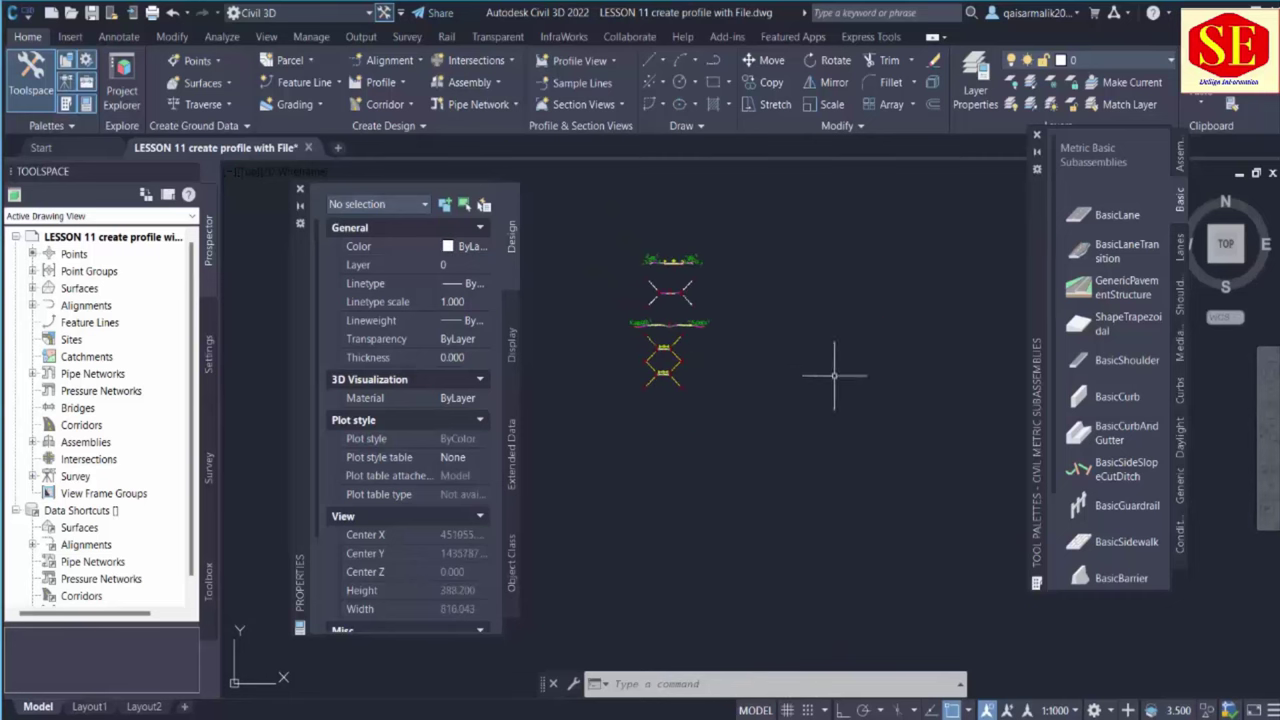
# Close the Properties palette and Tool Palettes, then zoom out over the drawing
pyautogui.click(299, 190)
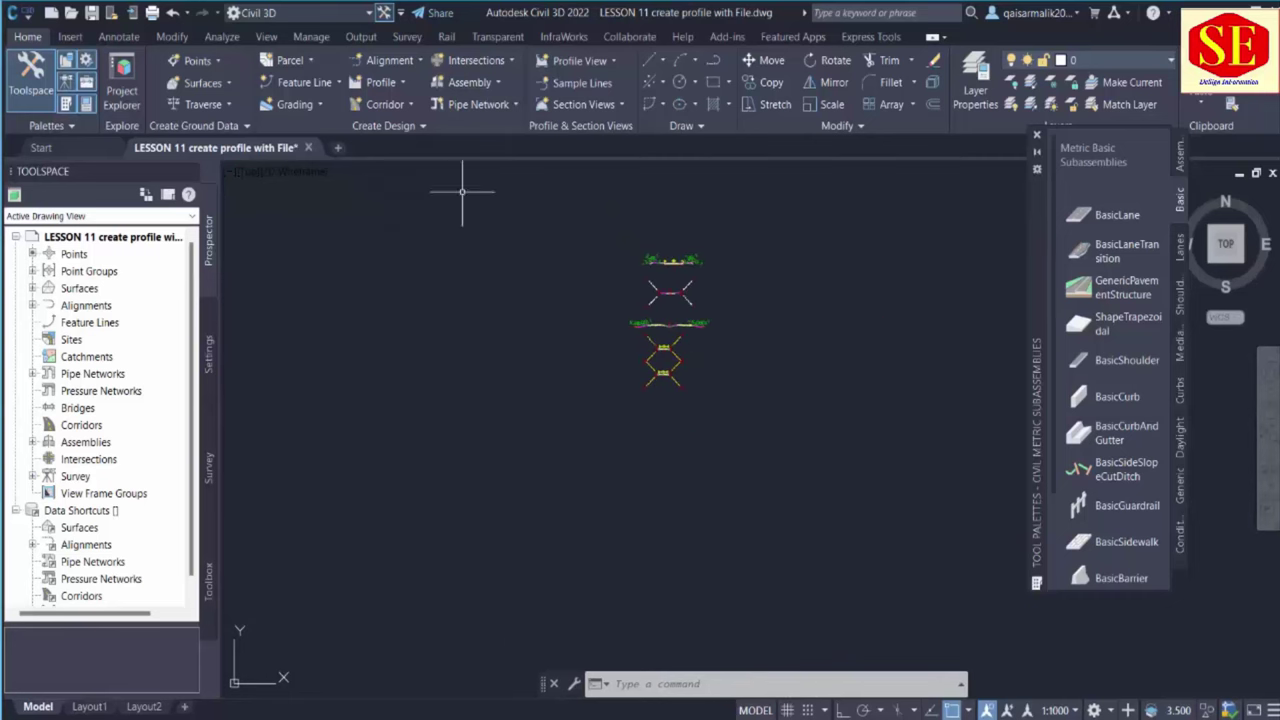
pyautogui.click(1037, 135)
pyautogui.scroll(-8, 752, 313)
pyautogui.scroll(-2, 945, 372)
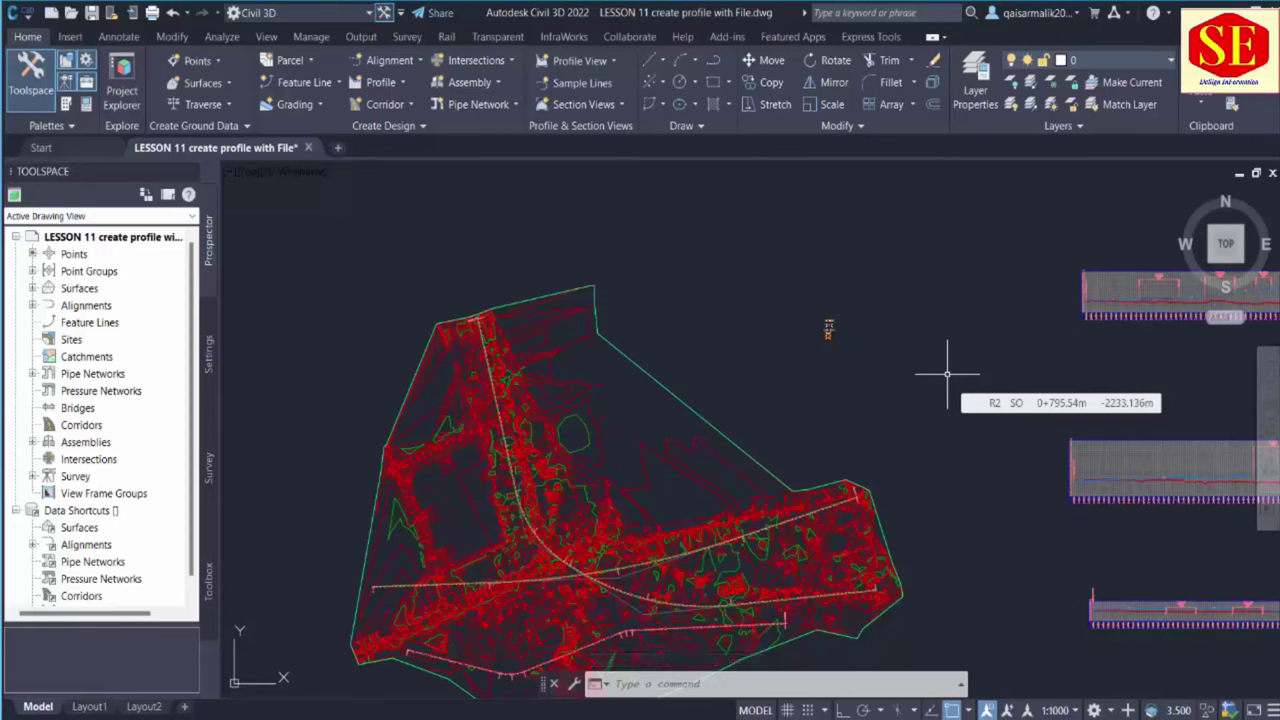
pyautogui.scroll(3, 823, 314)
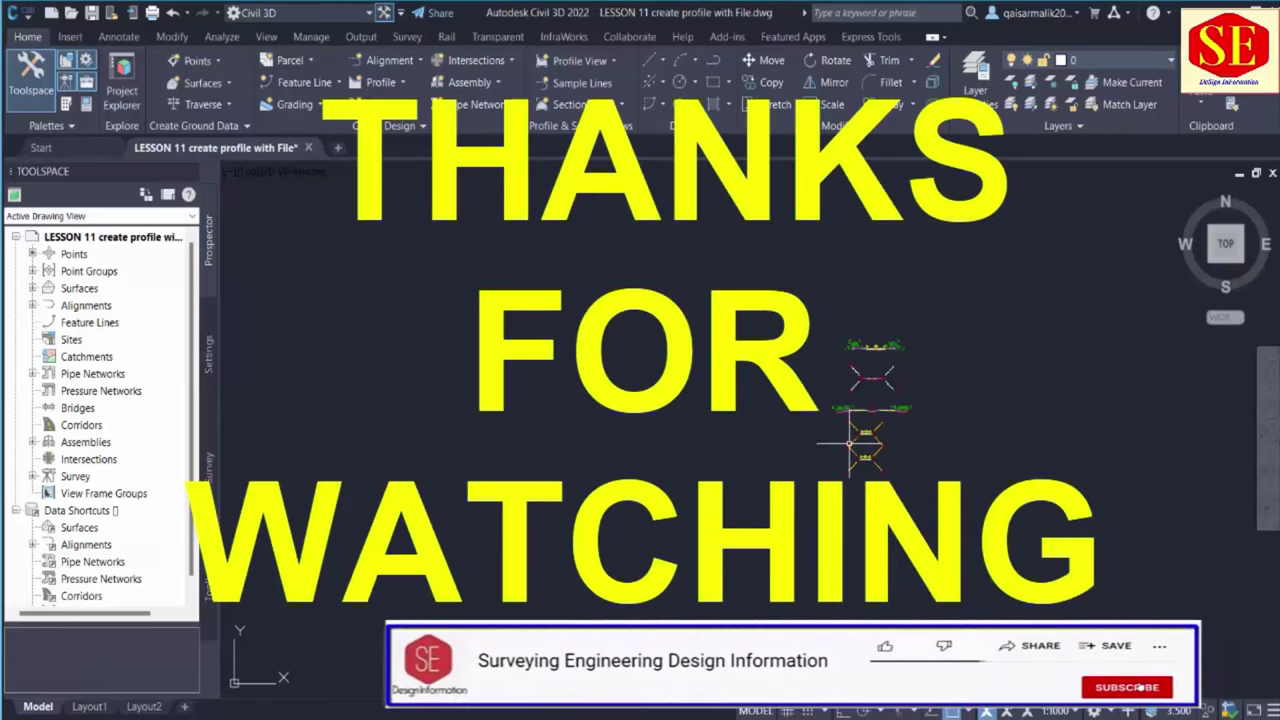
pyautogui.scroll(-3, 835, 322)
pyautogui.scroll(-2, 835, 322)
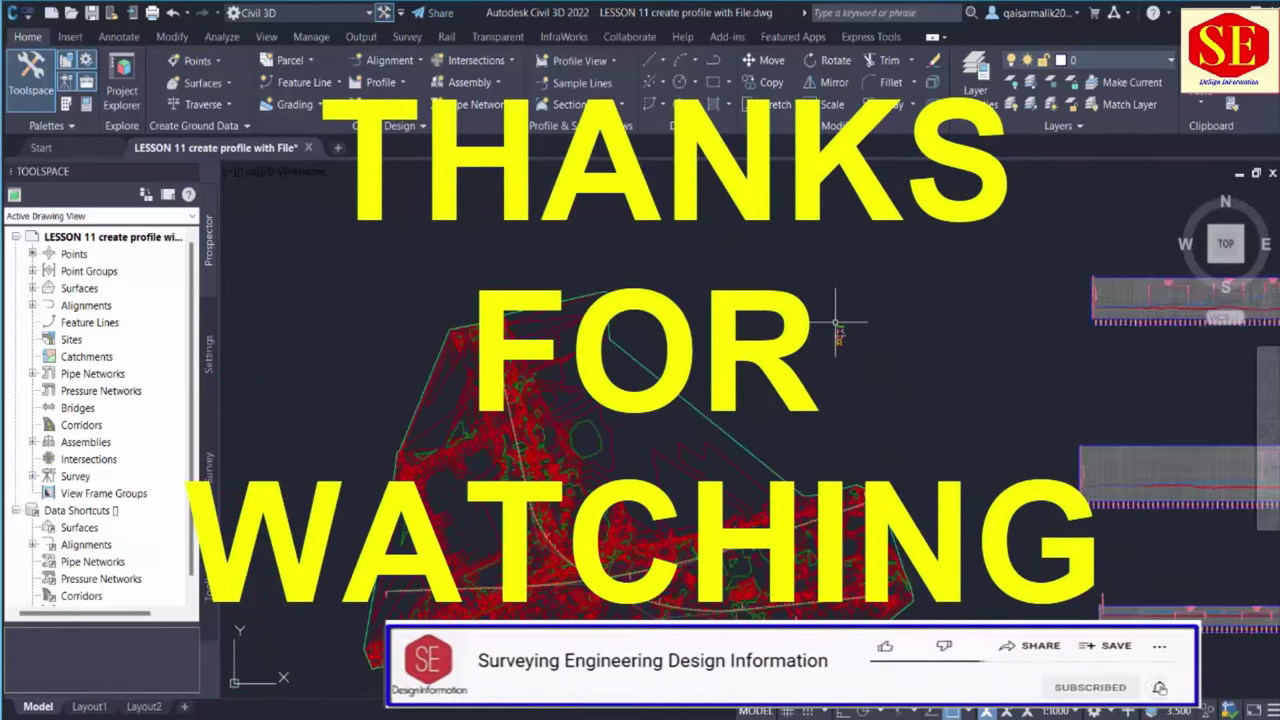